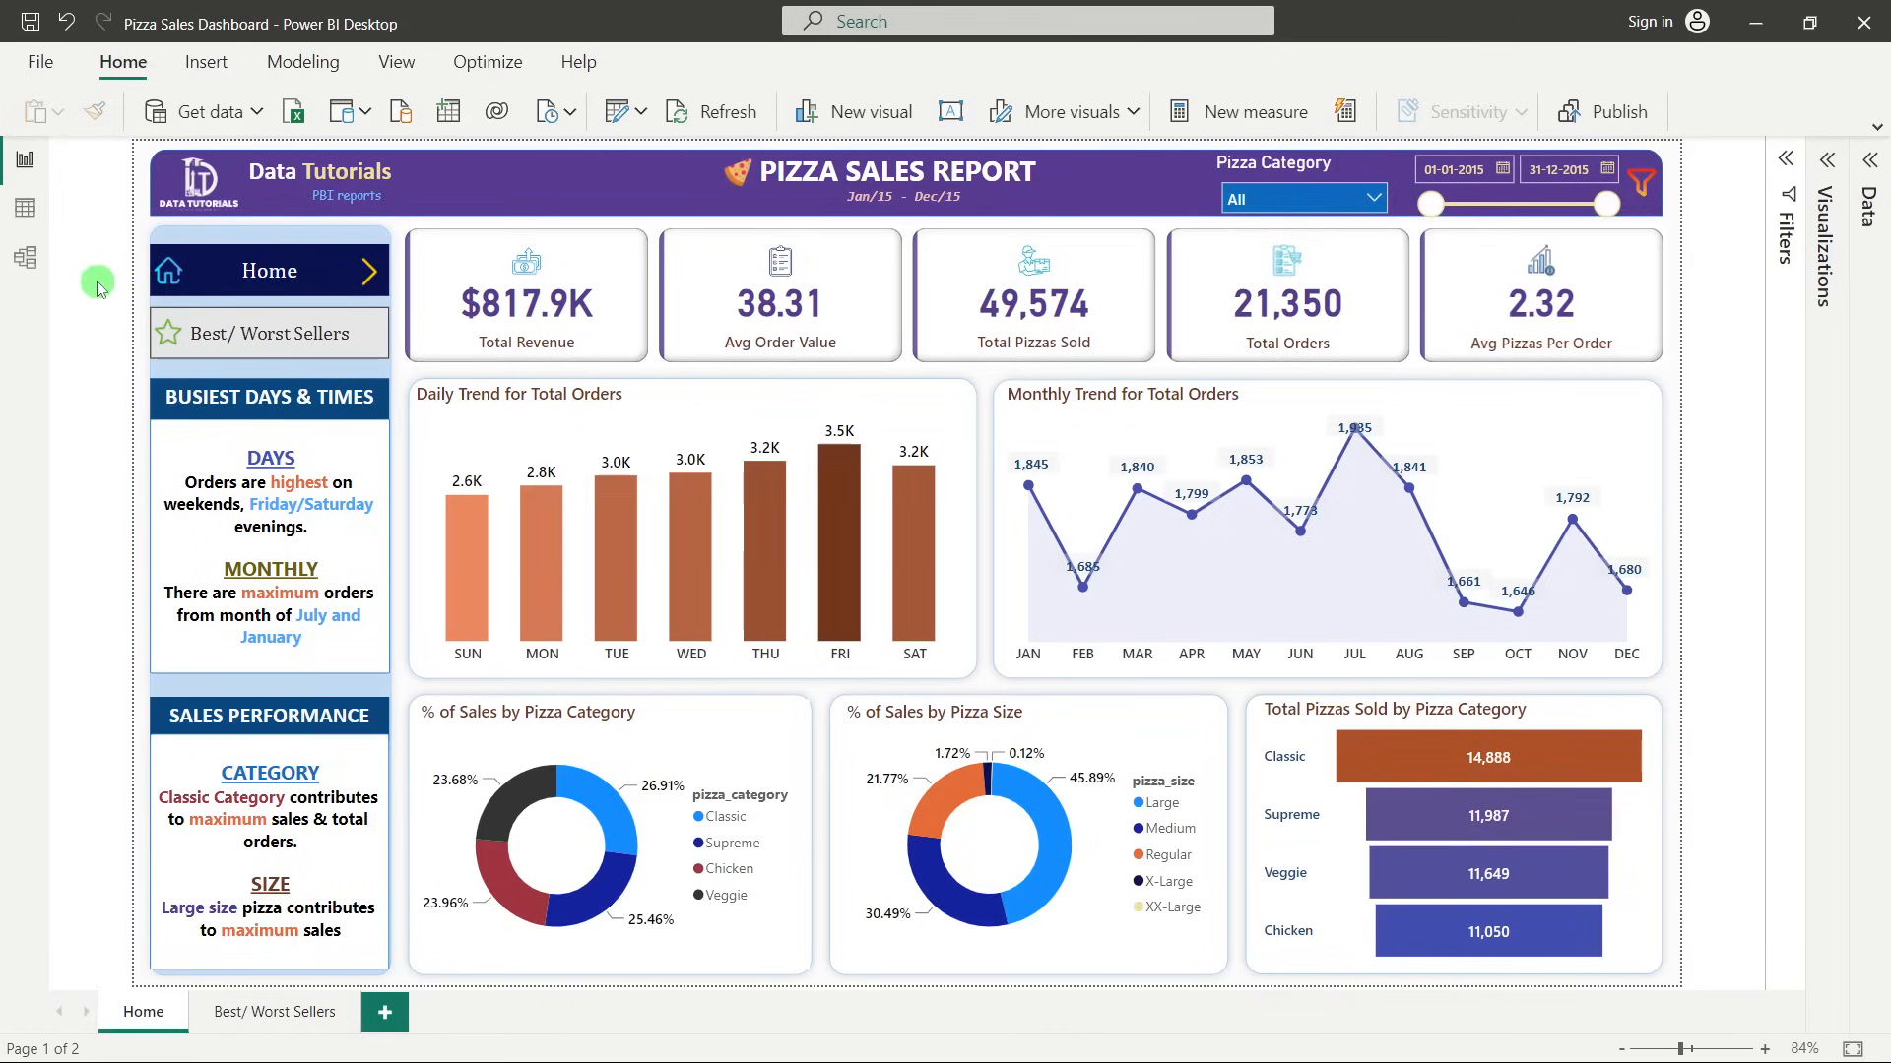
Filter the Home page to the Classic, Supreme and Veggie pizza categories, and restore the selection of all categories.
left_click(278, 362)
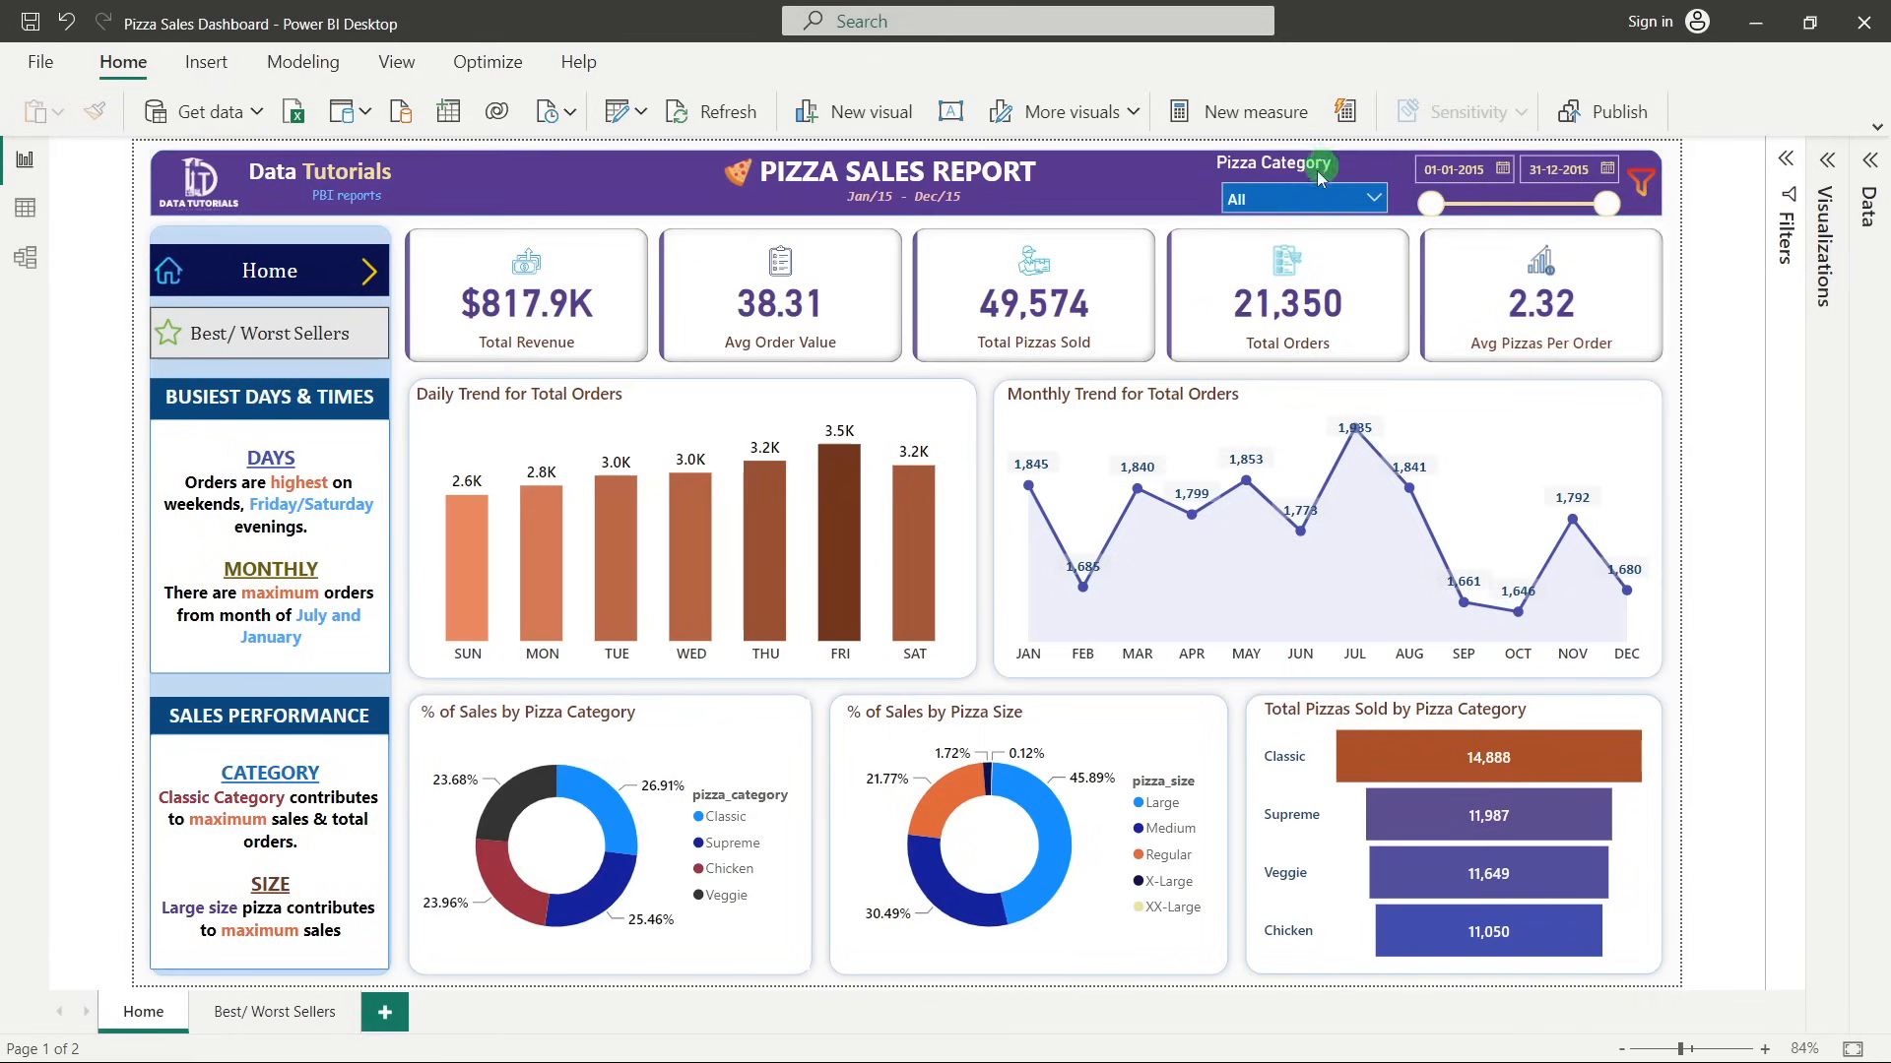
left_click(1290, 199)
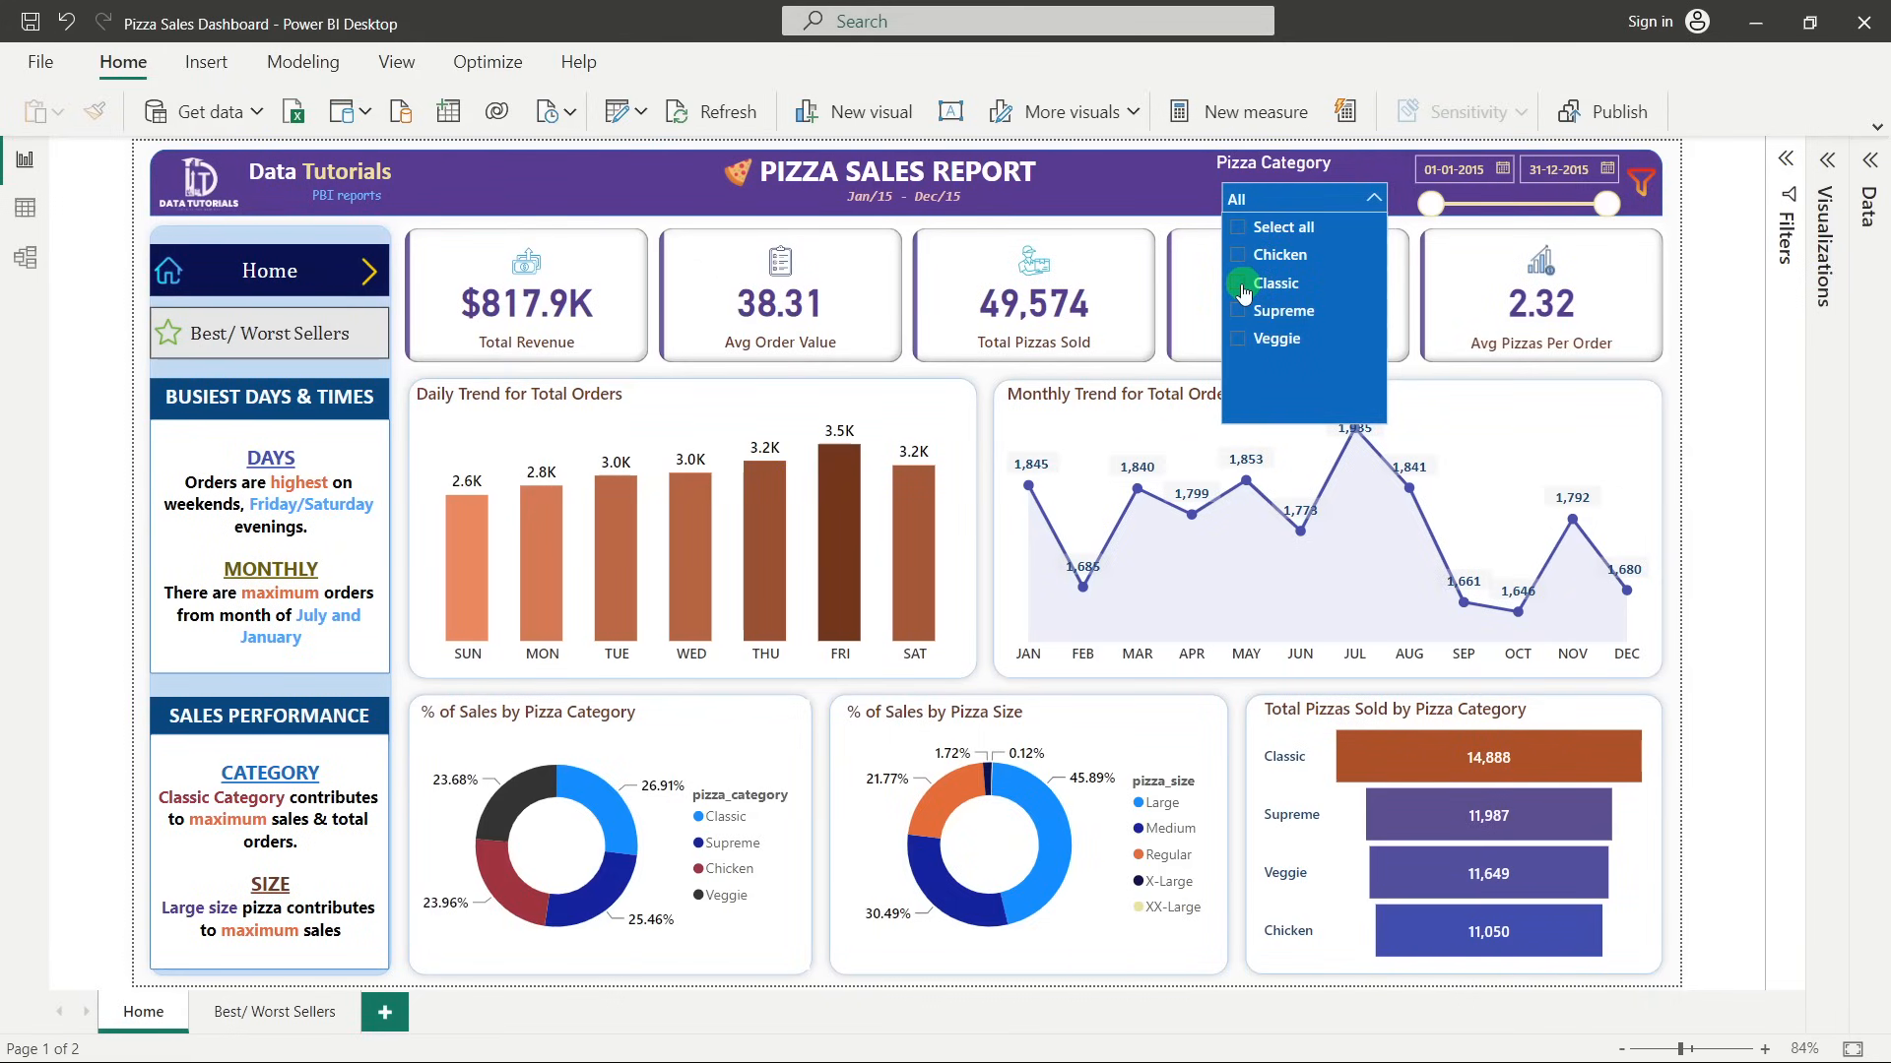
left_click(1243, 286)
left_click(1240, 258)
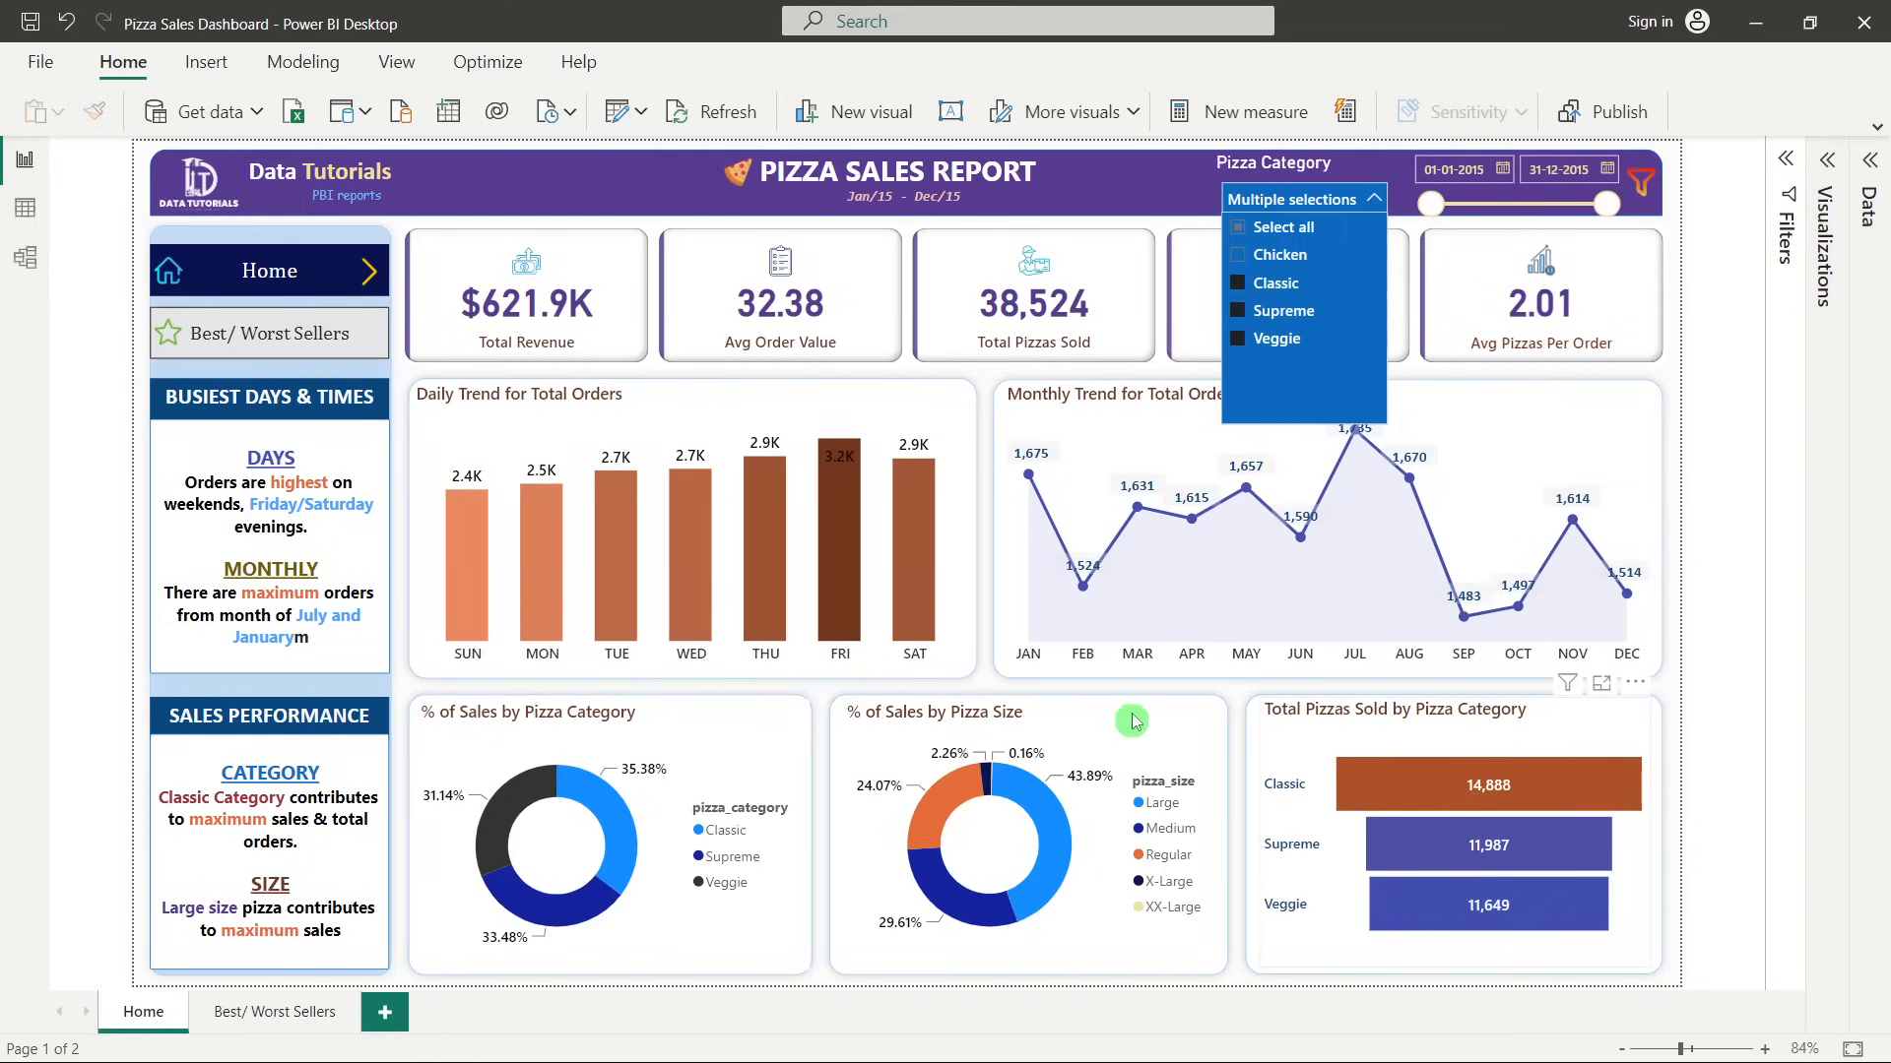
left_click(1243, 232)
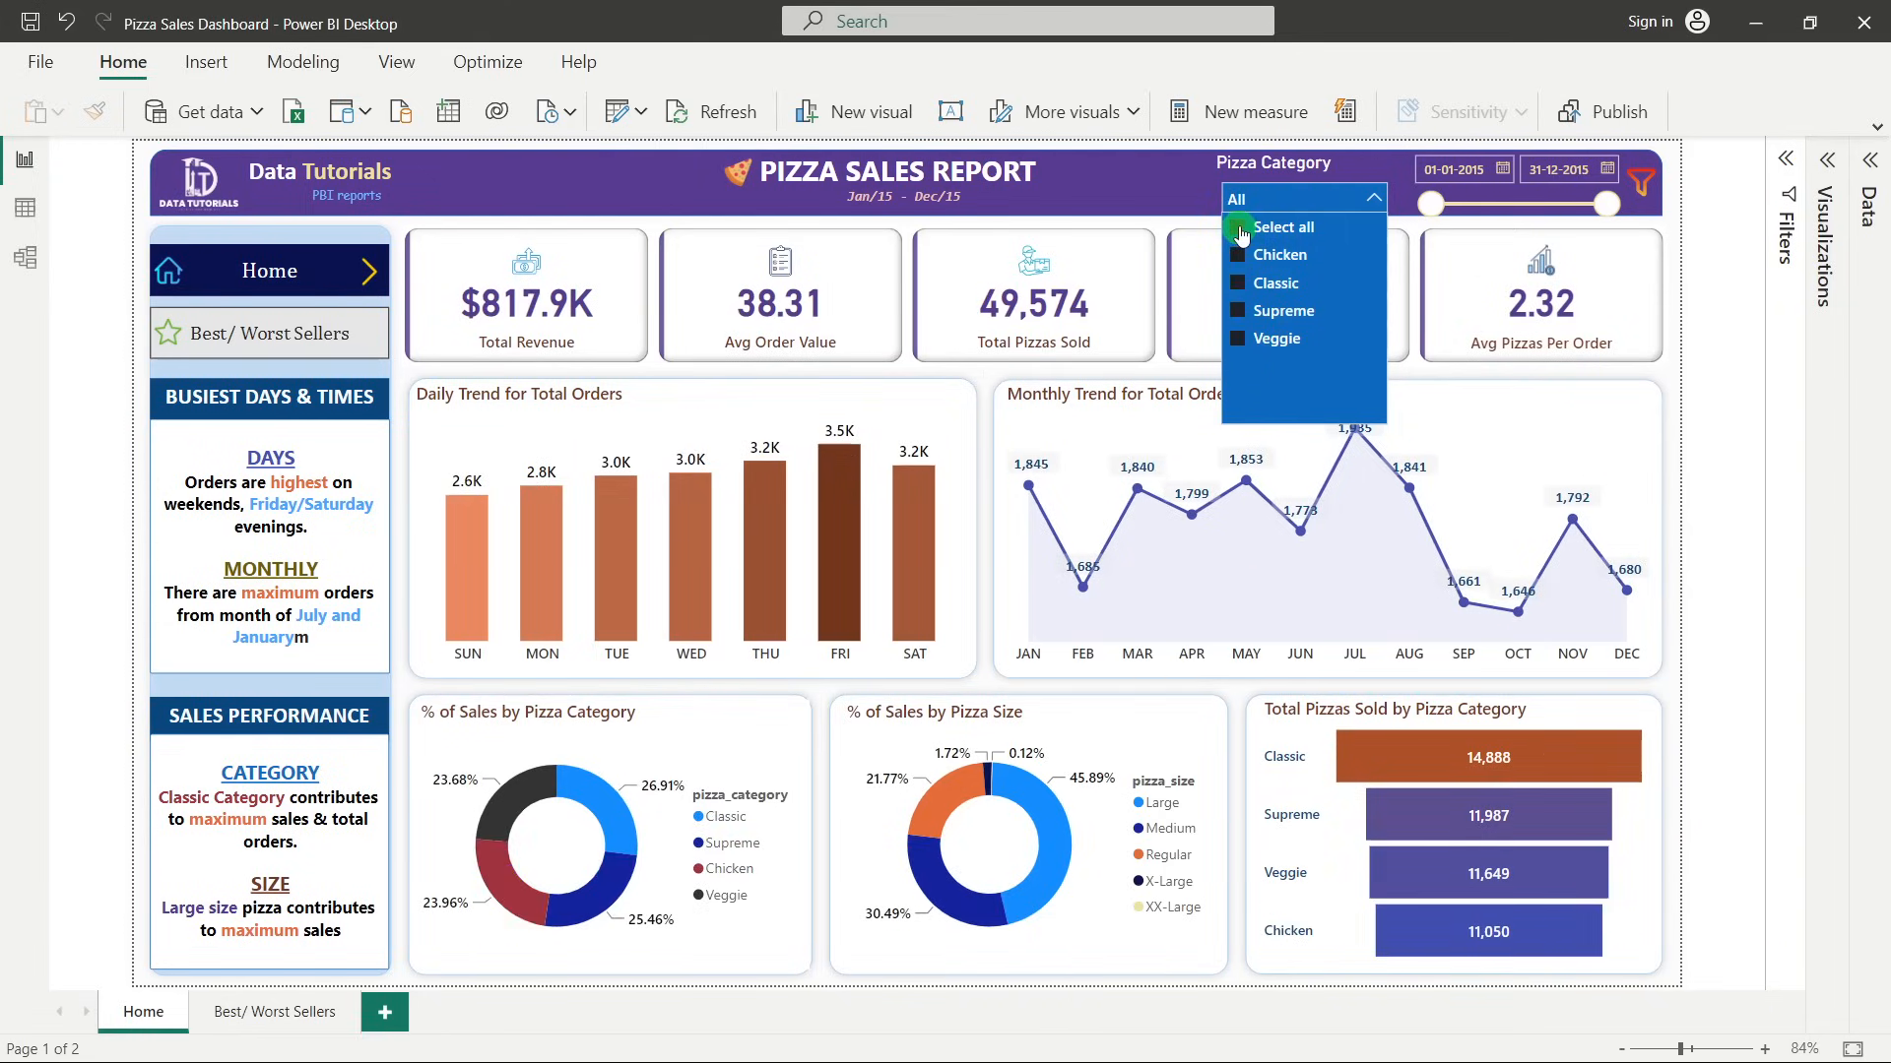
left_click(1738, 381)
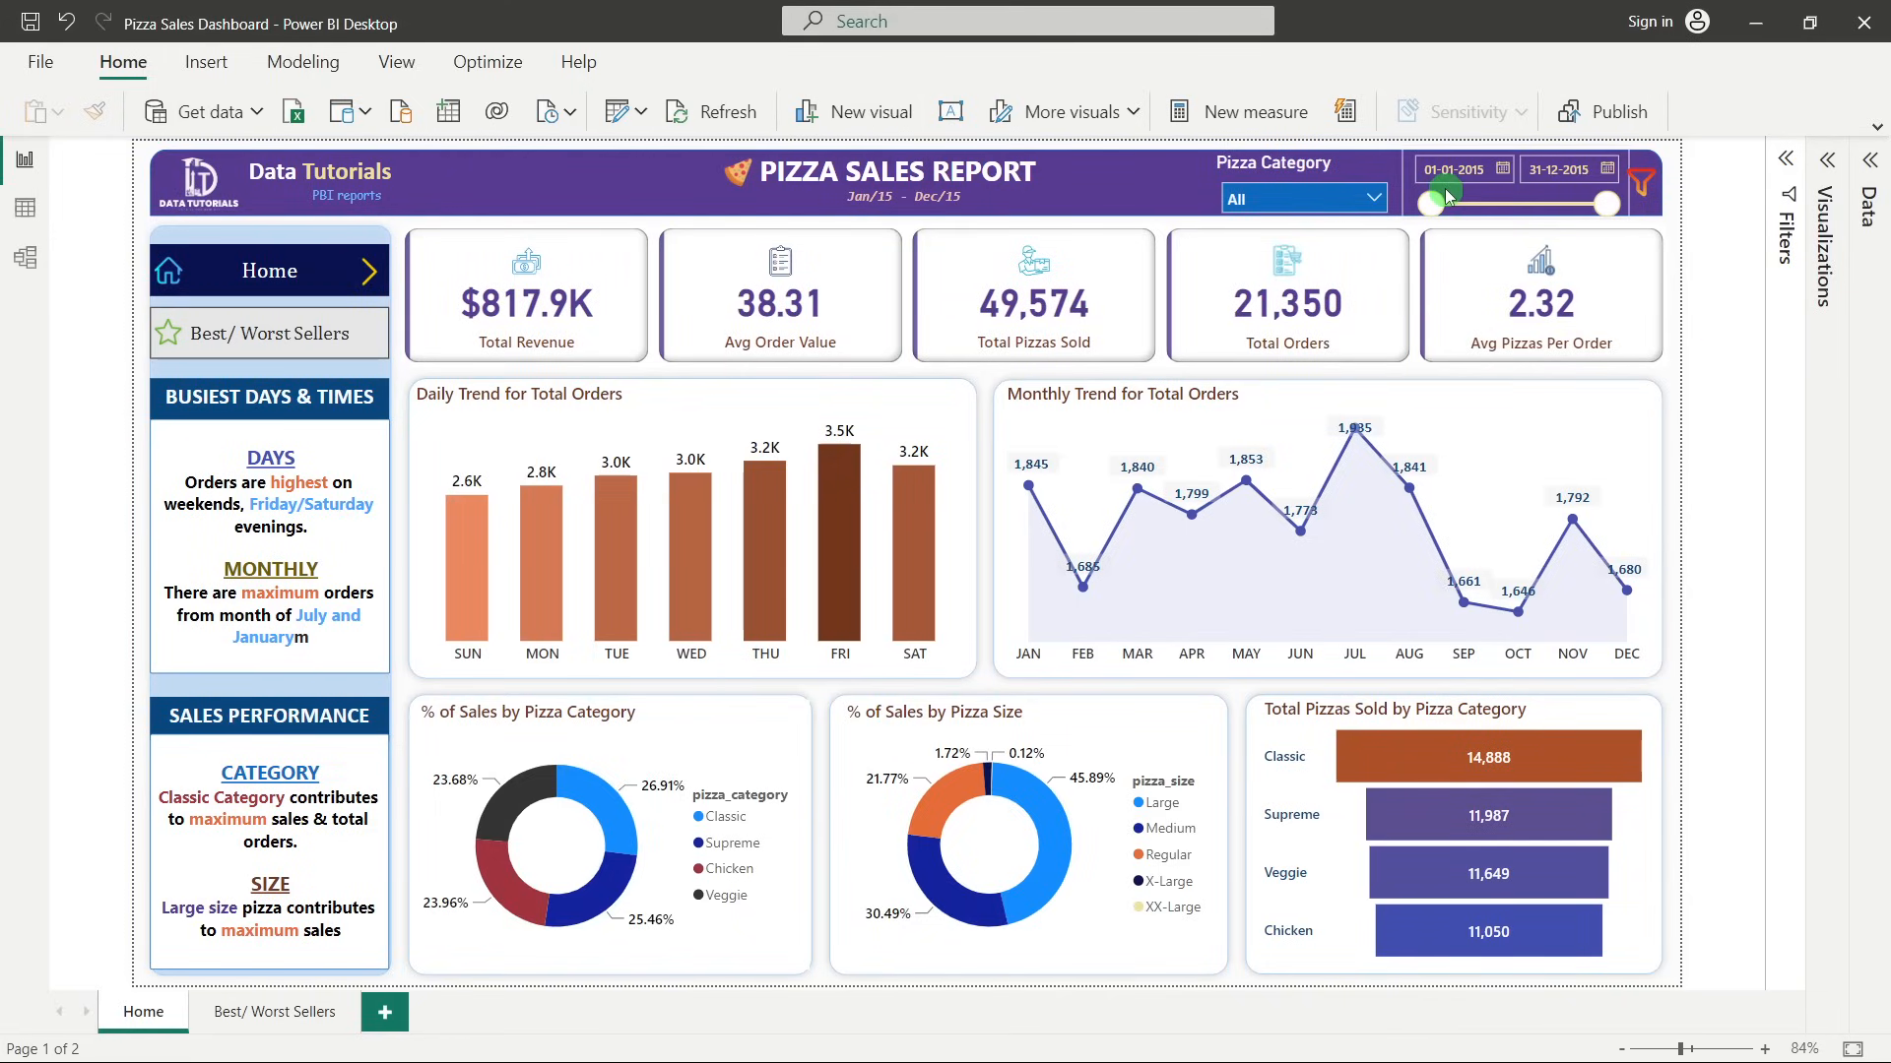
Inspect the date filter's start and end calendars, move the start date to 16-03-2015, and return it to 01-01-2015.
left_click(1504, 172)
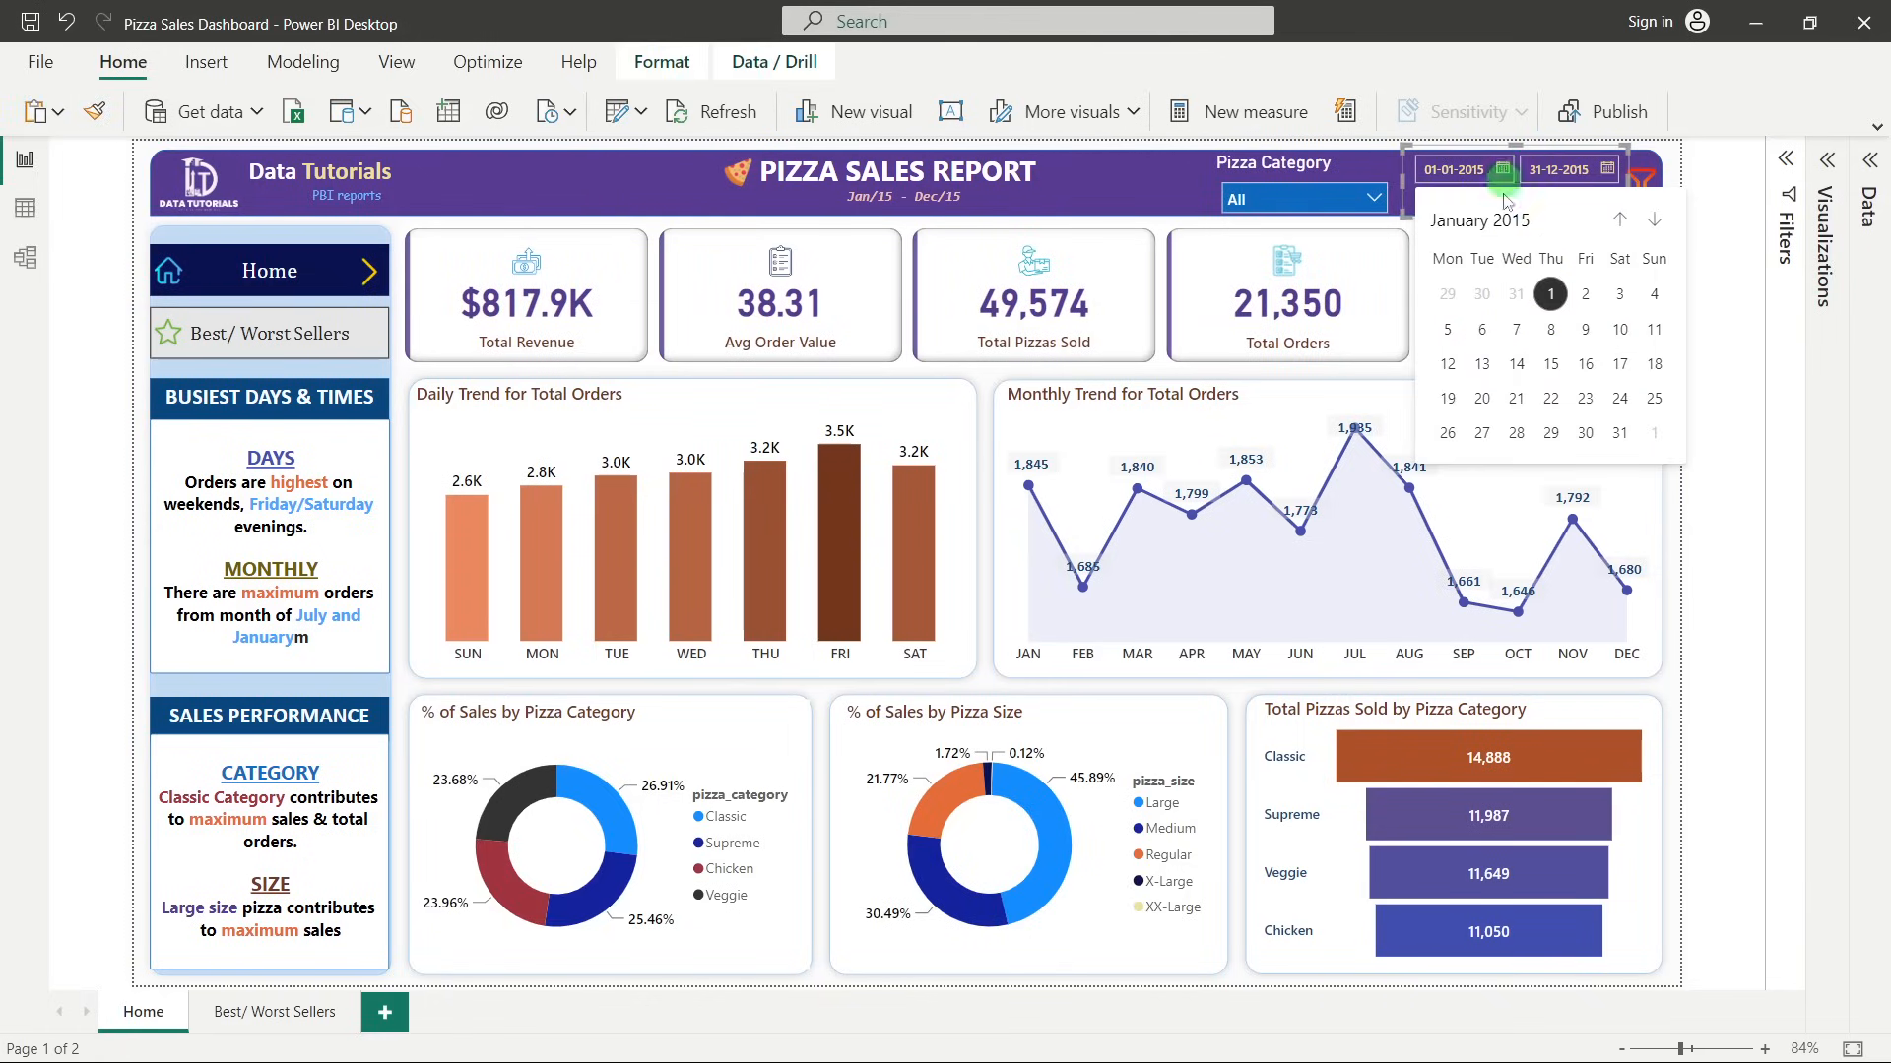
left_click(1608, 171)
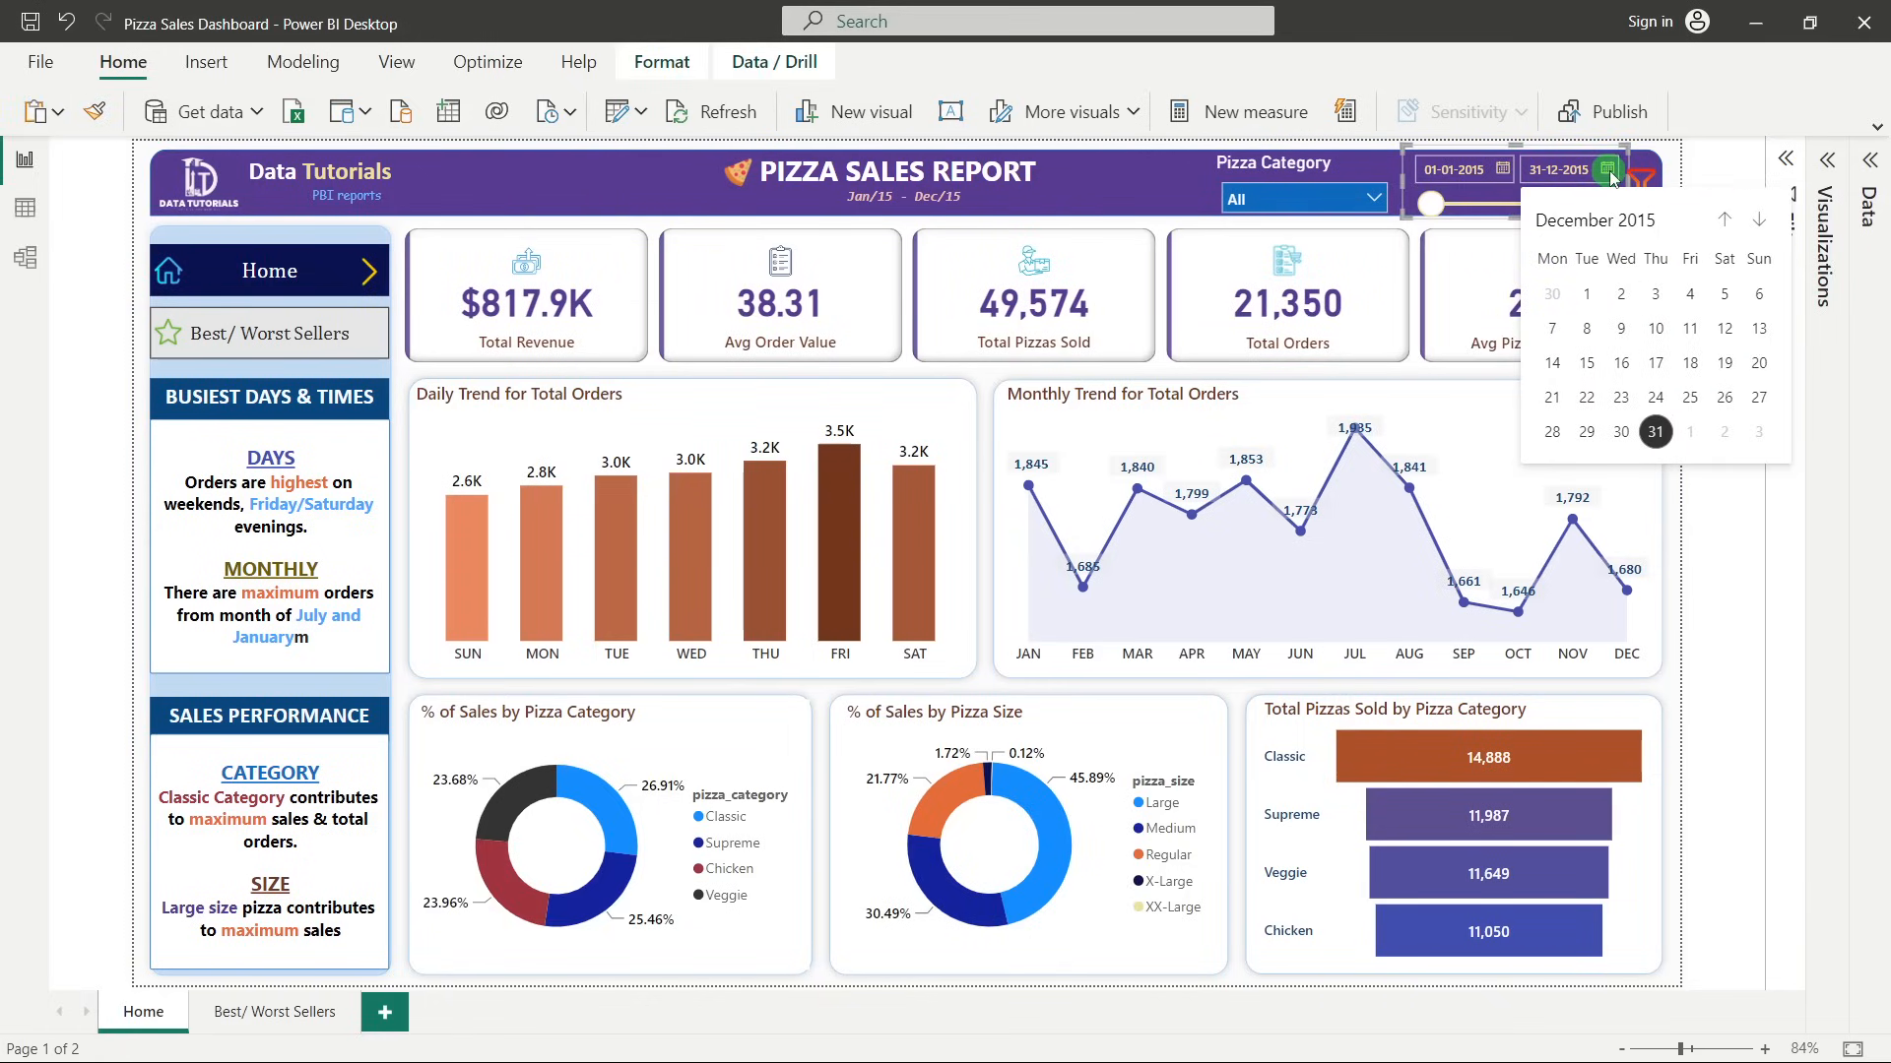
left_click_drag(1426, 215, 1467, 212)
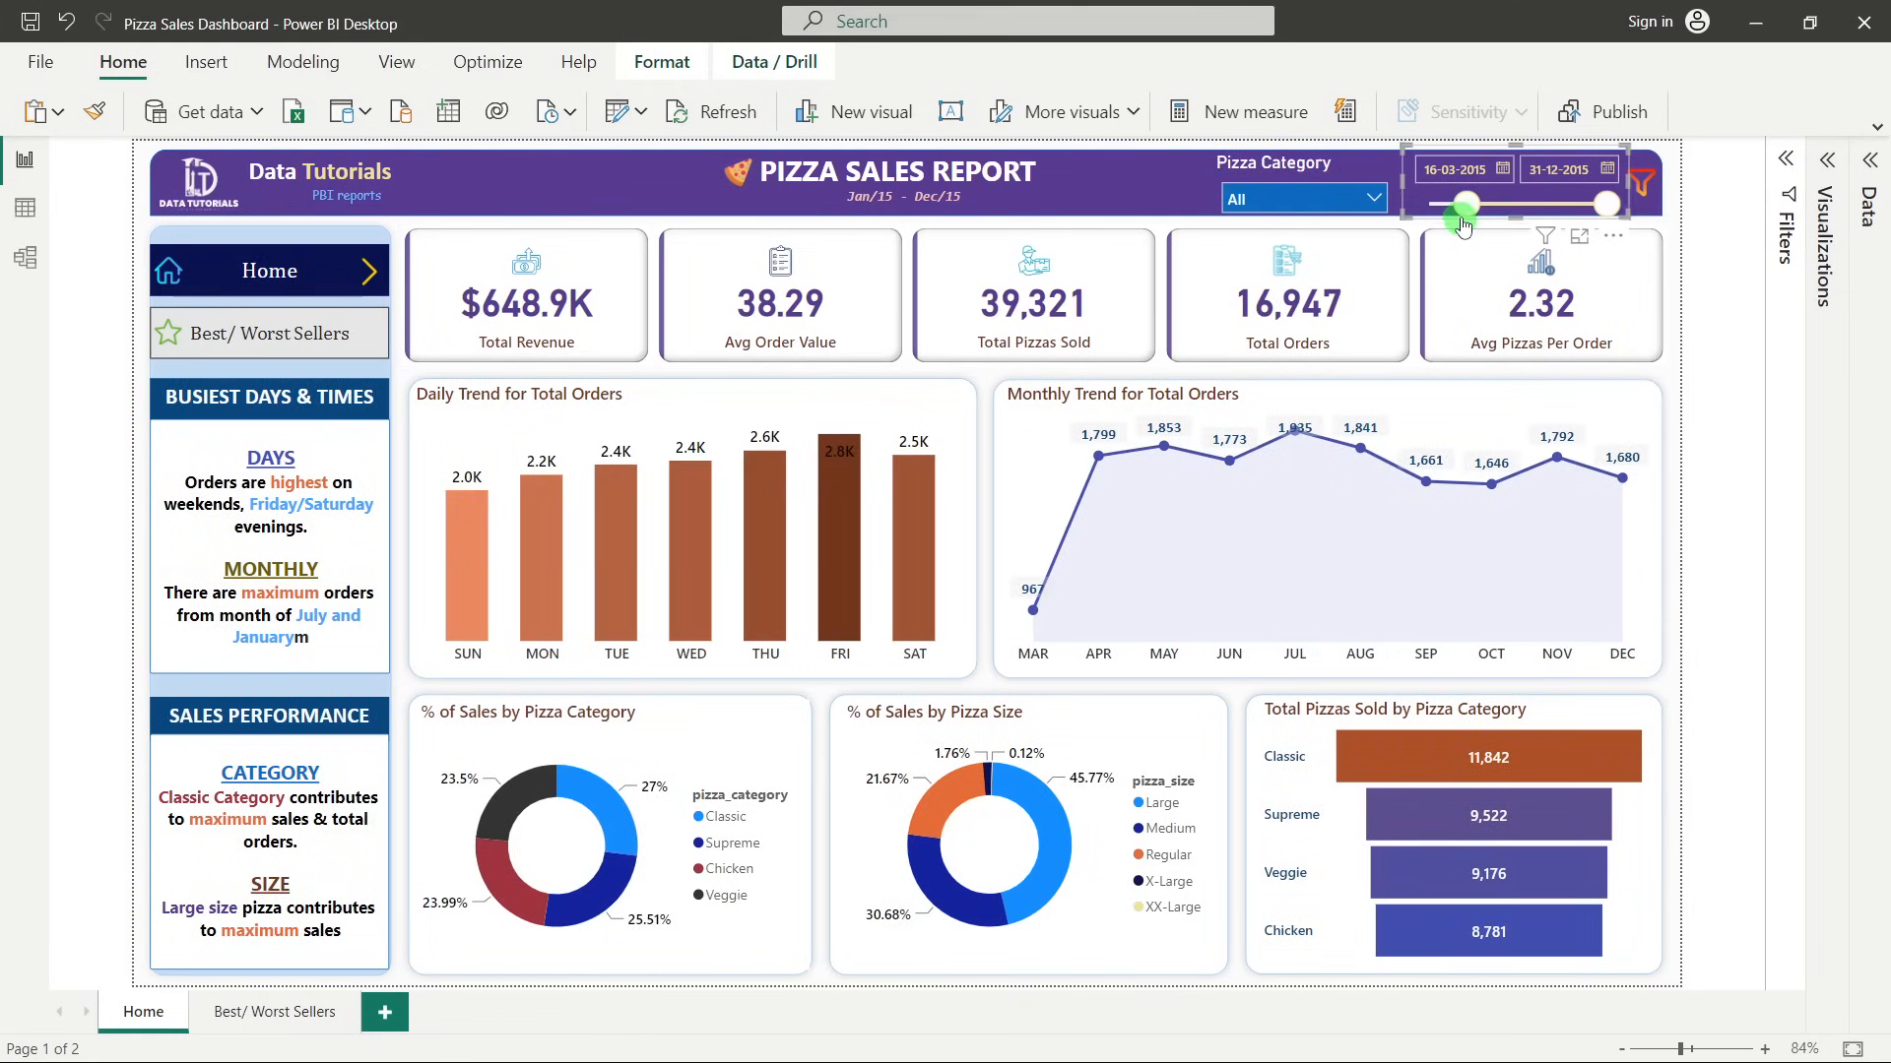
left_click_drag(1467, 218, 1430, 208)
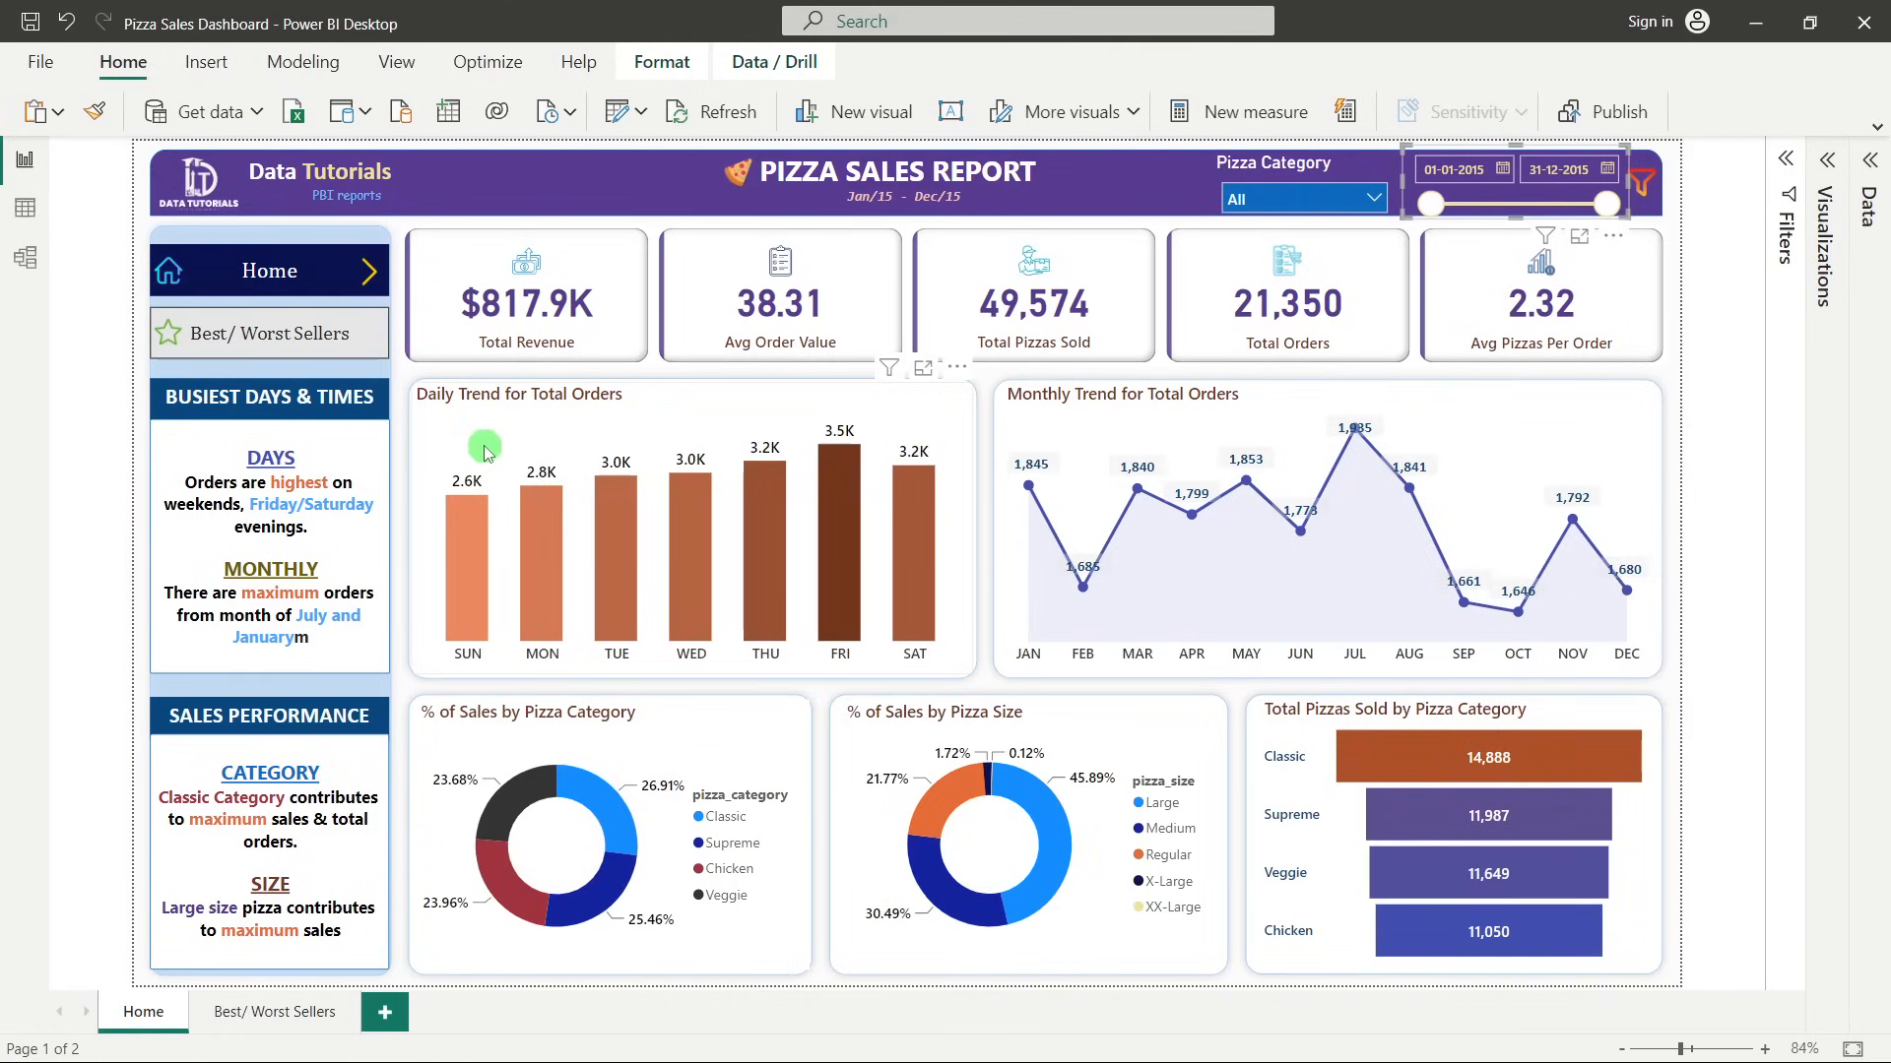
Select the Sunday bar in the Daily Trend for Total Orders chart to examine its cross-highlighting, and clear the selection.
left_click(473, 568)
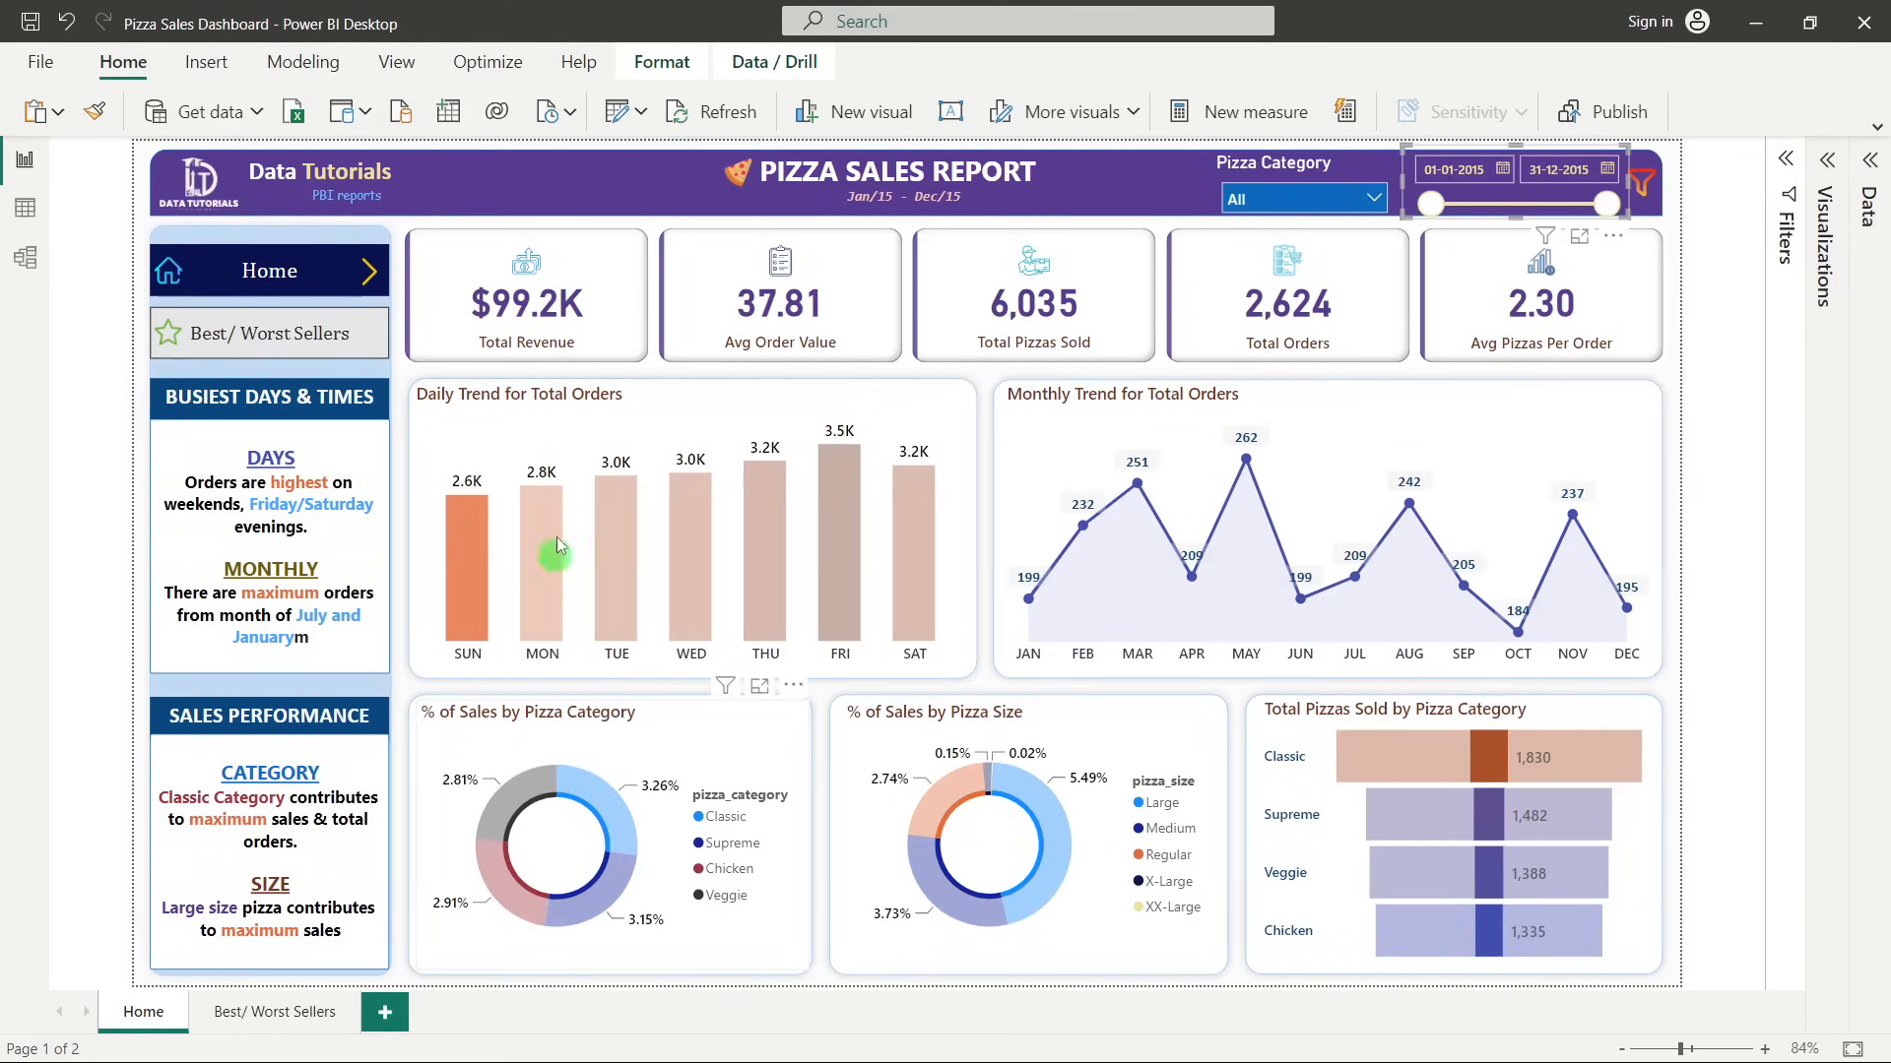
mouse_move(468, 549)
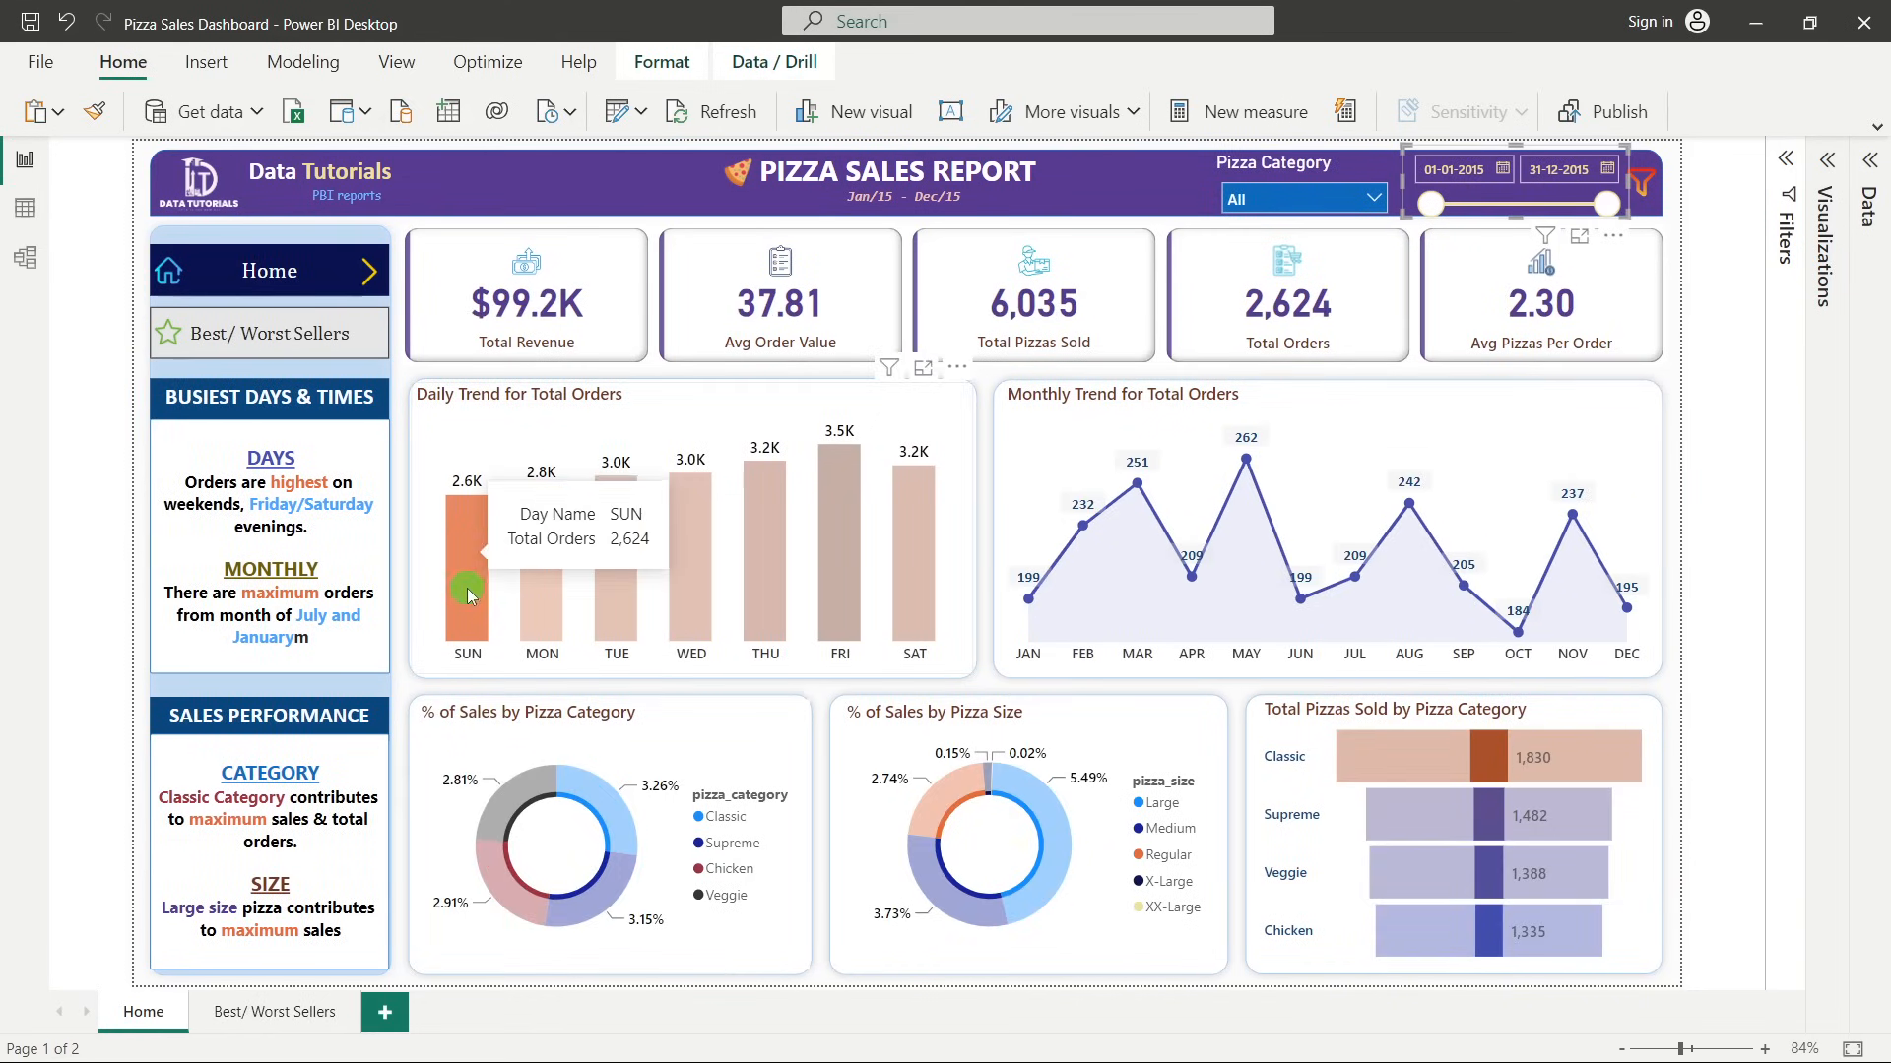
left_click(468, 594)
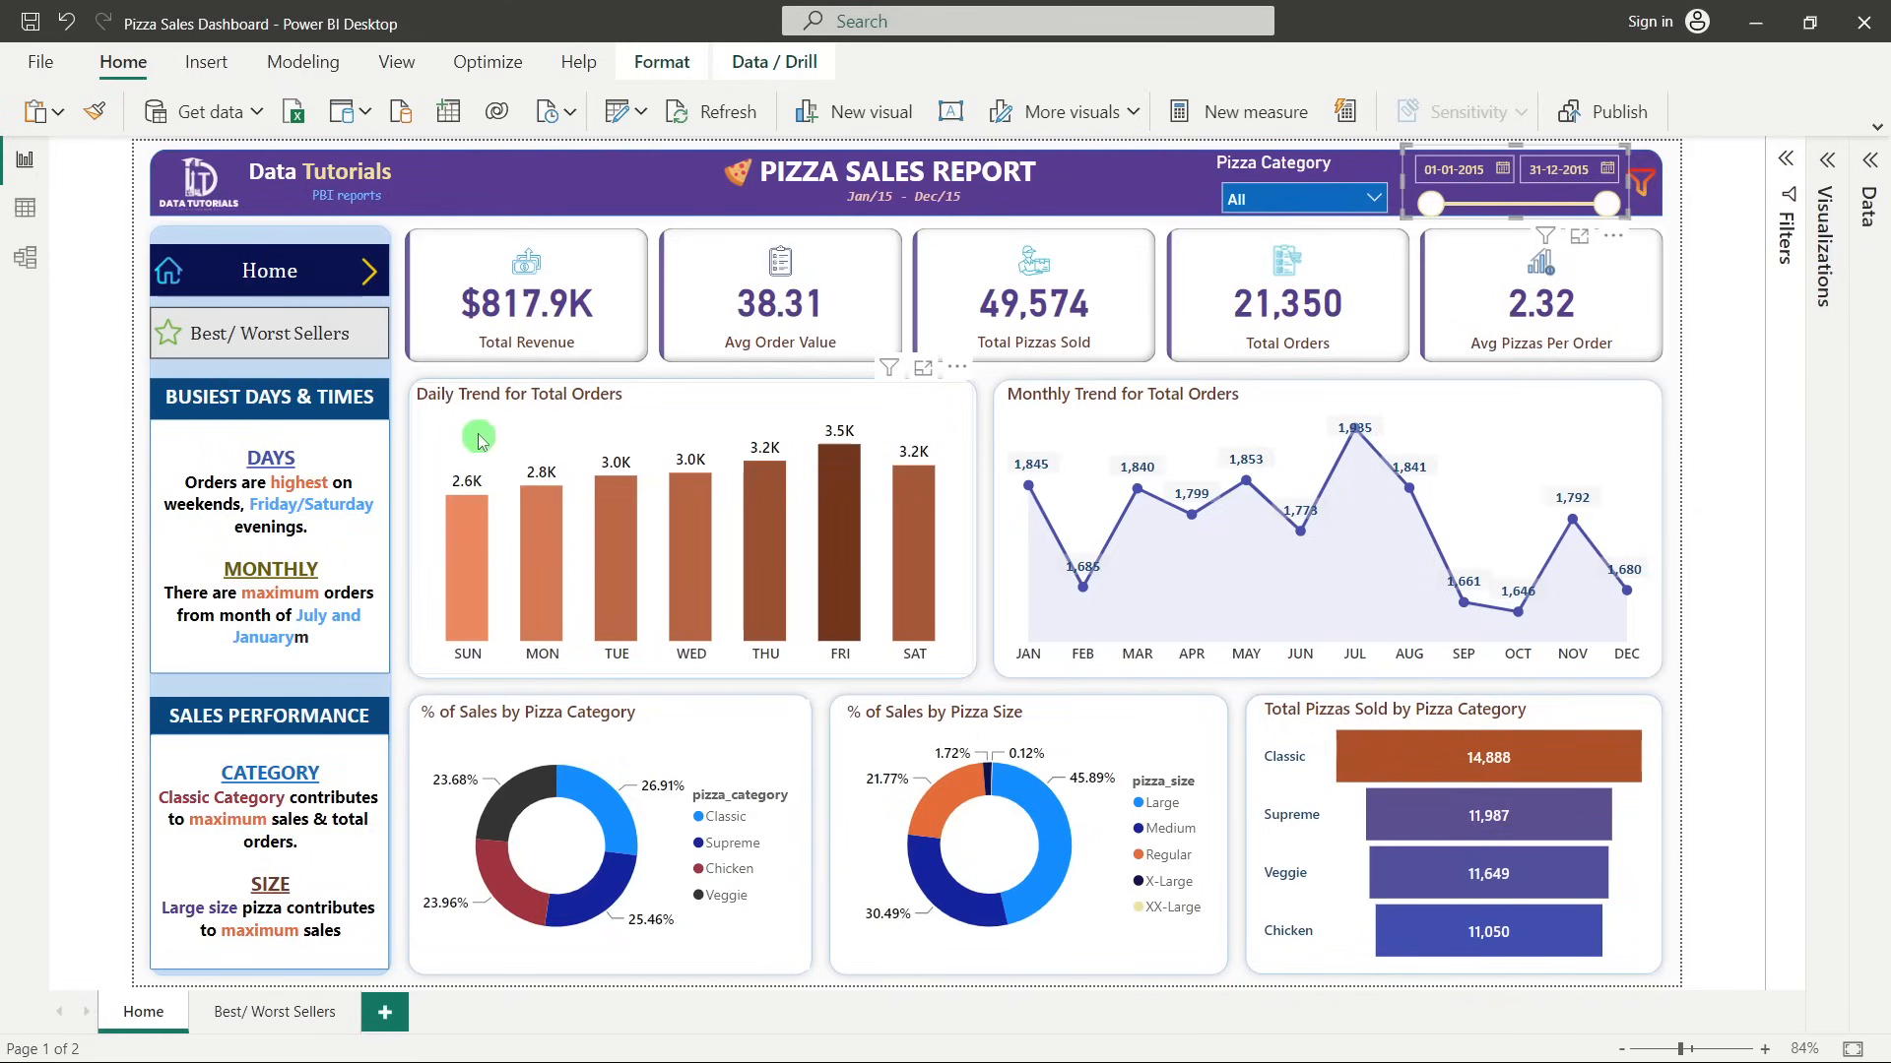
Edit the Daily Trend chart's interactions so it filters the pizza category donut, the pizza size donut and the pizzas sold funnel.
left_click(552, 431)
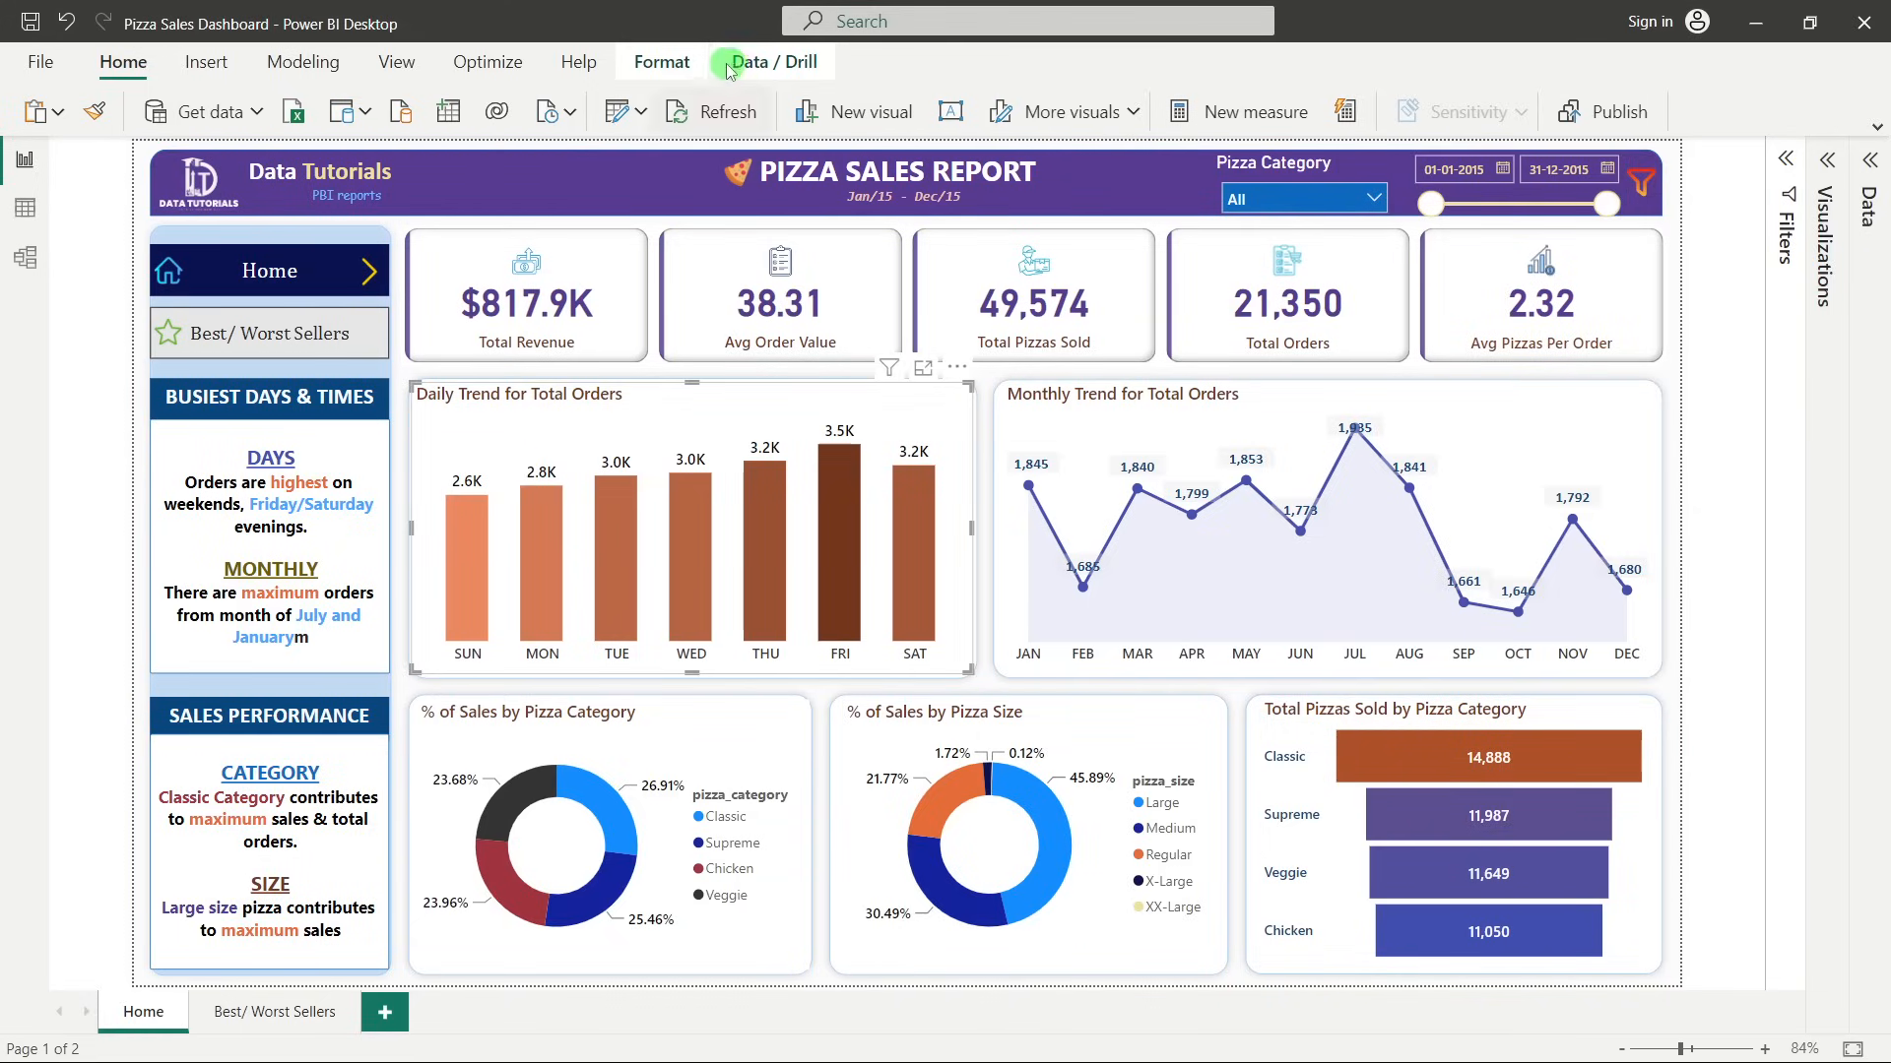
left_click(686, 67)
left_click(138, 112)
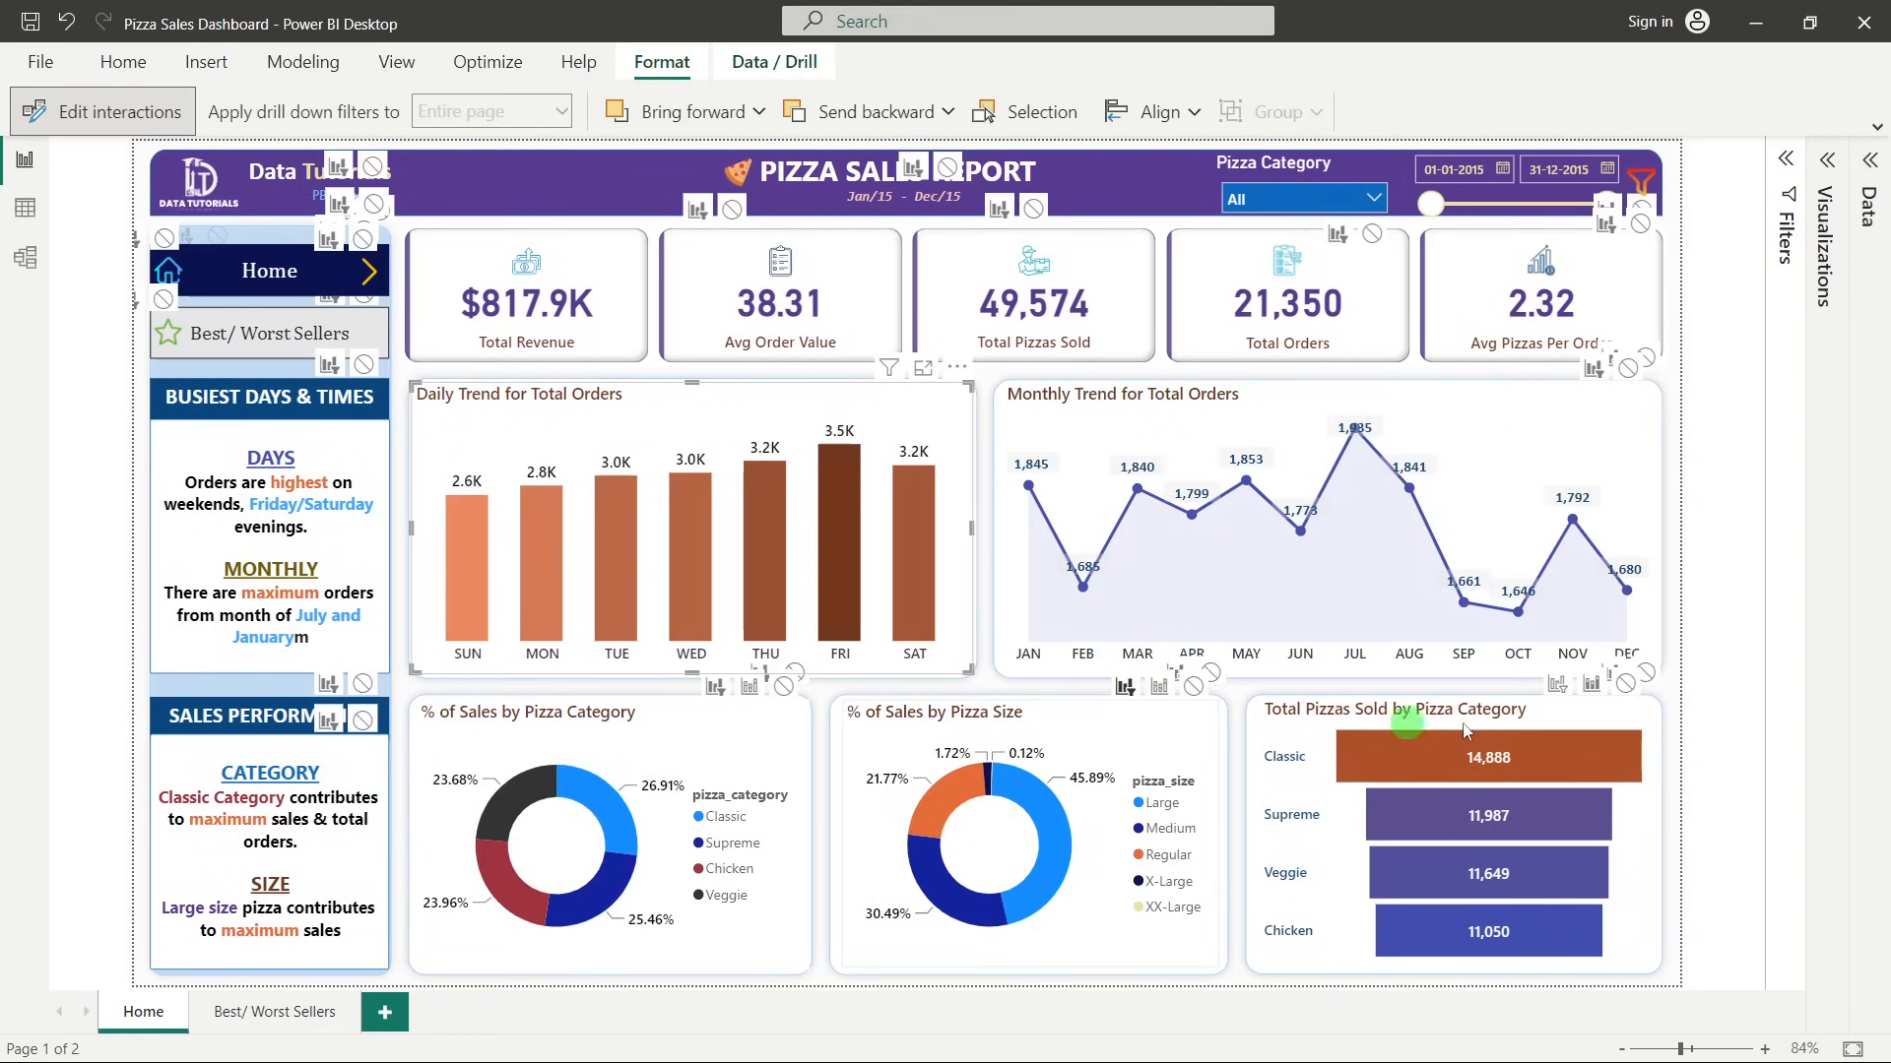
Set the % of Sales by Pizza Category chart to filter the Daily Trend and % of Sales by Pizza Size charts.
left_click(613, 729)
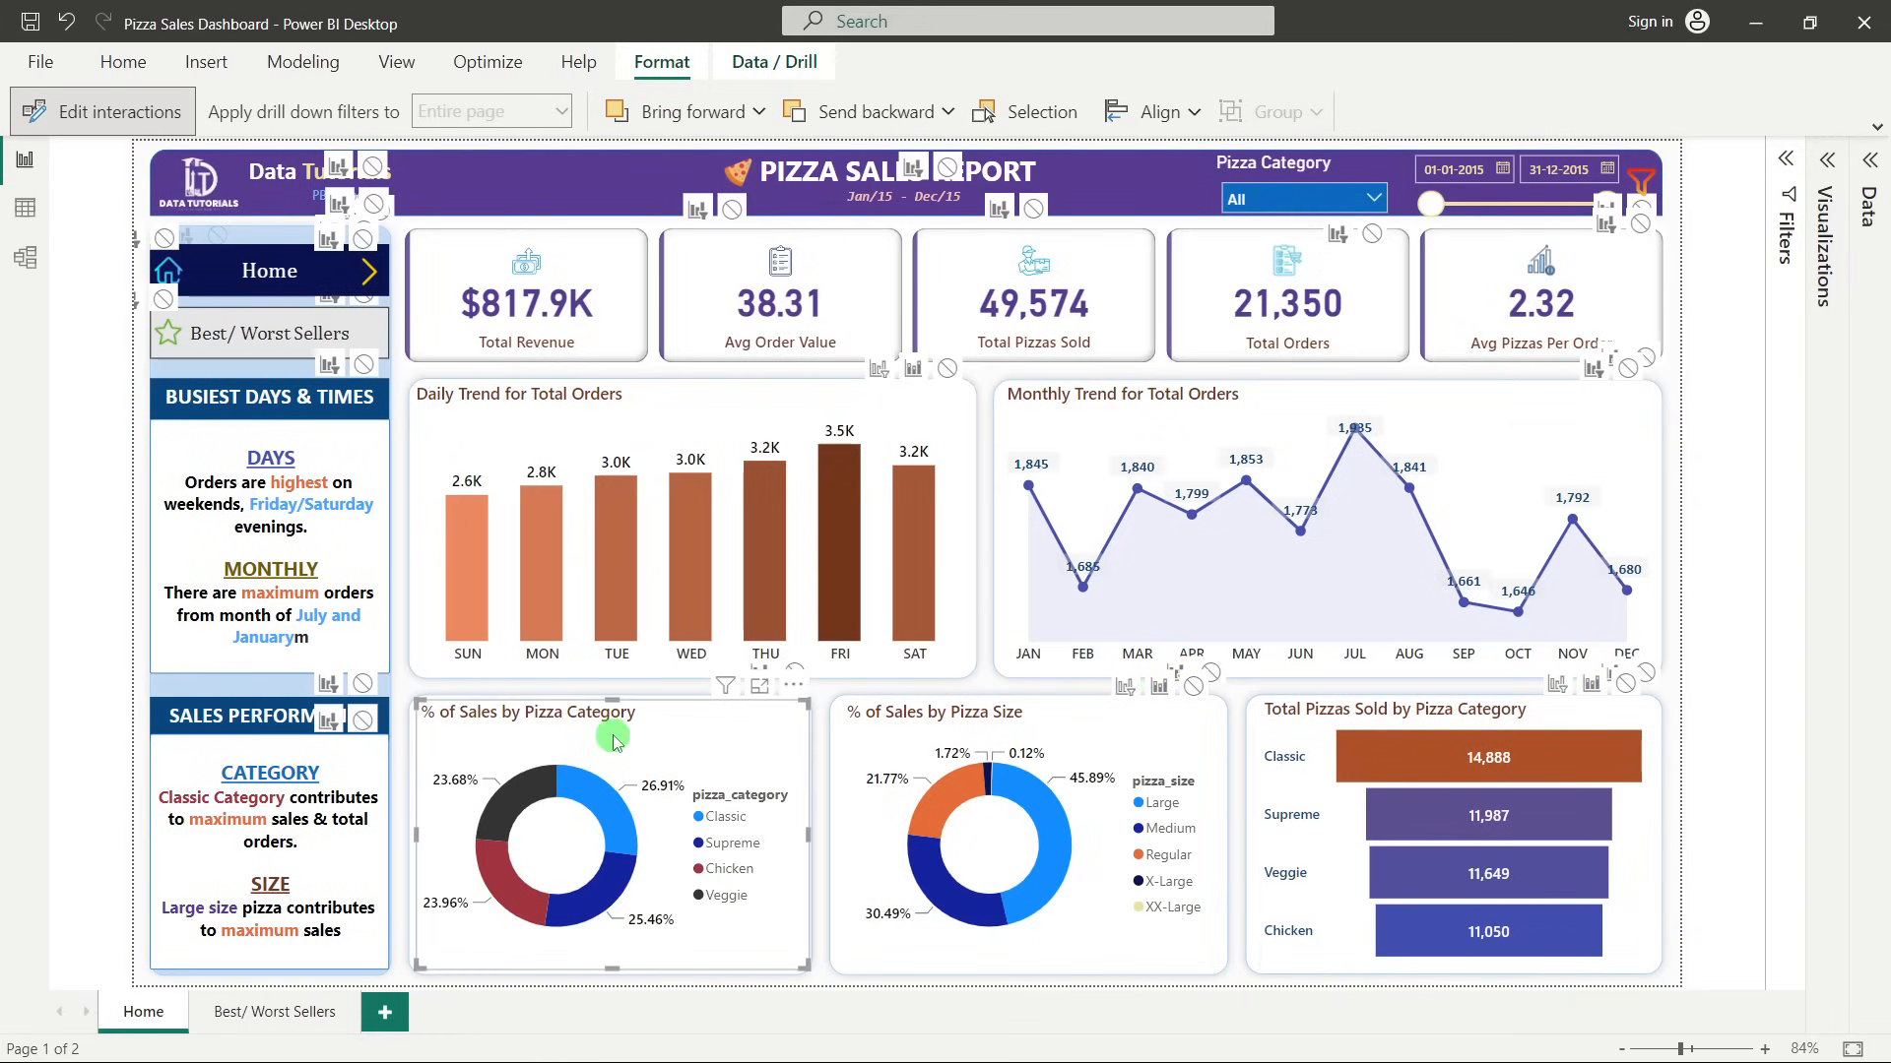
left_click(876, 368)
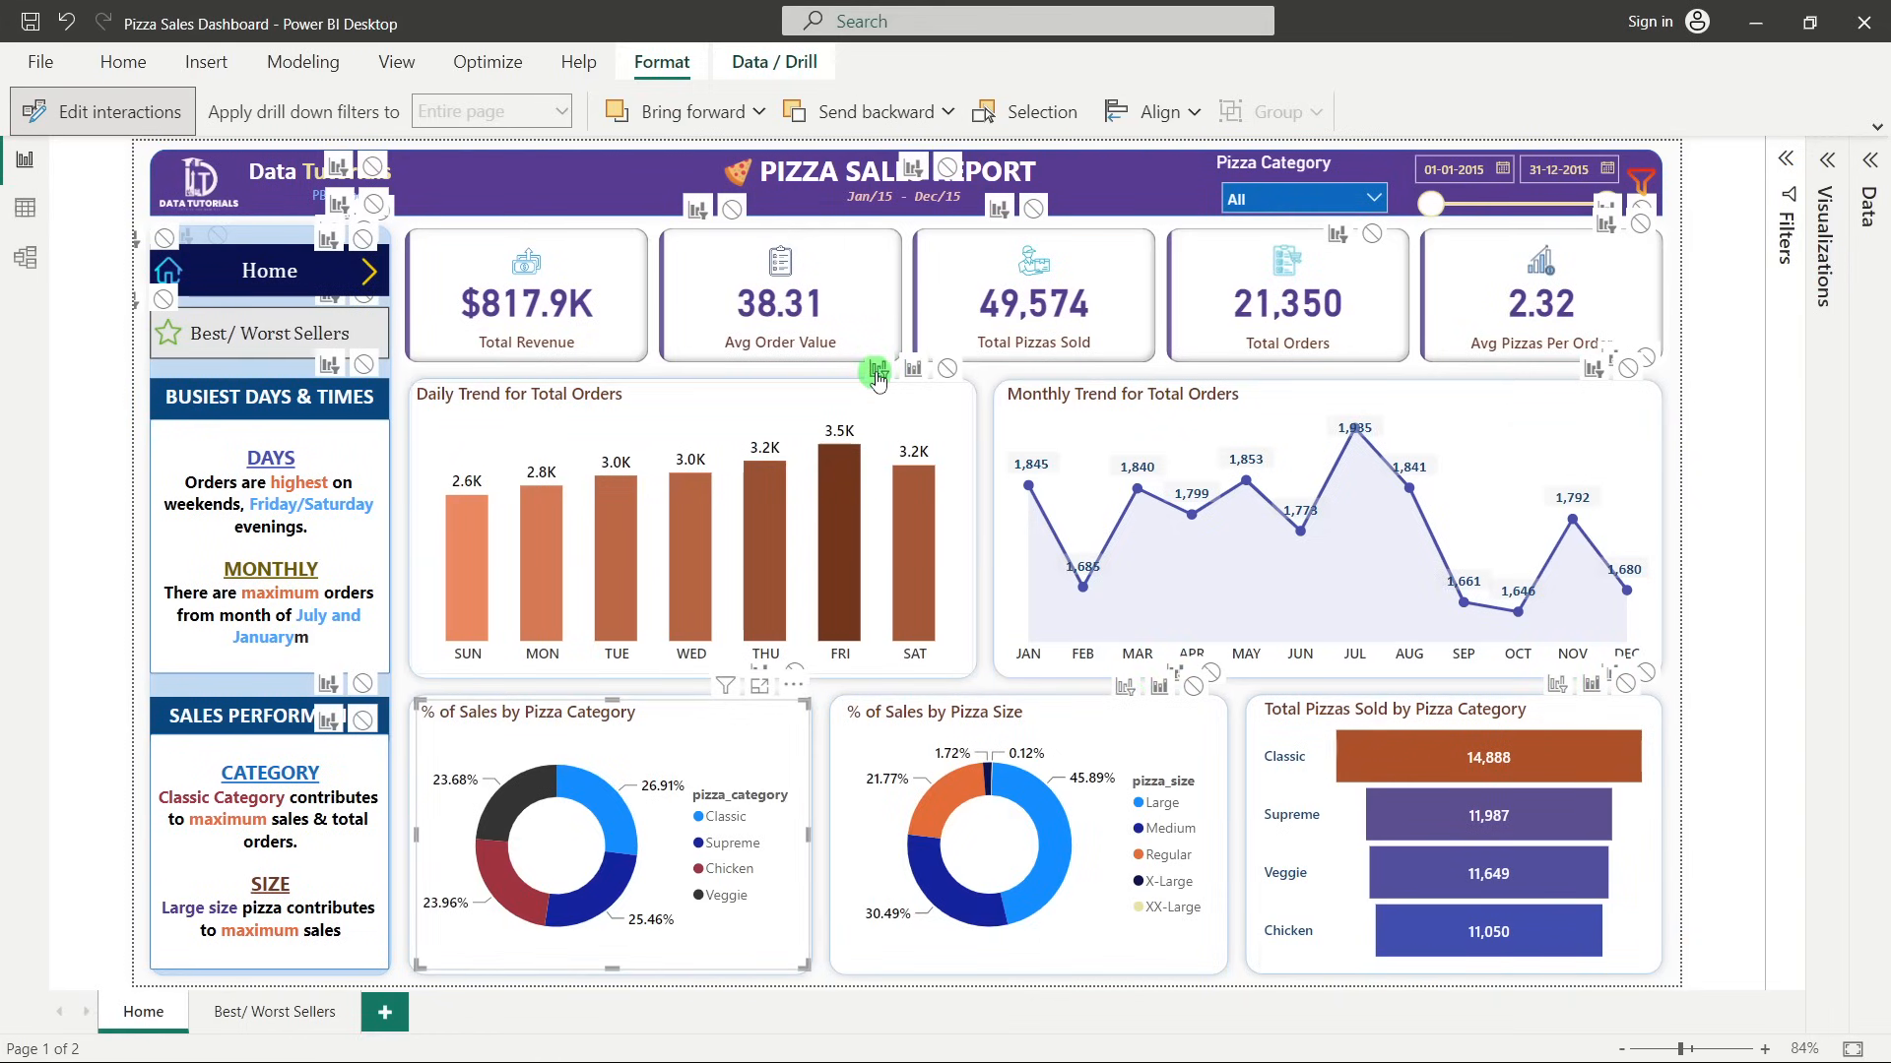
left_click(1125, 687)
Set the % of Sales by Pizza Size chart to filter the Daily Trend and pizza category charts, and finish editing interactions.
left_click(1099, 708)
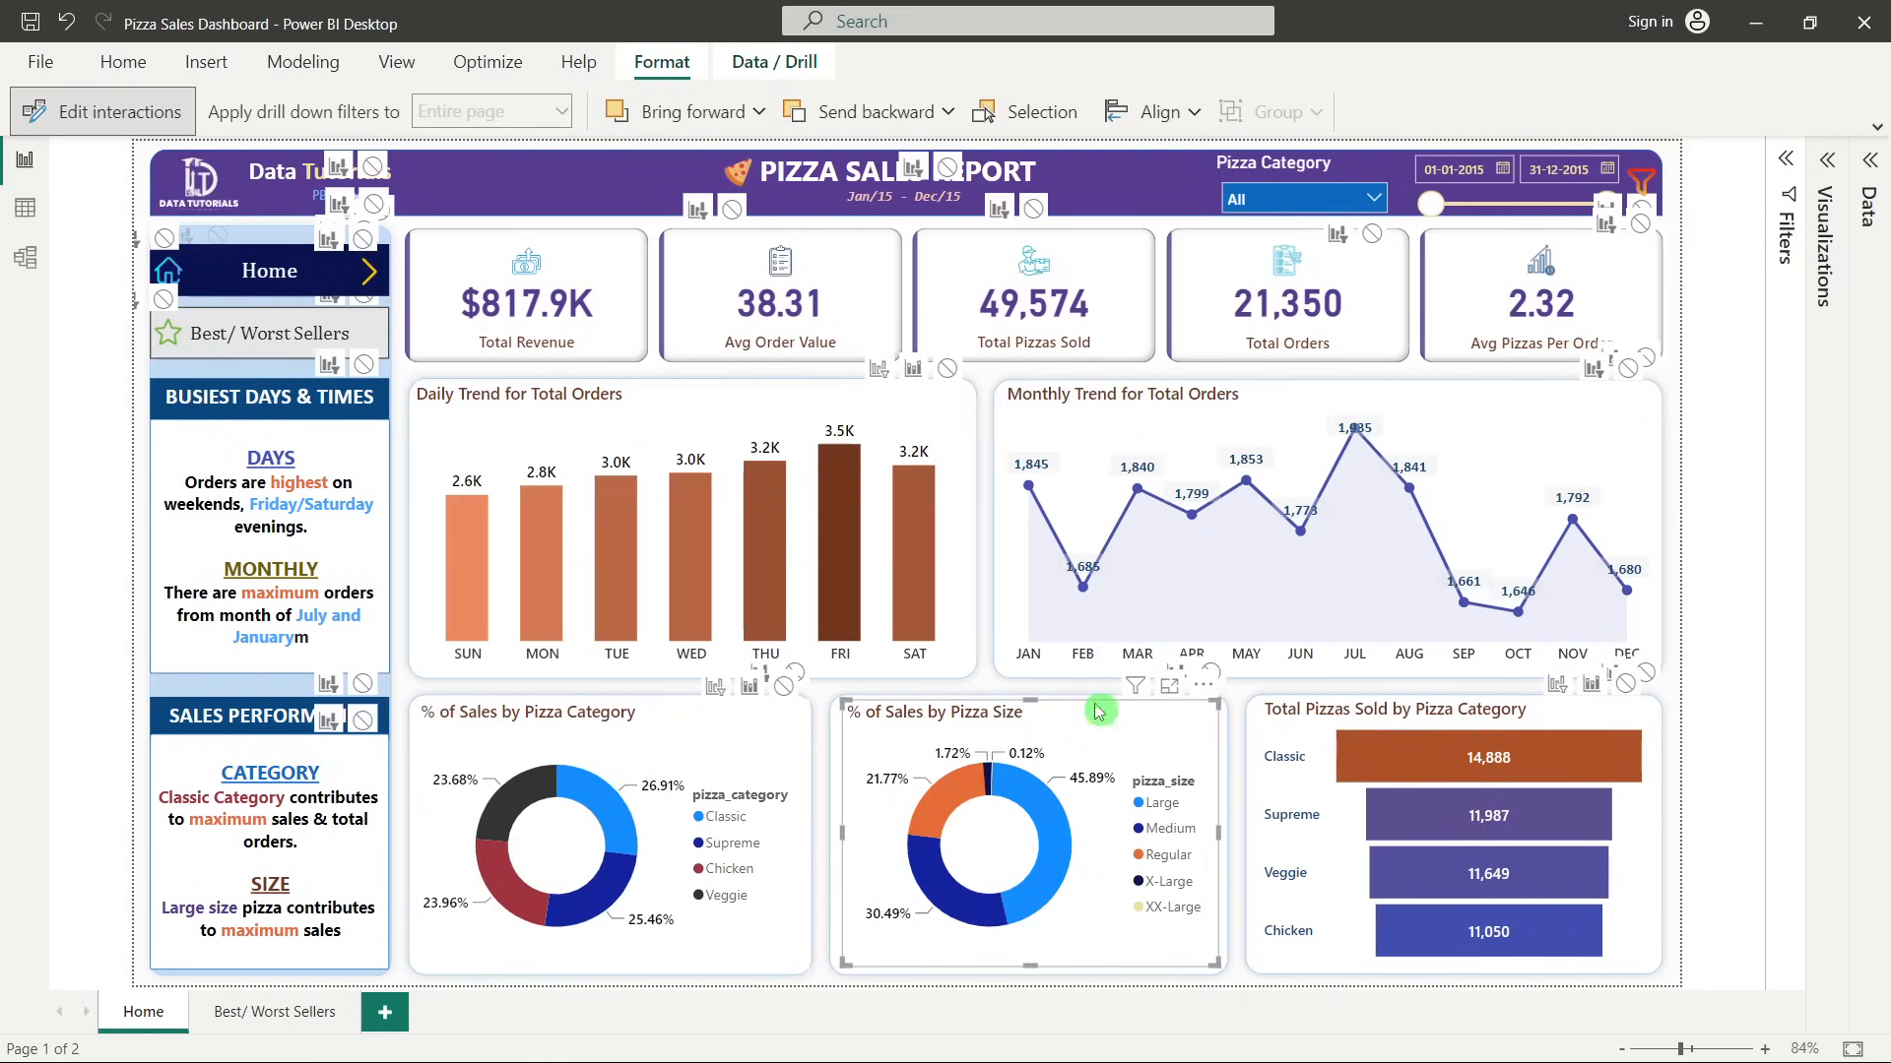
left_click(878, 373)
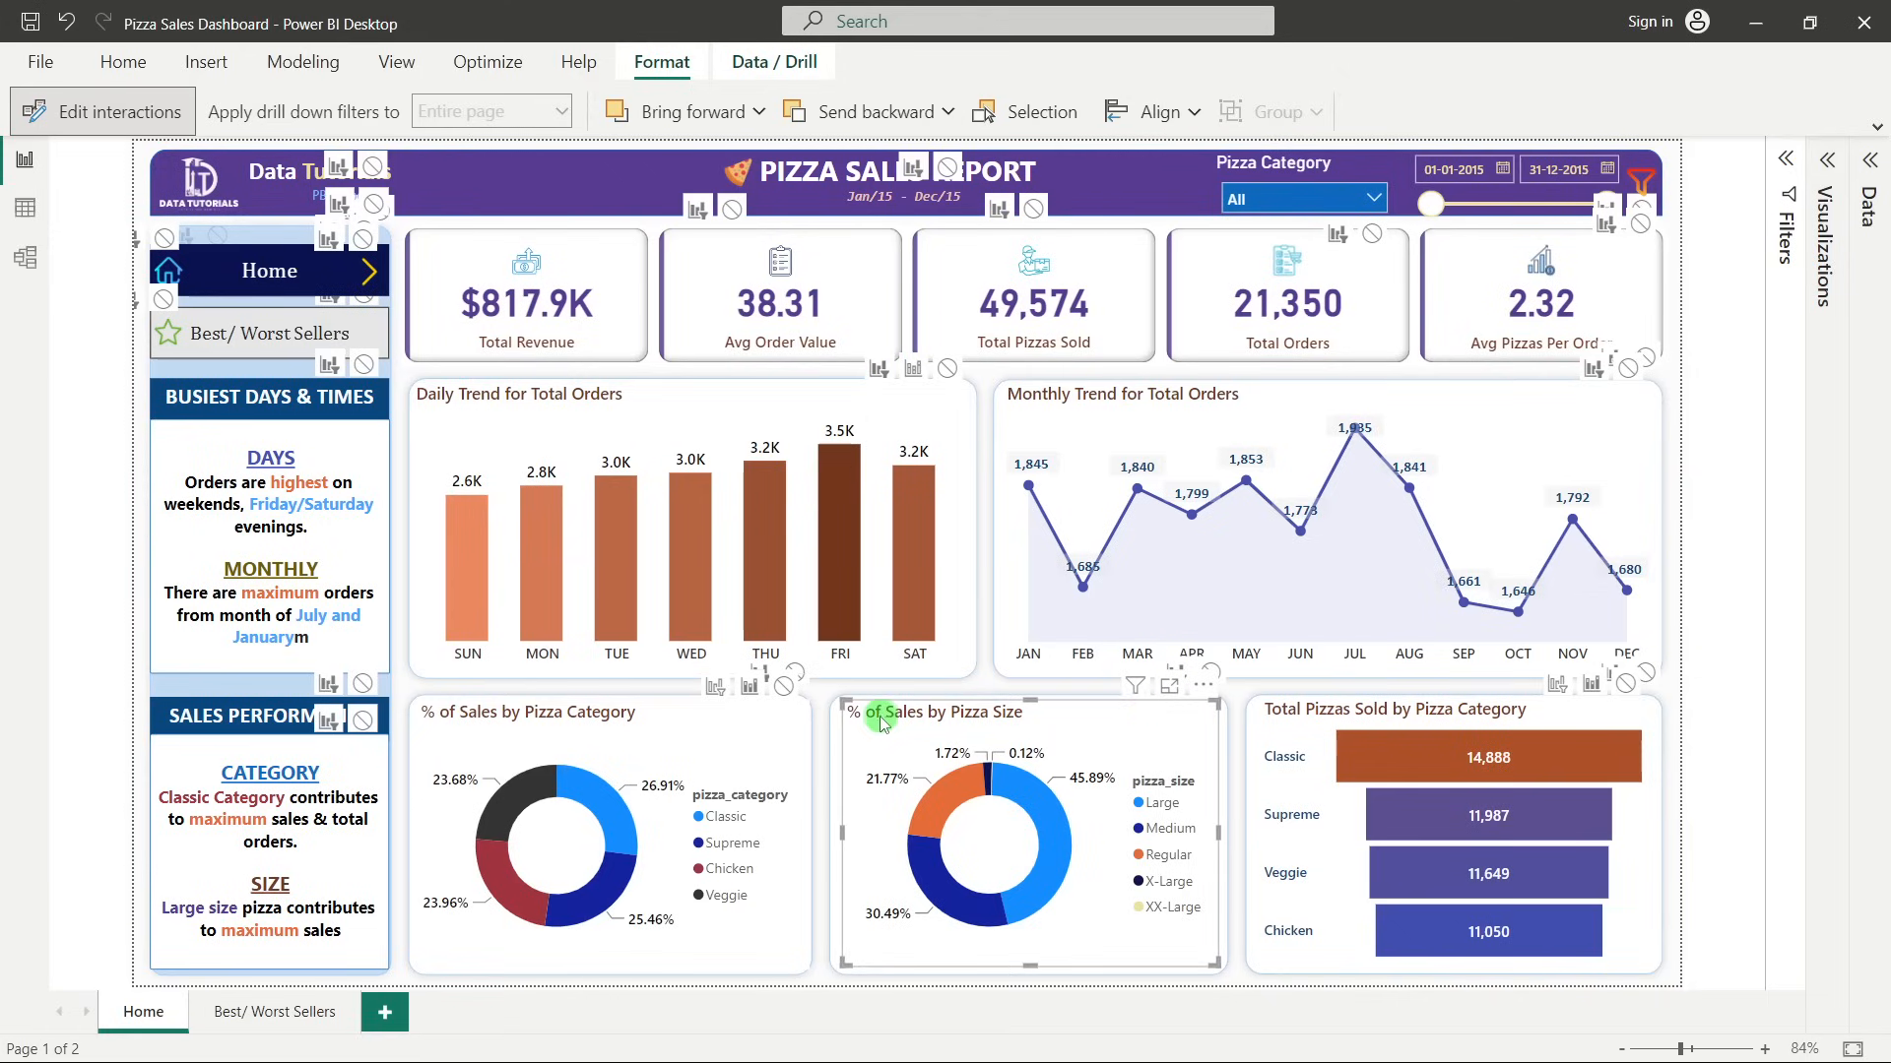
left_click(715, 686)
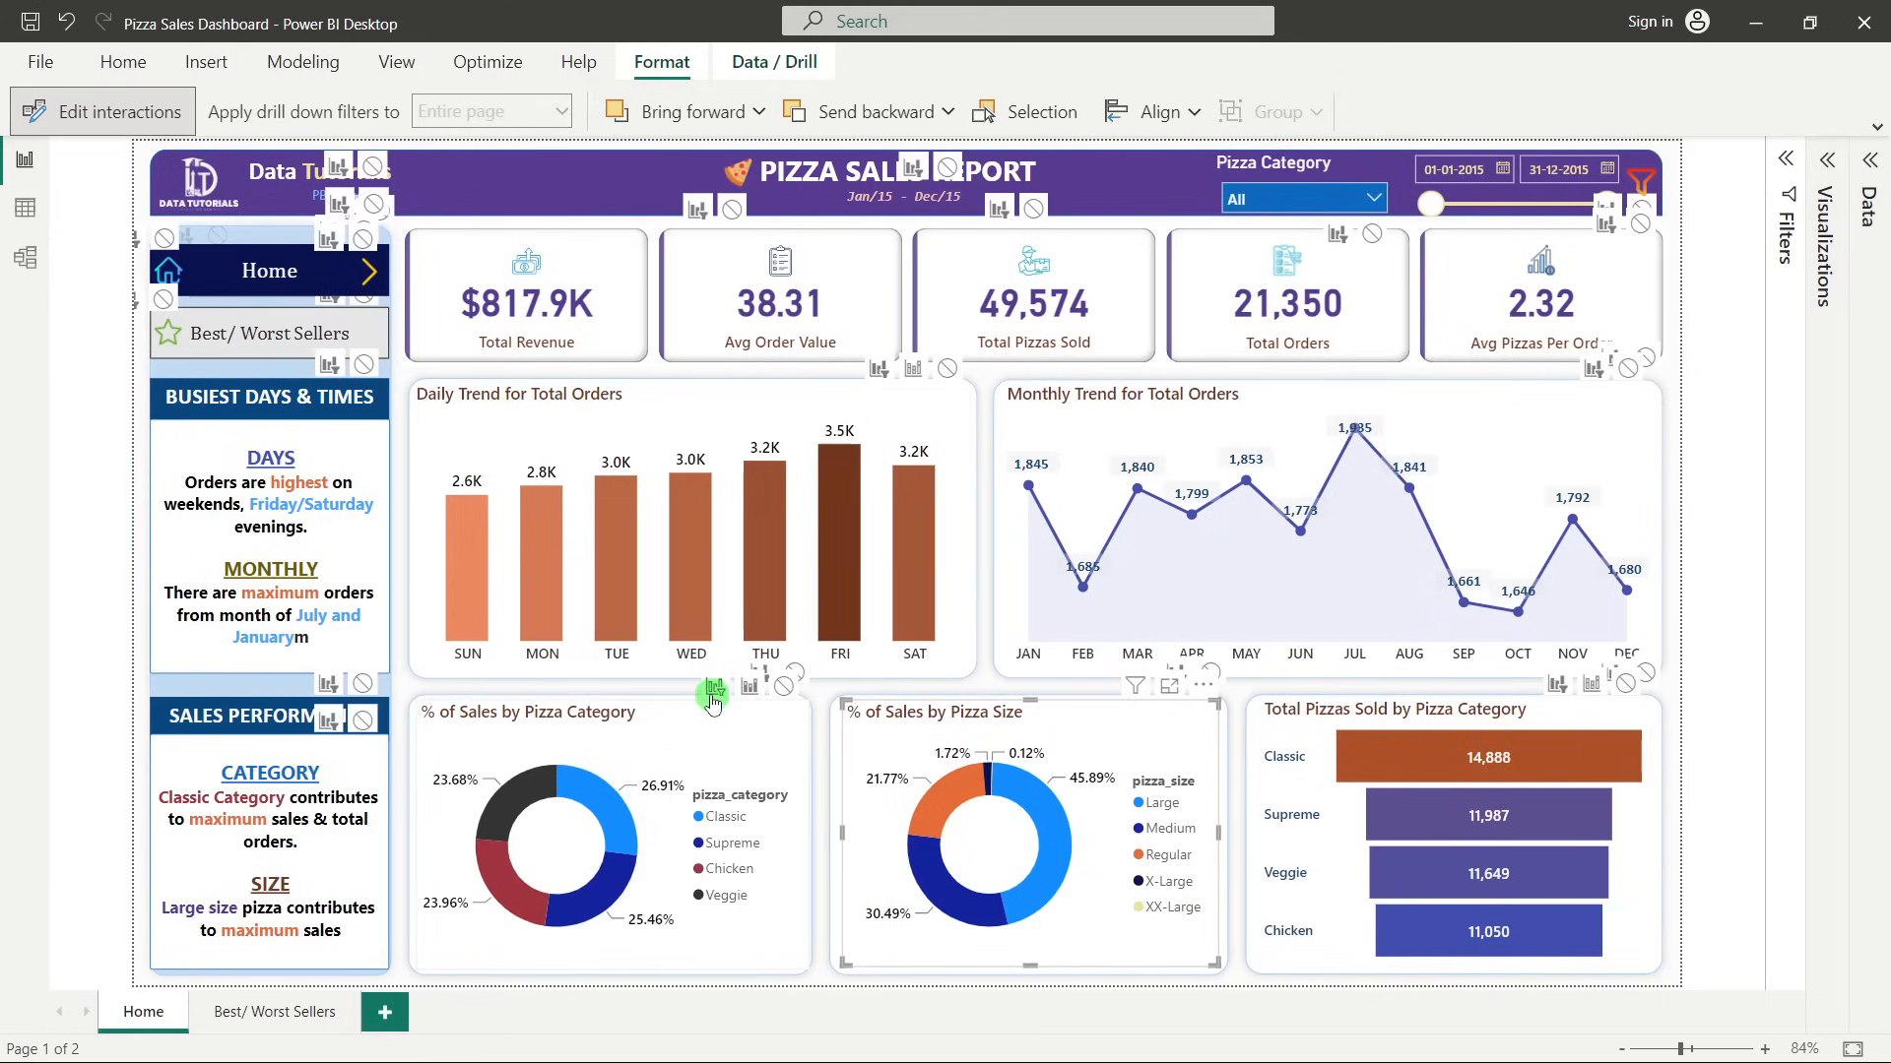
left_click(1101, 633)
left_click(1702, 366)
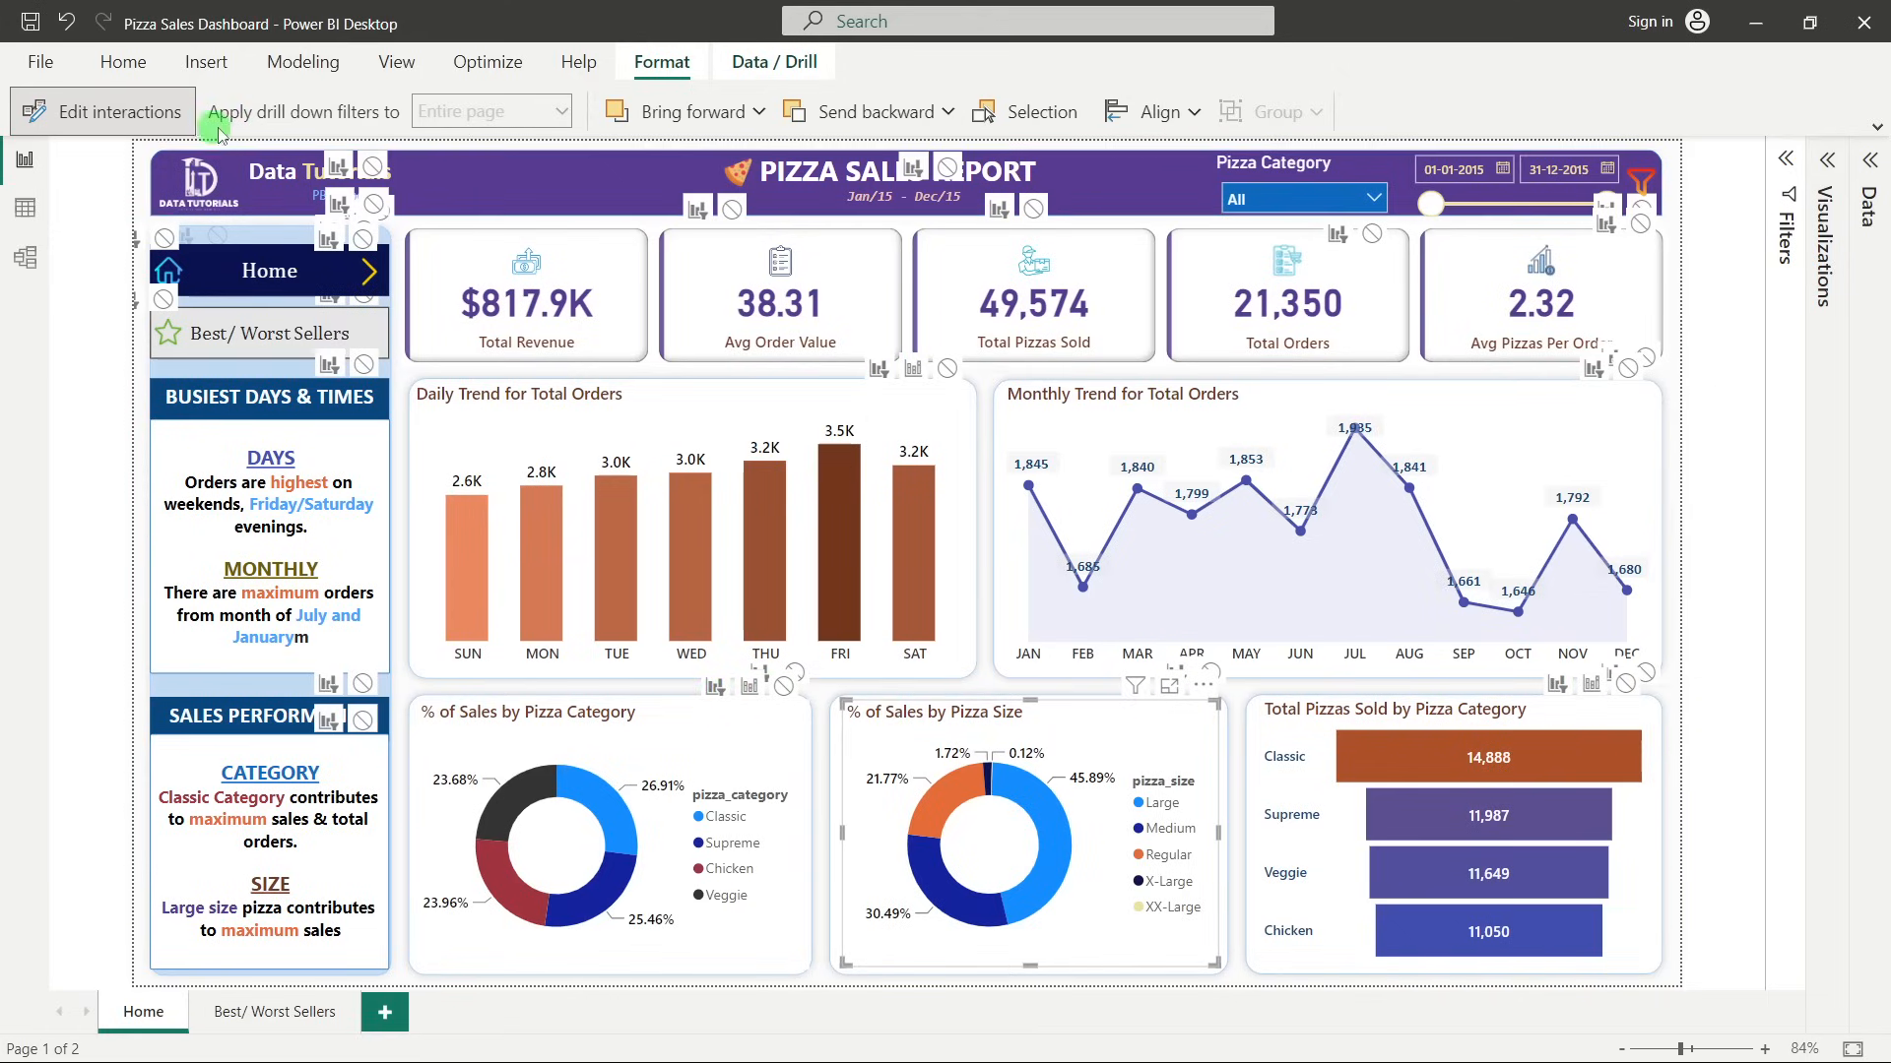
left_click(94, 111)
Check the Daily Trend chart's filtering of the other visuals by selecting Sunday and Friday, and clear the selection.
left_click(483, 557)
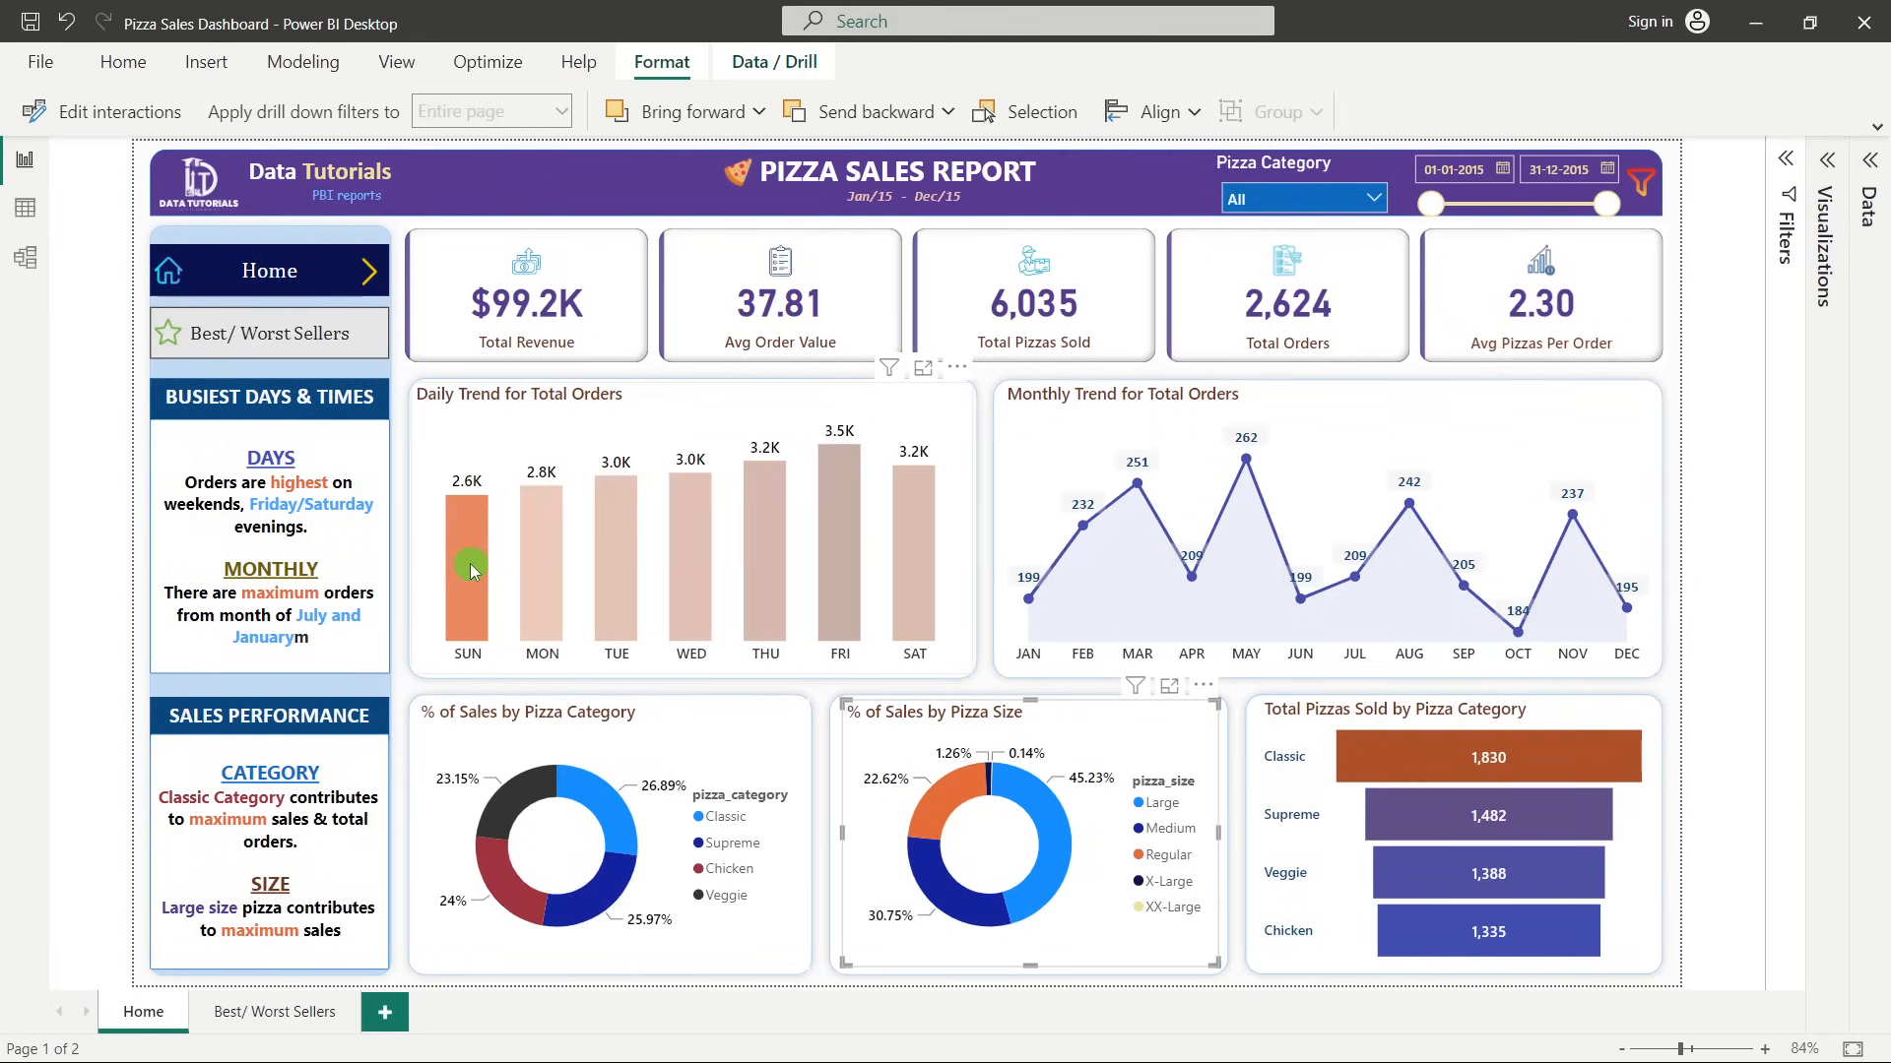
left_click(470, 563)
left_click(507, 241)
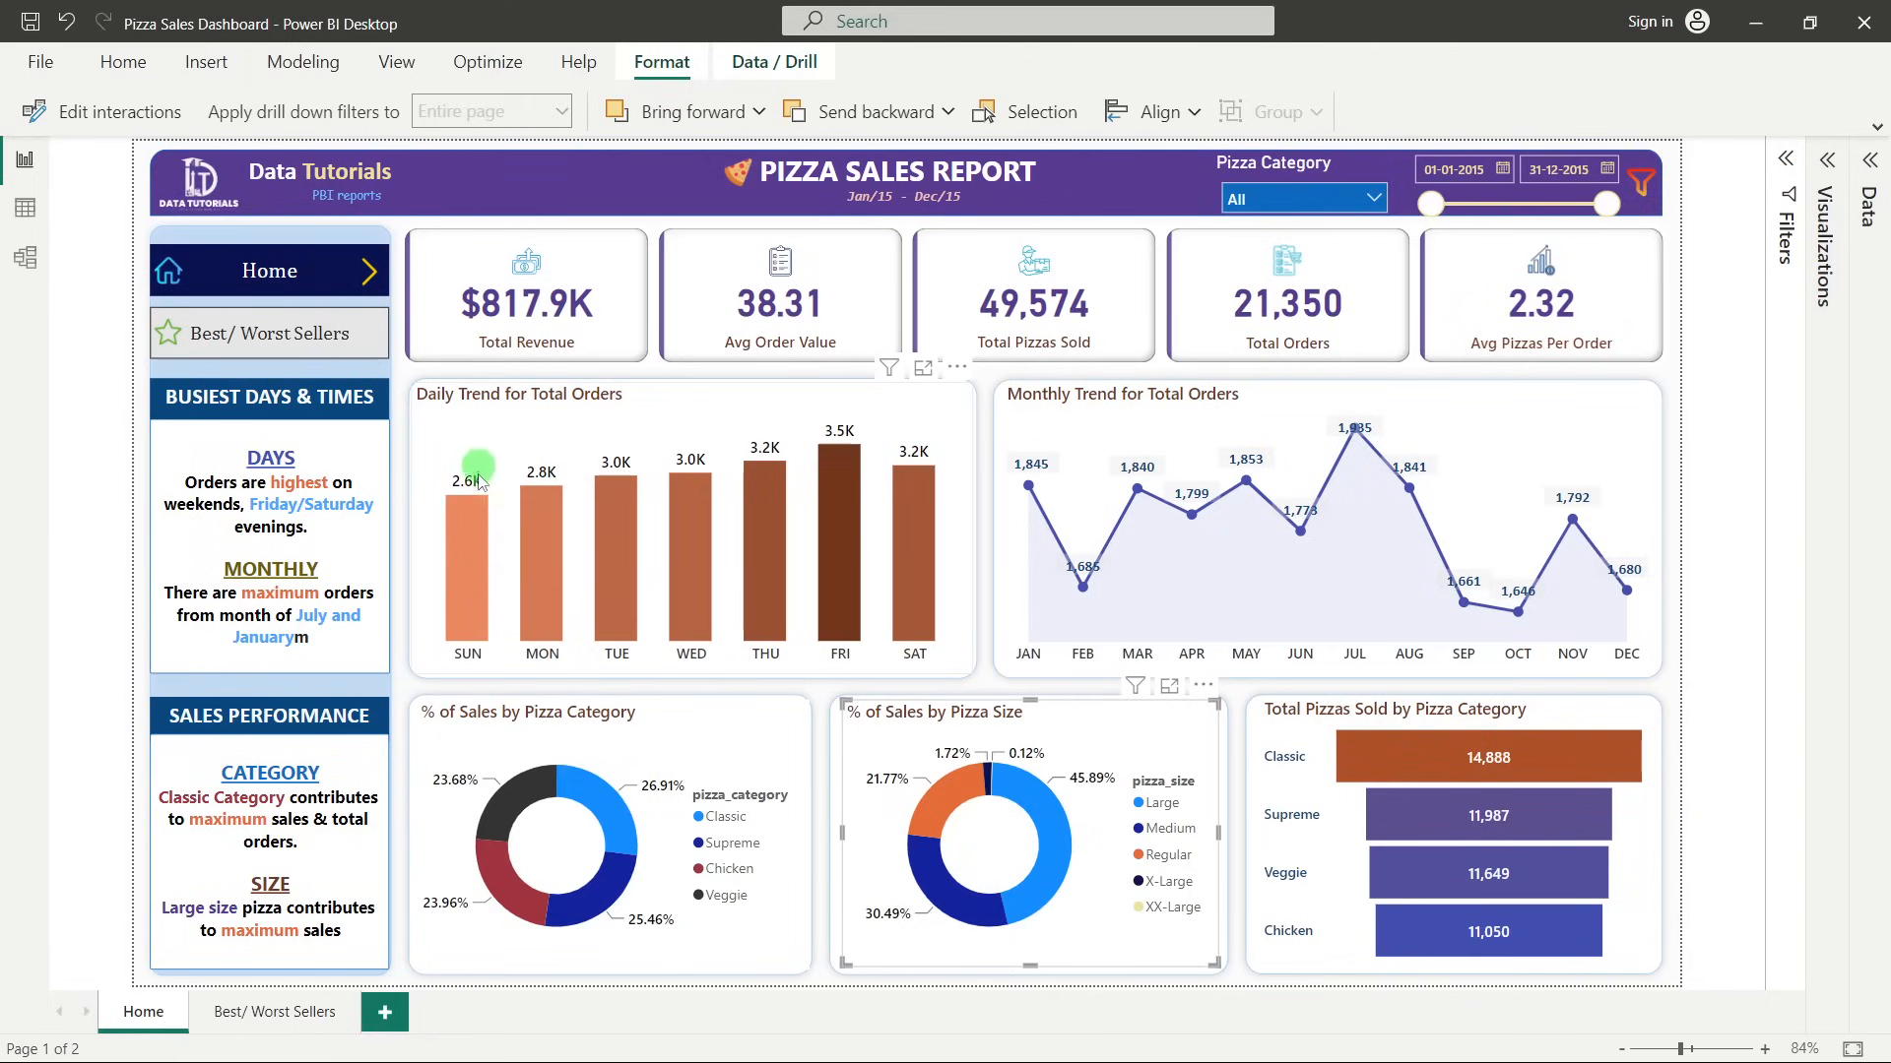
left_click(474, 541)
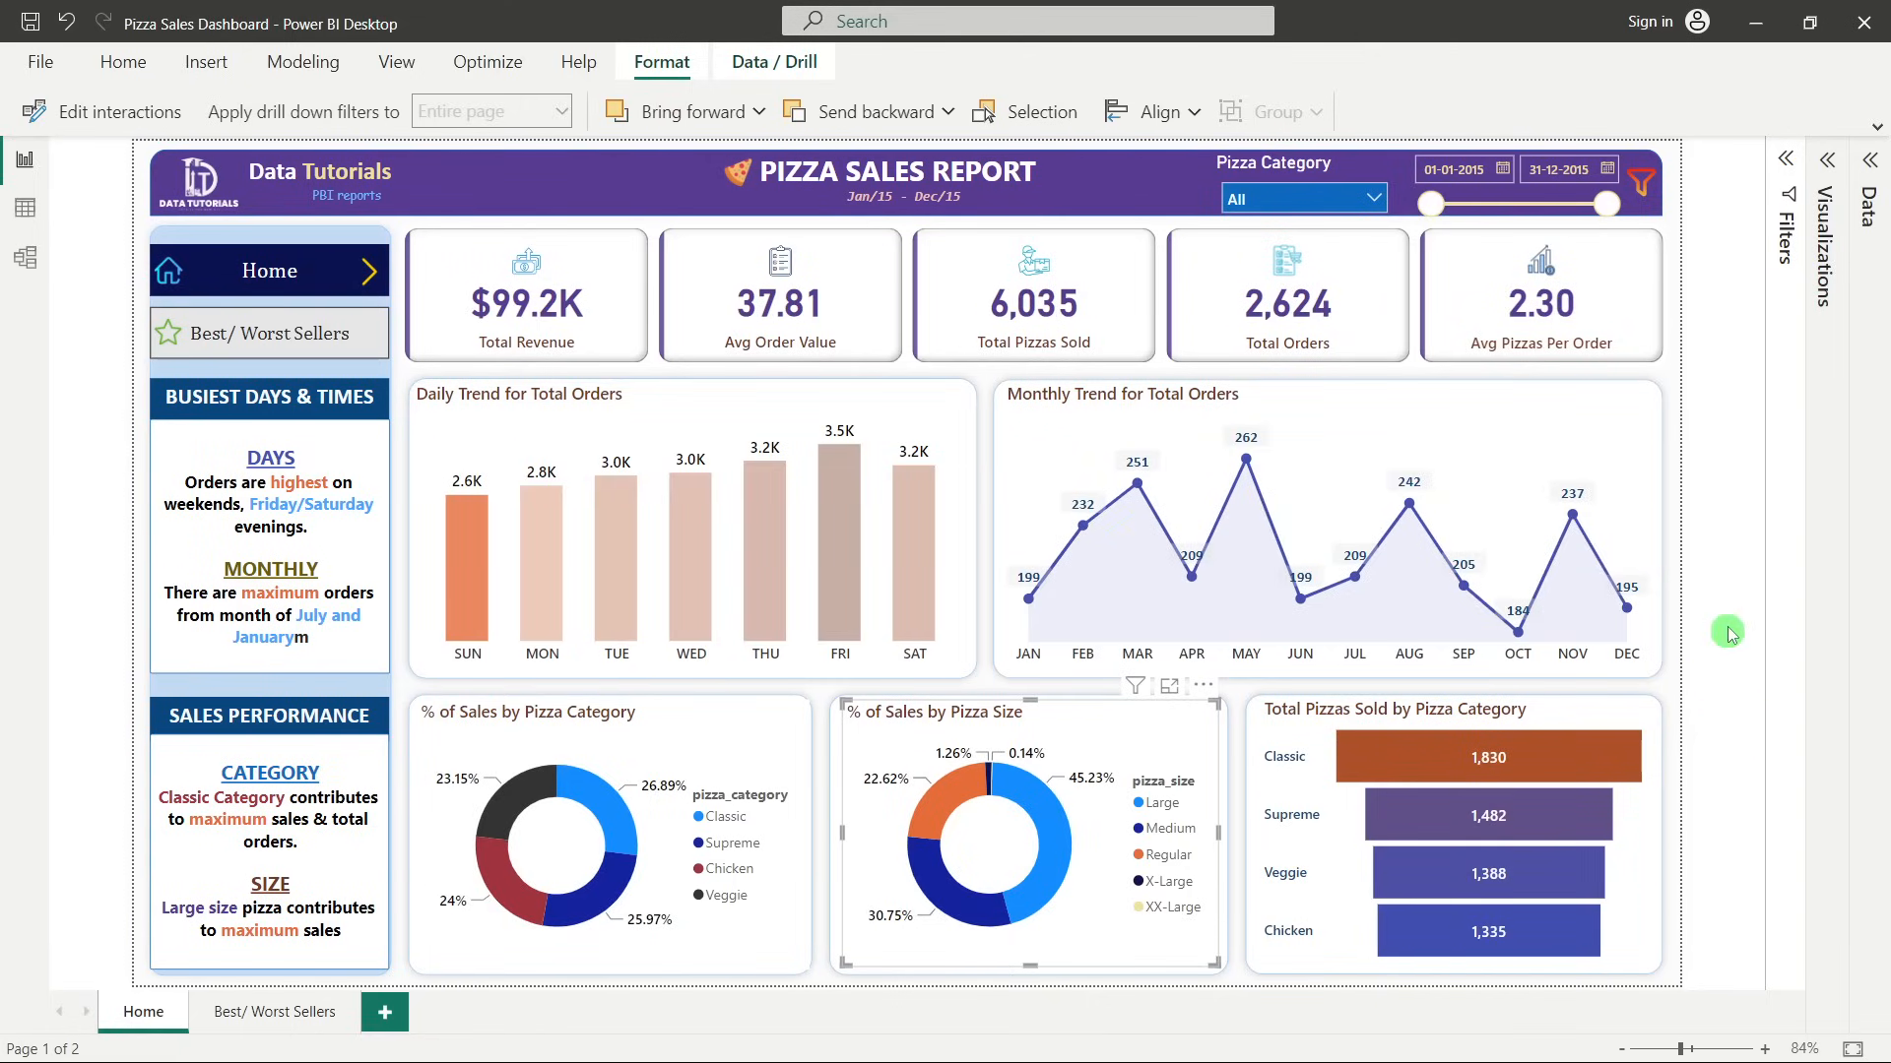
left_click(832, 532)
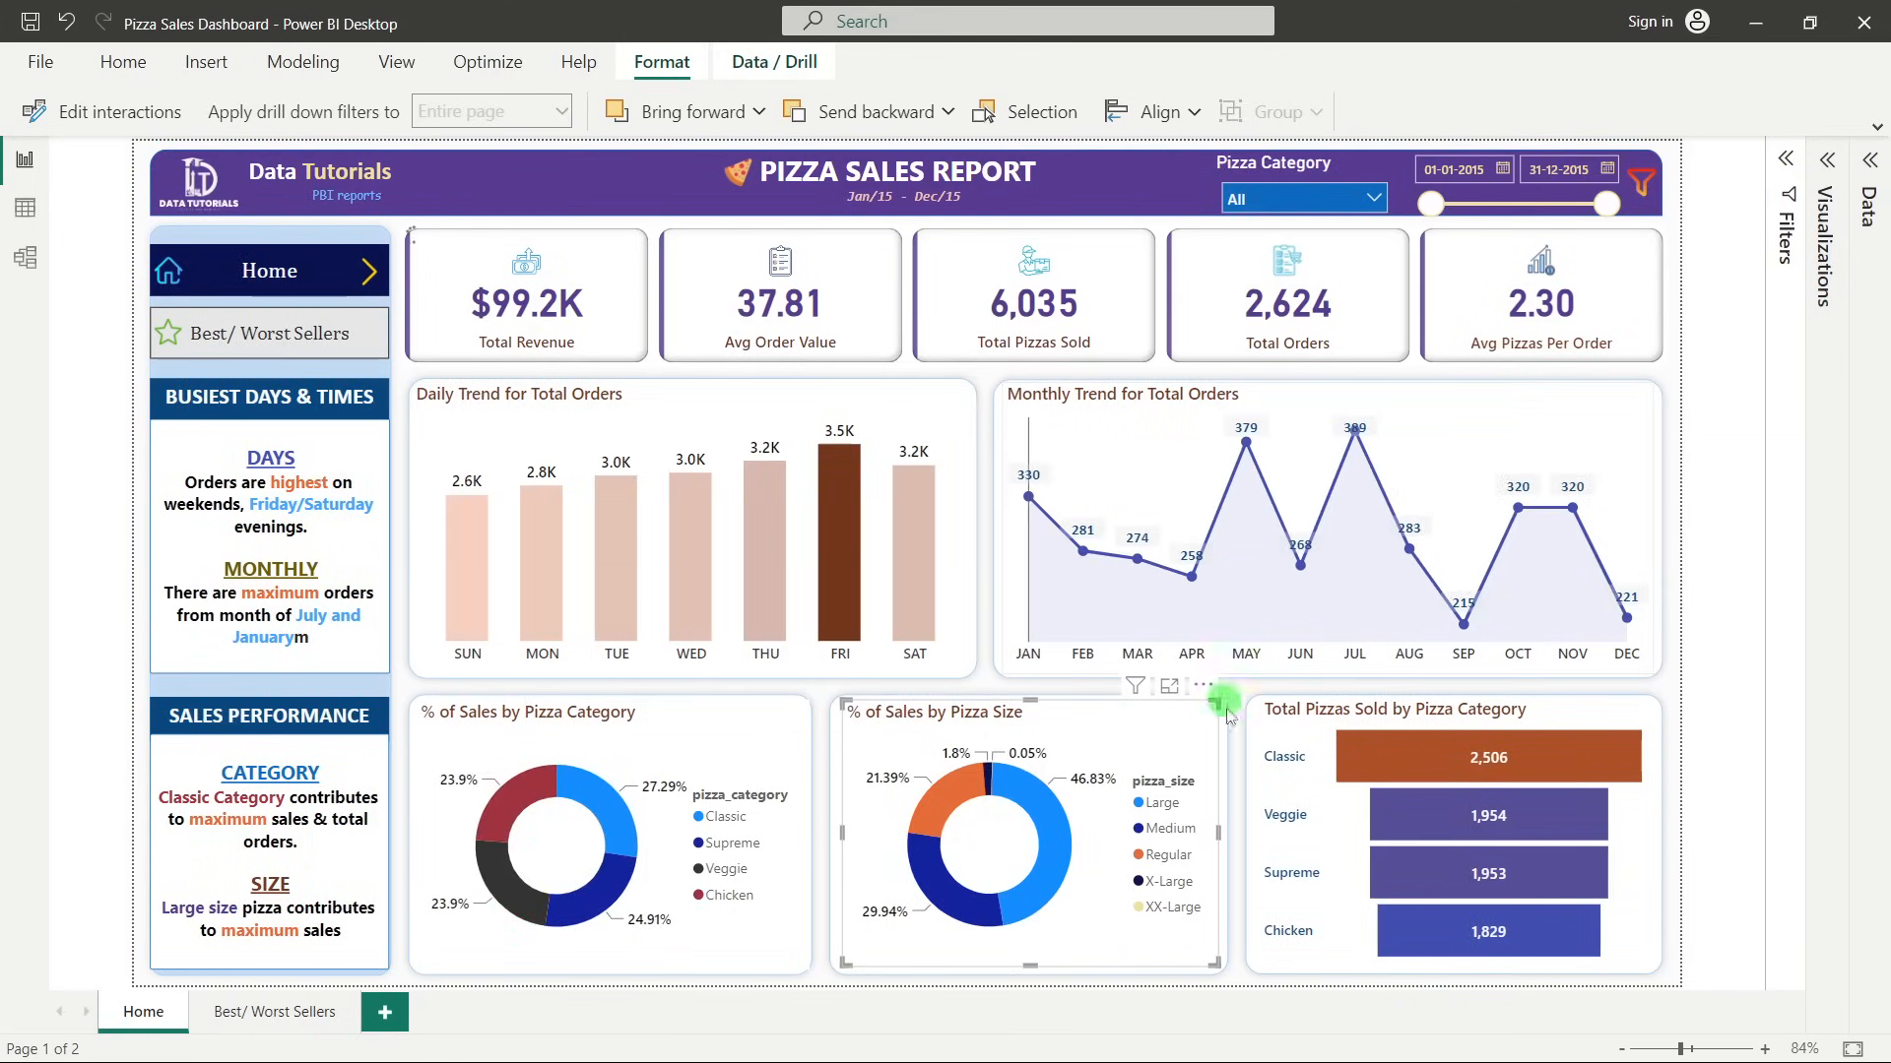
left_click(857, 517)
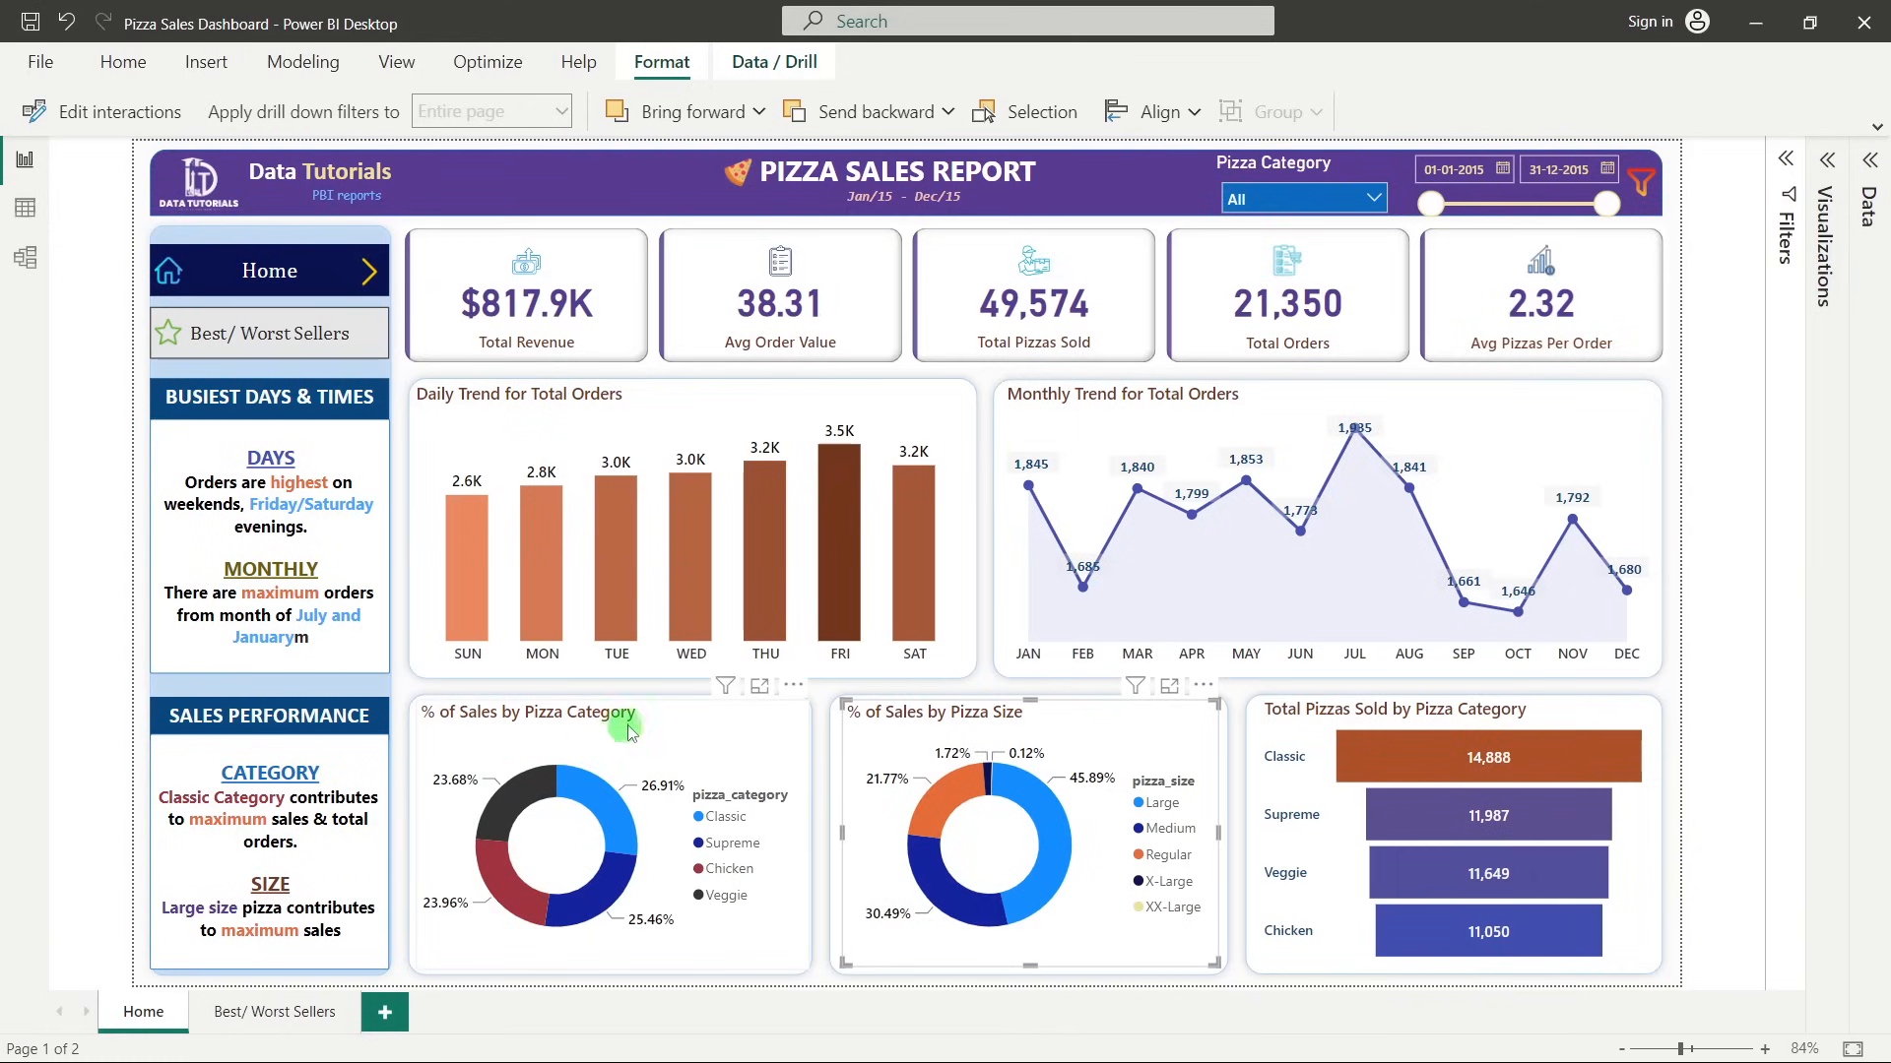
Check the donut charts' filtering by selecting the Classic category and the Large size in turn, clearing each selection.
left_click(615, 805)
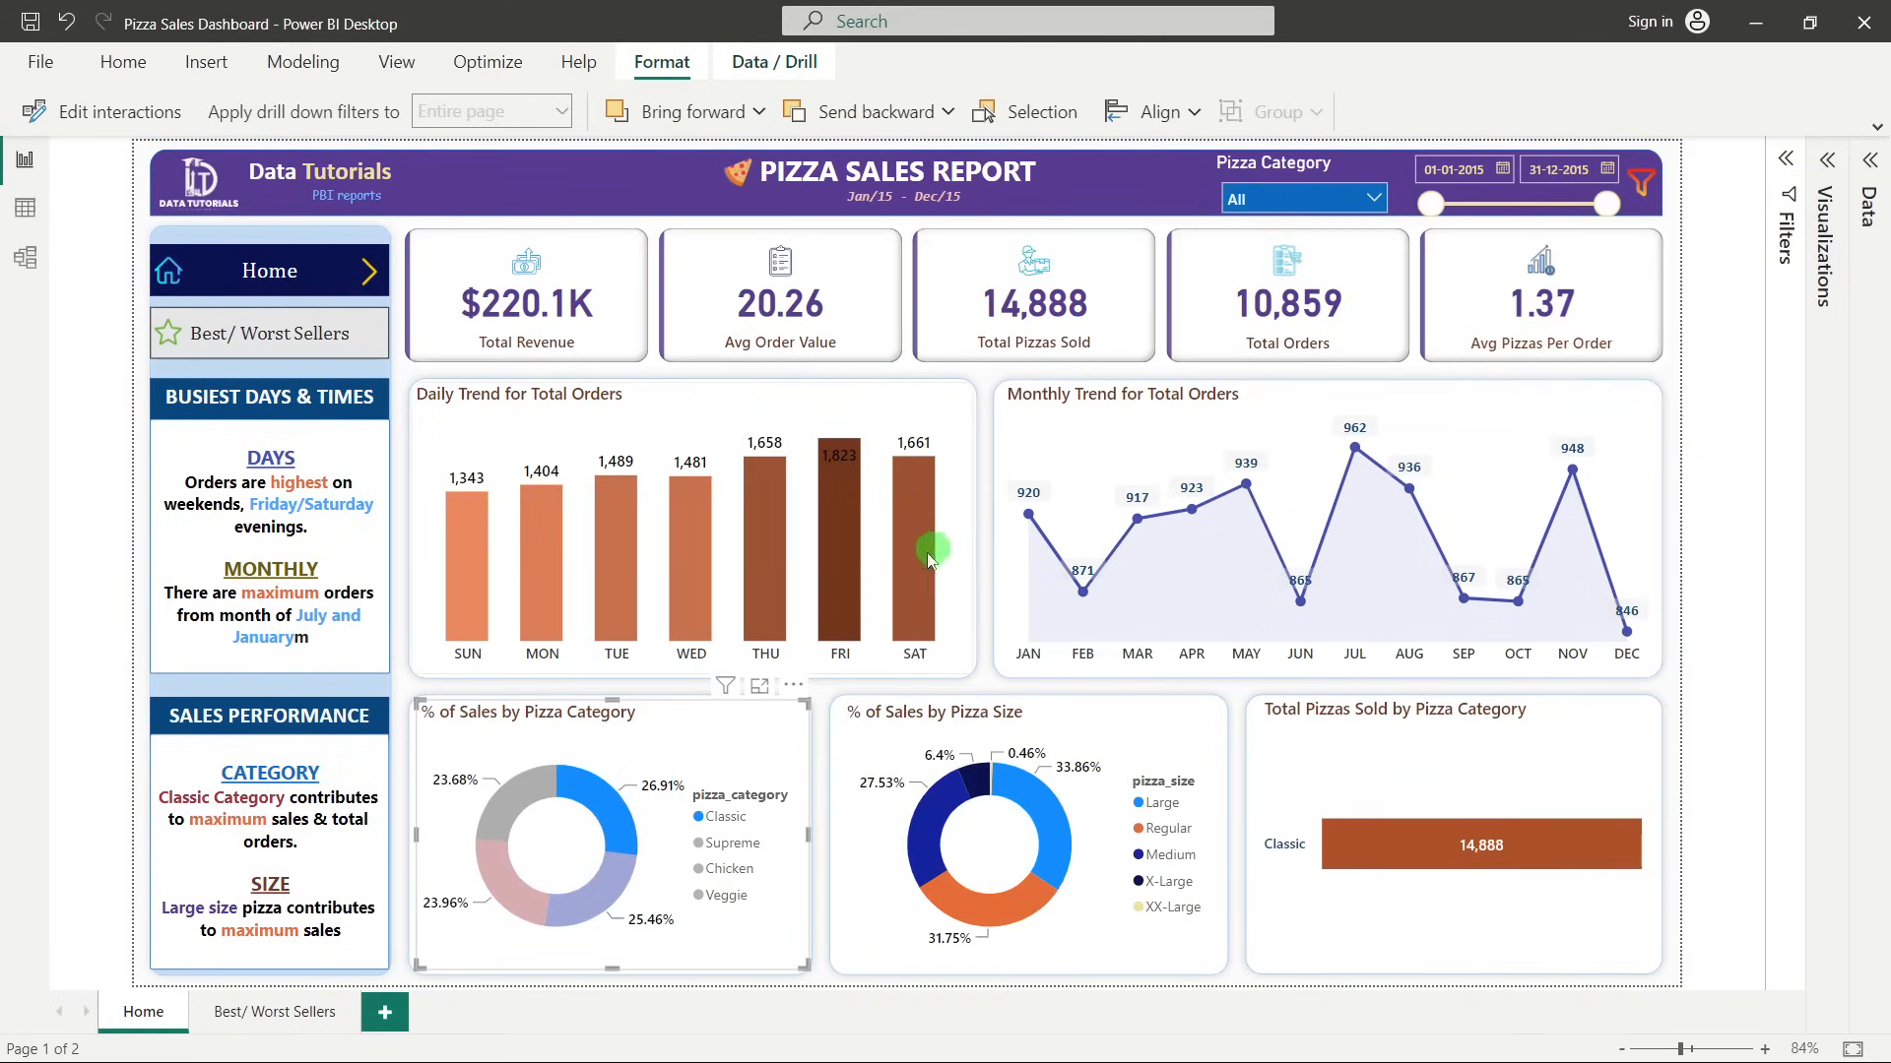
left_click(607, 805)
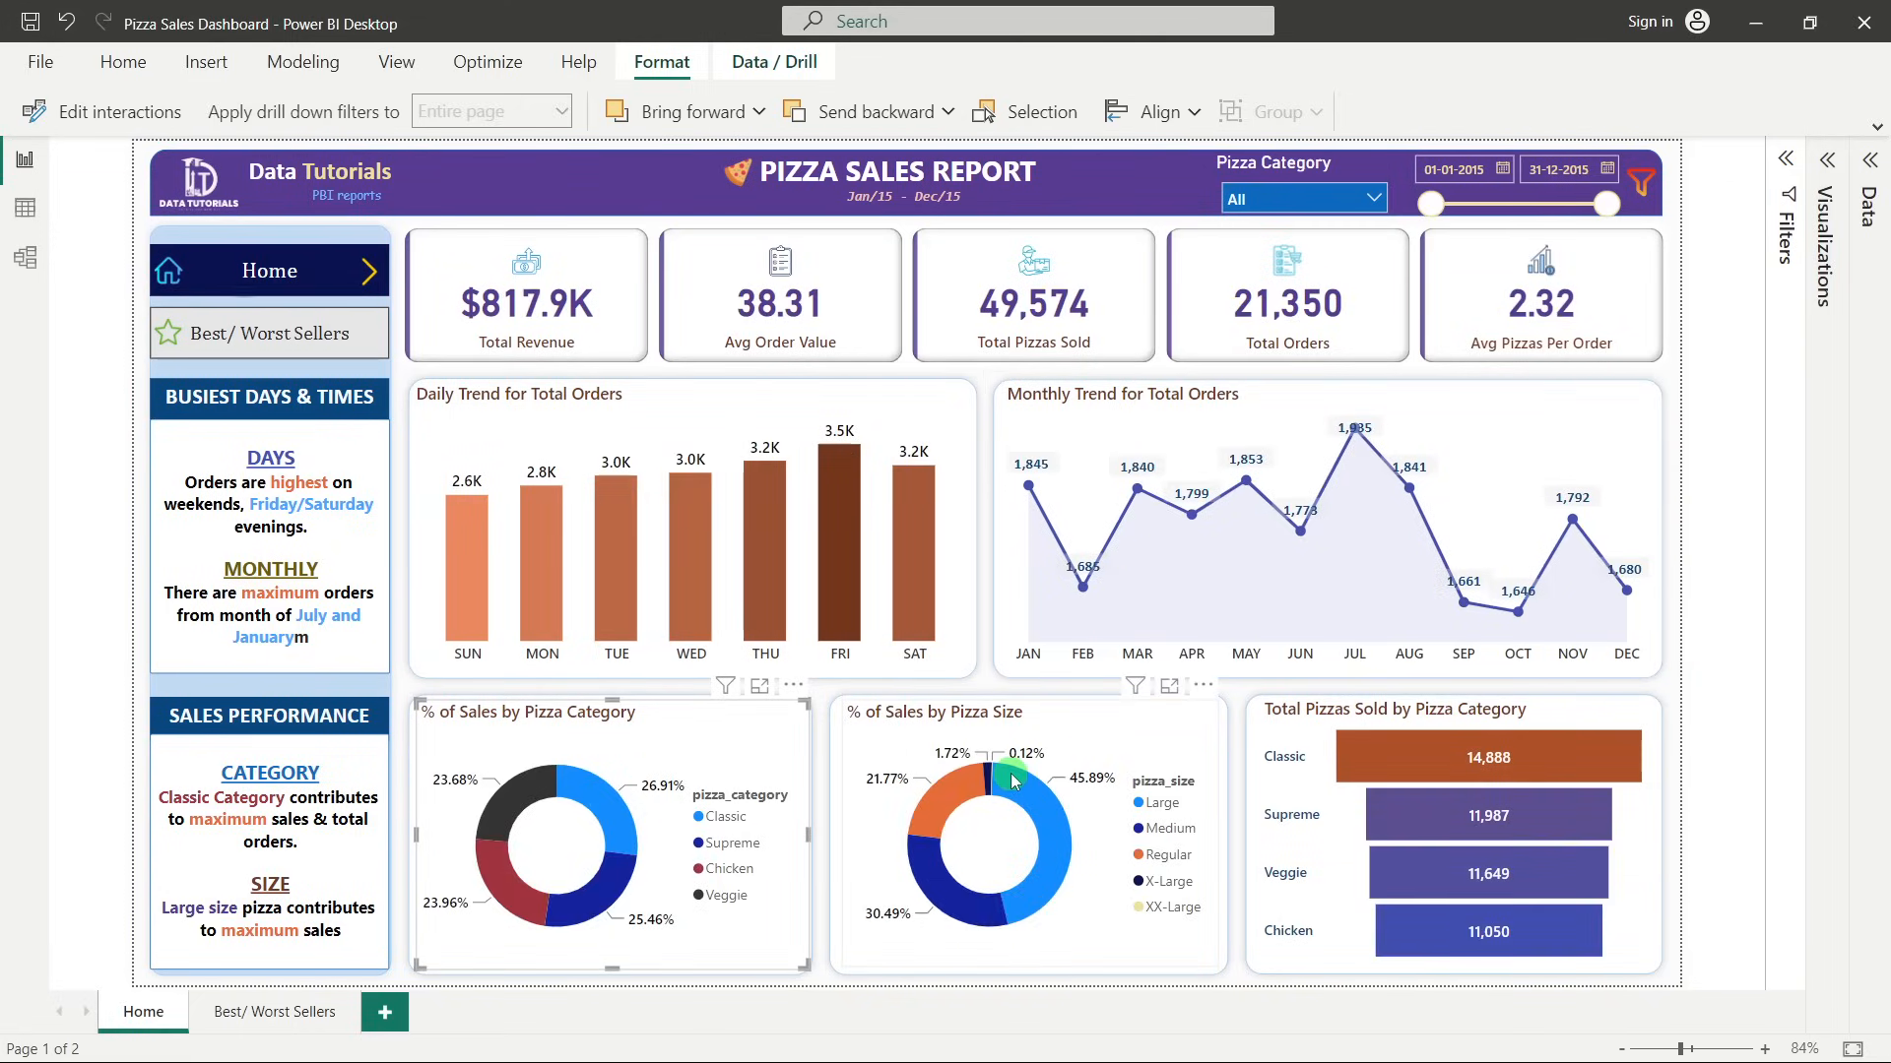
mouse_move(1012, 776)
left_click(1044, 806)
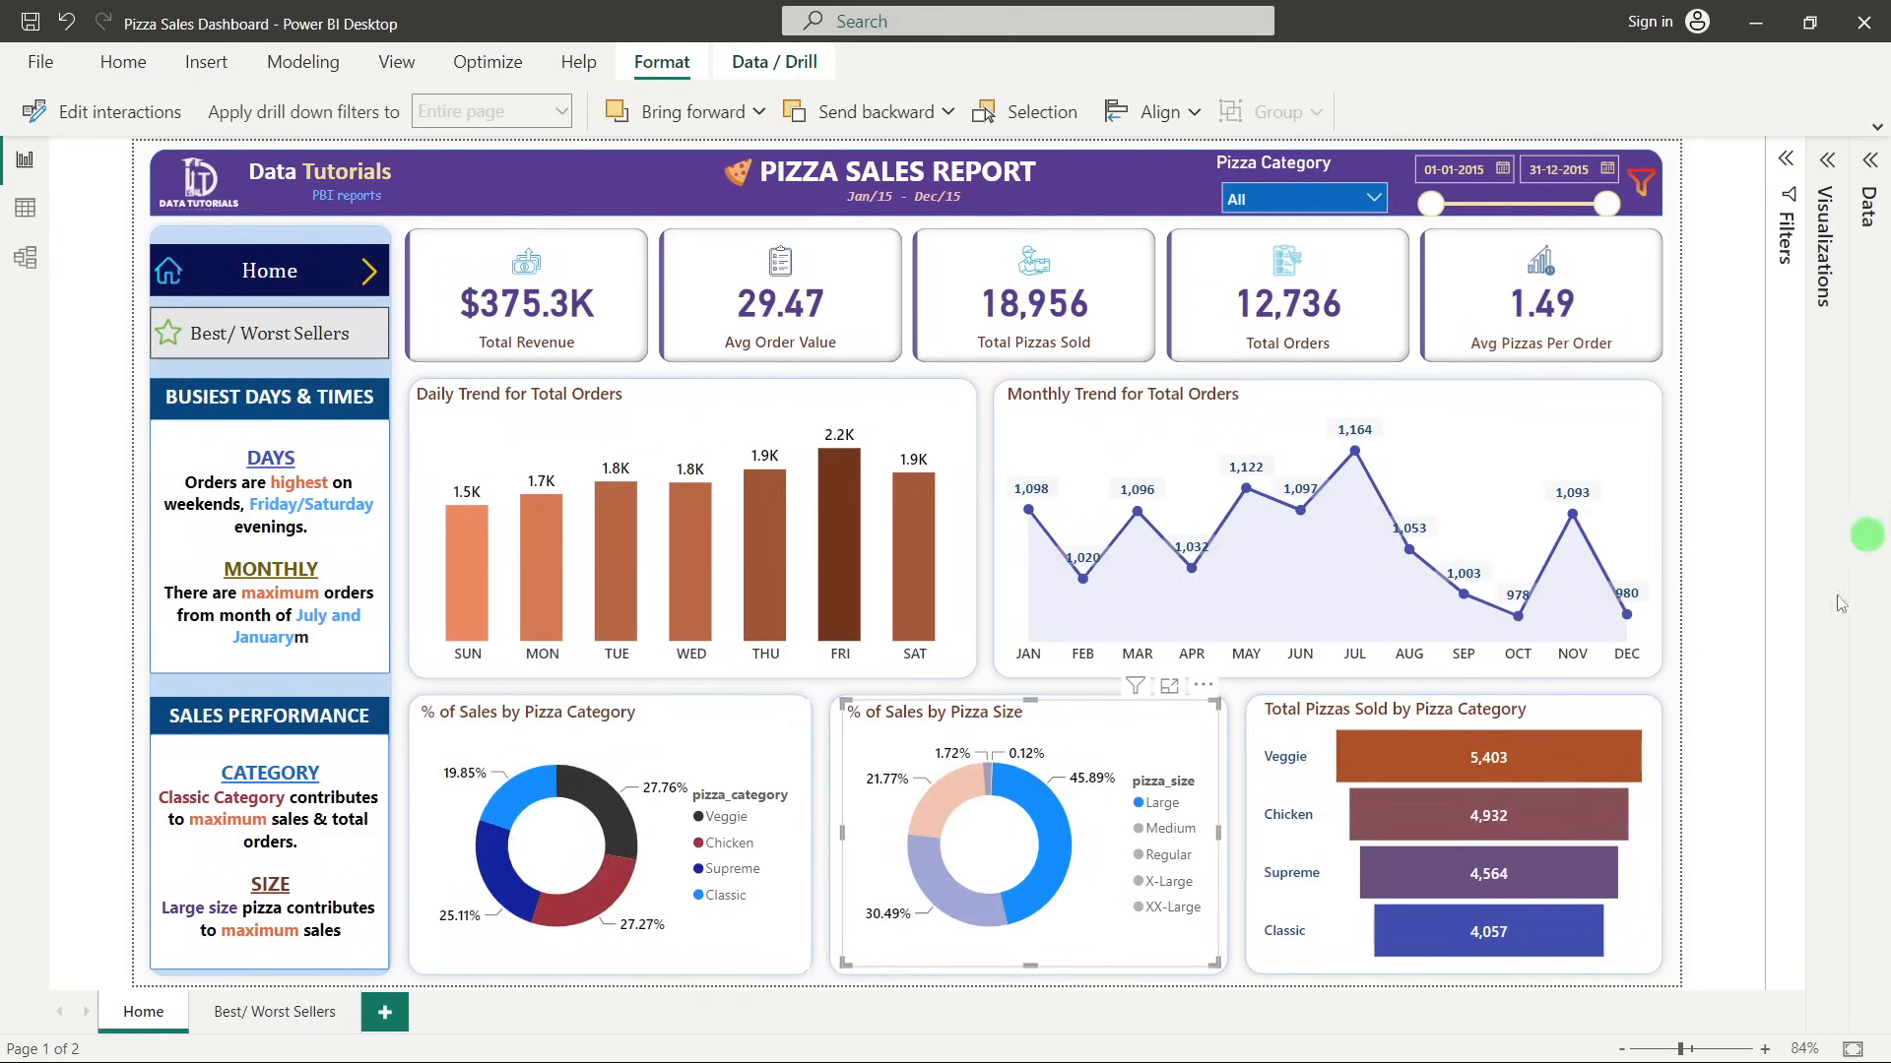
left_click(1062, 849)
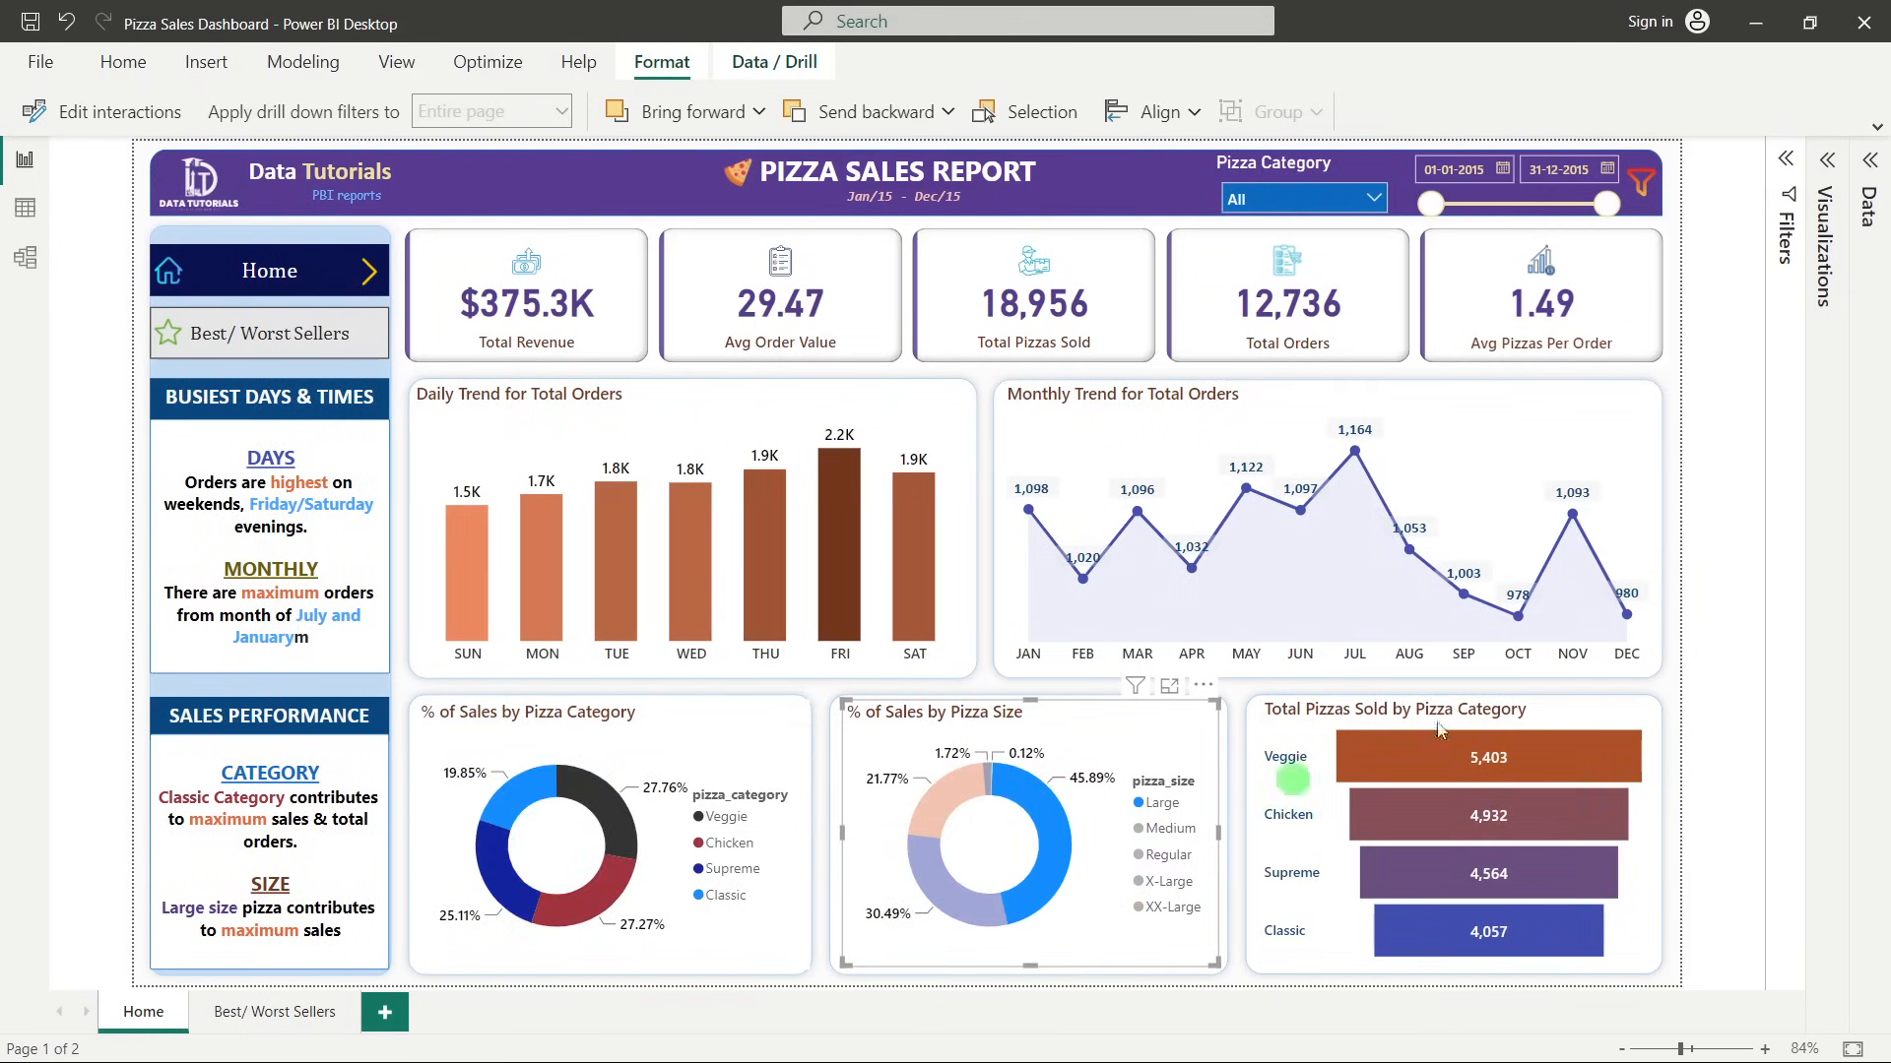
left_click(1752, 526)
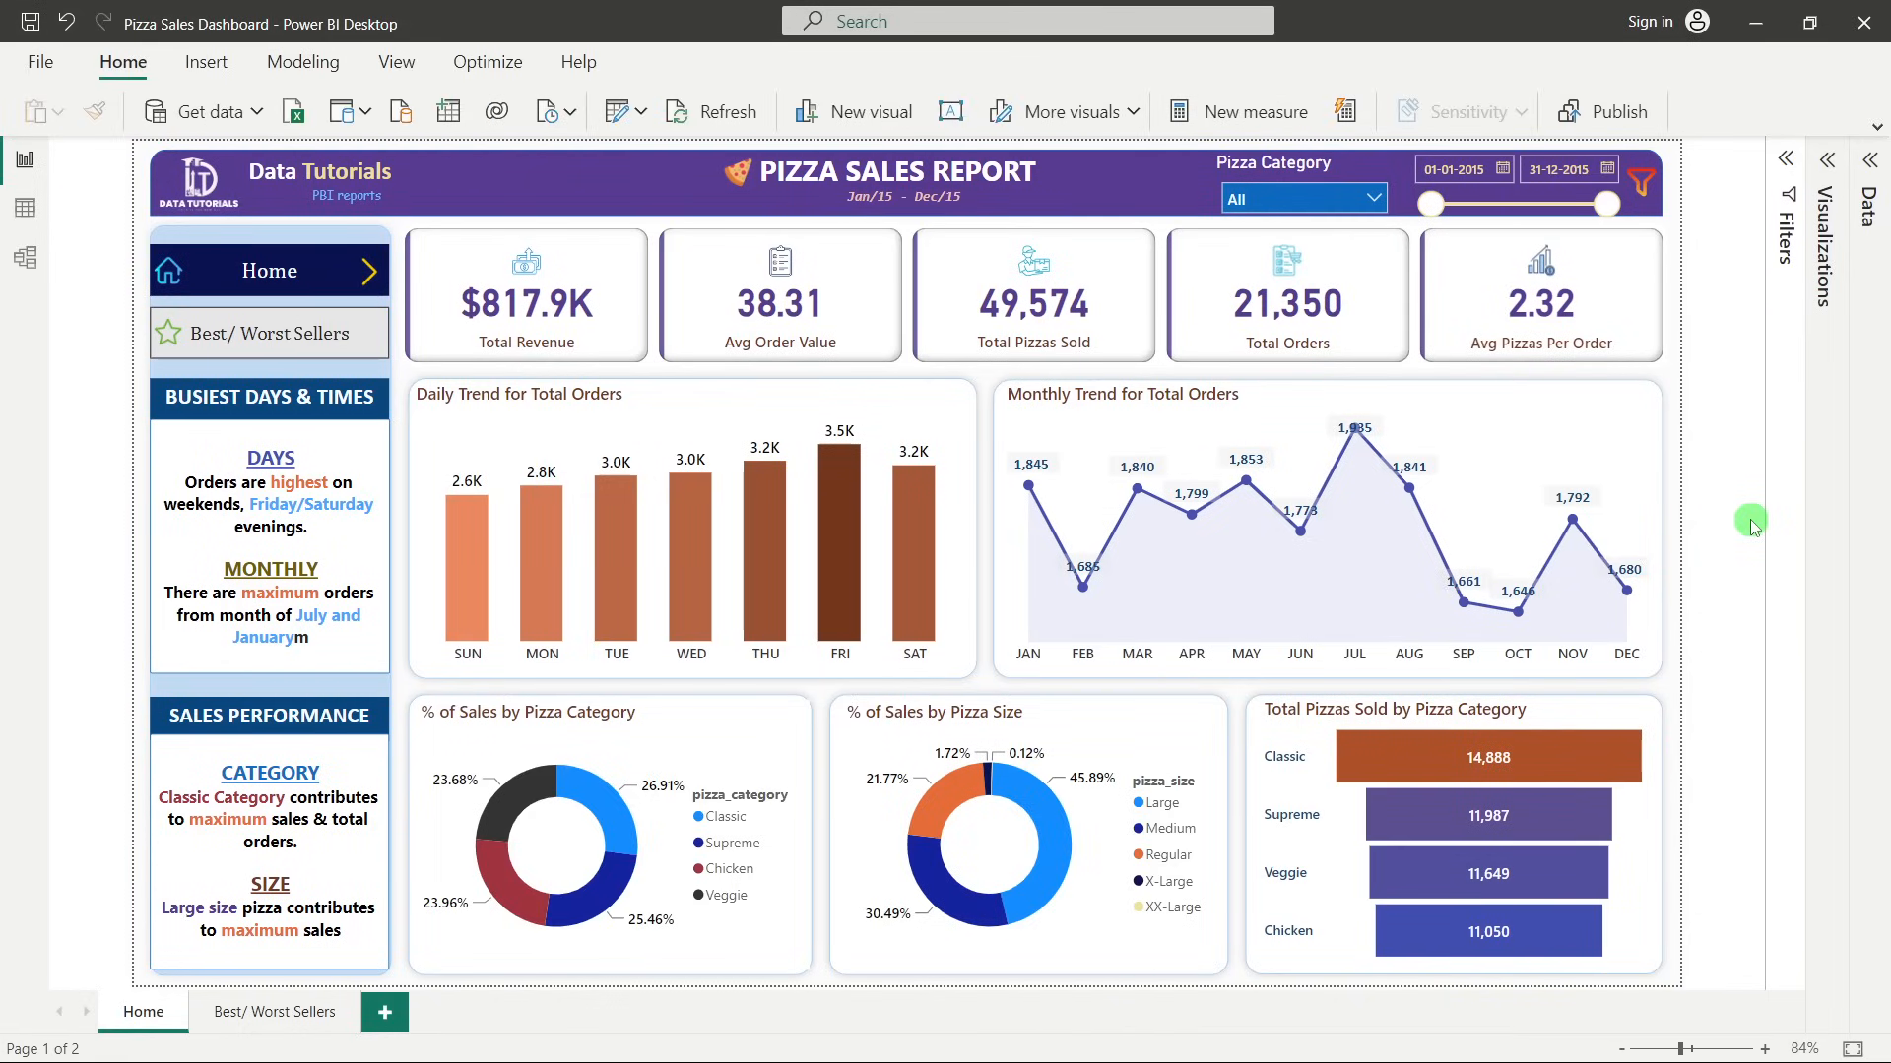
Go to the Best/ Worst Sellers page using the report's own page navigation.
left_click(275, 300)
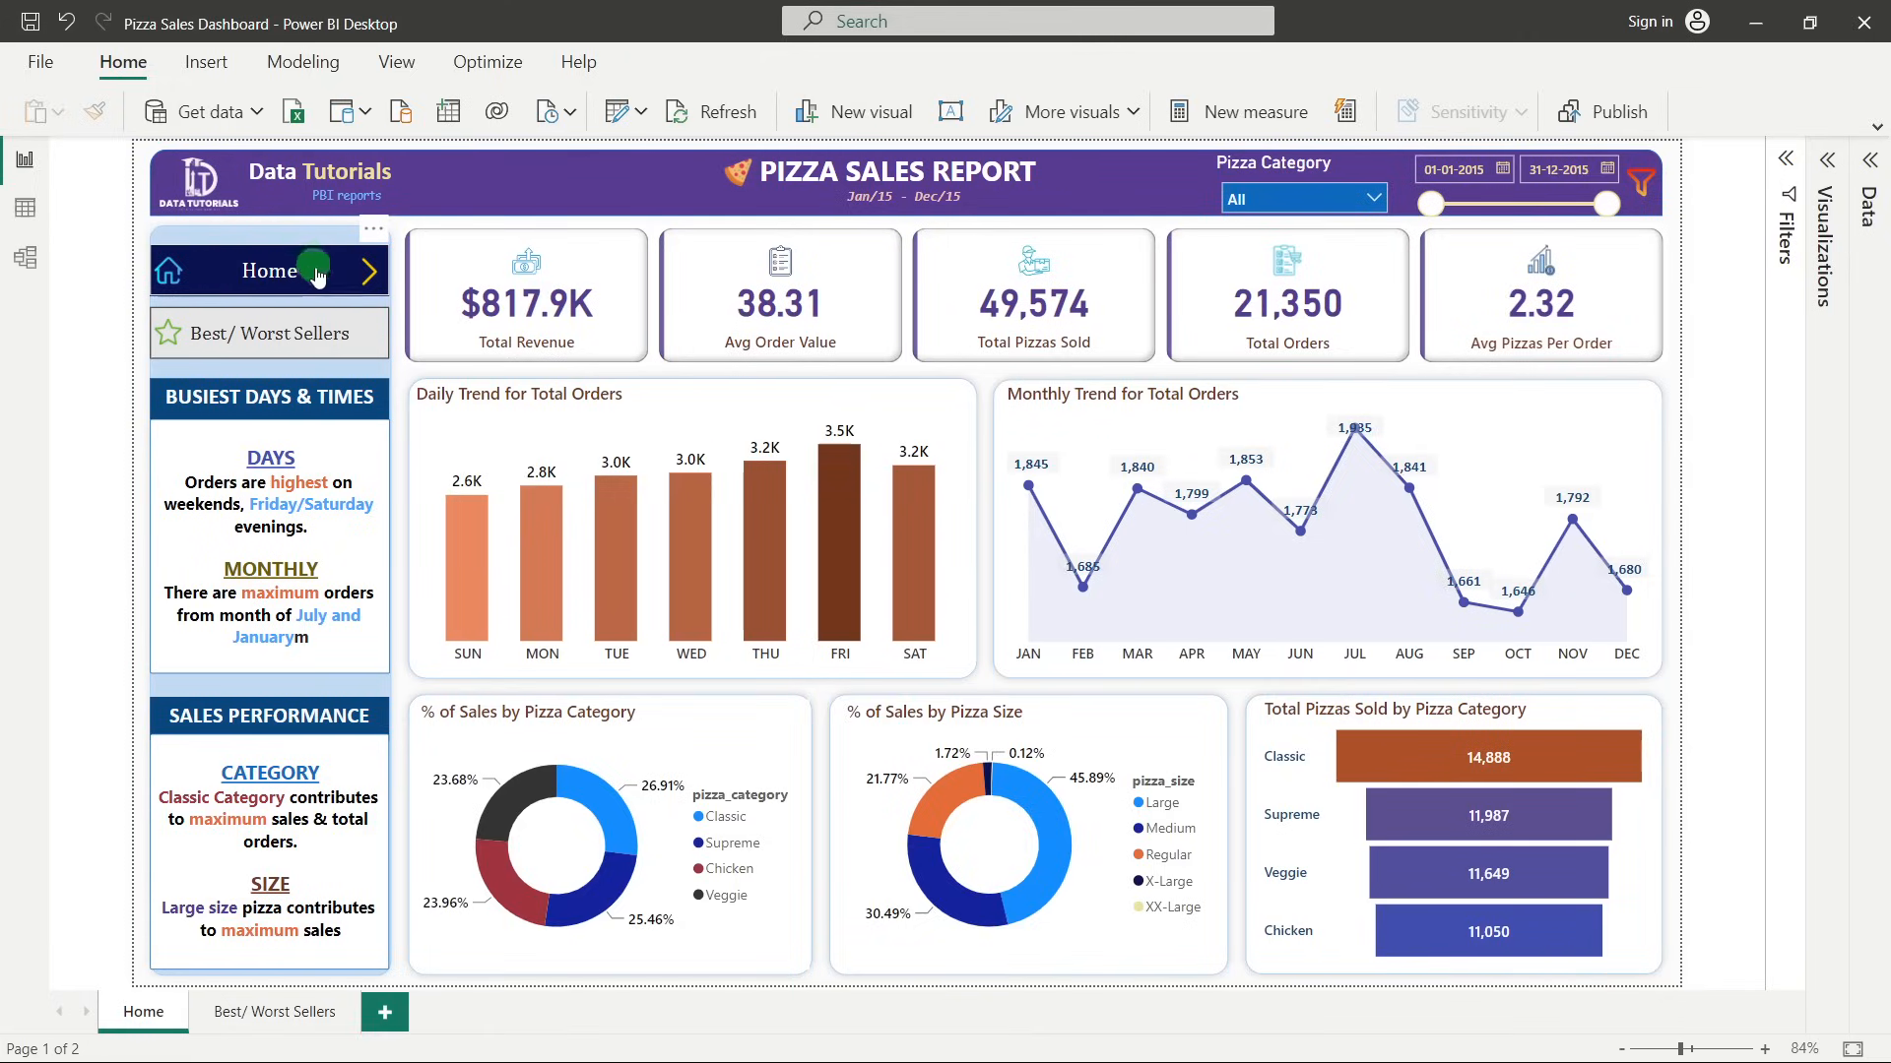
left_click(168, 315)
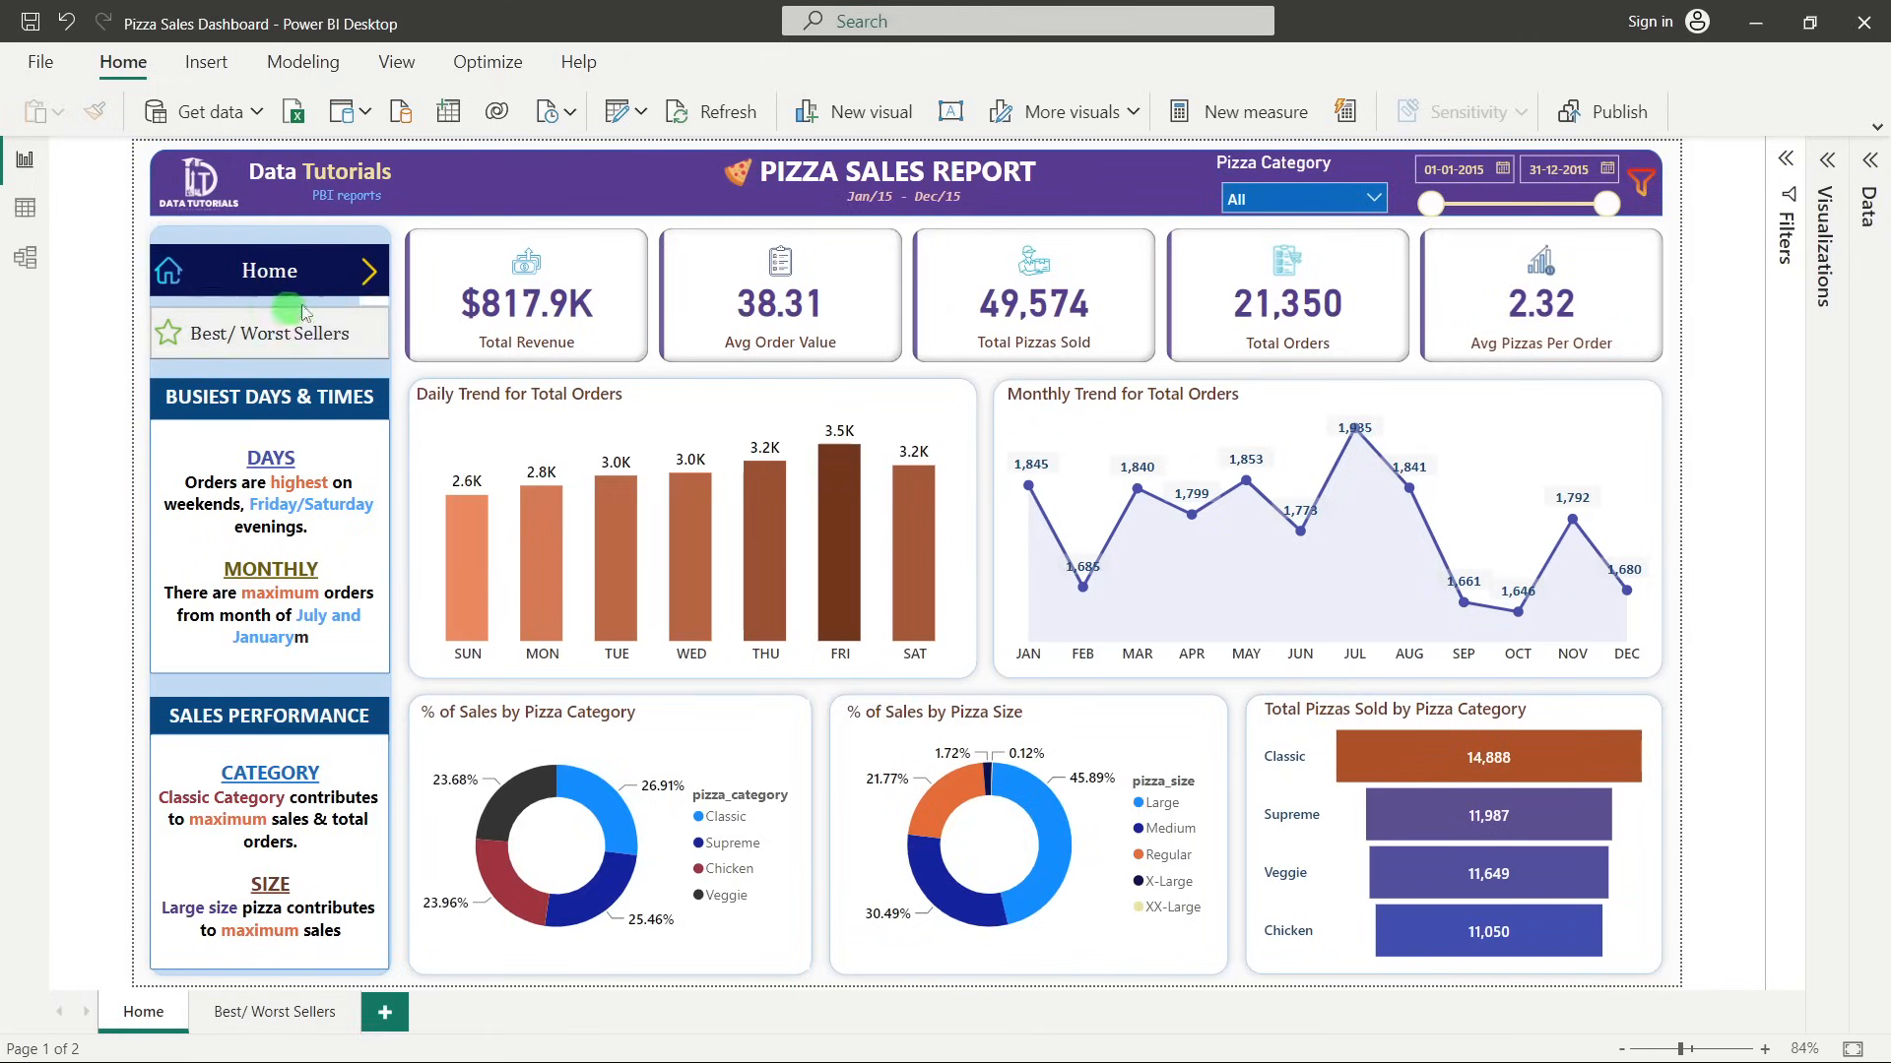
left_click(367, 281)
left_click(203, 313)
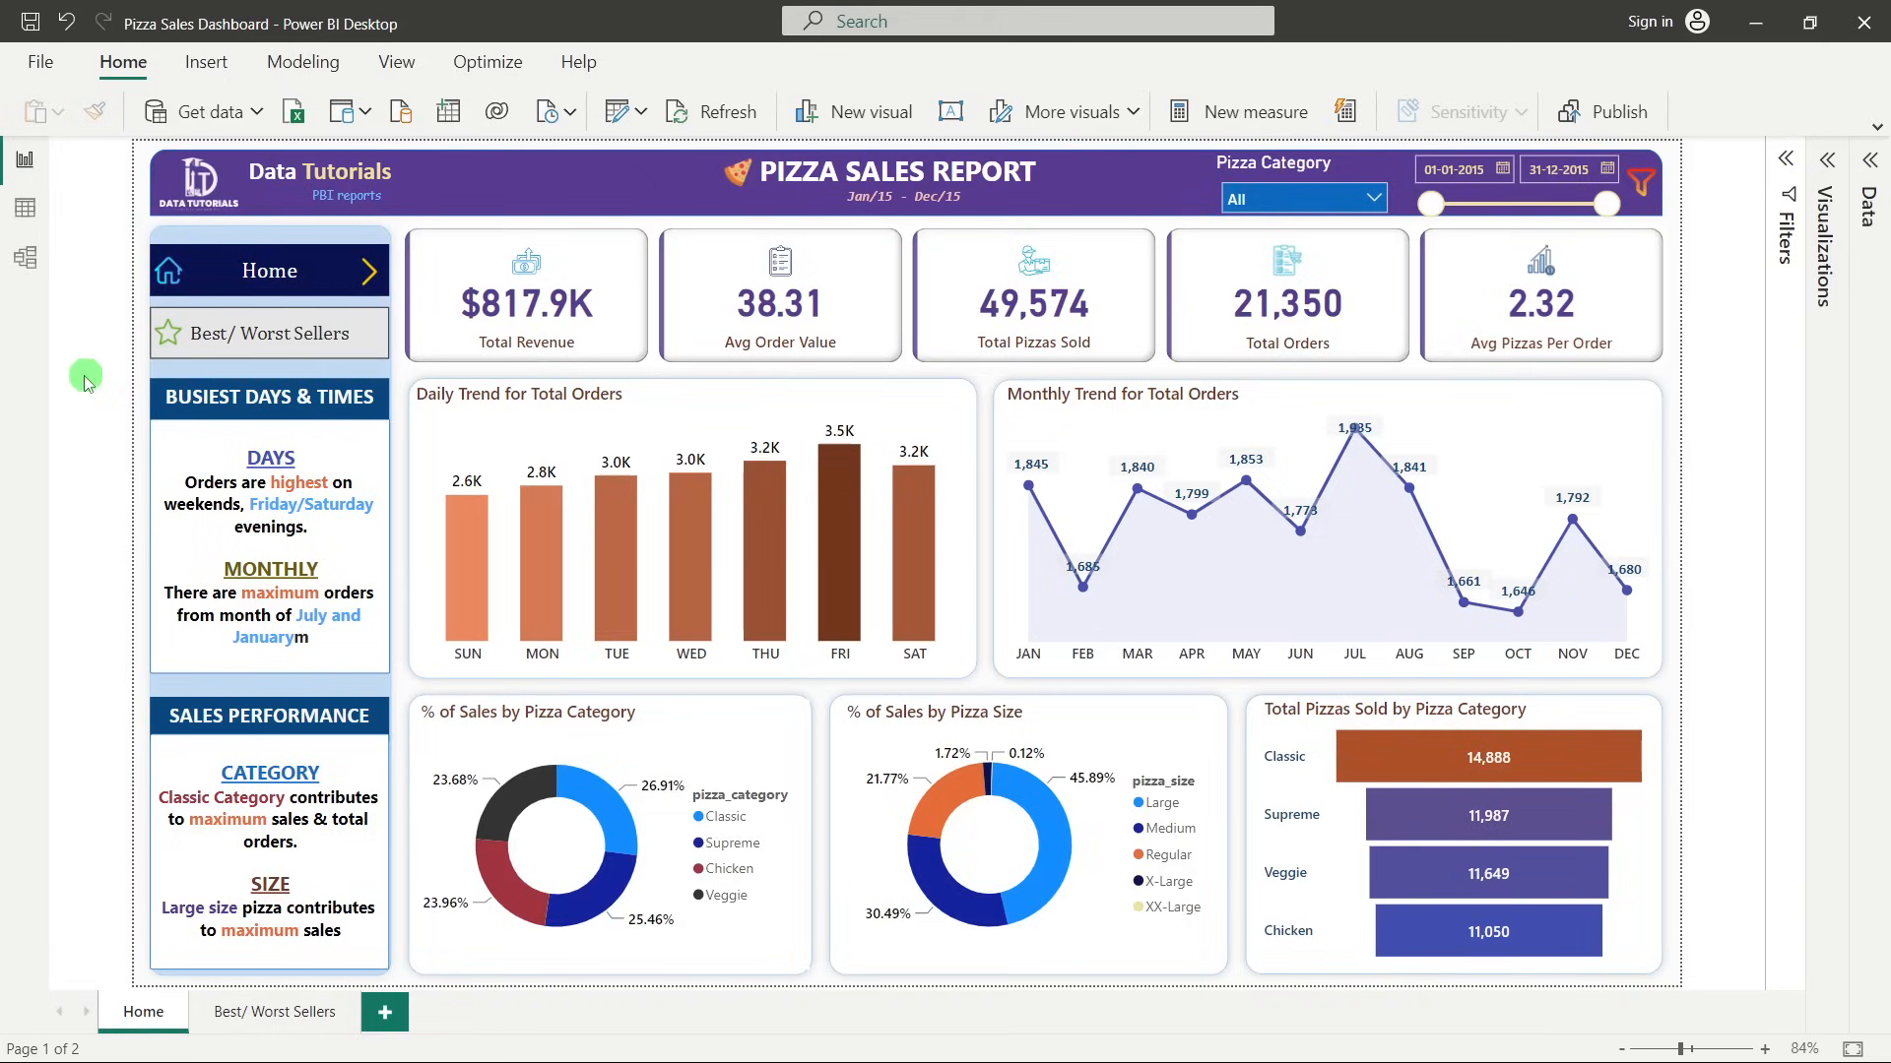
left_click(254, 339)
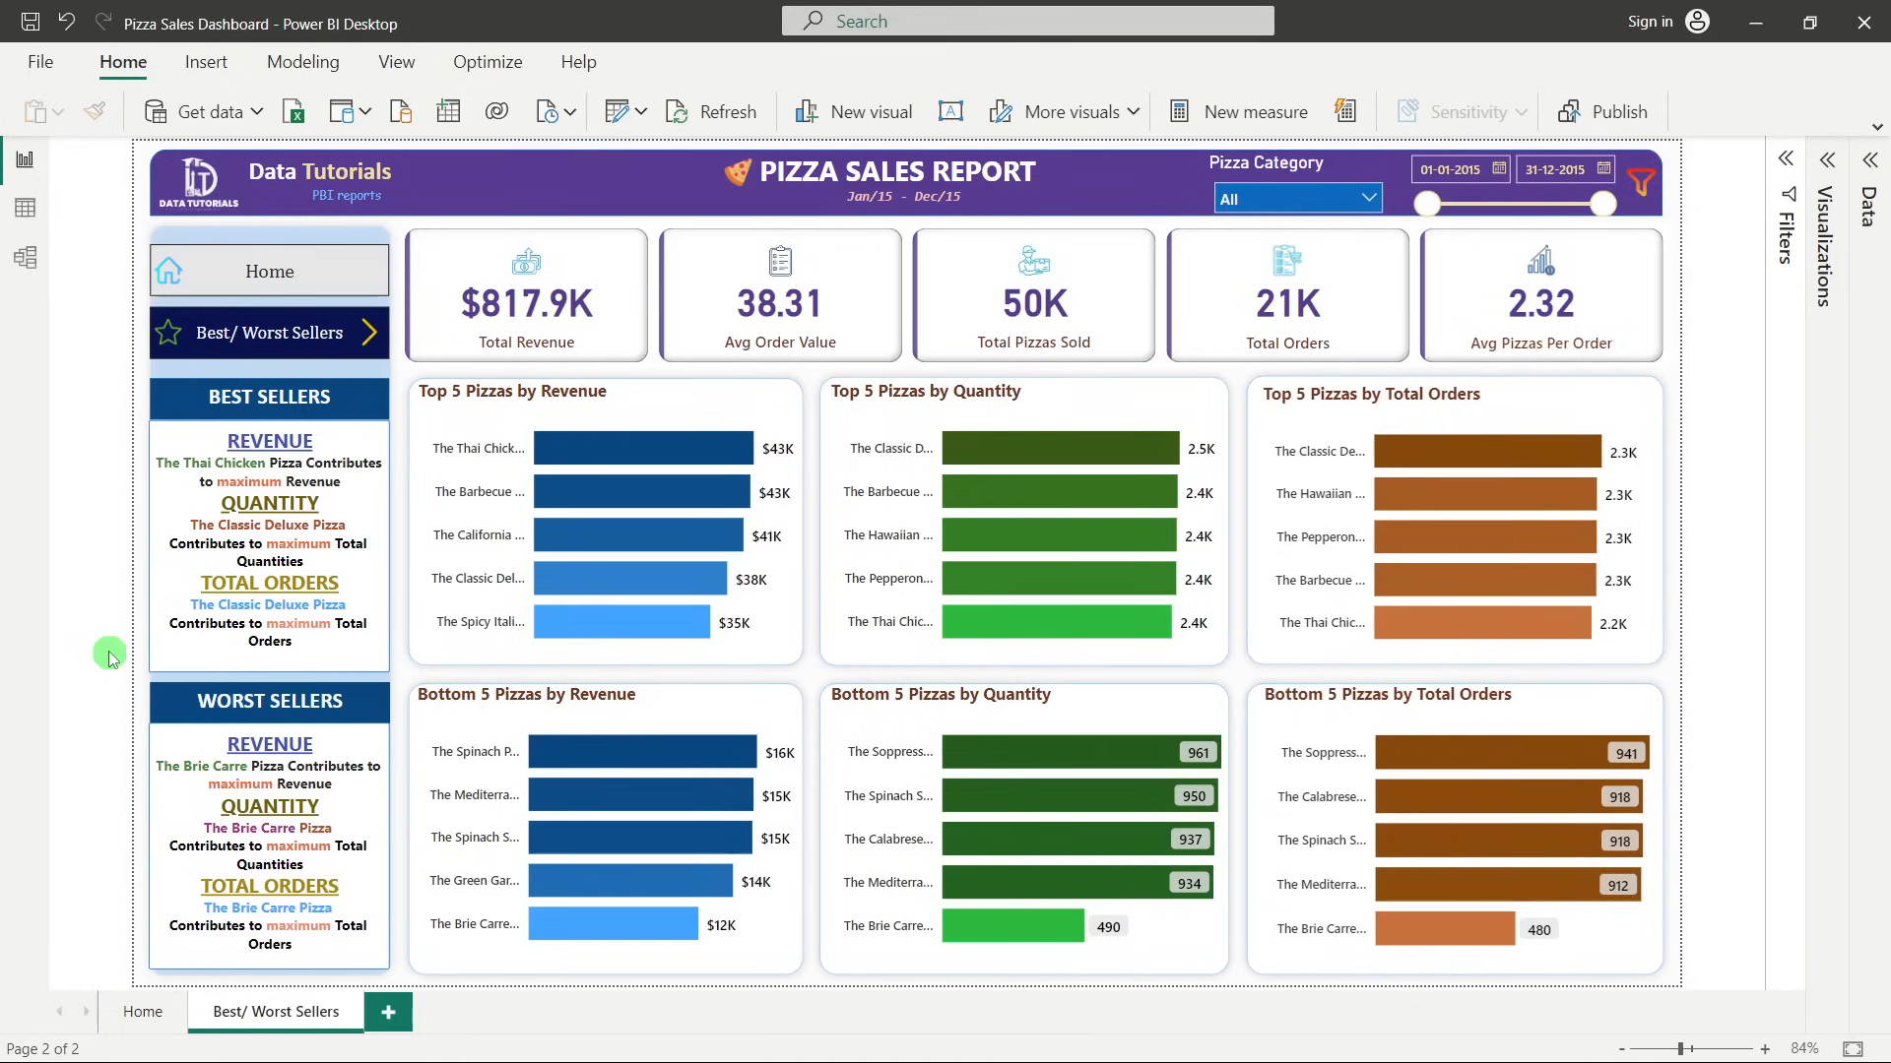
Check the Pizza Category filter on the Best/ Worst Sellers page by excluding Chicken and Classic, and restore all categories.
left_click(1323, 194)
left_click(1233, 255)
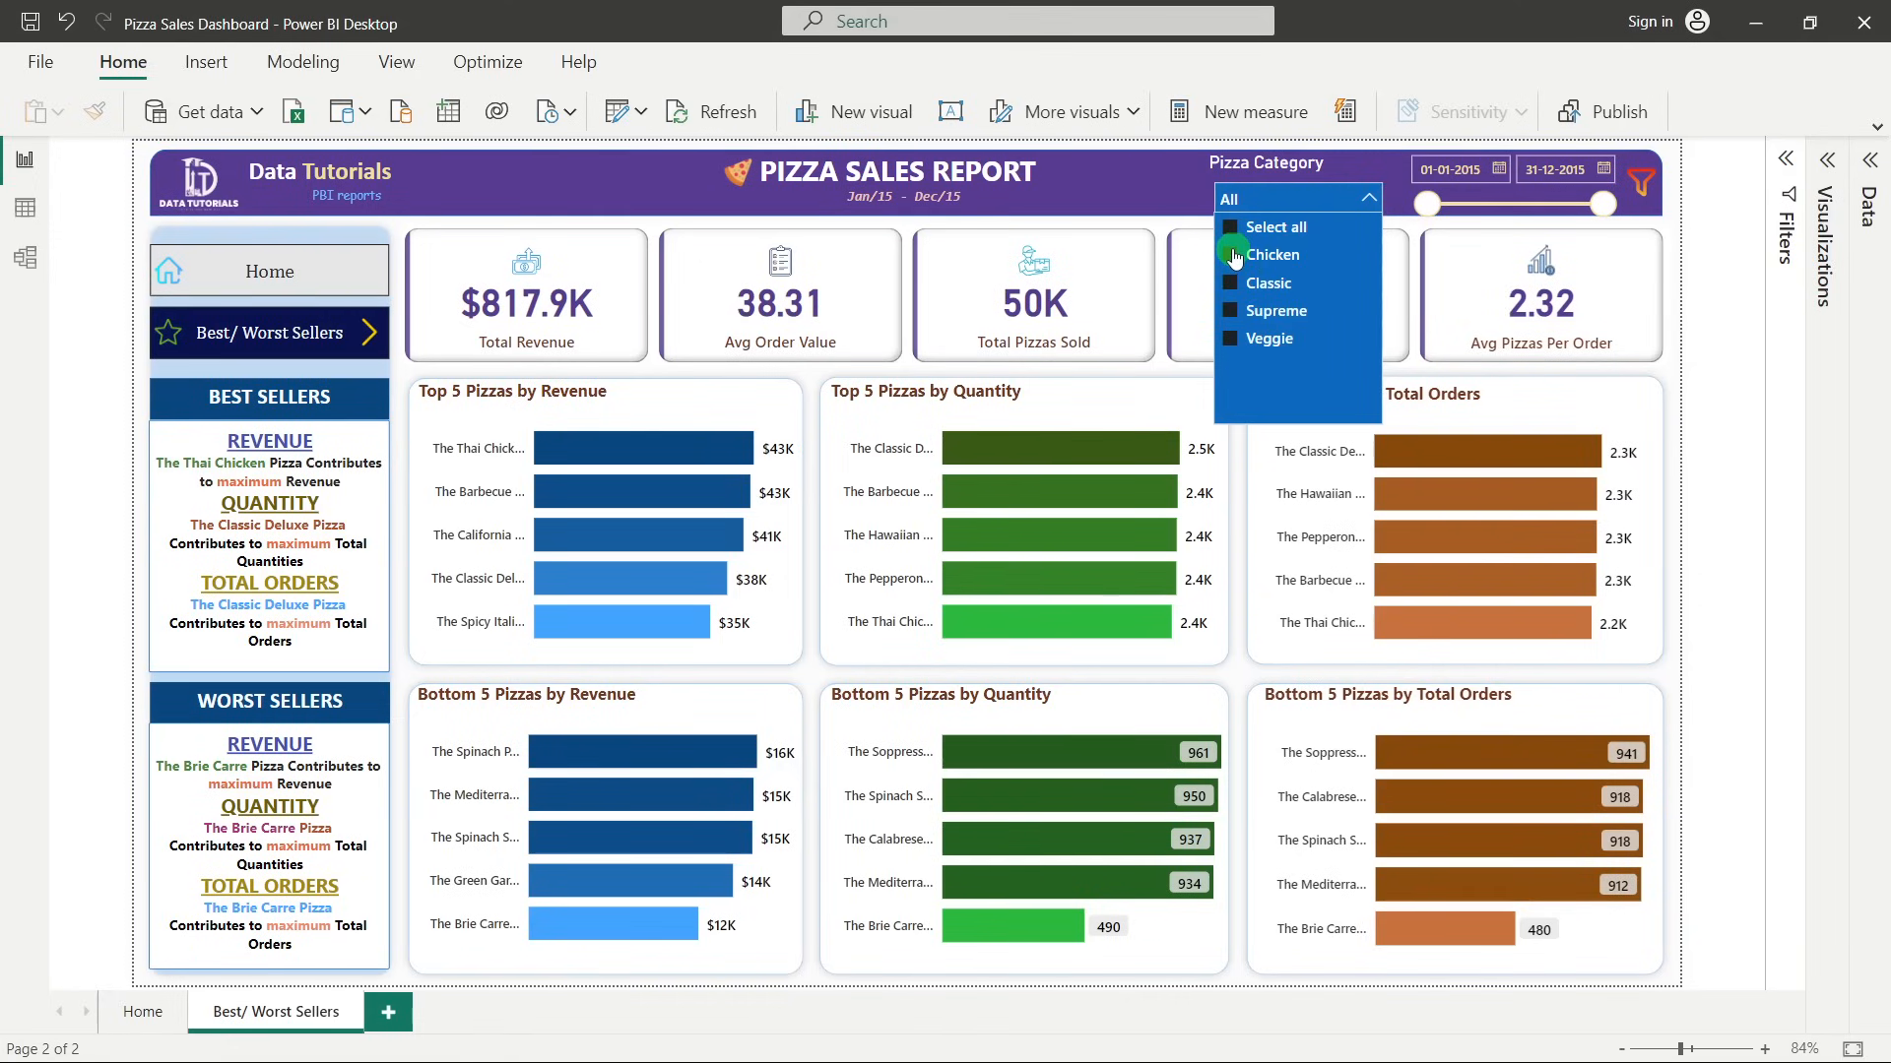
left_click(1231, 285)
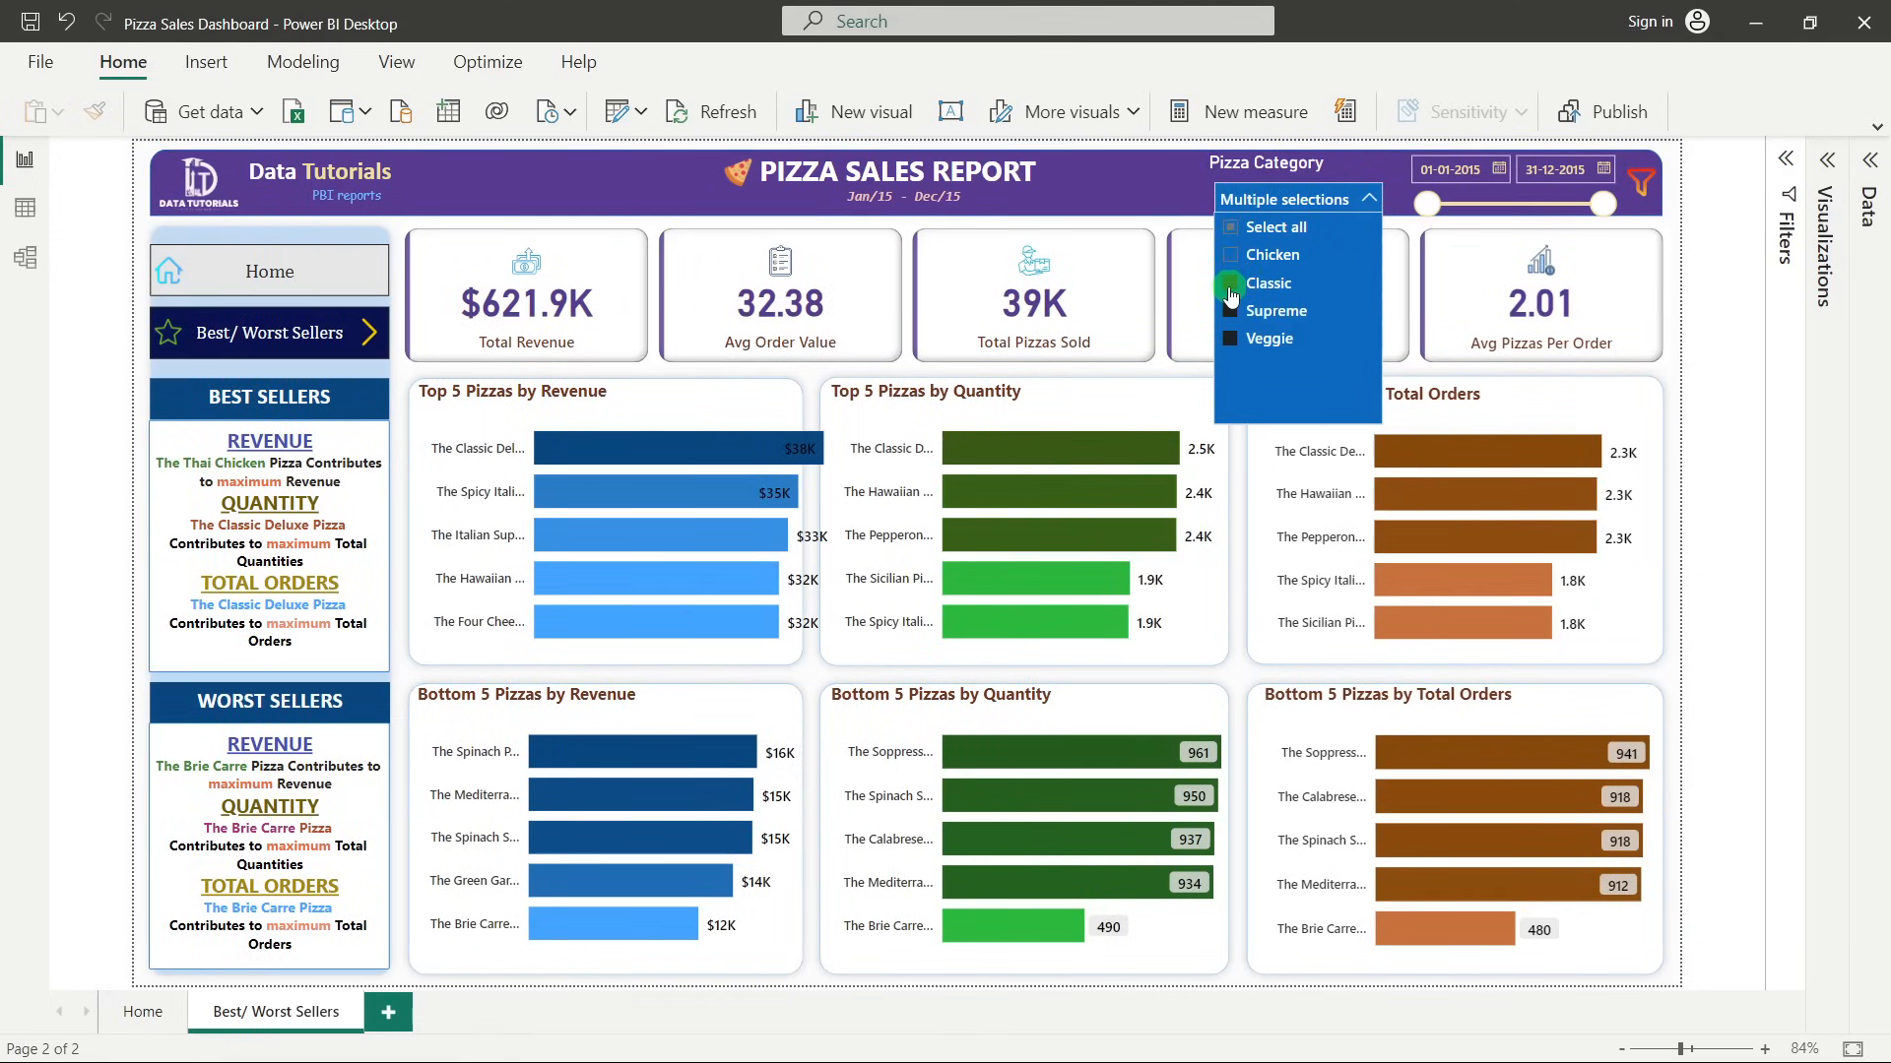
left_click(1231, 229)
left_click(1746, 413)
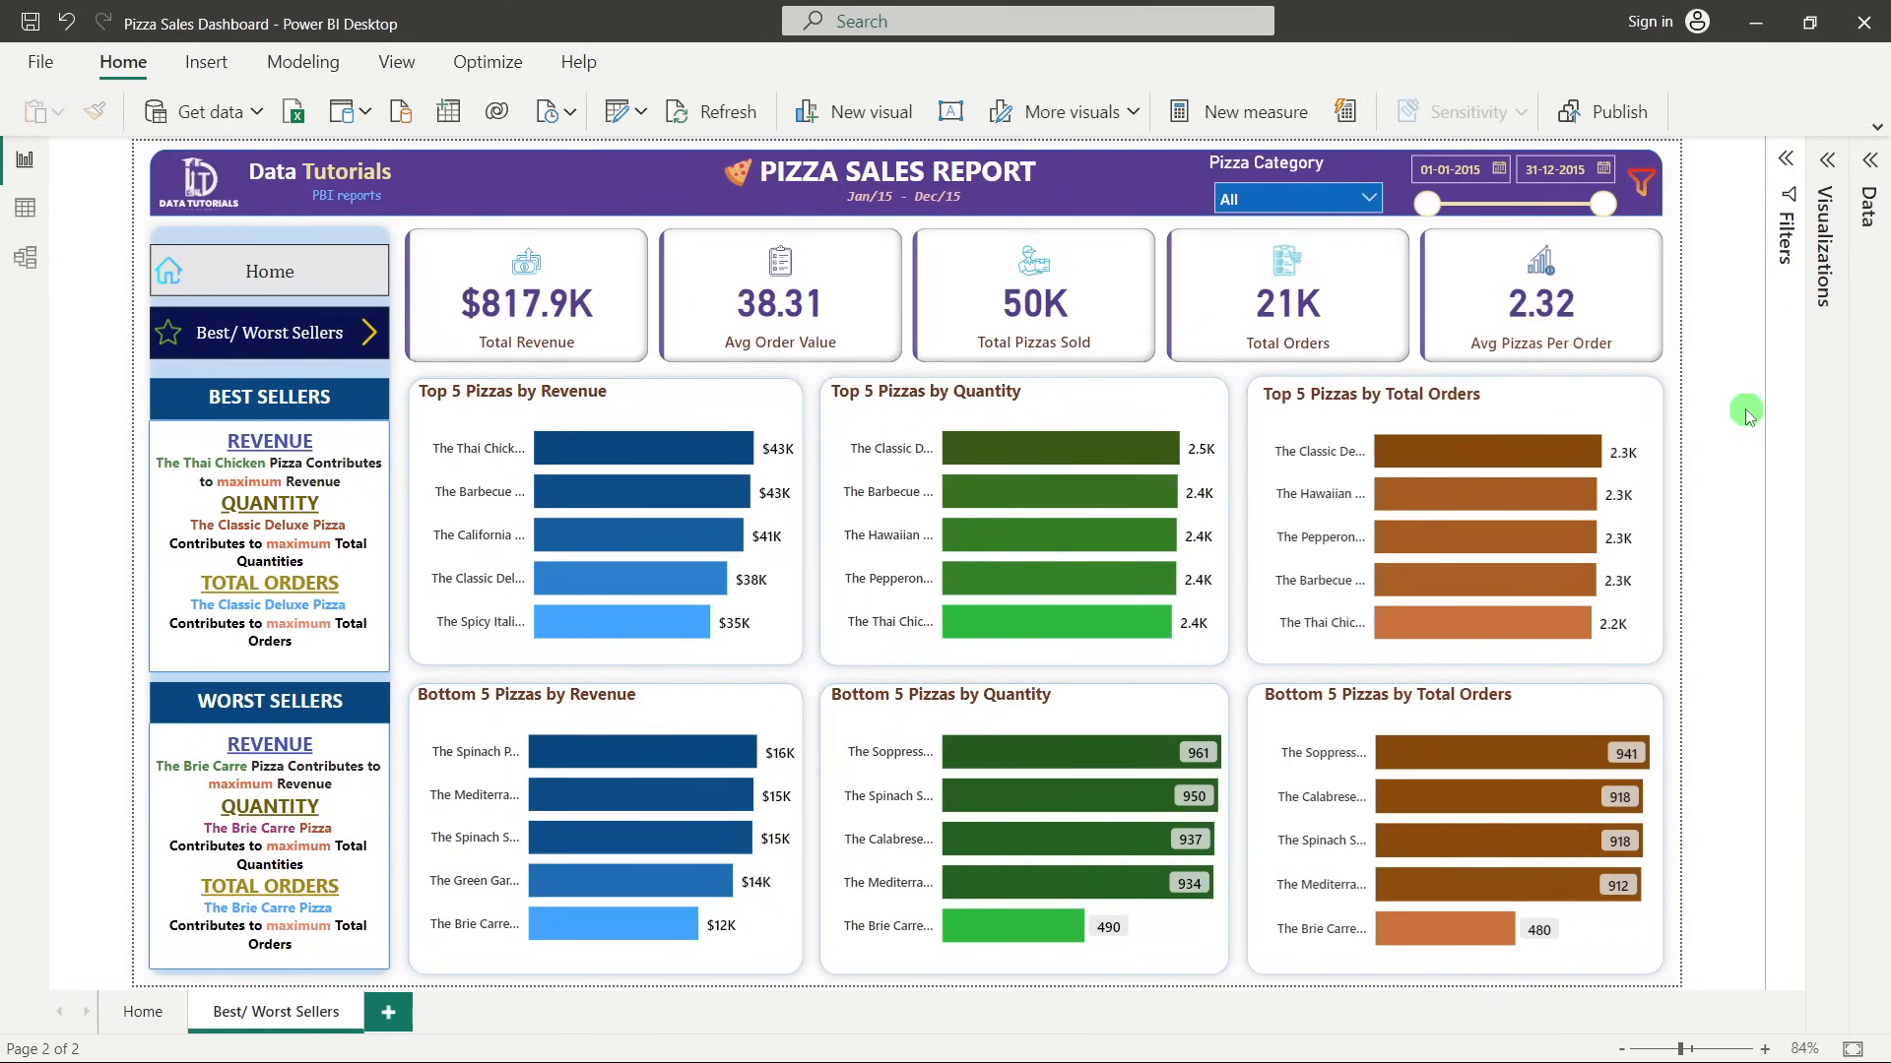
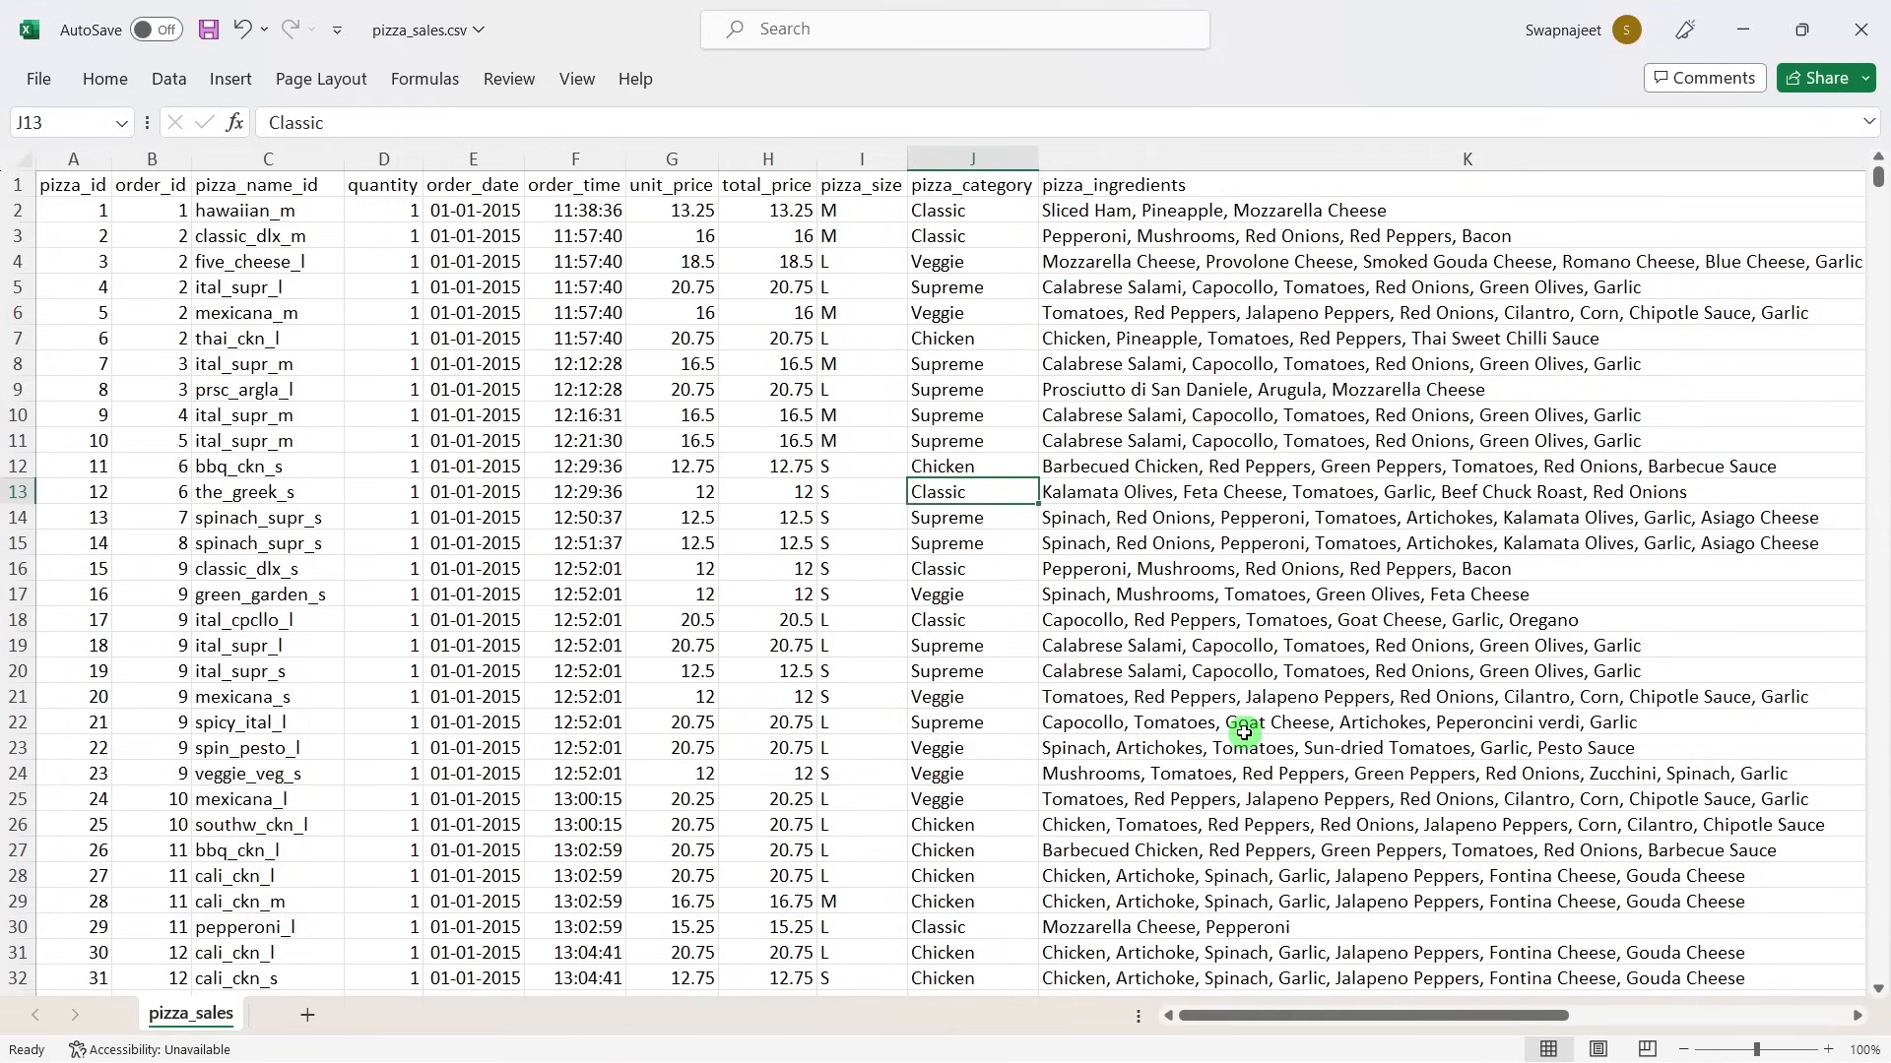
Examine the pizza_id and order_id columns of pizza_sales.csv in Excel, including the rows that share order_id 2.
left_click(28, 187)
left_click(73, 189)
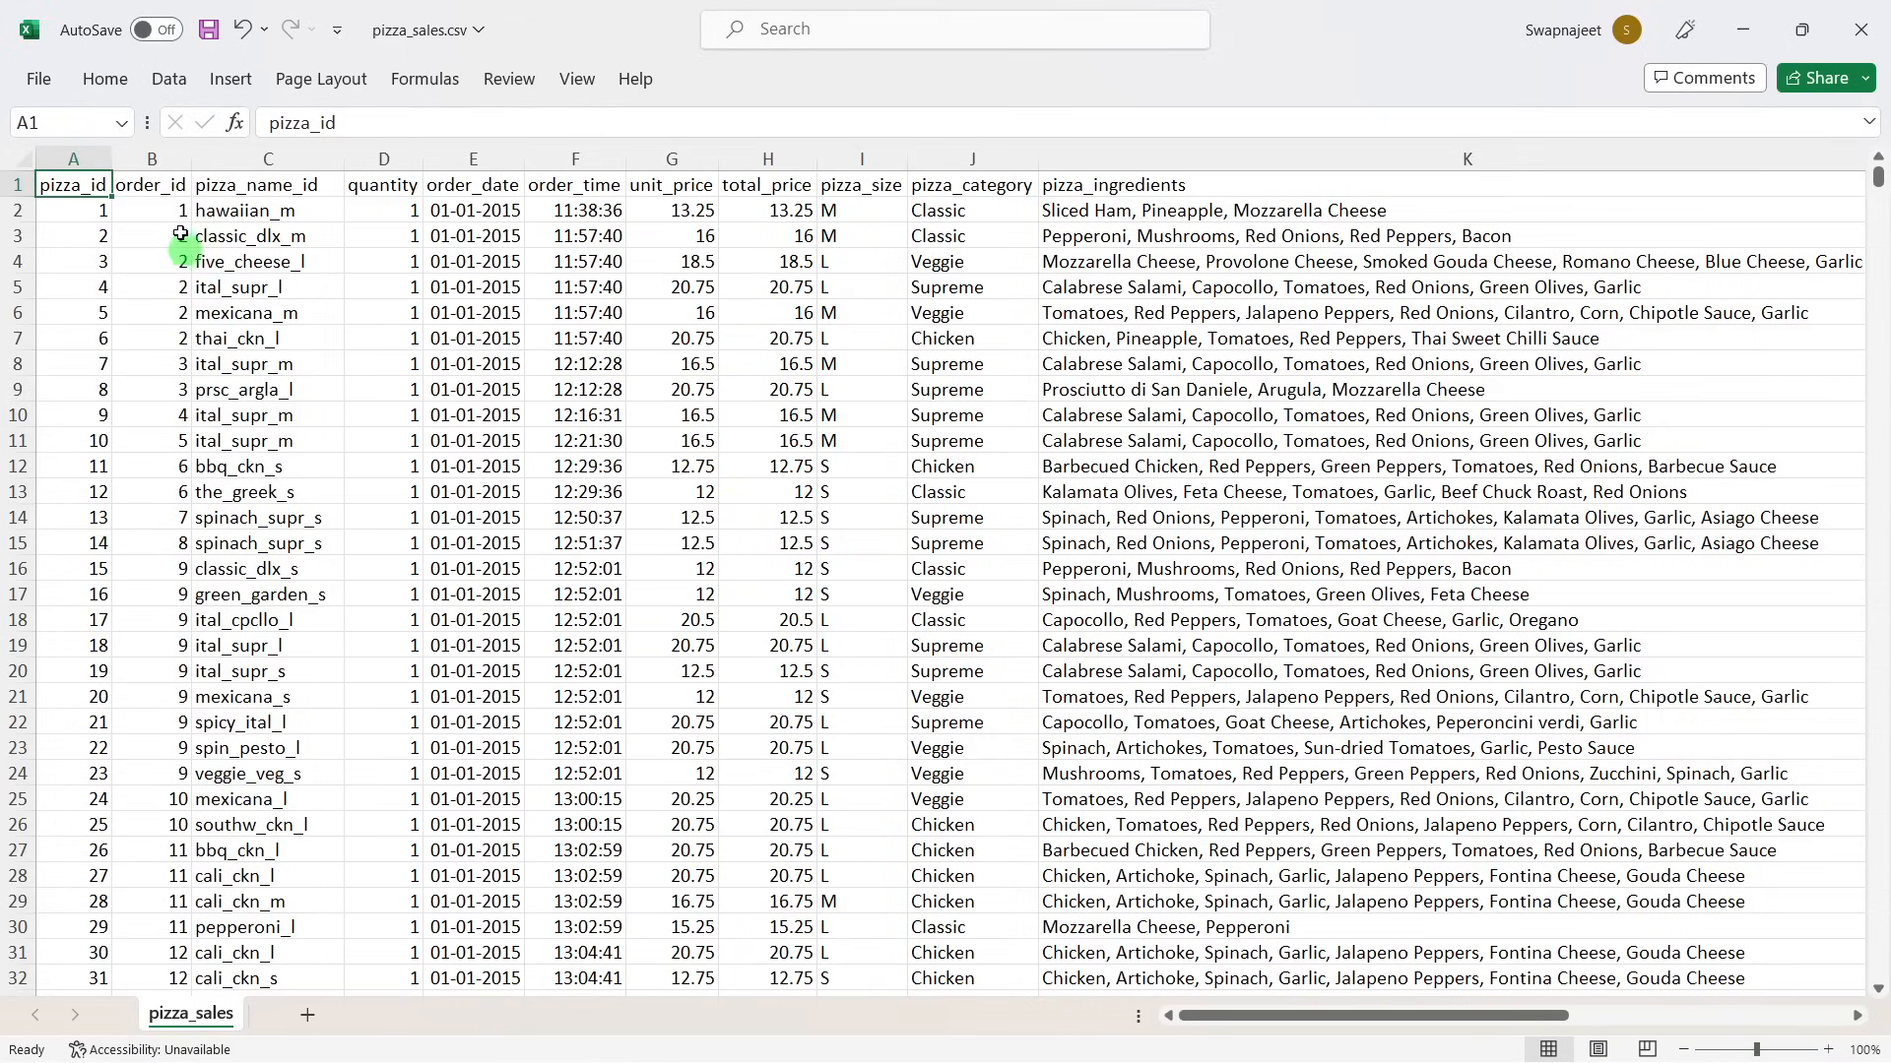
left_click(171, 185)
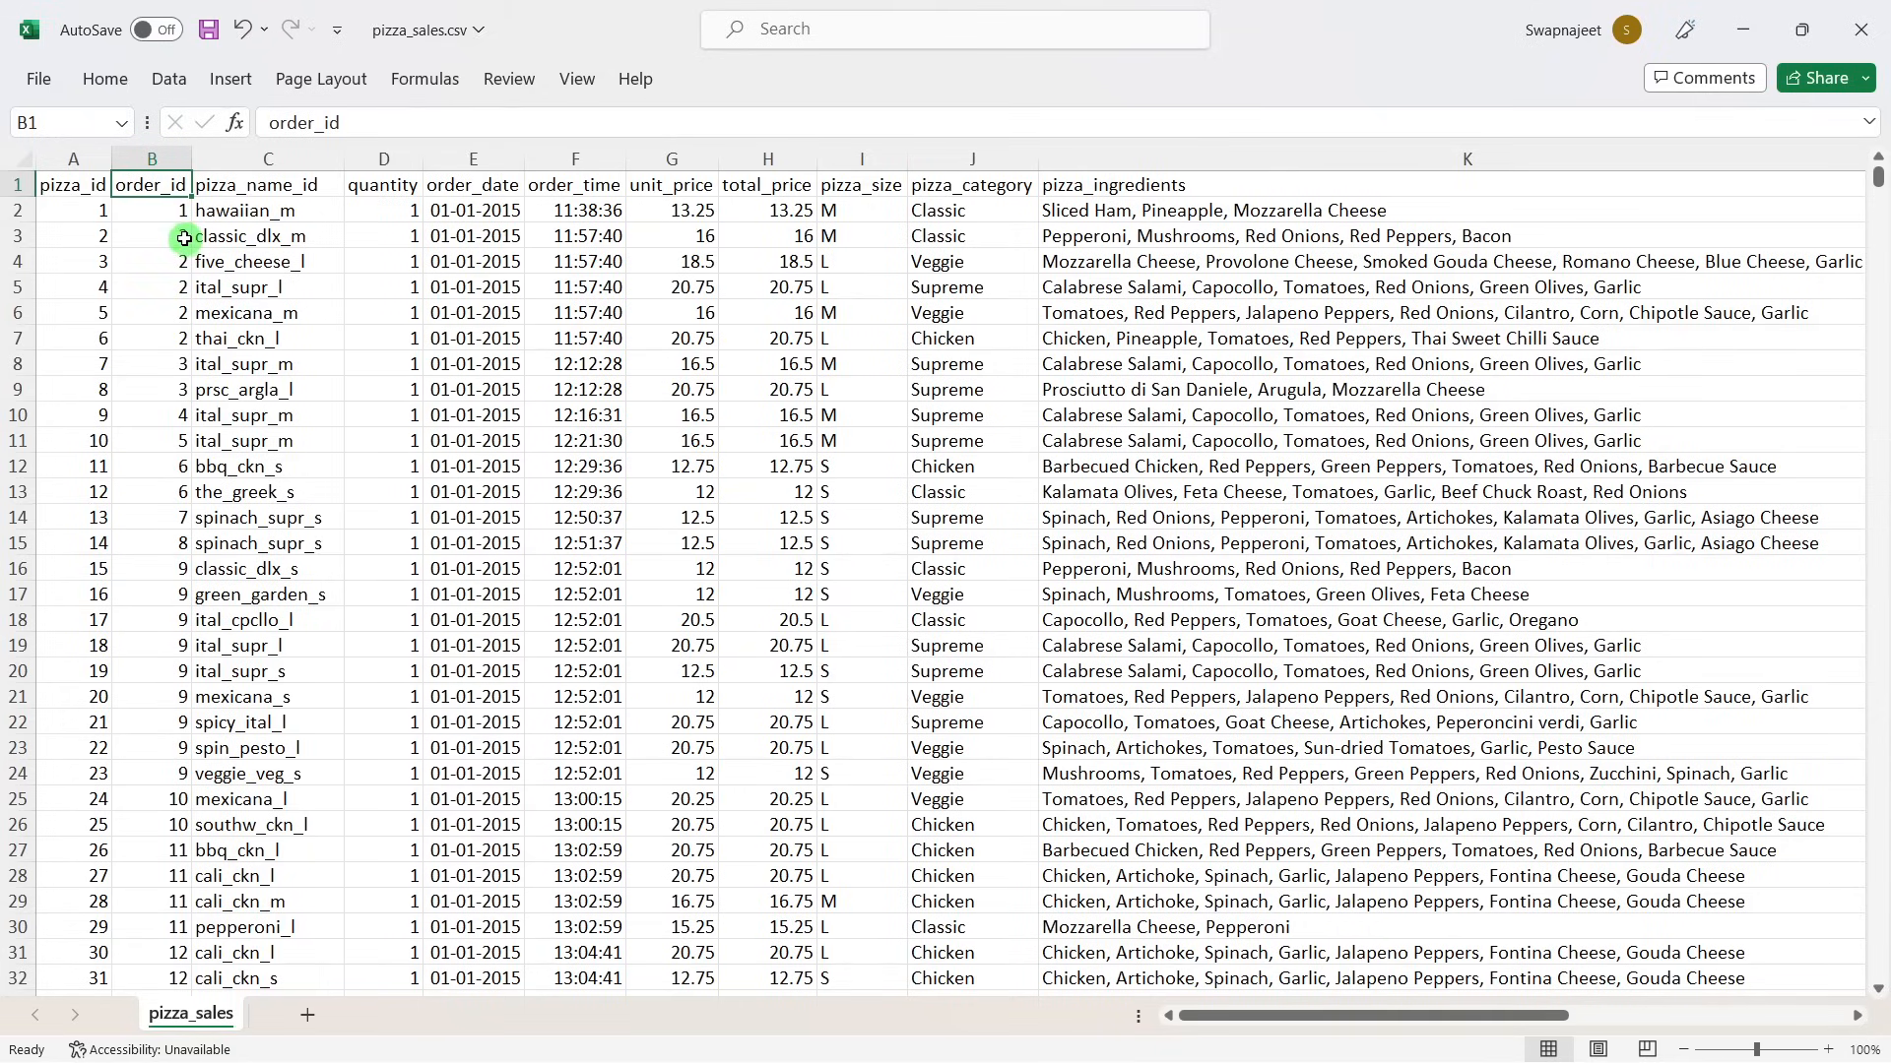
left_click_drag(181, 236, 177, 415)
left_click(532, 445)
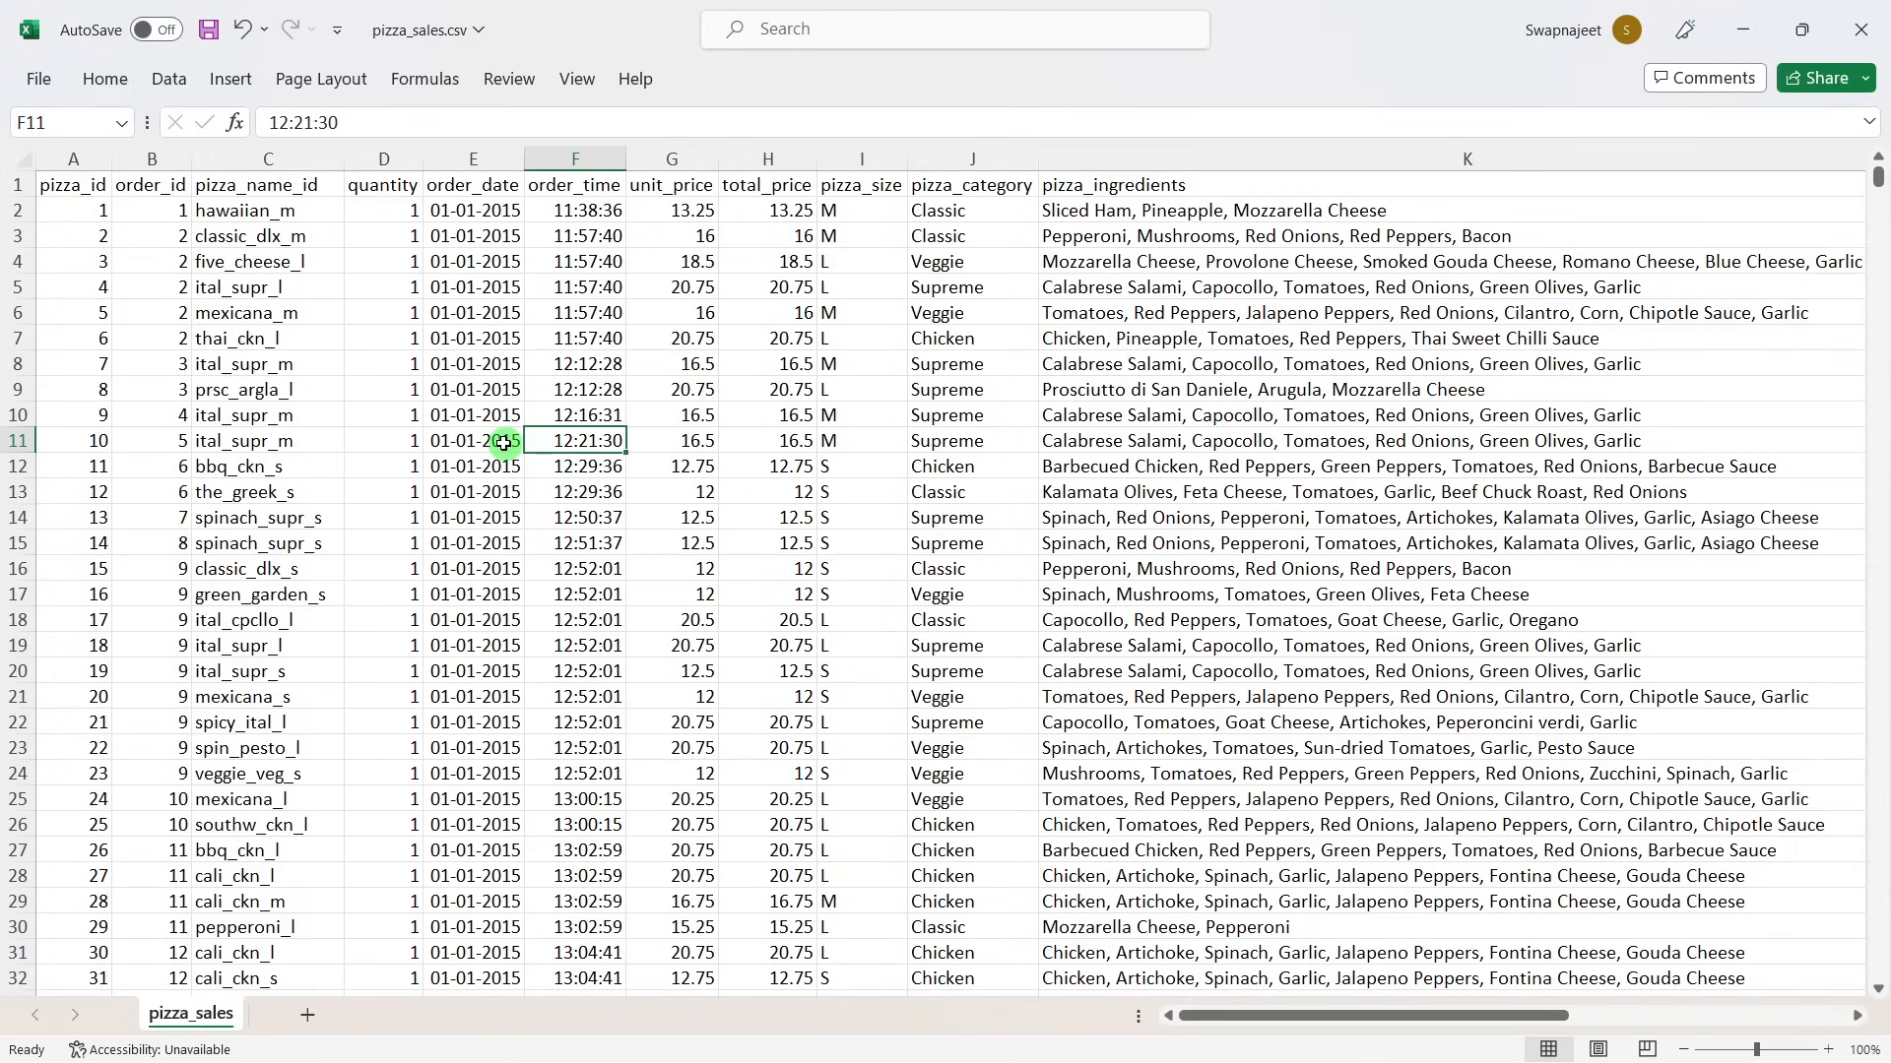
left_click_drag(163, 239, 156, 332)
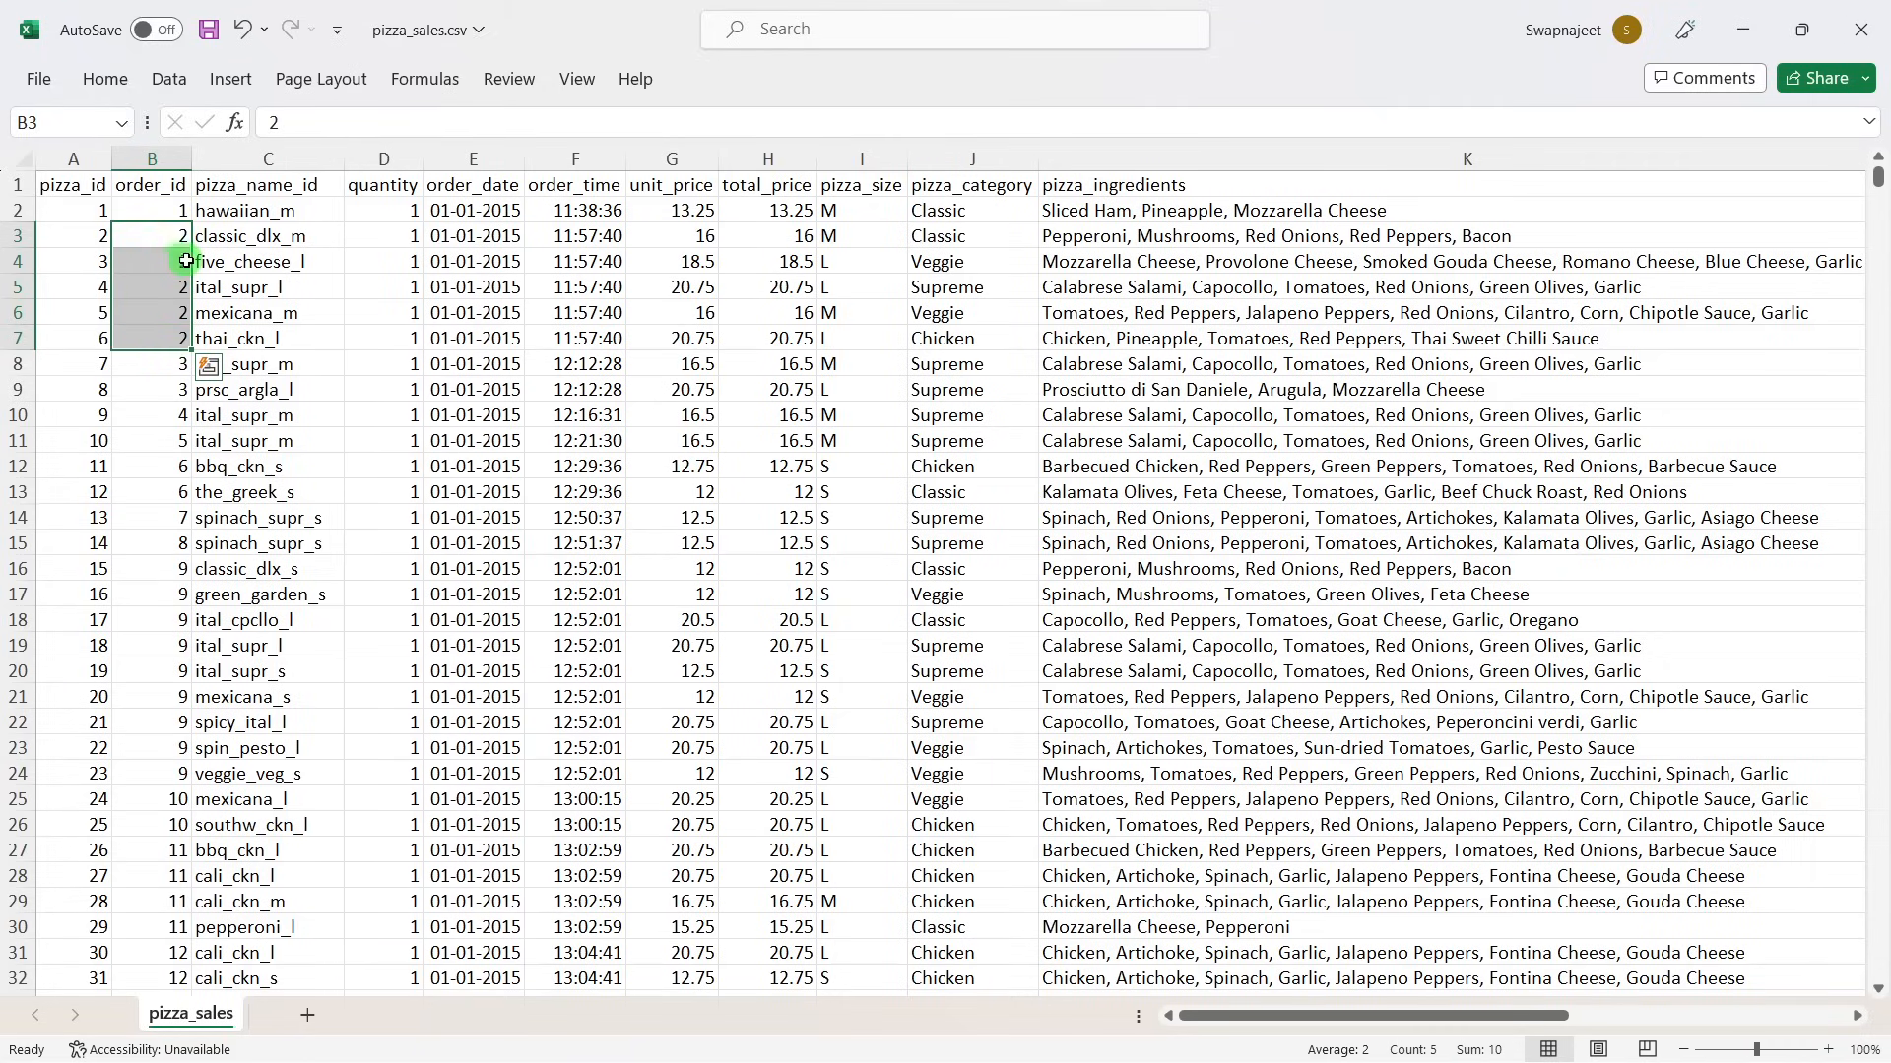
left_click_drag(169, 241, 168, 337)
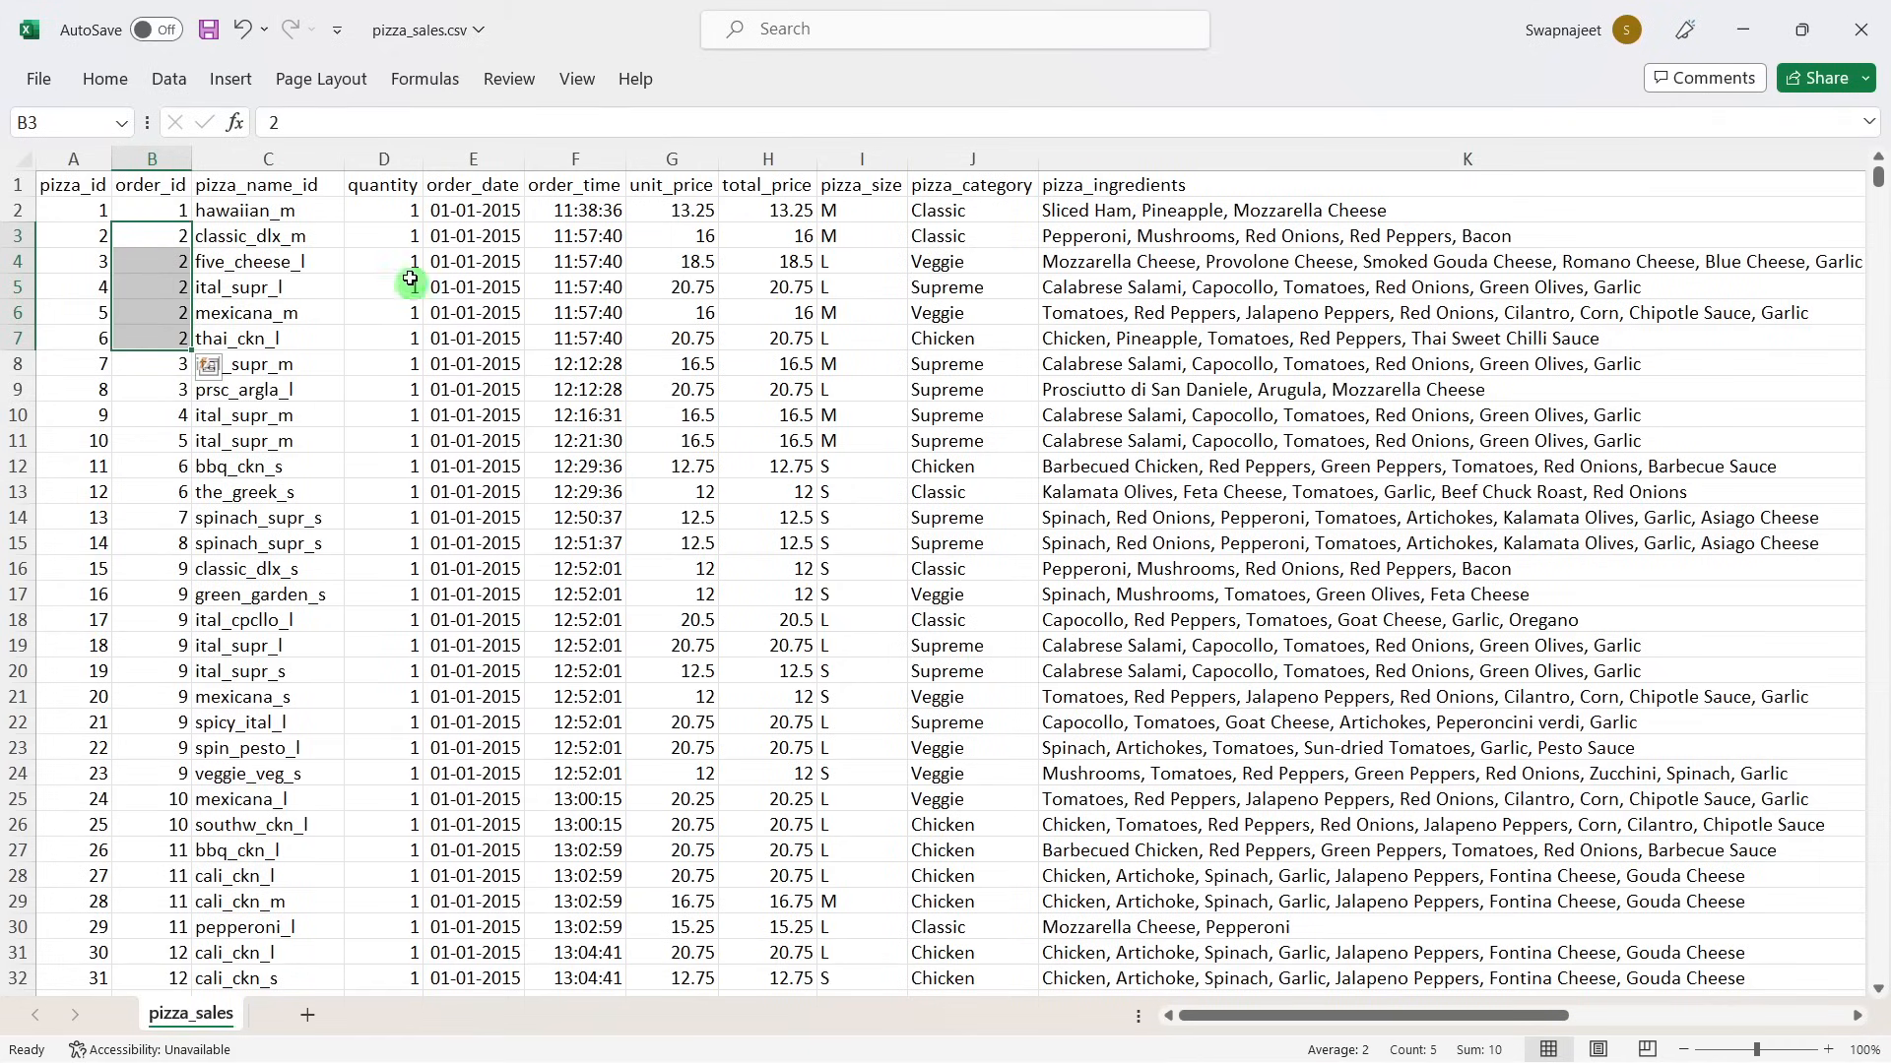
Examine the remaining columns of pizza_sales.csv, from pizza_name_id, quantity, order date and time through the prices to pizza_name.
left_click(301, 211)
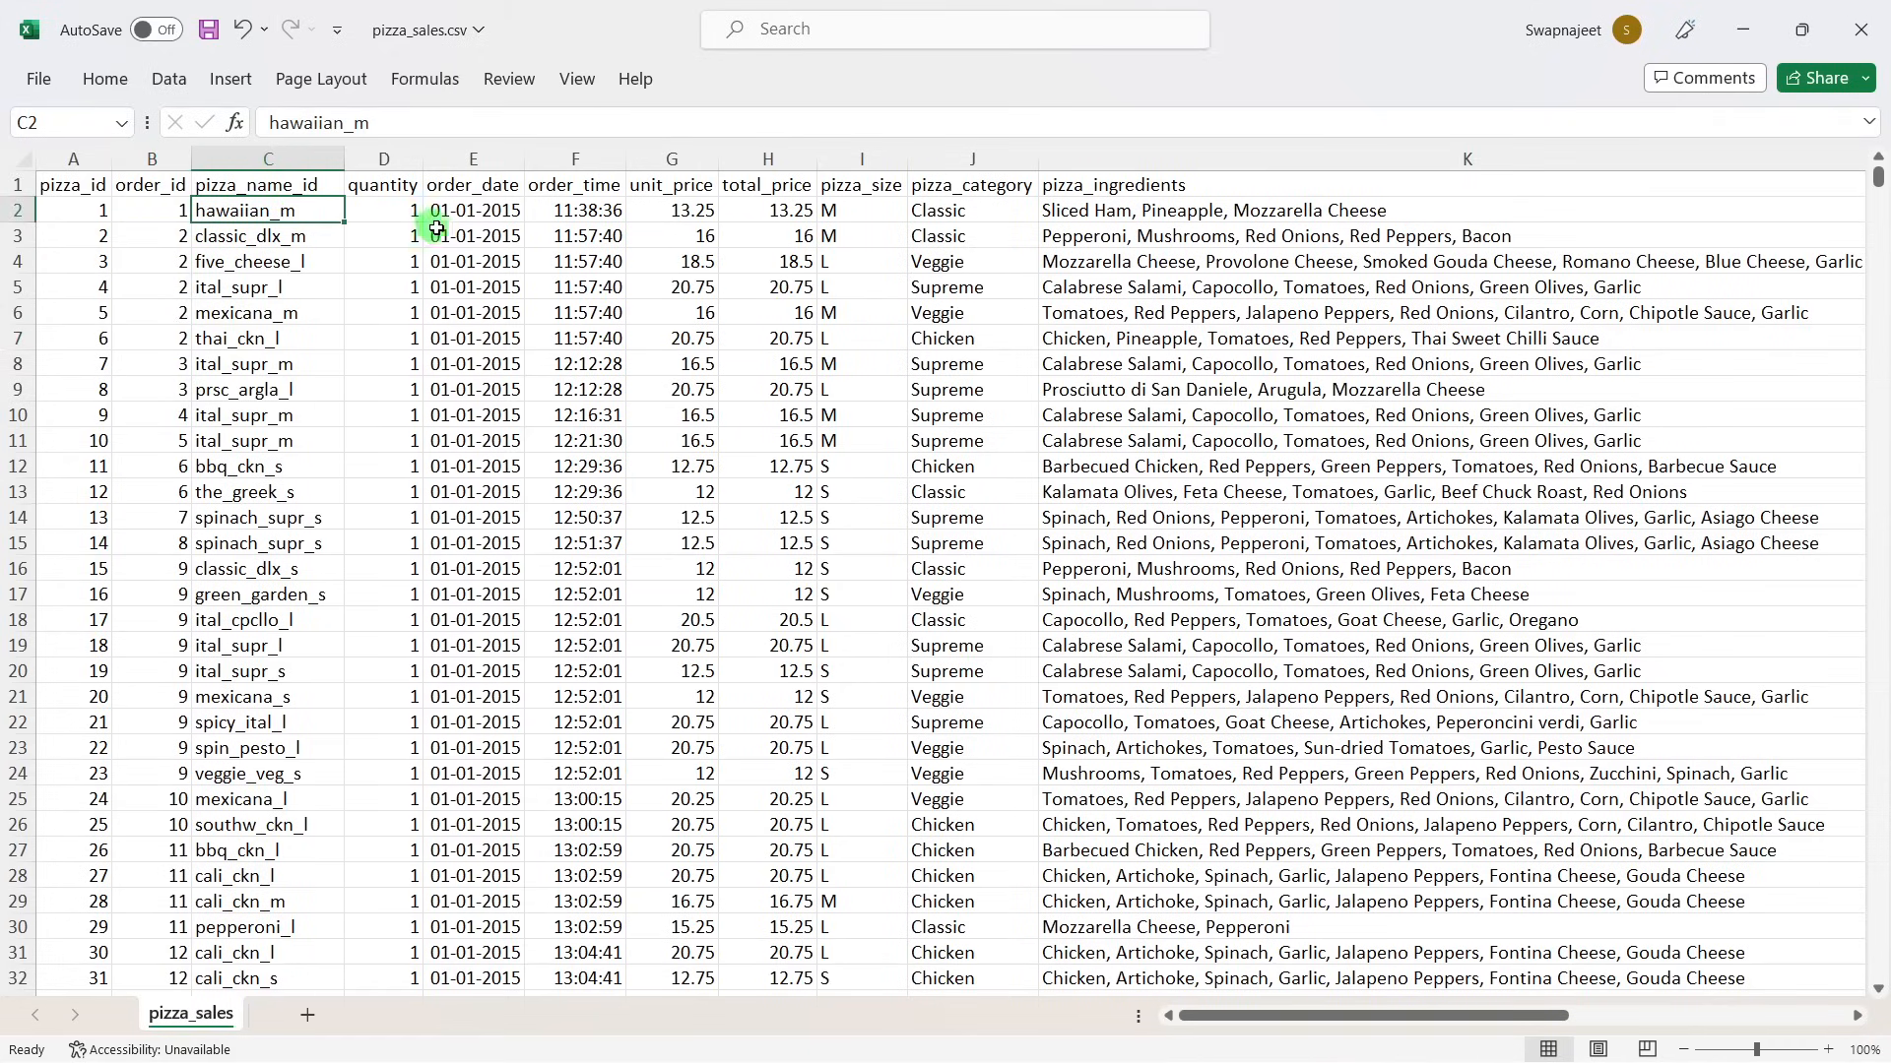
left_click_drag(411, 212, 409, 364)
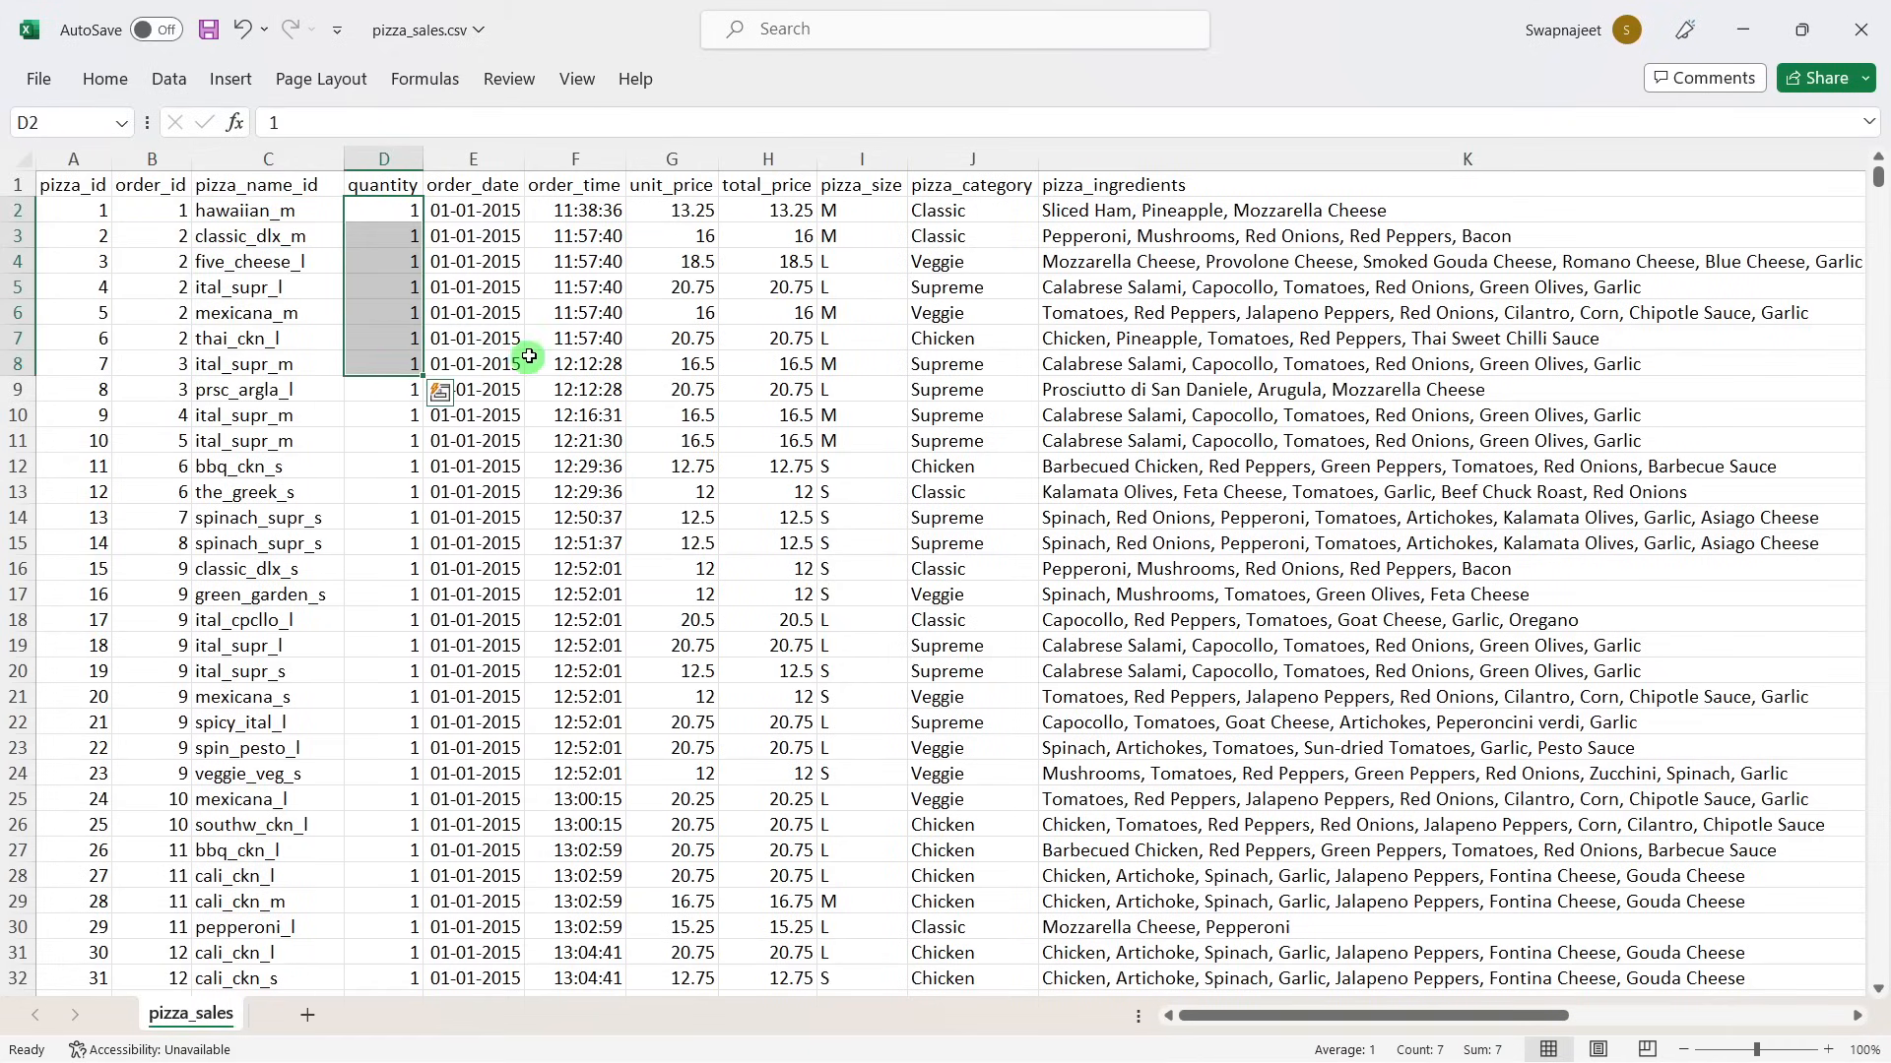
left_click_drag(474, 210, 490, 336)
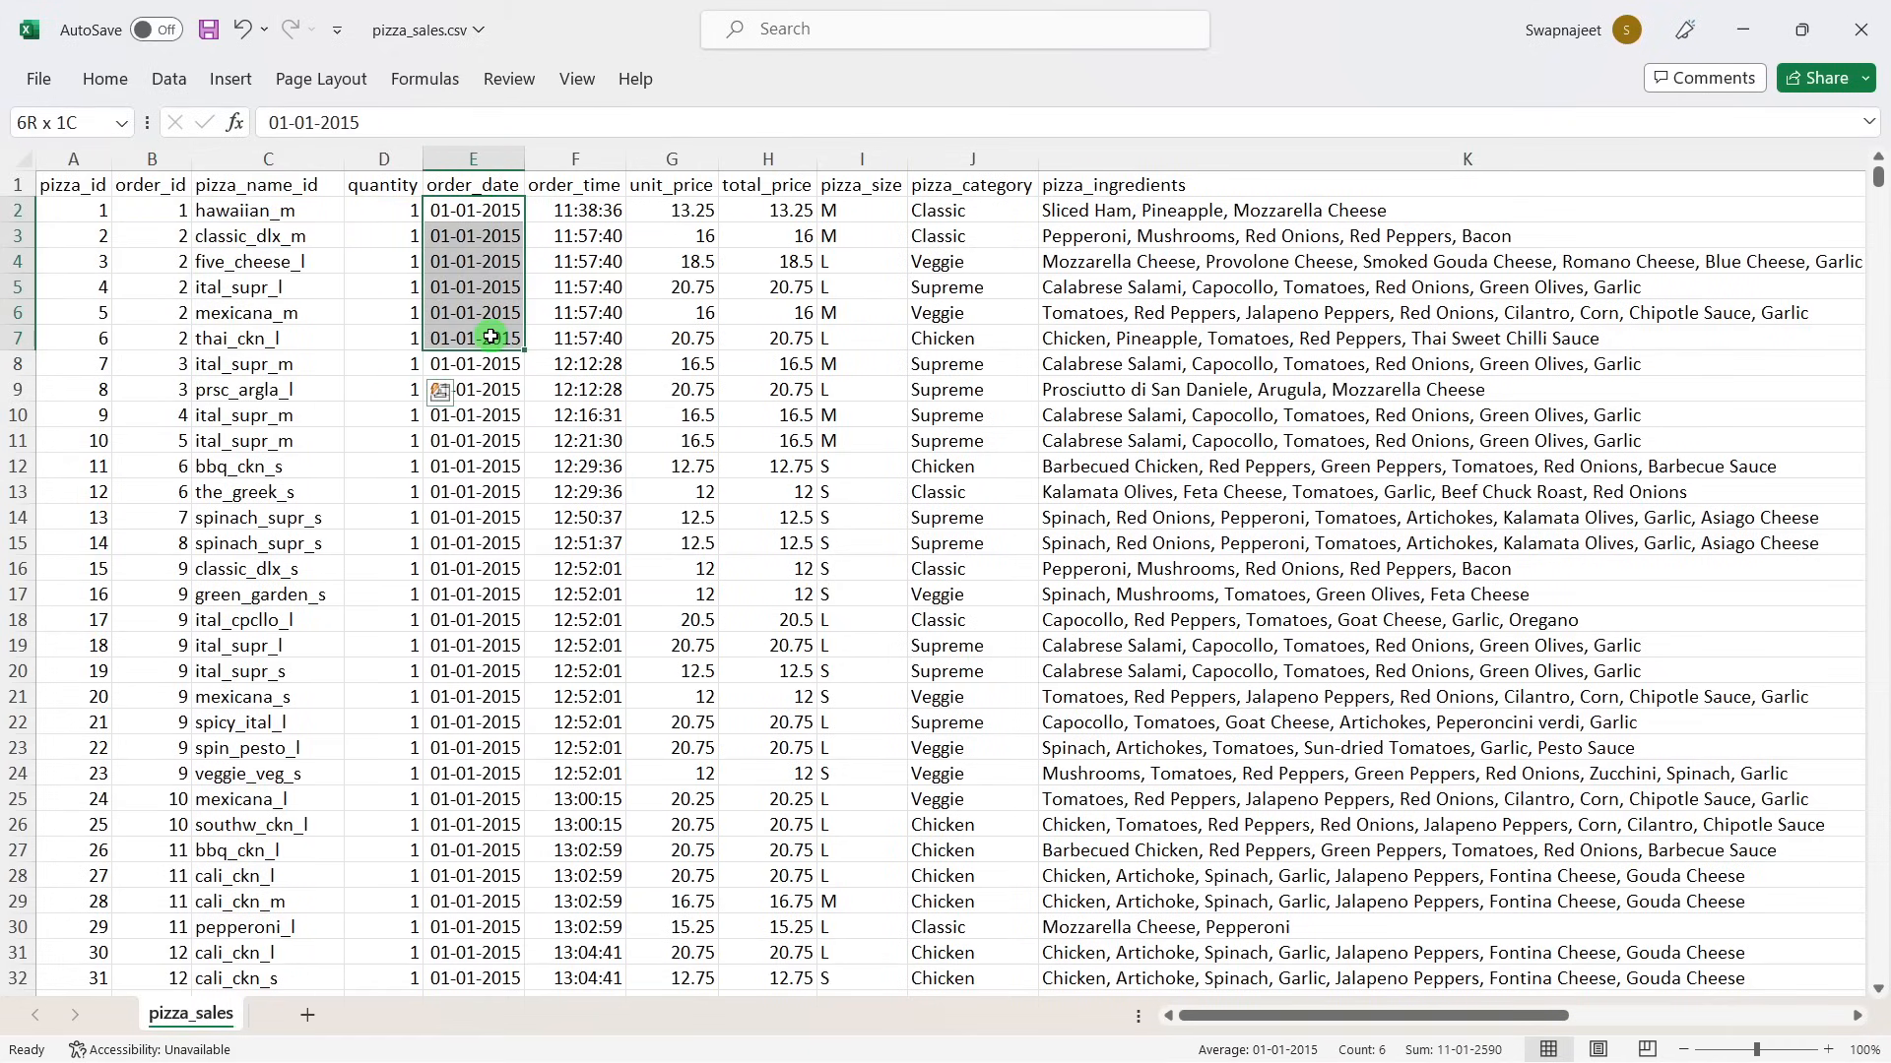
left_click(565, 210)
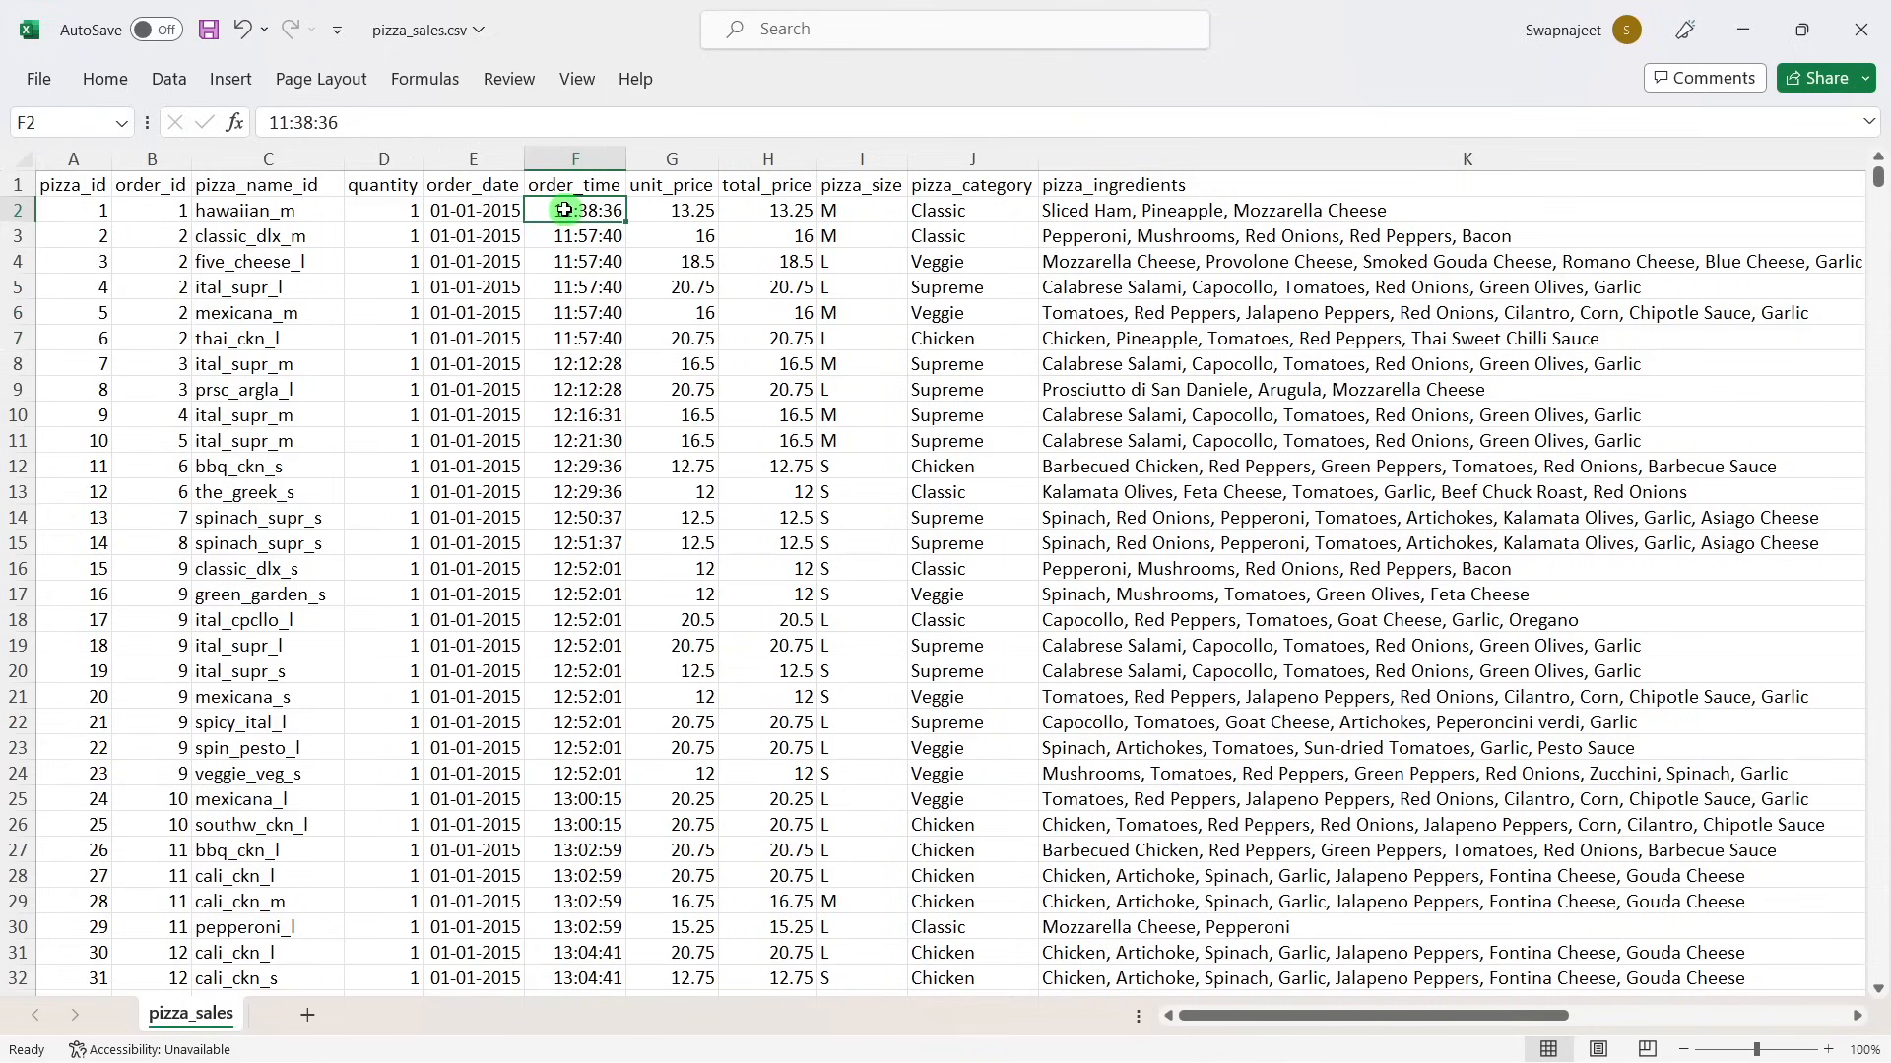
left_click_drag(586, 237, 591, 338)
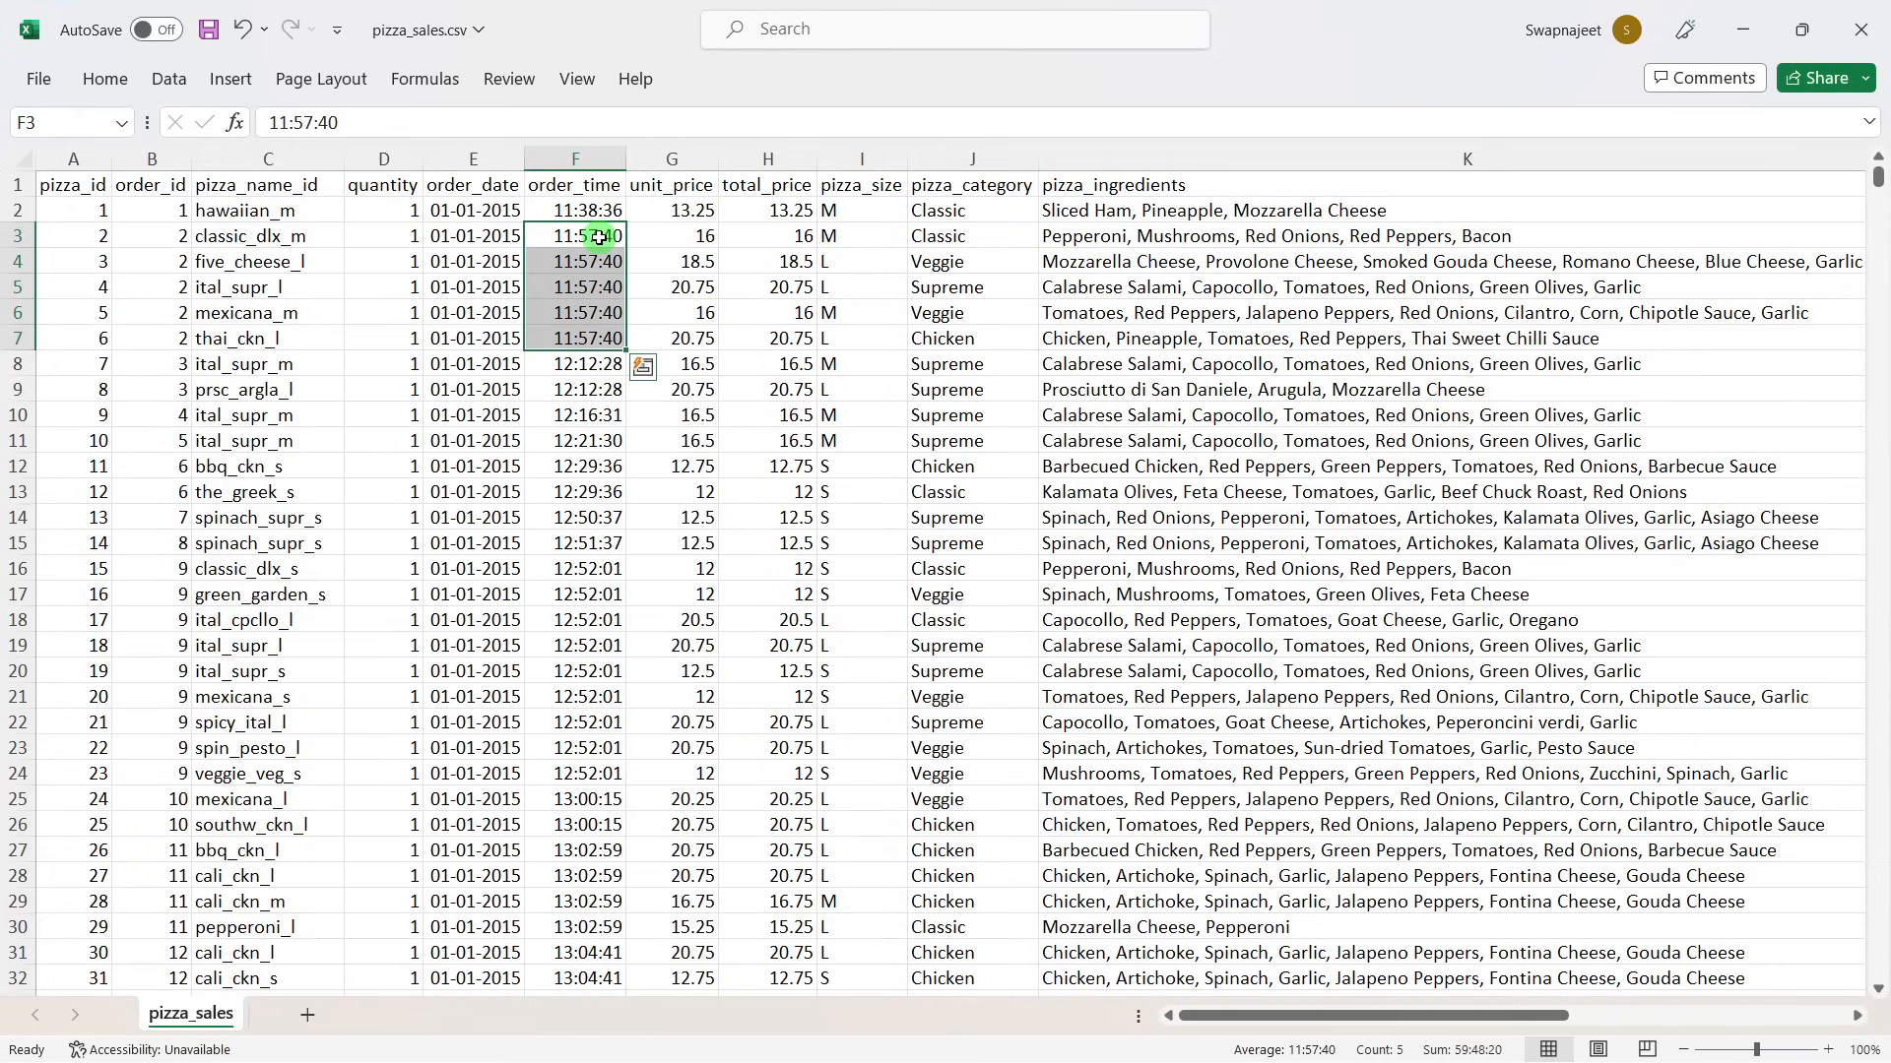
left_click(696, 363)
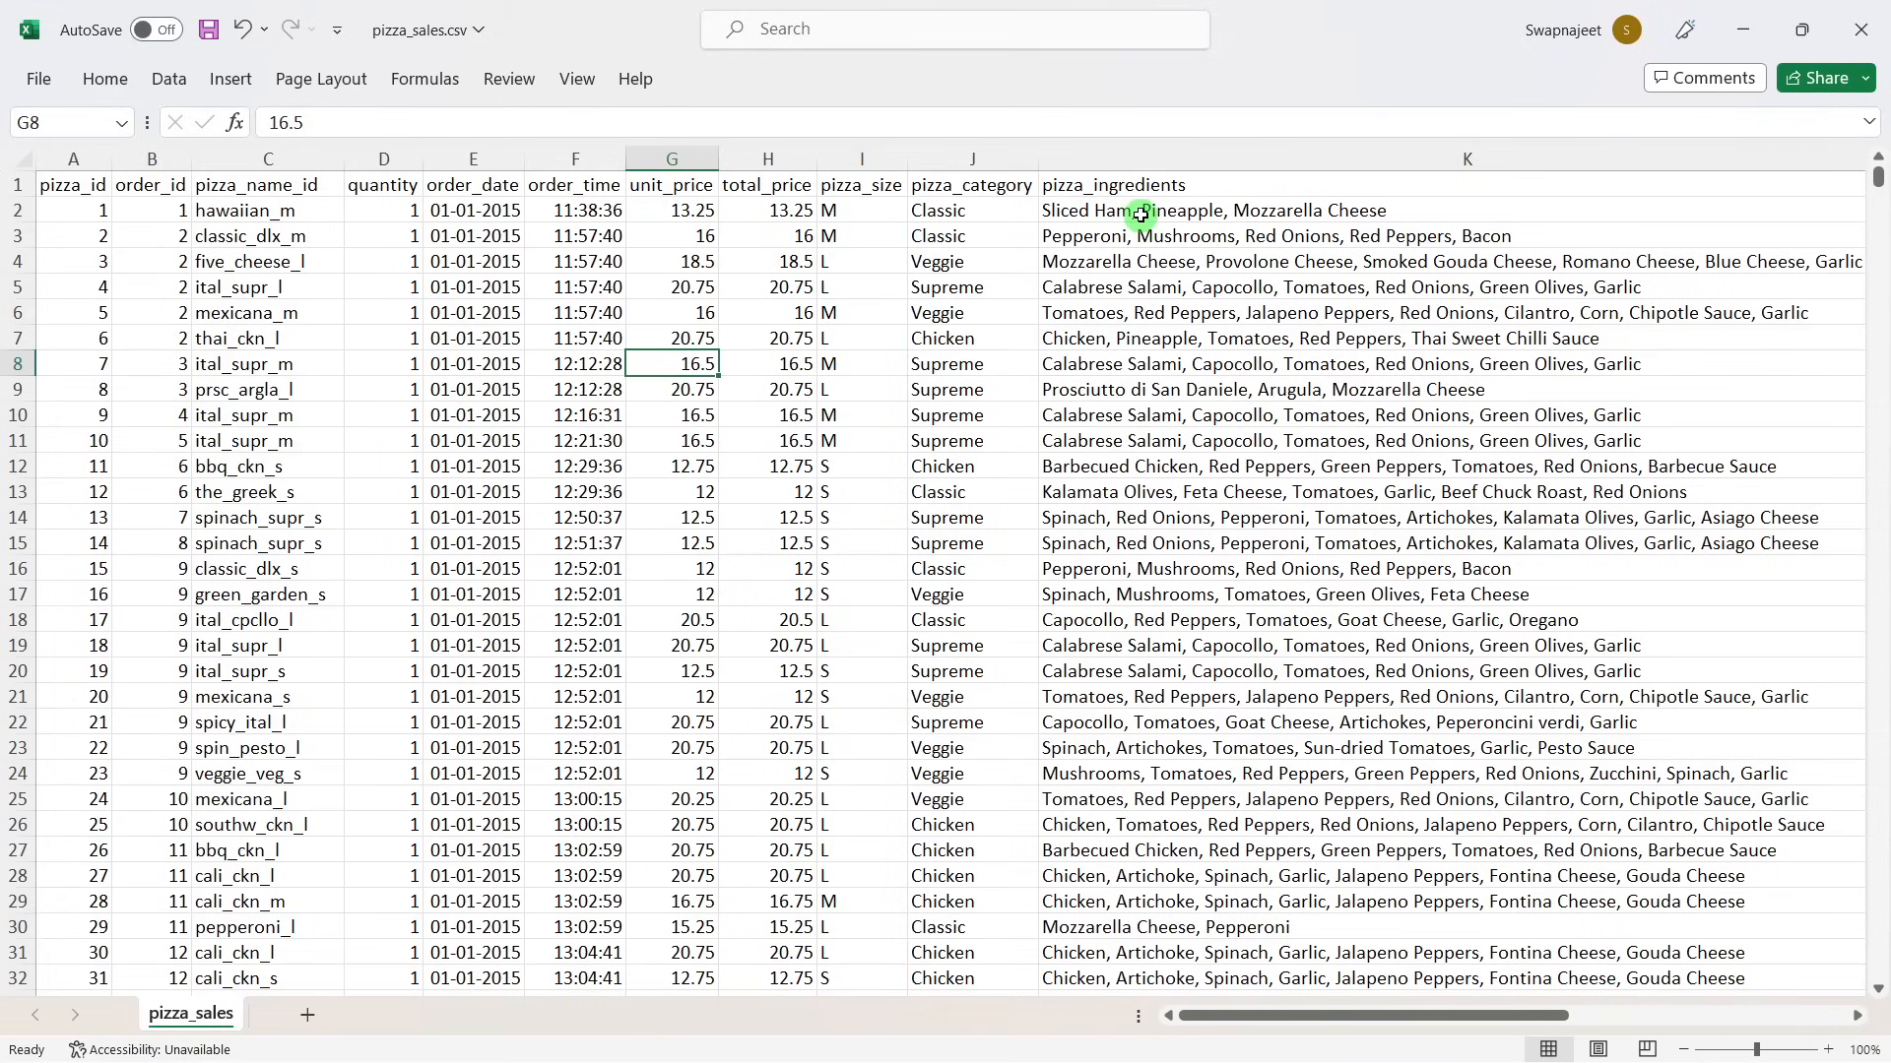
left_click_drag(1369, 1015, 1650, 1019)
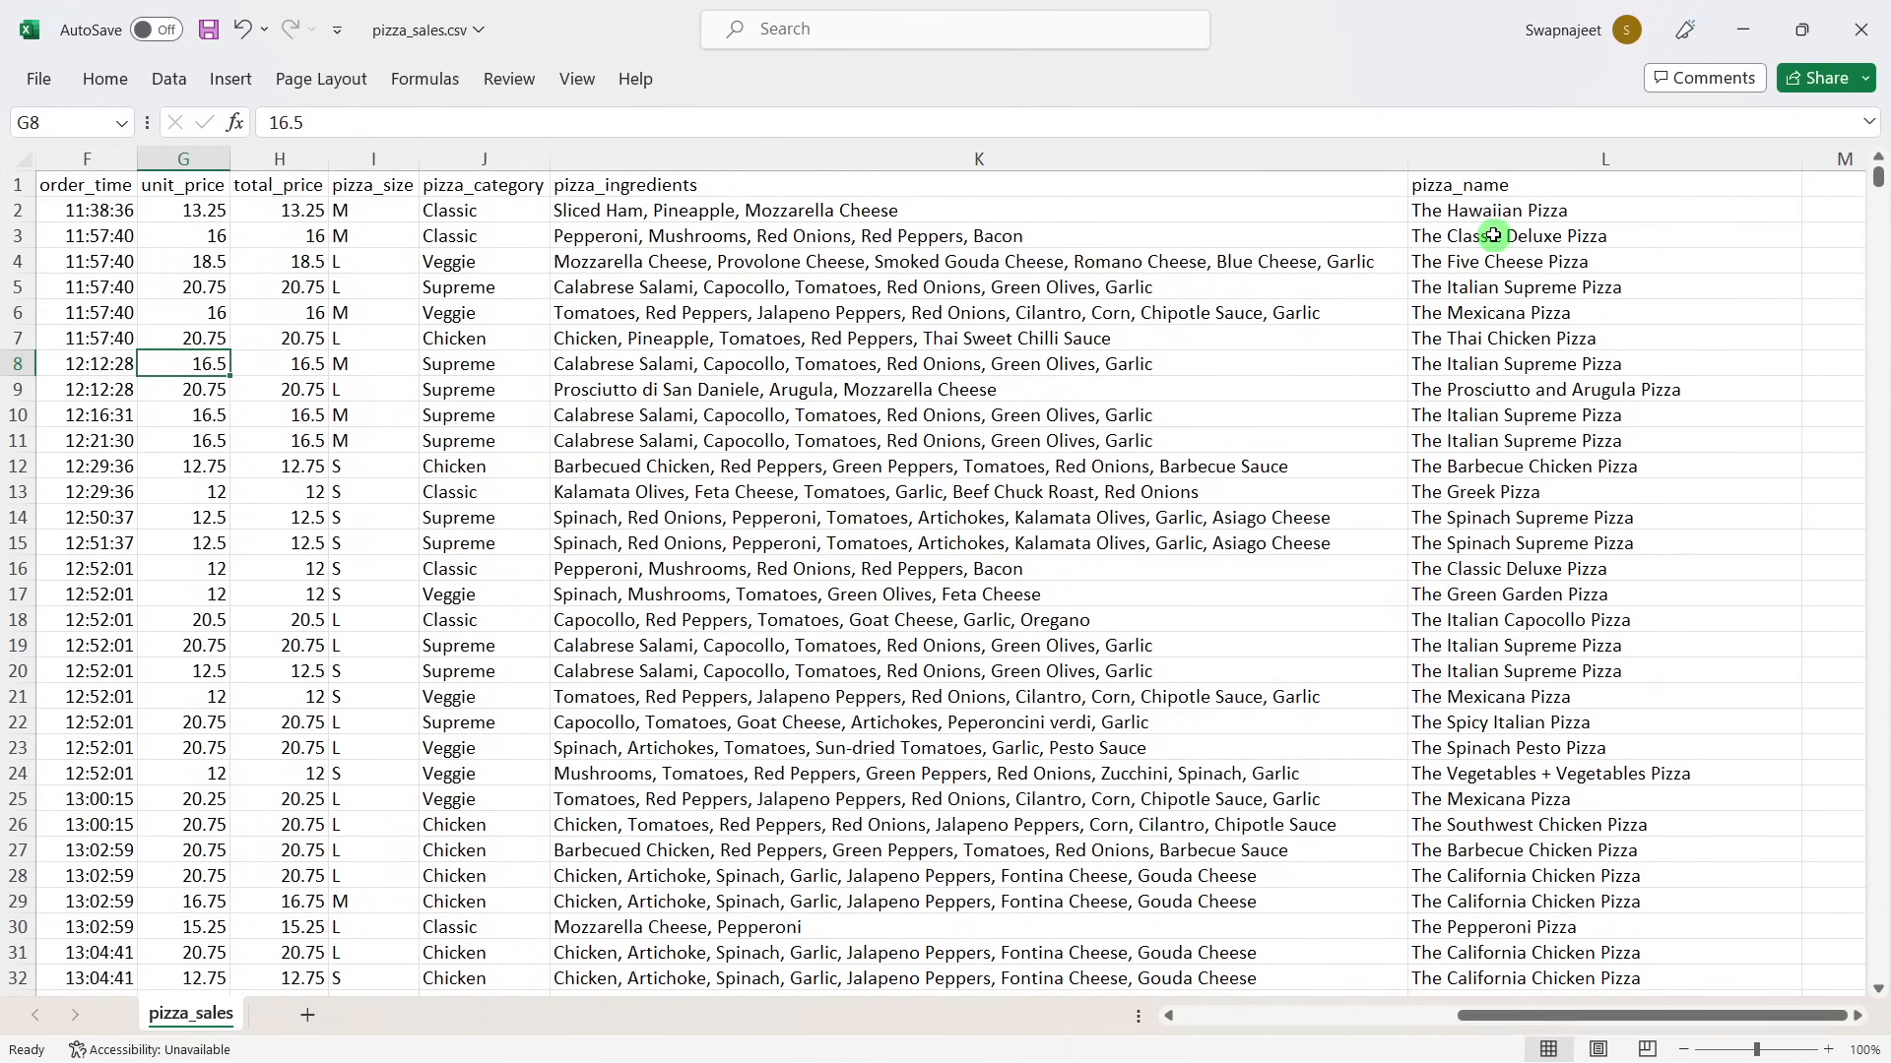
Check the dataset's column and record counts by selecting the header row and the pizza_id column, and clear the selection.
left_click(19, 185)
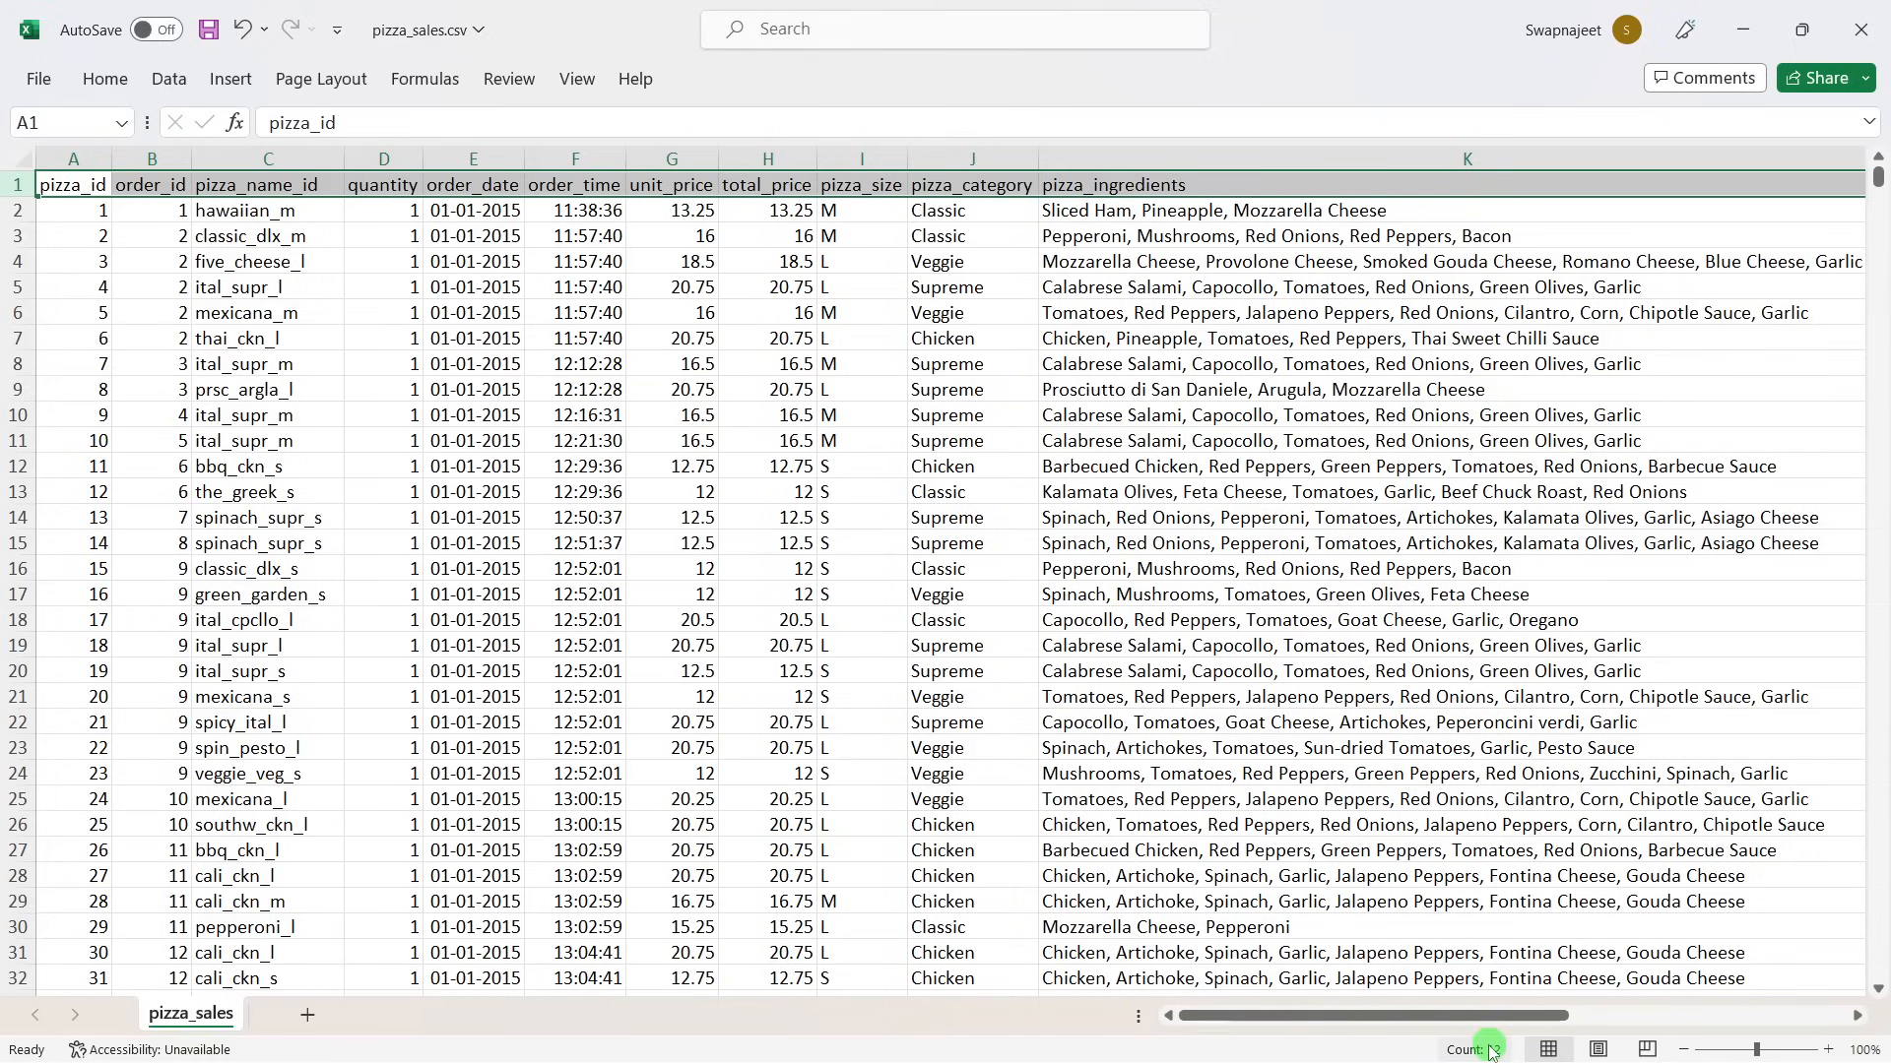
left_click(320, 416)
left_click(89, 158)
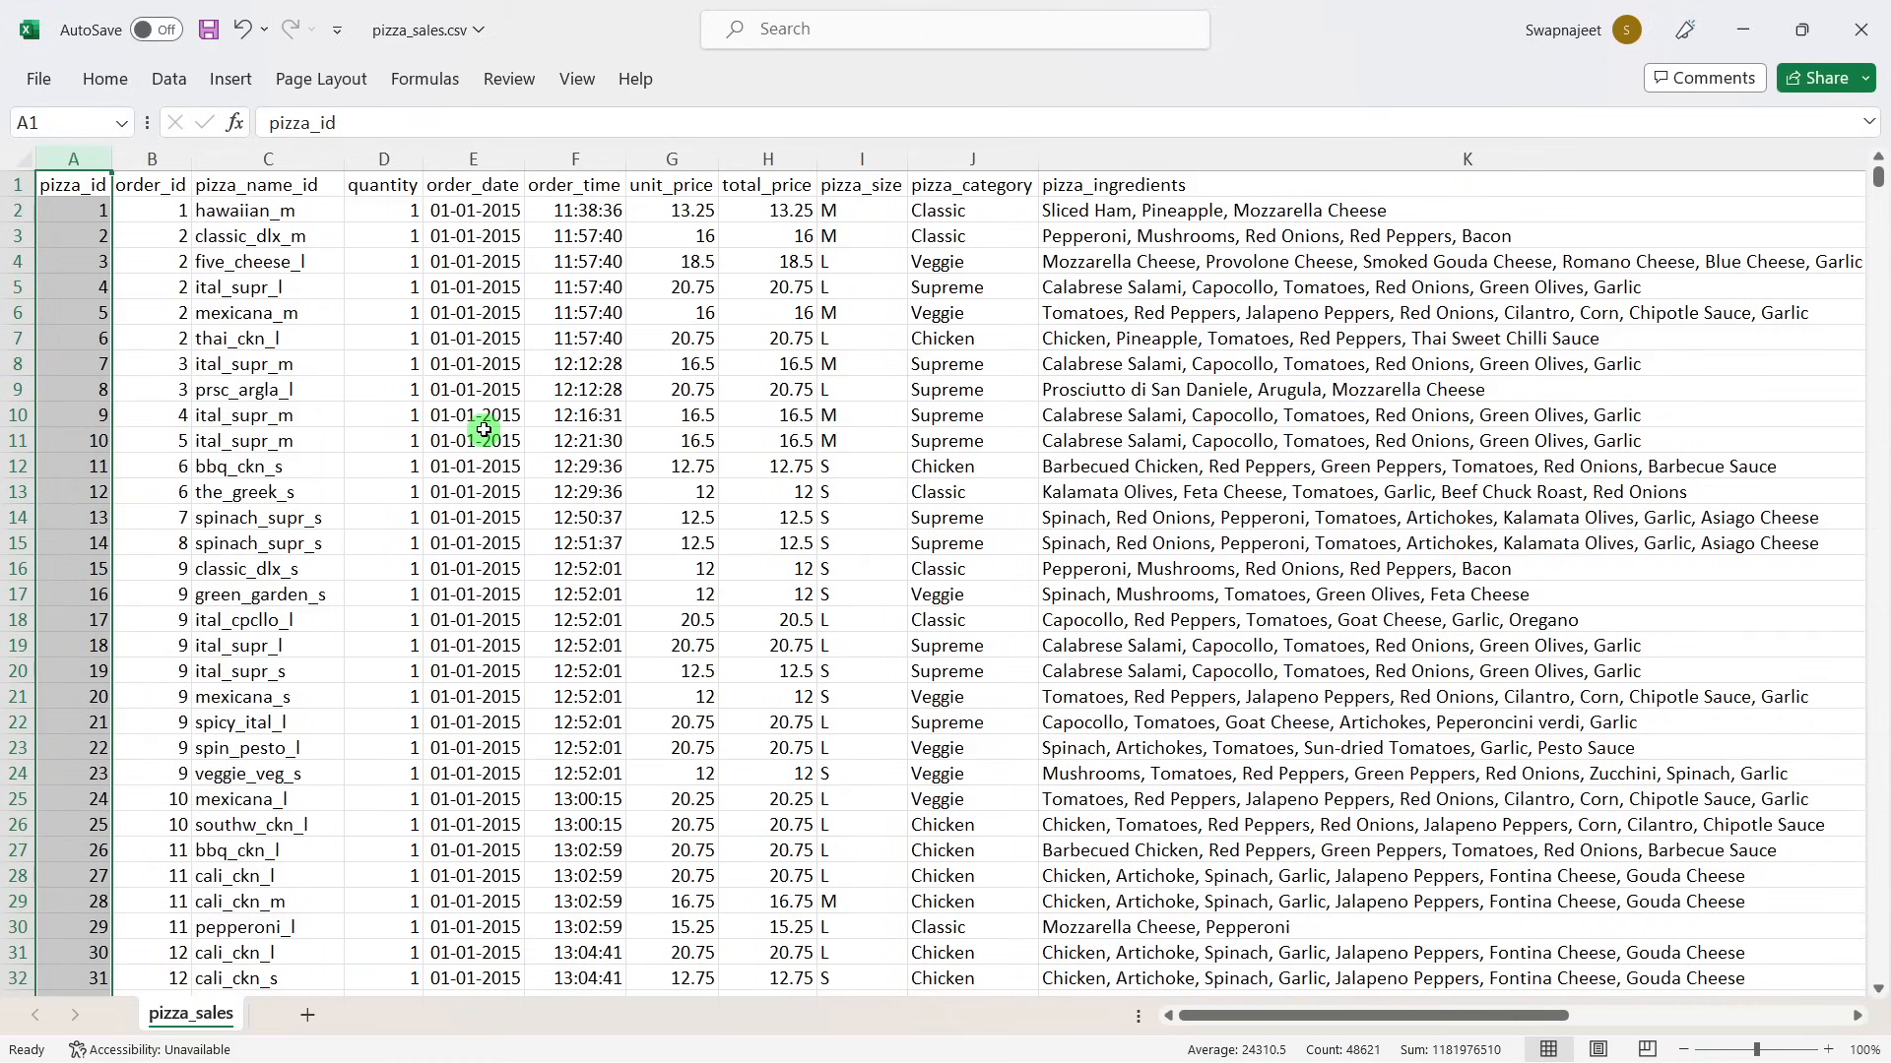
left_click(544, 458)
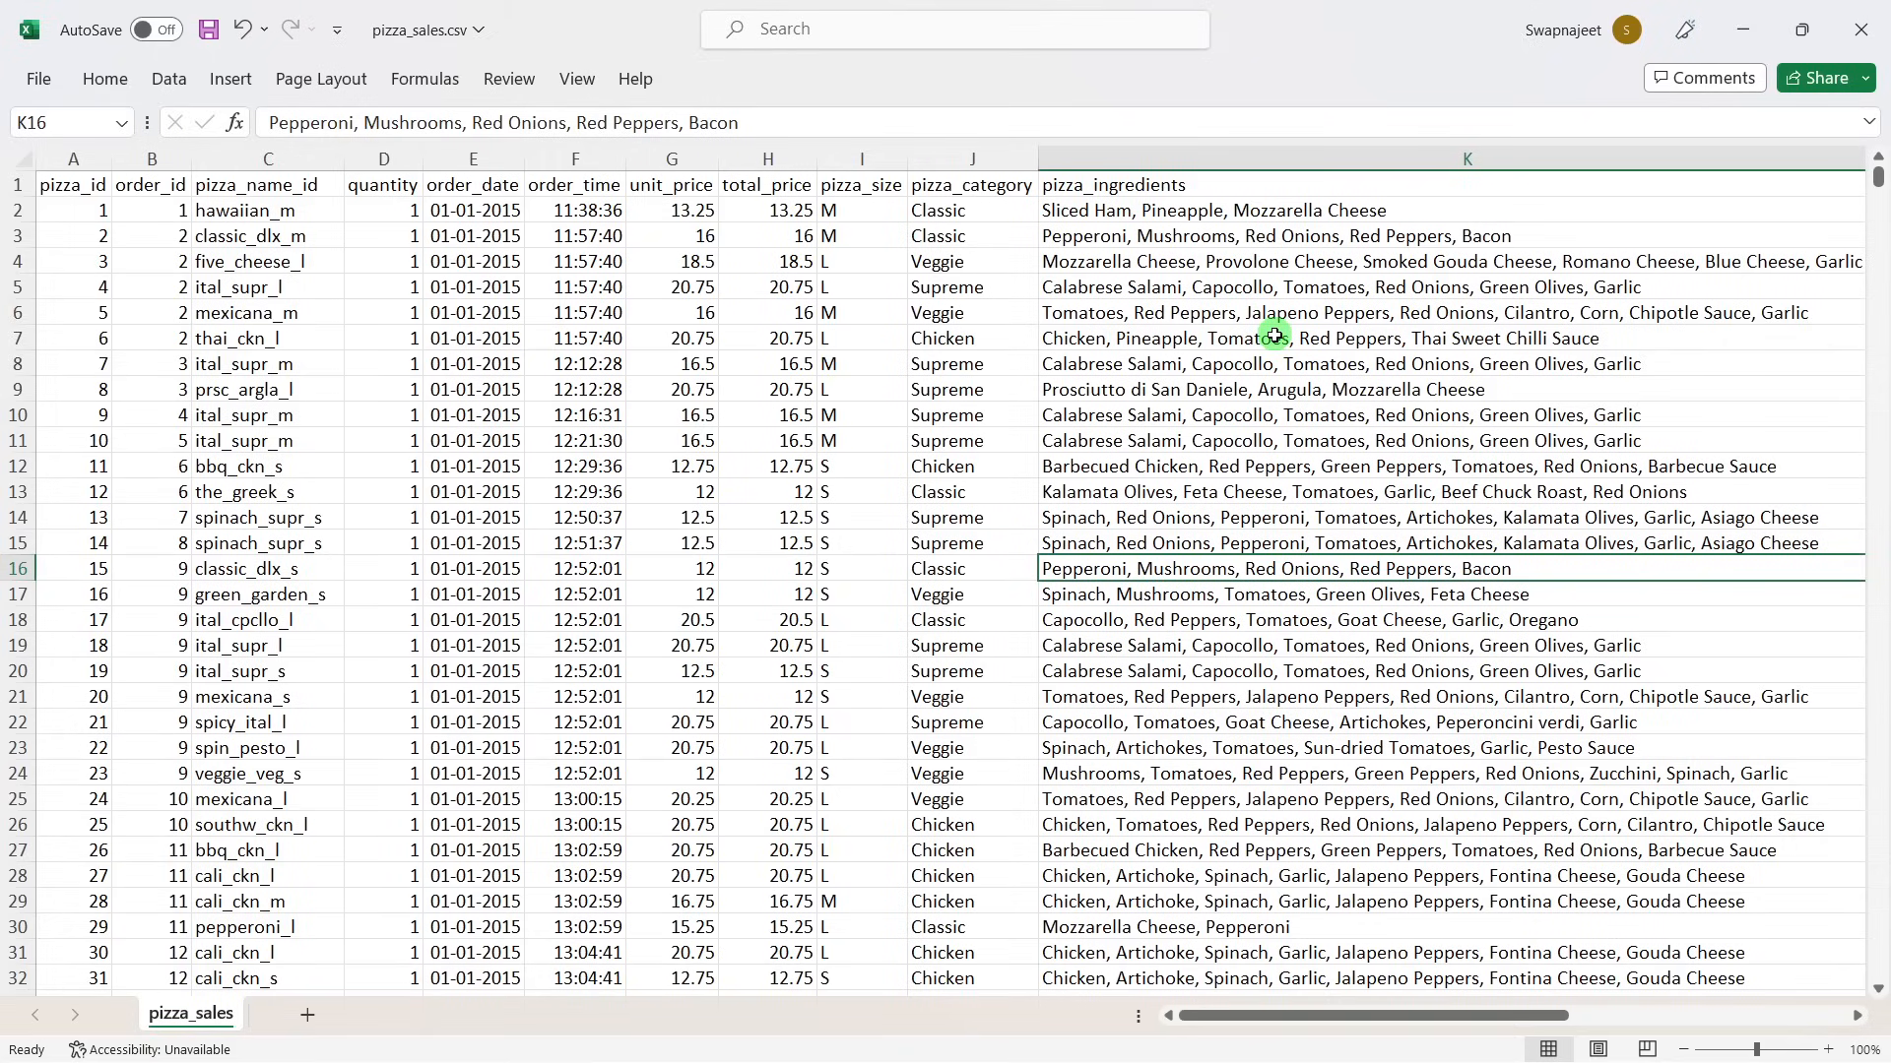
Open SQL Server Management Studio and connect to the SQL2022 Database Engine instance with Windows Authentication.
left_click(839, 1036)
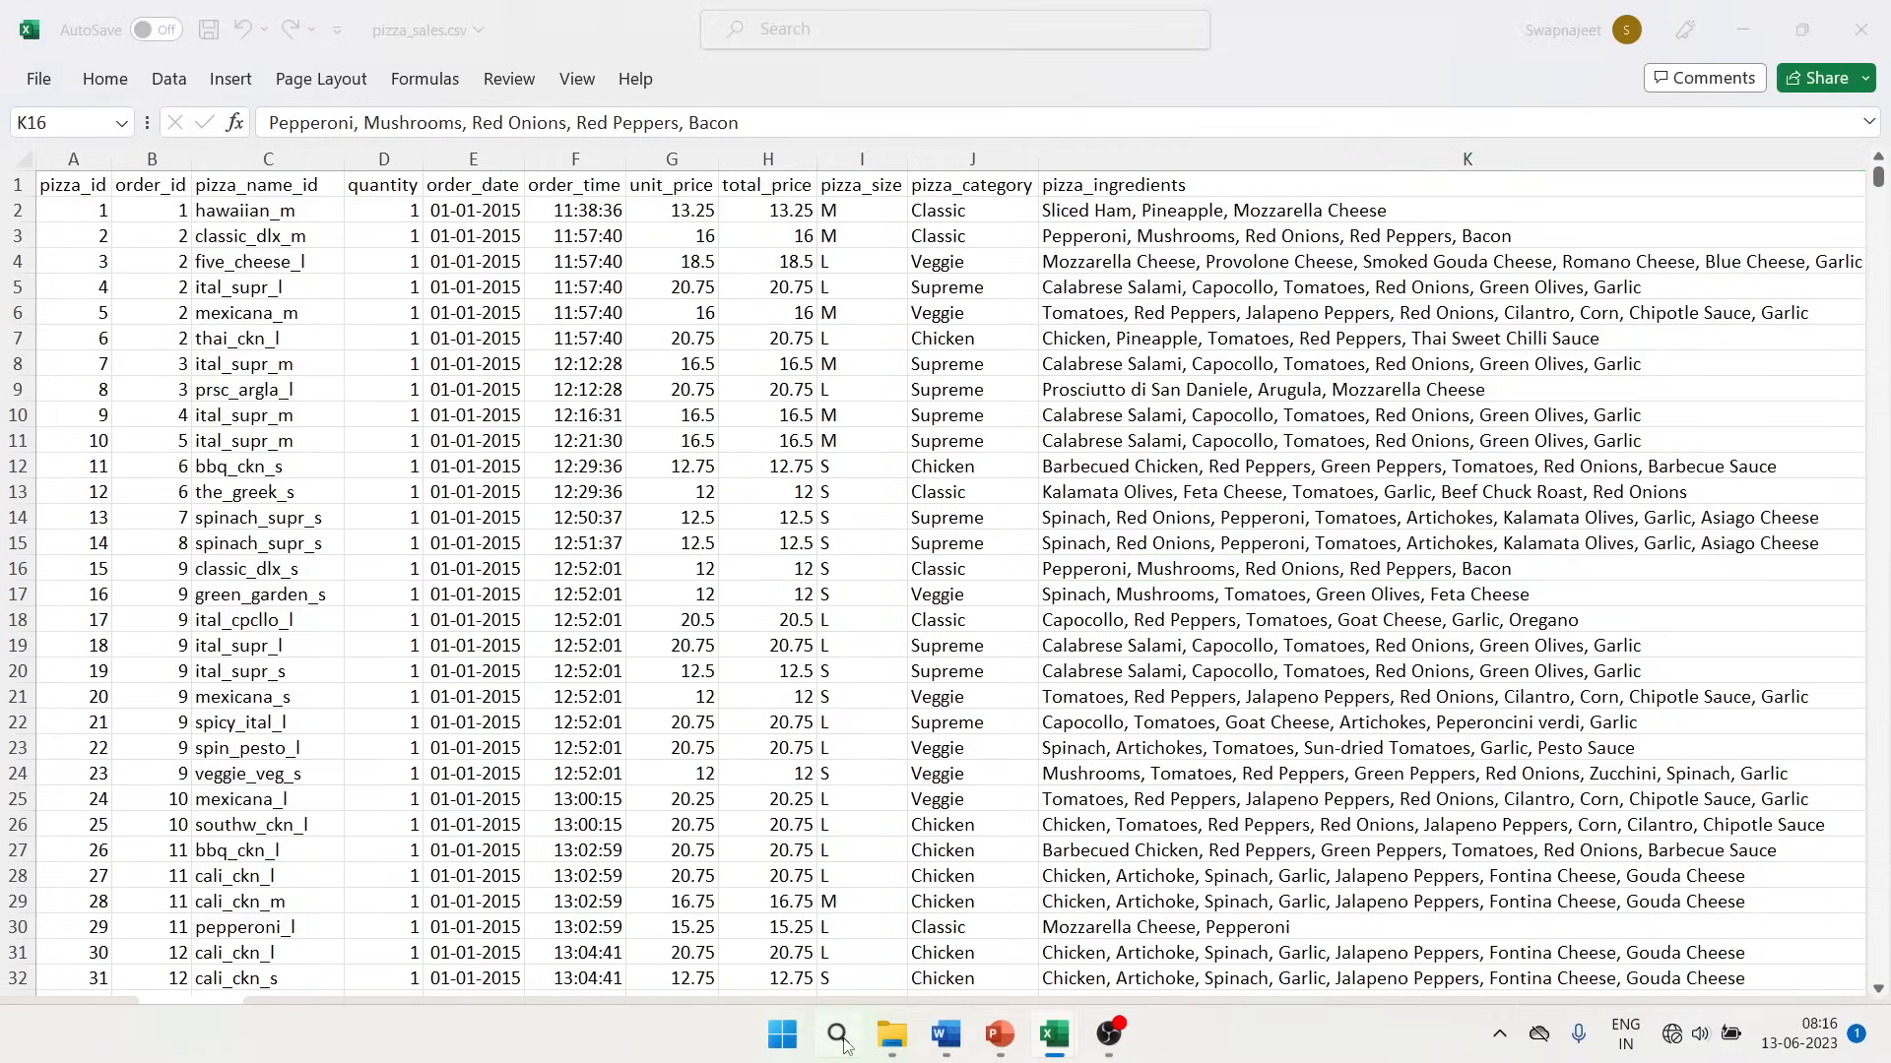
type("sql")
left_click(707, 382)
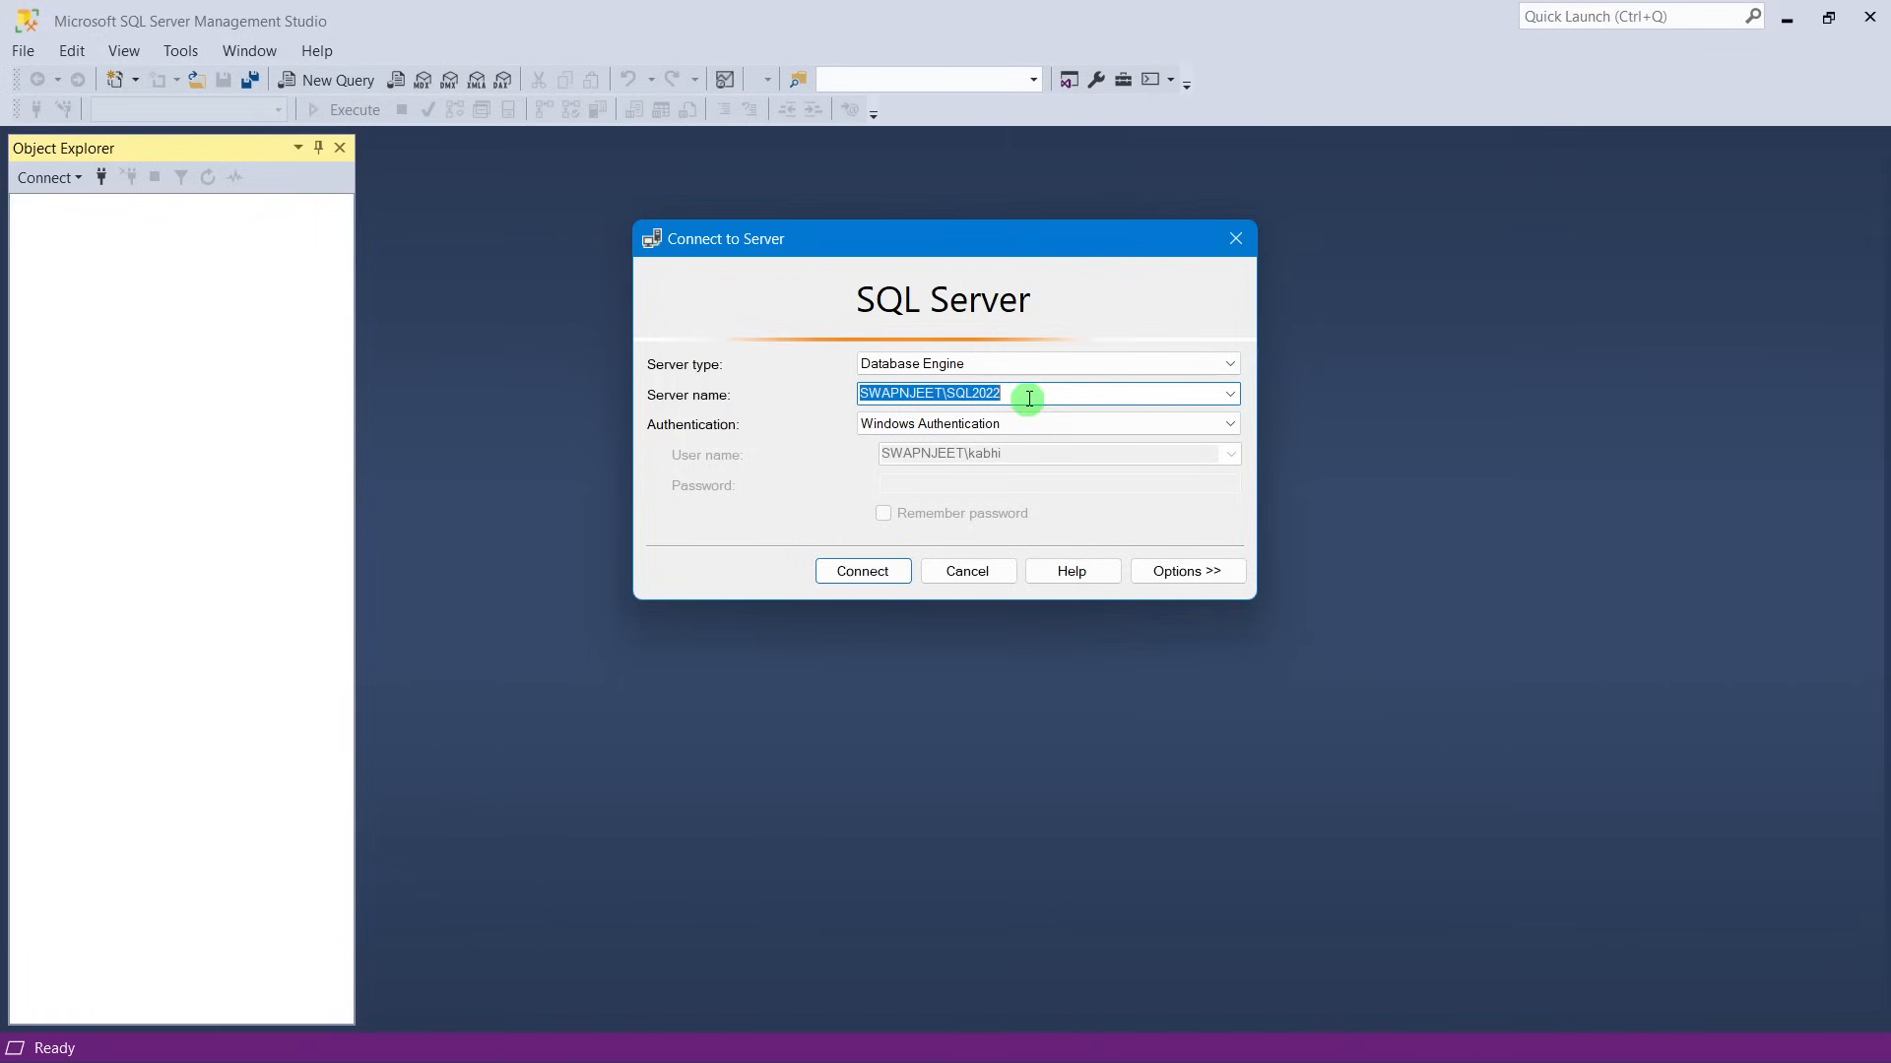
left_click(882, 571)
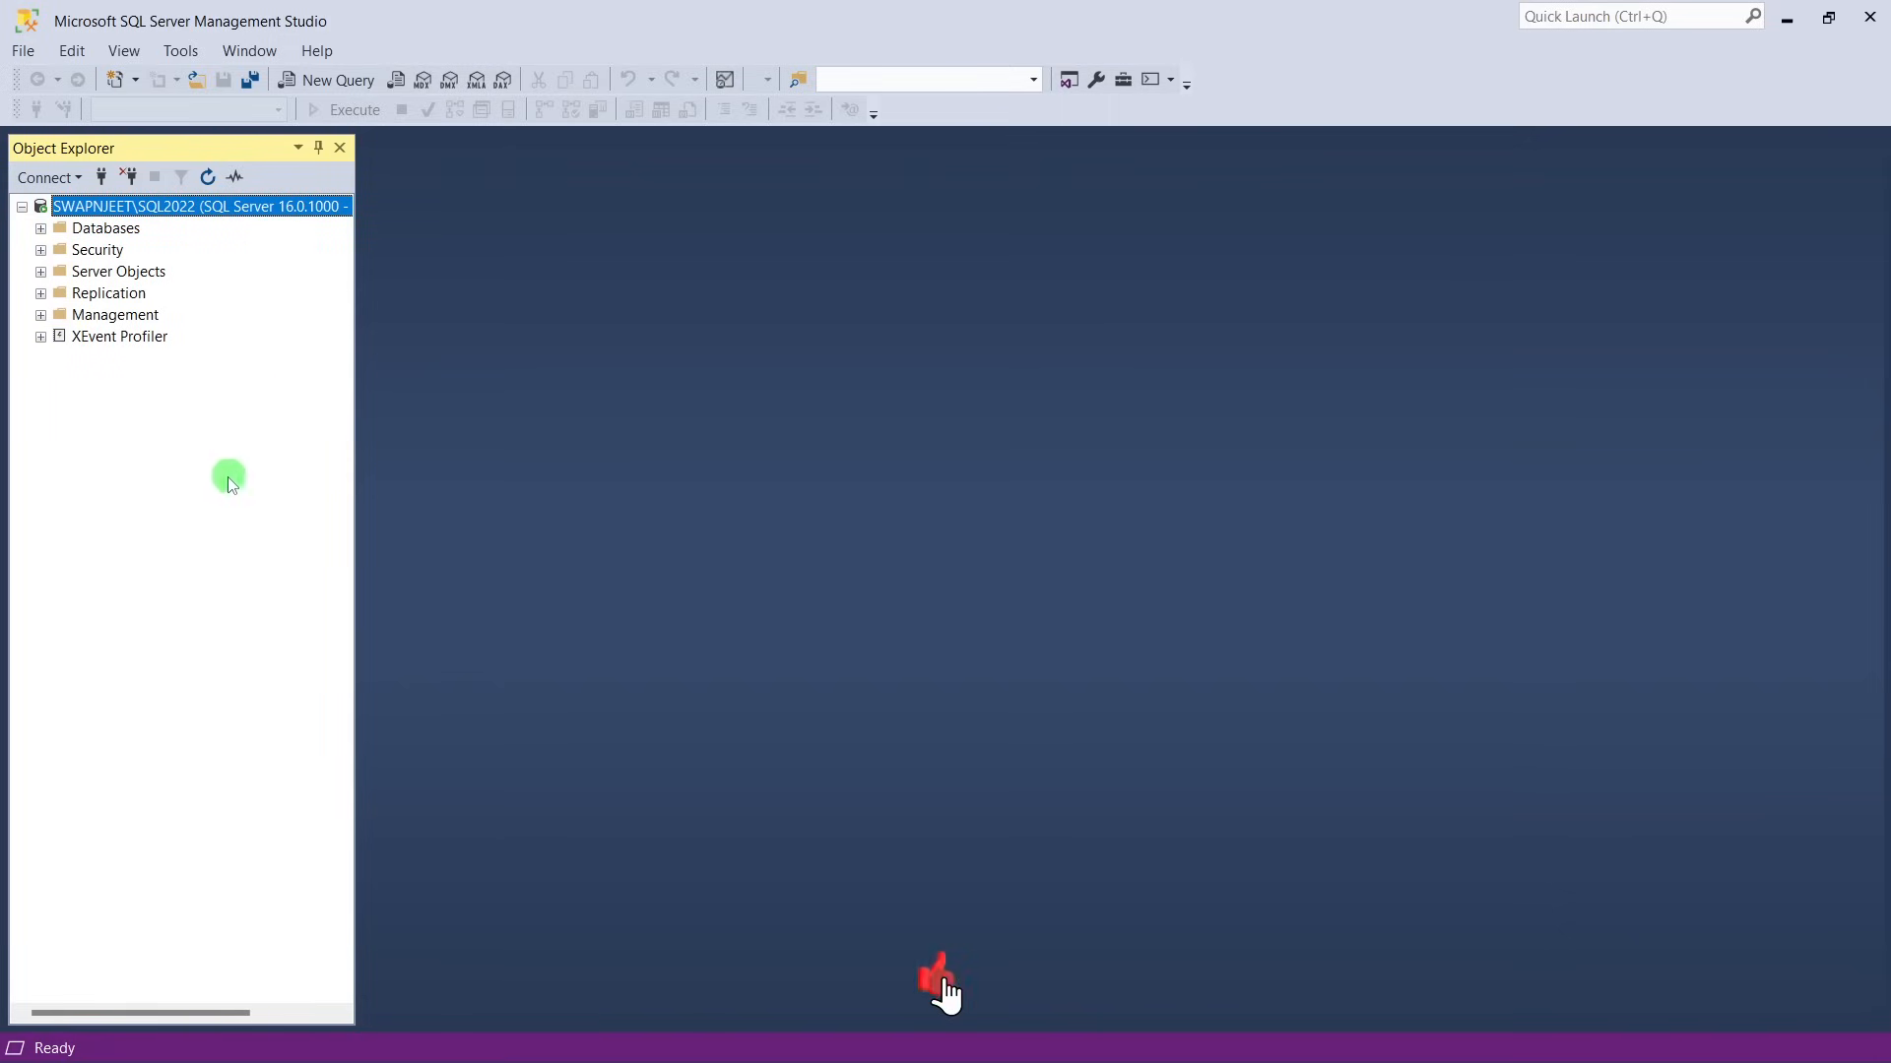
Create a new database named Pizza DB on the connected server.
left_click(40, 228)
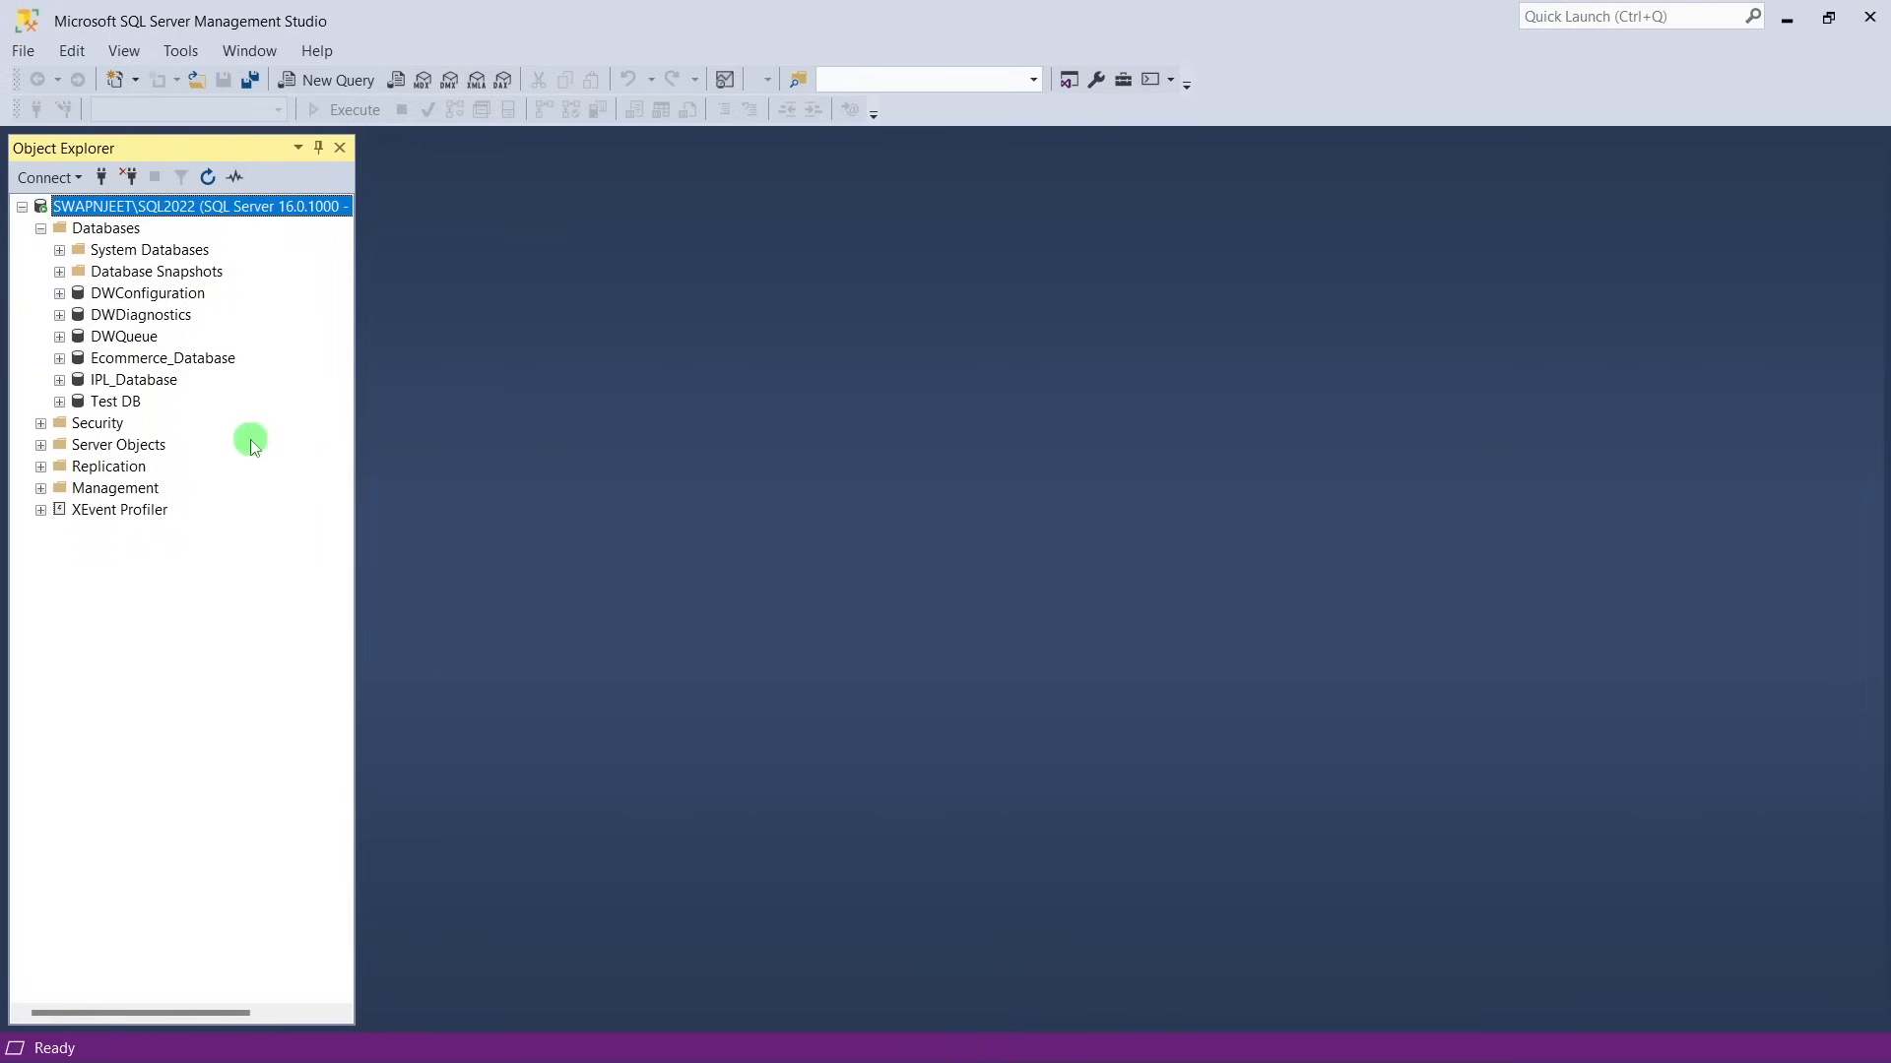
left_click(114, 233)
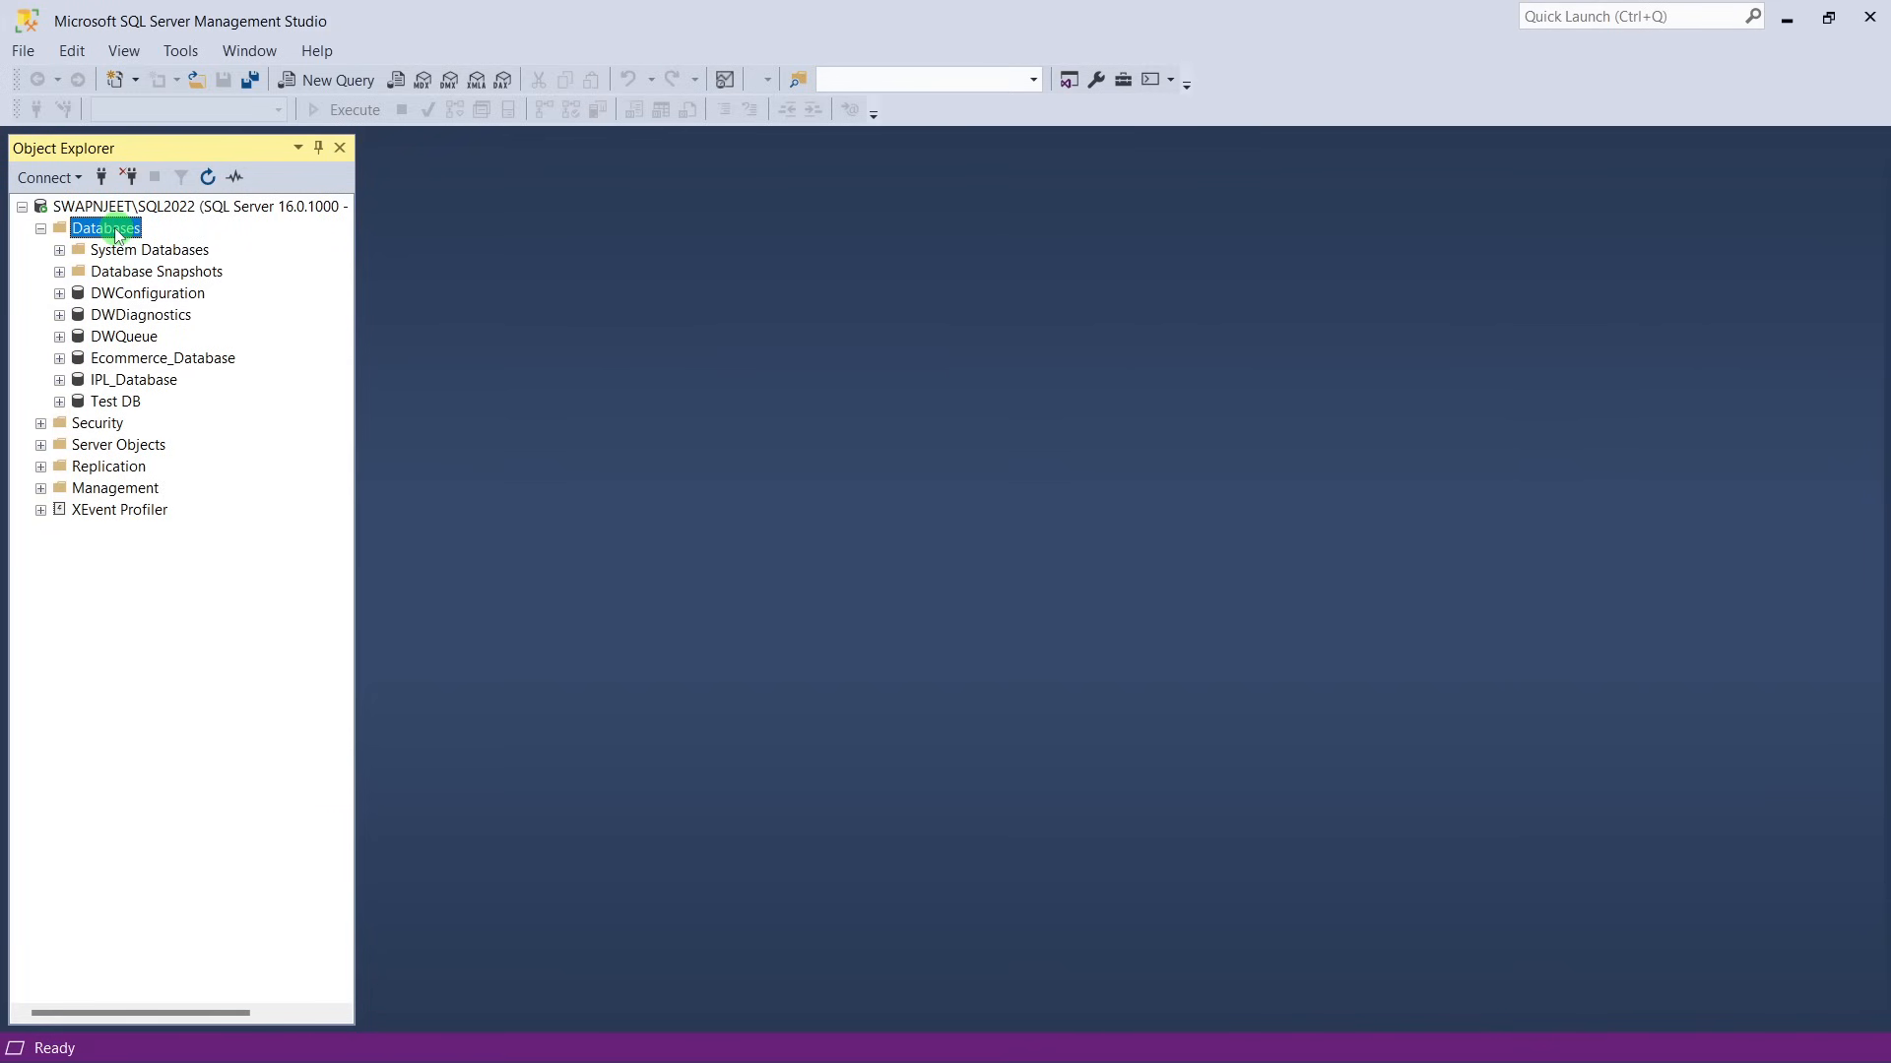
right_click(114, 232)
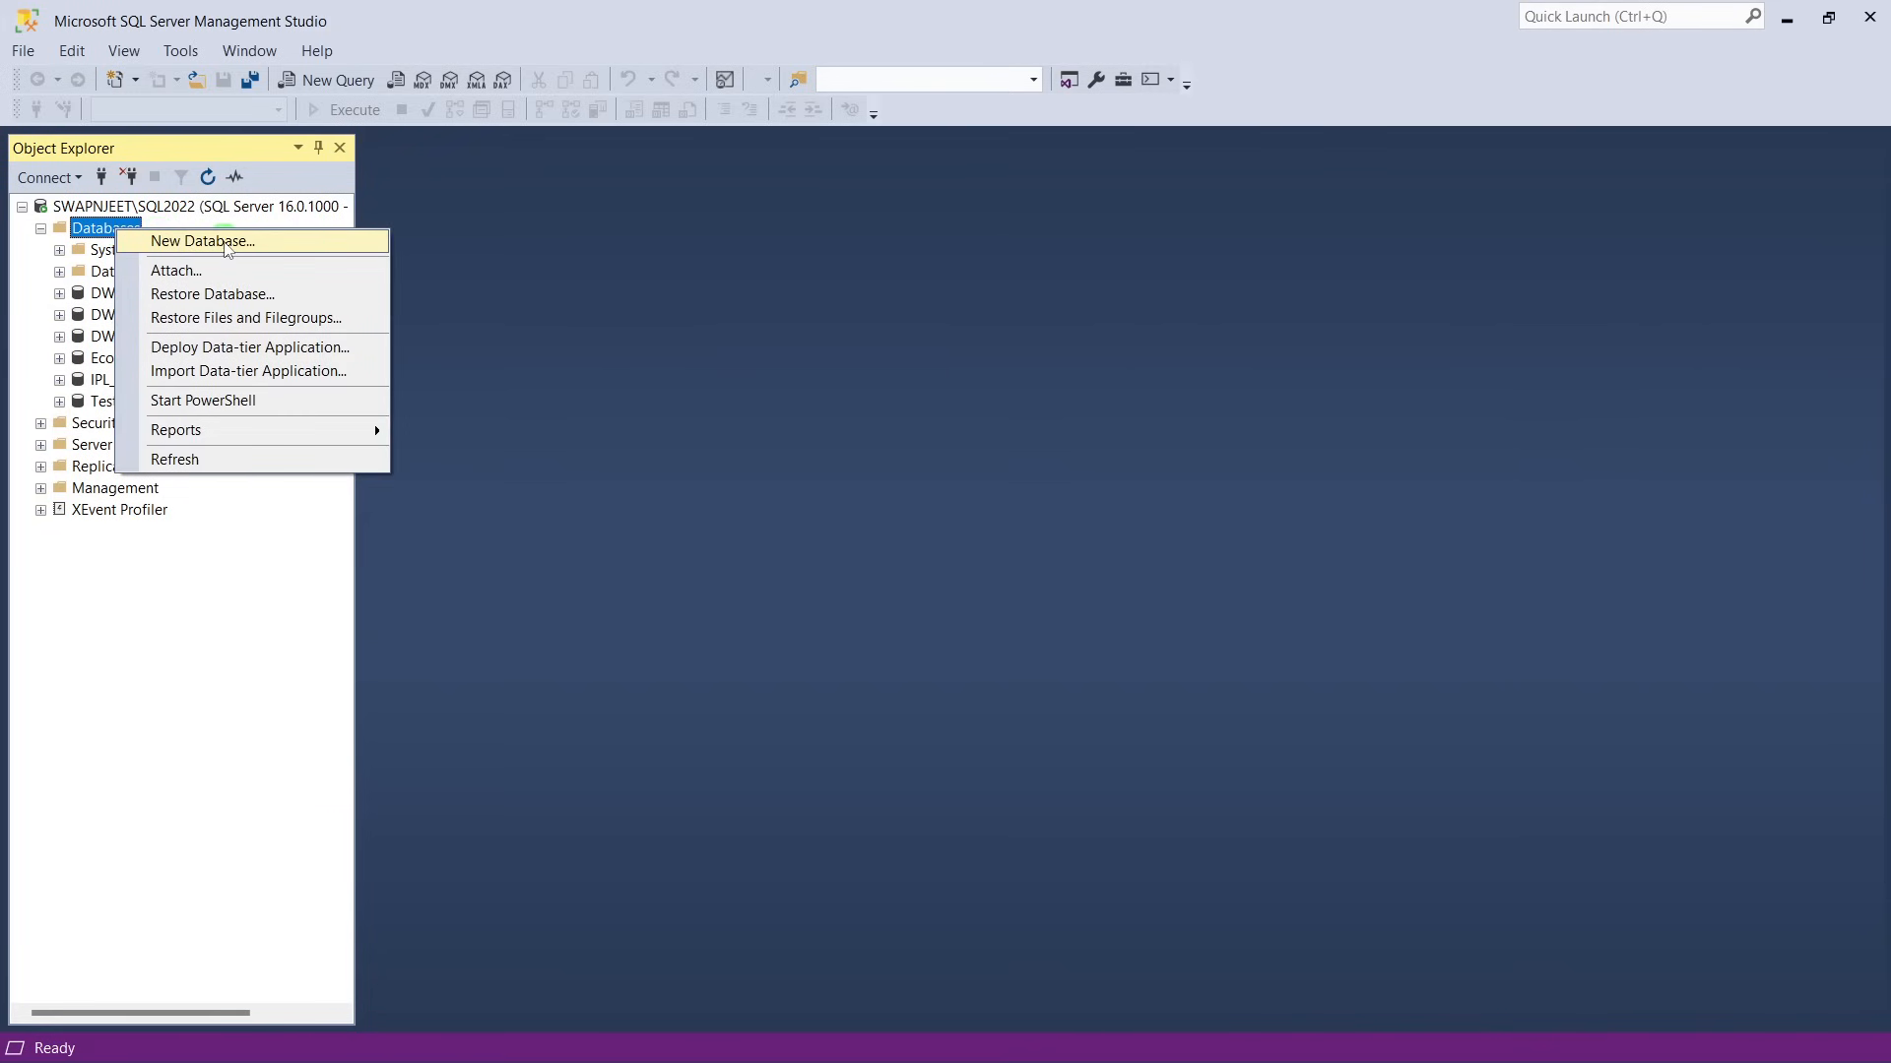
left_click(227, 243)
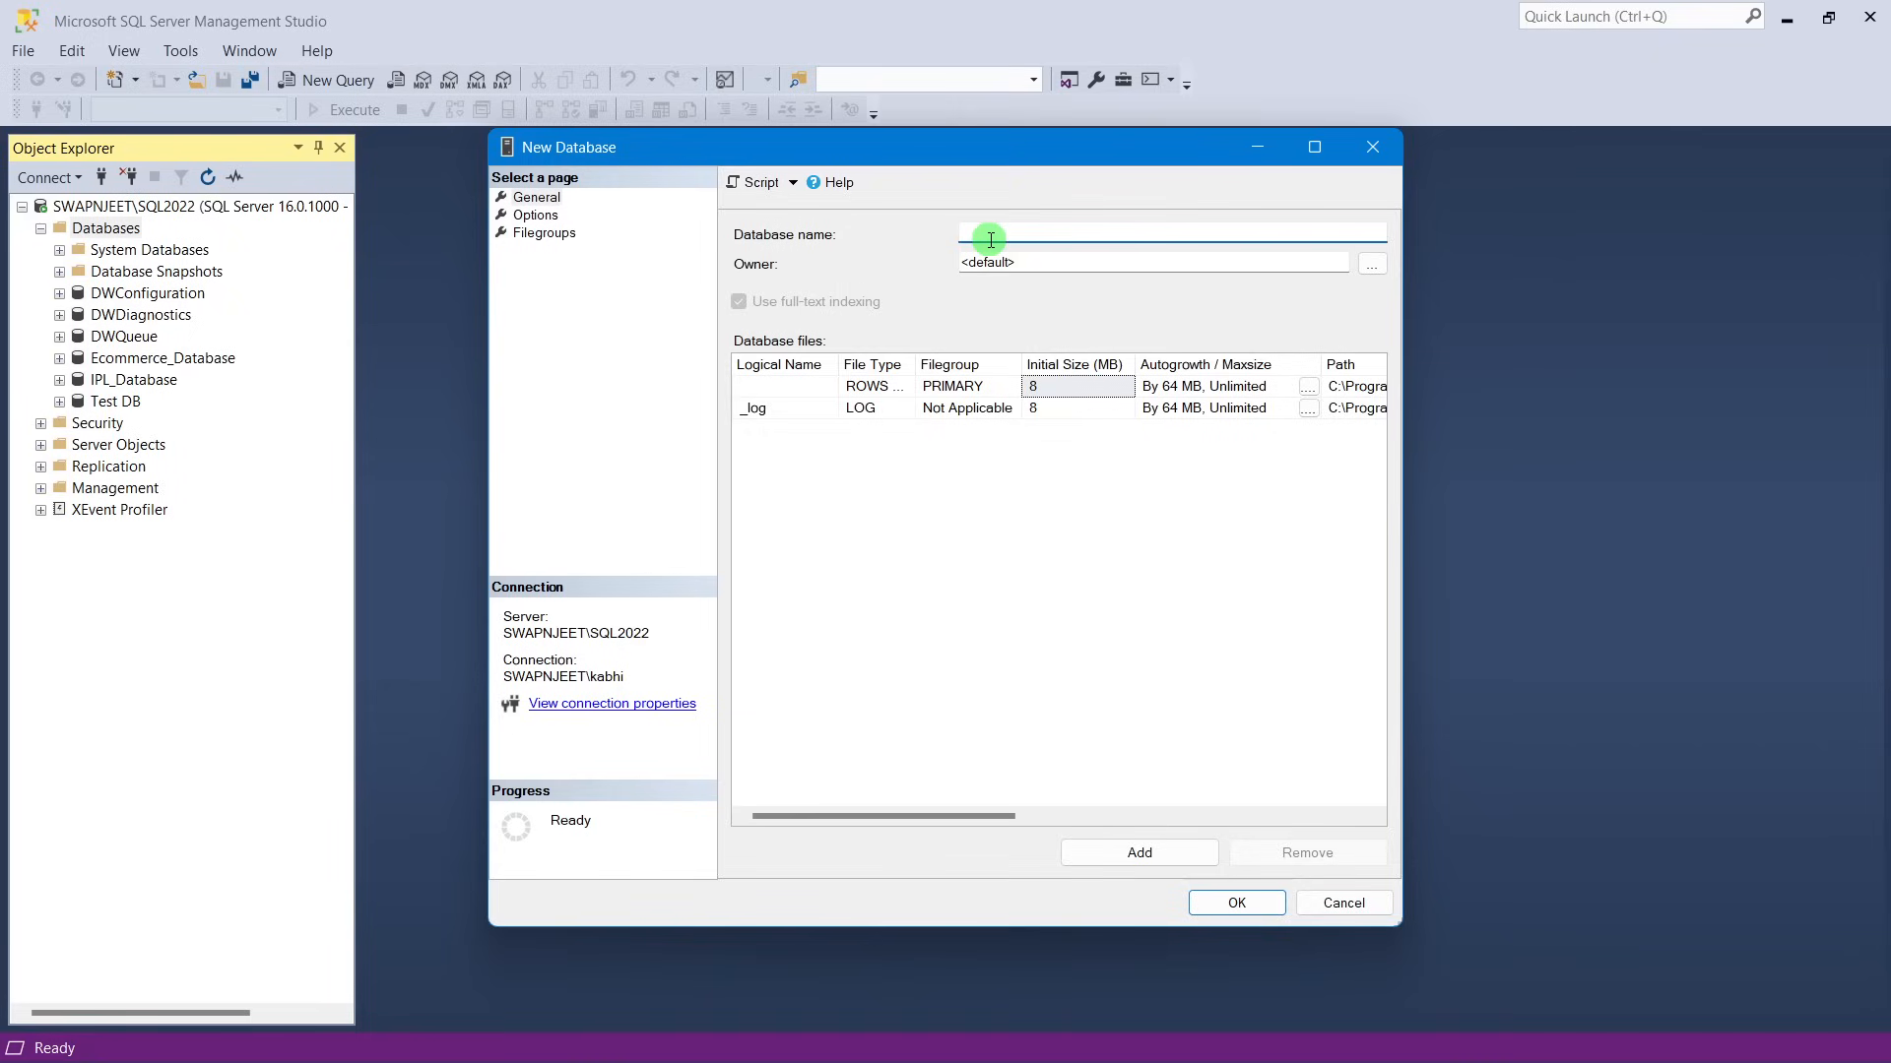
type("Pizza DB")
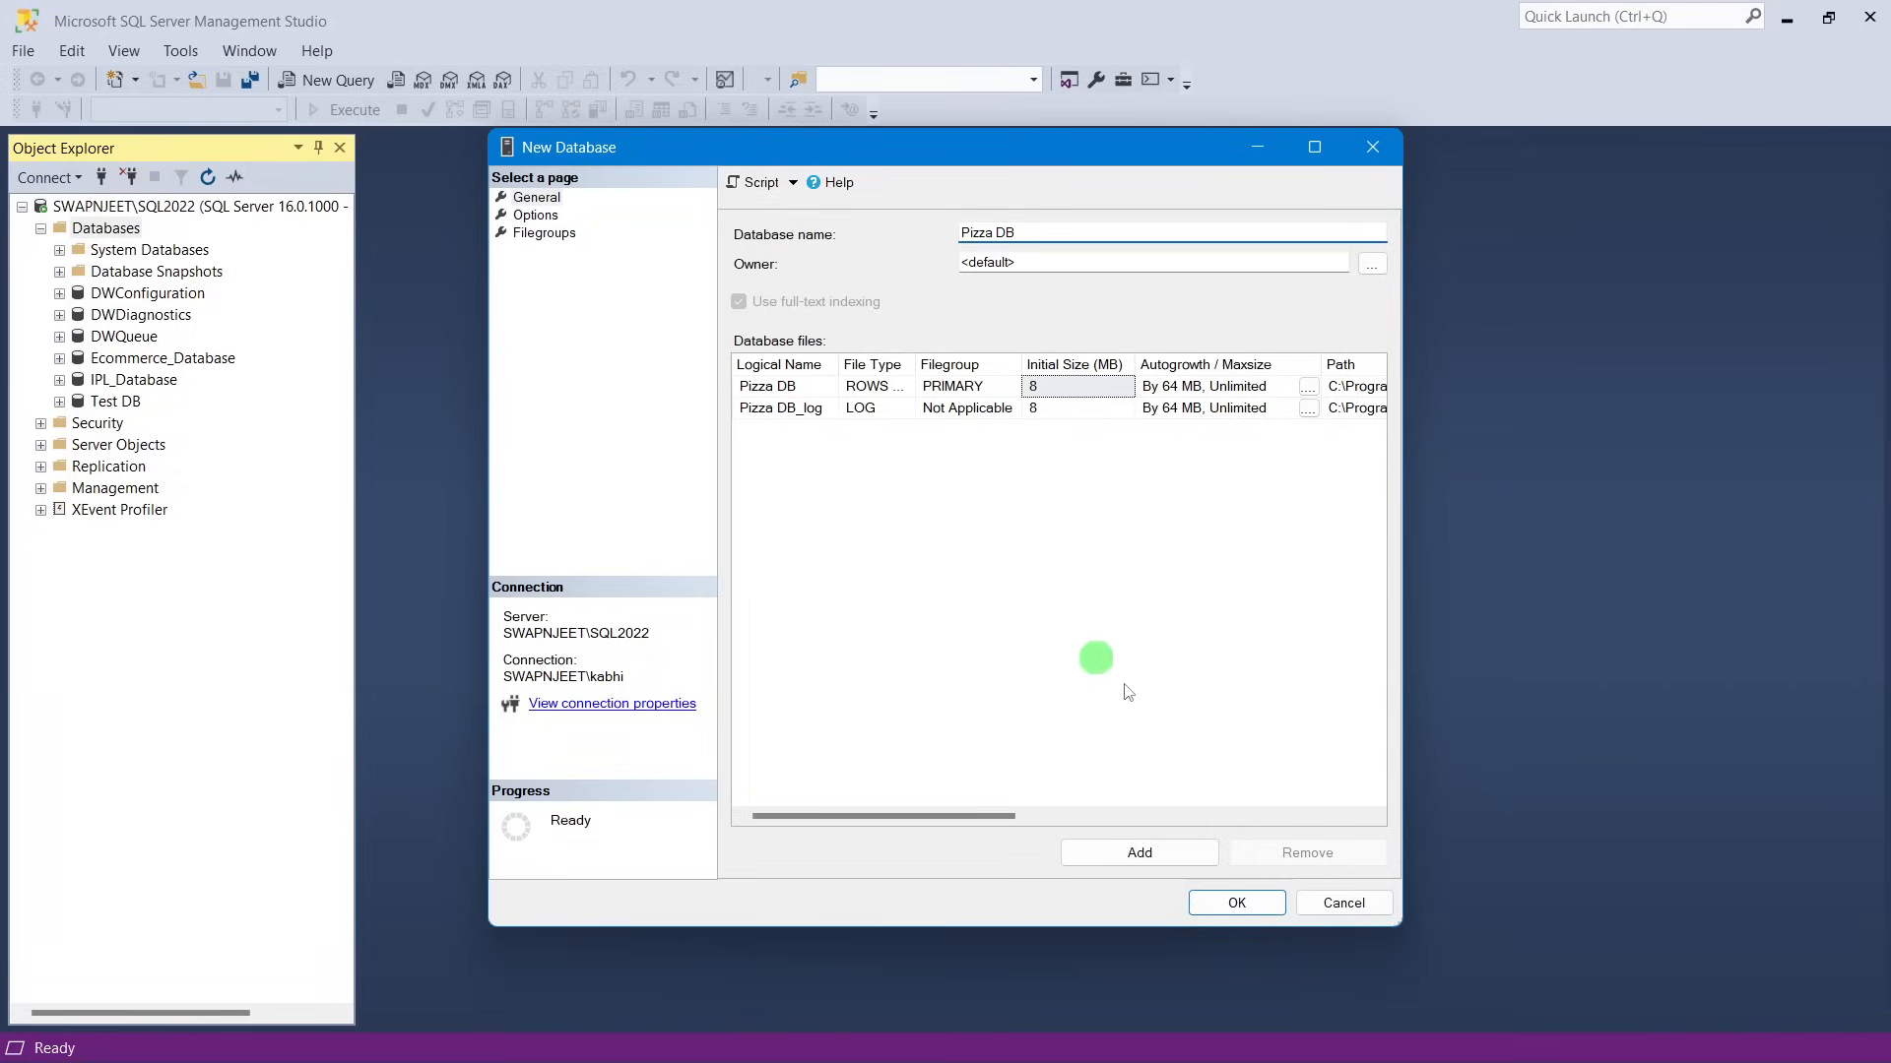
left_click(1221, 901)
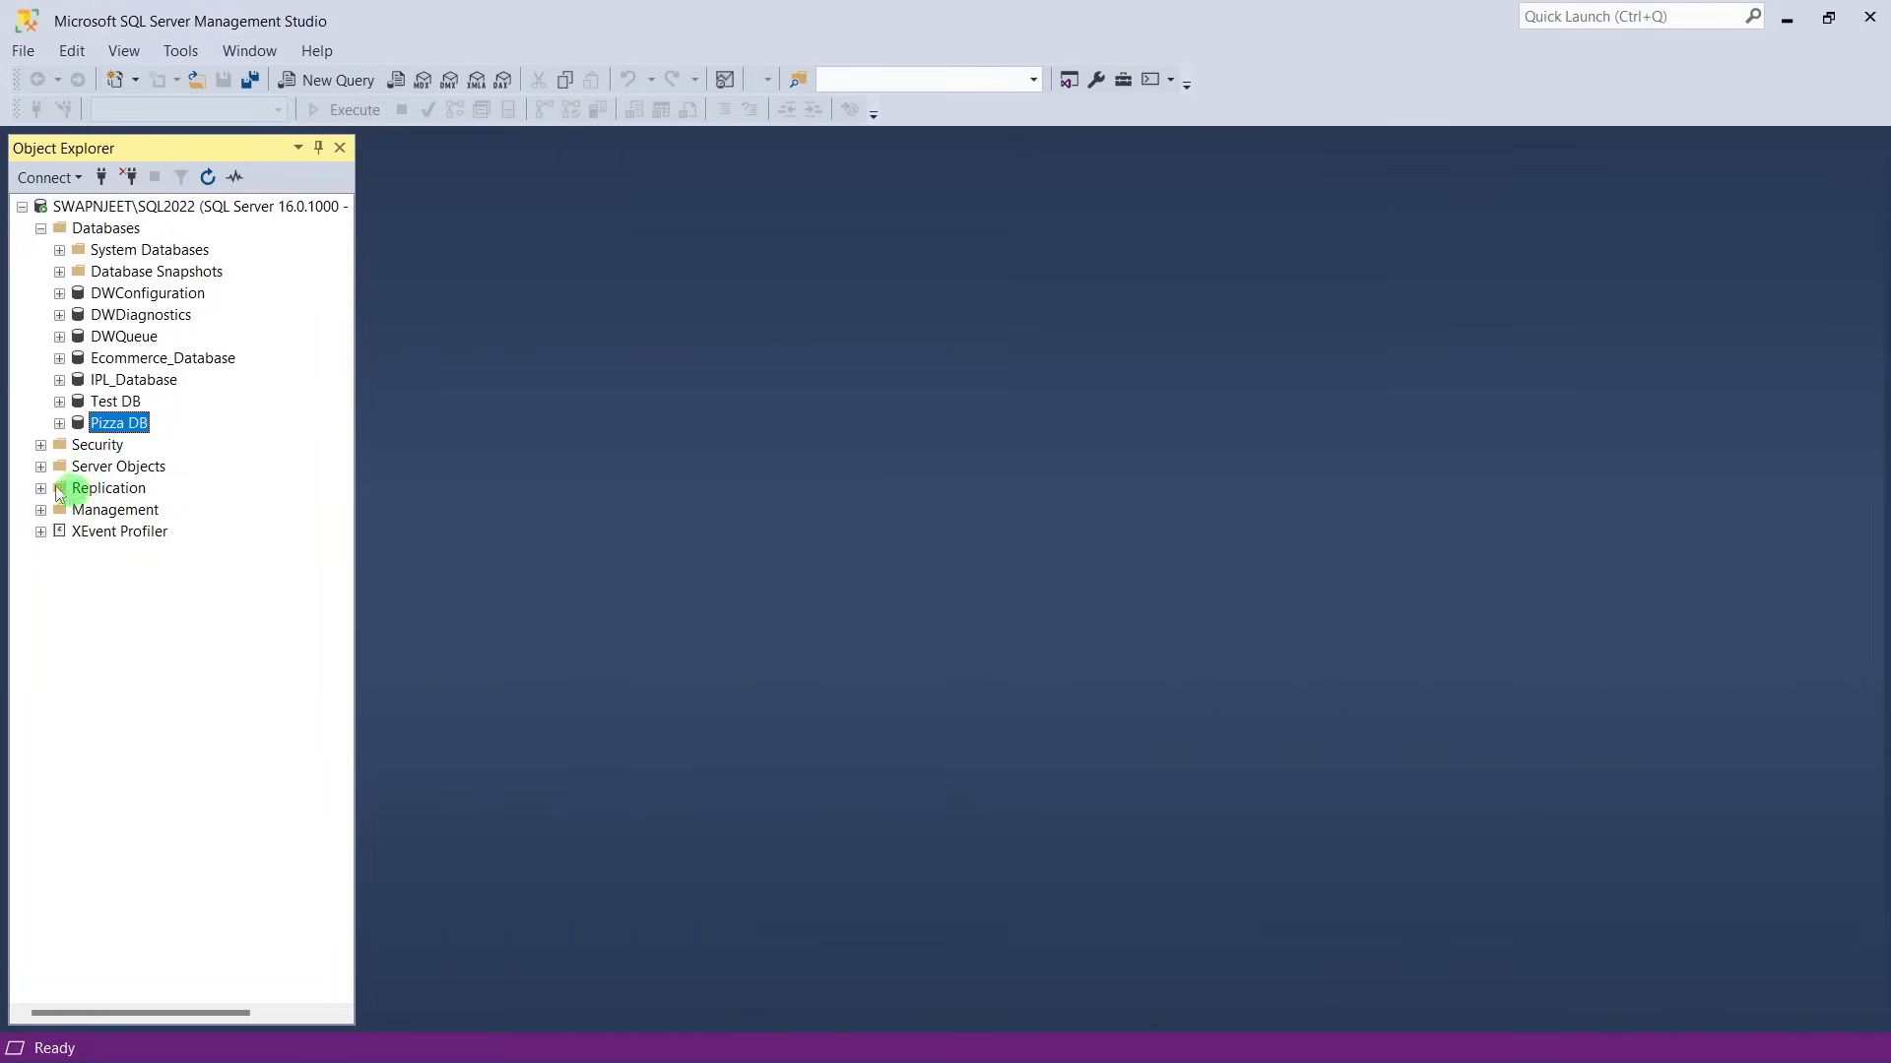
Inspect the Tables folder of Pizza DB, review the pizza_sales.csv data in Excel, and return to SQL Server Management Studio.
left_click(59, 424)
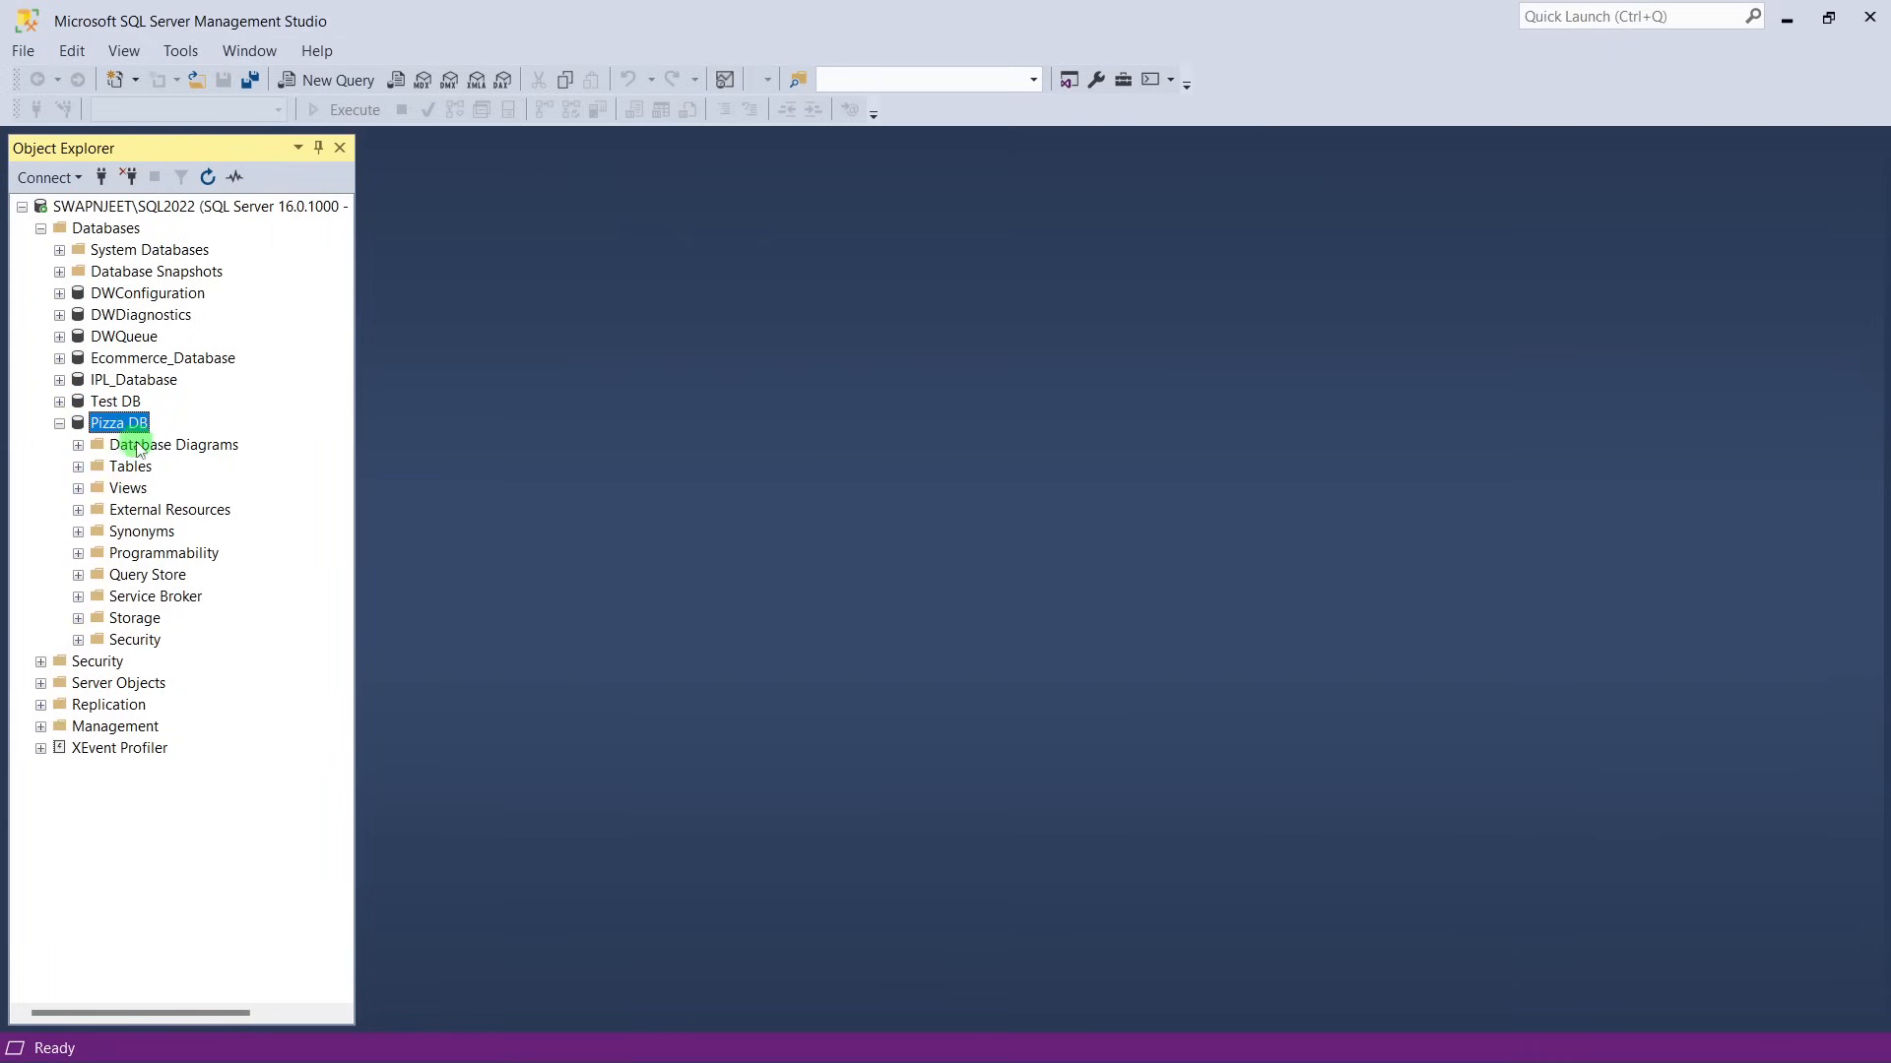
left_click(77, 469)
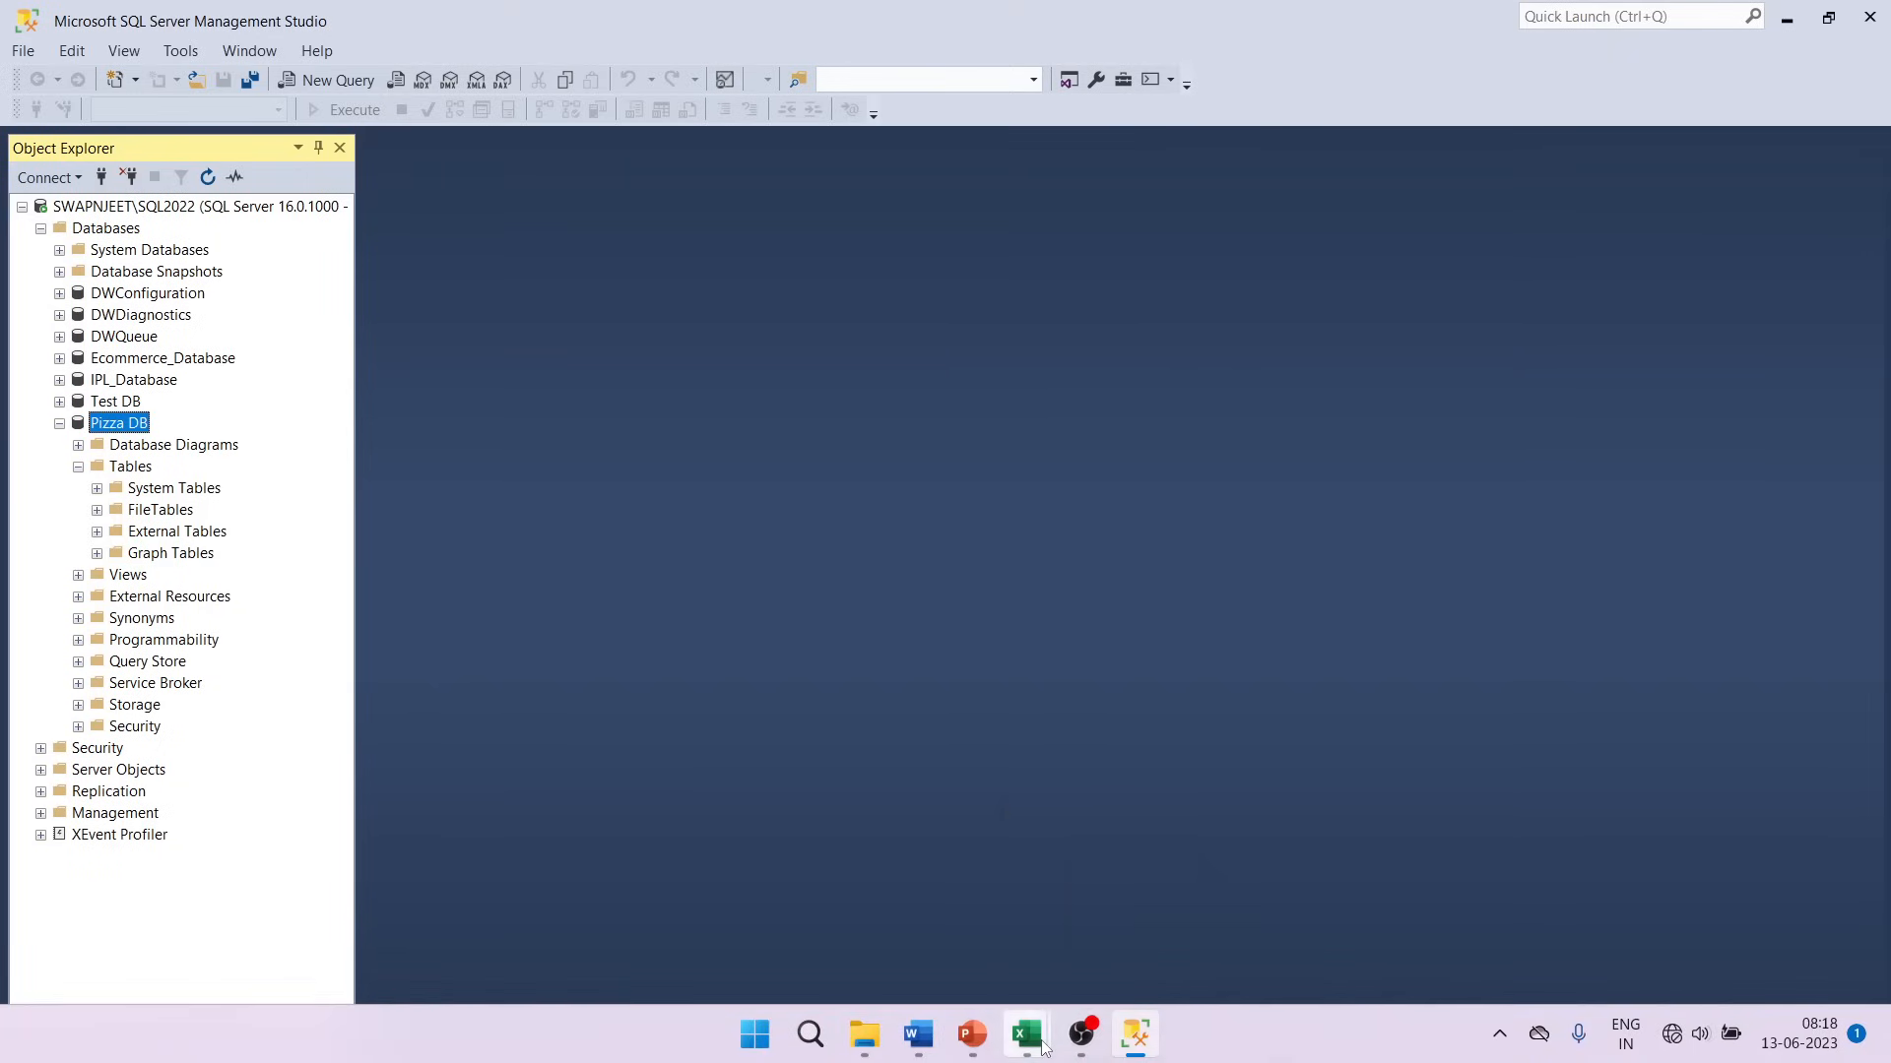
mouse_move(1027, 1034)
left_click(1044, 975)
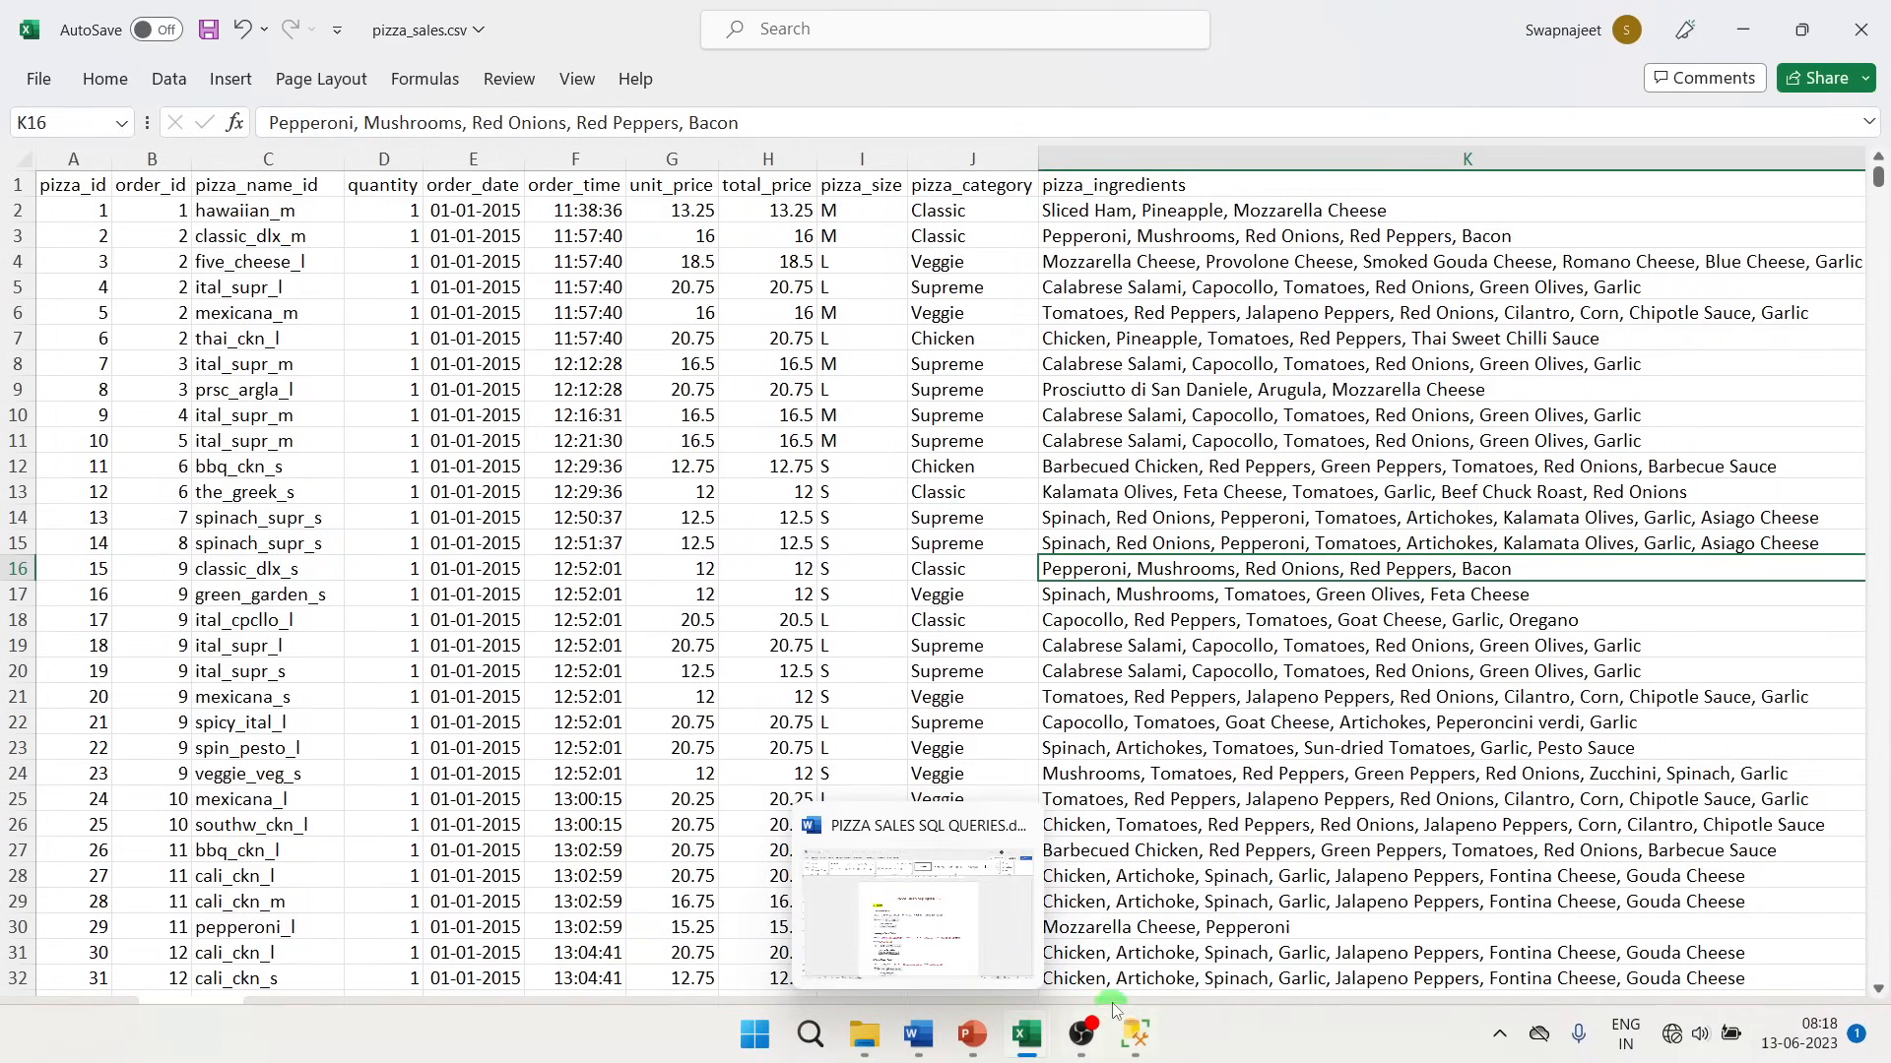
left_click(1132, 1039)
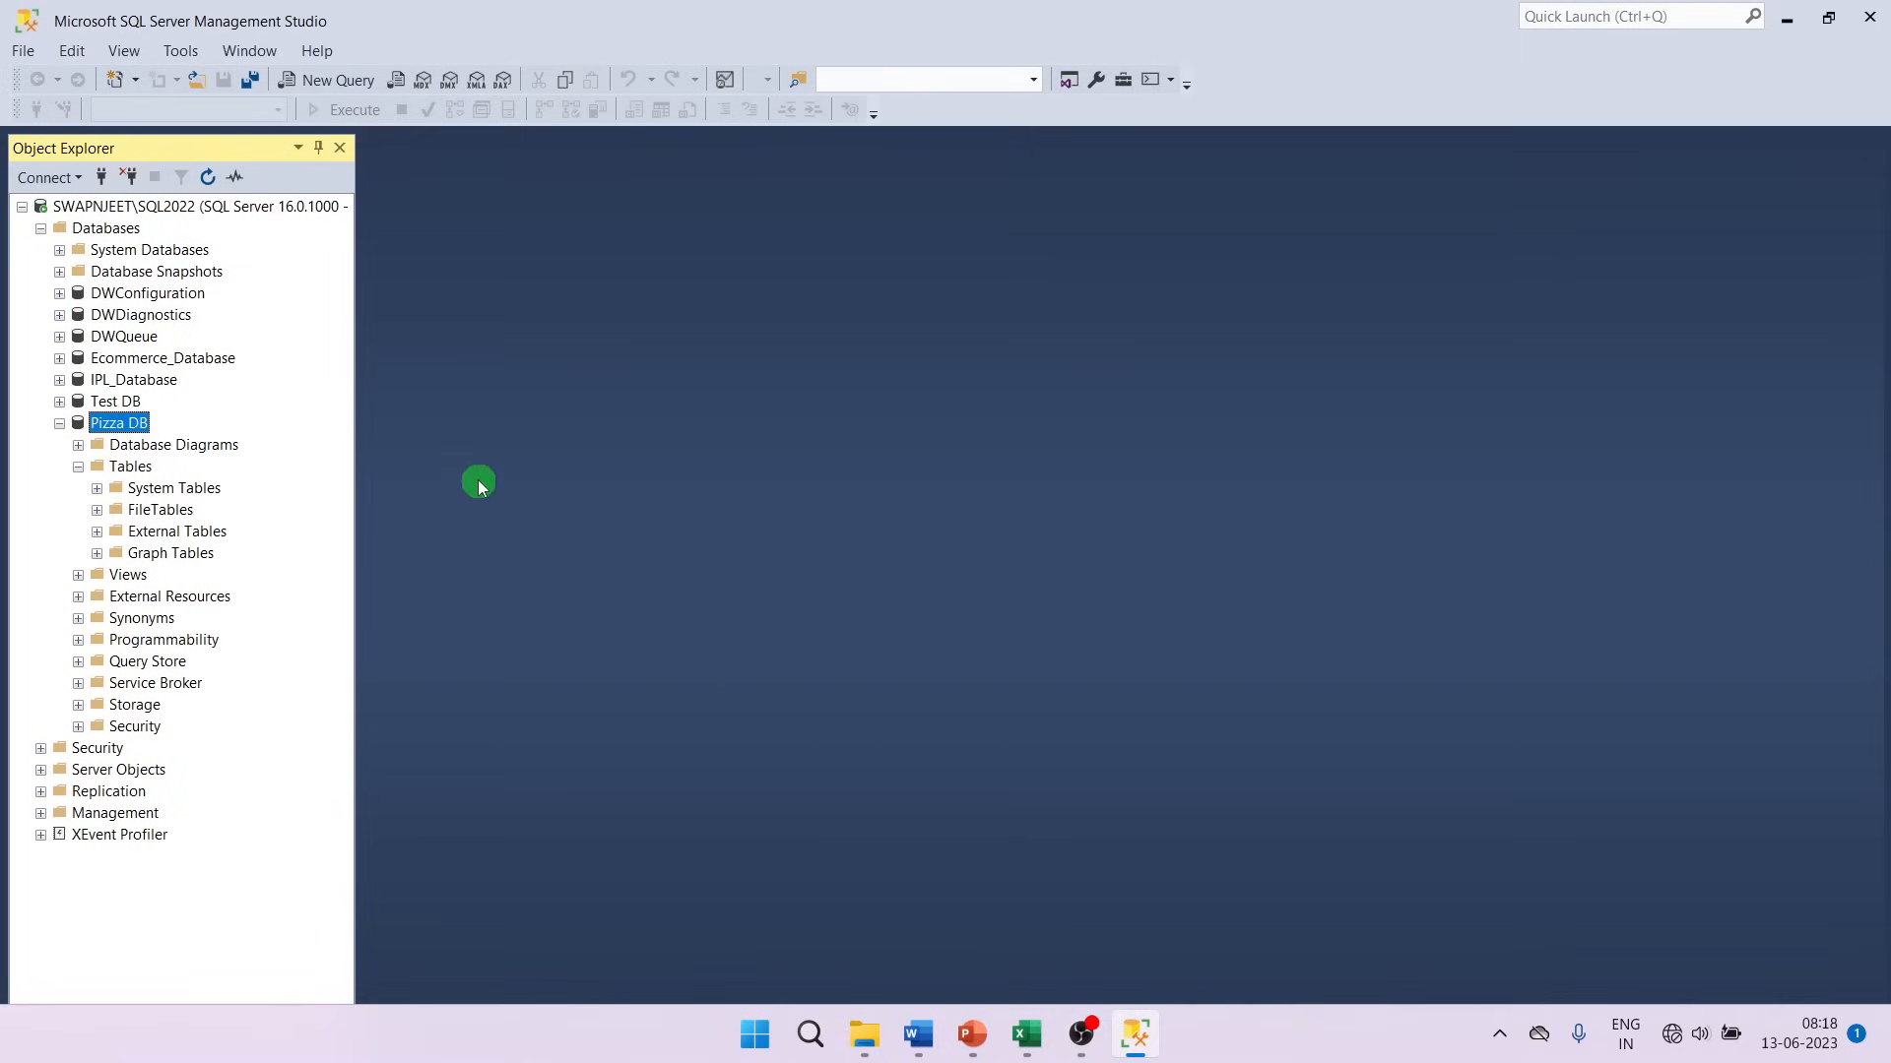
Start a flat file import into Pizza DB with D:\pizza_sales.csv as the input file and try to continue to the data preview.
right_click(121, 423)
mouse_move(220, 503)
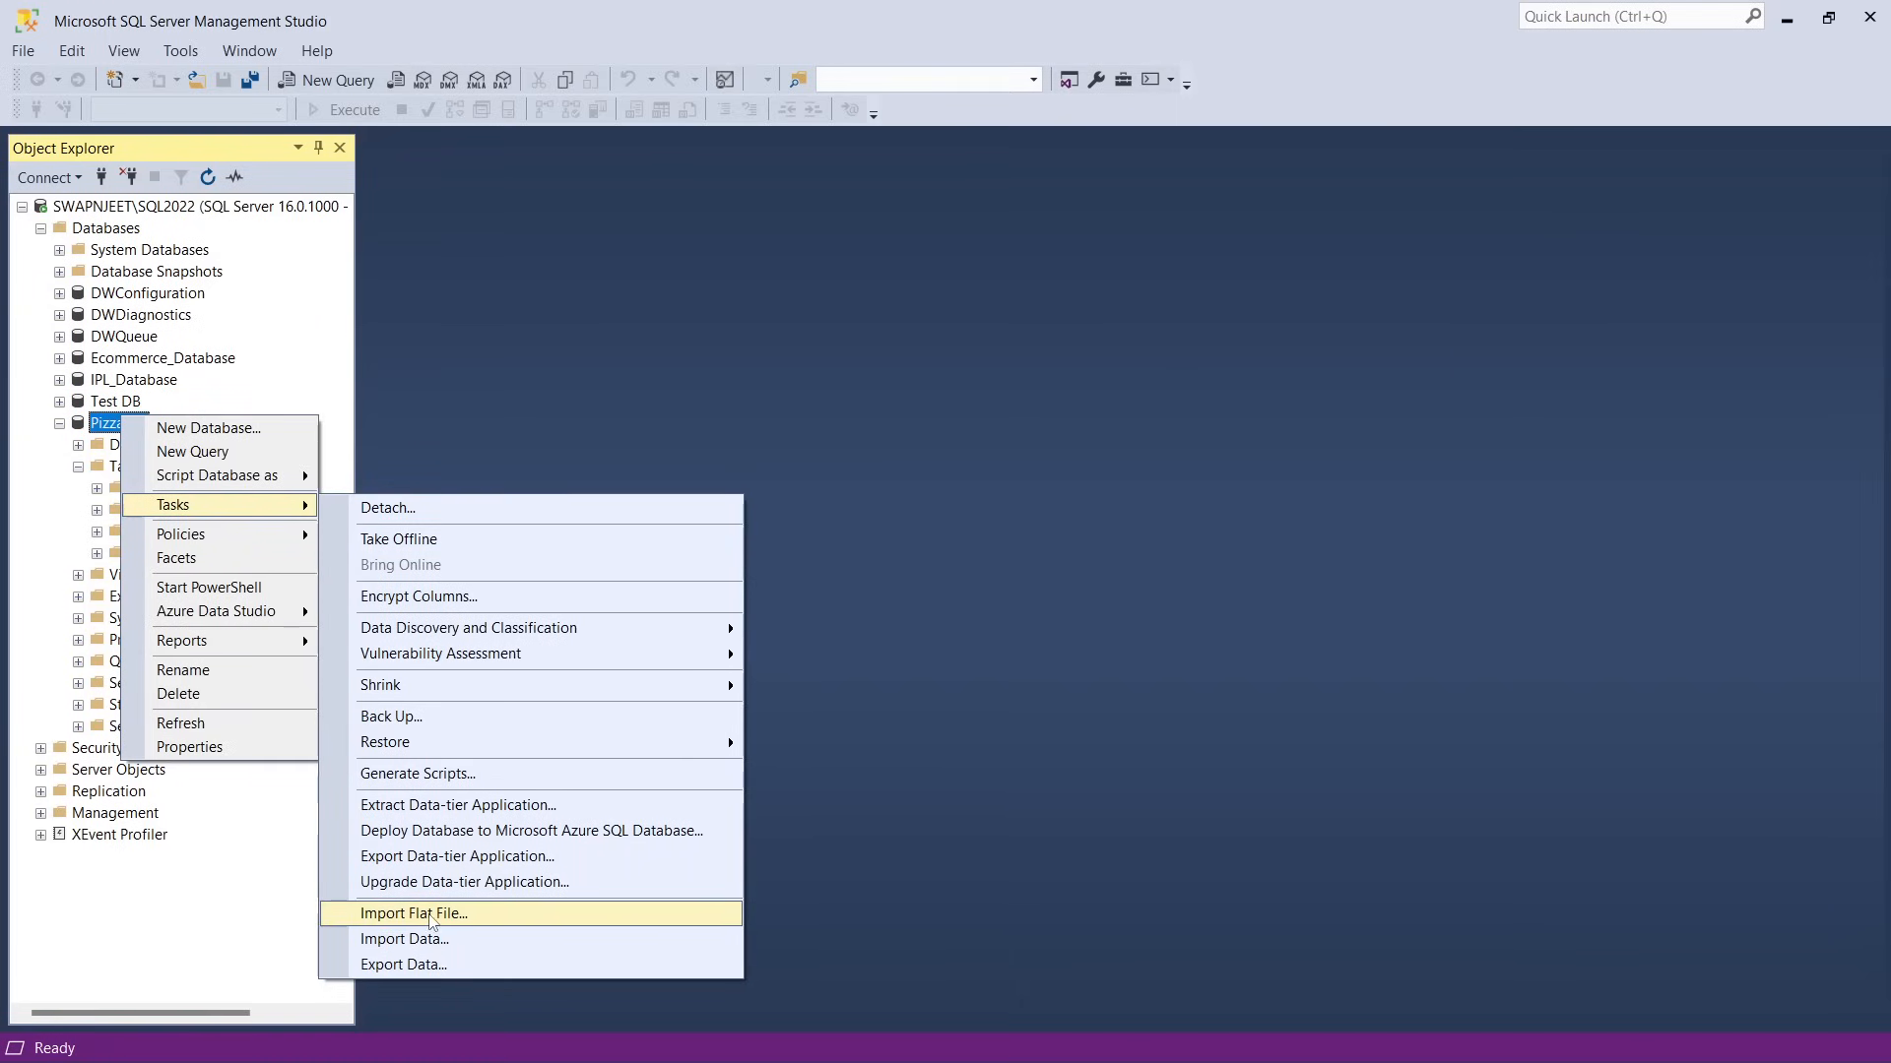
left_click(499, 912)
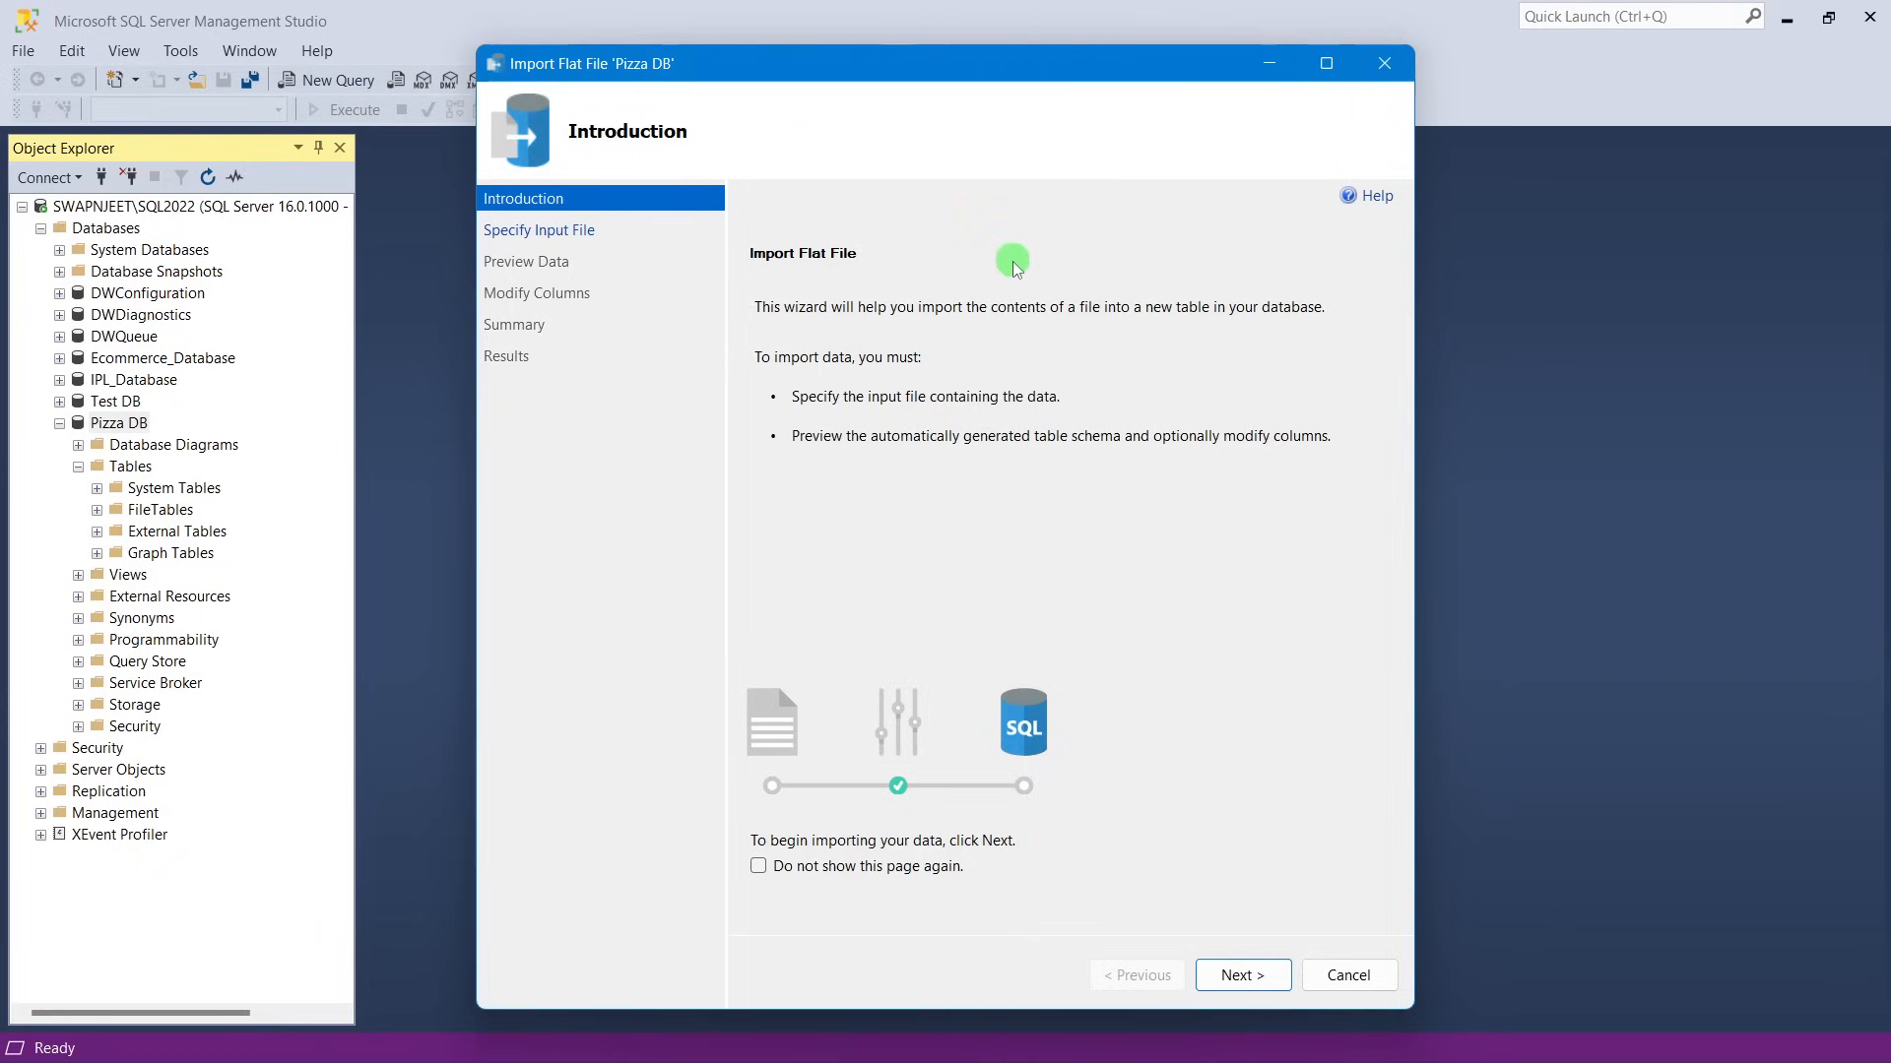
left_click(1268, 975)
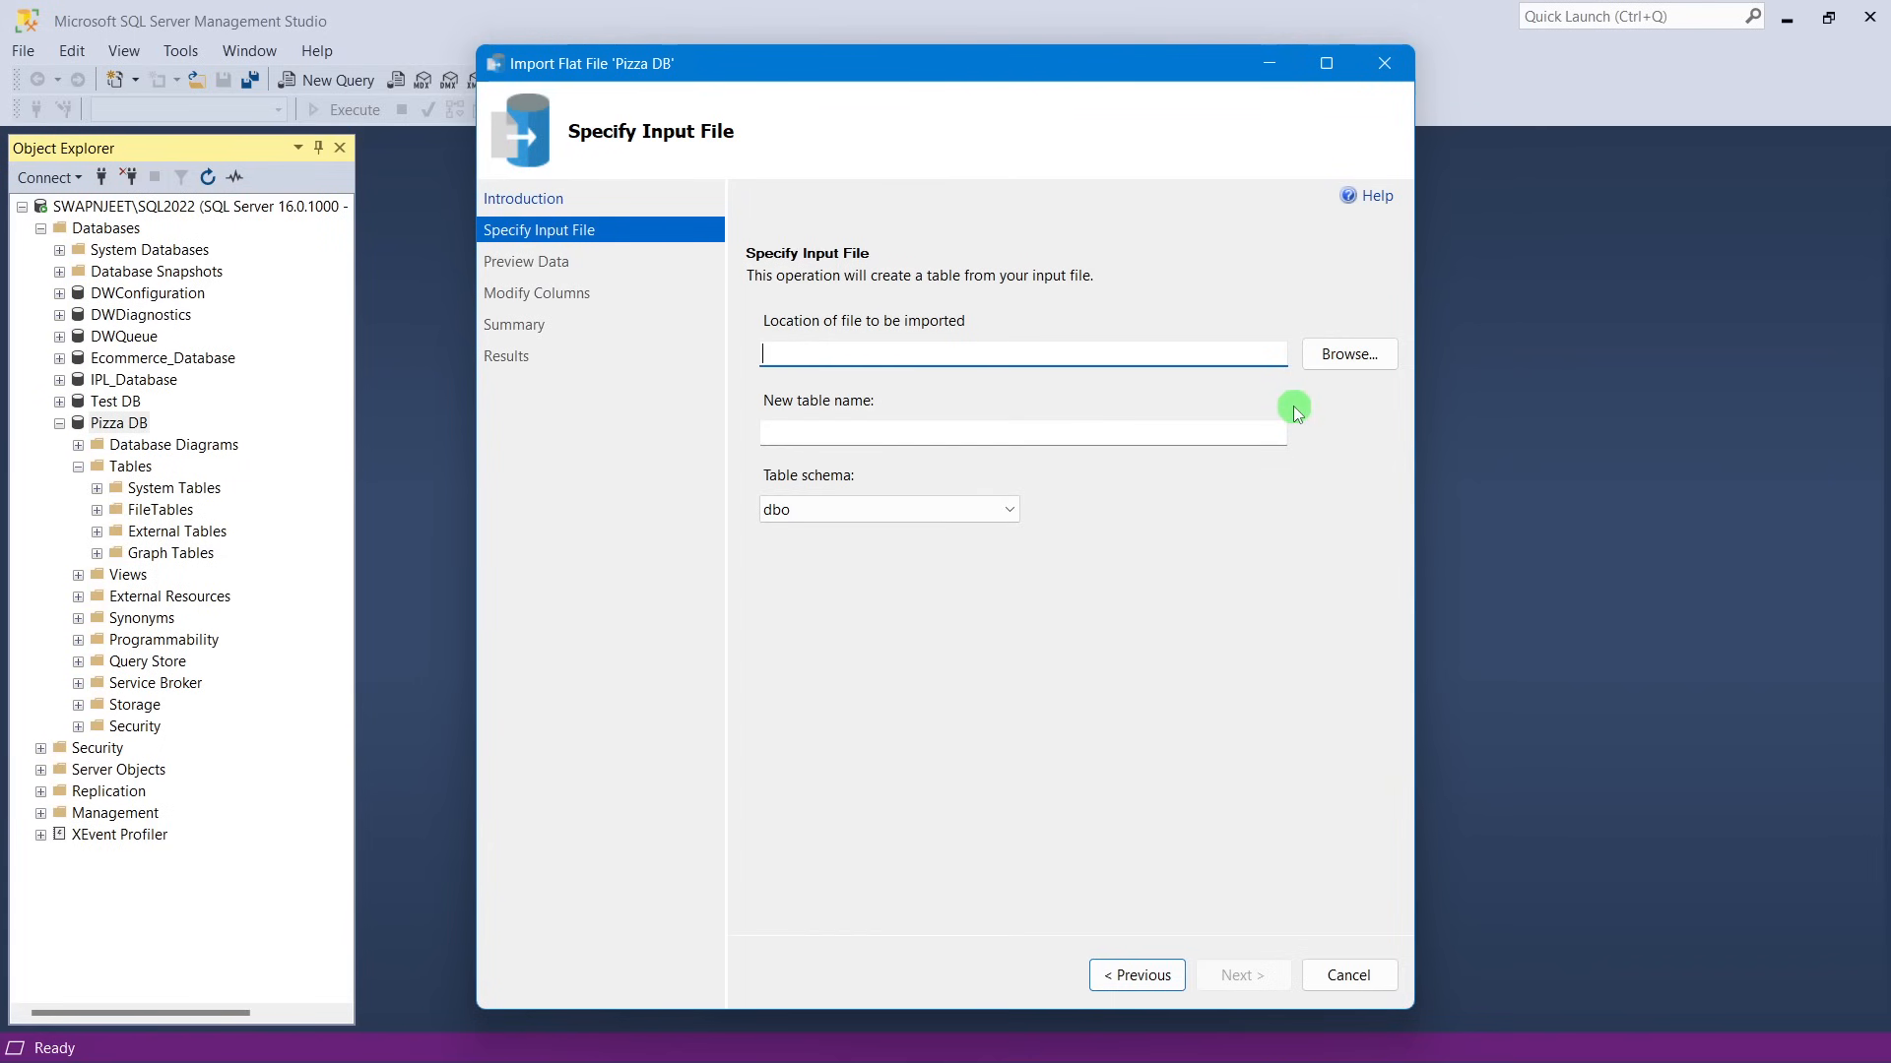
left_click(1325, 354)
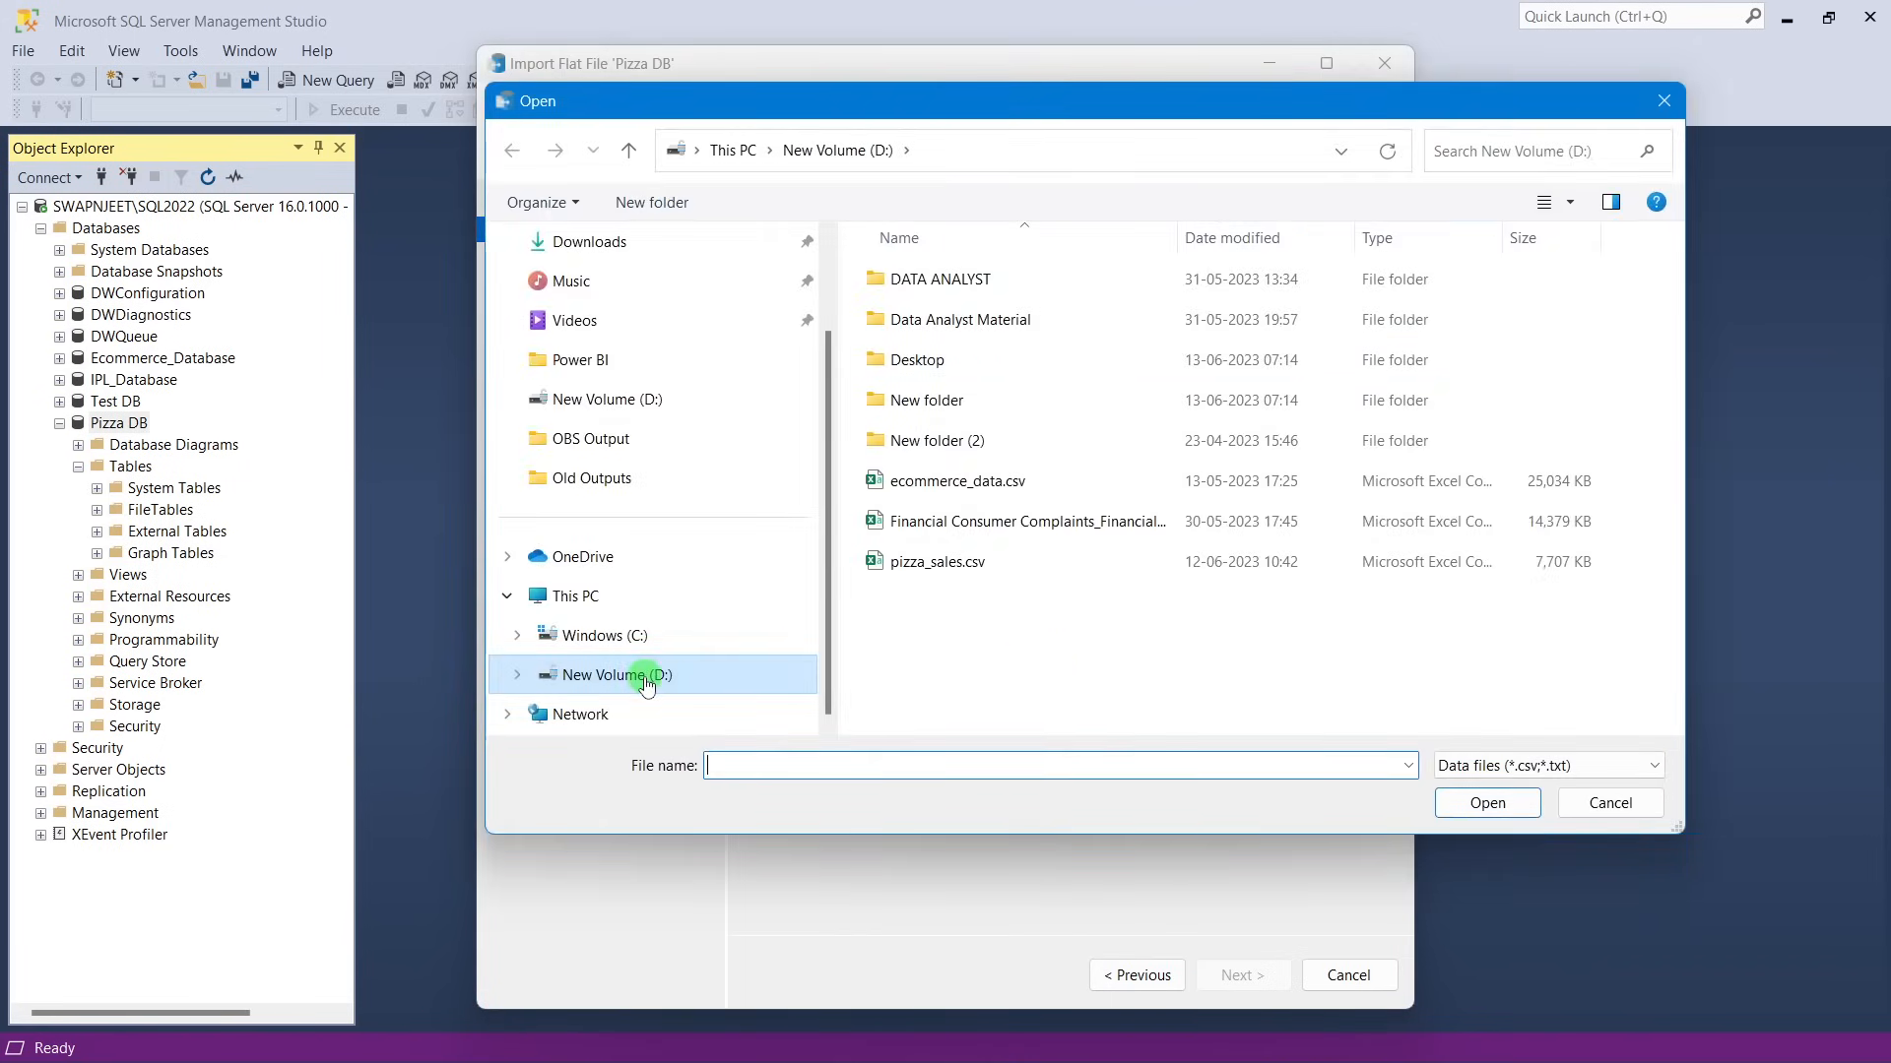
left_click(941, 567)
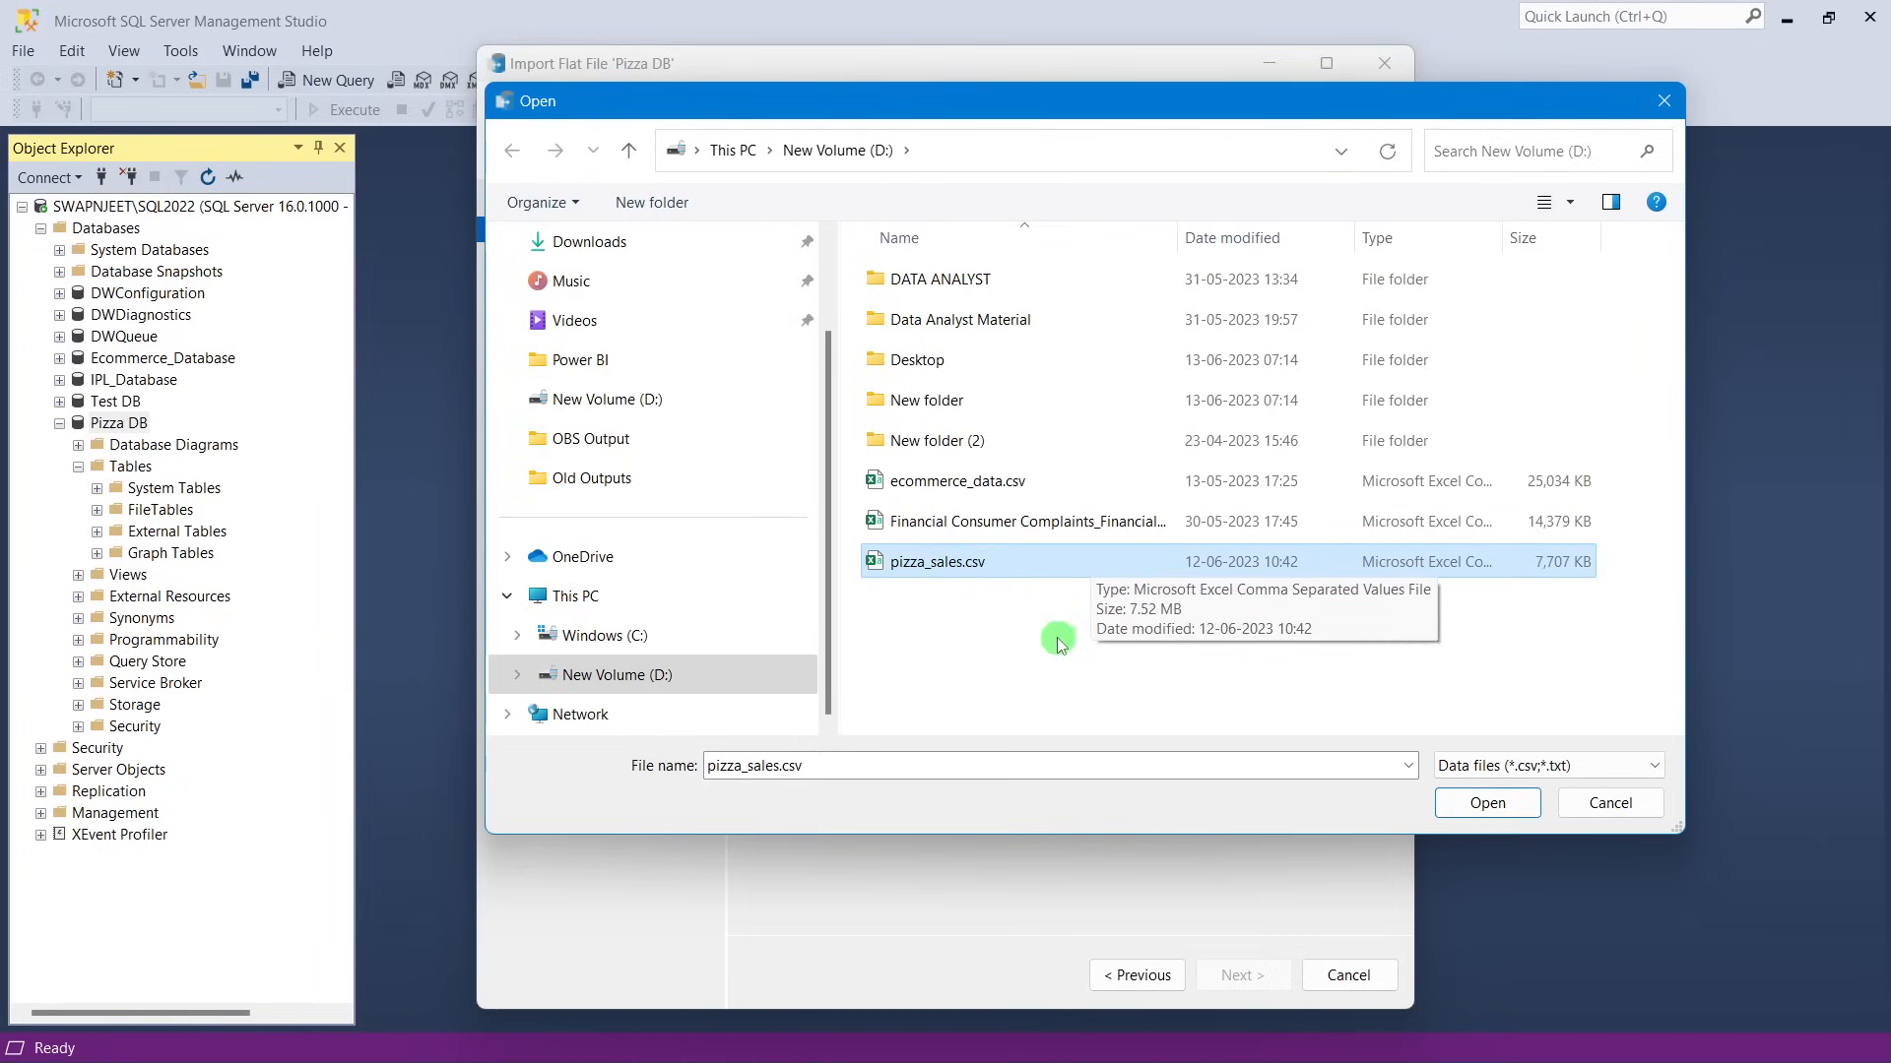
left_click(1475, 807)
left_click(1221, 970)
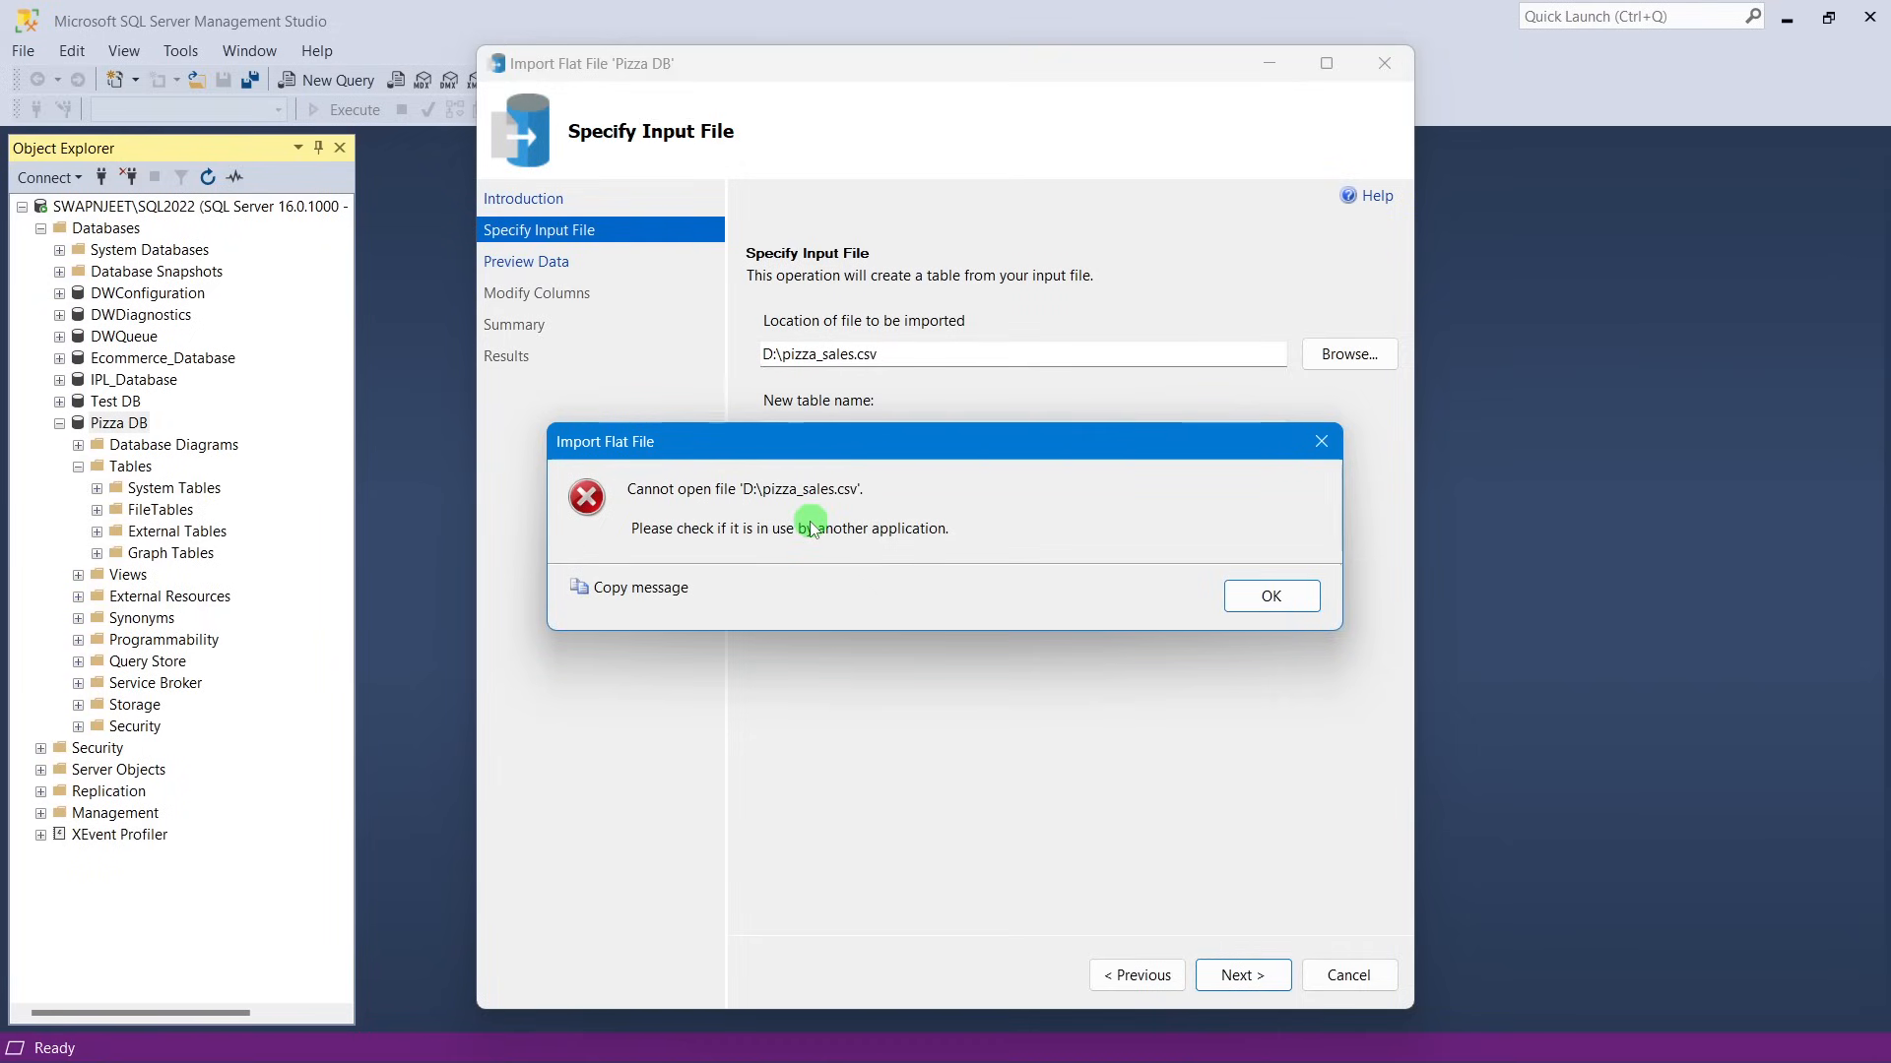
left_click(1265, 593)
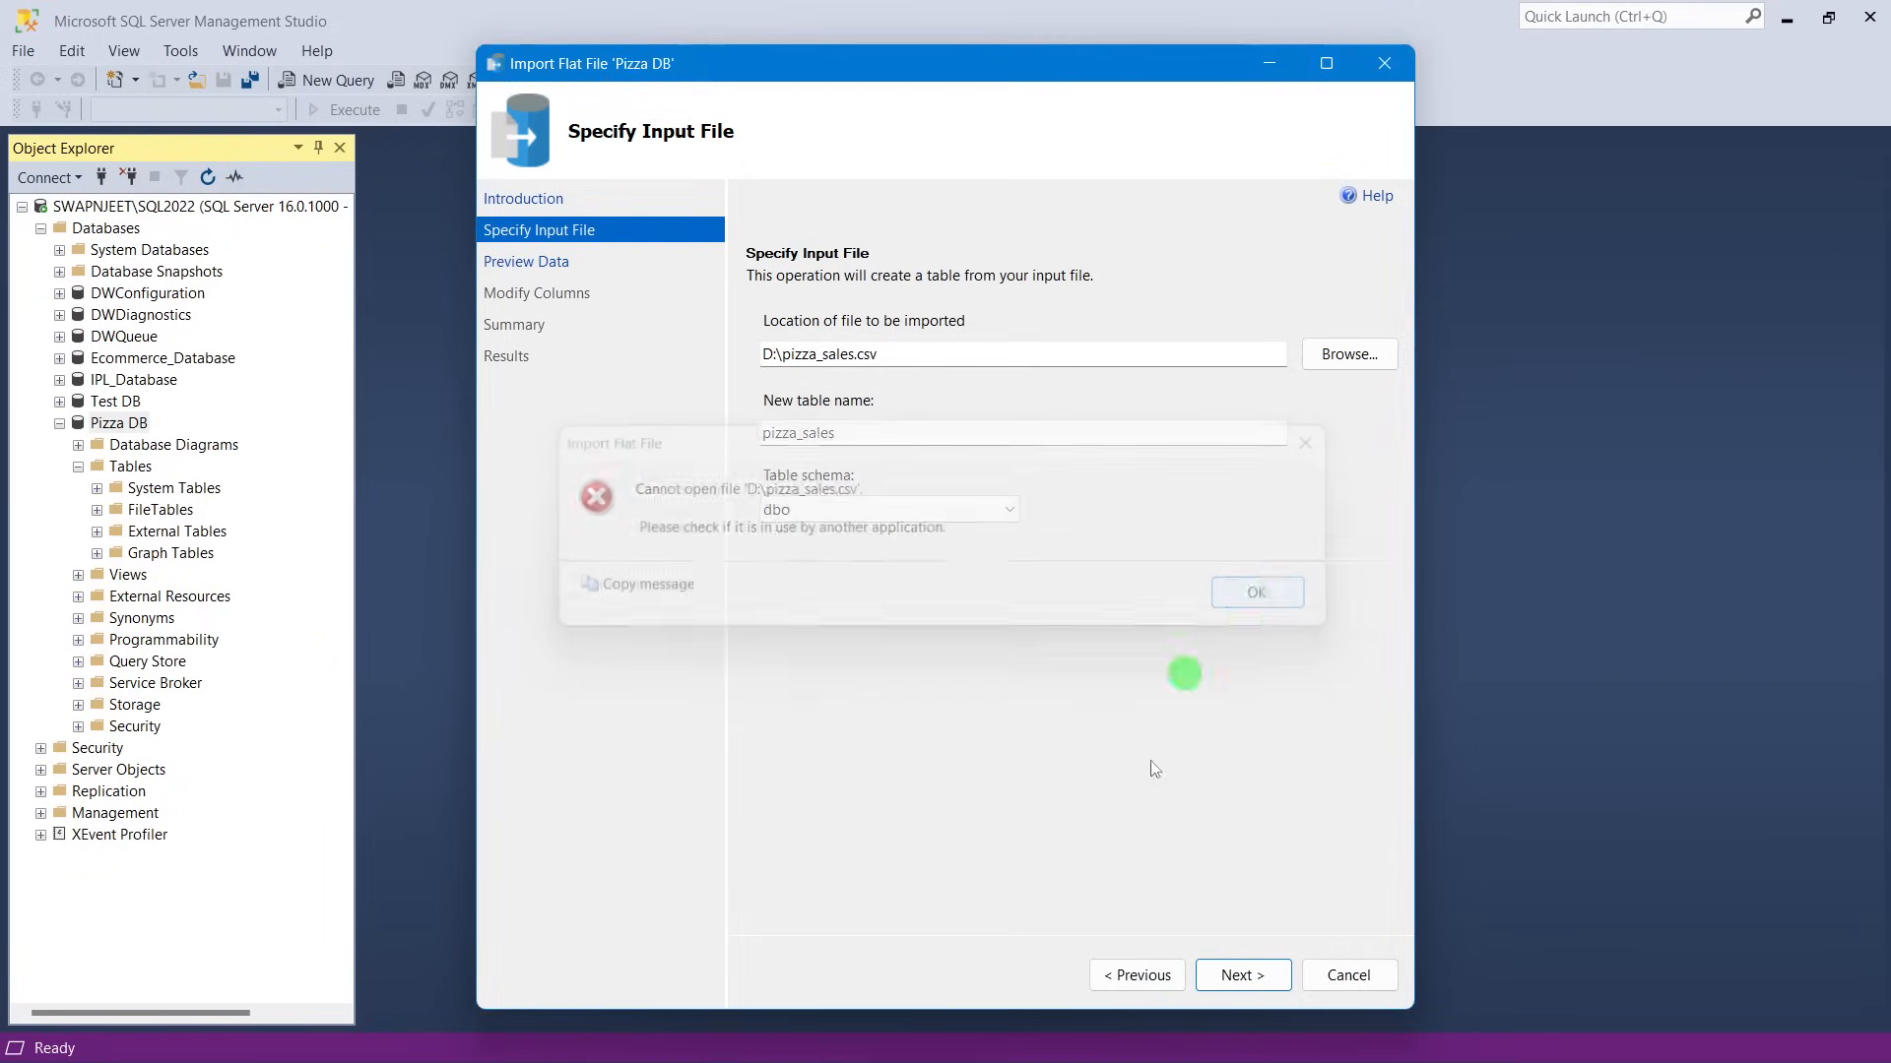
Switch to Excel and close pizza_sales.csv, saving its changes.
mouse_move(1020, 1049)
left_click(1148, 847)
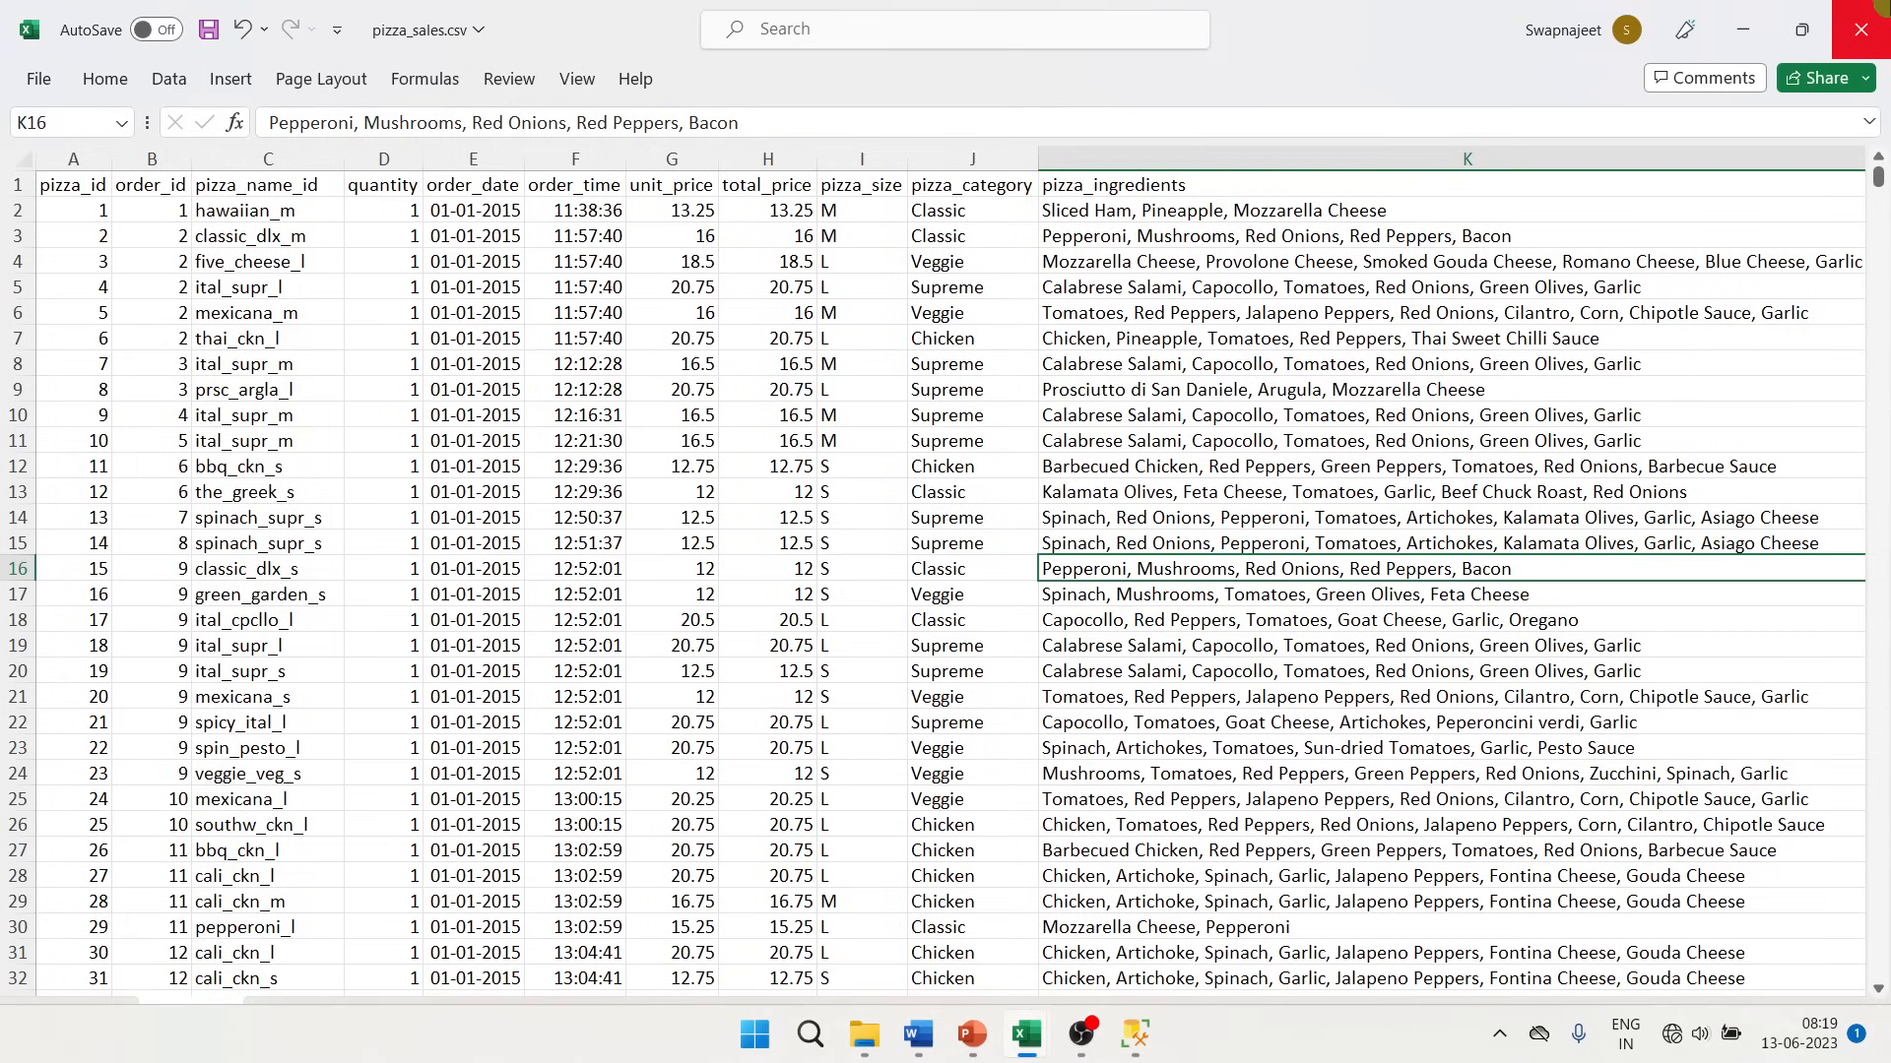
left_click(1861, 29)
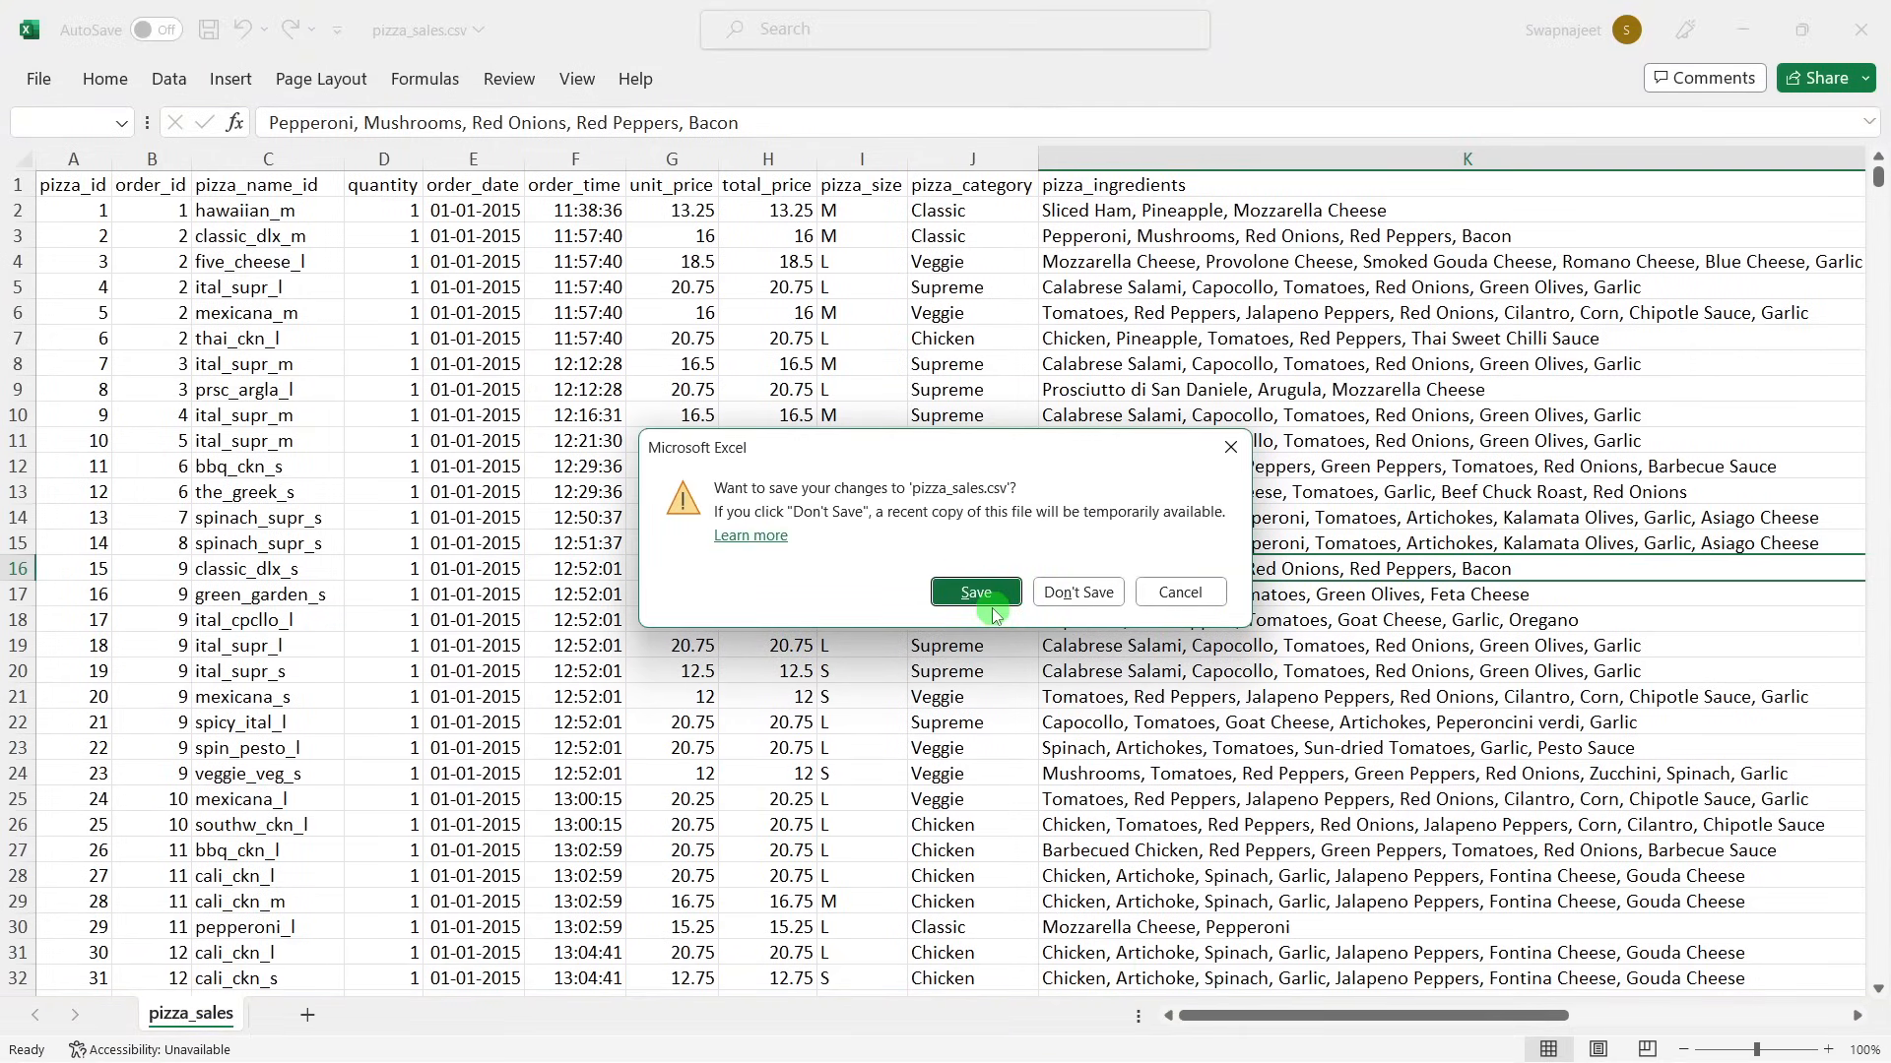
left_click(975, 583)
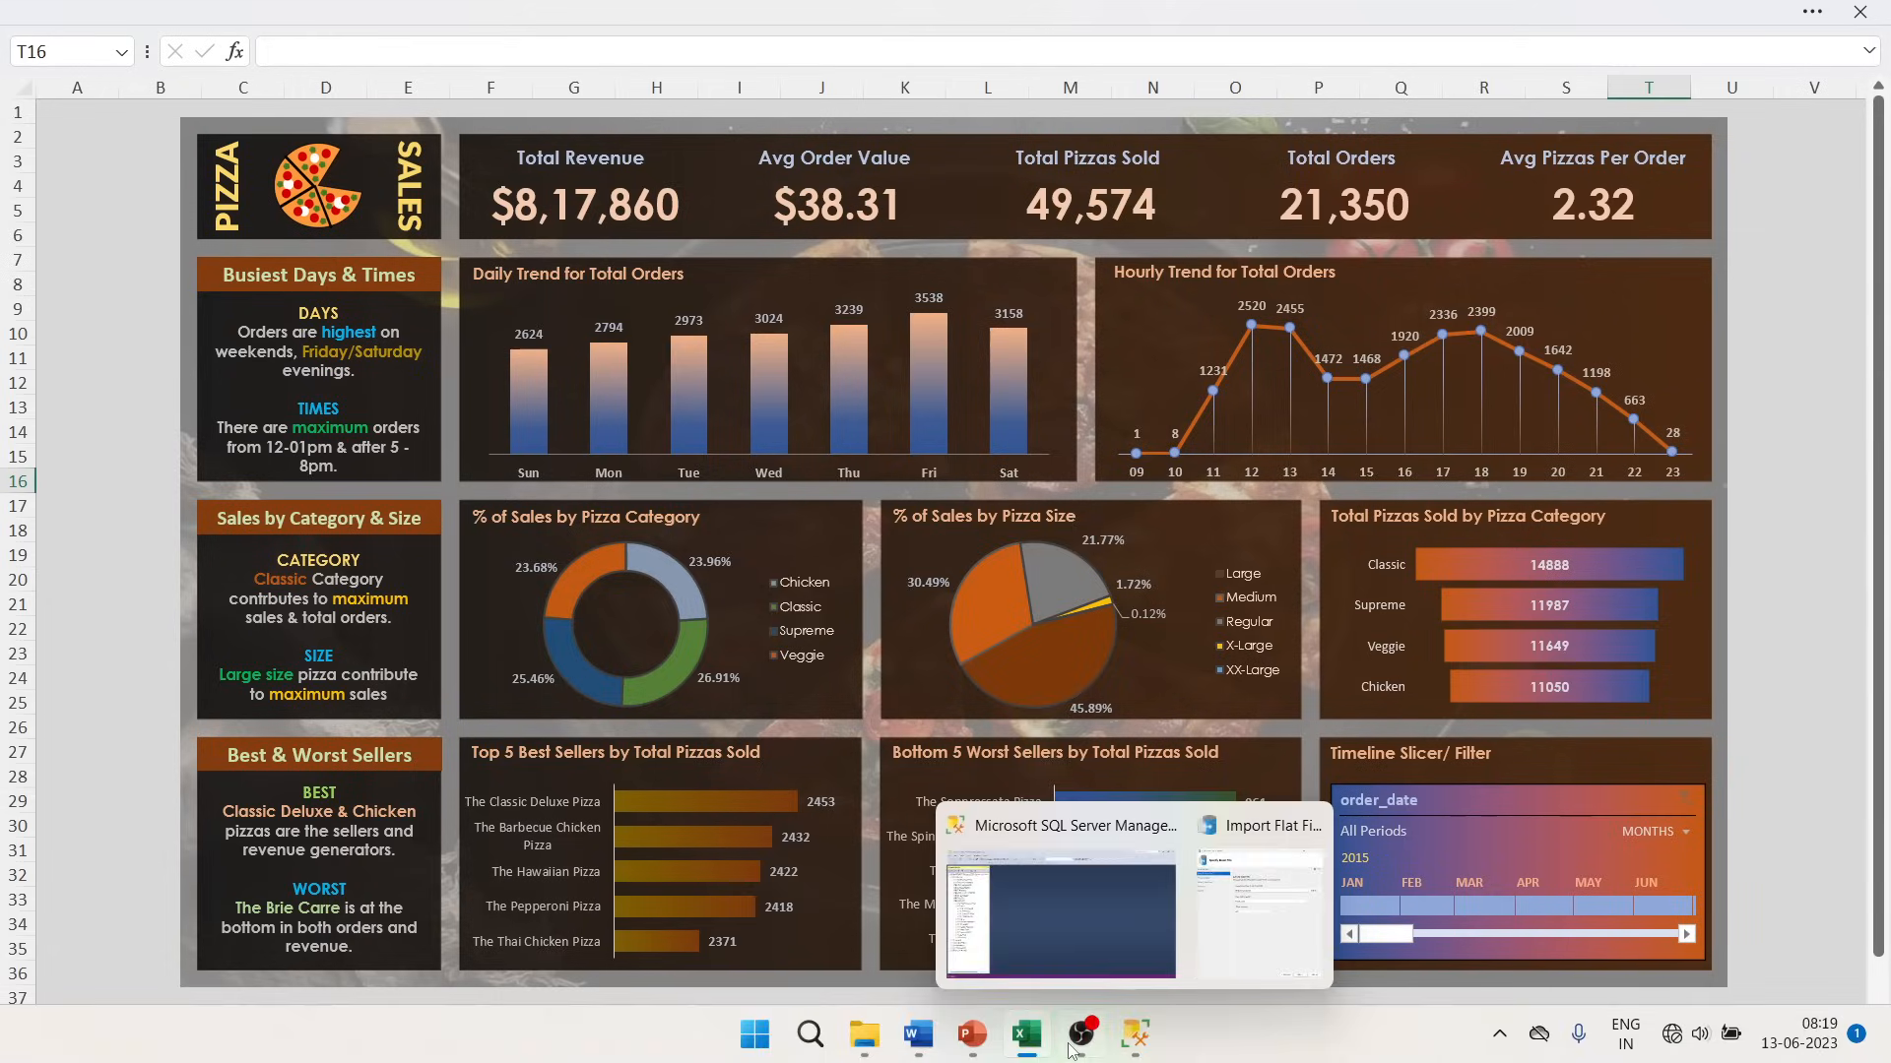
Return to the Import Flat File wizard in SQL Server Management Studio and review the pizza_sales.csv data preview across its columns.
mouse_move(1118, 1042)
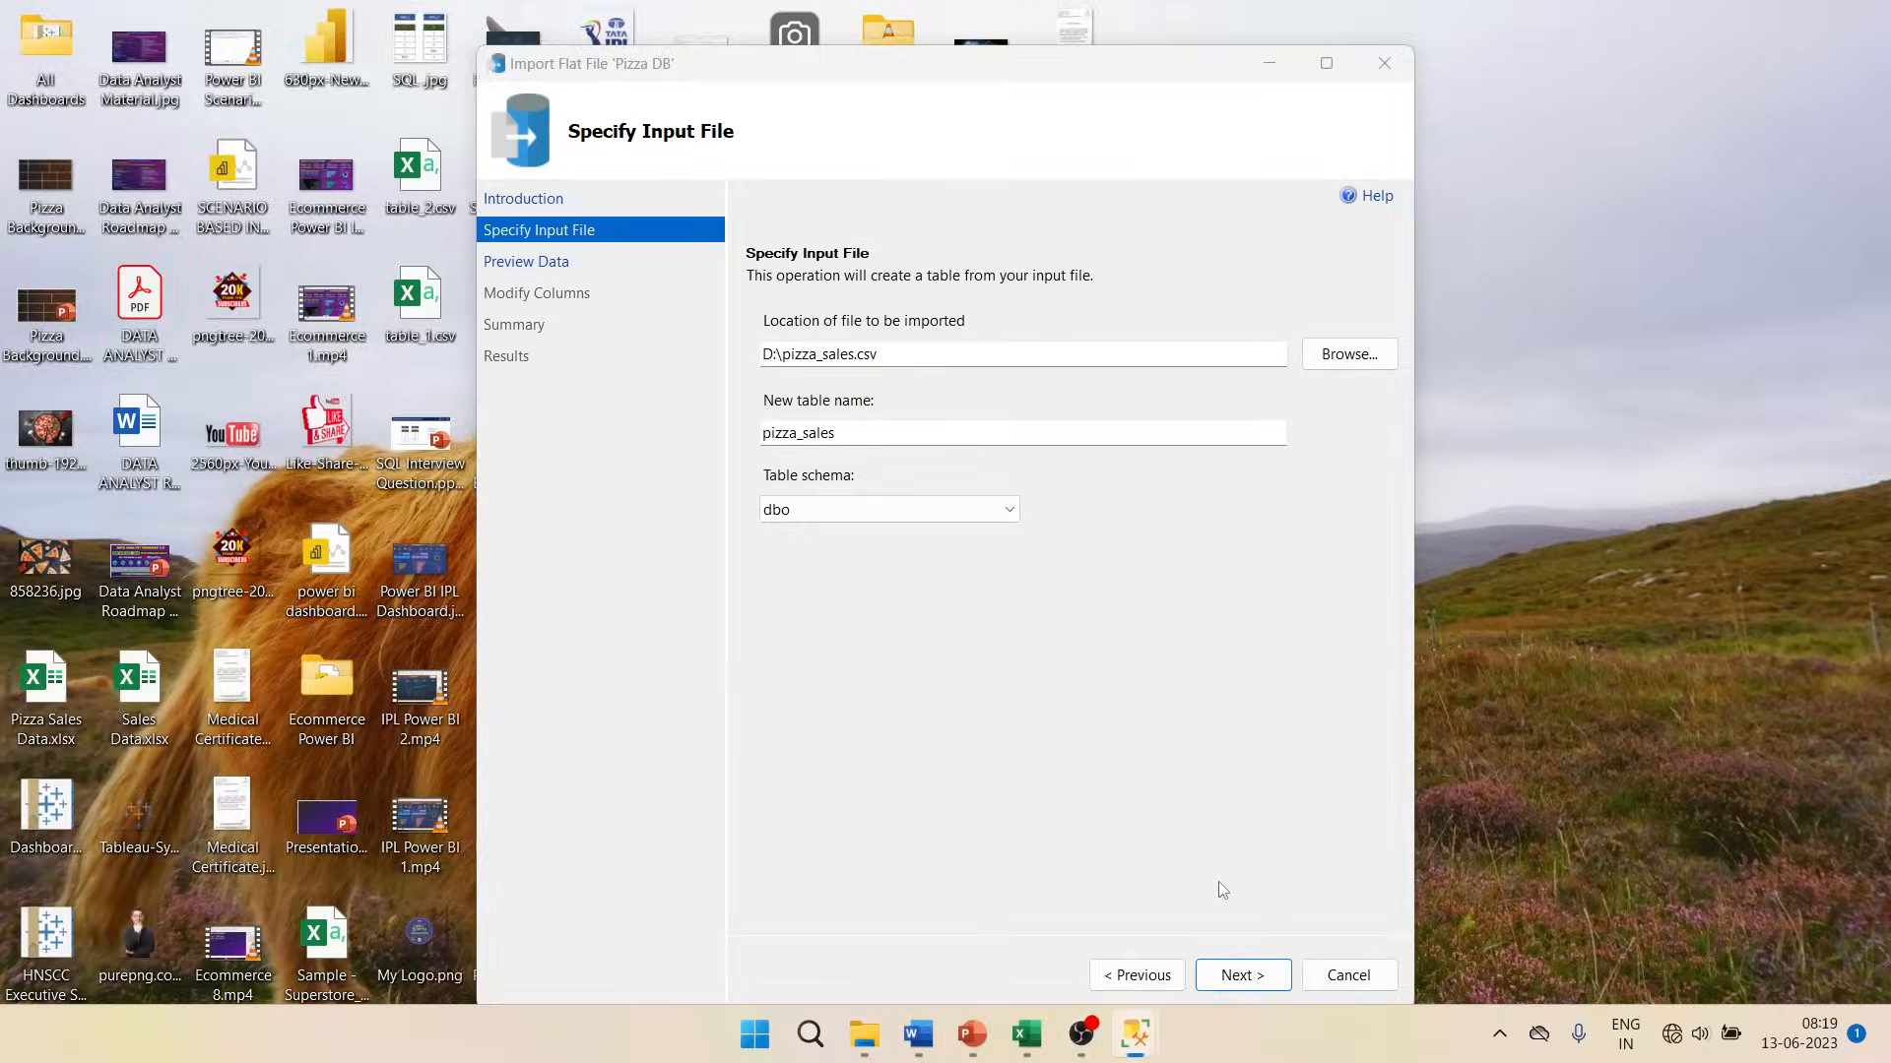
left_click(1226, 886)
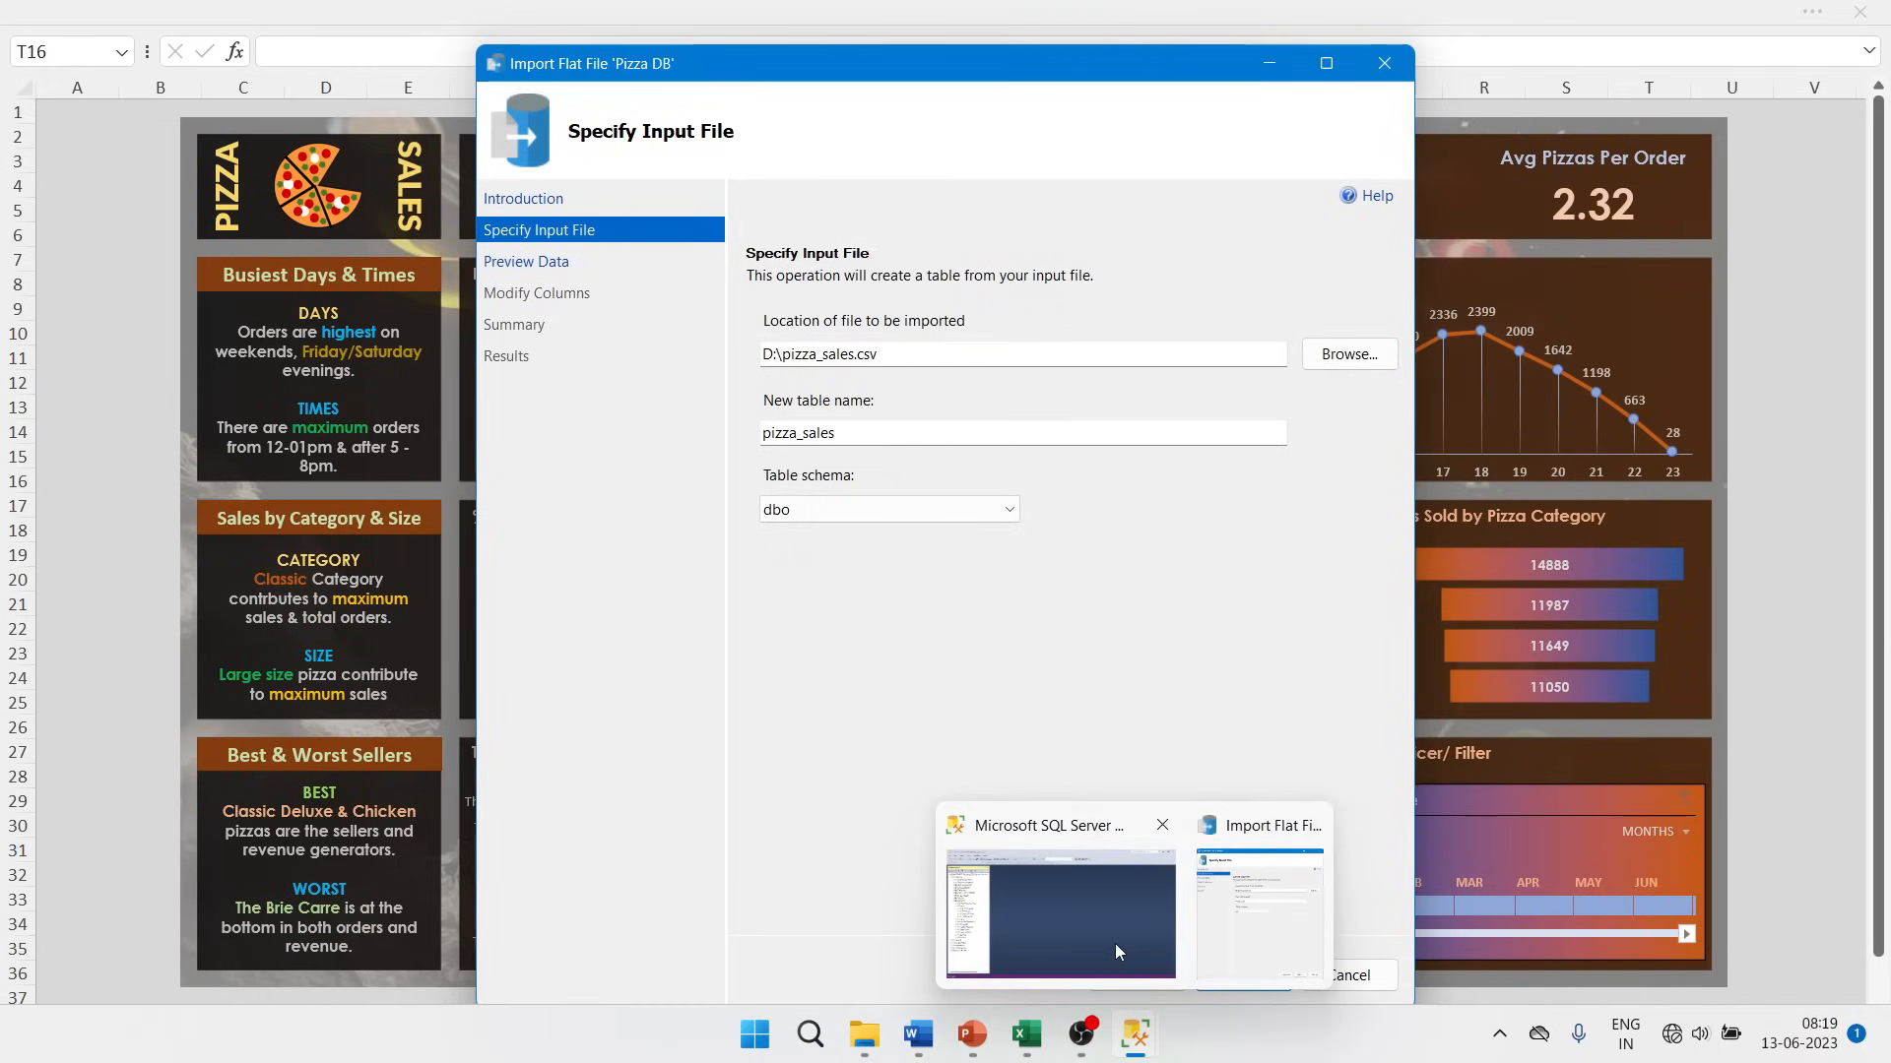
left_click(1115, 944)
left_click(1246, 891)
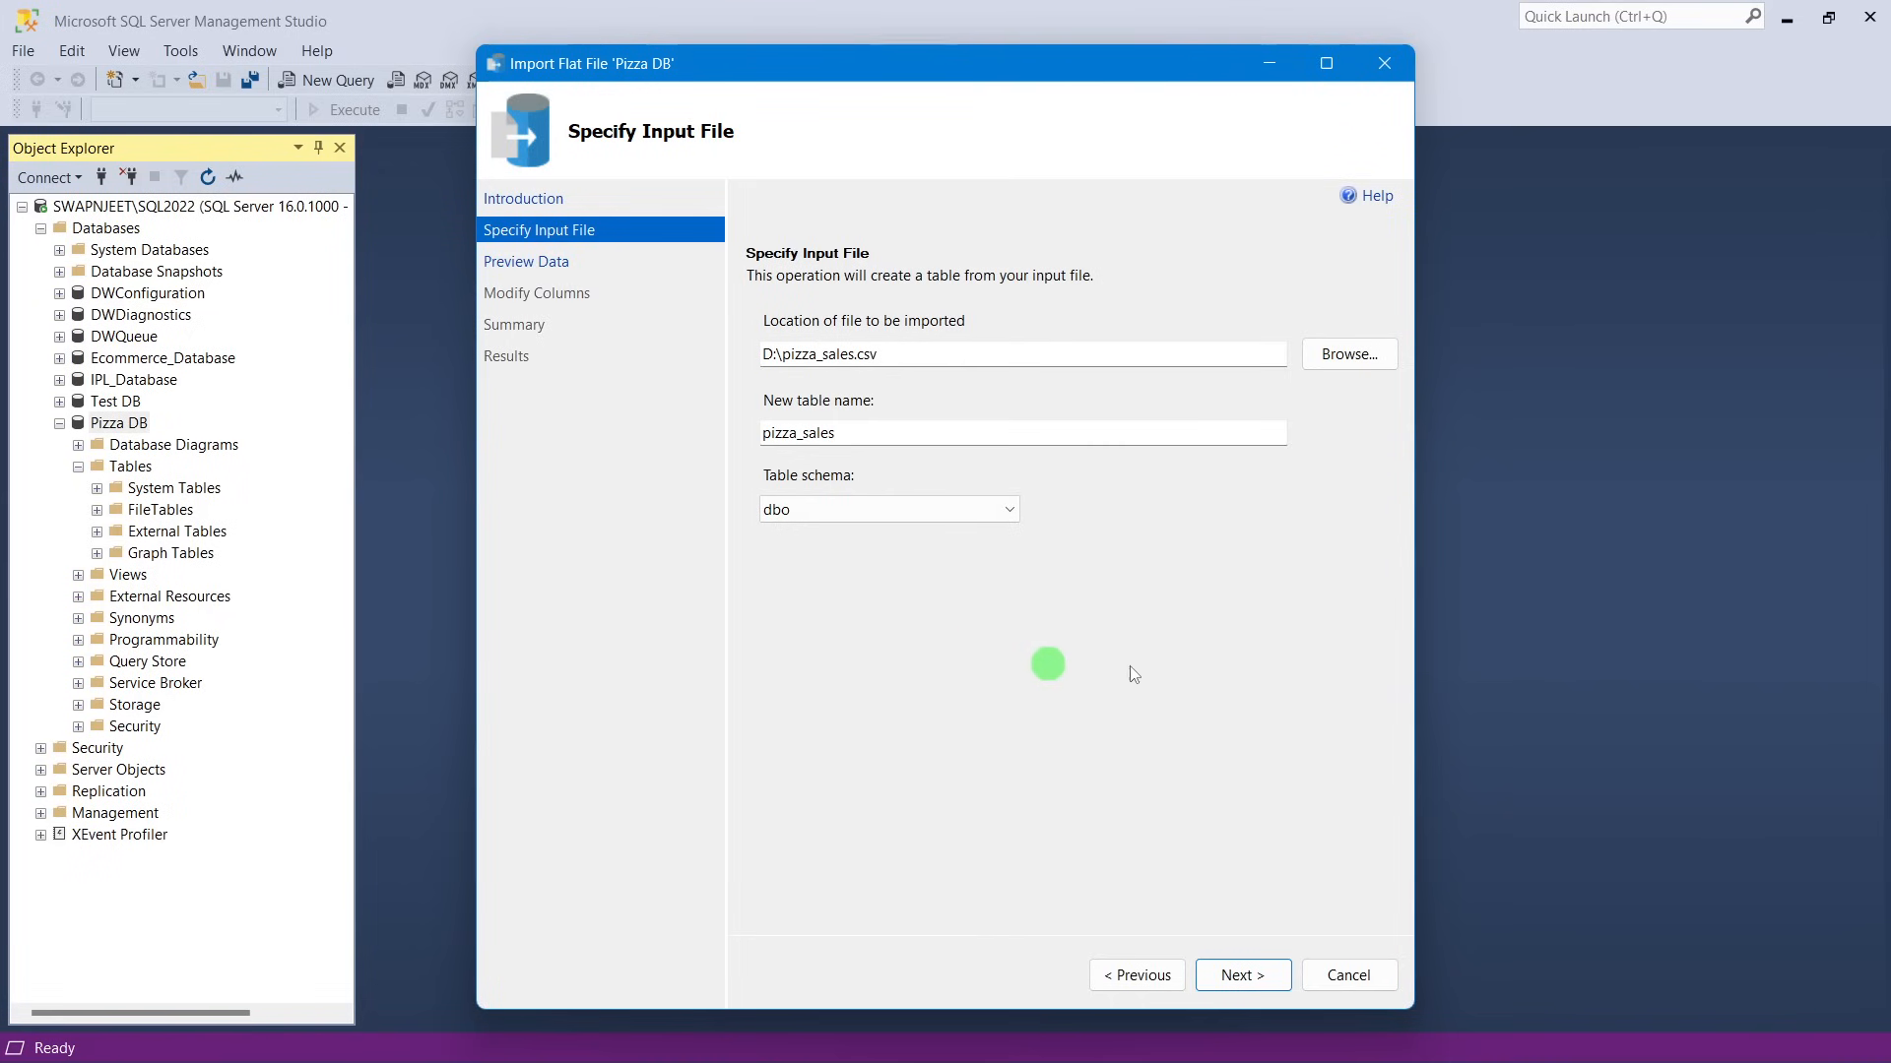
left_click(1266, 973)
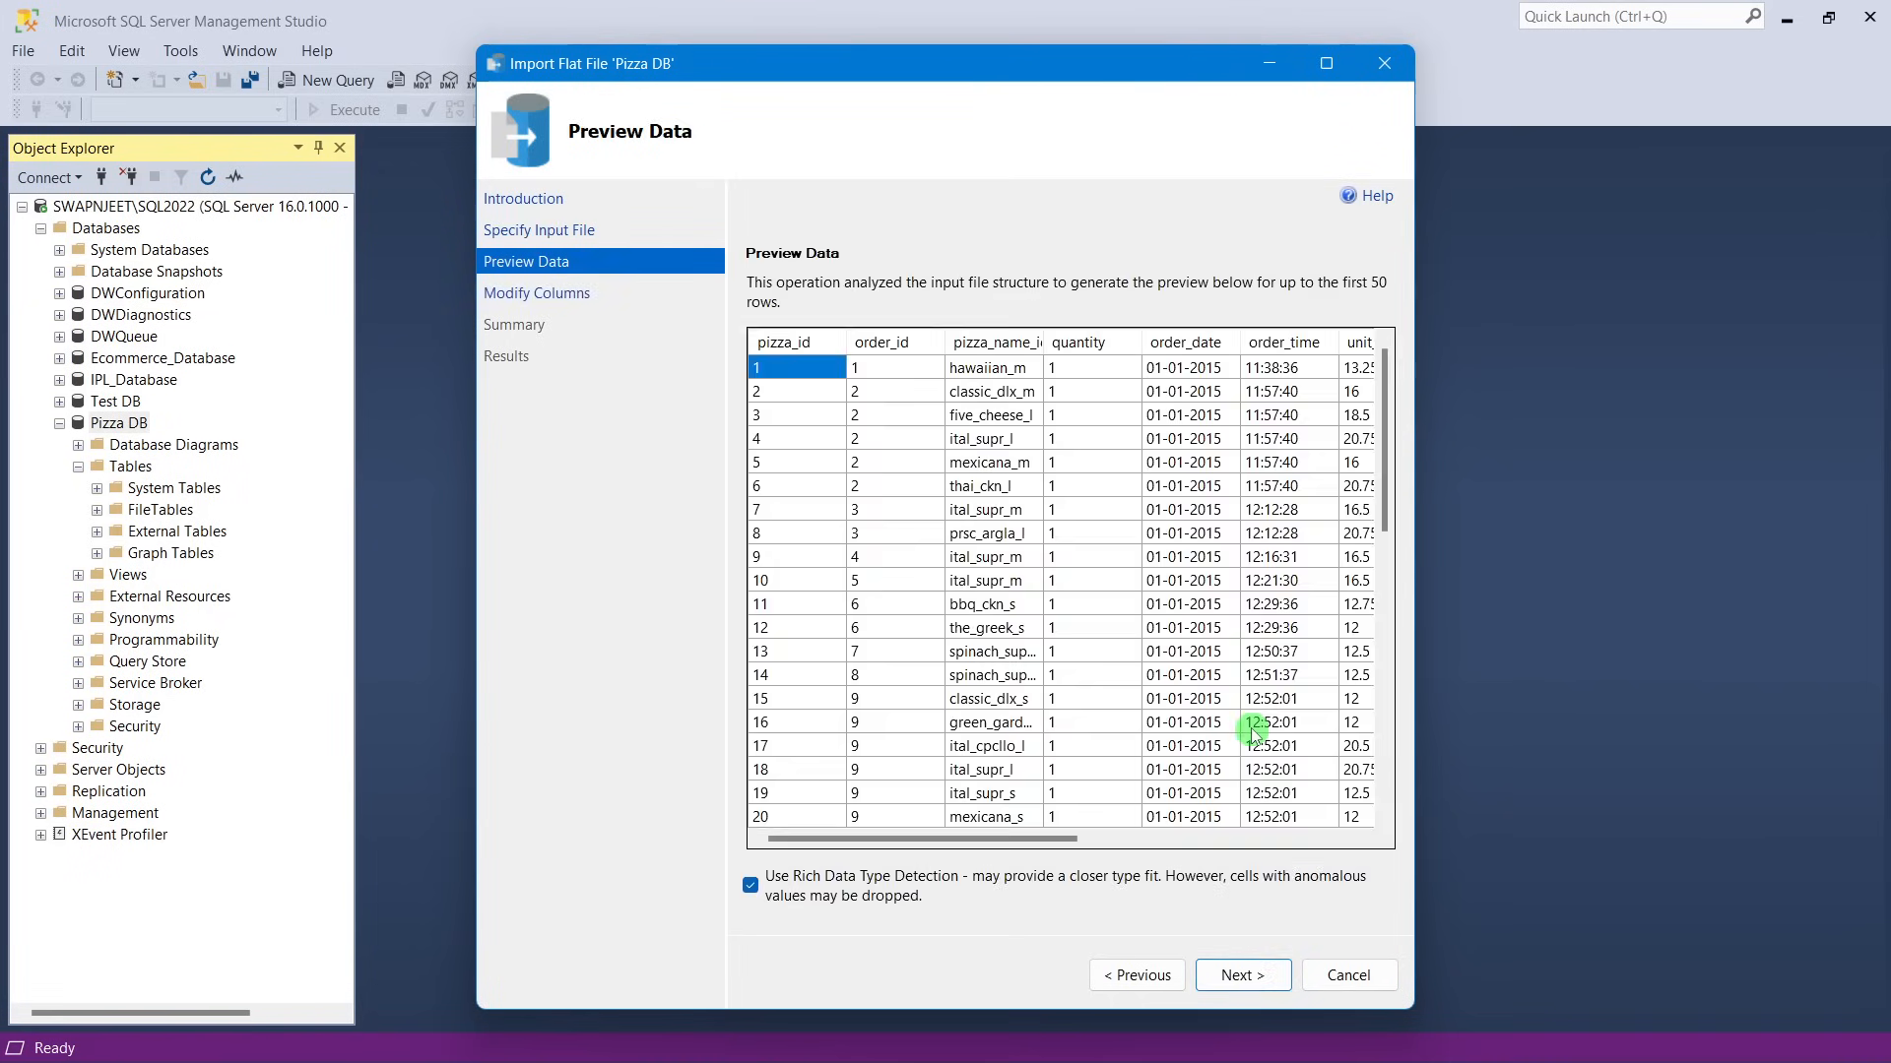
left_click_drag(906, 839, 766, 847)
Continue to the column definitions and set the data type of pizza_name_id, pizza_size and pizza_category to varchar(50).
left_click(1224, 973)
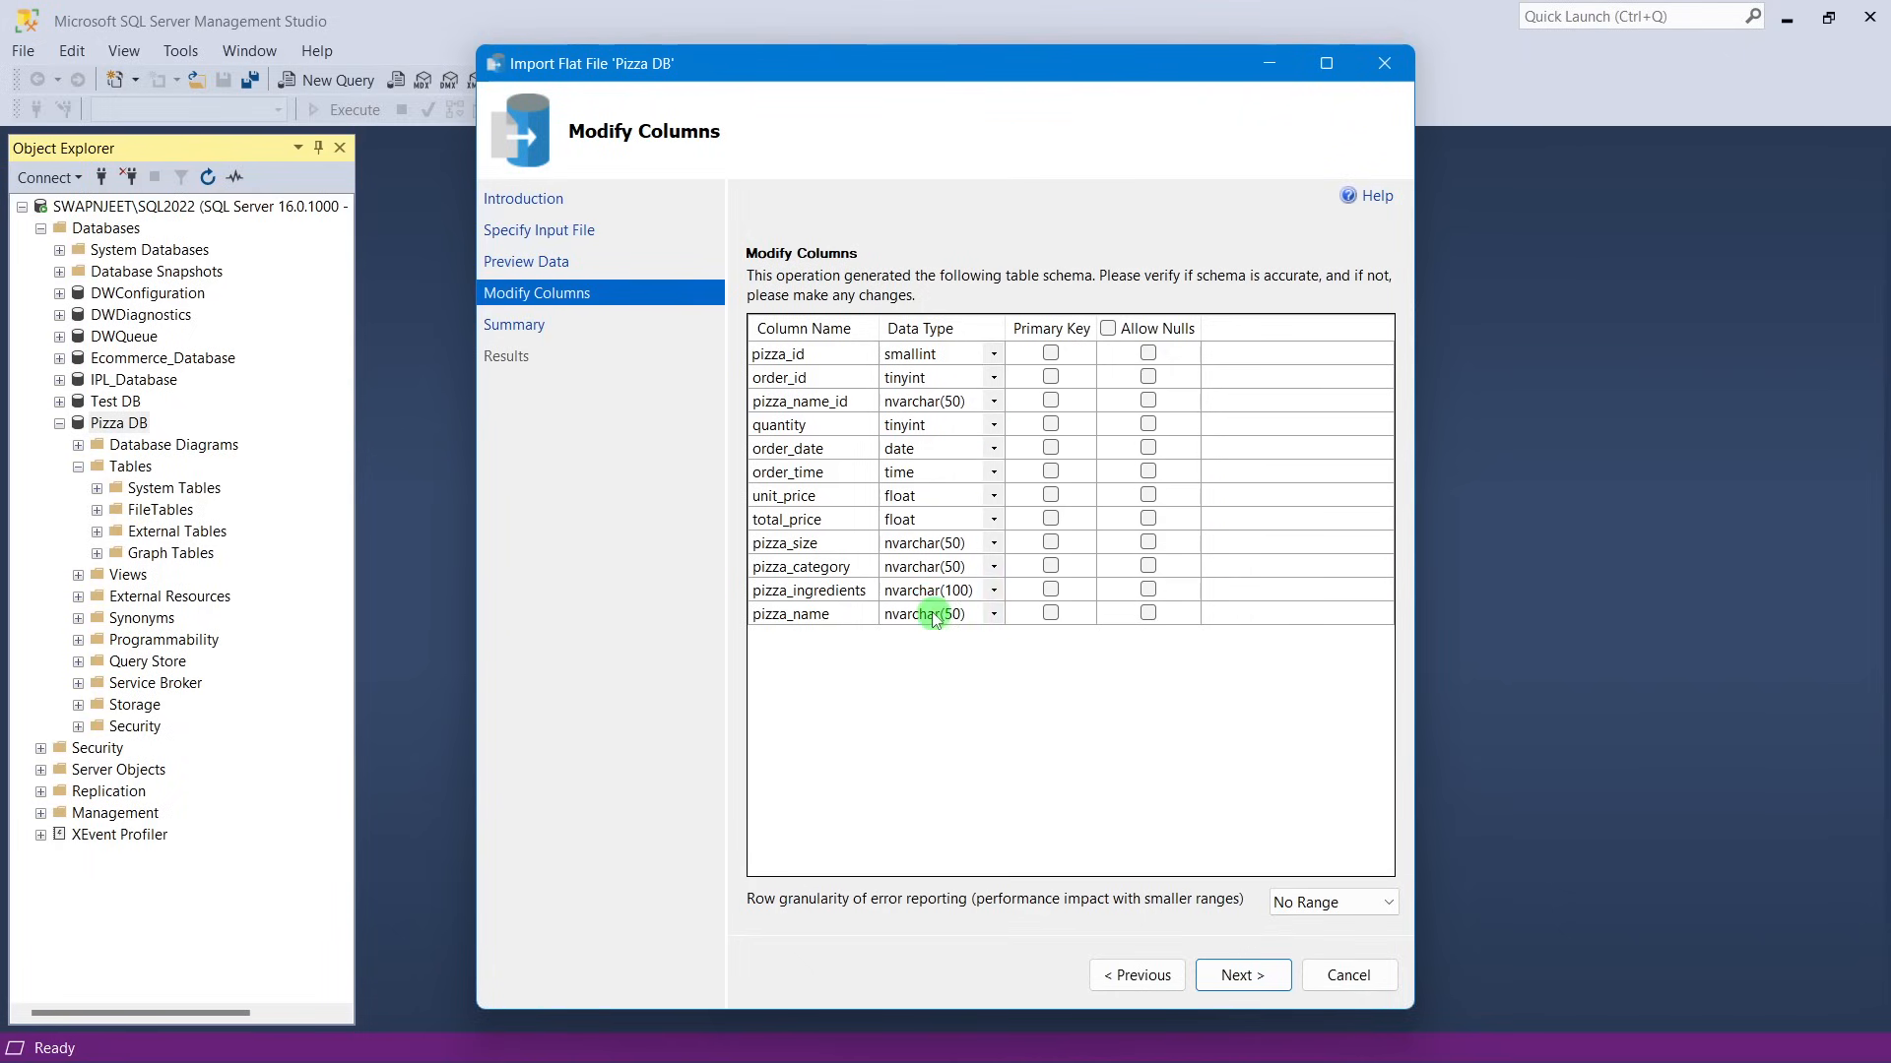
left_click(980, 401)
left_click(994, 402)
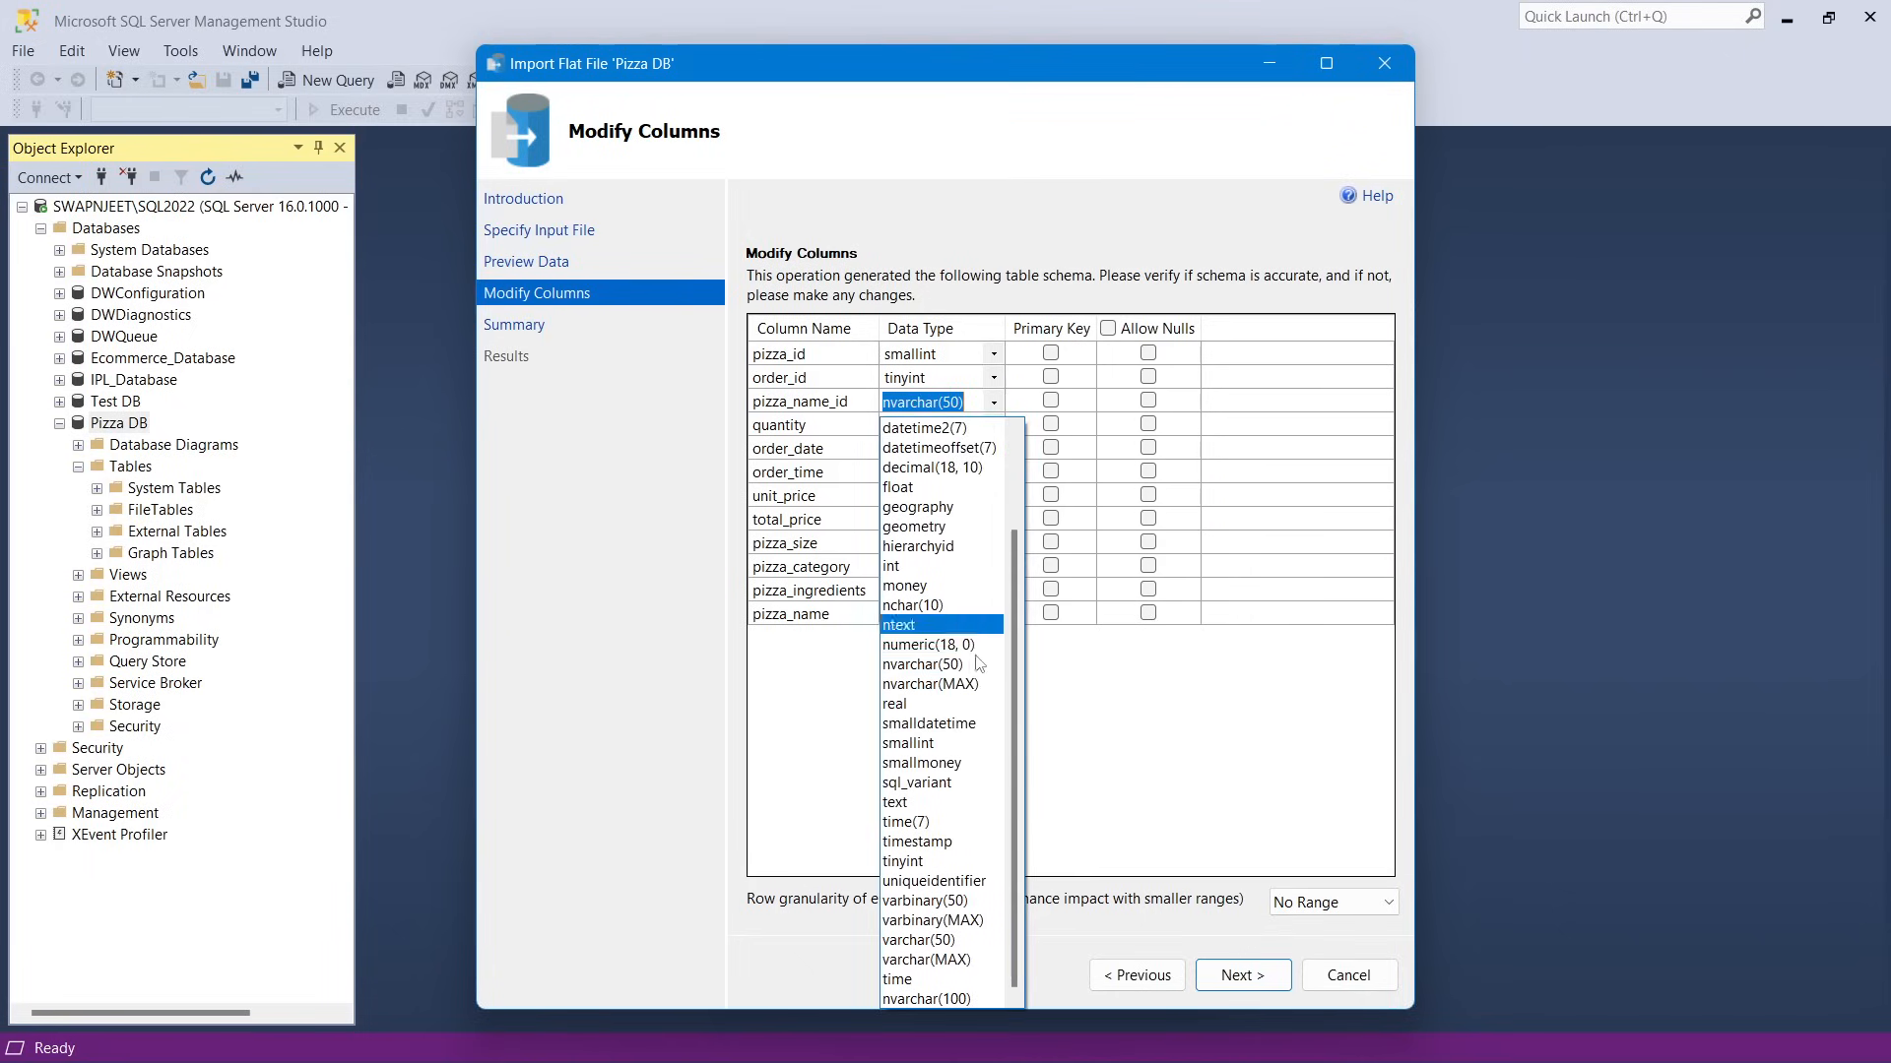
left_click(919, 939)
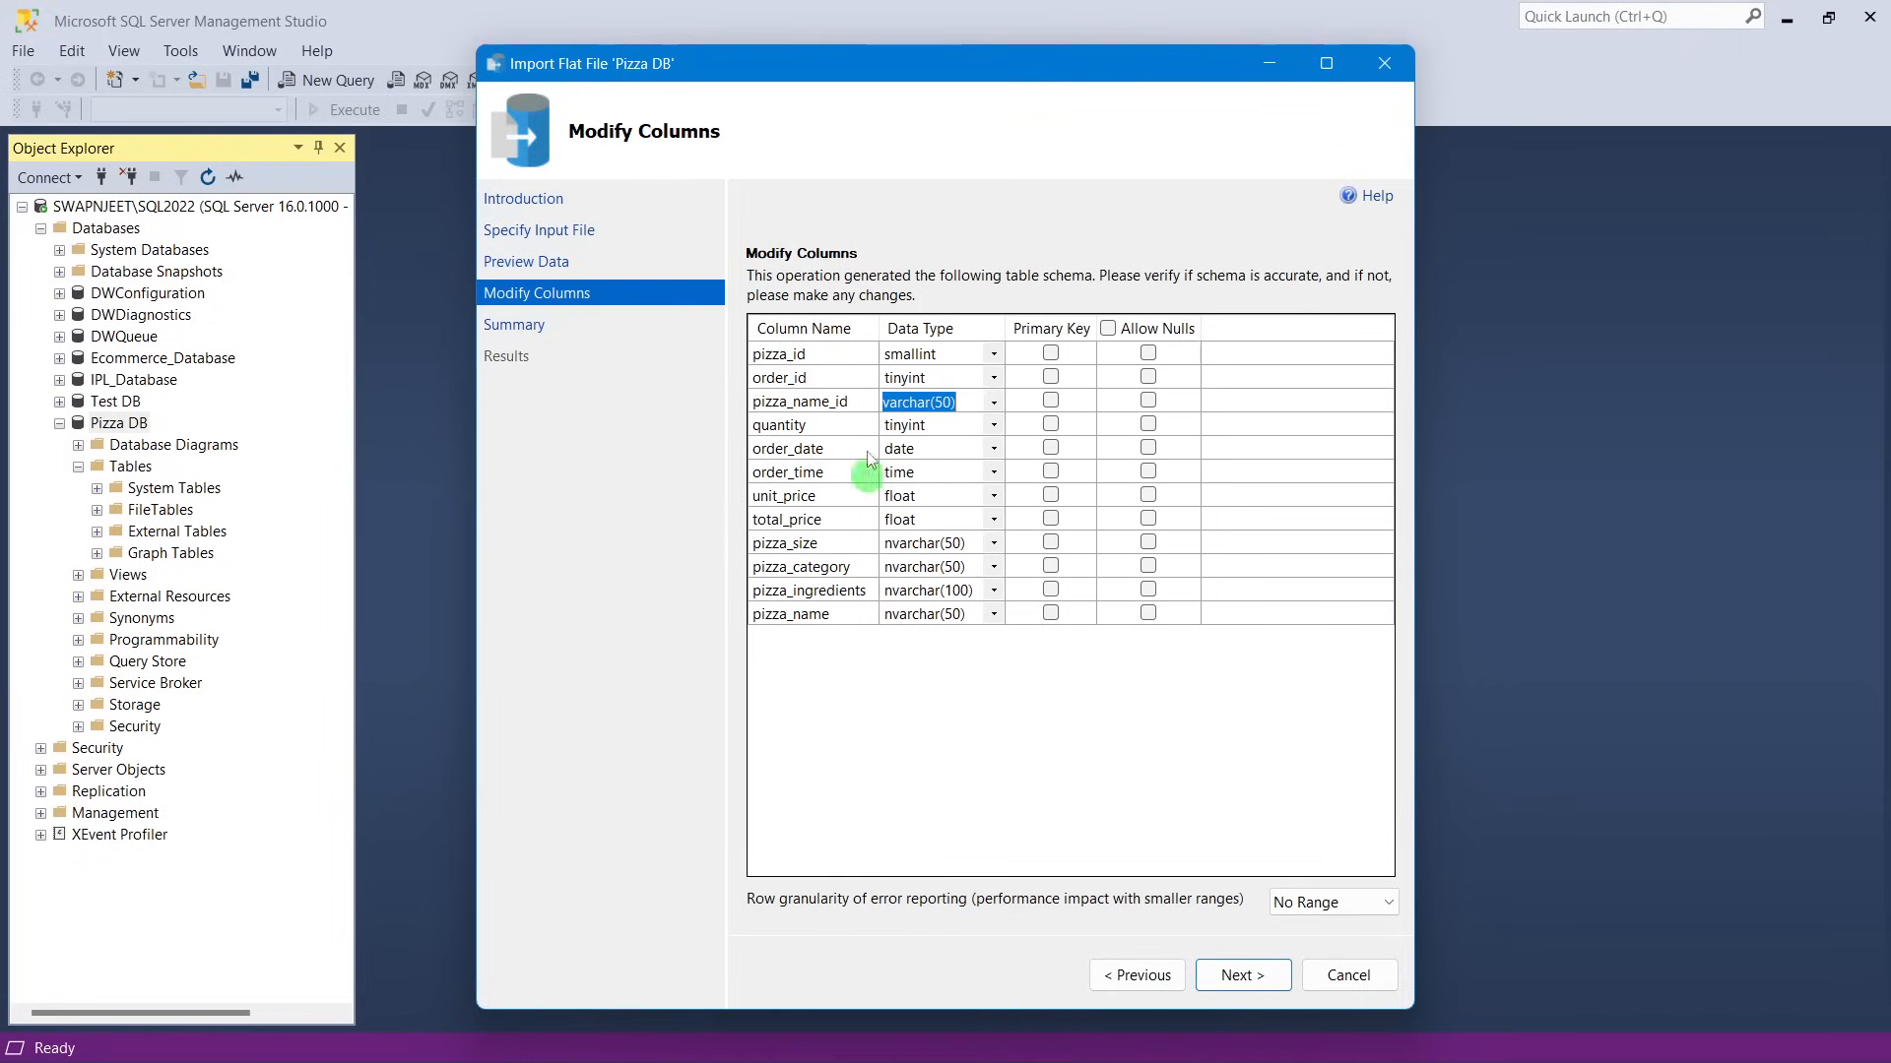
left_click(989, 569)
left_click(989, 569)
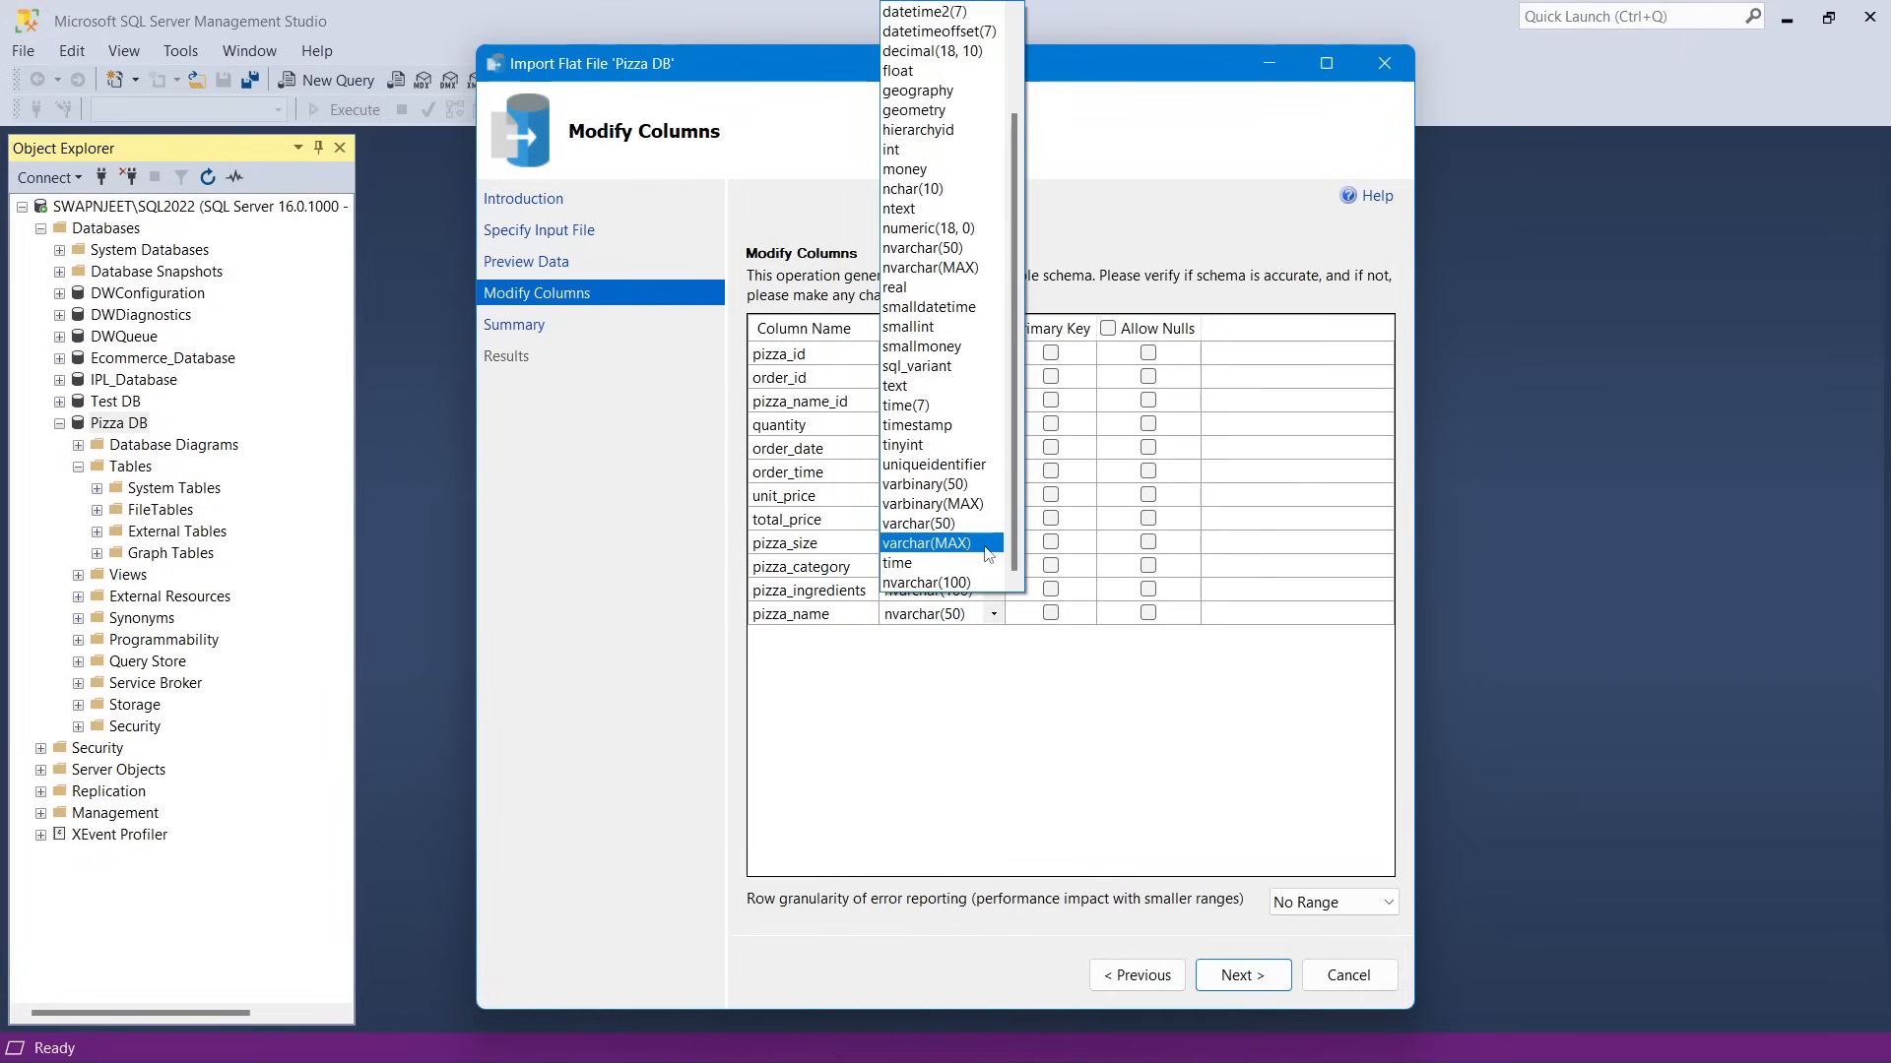
left_click(940, 524)
left_click(996, 567)
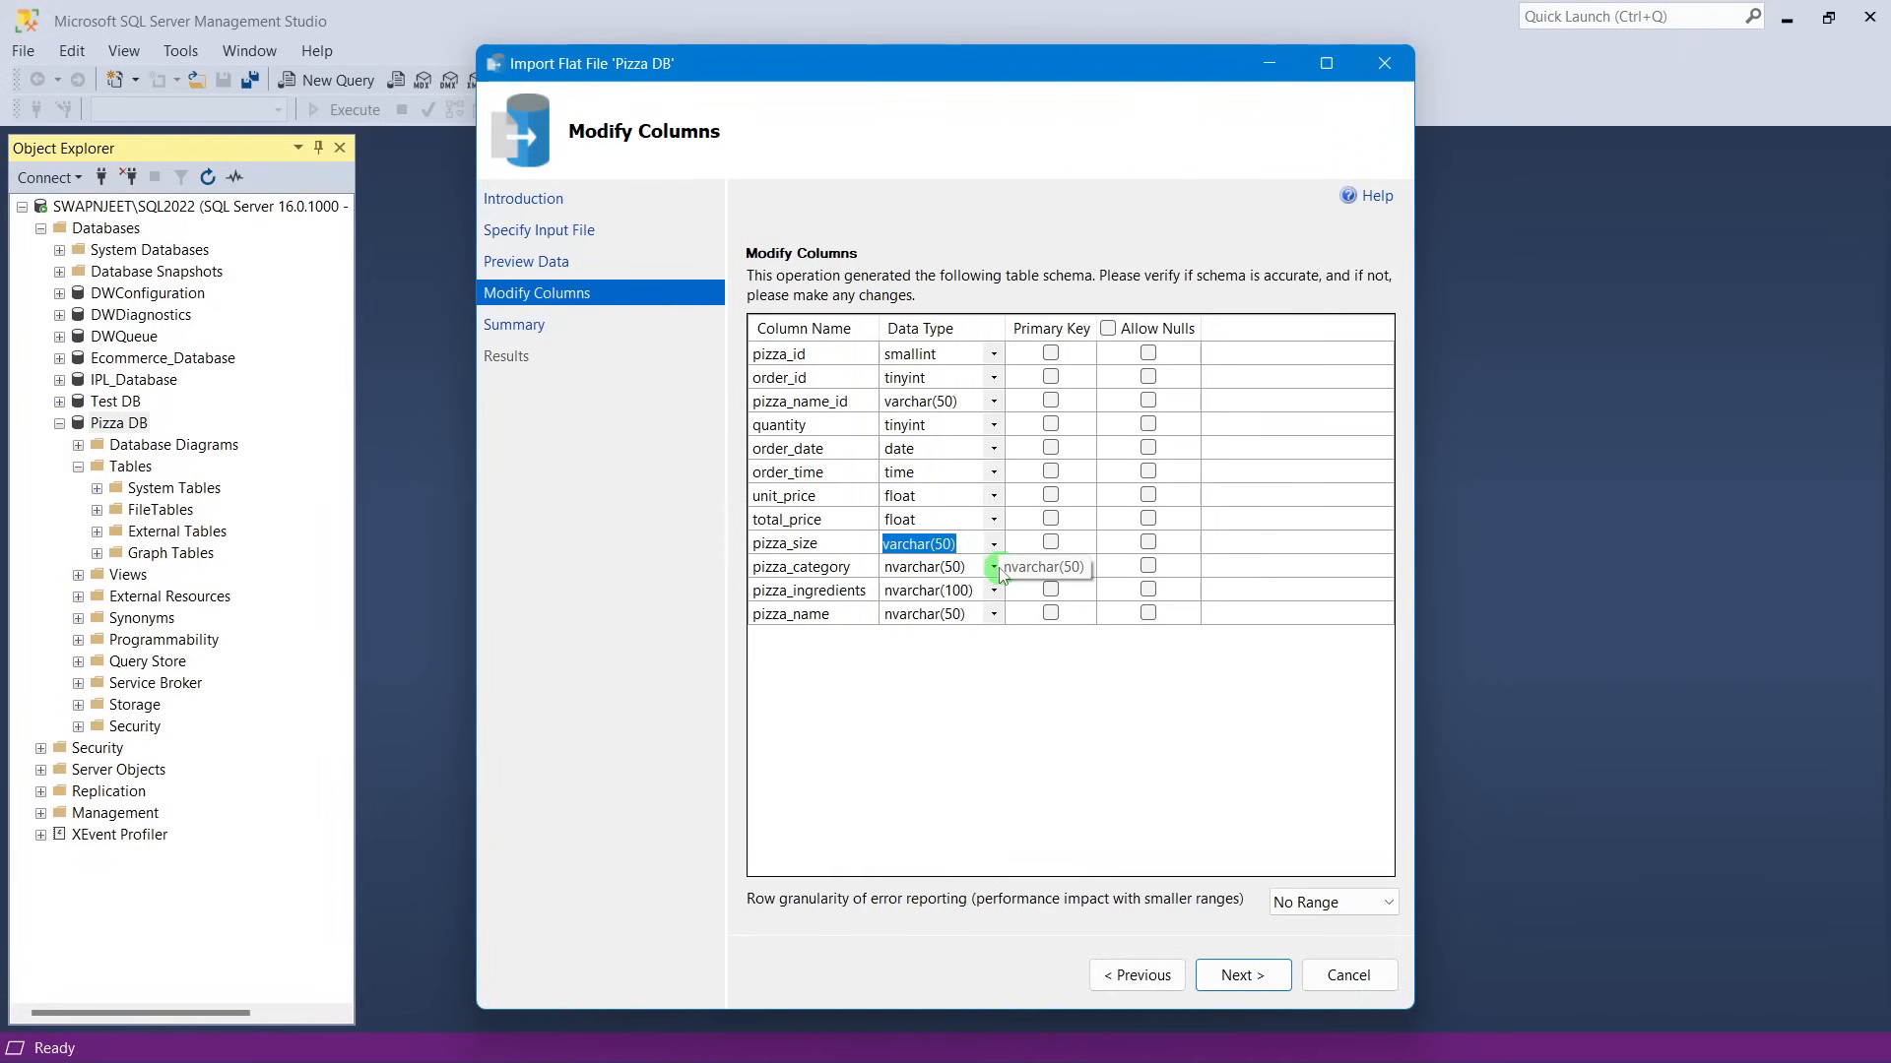
left_click(996, 568)
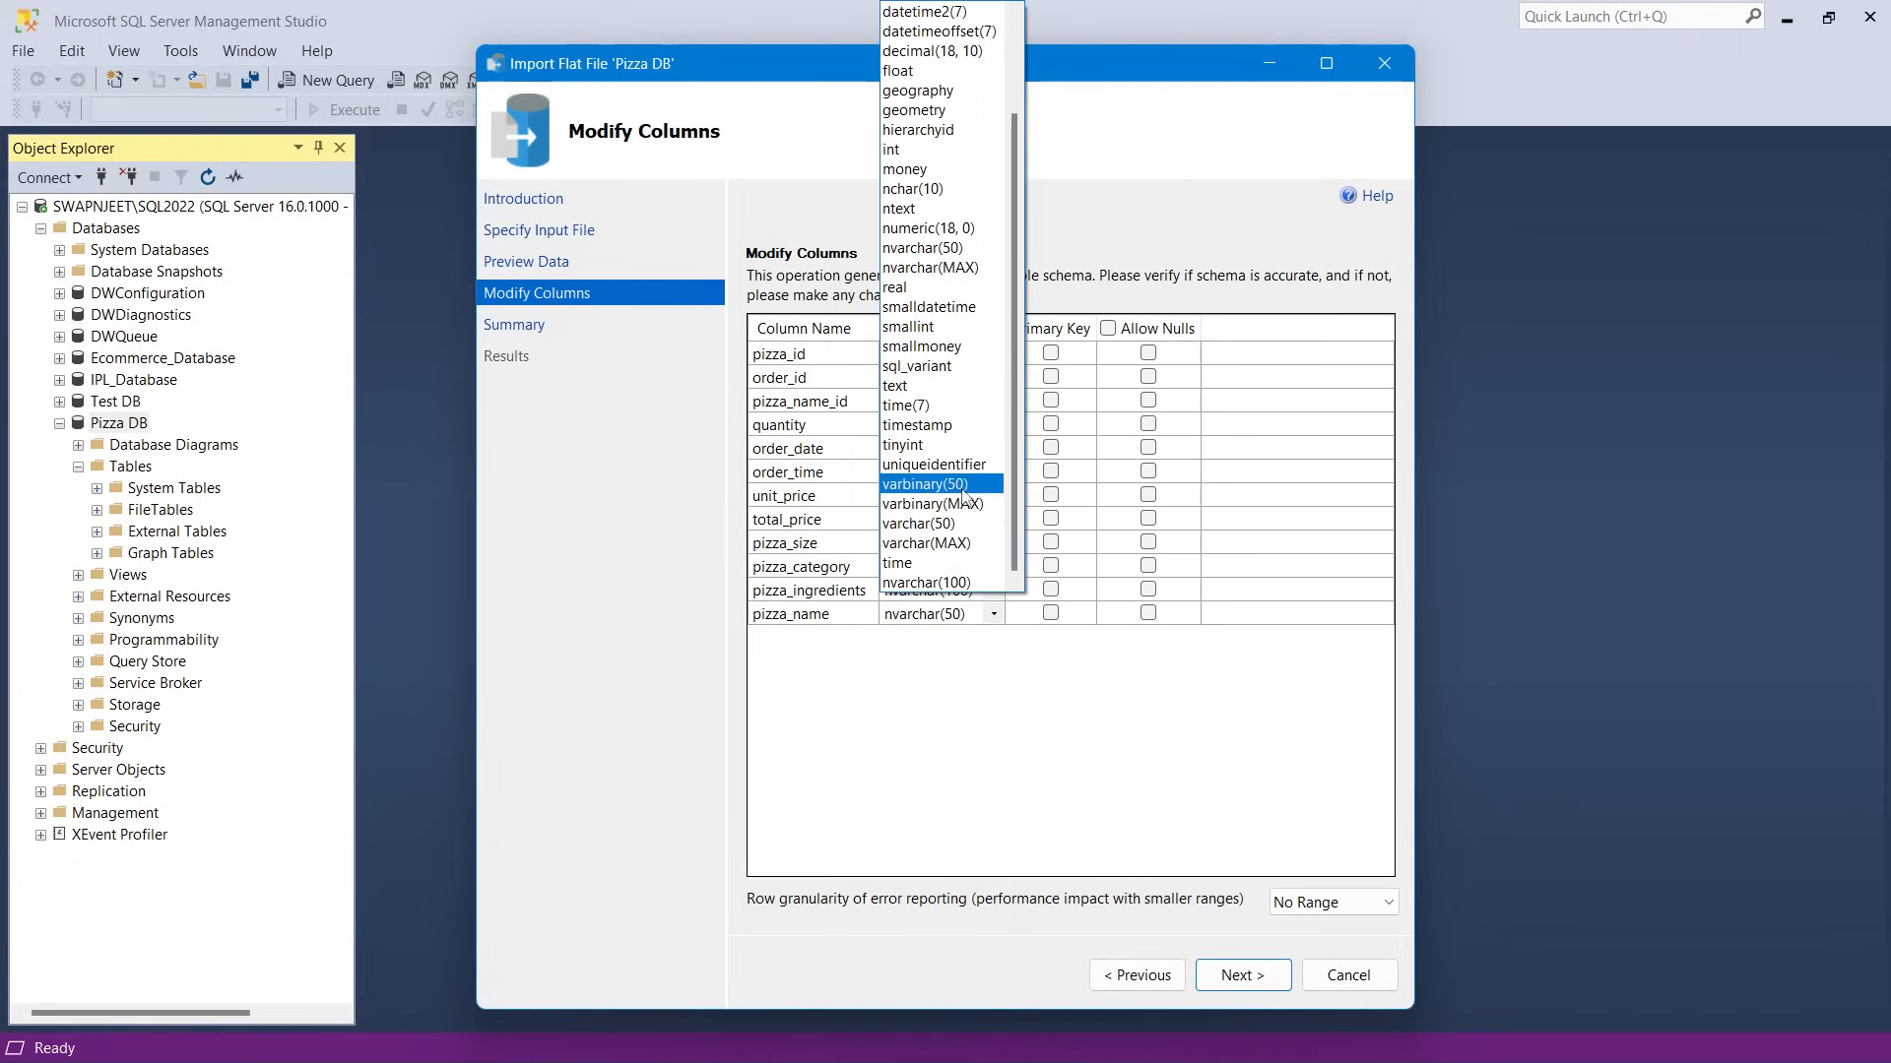
left_click(955, 525)
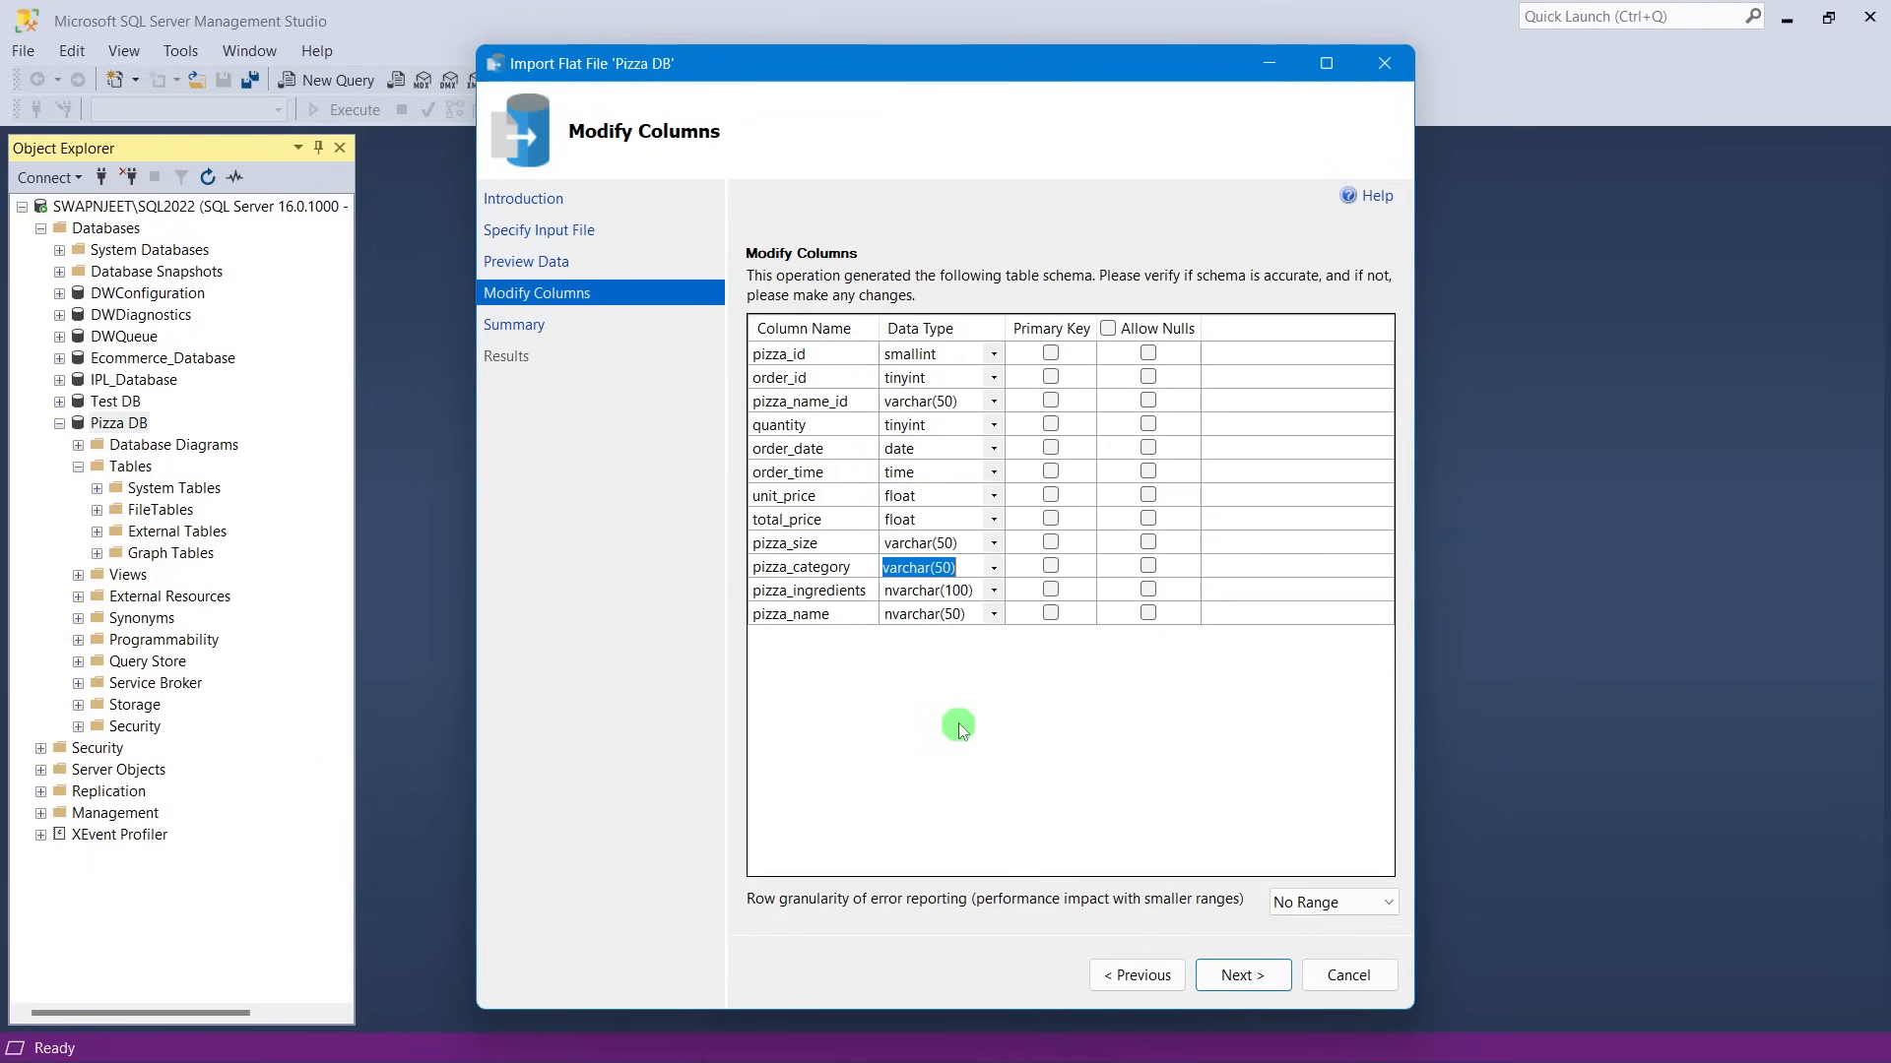
Set the data type of pizza_ingredients to varchar(200) and of pizza_name to varchar(50).
left_click(988, 589)
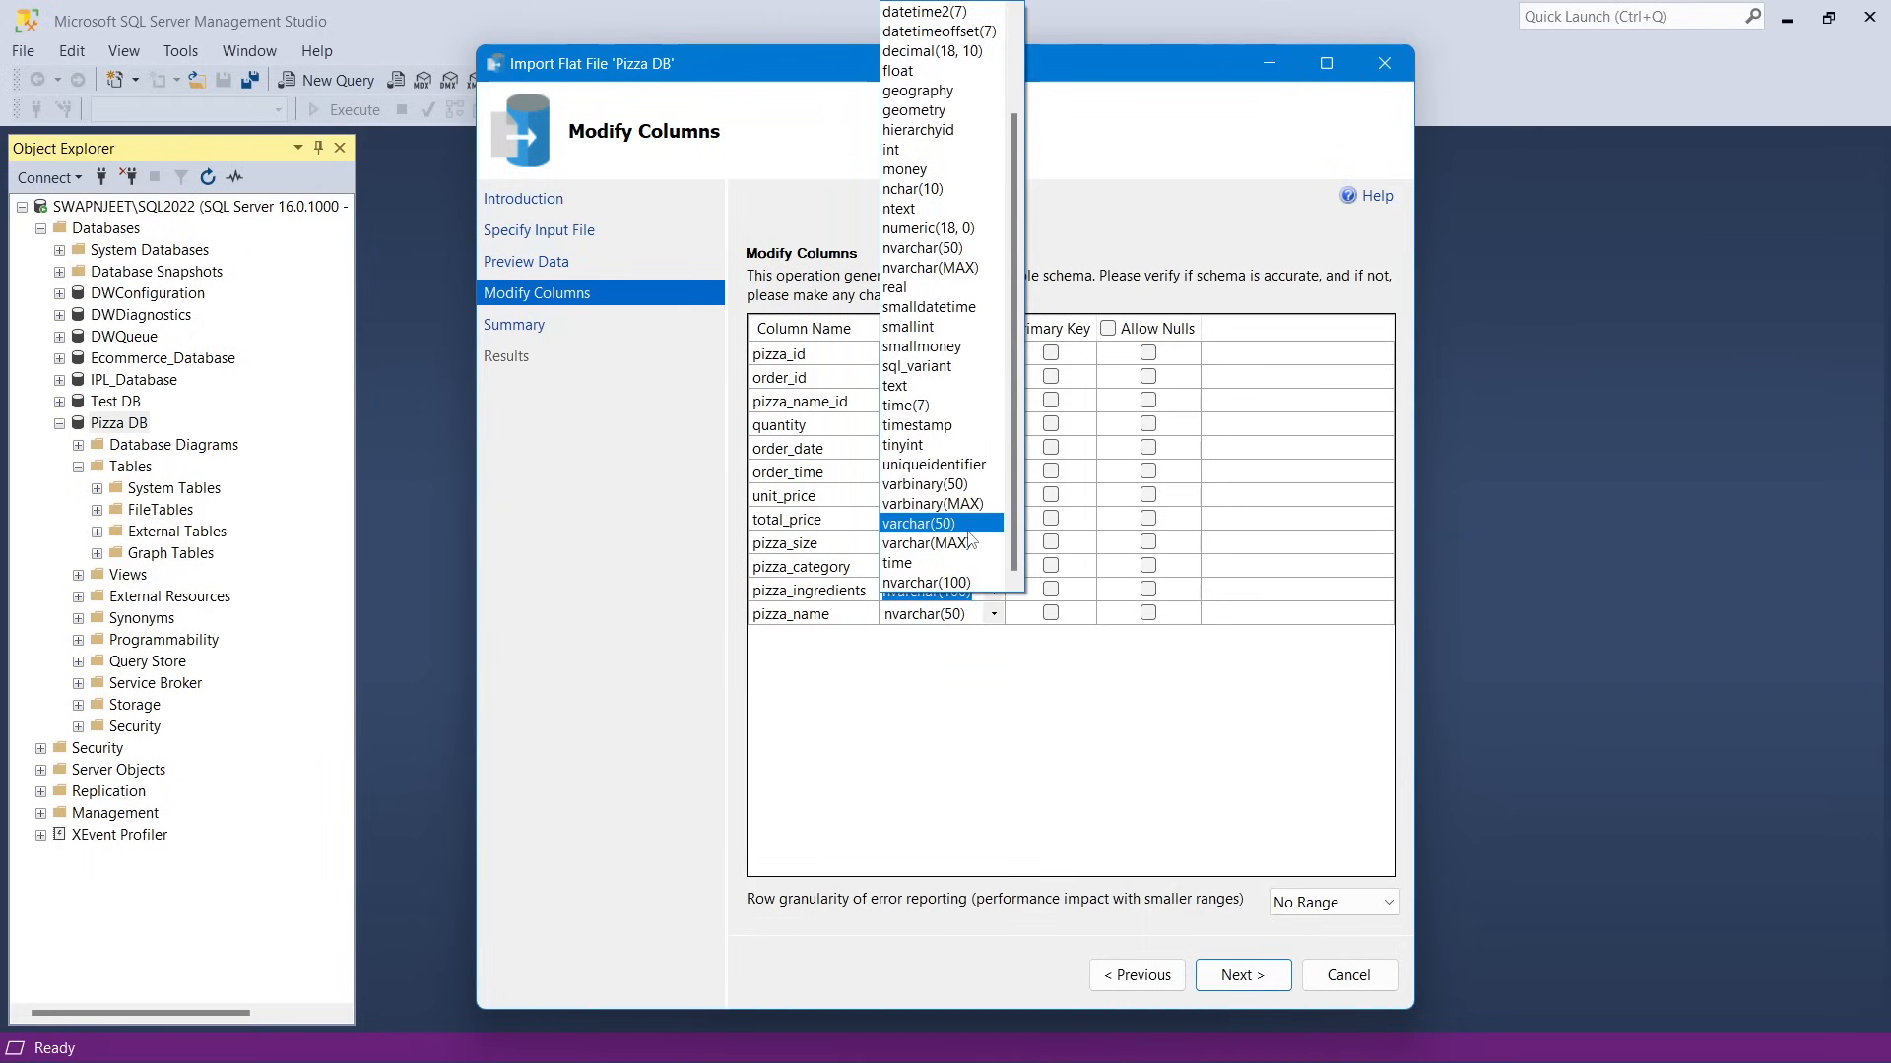
left_click(961, 525)
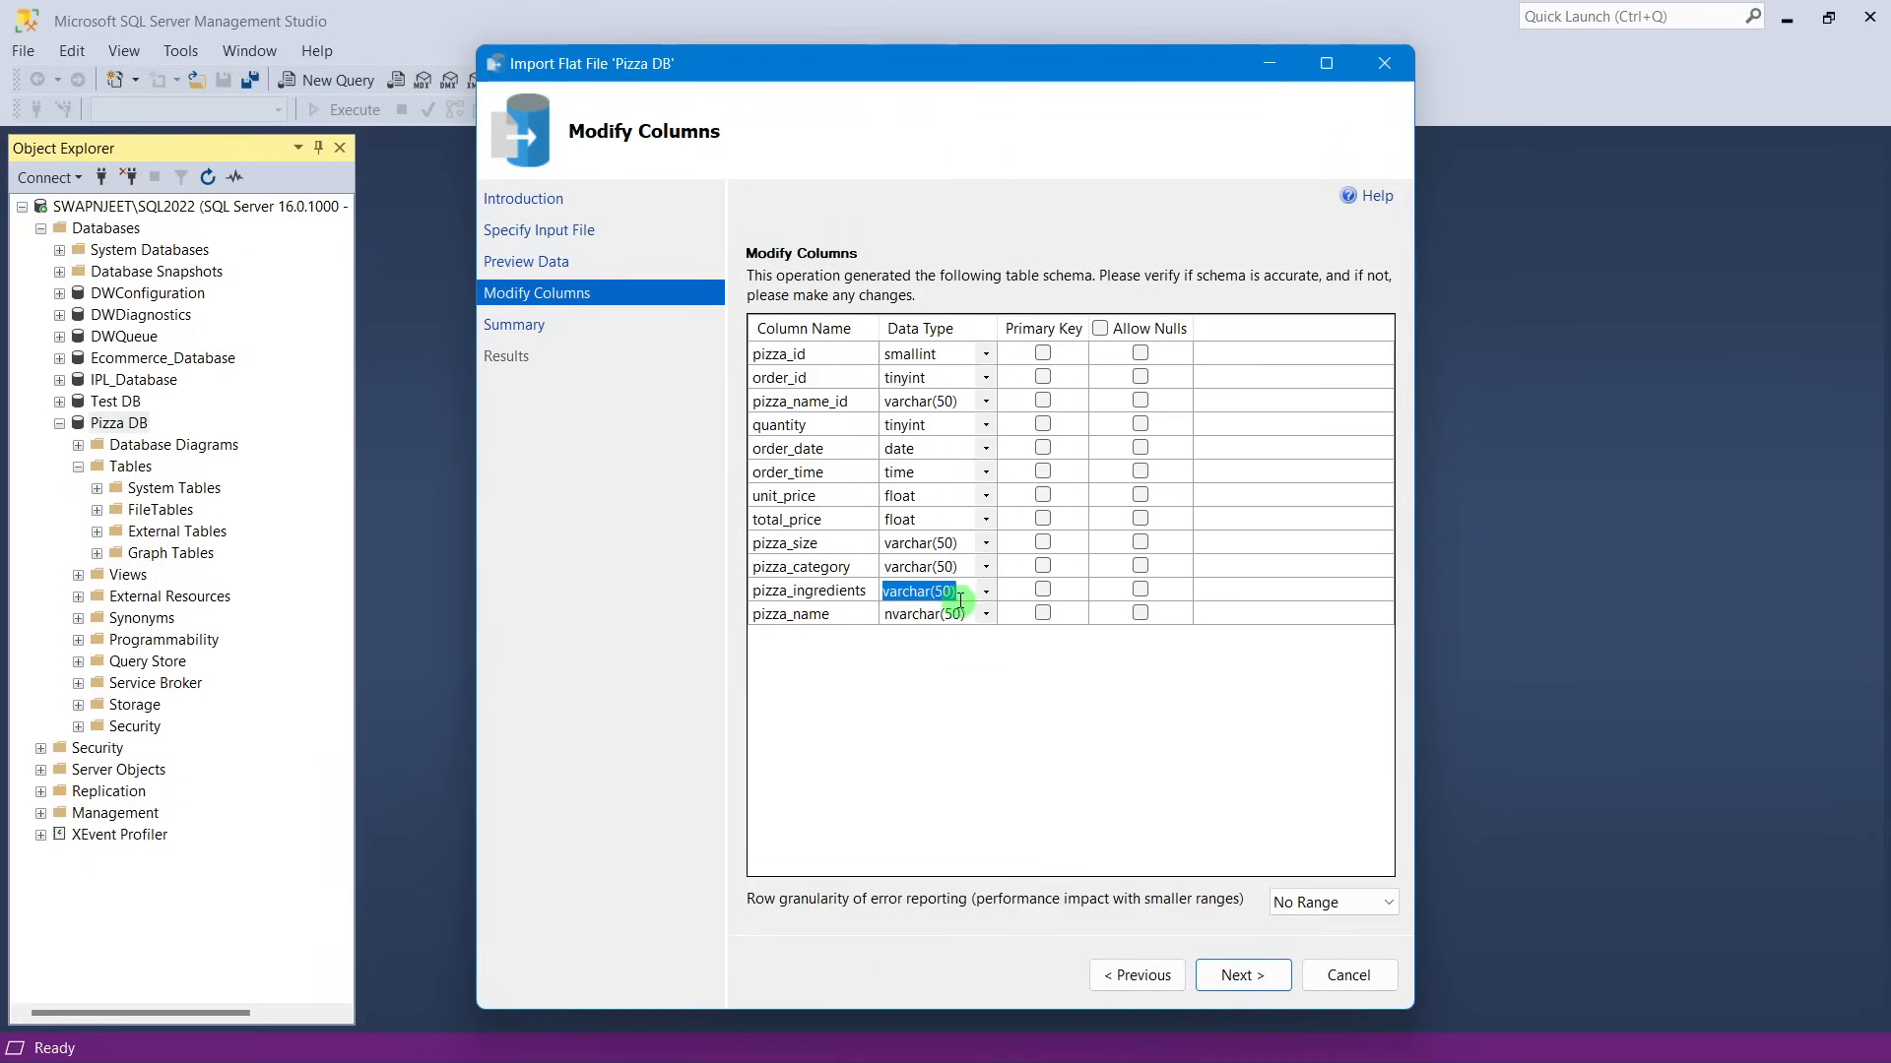
left_click_drag(952, 592, 936, 592)
type("200")
left_click(987, 619)
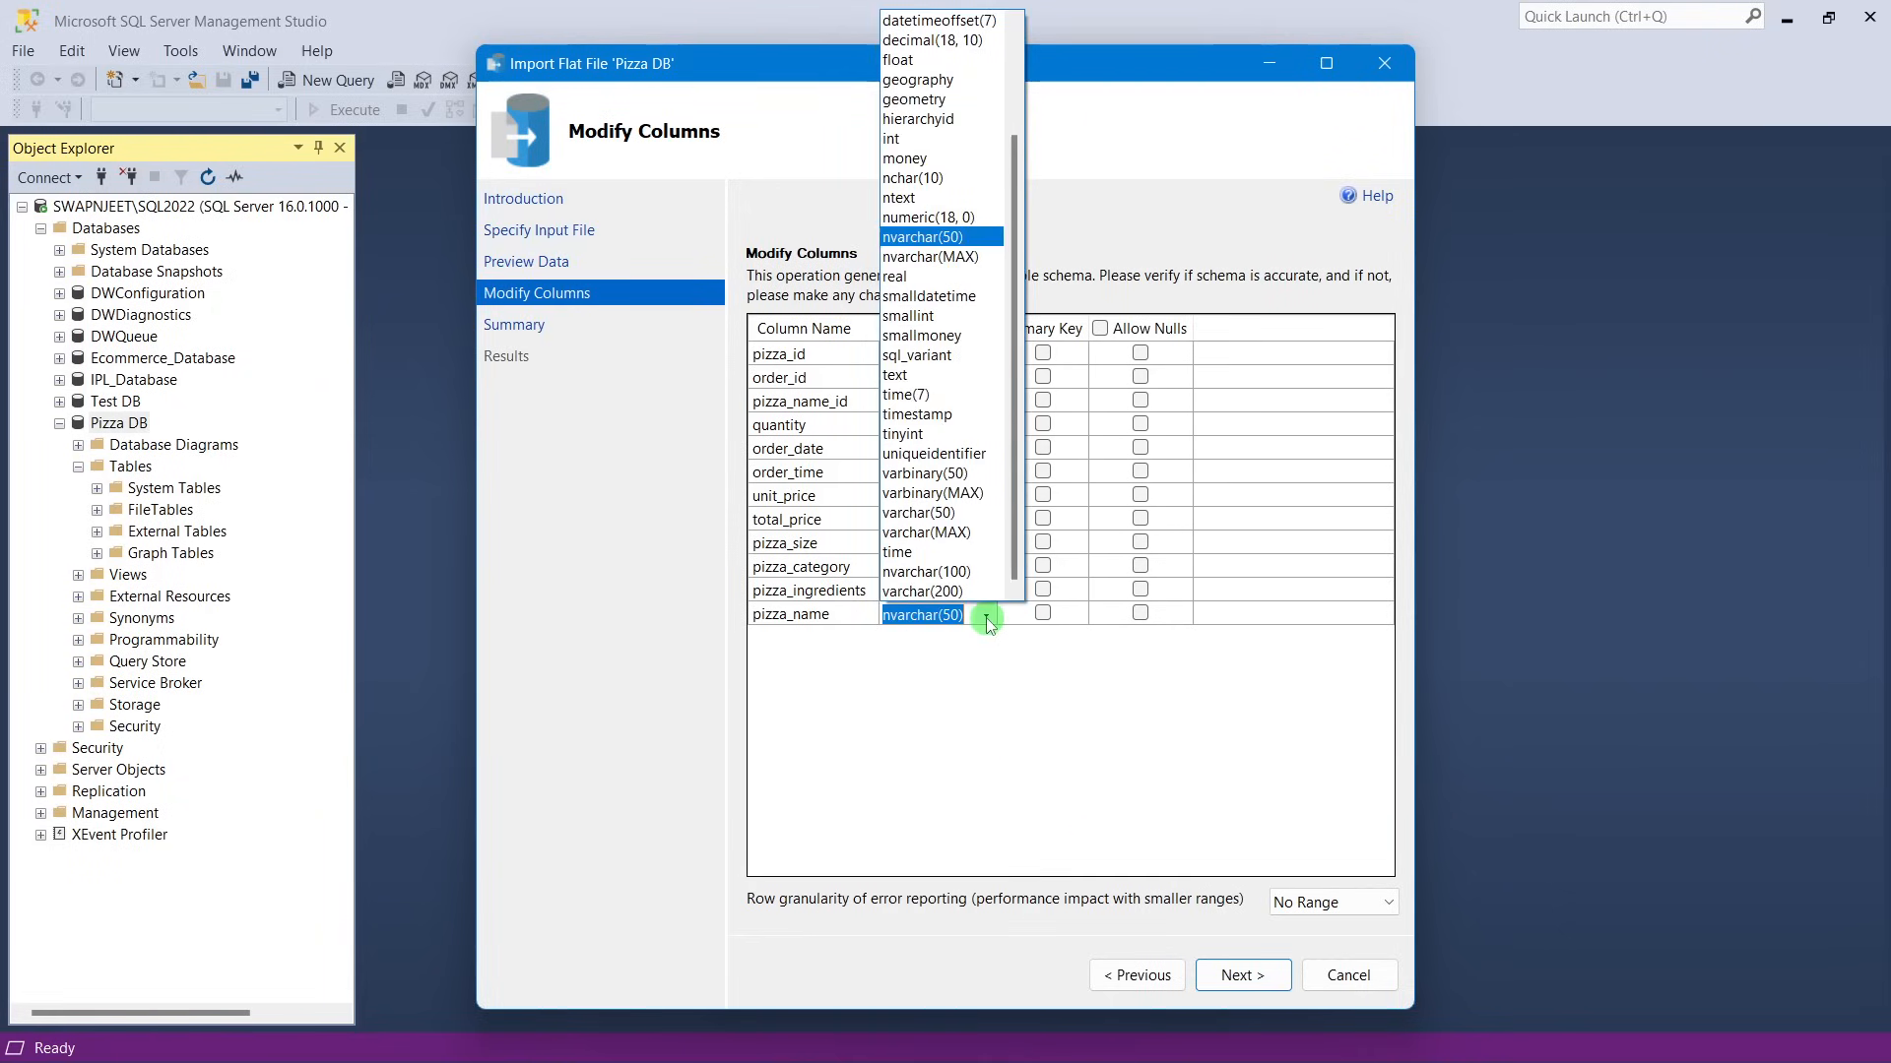
left_click(960, 524)
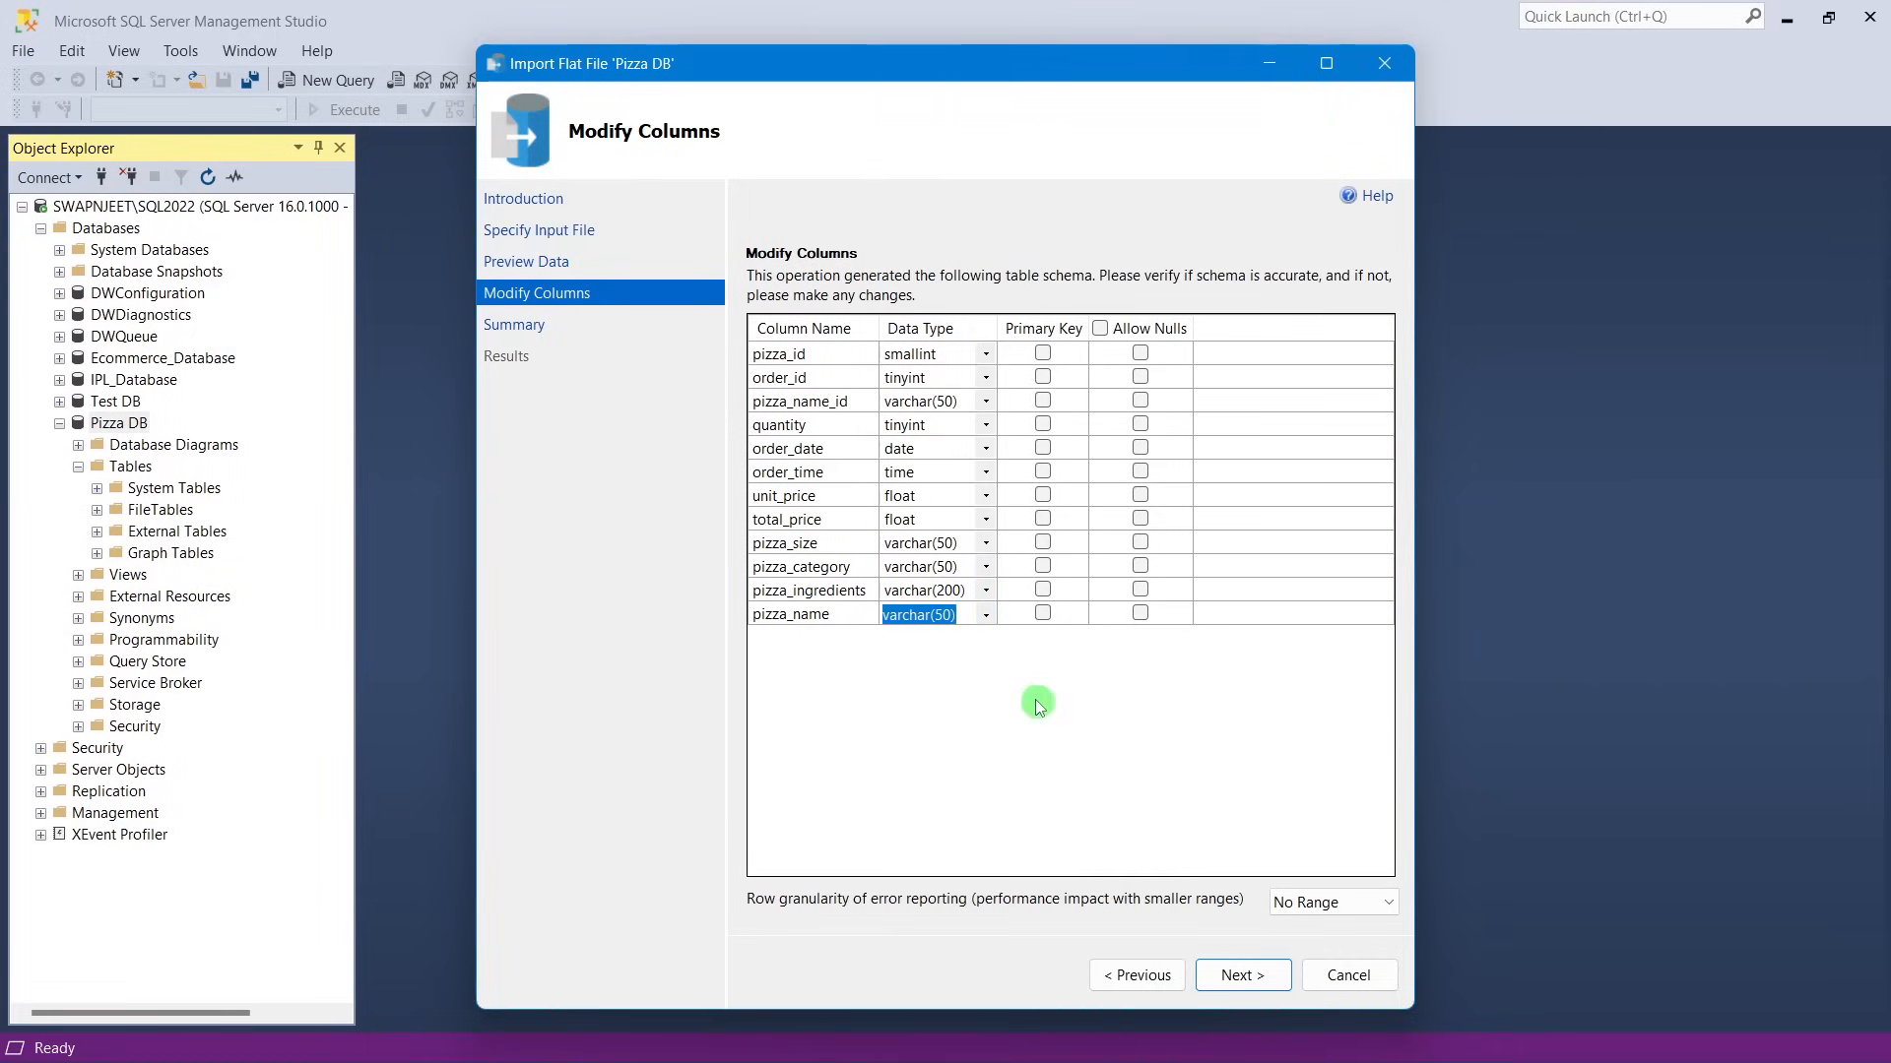
Try to import the file into the dbo.pizza_sales table and examine the Insert Data error details.
left_click(1253, 975)
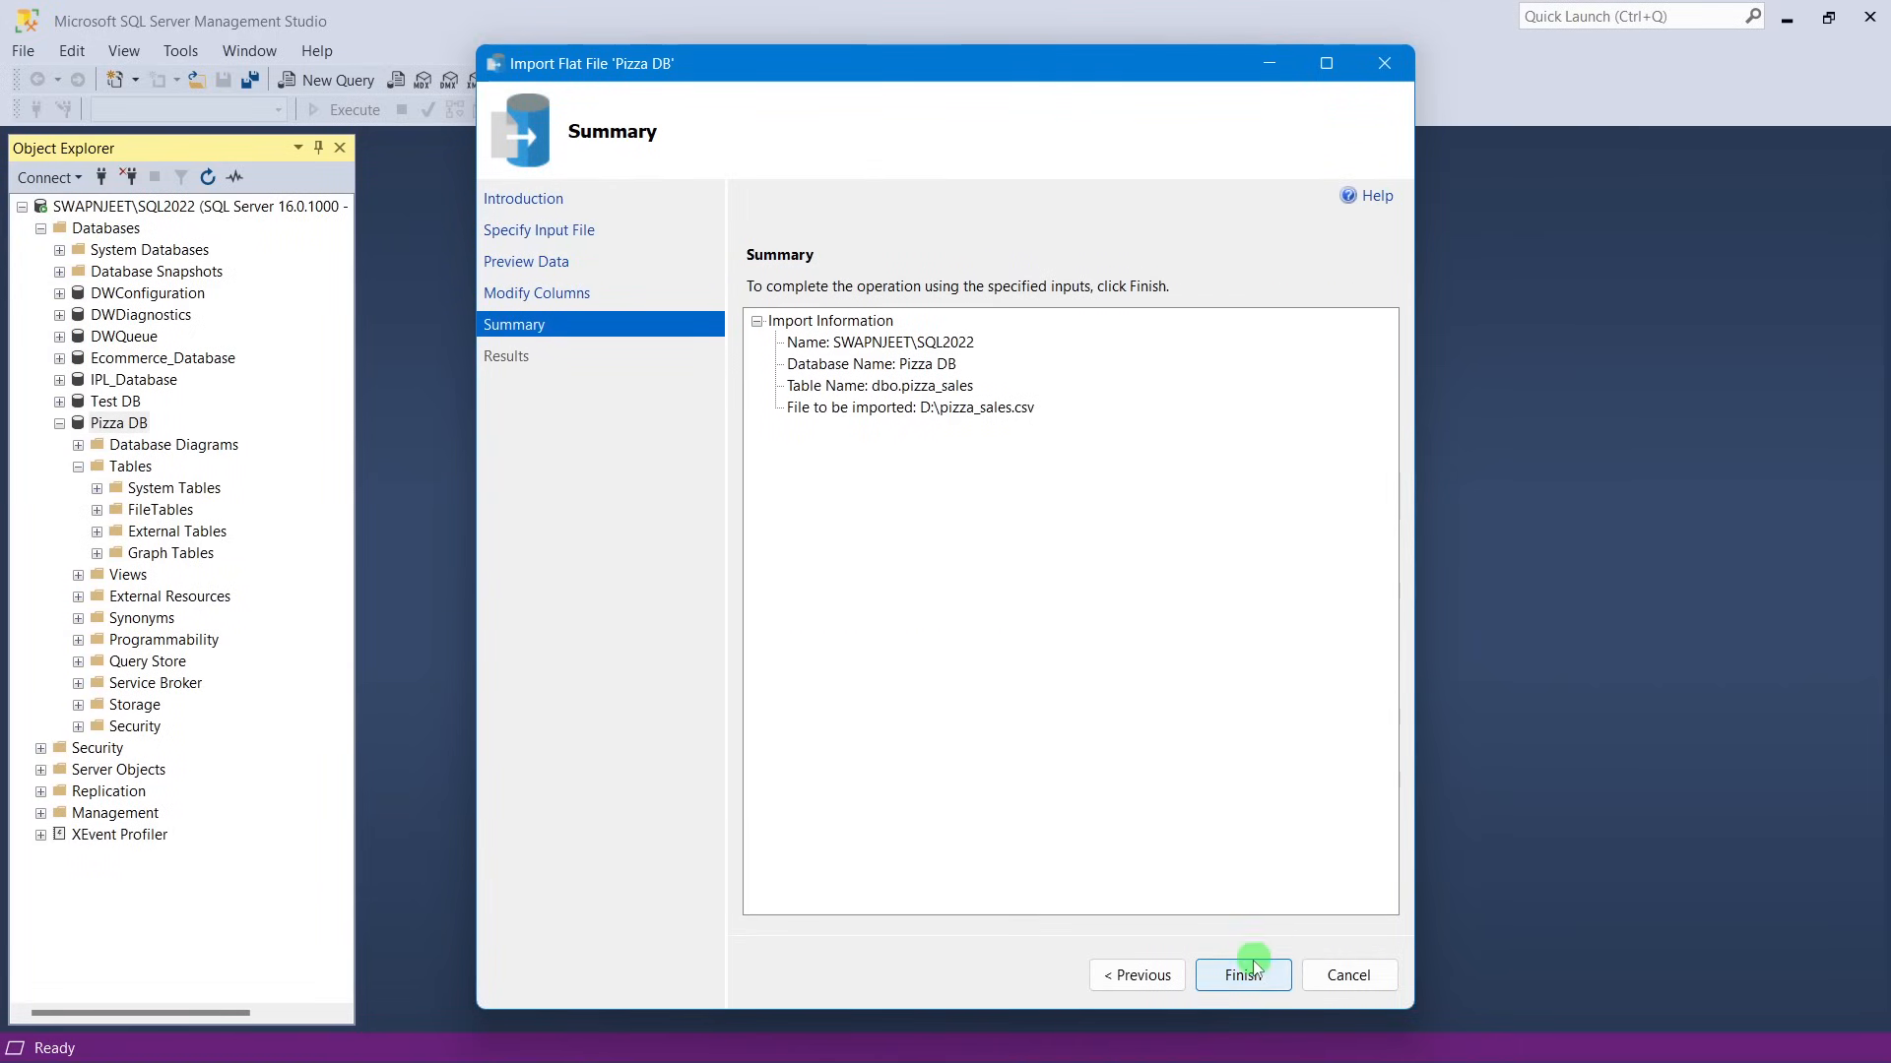
left_click(1245, 973)
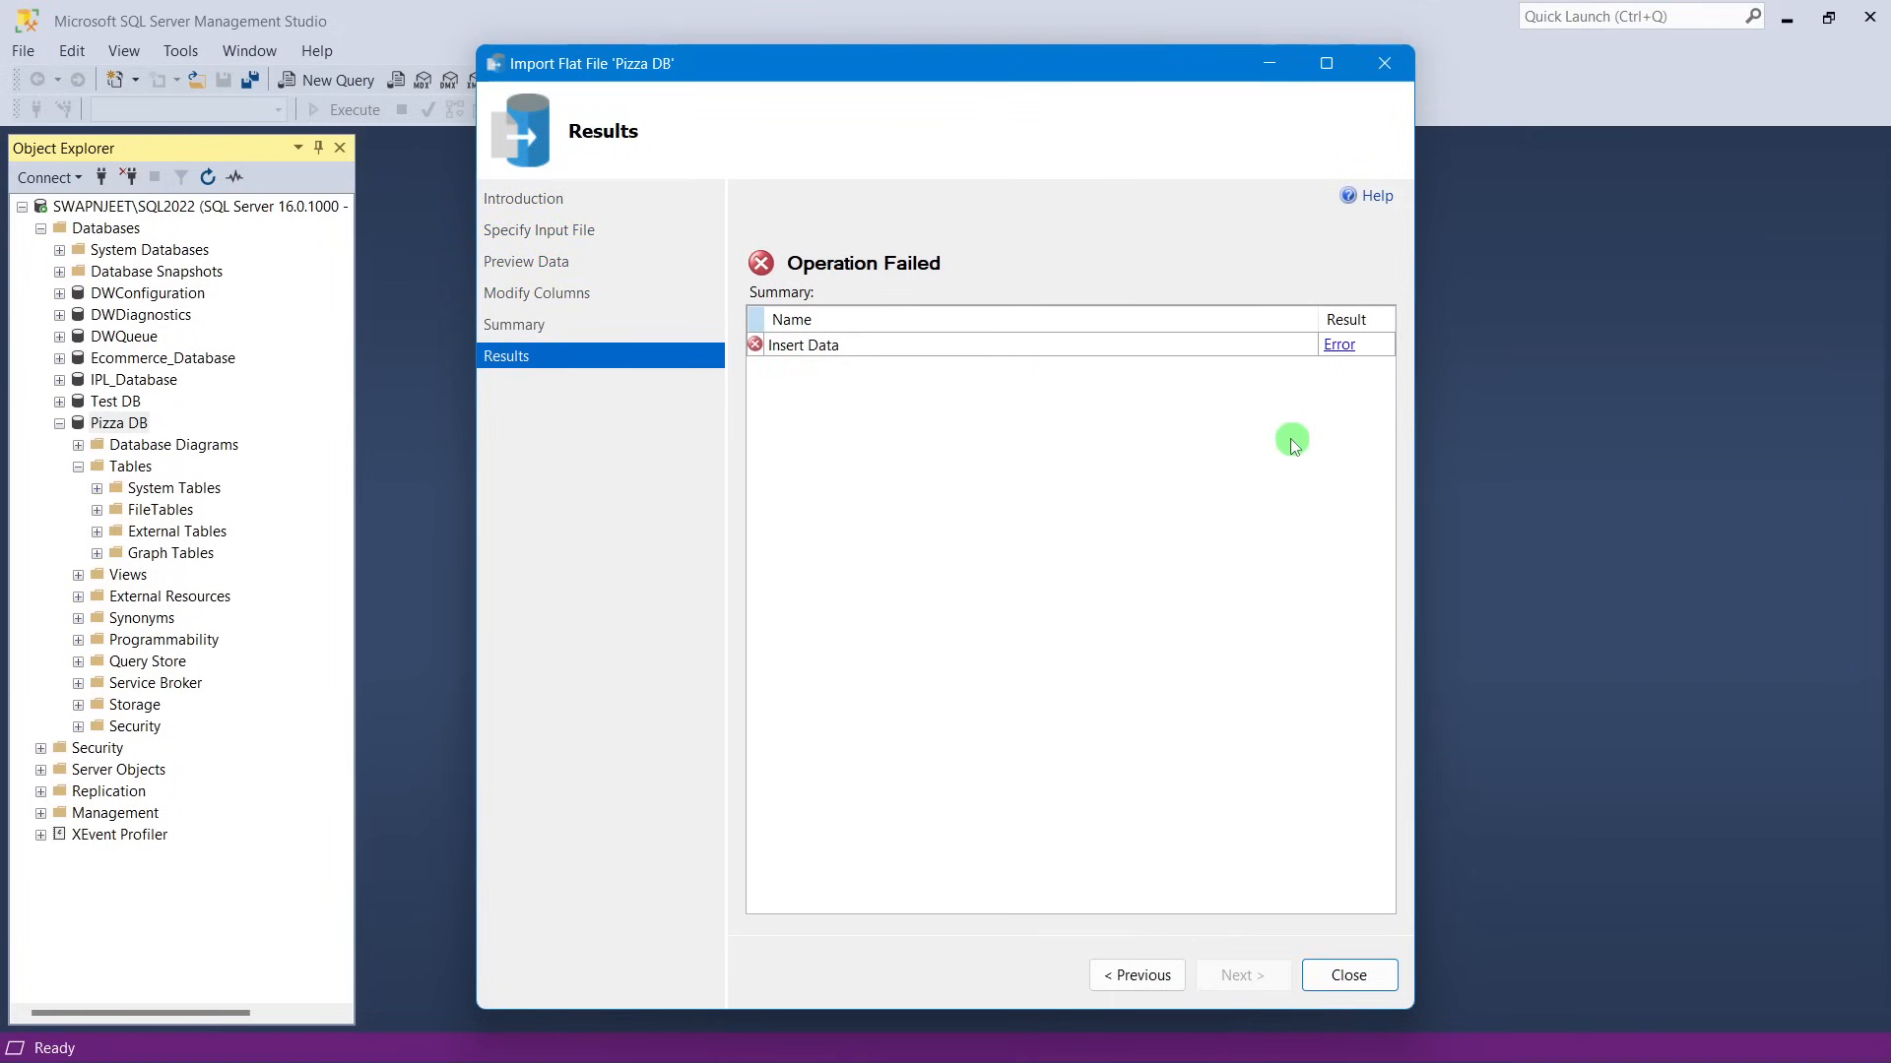
left_click(1339, 345)
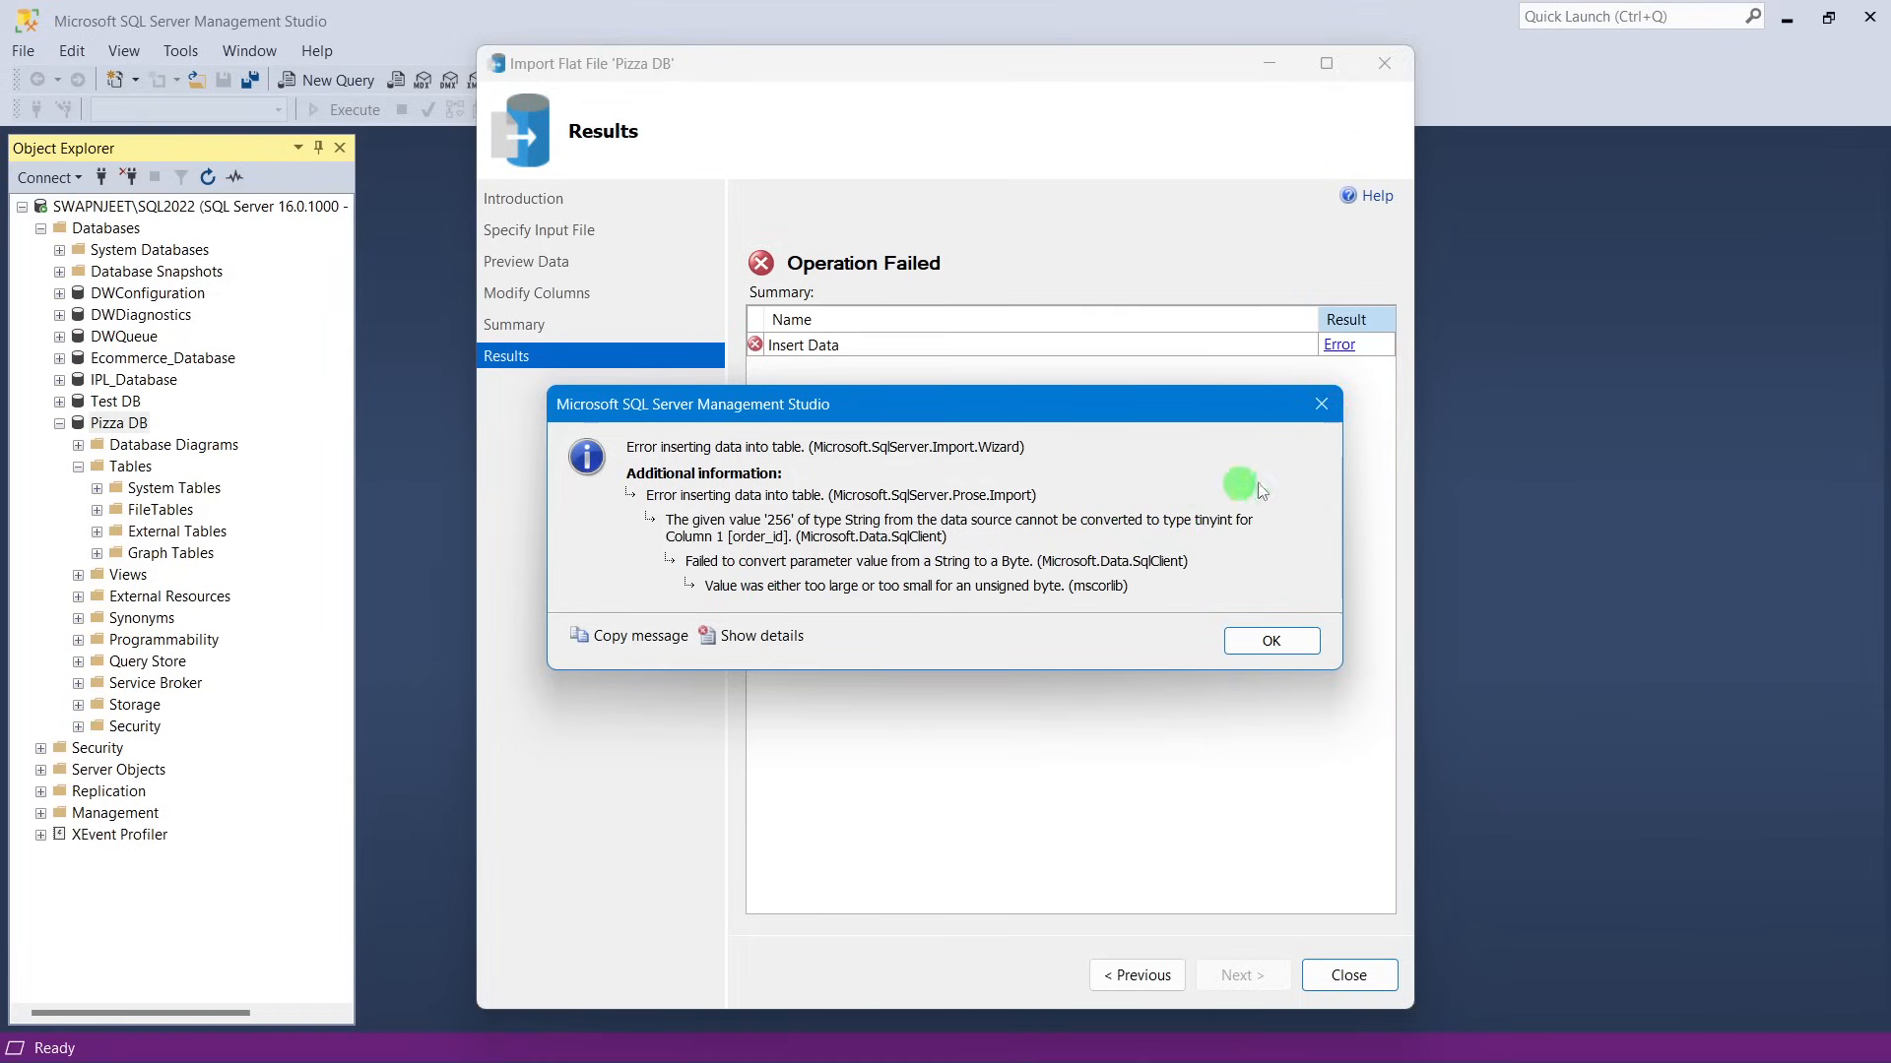
left_click(1322, 403)
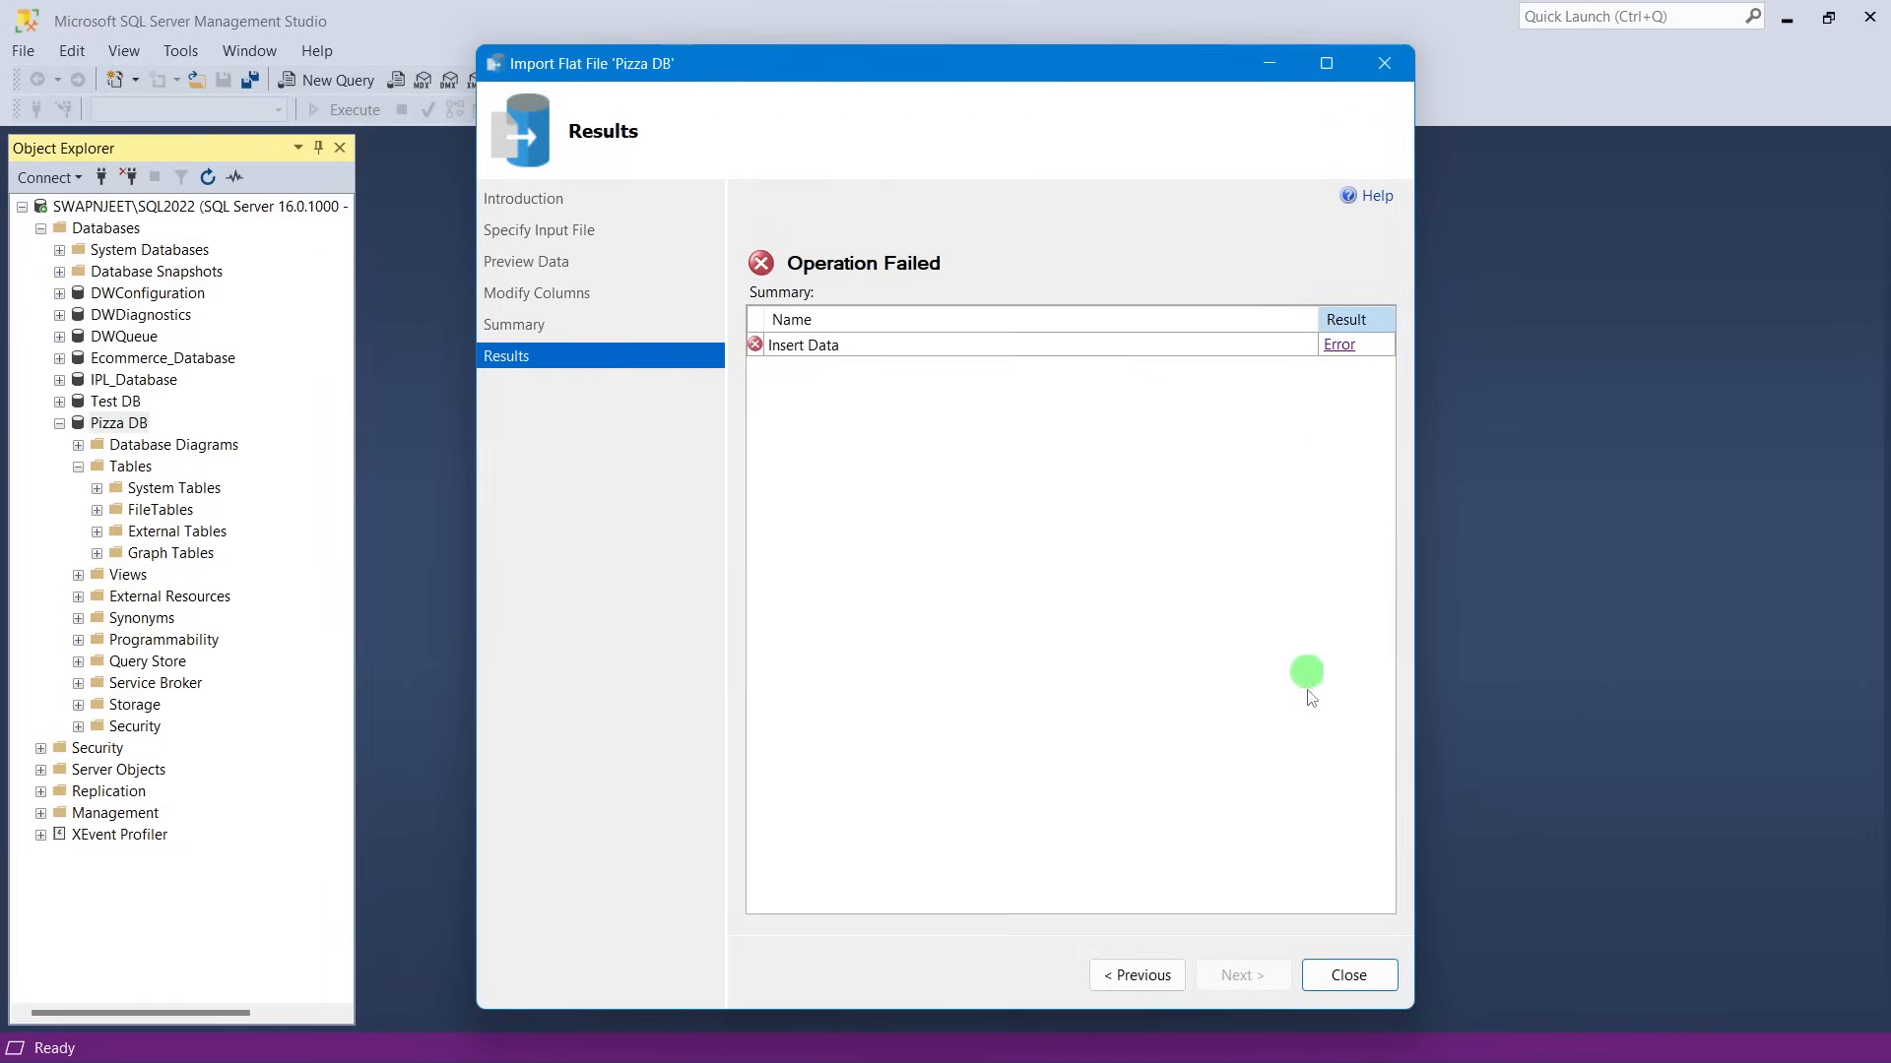
Go back to the column definitions and set the data type of pizza_id and order_id to int.
left_click(1158, 978)
left_click(1158, 978)
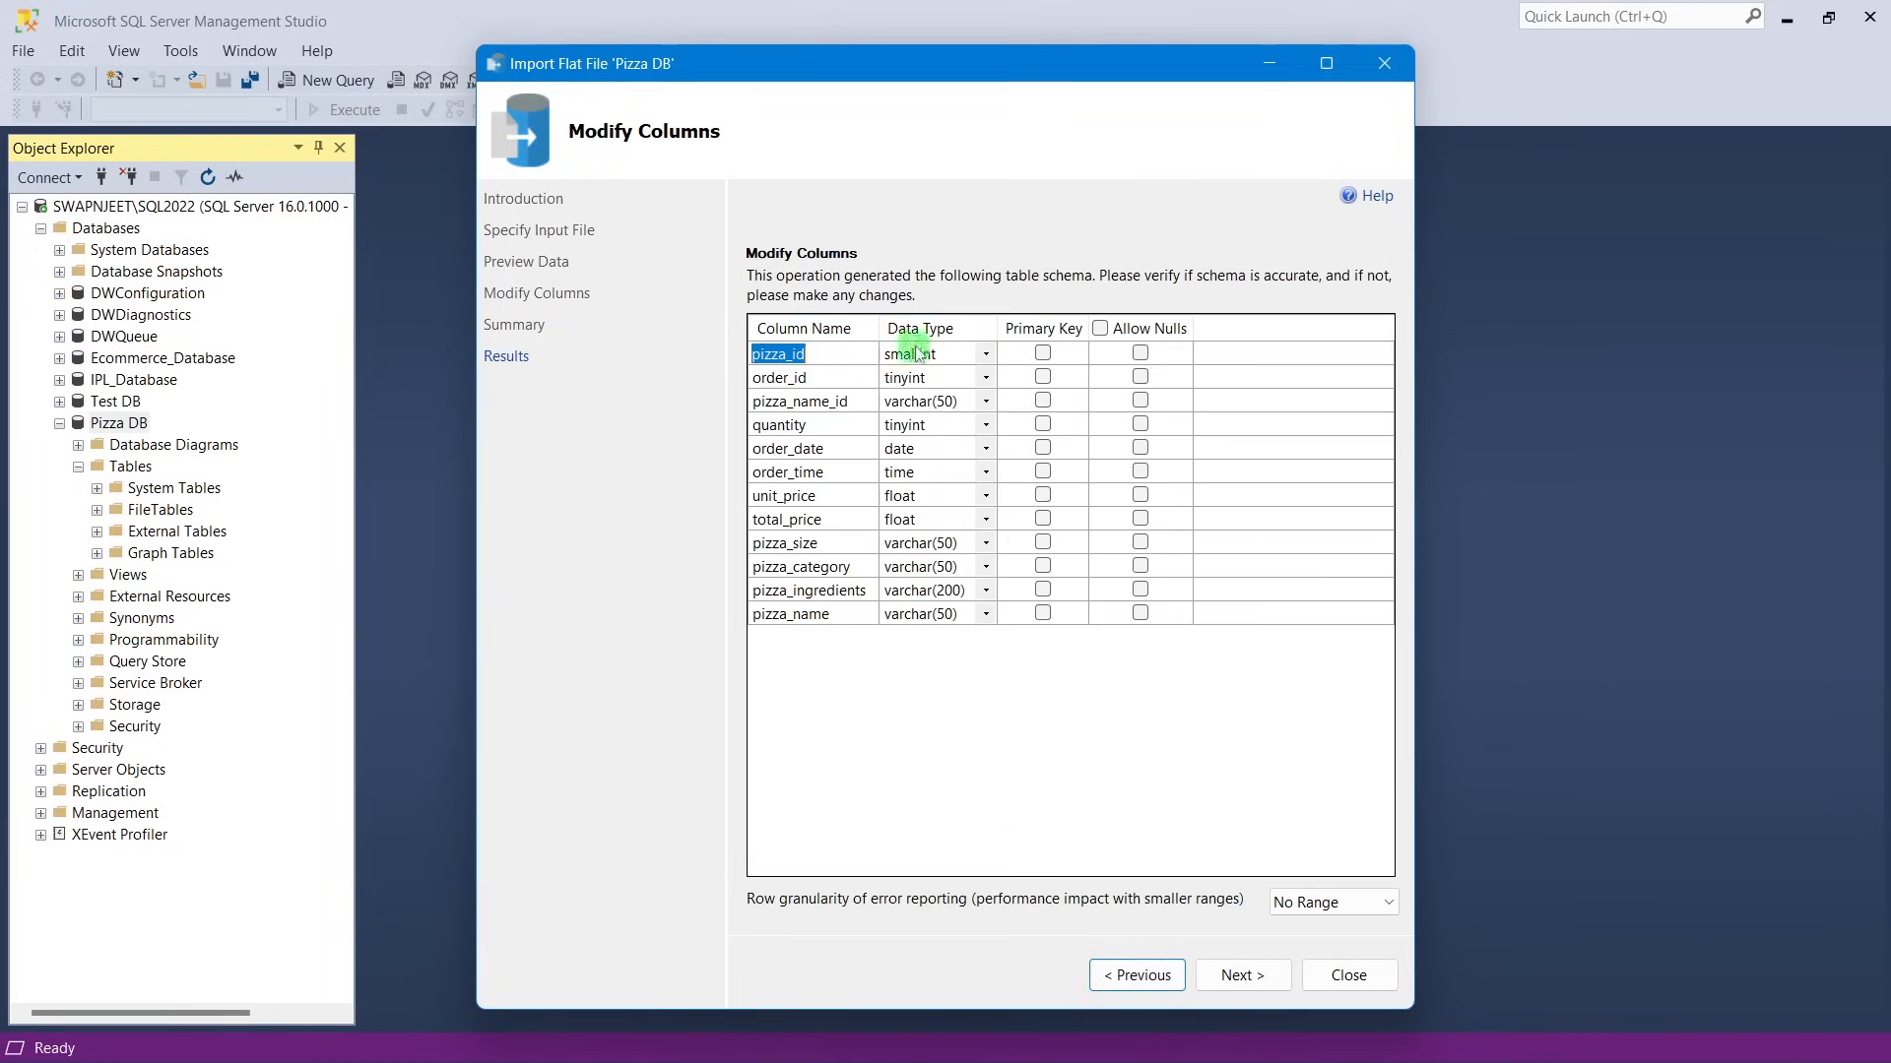
left_click(989, 353)
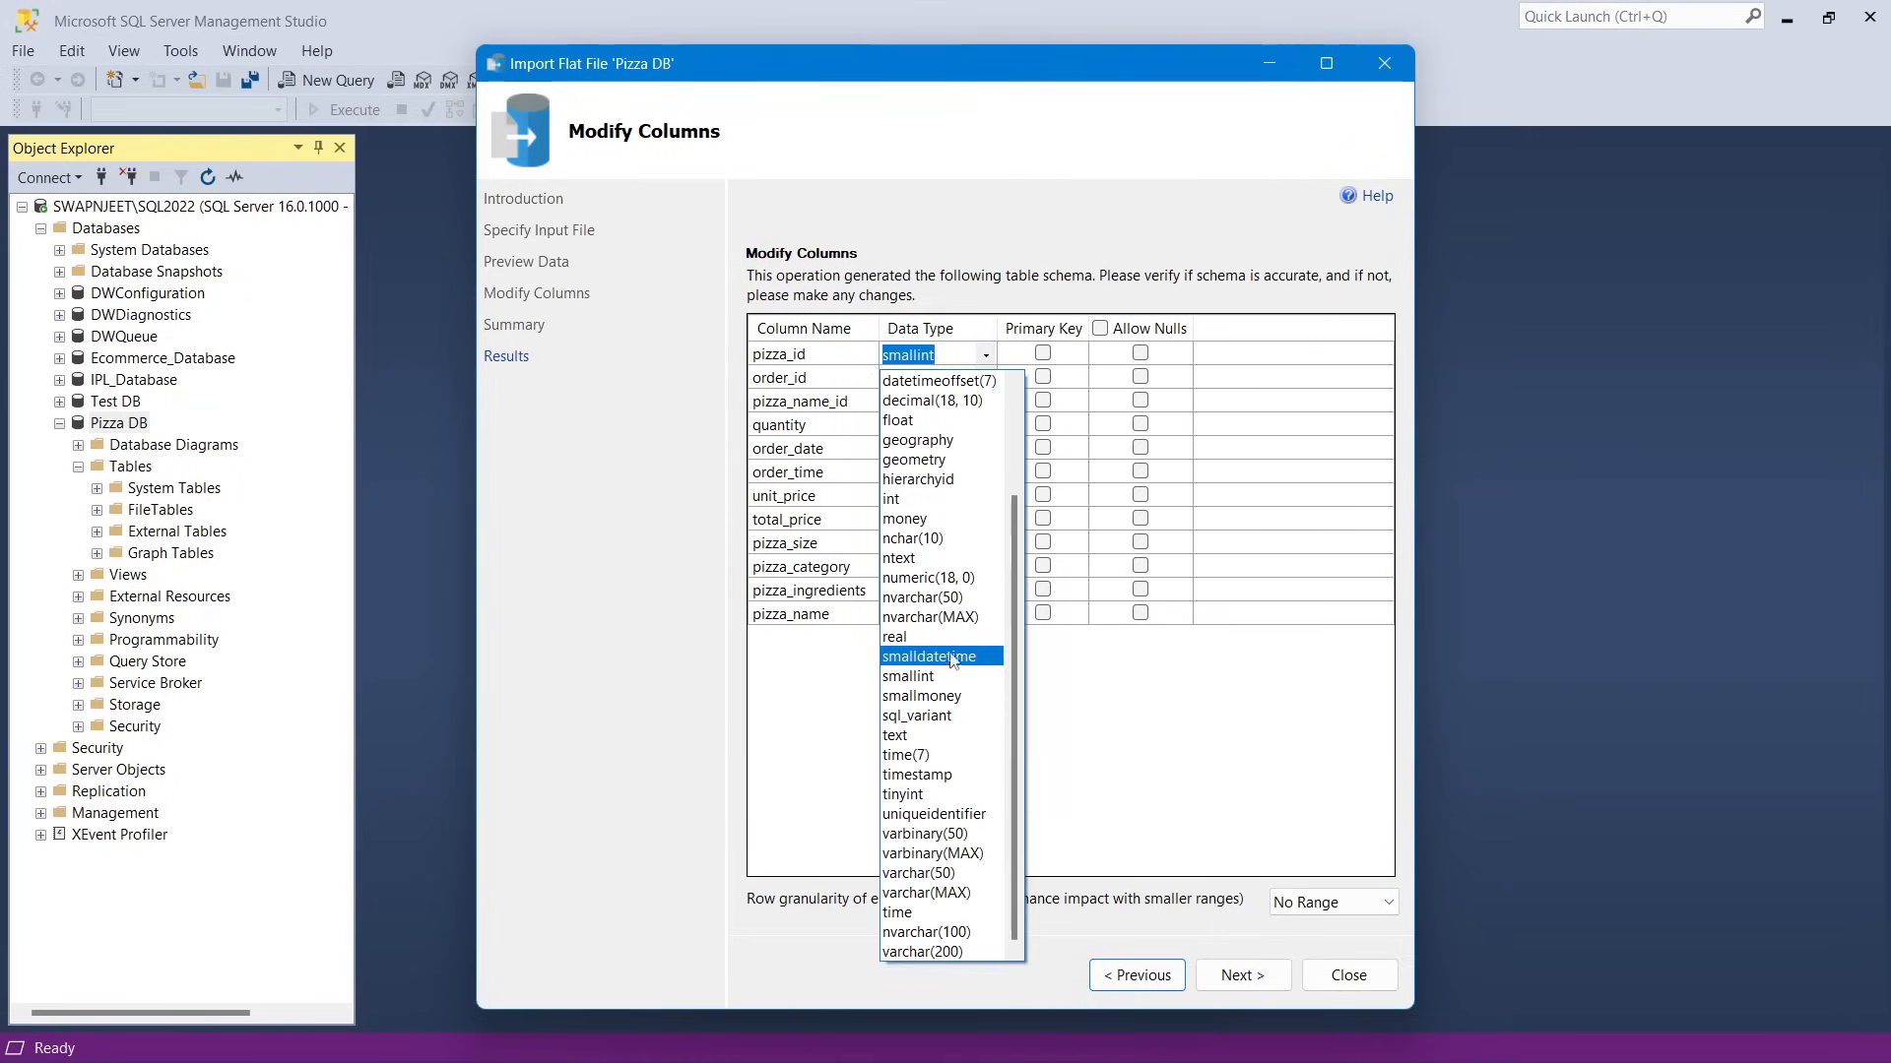
left_click(936, 499)
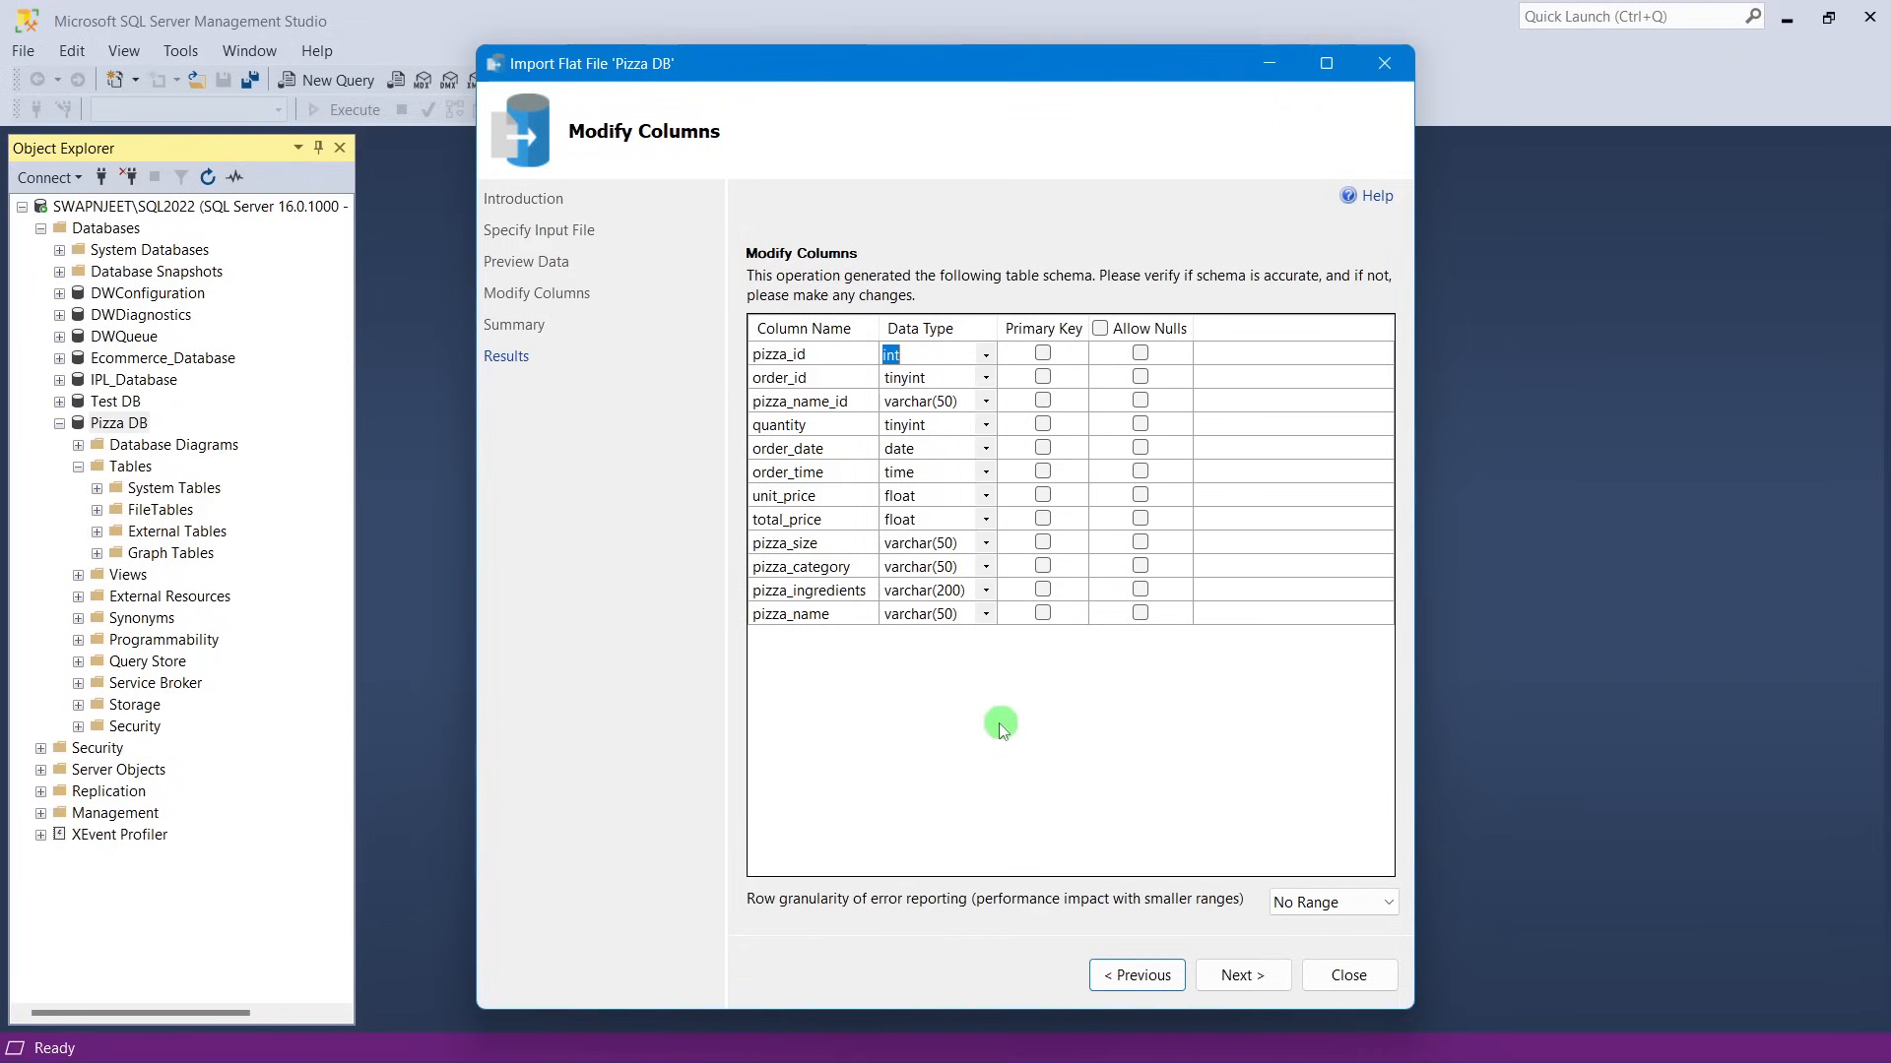
left_click(984, 380)
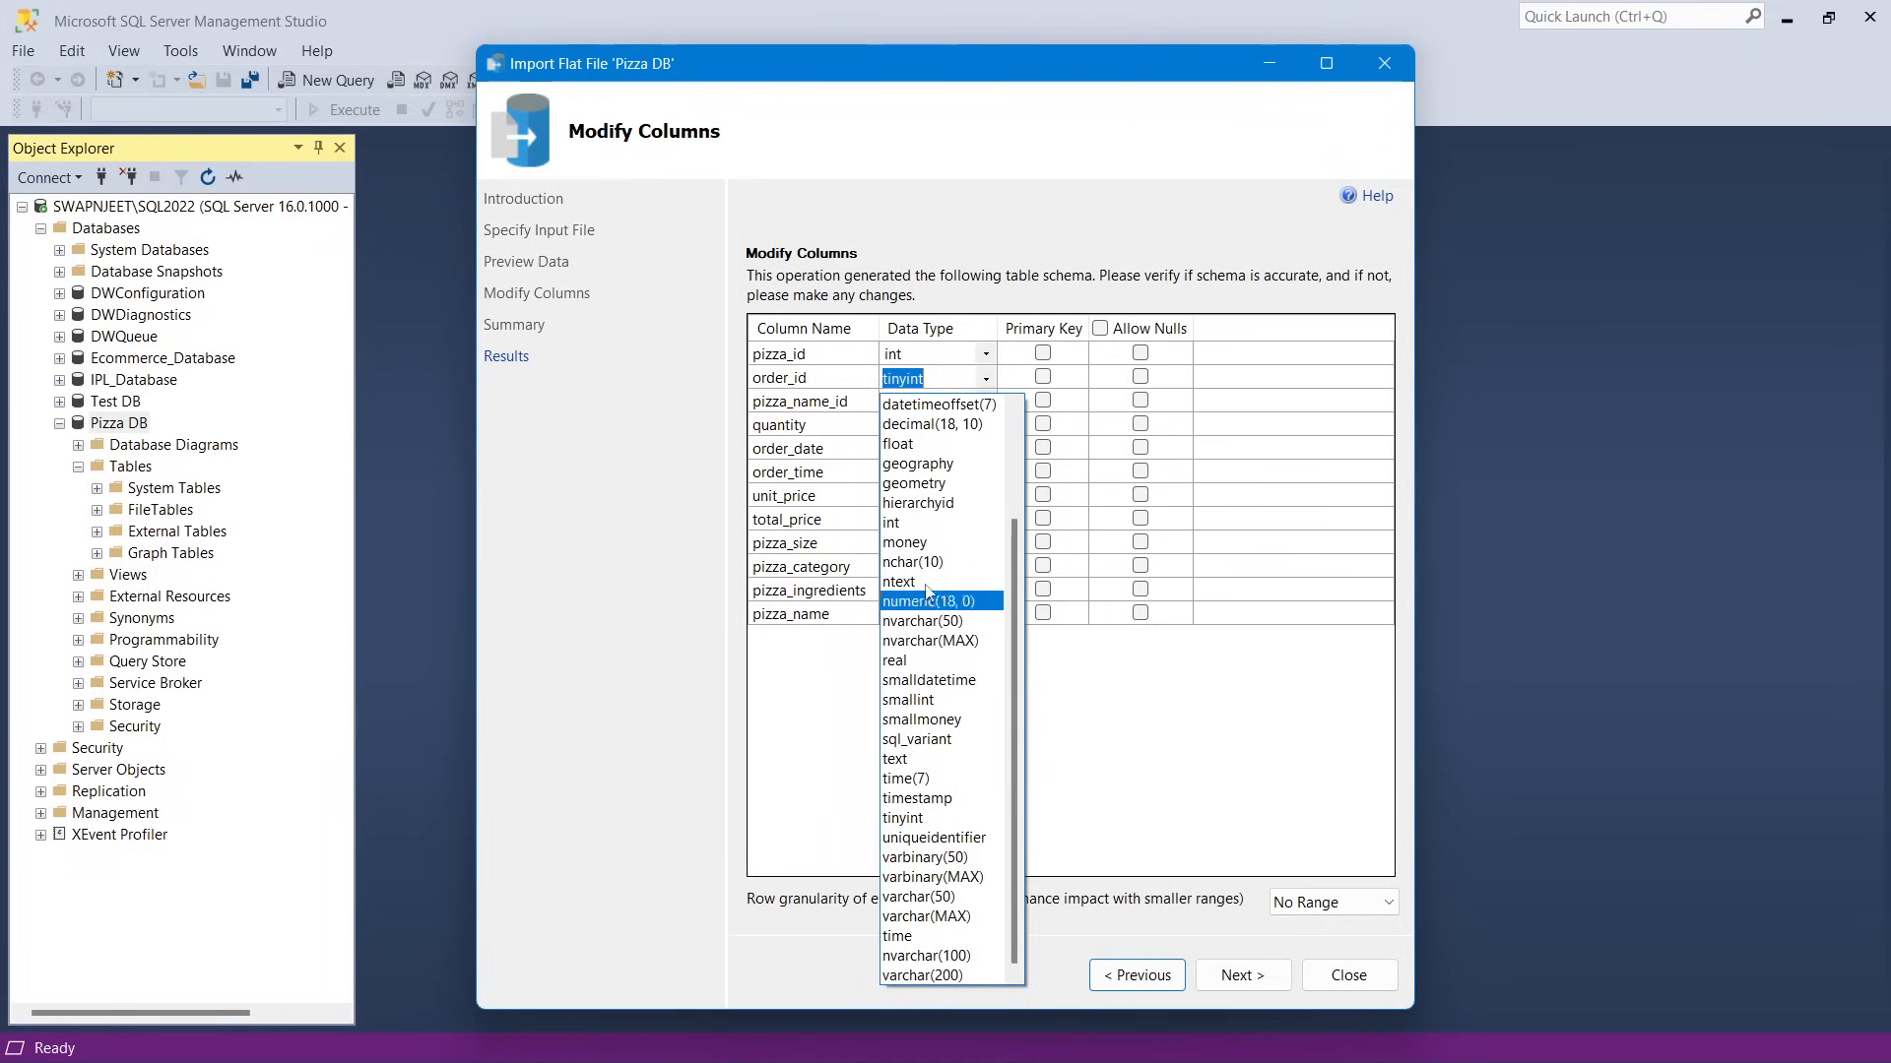
left_click(924, 523)
Accept the column definitions and run the import of pizza_sales.csv into the pizza_sales table.
left_click(974, 752)
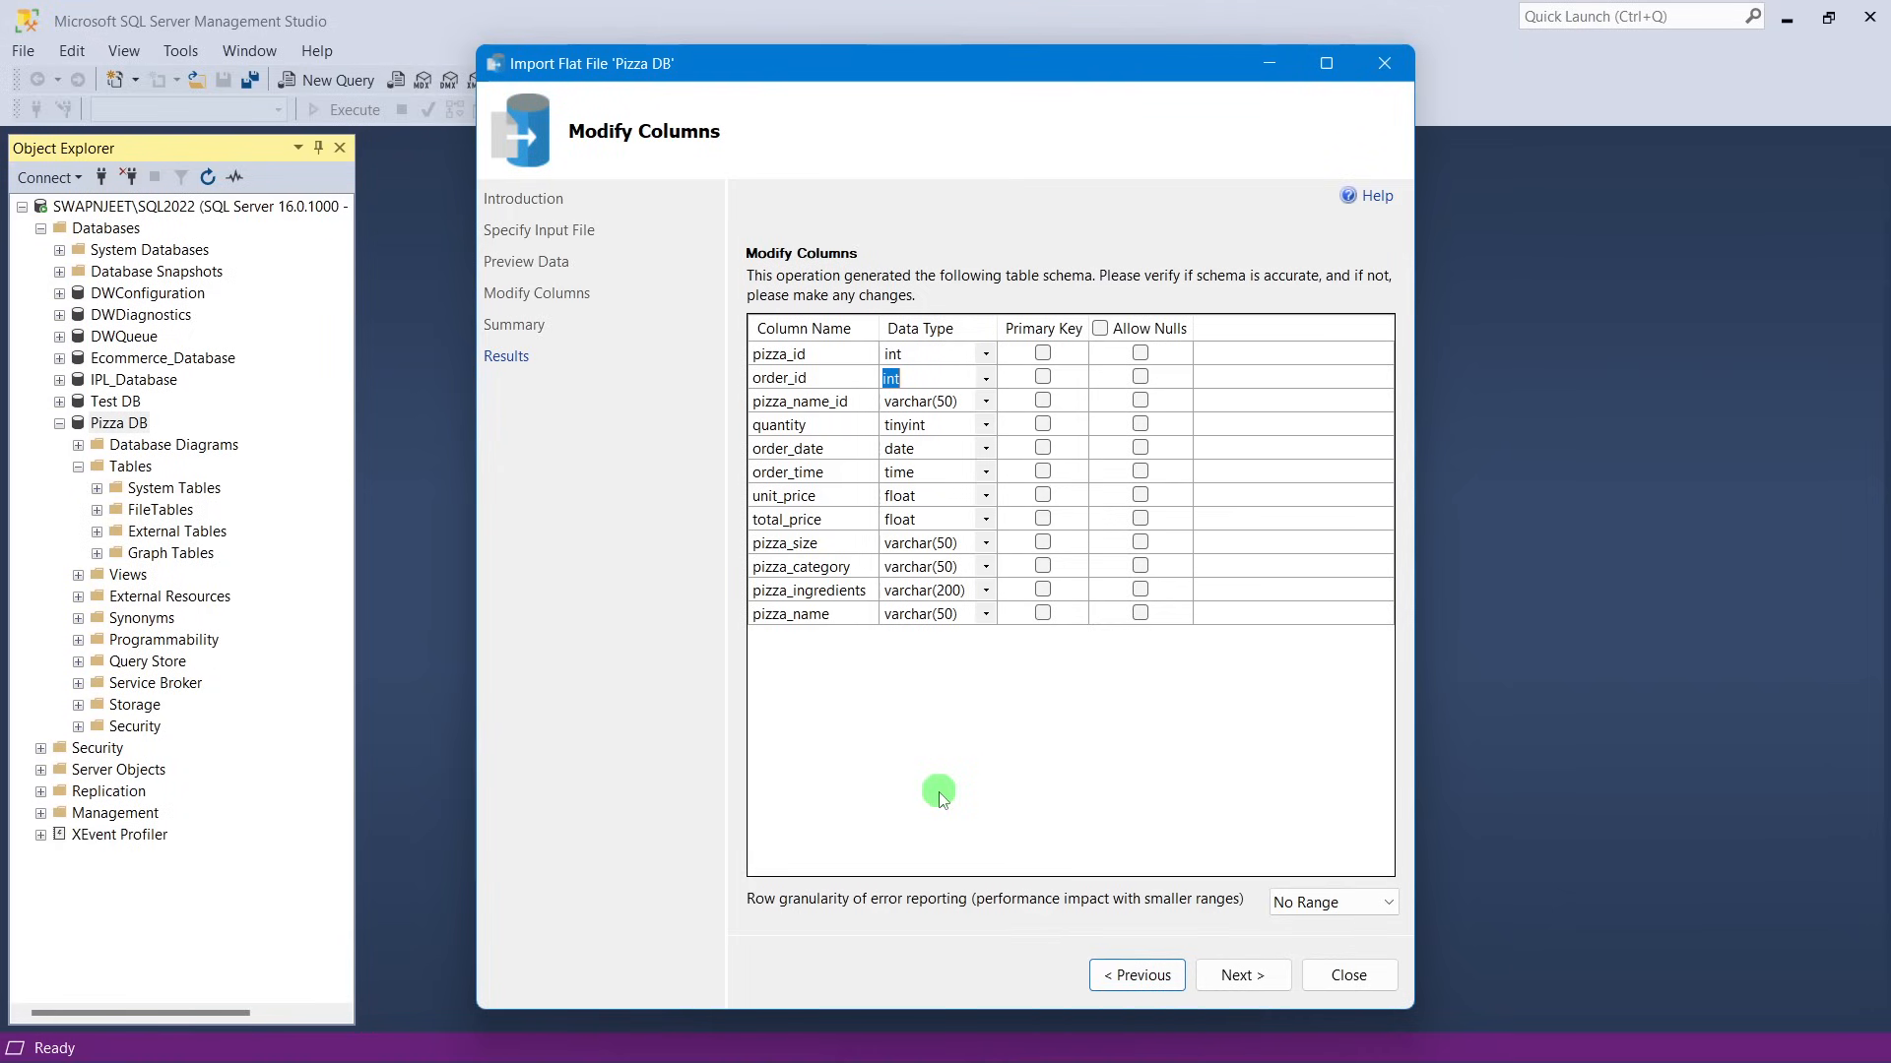
left_click(1282, 971)
left_click(1243, 975)
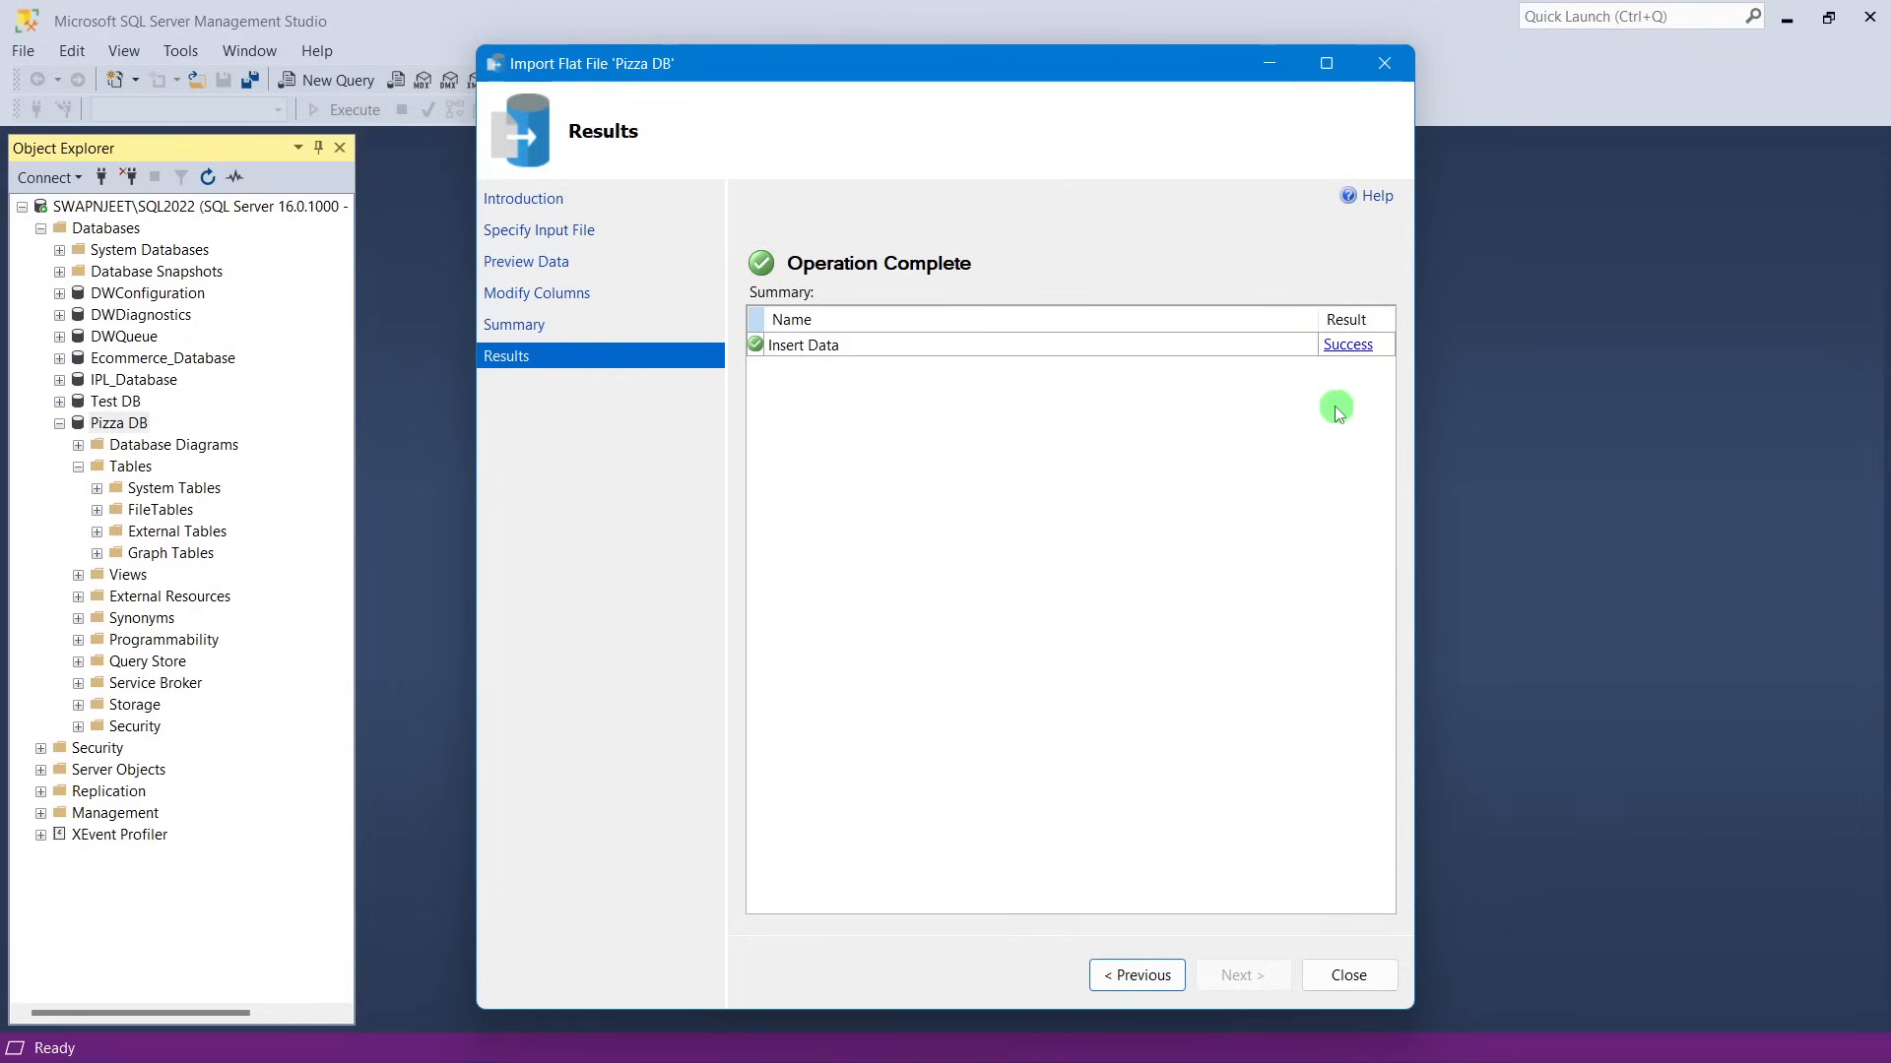
Close the import wizard, refresh the Pizza DB database and locate the dbo.pizza_sales table among its tables.
left_click(1332, 976)
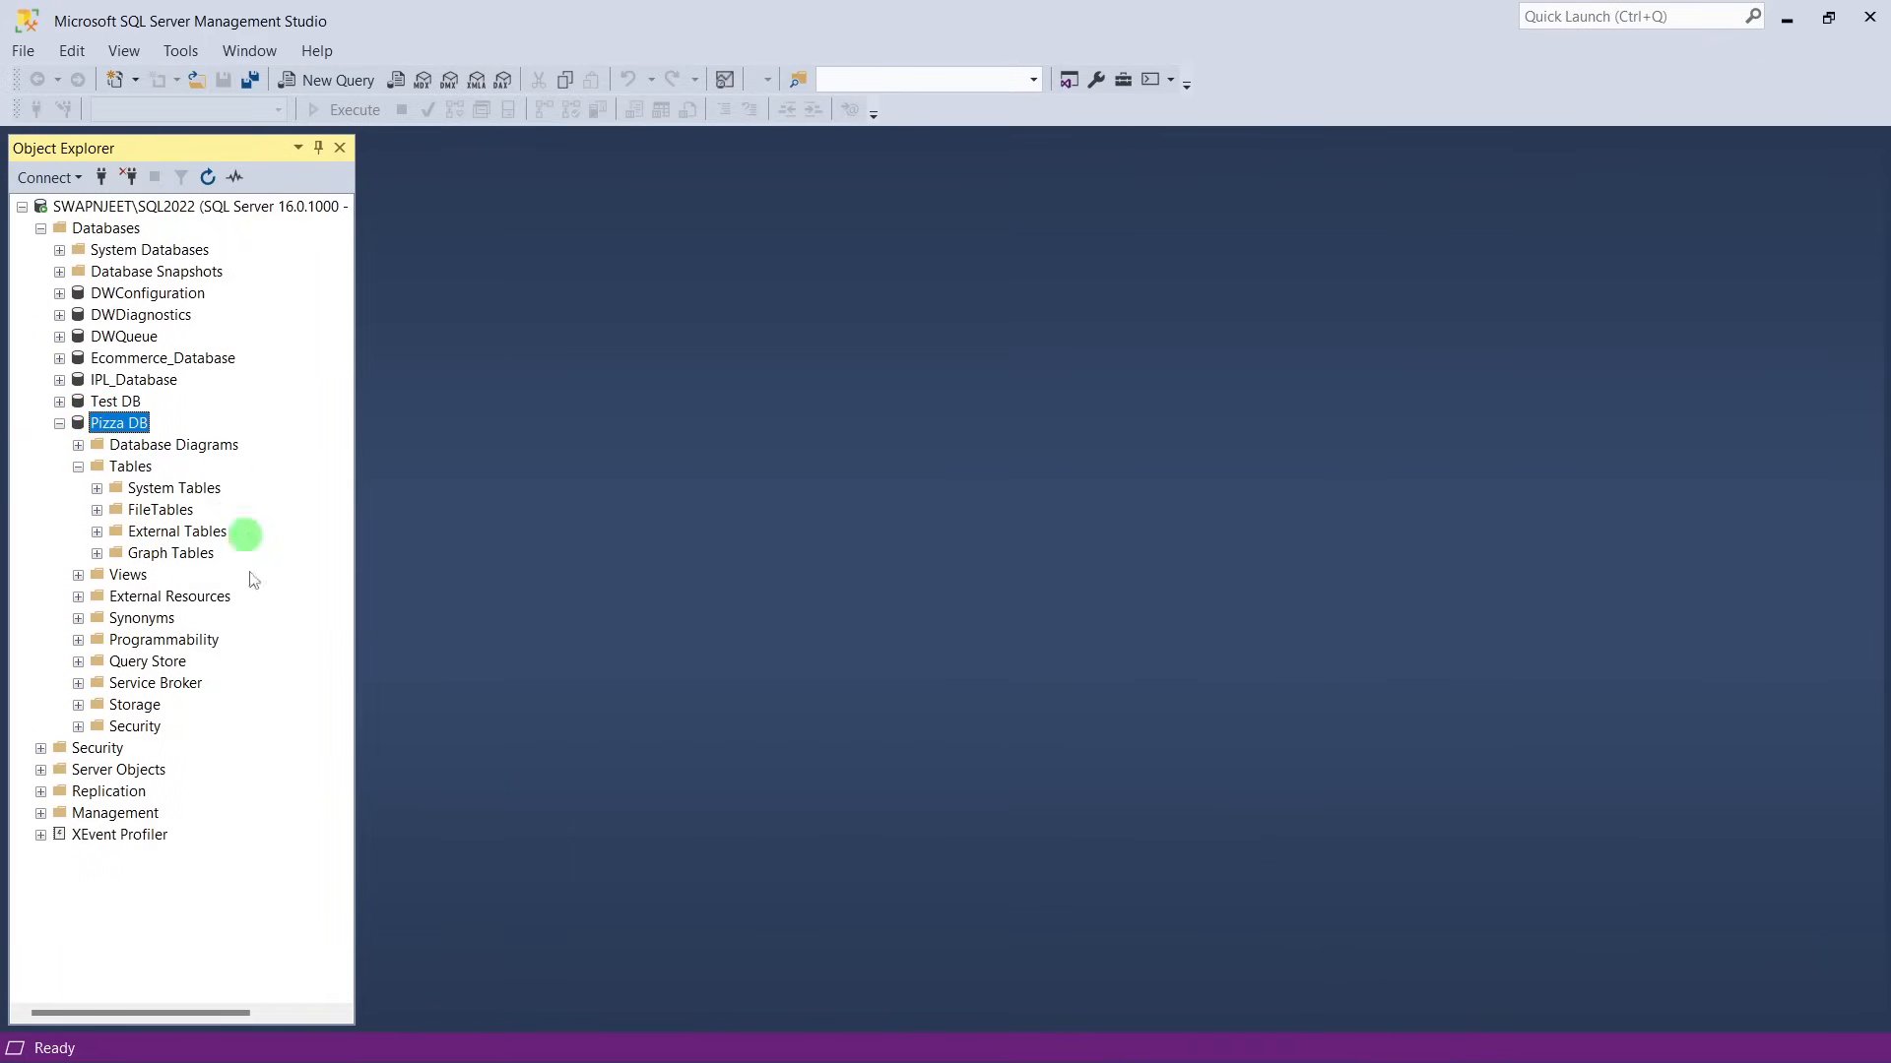
right_click(124, 419)
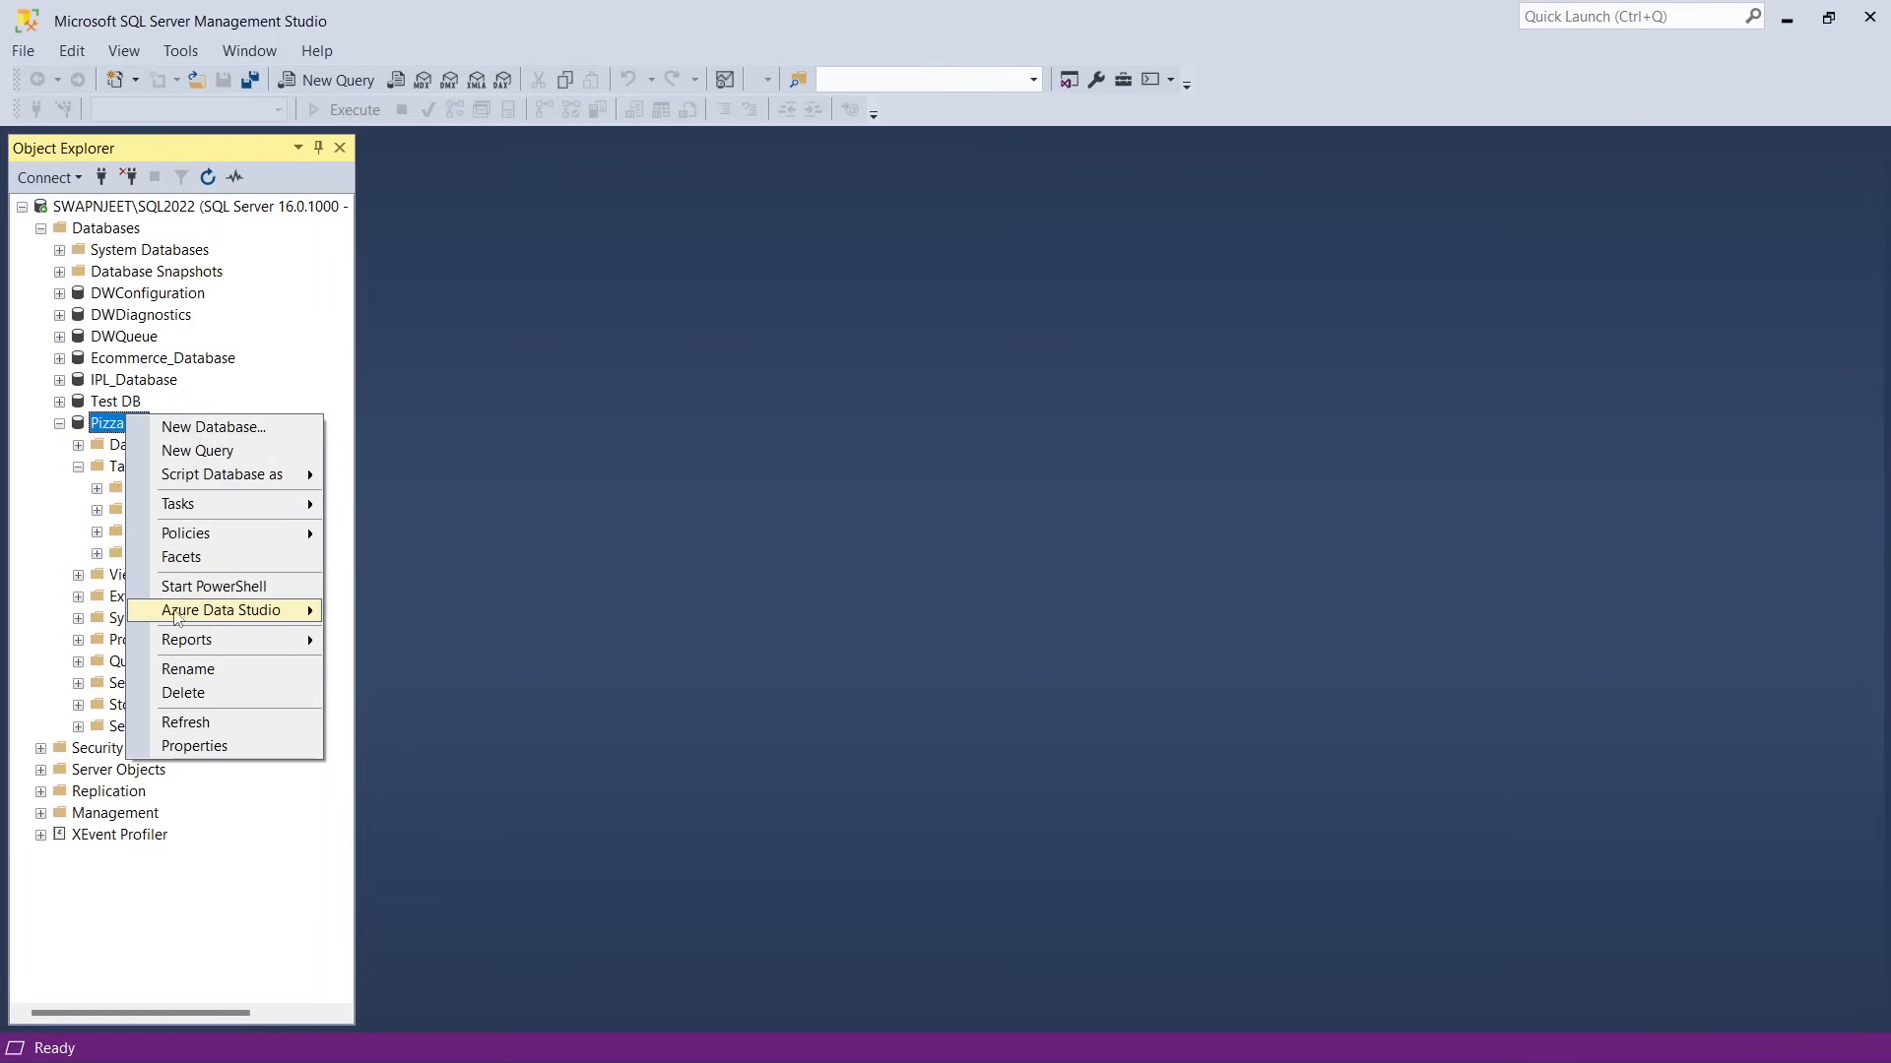
left_click(210, 720)
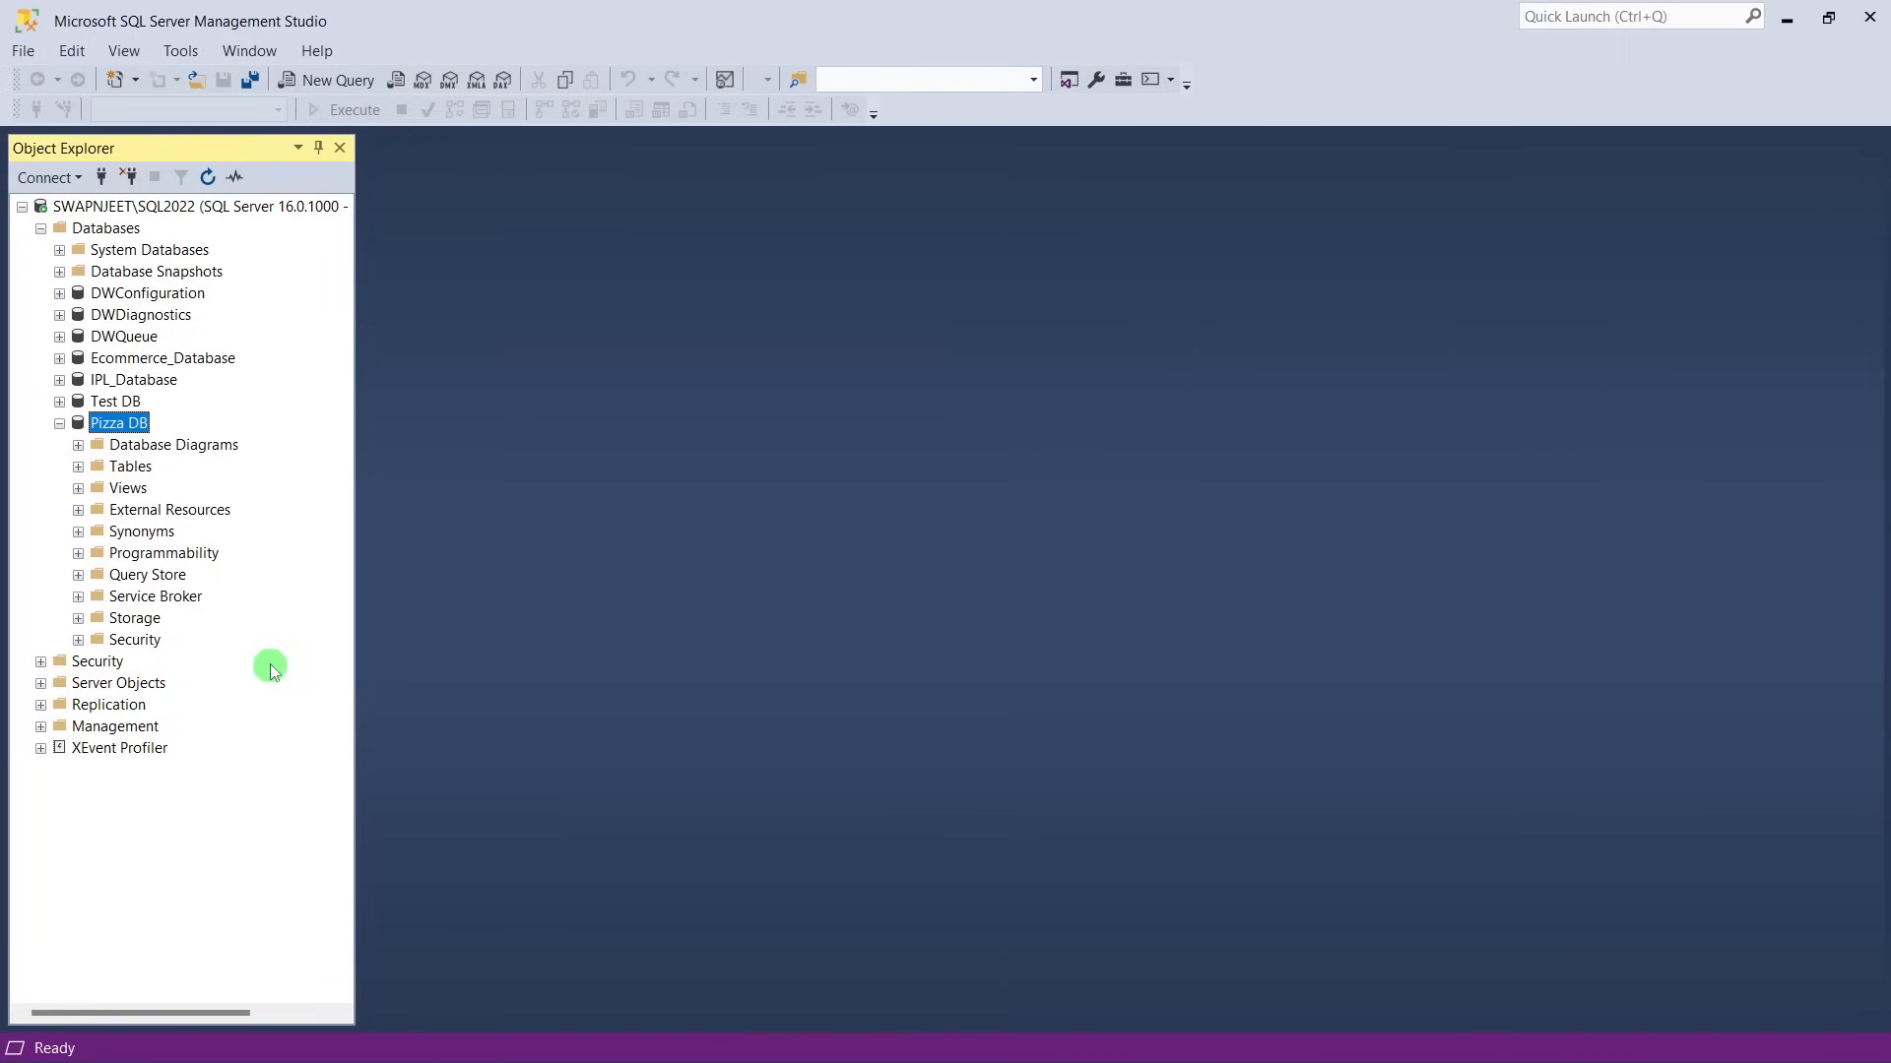
left_click(78, 467)
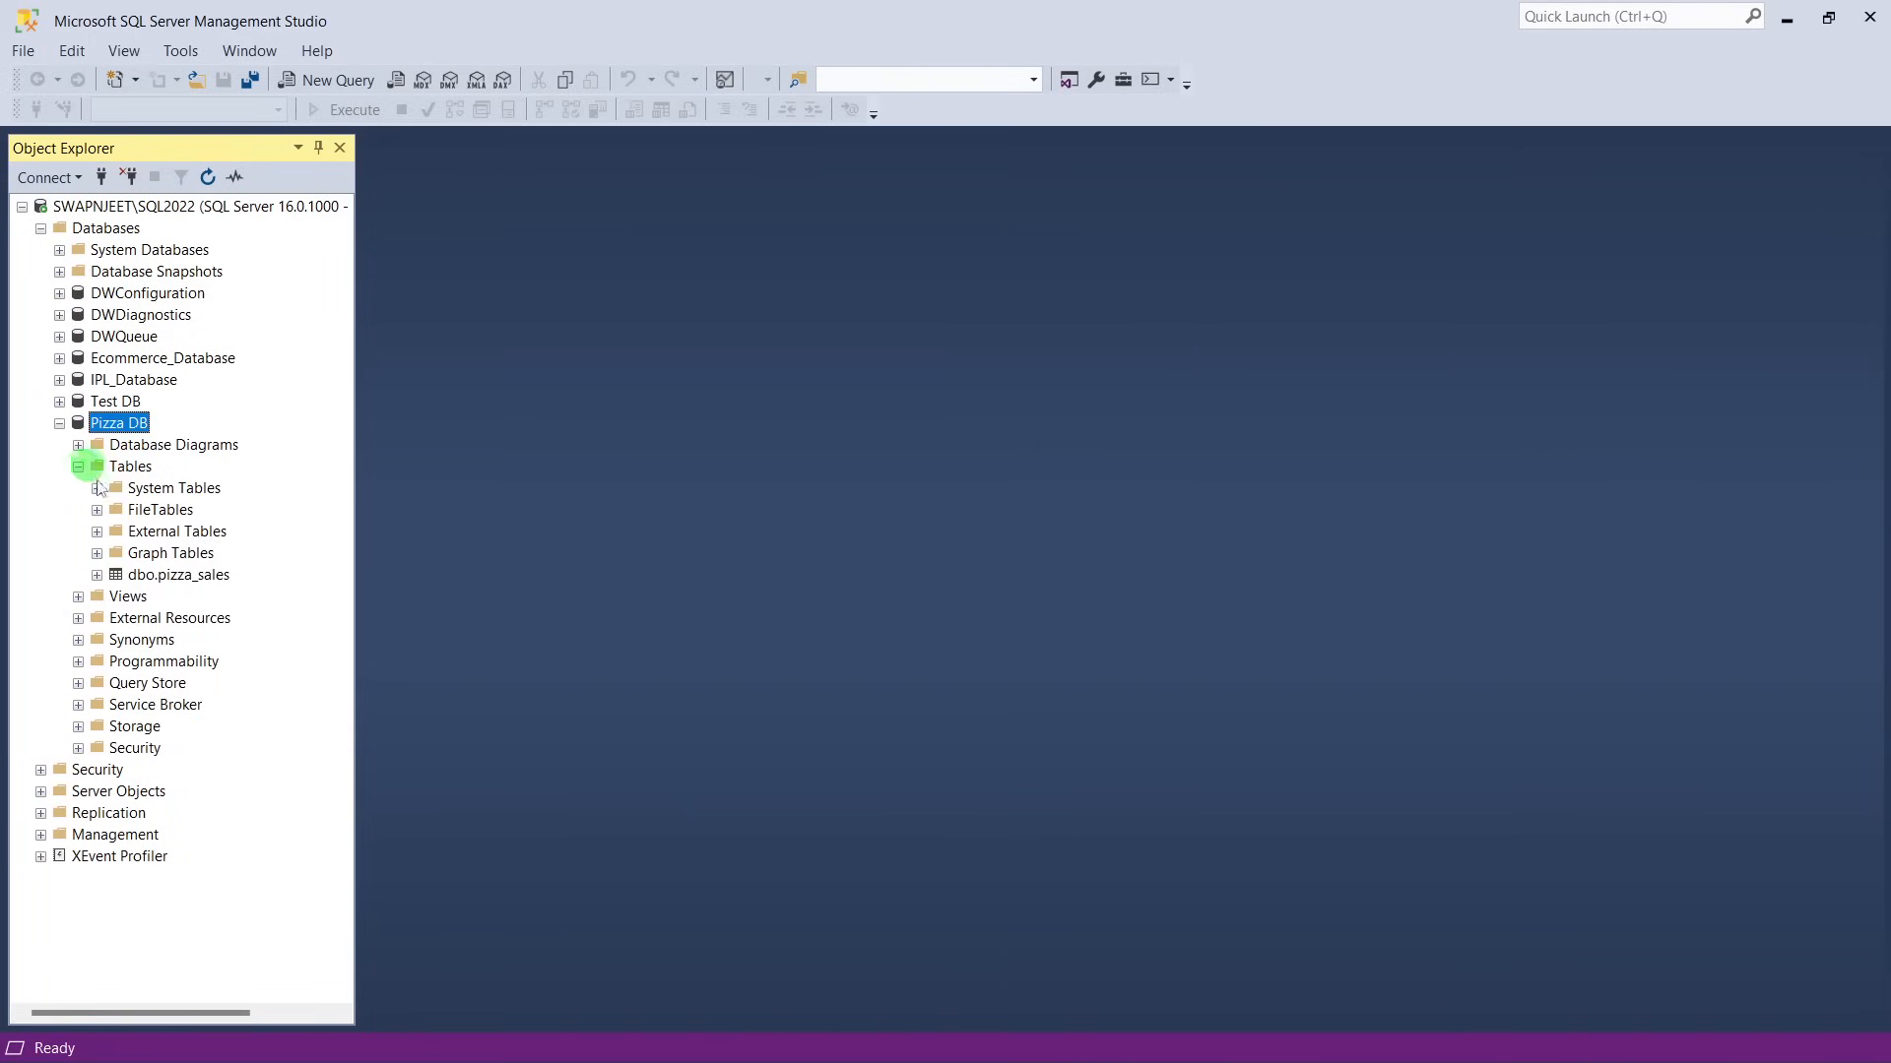
left_click(143, 575)
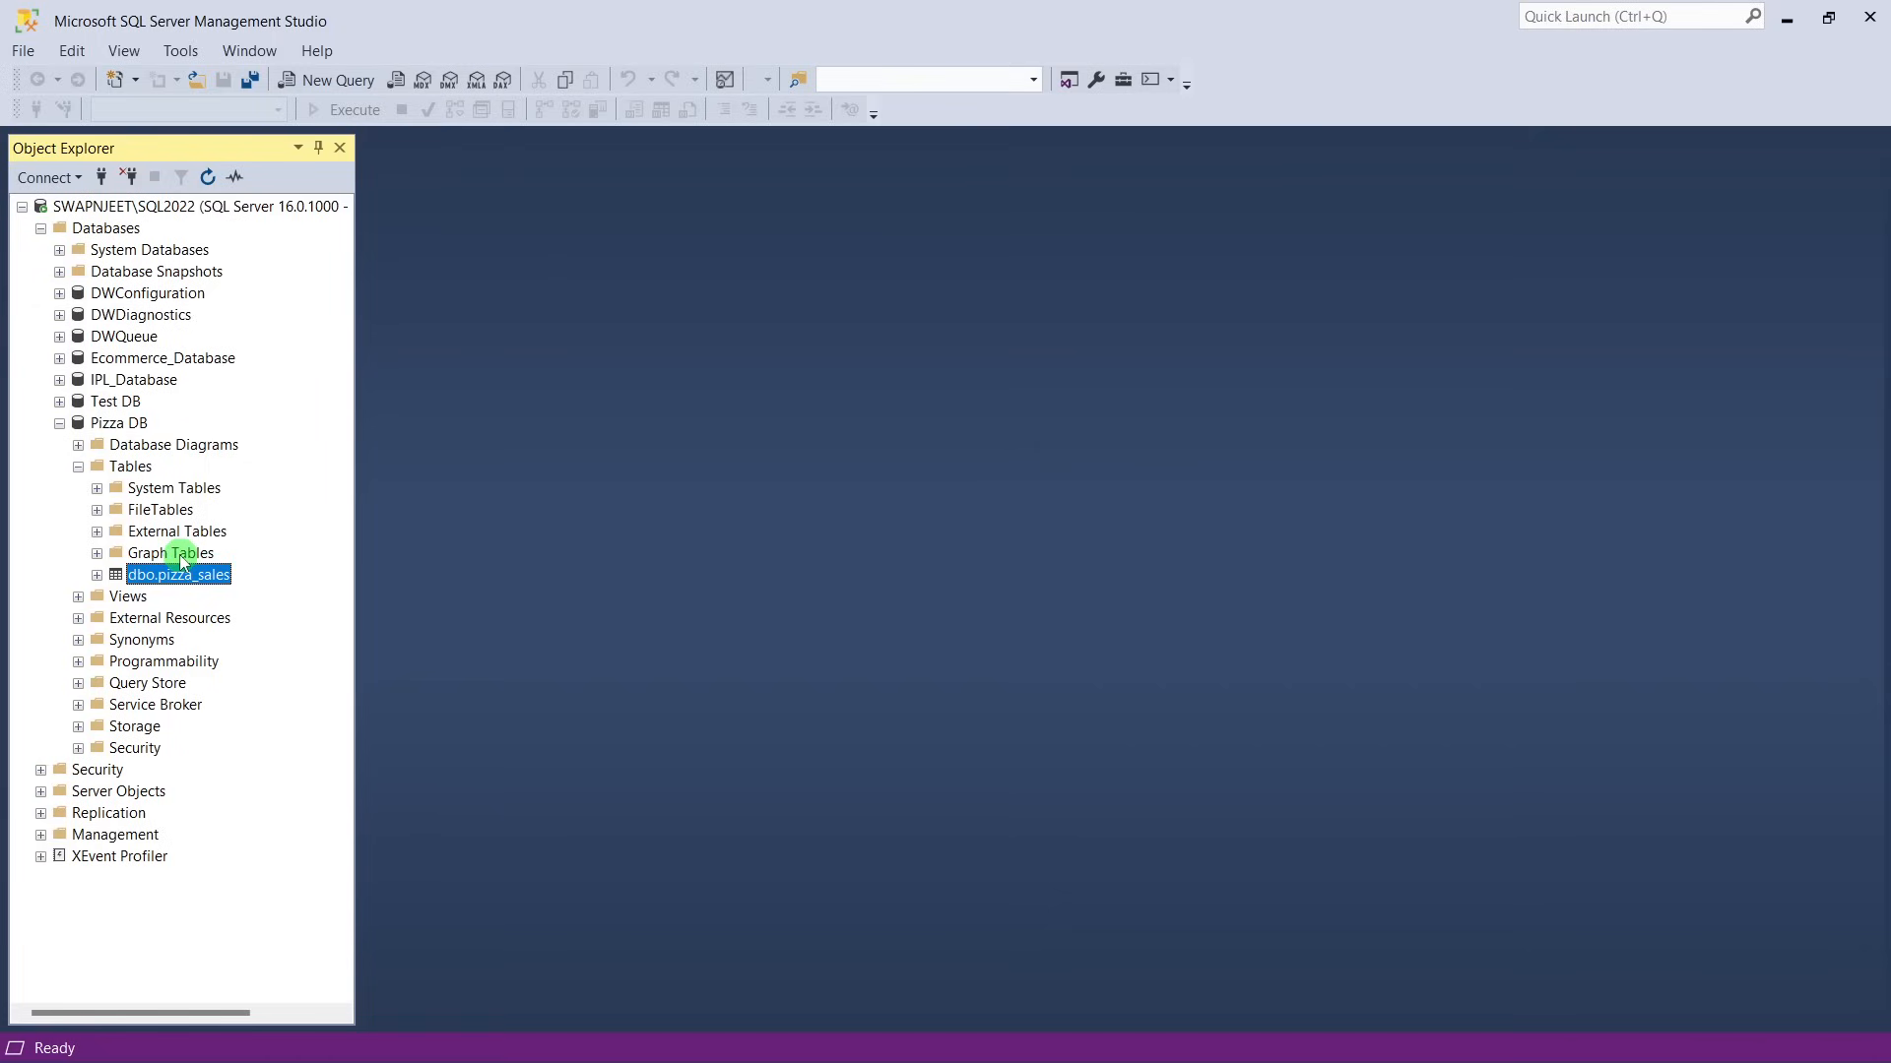
Open a new query on Pizza DB, run "select * from pizza_sales" and look over the returned rows.
right_click(125, 430)
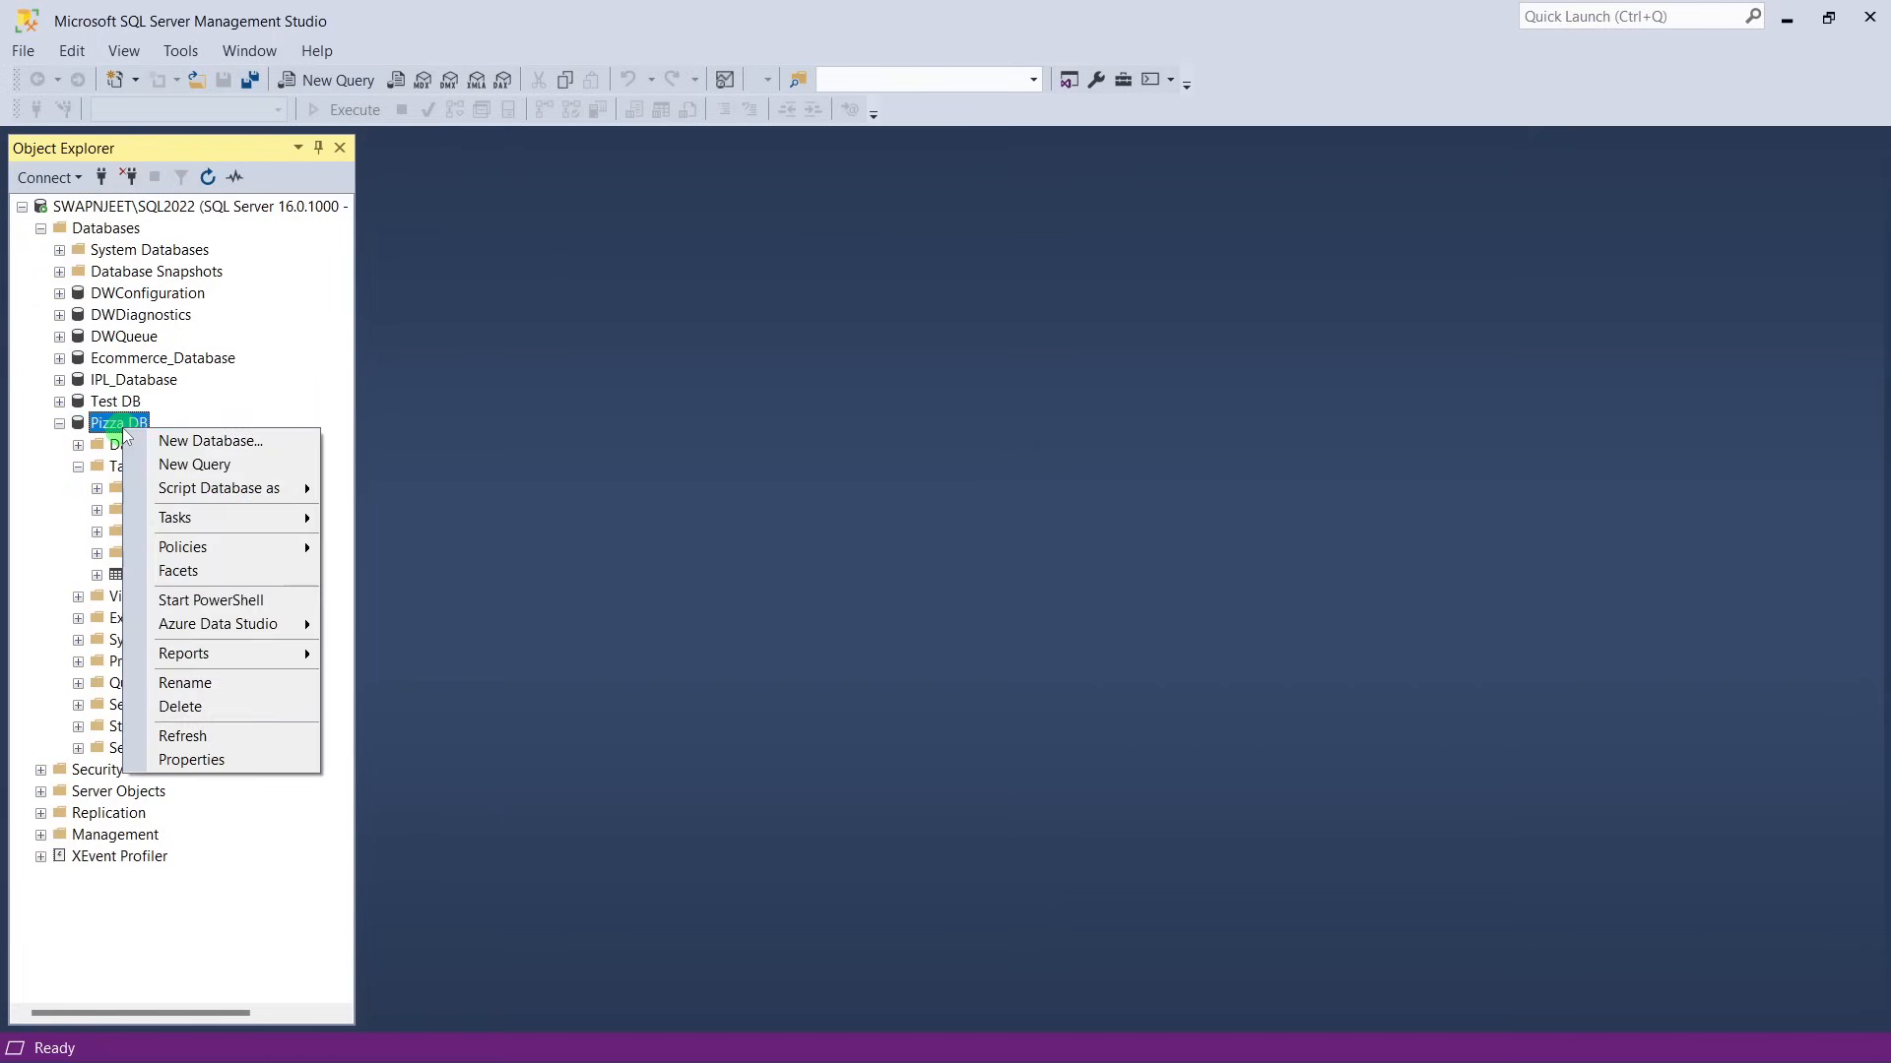
left_click(194, 463)
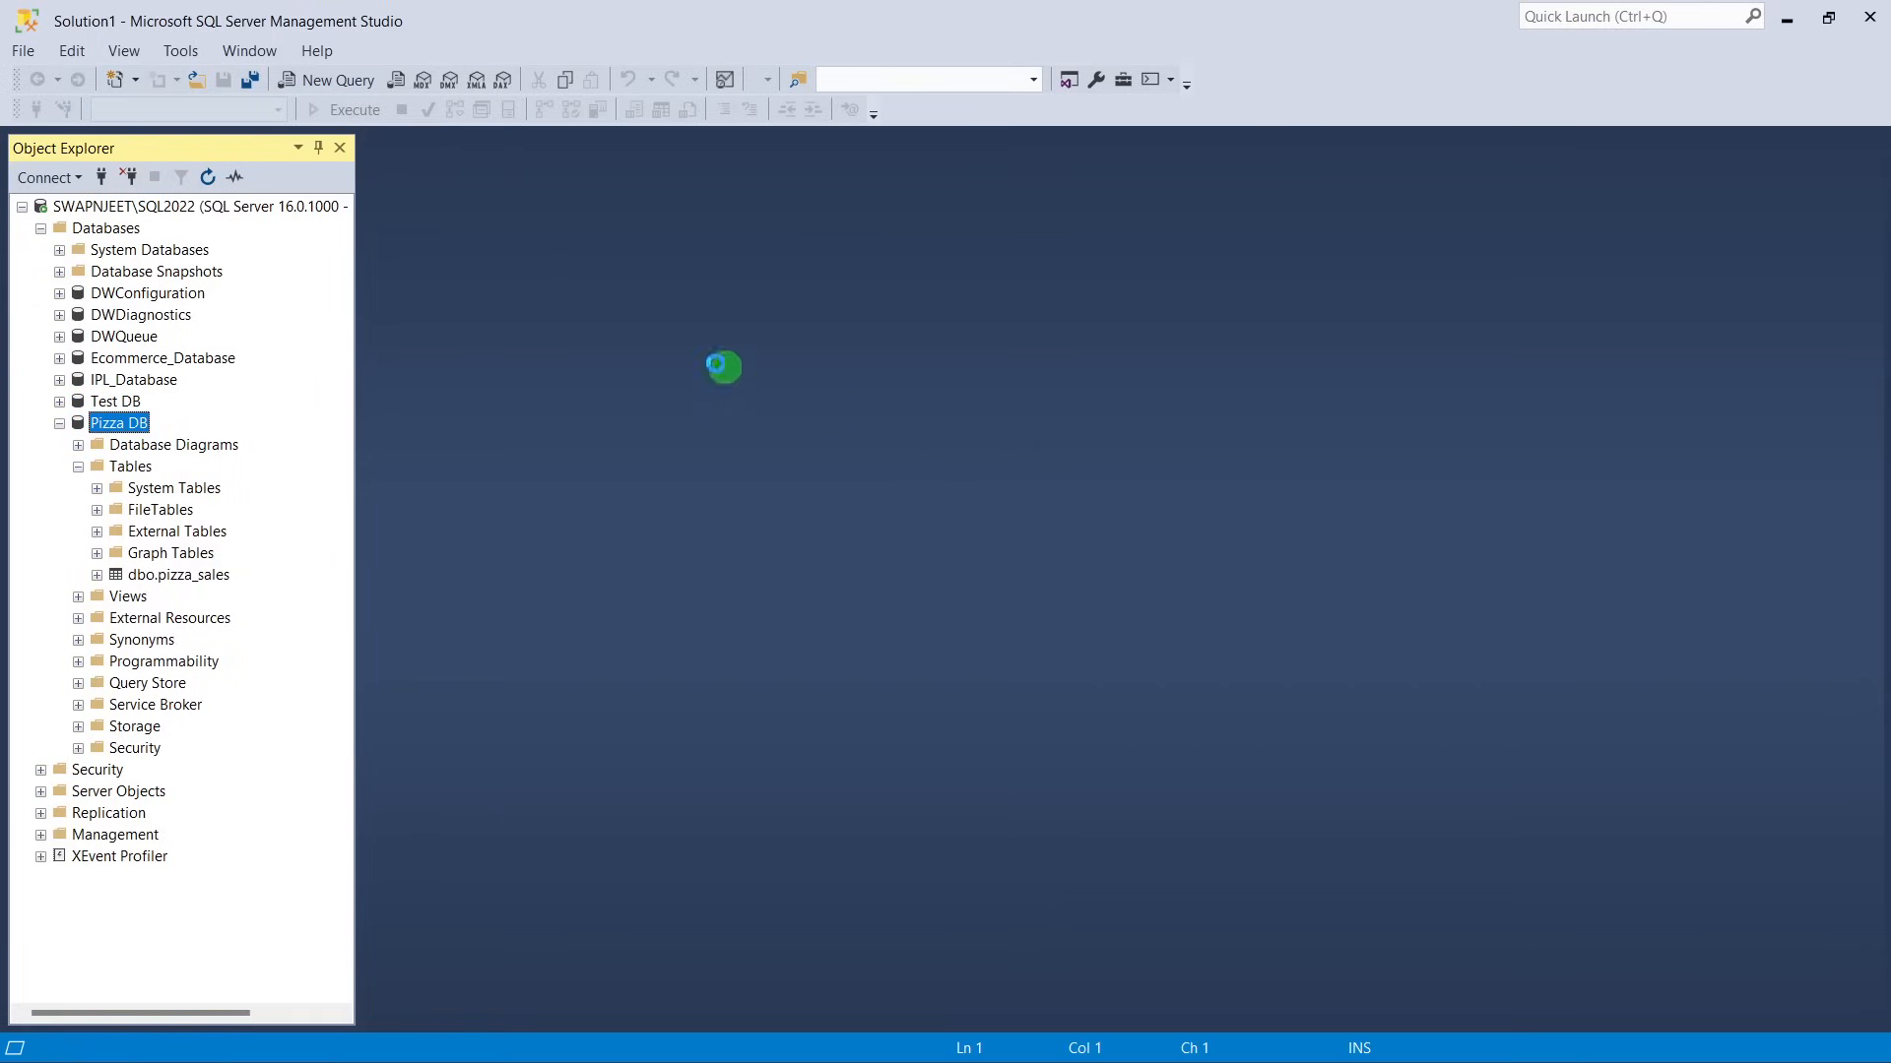
key("Return")
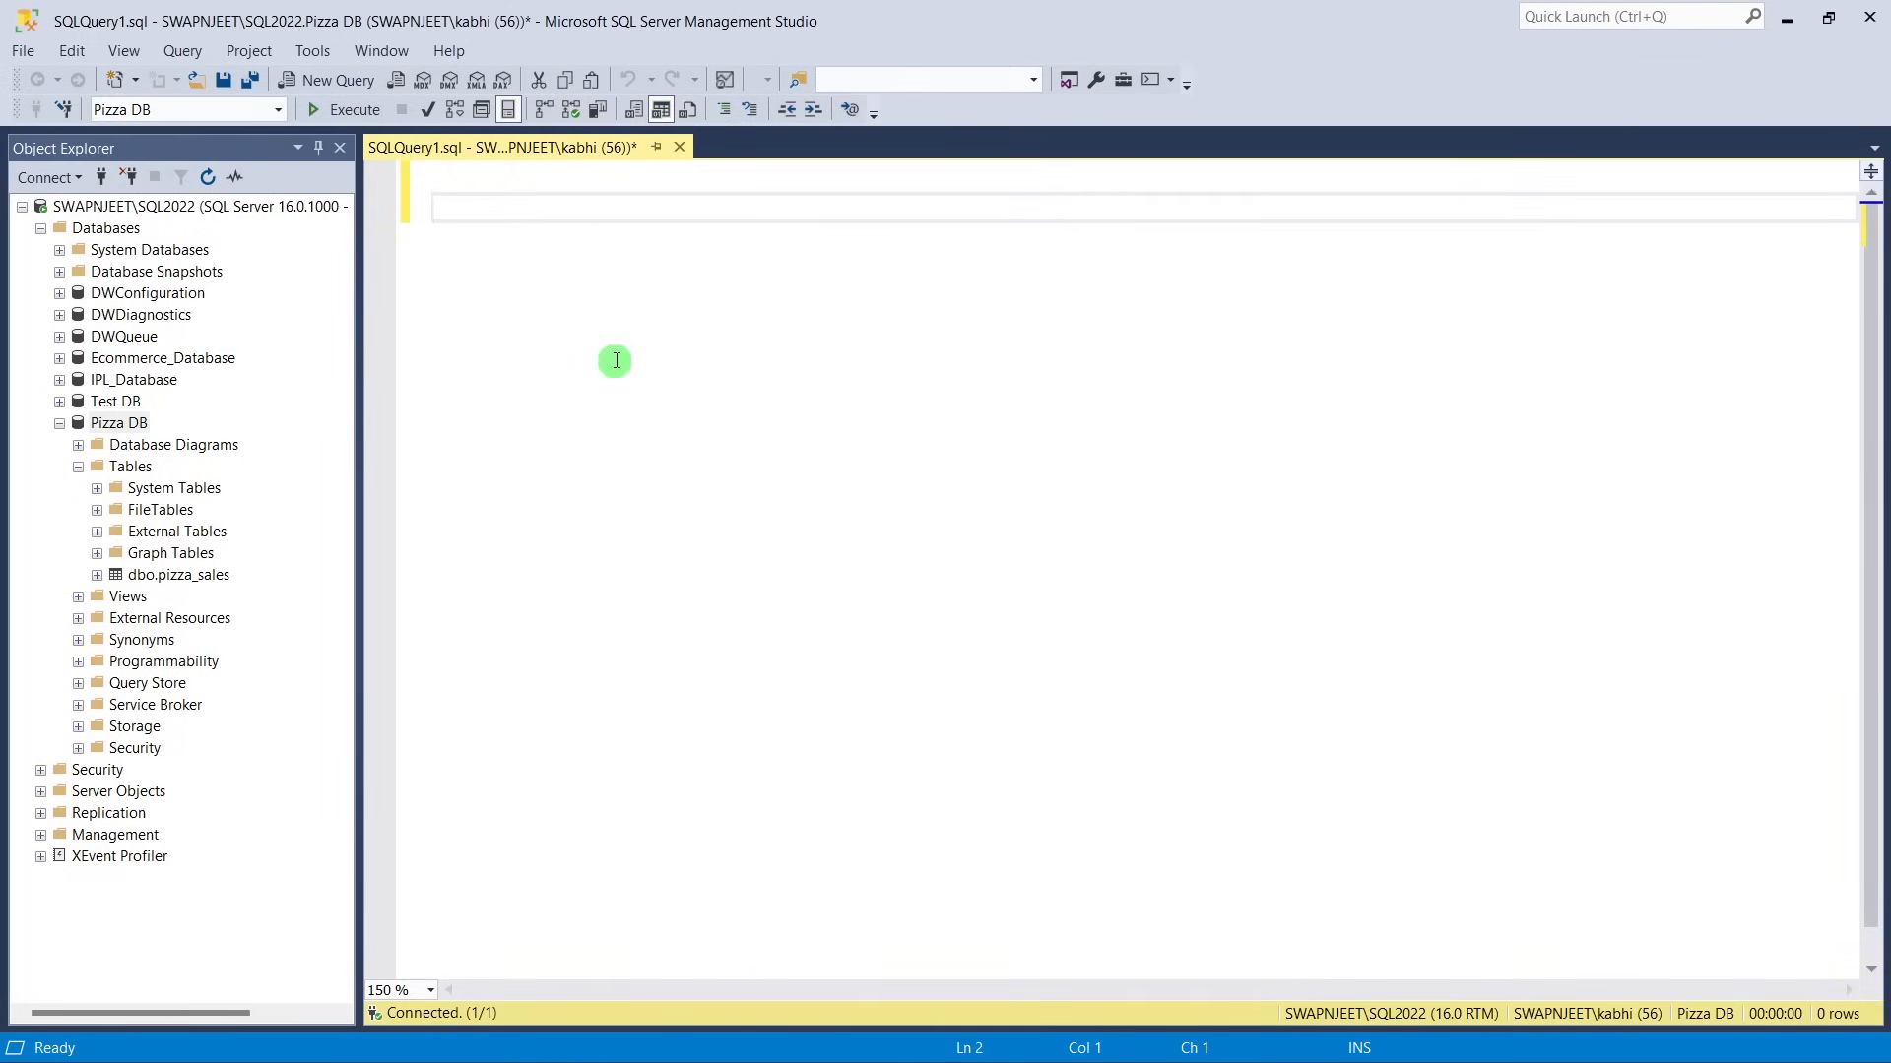
type("select")
type("* from")
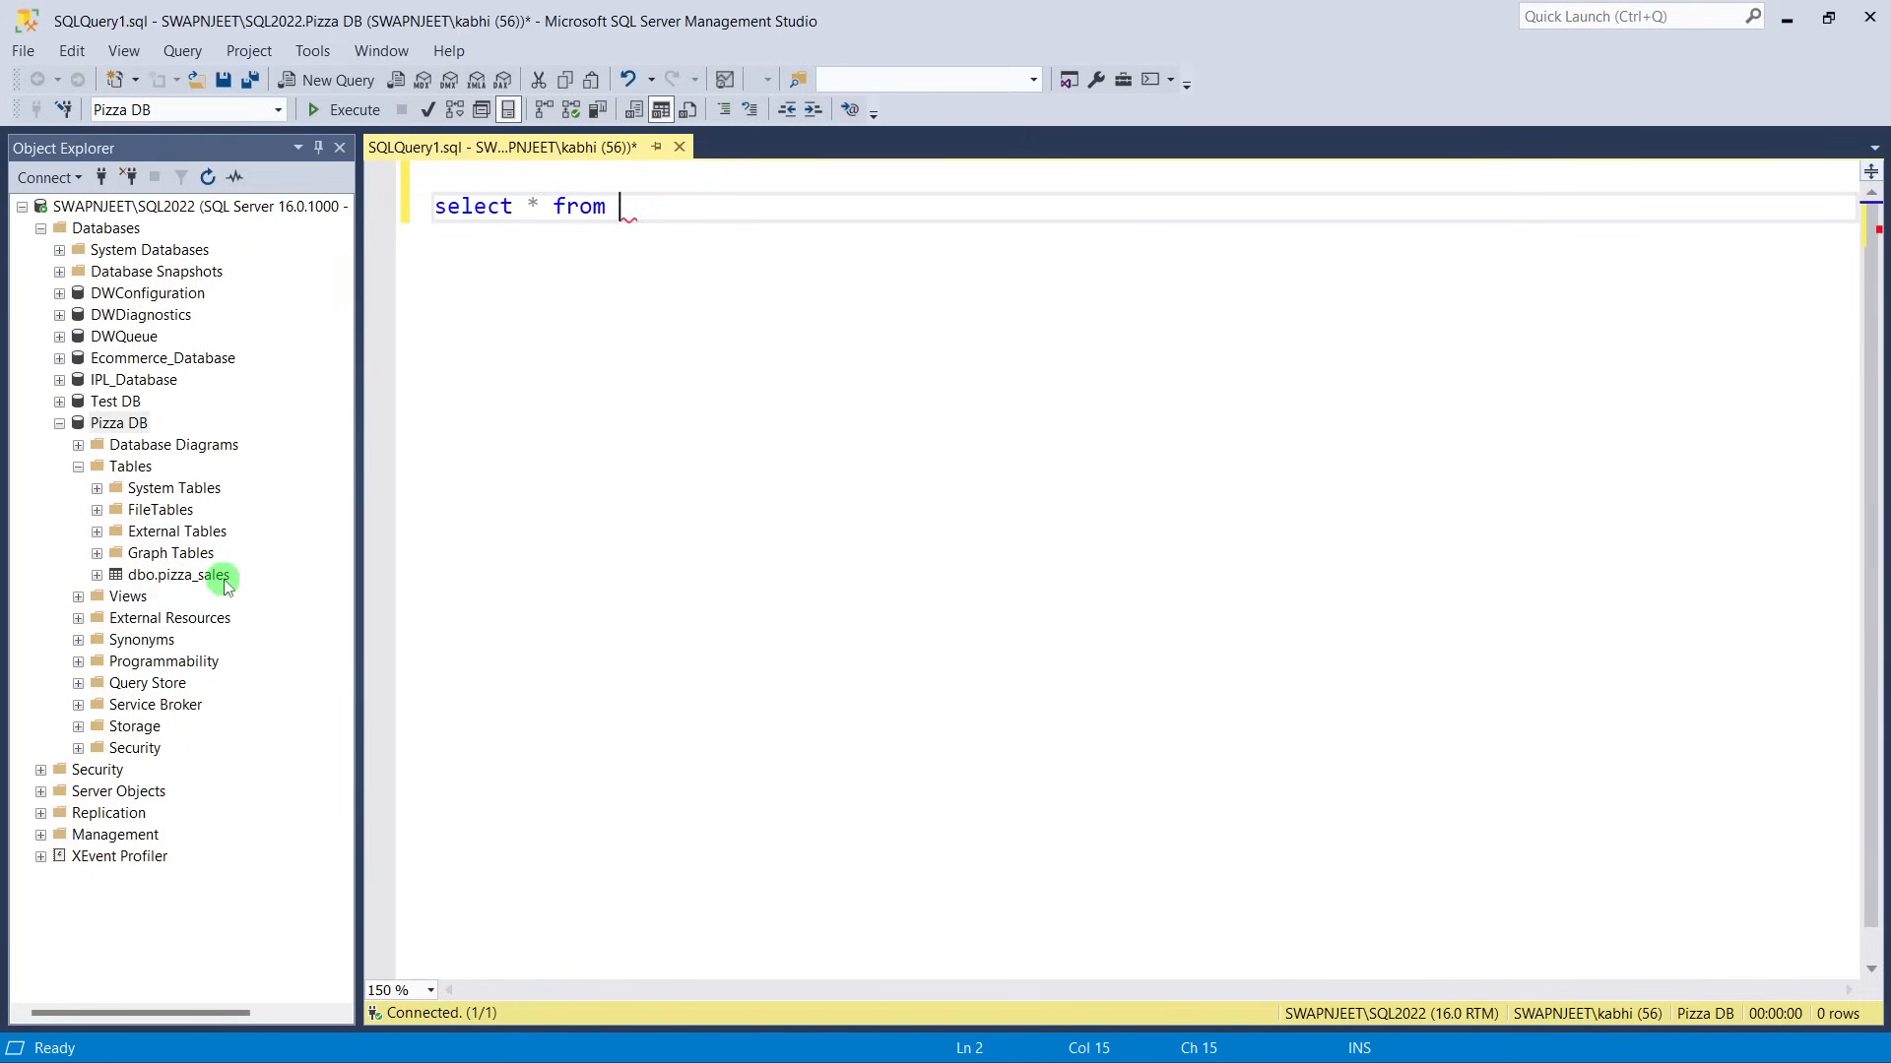
type(" pi")
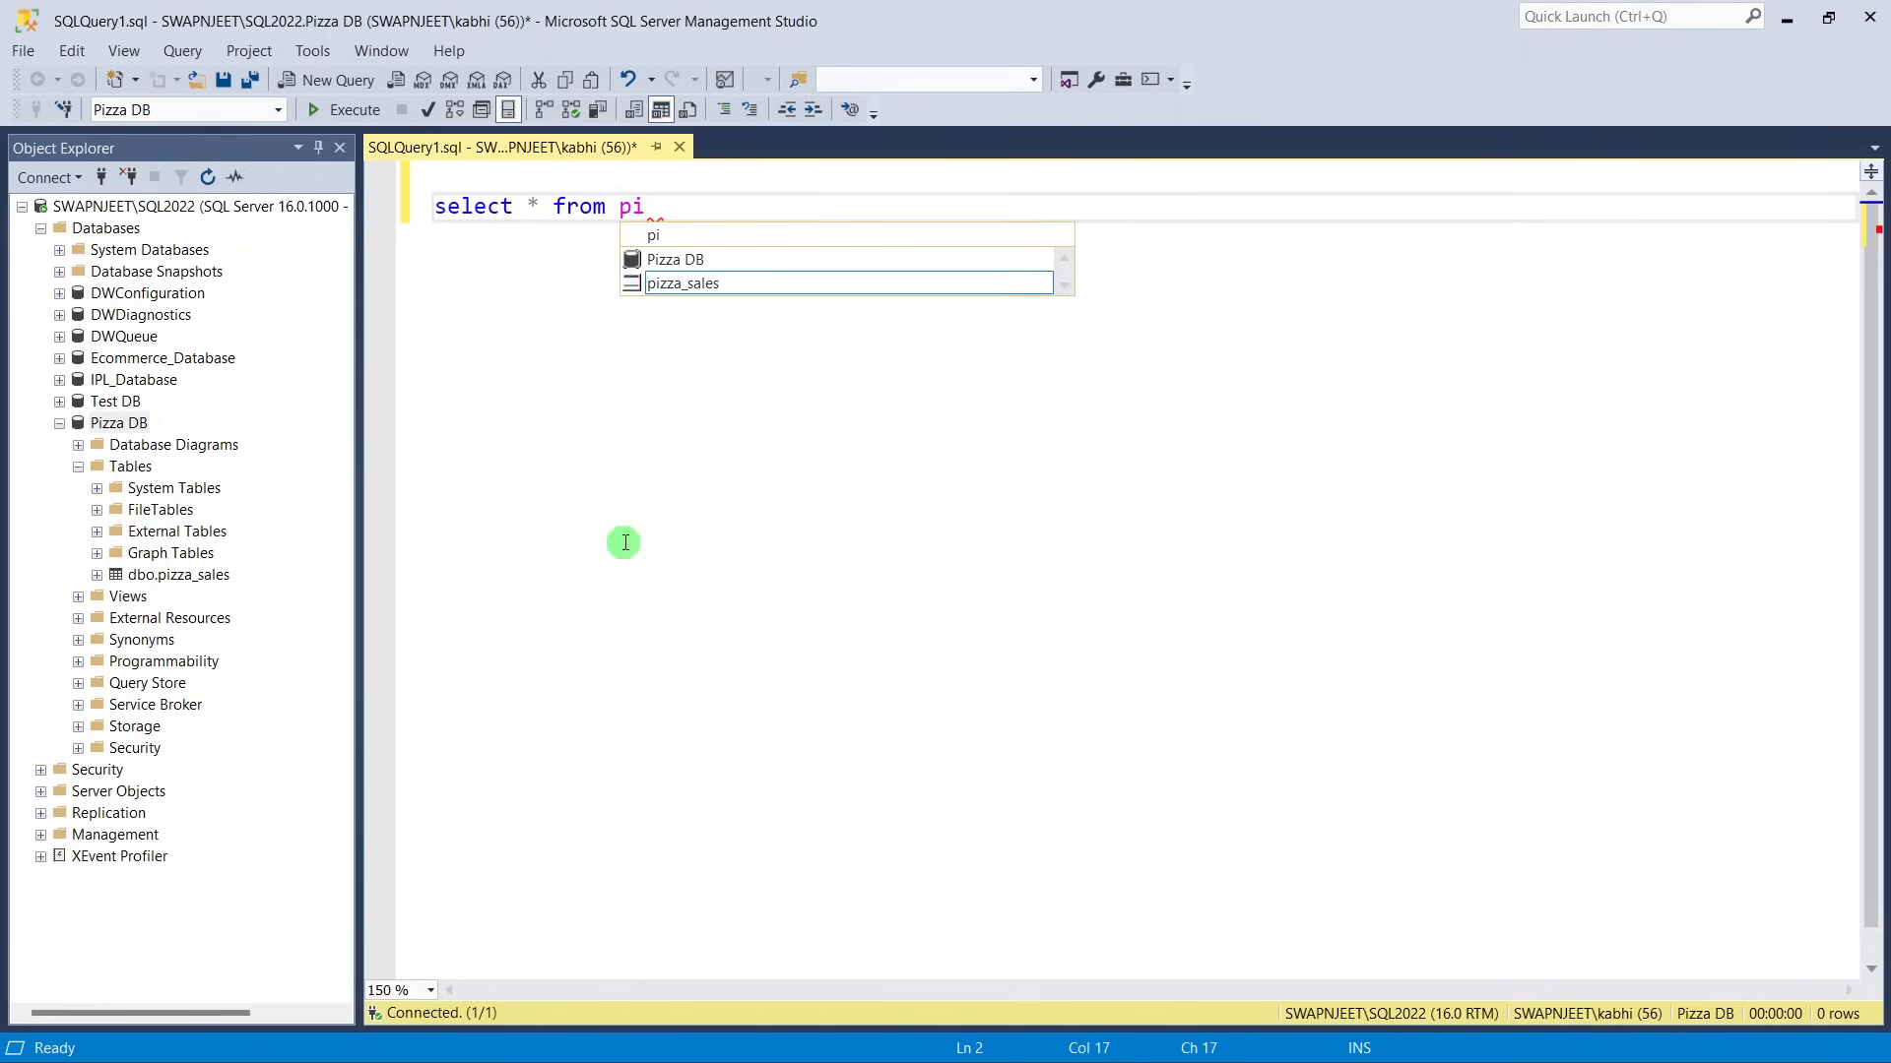
type("zza_sales")
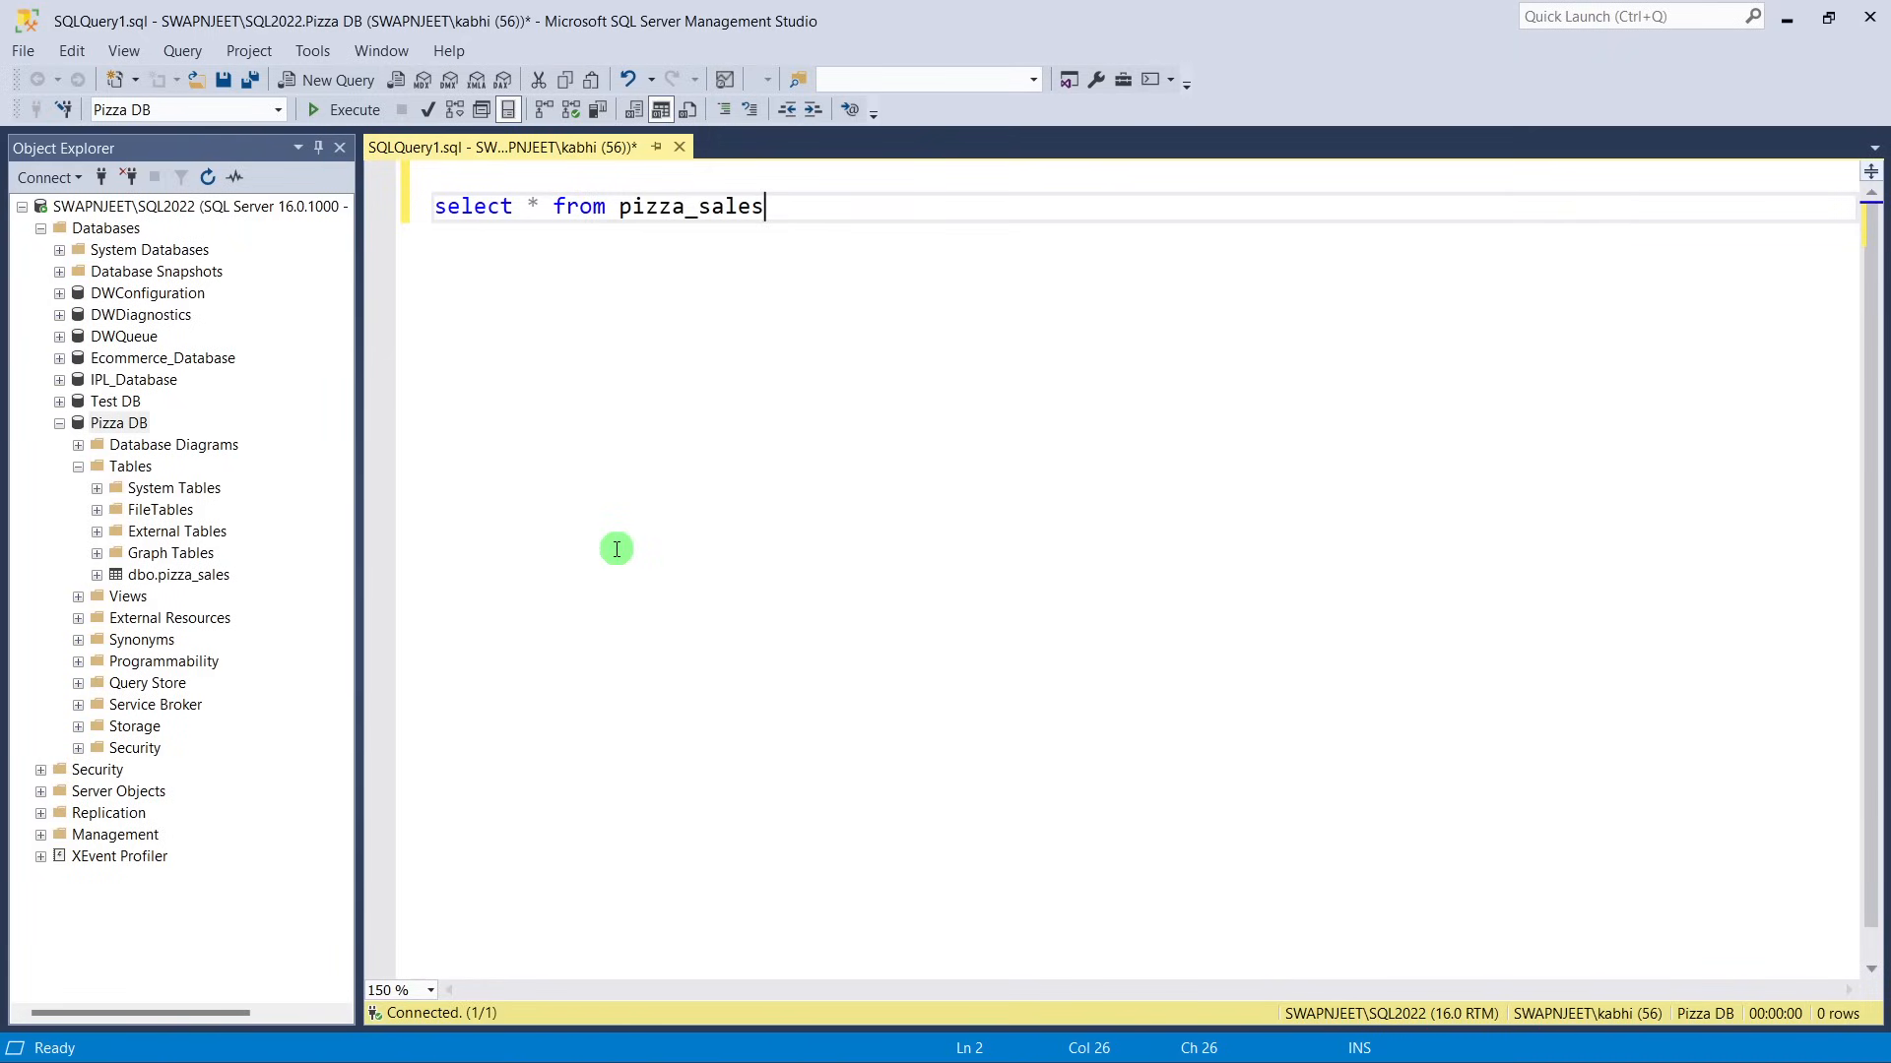
left_click(341, 110)
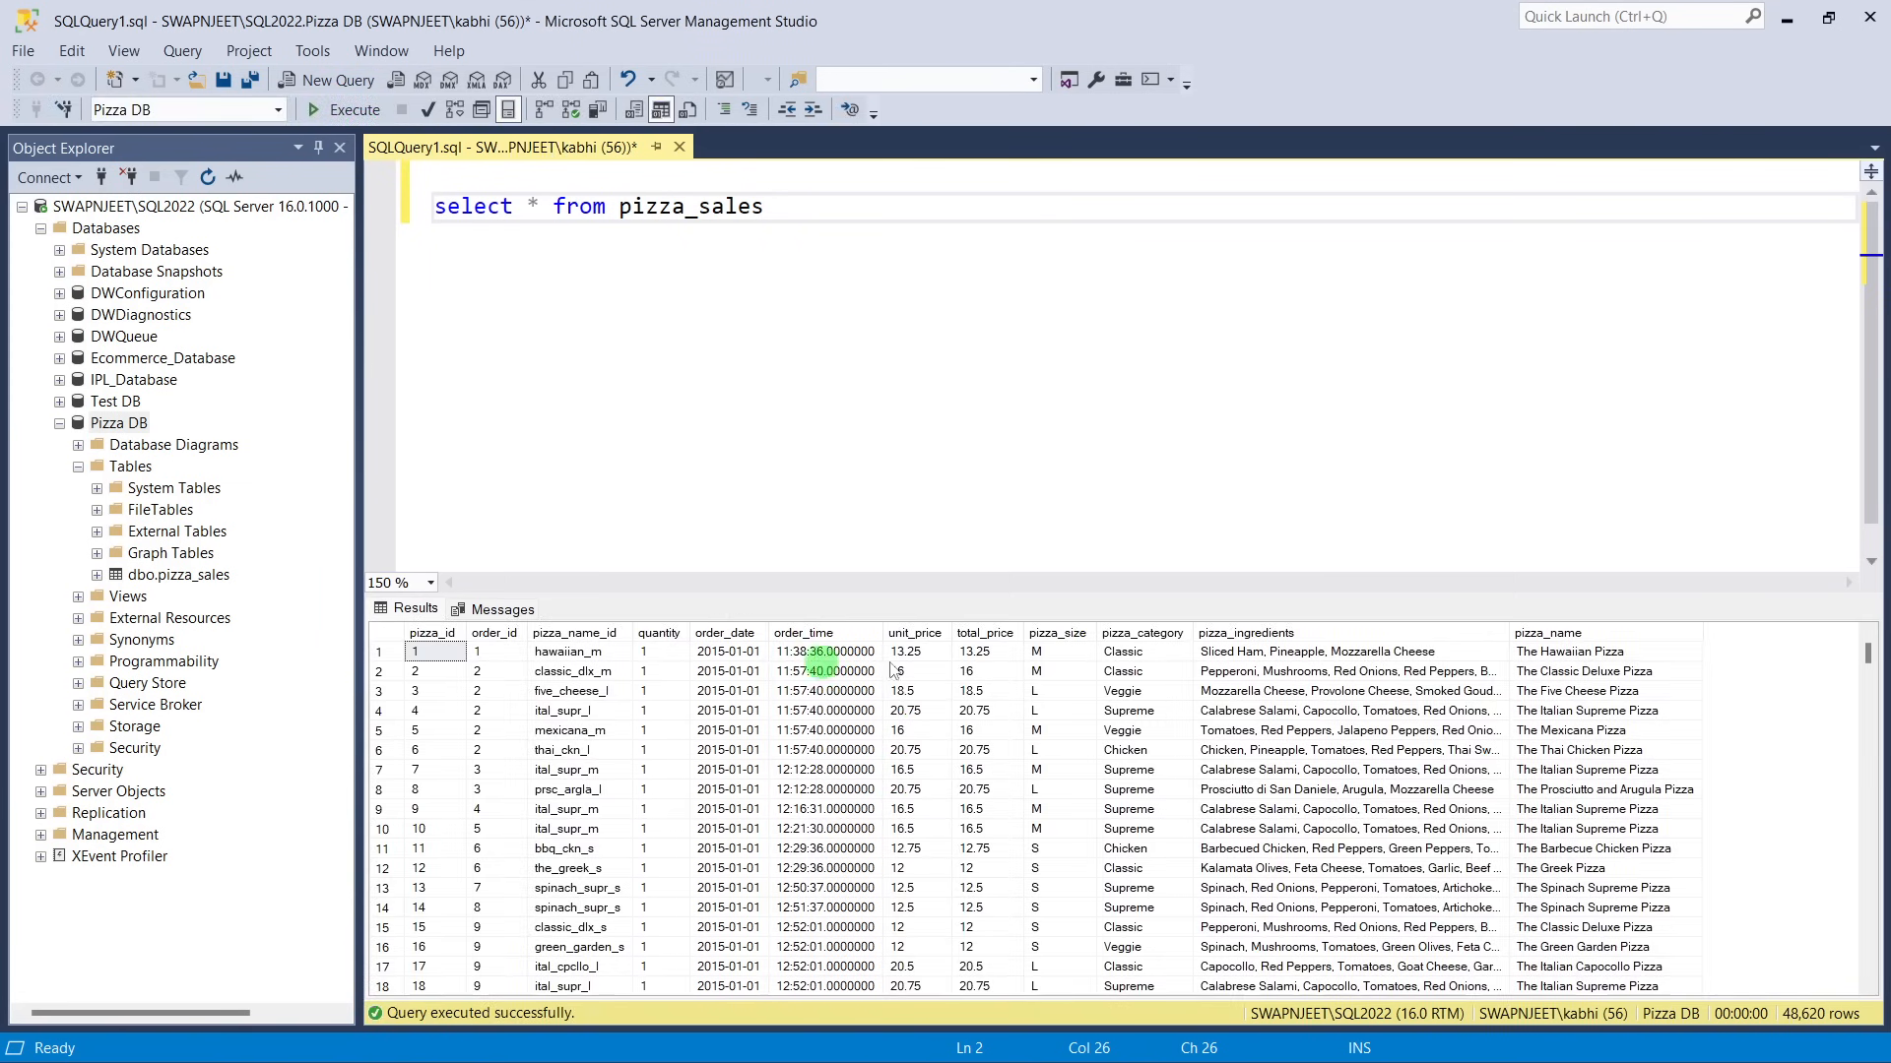
scroll(771, 872, "down", 2)
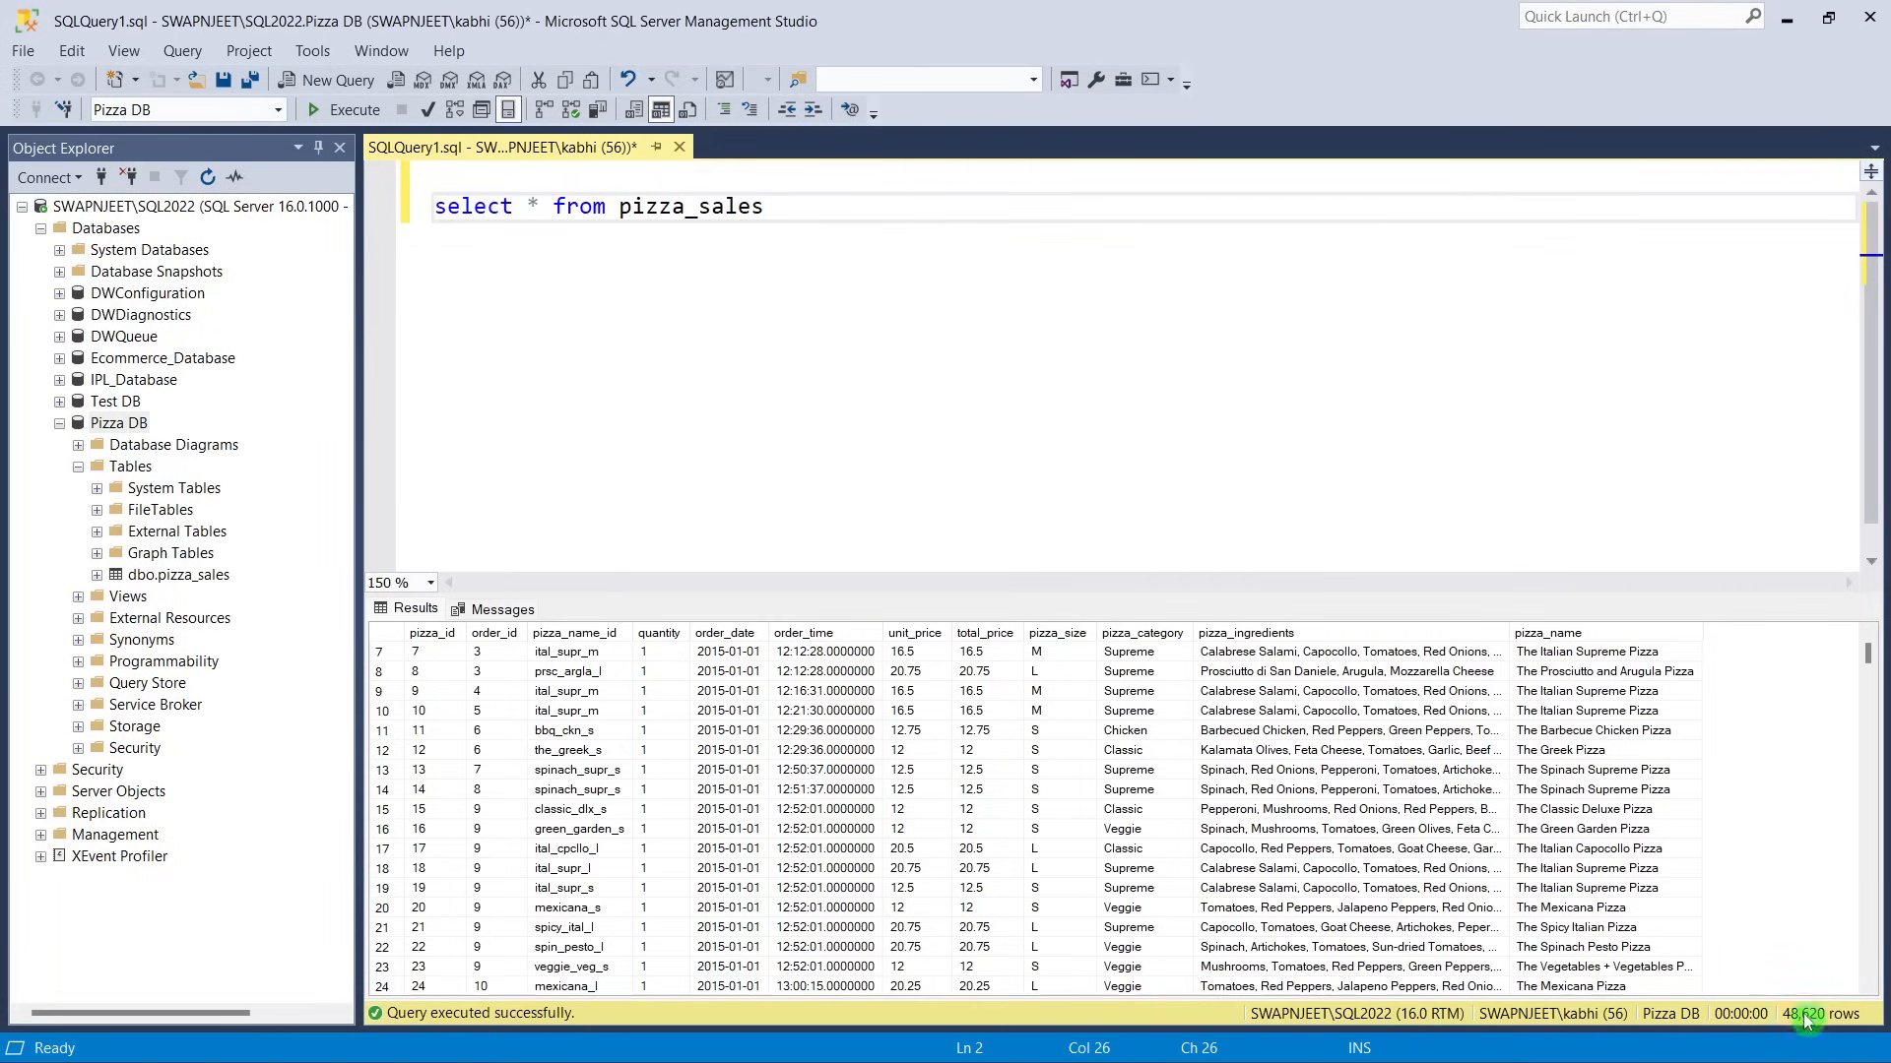
scroll(1632, 803, "up", 2)
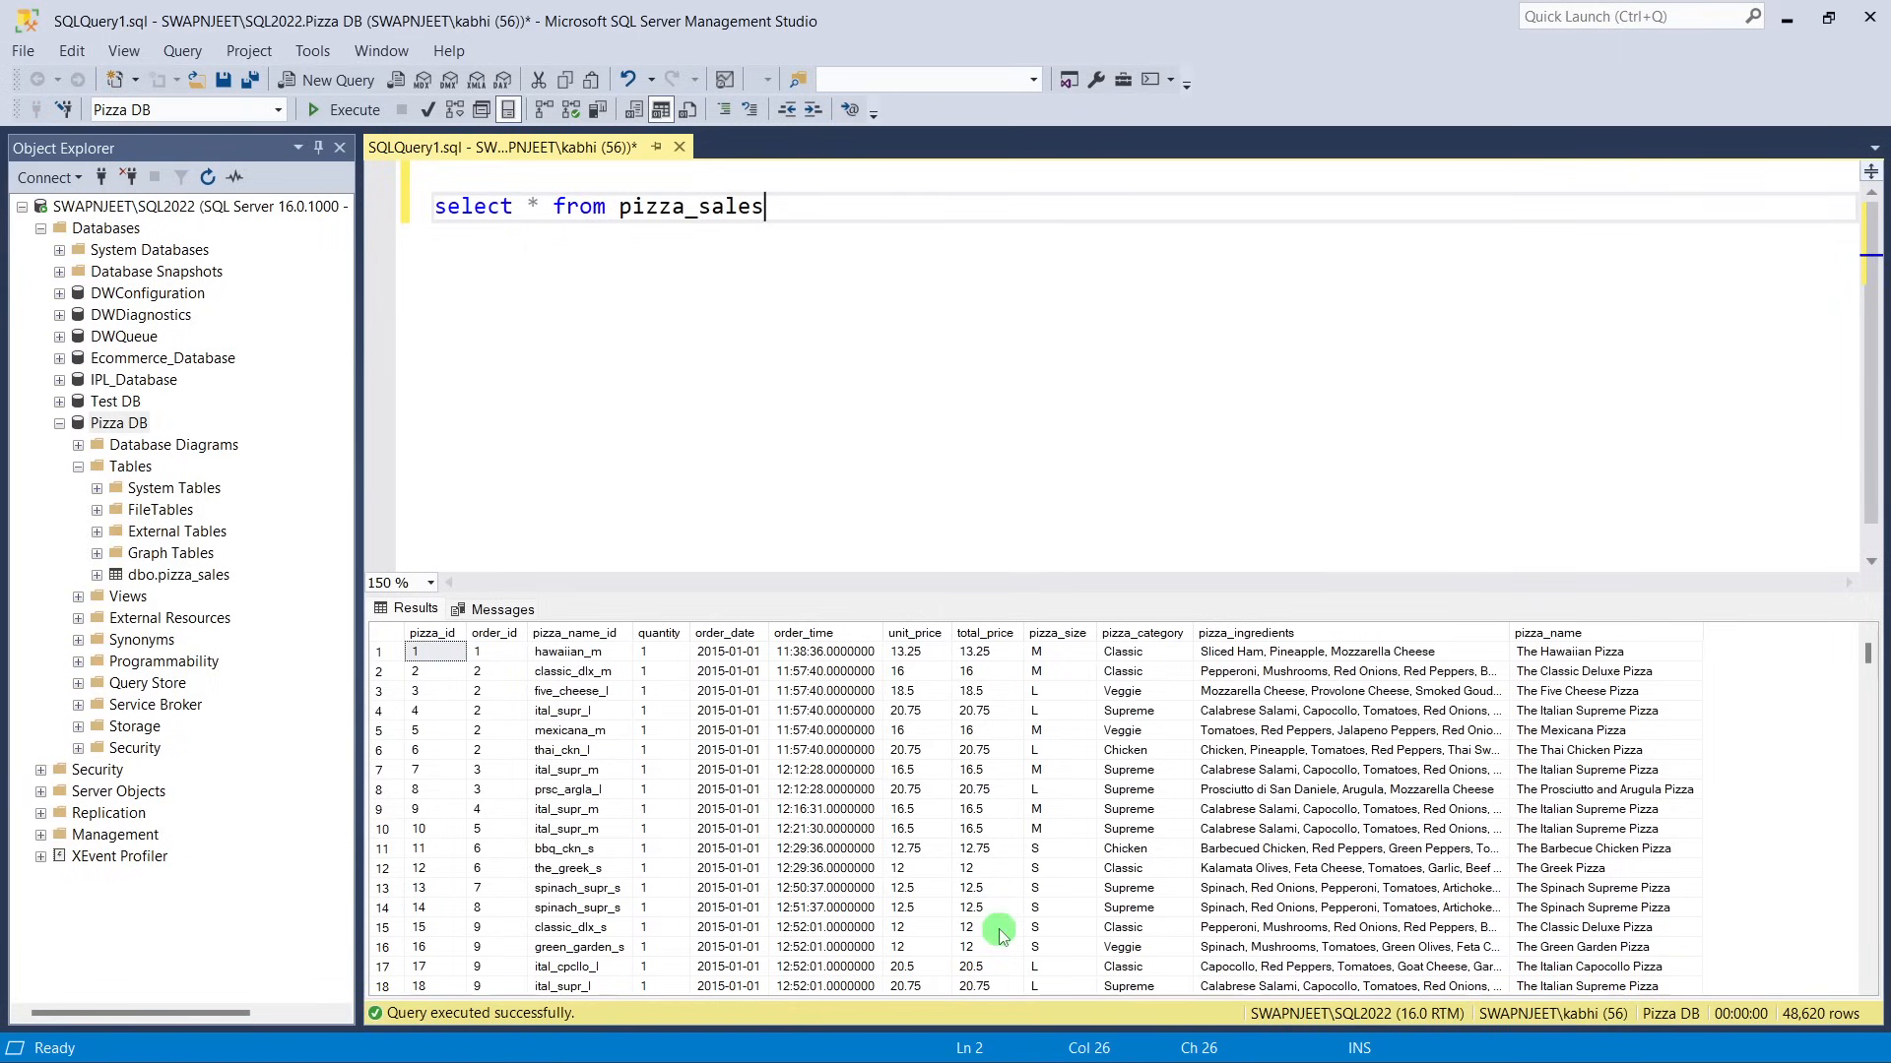
Switch to the Pizza Sales PPT in PowerPoint, read the KPI's Requirement slide, and return to SQL Server Management Studio.
mouse_move(1073, 1034)
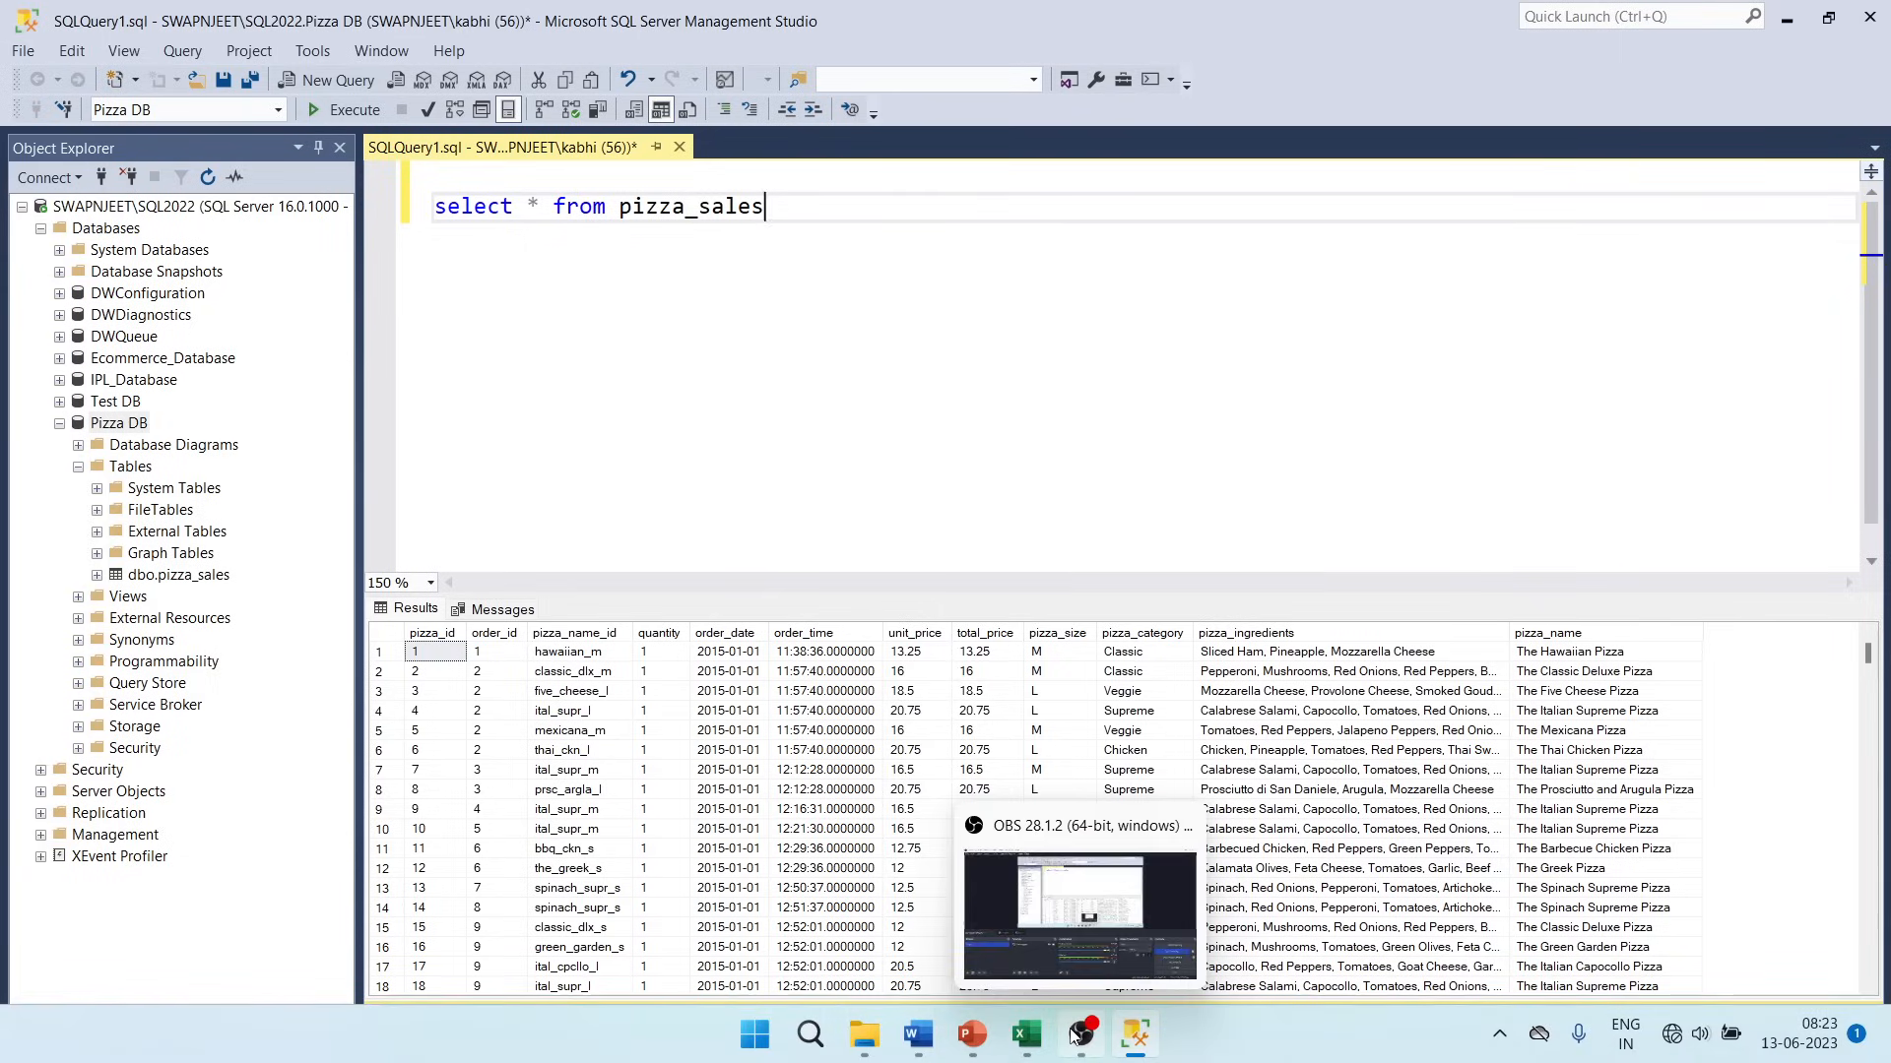
left_click(977, 1044)
left_click(185, 519)
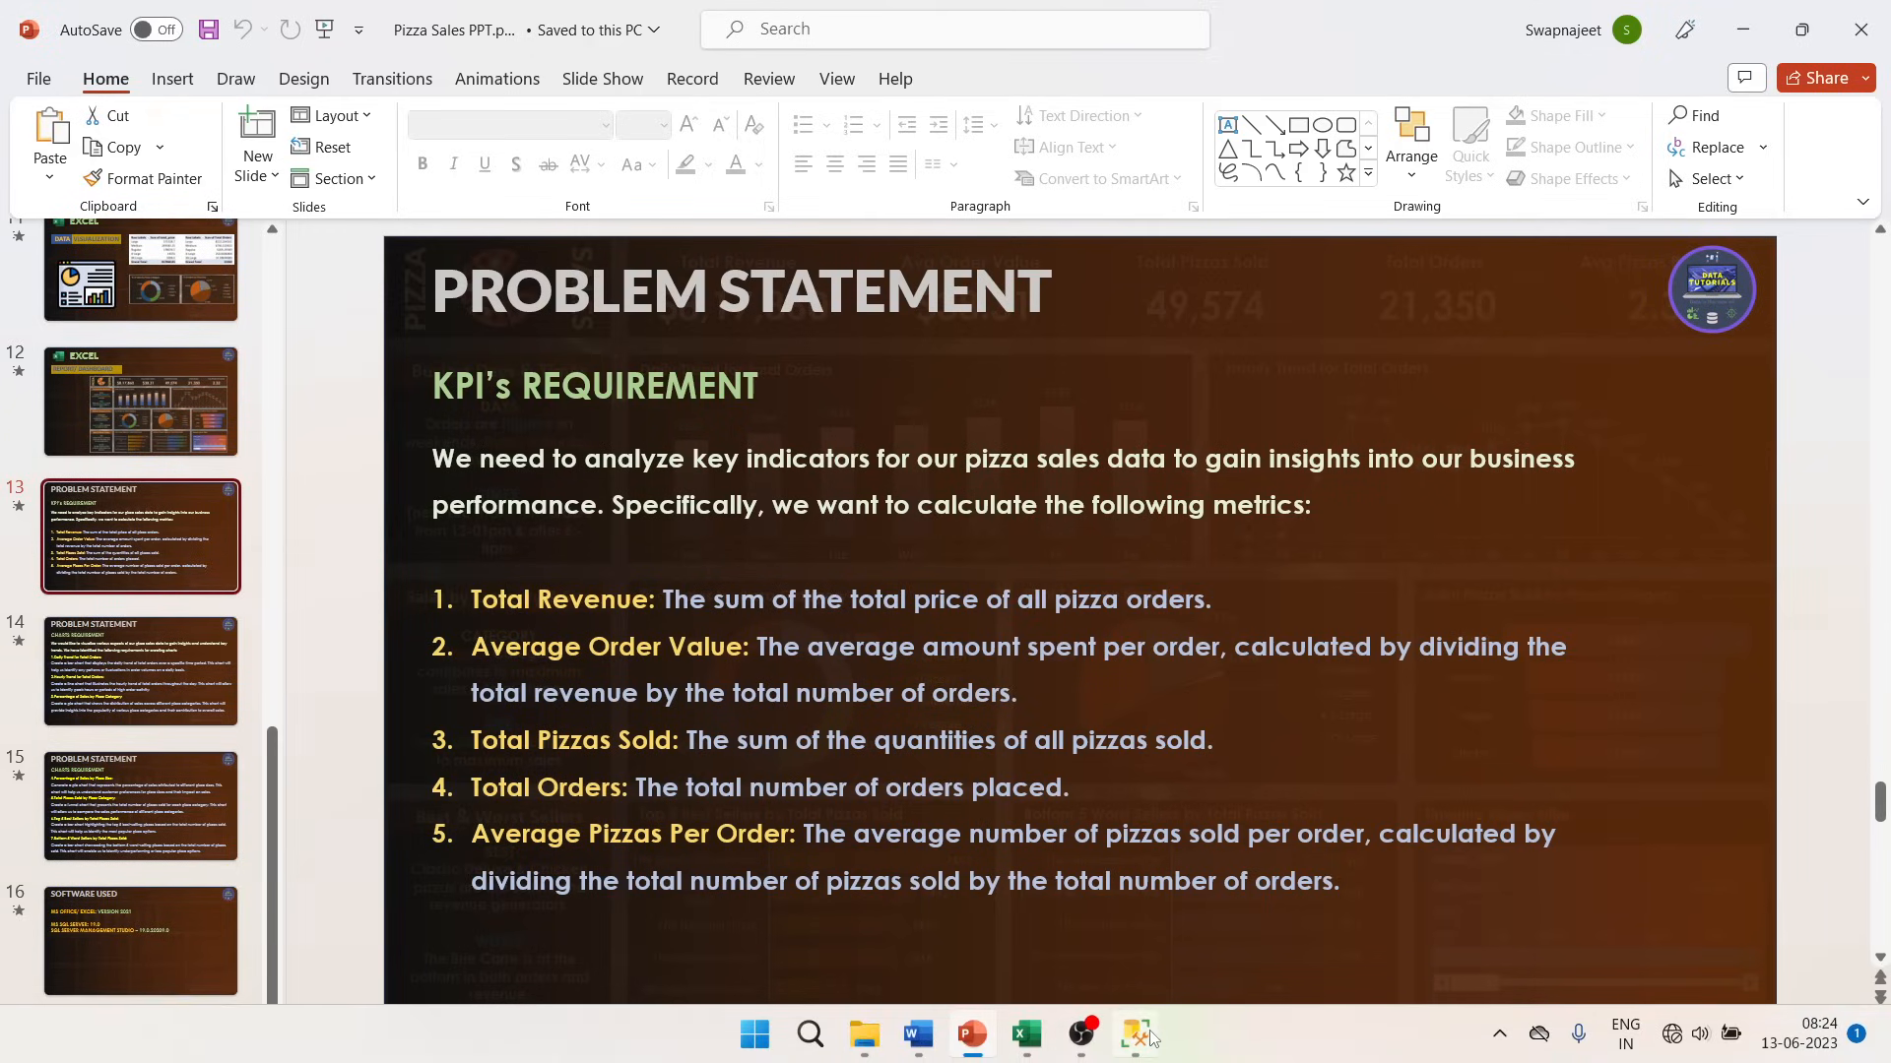
left_click(1134, 1034)
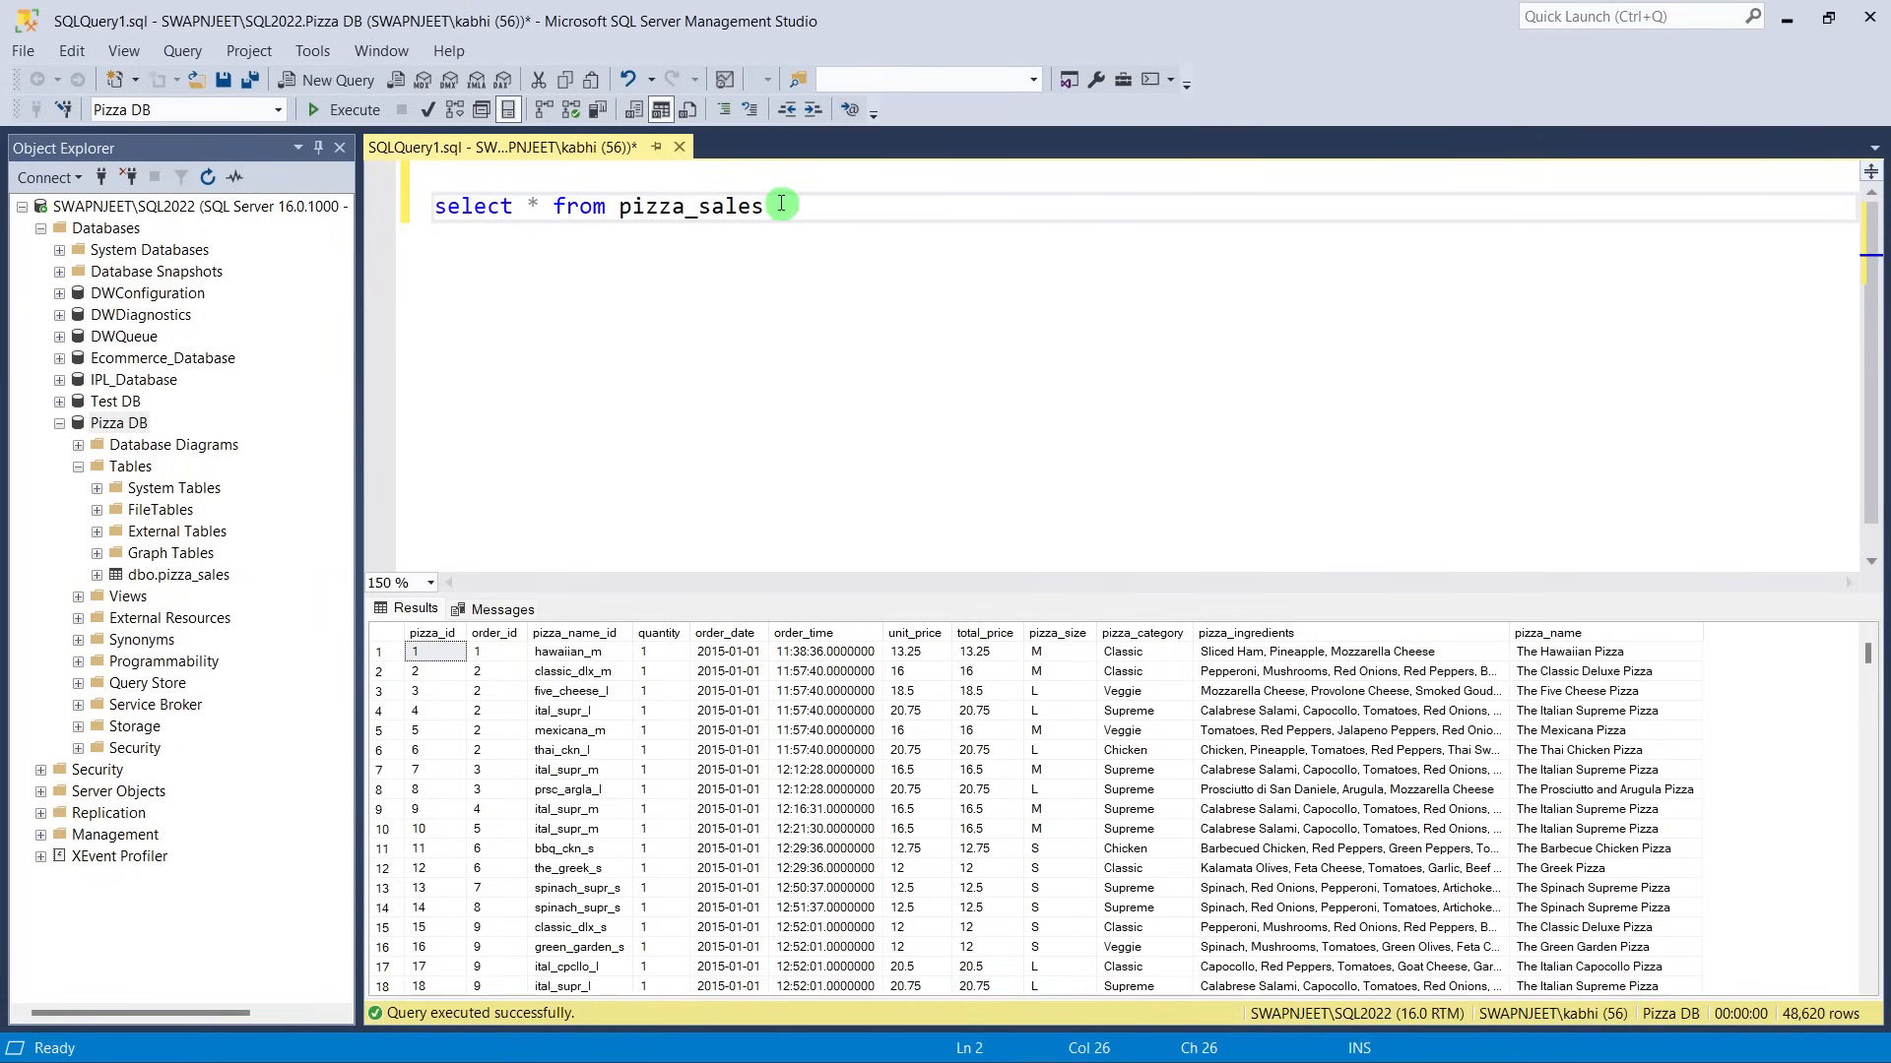
Replace the existing query text with the beginning of a sum query, "SELECT SUM(".
left_click_drag(778, 207, 413, 225)
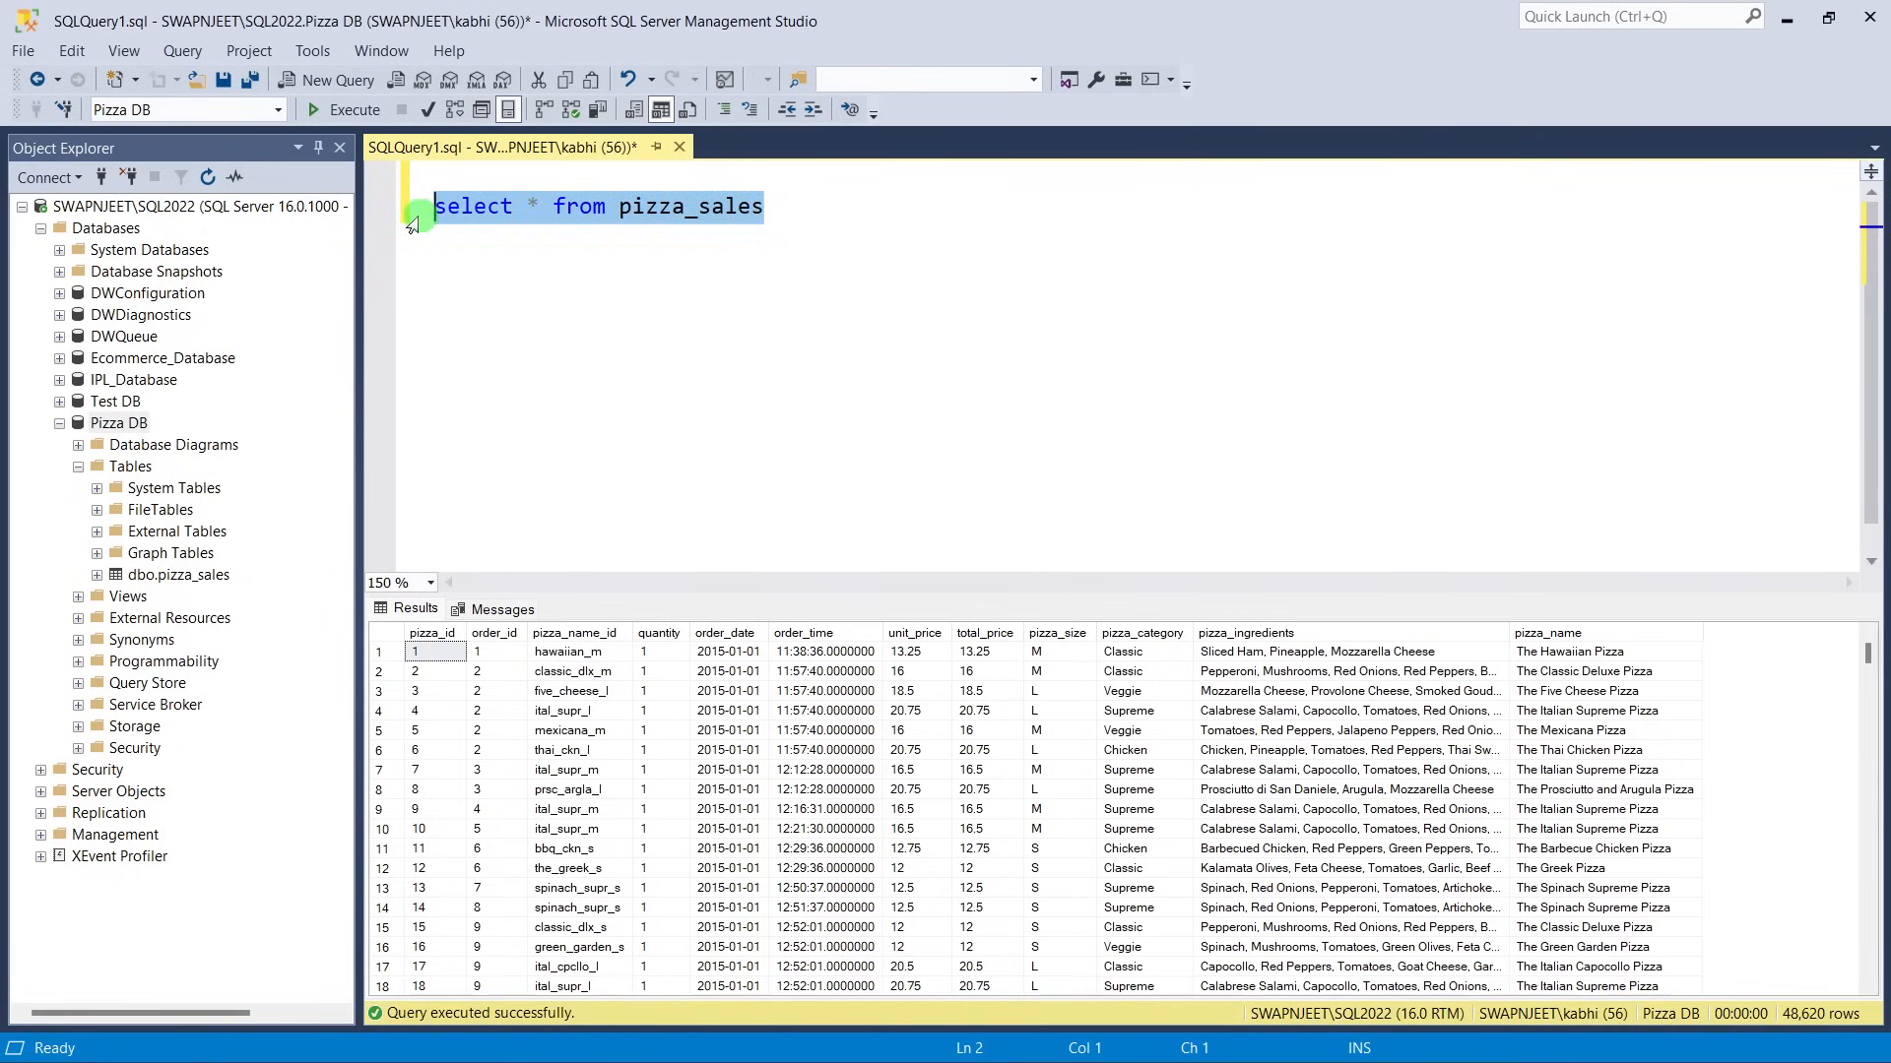
key("Delete")
type("SE")
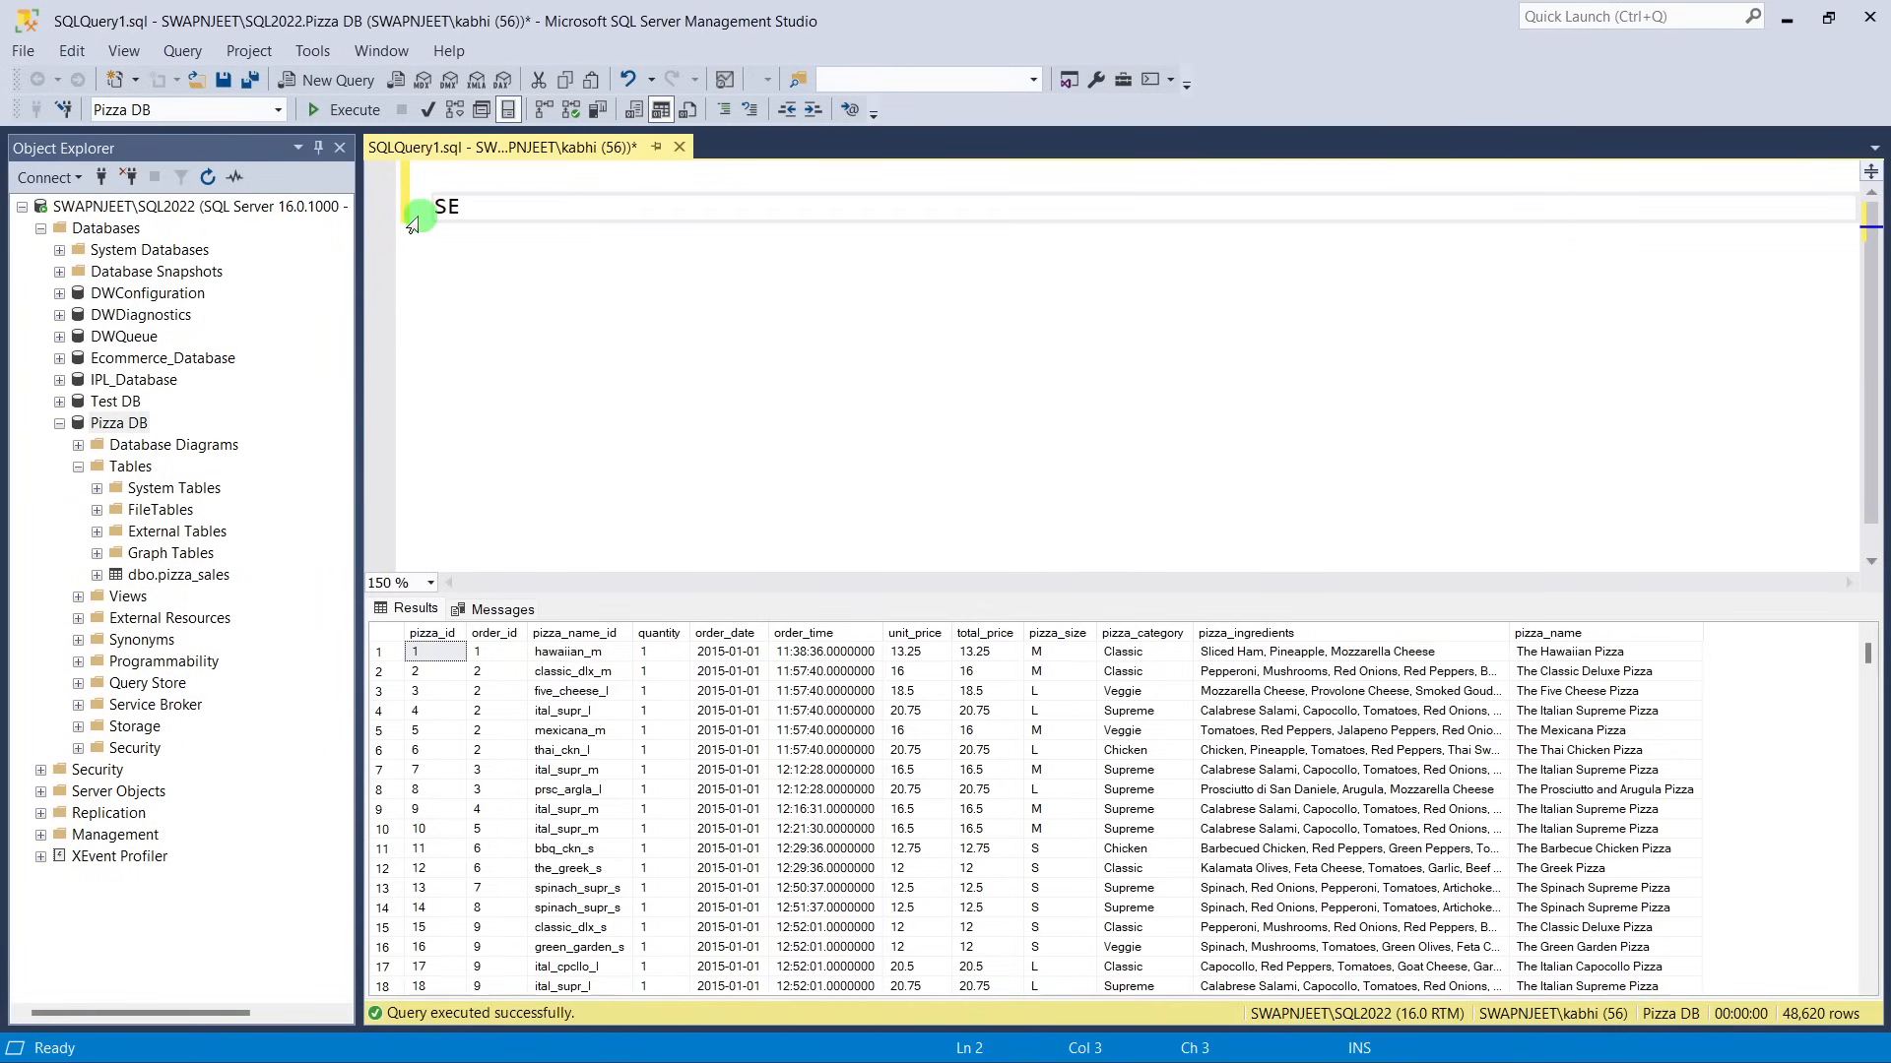
type("K")
key("BackSpace")
type("LECT SUM")
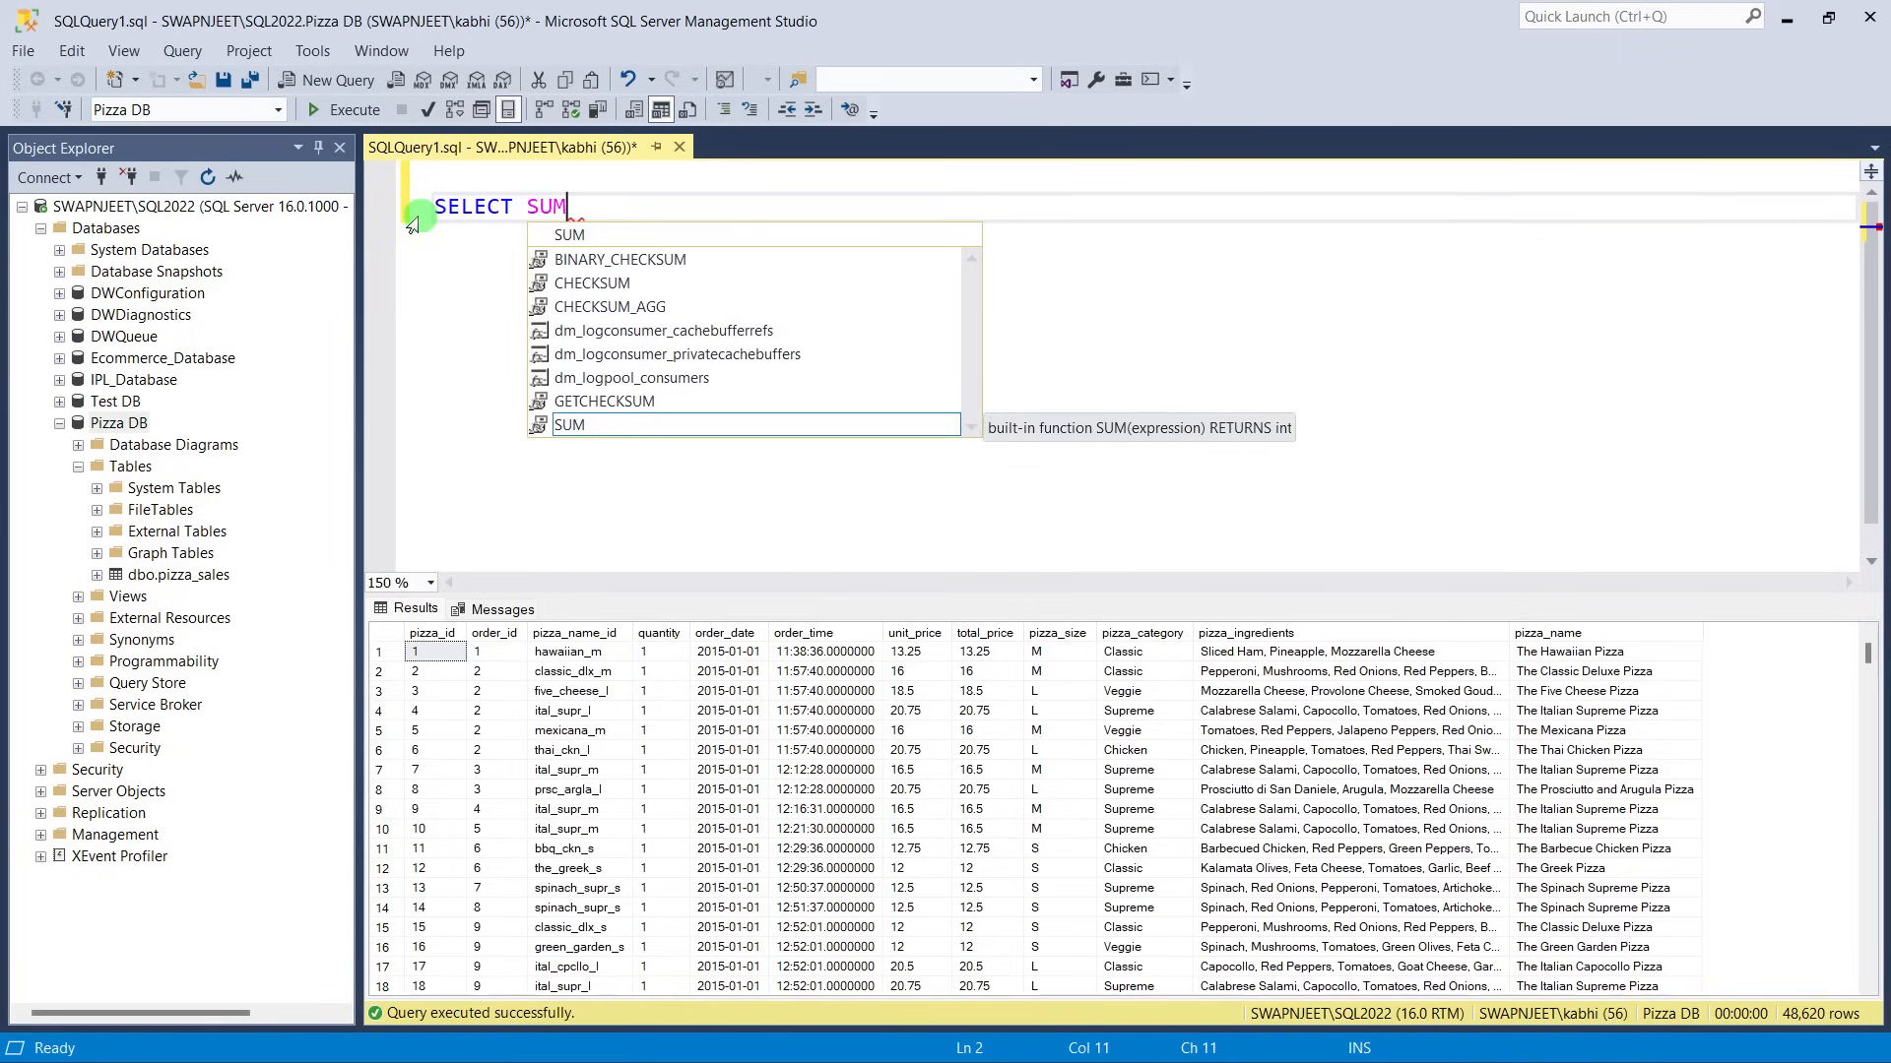
type("(")
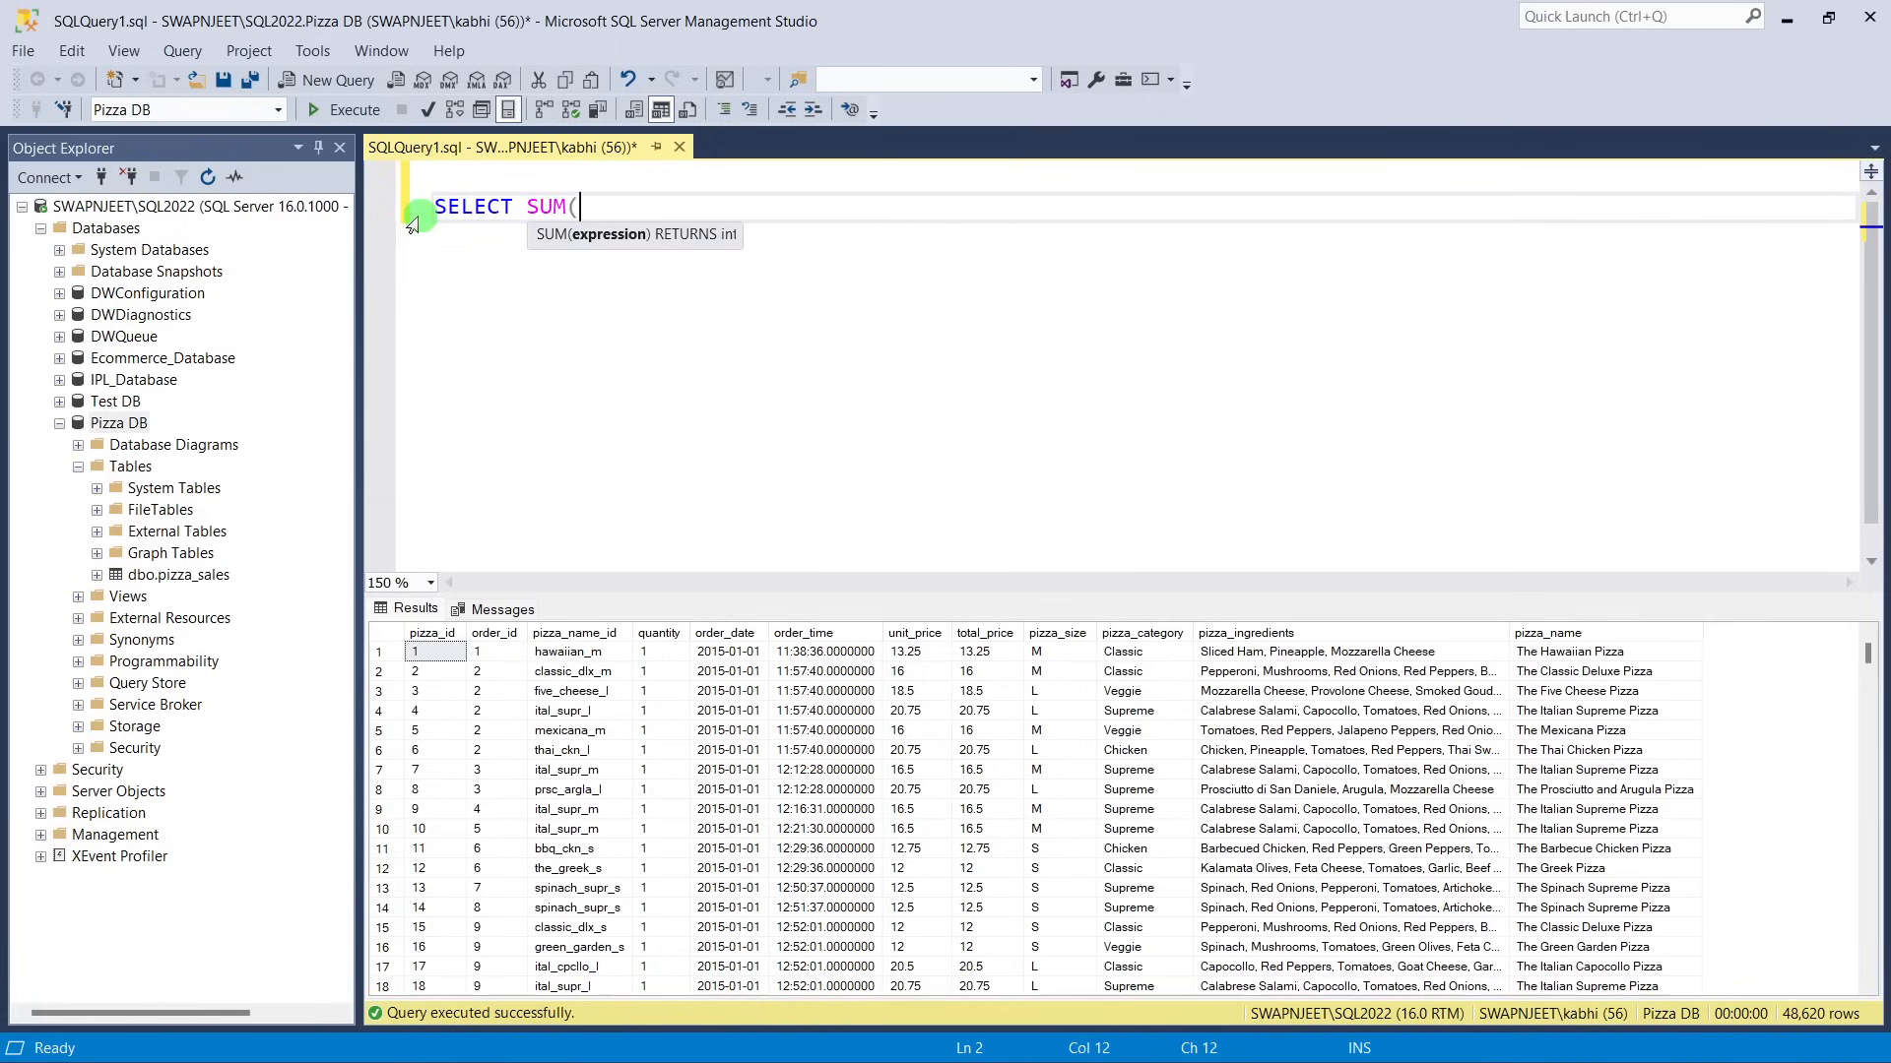
Check the total_price column in the results and enter total_price as the argument of SUM, closing the parenthesis.
left_click(990, 632)
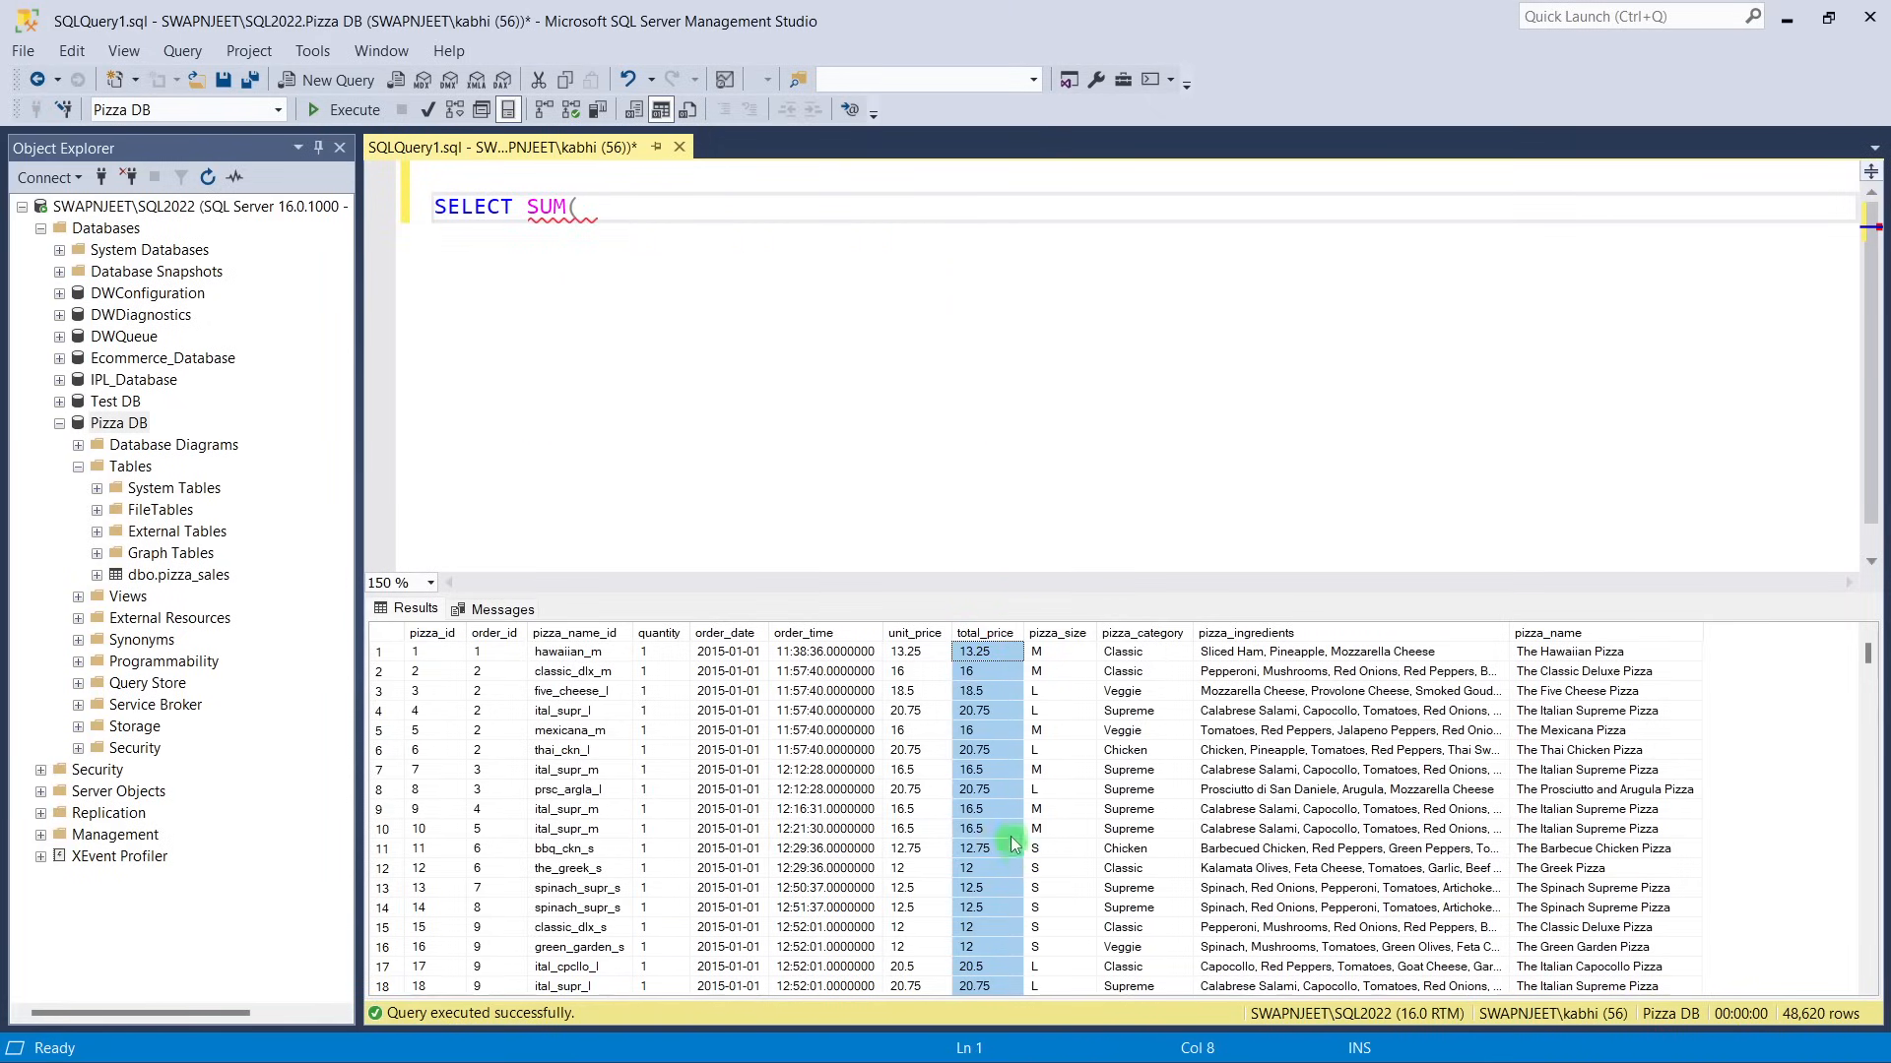
scroll(1012, 842, "down", 3)
scroll(1000, 729, "up", 3)
left_click(630, 210)
type("tota")
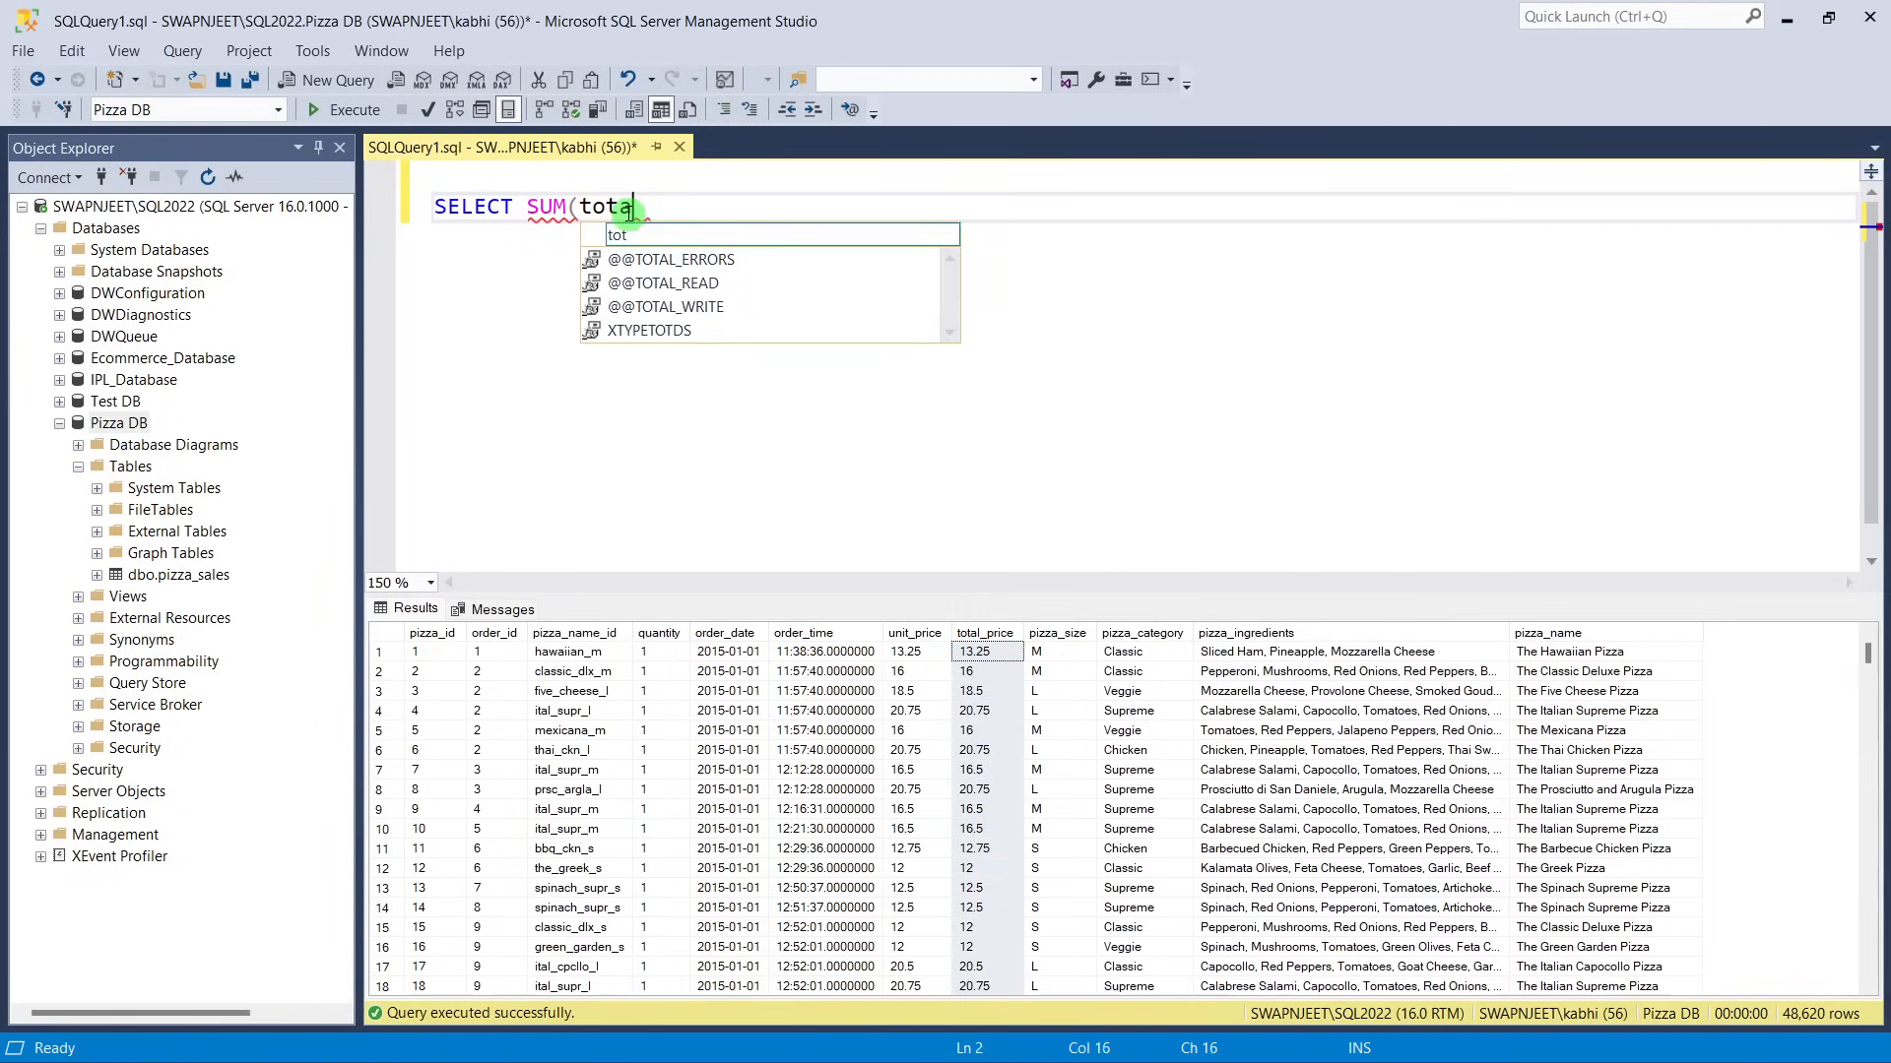
type("l_p")
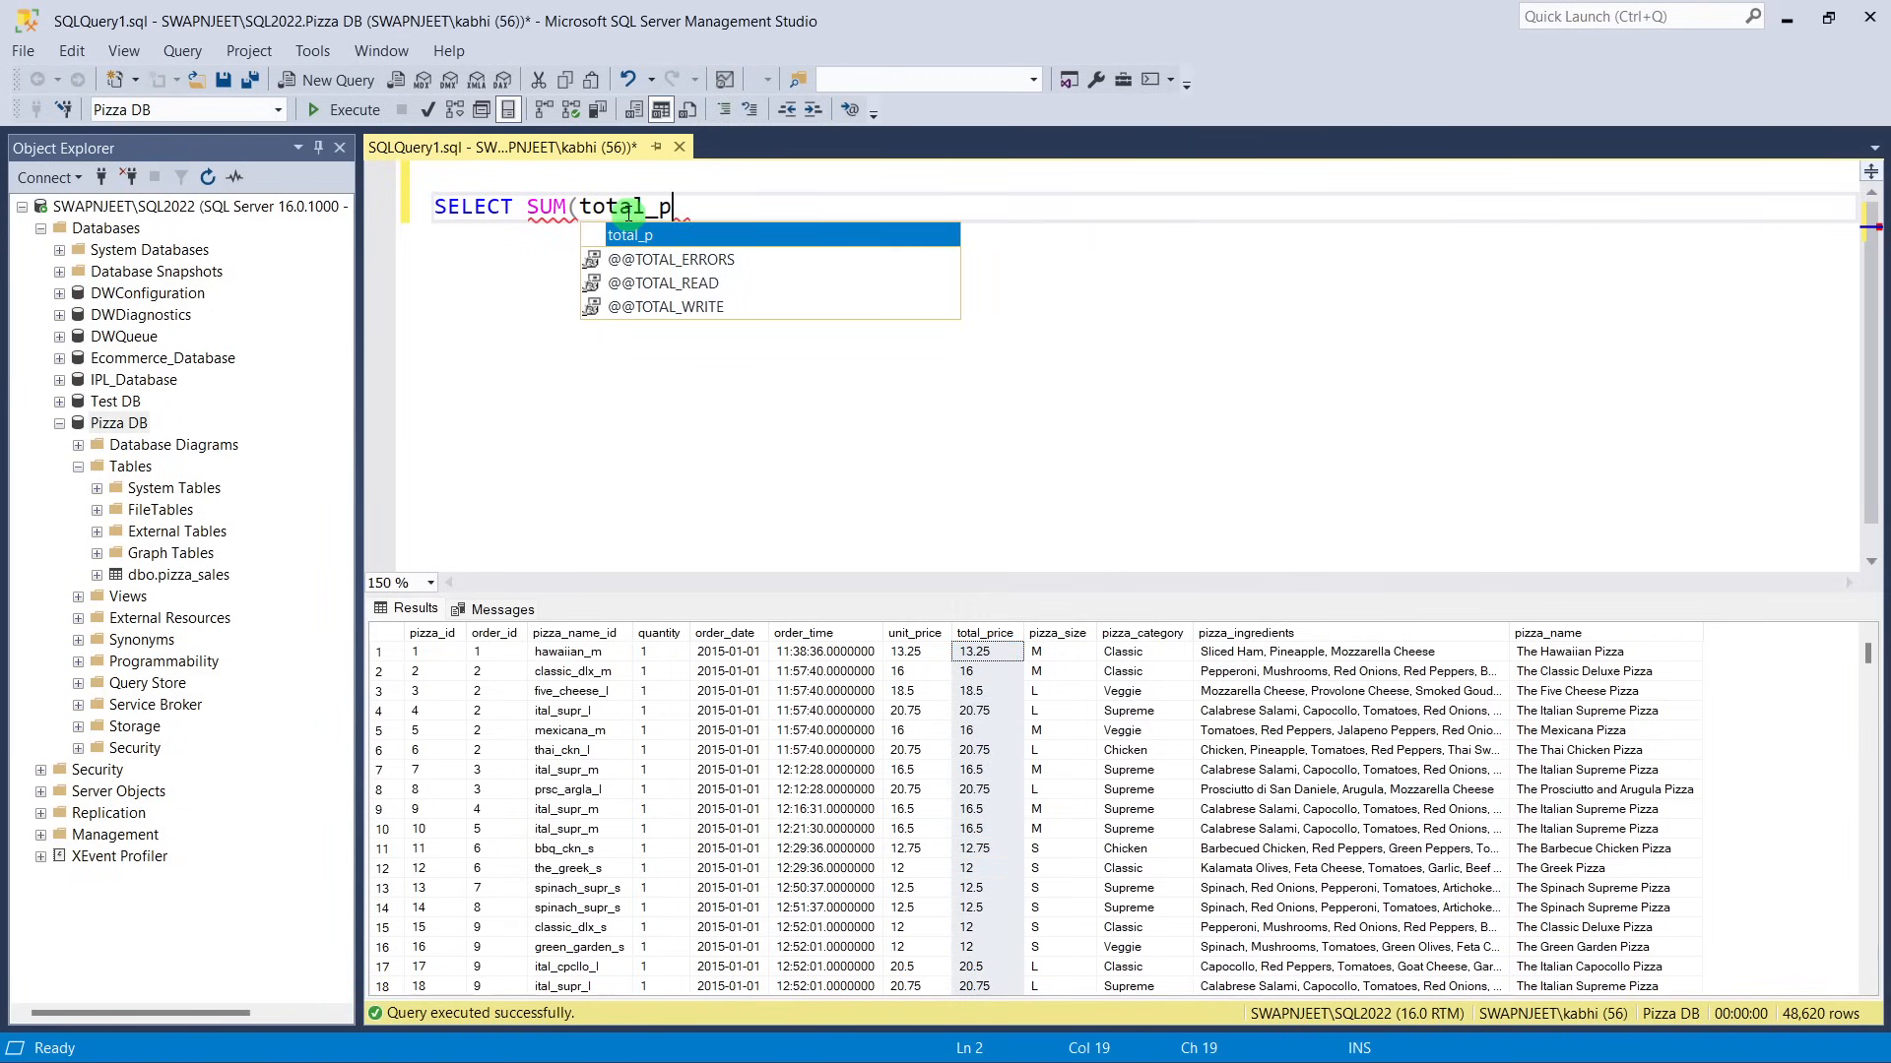
type("rice)")
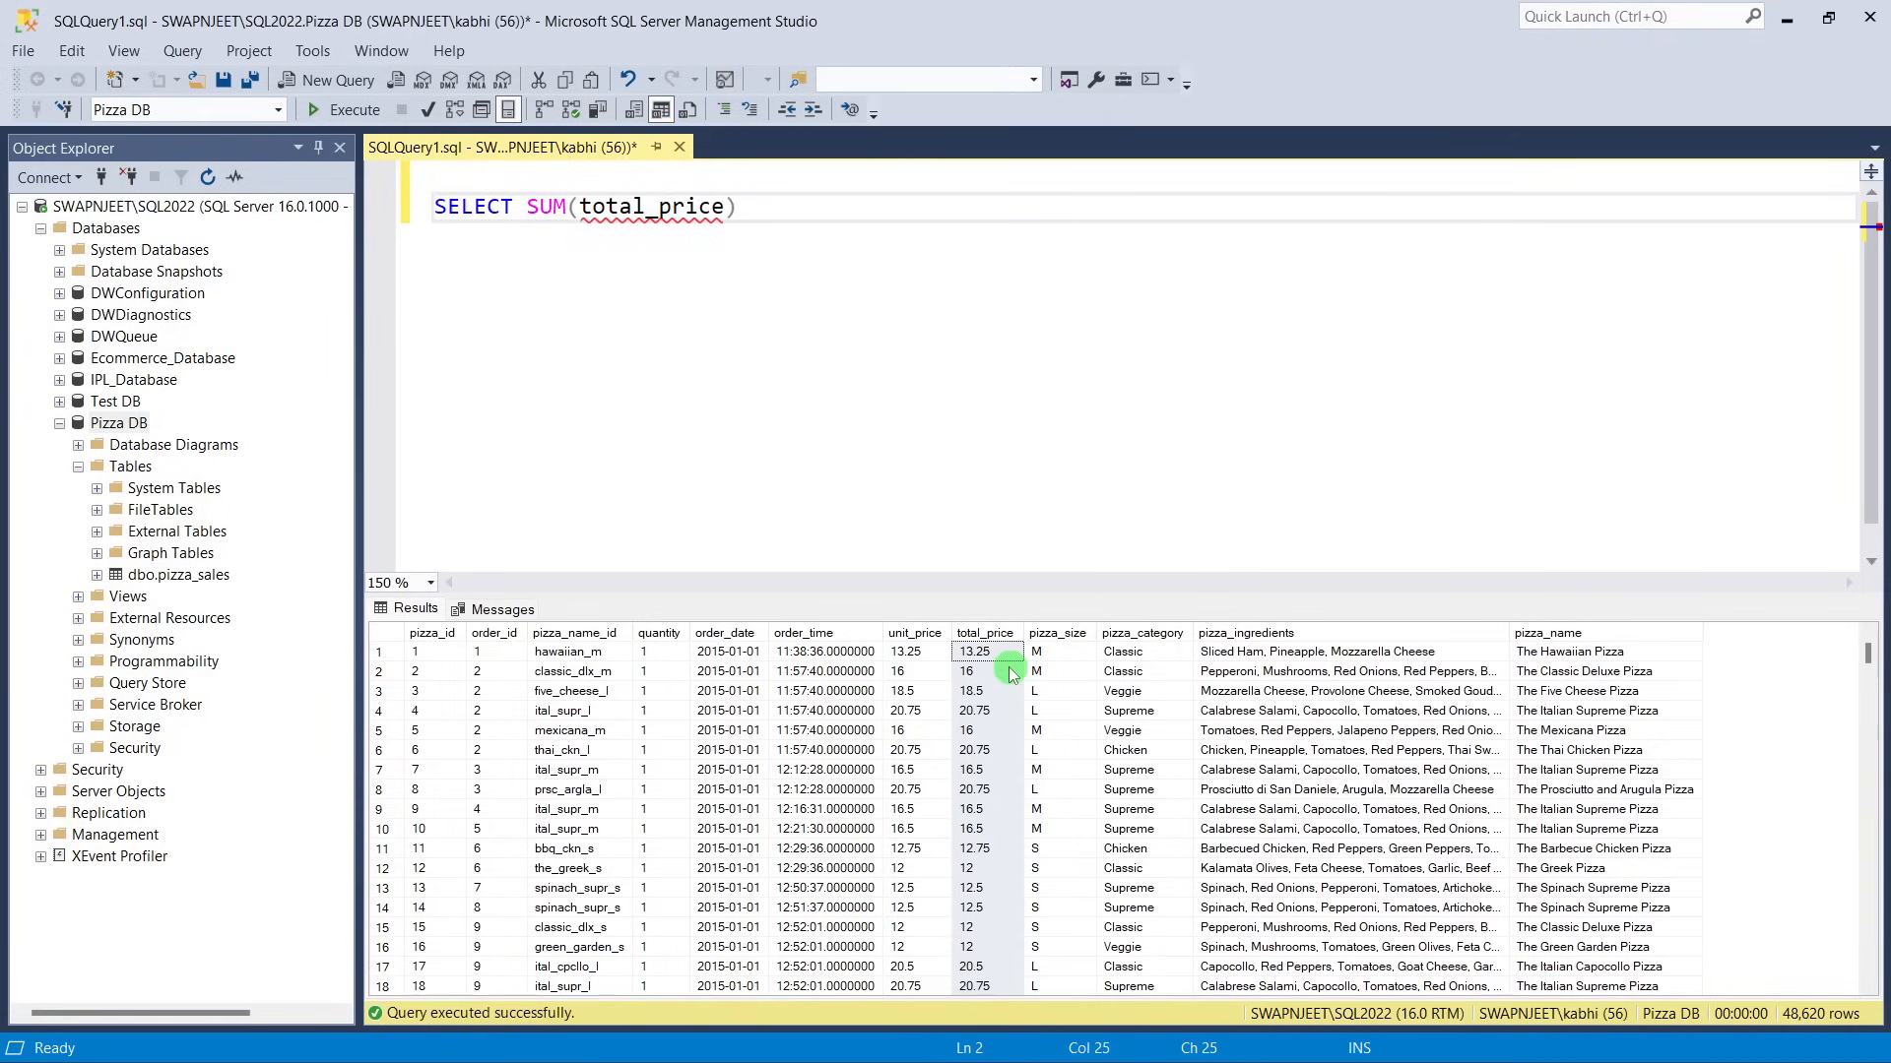
left_click_drag(722, 209, 580, 218)
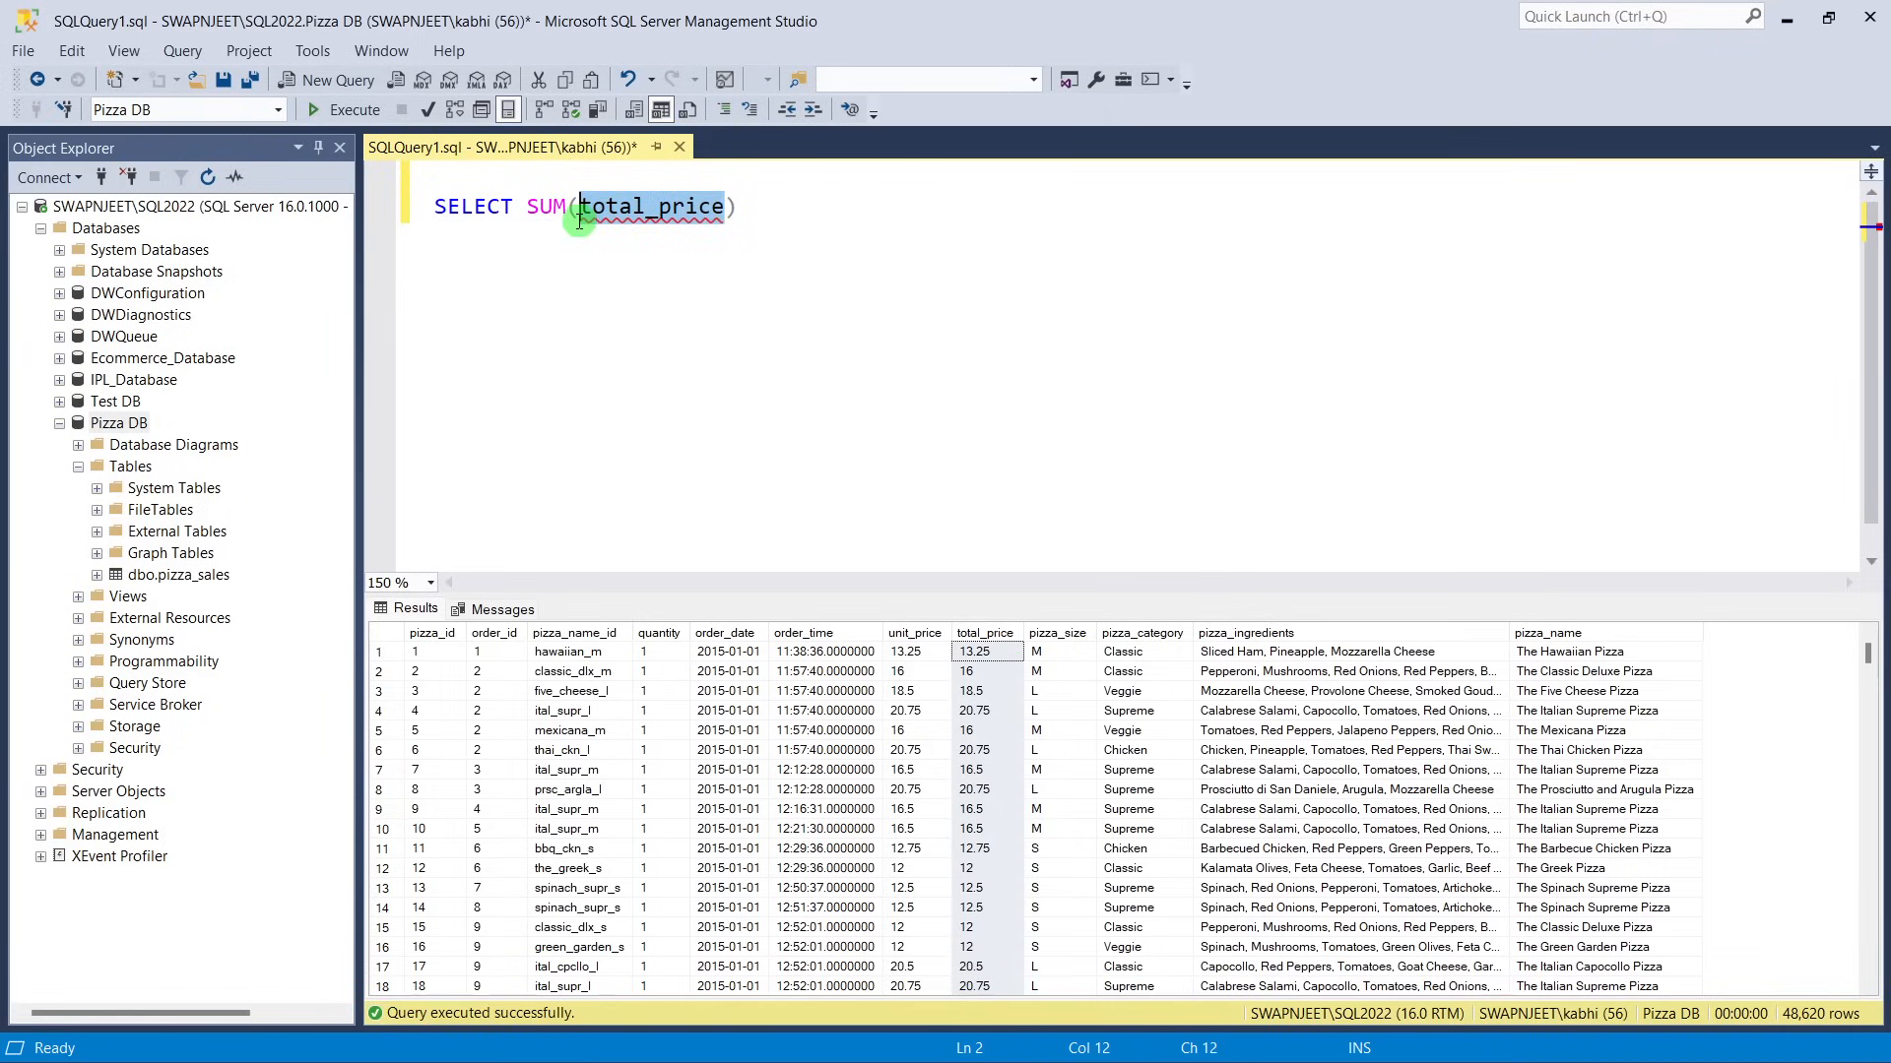
left_click(775, 216)
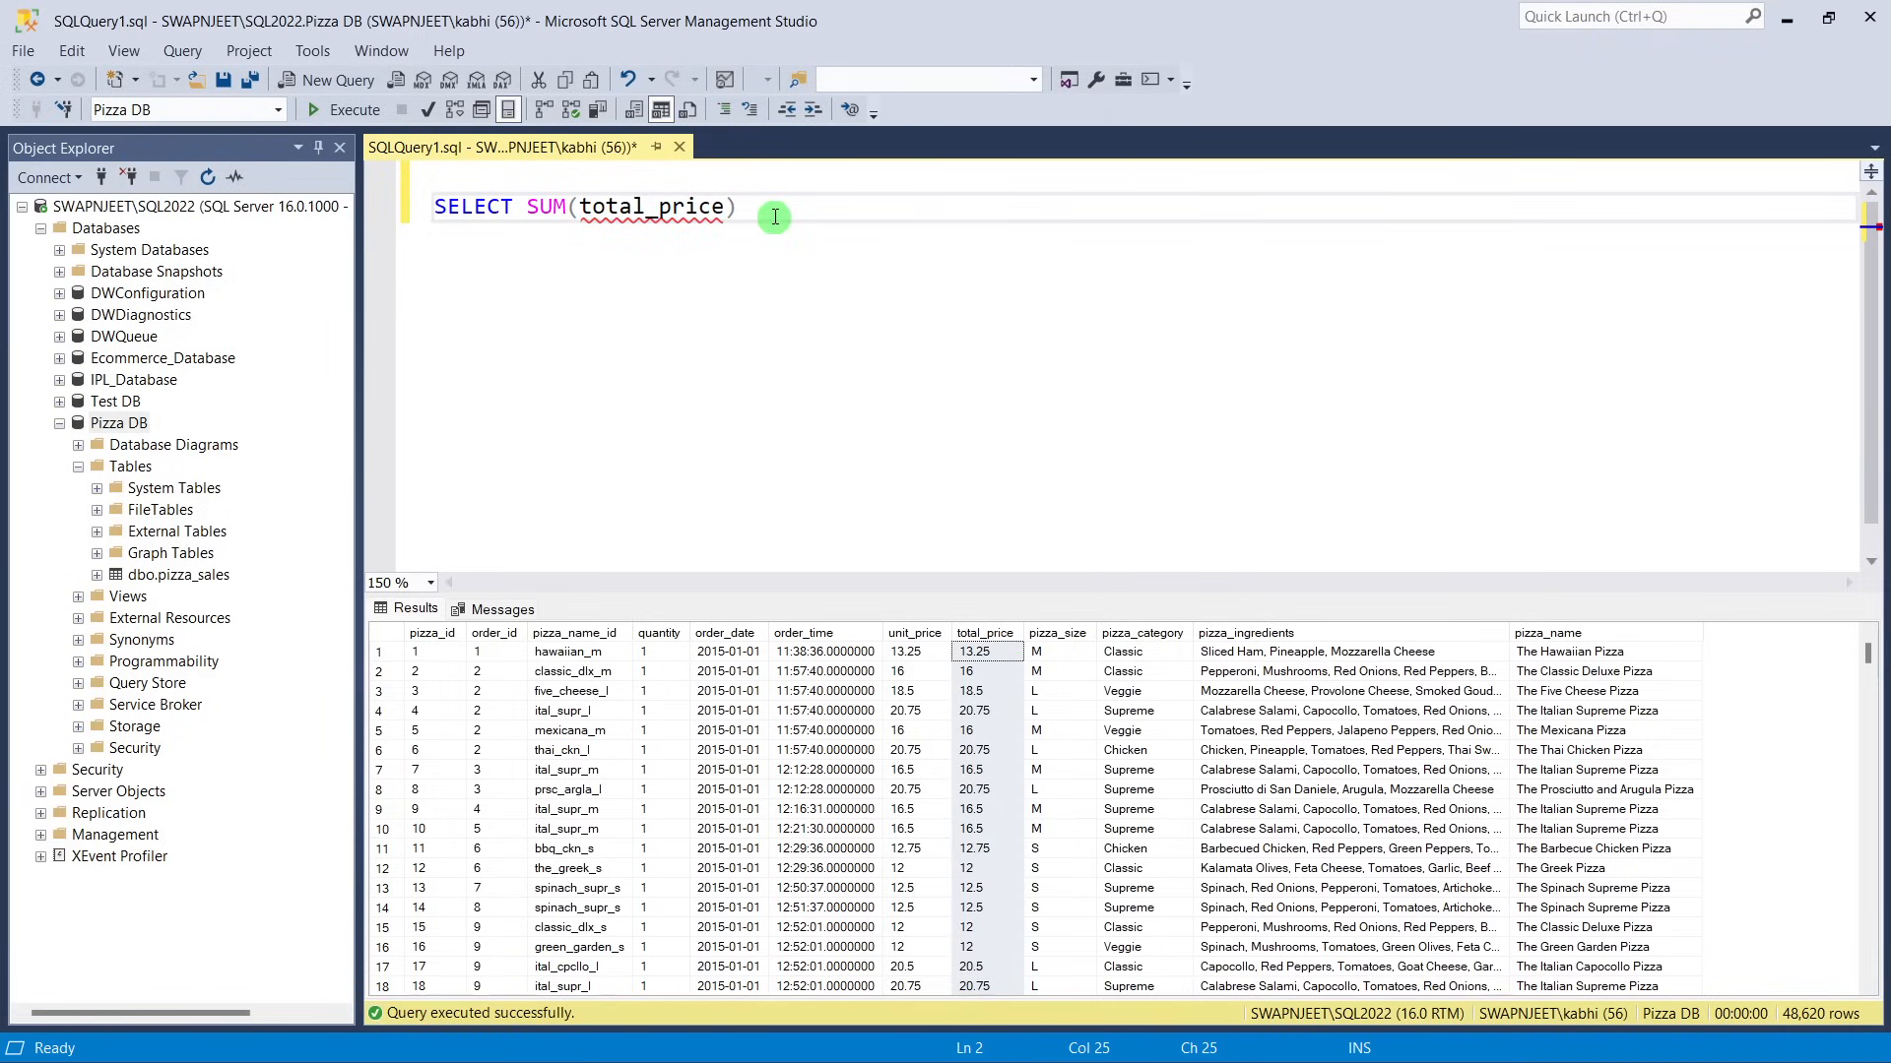
Complete the sum query with "from pizza_sales" and execute it.
type("from")
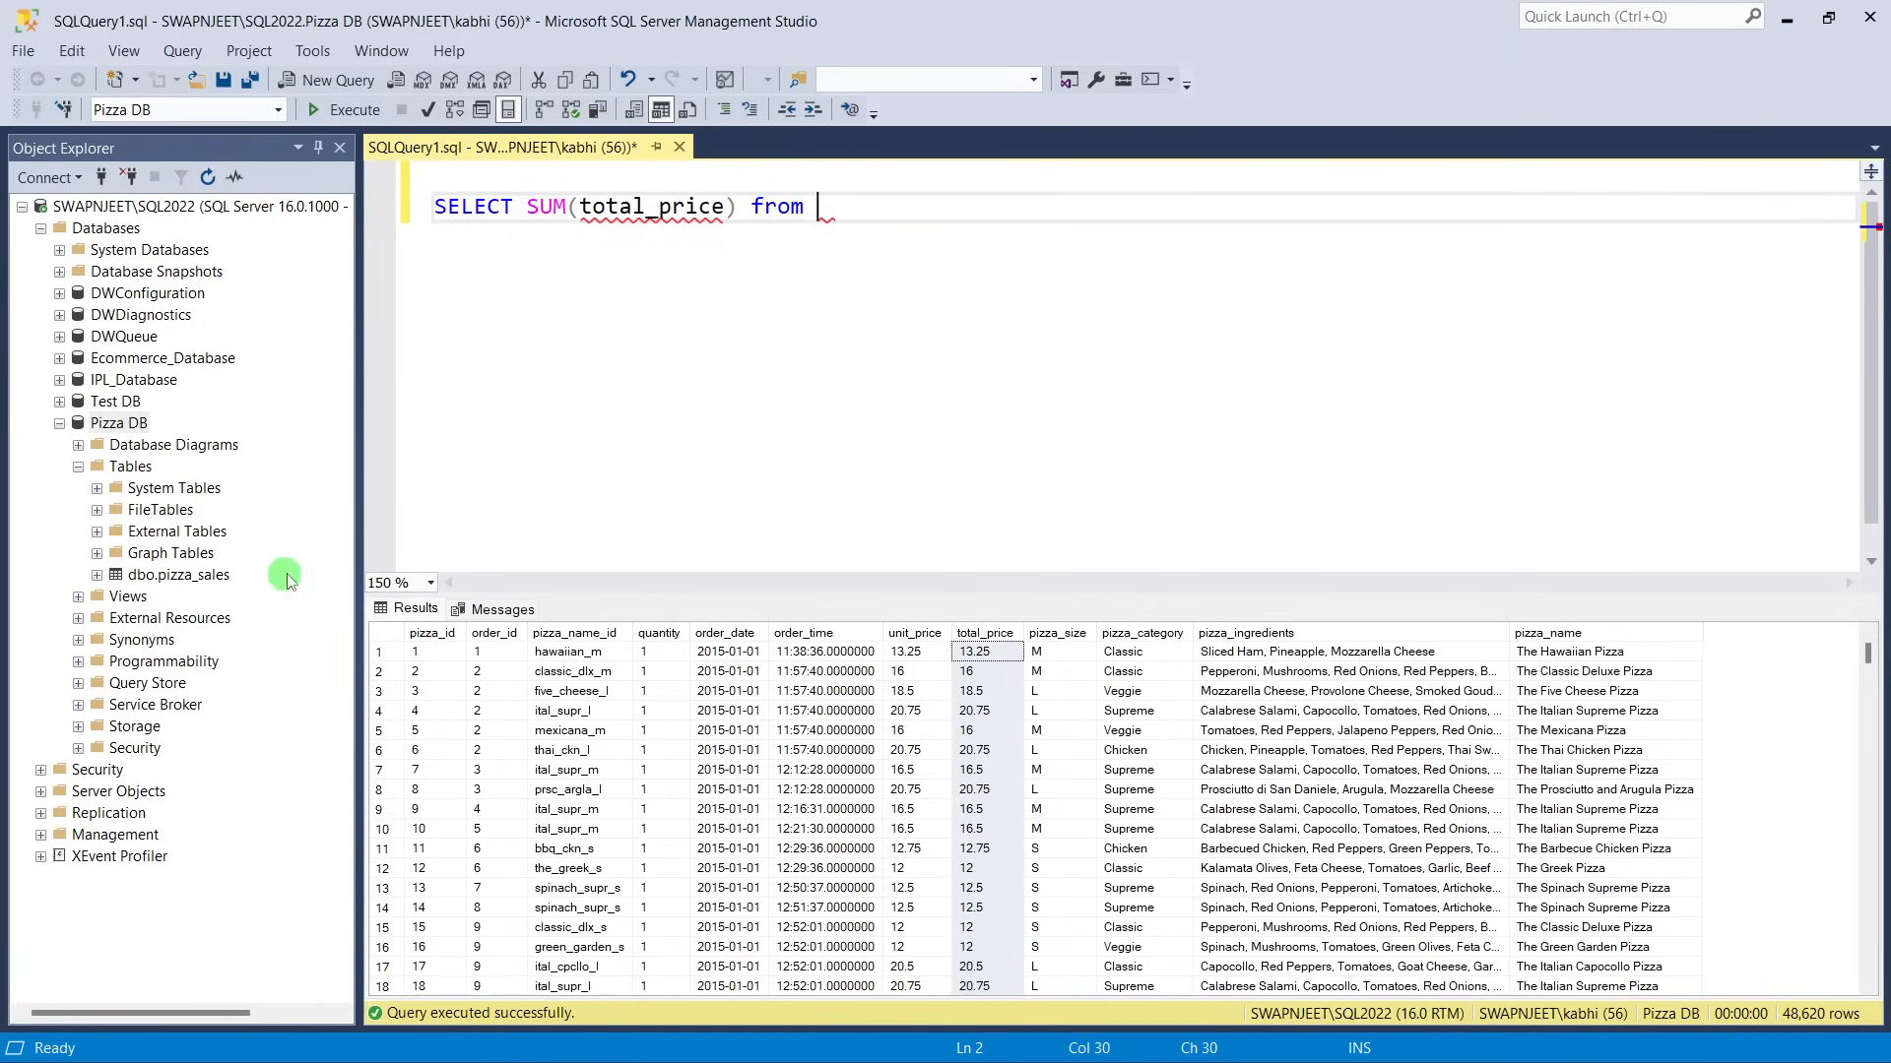
type("pizza_sales")
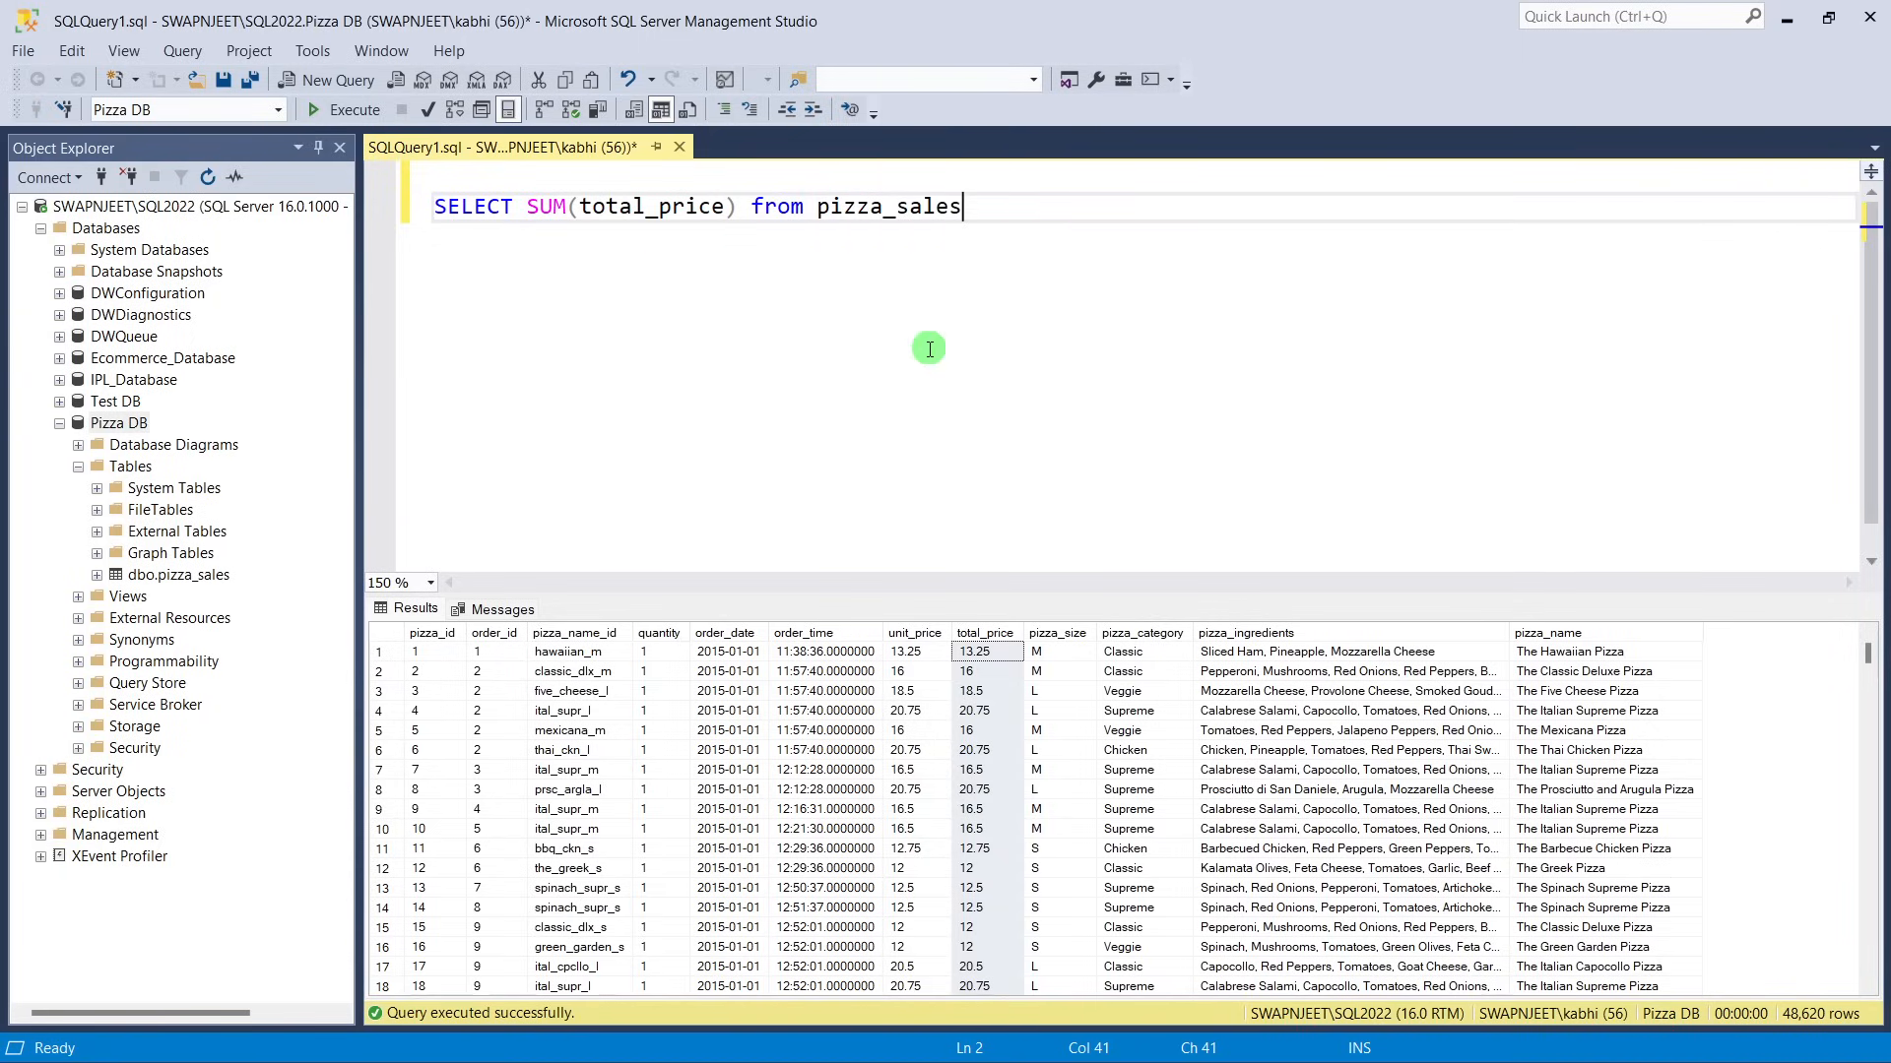
scroll(929, 348, "up", 1, "ctrl")
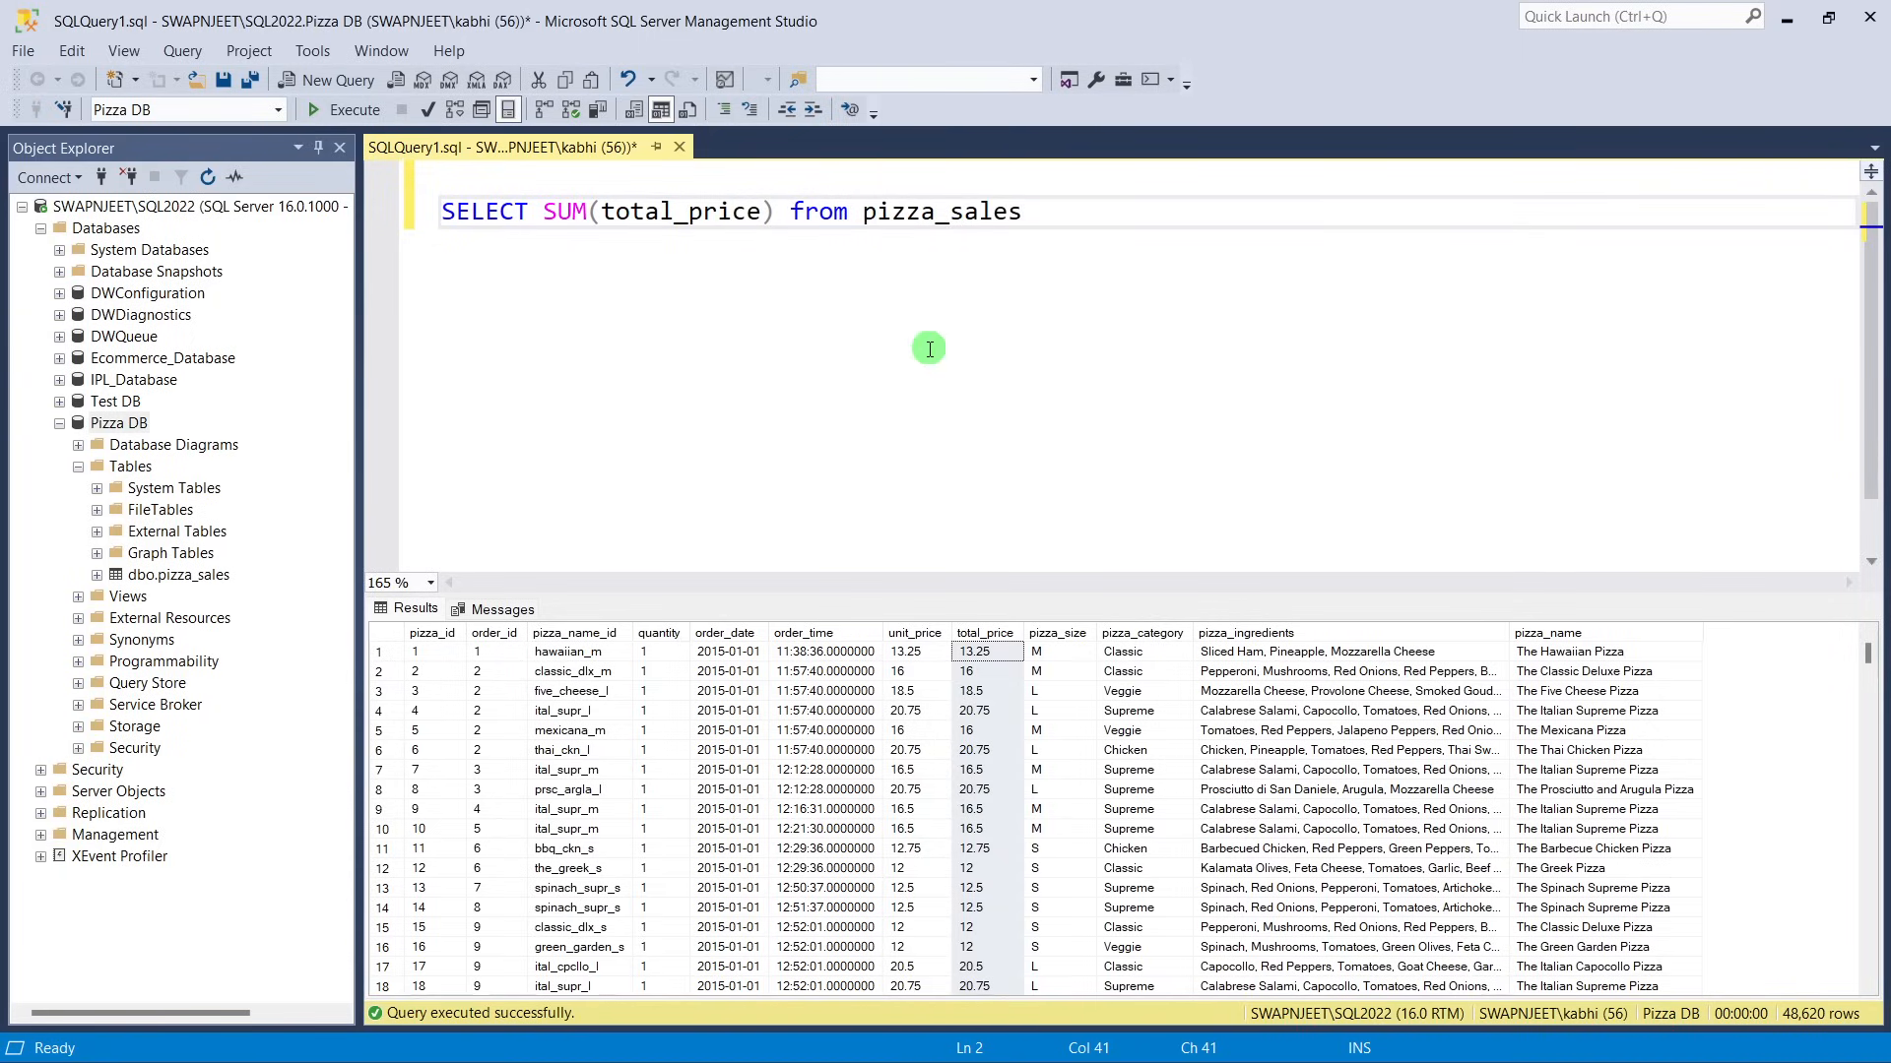
left_click(344, 109)
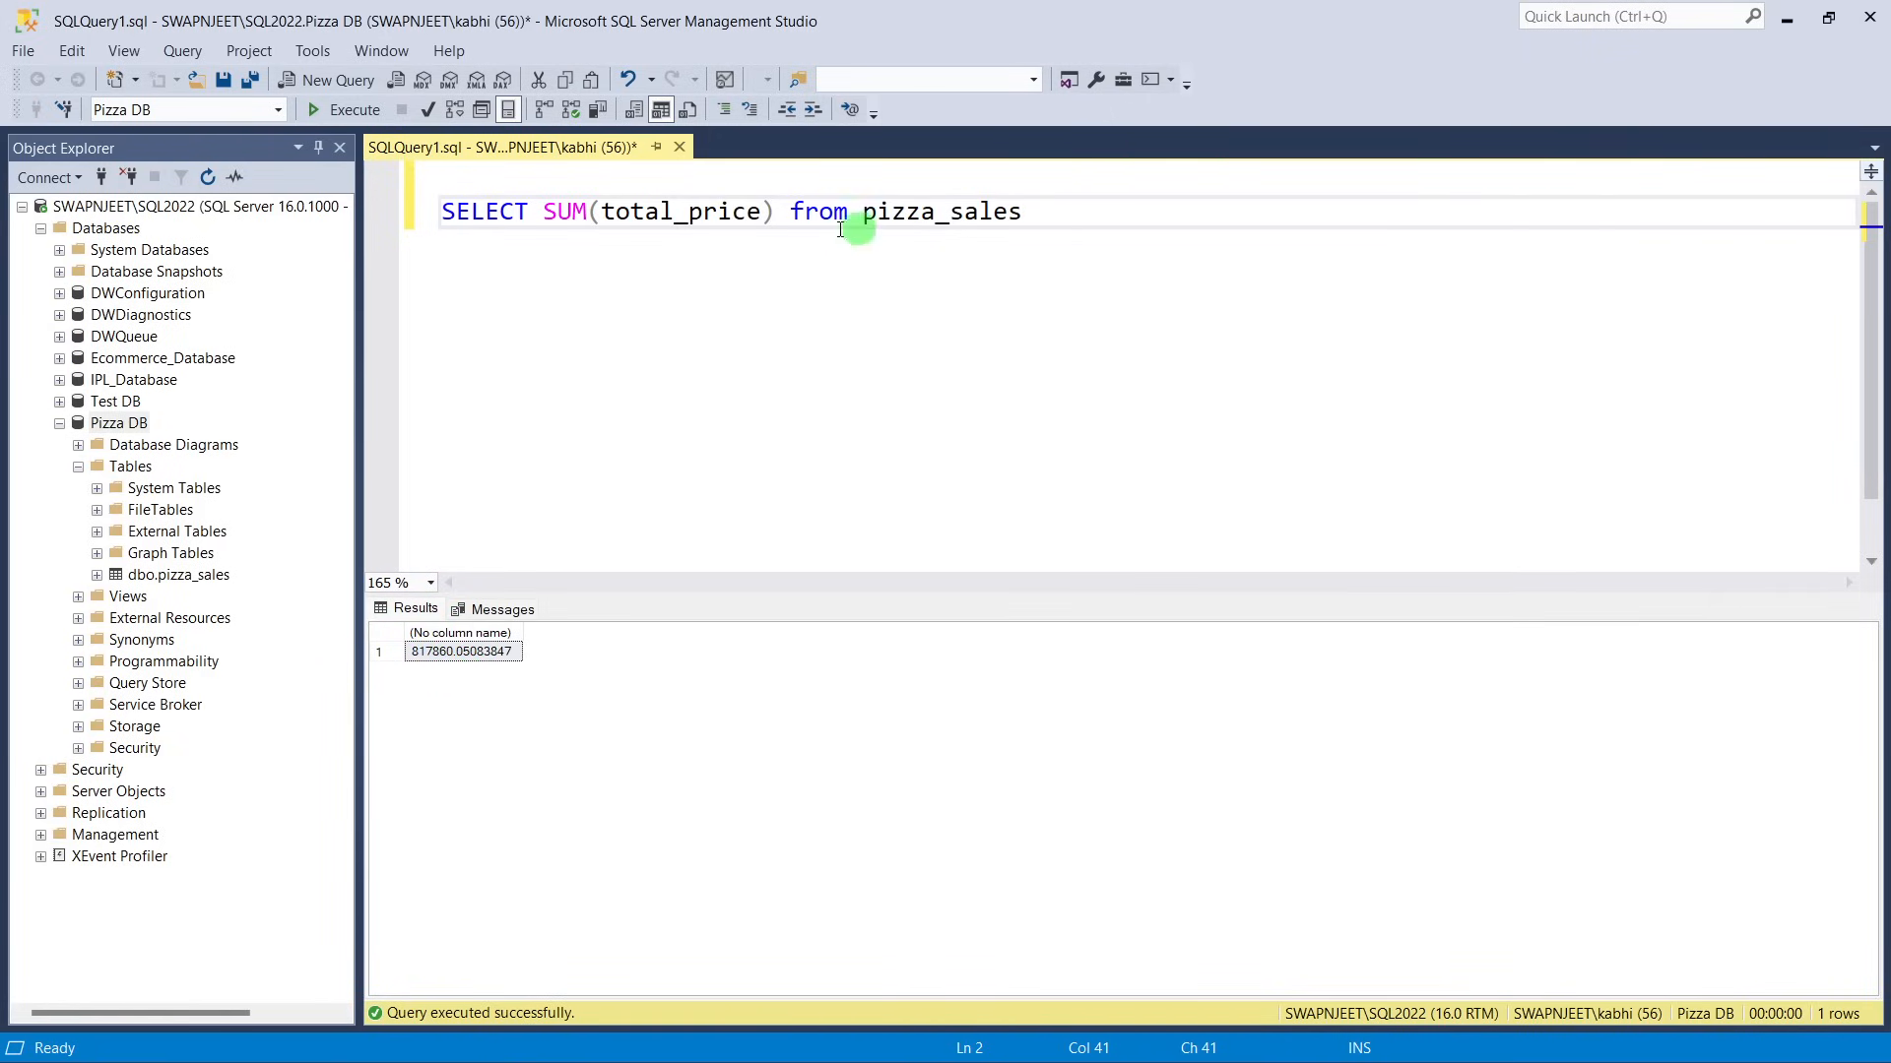
Alias the SUM(total_price) column as Total_Revenue in the query and execute it.
left_click(777, 221)
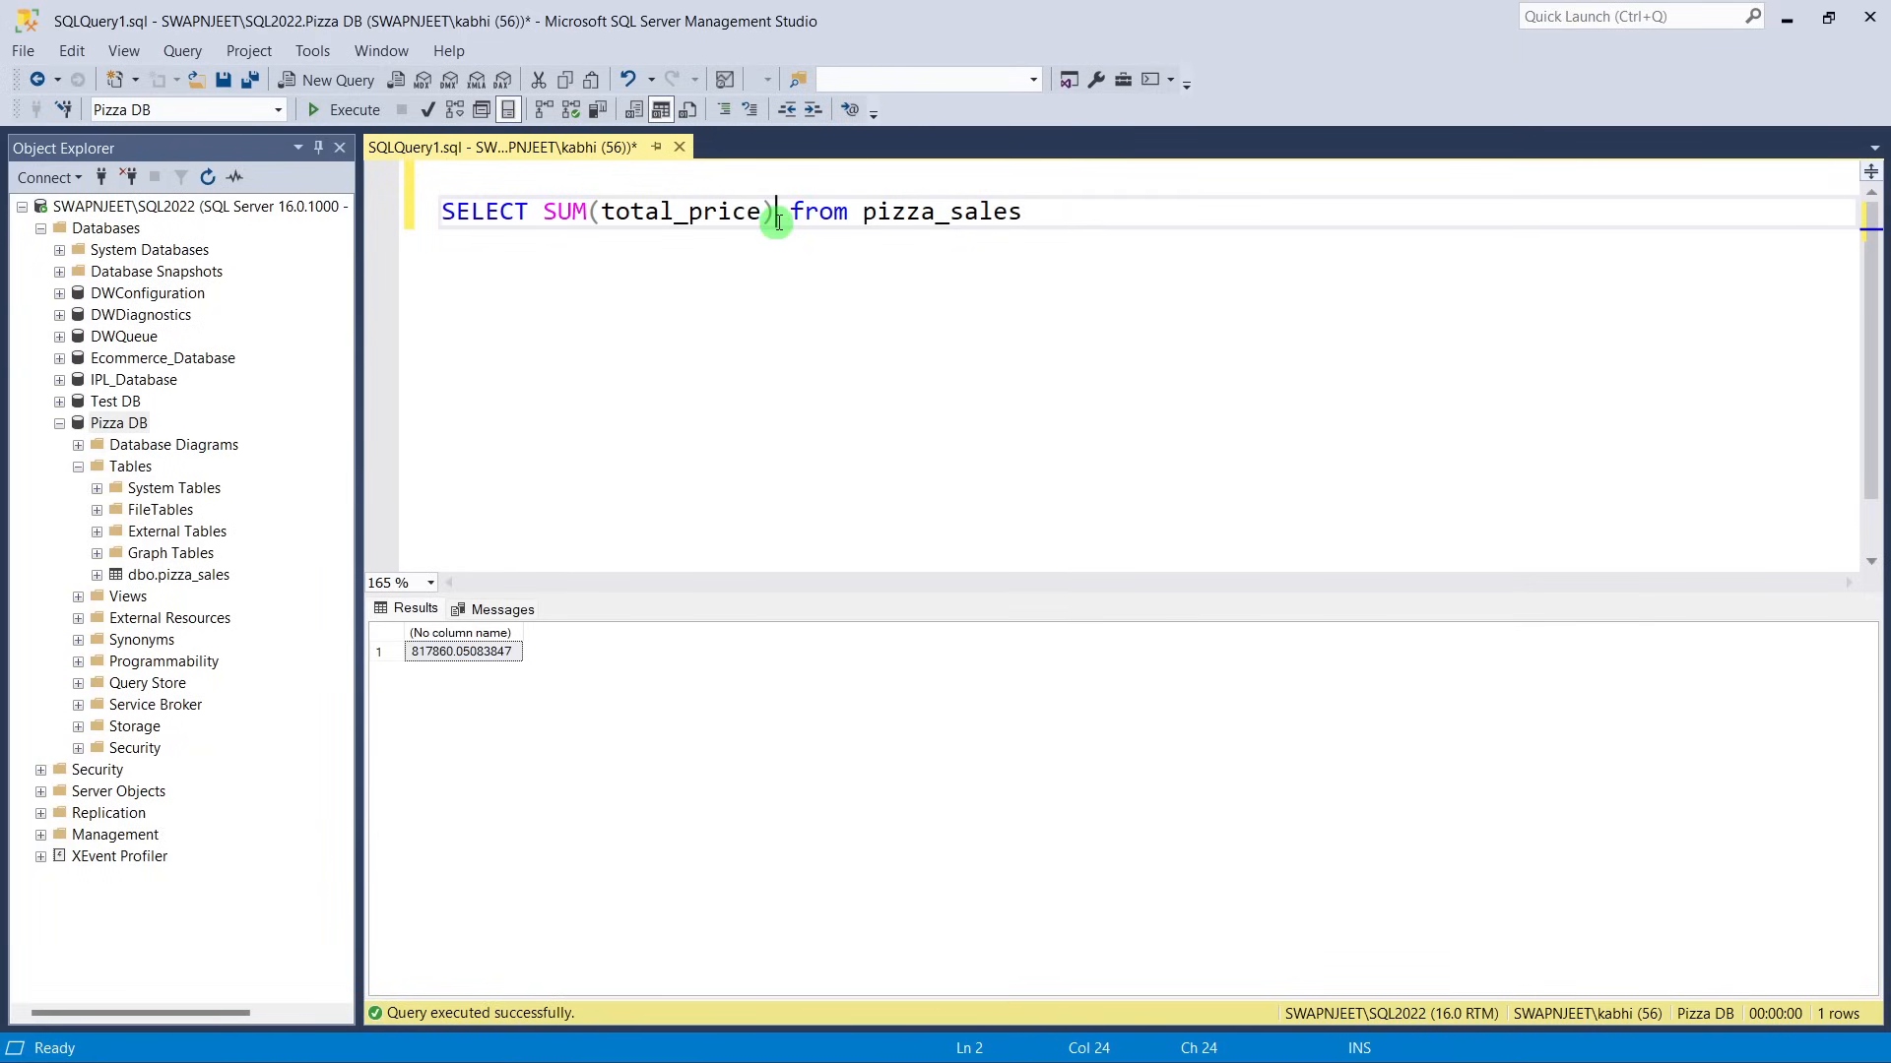
type("AS")
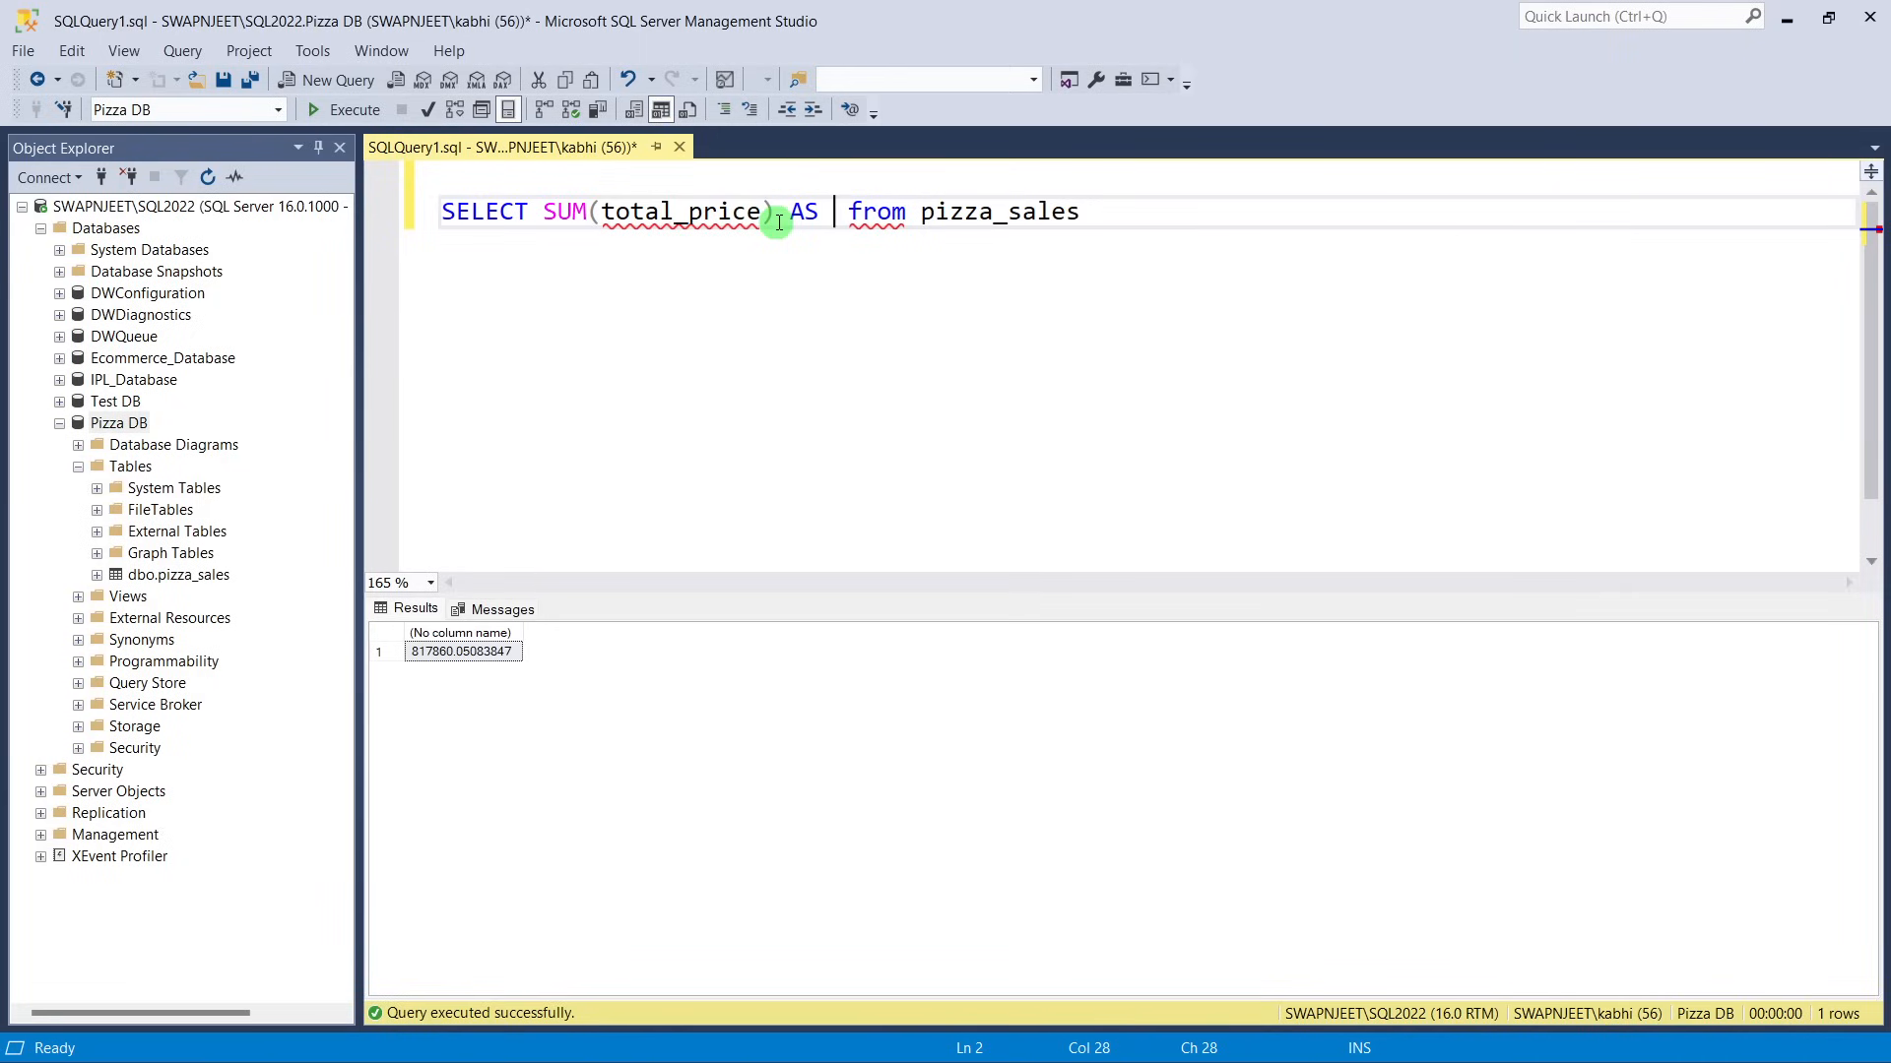
type("Total")
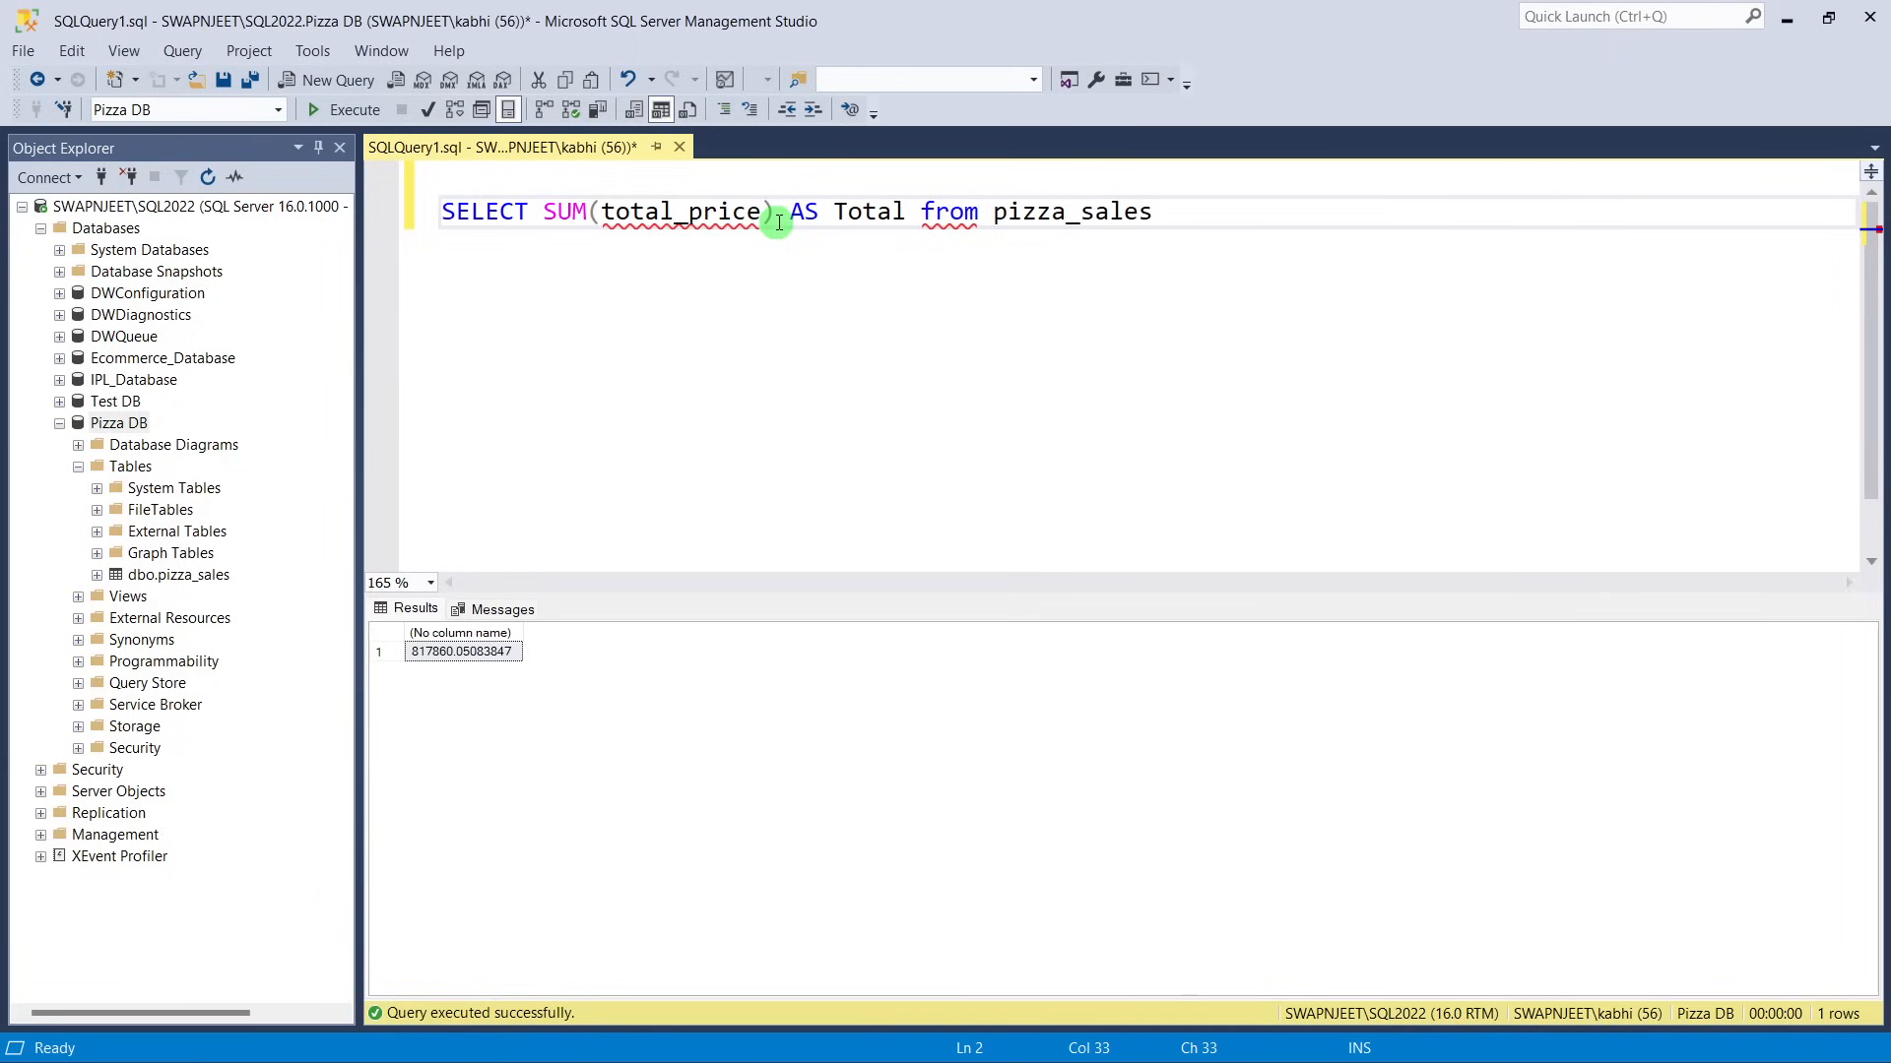
type("_Reven")
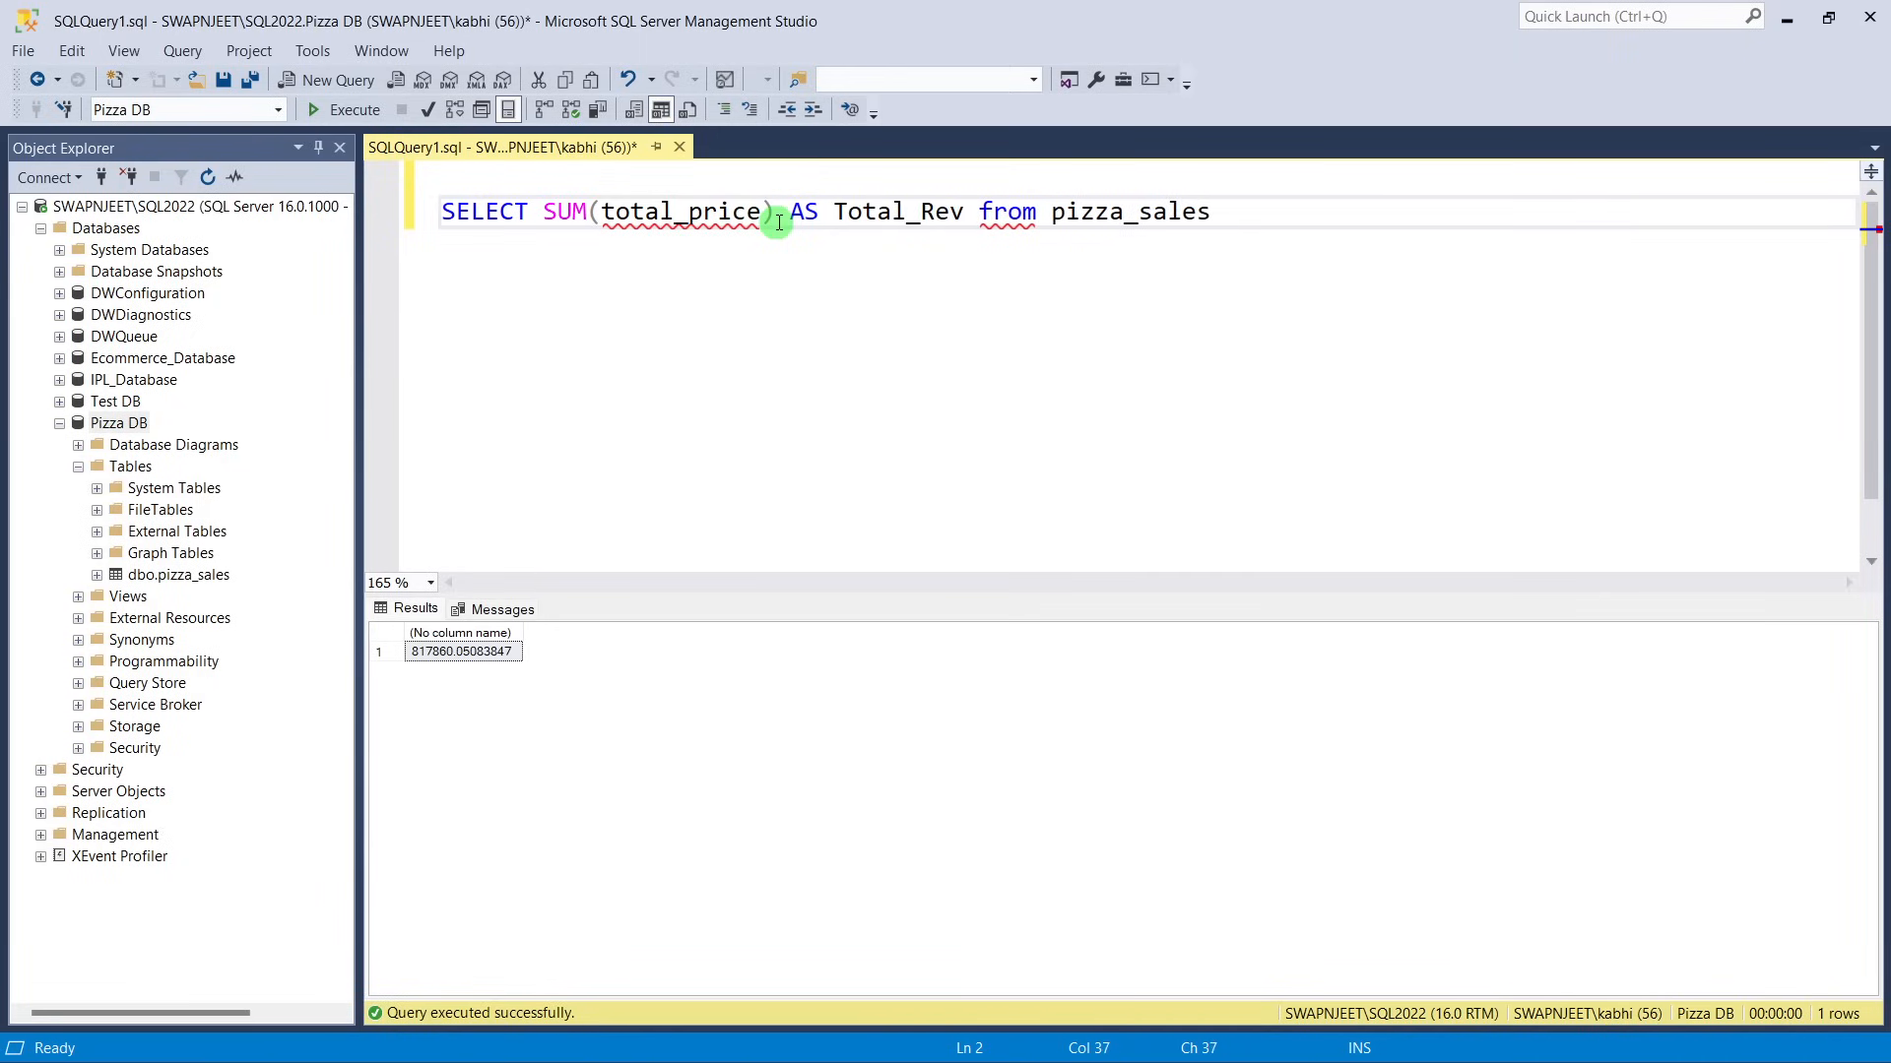
type("ue")
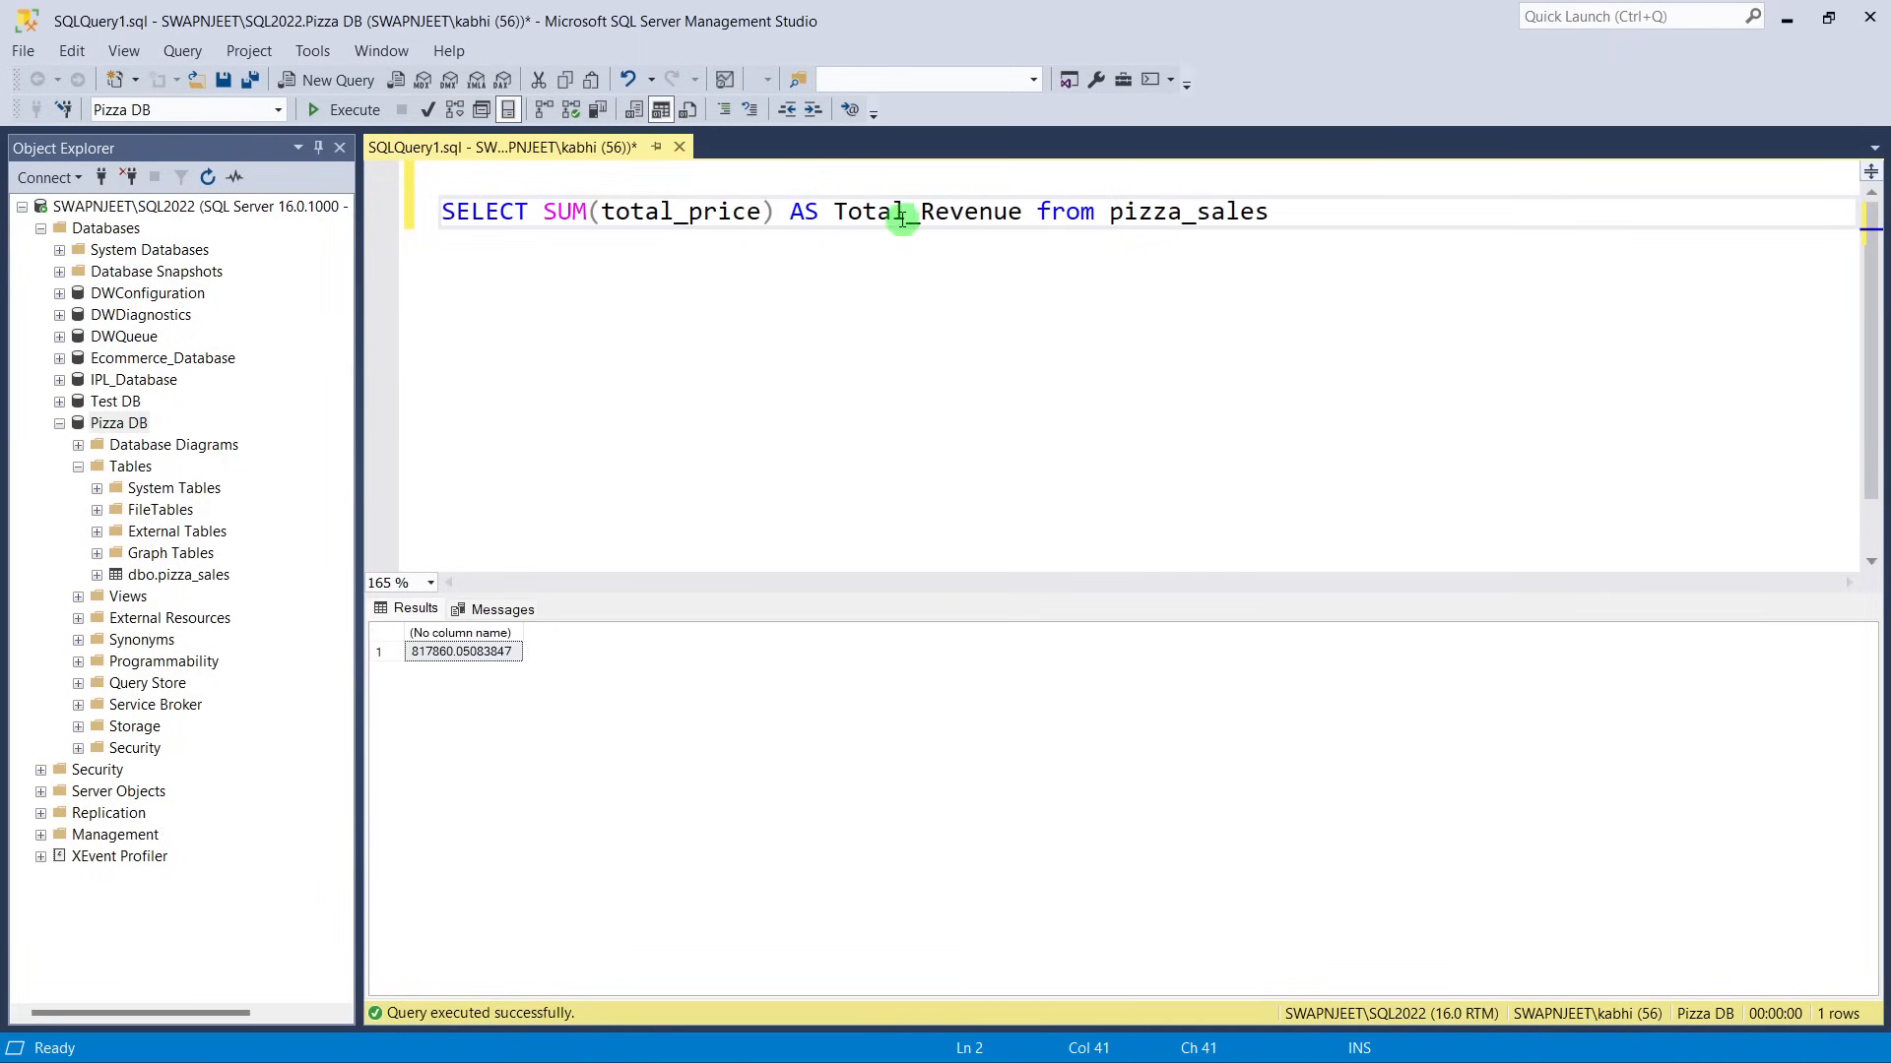
left_click_drag(919, 223, 905, 221)
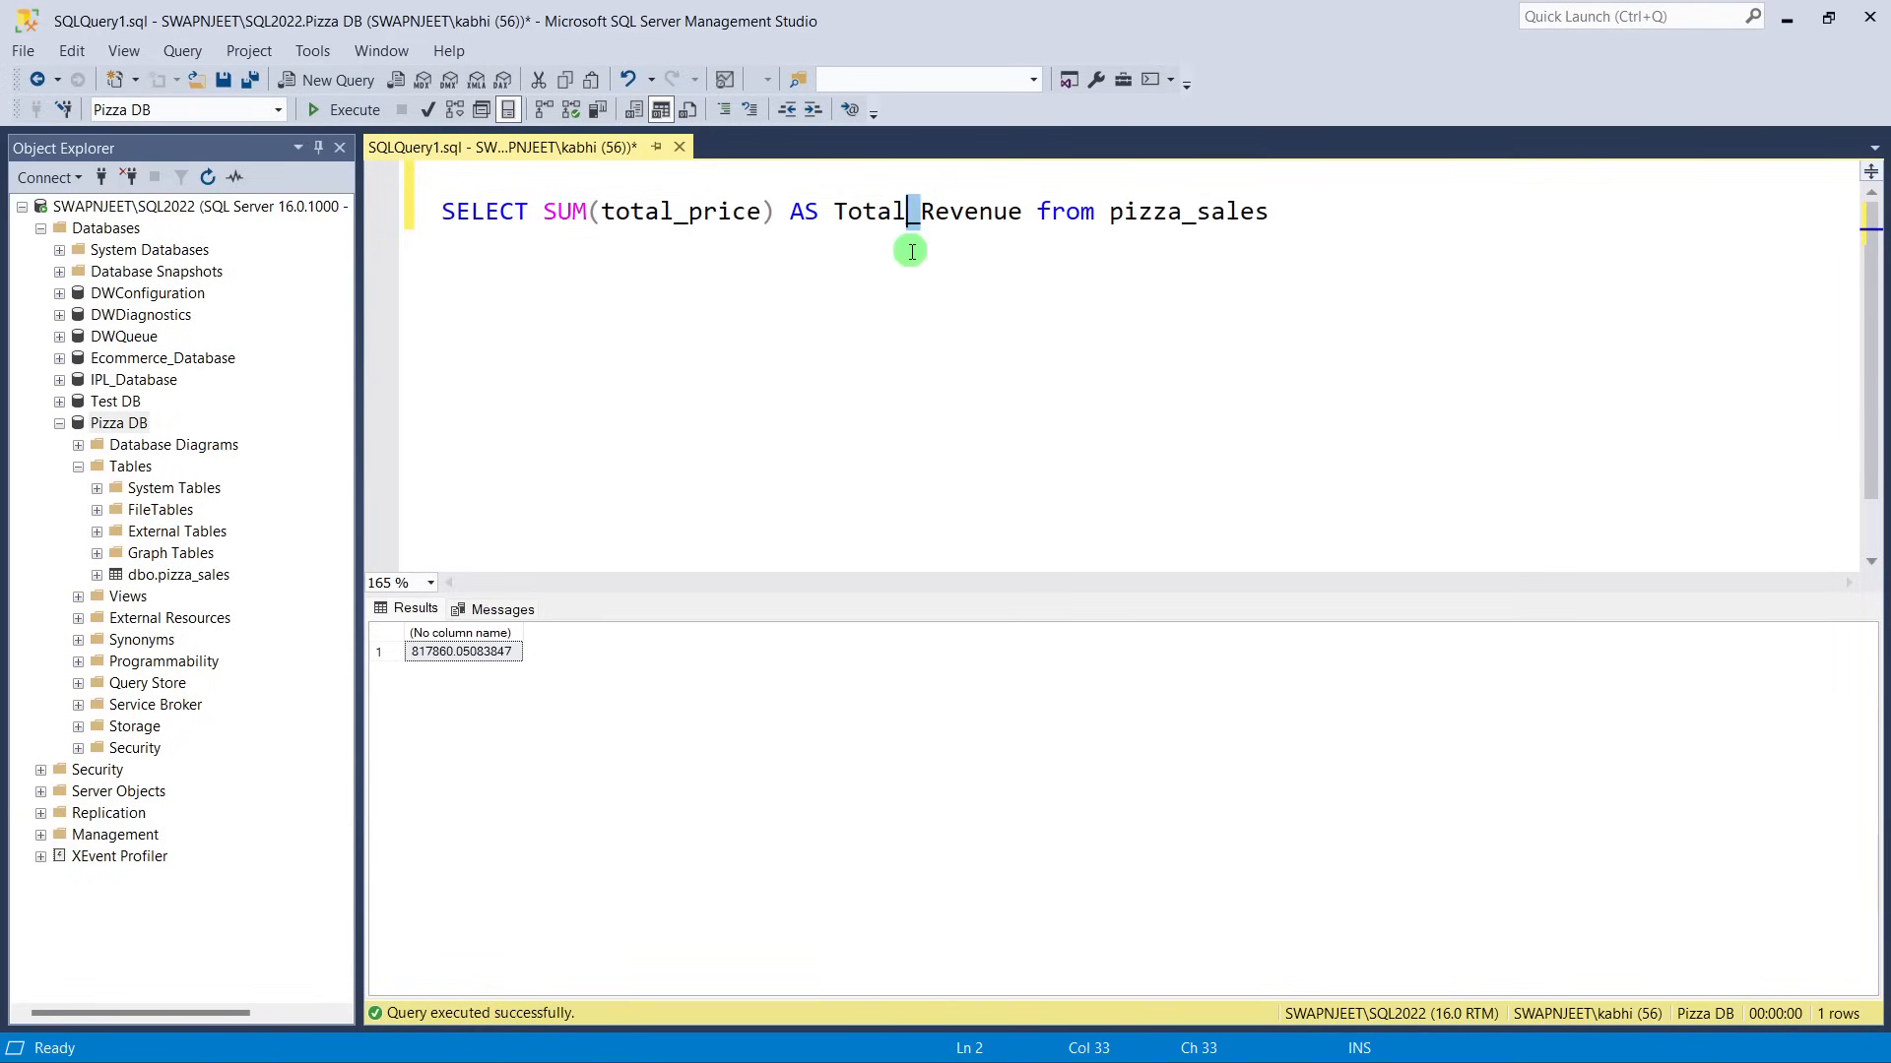
key("Left")
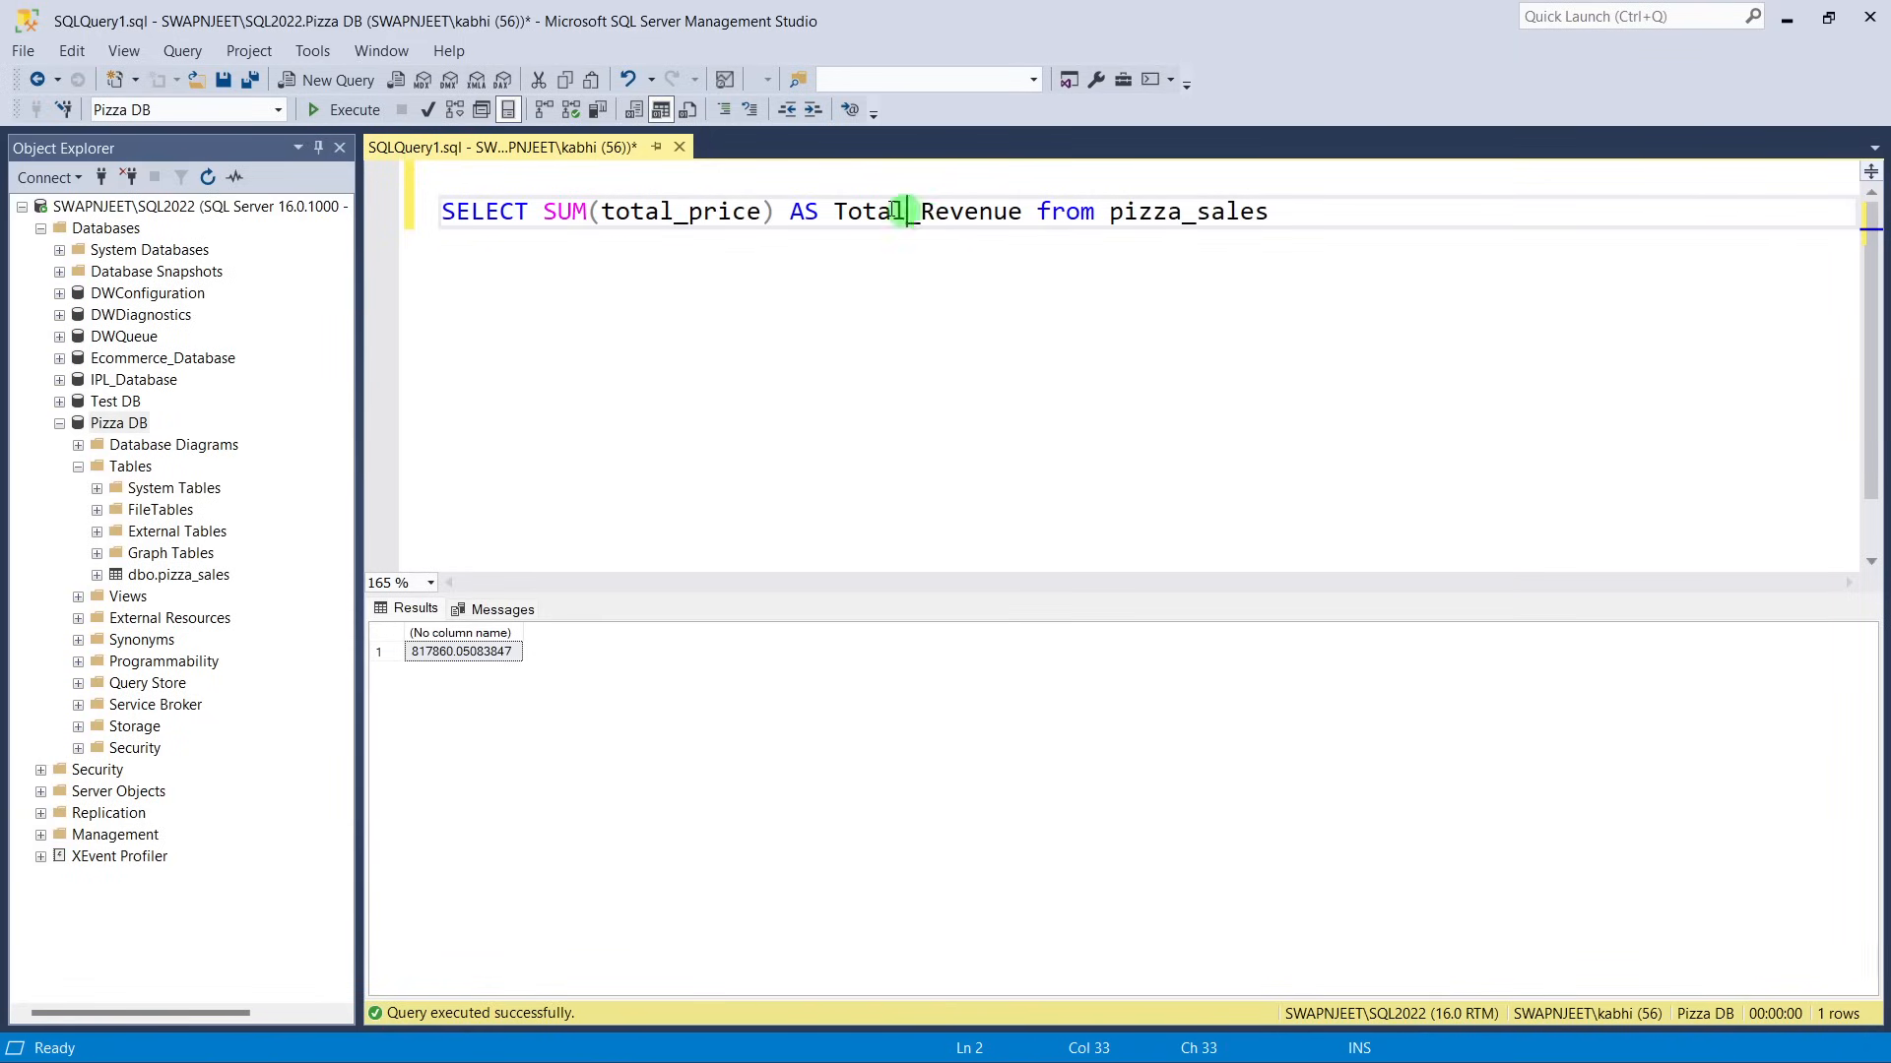
left_click(331, 110)
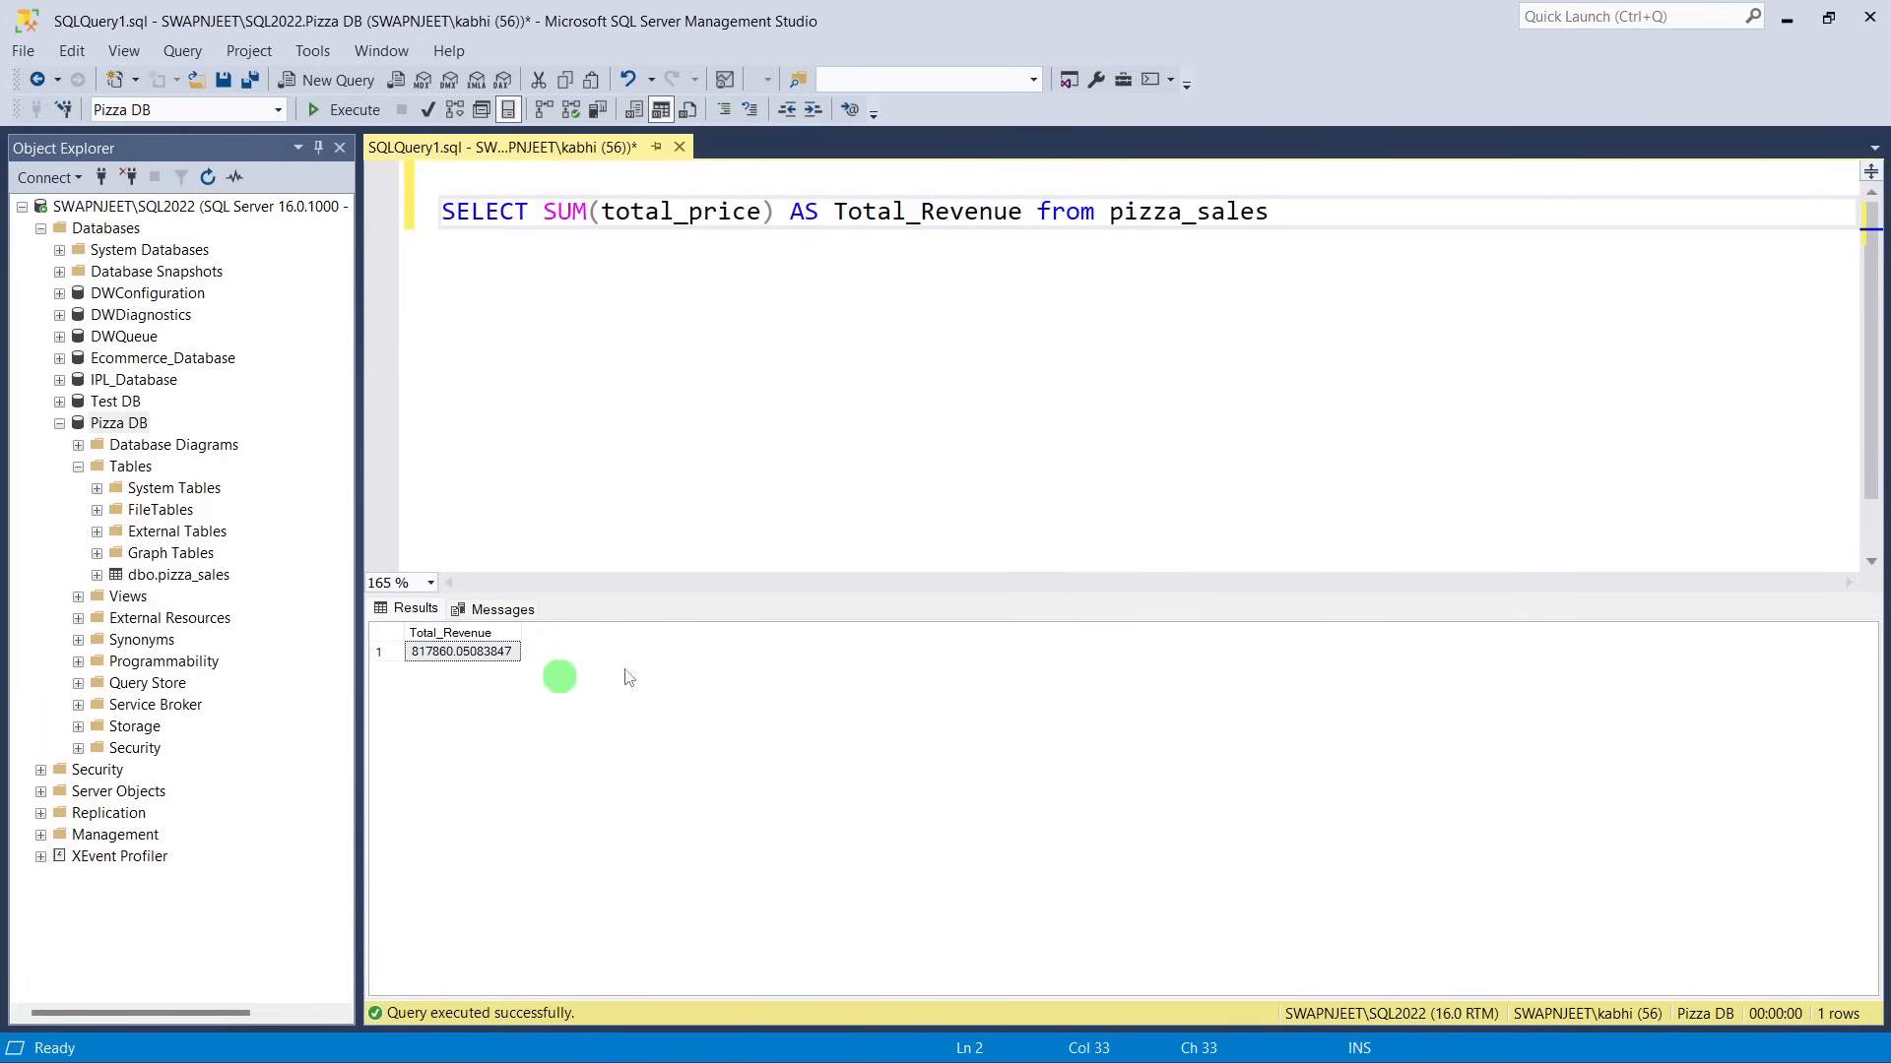
left_click_drag(1405, 221, 452, 241)
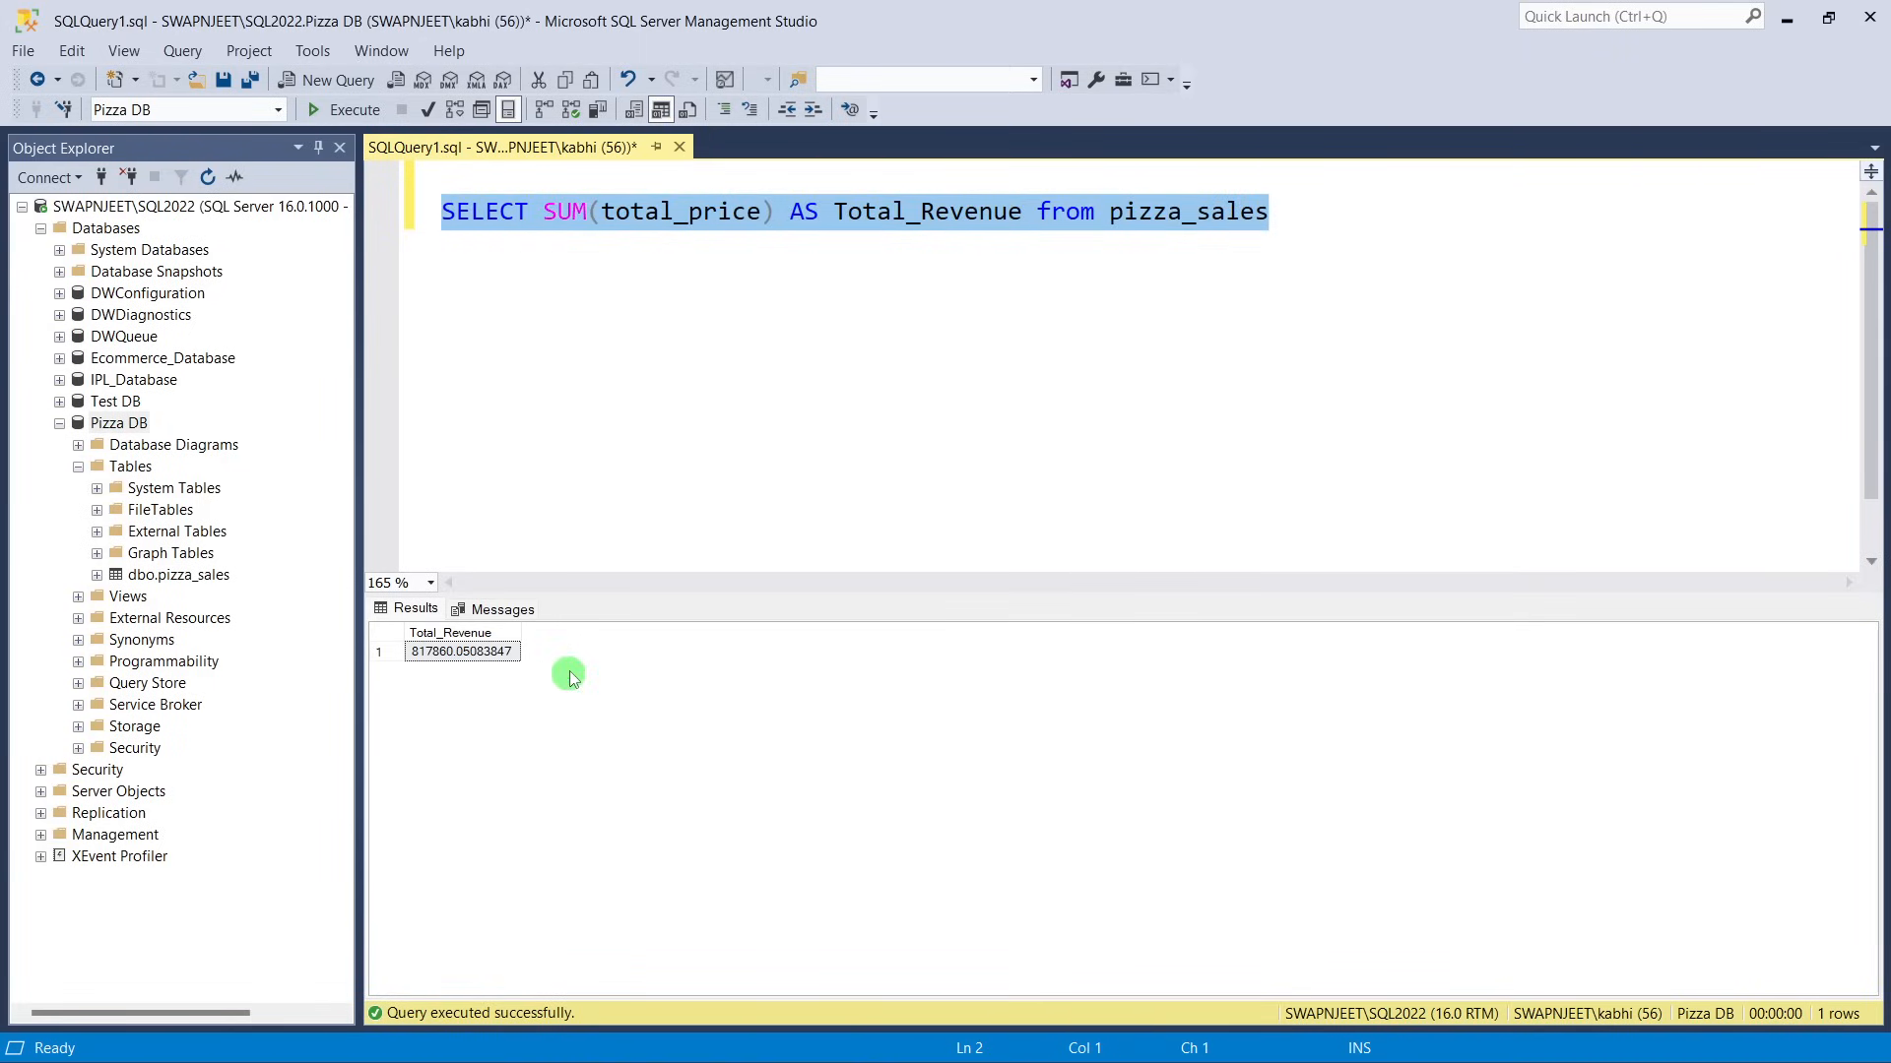
left_click(825, 379)
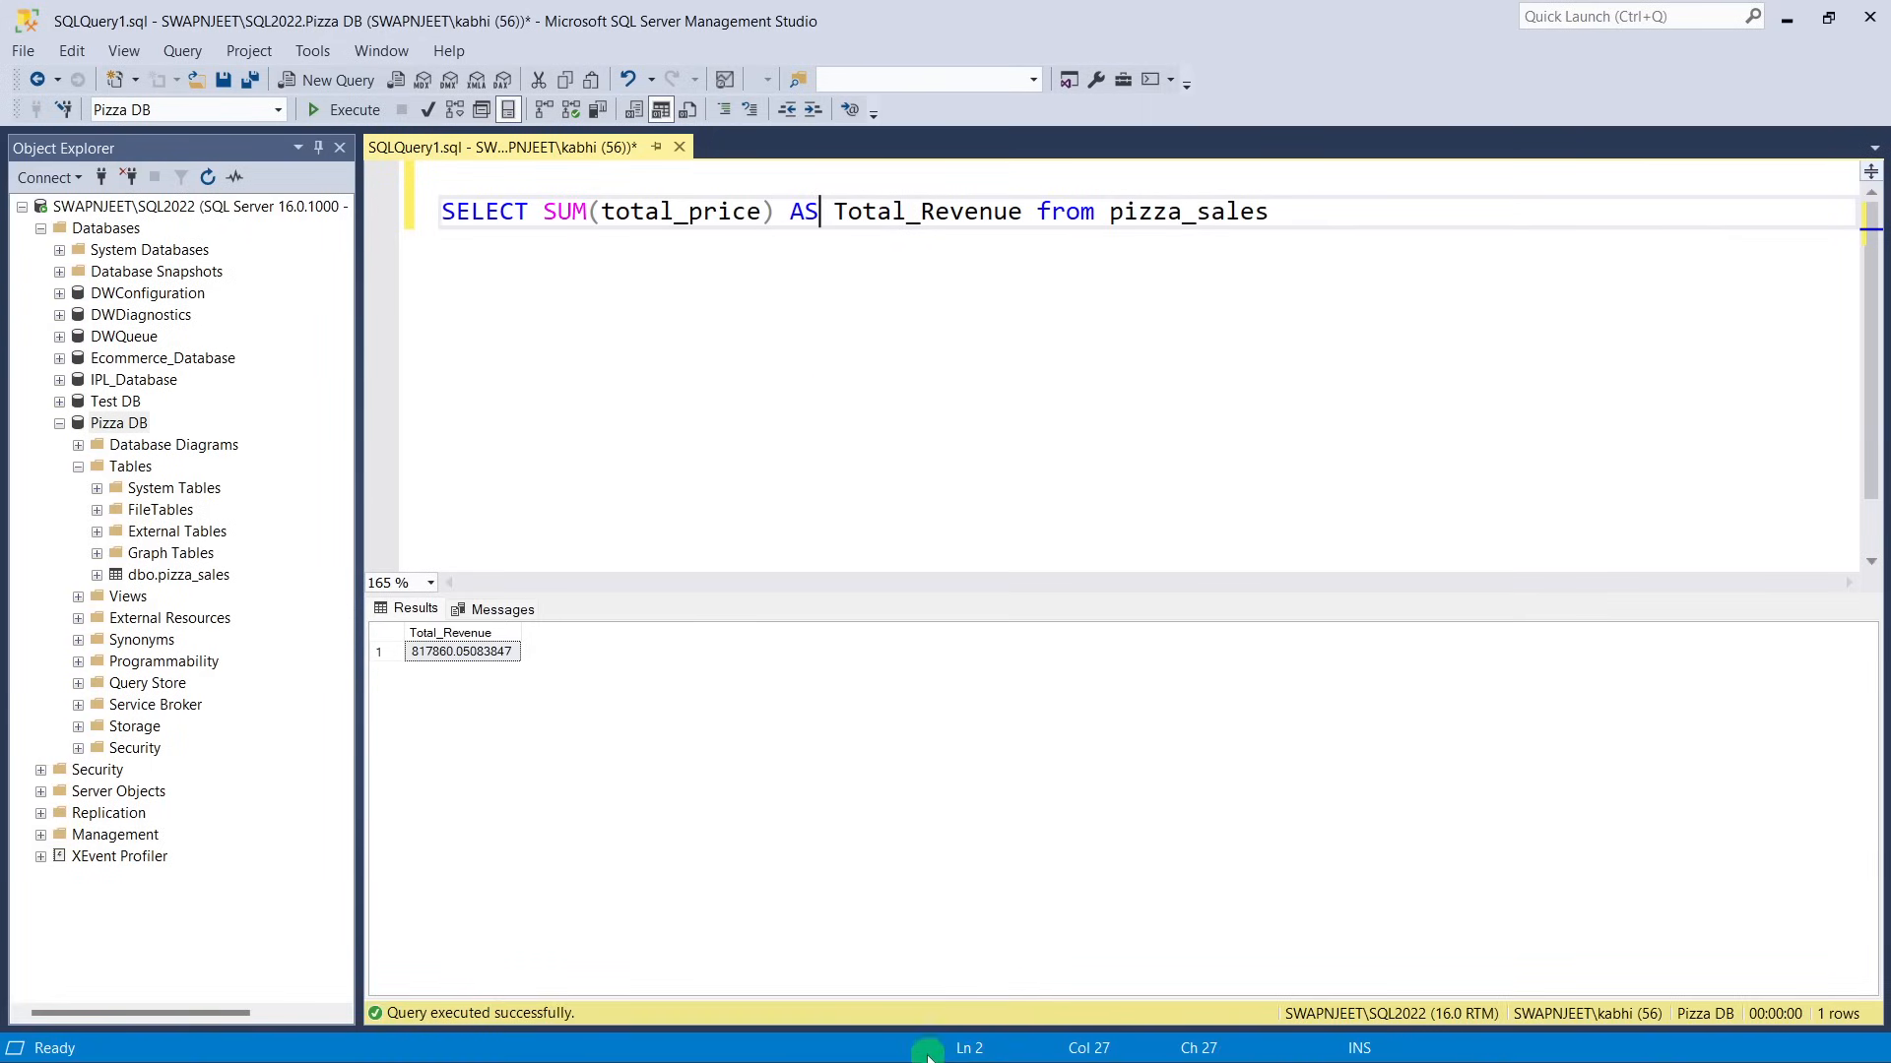
Switch to PIZZA SALES SQL QUERIES.docx in Word, read its title, KPI's heading and Total Revenue query, and return to SQL Server Management Studio.
left_click(905, 1036)
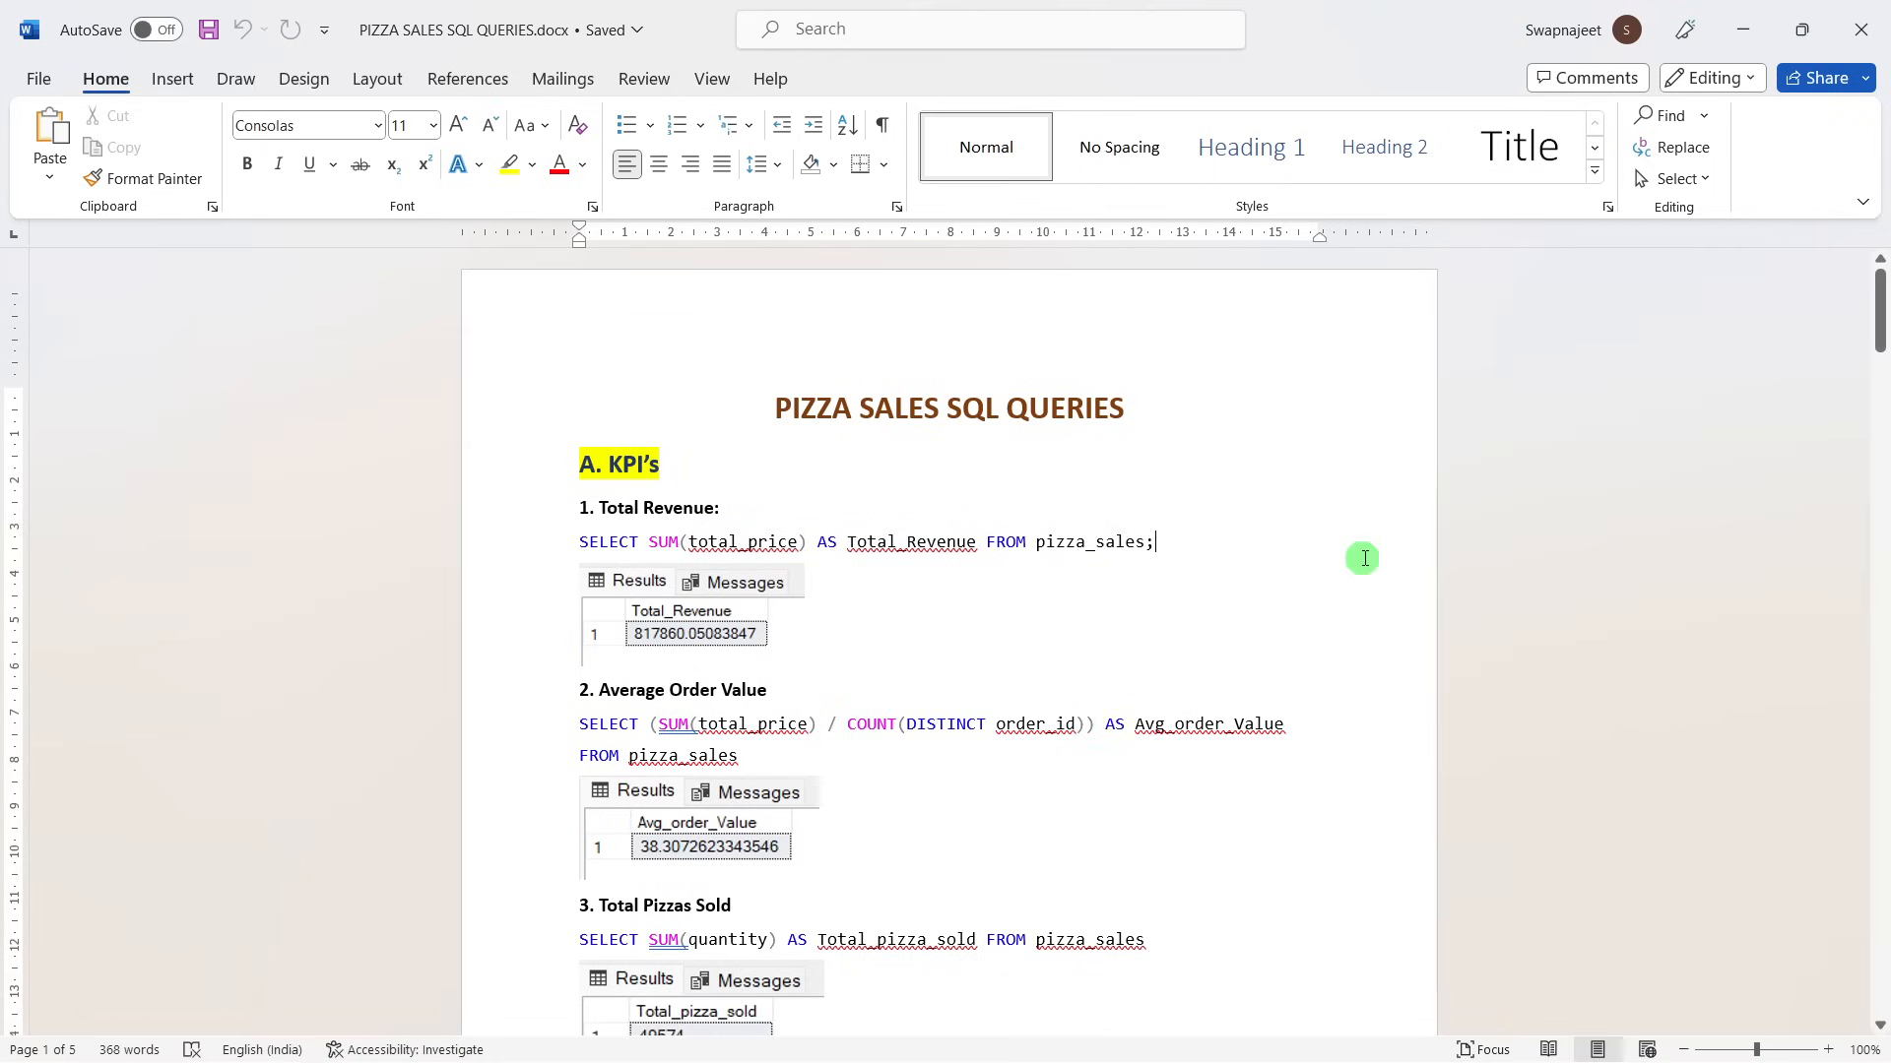
left_click_drag(774, 407, 1074, 424)
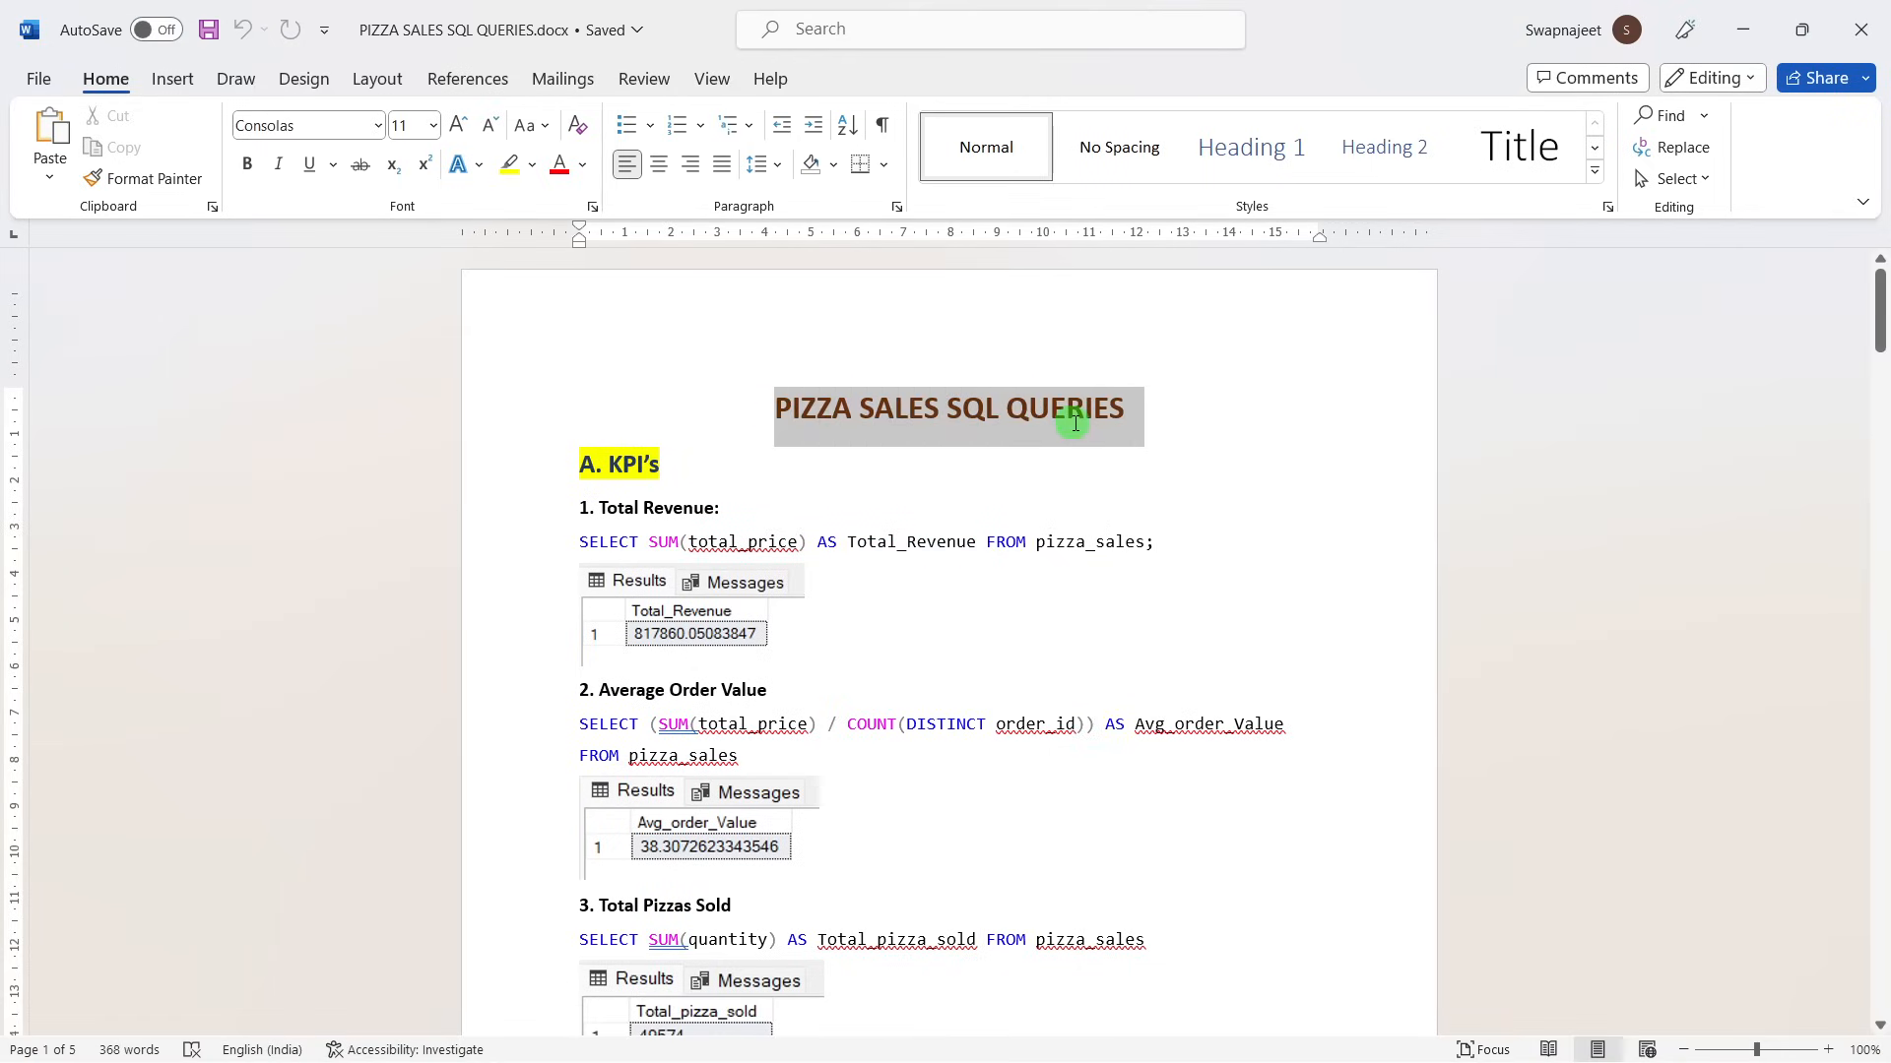
left_click(1076, 507)
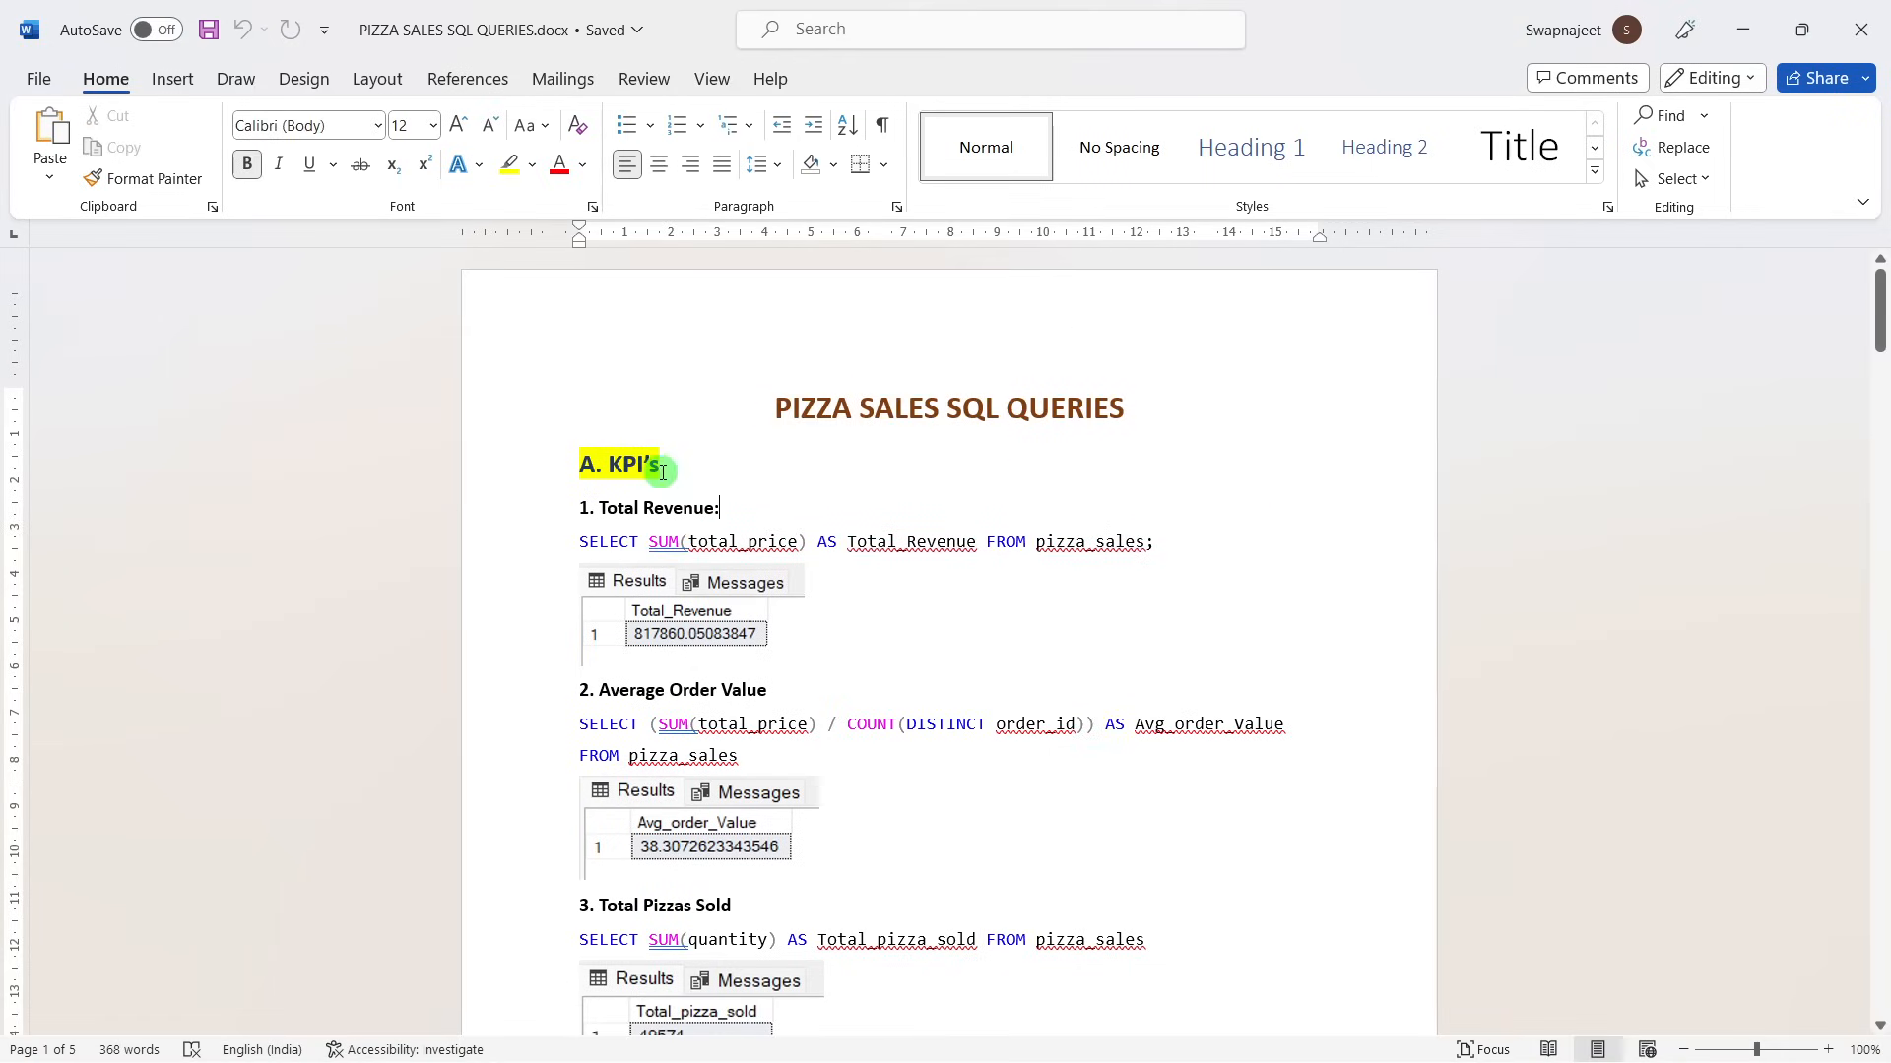
left_click_drag(662, 472, 579, 475)
left_click(784, 484)
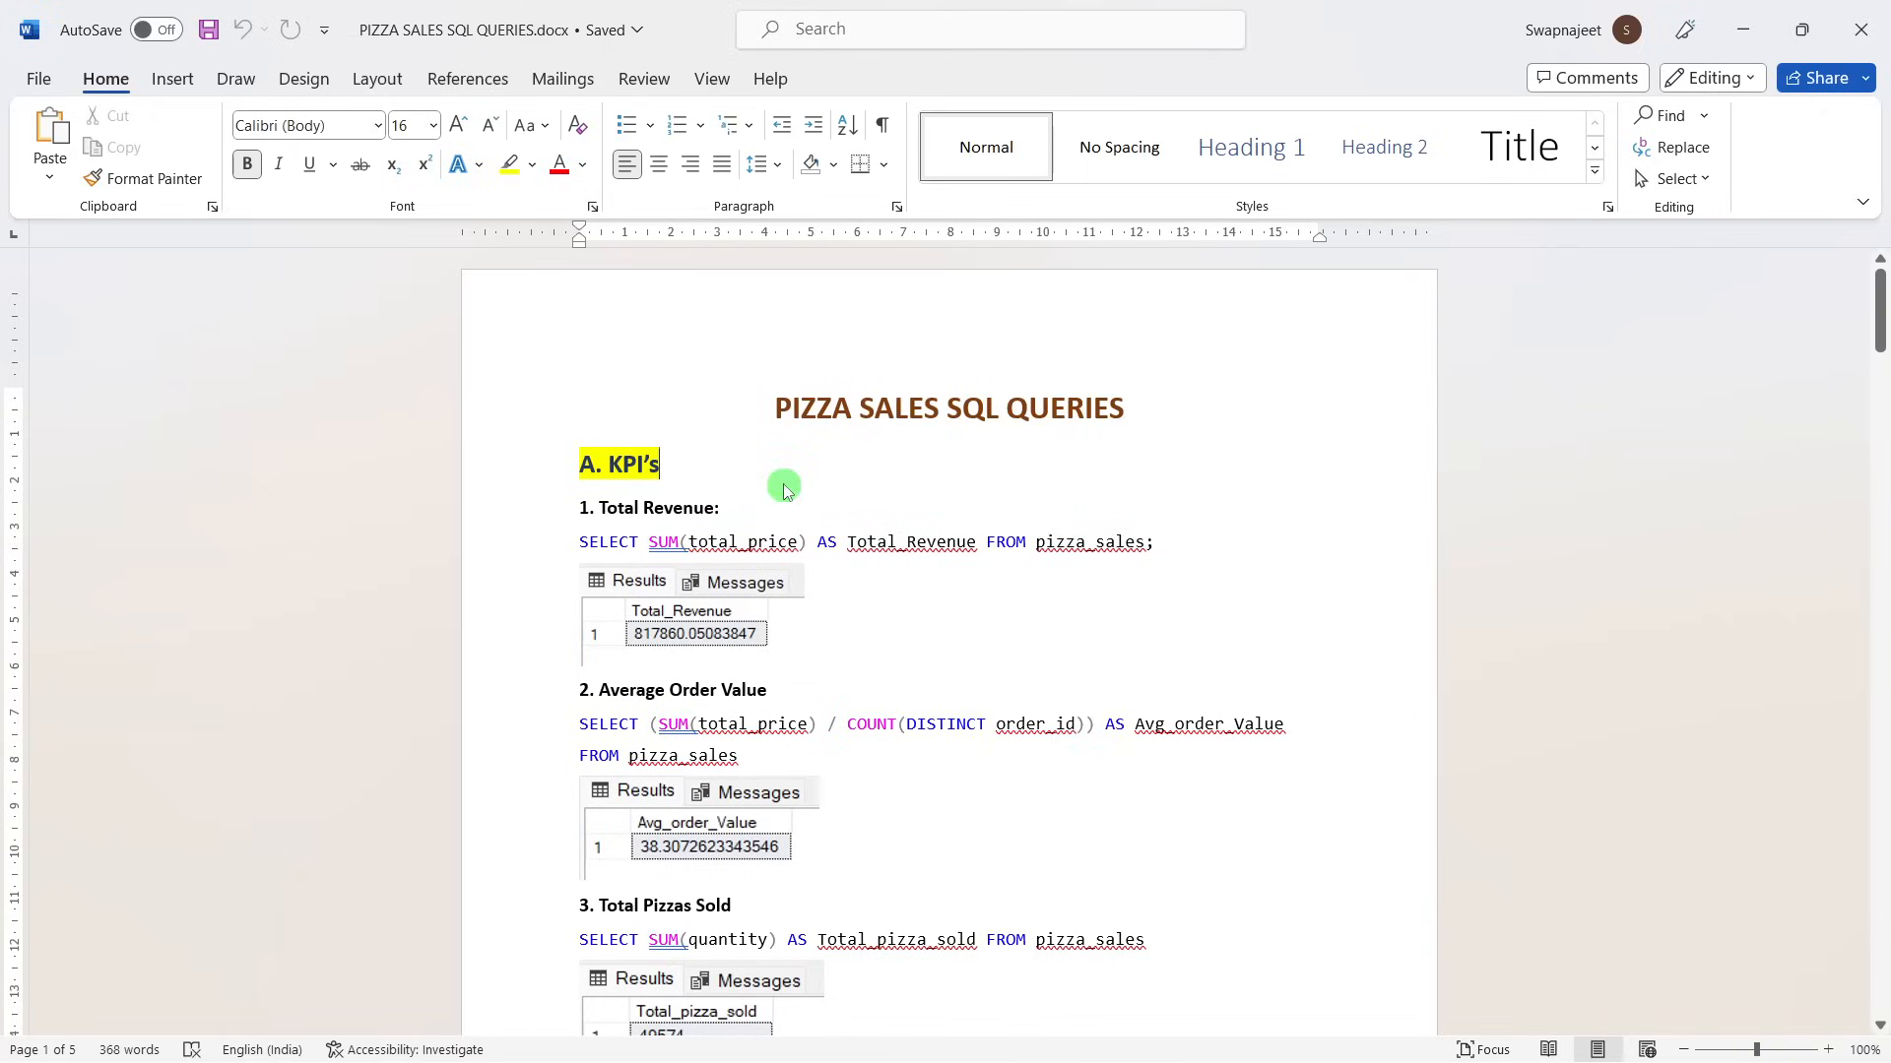
left_click_drag(721, 511, 1175, 548)
left_click(917, 591)
key("alt+Tab")
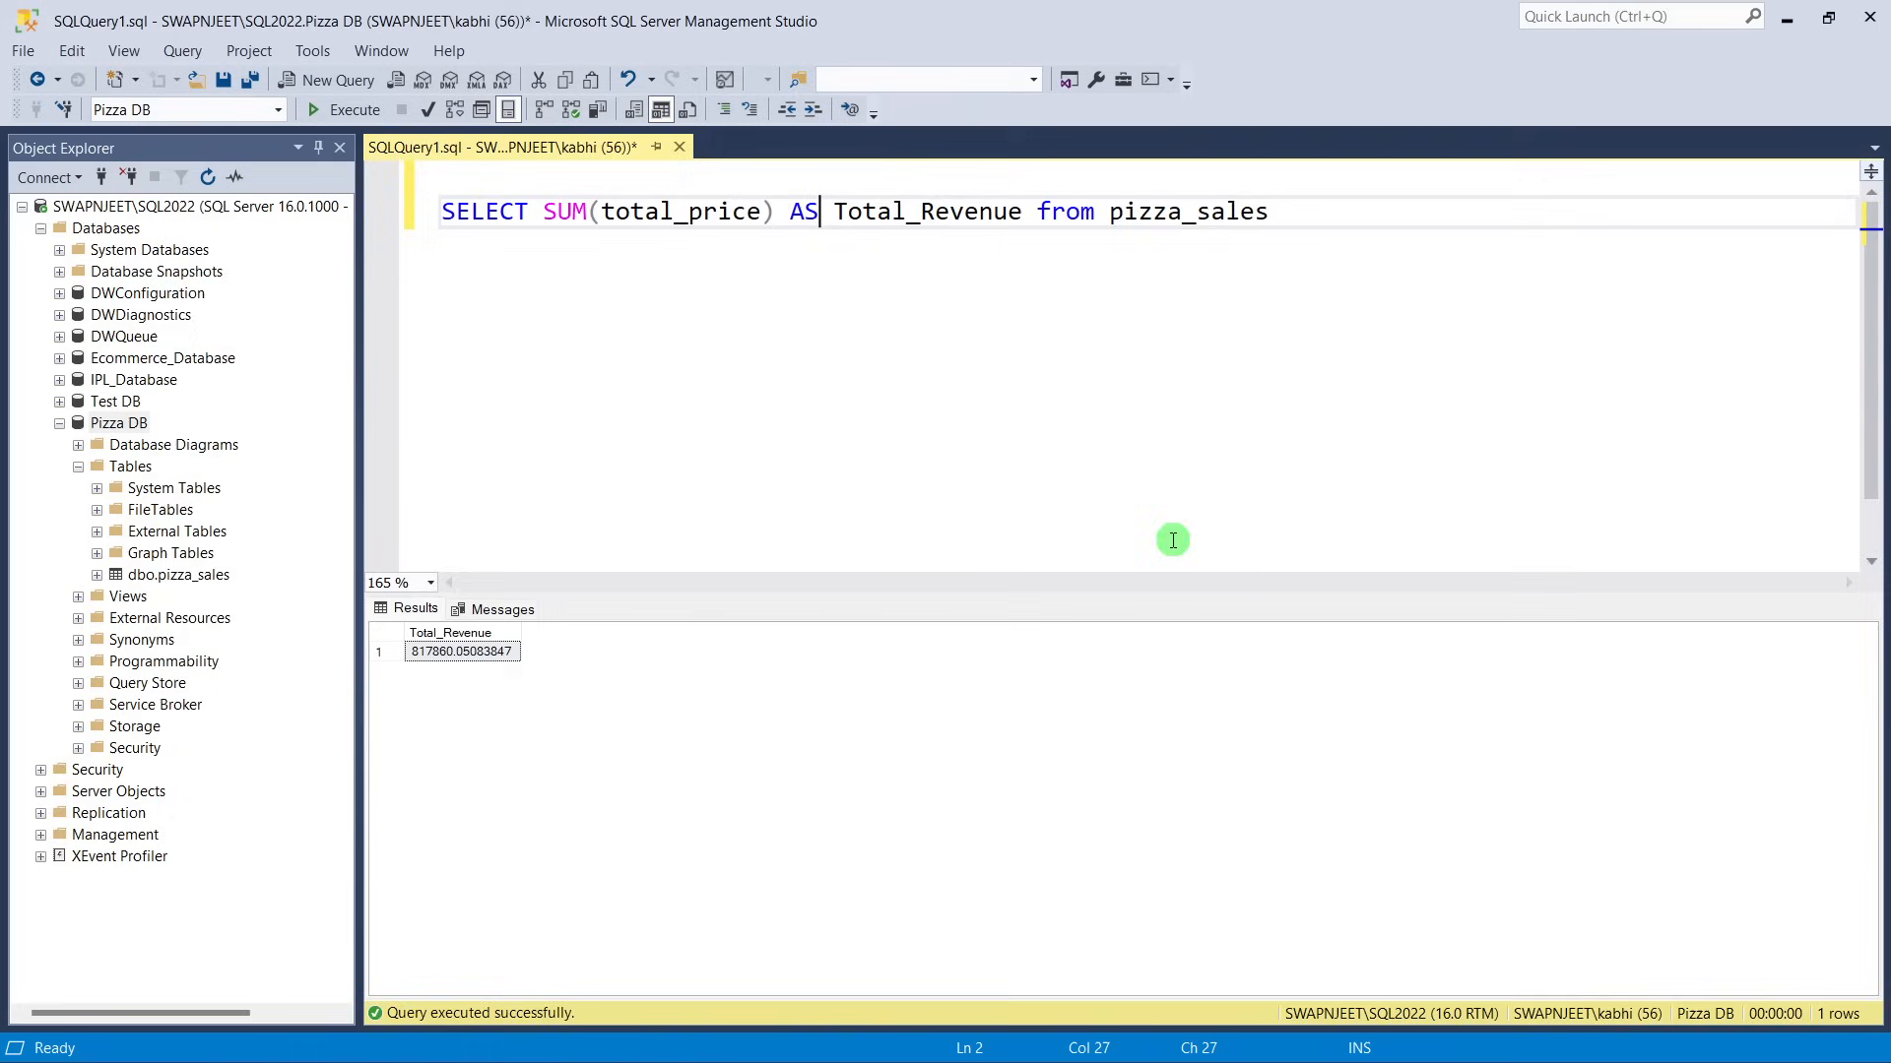
Compare the Total Revenue query and its result in SQL Server Management Studio with the query and result picture in the Word document.
left_click(1281, 220)
key("alt+Tab")
left_click(869, 543)
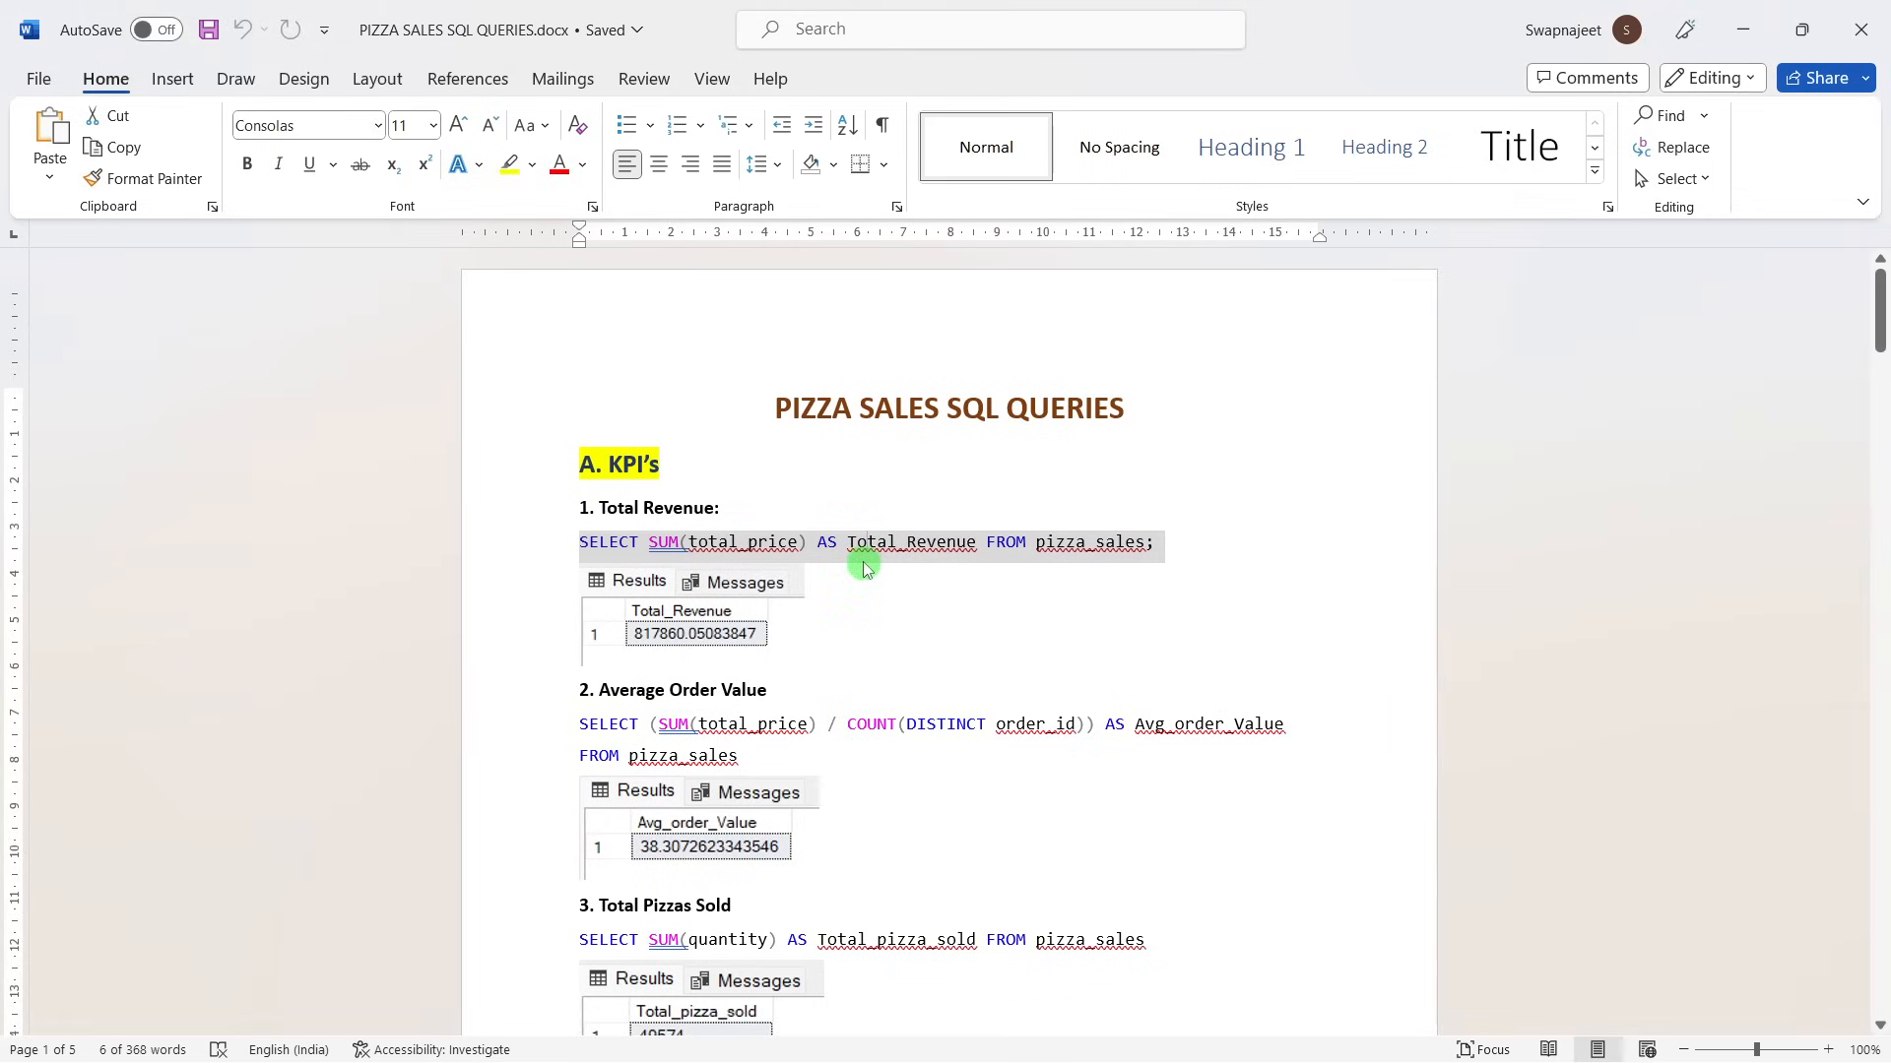
key("alt+Tab")
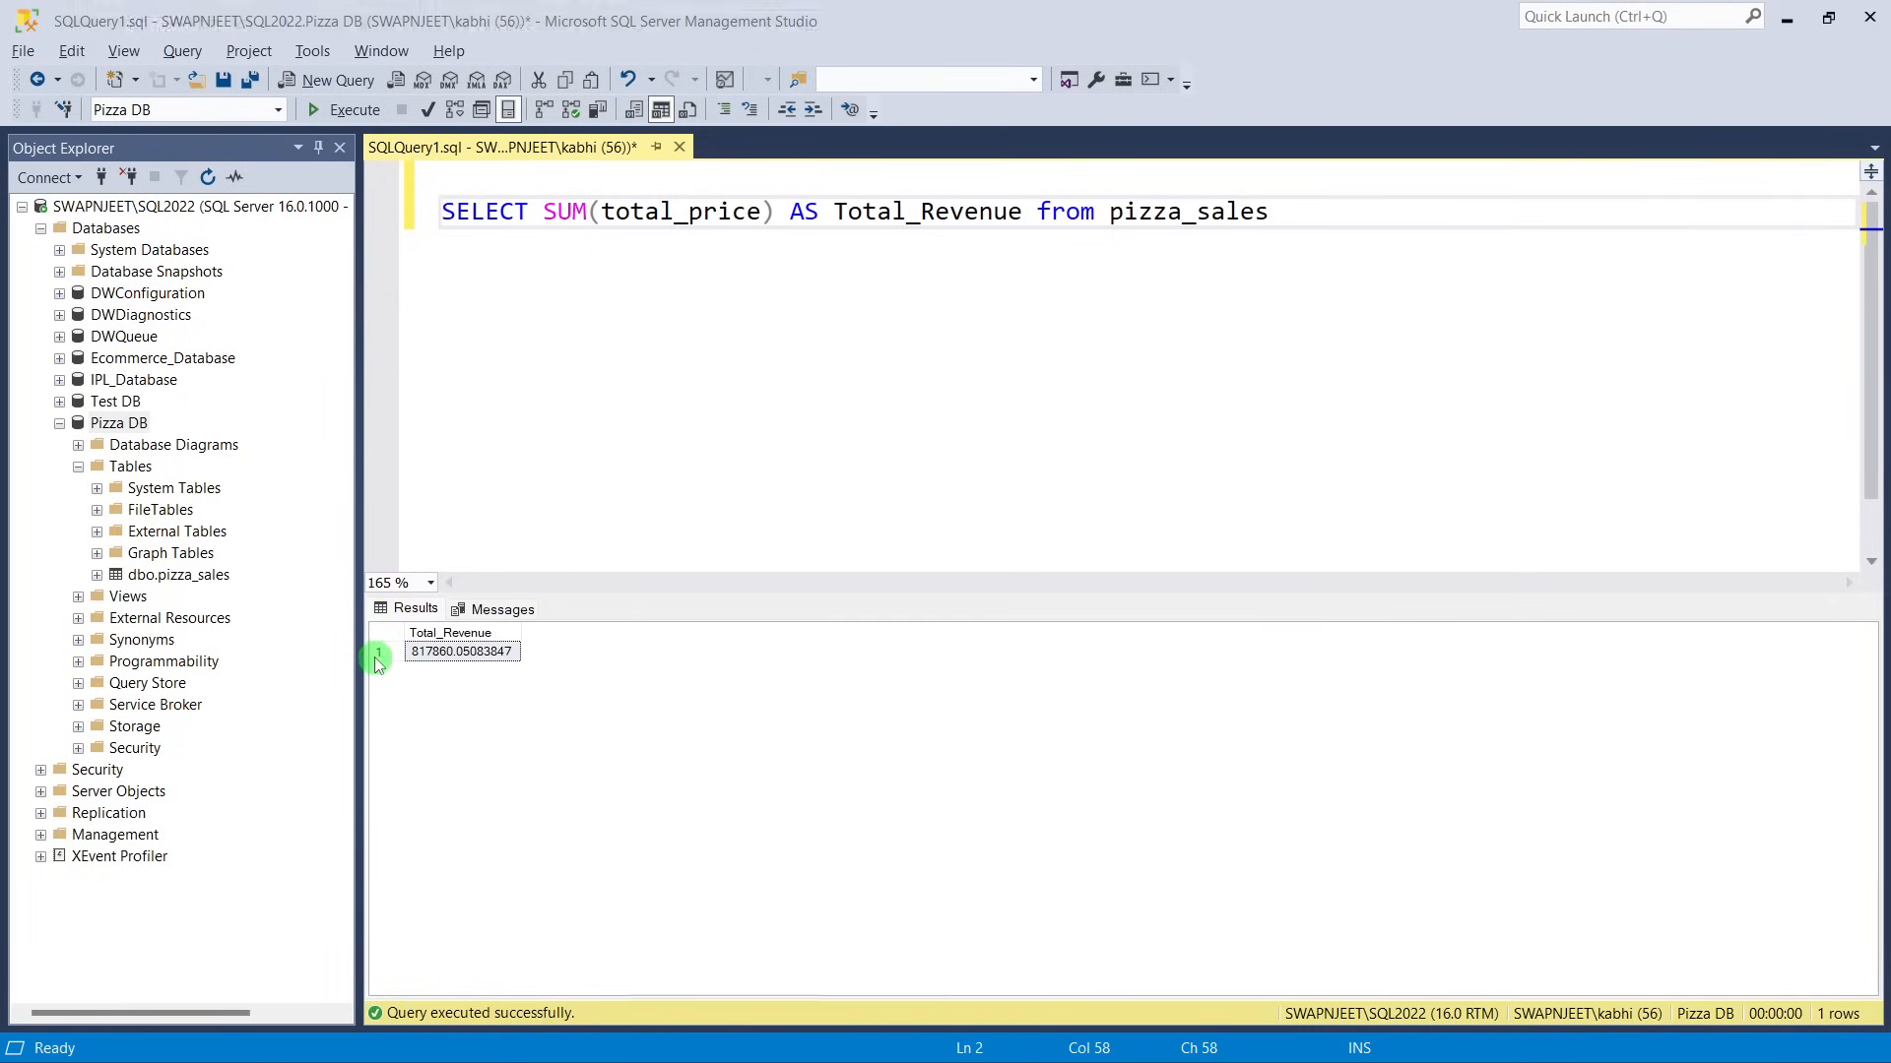
key("alt+Tab")
left_click(645, 616)
left_click(940, 574)
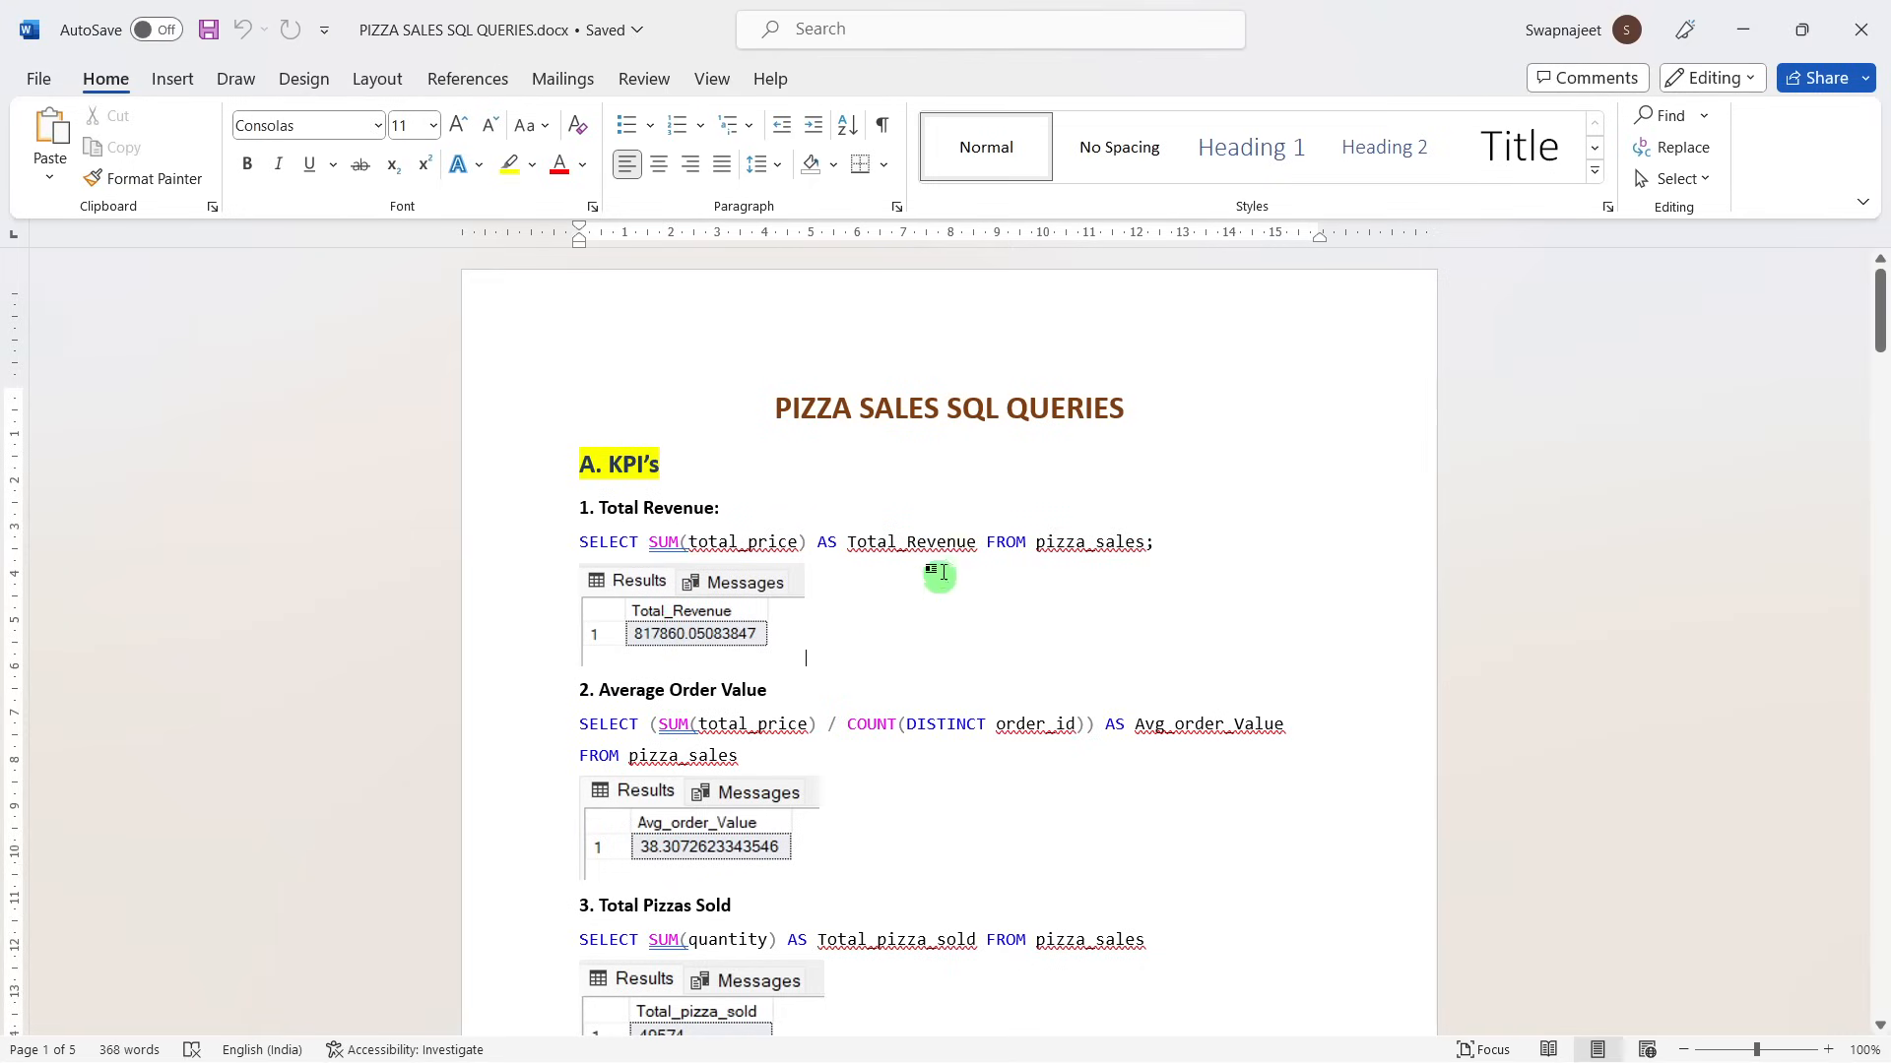
left_click(677, 633)
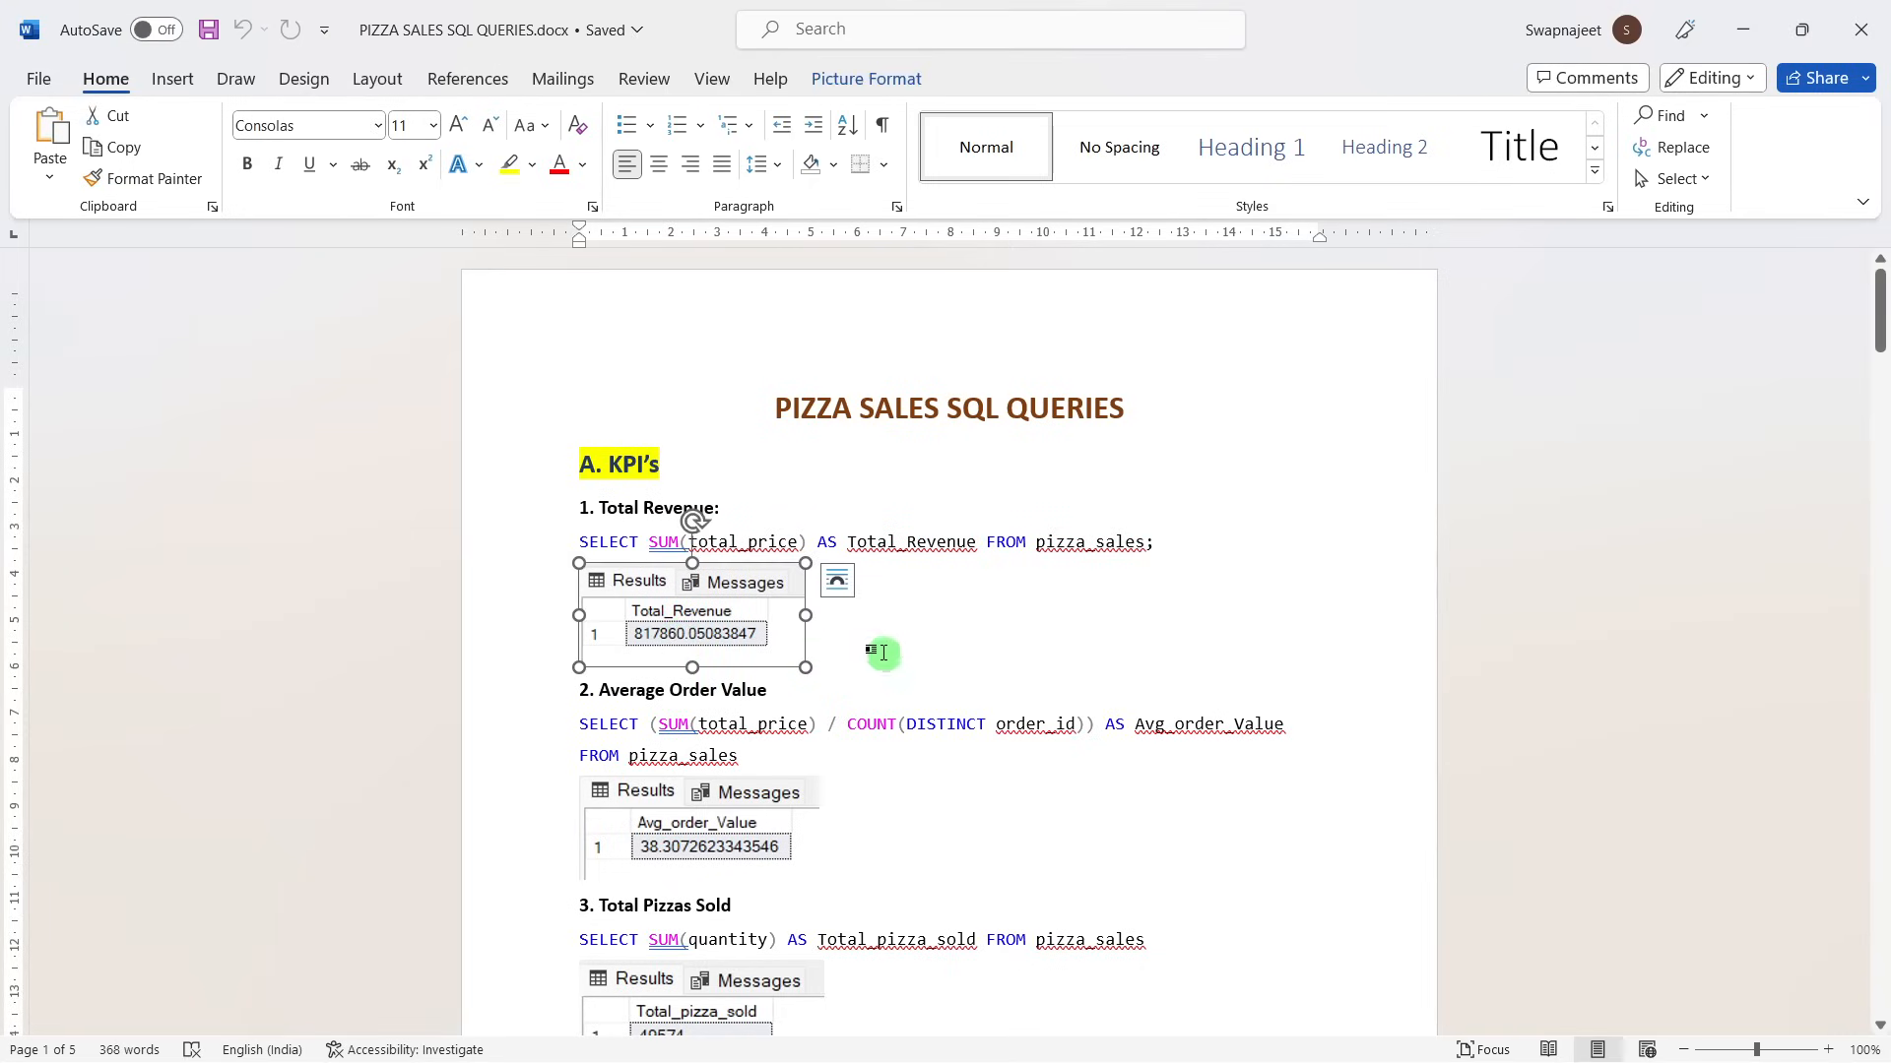
key("alt+Tab")
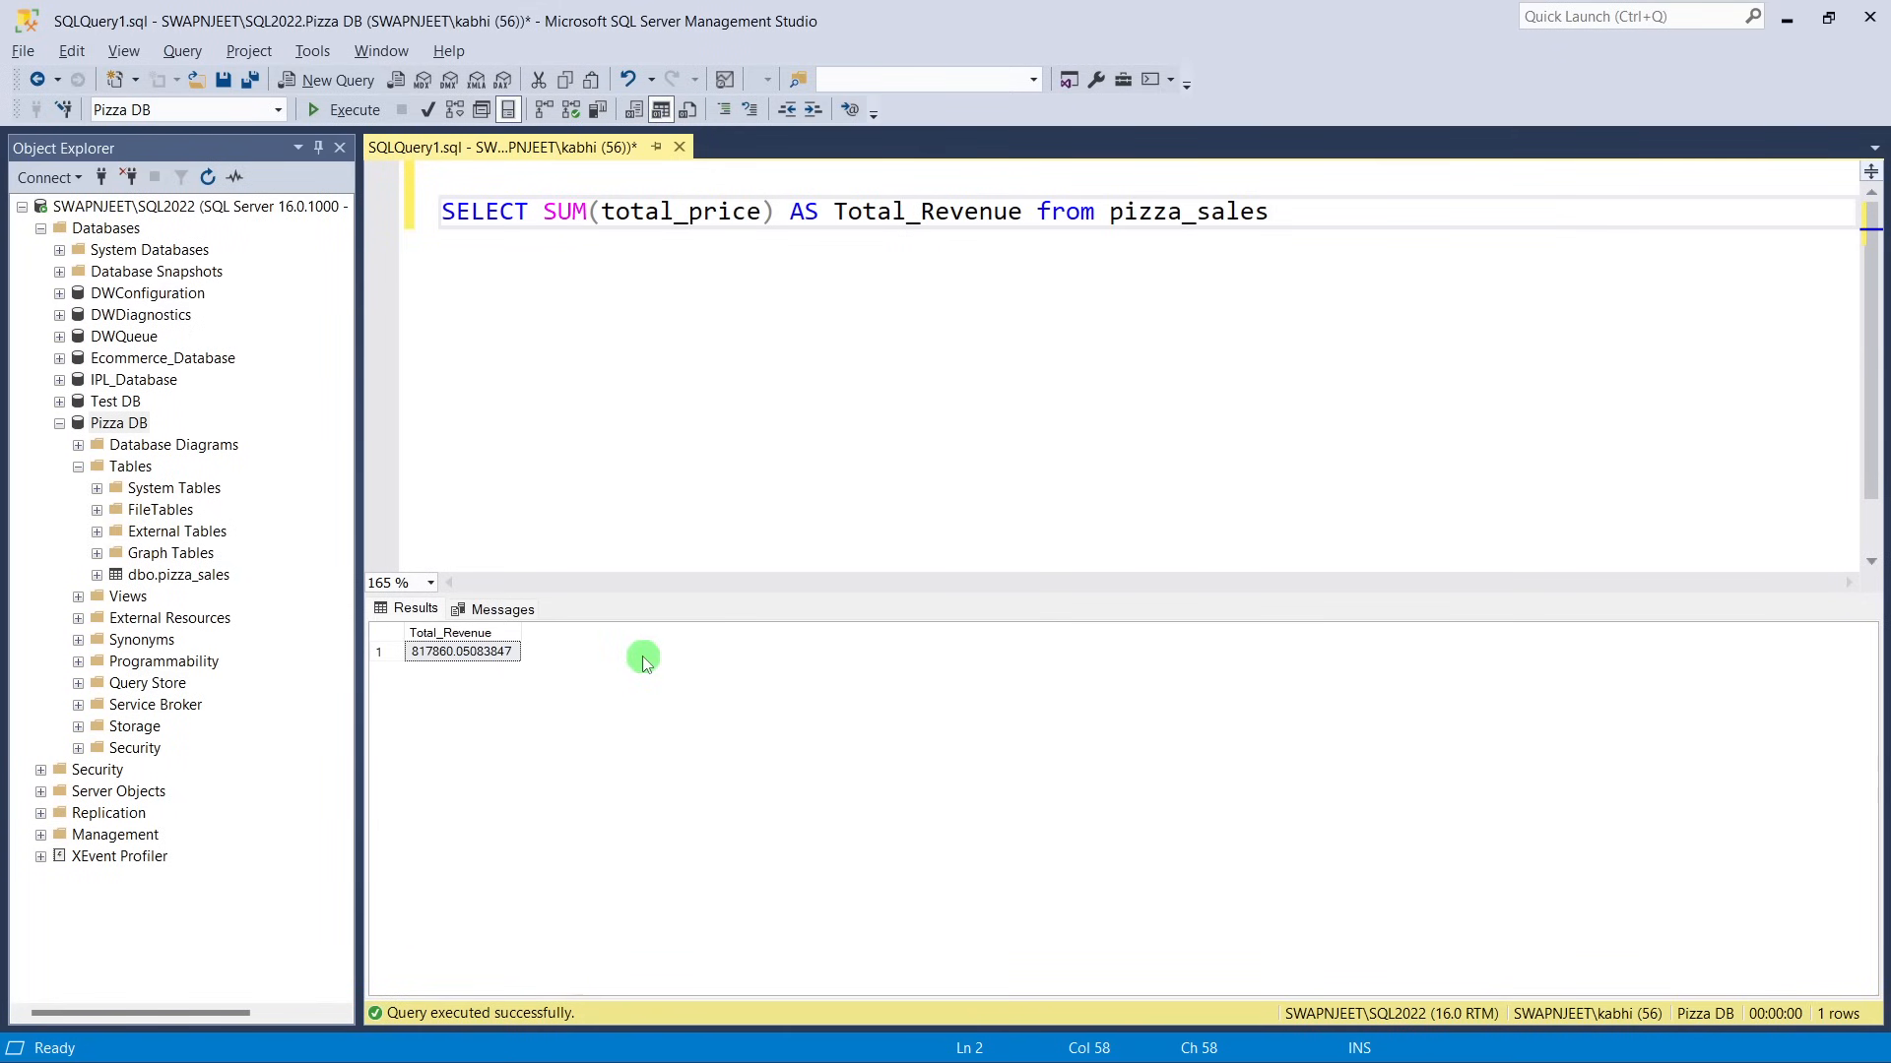
Skim the remaining queries in the Word document, go back to its beginning, and return to SQL Server Management Studio.
key("alt+Tab")
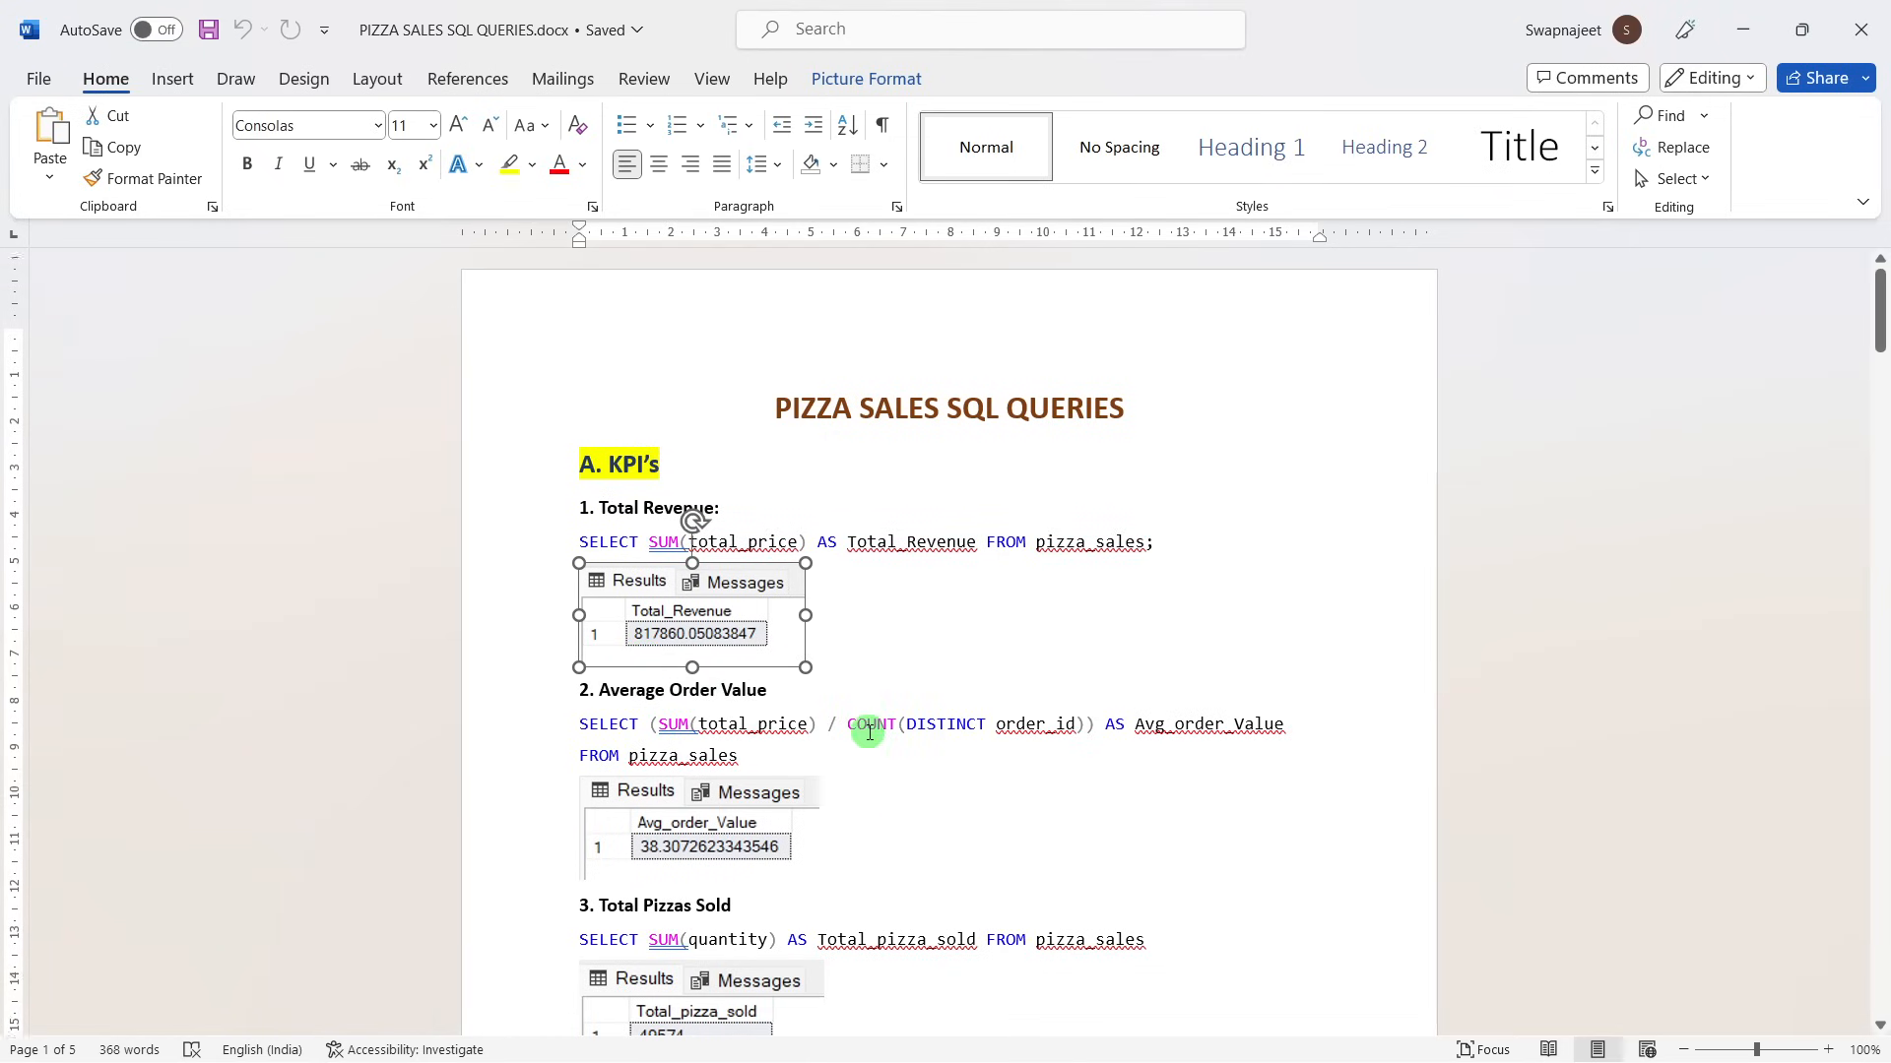
scroll(867, 727, "down", 5)
left_click_drag(1881, 439, 1881, 285)
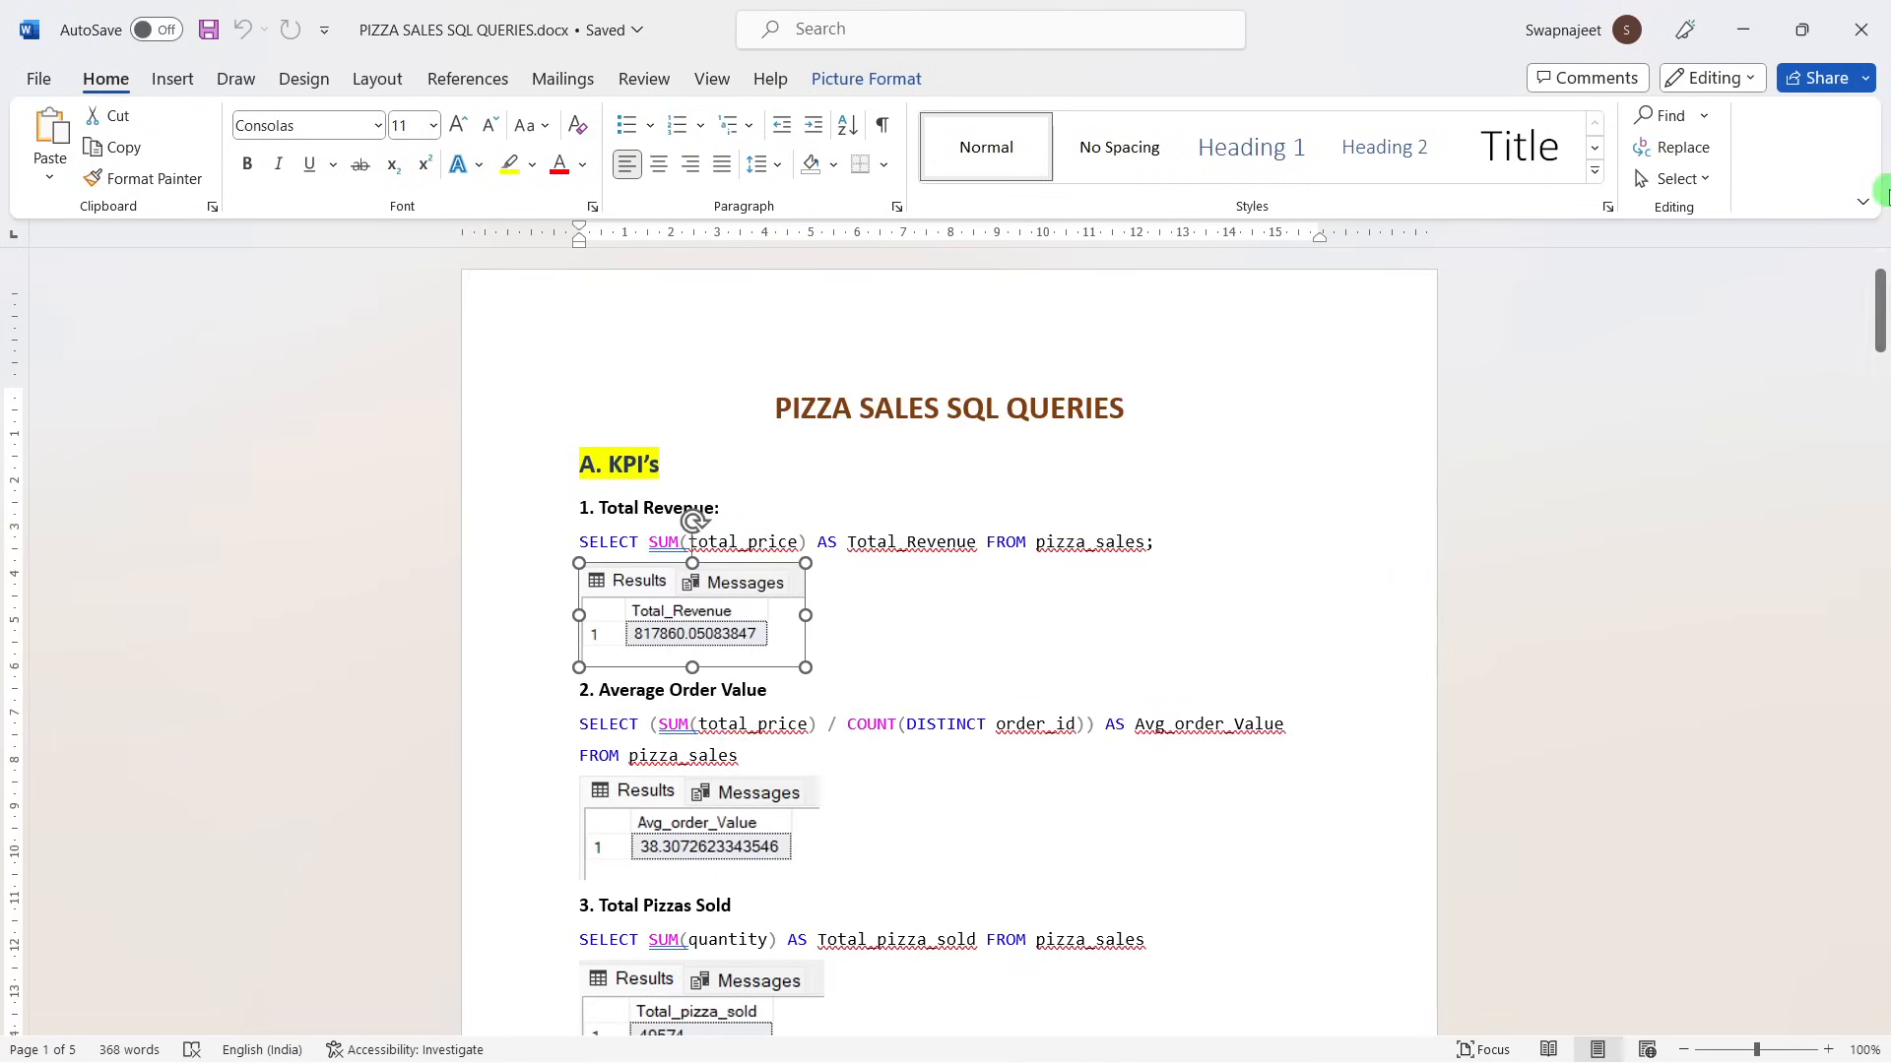
left_click(1204, 636)
key("alt+Tab")
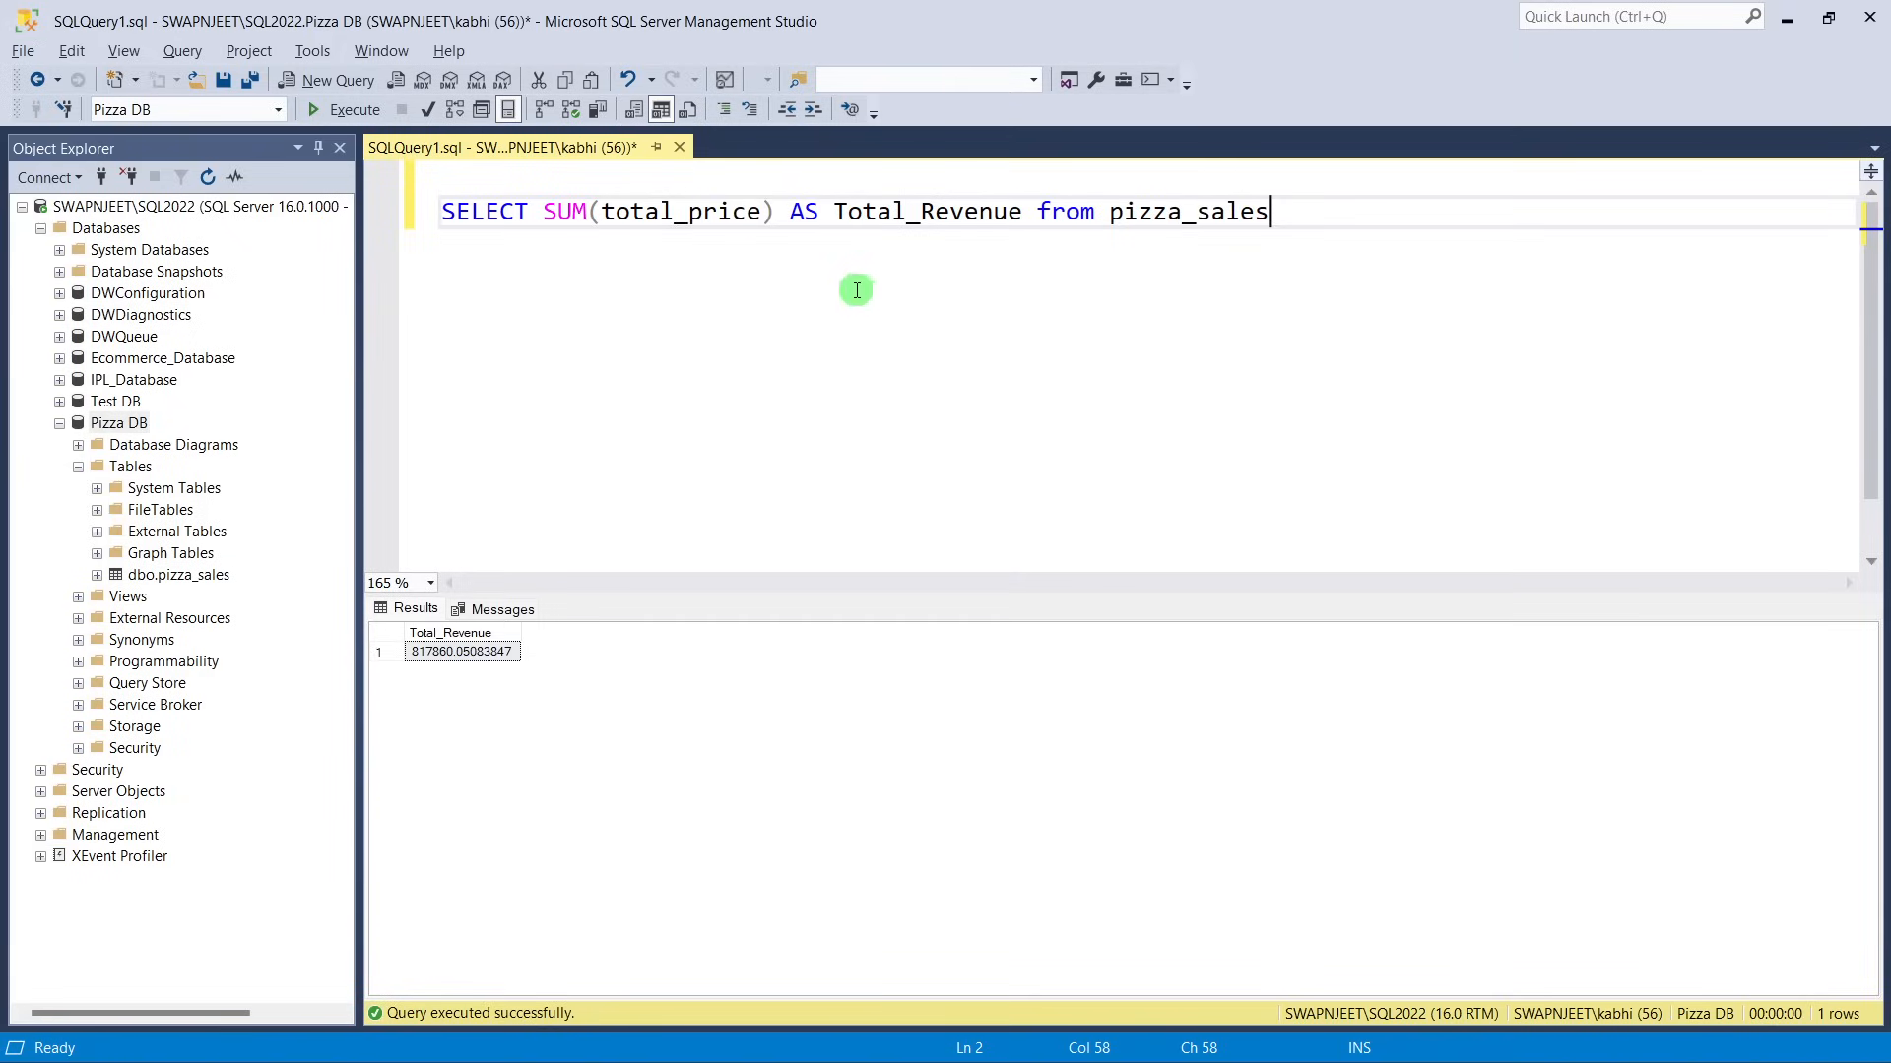
Replace the revenue query with "SELECT * FROM pizza_sales", execute it, and add an empty line below for the next query.
left_click_drag(543, 214, 1443, 223)
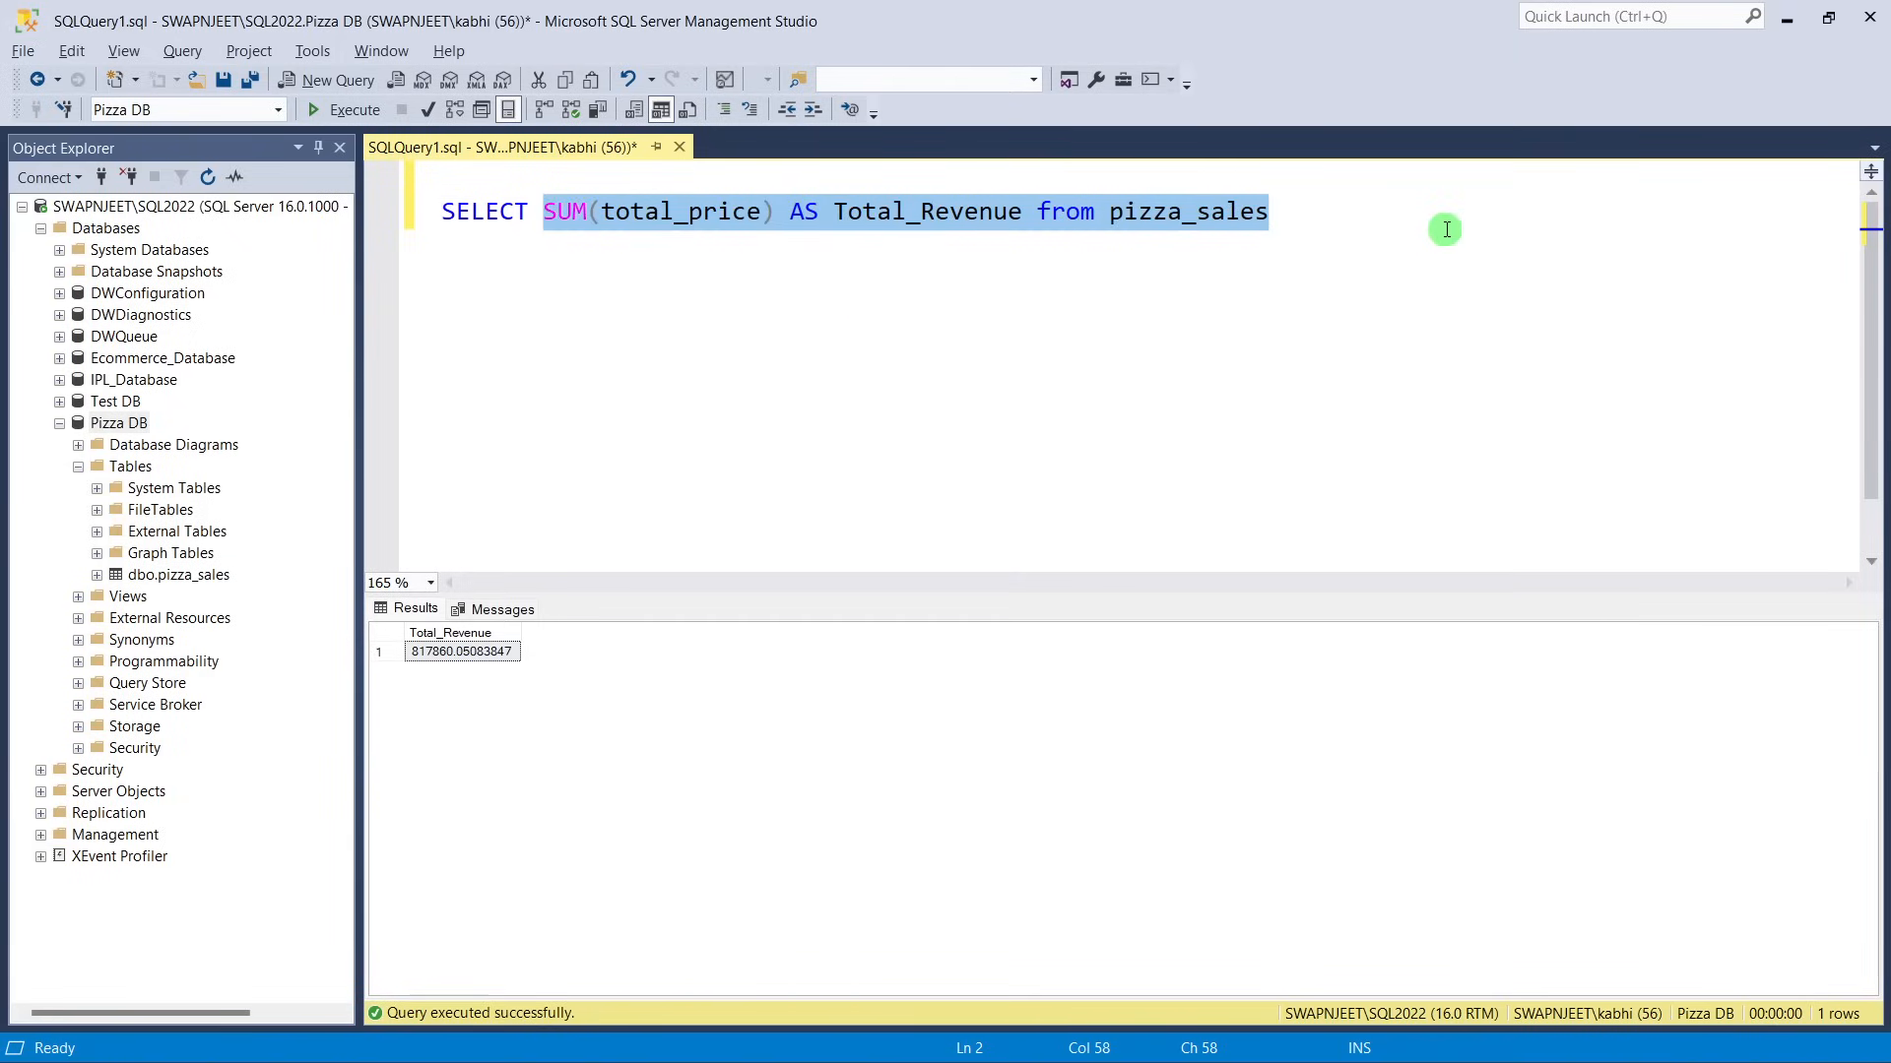
key("BackSpace")
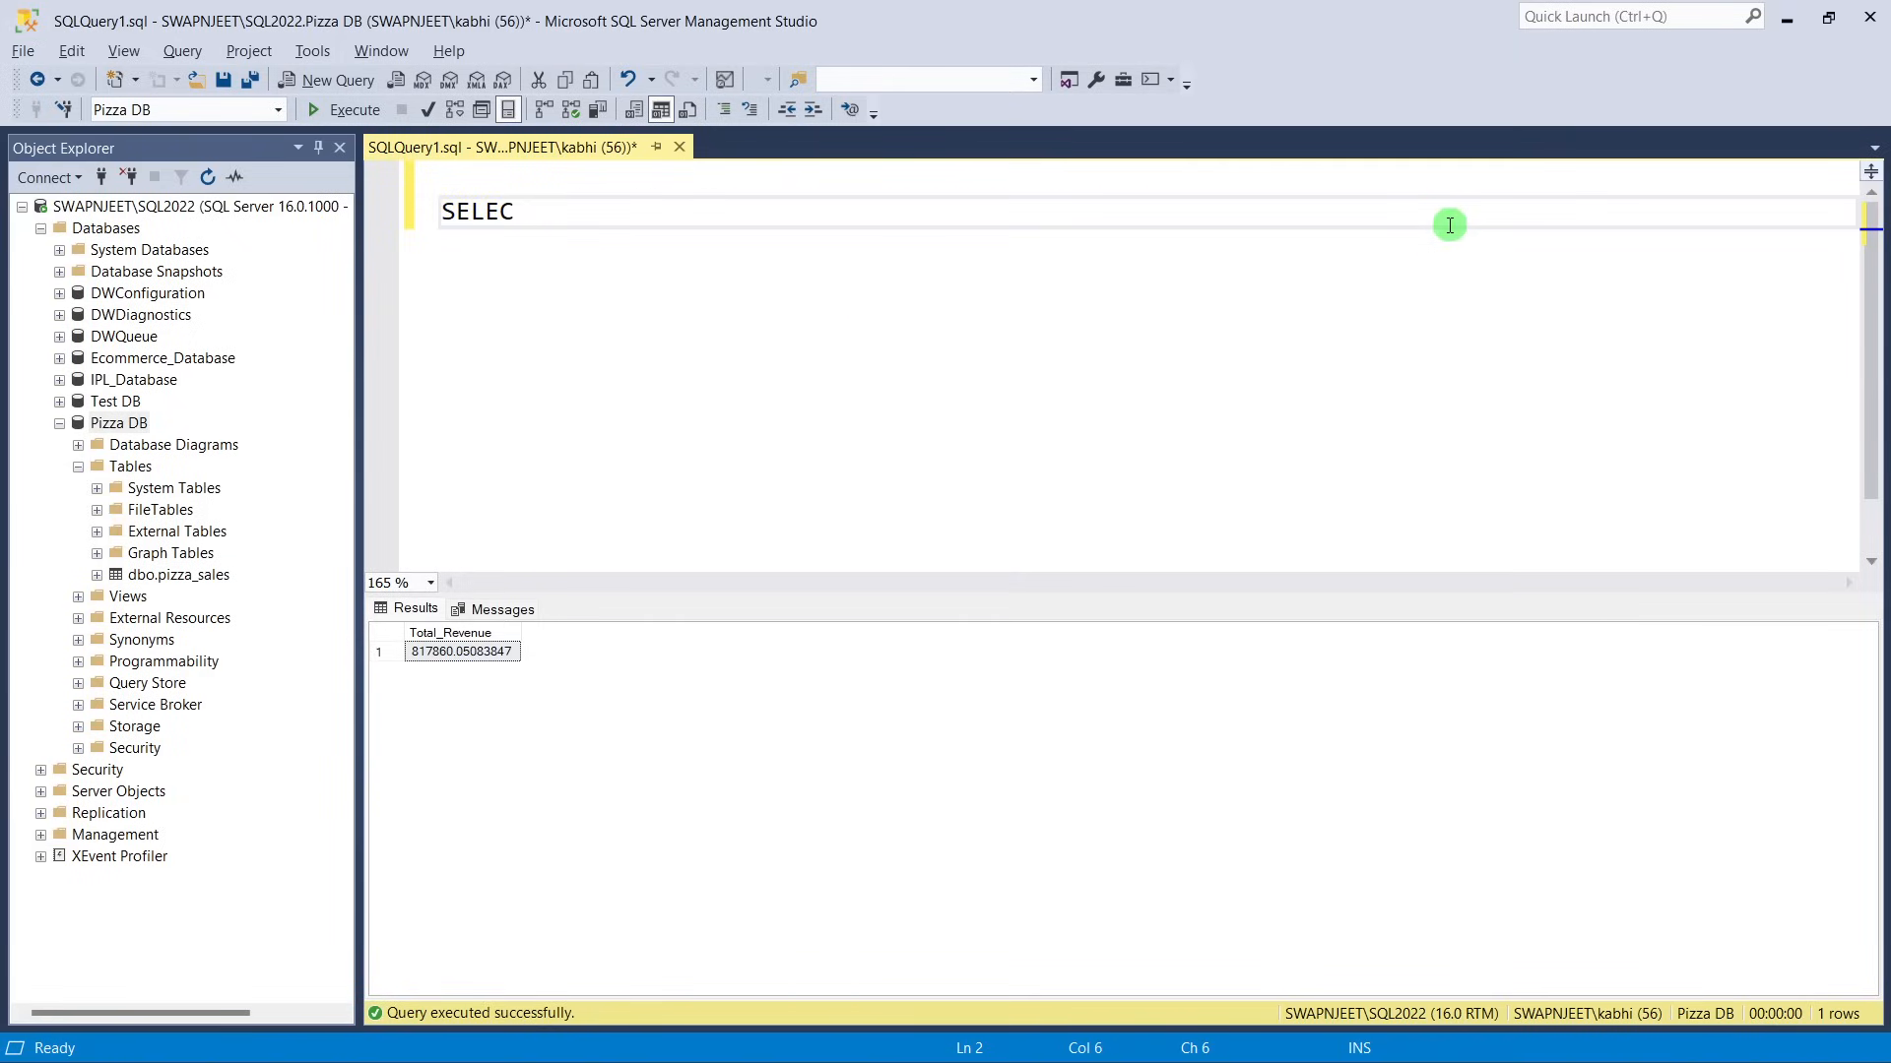
type("T *")
type("pizza_sales")
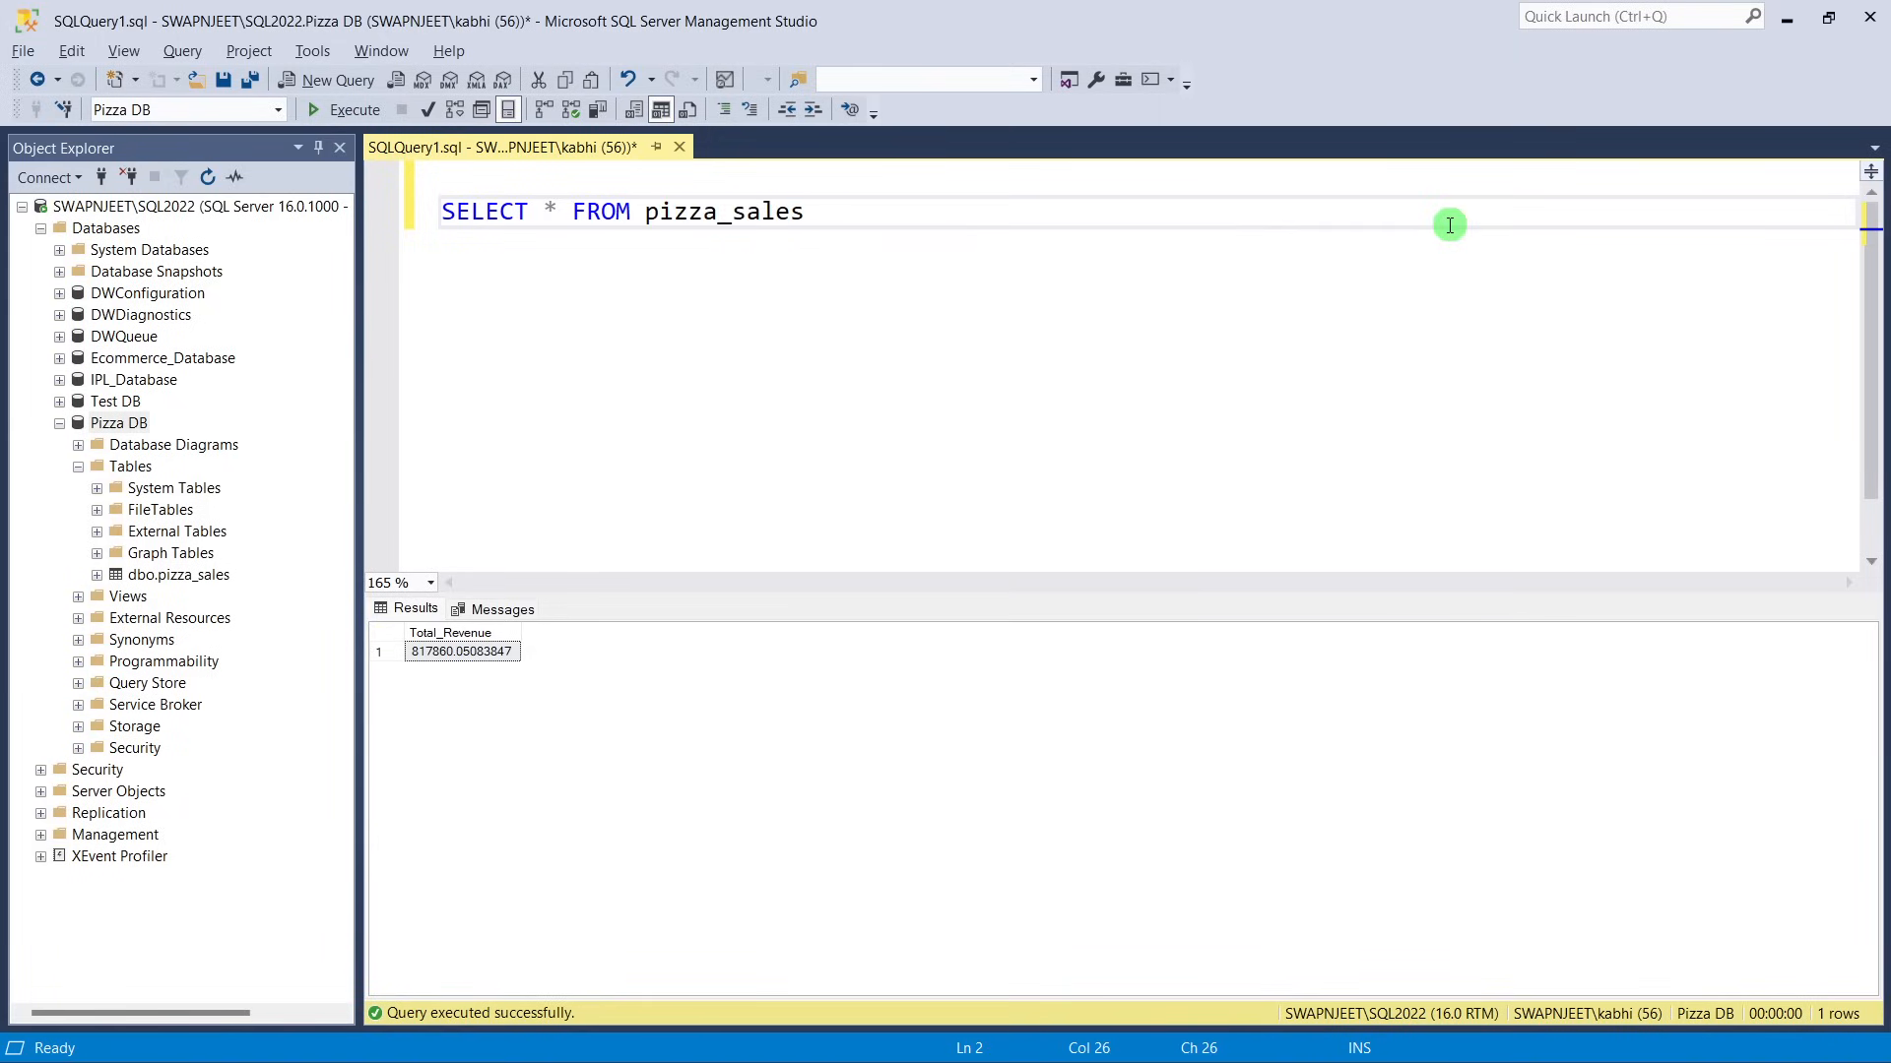
left_click(341, 109)
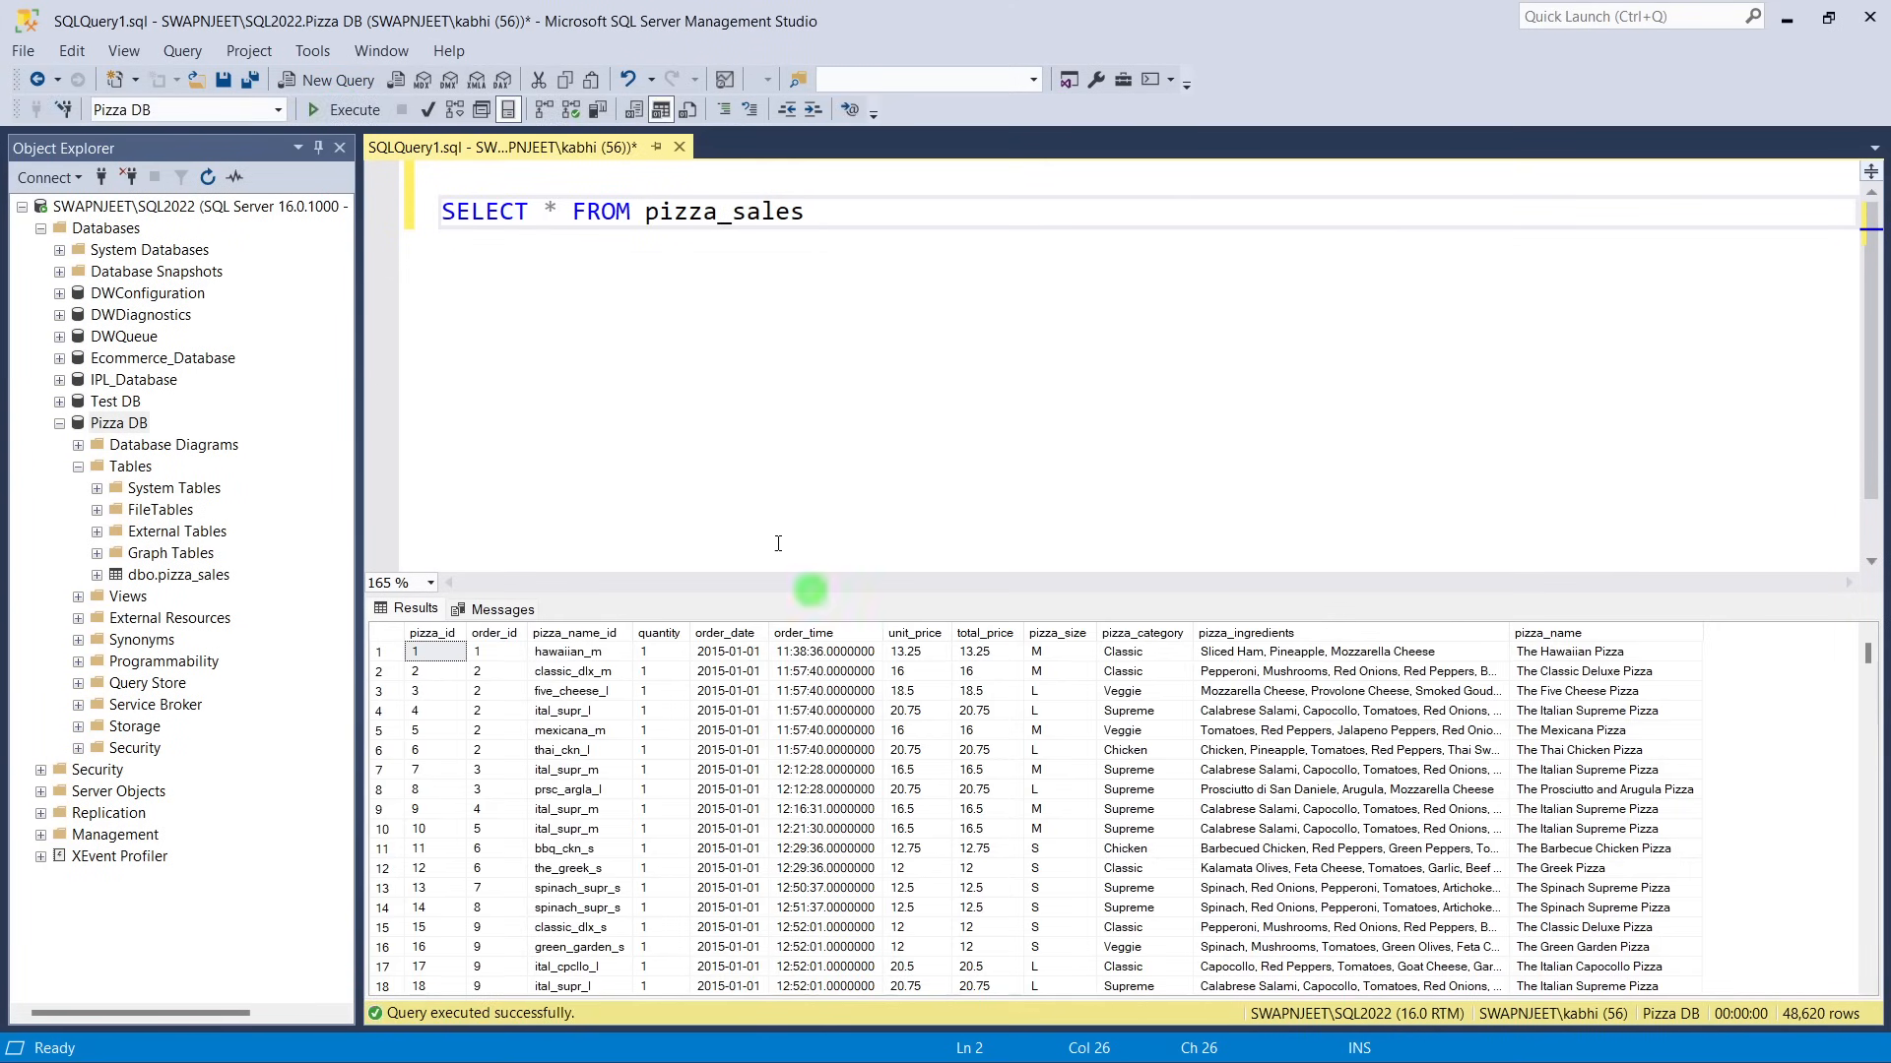
key("Return")
key("Return")
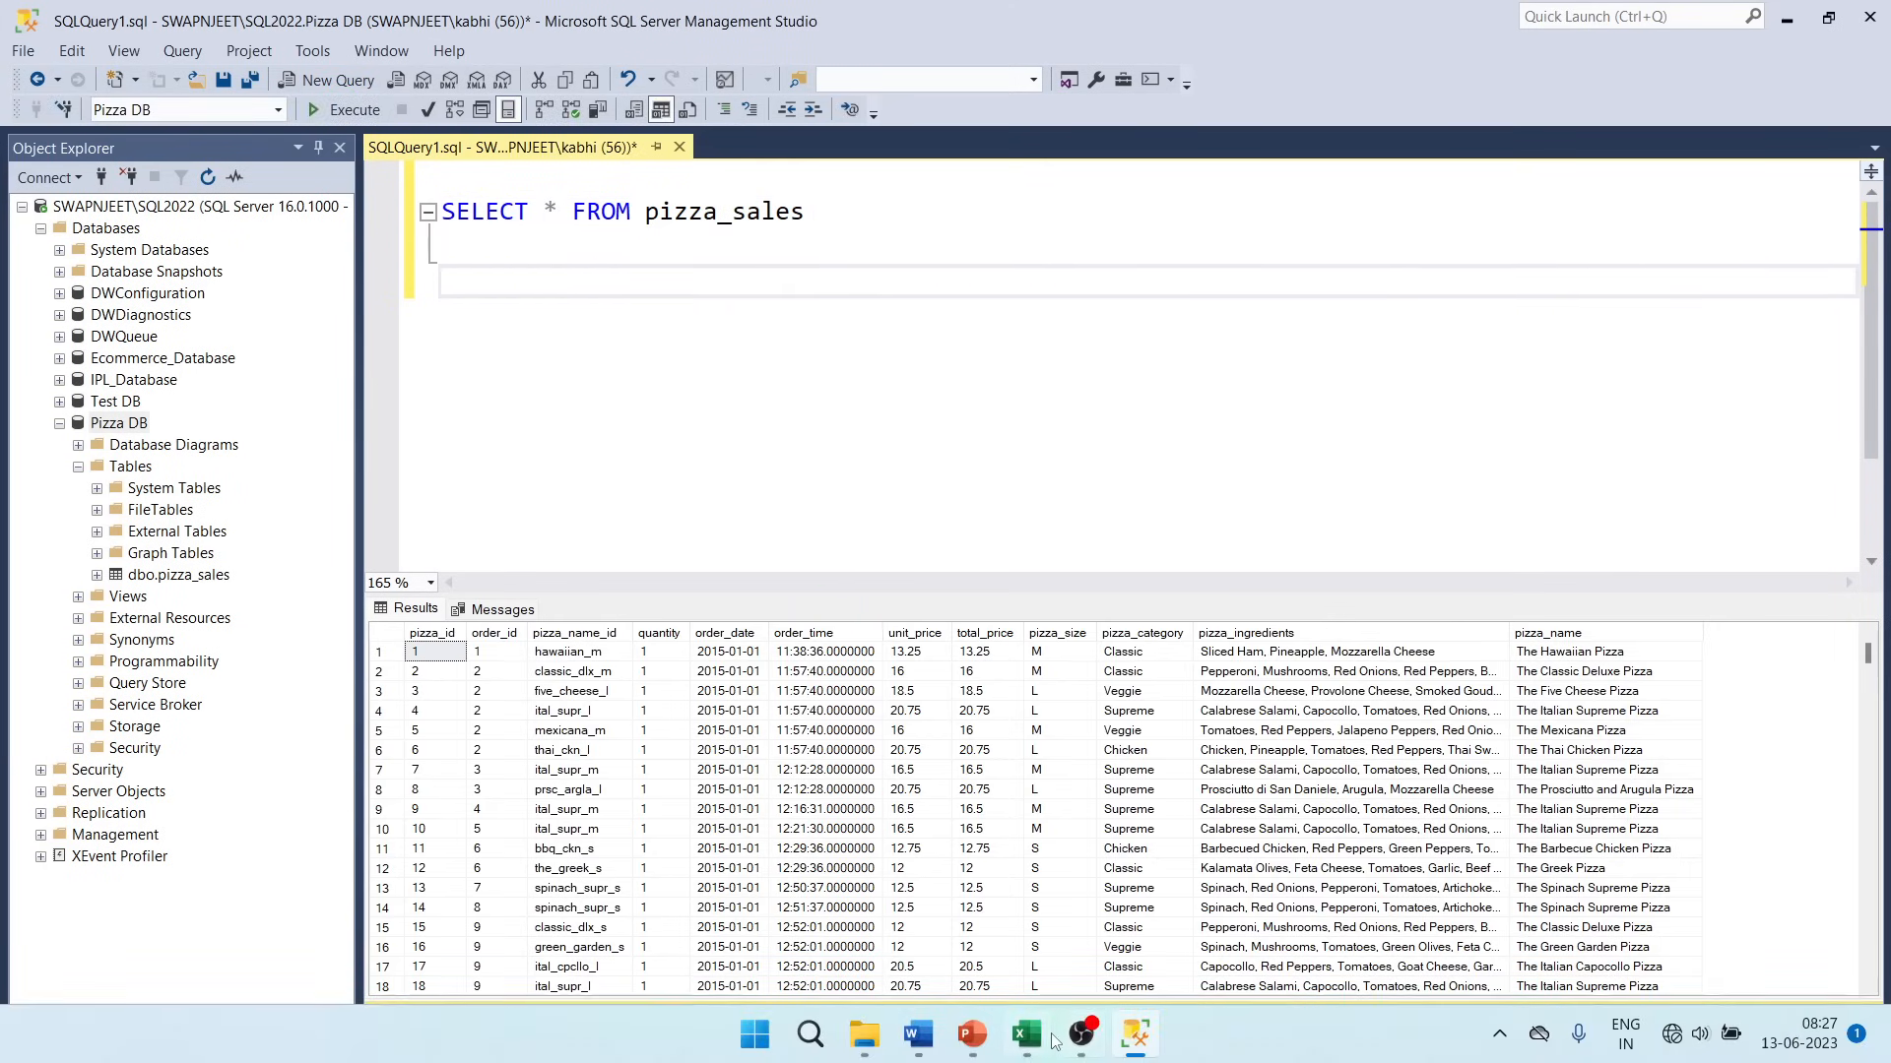
Check the Average Order Value definition on the PowerPoint KPI slide and examine repeated order_id values in the SQL Server Management Studio results.
left_click(971, 1036)
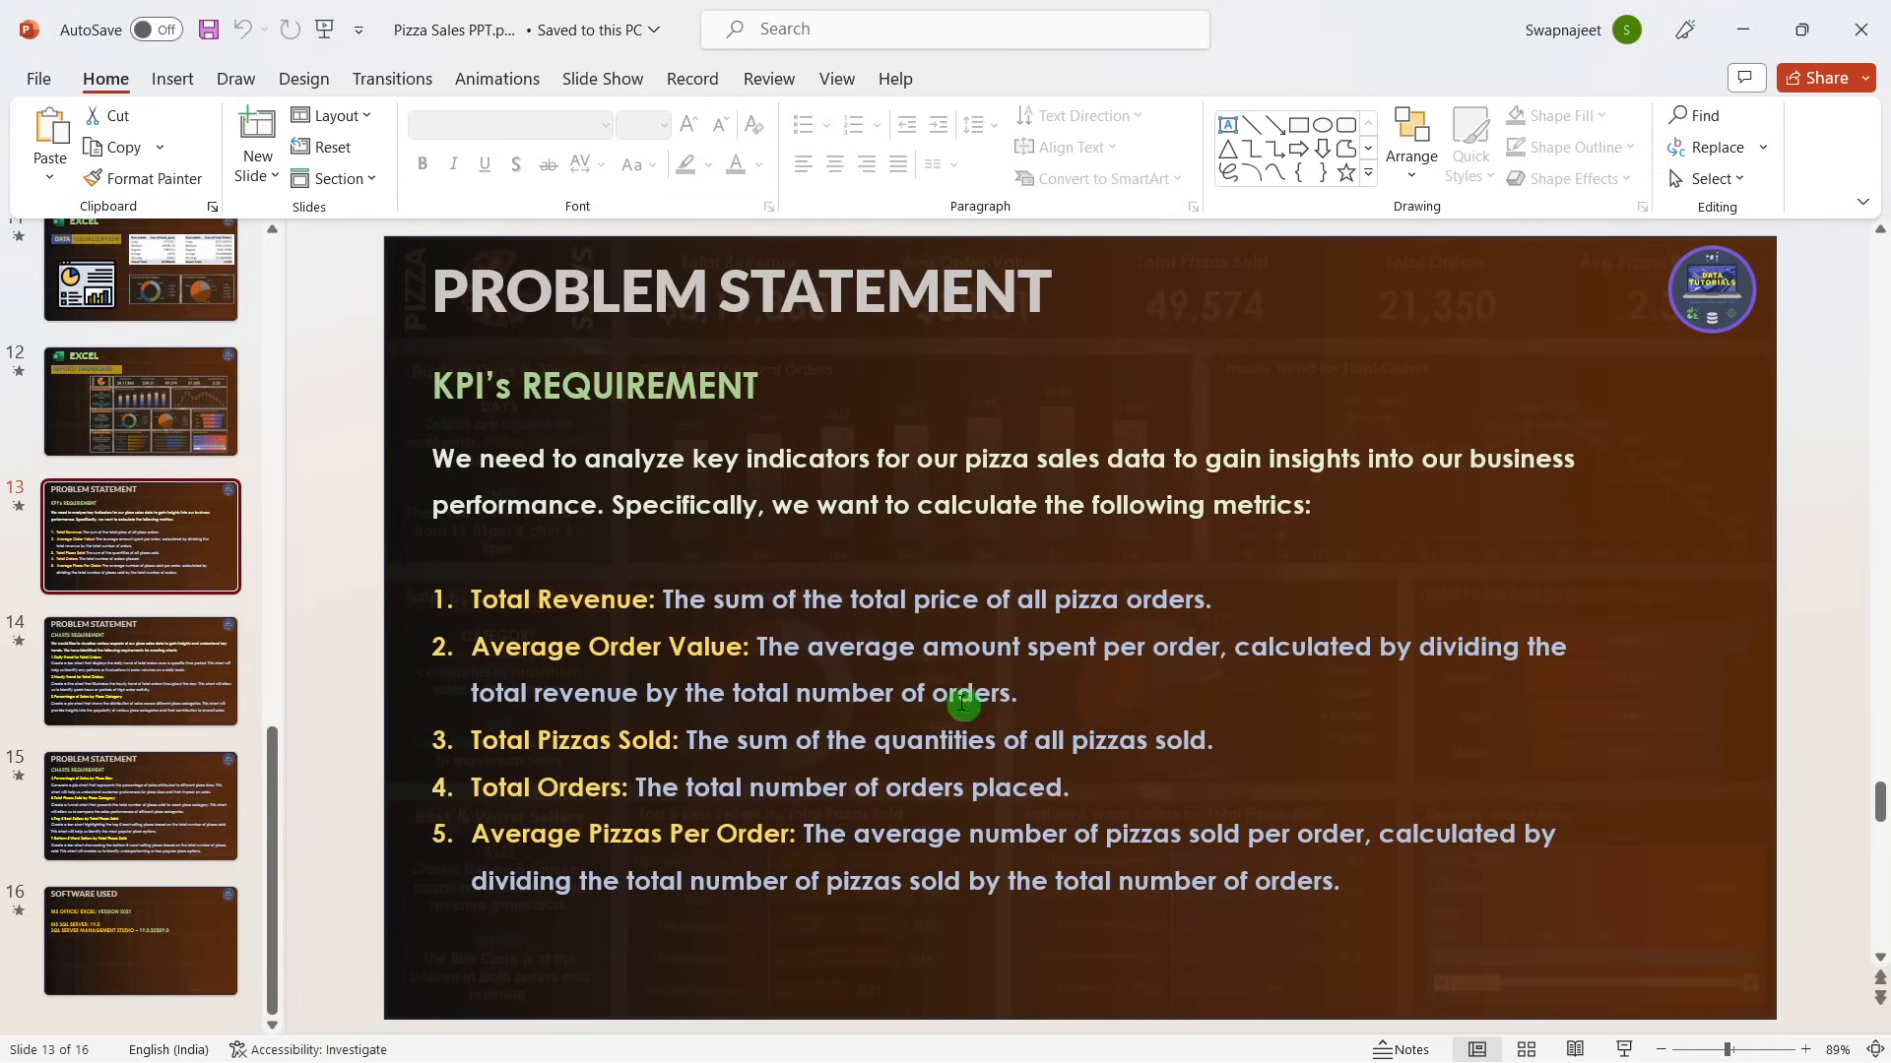
key("alt+Tab")
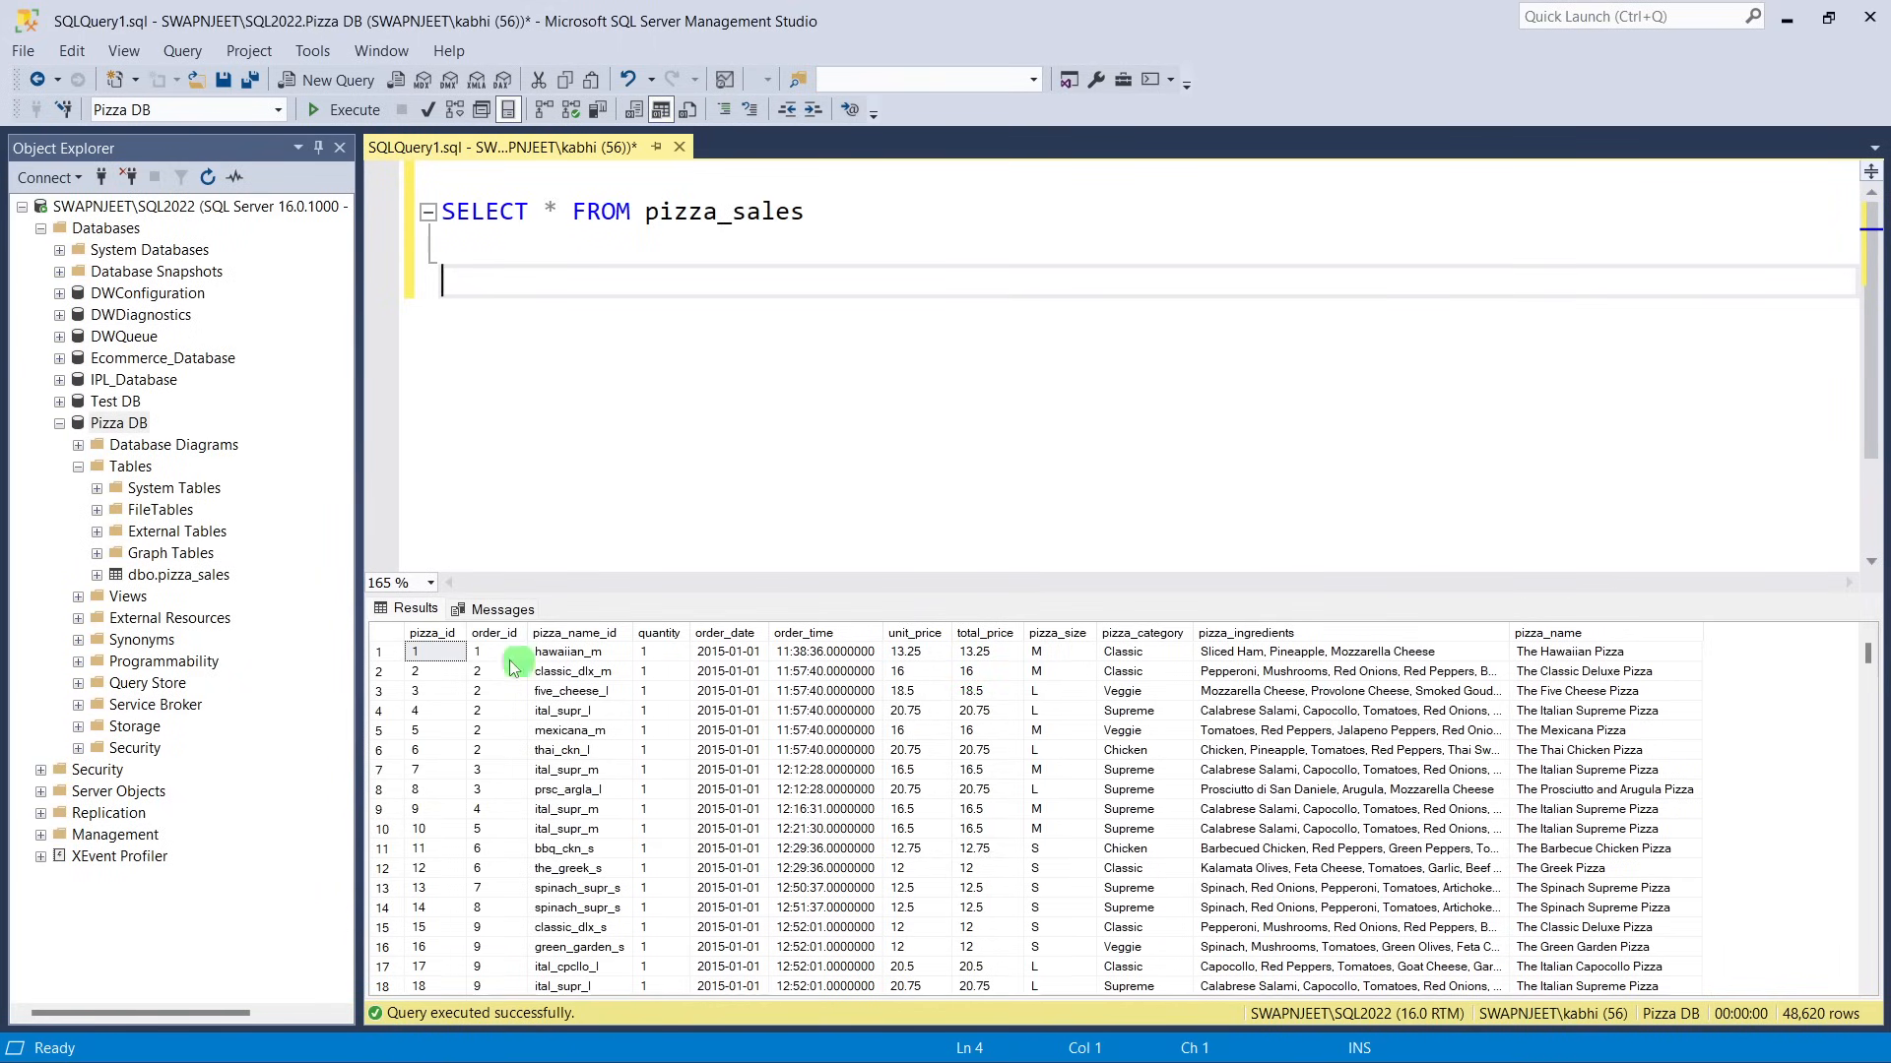
left_click_drag(483, 657, 516, 864)
left_click(513, 809)
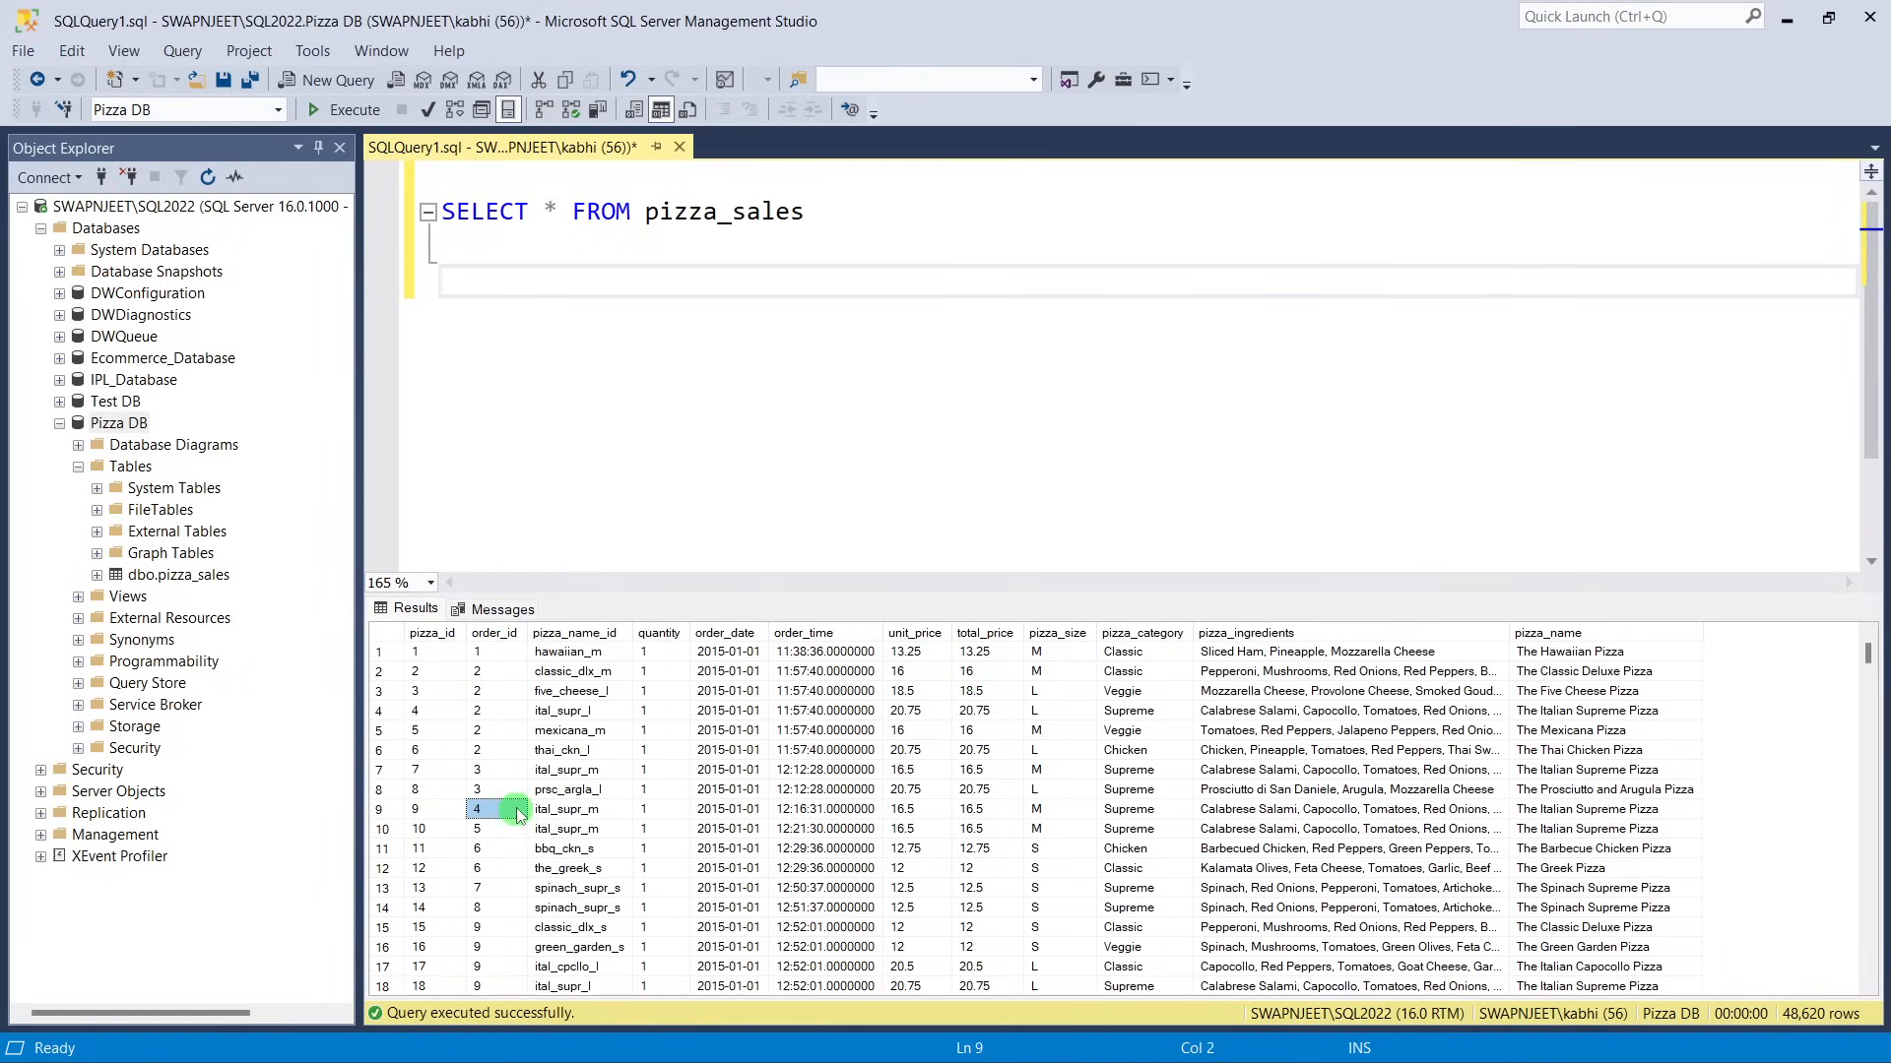
left_click_drag(513, 675, 512, 751)
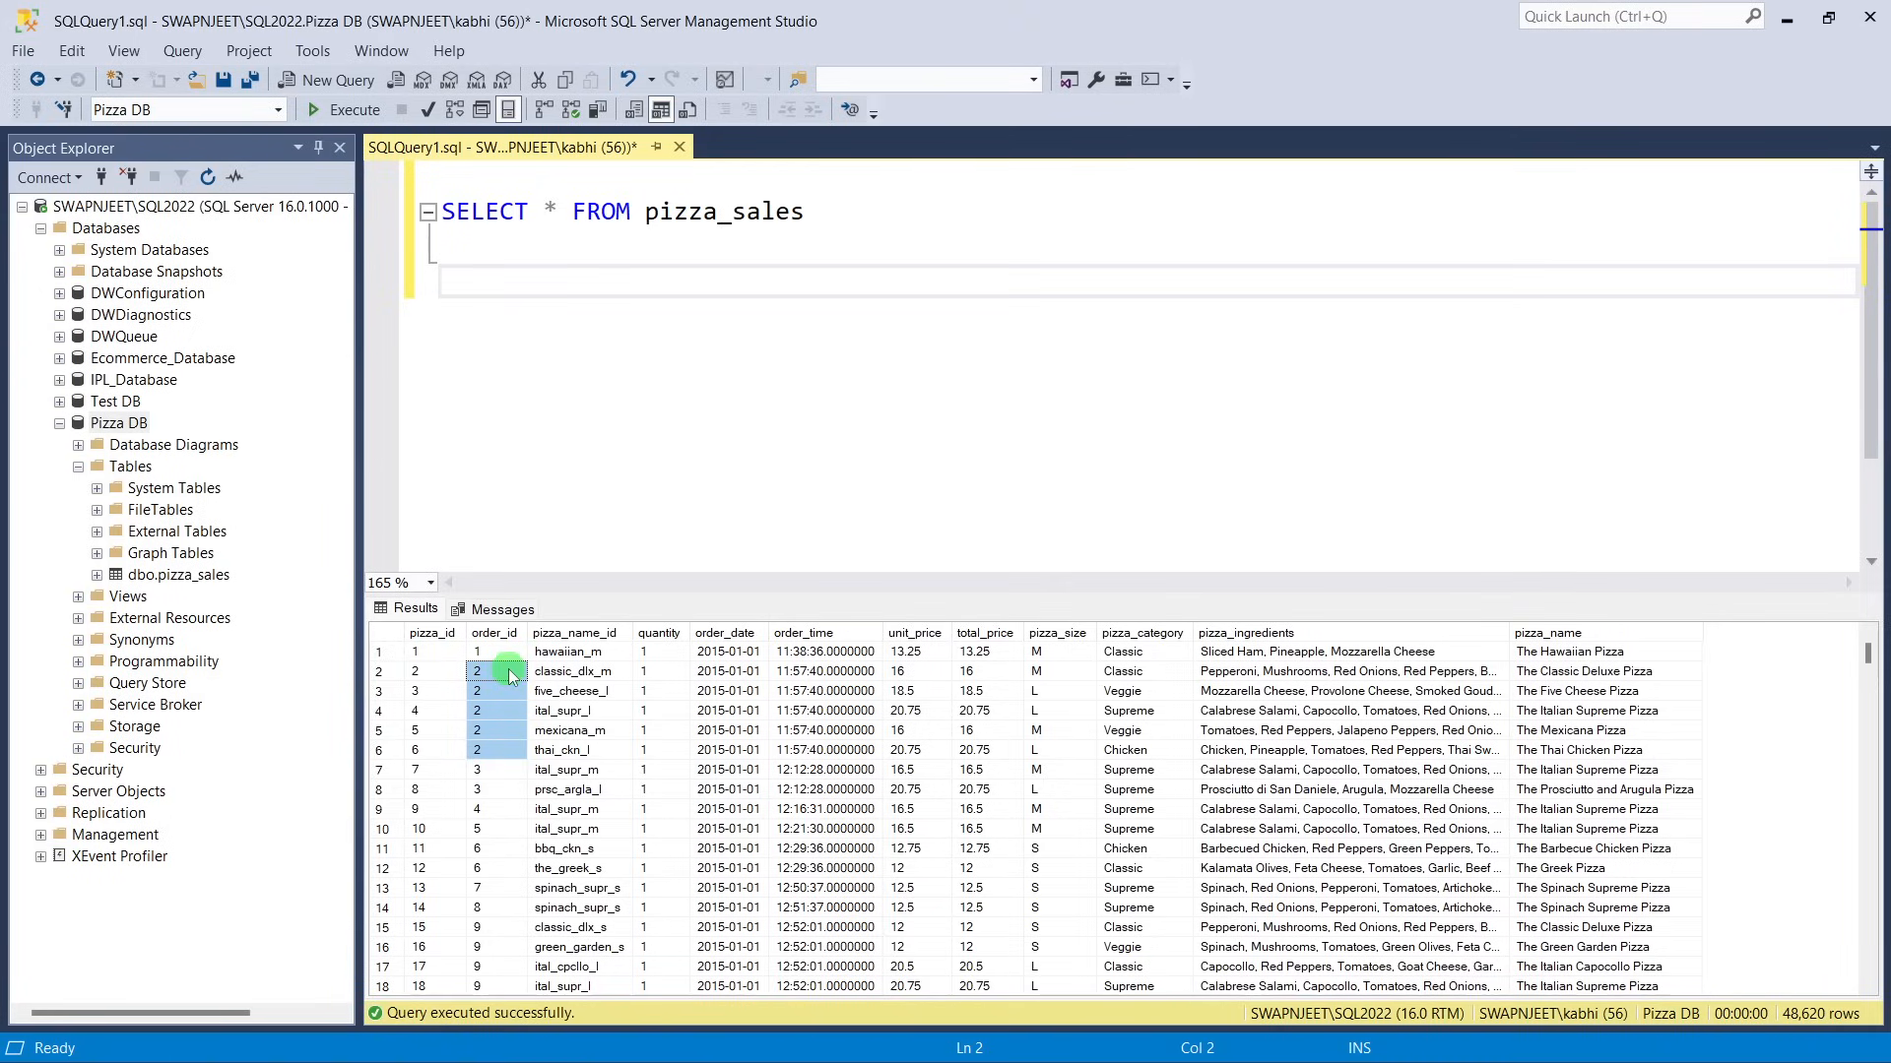
left_click(511, 675)
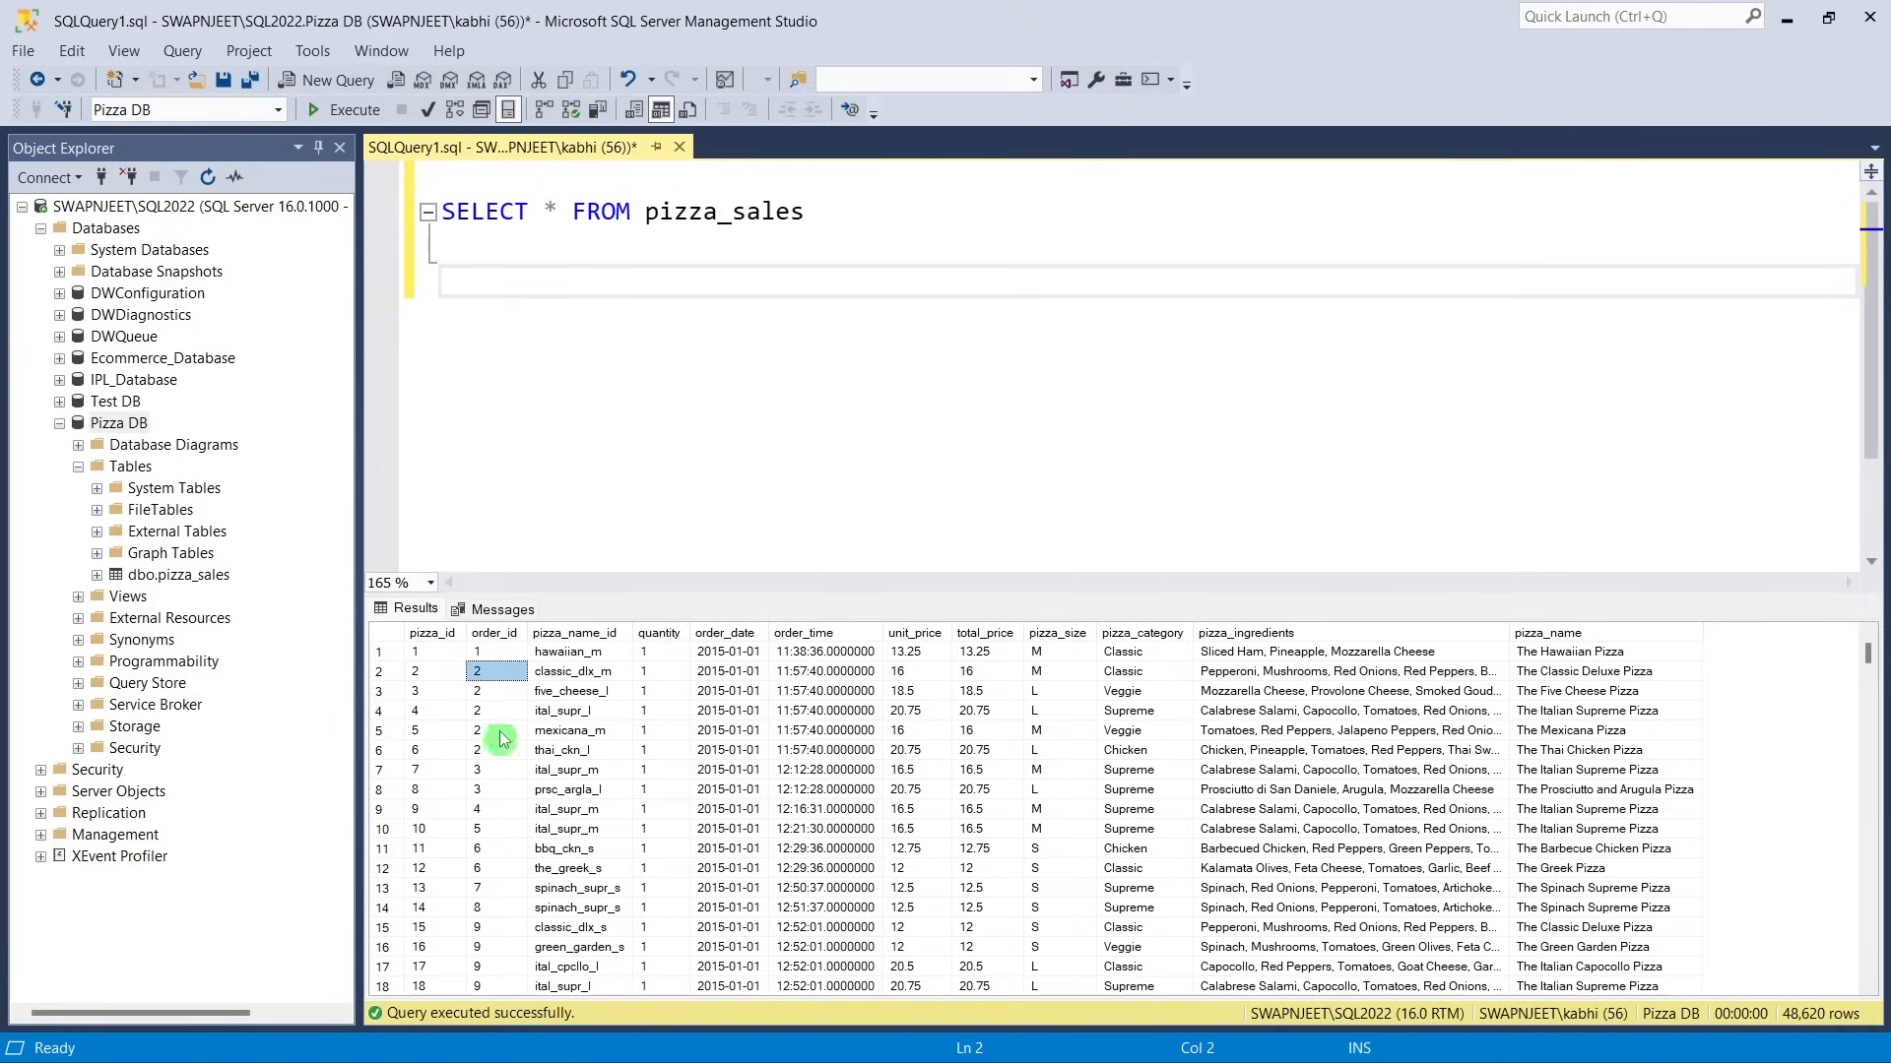
left_click_drag(494, 752, 495, 676)
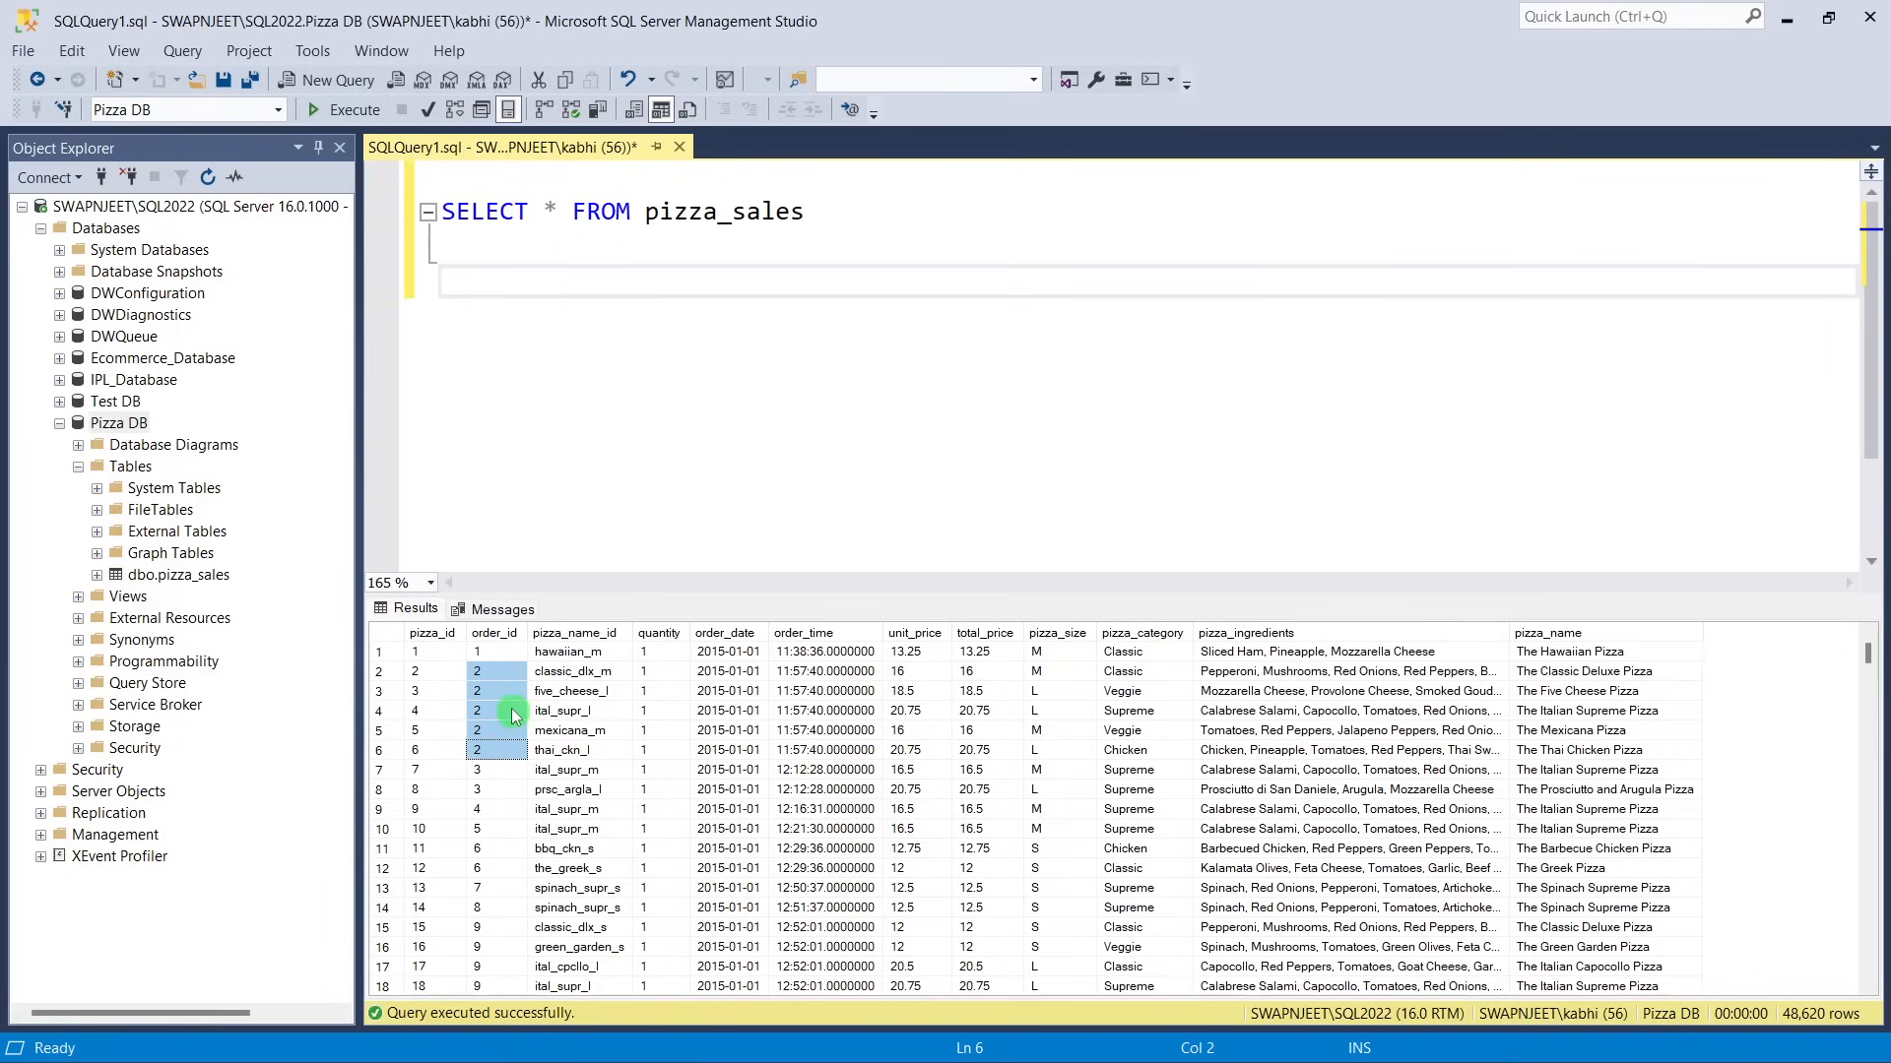
left_click_drag(494, 651, 492, 833)
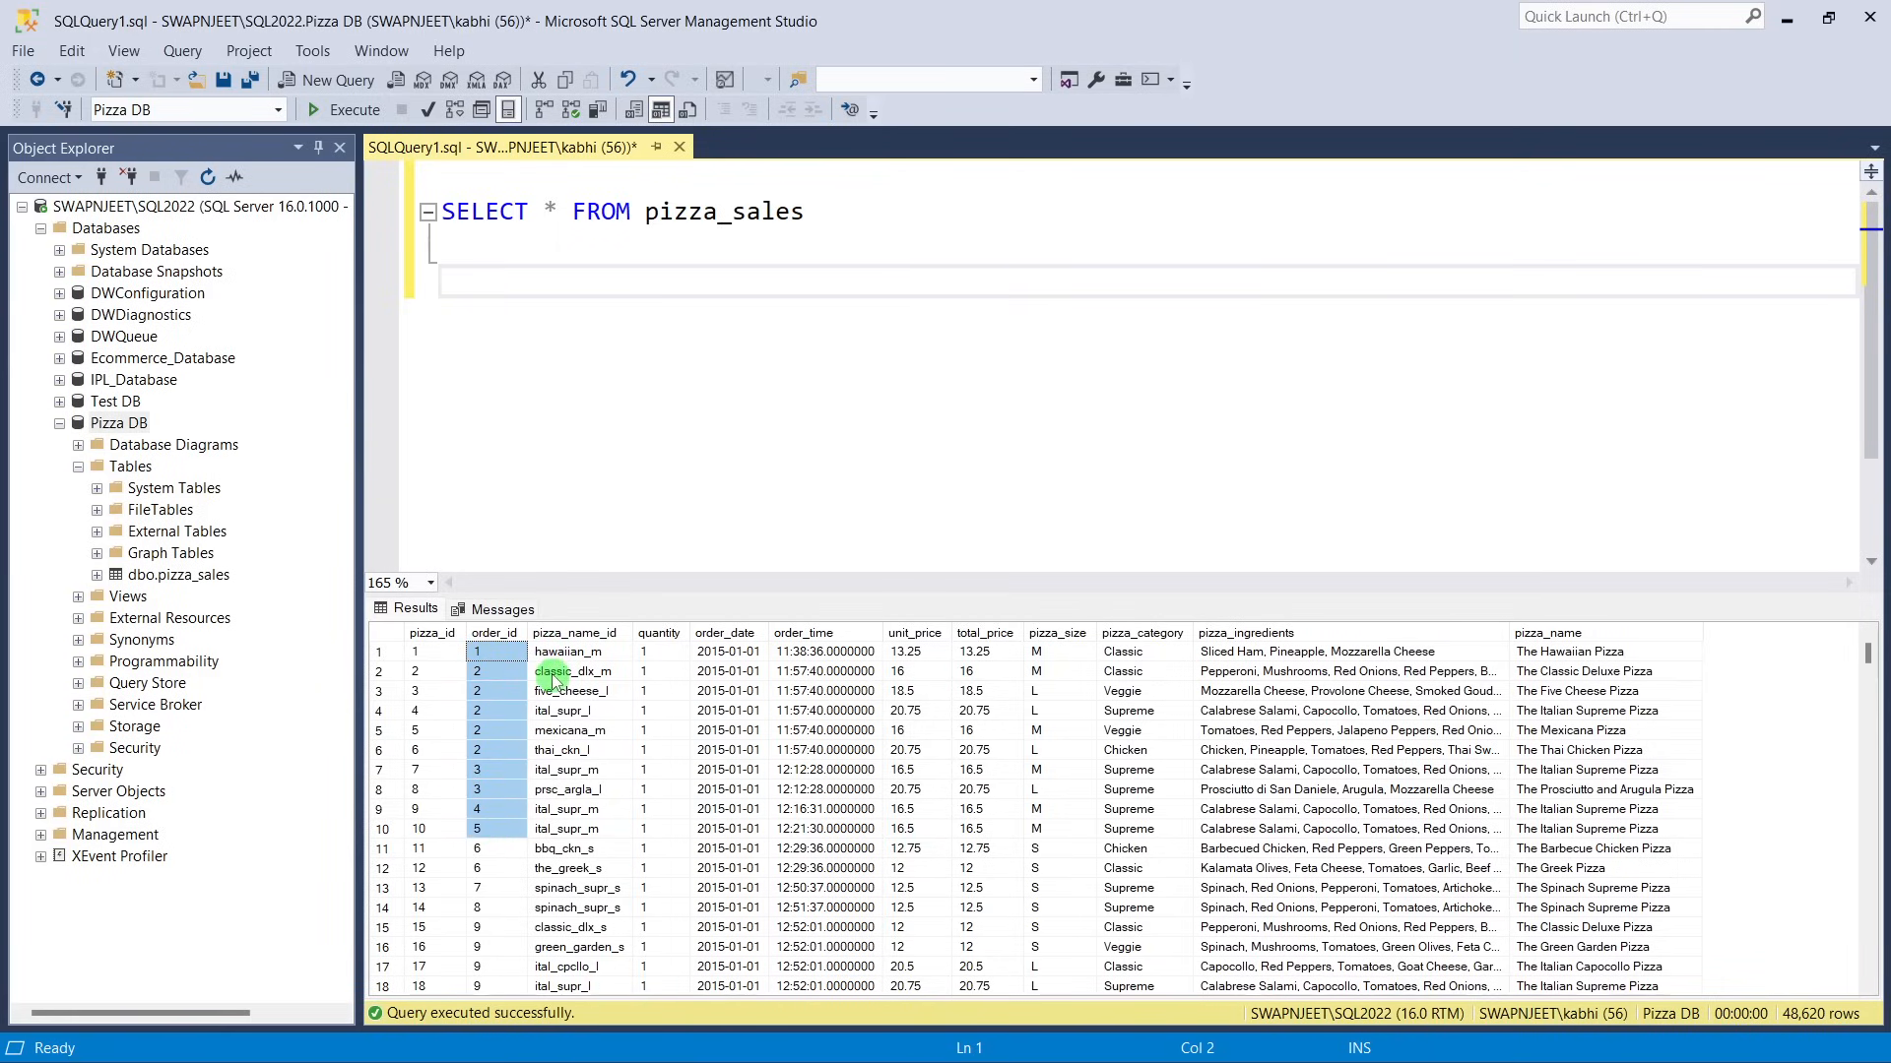
Examine the order_id column in the results grid, focusing on the consecutive rows that share order_id 2.
left_click(503, 634)
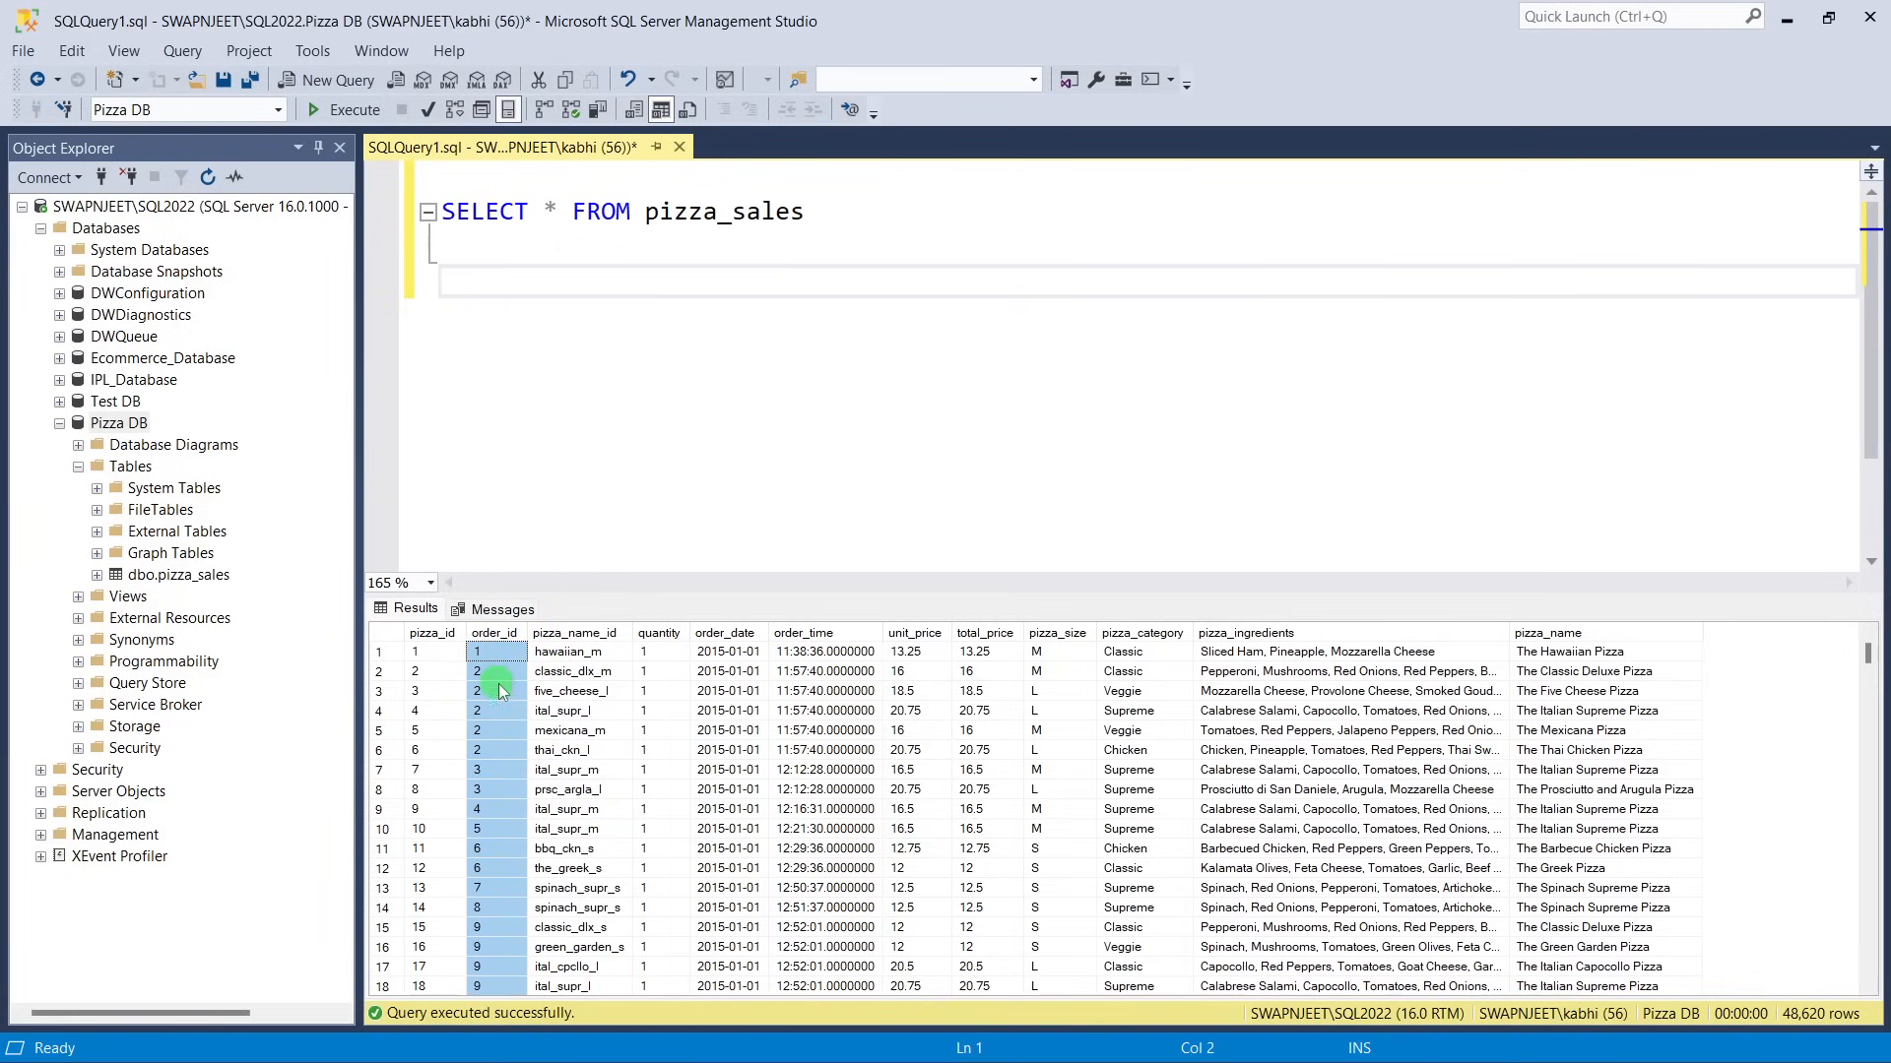
left_click_drag(481, 672, 484, 757)
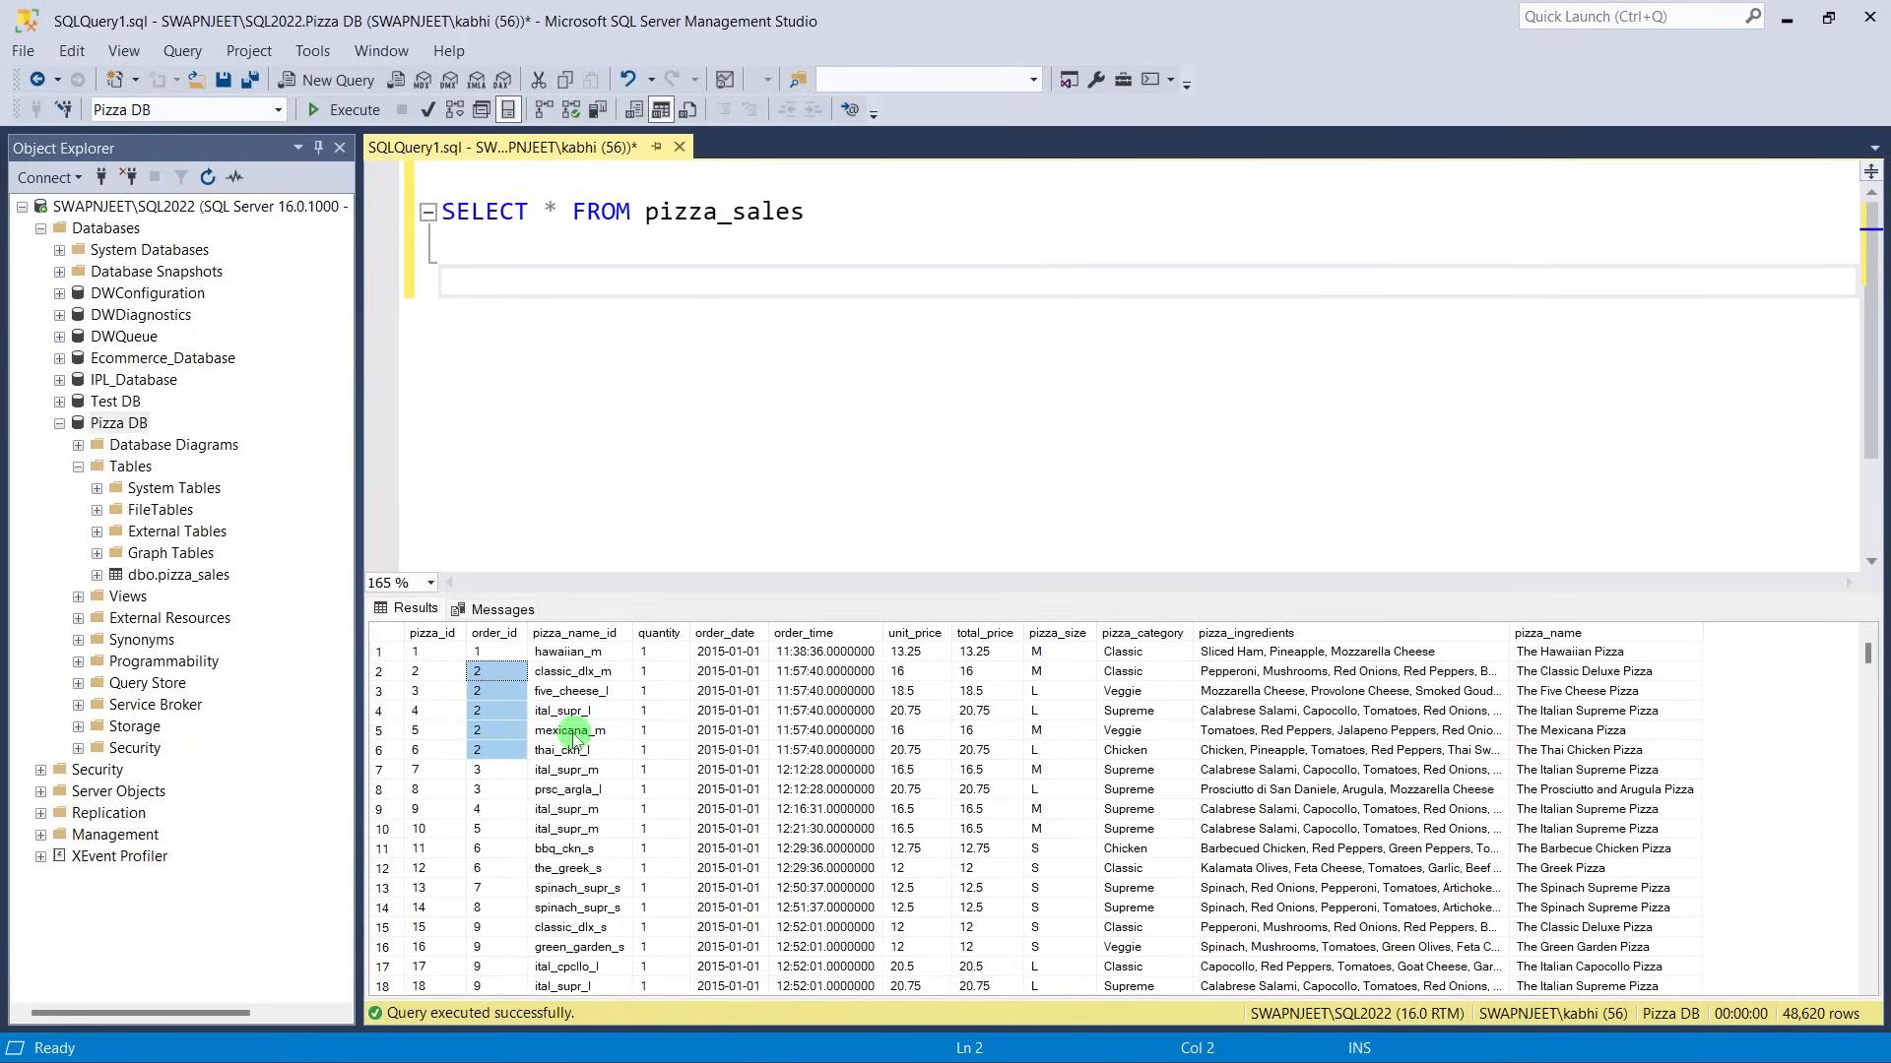
left_click(494, 682)
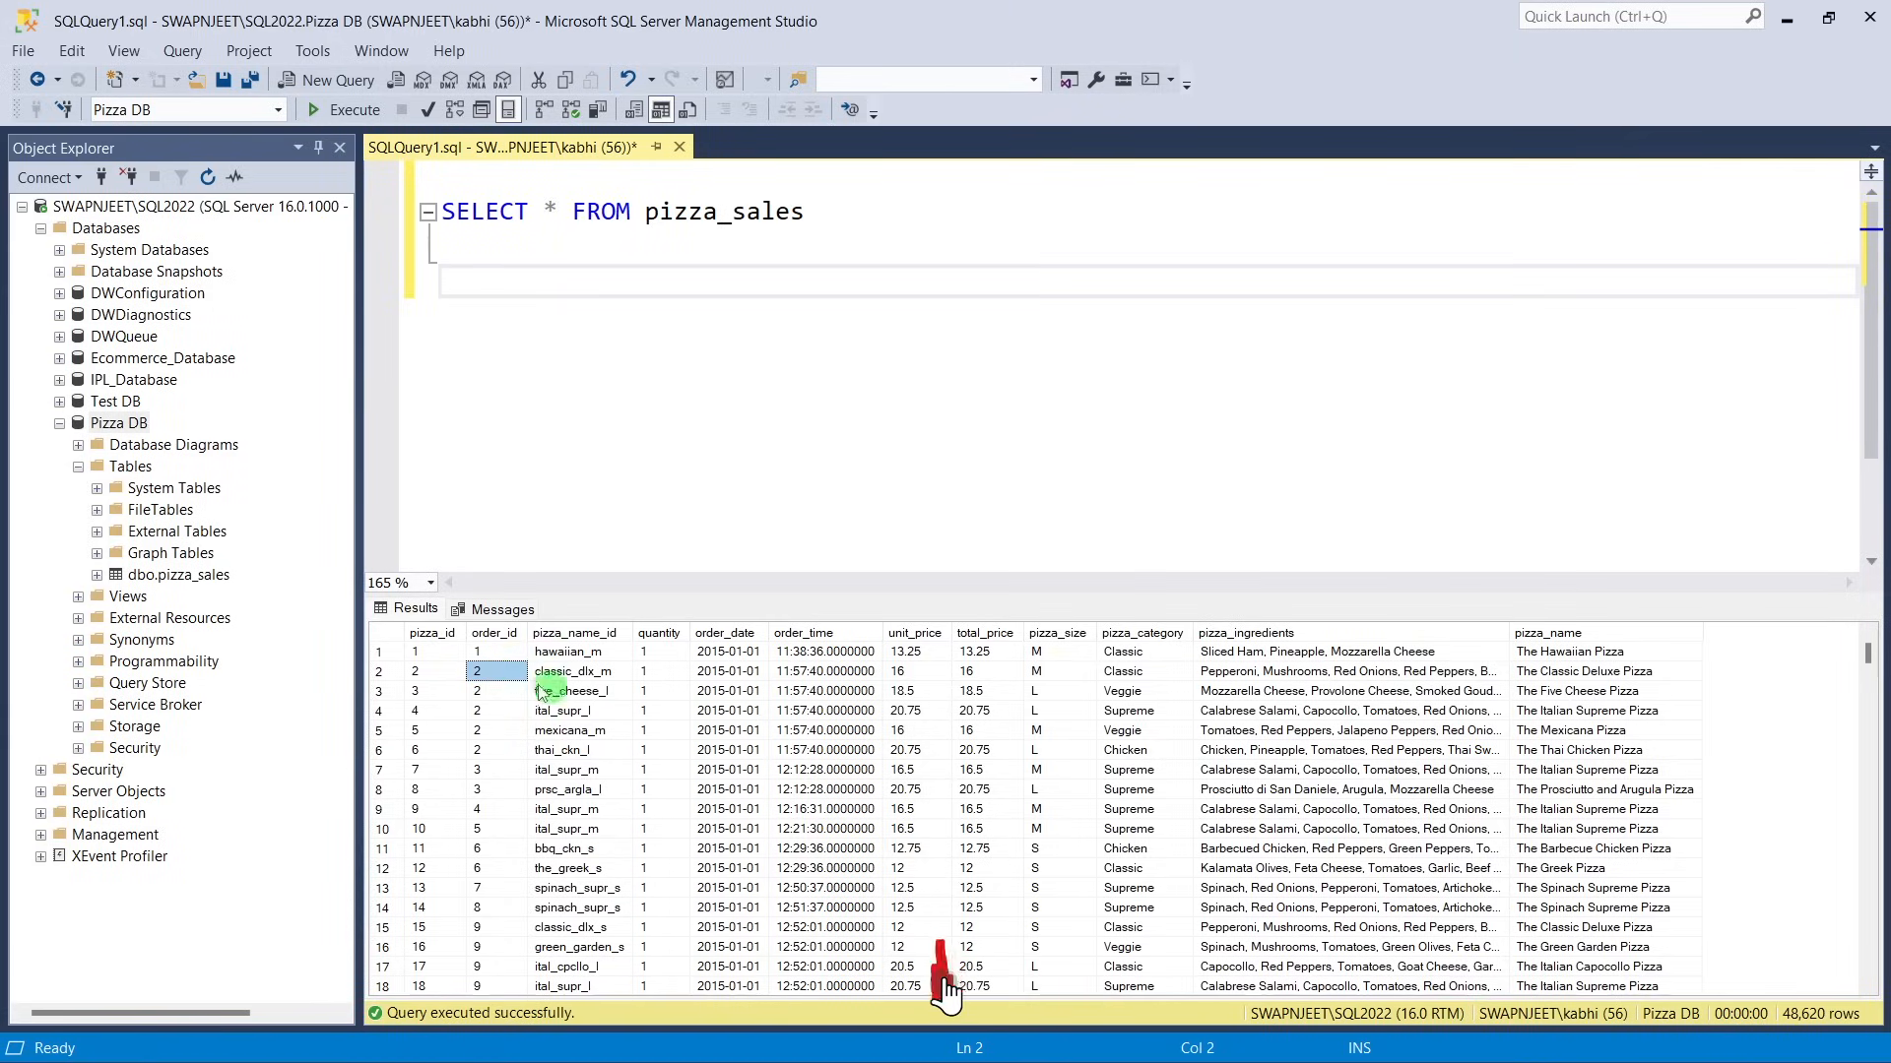
left_click_drag(504, 689, 506, 745)
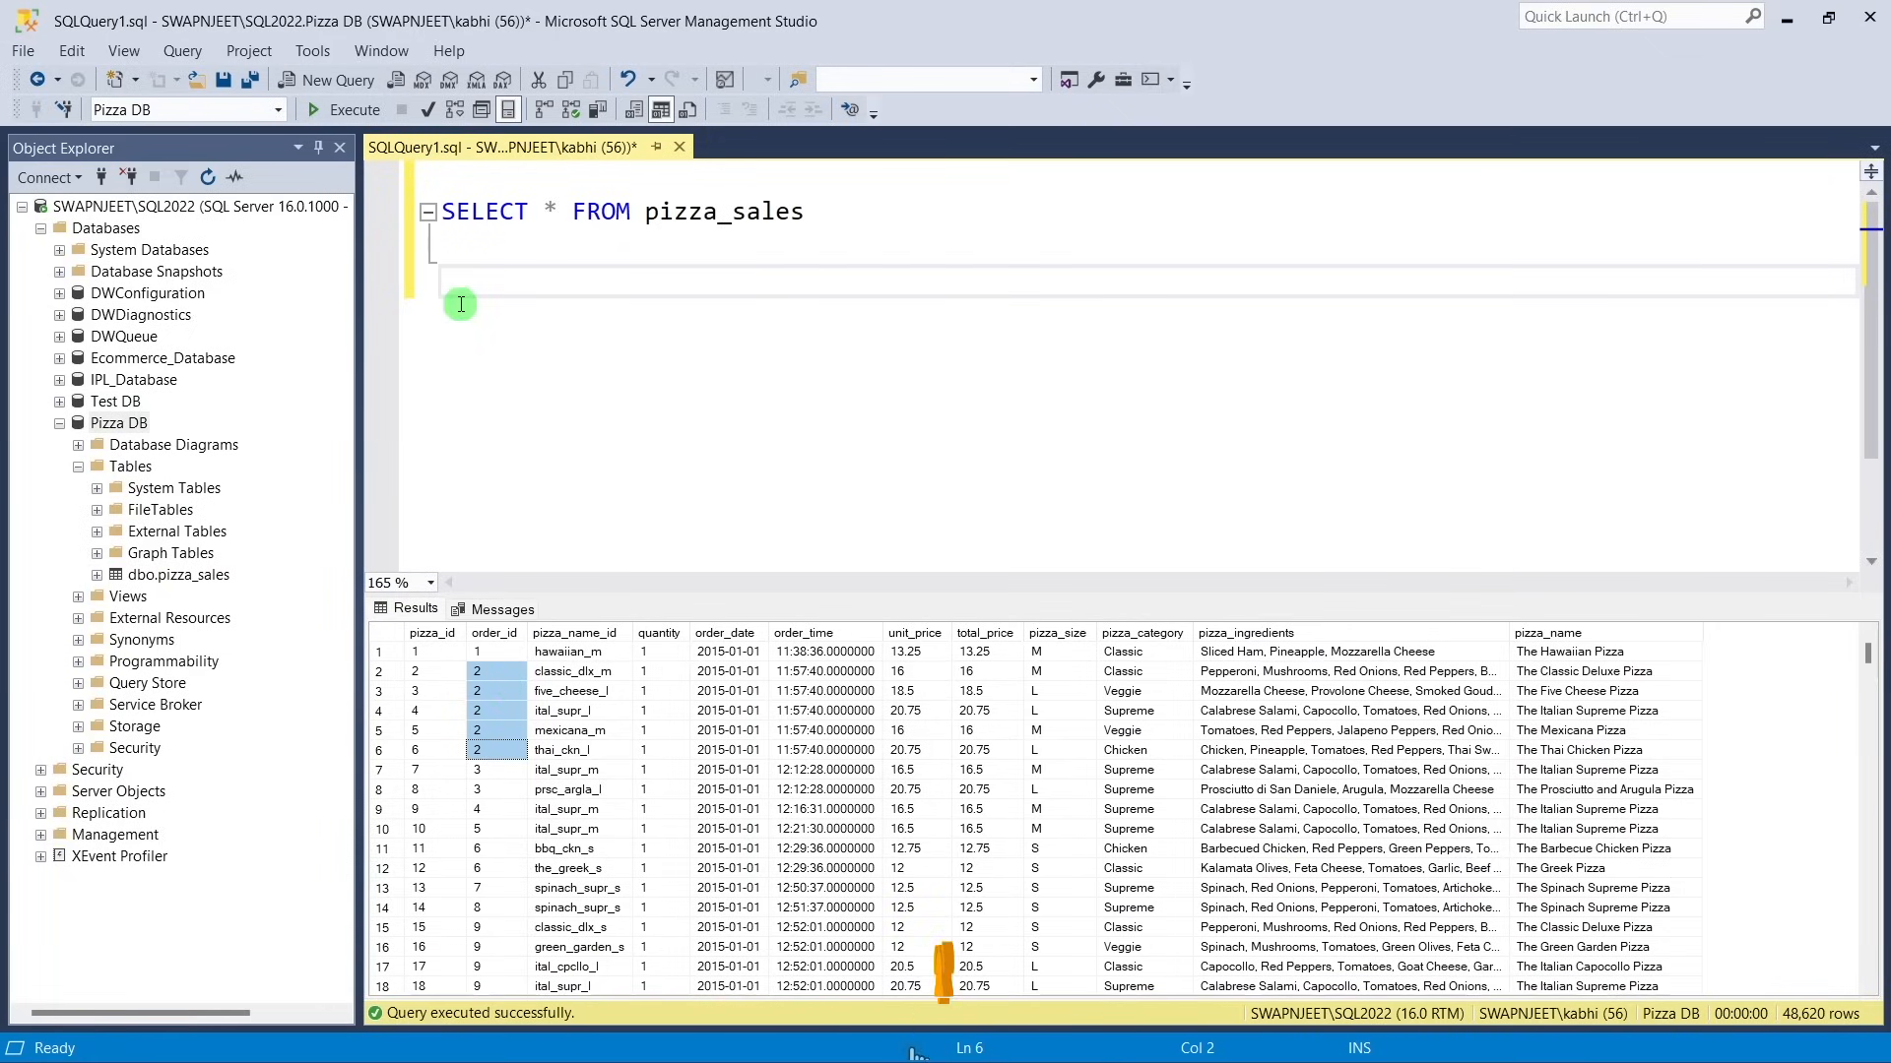
Start a query on the empty line with "SELECT SUM(total_price)", consulting the Average Order Value definition on the PowerPoint slide.
left_click(503, 283)
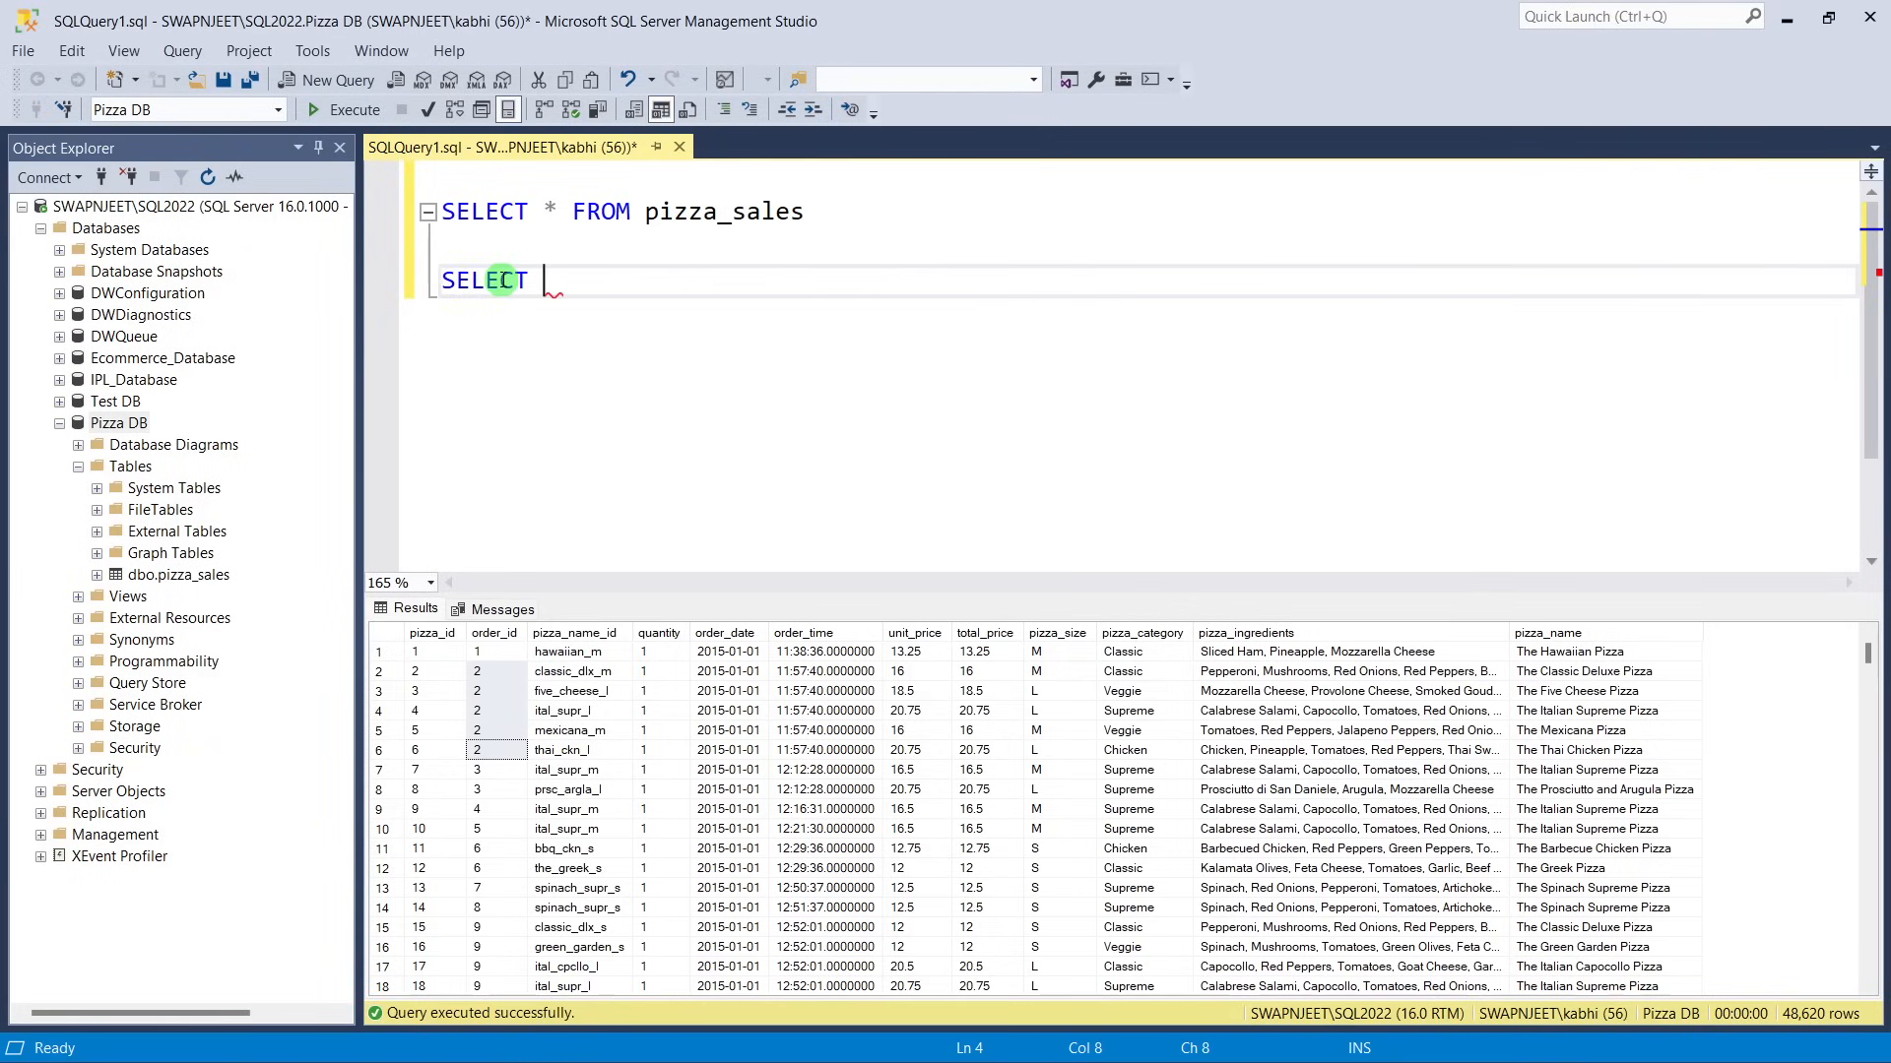
key("alt+Tab")
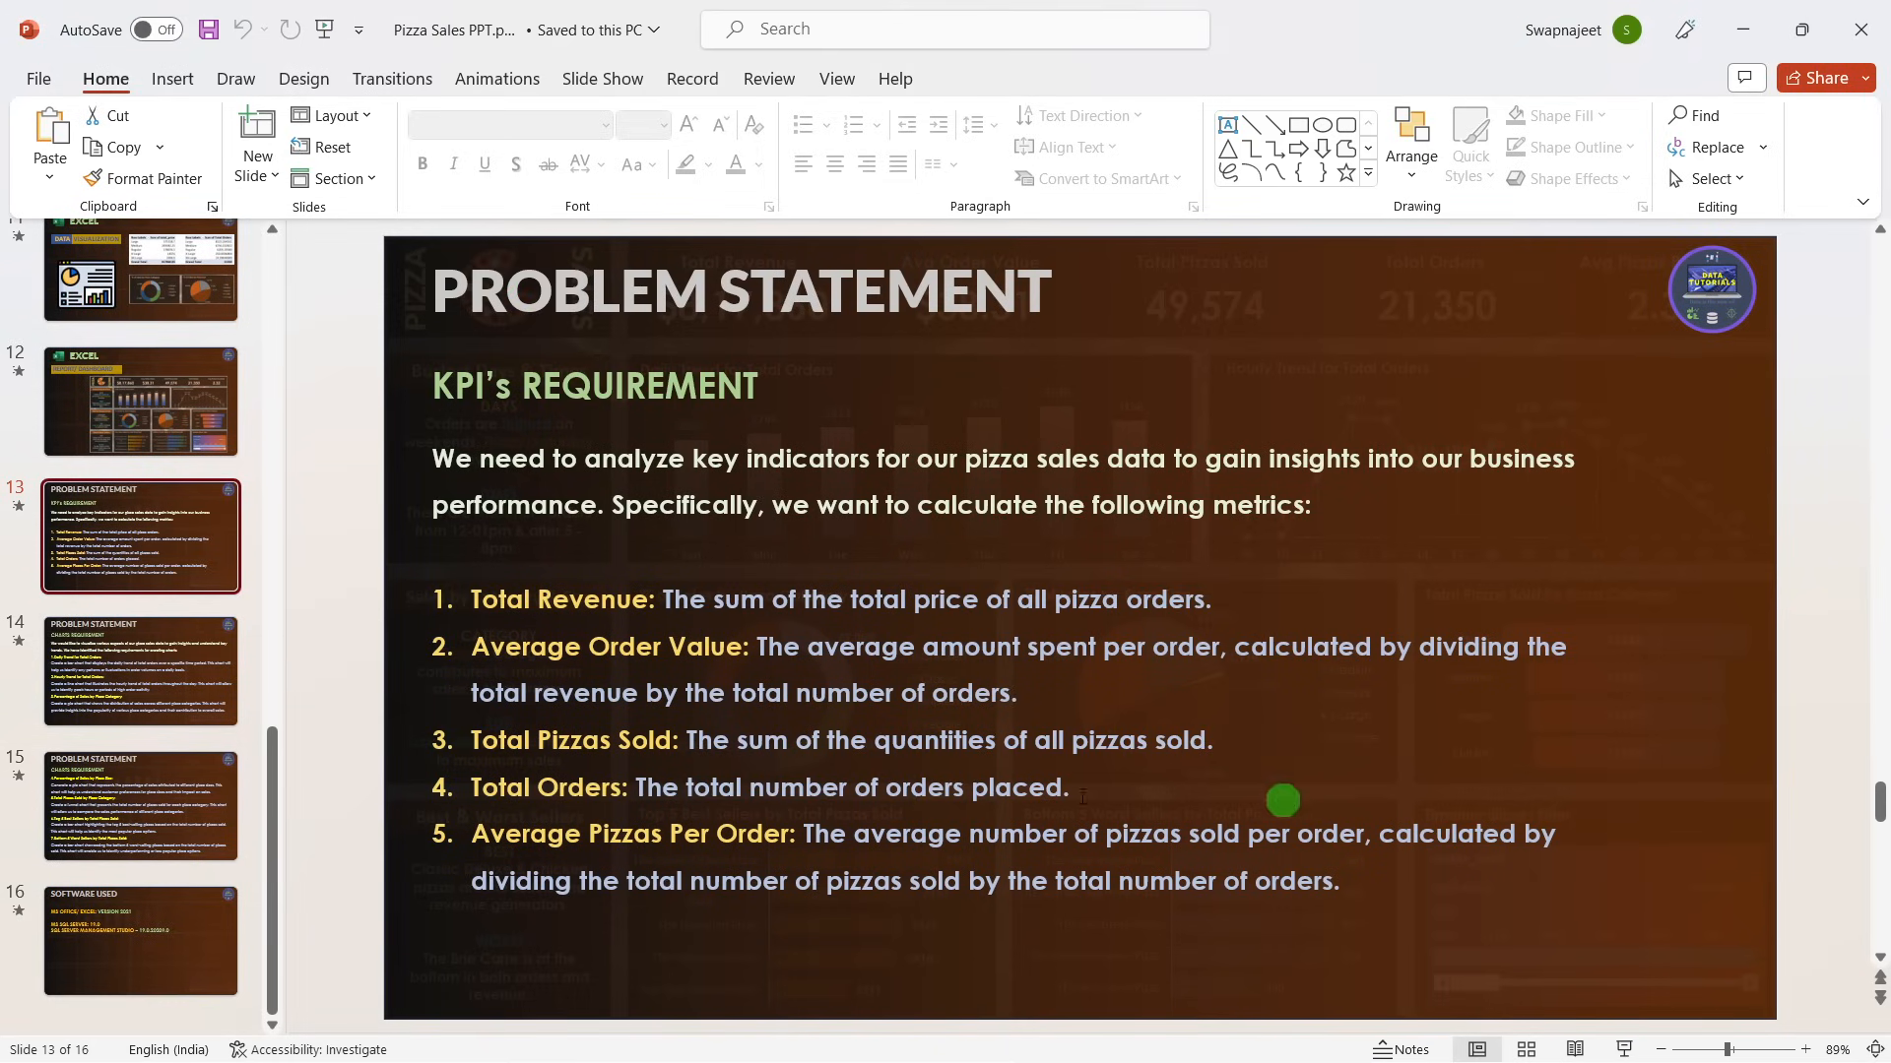
key("alt+Tab")
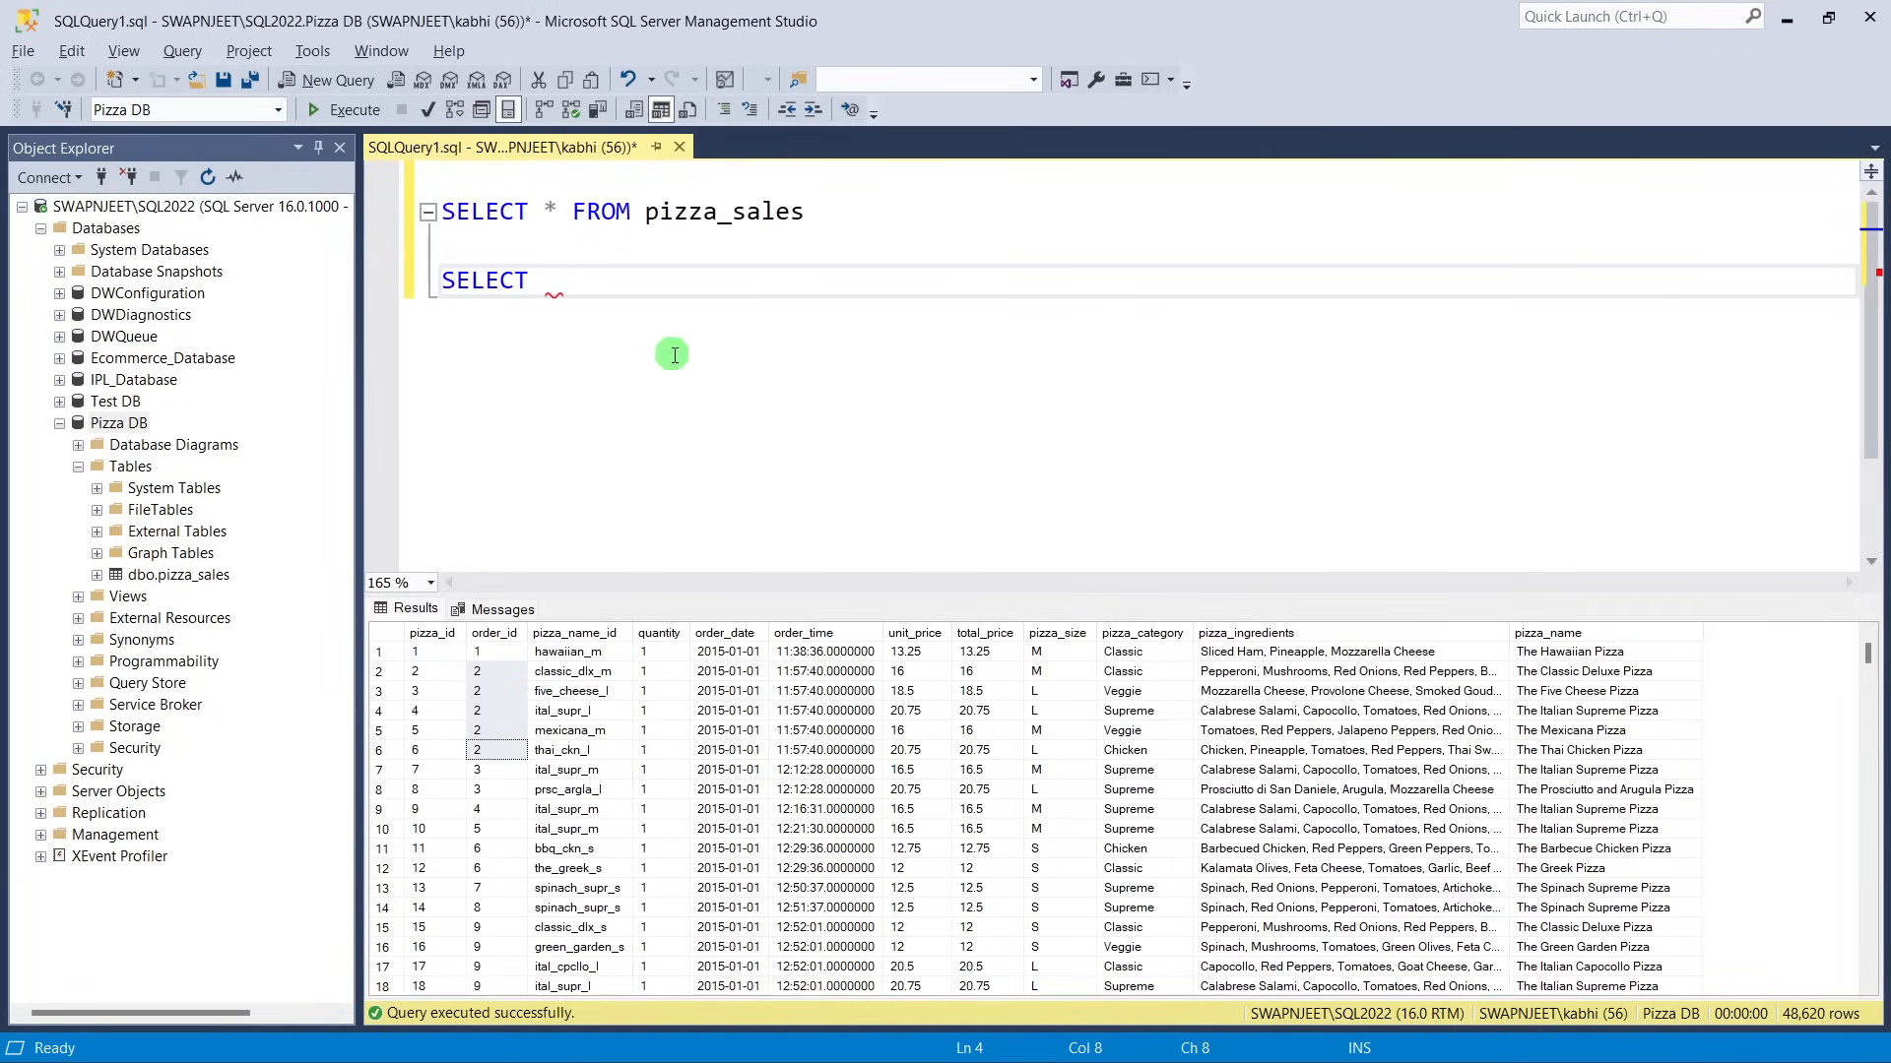
type("SUM(")
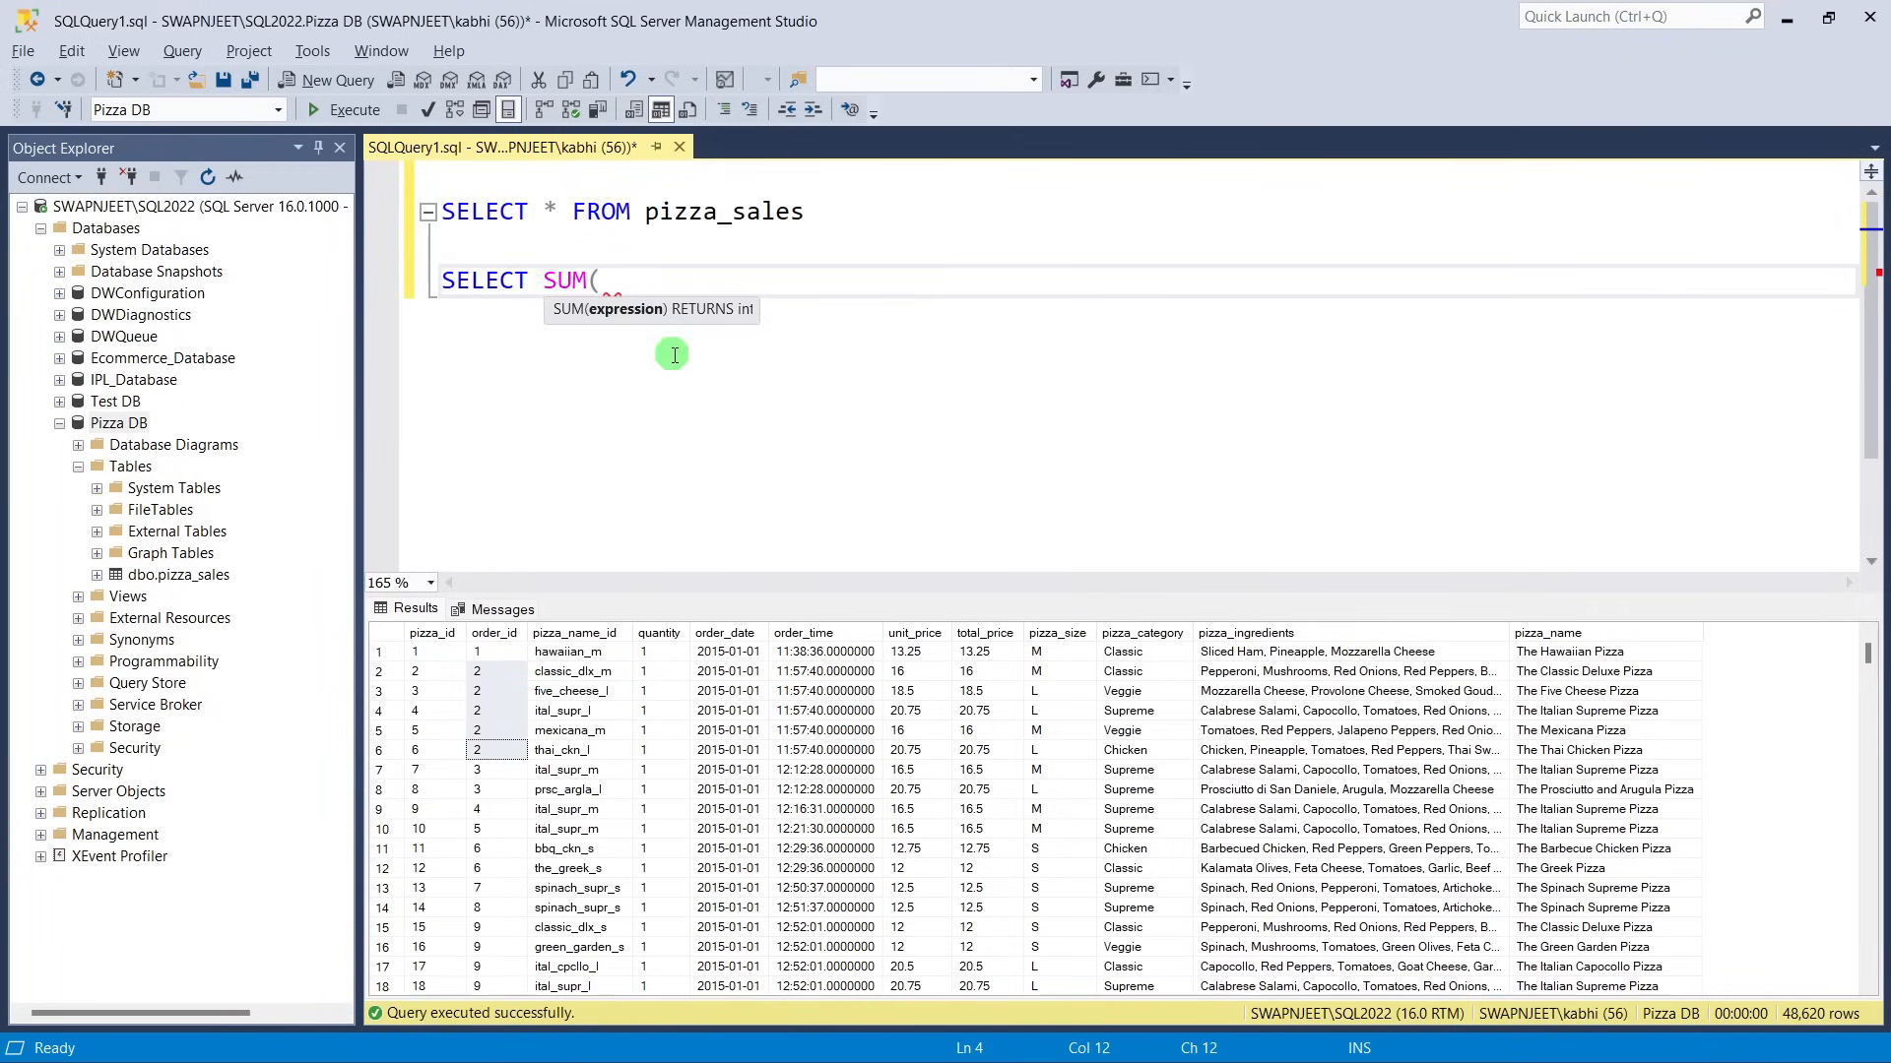
type("total_price)")
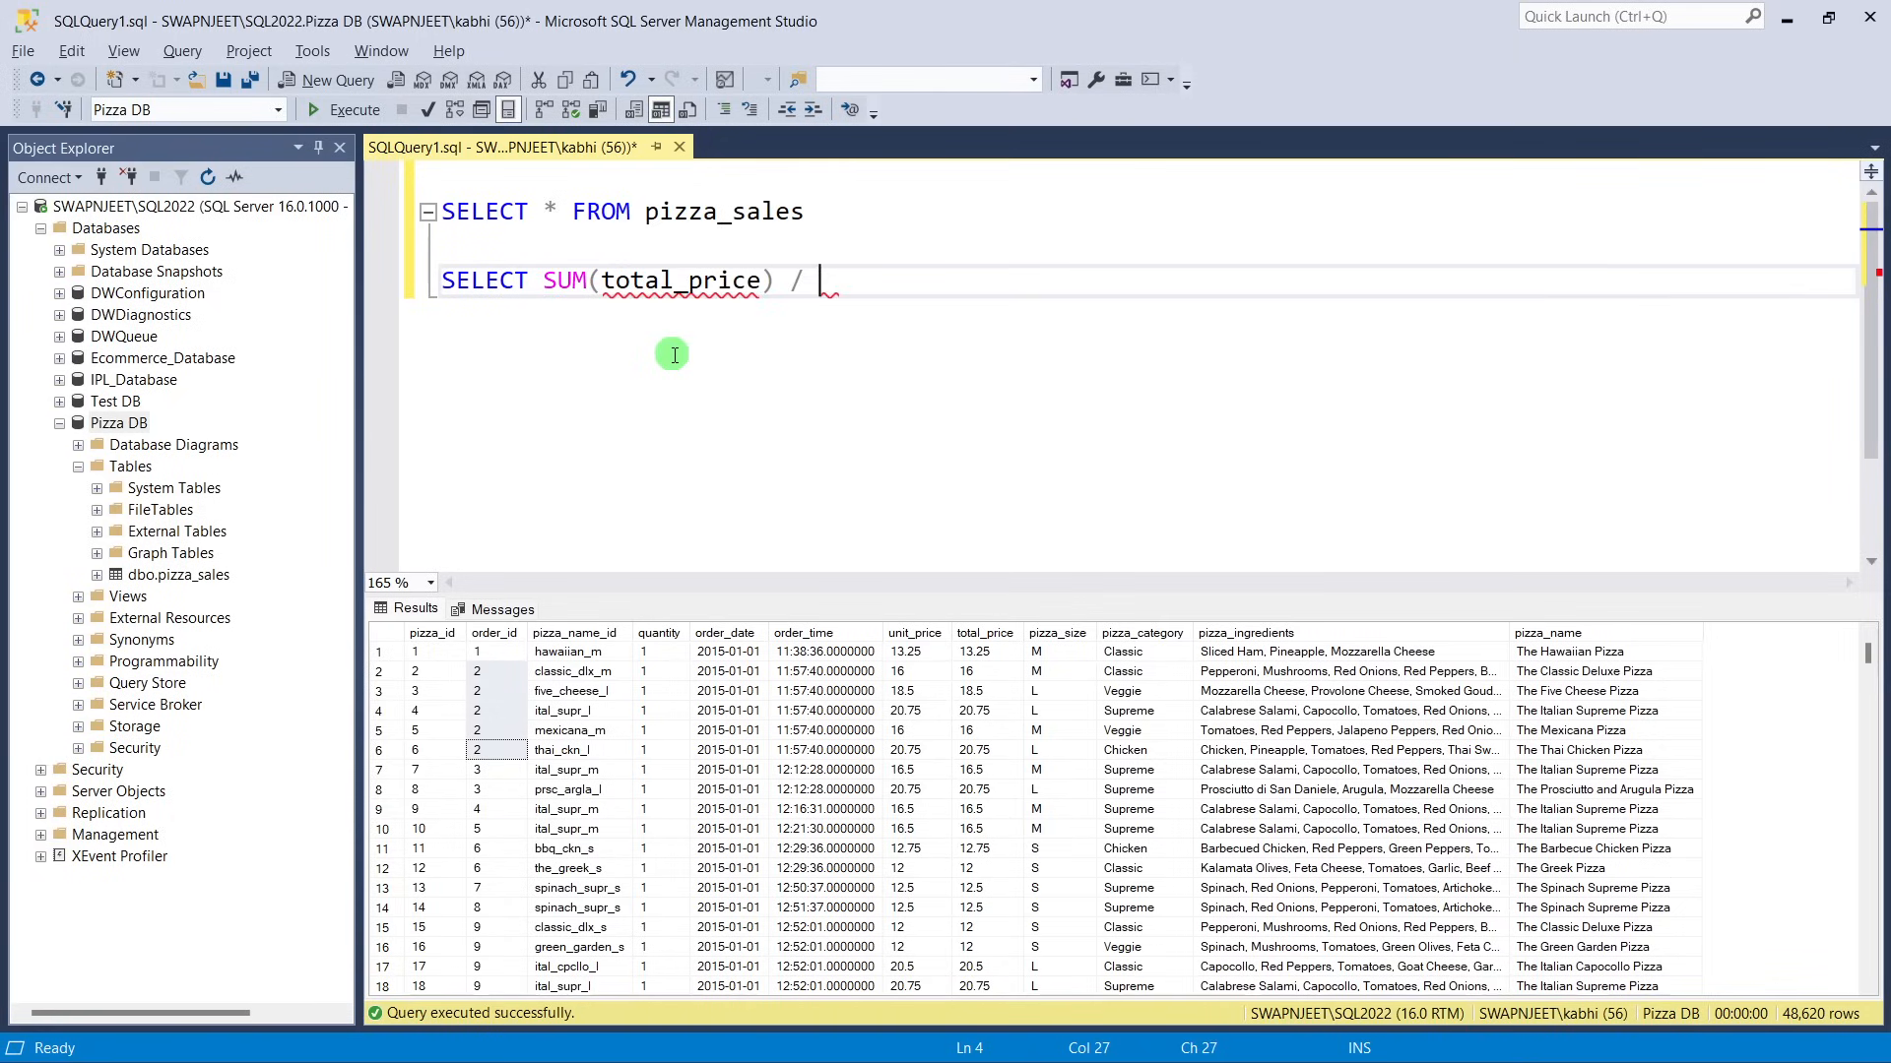
Extend the query to divide the total price sum by "COUNT(DISTINCT order_id)".
type(" / cou")
key("BackSpace")
key("BackSpace")
key("BackSpace")
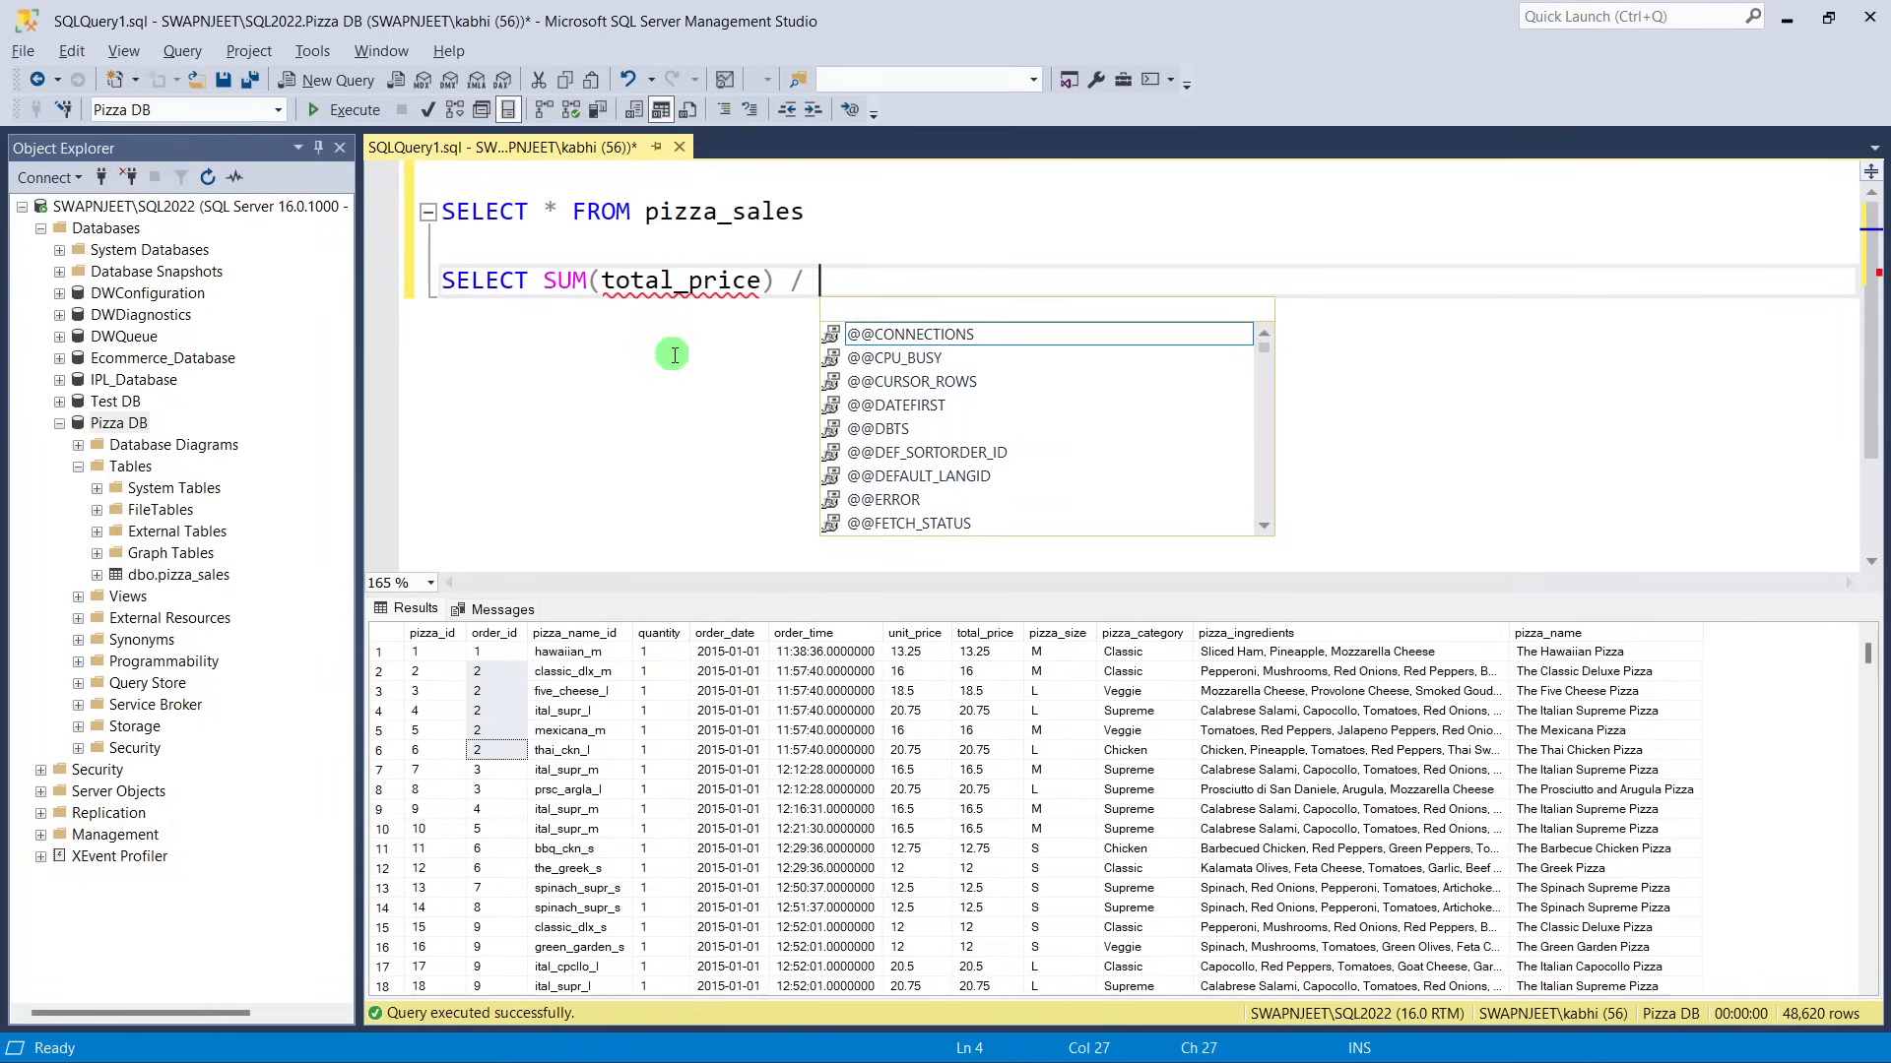
type("COUNT")
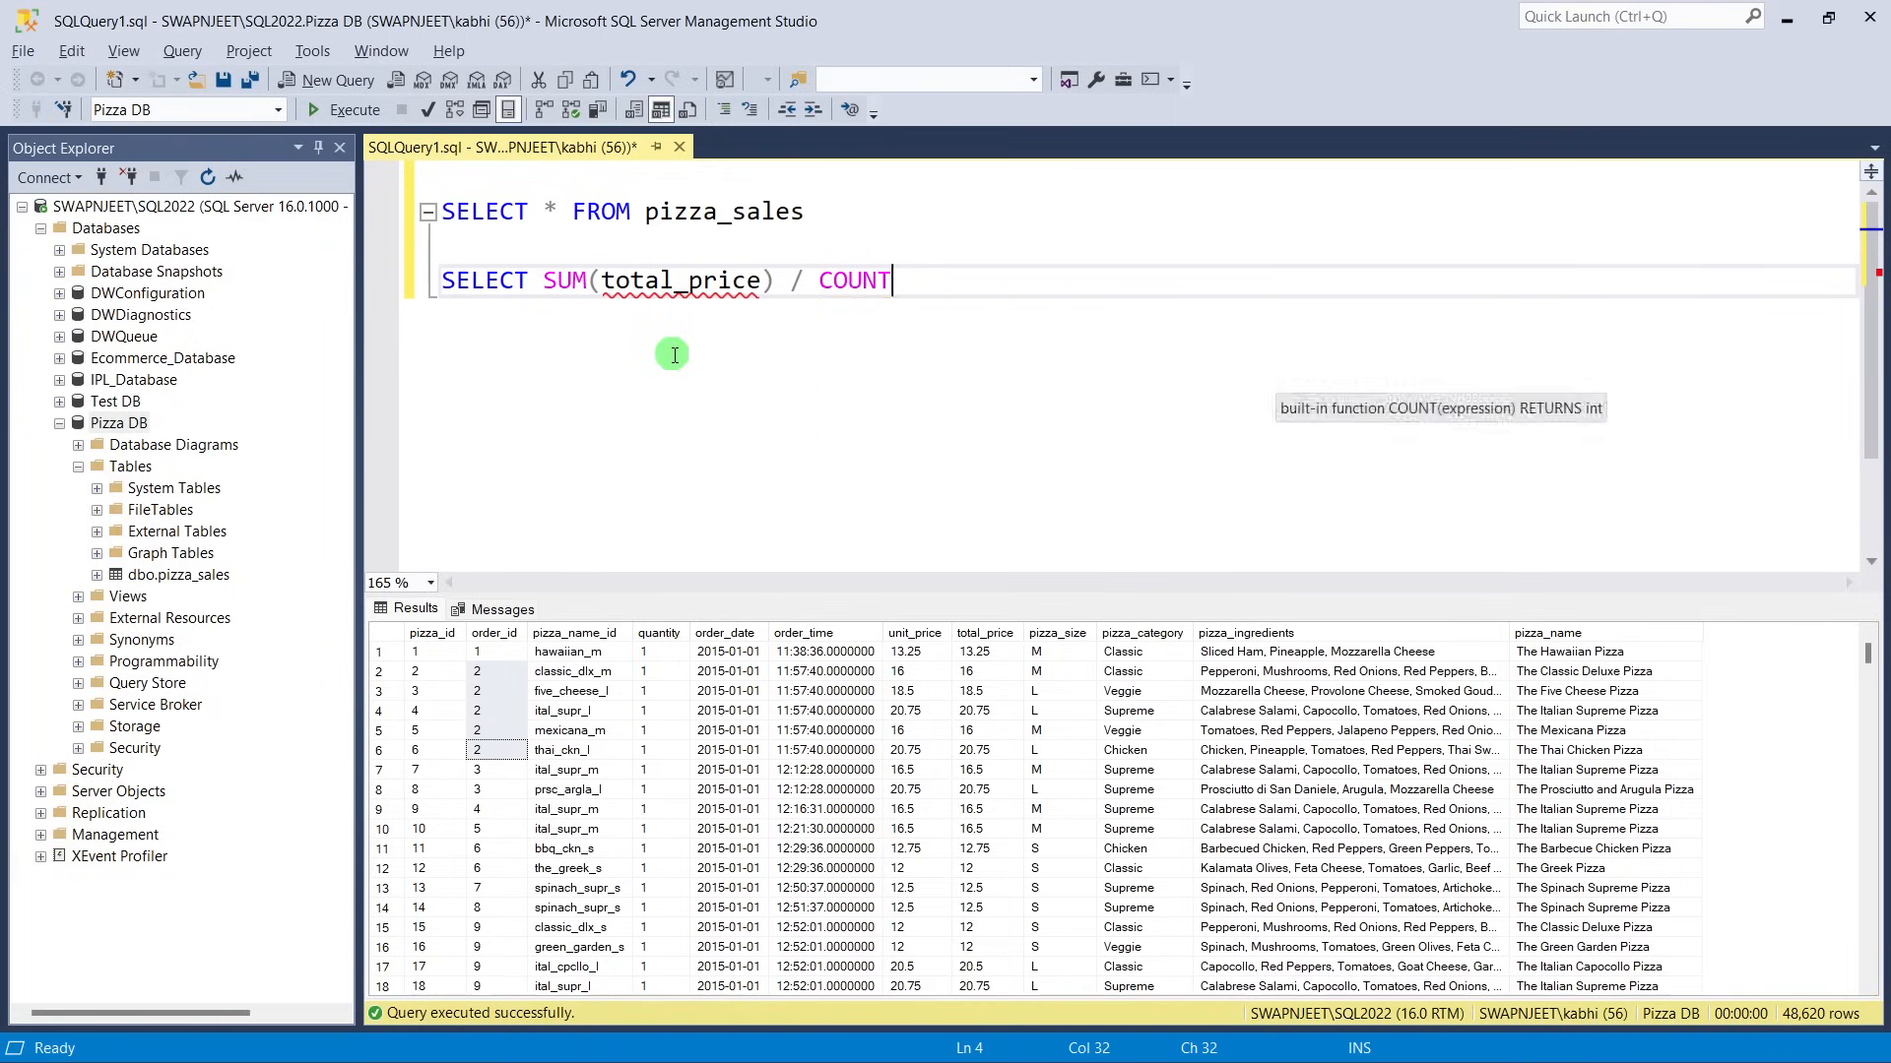
type("(DISTI")
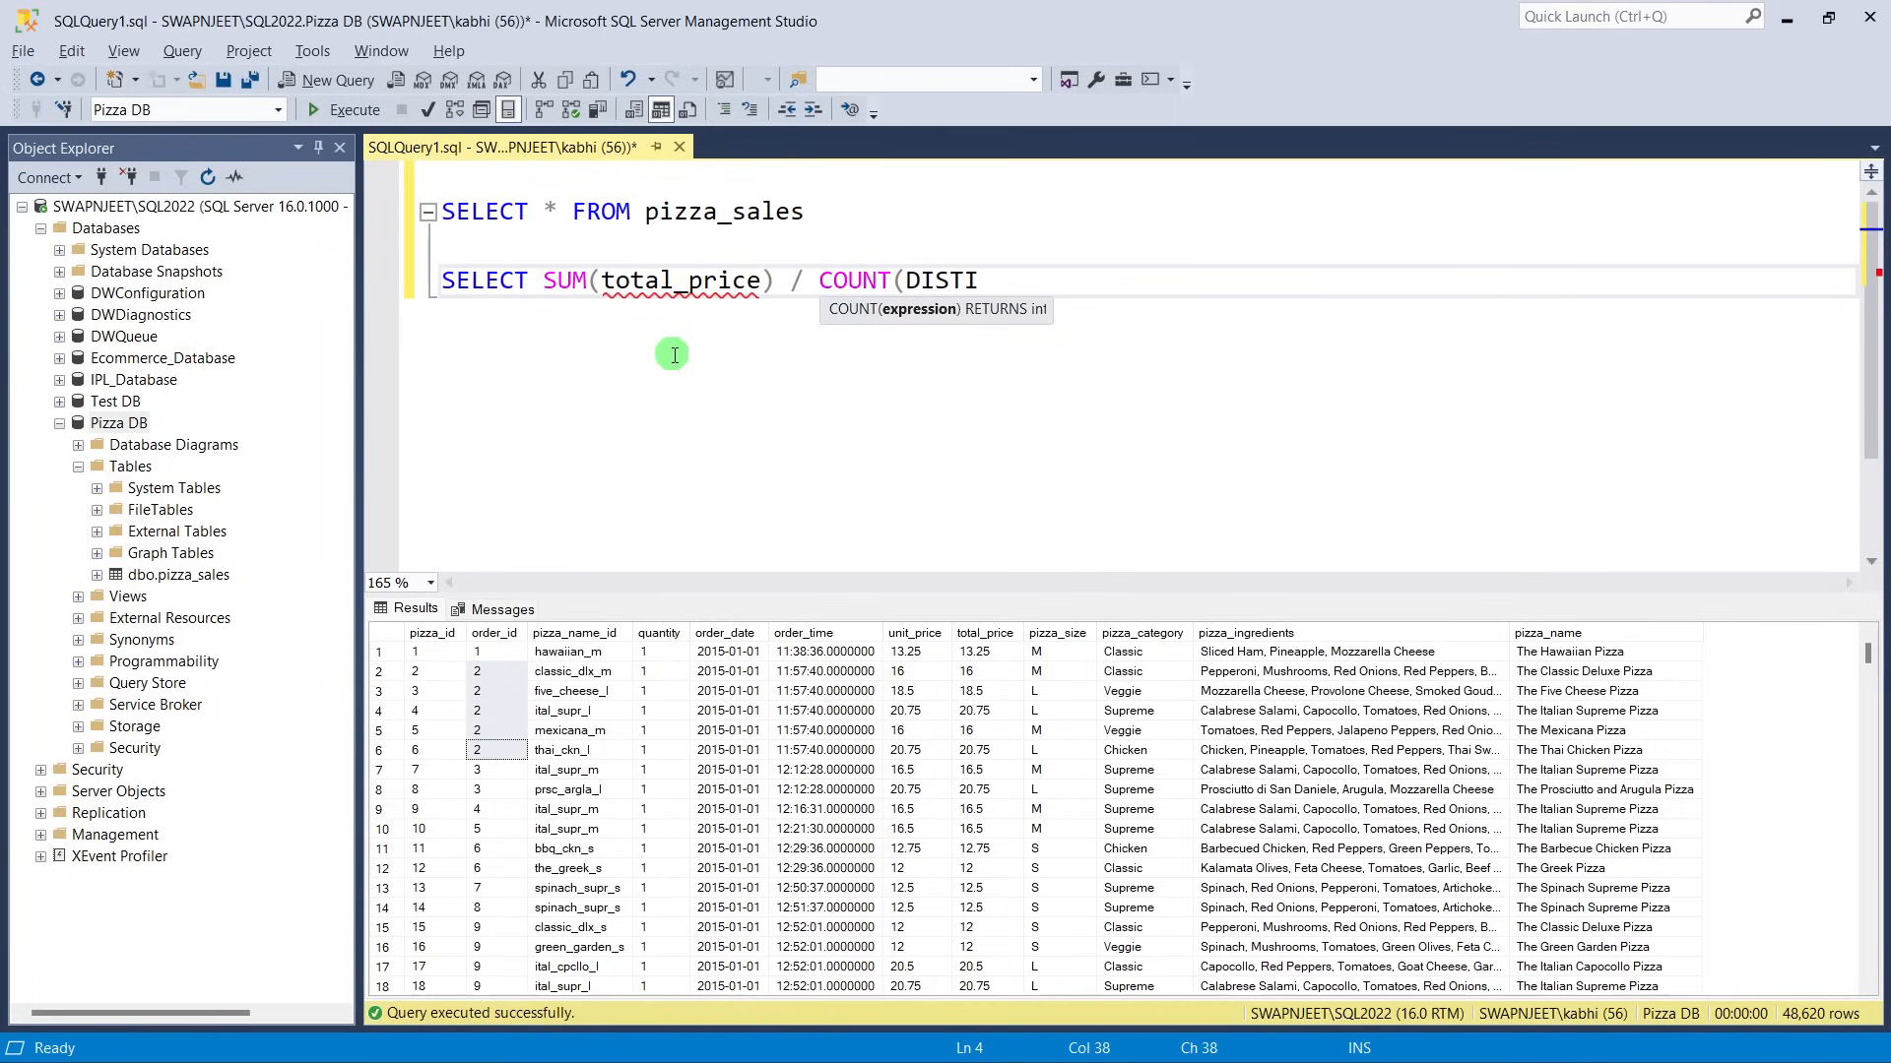
key("BackSpace")
key("BackSpace")
key("BackSpace")
type("INCT order_")
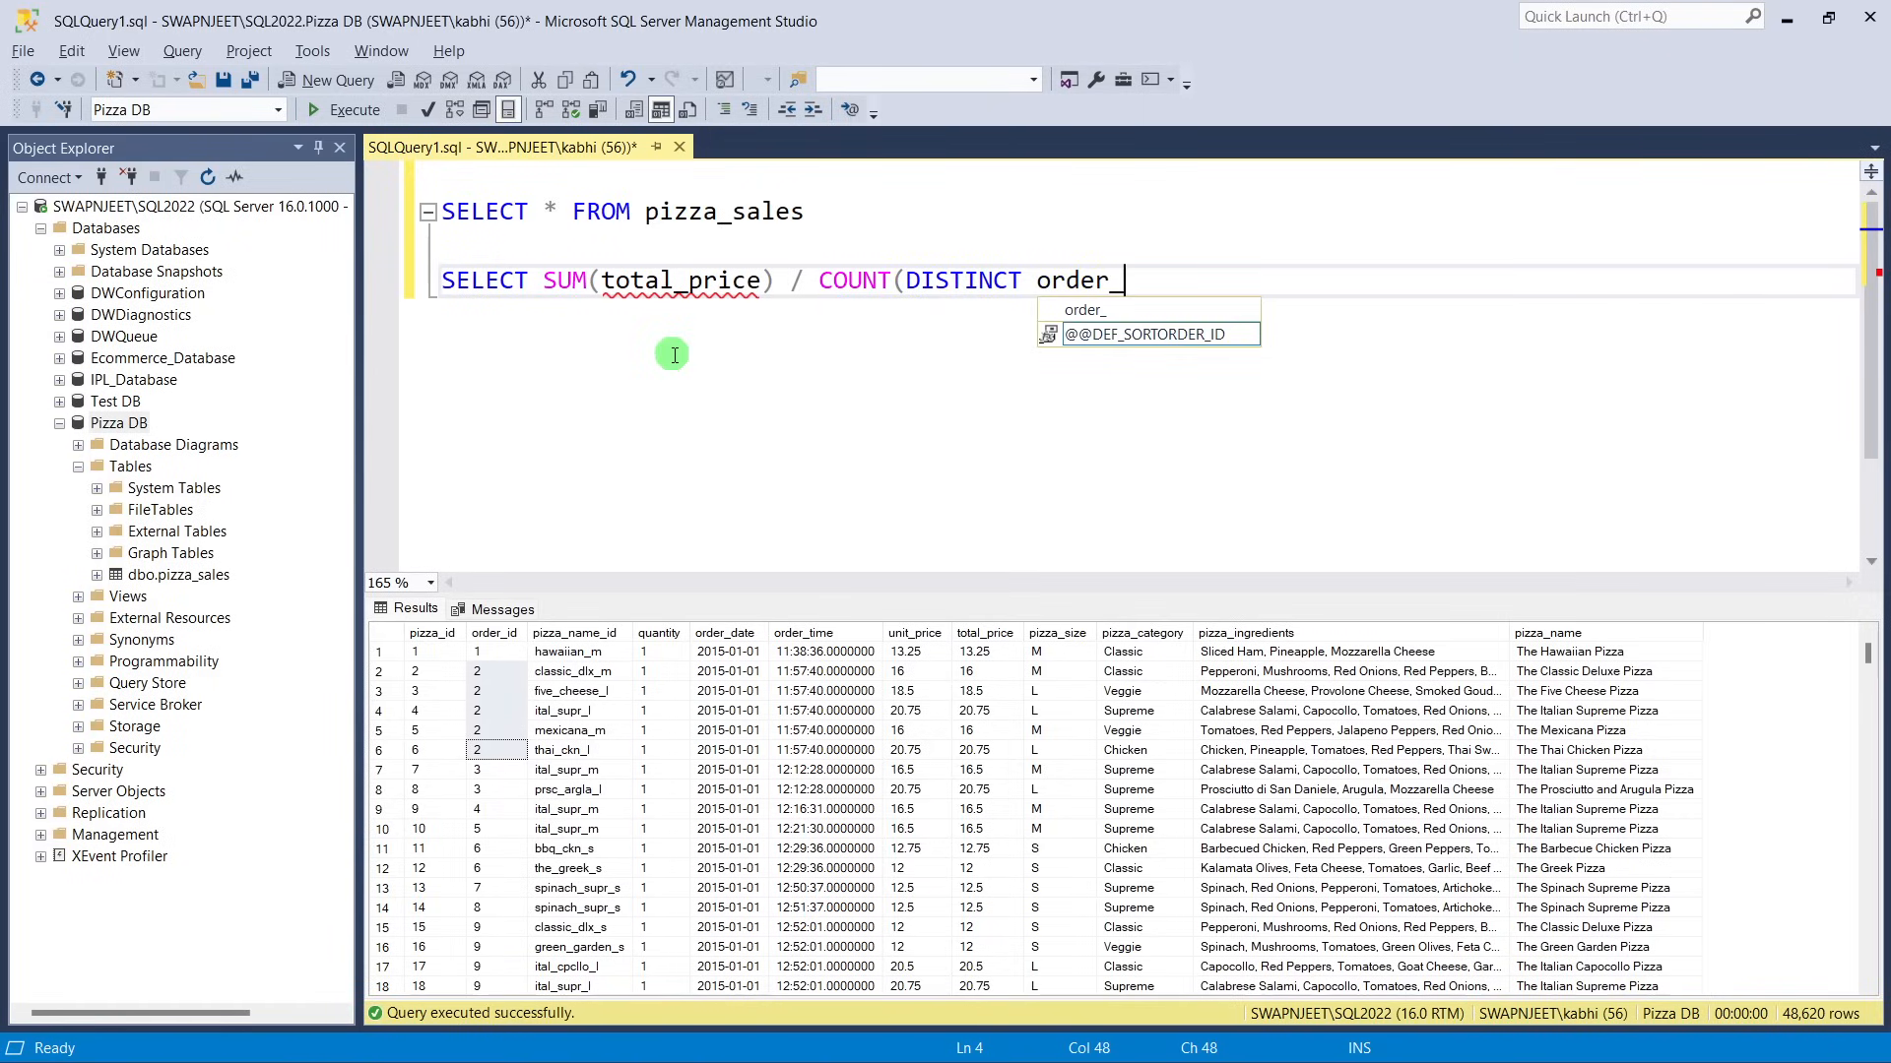
type("id")
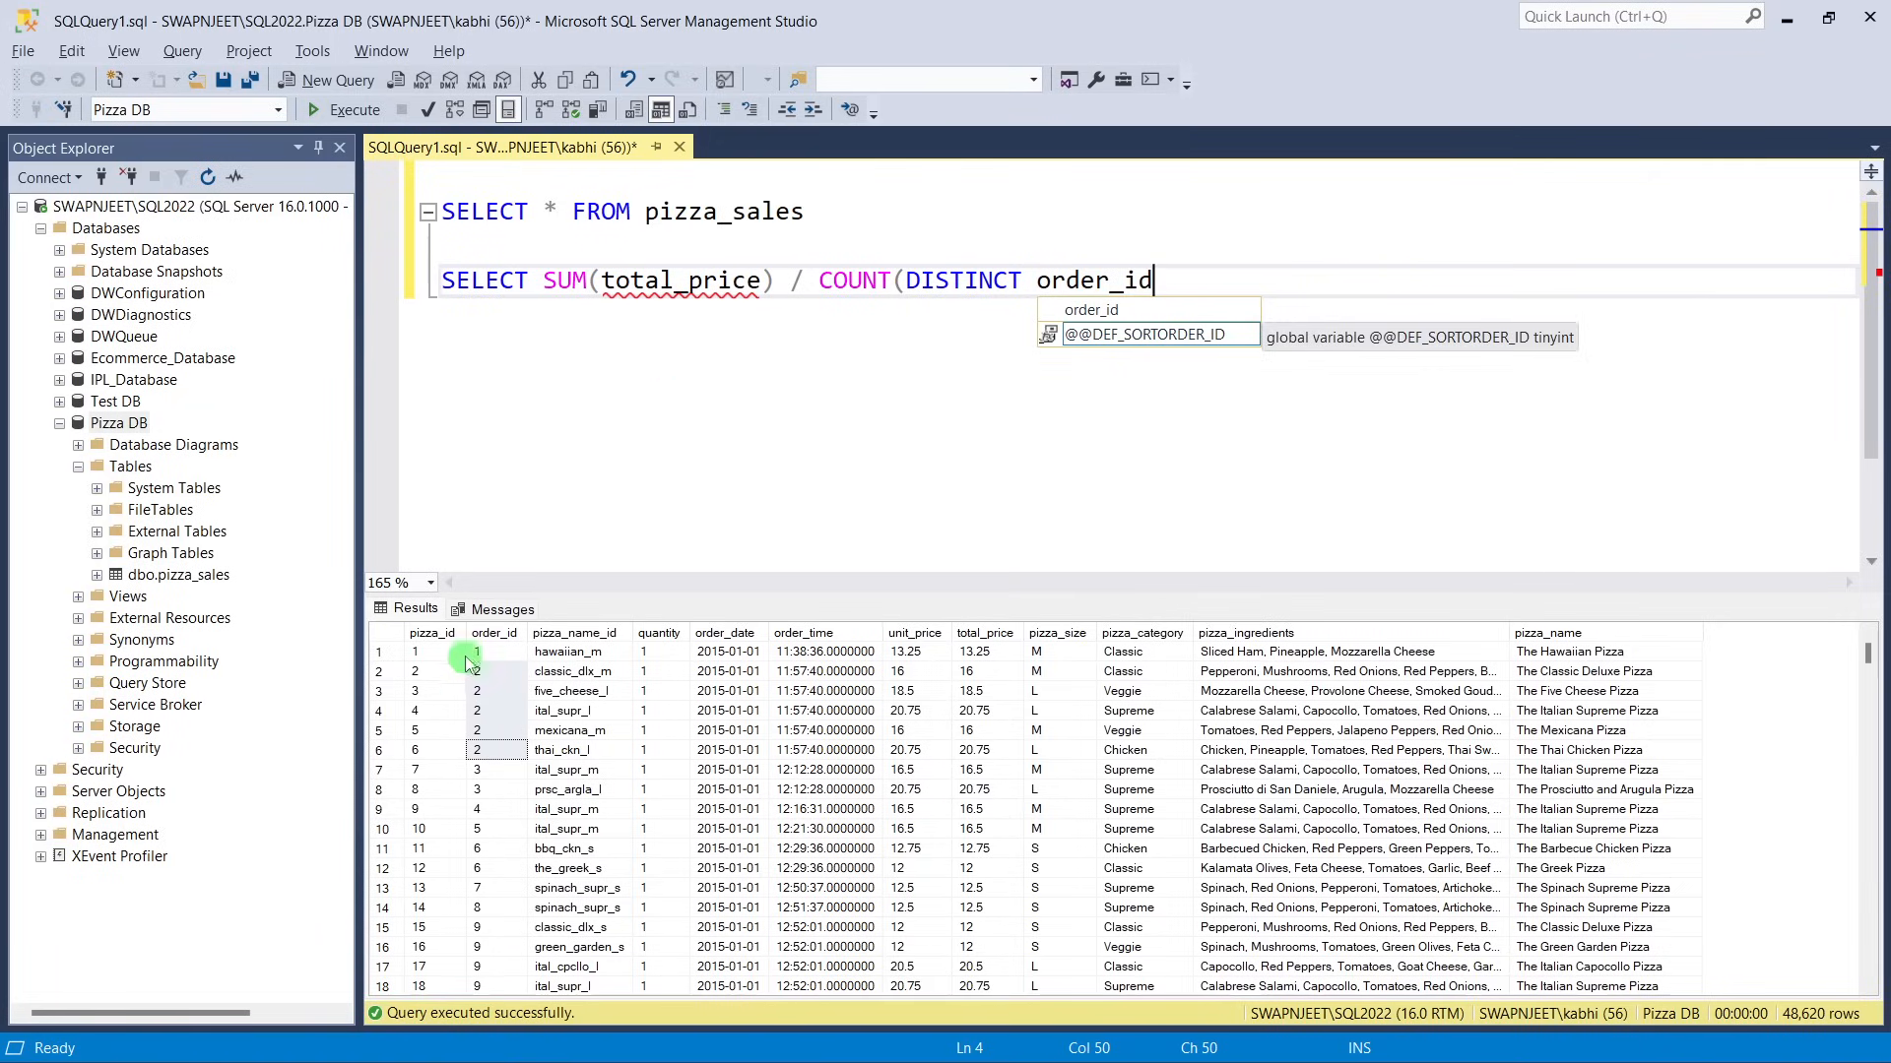
type(")")
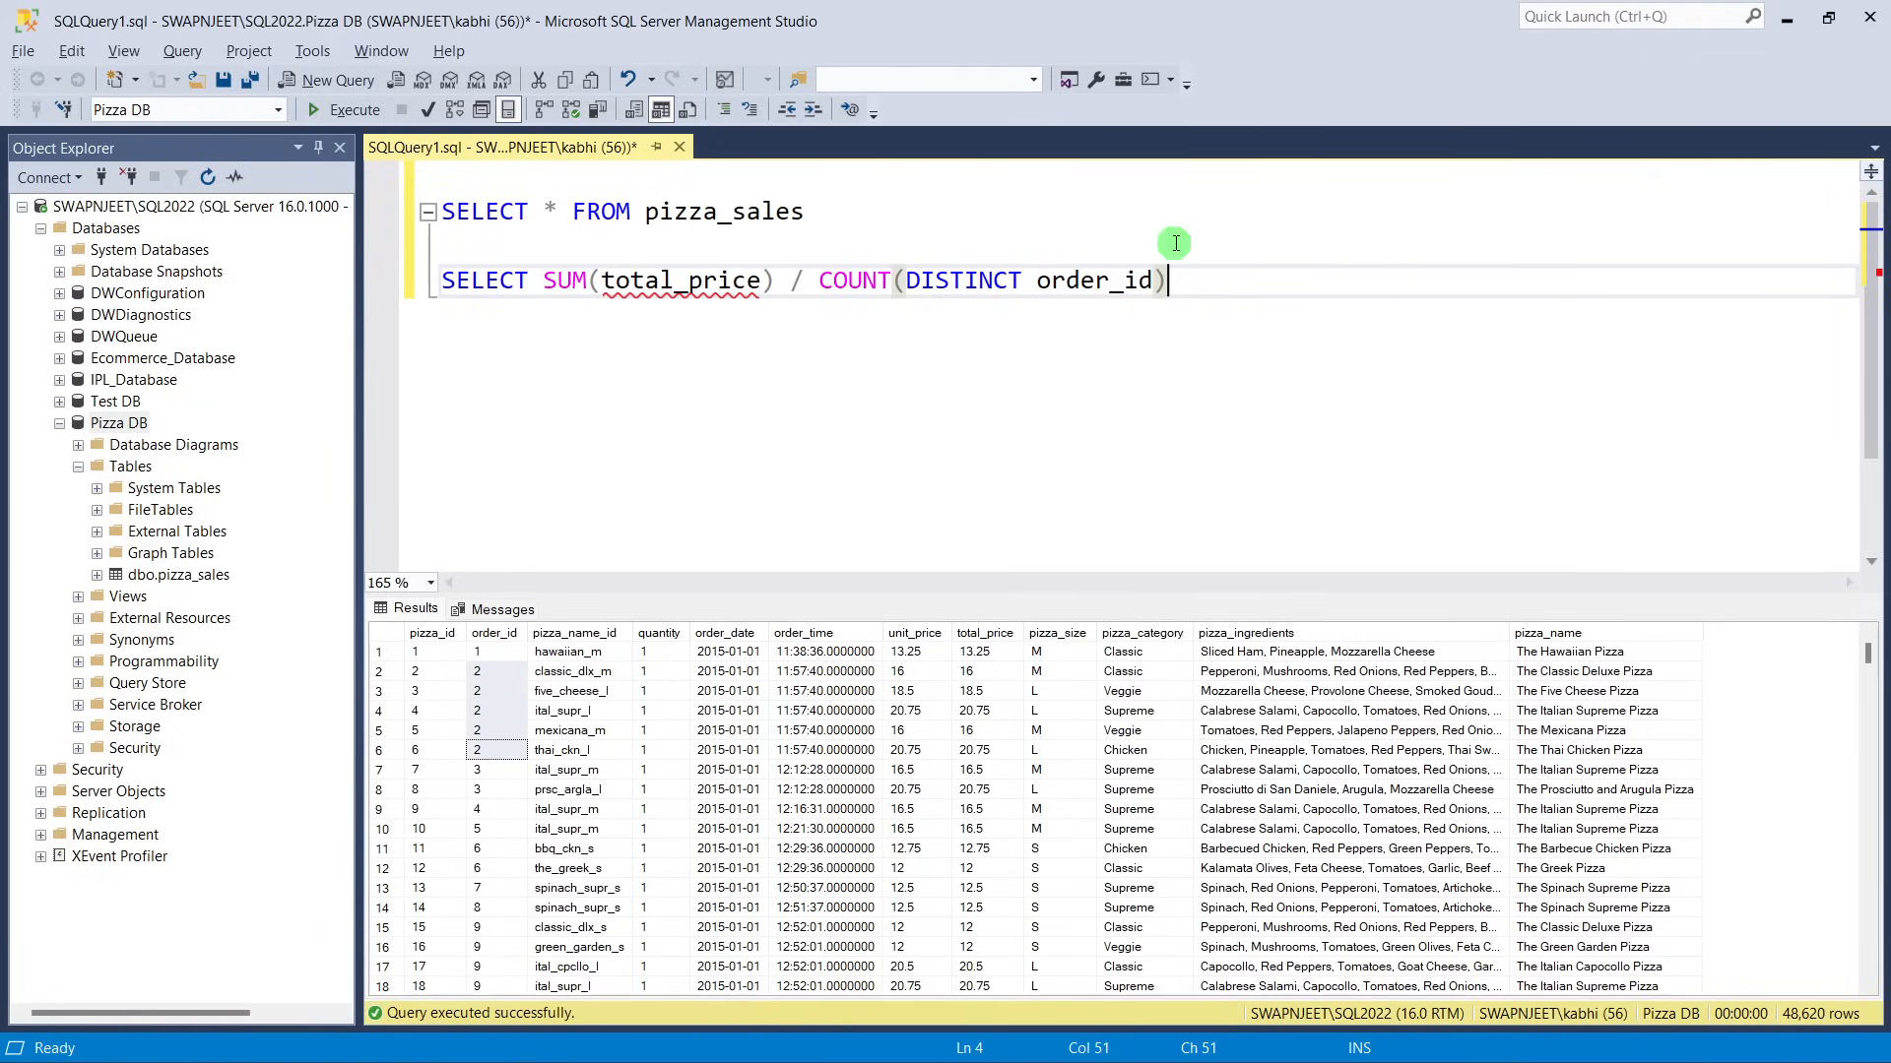
Complete the average order query with "from pizza_sales" and execute that statement on its own.
type(" from pixxa")
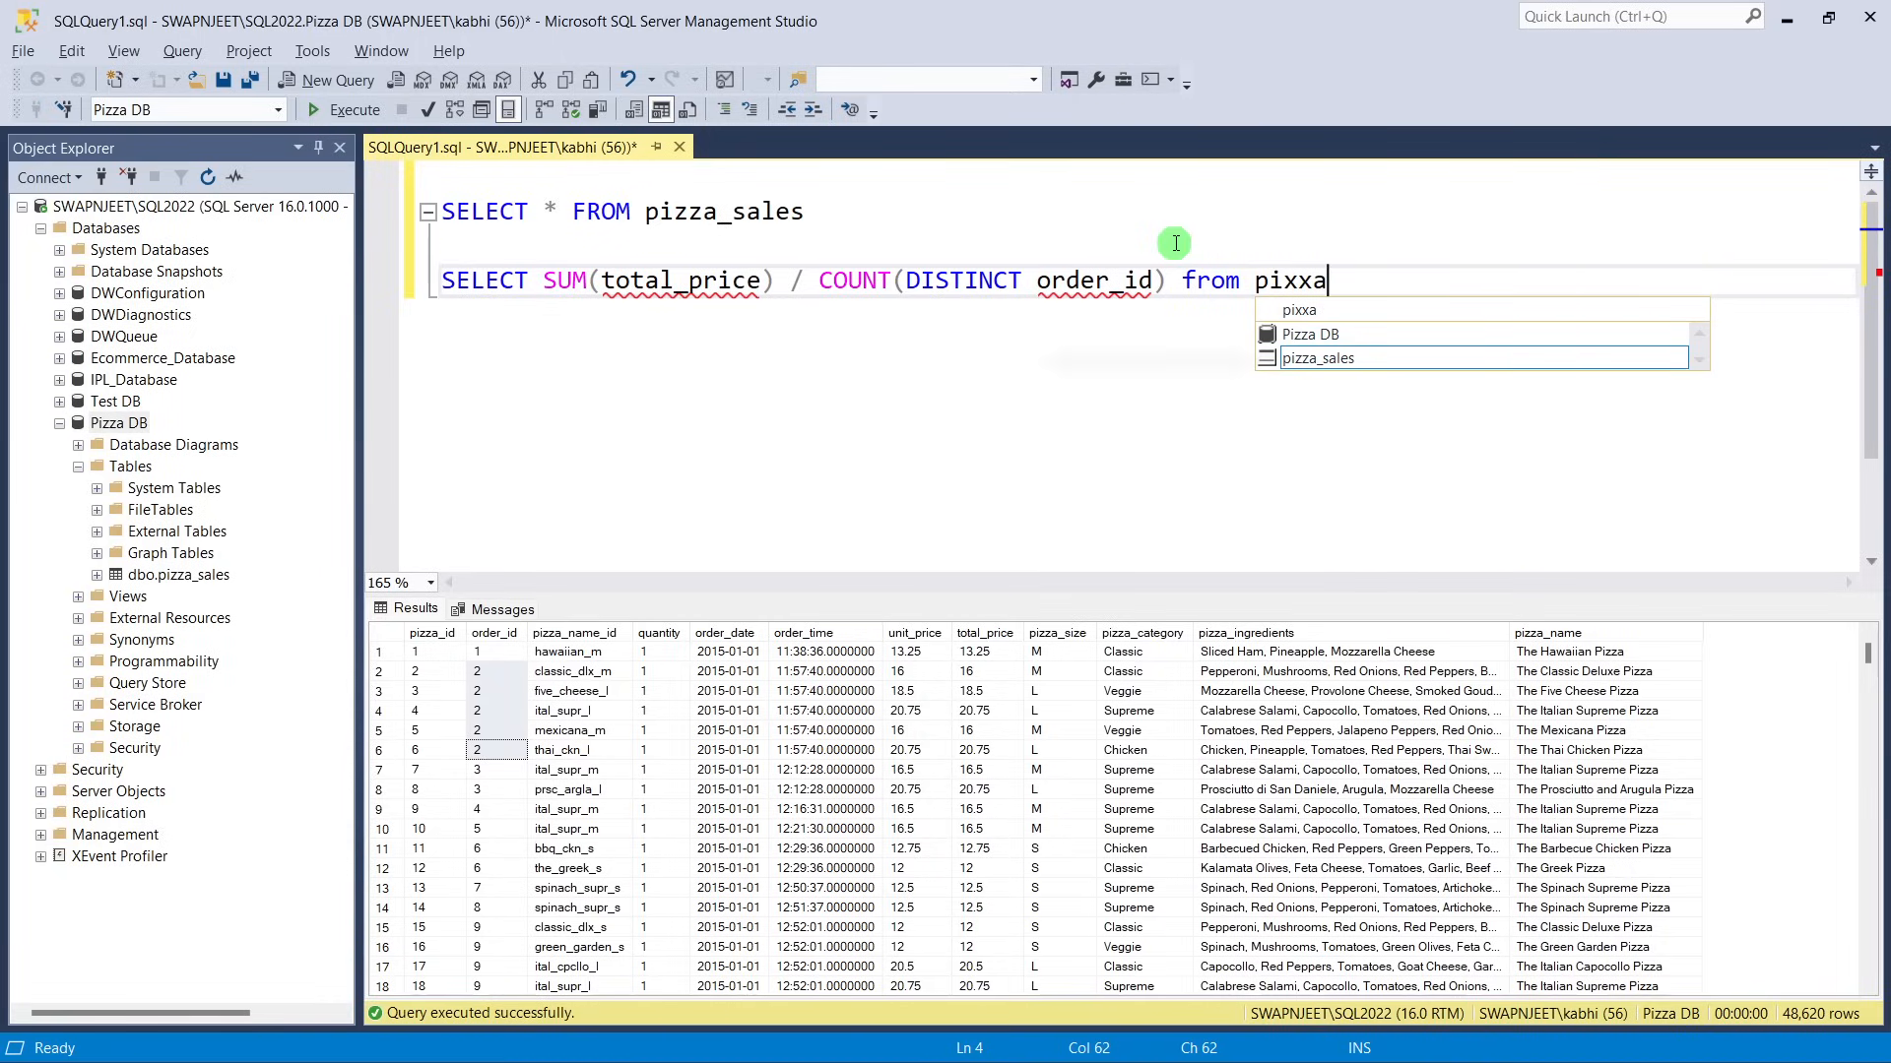
key("Tab")
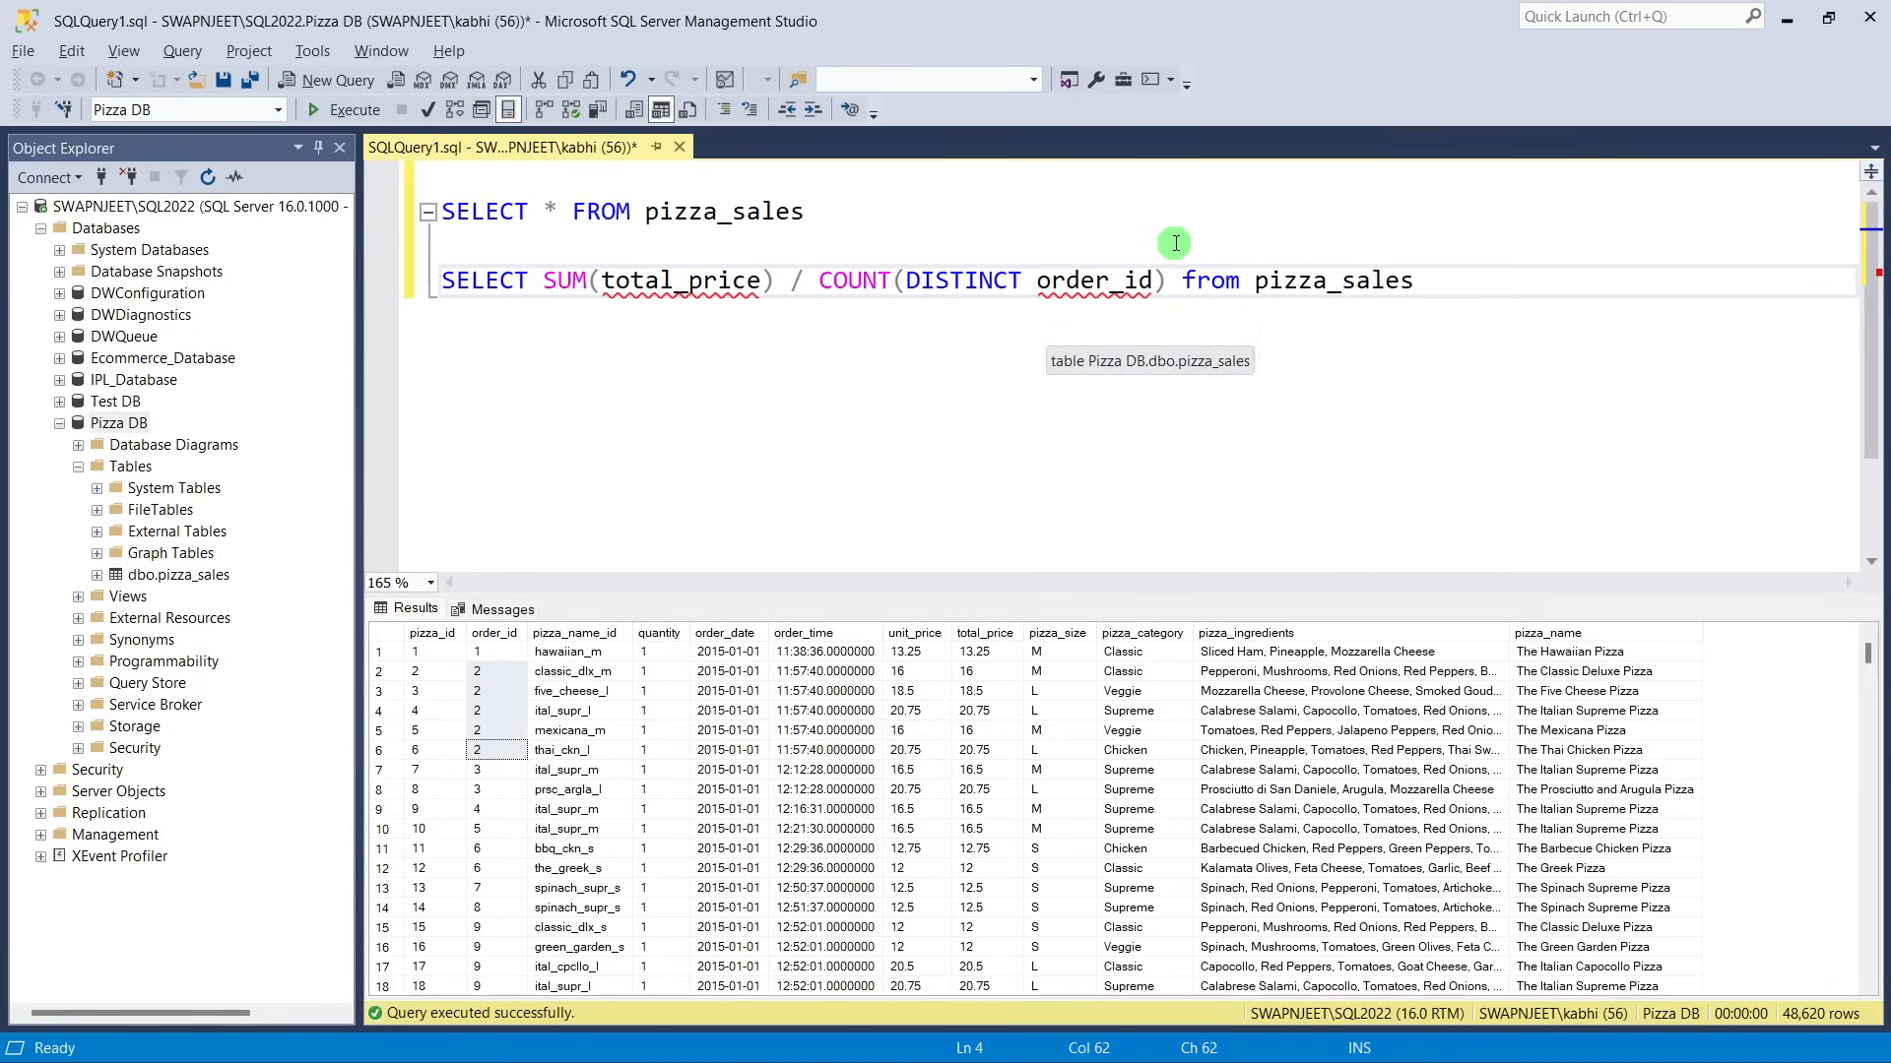
triple_click(456, 283)
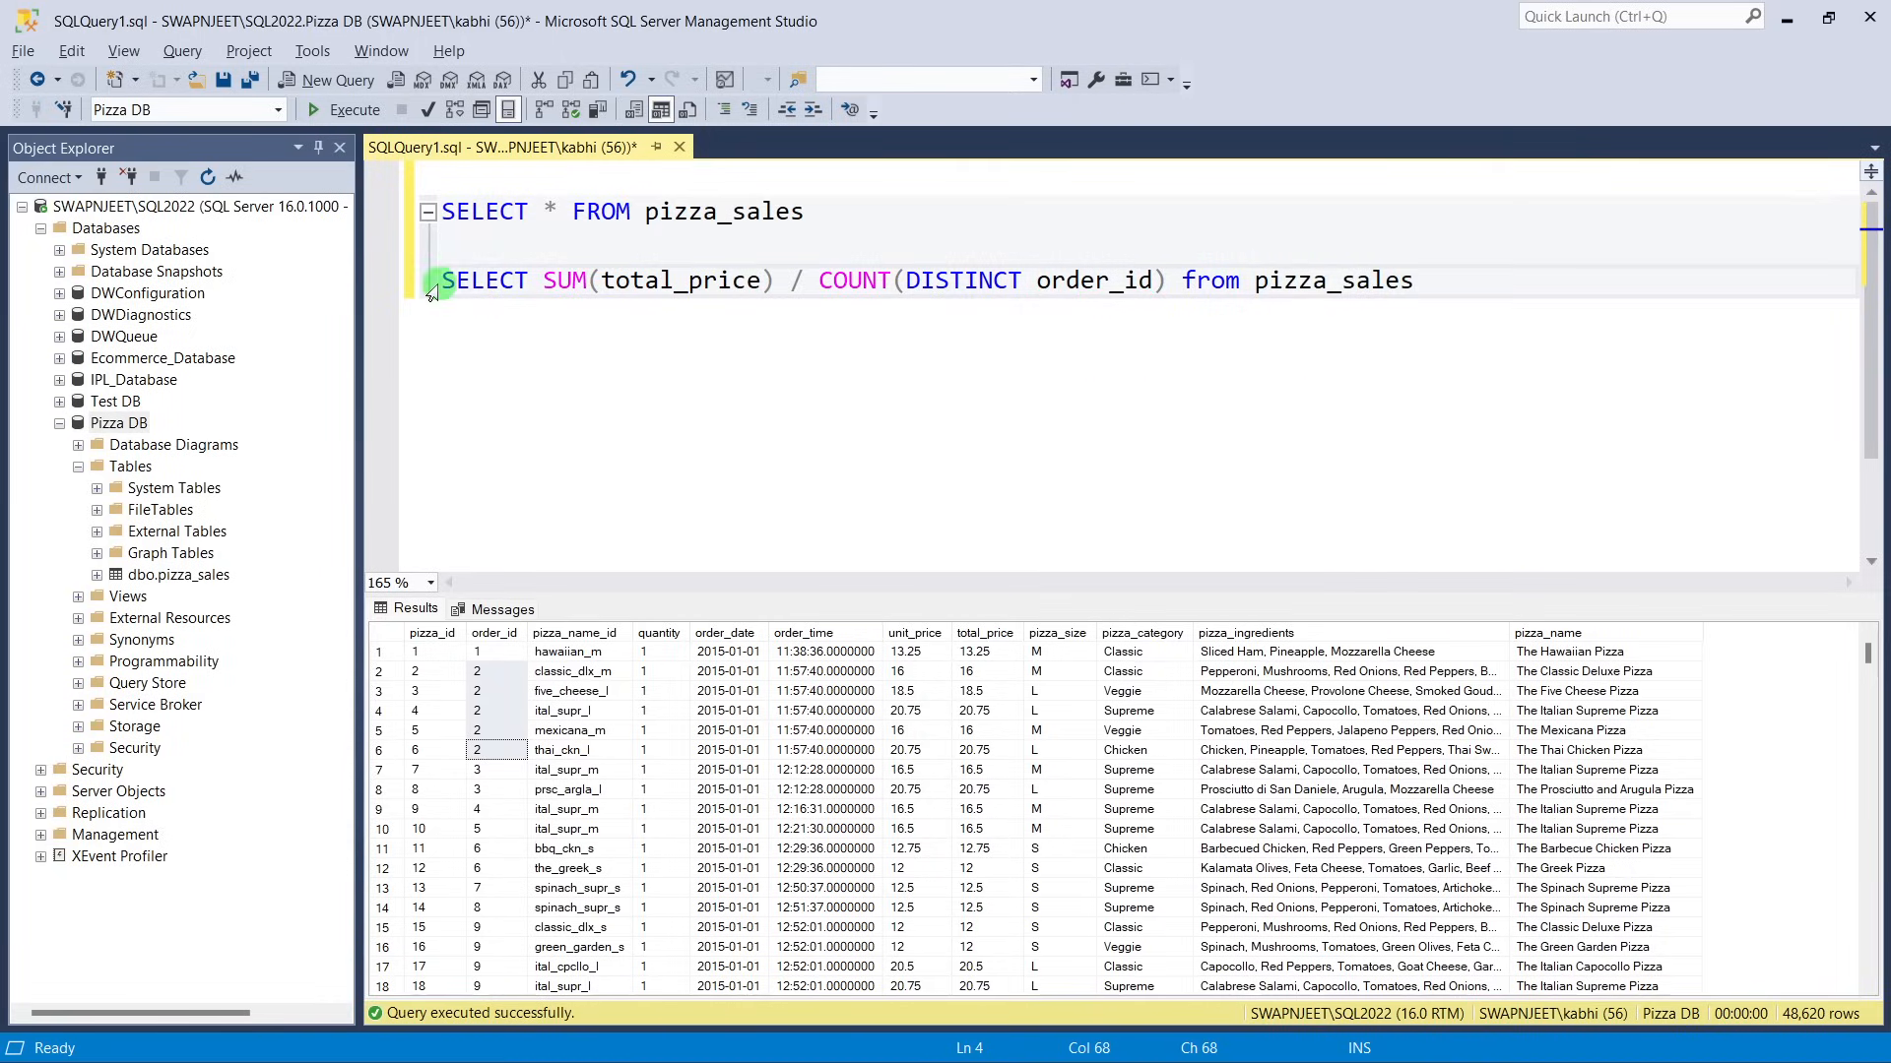
left_click(470, 282)
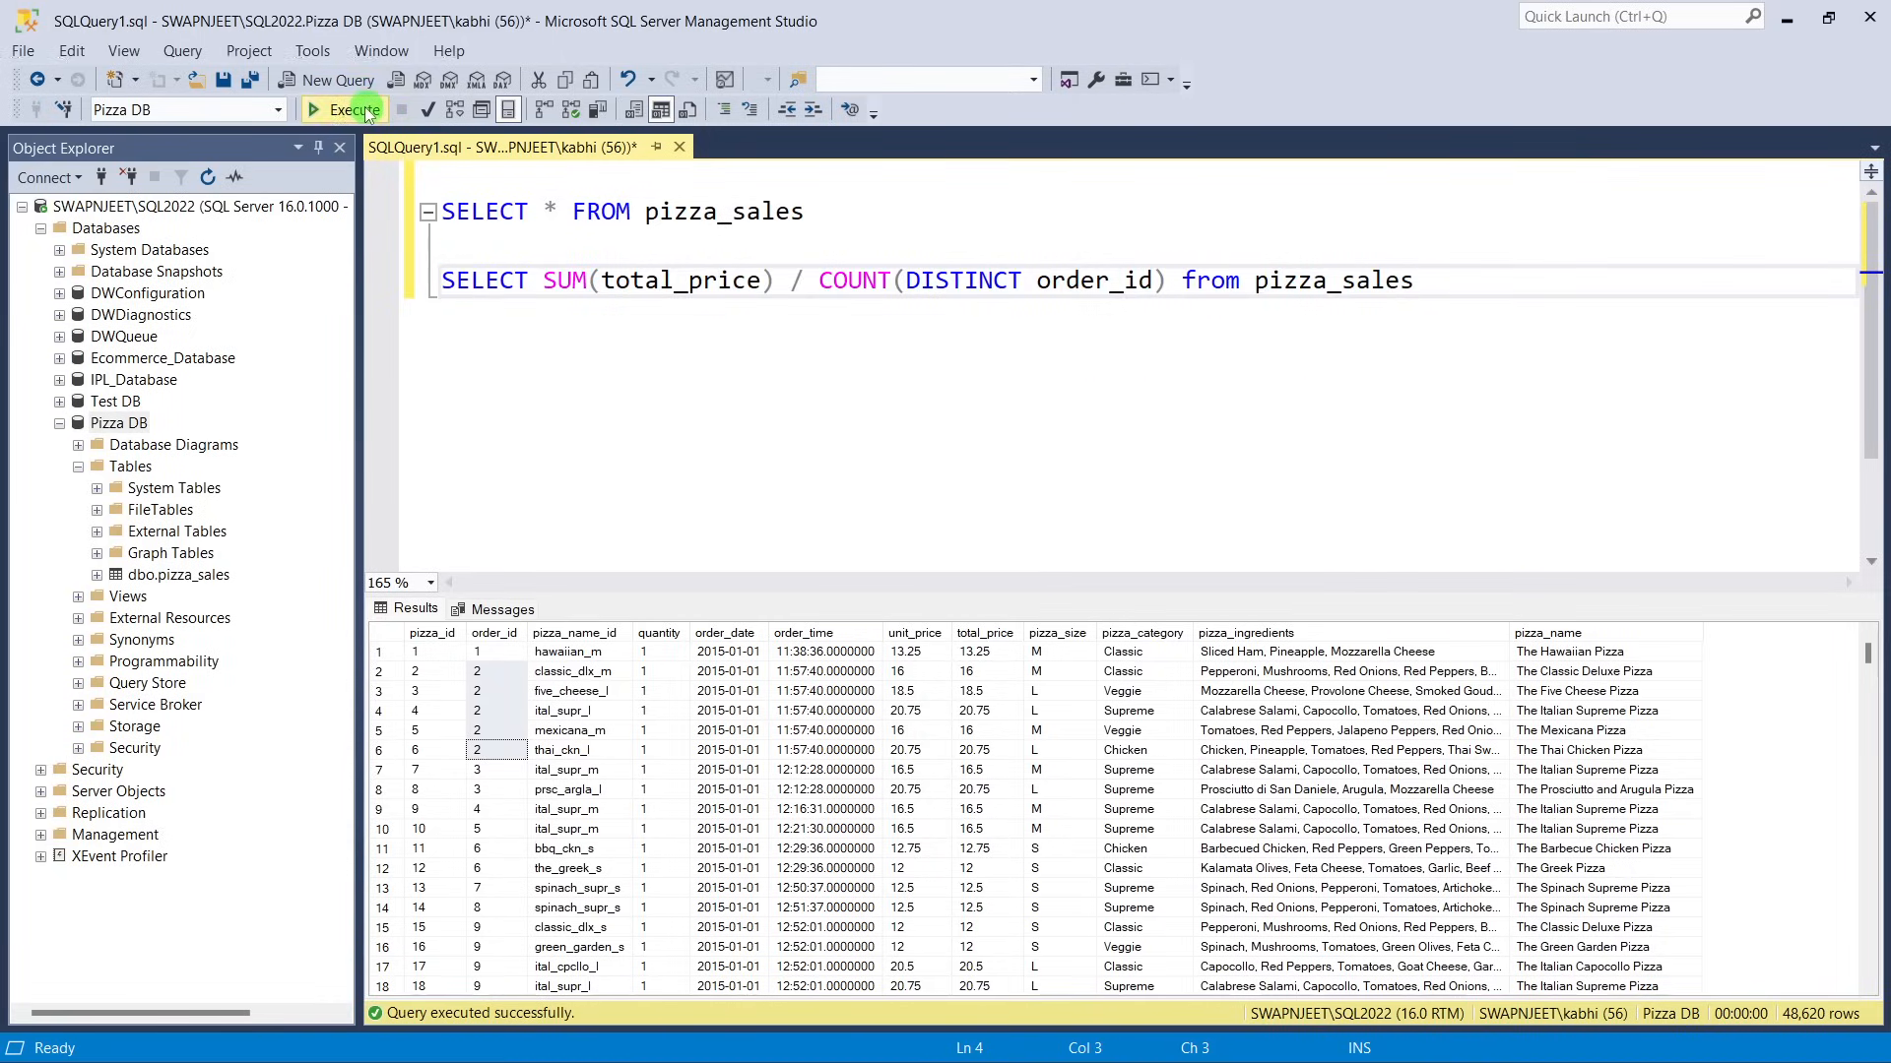
left_click(344, 110)
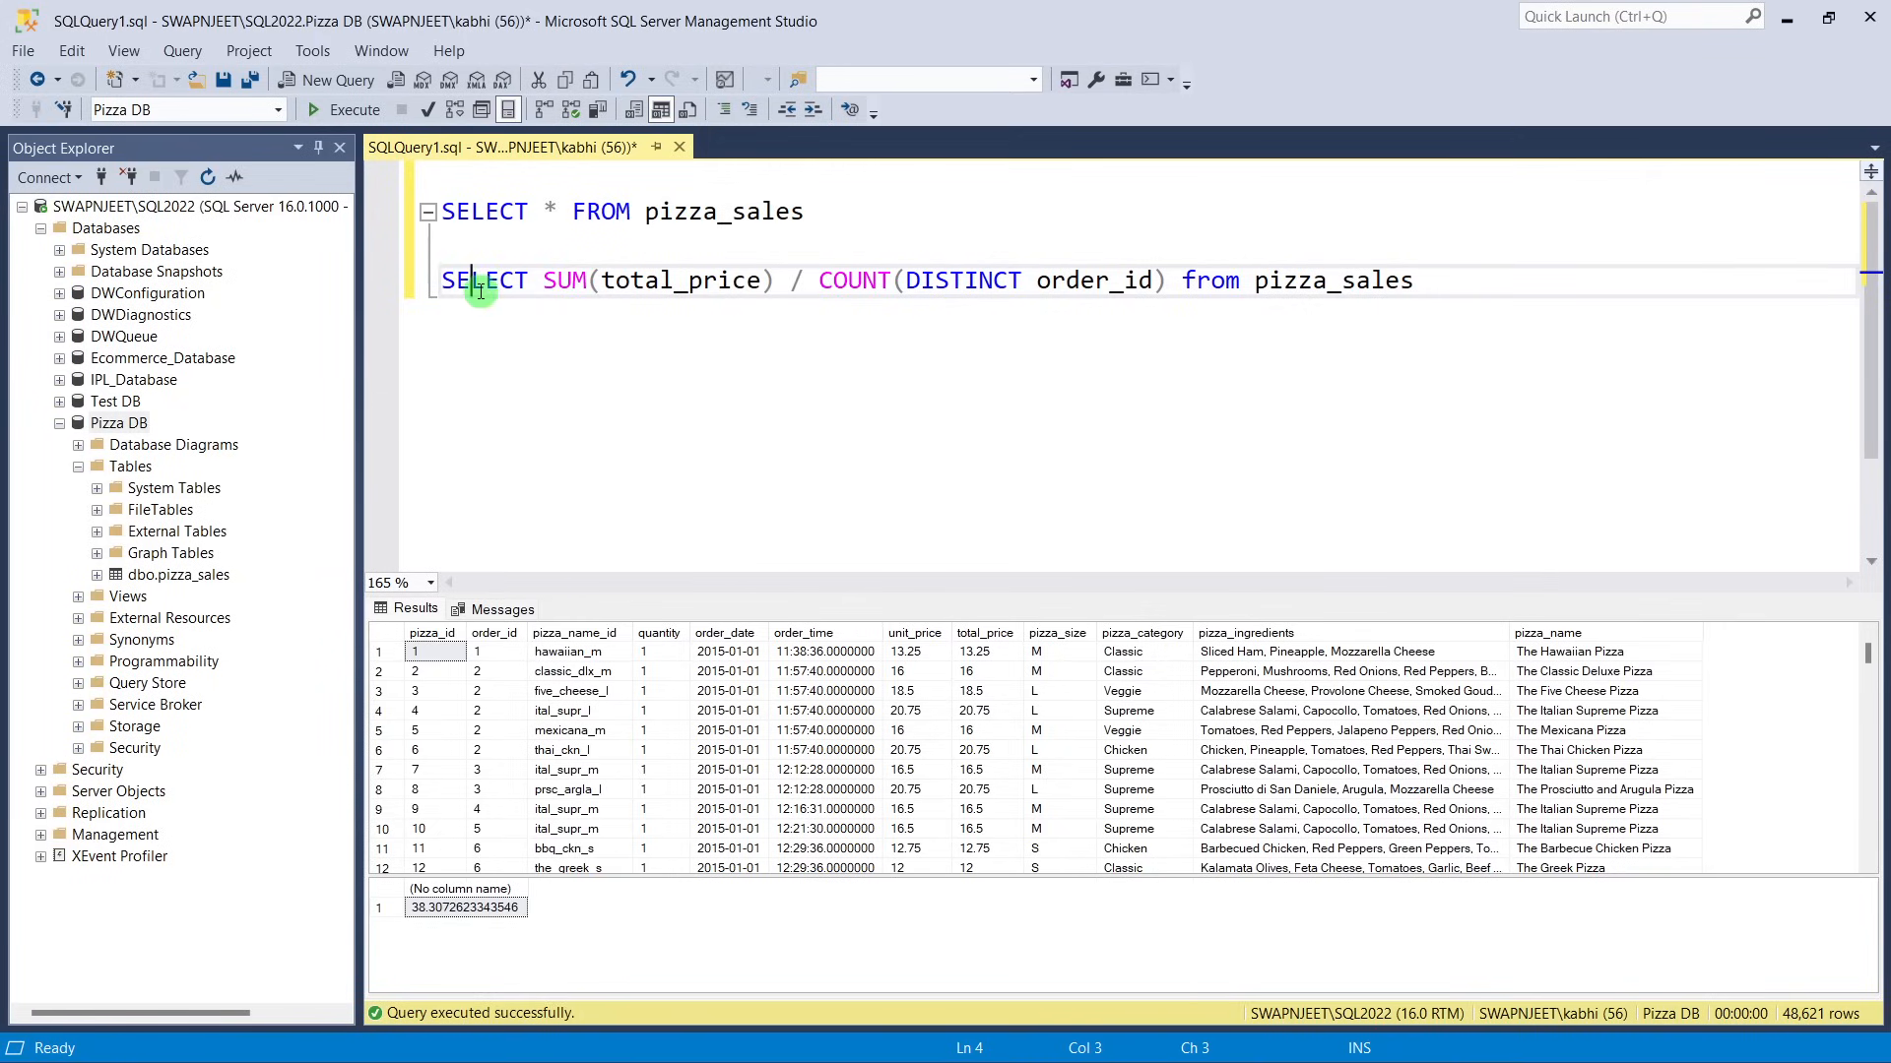
left_click(418, 288)
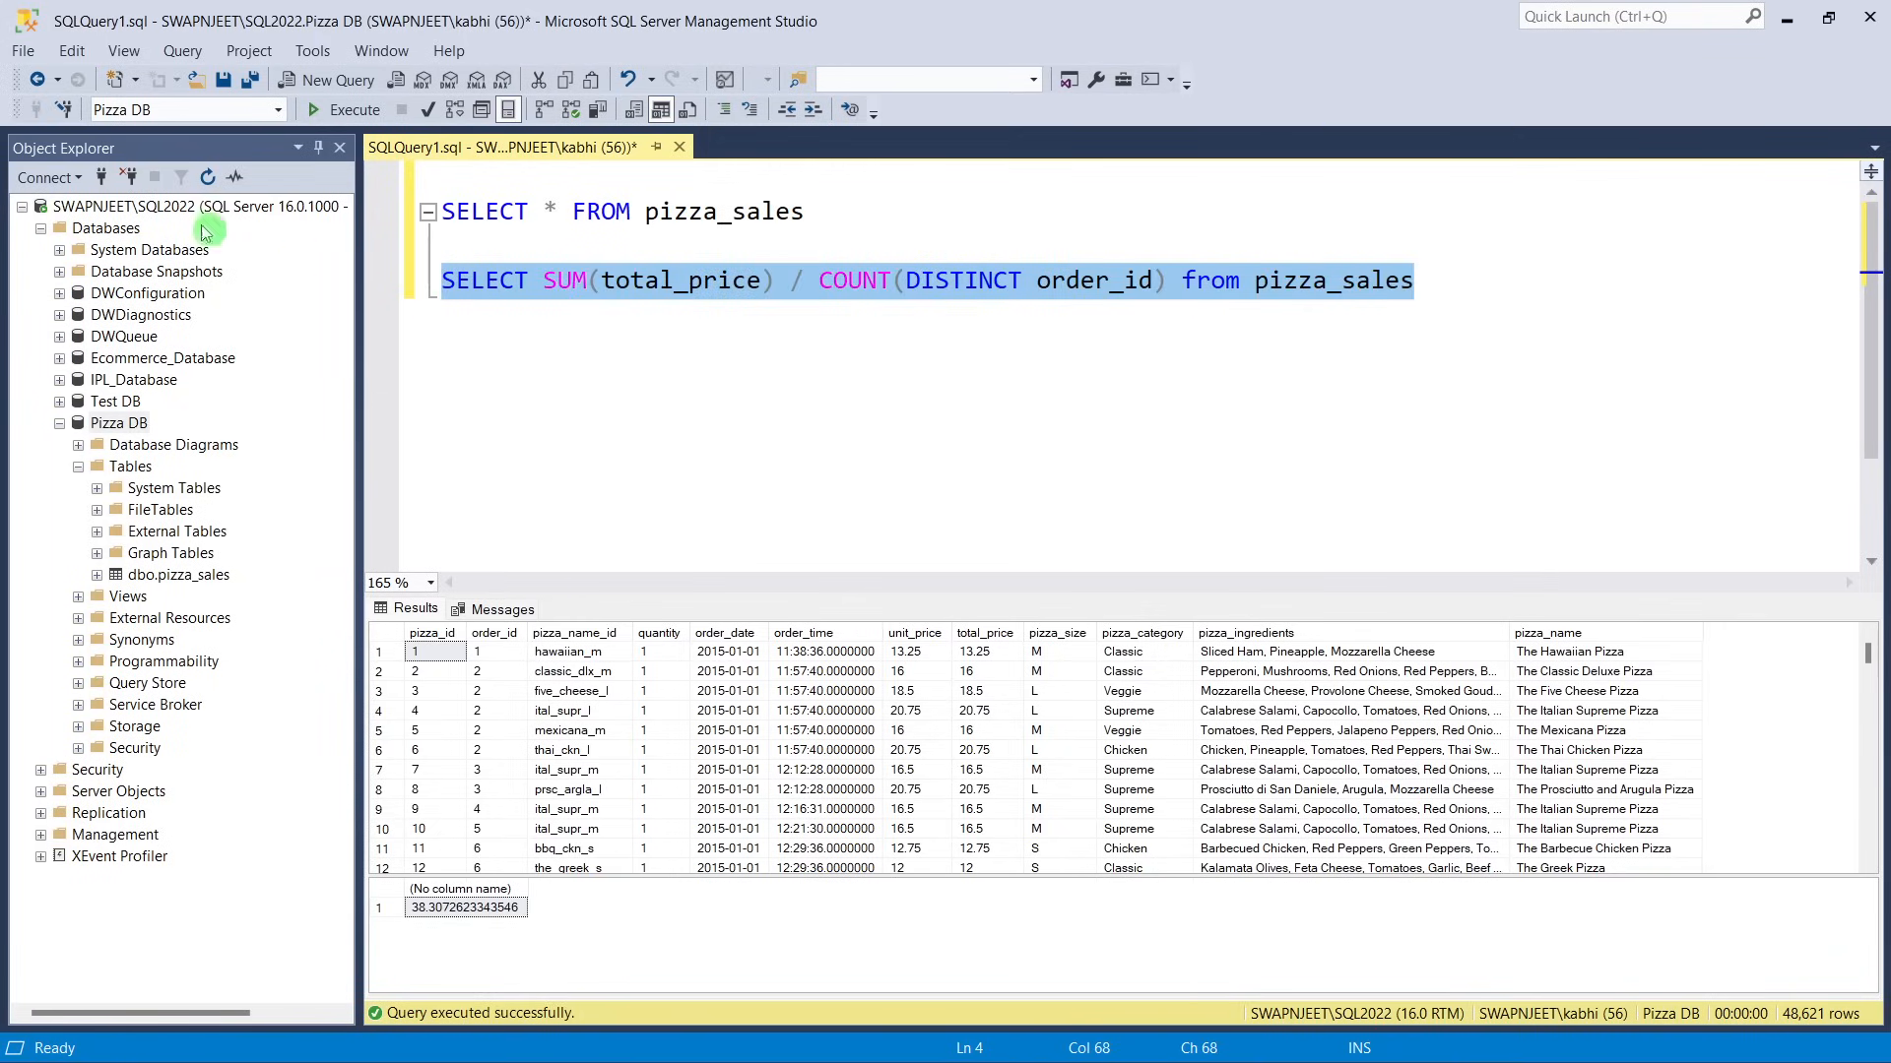
left_click(315, 110)
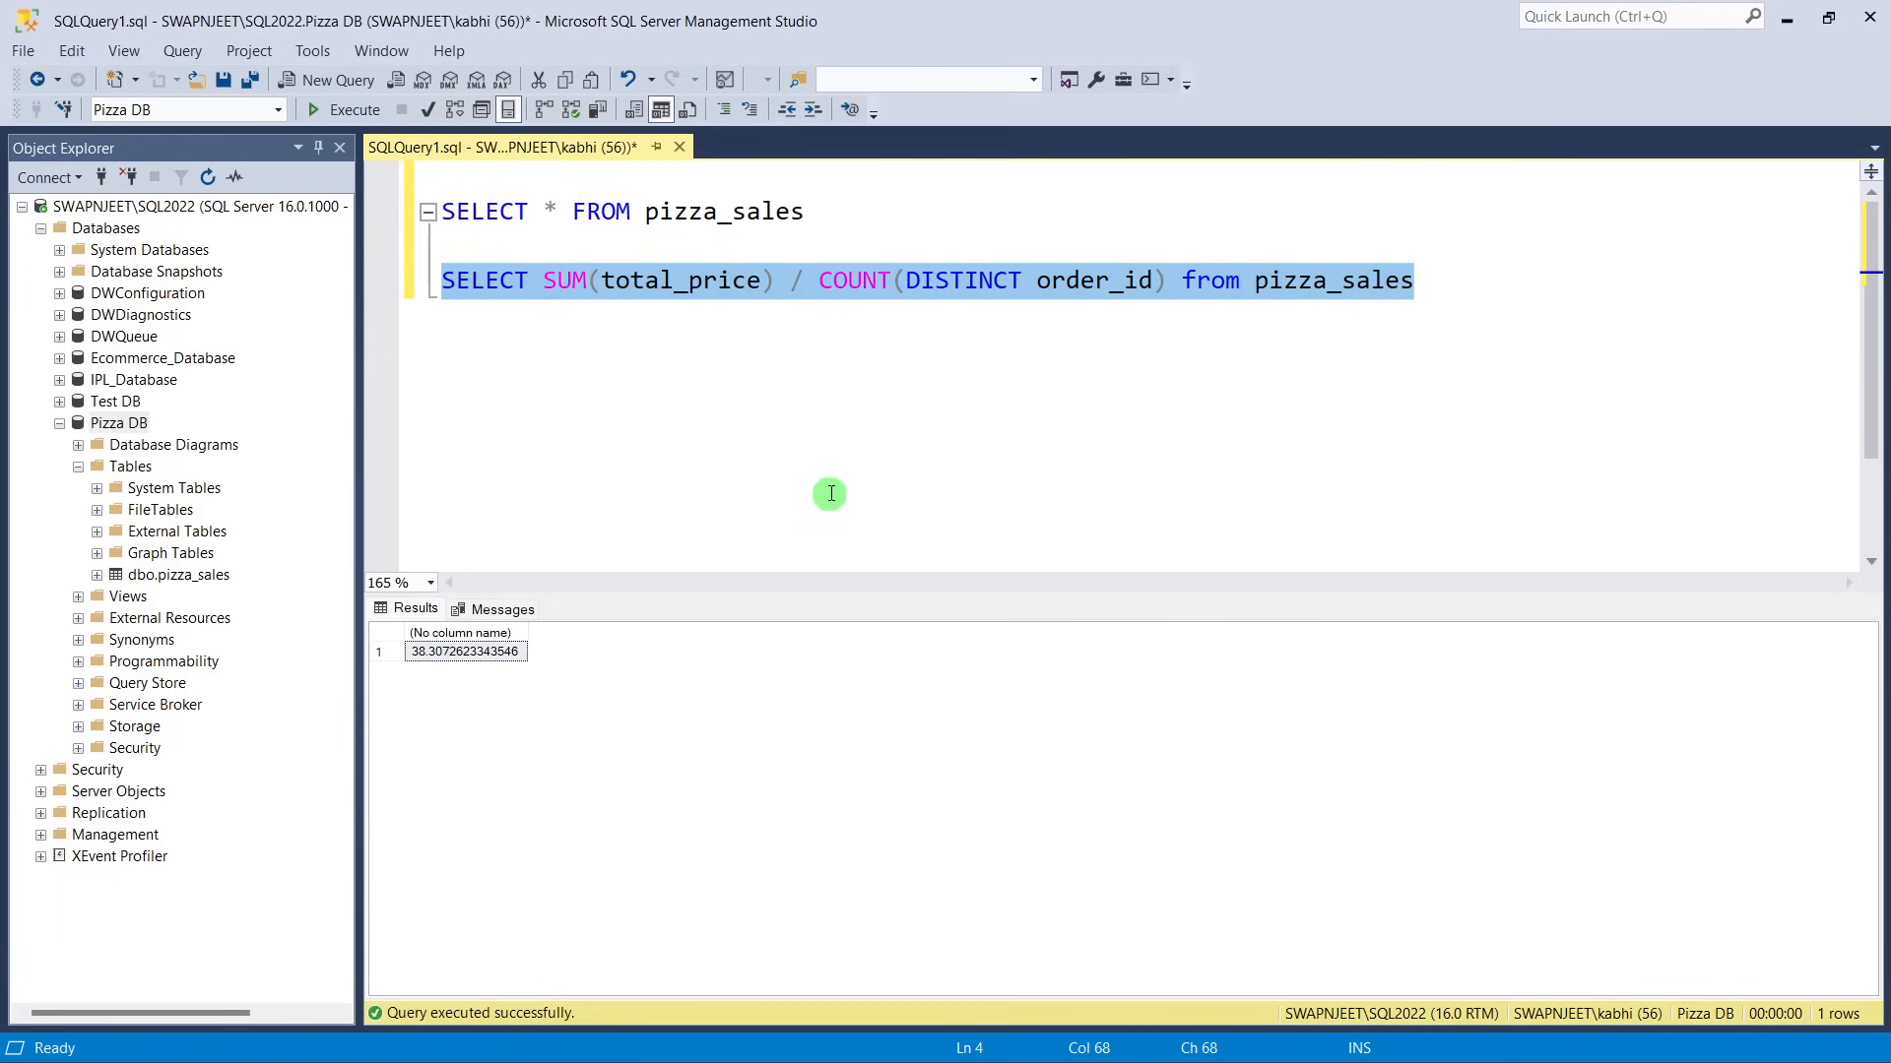
Check the KPI name on the PowerPoint slide, add the alias "as Avg_Order_Value" before the from clause, and execute the statement again.
key("alt+Tab")
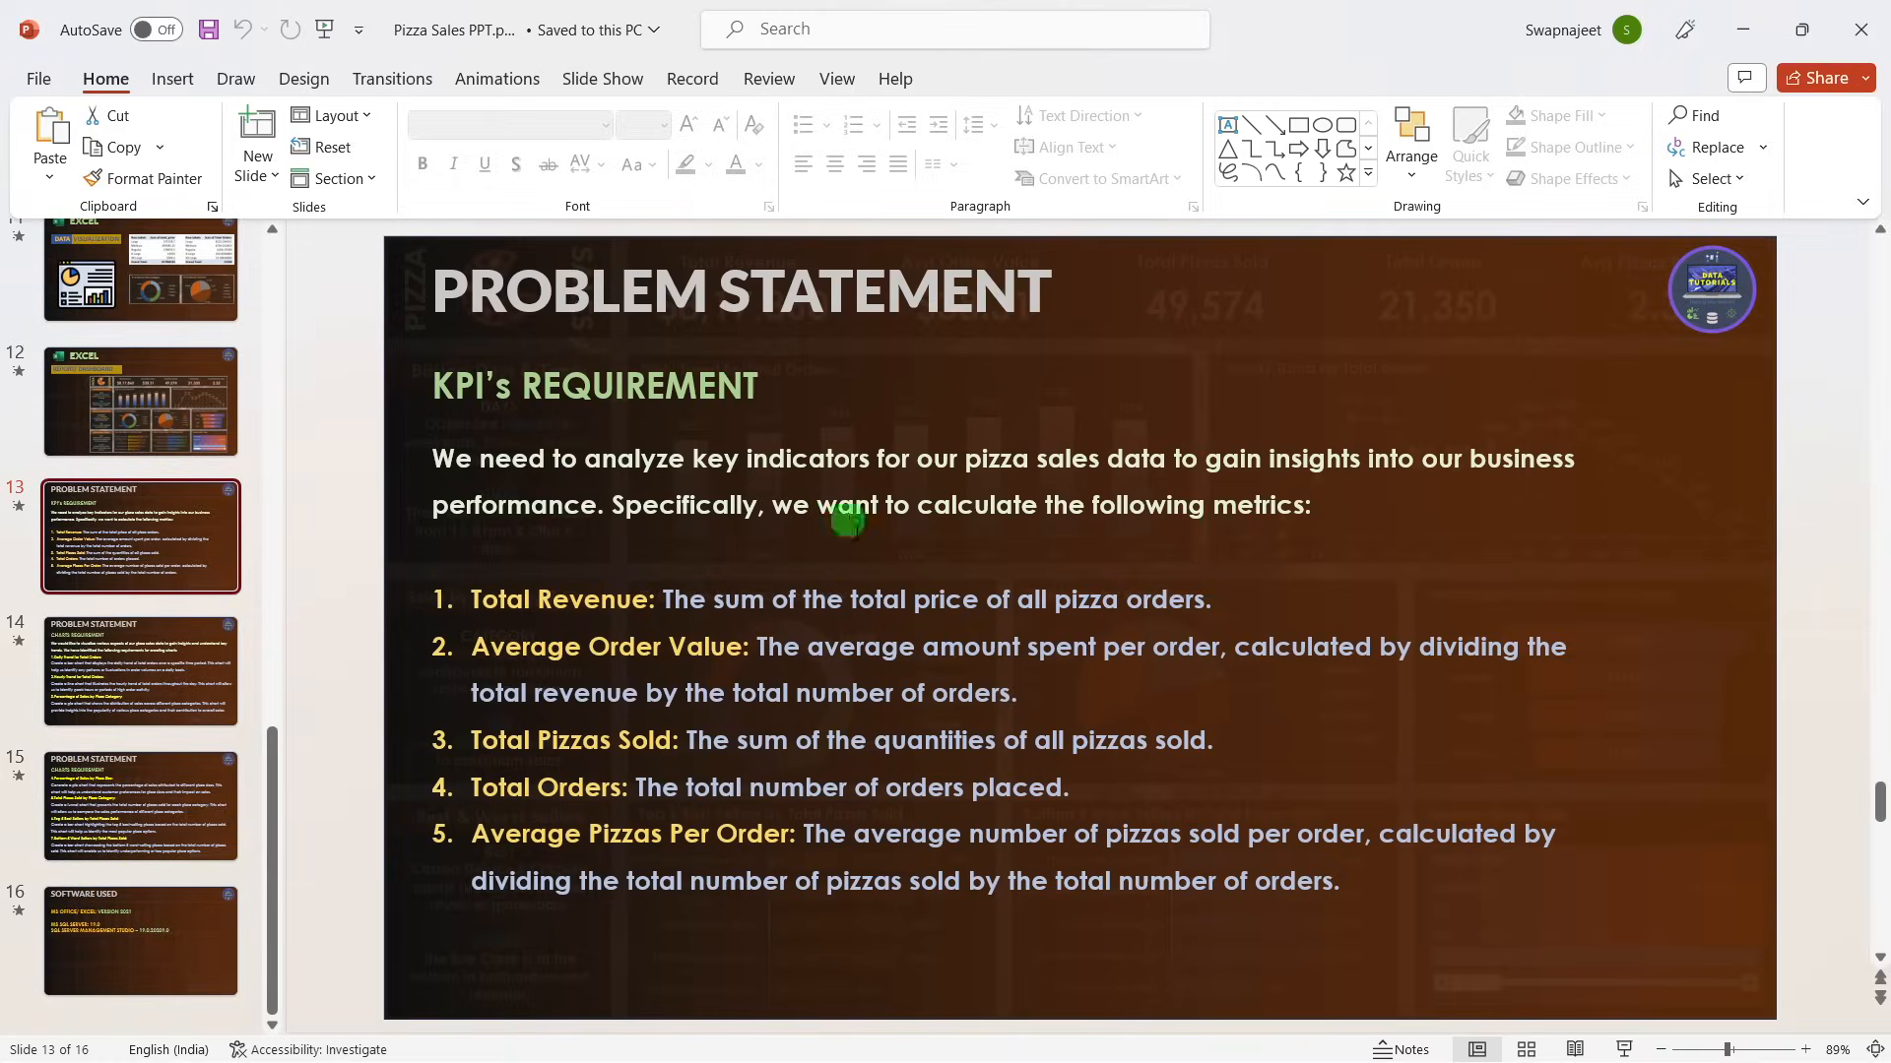
key("alt+Tab")
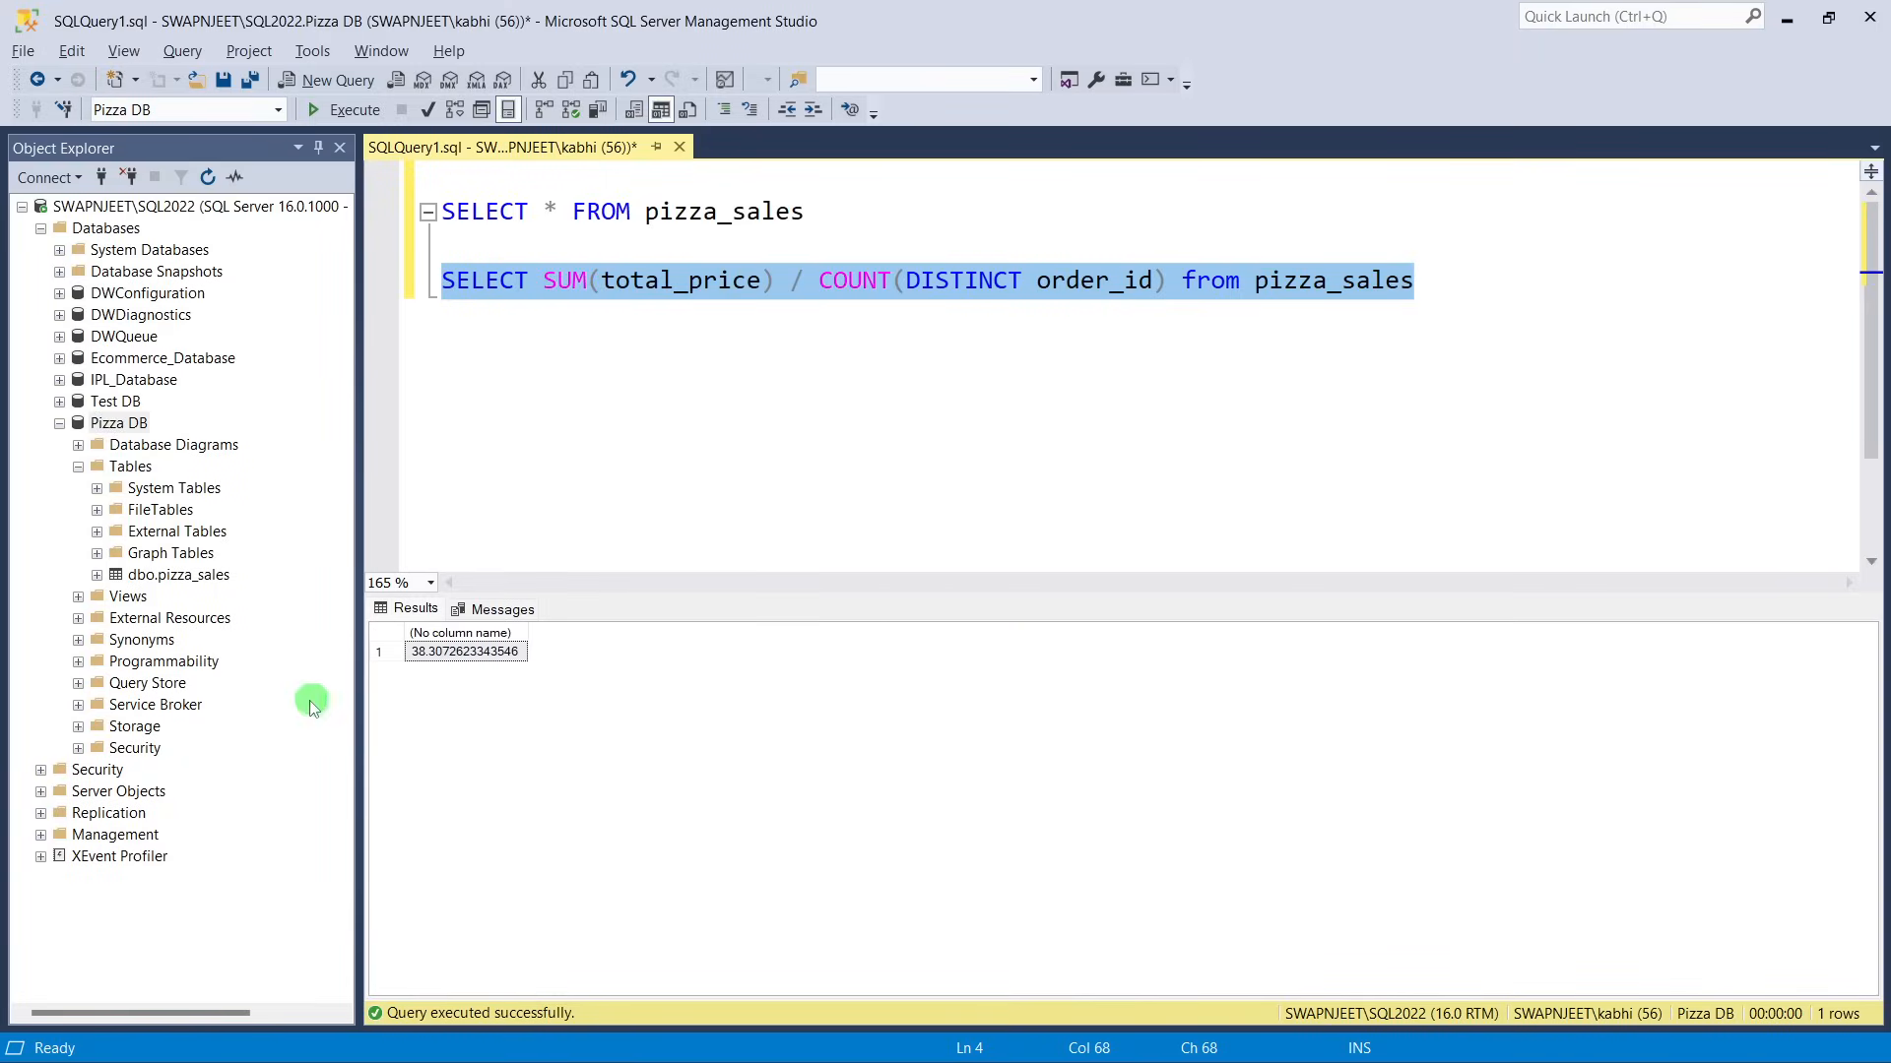
left_click(1168, 281)
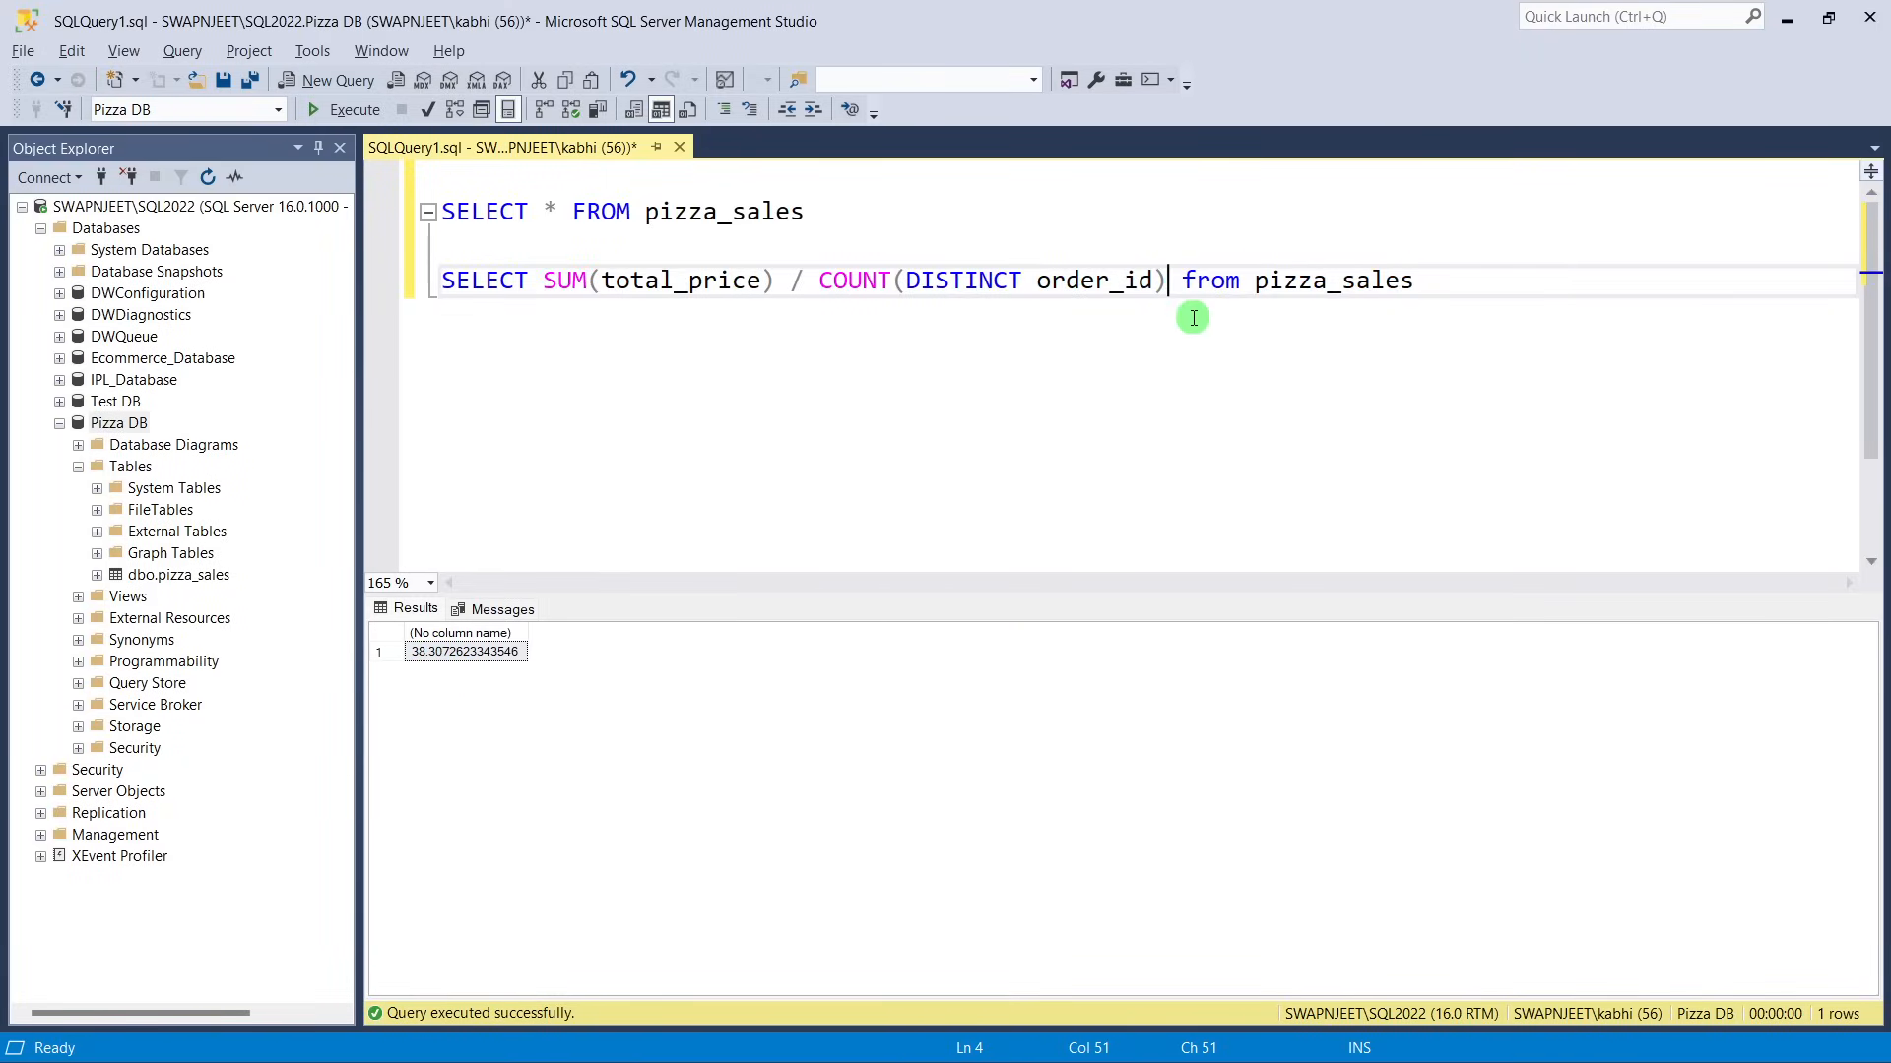
type("asd")
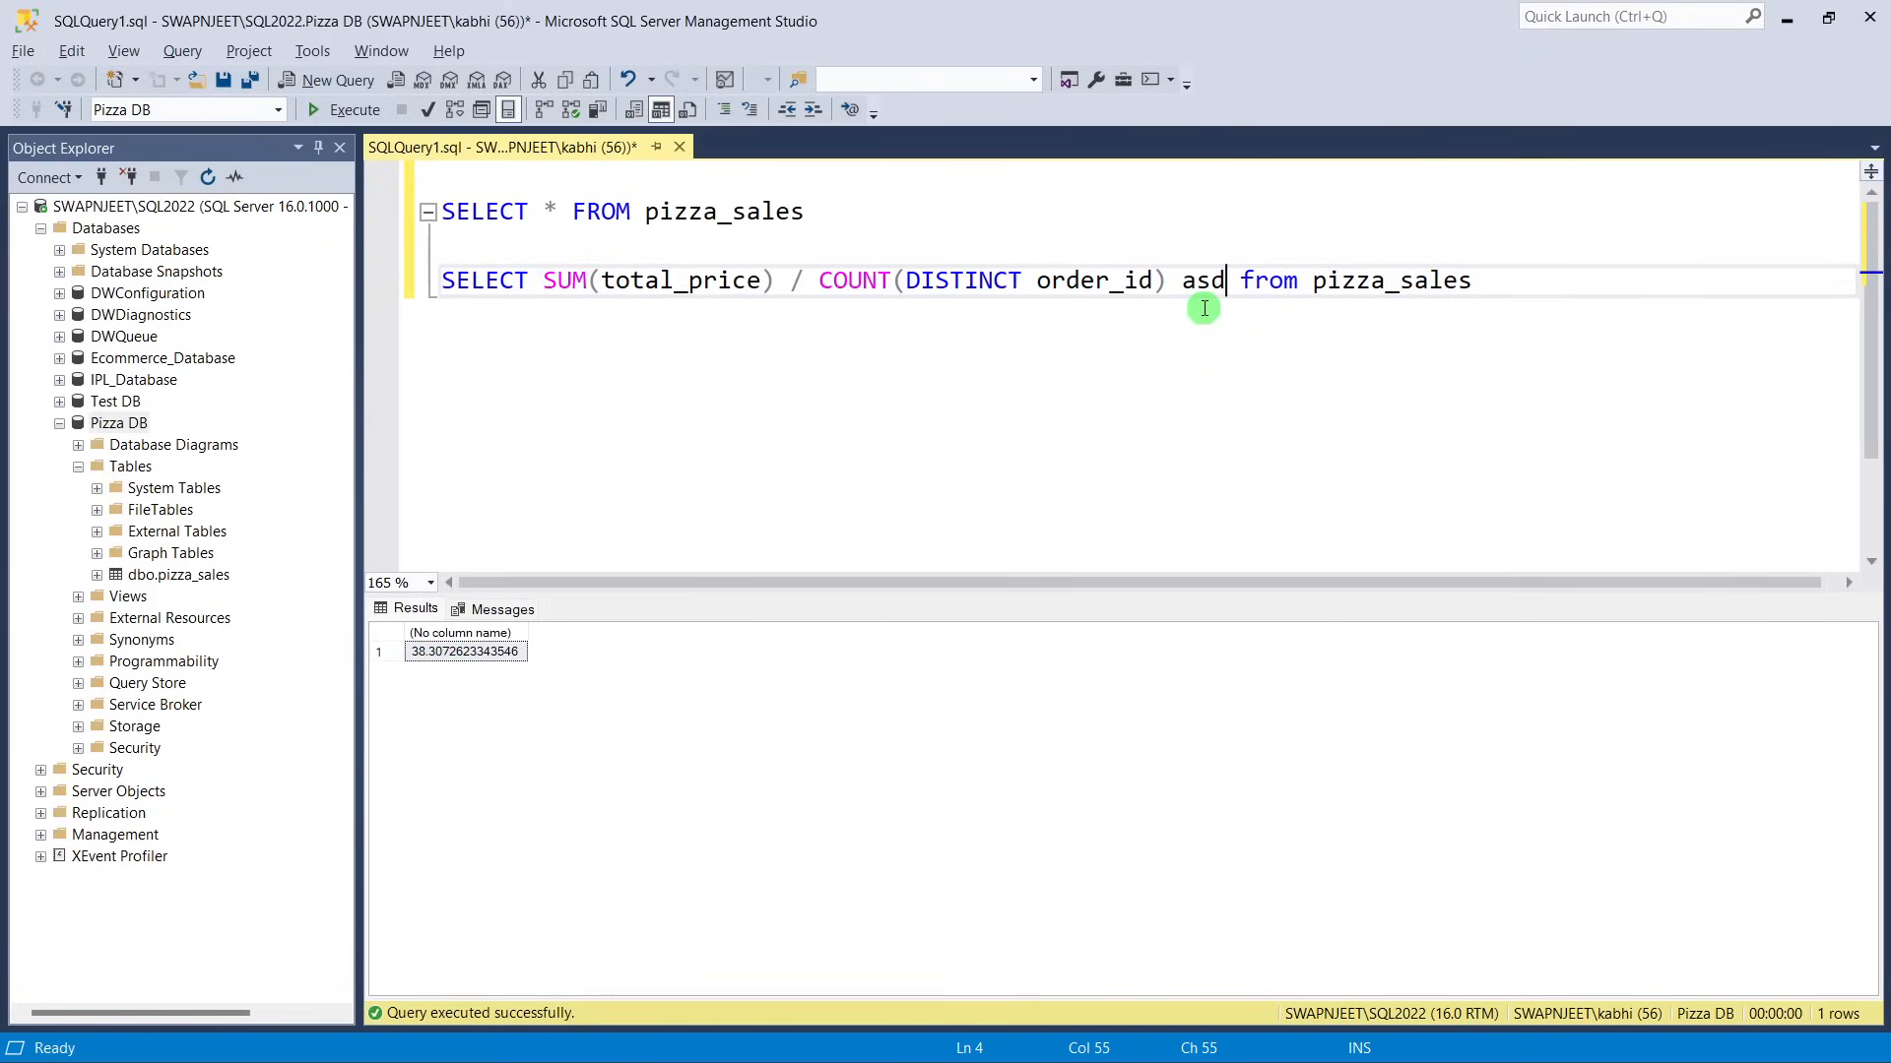
key("BackSpace")
key("BackSpace")
key("BackSpace")
type("as ")
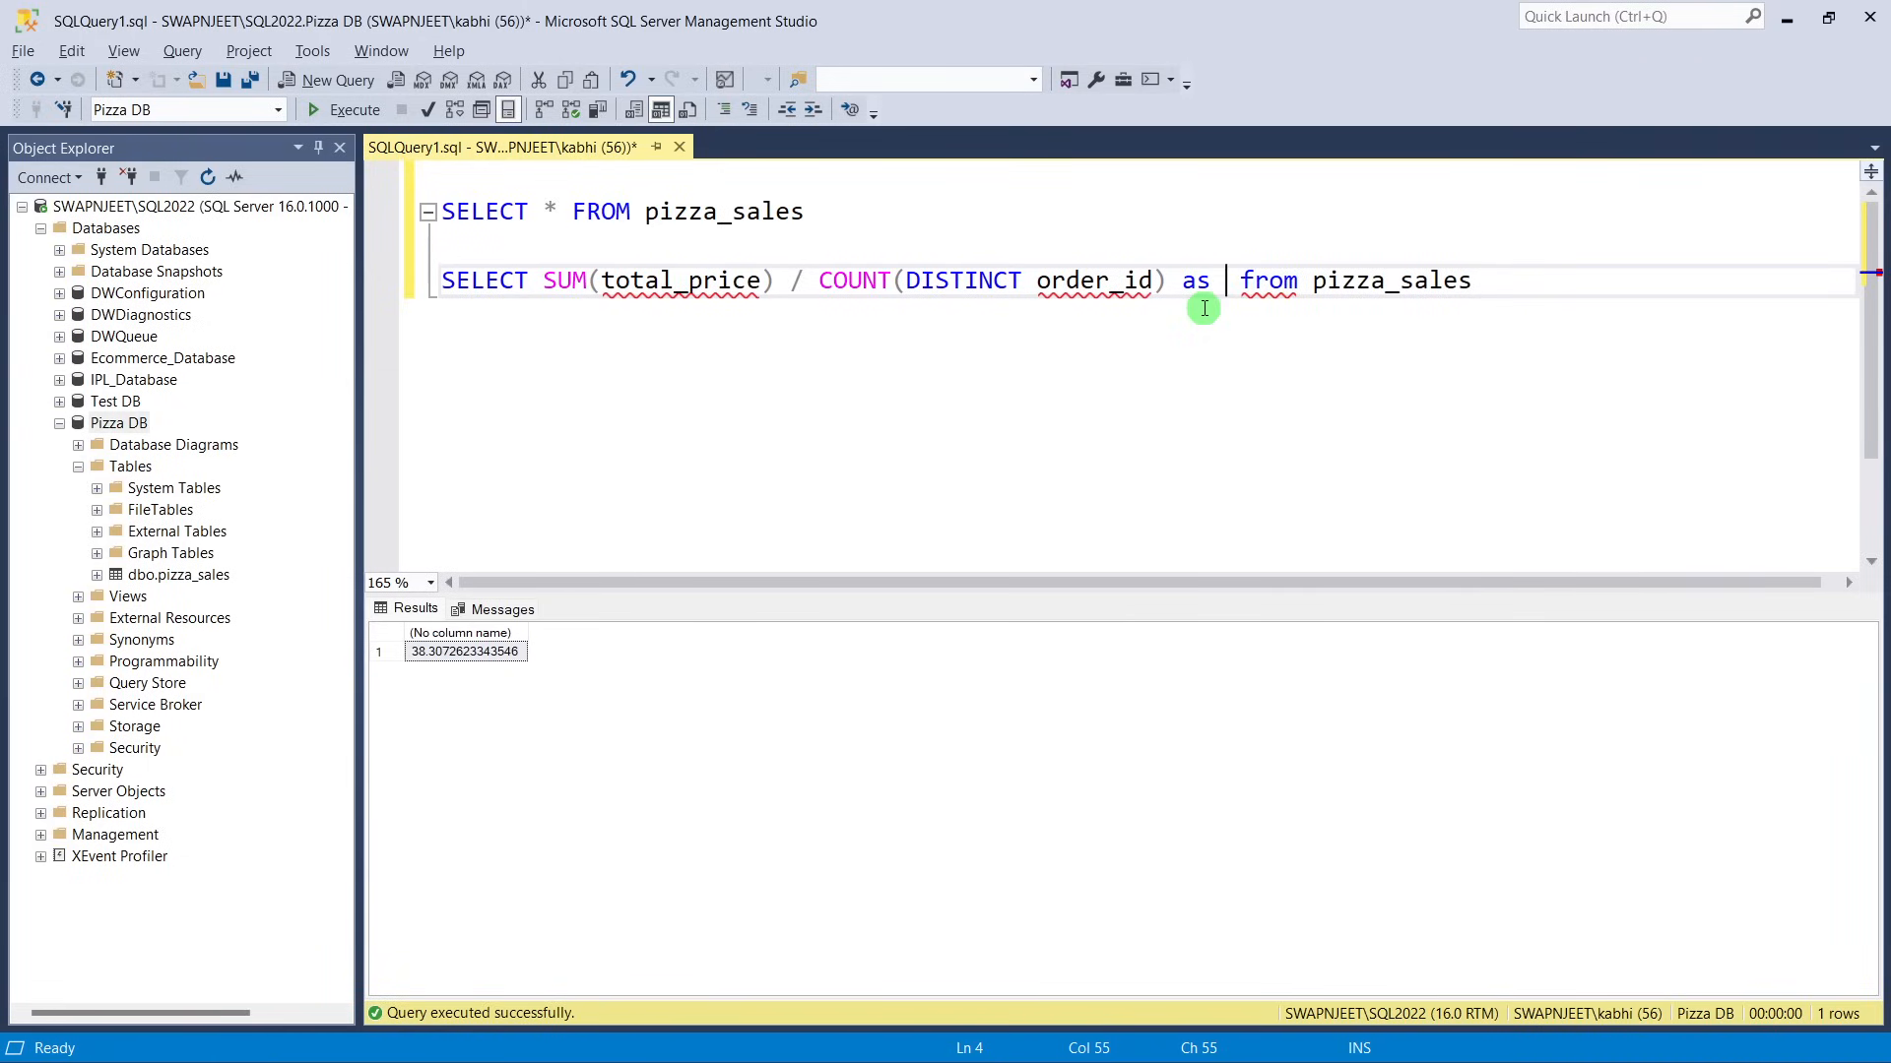
type("Avg")
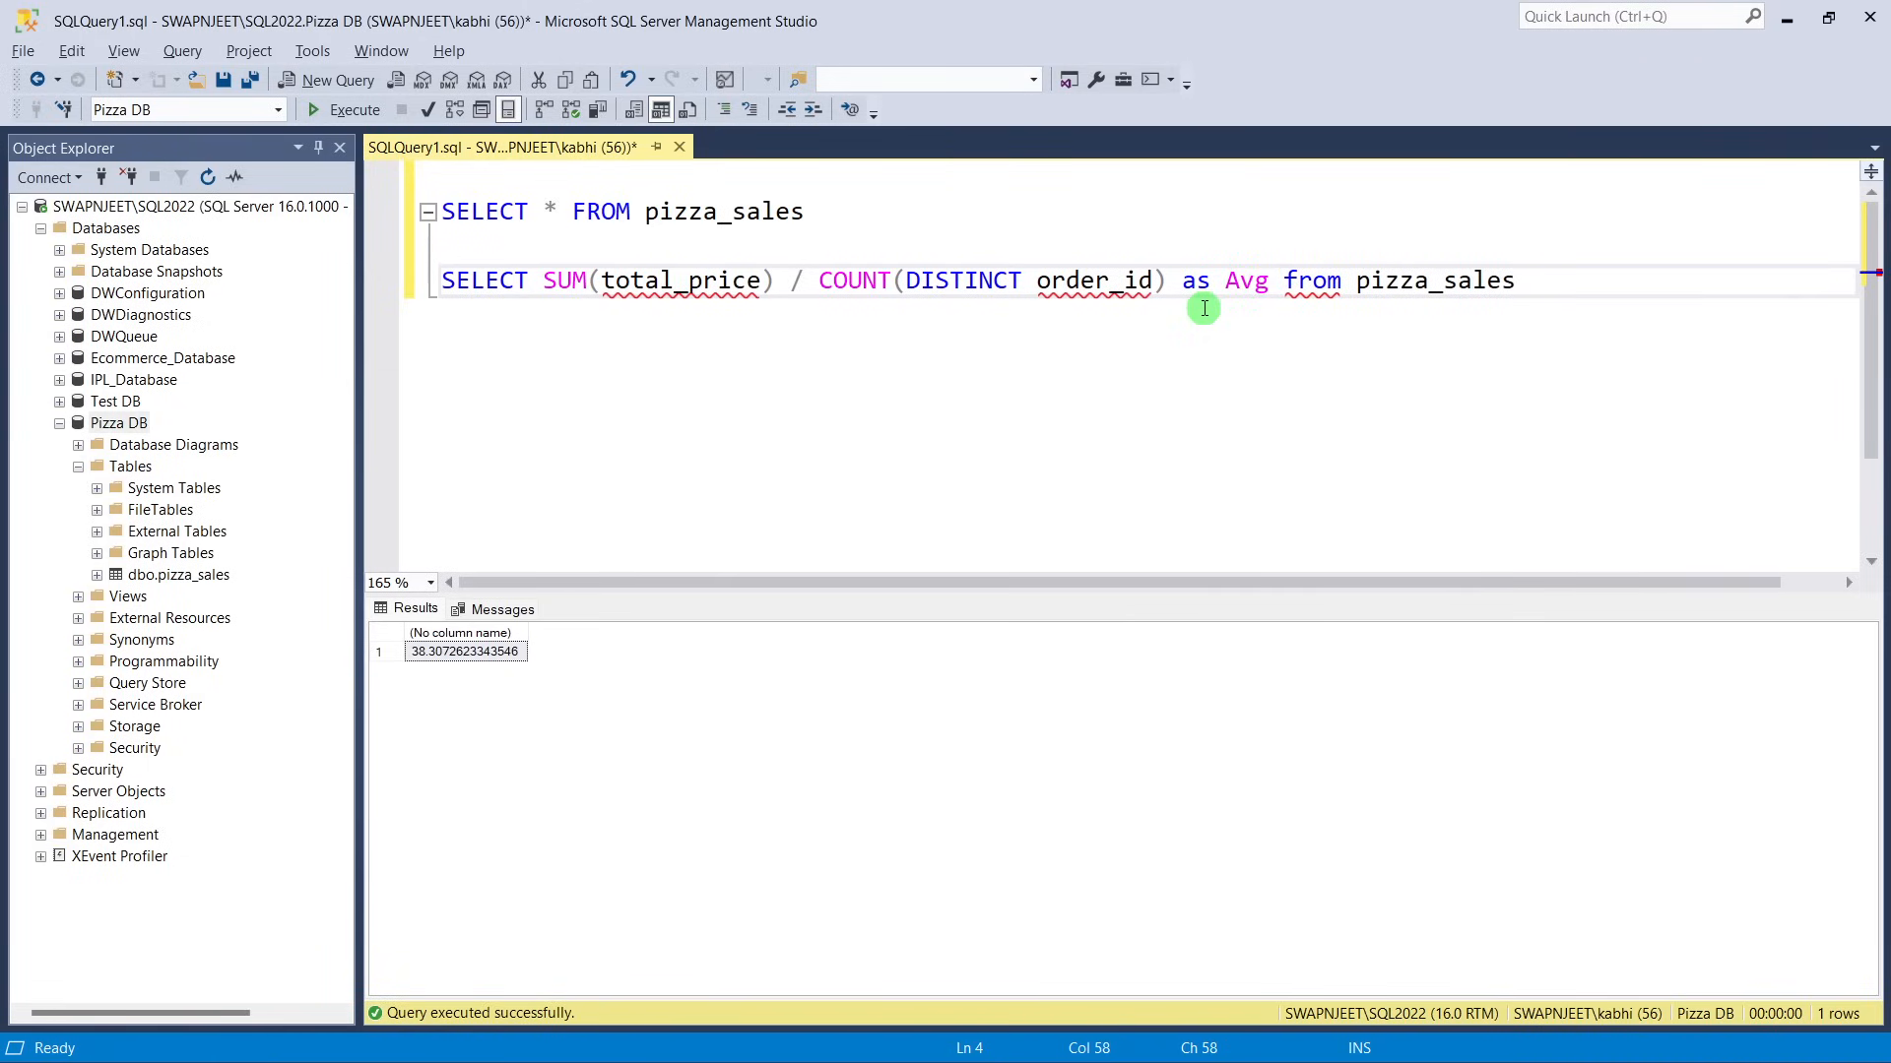
type("_Order_")
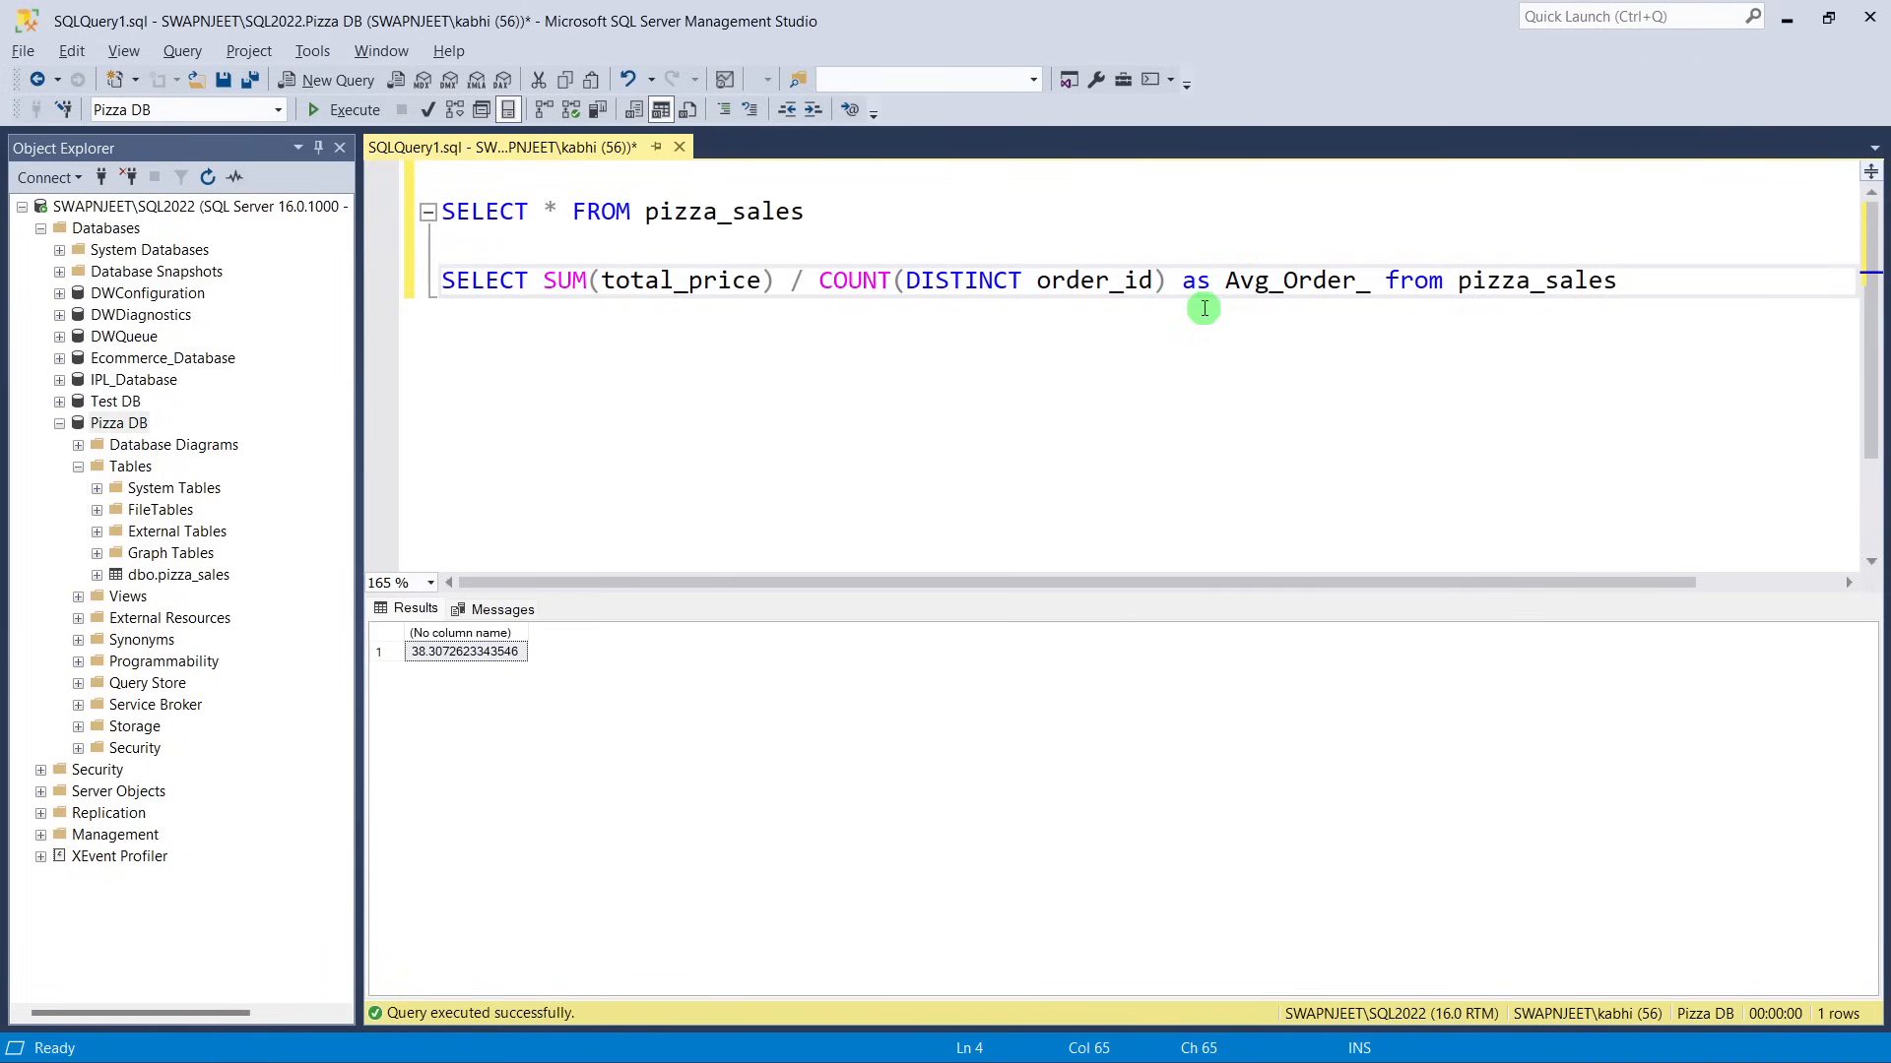
type("Value")
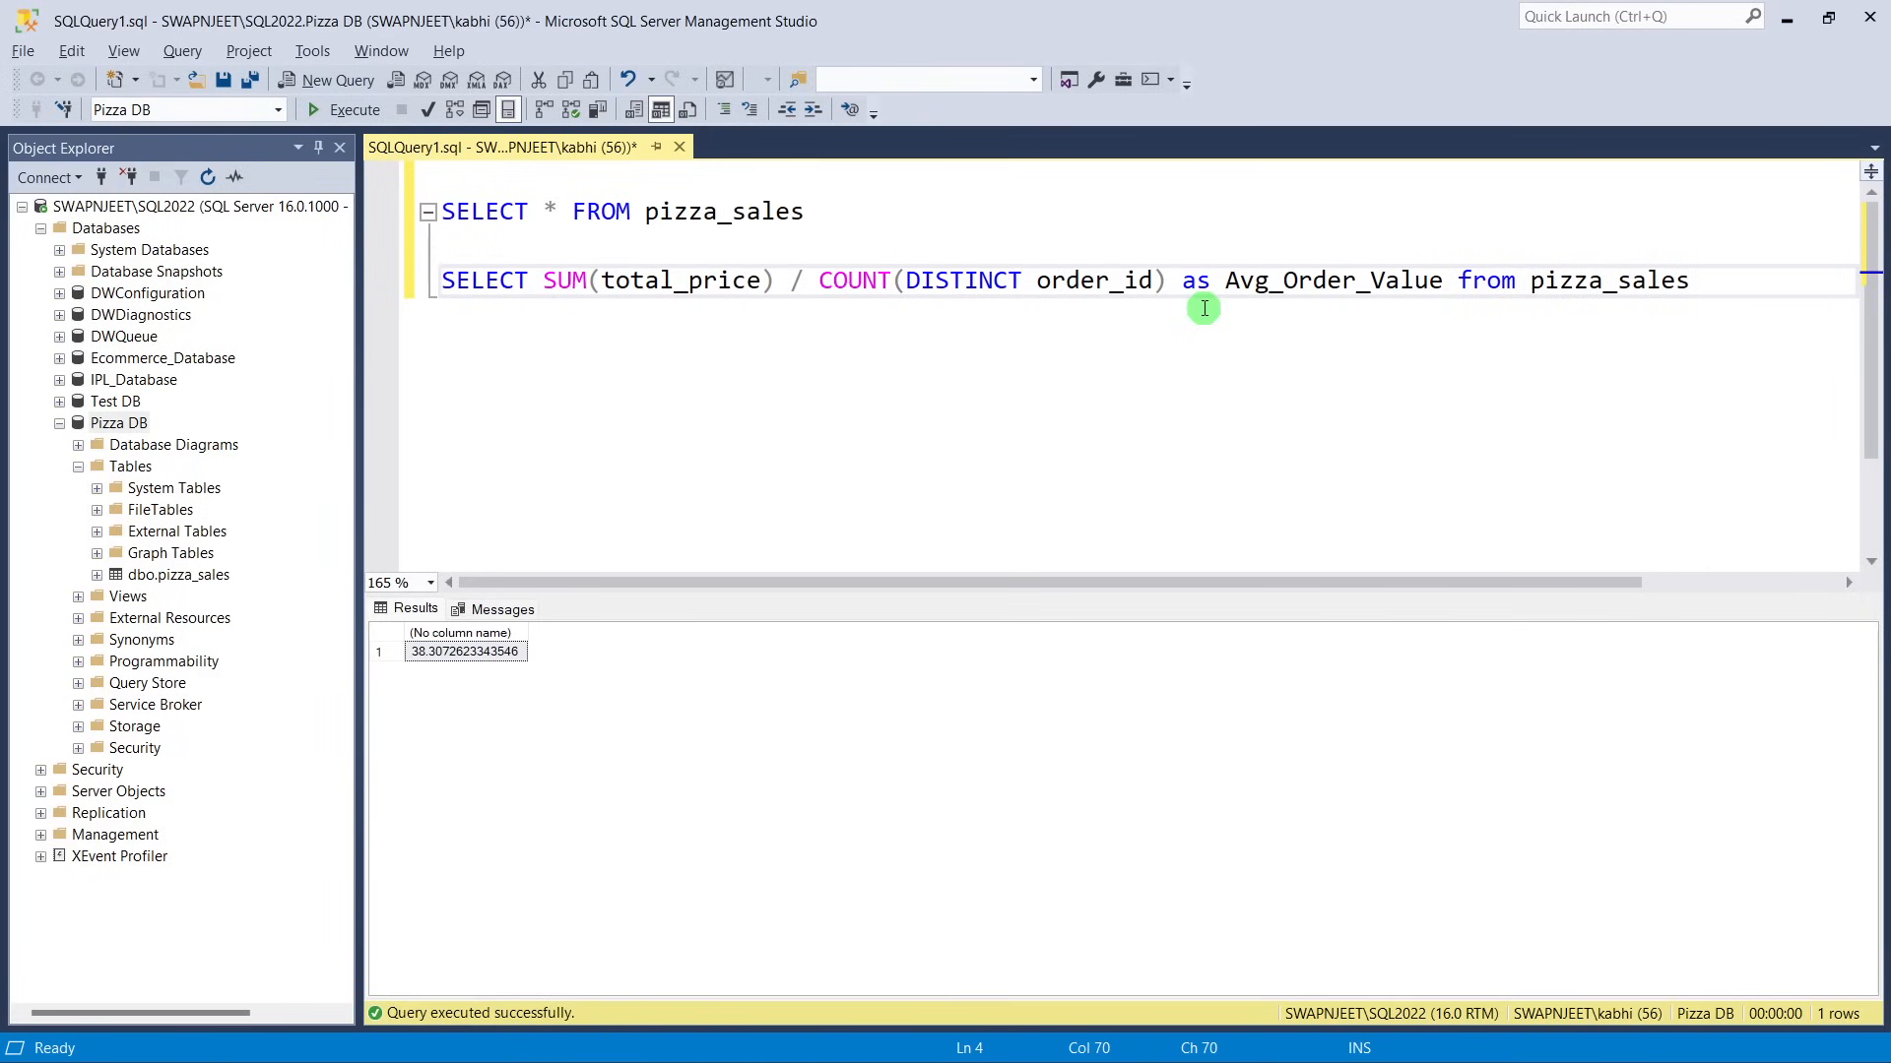
left_click_drag(399, 279, 1690, 281)
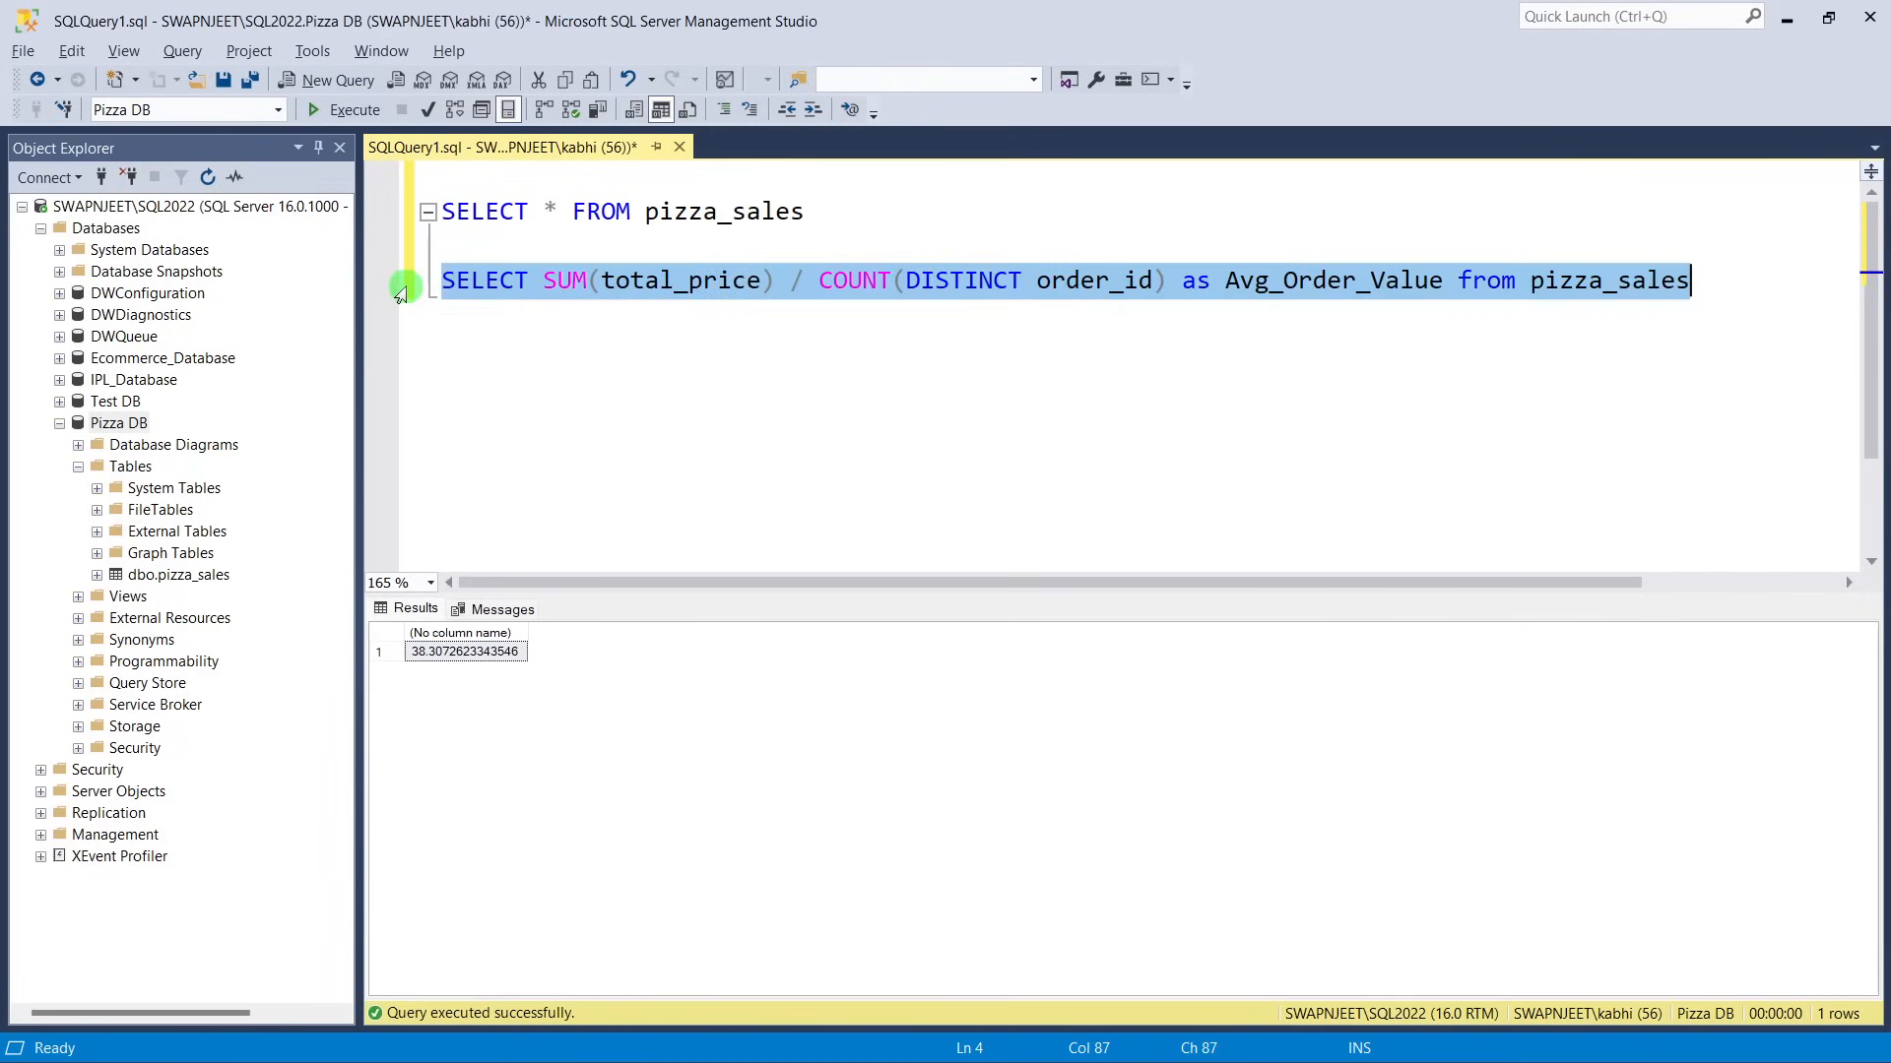
left_click(330, 109)
Compare the average order value with the Word document, read the Total Pizzas Sold definition in PowerPoint, and return to SQL Server Management Studio.
mouse_move(988, 1040)
left_click(931, 1036)
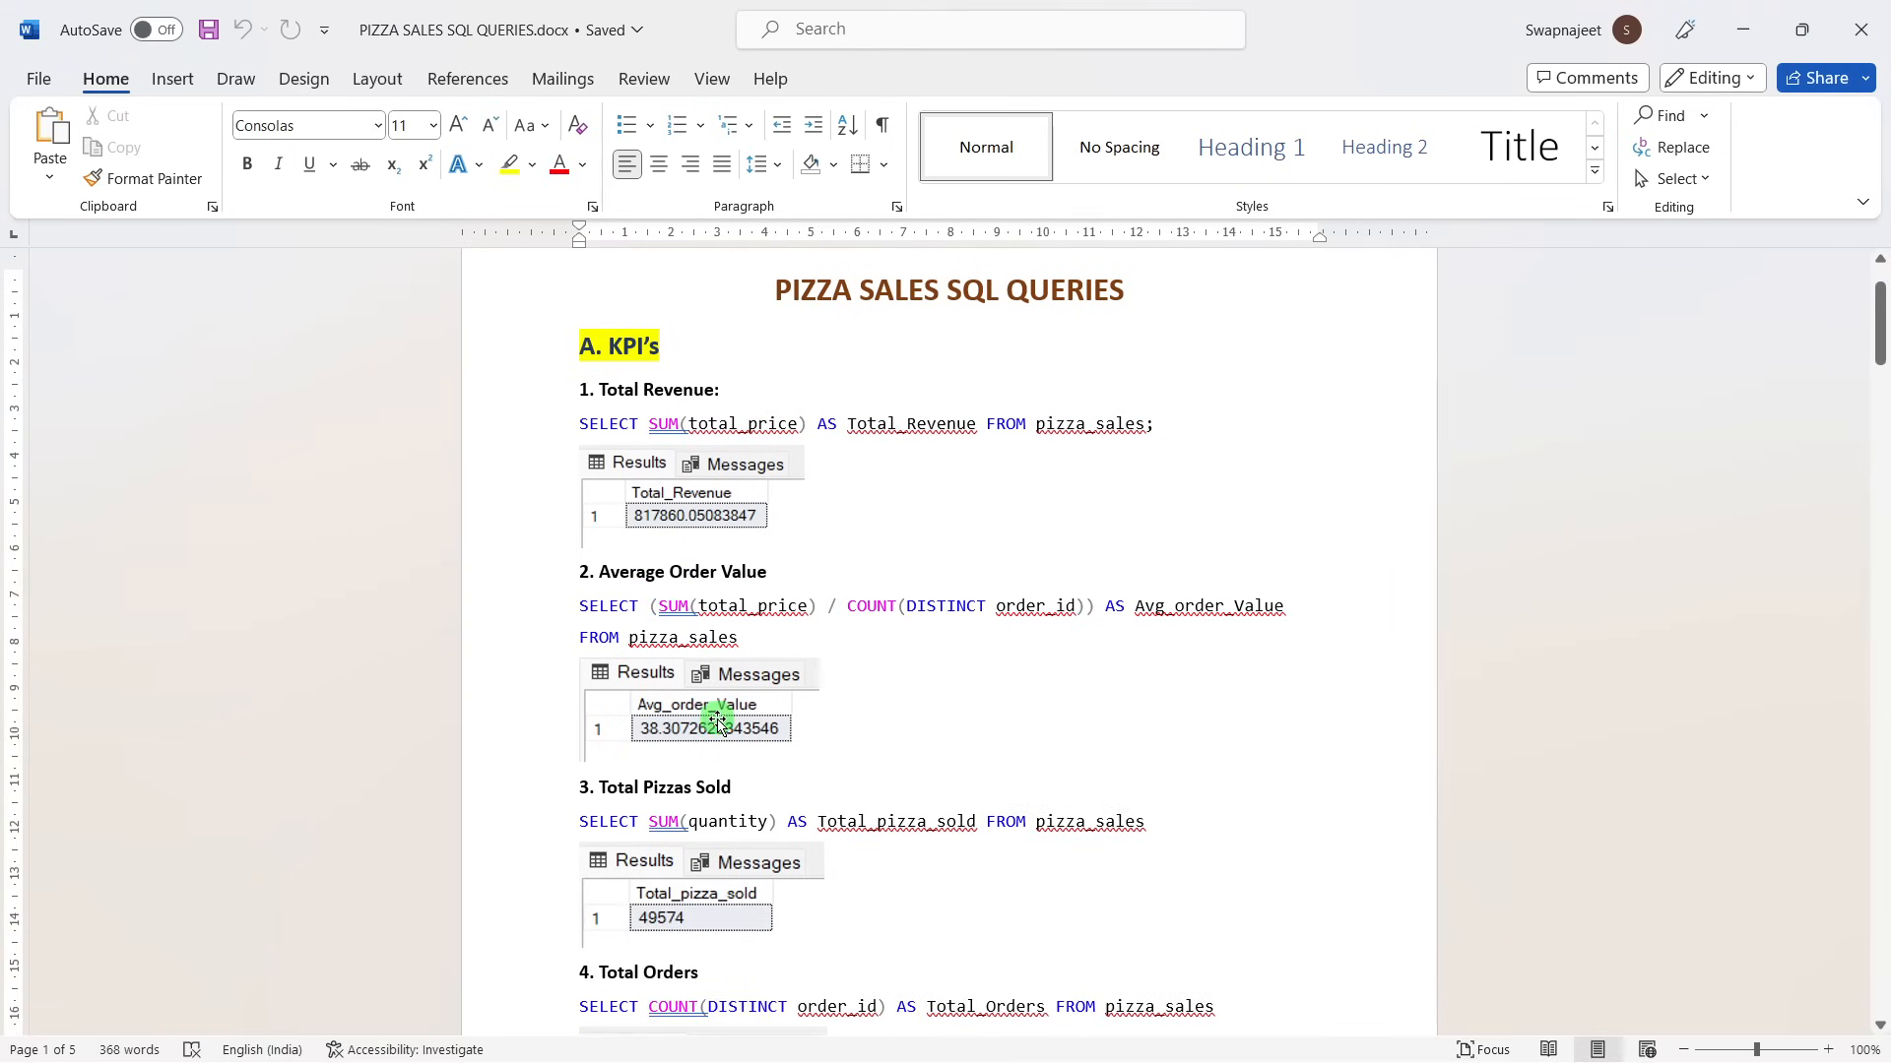
key("alt+Tab")
left_click(750, 462)
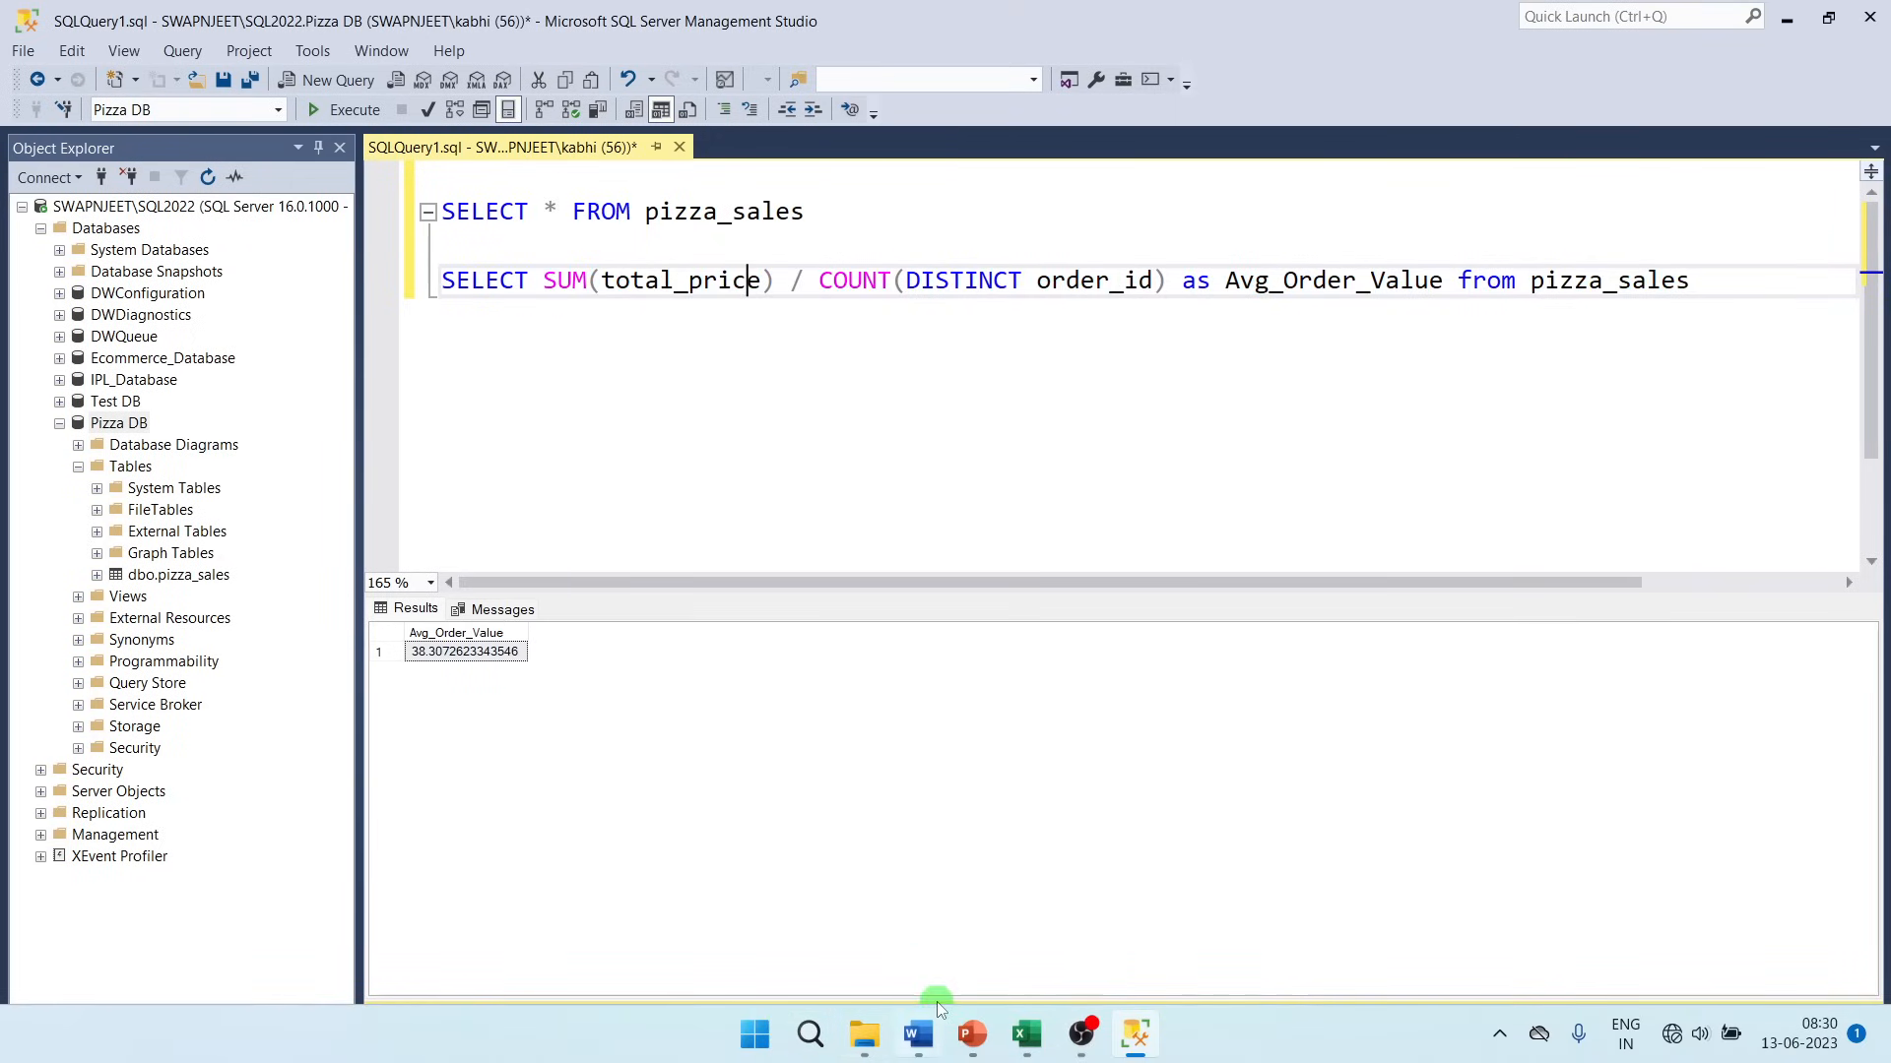
left_click(970, 1034)
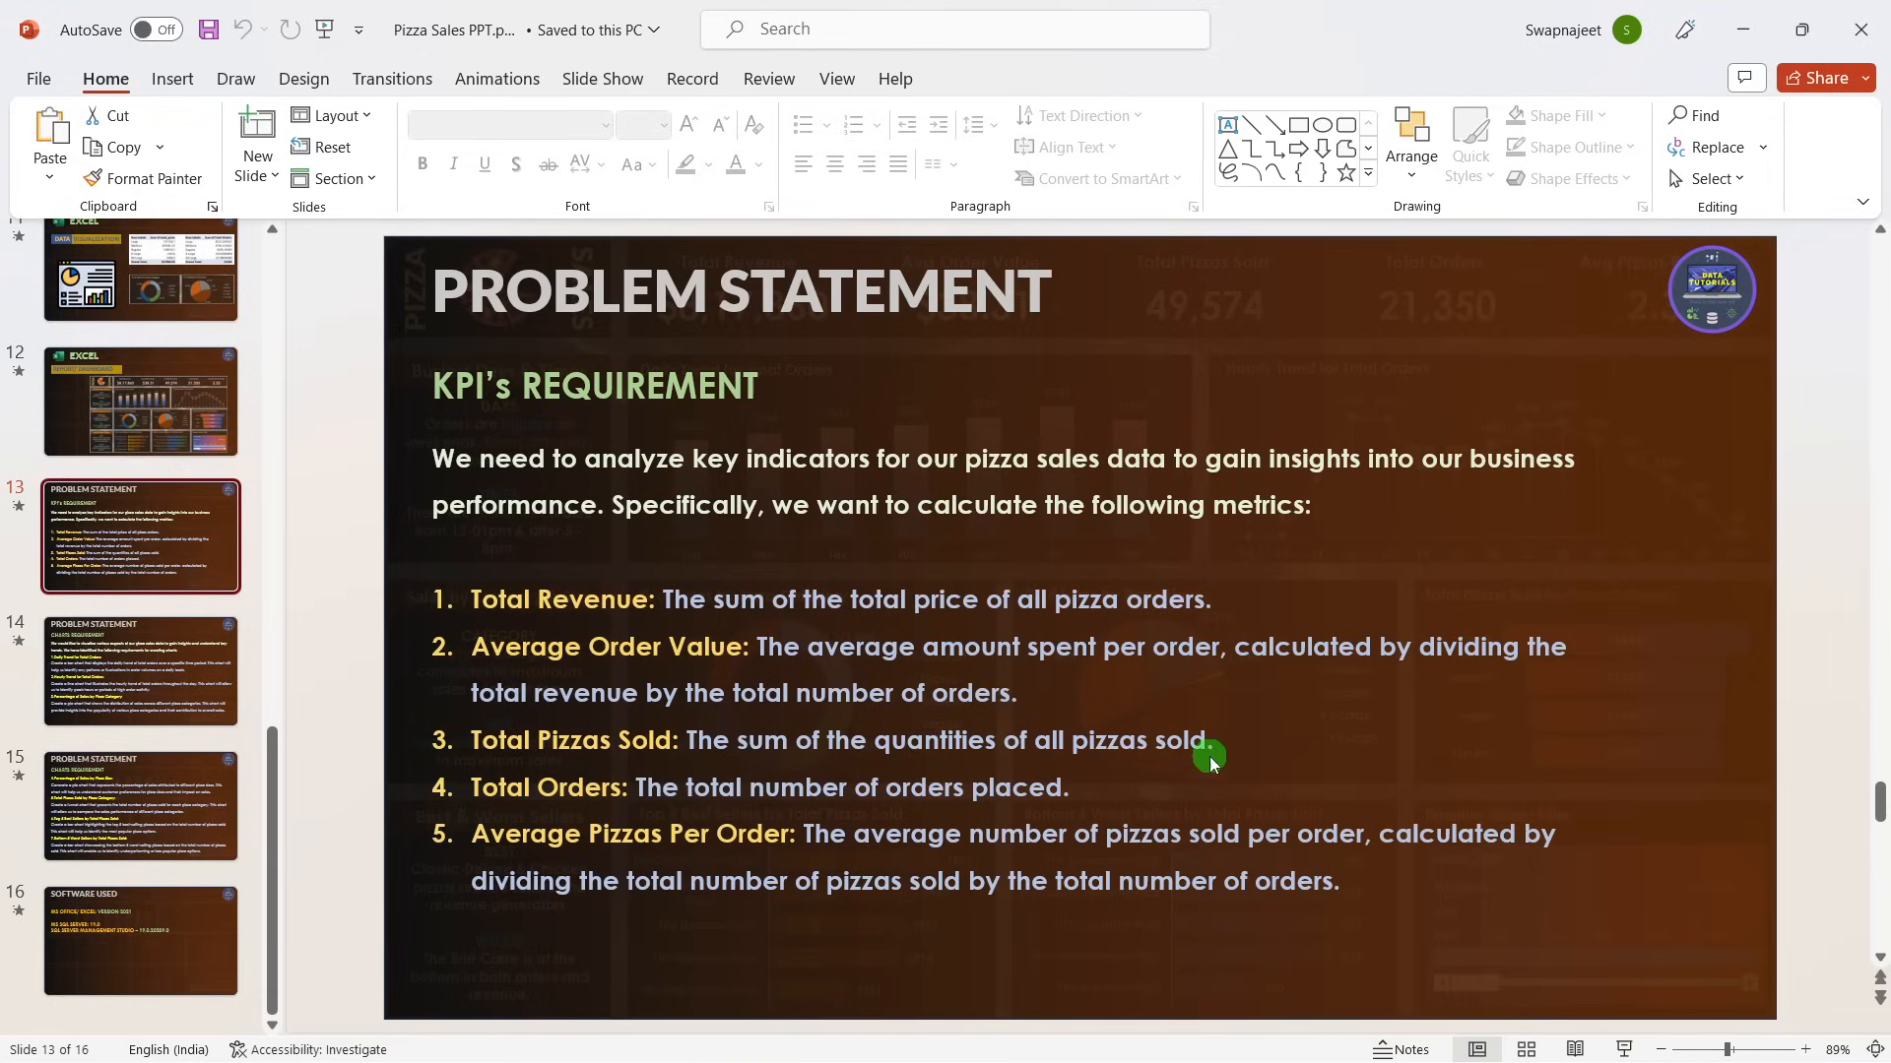
key("alt+Tab")
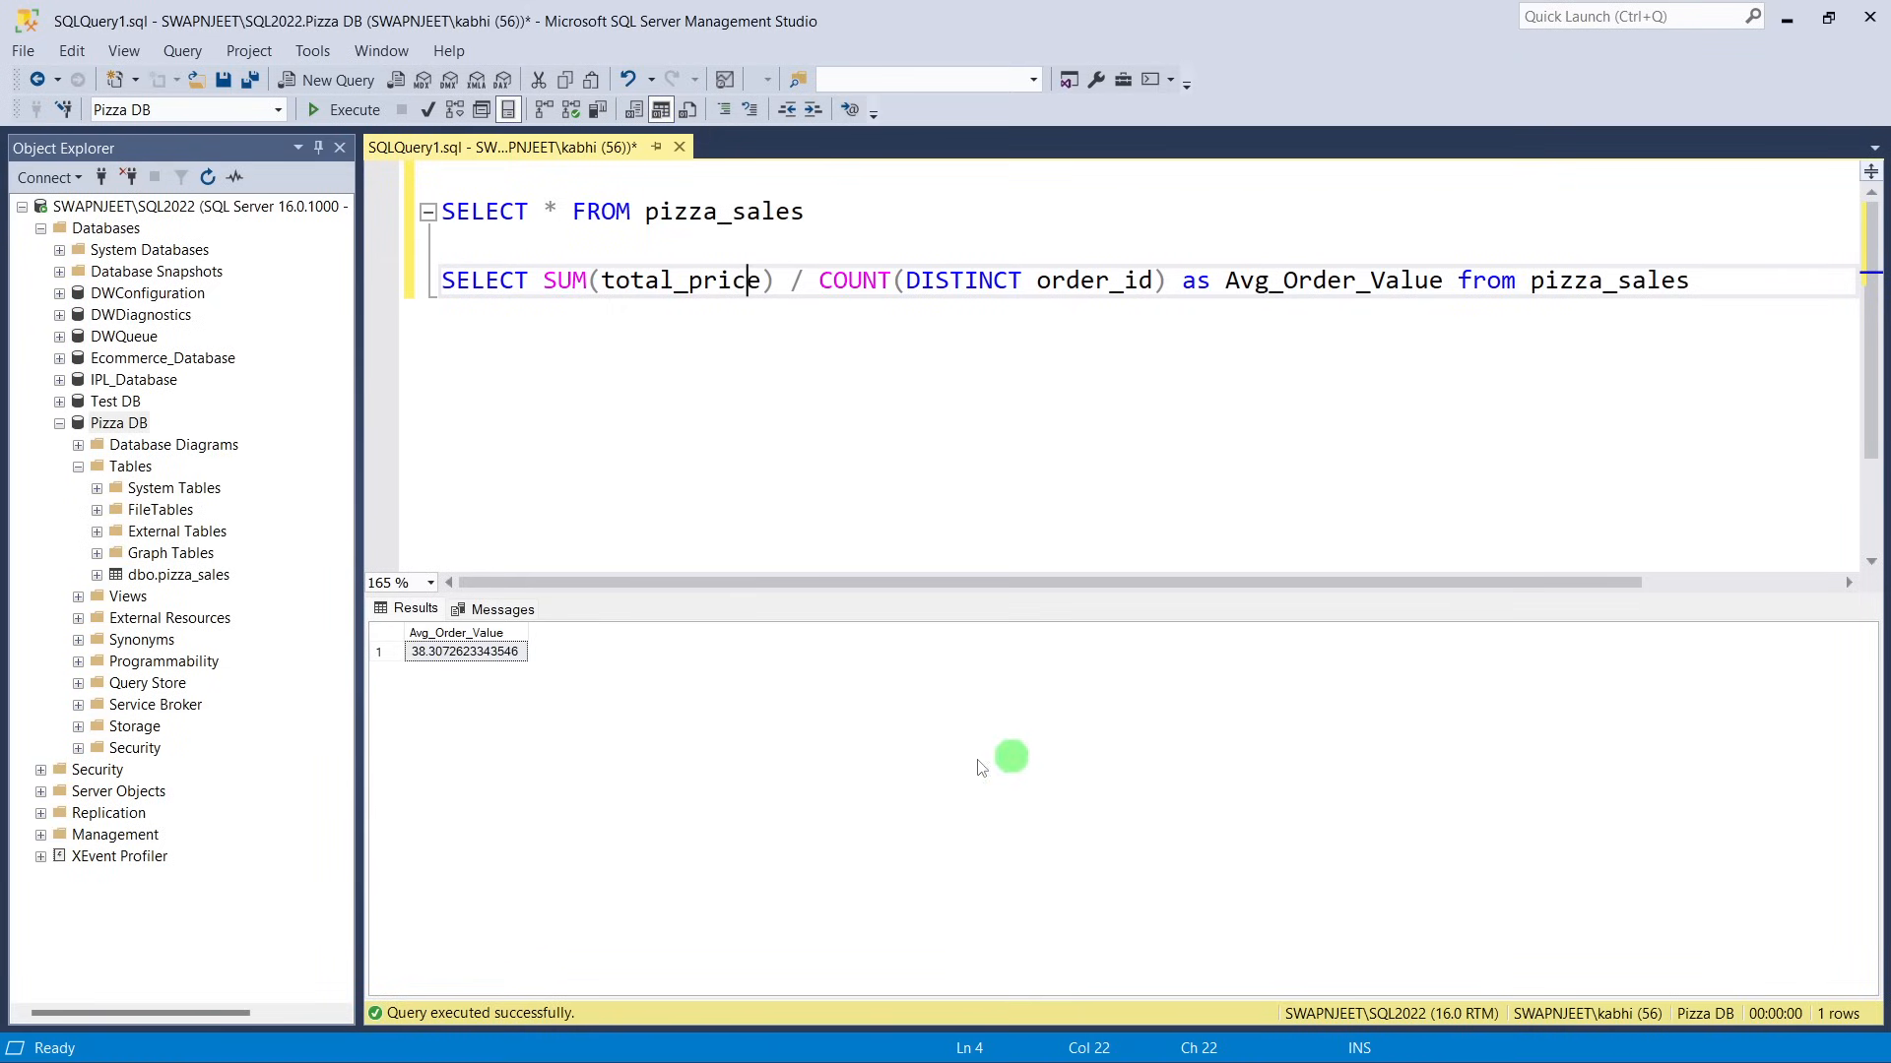
Execute only "SELECT * FROM pizza_sales" and examine the quantity column in the results.
left_click(406, 226)
left_click(341, 109)
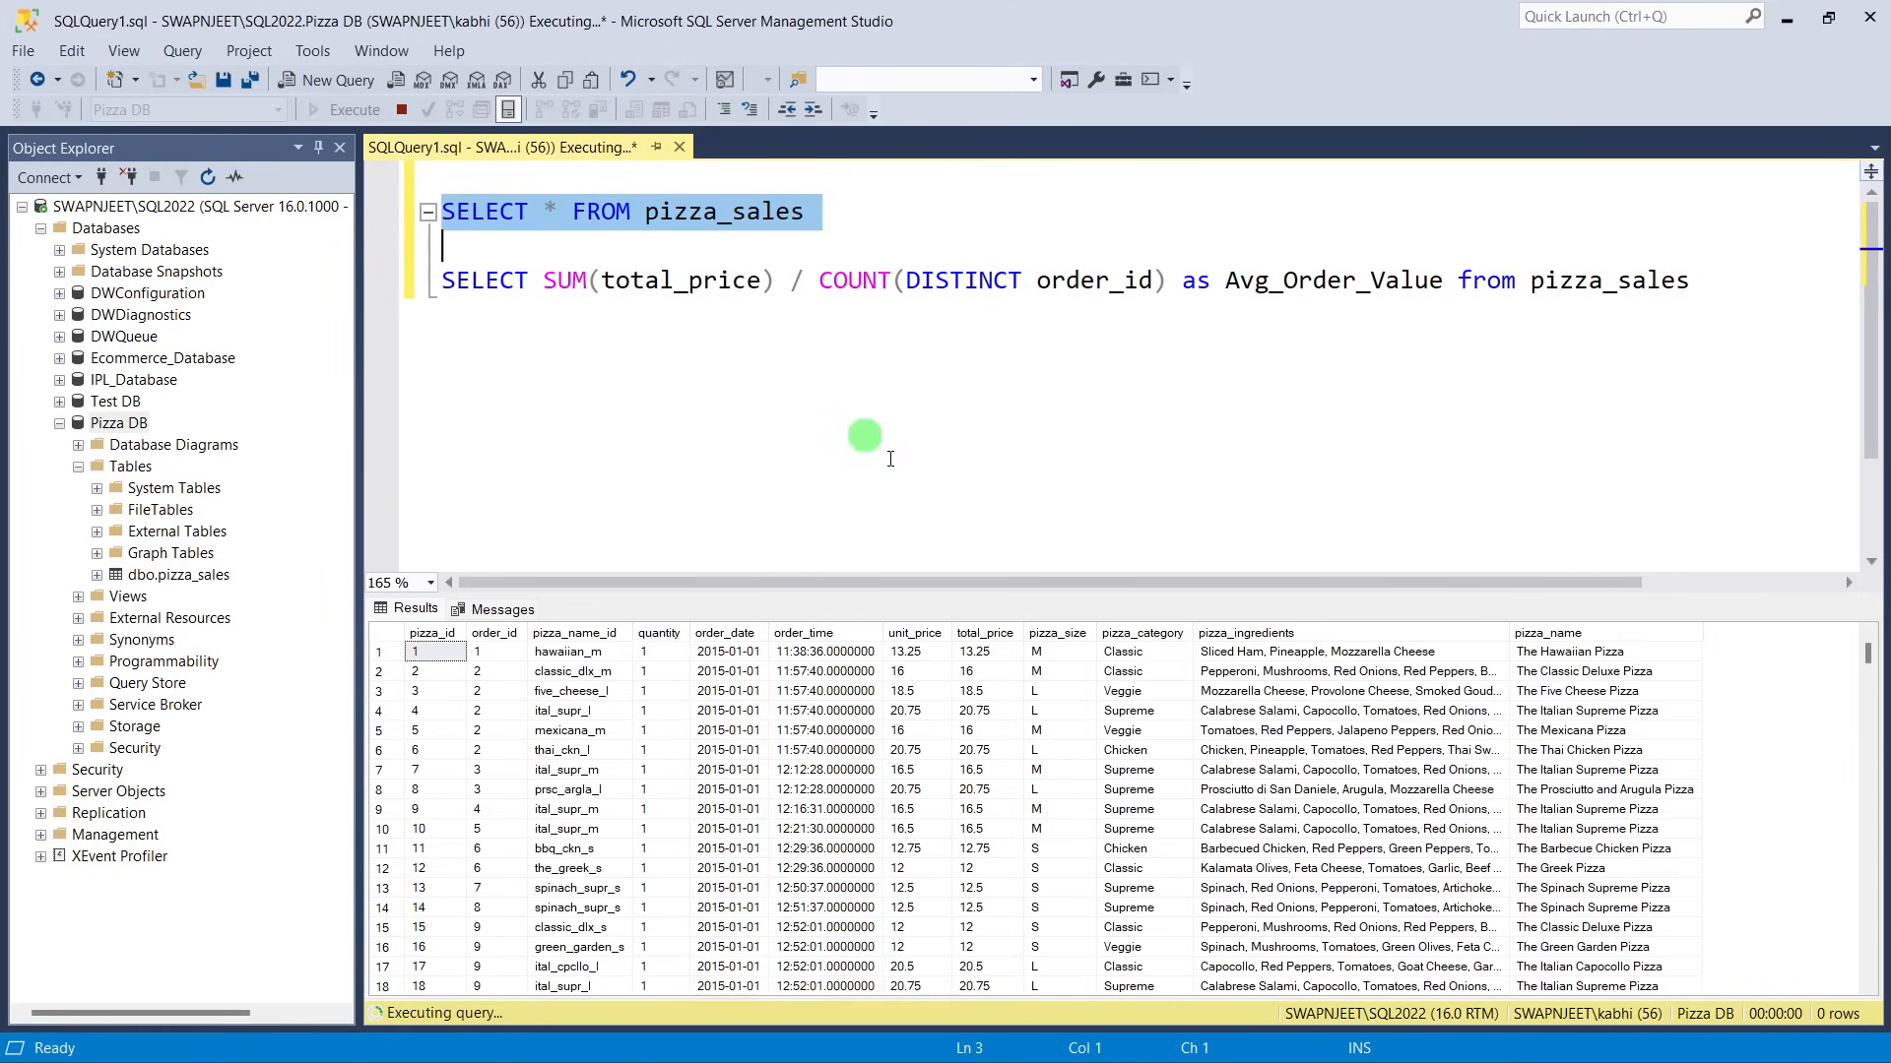
left_click(852, 790)
left_click(650, 635)
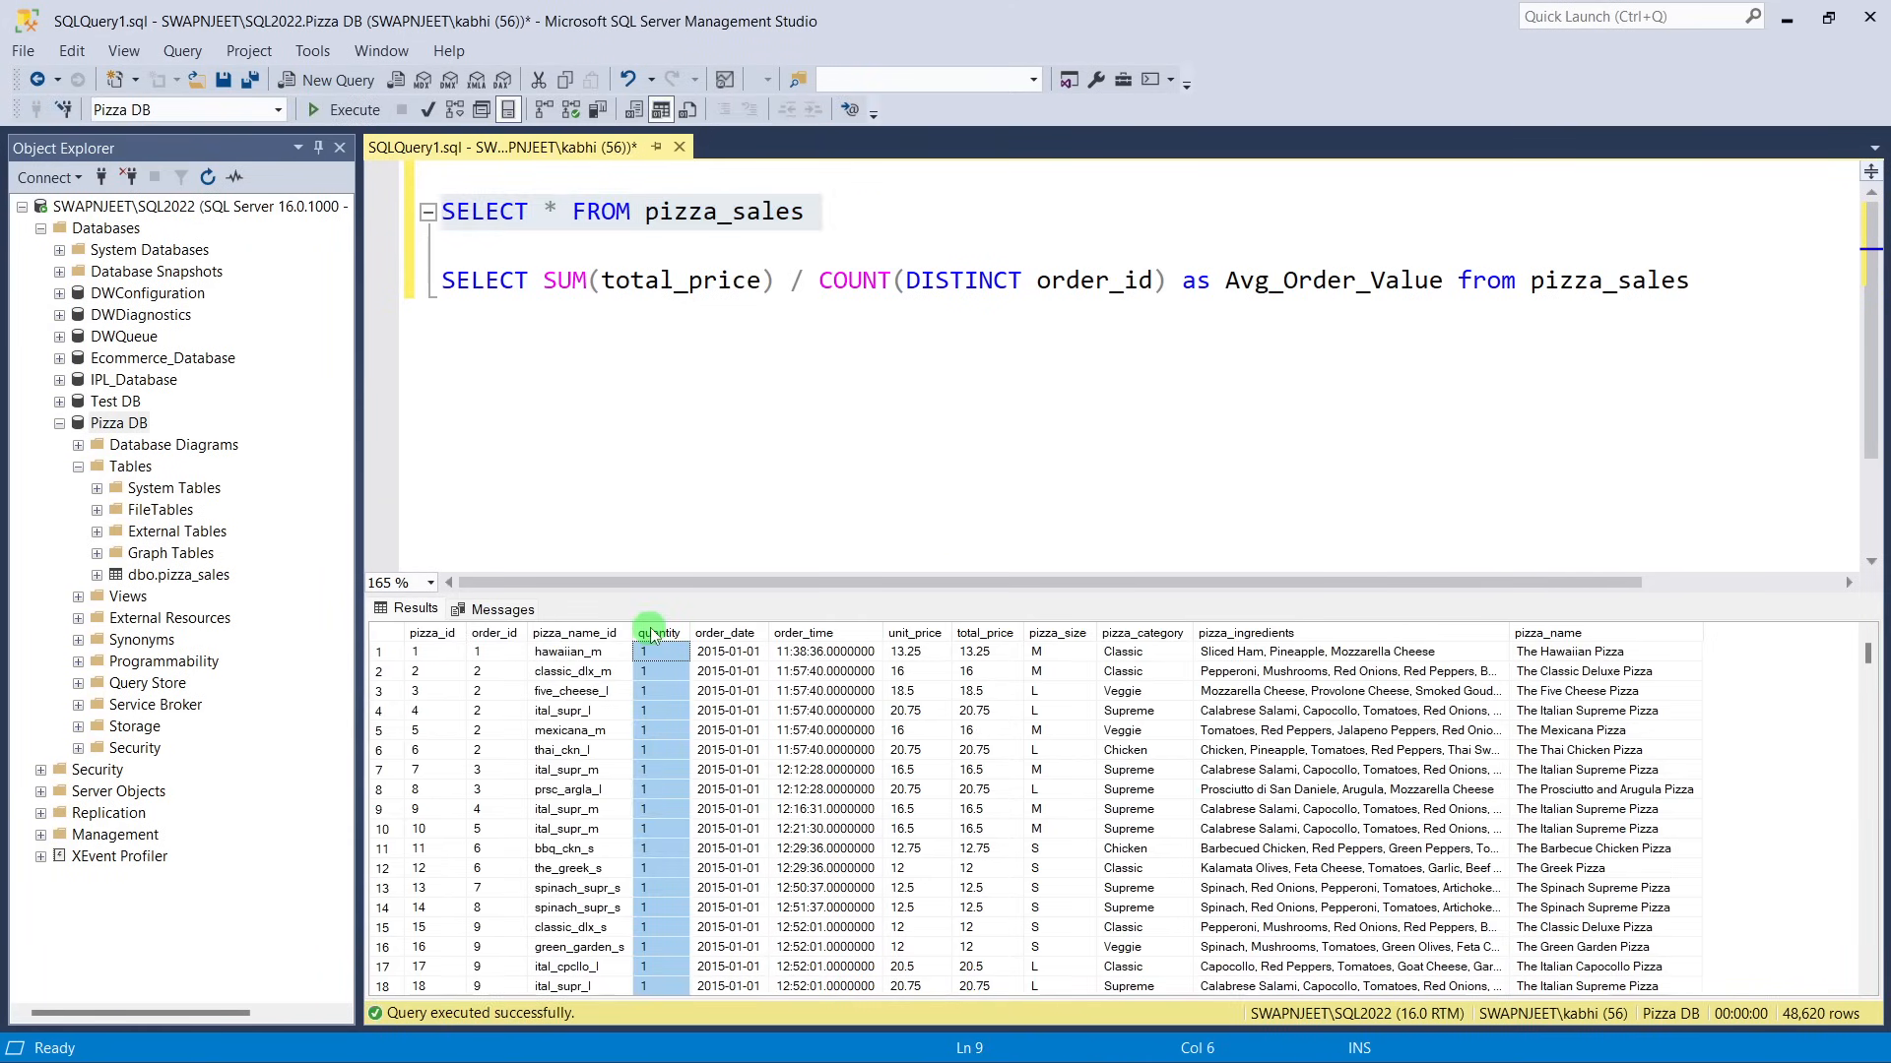
left_click(664, 630)
scroll(665, 778, "down", 7)
scroll(669, 811, "up", 7)
key("alt+Tab")
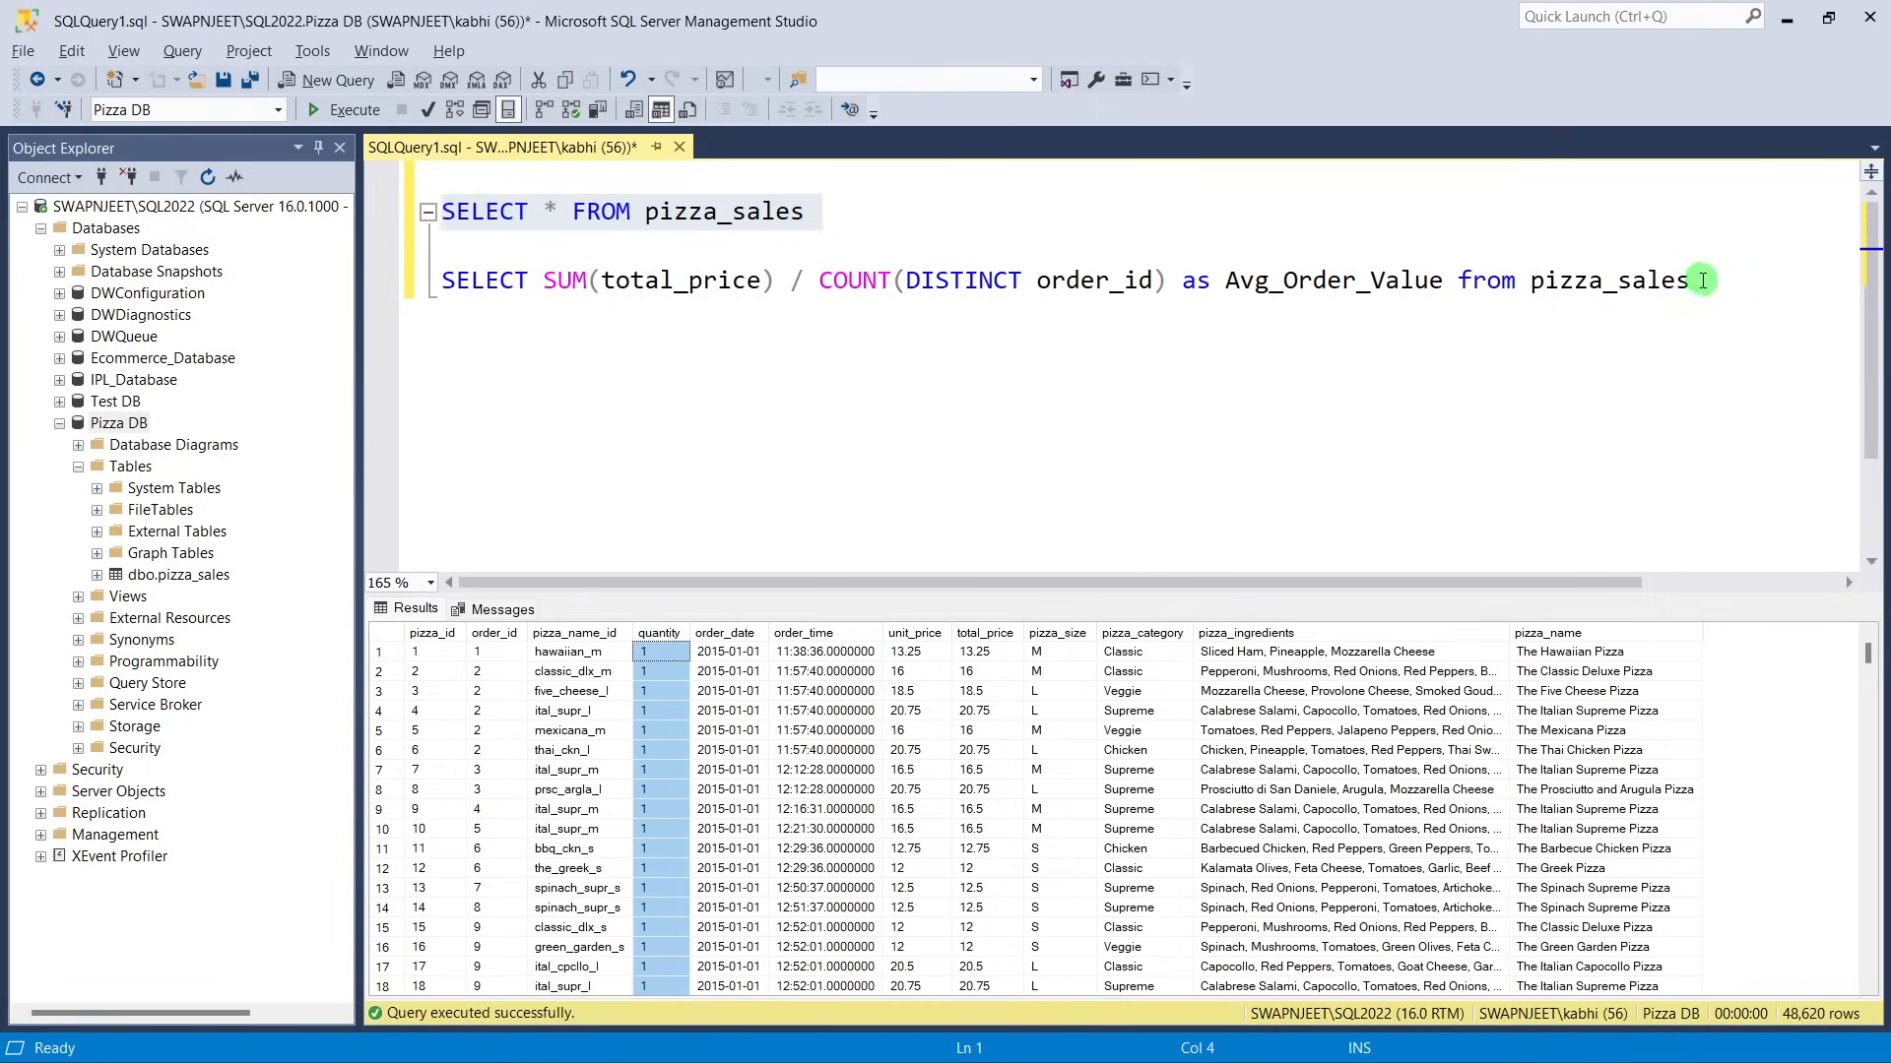
Replace everything after SELECT in the average order value query with "SUM(quantity) from pizza_sales".
left_click_drag(1682, 281, 558, 283)
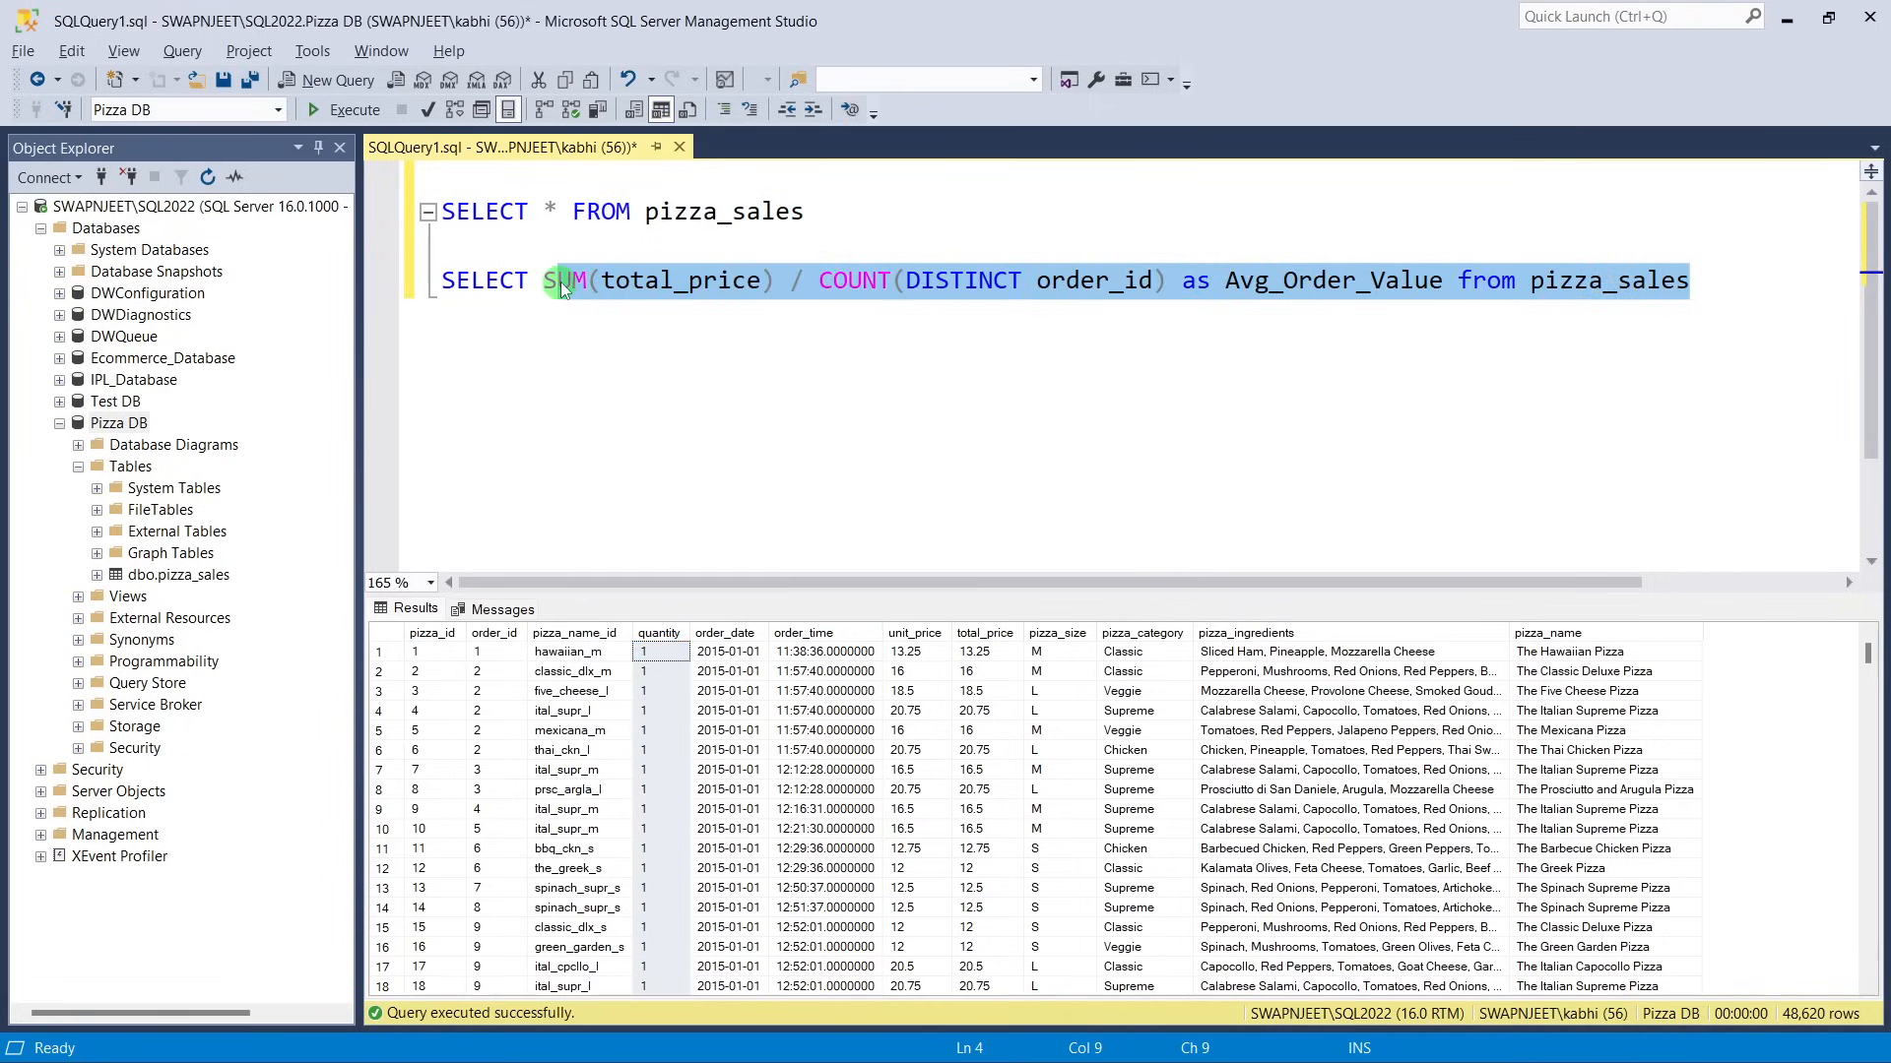
key("BackSpace")
key("BackSpace")
type("SUM")
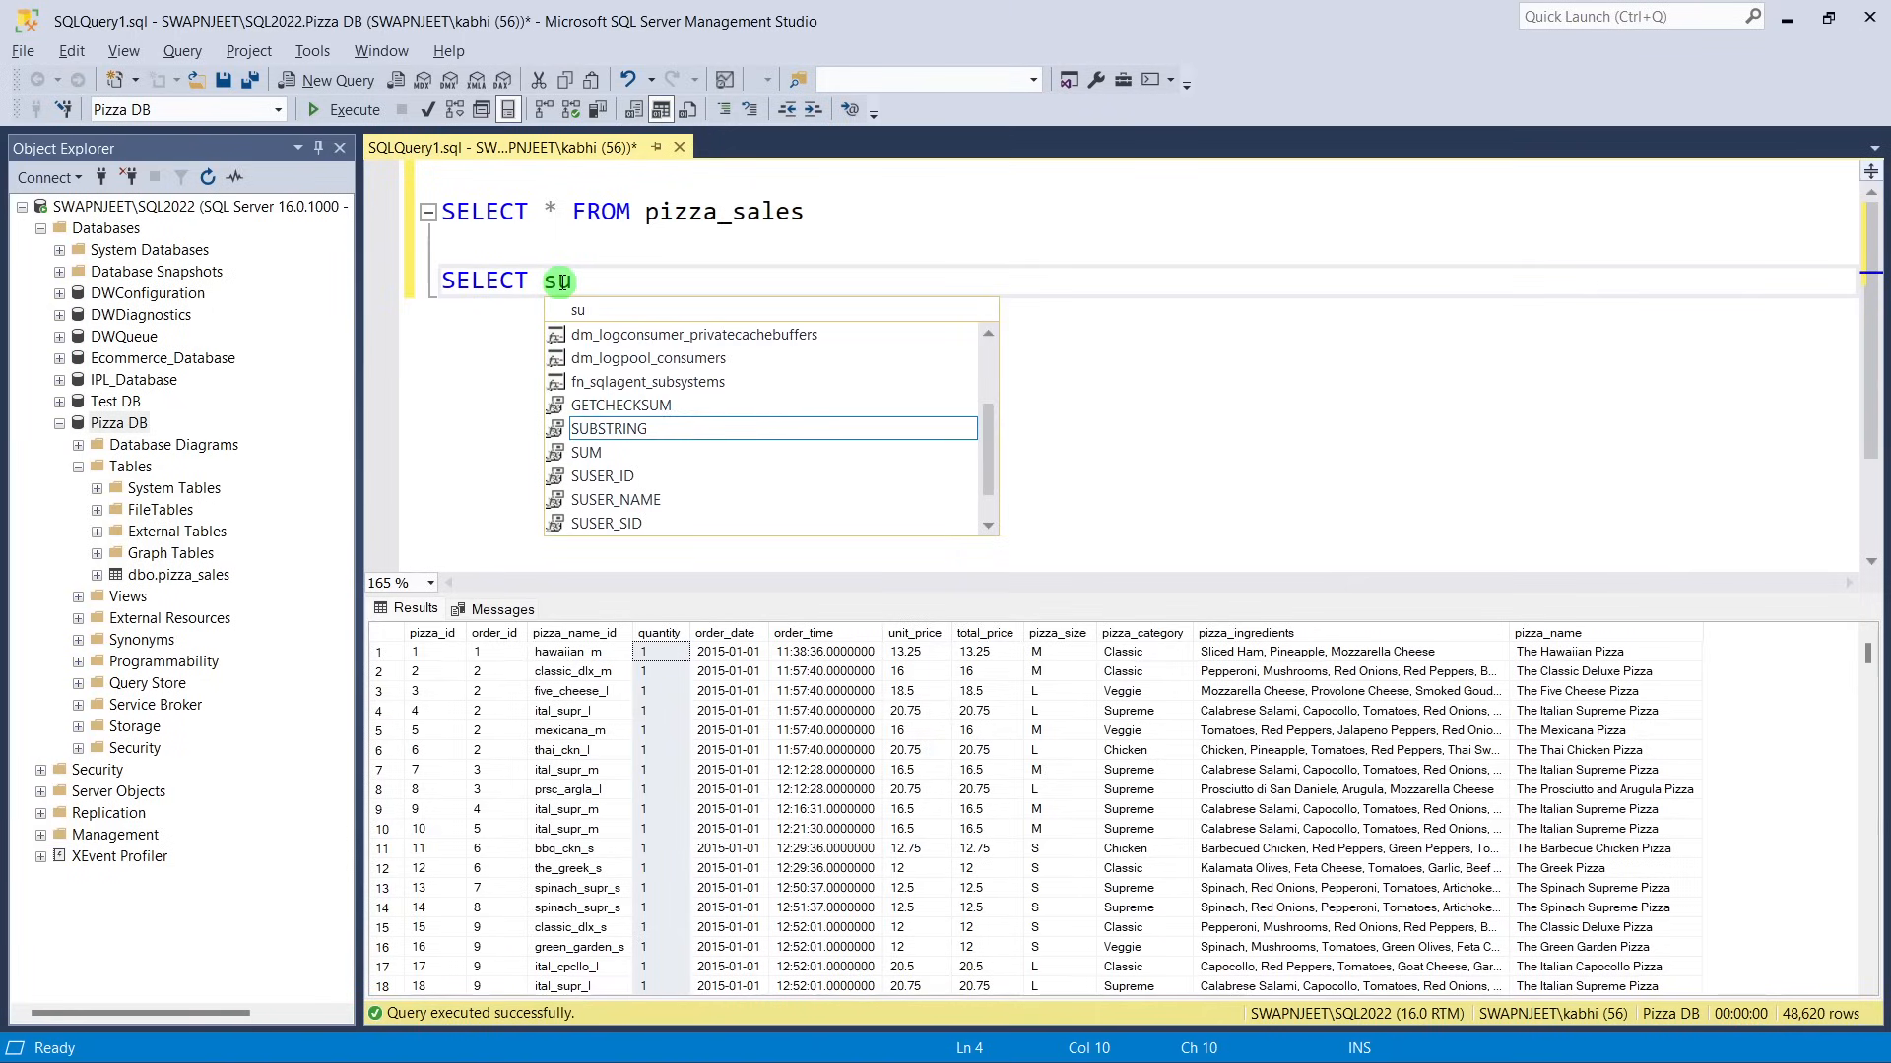
key("BackSpace")
key("BackSpace")
key("BackSpace")
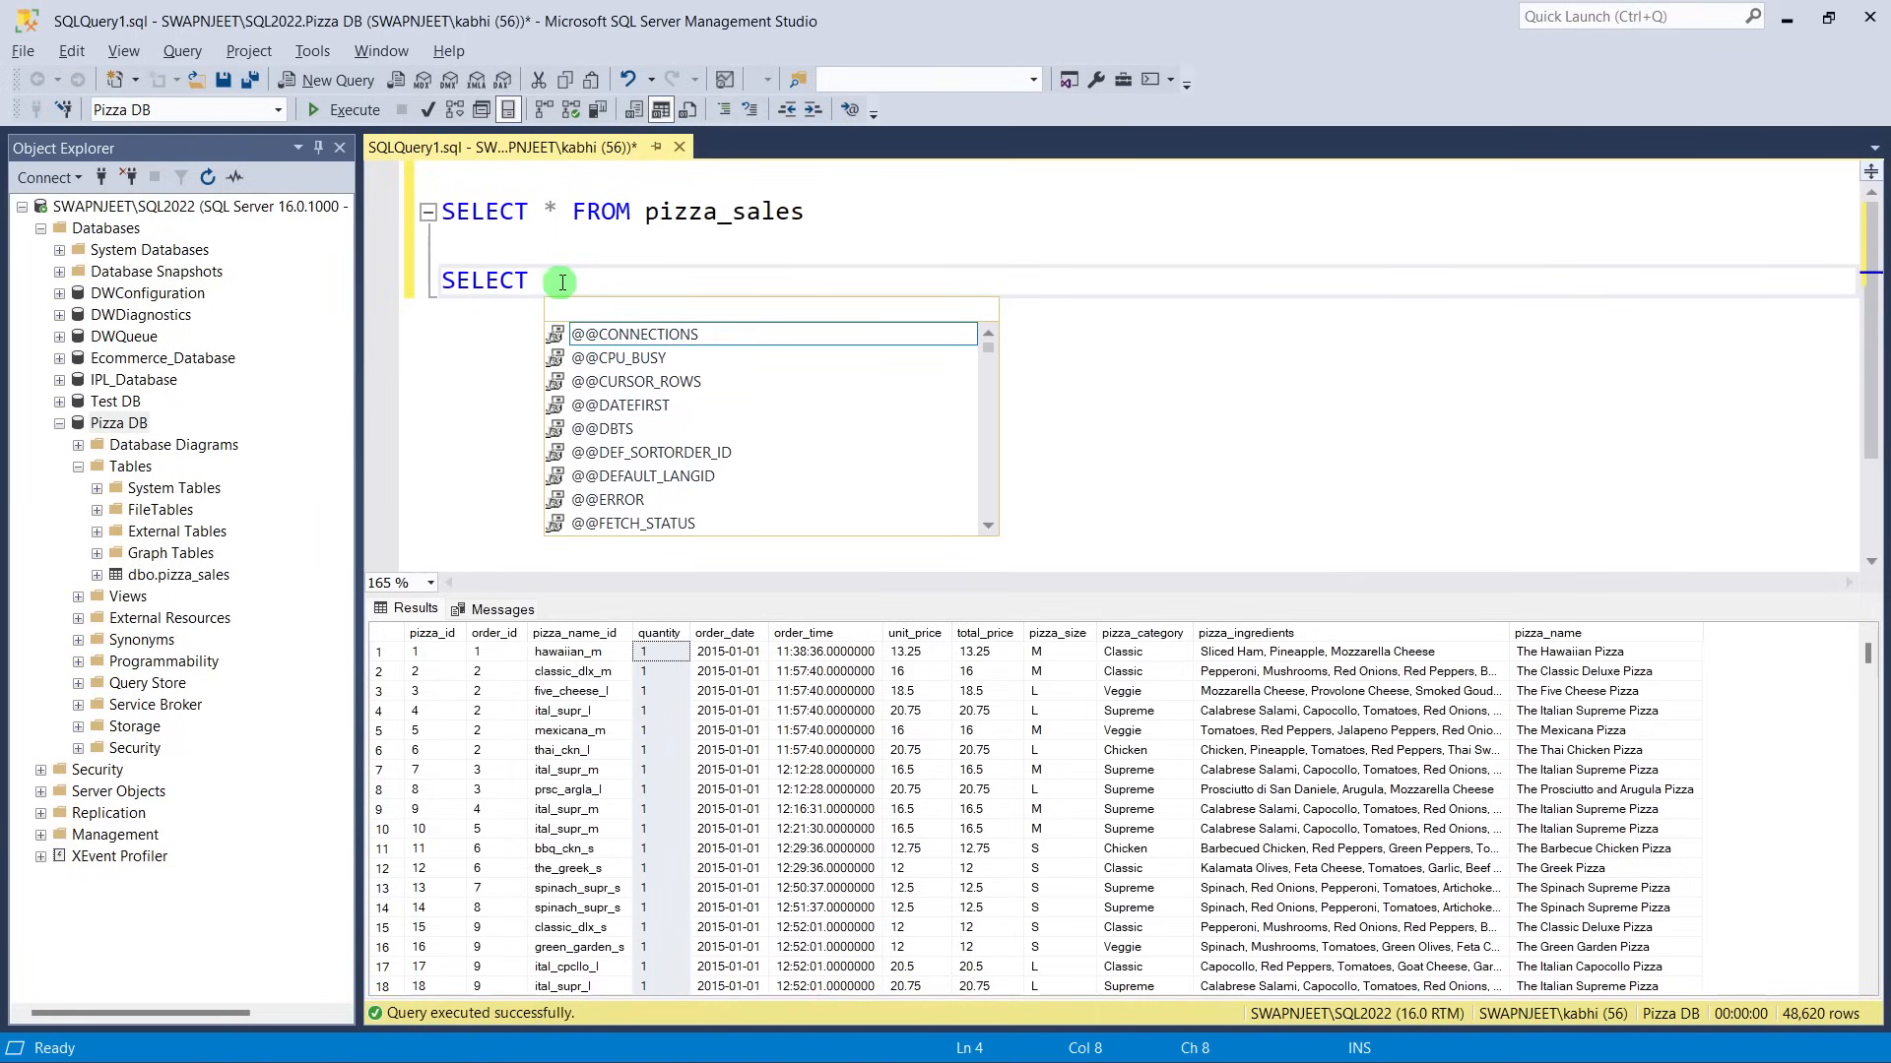
type("SUM(")
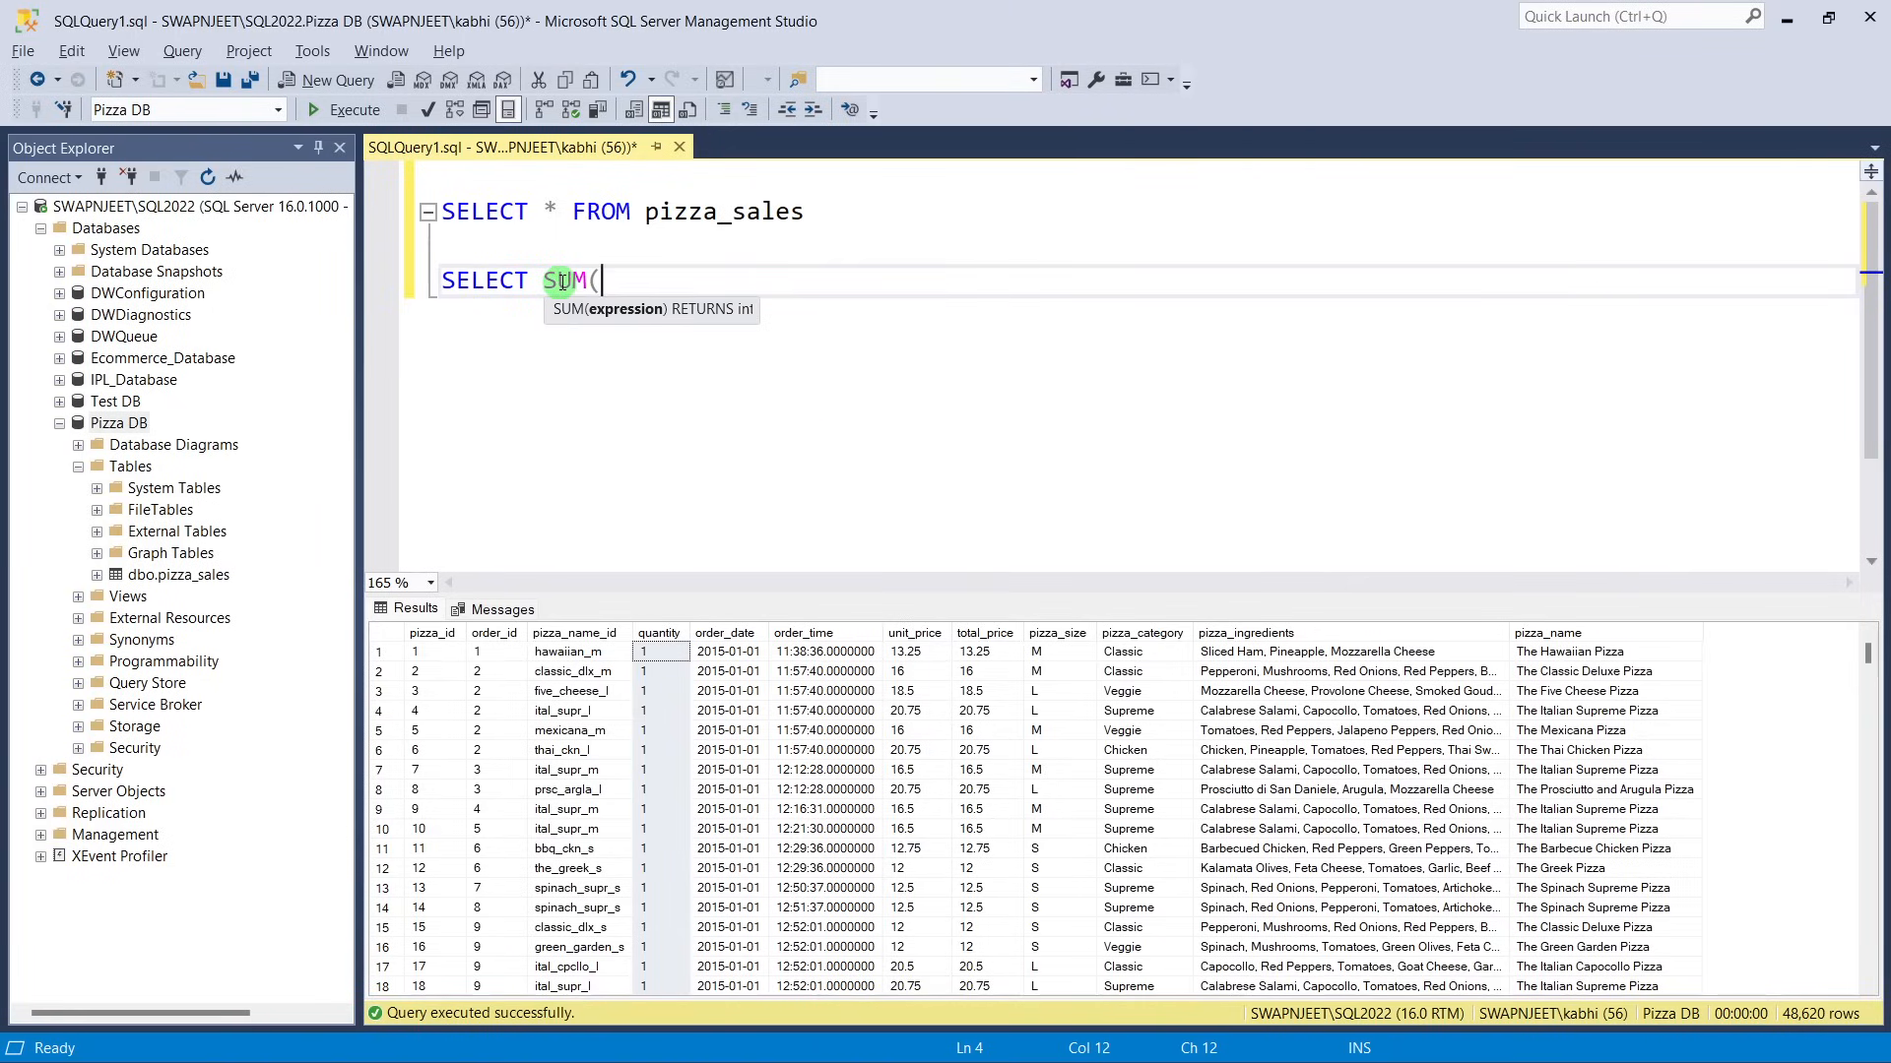
type("quantity) fro")
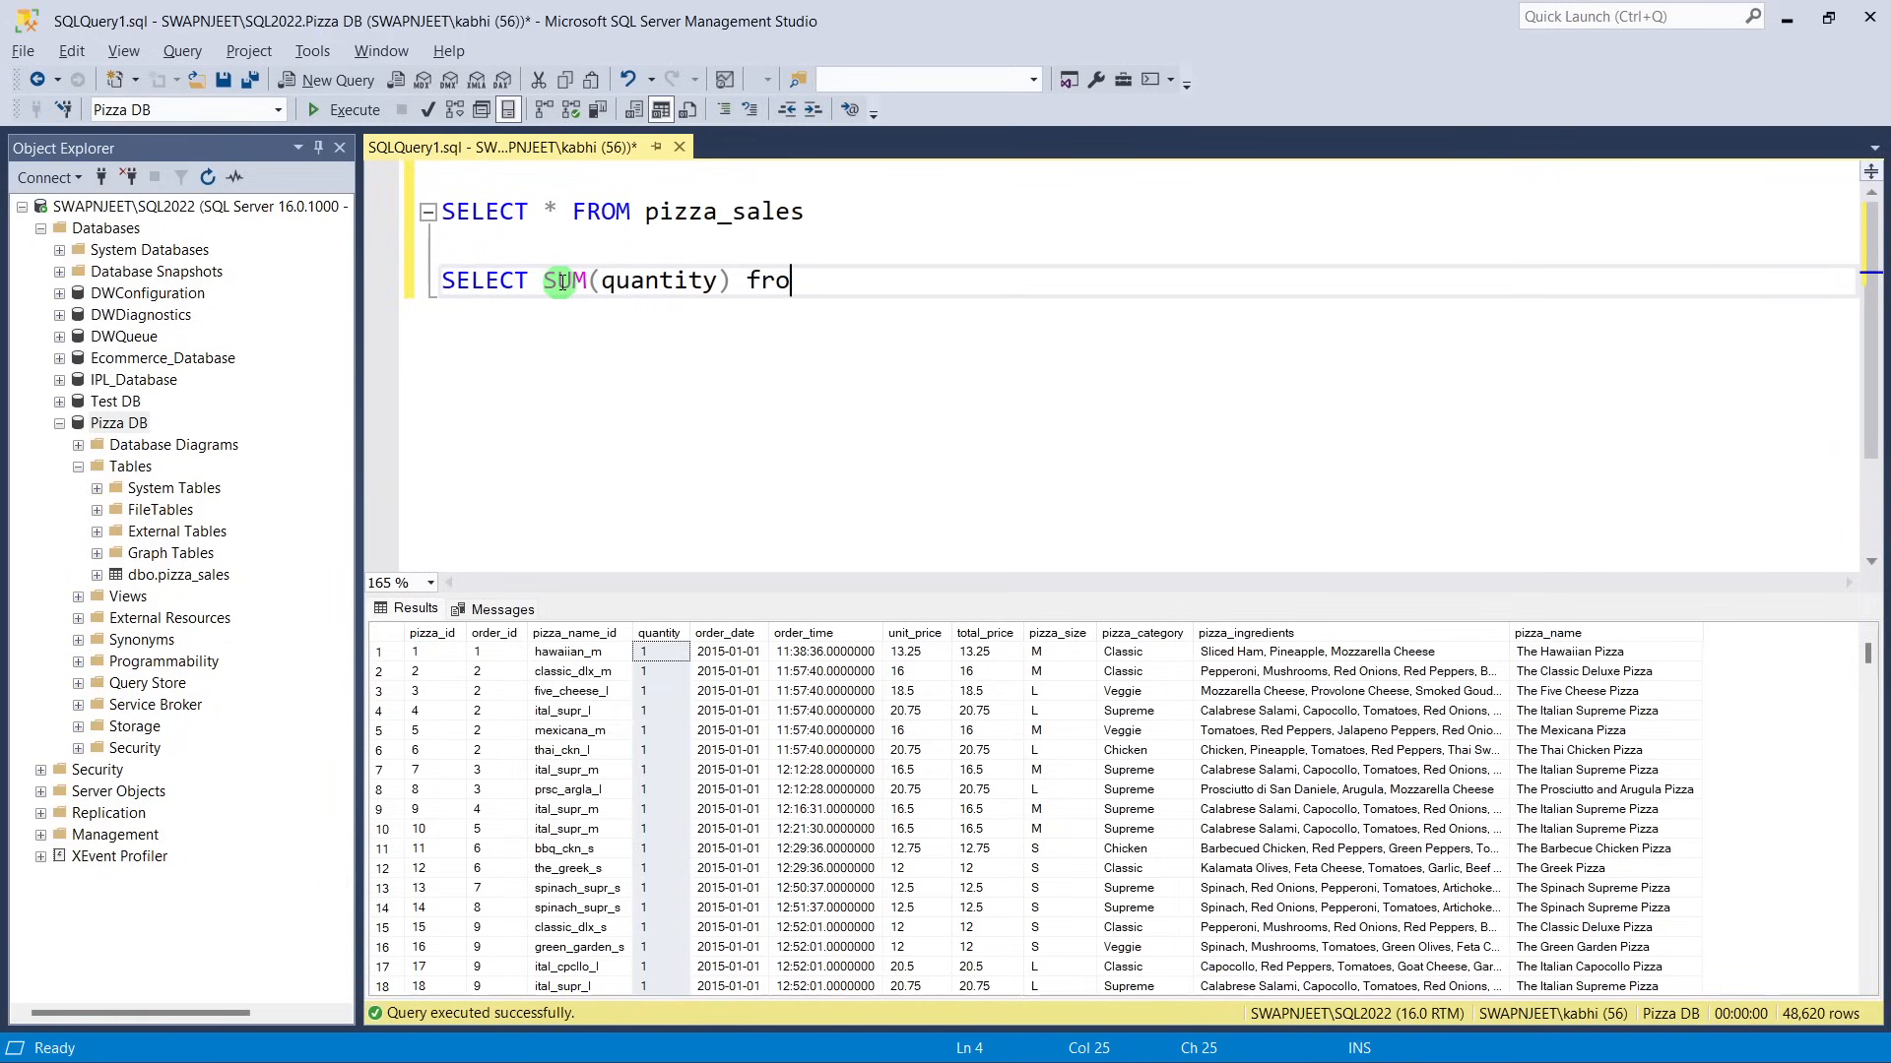
type("m pizza")
key("Tab")
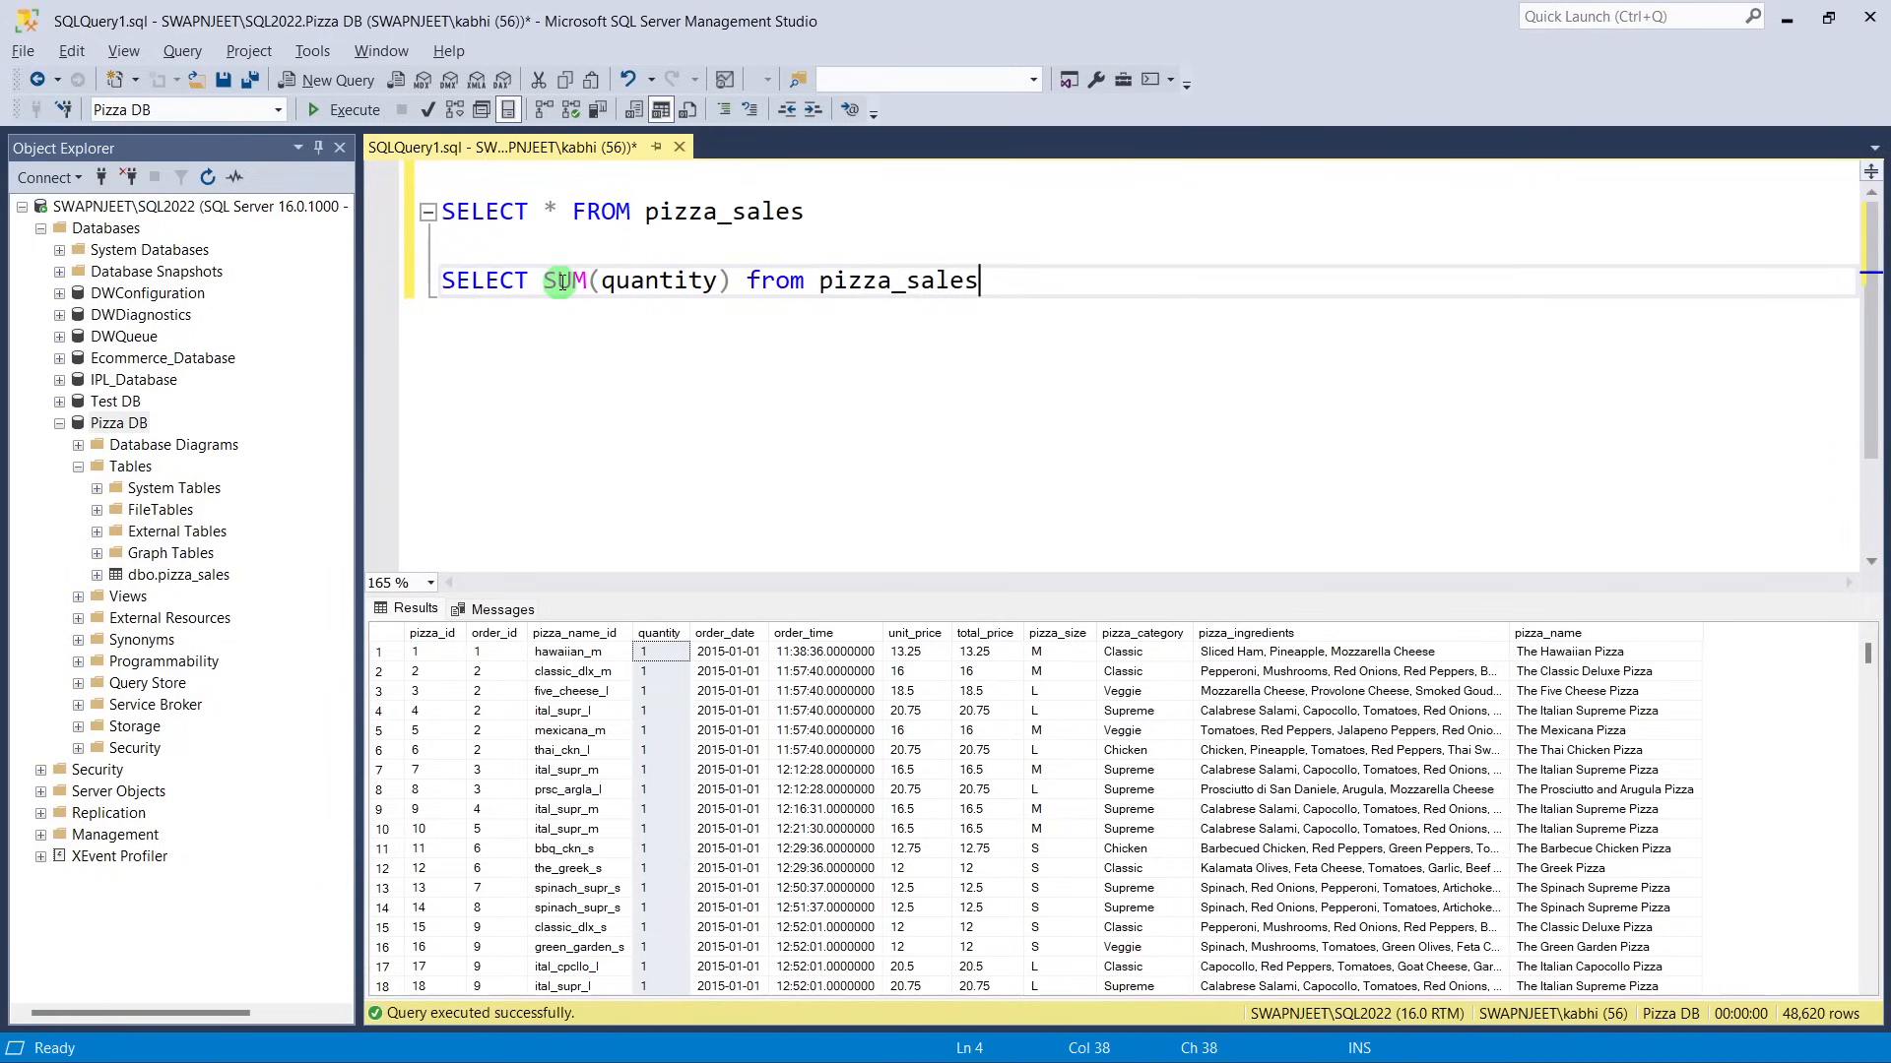
Add the alias "AS Toal_Pizza_Sold" before the from clause and execute only the quantity sum statement.
left_click(403, 300)
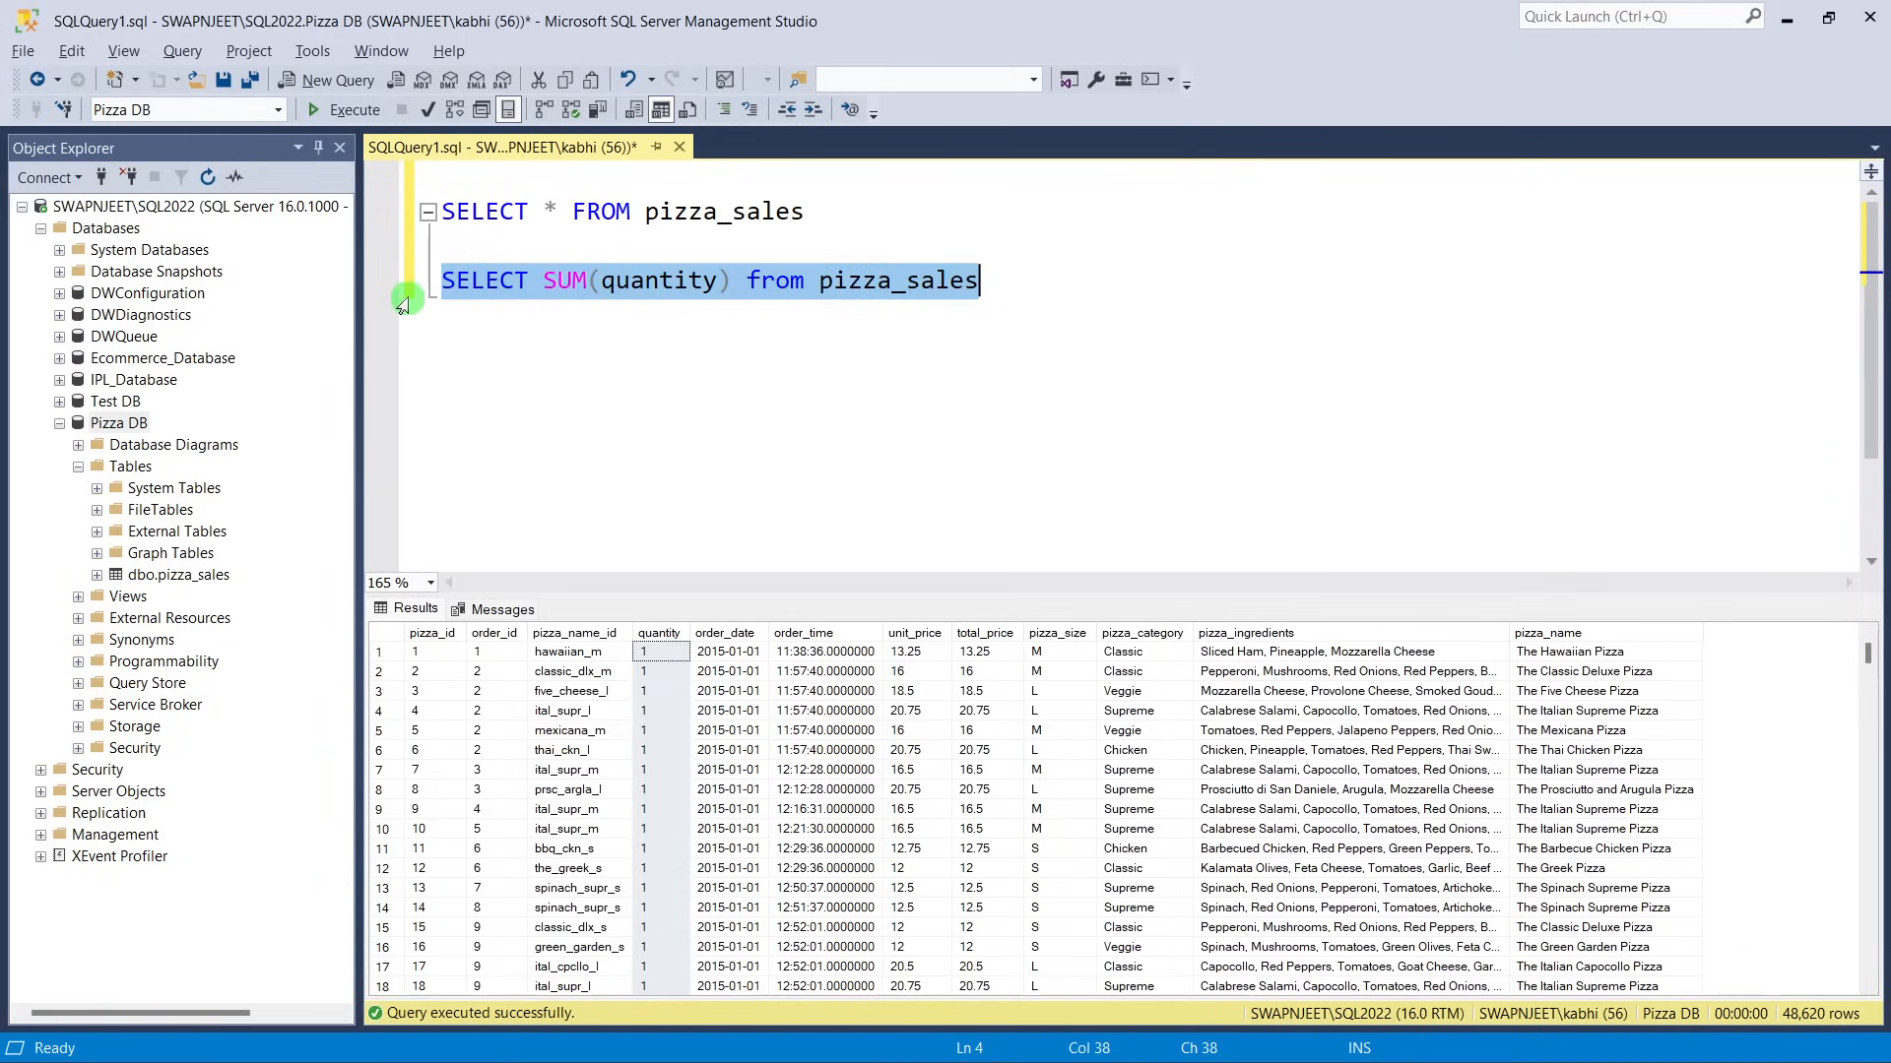
left_click(738, 284)
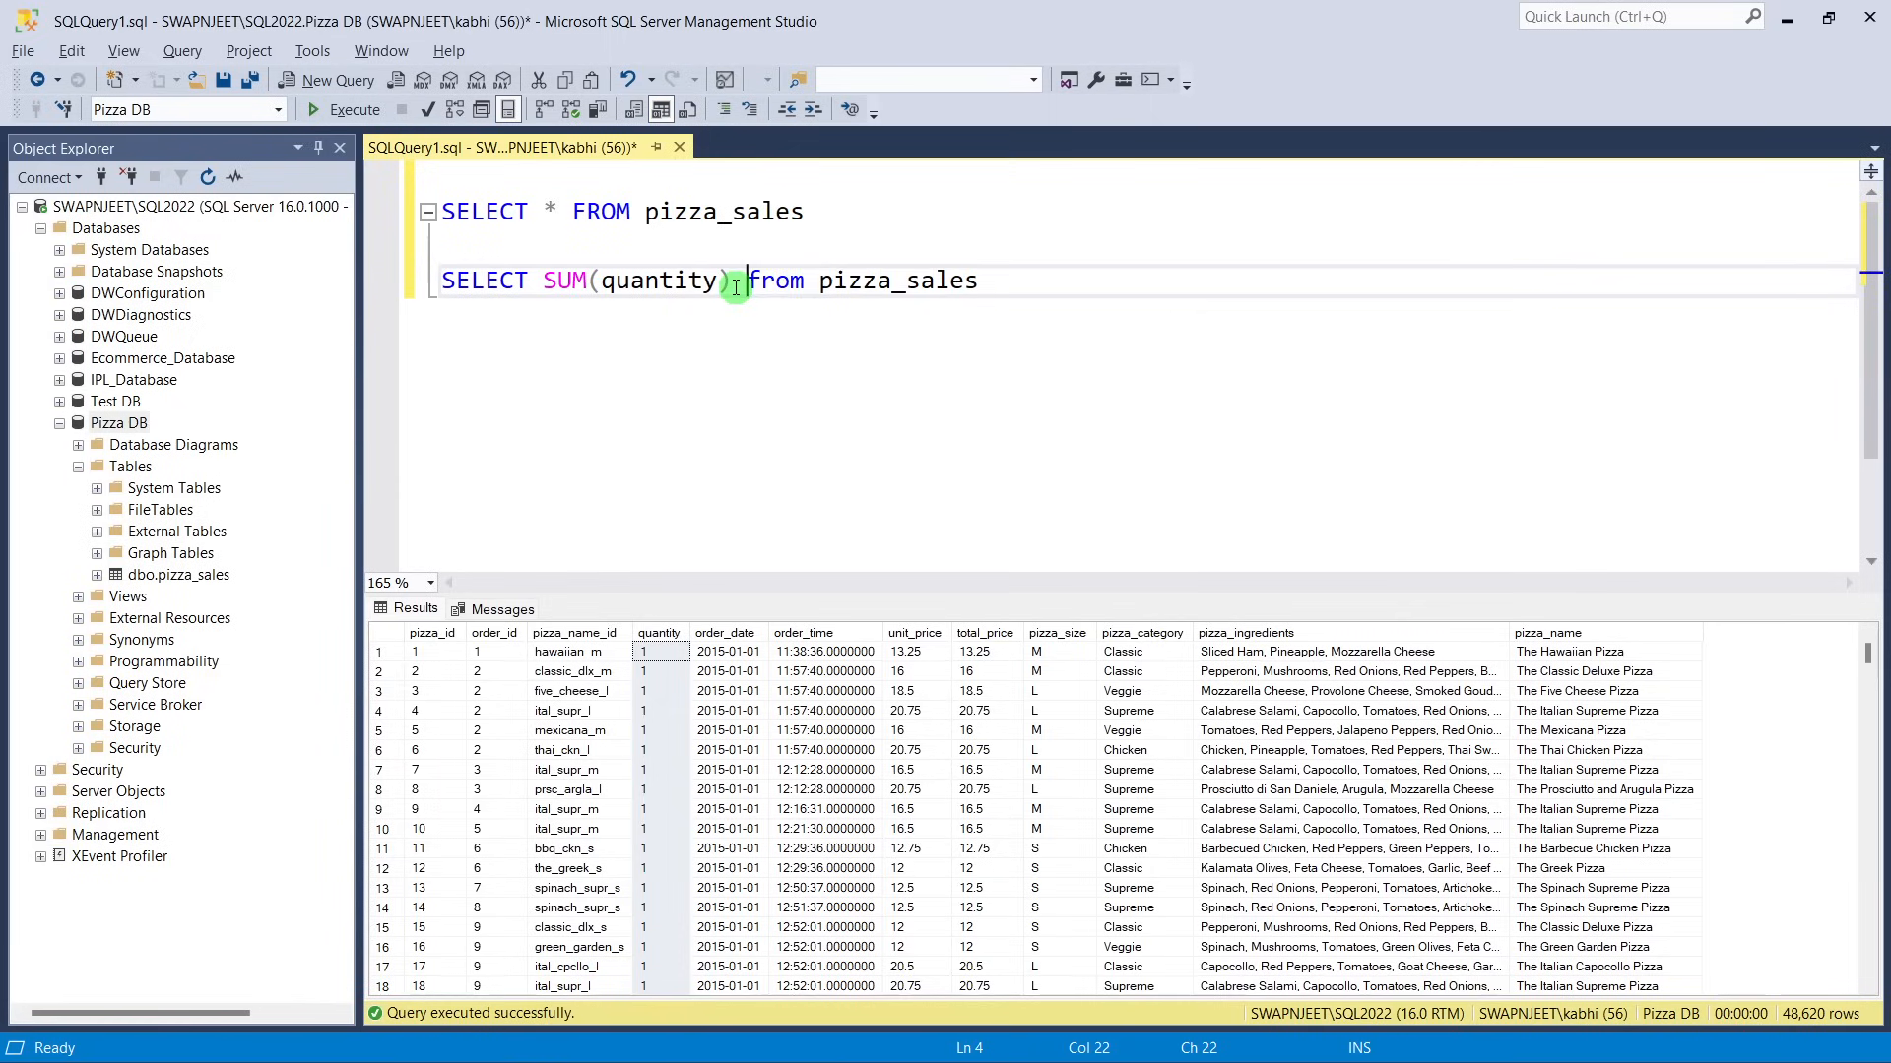
type("AS Toal")
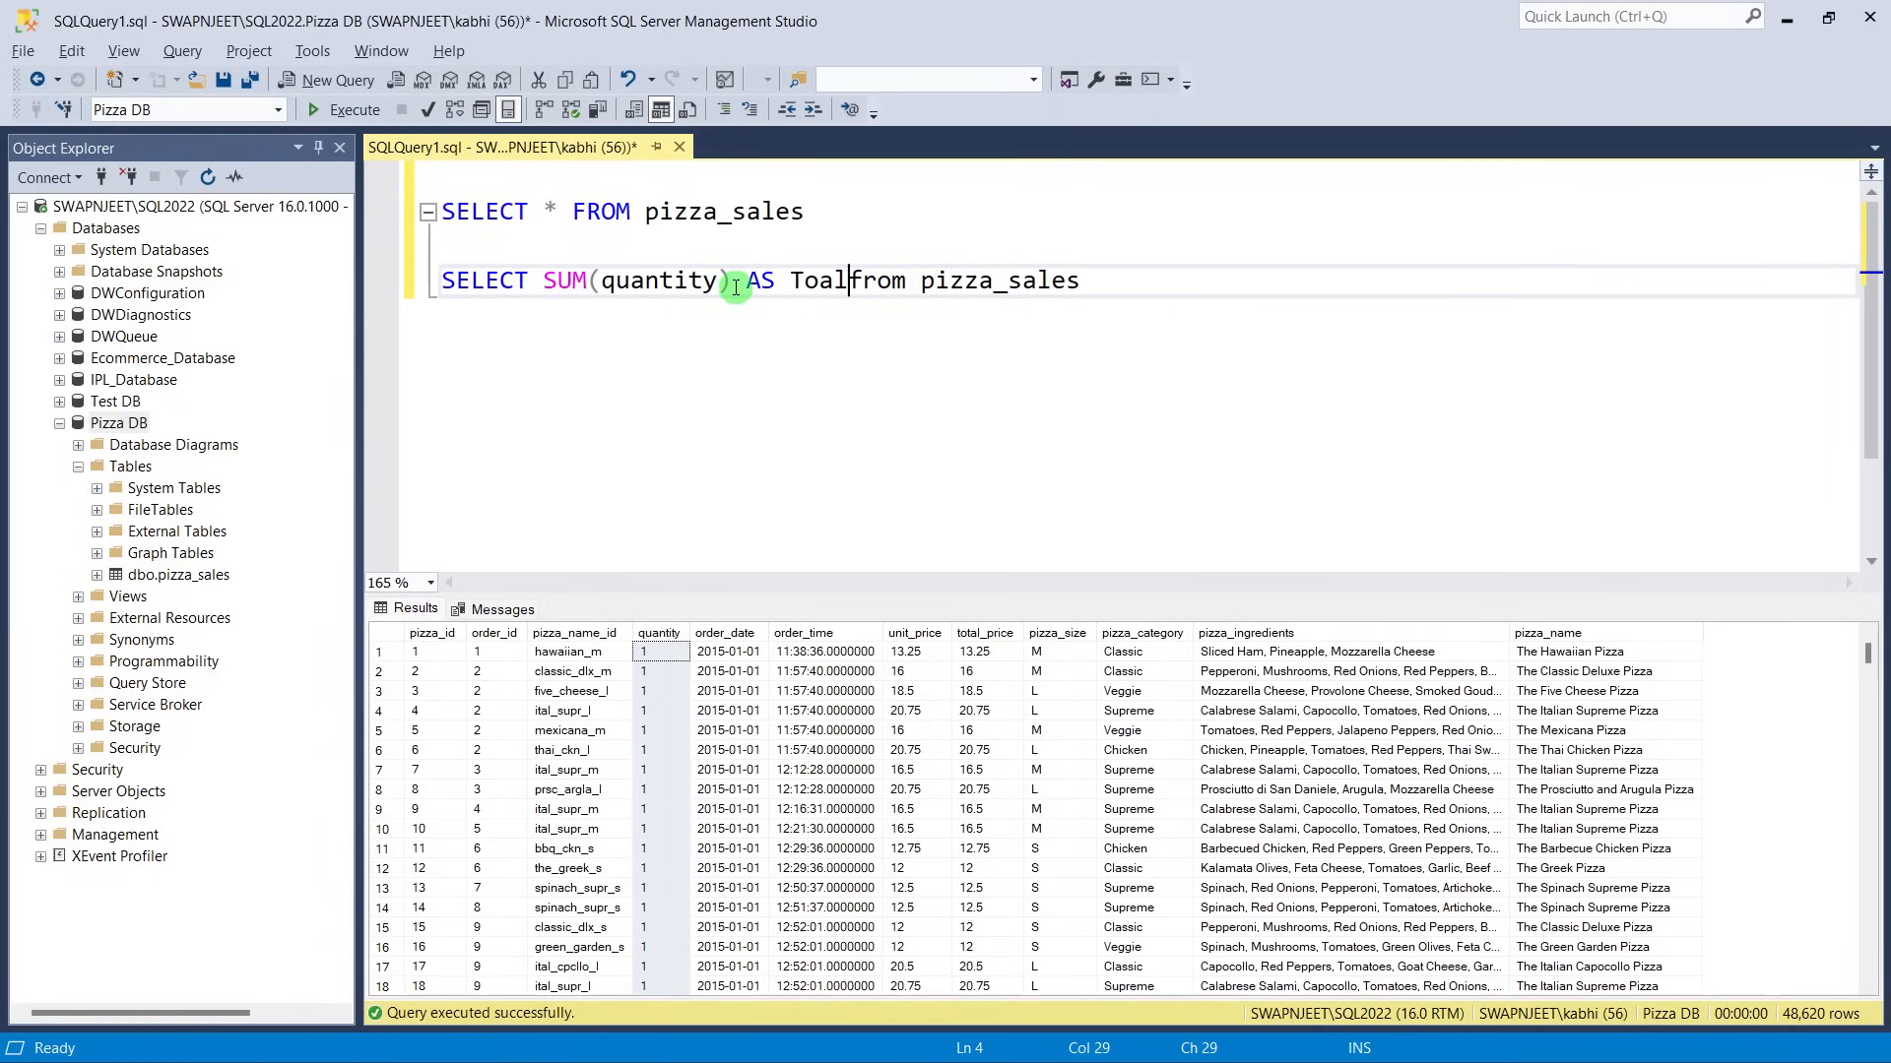
type("_Pizza")
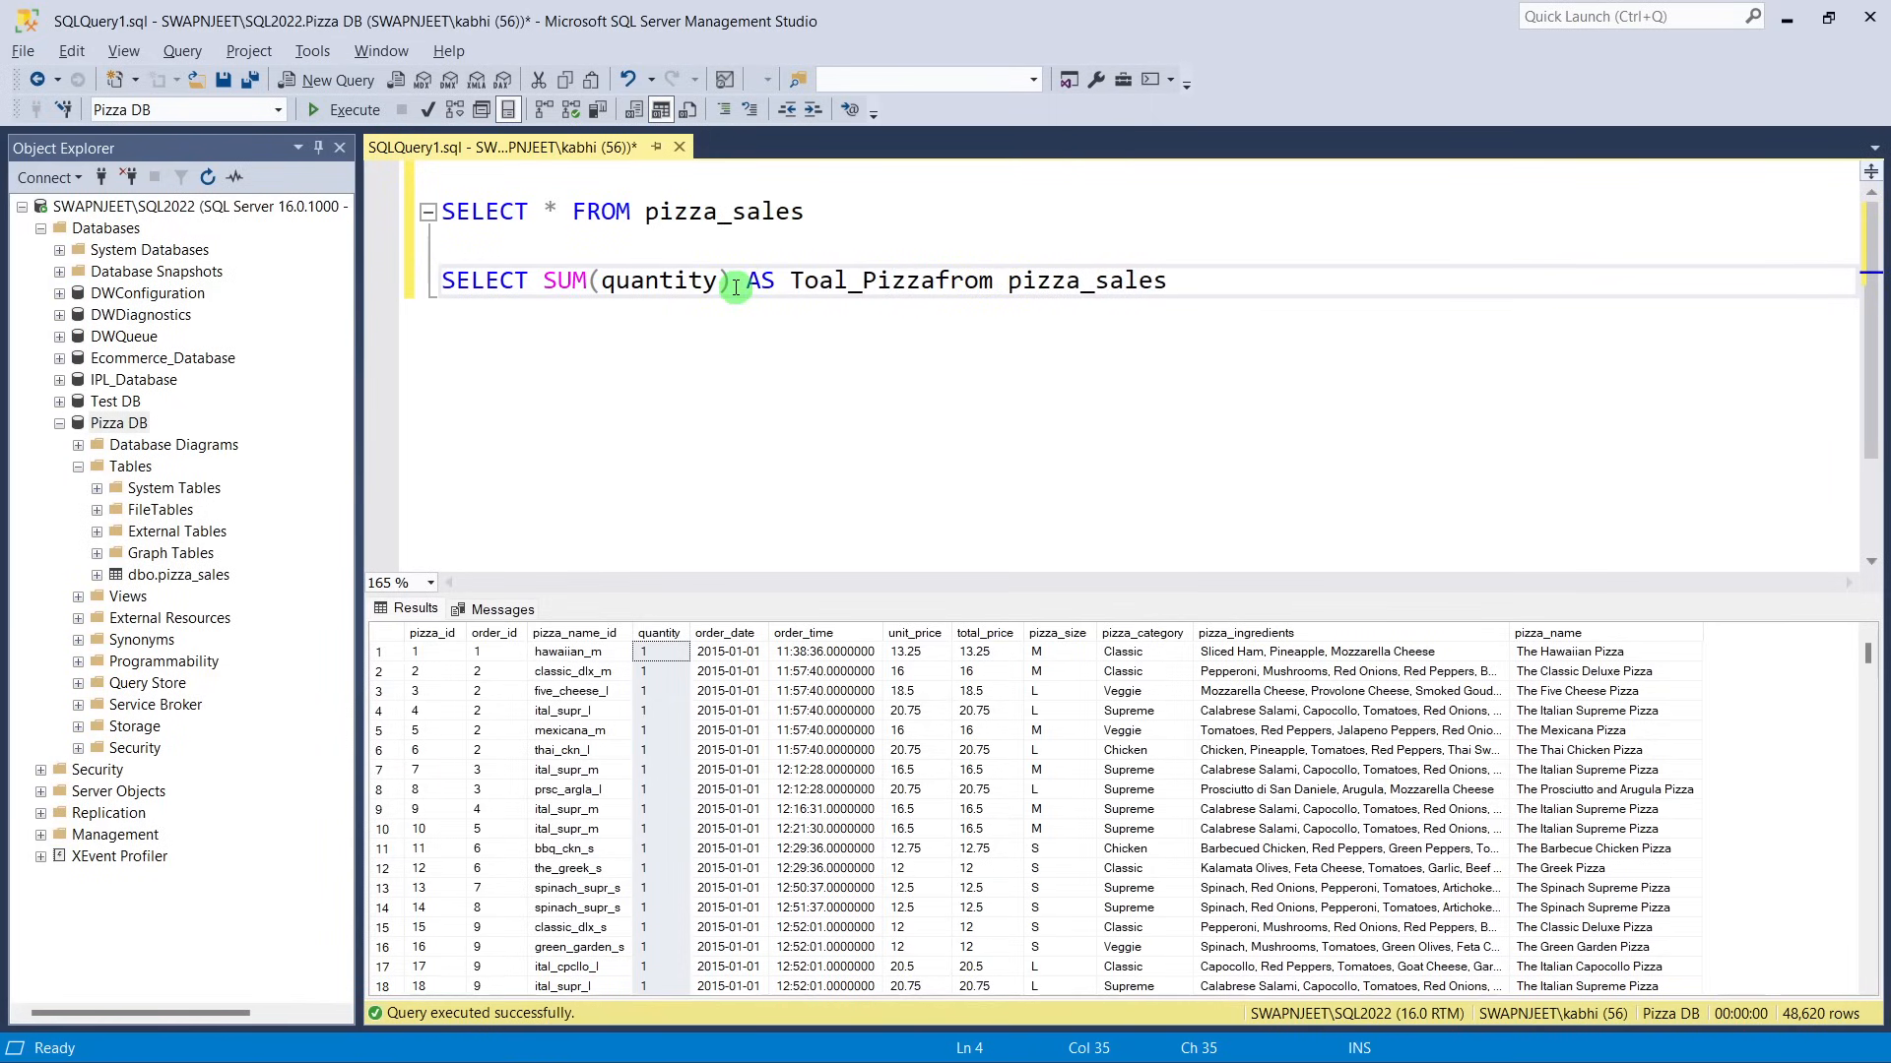
type("_Sold")
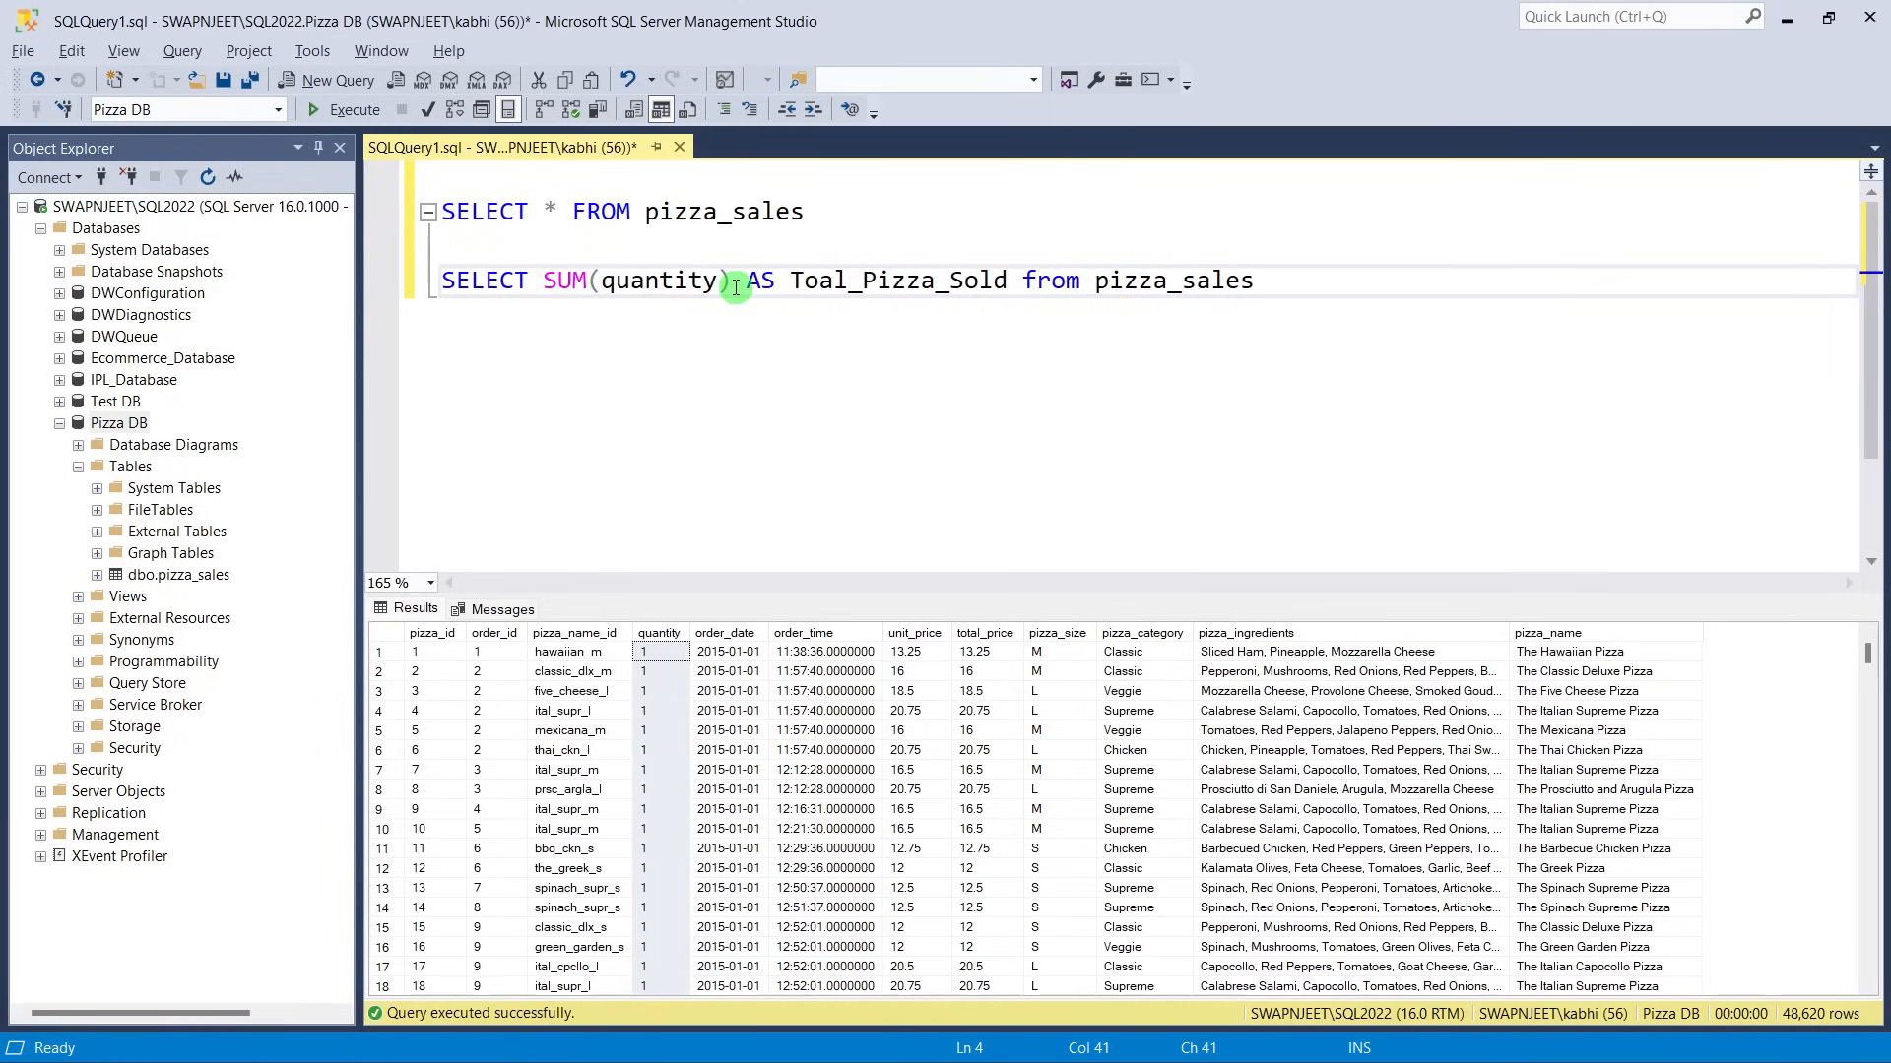
left_click_drag(439, 281, 1256, 281)
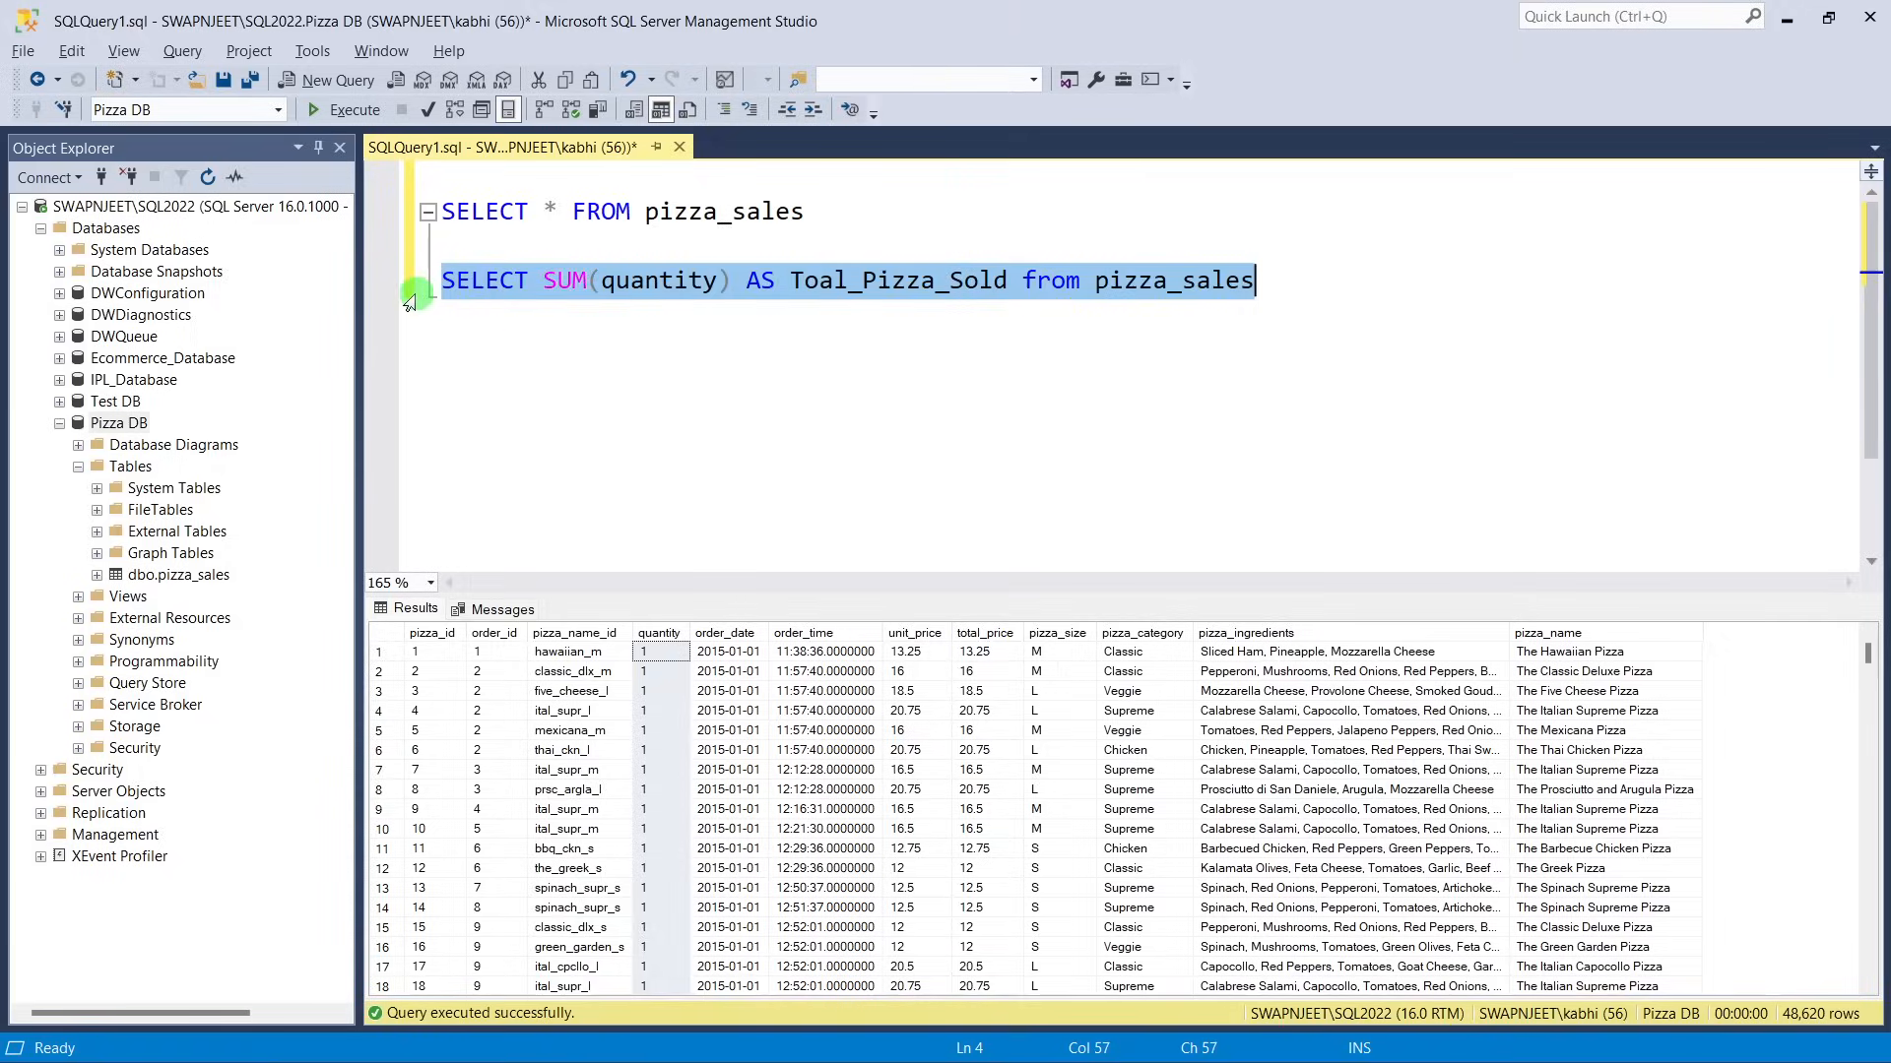
left_click(344, 109)
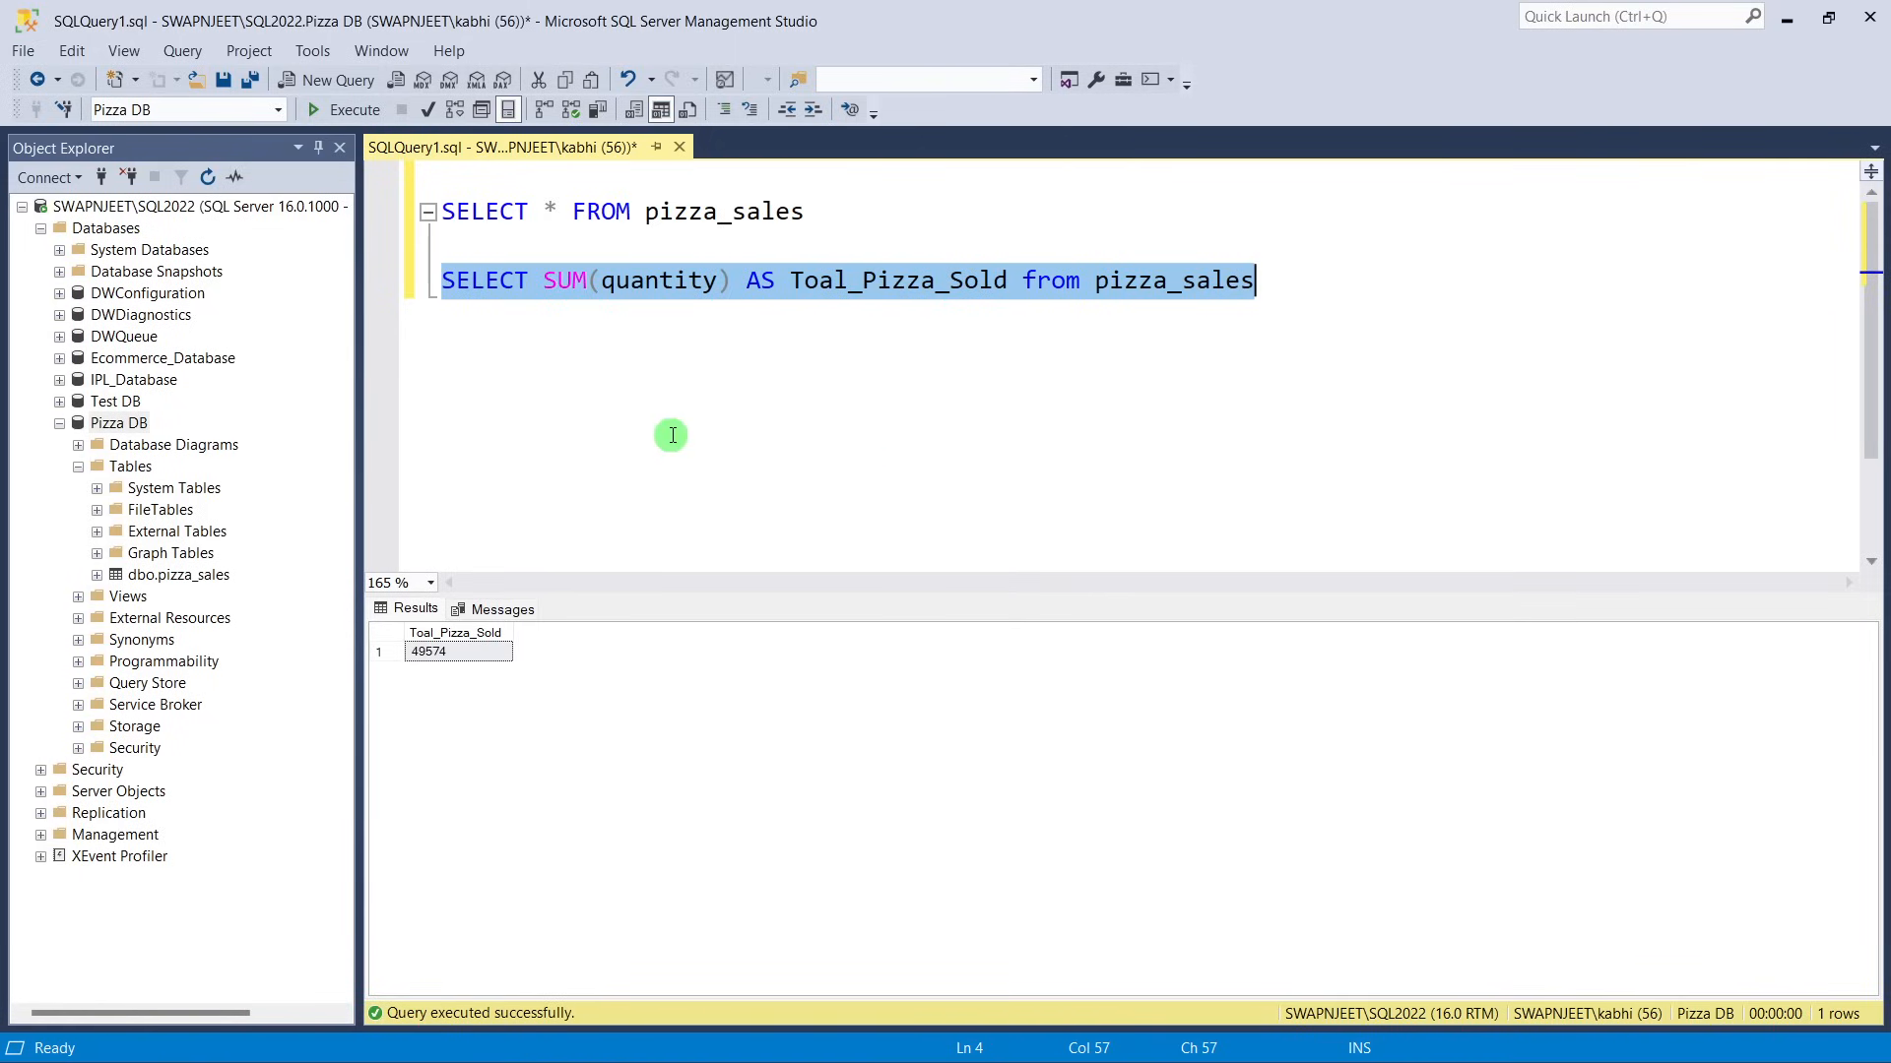
Check the Total Orders definition in PowerPoint, return to SQL Server Management Studio, and execute "SELECT * FROM pizza_sales" to examine the repeated order_id values.
key("alt+Tab")
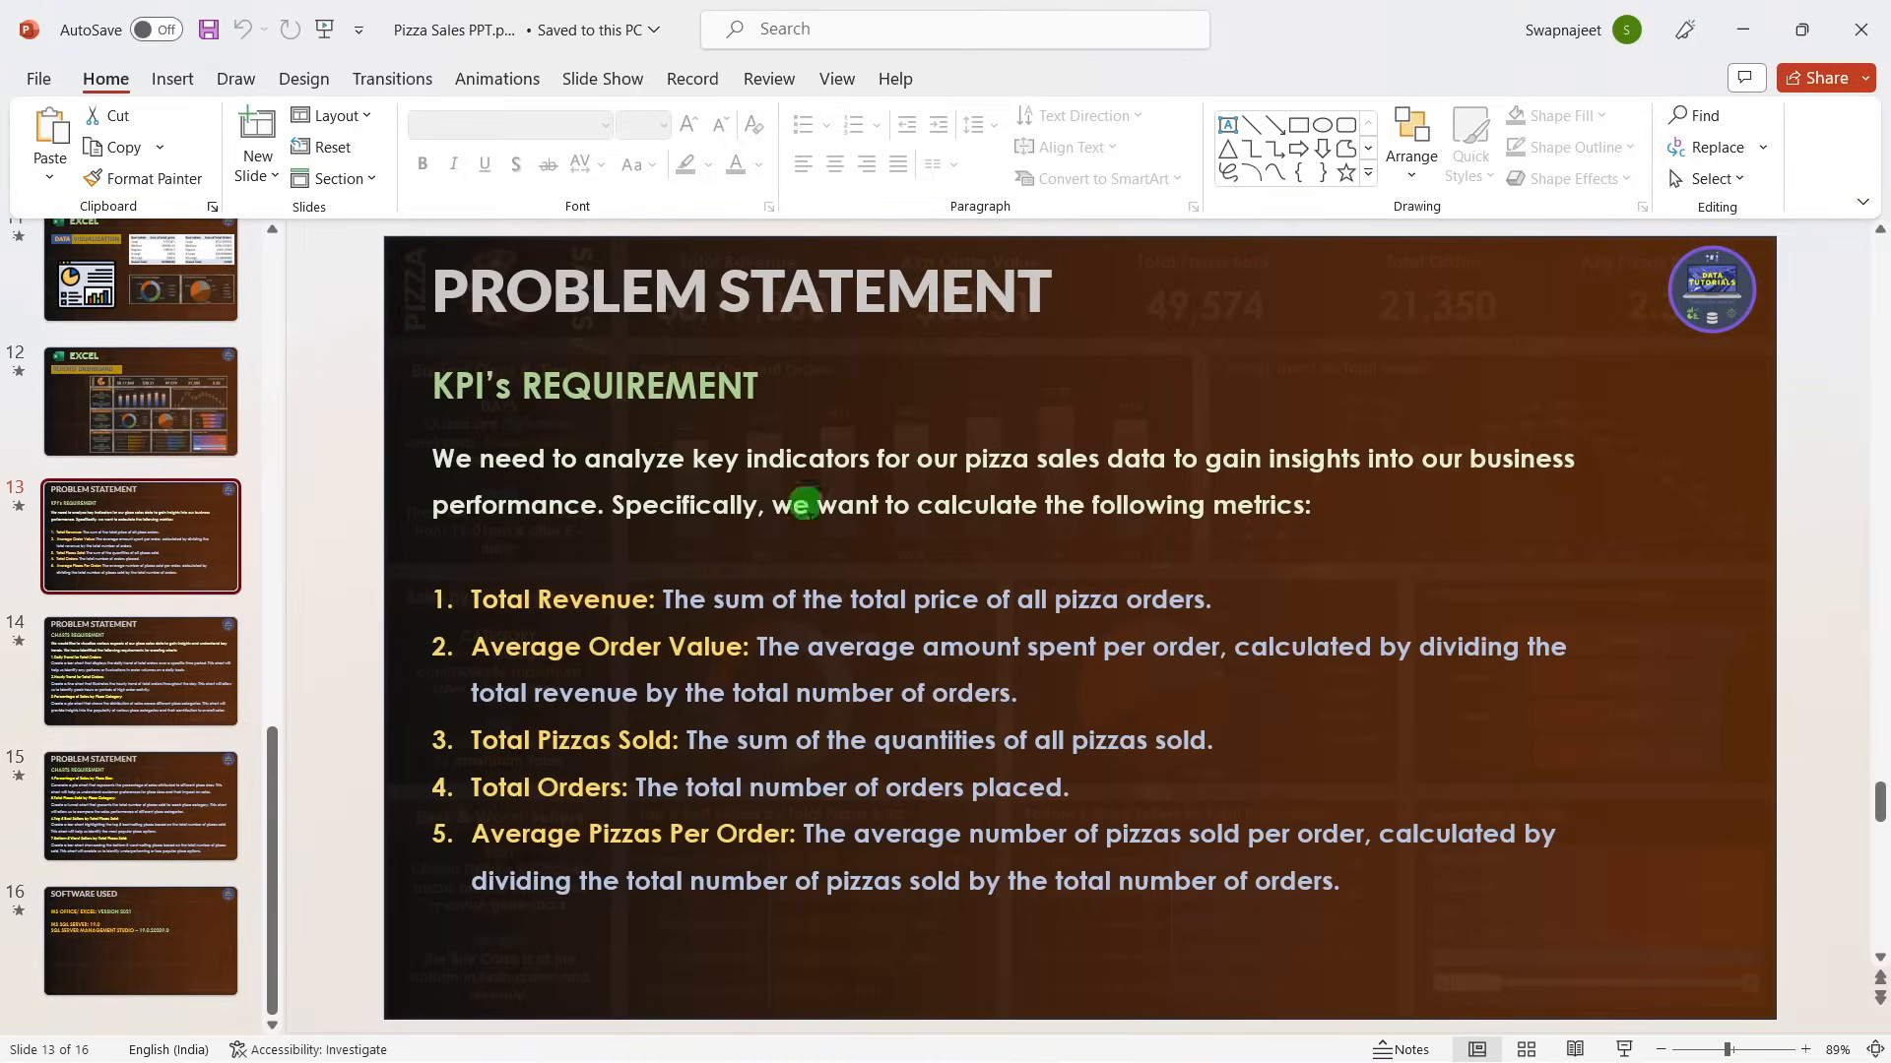
key("alt+Tab")
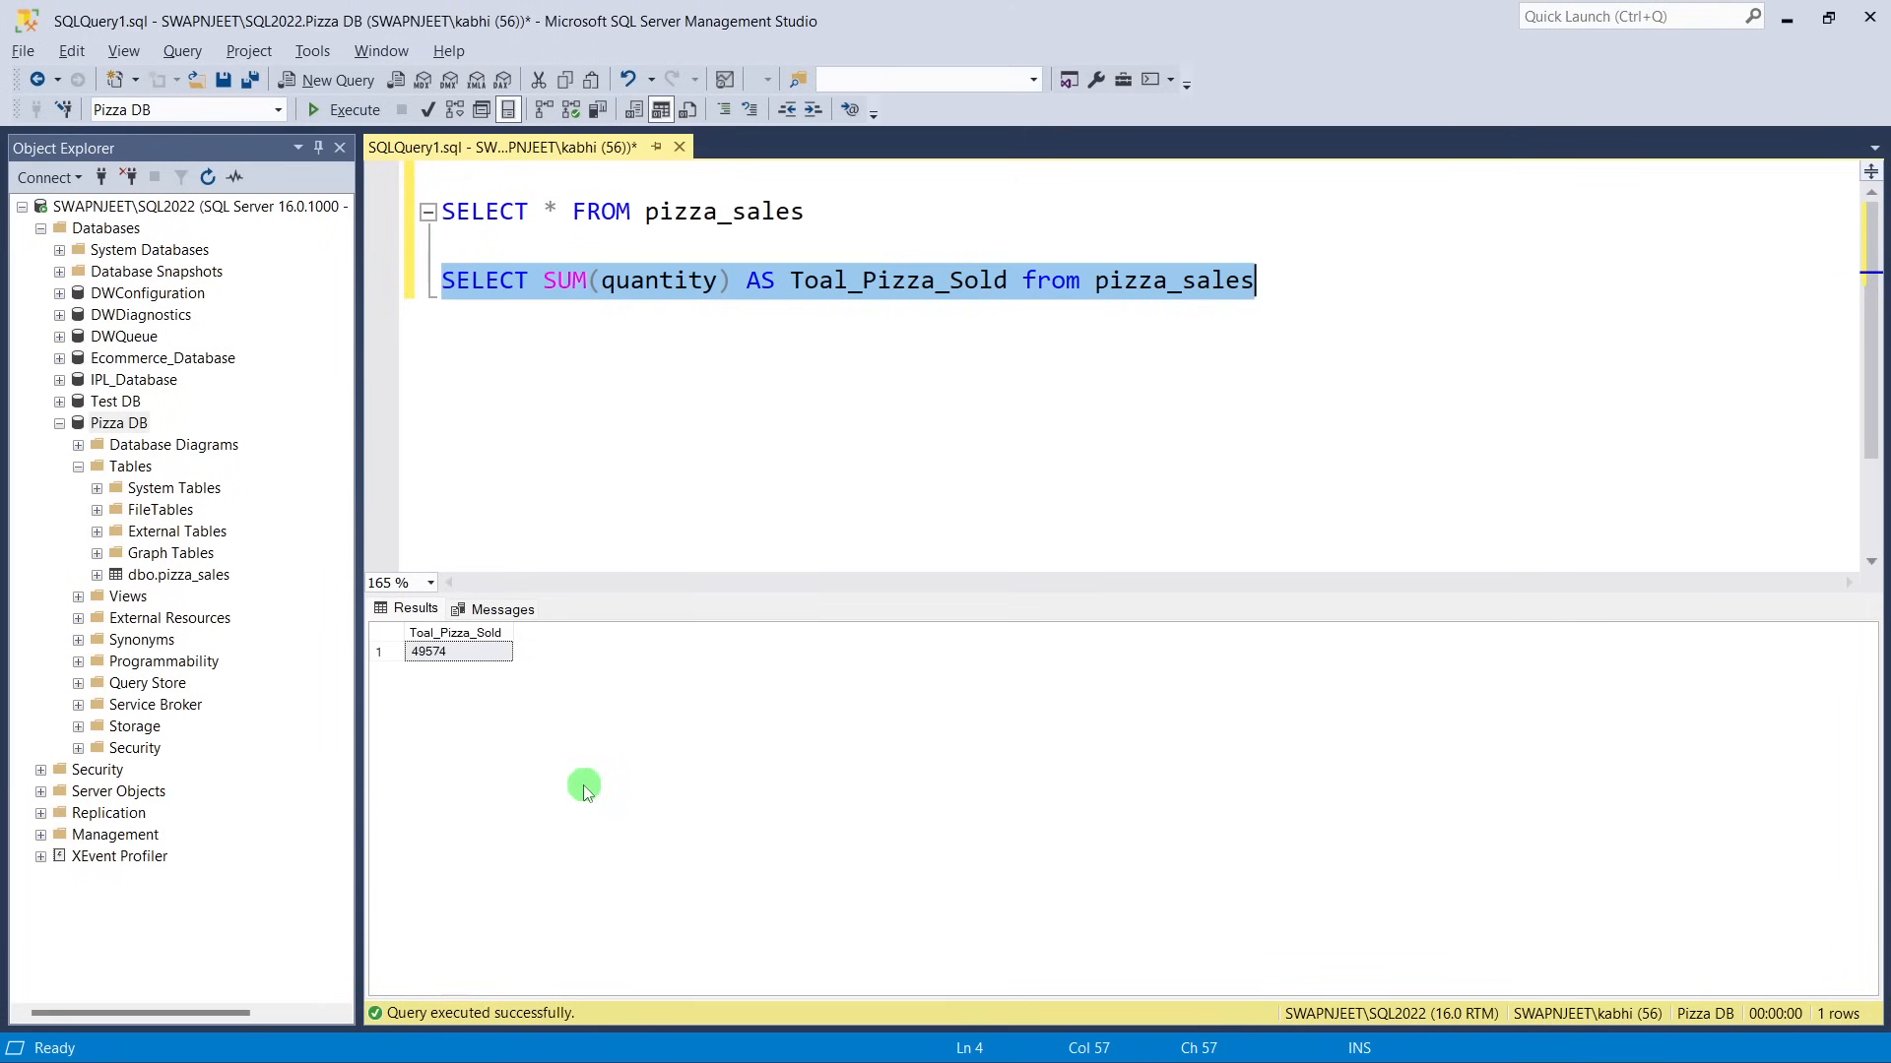
left_click(406, 221)
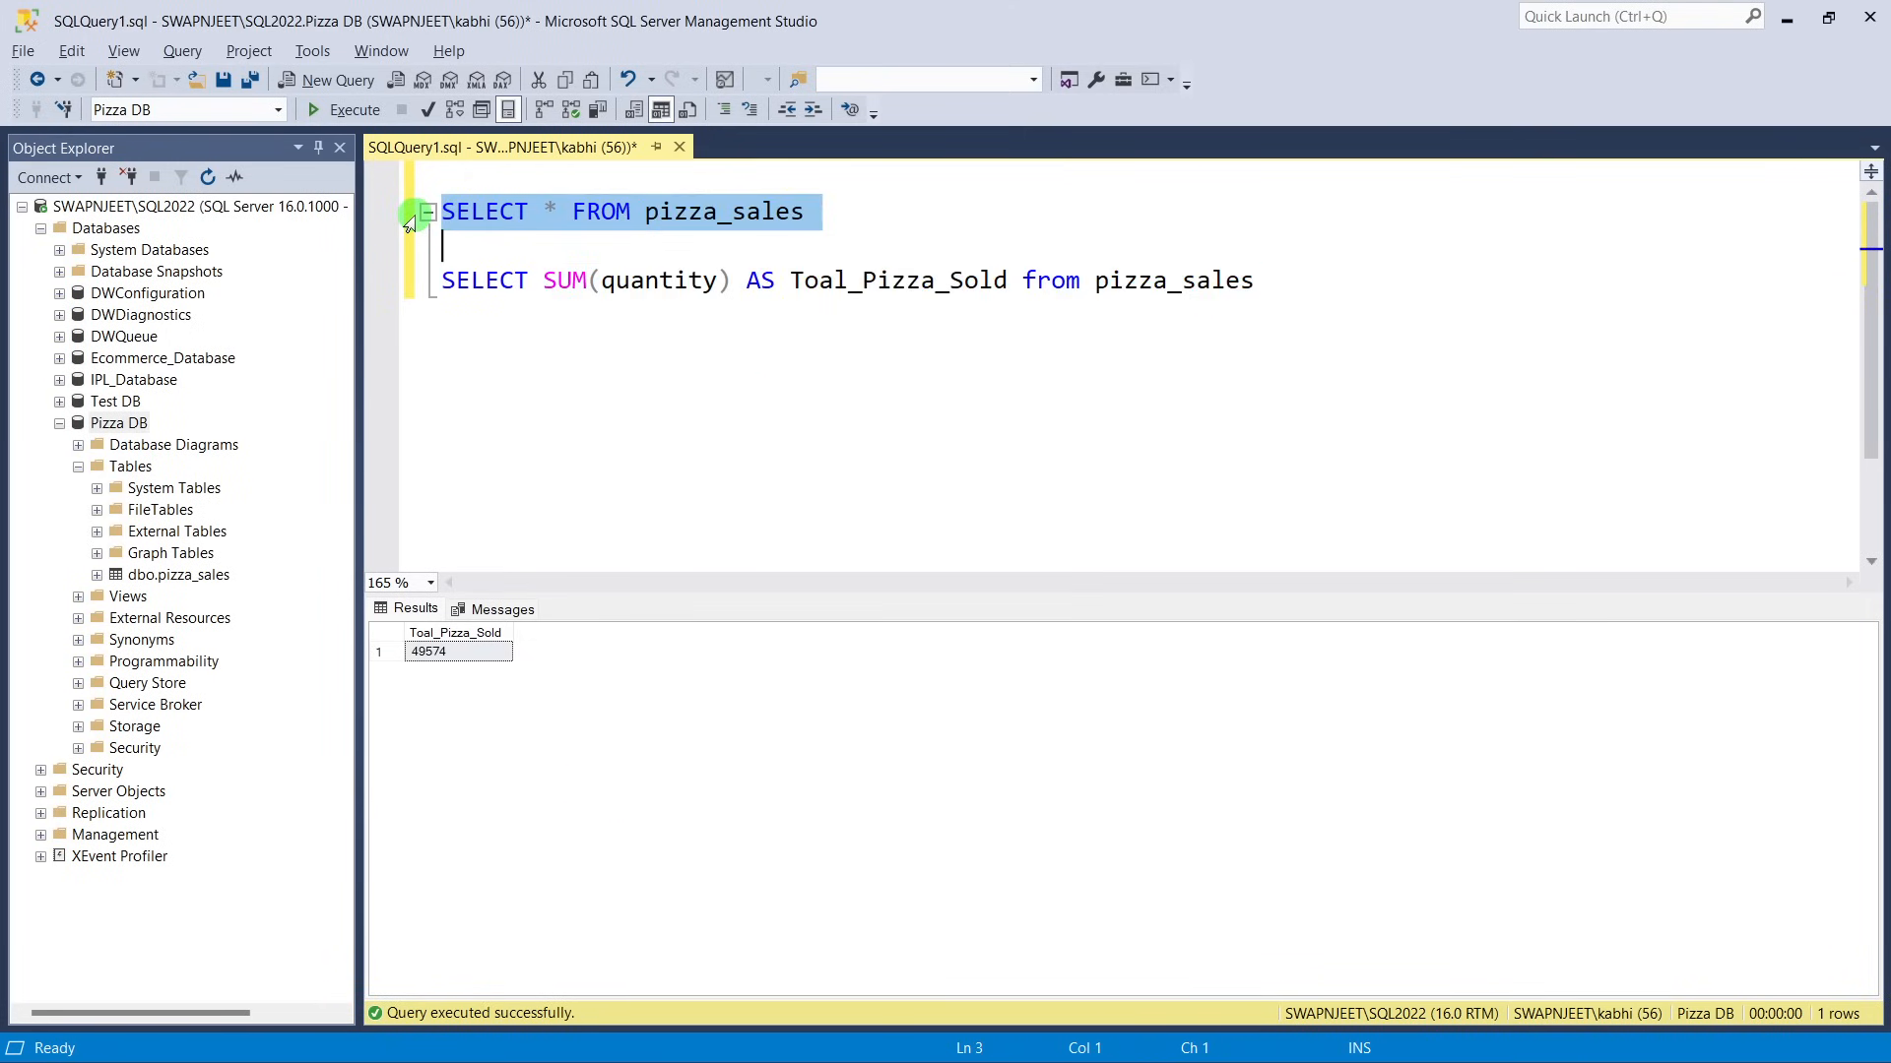
left_click(317, 111)
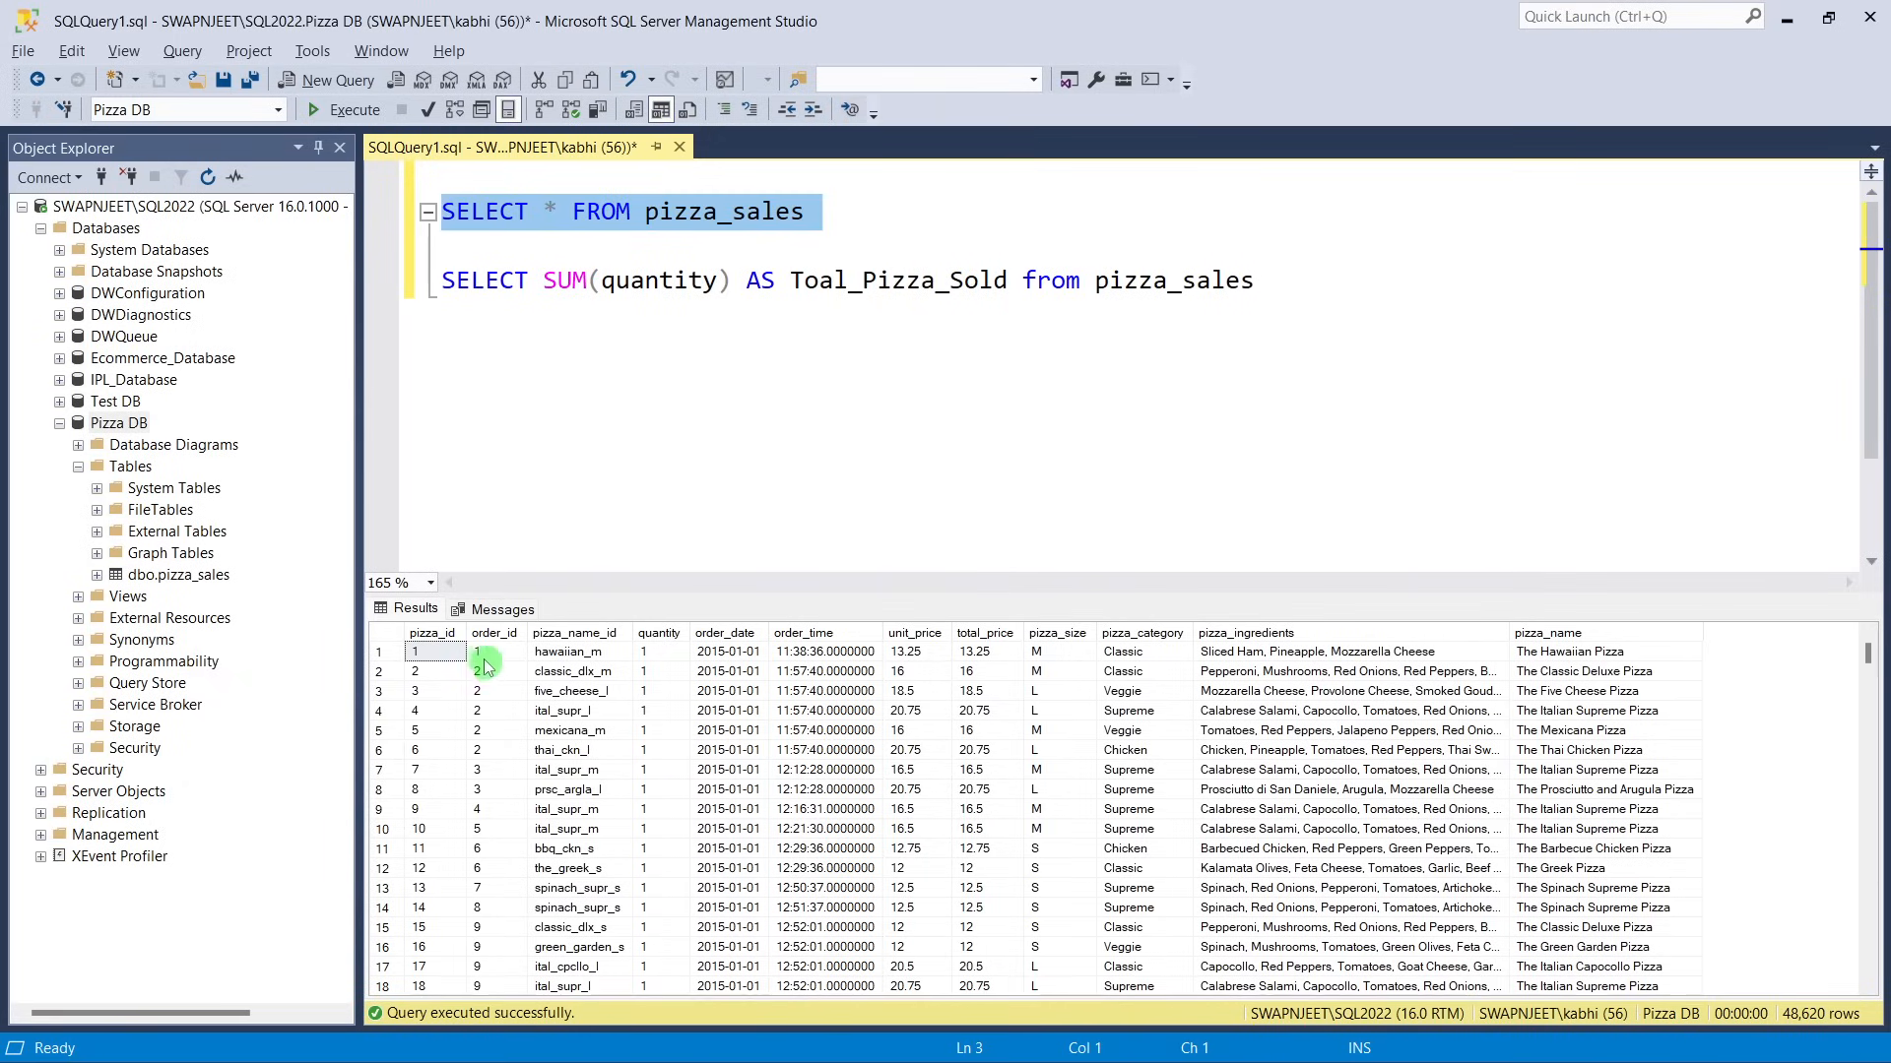
left_click_drag(477, 652, 510, 916)
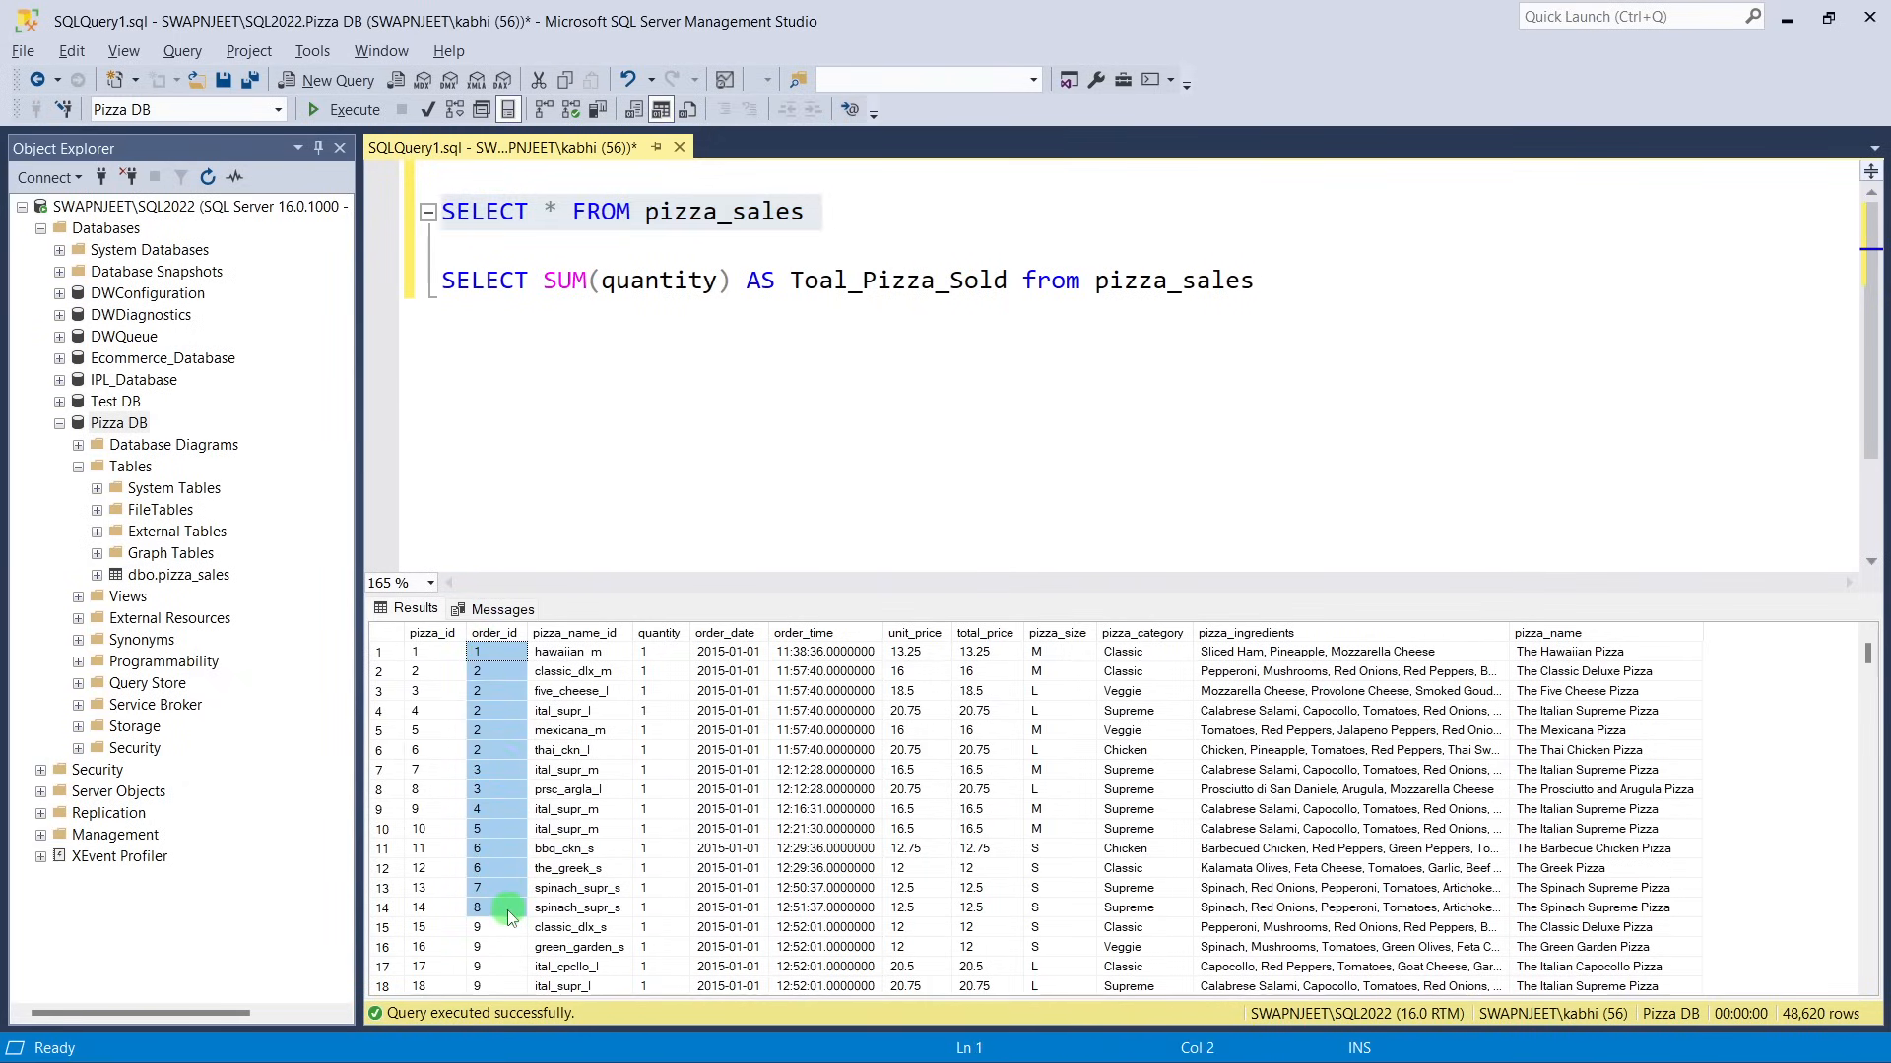
left_click(496, 635)
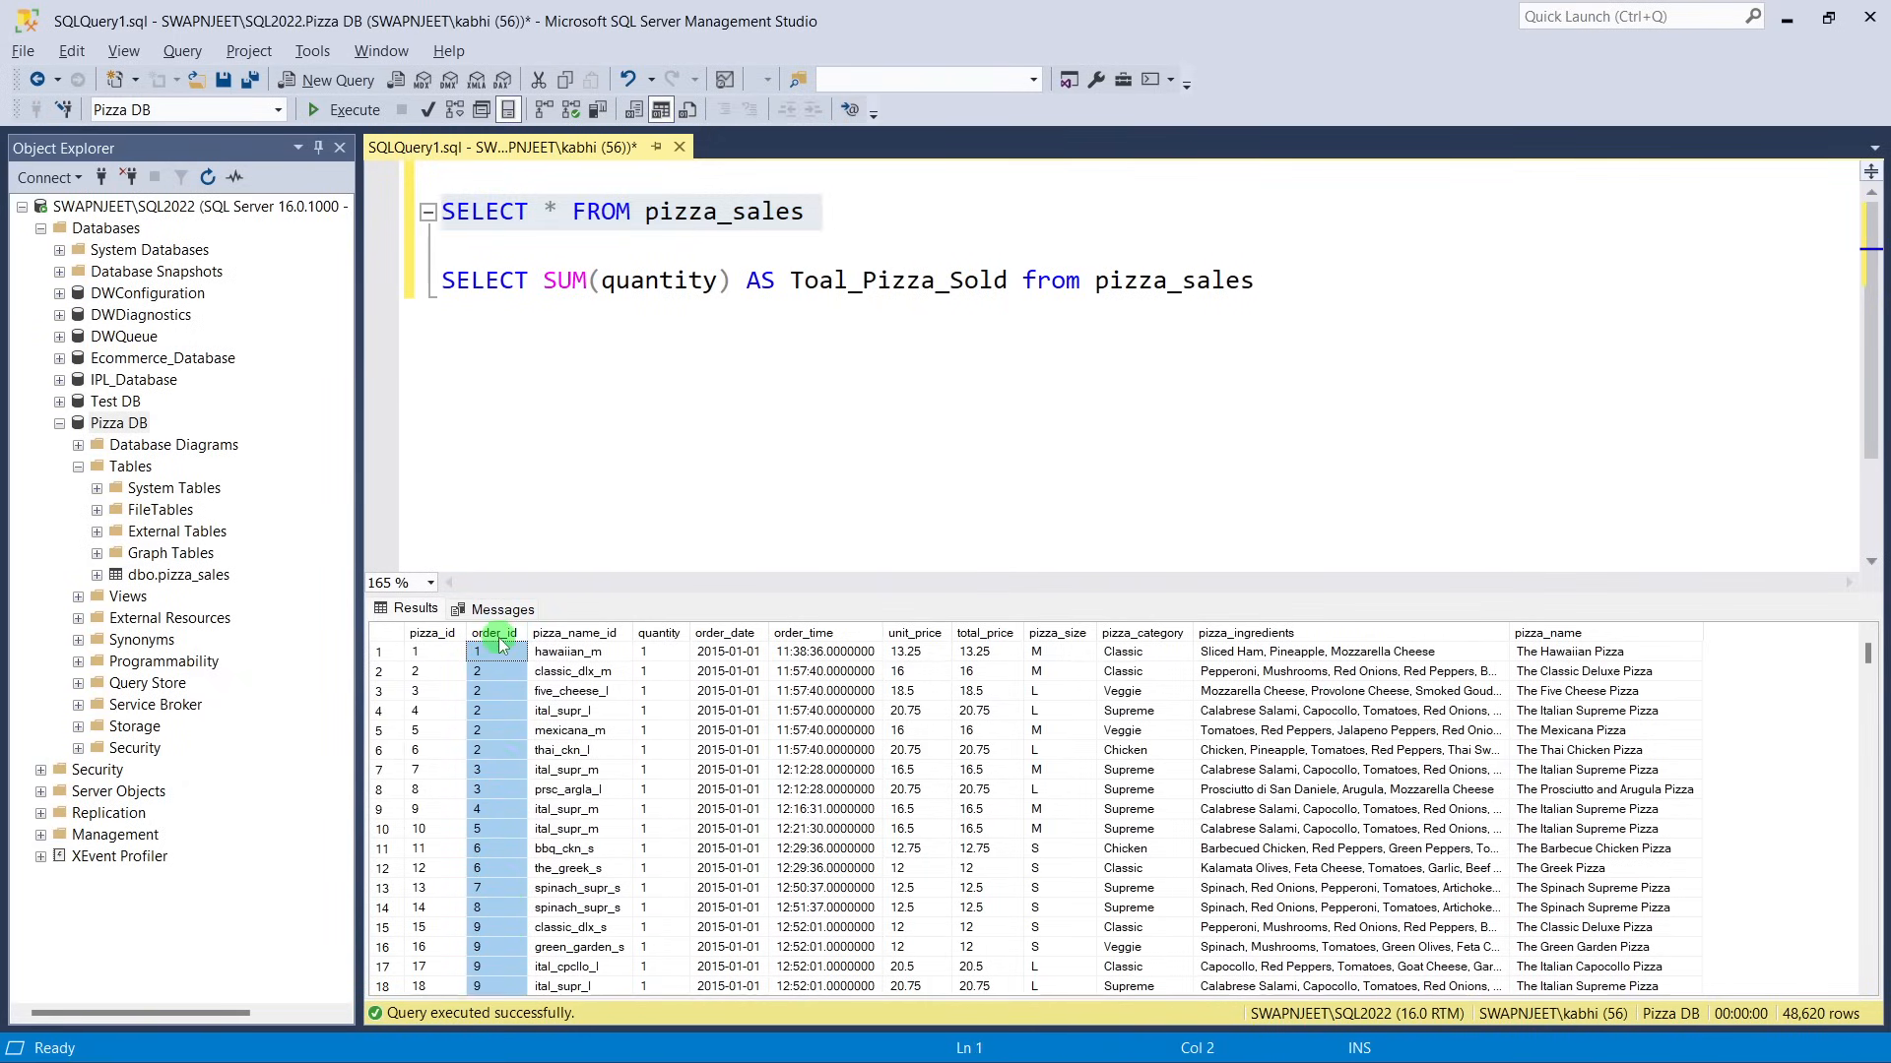
left_click_drag(492, 672, 507, 724)
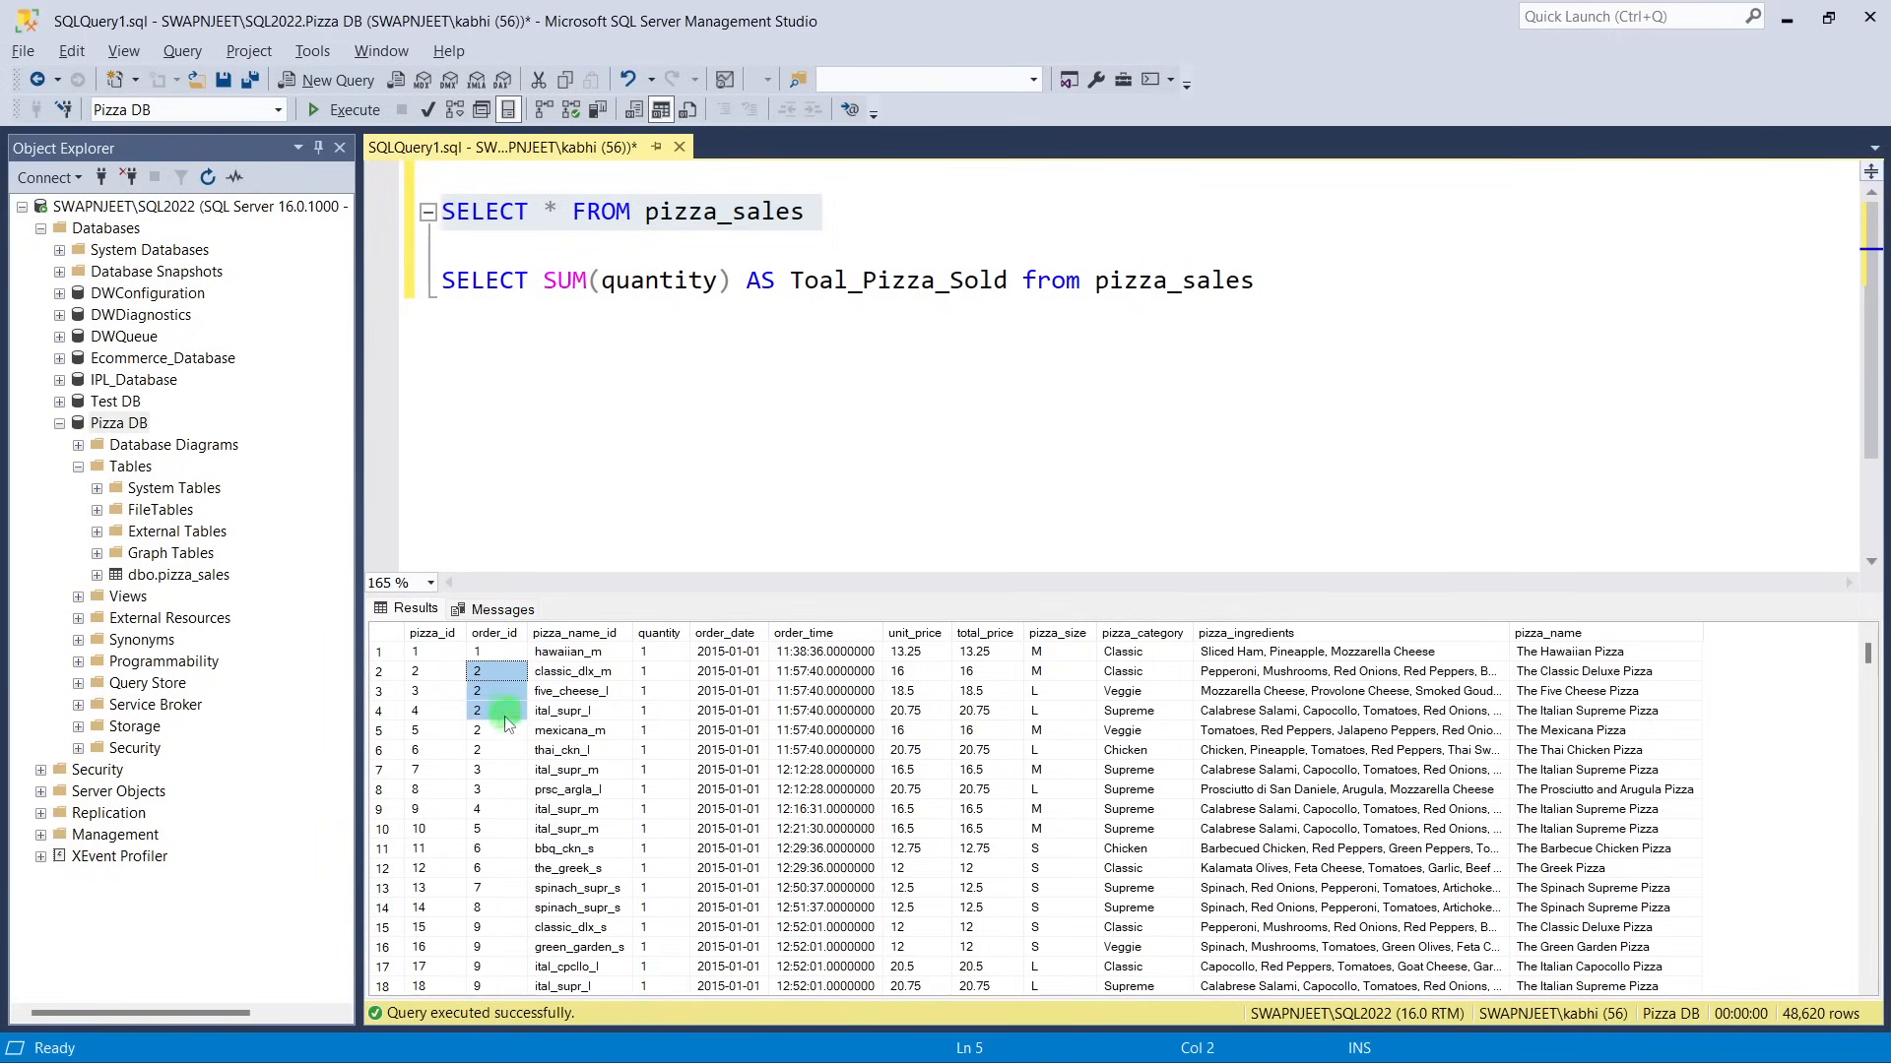
Replace the quantity sum and its alias in the second query with "COUNT(DISTINCT order_id)".
left_click(596, 280)
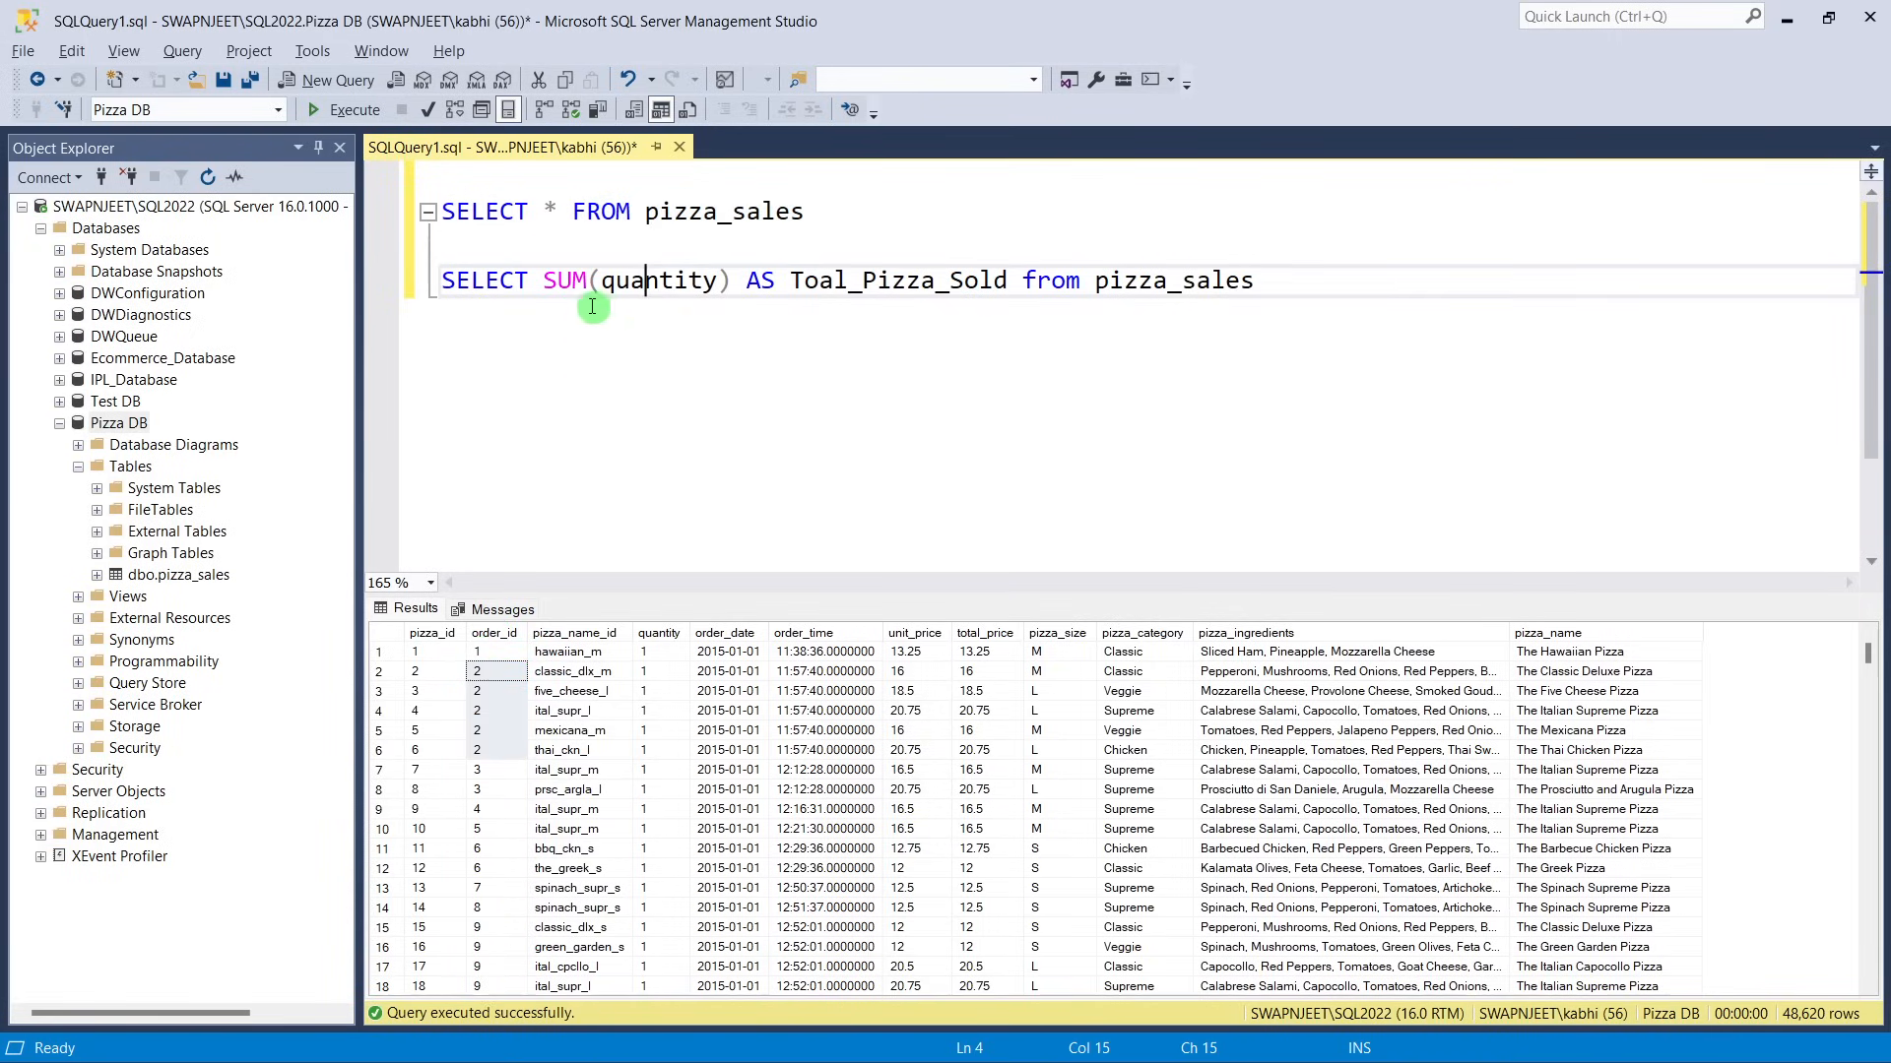
left_click_drag(541, 281, 1014, 286)
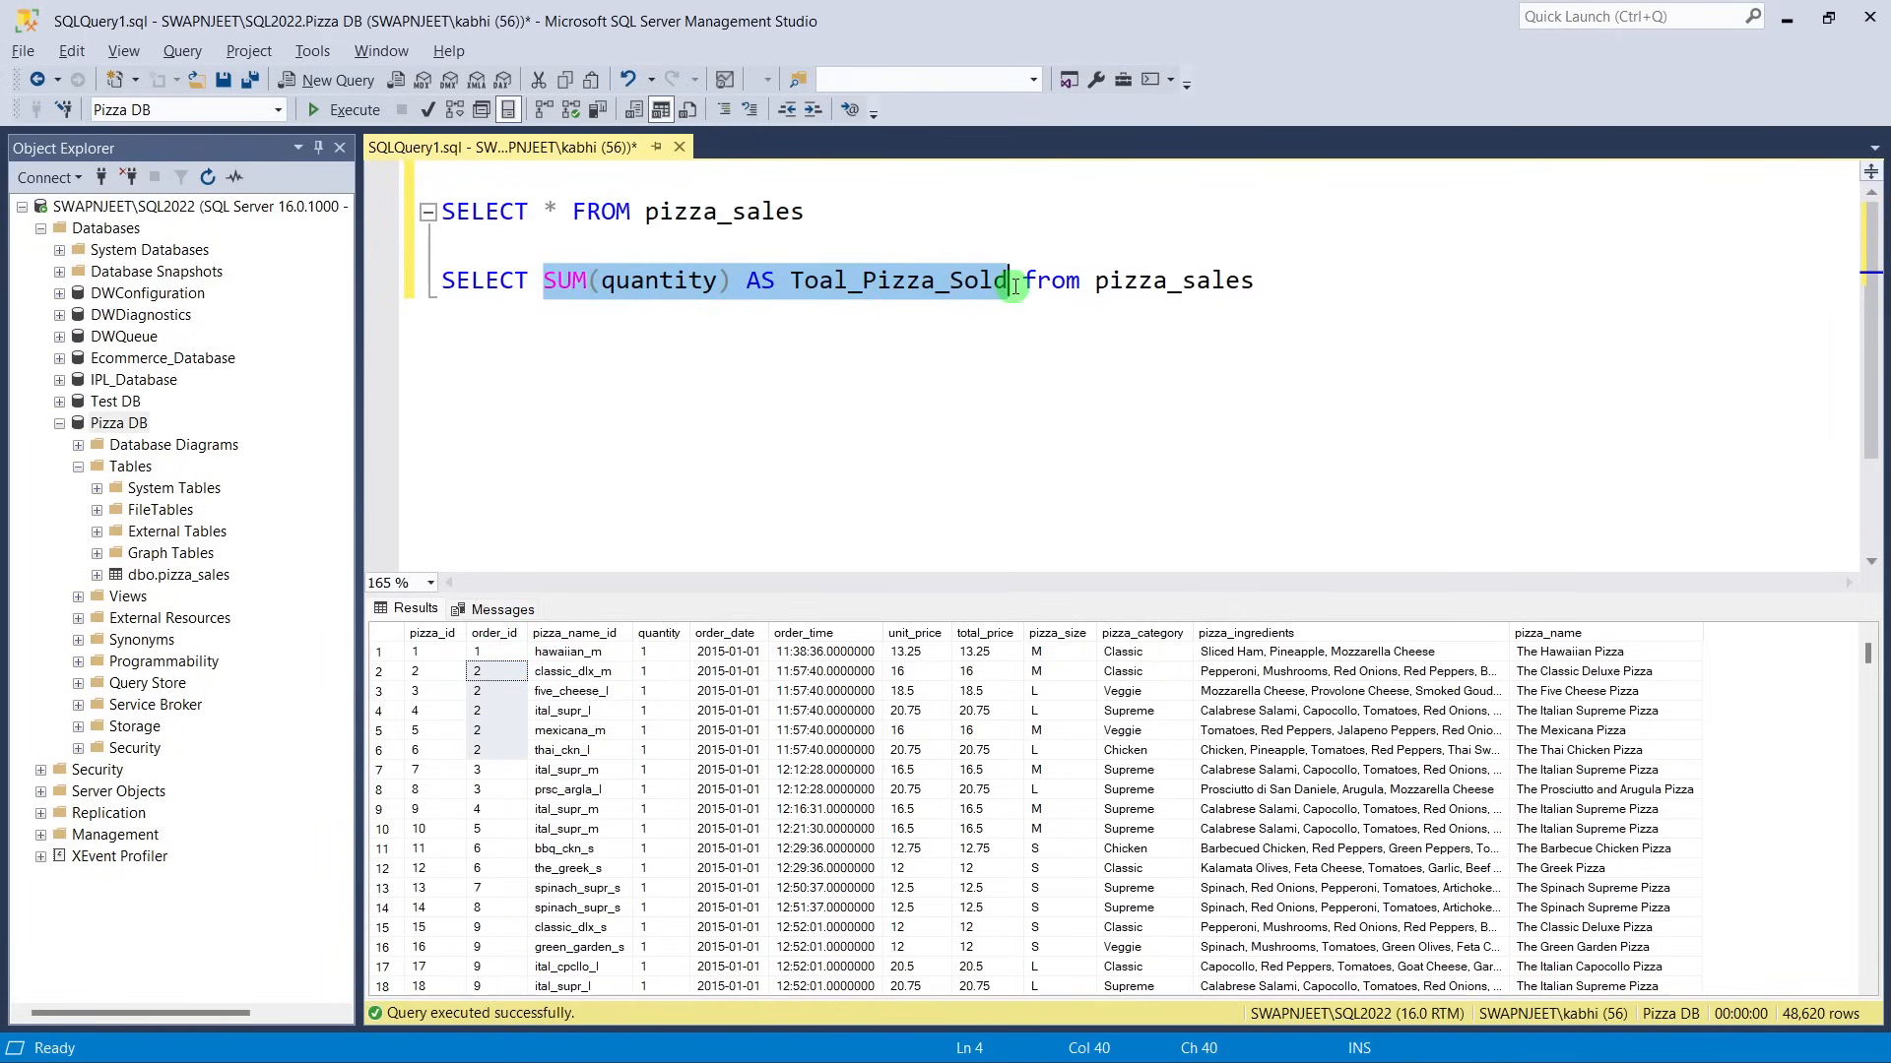
key("BackSpace")
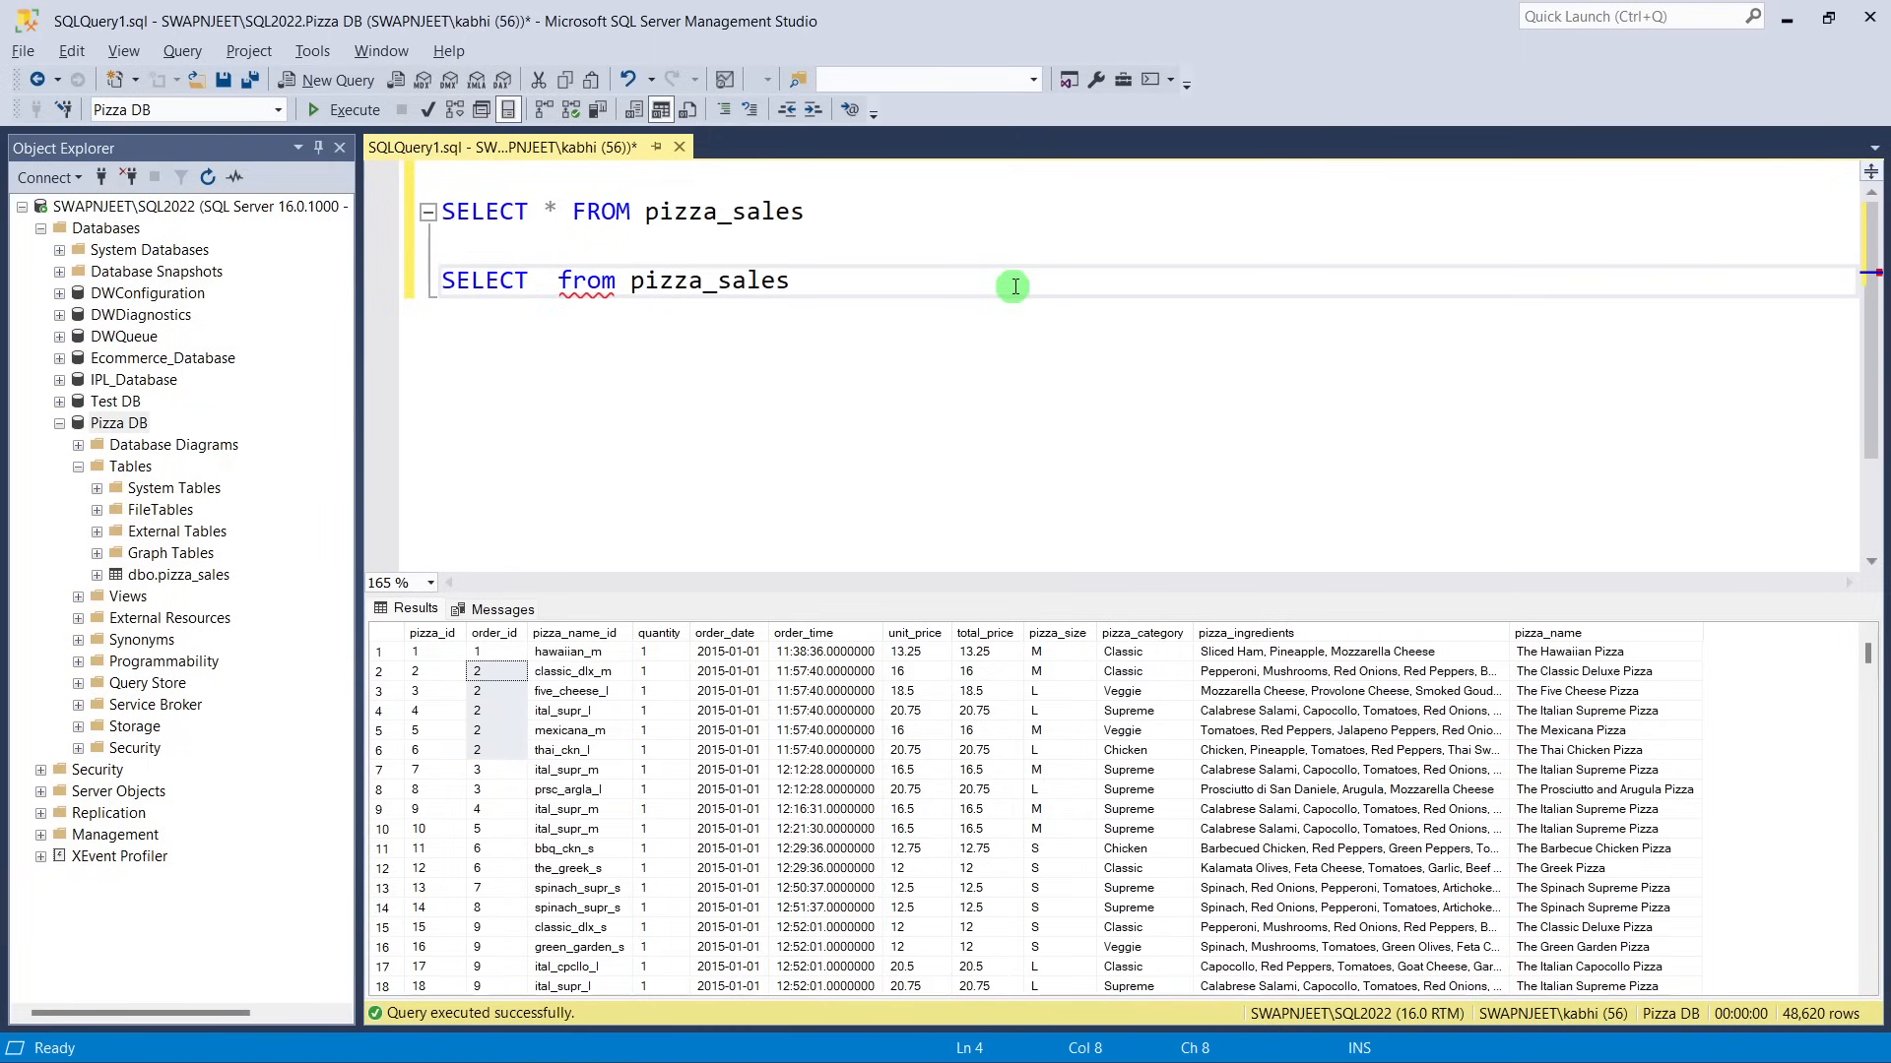
type("COUNT")
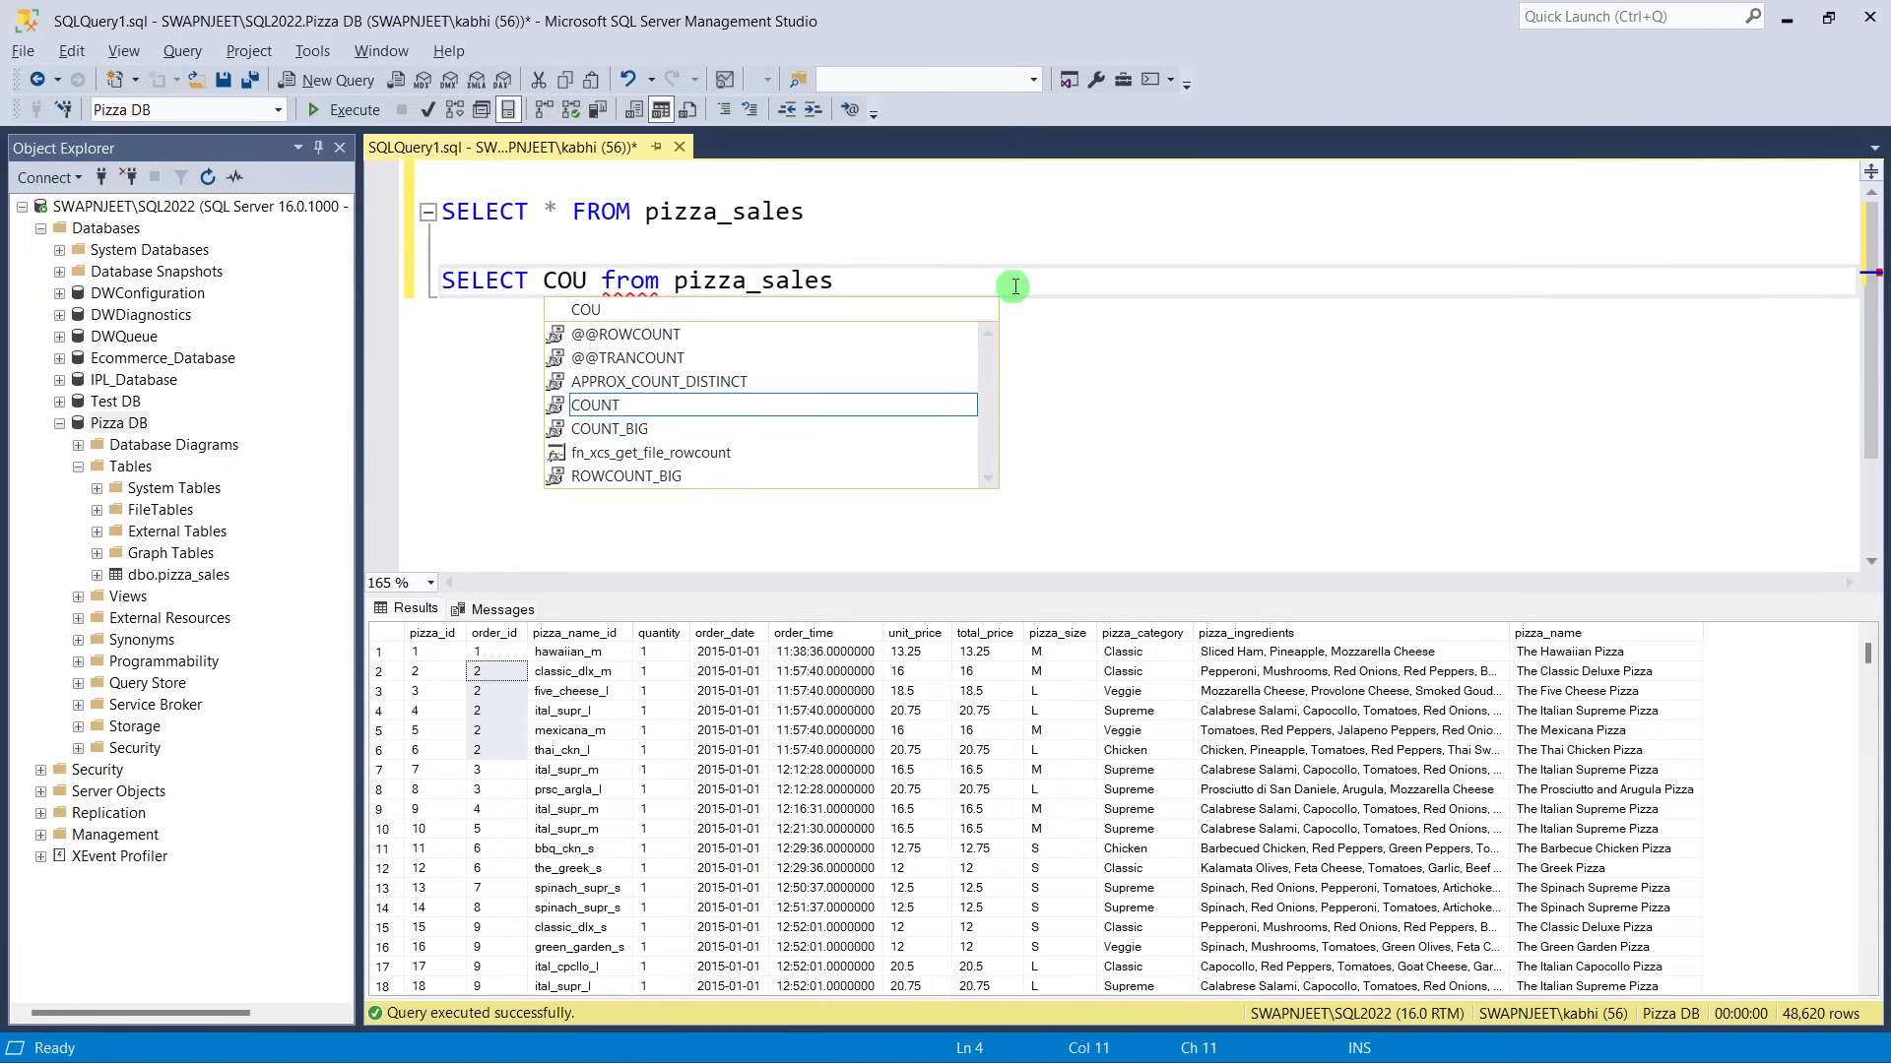
type("(DISTI")
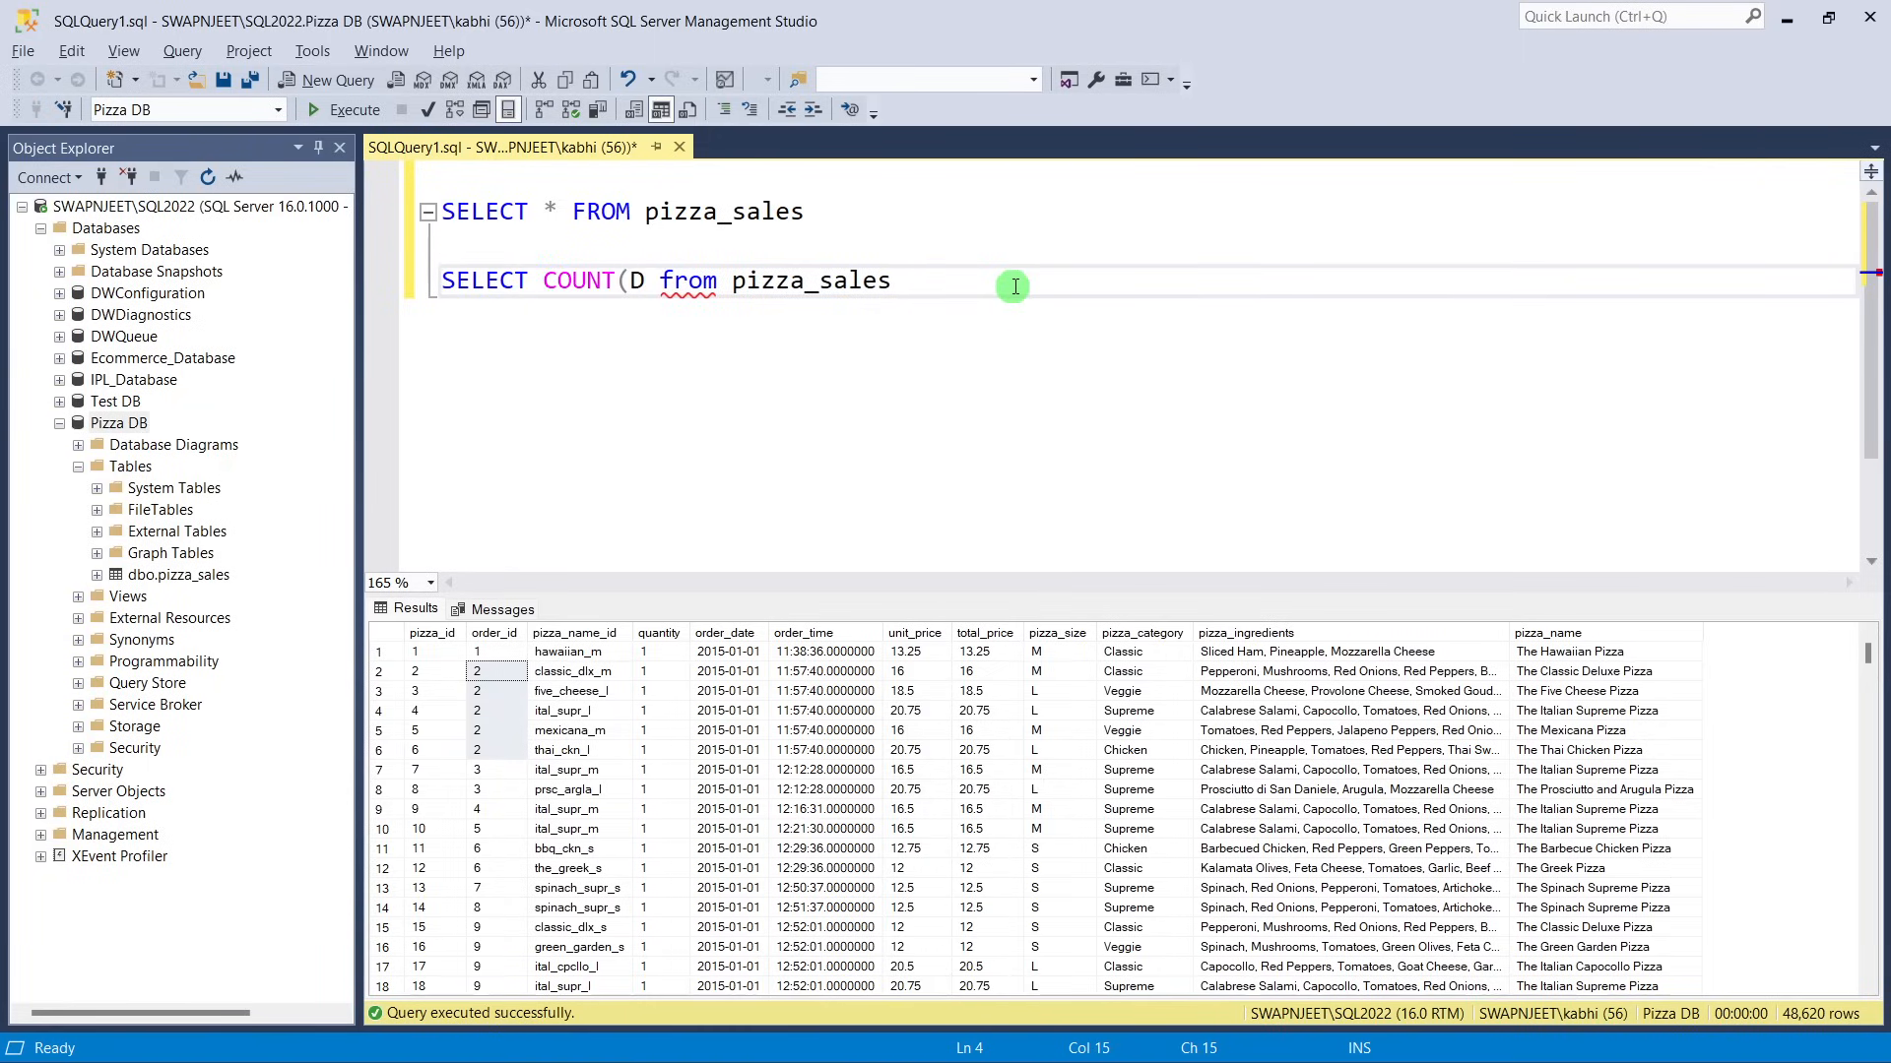
type("NCT ")
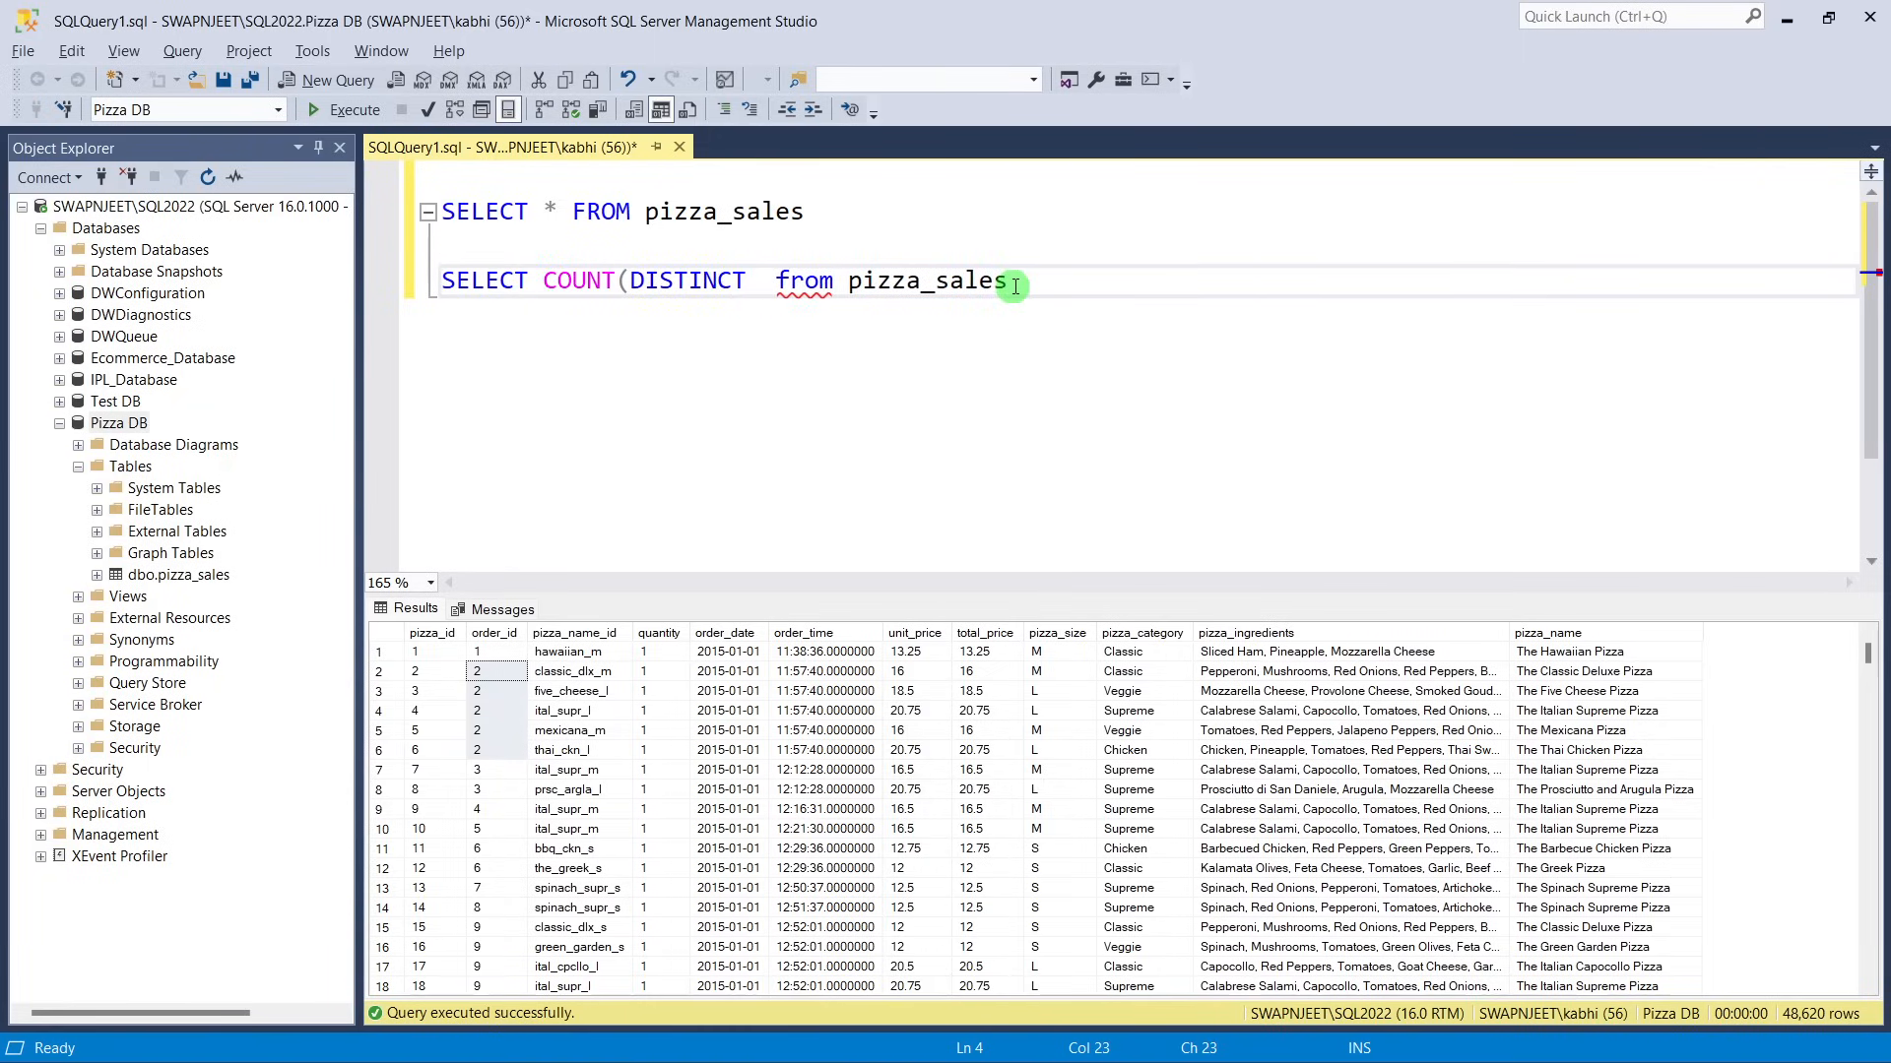
type("order_")
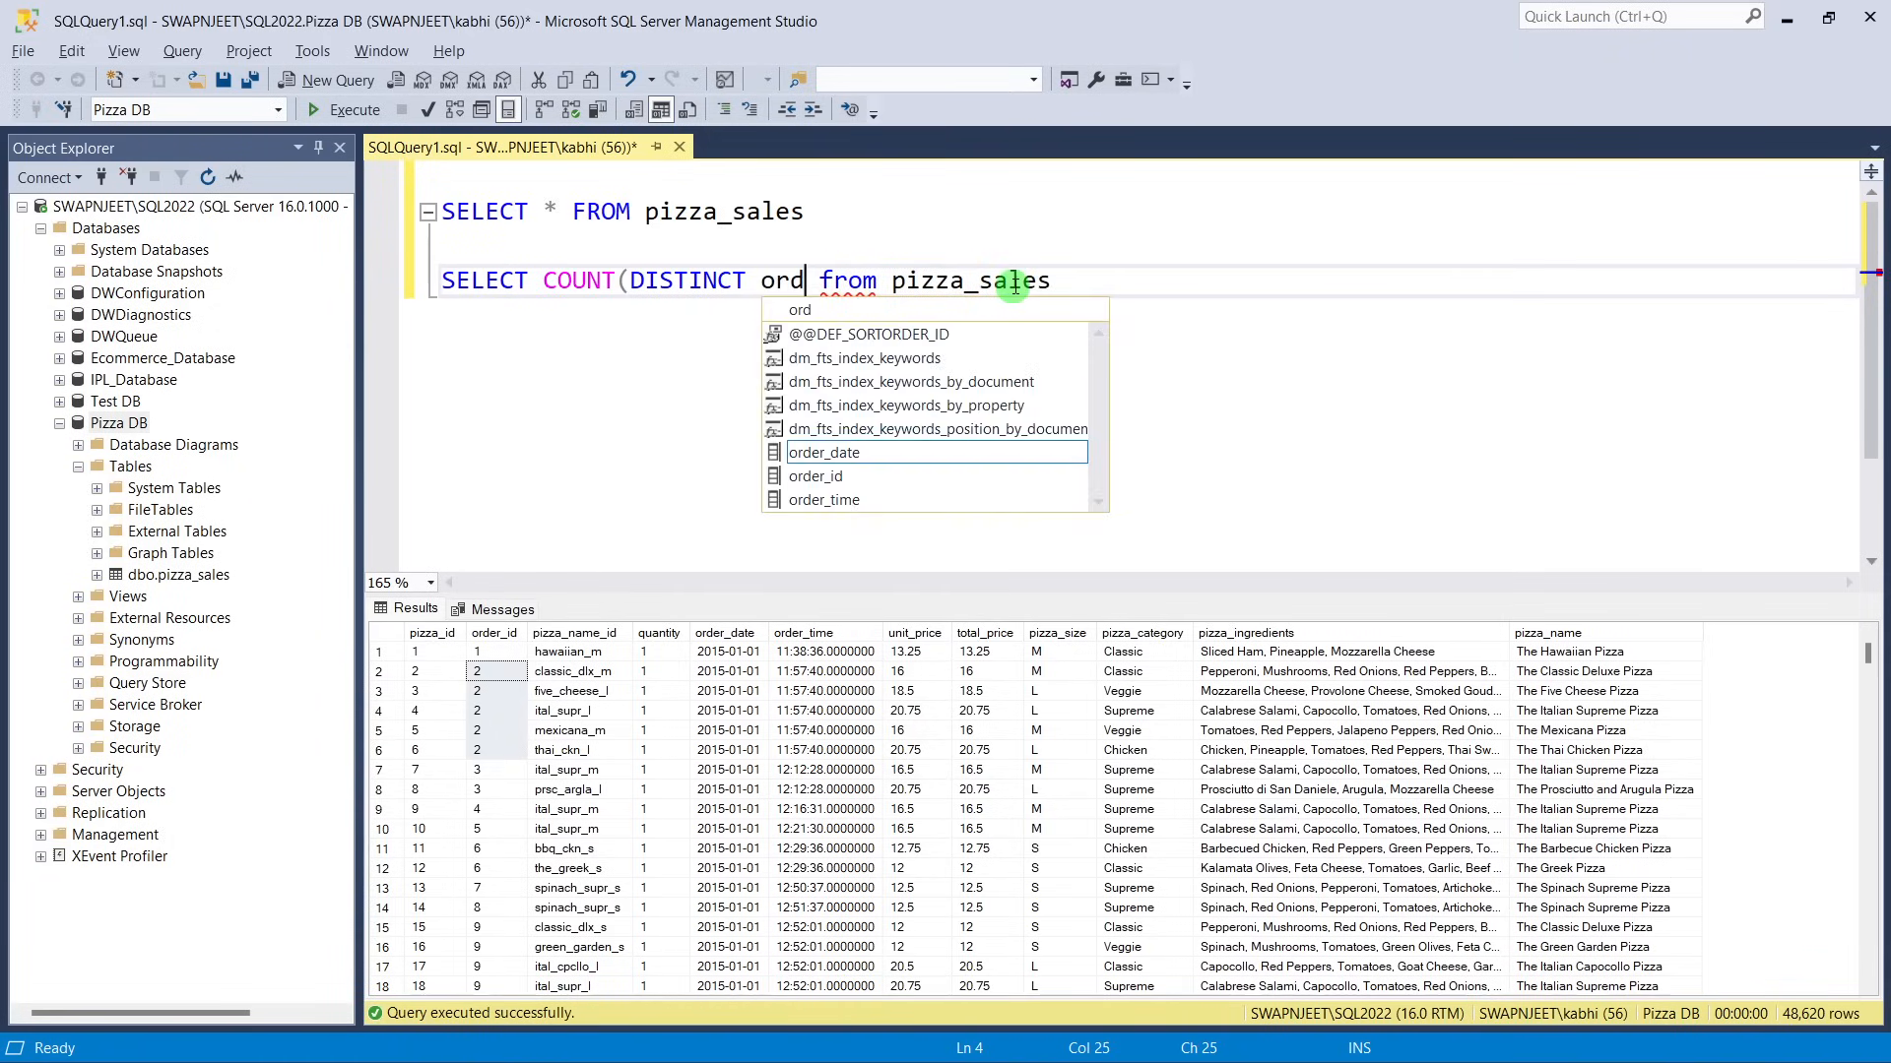
type("id")
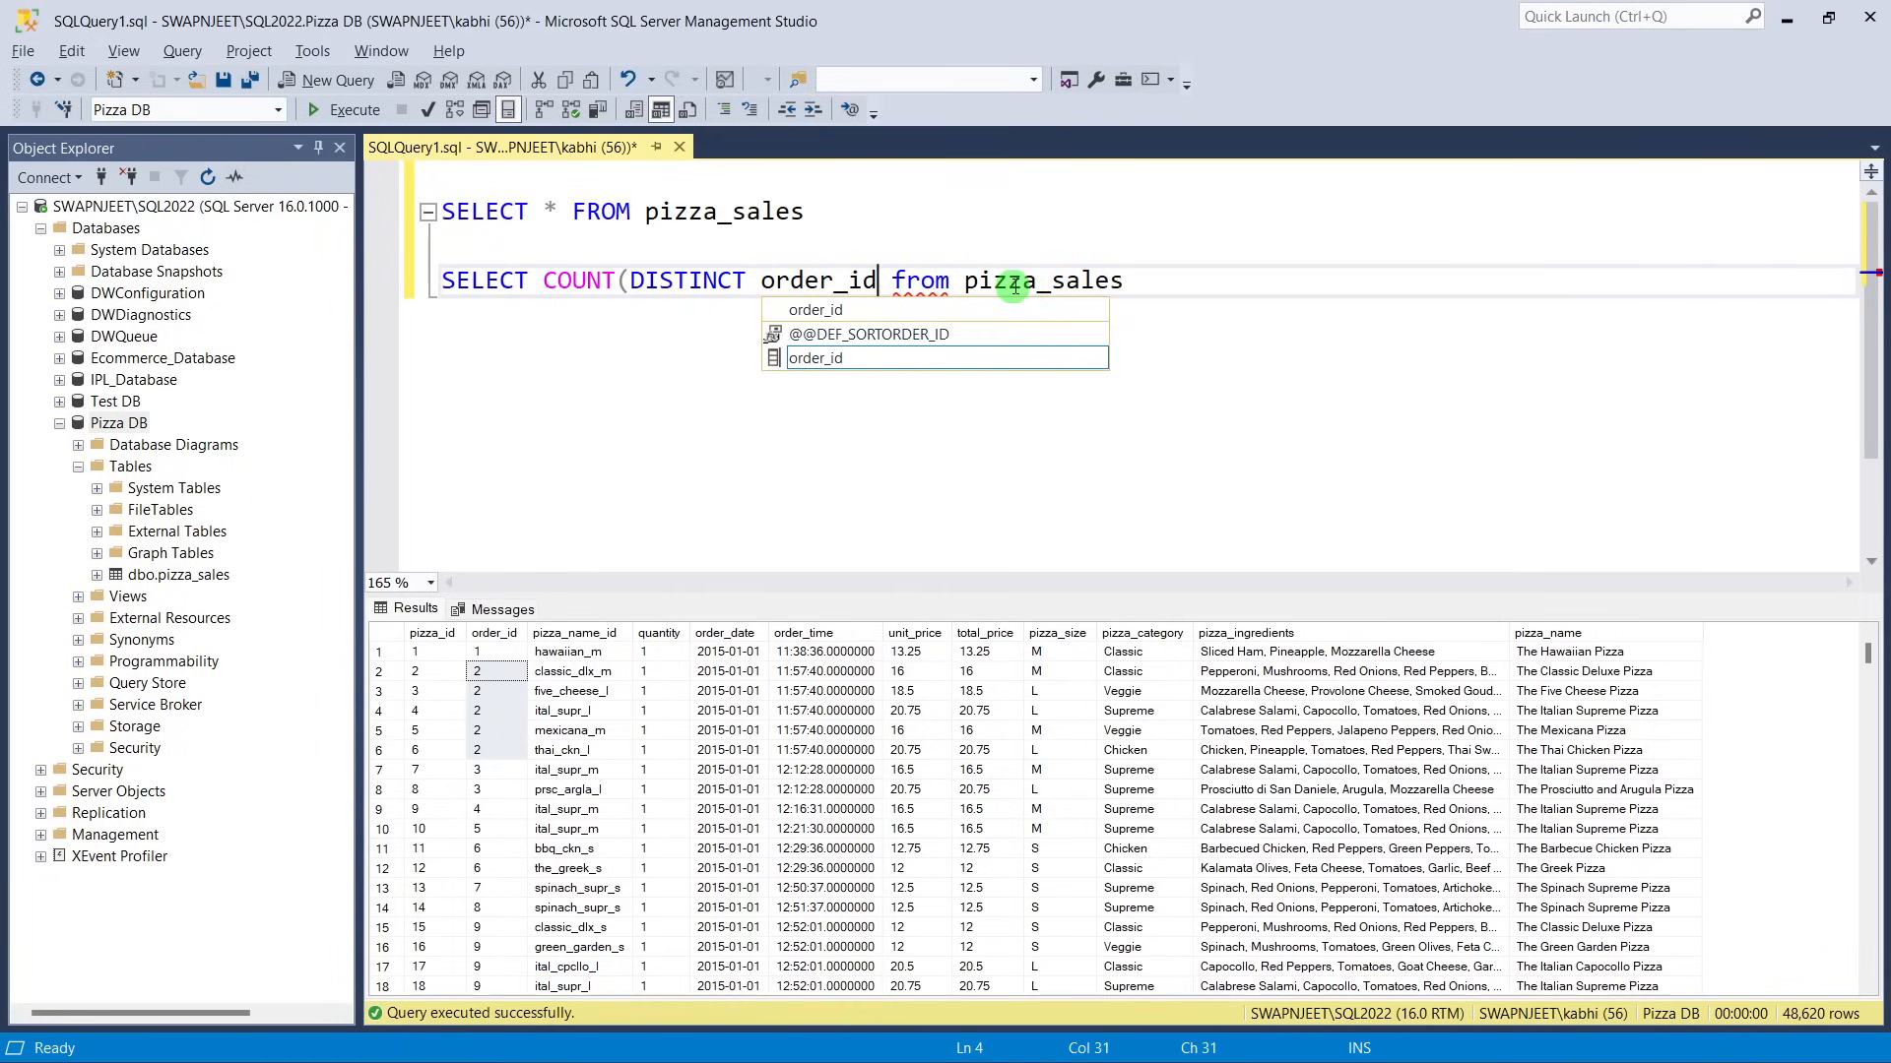
type(") ")
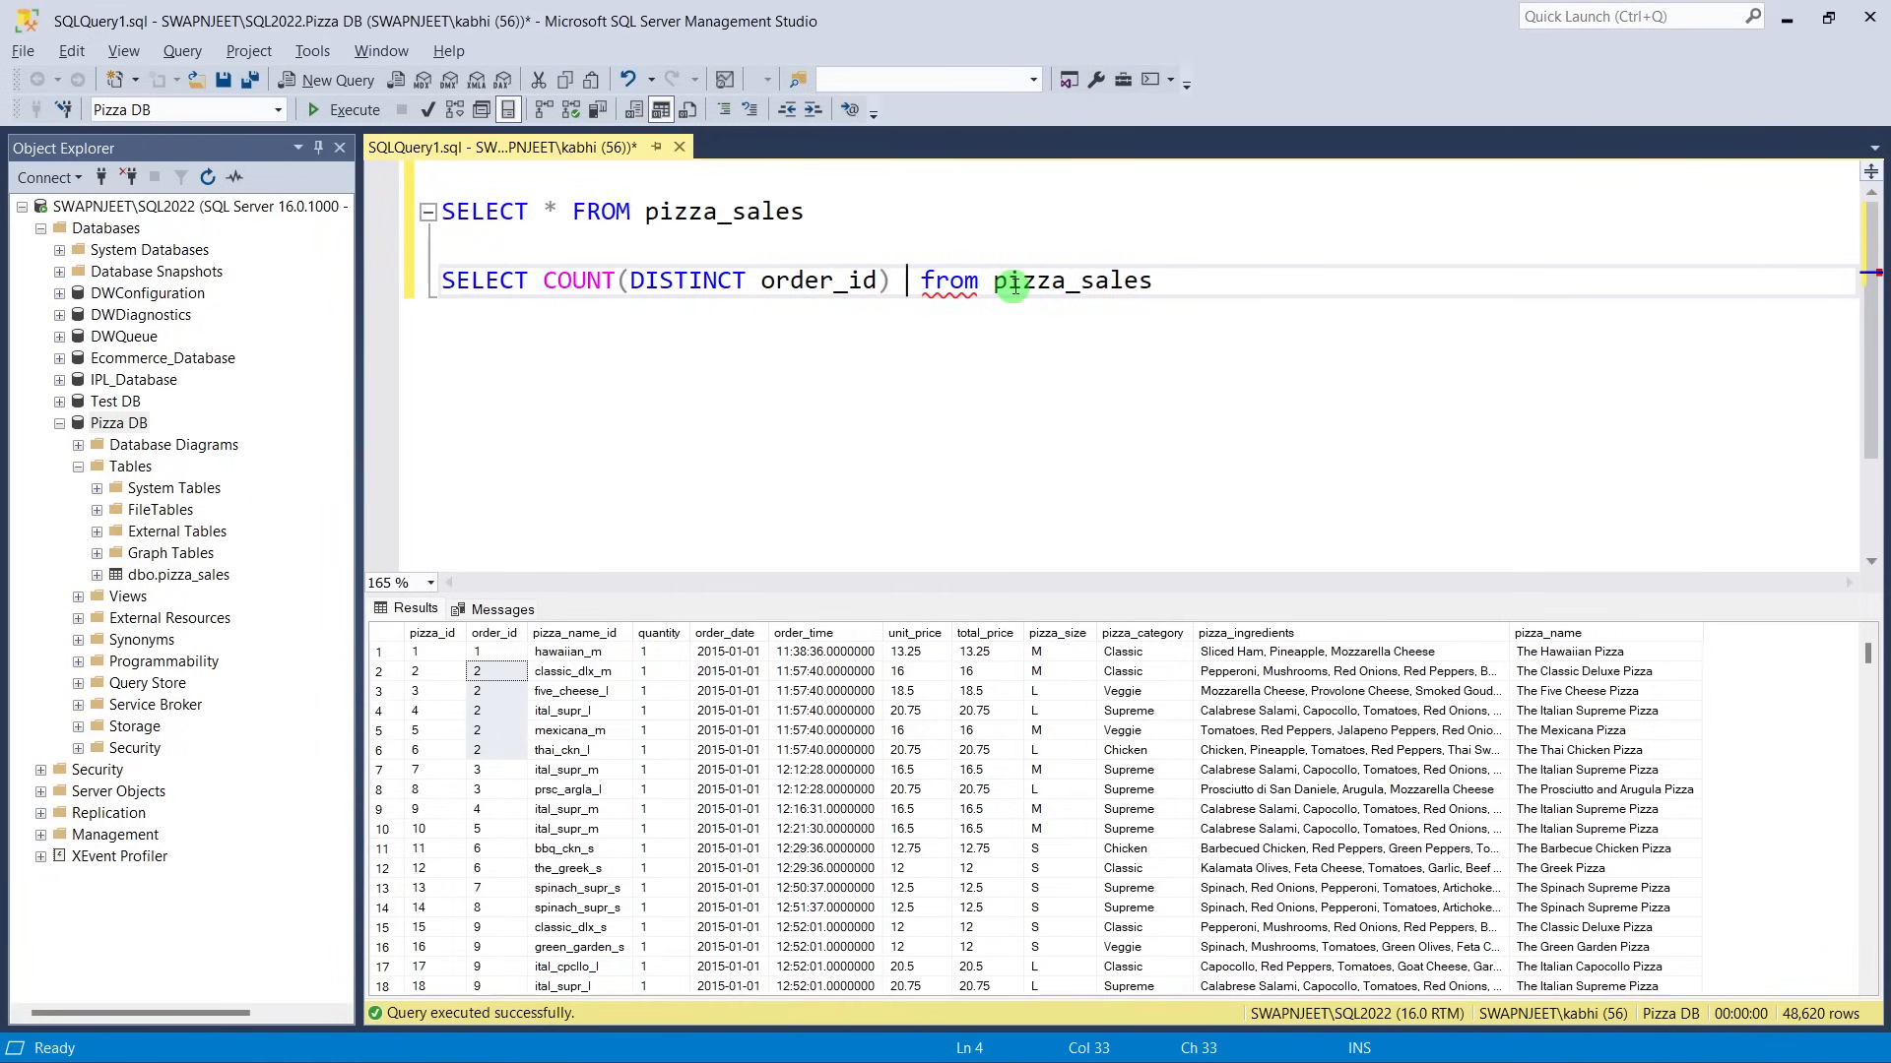
Add the alias "AS Total_orders" before the from clause and execute only the distinct order count statement.
type("AS ")
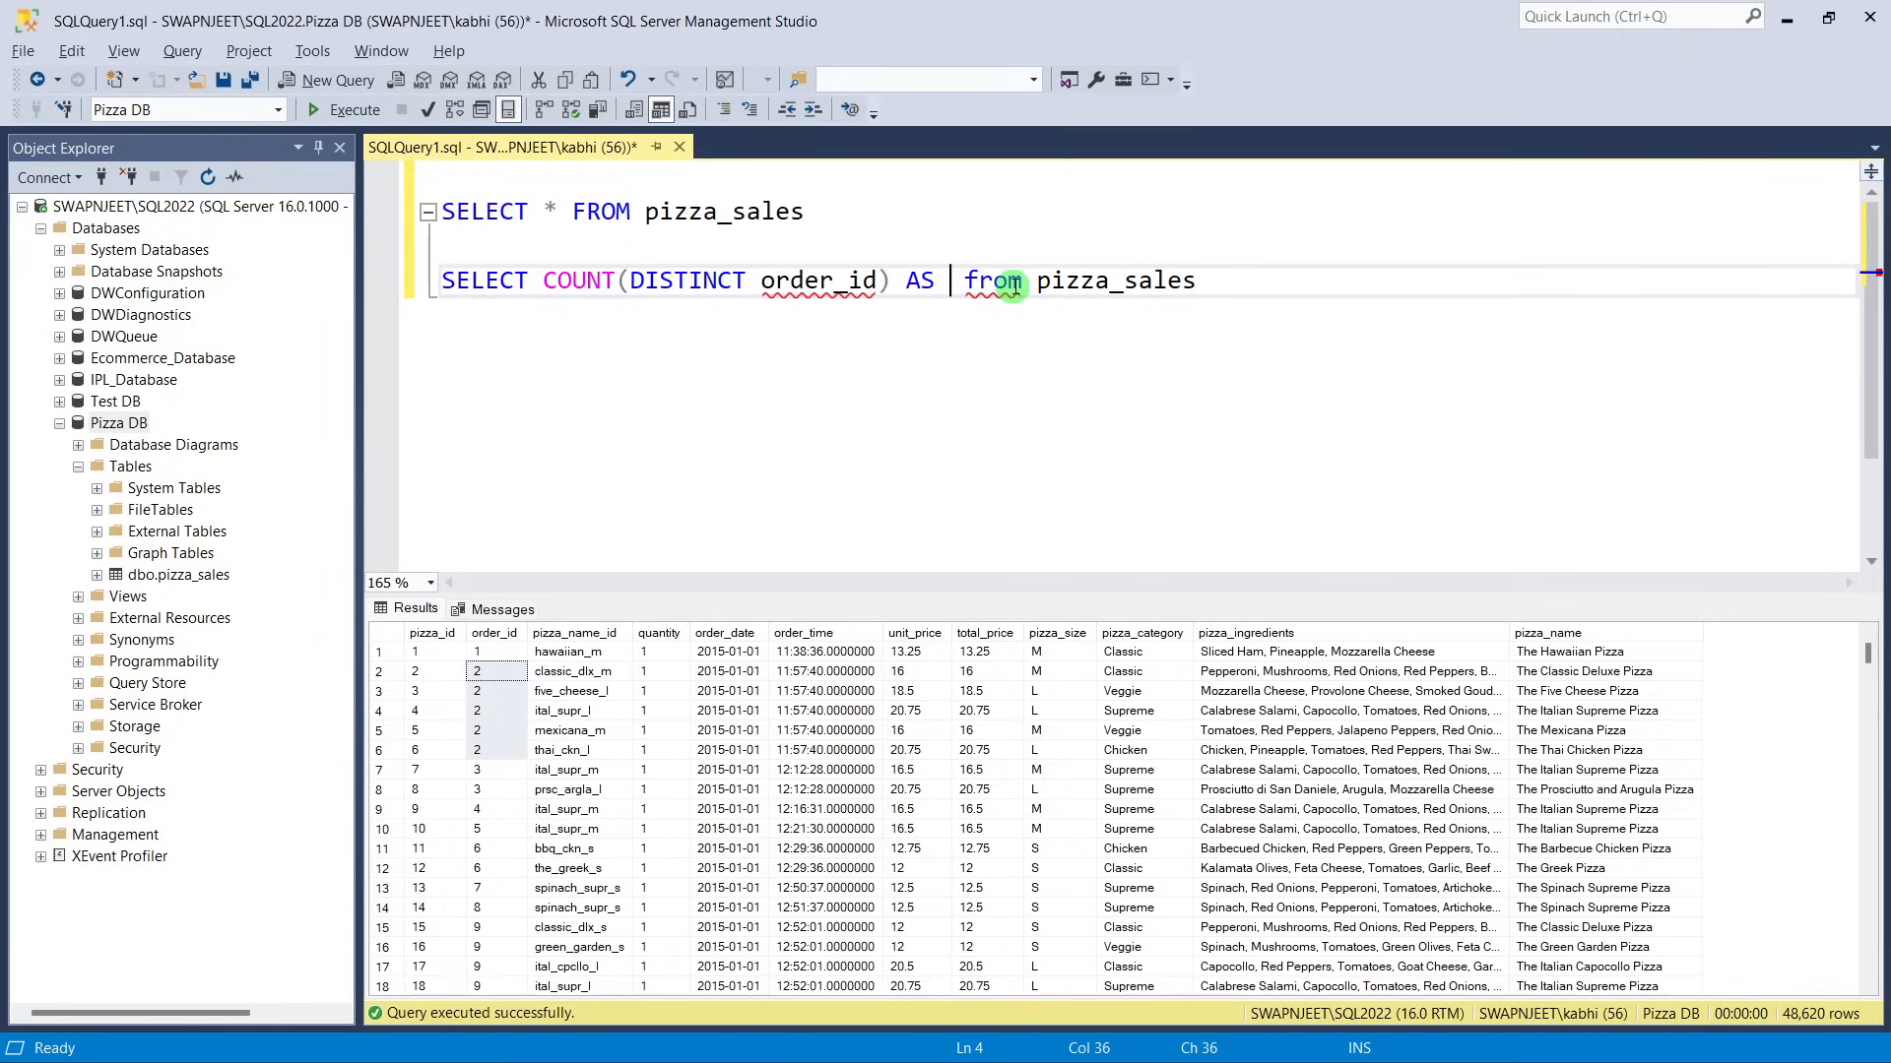
type("Tot")
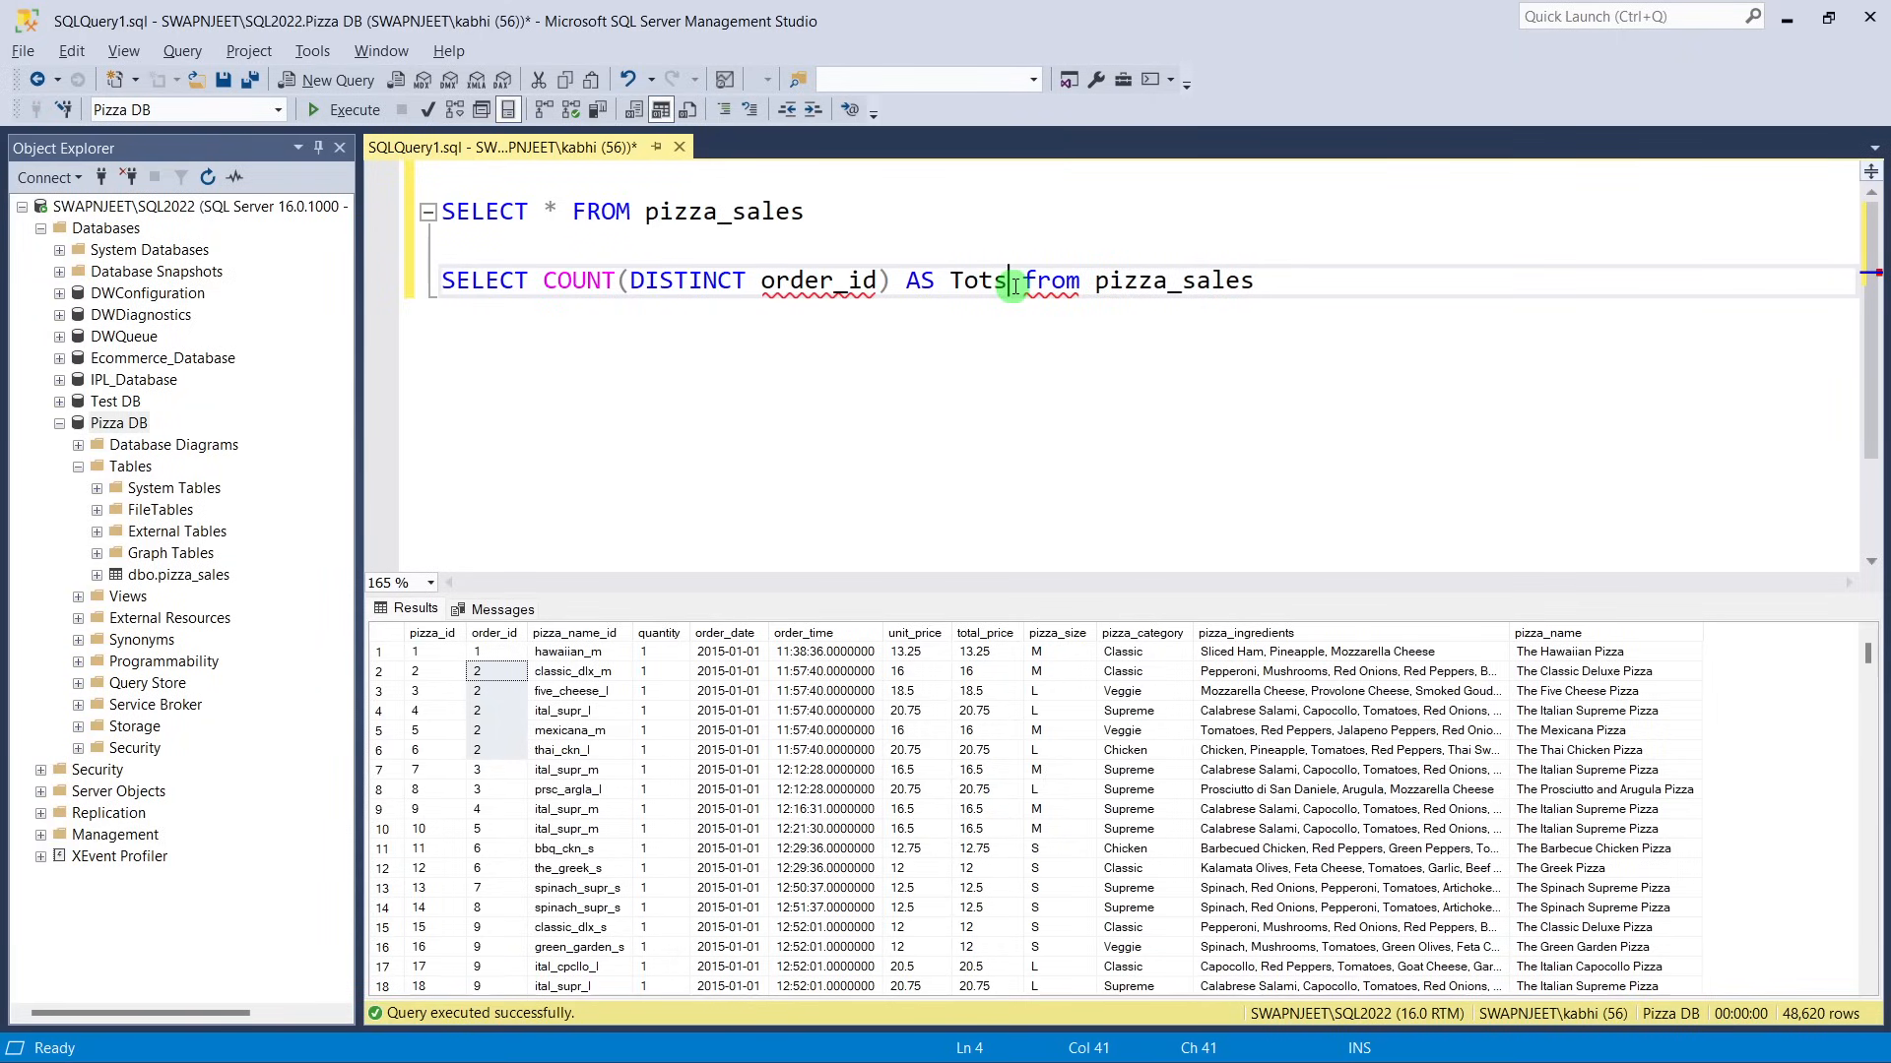
type("al_ord")
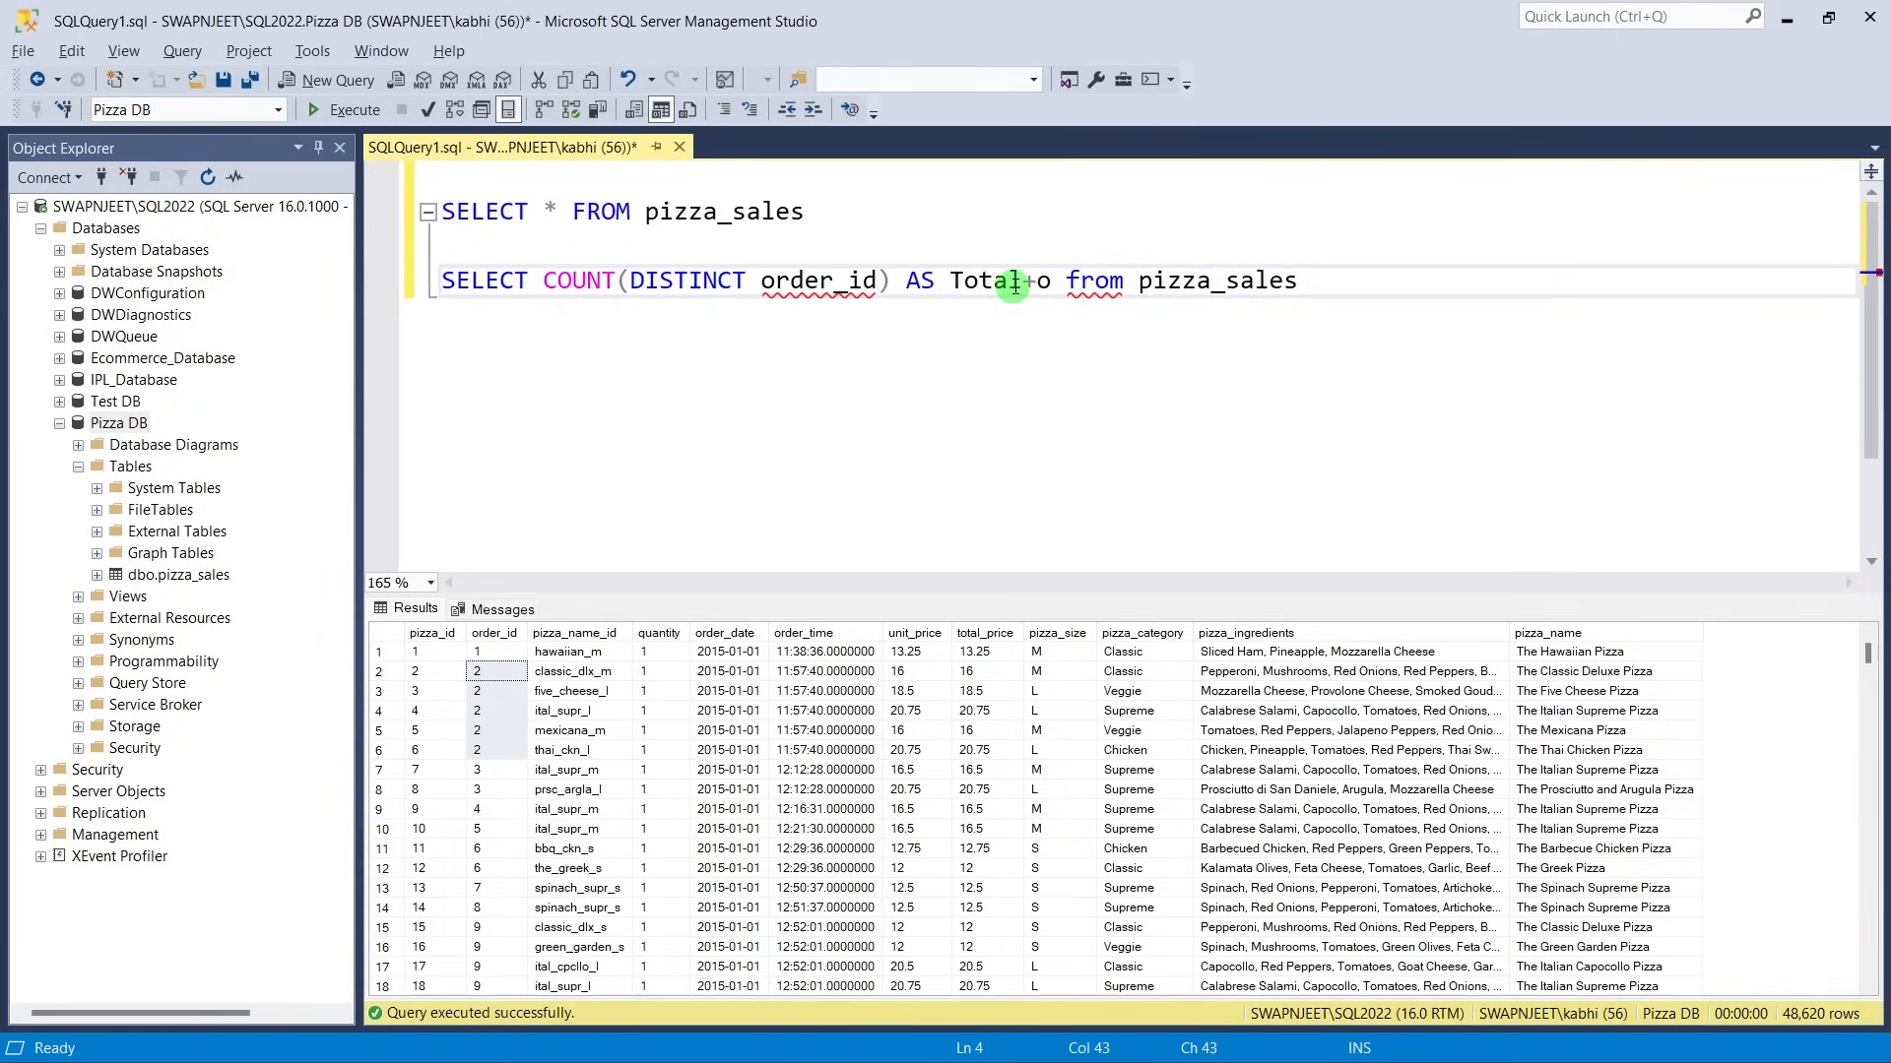
type("er")
key("BackSpace")
key("BackSpace")
key("BackSpace")
key("BackSpace")
key("BackSpace")
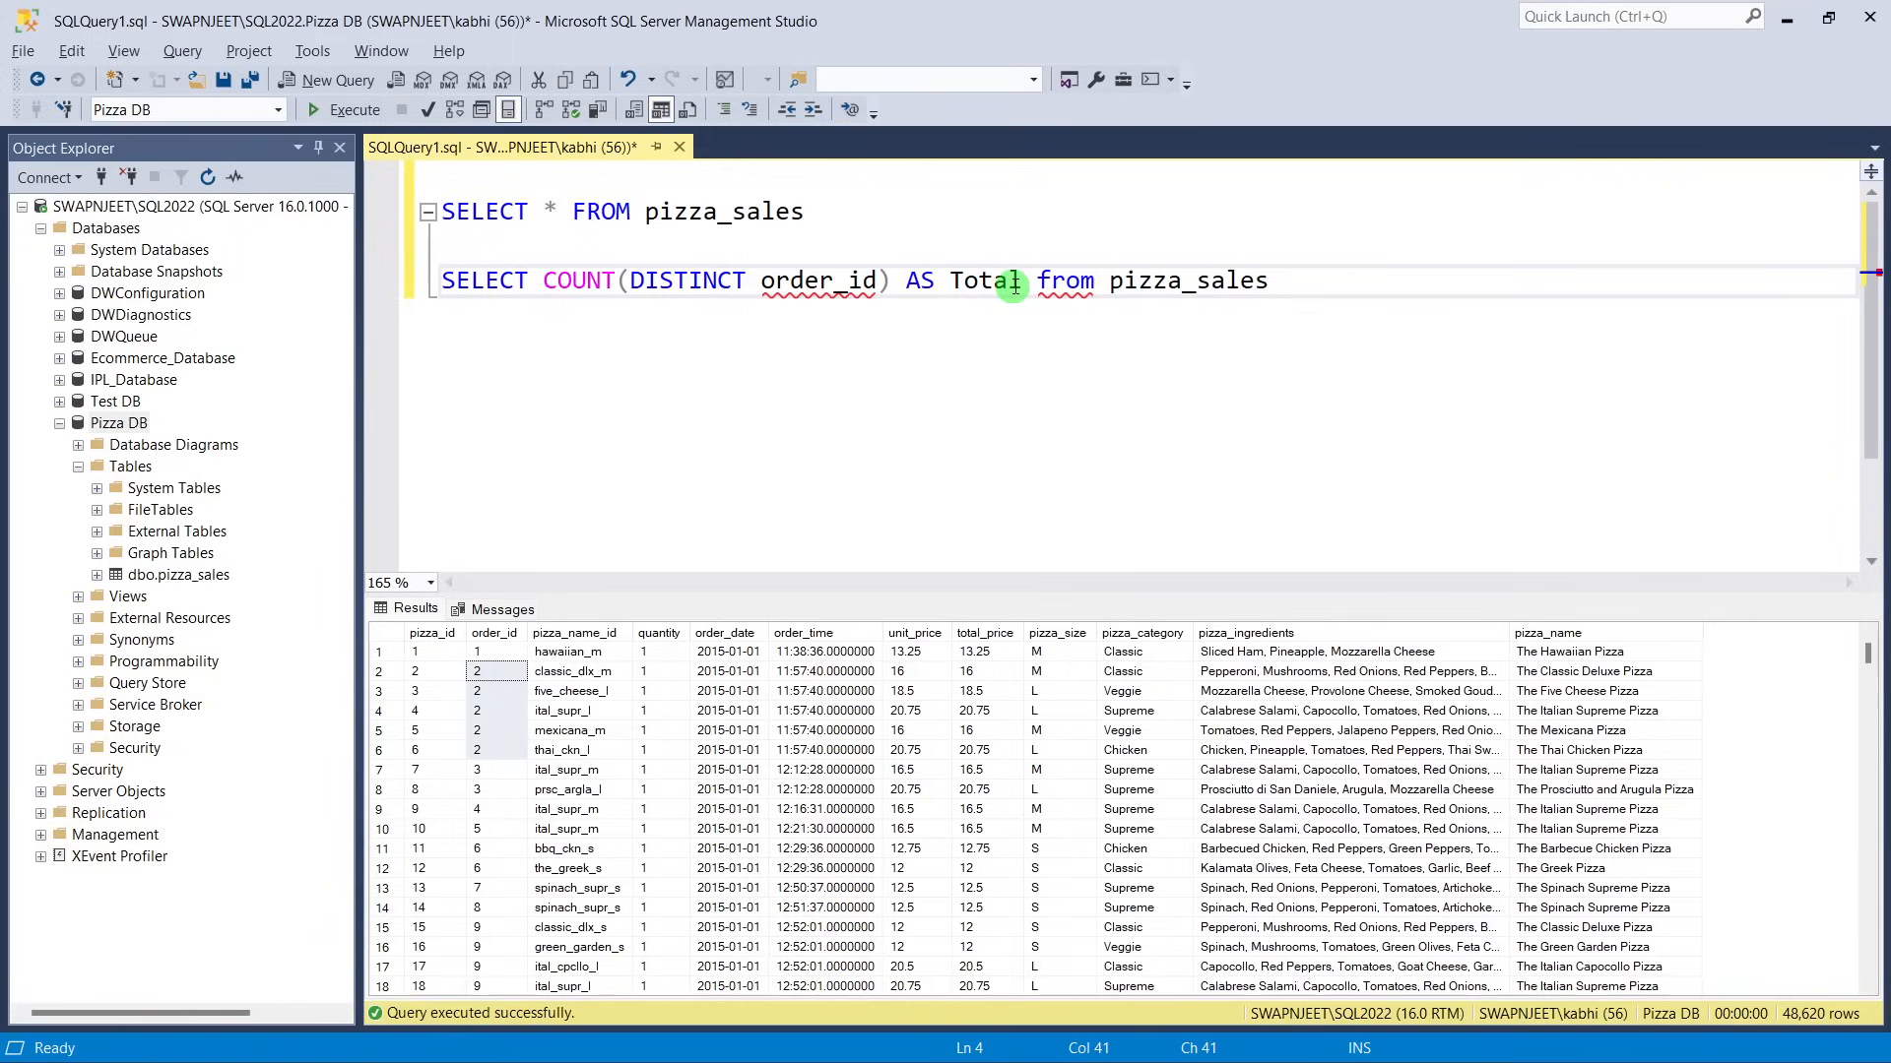
type("orders")
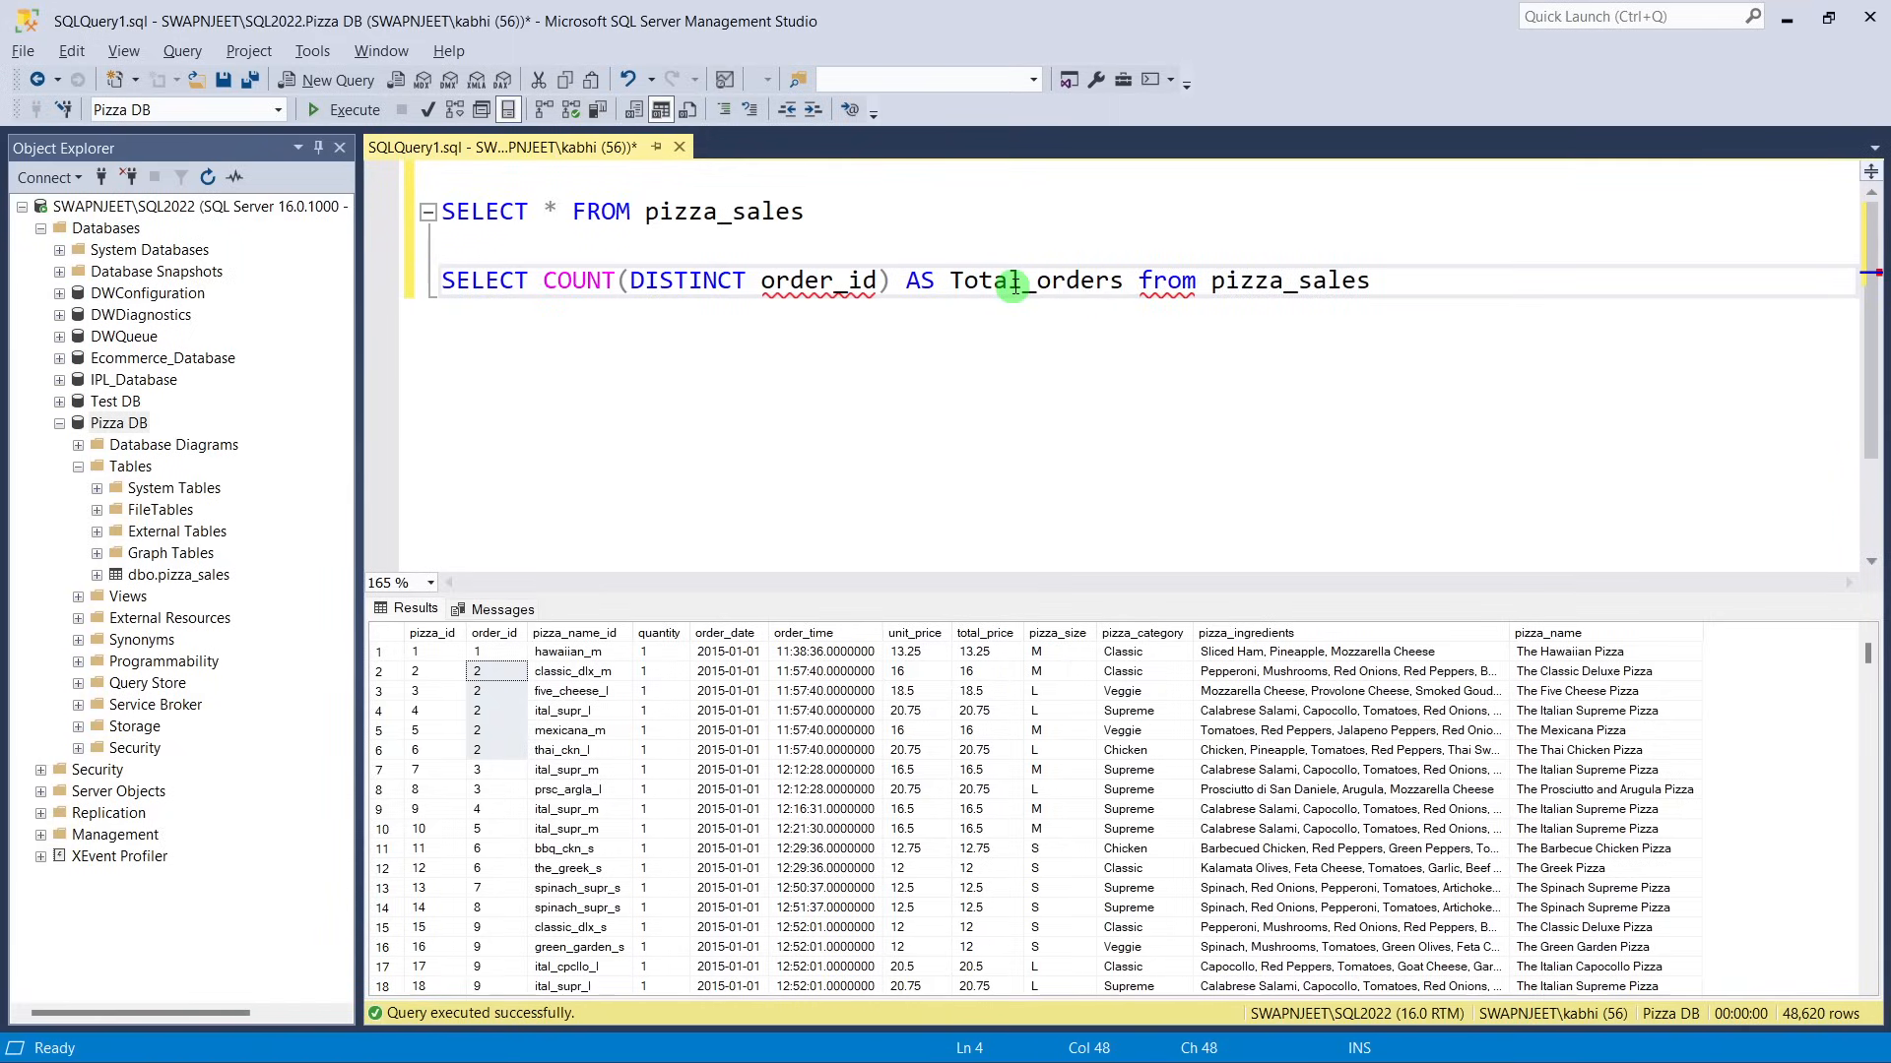
left_click_drag(445, 281, 1374, 282)
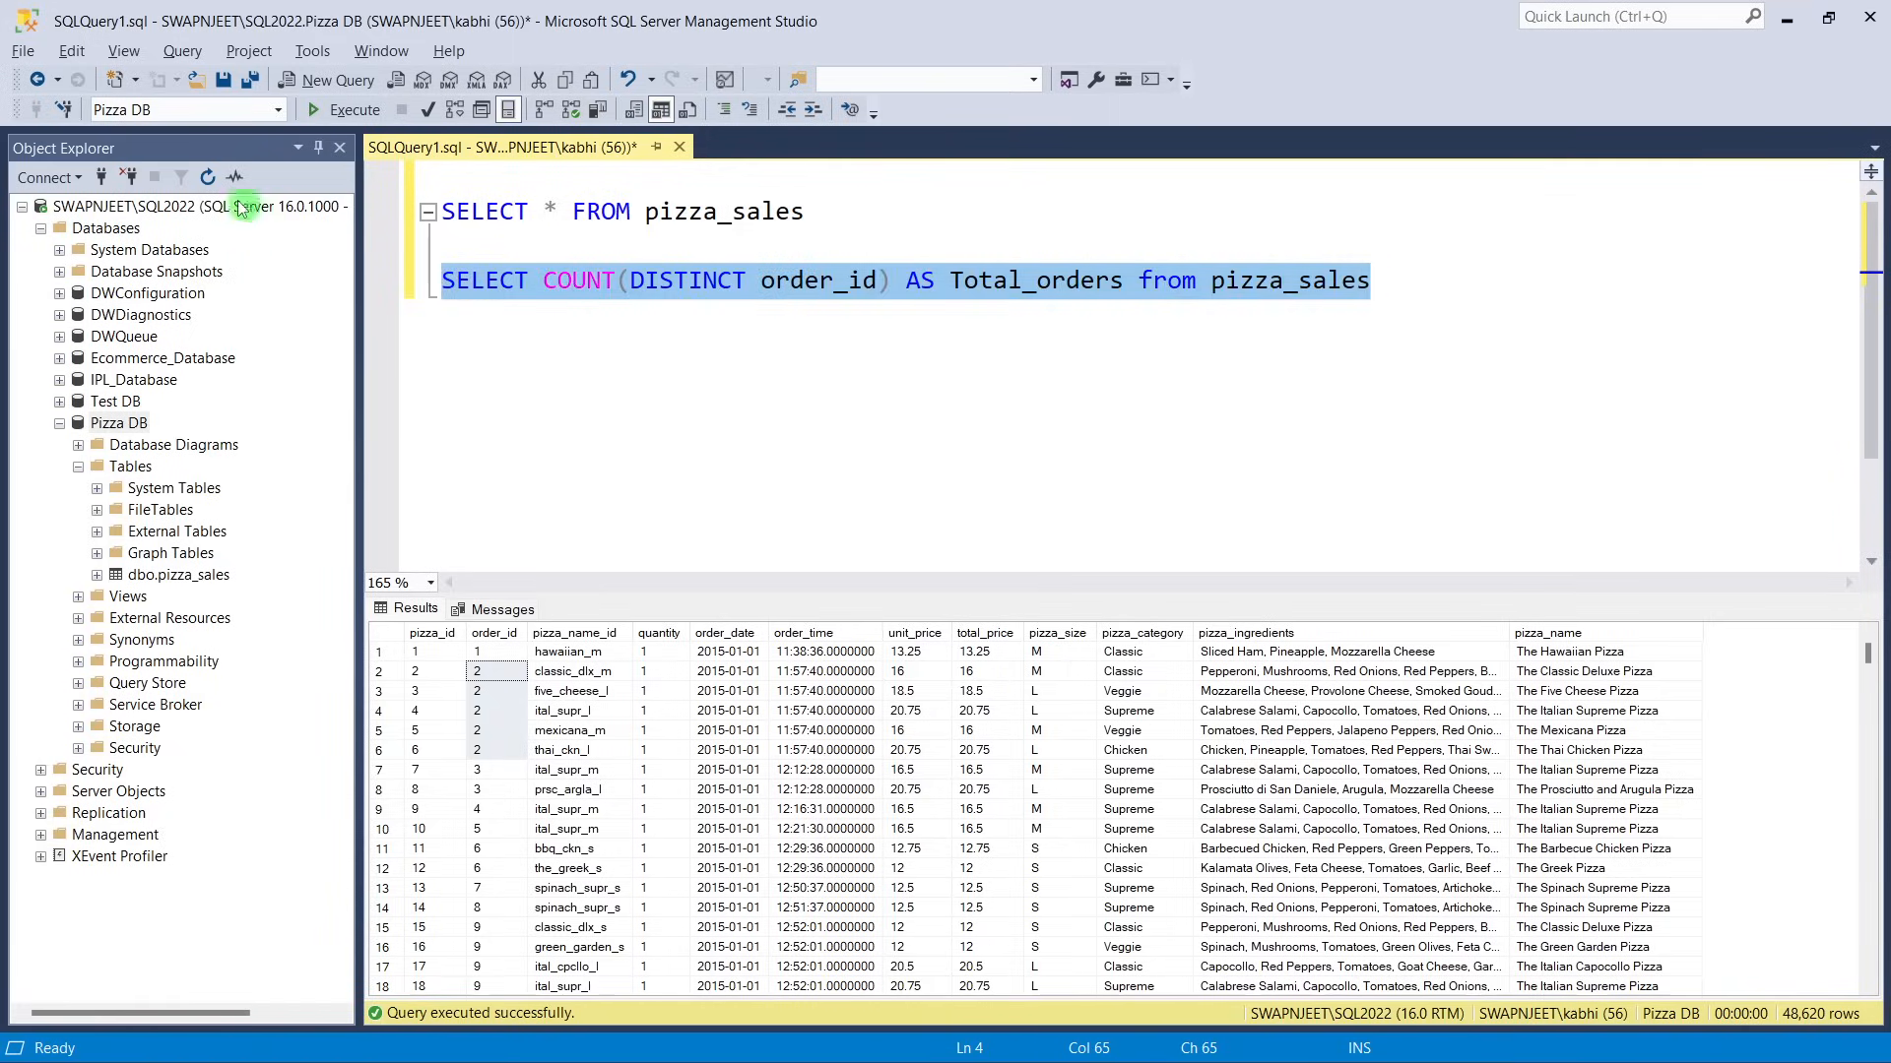
left_click(343, 110)
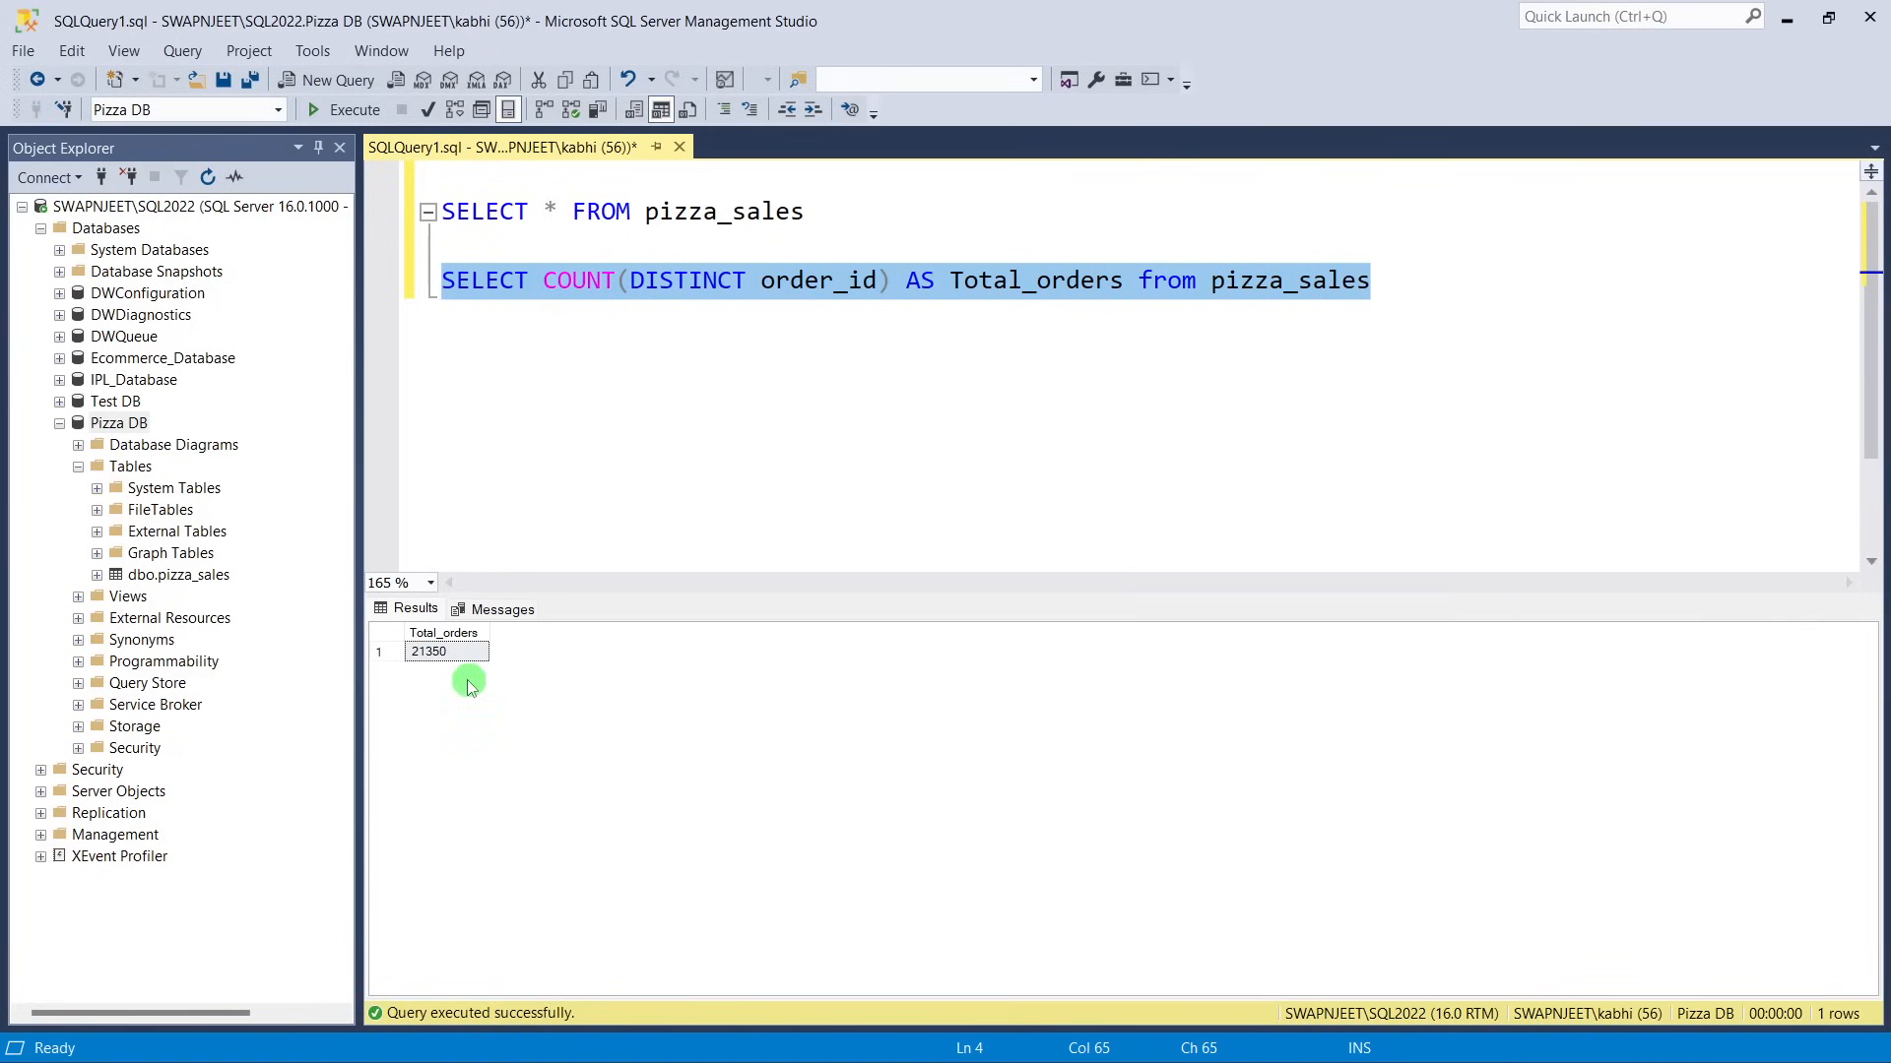
Switch to the Word document of pizza sales queries and compare the Total Orders query and result with its fourth KPI entry.
mouse_move(1016, 1056)
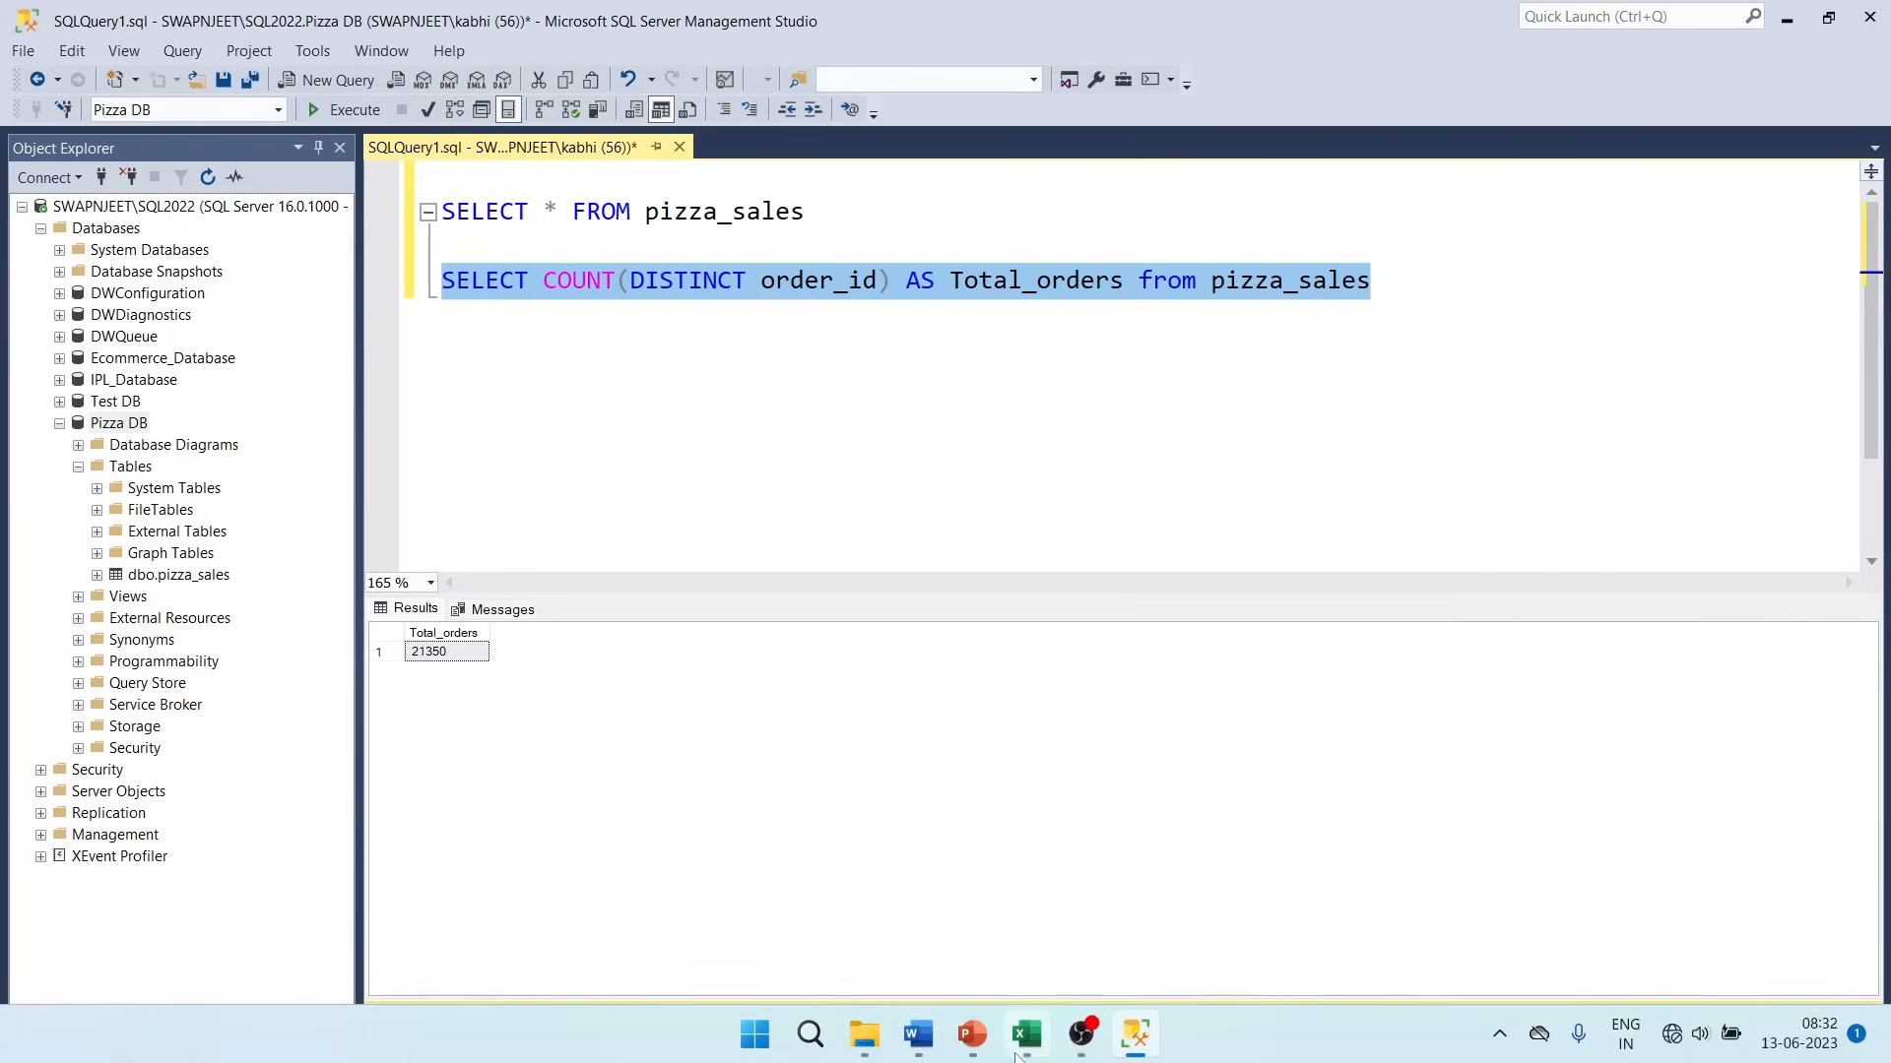
left_click(917, 1034)
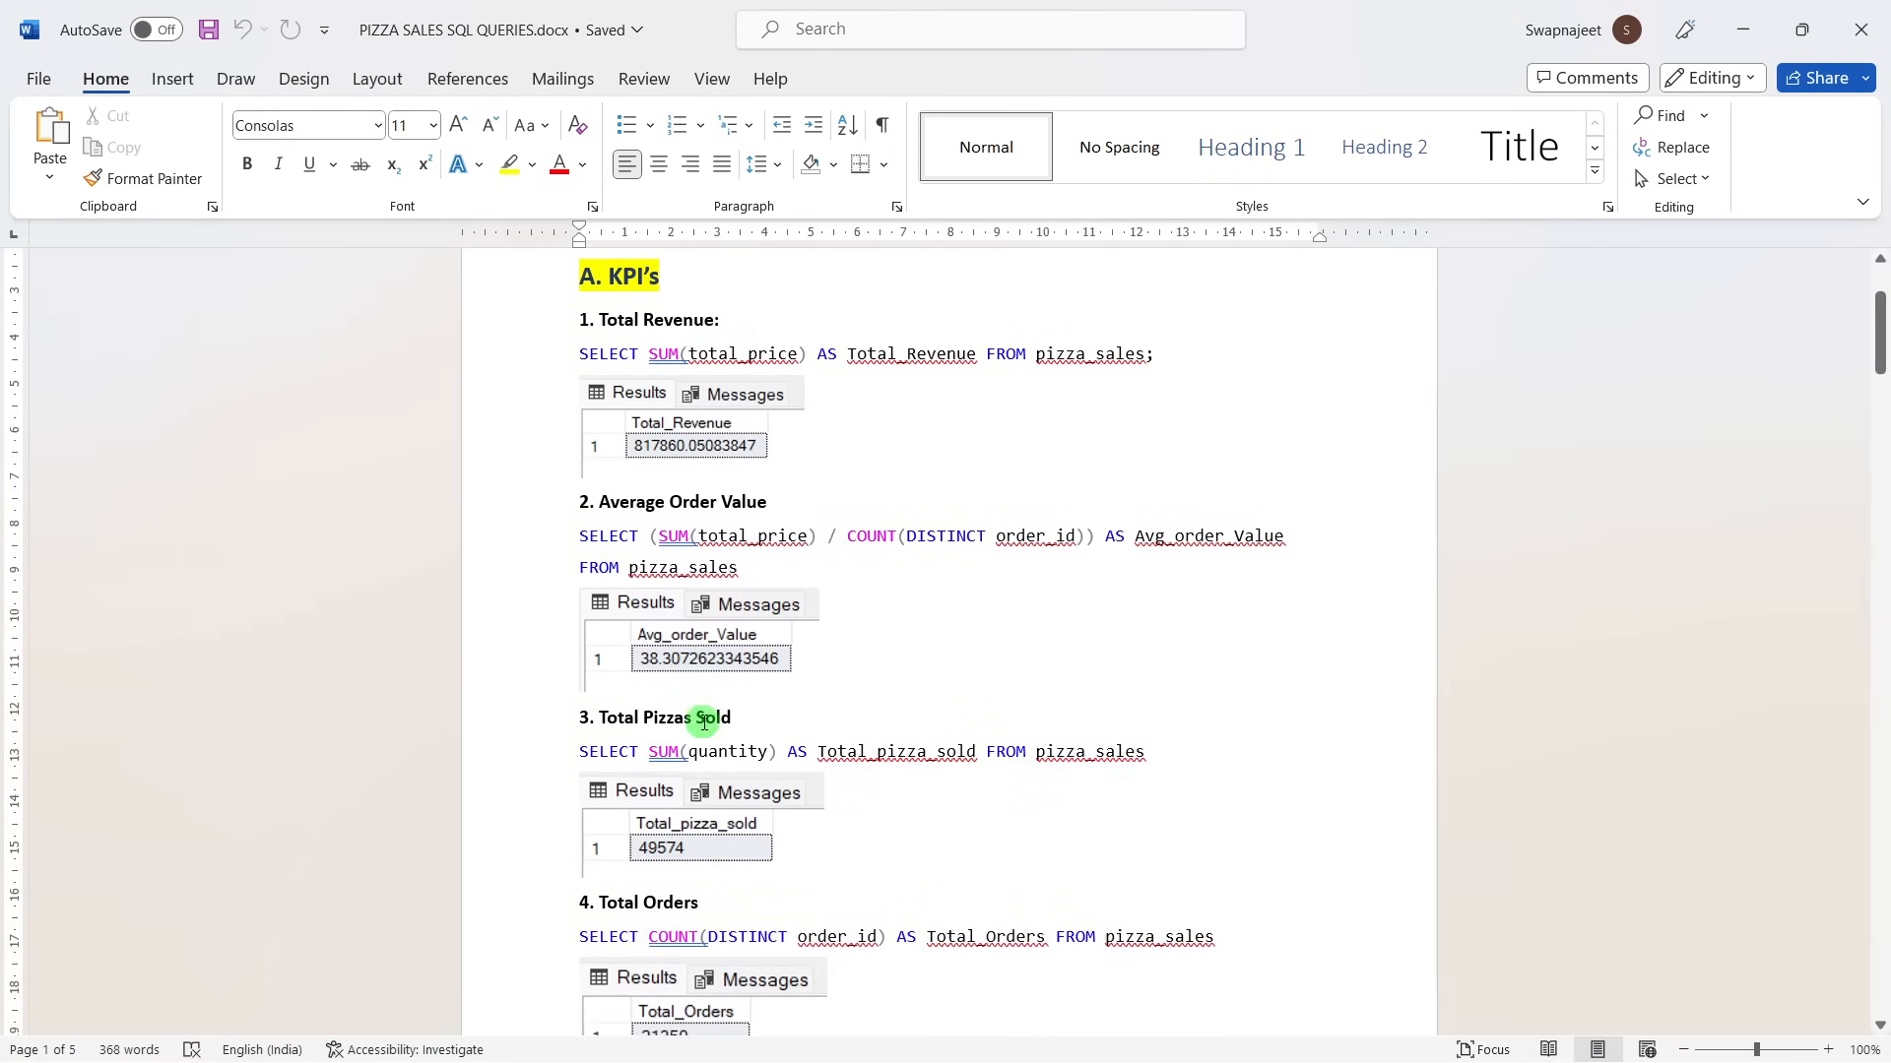
scroll(703, 721, "down", 1)
scroll(653, 819, "down", 4)
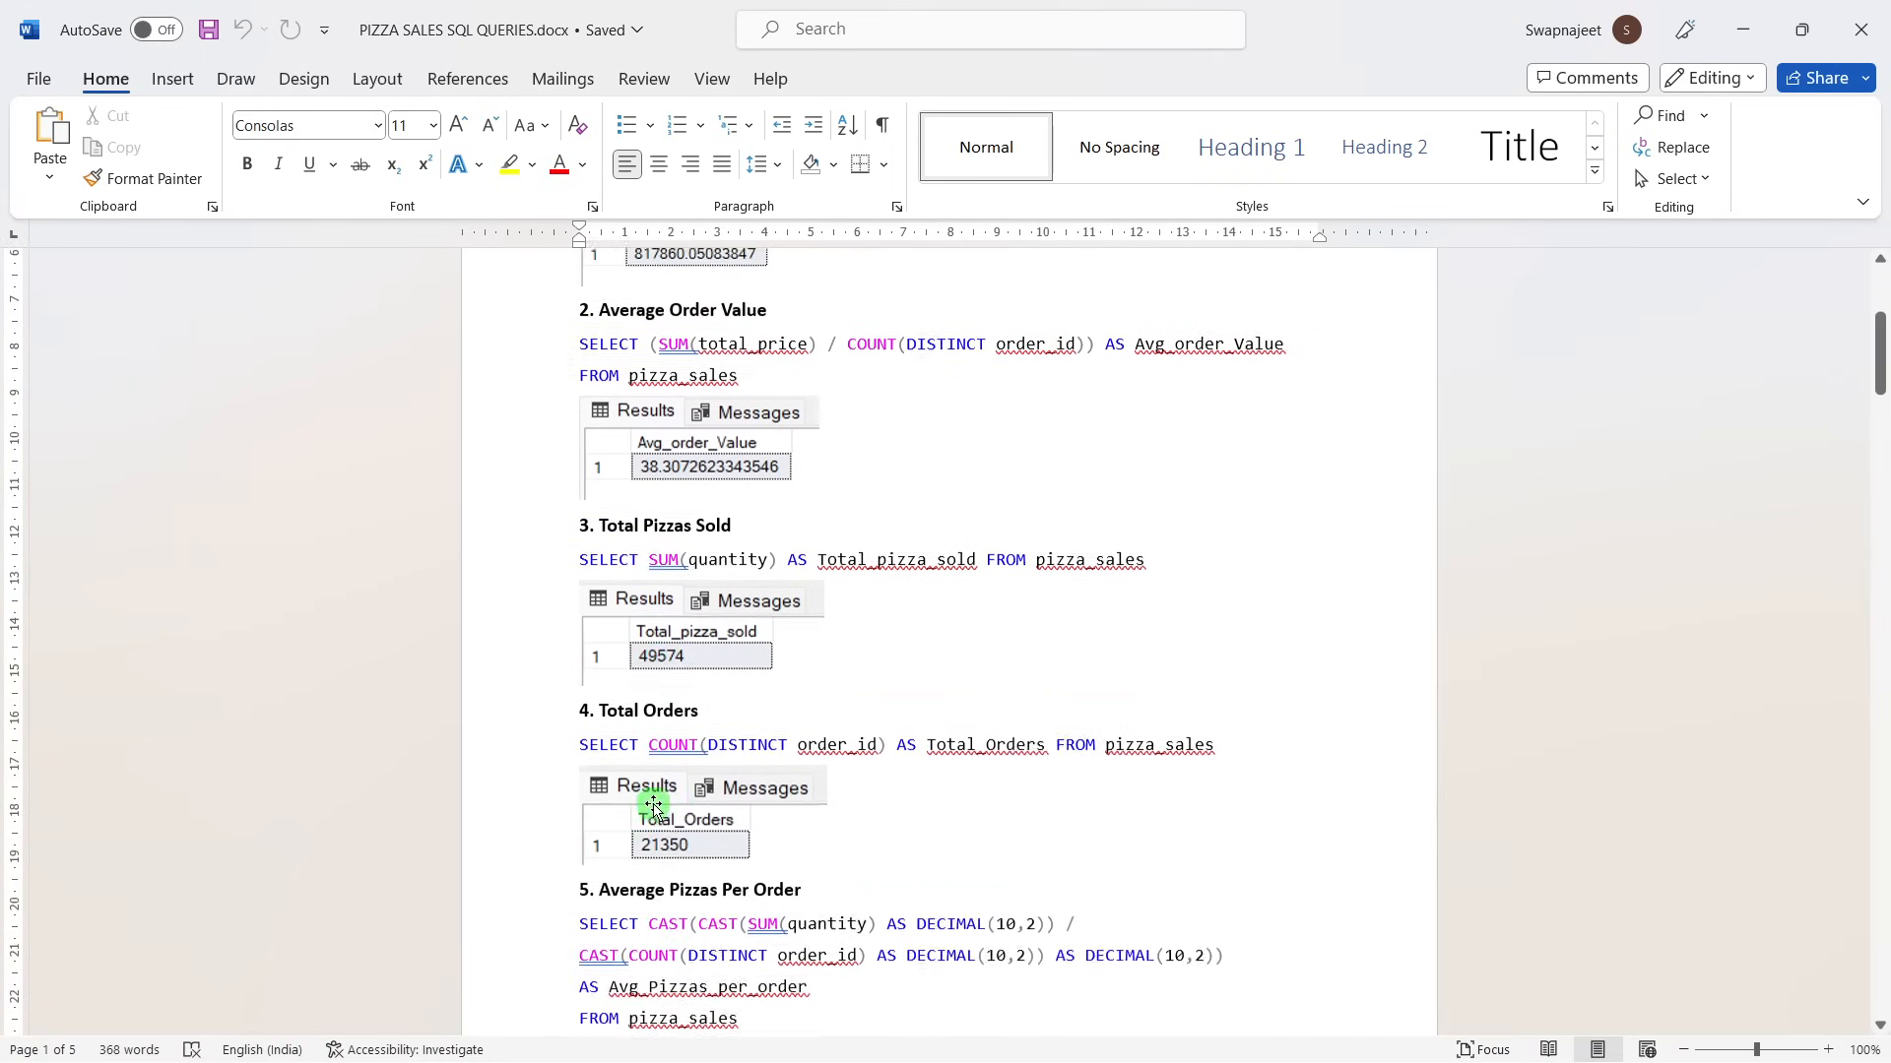
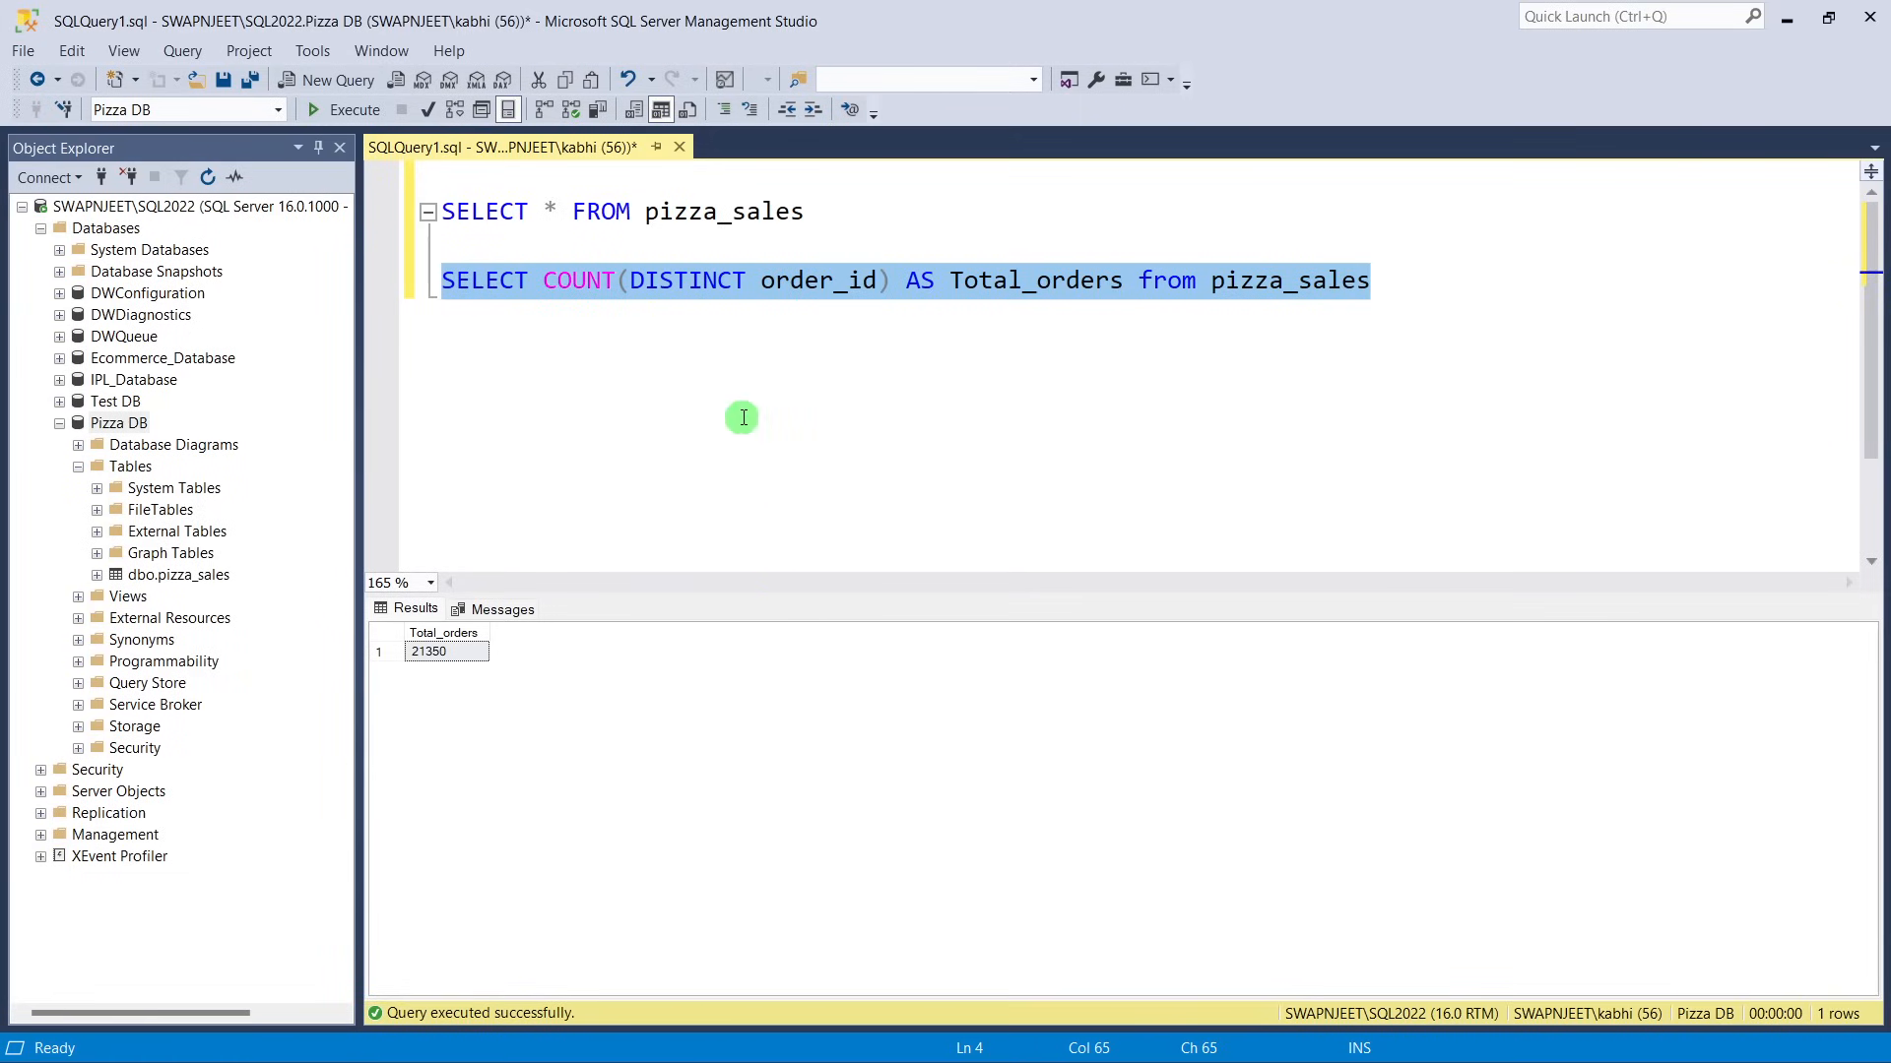
Delete the total orders query, check the Average Pizzas Per Order definition in PowerPoint, and return to SQL Server Management Studio.
key("BackSpace")
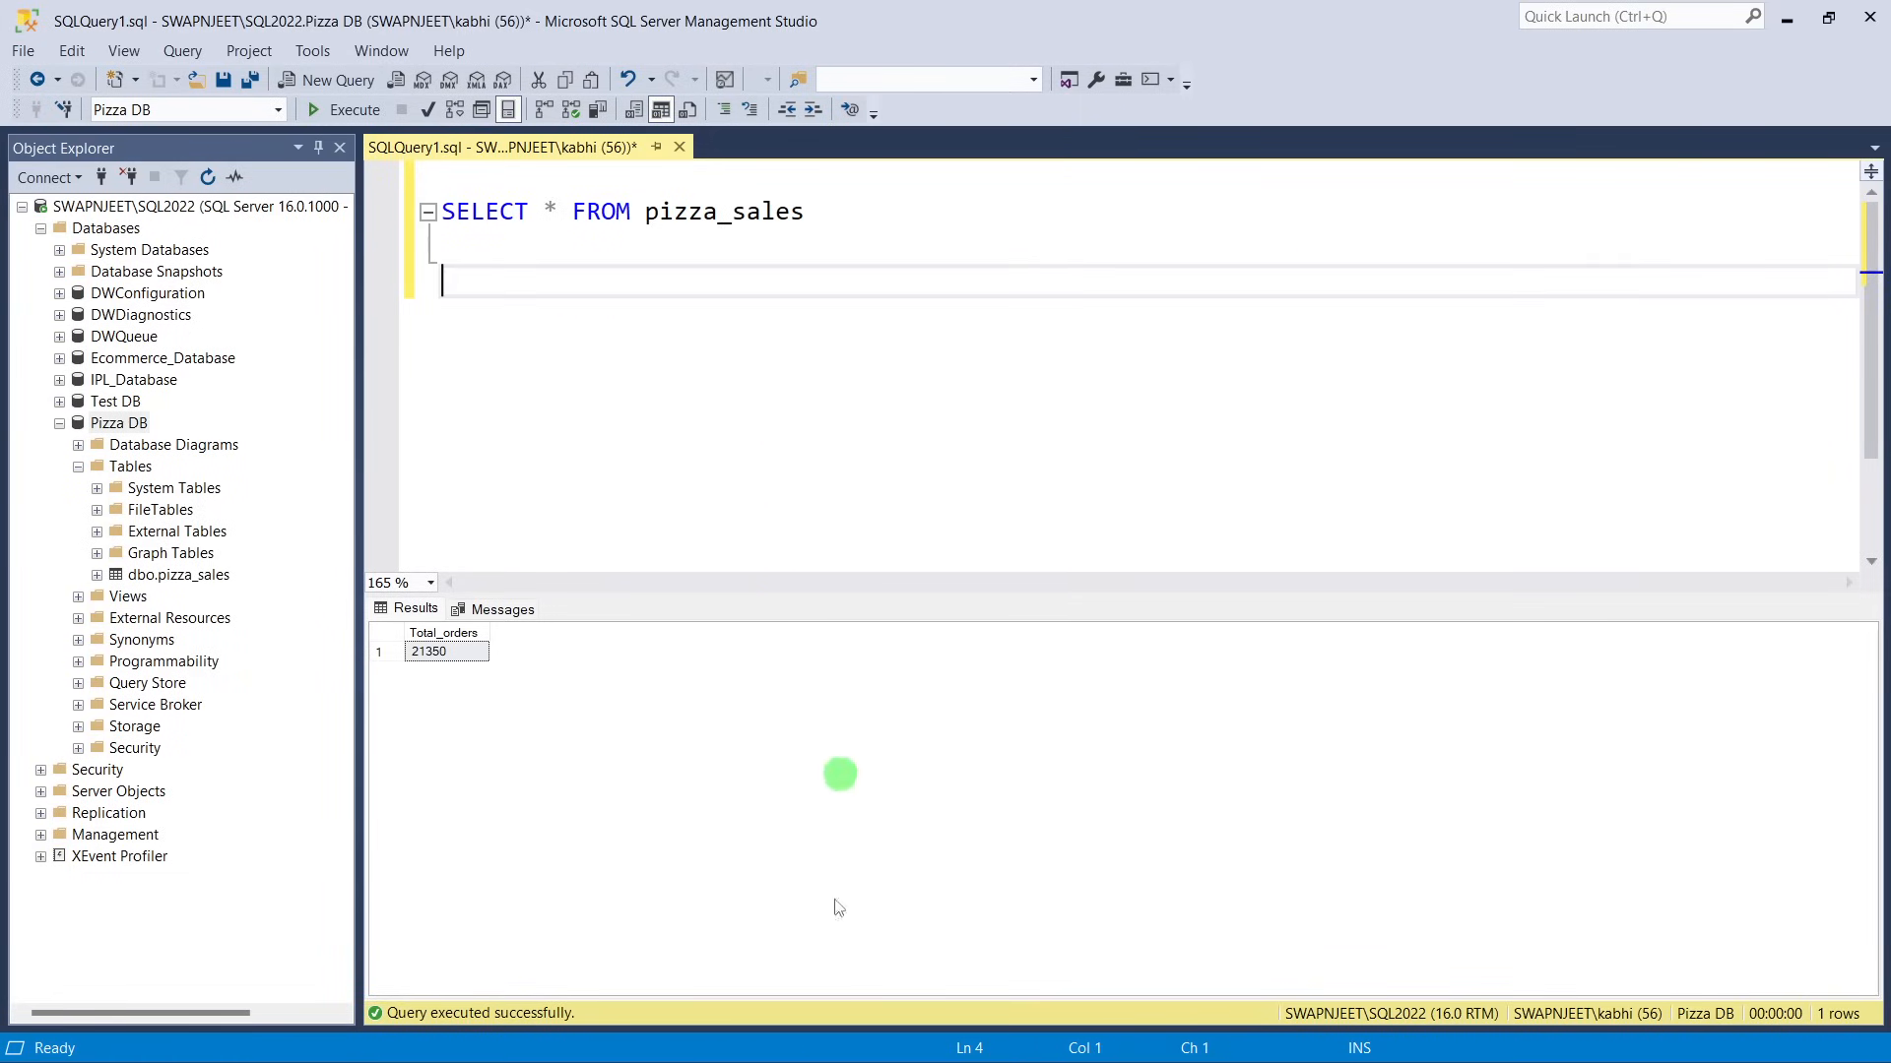
mouse_move(832, 1058)
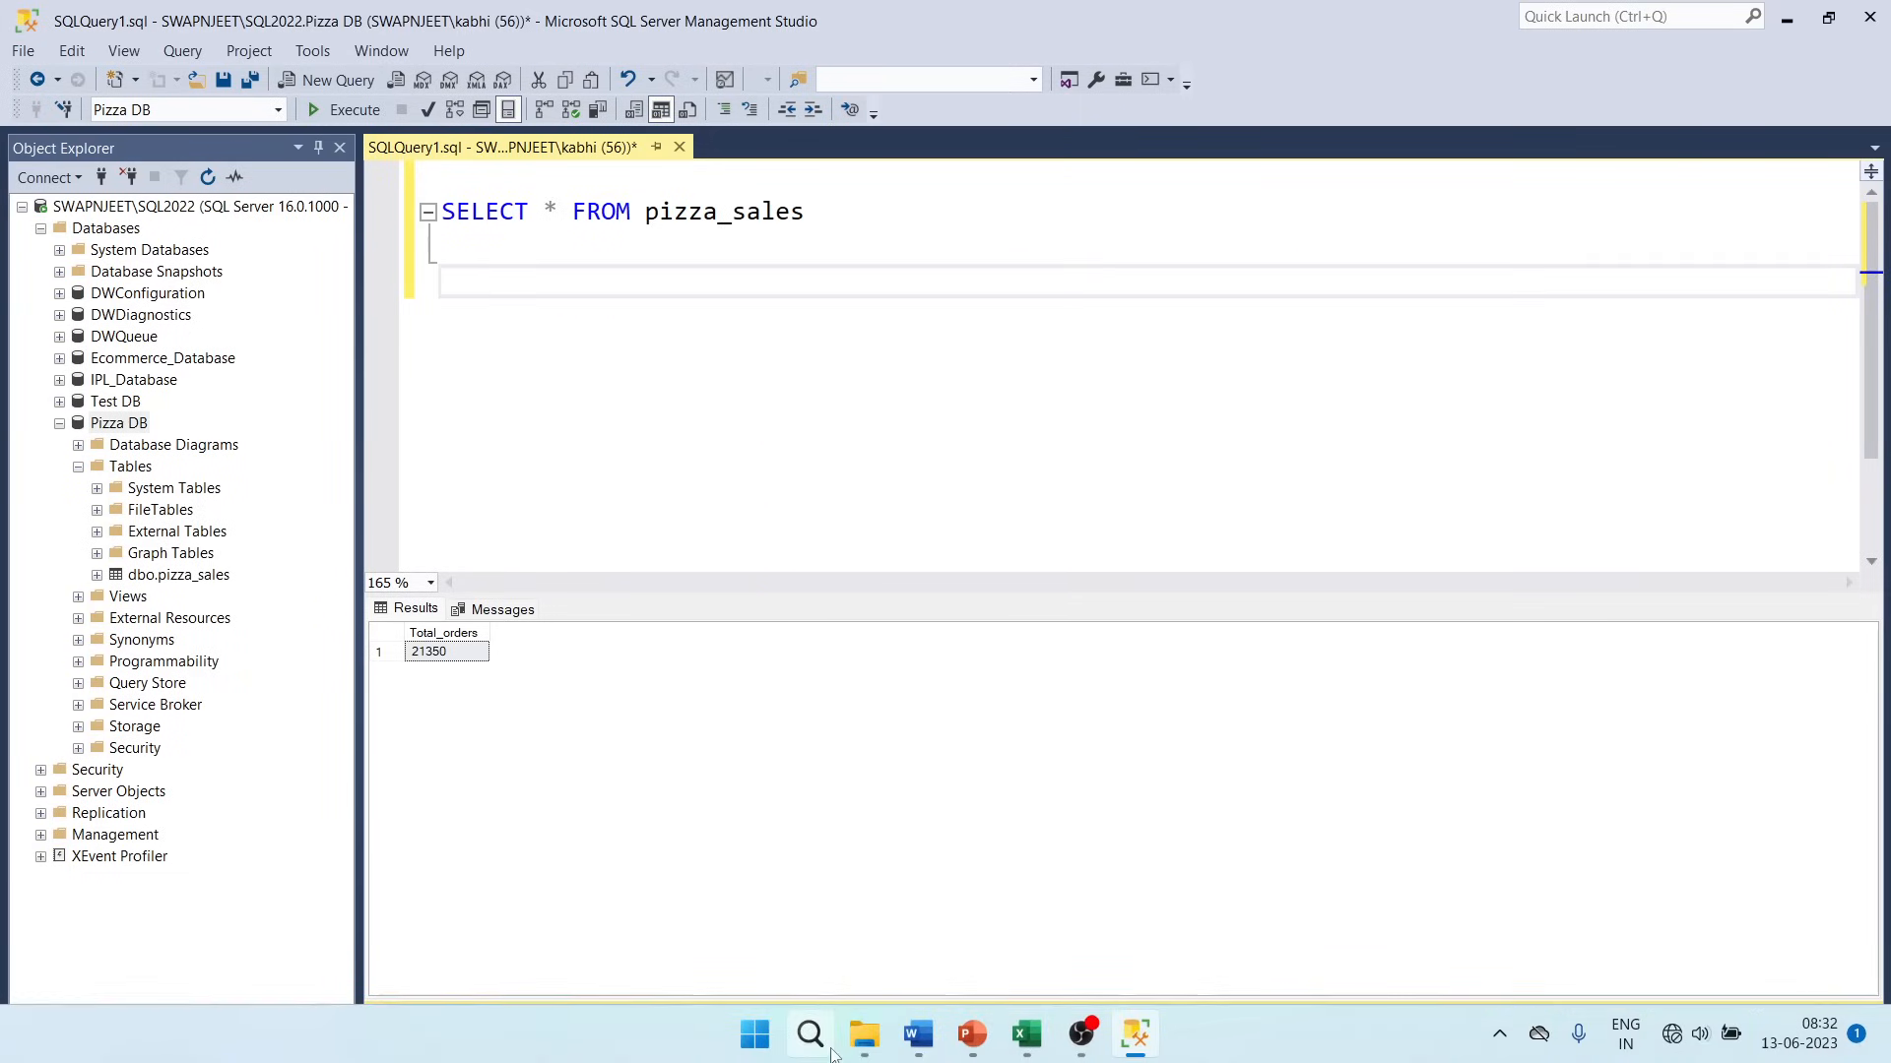
left_click(971, 1034)
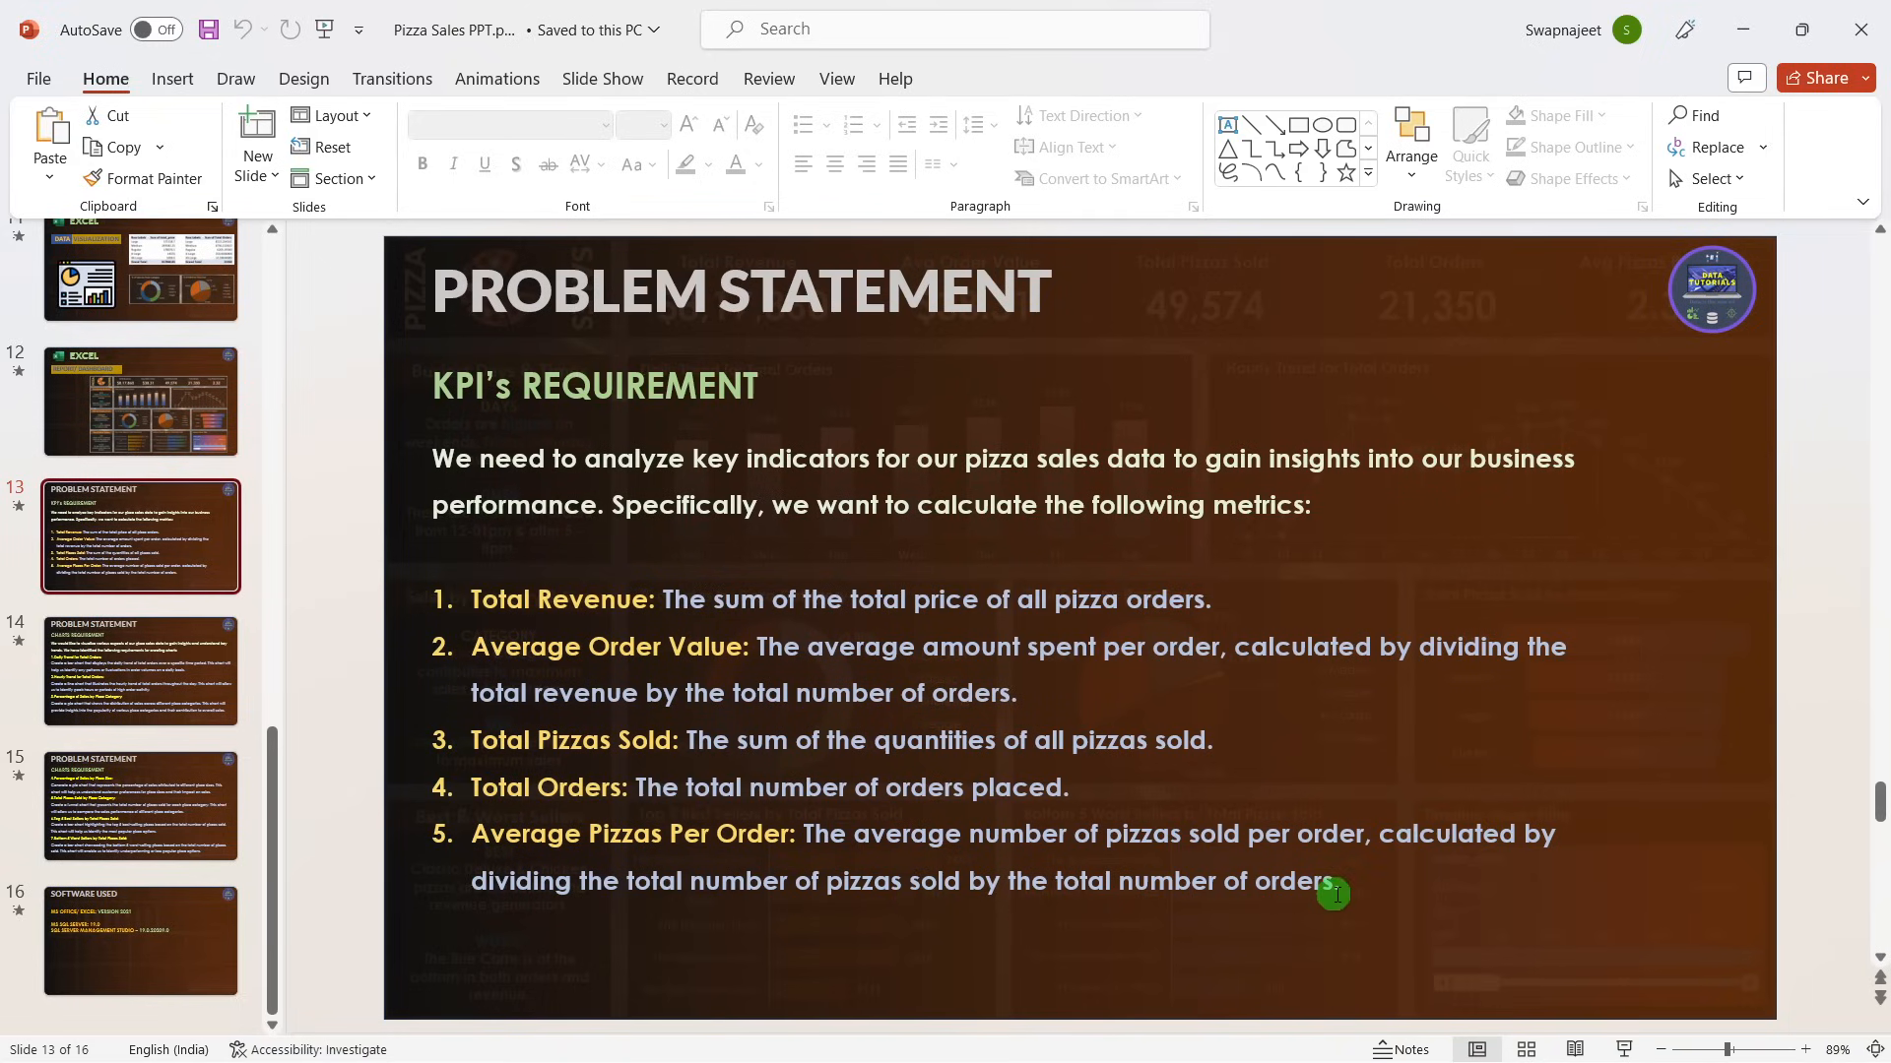
key("alt+Tab")
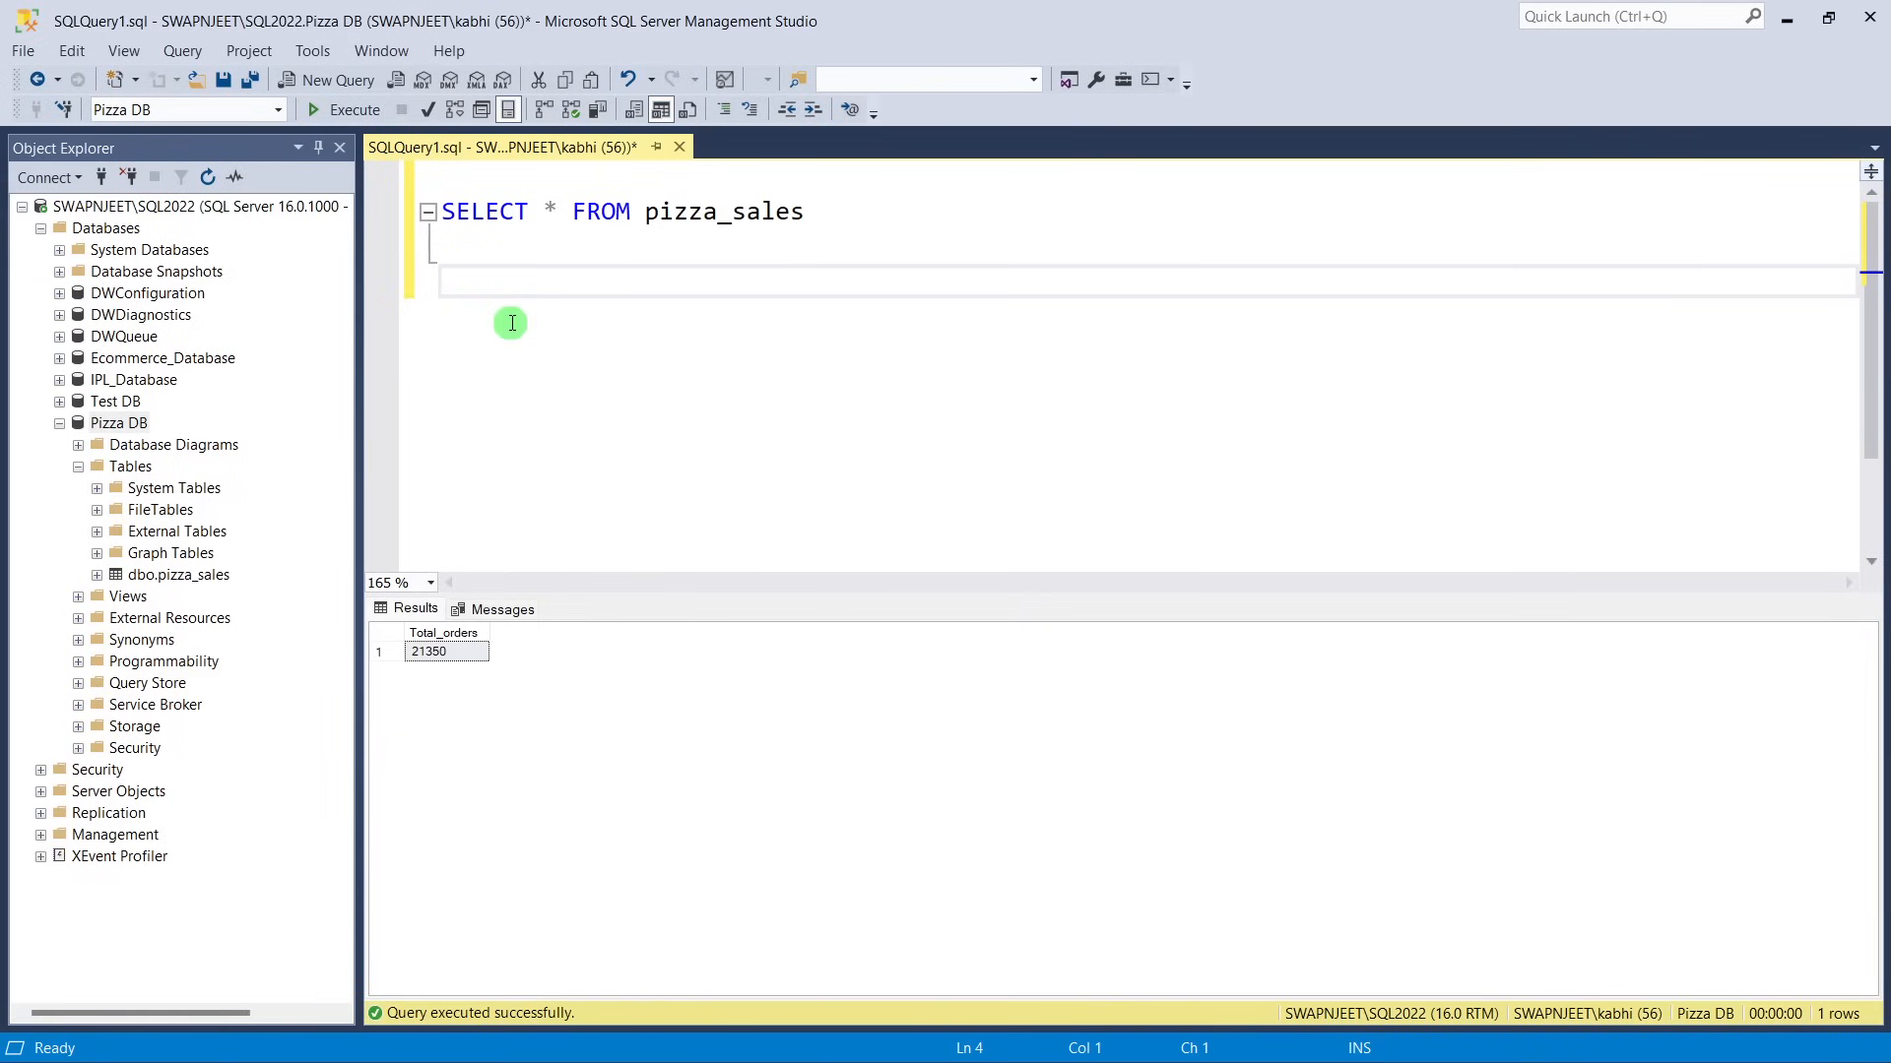
Write "SELECT SUM(quantity) / COUNT(DISTINCT order_id) from pizza_sales" as the second query and execute only that statement.
type("SELECT SU")
key("BackSpace")
key("BackSpace")
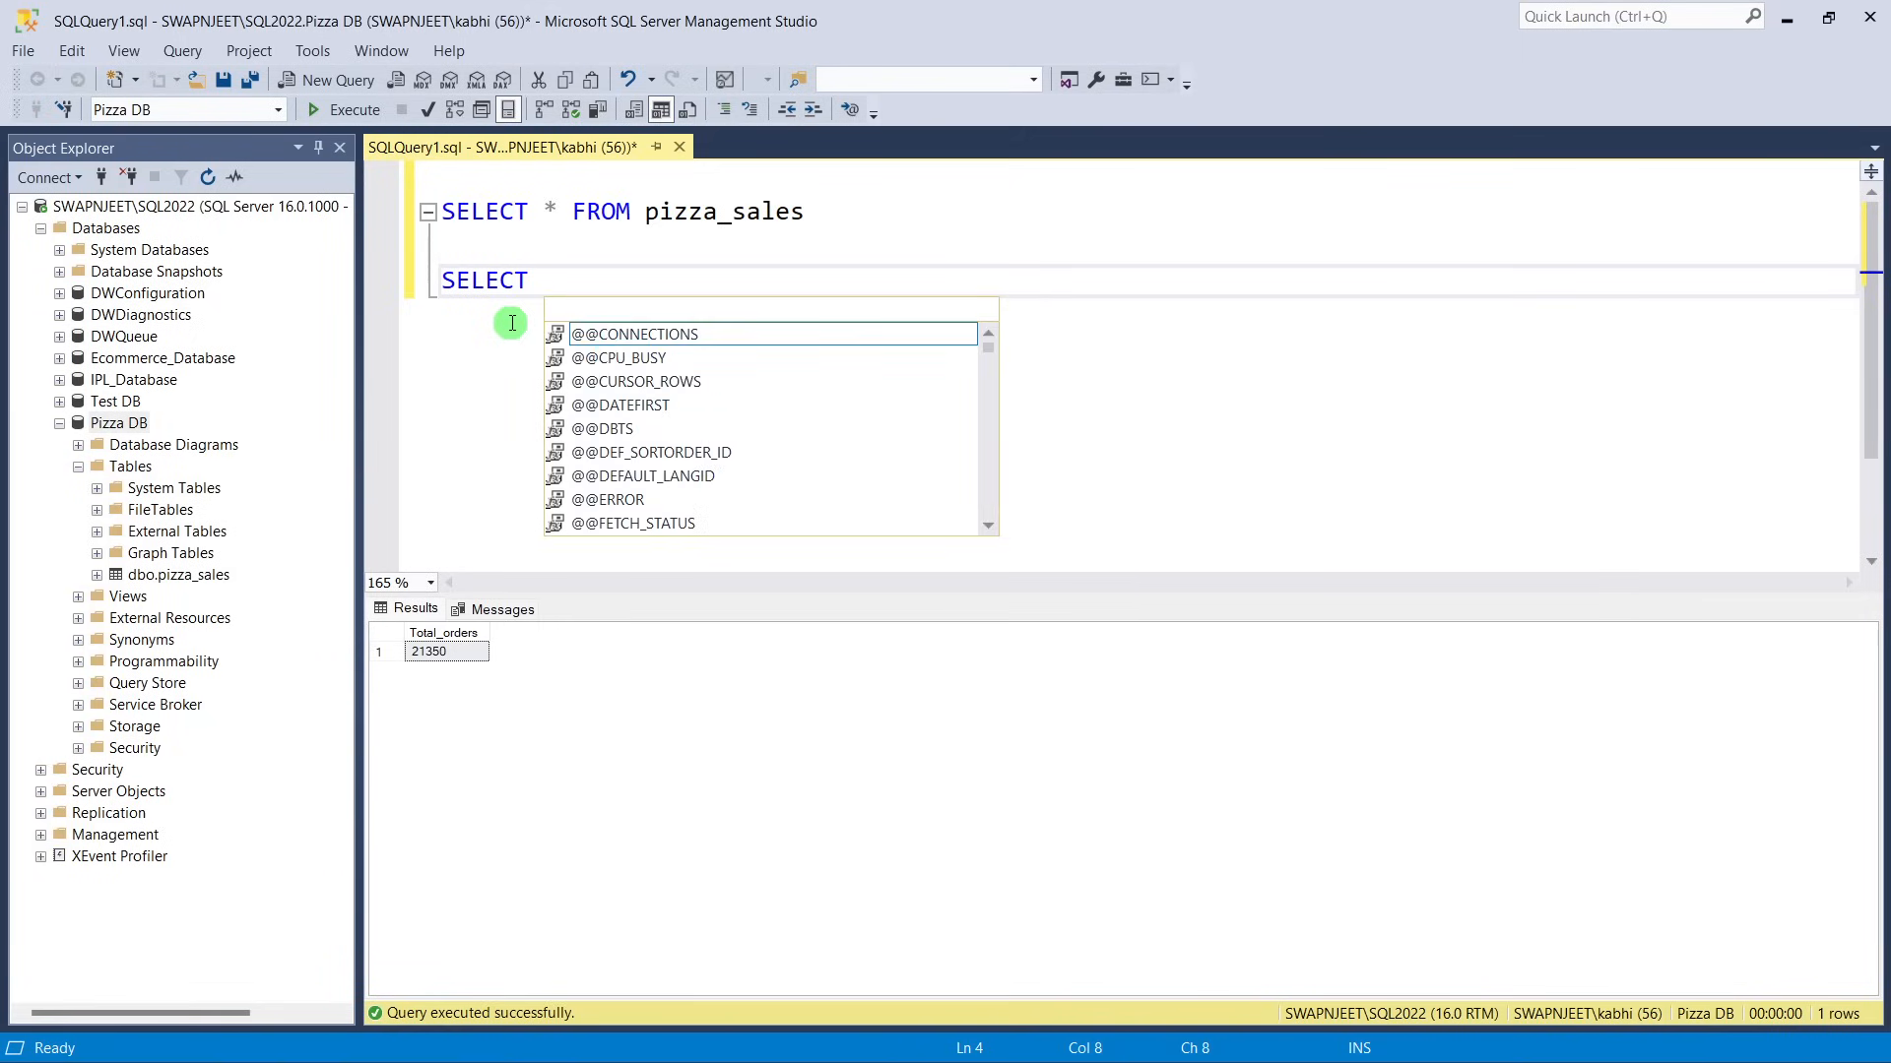
type("SUM(qu")
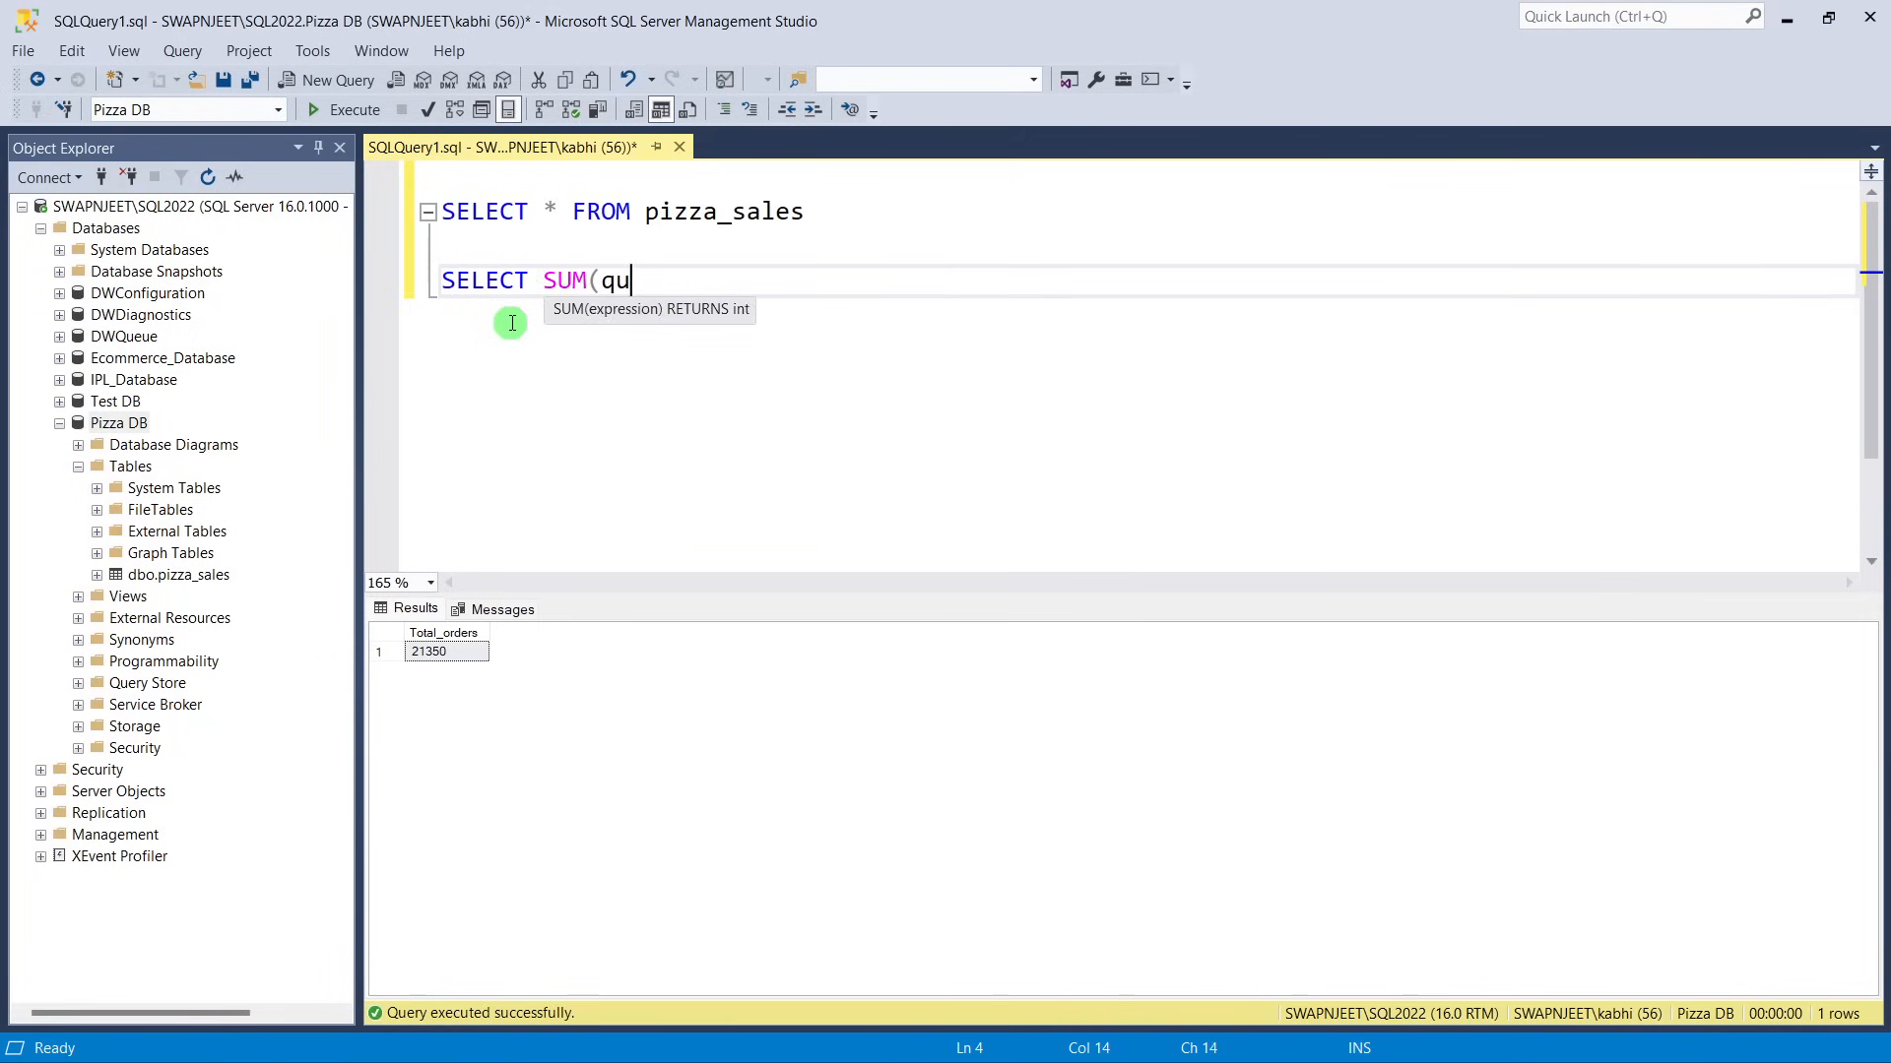
type("antity)")
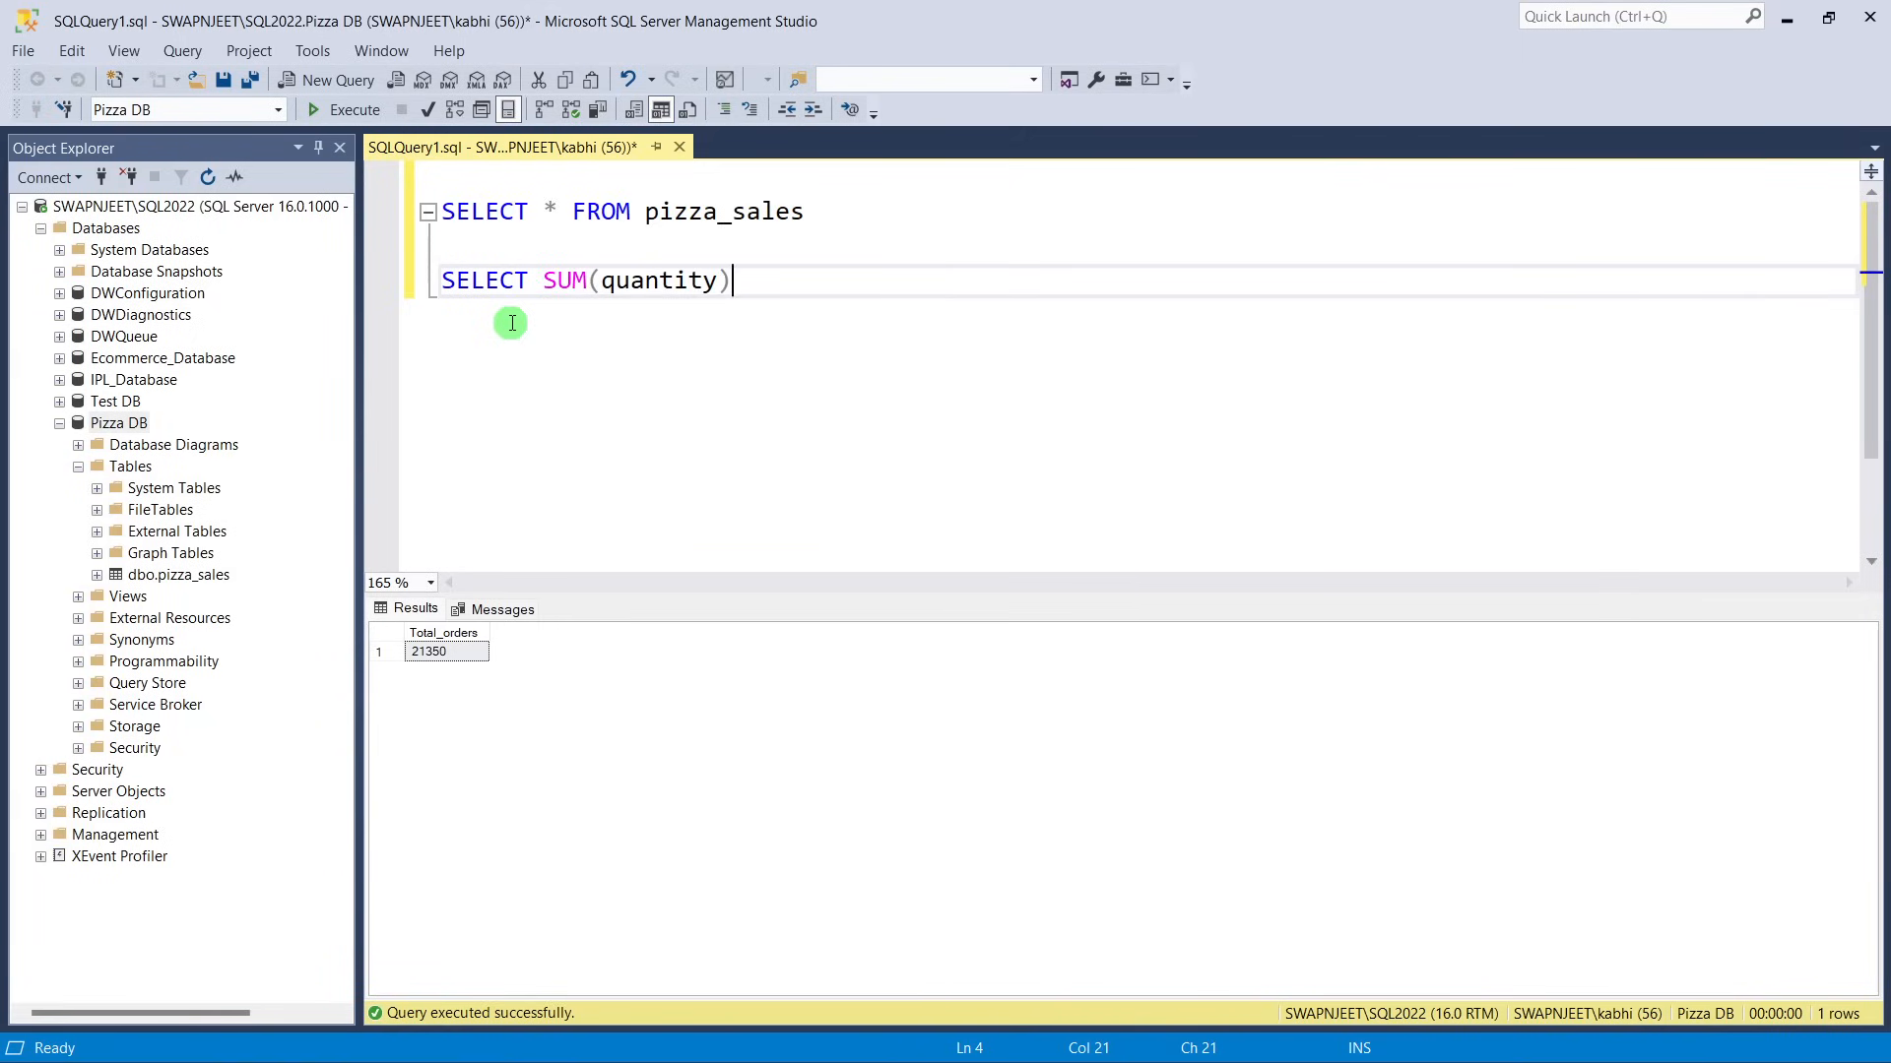
type(" / COUNT(")
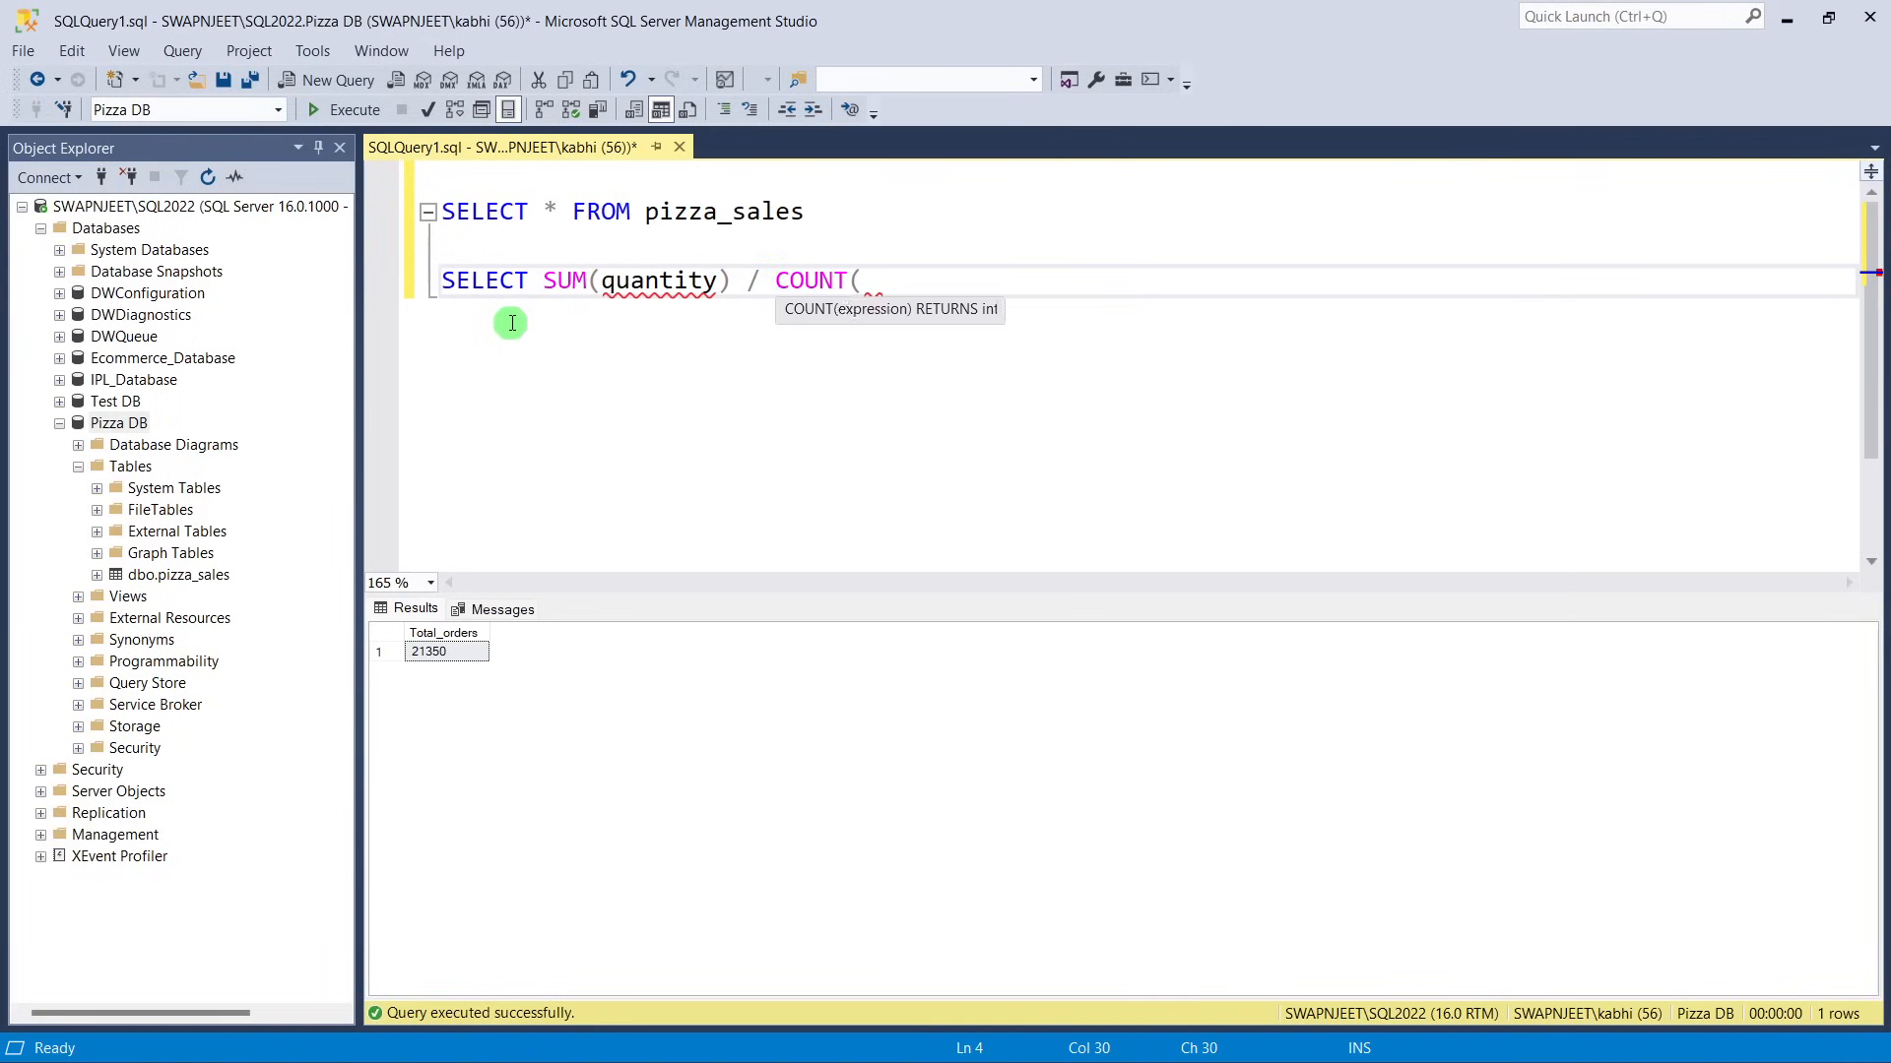
type("DISTINCT")
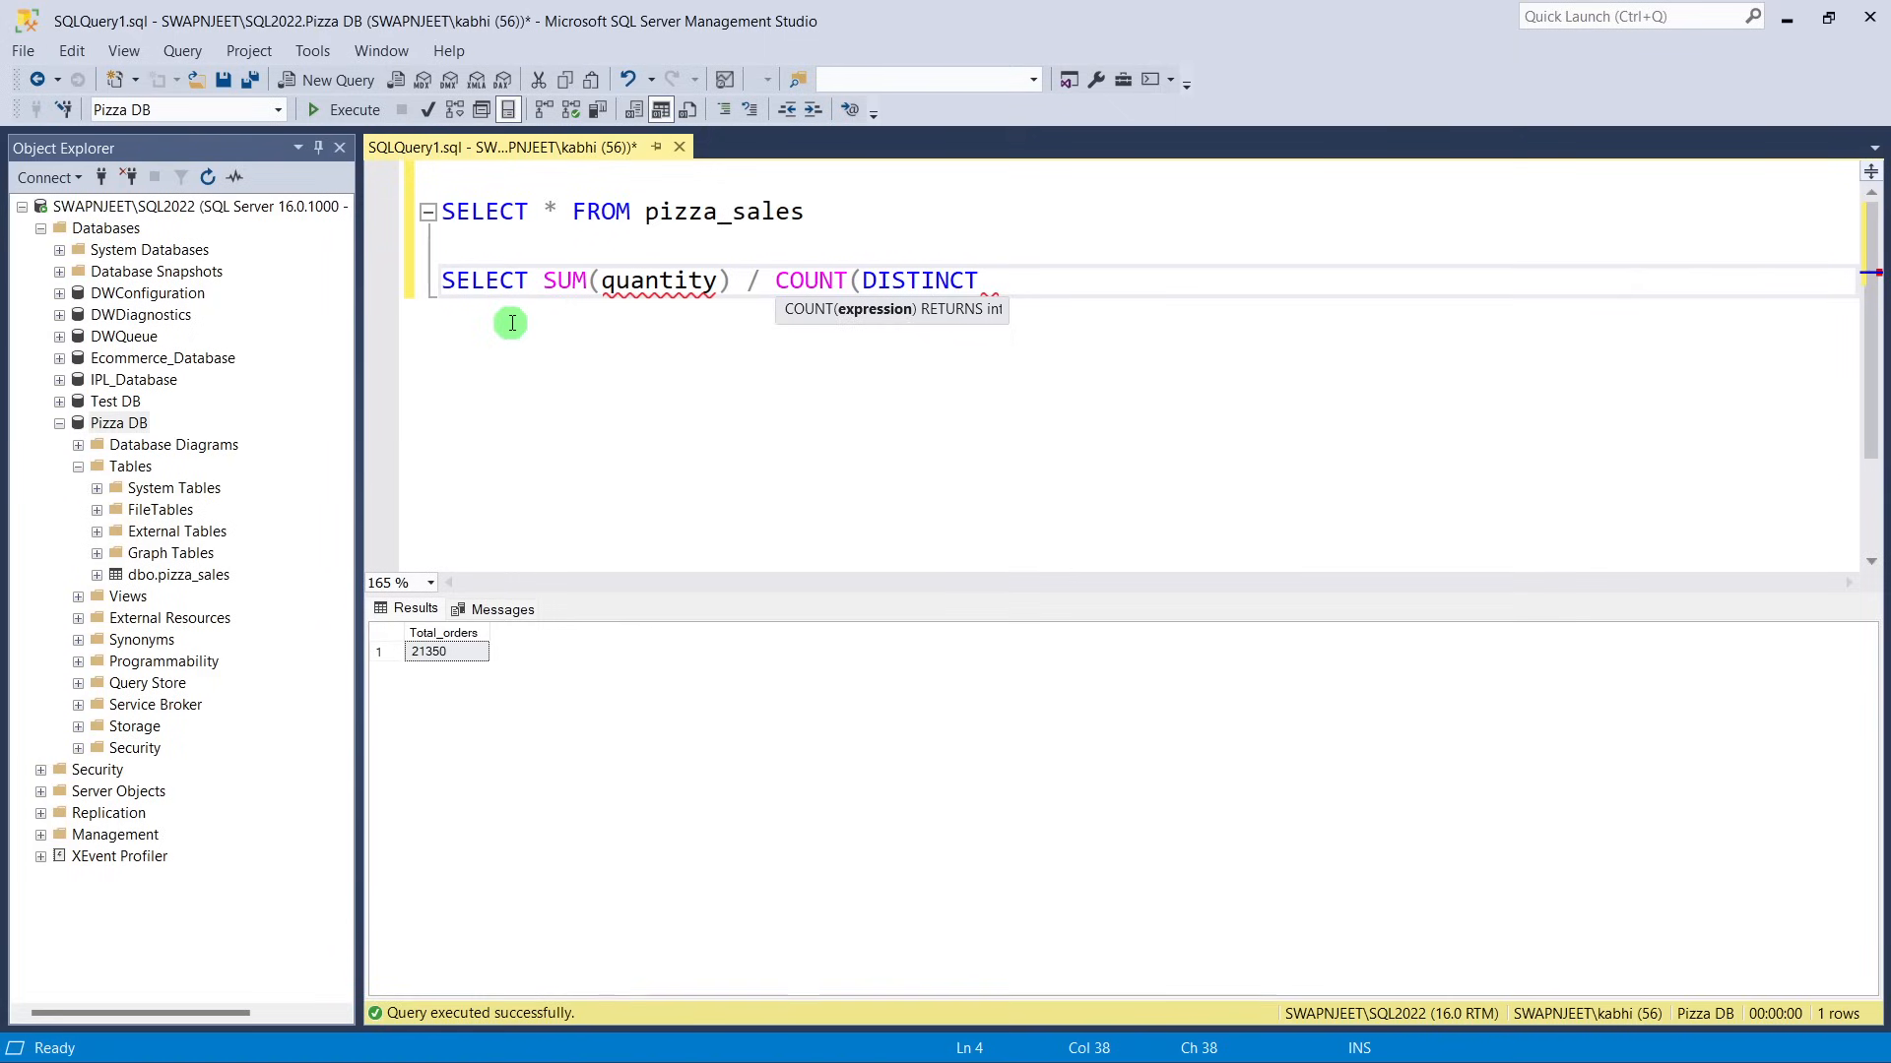
type(" order")
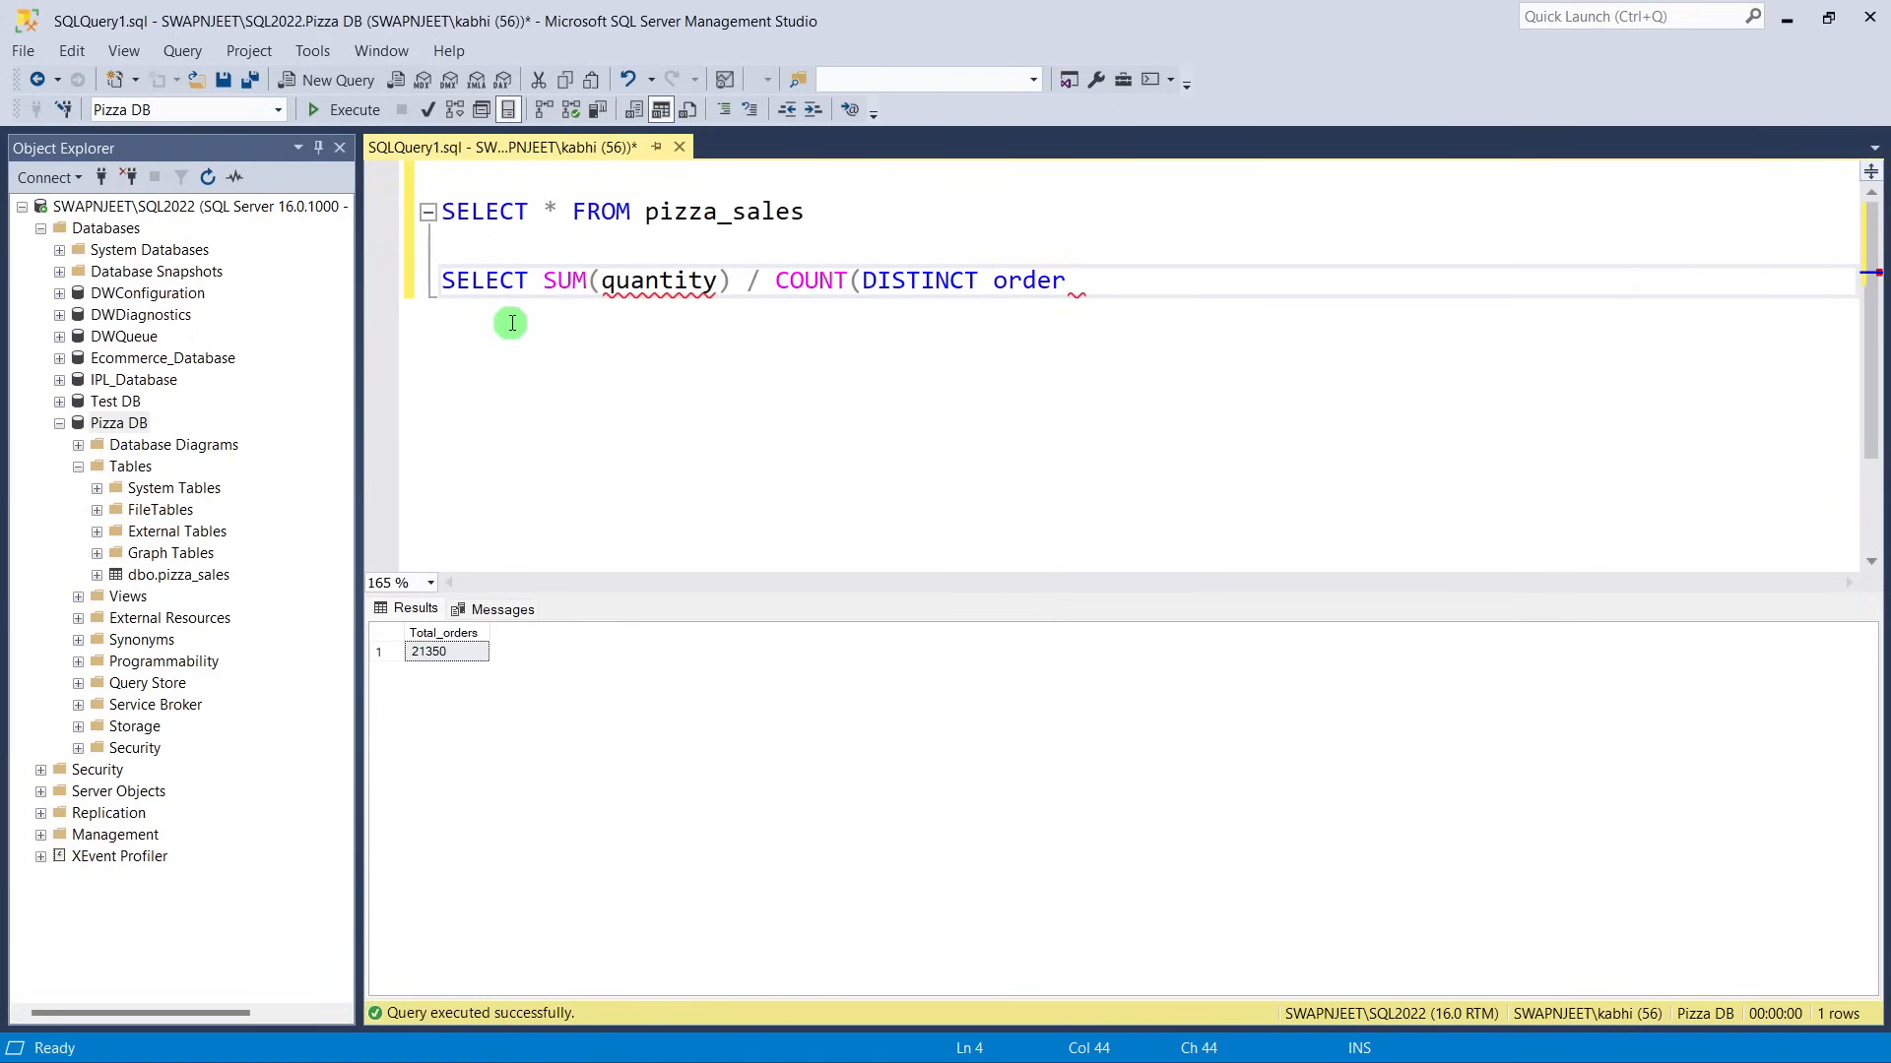
type("_id) from pizz")
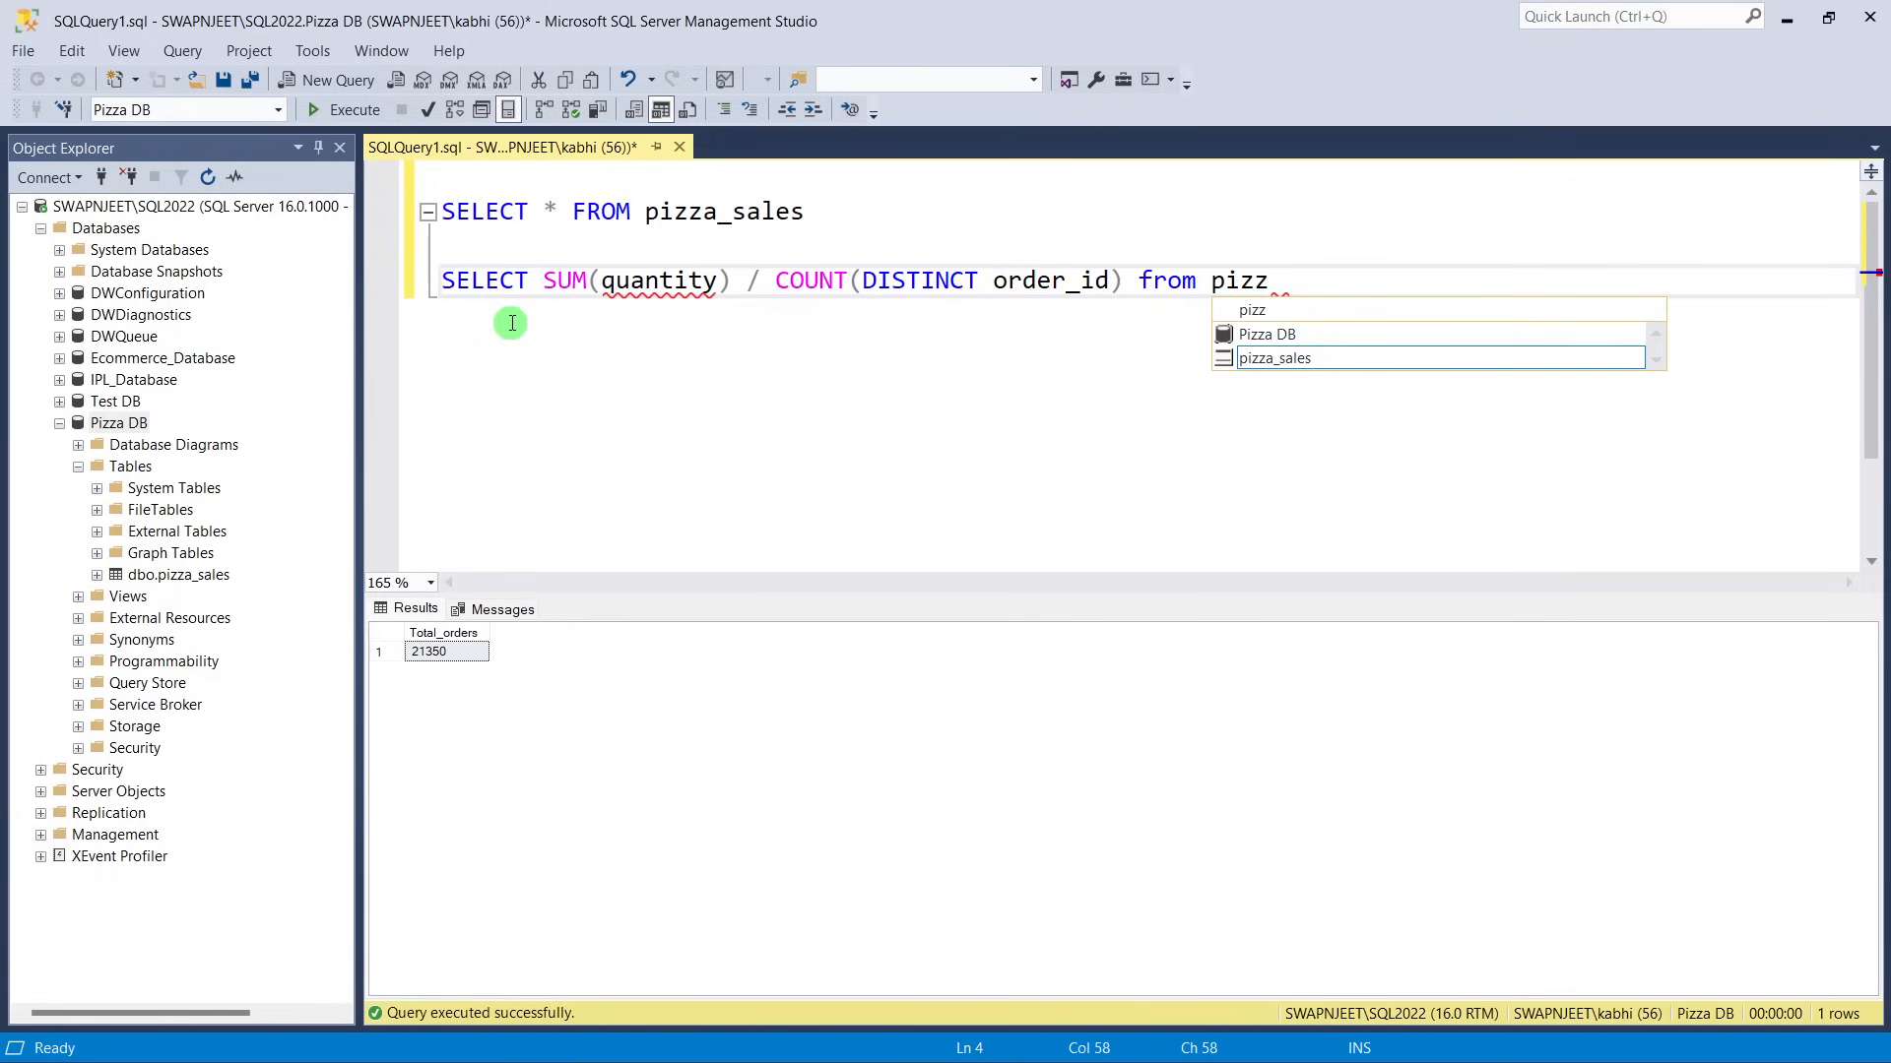
key("Tab")
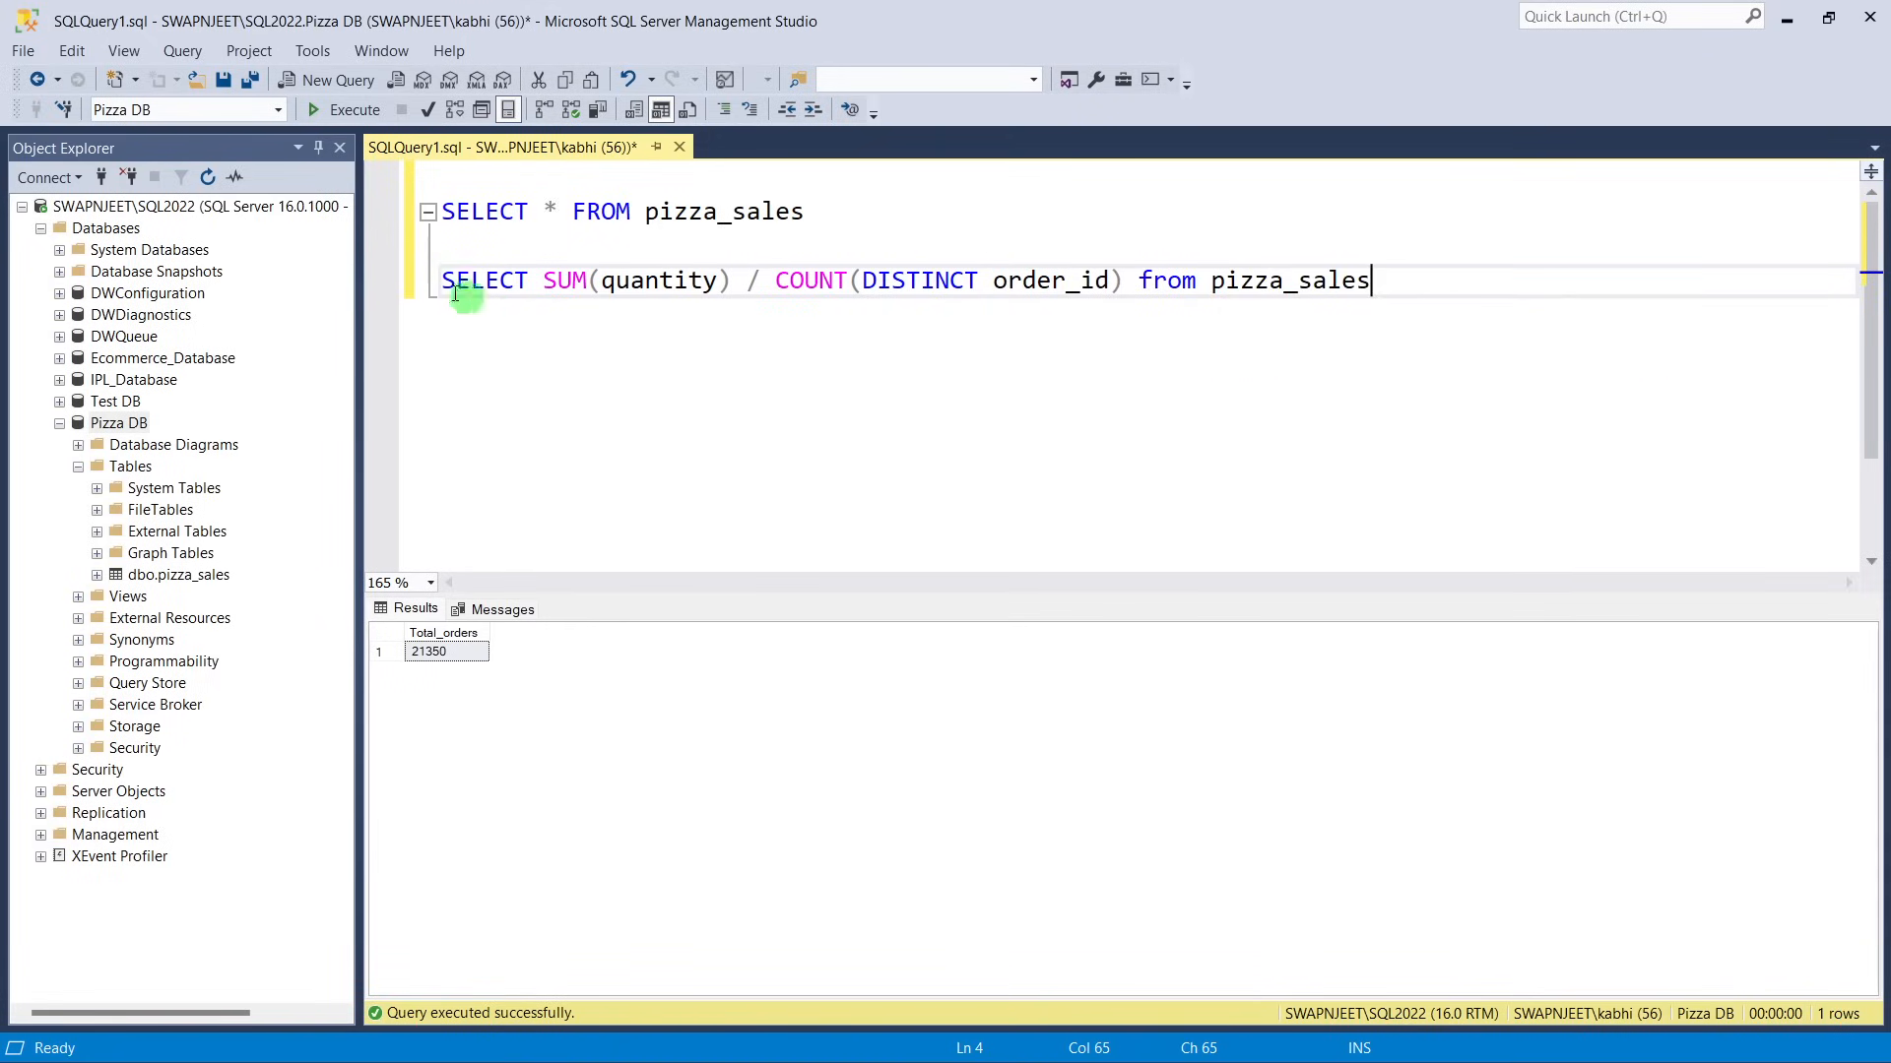
left_click(412, 286)
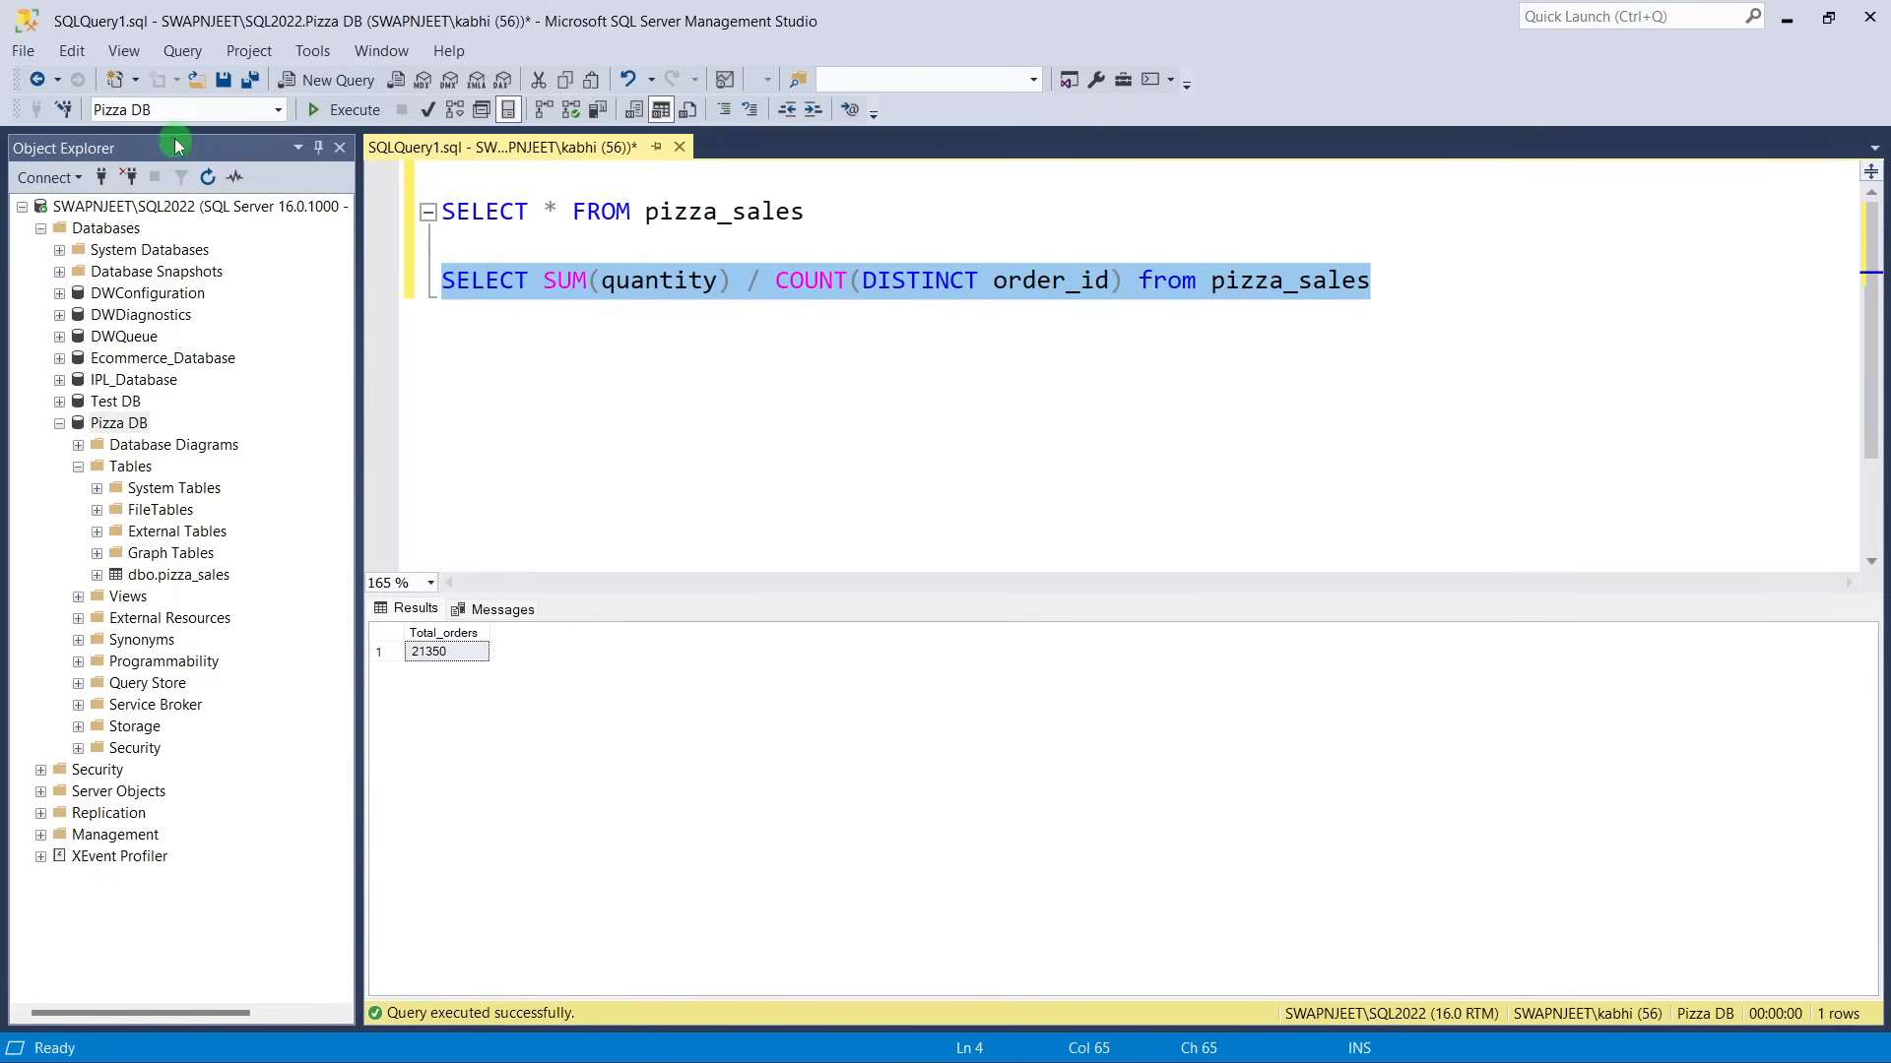
left_click(342, 110)
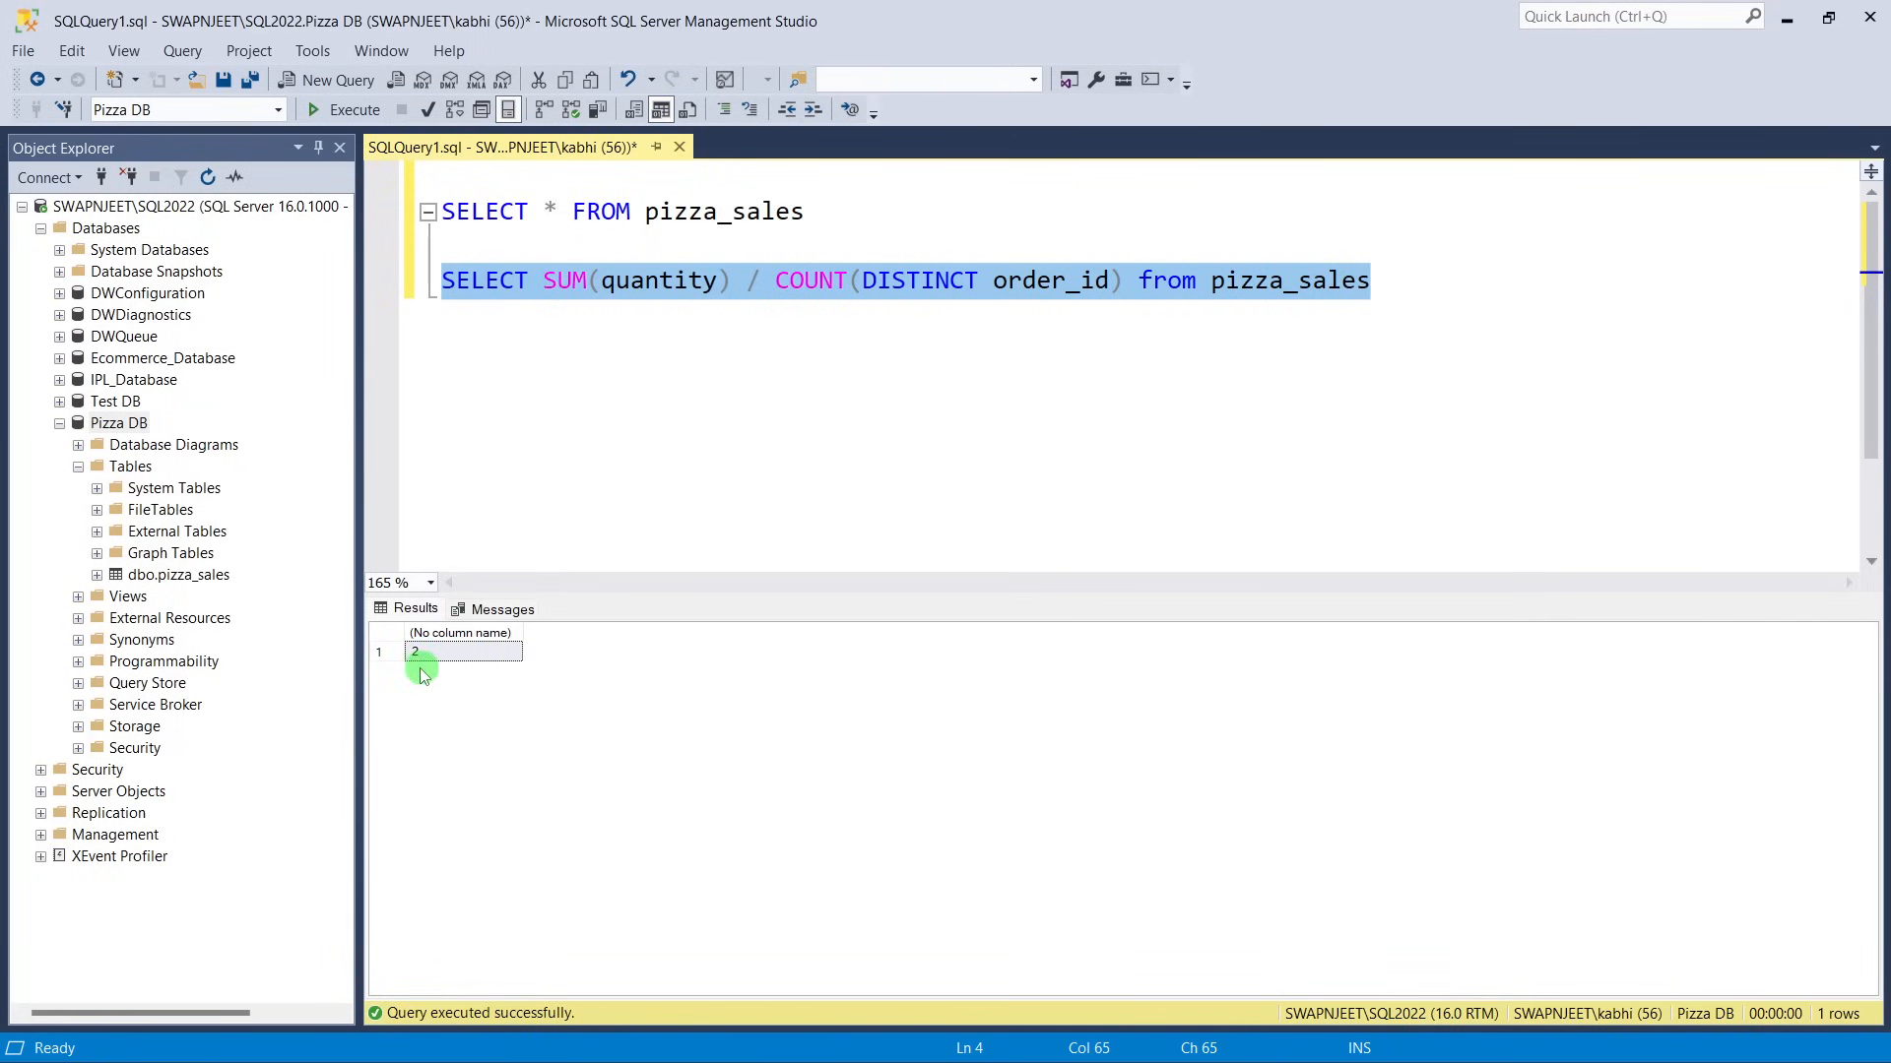
left_click(708, 355)
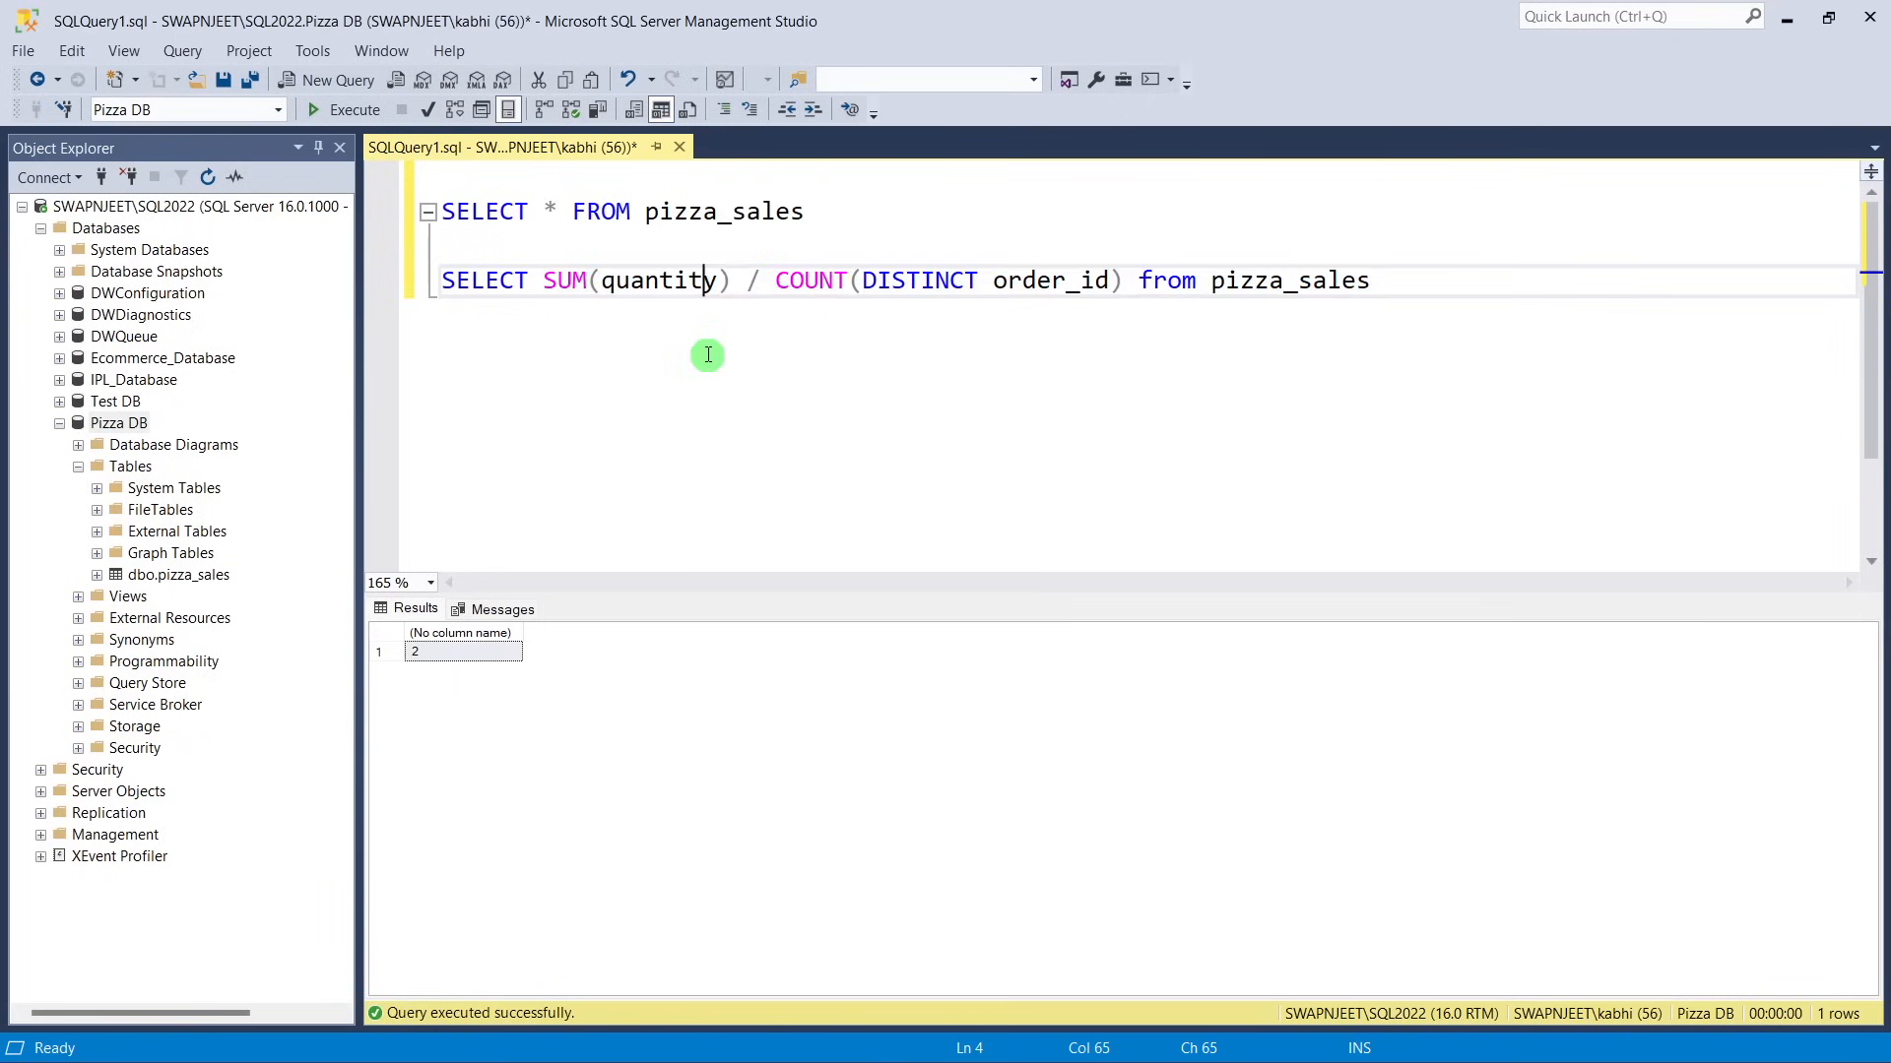
left_click_drag(547, 292, 1119, 316)
left_click(1082, 342)
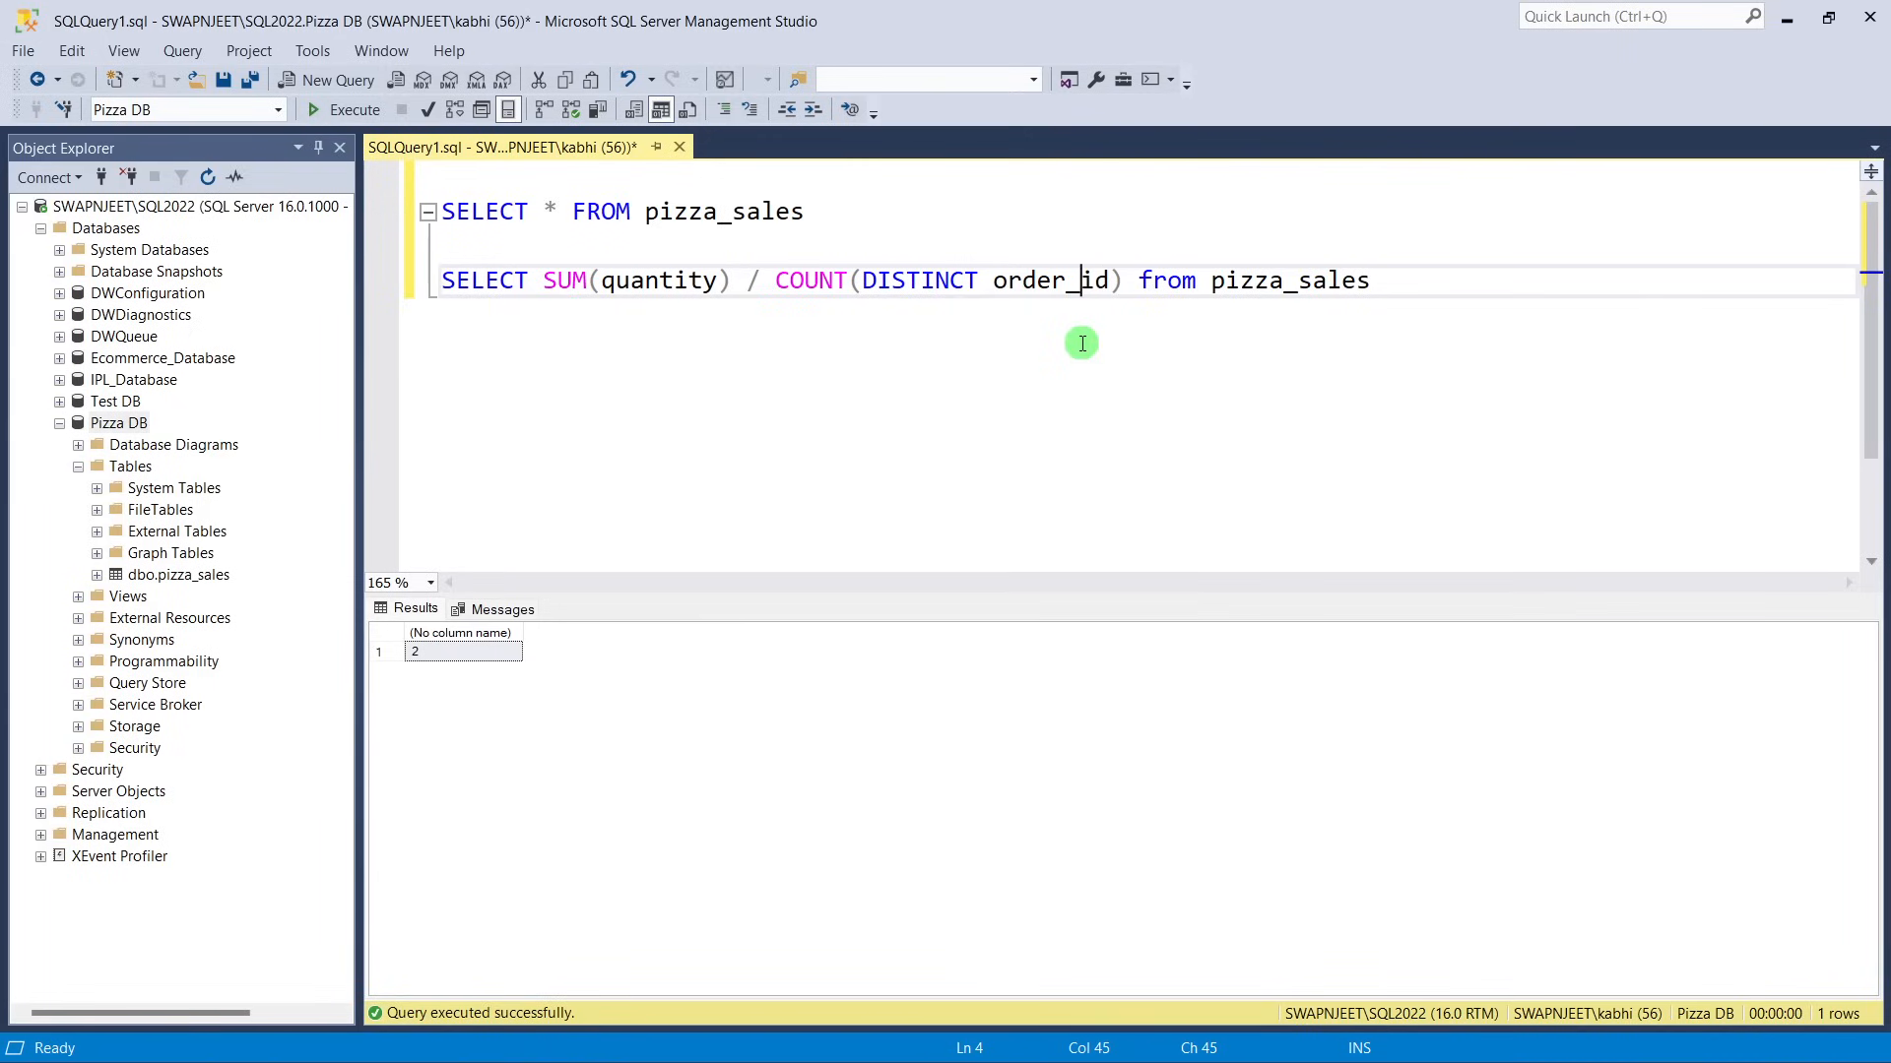
left_click(559, 282)
left_click_drag(576, 282, 1109, 283)
left_click(1024, 409)
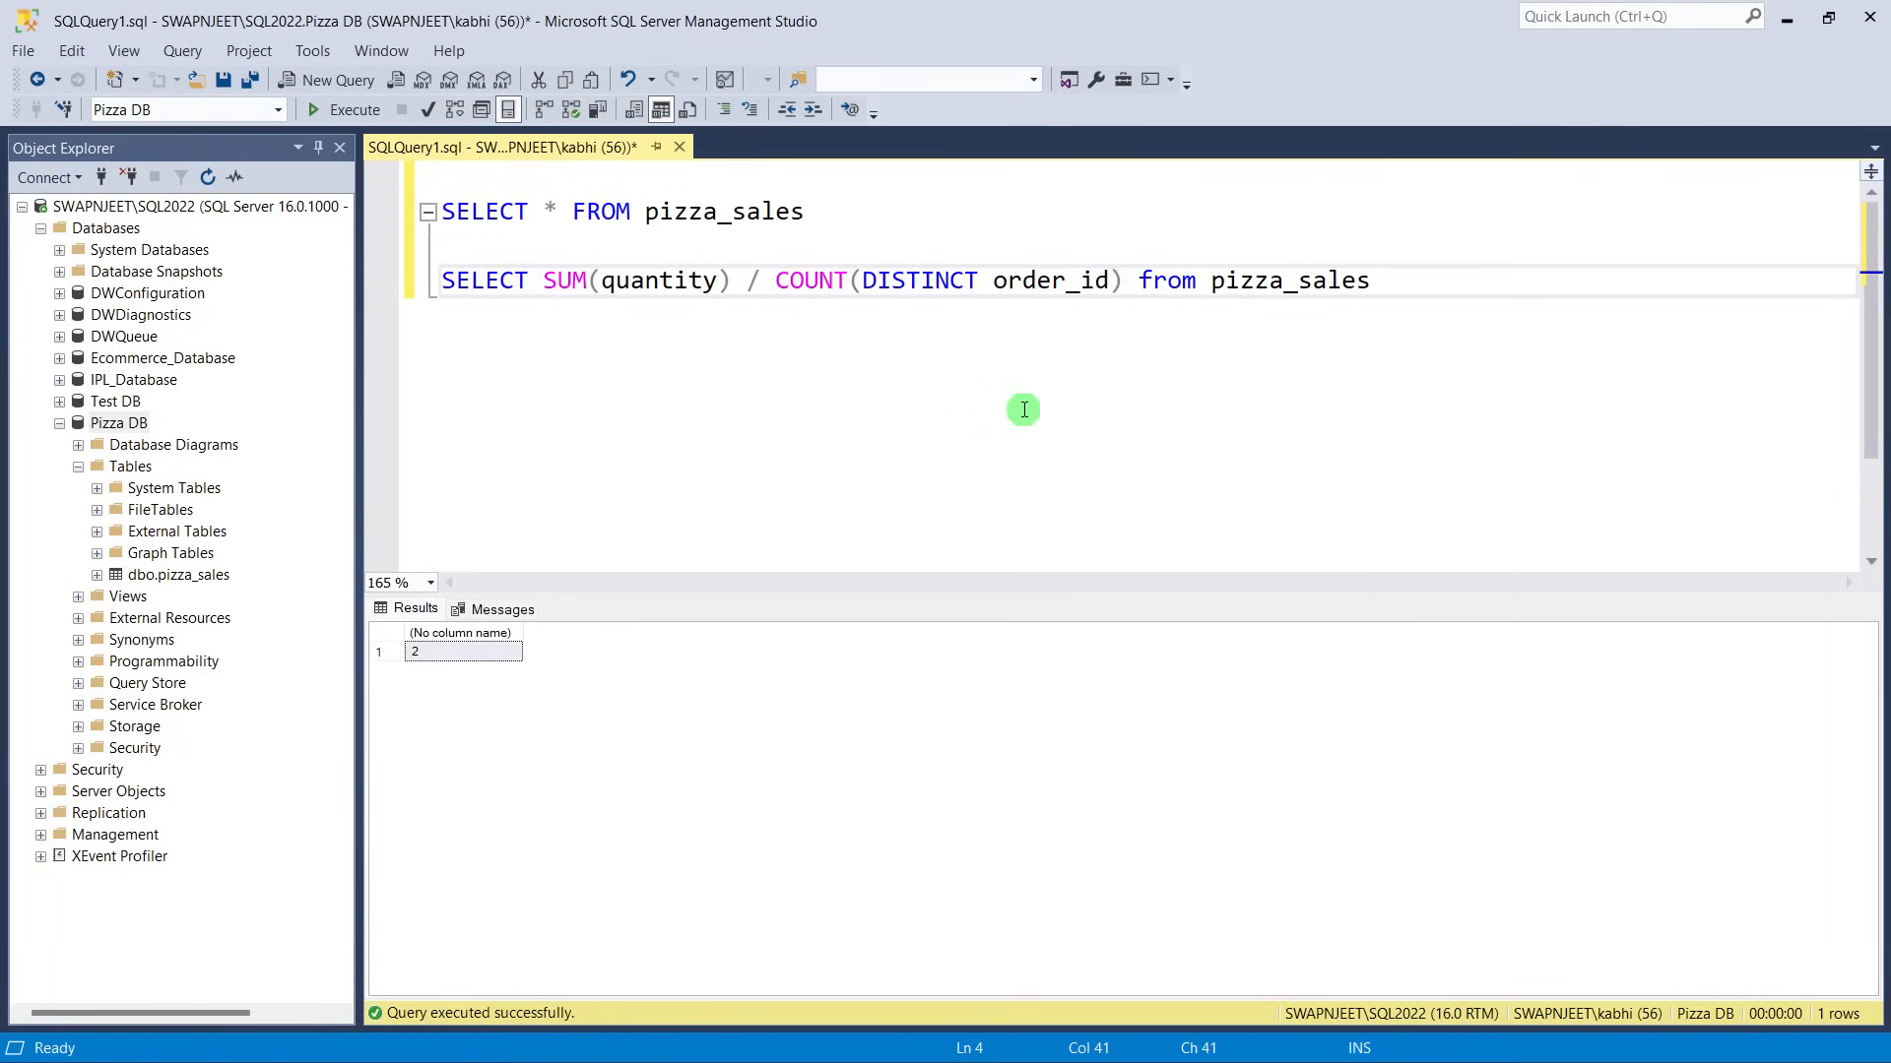
Wrap SUM(quantity) in the second query in a cast, making it "CAST(SUM(quantity) AS DECIMAL(10,2))".
left_click(542, 288)
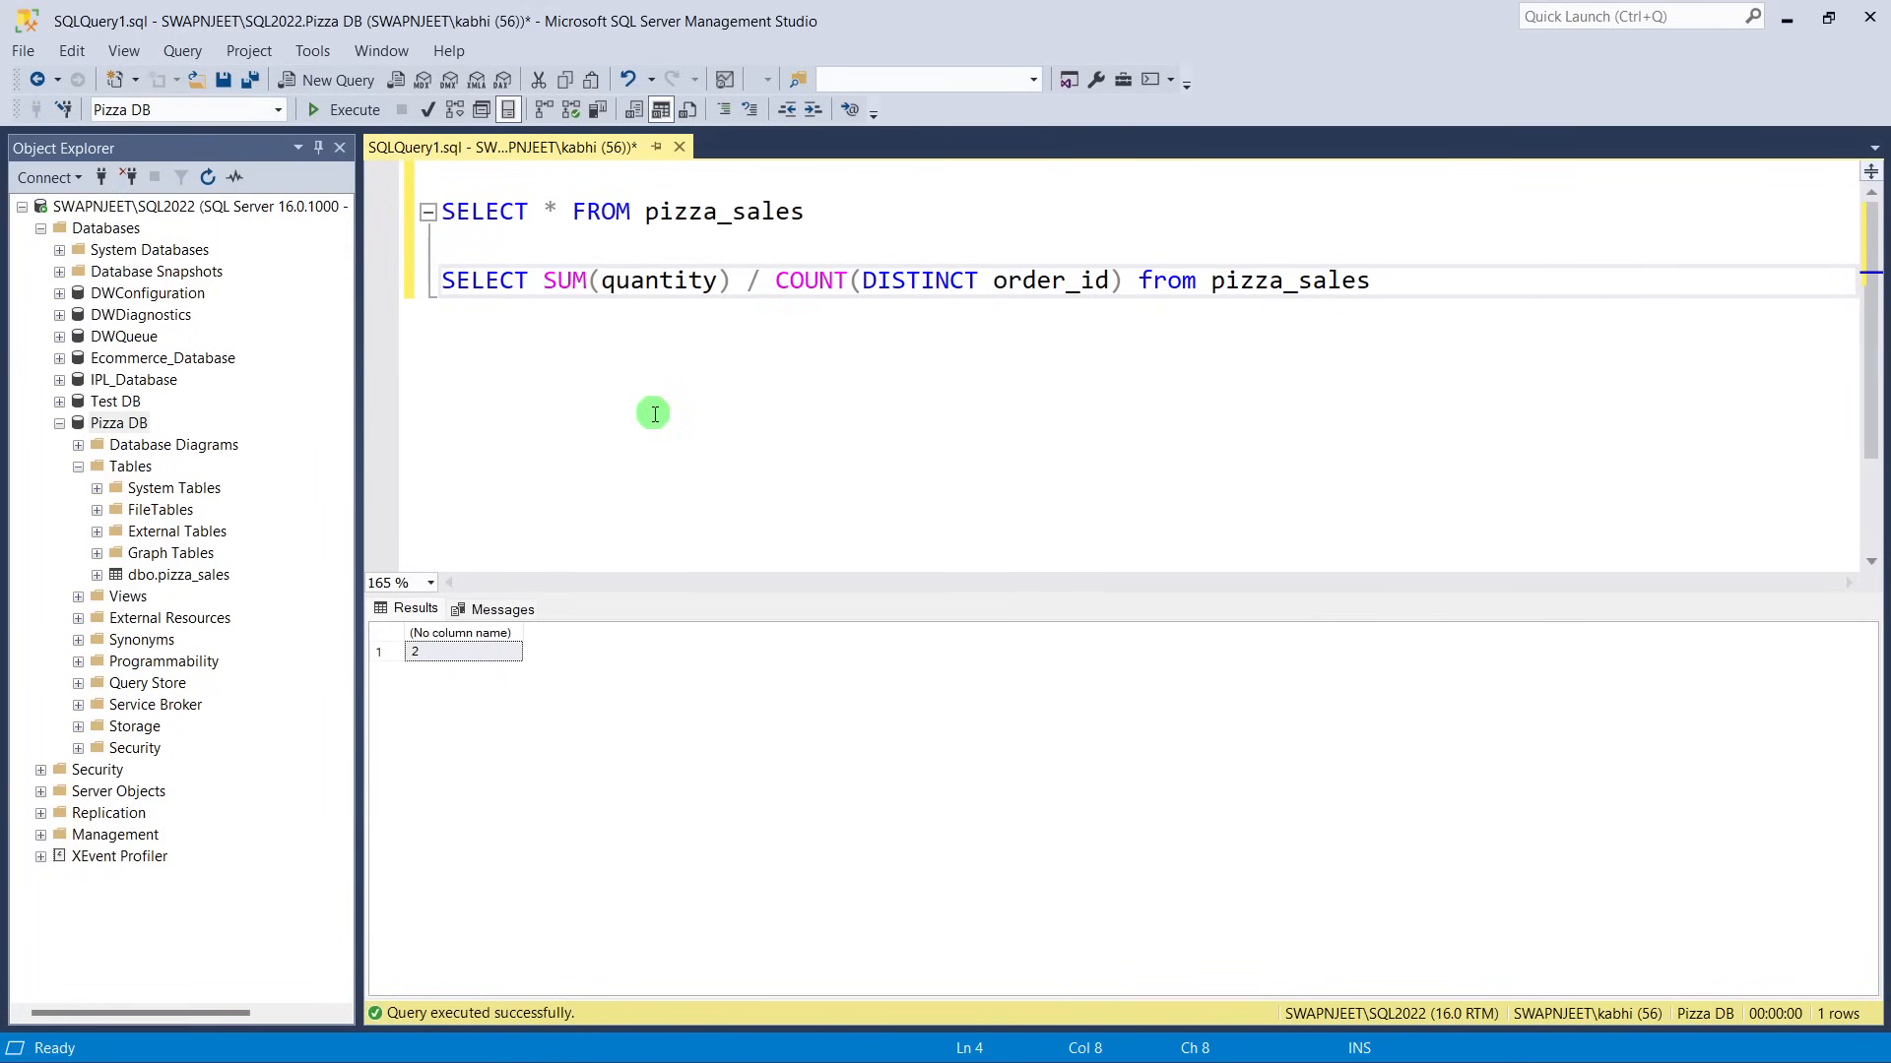
type("ca")
key("BackSpace")
key("BackSpace")
type("CA")
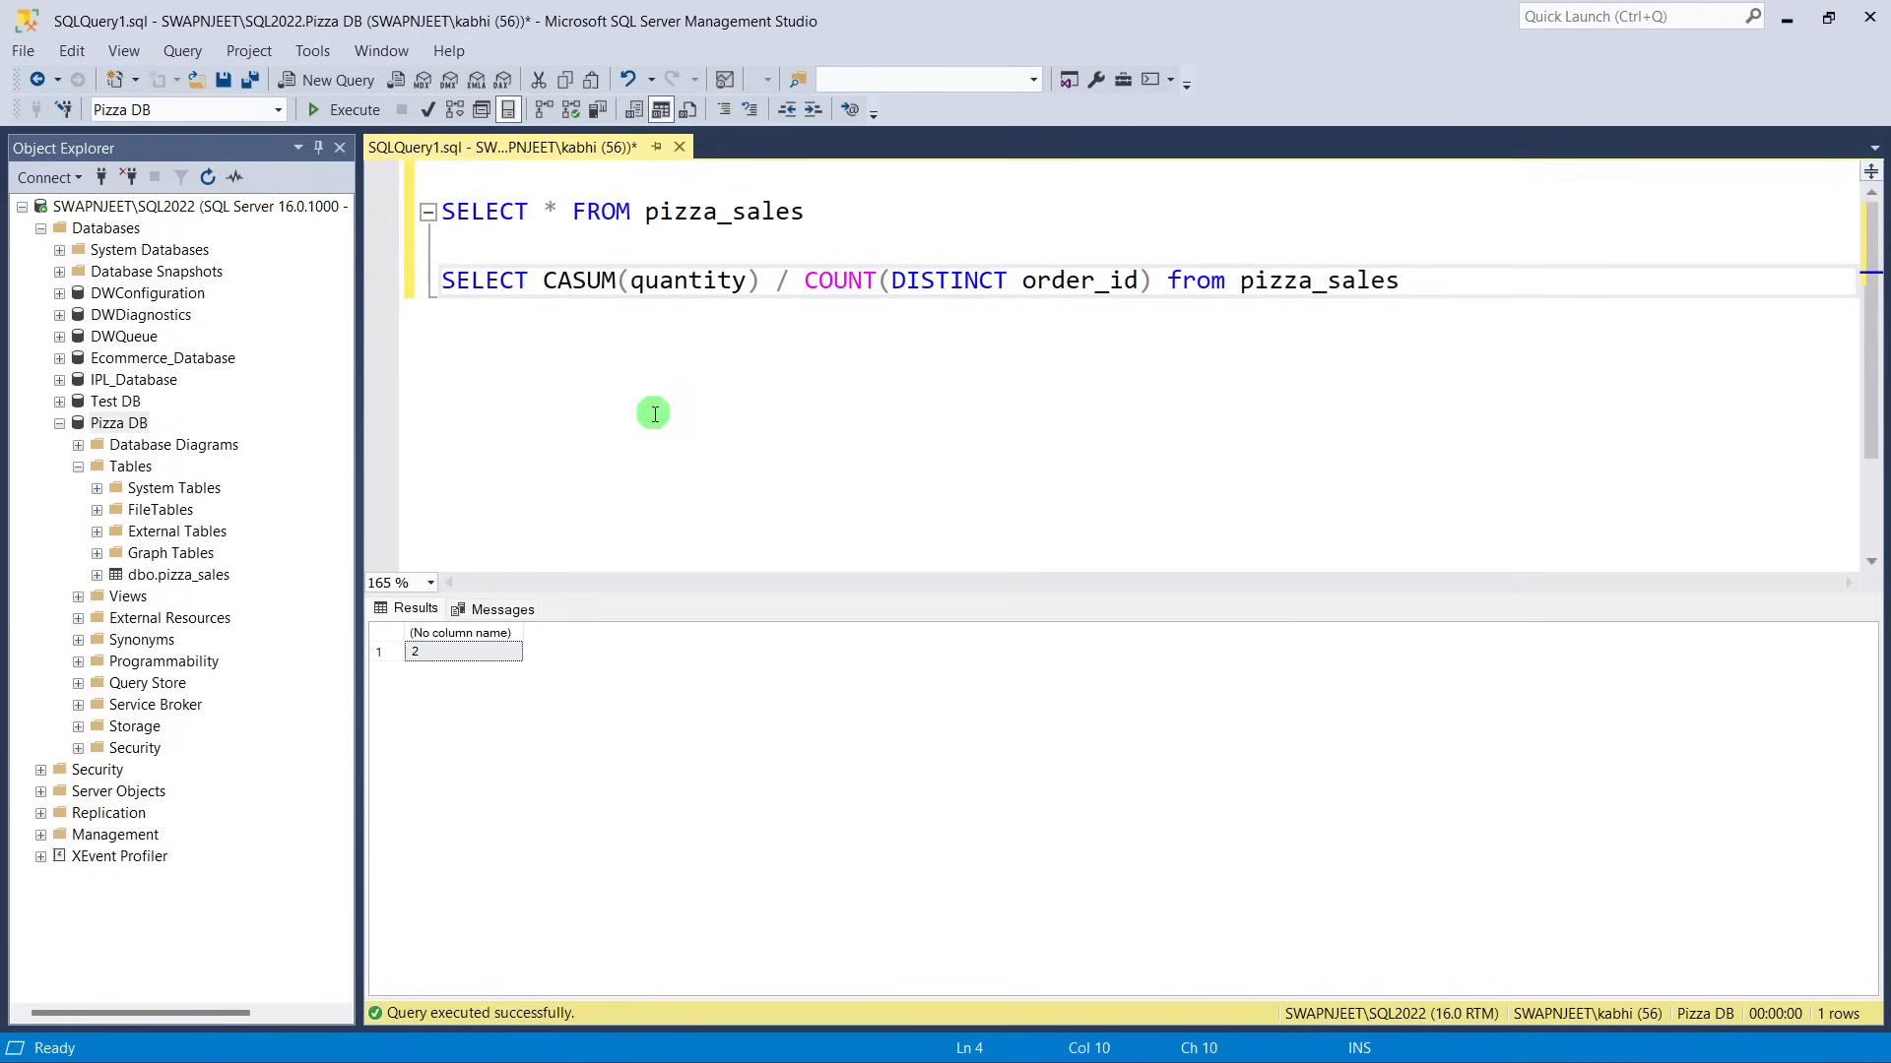
type("ST(")
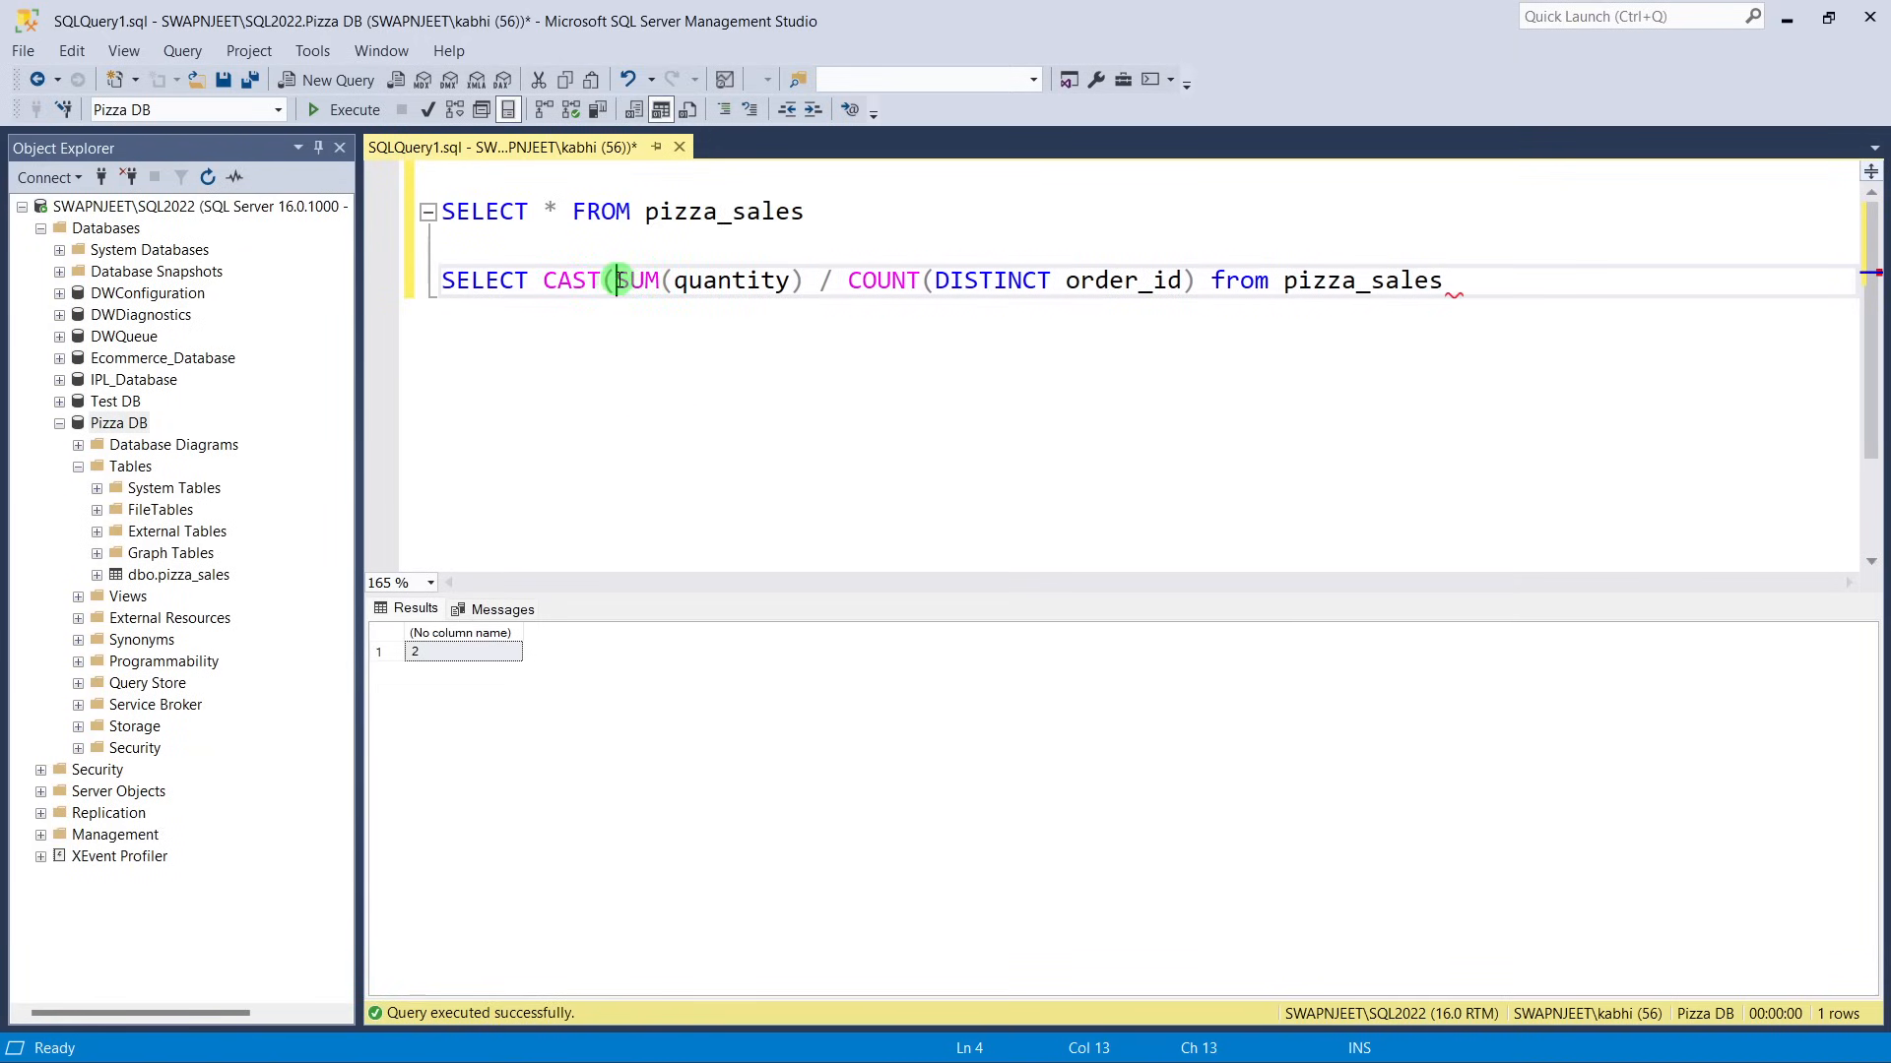
left_click_drag(614, 282, 805, 283)
left_click(804, 283)
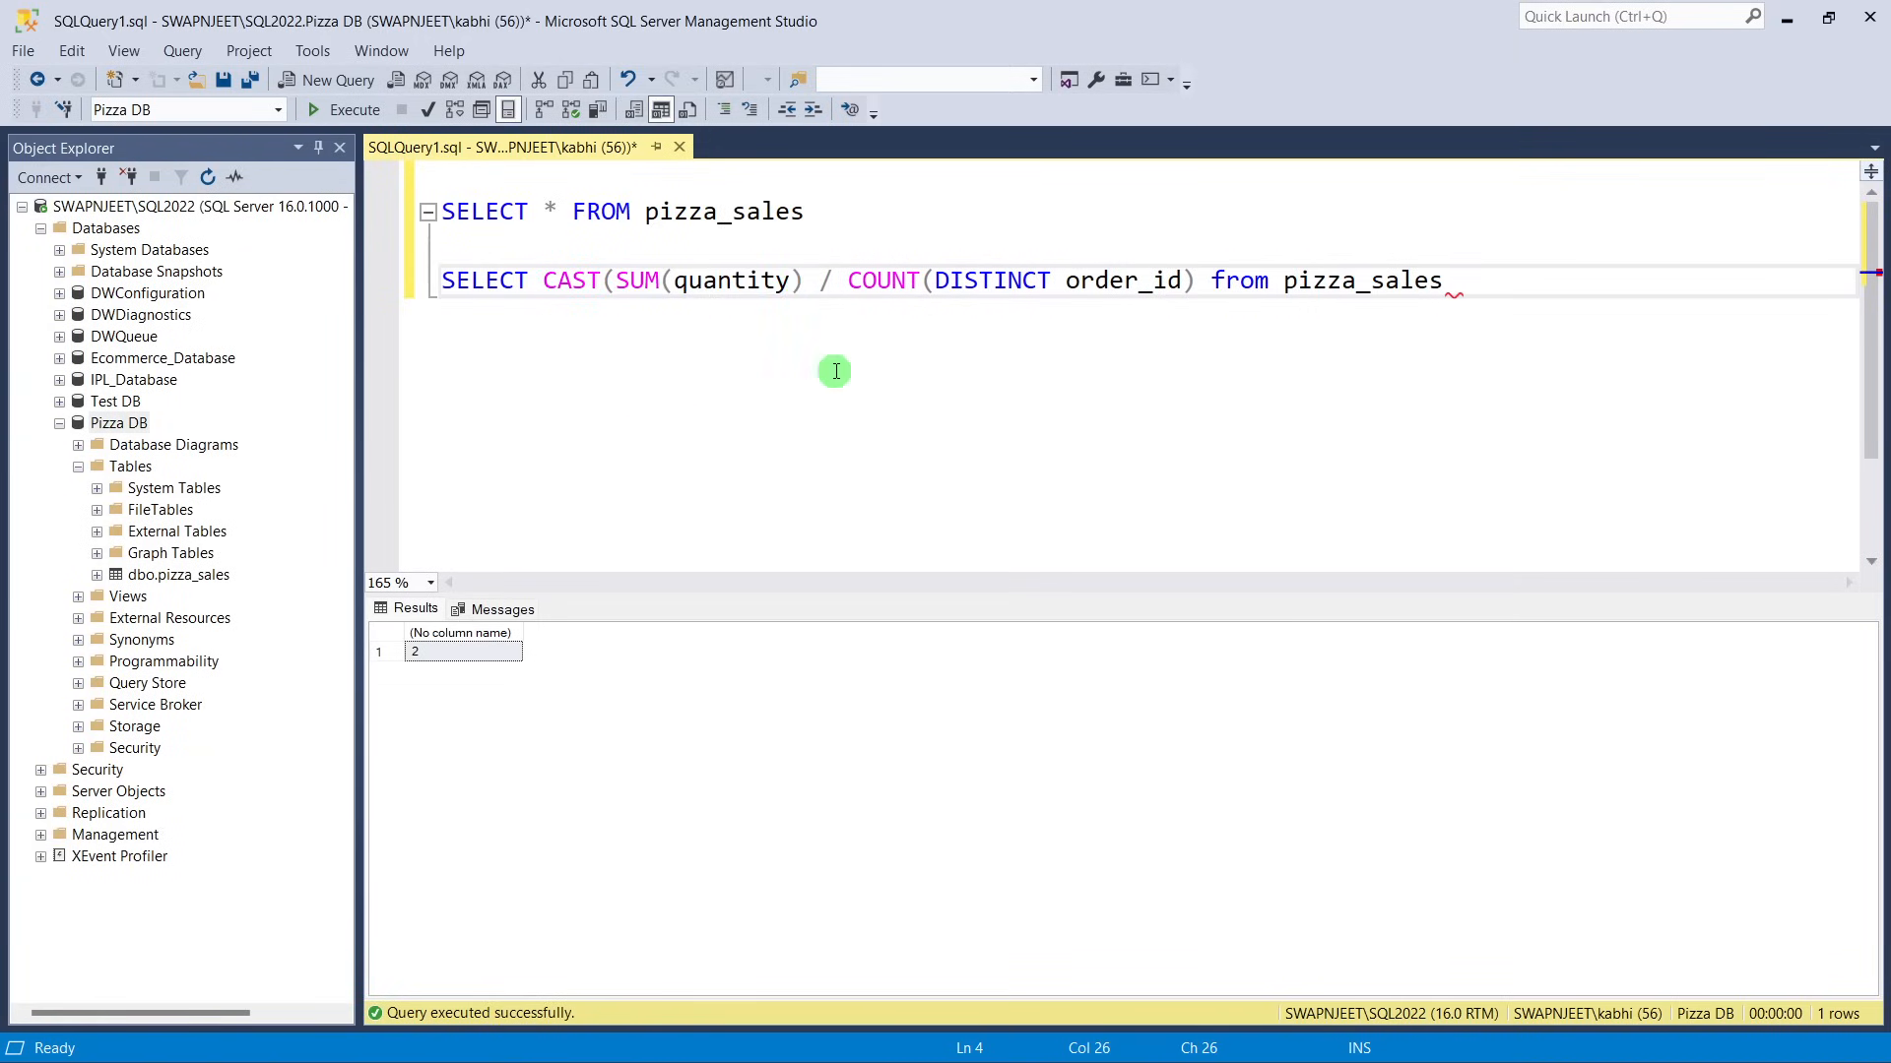
type("AS ")
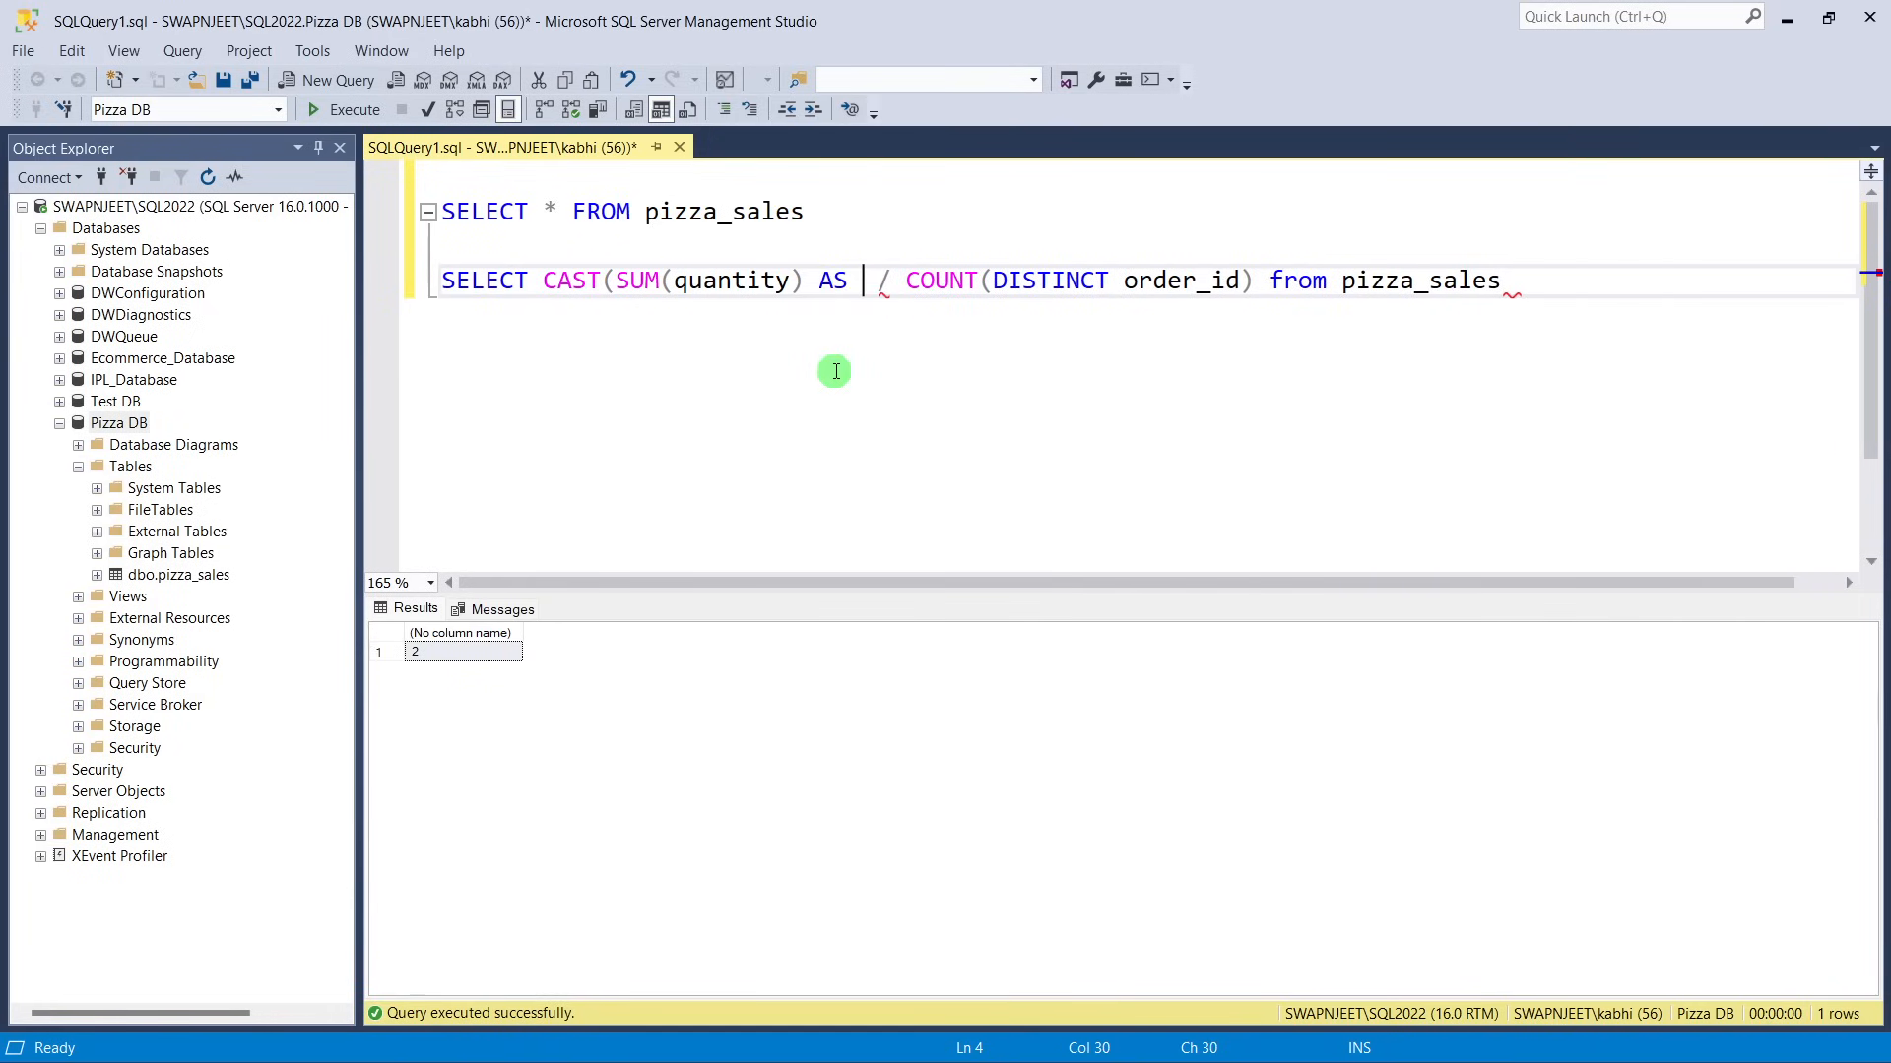
type("DEC")
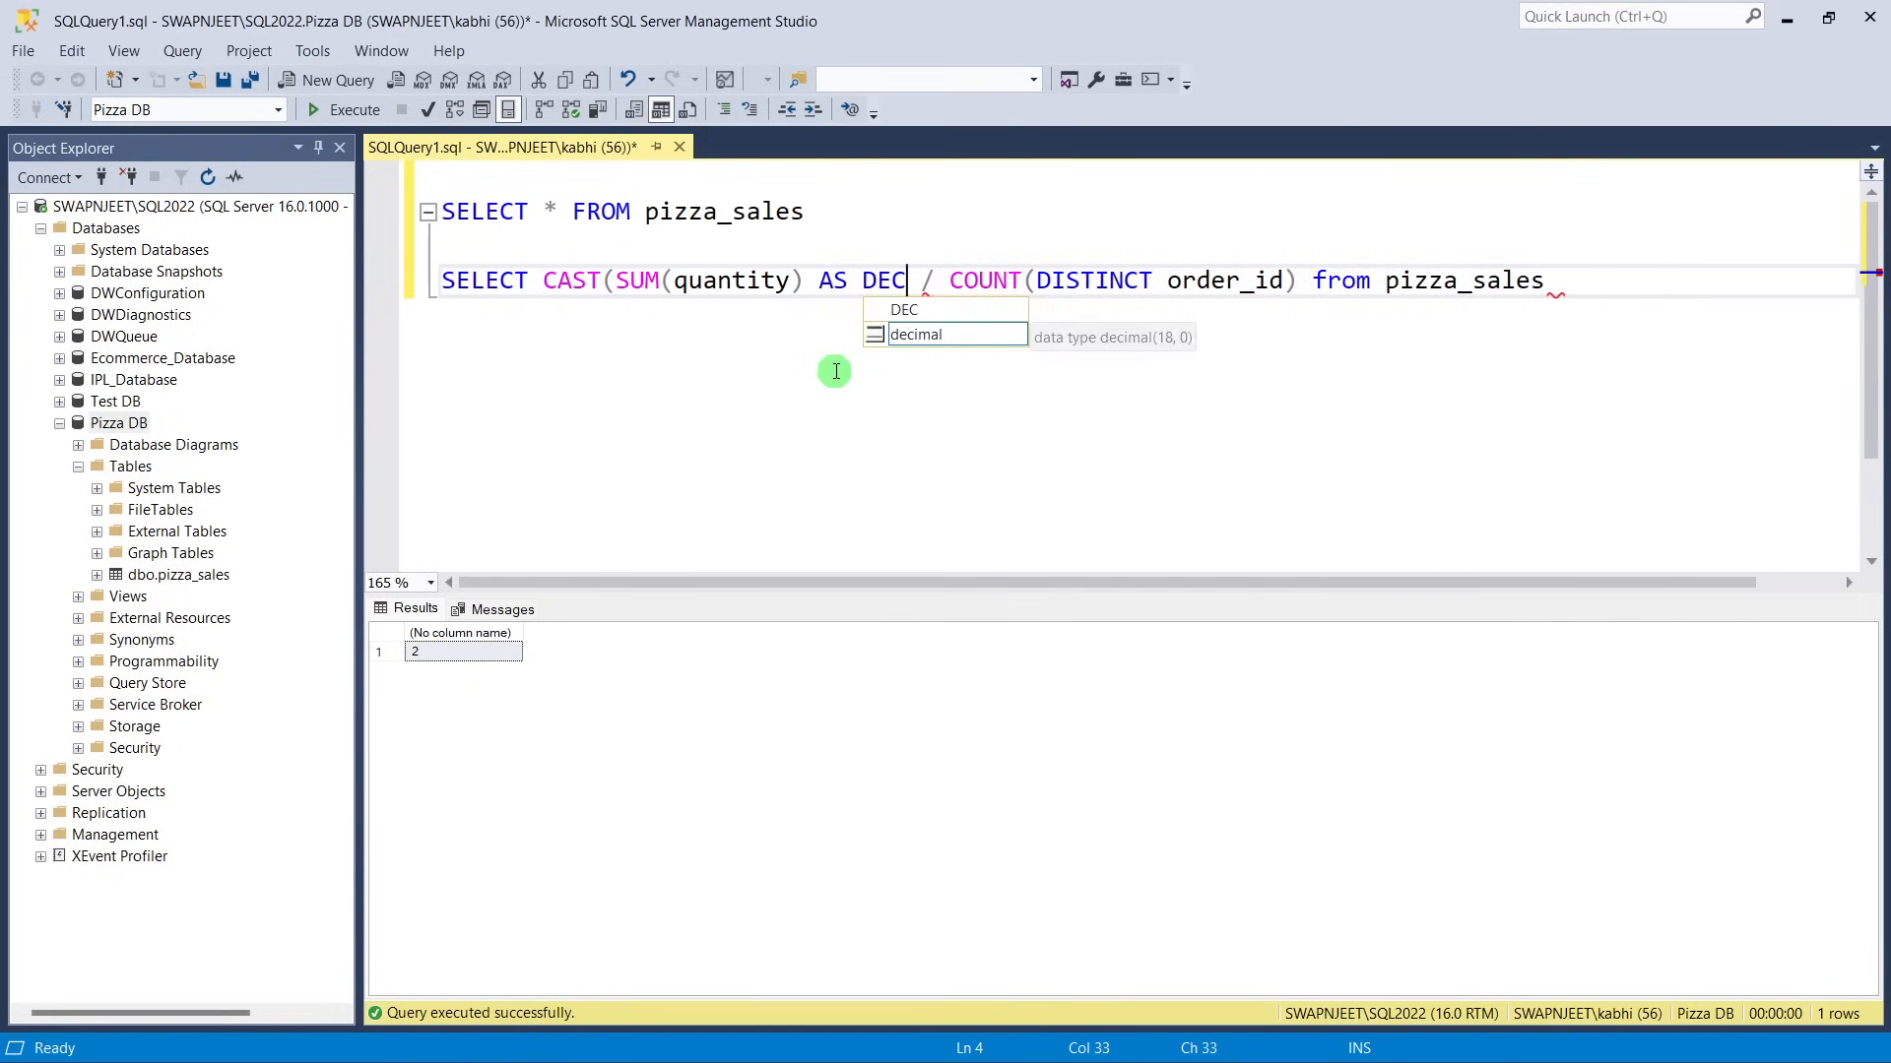
type("IMAL(")
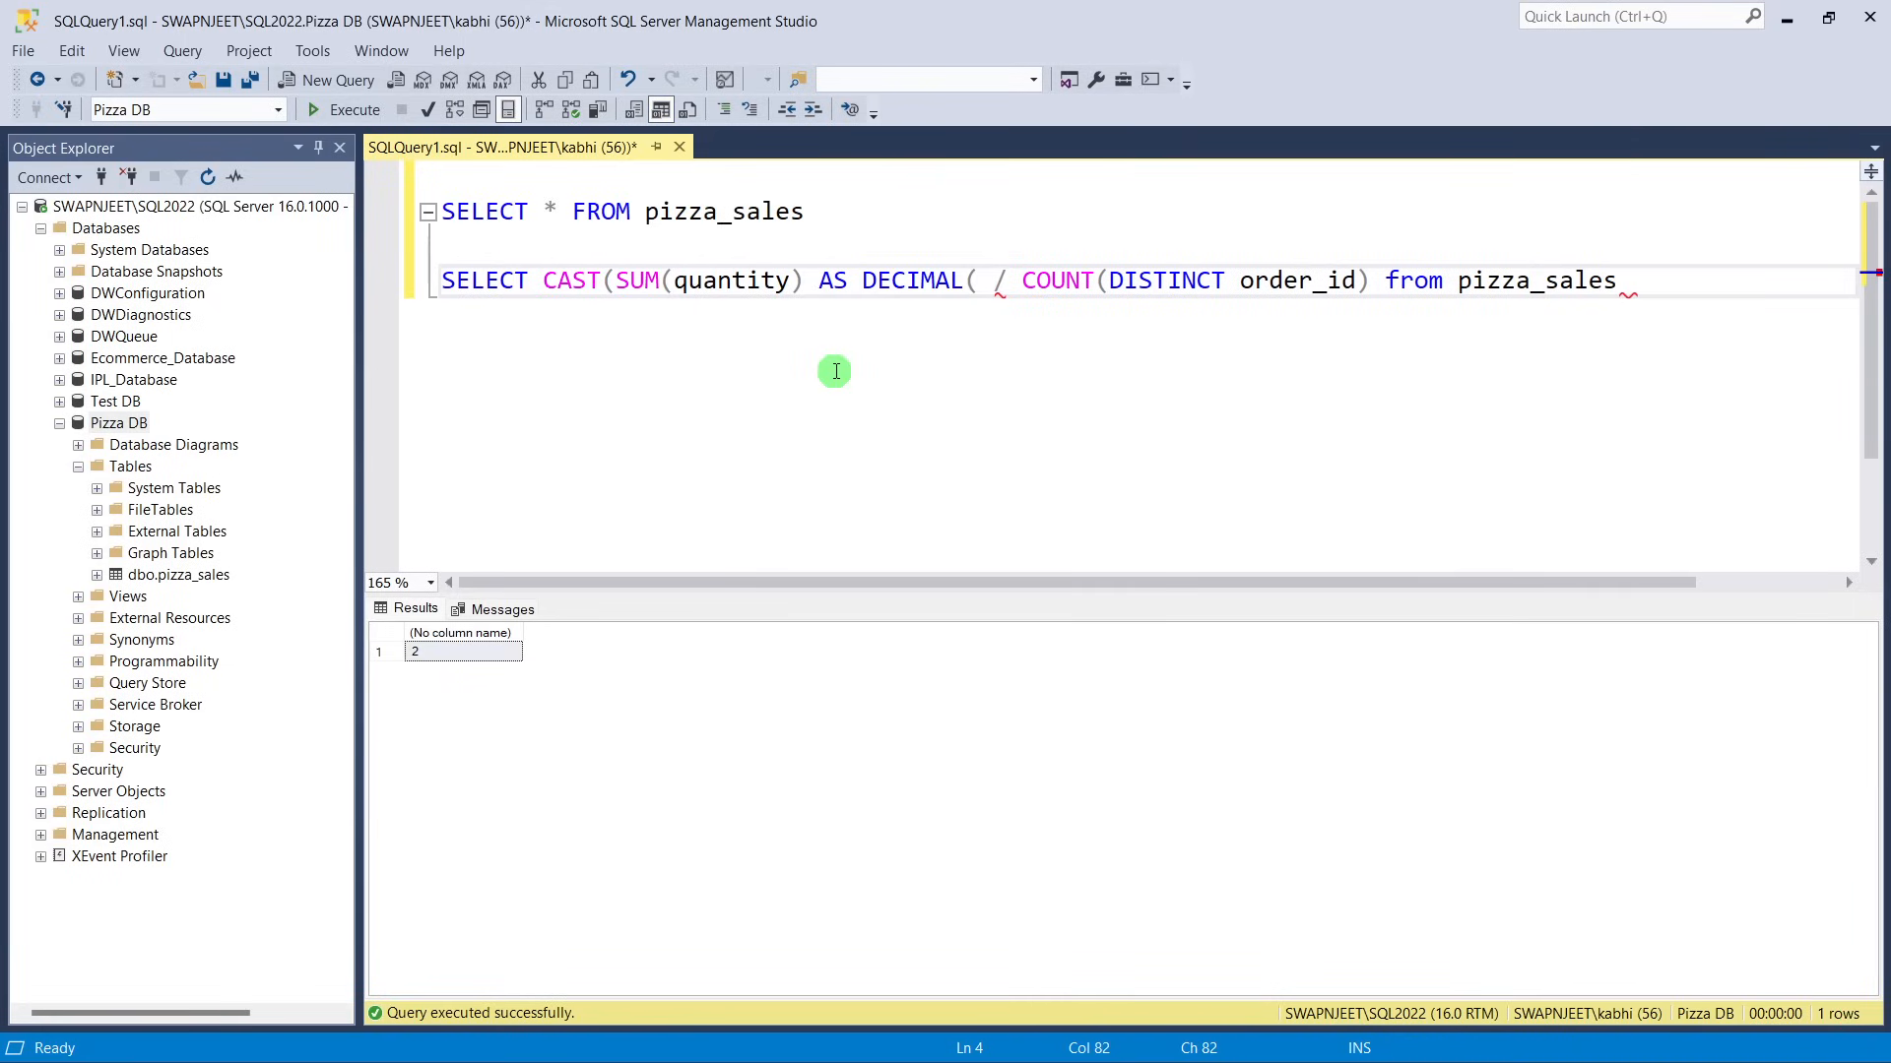
left_click(982, 292)
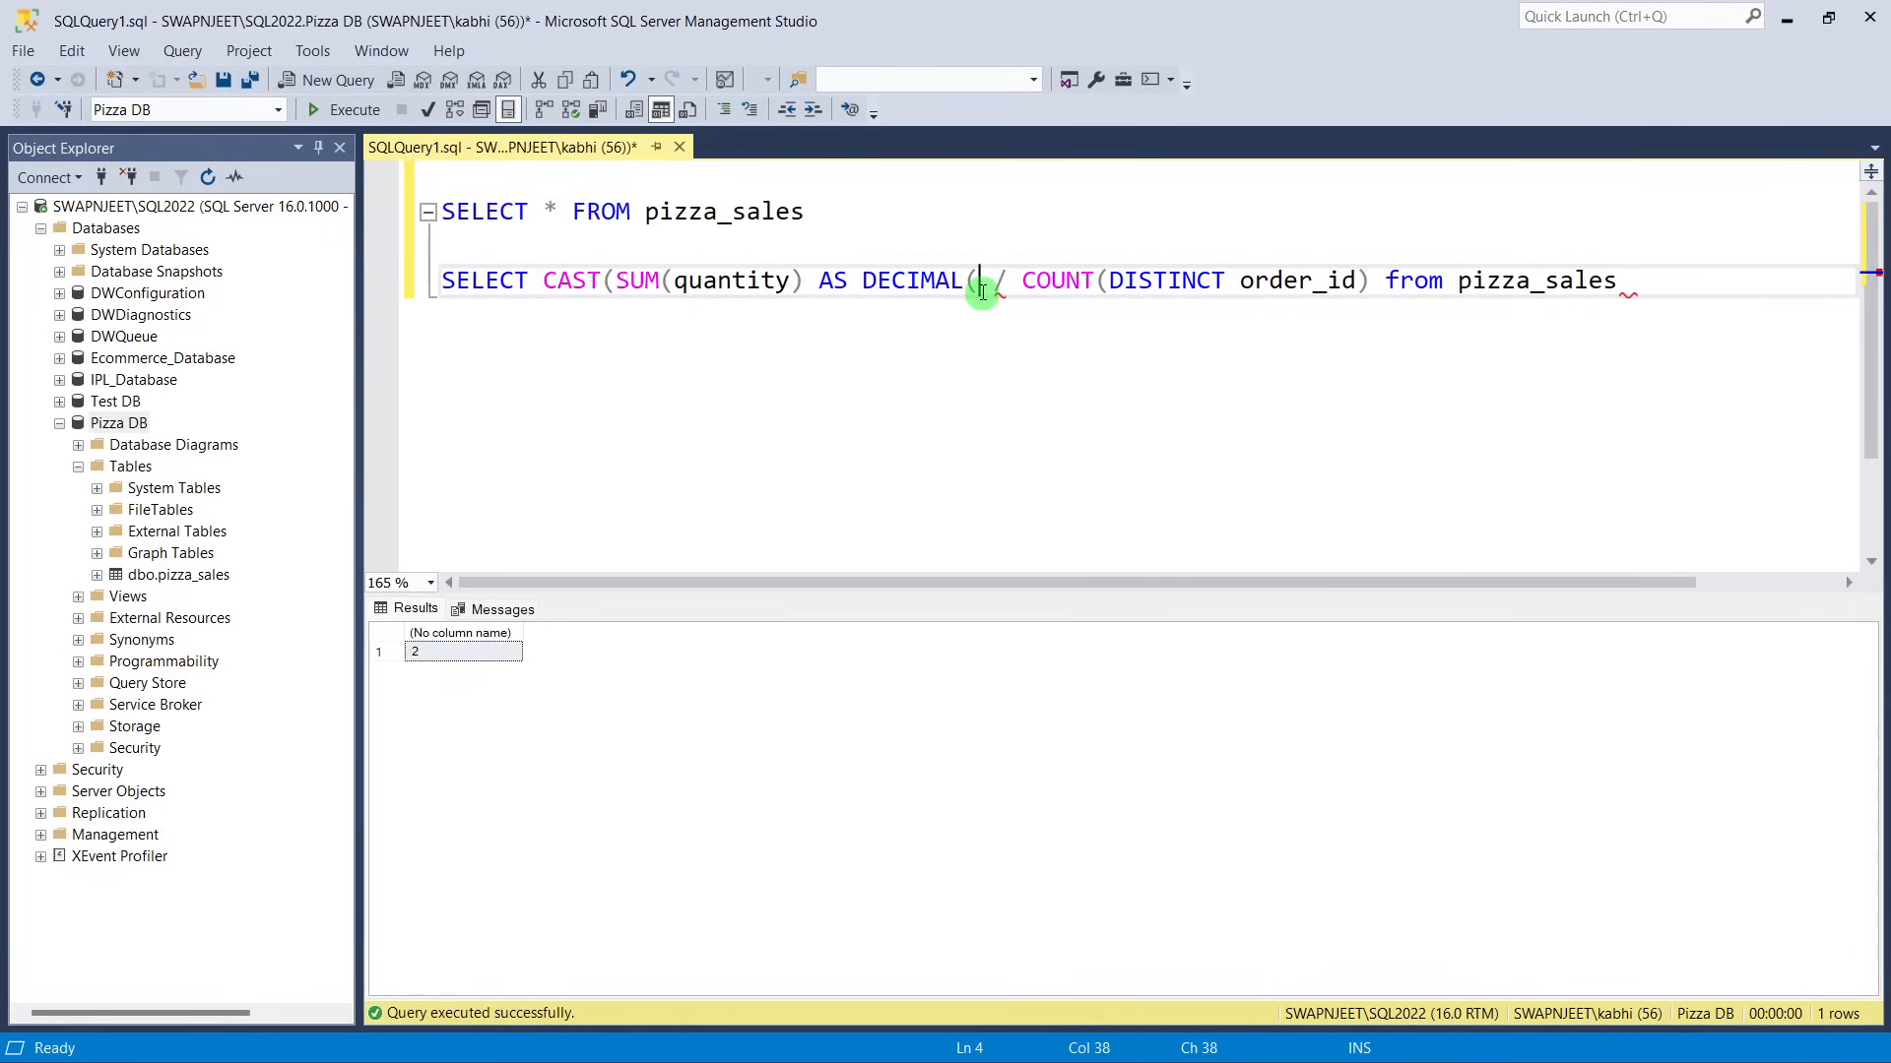
type("10,2)")
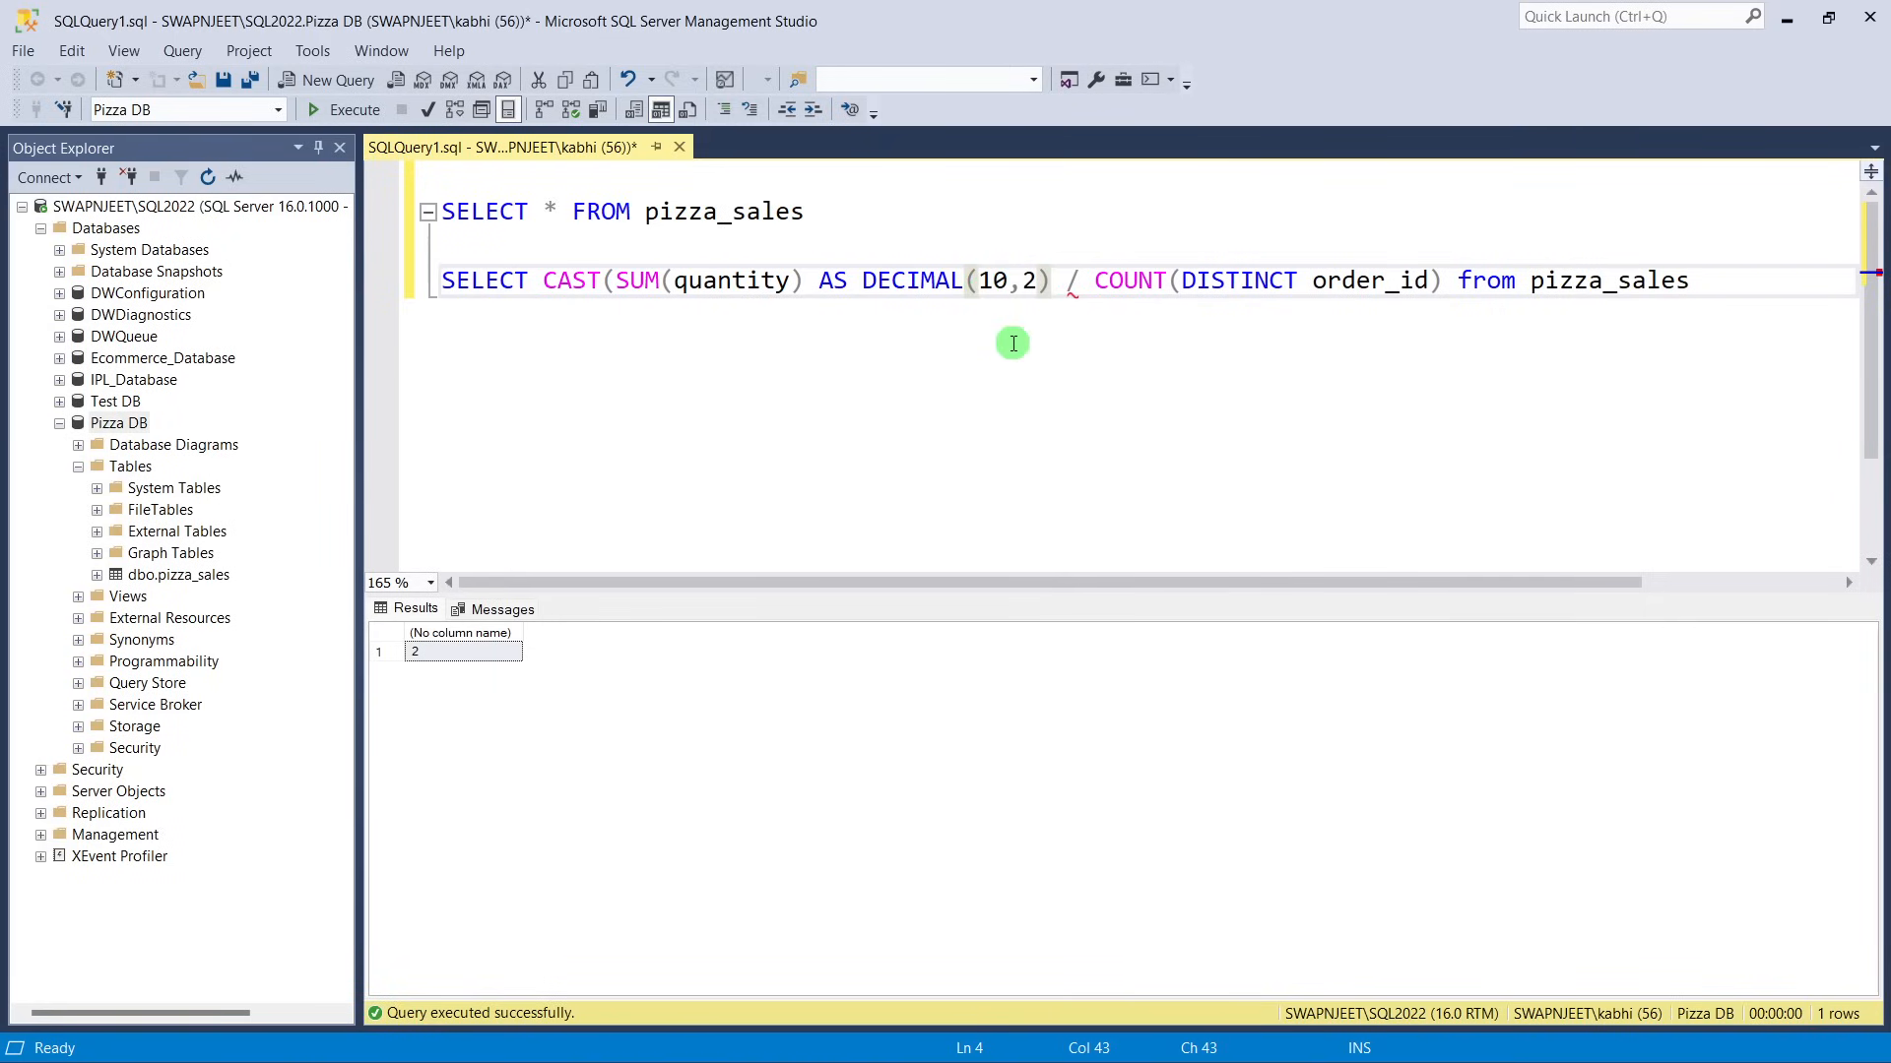
type(")")
left_click(756, 372)
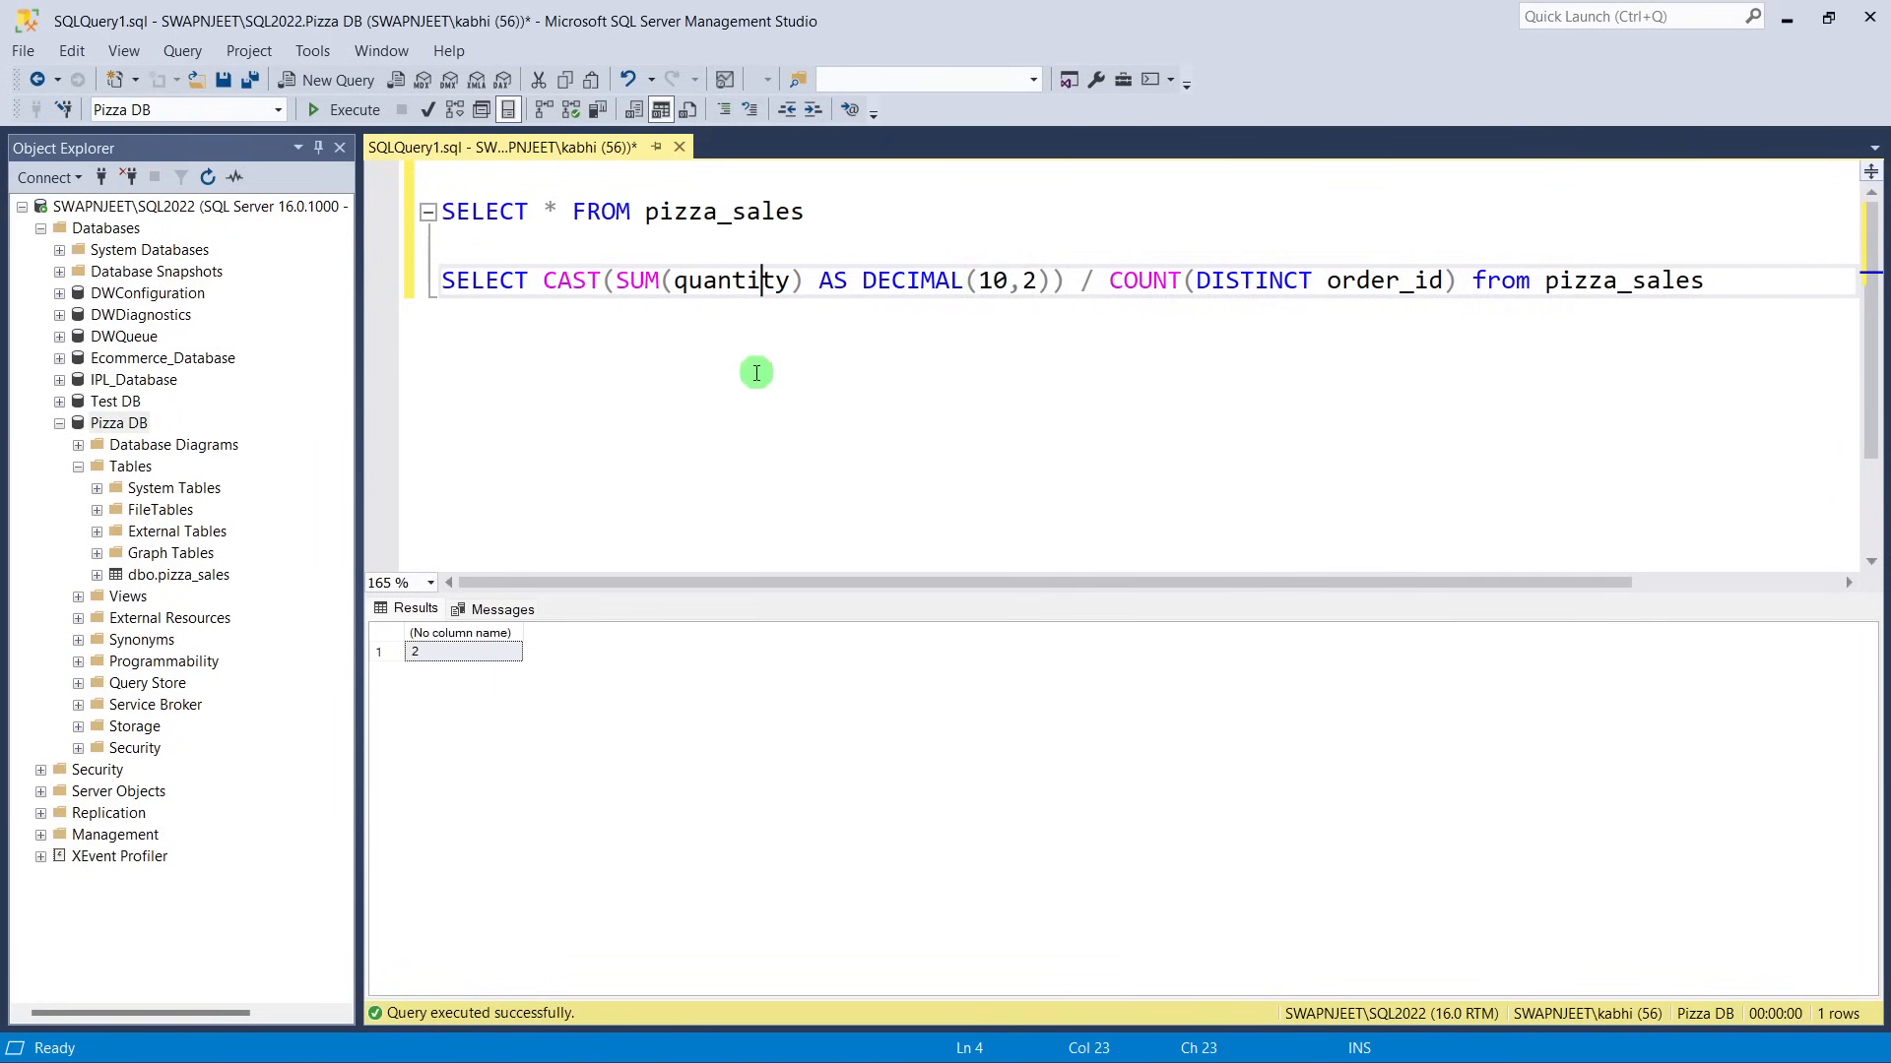
Examine the cast of SUM(quantity), including the precision and scale arguments of its DECIMAL type.
left_click_drag(616, 281, 803, 284)
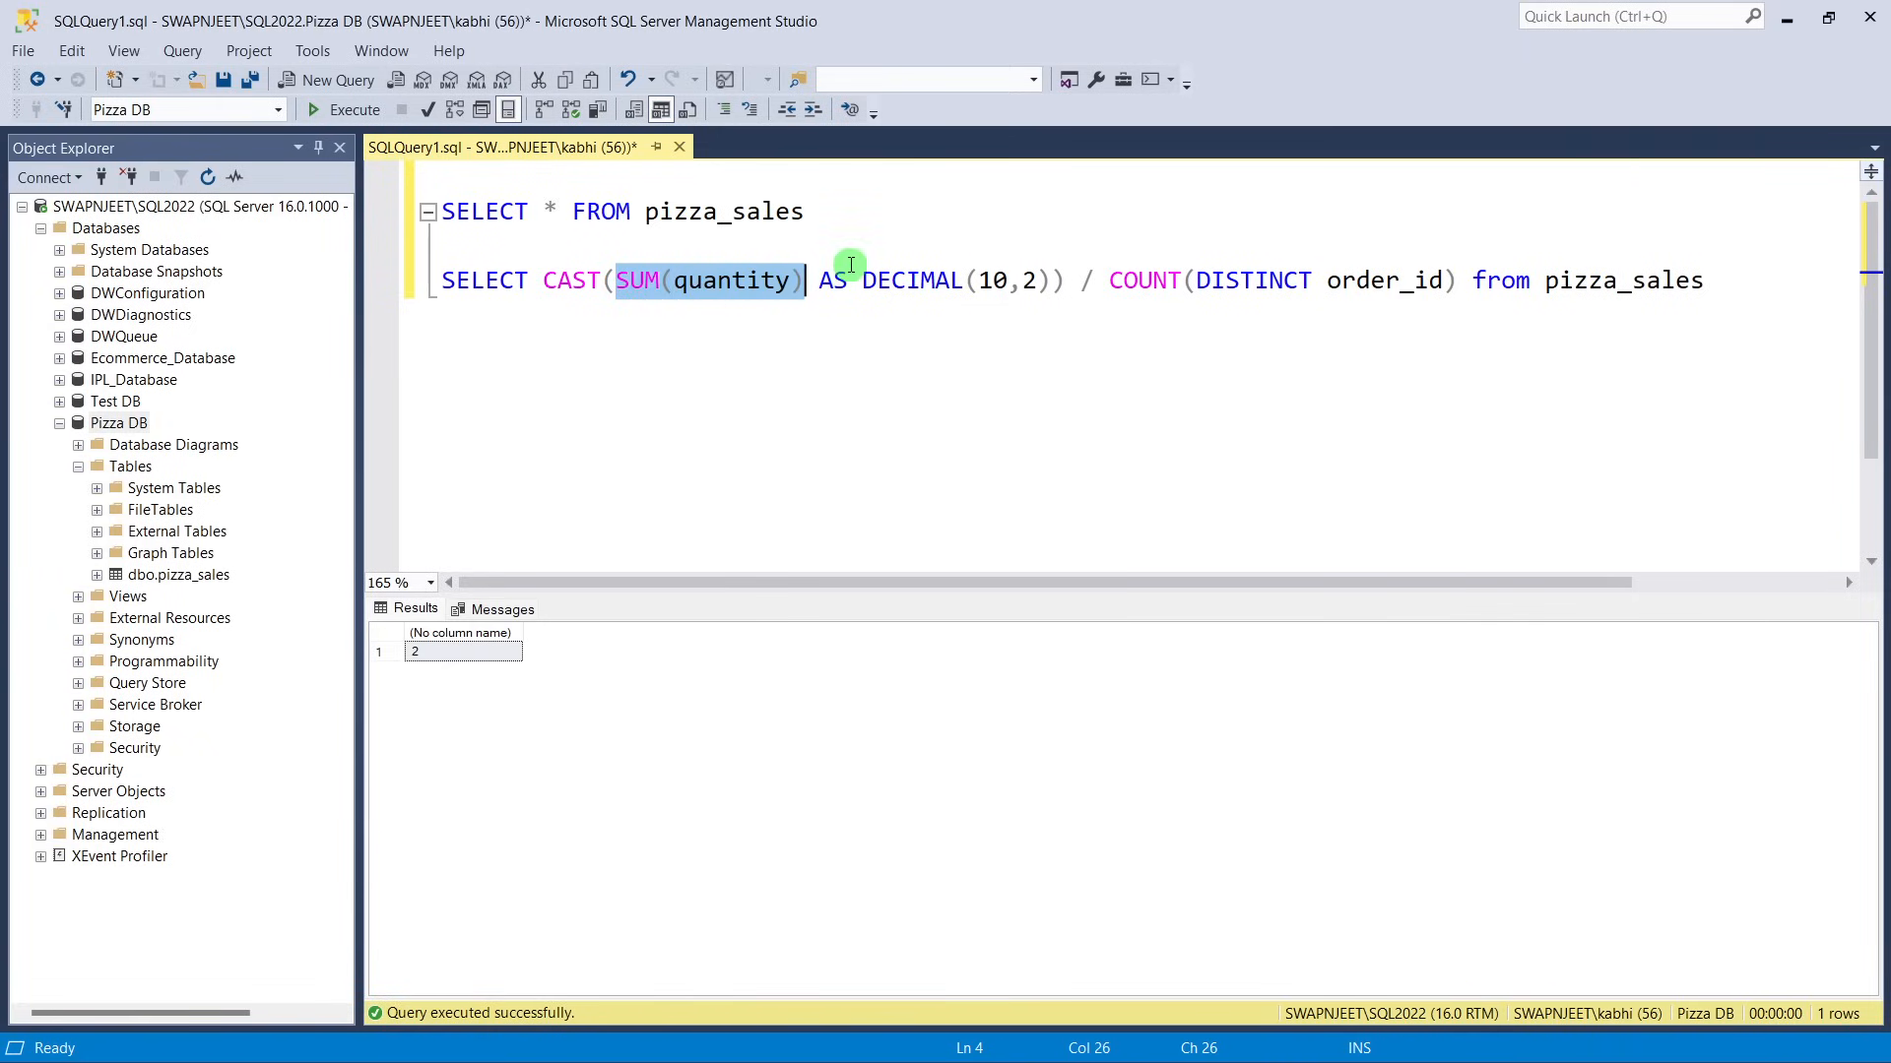
left_click_drag(862, 282, 1051, 282)
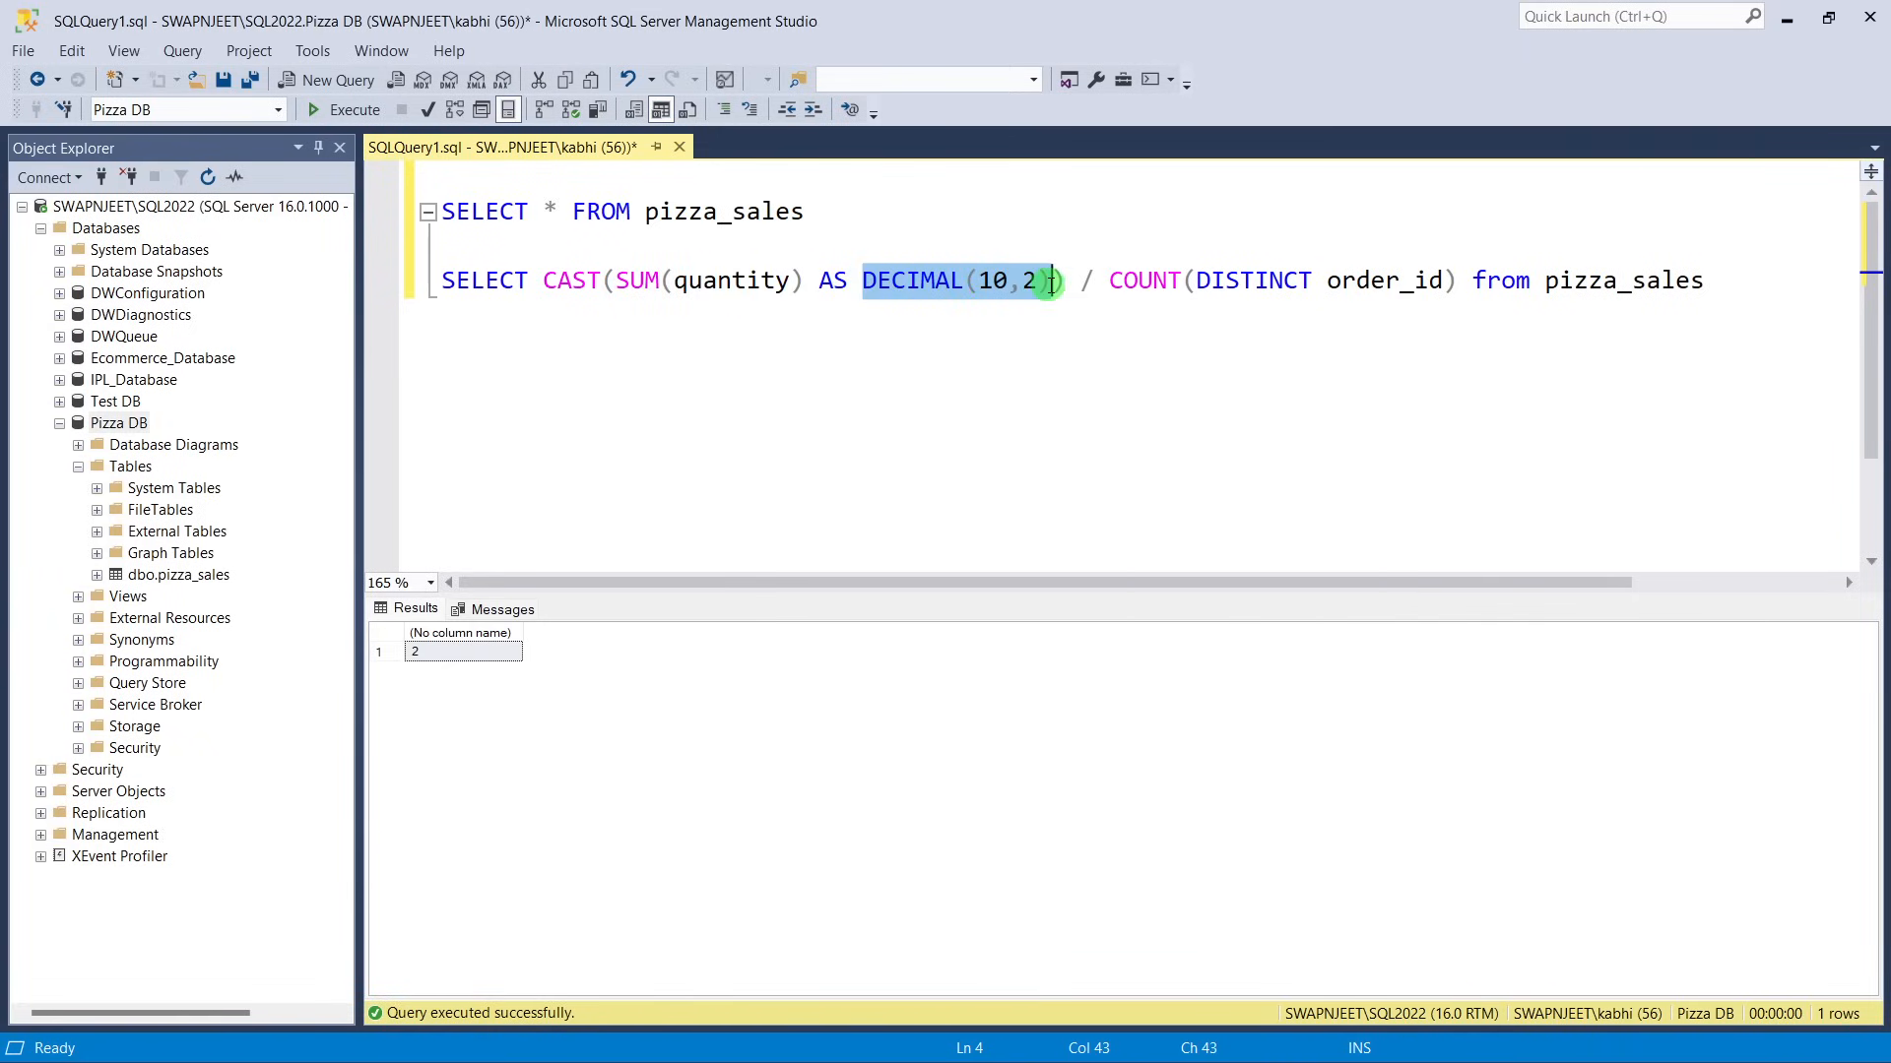
double_click(1029, 283)
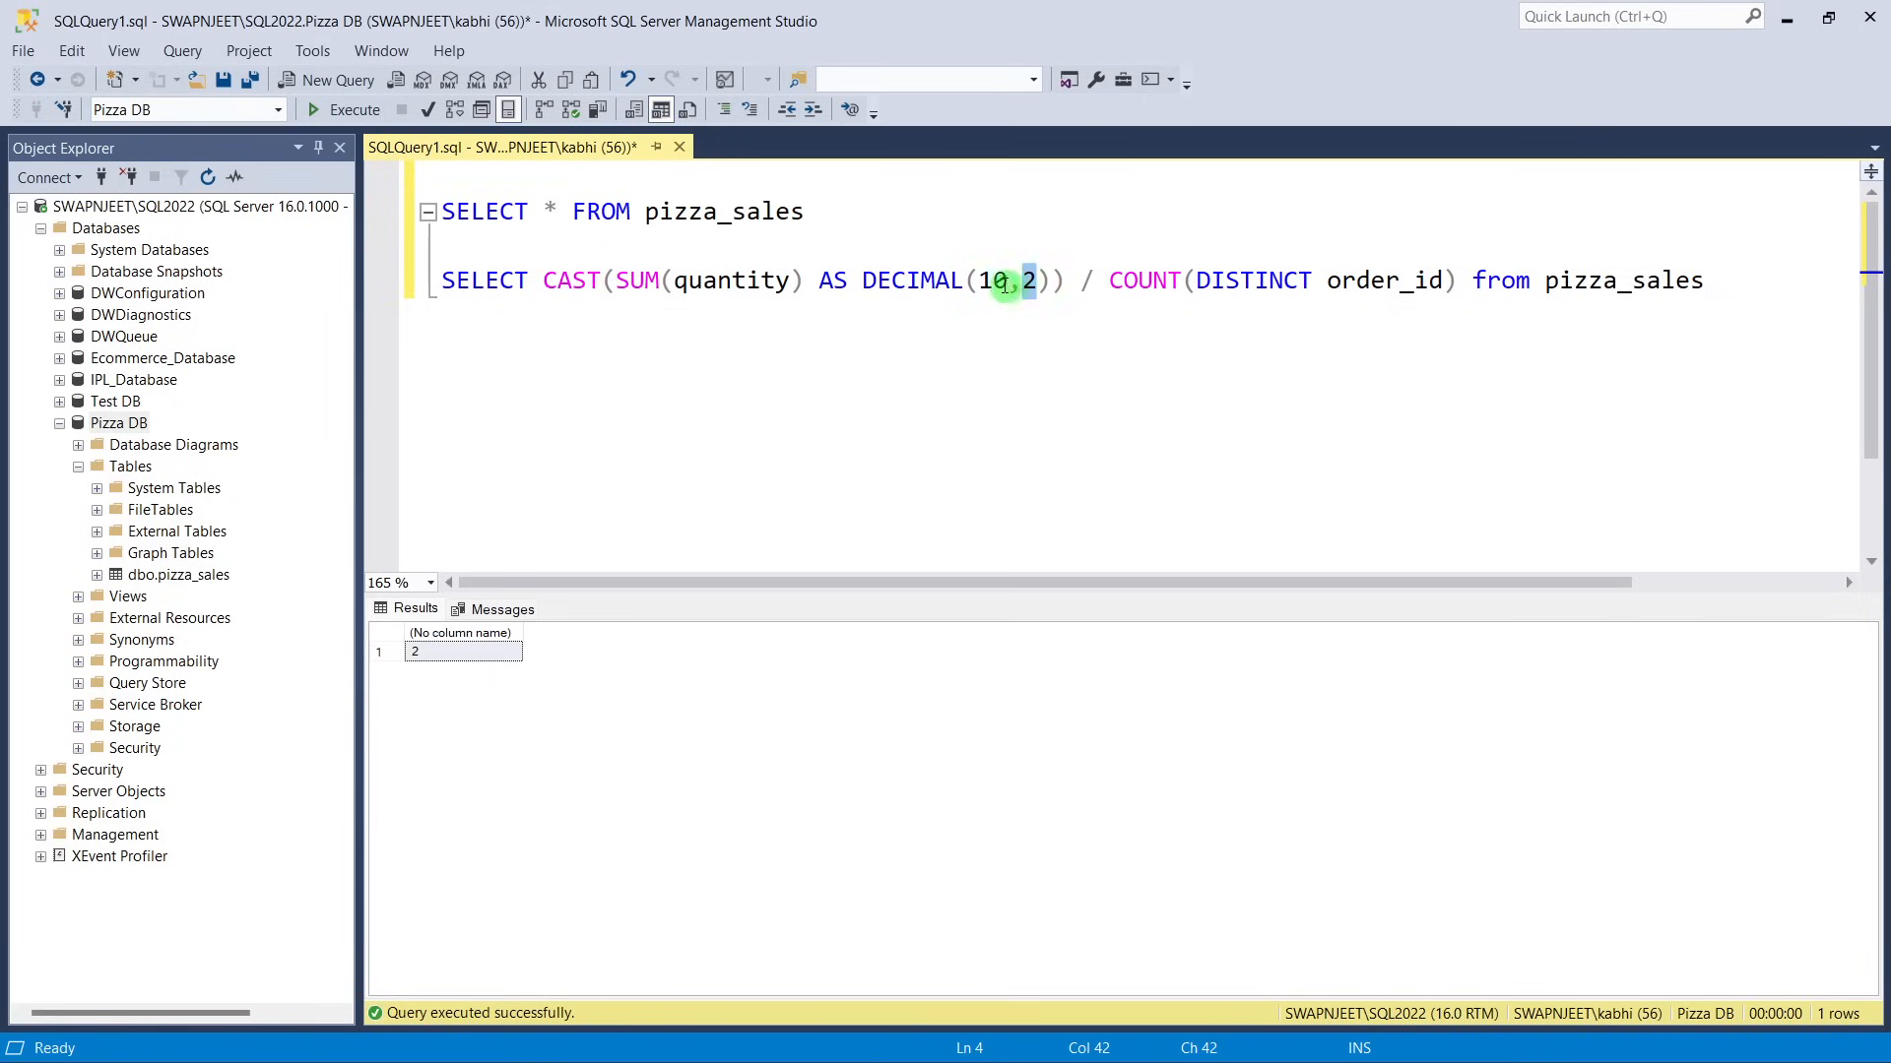
double_click(992, 283)
left_click(856, 377)
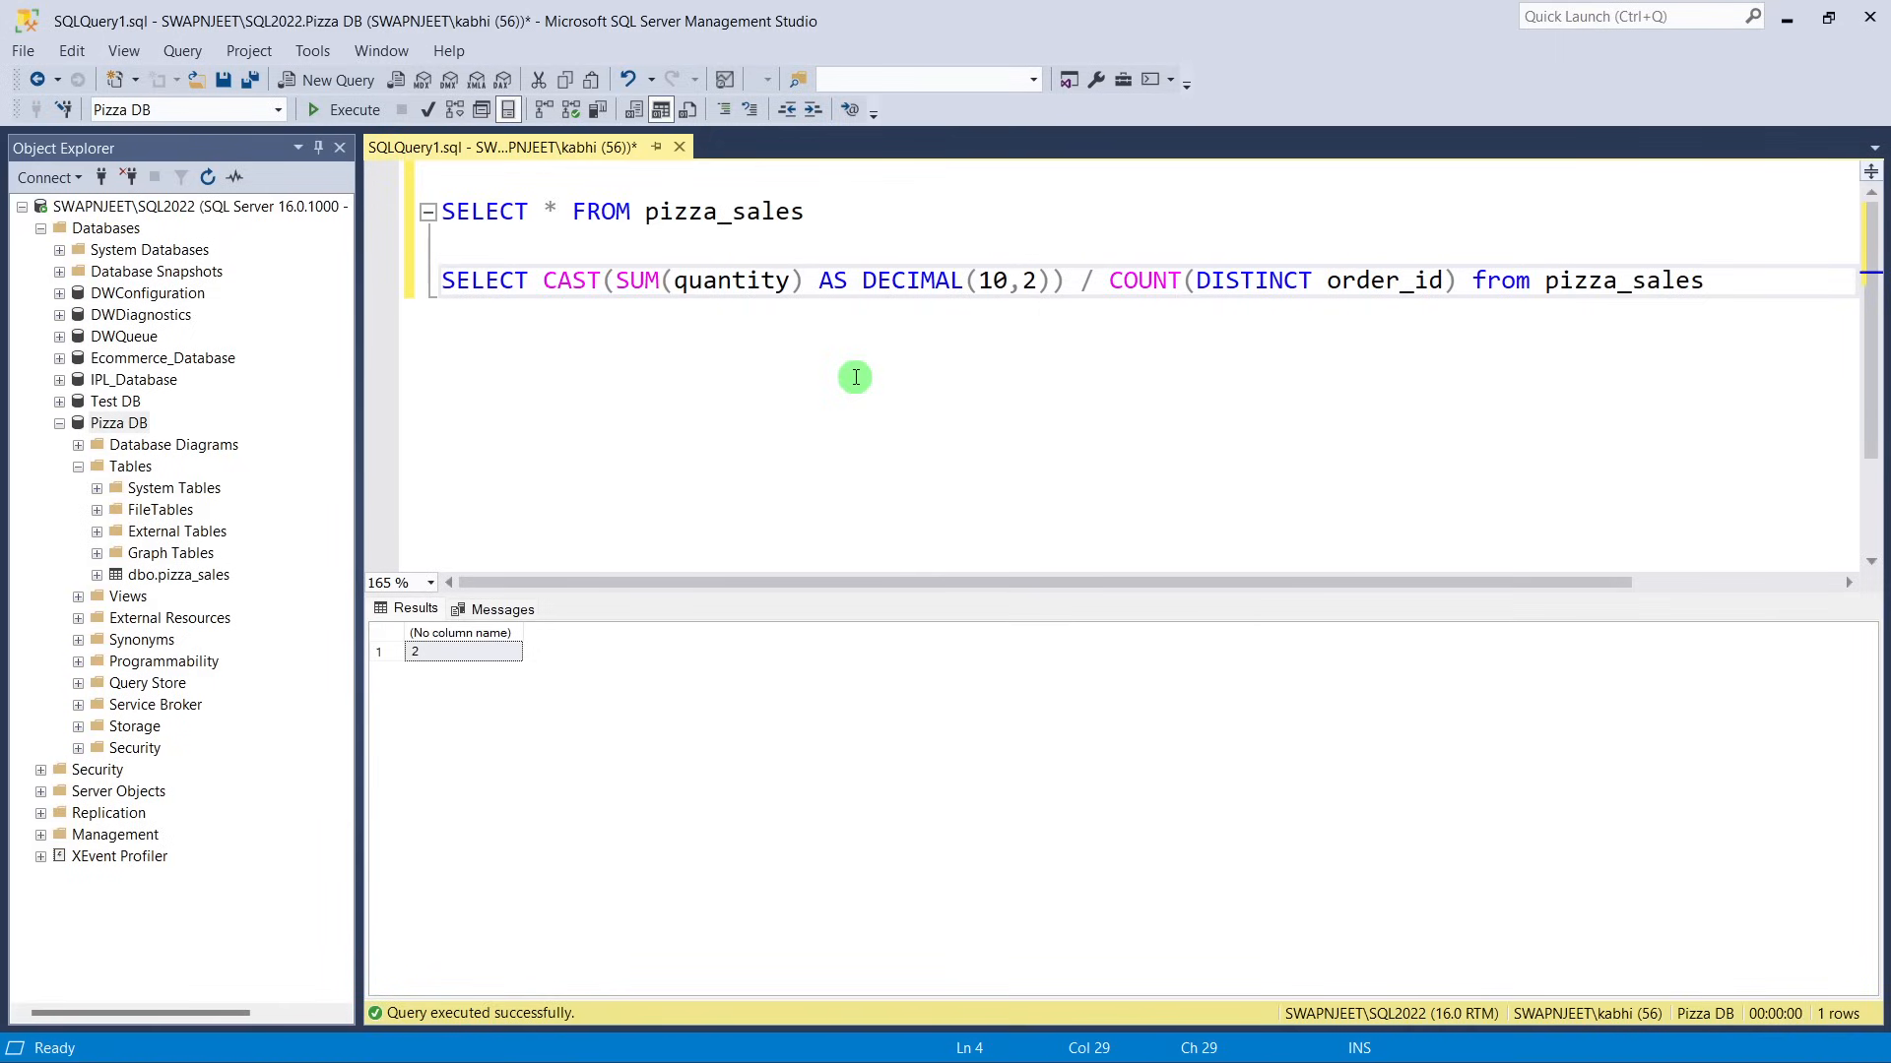
left_click_drag(1038, 283, 1027, 286)
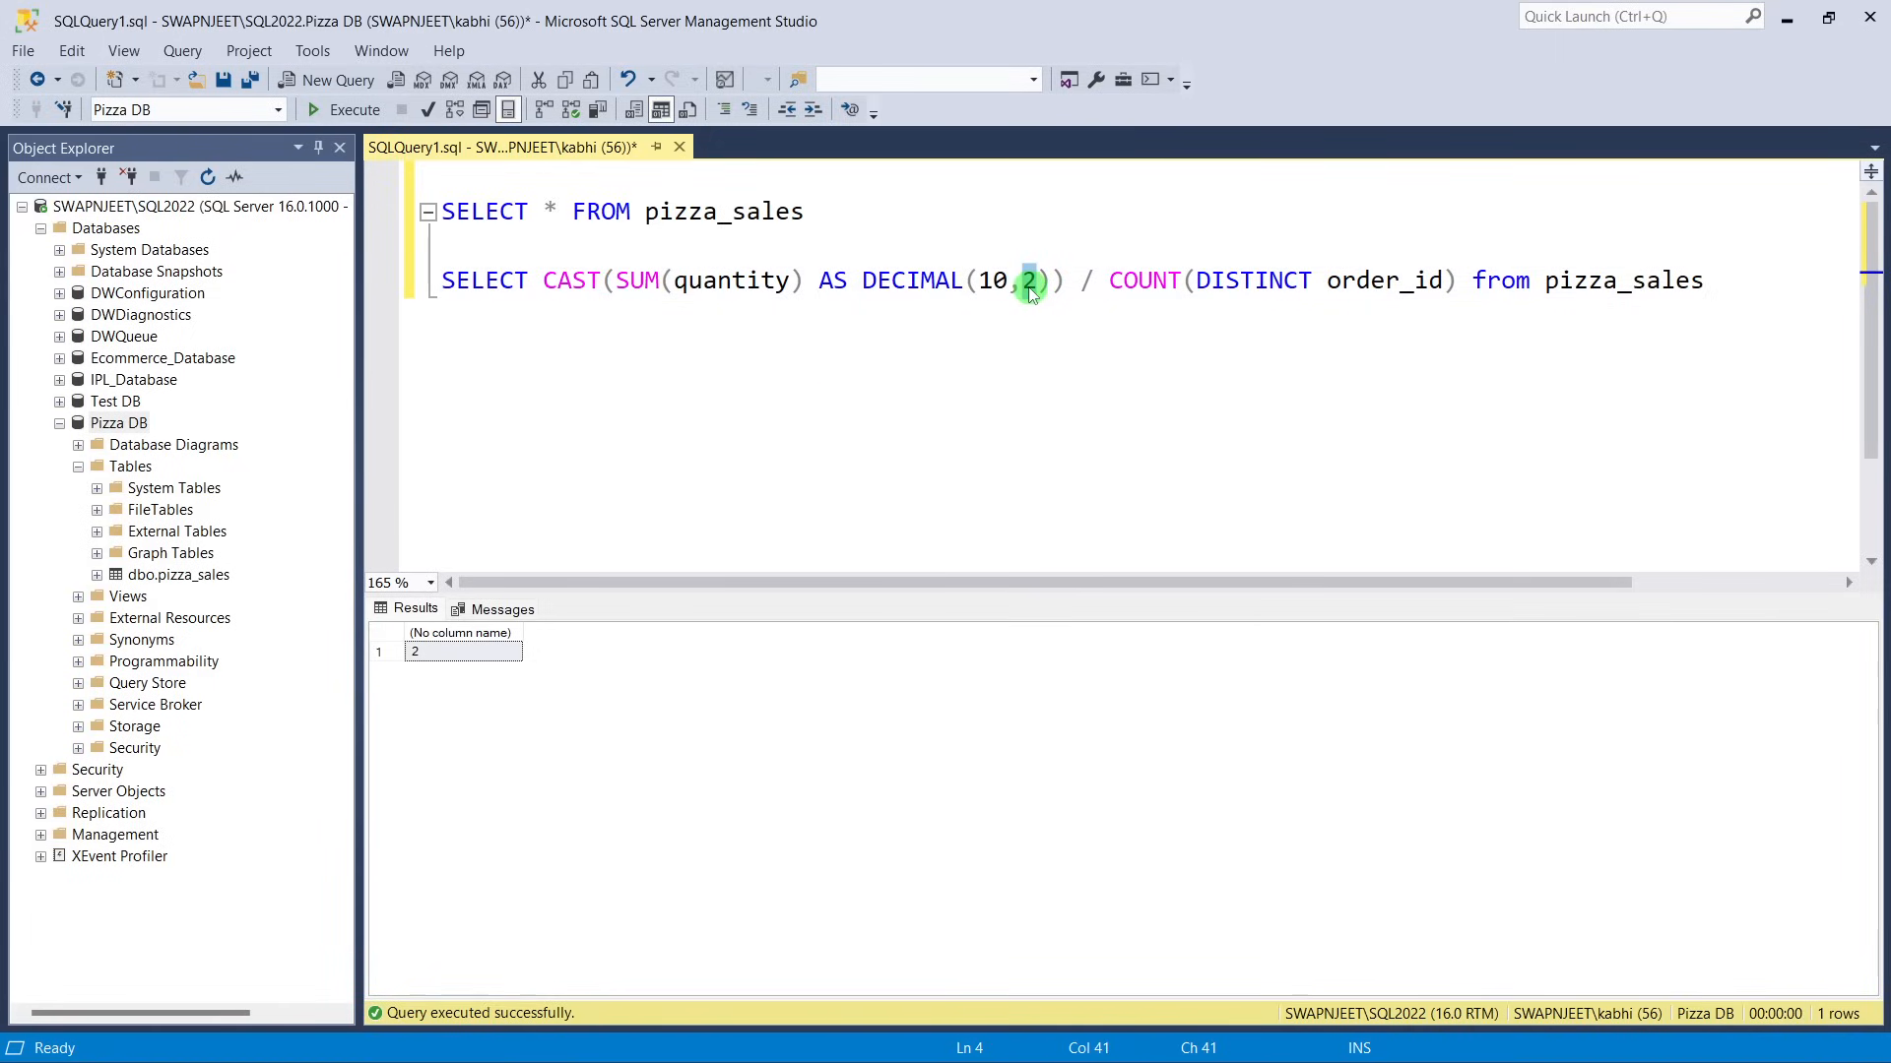
mouse_move(980, 282)
left_mouse_down()
mouse_move(1039, 280)
mouse_move(992, 281)
left_mouse_up()
double_click(1029, 281)
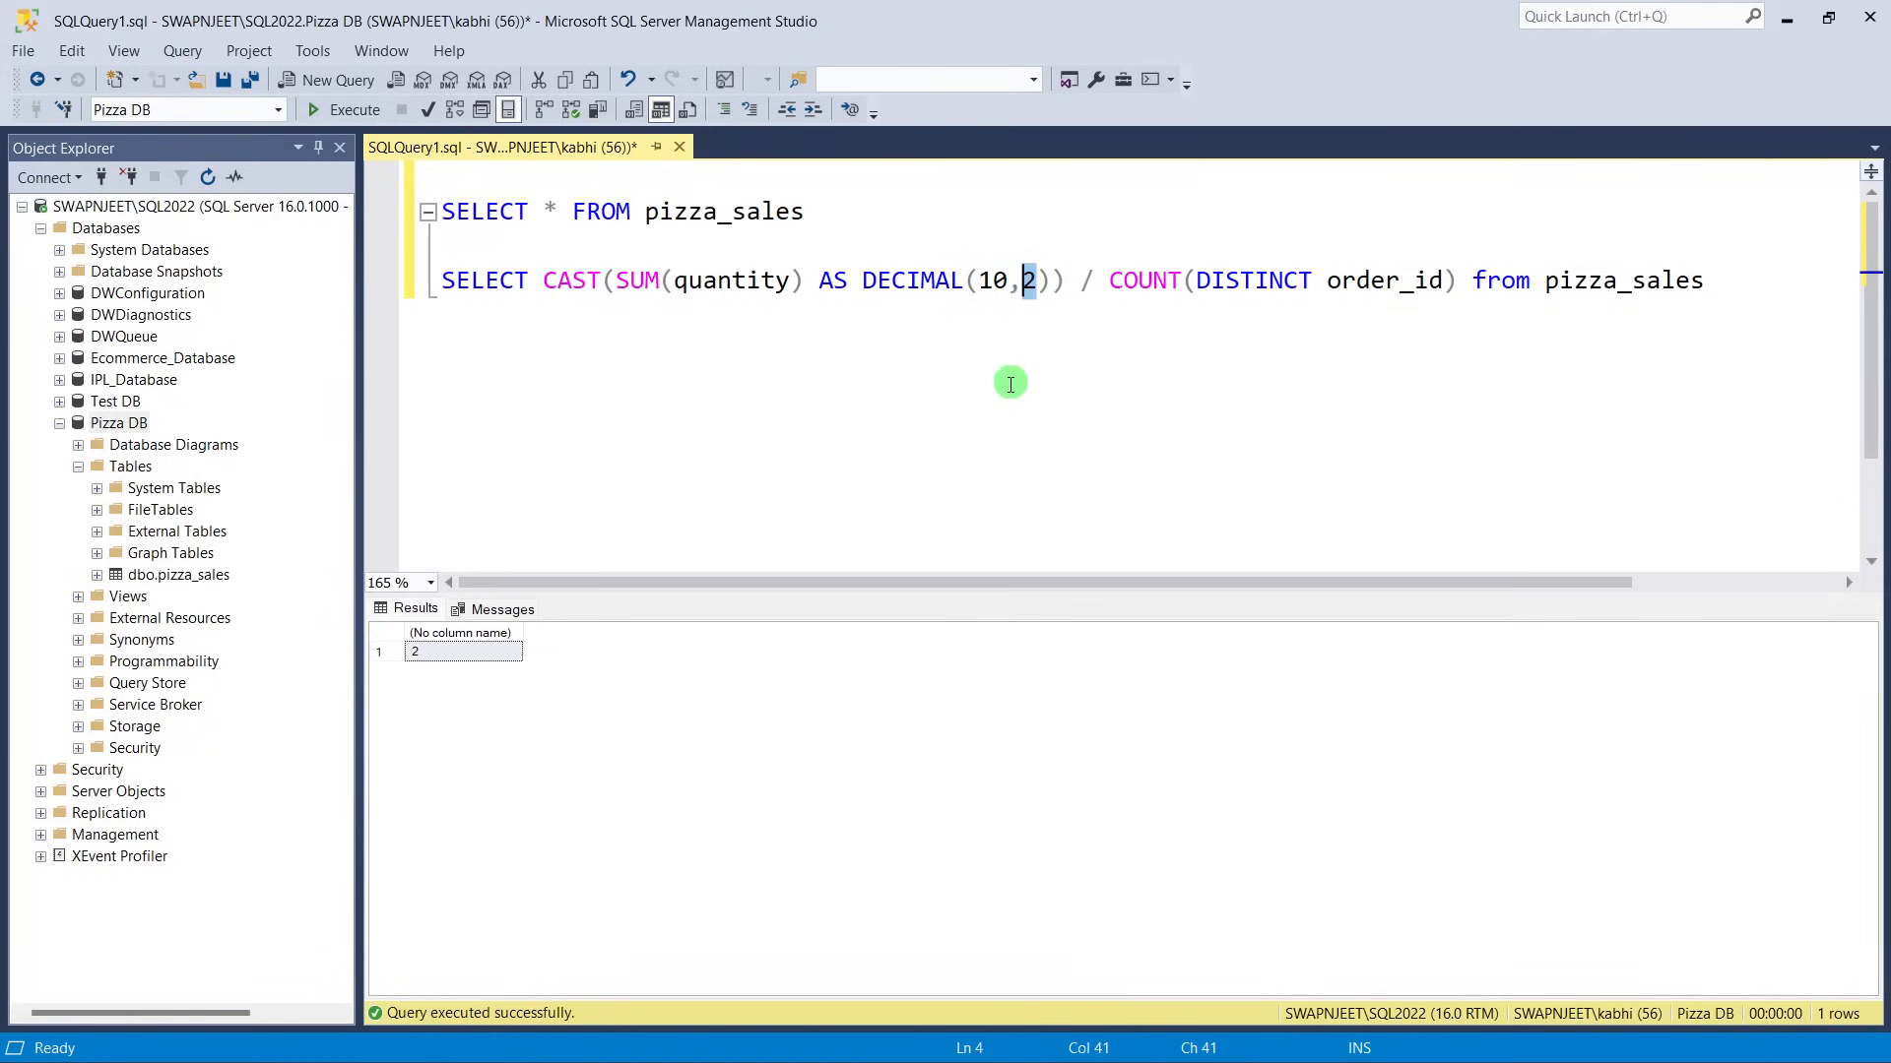
key("Left")
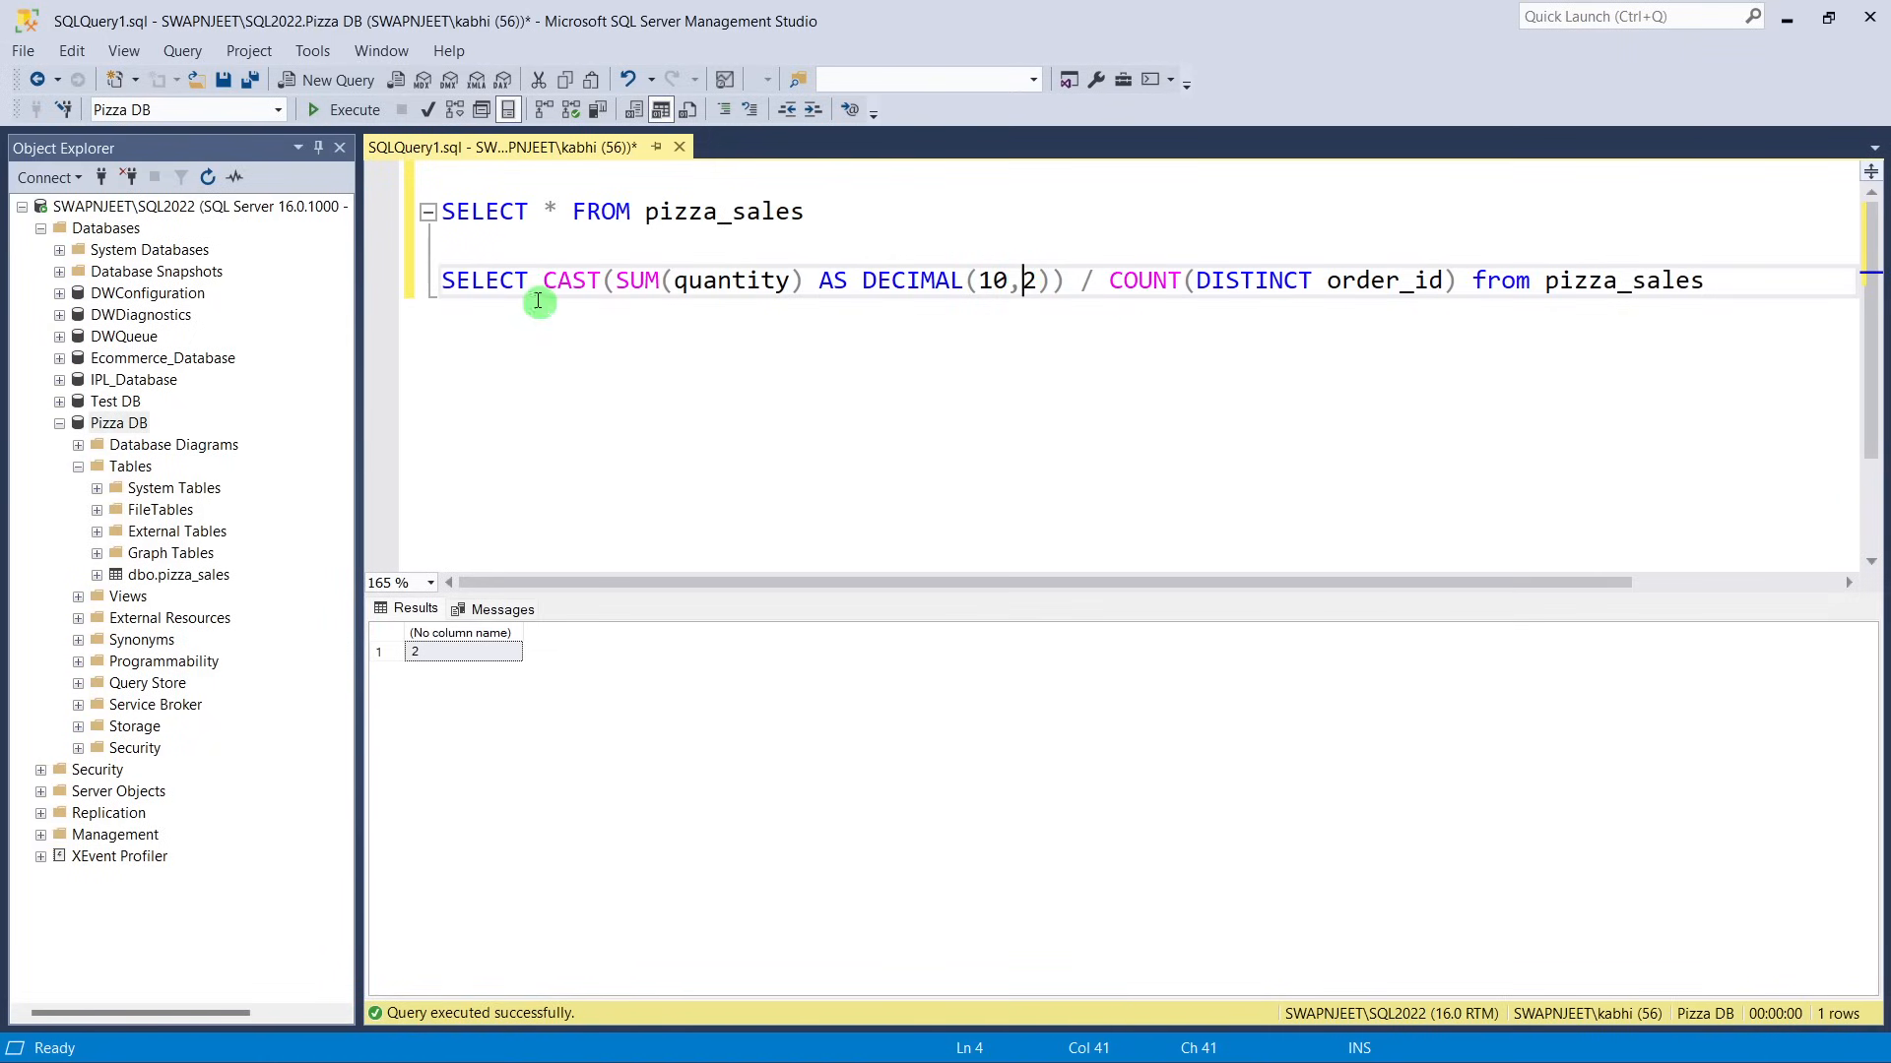
Put the divisor on its own line and wrap it as "CAST(COUNT(DISTINCT order_id) AS DECIMAL(10,2))".
left_click(1111, 283)
key("Return")
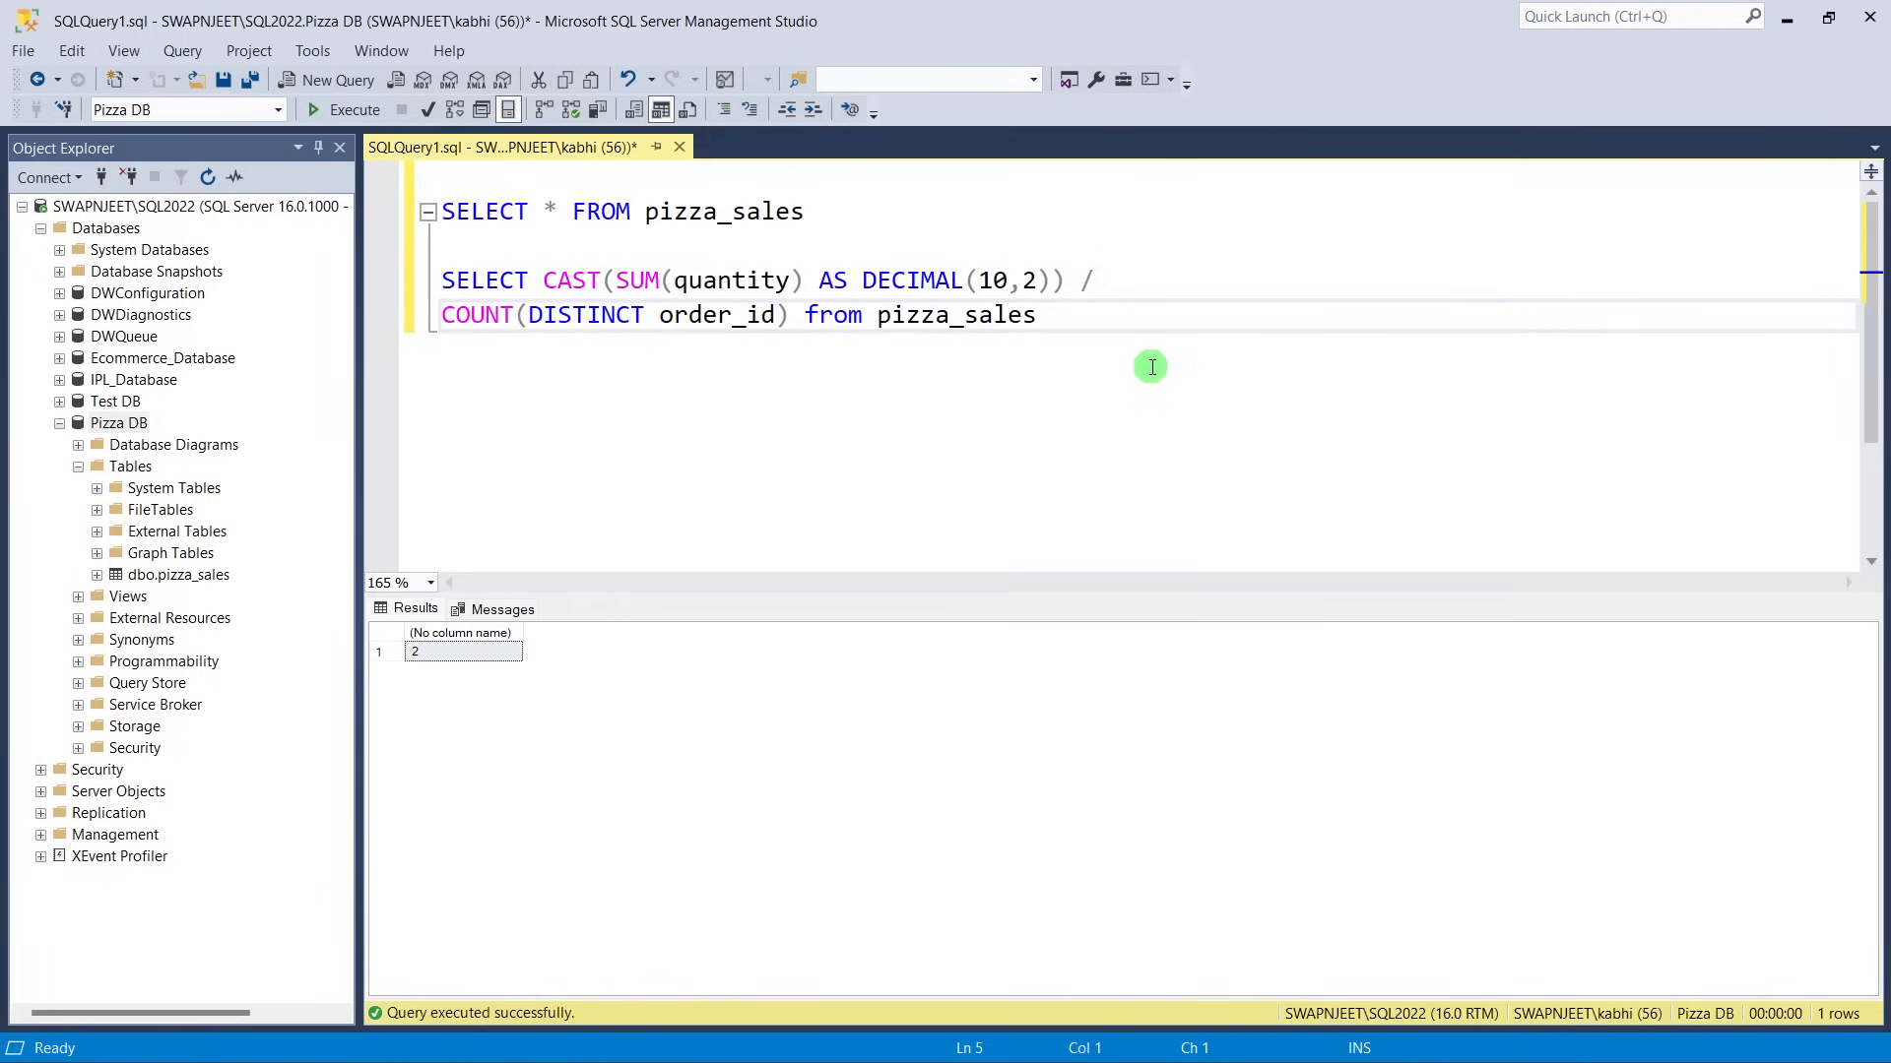
type("CAST(")
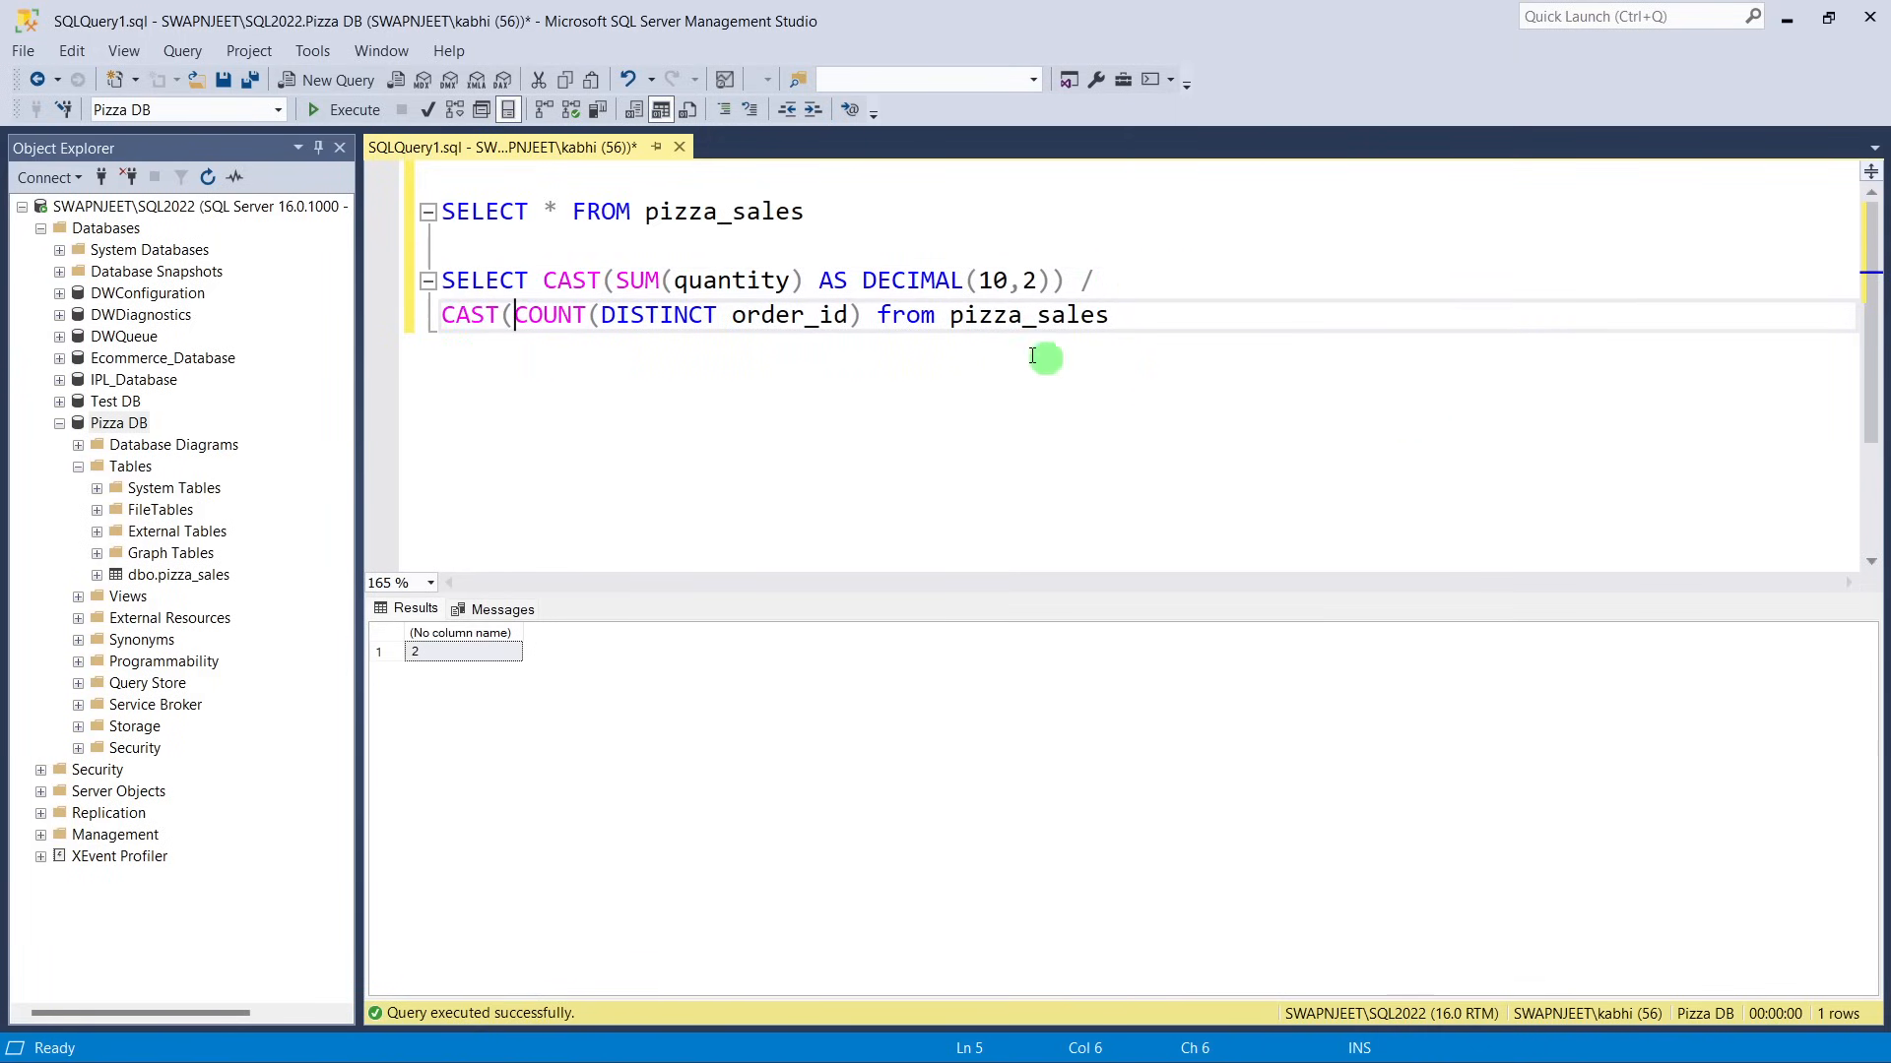
left_click(864, 317)
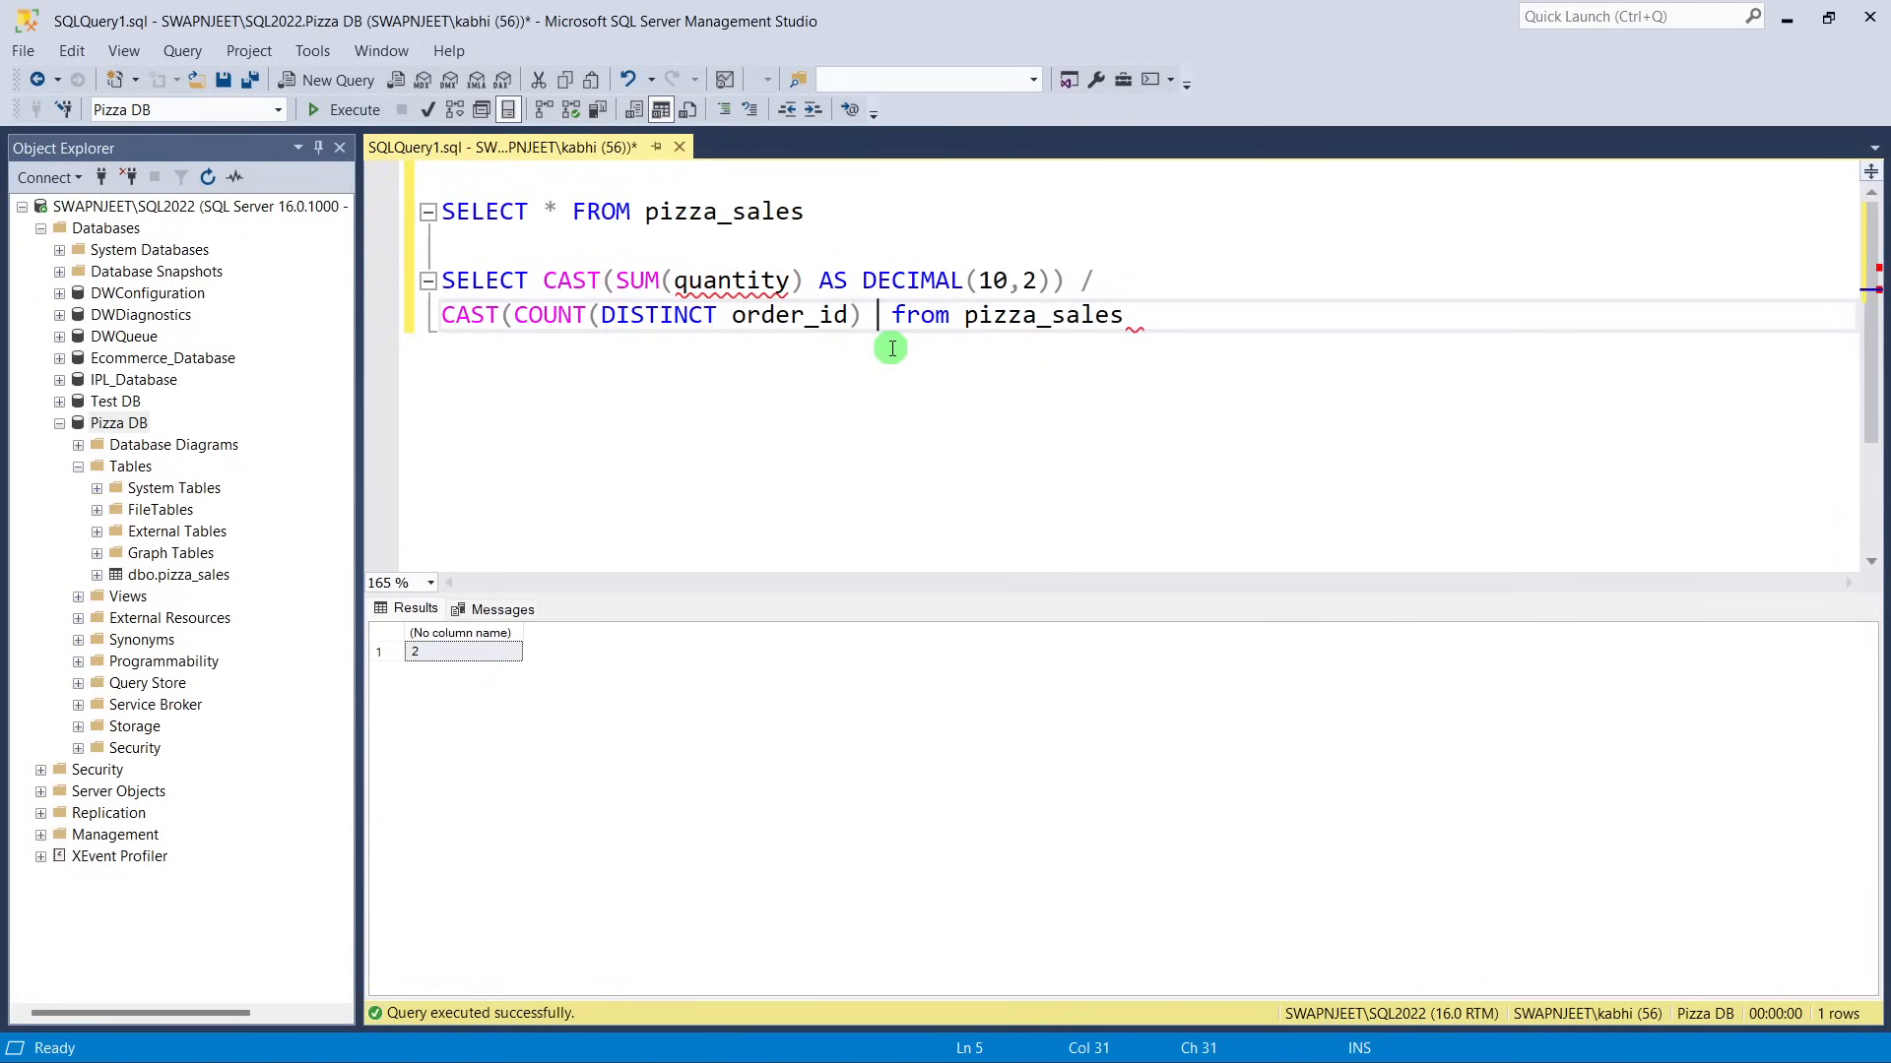
type("AS DECIMAL ")
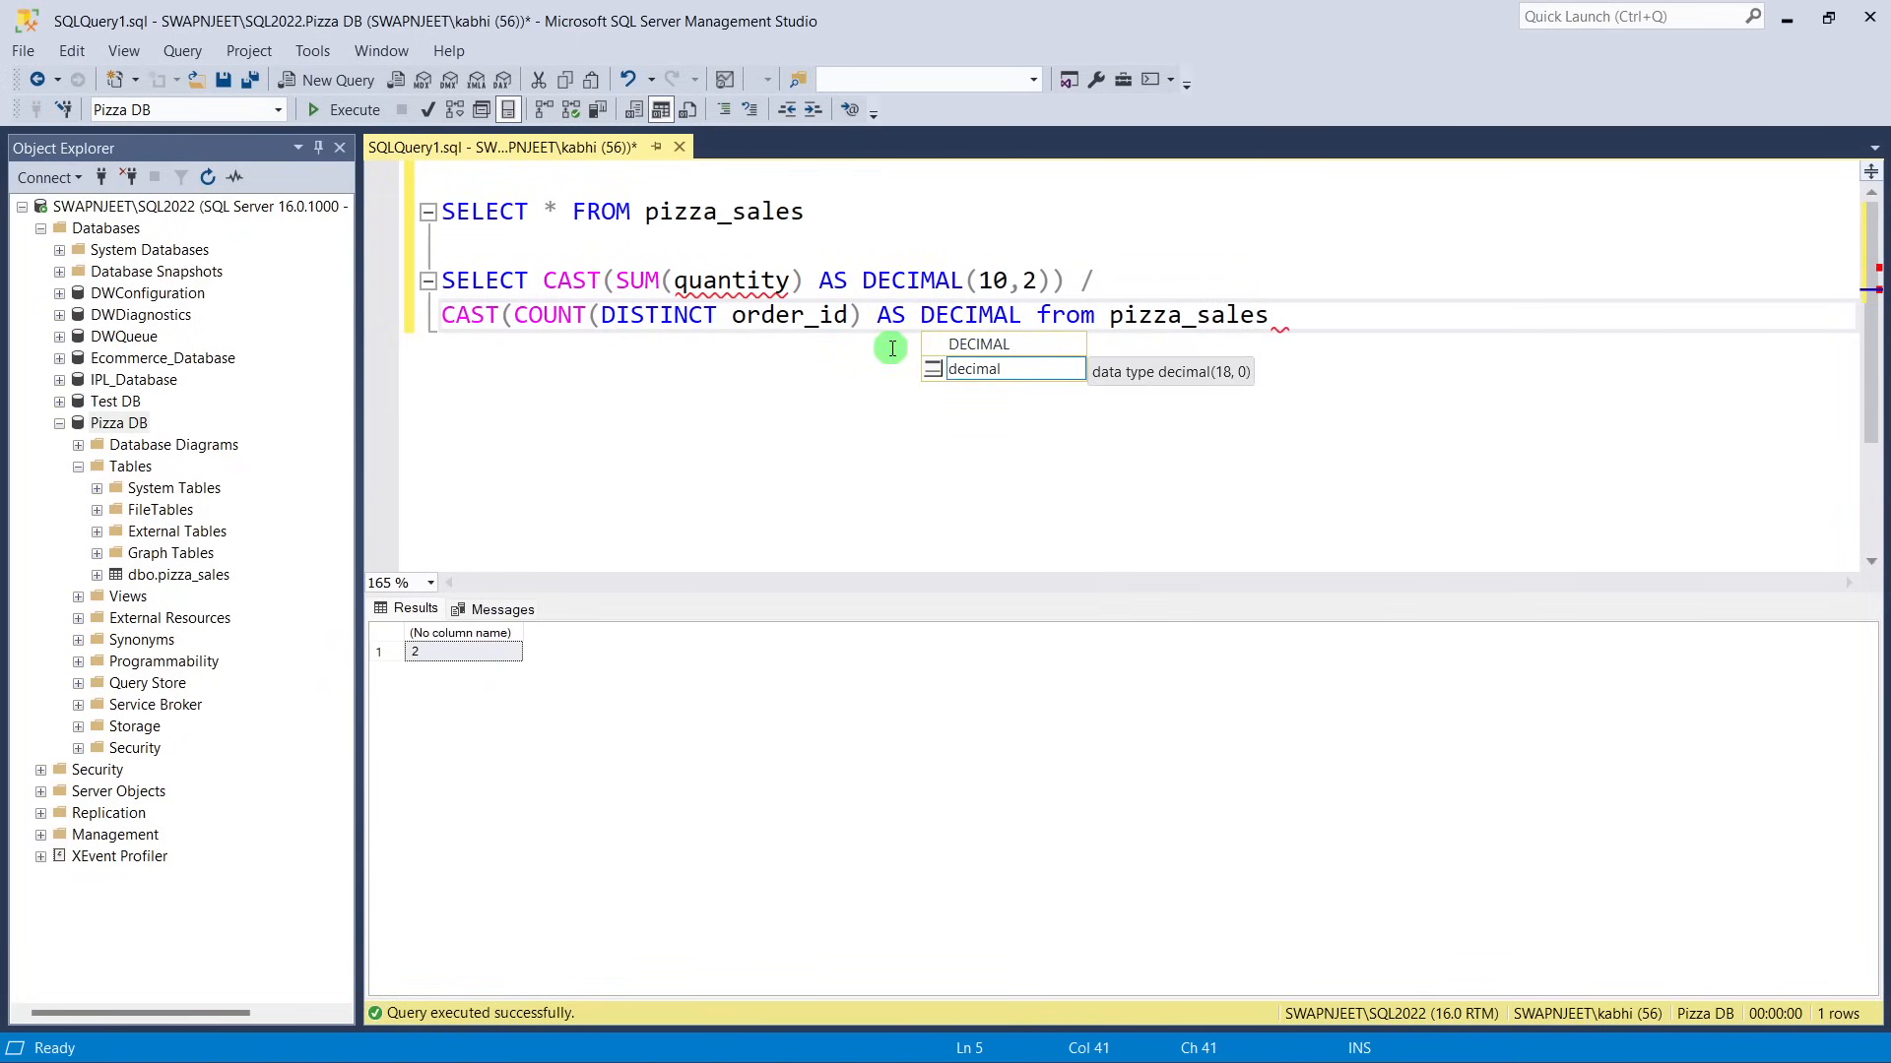
type("(10")
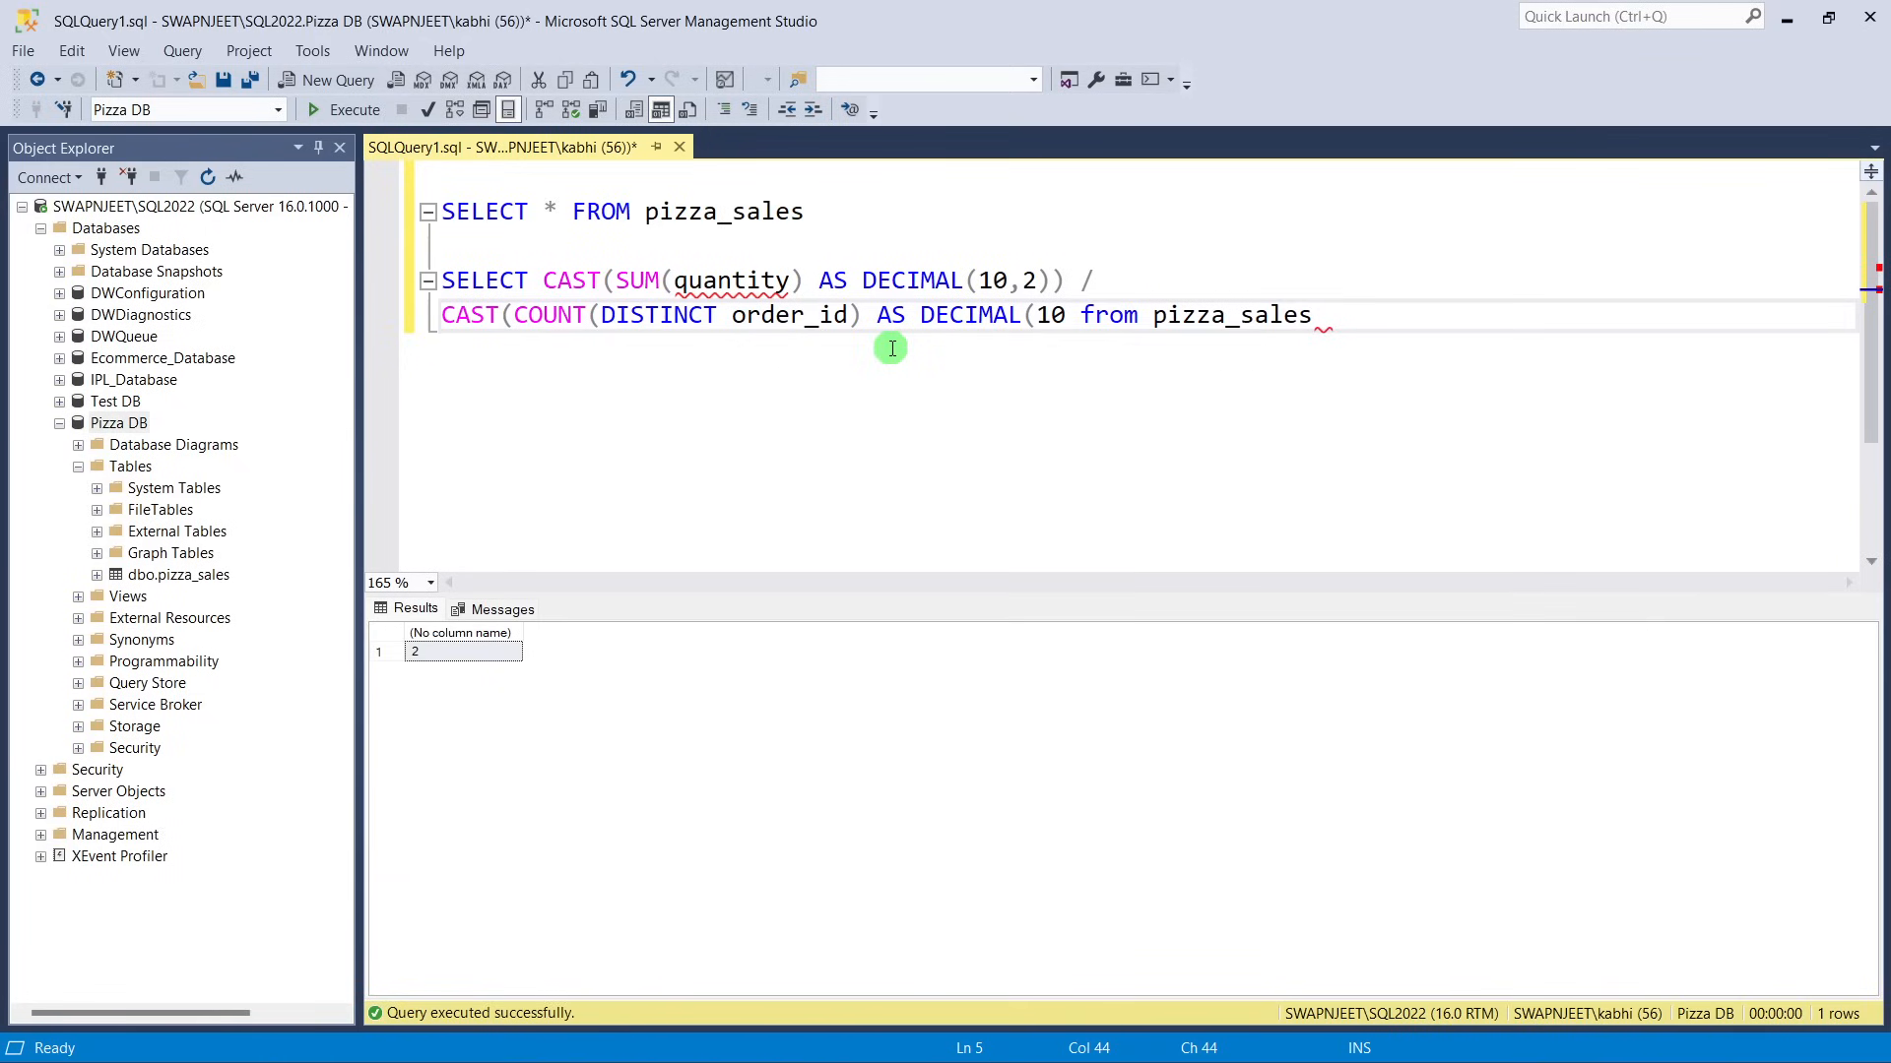
type(",2)")
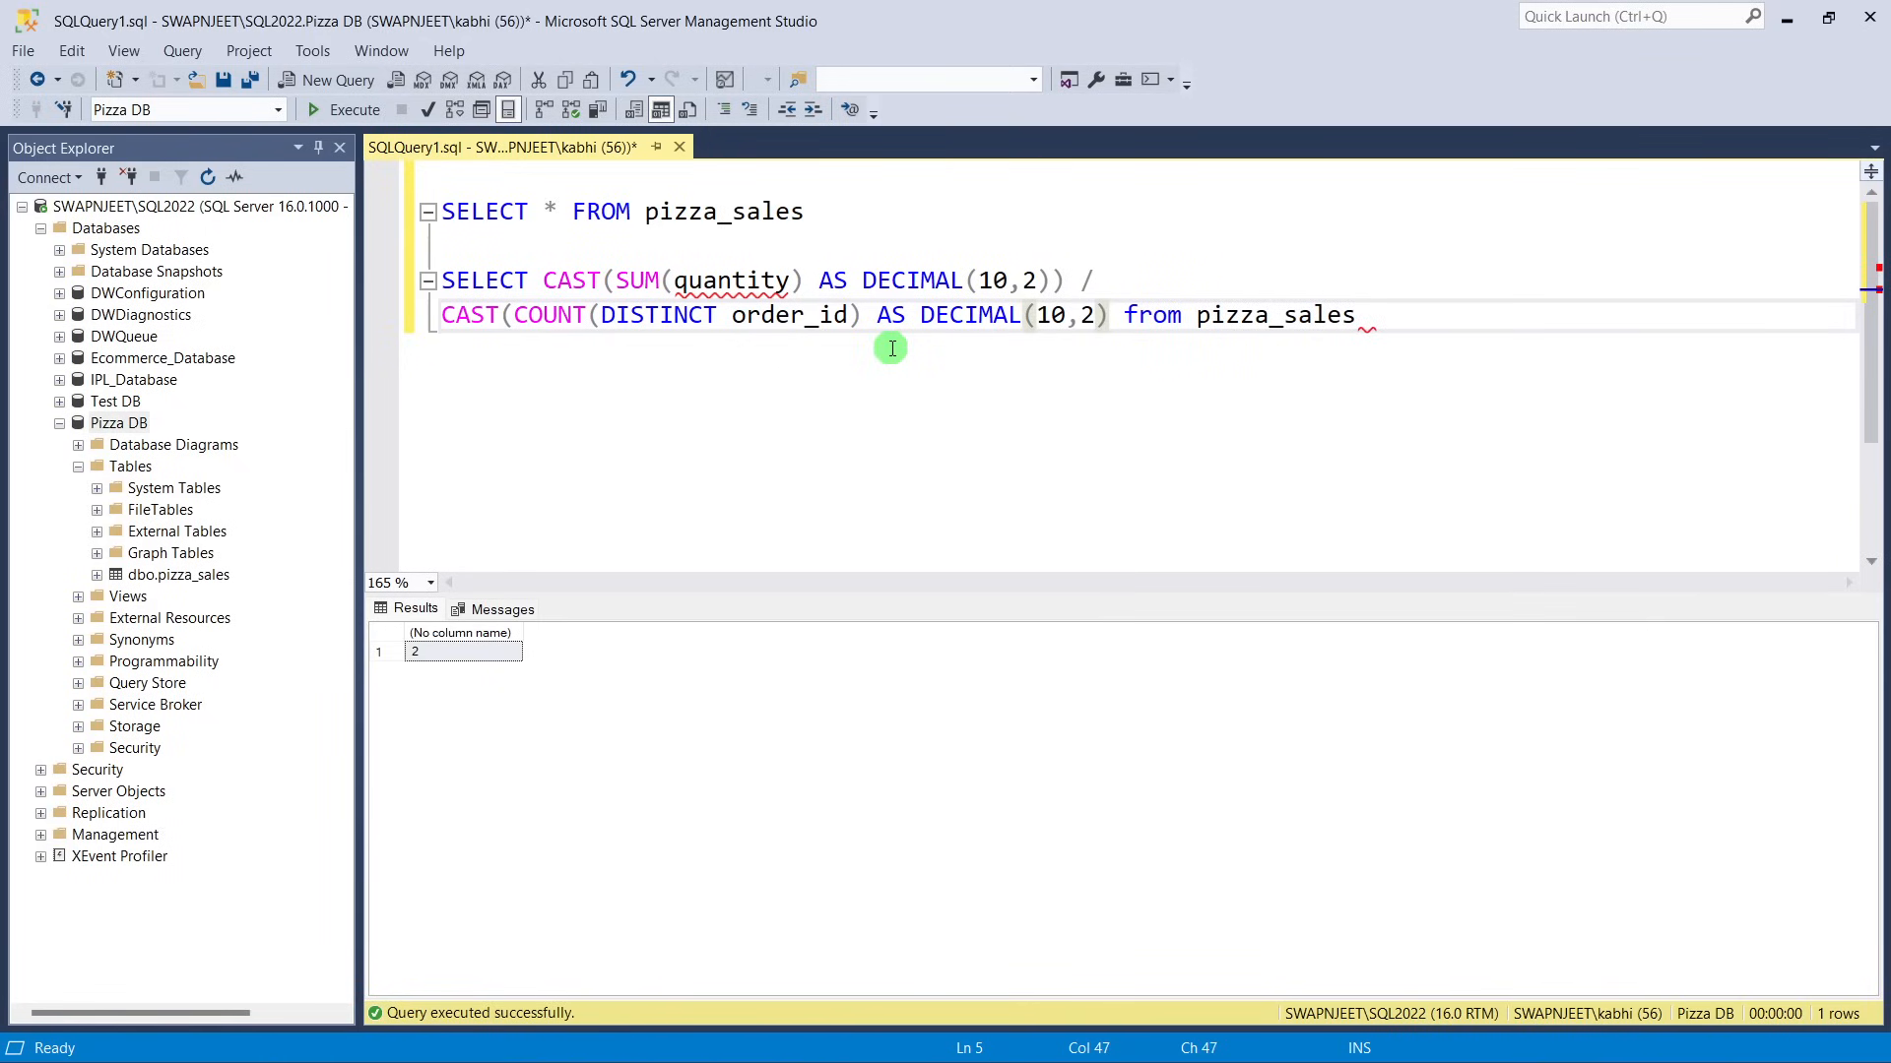
type(")")
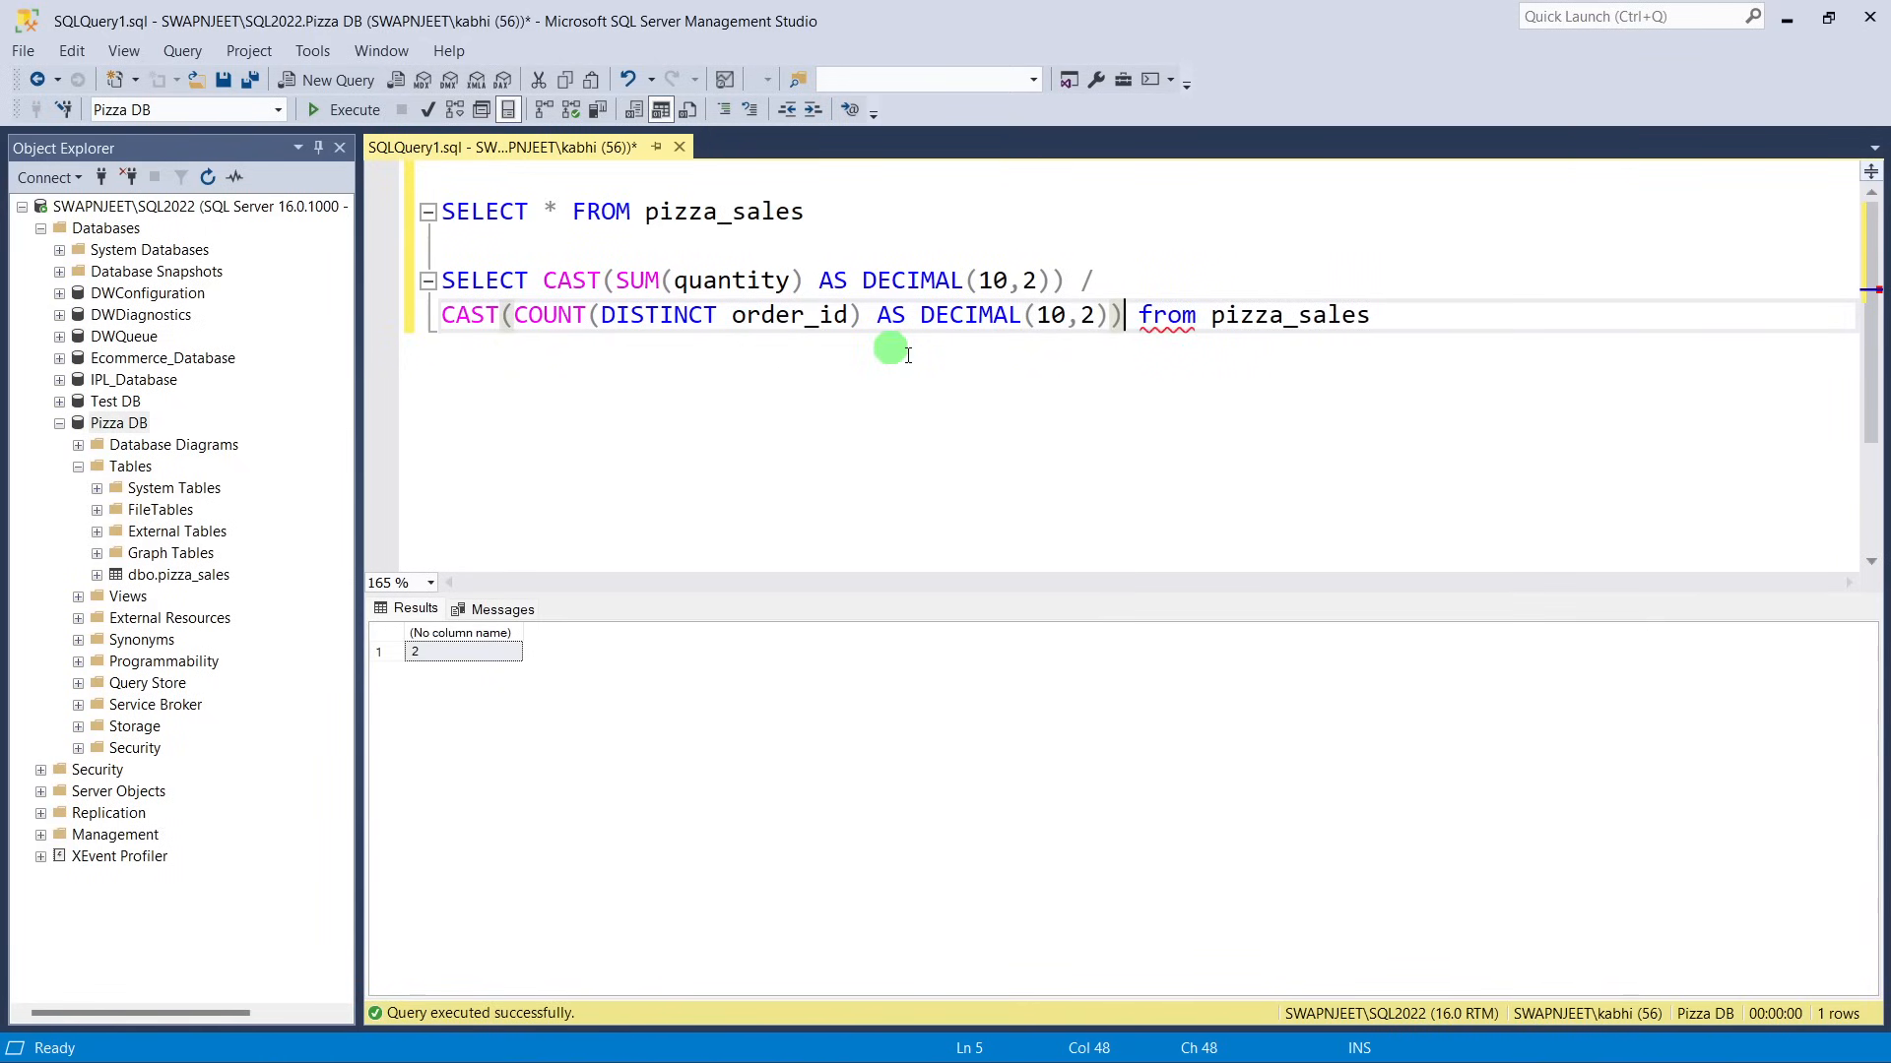
Execute only the two-line average pizzas per order statement and review its result against both cast expressions.
left_click_drag(436, 281, 1380, 343)
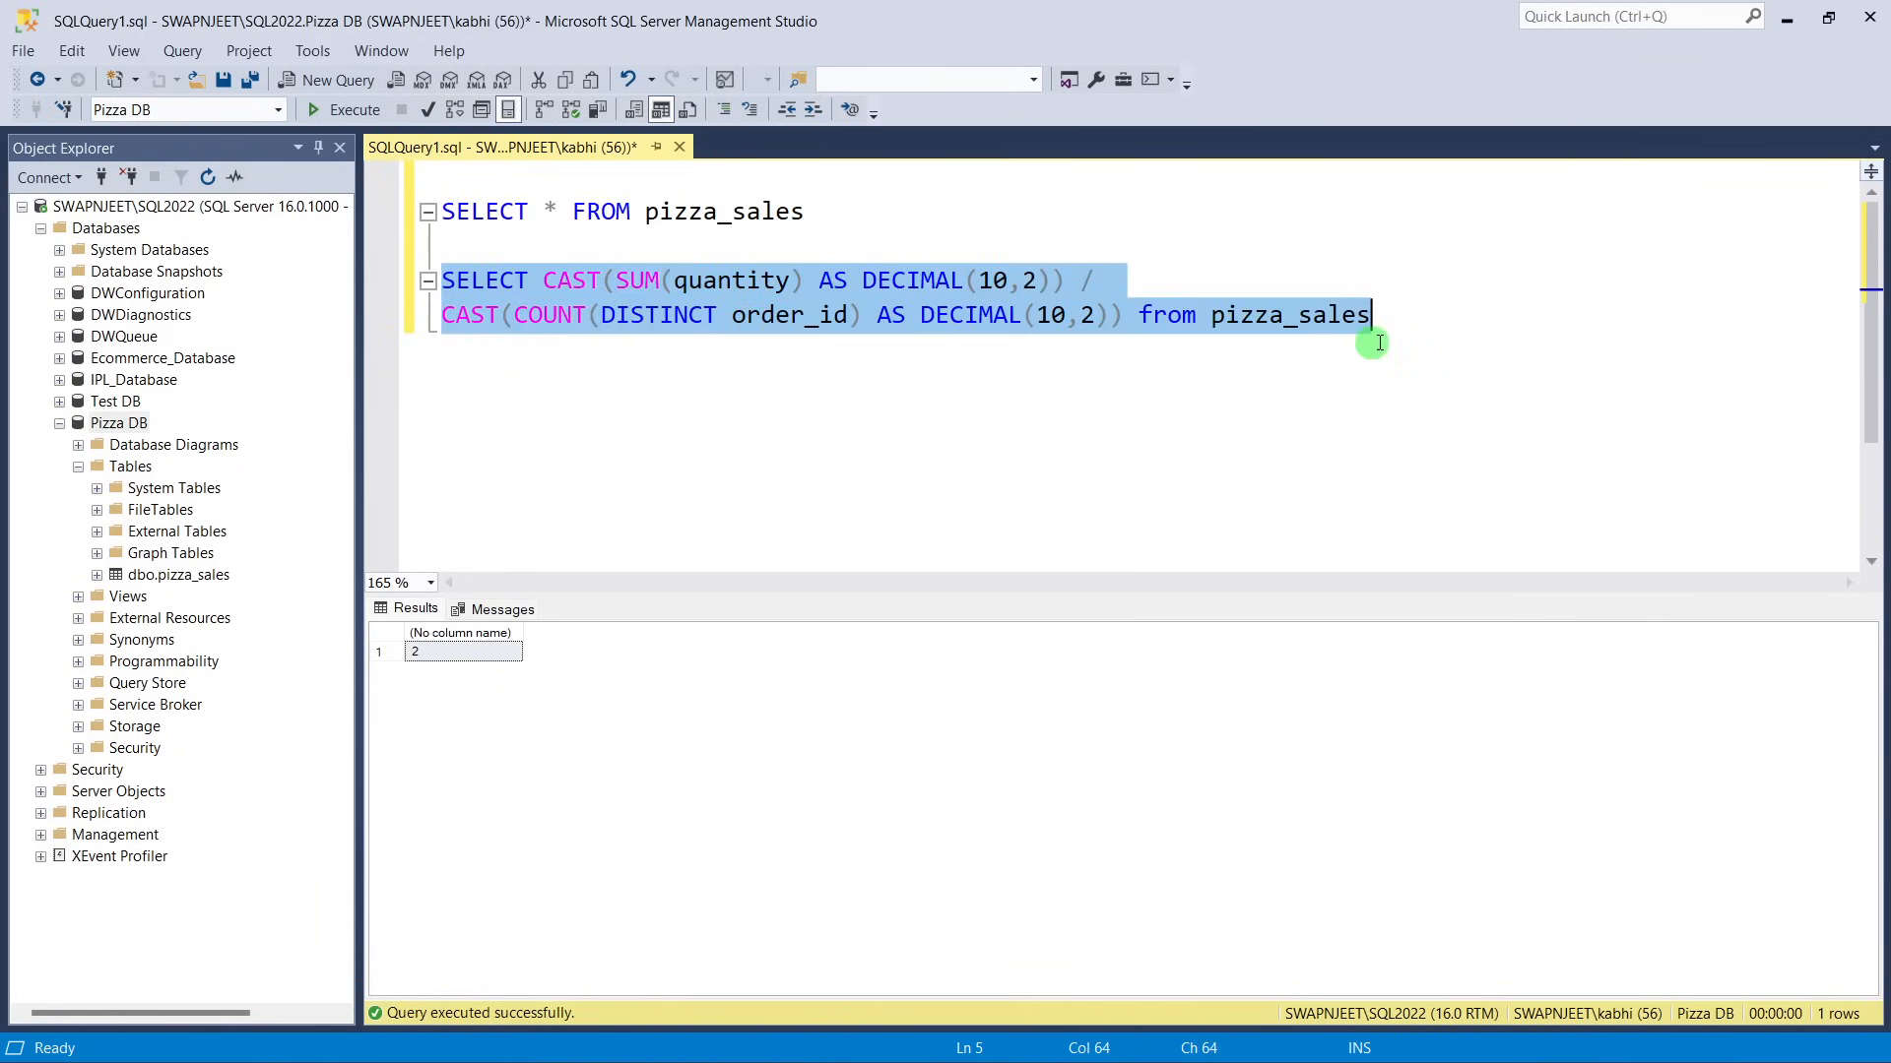
left_click(345, 109)
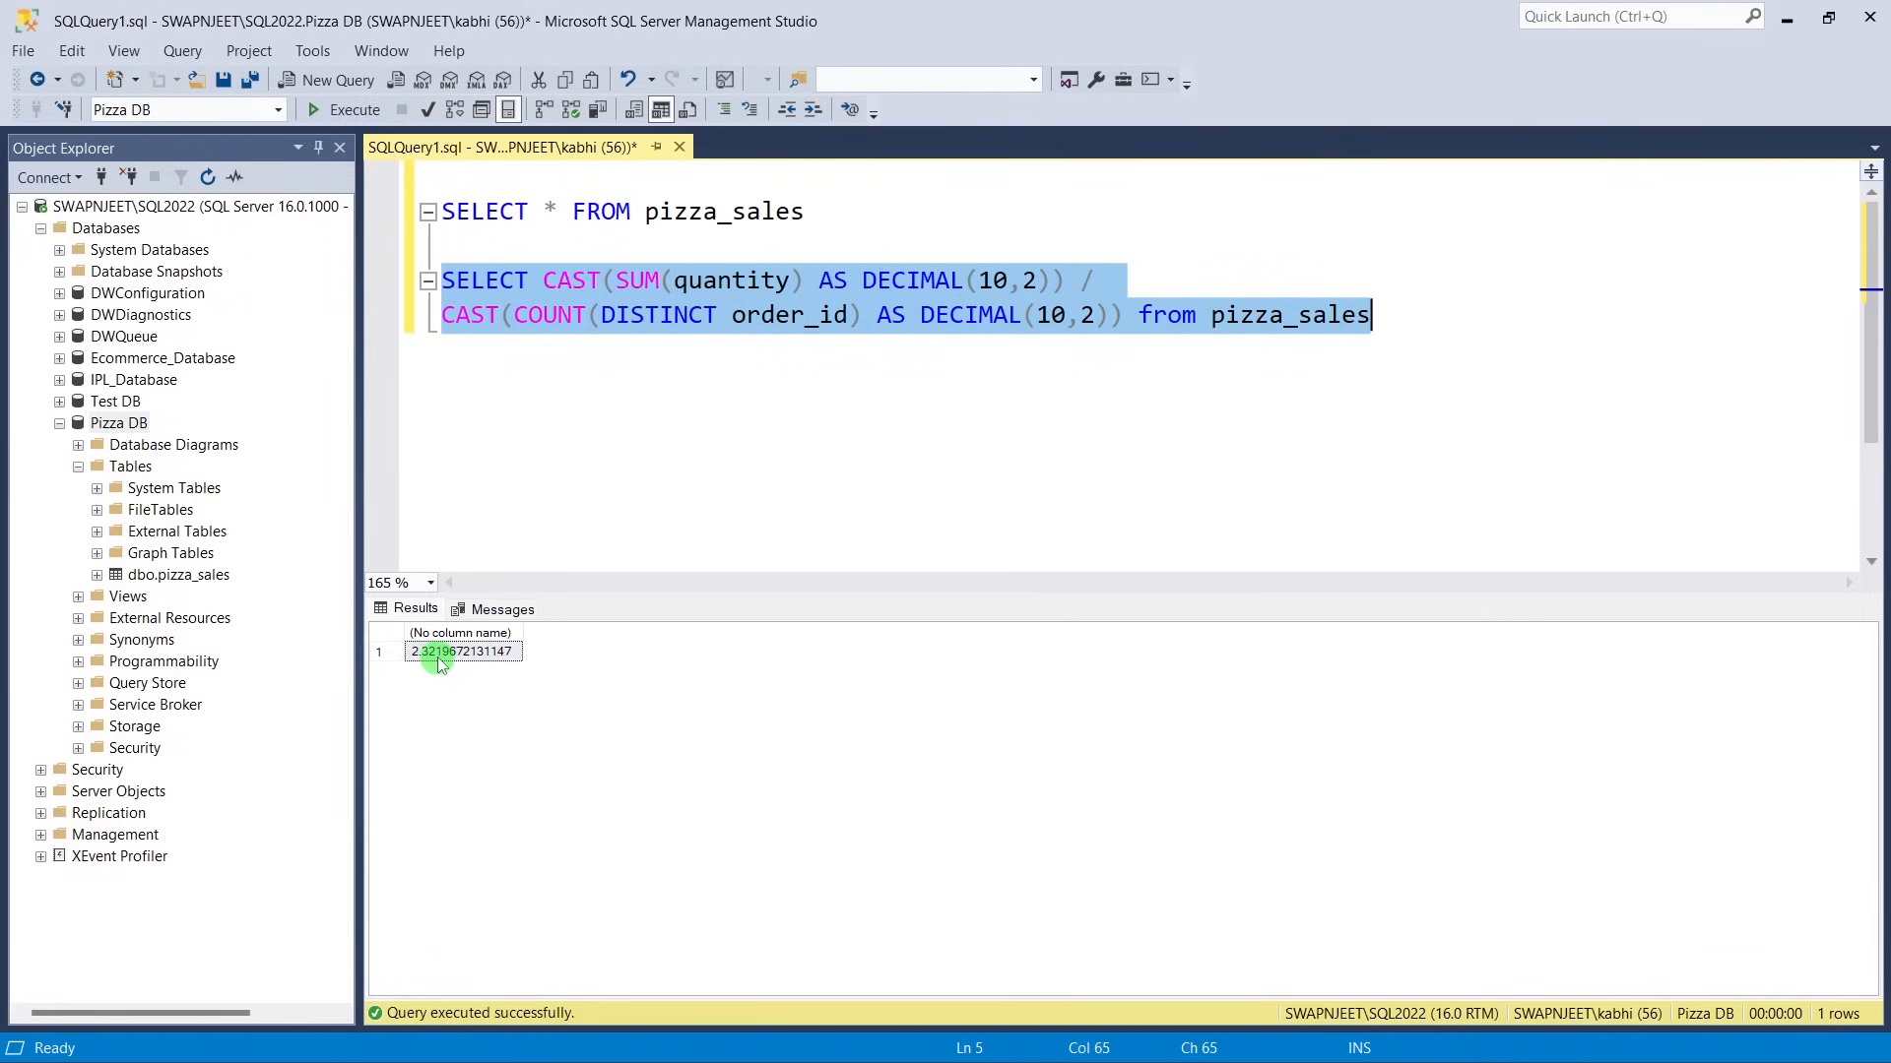
left_click(783, 463)
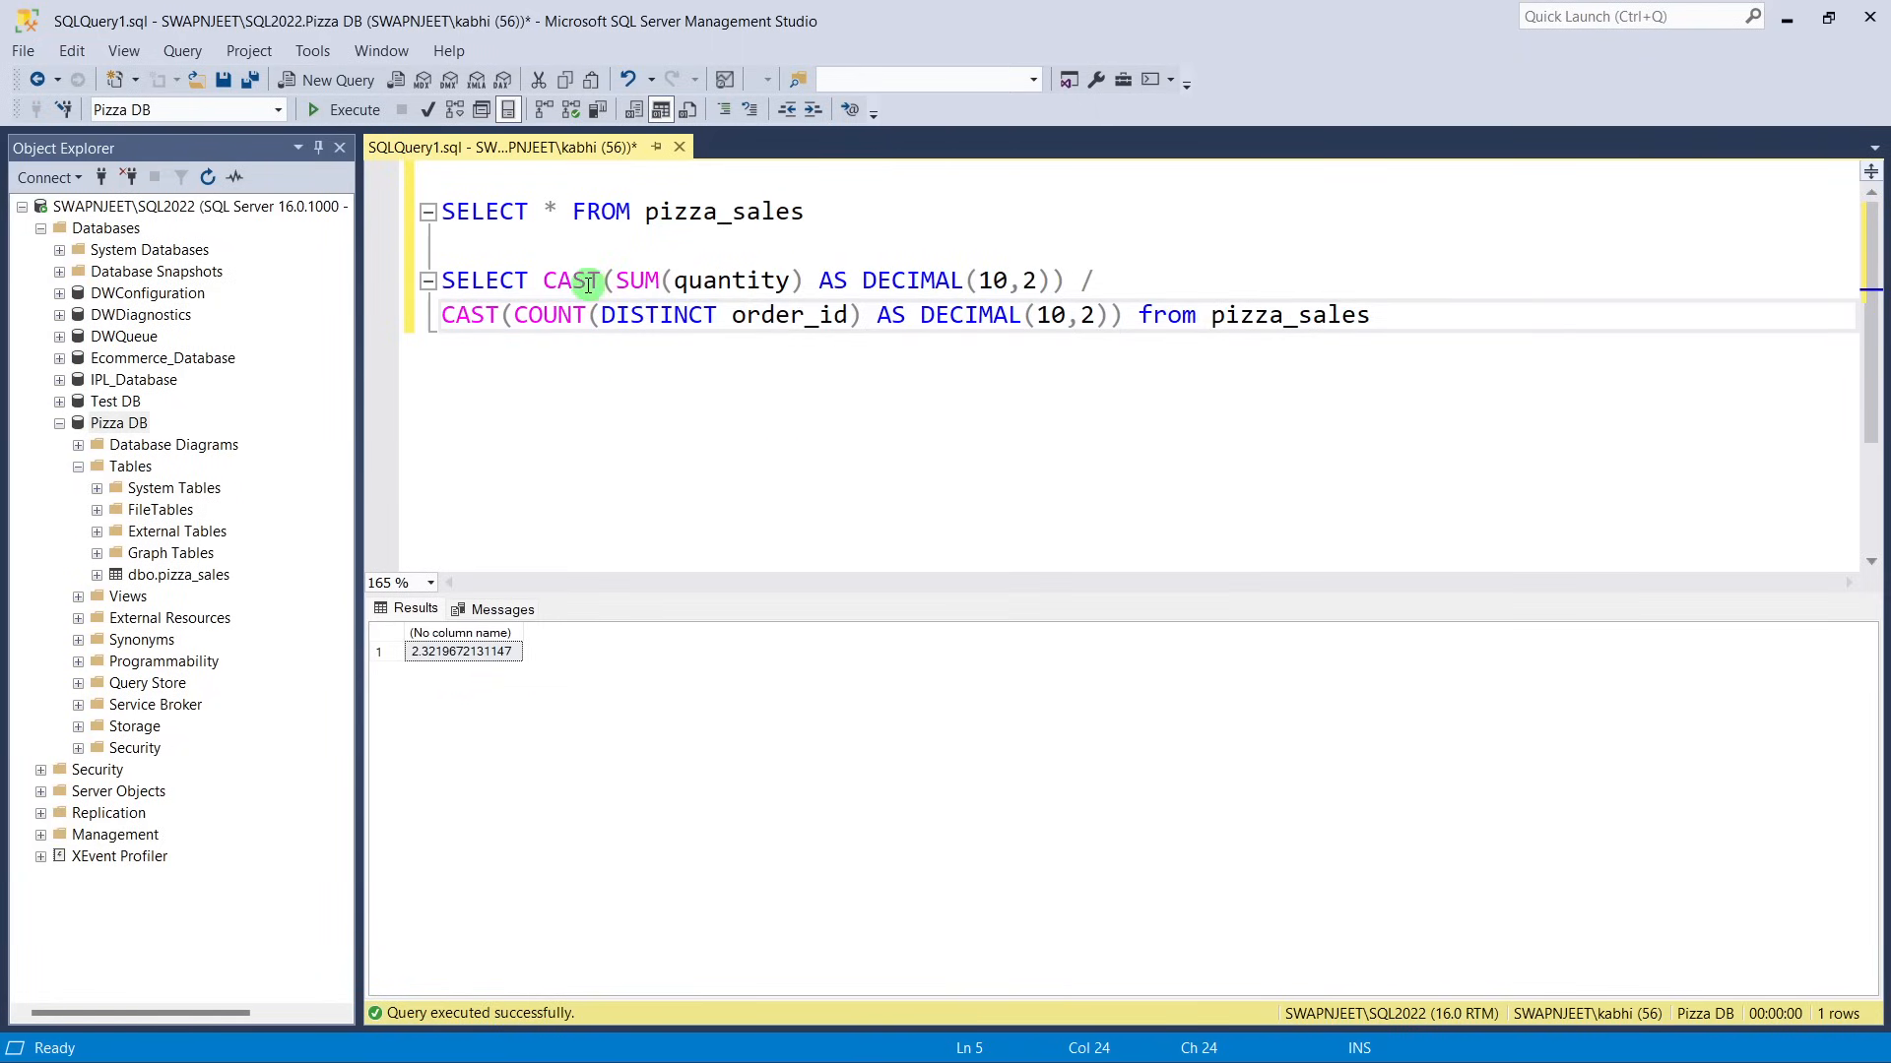
left_click_drag(541, 281, 1045, 279)
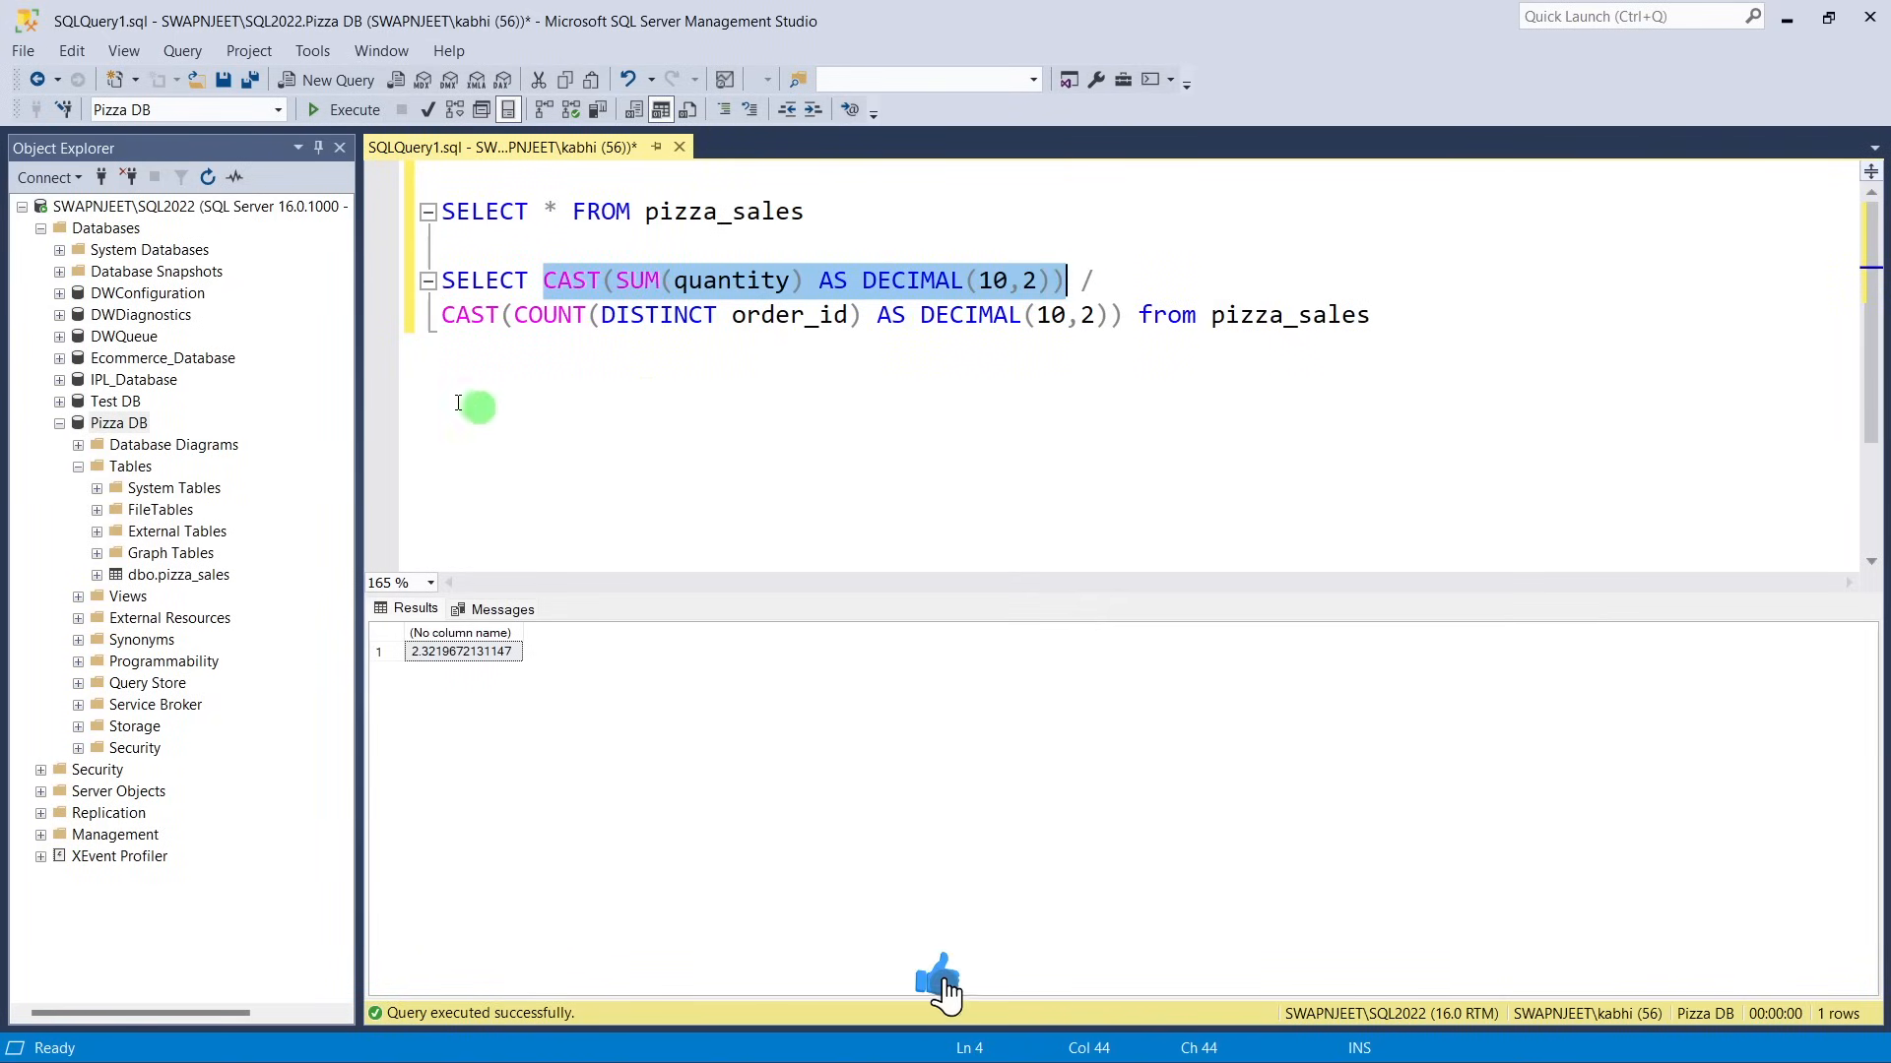
left_click(424, 316)
left_click(684, 289)
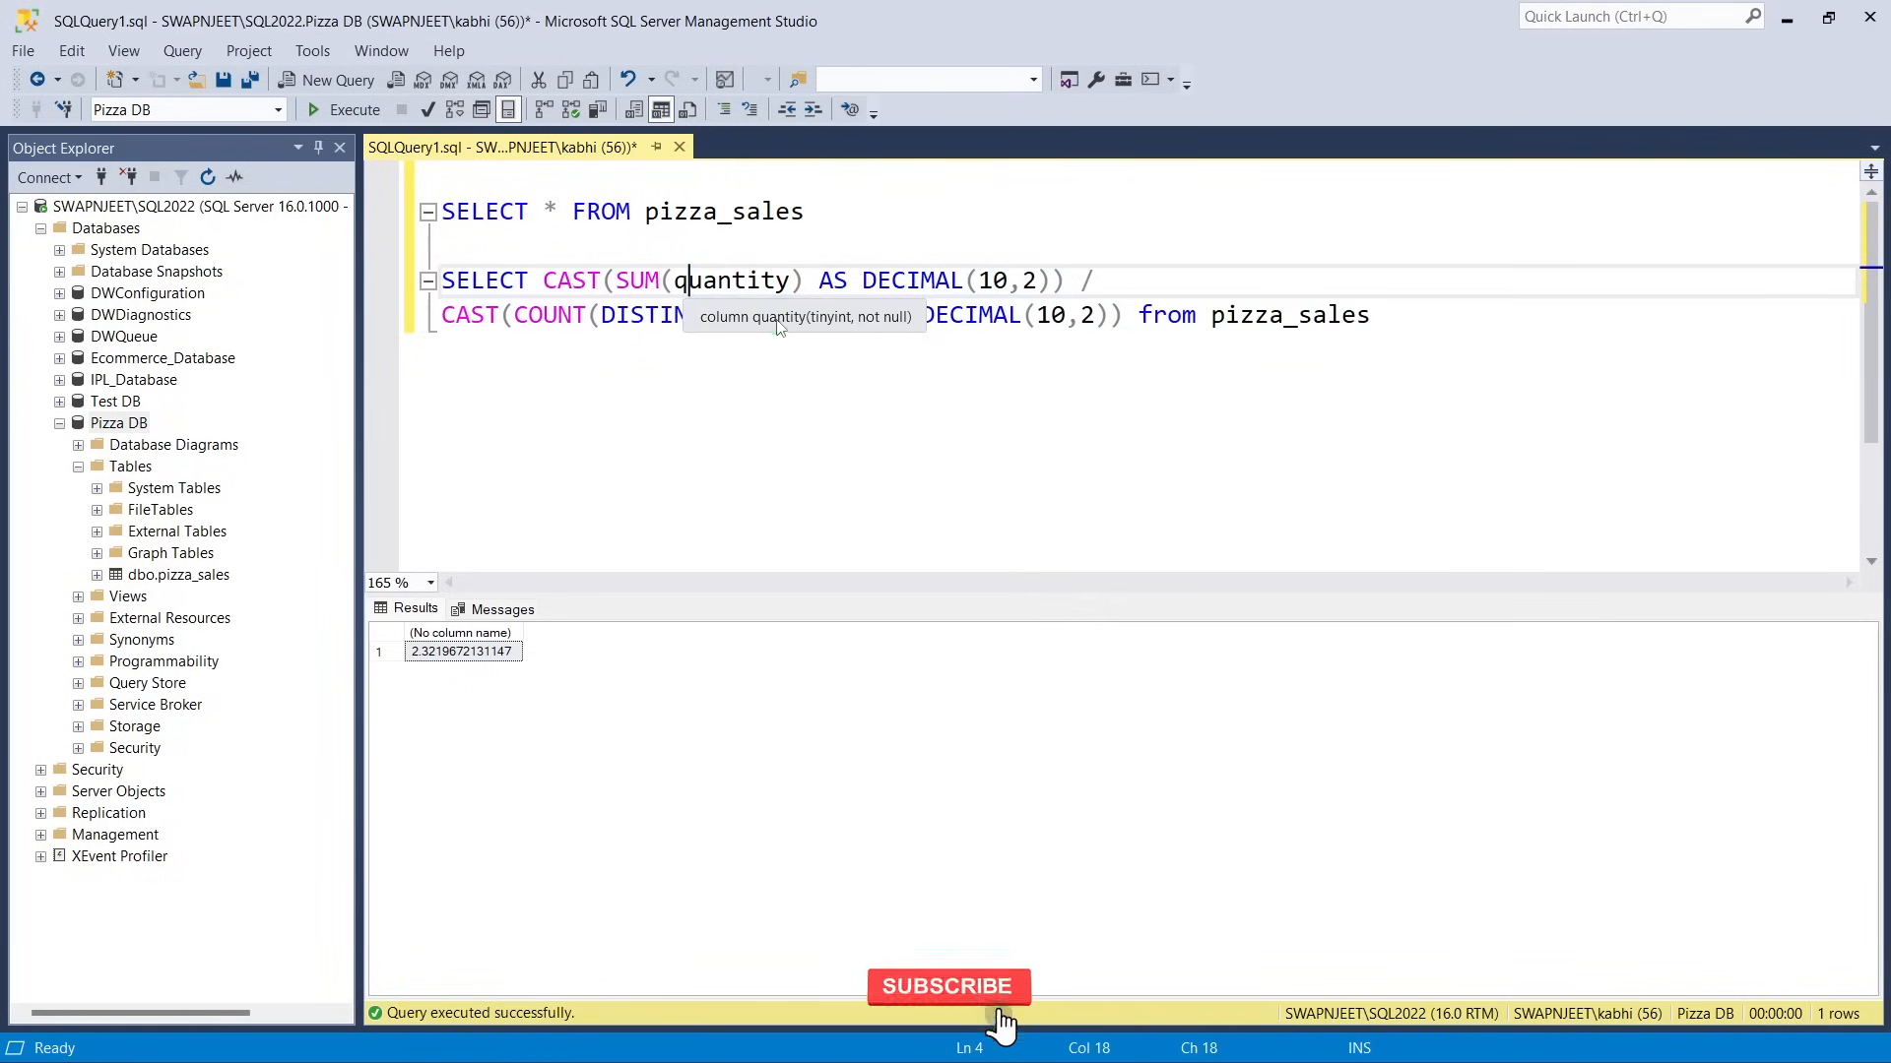
left_click(664, 316)
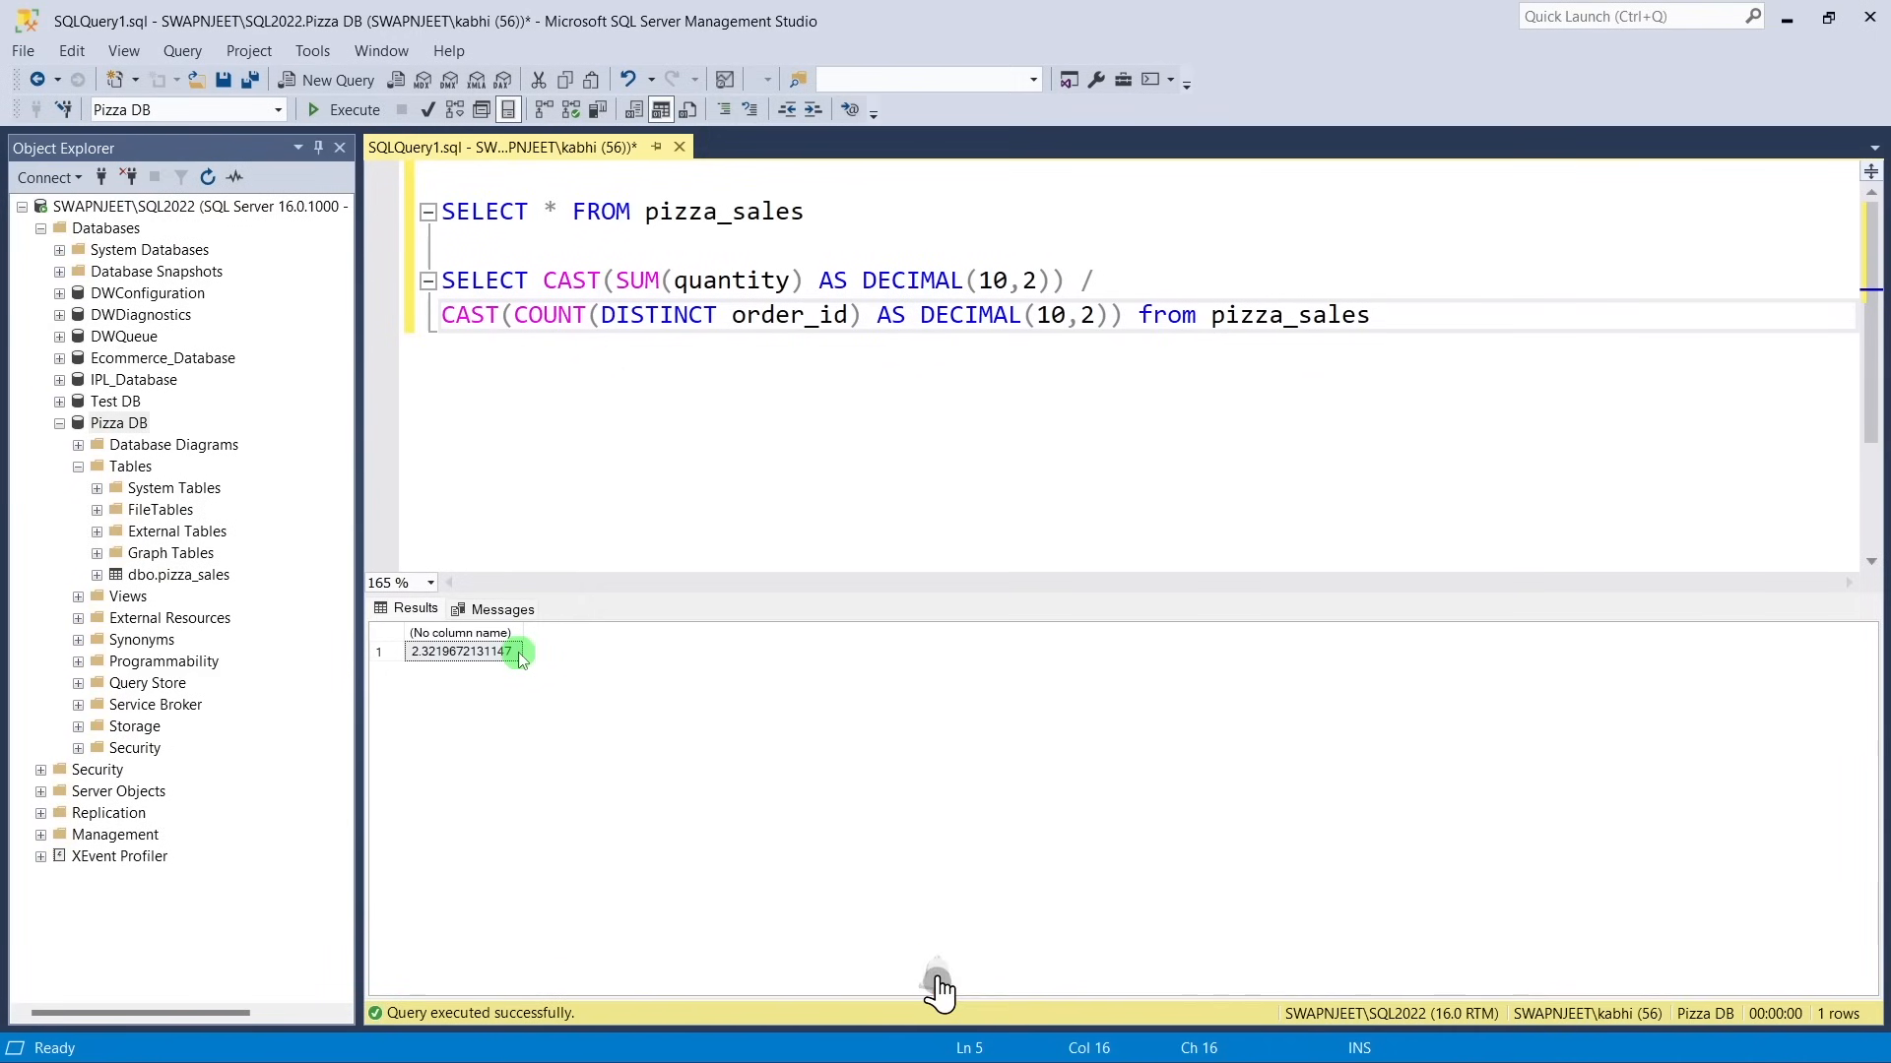
Wrap the whole division in an outer "CAST(... AS DECIMAL(10,2))" and execute only the average pizzas per order statement.
left_click(544, 279)
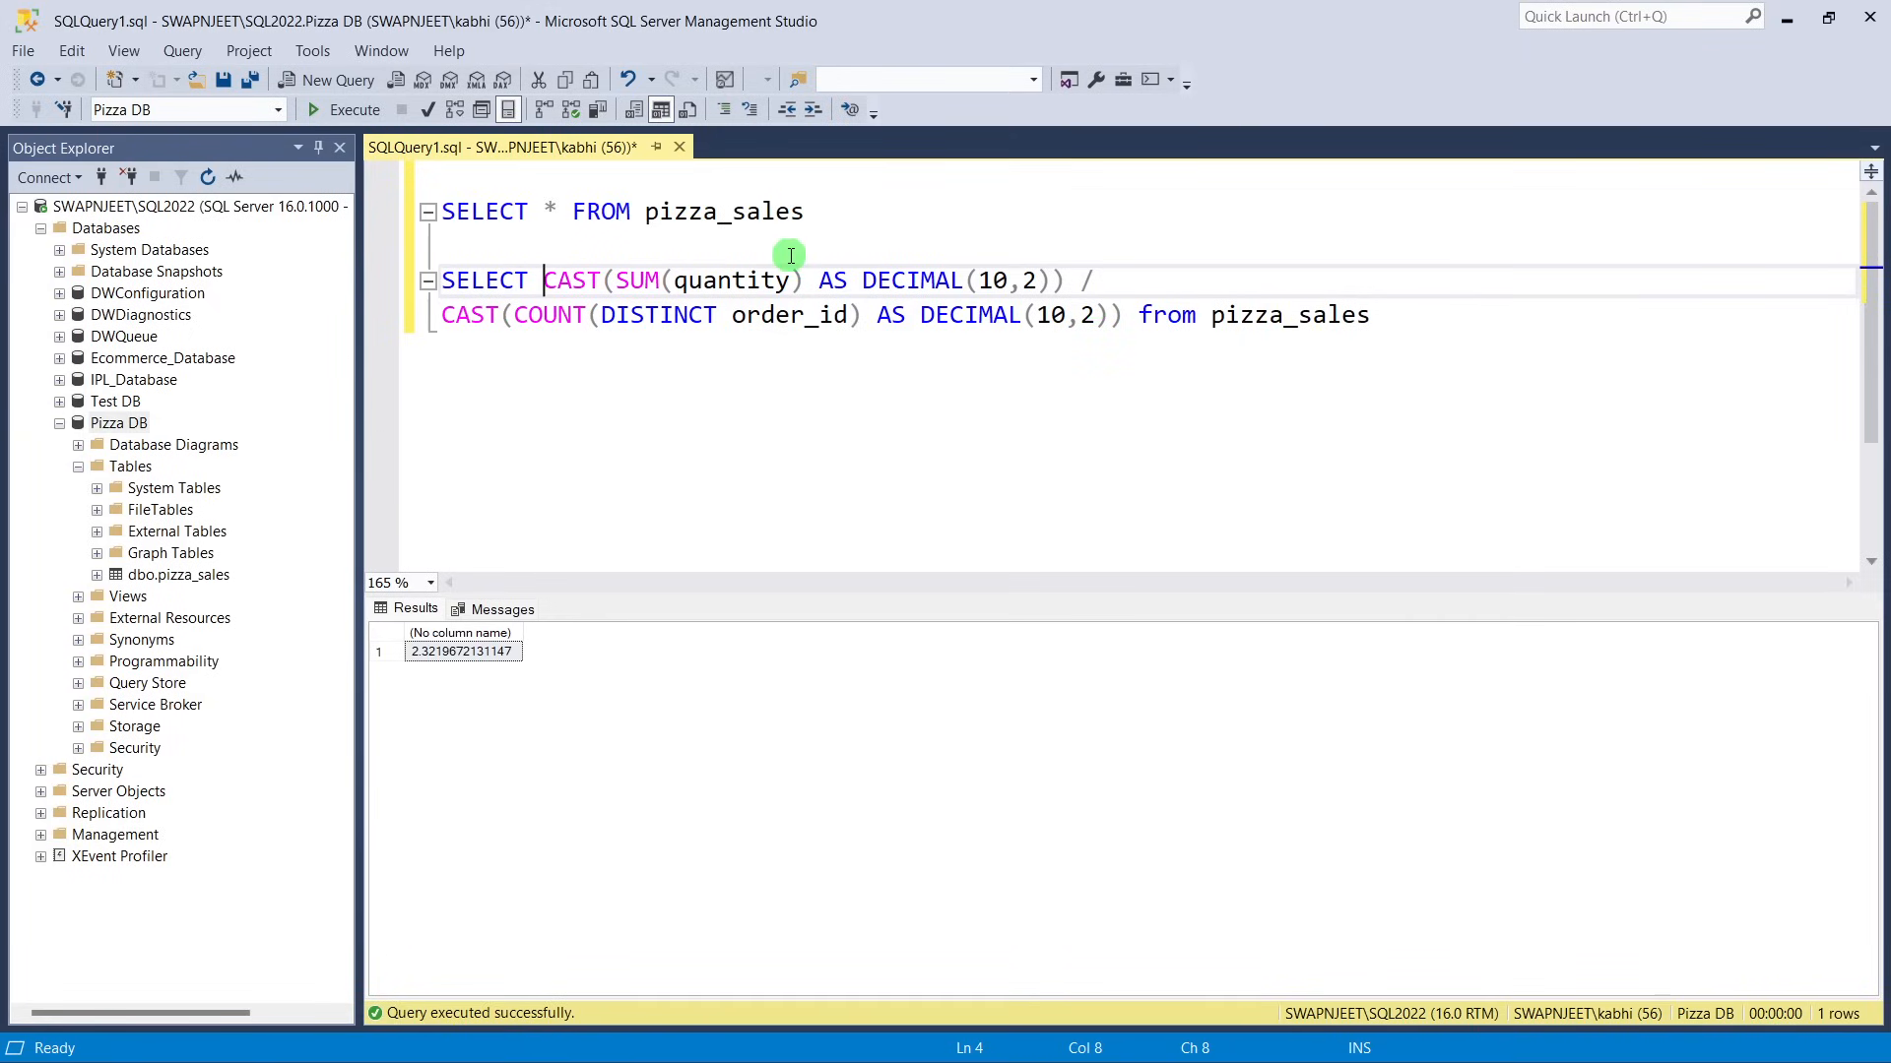
type("CAST")
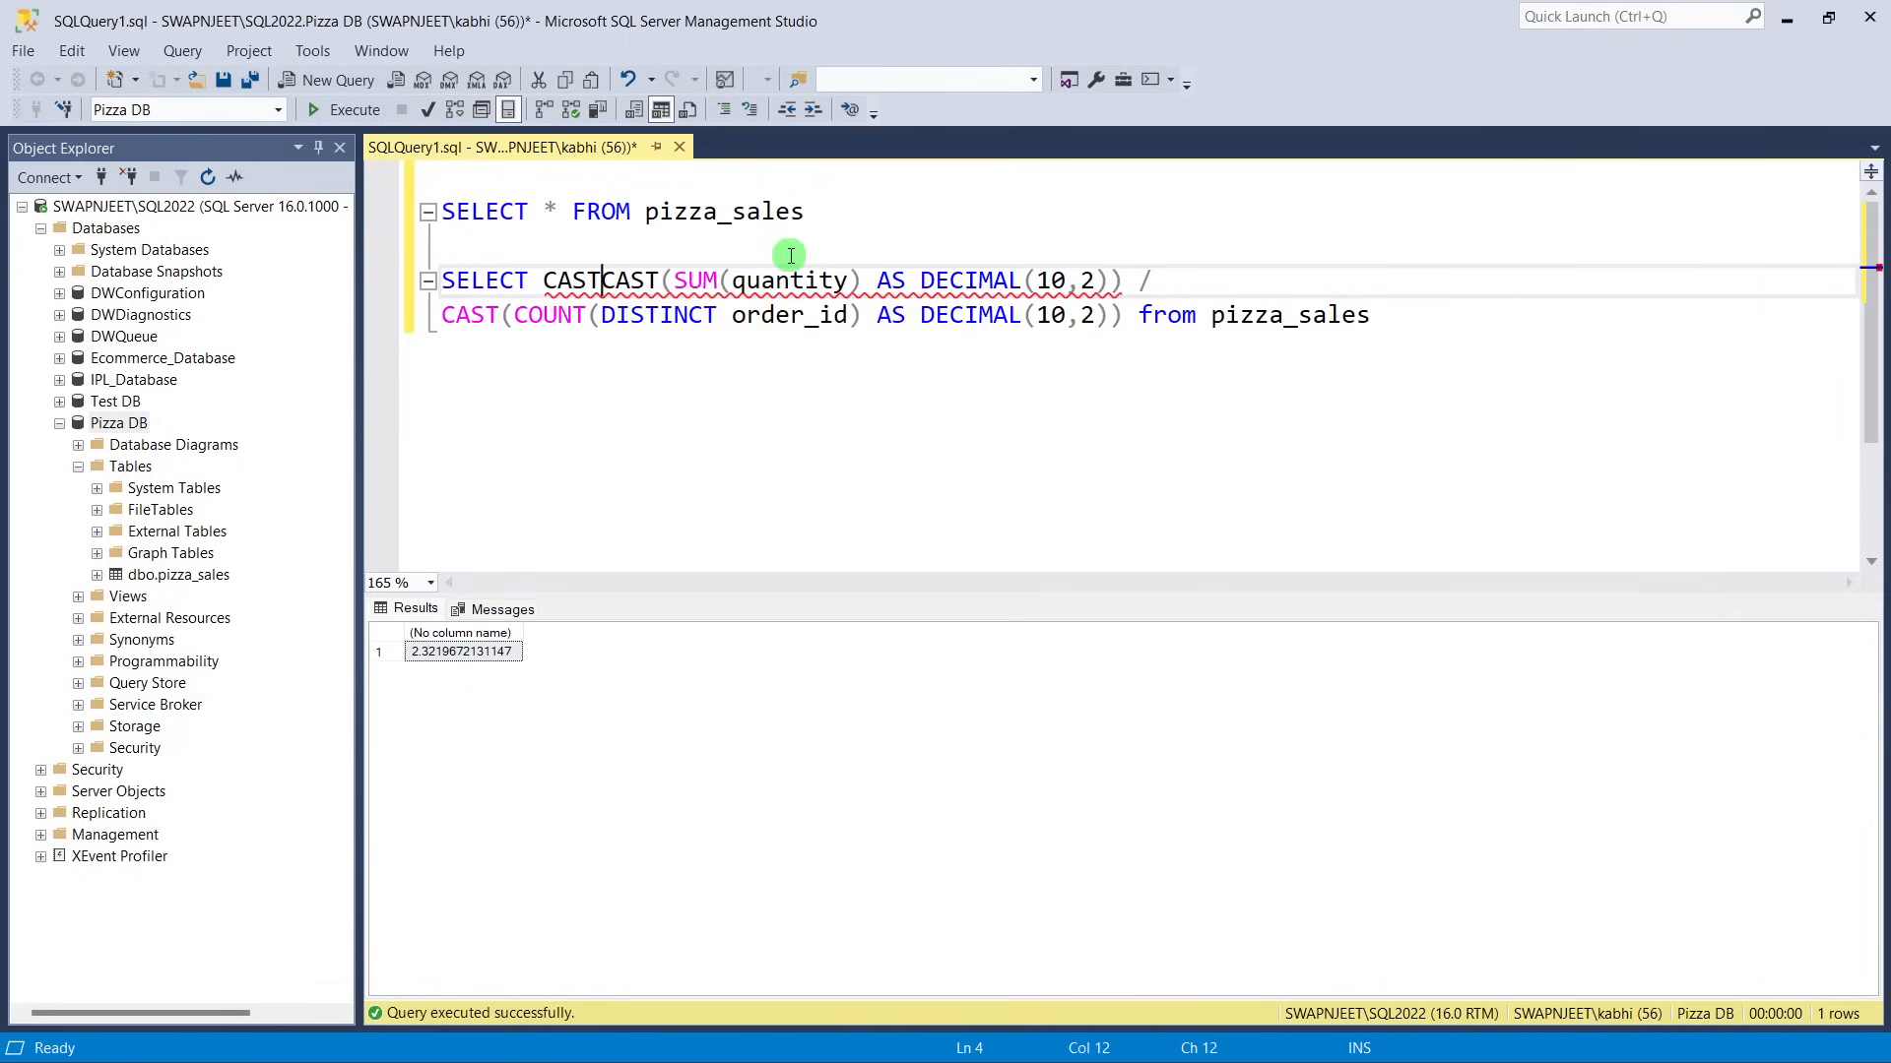
type("(")
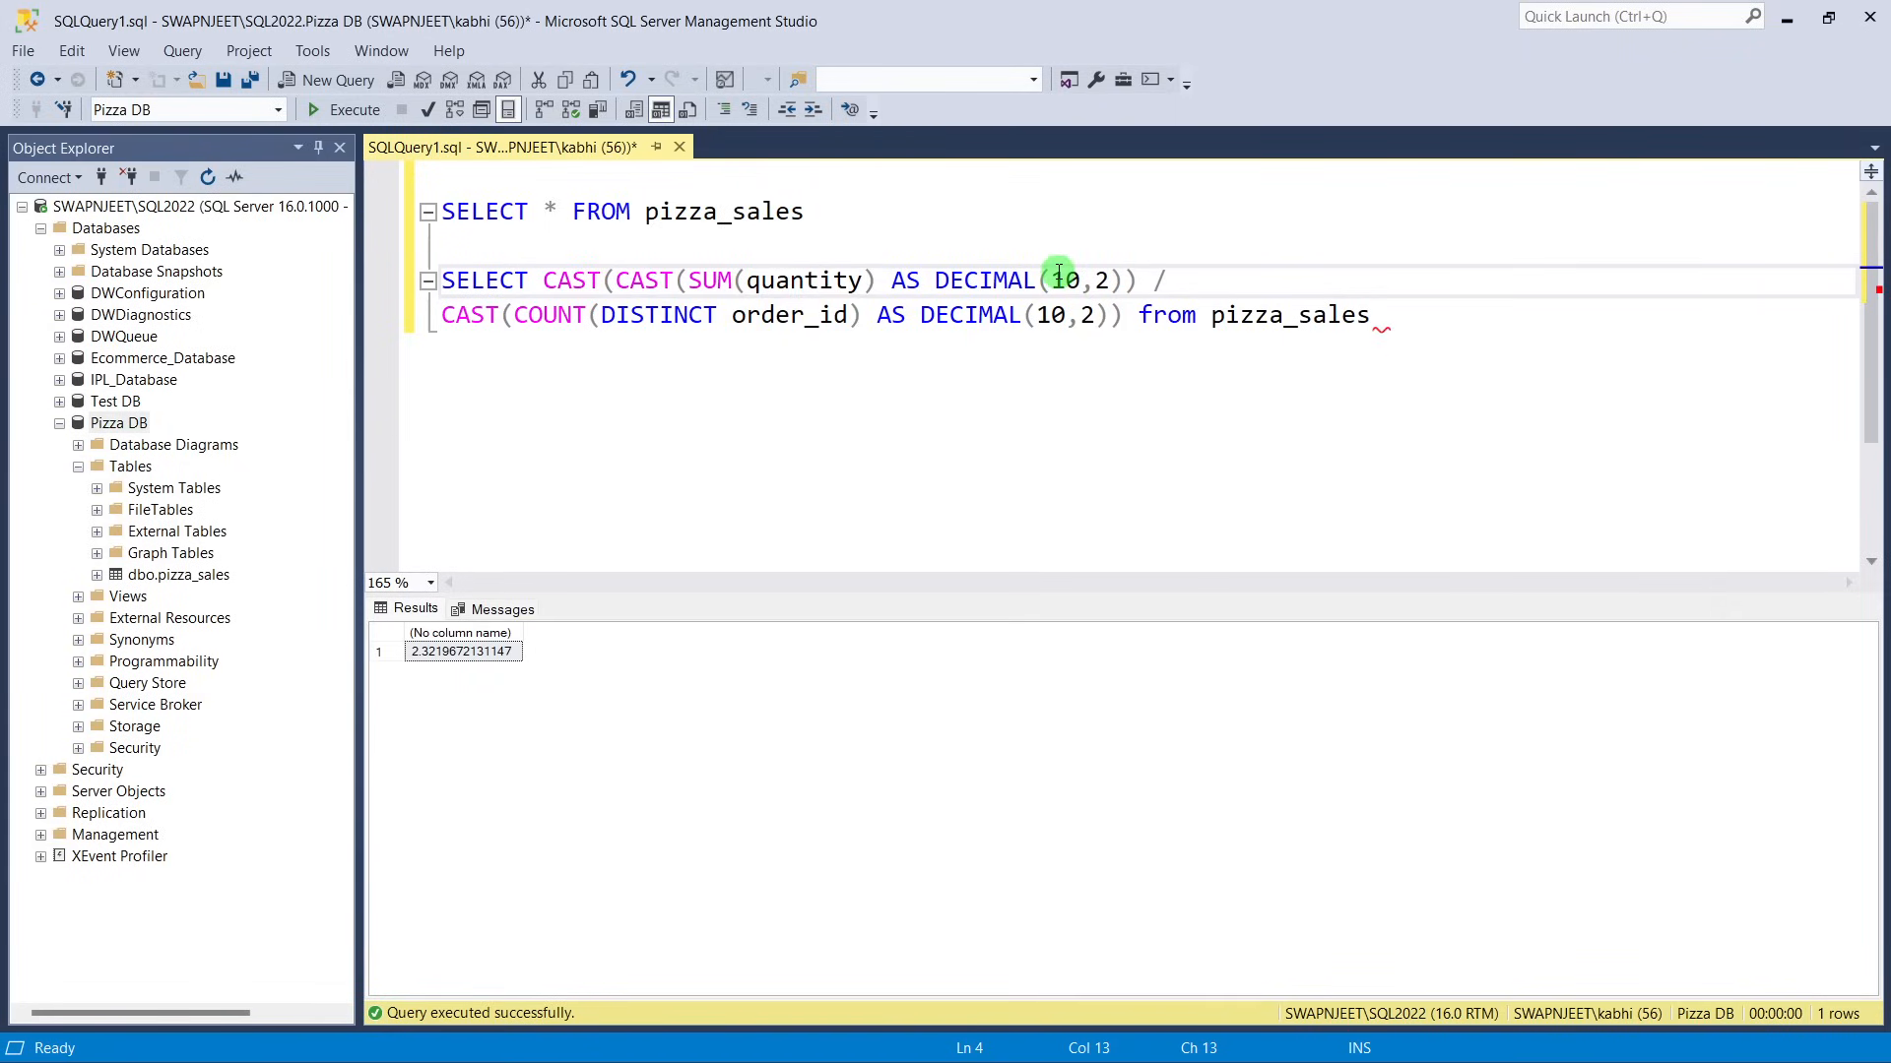
left_click(1123, 337)
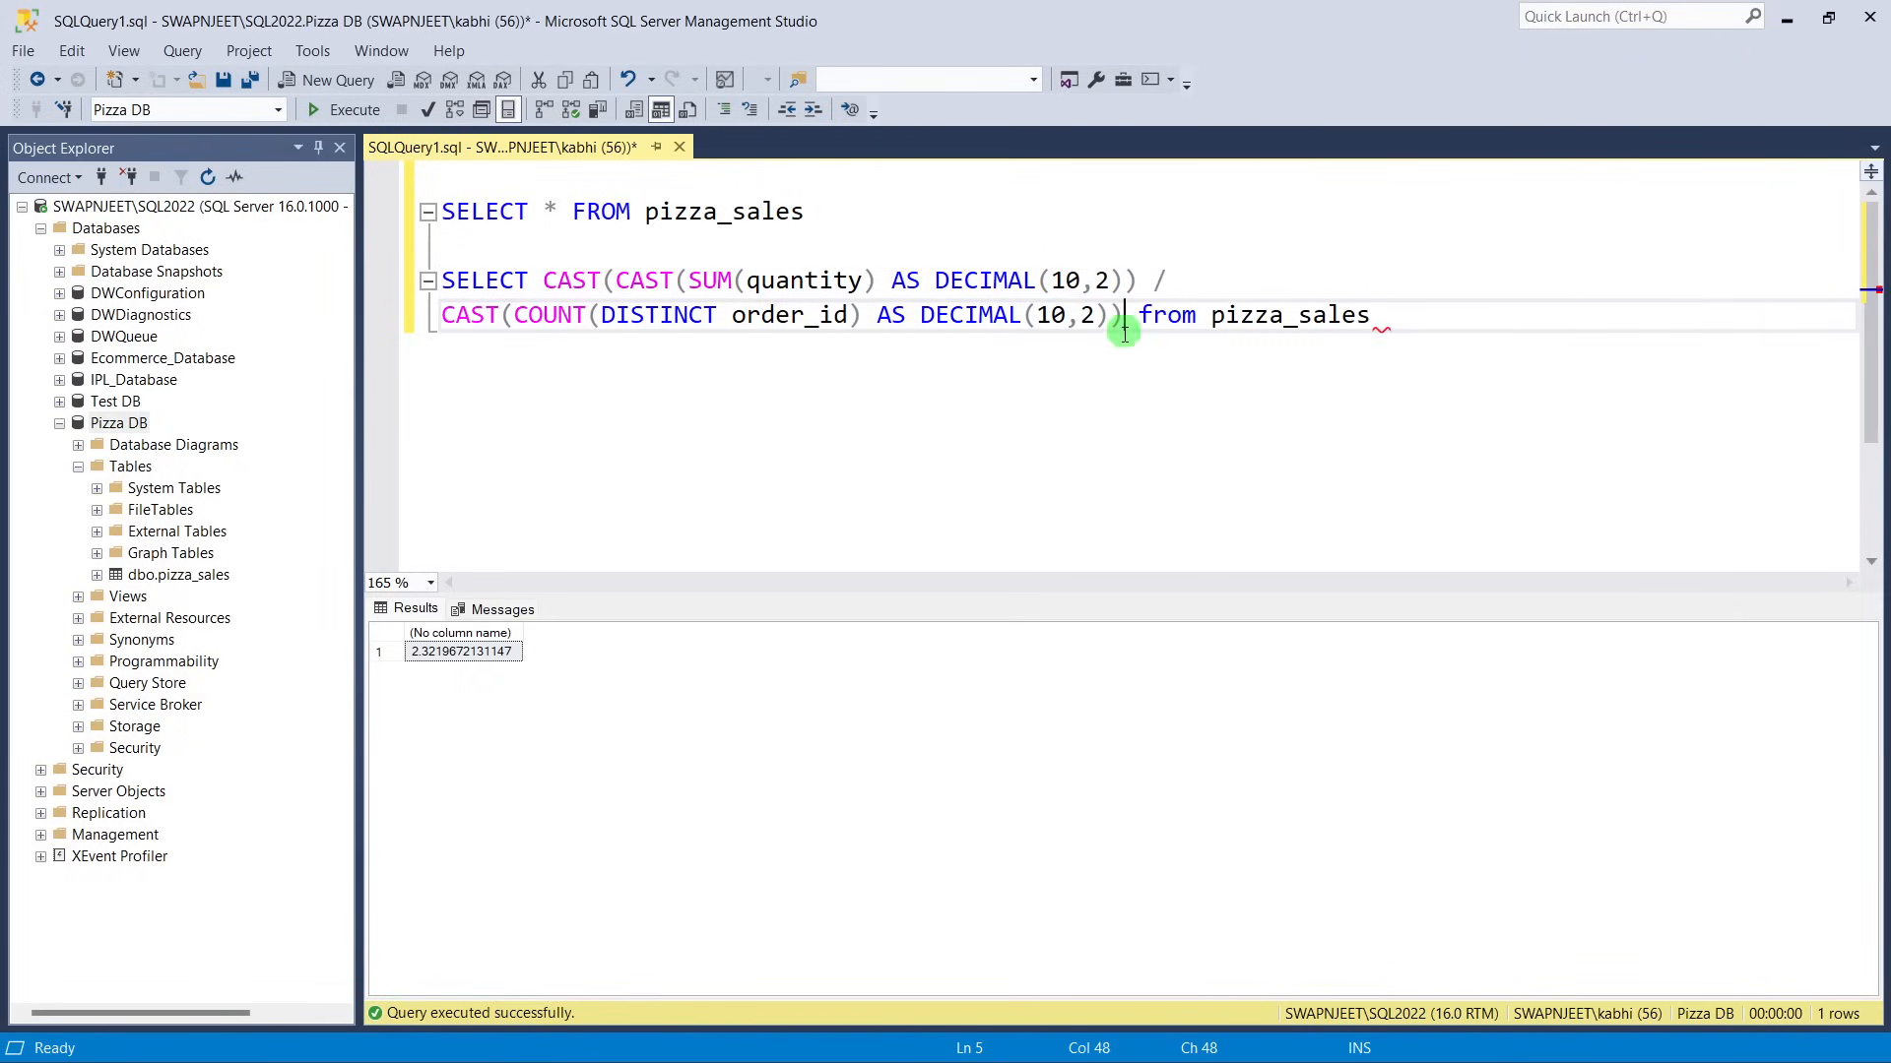
type("AS  ")
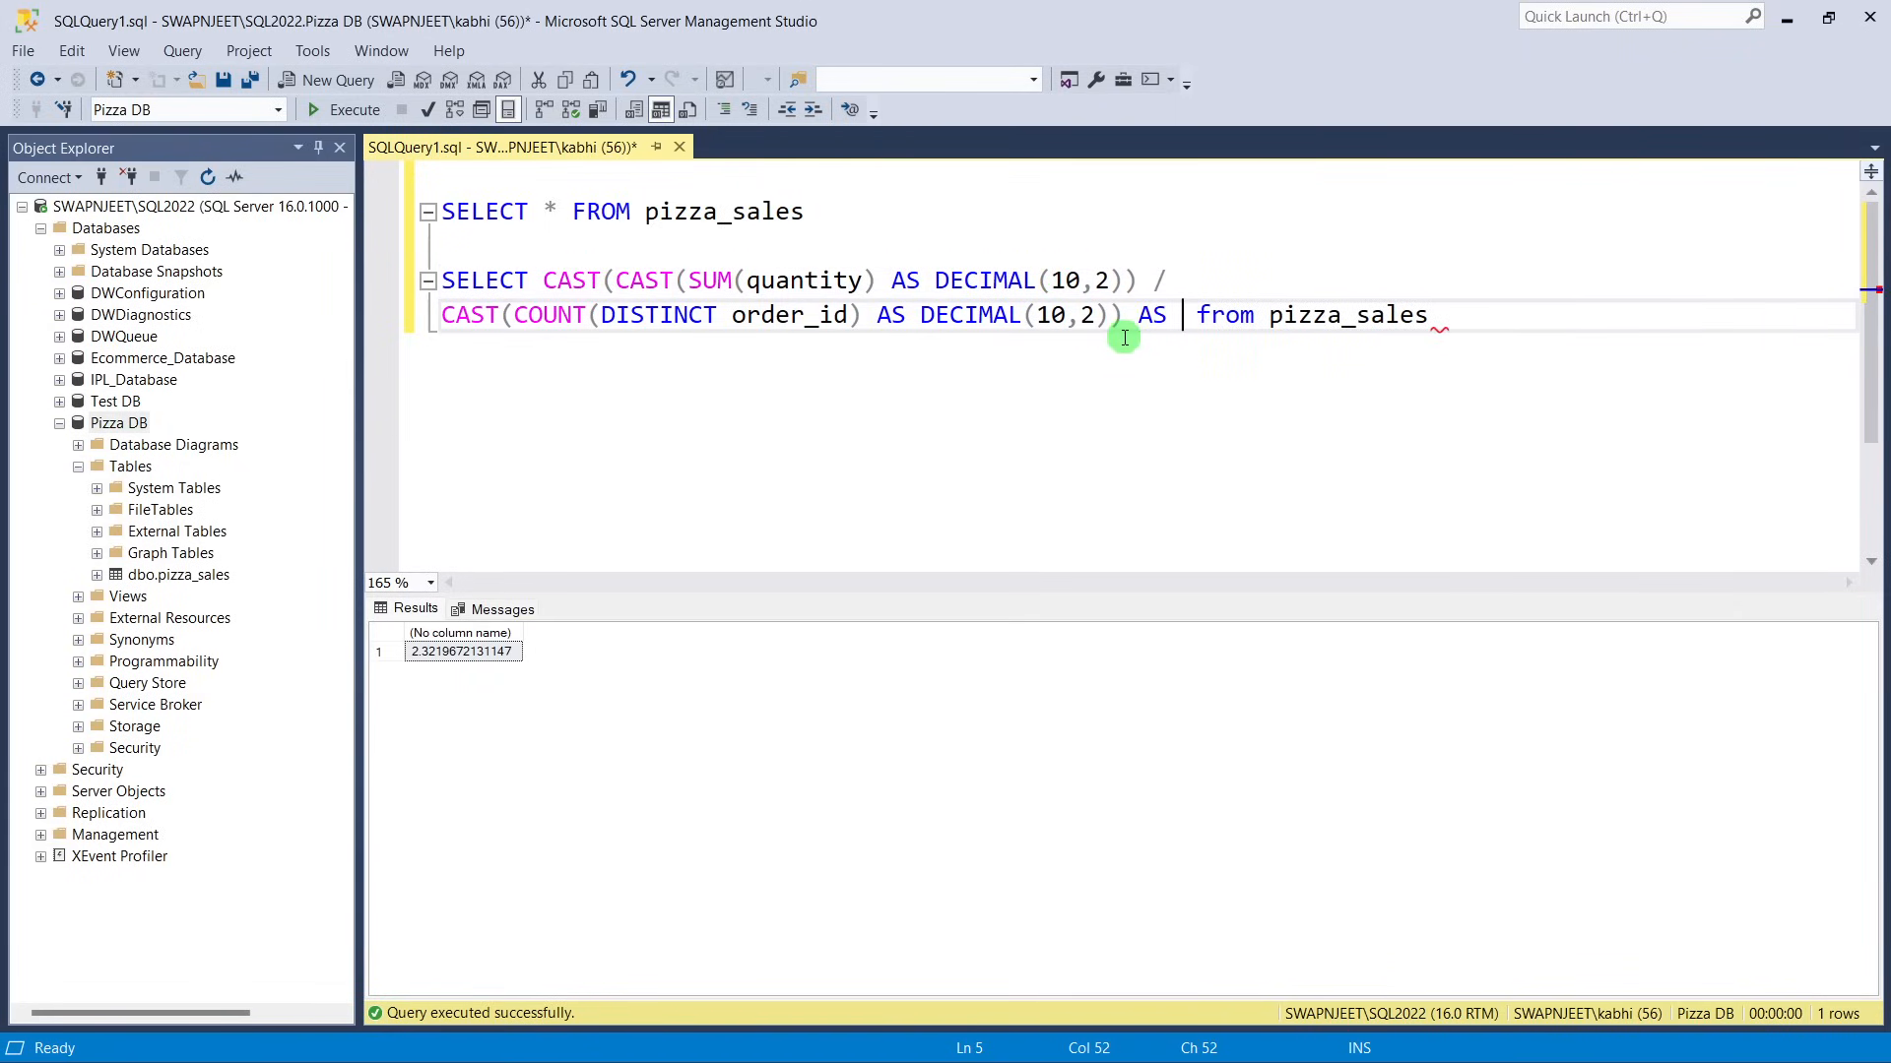
type("DECI")
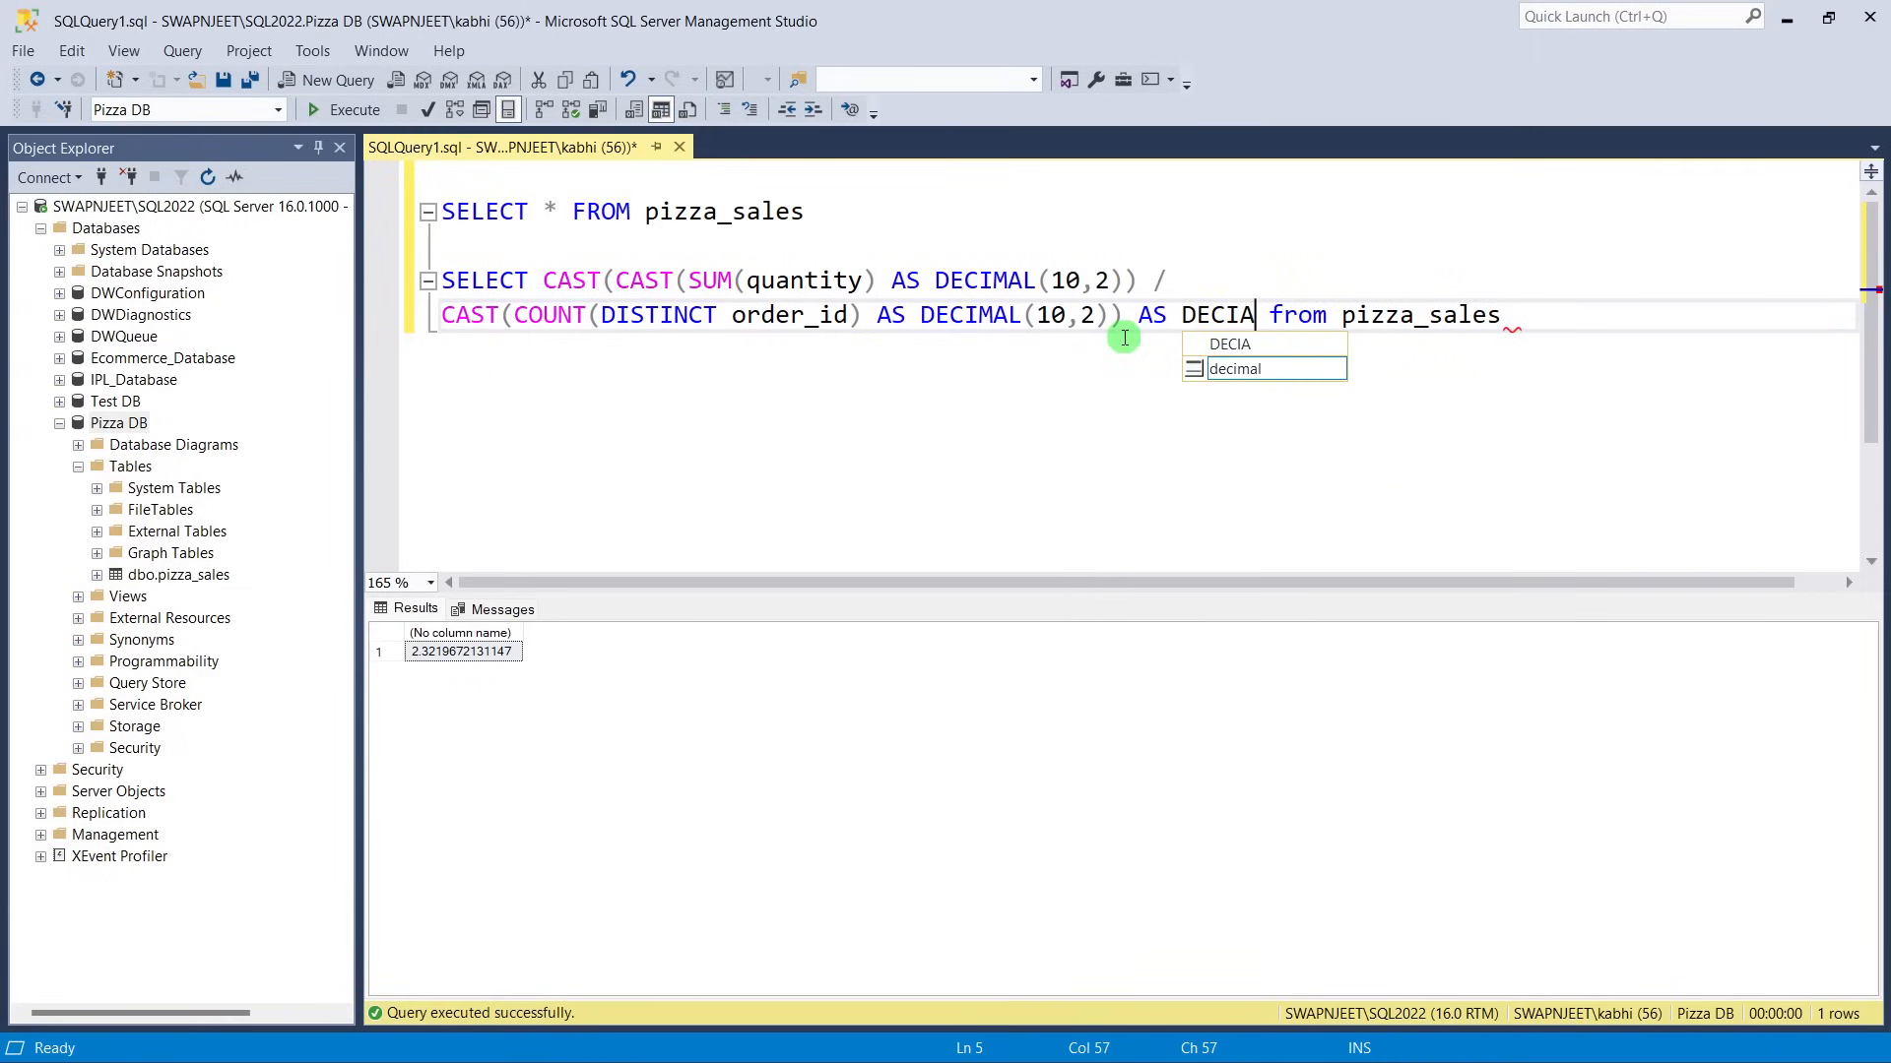
key("Escape")
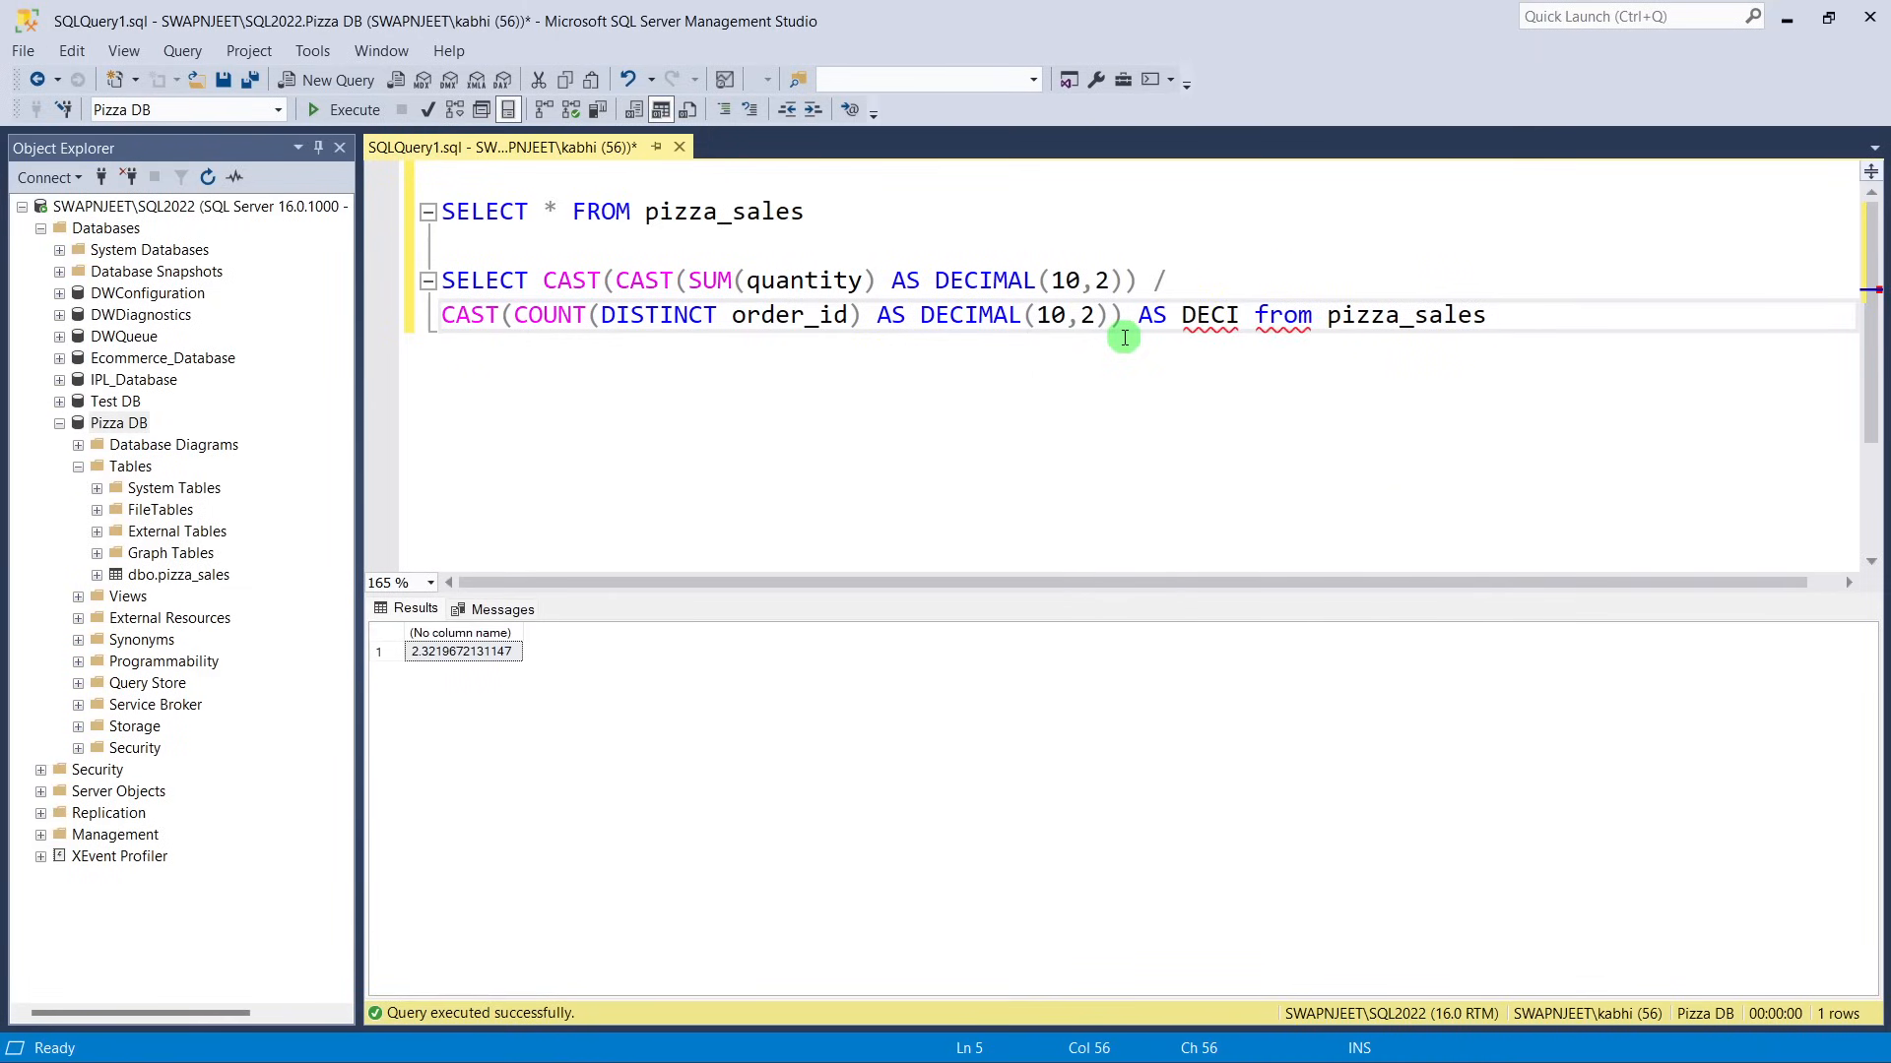
type("MAL(10,")
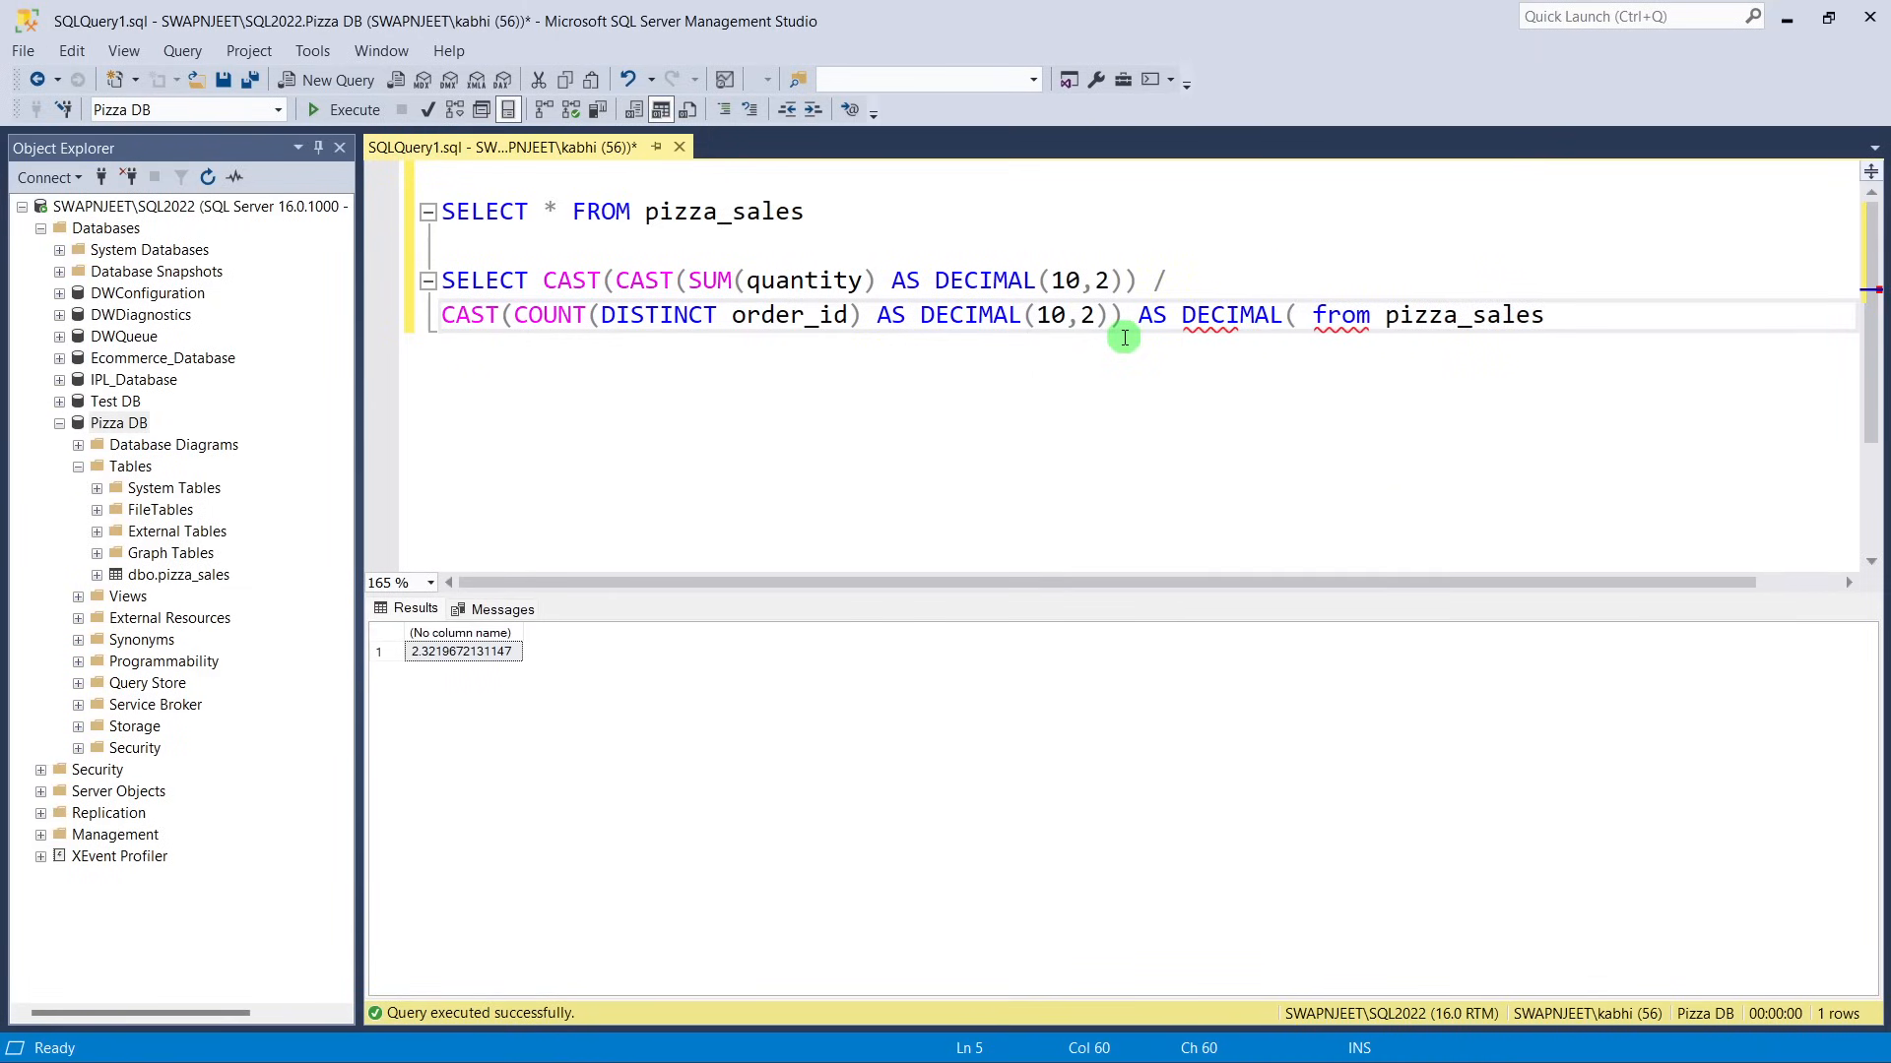
type("2))")
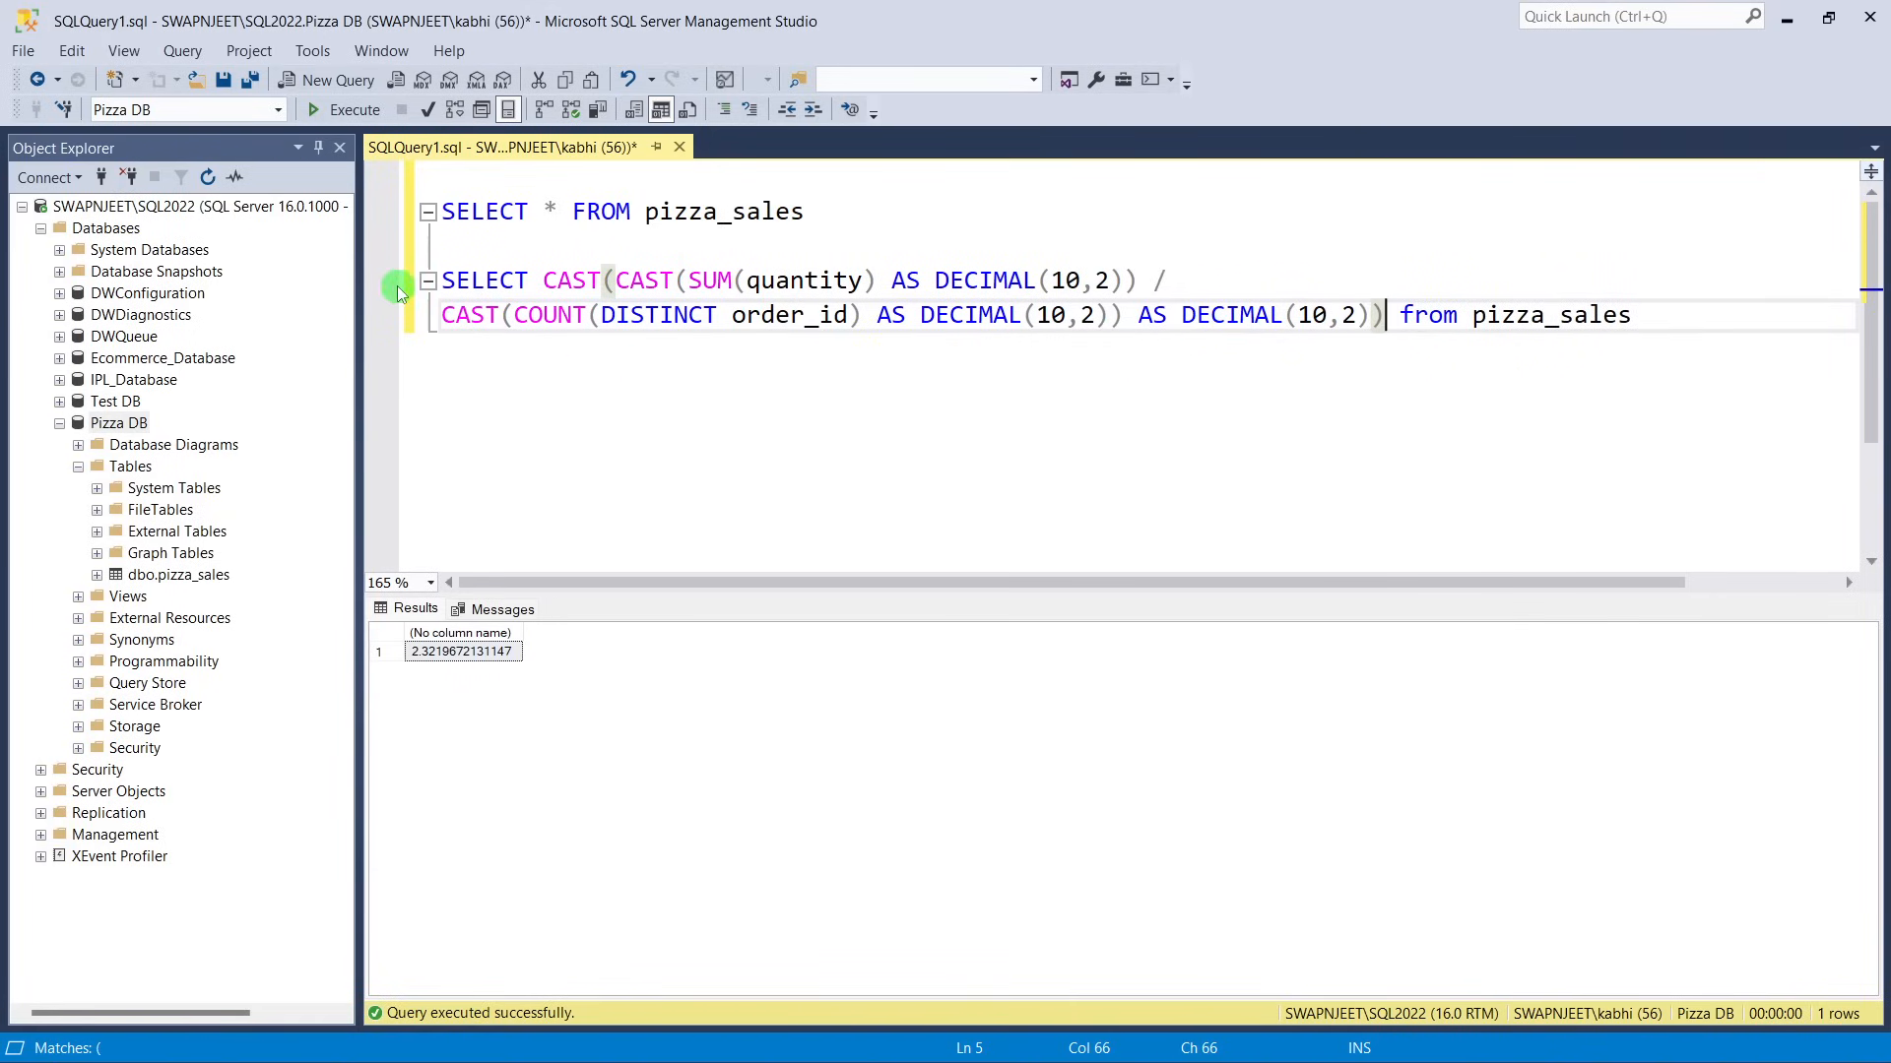
left_click_drag(443, 281, 1851, 313)
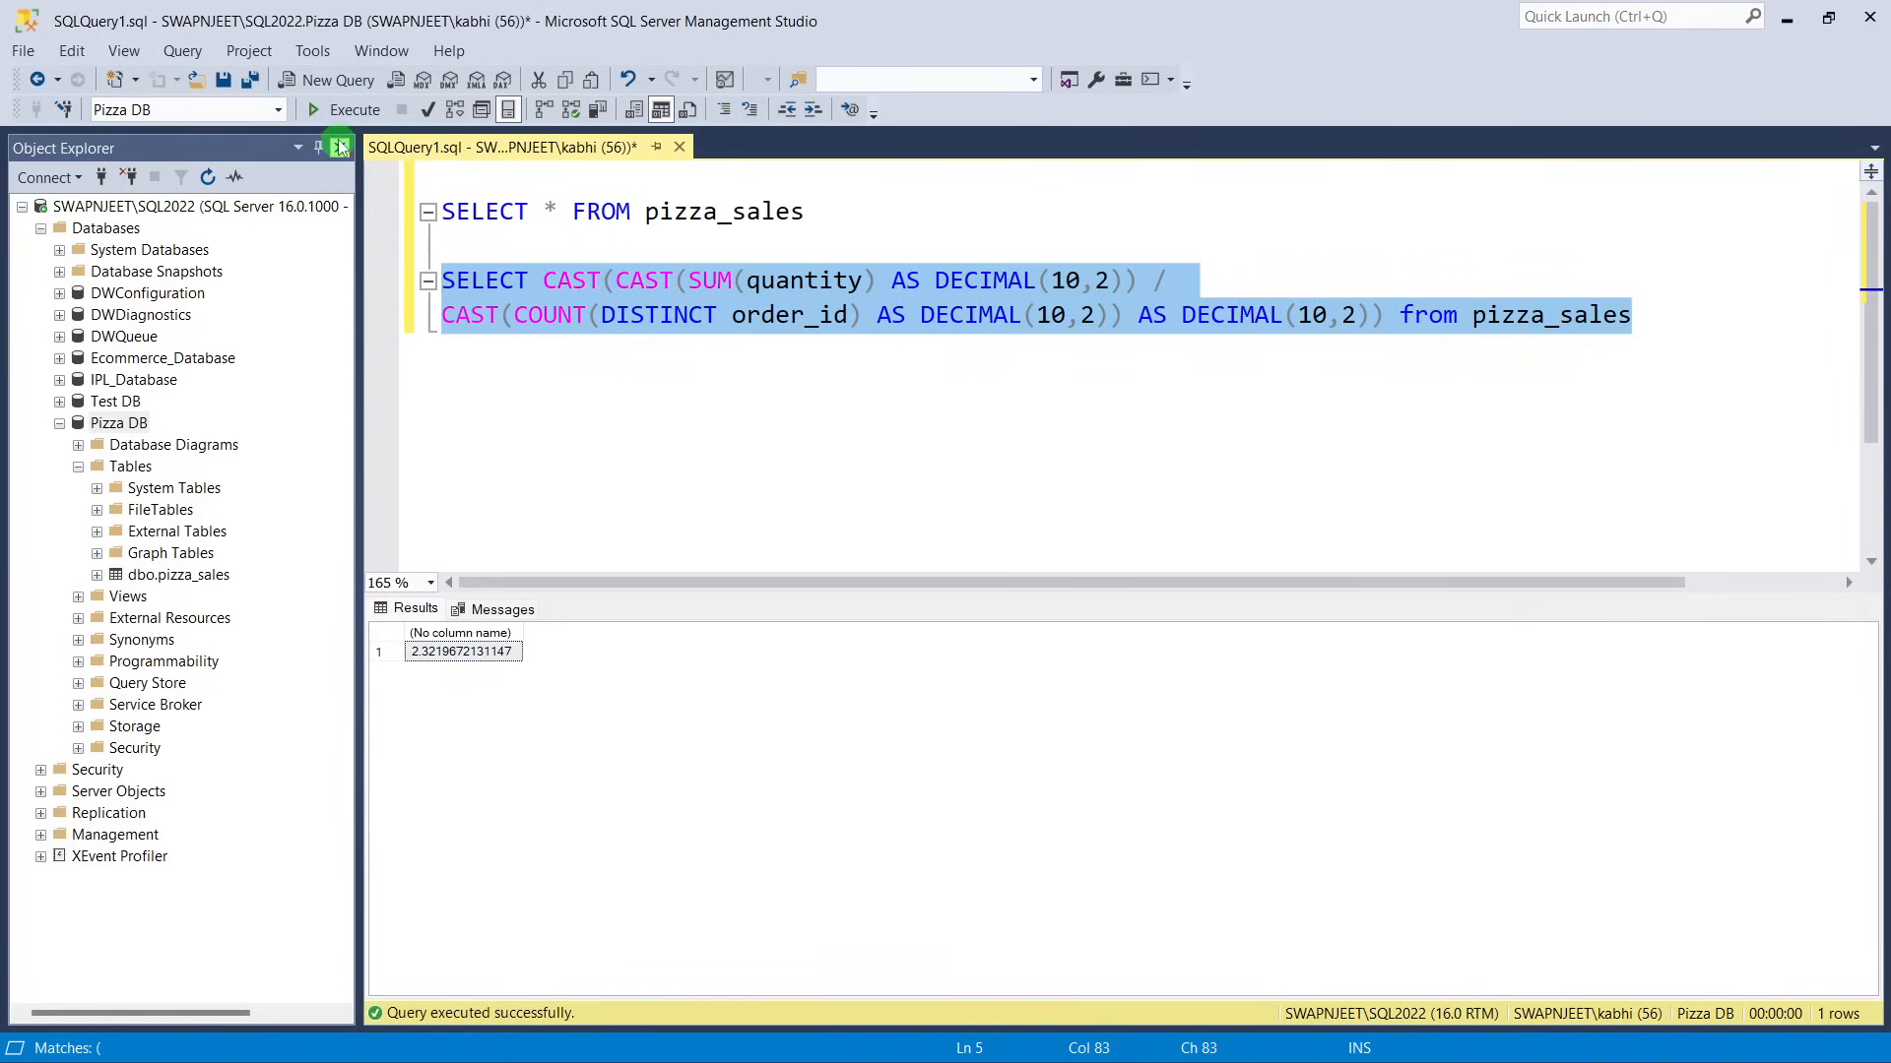
left_click(345, 109)
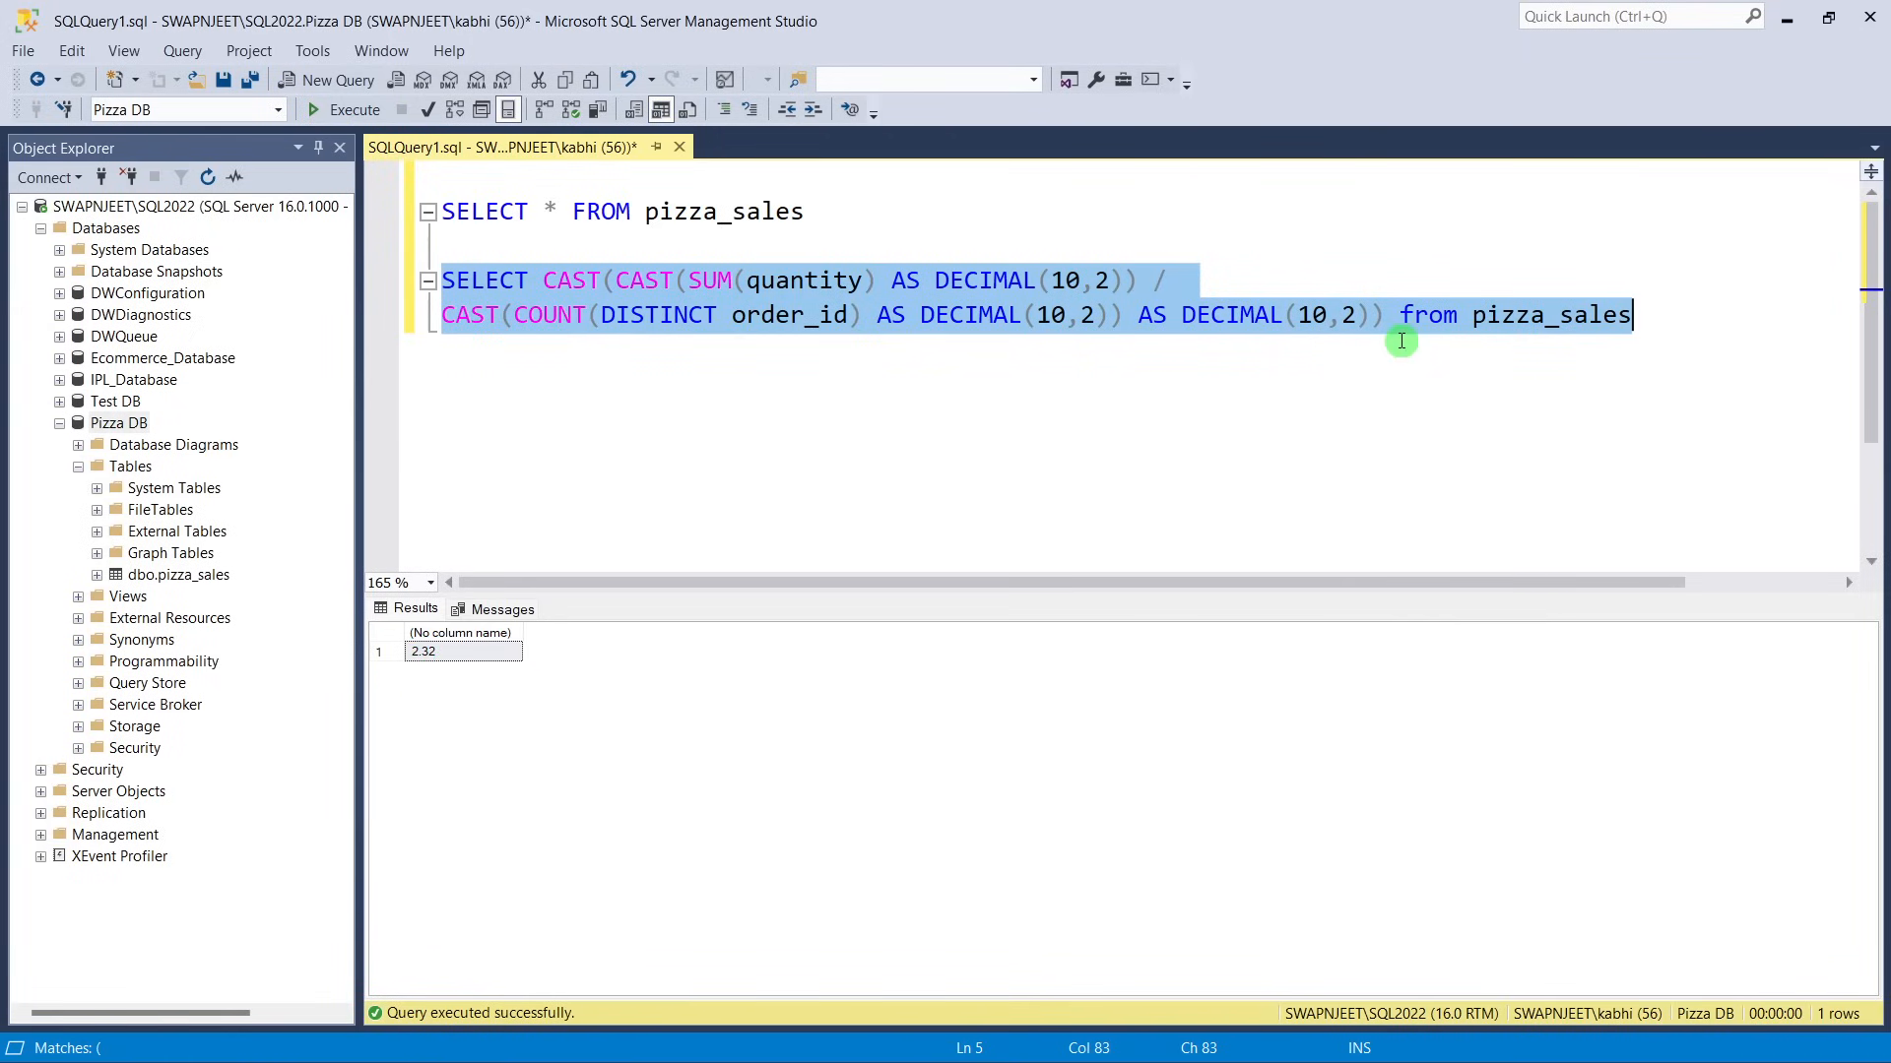
Examine the two inner casts and how the outer CAST encloses the entire division expression.
left_click(1104, 356)
left_click_drag(644, 283, 994, 283)
left_click_drag(484, 316, 975, 327)
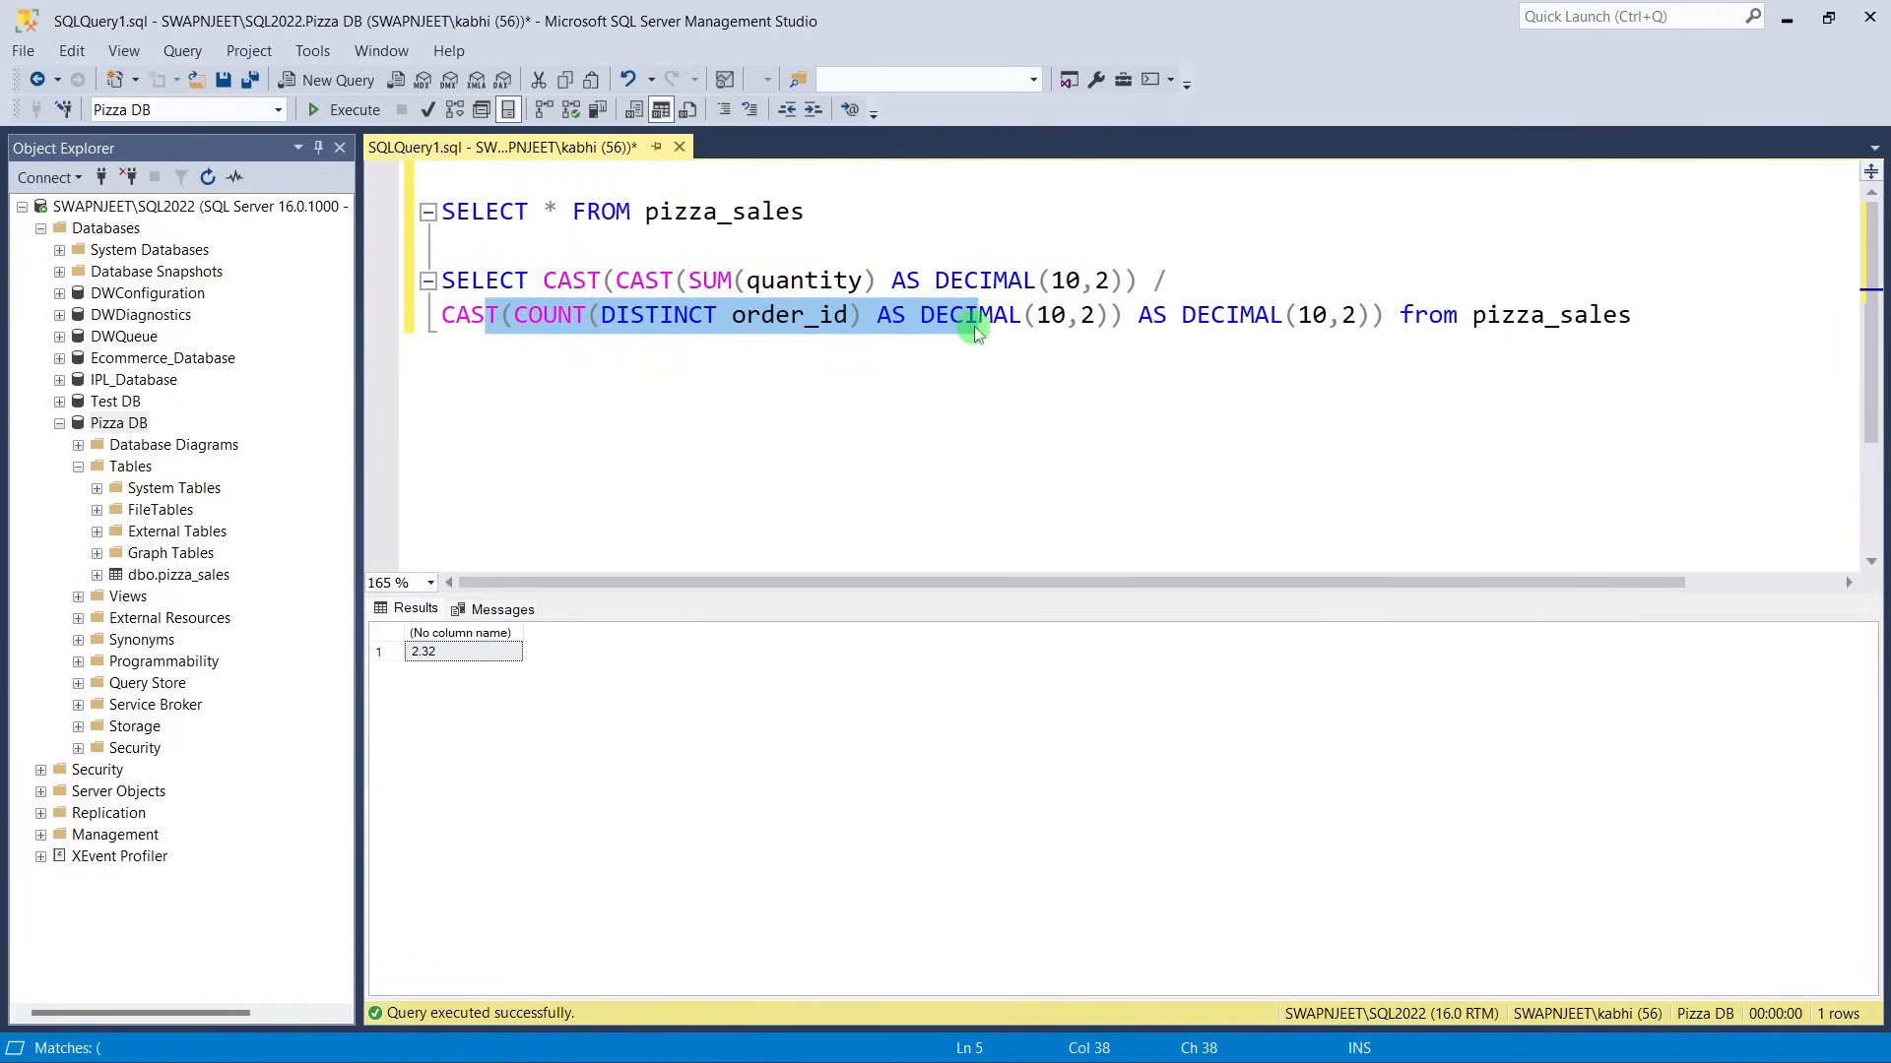
left_click(676, 333)
left_click(561, 283)
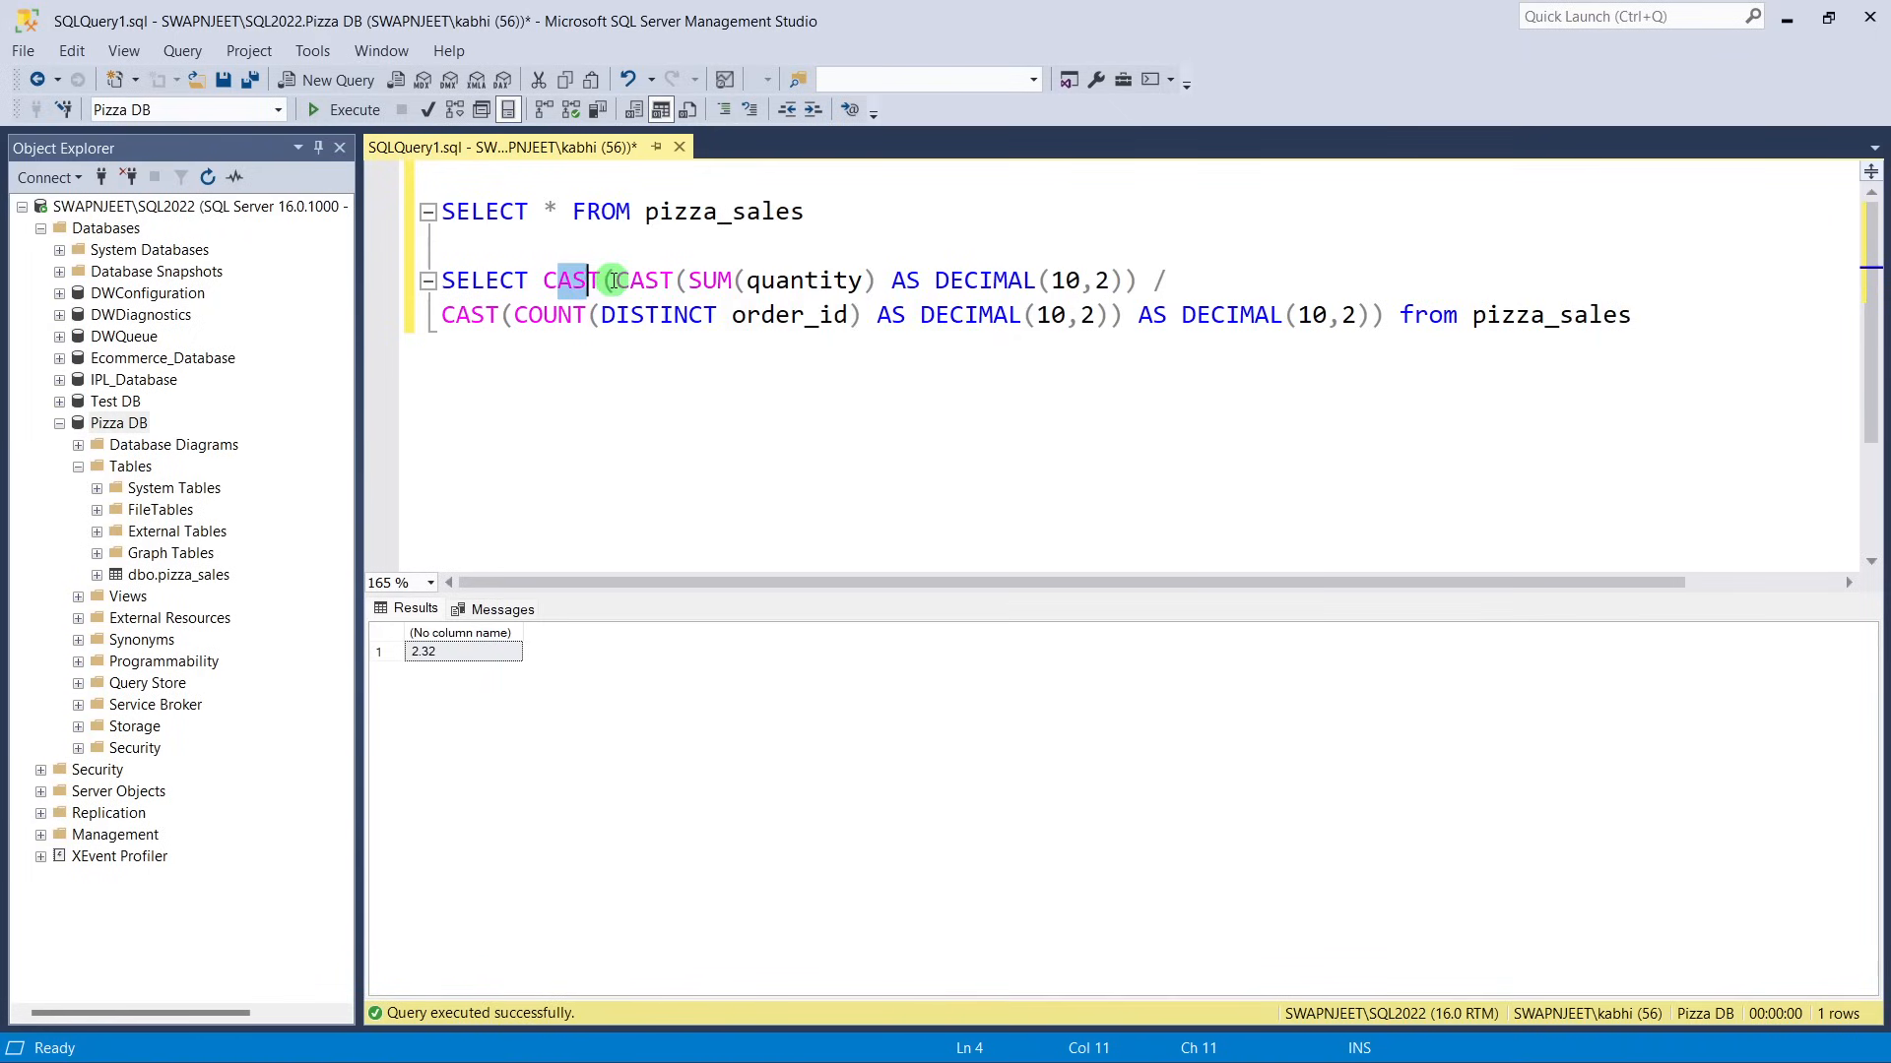
left_click_drag(602, 283, 1121, 328)
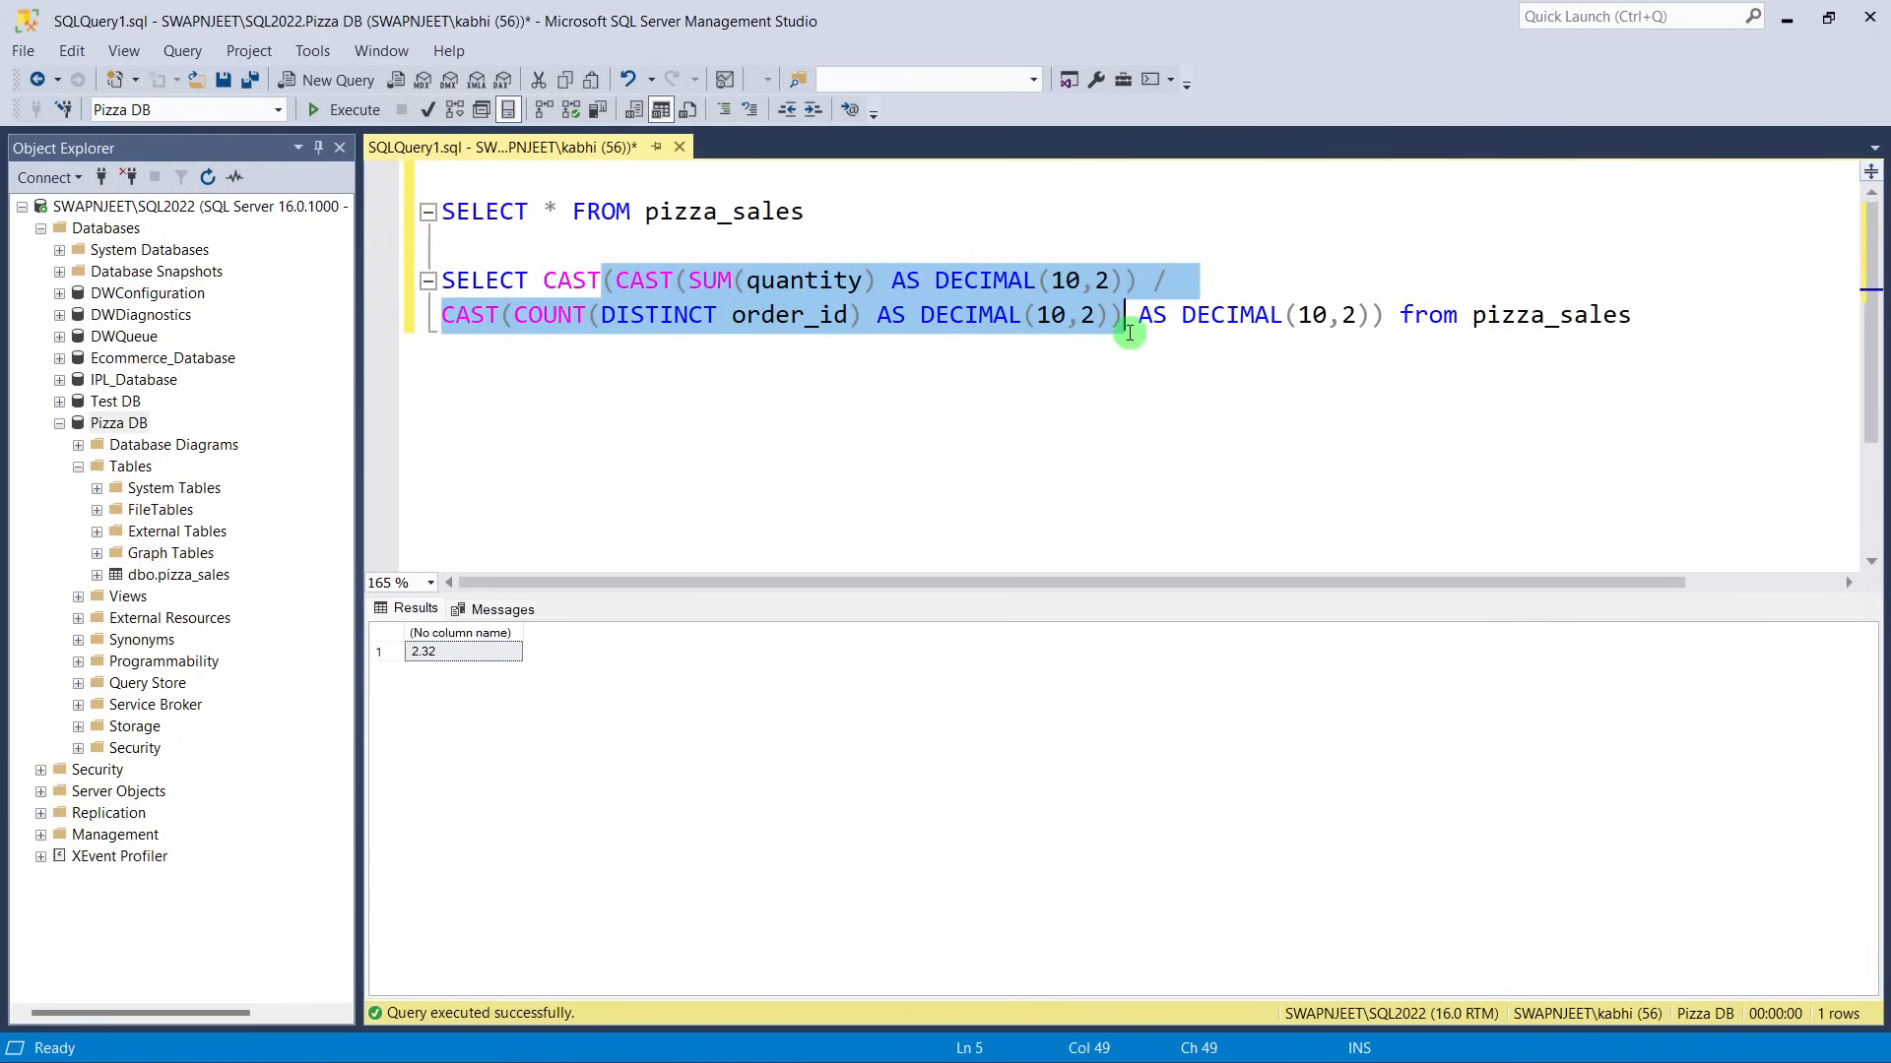
left_click(1075, 395)
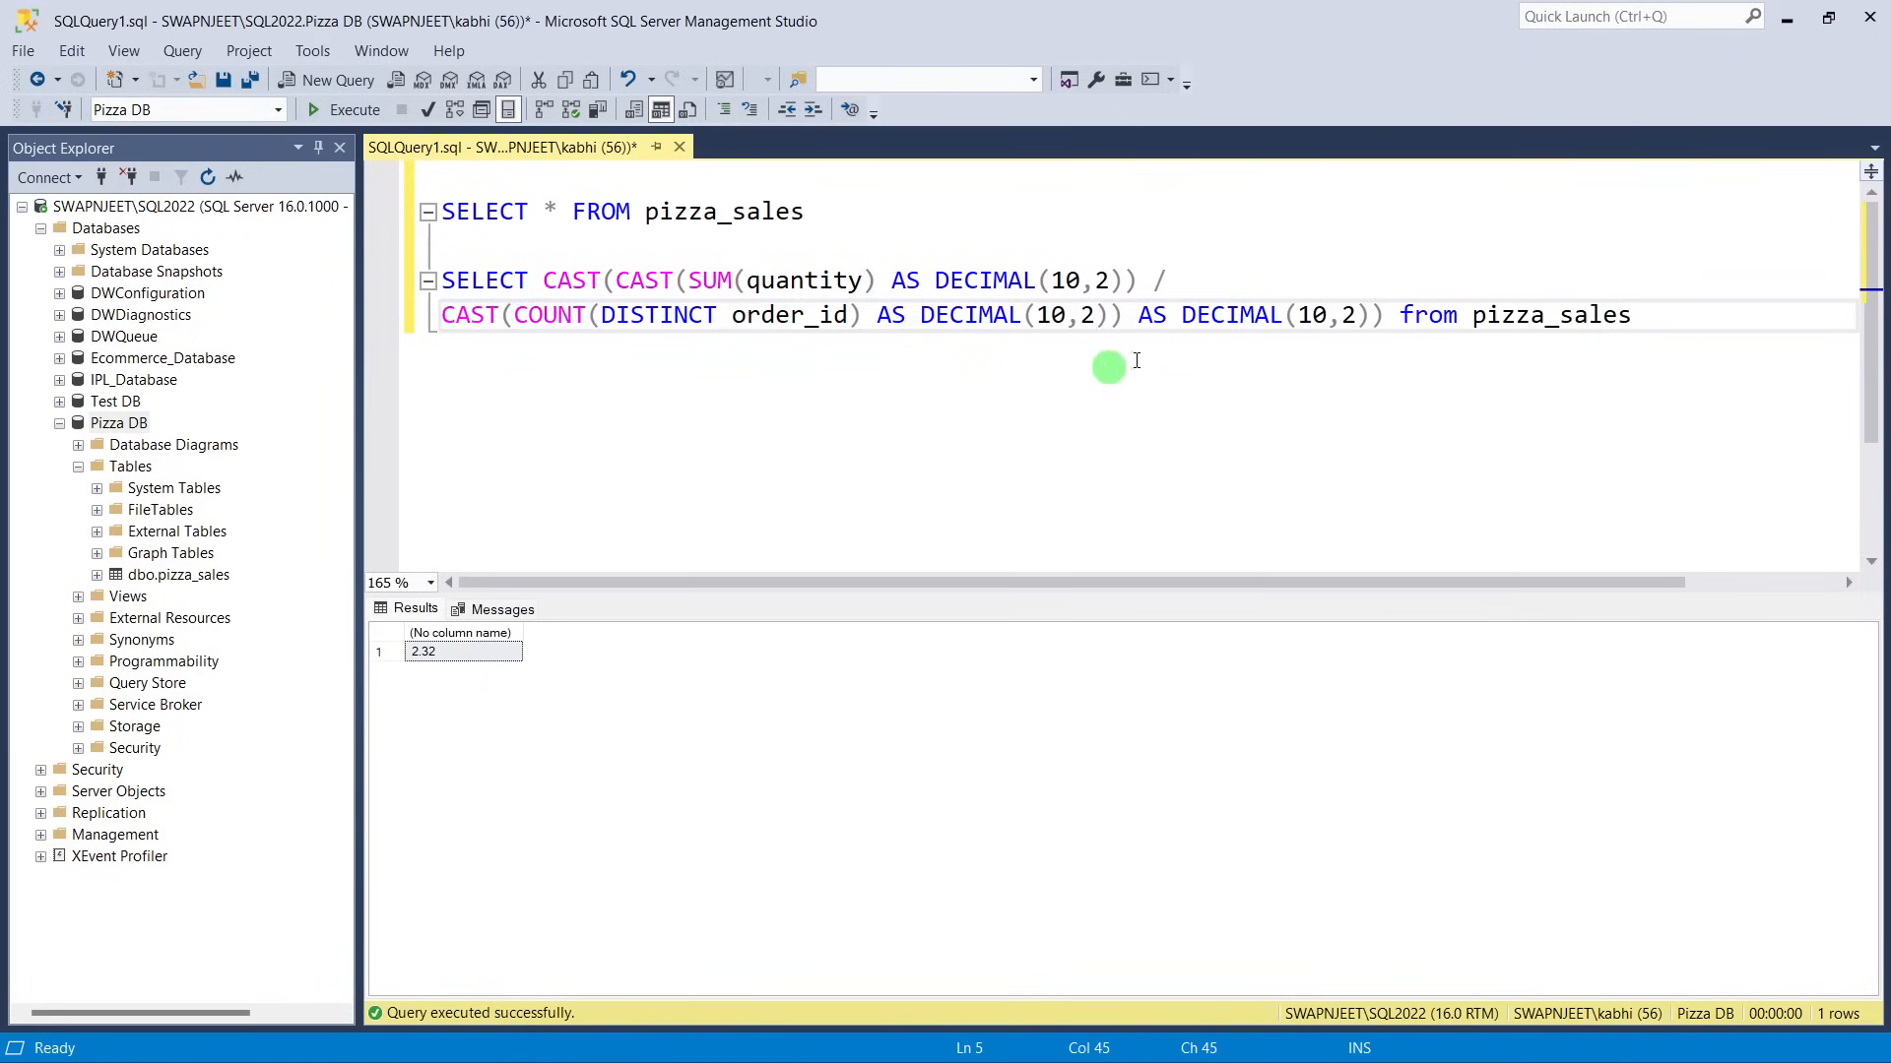
Add the column alias "AS Avg_Pizzas_Per_order" after the outer cast, before the from clause.
left_click(1399, 319)
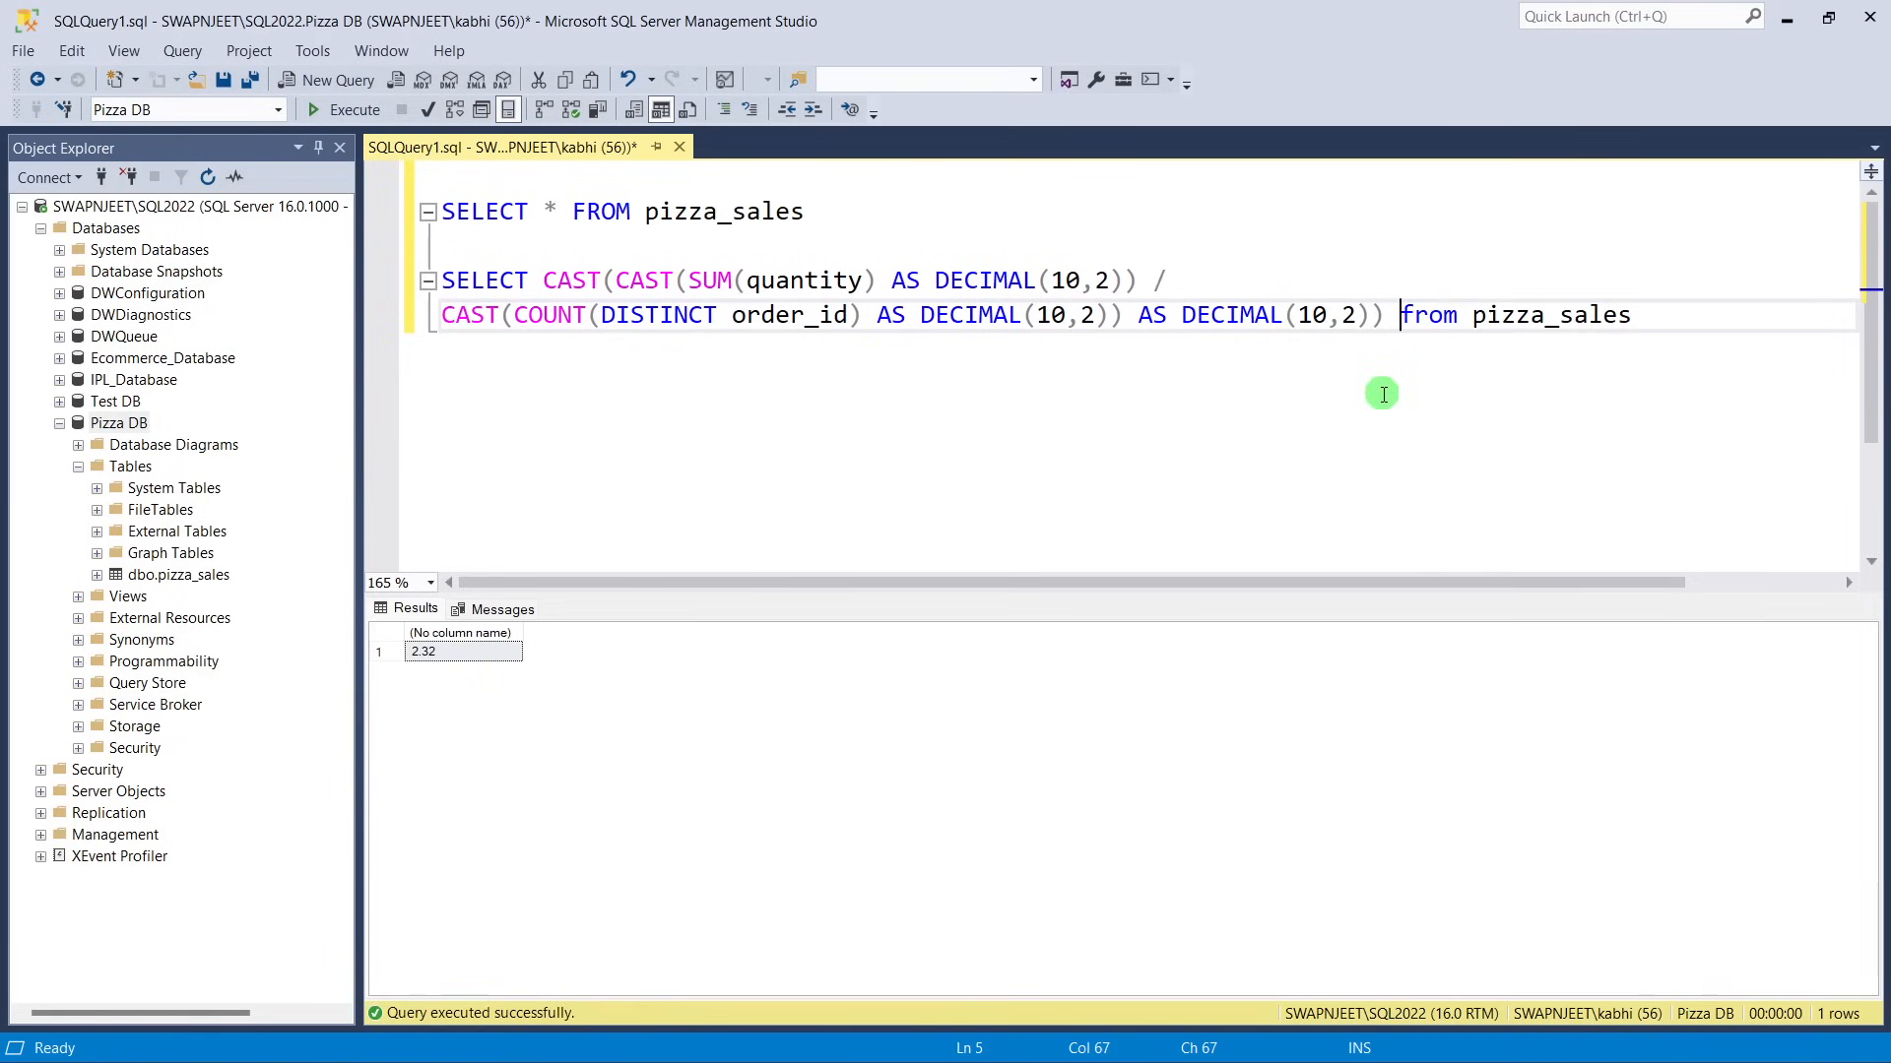
type("AS ")
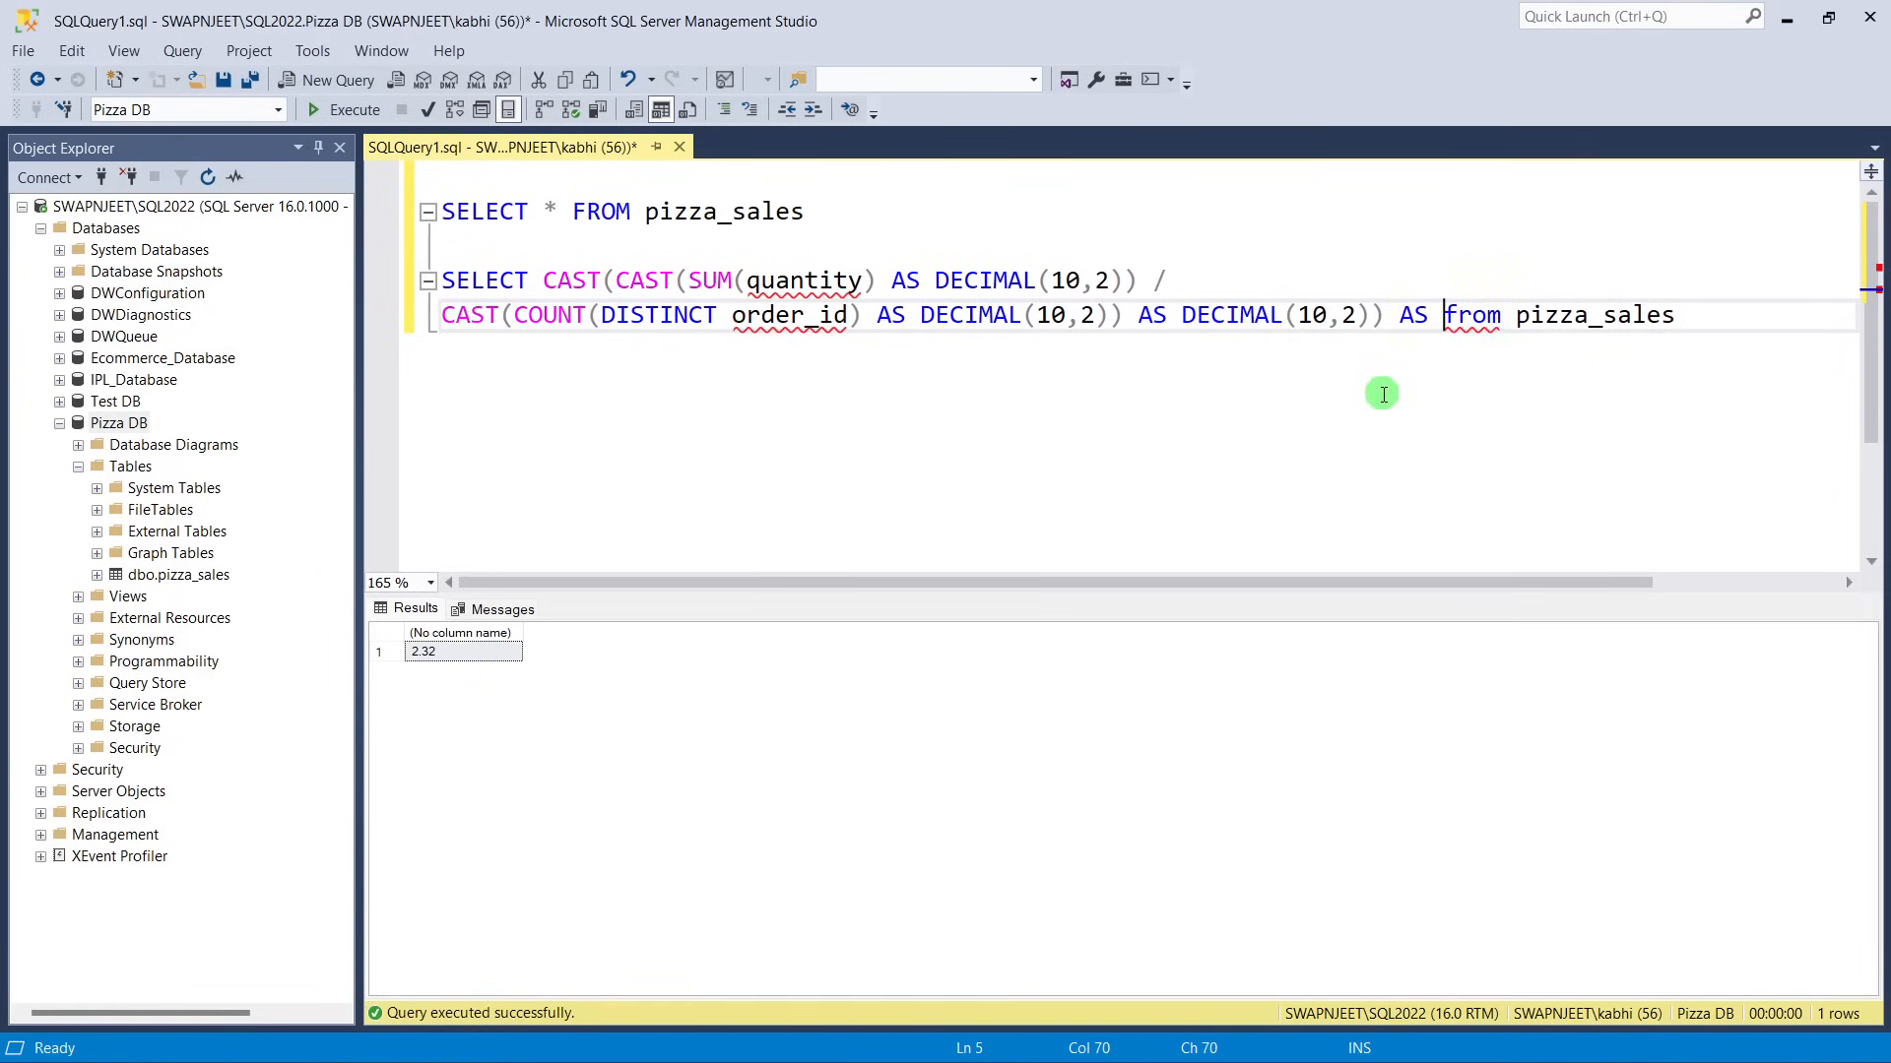
type("Avg")
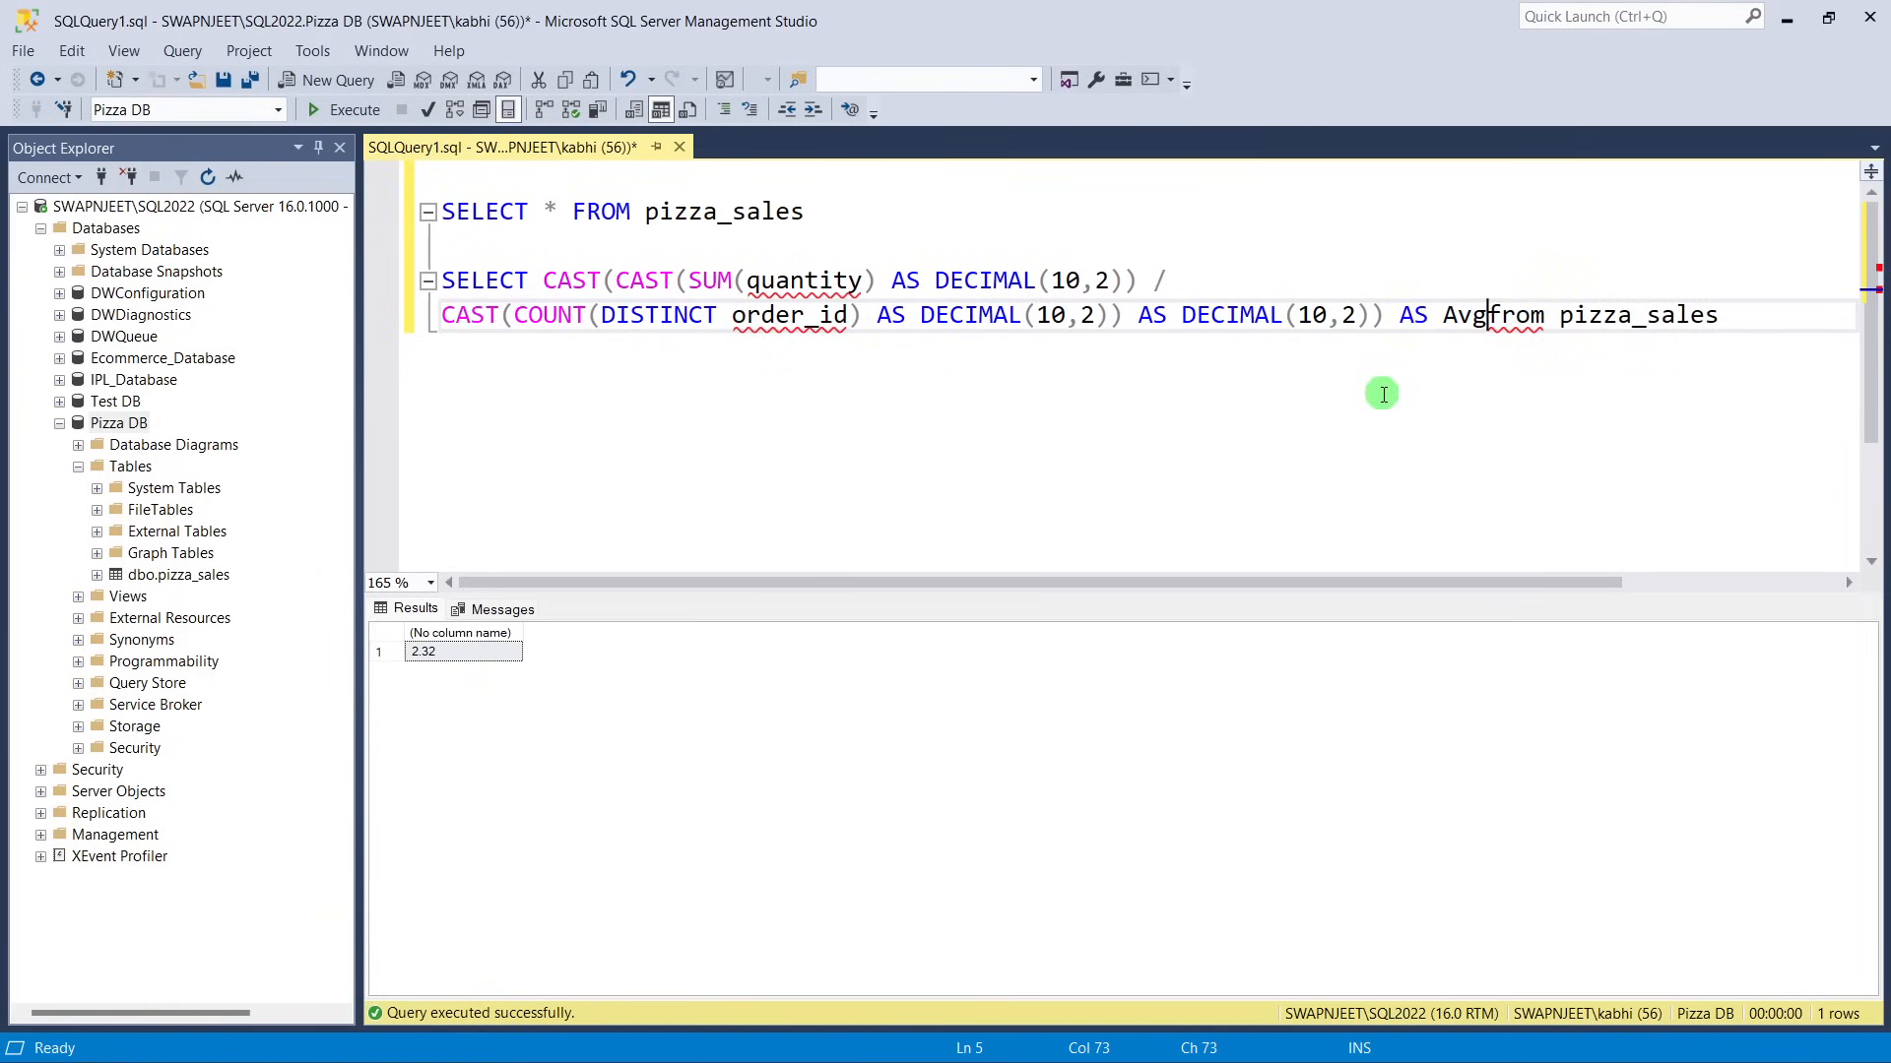
type("_")
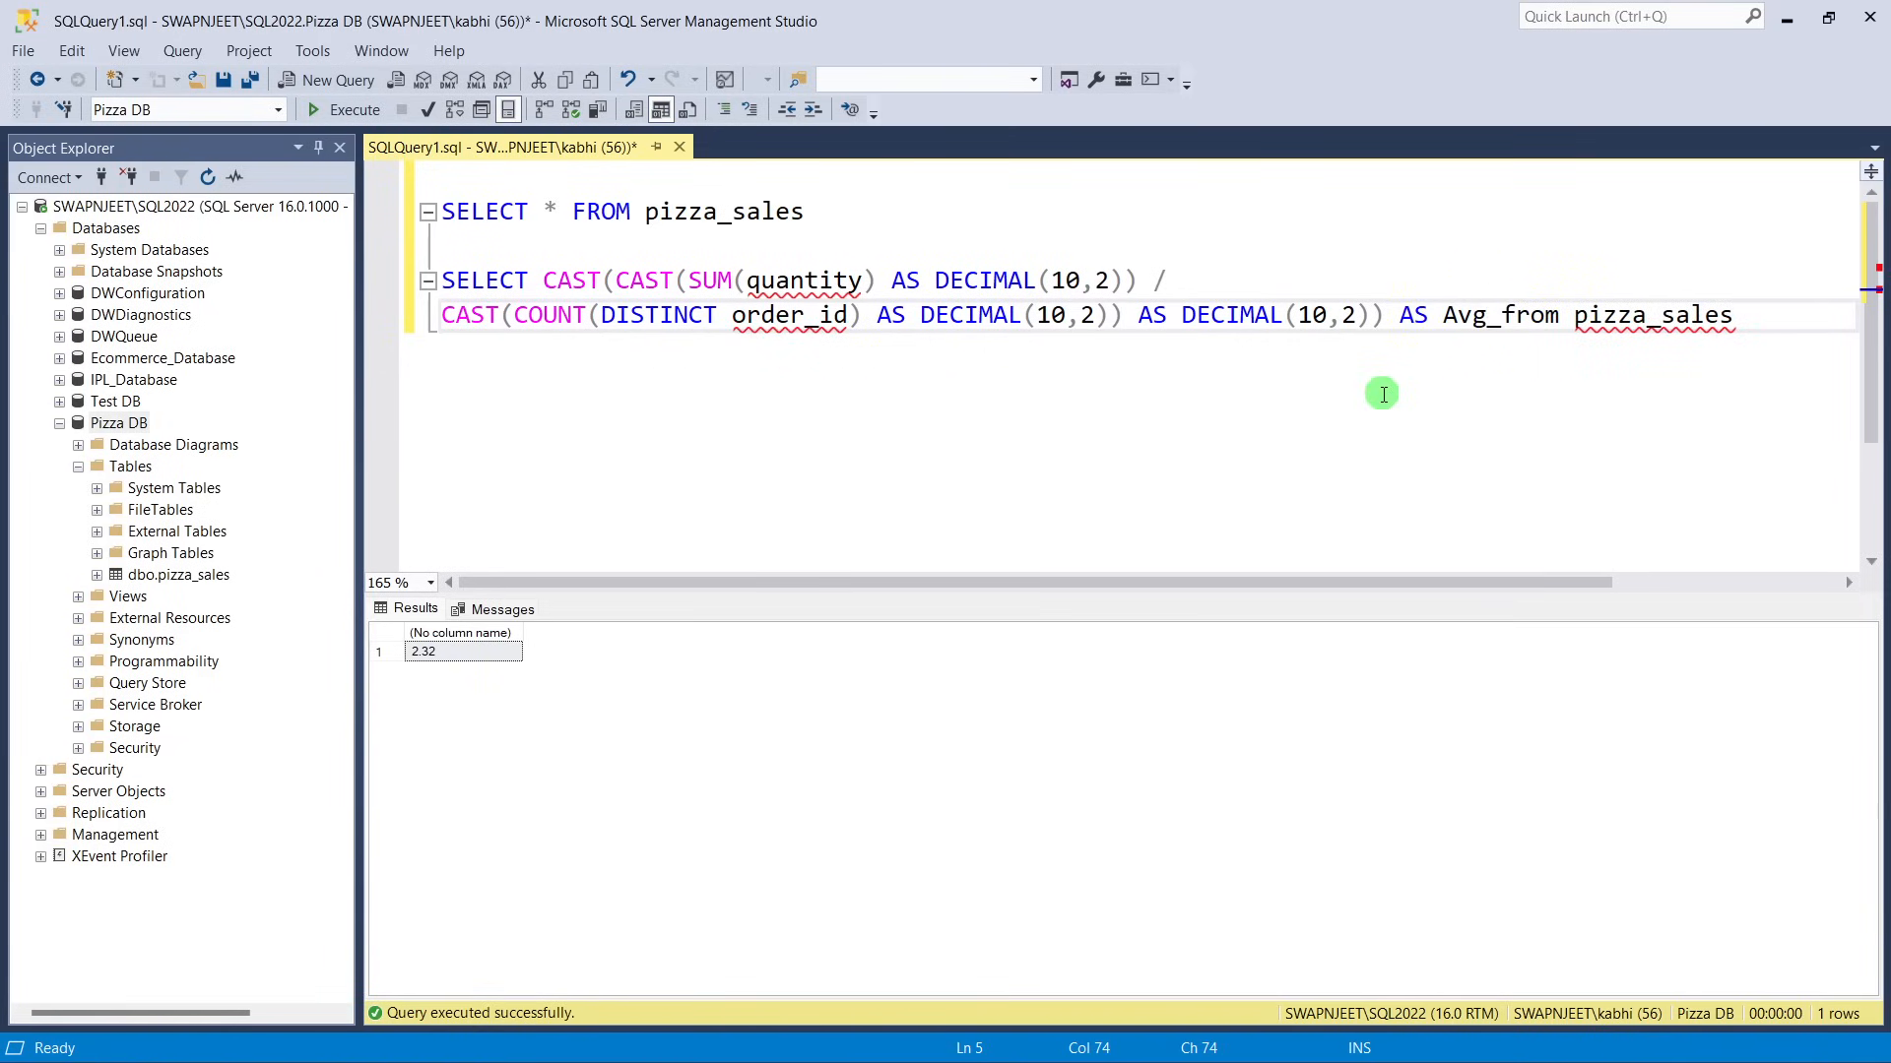
key("alt+Tab")
key("alt+Tab")
type("Pizzas")
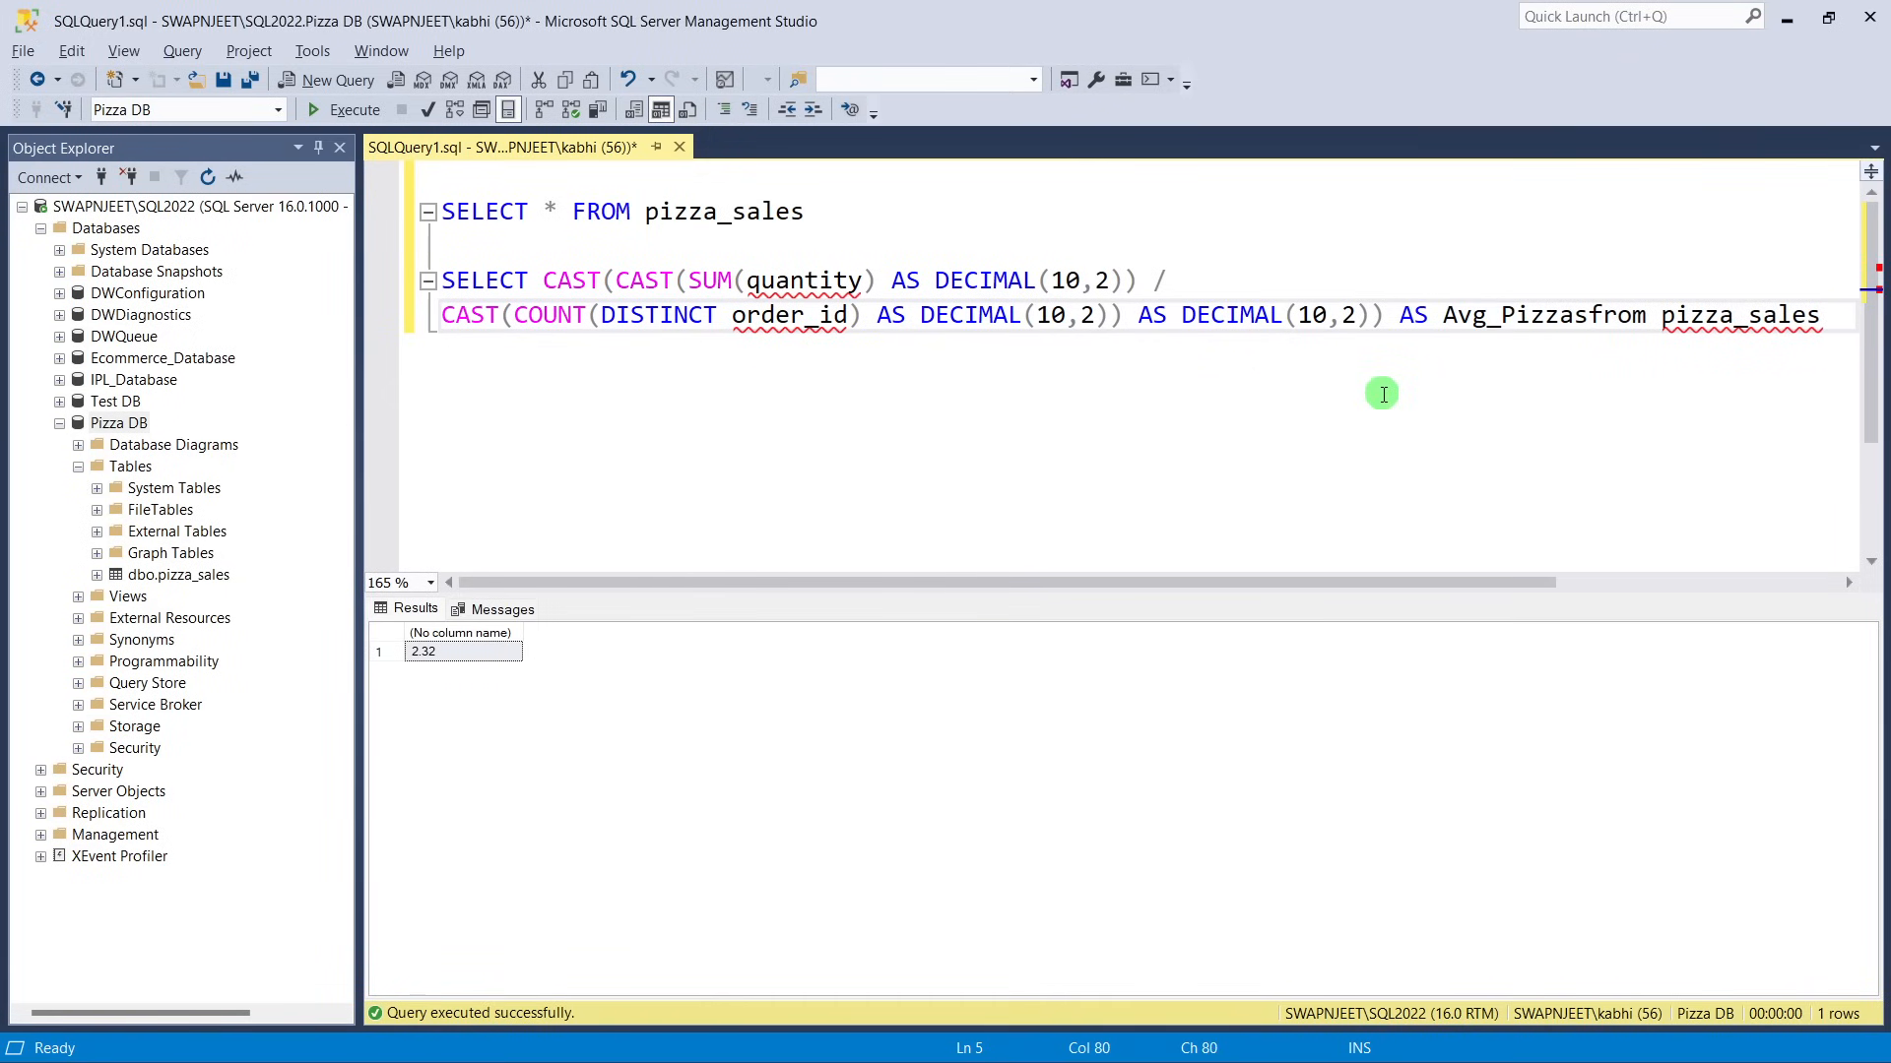
type("_Per")
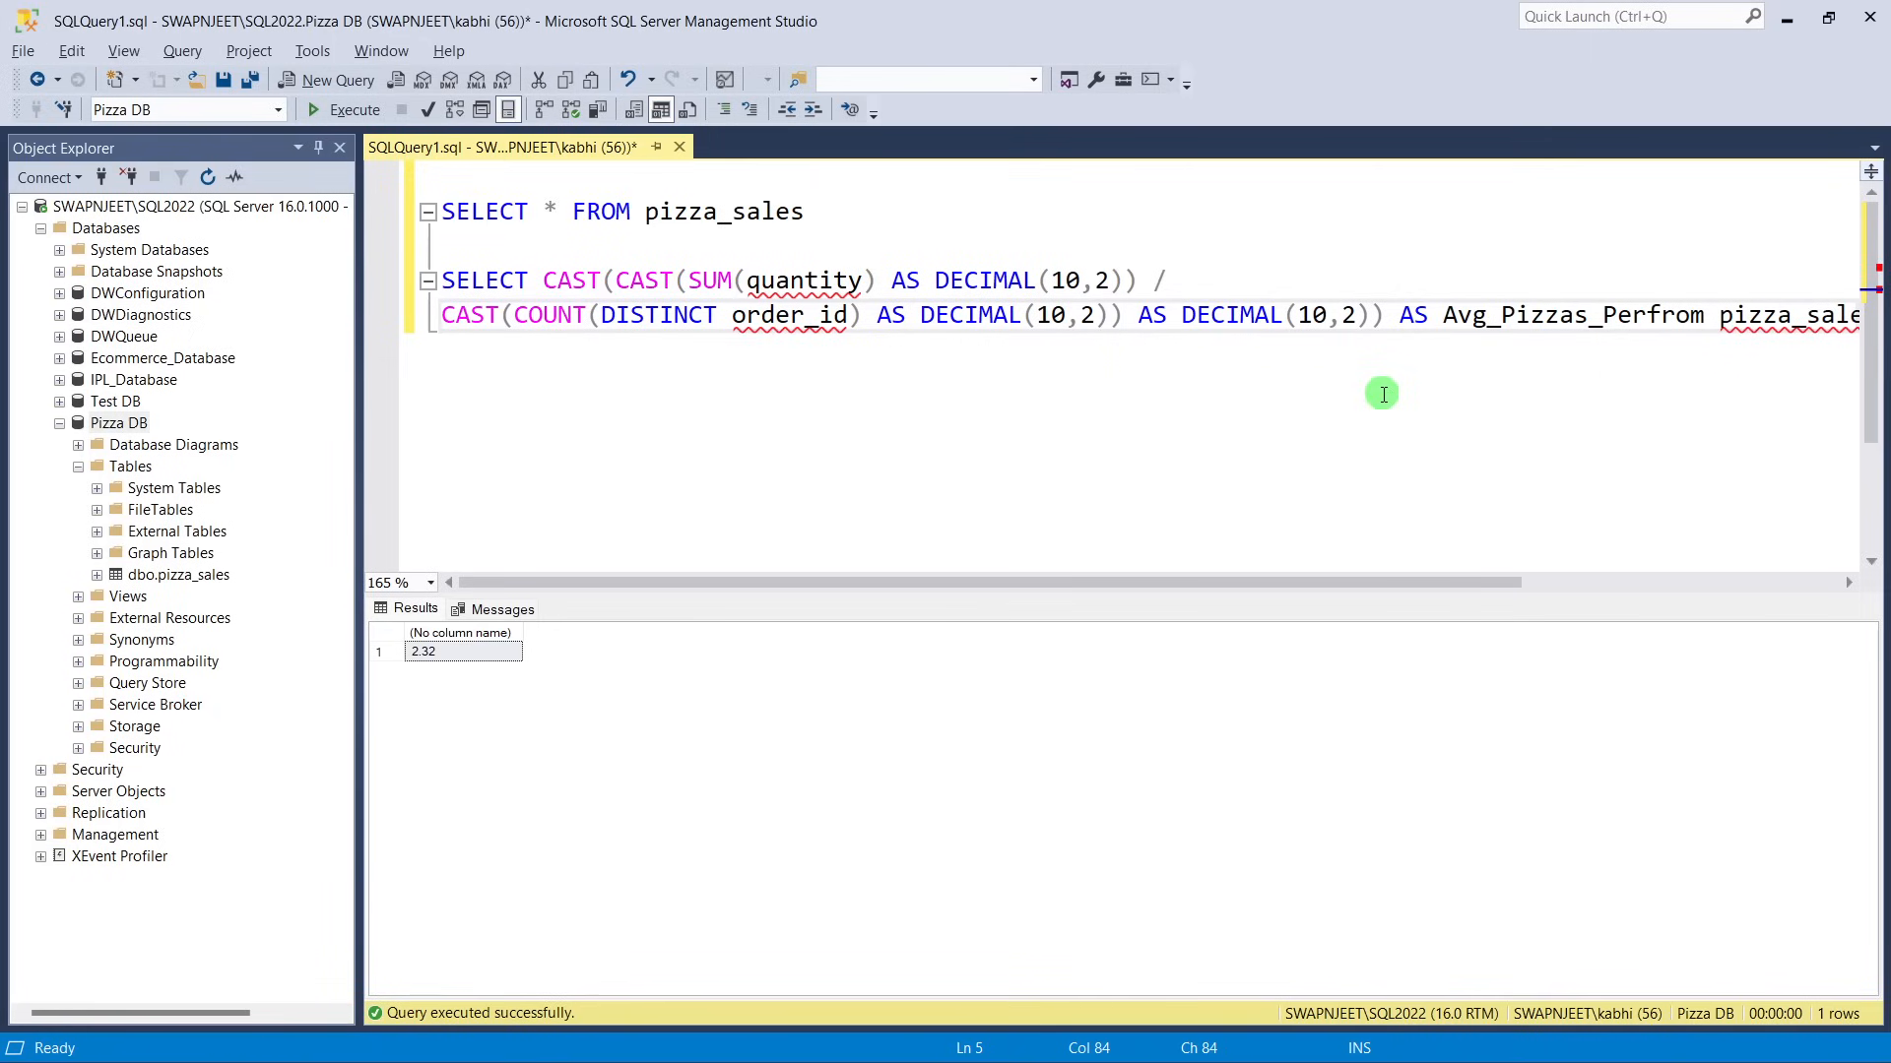
type("_order")
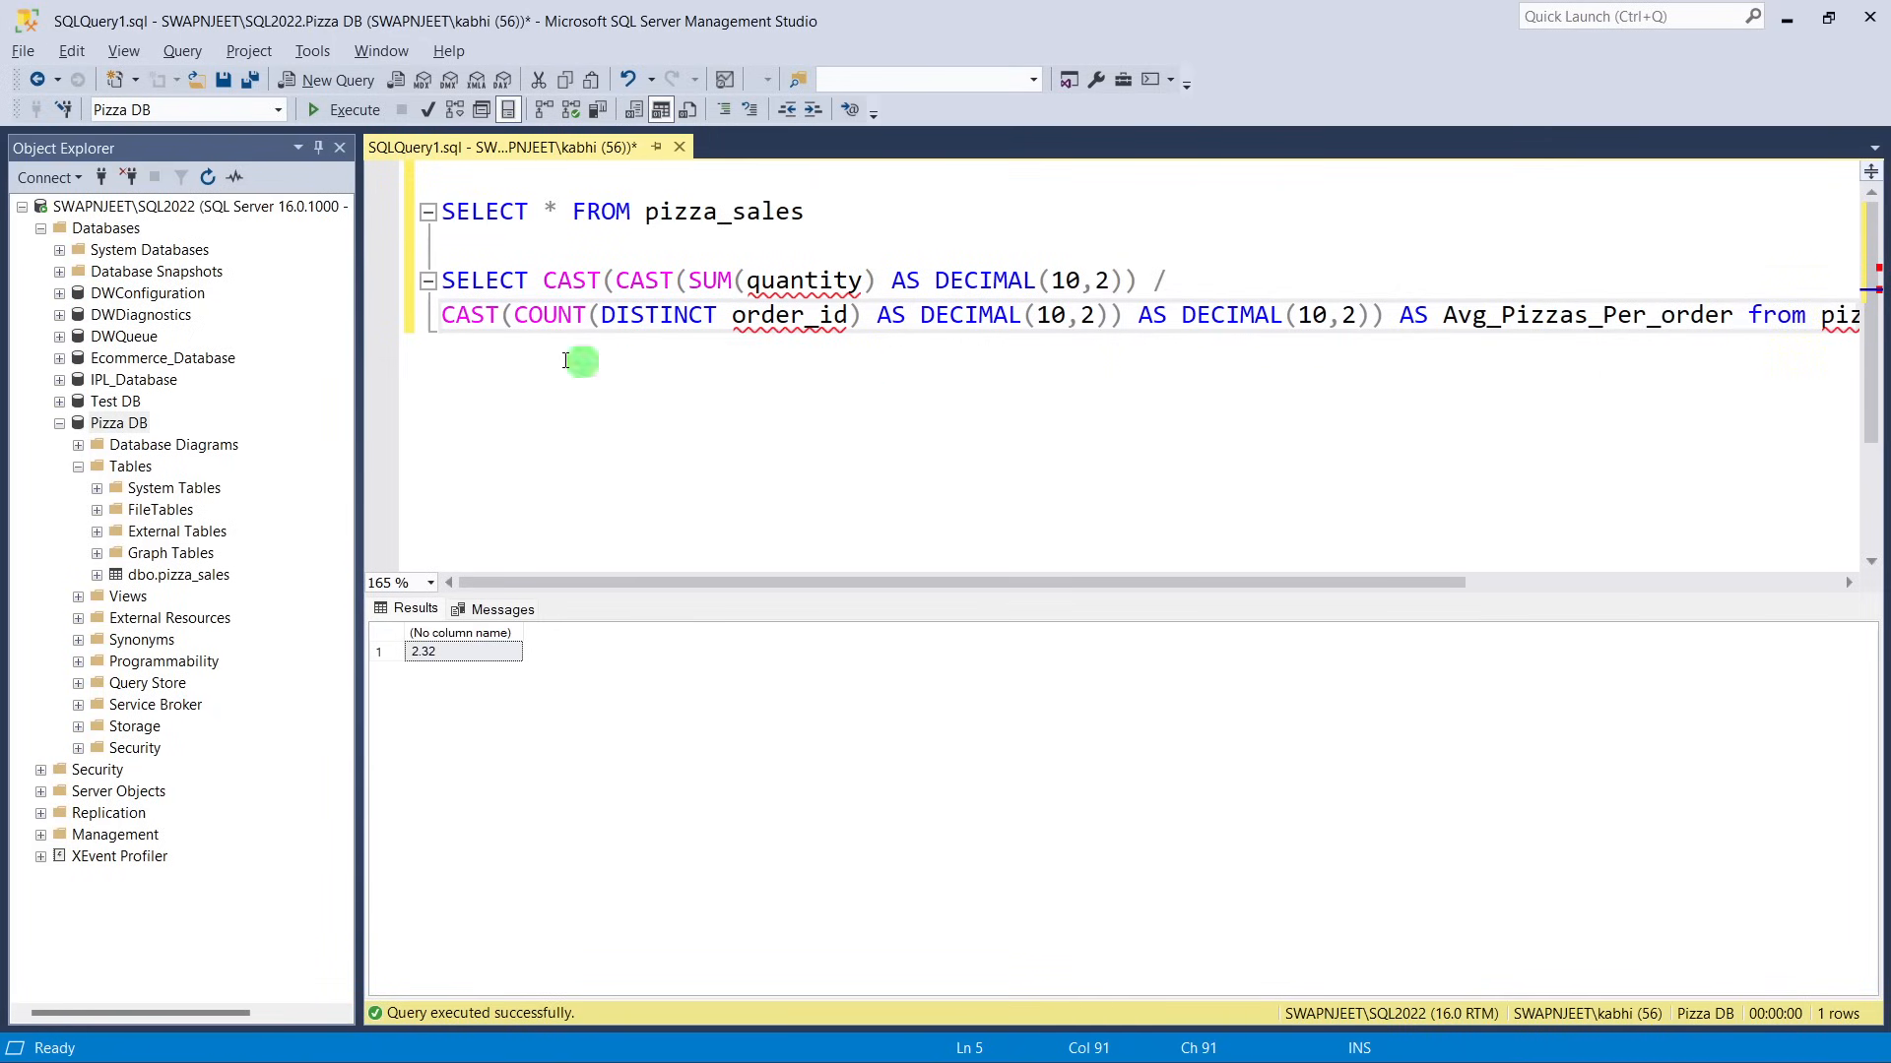
Execute only the aliased average pizzas per order statement and review the named result column.
left_click_drag(444, 277, 1857, 317)
left_click(345, 109)
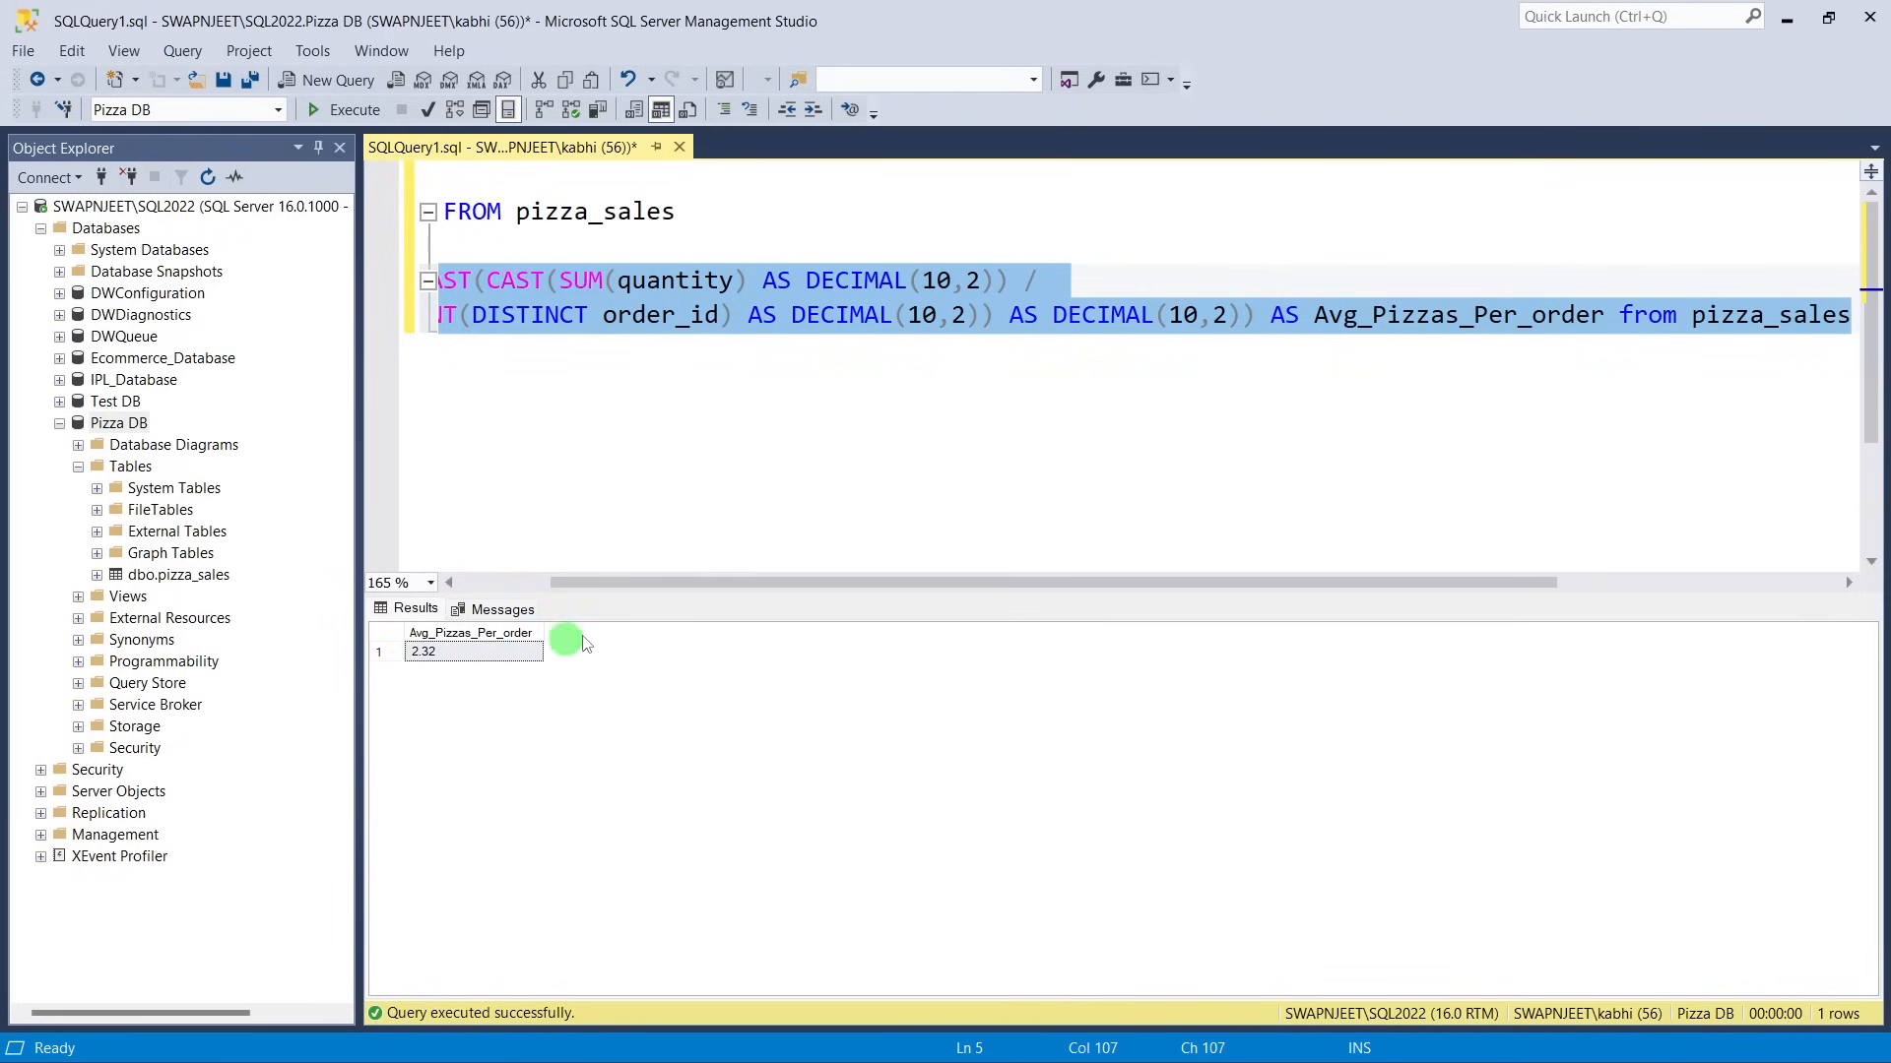
left_click_drag(585, 582, 495, 583)
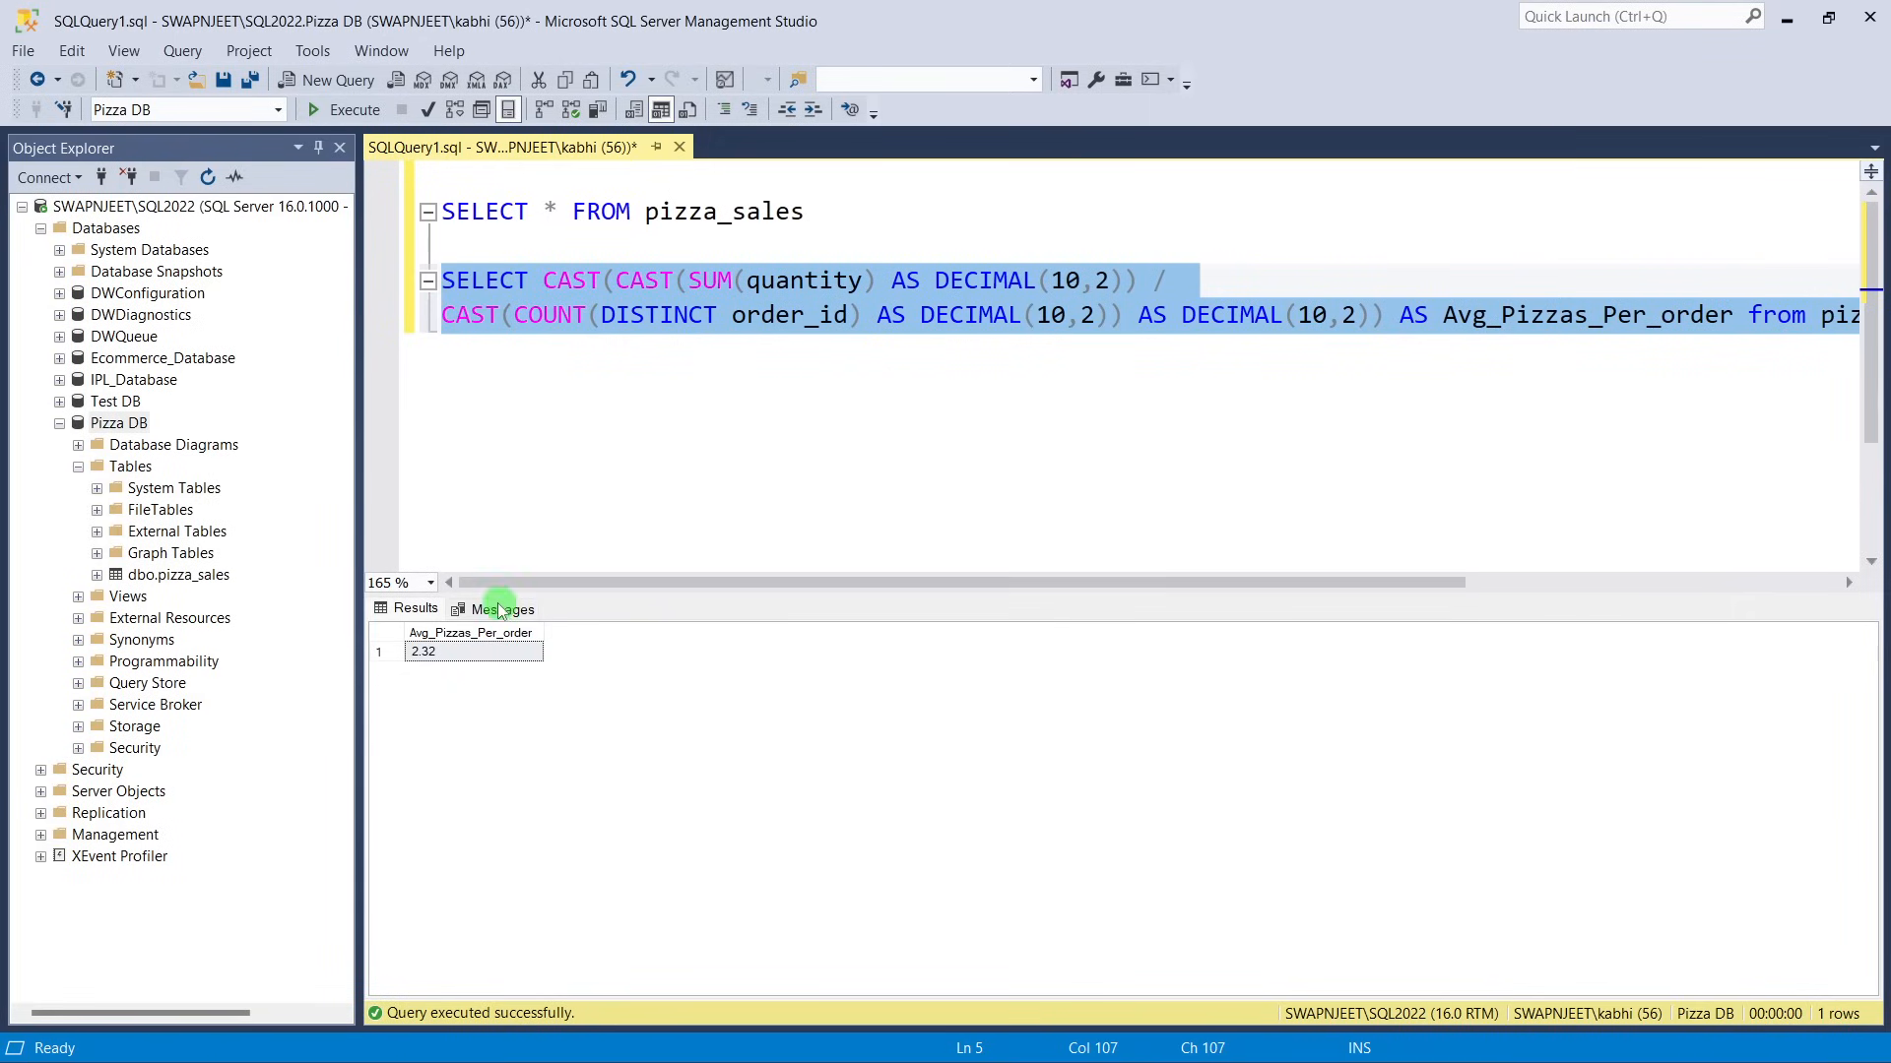
left_click(552, 417)
left_click(443, 281)
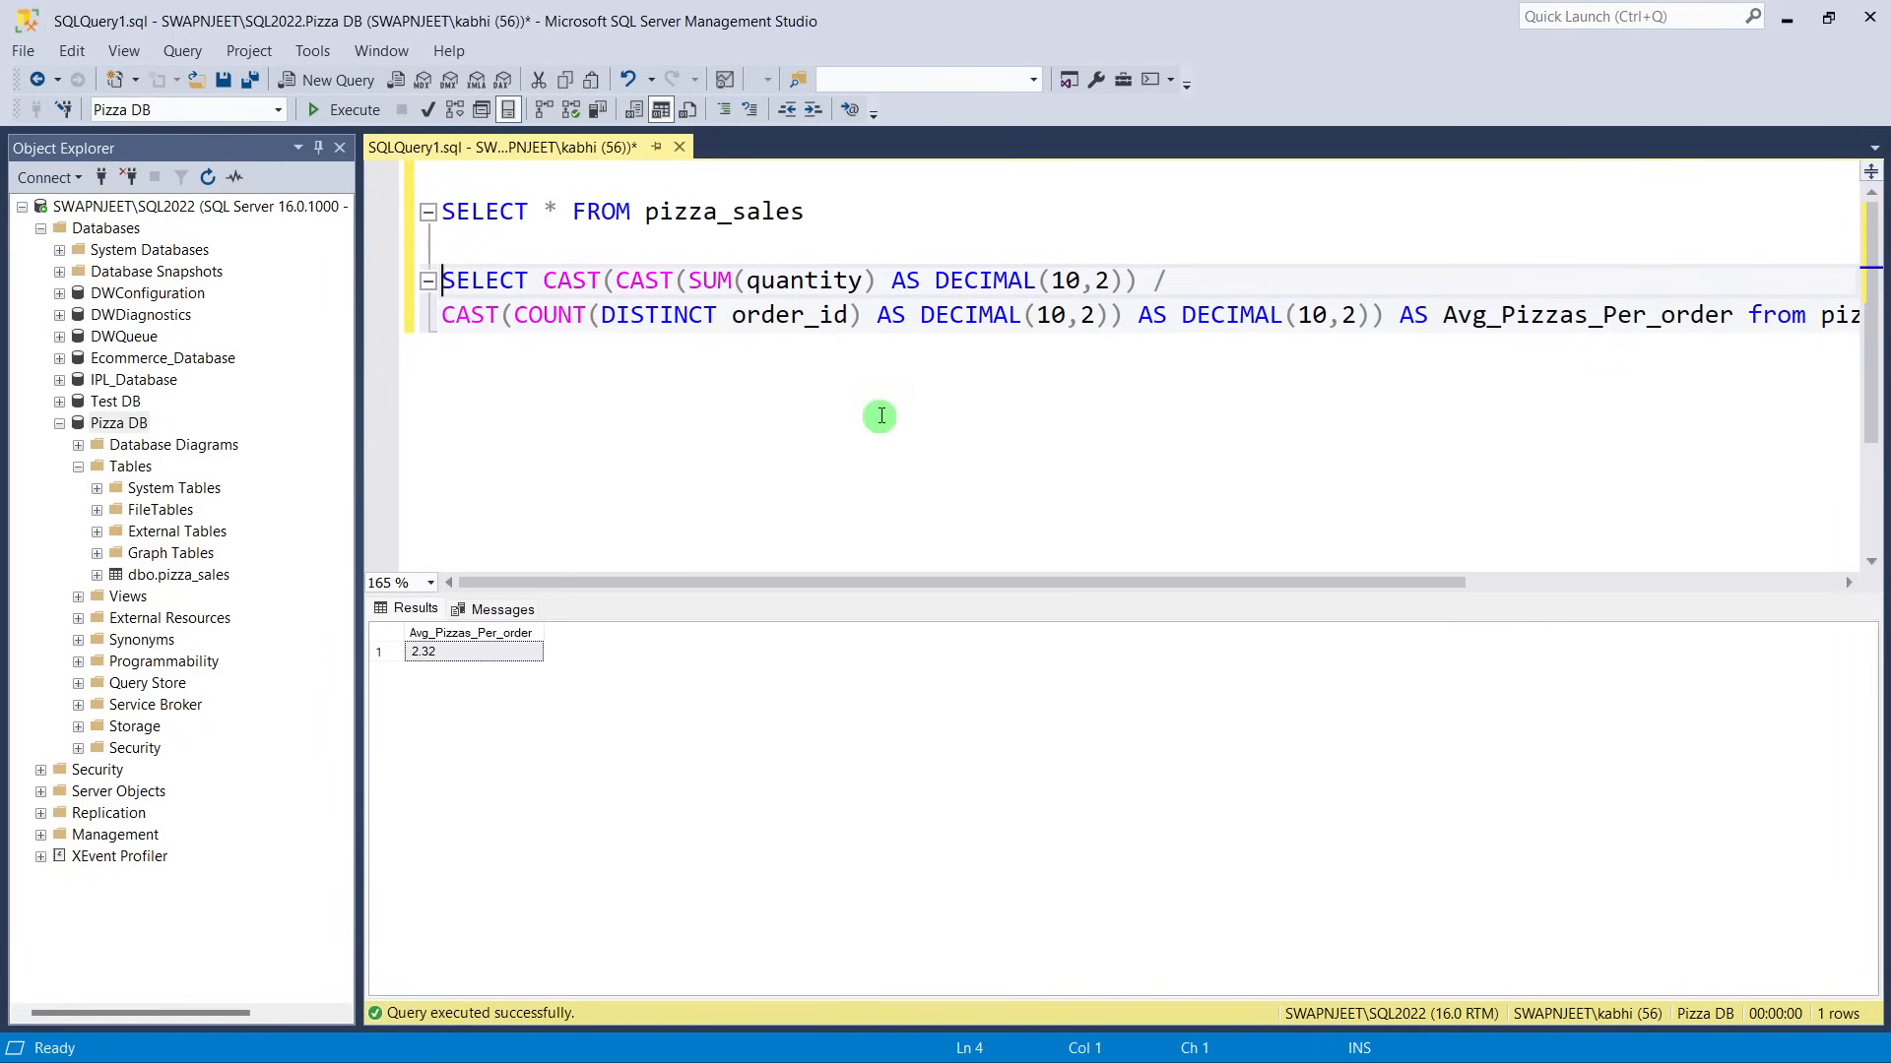
Switch to the PowerPoint presentation, review the KPI list and the charts requirement slide, and return to the SQL editor.
key("alt+Tab")
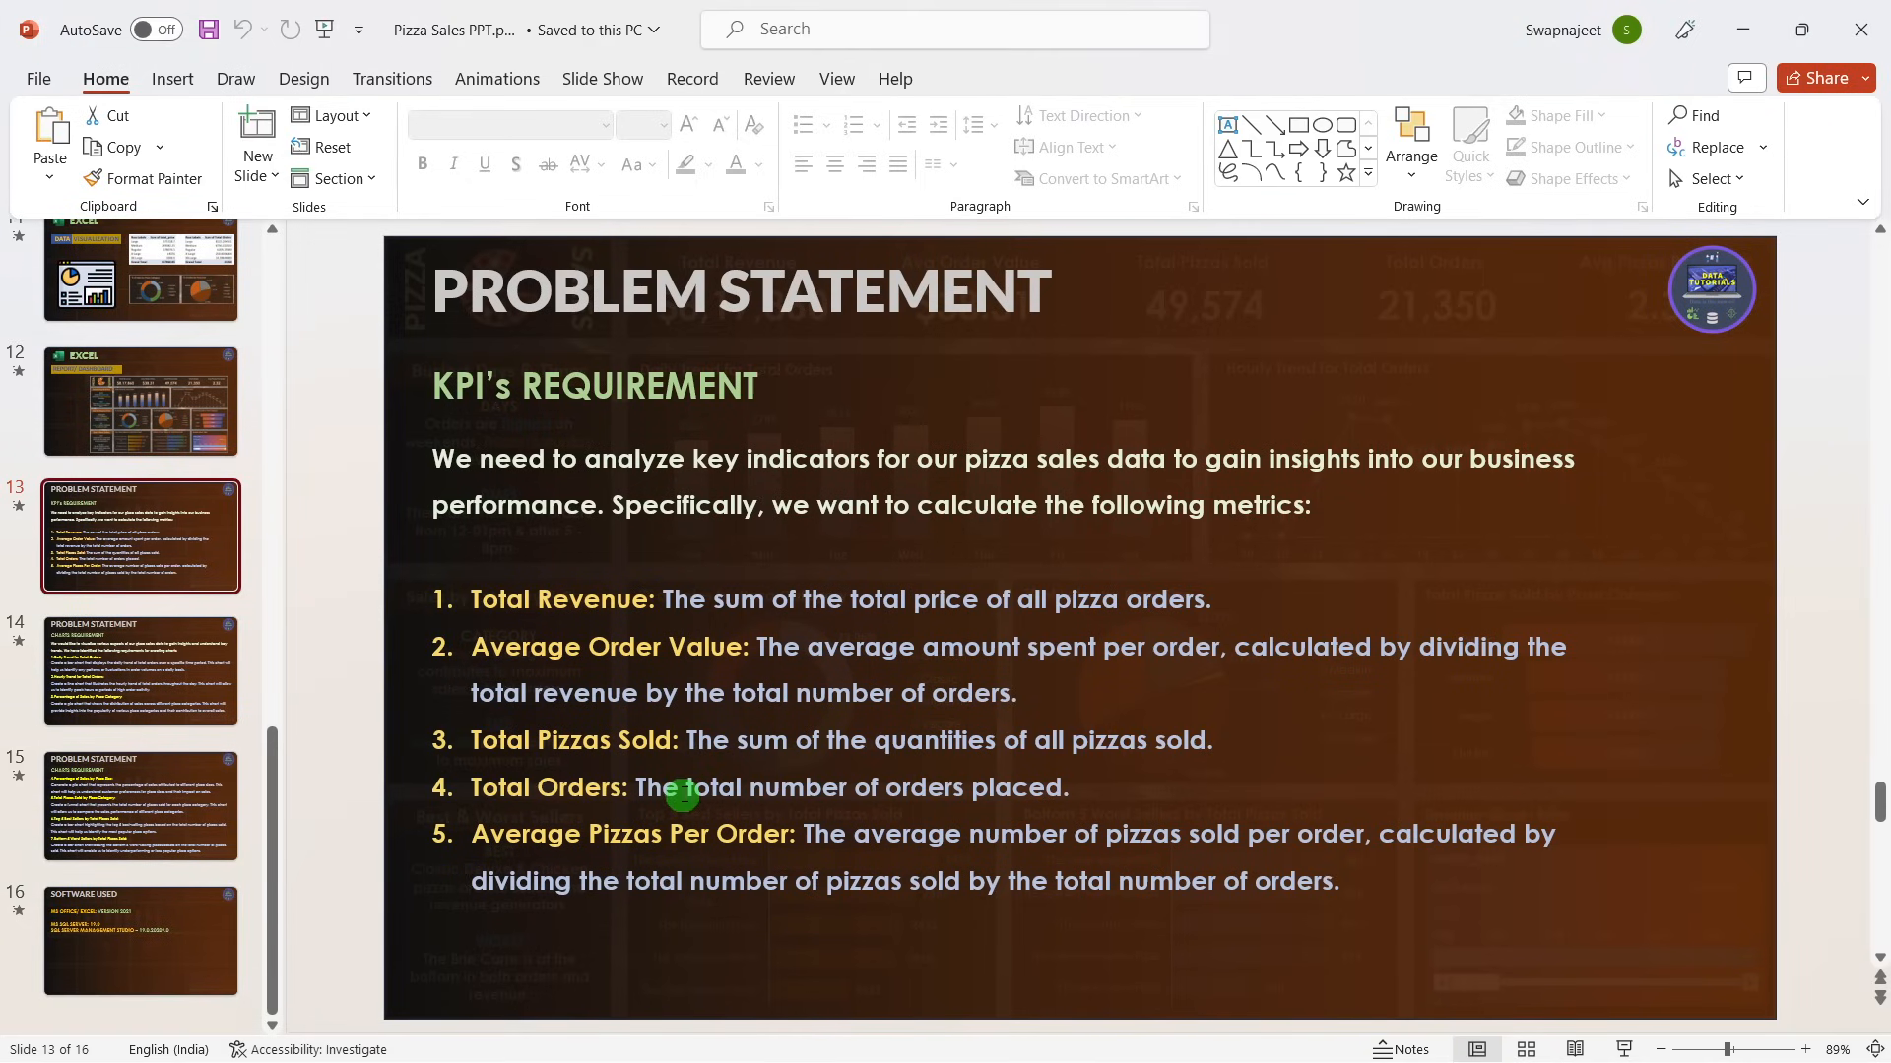
scroll(683, 794, "down", 1)
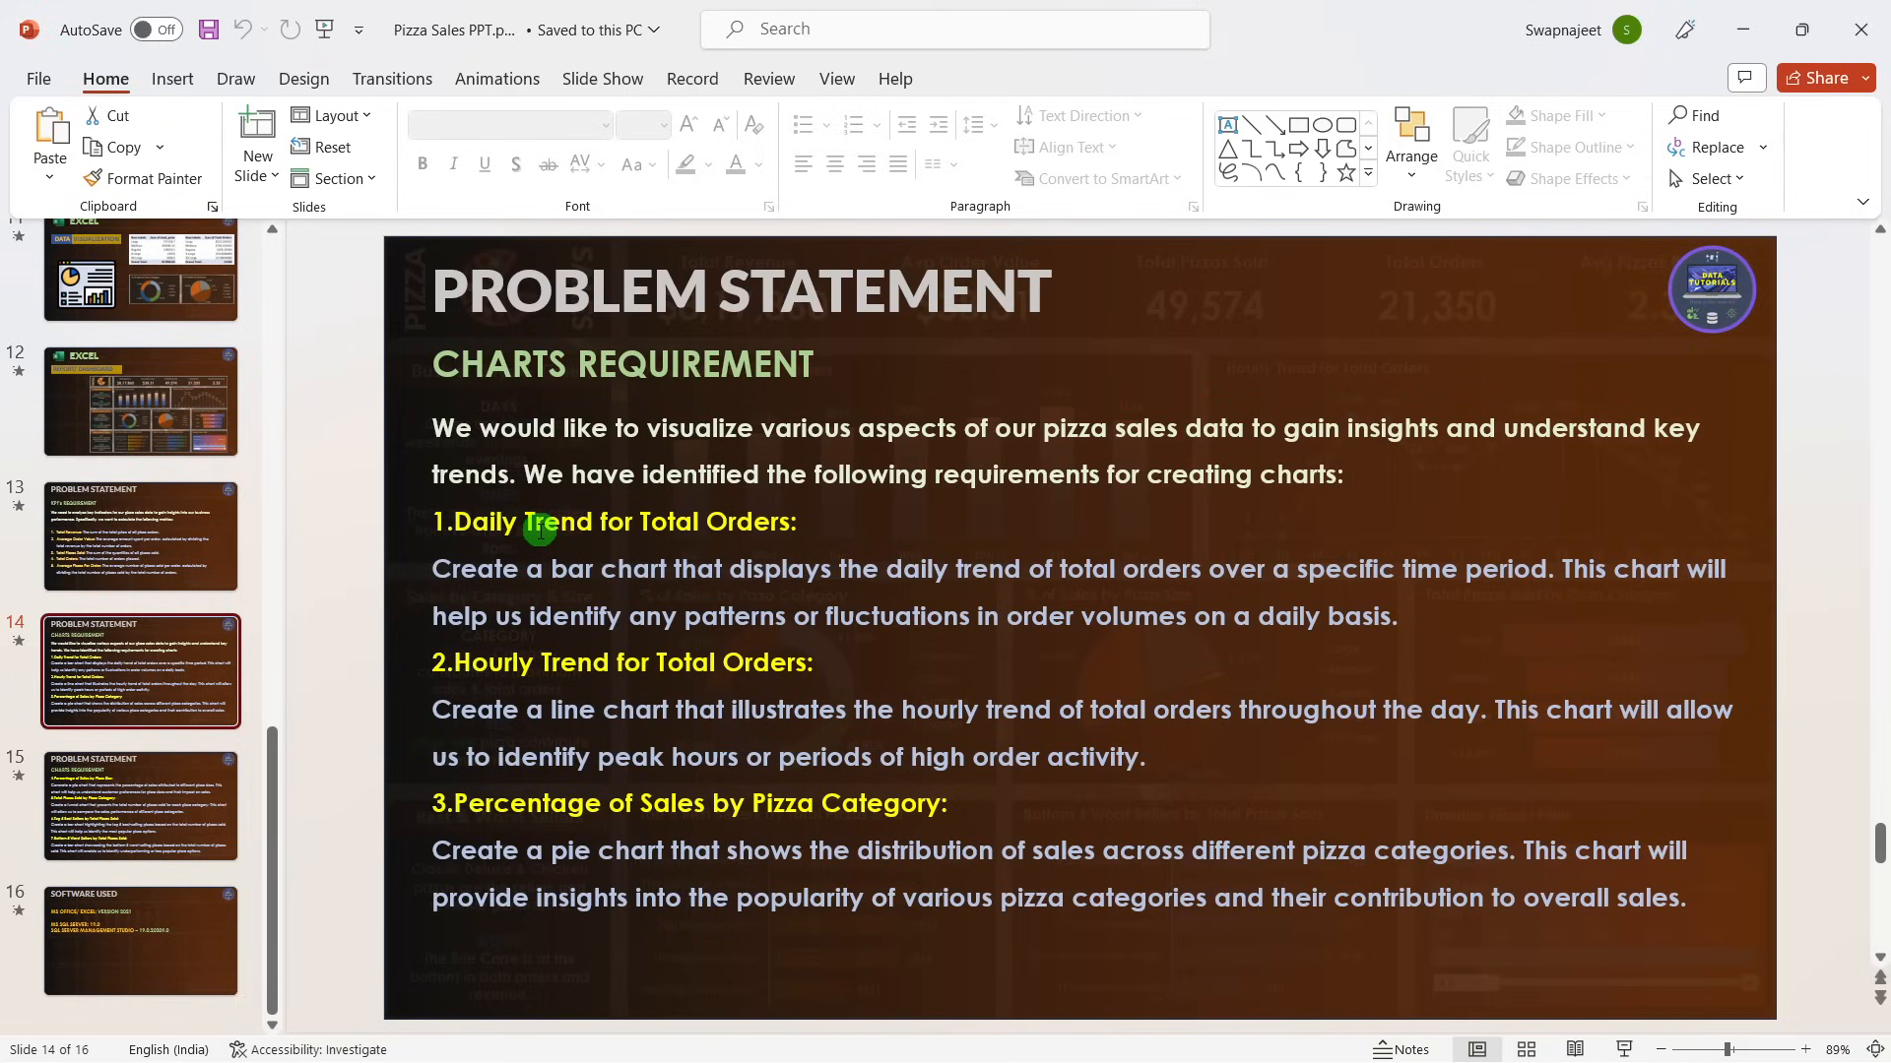
key("alt+Tab")
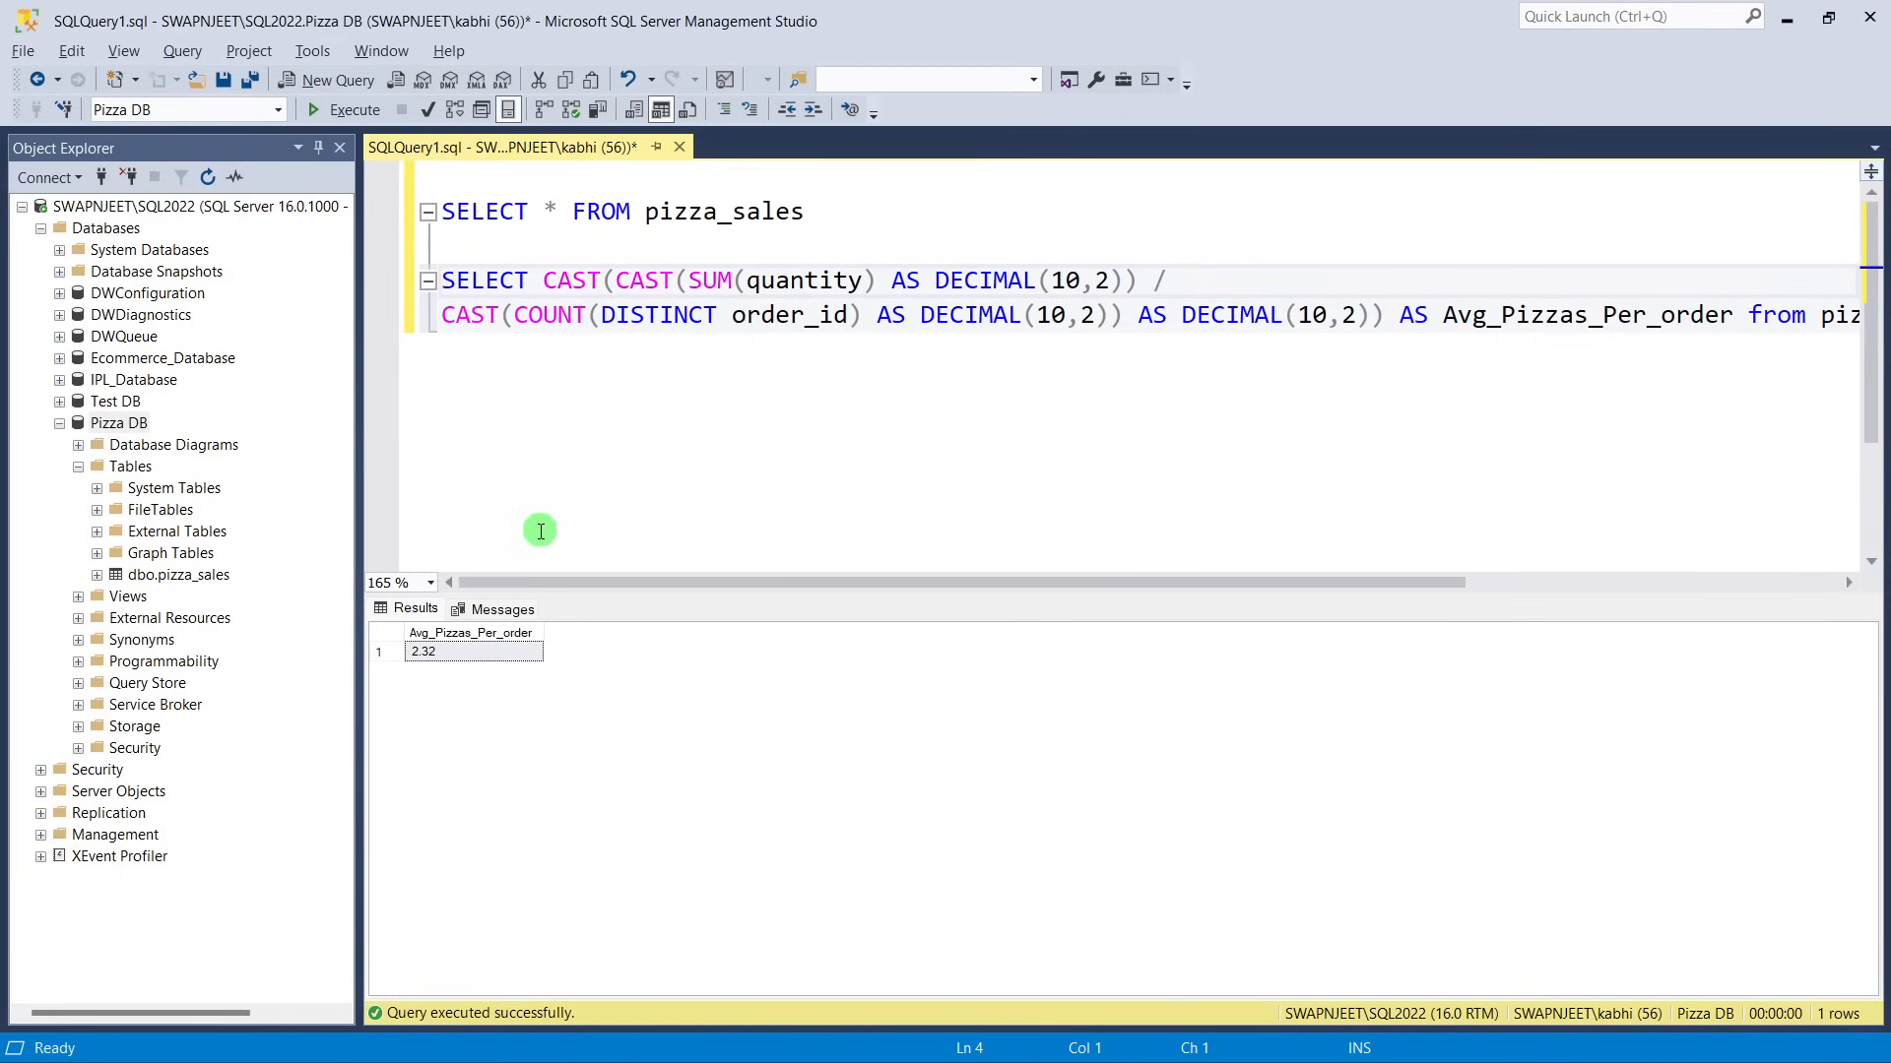
Delete the average pizzas per order statement and execute only "SELECT * FROM pizza_sales".
left_click_drag(440, 280, 1881, 365)
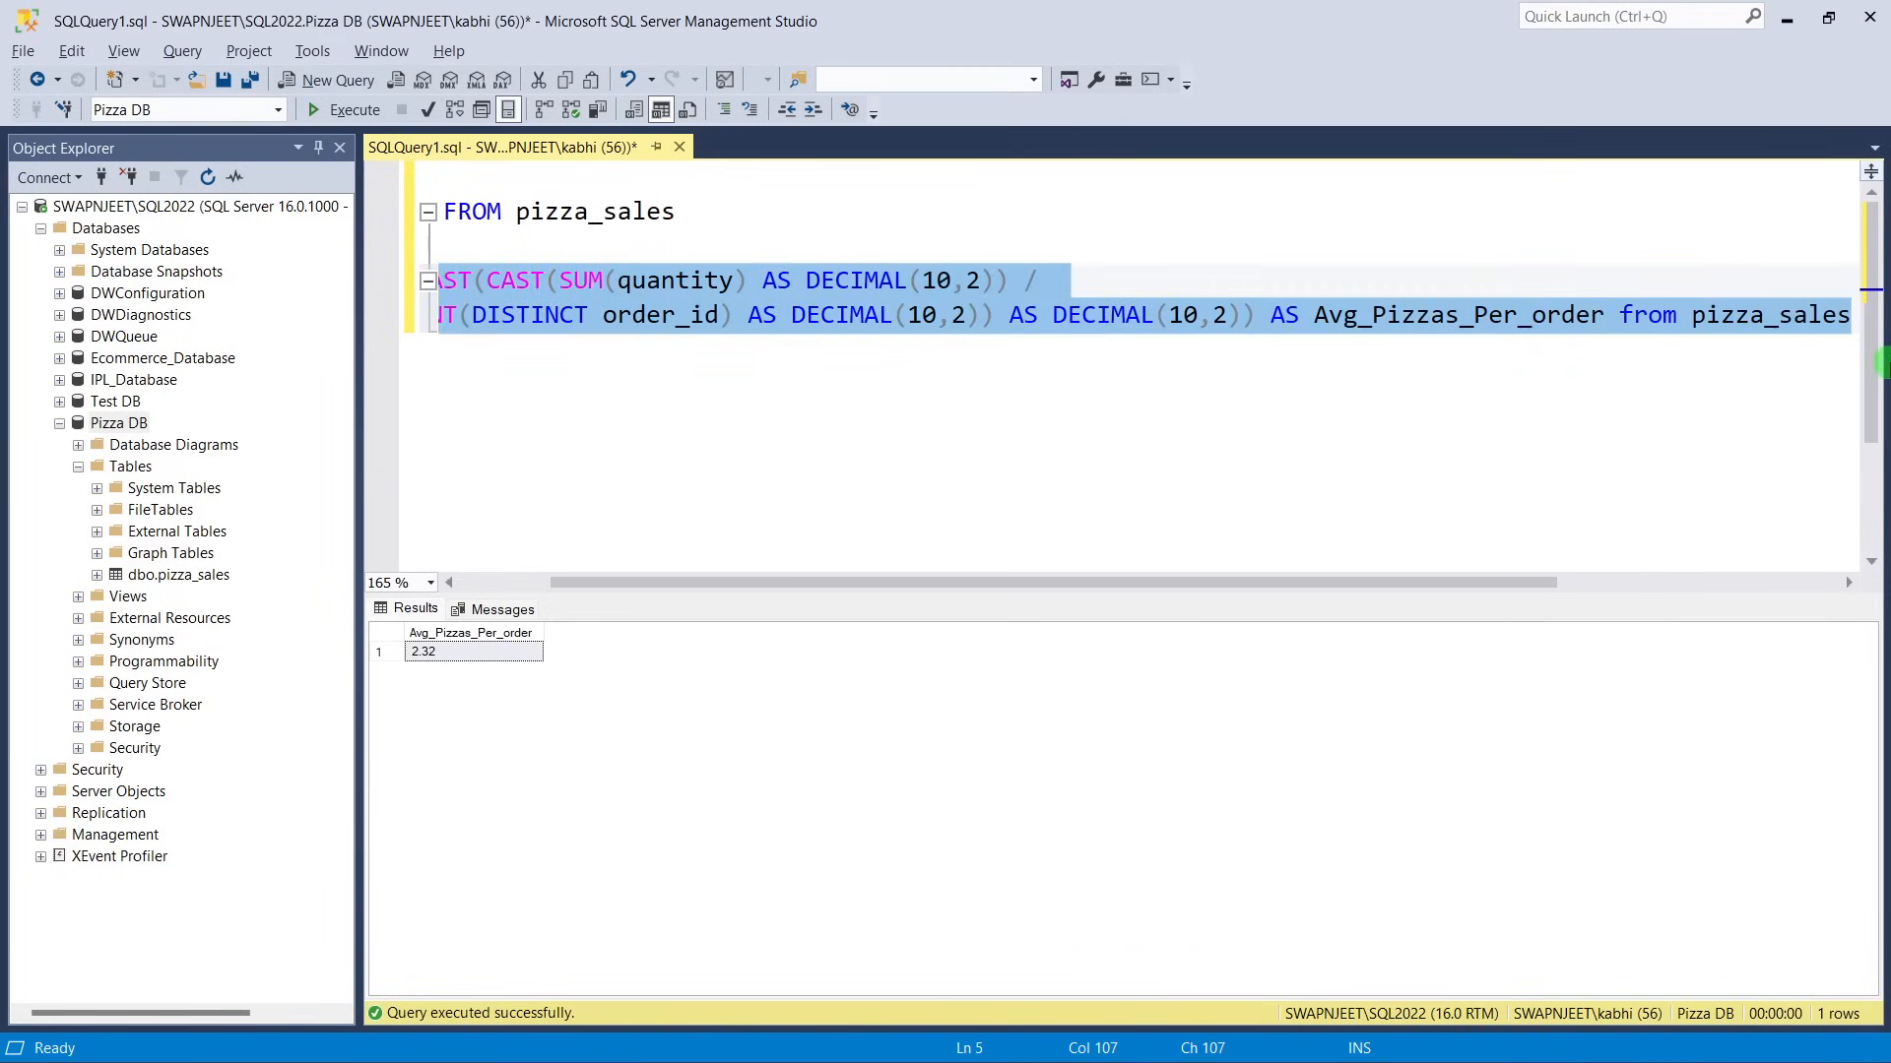
key("Delete")
left_click_drag(883, 217, 412, 223)
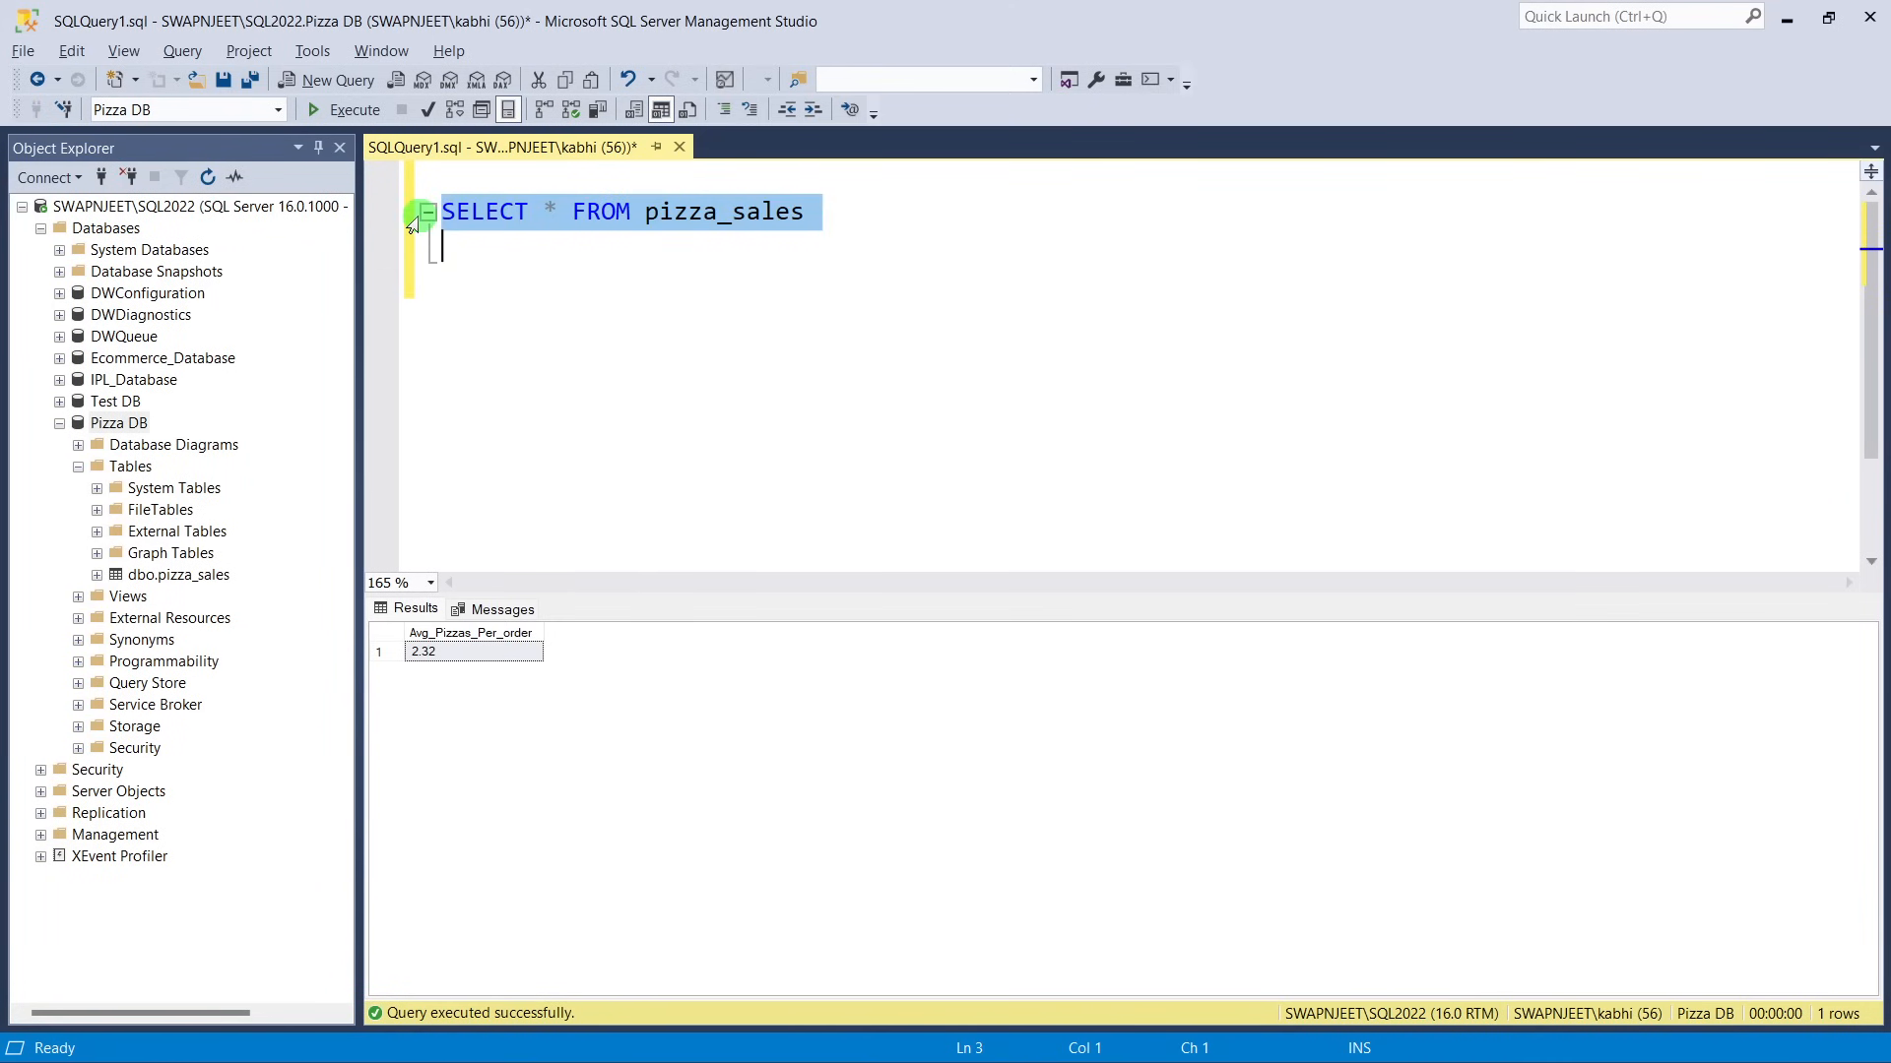
left_click(307, 111)
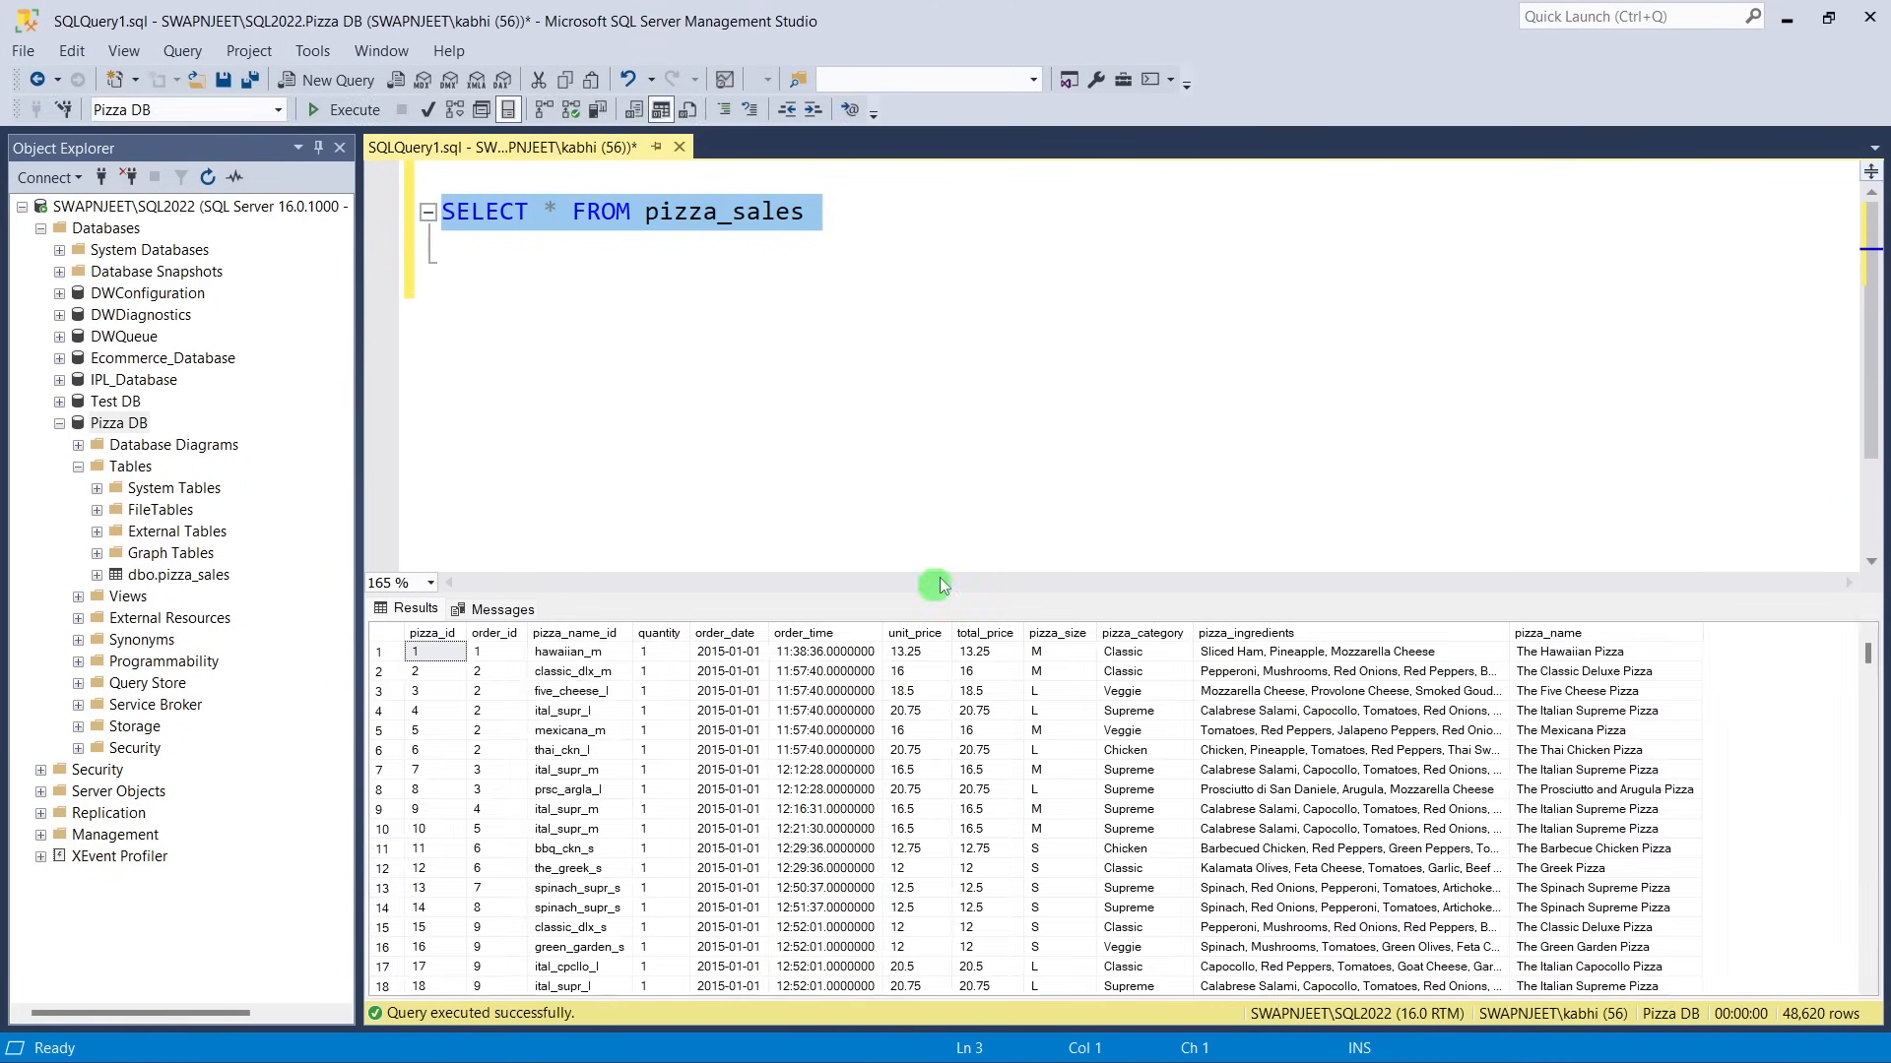
Switch to the PowerPoint presentation, read the Daily Trend for Total Orders requirement, and return to the SQL editor.
left_click(747, 372)
key("alt+Tab")
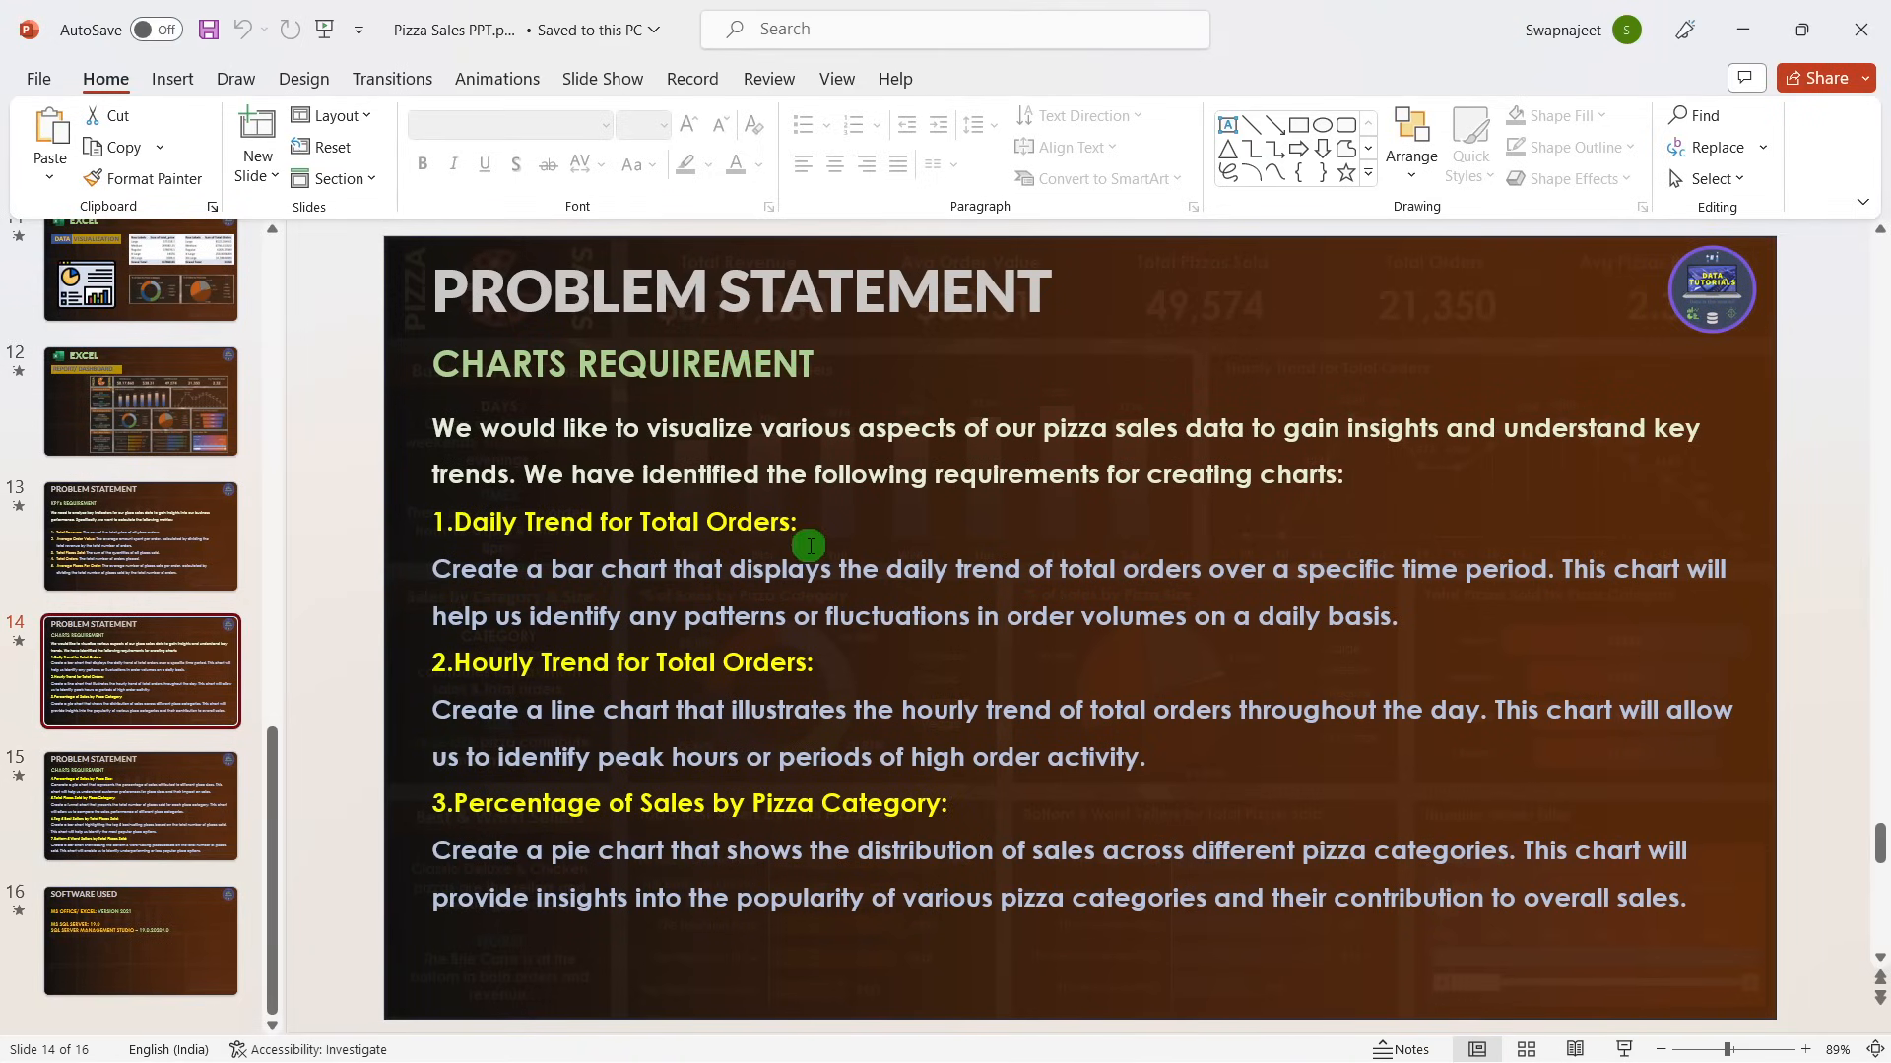
key("alt+Tab")
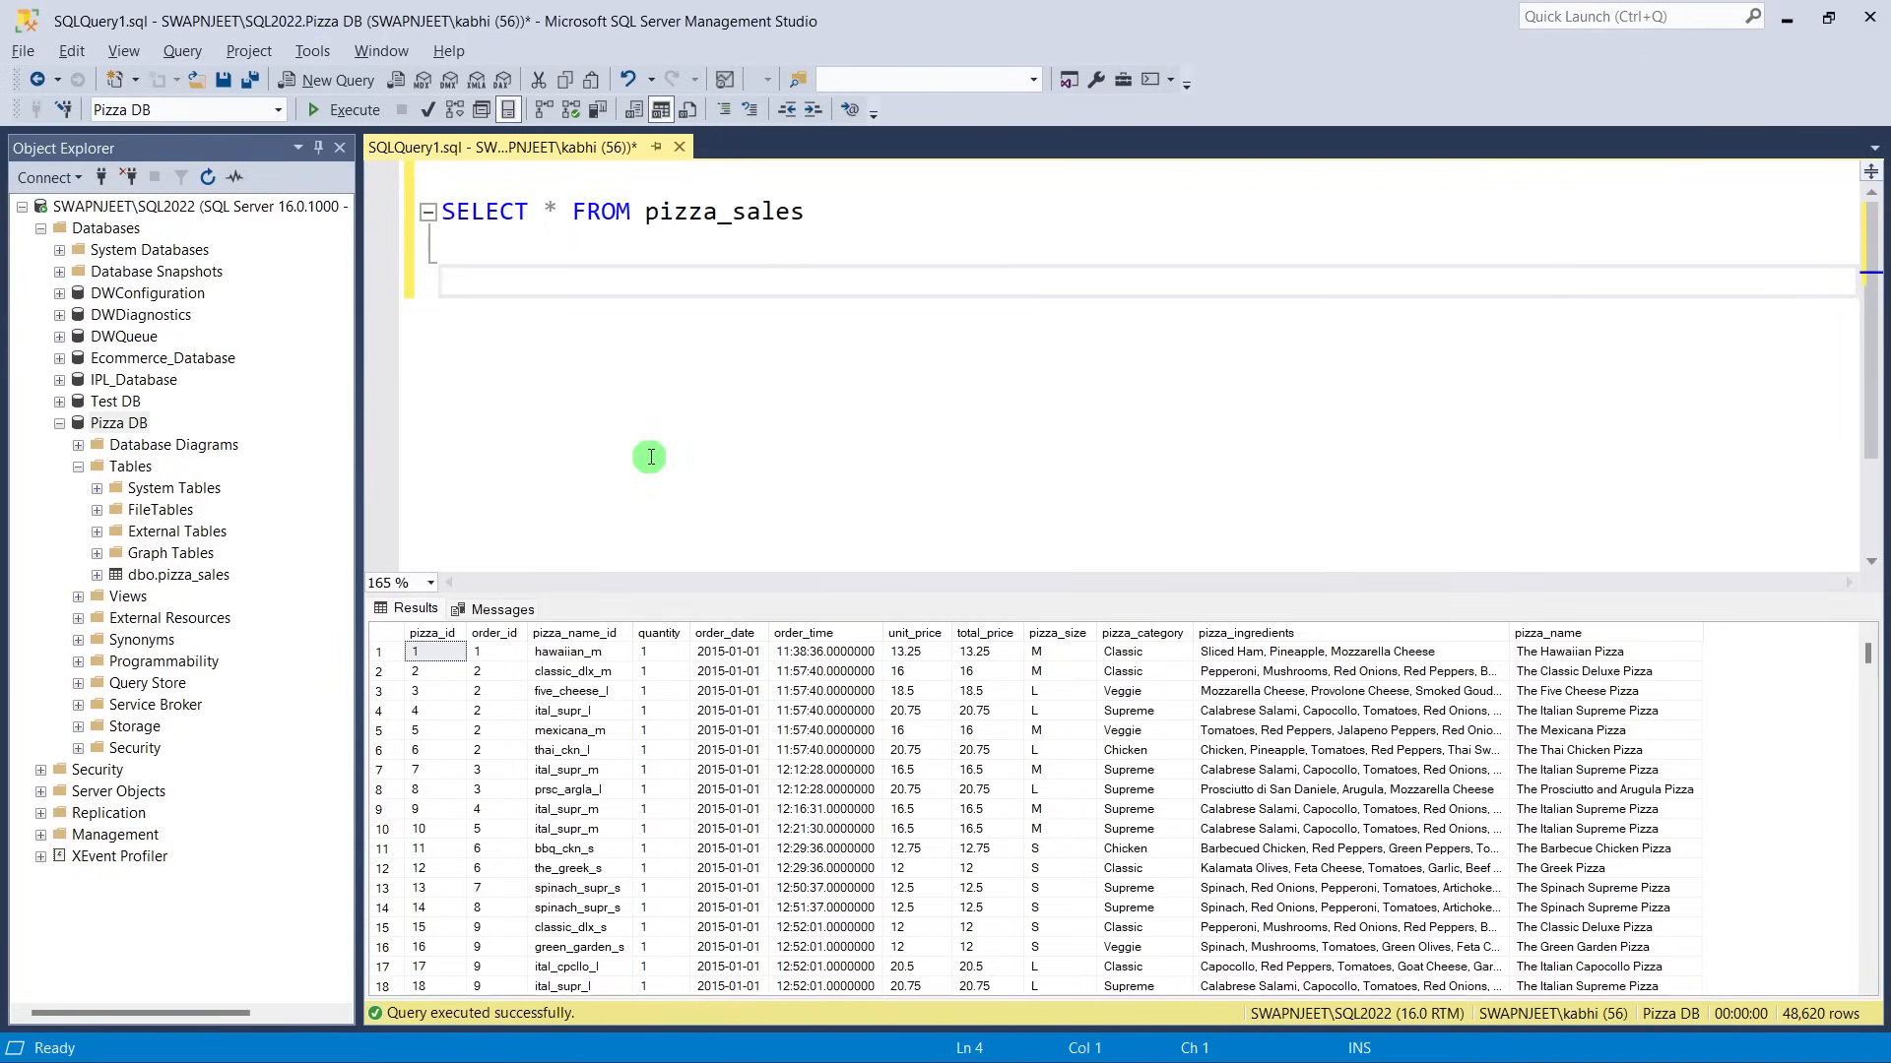
Below the existing query, start a new statement with "SELECT DATENAME(DW, order_date) as order_day".
type("SELECT DATENAM")
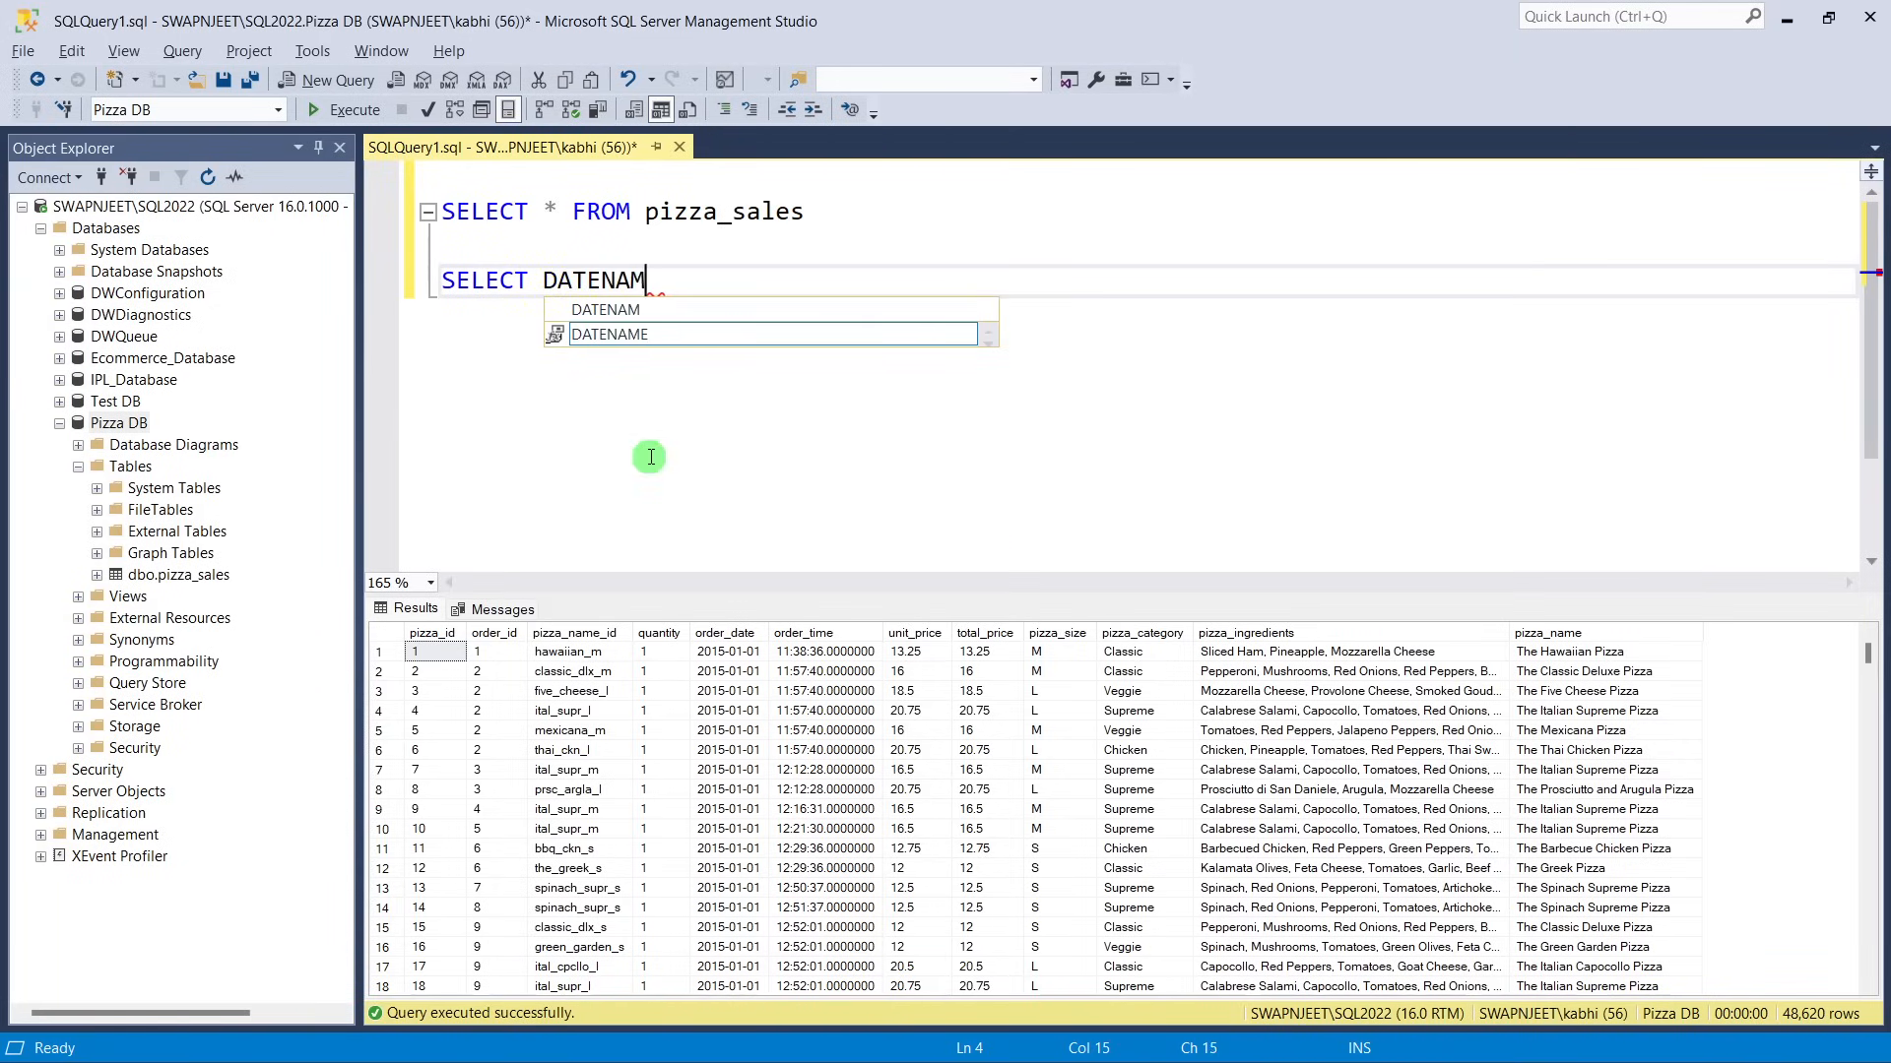
type("E")
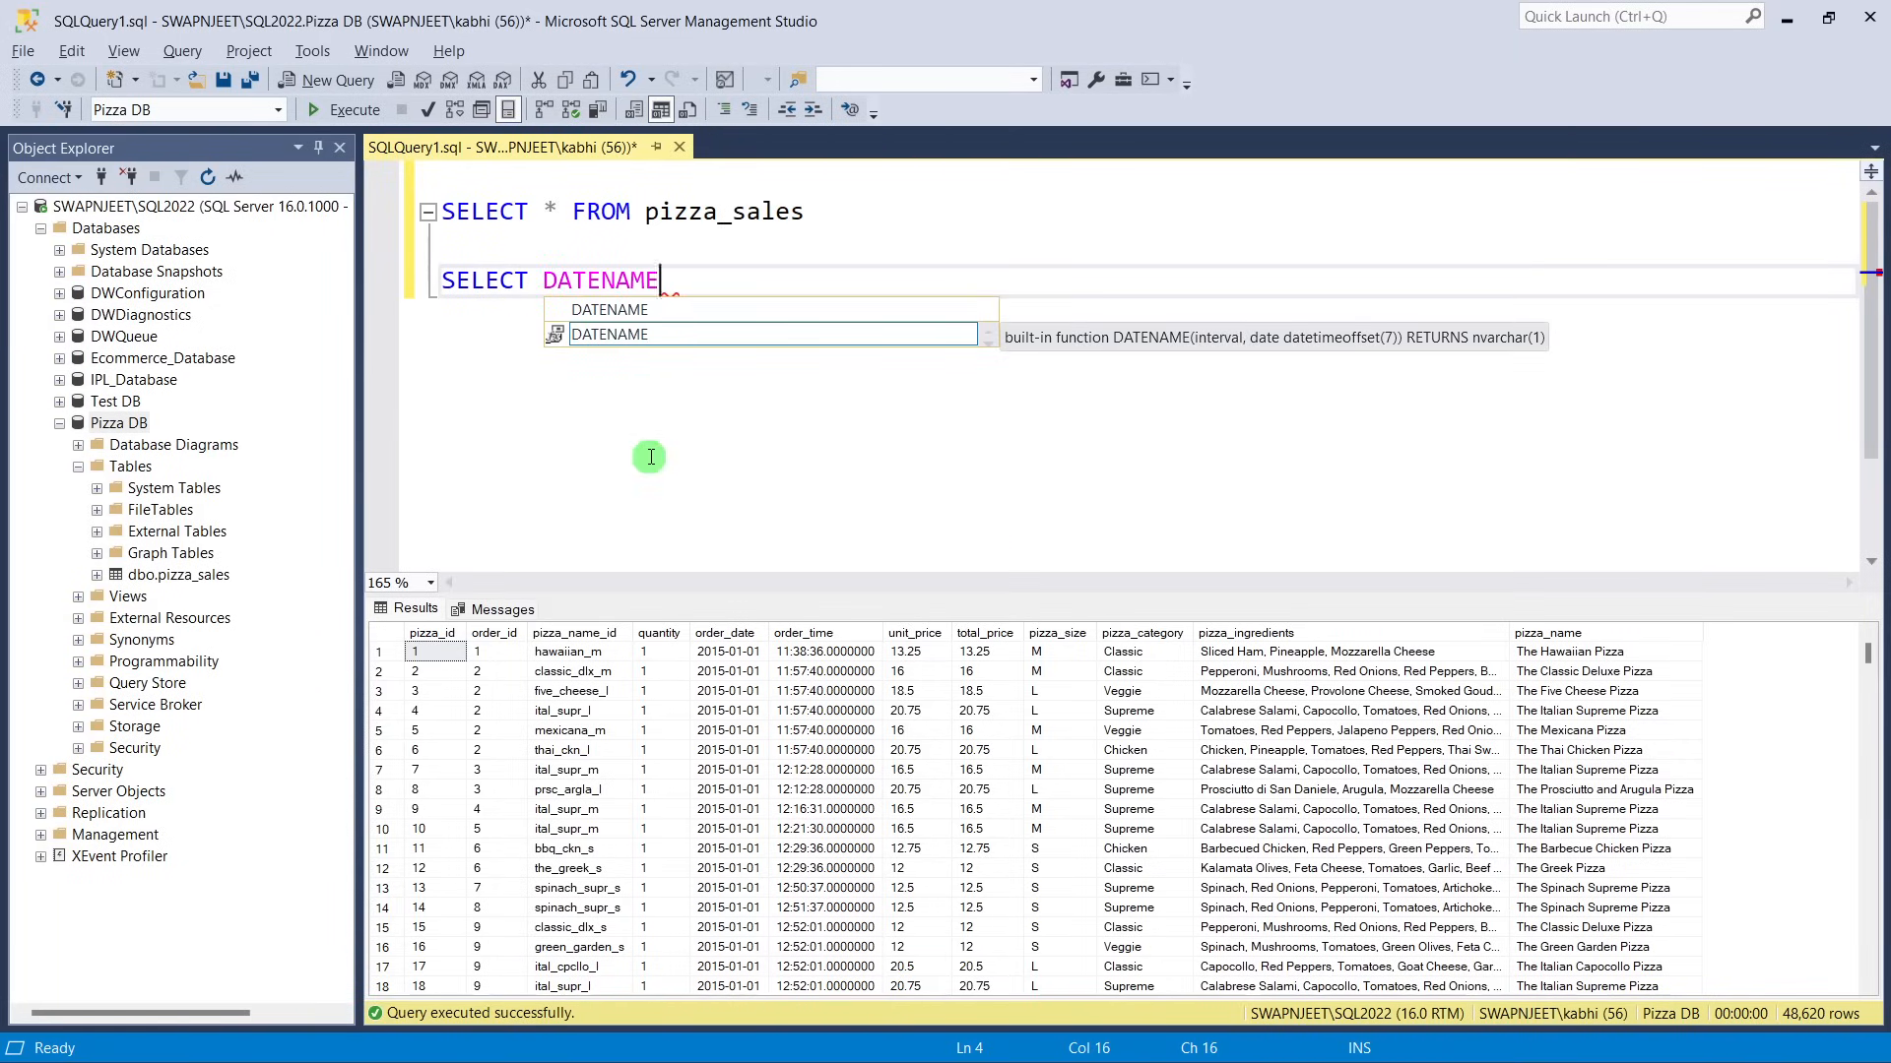
type("(")
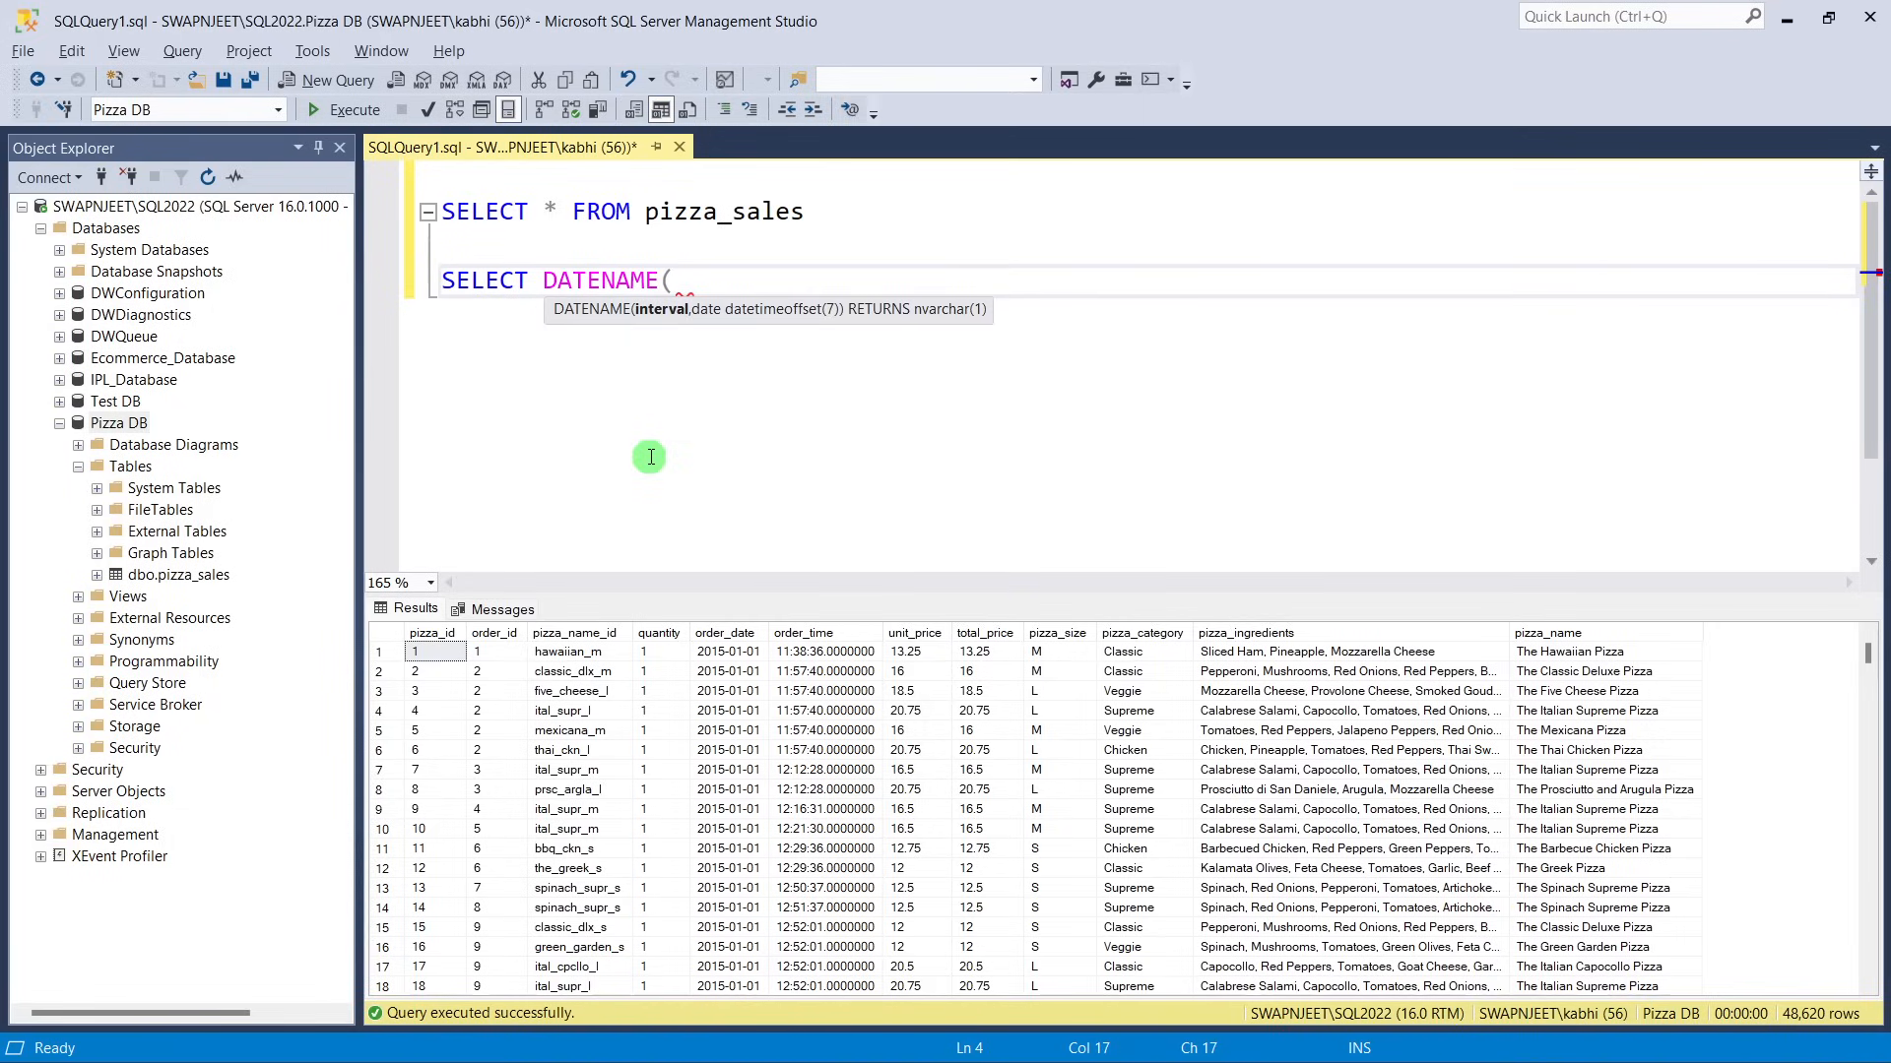
type("DW, ")
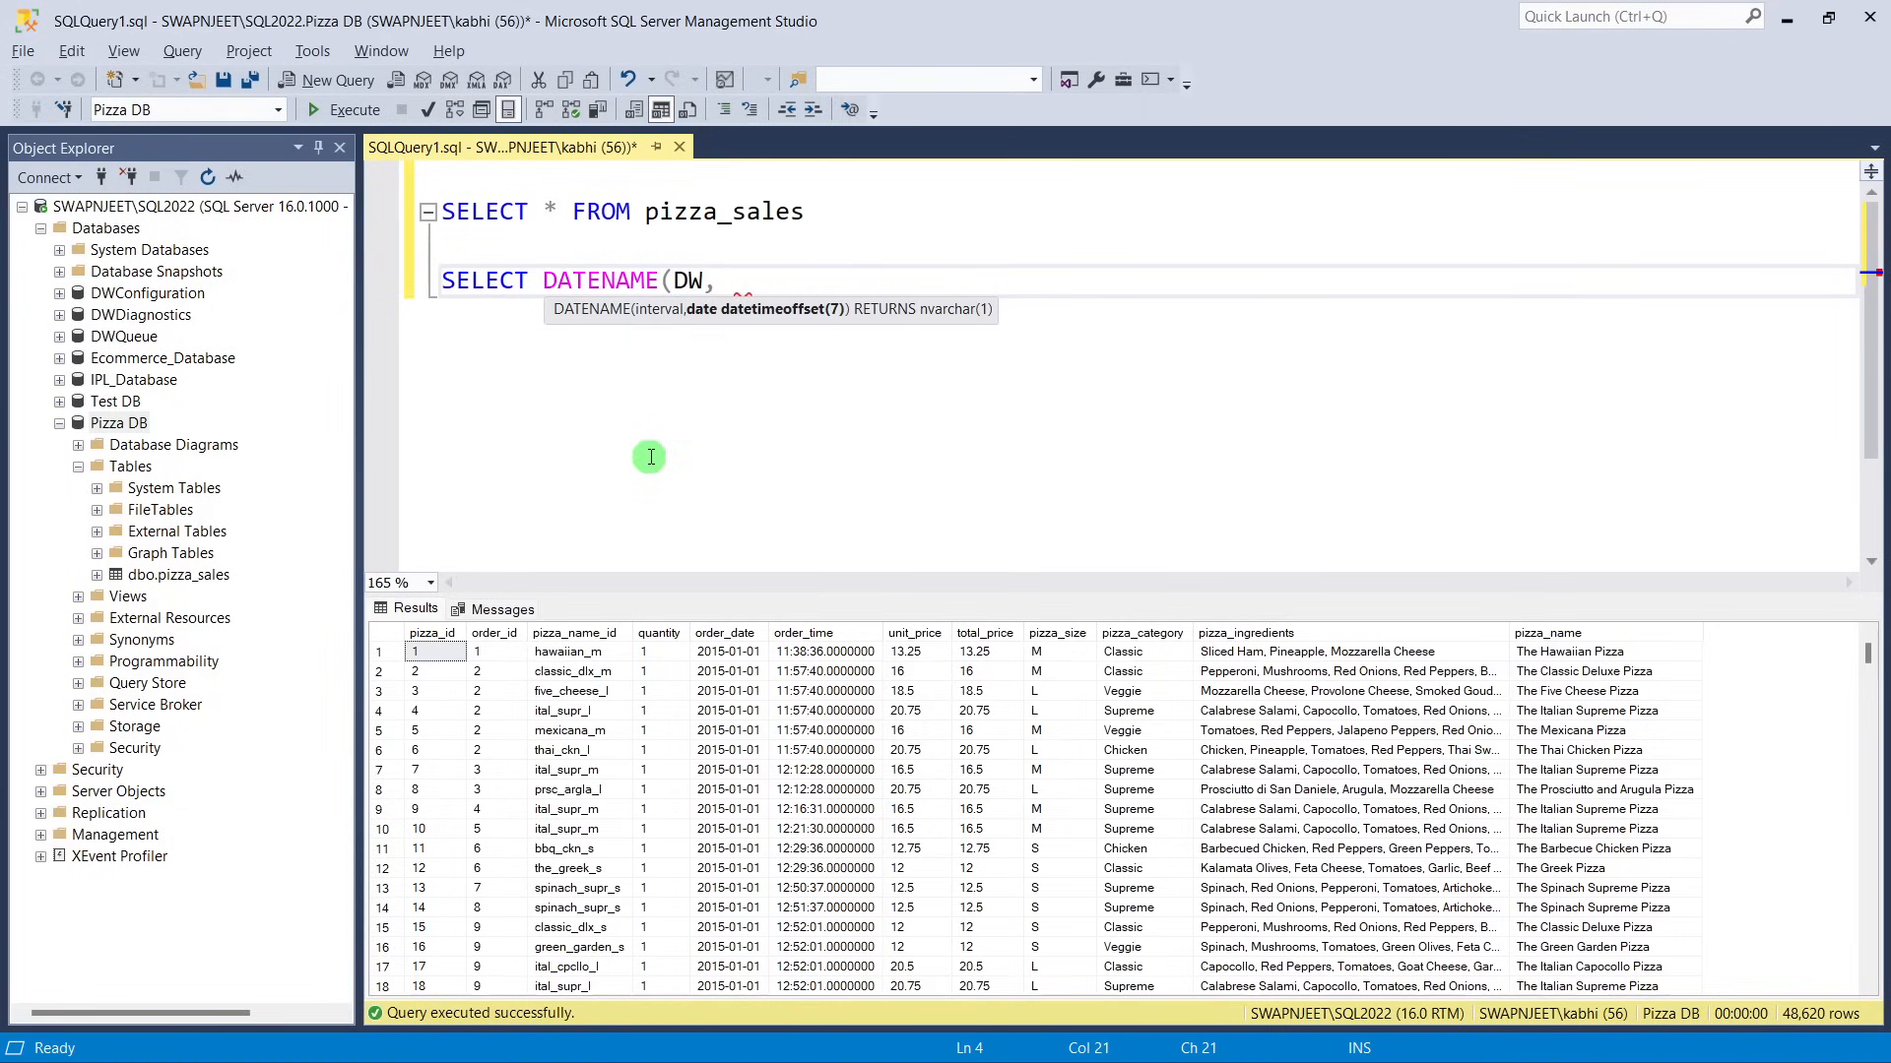
type("order_date")
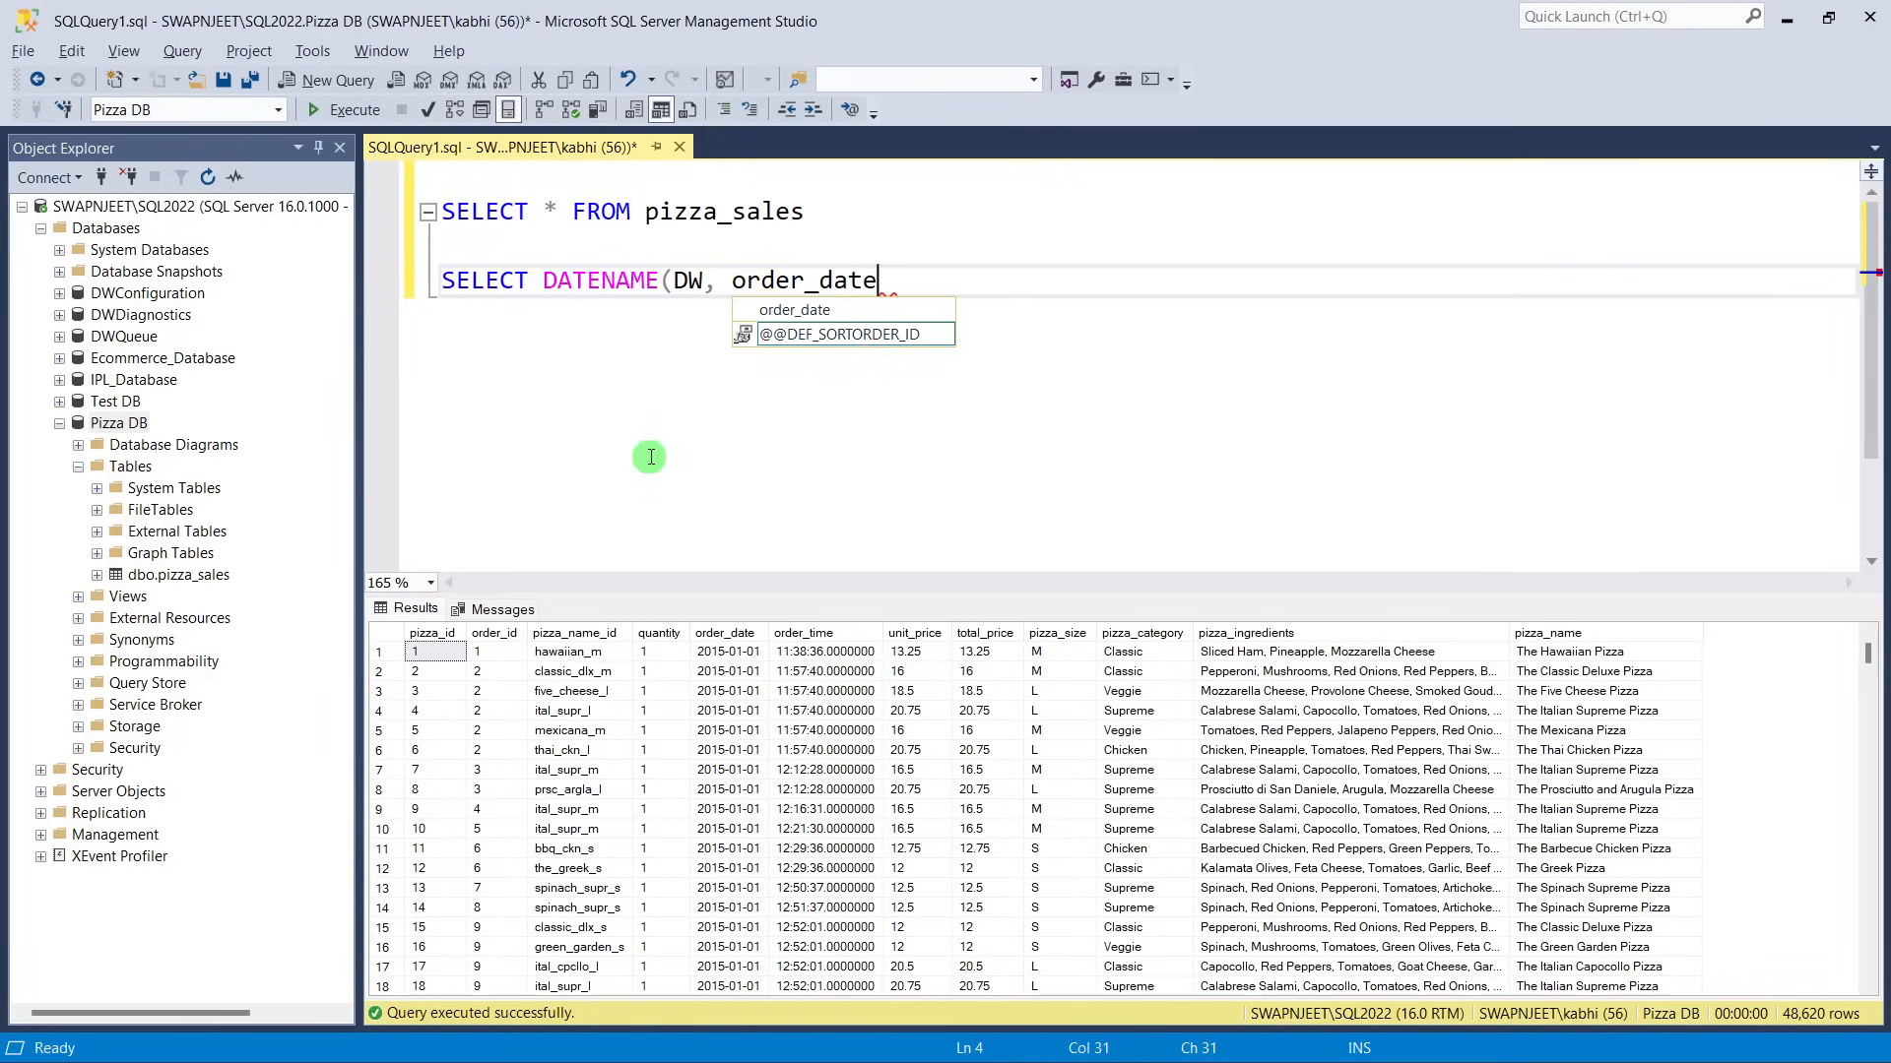
type(") ")
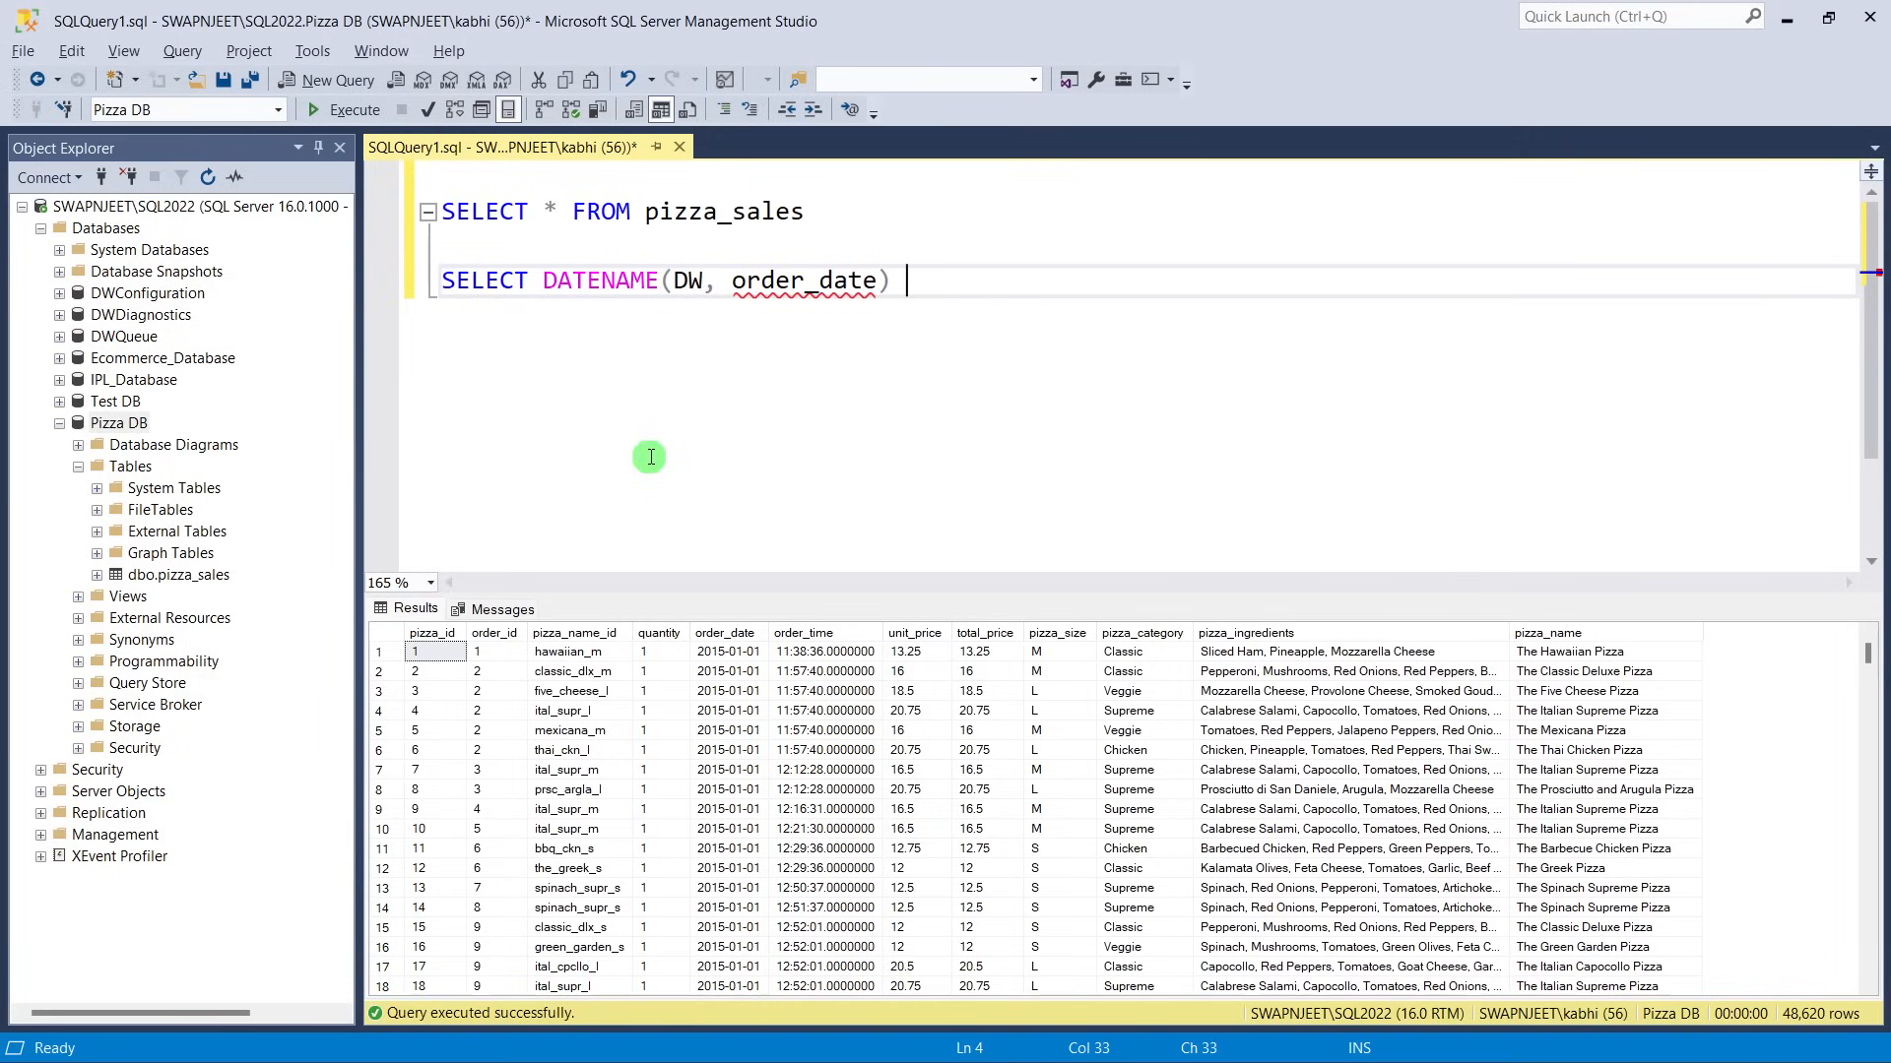
type("as order_day")
key("Return")
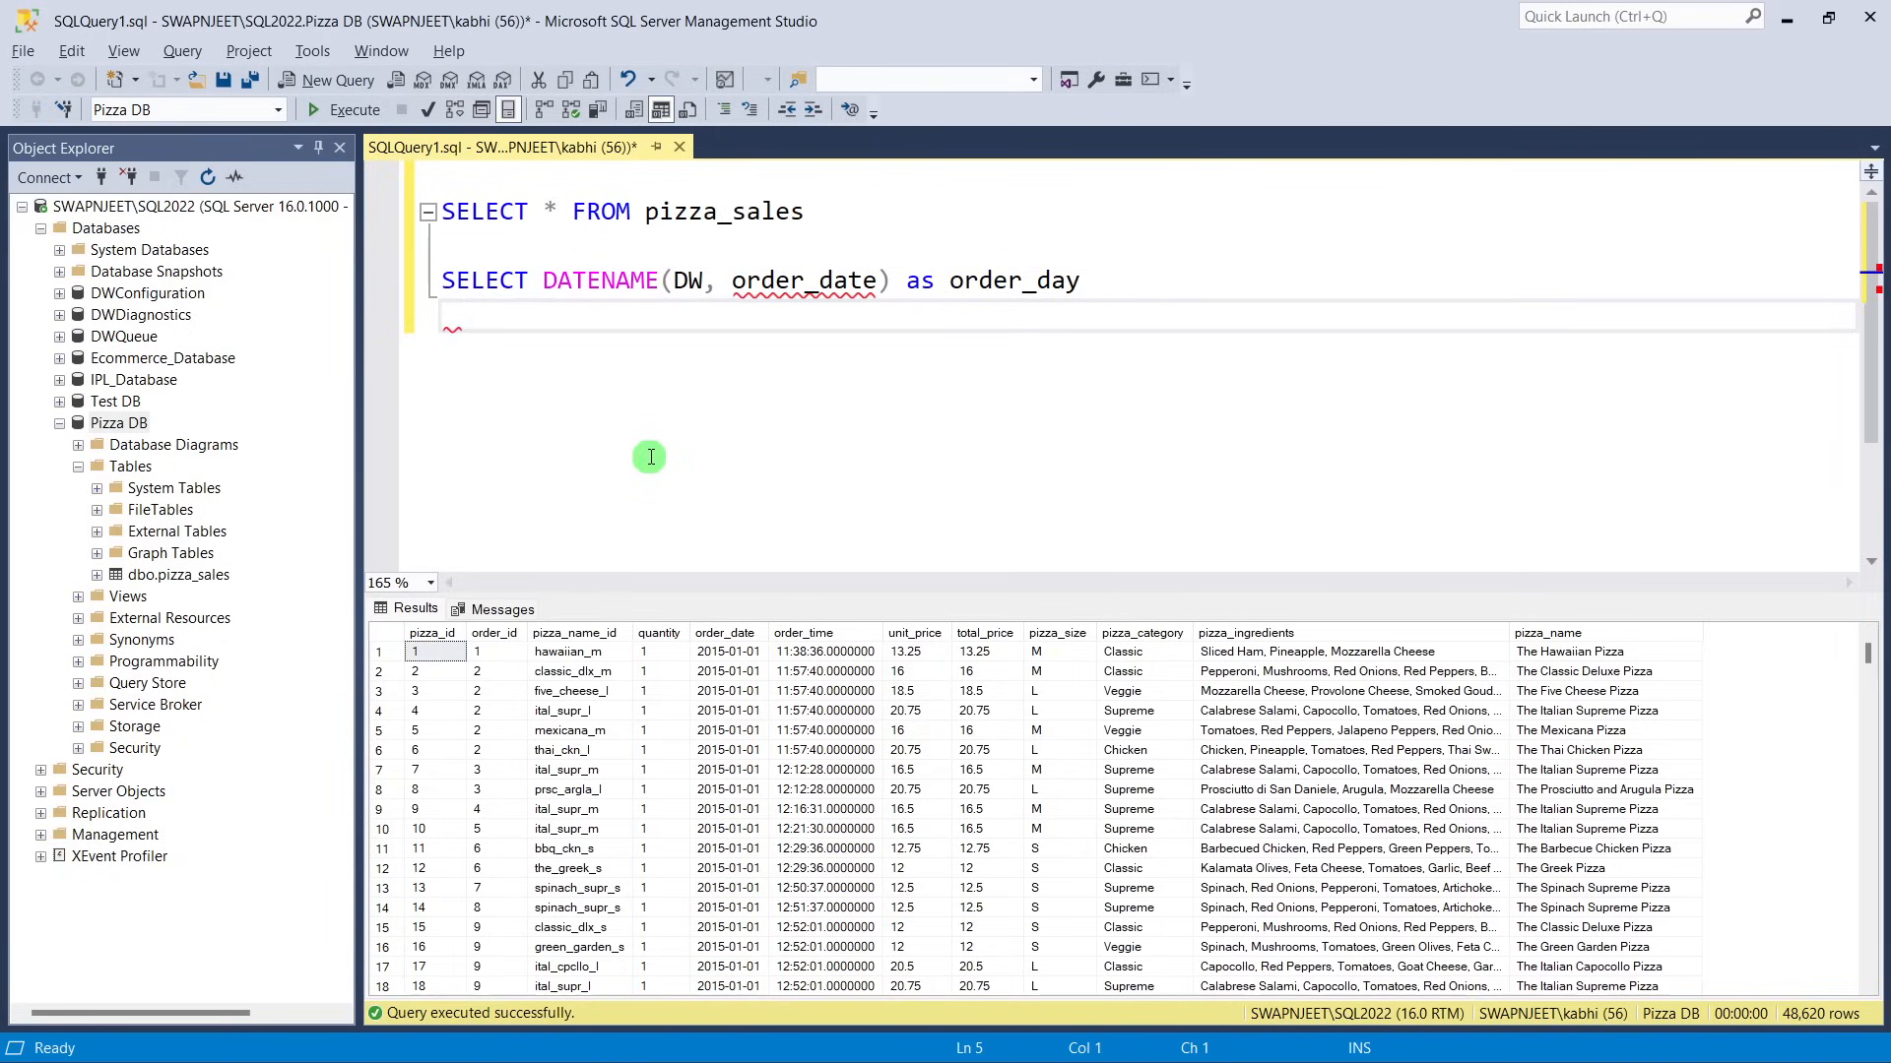
key("BackSpace")
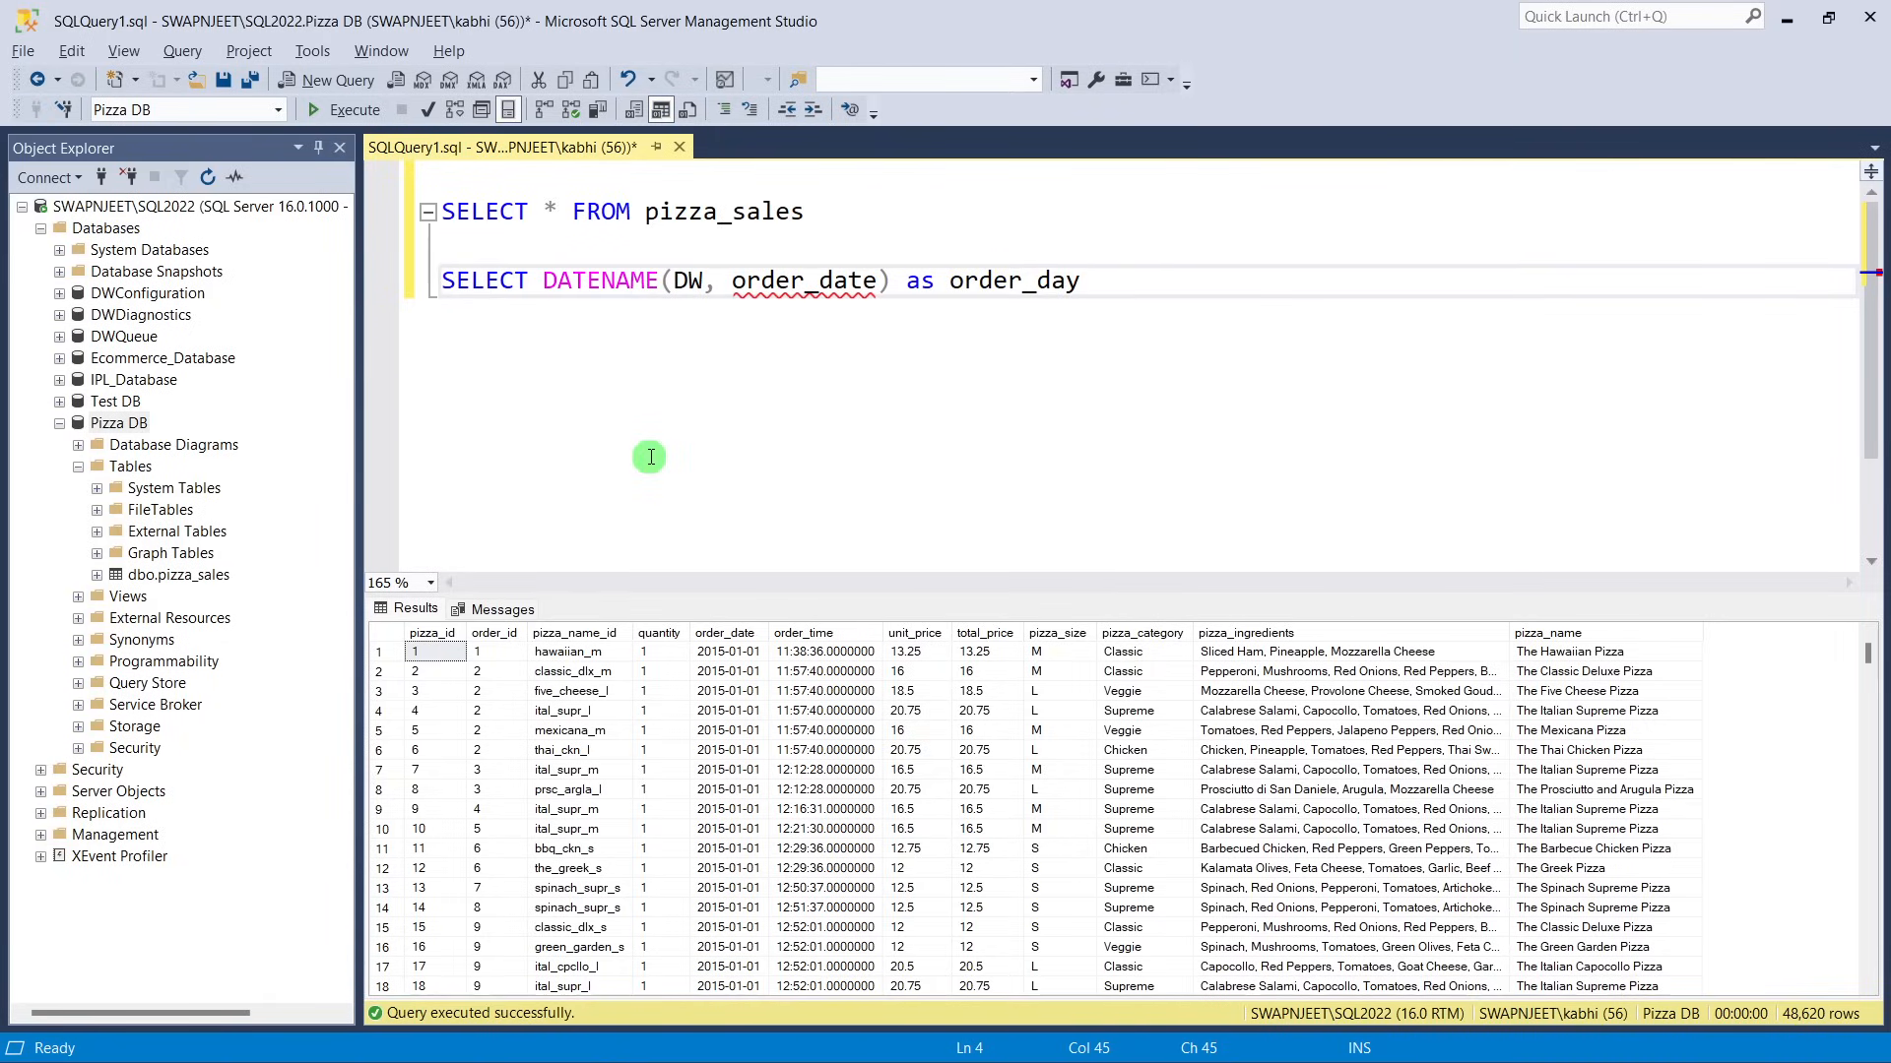
Add a second column ", COUNT(DISTINCT order_id) AS Total_orders" after the order_day alias.
type(", COUNT")
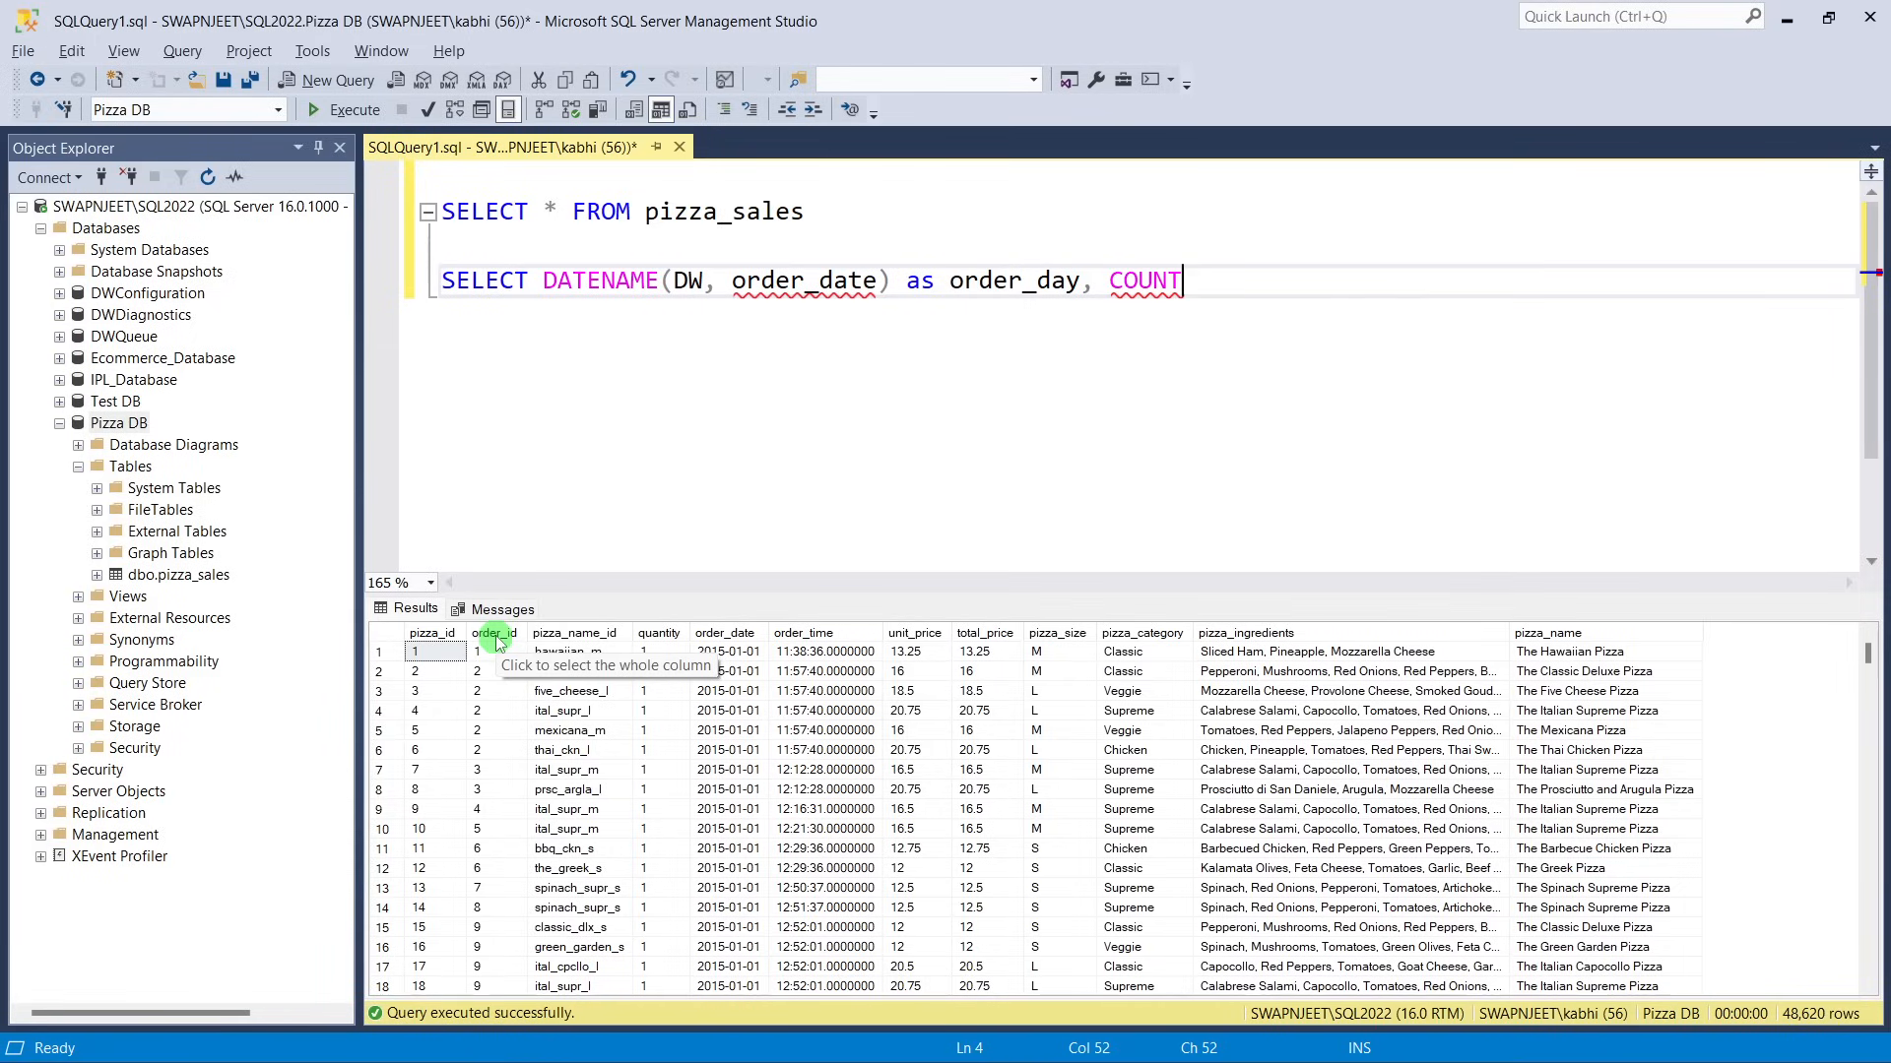
type("(DISTINCT")
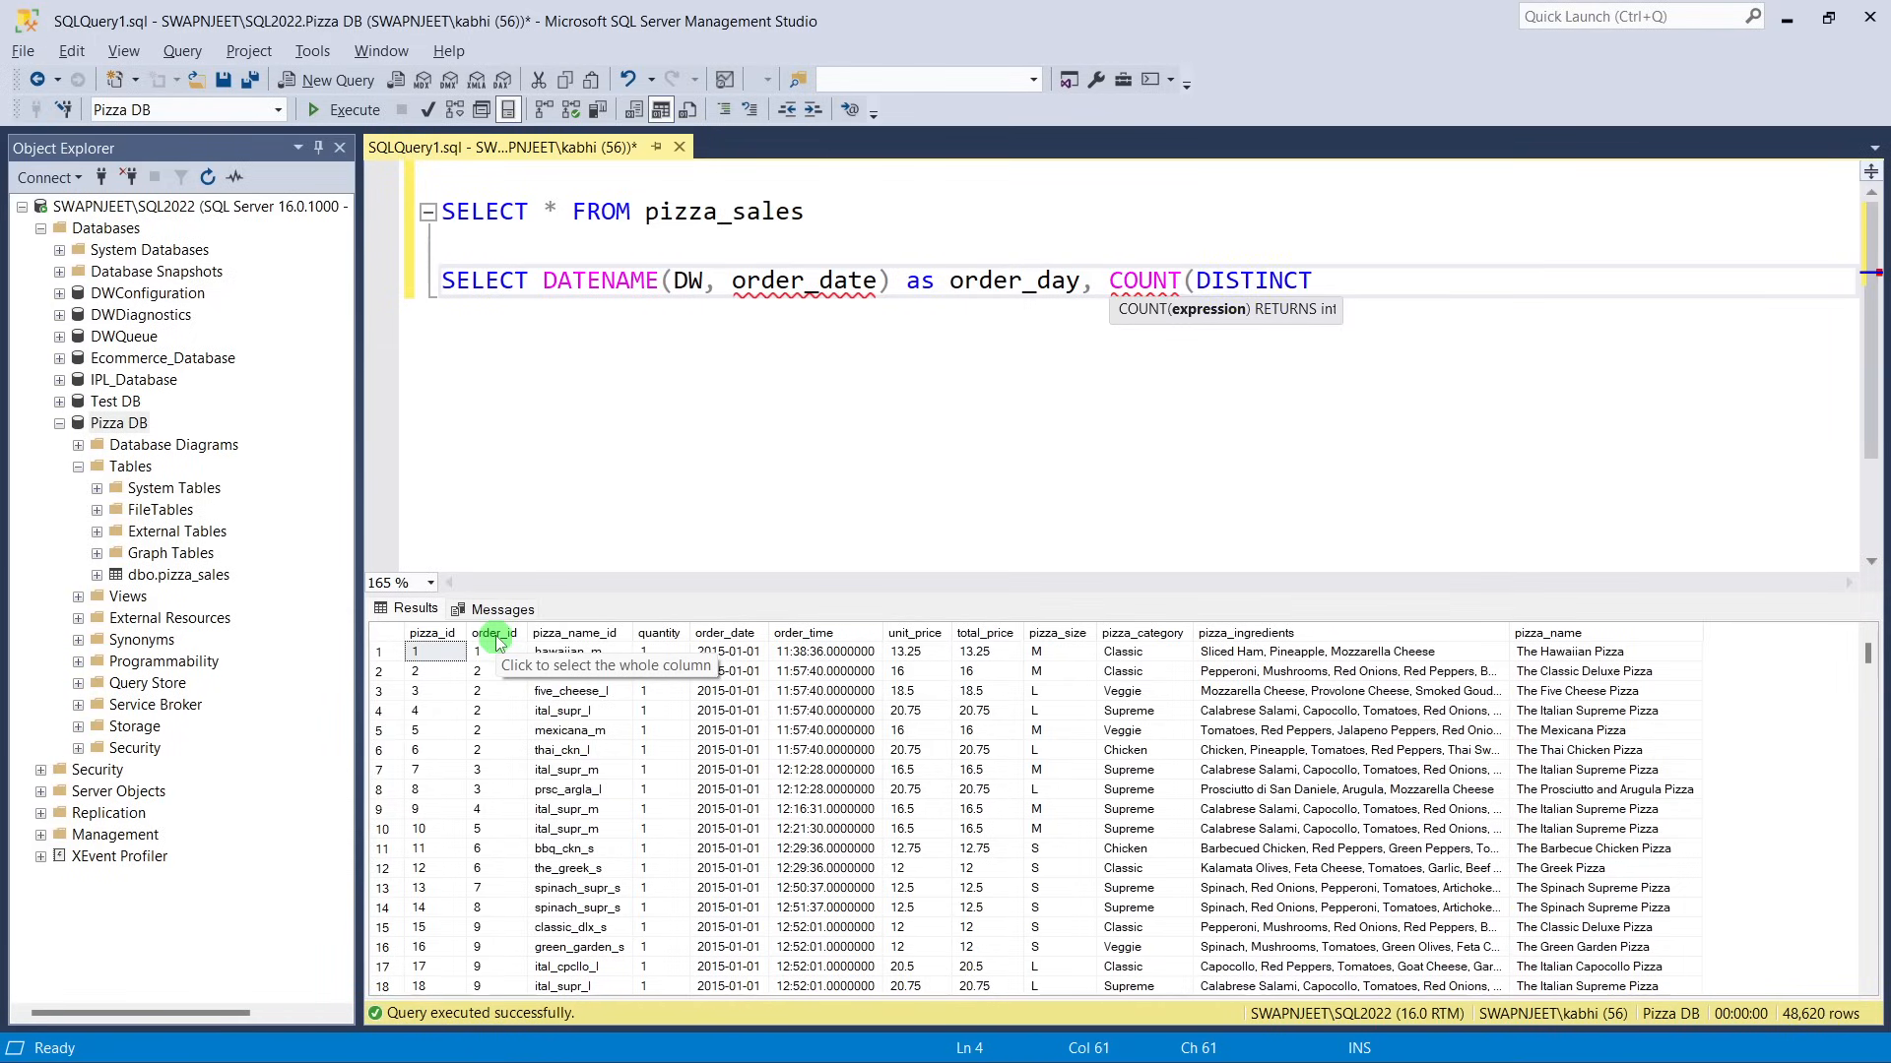
type(" order_")
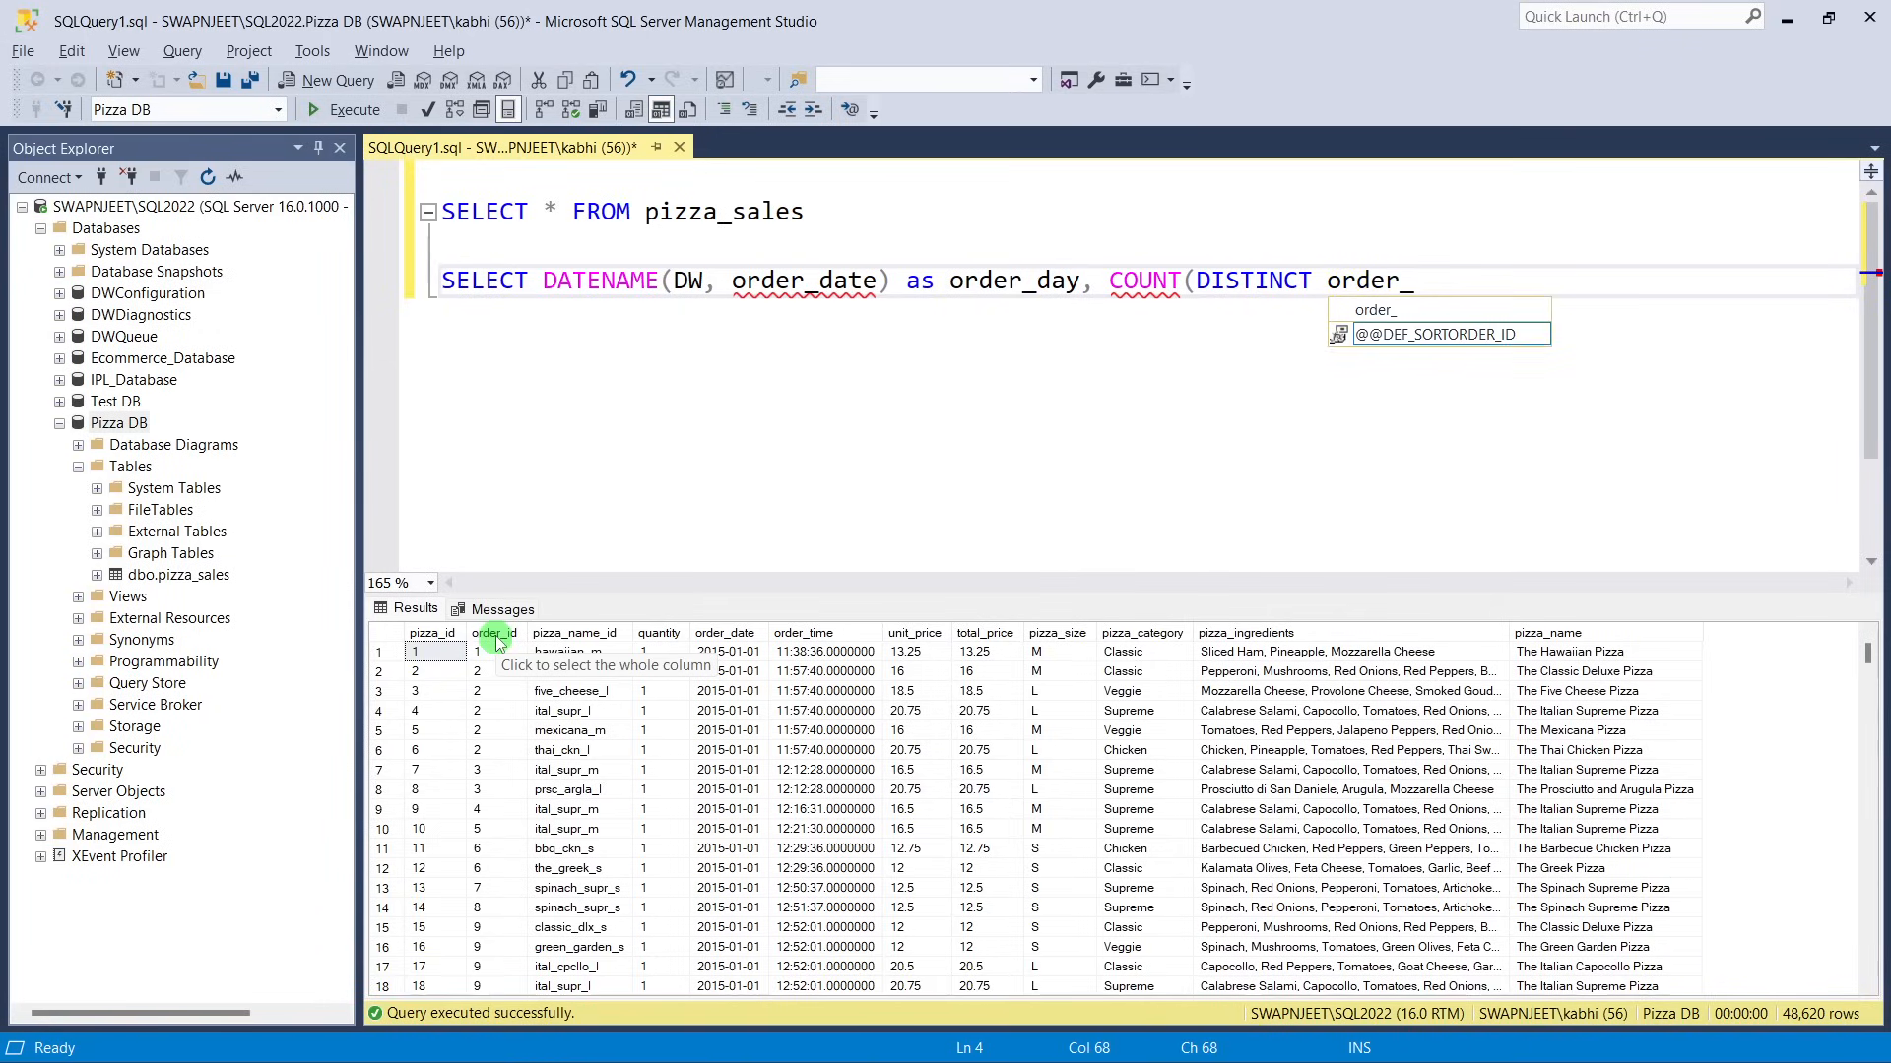
type("id) ")
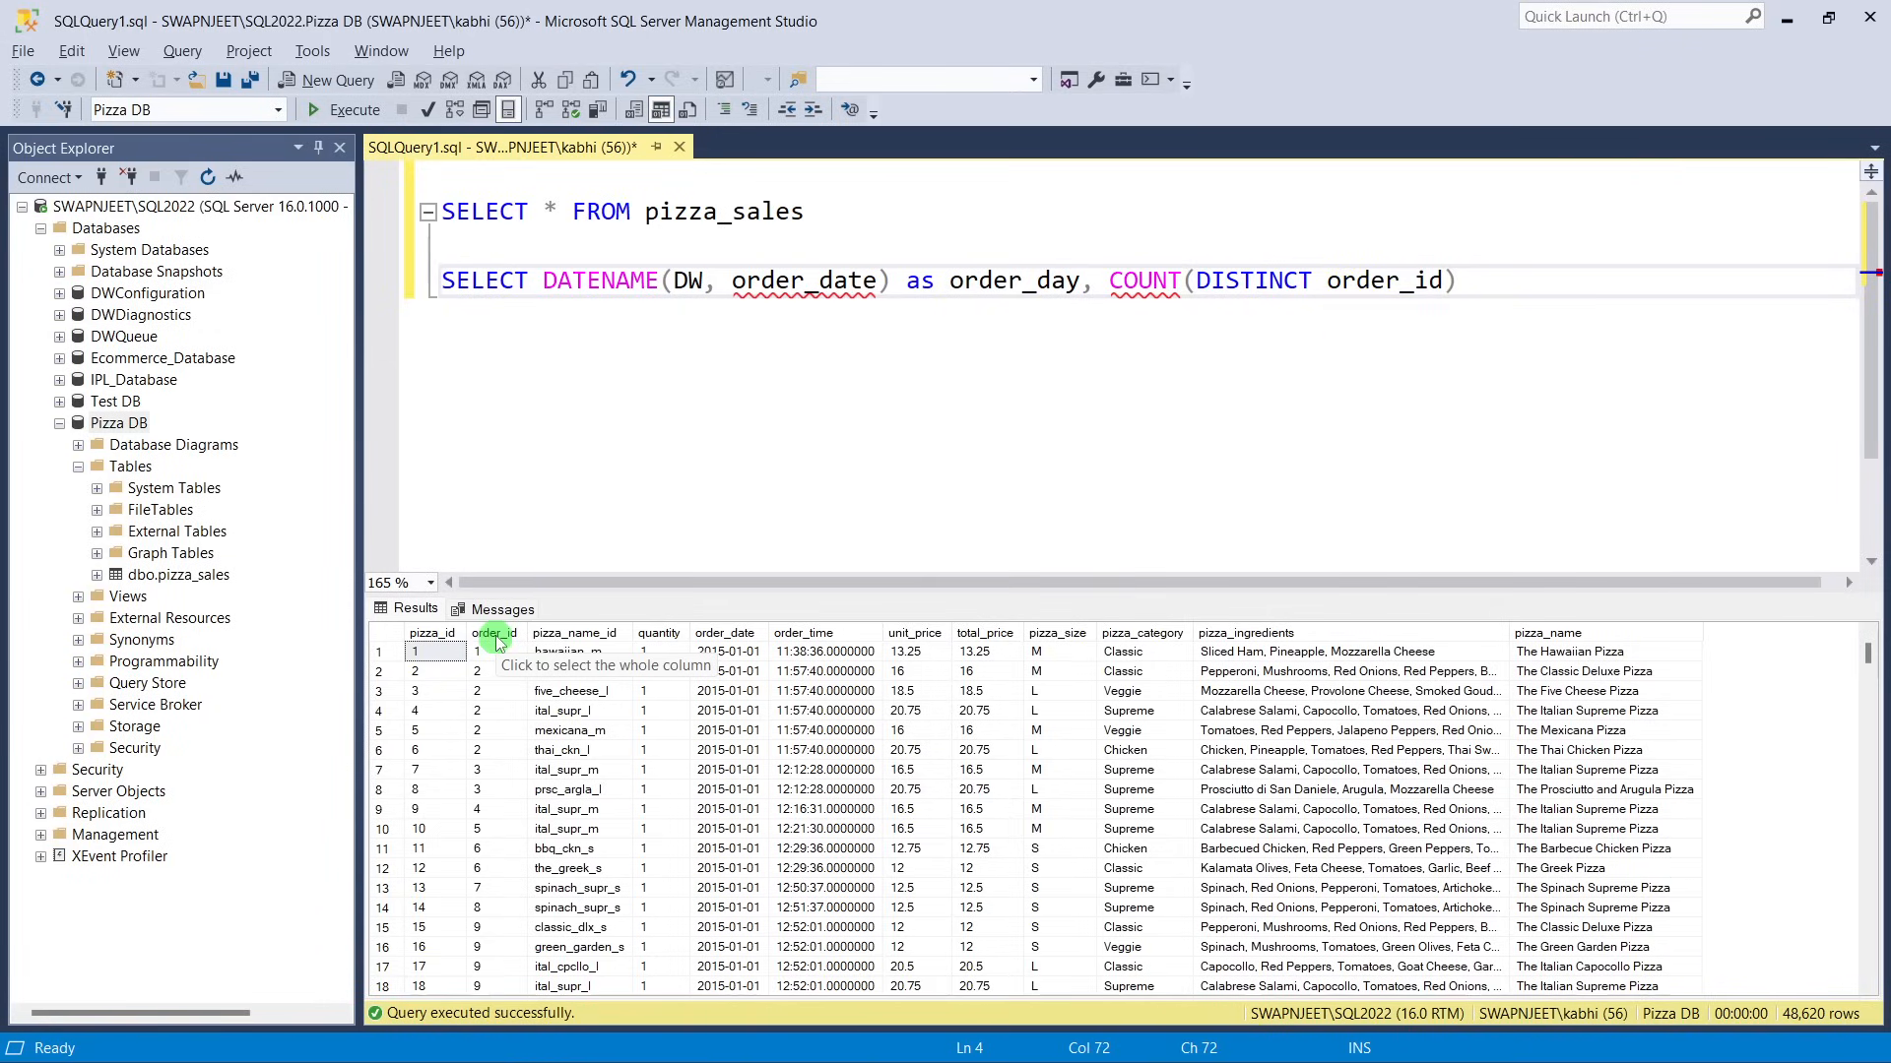
type("AS T")
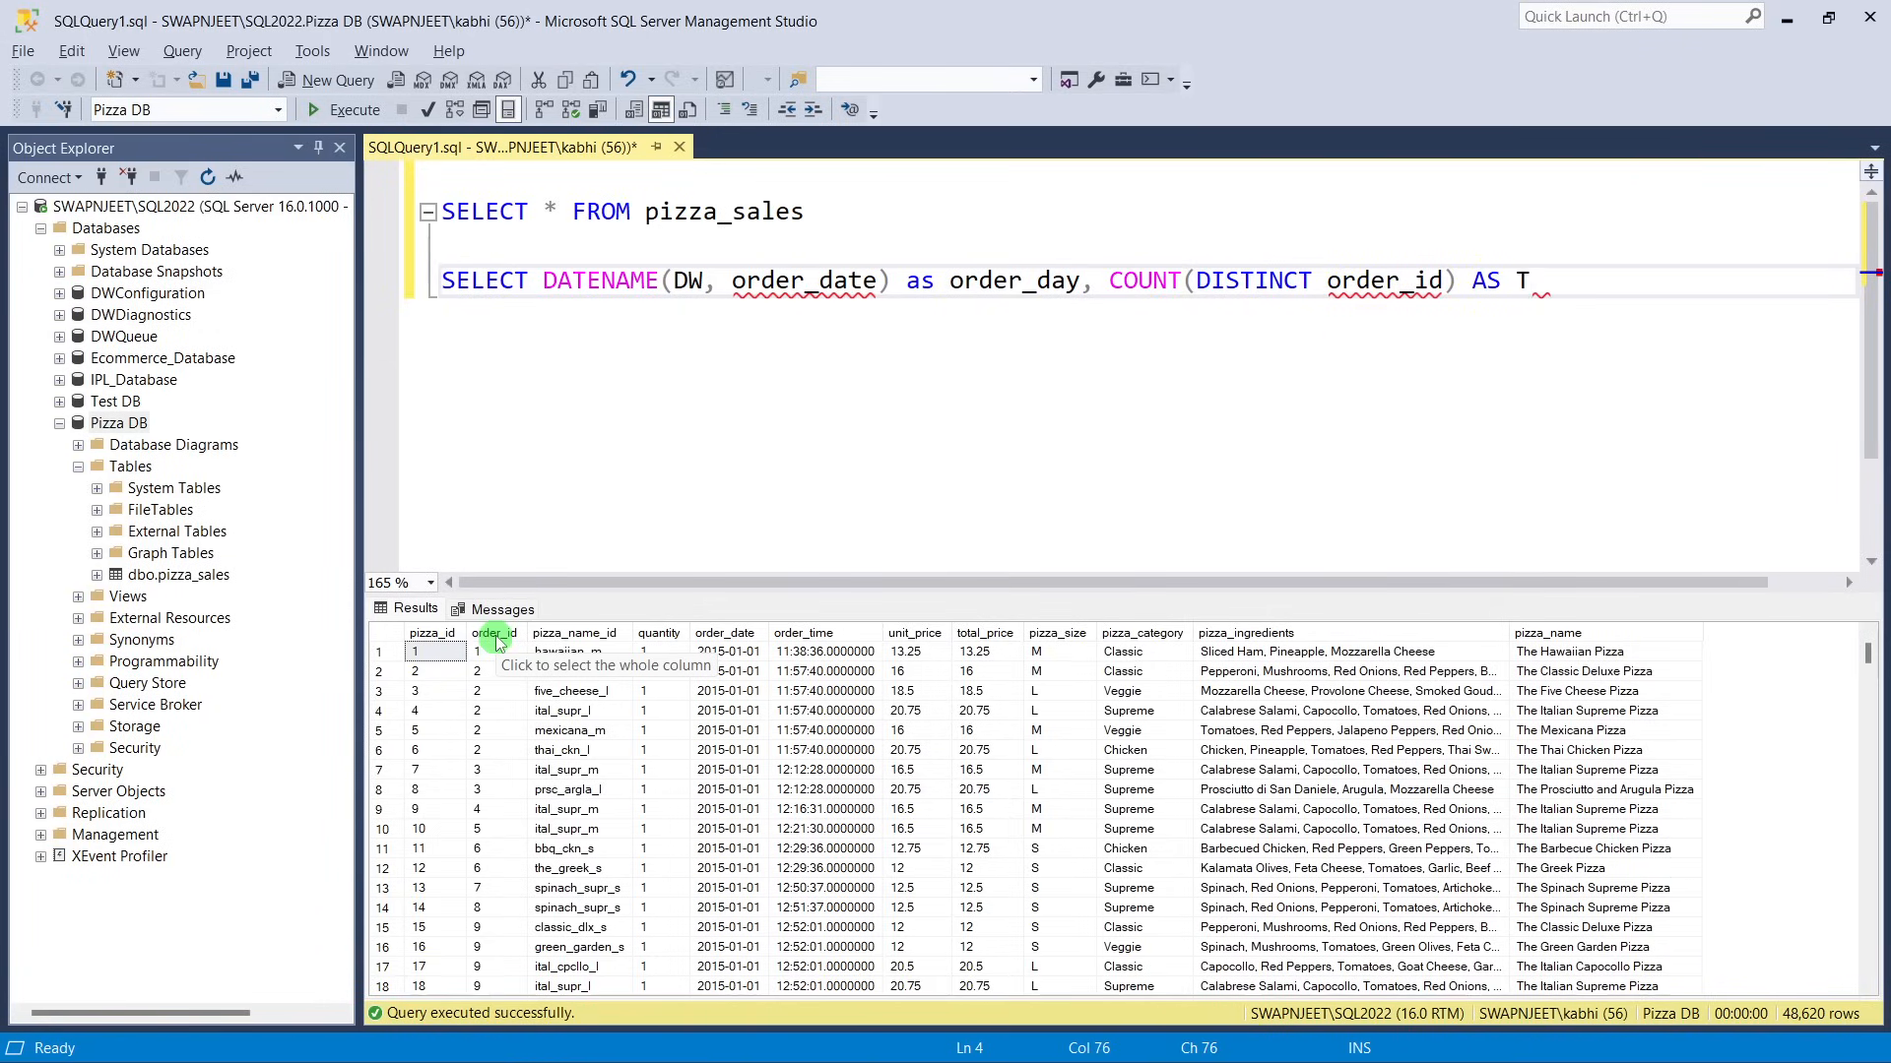
type("otal_orders")
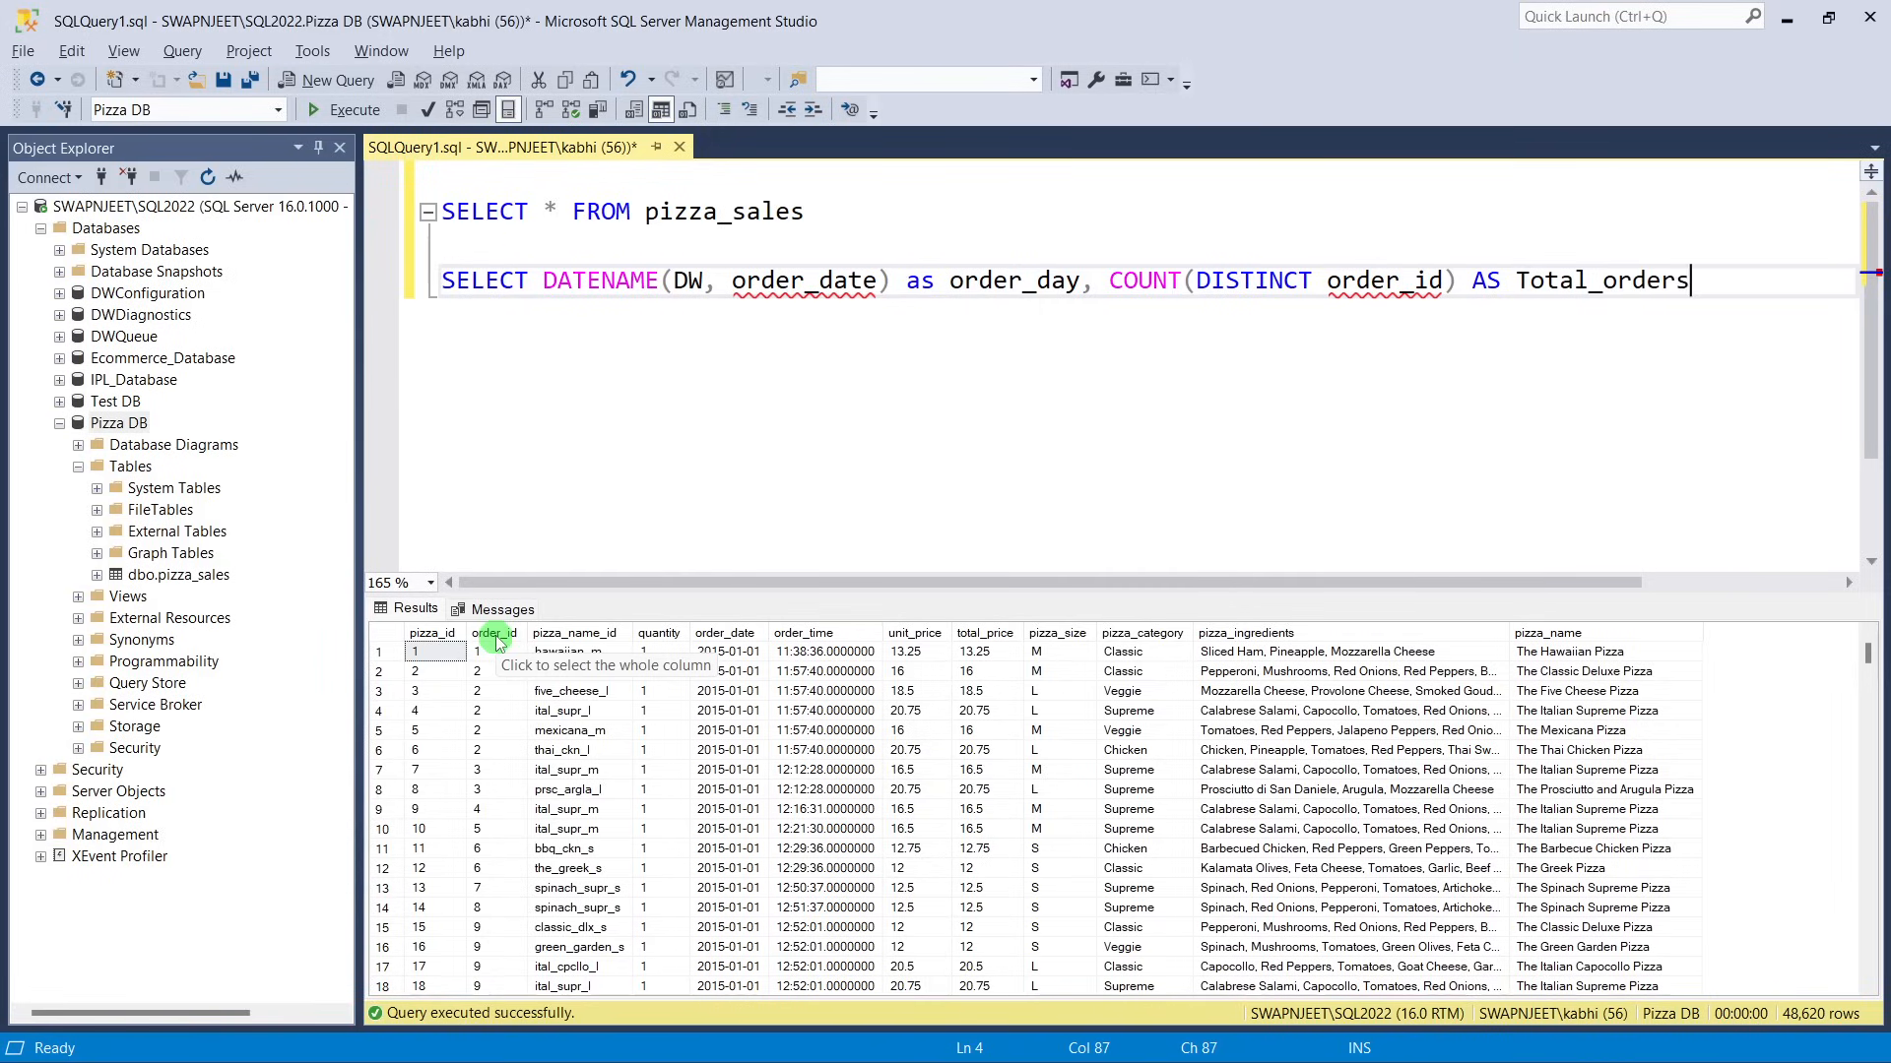
Add the clause "from pizza_sales" on its own line under the select list.
key("Return")
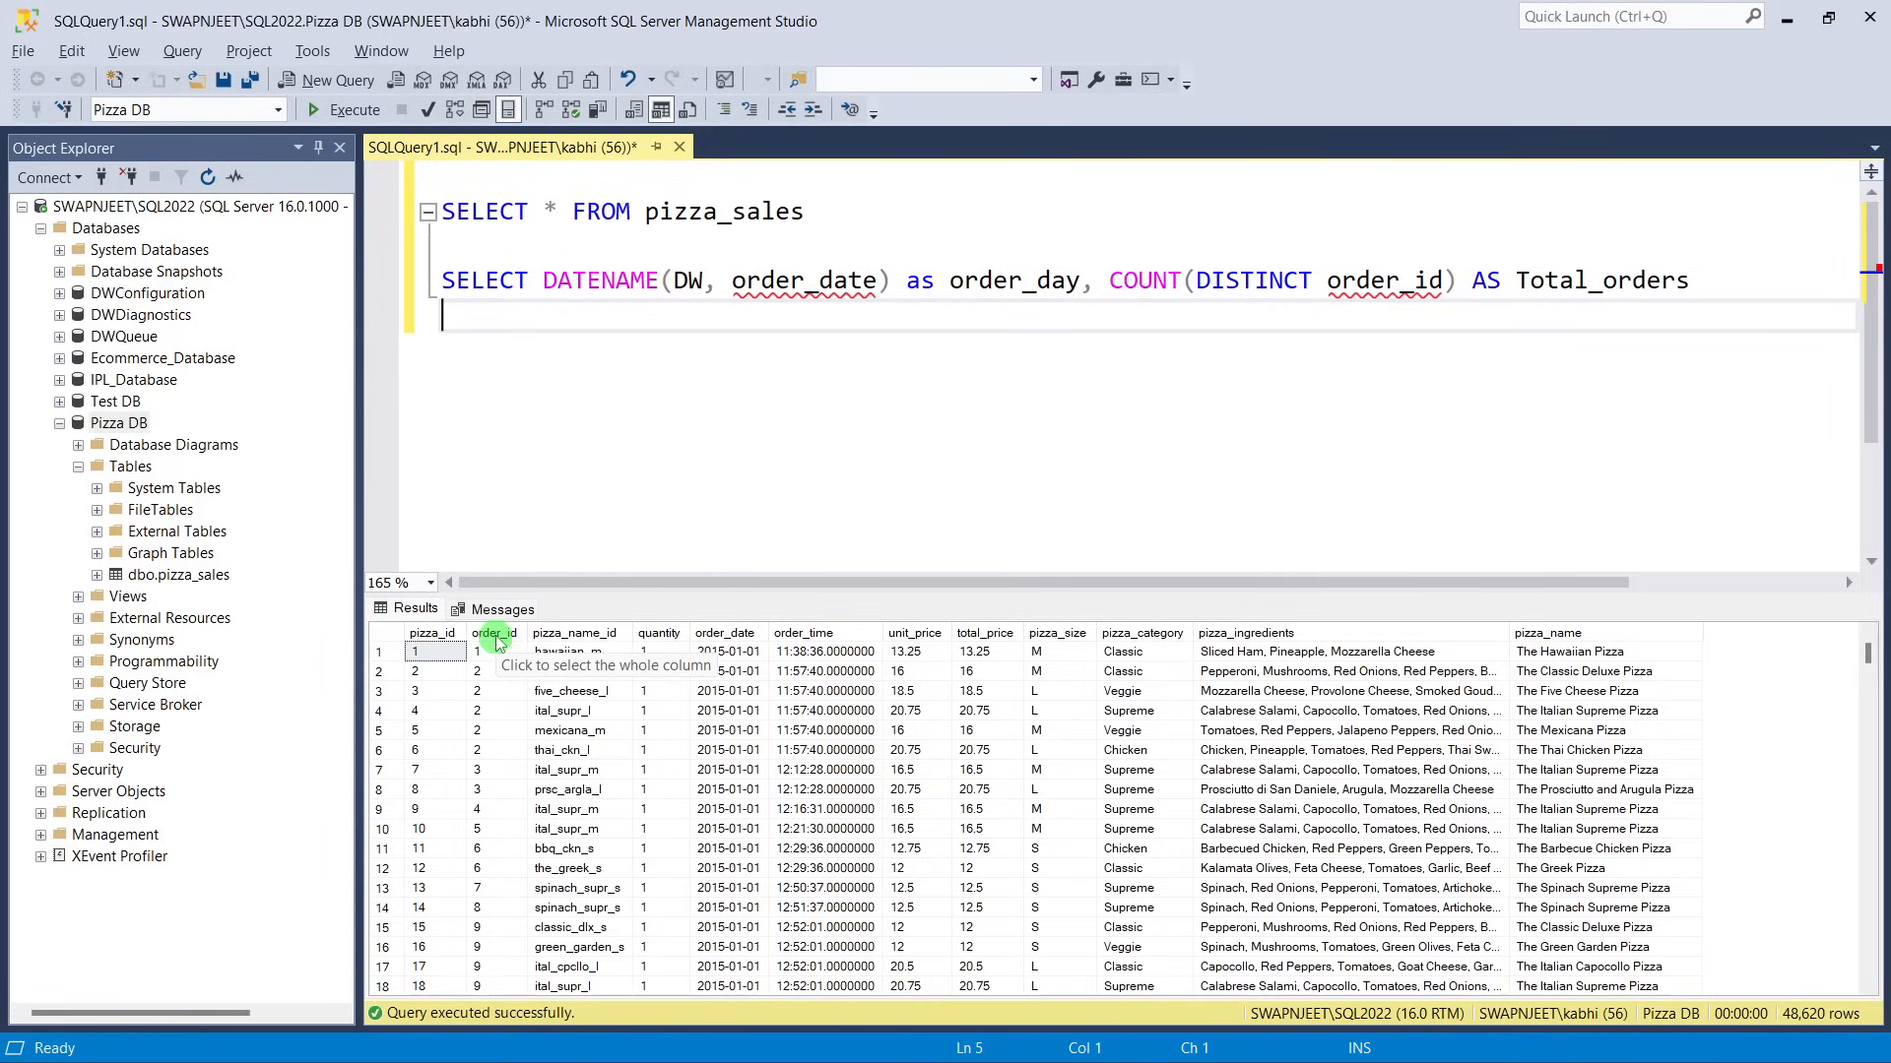
type("from pizza_sales")
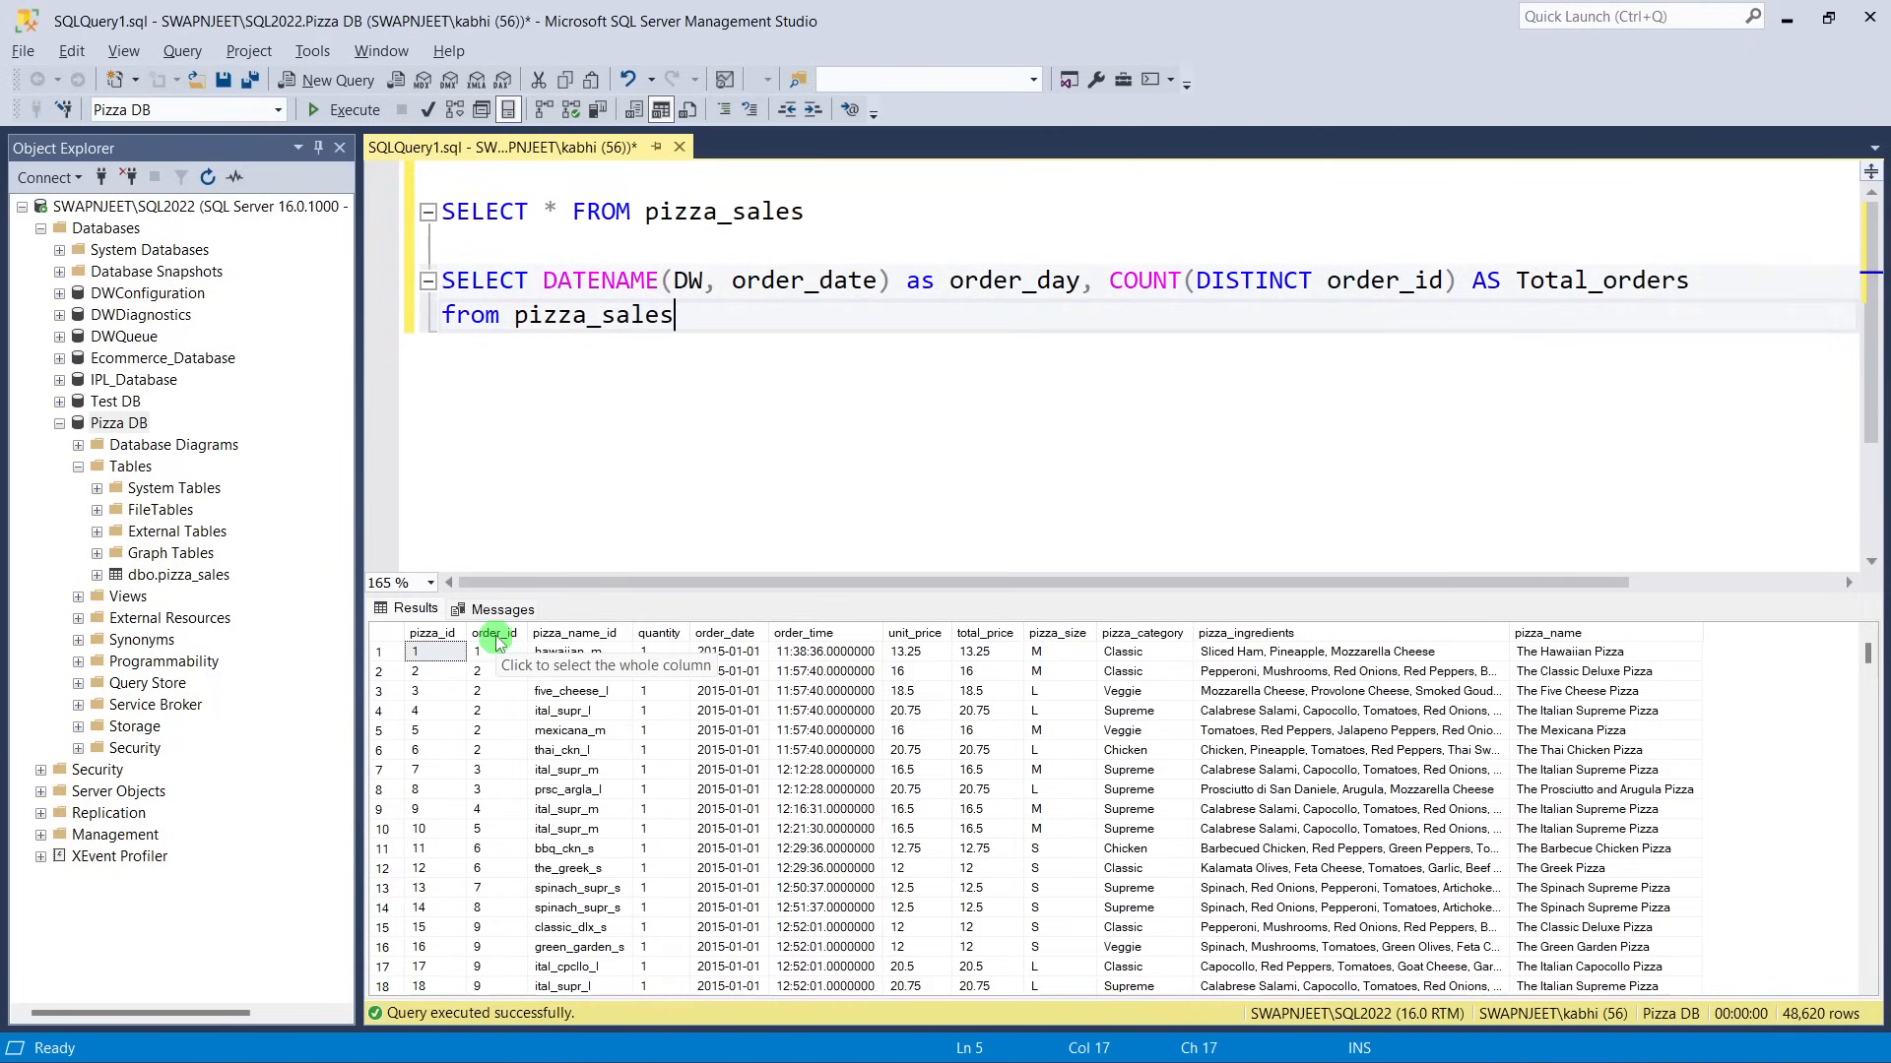
key("Return")
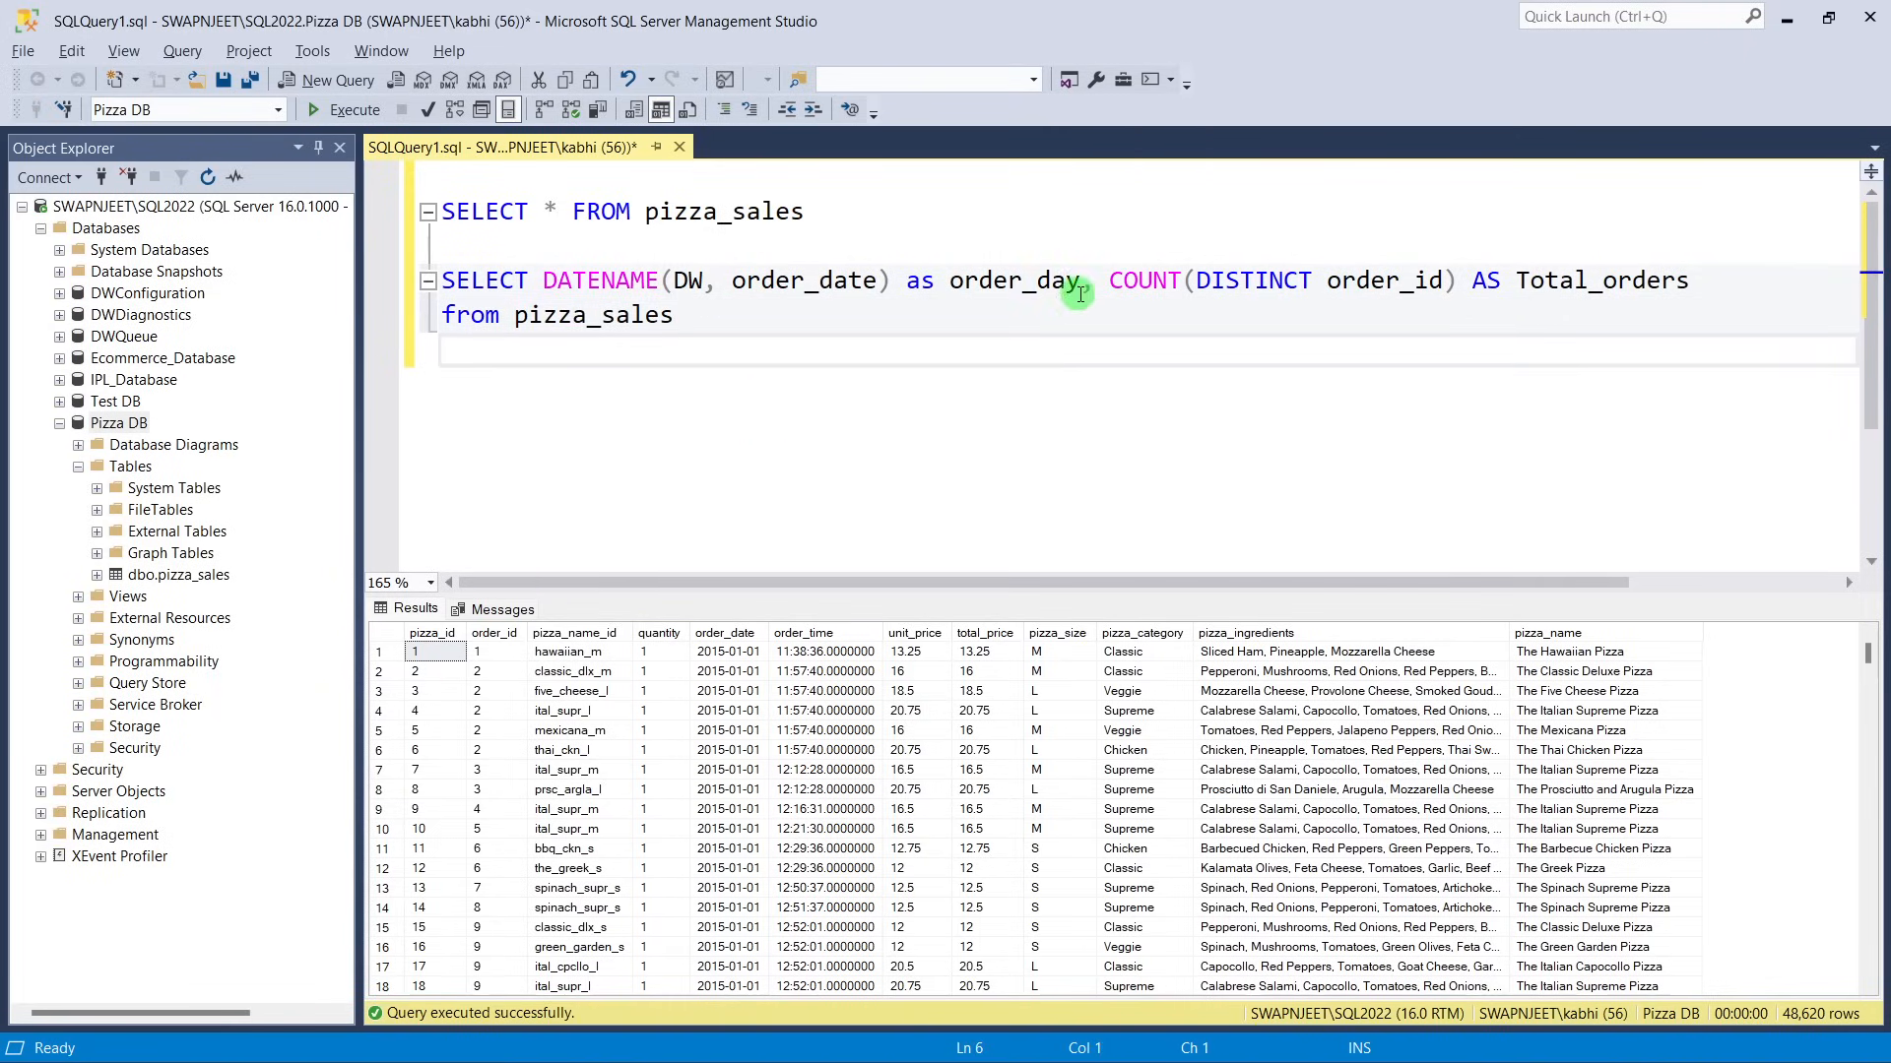
left_click_drag(1110, 282, 1459, 280)
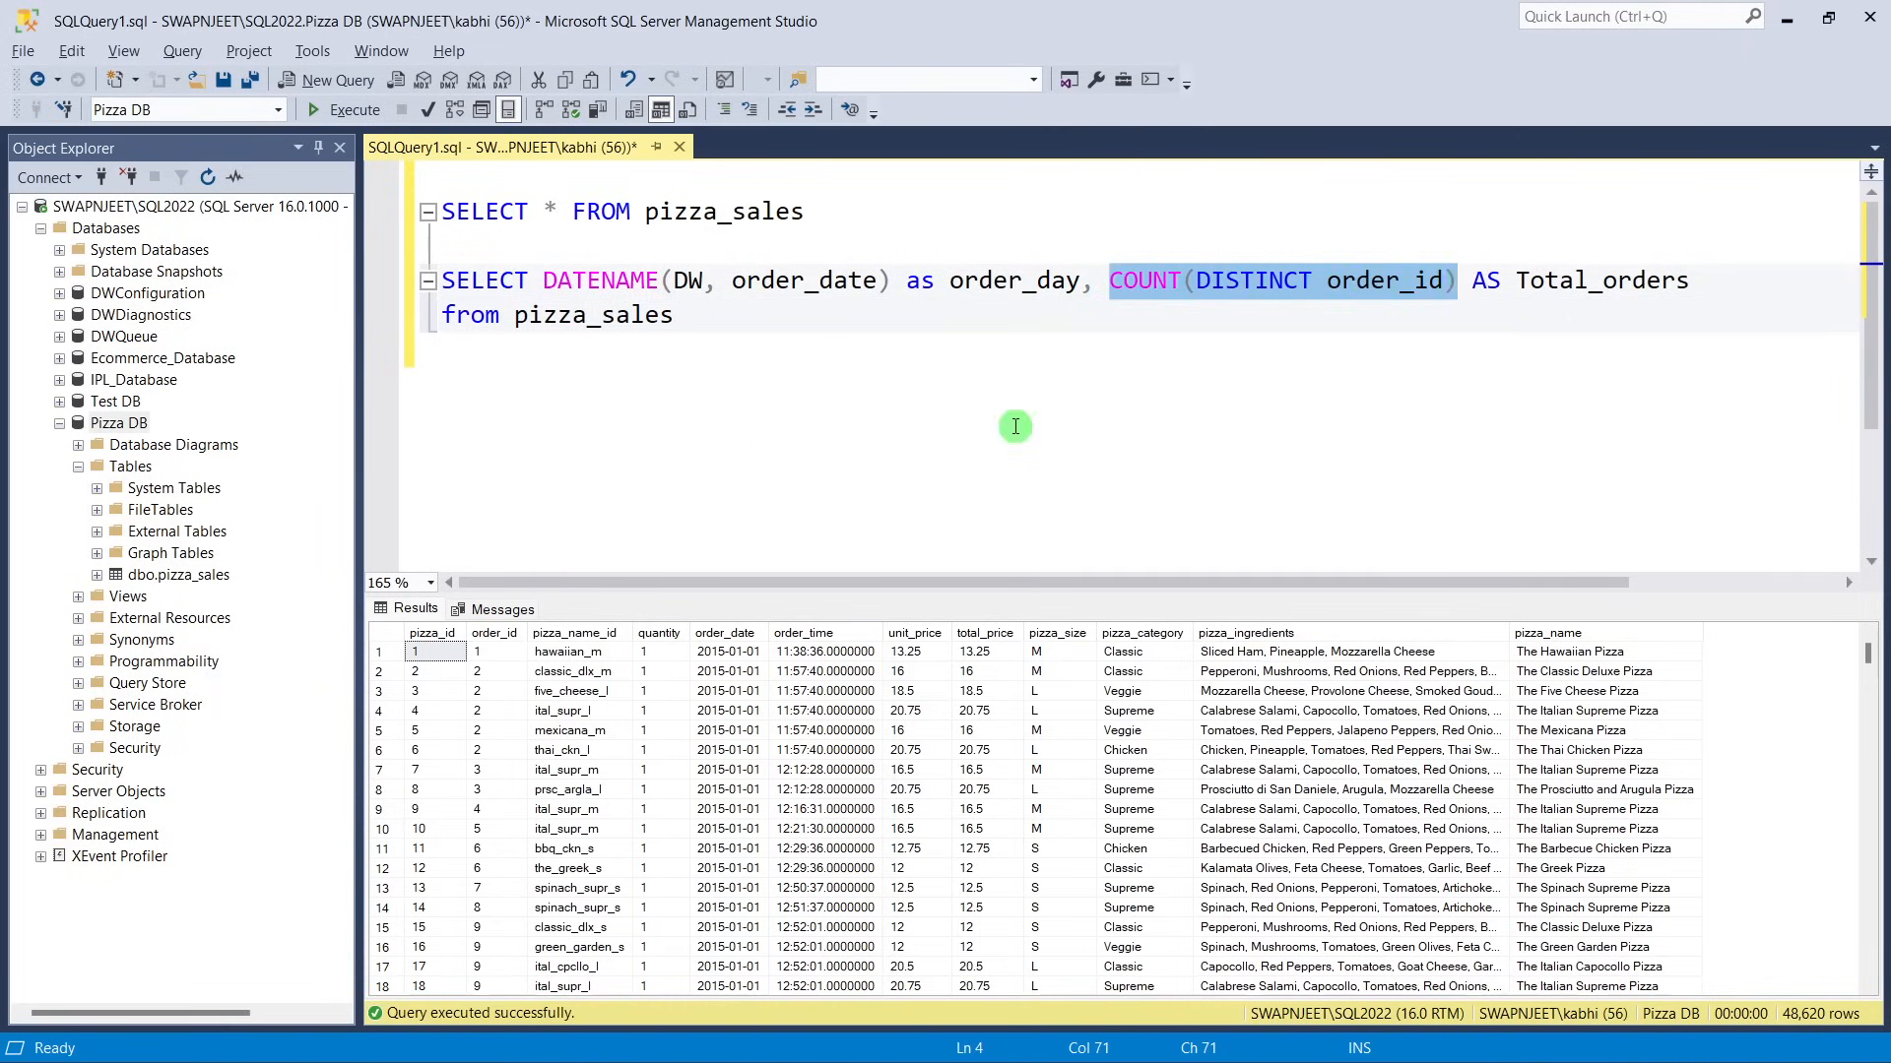
left_click(1031, 330)
left_click_drag(600, 282, 677, 286)
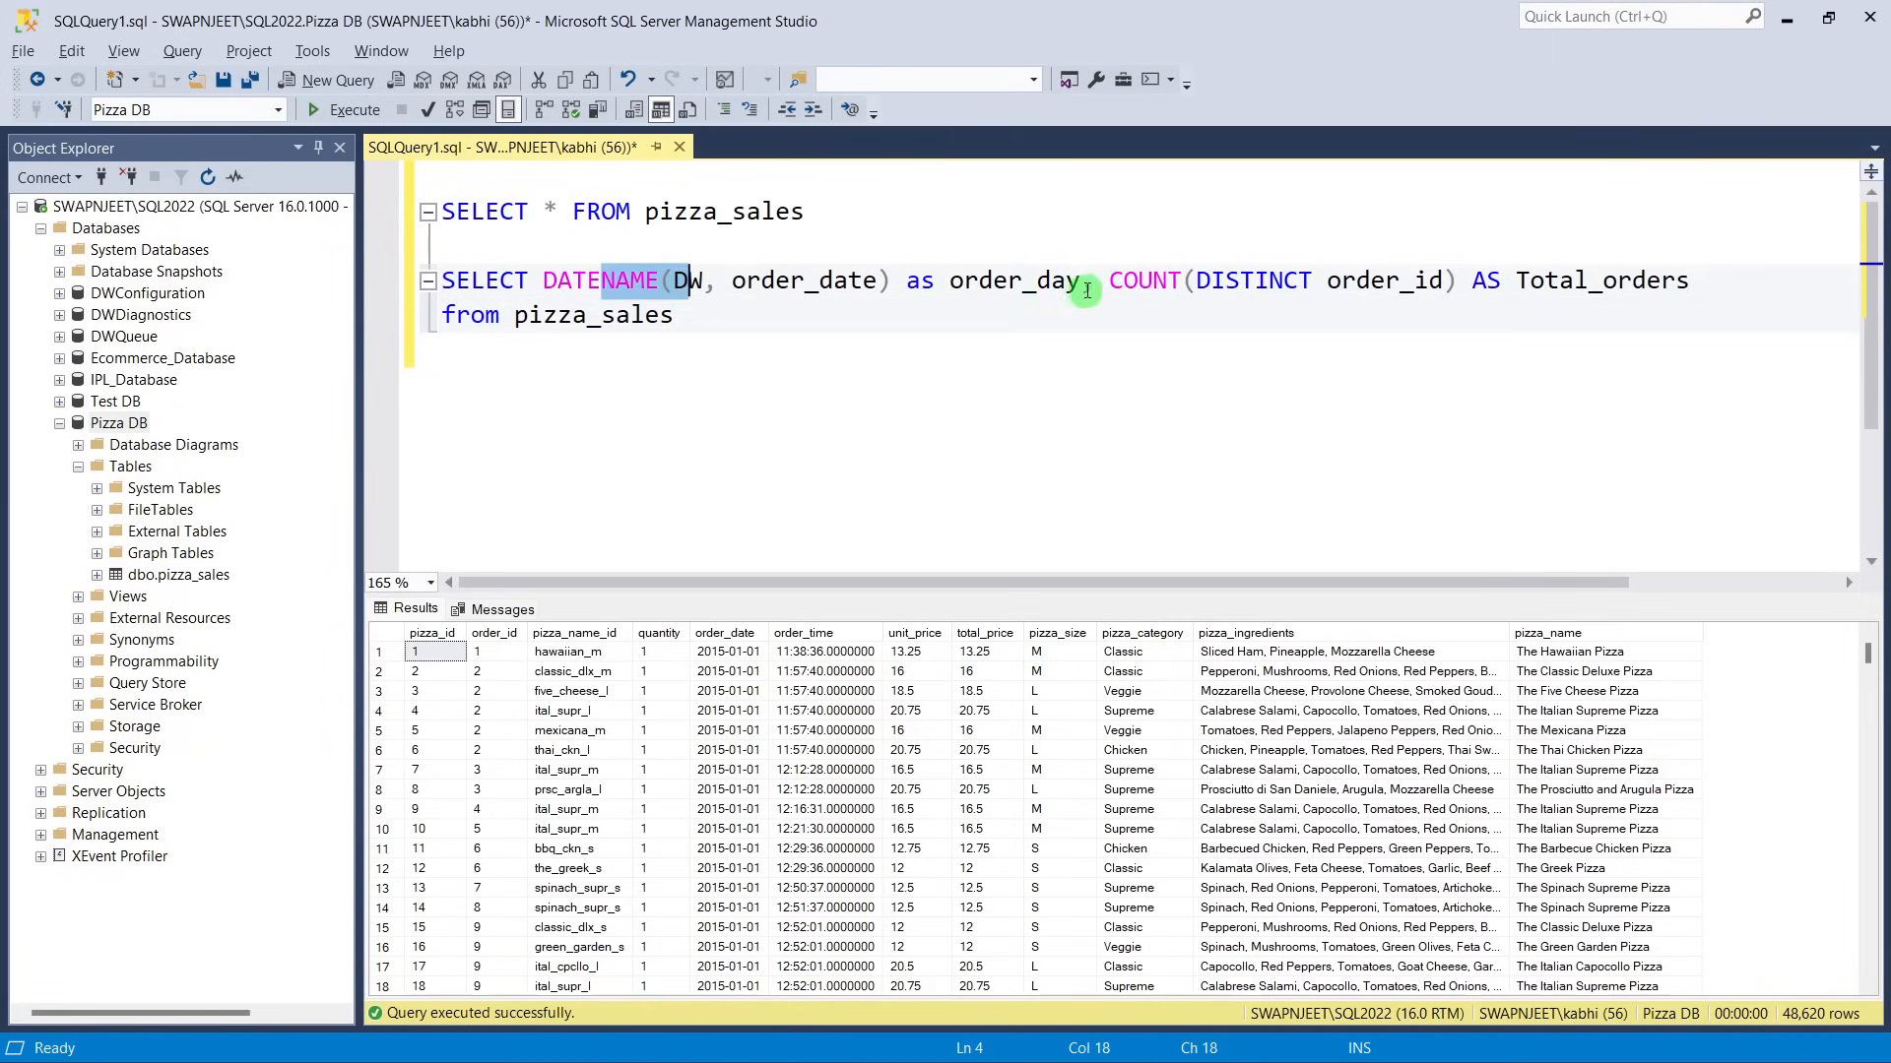
left_click_drag(1110, 282, 1462, 285)
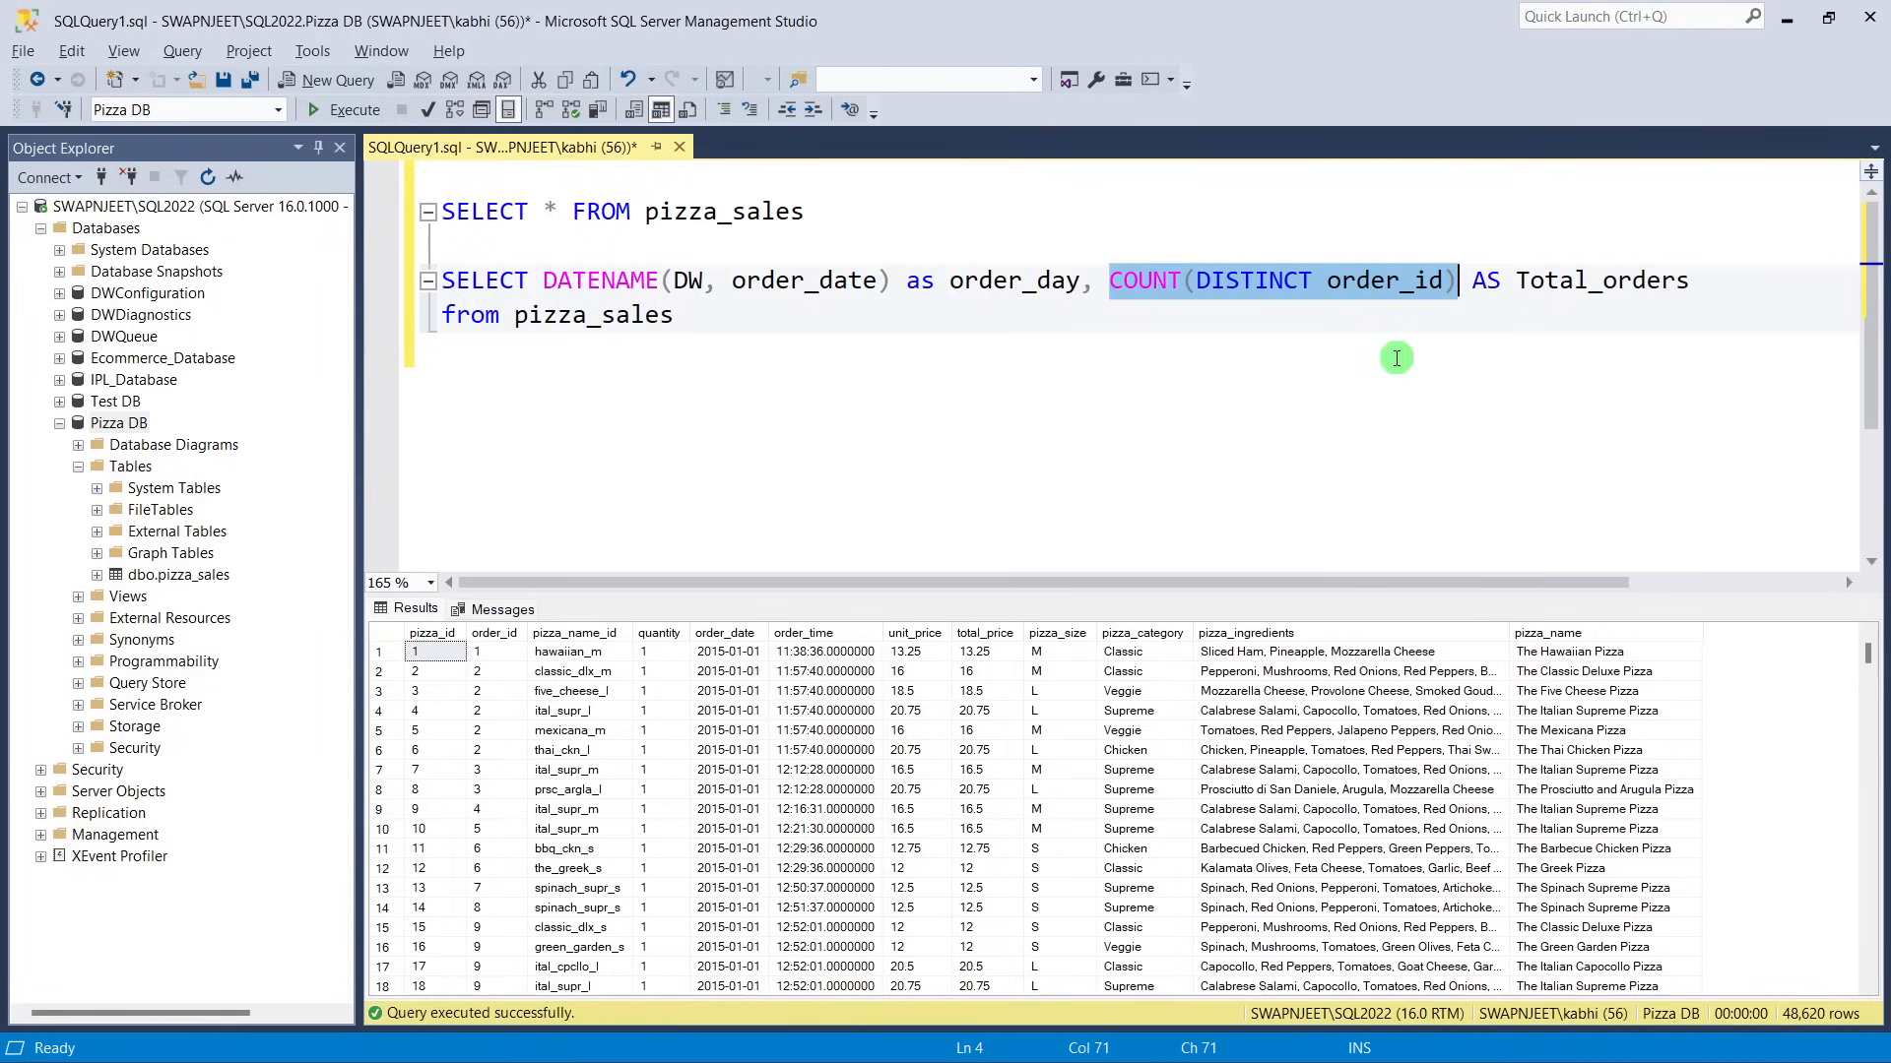
Add a "GROUP BY DATENAME(DW, order_date)" clause under the from clause, reusing the expression from the select list.
left_click(506, 351)
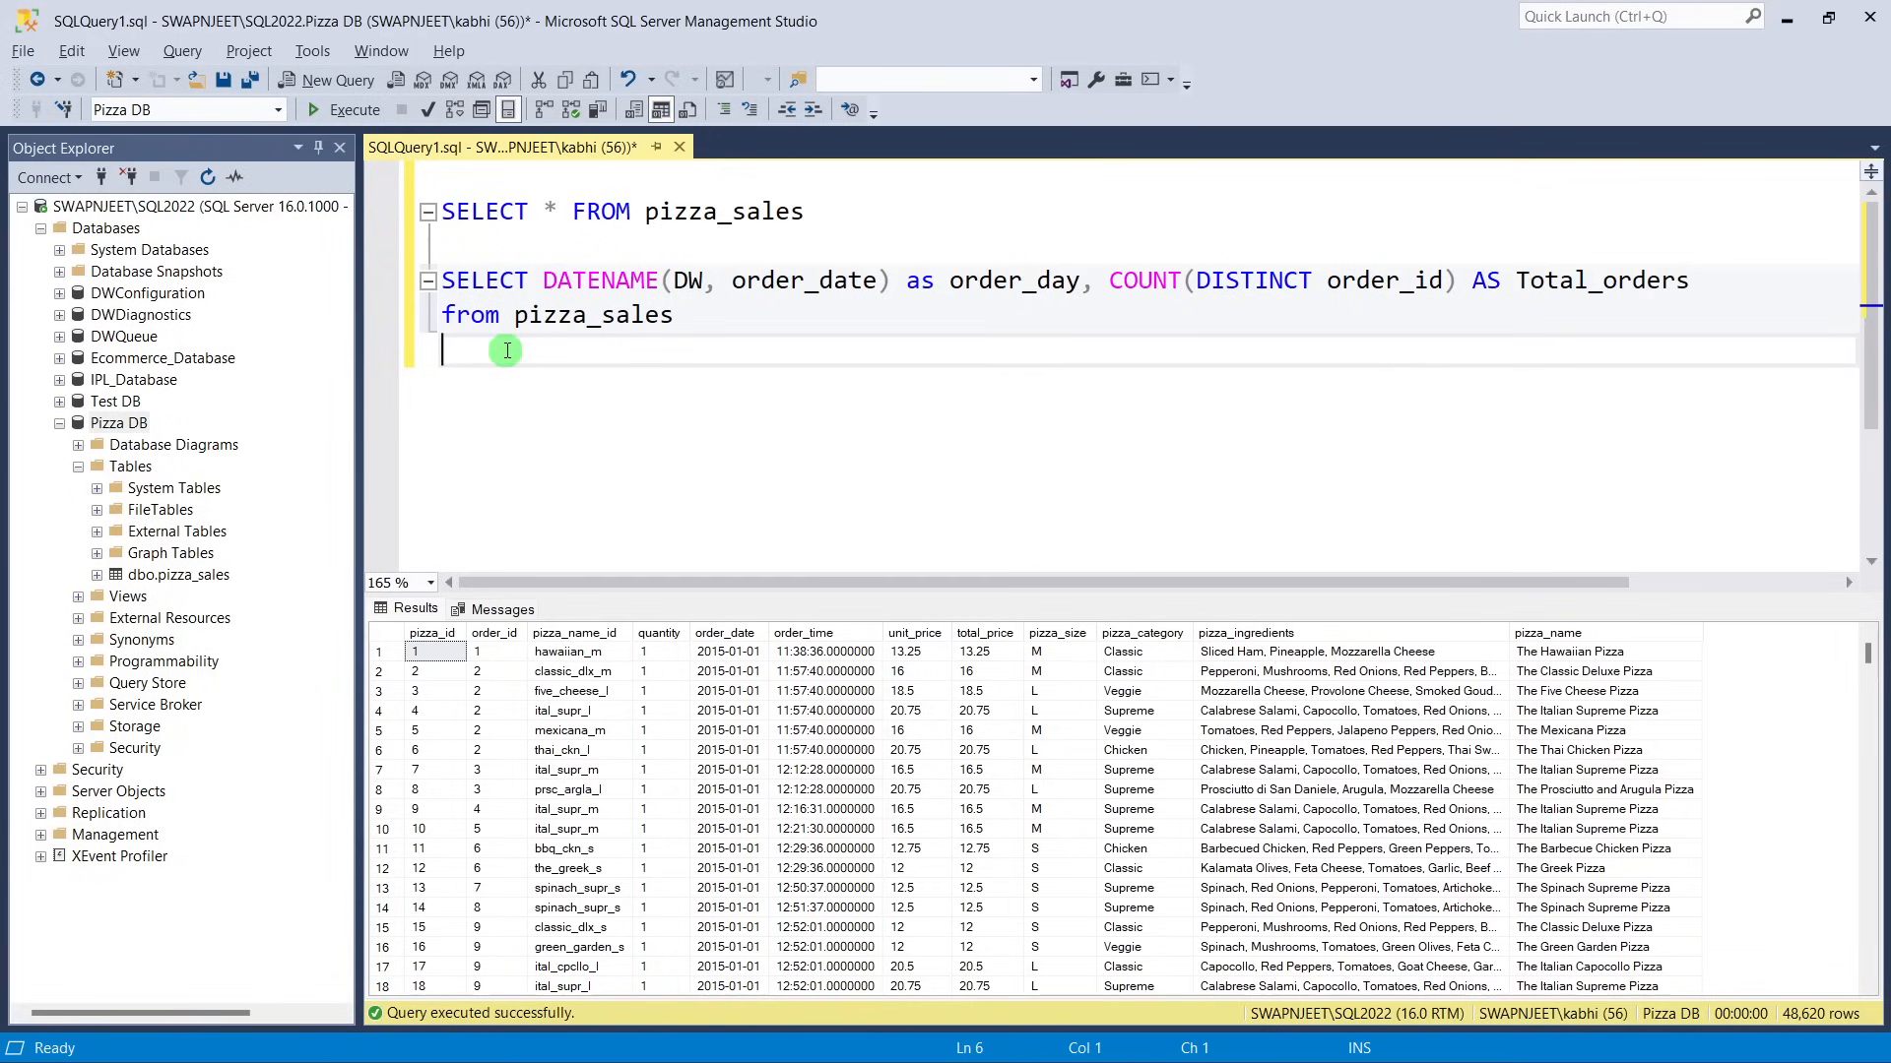
type("GROUP BY")
left_click_drag(543, 284, 902, 291)
key("ctrl+c")
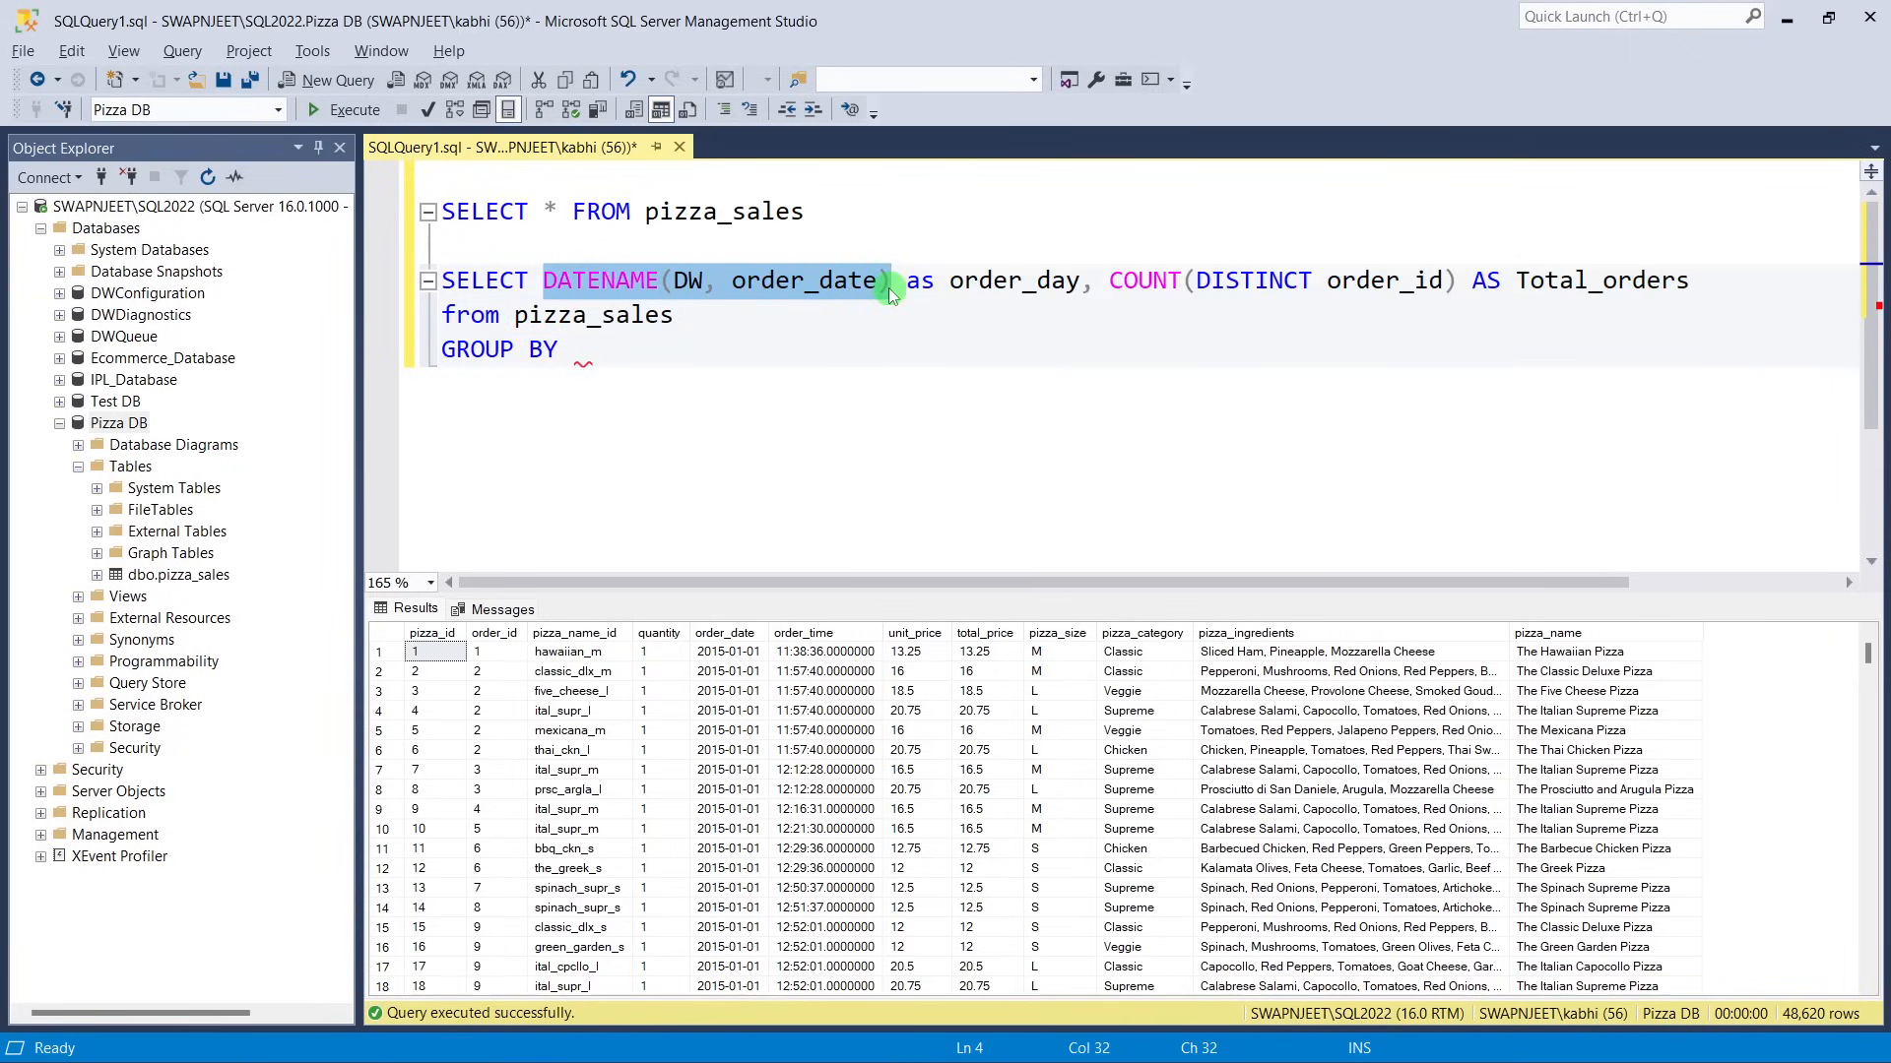
left_click(649, 347)
key("ctrl+v")
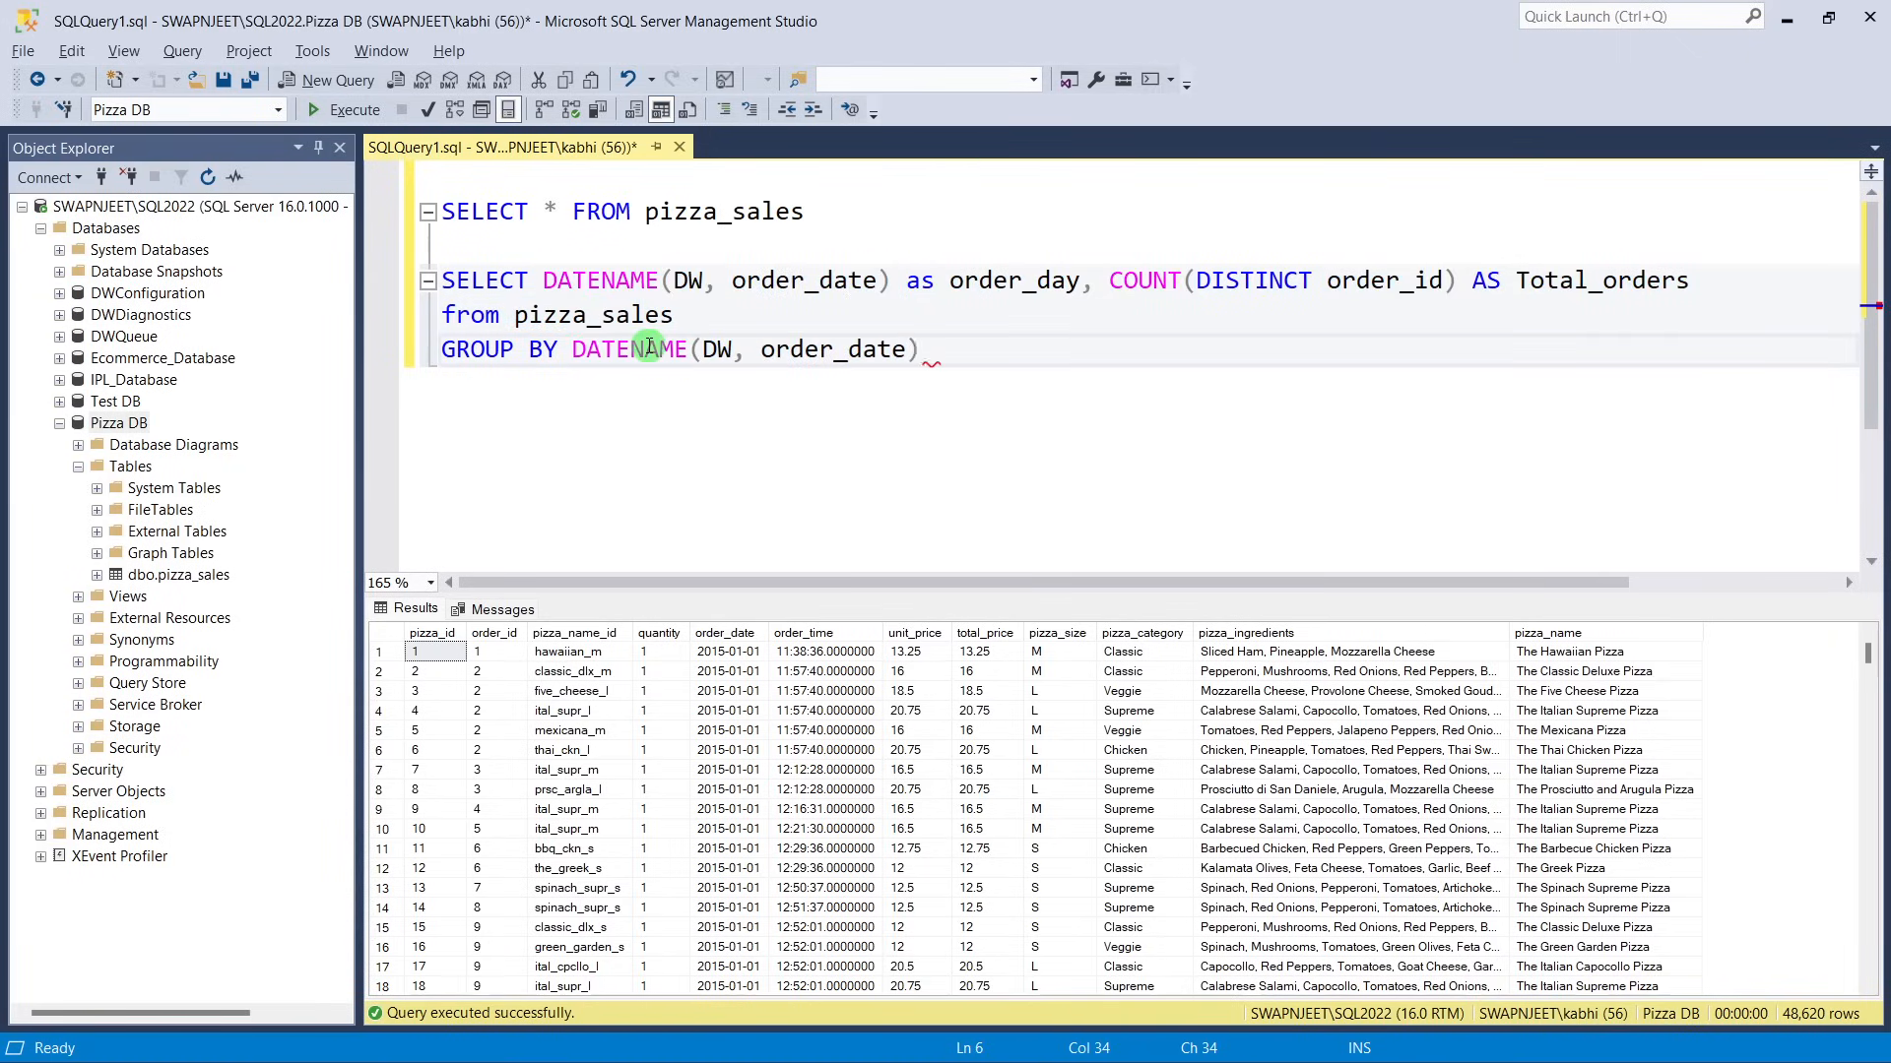
Execute only the daily trend statement and review the order_day and Total_orders columns in the results.
left_click_drag(957, 355, 437, 282)
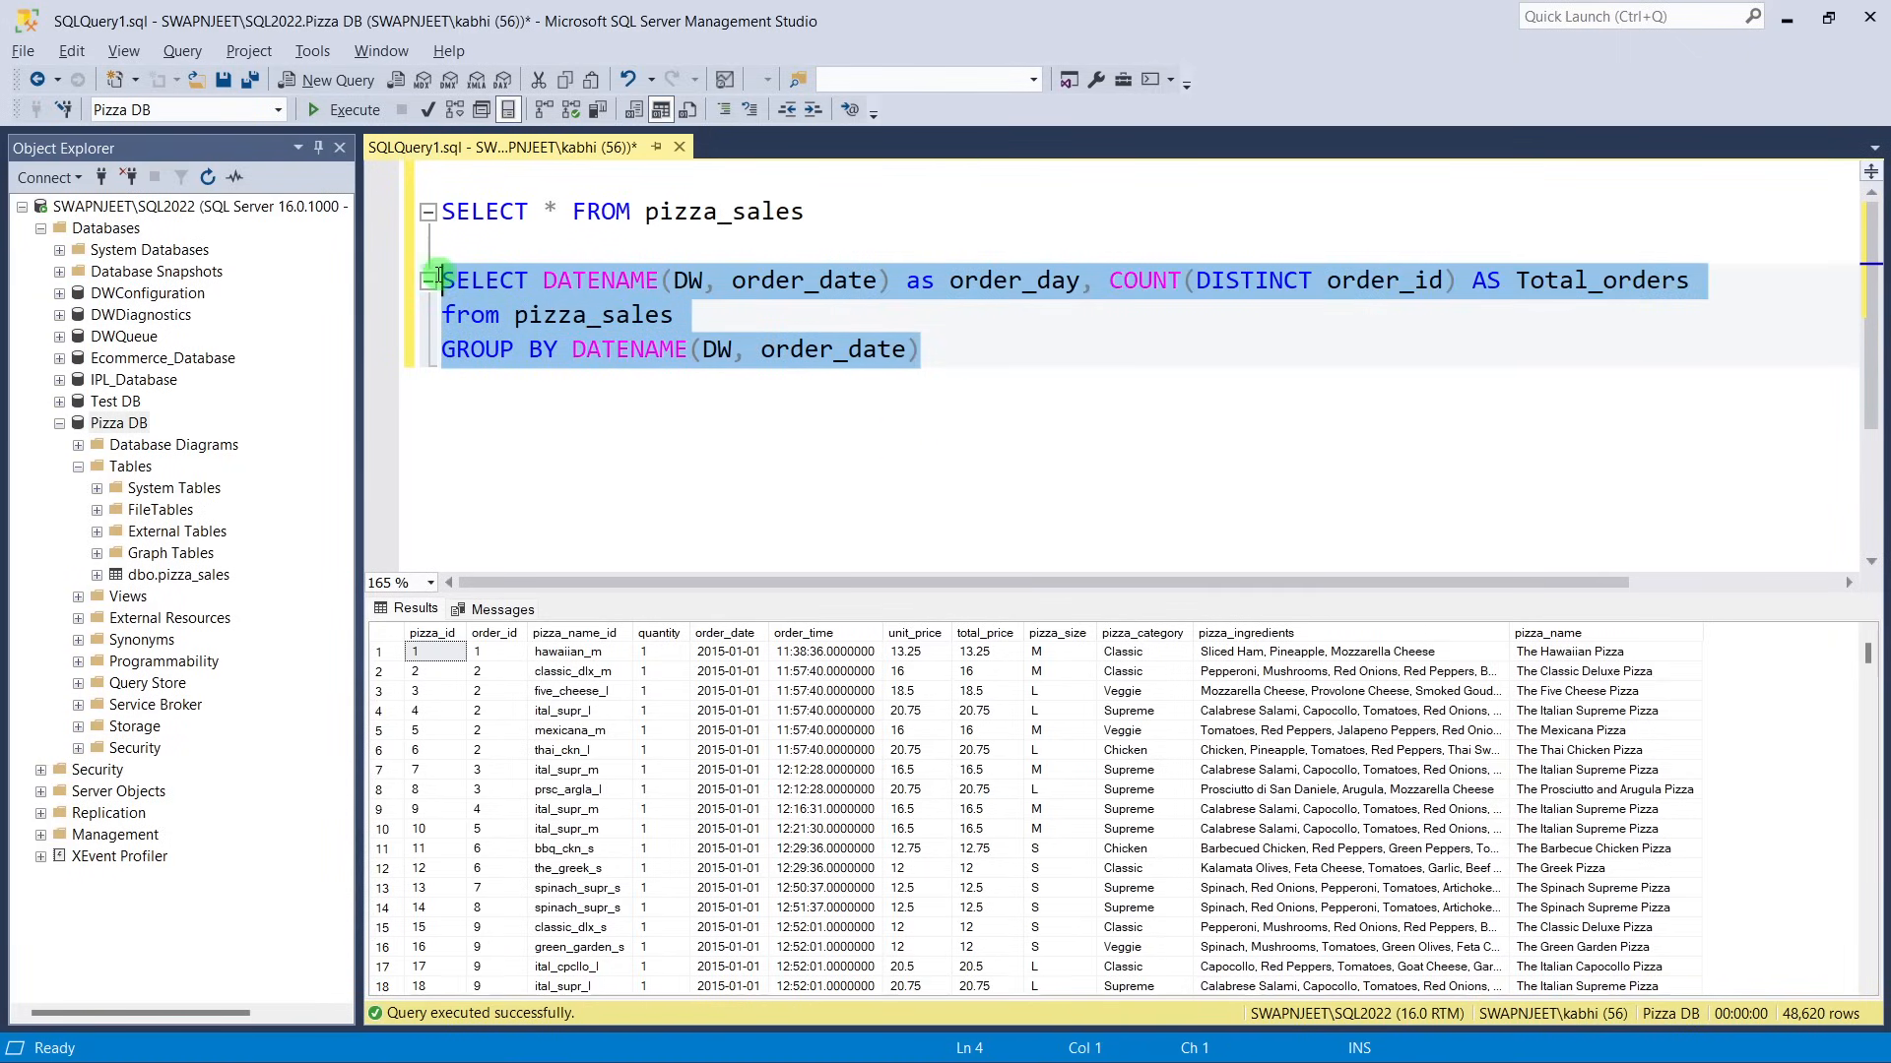
left_click(344, 109)
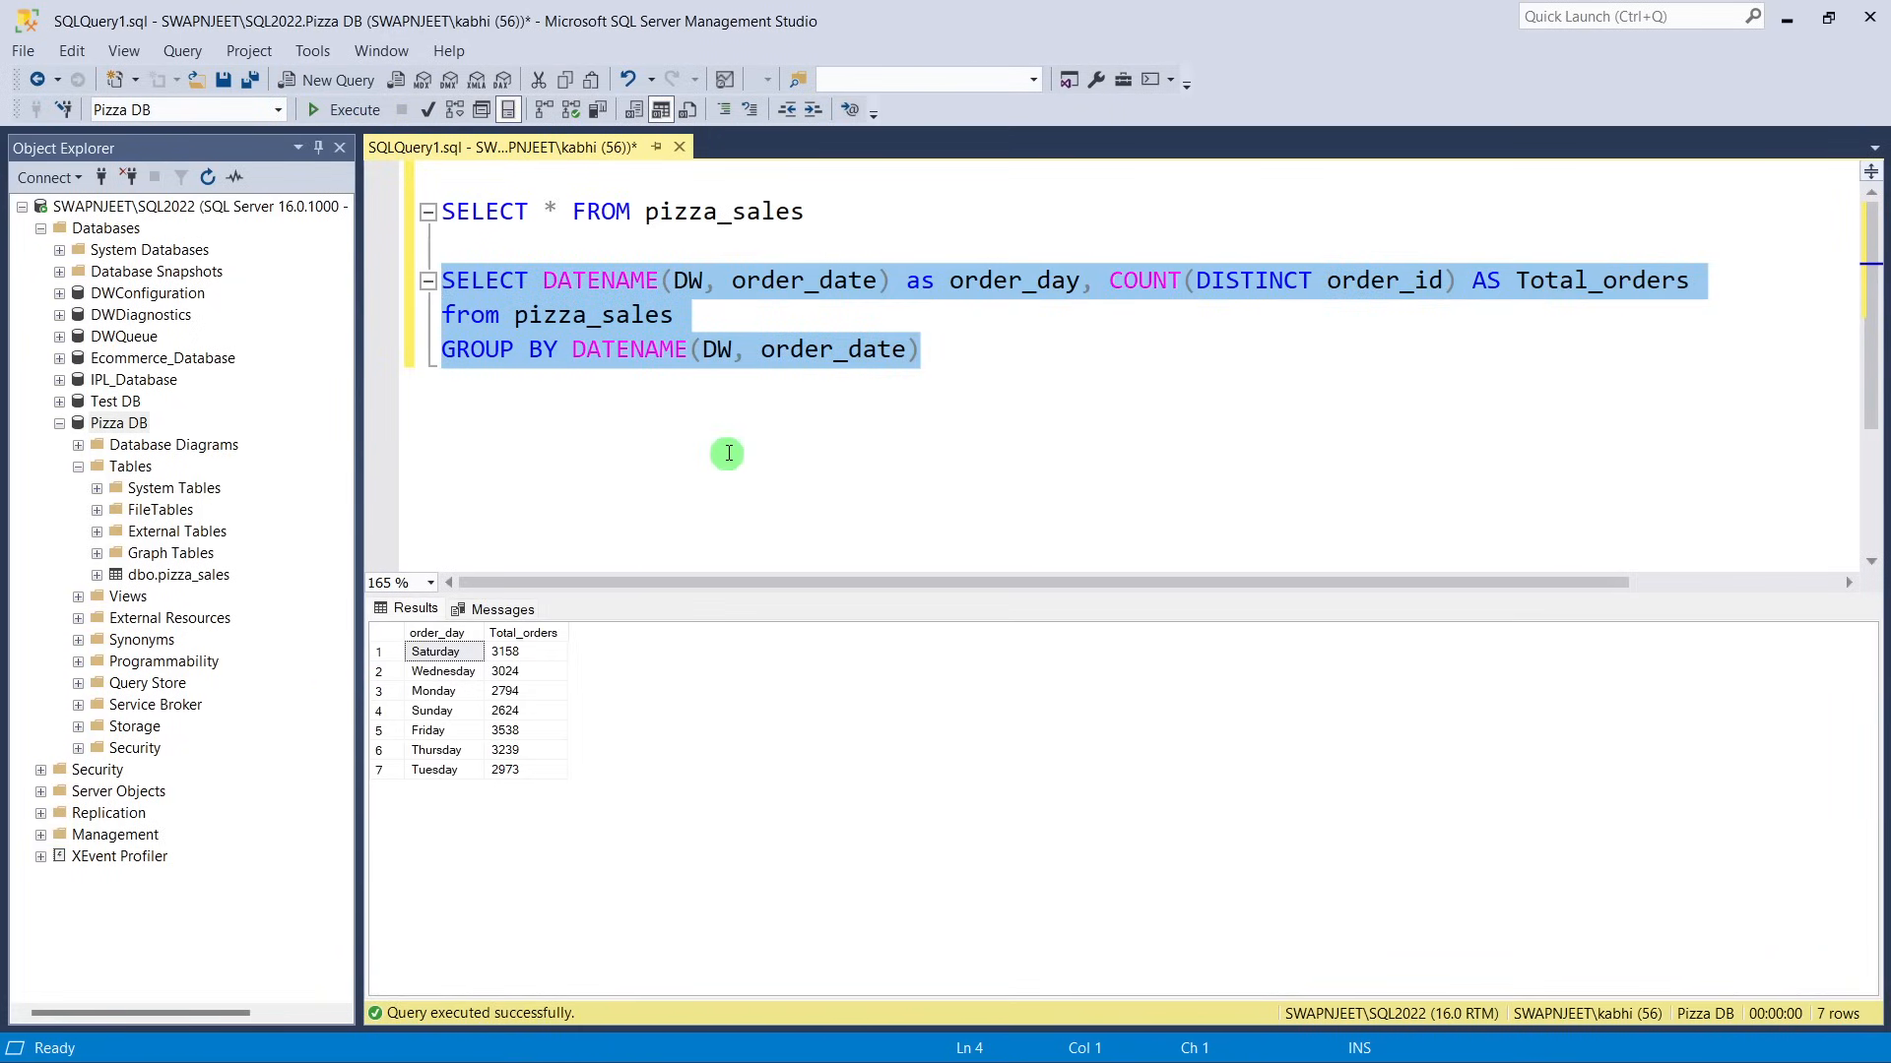
left_click(734, 350)
left_click_drag(935, 283, 1081, 283)
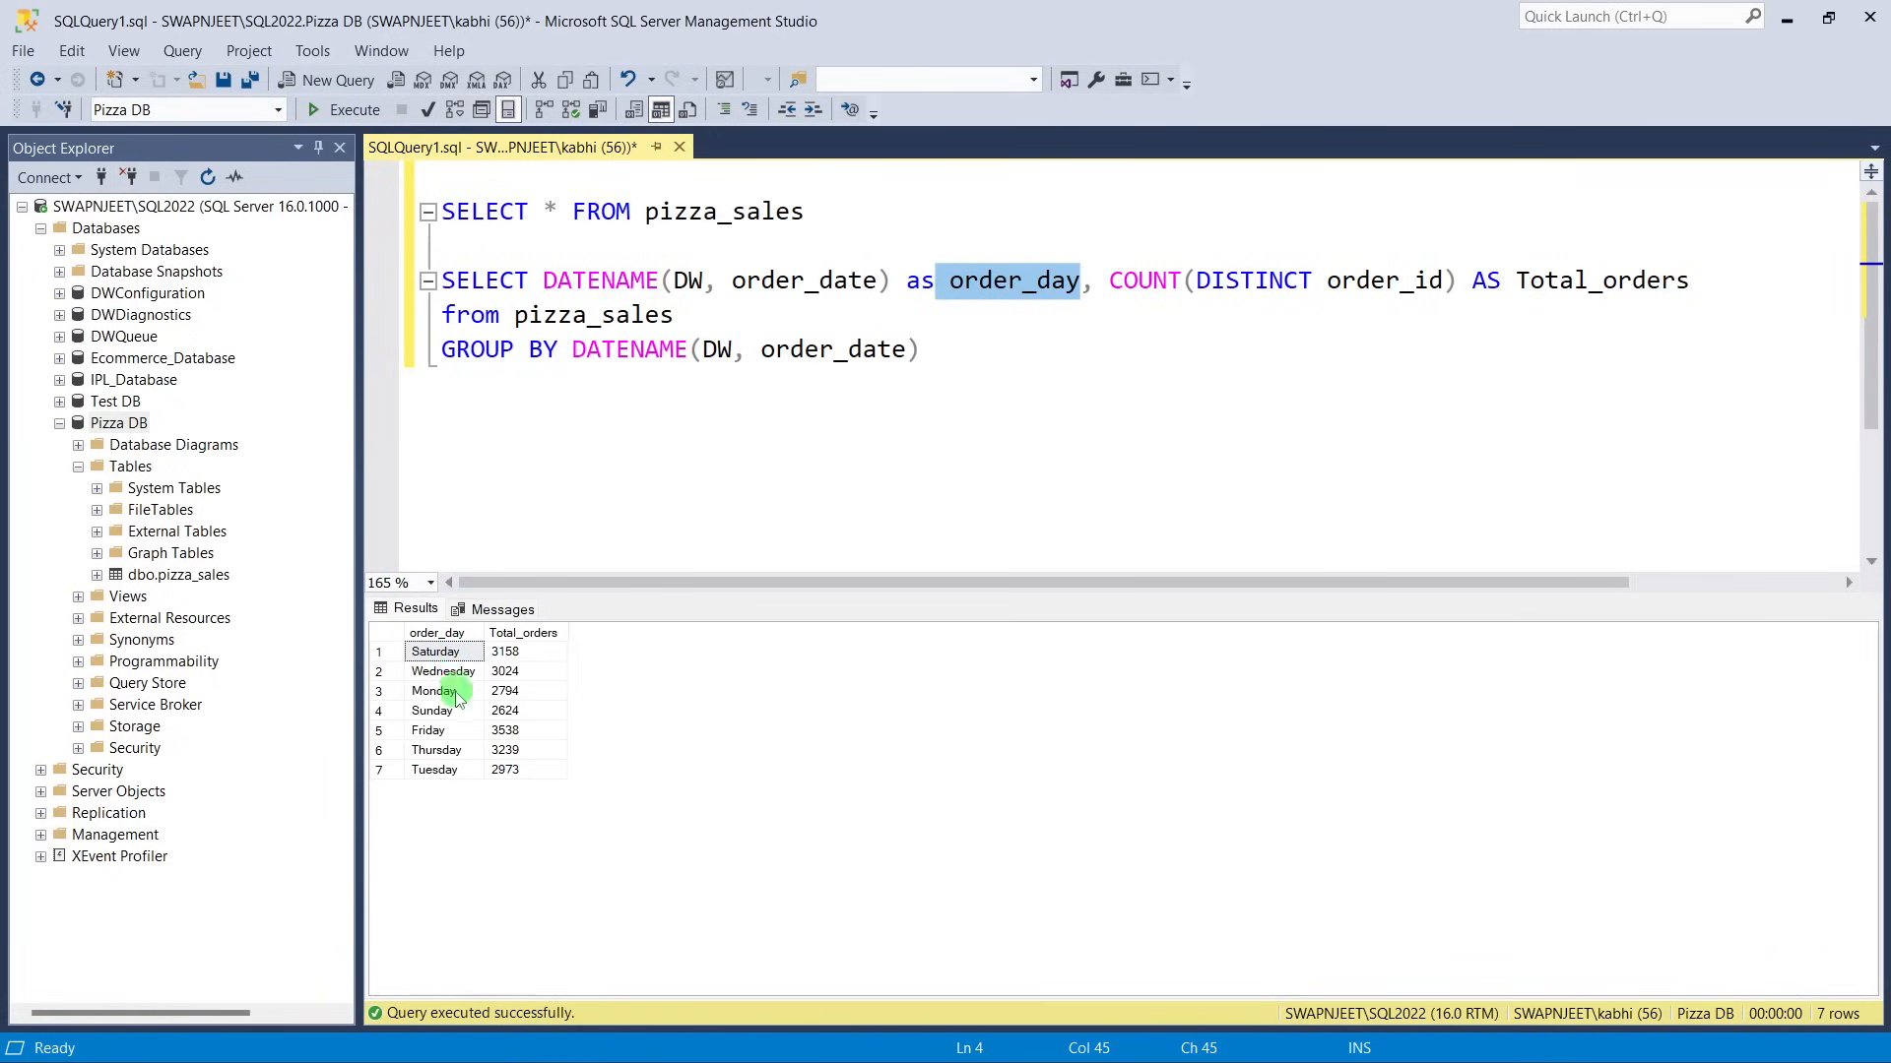
left_click(1316, 314)
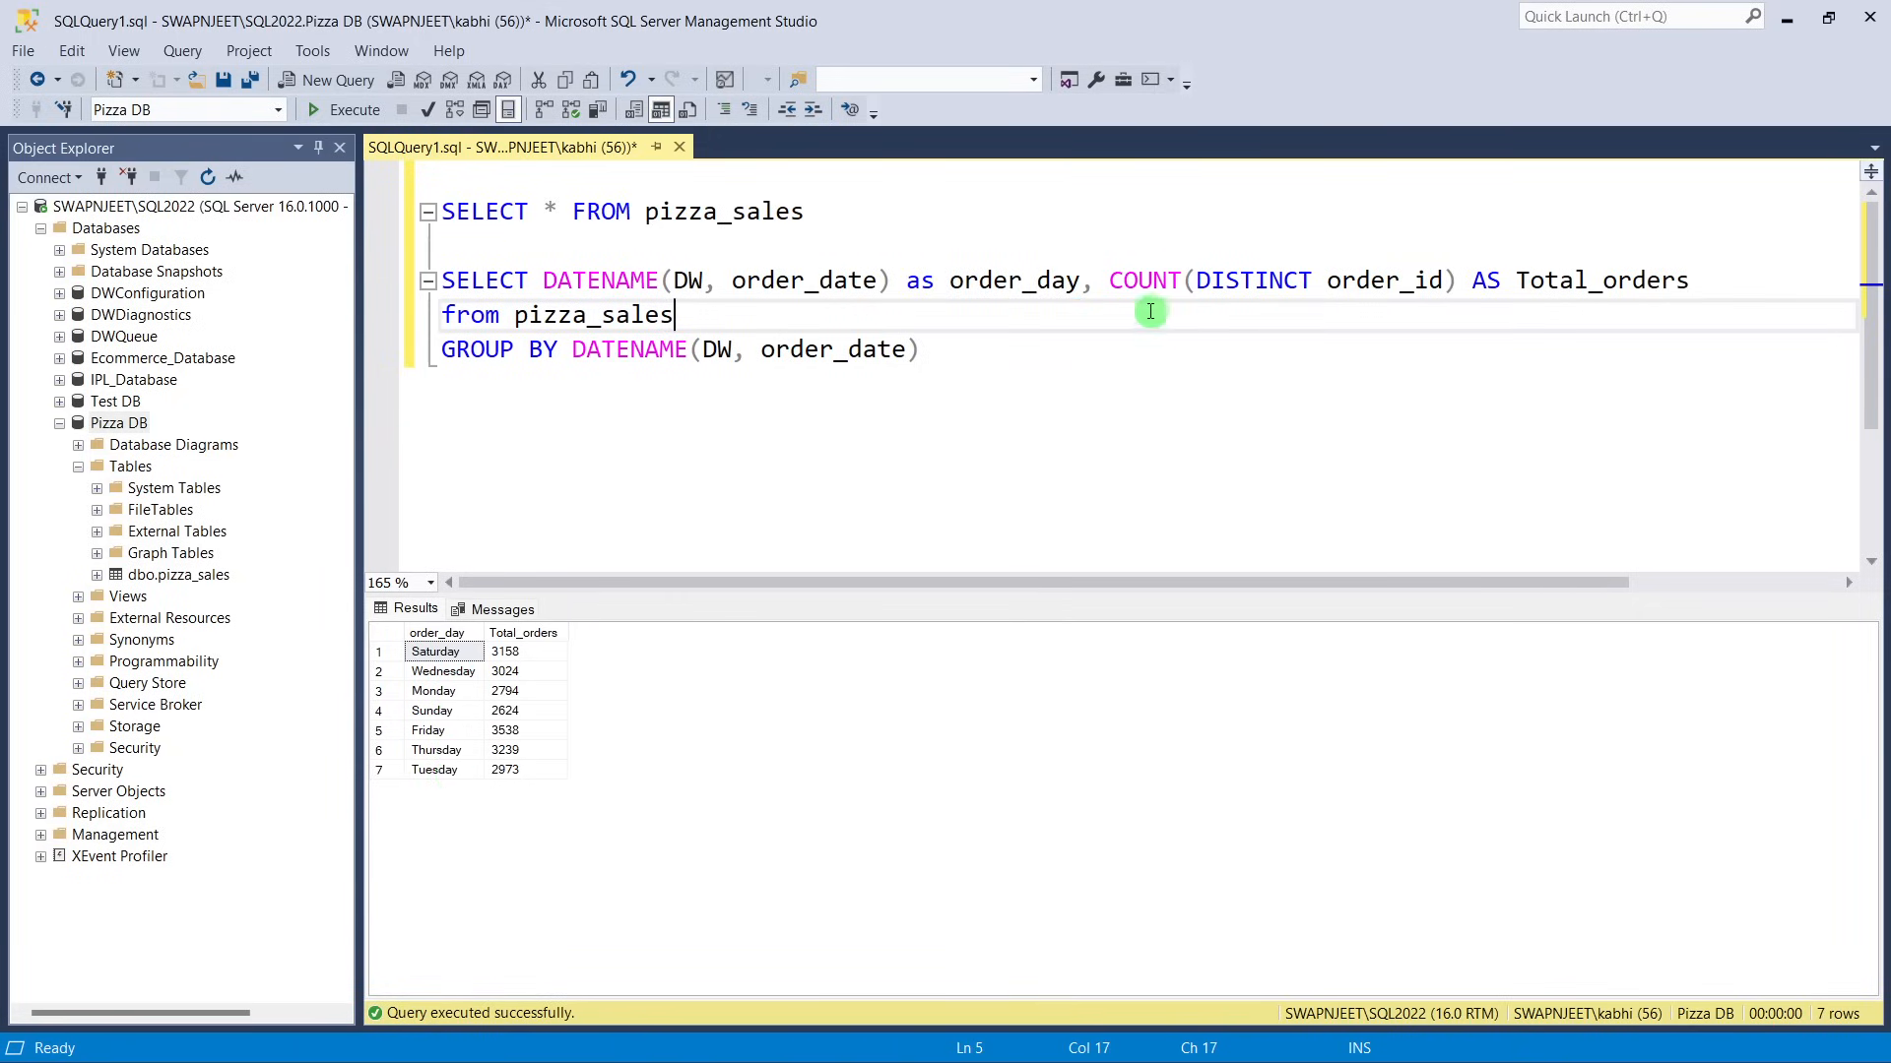
Examine the order_day grouping query, its DATENAME(DW, order_date) and COUNT(DISTINCT order_id) expressions, and the matching columns in its results.
left_click_drag(1109, 283, 1676, 283)
left_click(562, 669)
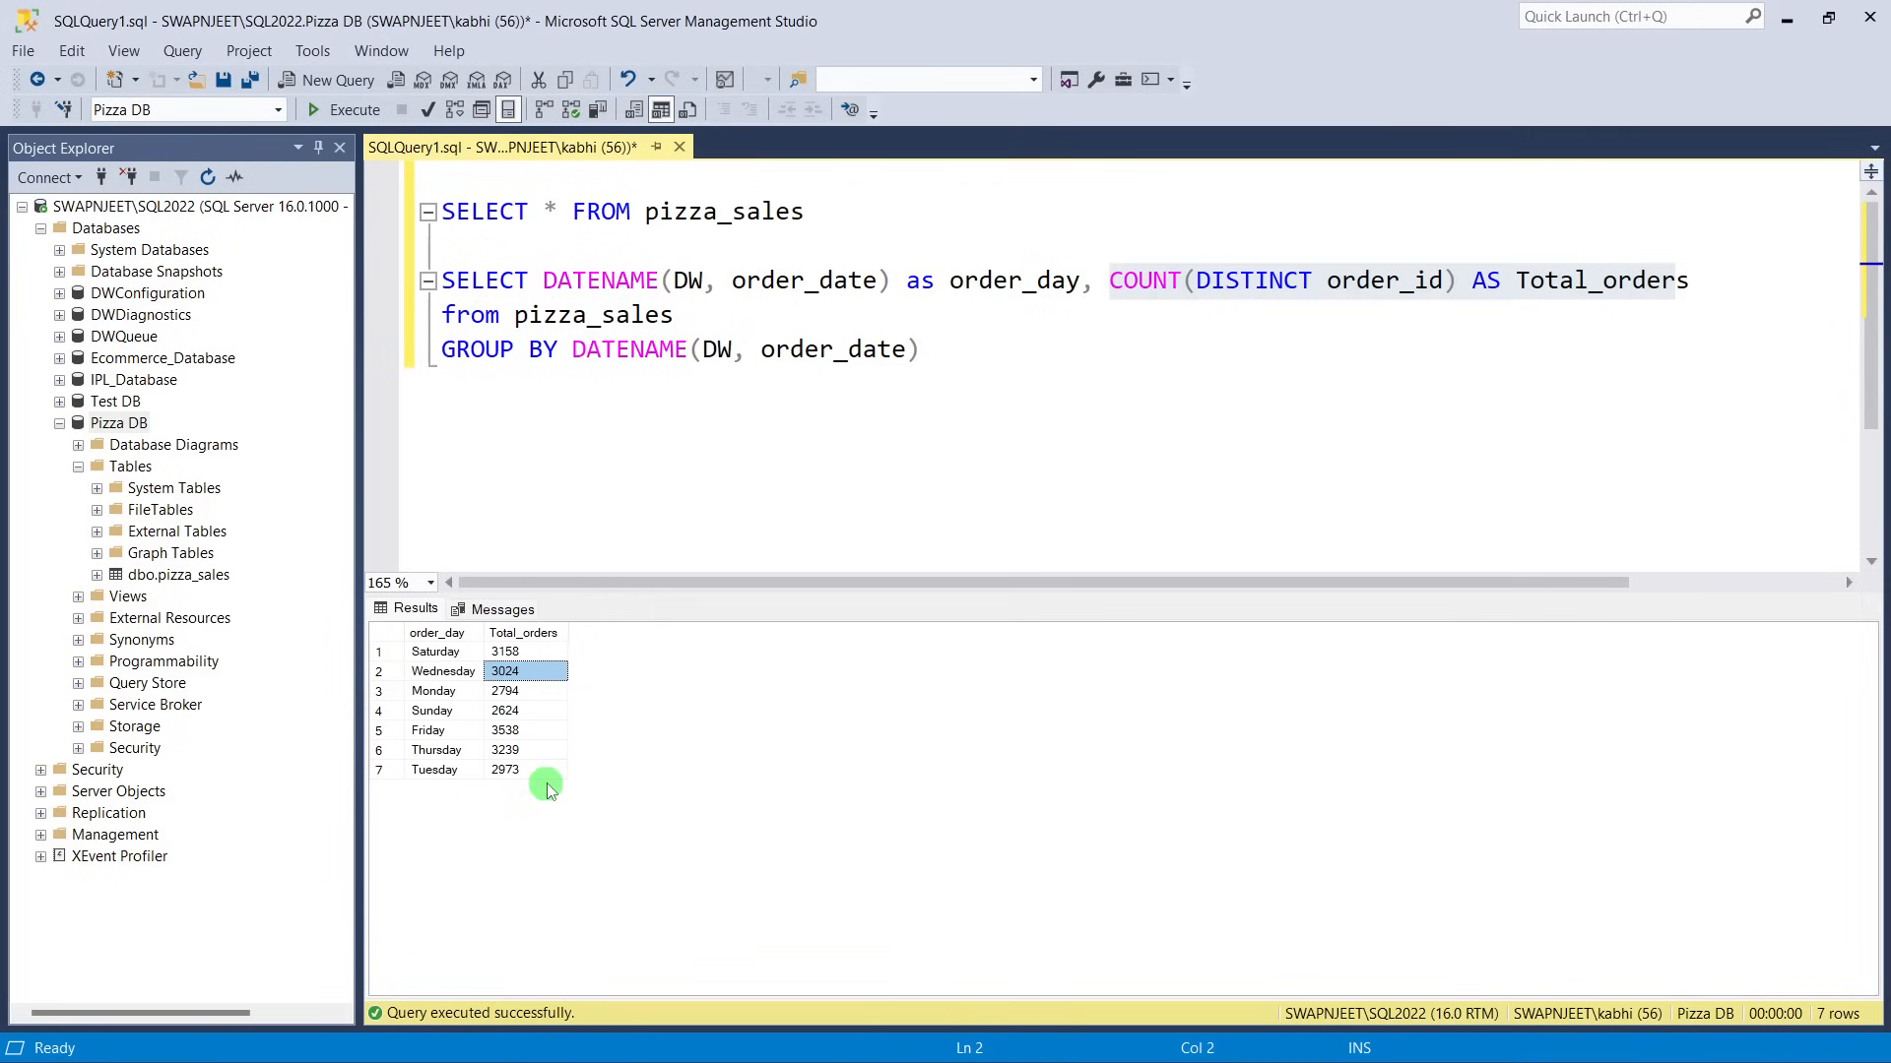
left_click(741, 427)
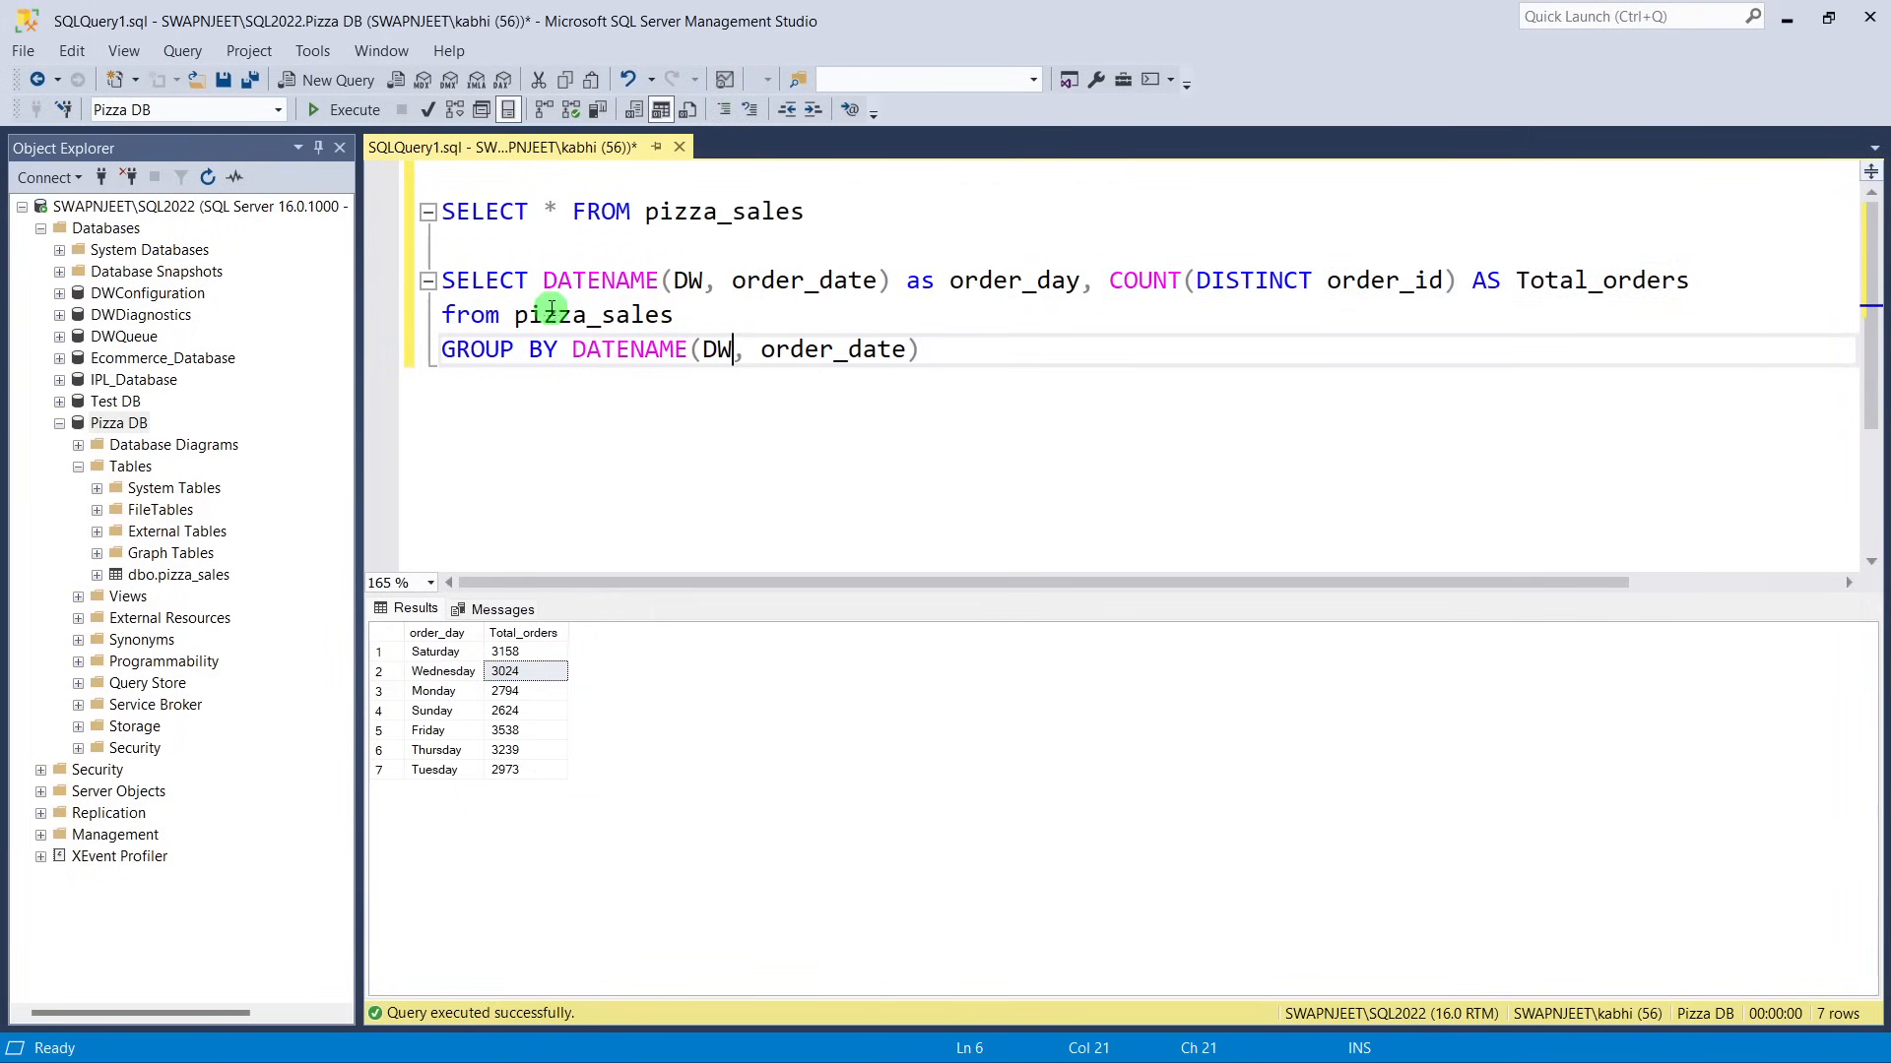
left_click_drag(542, 280, 675, 281)
left_click(726, 401)
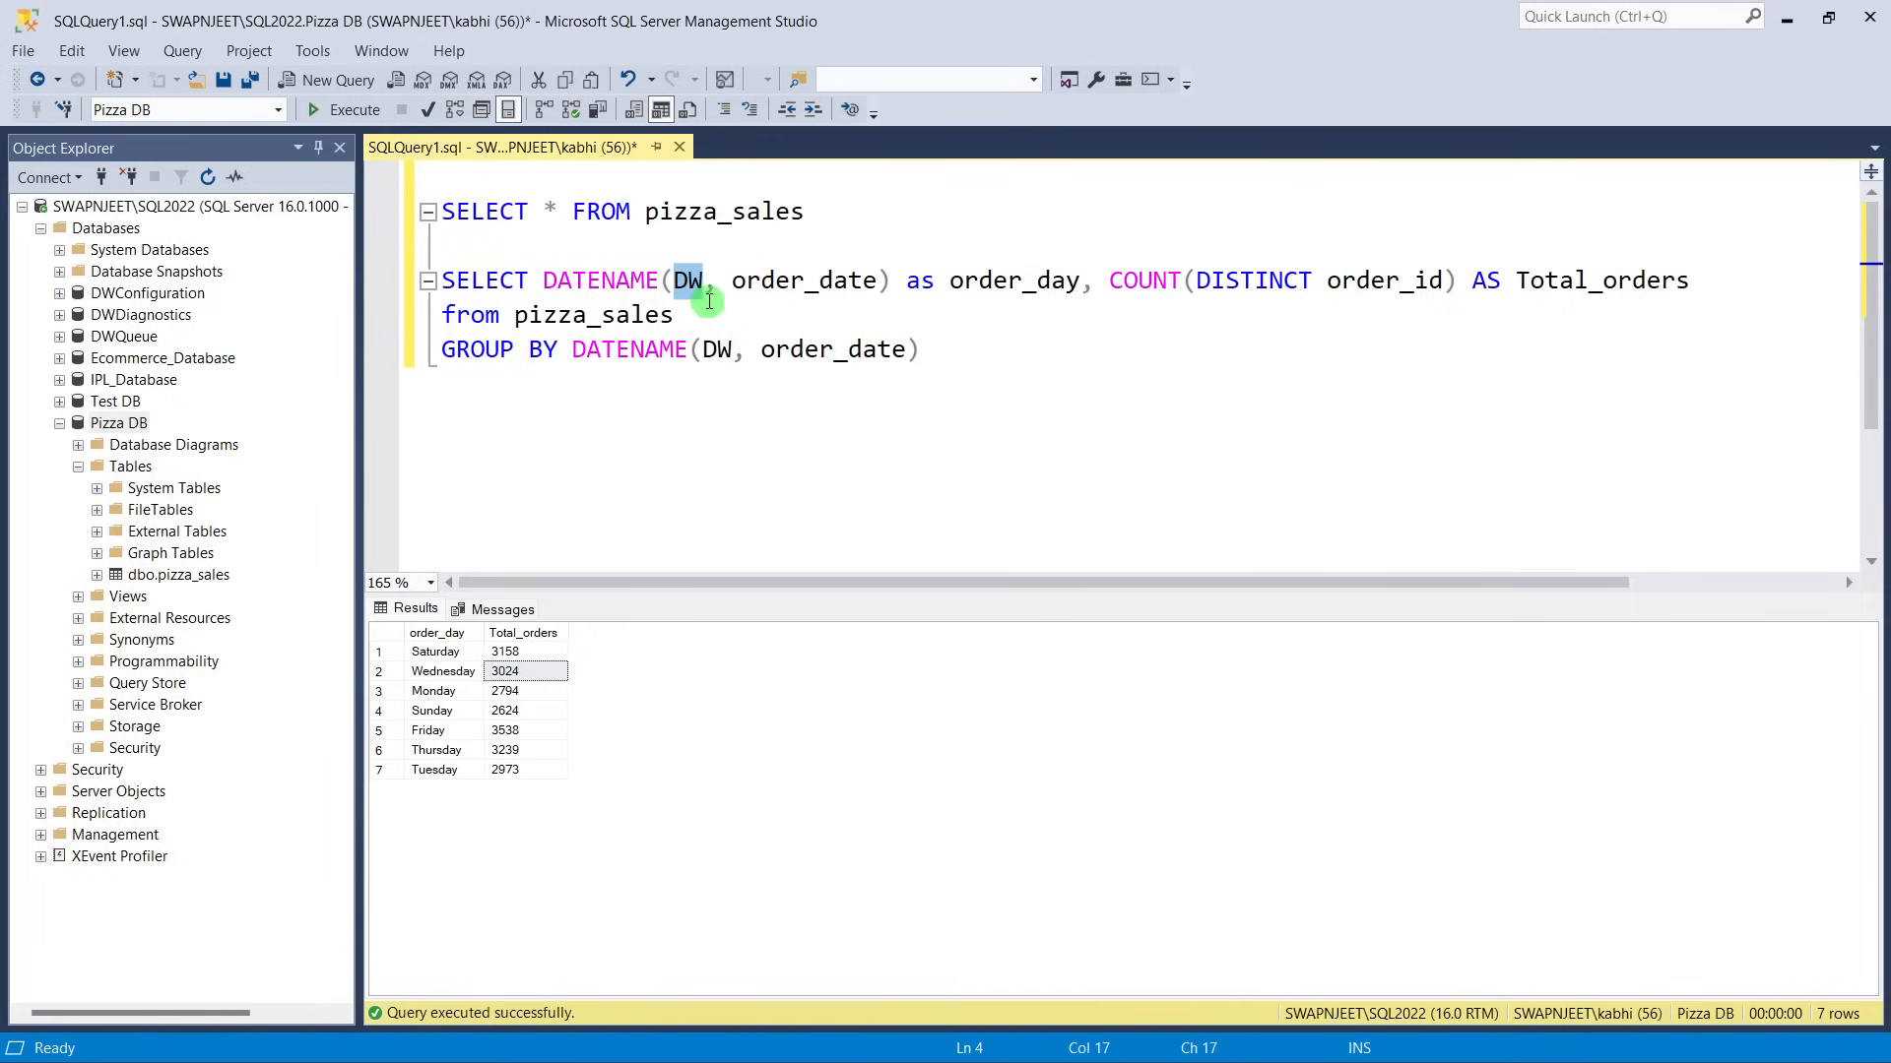
left_click(806, 284)
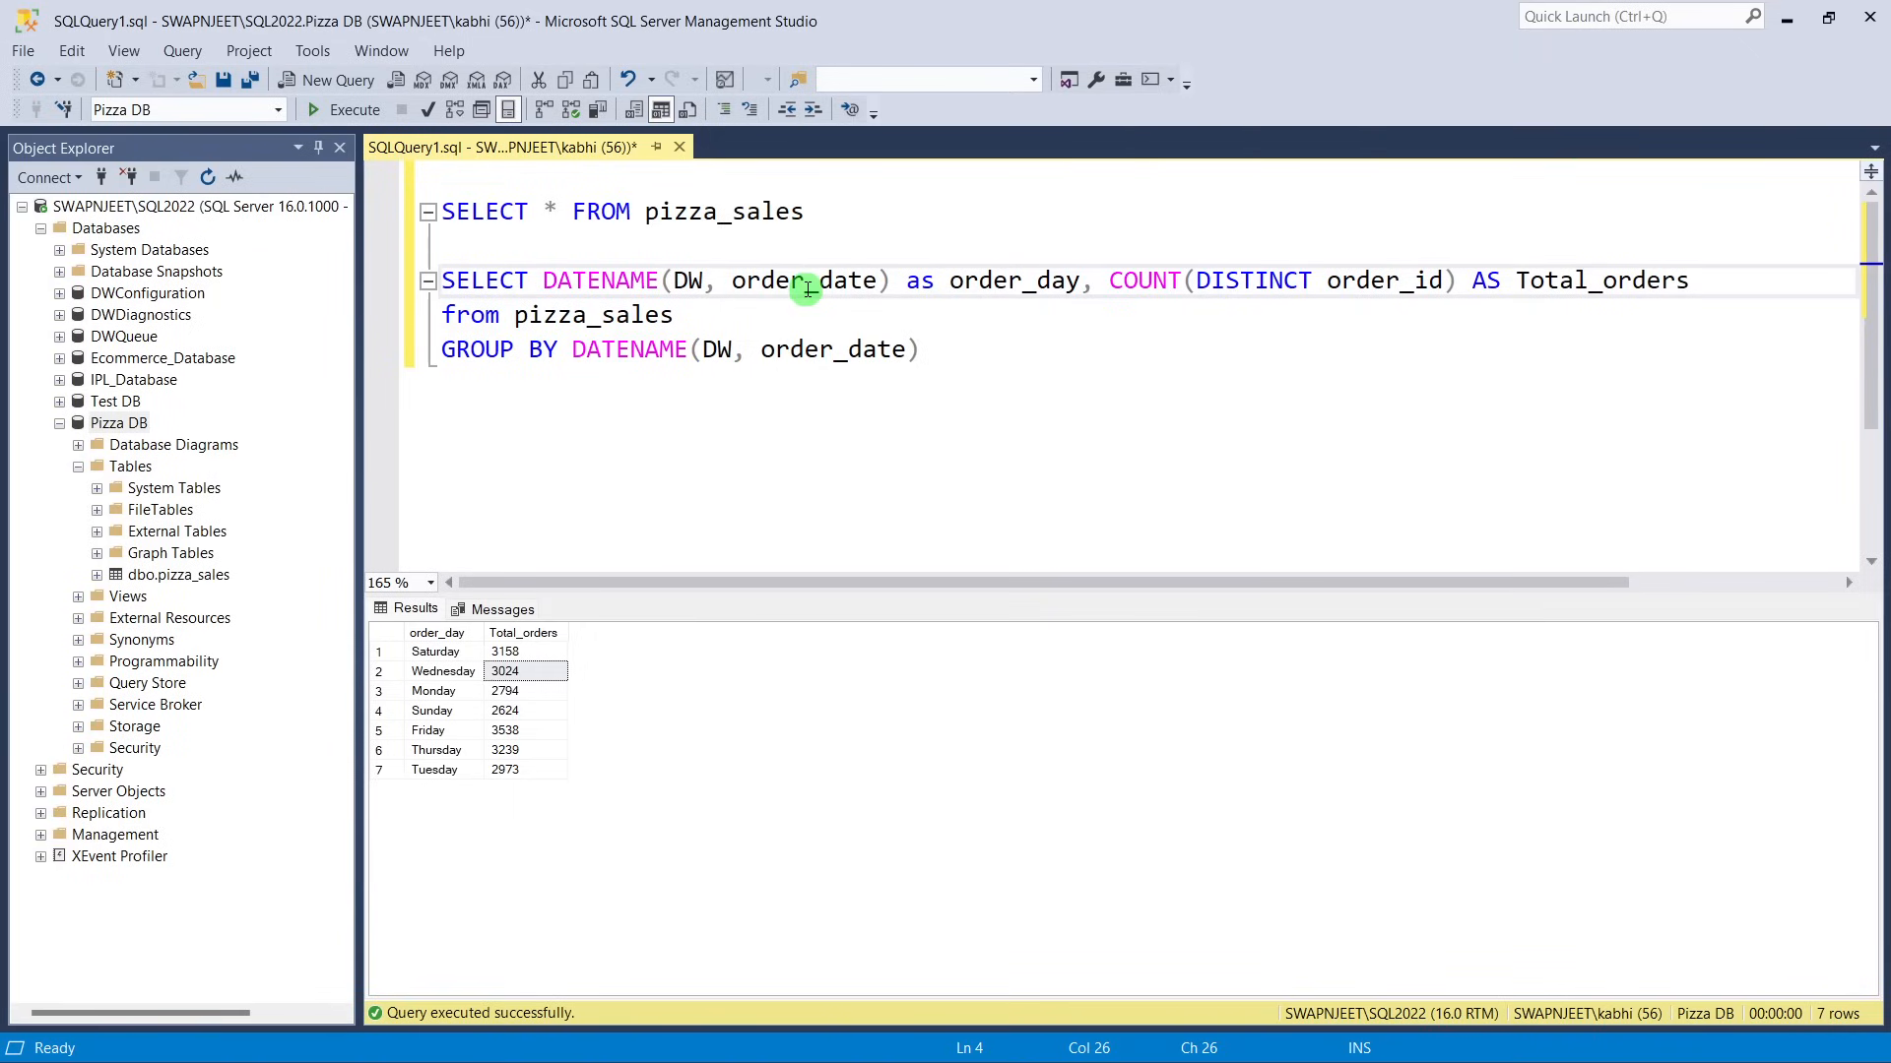
left_click(605, 285)
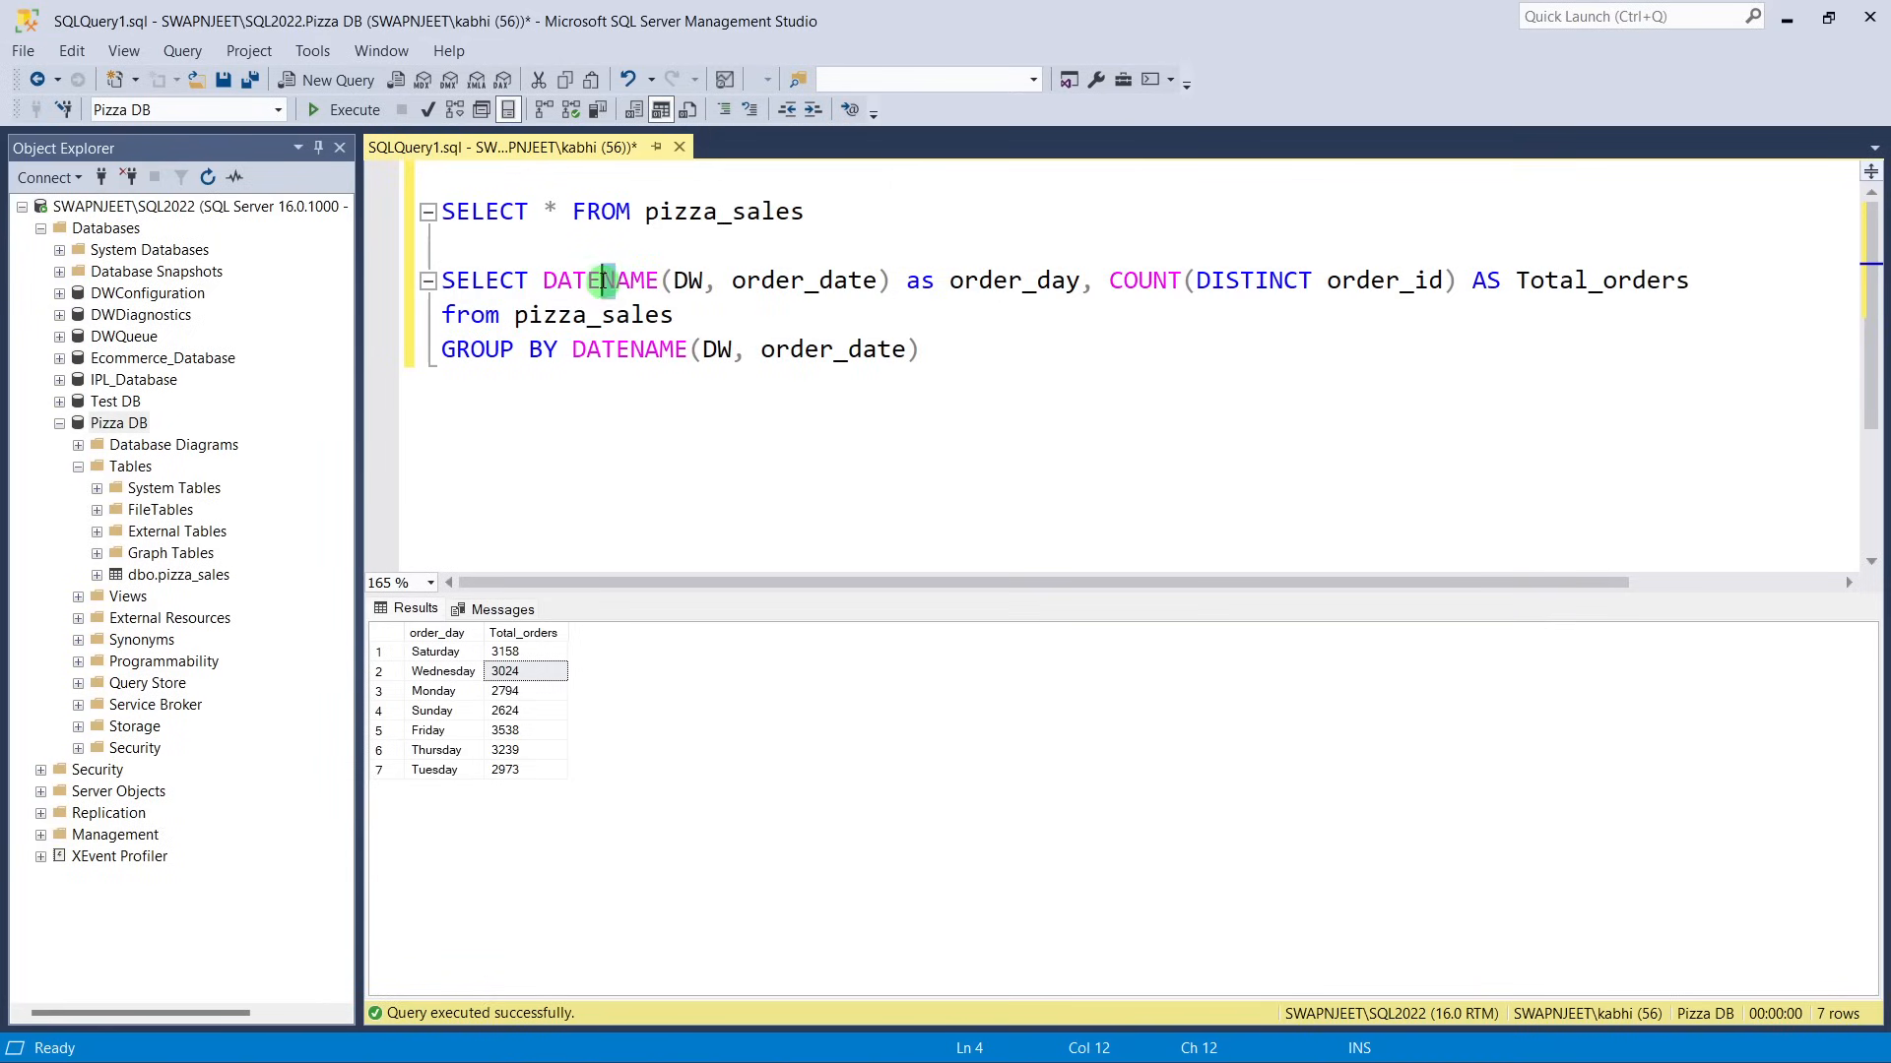
left_click_drag(438, 652, 453, 761)
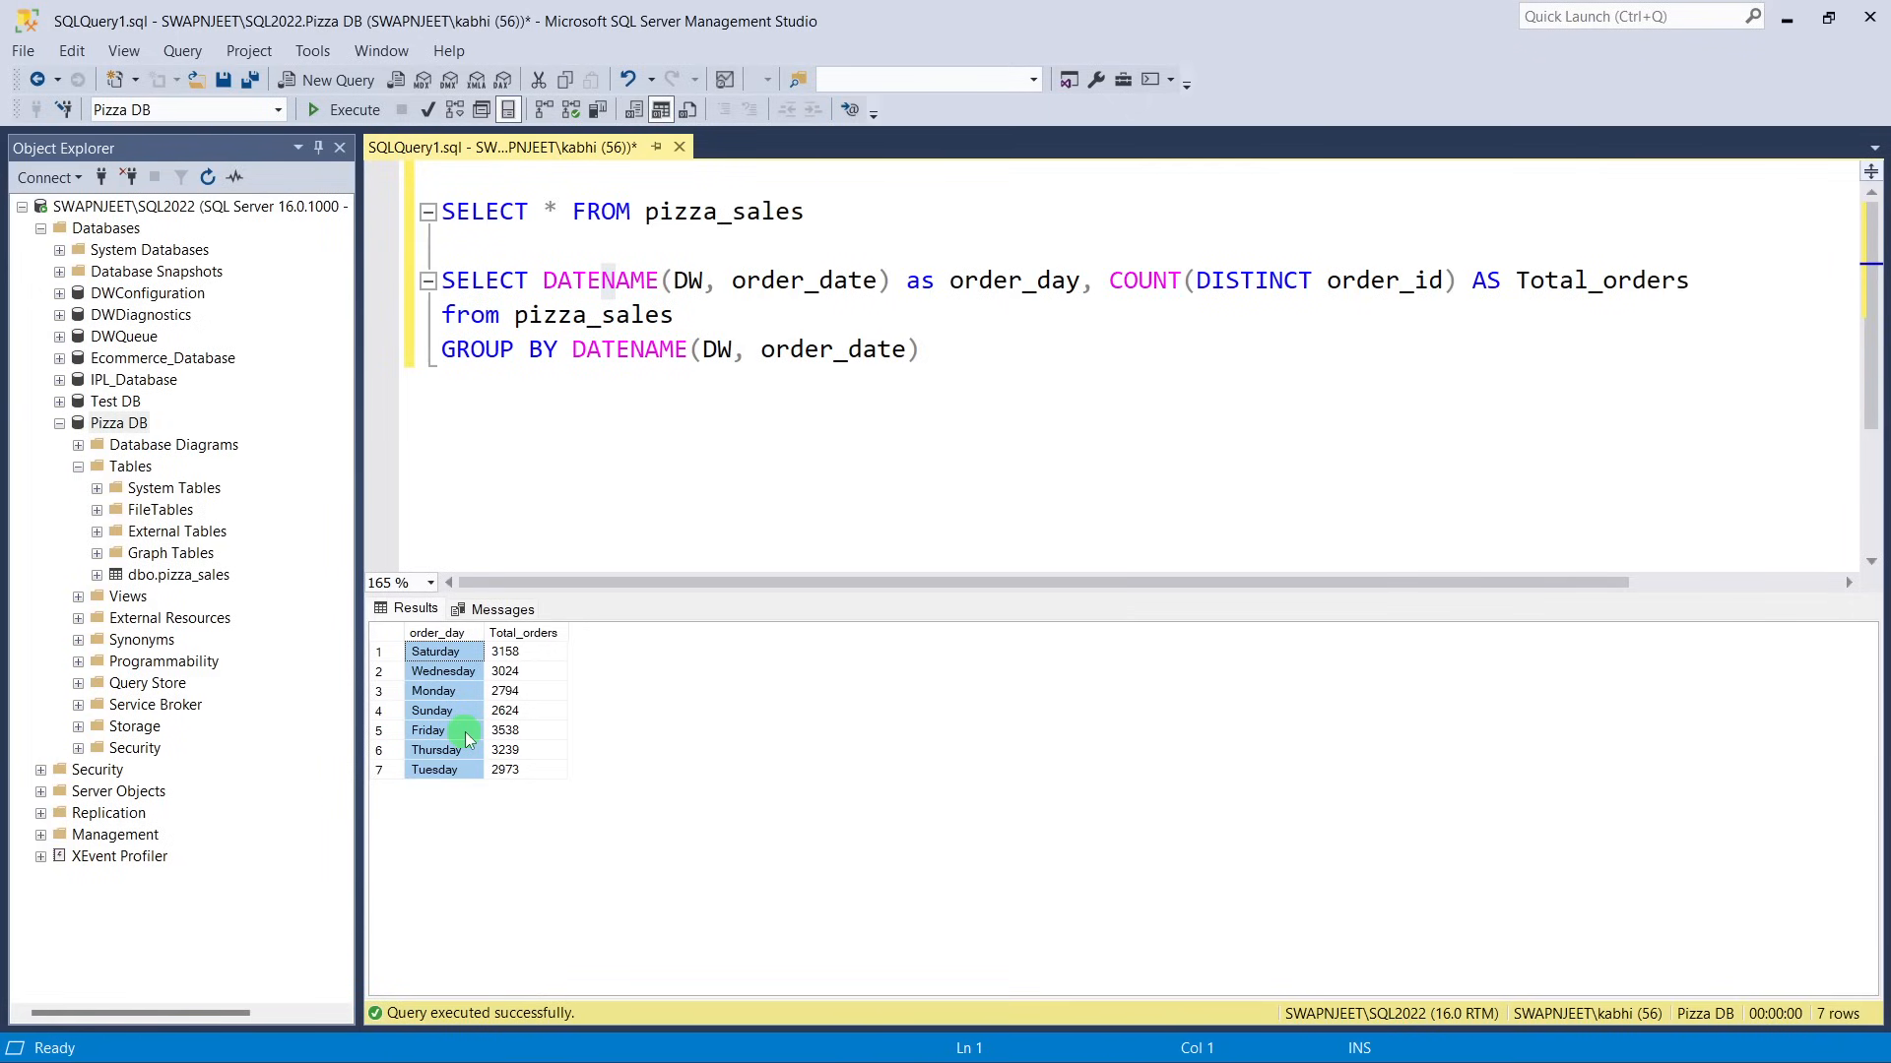
left_click(461, 671)
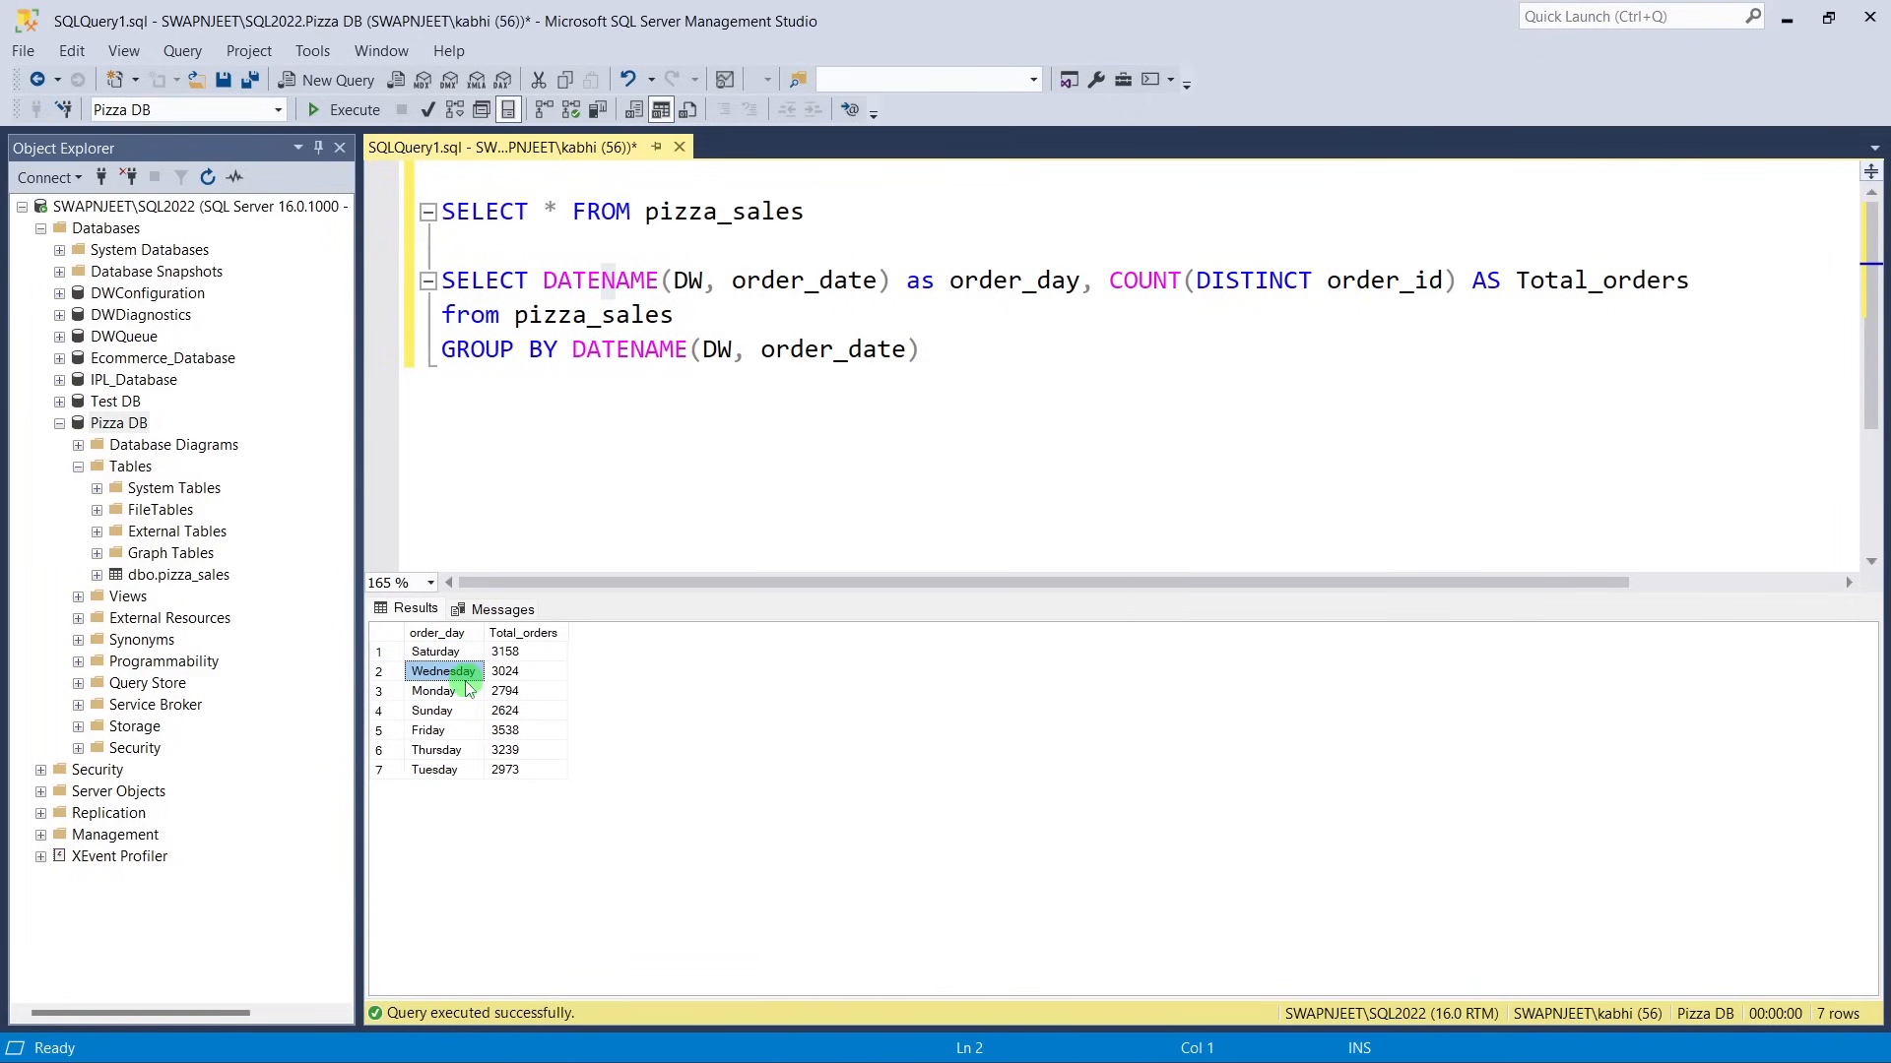
left_click(1087, 347)
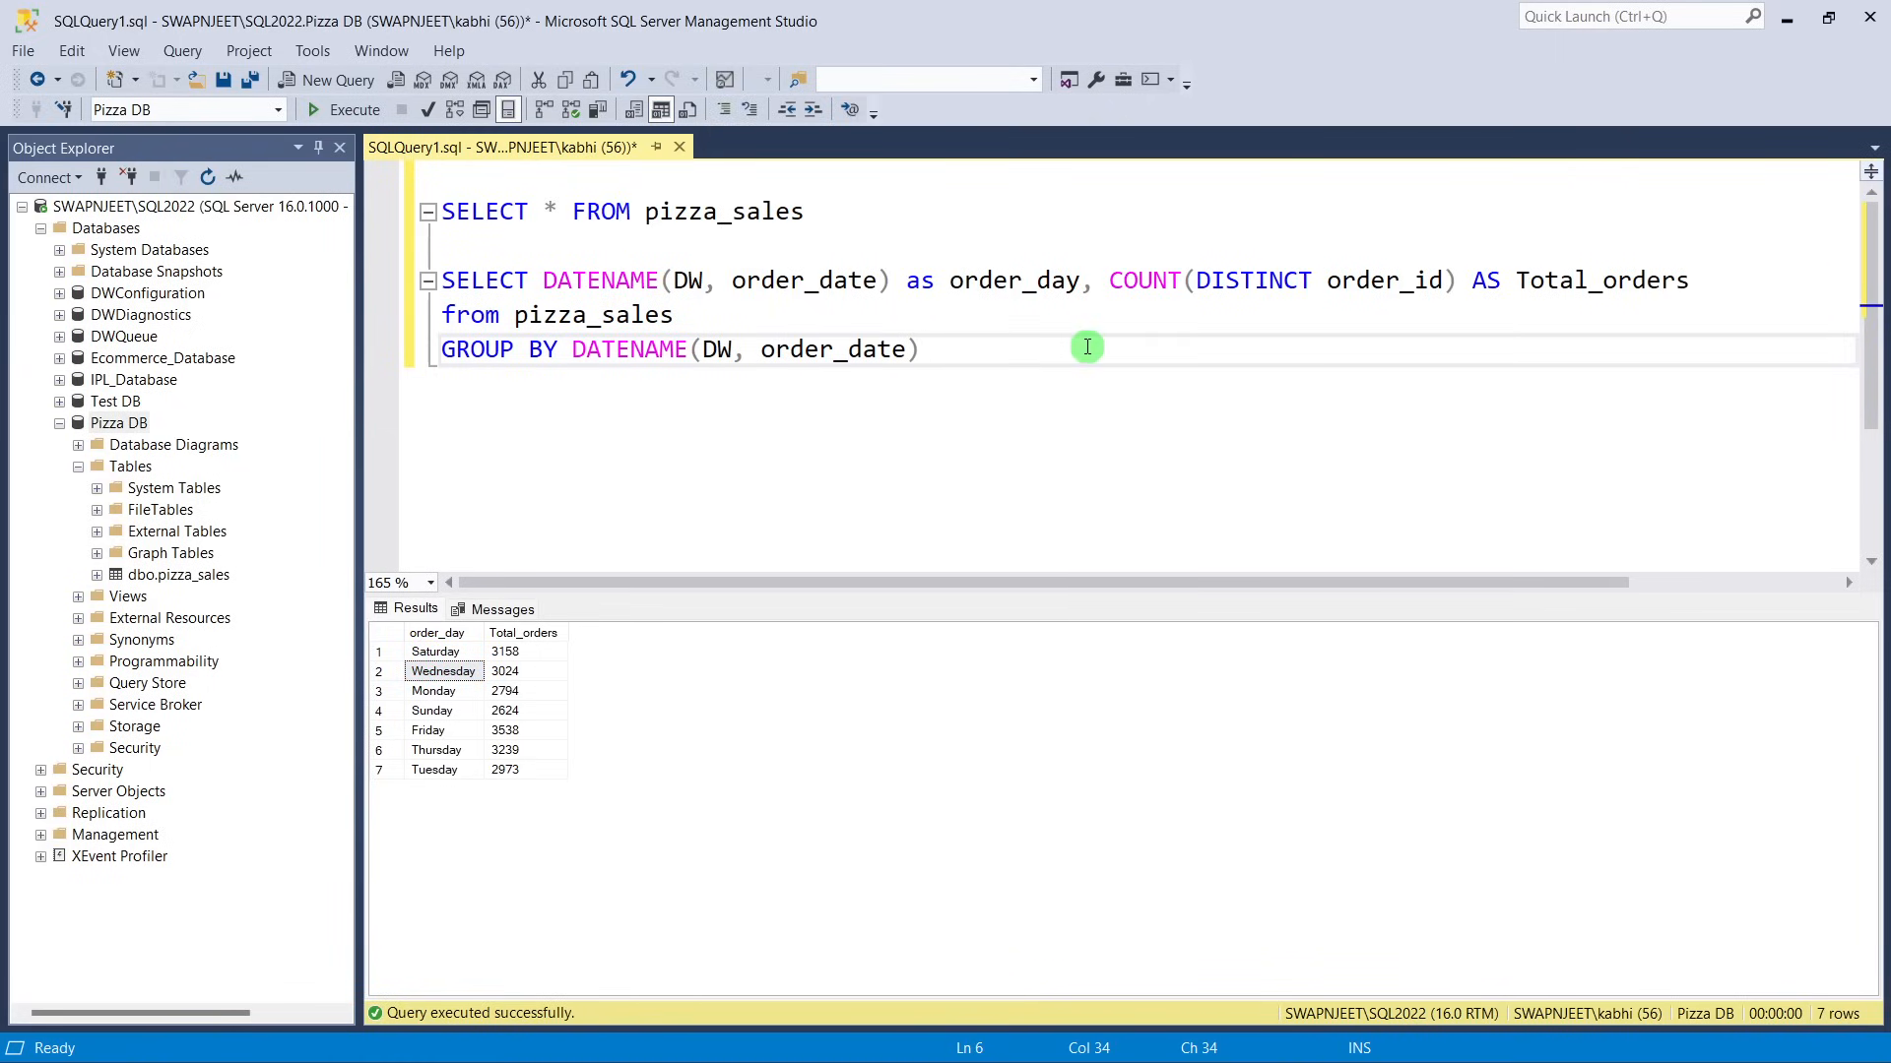
Check the daily and monthly order trend requirements on the PowerPoint Charts Requirement slide and return to SQL Server Management Studio.
key("alt+Tab")
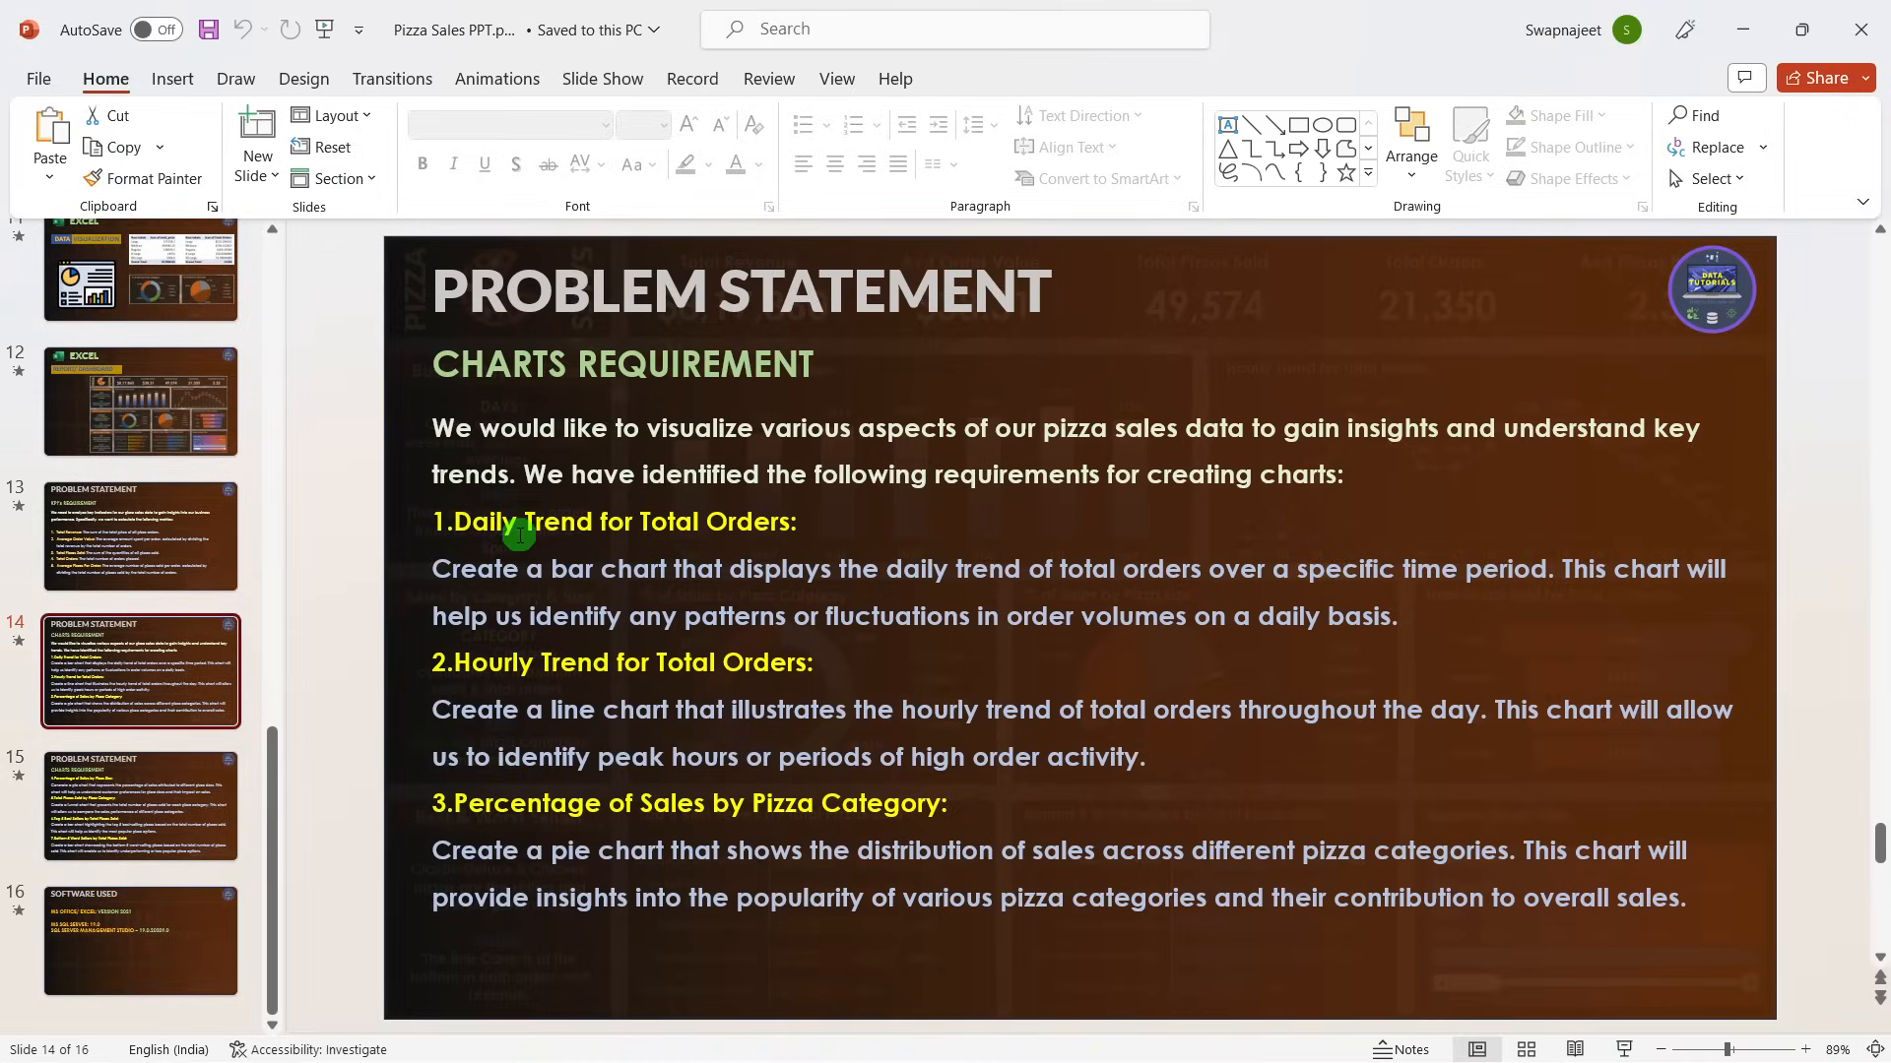
key("alt+Tab")
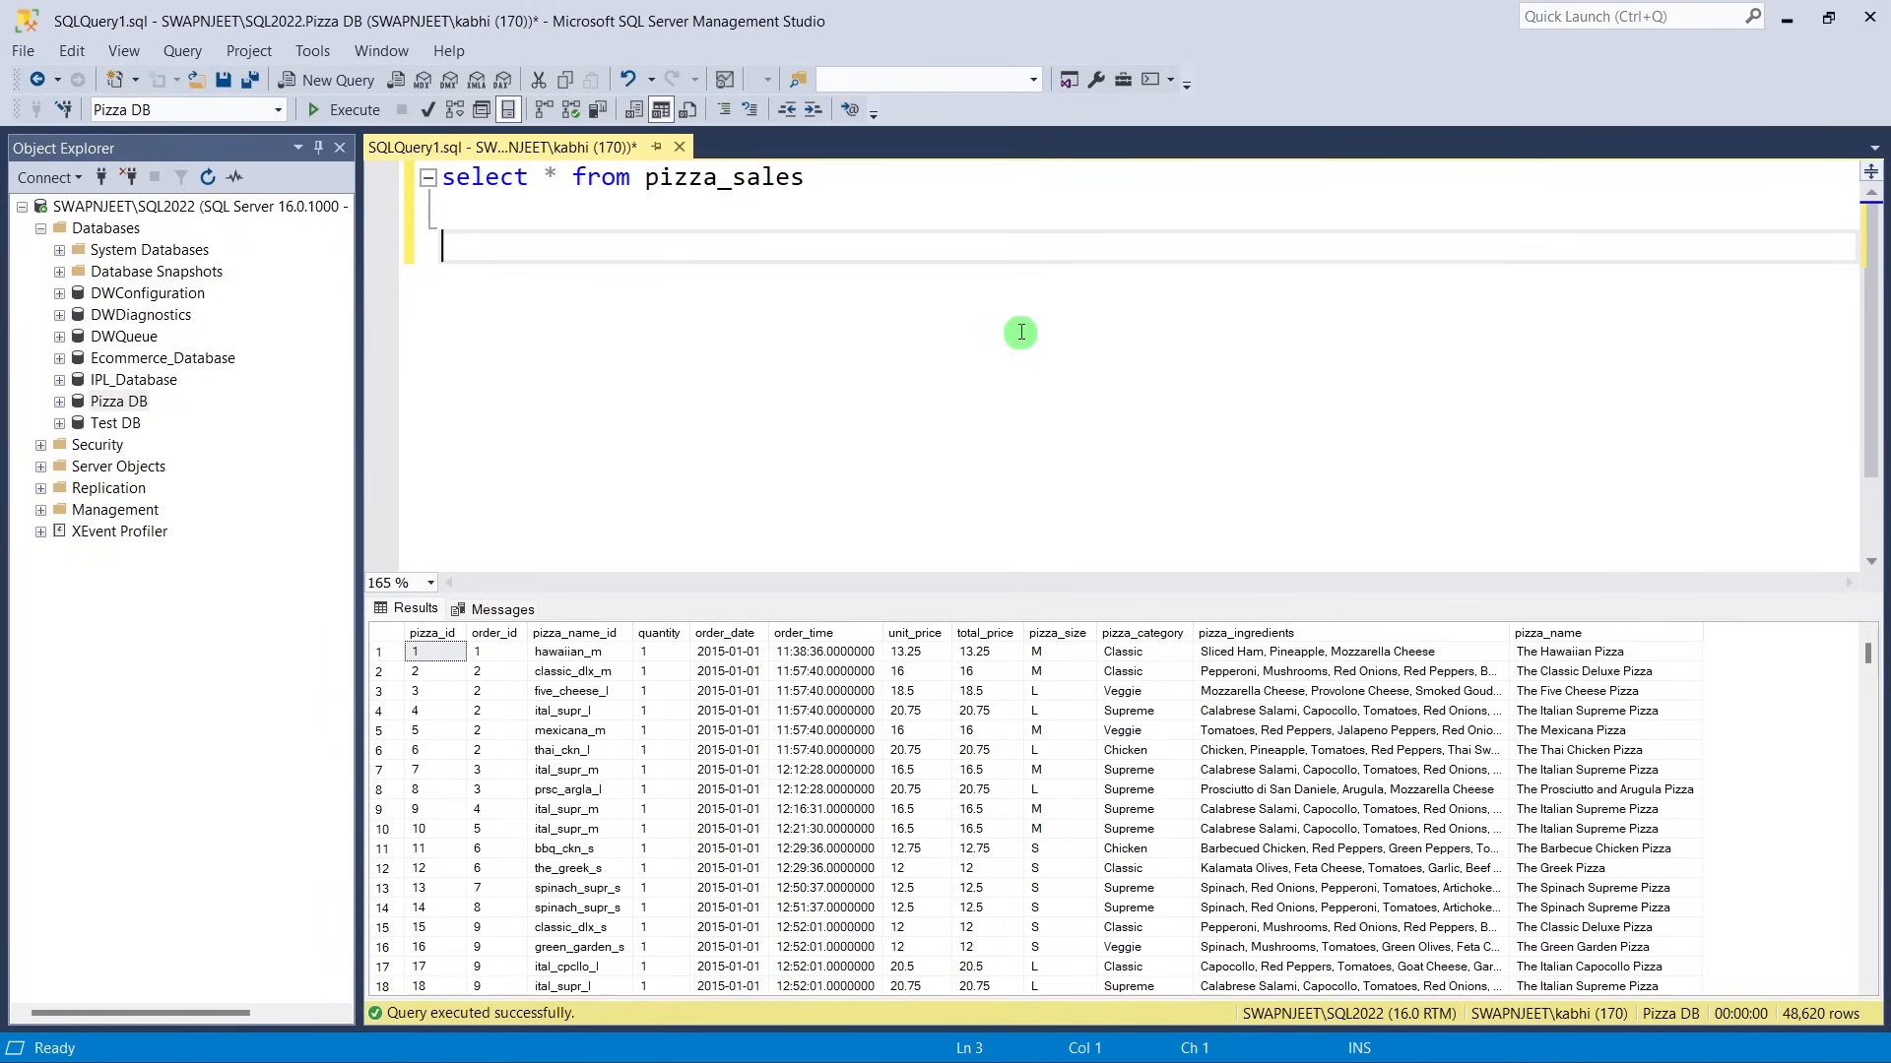
key("alt+Tab")
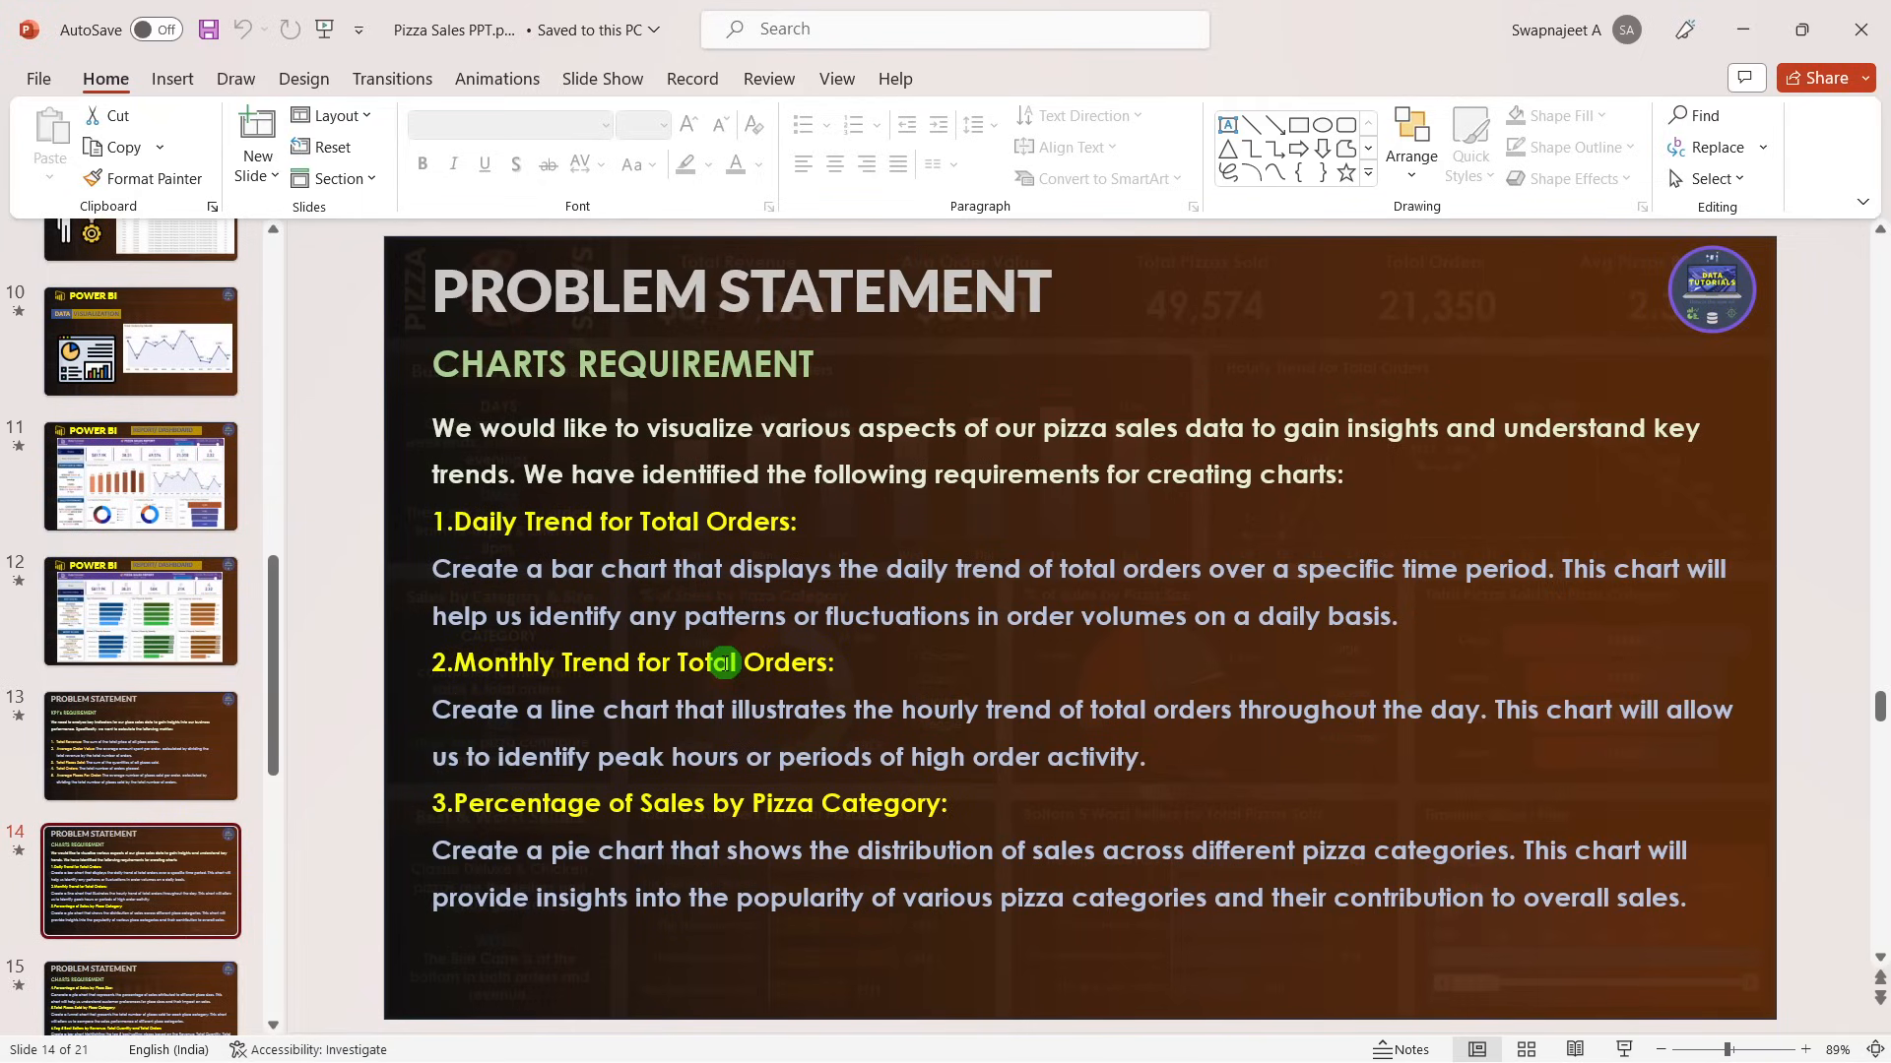
key("alt+Tab")
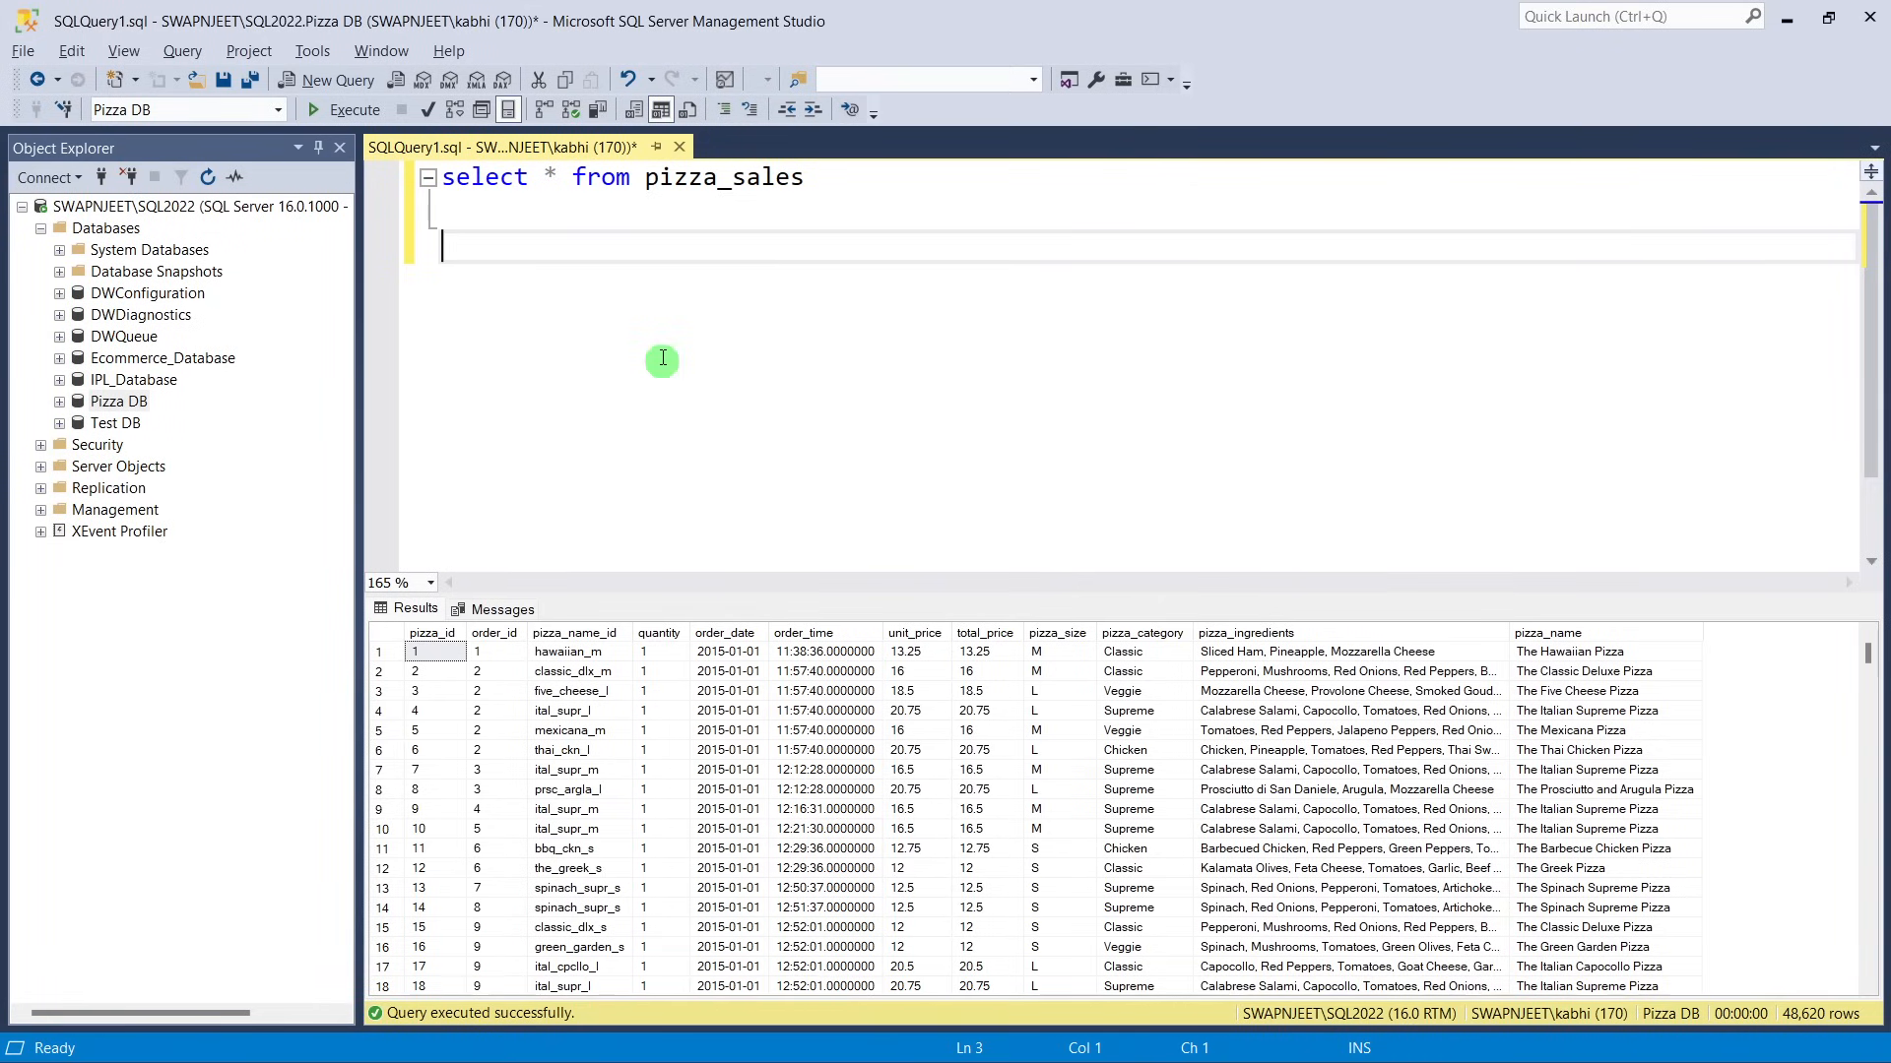
Start a query below the existing one that selects DATENAME(MONTH, order_date) AS Month_Name, with a second column following it.
type("SELECT DATE")
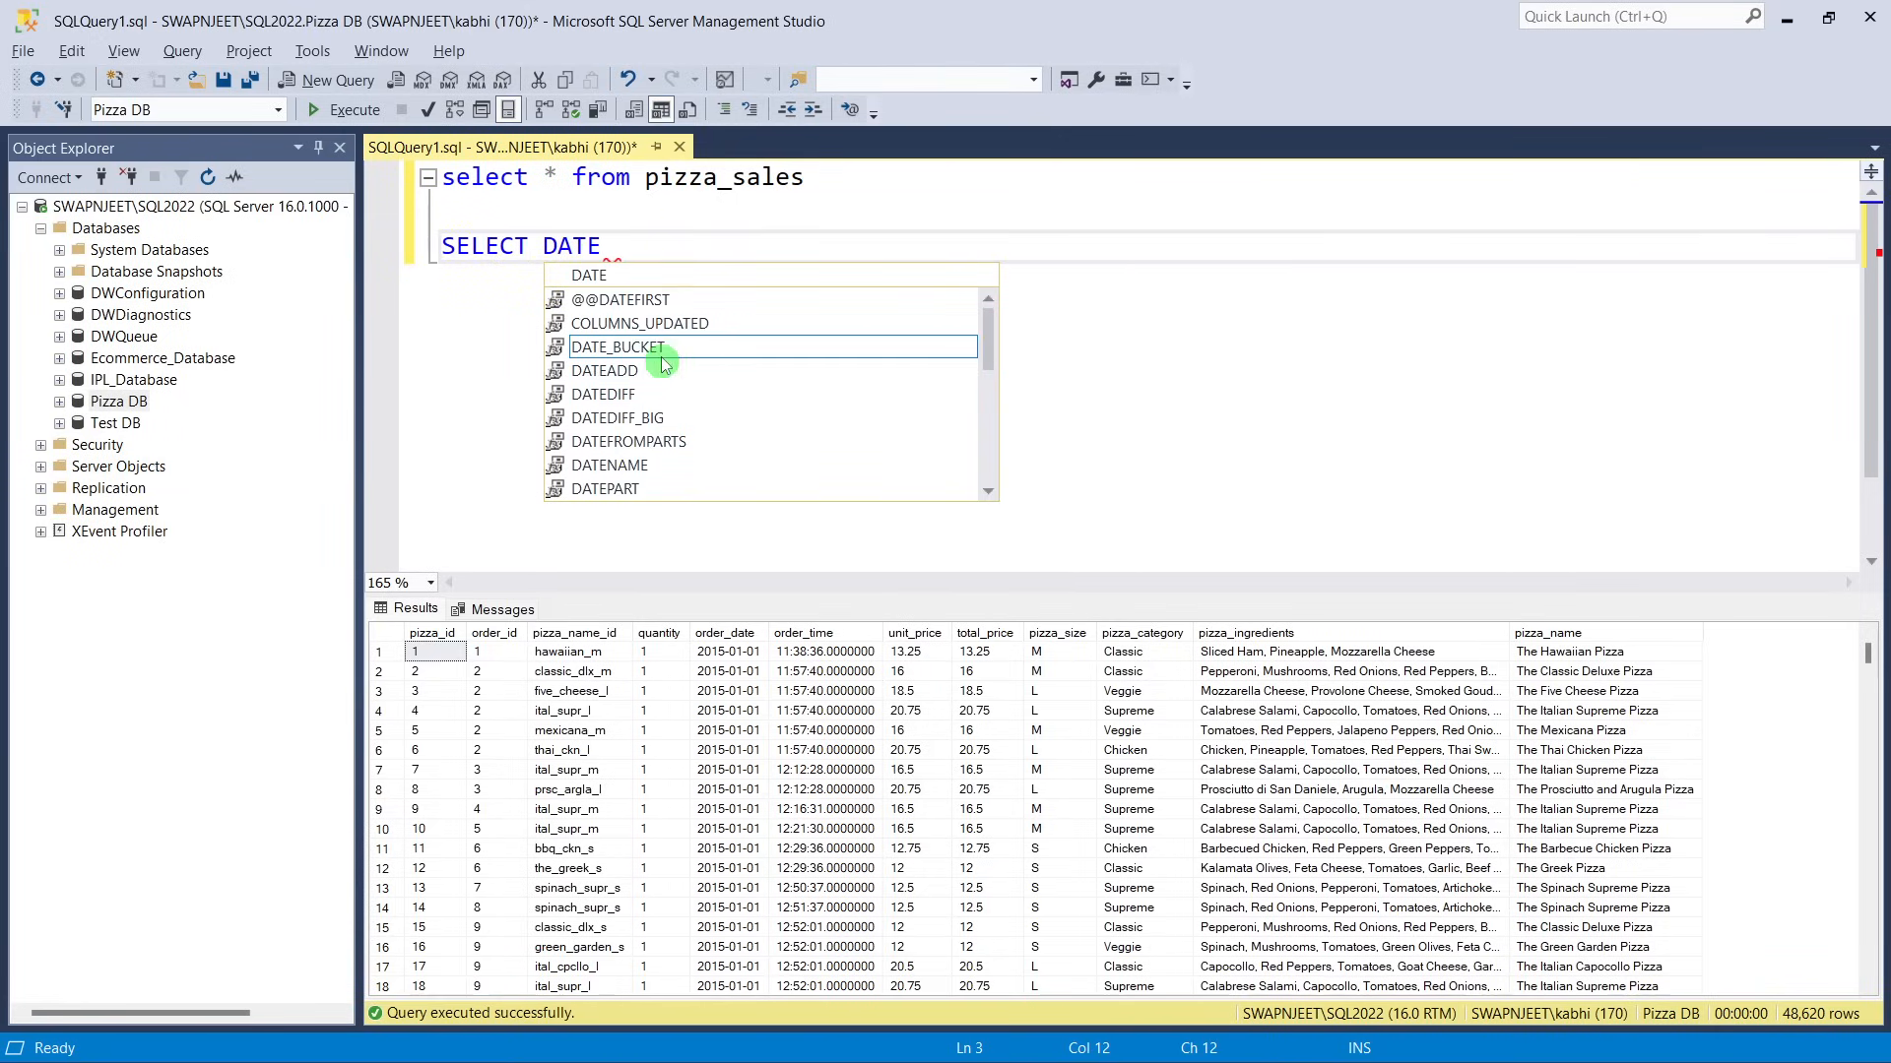
type("NAME(")
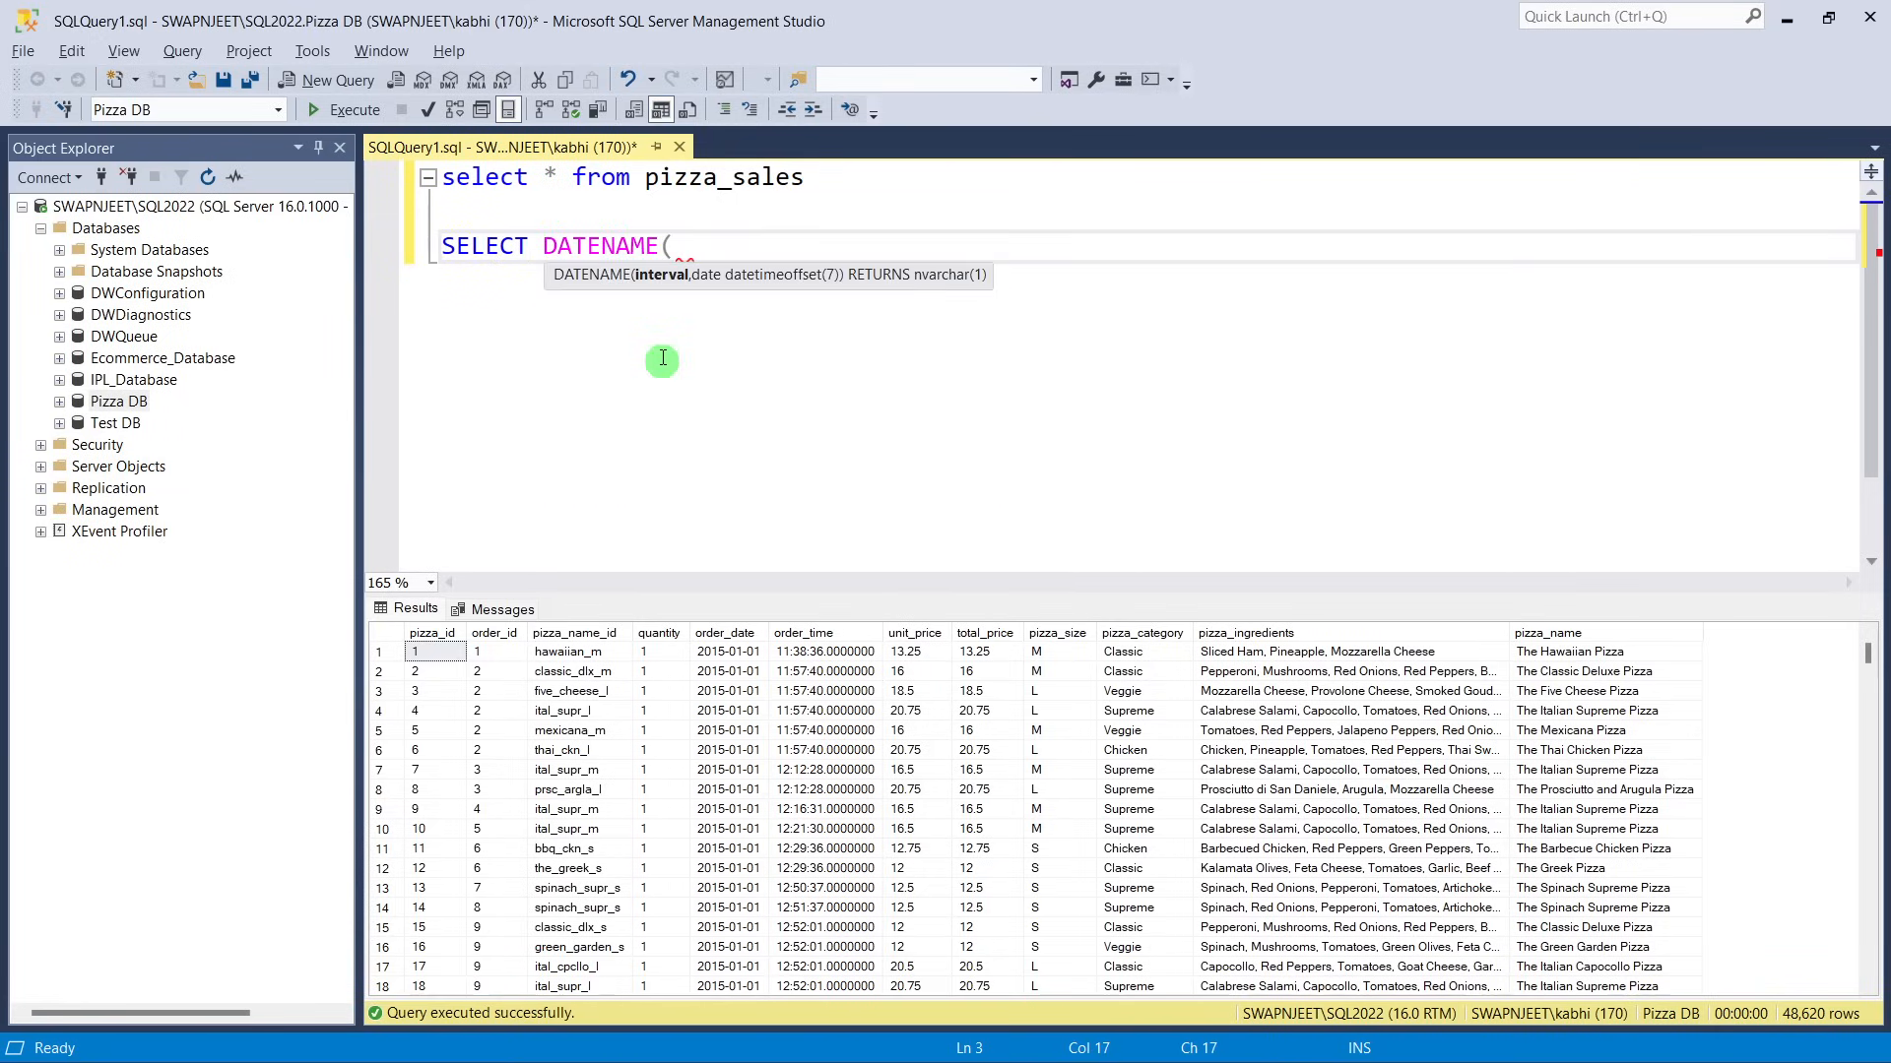
type("MONTH, ")
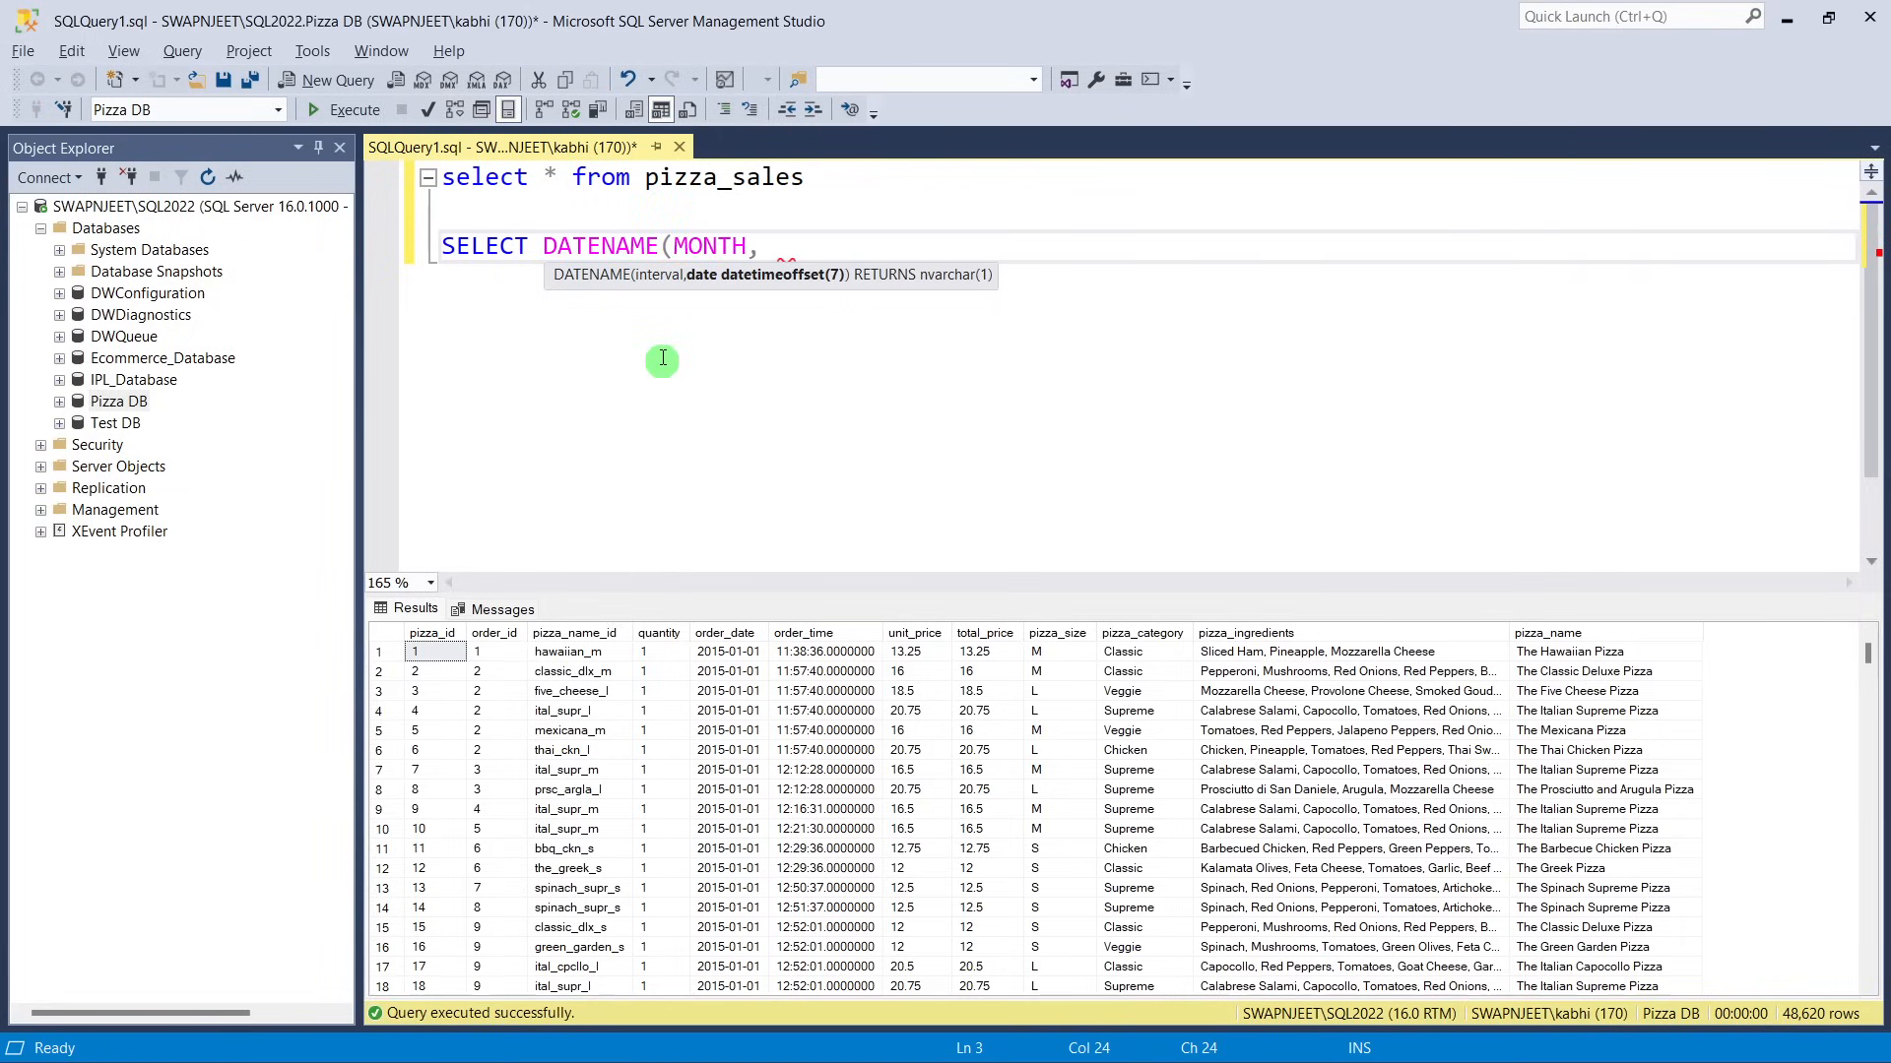
type("order_date) ")
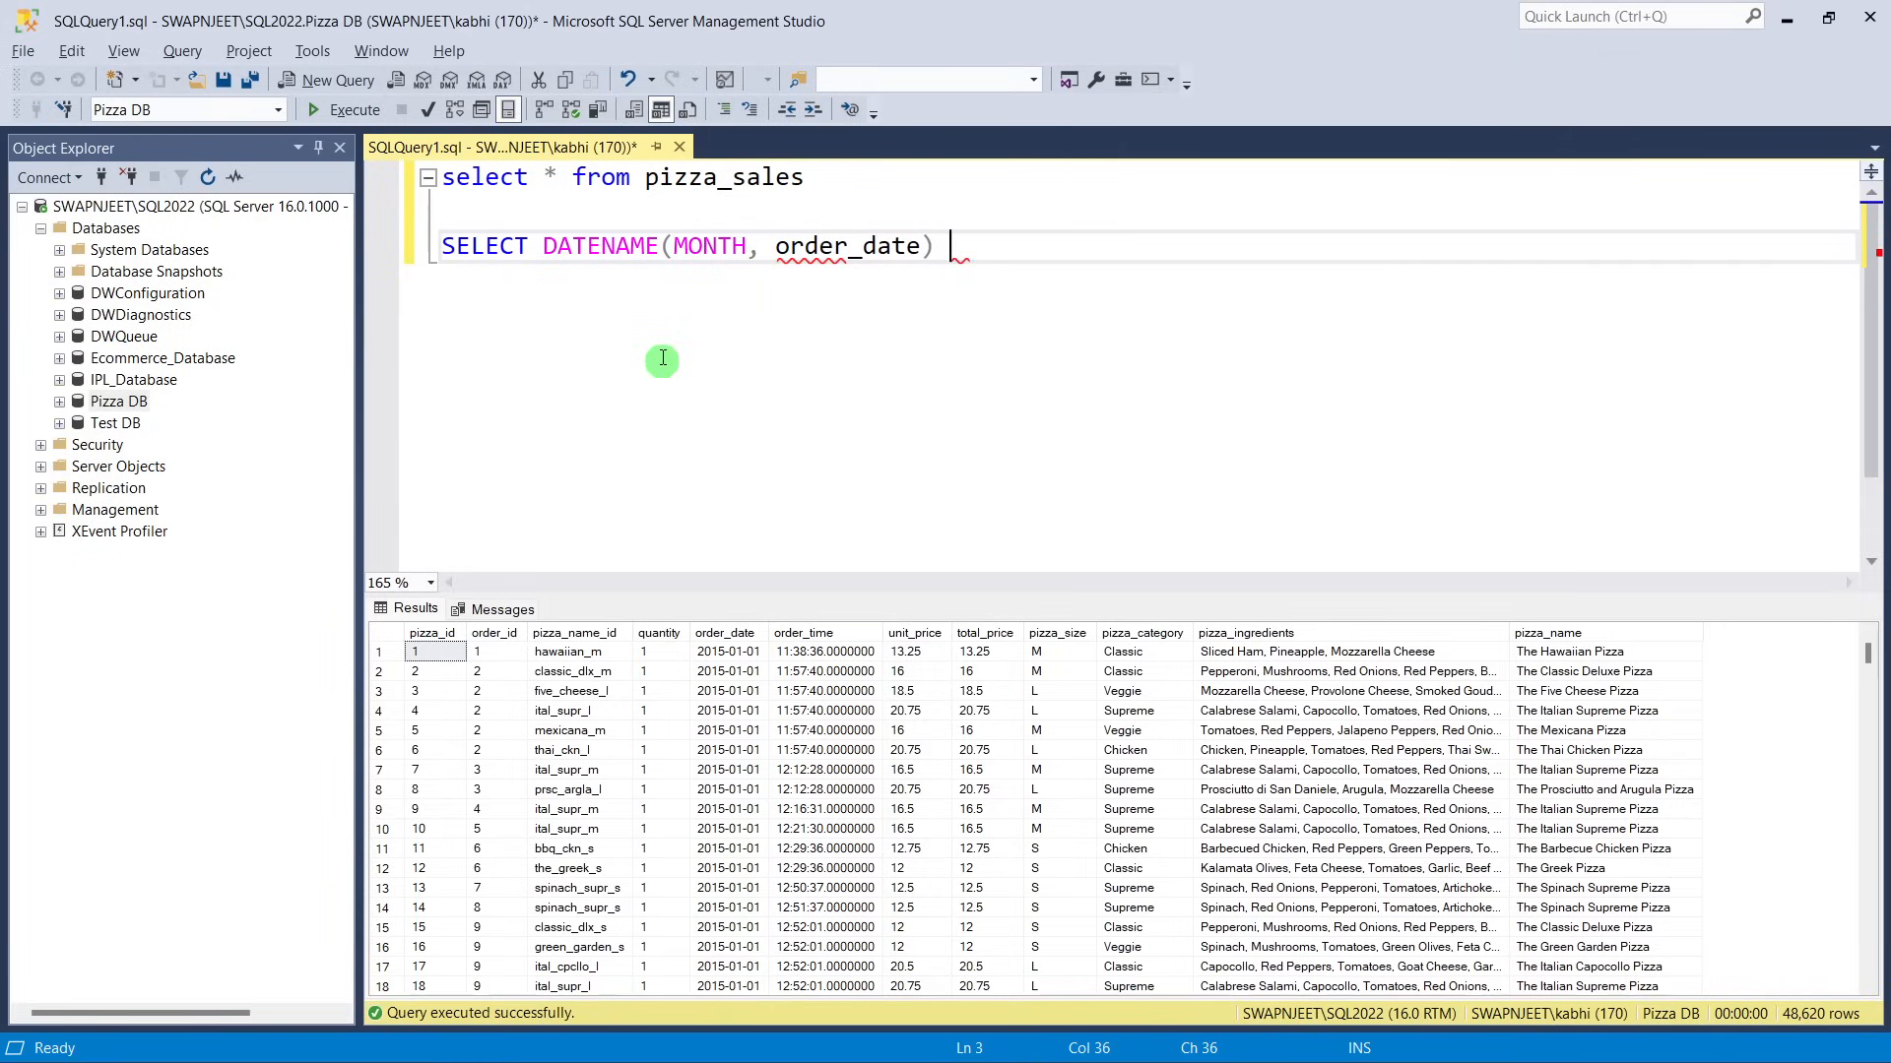
type("AS Month_")
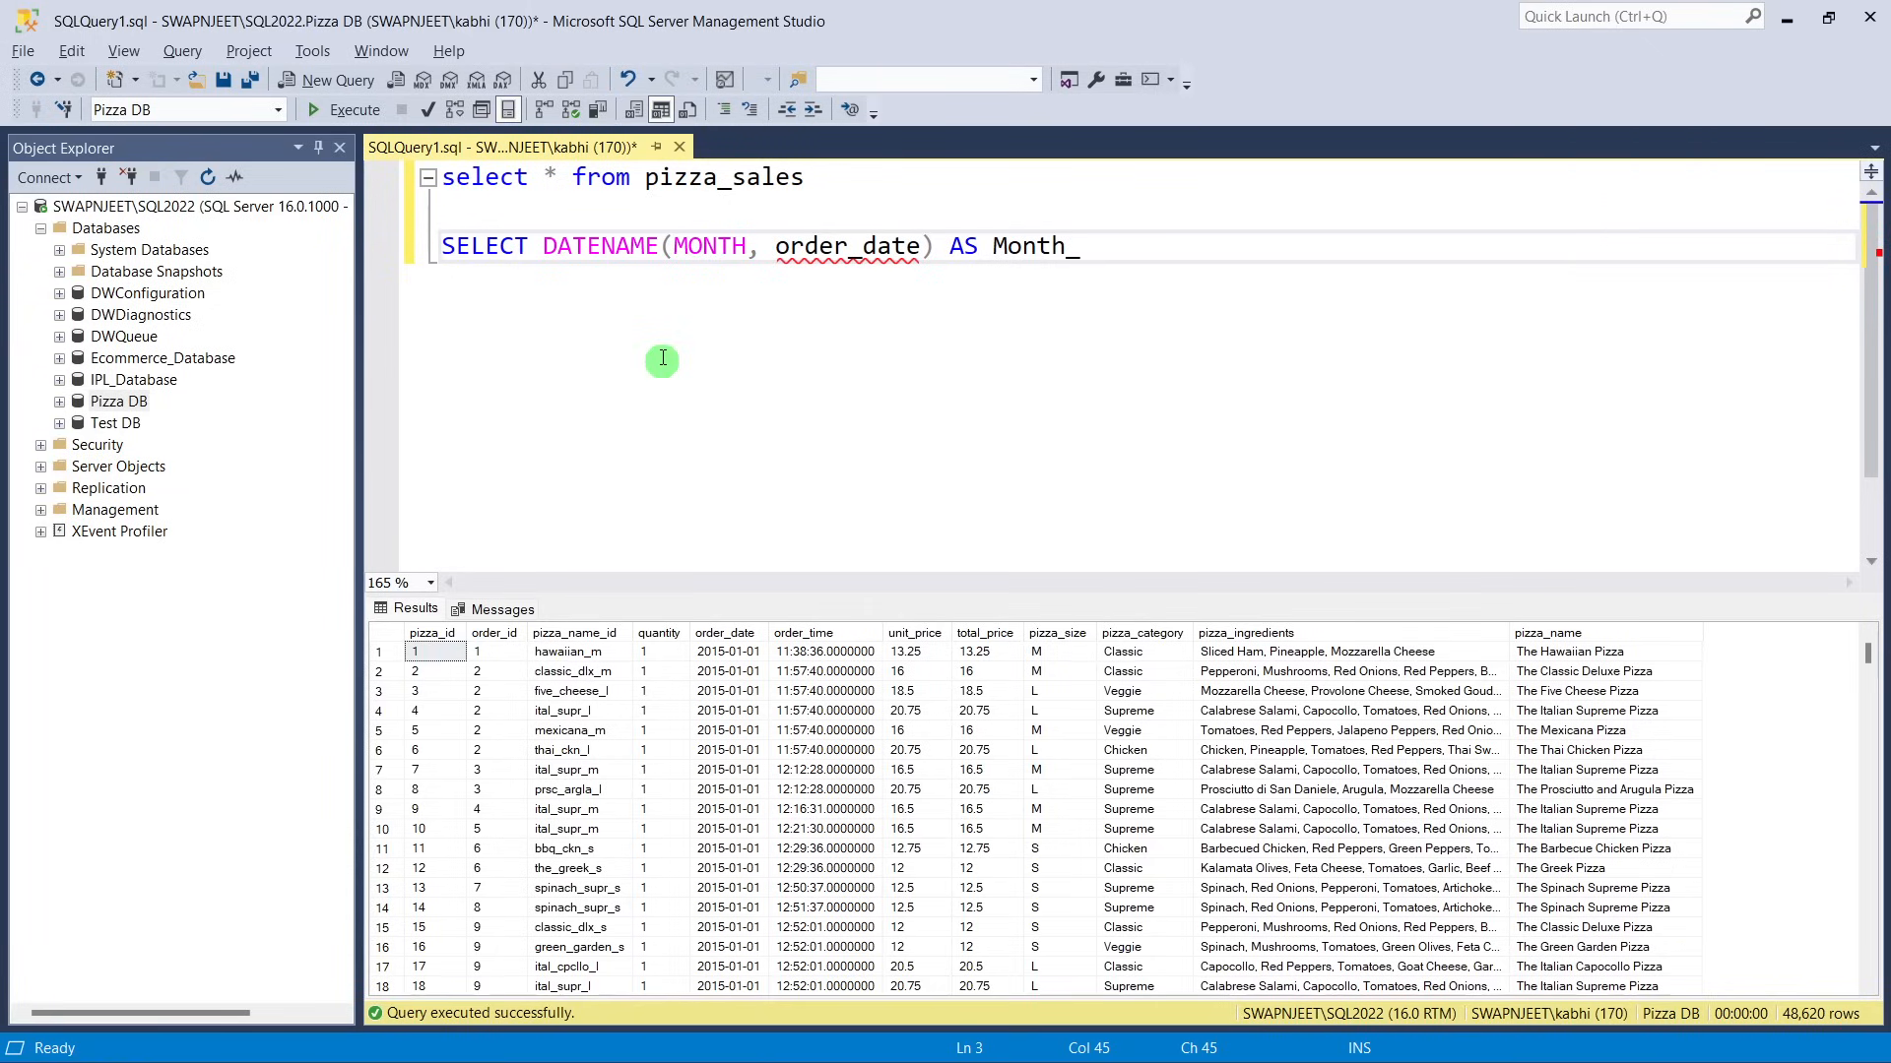
type("Name, CO")
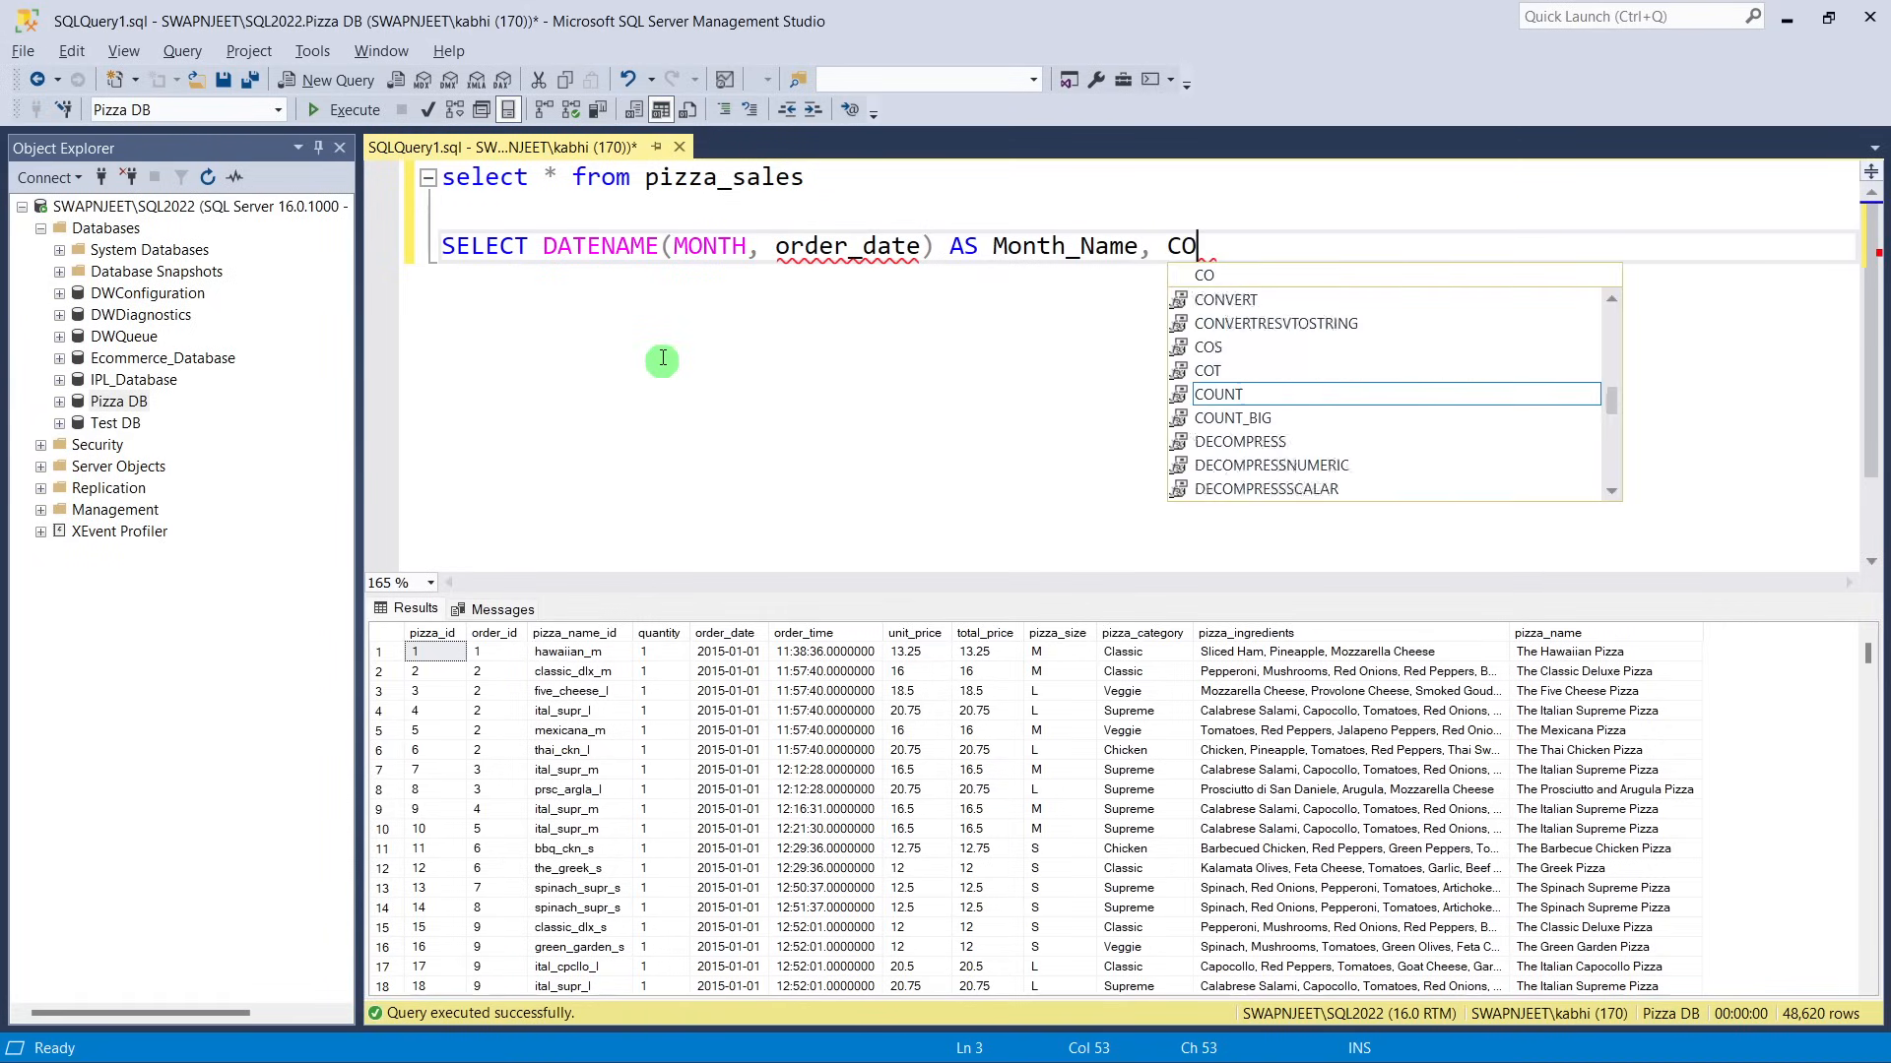
Complete the second column of the monthly query as COUNT(DISTINCT order_id).
type("UNT(D")
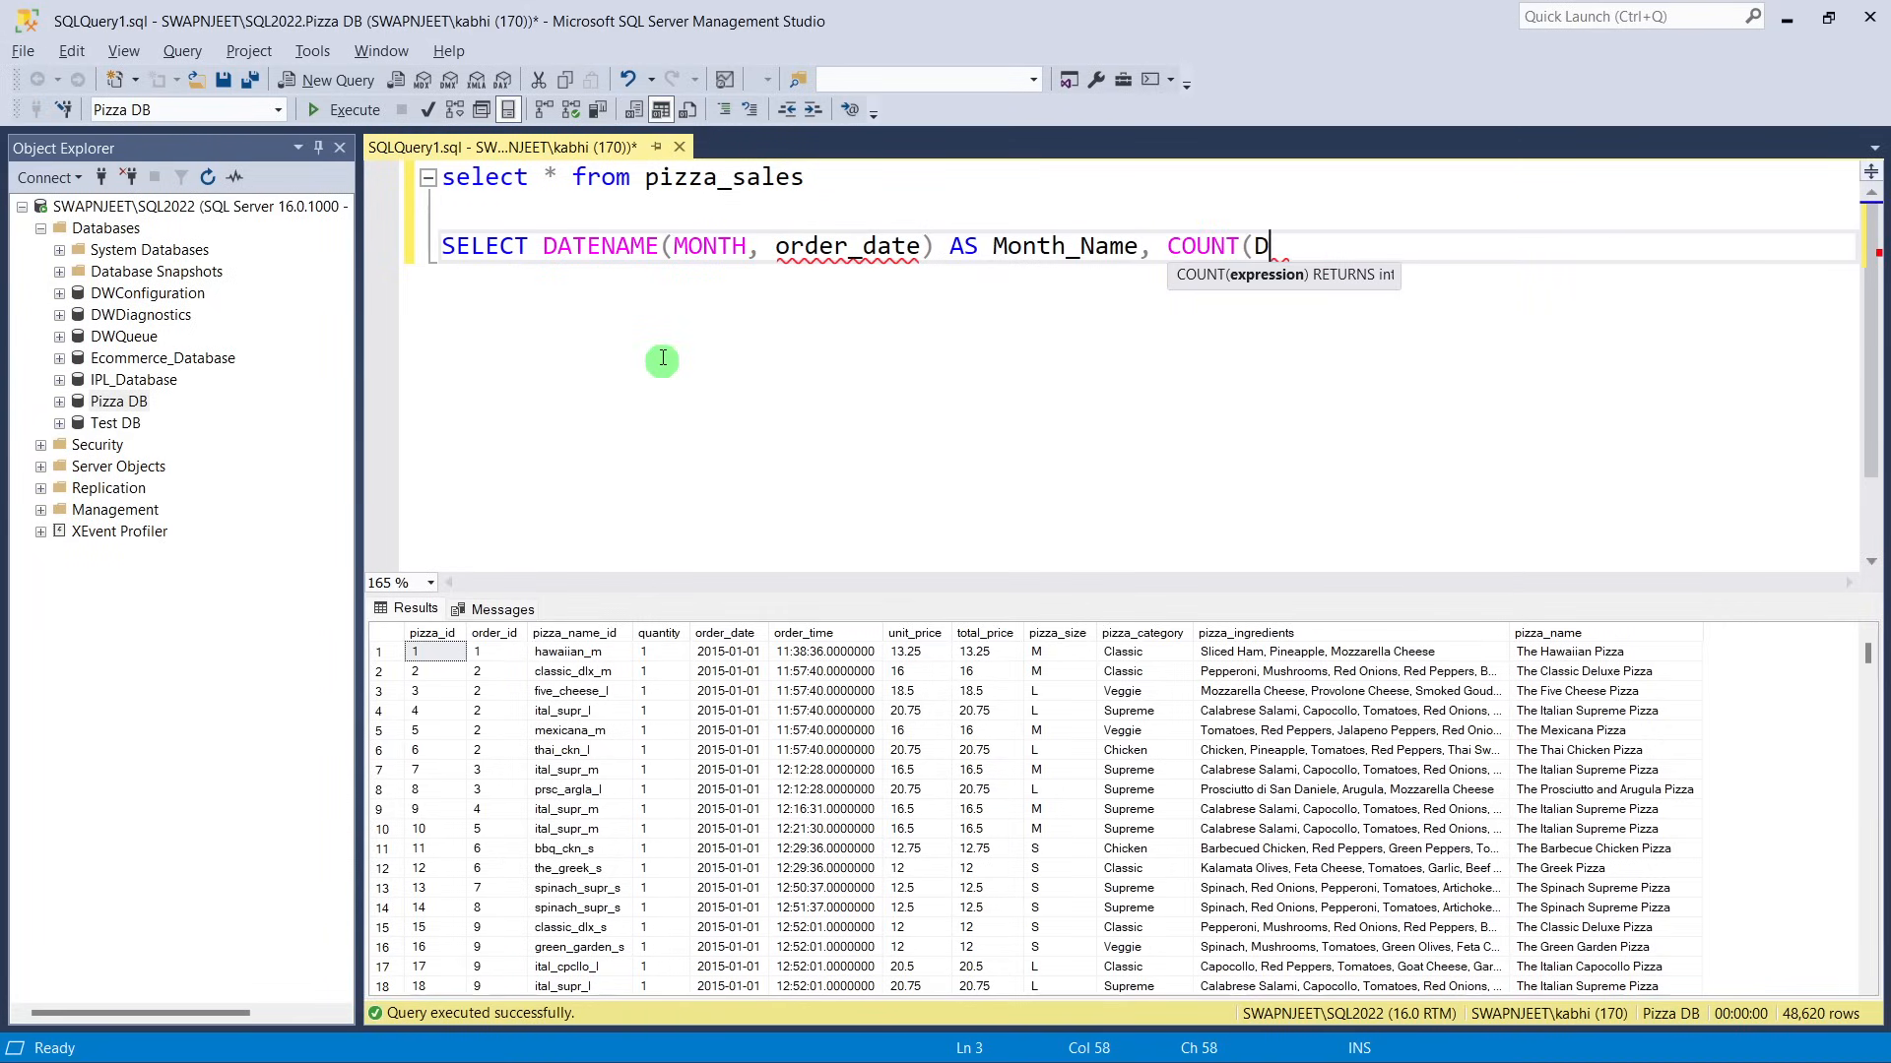
type("ISTINCT ")
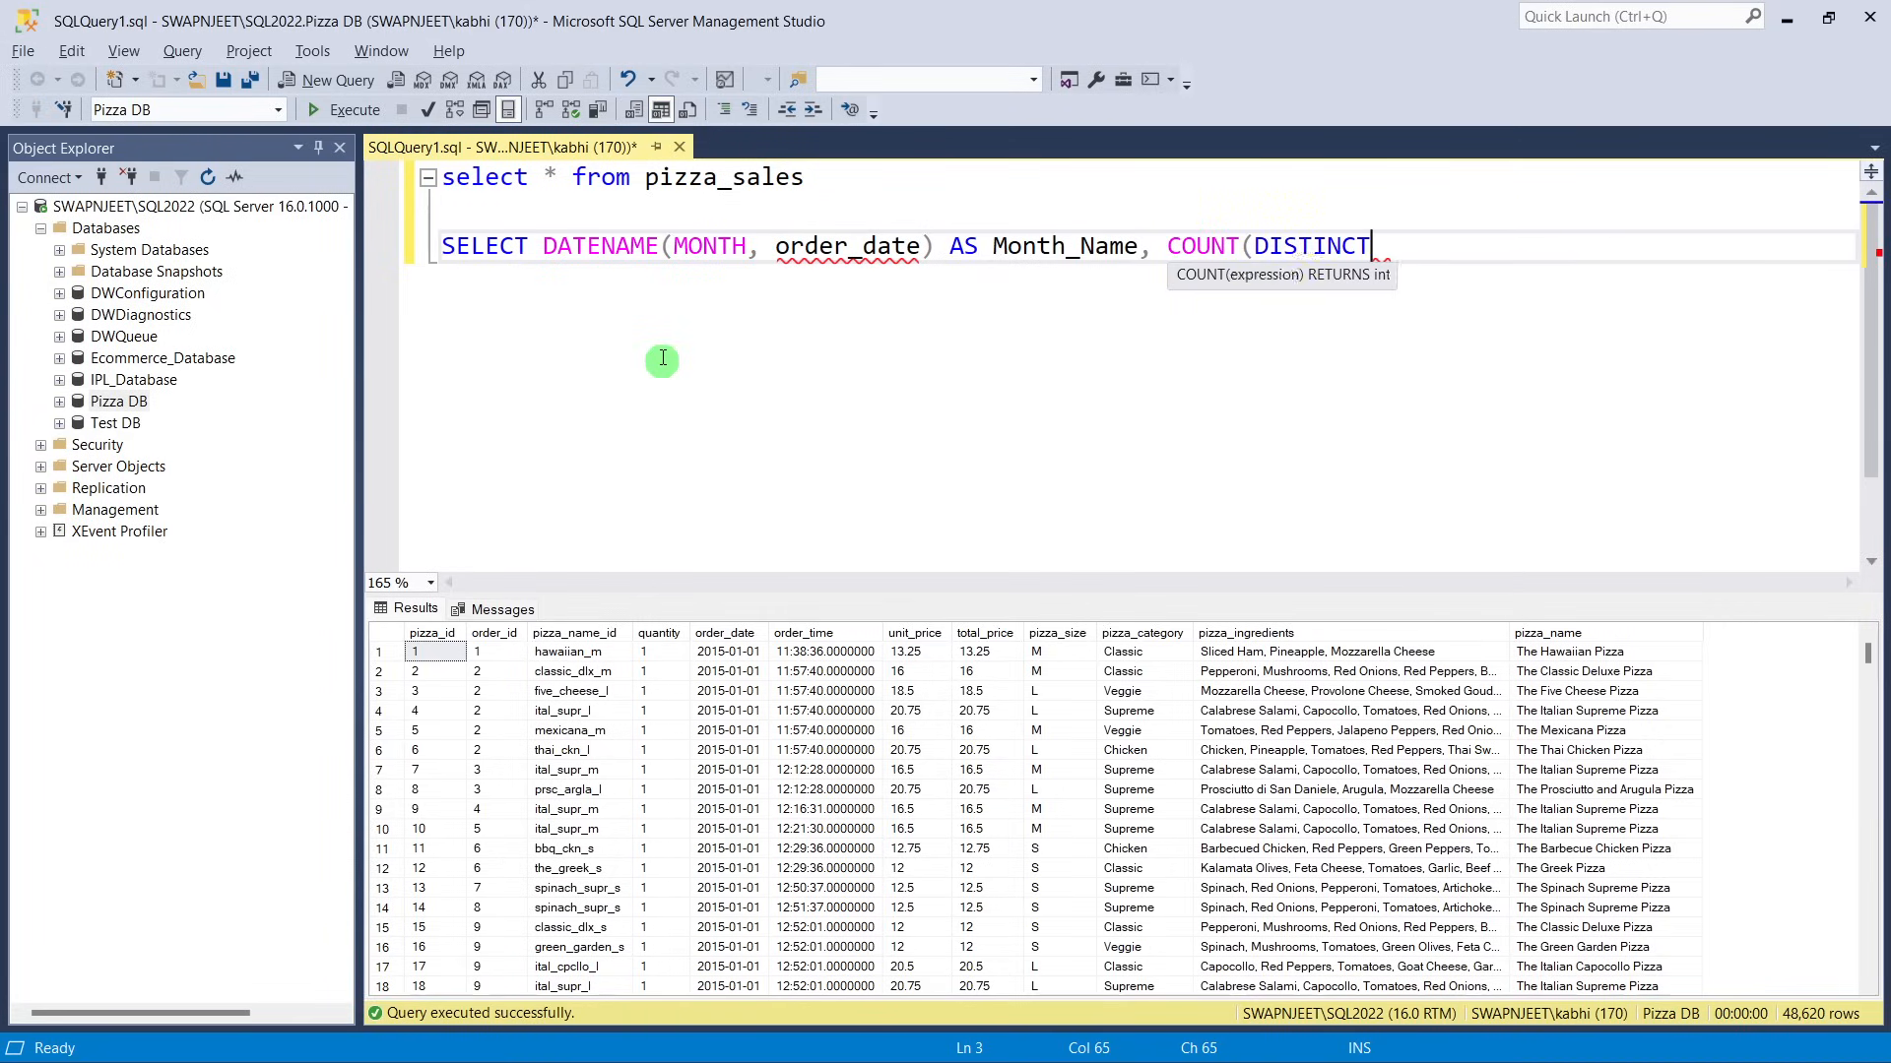
type("order_")
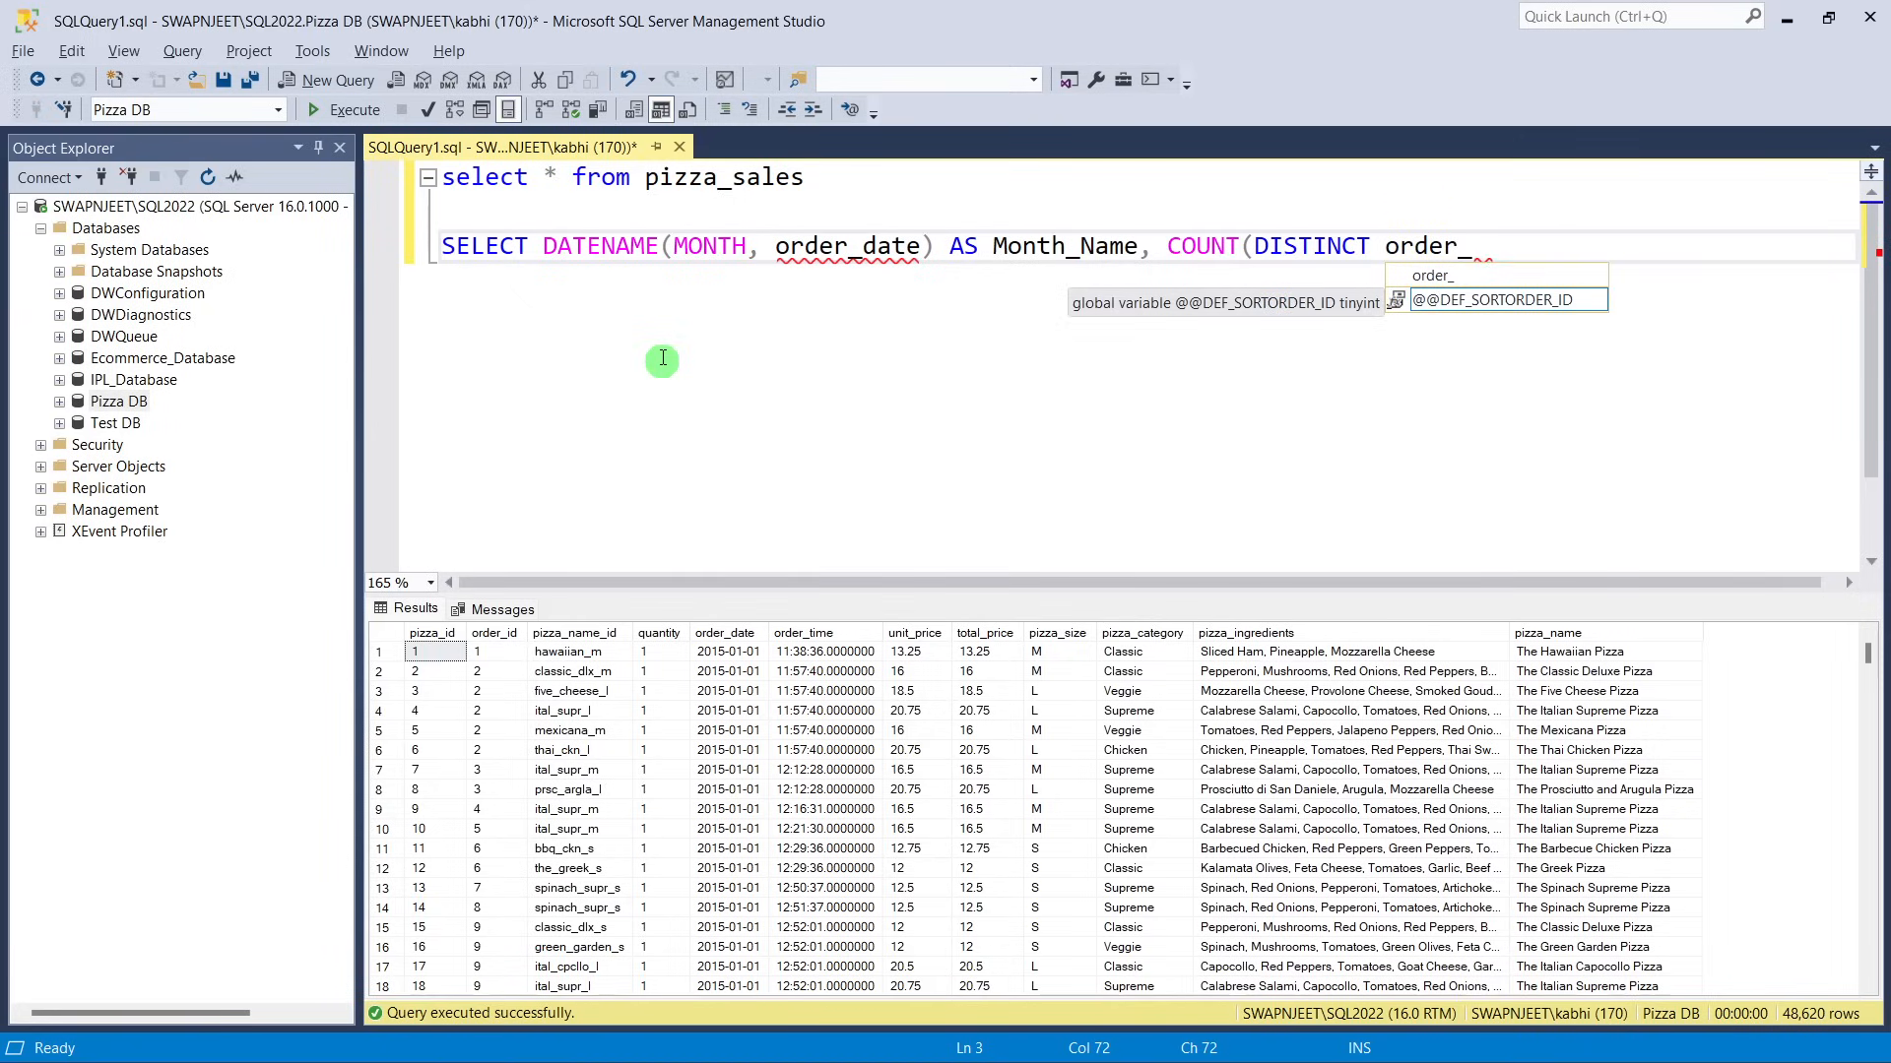
type("id)")
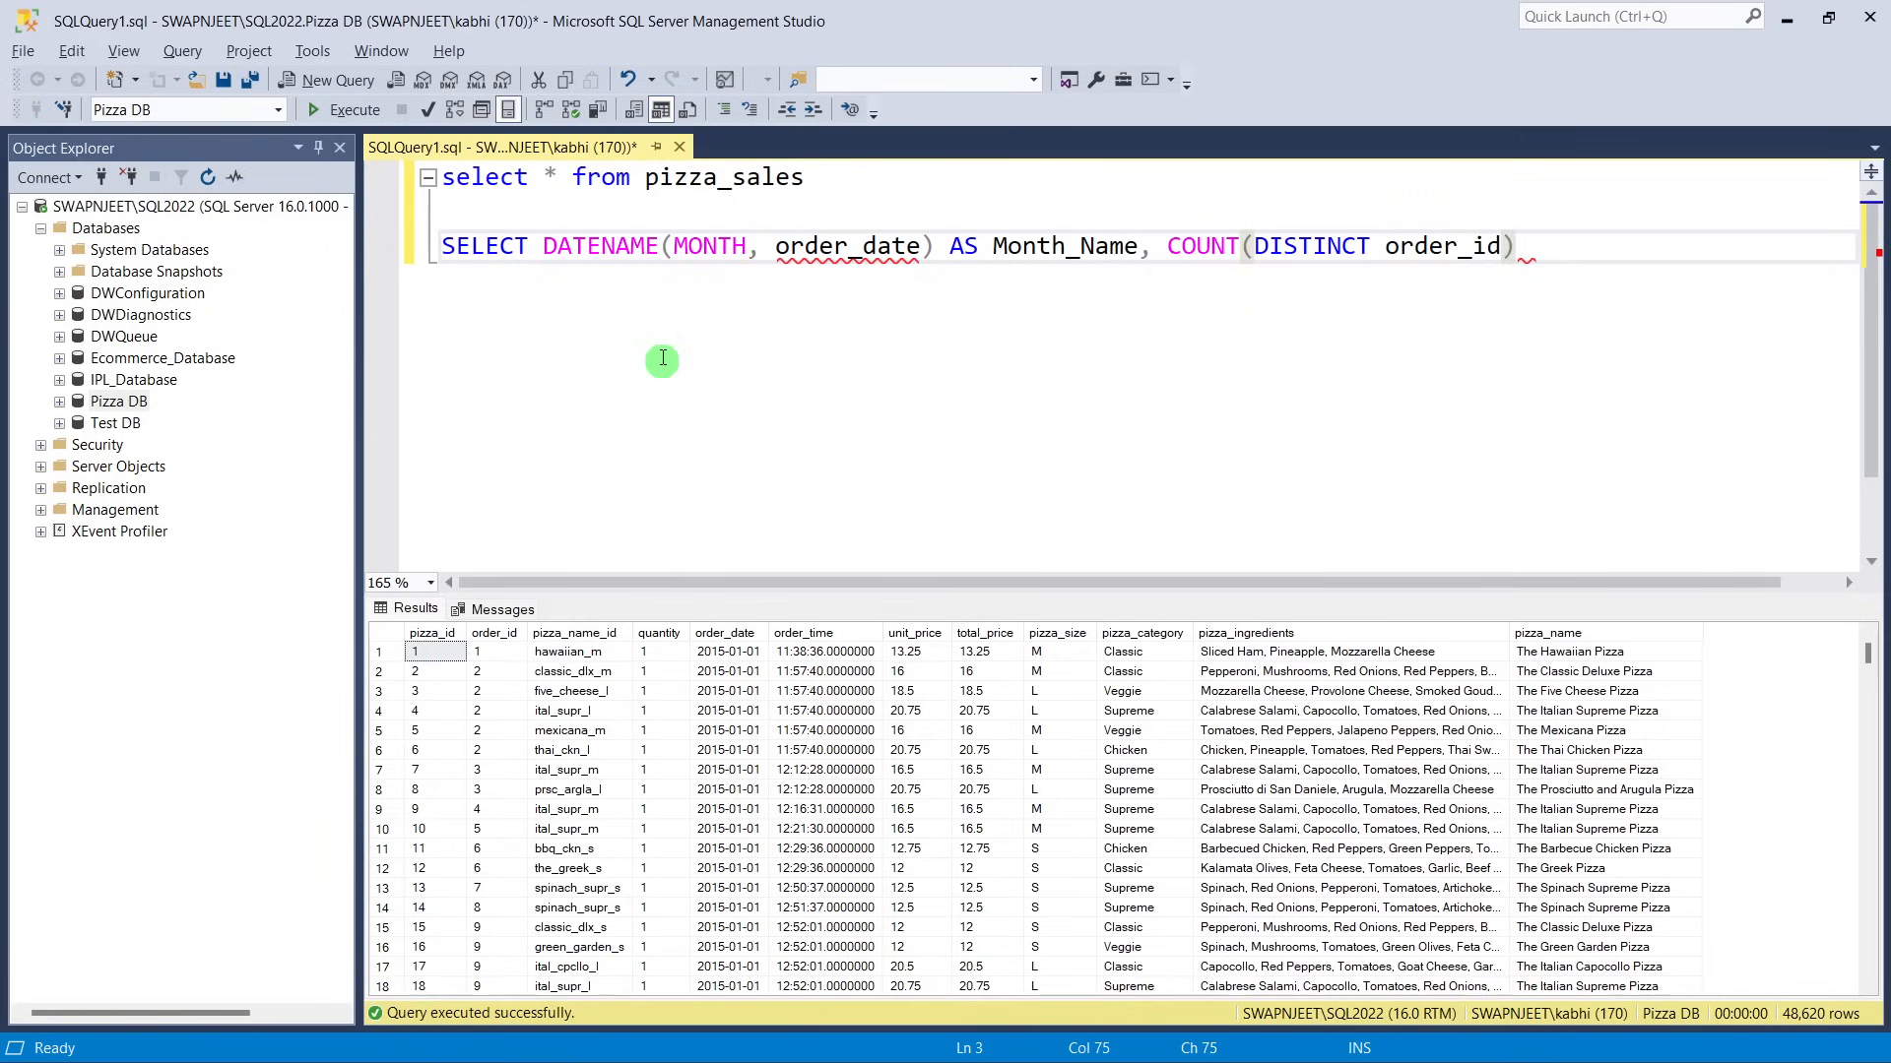
Add a FROM pizza_sales line to the monthly query.
key("Return")
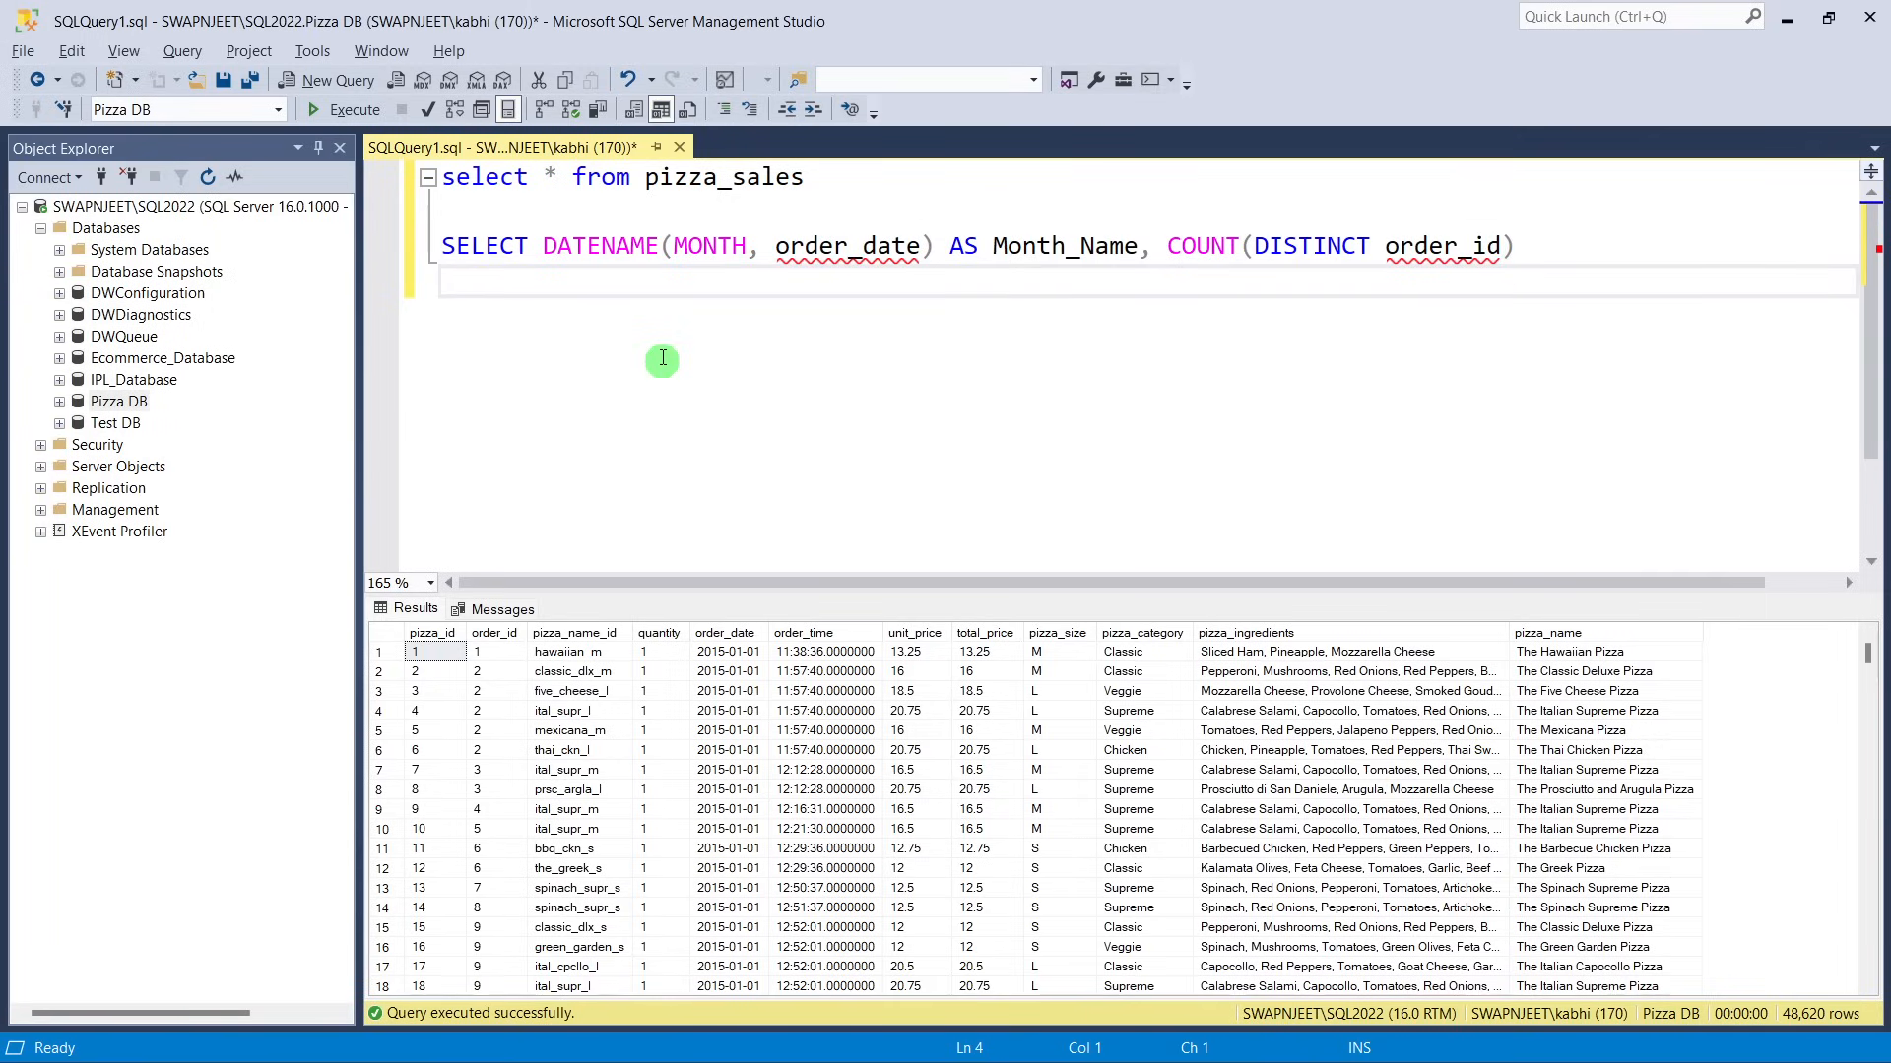
type("FROM pizz")
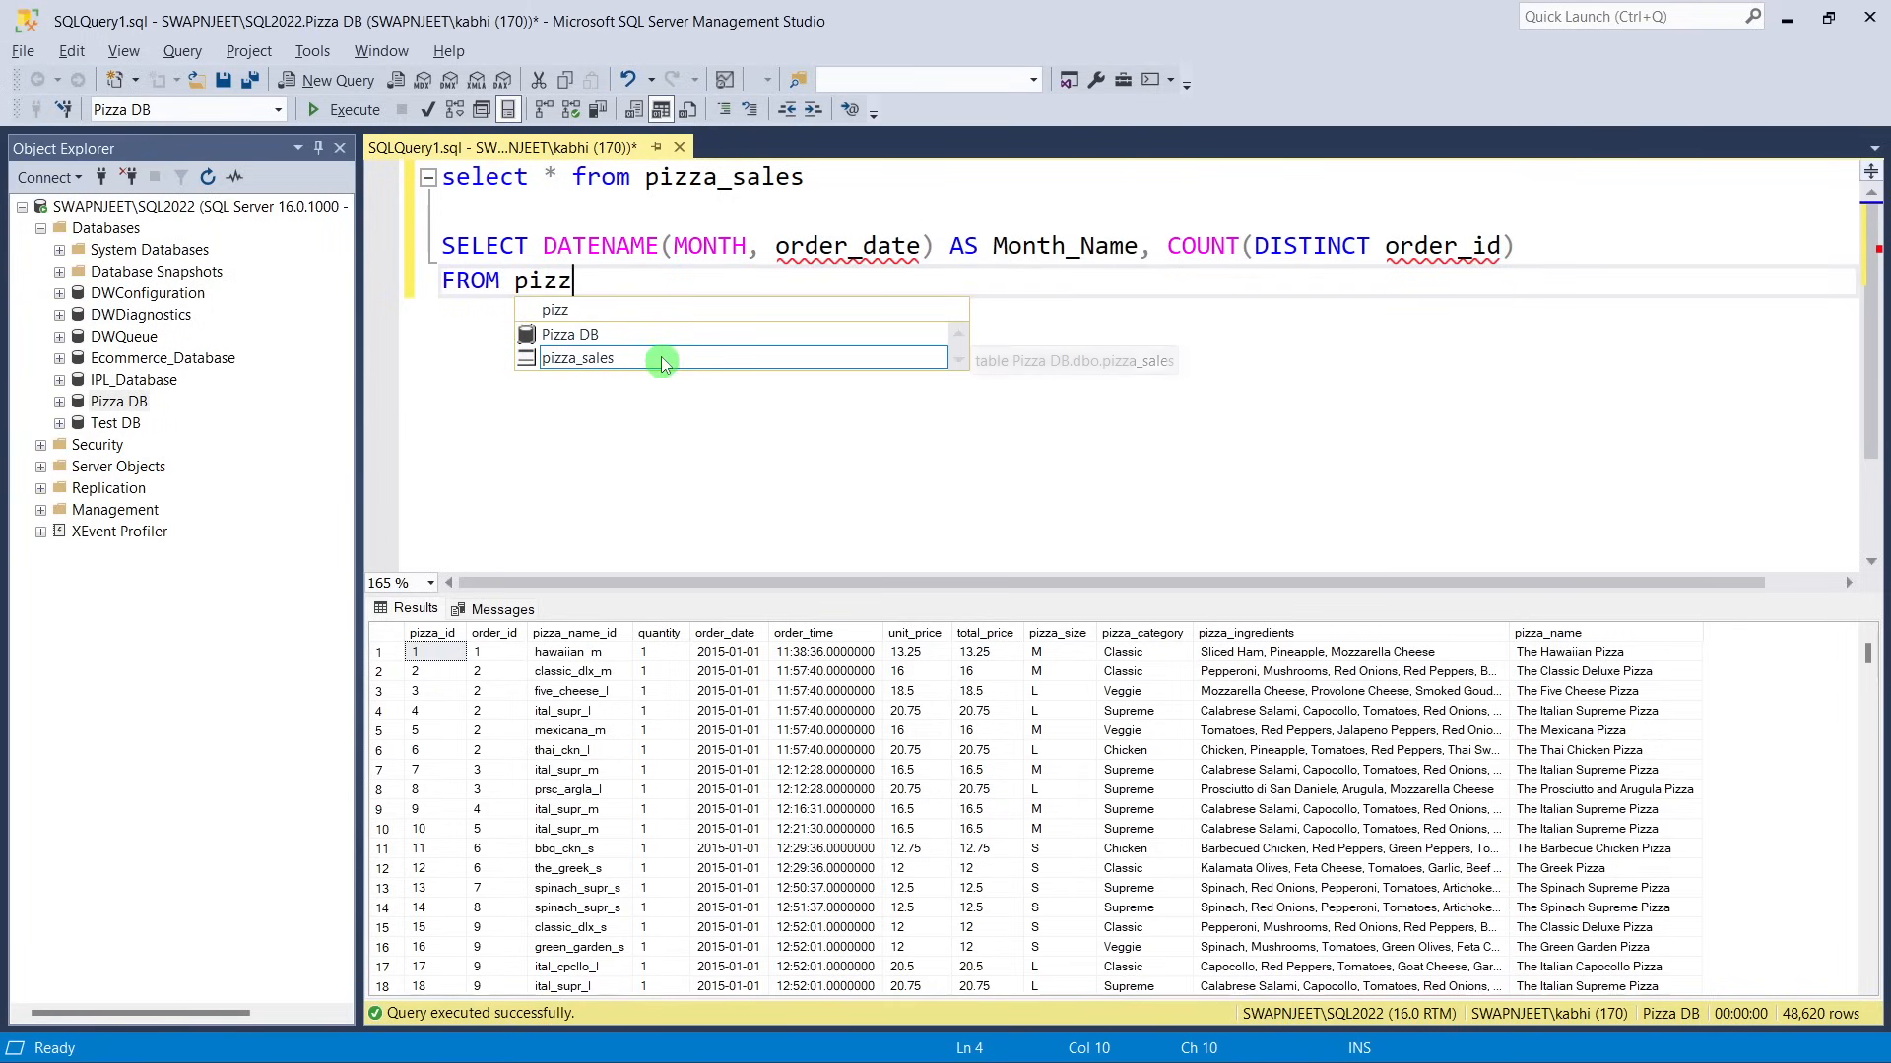
double_click(662, 360)
key("Return")
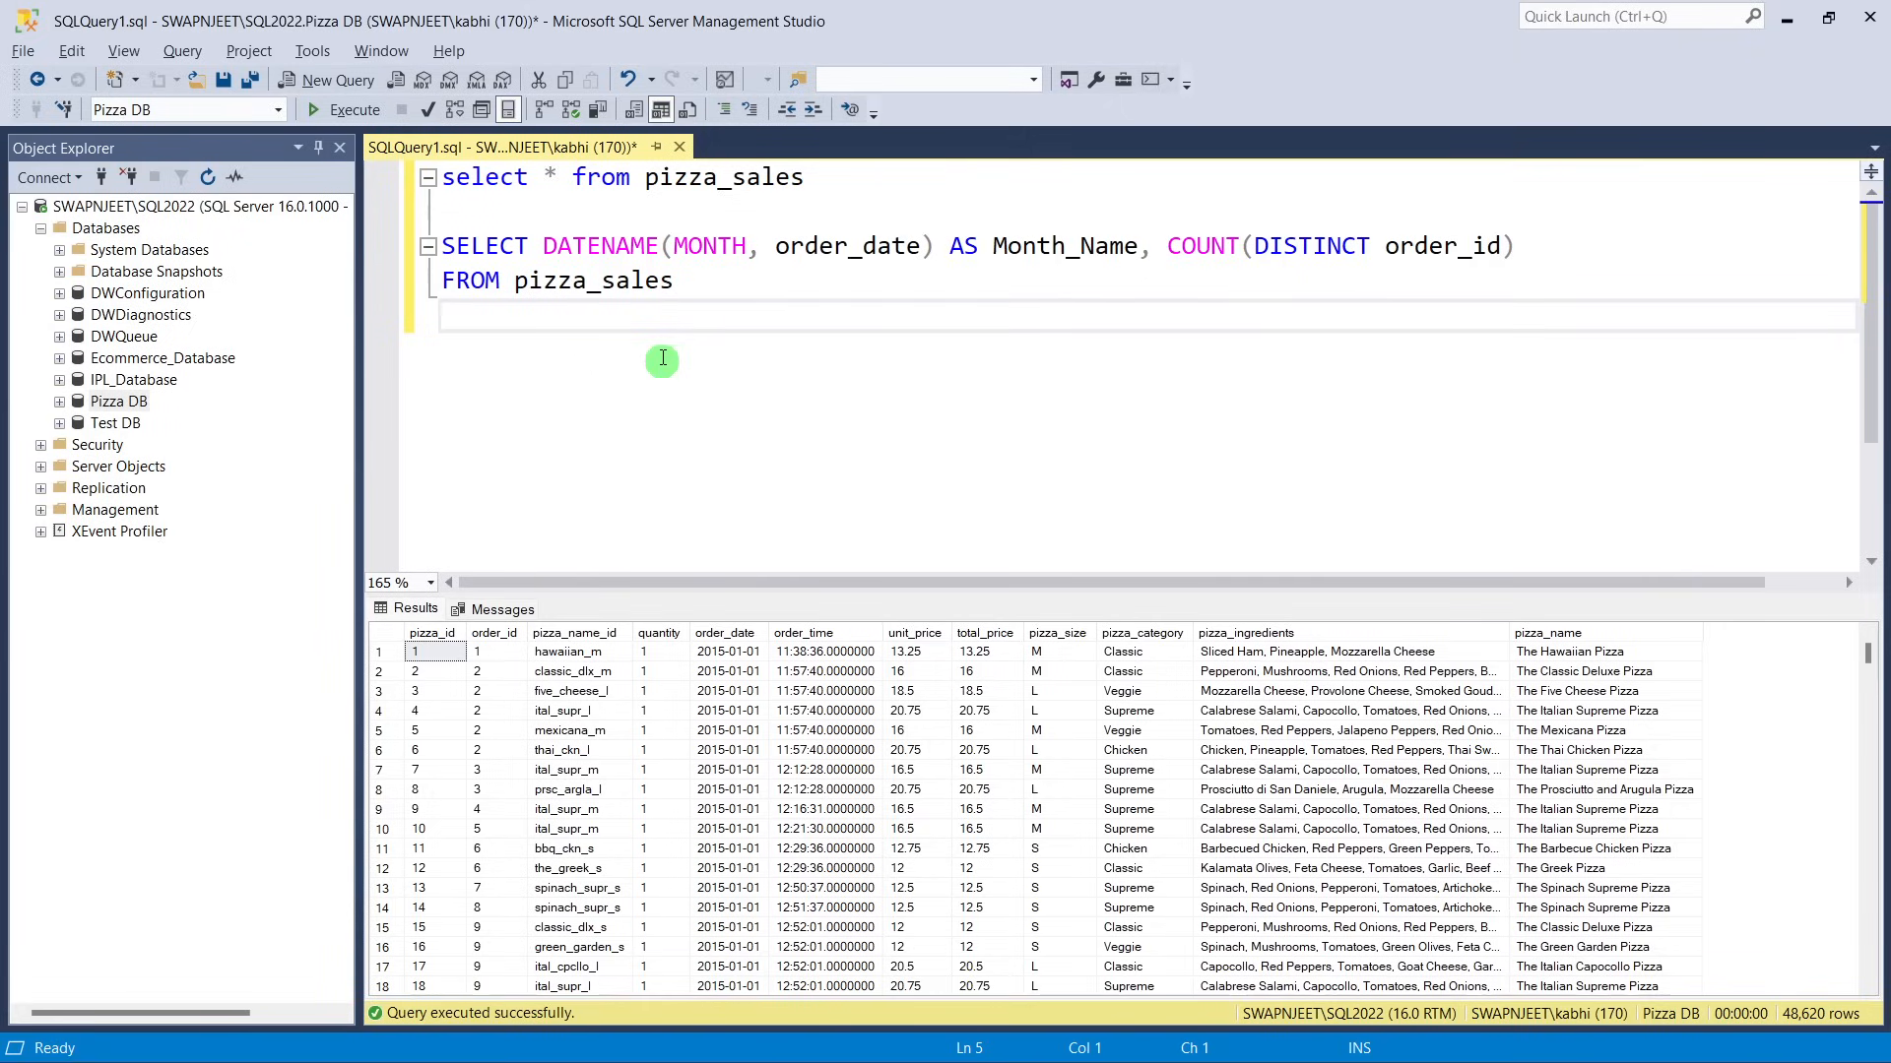
Add GROUP BY DATENAME(MONTH, order_date) as the last line of the monthly query and execute only that query.
type("group")
key("BackSpace")
key("BackSpace")
key("BackSpace")
key("BackSpace")
key("BackSpace")
type("GROUP BY")
left_click(547, 246)
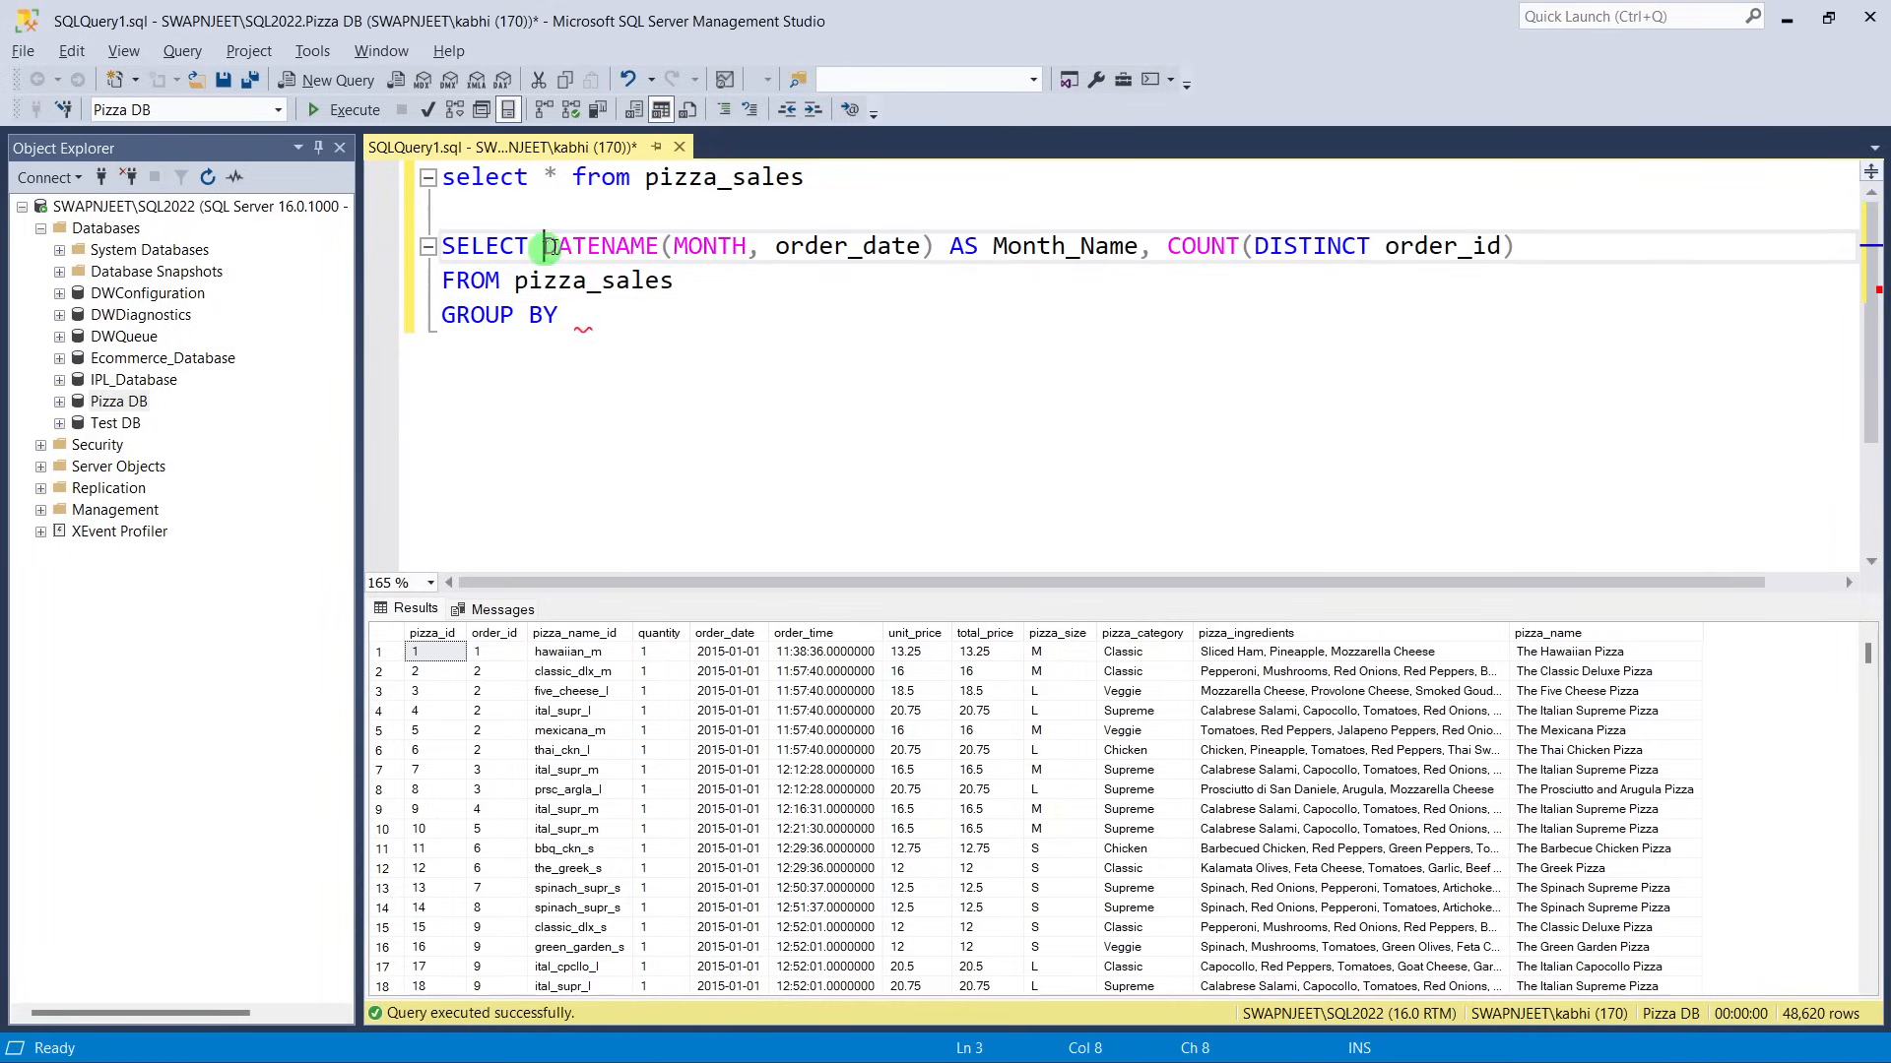
left_click_drag(548, 246, 935, 246)
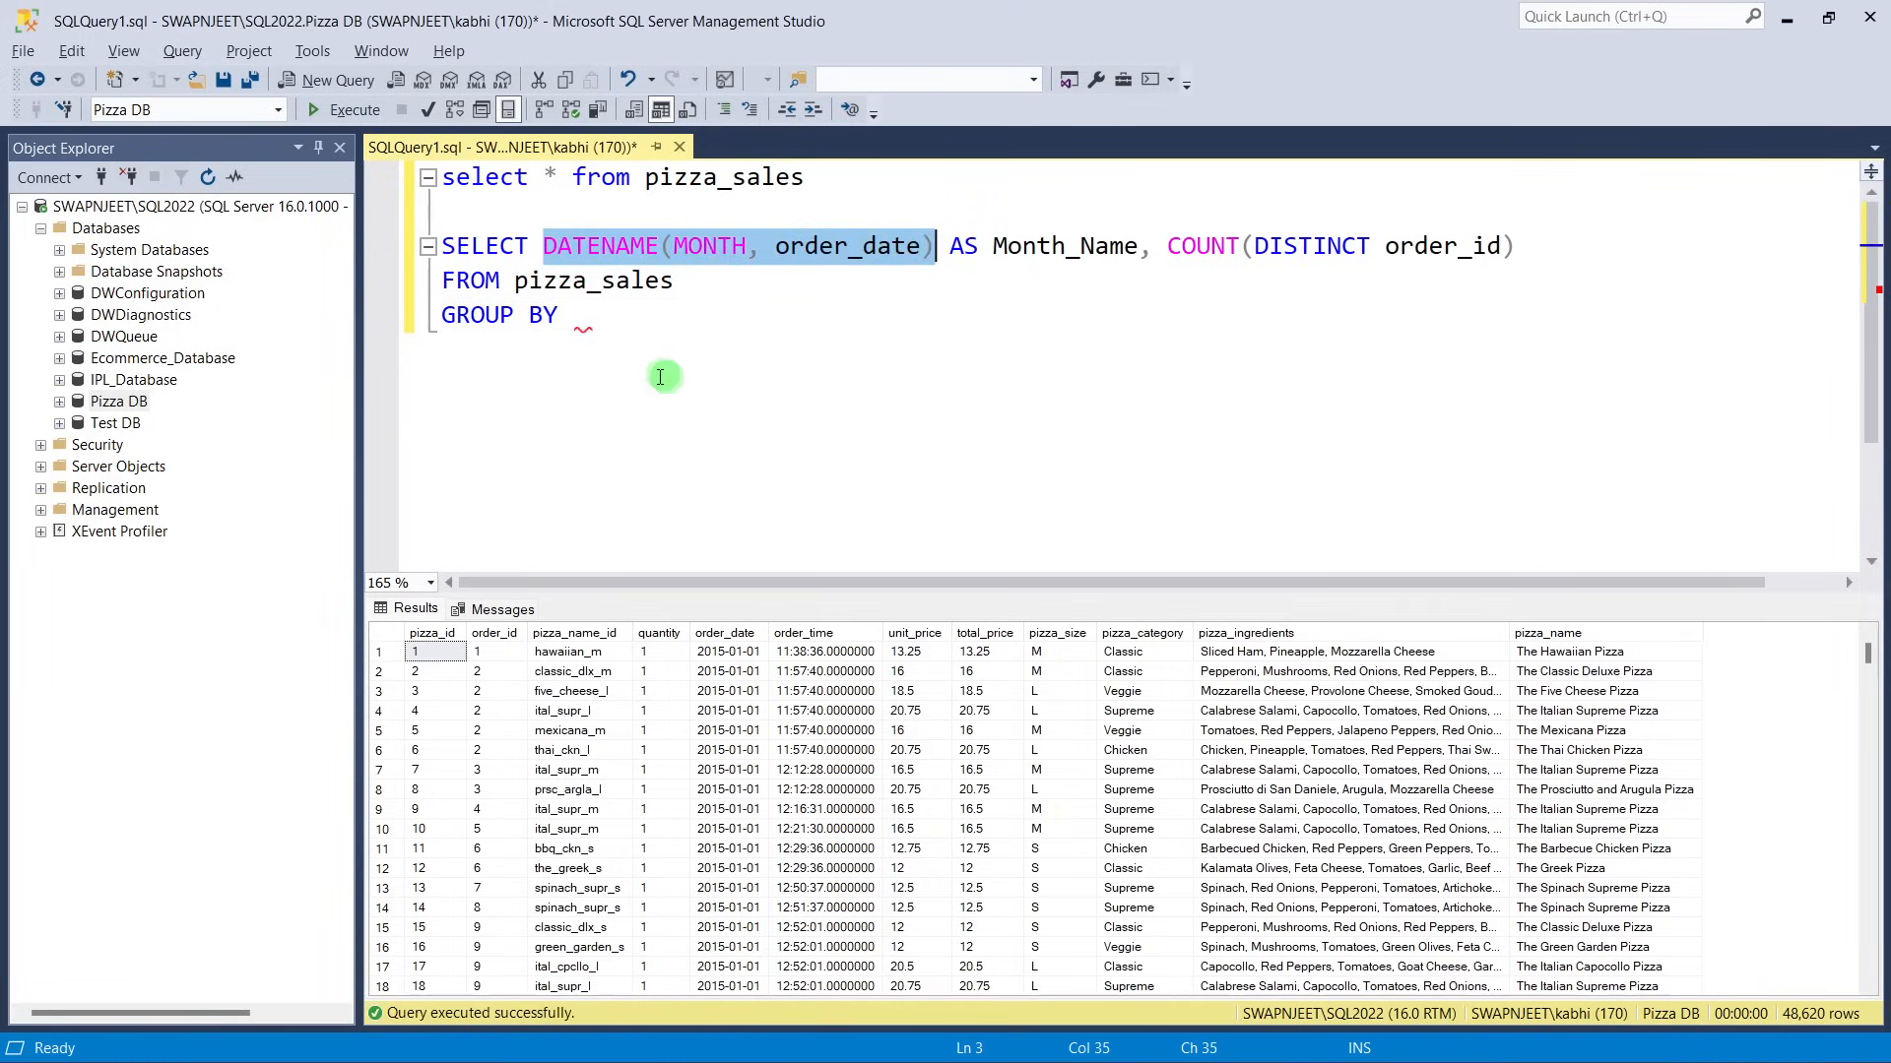
left_click(608, 316)
left_click_drag(1068, 345, 443, 246)
left_click(345, 109)
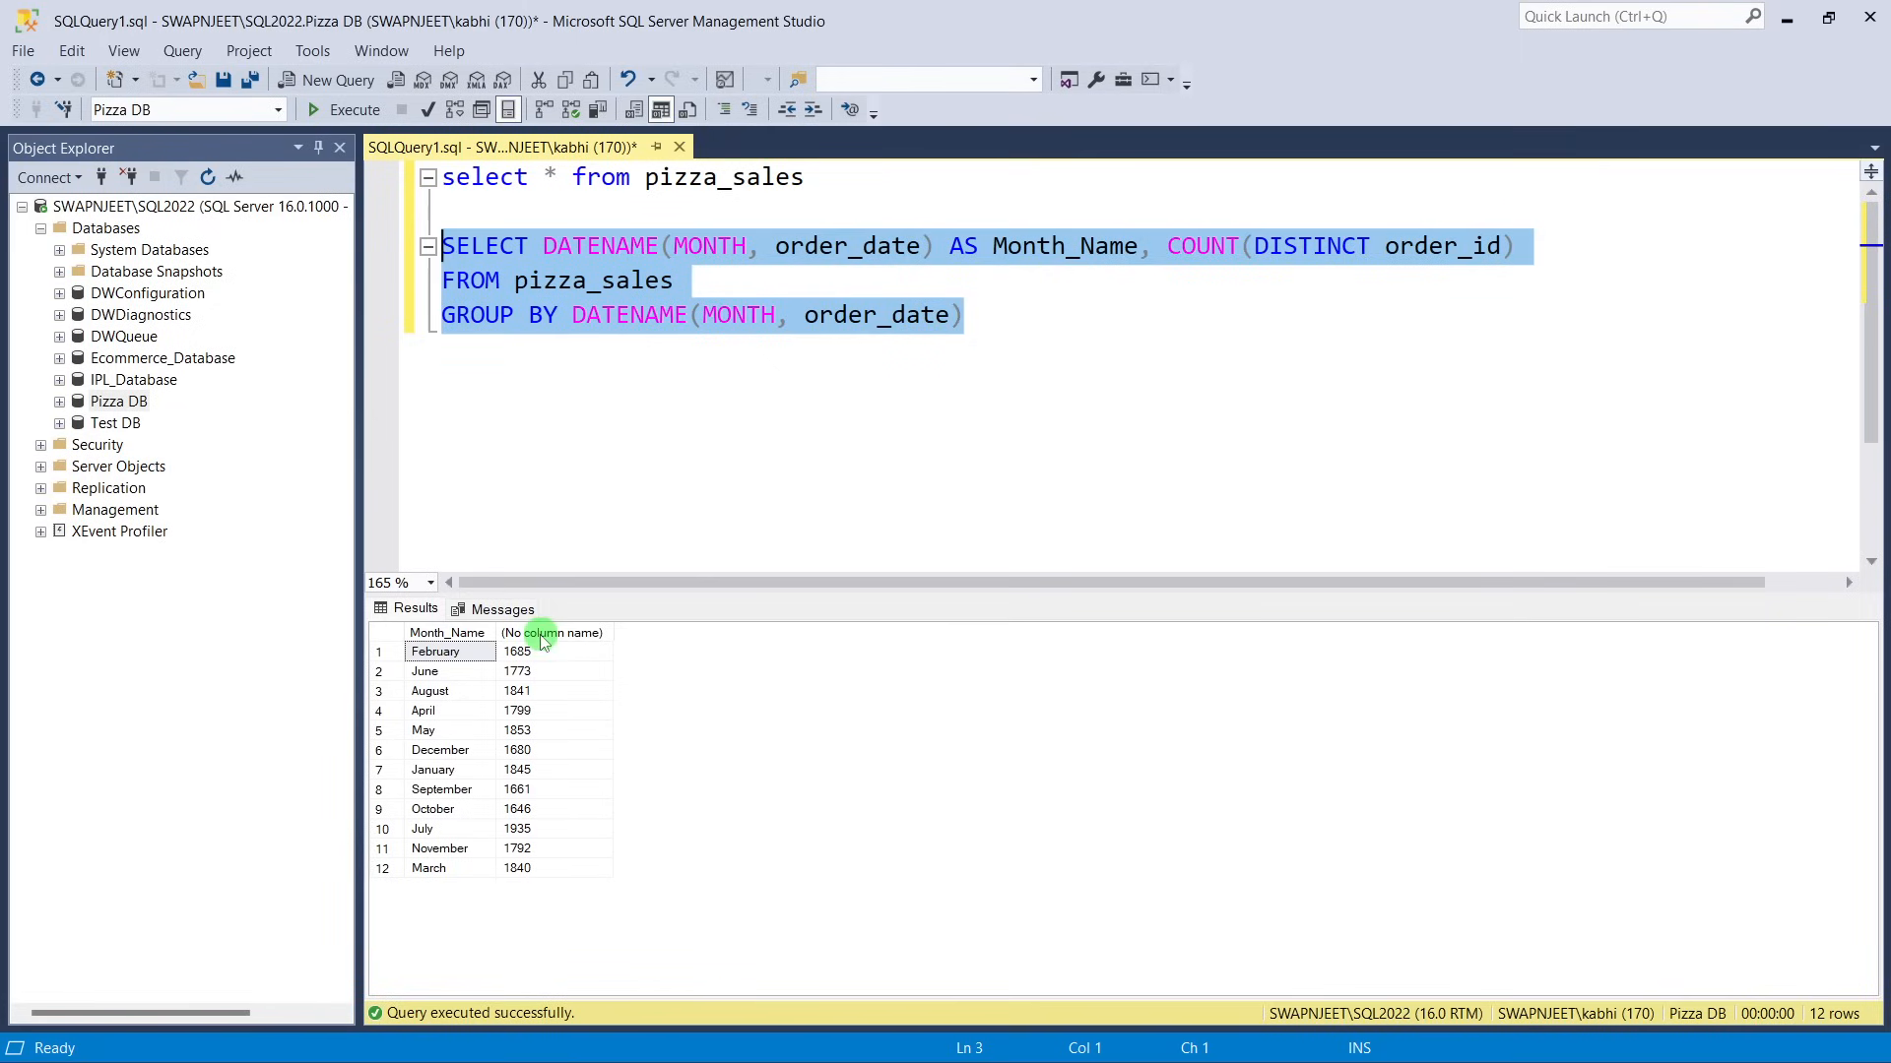
Give the COUNT(DISTINCT order_id) column the alias Total_Orders using an uppercase AS.
left_click(1569, 255)
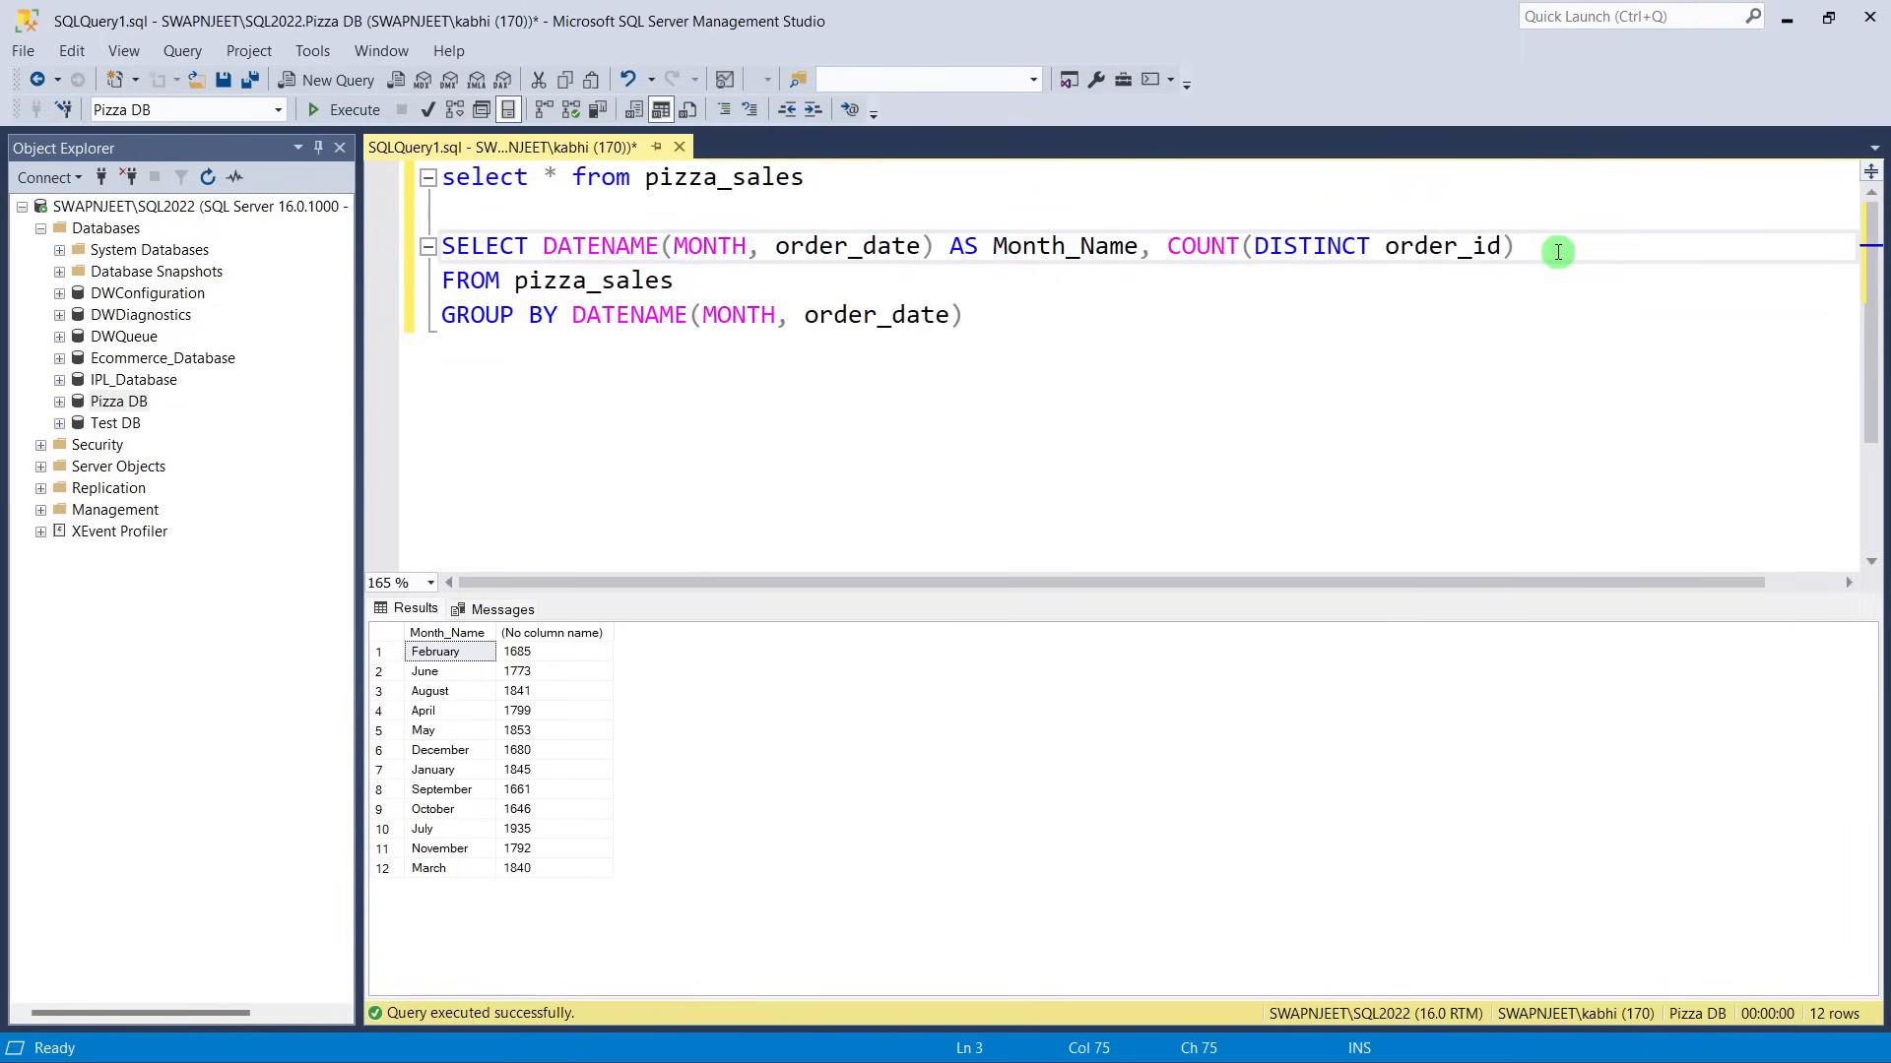
type("as")
key("BackSpace")
key("BackSpace")
key("BackSpace")
type("AS Total_Orders")
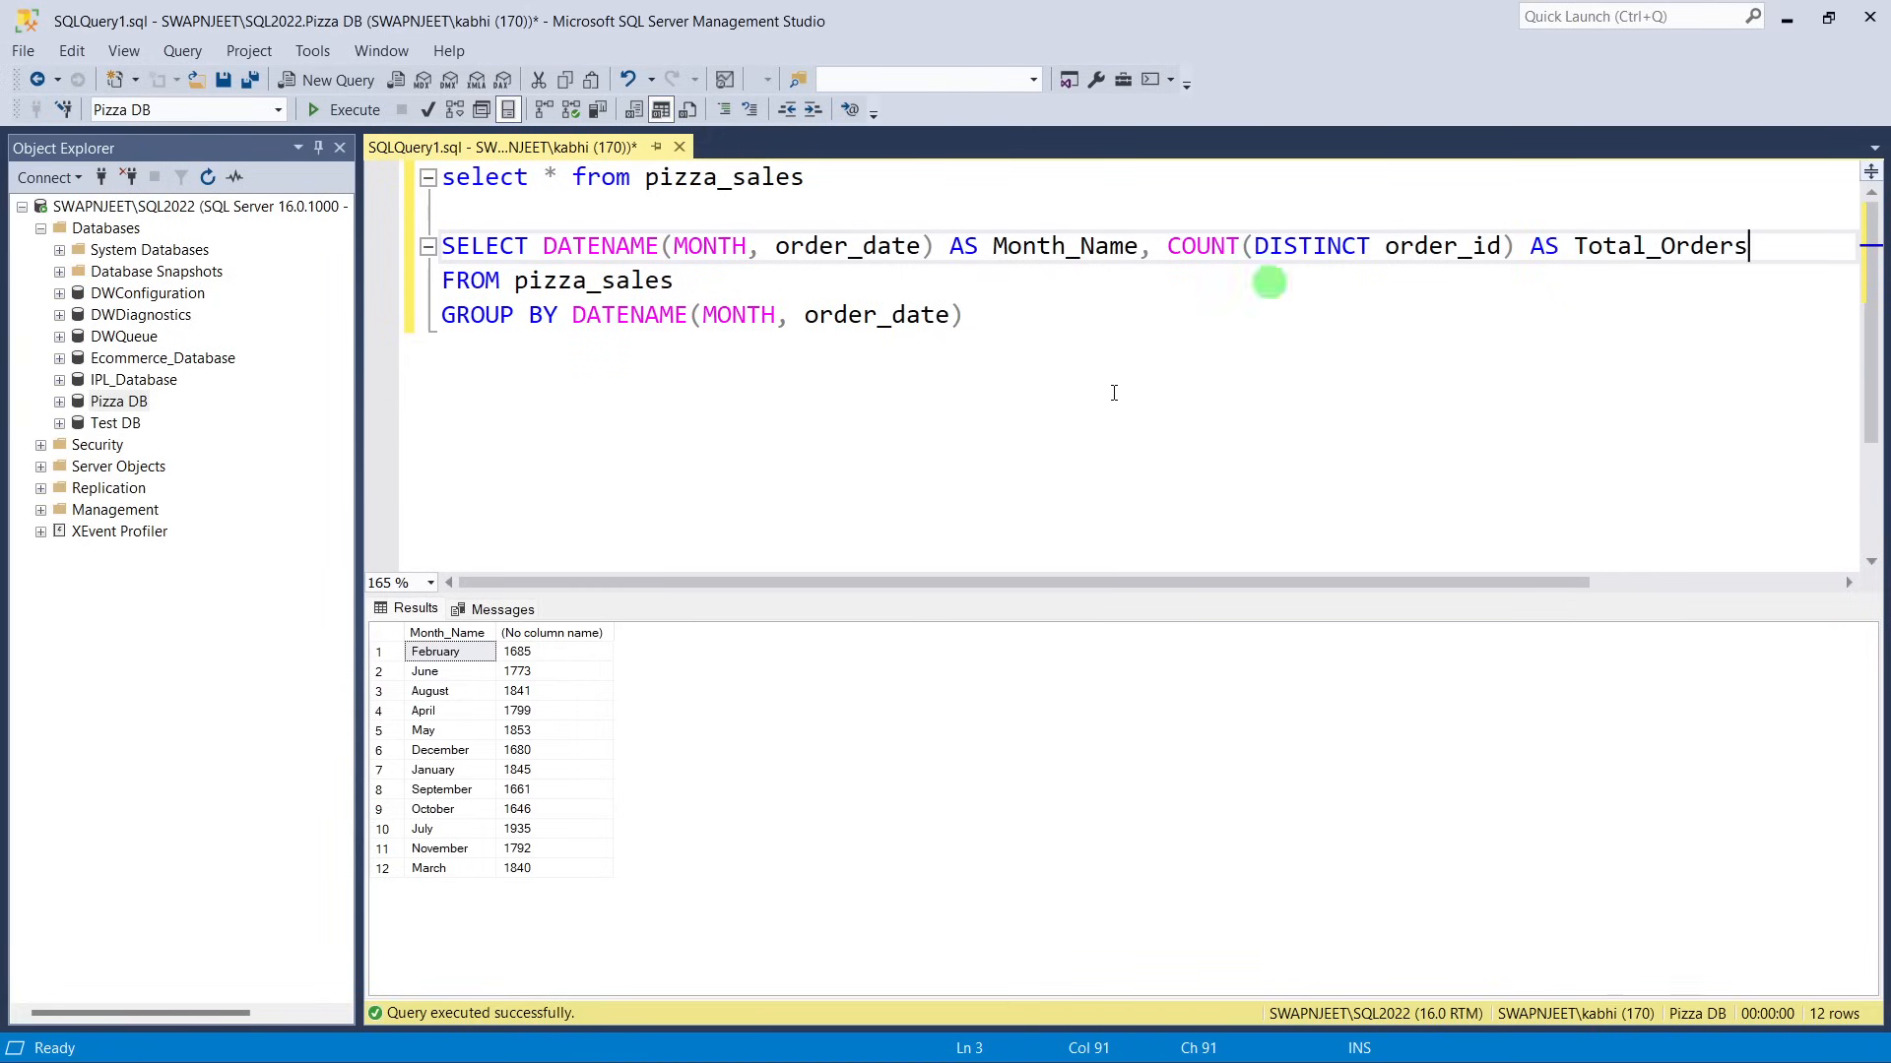
left_click_drag(1666, 271, 1654, 264)
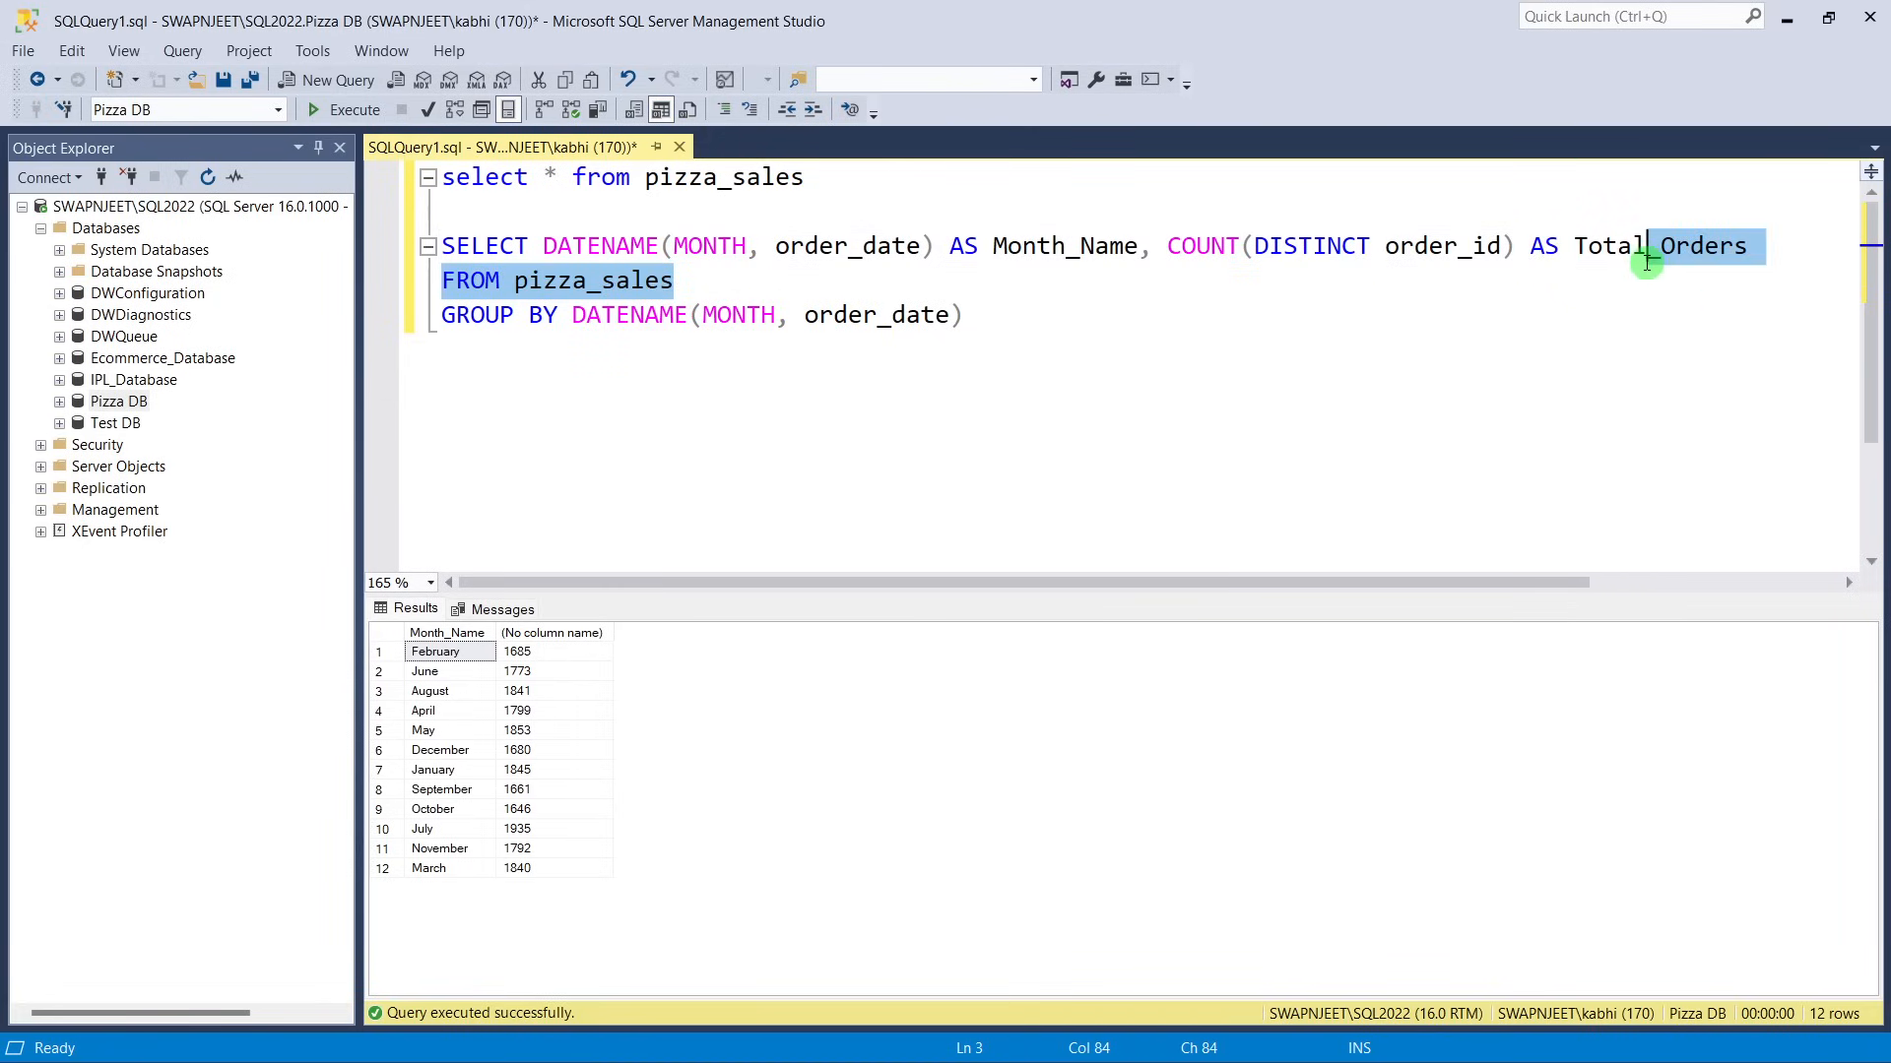
left_click(1651, 246)
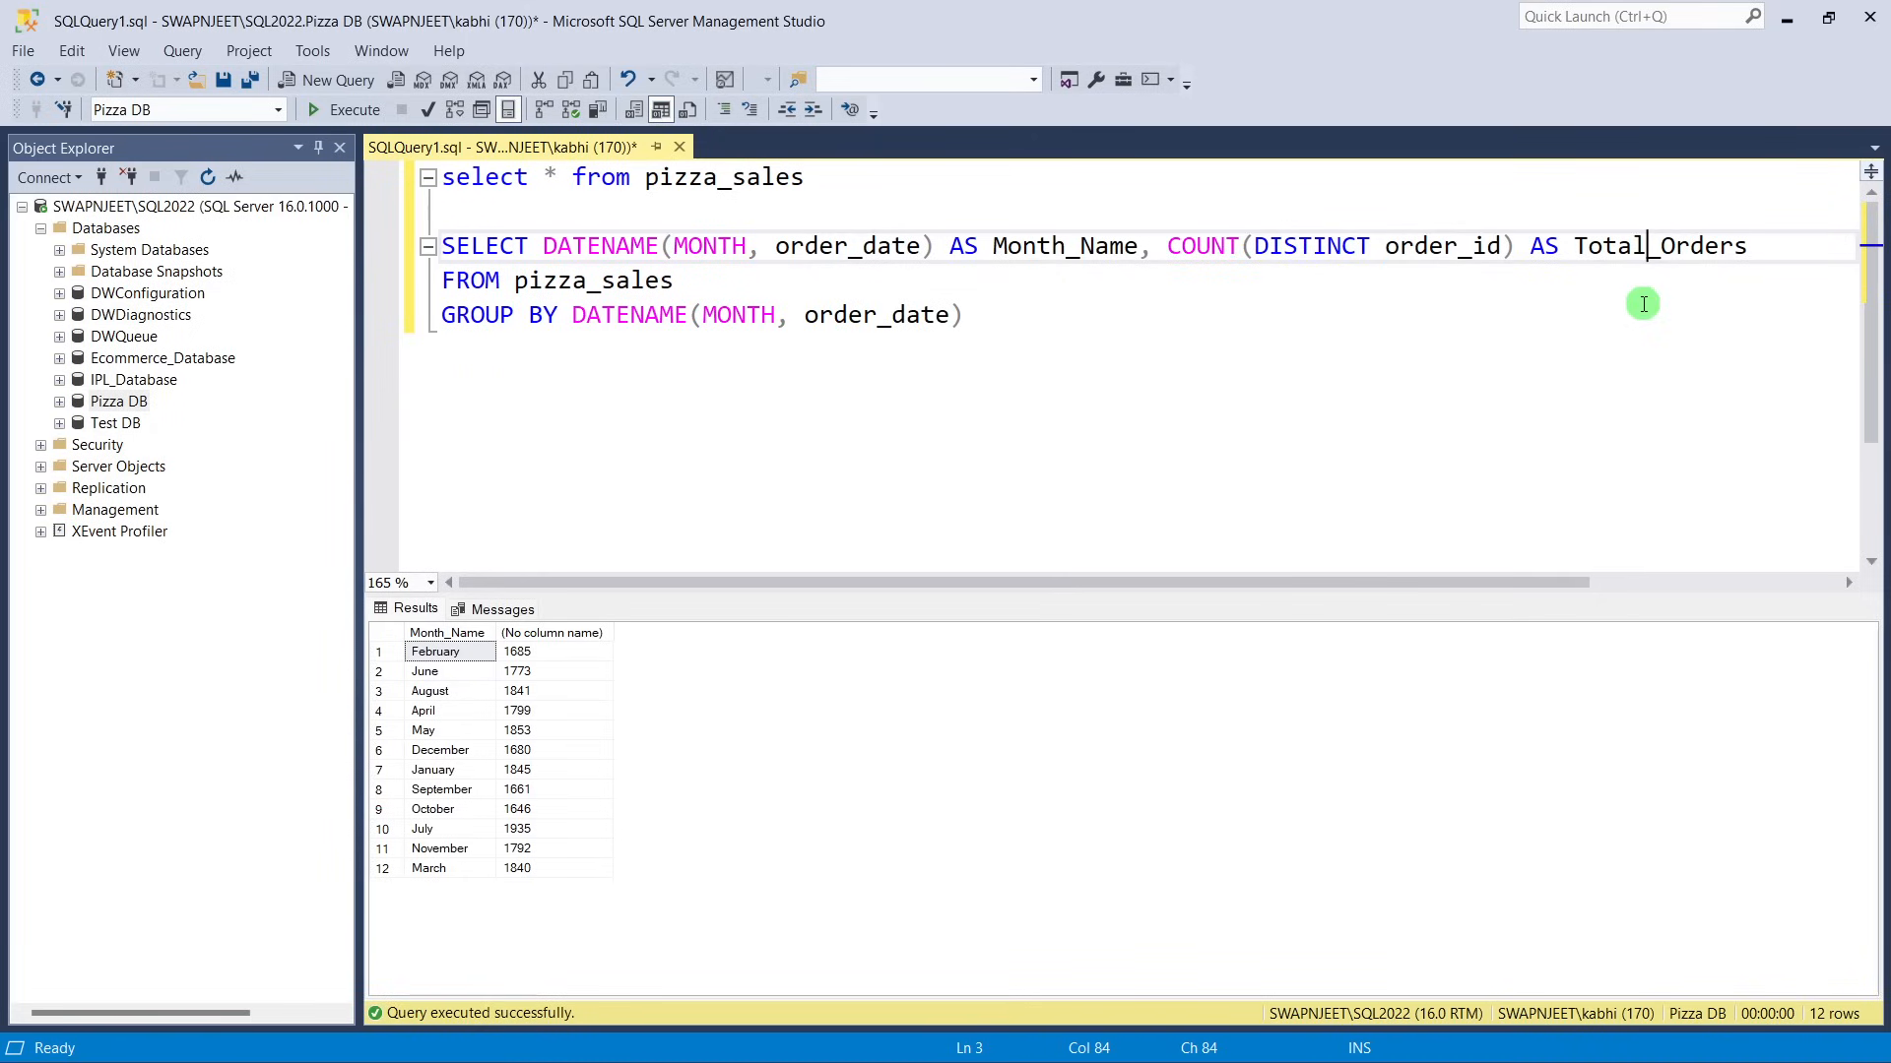
left_click(1080, 255)
Execute only the monthly orders query again, including its Total_Orders alias, and clear the text selection.
left_click(981, 328)
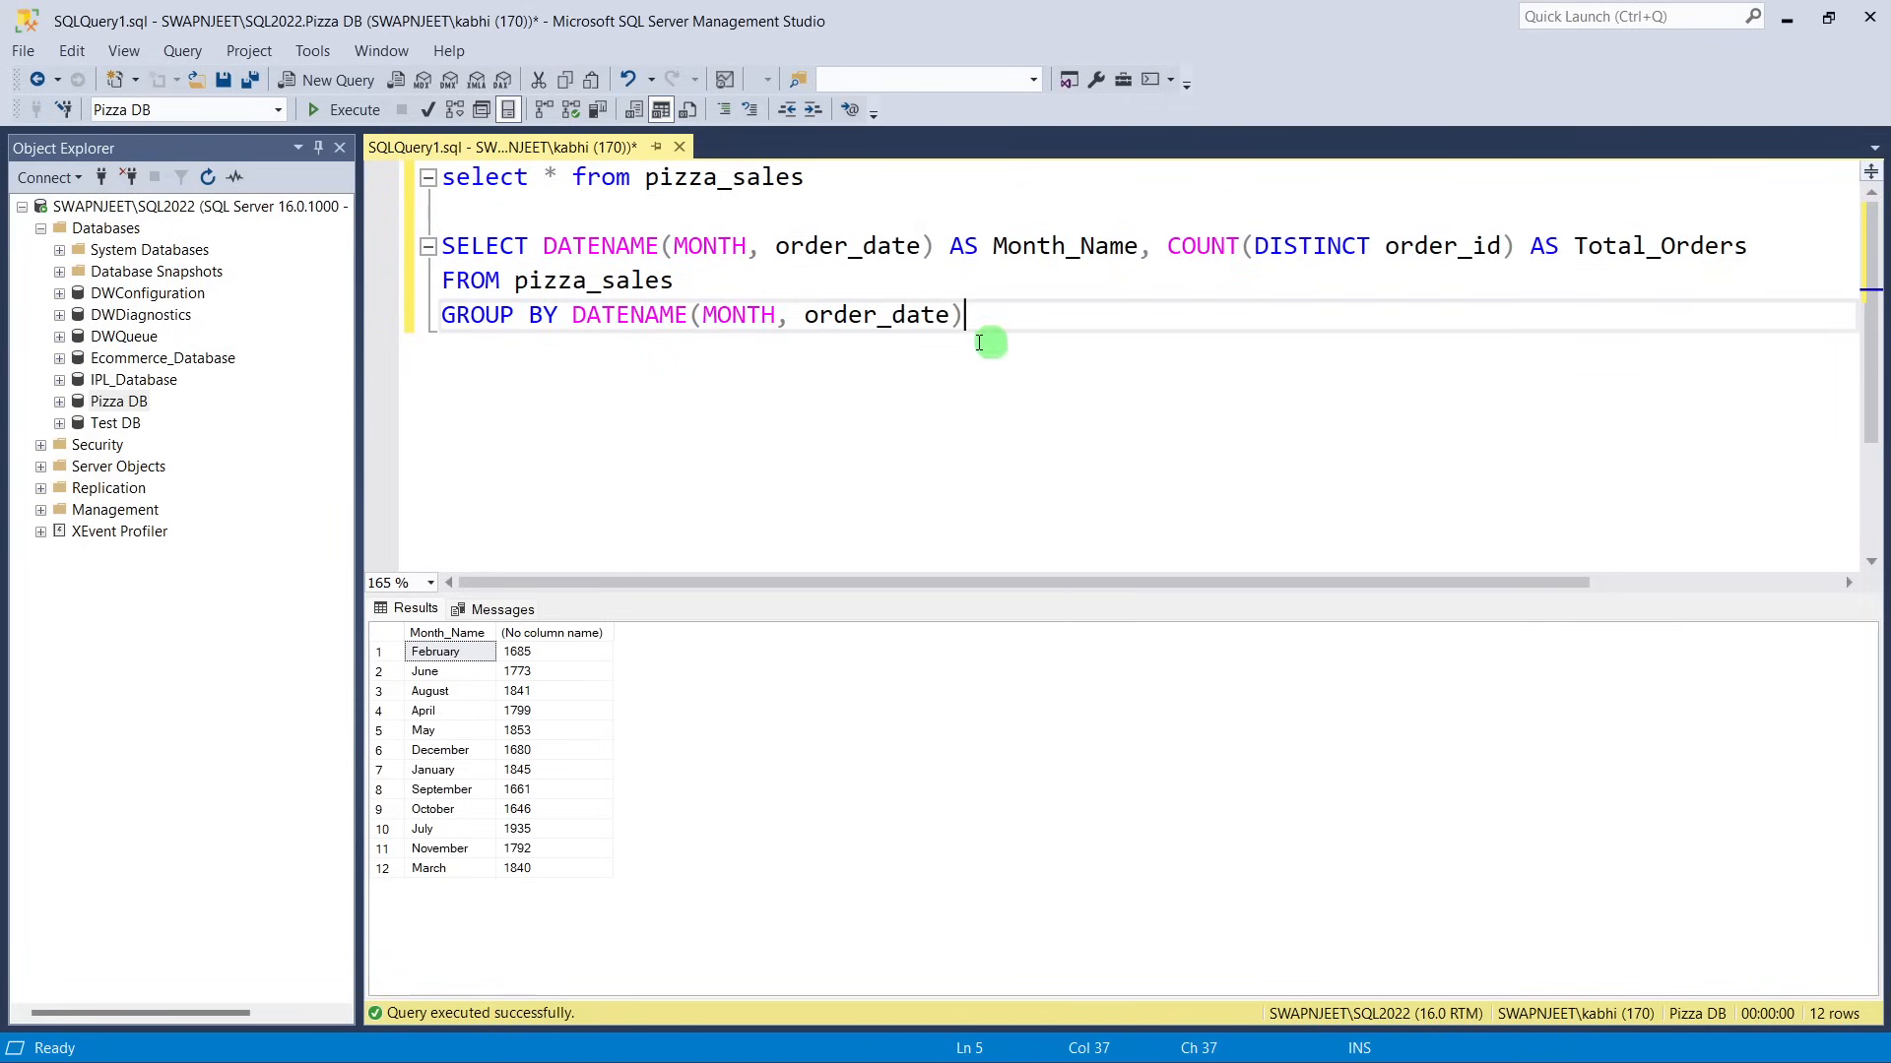
left_click_drag(984, 328, 441, 246)
key("F5")
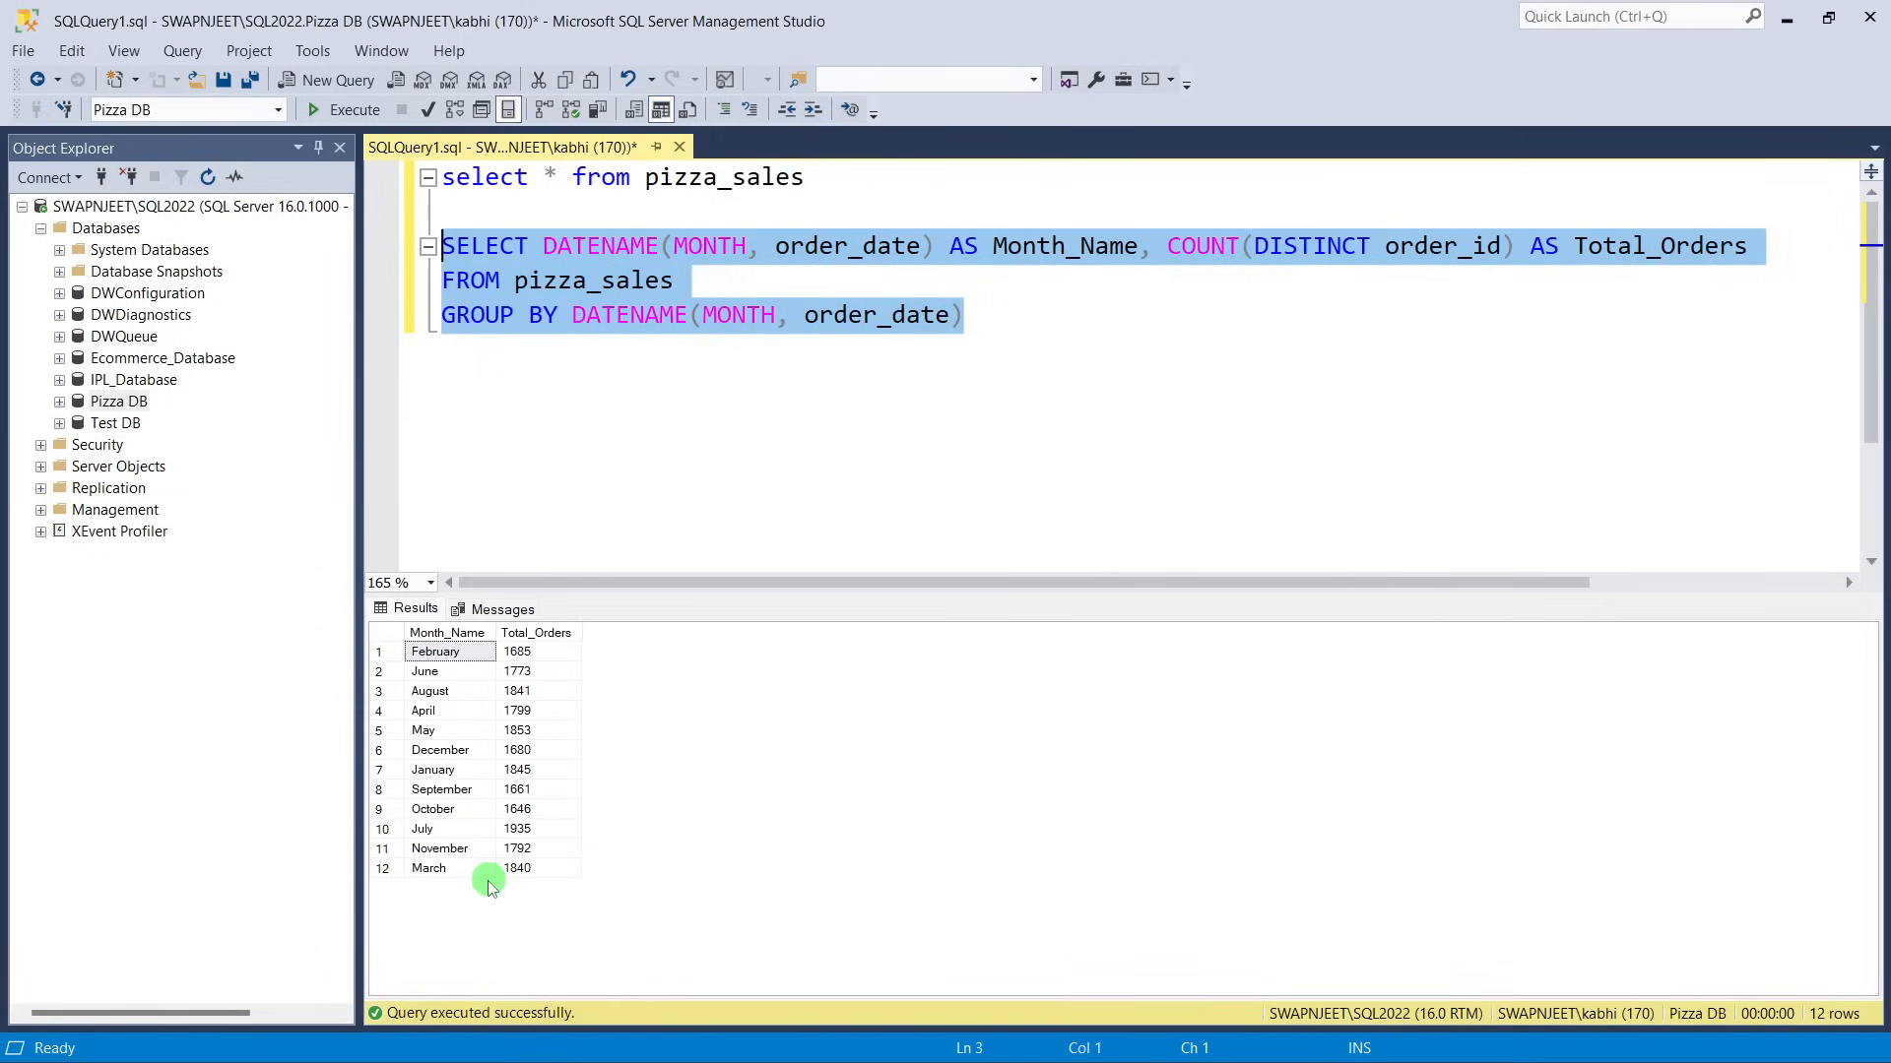
left_click(1103, 320)
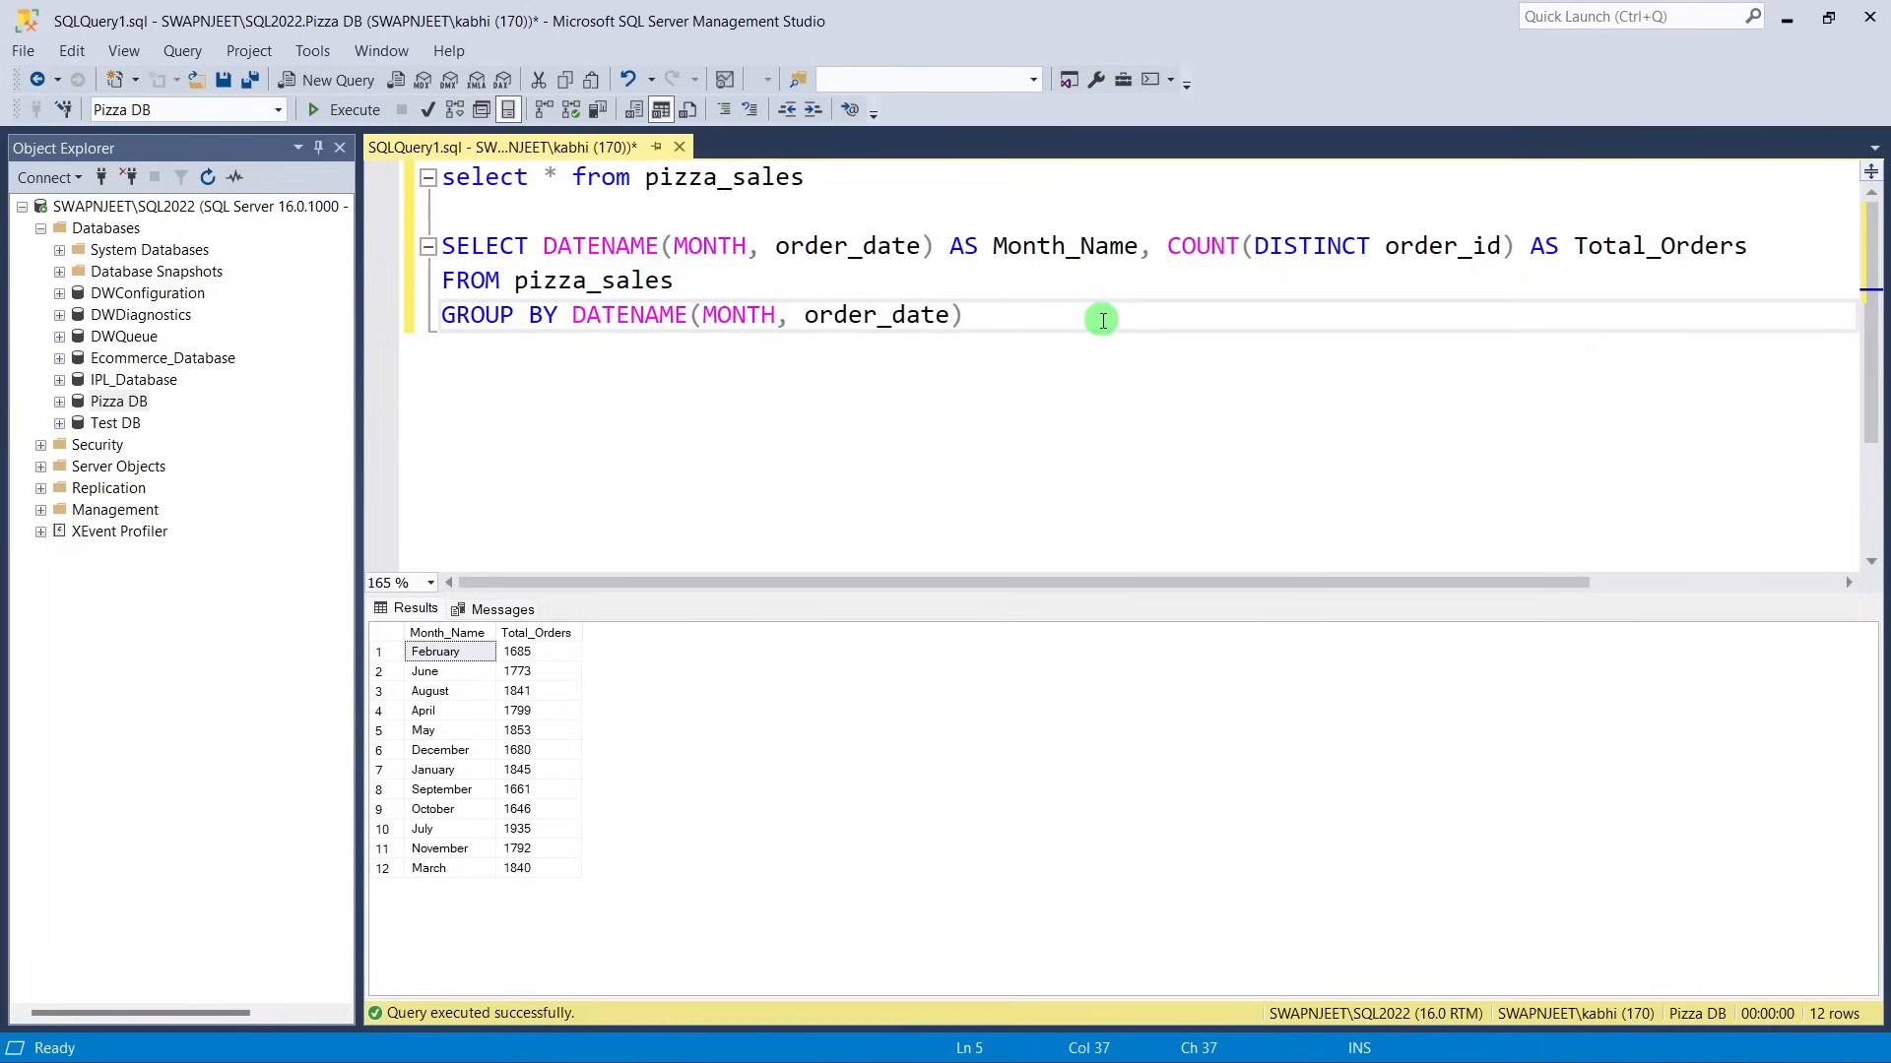
Add ORDER BY Total_Orders DESC as the last line of the monthly orders query.
key("Return")
type("ORDE")
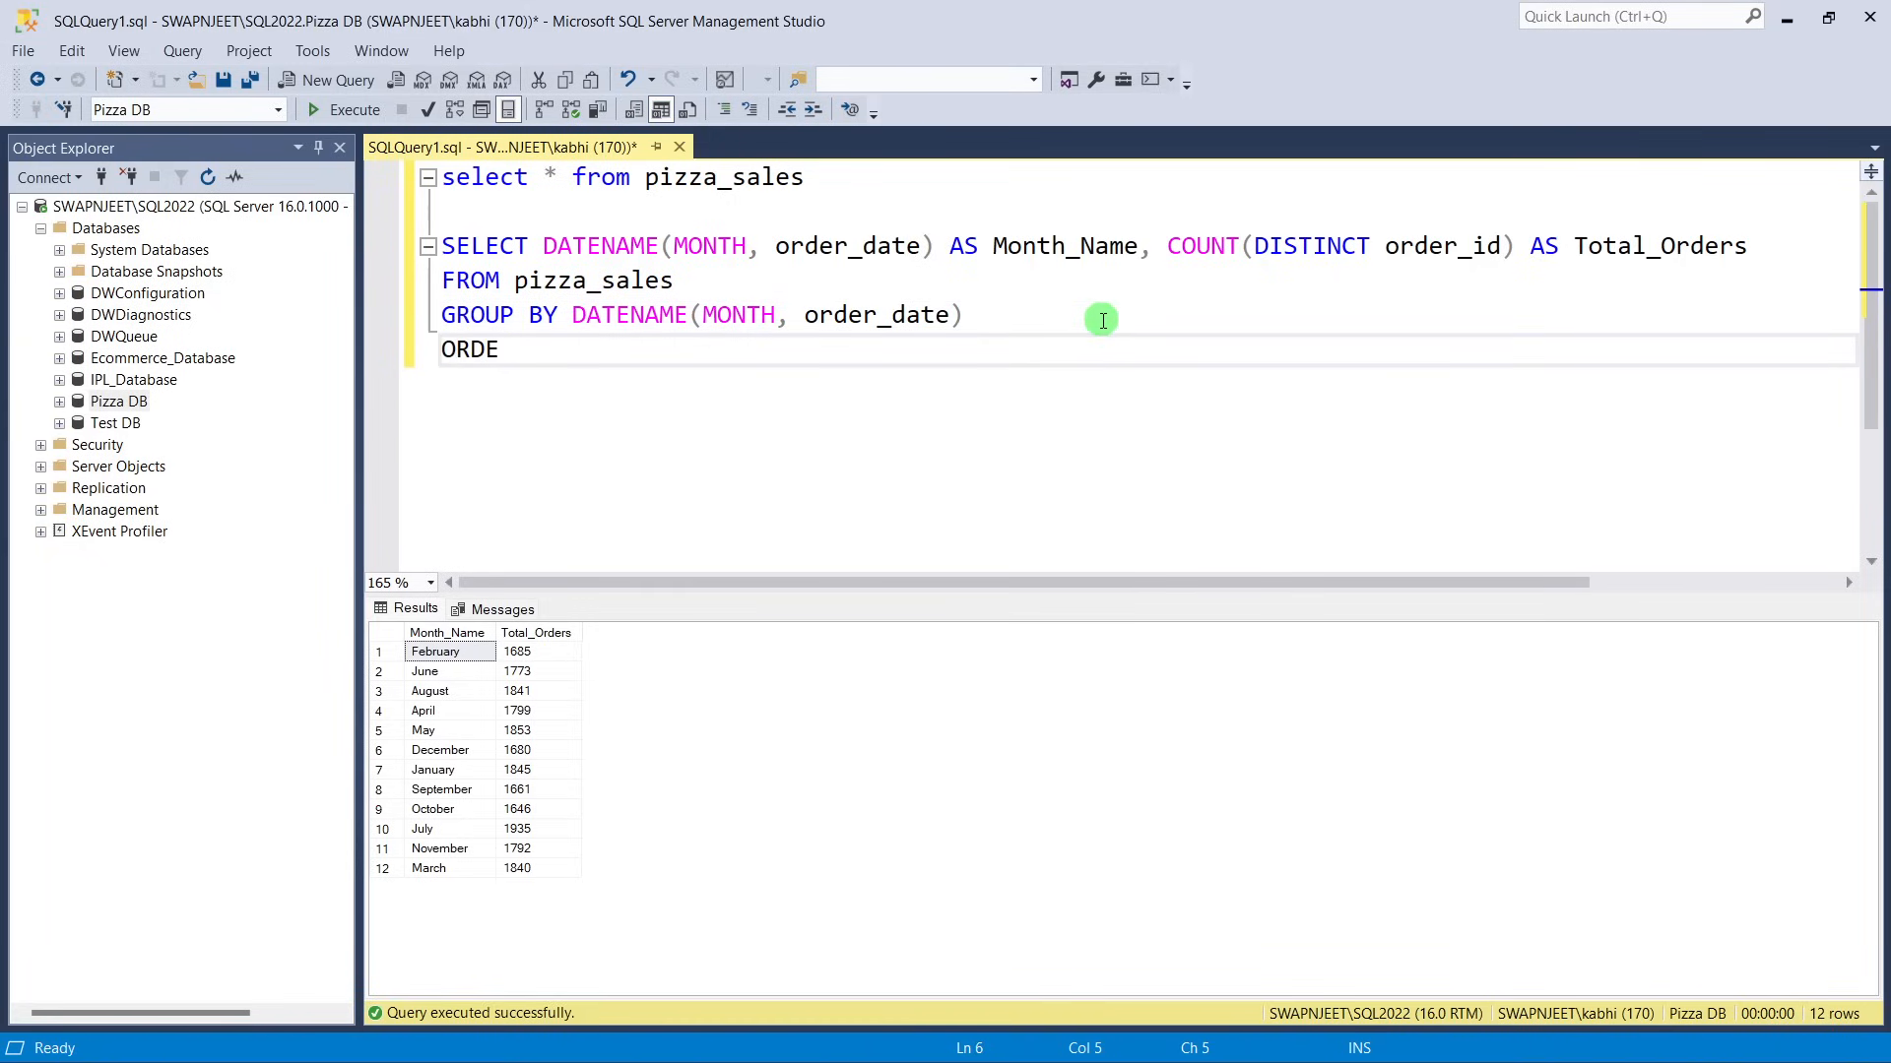
type("R BY")
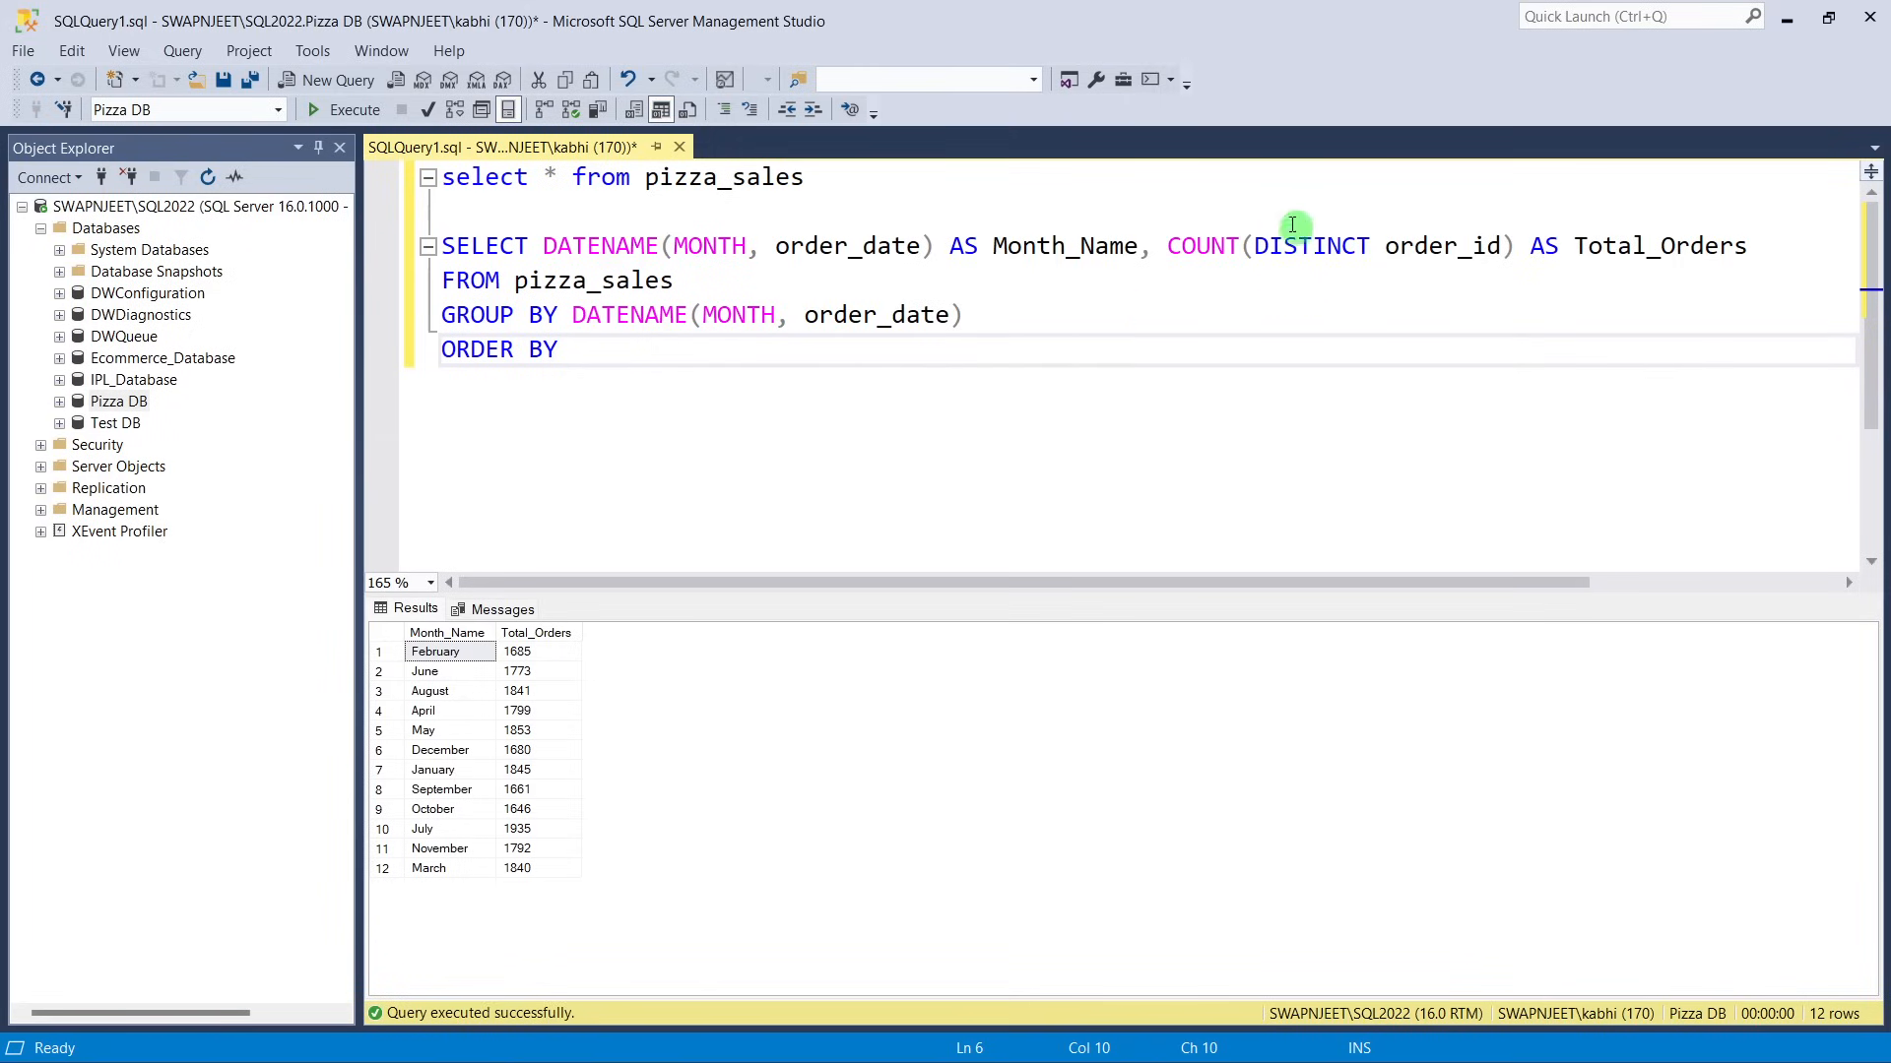
left_click_drag(1573, 248, 1755, 256)
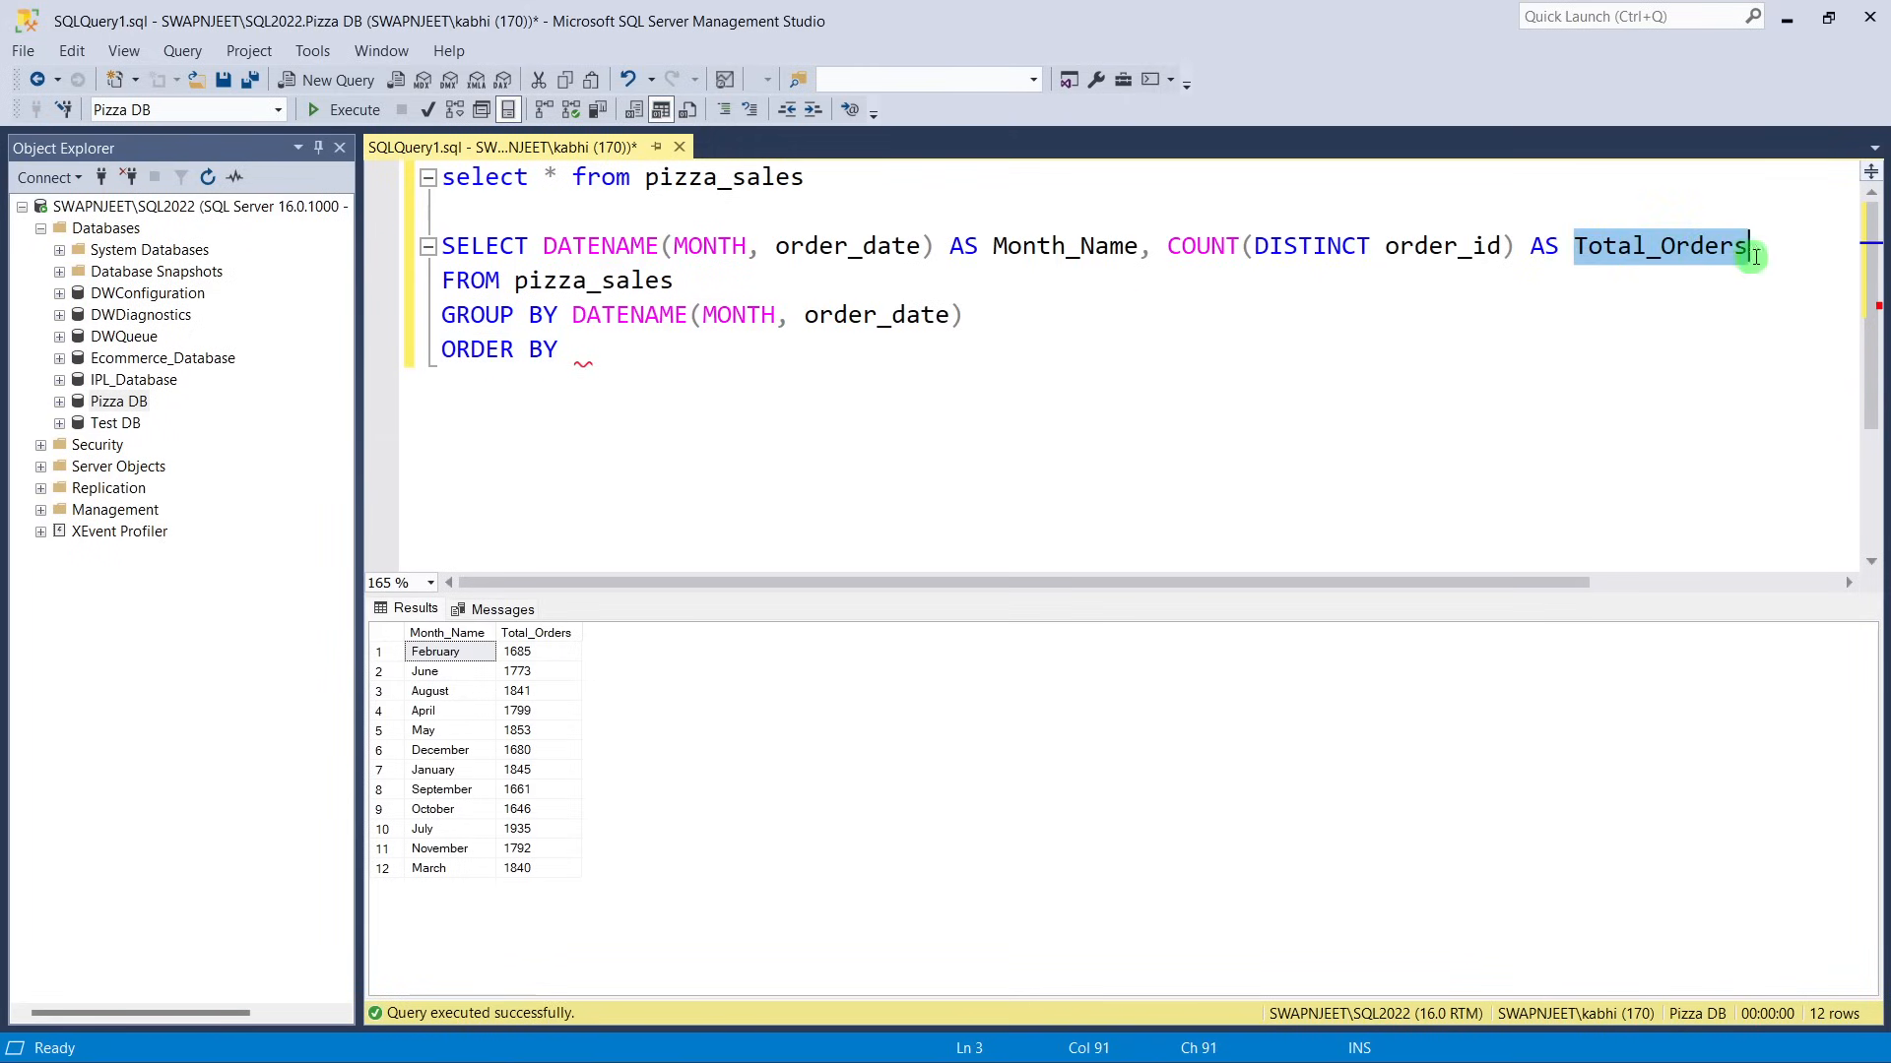
key("ctrl+c")
left_click(660, 345)
key("ctrl+v")
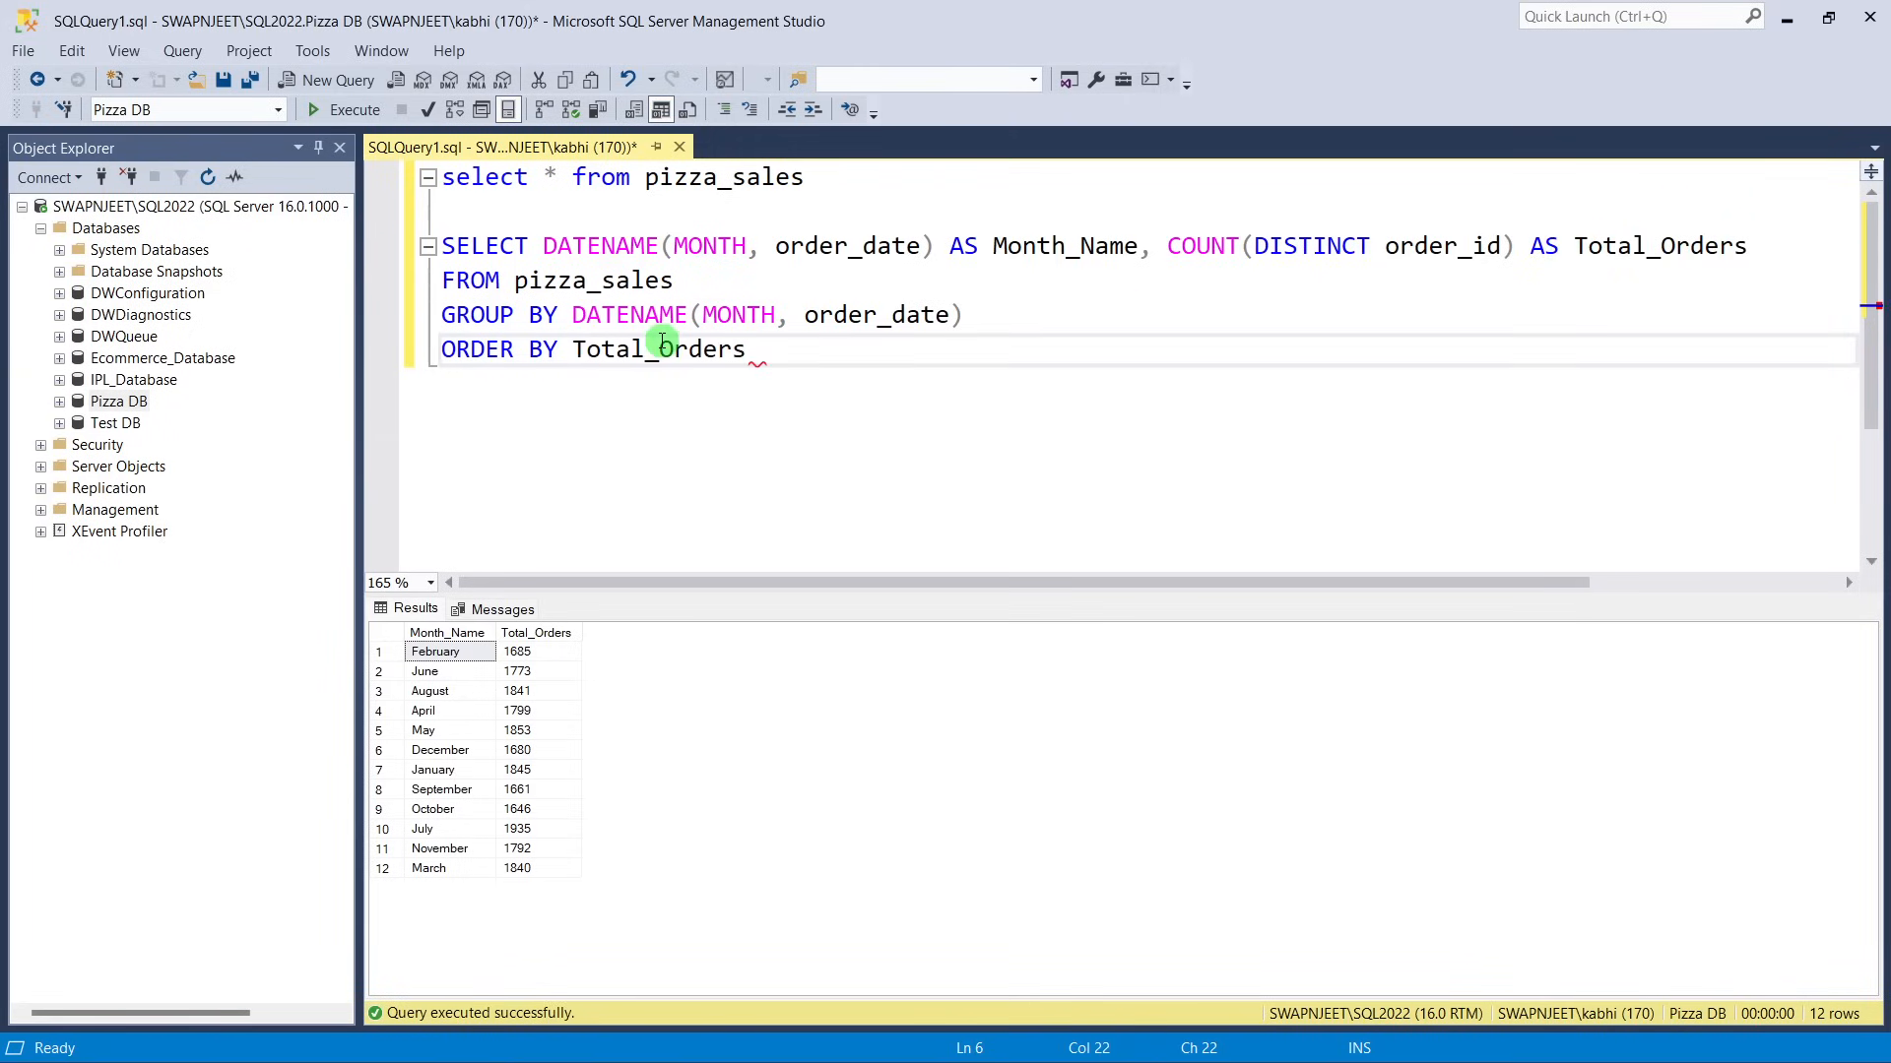
type("DES")
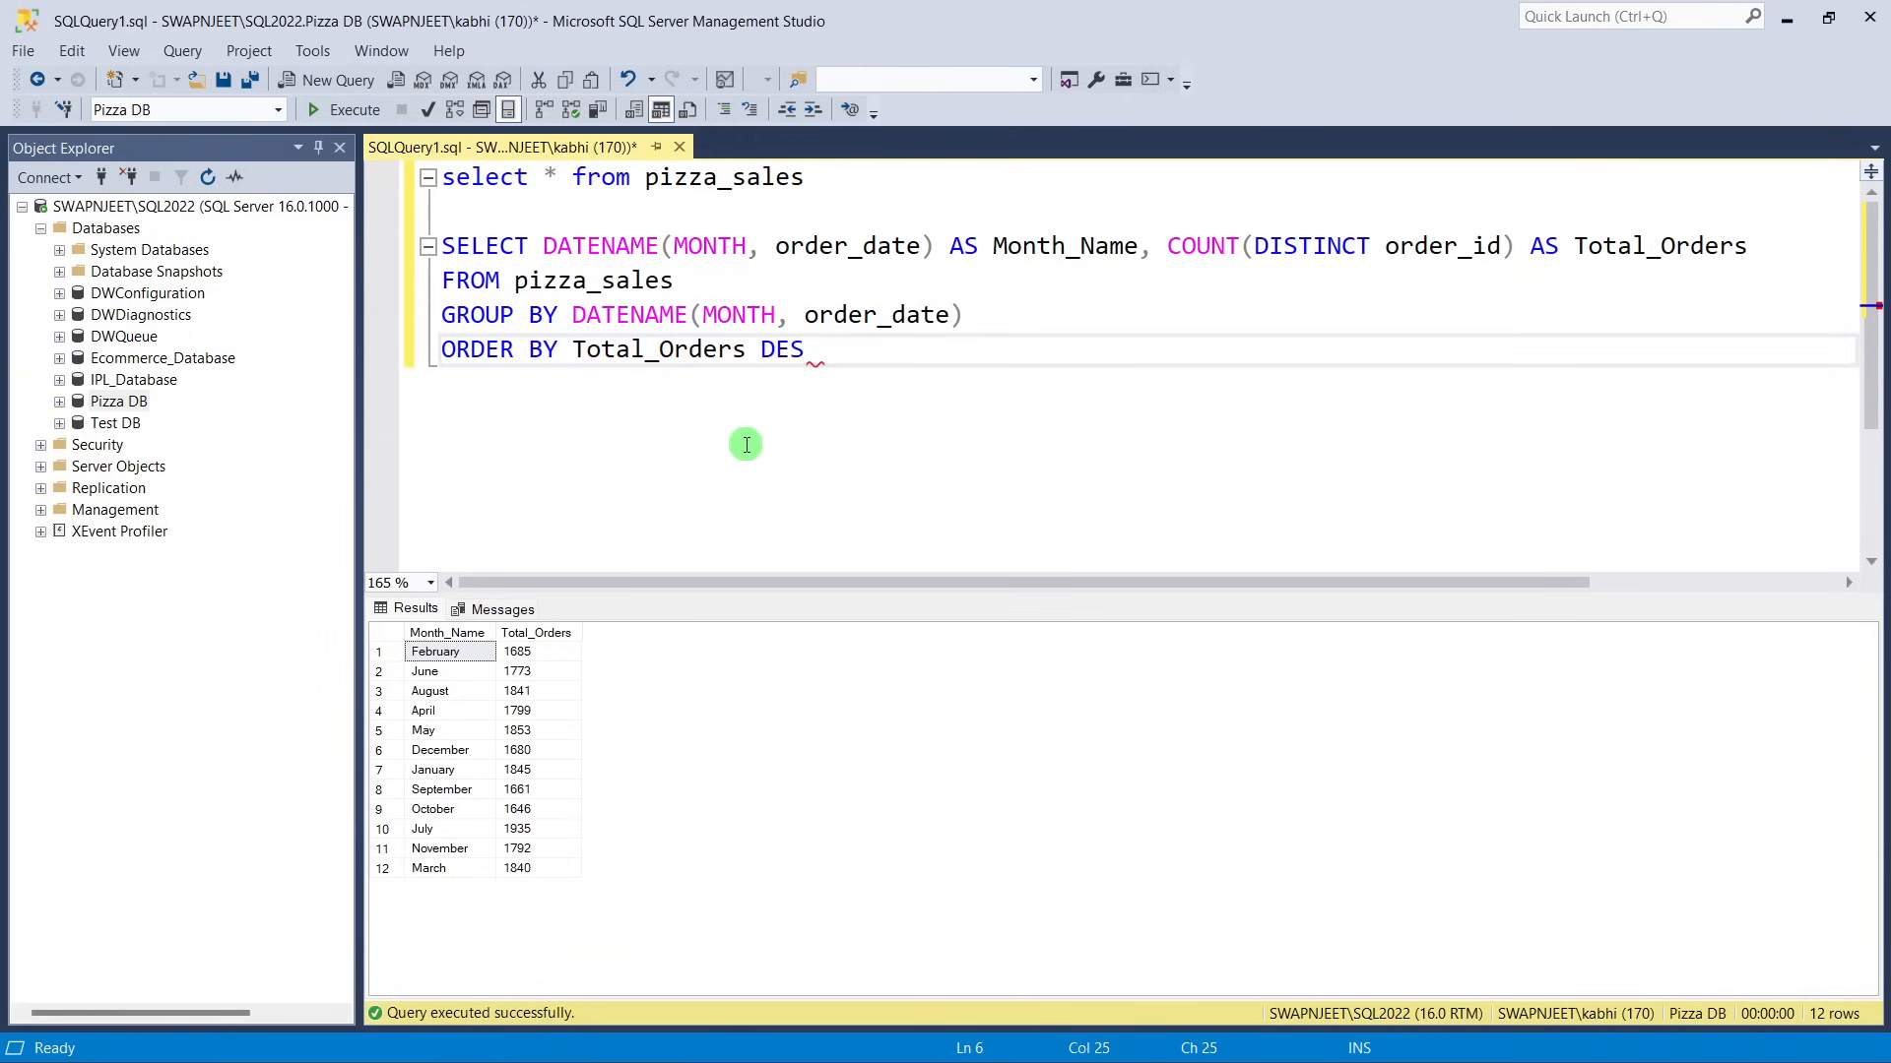
type("C")
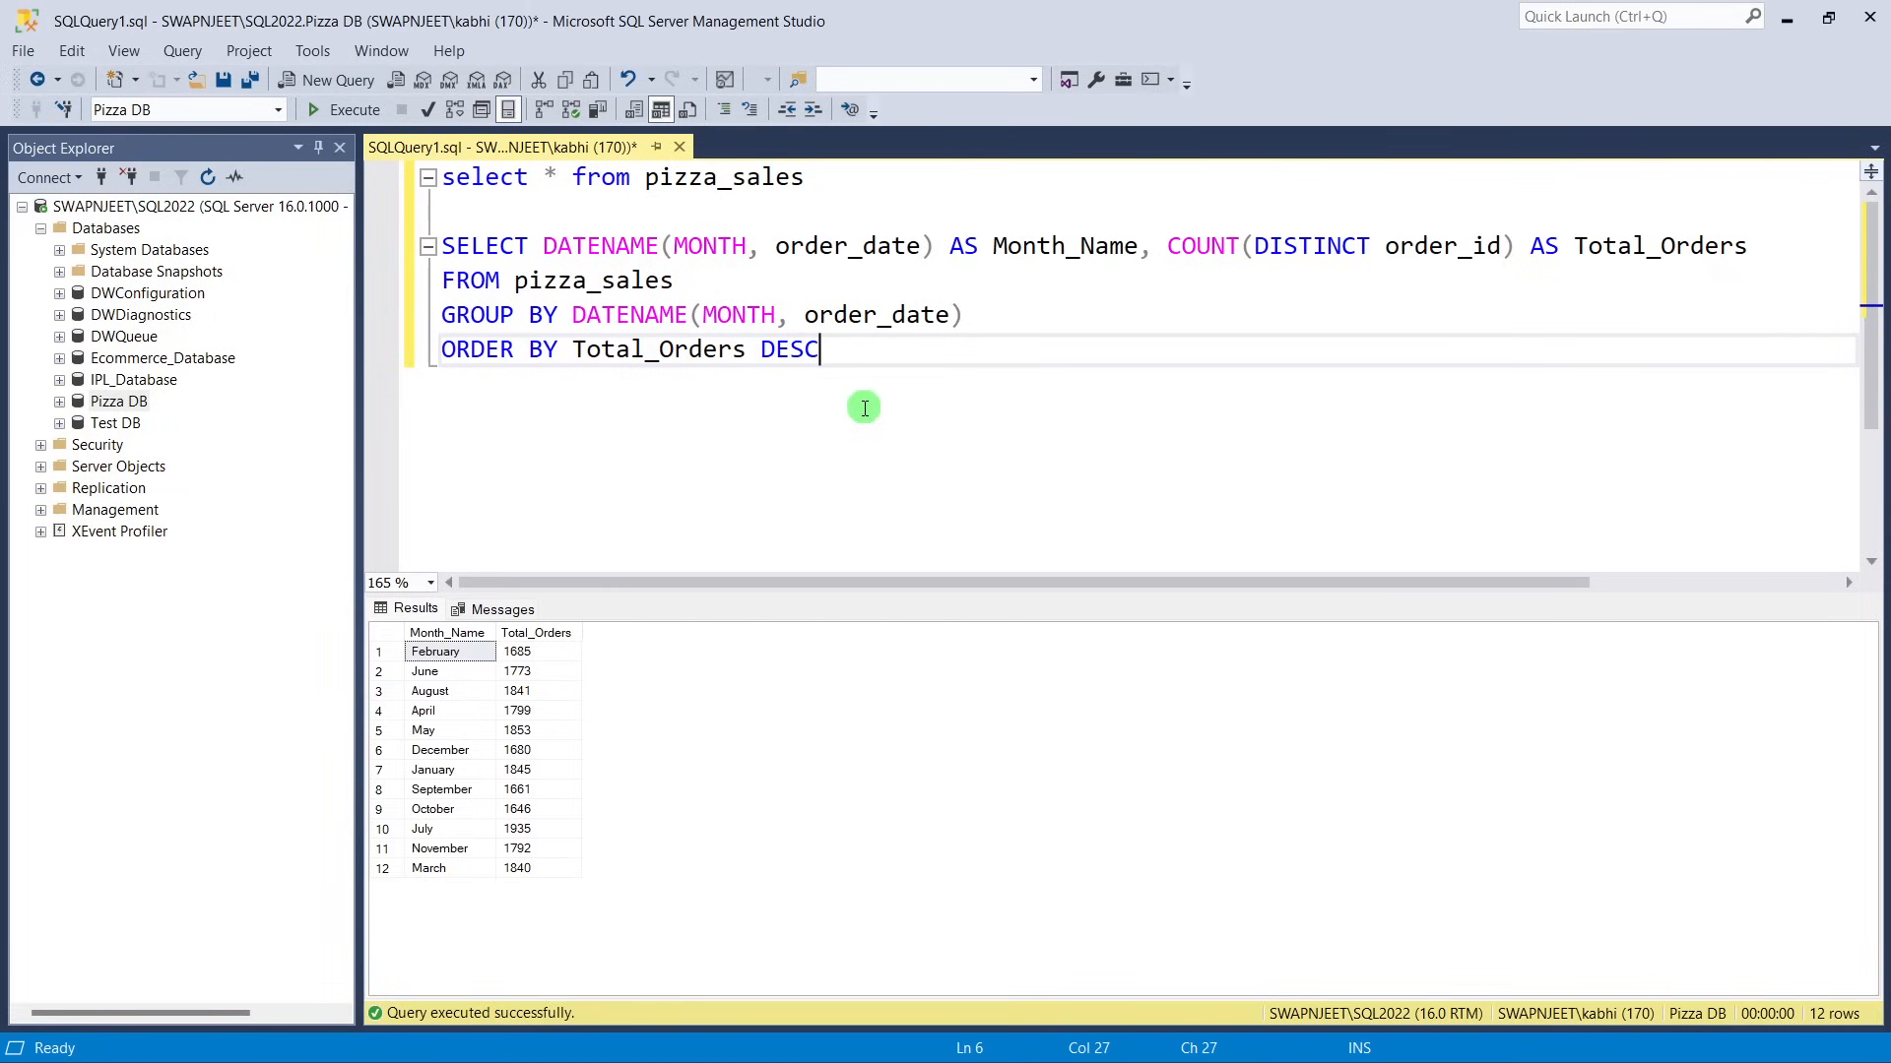
Execute only the monthly orders query and inspect the sorted months in its results.
left_click_drag(820, 351, 431, 261)
left_click(802, 352)
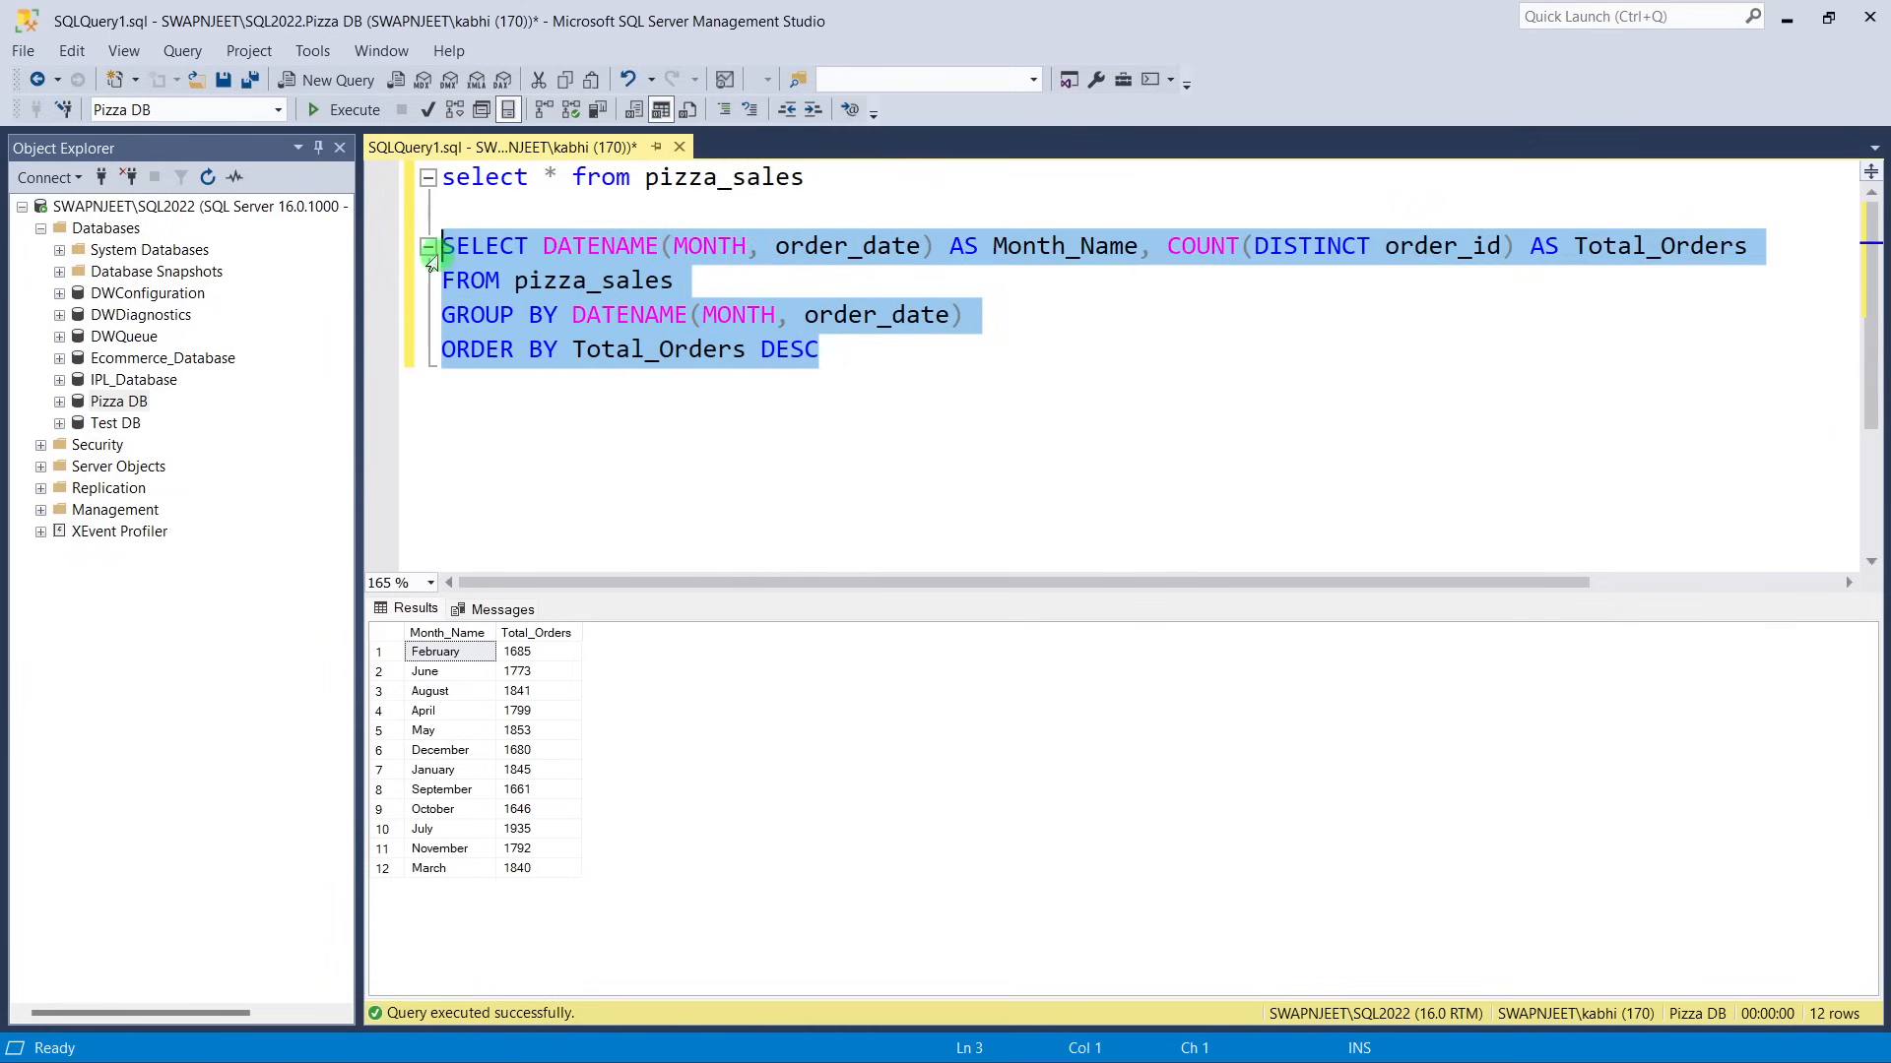
key("F5")
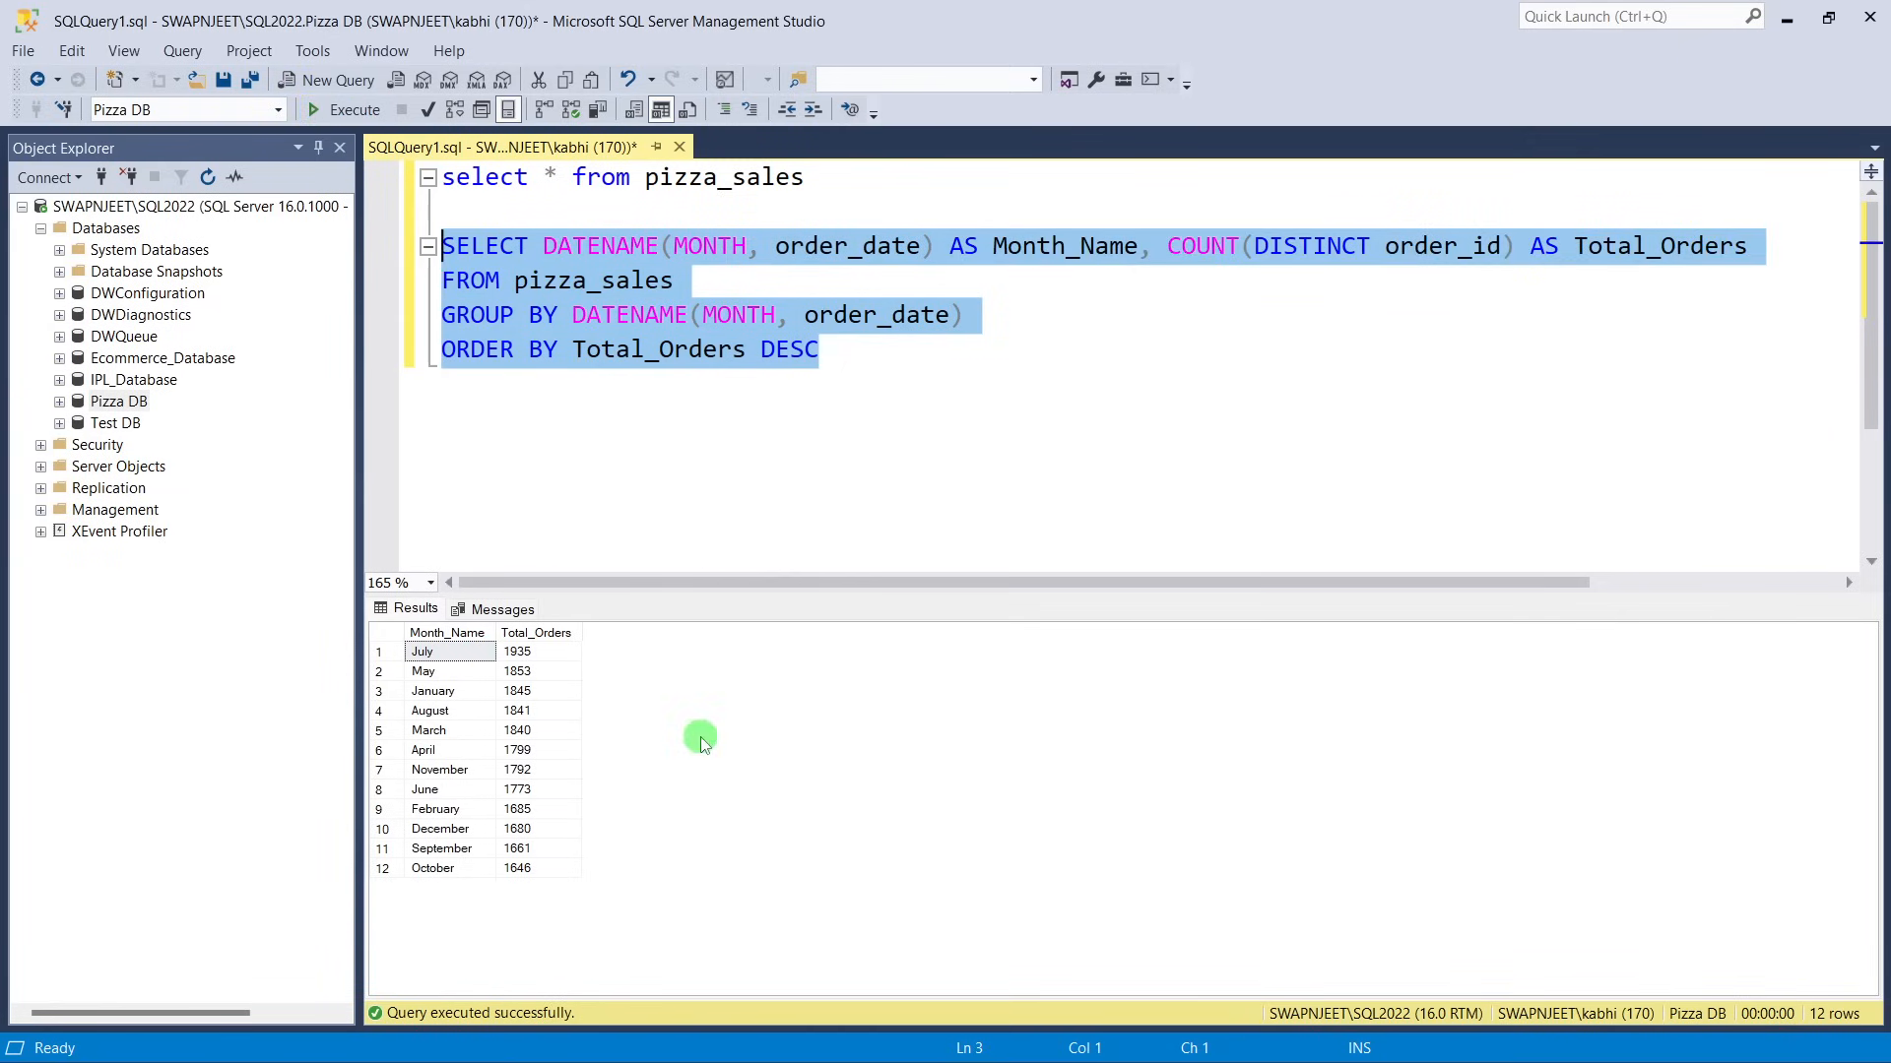
left_click(445, 674)
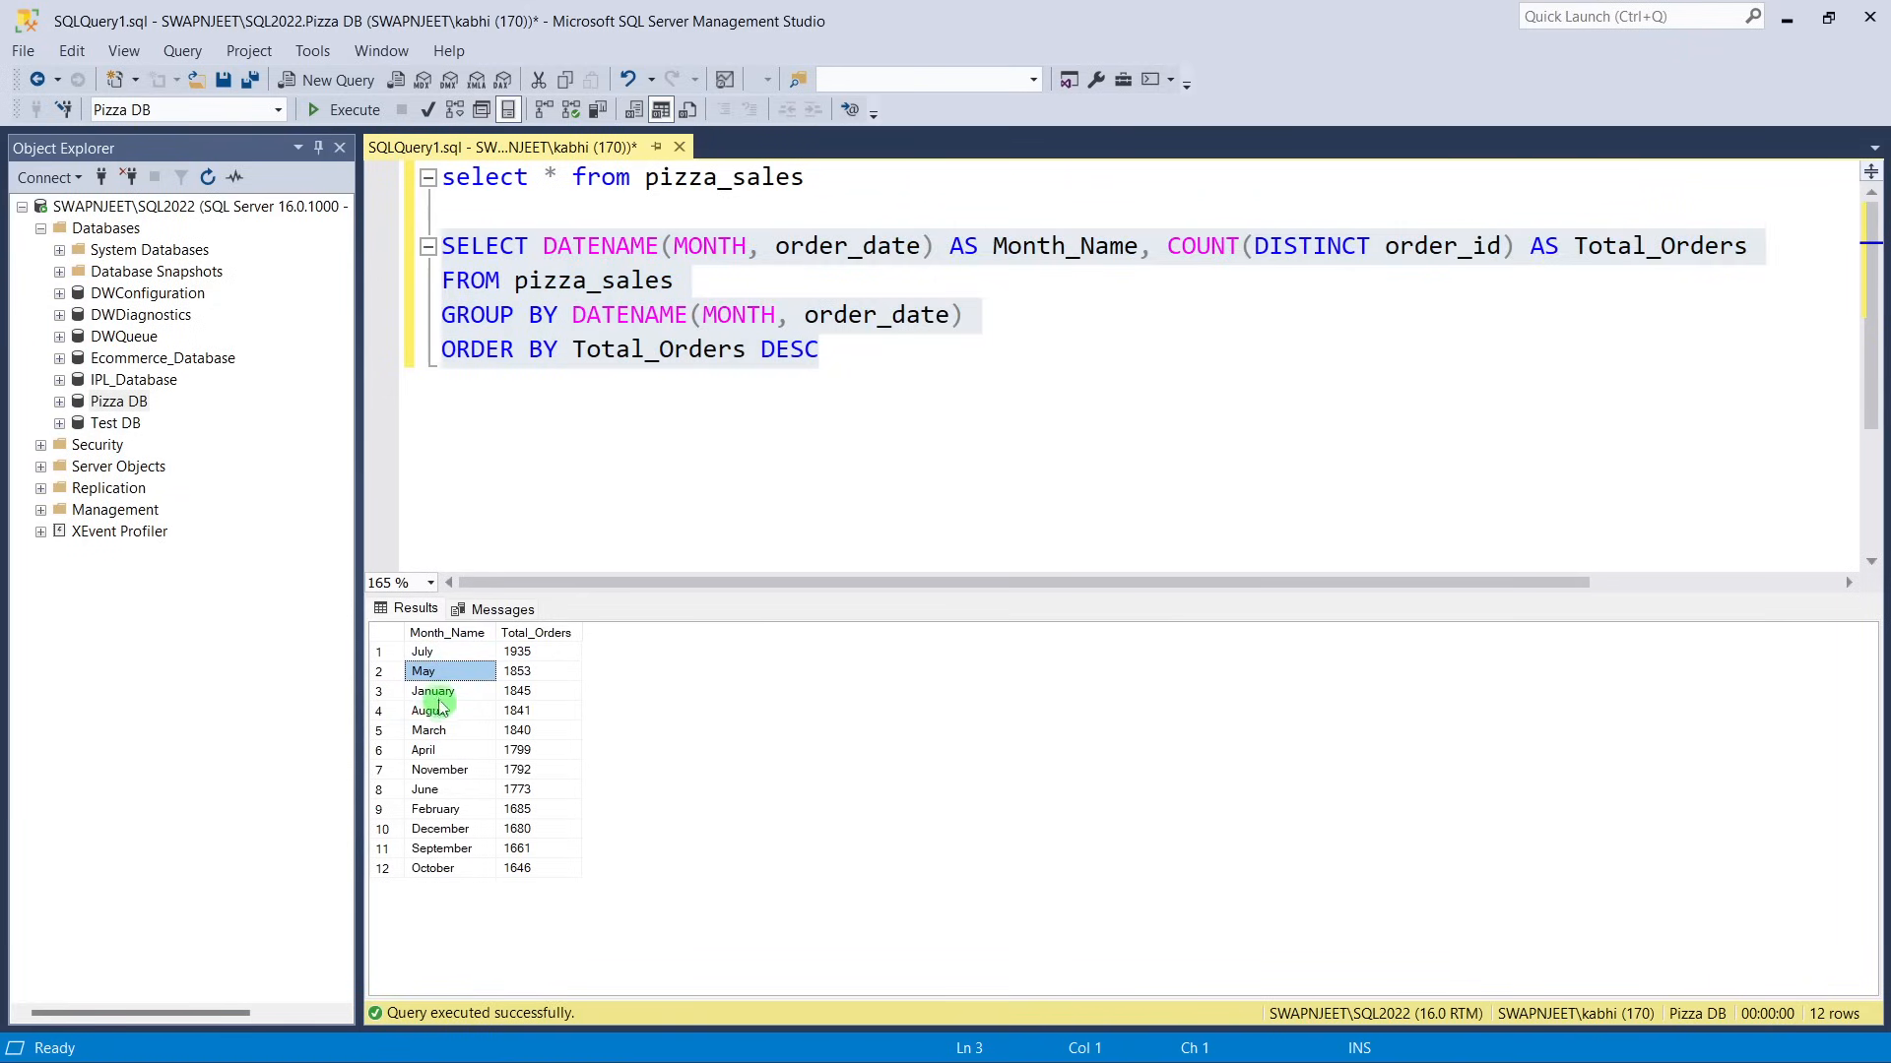
left_click(433, 692)
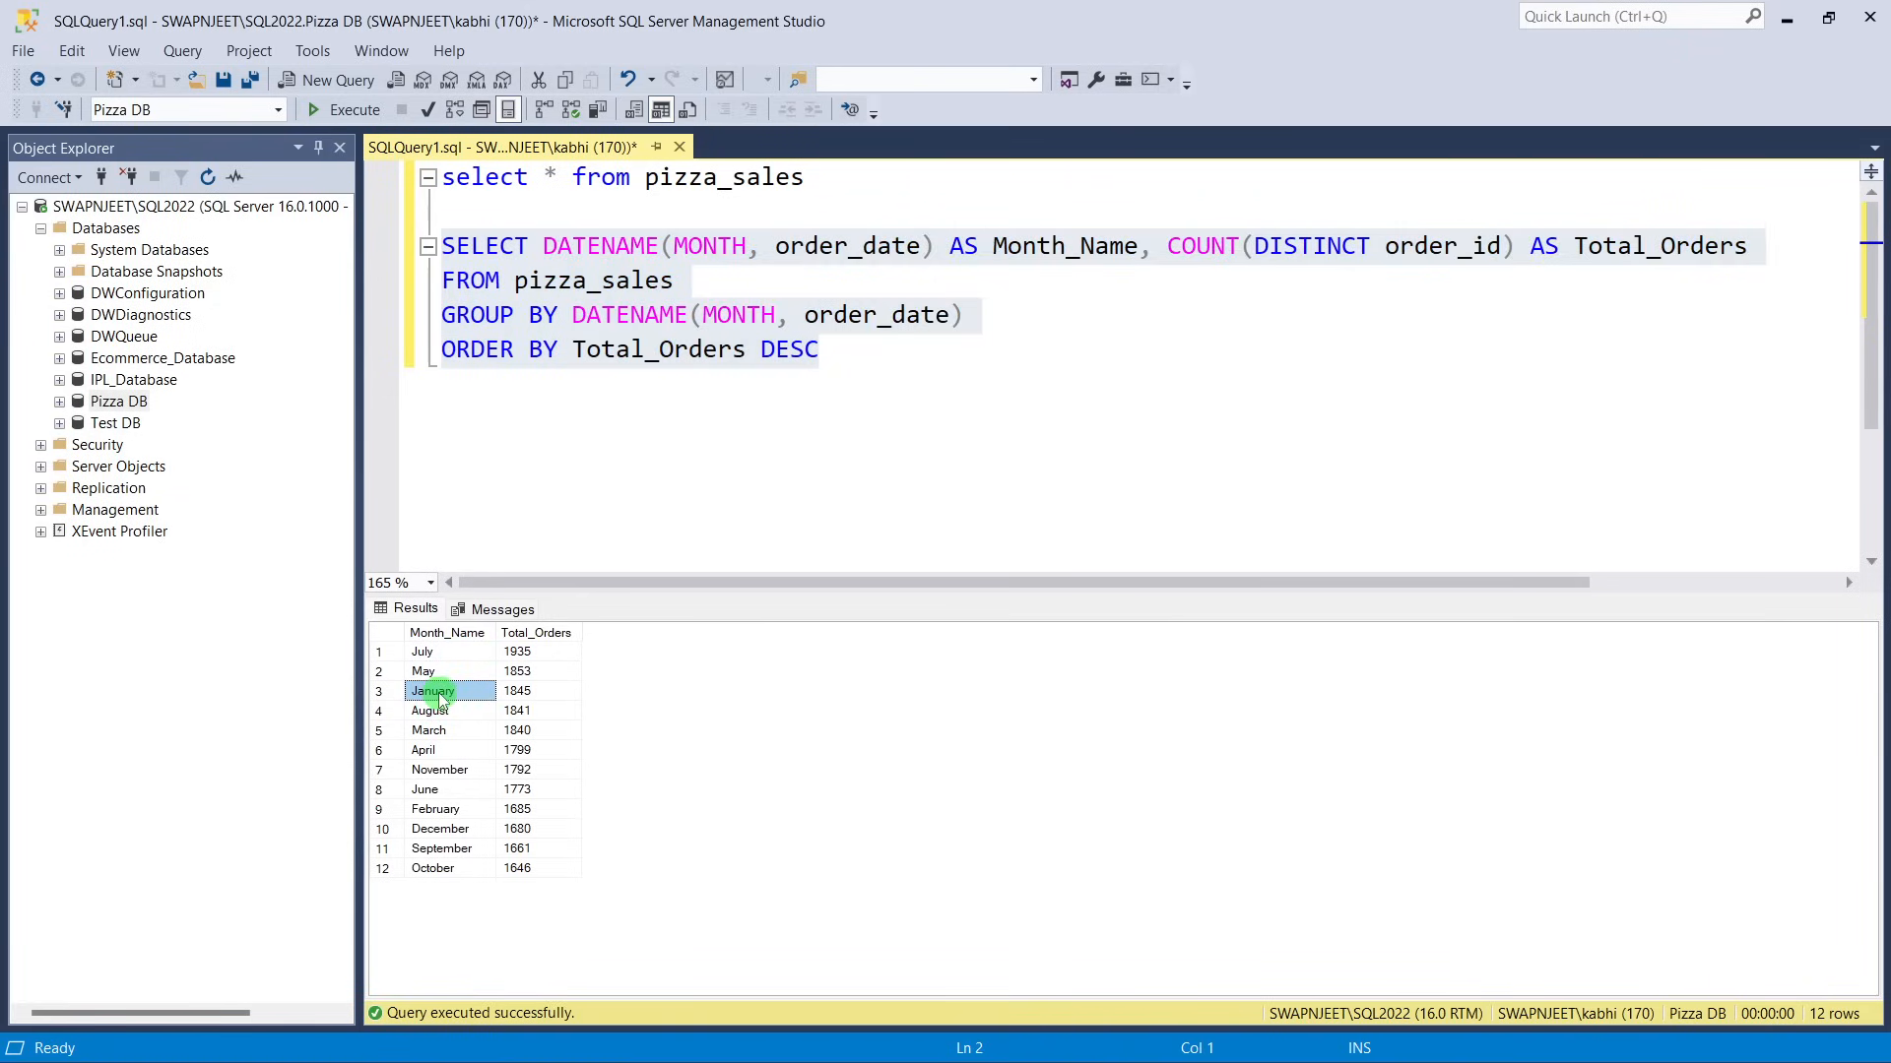
left_click(455, 871)
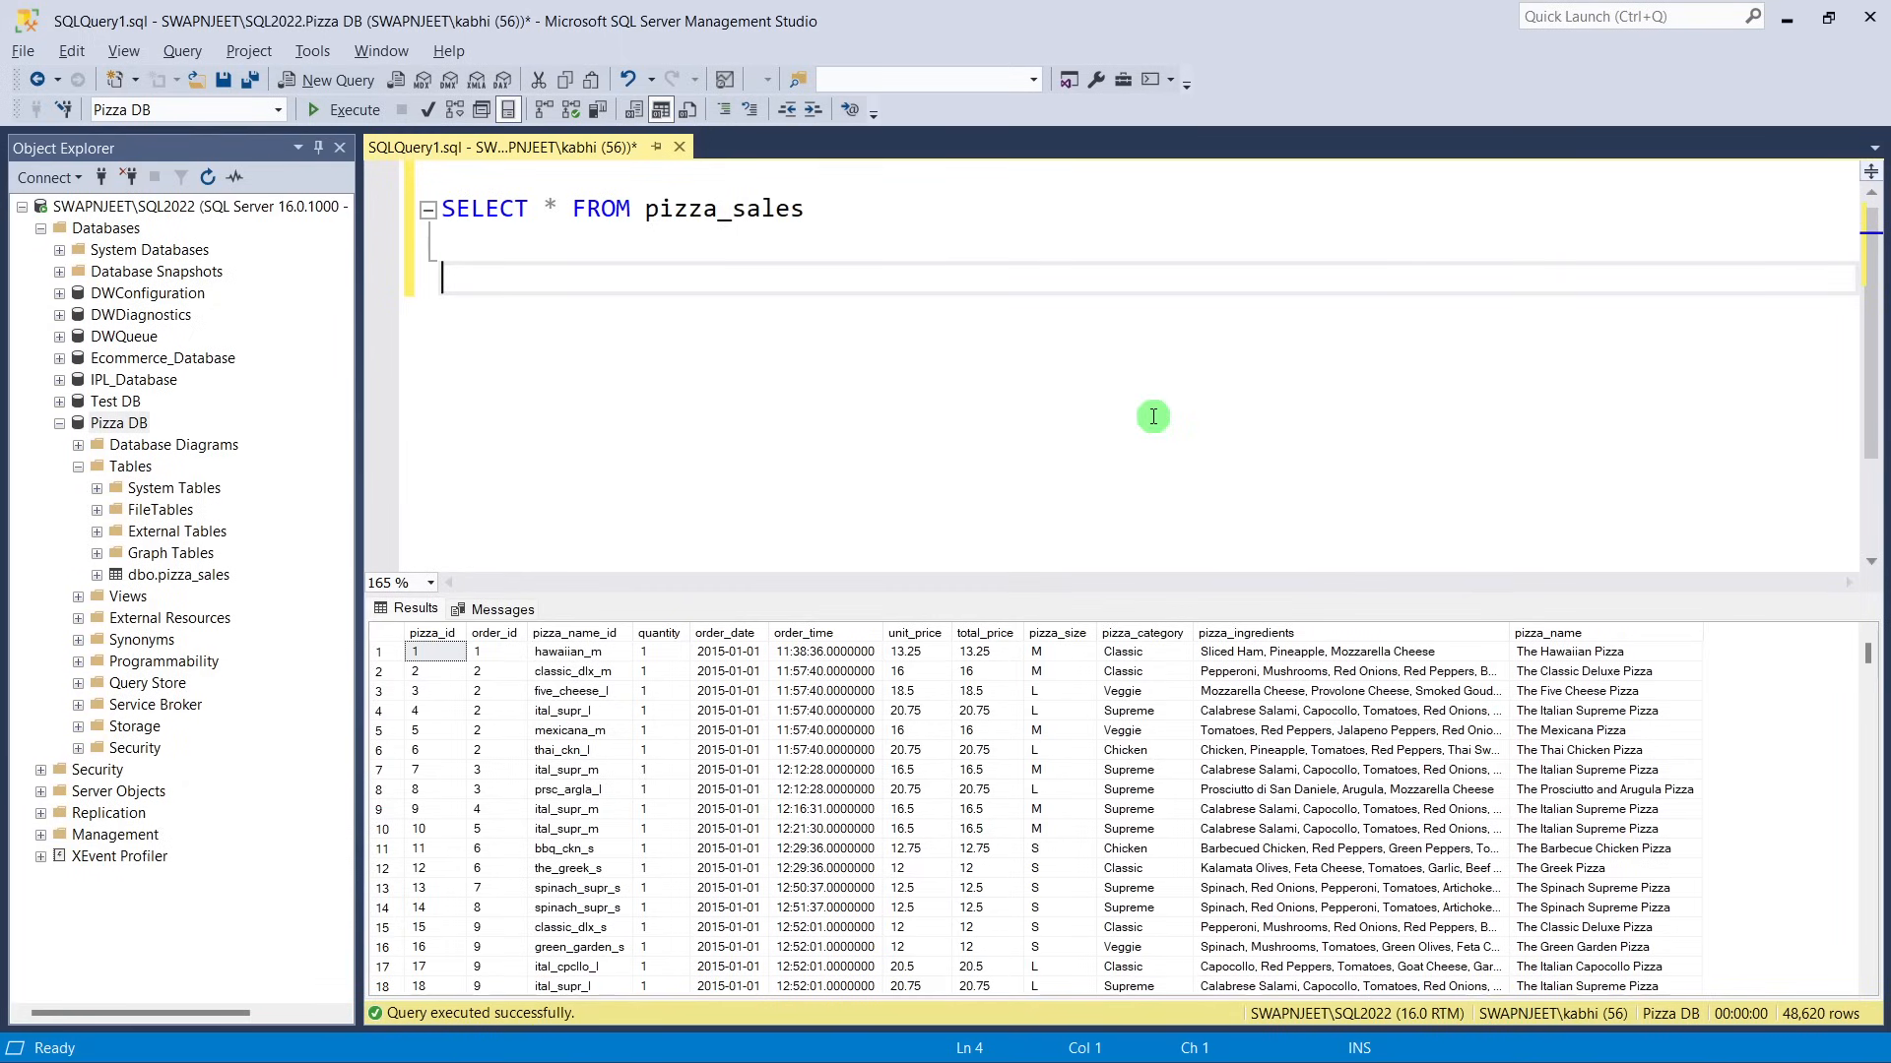
Check the sales percentage by pizza category requirement in the PowerPoint slides and start a new SQL query with SELECT pizza_category and a comma.
key("alt+Tab")
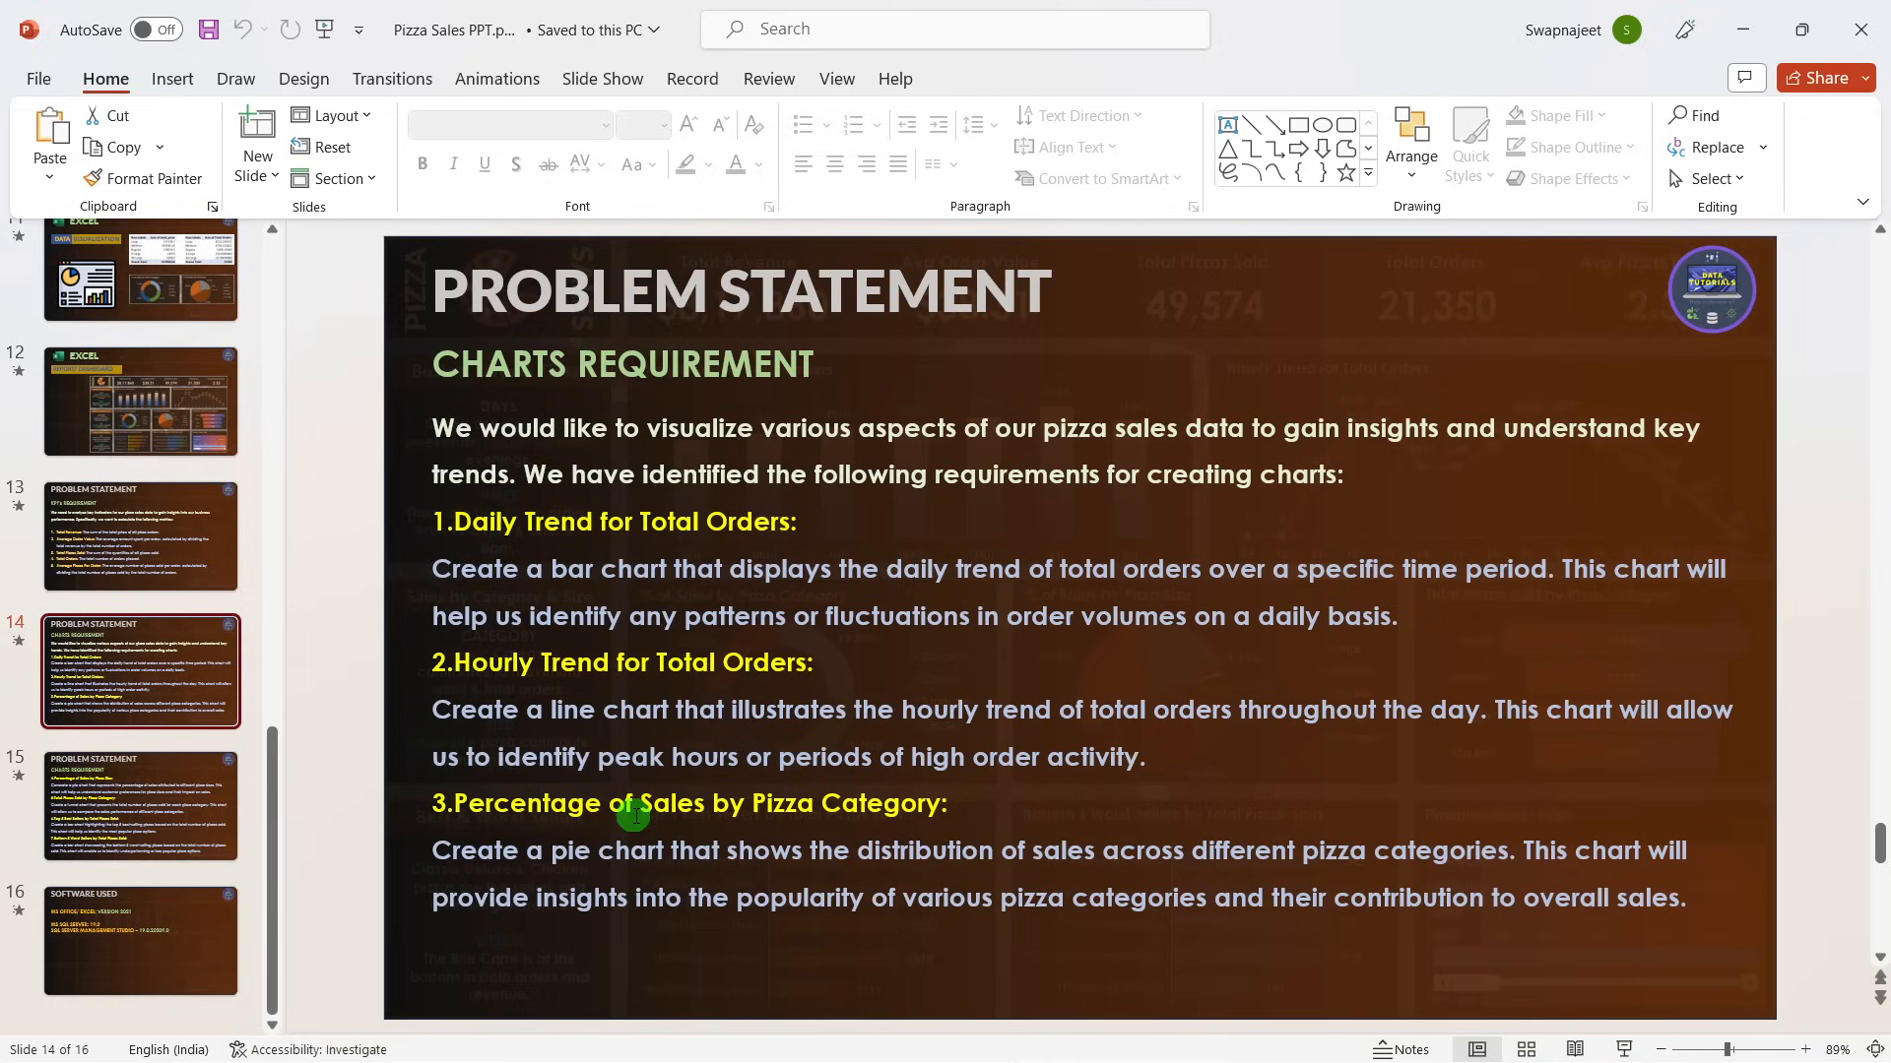
key("alt+Tab")
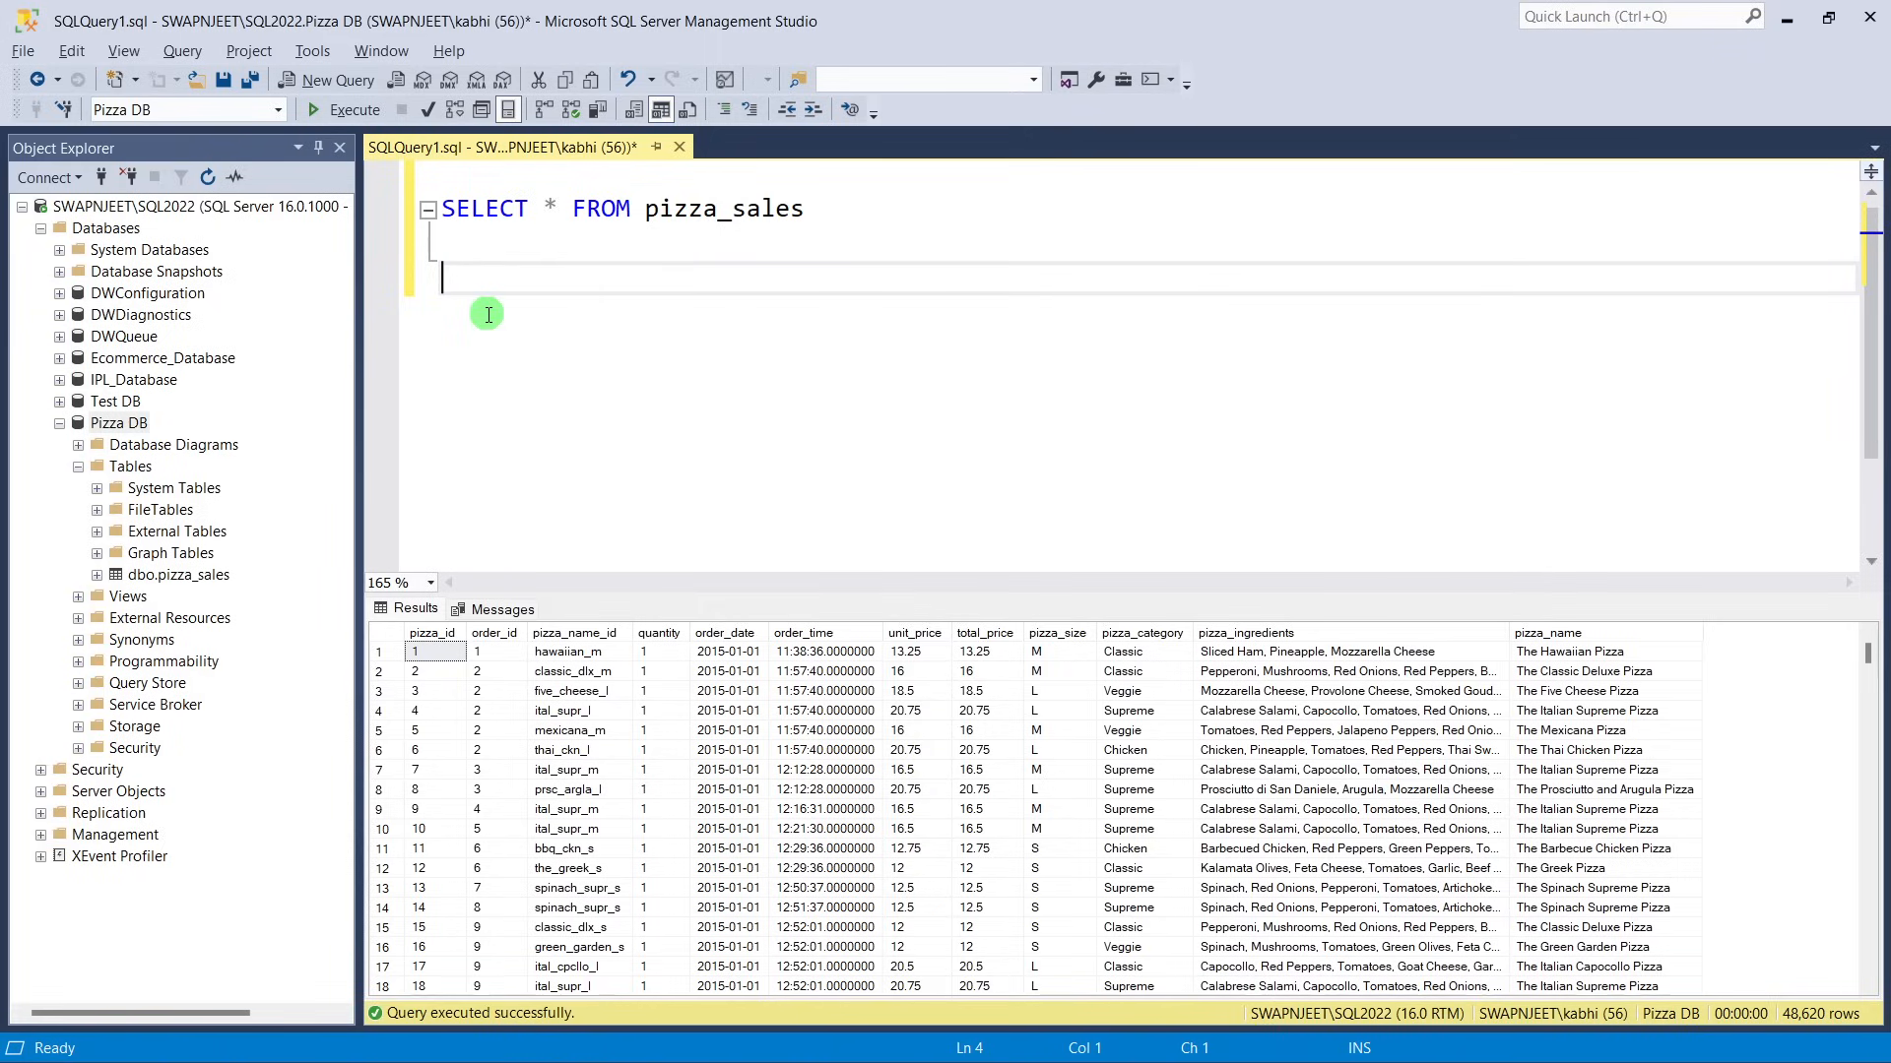
type("SELCT")
key("BackSpace")
key("BackSpace")
key("BackSpace")
type("ECT")
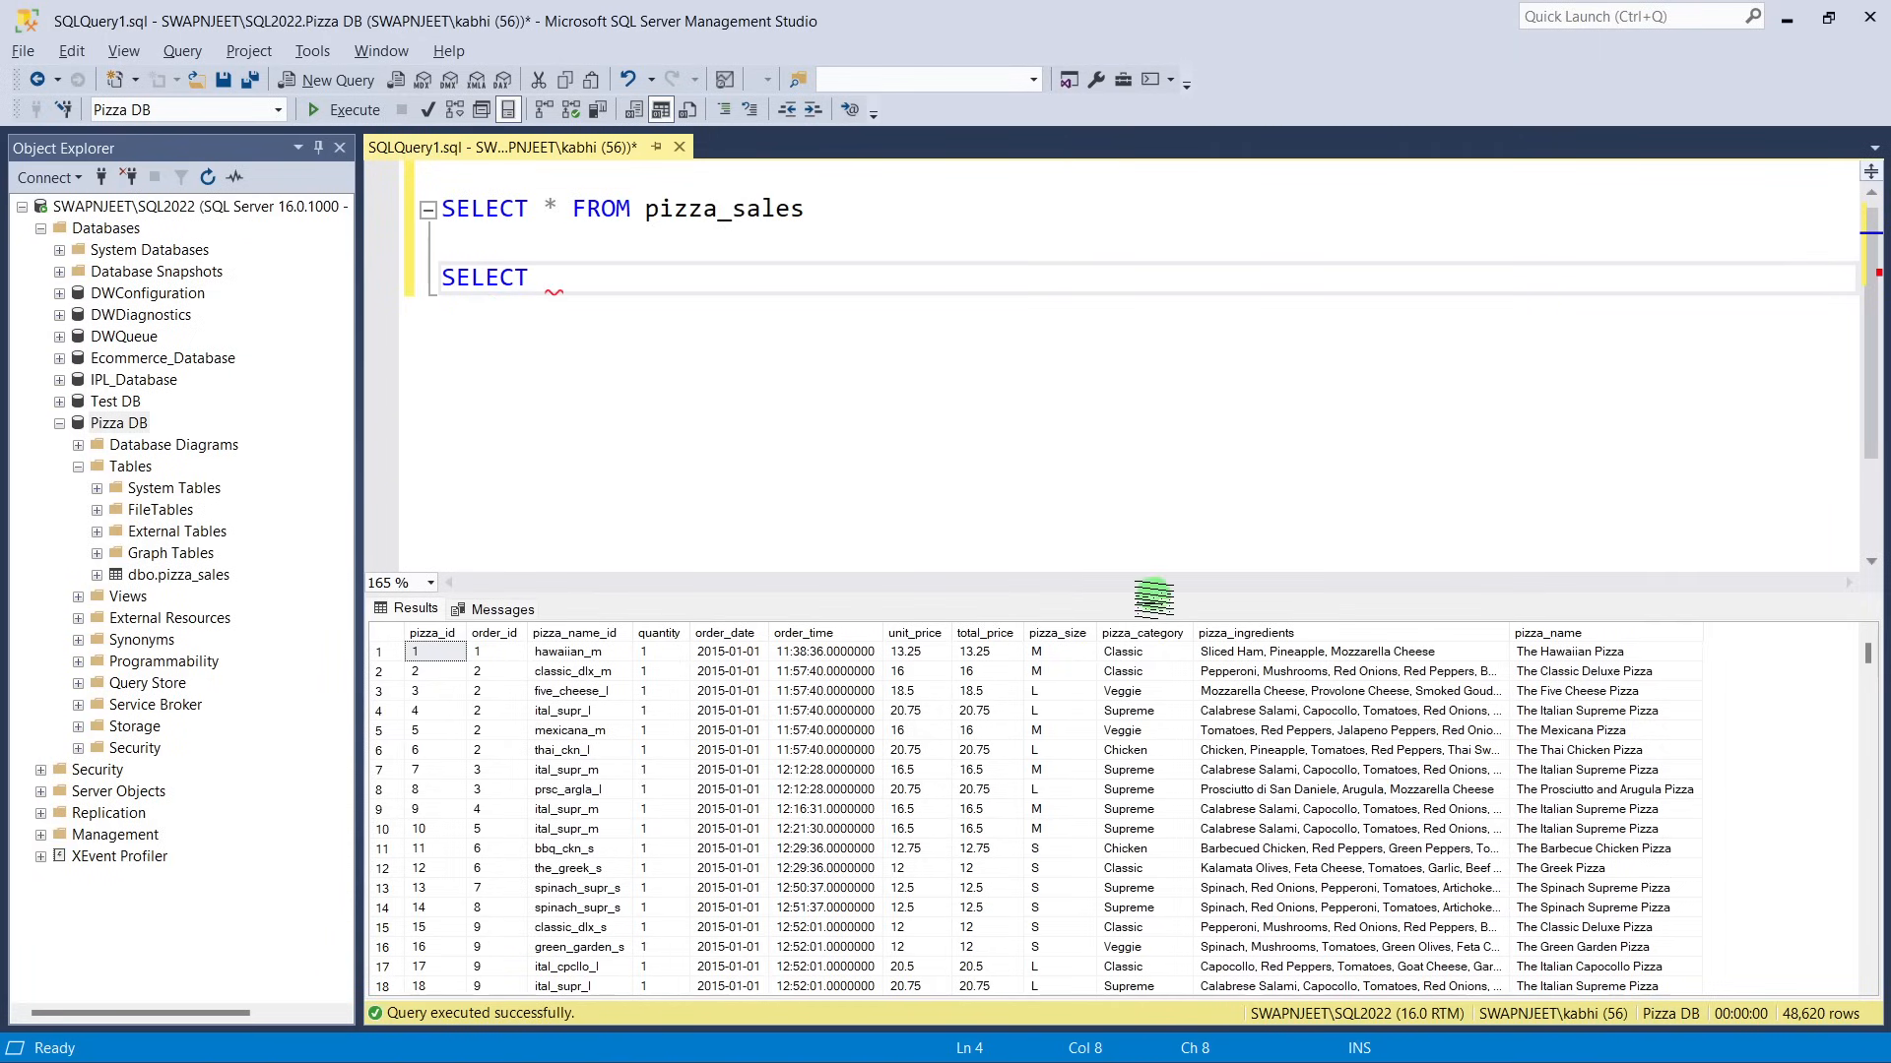
left_click(1142, 635)
left_click(553, 286)
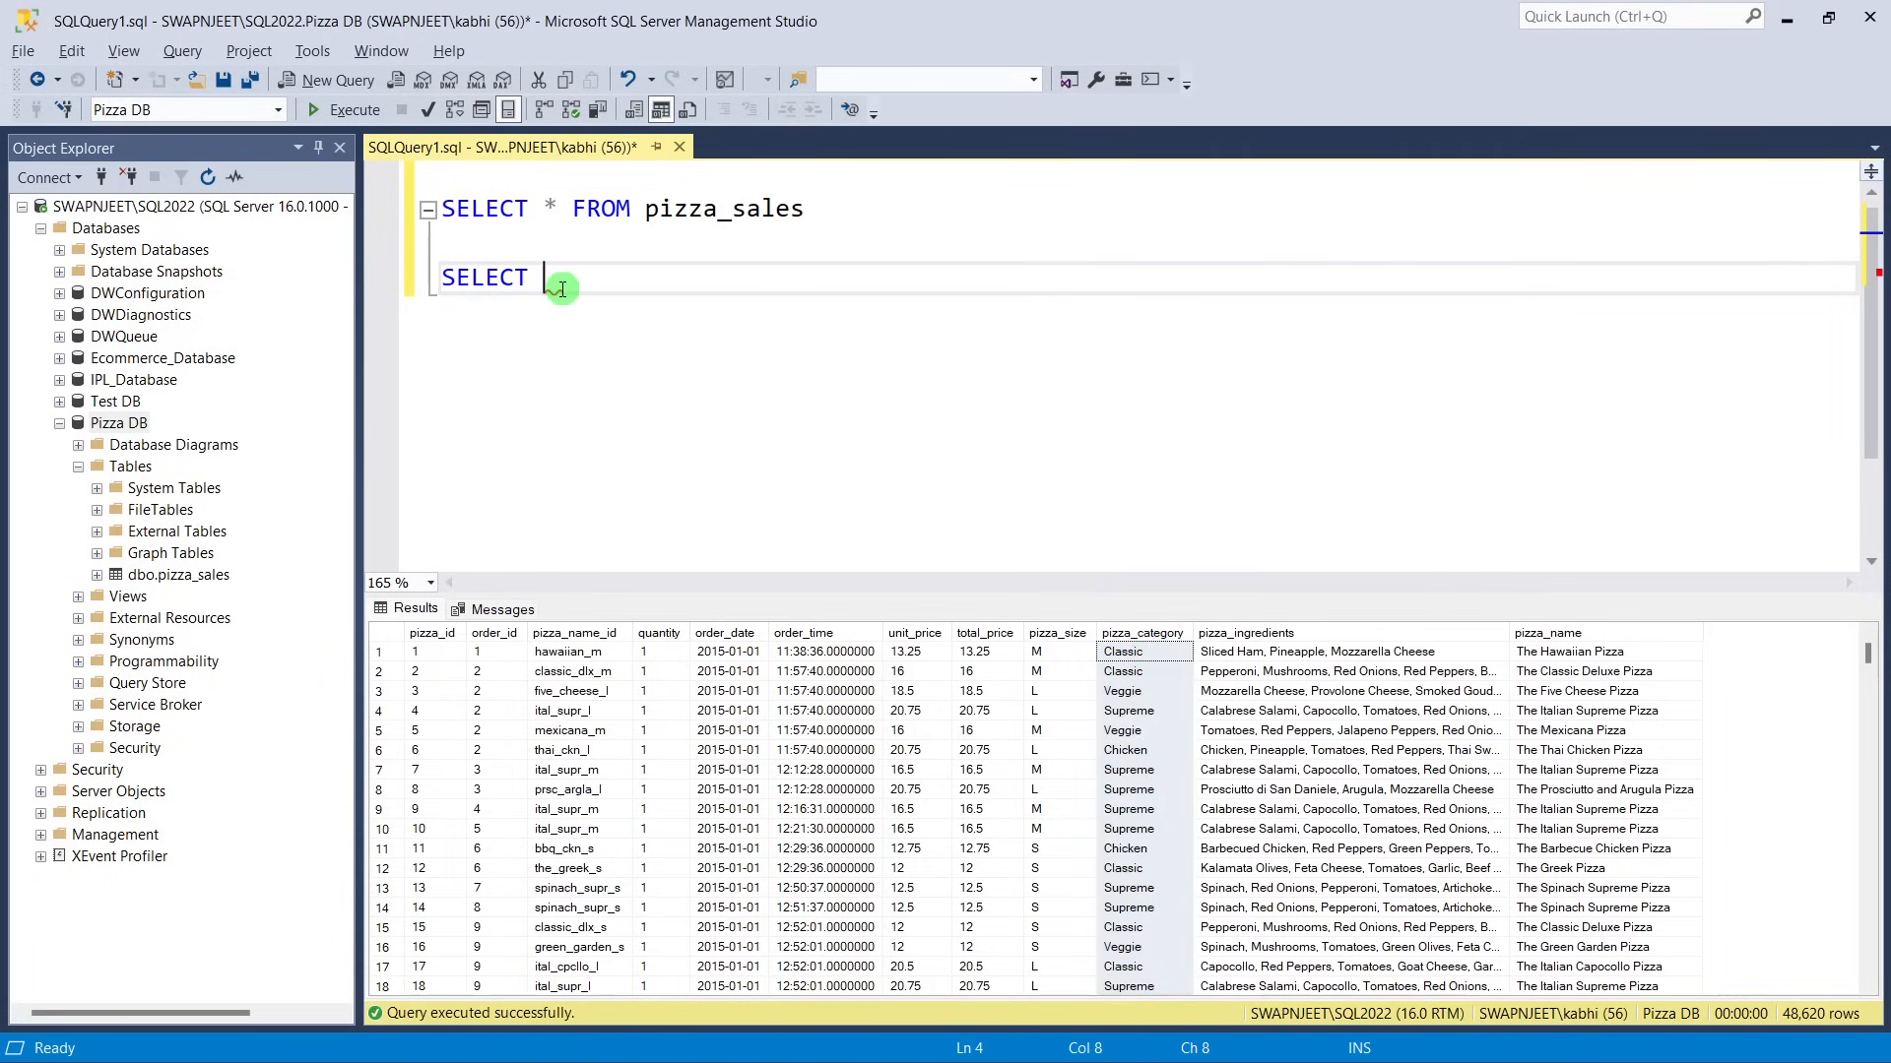
type("pizza")
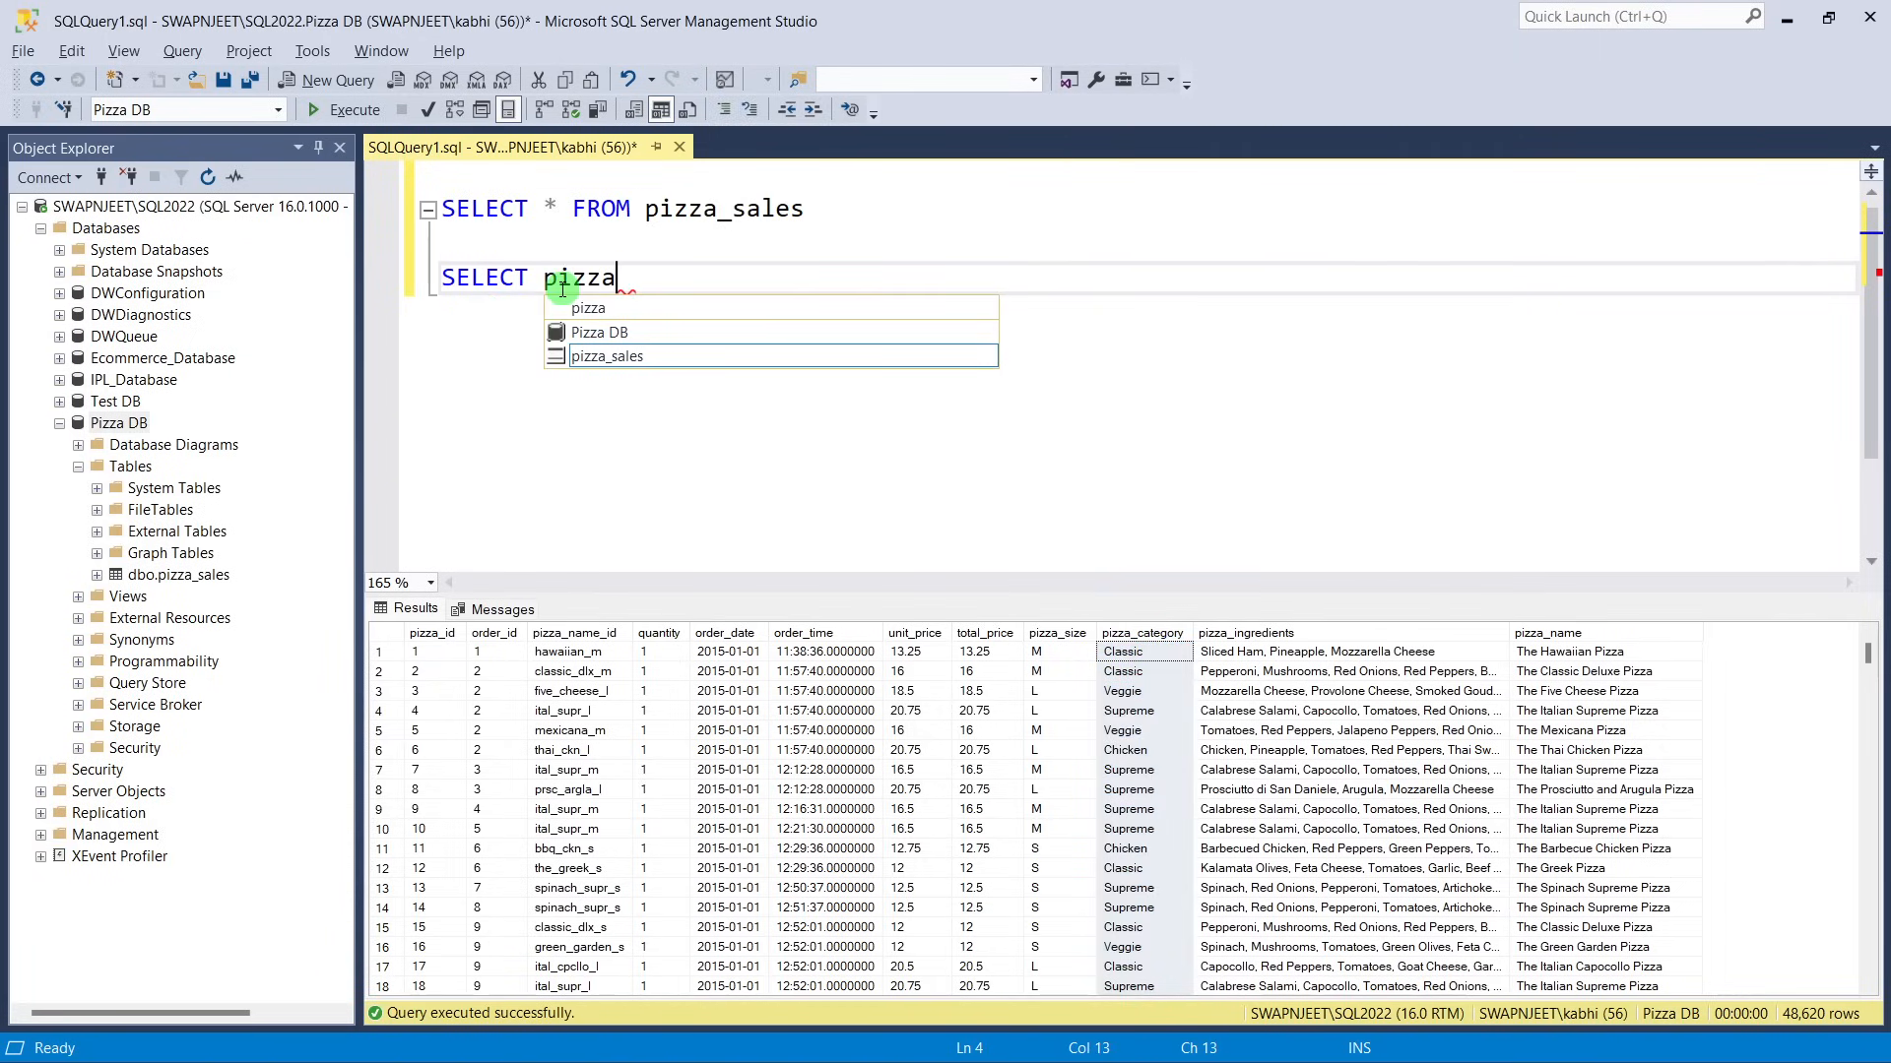
type("_cat")
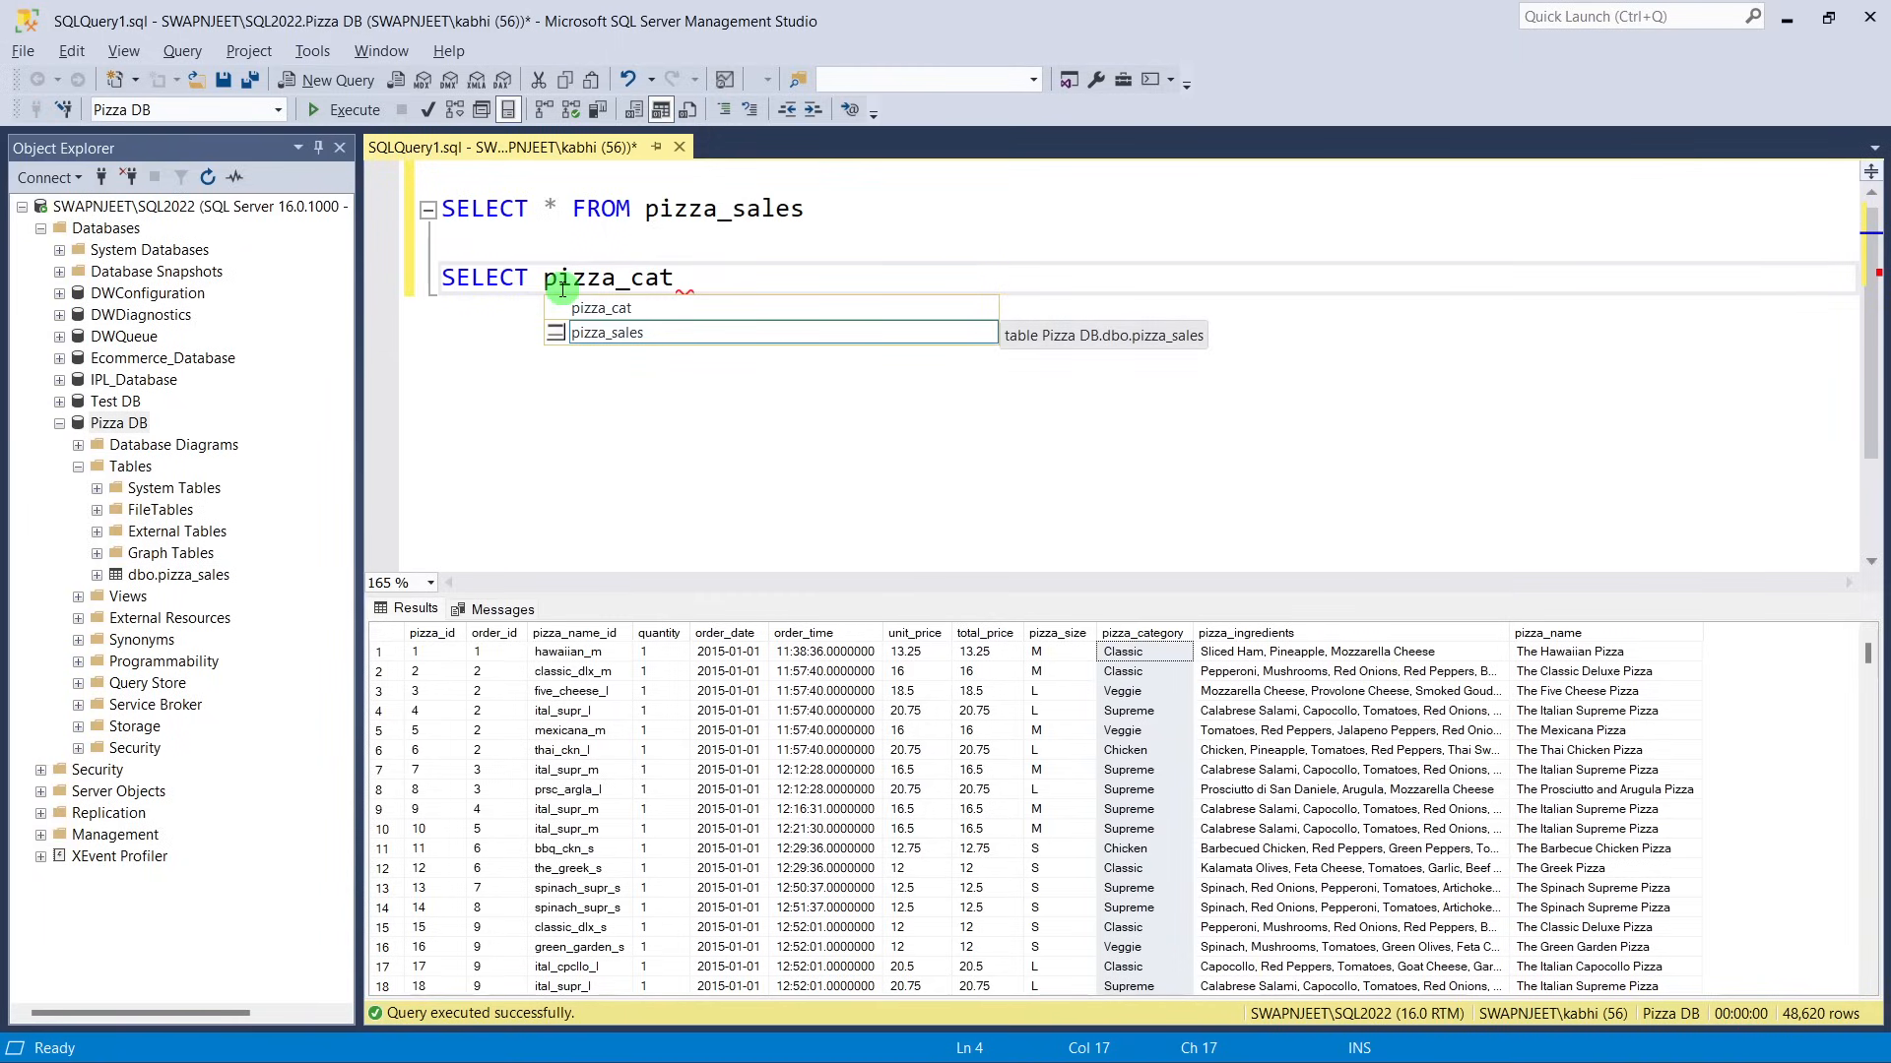
type("egory ")
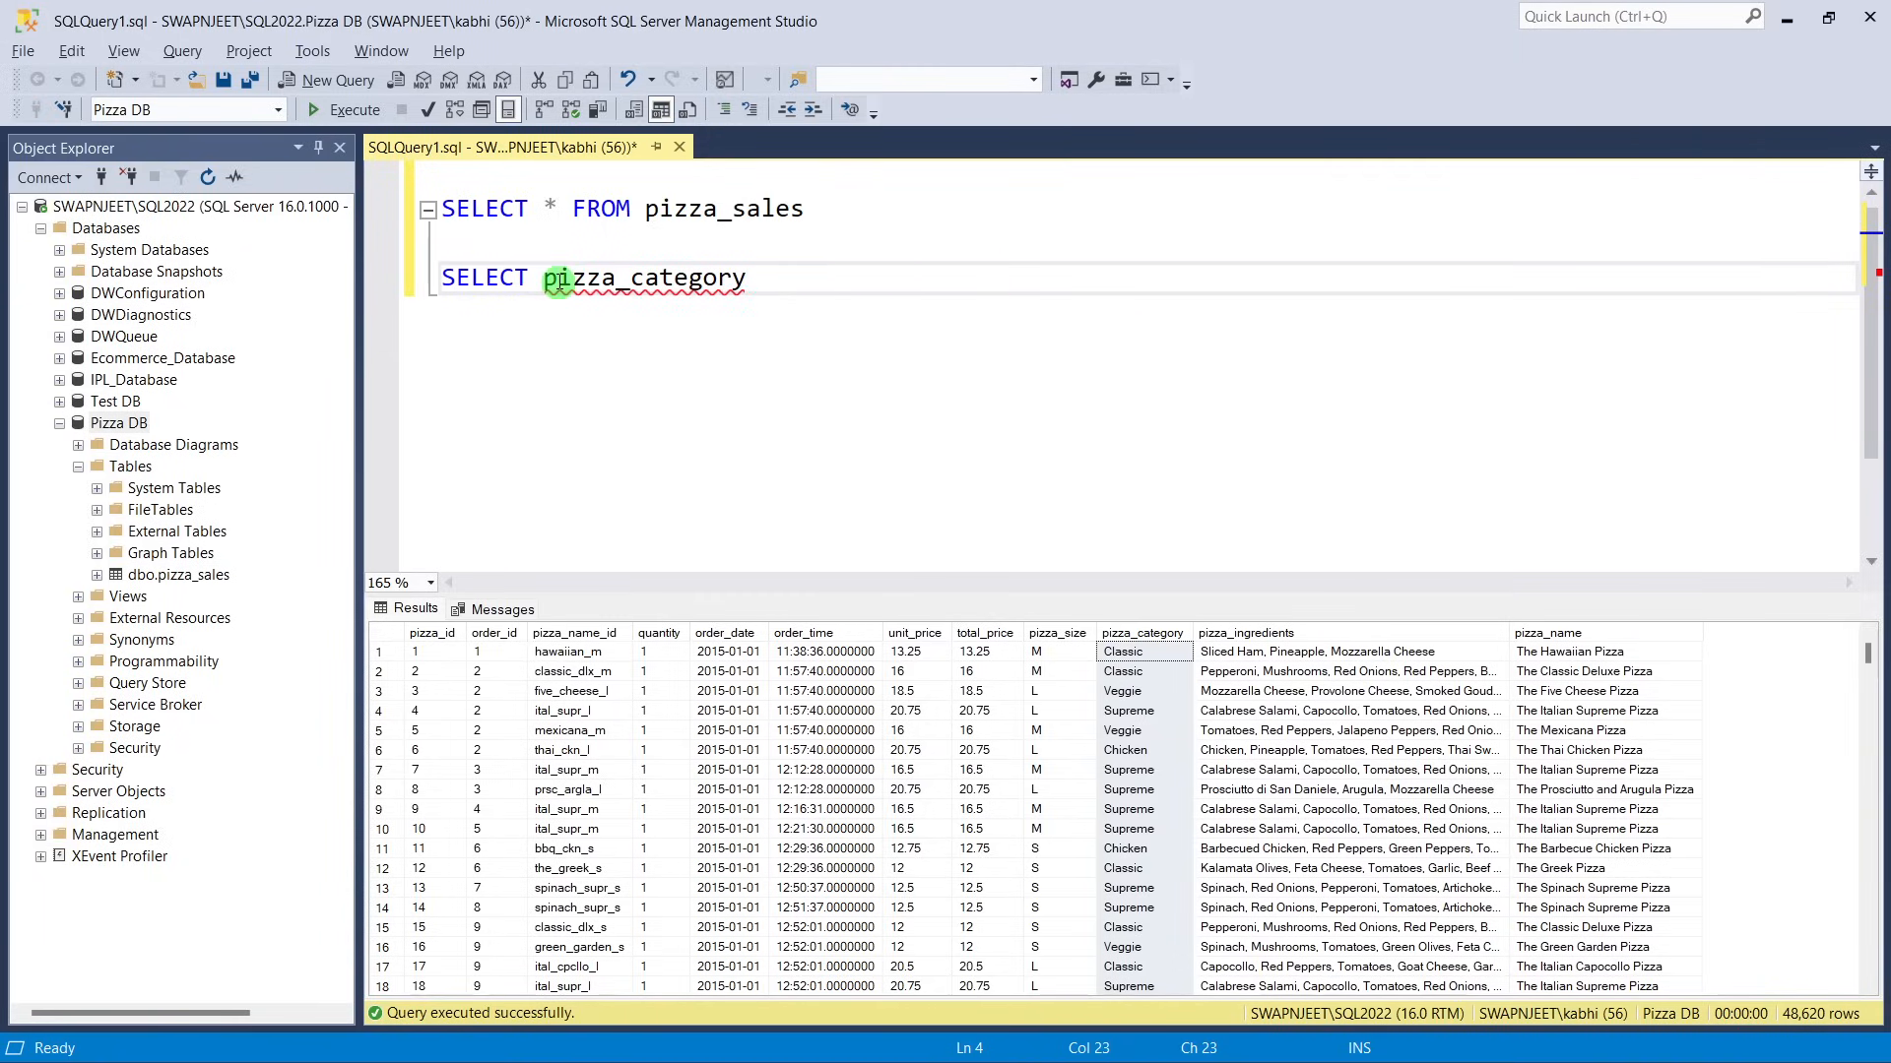
type(",")
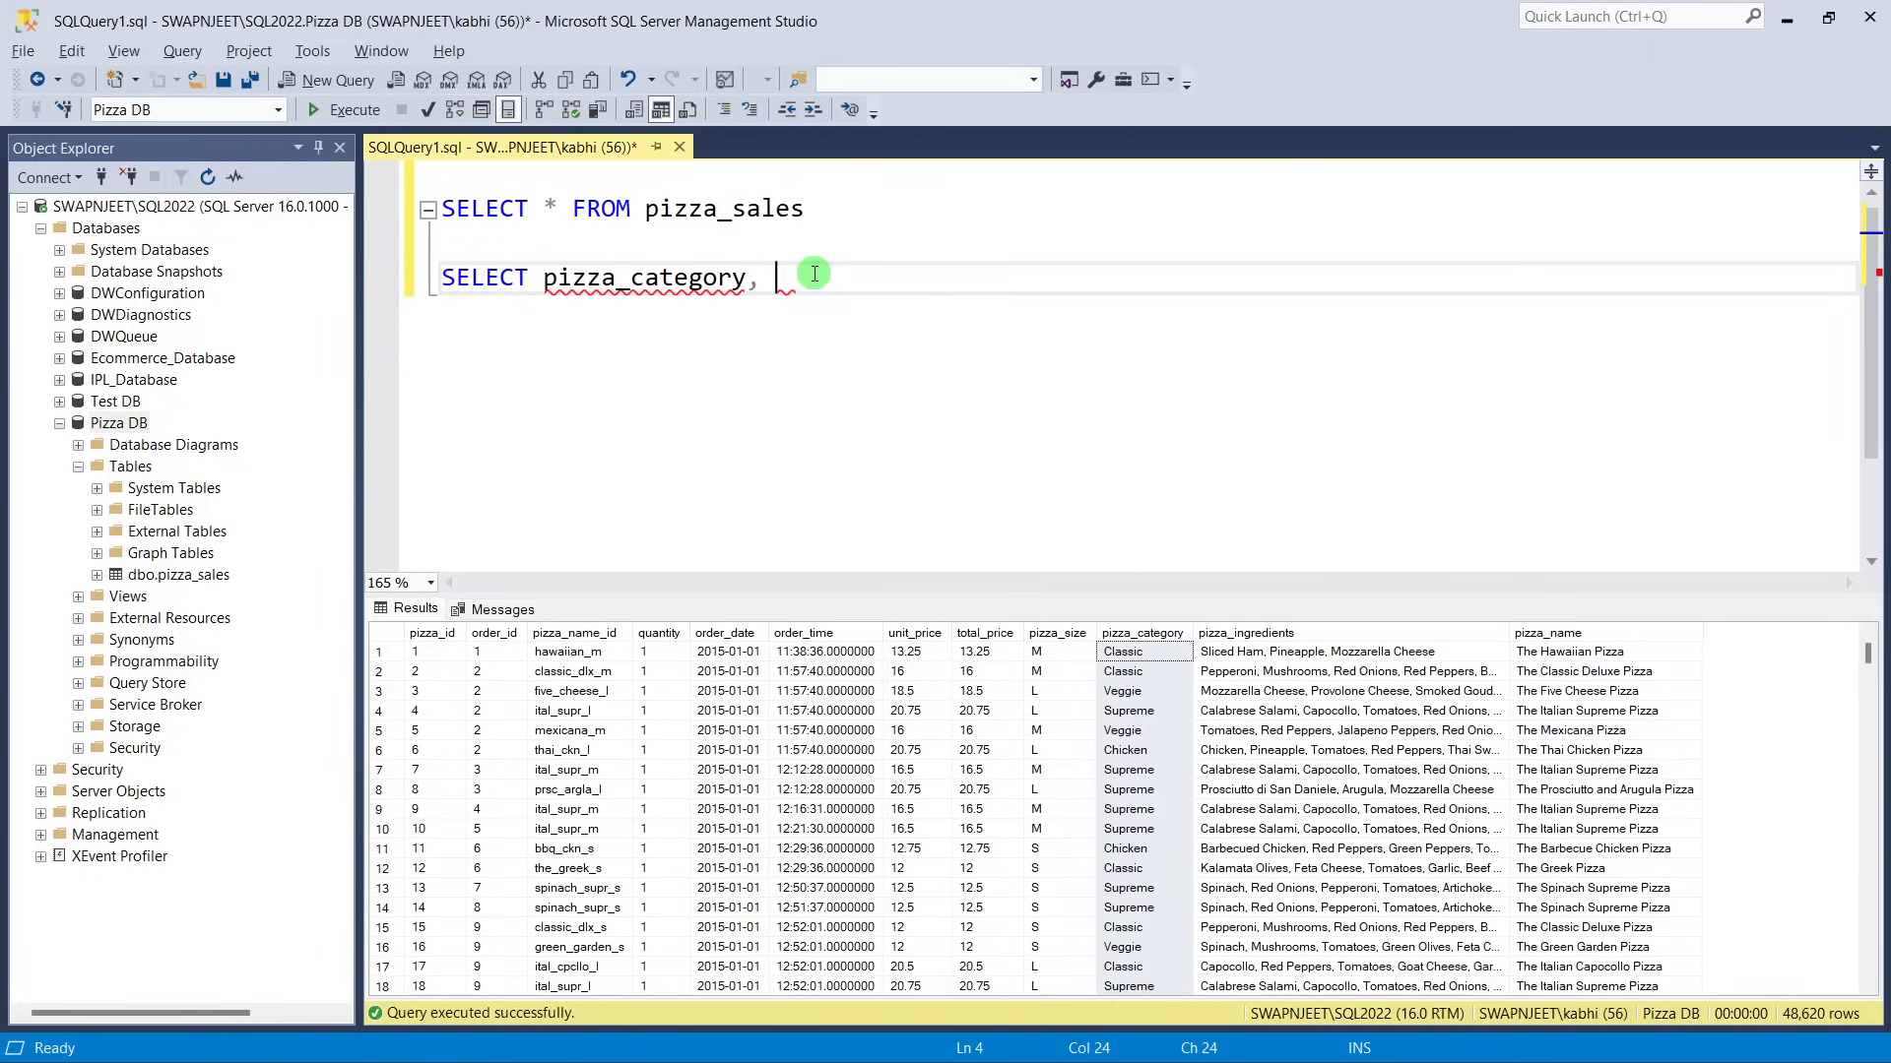
Add the expression sum(total_price) * 100 / after pizza_category in the new query.
type("sum")
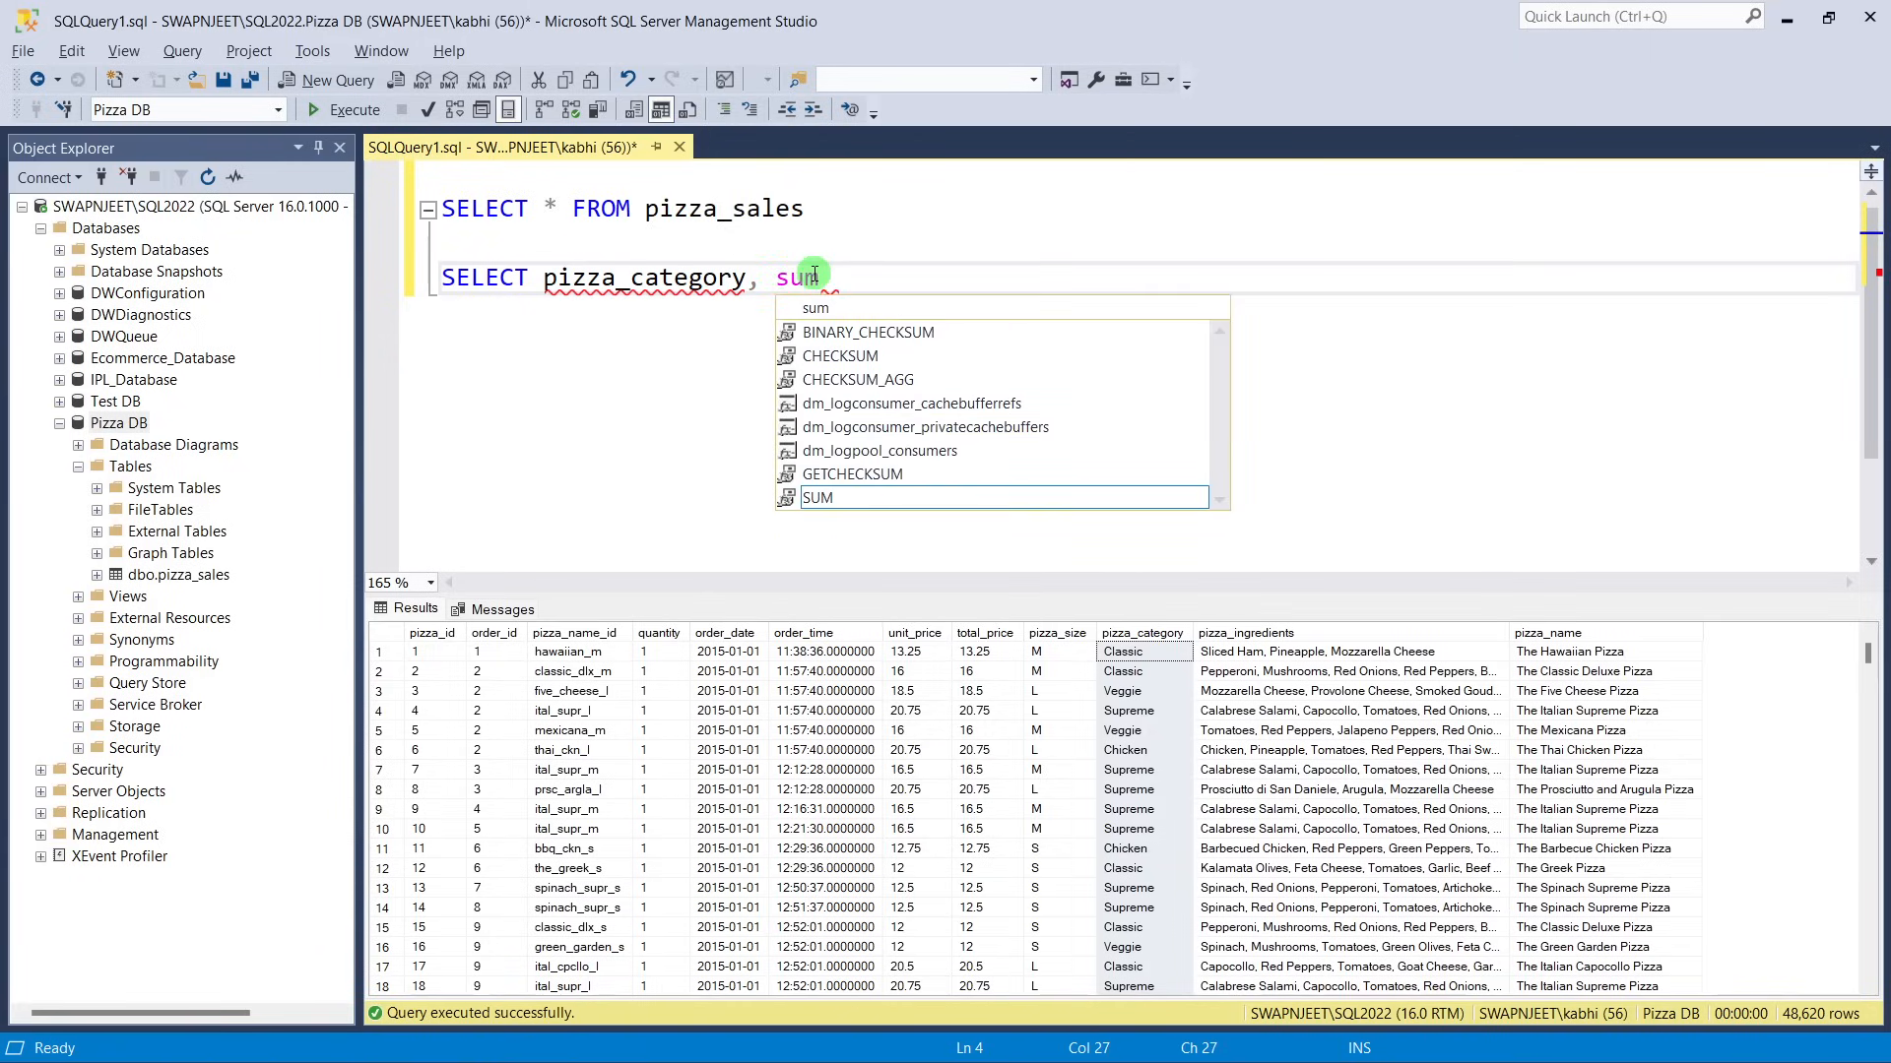
type("(total")
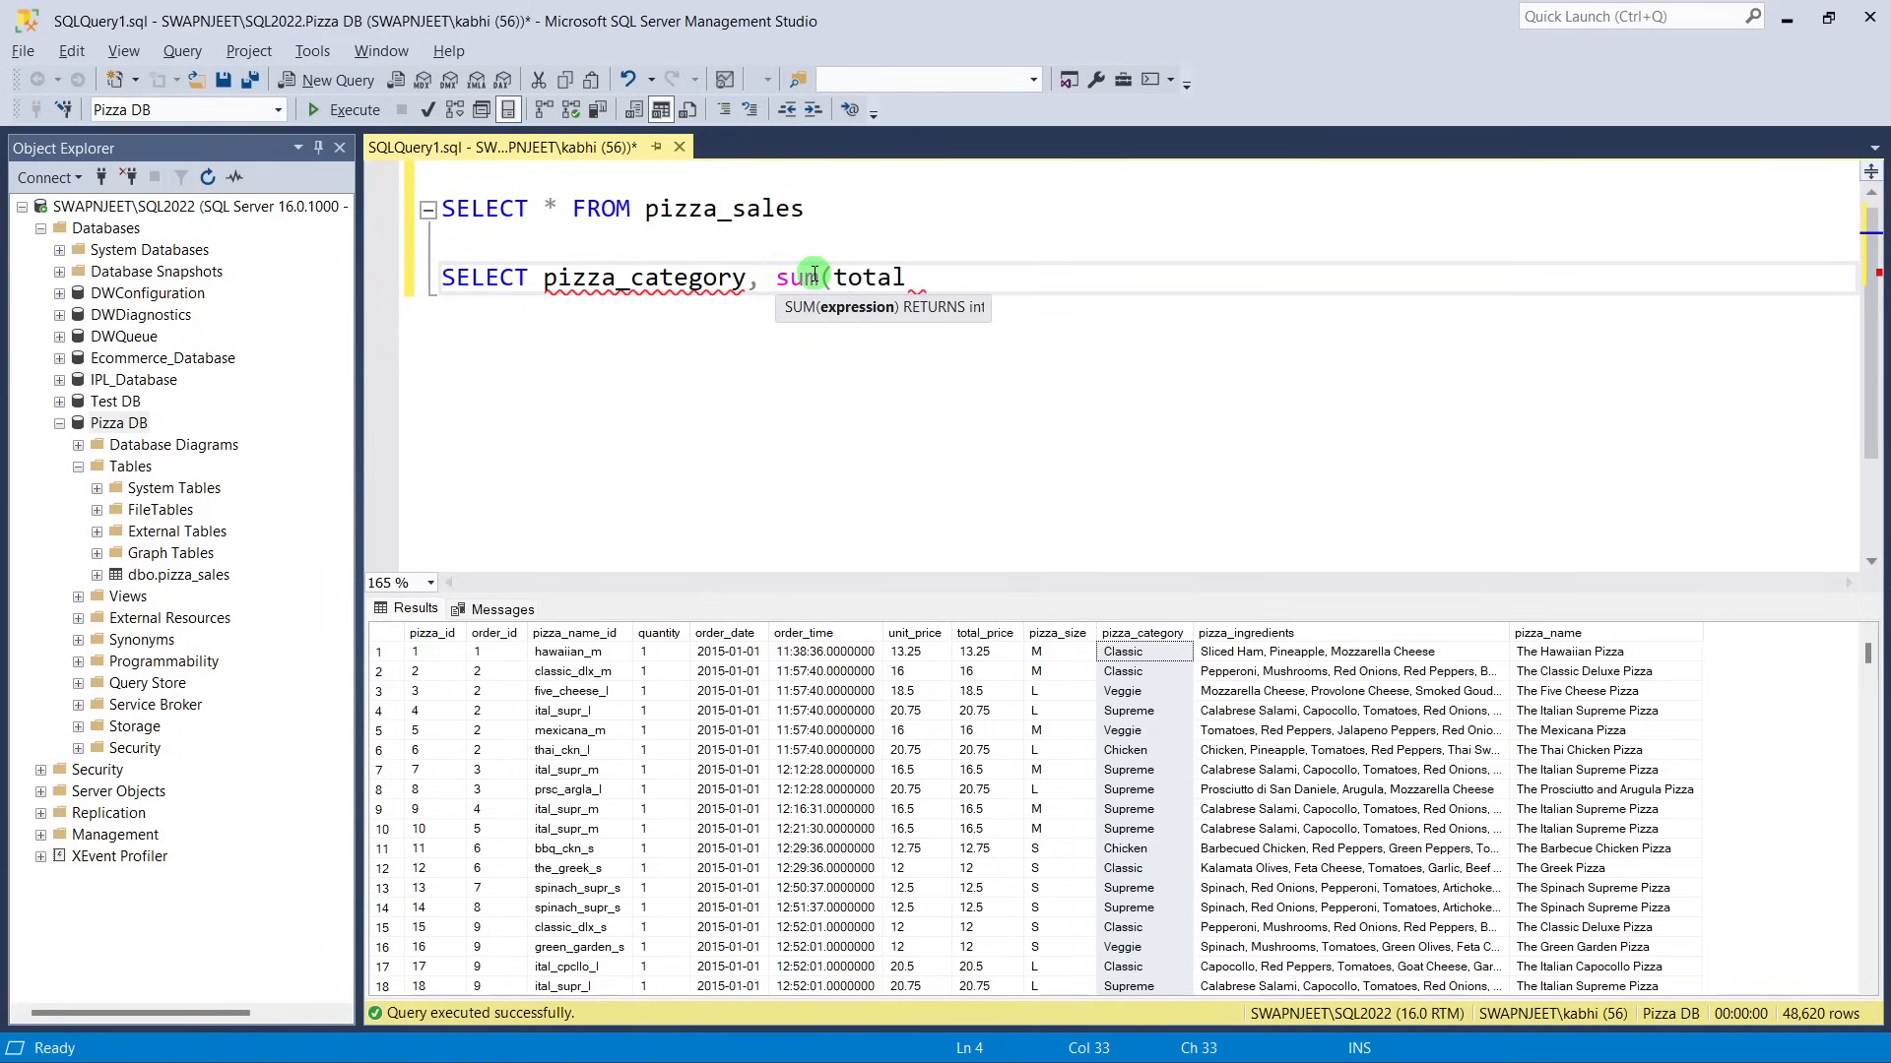
type("_price) * 100 /")
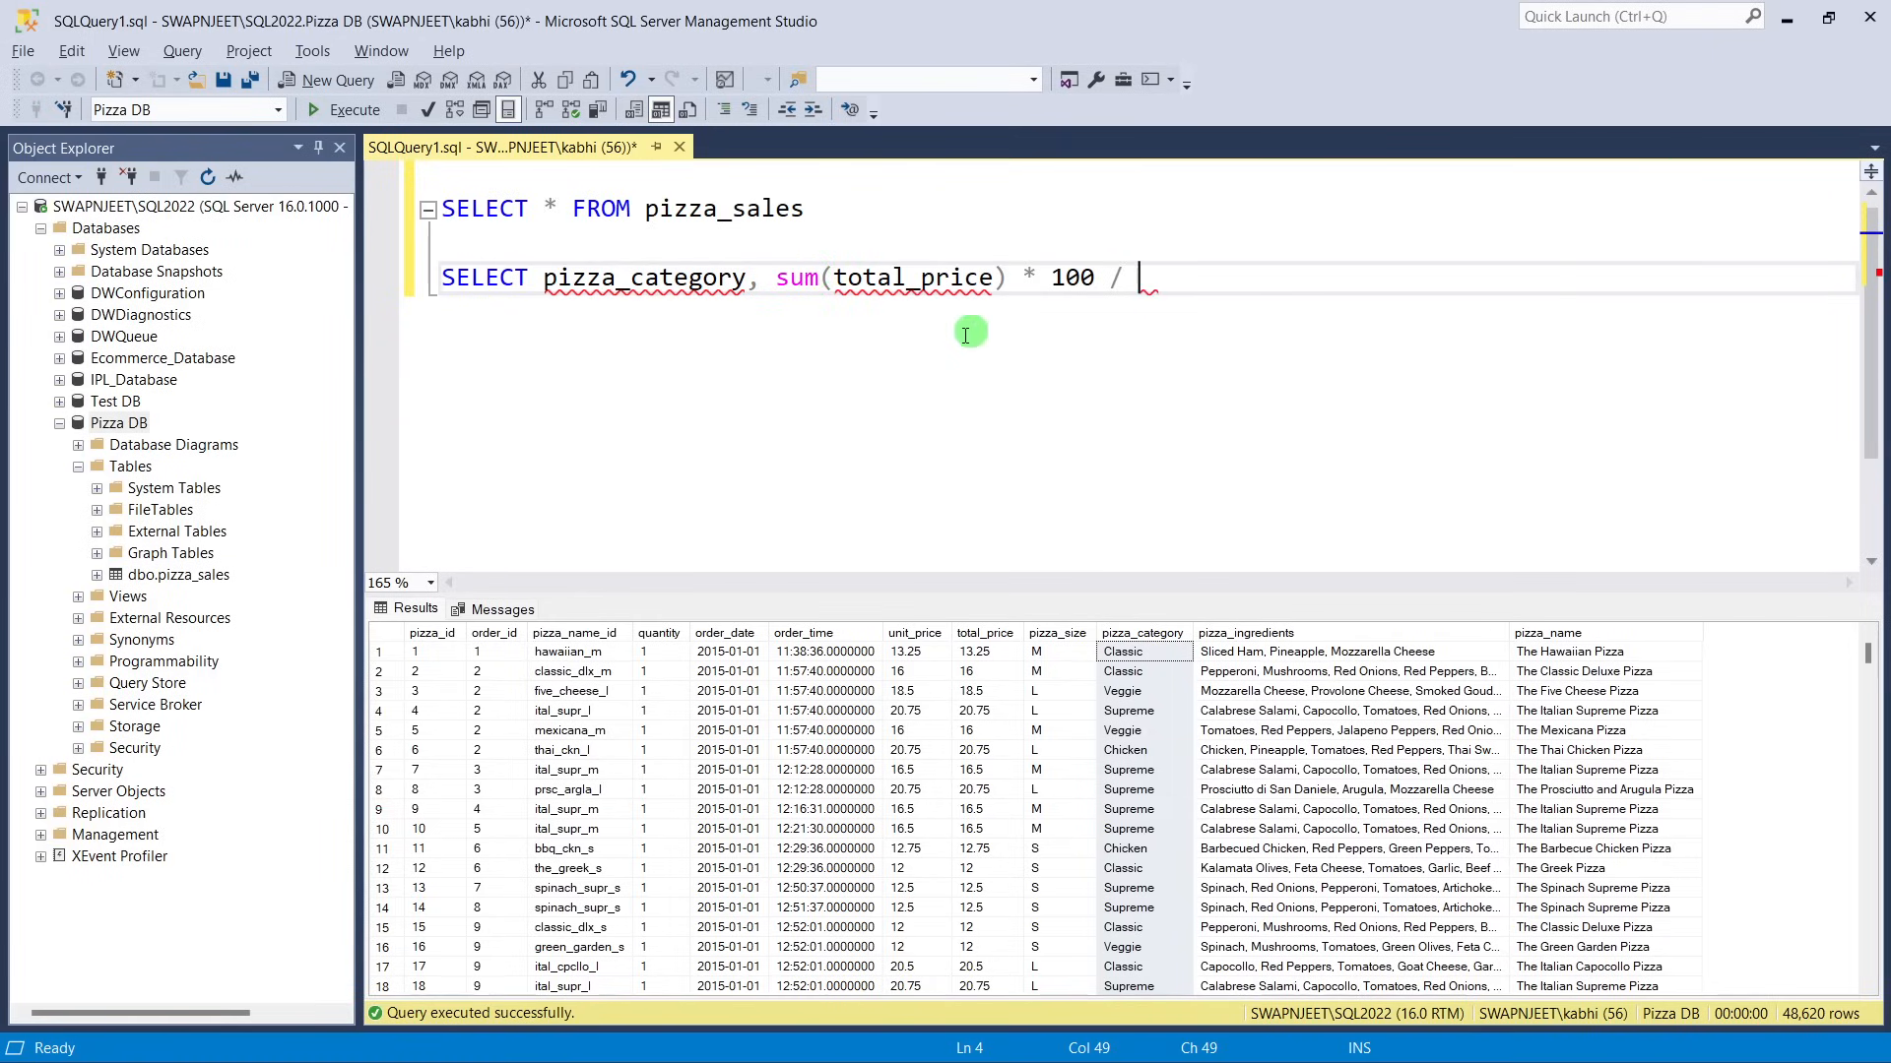
mouse_move(1095, 278)
left_mouse_down()
mouse_move(544, 294)
mouse_move(1095, 280)
left_mouse_up()
left_click(1132, 281)
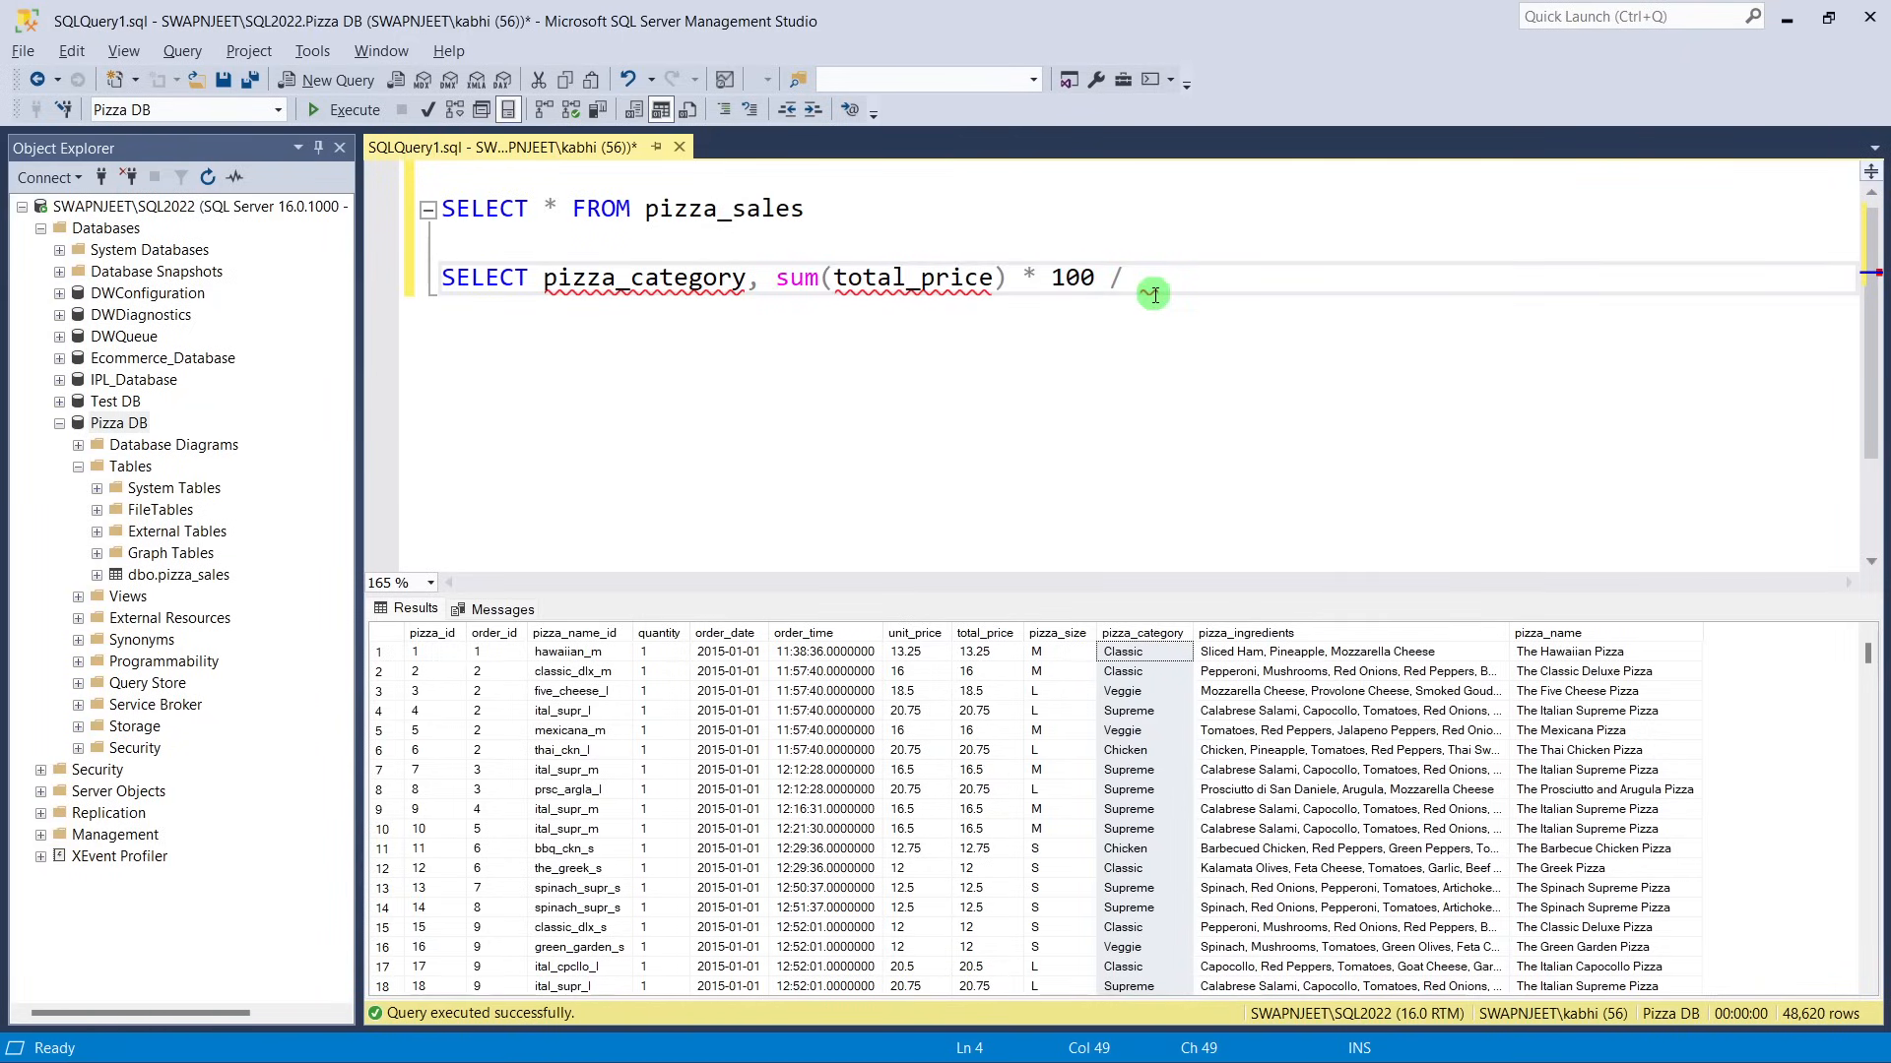
Complete the division with the subquery (SELECT sum(total_price) from pizza_sales) as the divisor.
type("(SELECT sum")
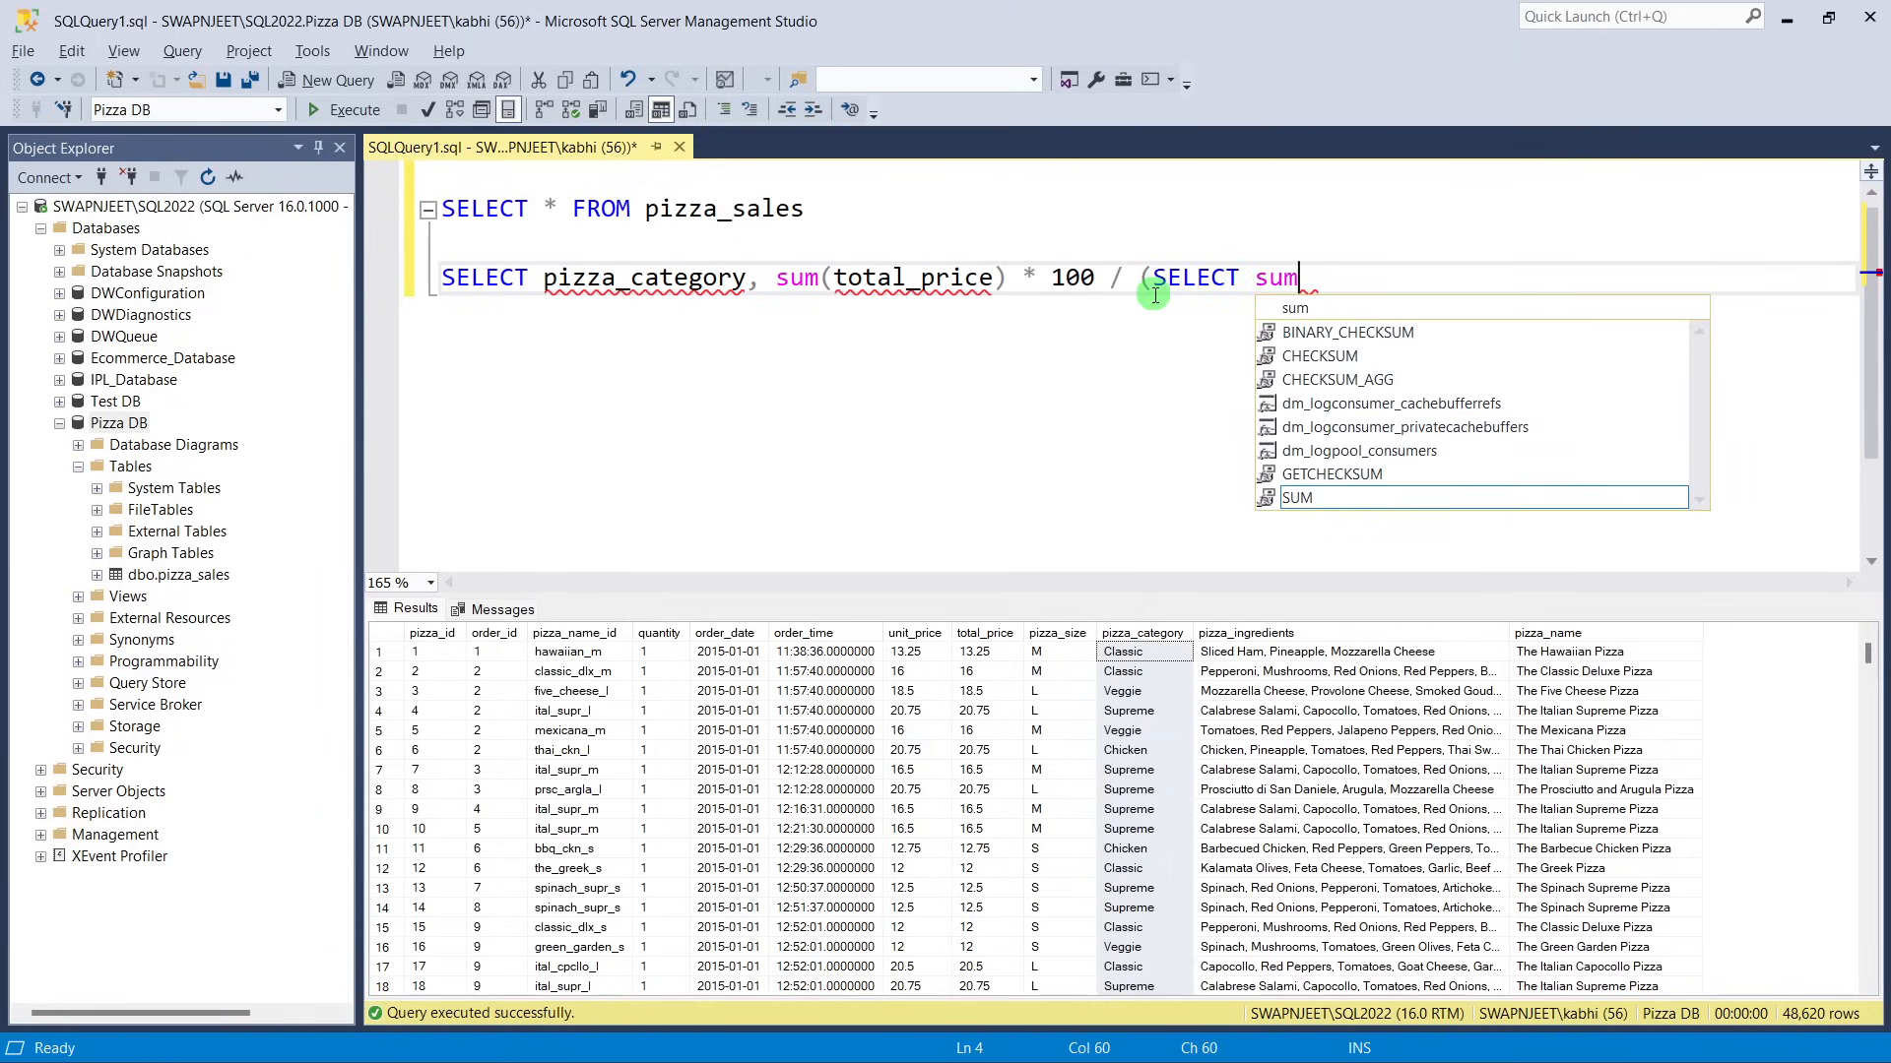
type("(to")
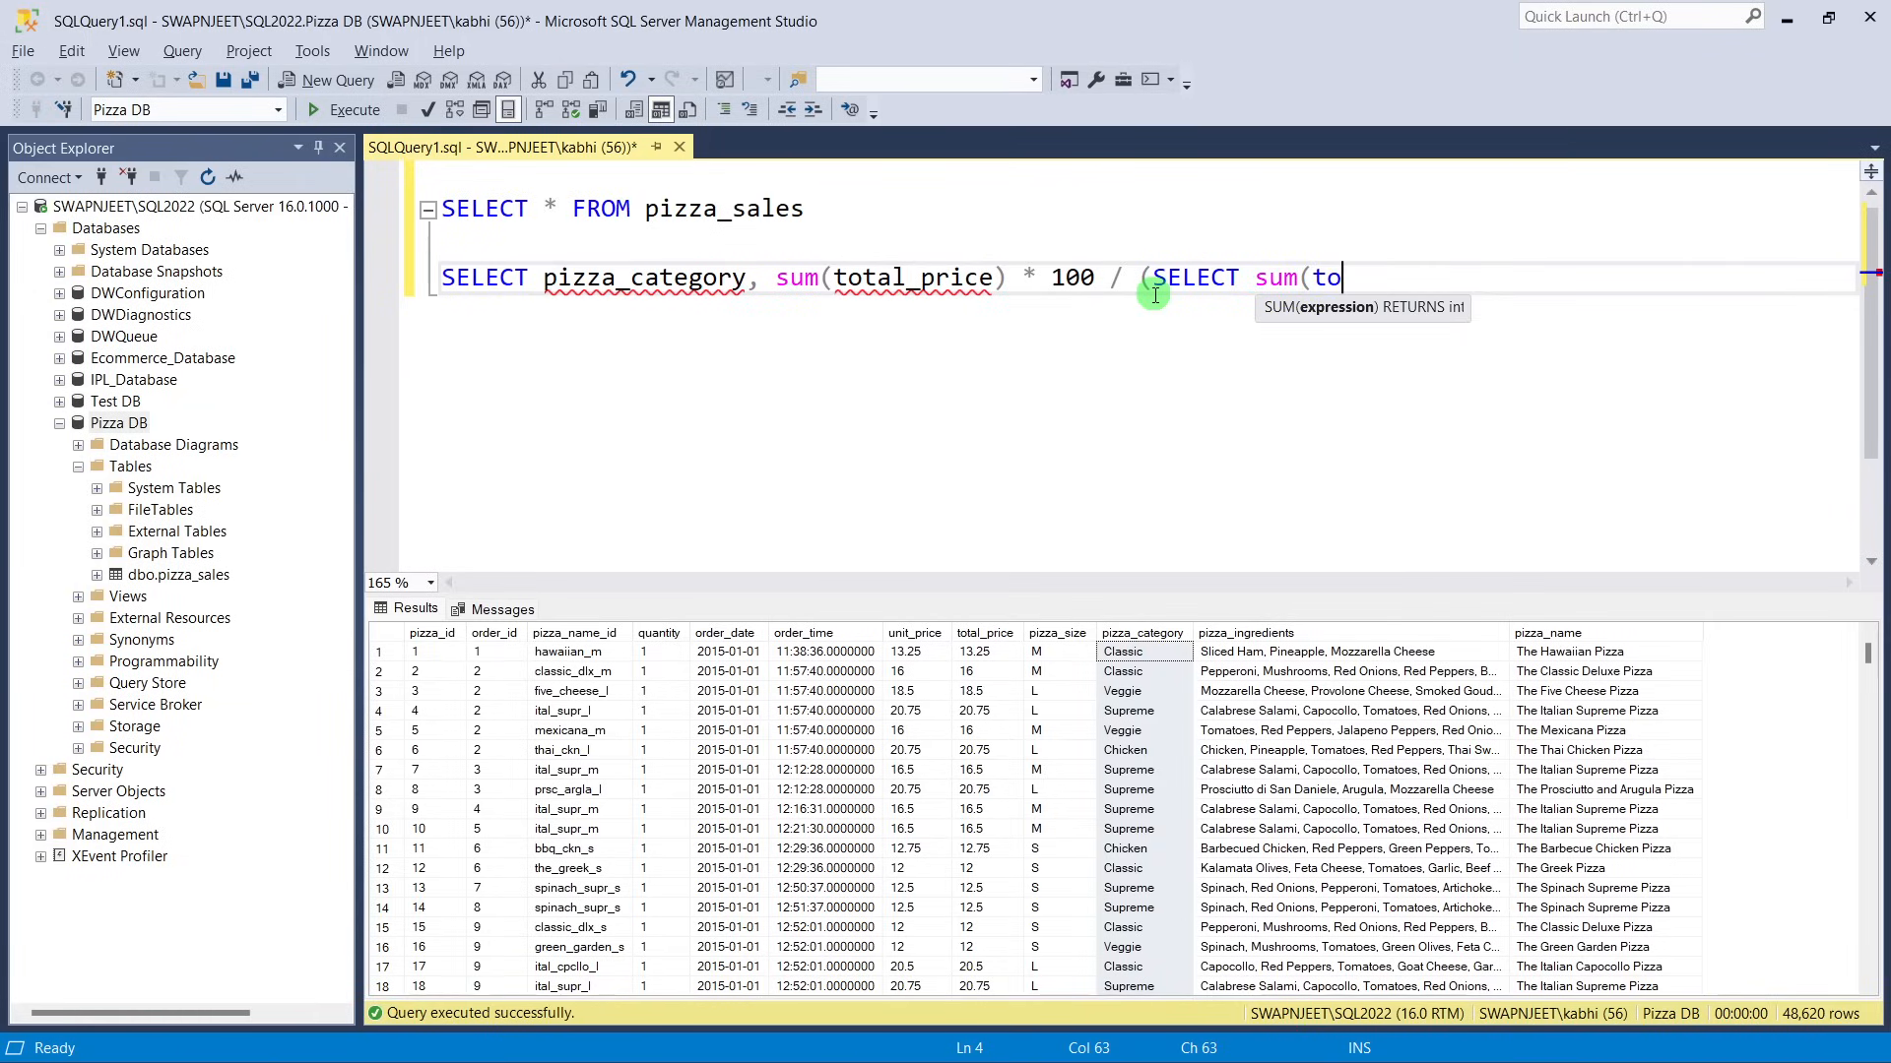
type("tal_price) f")
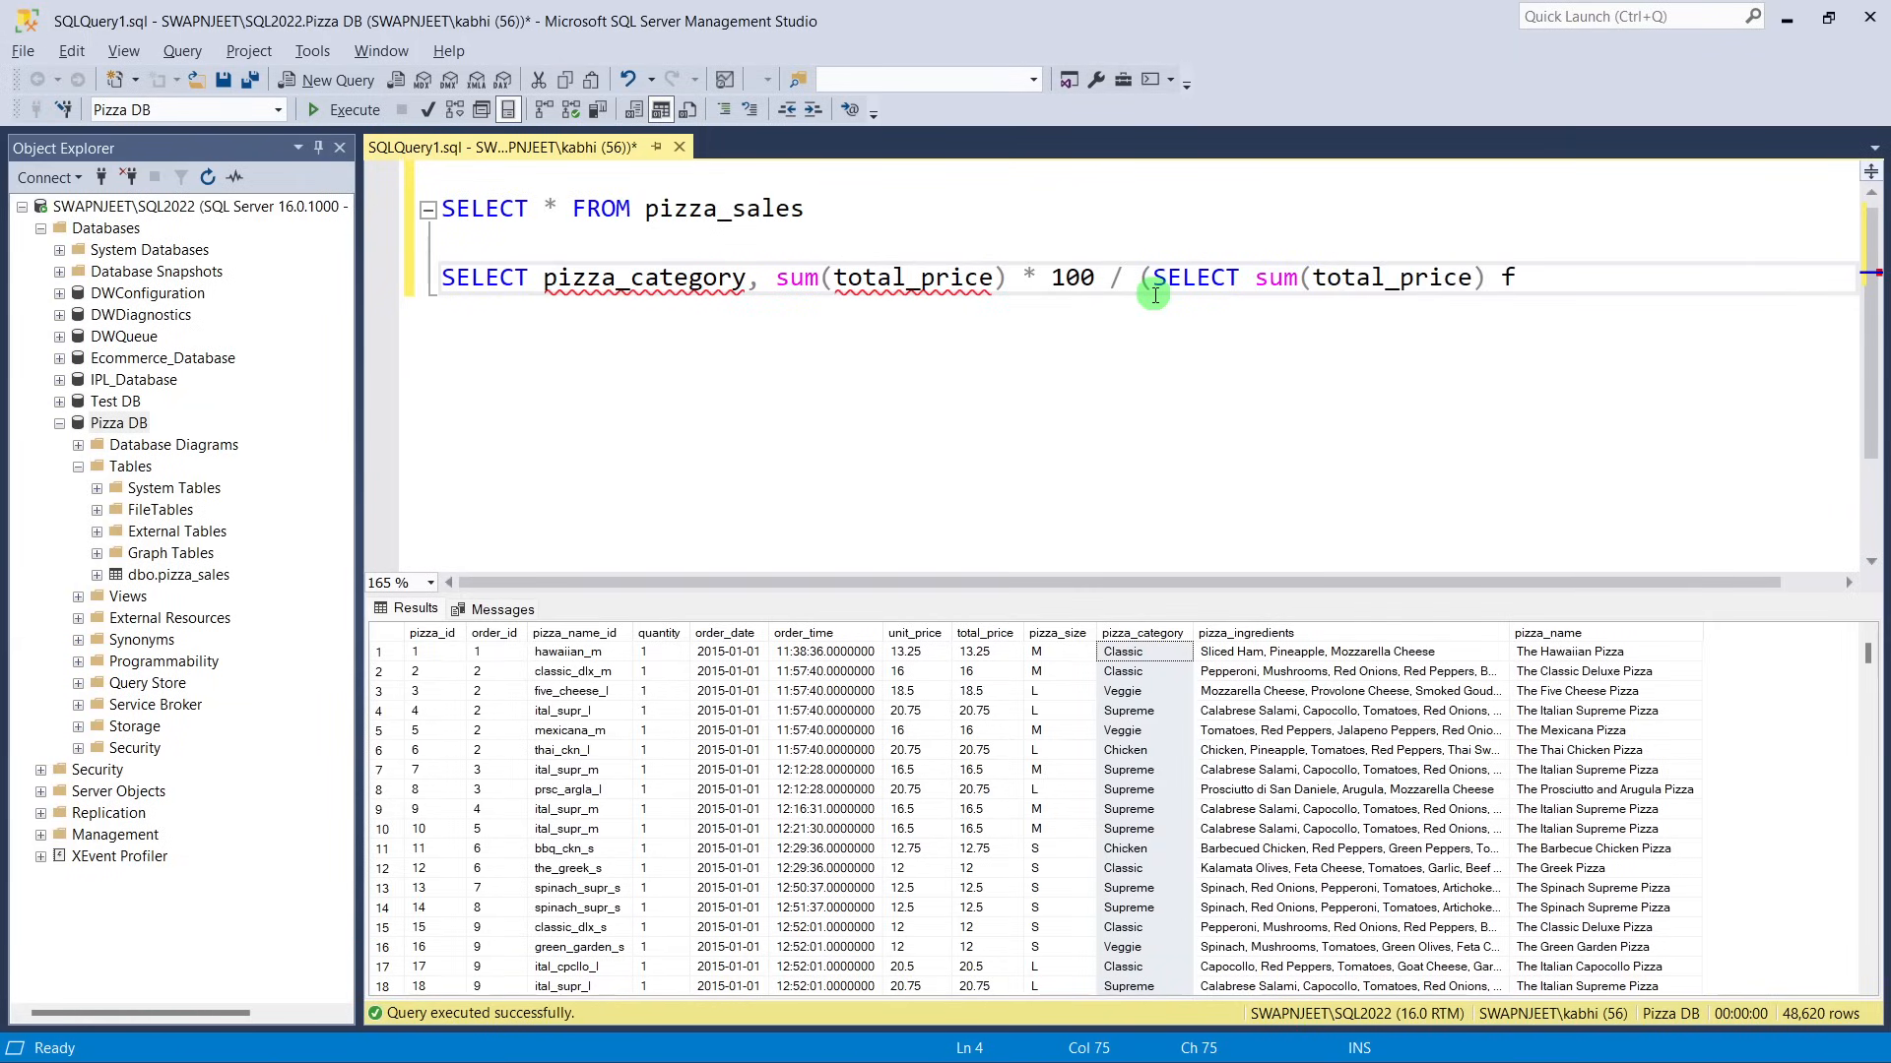
type("rom piz")
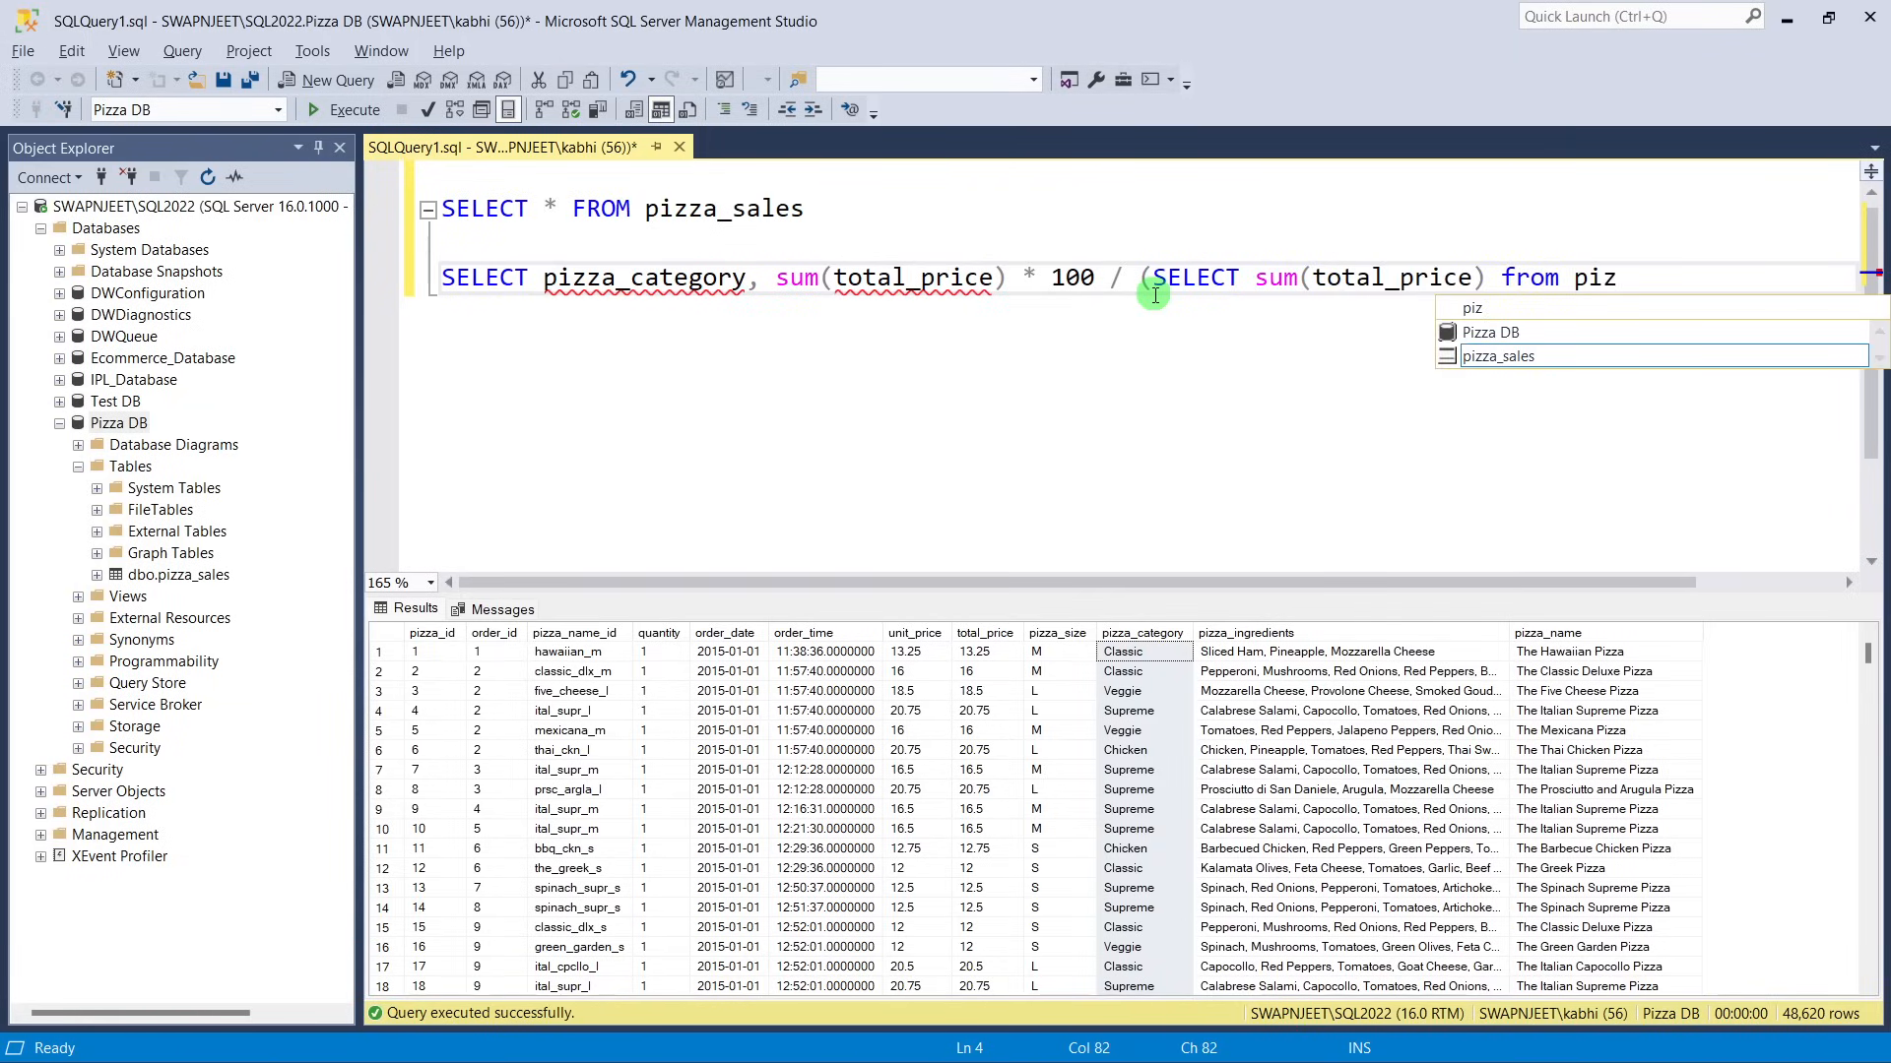
type("za")
key("BackSpace")
type("_sales")
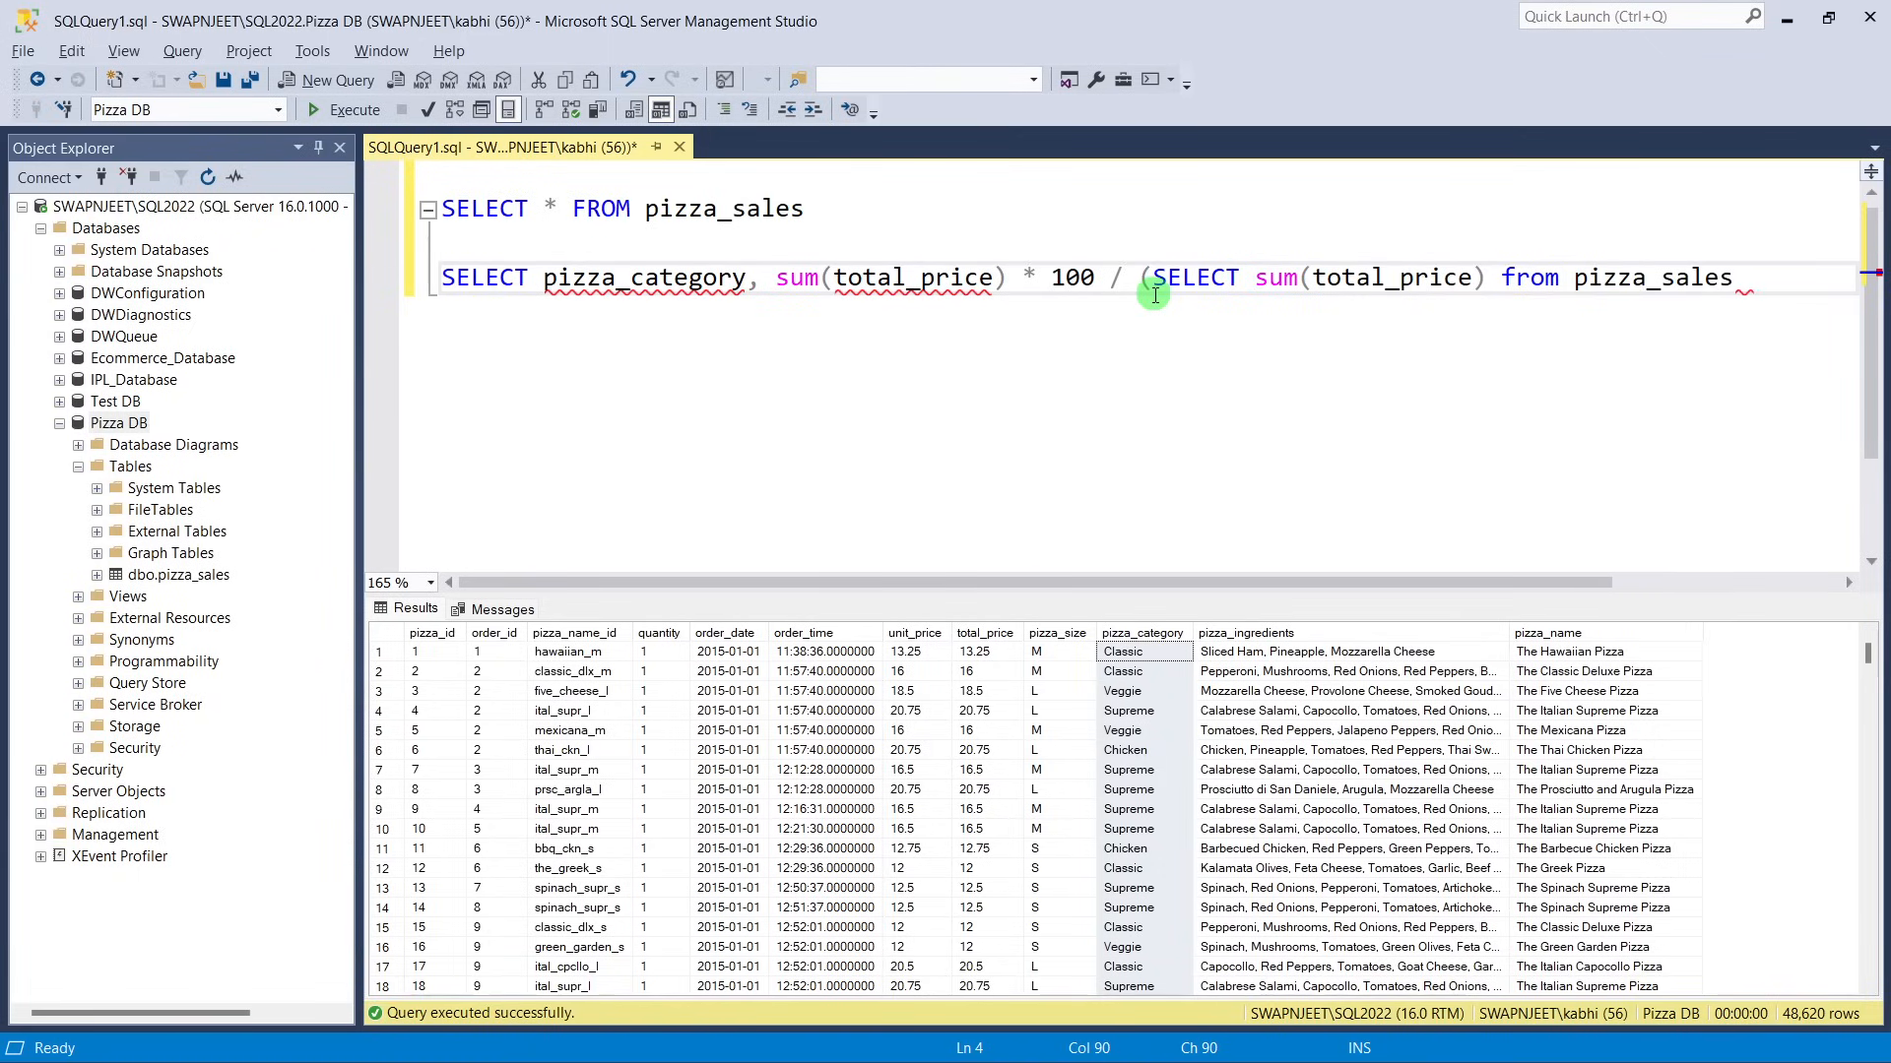
type(")")
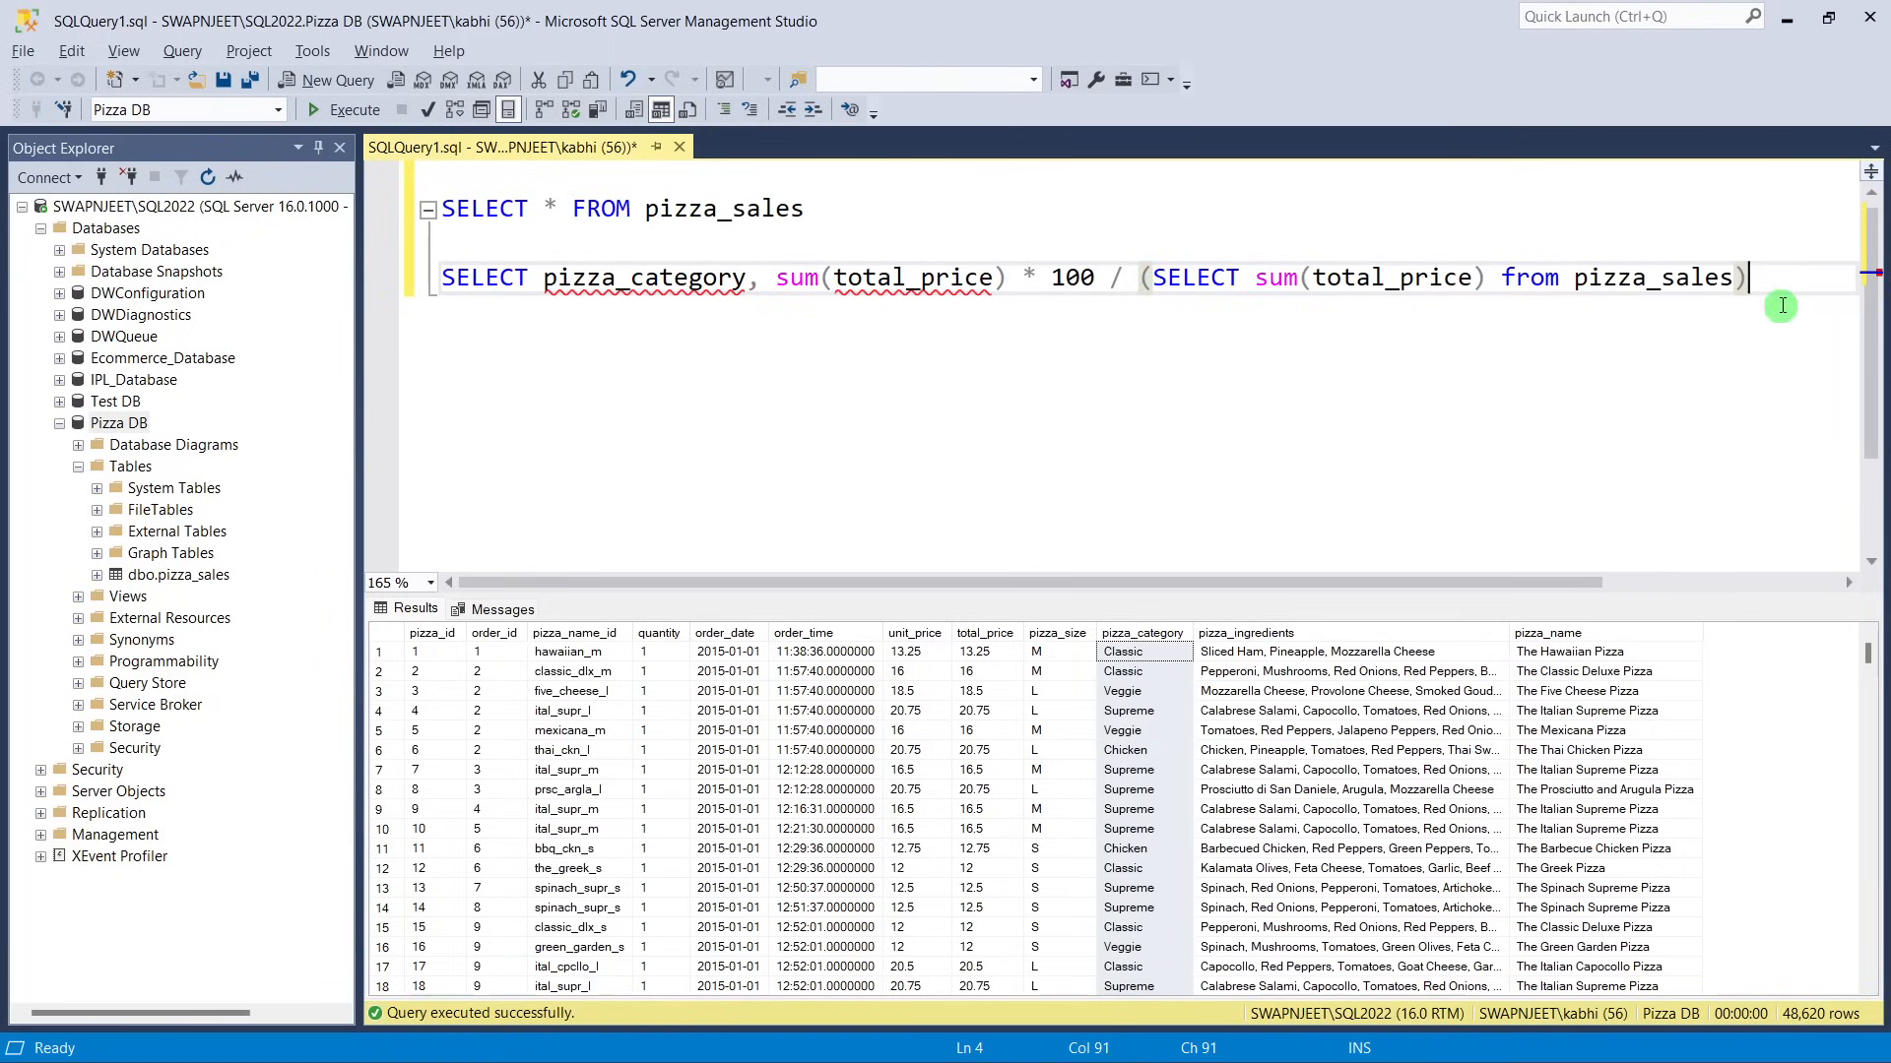
Execute only the sum(total_price) subquery in parentheses and examine the total it returns.
left_click_drag(1746, 279, 1141, 306)
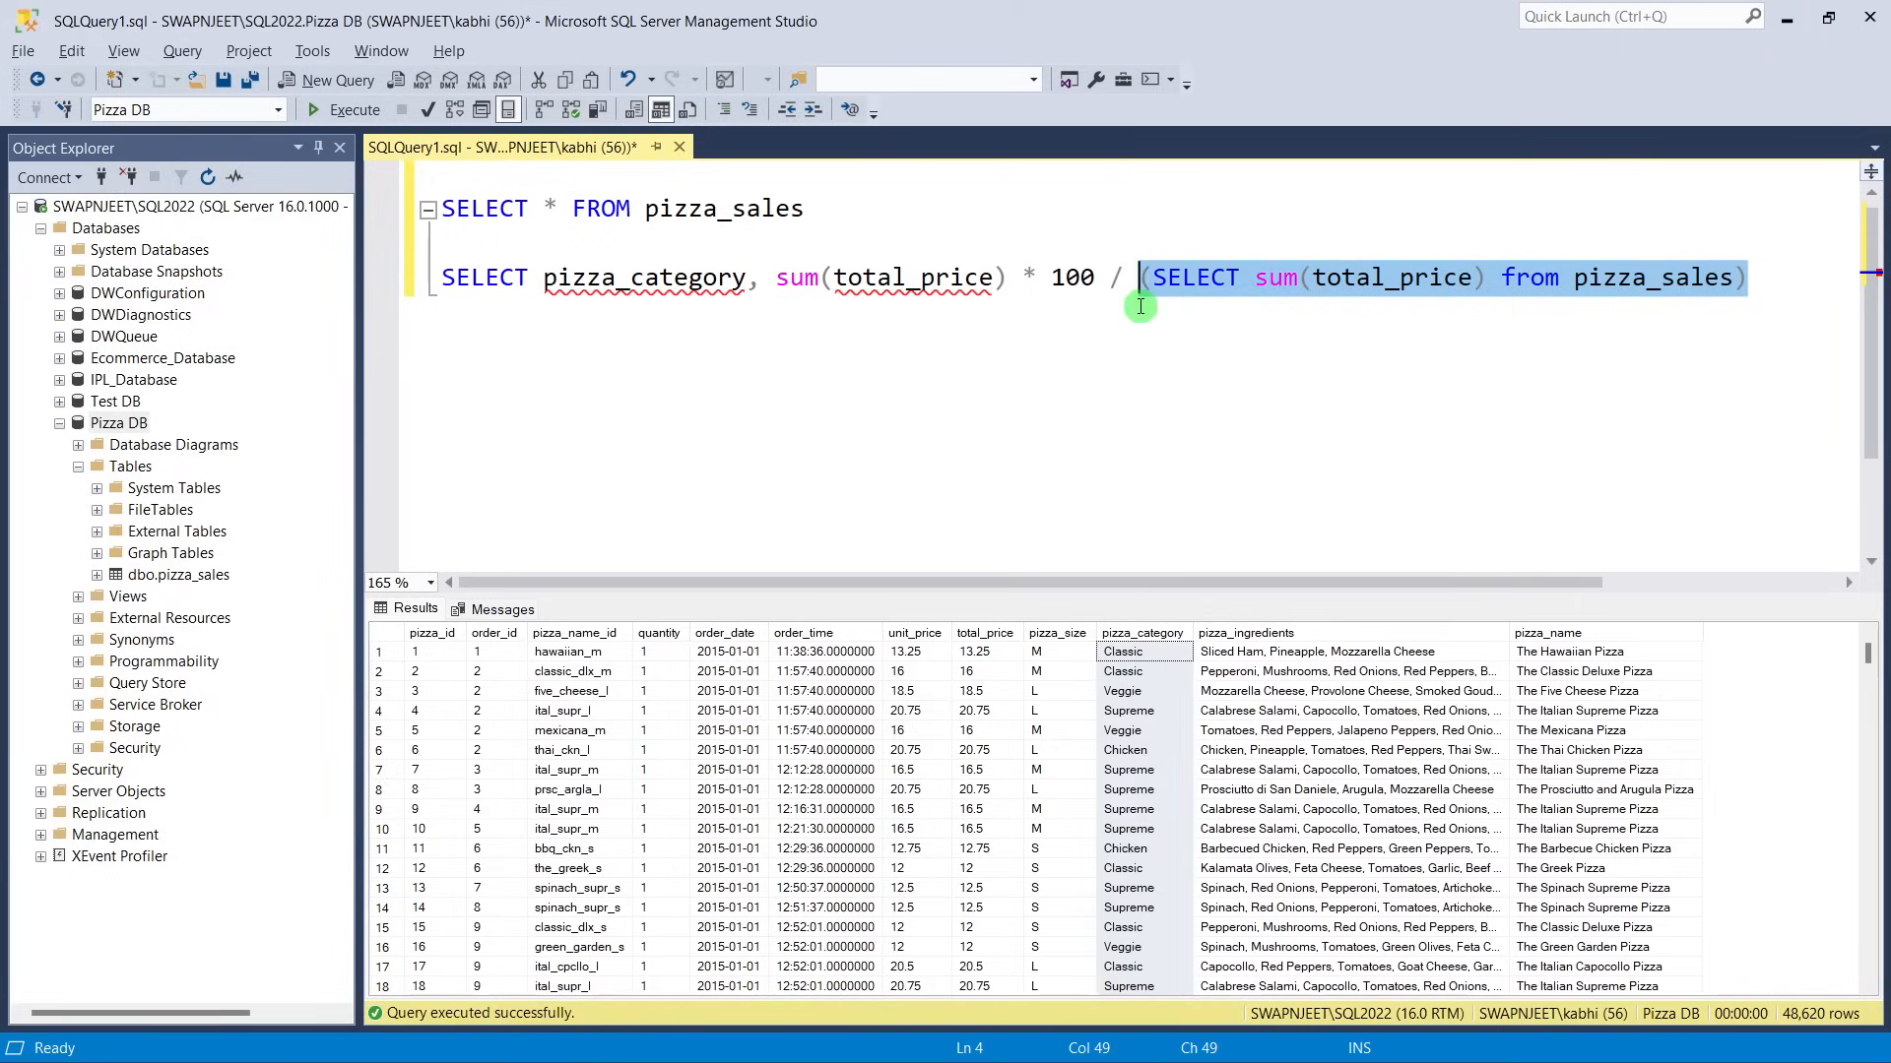
left_click(351, 111)
left_click(419, 653)
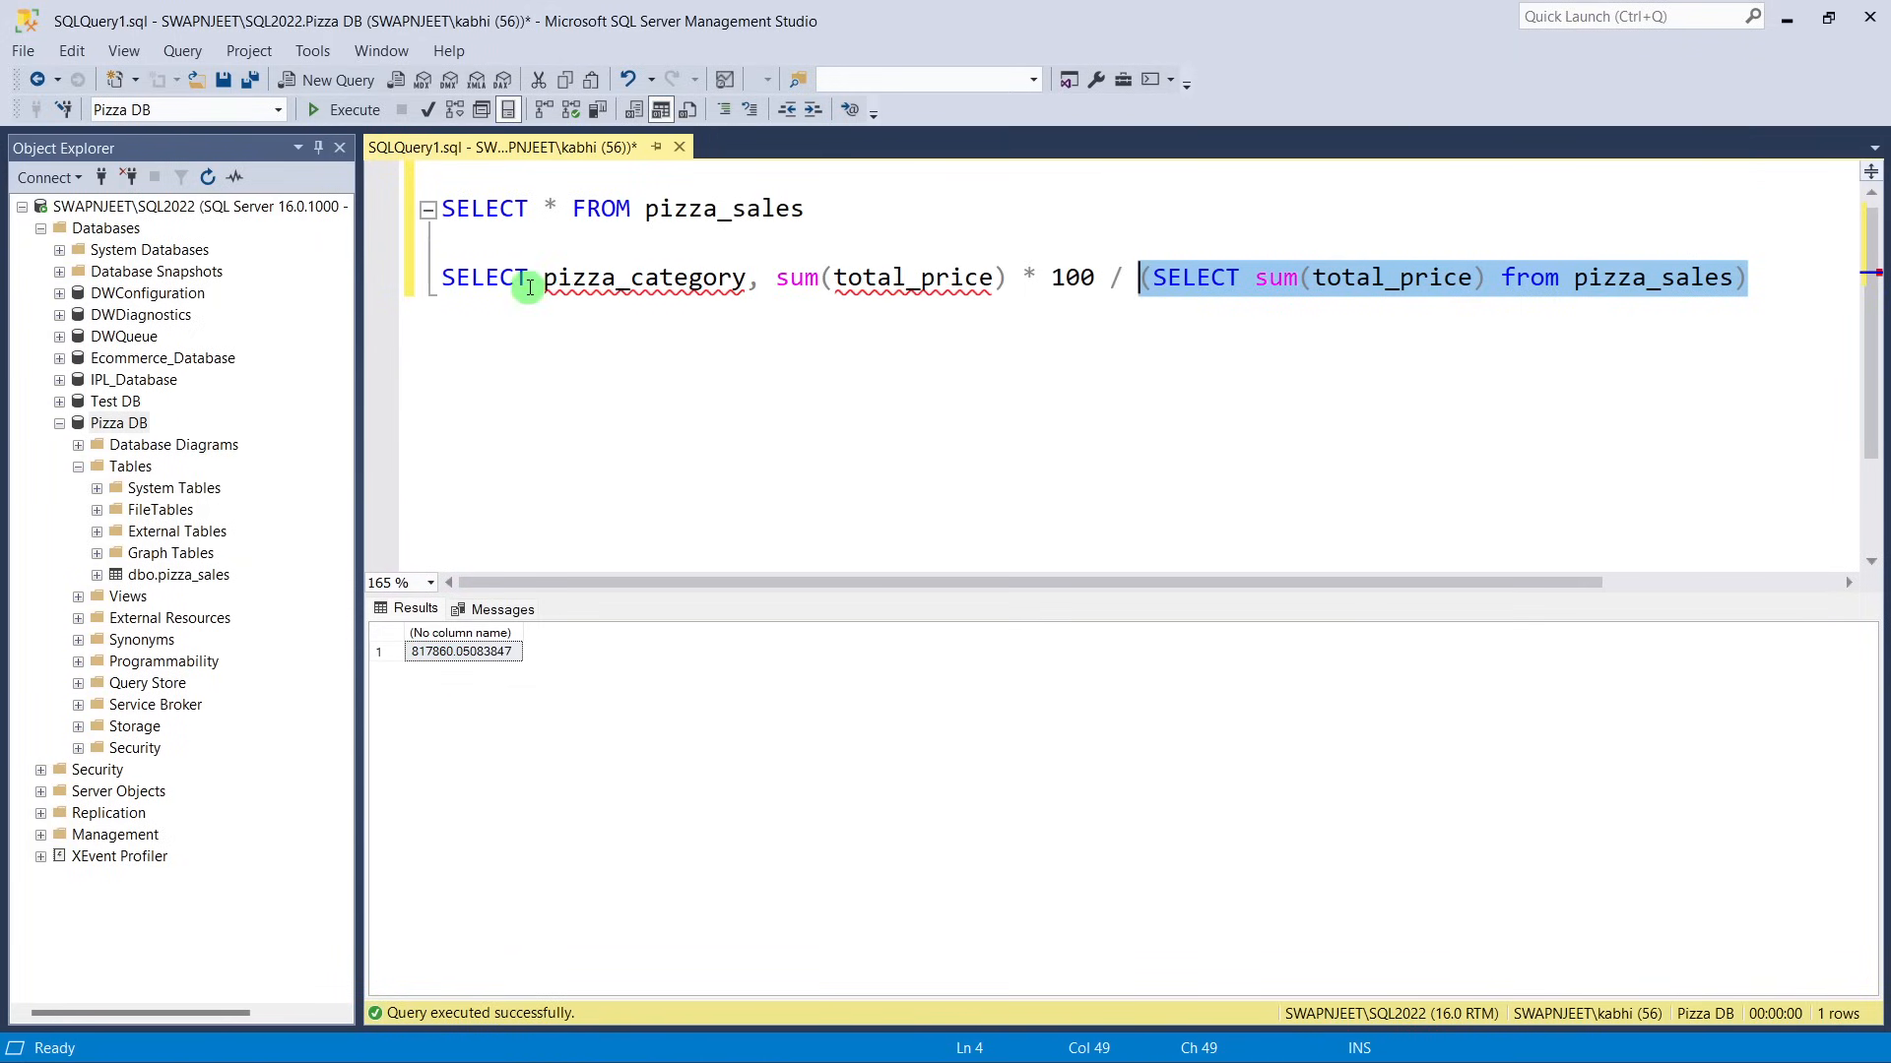
left_click_drag(543, 279, 1762, 296)
left_click(1142, 279)
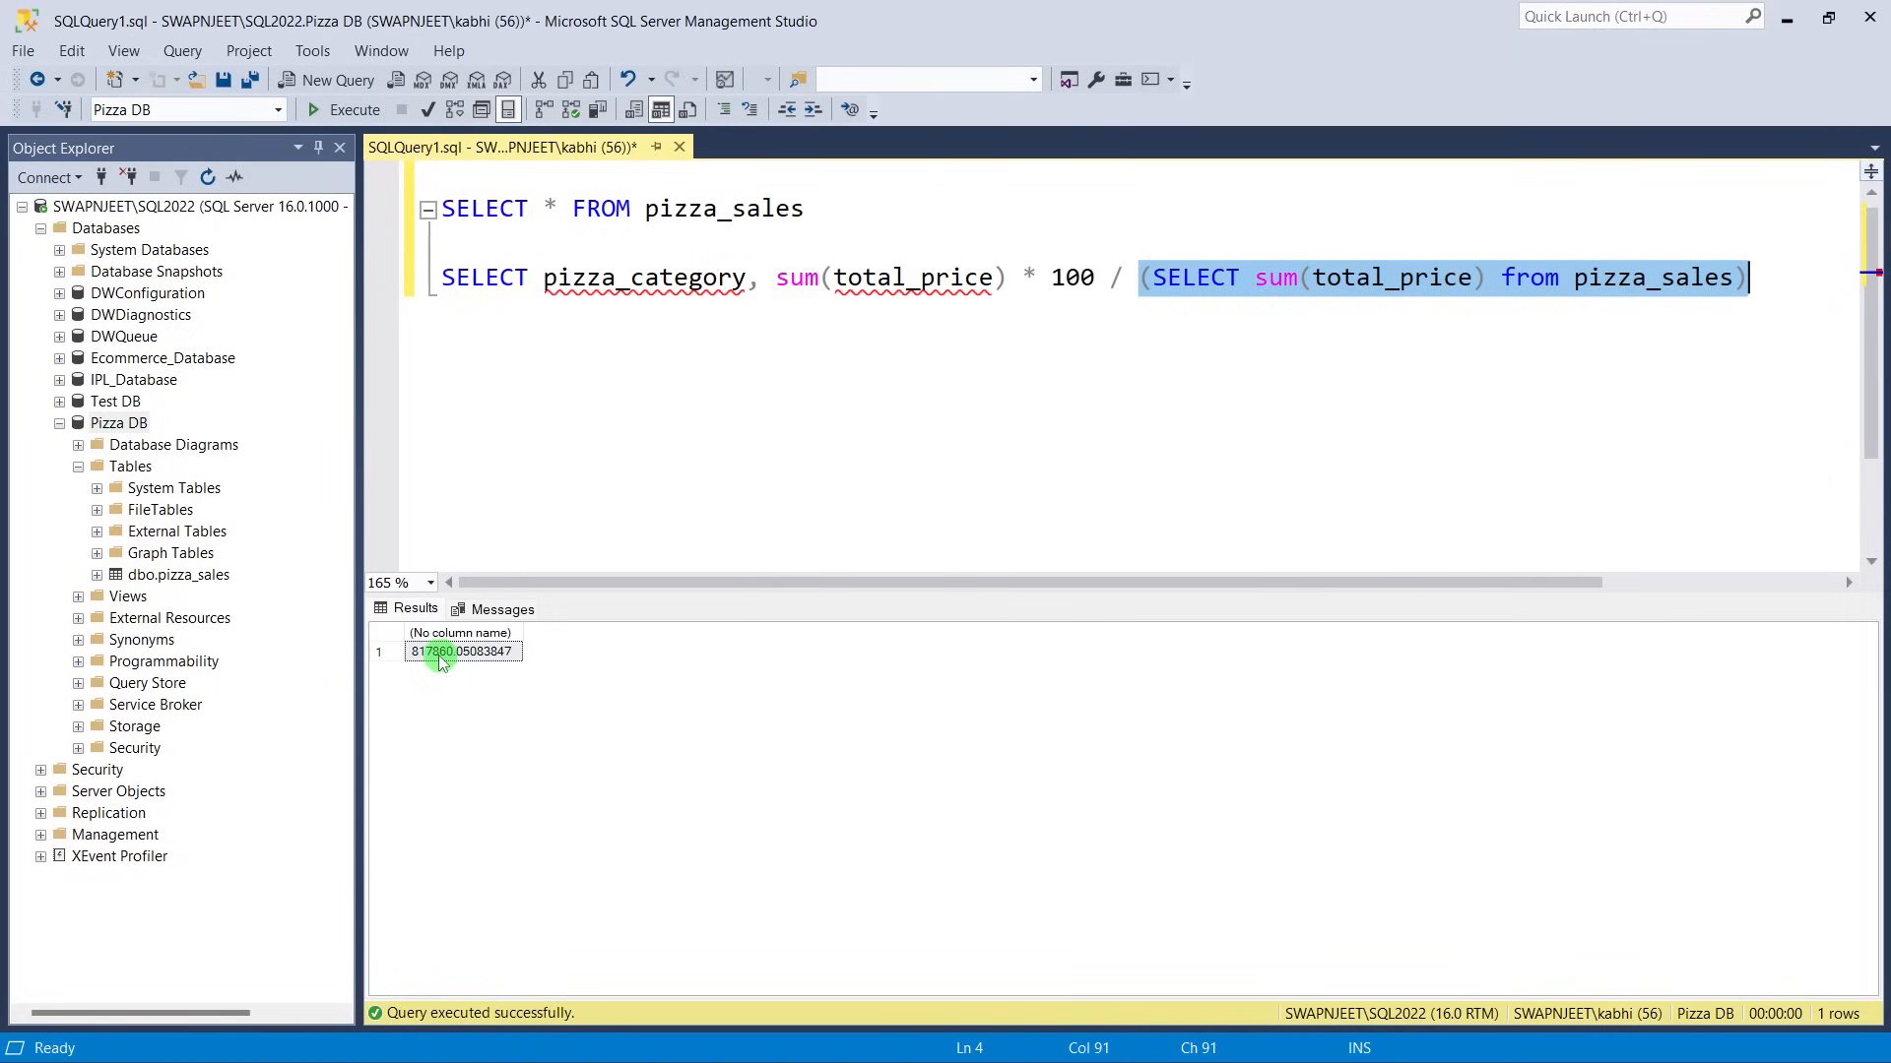
Add the clause from pizza_sales on a new line below the SELECT pizza_category percentage expression.
left_click(1770, 294)
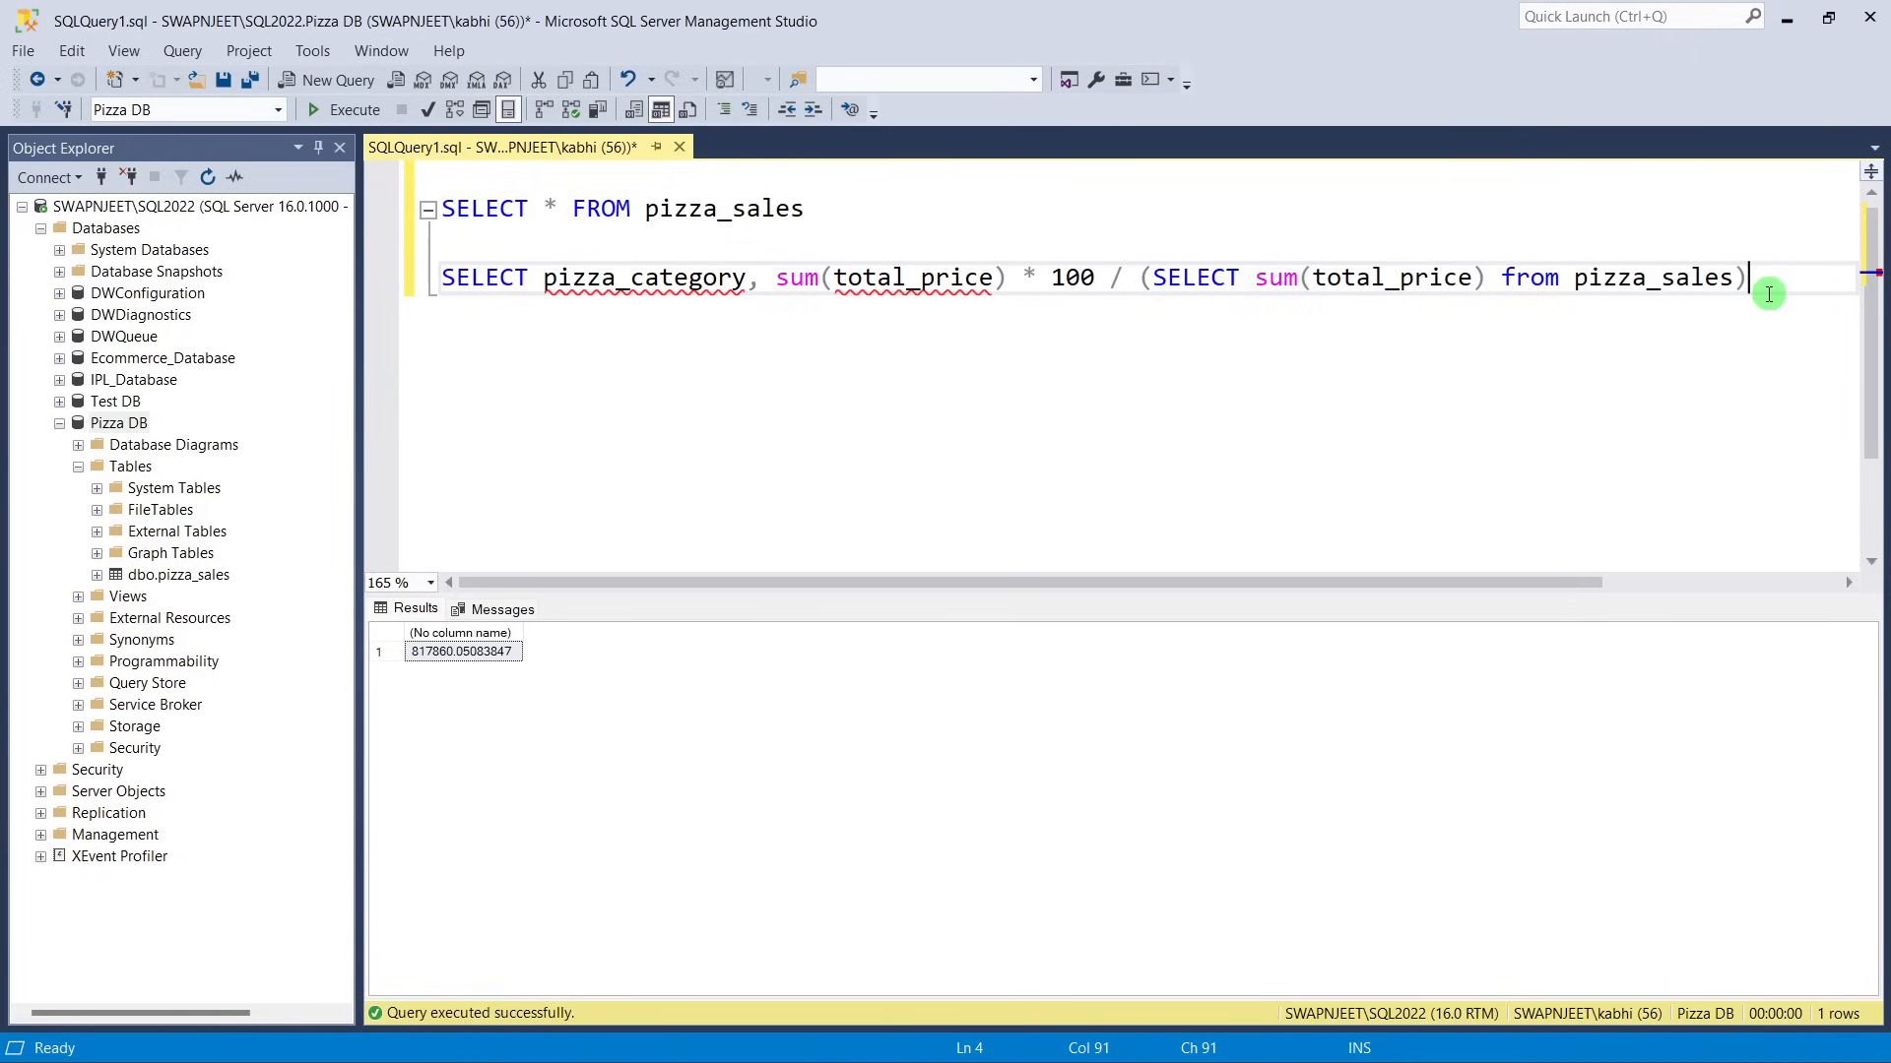
key("Return")
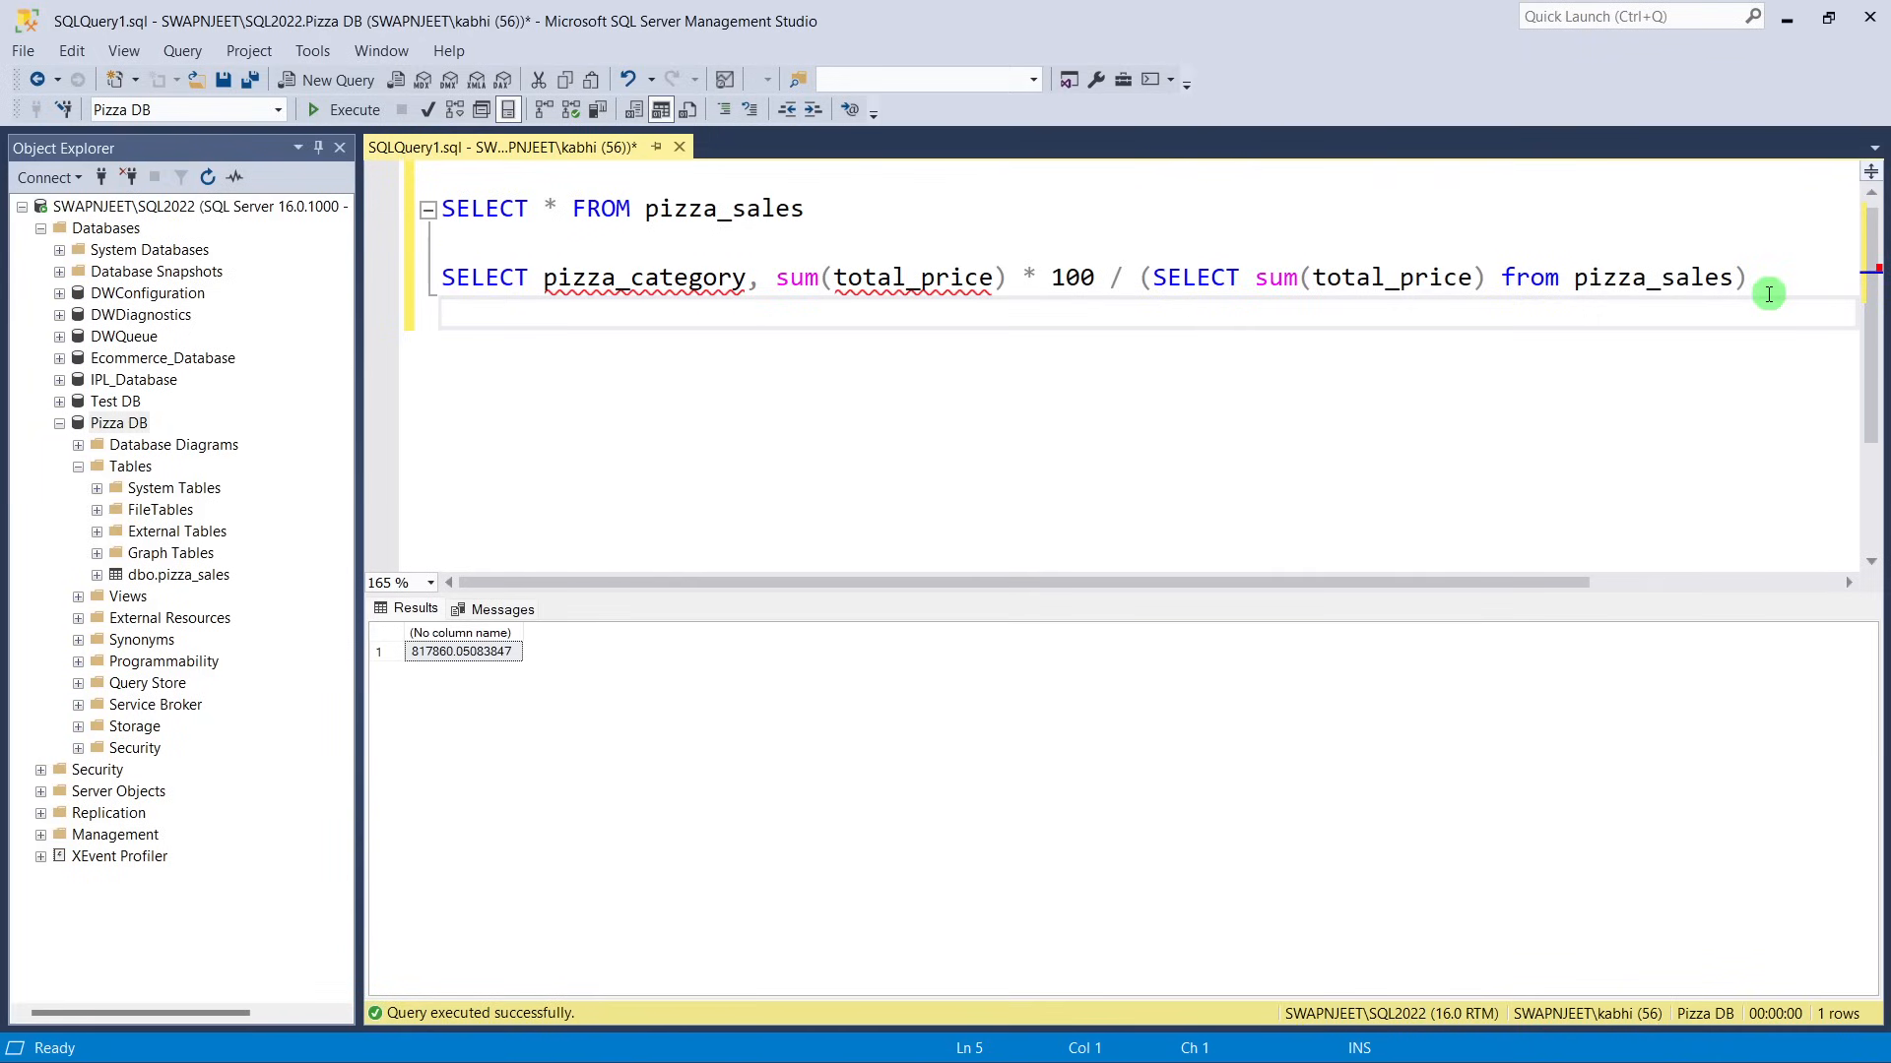
type("from ")
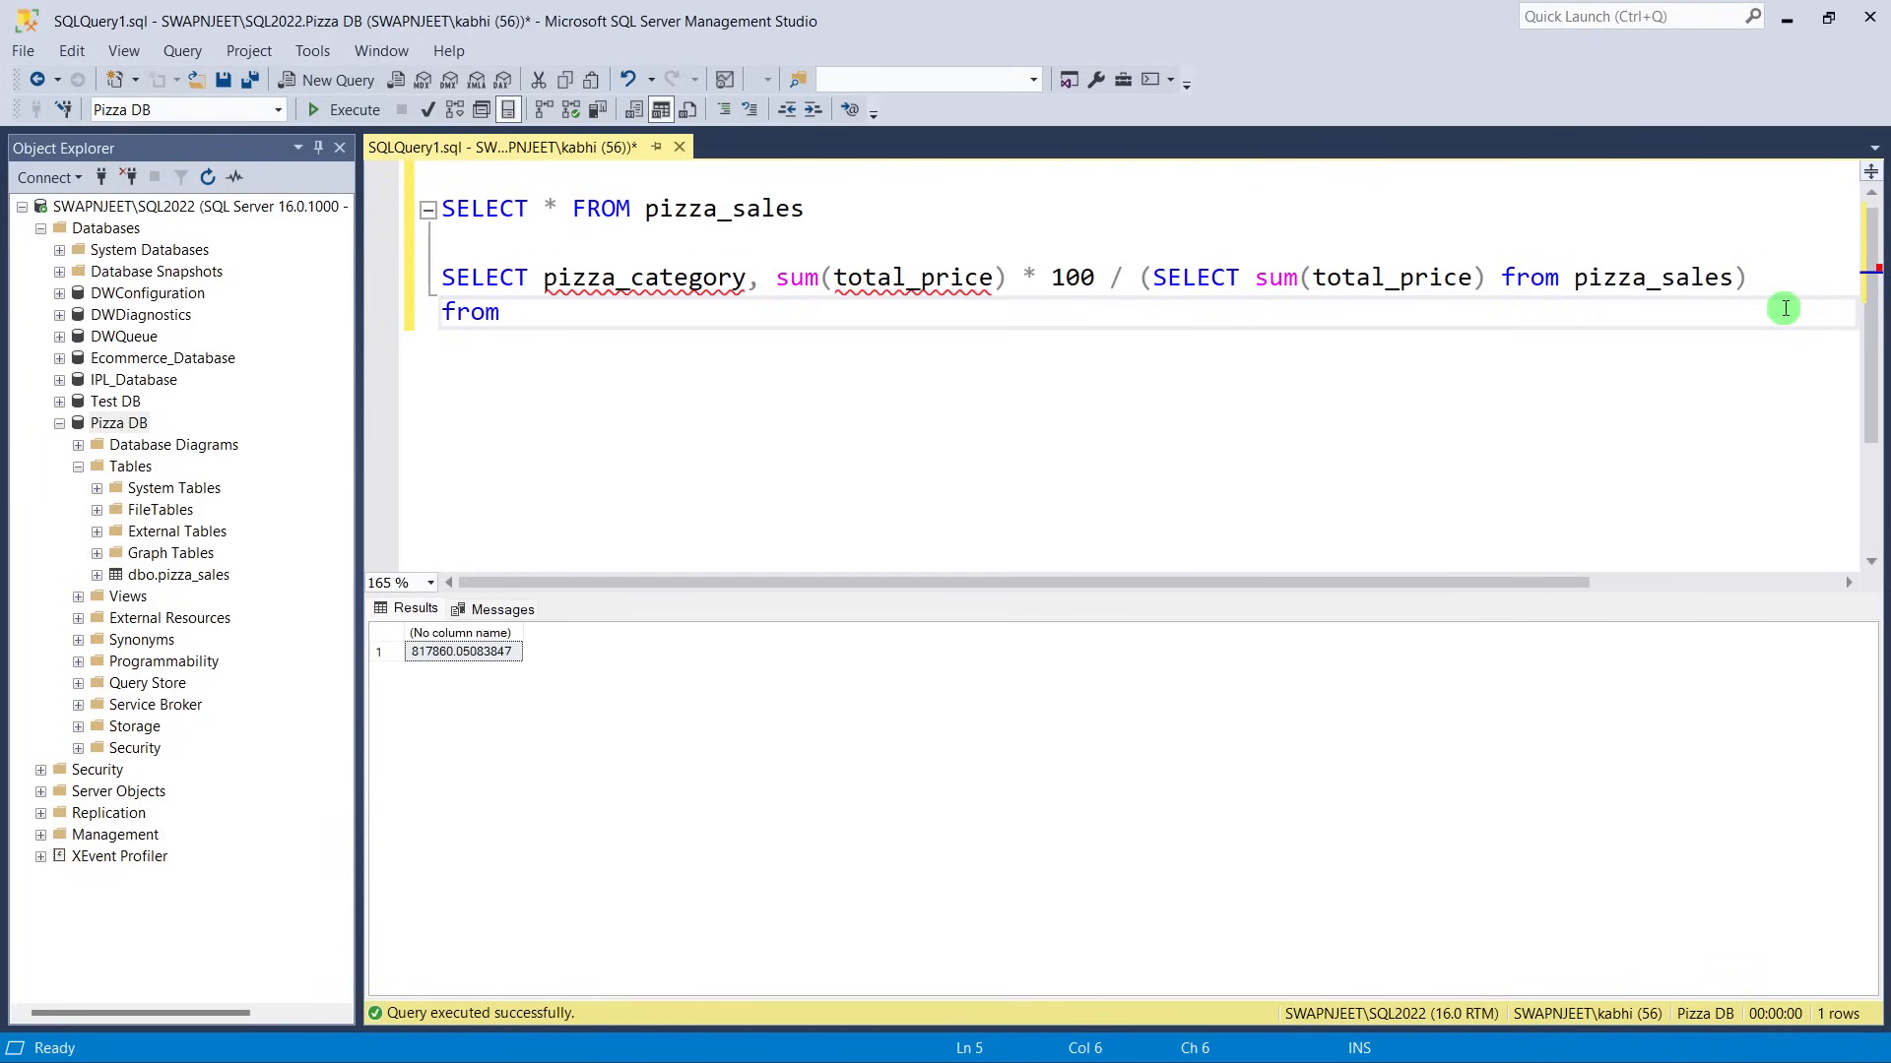
type("pizza_sales")
left_click_drag(680, 313, 1730, 304)
left_click(872, 358)
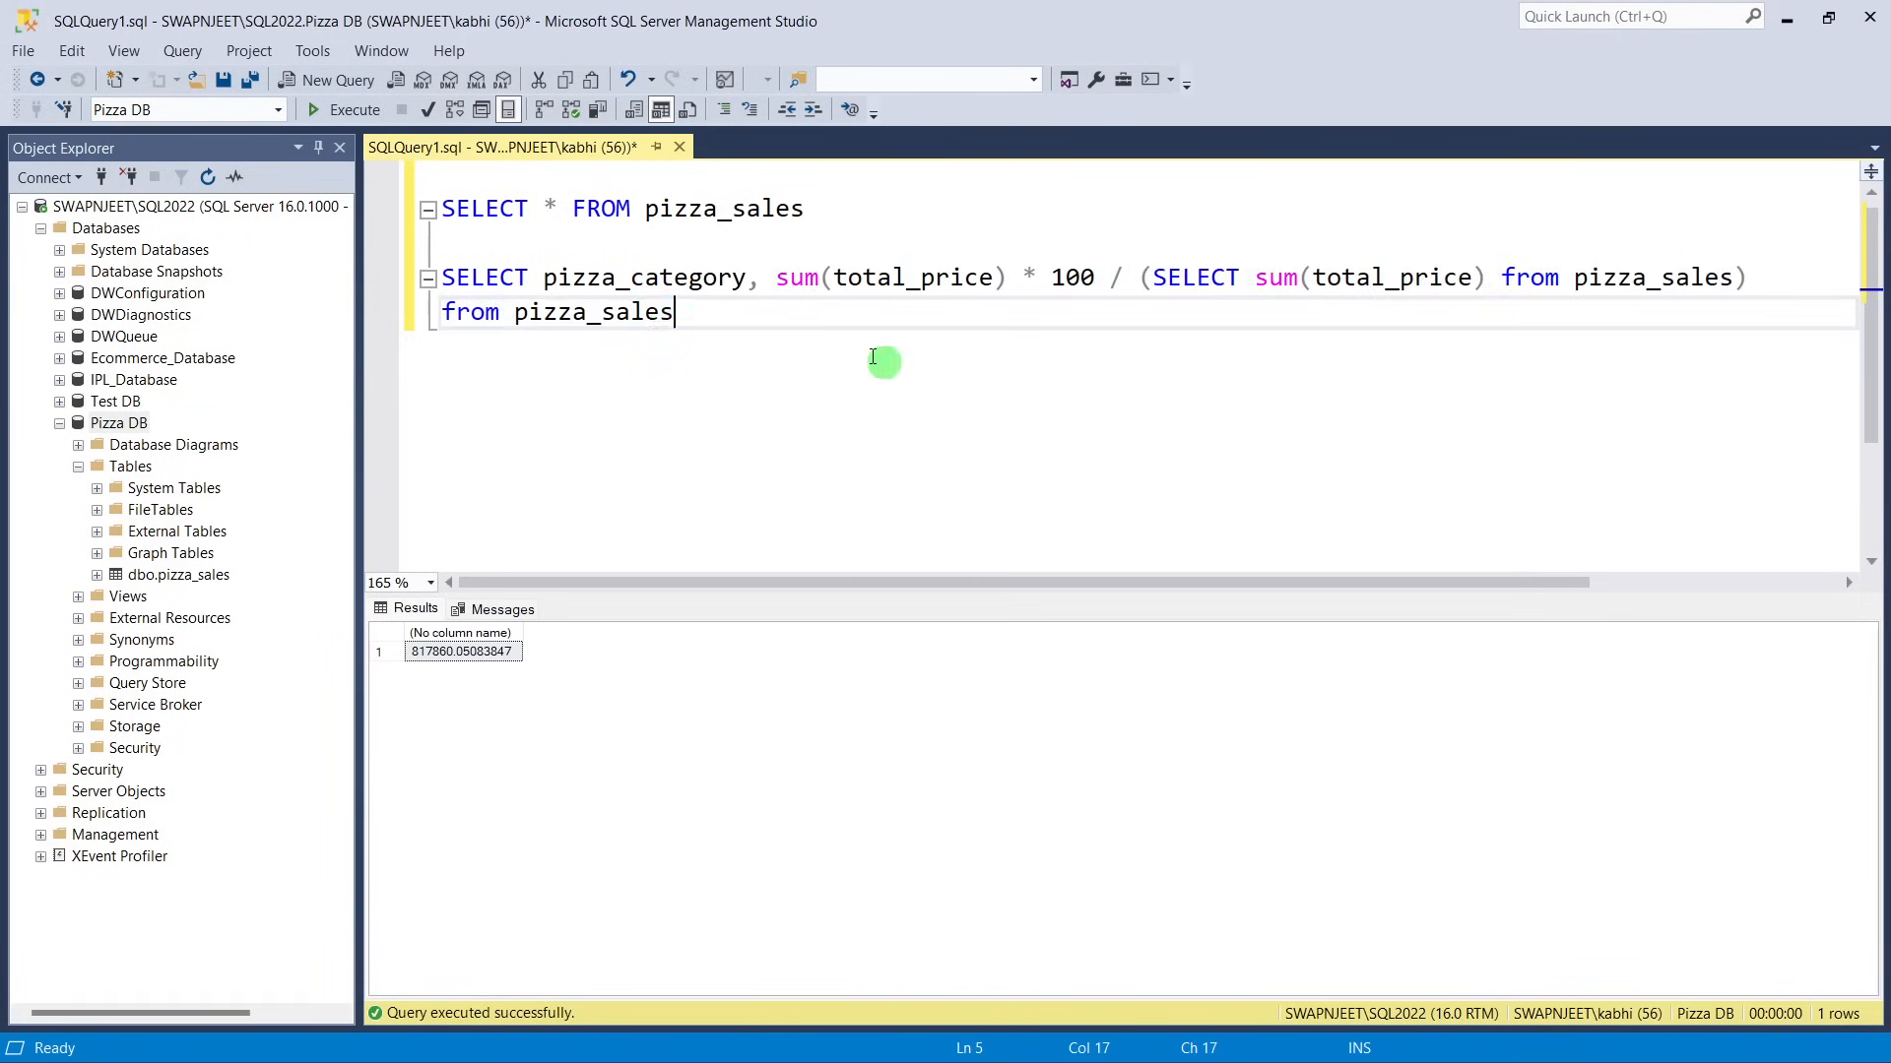
left_click_drag(540, 284, 497, 287)
left_click_drag(678, 310, 659, 317)
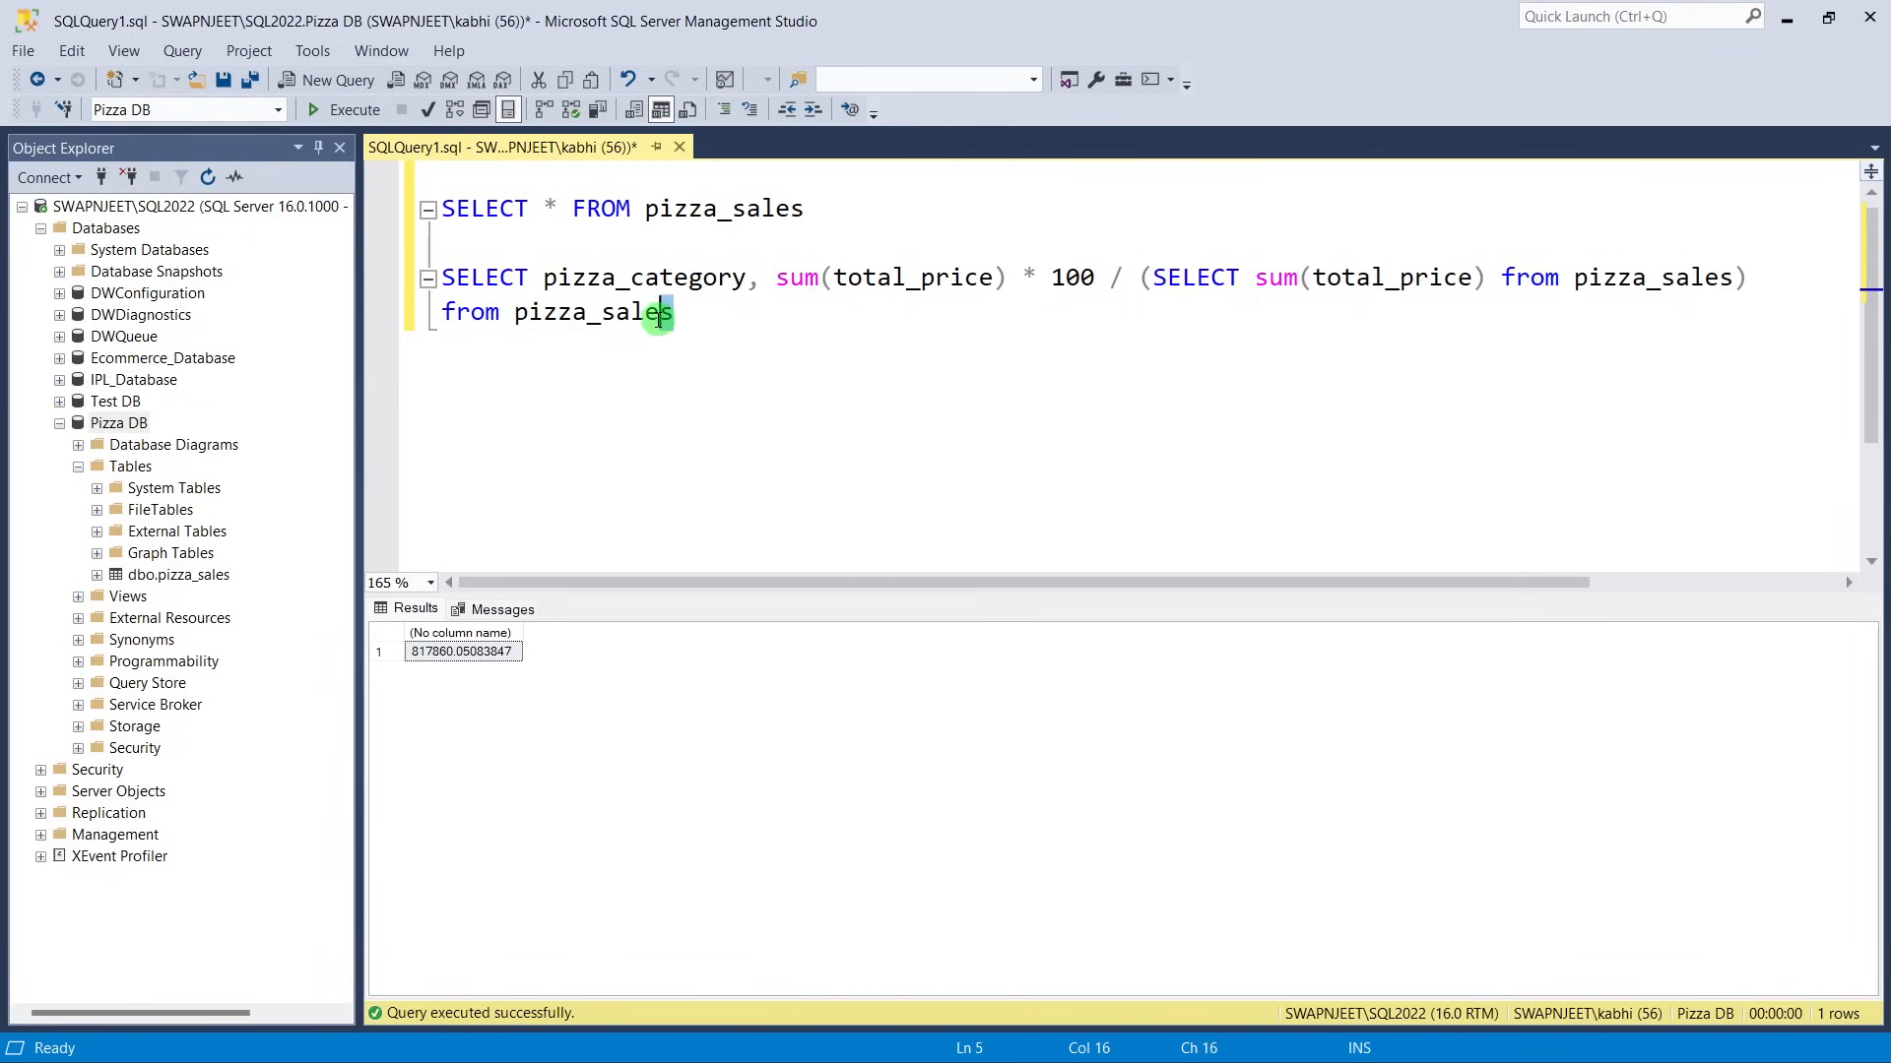
Add GROUP BY pizza_category on a new line below from pizza_sales.
left_click(717, 322)
key("Return")
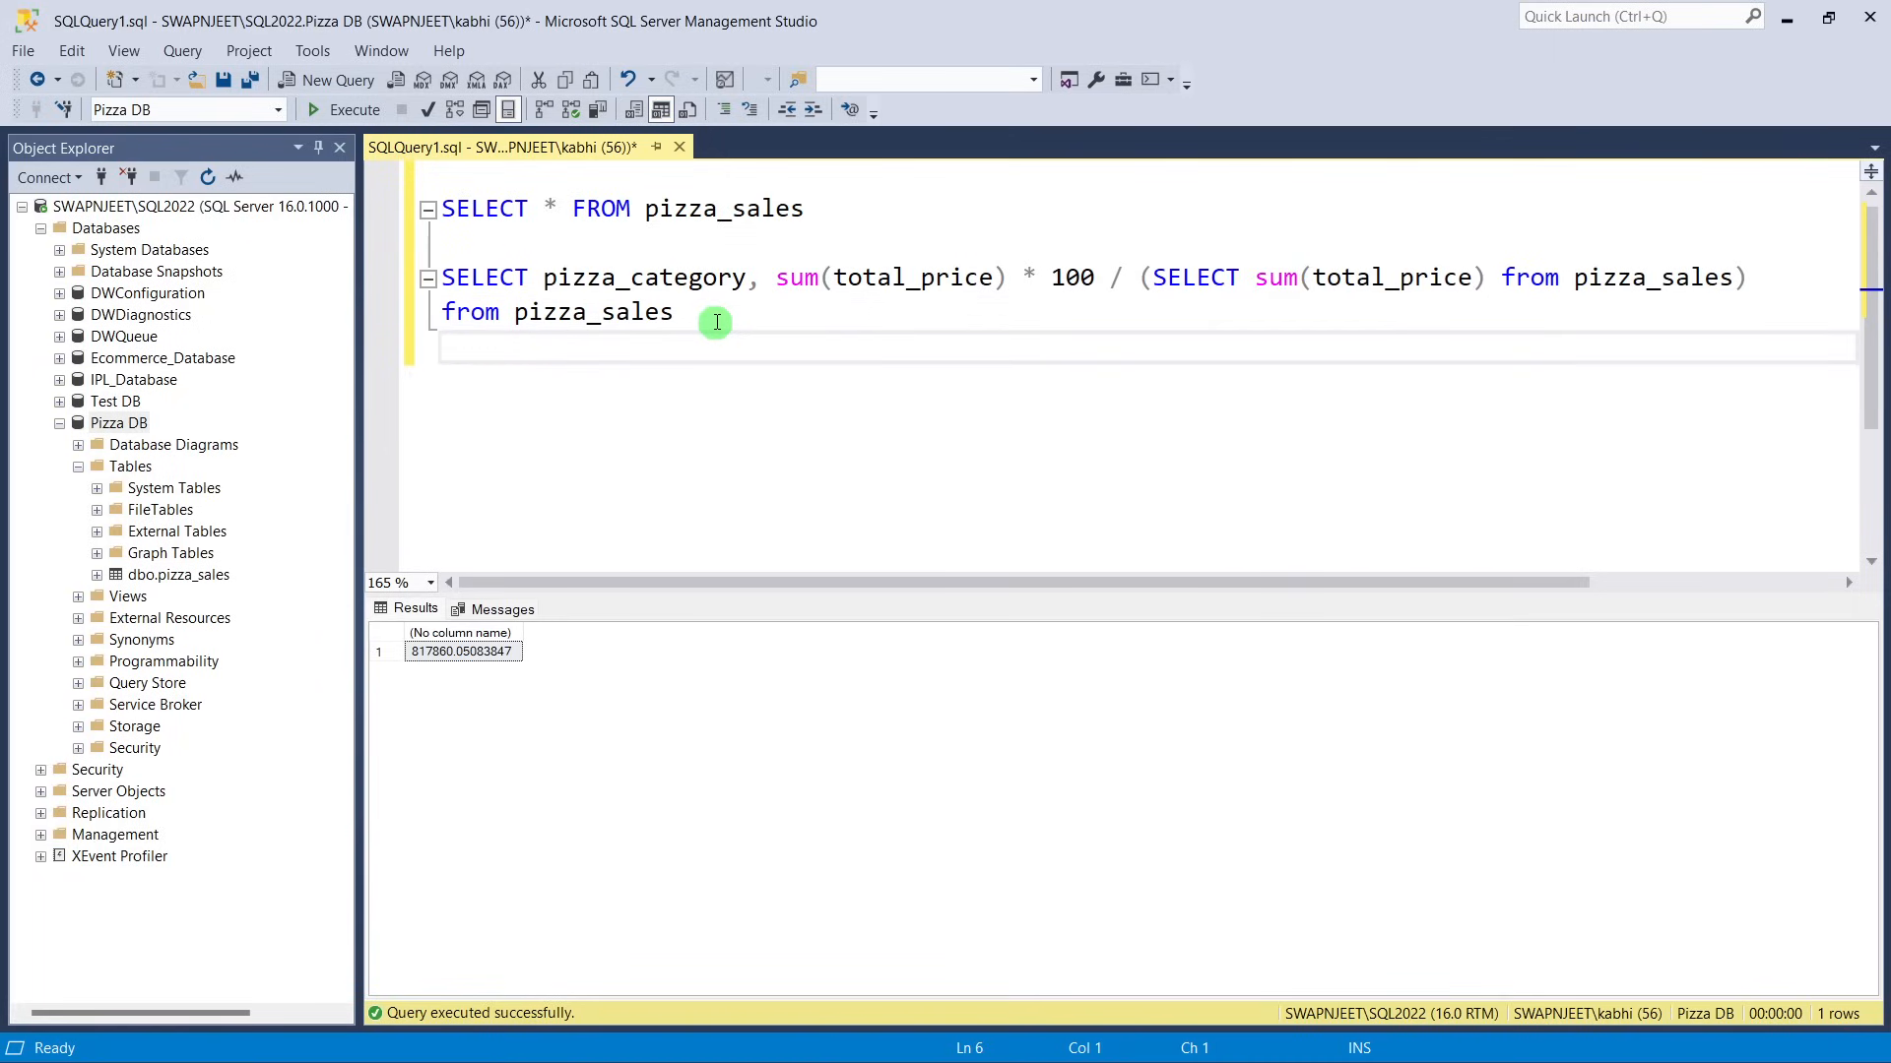
type("GROUP BY")
left_click_drag(543, 279, 751, 284)
key("ctrl+c")
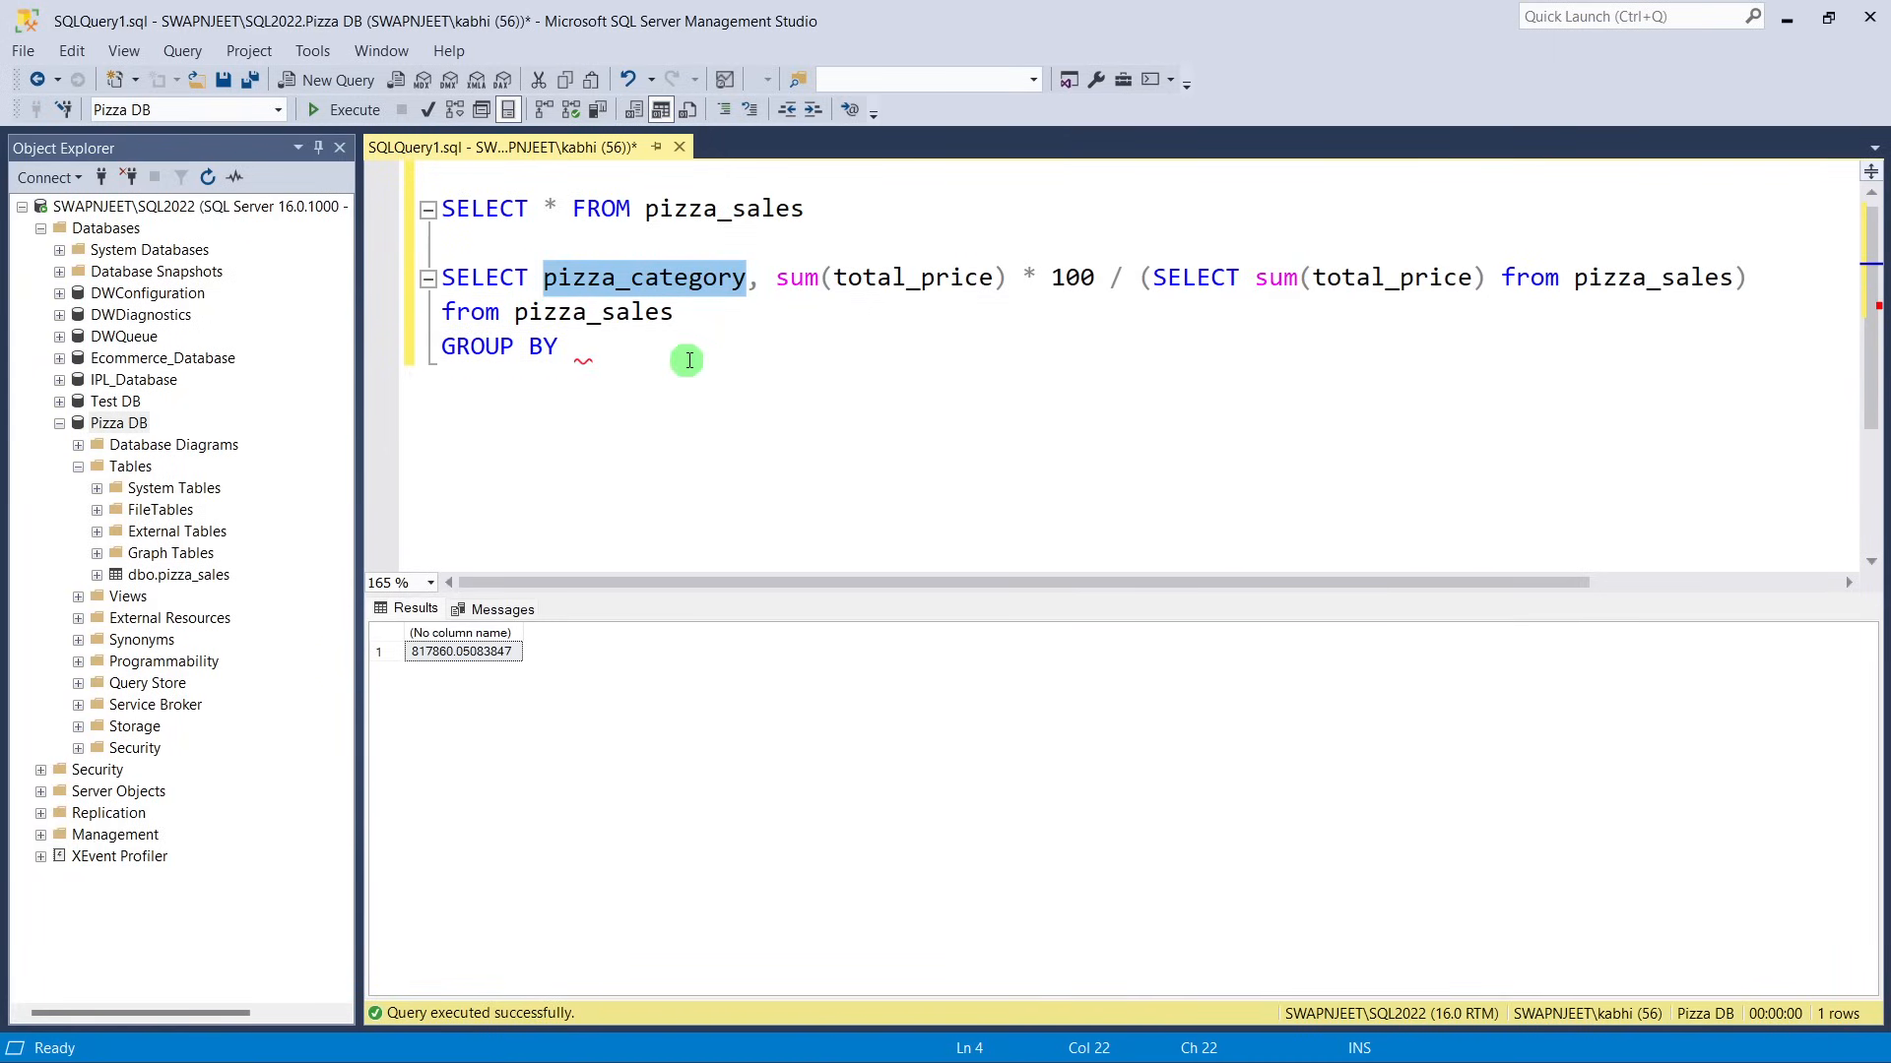
left_click(591, 354)
key("ctrl+v")
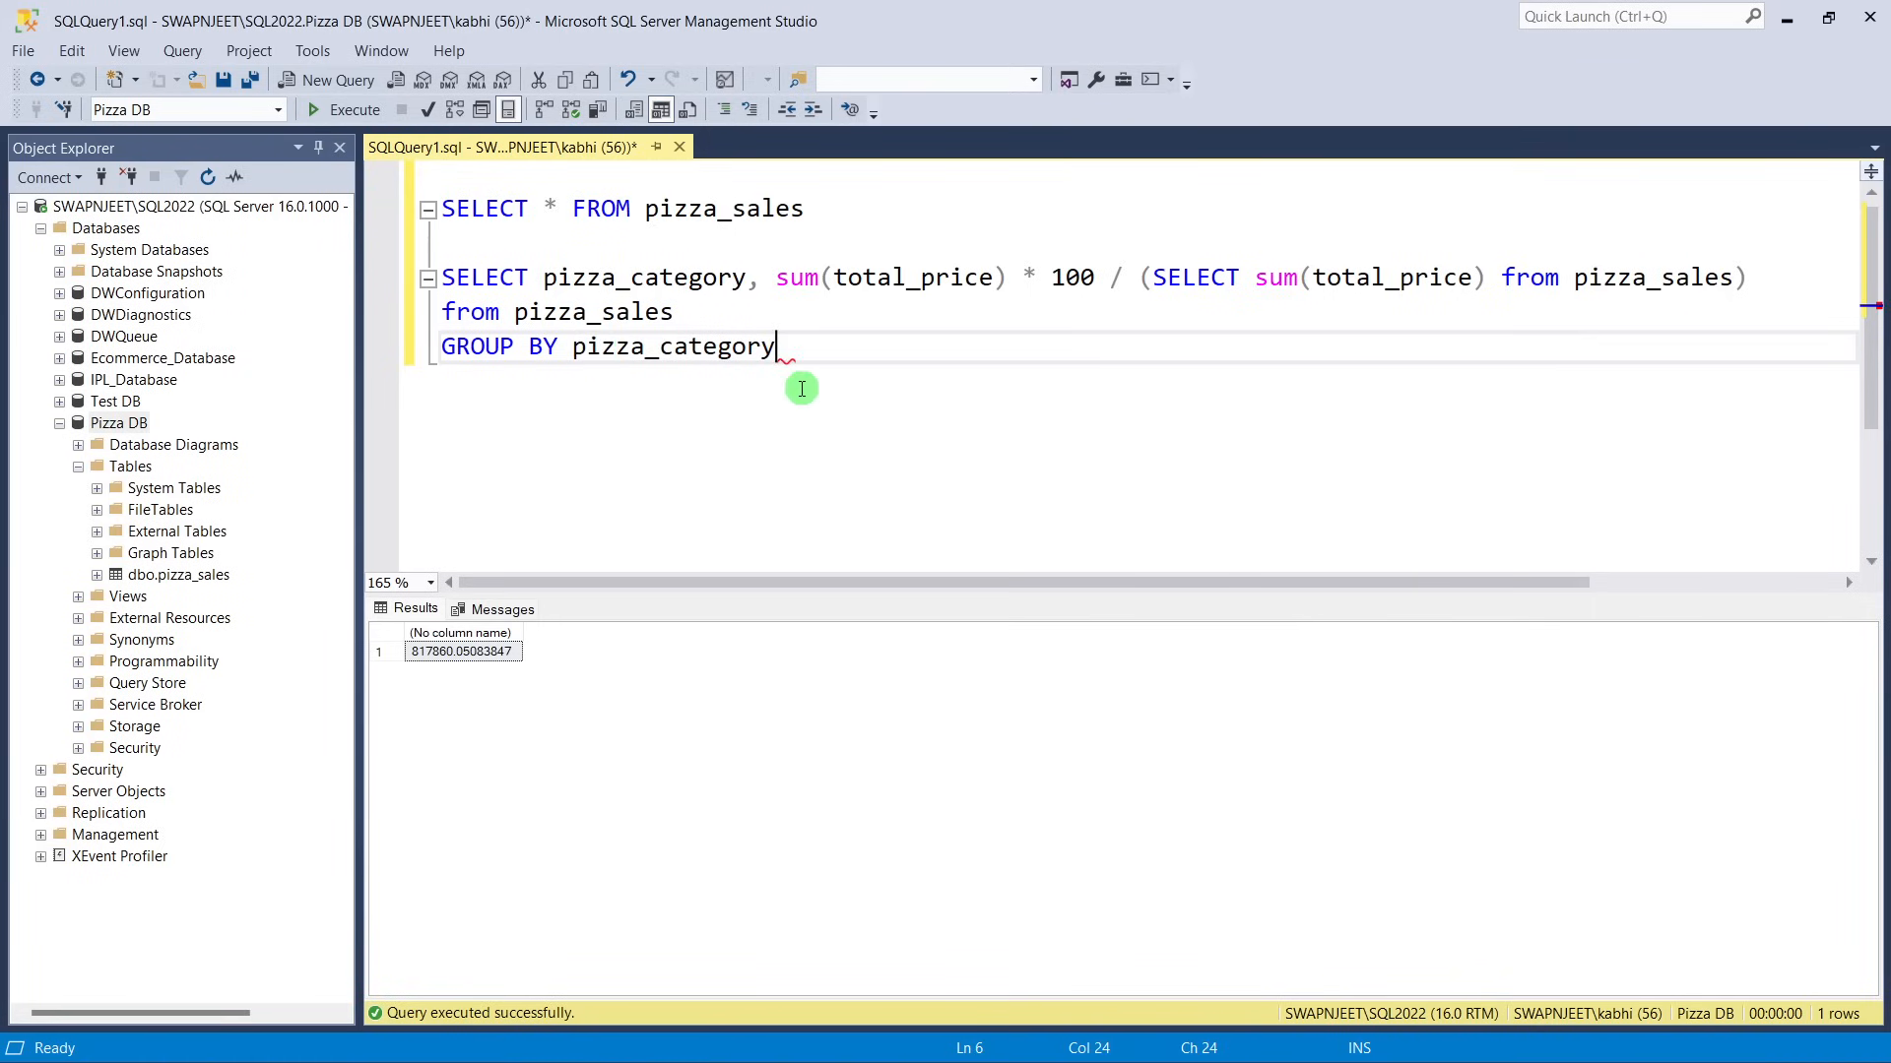
Execute only the three-line category percentage query and check the percentage per pizza category.
left_click_drag(802, 389, 443, 278)
left_click(345, 109)
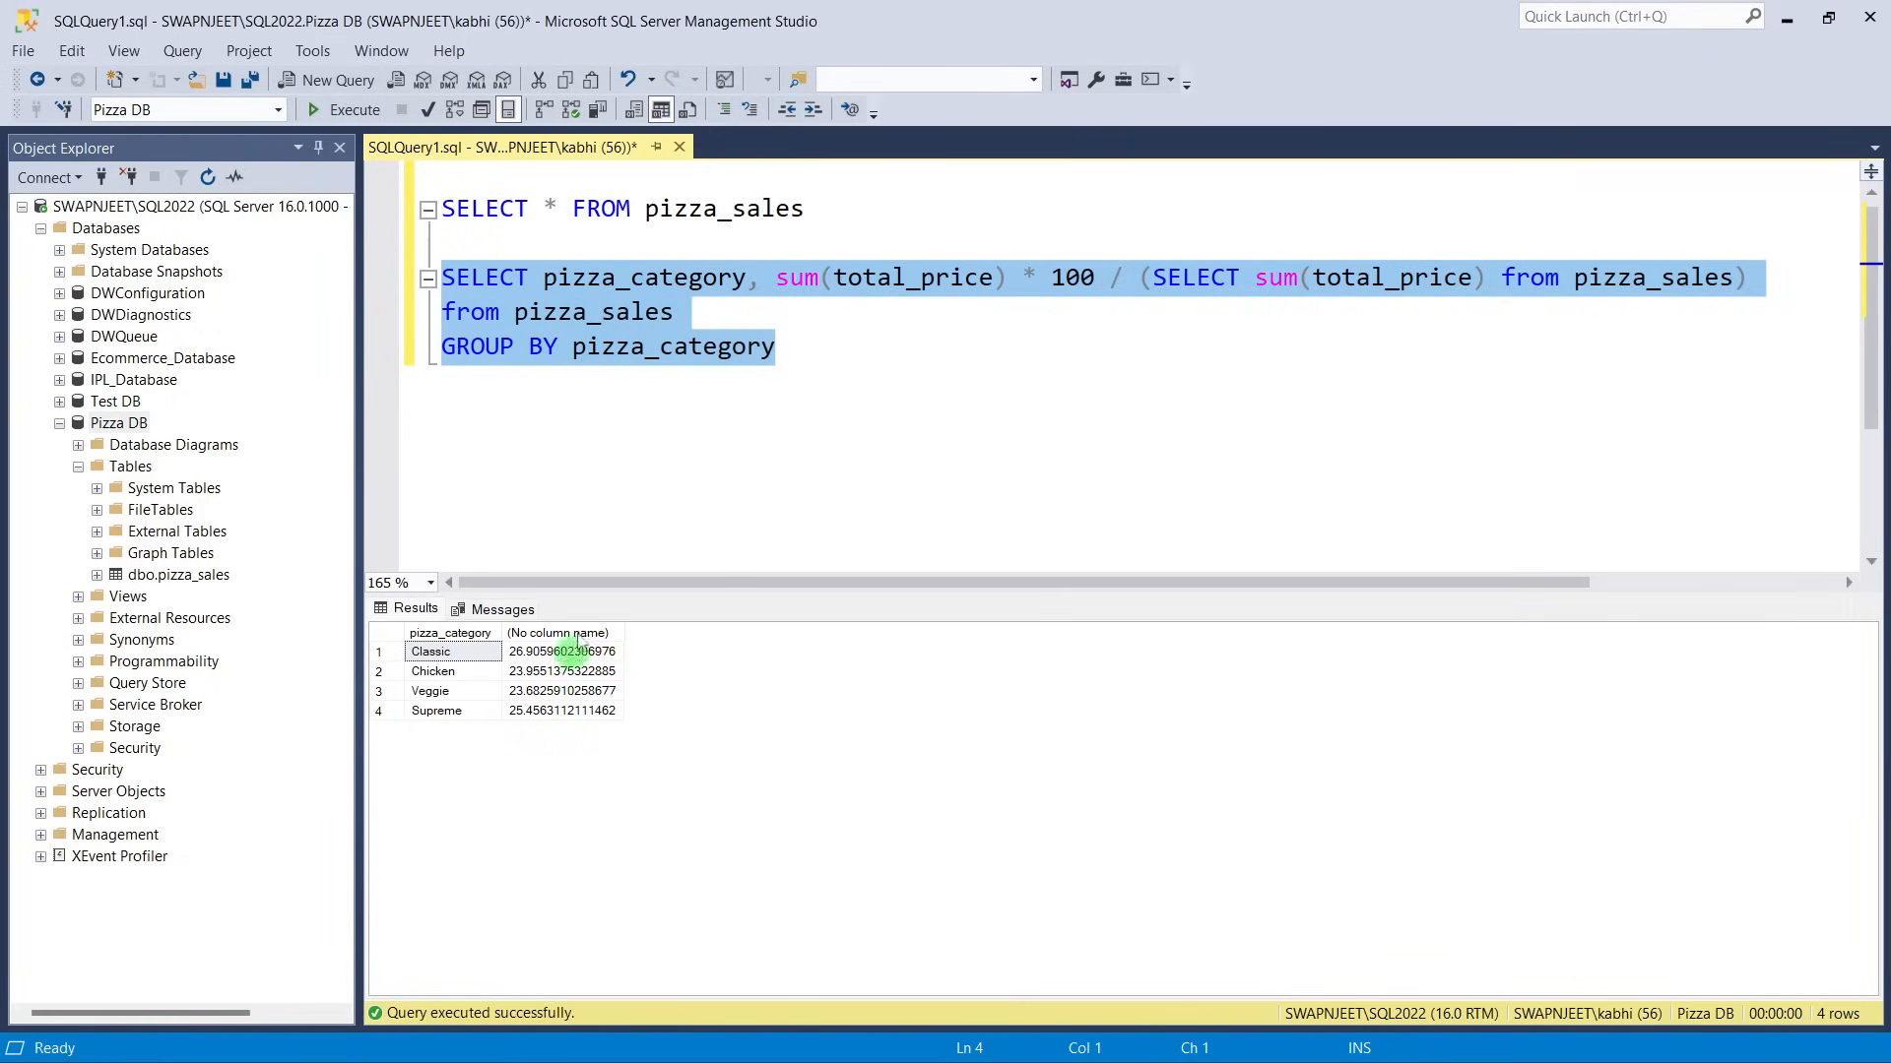
left_click(844, 363)
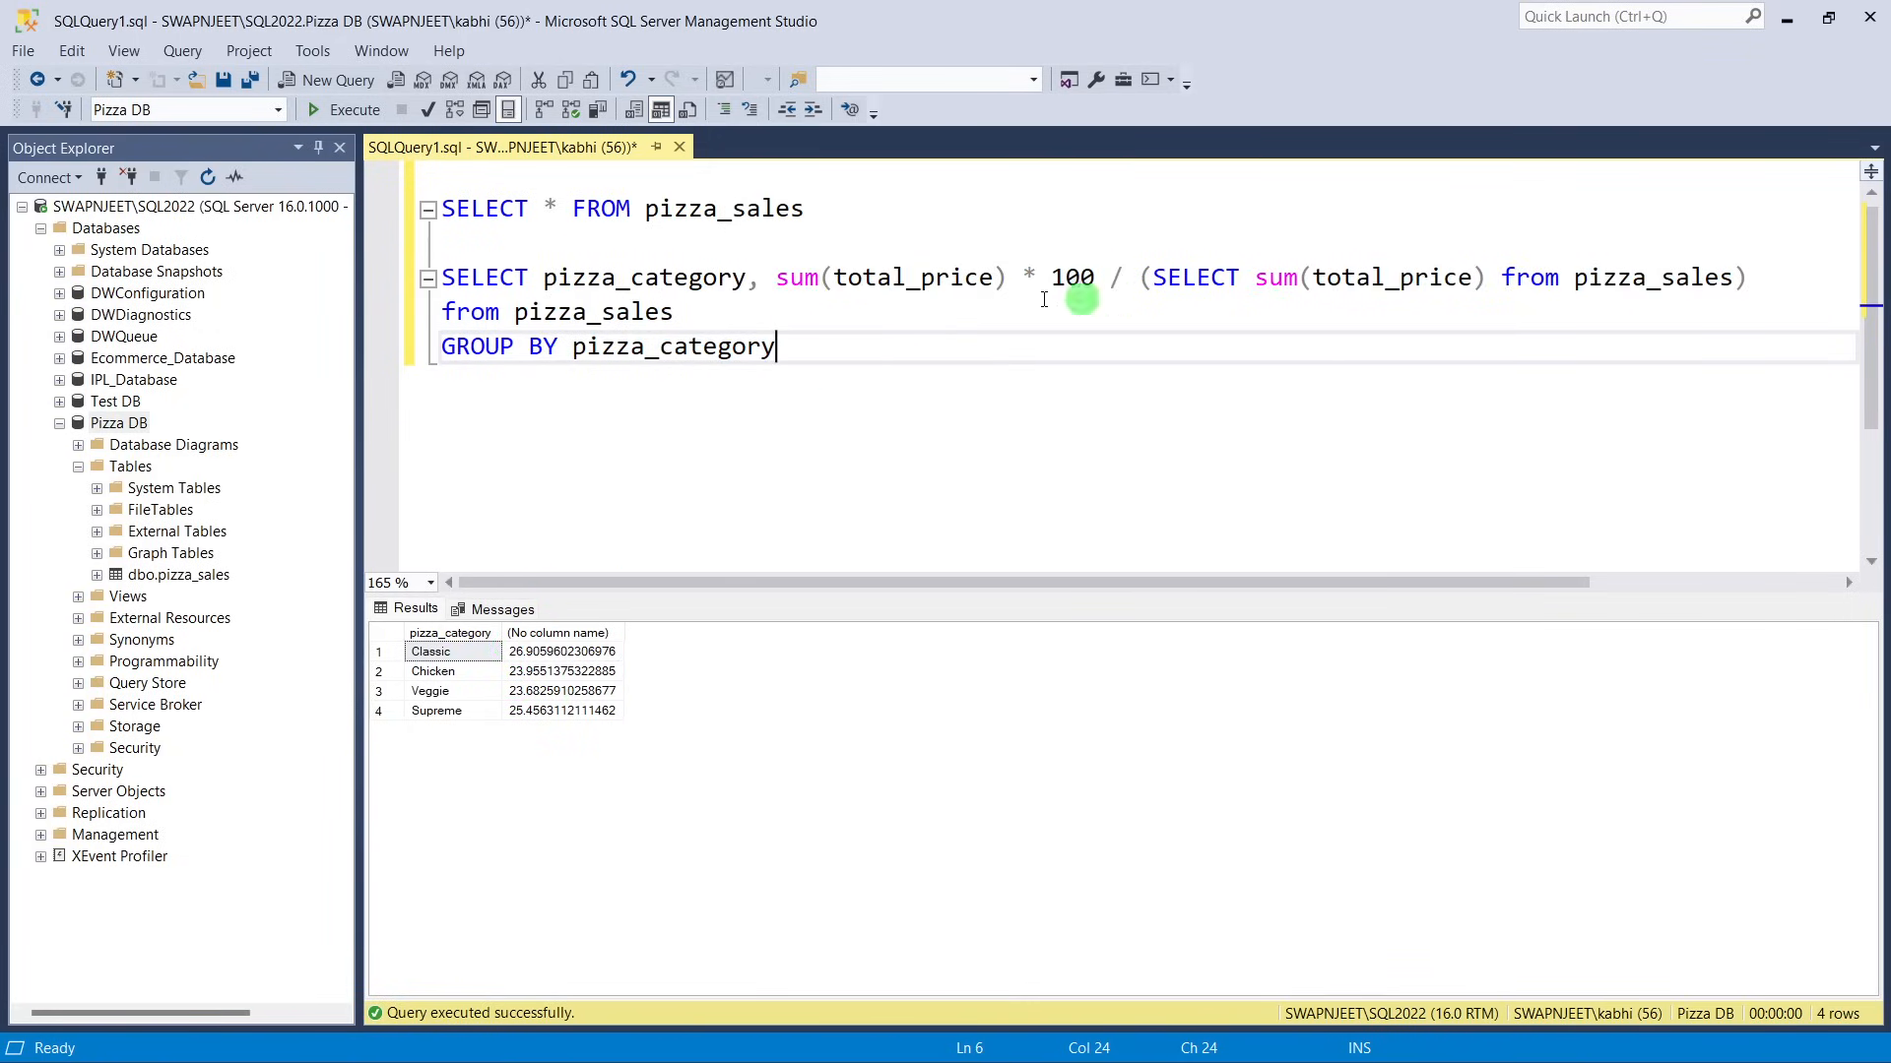
Try the alias AS Total_Sales after the outer from pizza_sales, and remove it again after running the query.
left_click(738, 317)
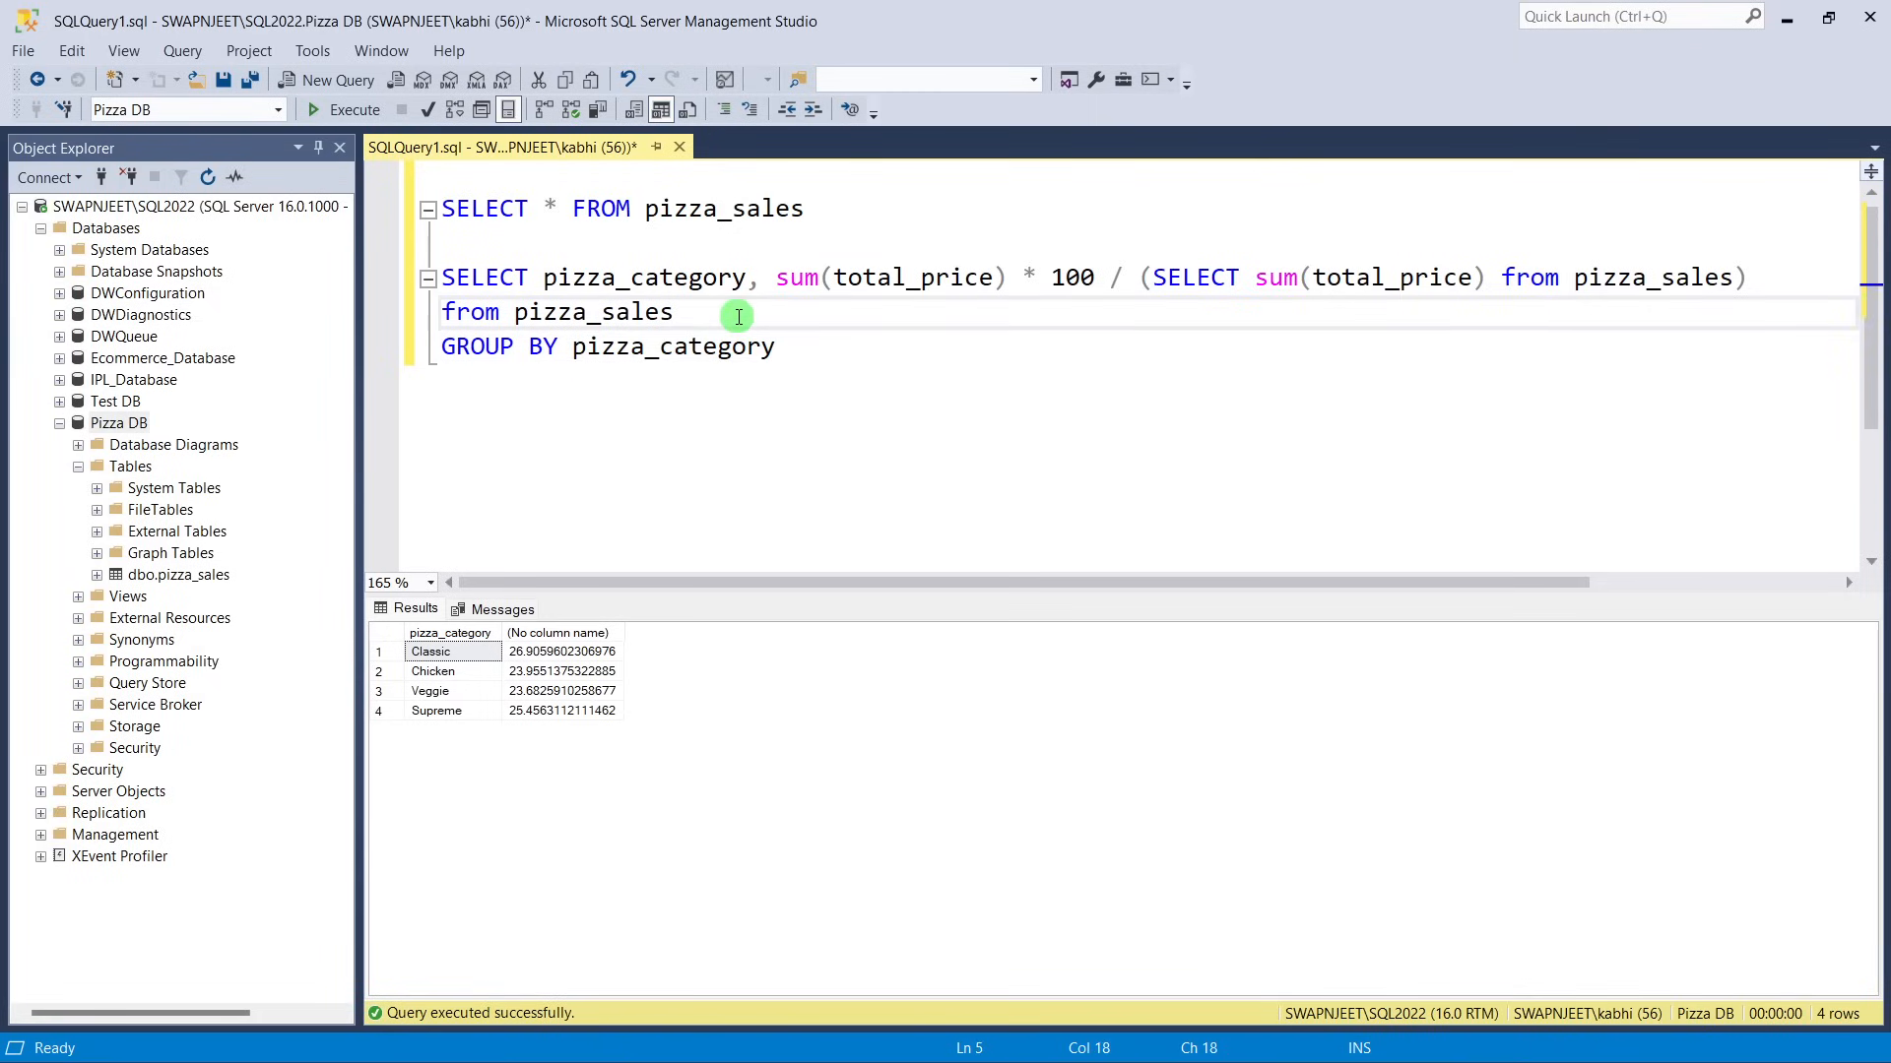
type("AS Total_Sales")
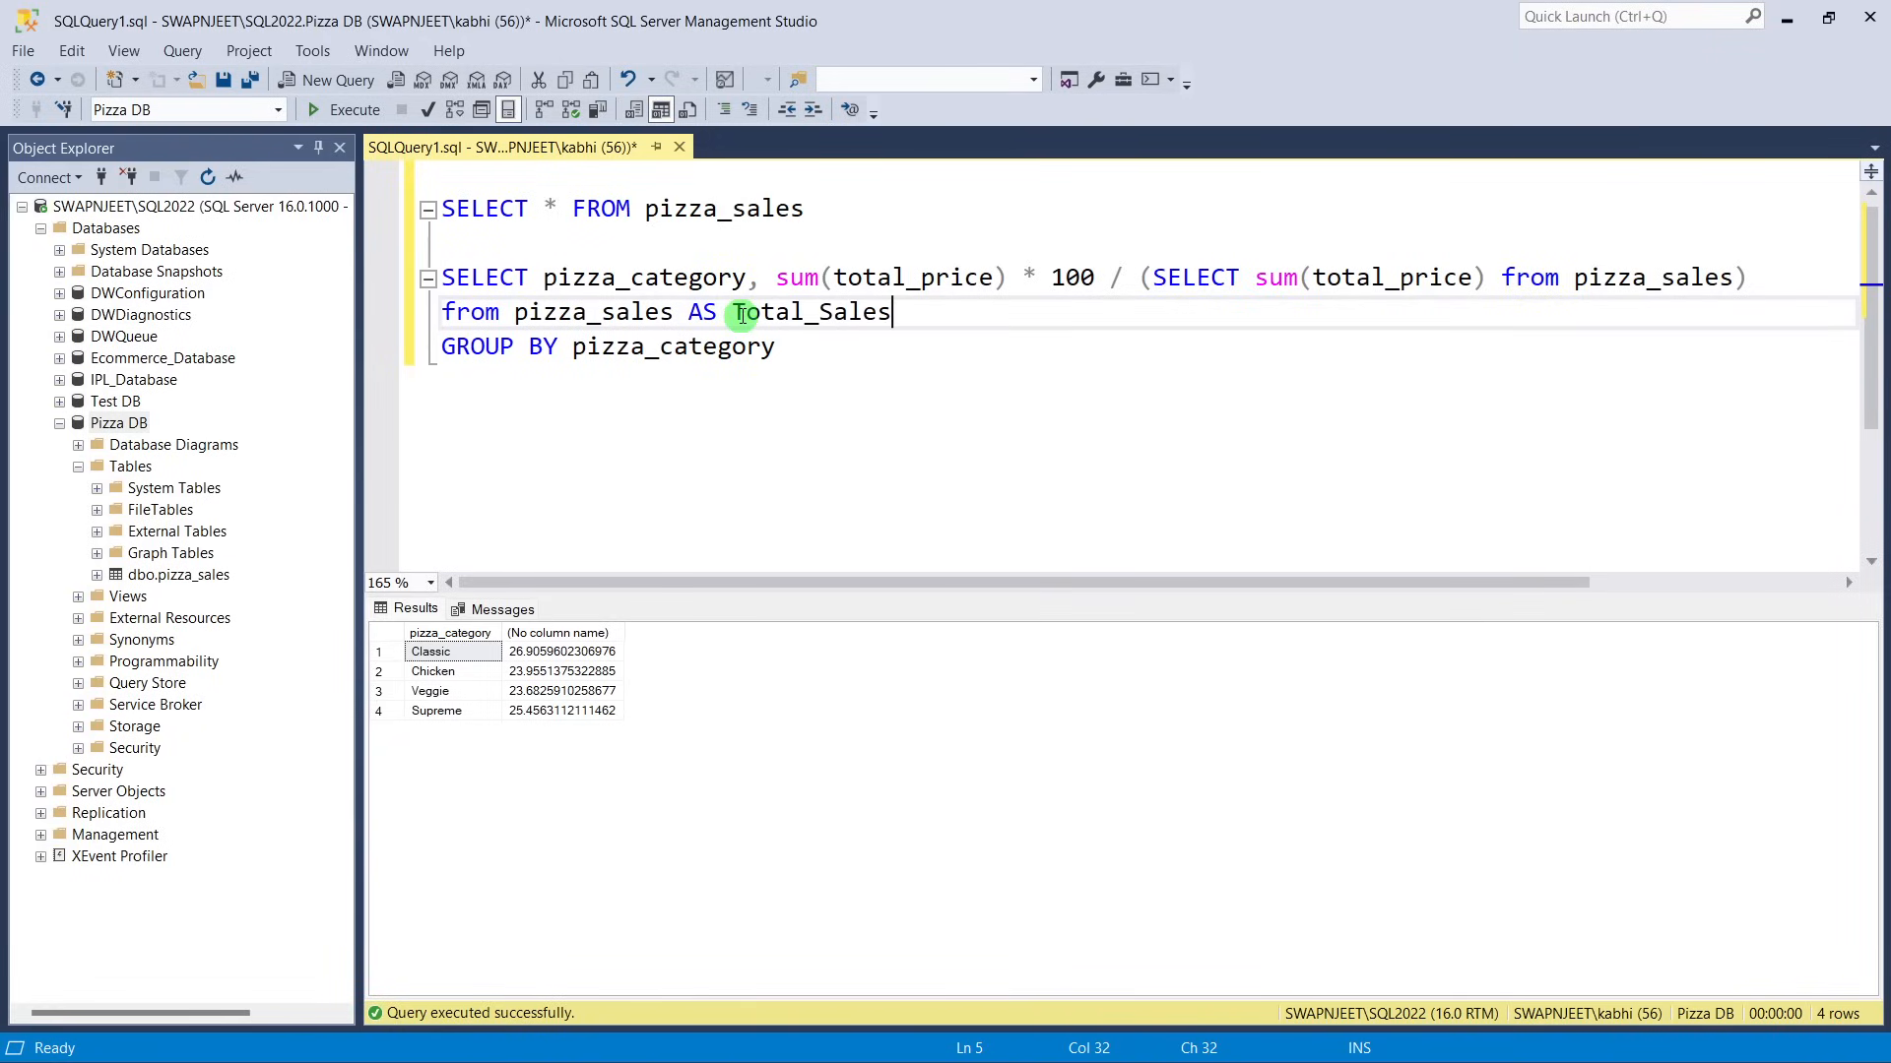
left_click_drag(851, 354, 441, 277)
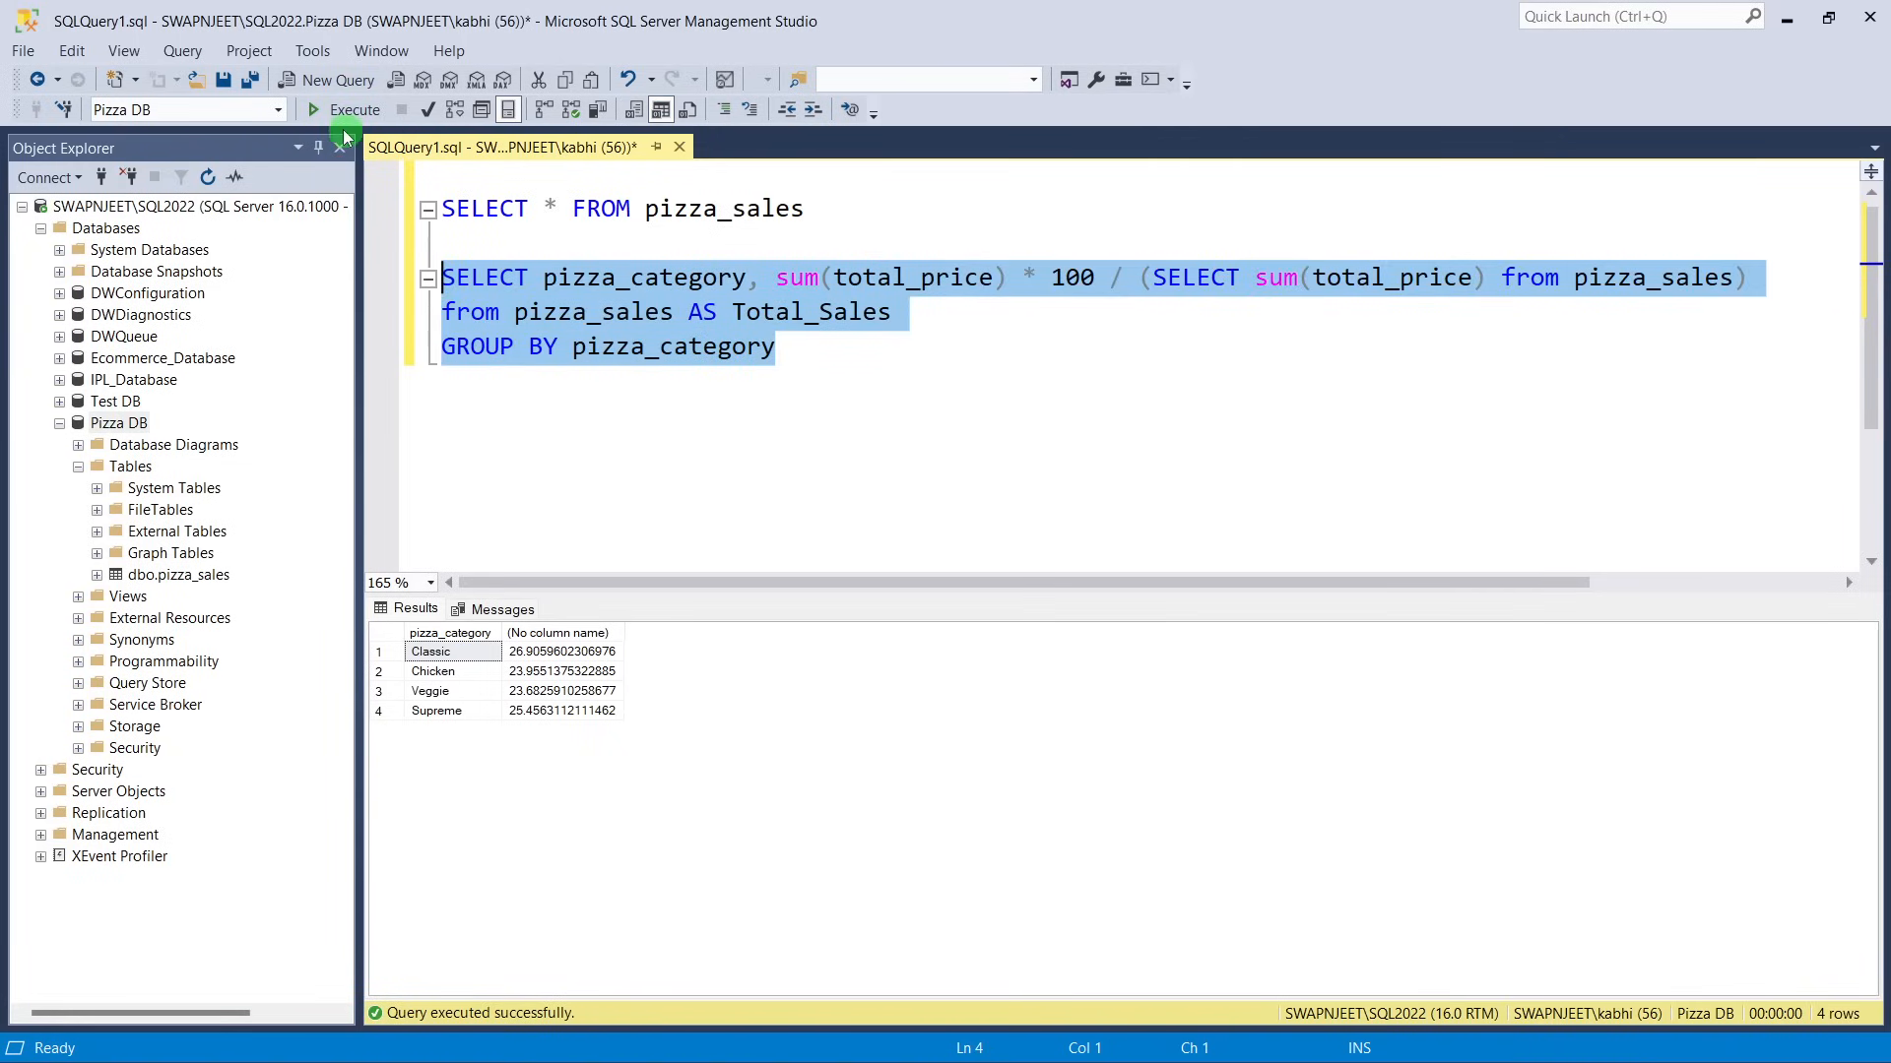
left_click(347, 110)
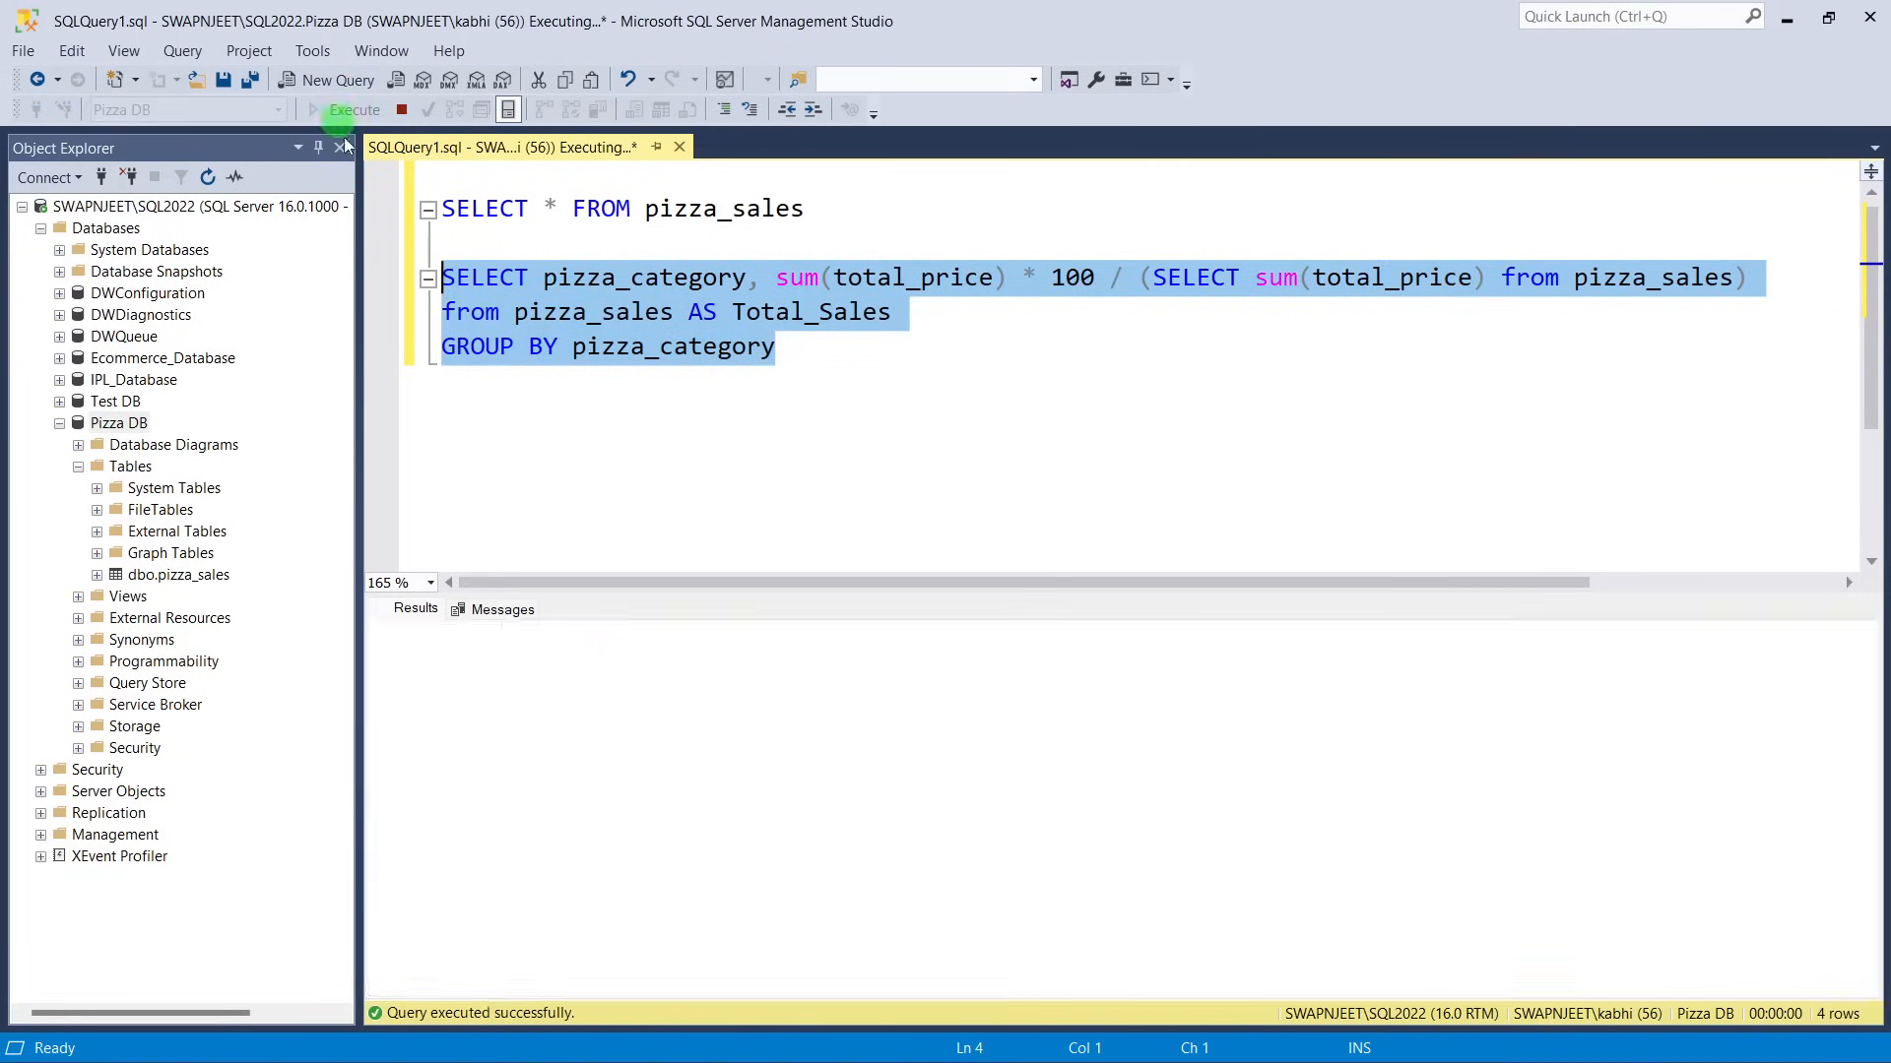
left_click(858, 358)
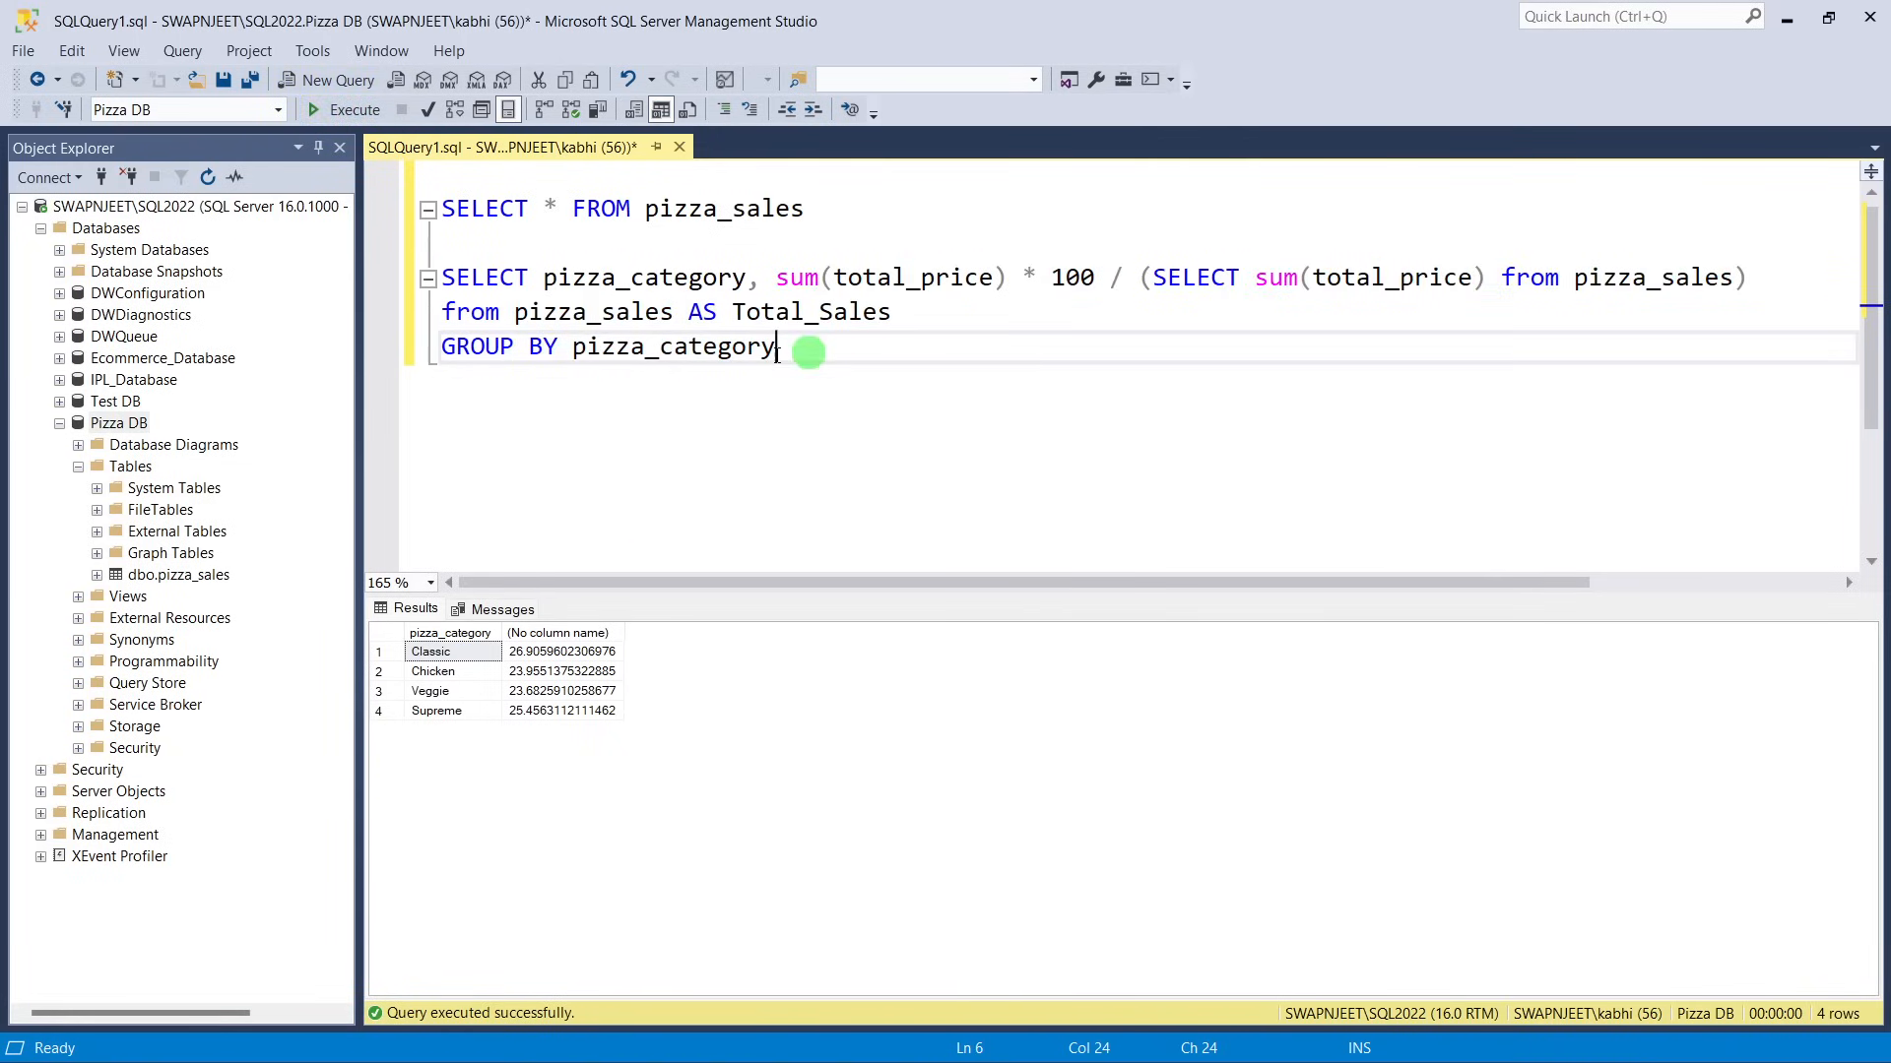
left_click_drag(674, 315, 879, 325)
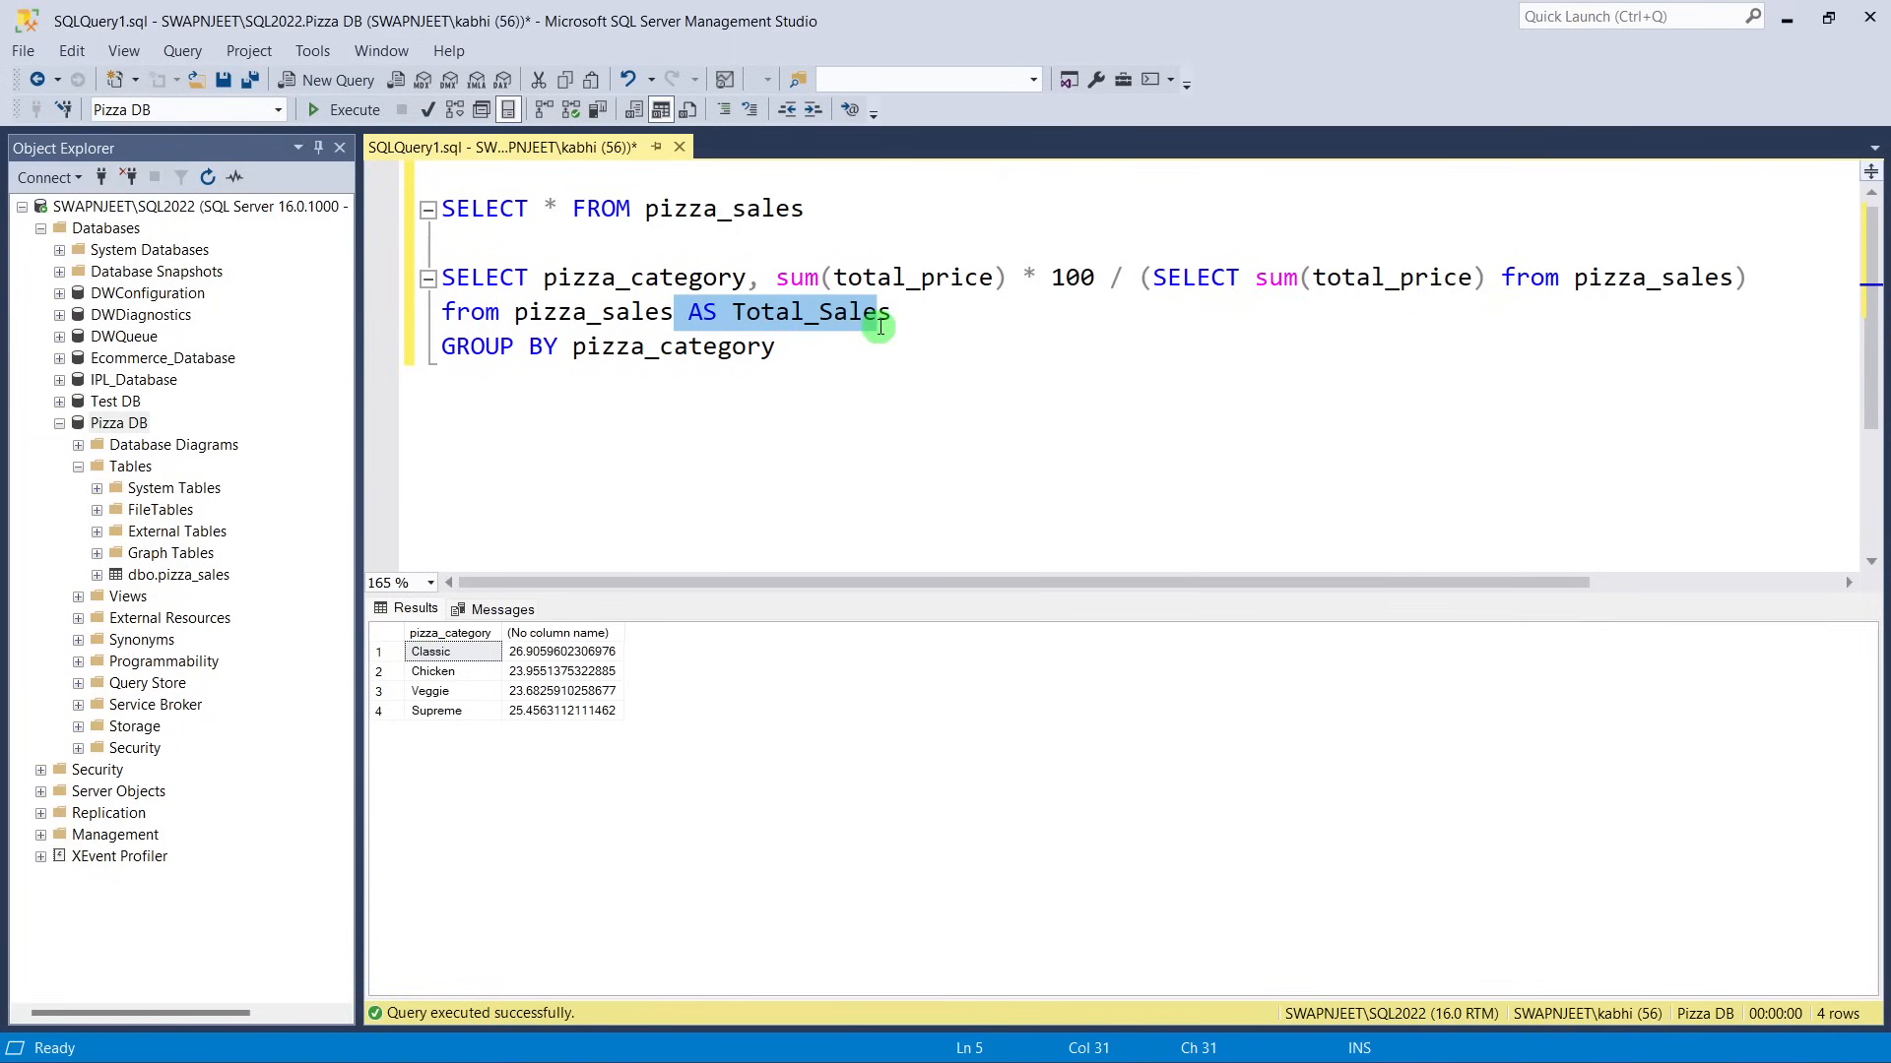
key("BackSpace")
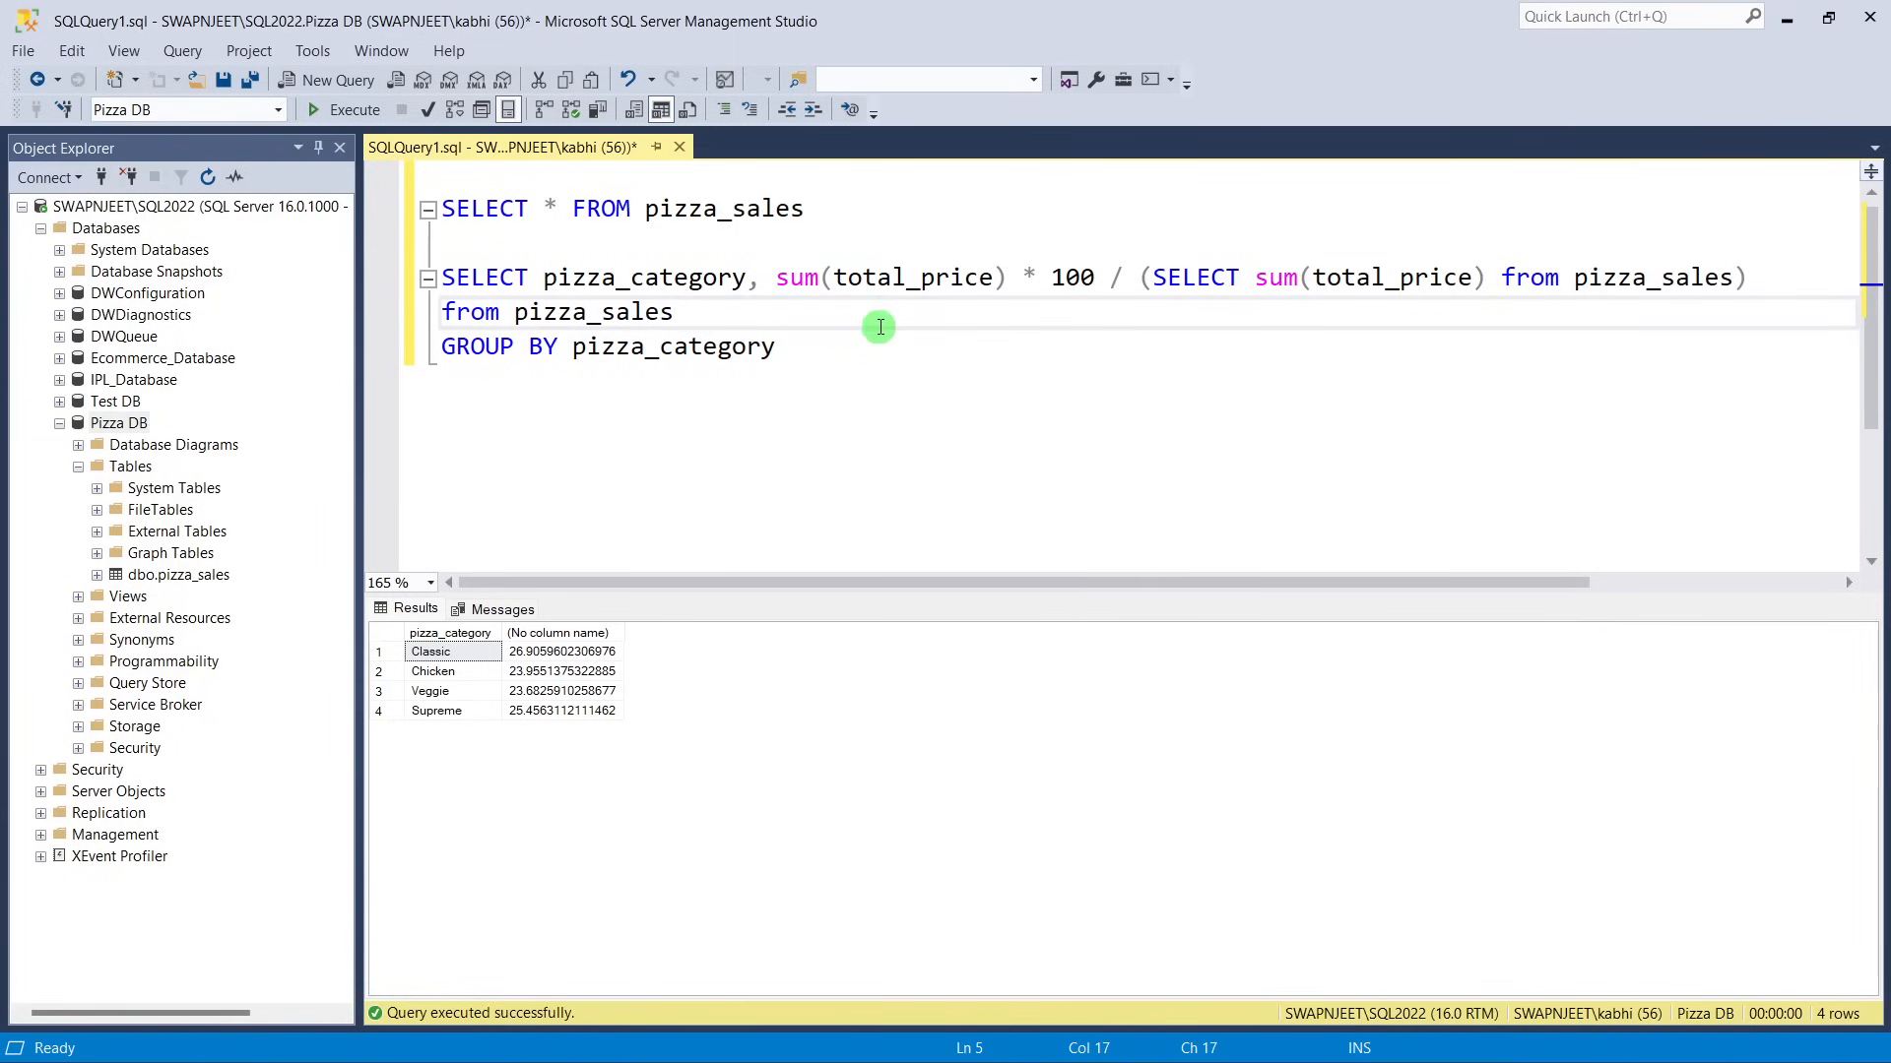
Alias the percentage expression AS Total_Sales directly after the closing parenthesis of the subquery and execute the query.
left_click(1794, 275)
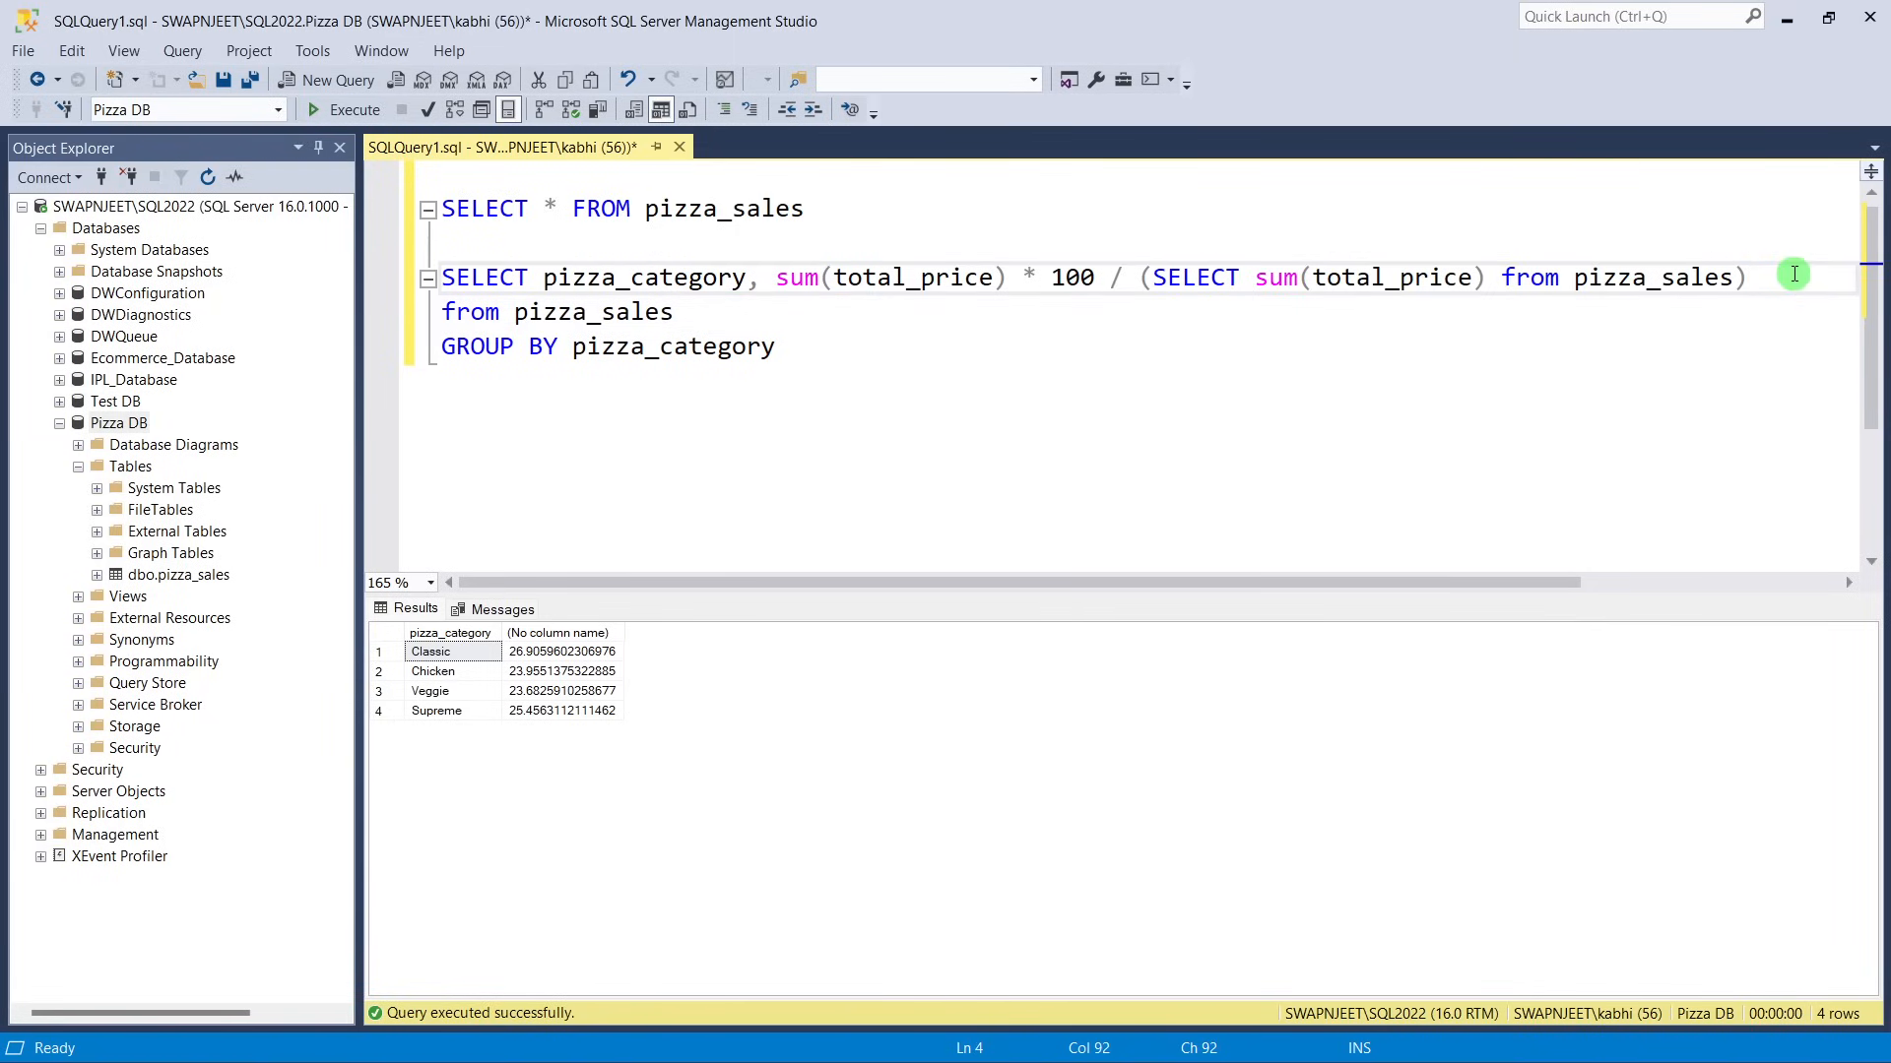
type("AS ")
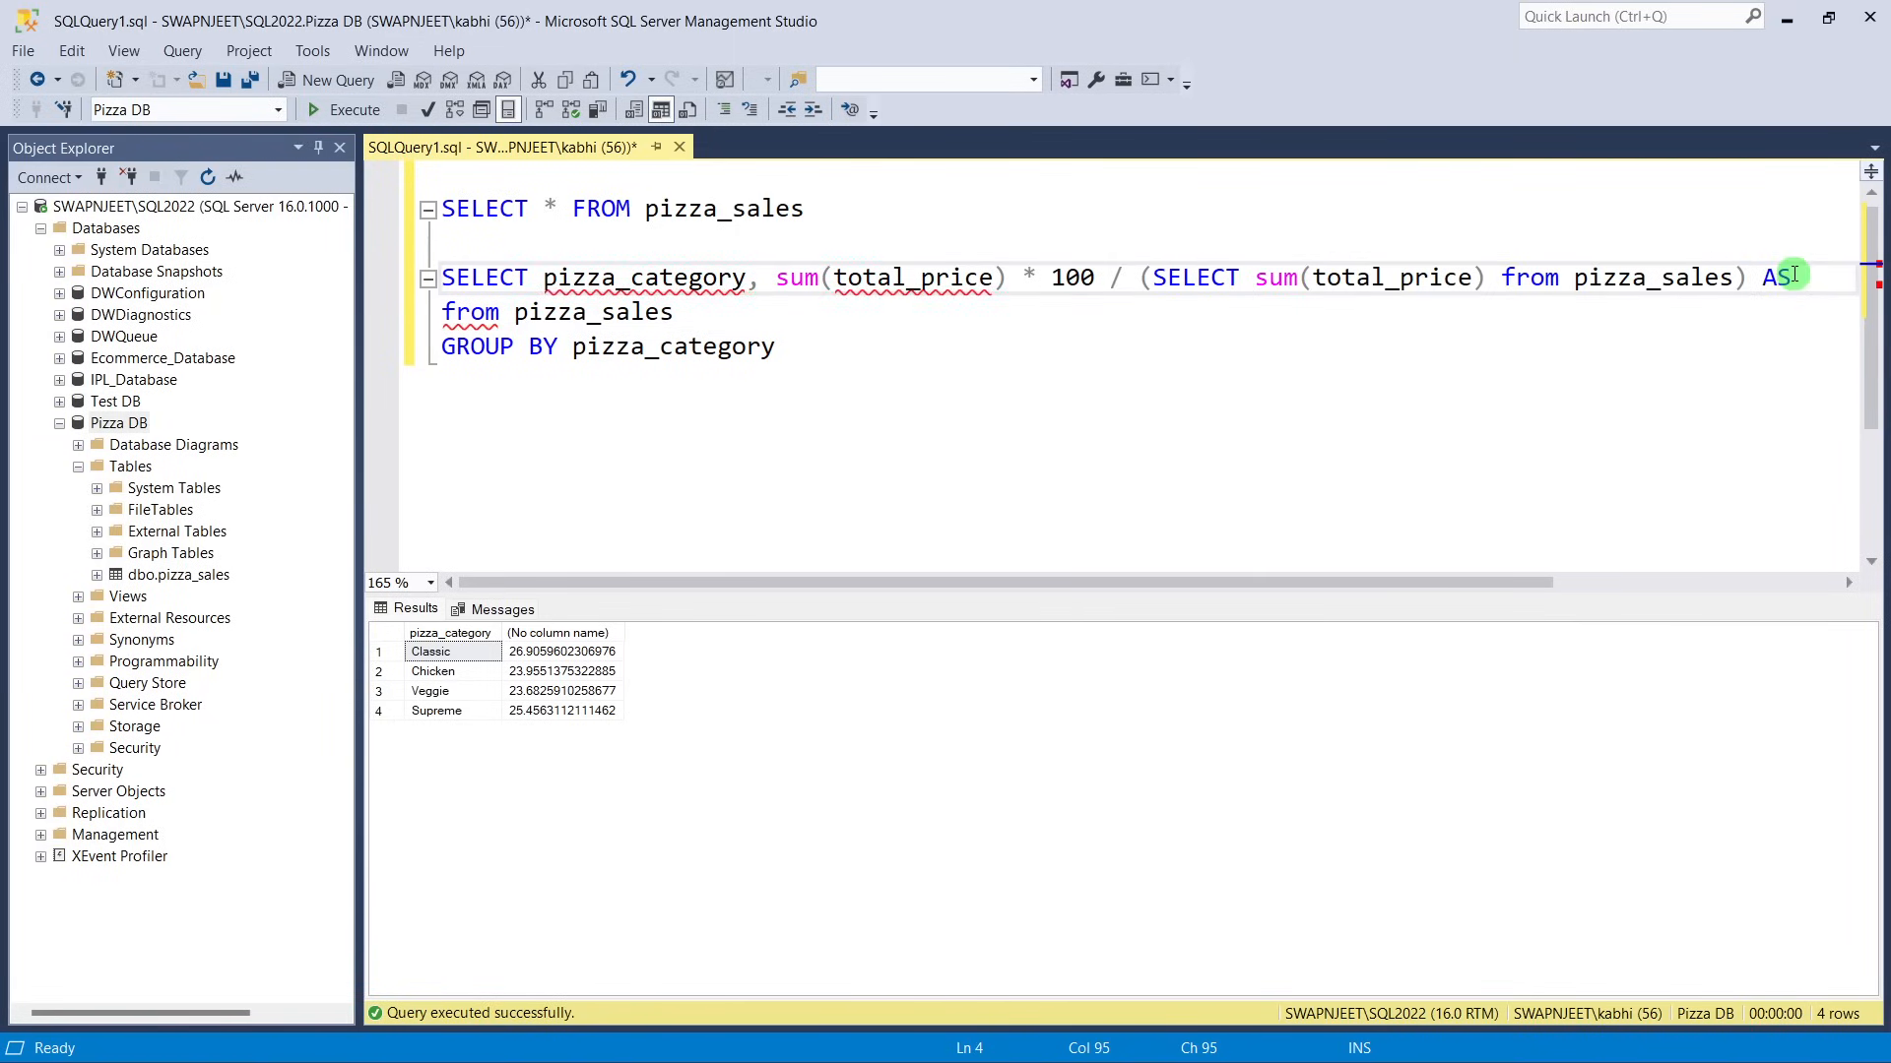
type("Tt")
key("BackSpace")
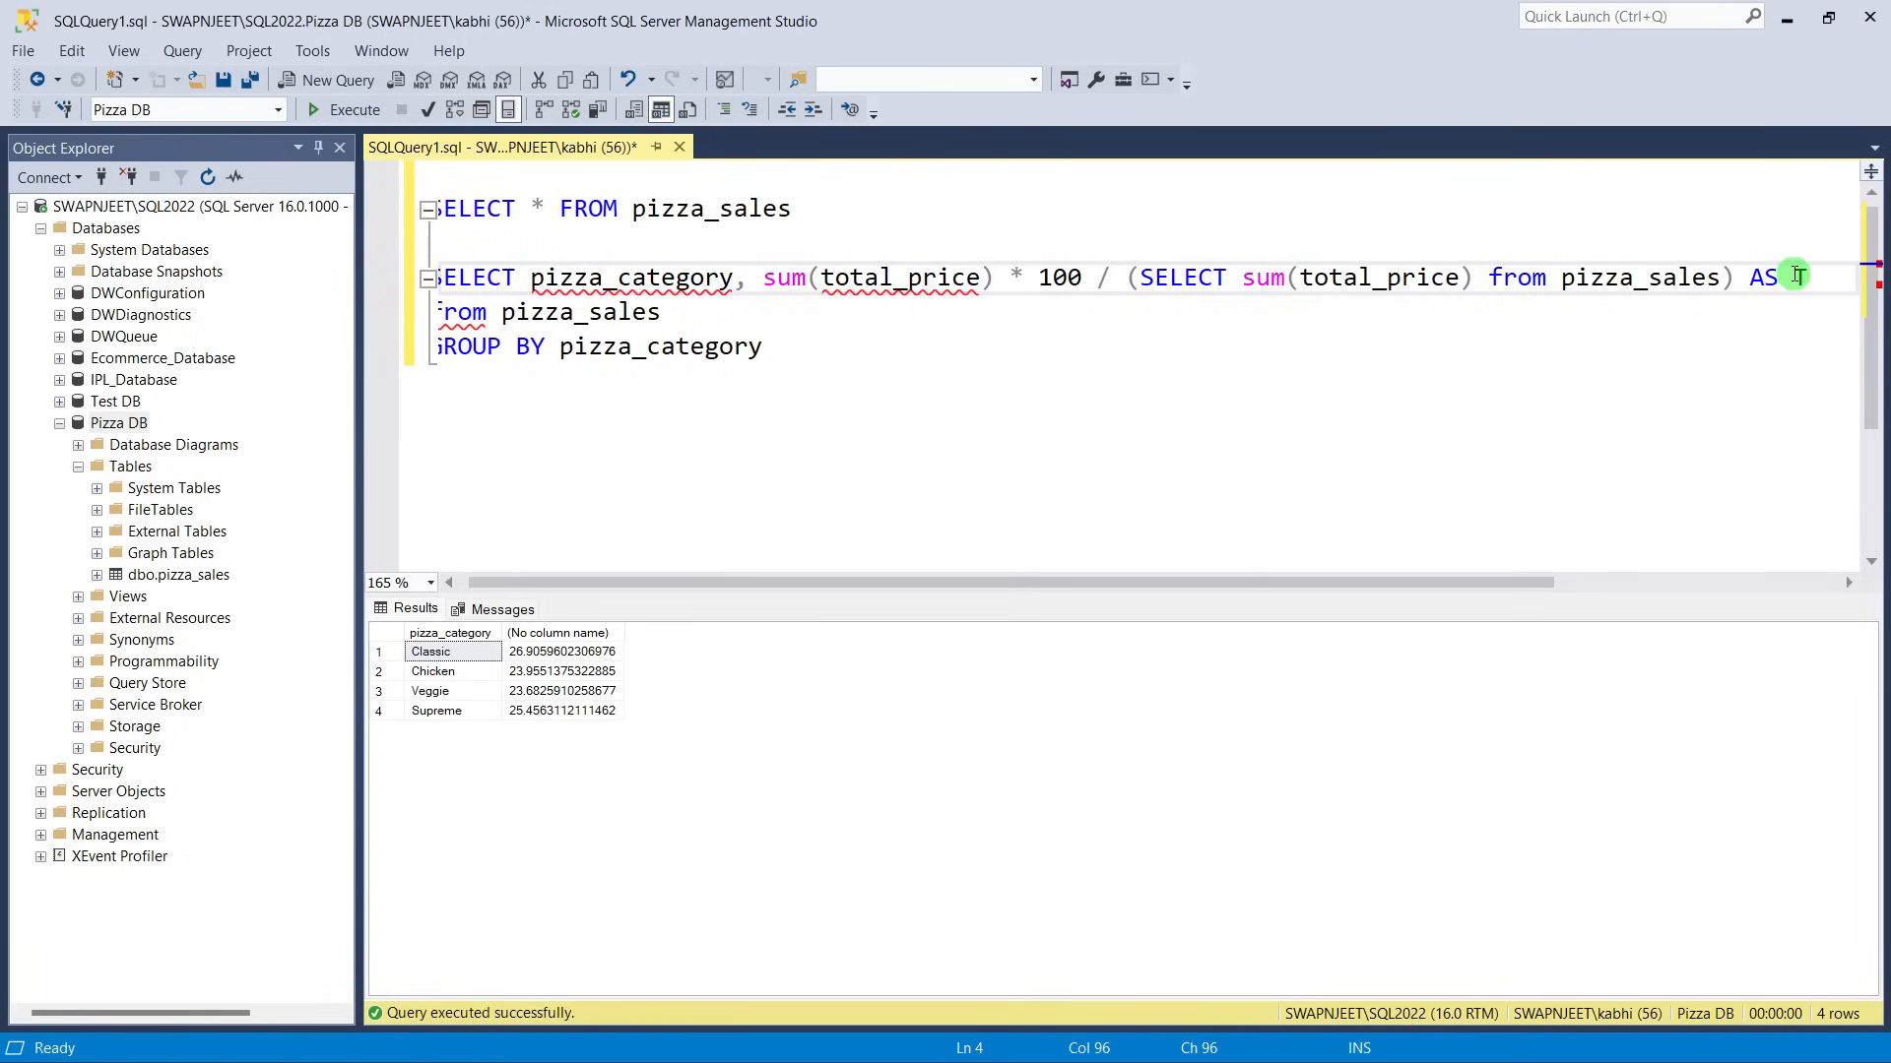
type("otal")
type("_Sales")
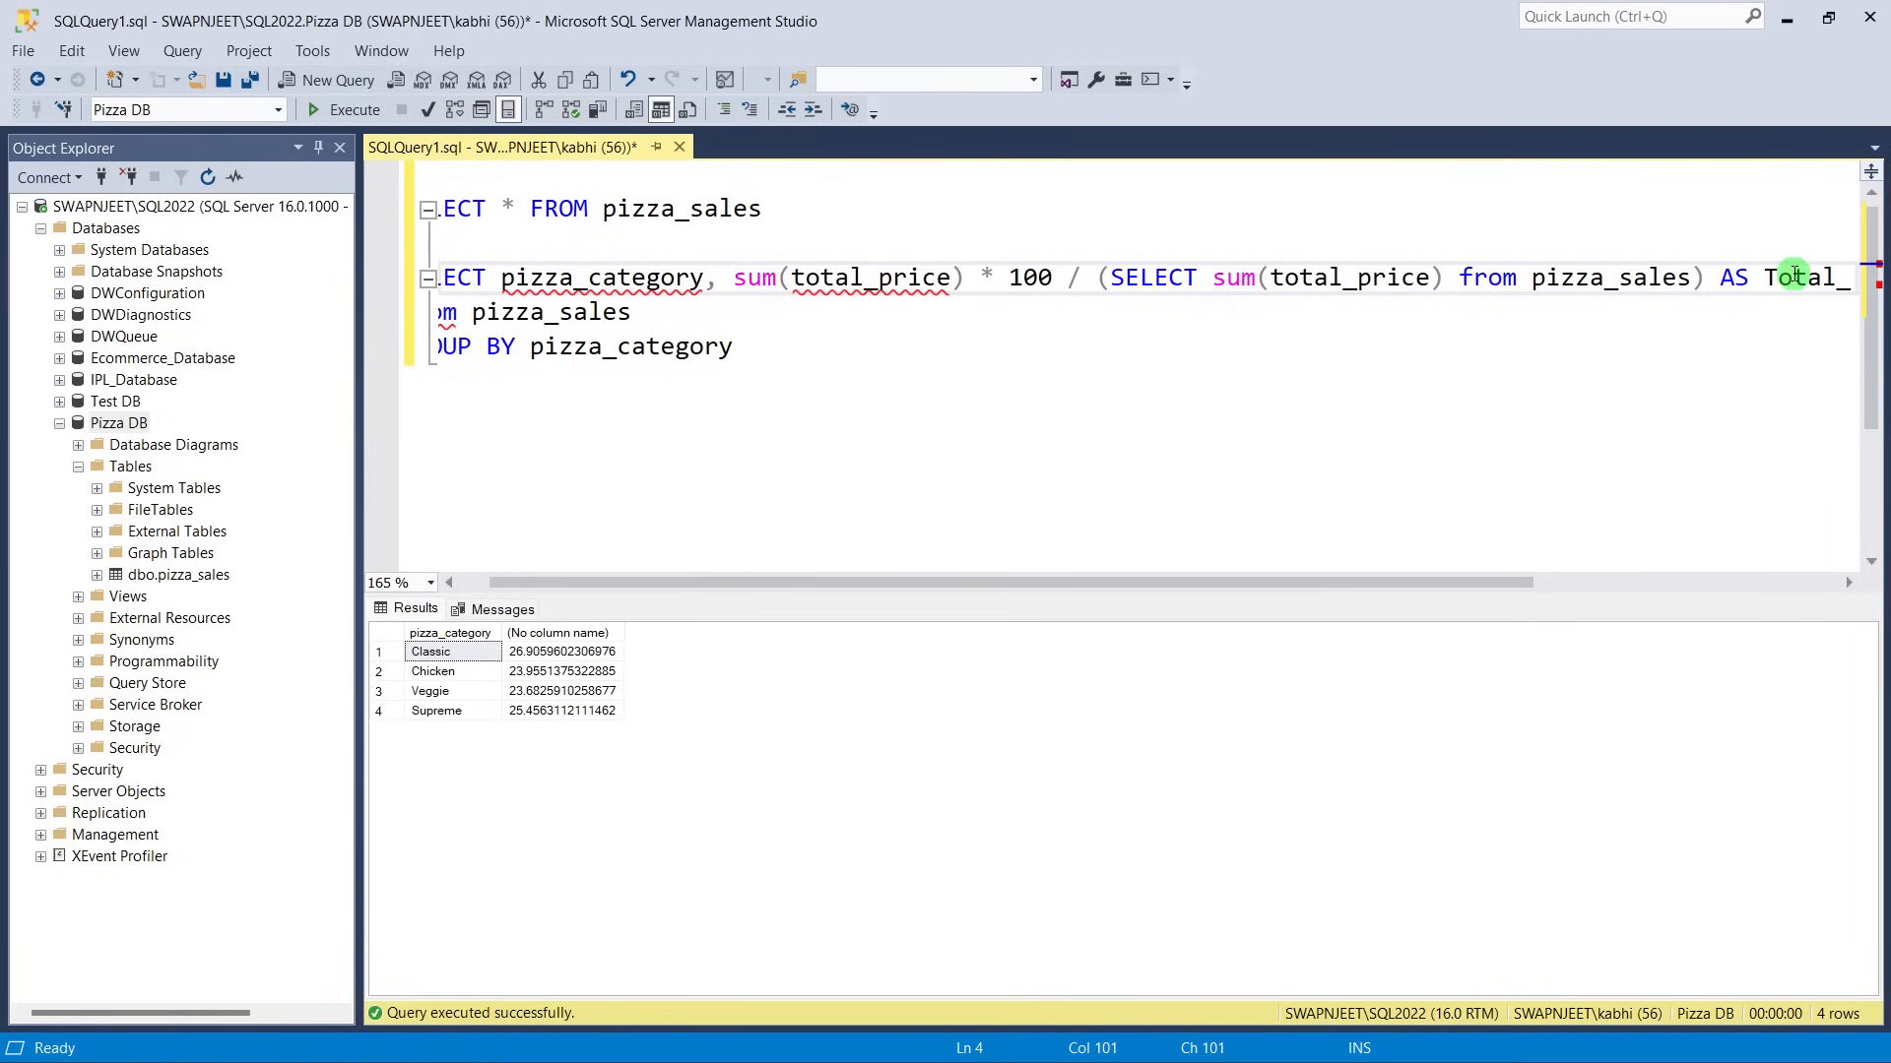
left_click_drag(709, 582, 628, 582)
left_click_drag(844, 346, 436, 279)
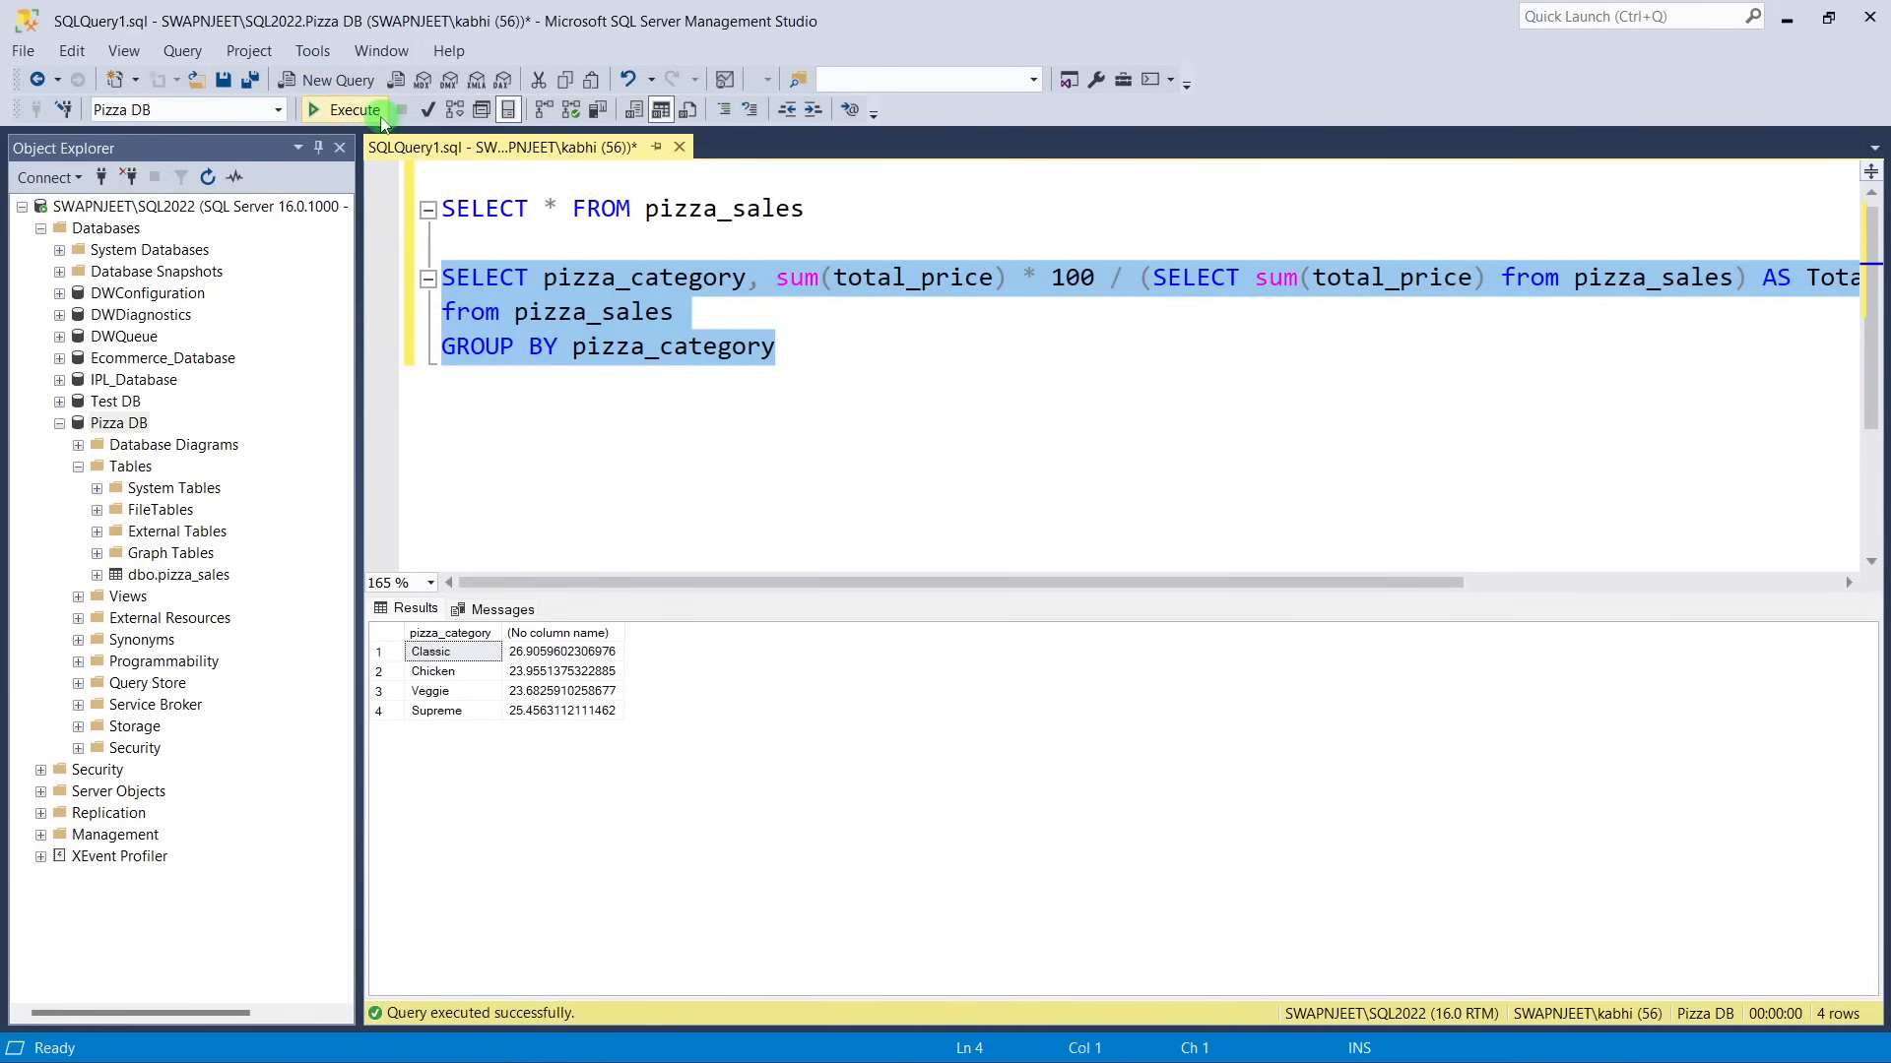
left_click(325, 109)
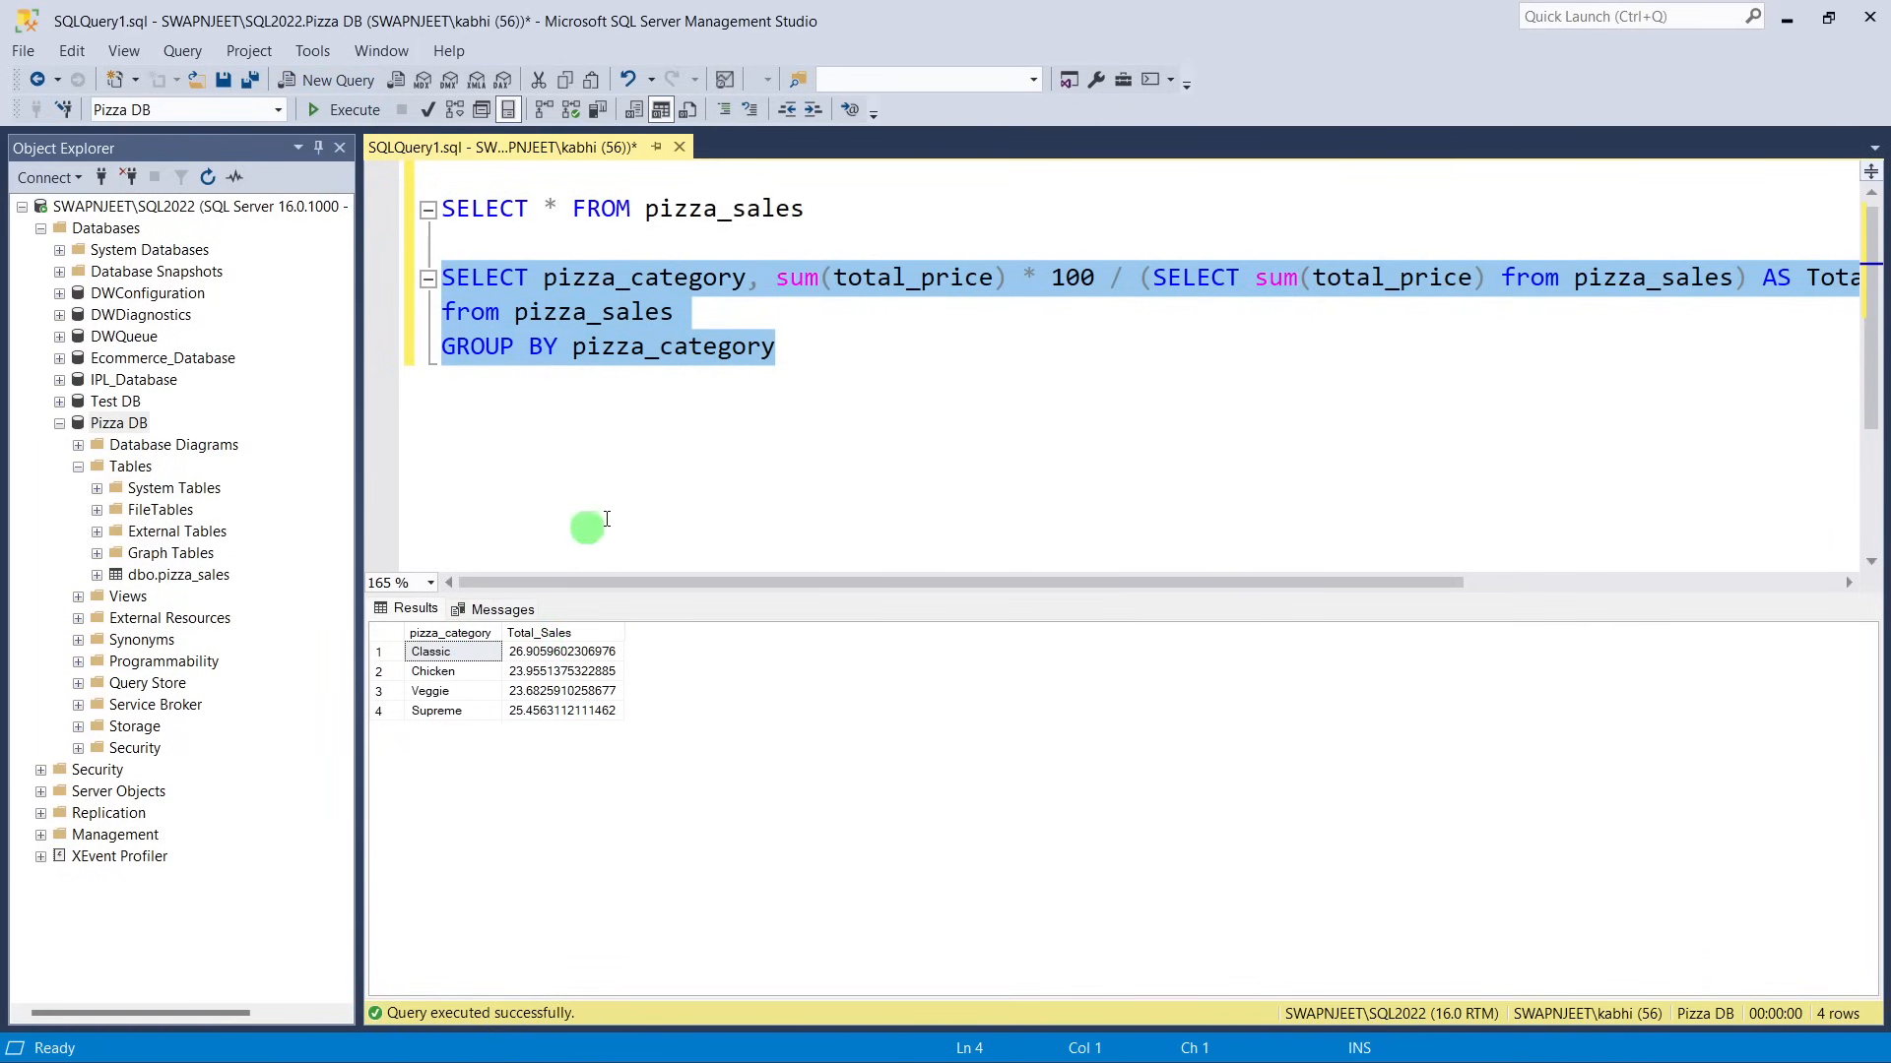
left_click(688, 455)
Rename the percentage column's alias to PCT and execute the category query again.
left_click_drag(1807, 279, 1880, 284)
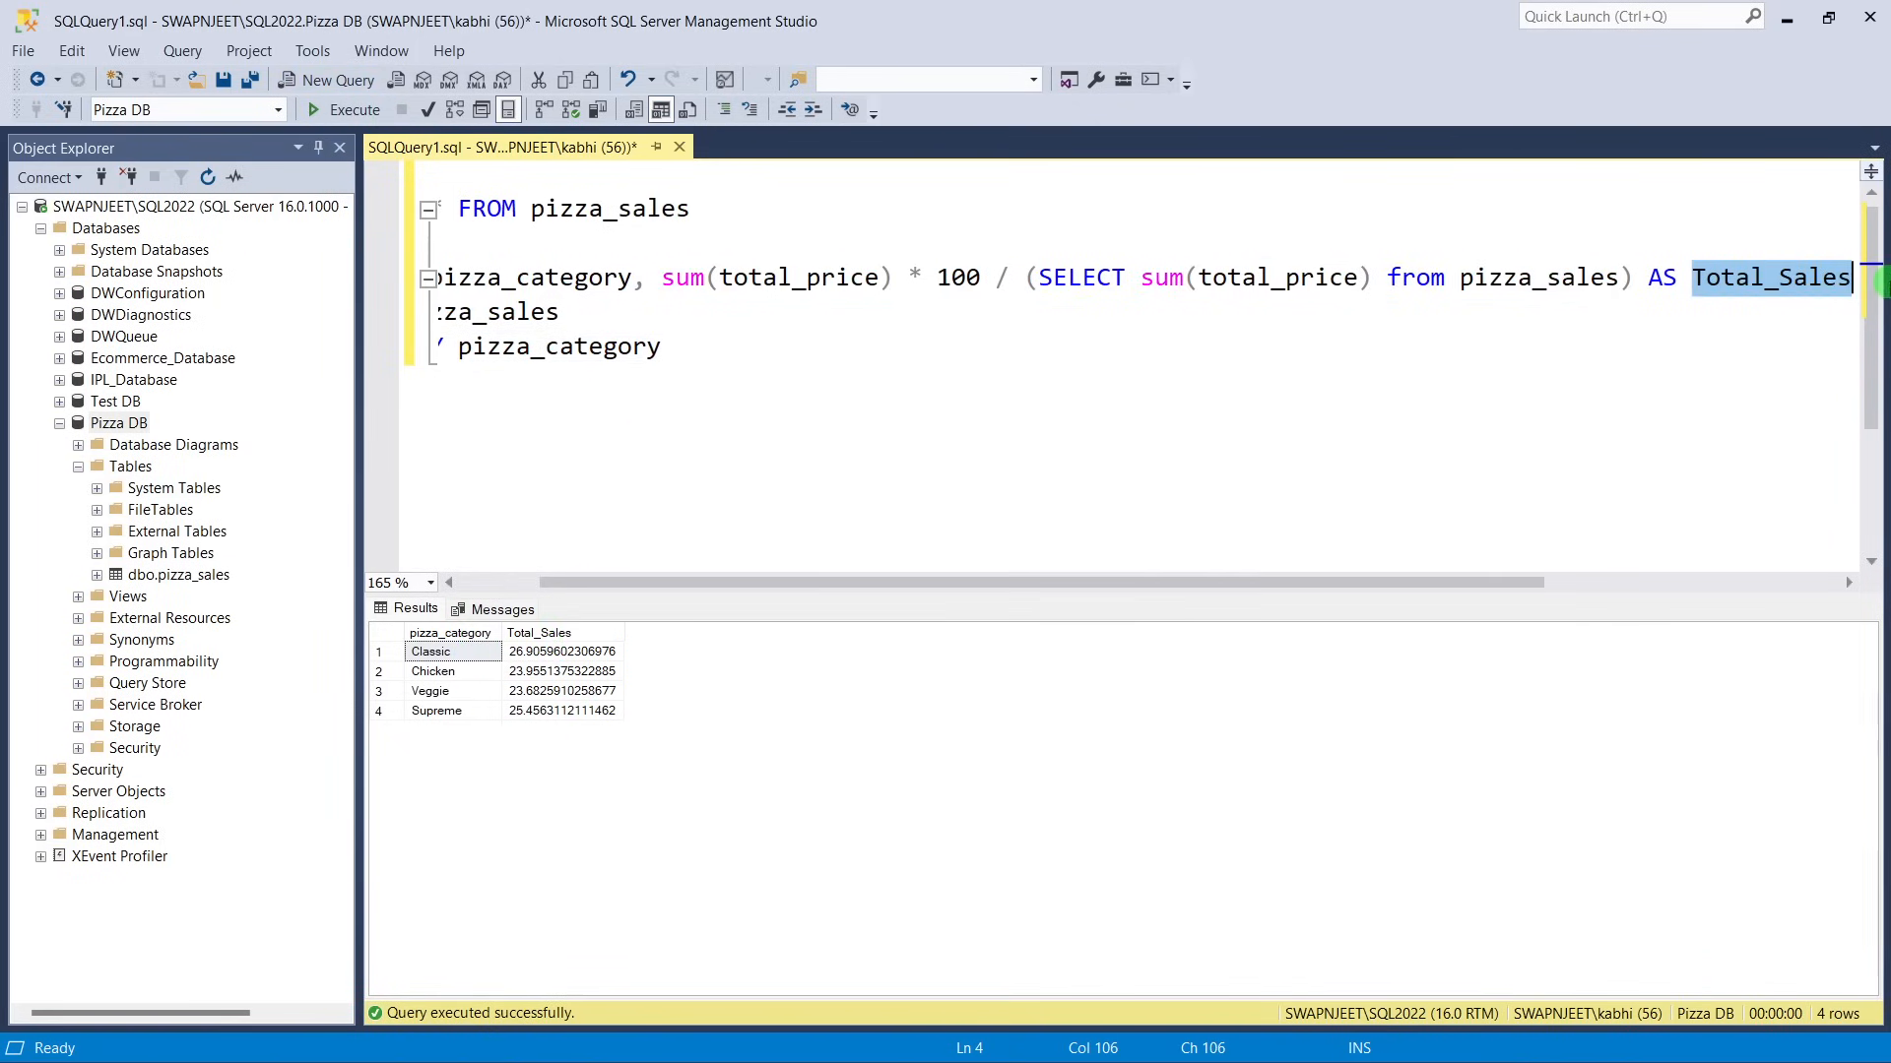
type("PC")
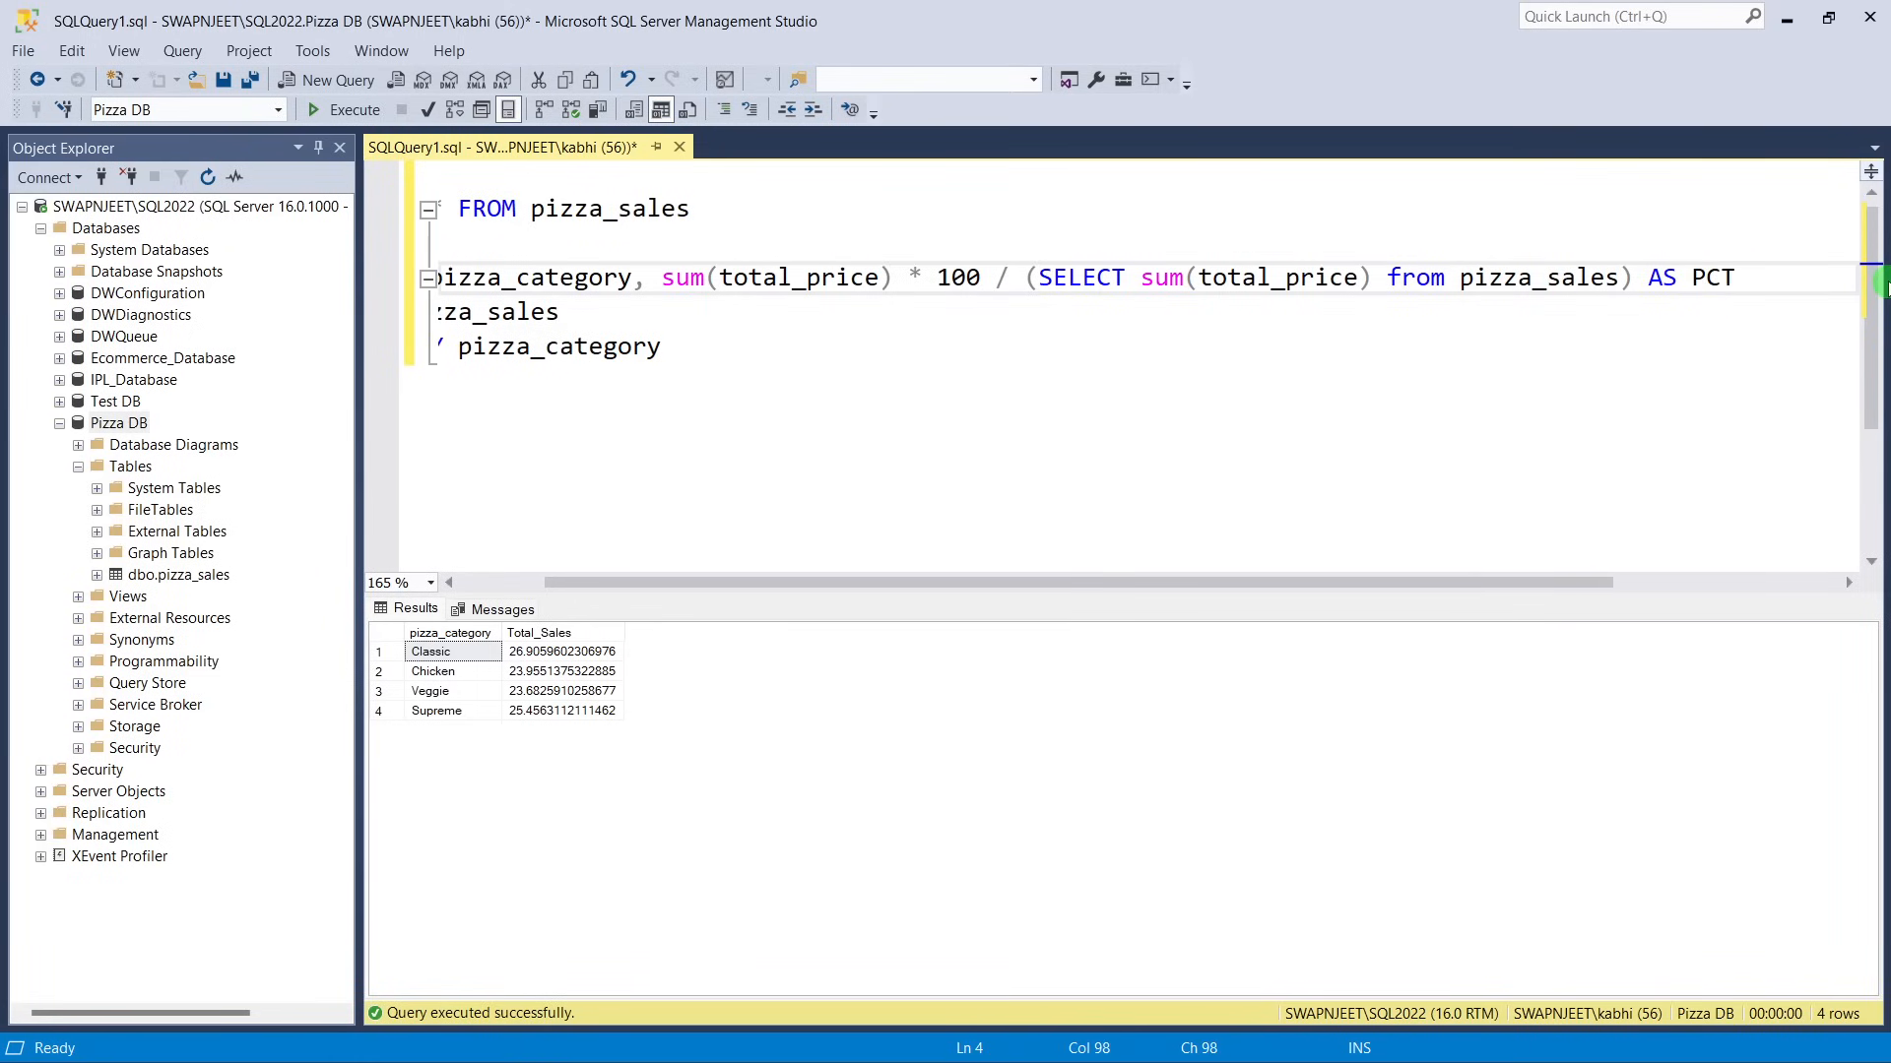
left_click(493, 582)
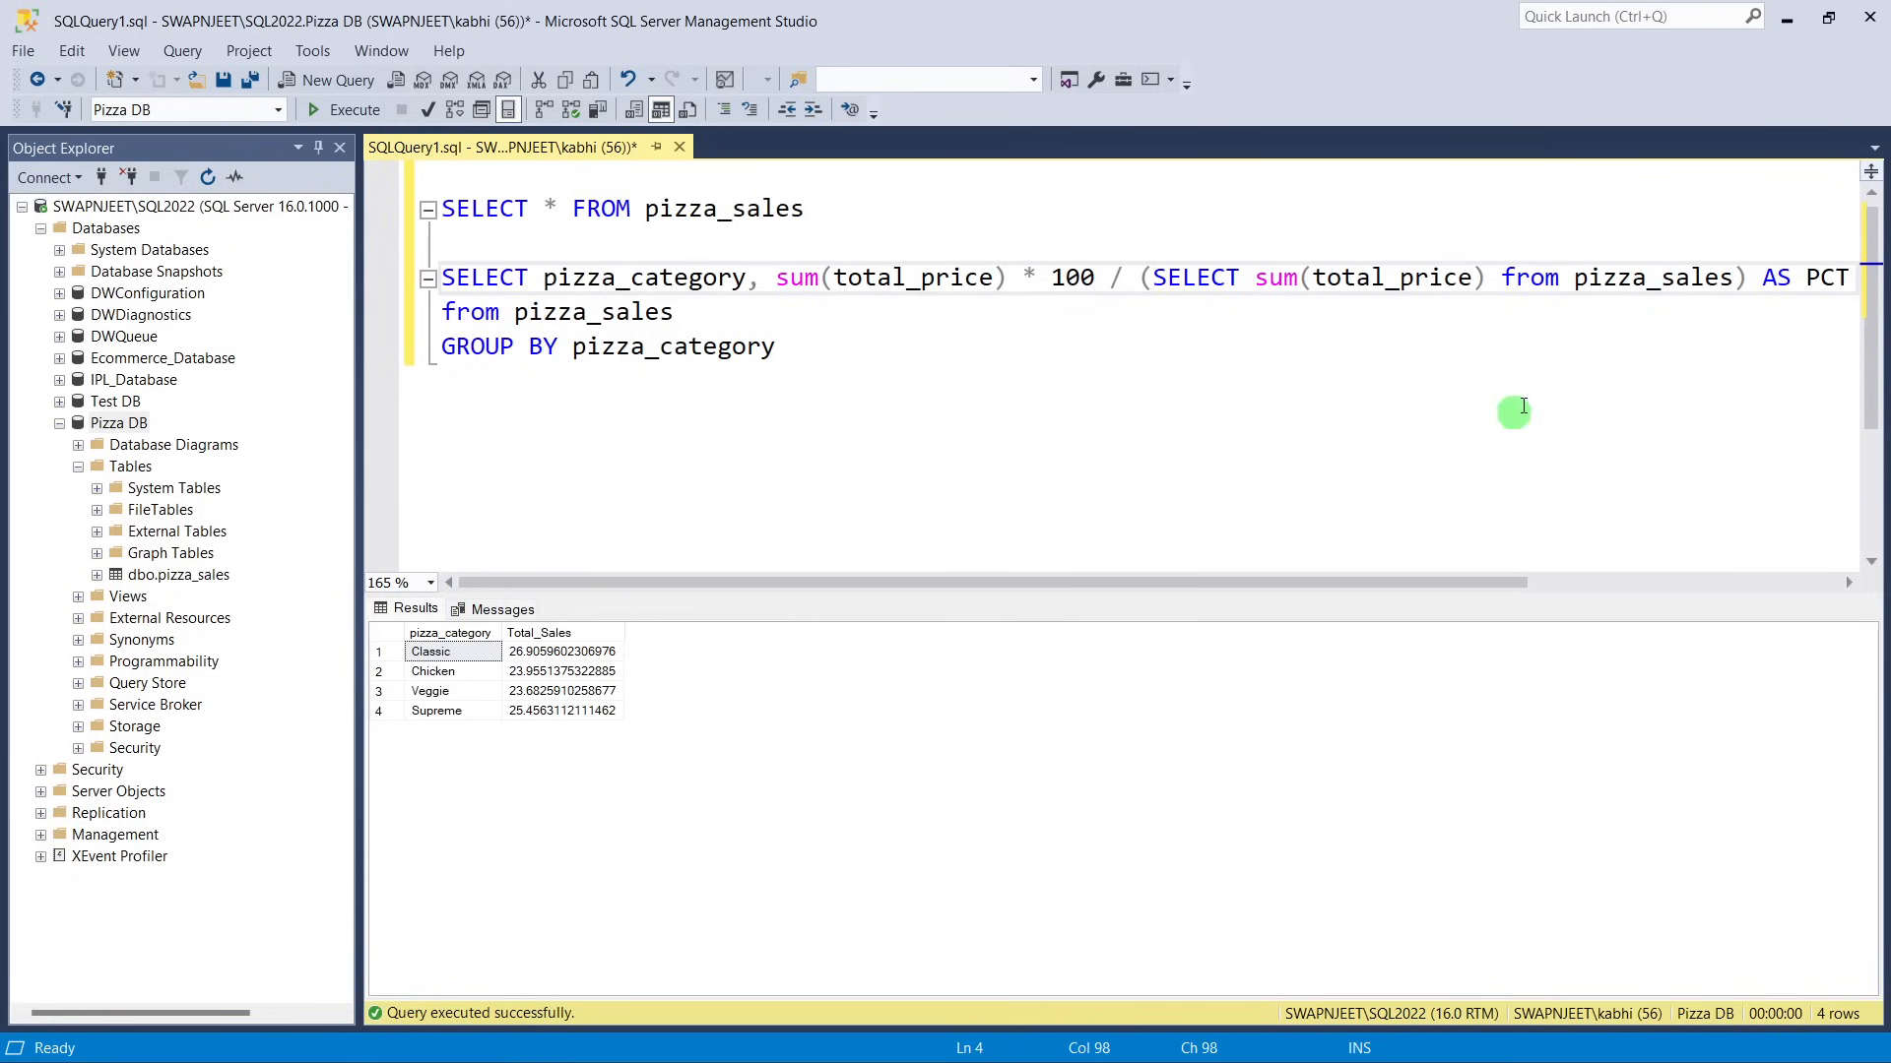
left_click(1522, 405)
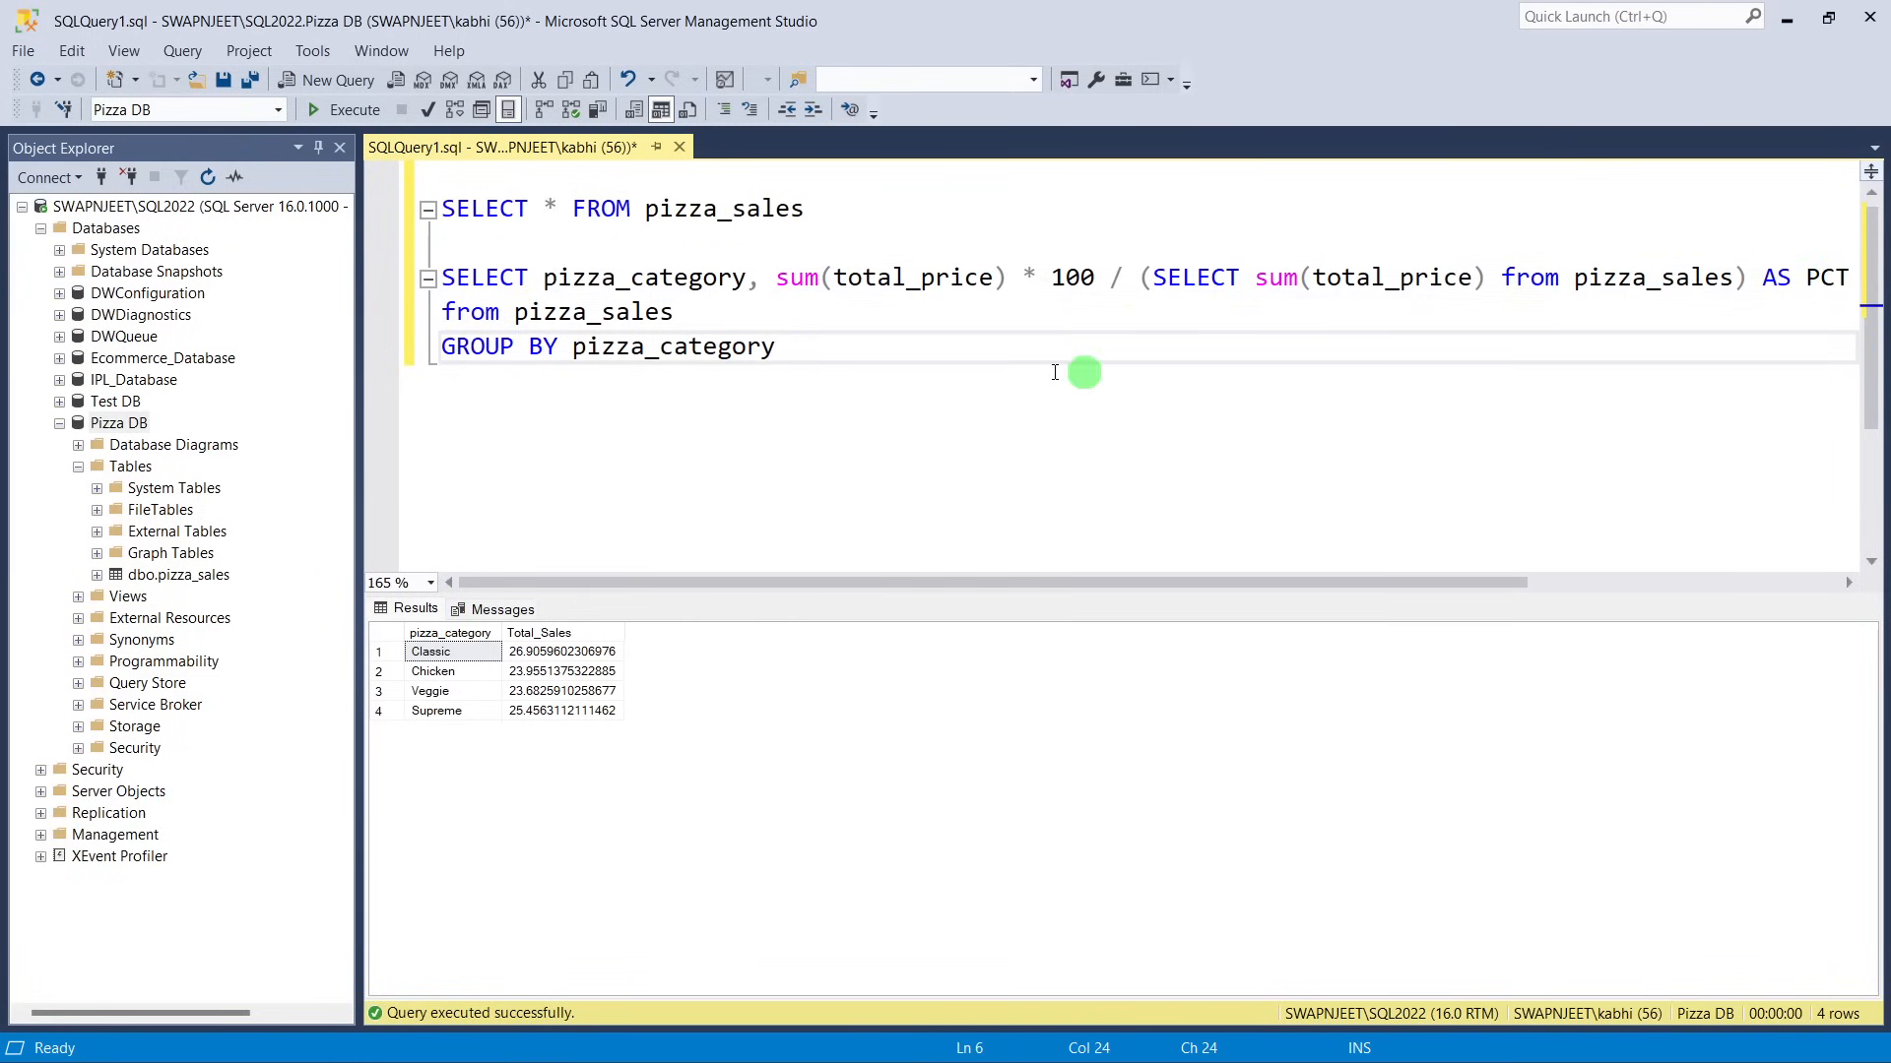
left_click_drag(824, 350, 443, 285)
left_click(340, 109)
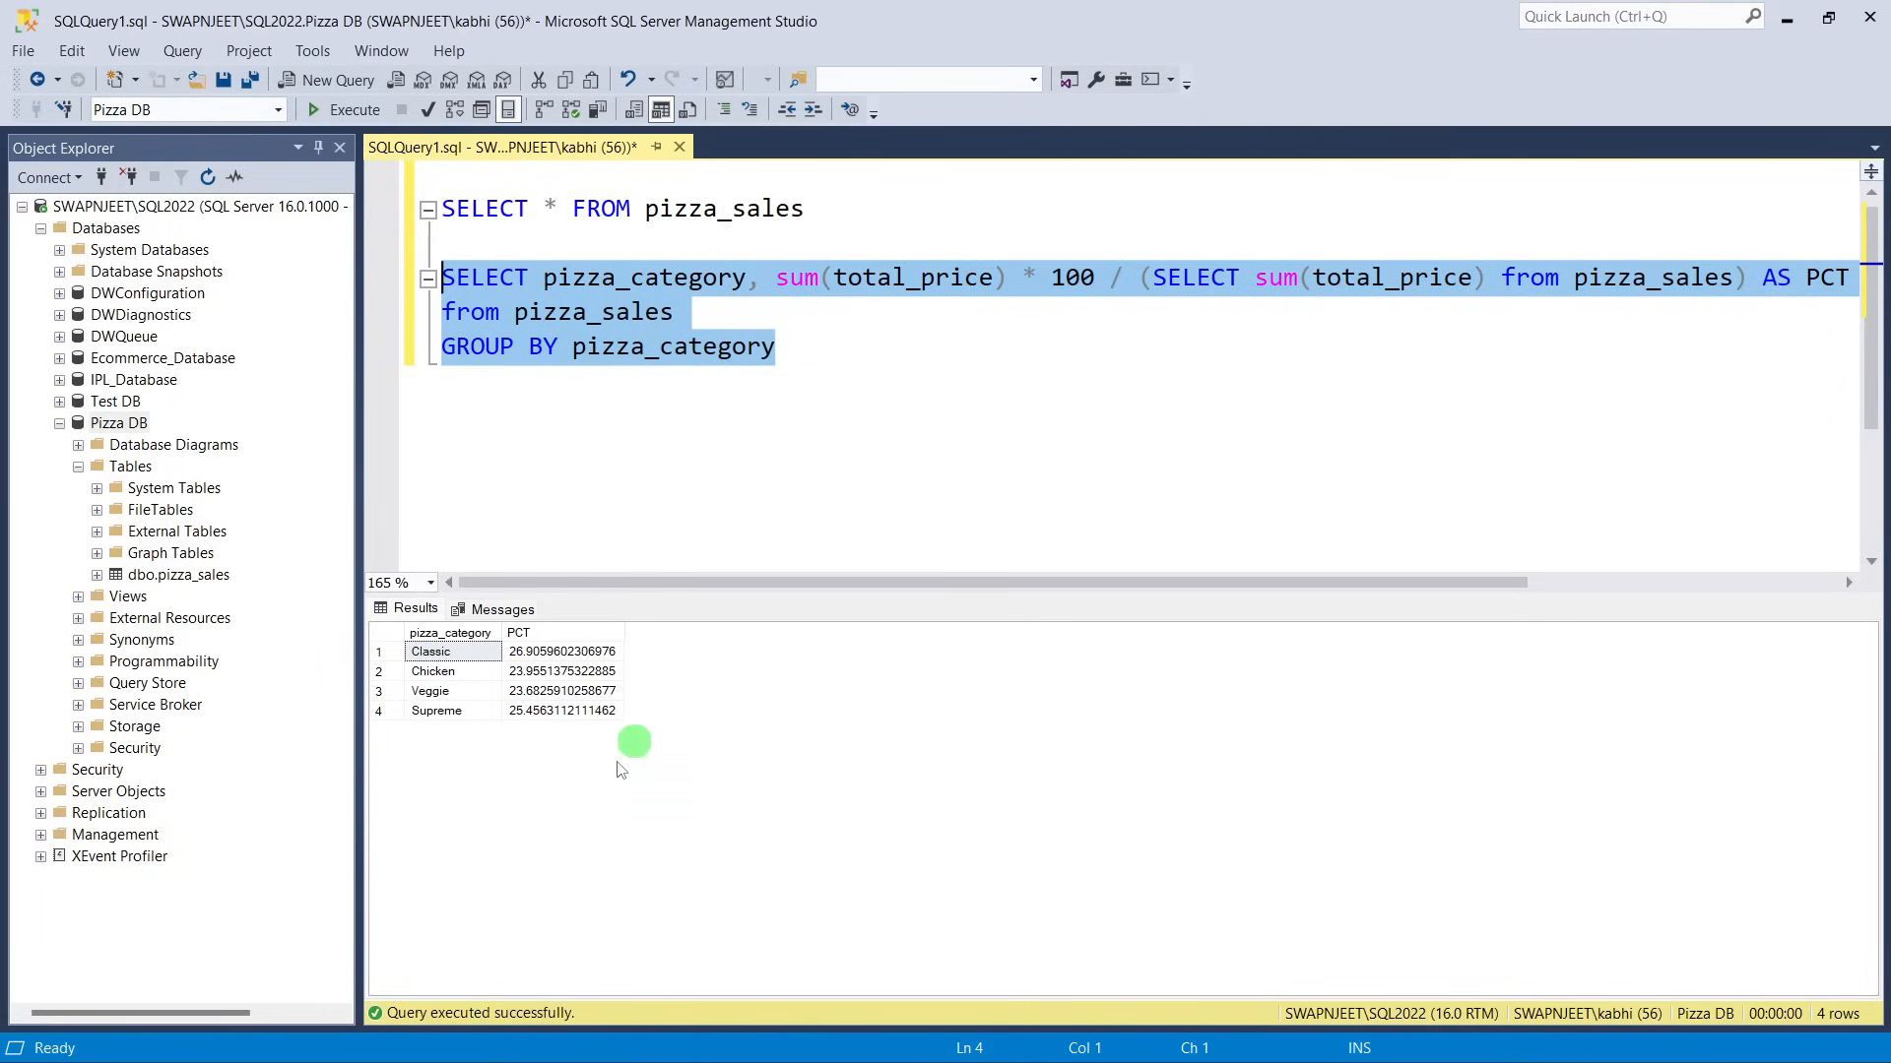
left_click(766, 476)
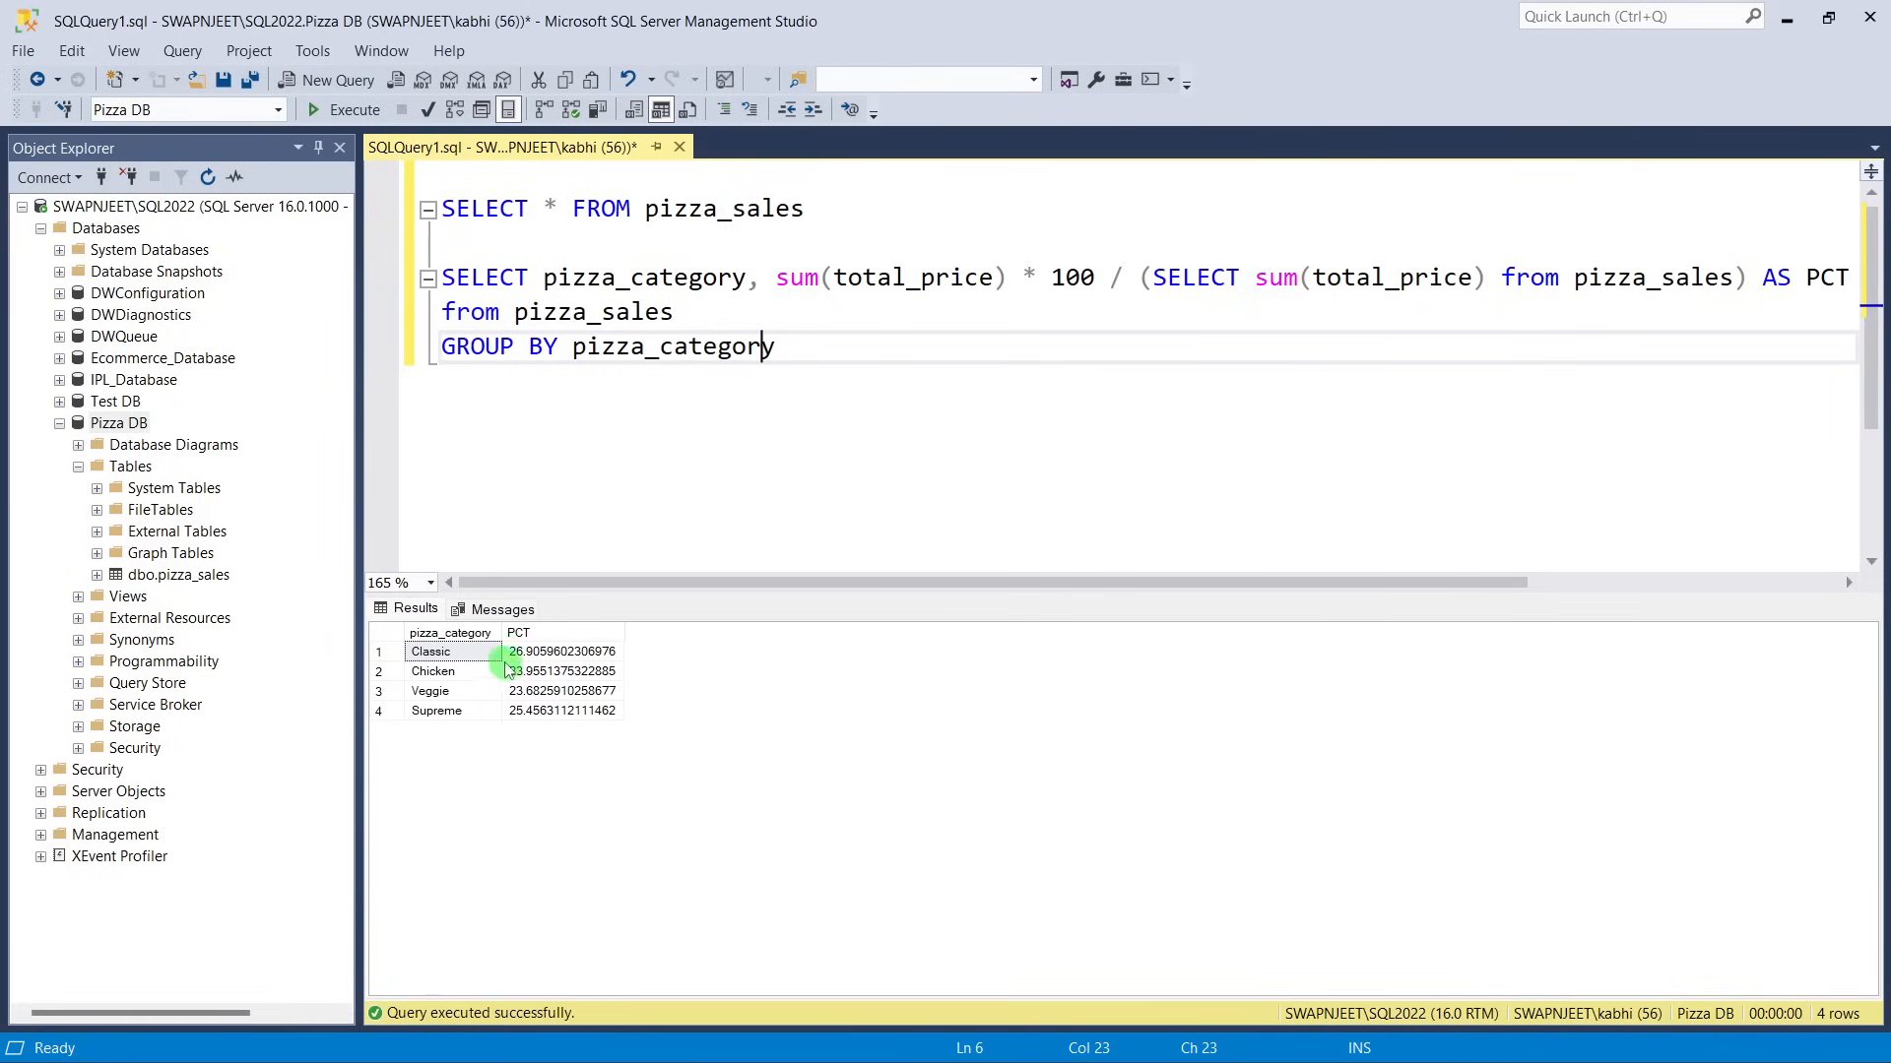
Add the column sum(total_price) as Total_Sales after pizza_category in the category query and execute that query.
left_click(764, 283)
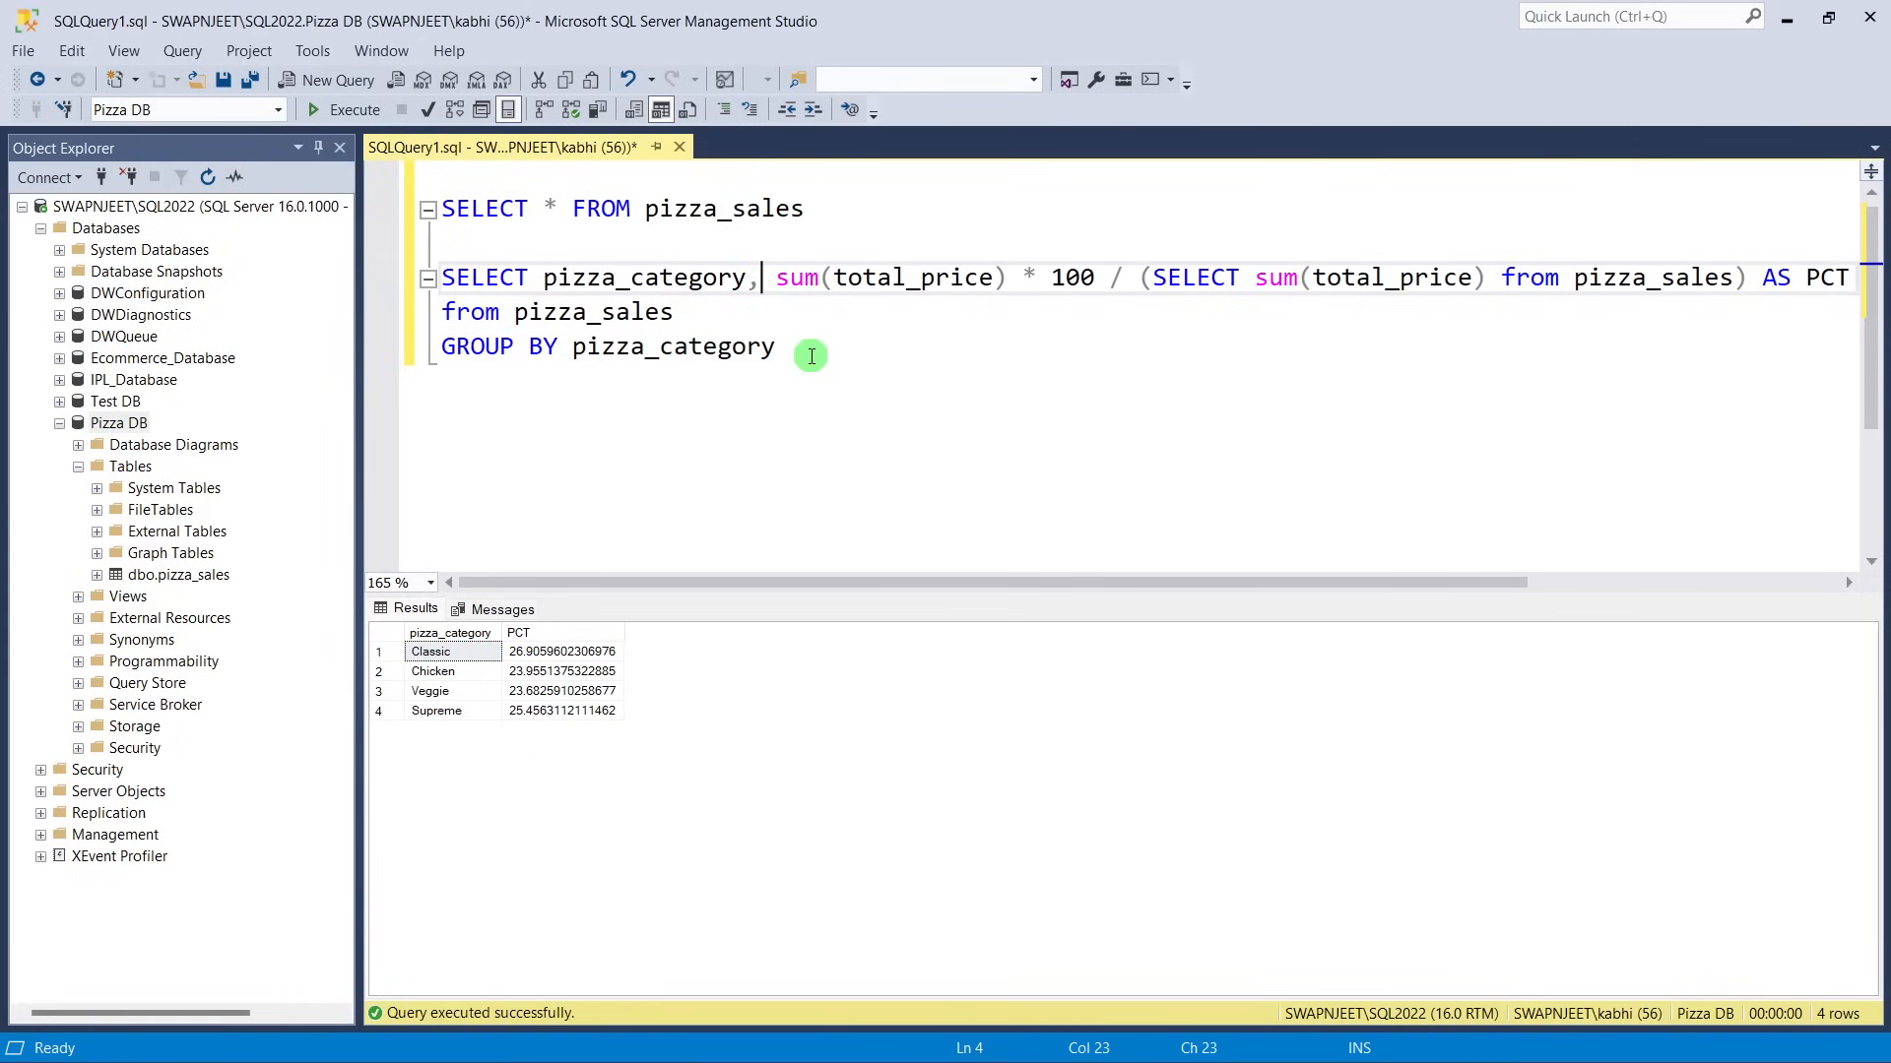
type("sum")
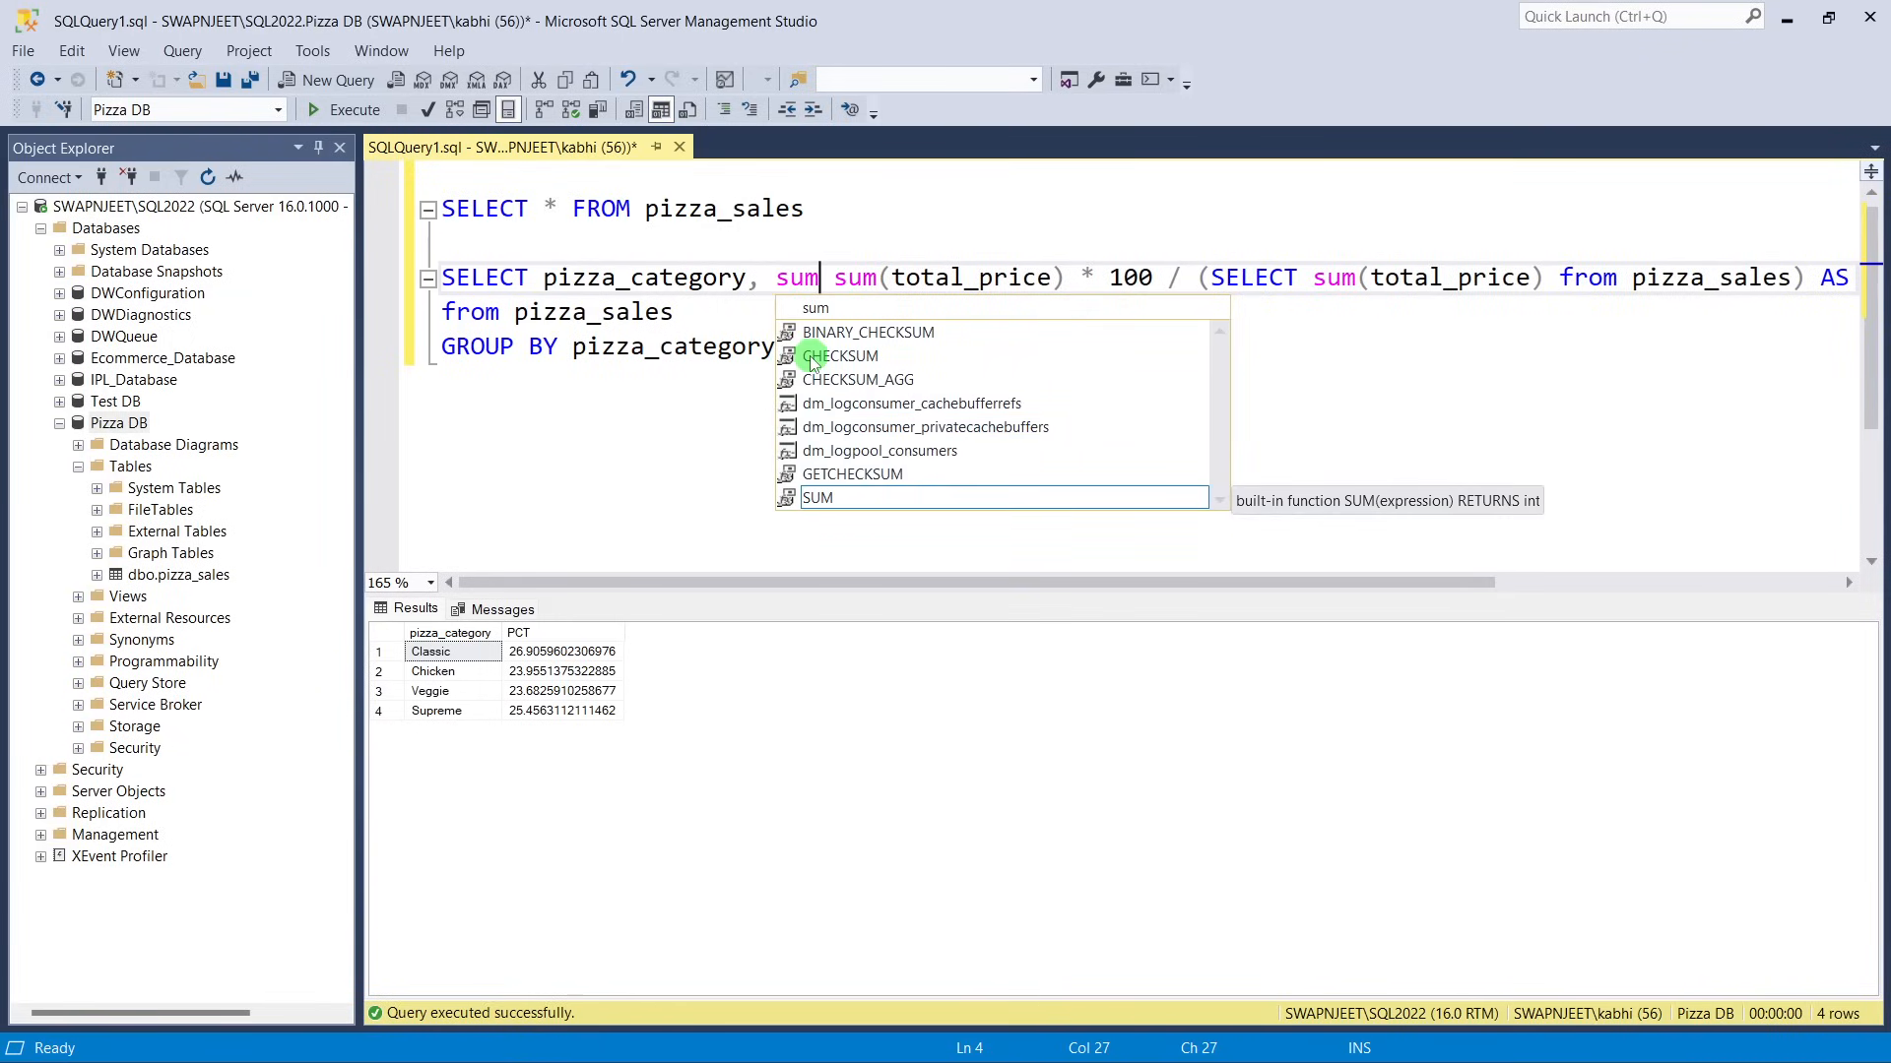
type("(total")
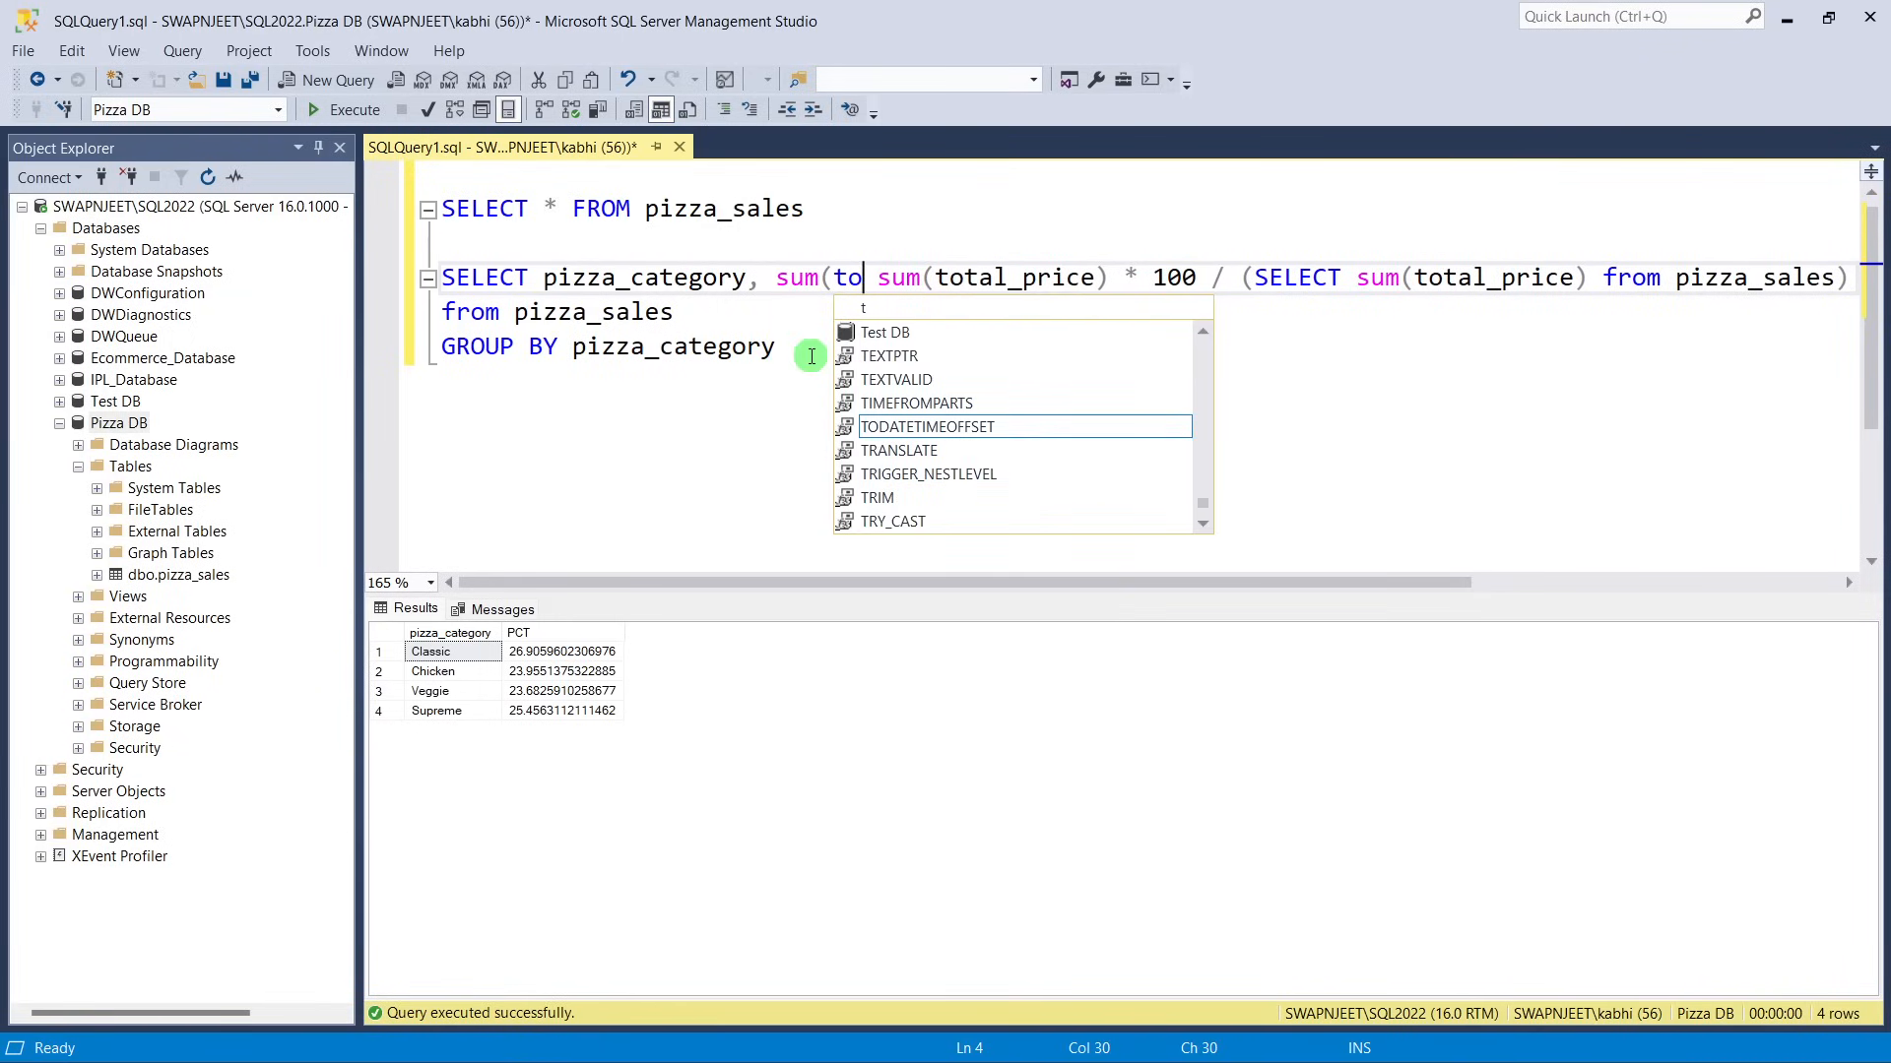
type("_")
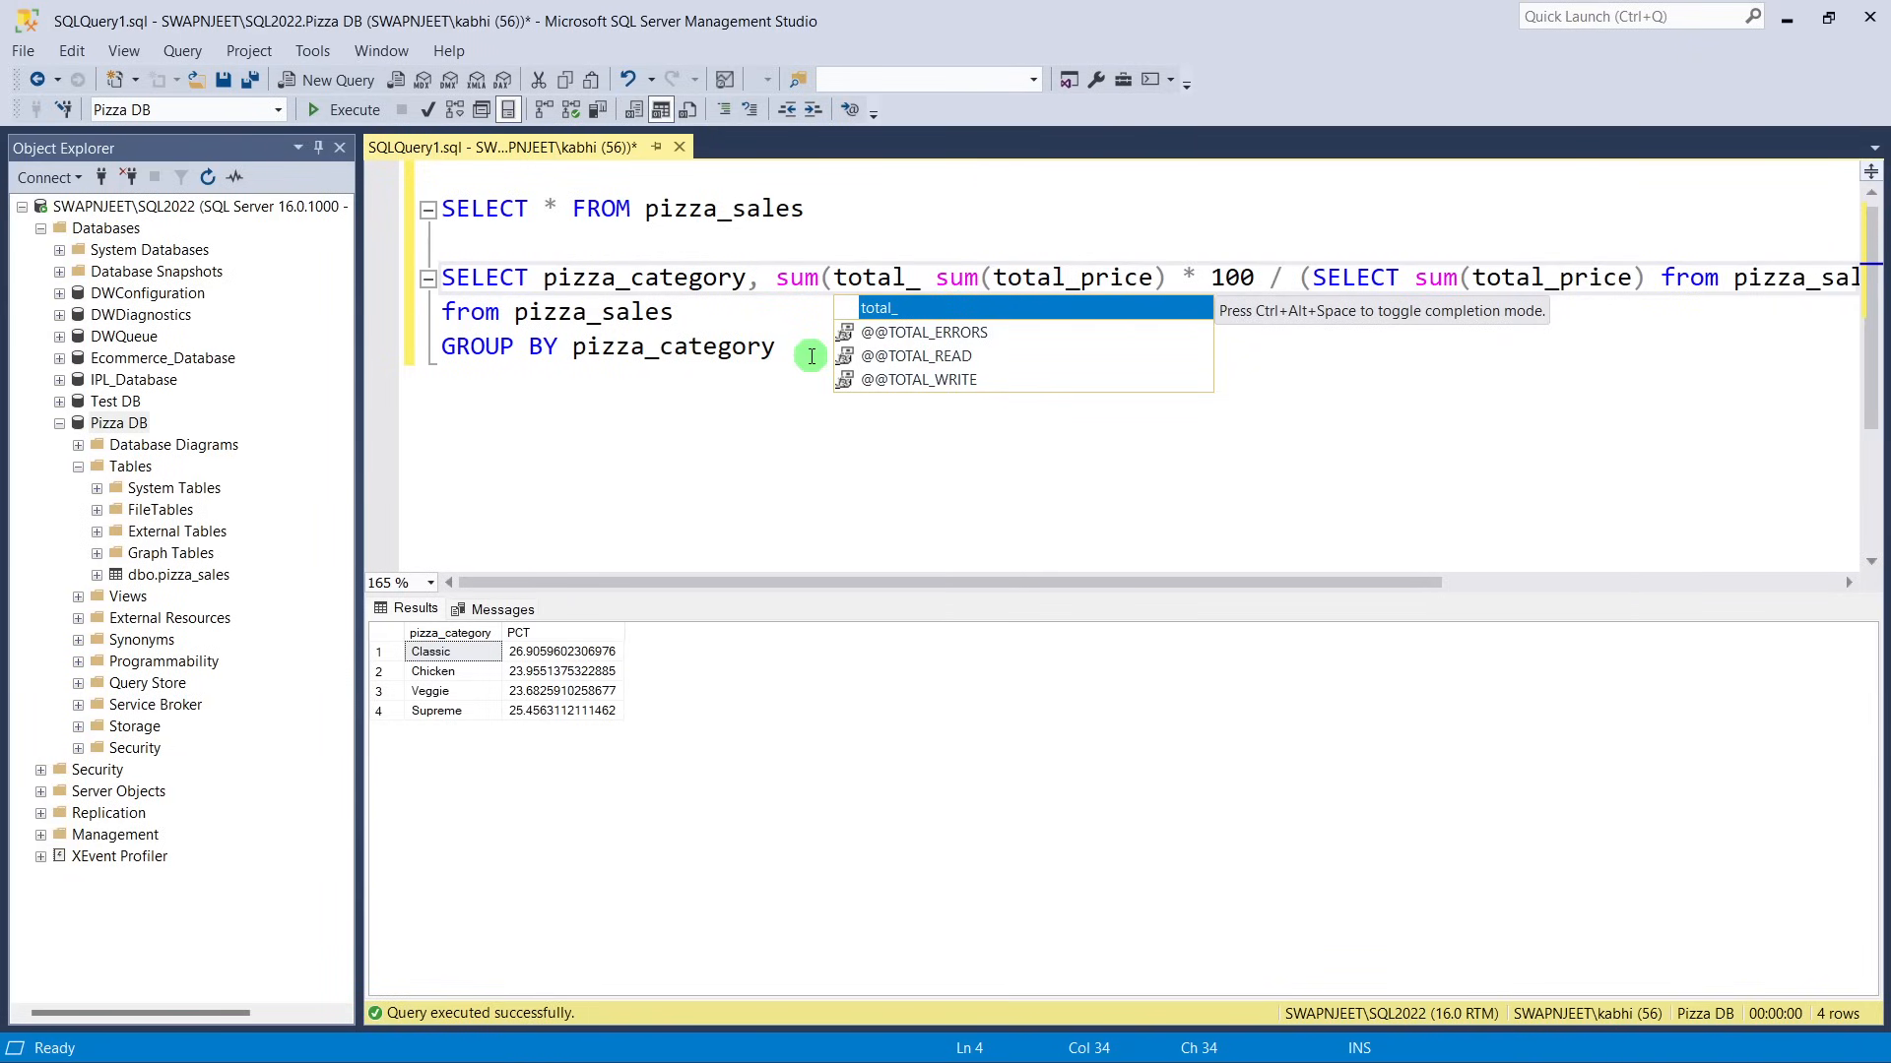
type("price")
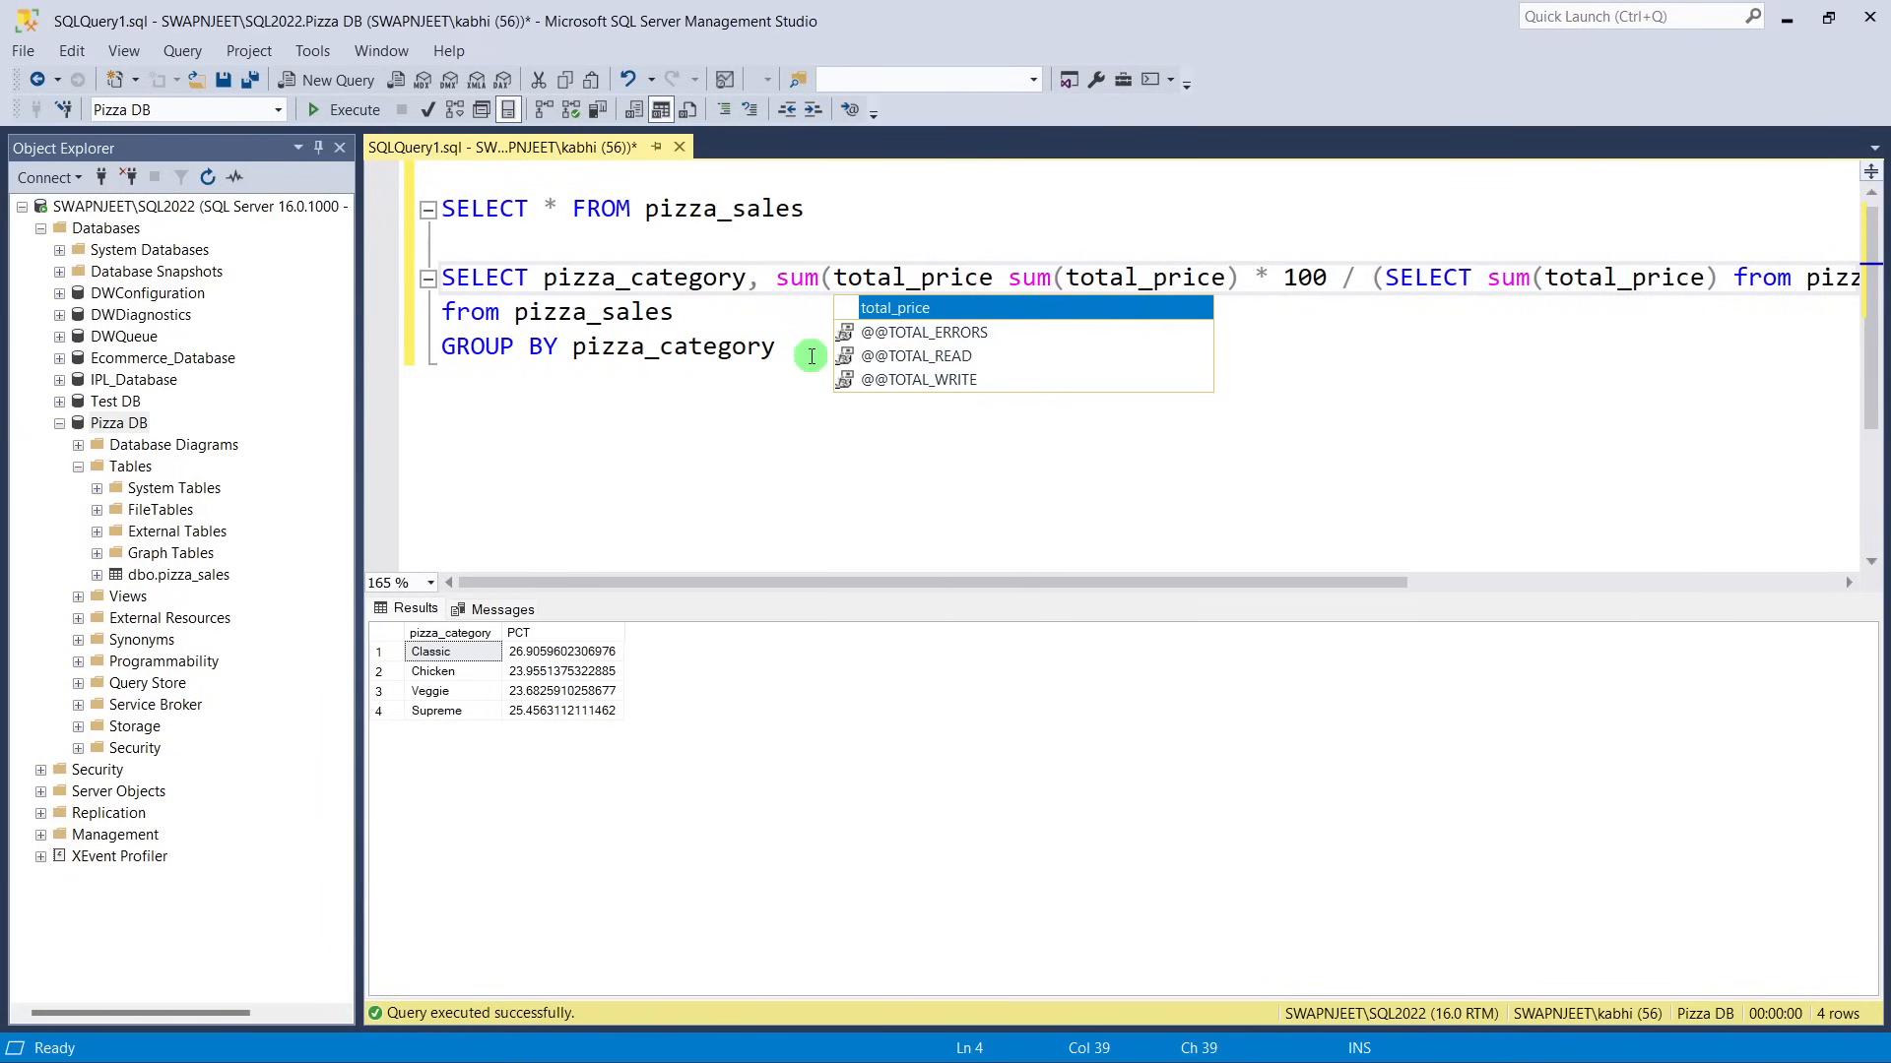
type(") as Tota")
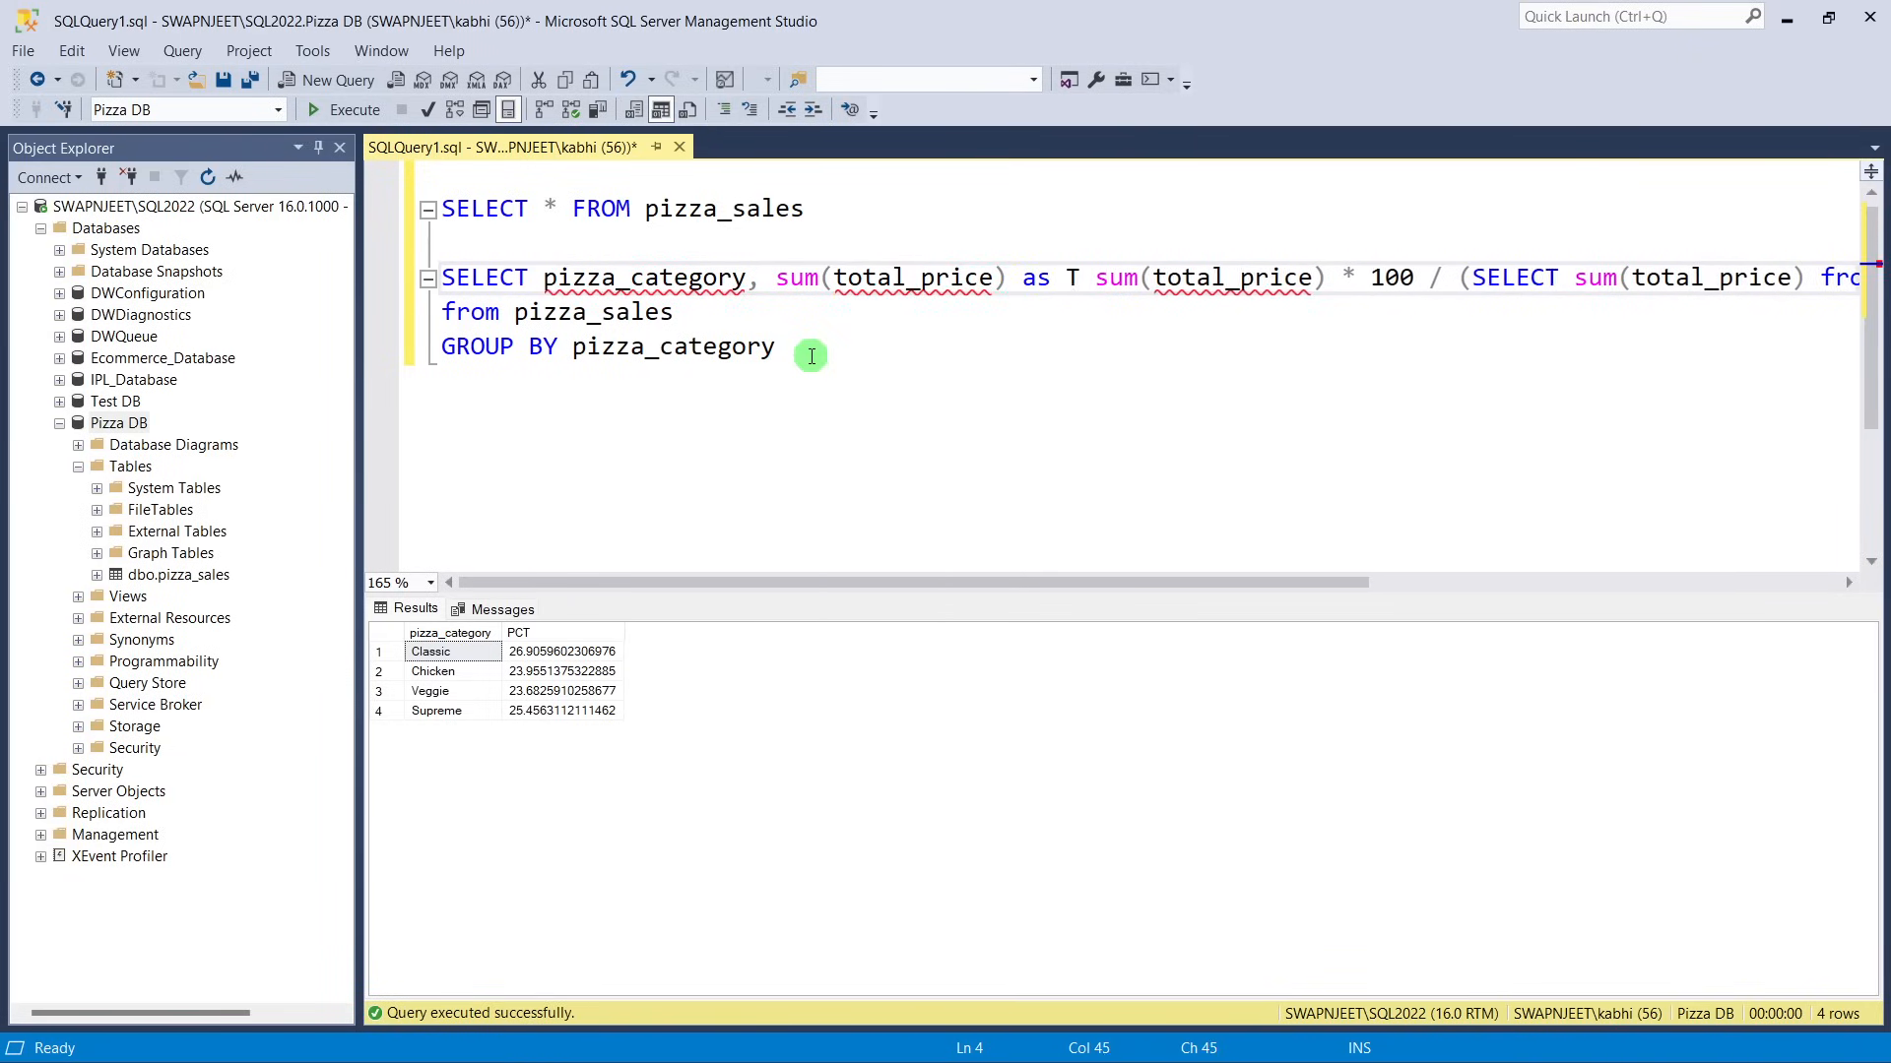
type("l_Sales")
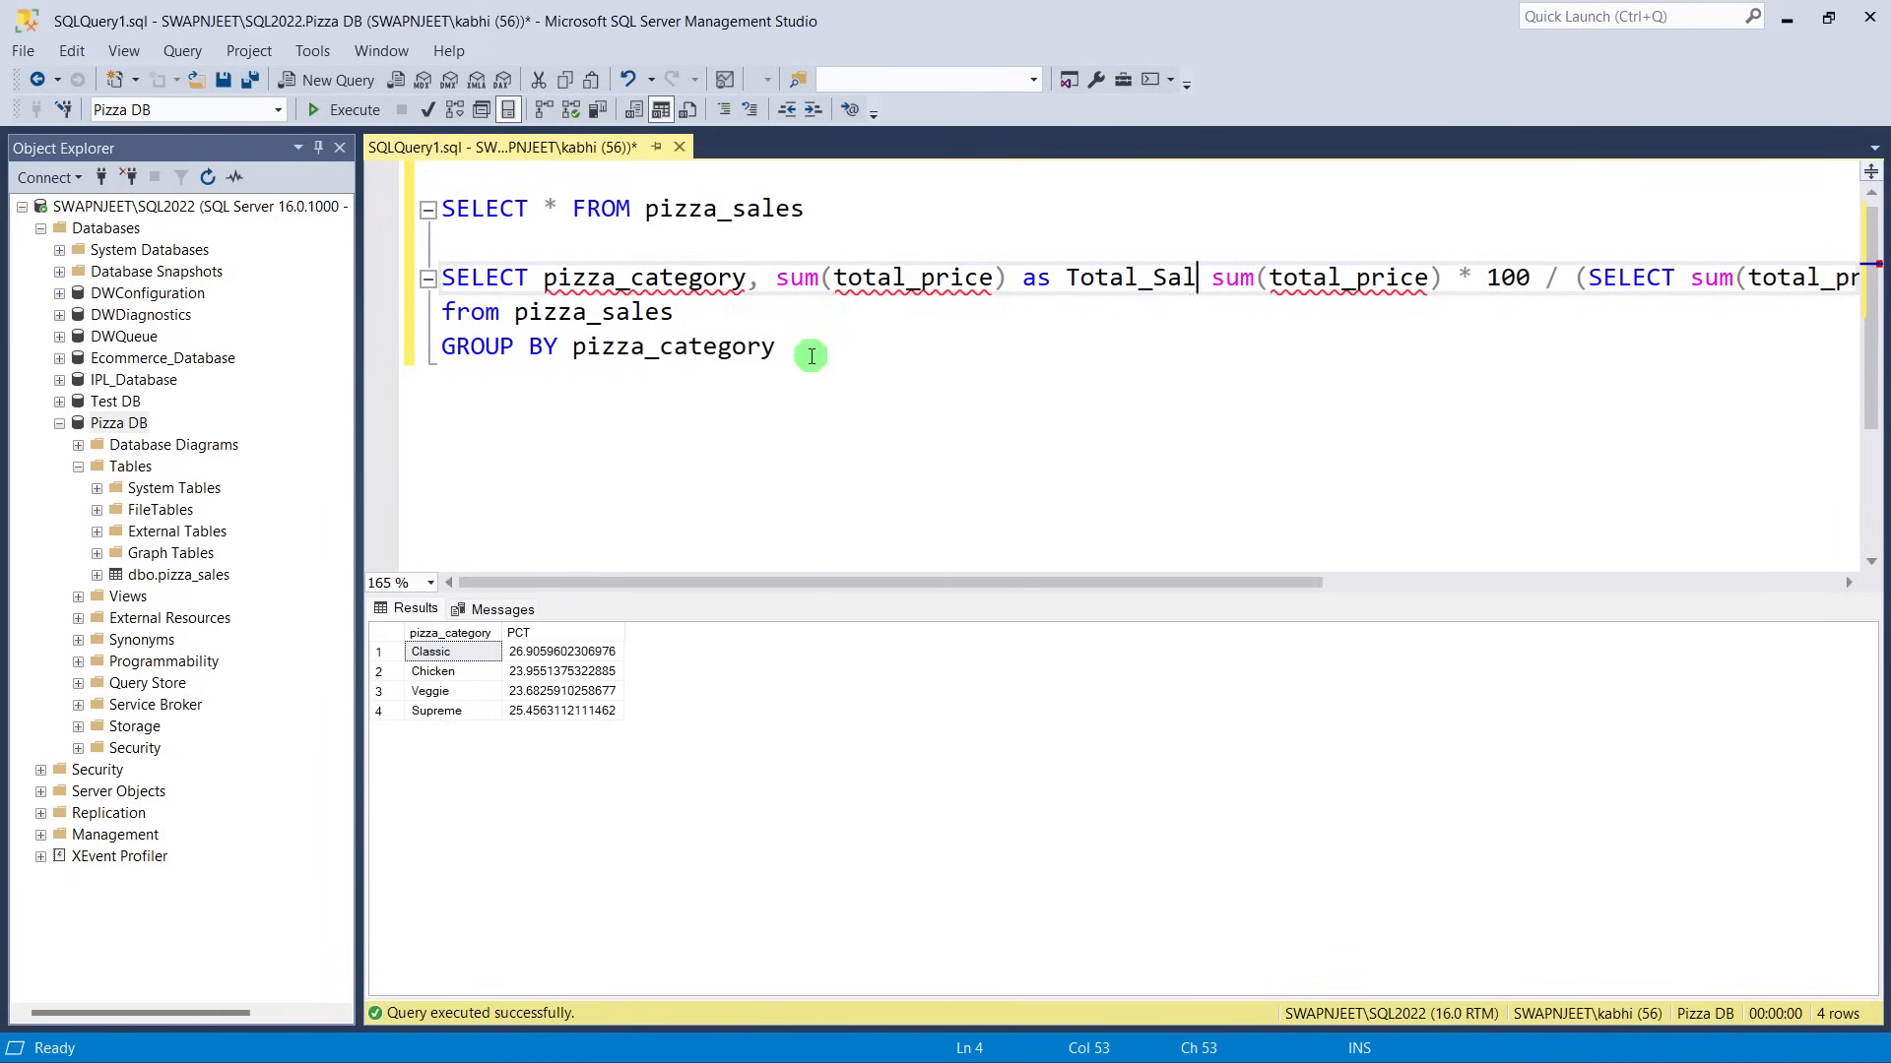
type(",")
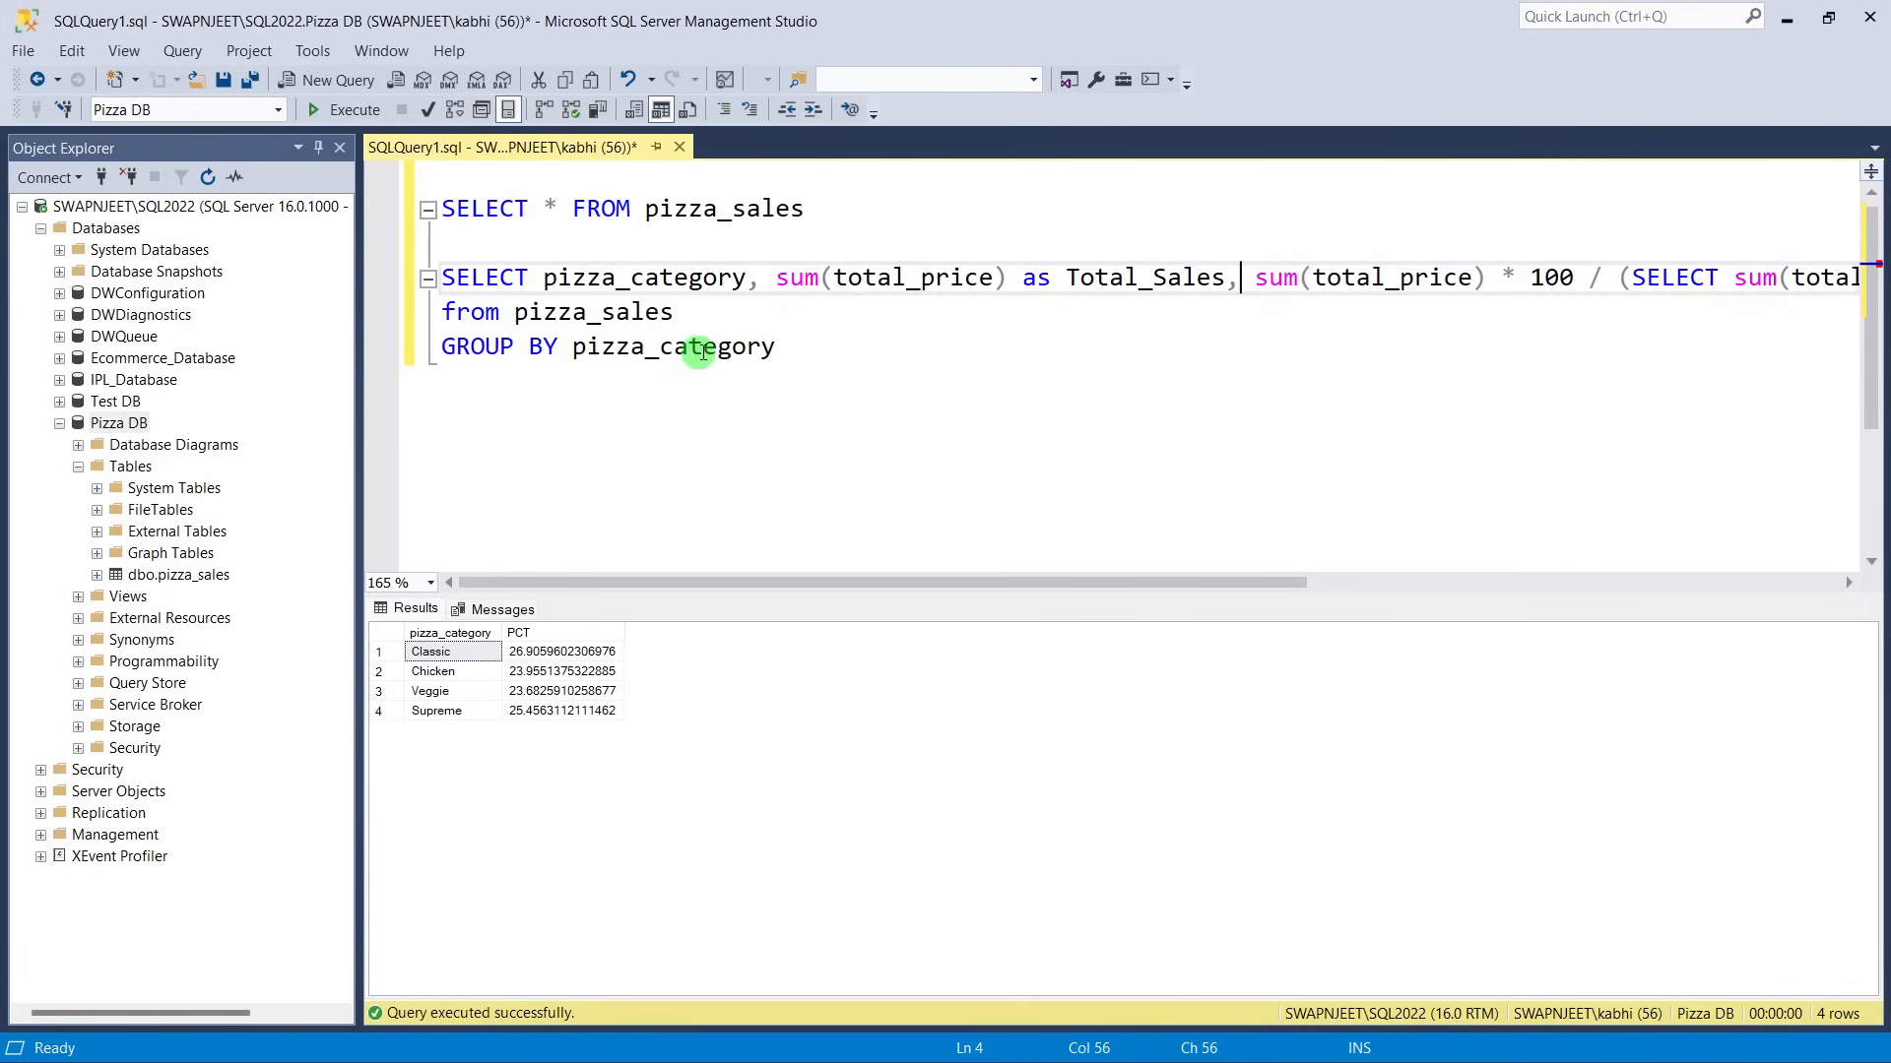
left_click_drag(886, 384, 431, 278)
left_click(344, 109)
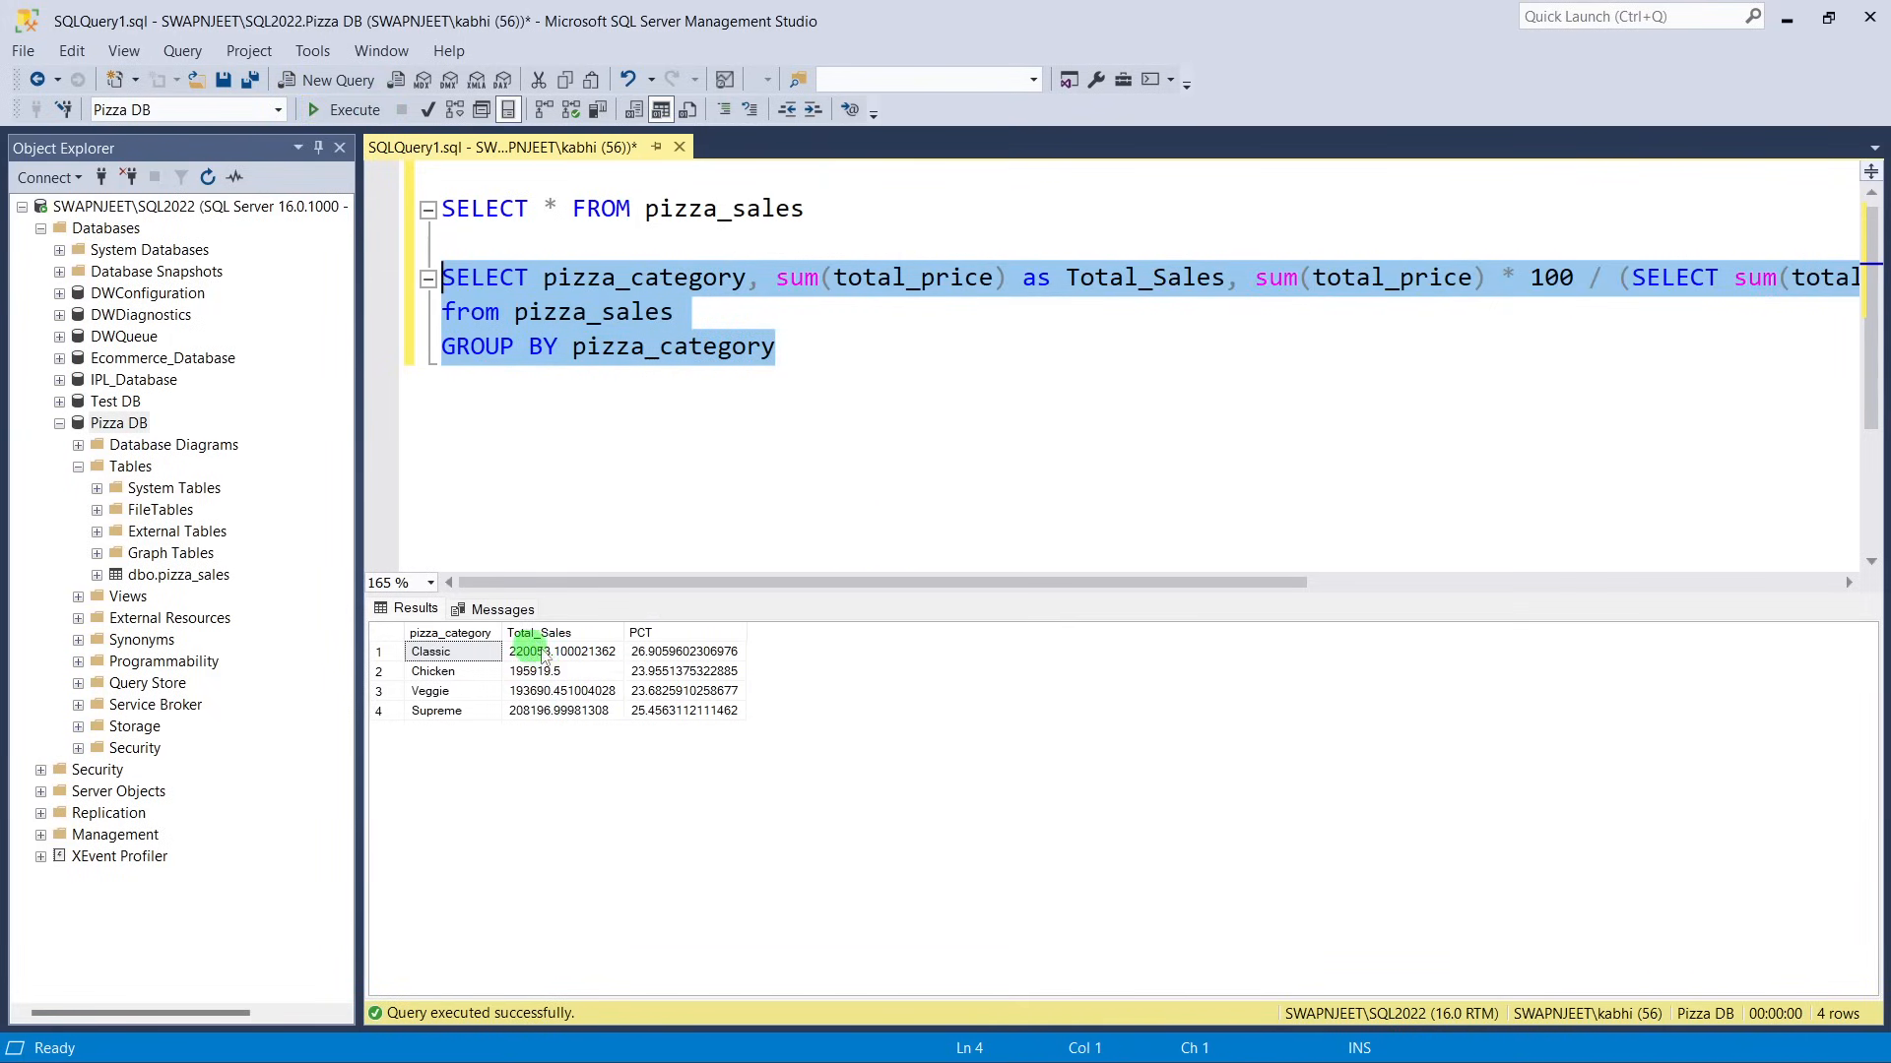
Insert the line WHERE MONTH(order_date) = 1 between the from and GROUP BY lines of the category query.
left_click(866, 349)
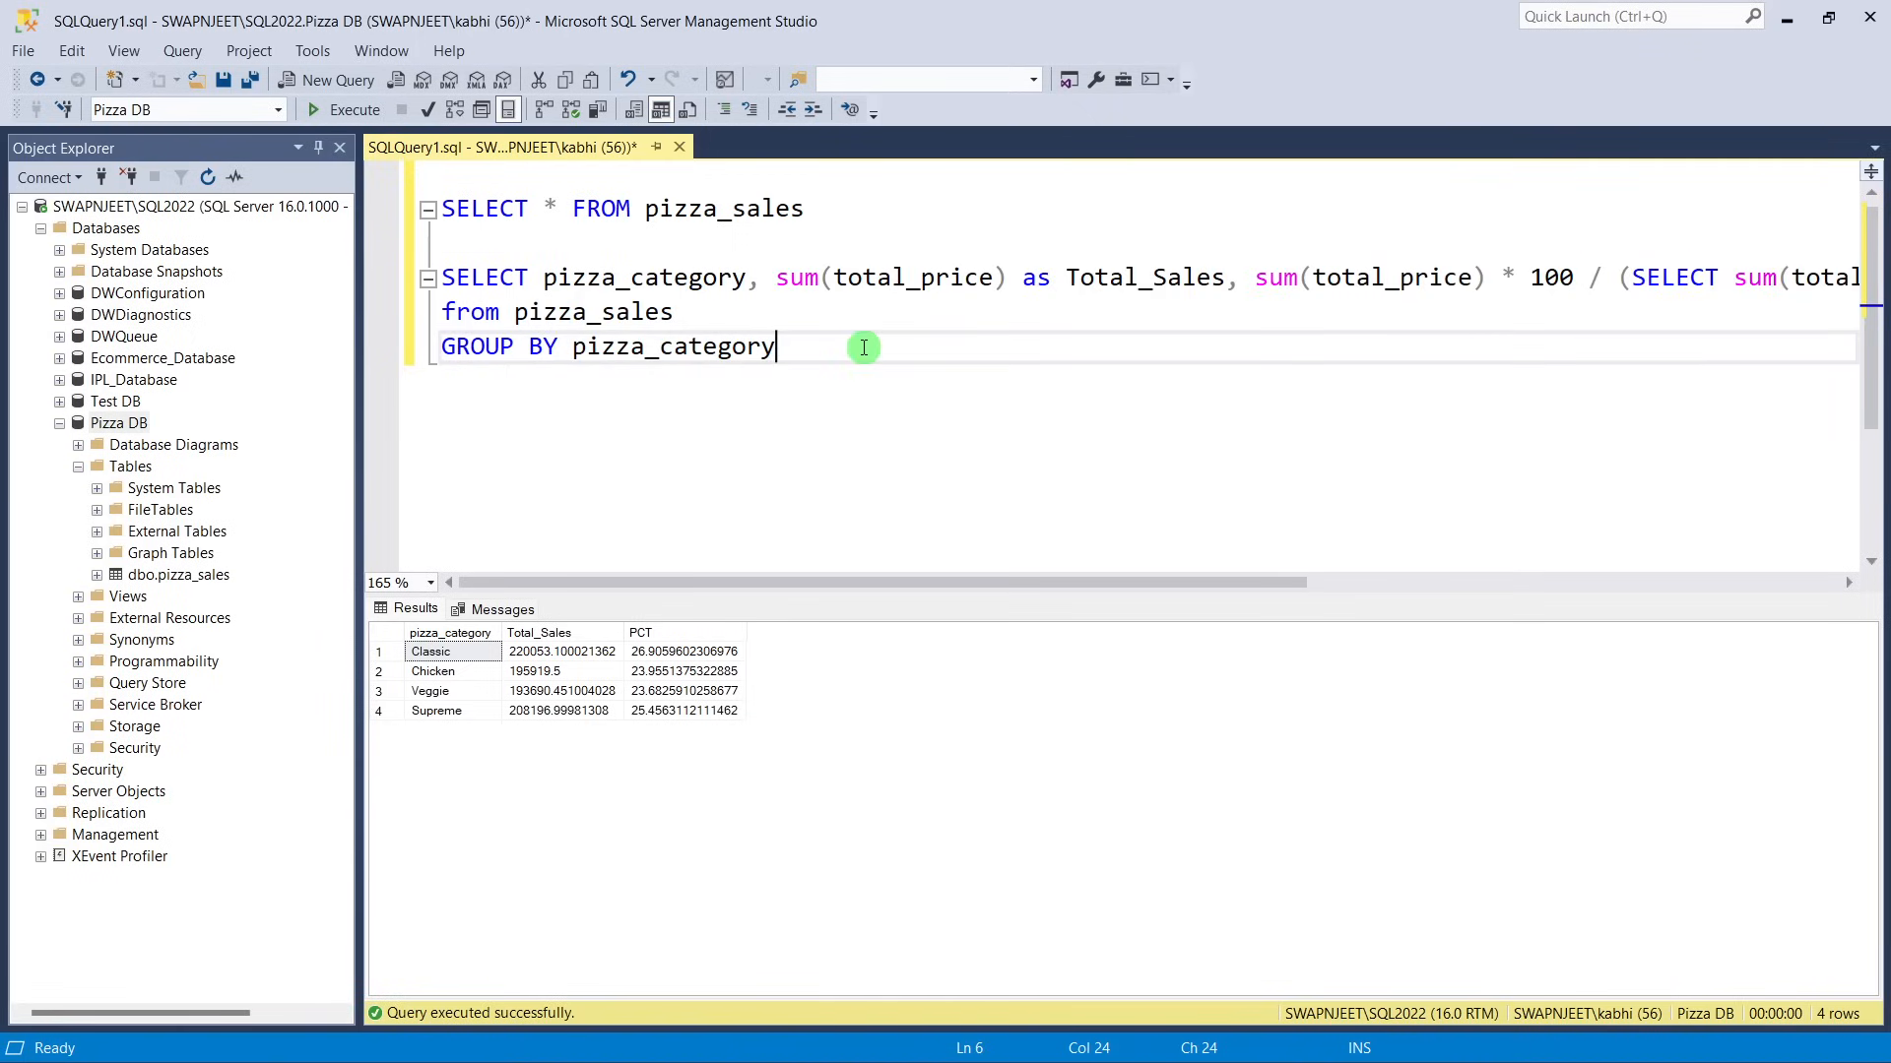
left_click(711, 317)
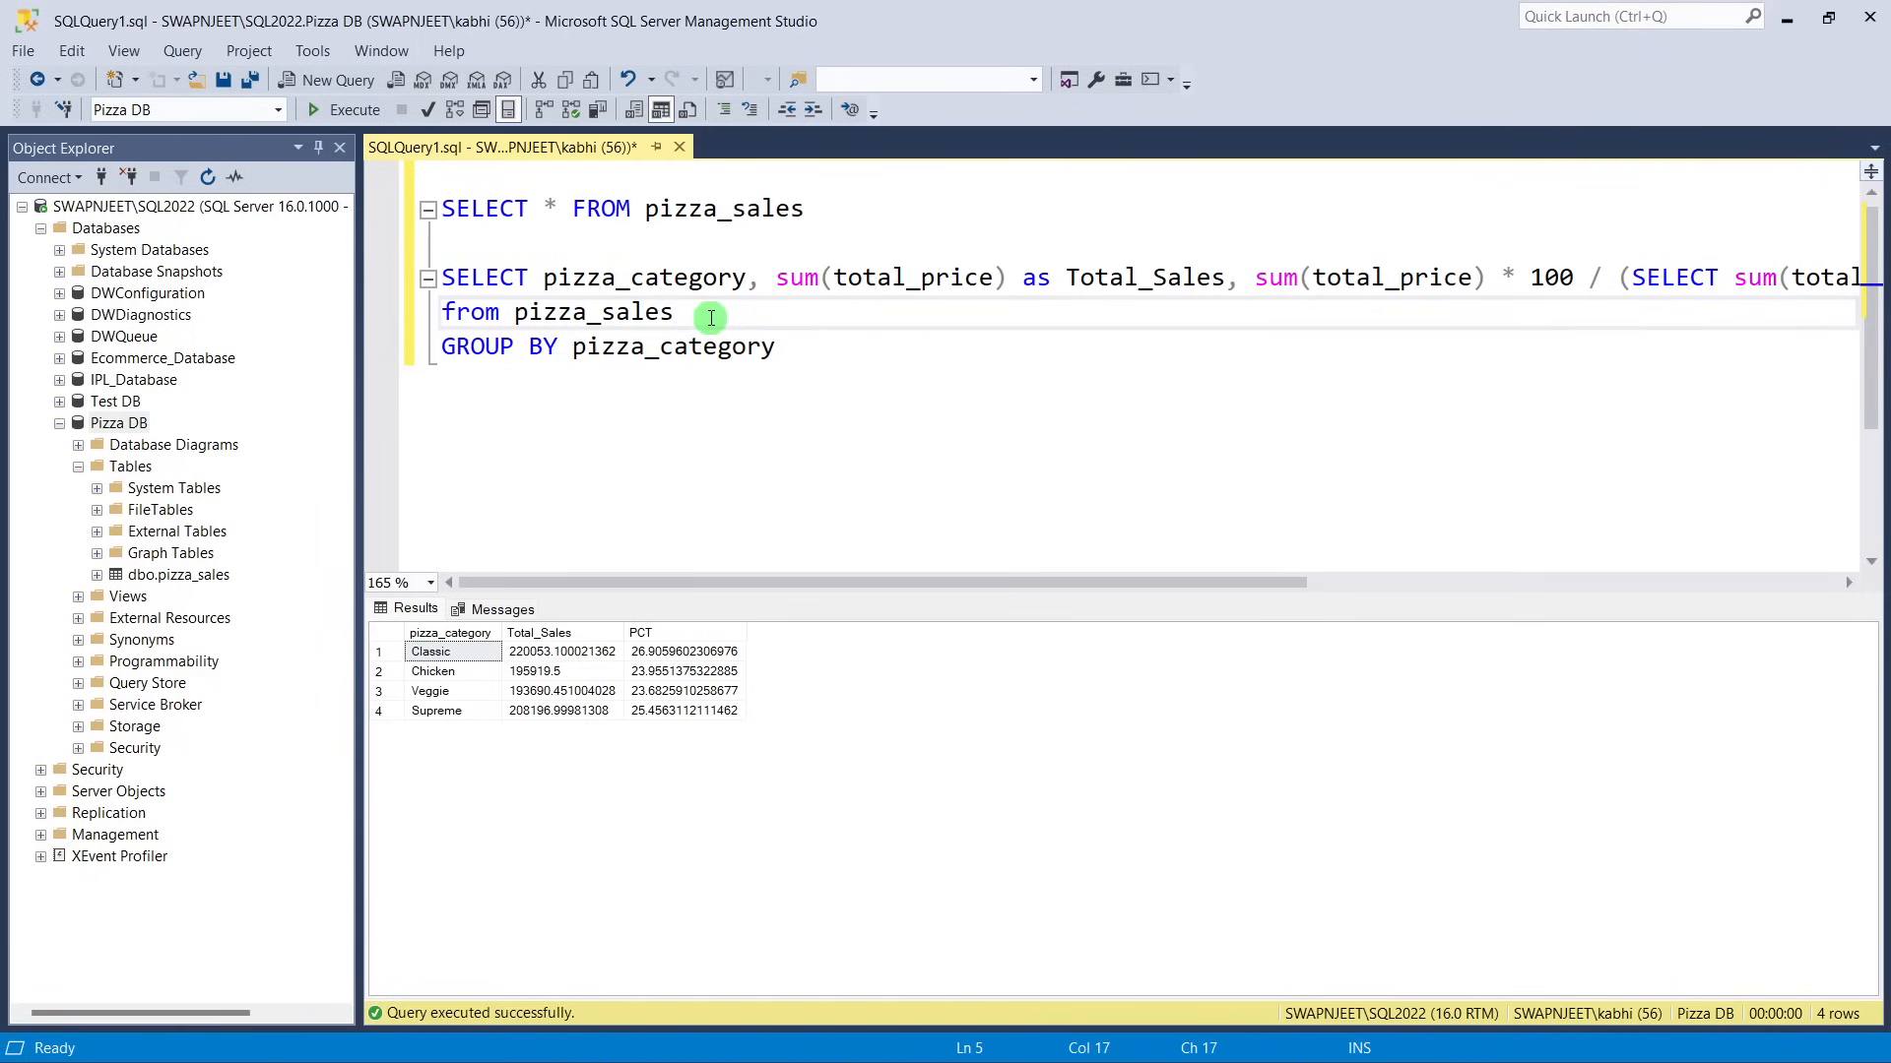
key("Return")
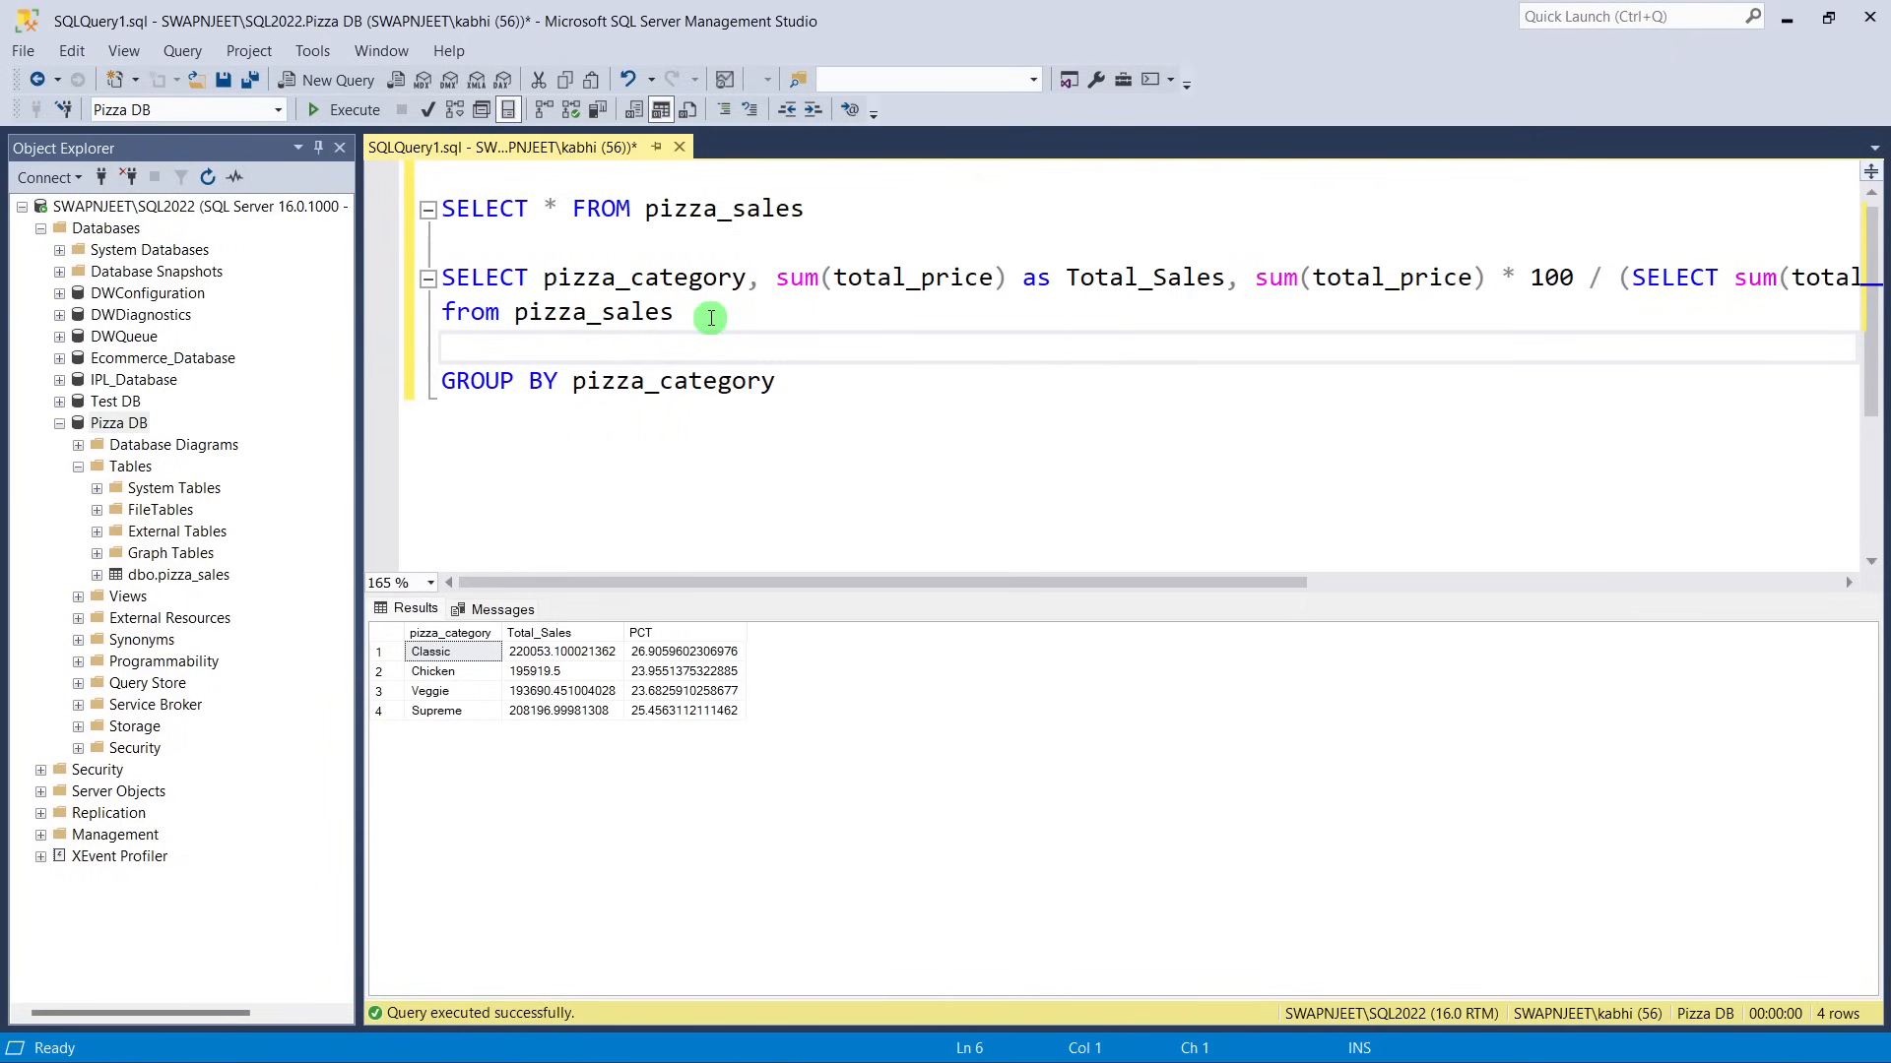
left_click_drag(778, 382, 437, 286)
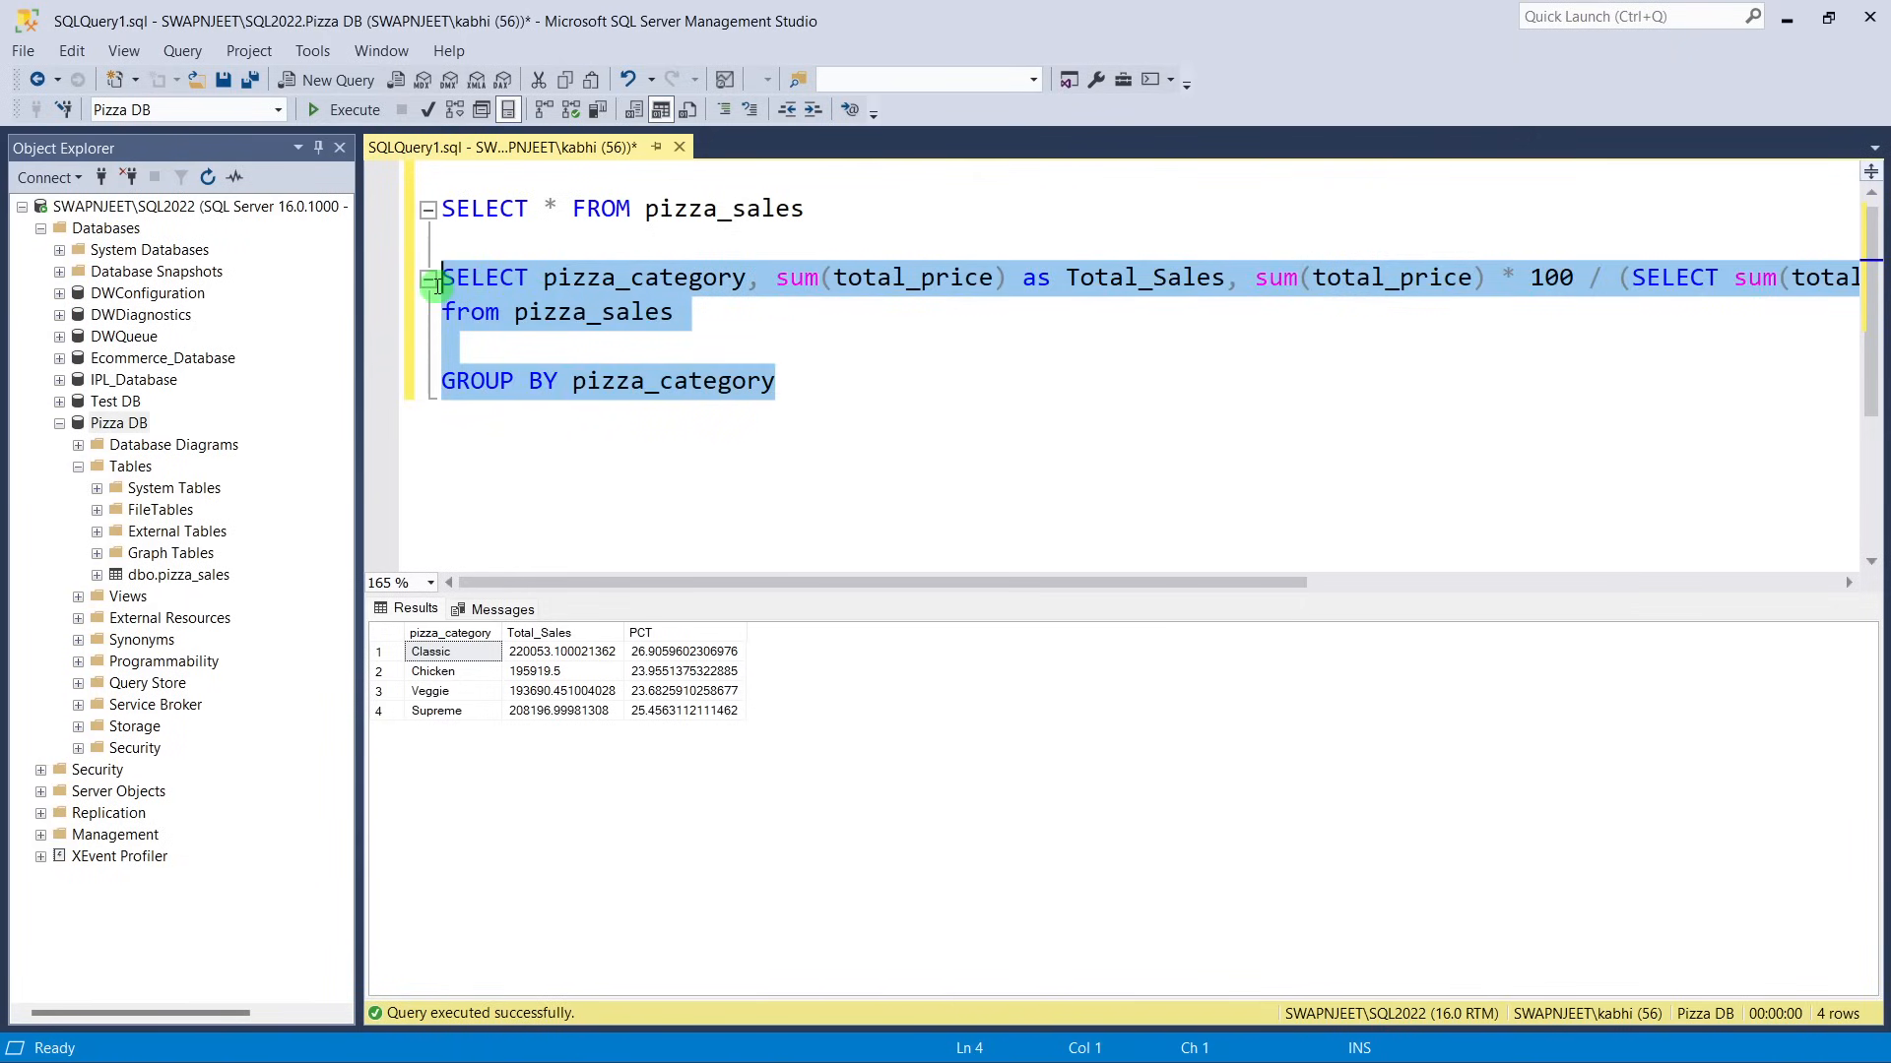
left_click(470, 335)
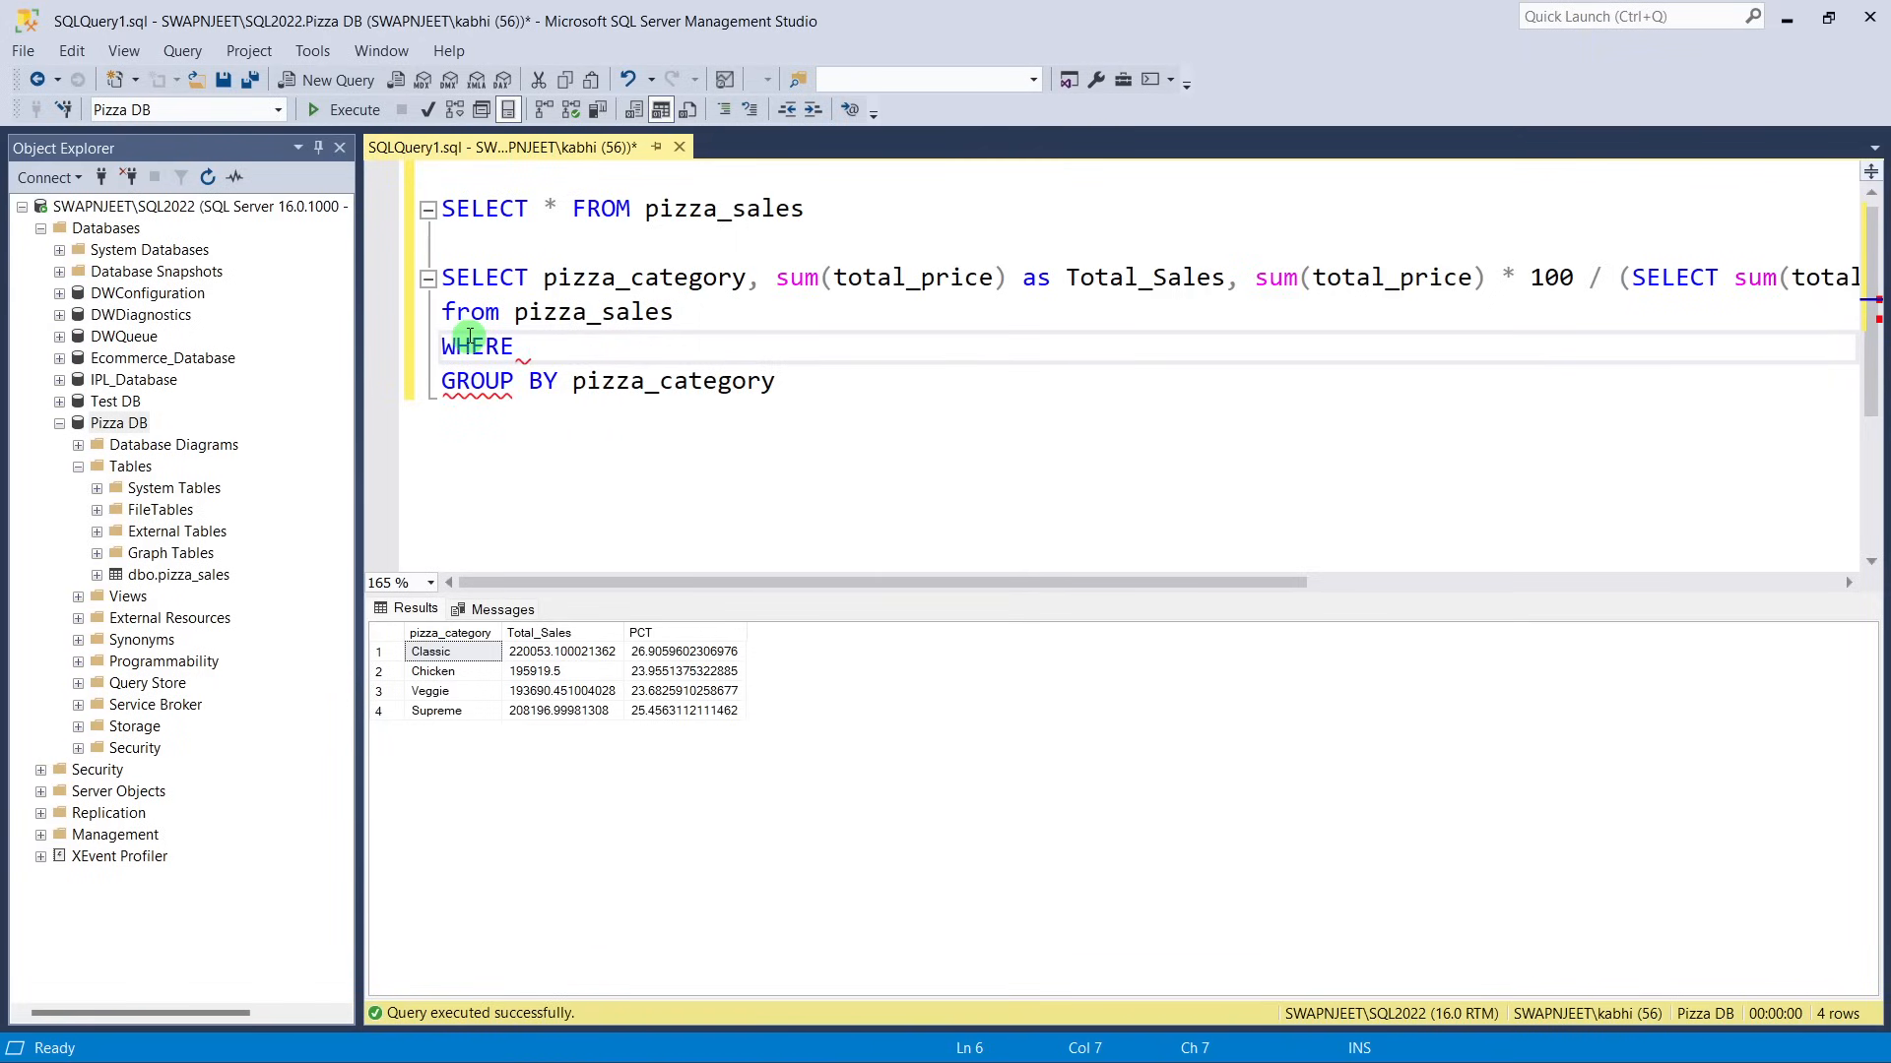
type("MONTH")
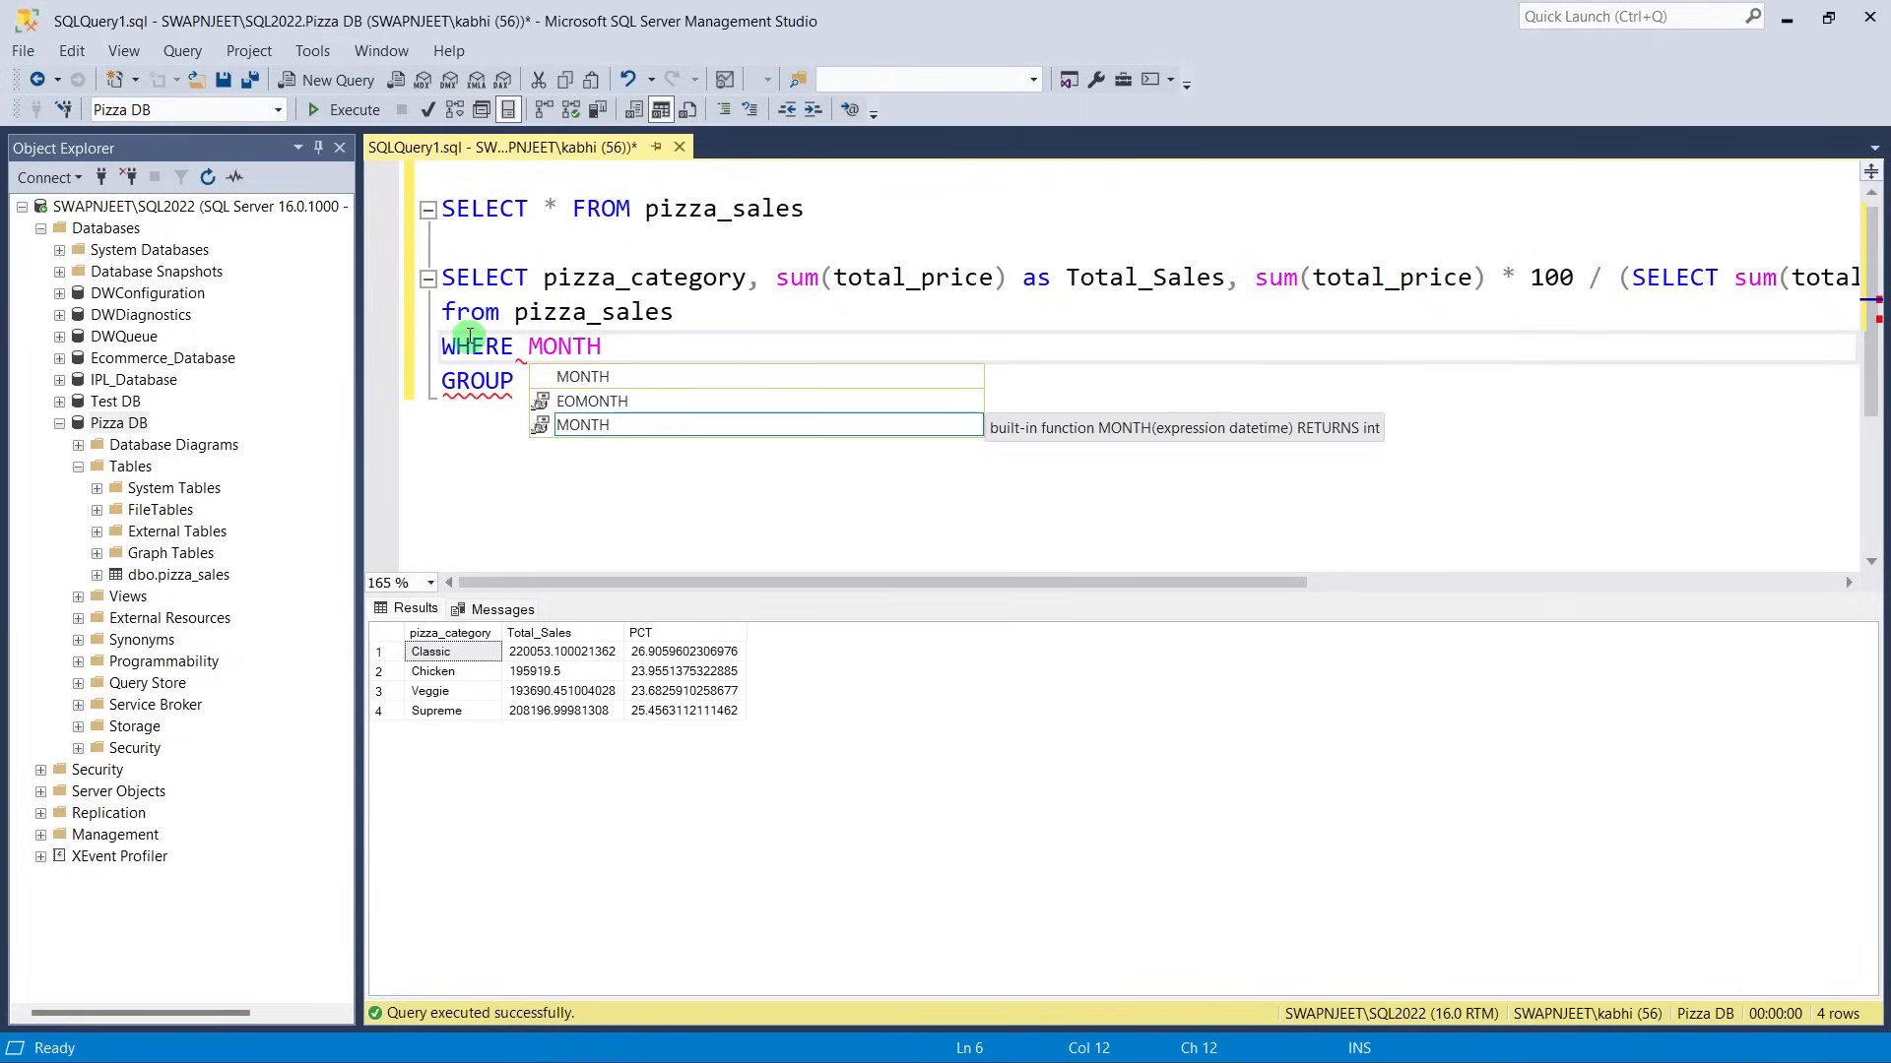
type("(order")
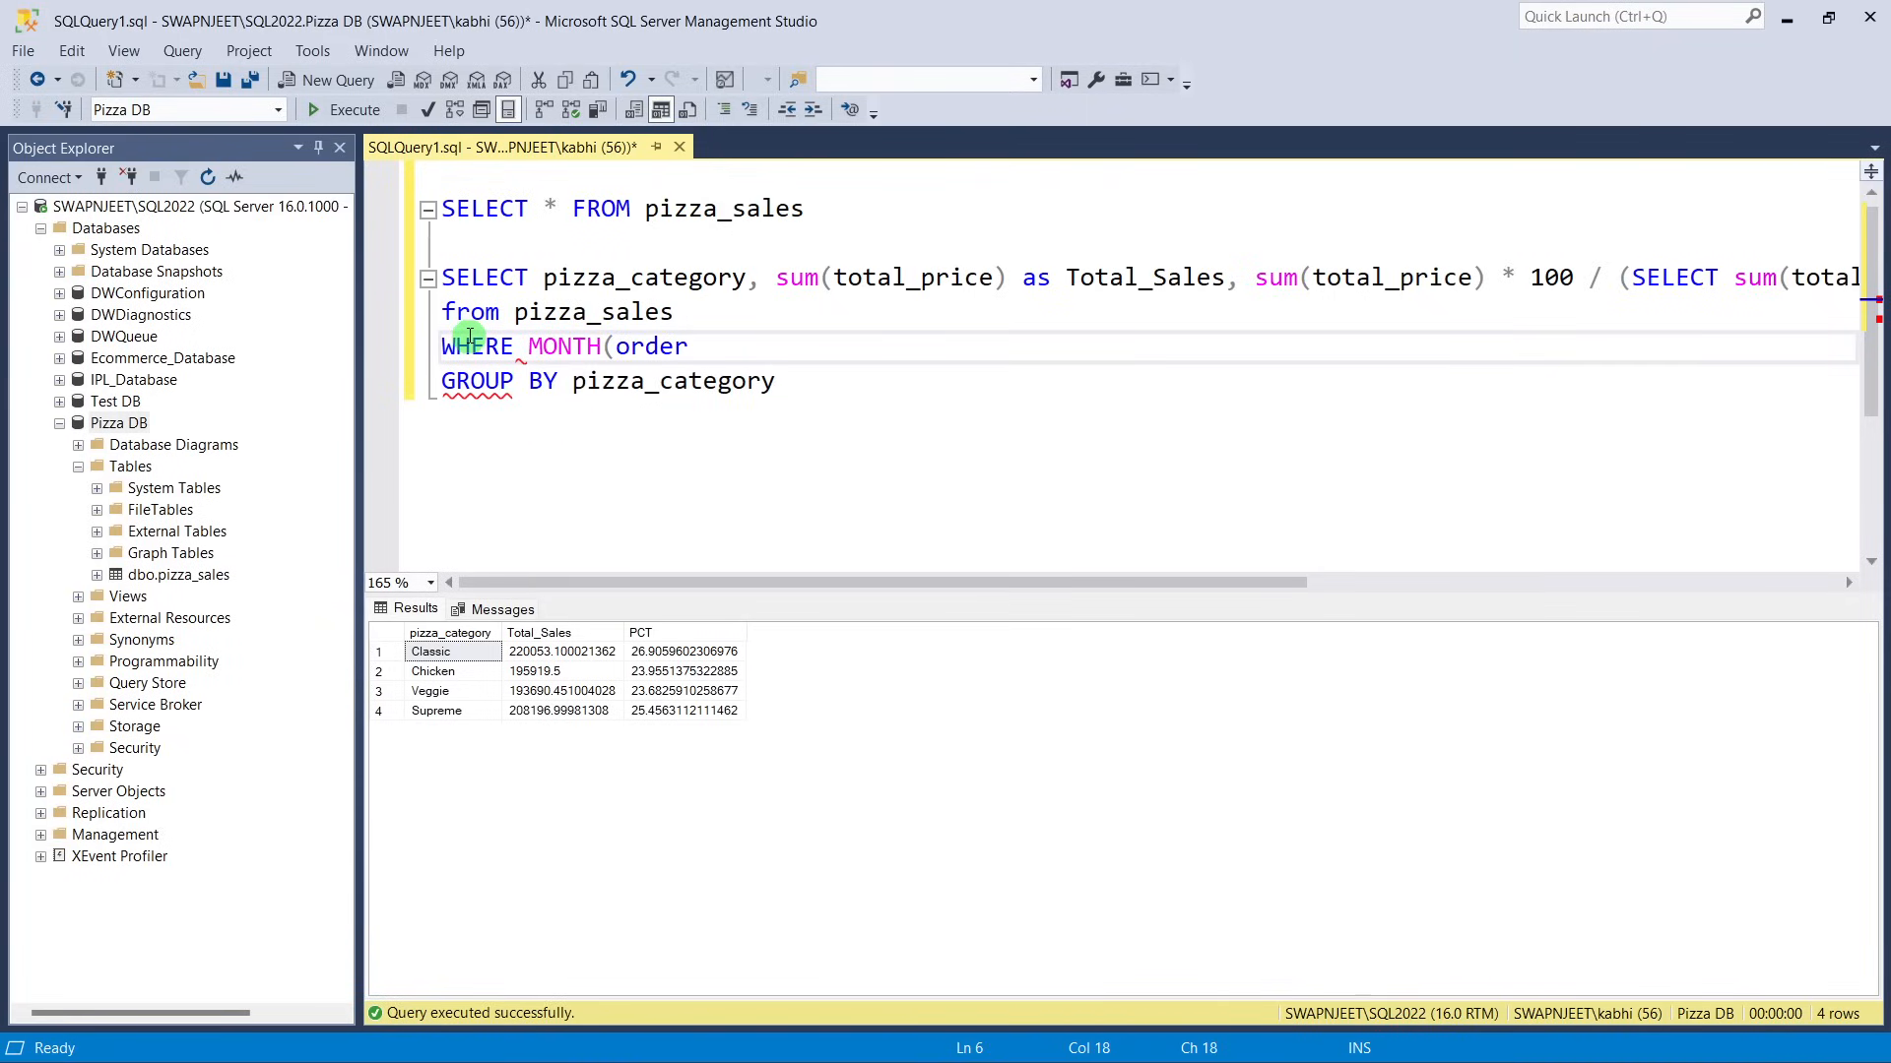
type("_date")
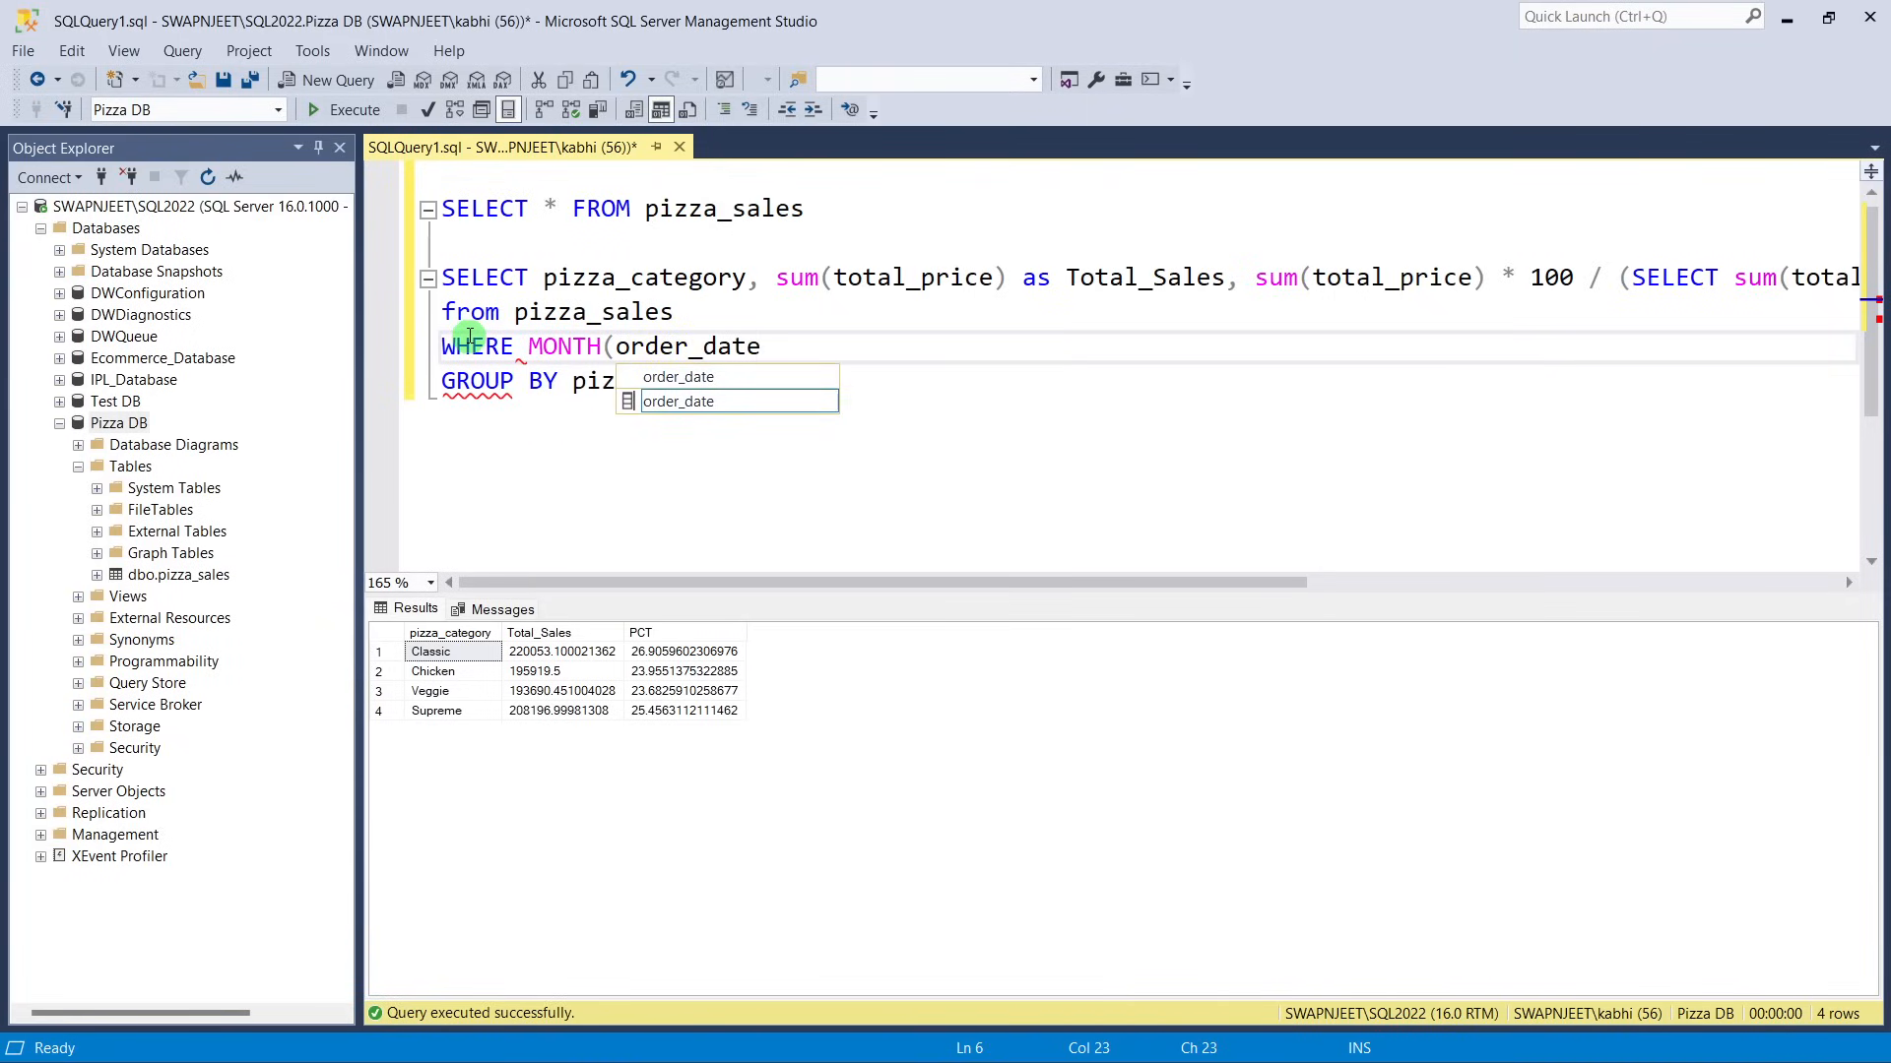
type(") = 1")
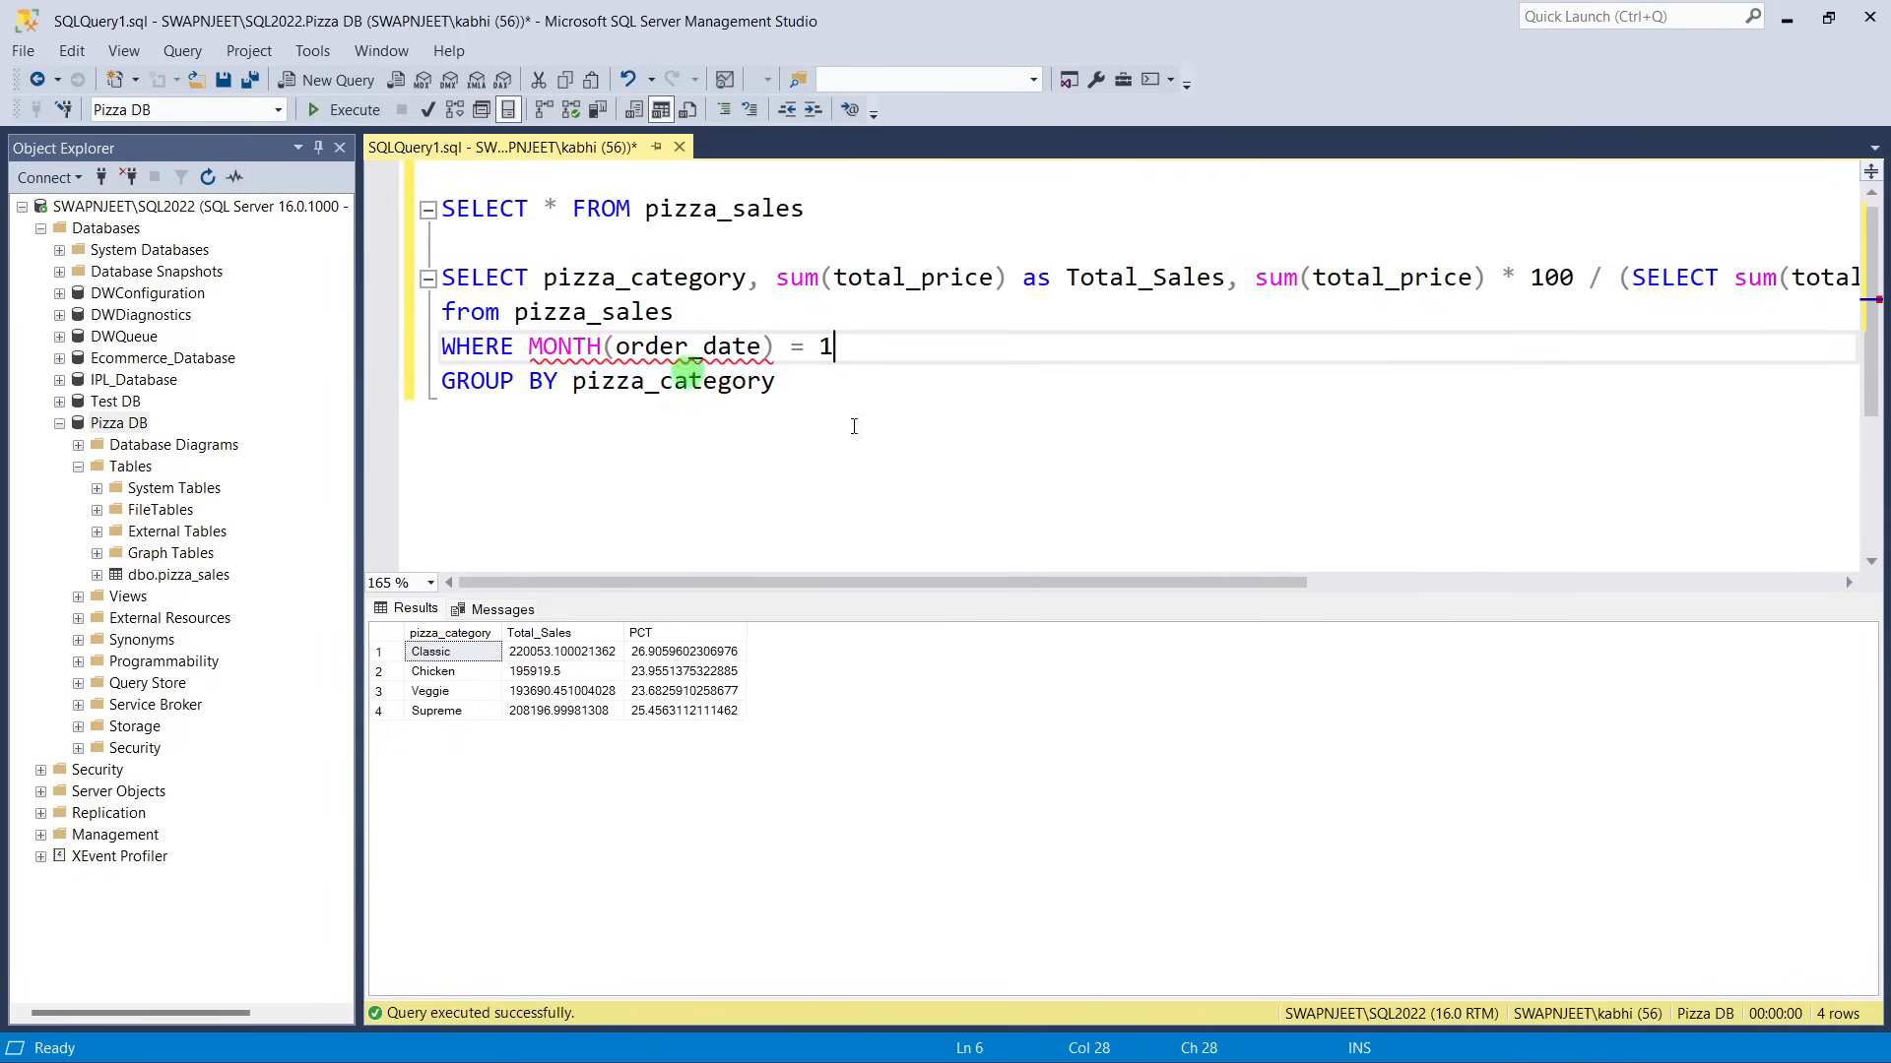
Execute only the month-filtered category query and check the total sales and percentage per pizza category.
left_click_drag(815, 381, 435, 293)
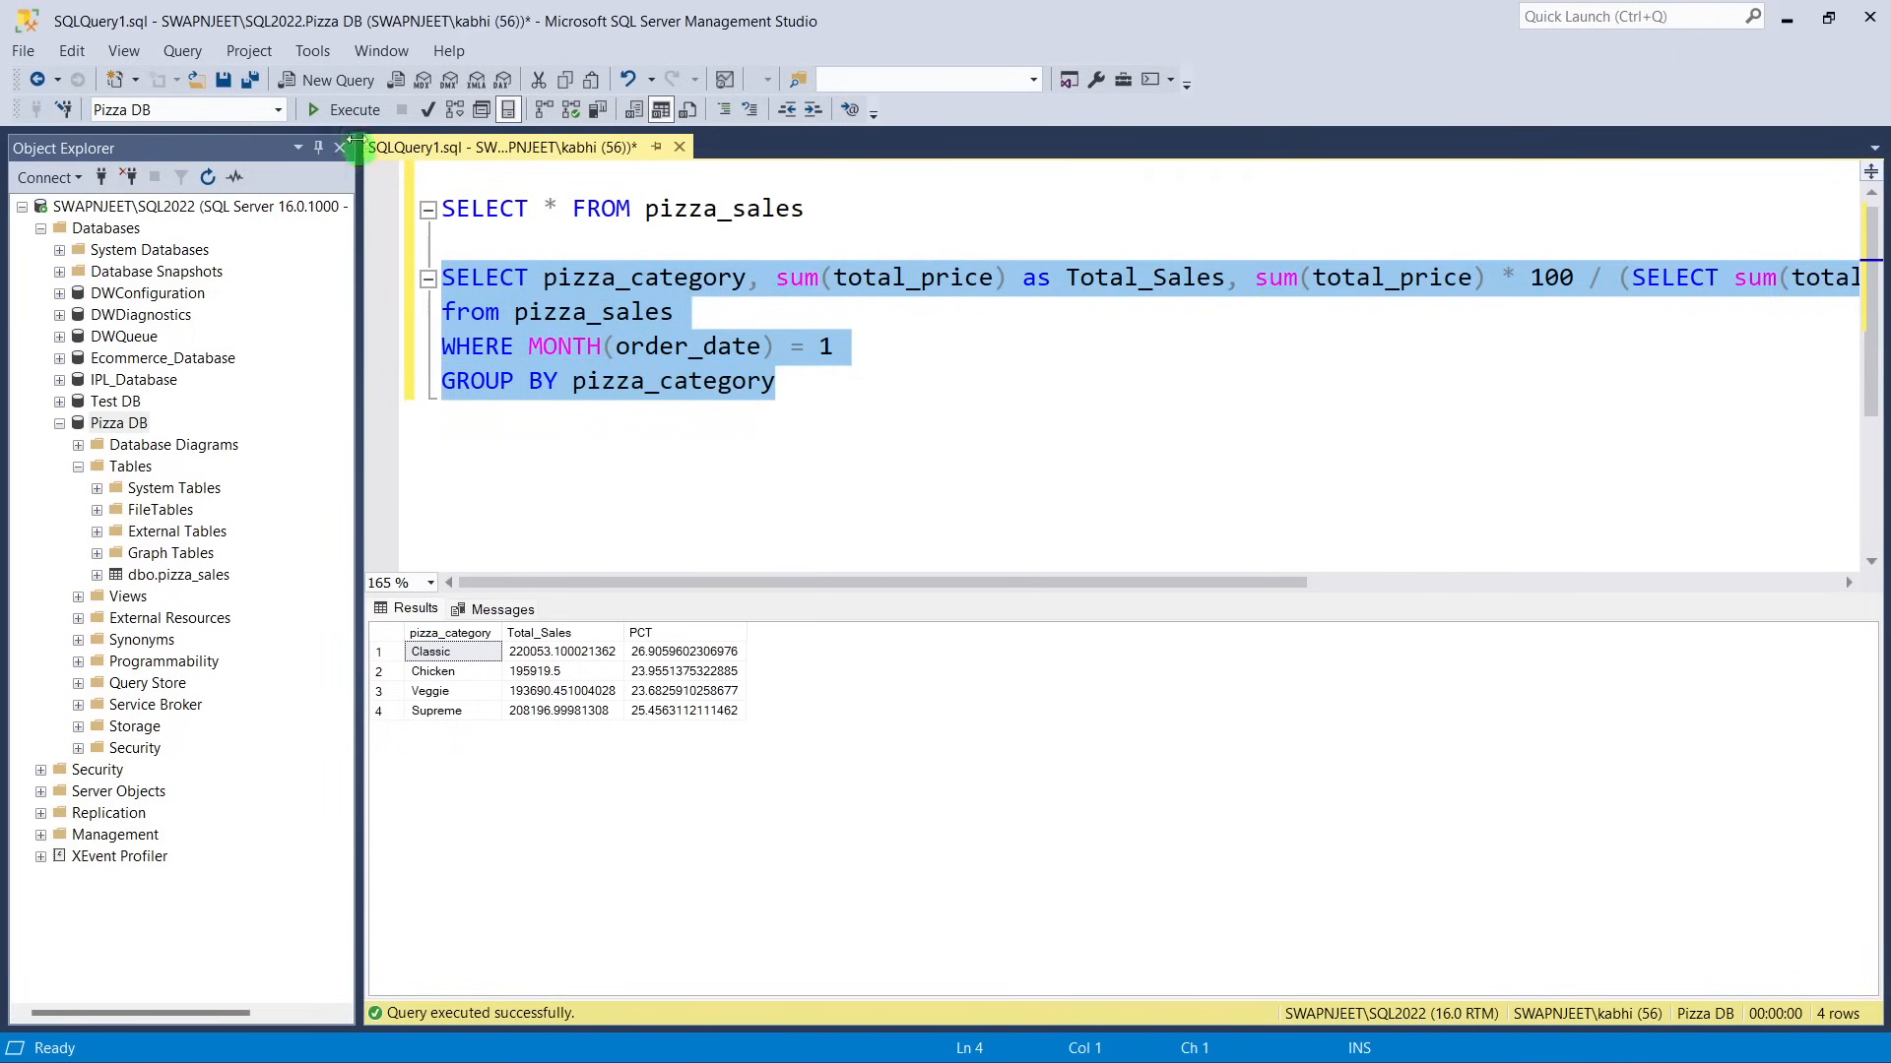
left_click(346, 109)
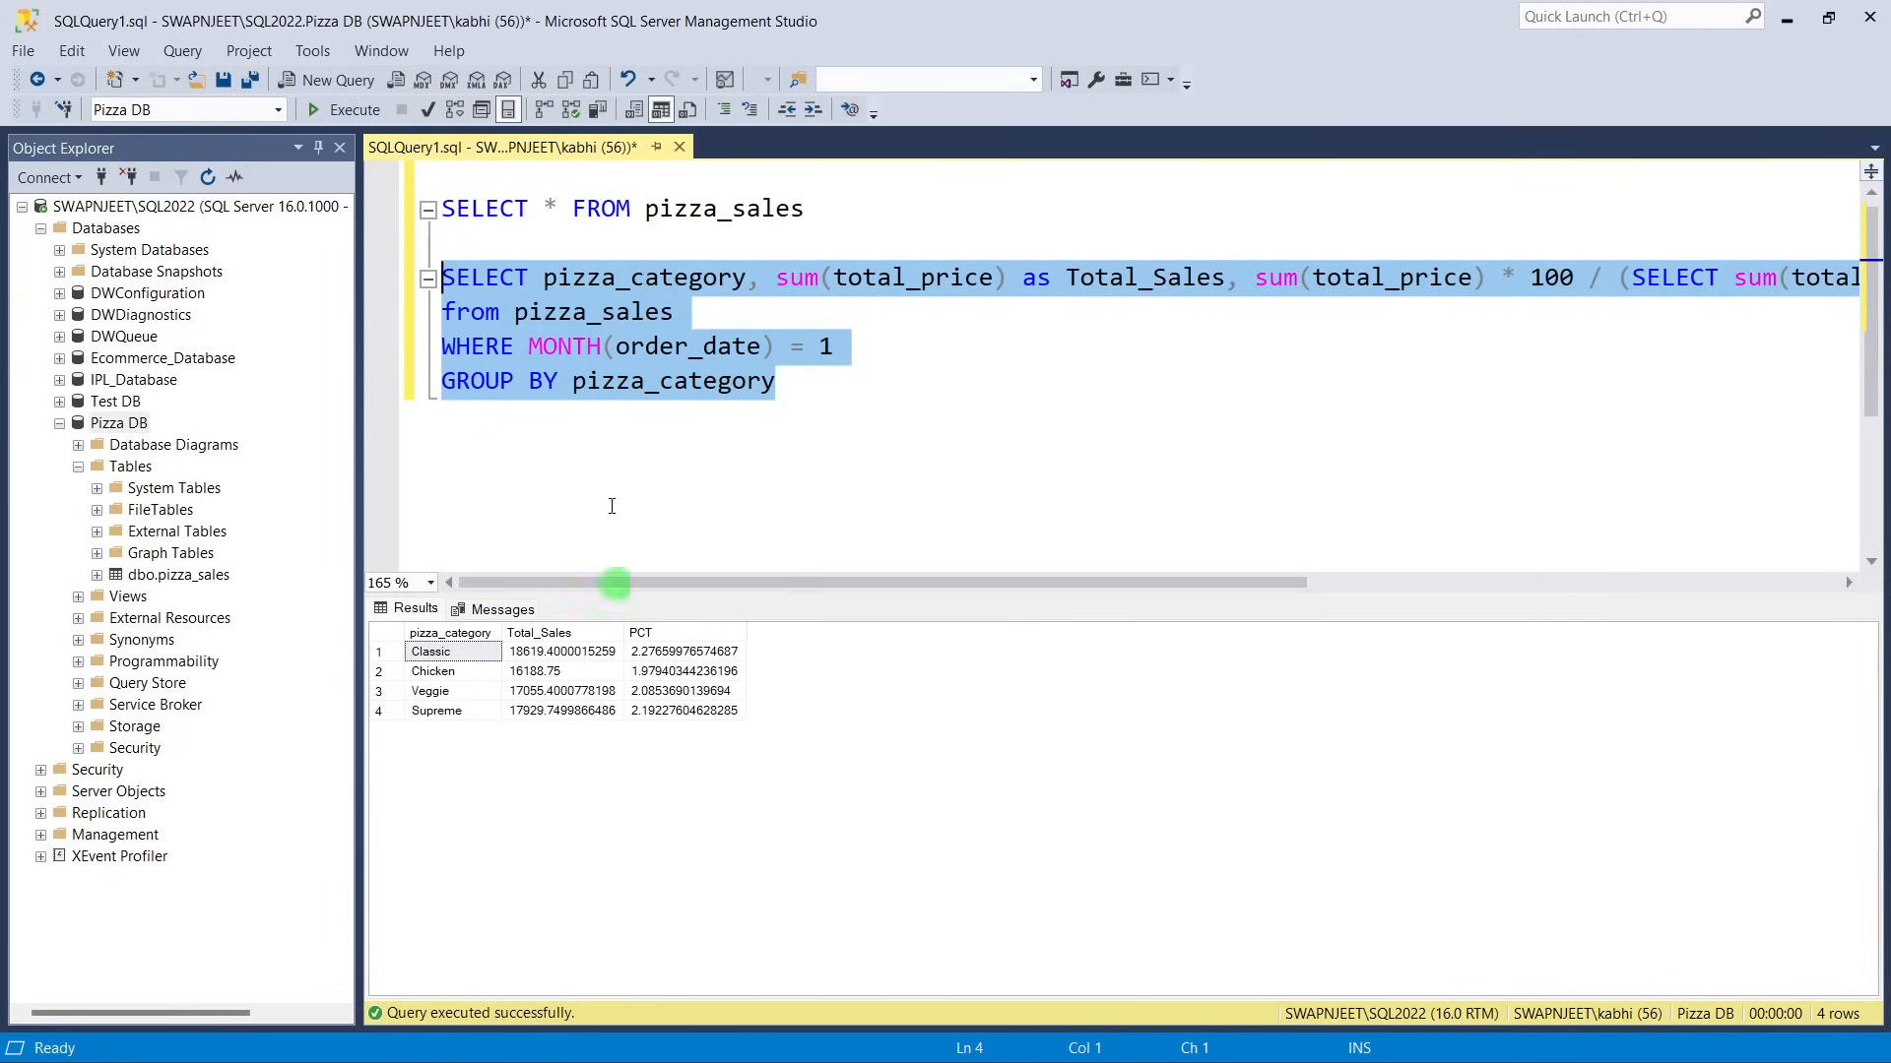
left_click(830, 346)
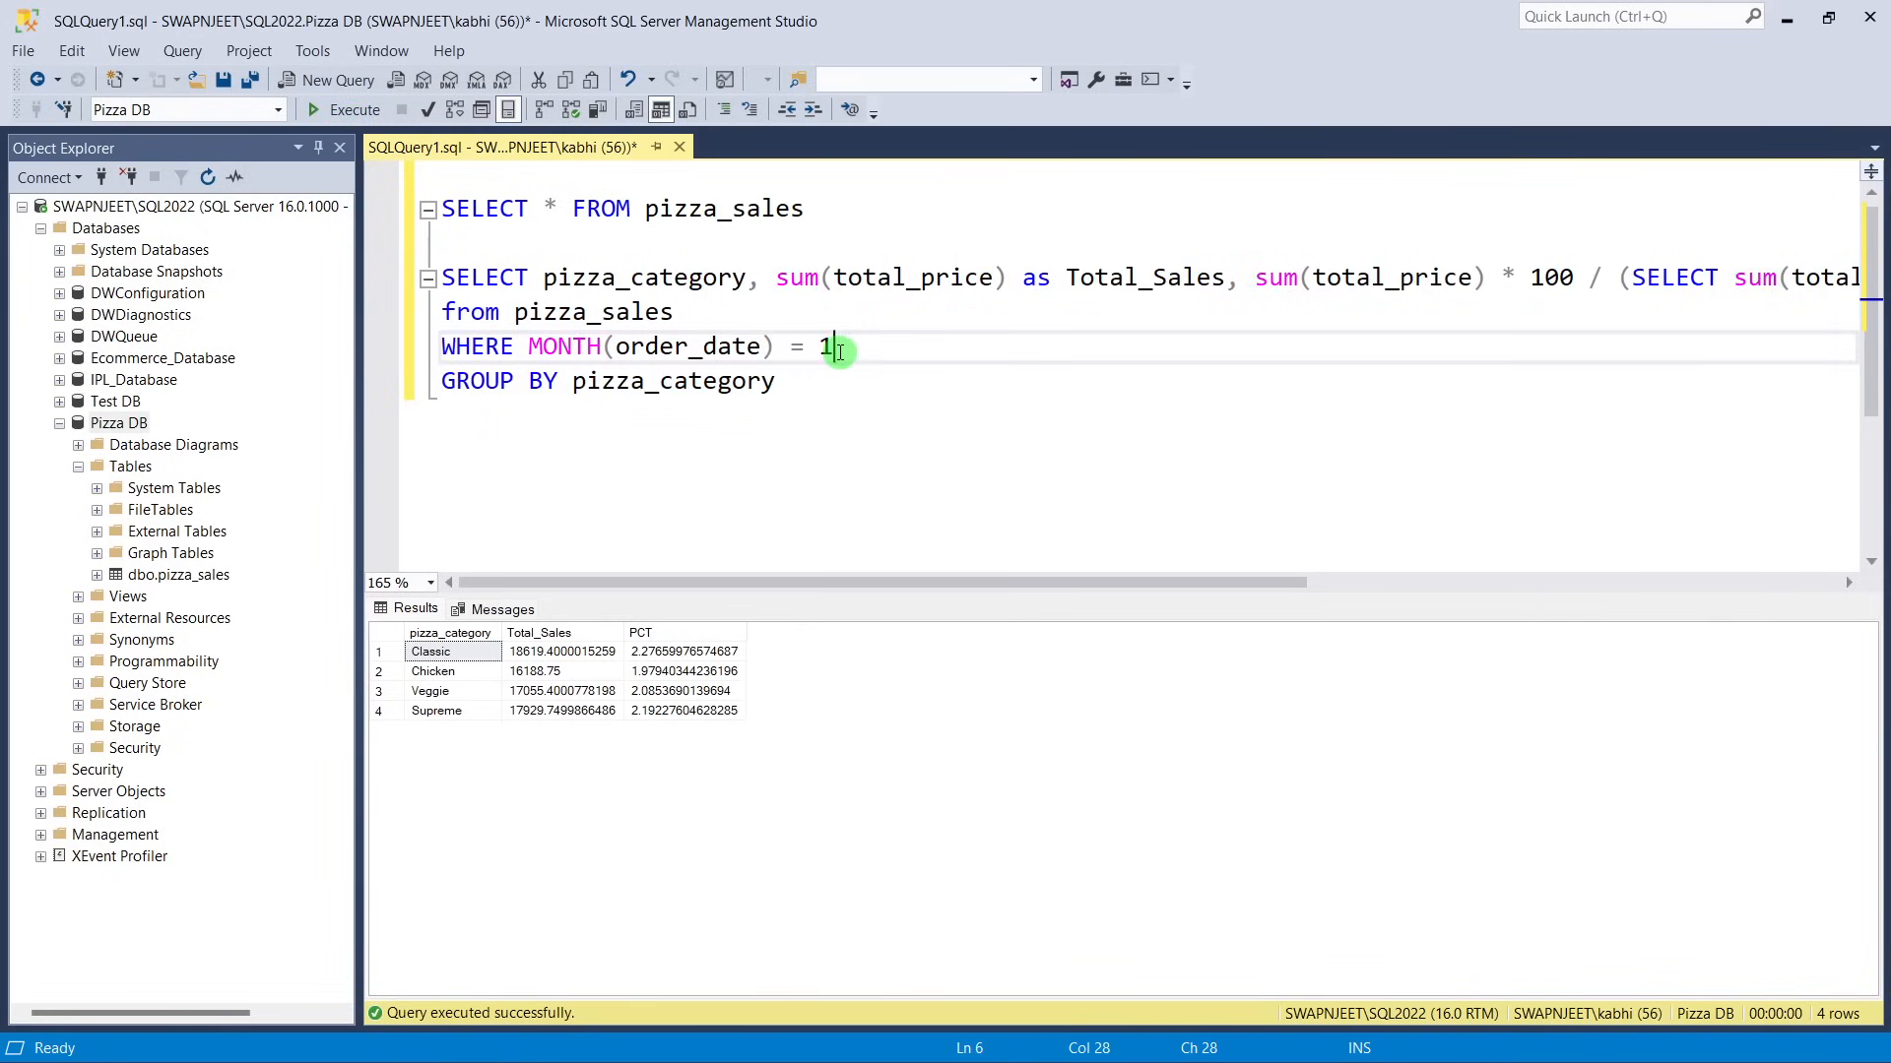
left_click(571, 350)
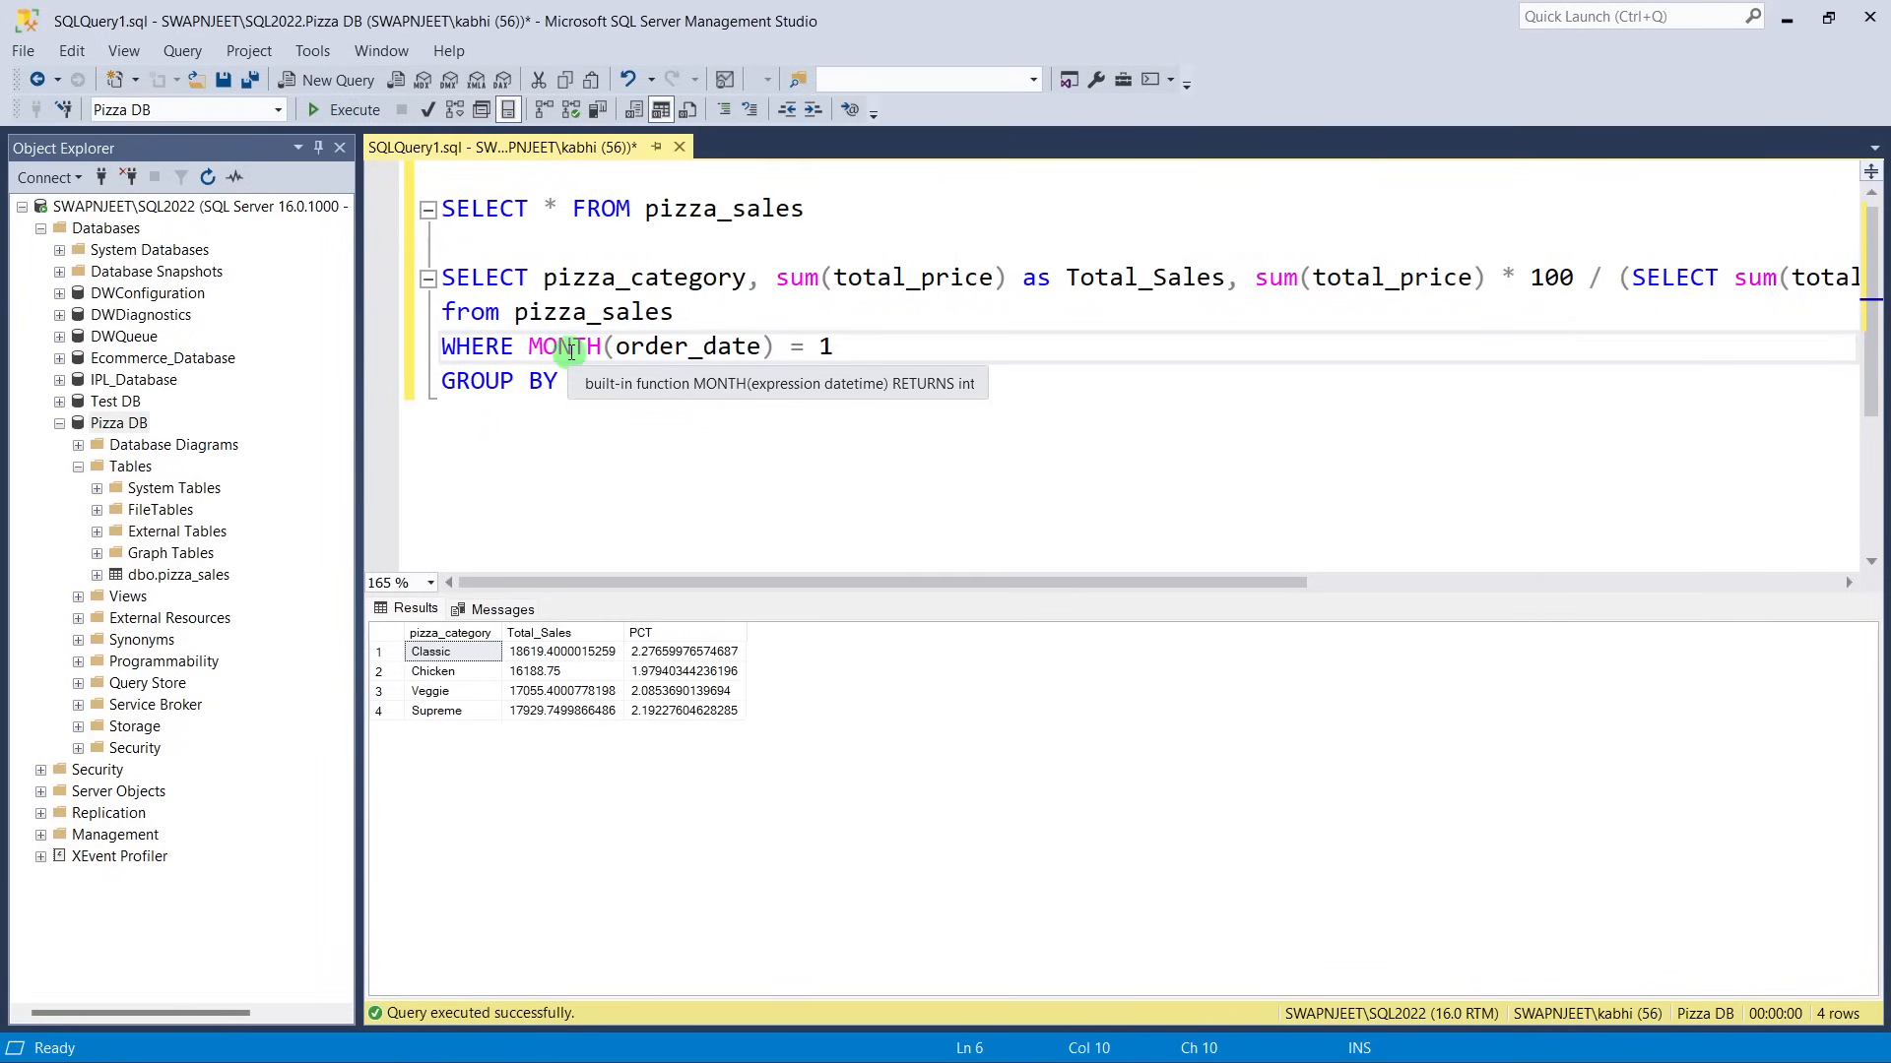
left_click(803, 432)
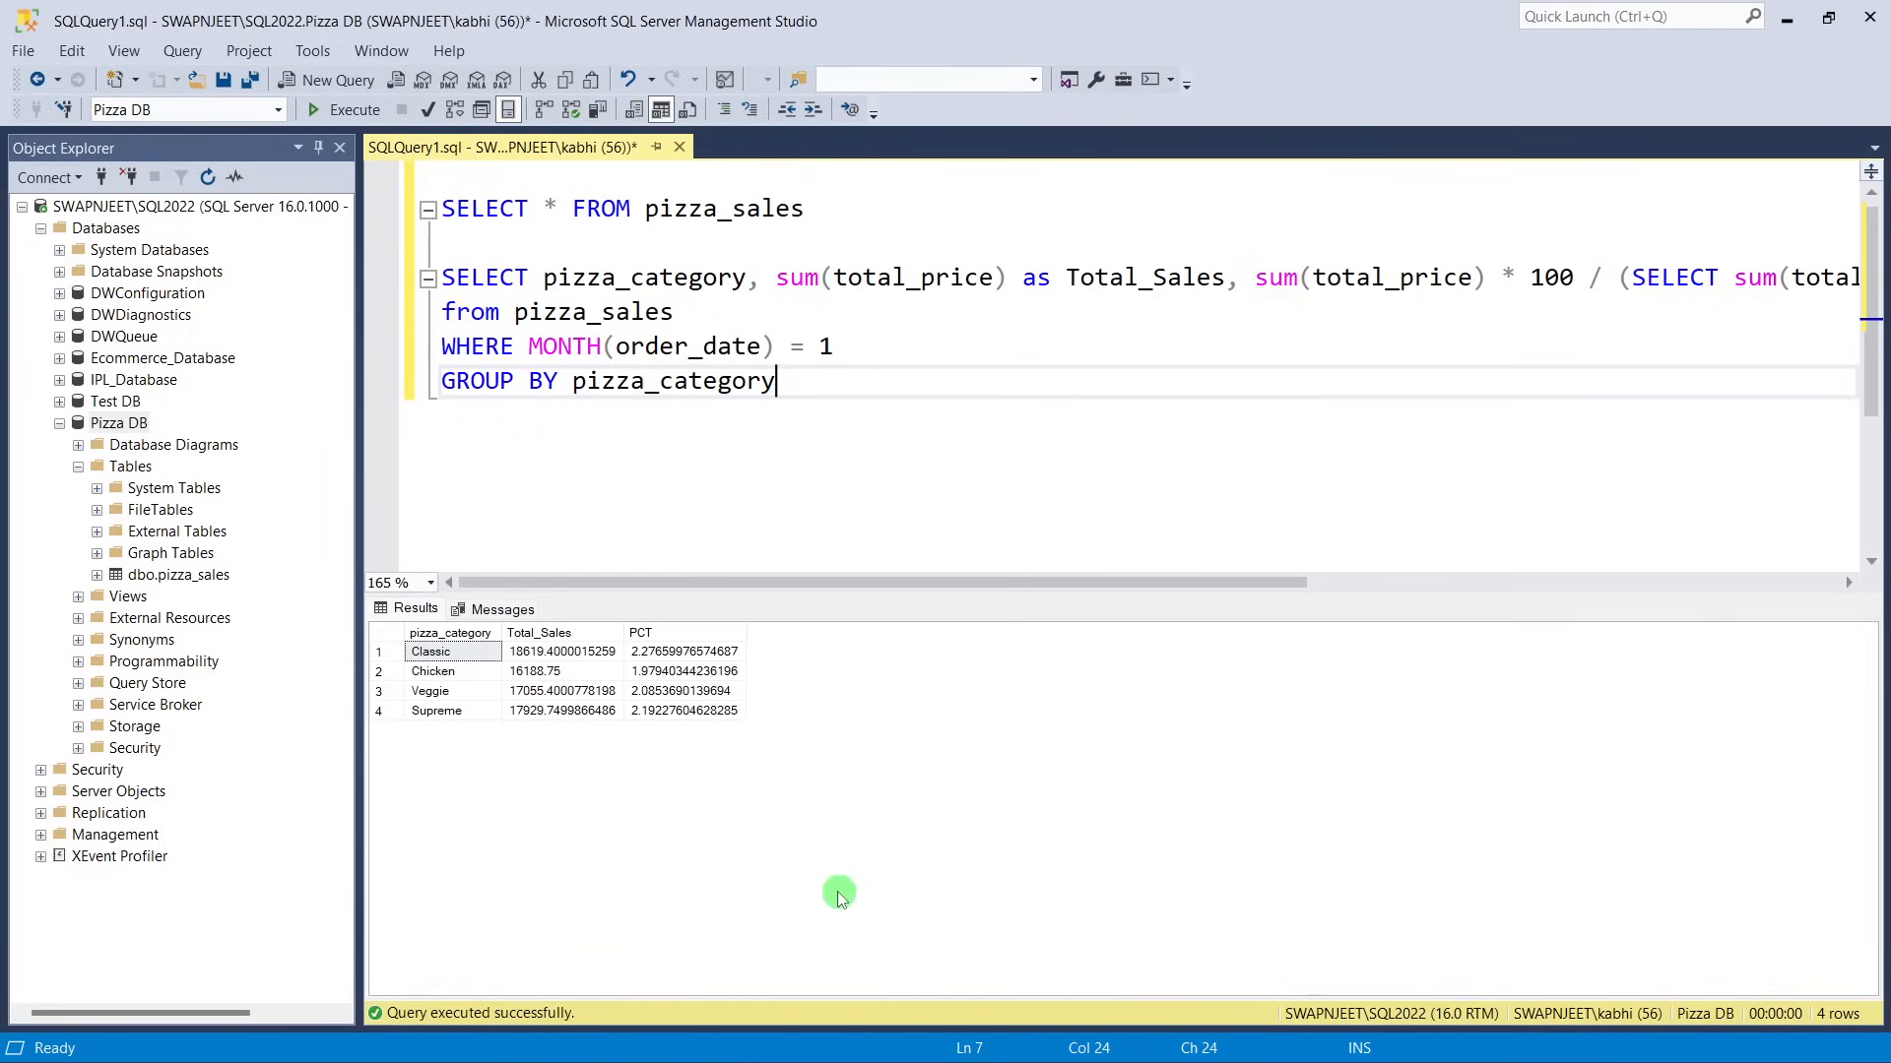
Switch to the Word document PIZZA SALES SQL QUERIES and read the month filter example in the NOTE on its last page.
mouse_move(818, 1061)
left_click(918, 1033)
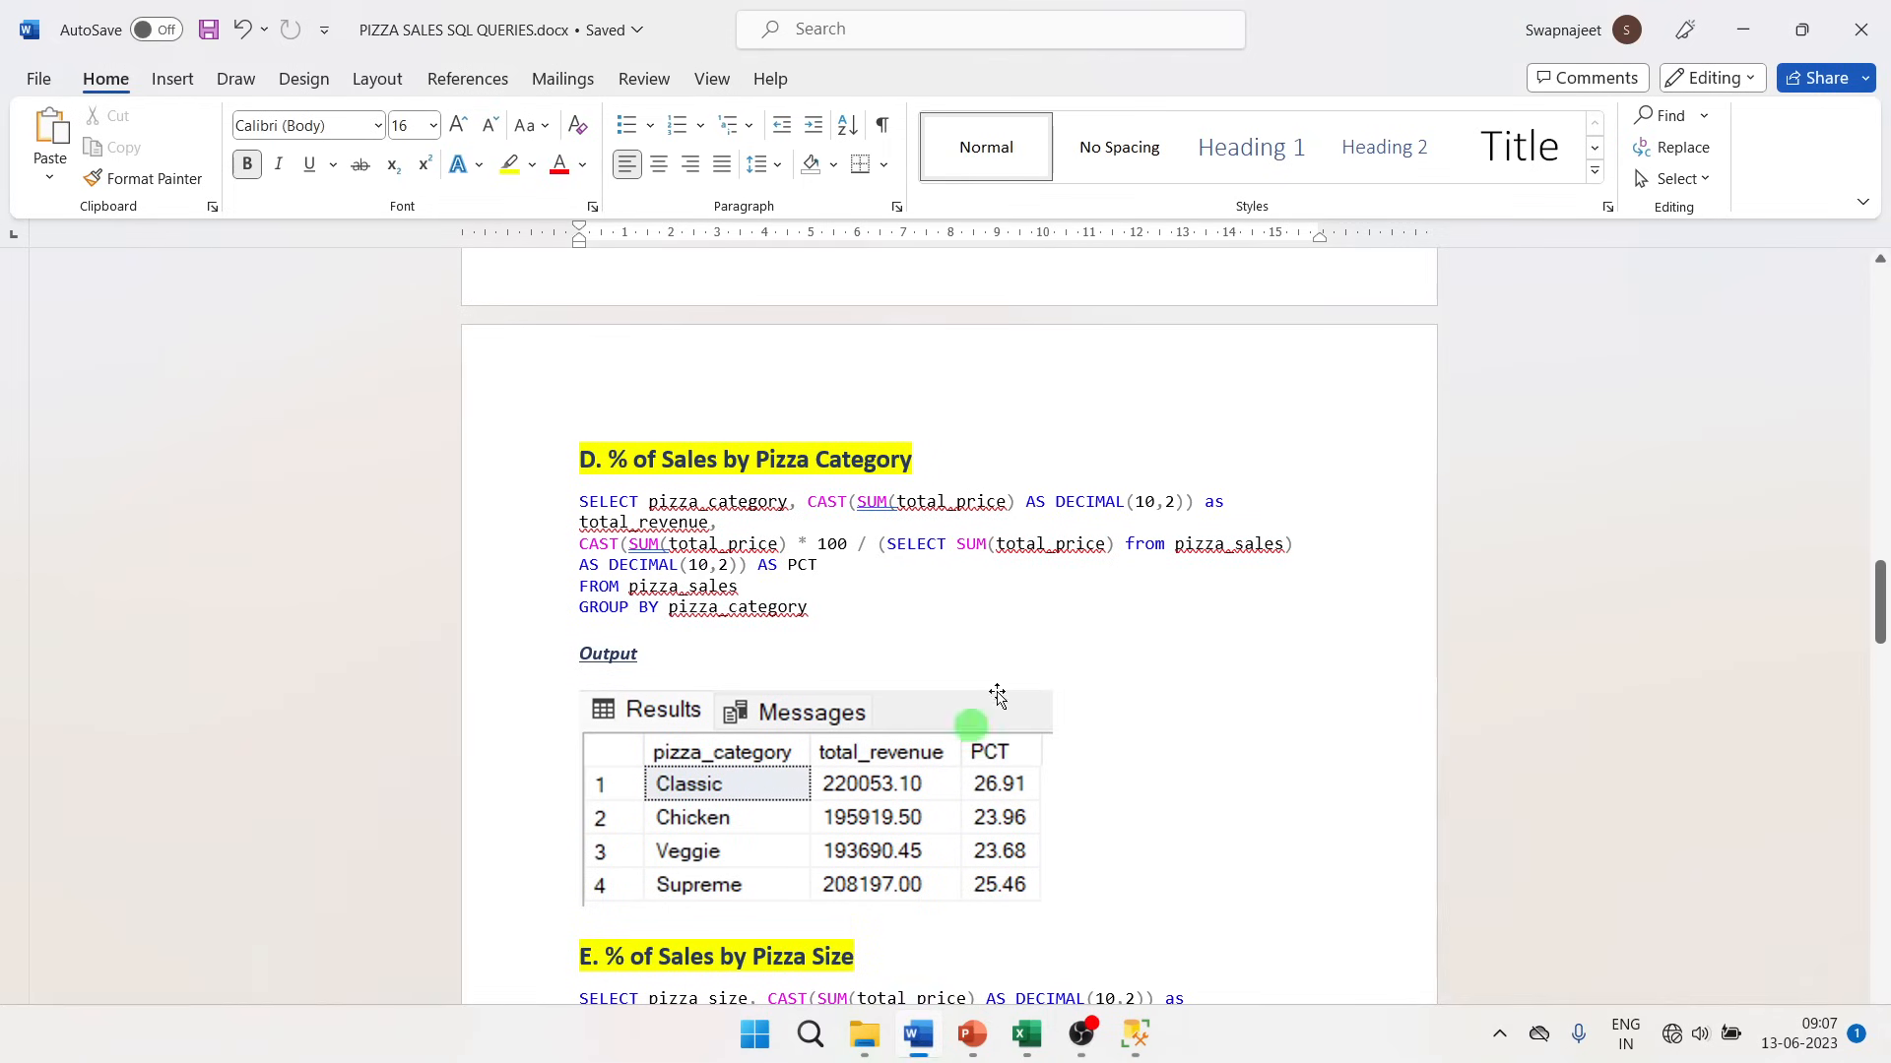
left_click_drag(1876, 589, 1878, 977)
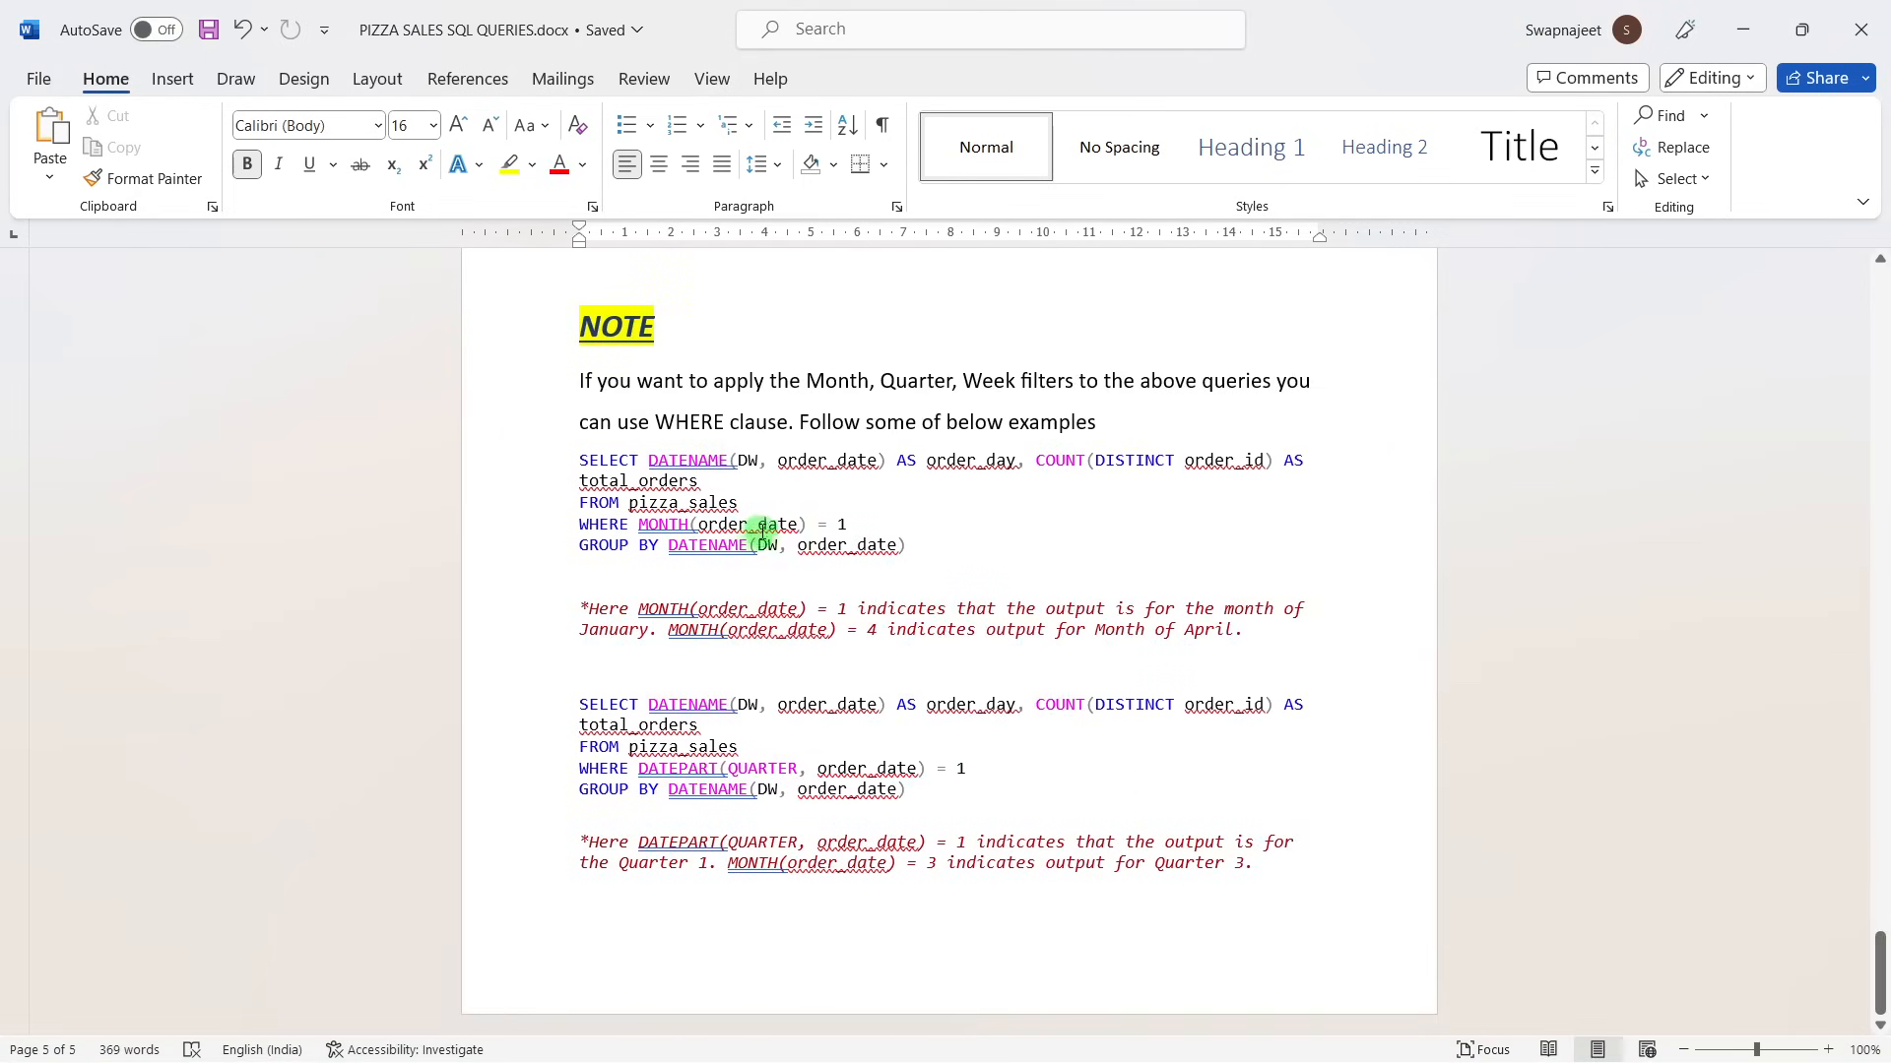
left_click_drag(848, 524, 650, 527)
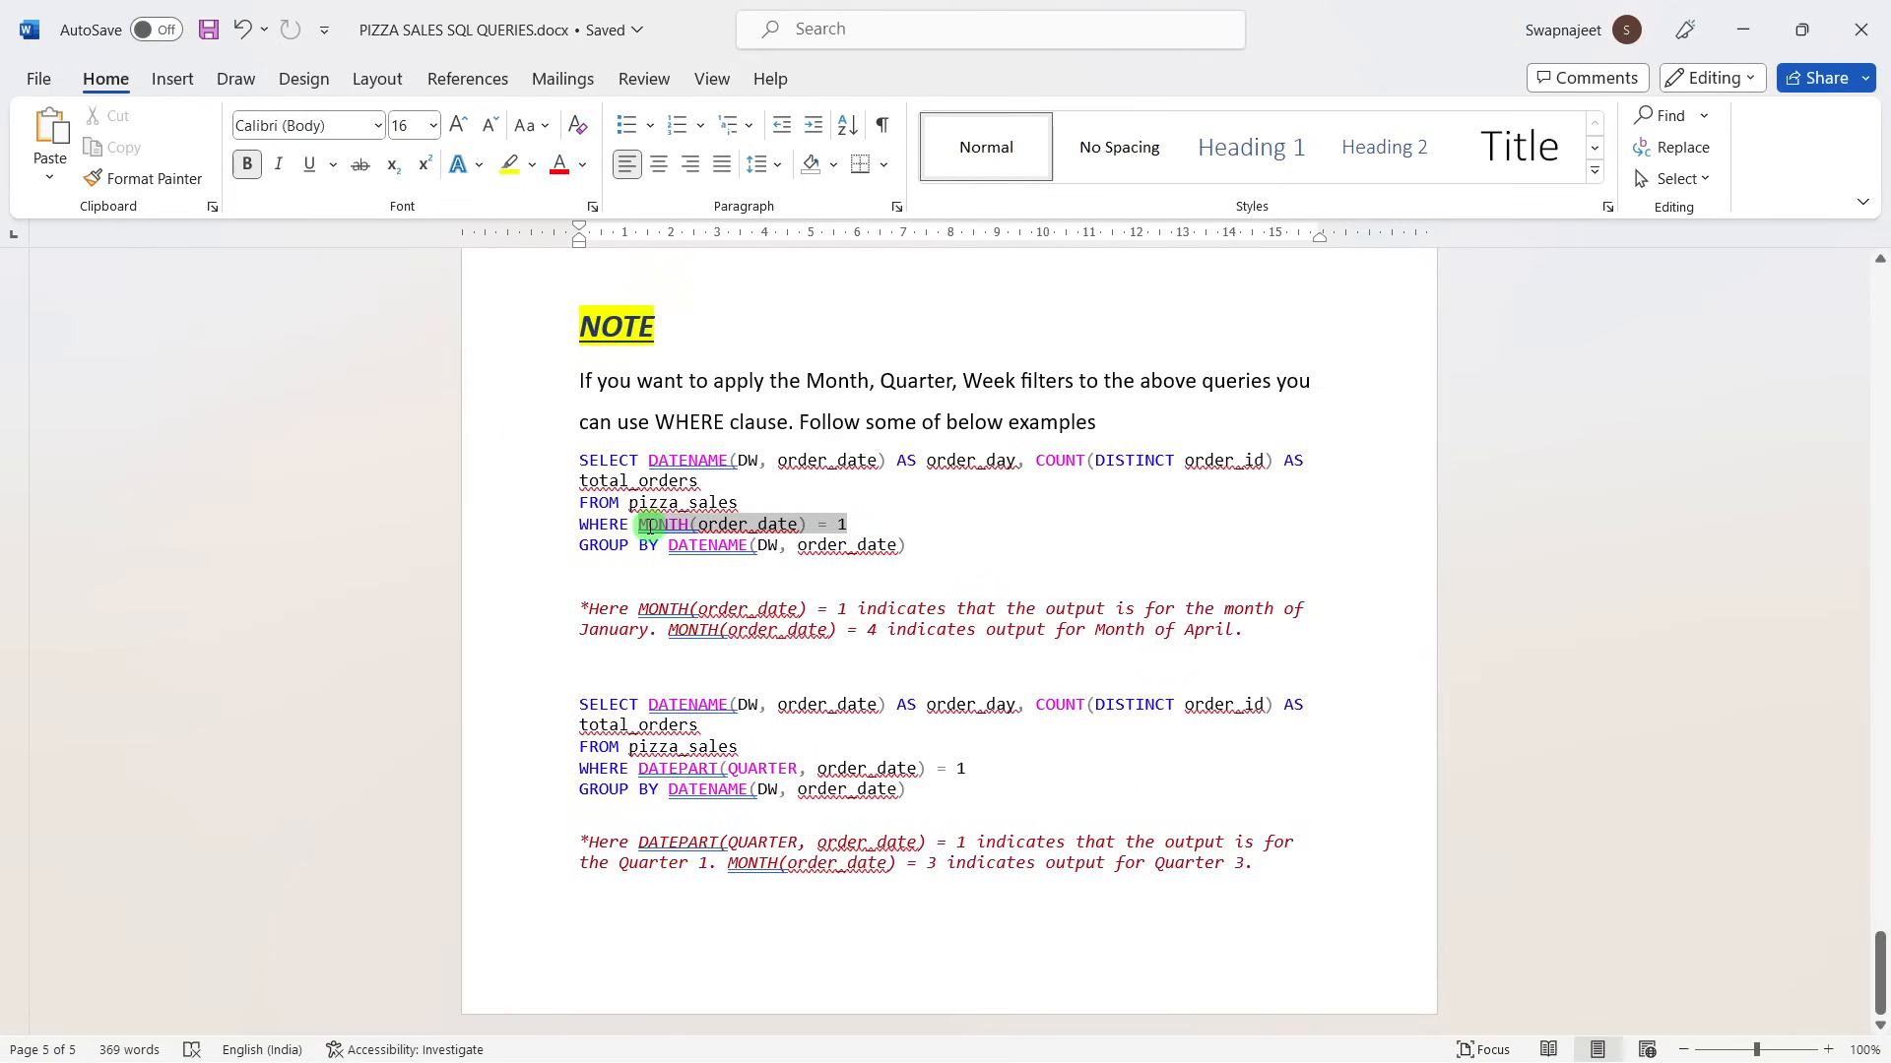
left_click(916, 645)
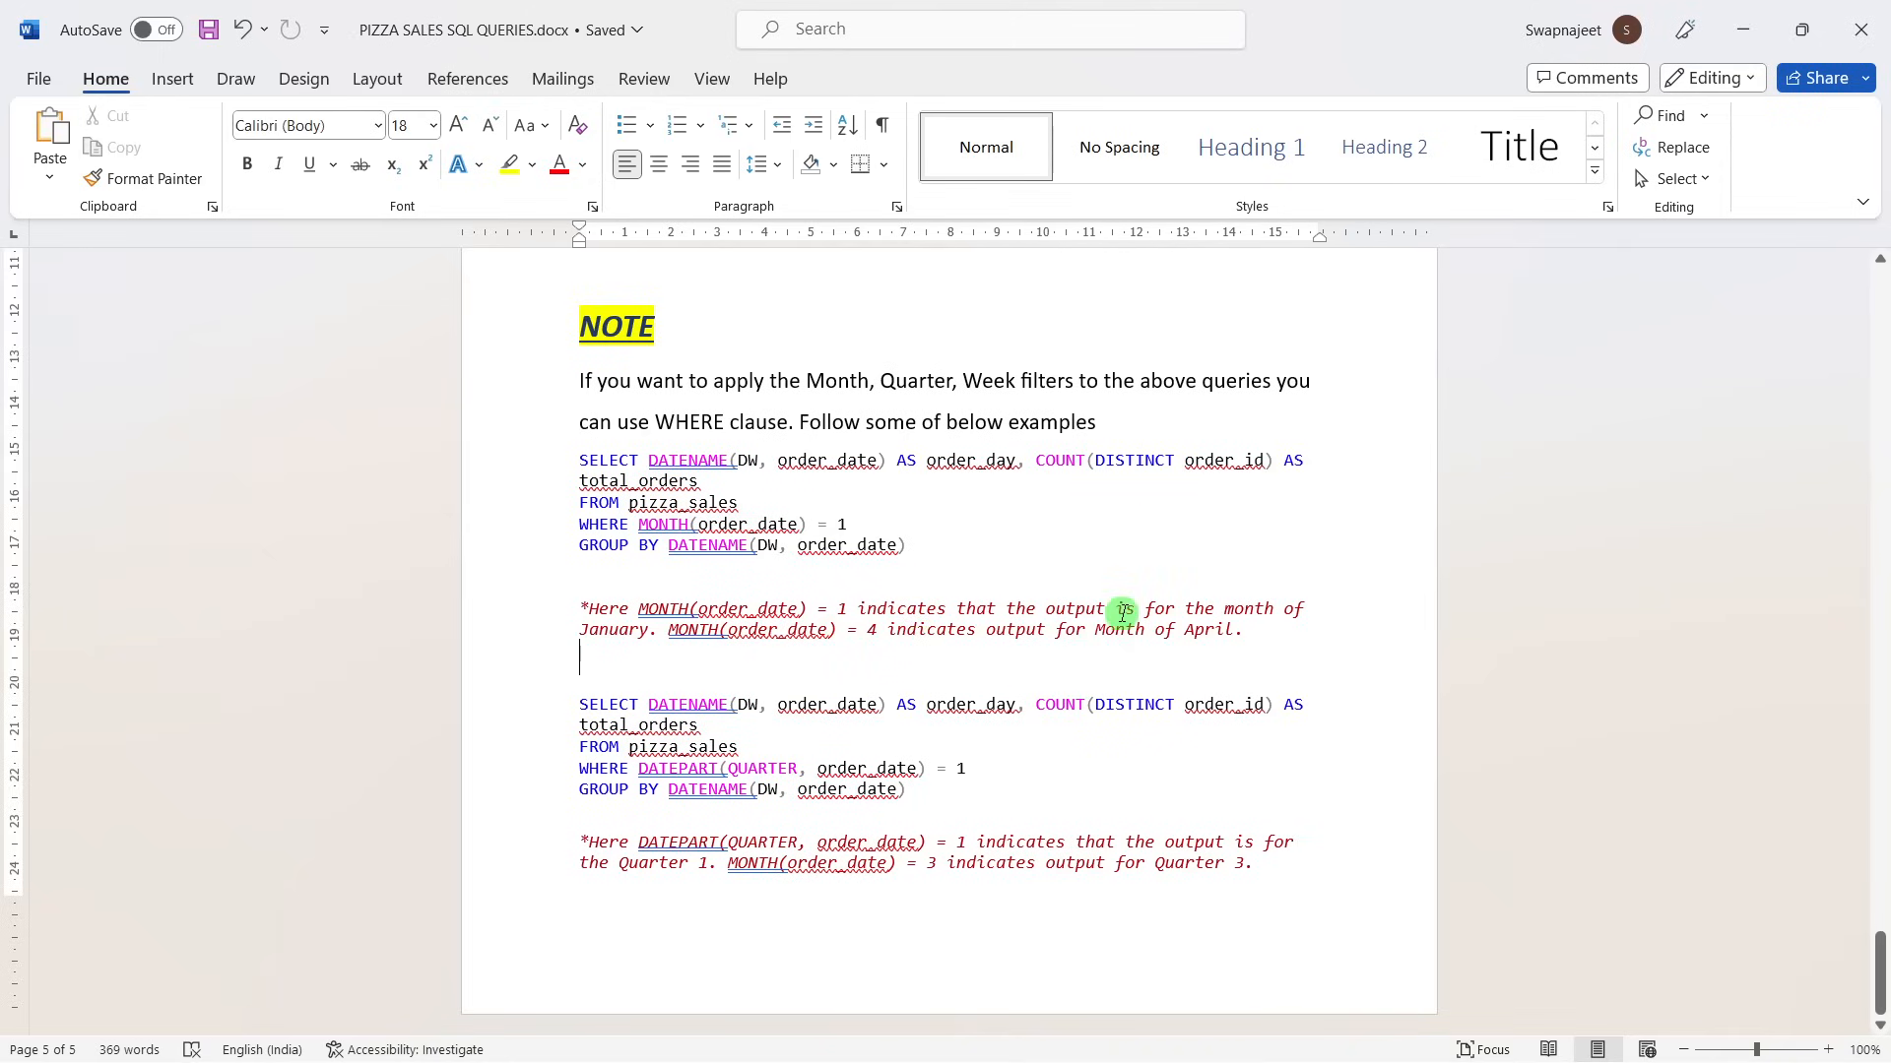
left_click_drag(580, 630, 660, 630)
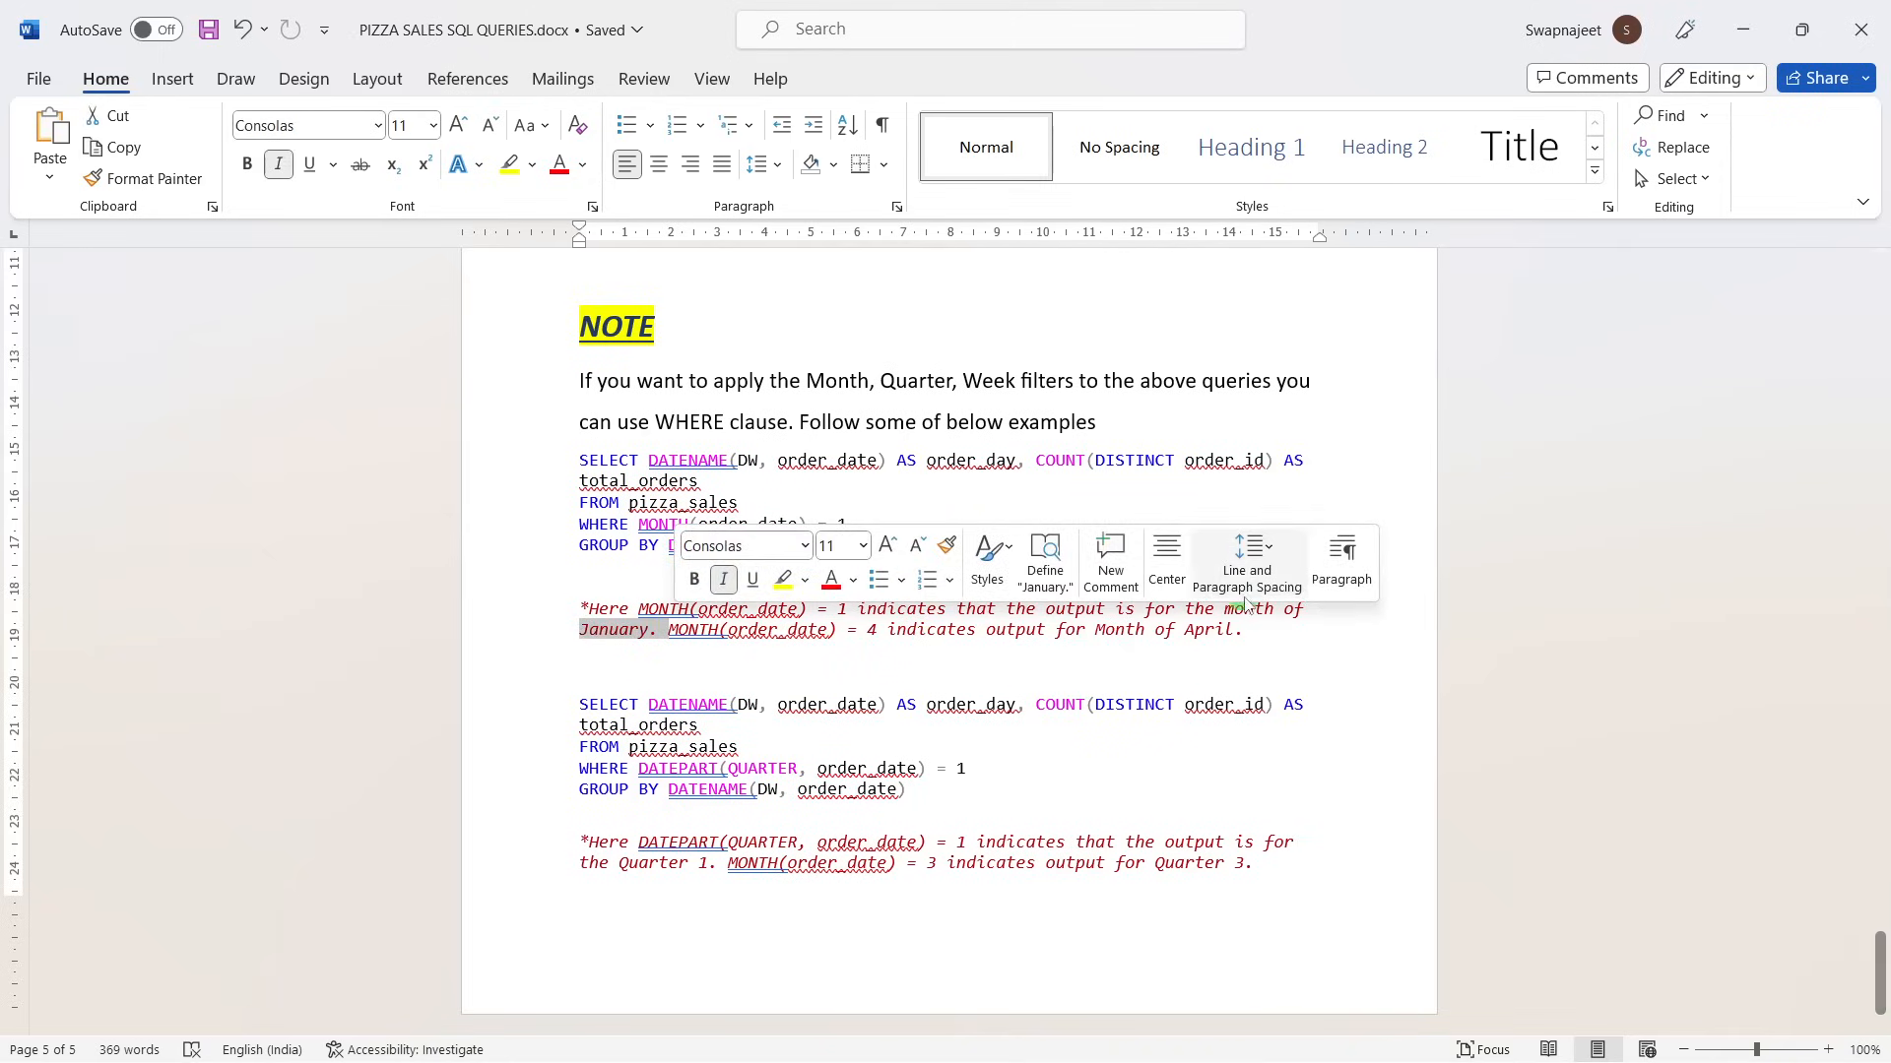
left_click_drag(1878, 970, 1870, 253)
left_click(1165, 552)
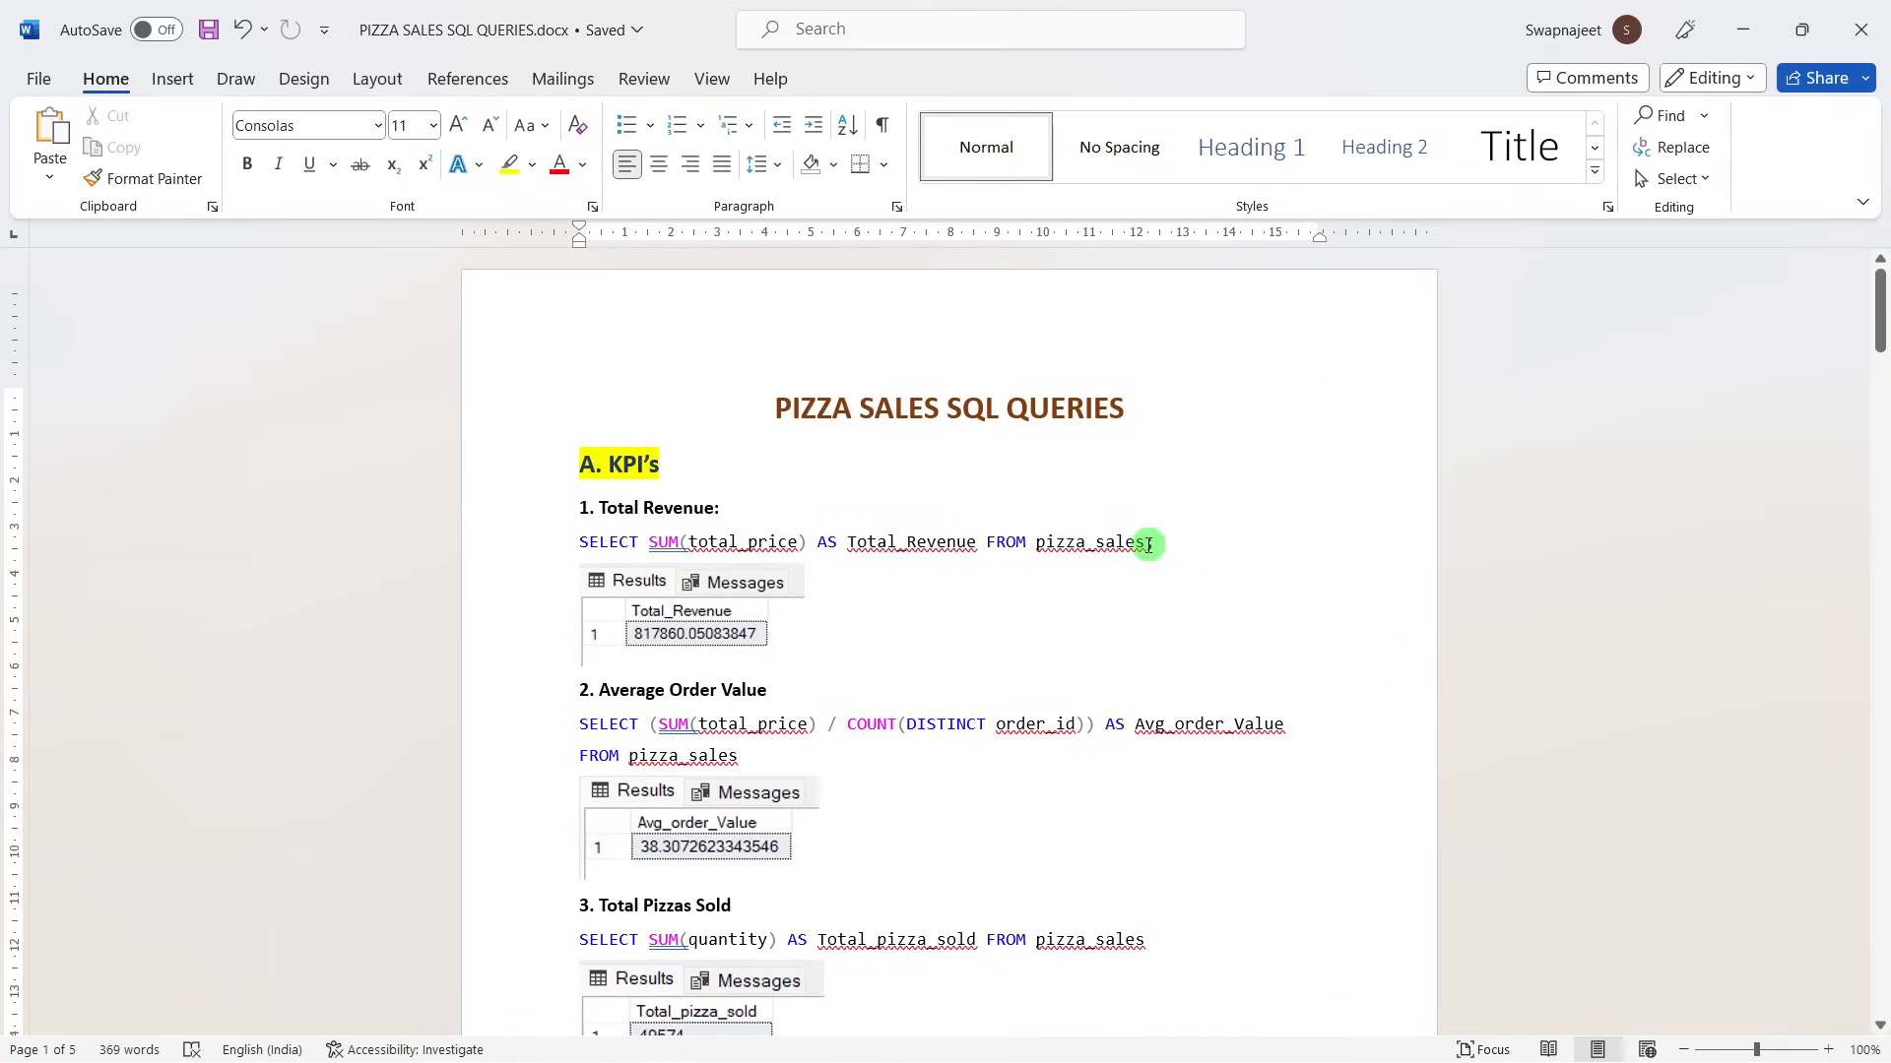
key("Return")
key("BackSpace")
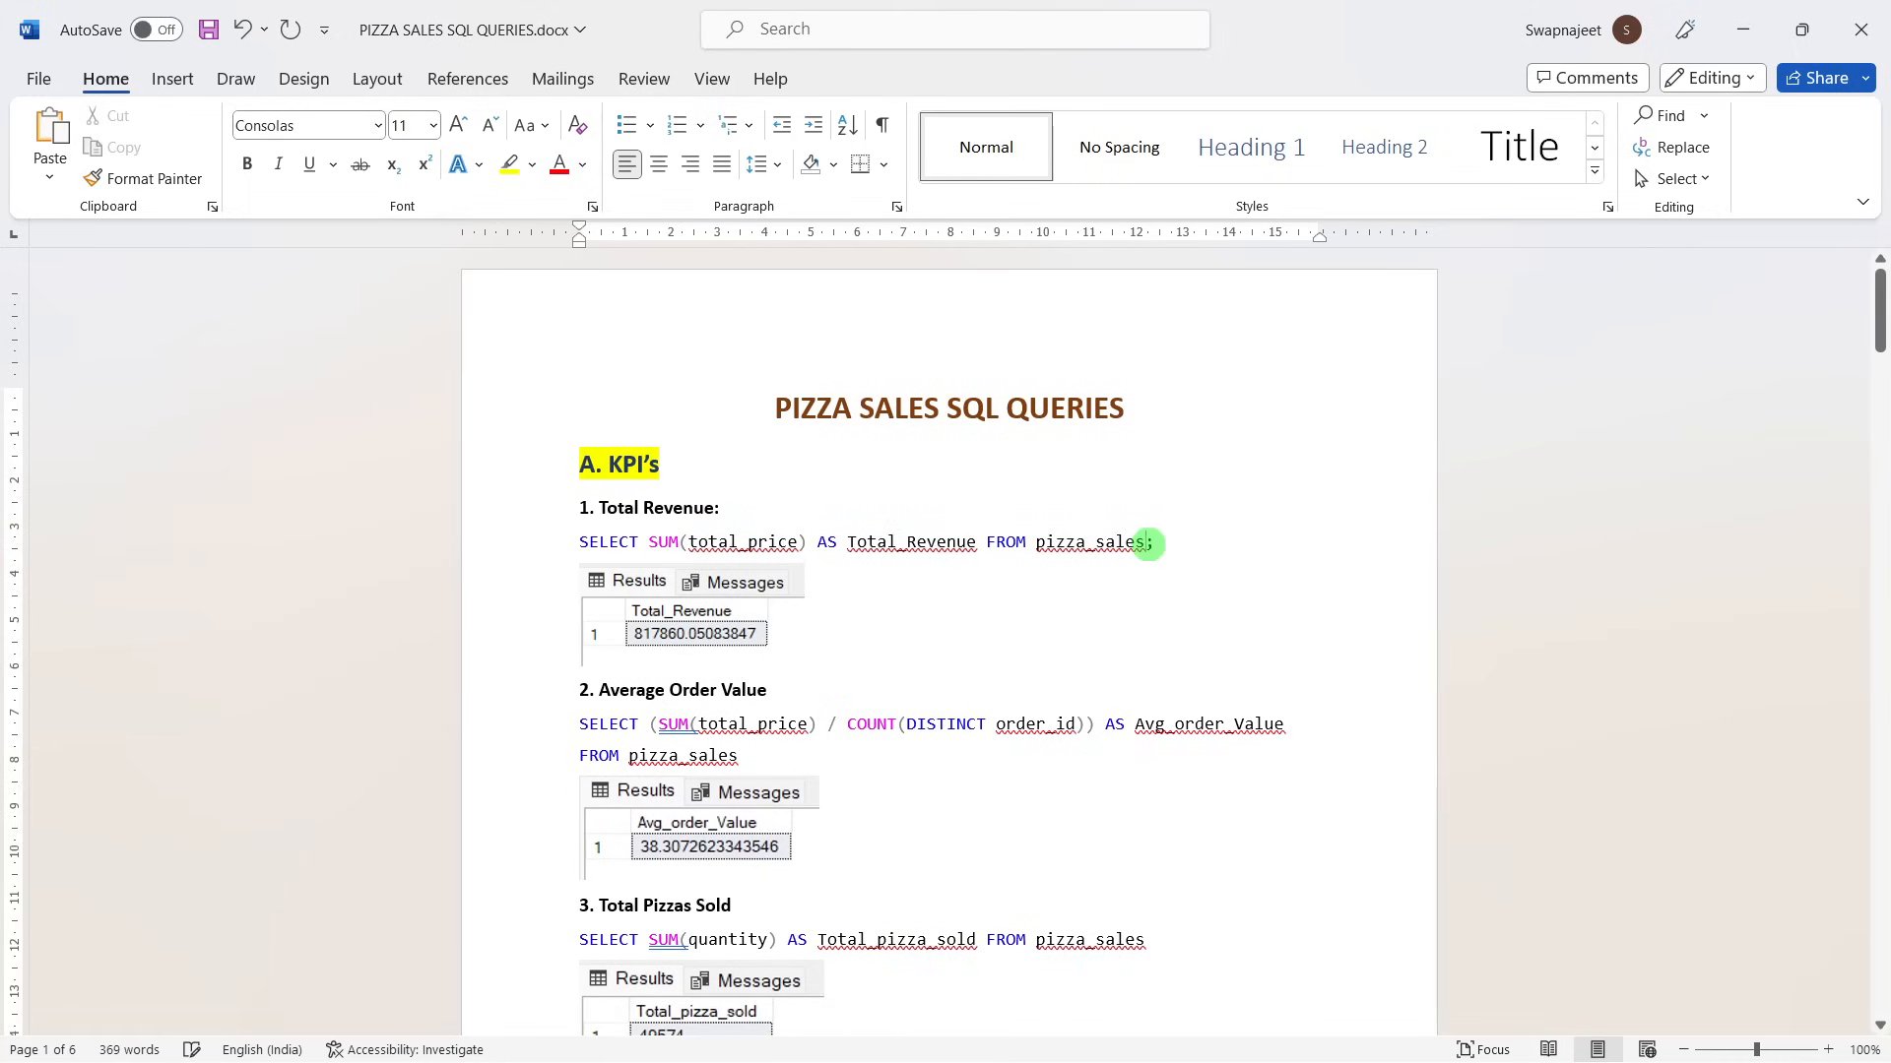
key("alt+Tab")
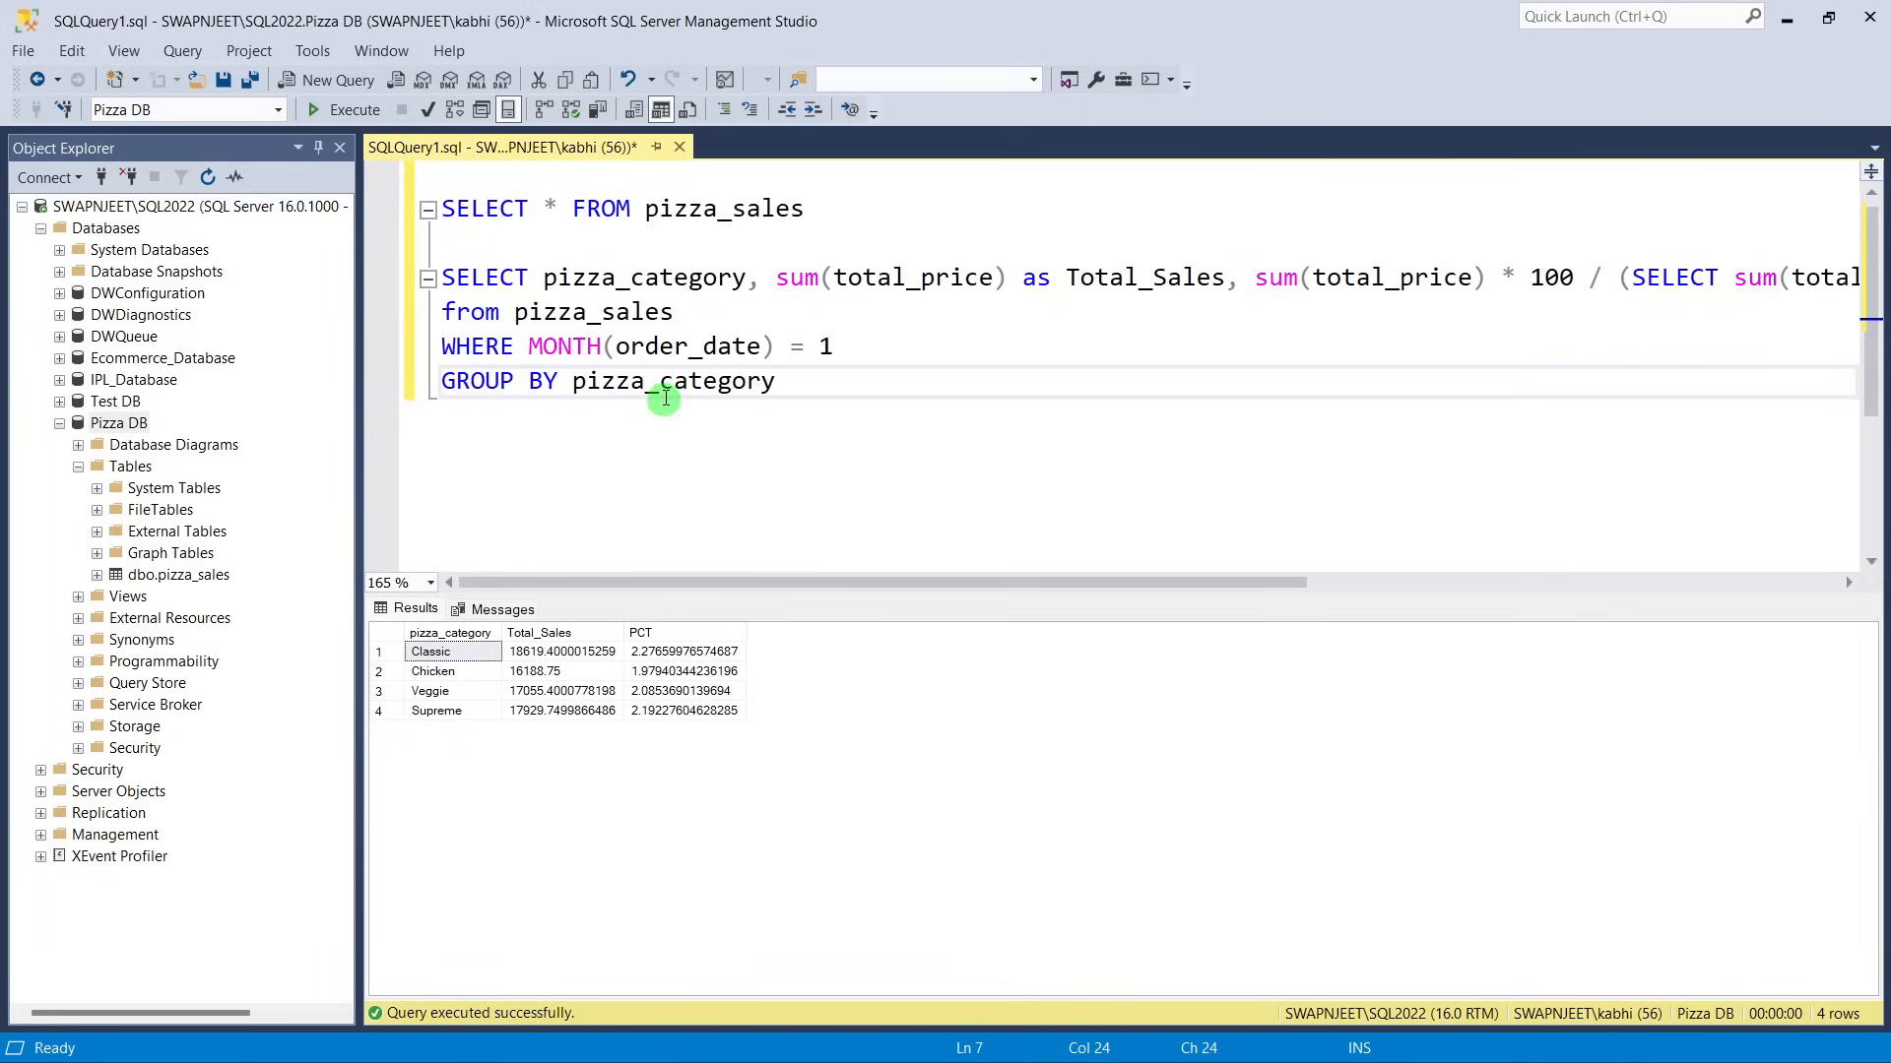
key("alt+Tab")
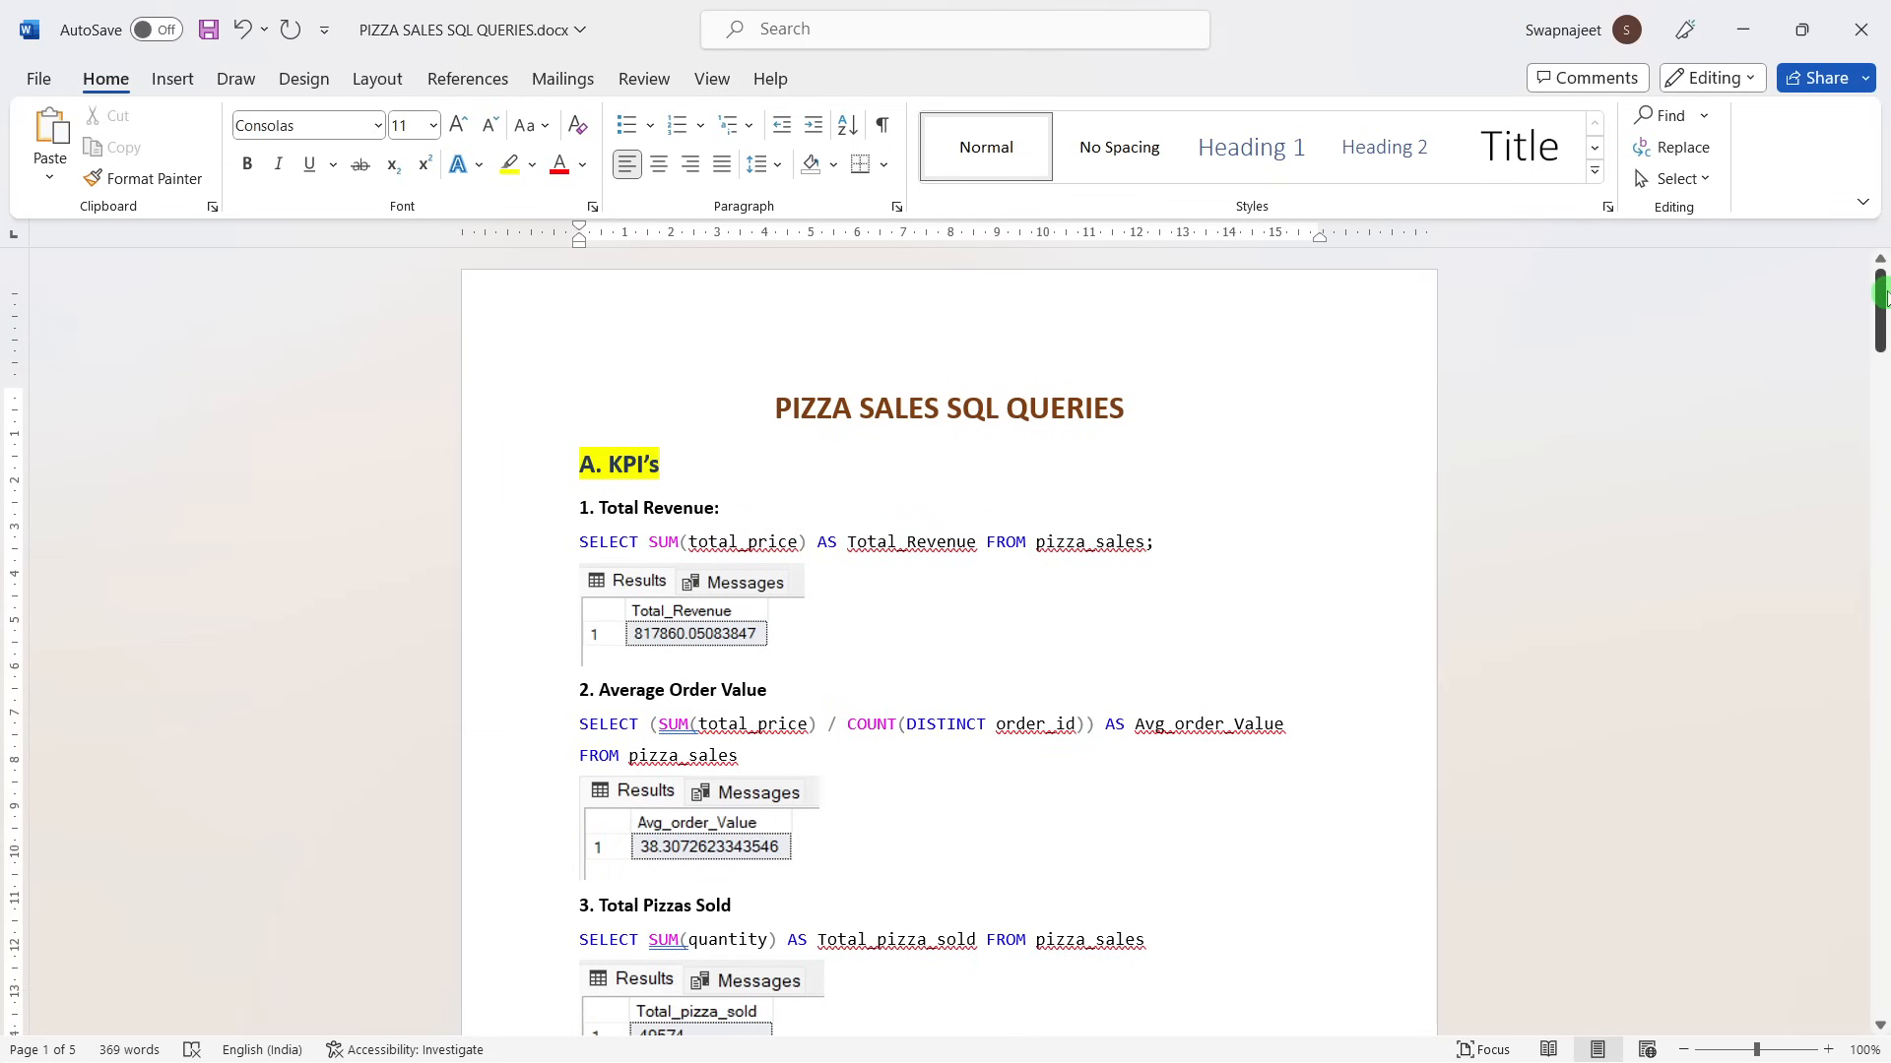
Return to the NOTE on the document's last page and examine the quarter filter's WHERE DATEPART(QUARTER, order_date) = 1 line.
left_click_drag(1880, 306, 1883, 970)
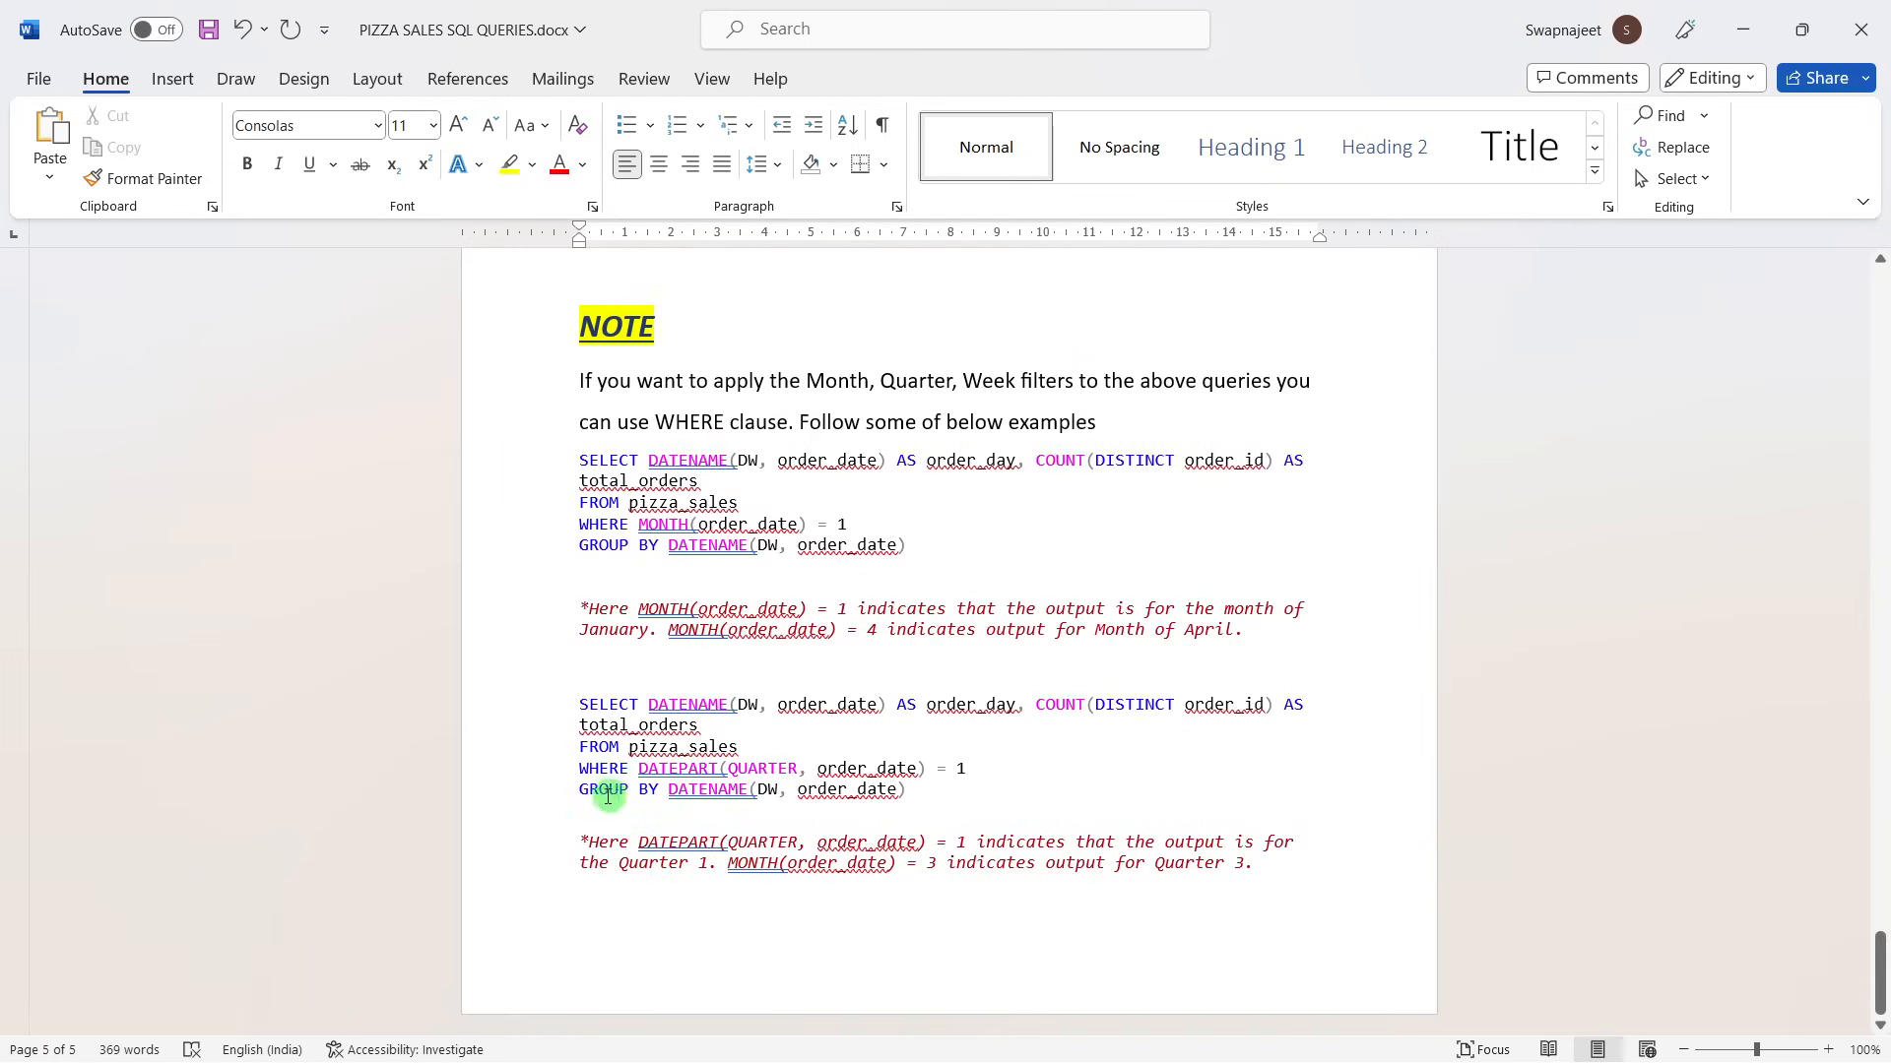
left_click_drag(580, 769, 1012, 774)
left_click(1013, 776)
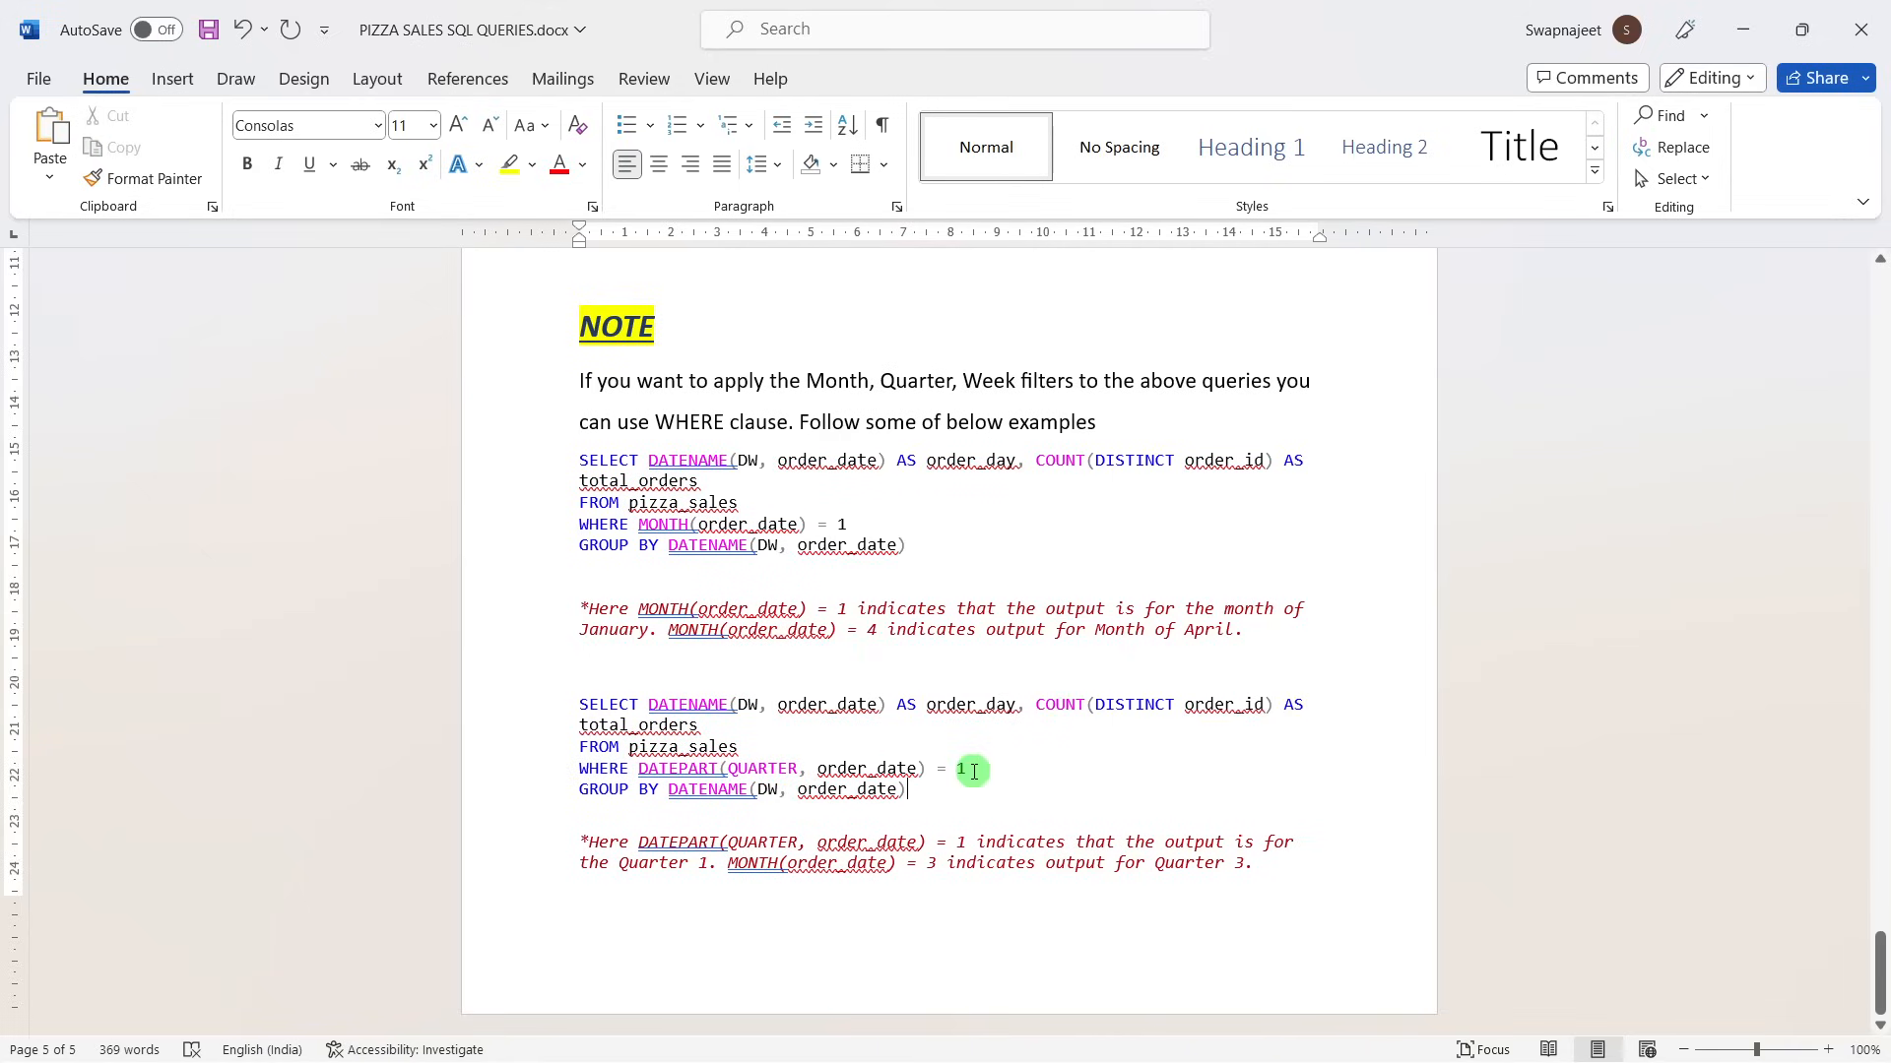
mouse_move(1035, 1056)
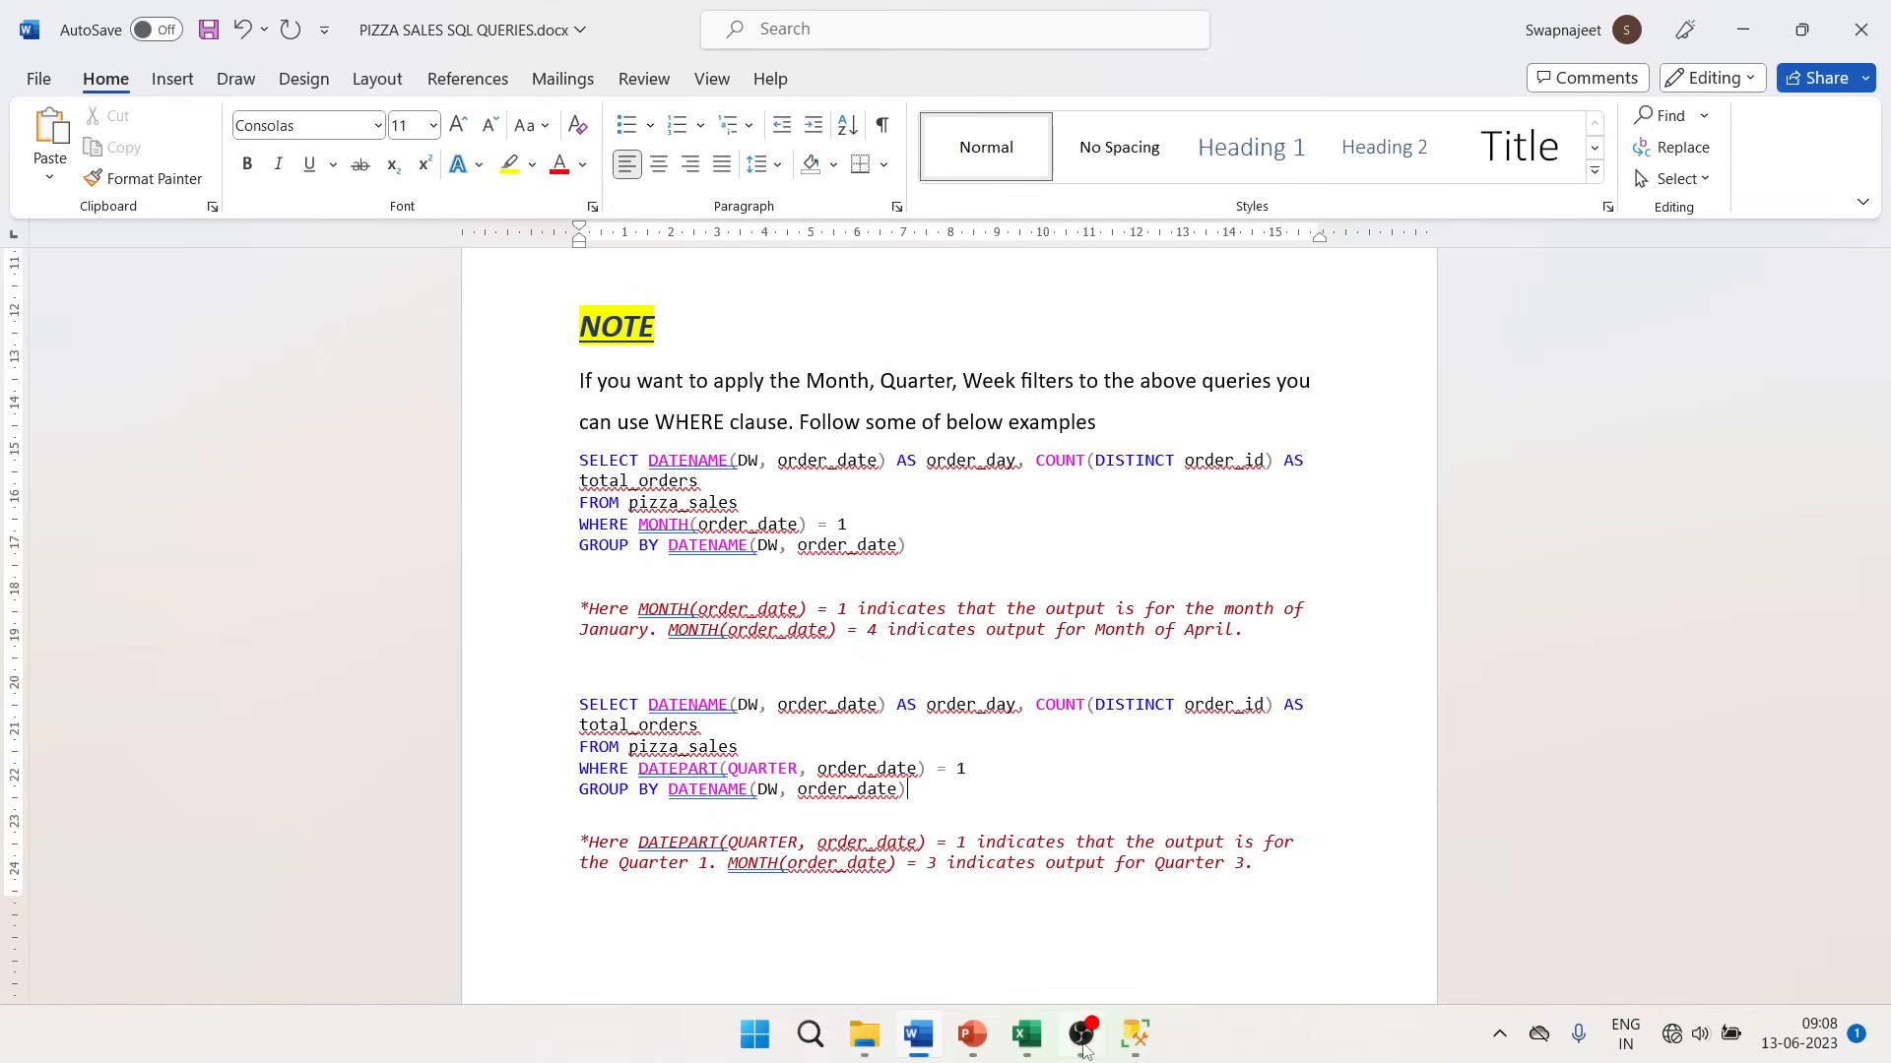
Switch to the Excel dashboard, filter the order_date timeline to Jan 2015 to check the sales percentages by category, and clear the filter.
left_click(1025, 943)
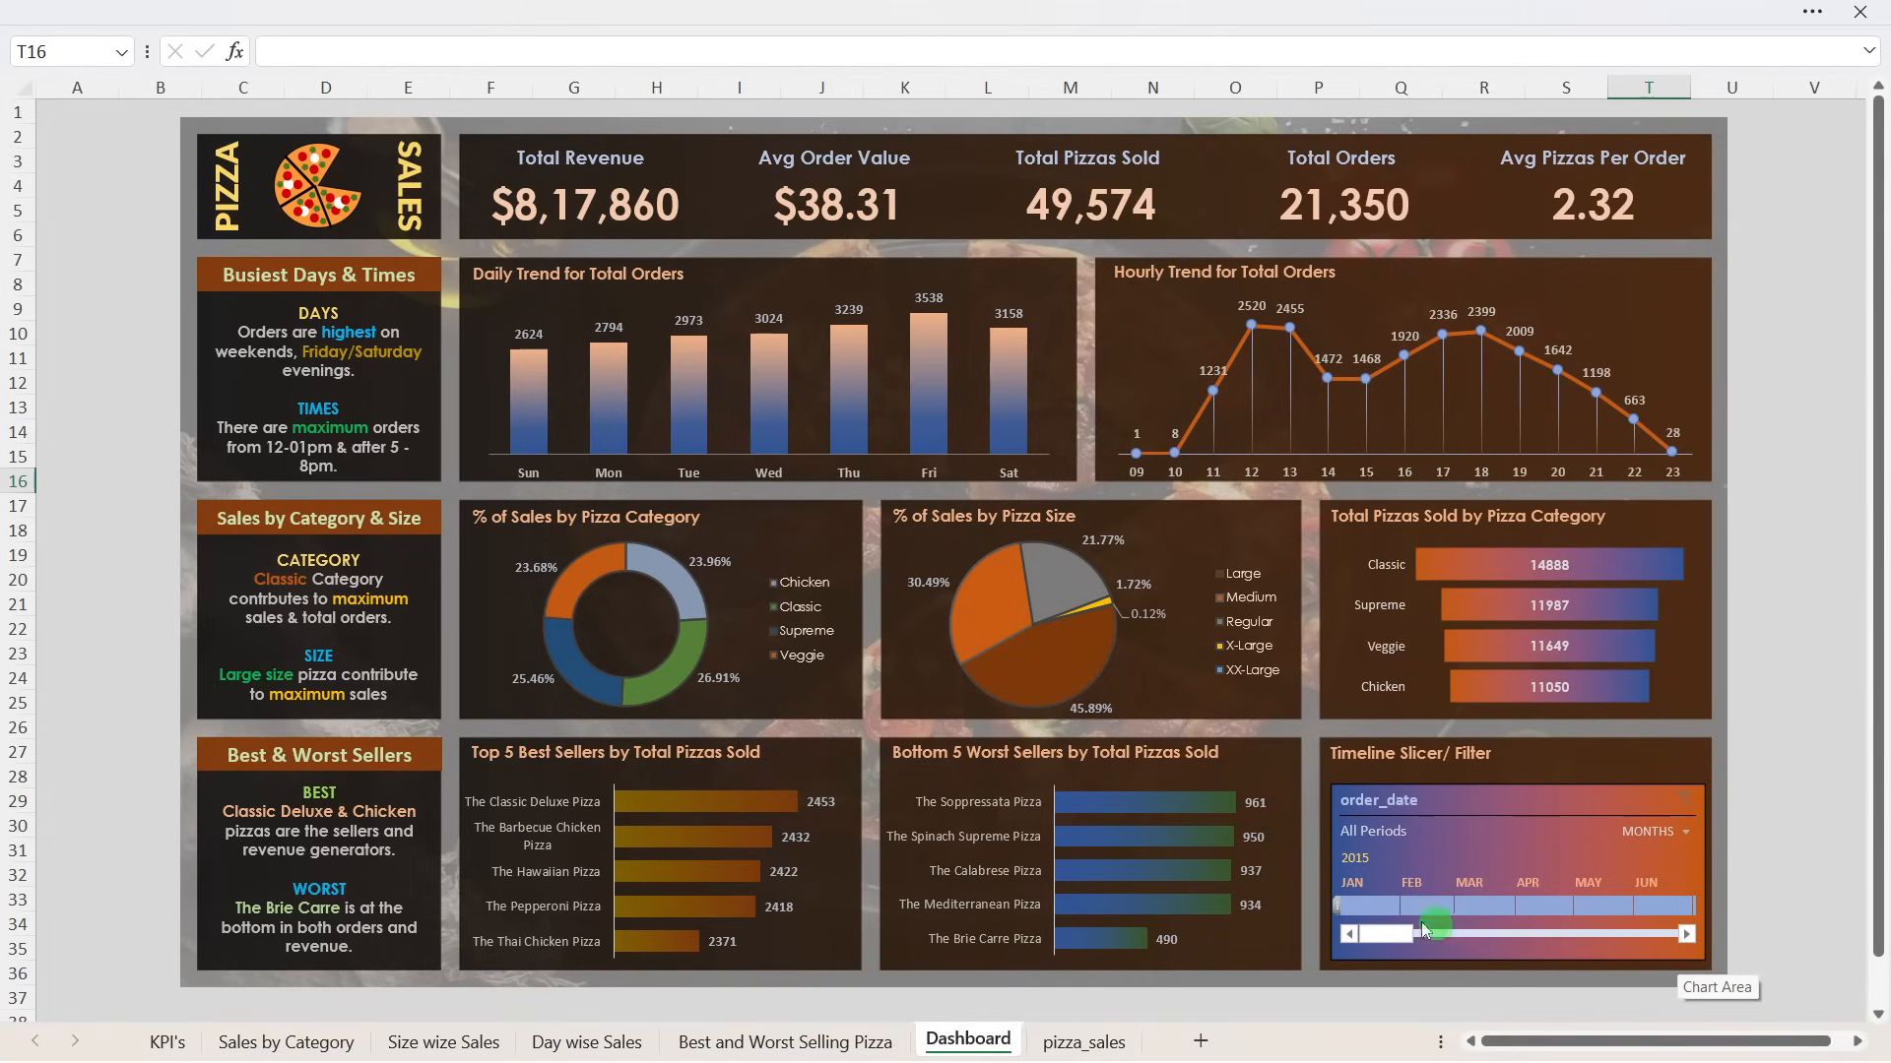
left_click(1358, 906)
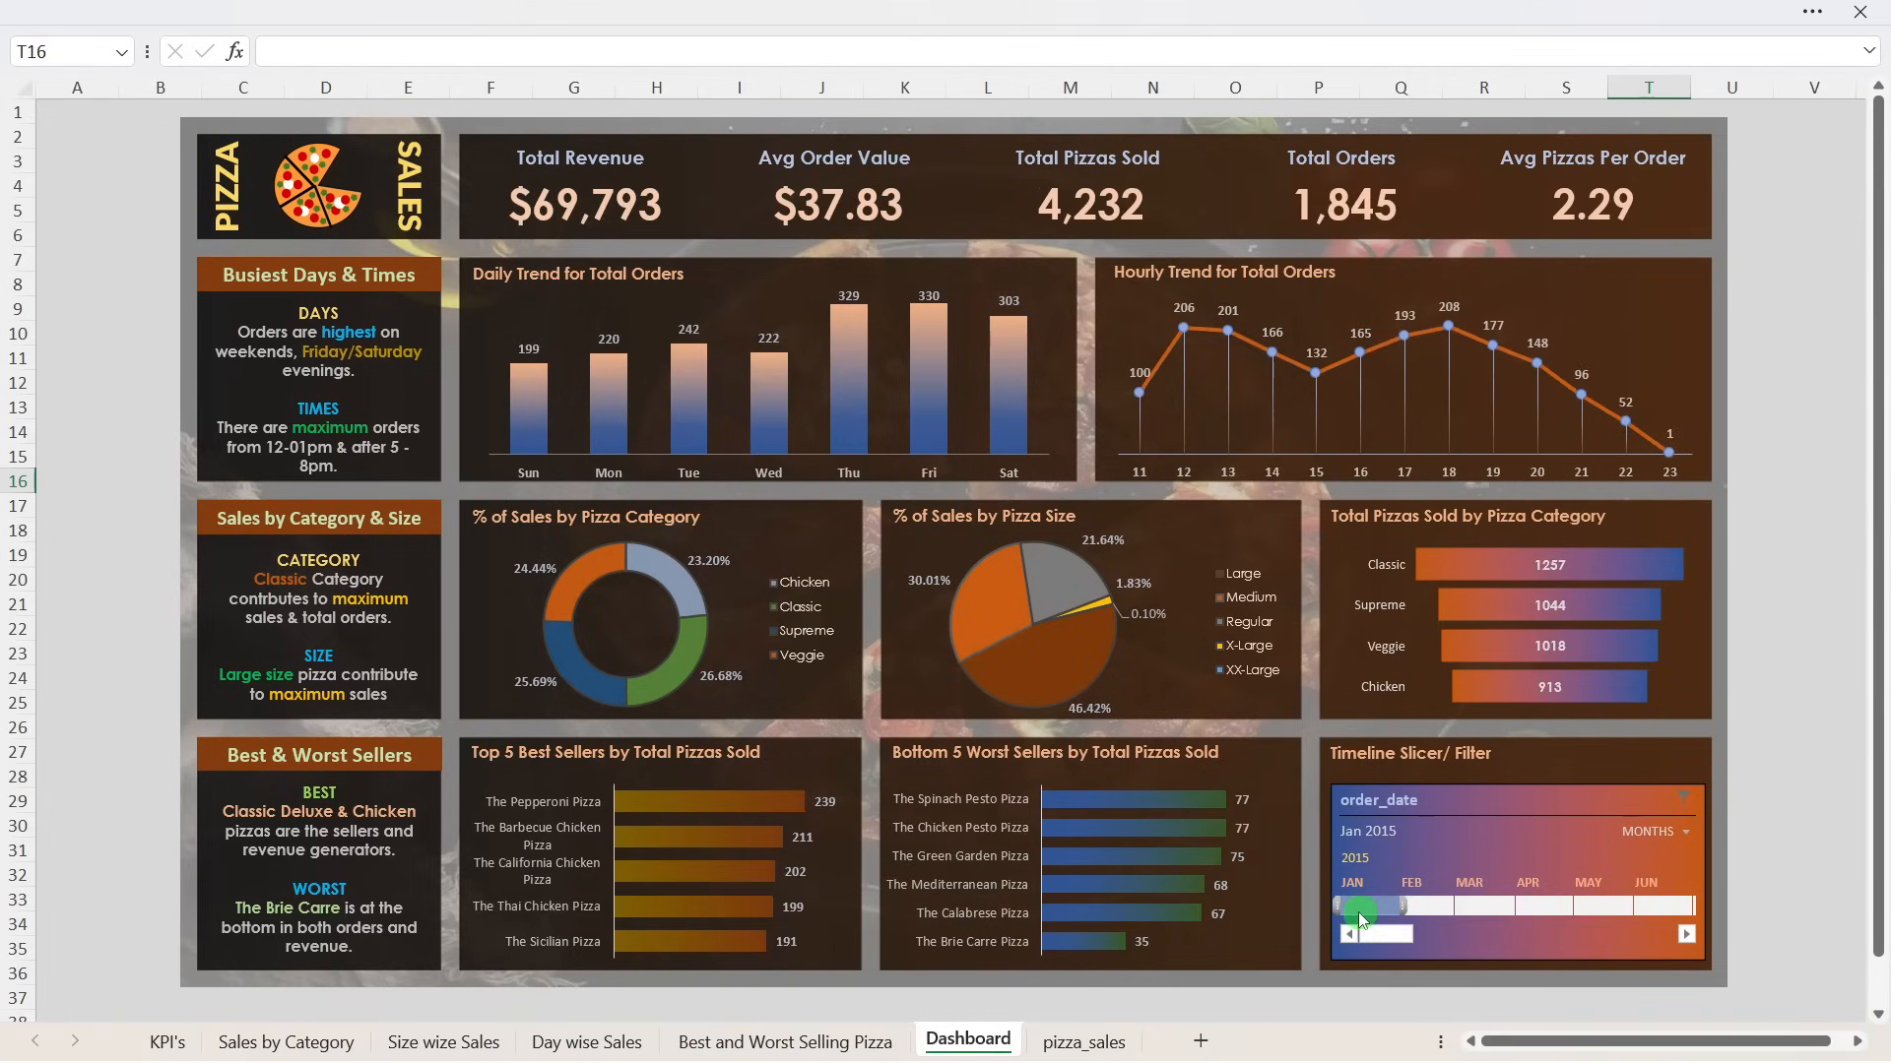
left_click(1677, 799)
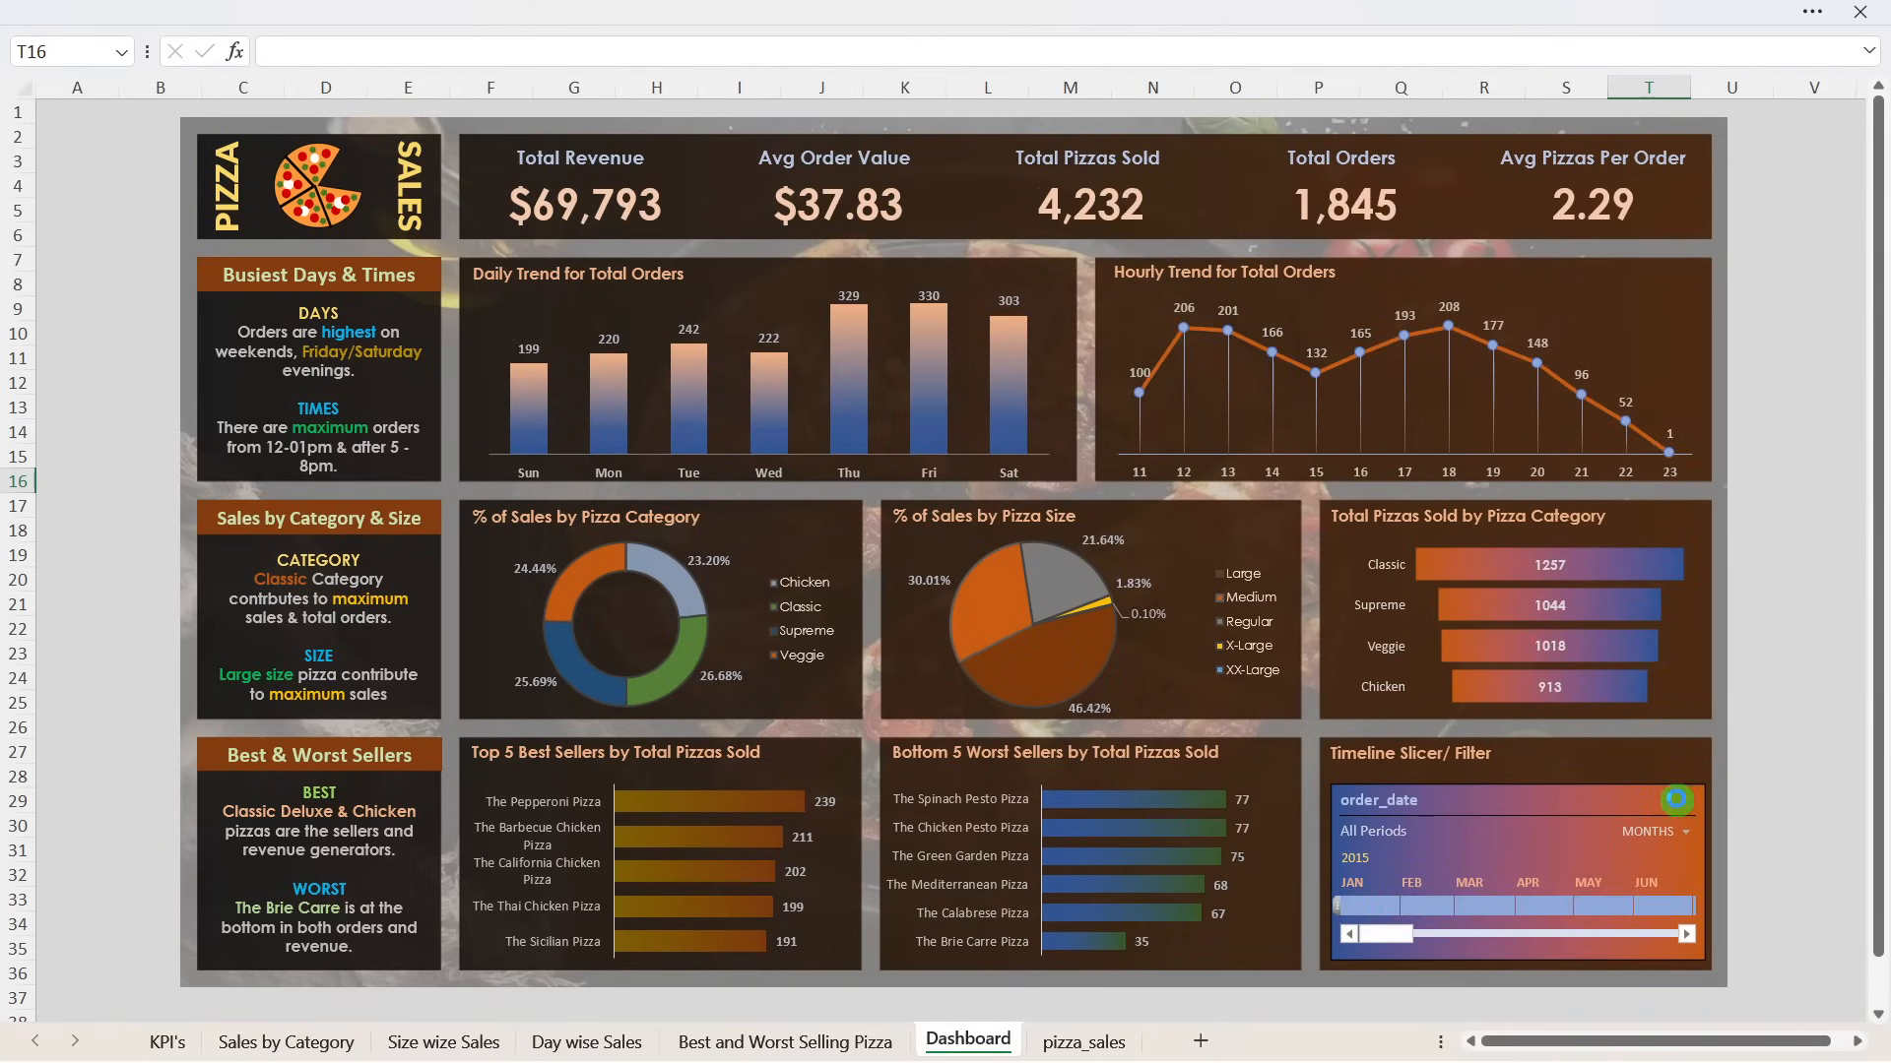
Return to SQL Server Management Studio and move the (SELECT sum(total_price) from pizza_sales) AS PCT part of the category query onto its own line.
key("alt+Tab")
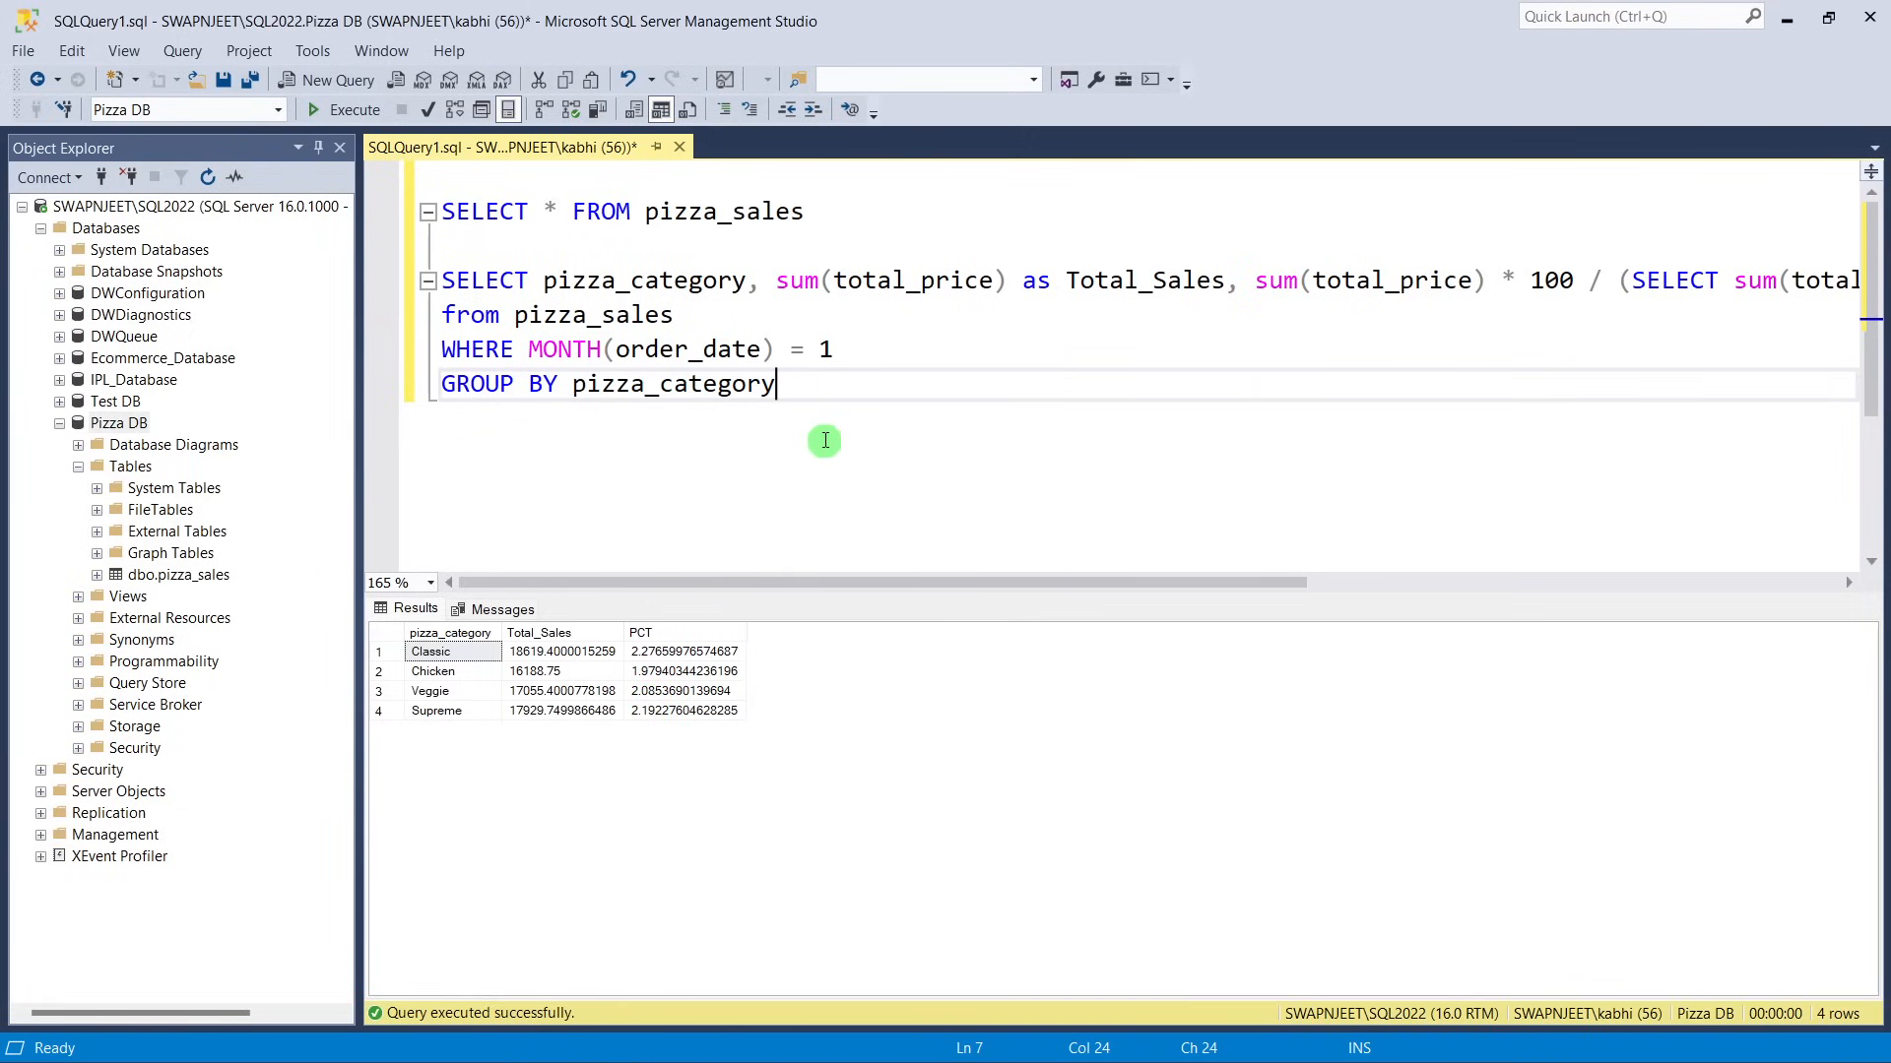
left_click(1618, 281)
key("Return")
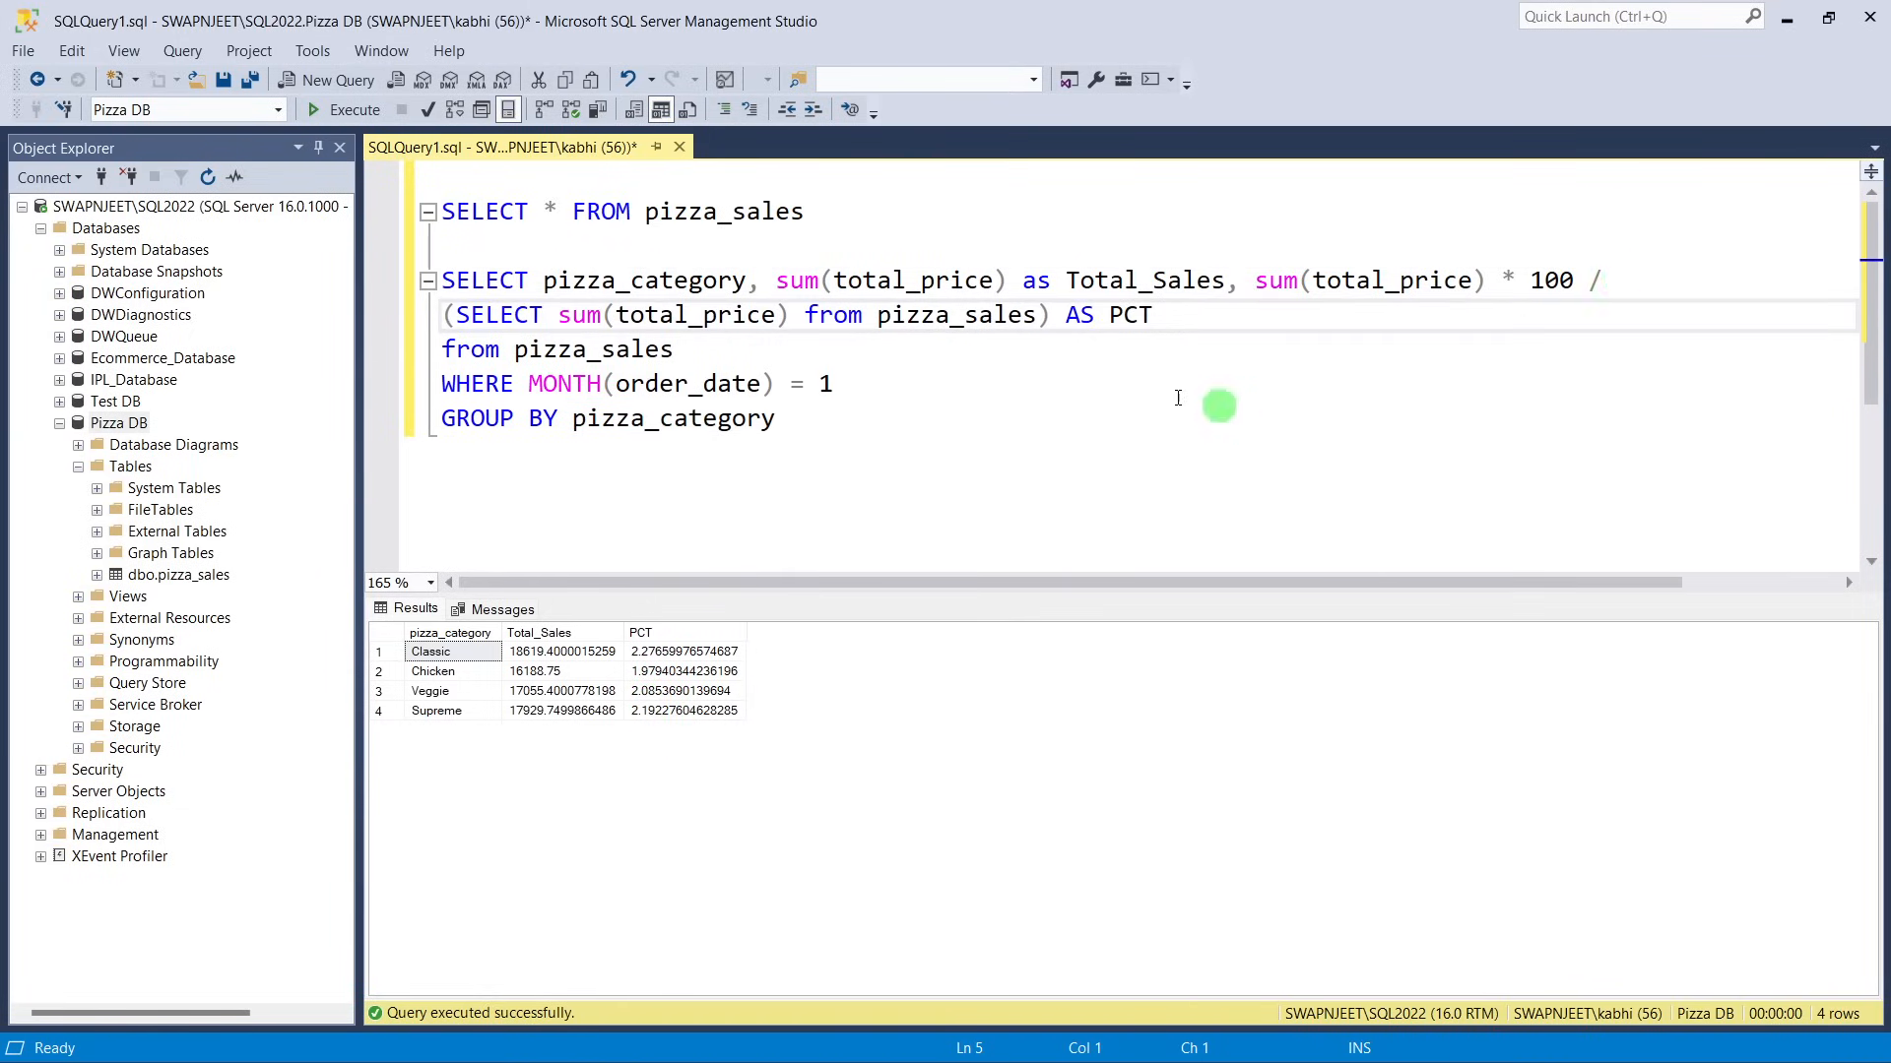
left_click(1019, 353)
left_click_drag(453, 323, 1036, 315)
left_click(1051, 342)
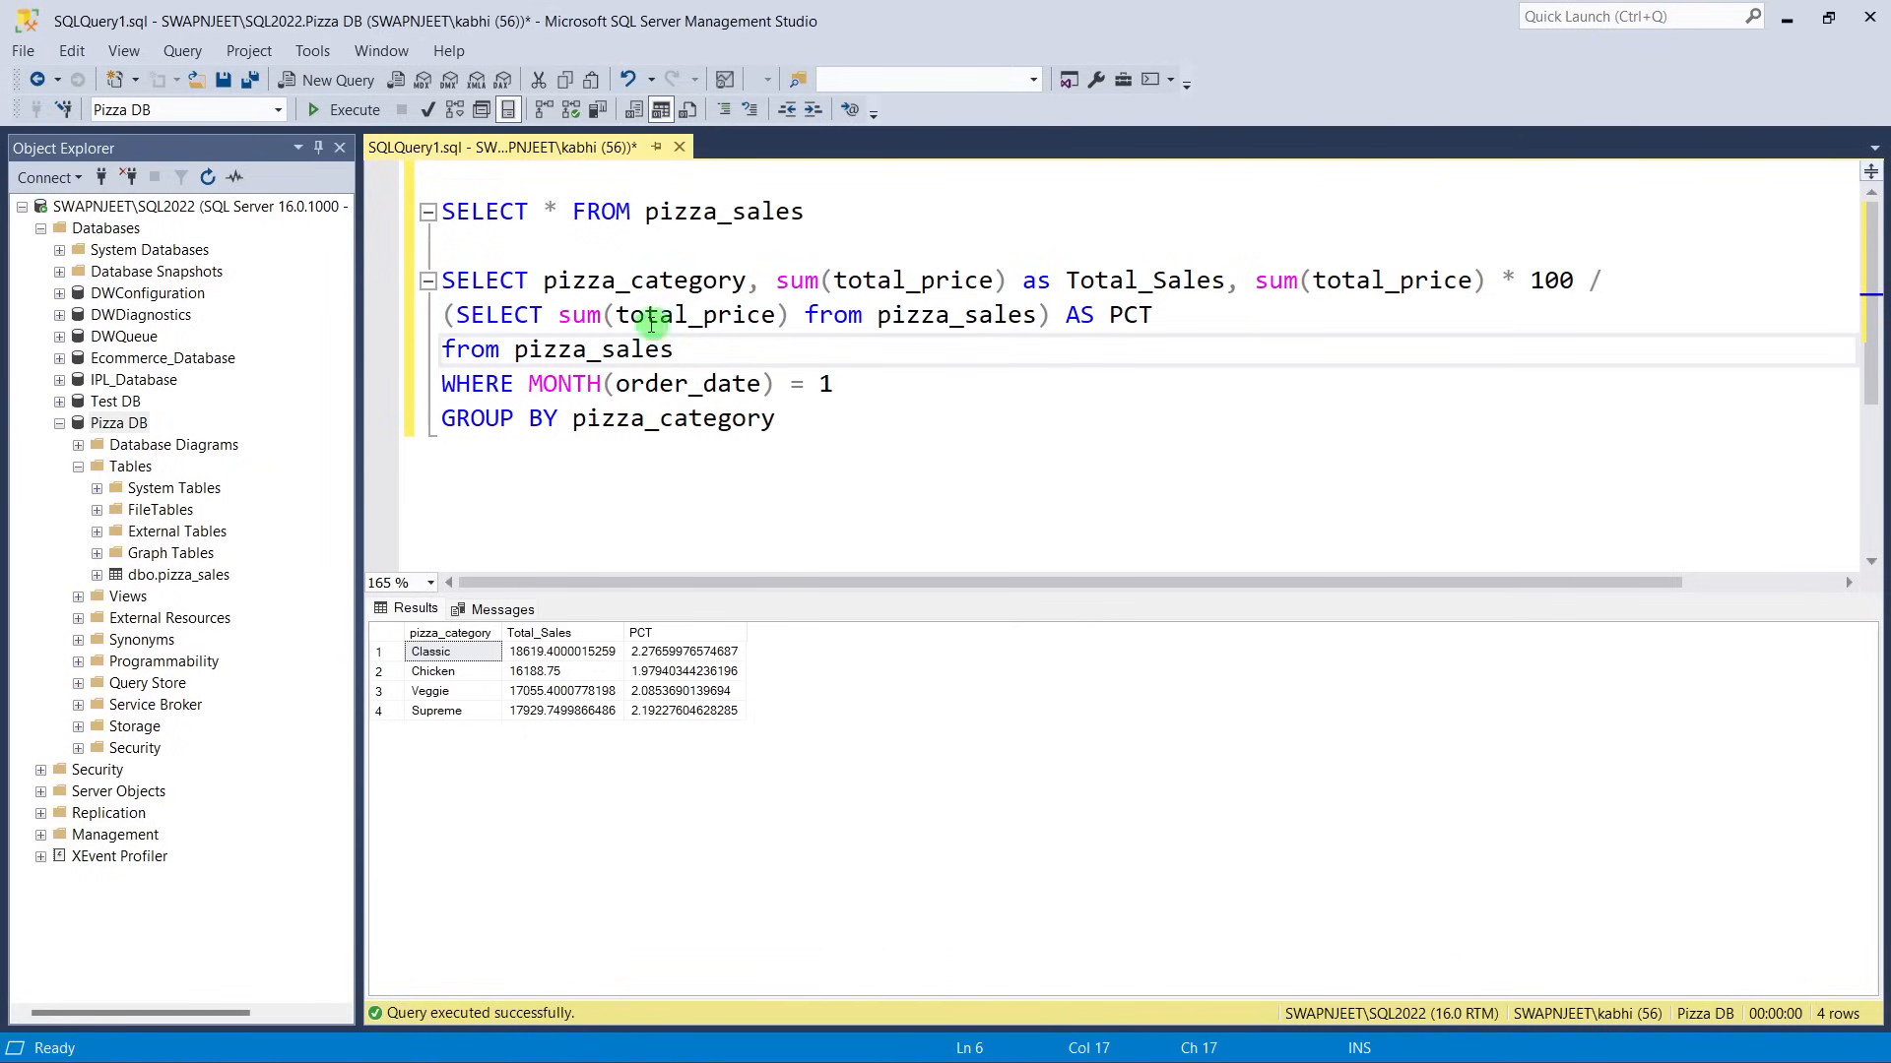
Copy WHERE MONTH(order_date) = 1 from the outer query into the percentage subquery after pizza_sales, before the closing parenthesis.
left_click_drag(832, 384, 443, 382)
key("ctrl+c")
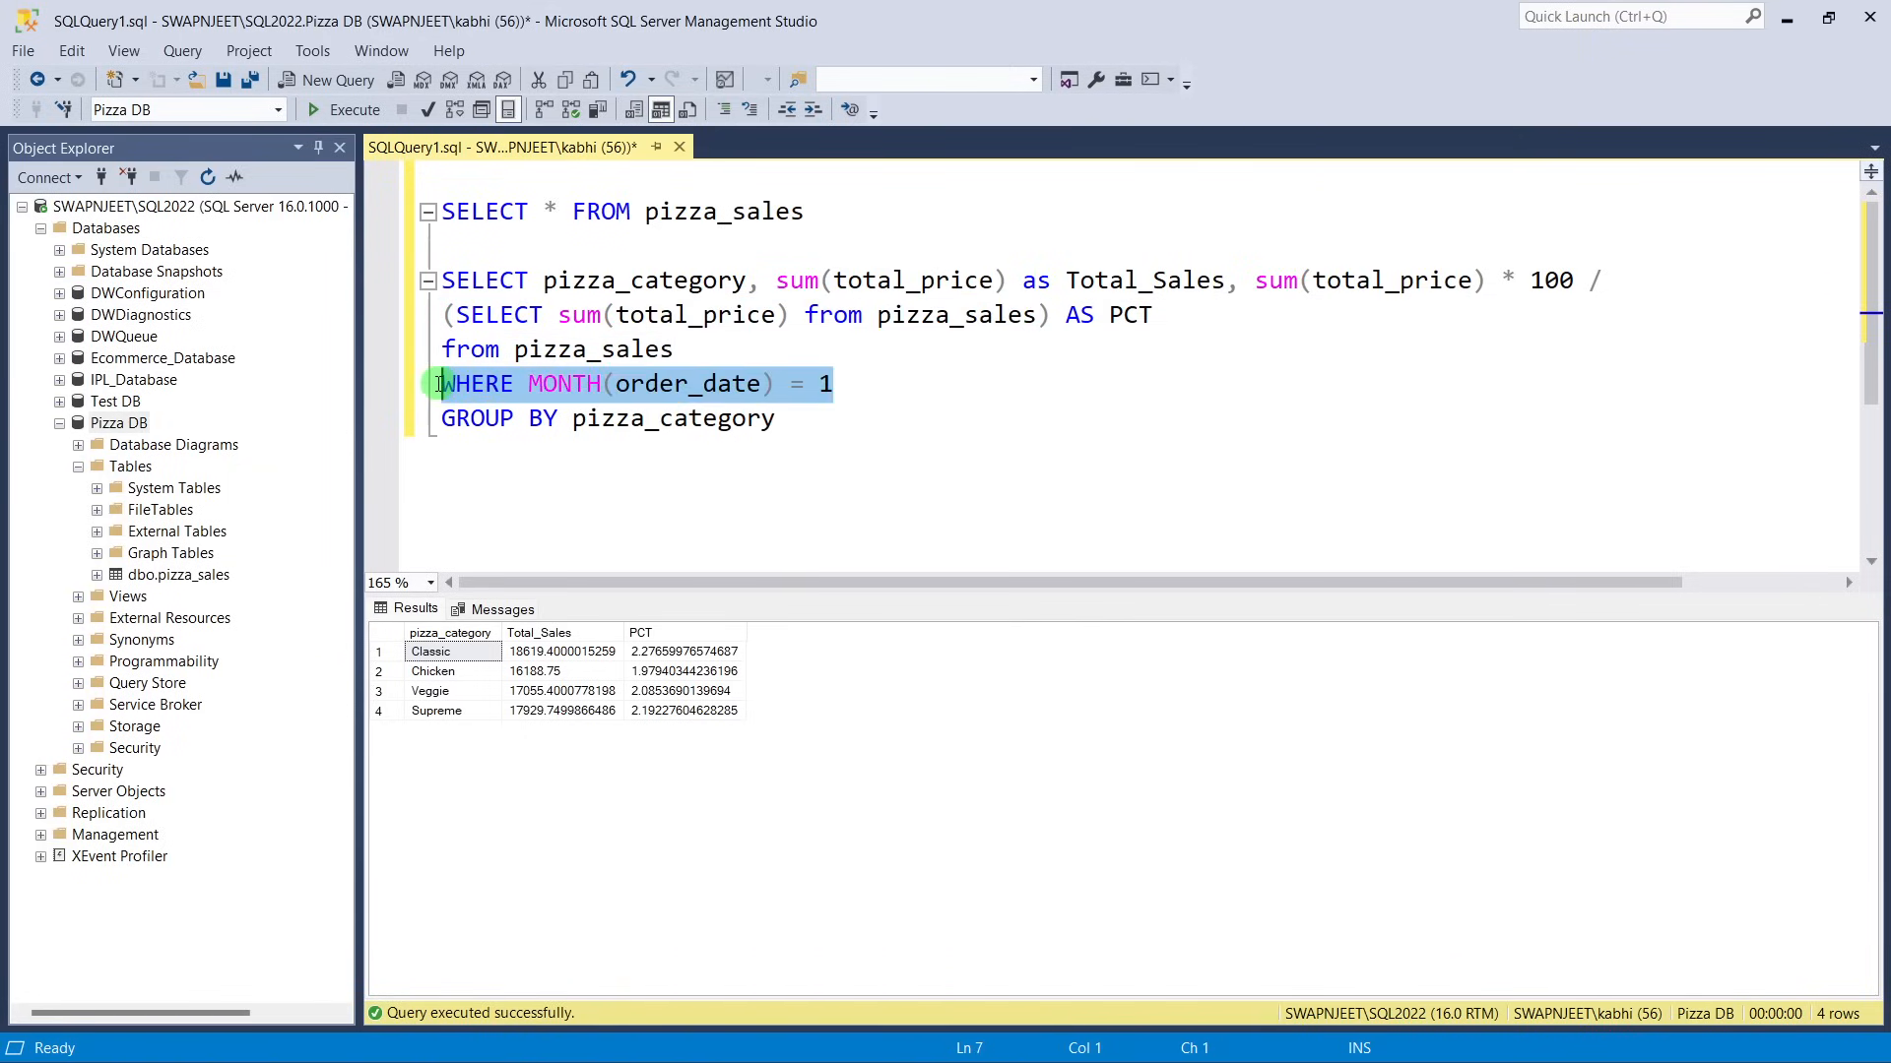
left_click_drag(528, 281, 445, 285)
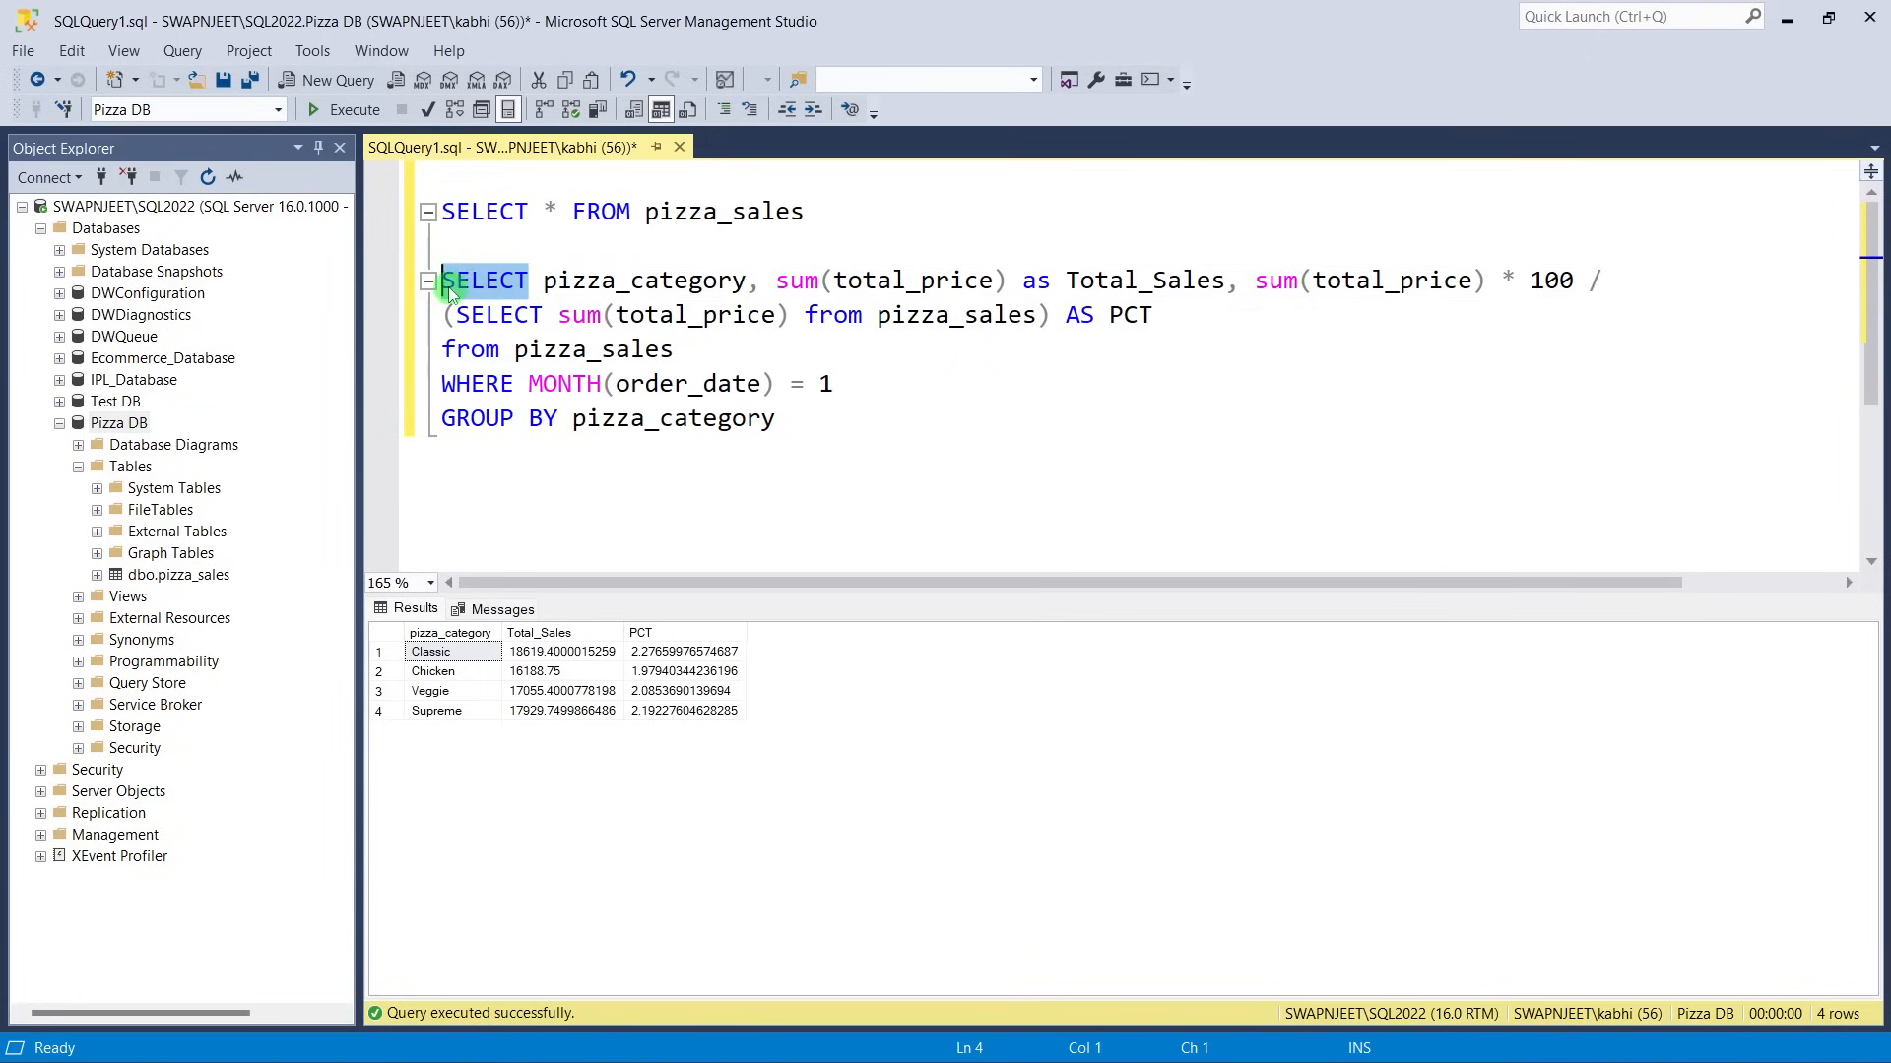
left_click(471, 315)
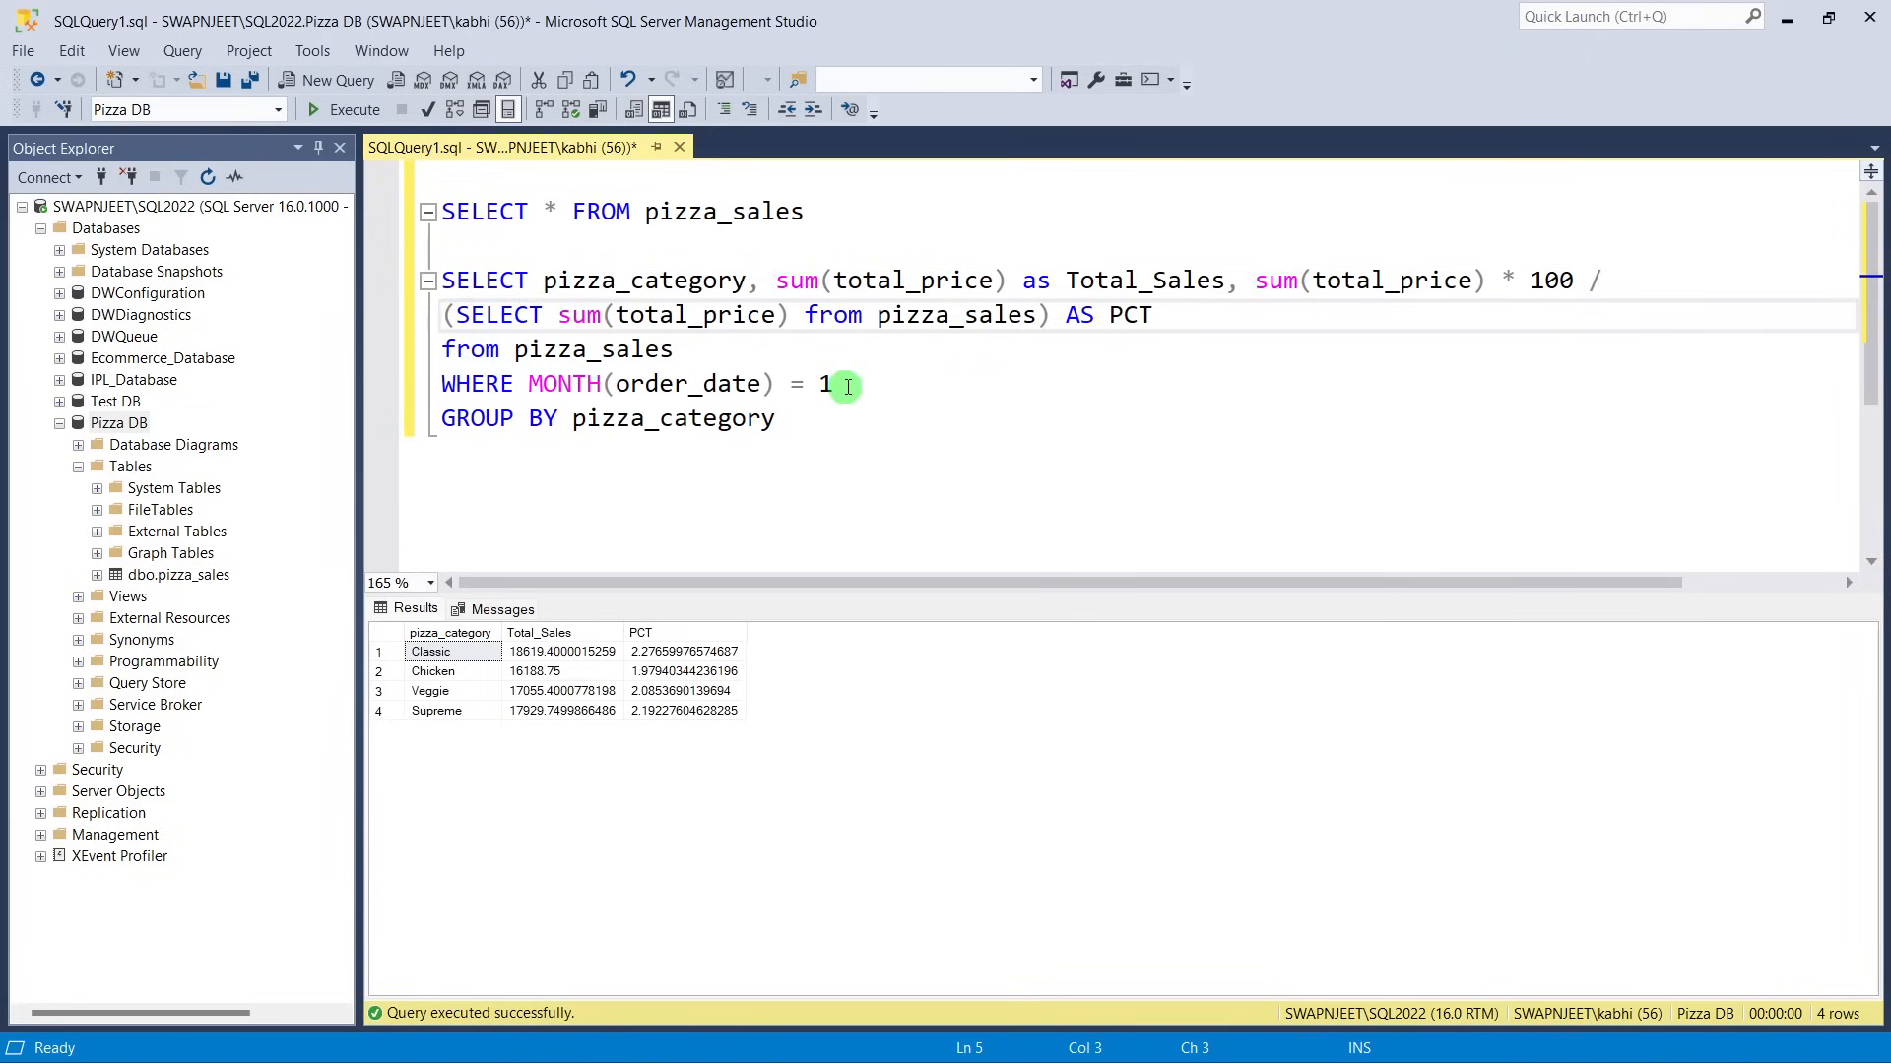
left_click_drag(832, 384, 453, 387)
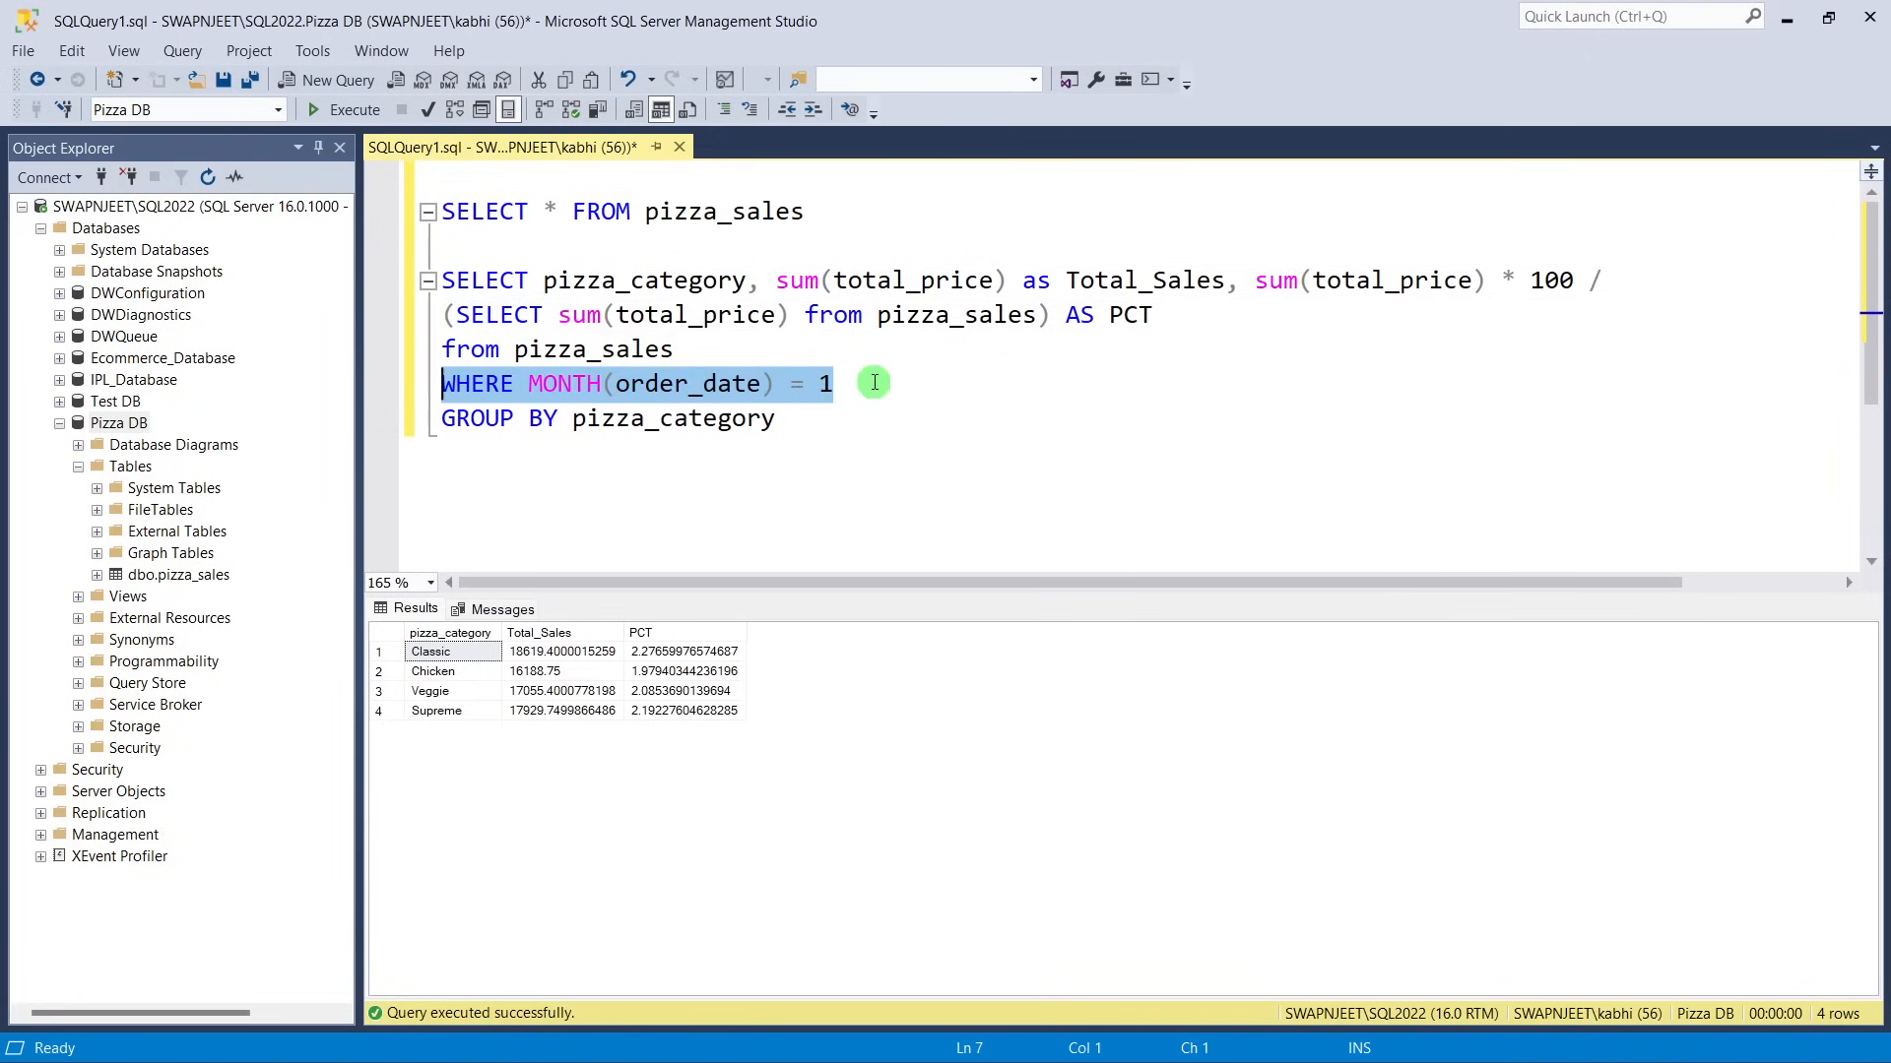
left_click(1037, 317)
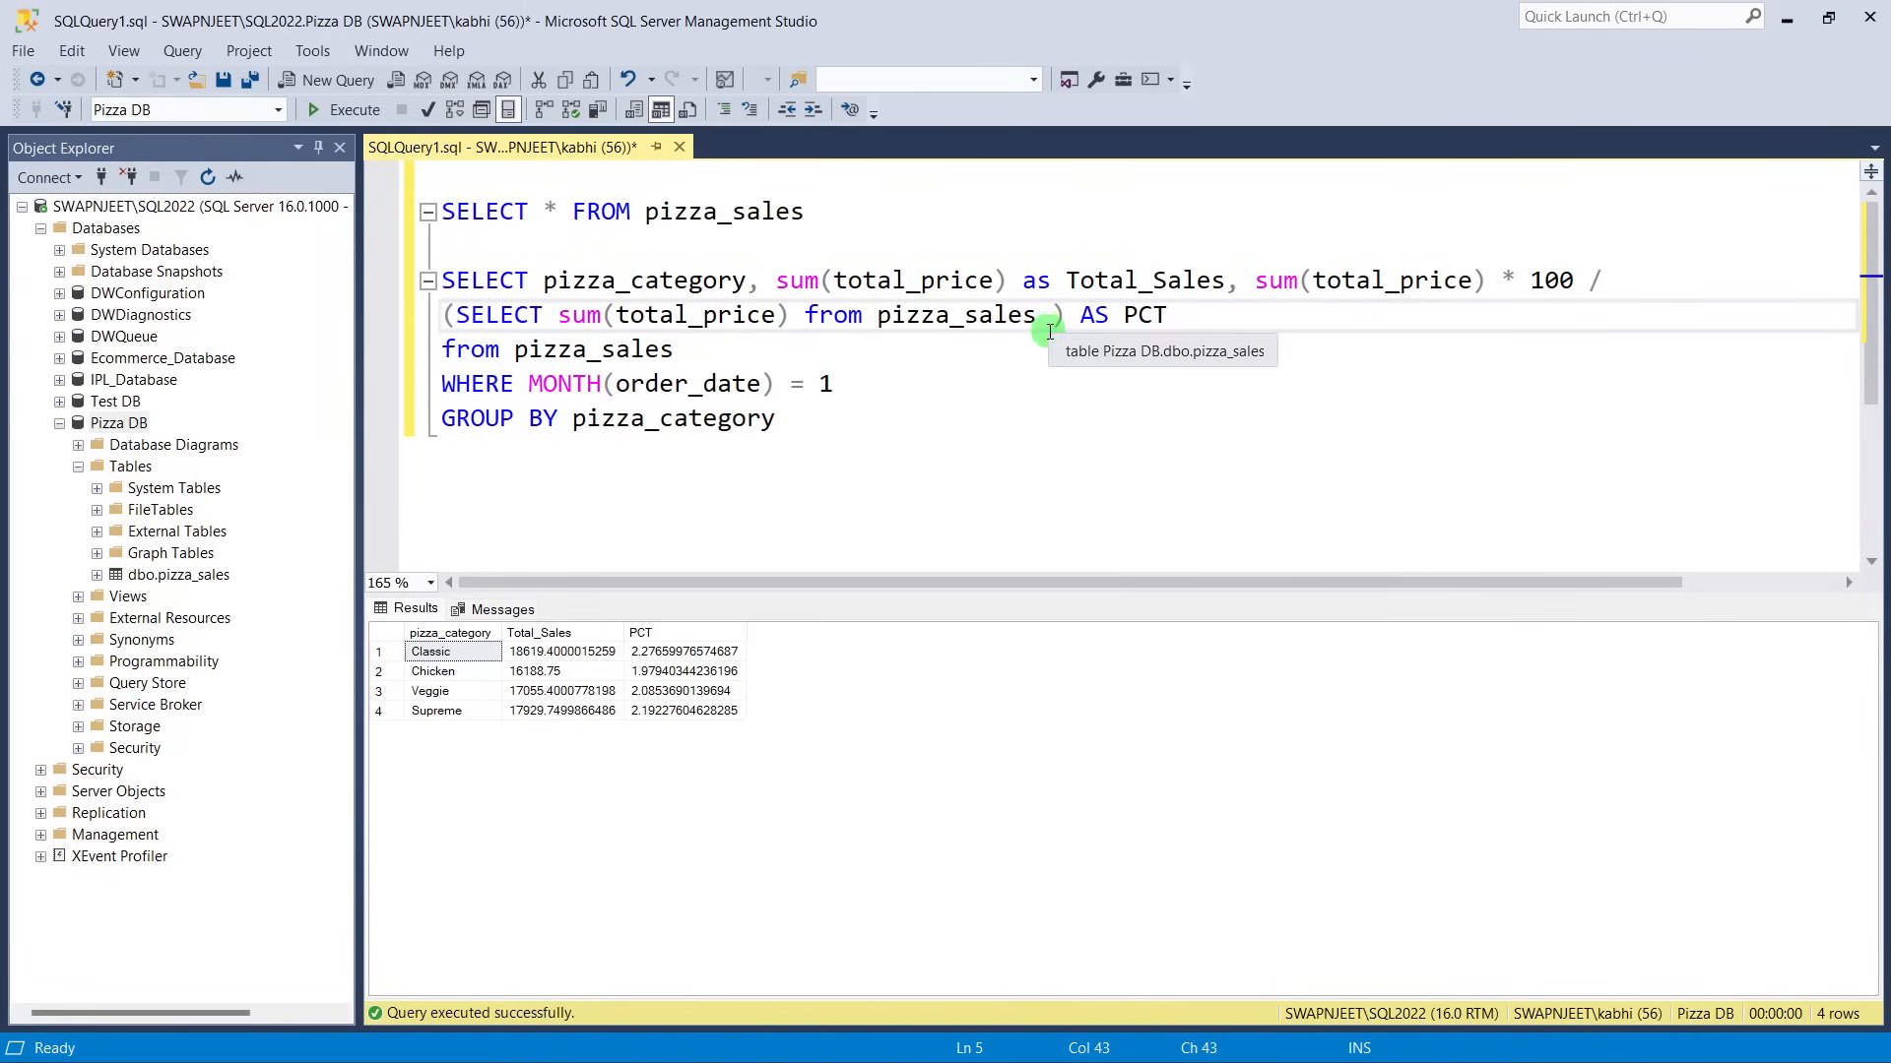
key("ctrl+v")
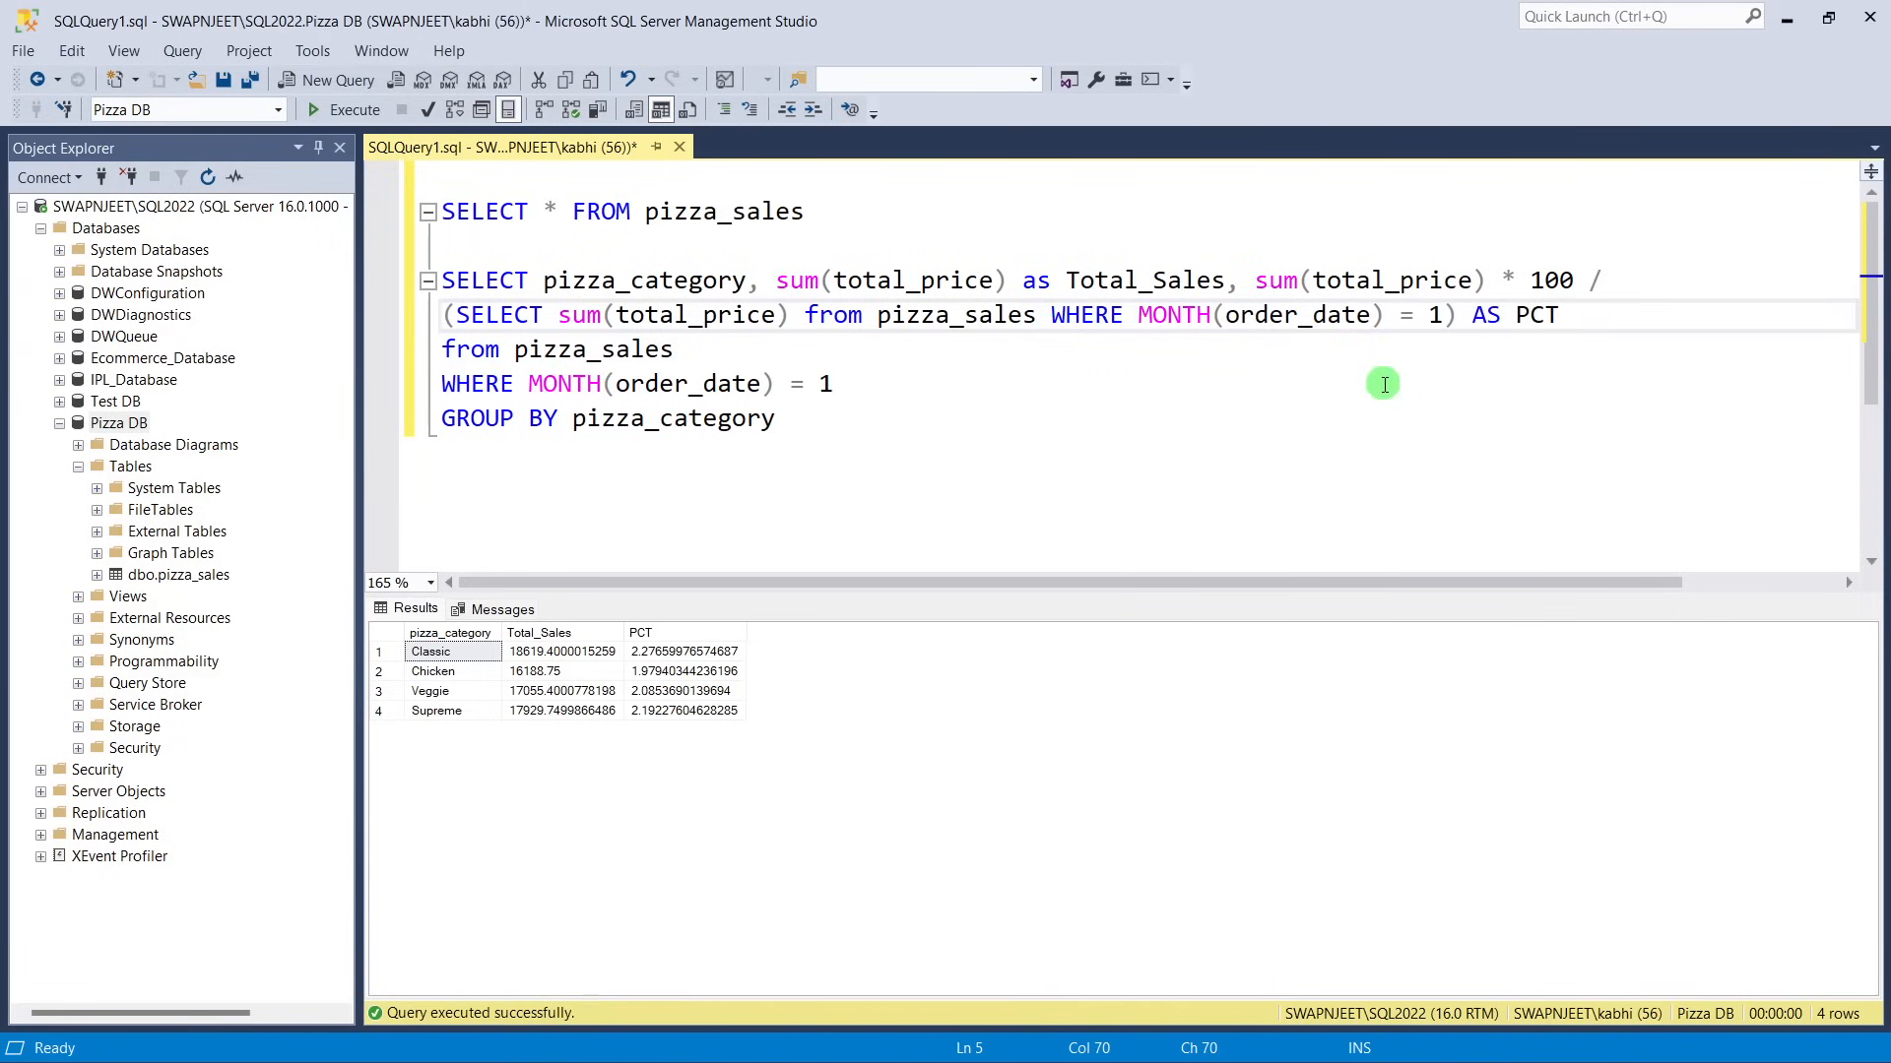
Execute only the category query with the month filter in both its subquery and outer query.
left_click_drag(455, 315, 1442, 325)
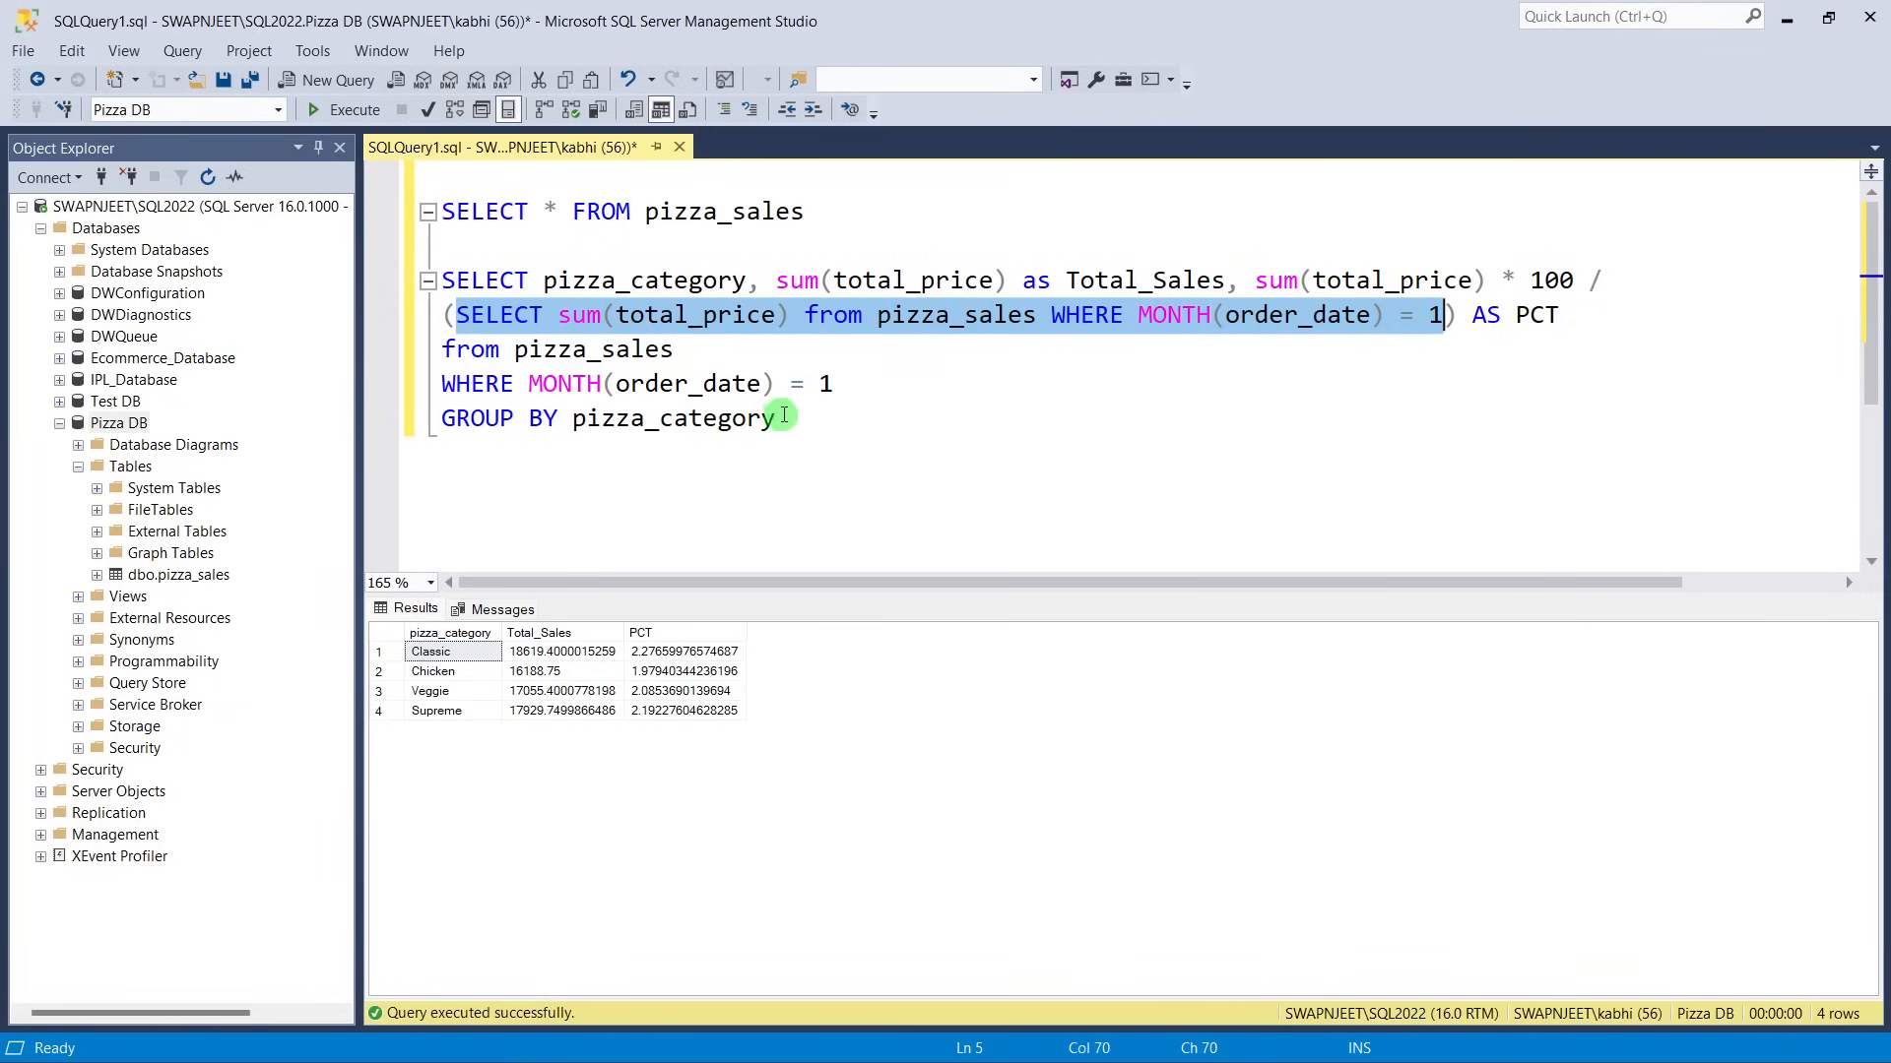
left_click_drag(775, 419, 406, 299)
key("F5")
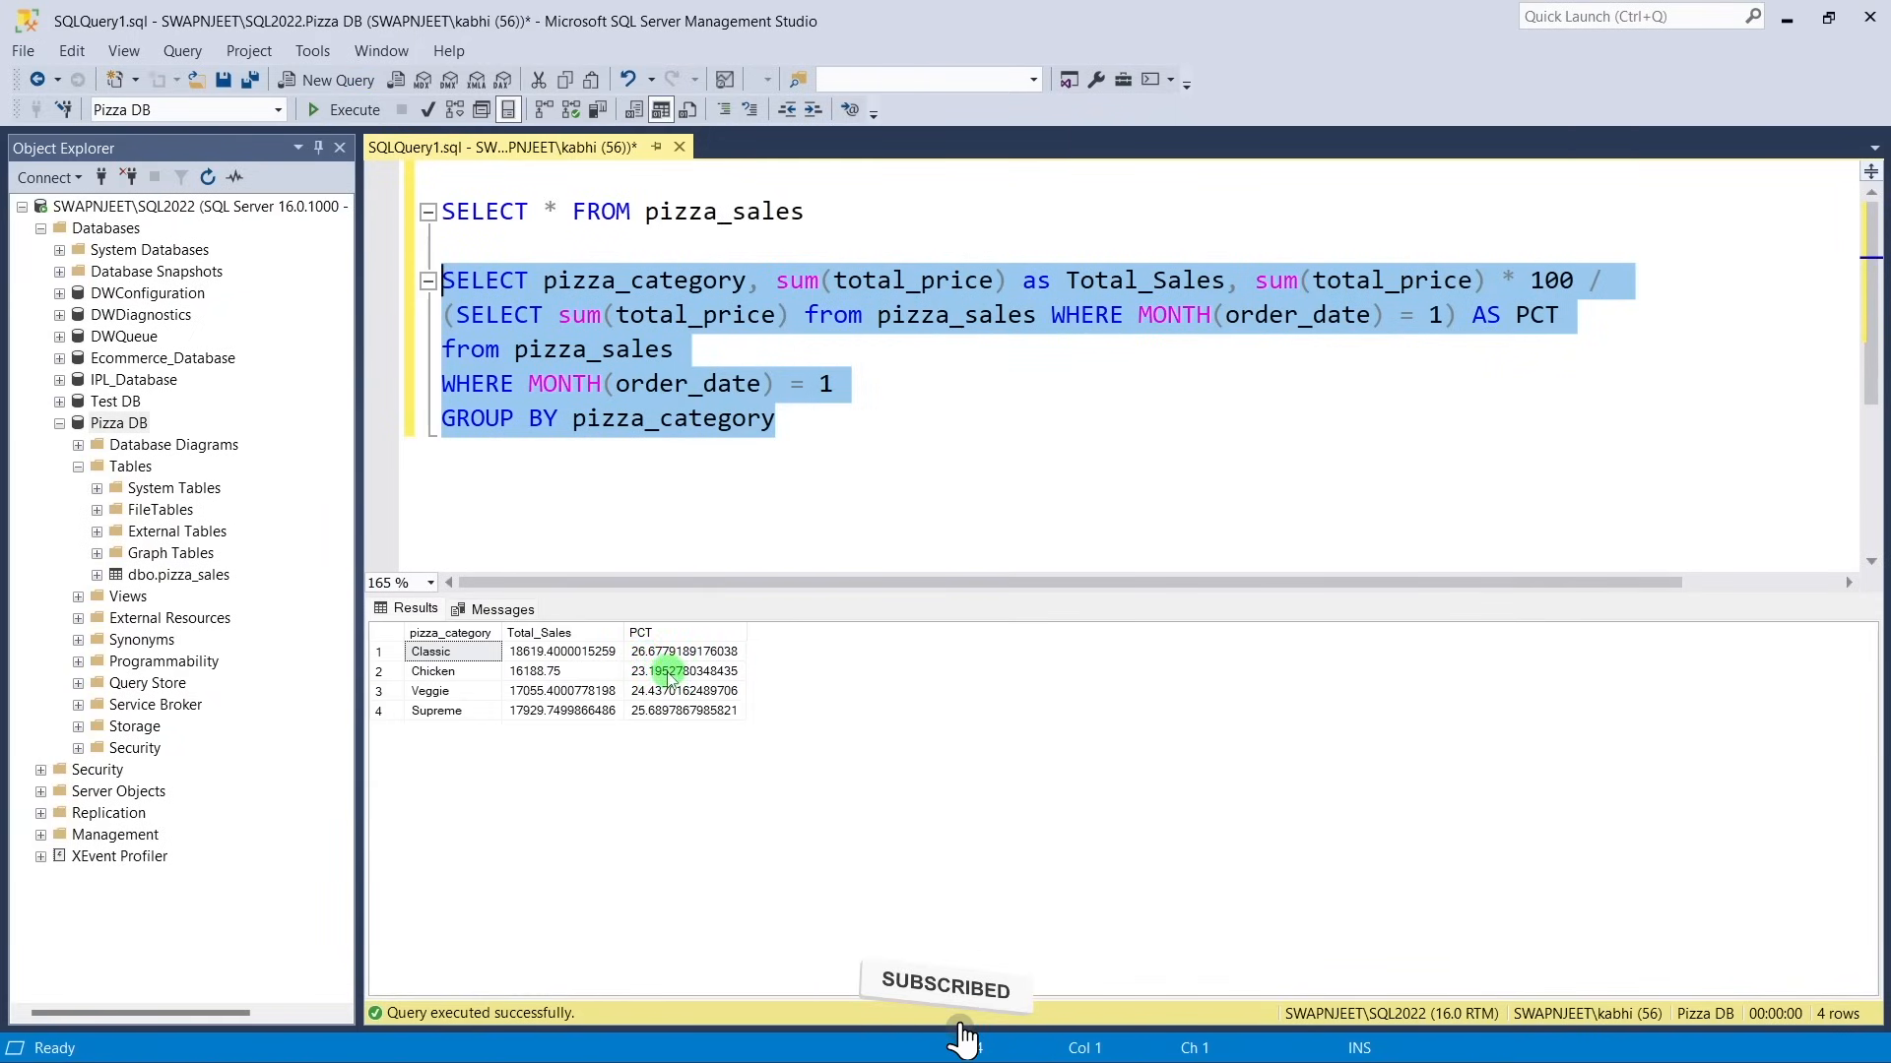
Compare the month filter in the outer category query with the one inside the percentage subquery.
left_click(1014, 419)
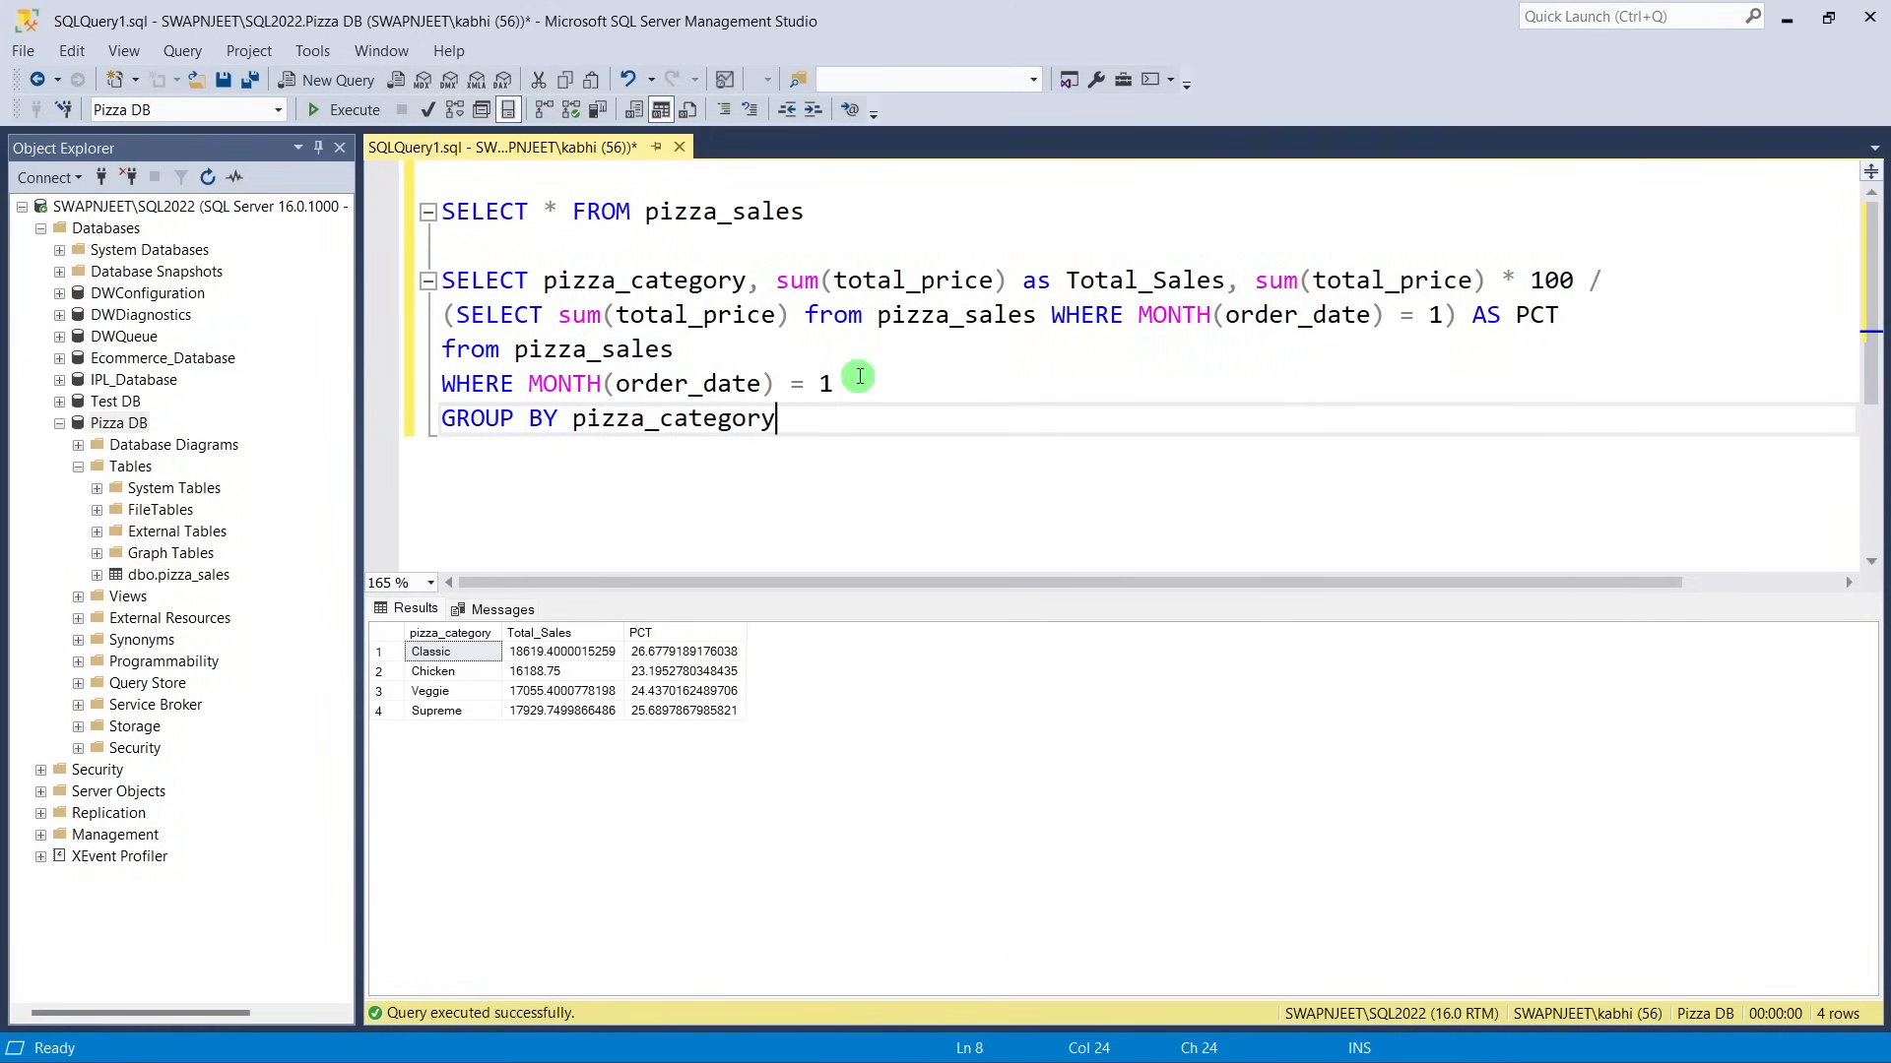
left_click_drag(847, 384, 455, 386)
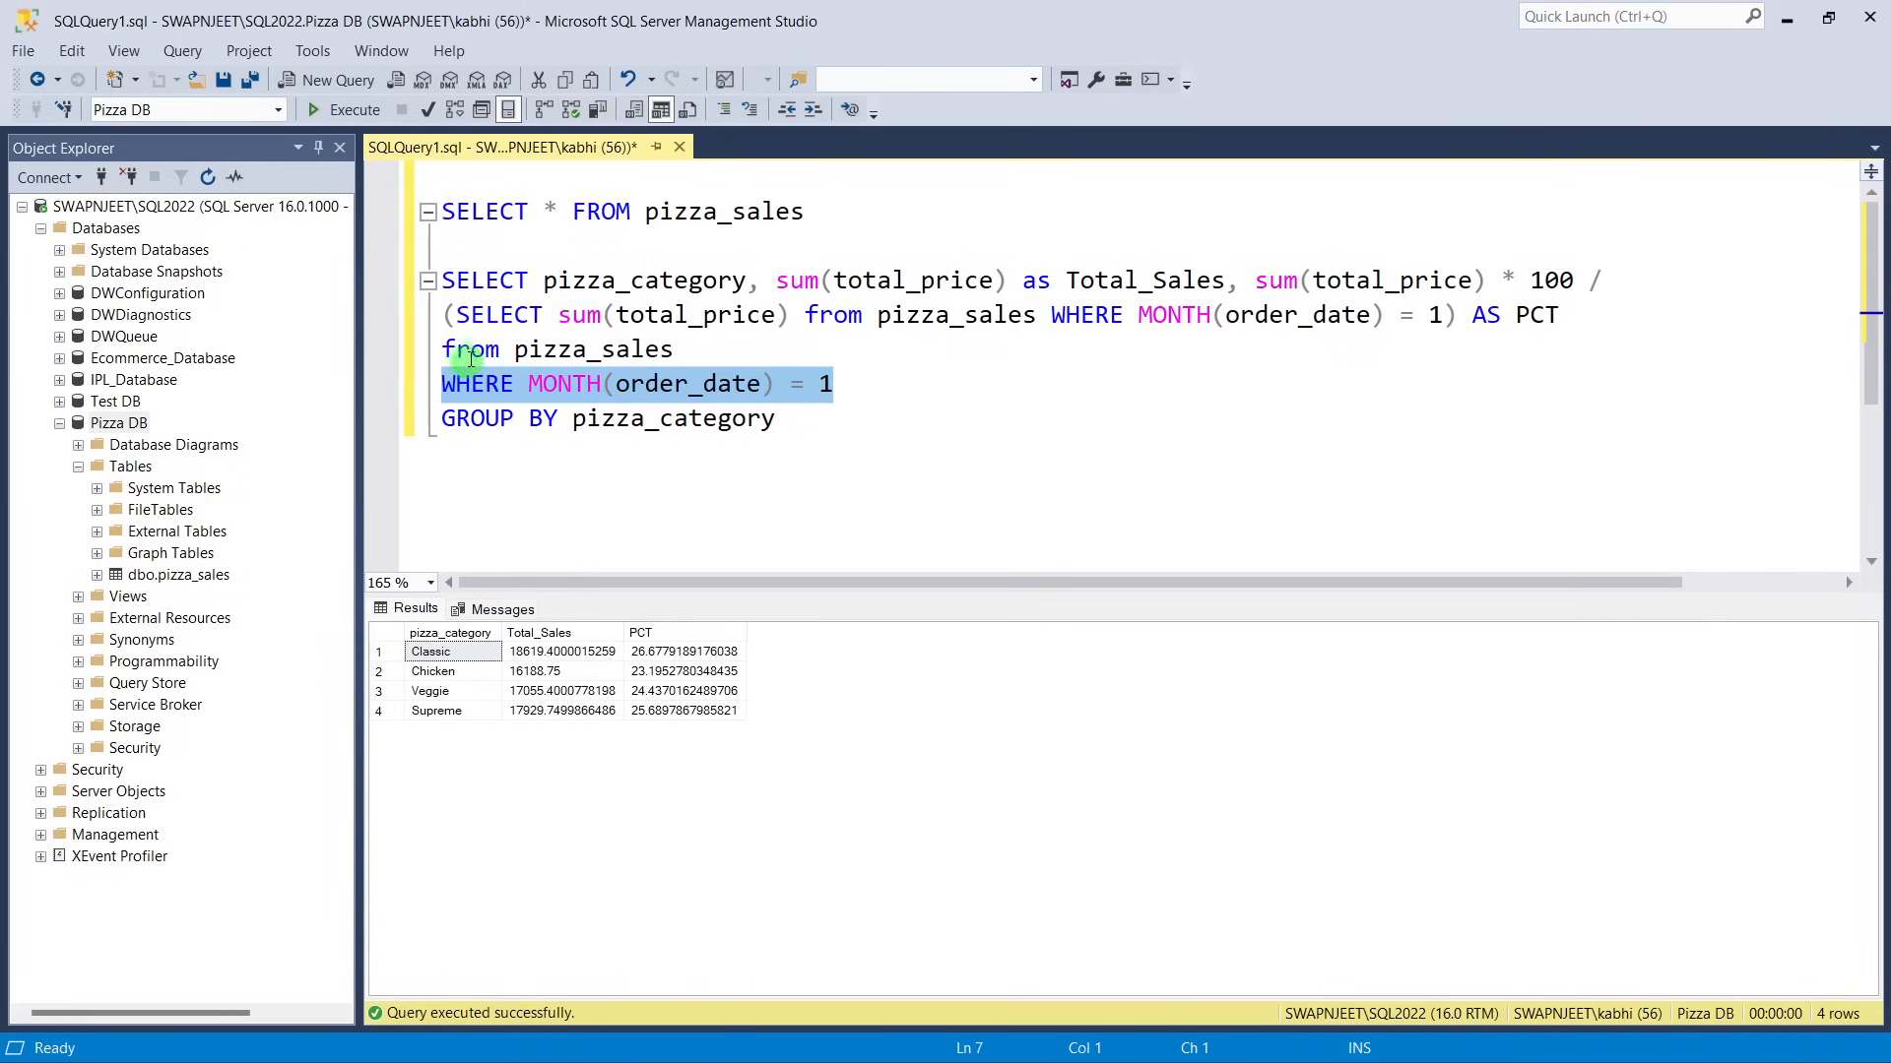
left_click_drag(1050, 317, 1455, 315)
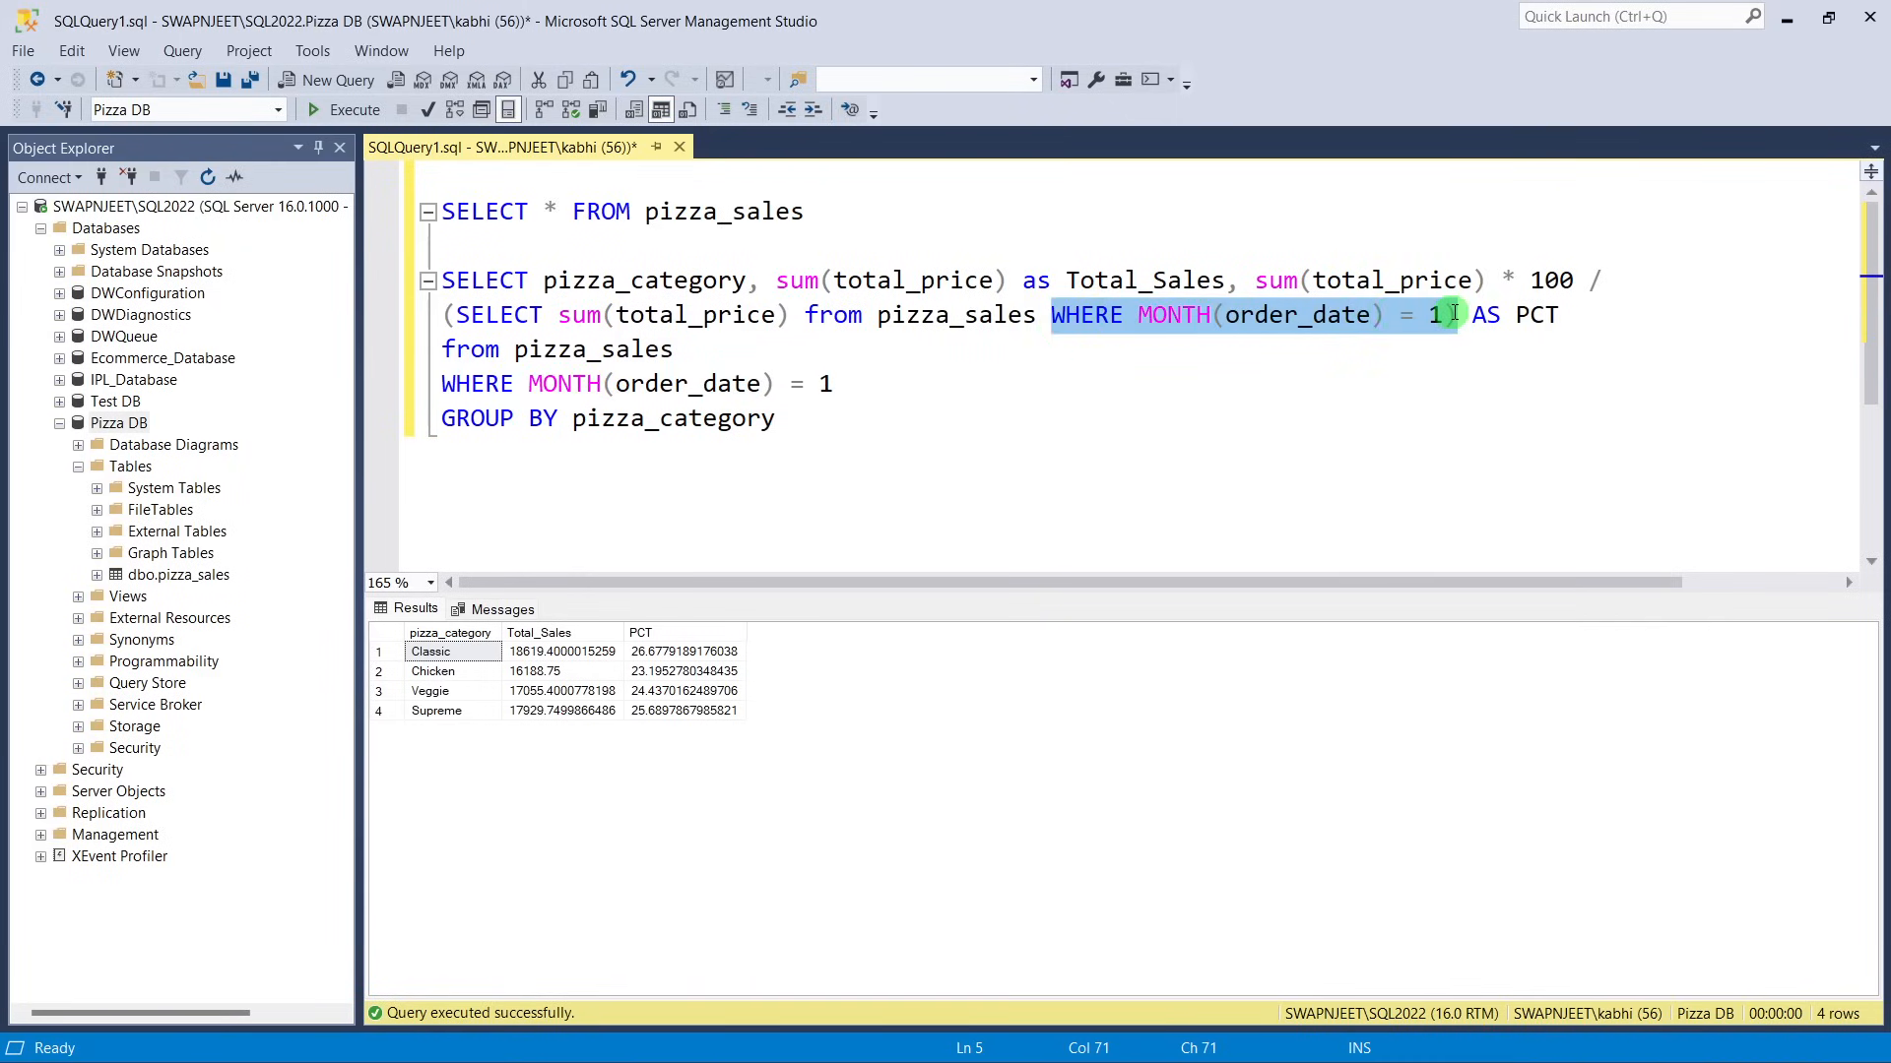
left_click(1257, 363)
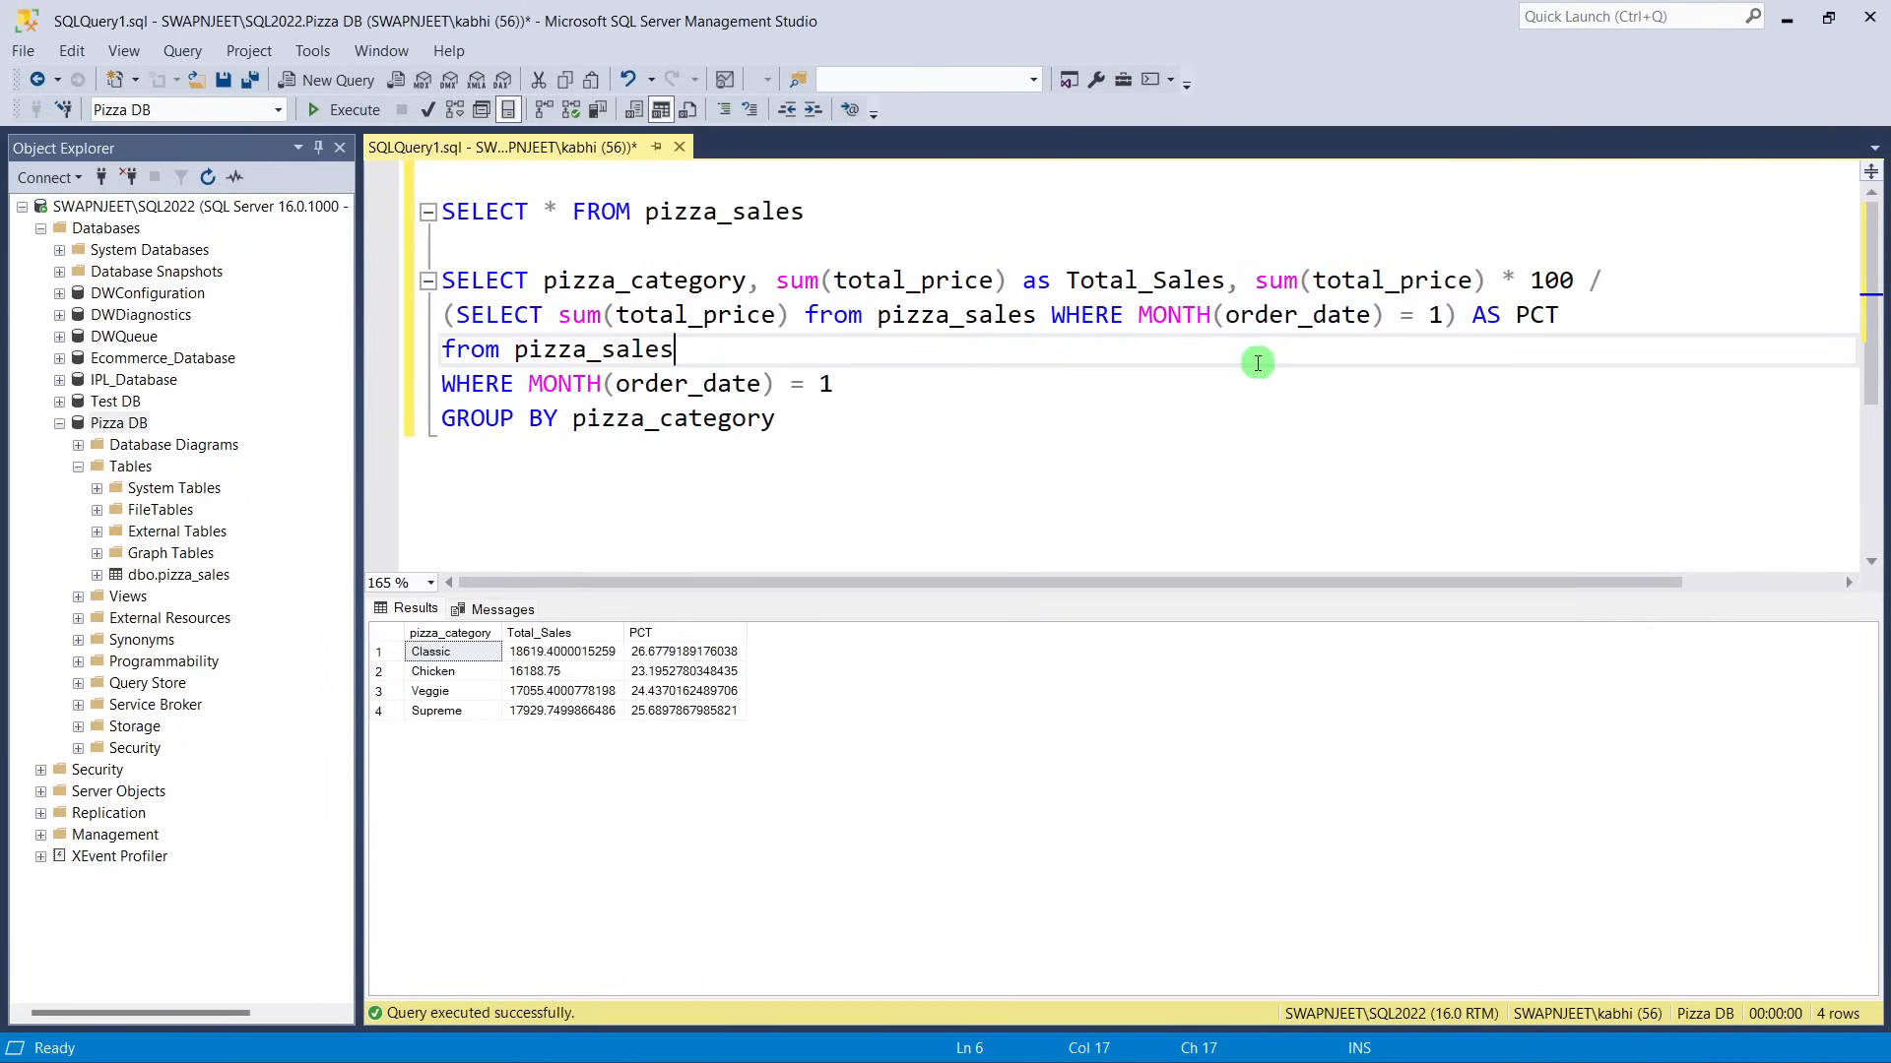
Switch to the Excel dashboard, compare its category percentages under the January timeline filter with the query output, and clear the filter.
key("alt+Tab")
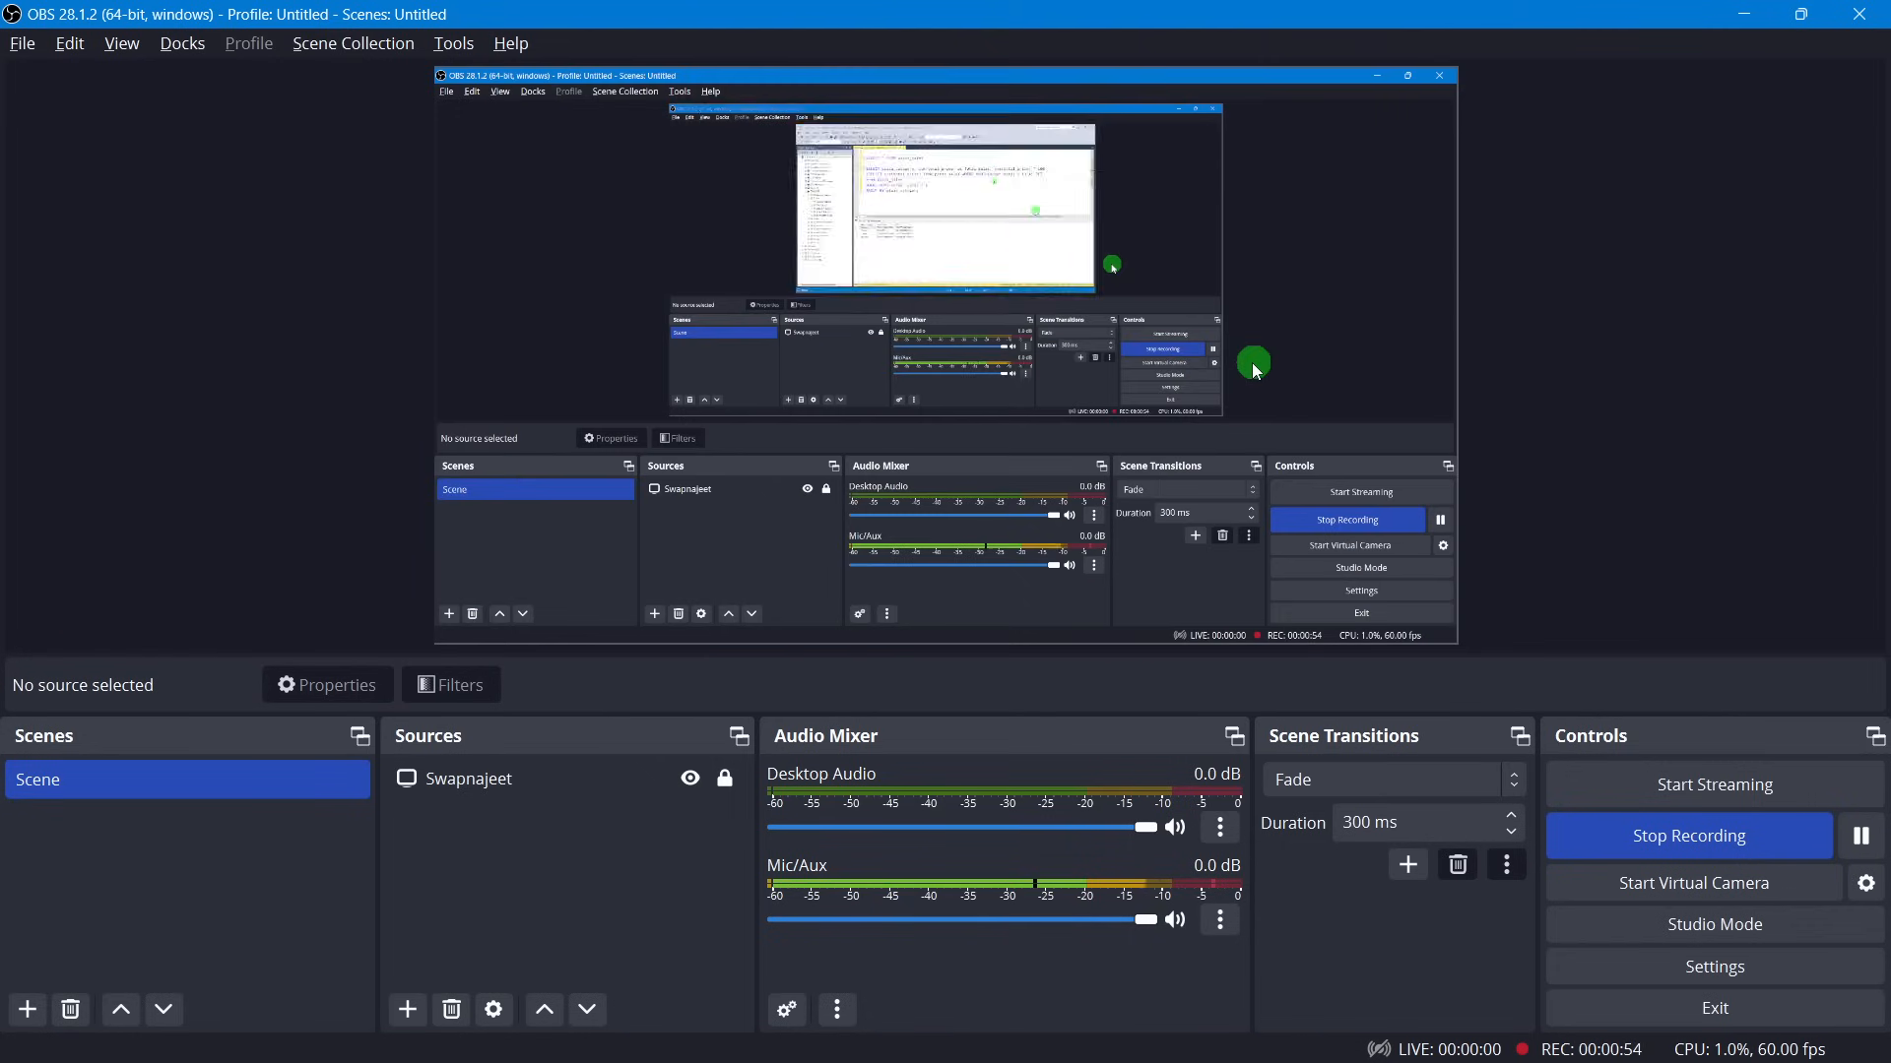
key("alt+Tab")
key("alt+Tab")
key("Tab")
key("Tab")
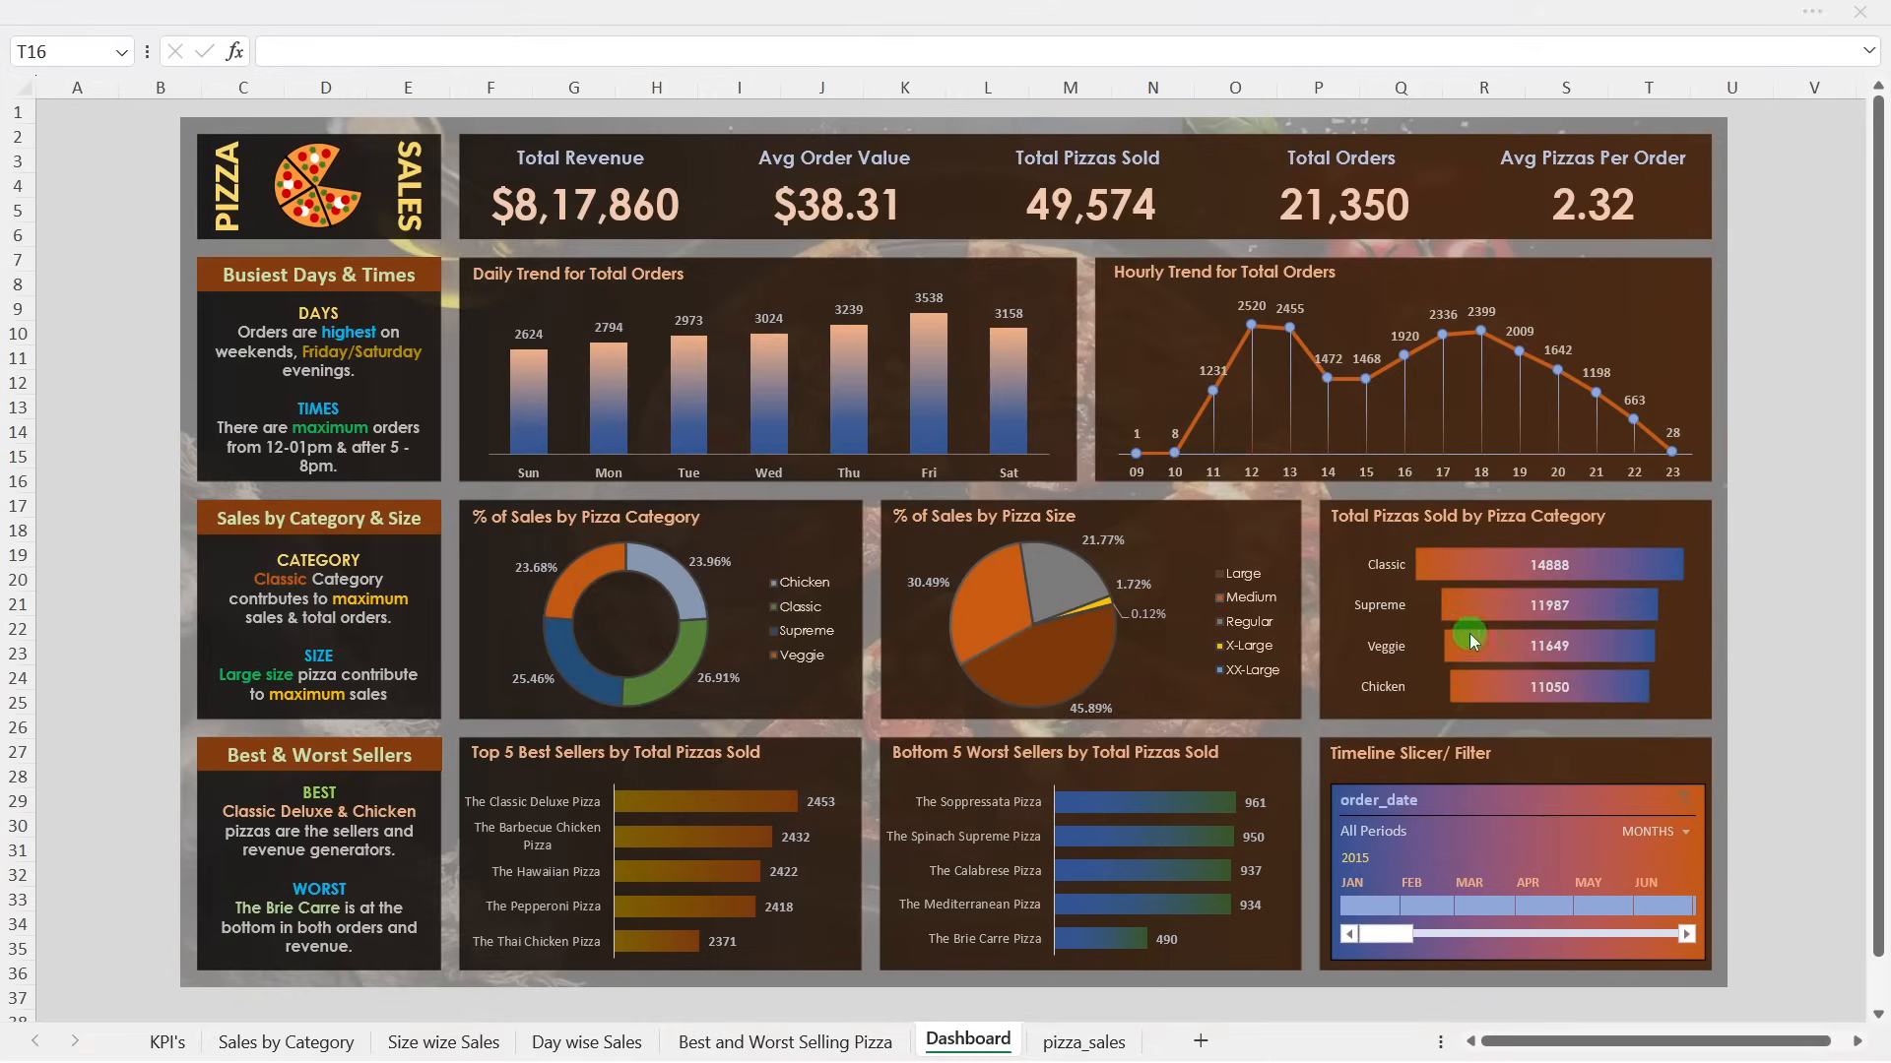
left_click(1376, 906)
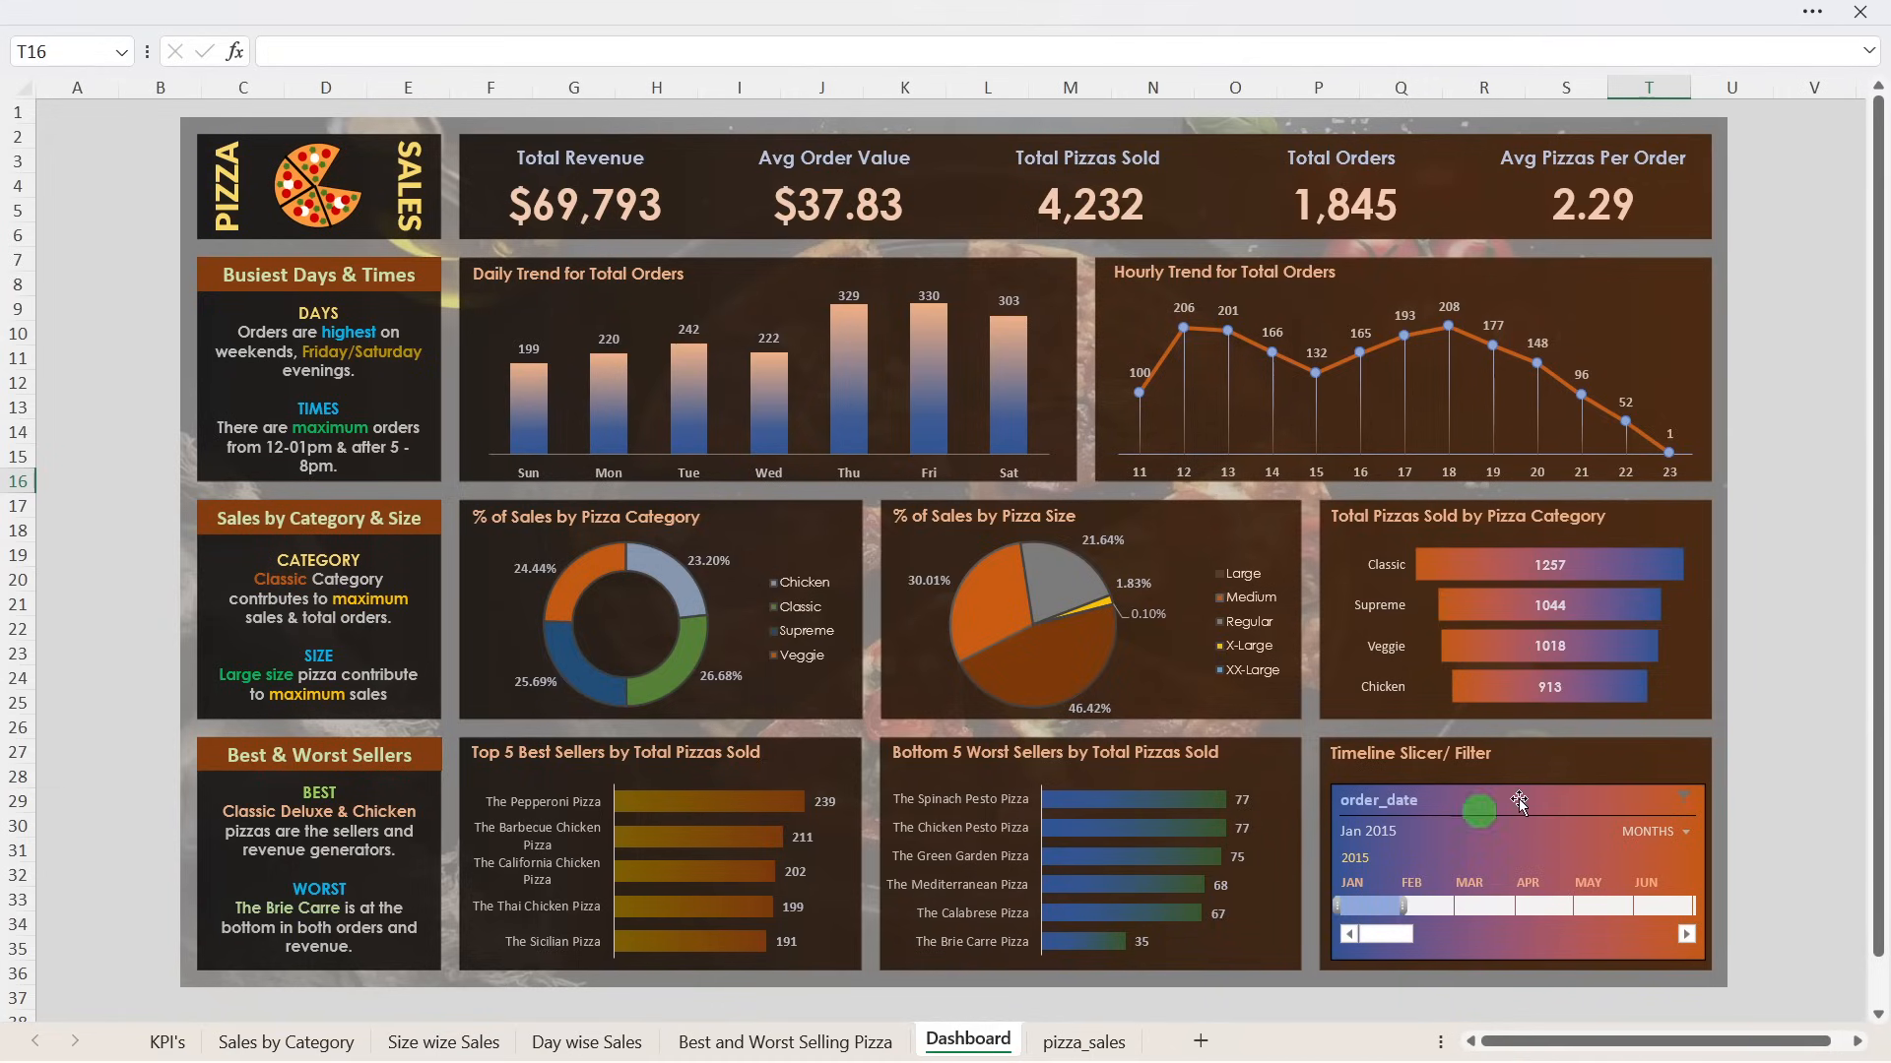
left_click(1685, 797)
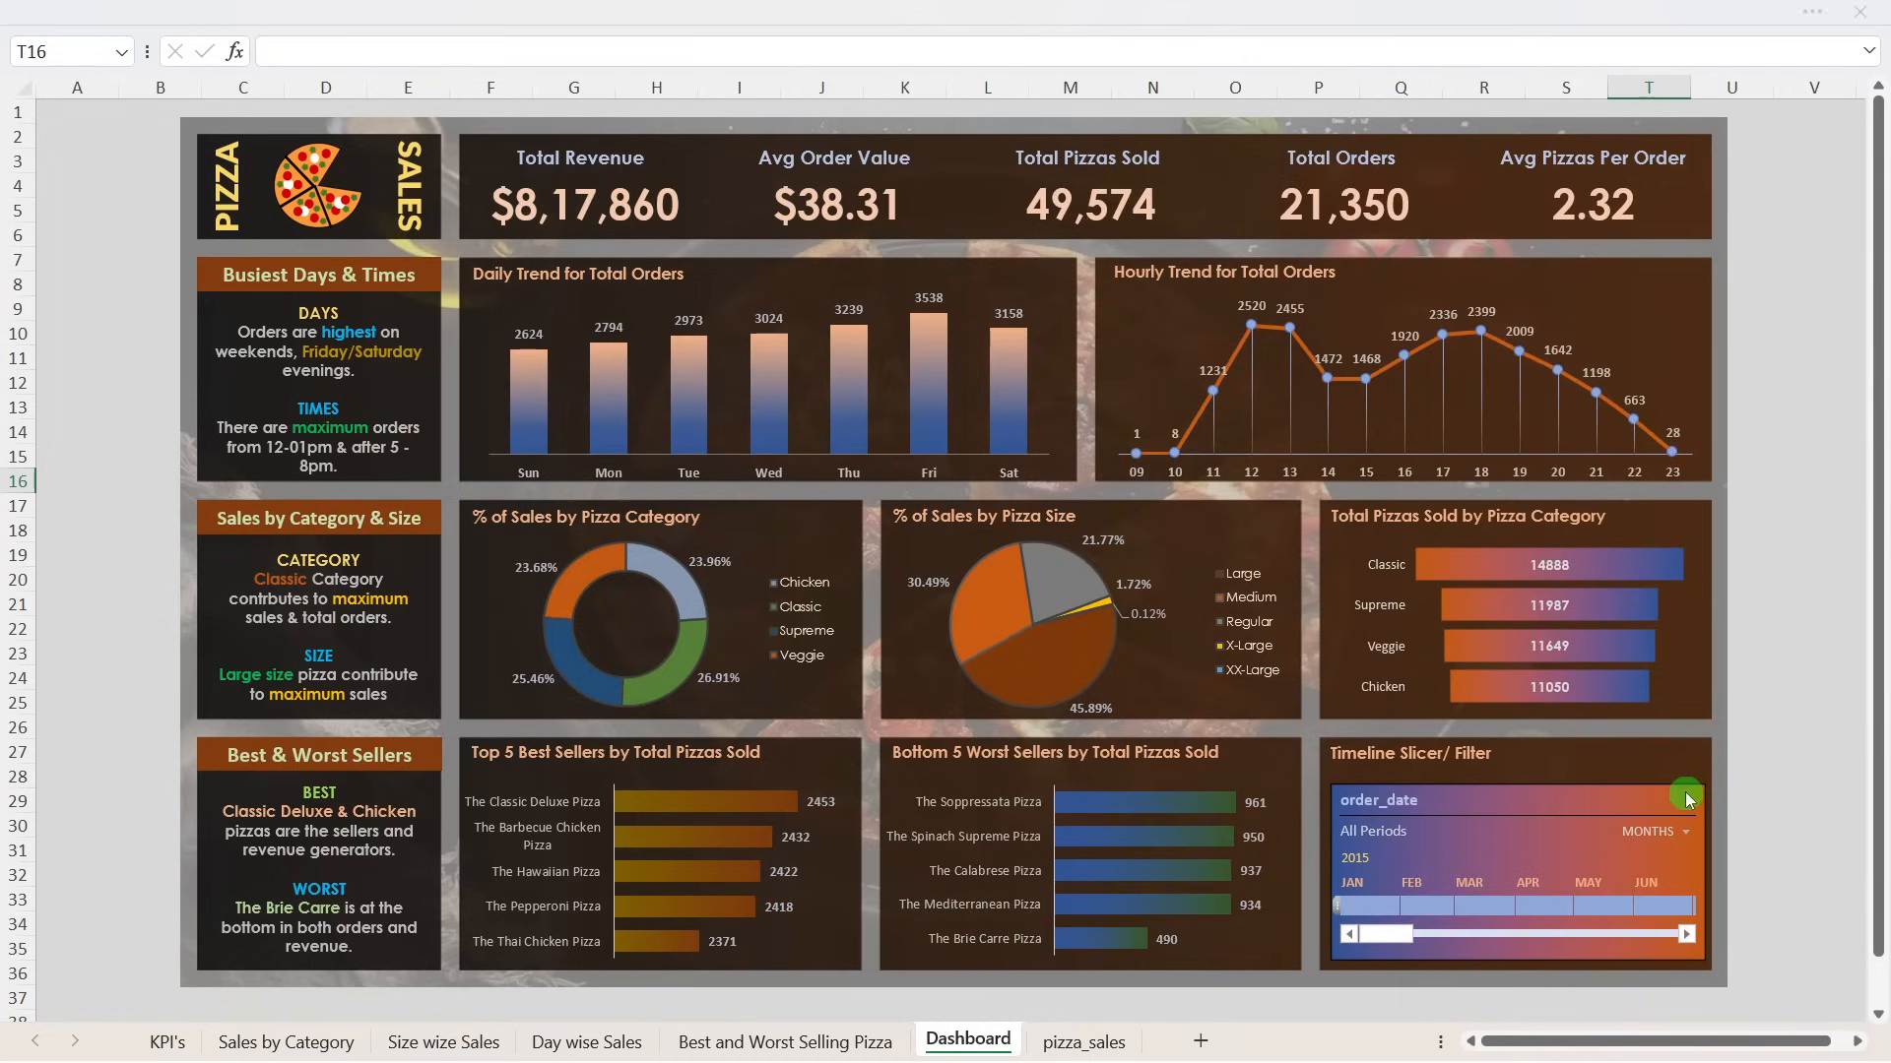
Switch to the Pizza Sales PPT presentation and read the chart requirements on slide 15, starting with Percentage of Sales by Pizza Size.
key("alt+Tab")
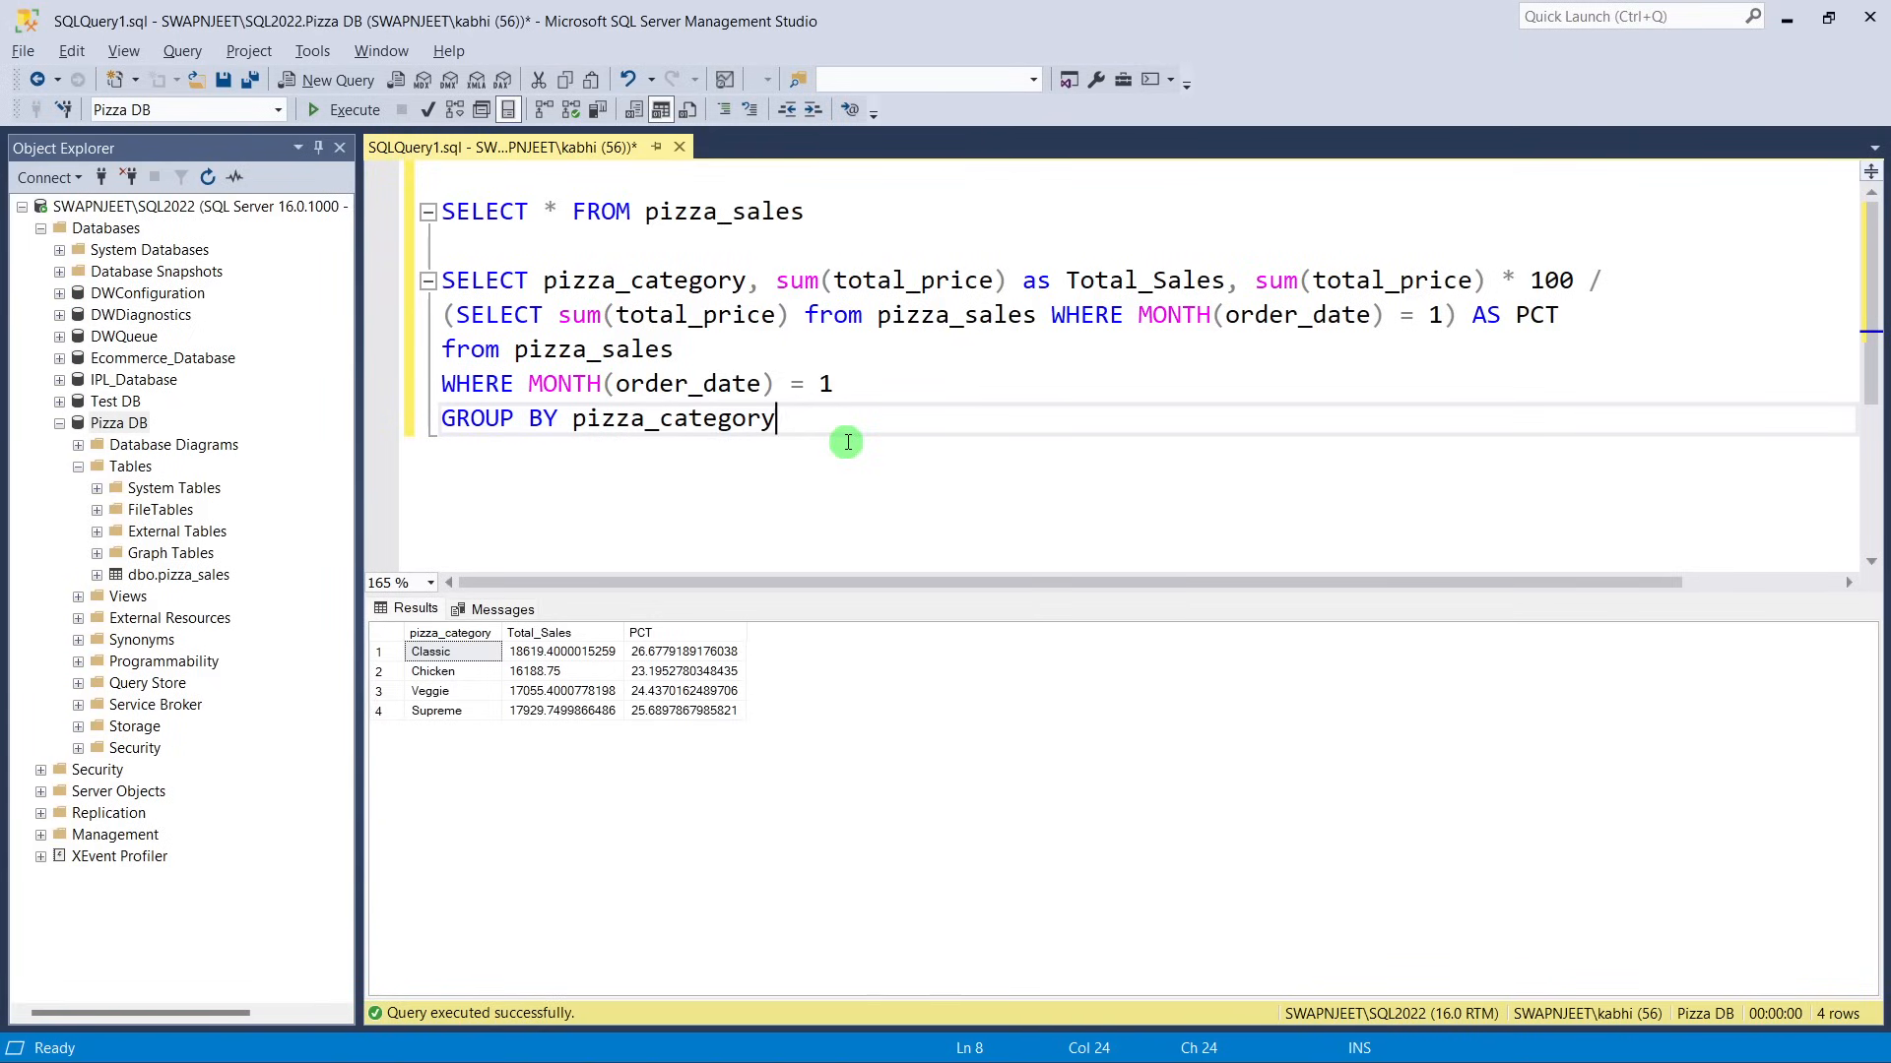
left_click(974, 1041)
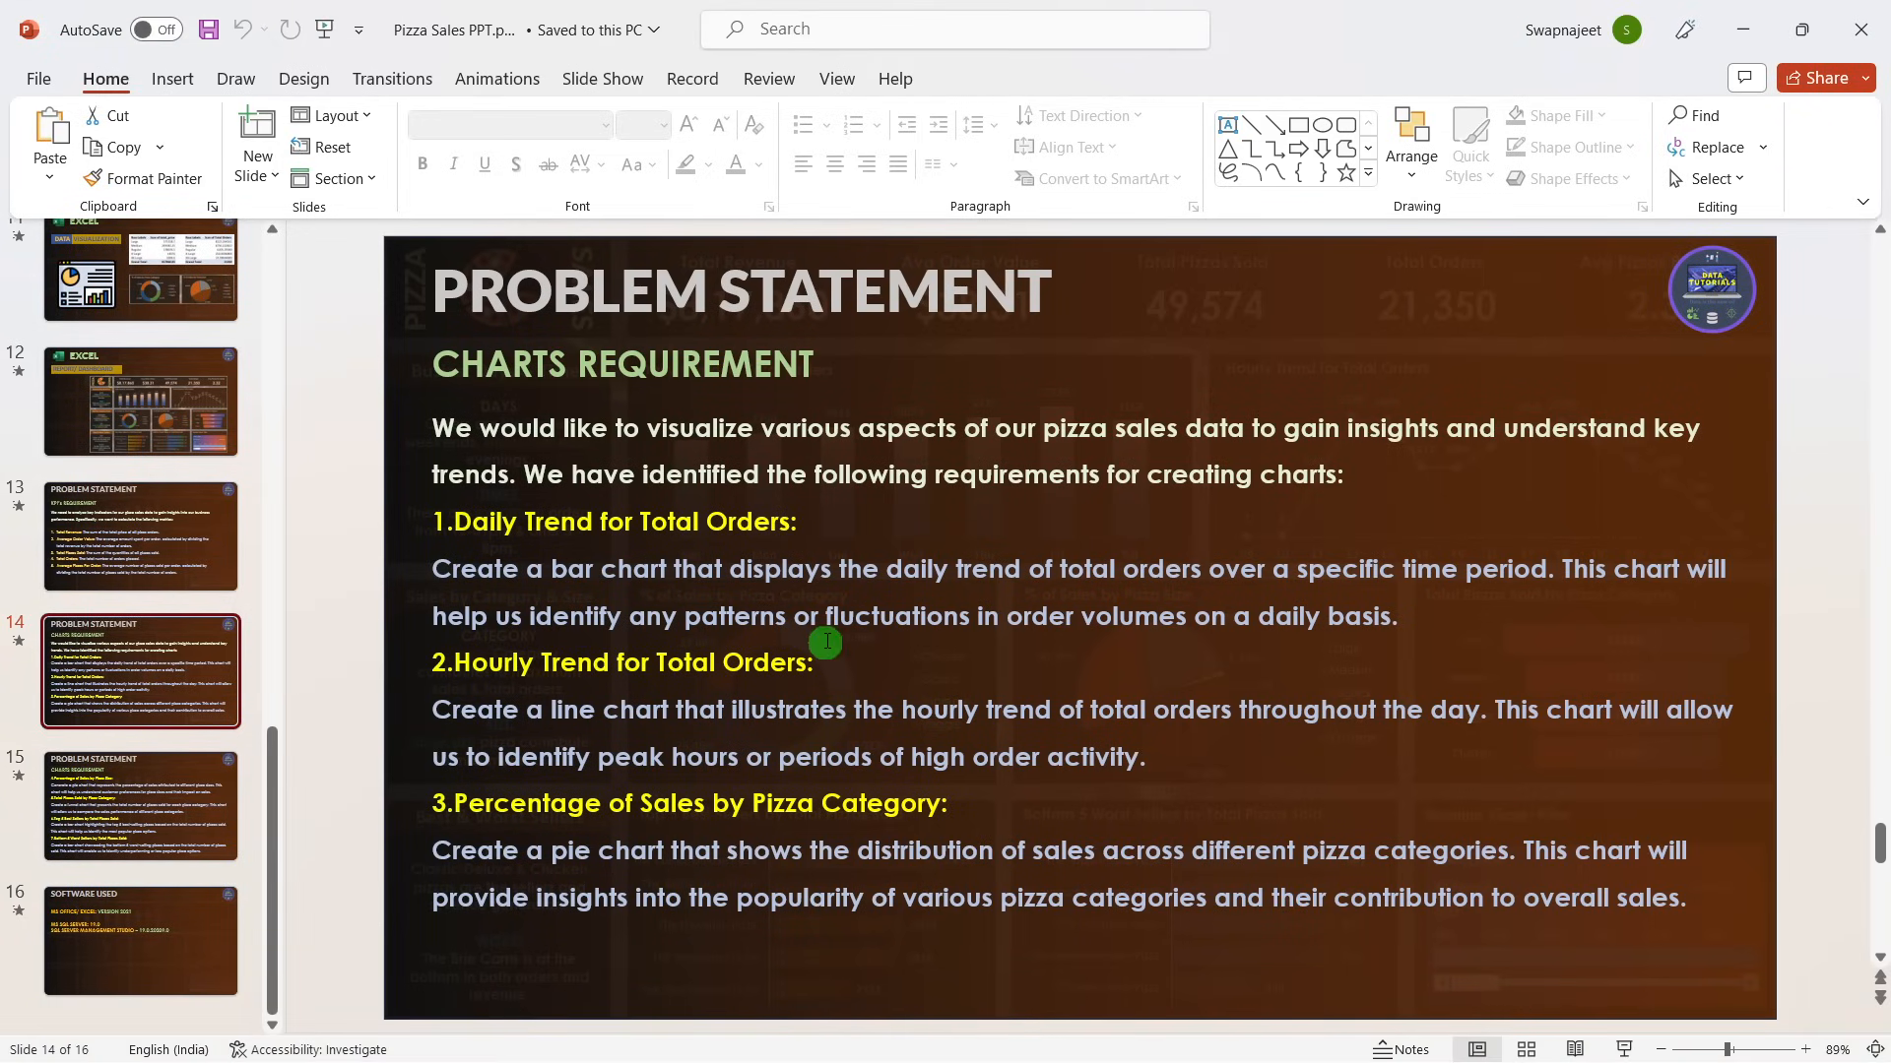
scroll(827, 642, "down", 1)
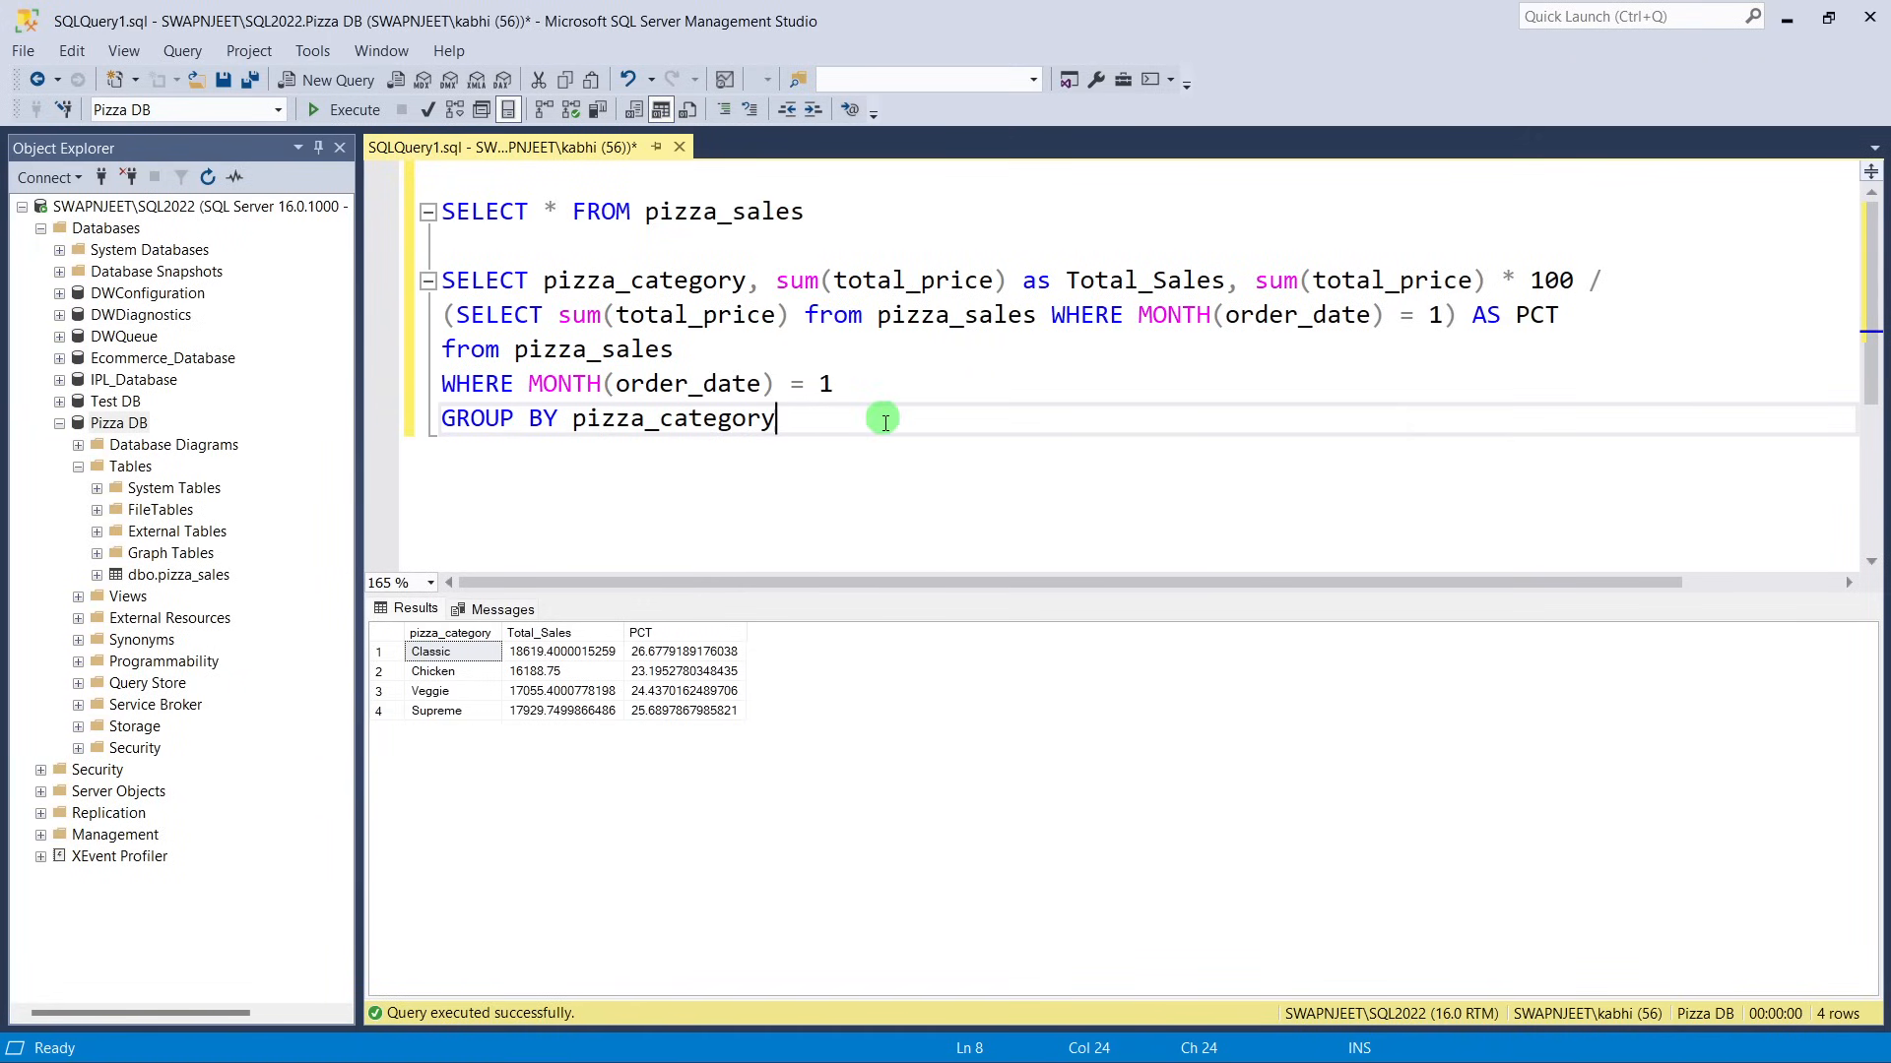
Remove WHERE MONTH(order_date) = 1 from both the outer category query and its percentage subquery.
left_click_drag(854, 384, 431, 397)
key("BackSpace")
key("BackSpace")
left_click(1424, 354)
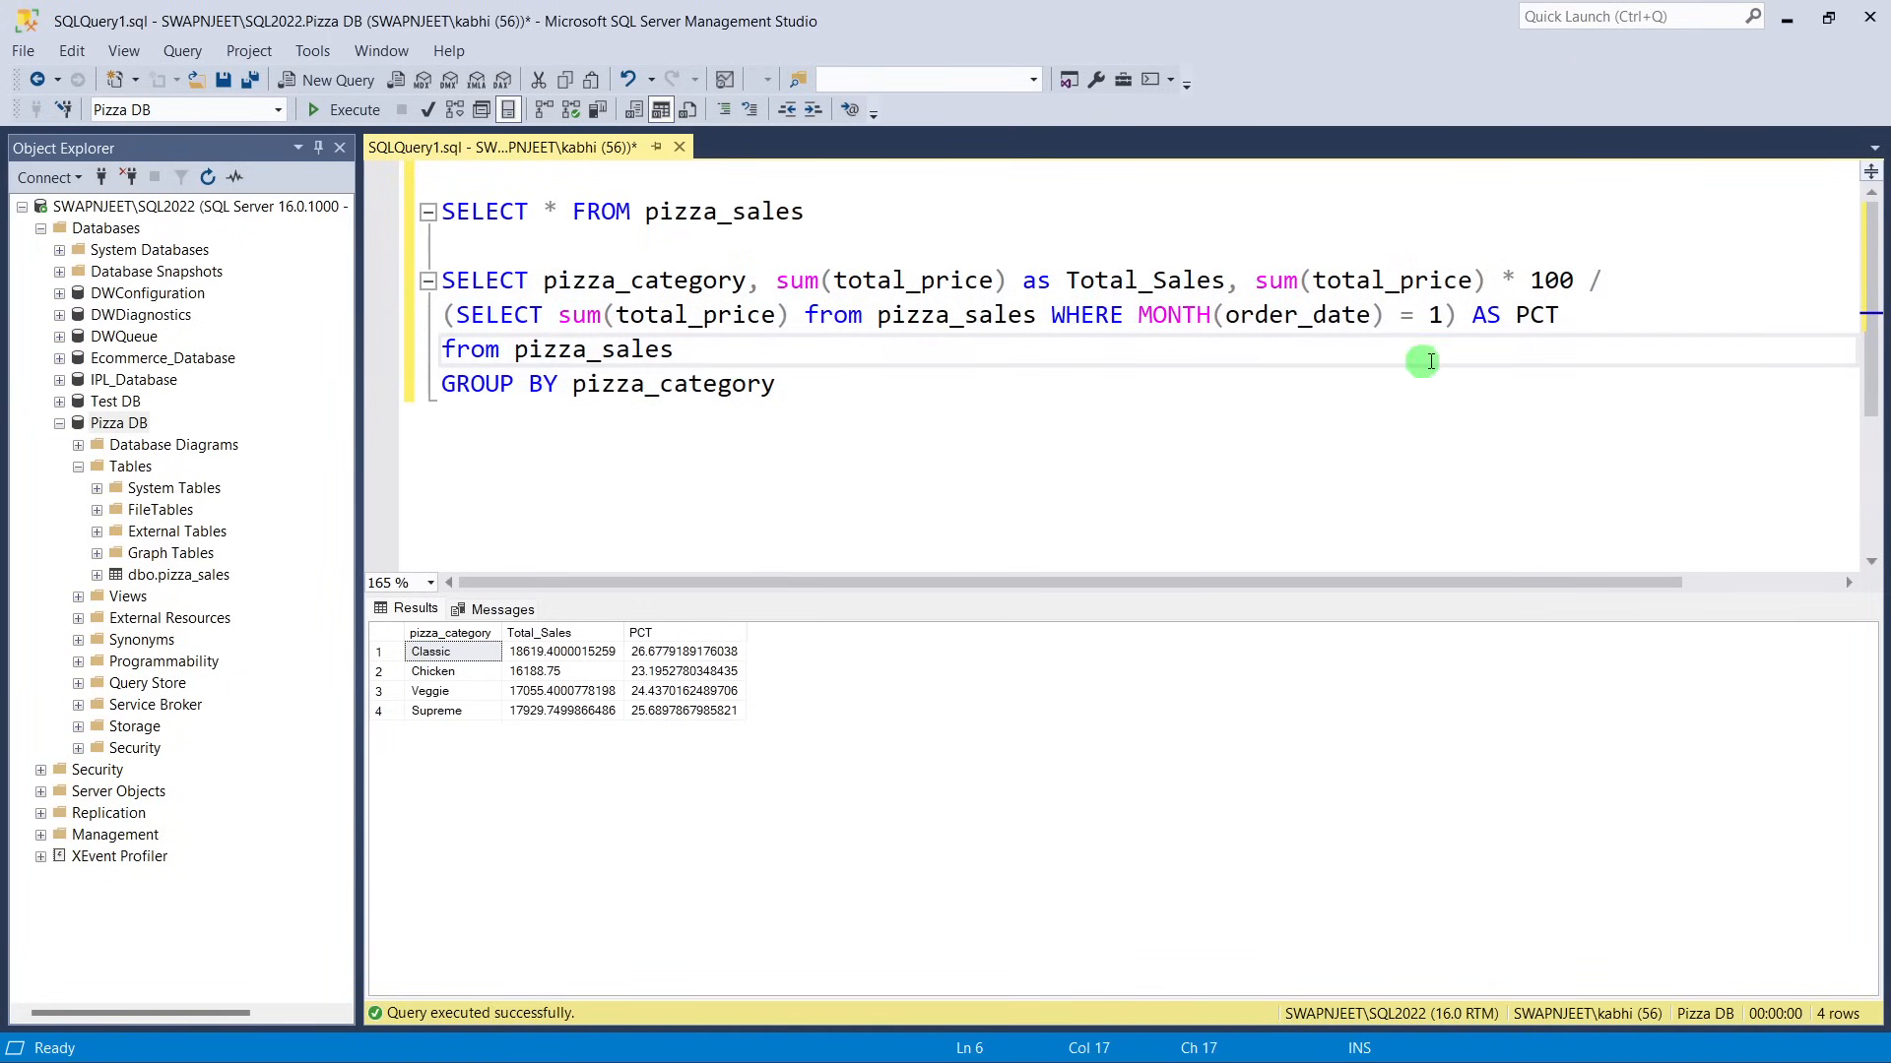
left_click_drag(1039, 316, 1202, 317)
left_click_drag(1384, 351, 1453, 315)
key("BackSpace")
left_click(1124, 366)
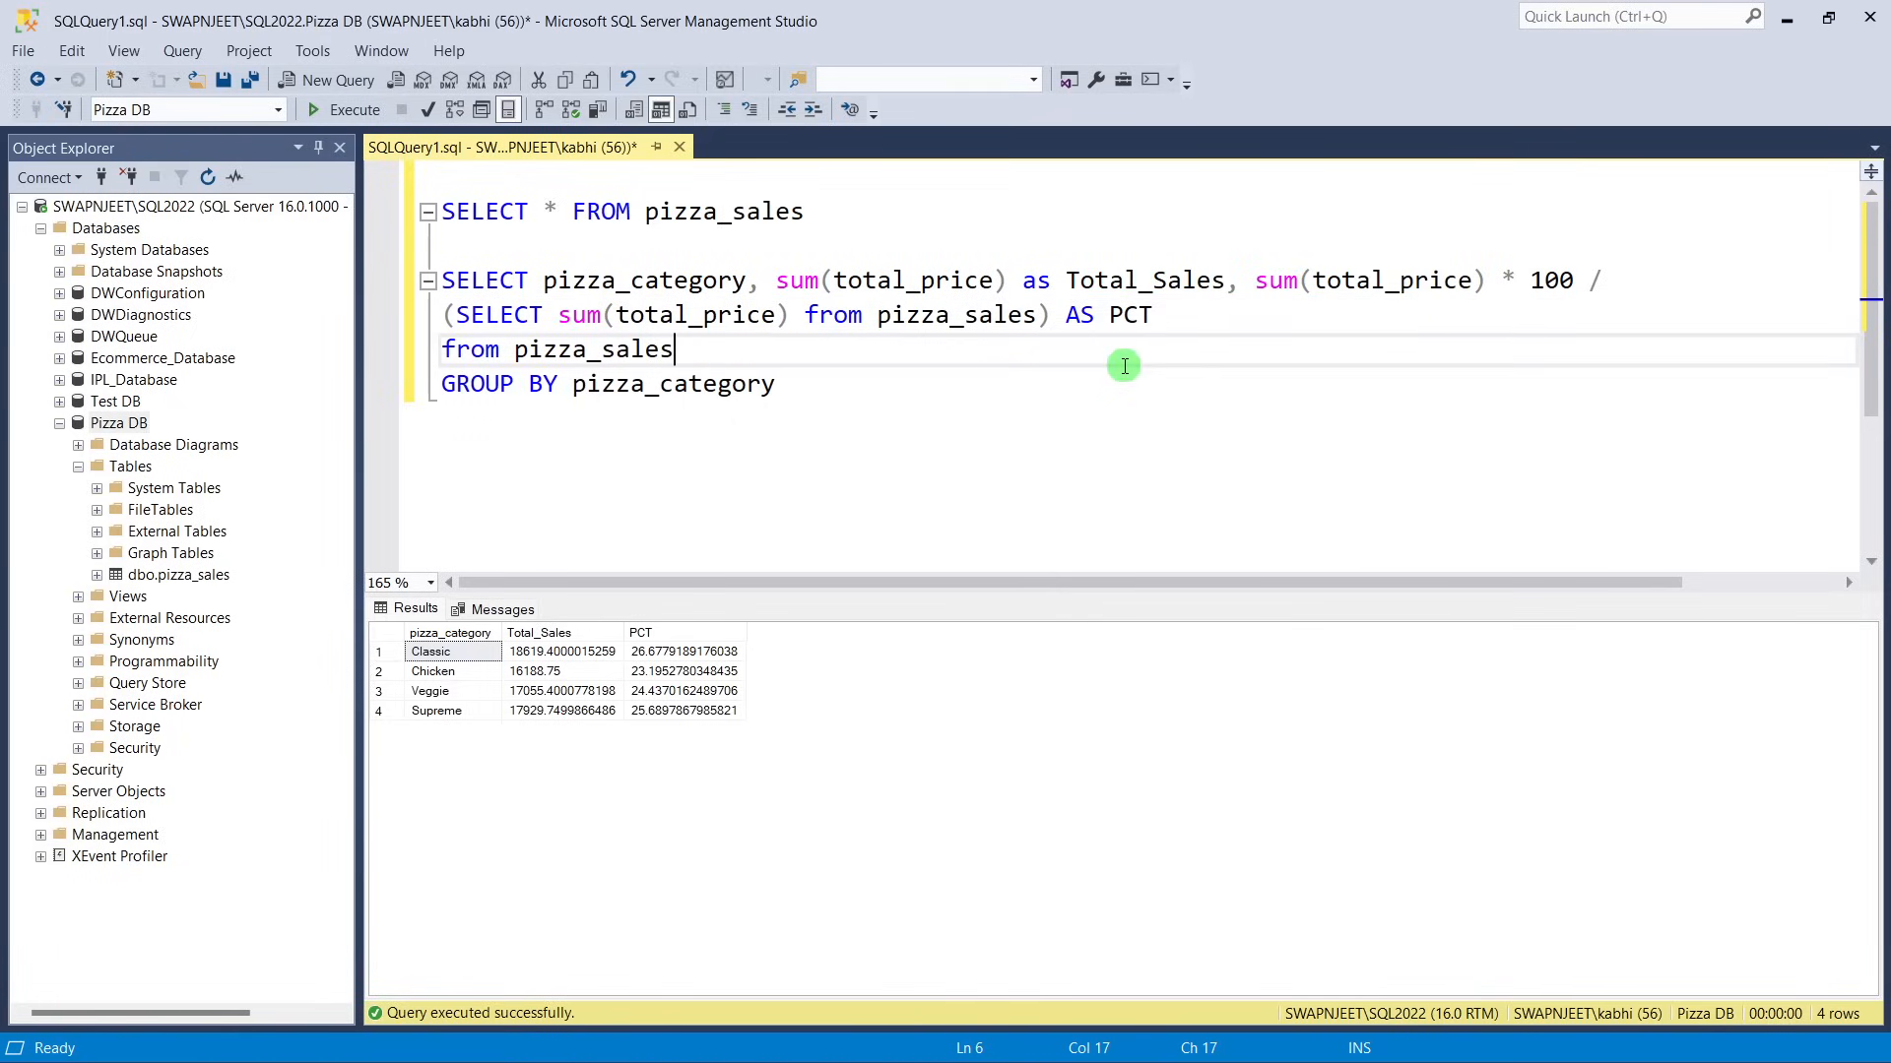
left_click(923, 391)
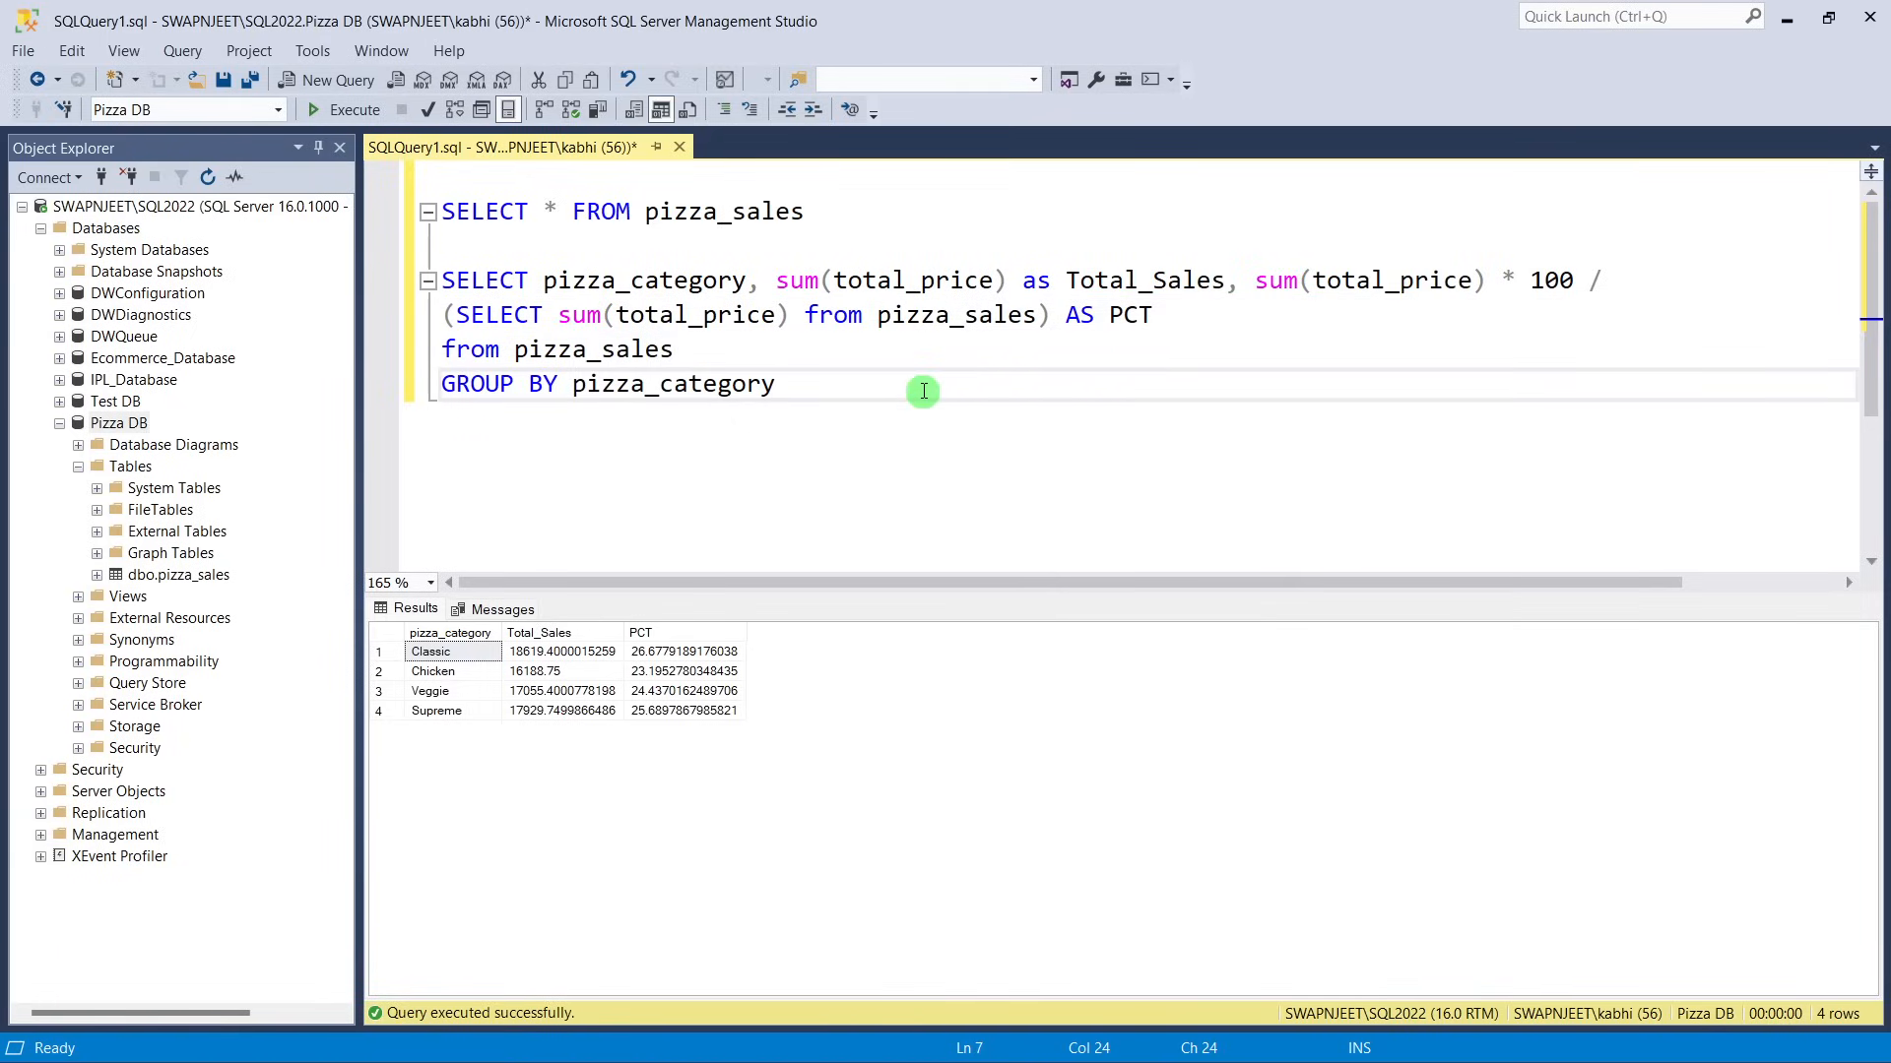
Recheck the Percentage of Sales by Pizza Size requirement in the PowerPoint presentation and return to the query editor.
key("alt+Tab")
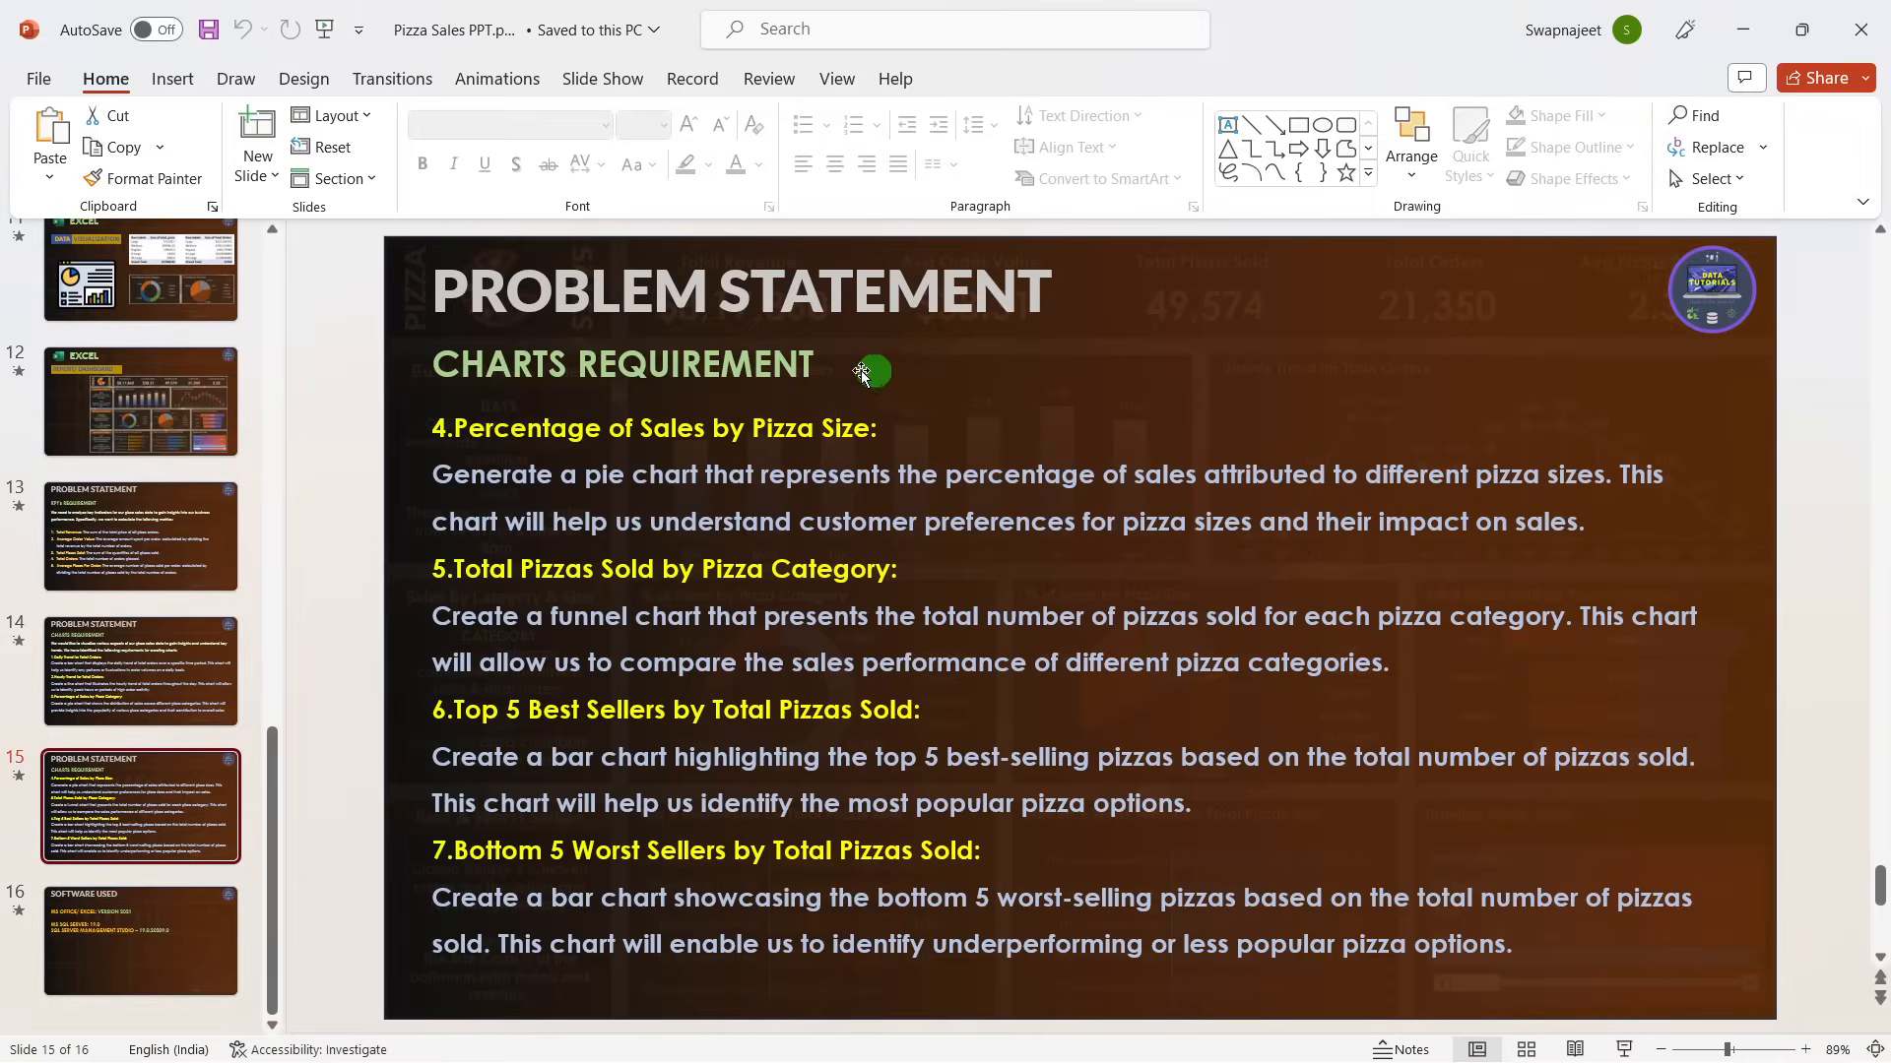
key("alt+Tab")
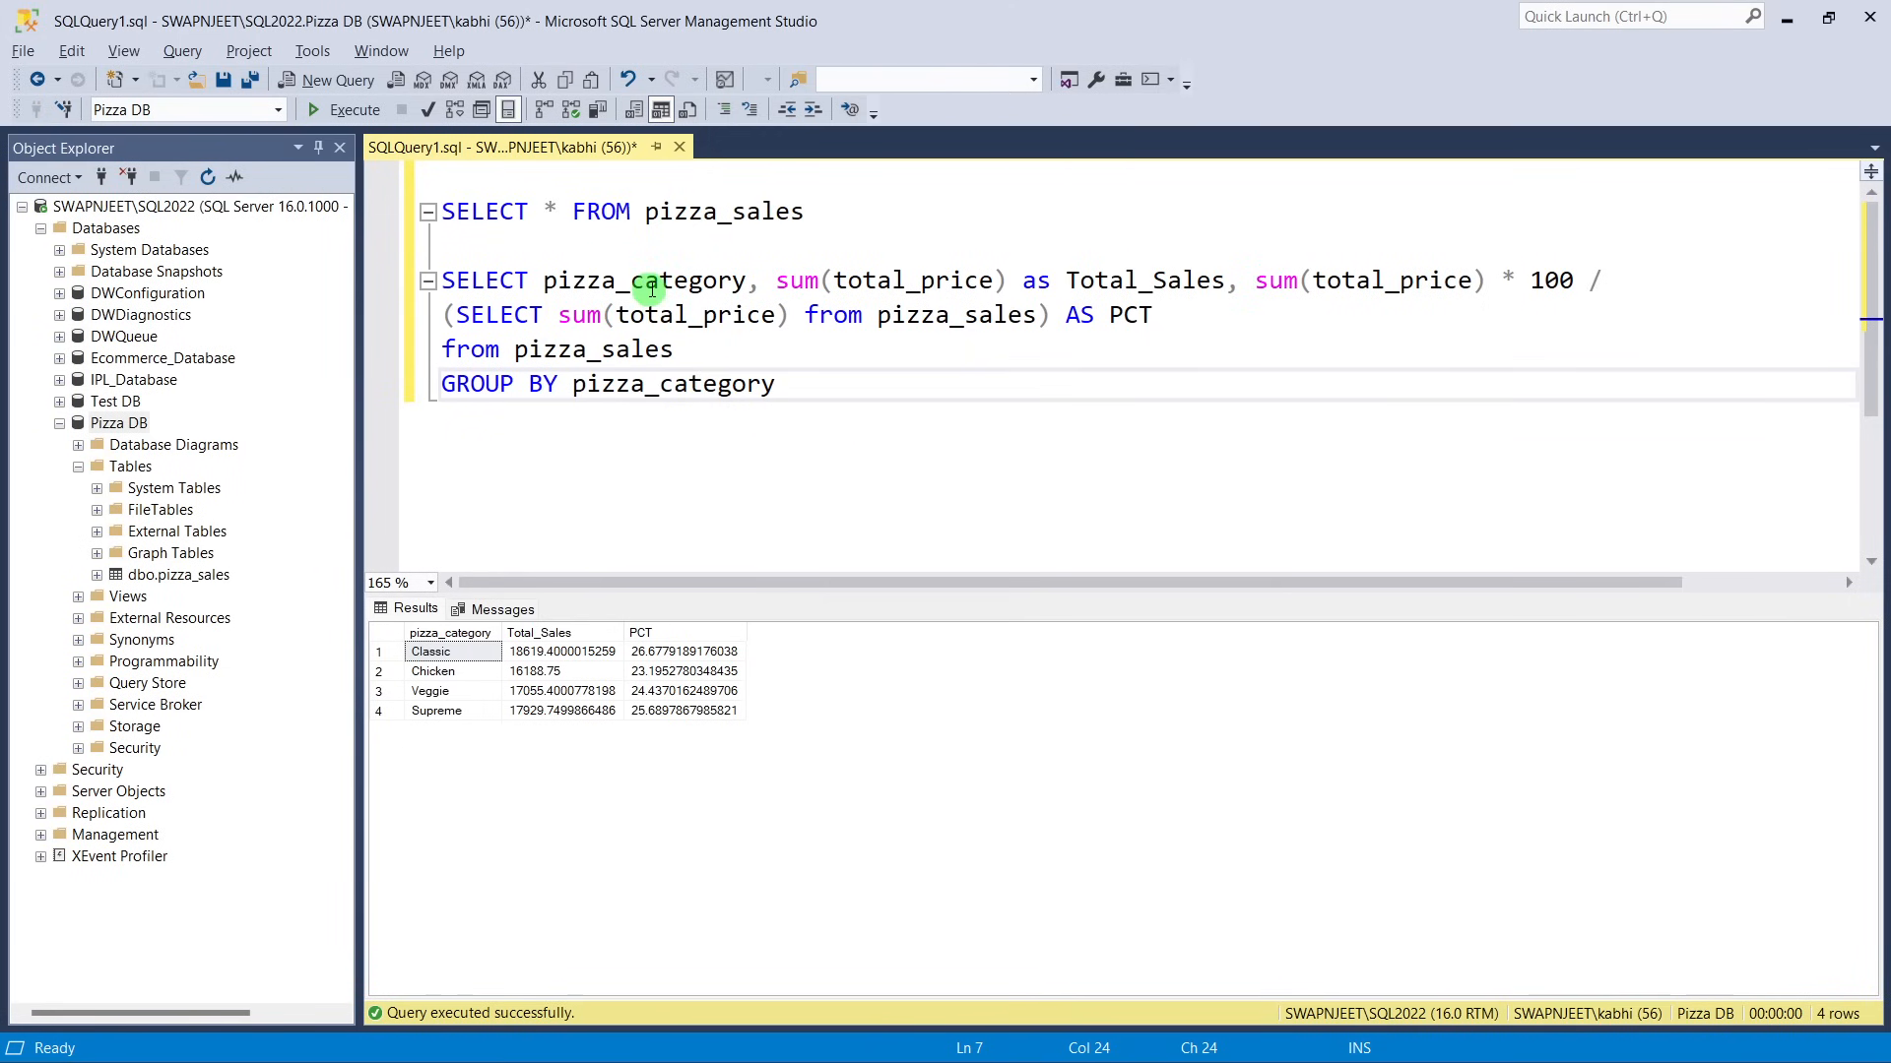
key("alt+Tab")
key("alt+Tab")
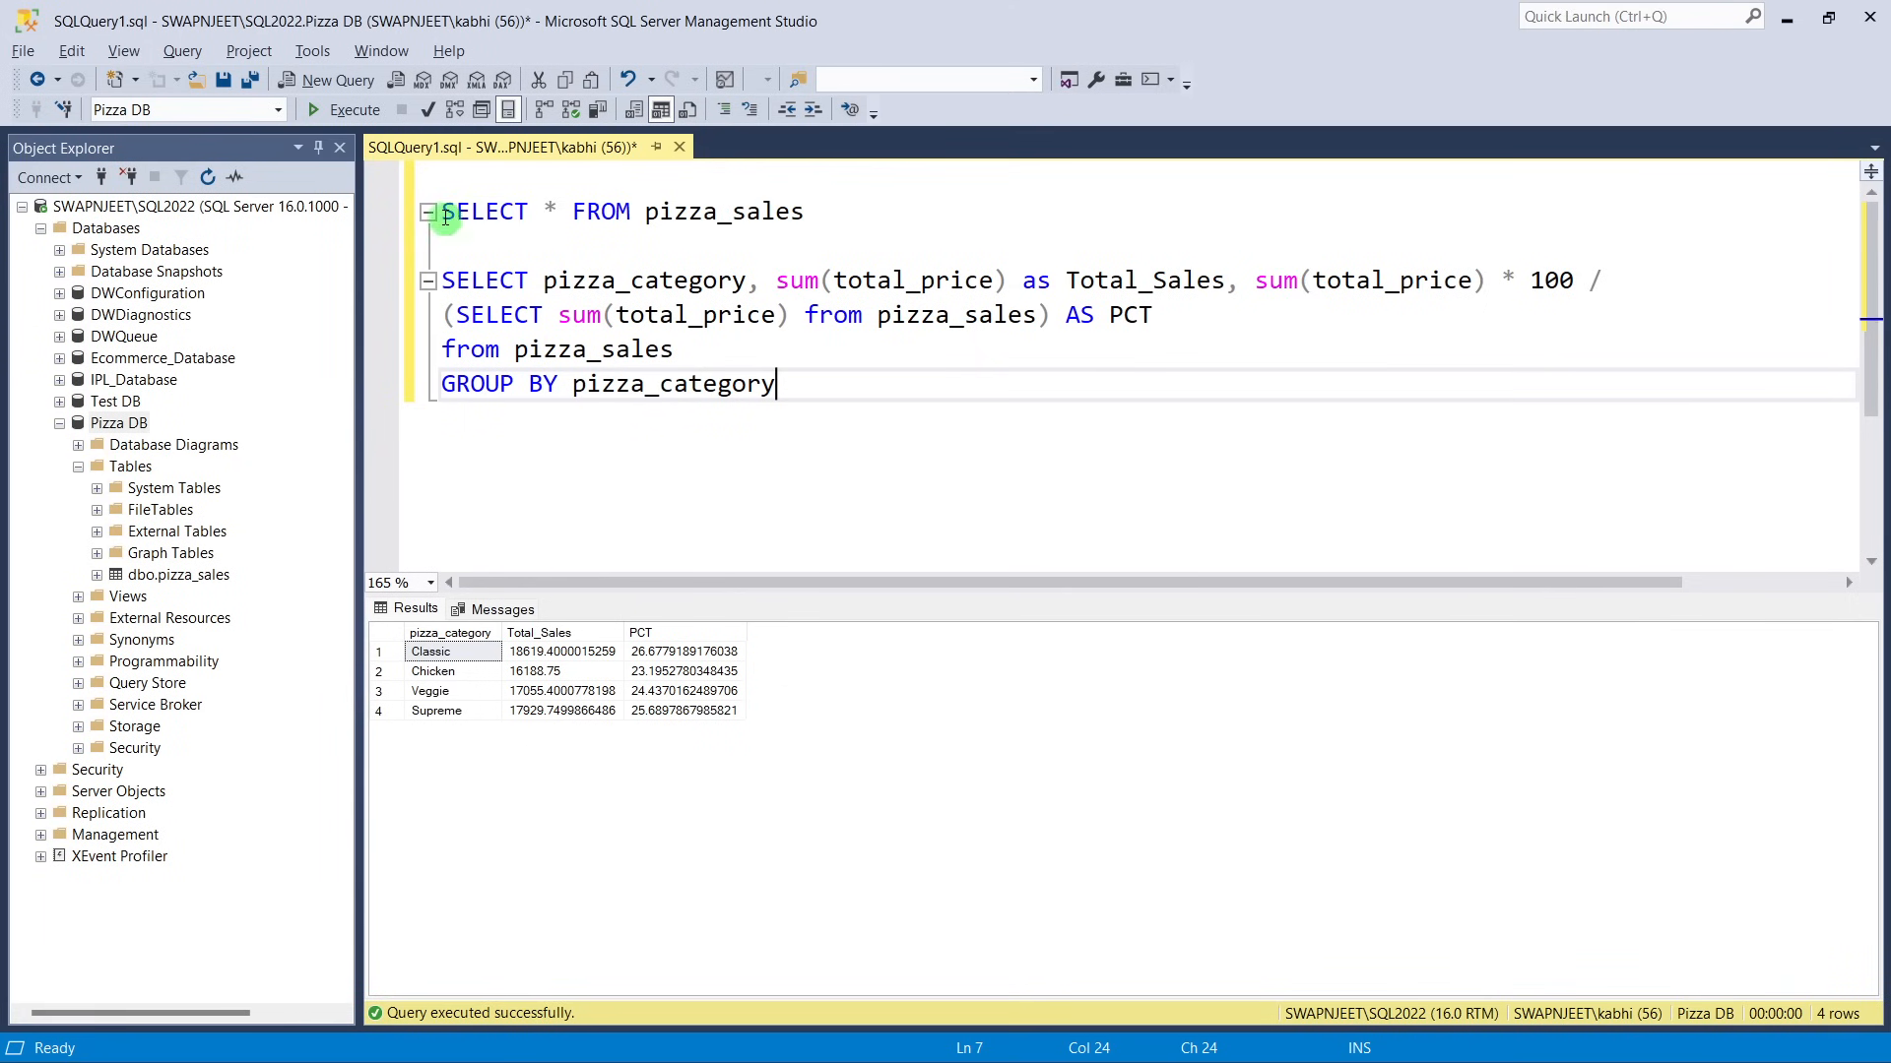
Execute only SELECT * FROM pizza_sales and examine the pizza_size column in the results.
left_click(413, 226)
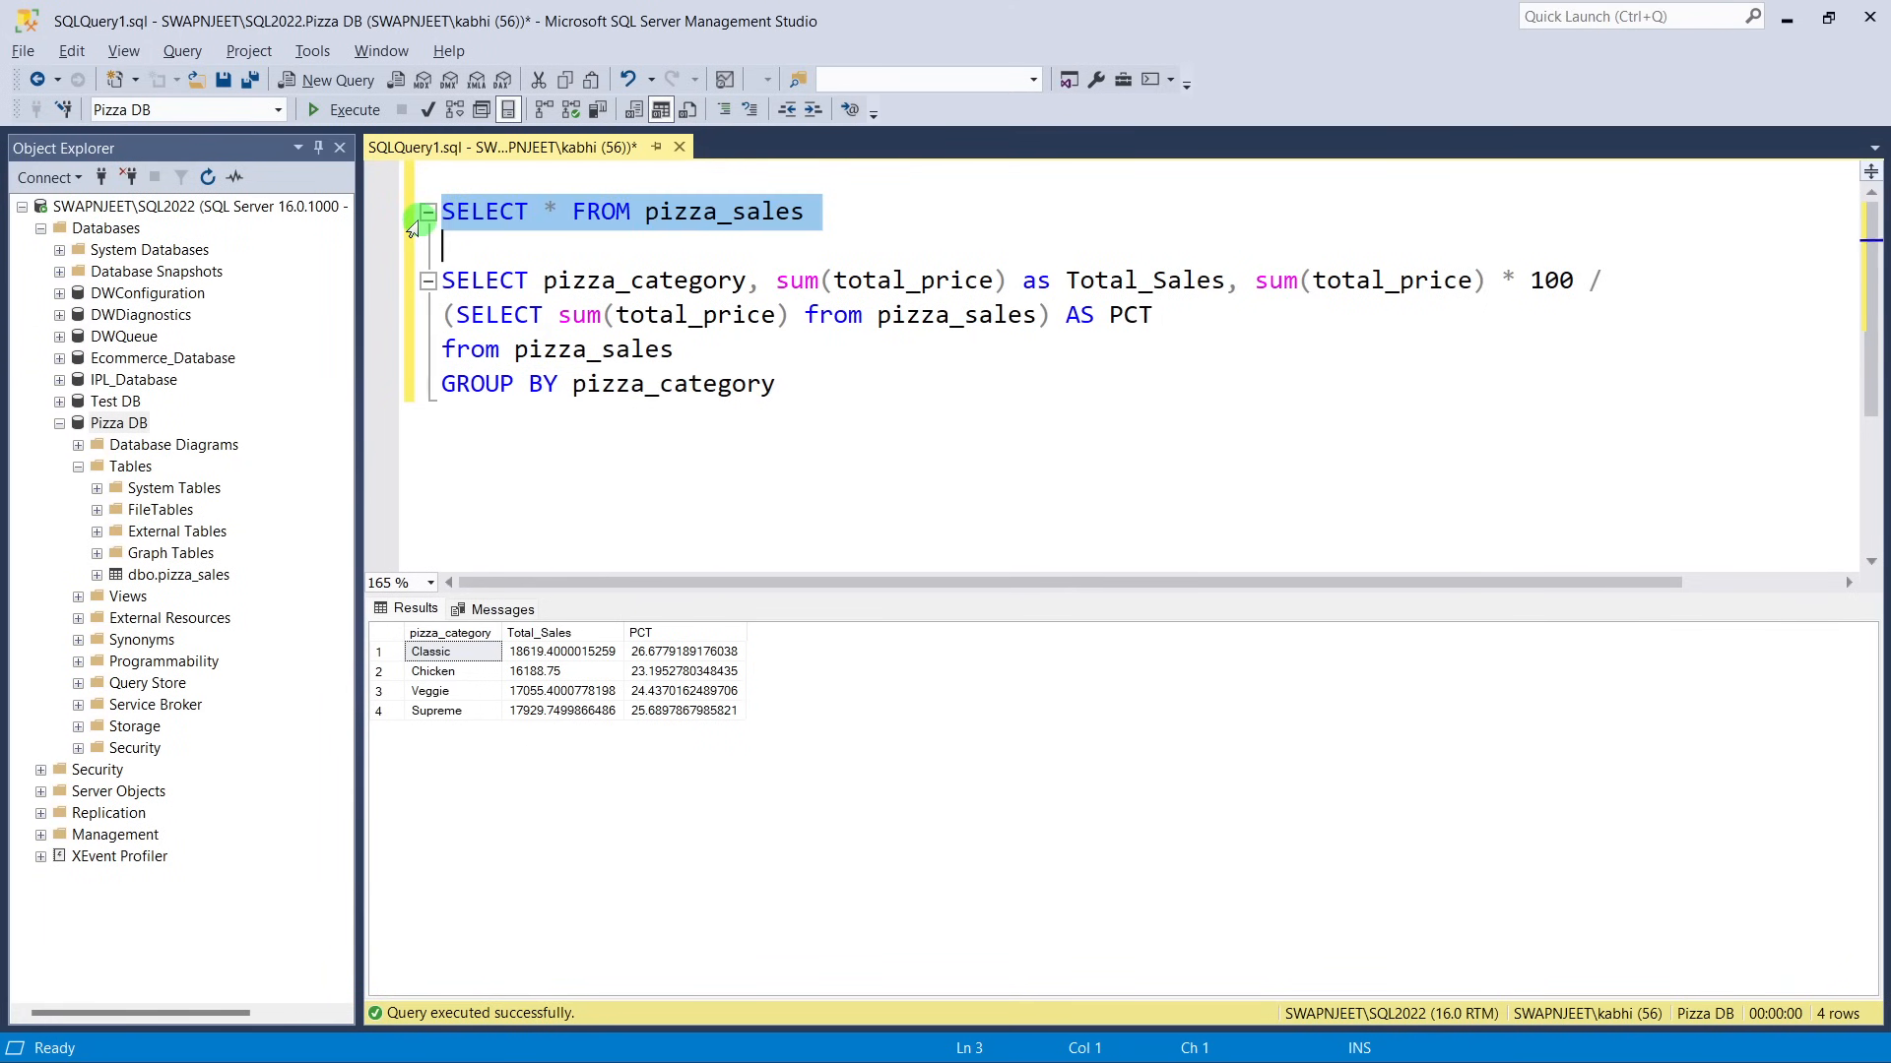
left_click(360, 122)
left_click(1063, 638)
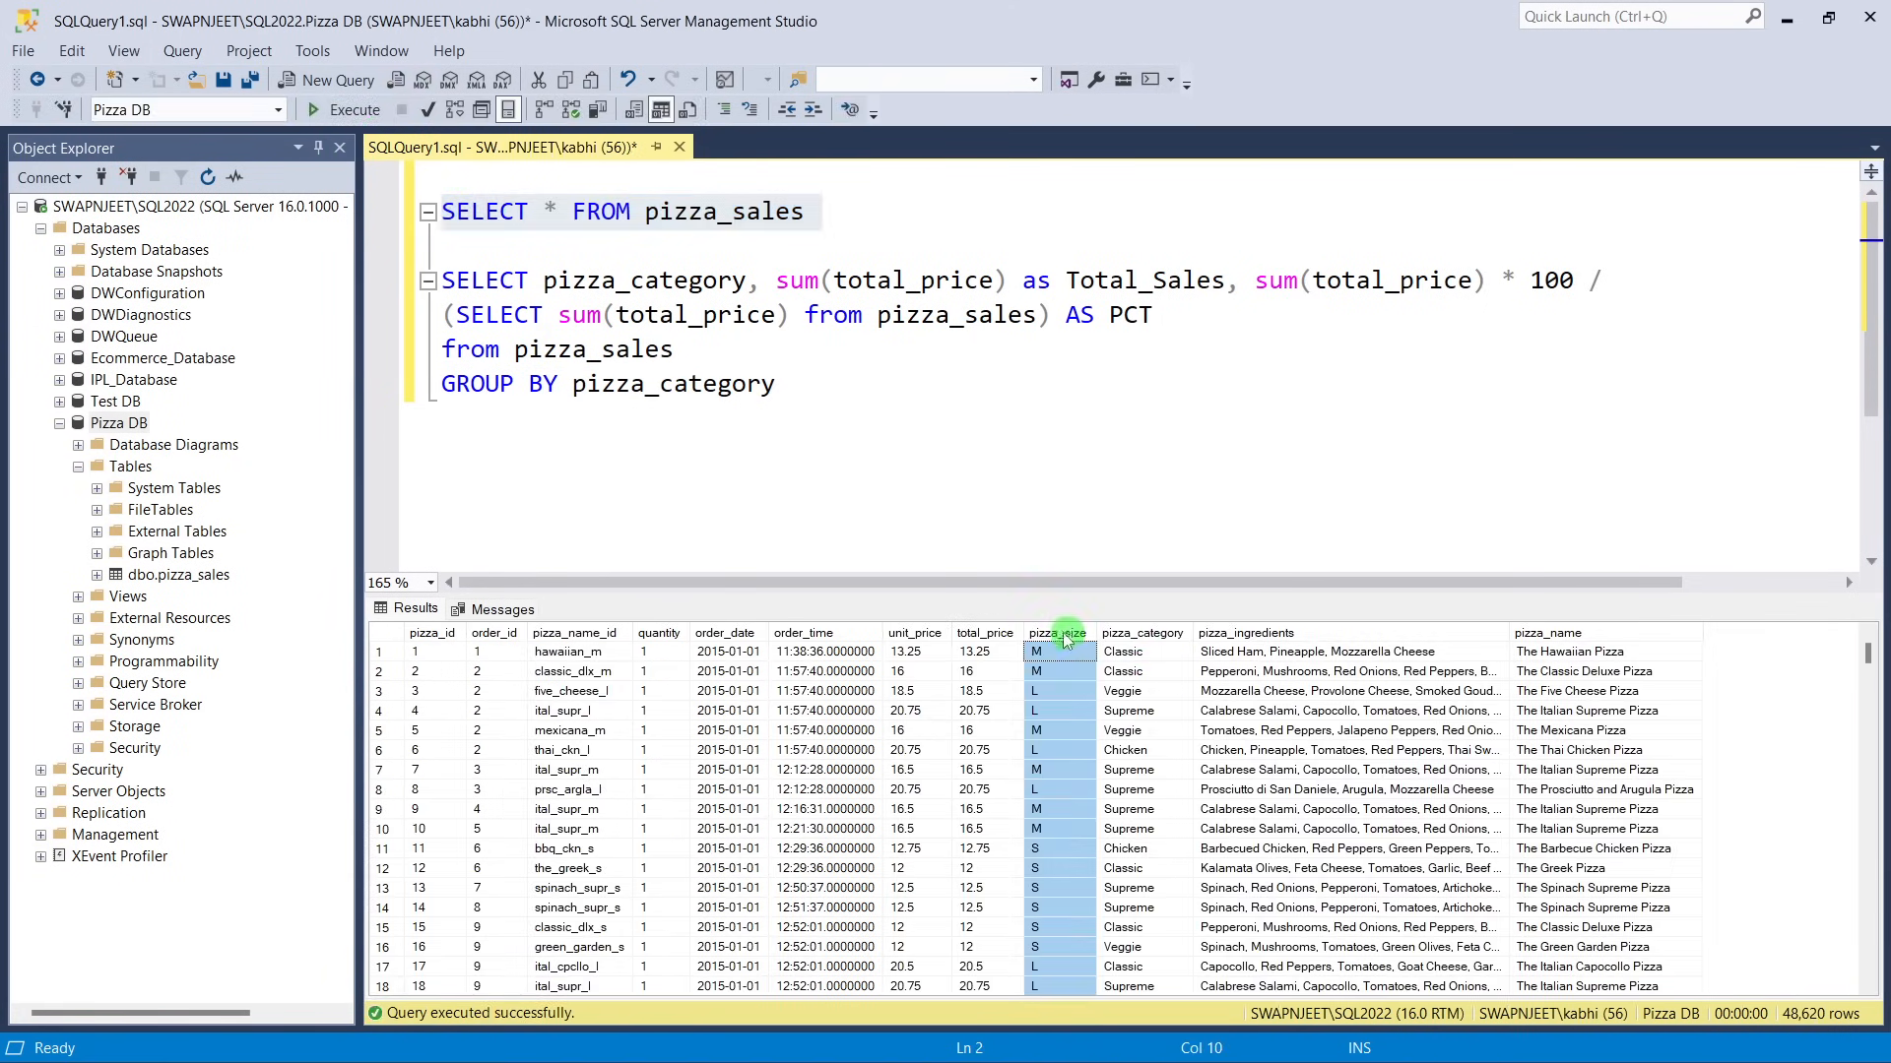
Replace pizza_category with pizza_size in both the SELECT list and the GROUP BY clause of the percentage query.
left_click_drag(630, 283, 753, 282)
type("siz")
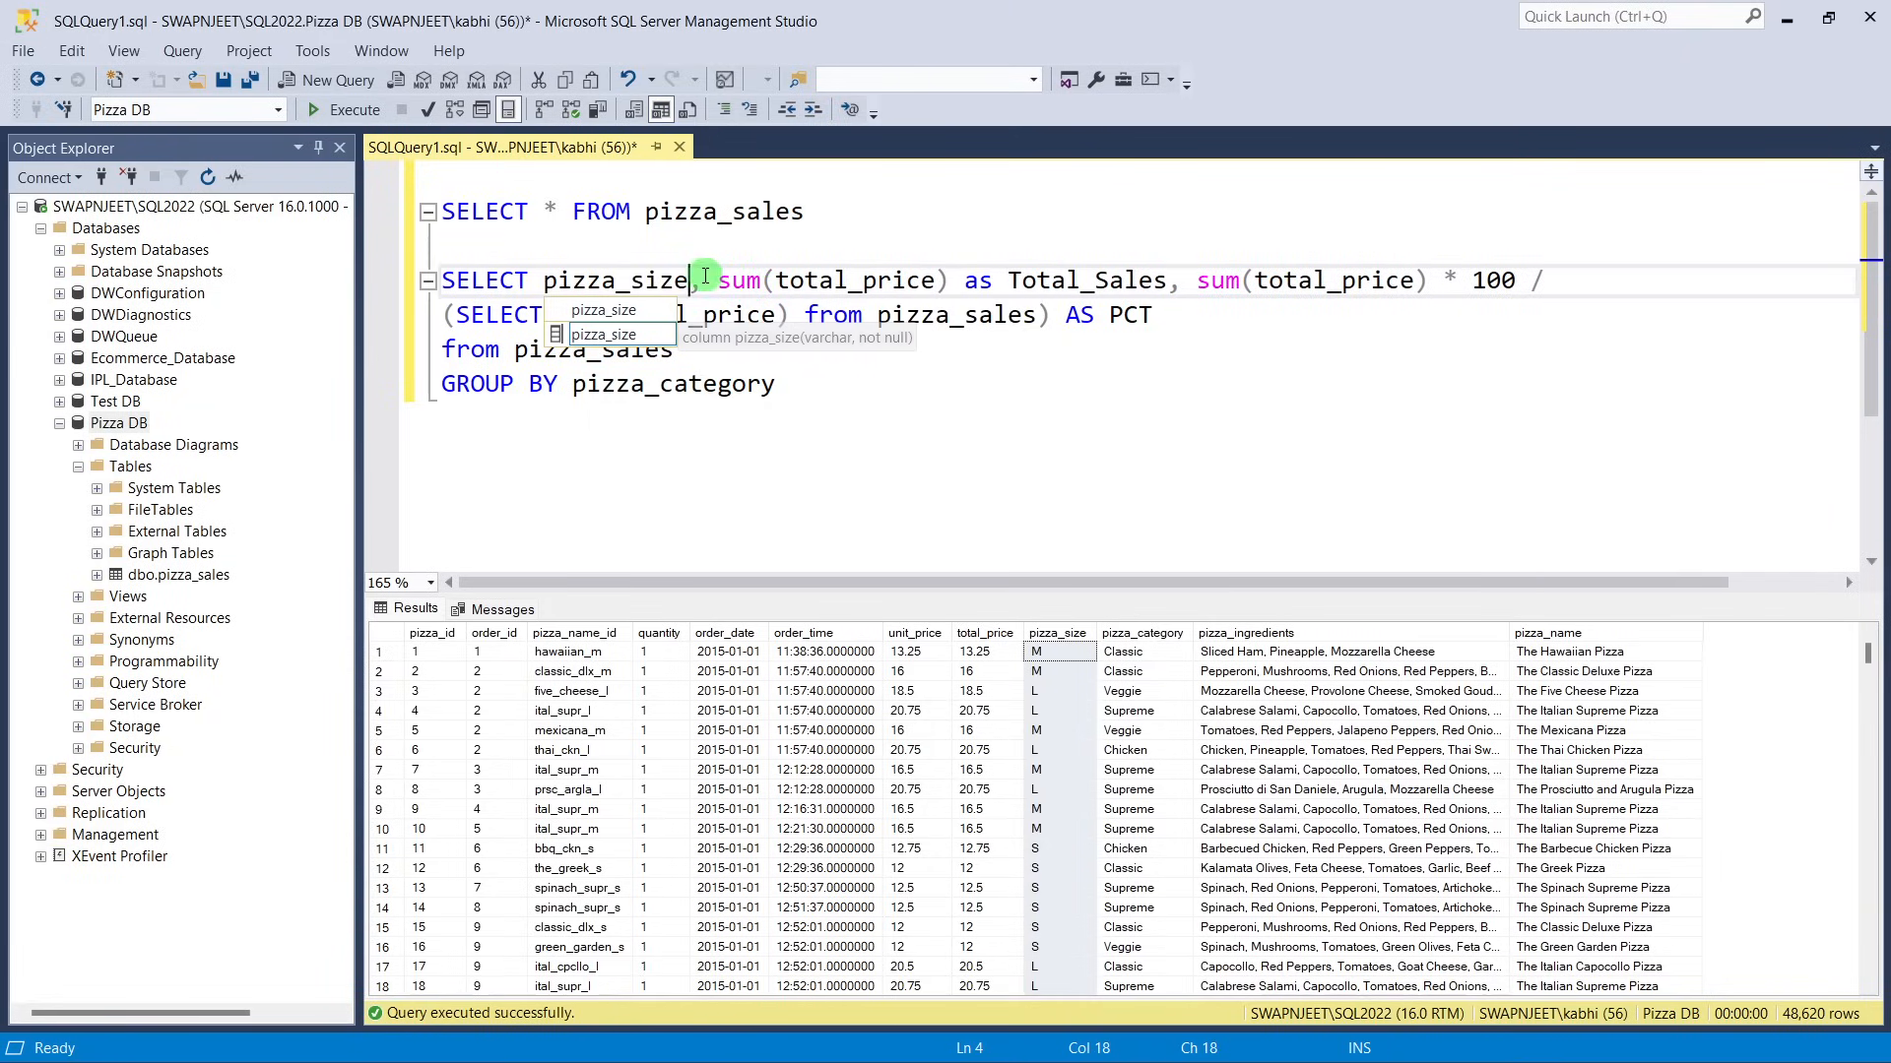
type("e")
left_click_drag(701, 283, 554, 290)
double_click(544, 285)
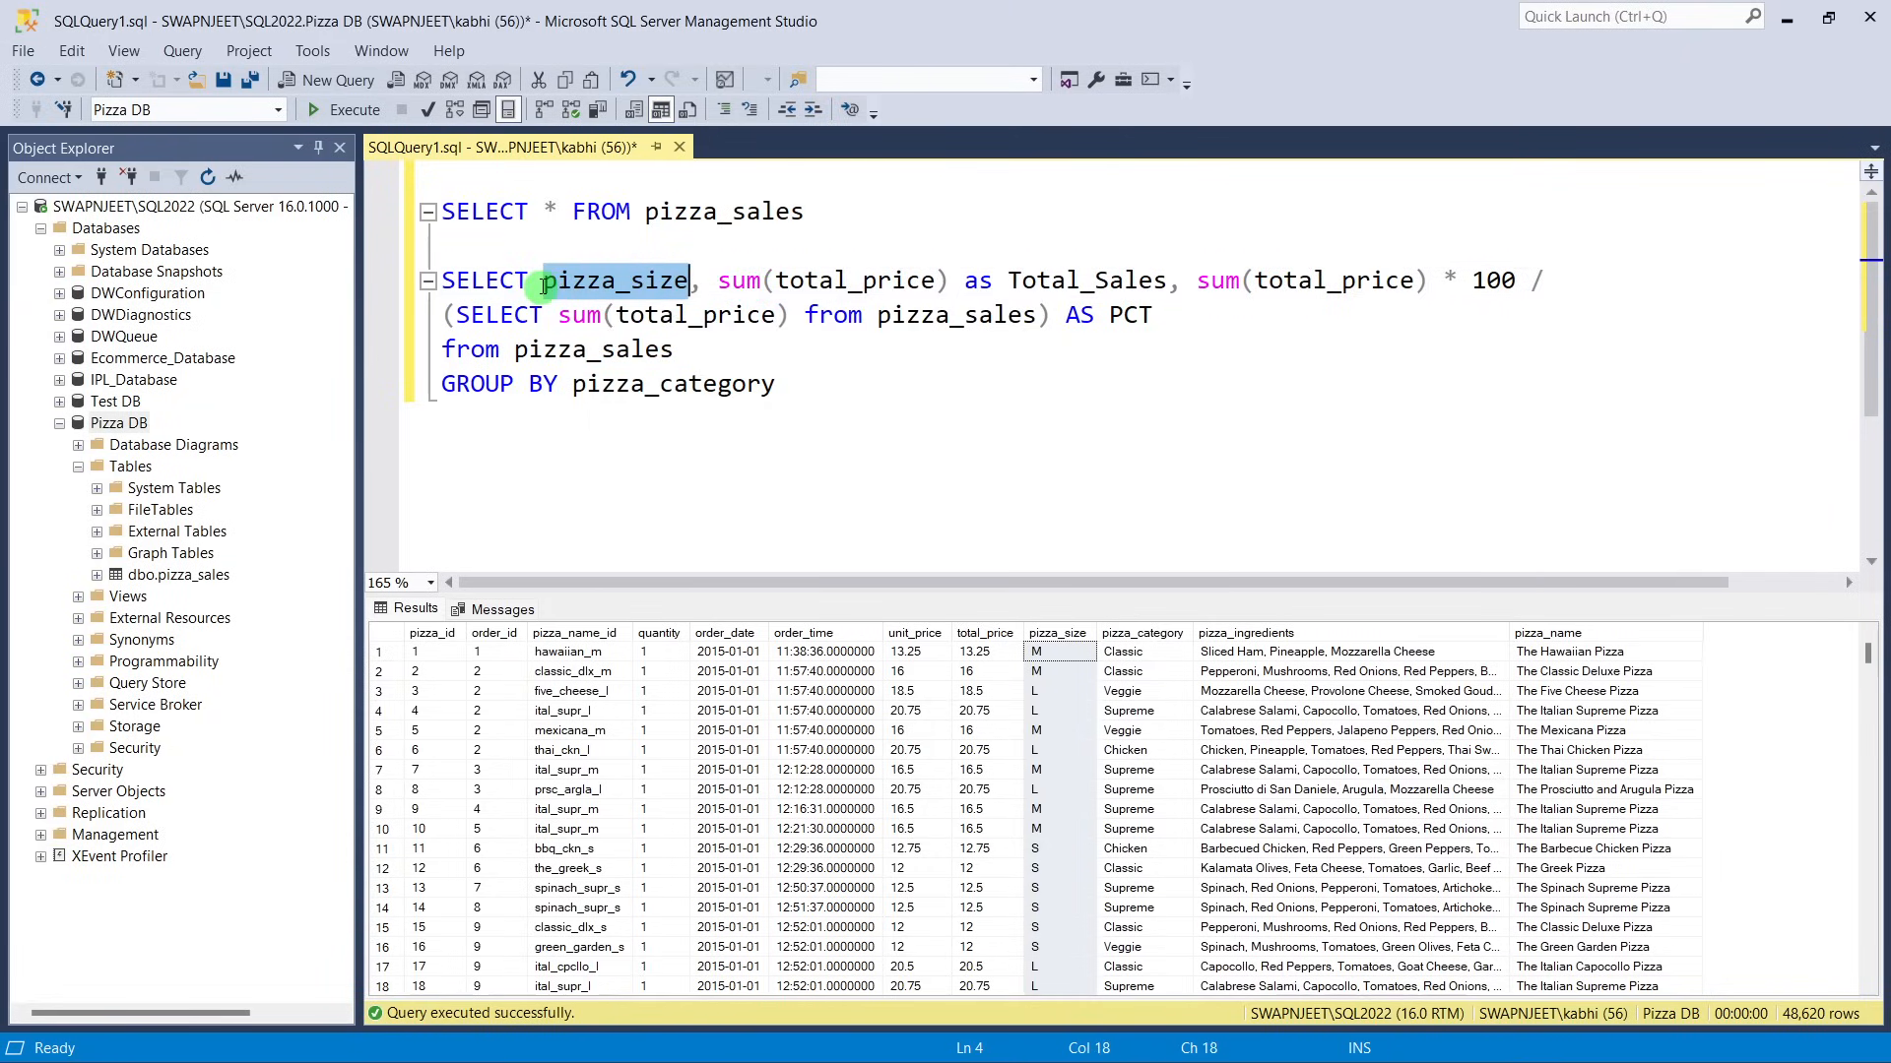
left_click(823, 443)
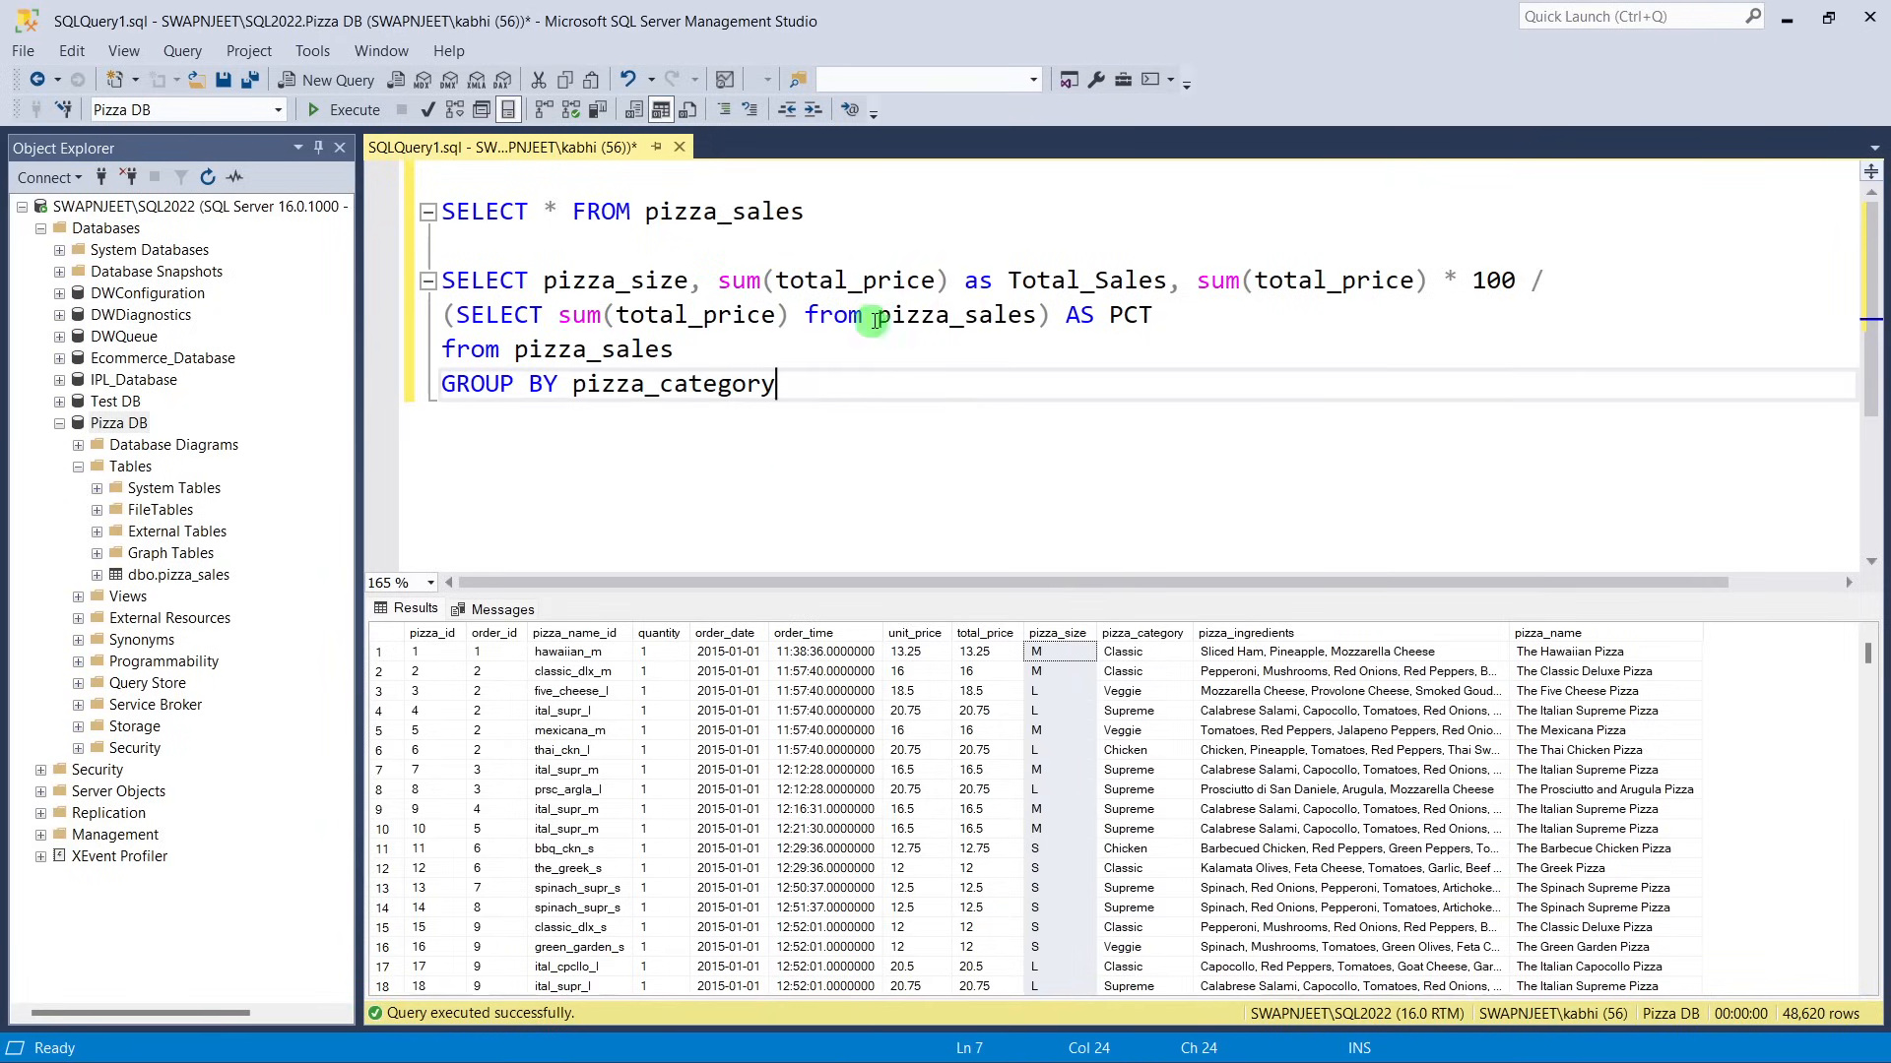
left_click_drag(779, 389, 573, 396)
type("pizza_size")
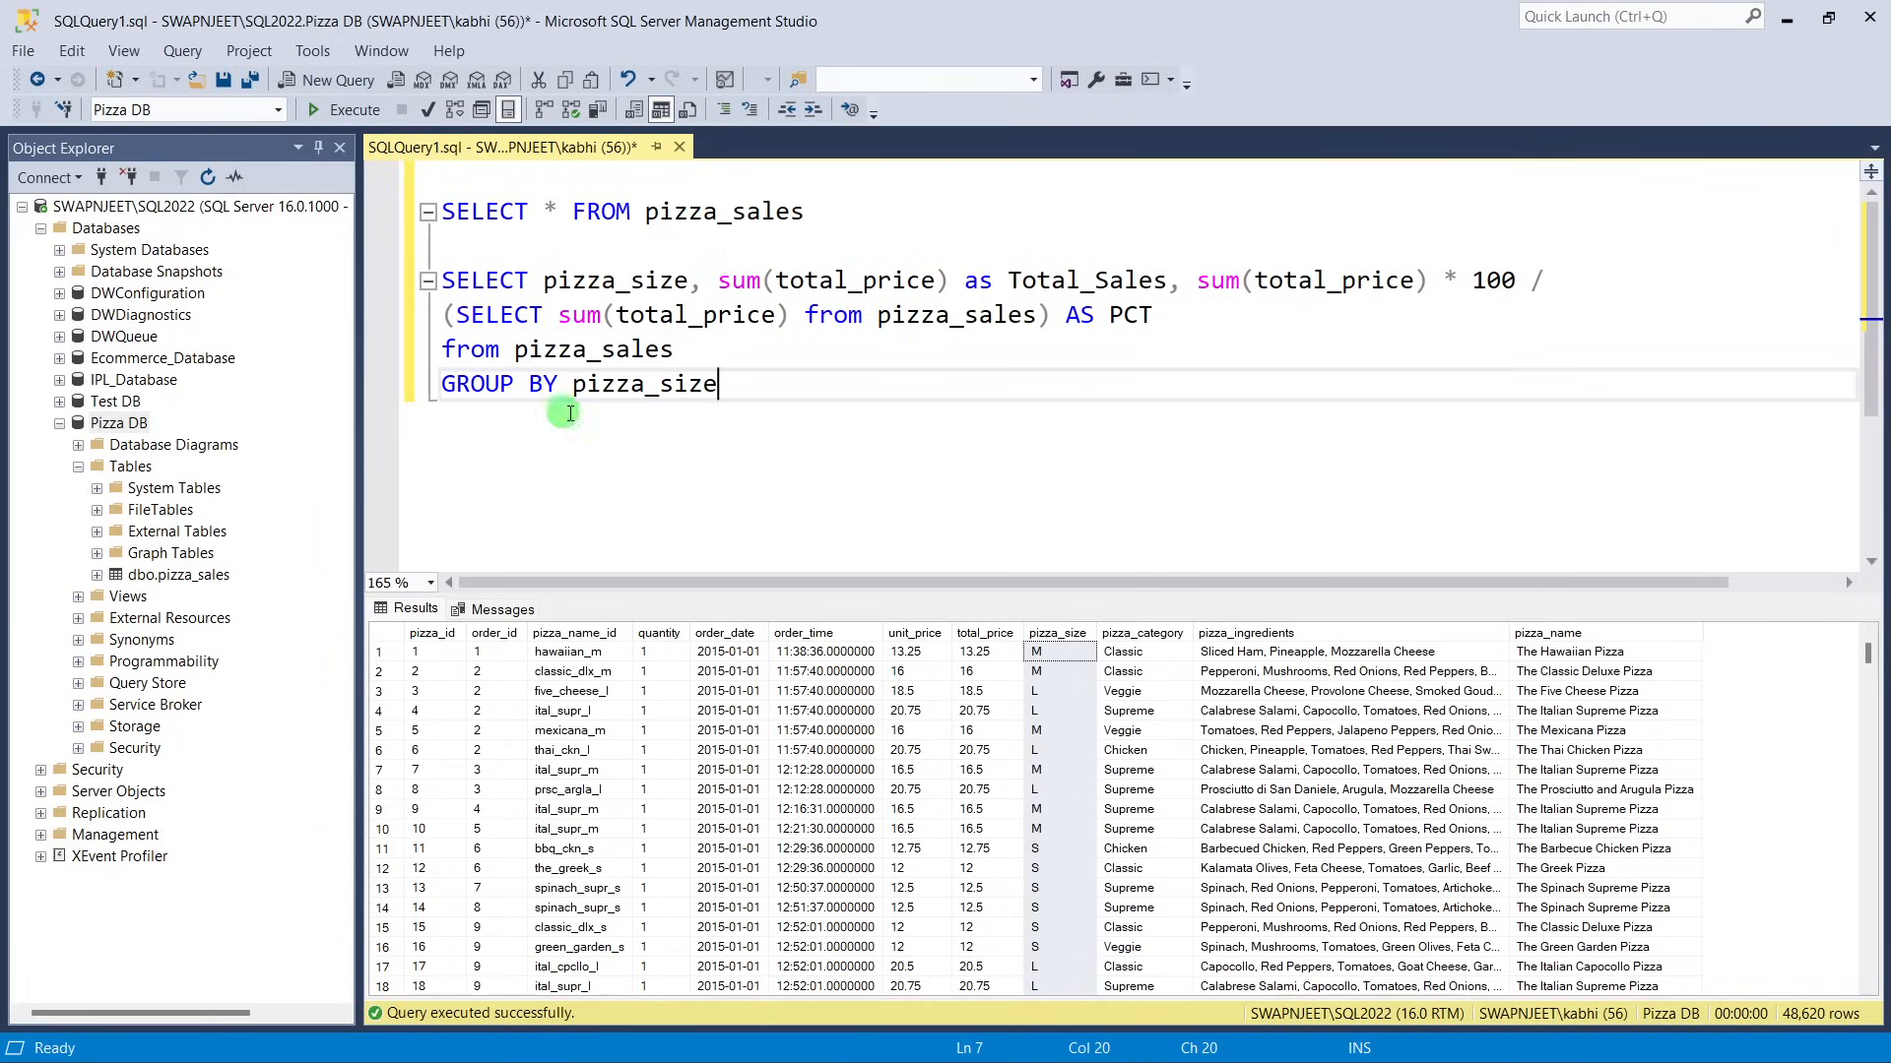
Execute only the pizza_size percentage query to list total sales and PCT for each size.
left_click_drag(802, 388, 402, 287)
left_click(374, 115)
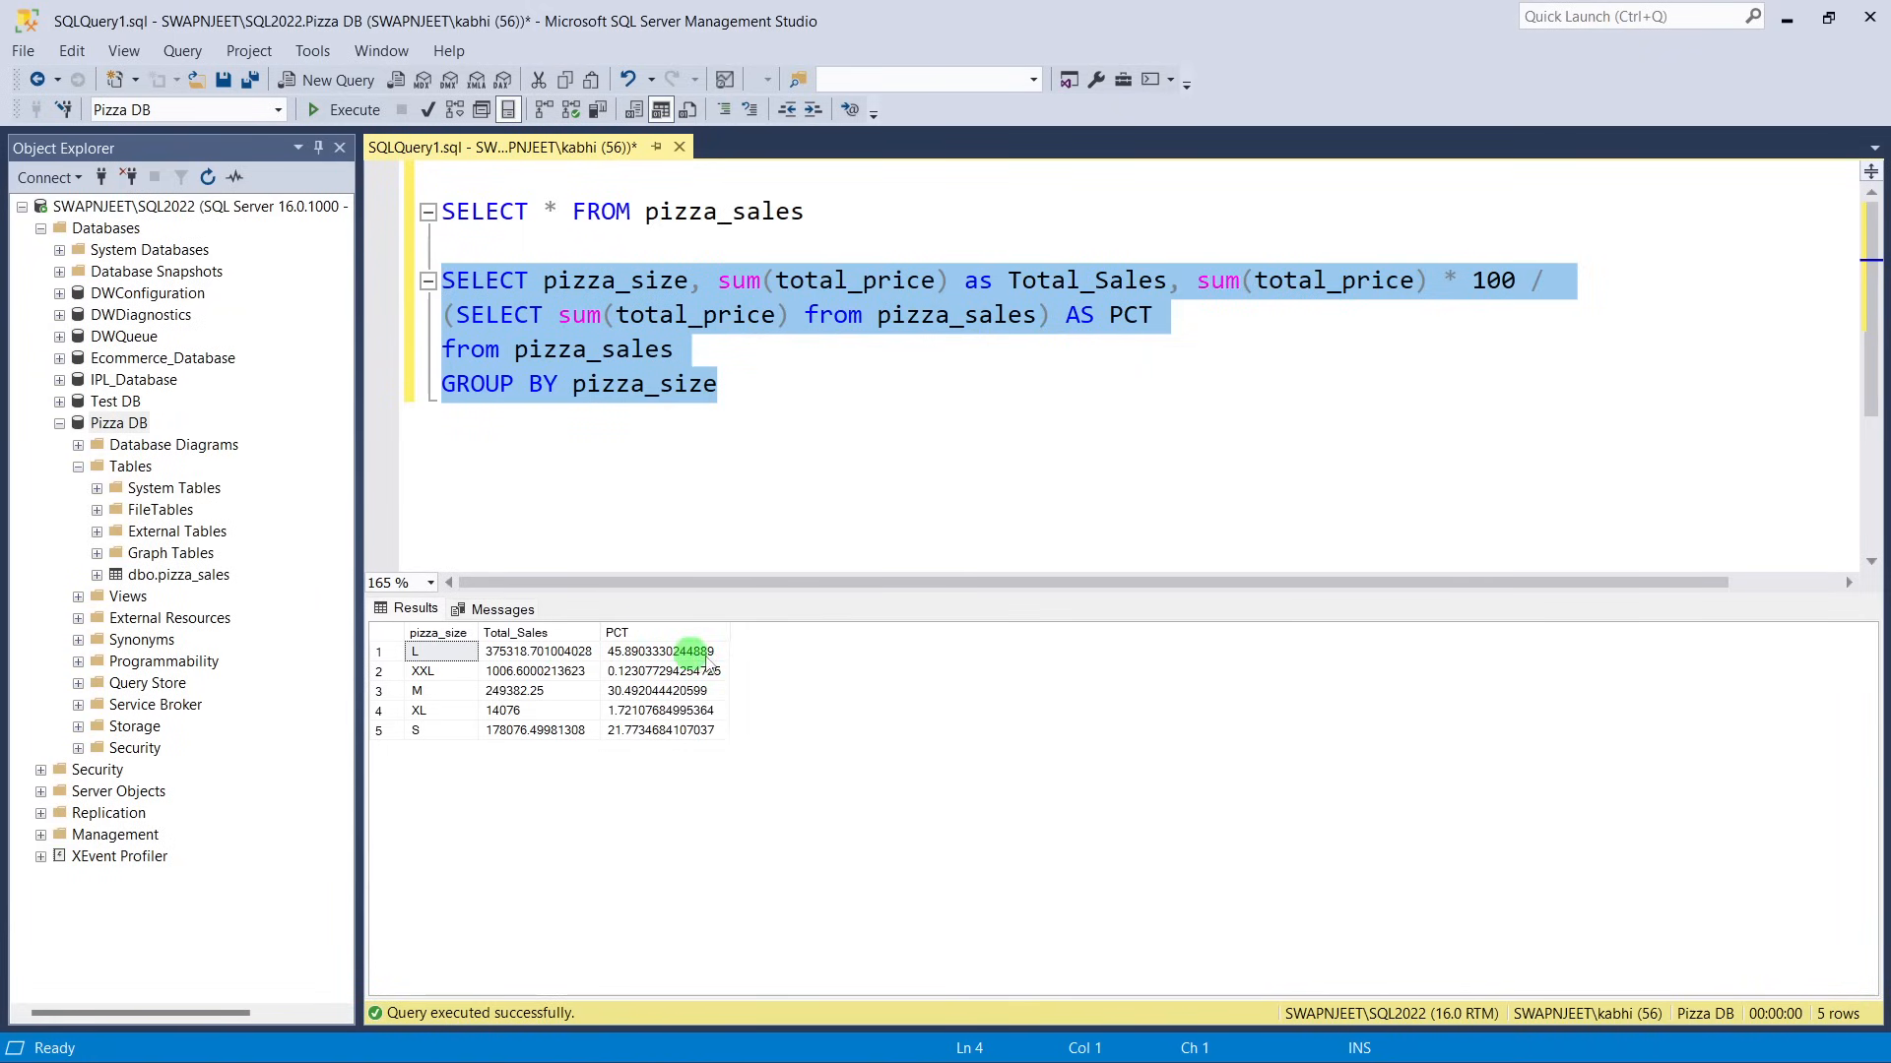
left_click(694, 492)
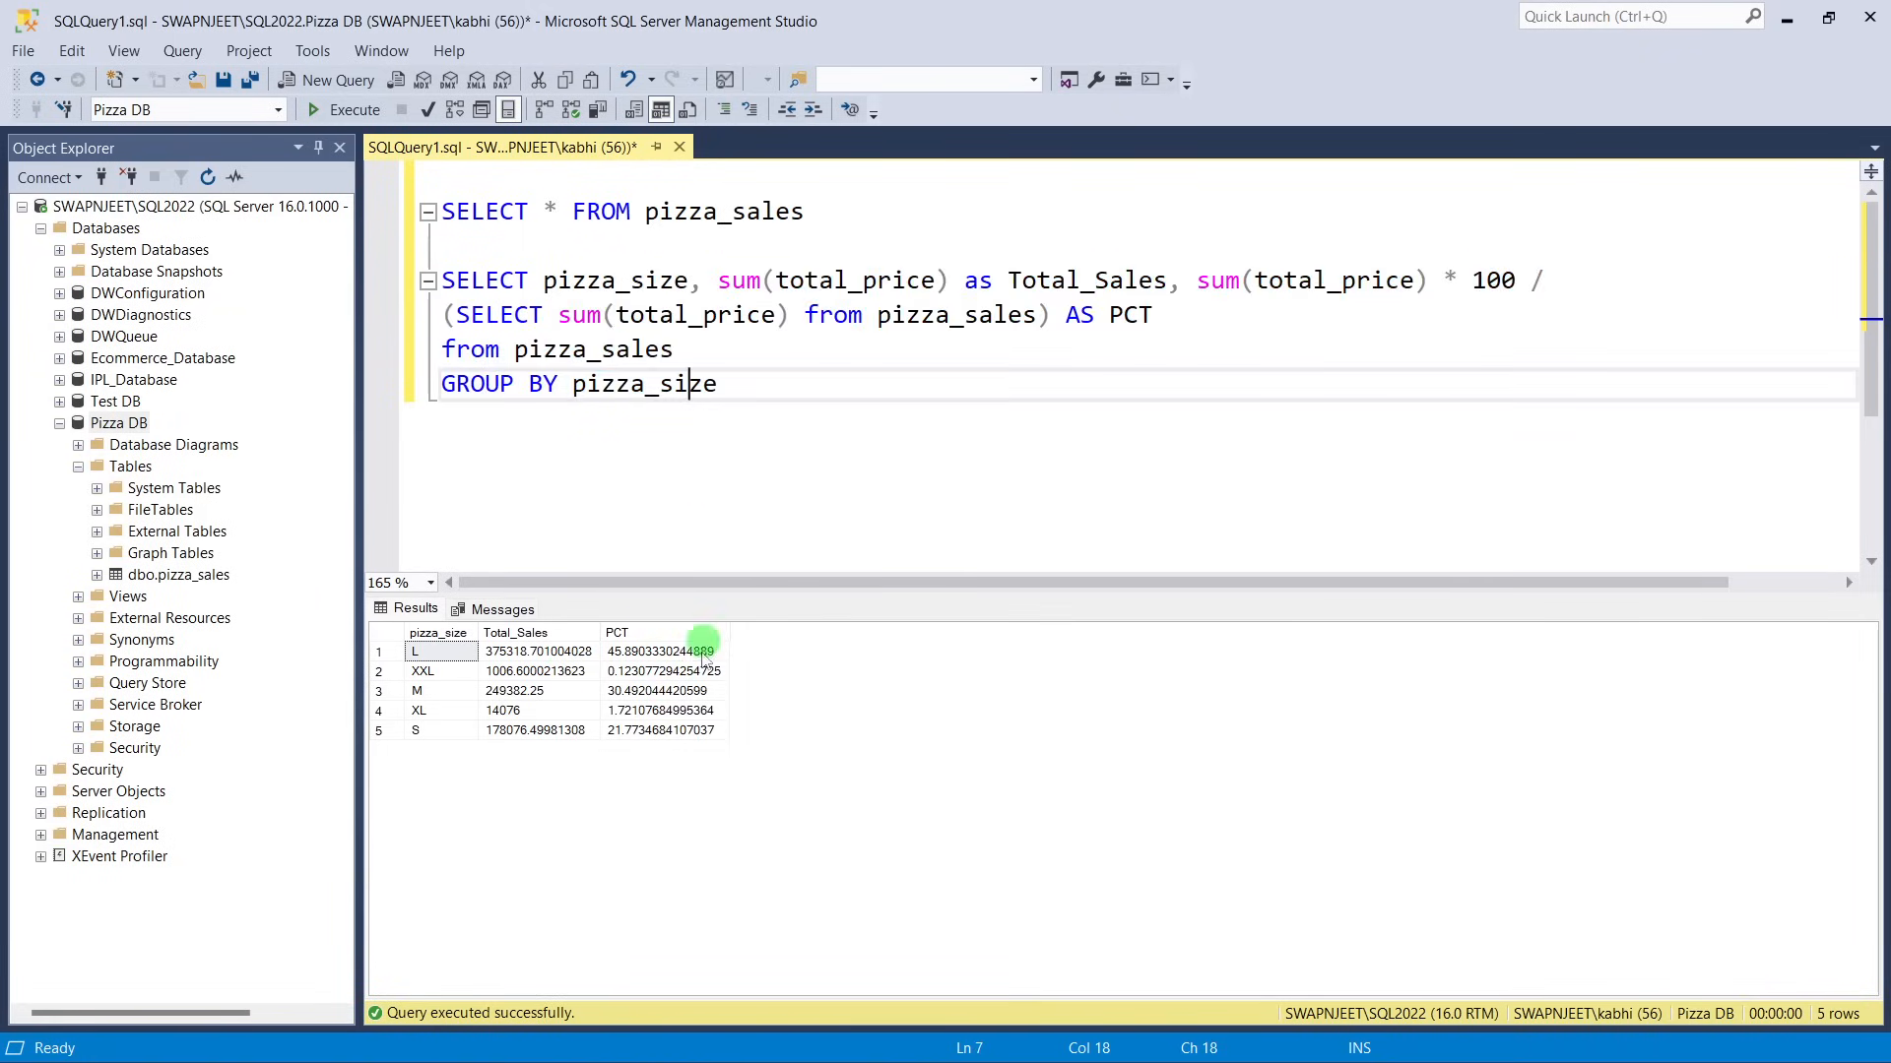
Add ORDER BY PCT below the GROUP BY clause and execute the pizza_size query.
left_click(761, 391)
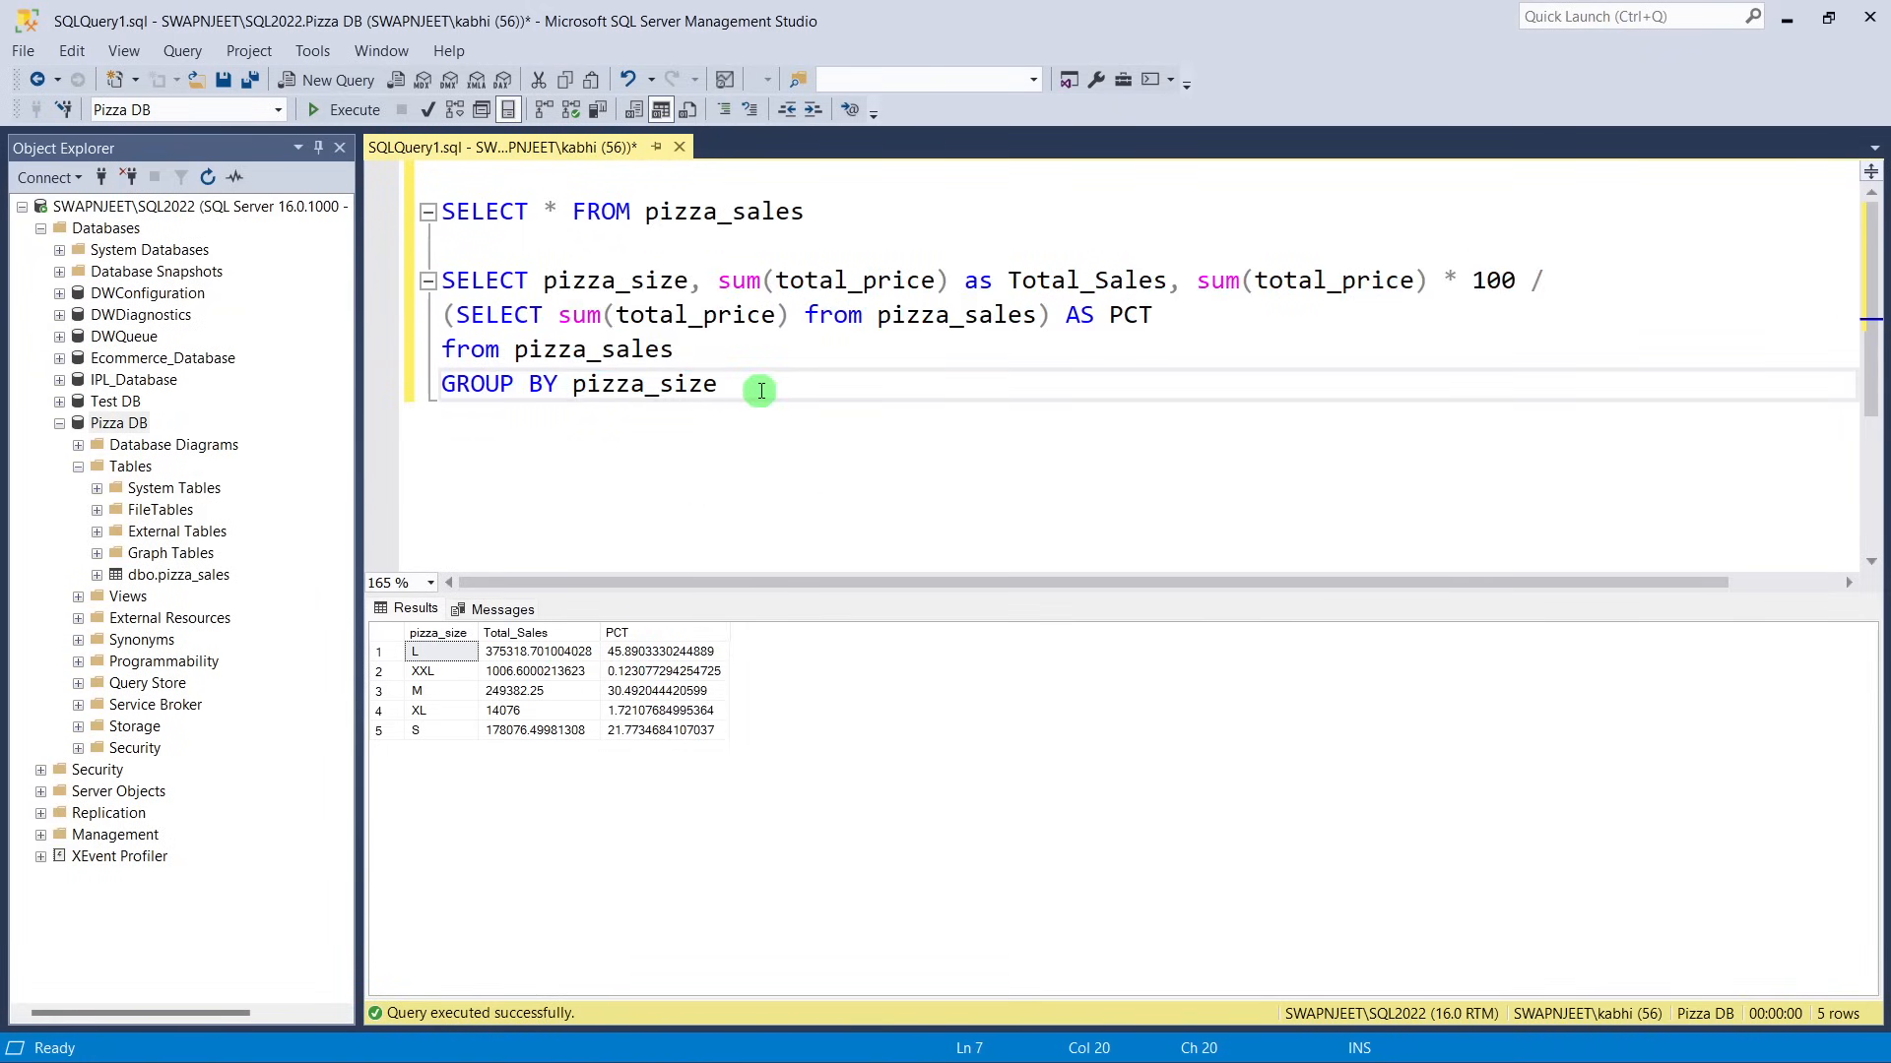
key("Return")
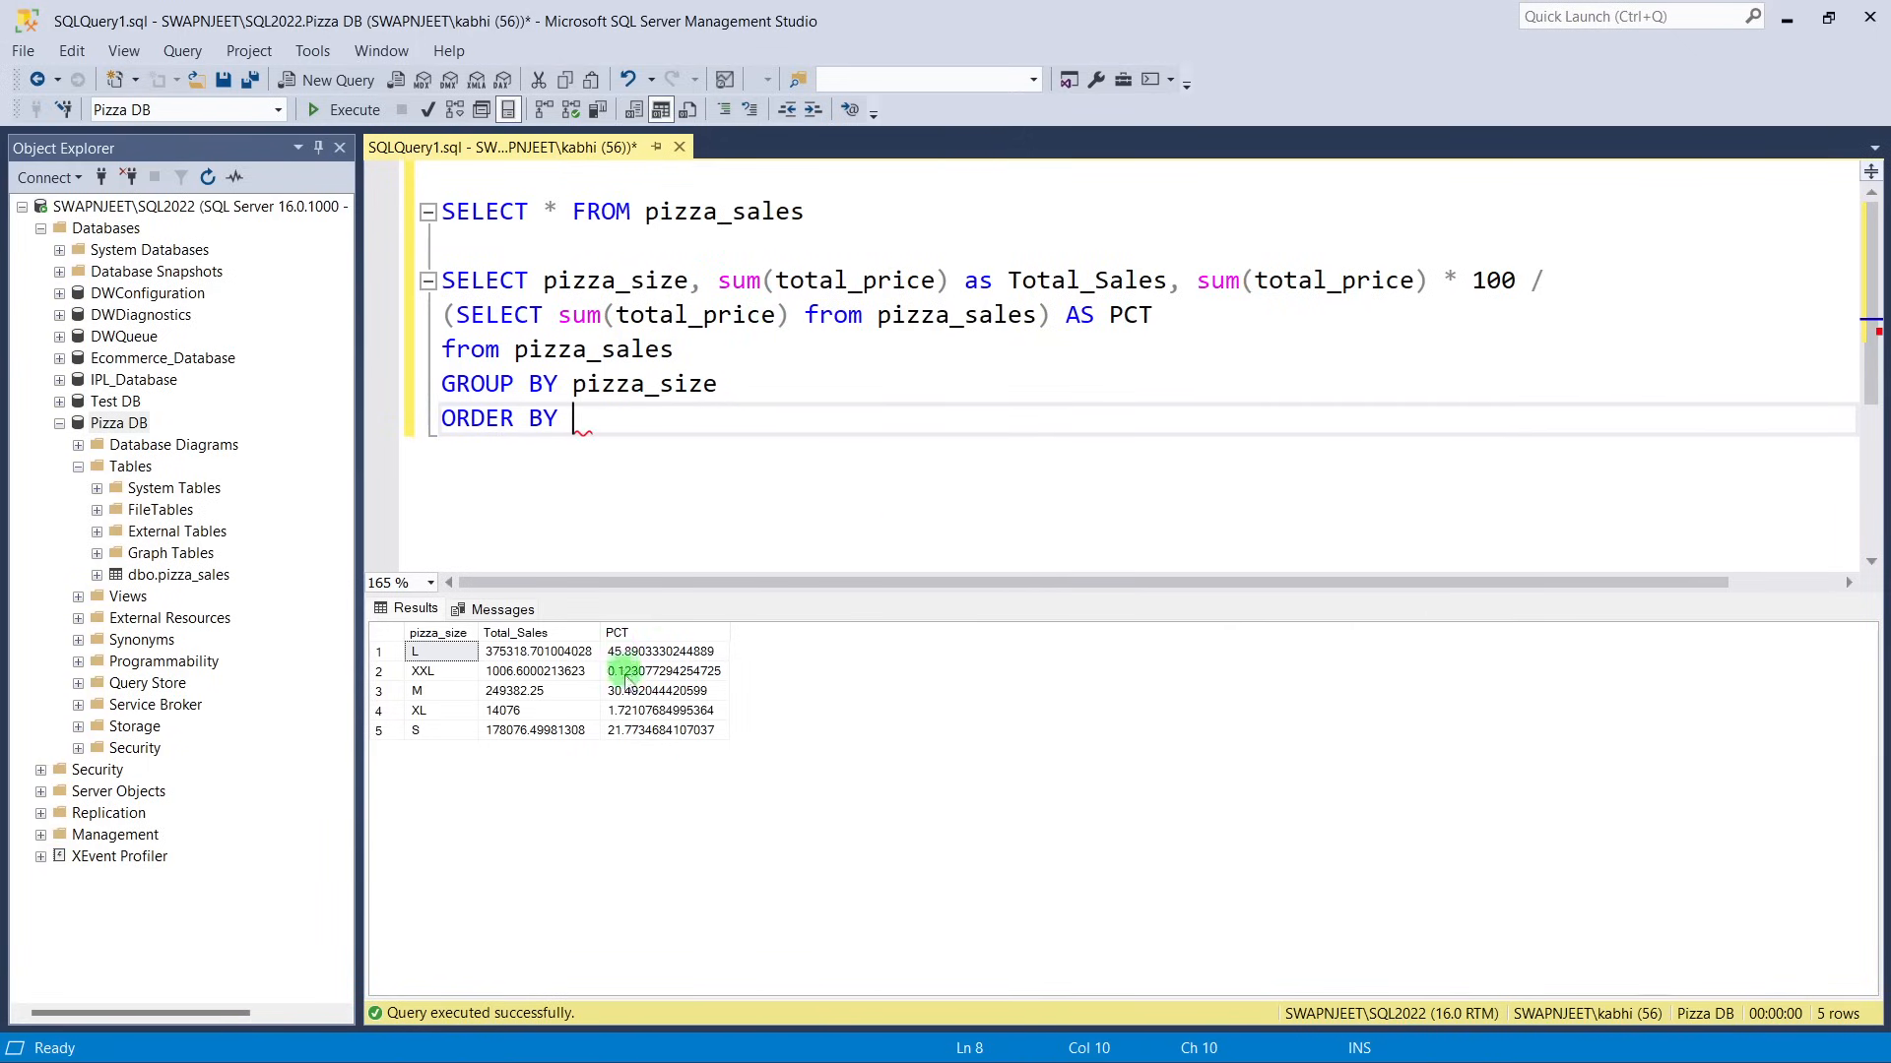
type("PCT")
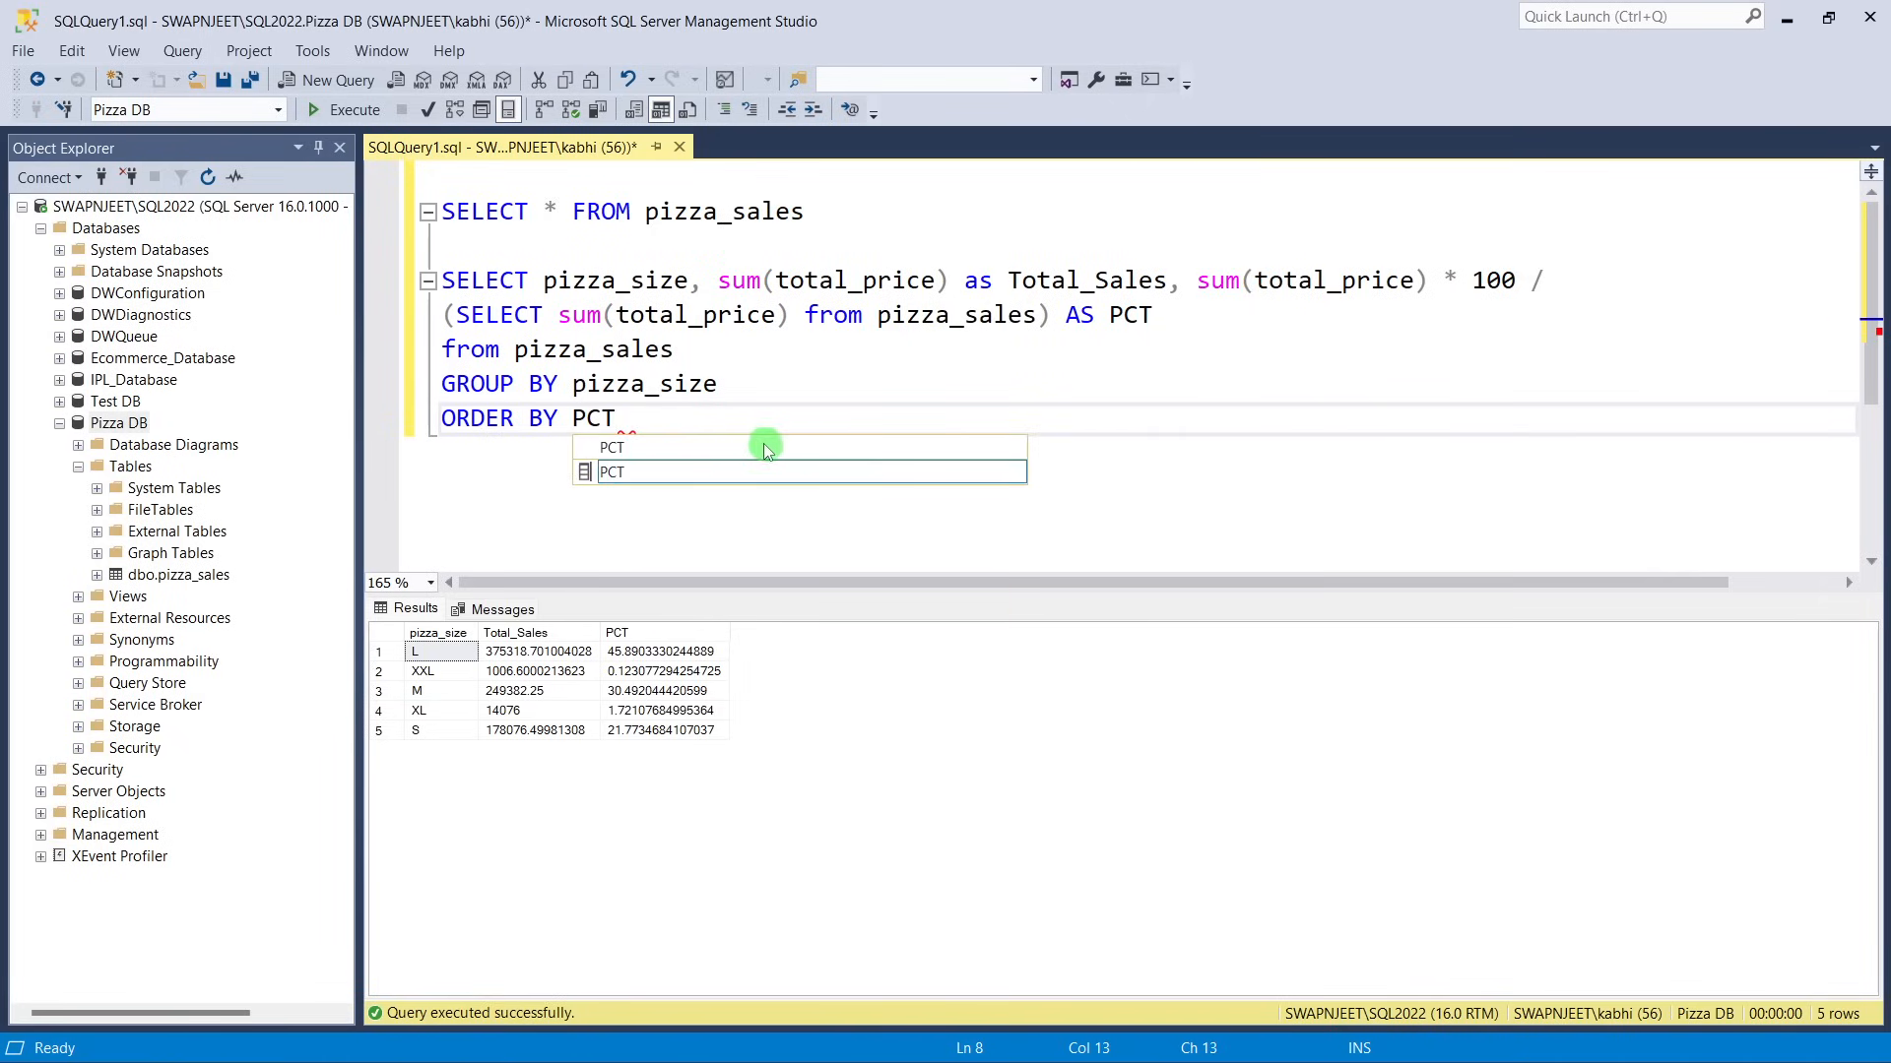
left_click_drag(640, 421, 439, 279)
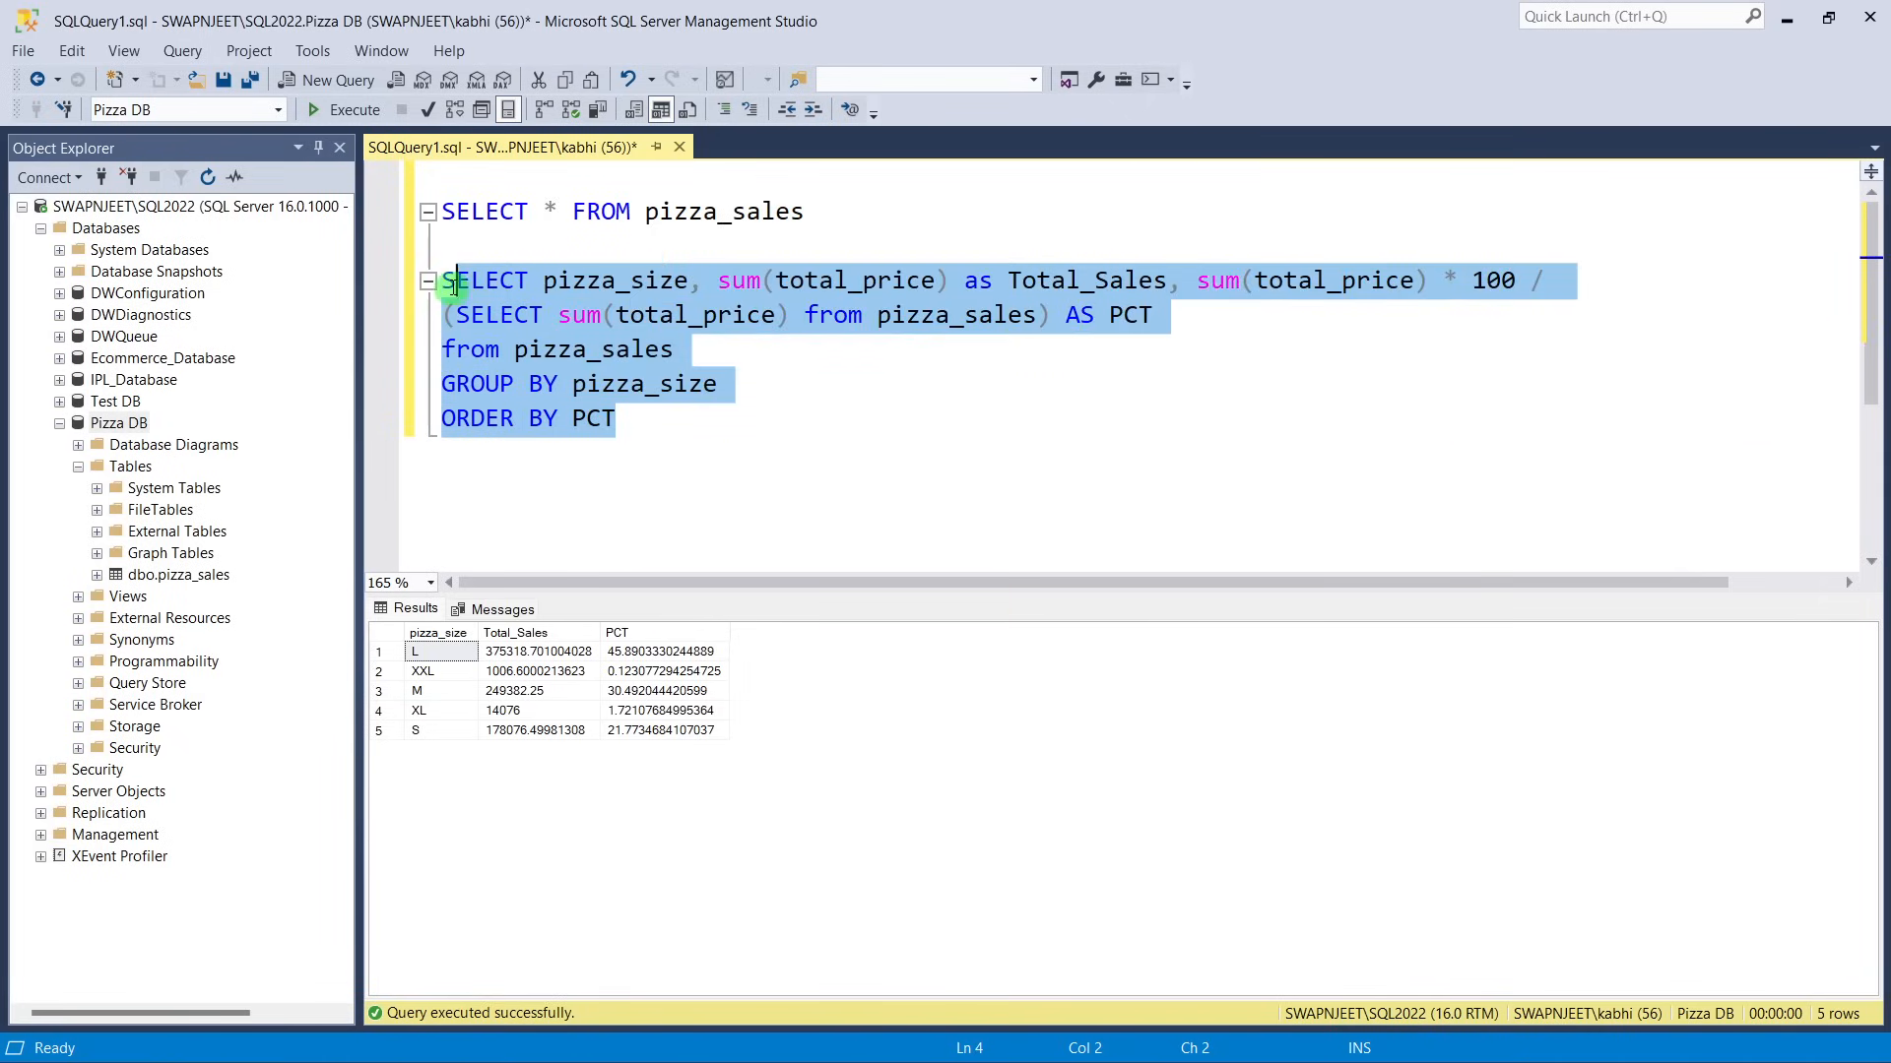
left_click(343, 109)
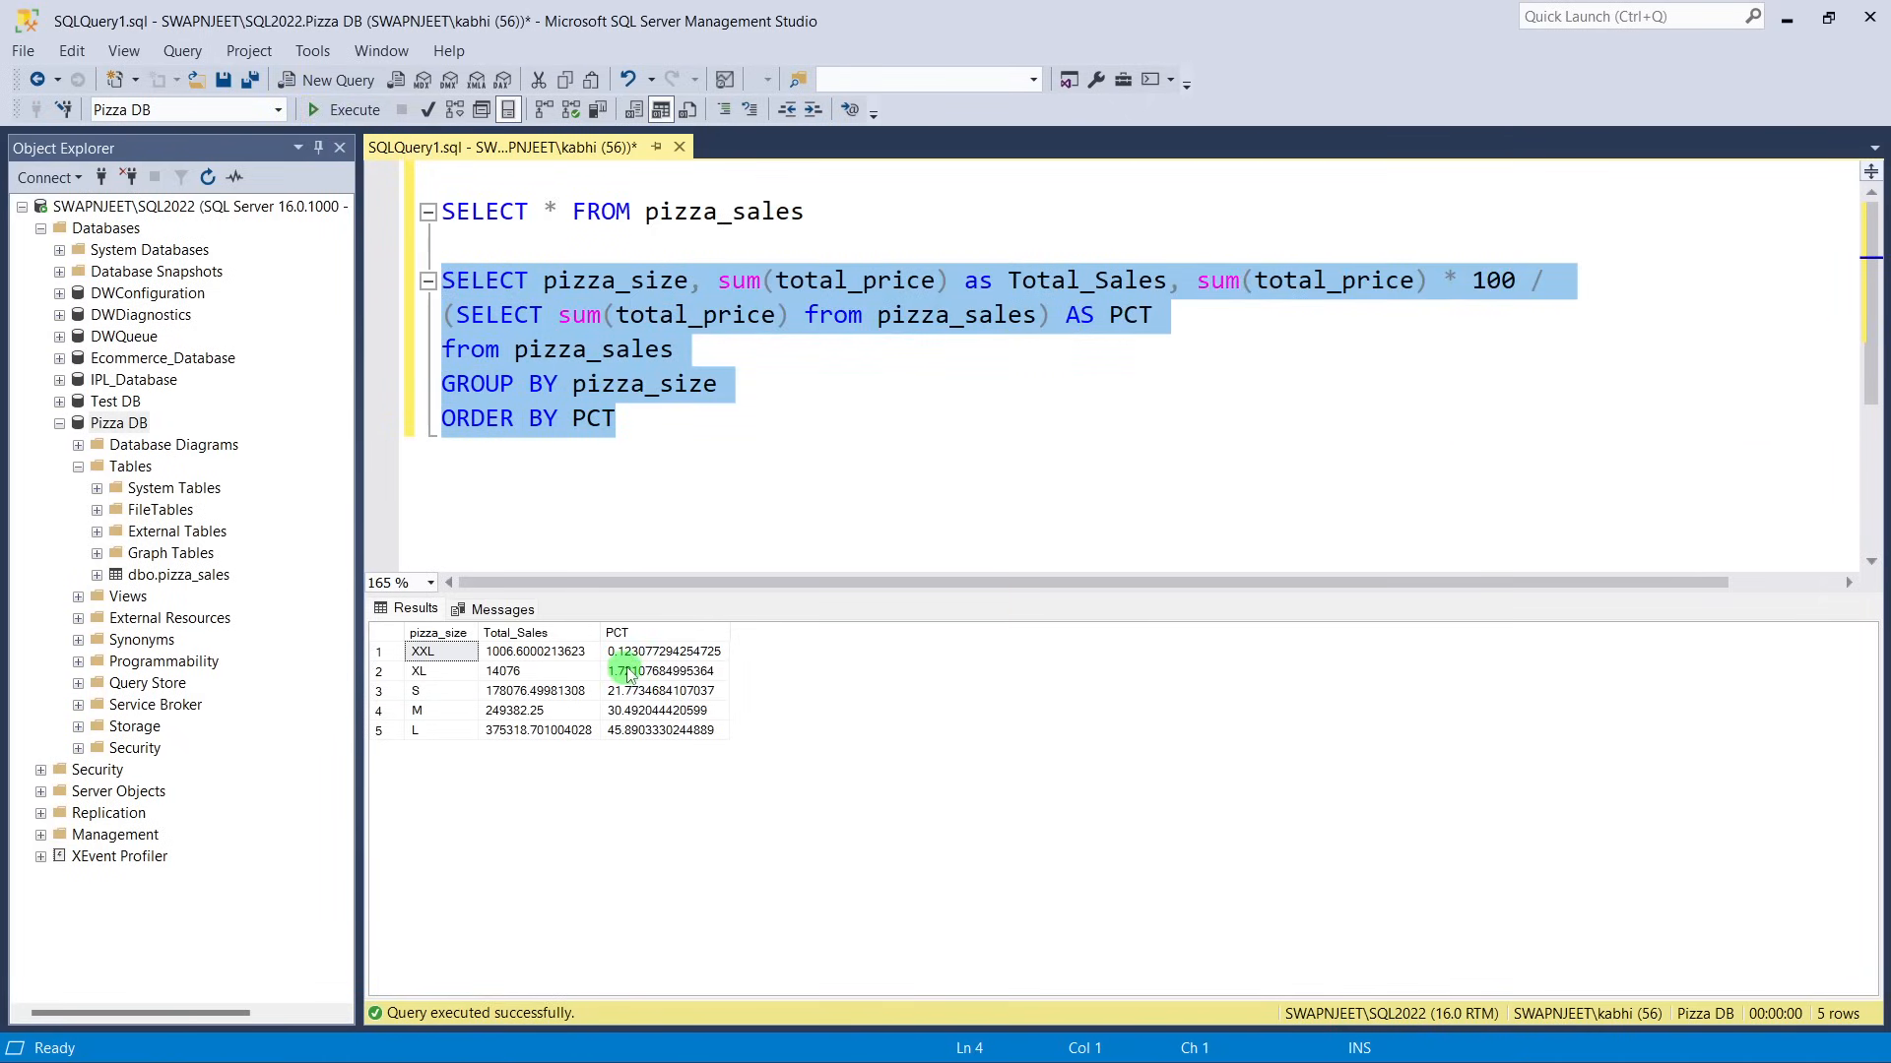
Sort the pizza_size query by PCT DESC, execute it, and check the PCT column in the results.
left_click(656, 425)
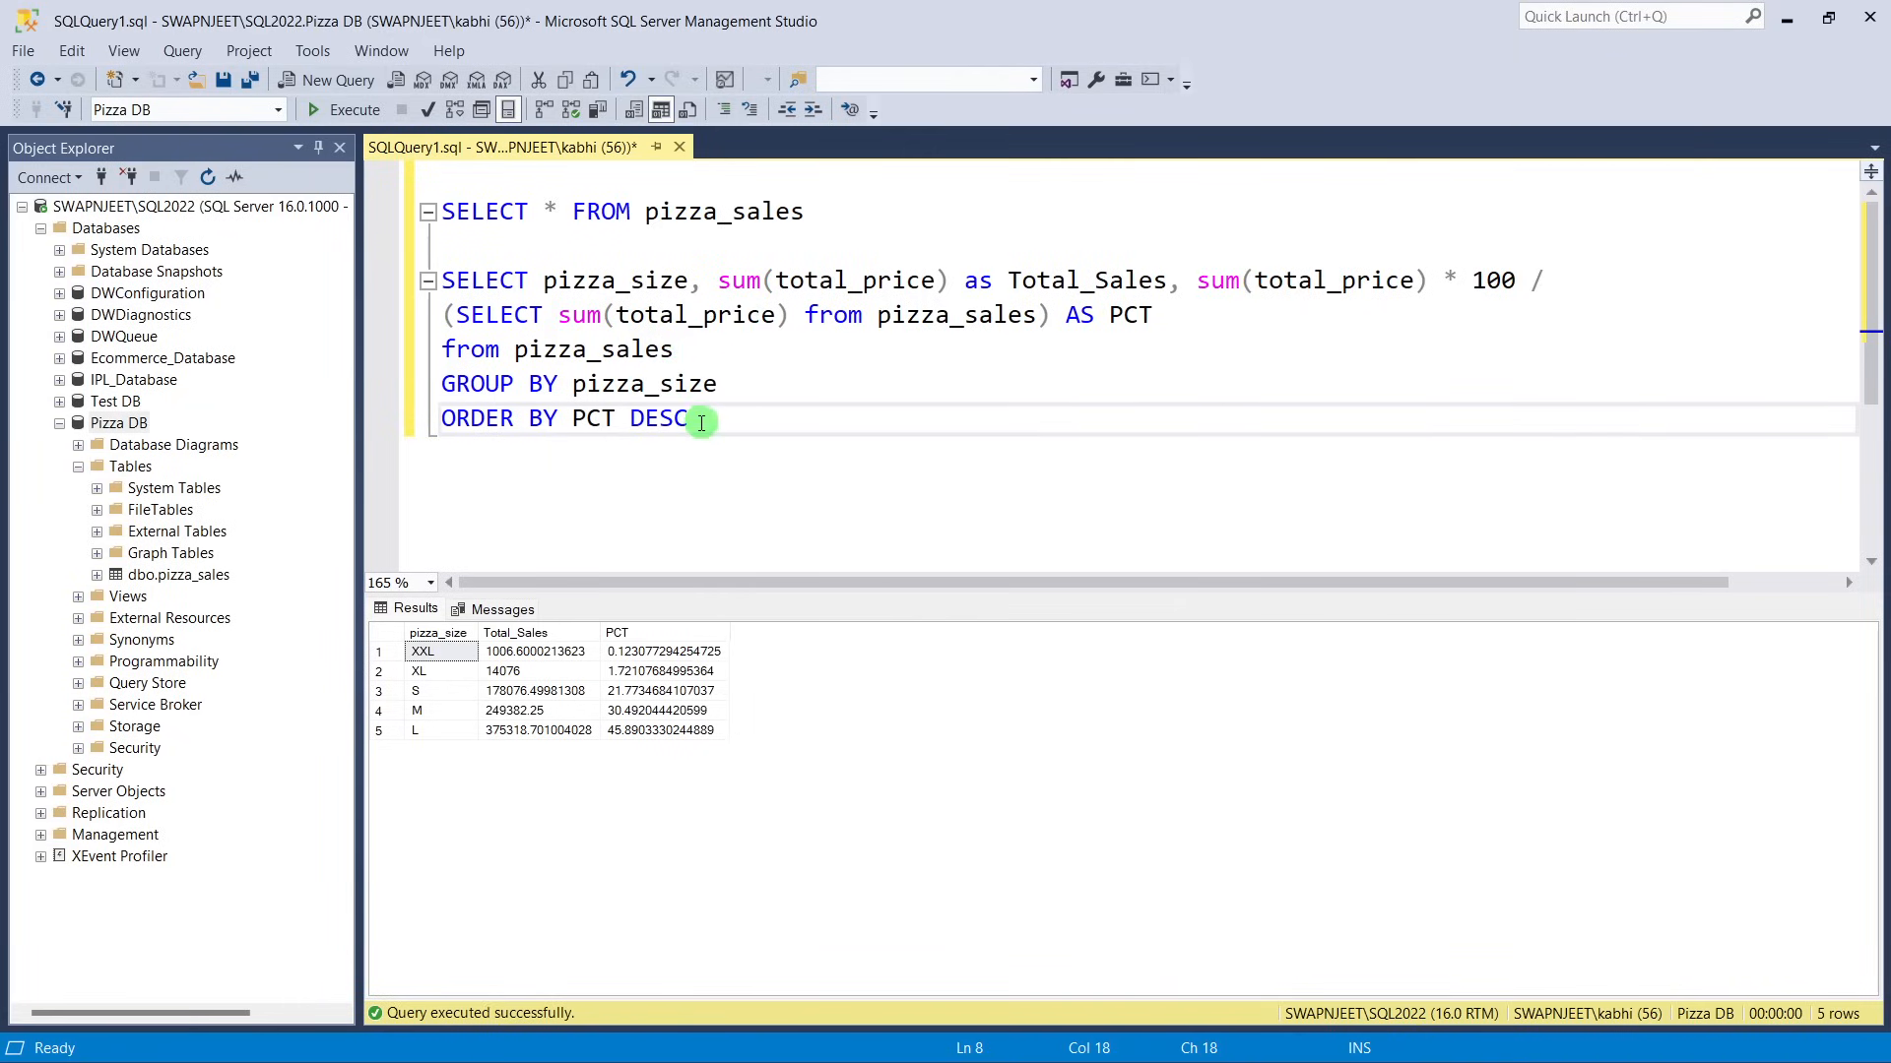
left_click_drag(701, 422, 491, 231)
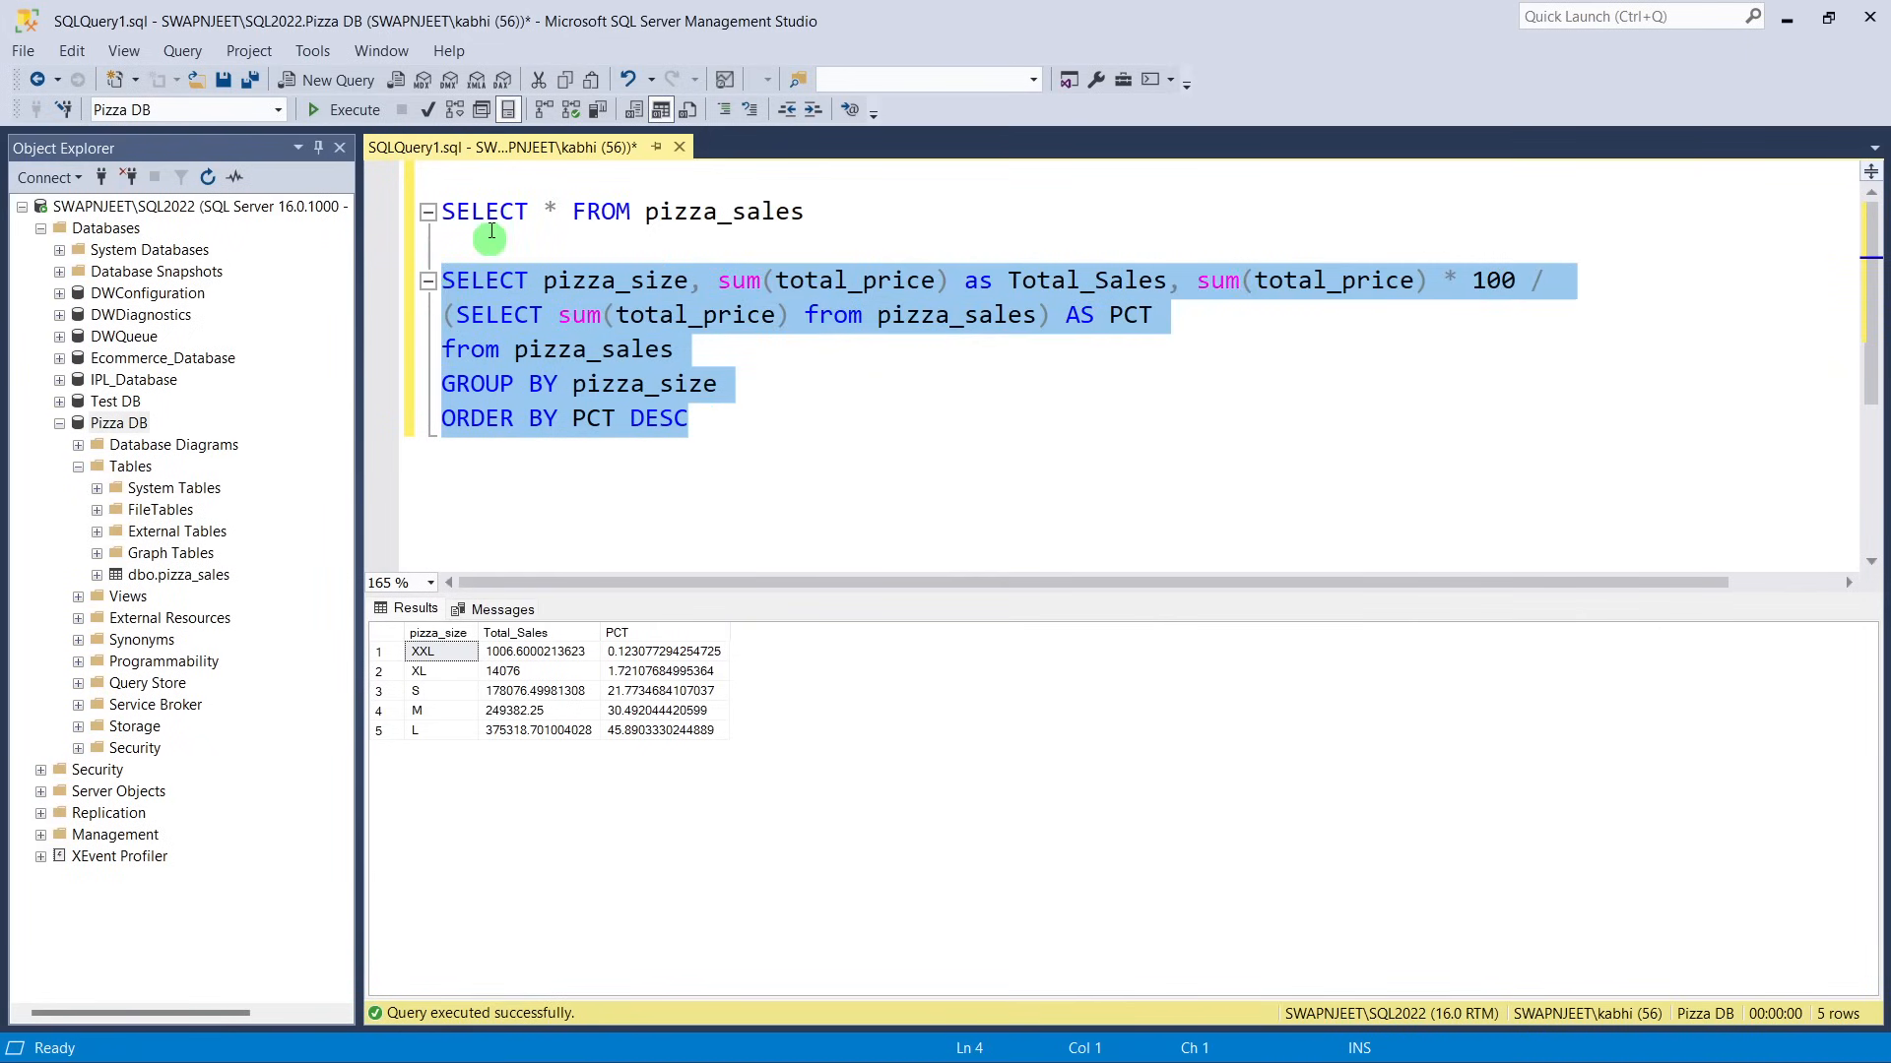
left_click(340, 109)
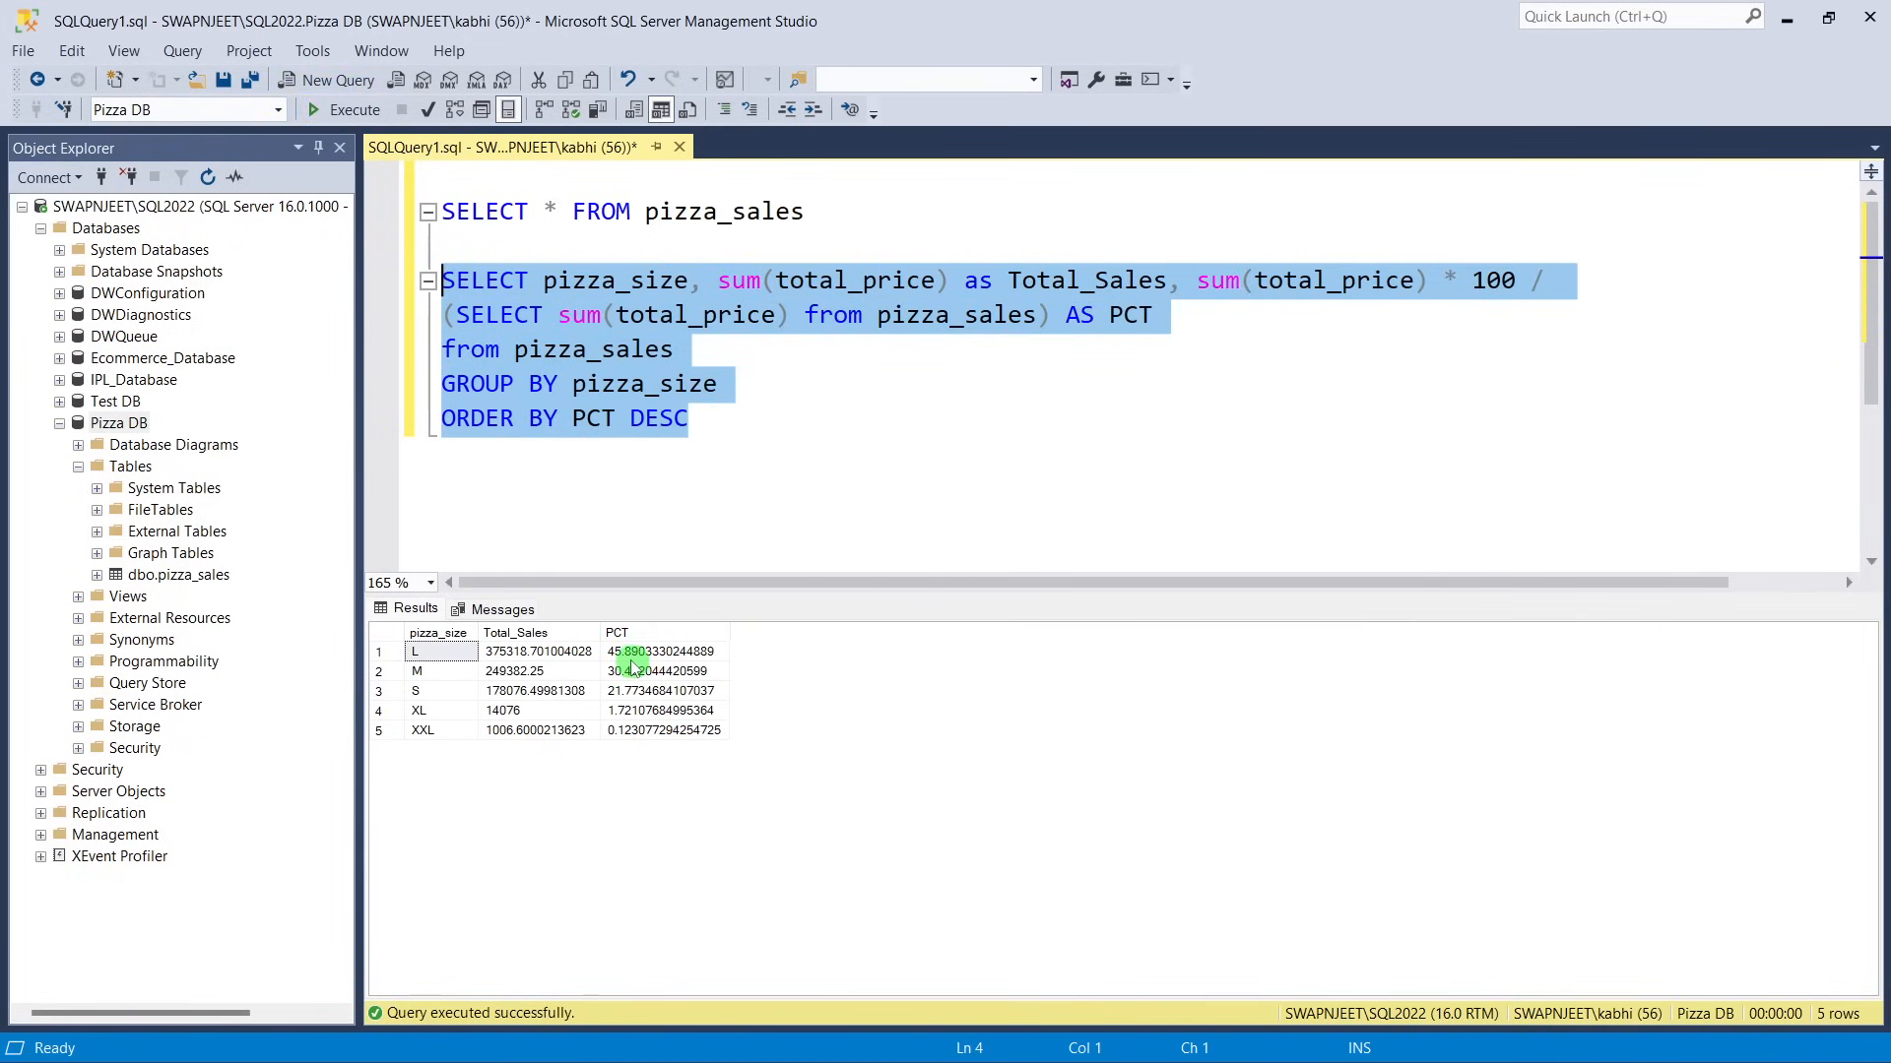
left_click_drag(631, 653, 633, 730)
left_click(851, 414)
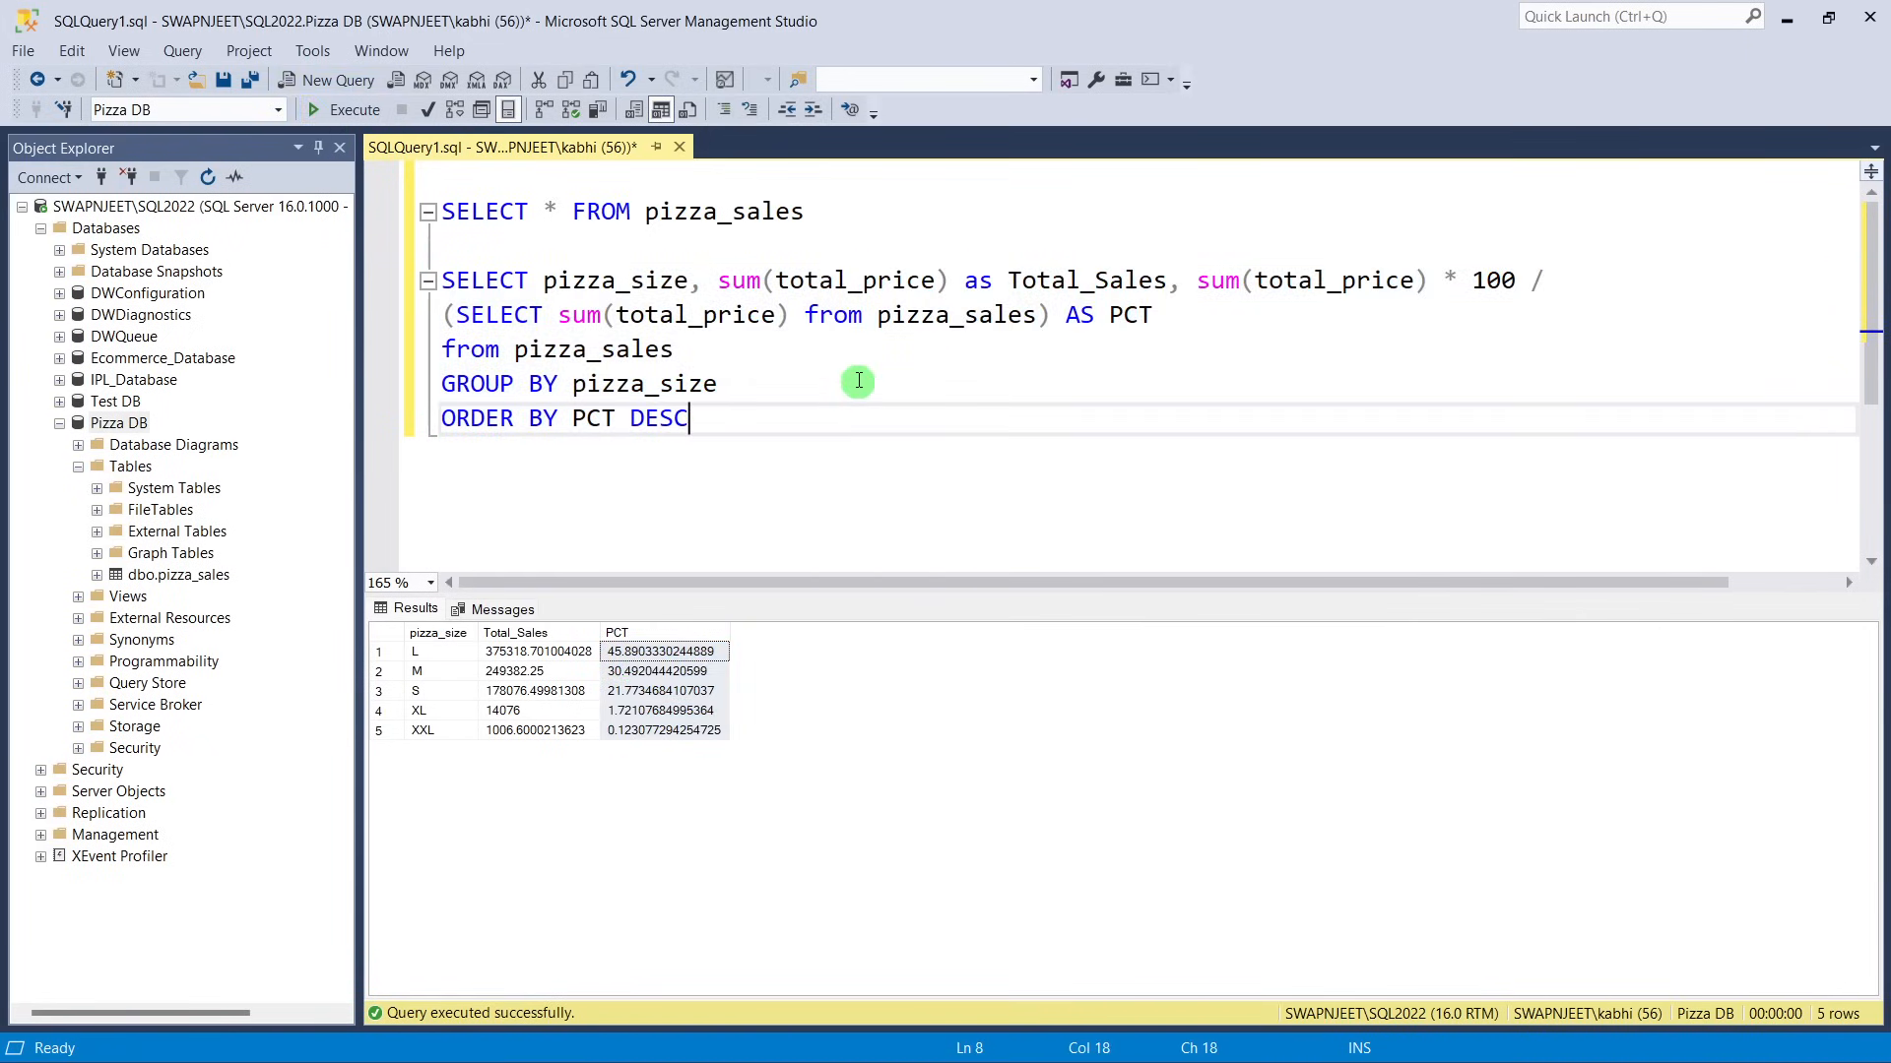
left_click(805, 710)
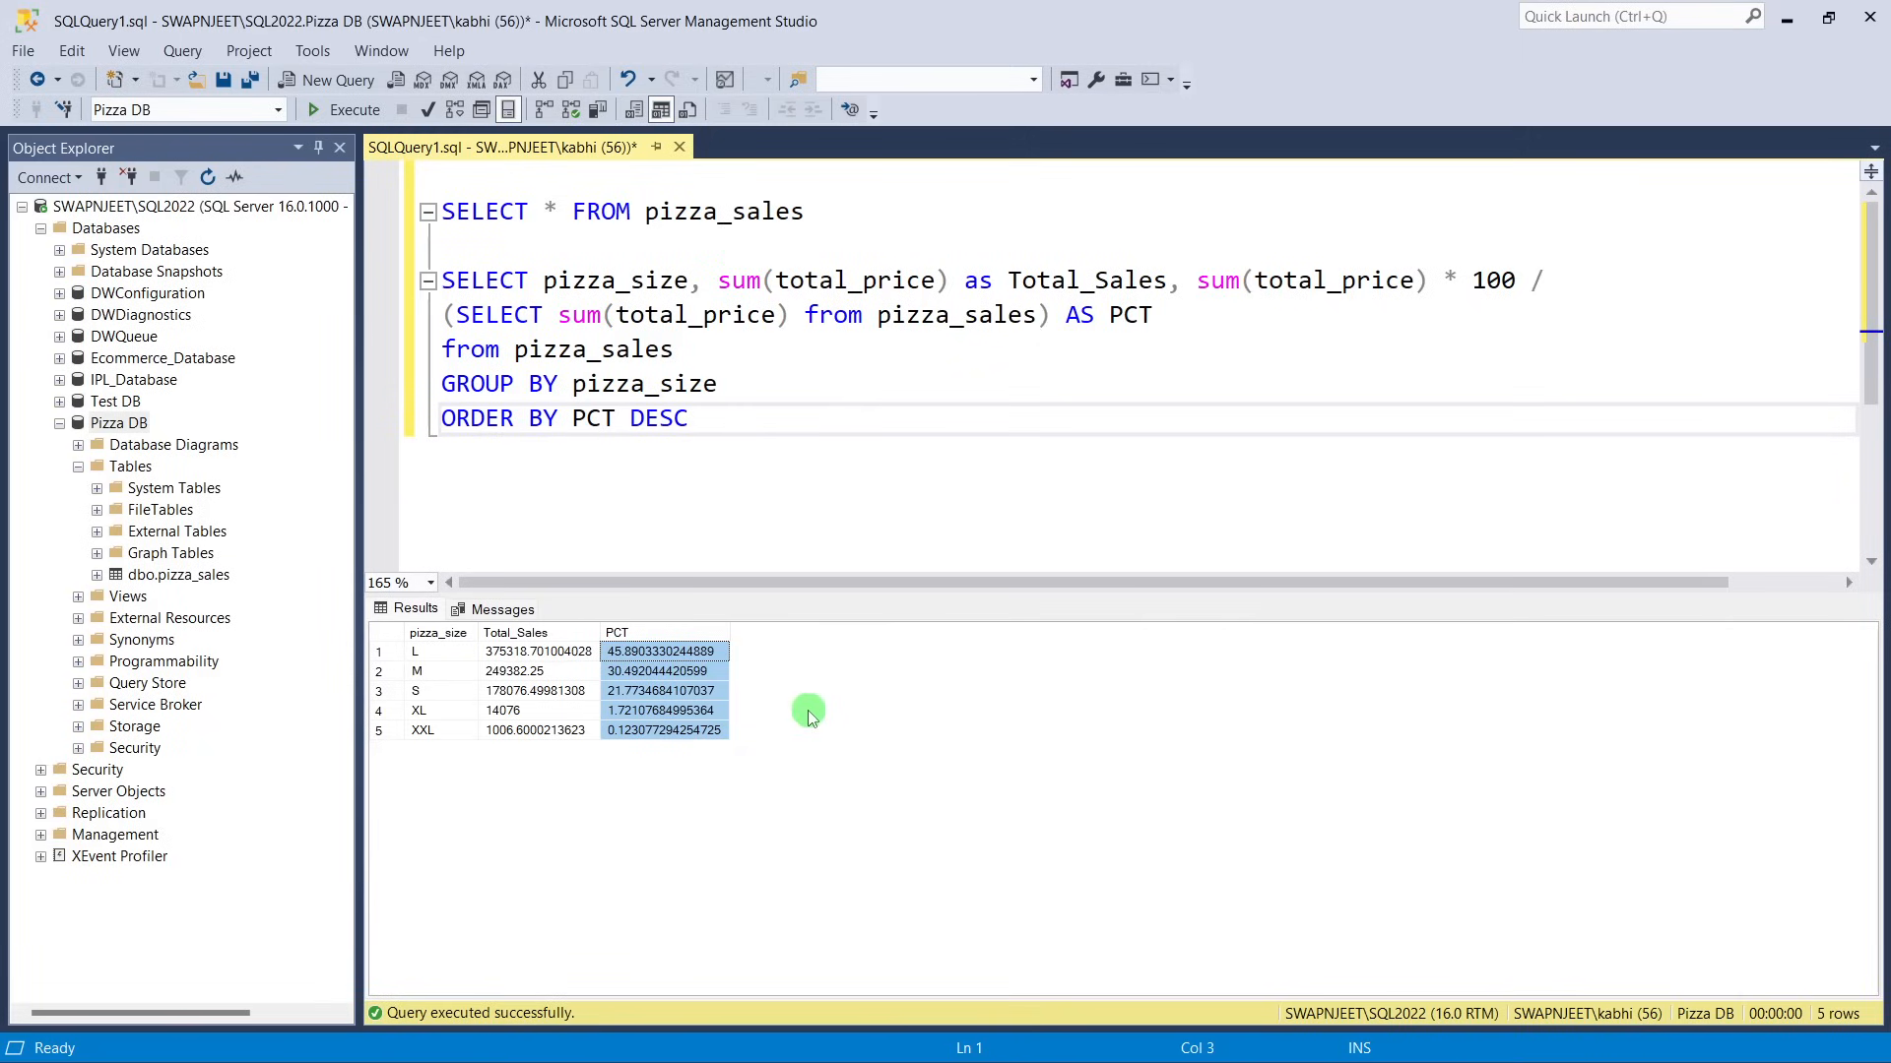
left_click(638, 656)
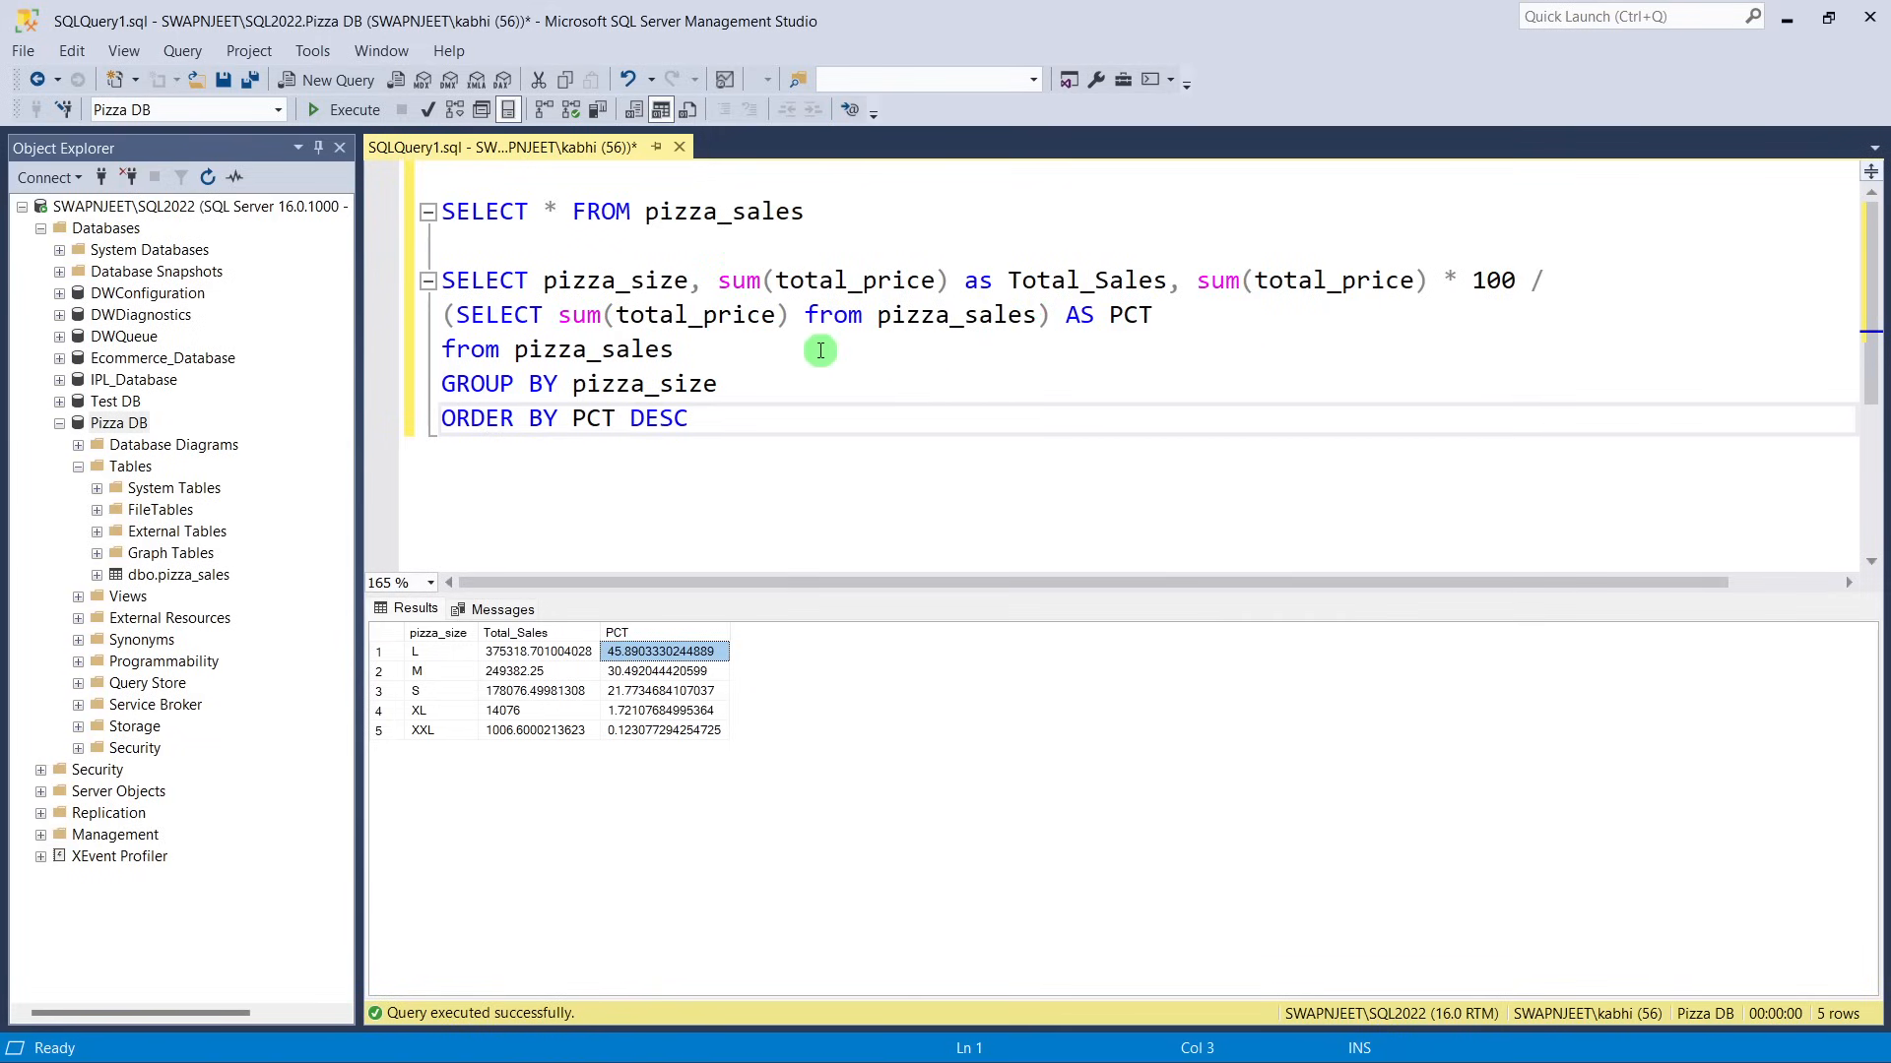
Wrap the whole percentage expression, including its subquery, in CAST(... AS DECIMAL(10,2)) before the PCT alias.
left_click(1193, 283)
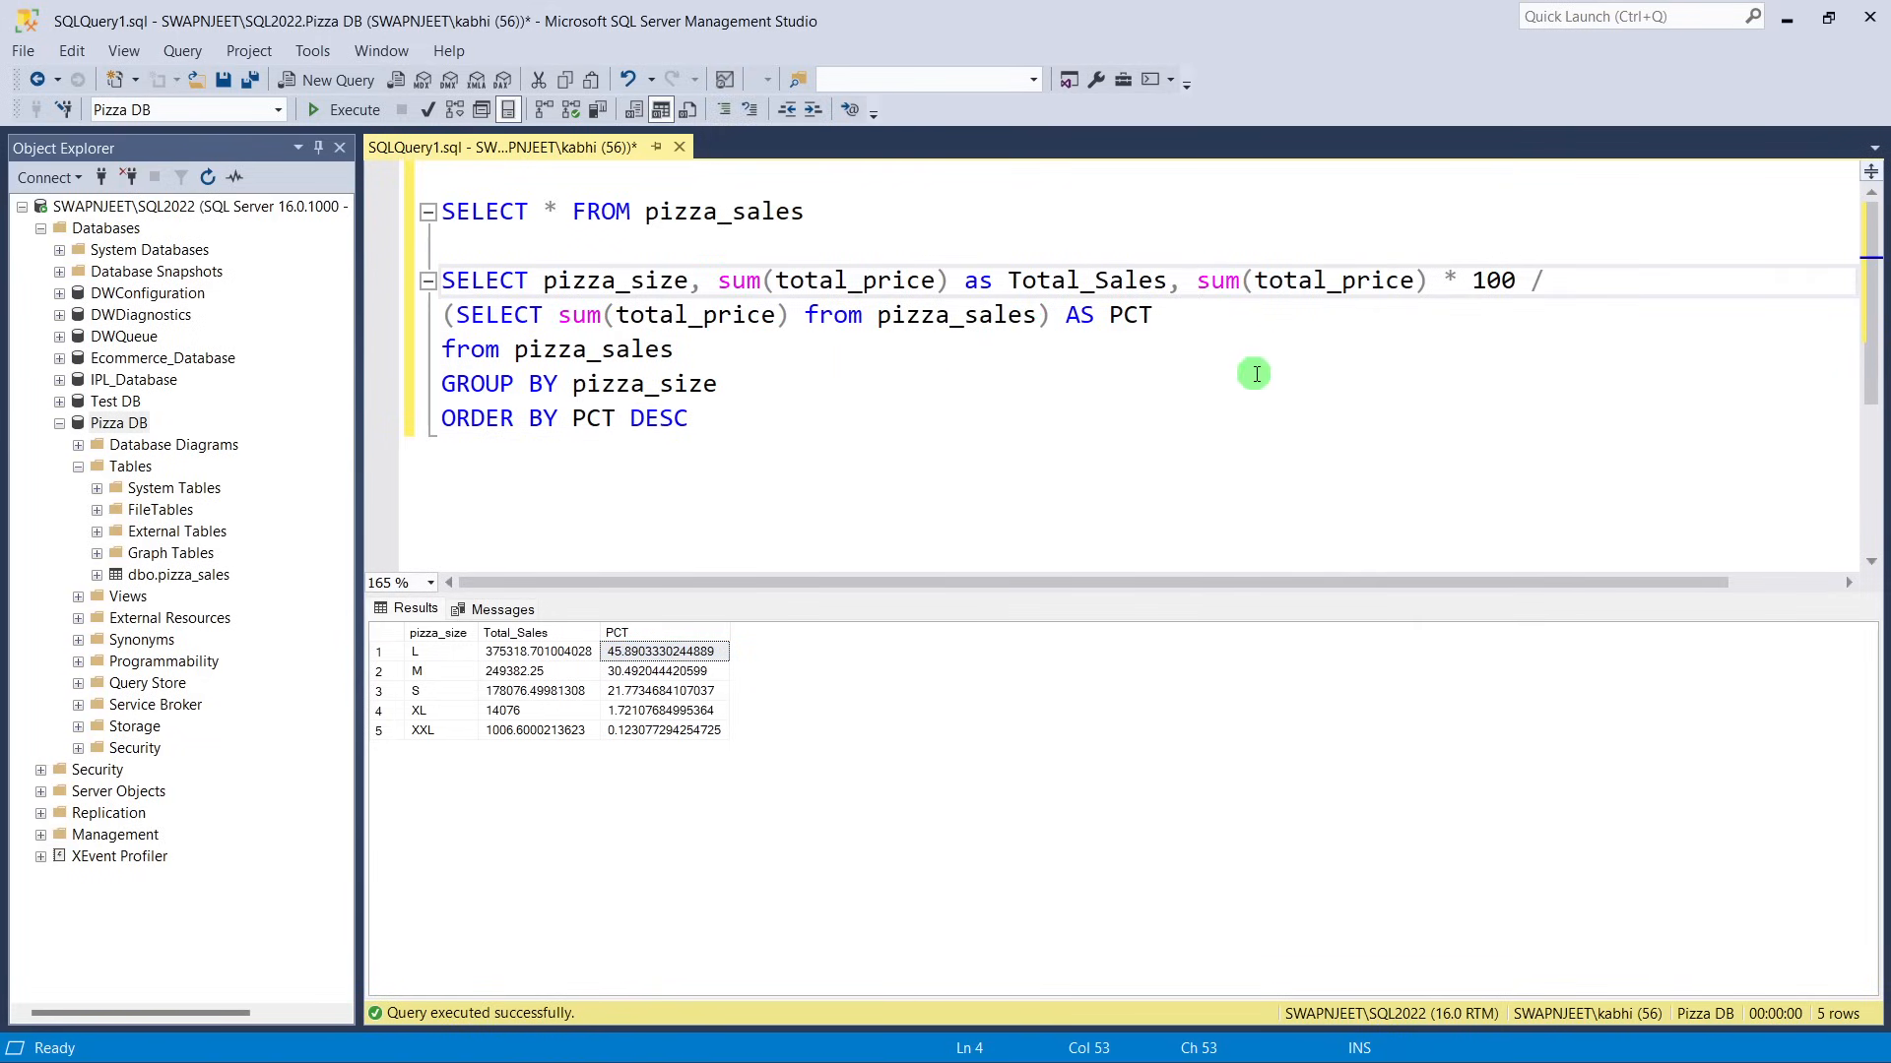
type("CAST")
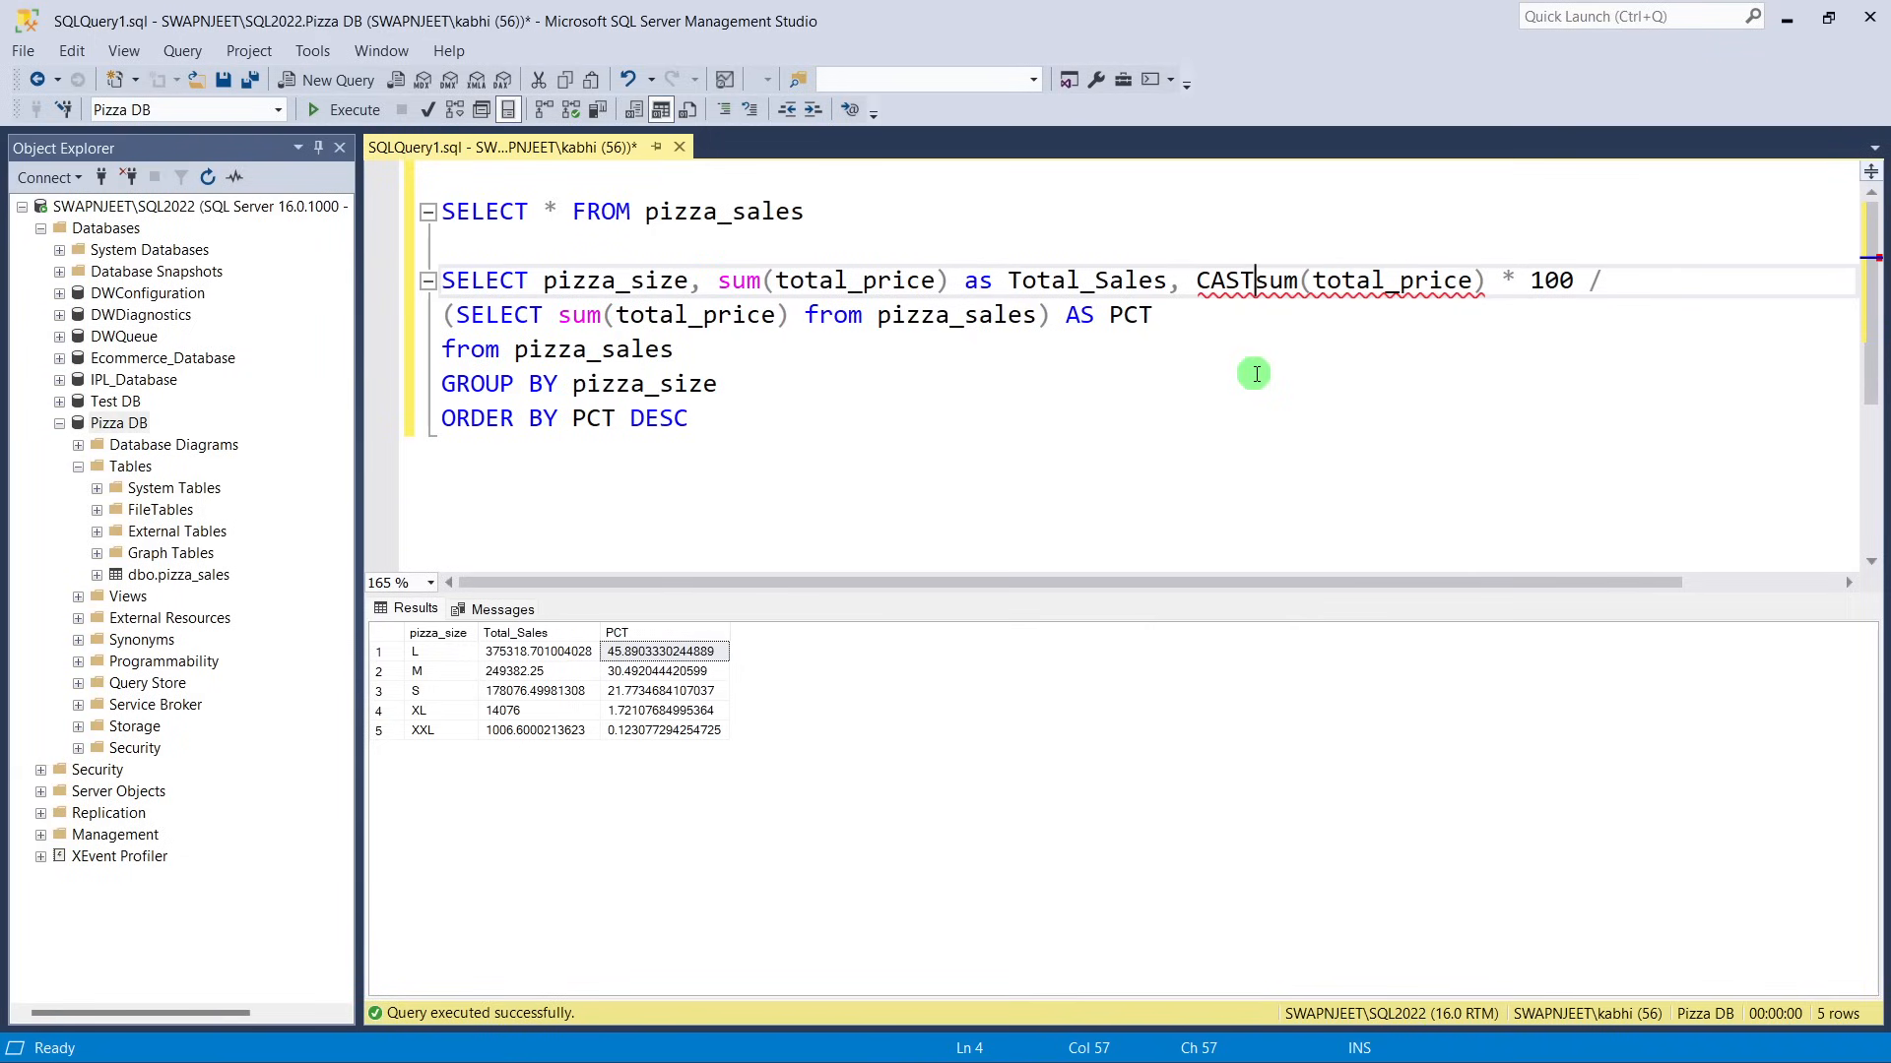
type("(")
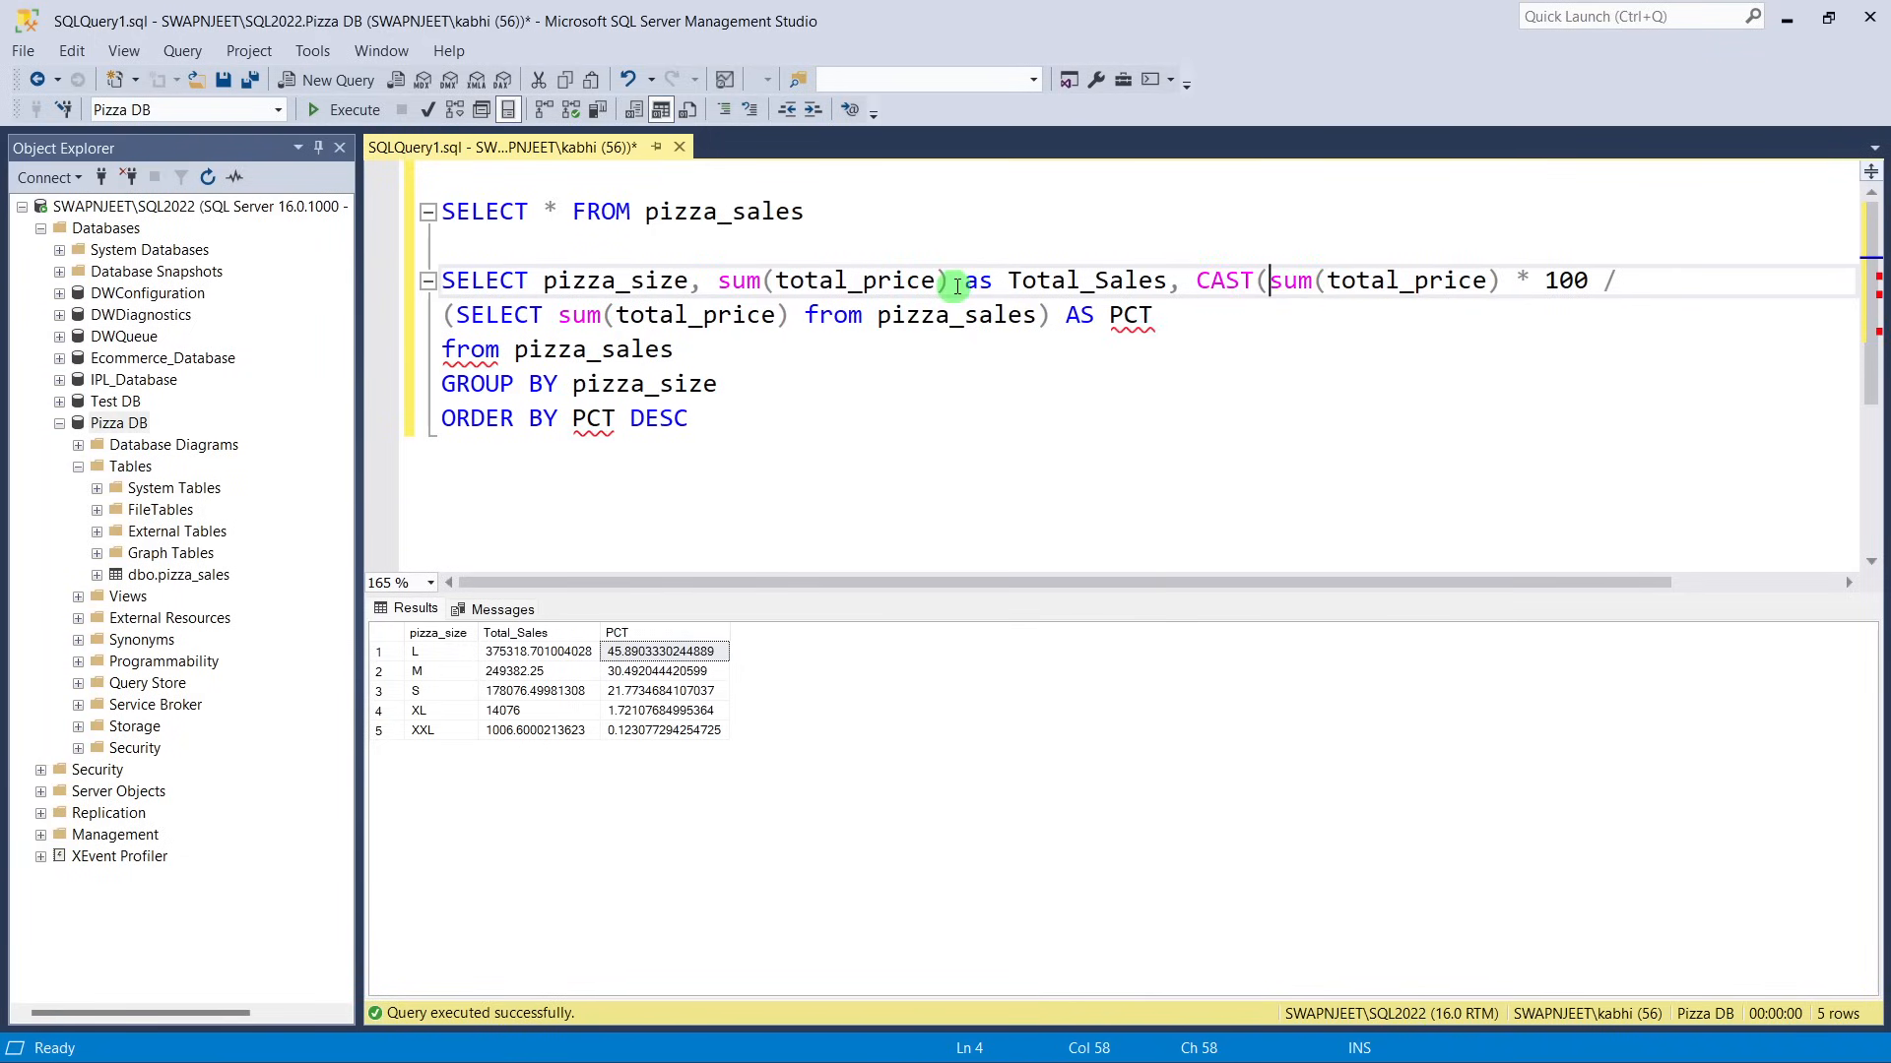
left_click(1054, 325)
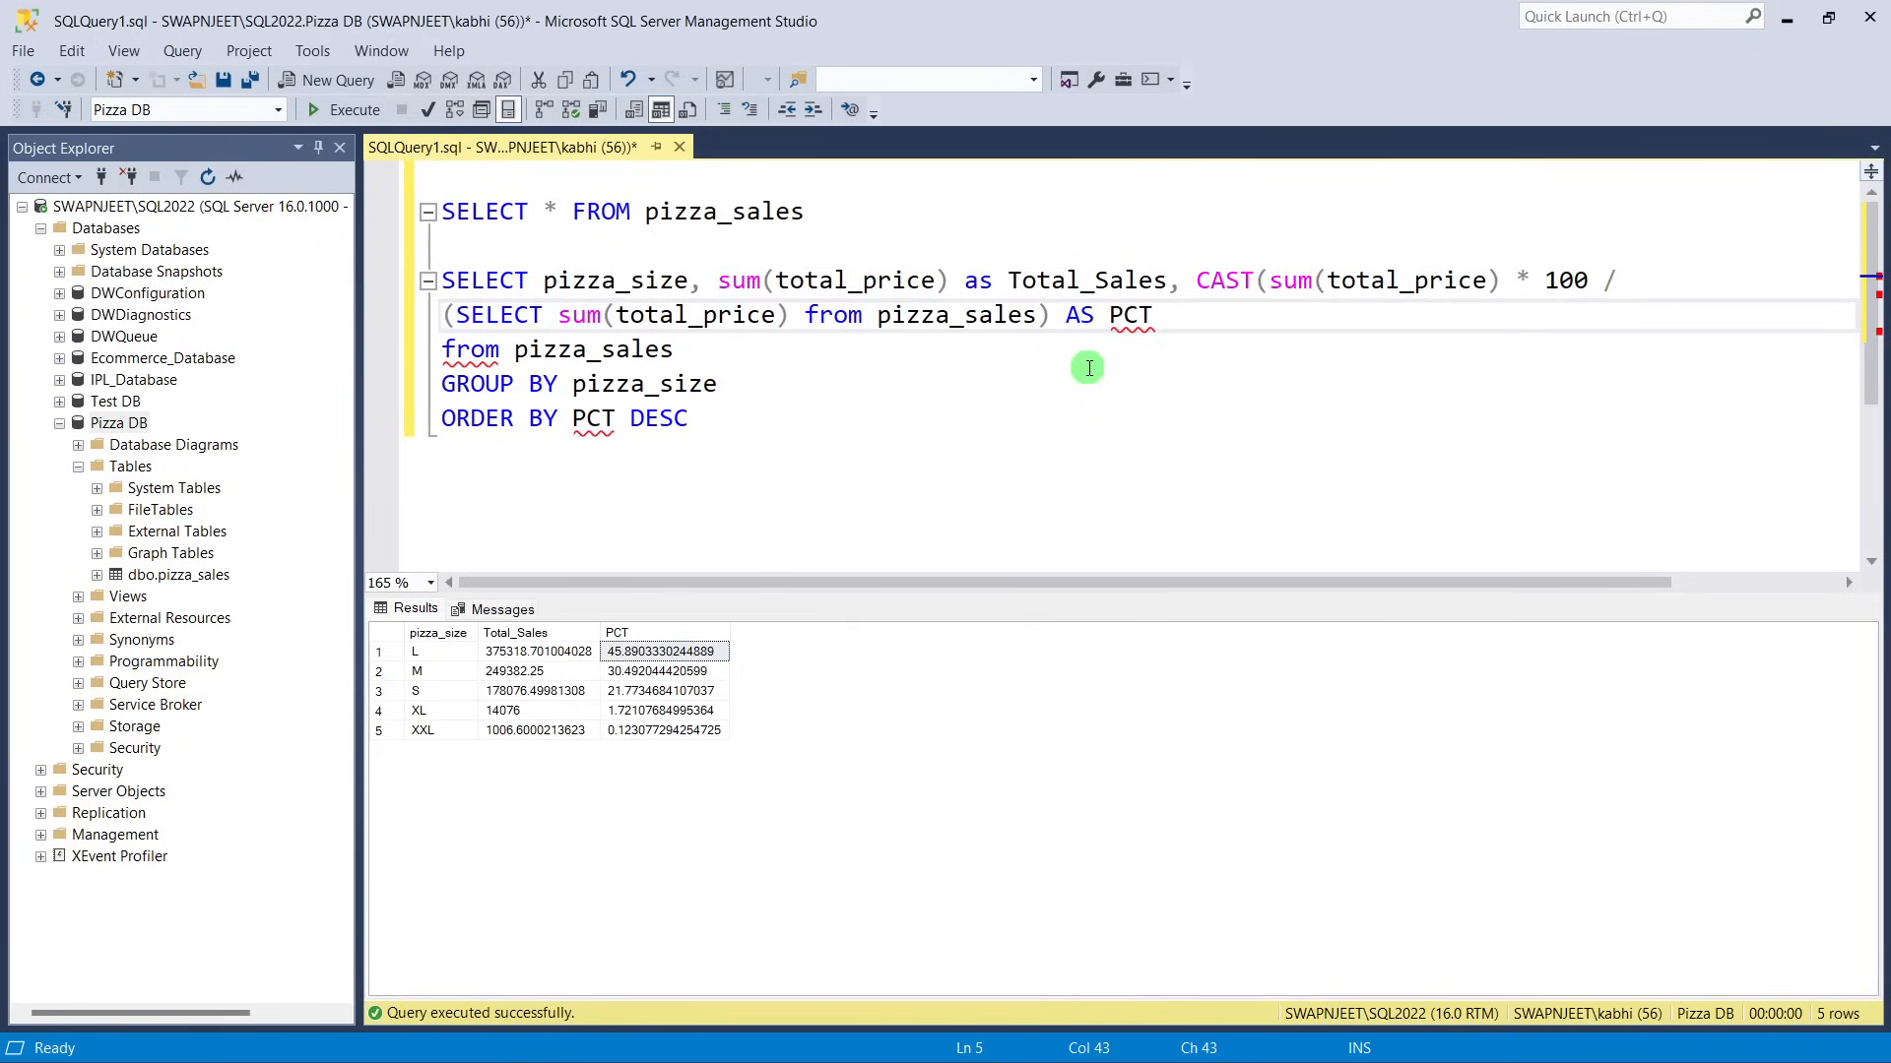
type("AS D")
type("ECIMA")
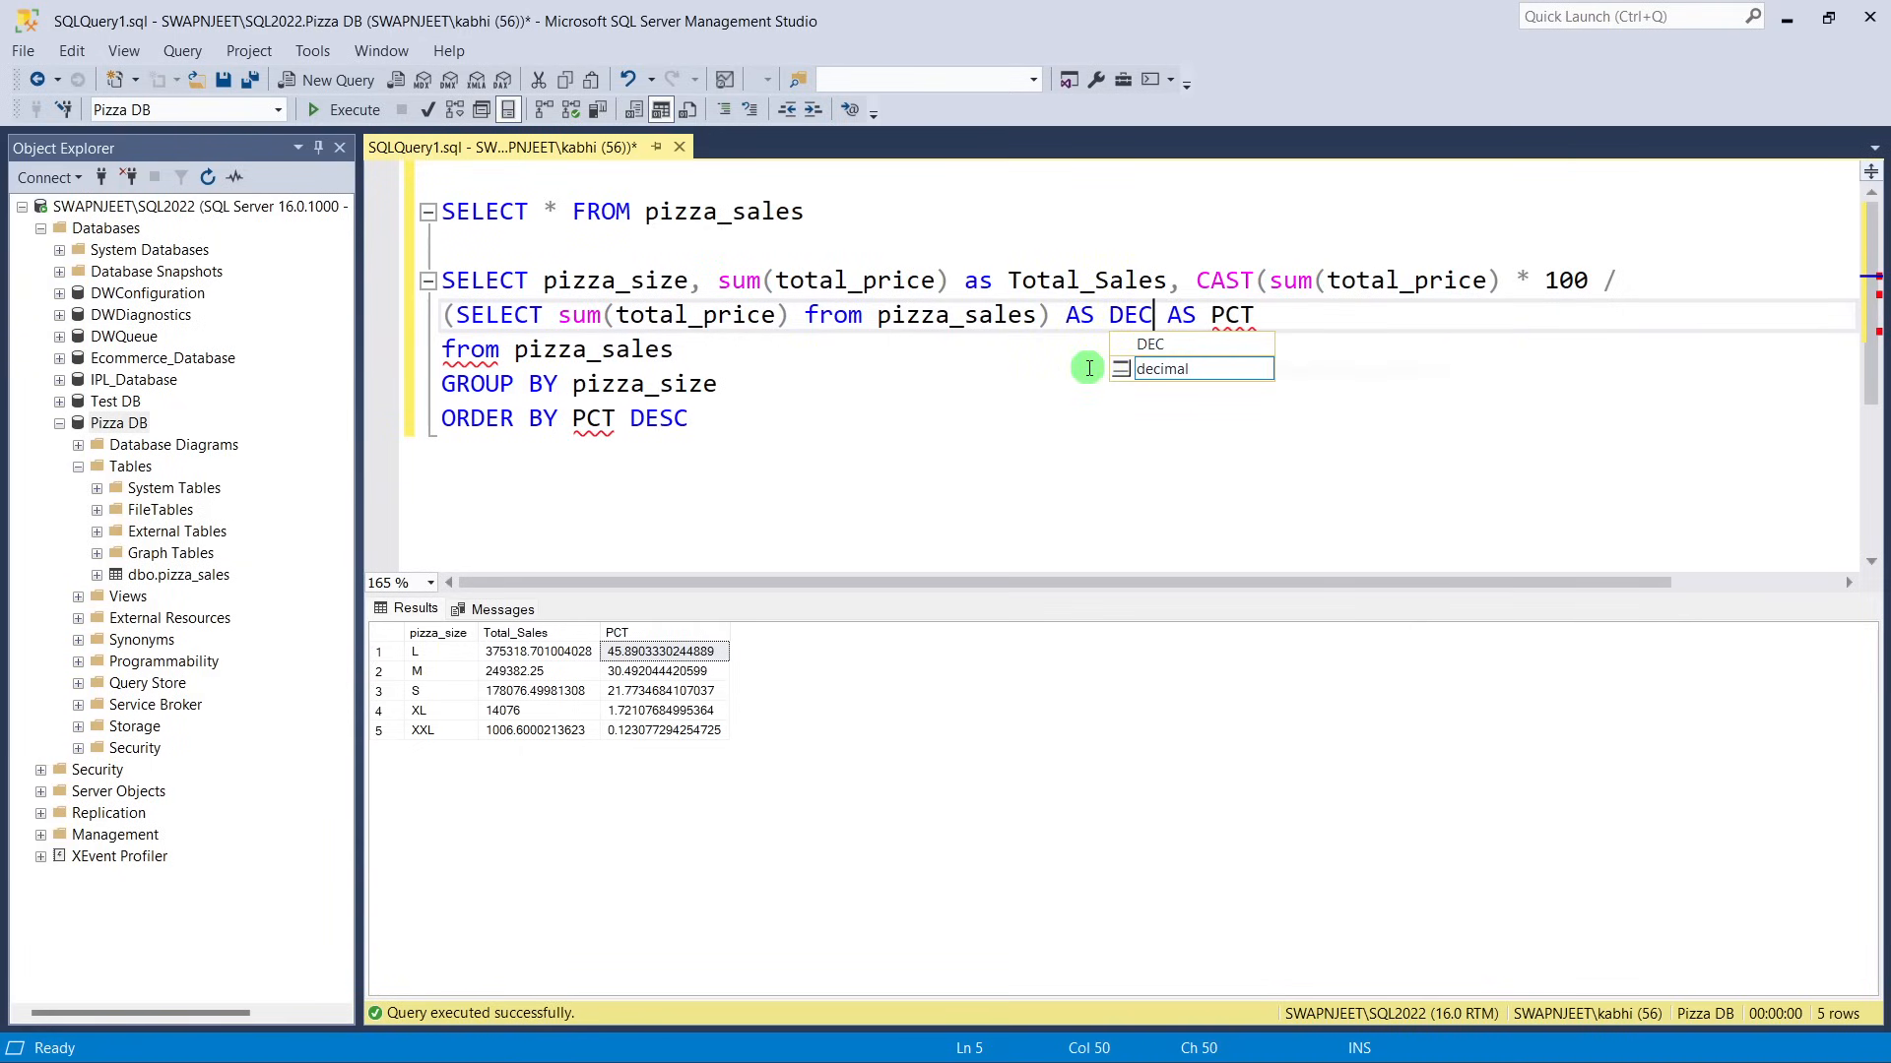
type("L(")
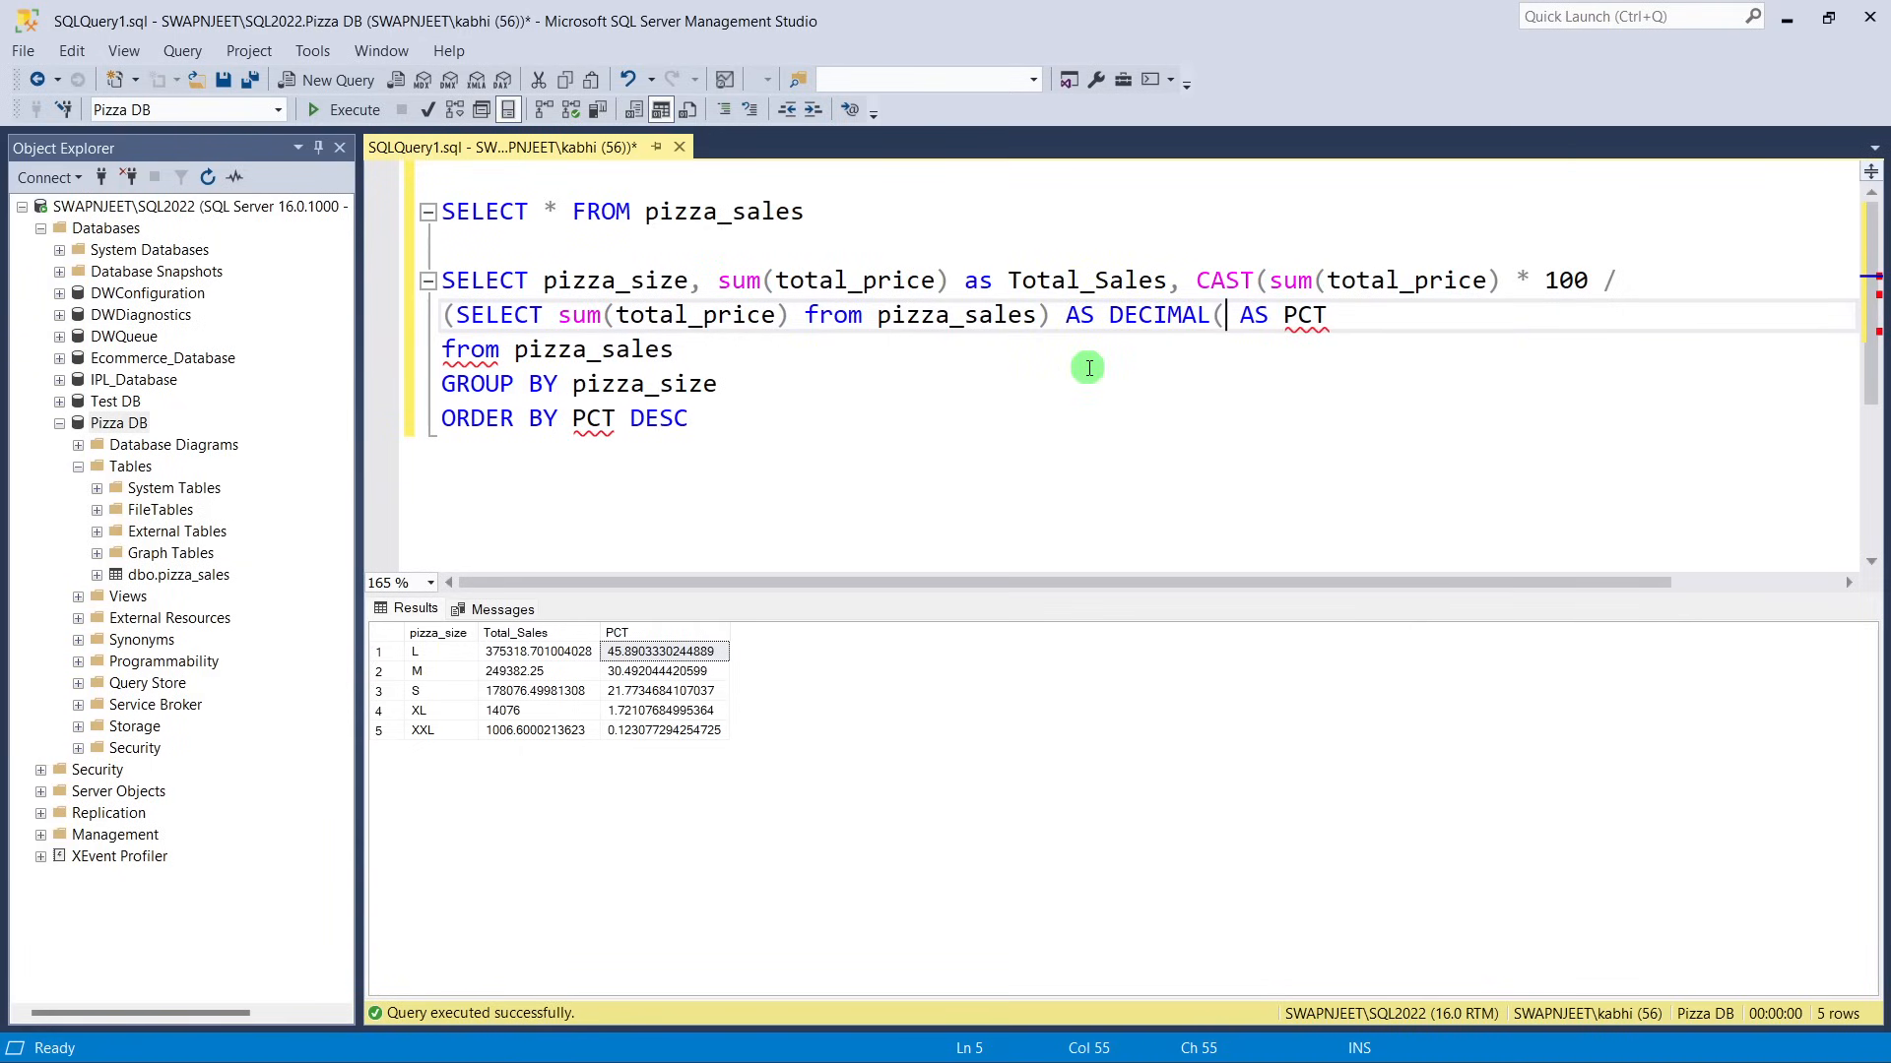
type("10")
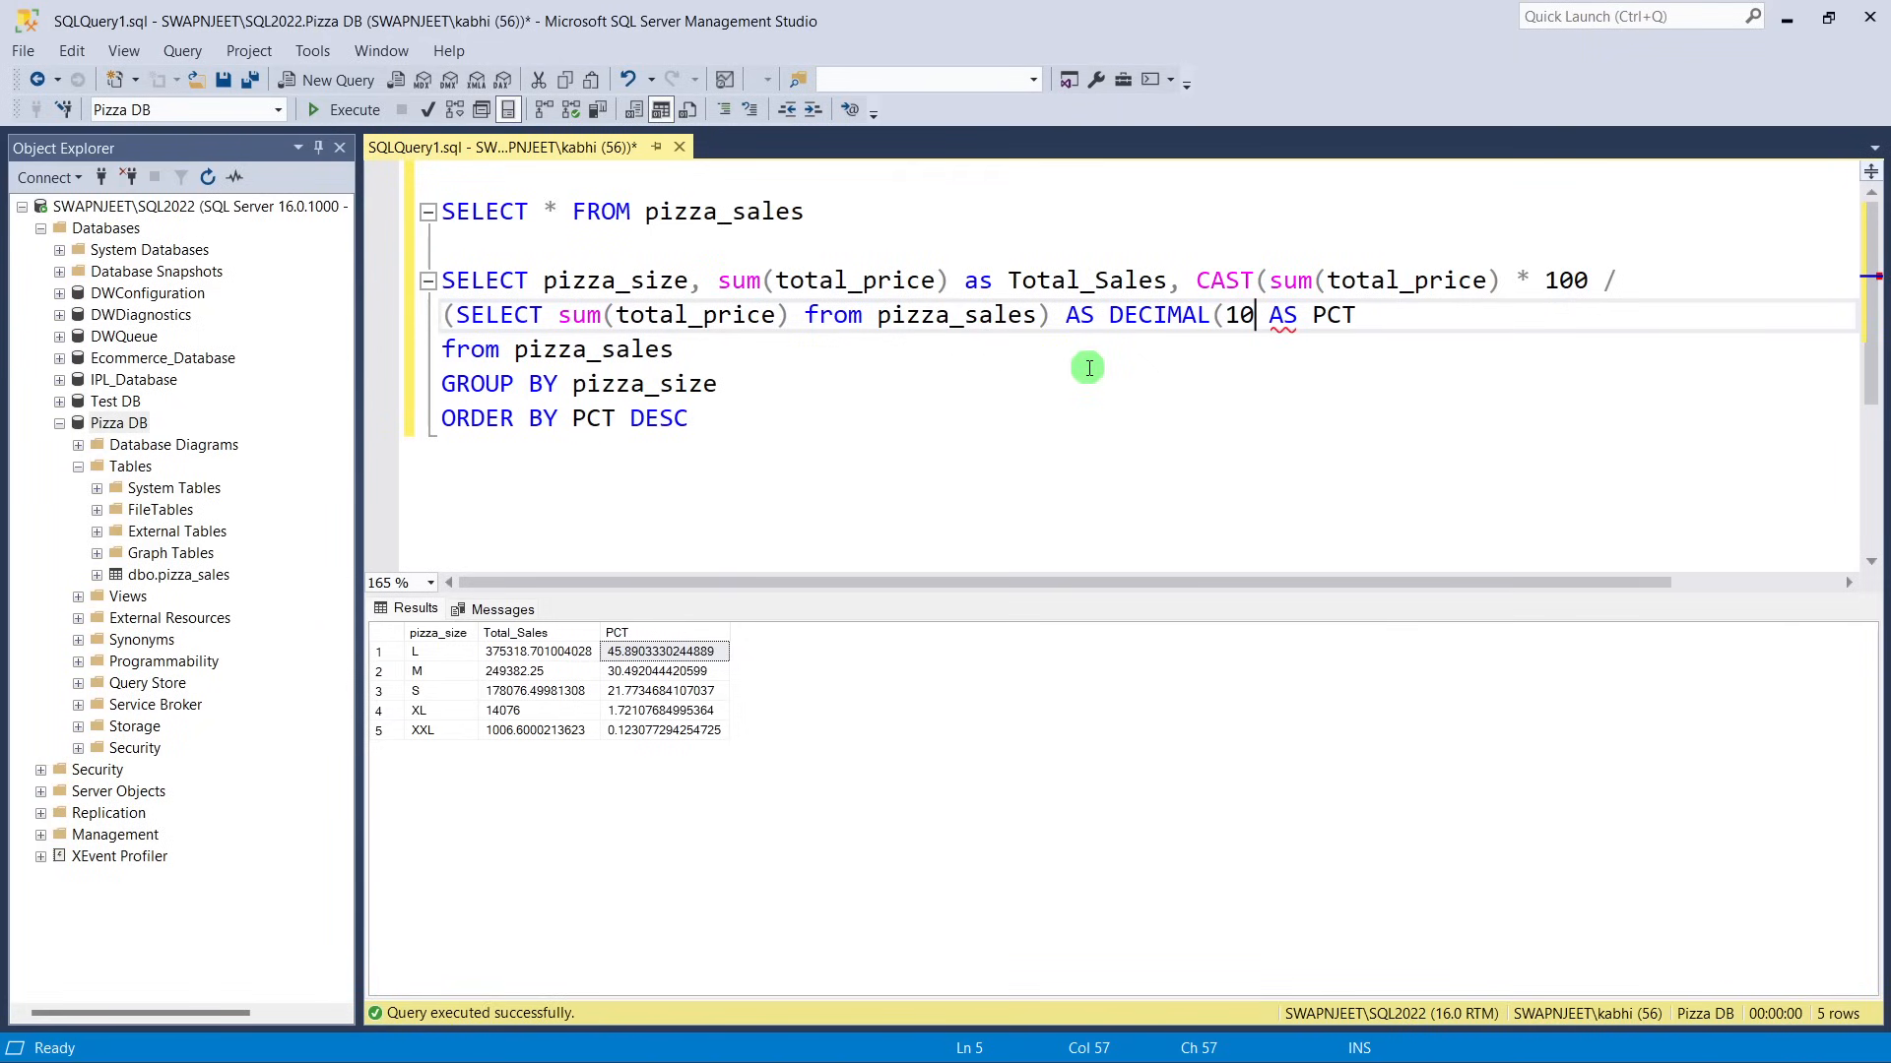
type(",2)")
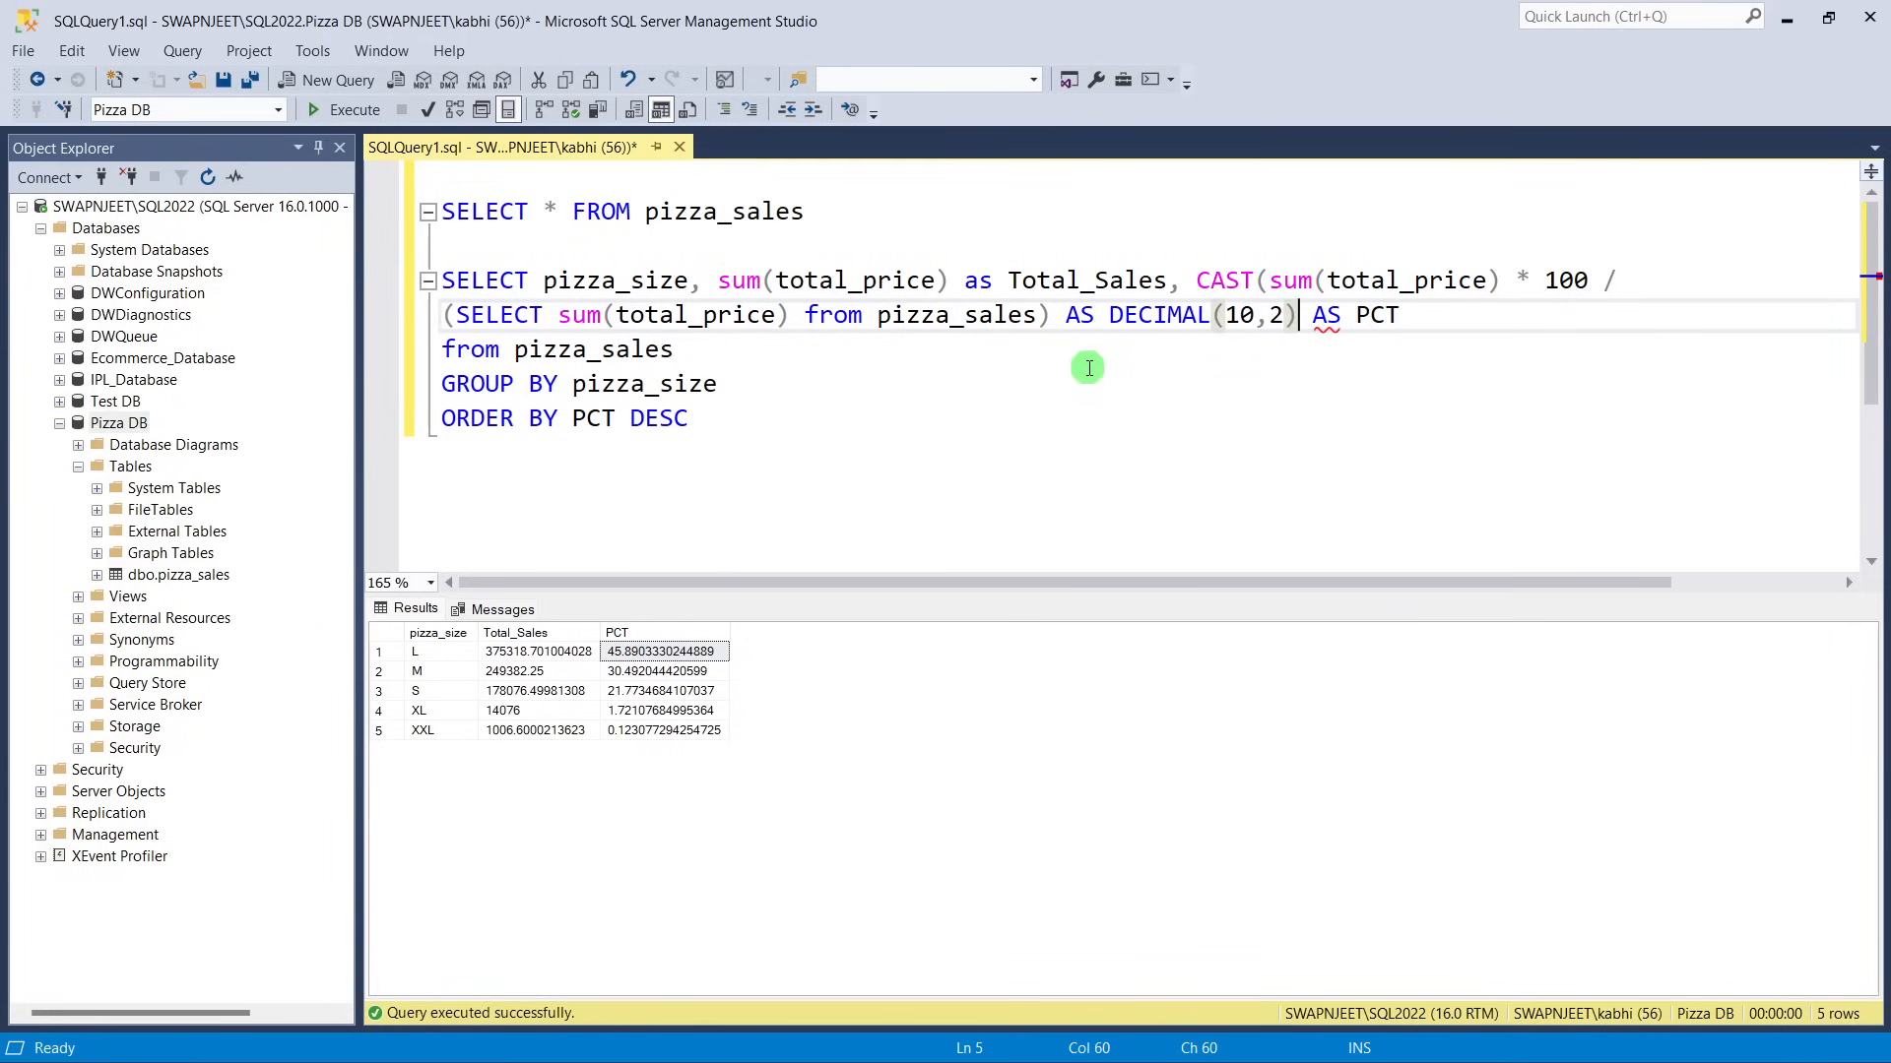
type(")")
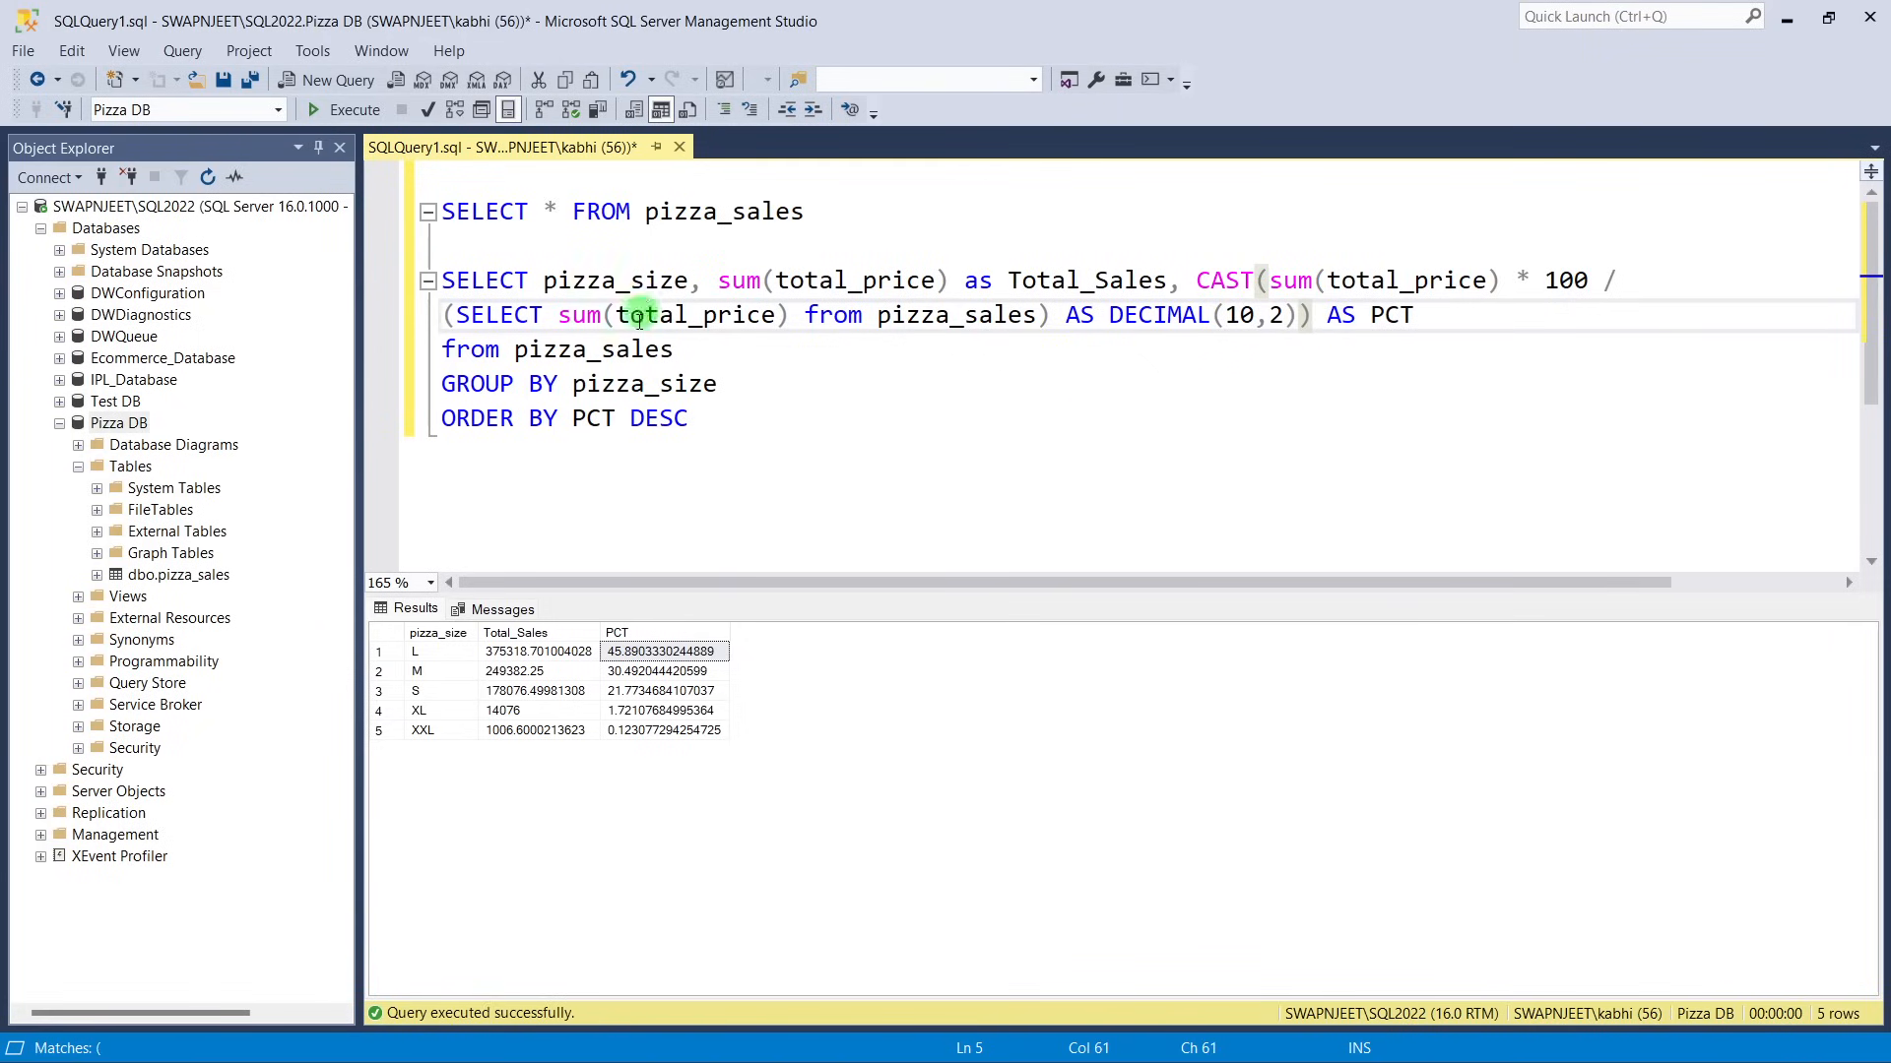
Execute the pizza_size query with the cast percentage and check the PCT and Total_Sales columns.
left_click_drag(729, 411, 439, 275)
left_click(360, 110)
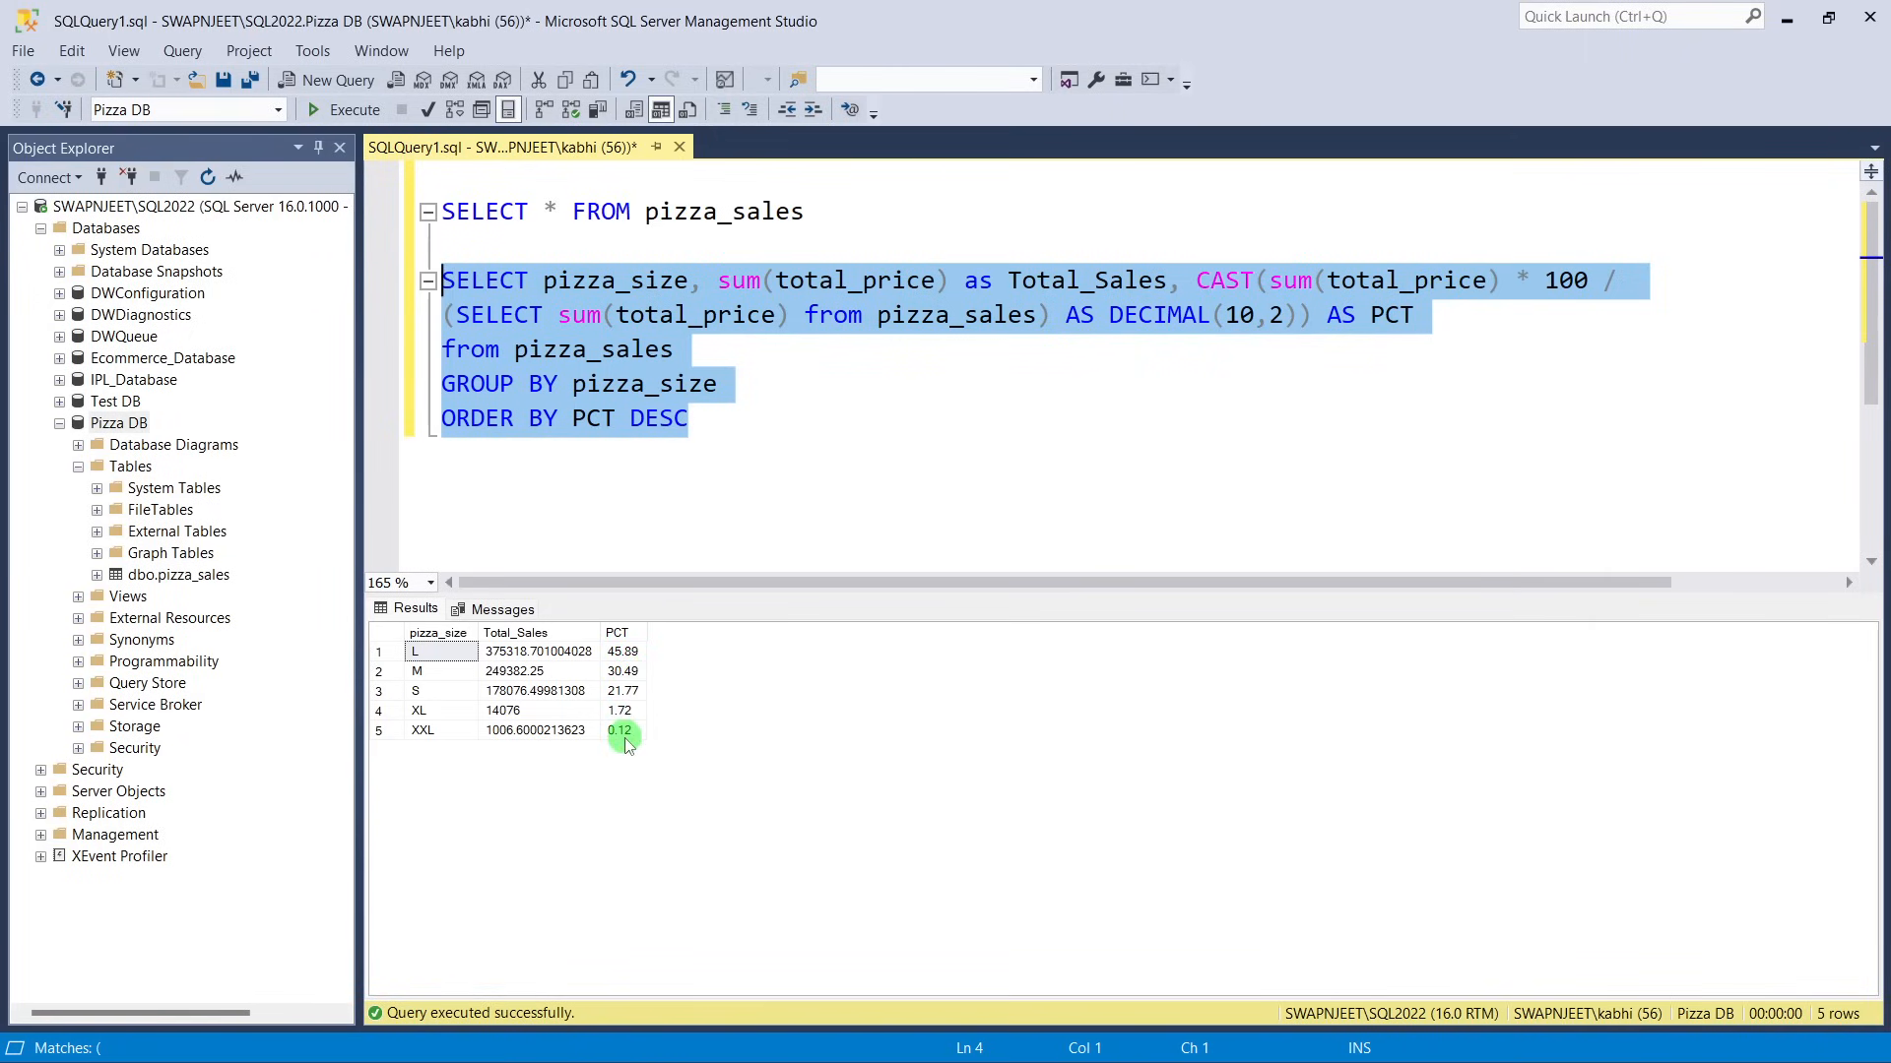
left_click(552, 671)
left_click(953, 443)
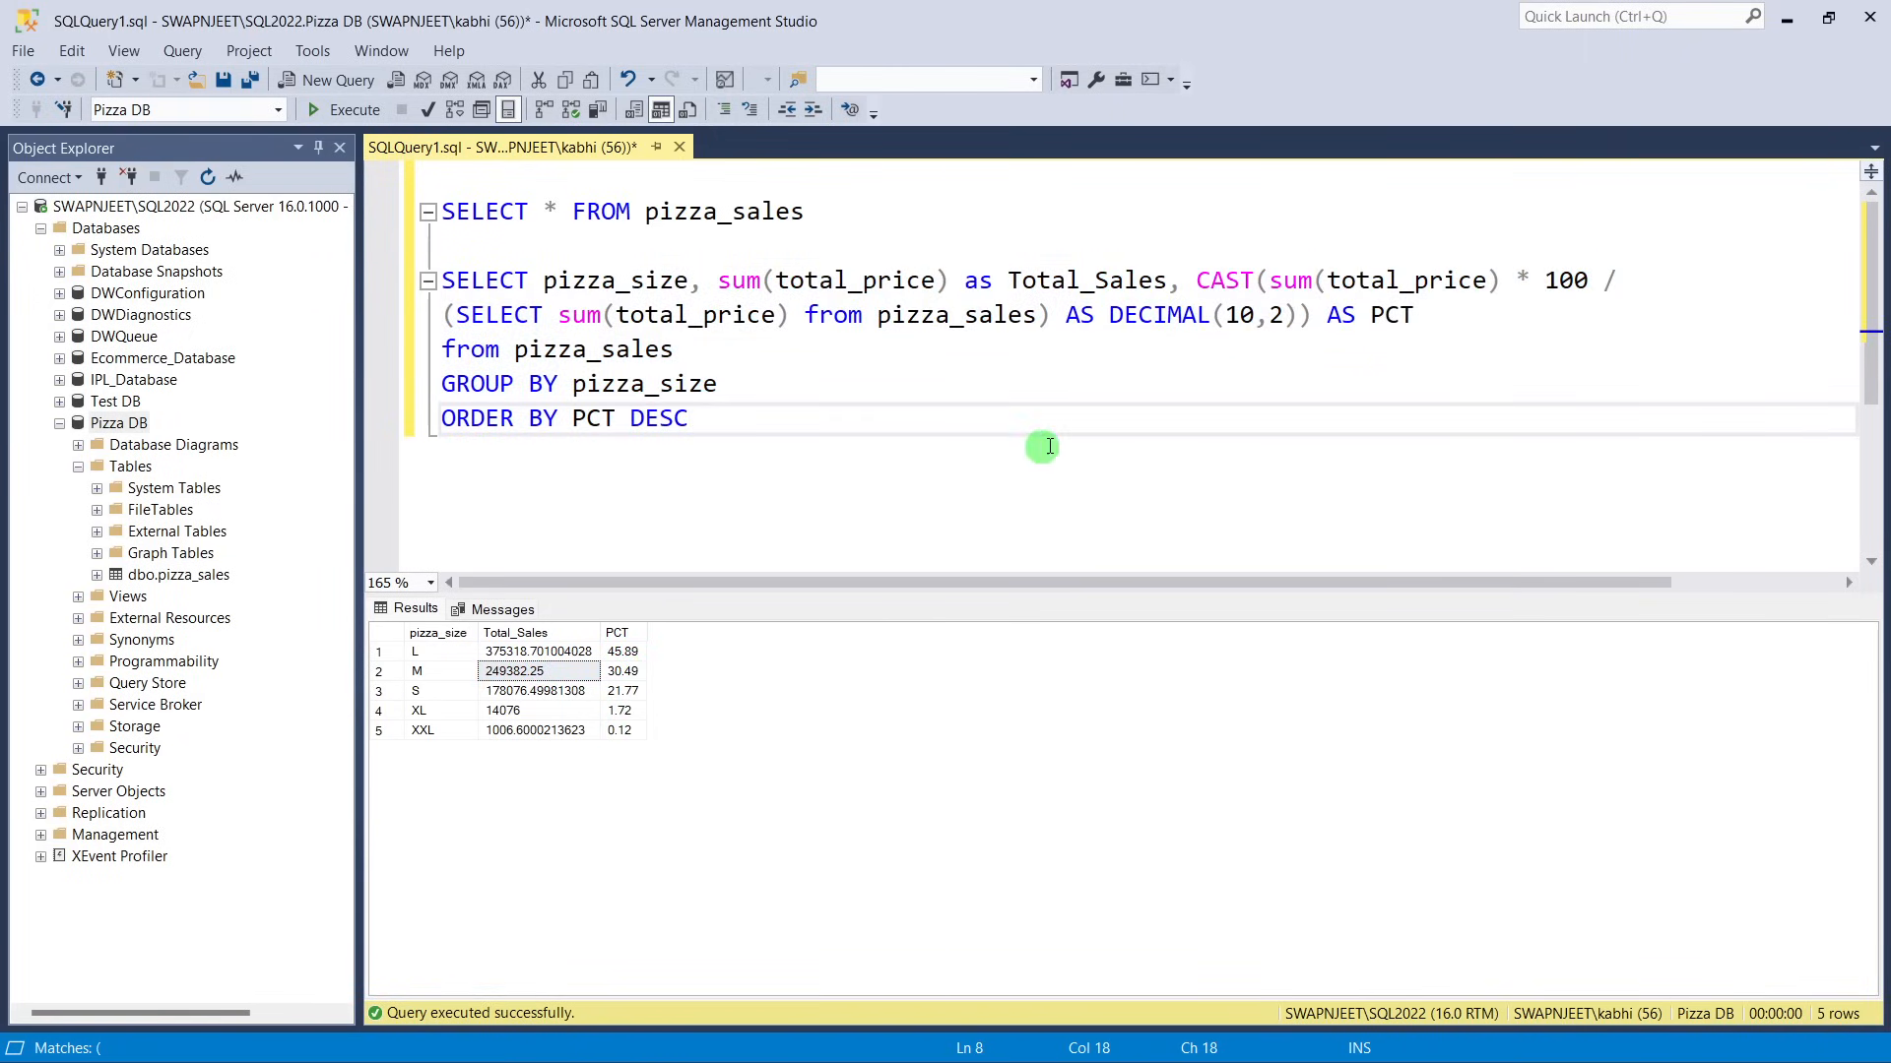
Review the CAST function and the DECIMAL(10,2) arguments in the percentage expression.
left_click_drag(1196, 283, 1253, 283)
left_click(1119, 411)
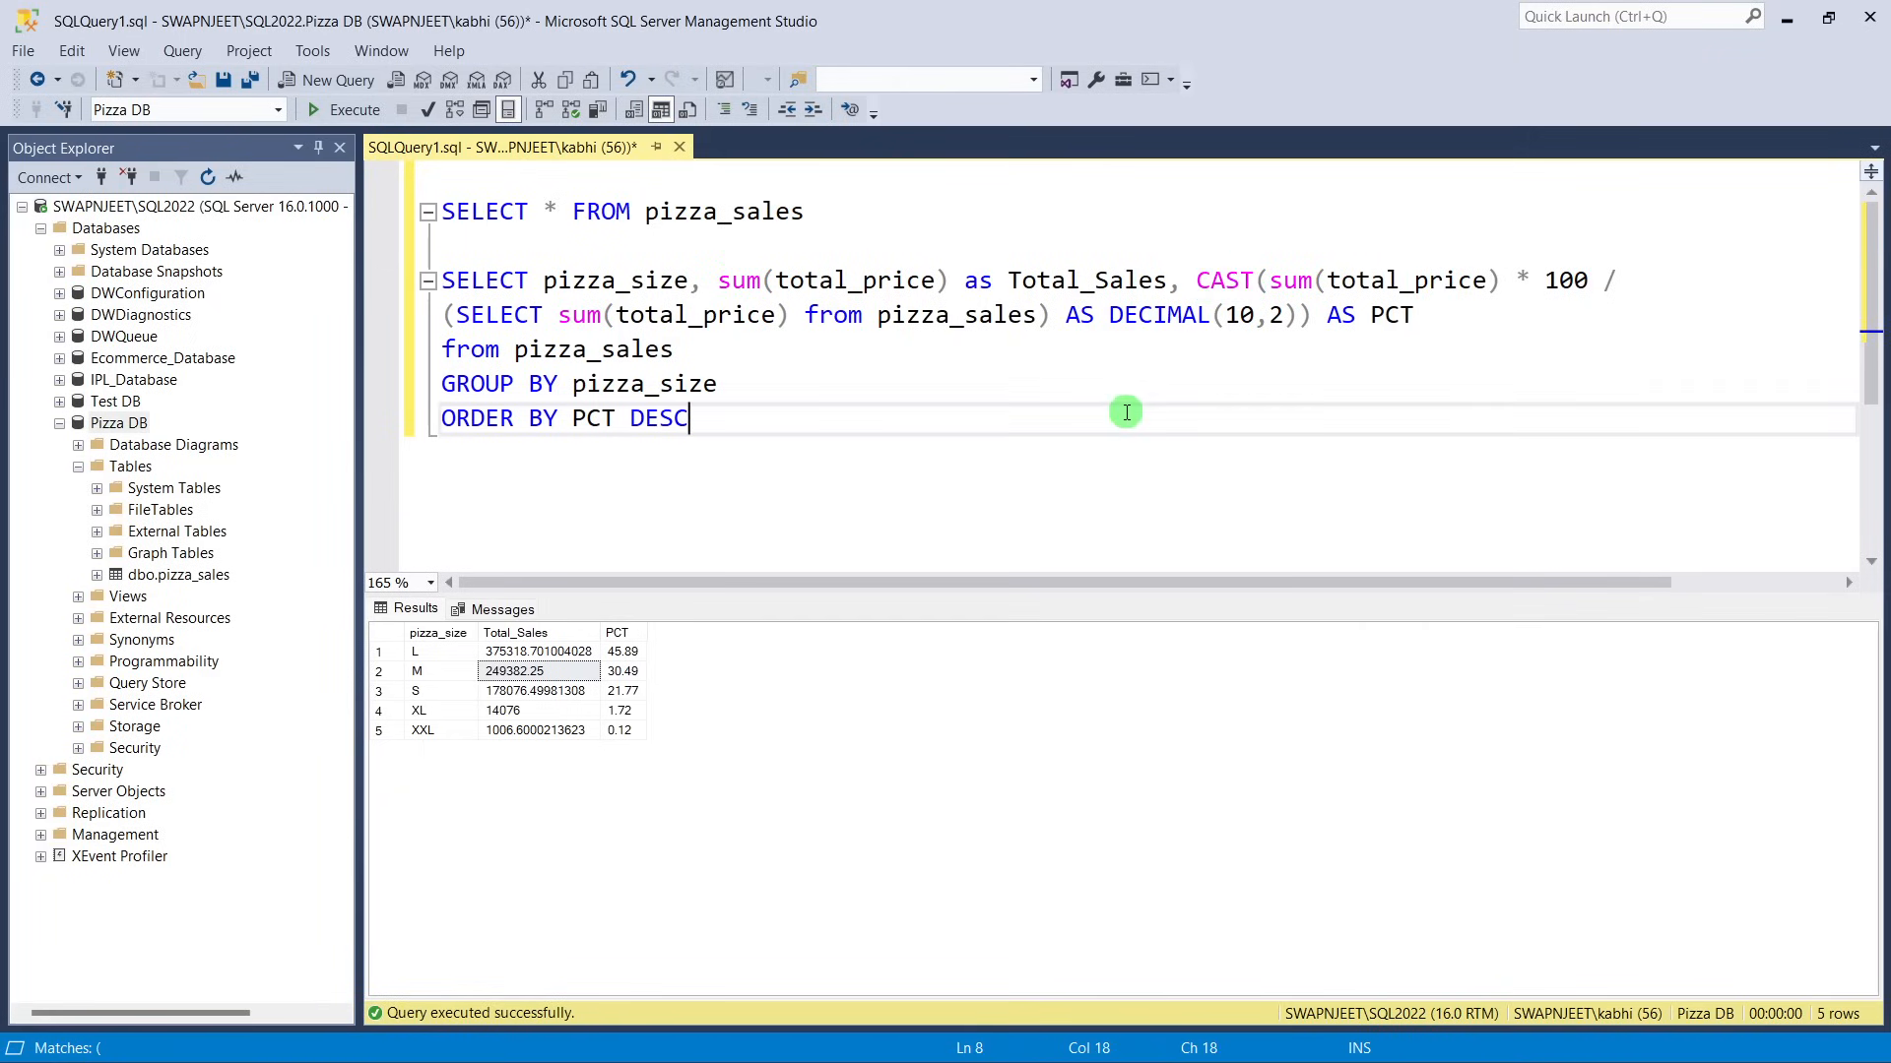
left_click_drag(1109, 316, 1271, 318)
double_click(1238, 322)
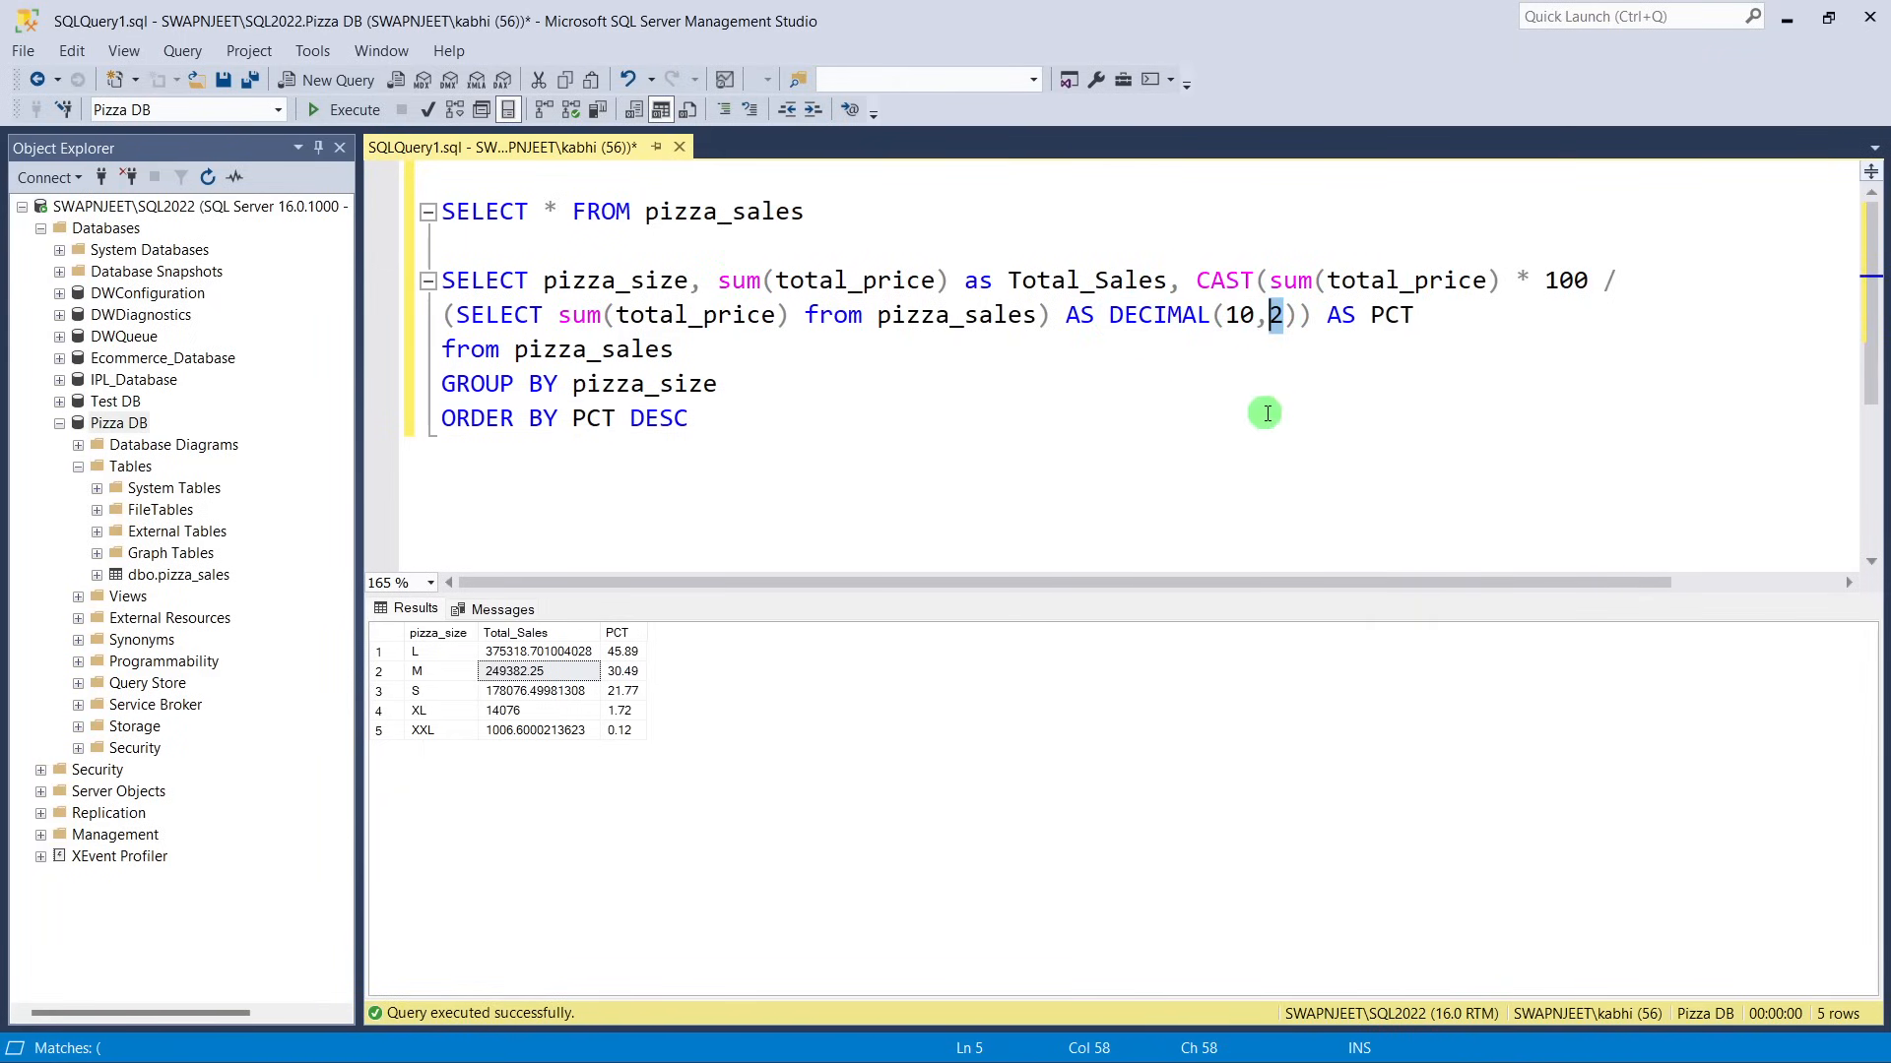
Insert CAST( before the first sum(total_price) and add a comma and DECIMAL(10,2) before the Total_Sales alias.
left_click(722, 284)
left_click_drag(723, 286, 949, 283)
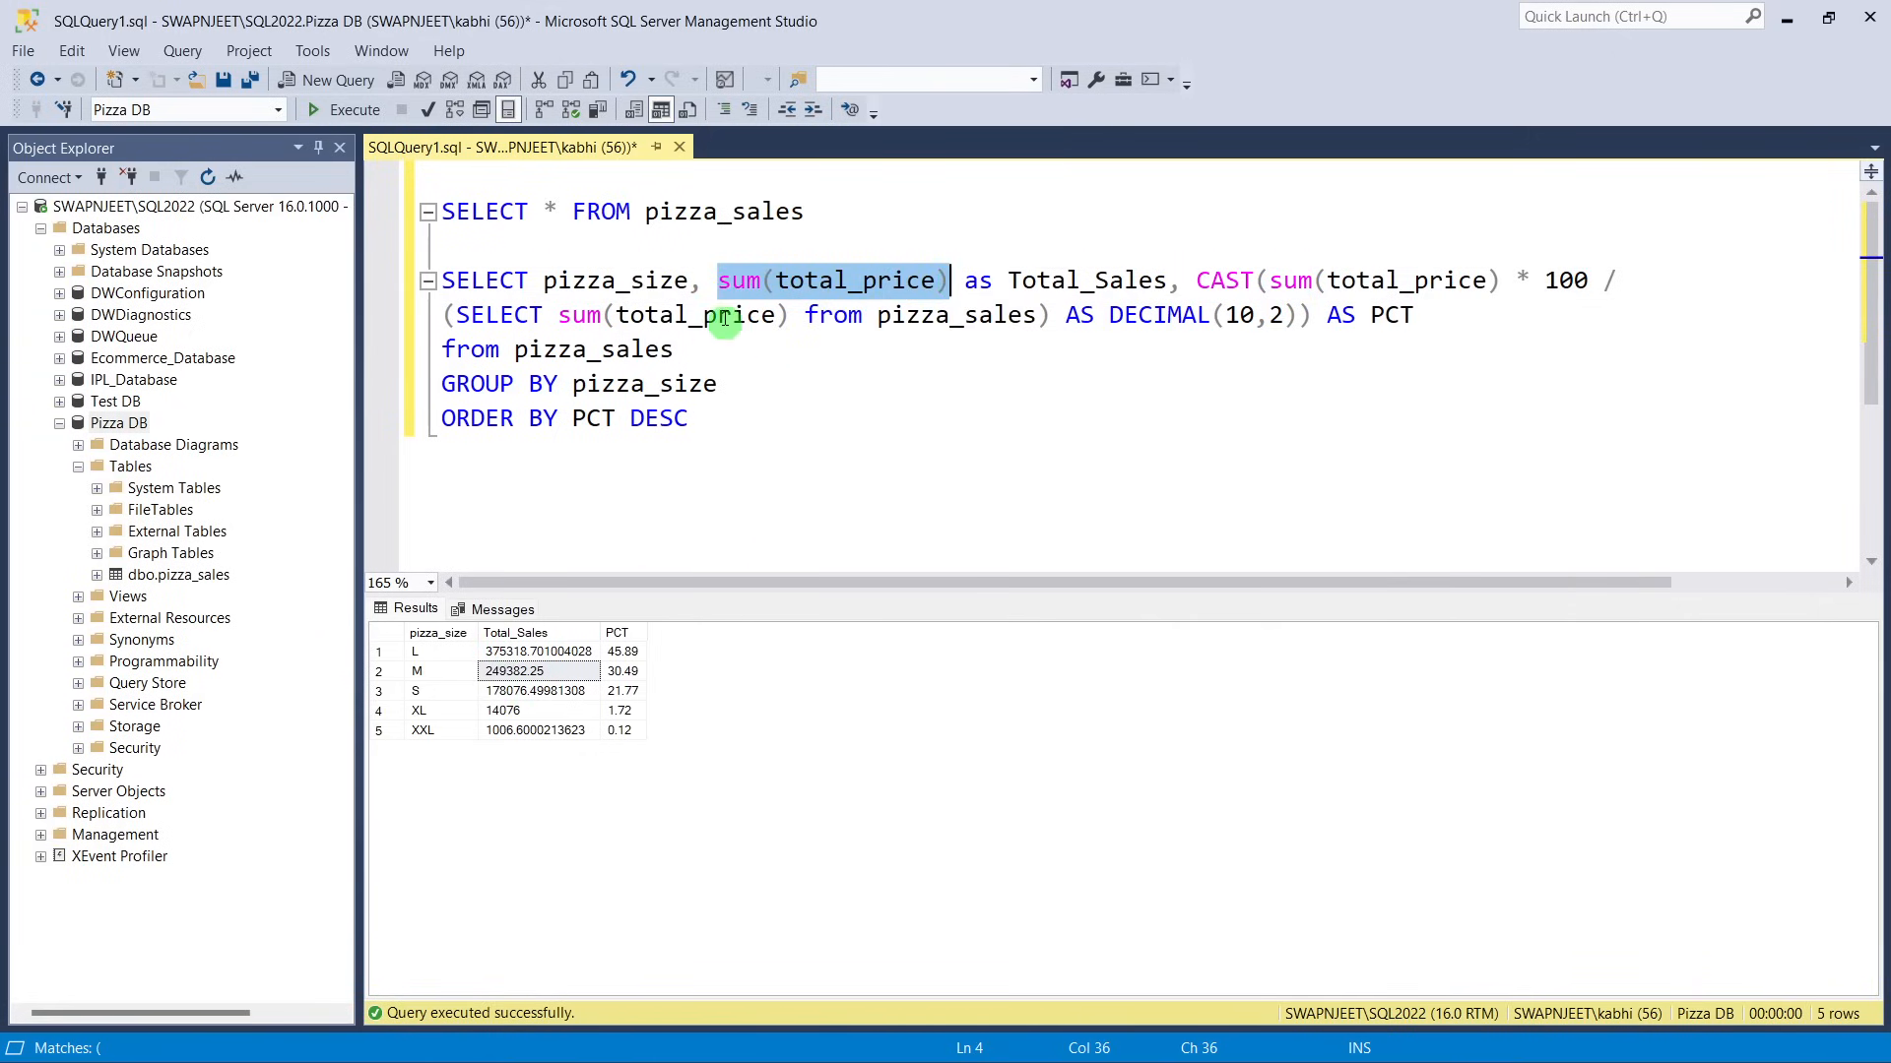
left_click(721, 284)
type("CAST")
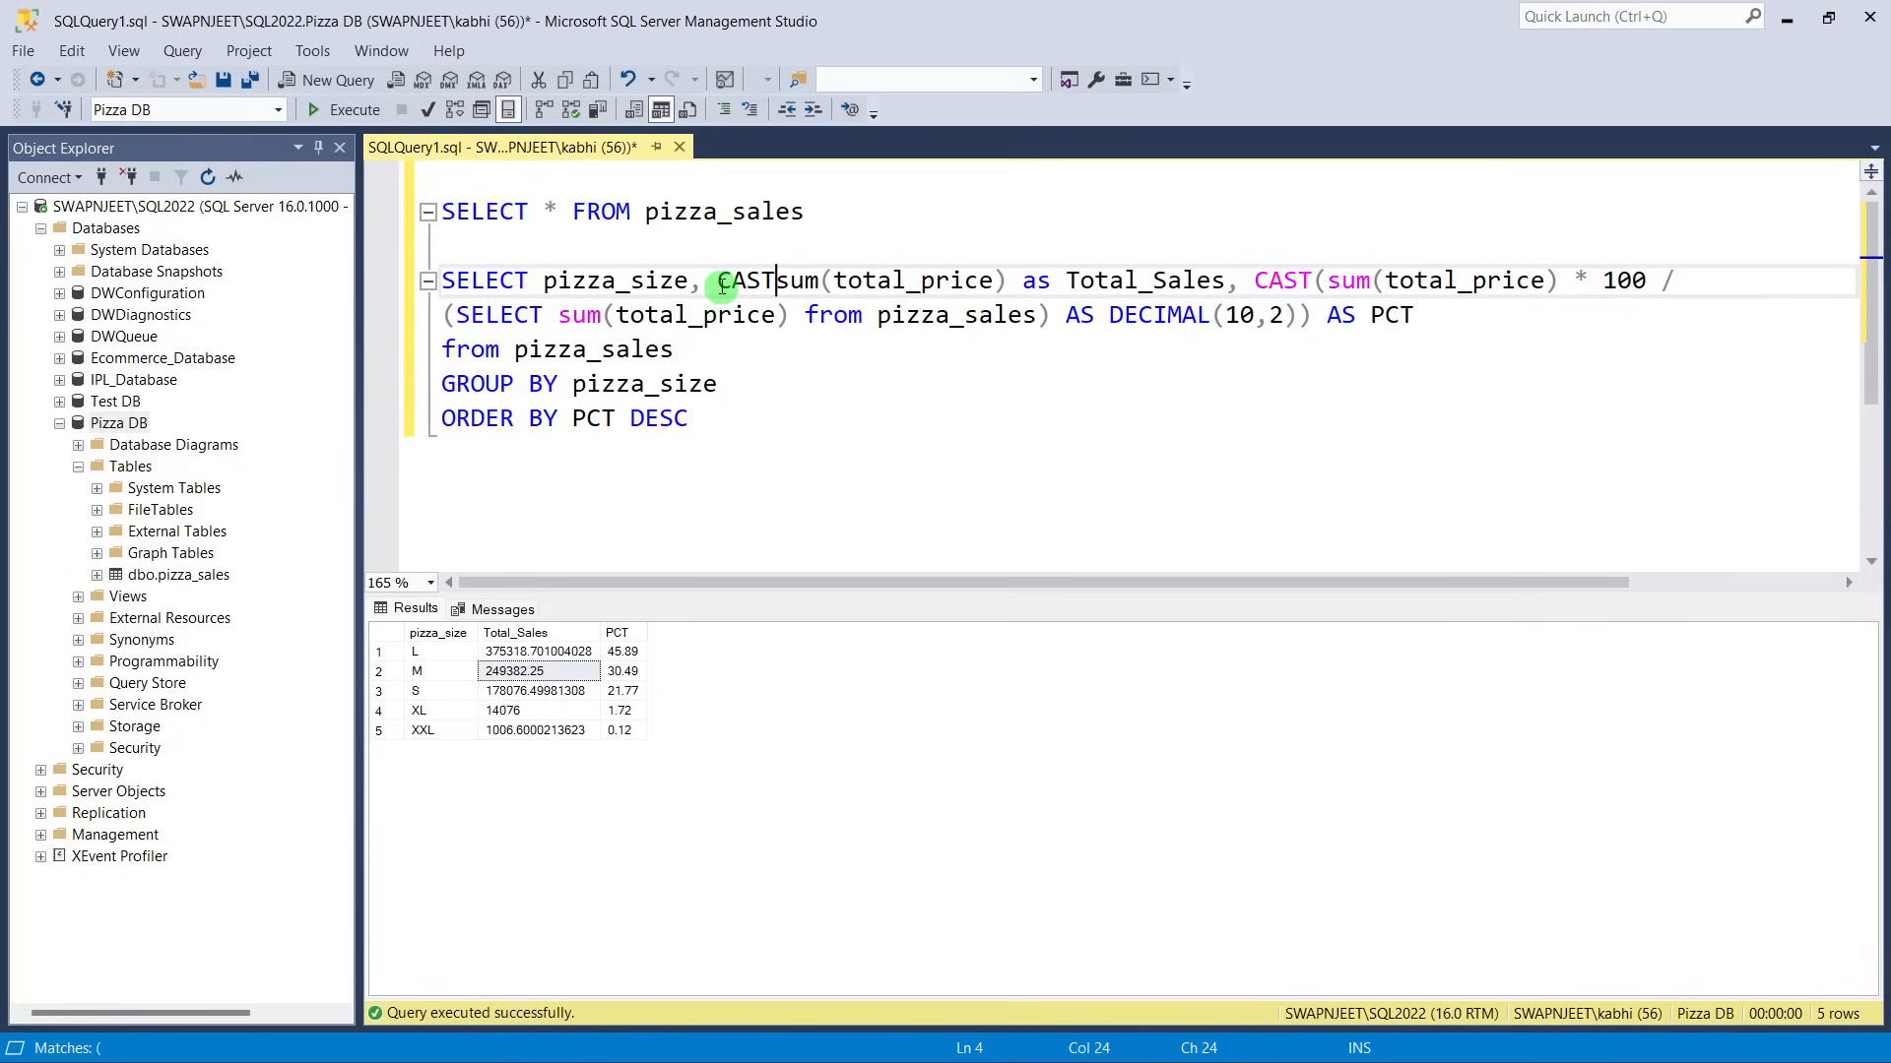
key("BackSpace")
type("(")
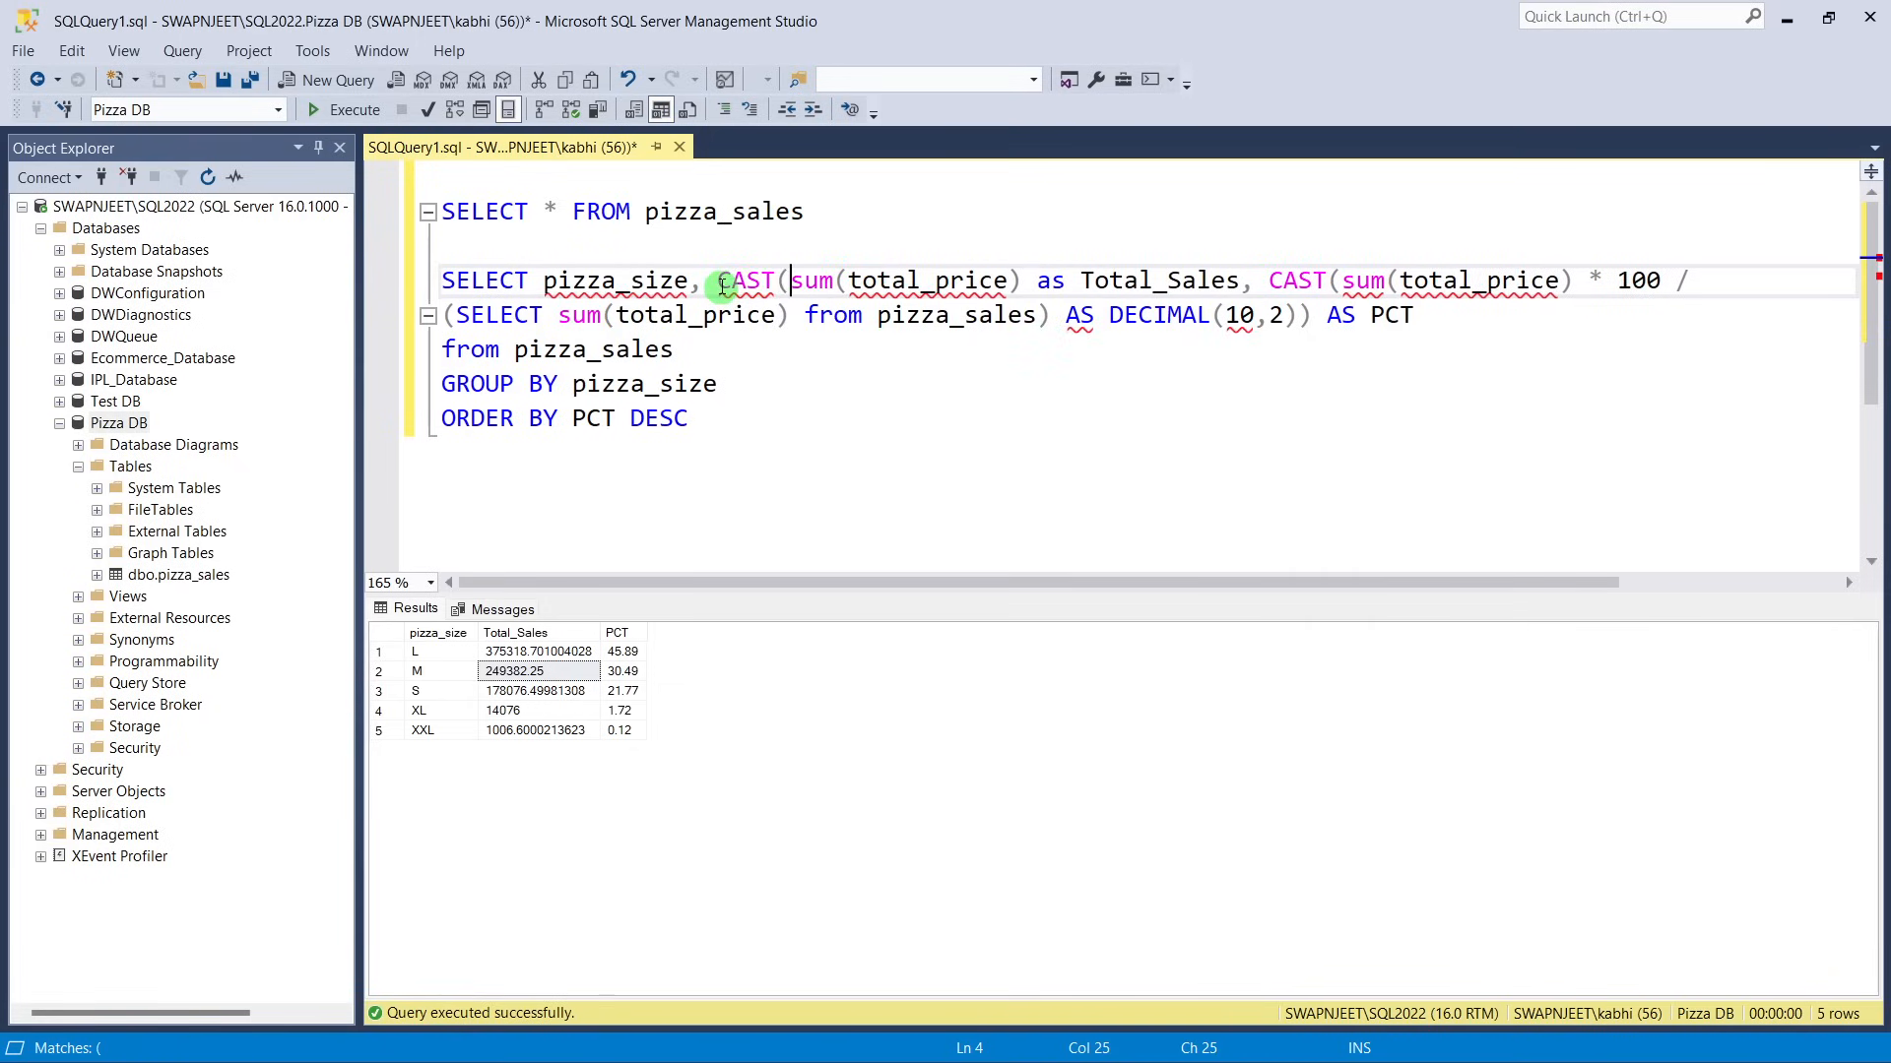
left_click(1025, 284)
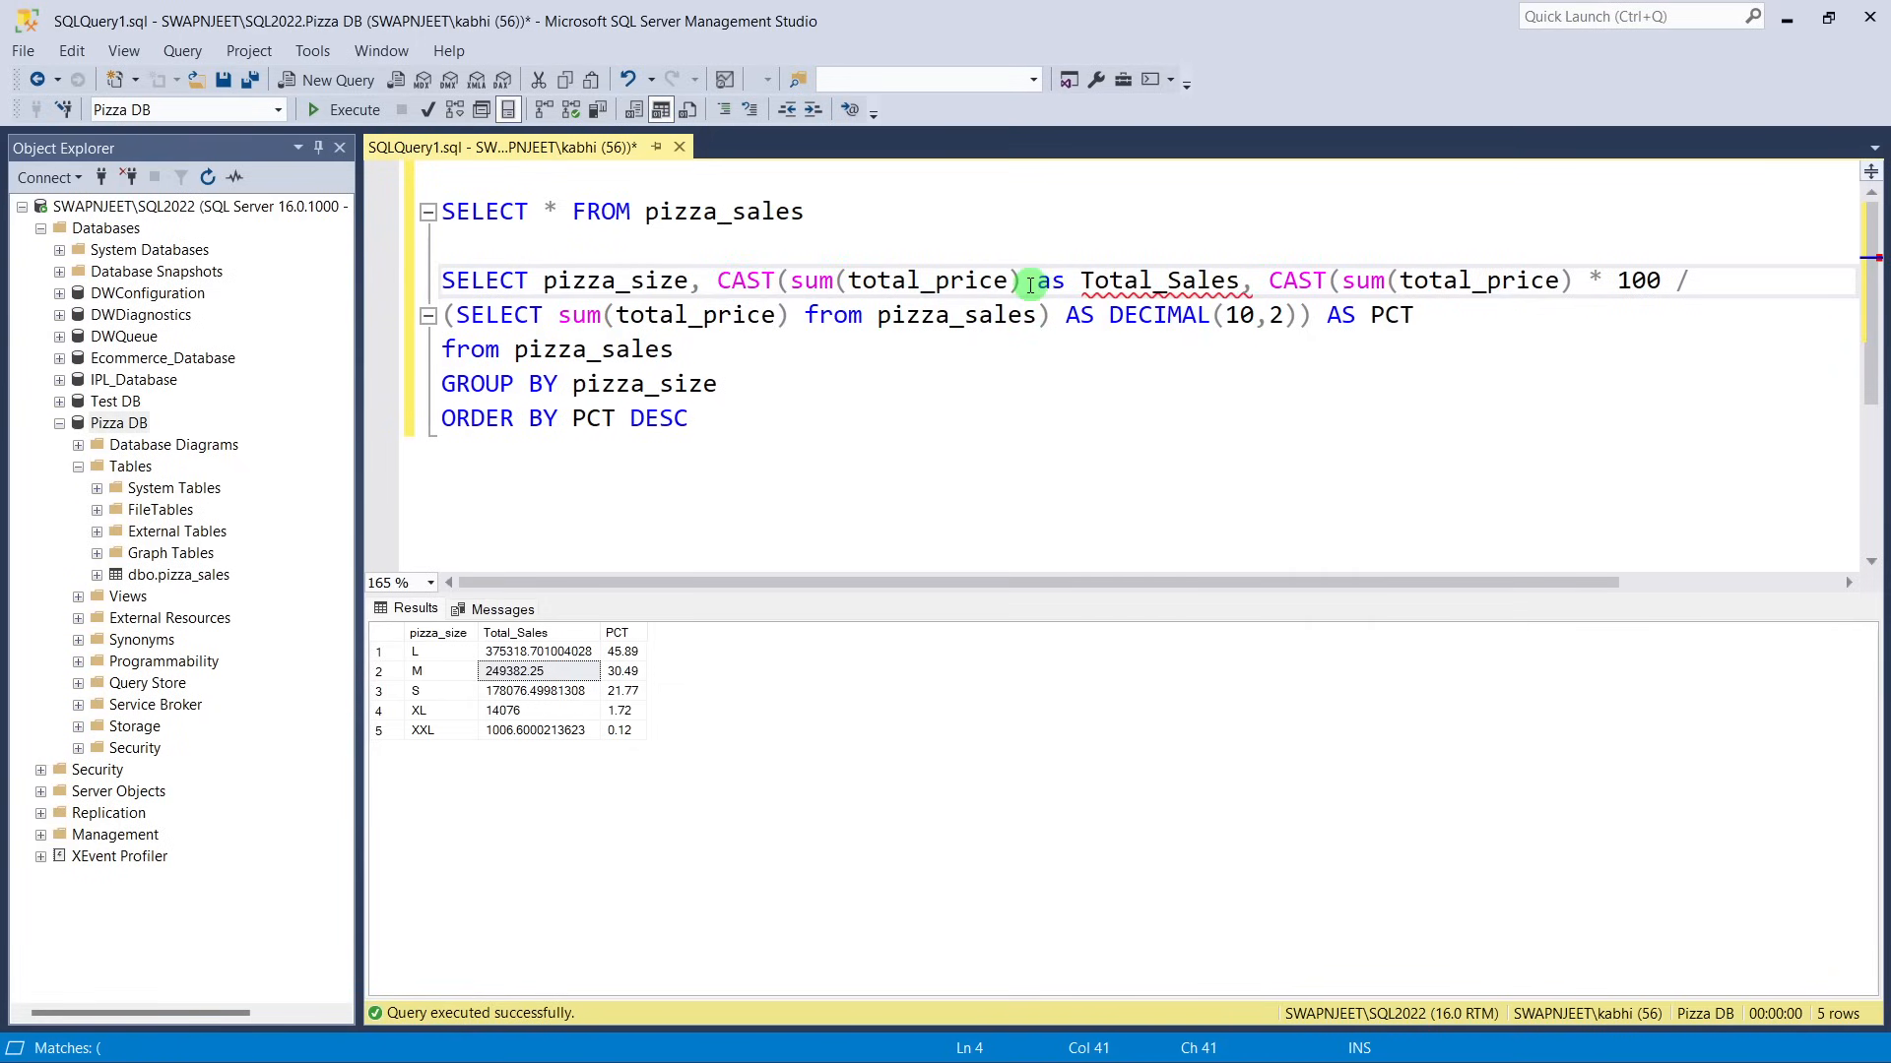
type("DECIMAL")
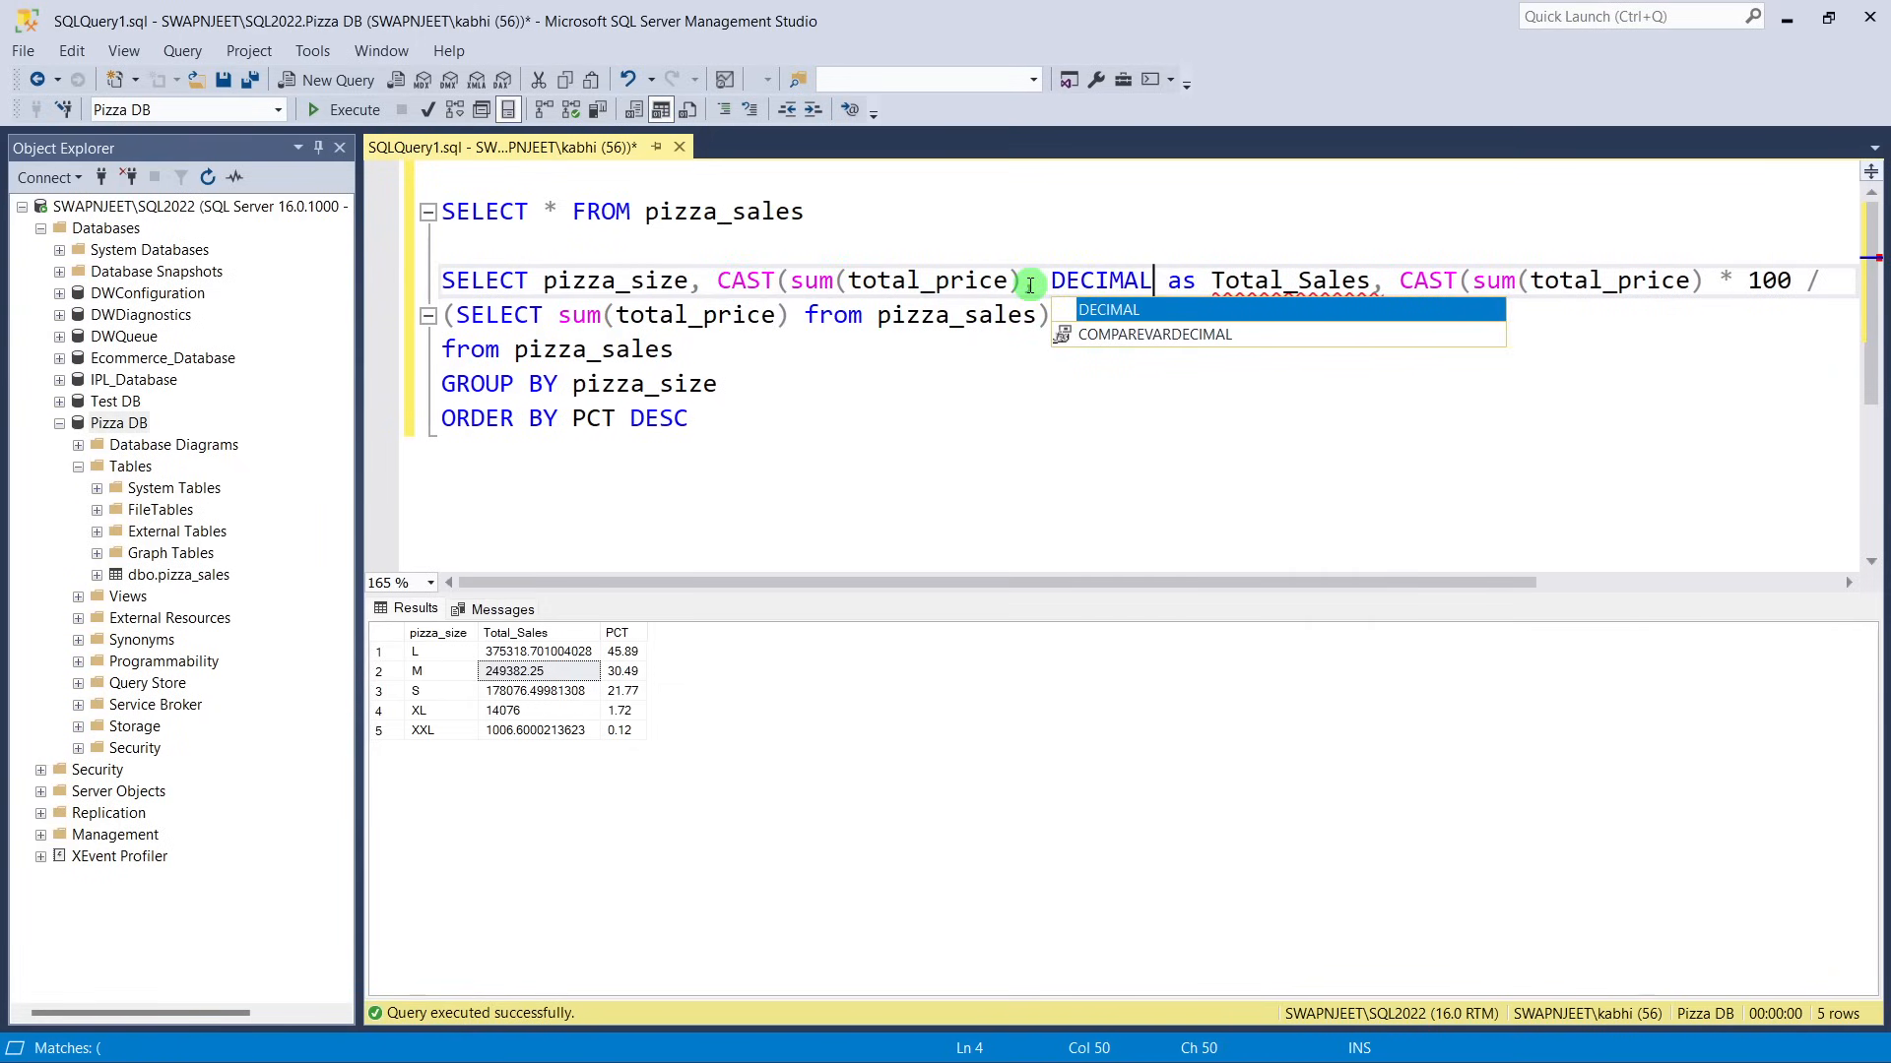
type("(10,2)")
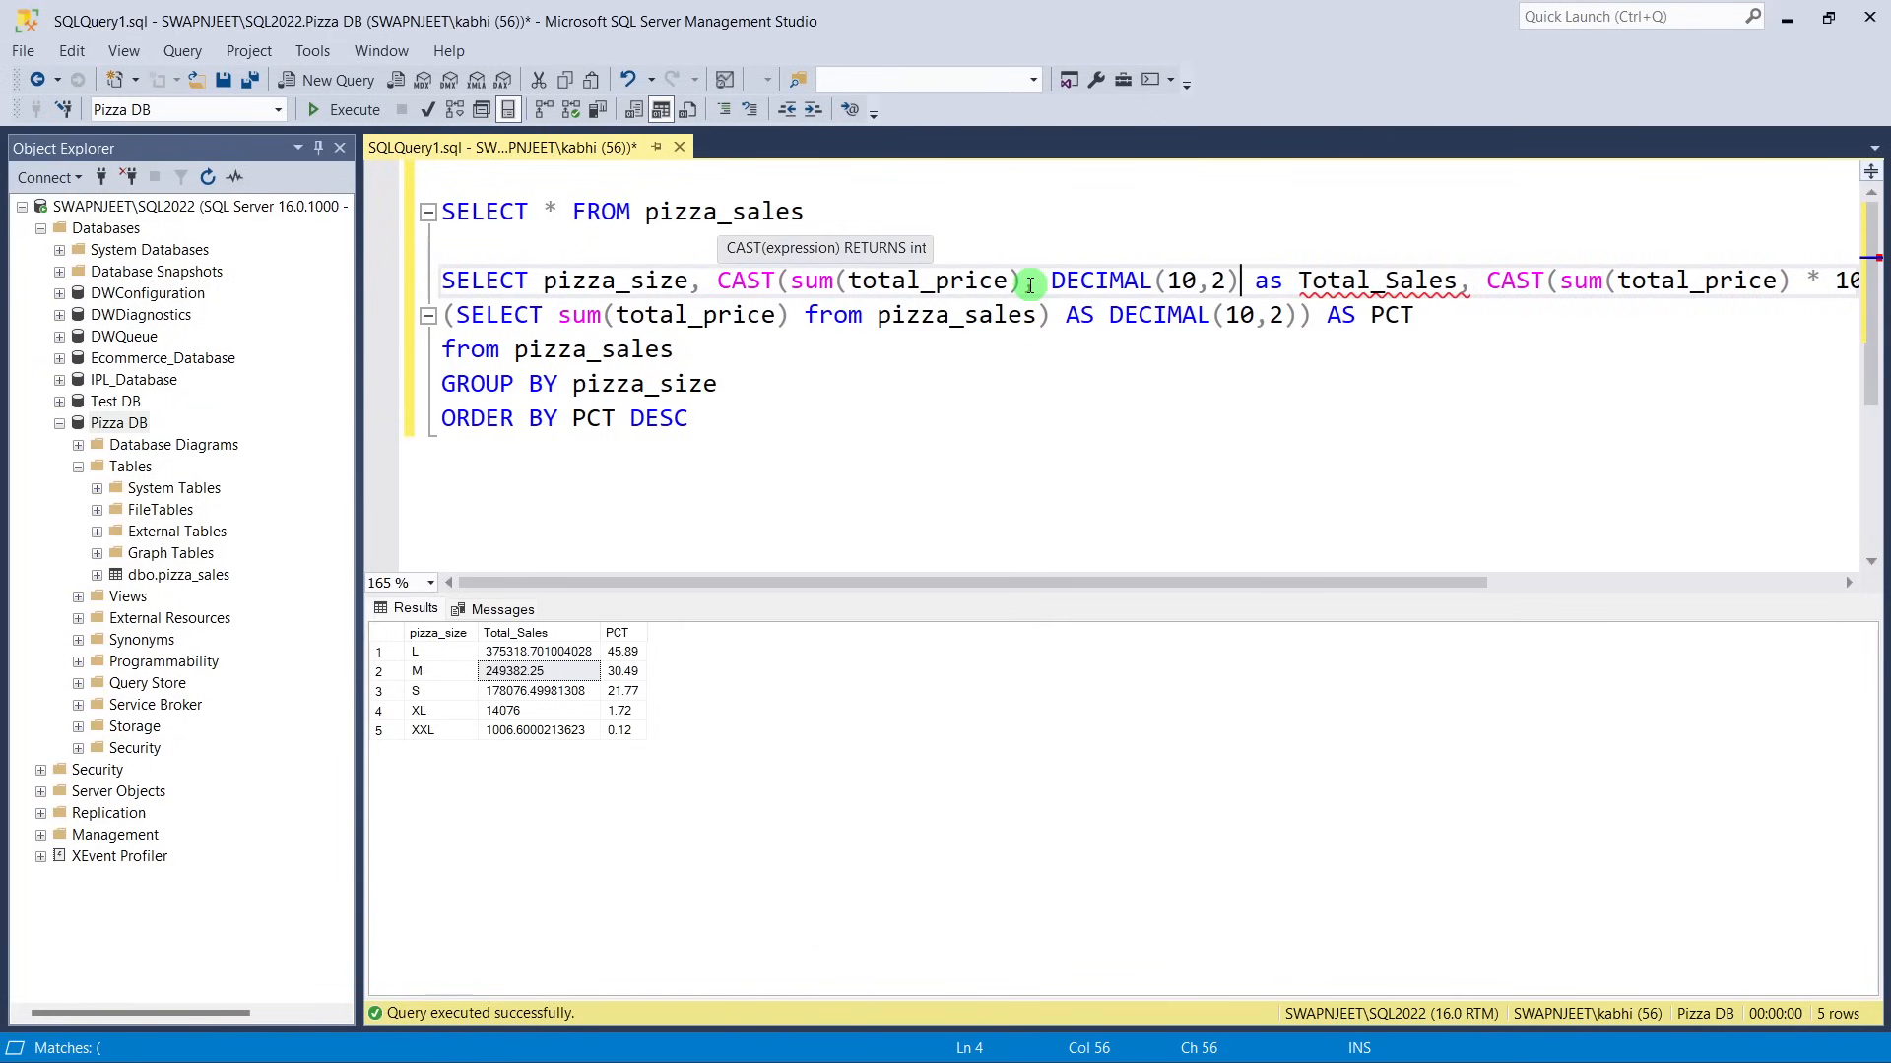
Remove the comma before DECIMAL(10,2) and close the CAST parenthesis ahead of as Total_Sales.
left_click(1038, 287)
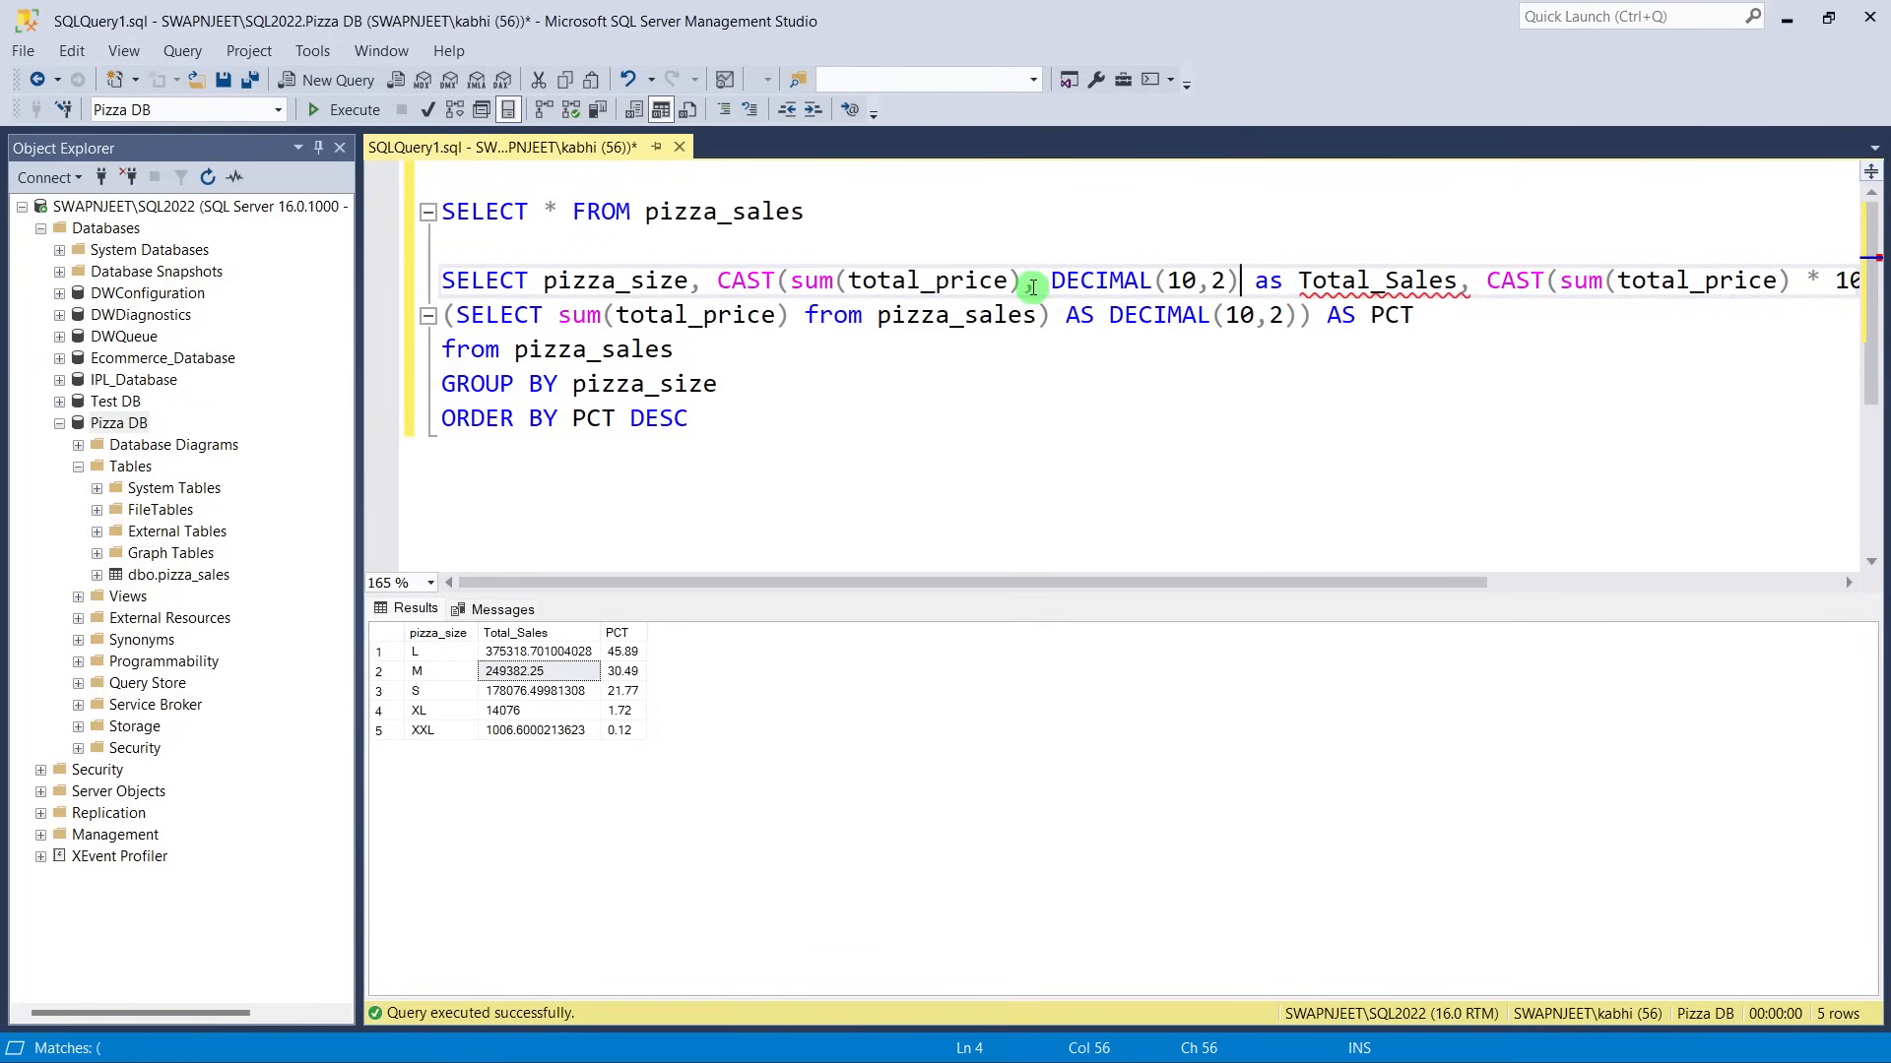
key("BackSpace")
left_click(1219, 282)
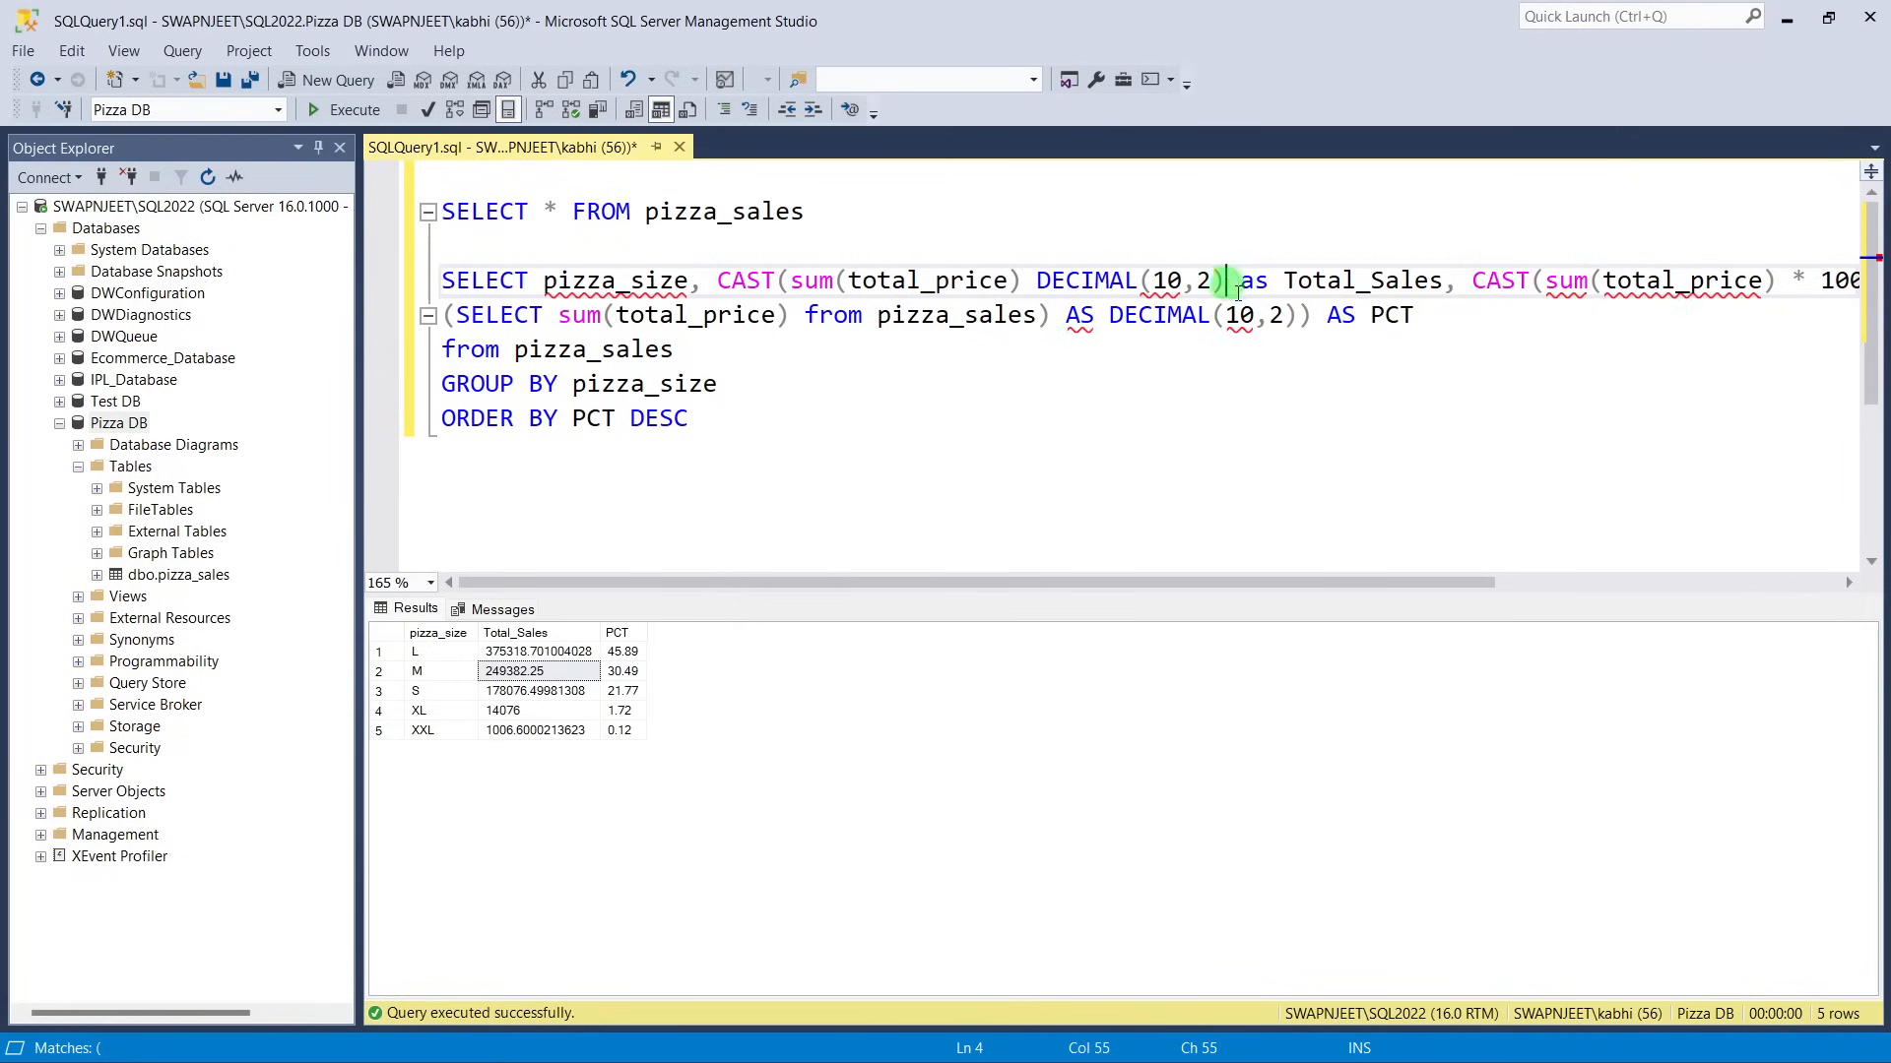
type("),")
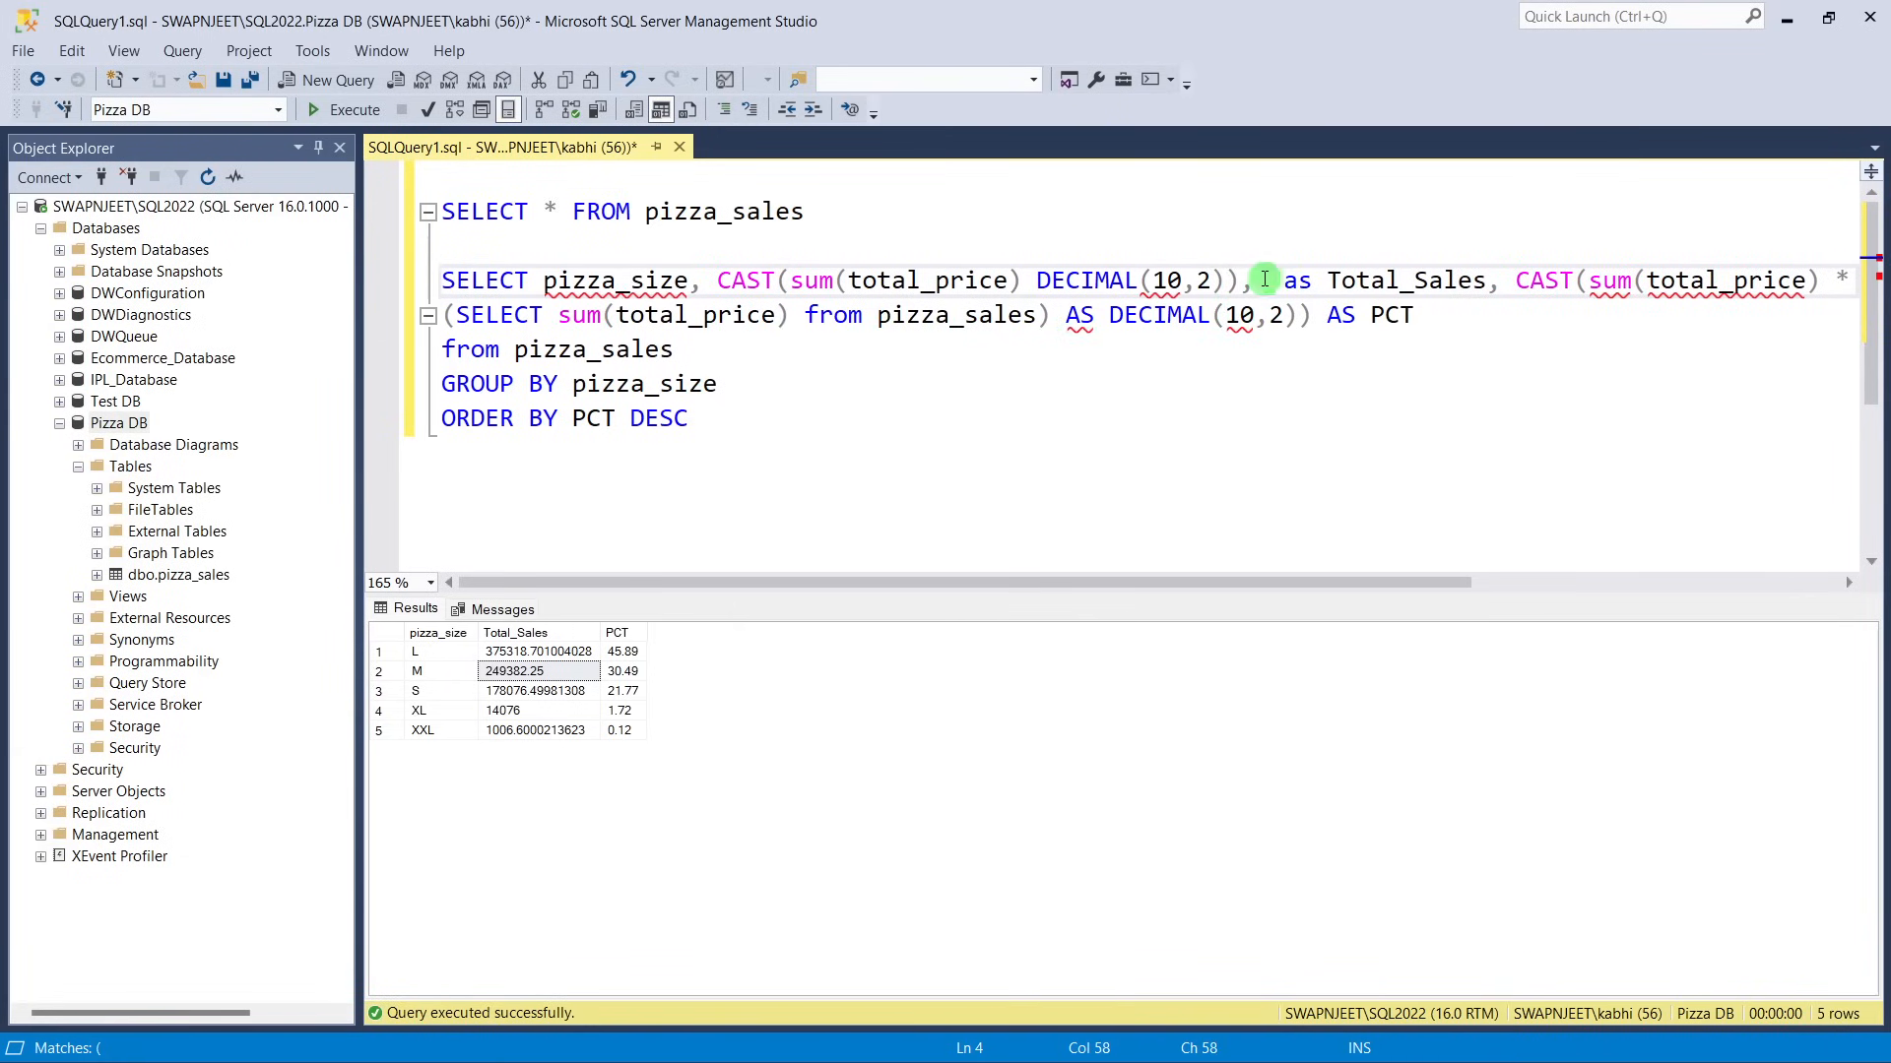
key("BackSpace")
key("BackSpace")
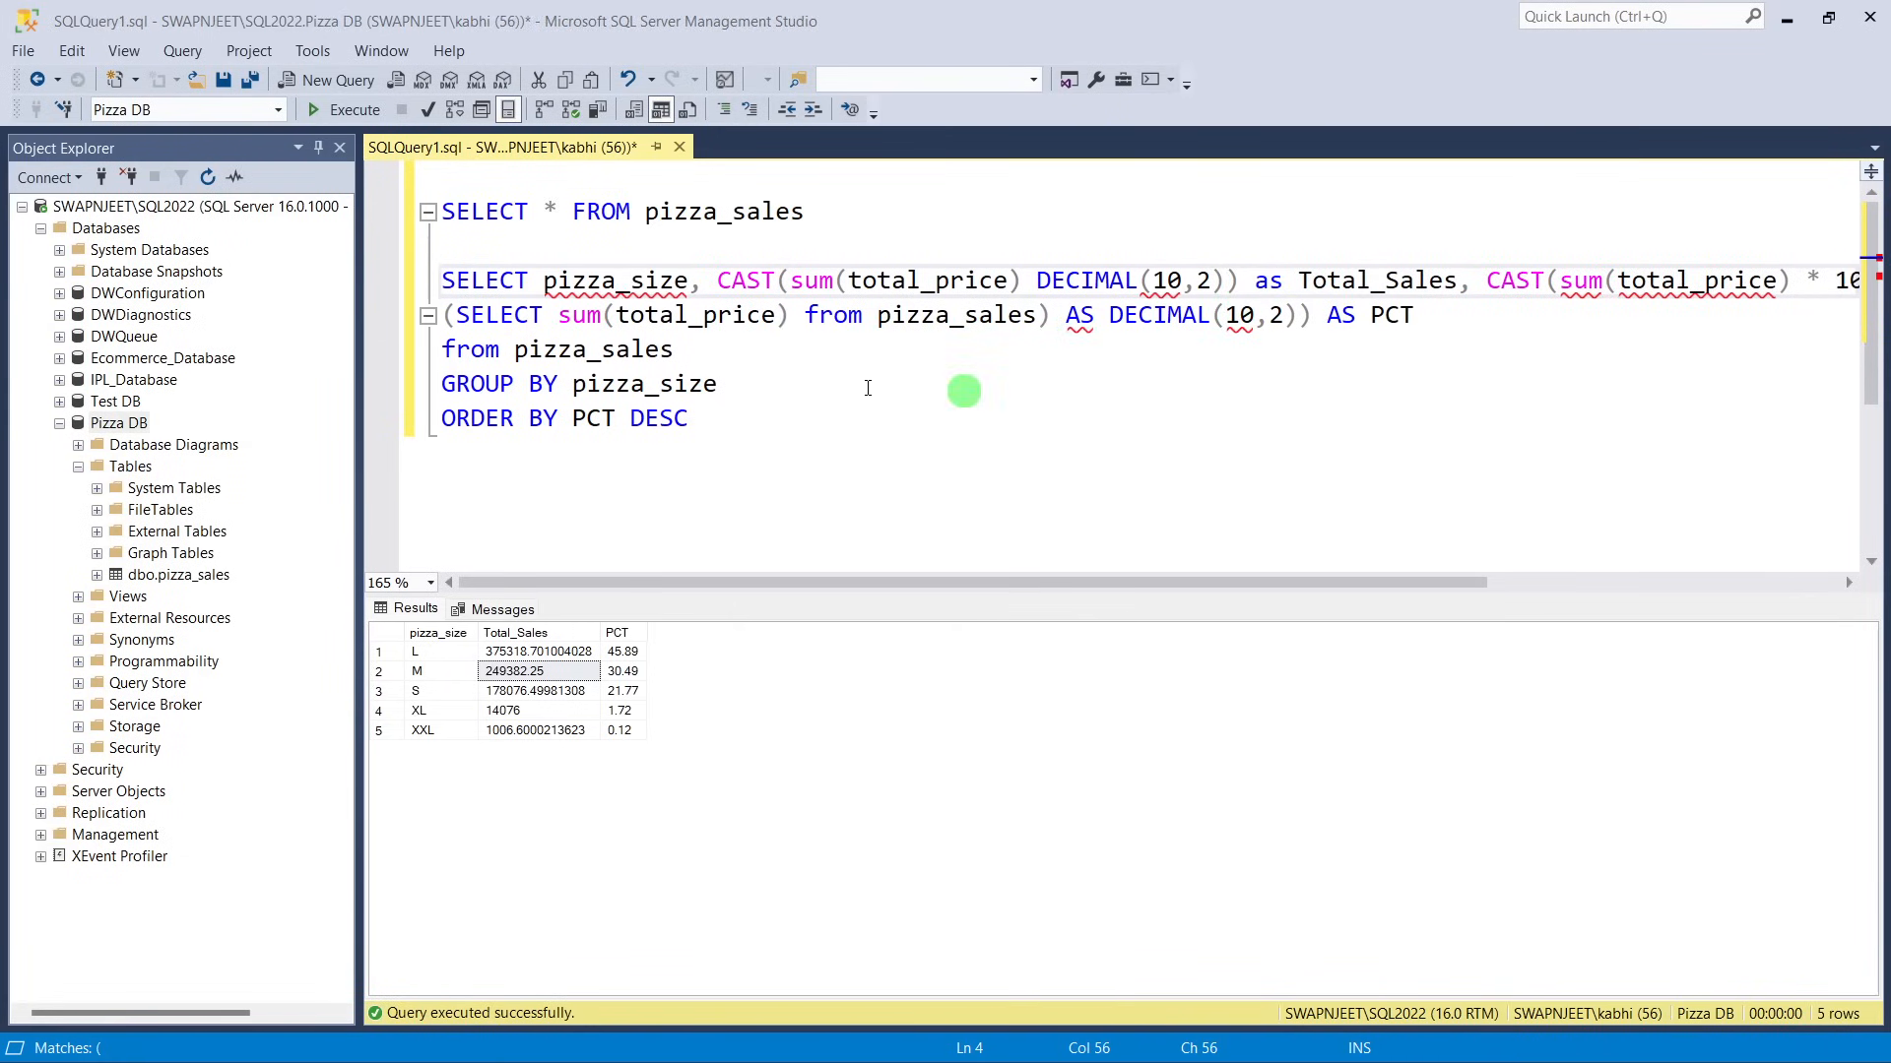
Execute the whole pizza_size query with the Total_Sales cast in place.
left_click(963, 391)
left_click_drag(768, 443, 343, 296)
left_click(345, 109)
left_click(830, 378)
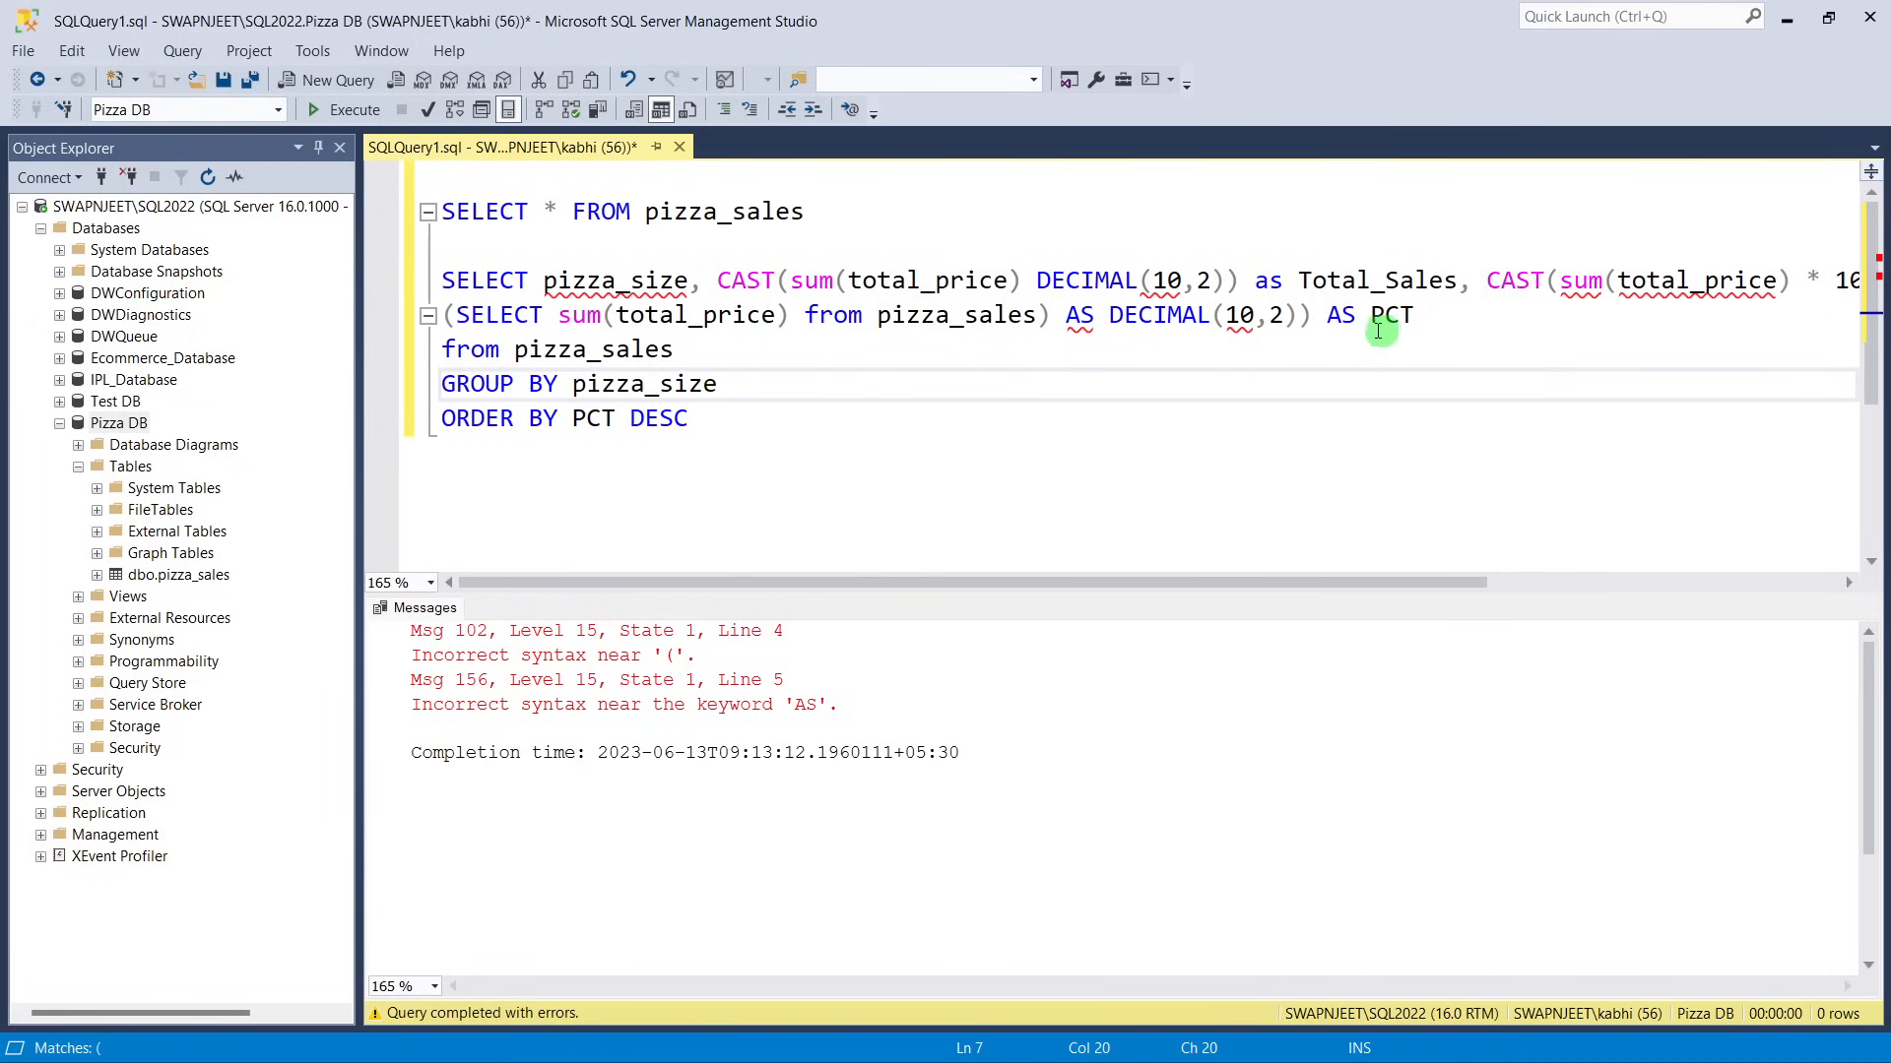
Insert AS before DECIMAL(10,2) in the Total_Sales cast, execute the query and check the Total_Sales column.
left_click(1023, 294)
type("AS")
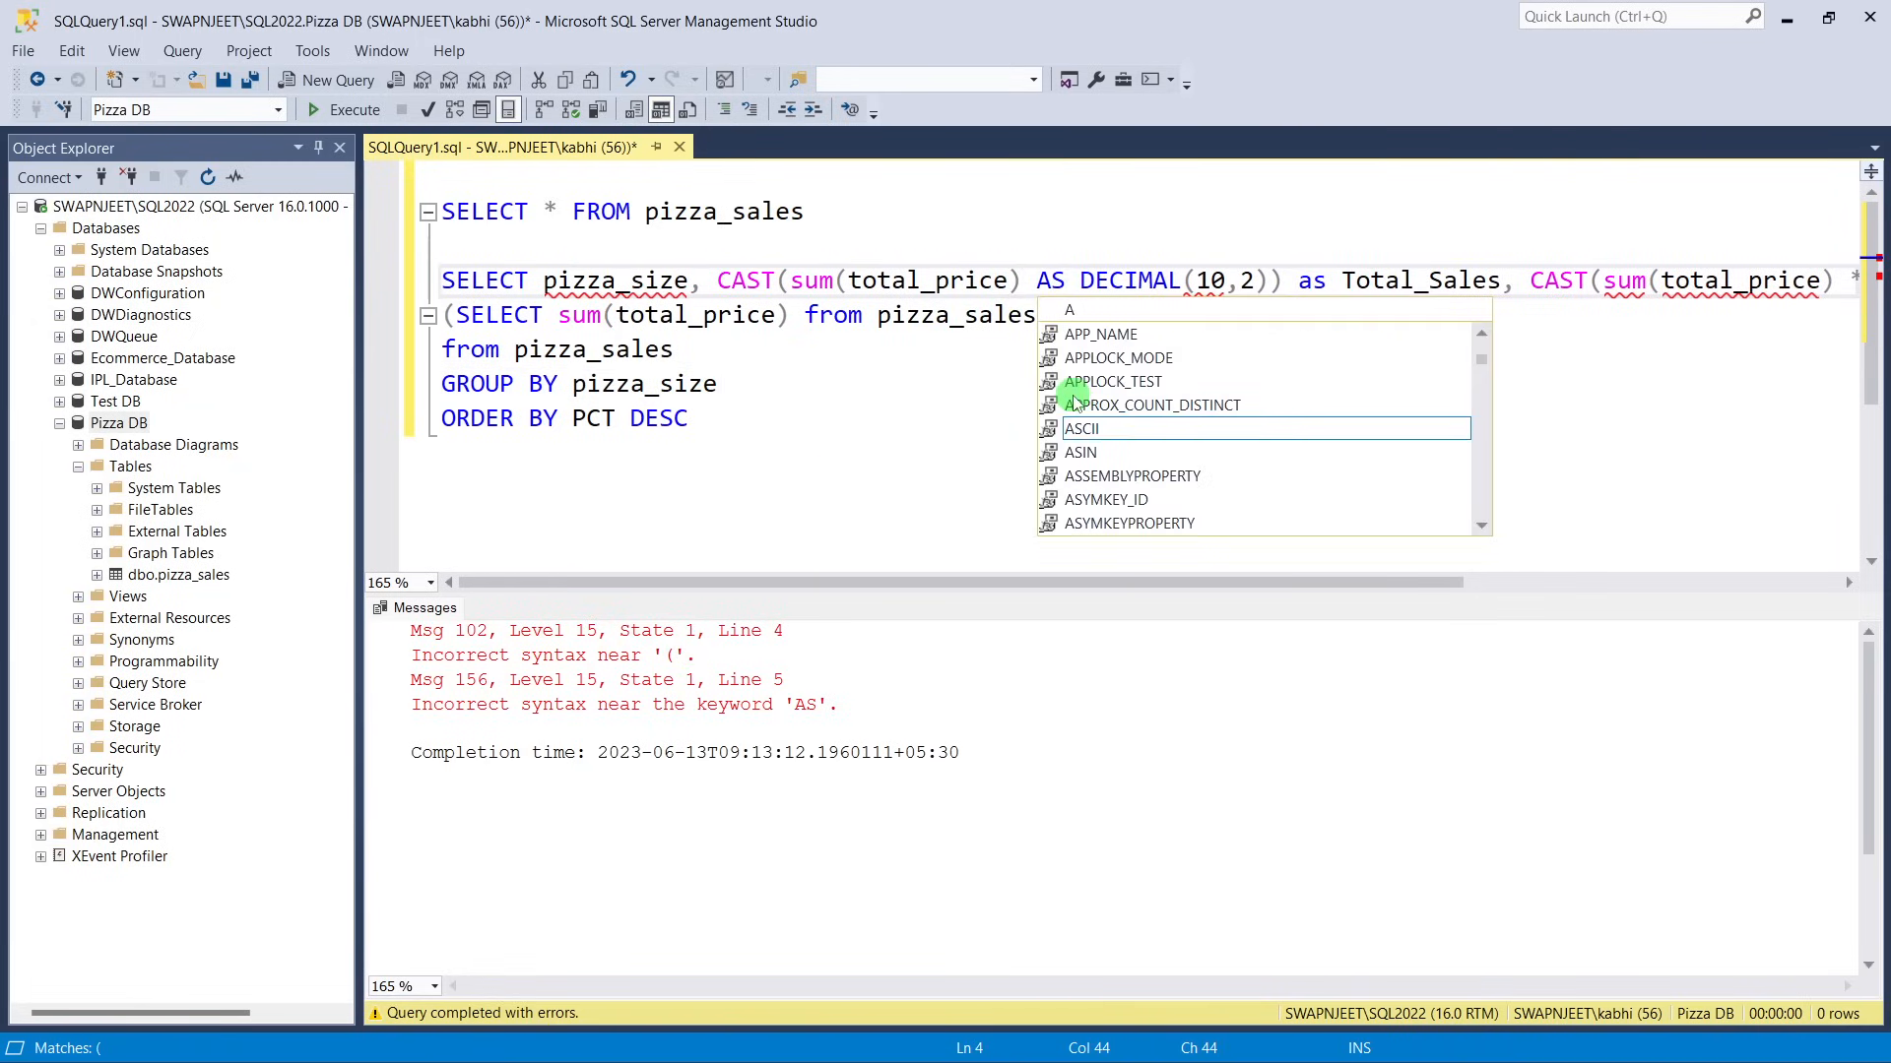
left_click_drag(789, 421, 448, 279)
left_click(354, 111)
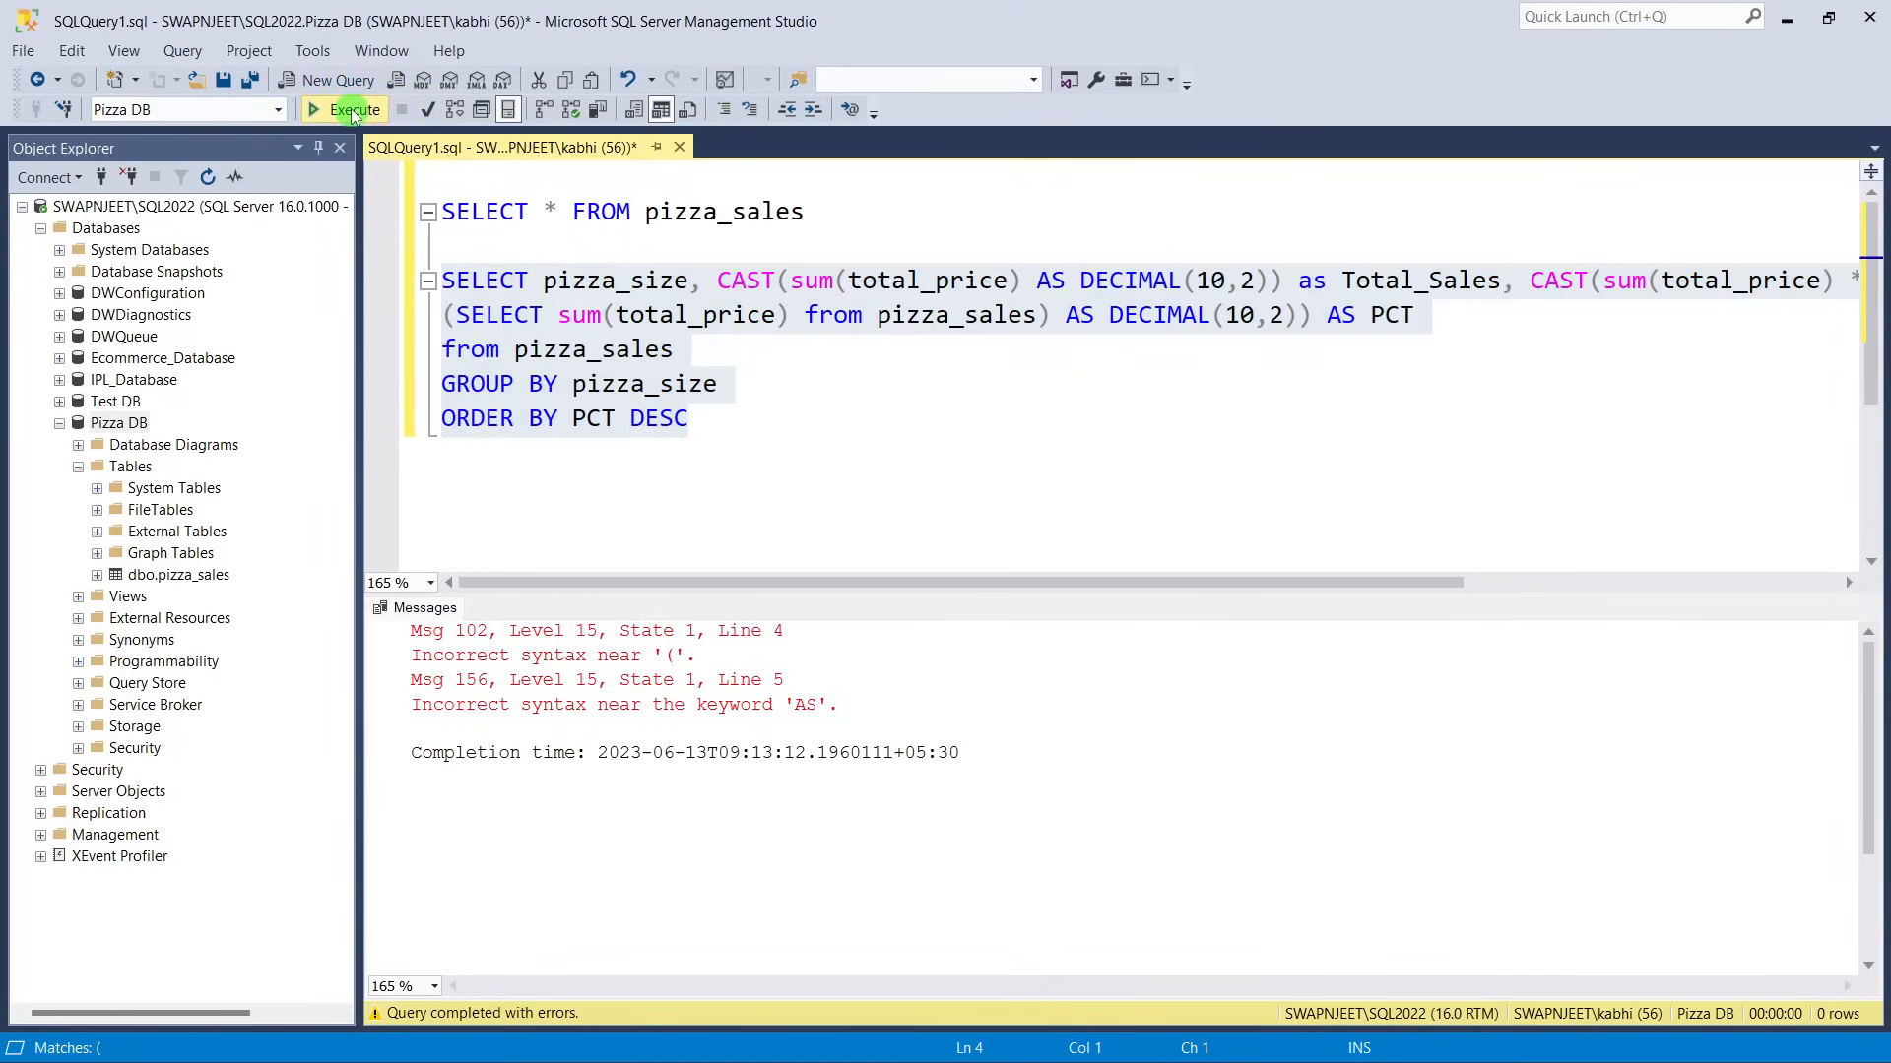
left_click(709, 722)
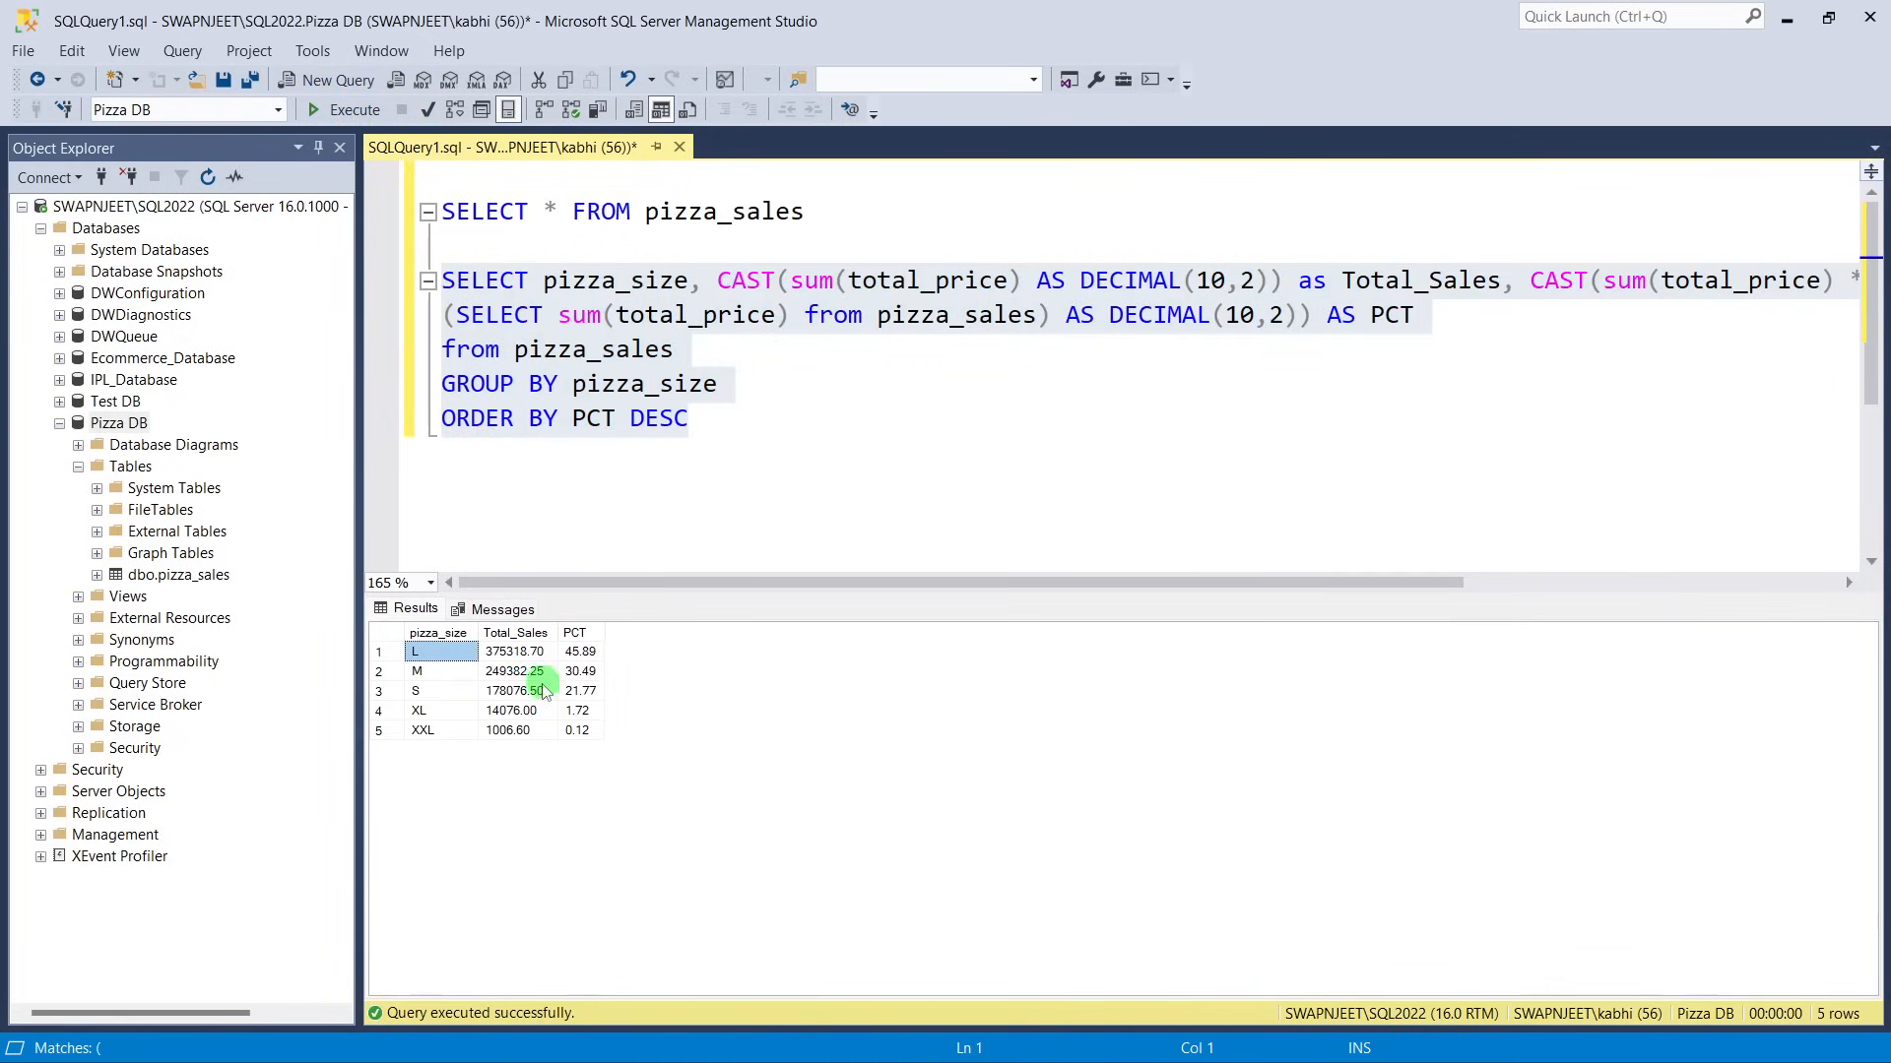
left_click(934, 439)
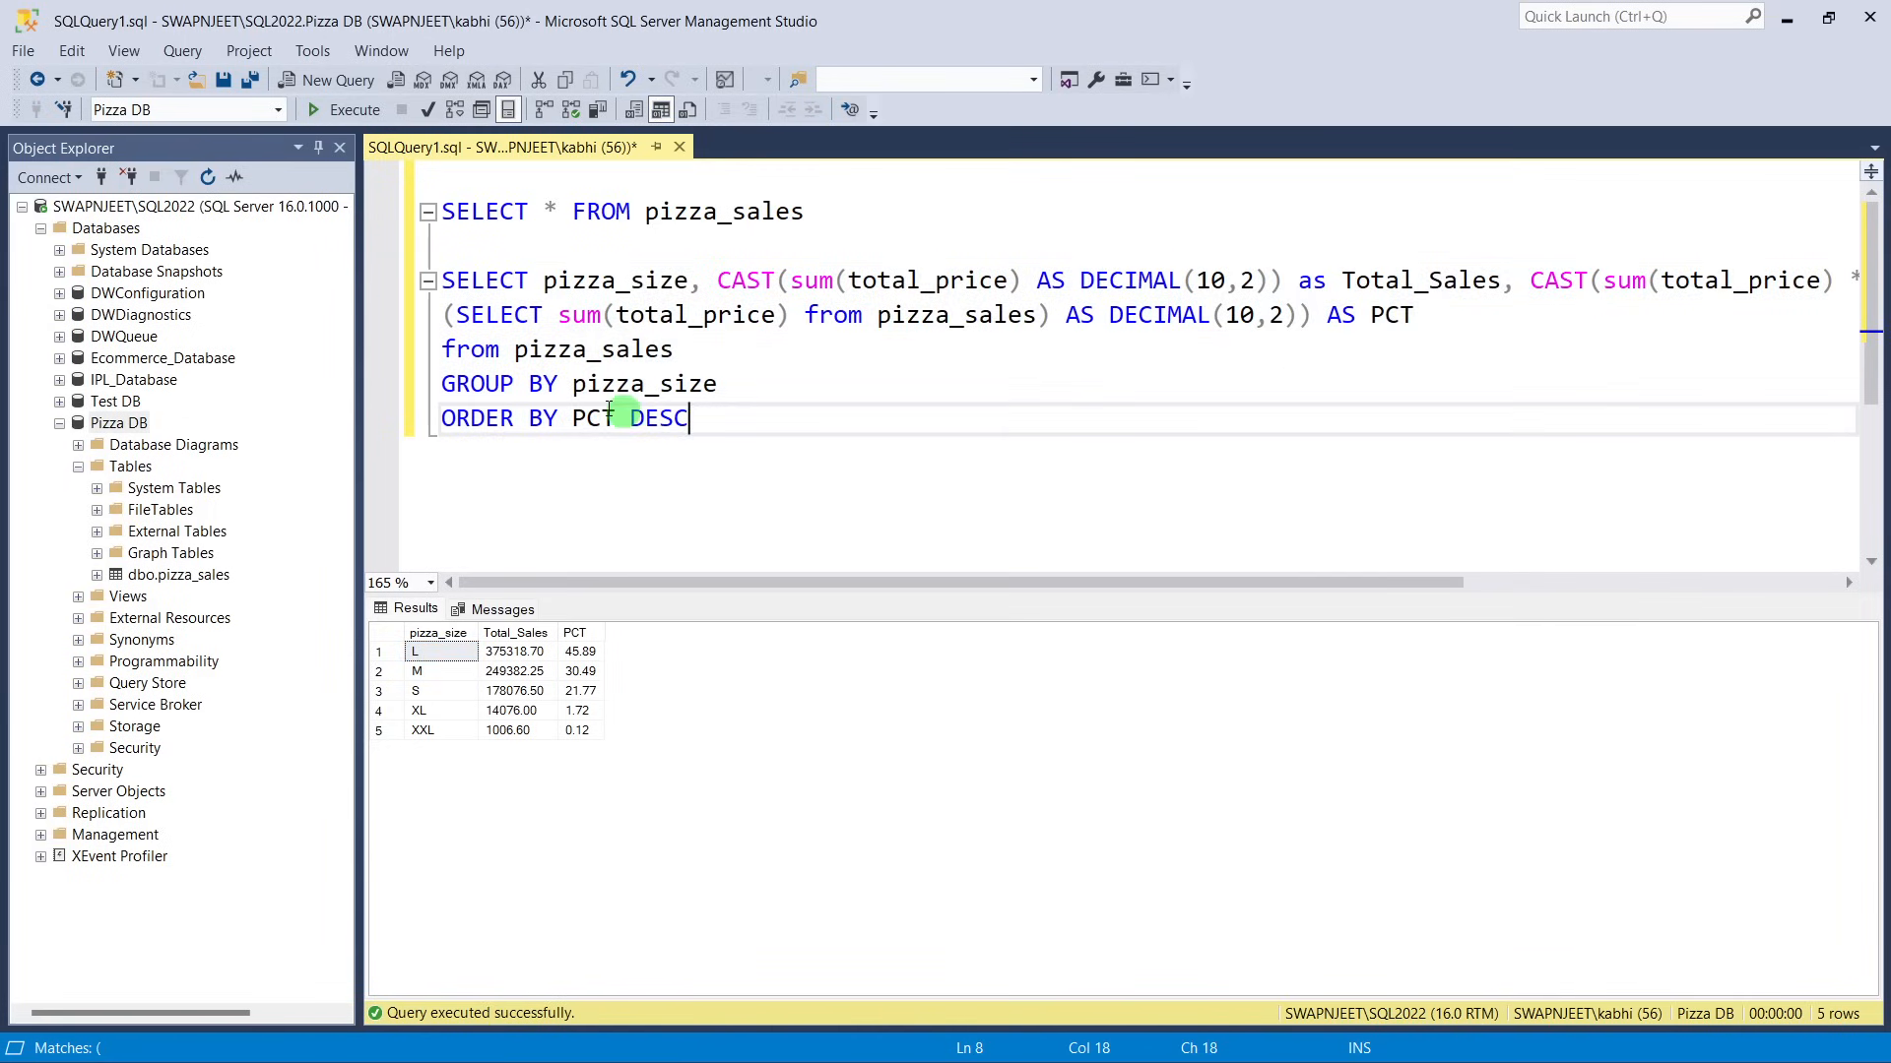
Add the line DATEPART(QAURTER, order_date)=1 between the outer from pizza_sales and GROUP BY pizza_size.
left_click(704, 355)
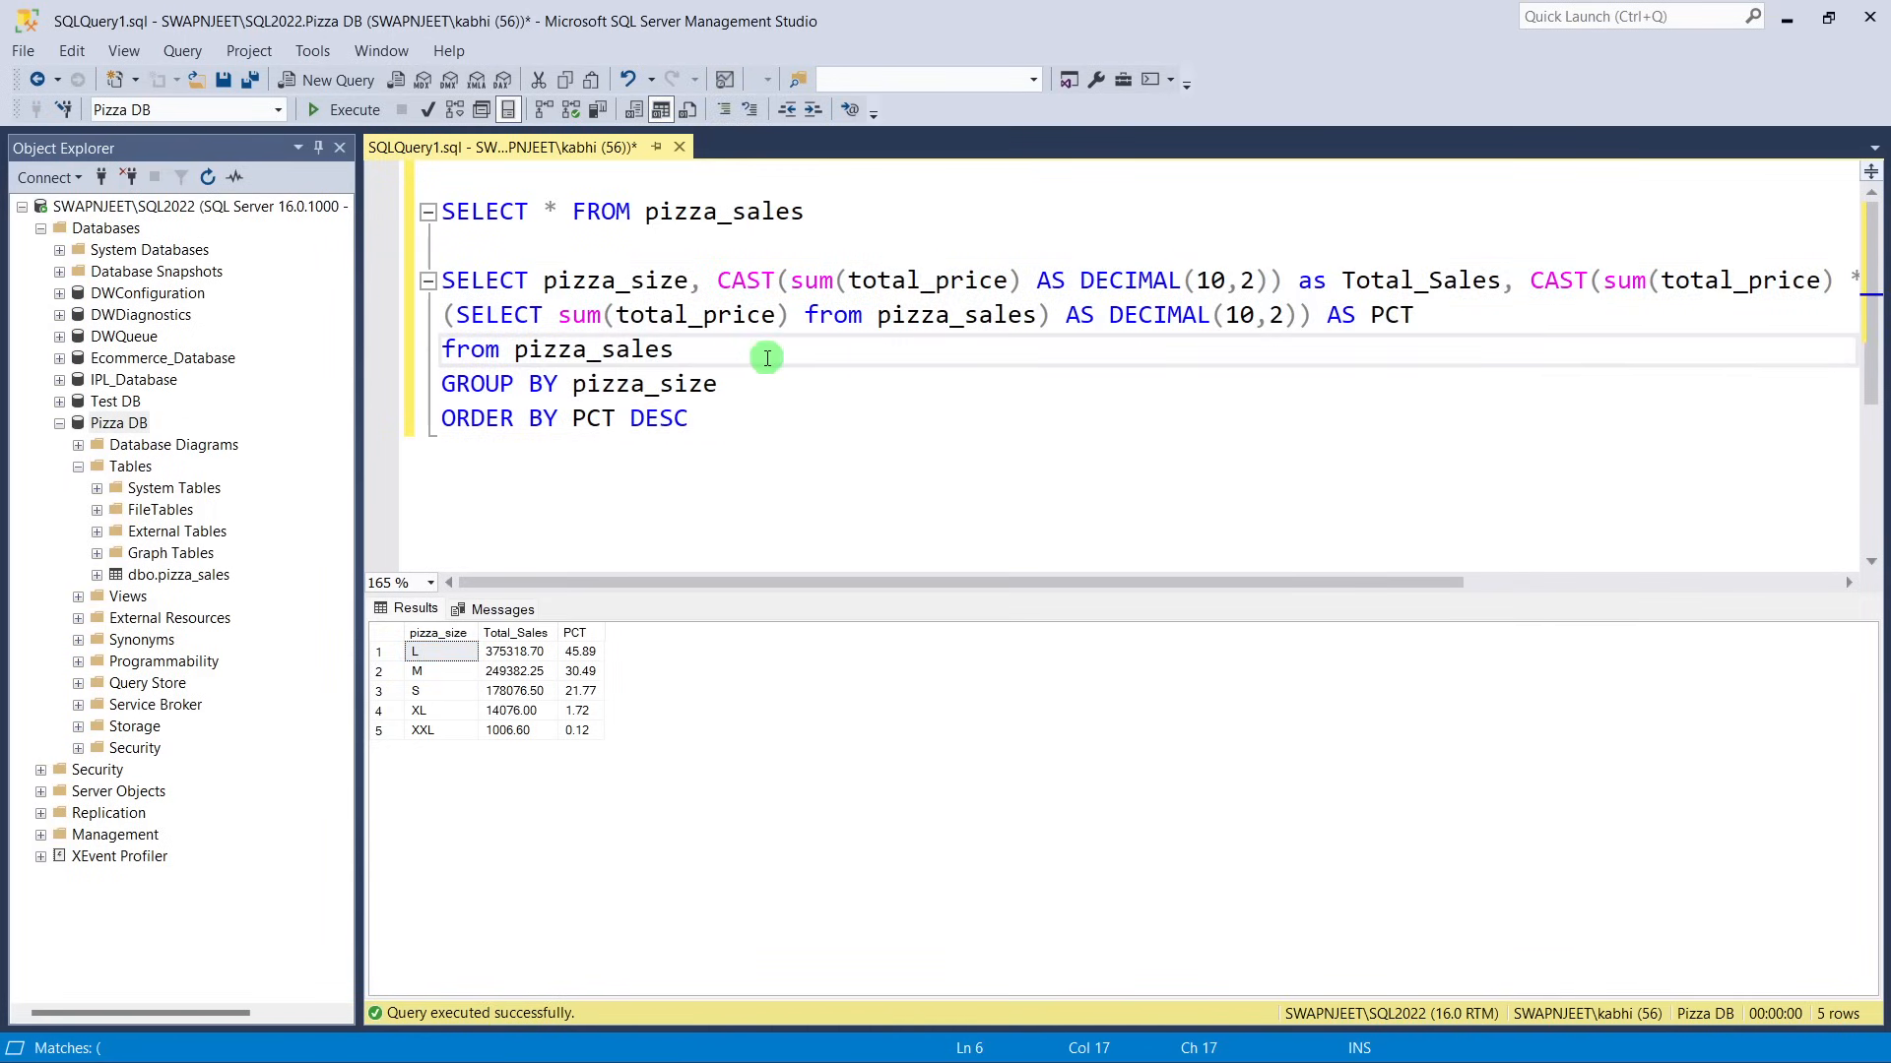
key("Return")
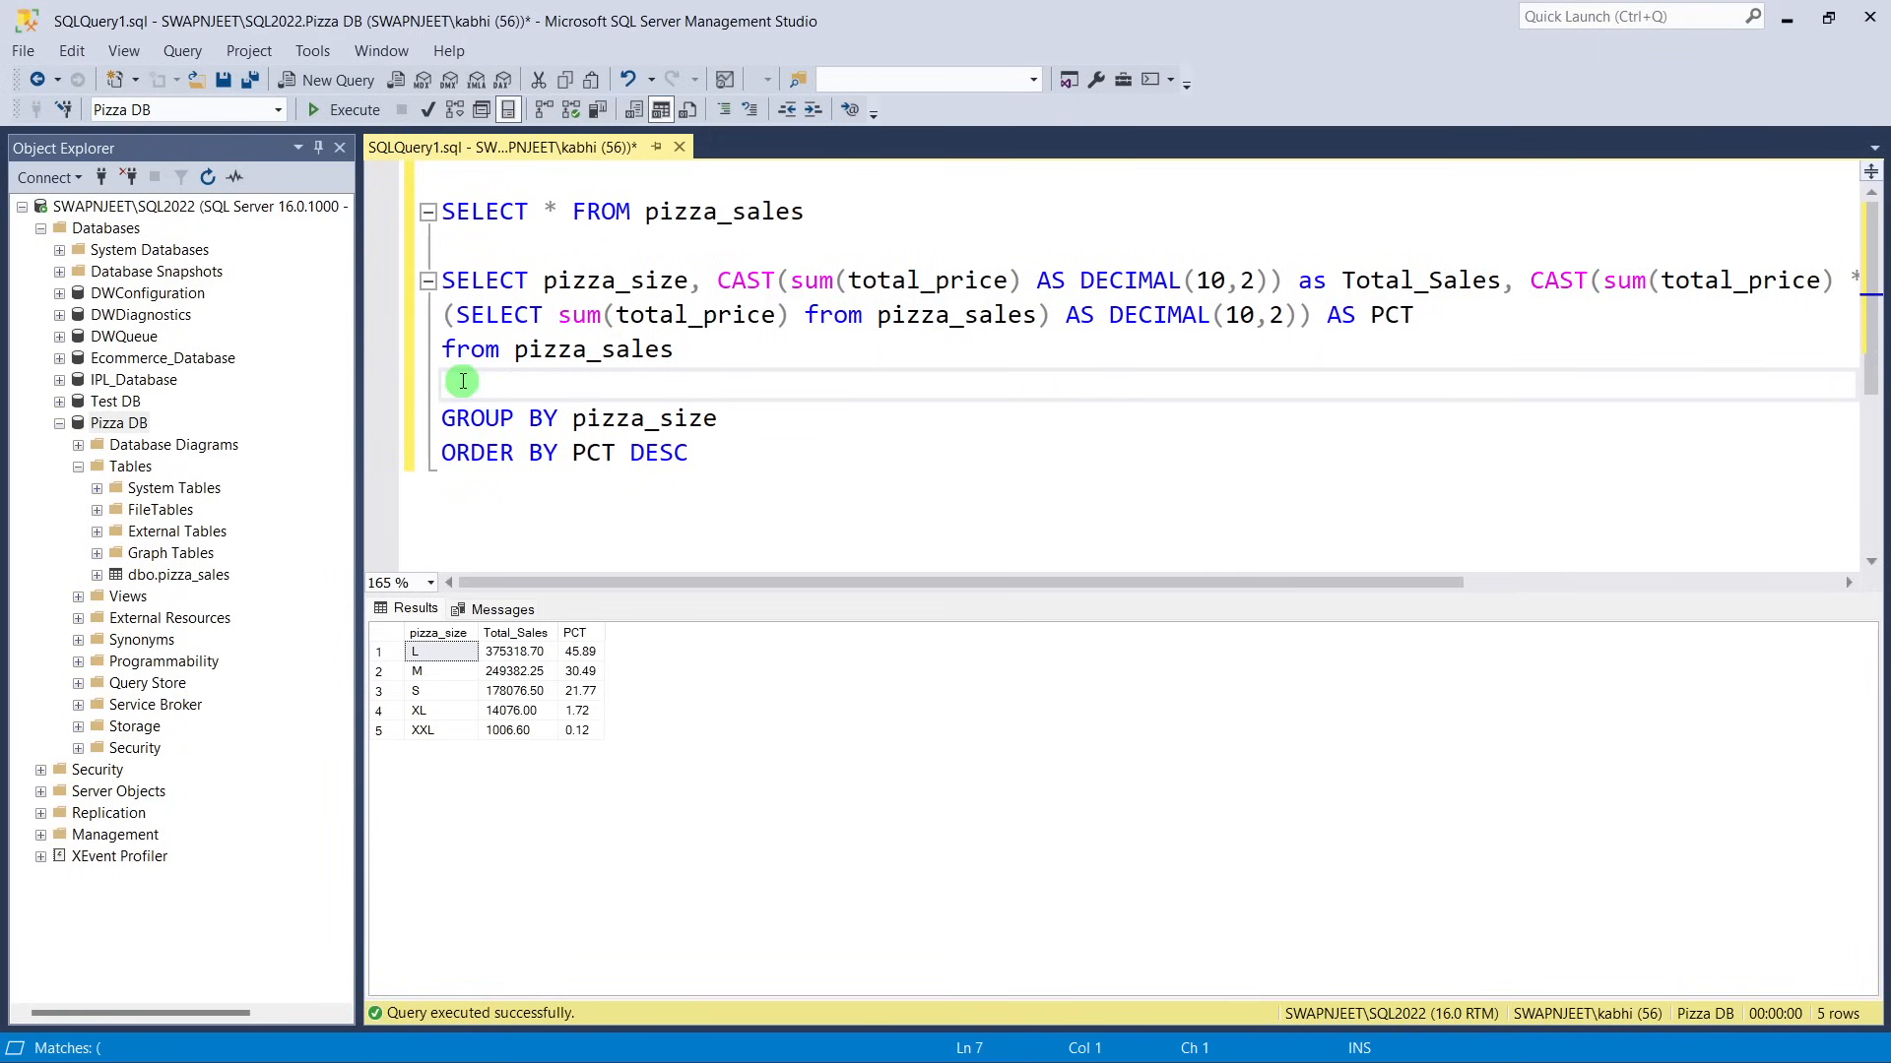
left_click_drag(456, 315, 1035, 315)
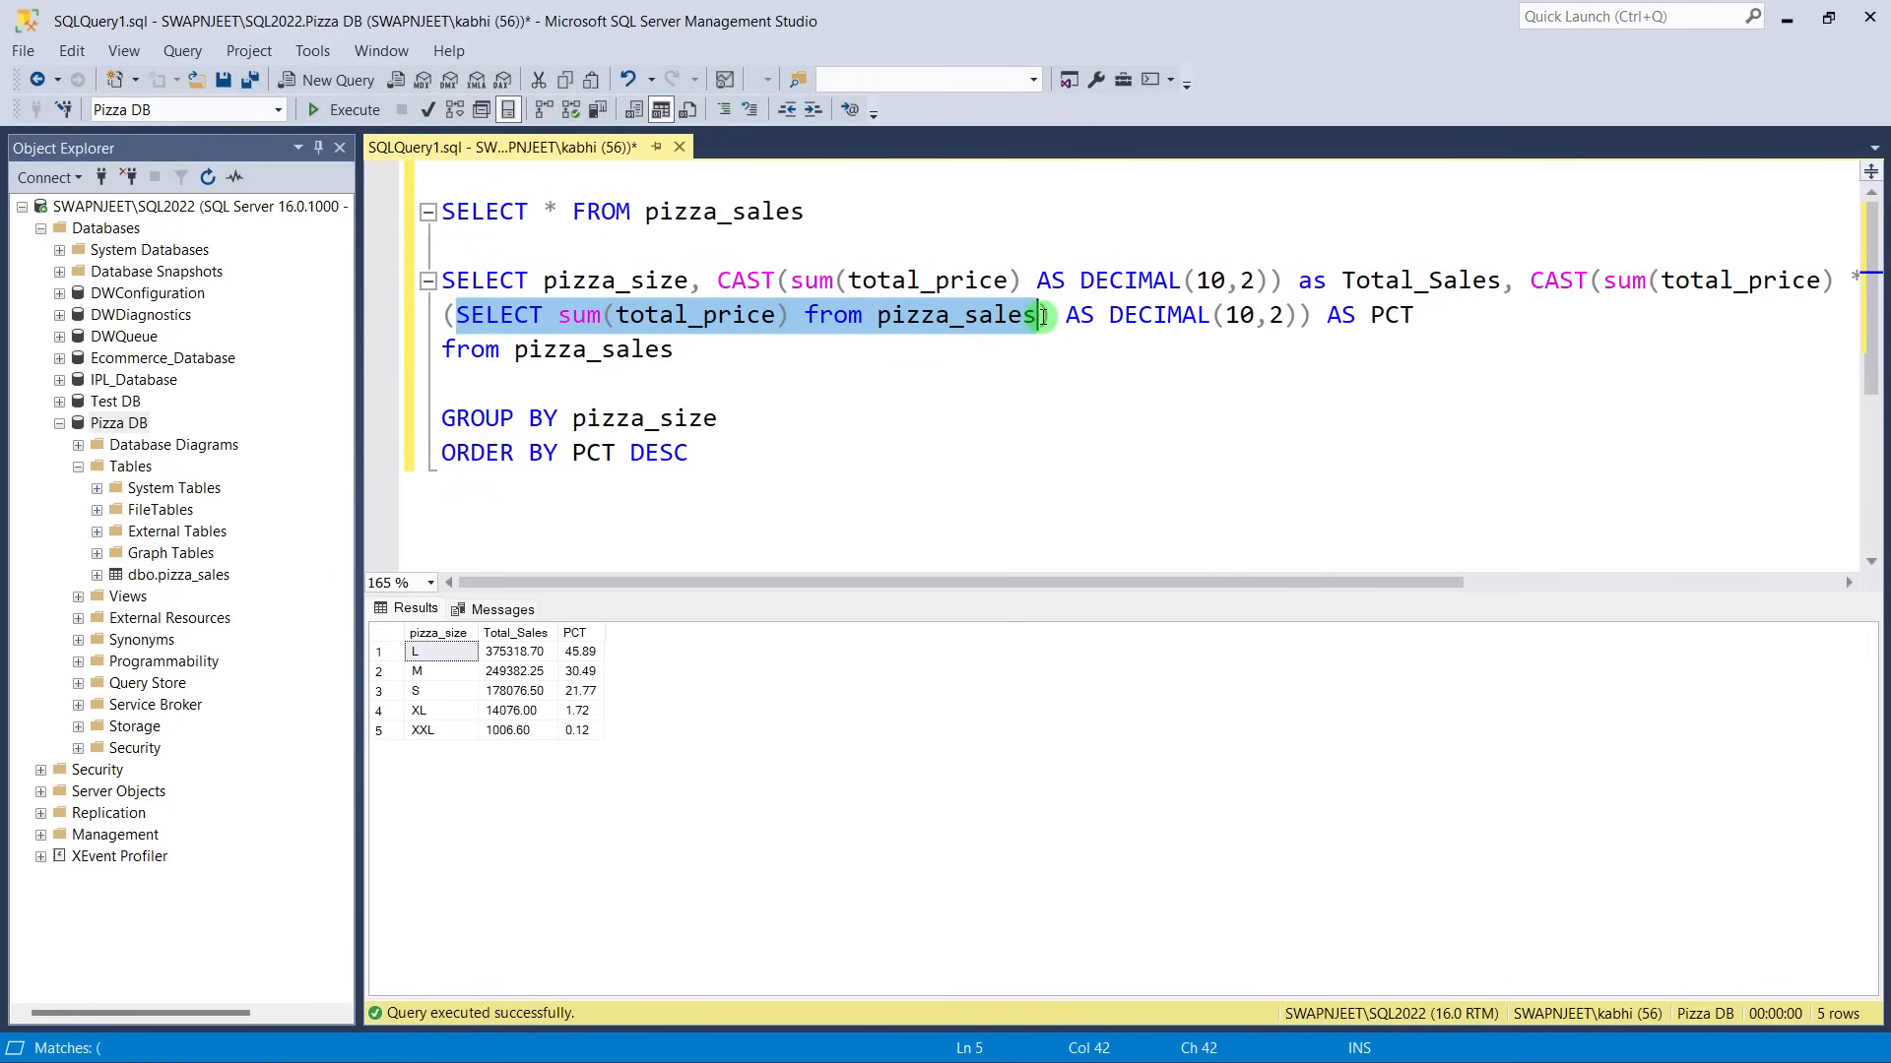
left_click(928, 344)
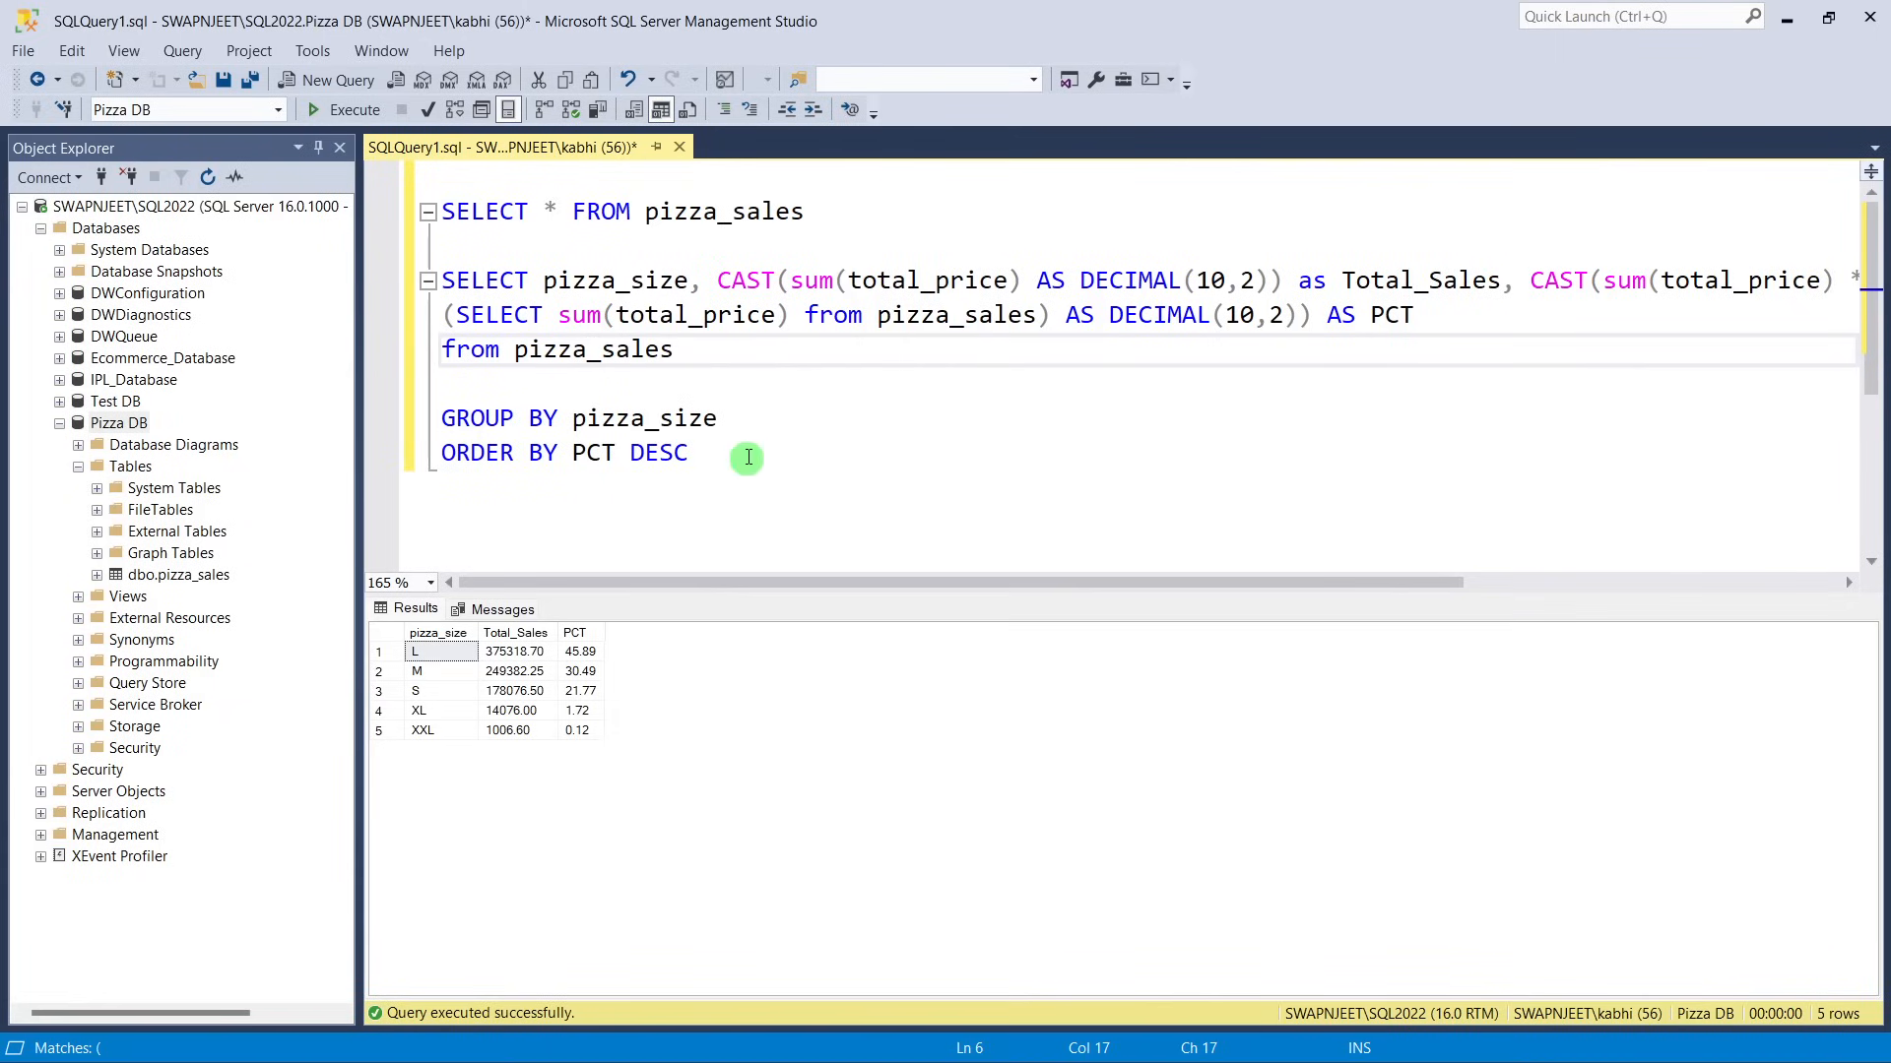
left_click(496, 399)
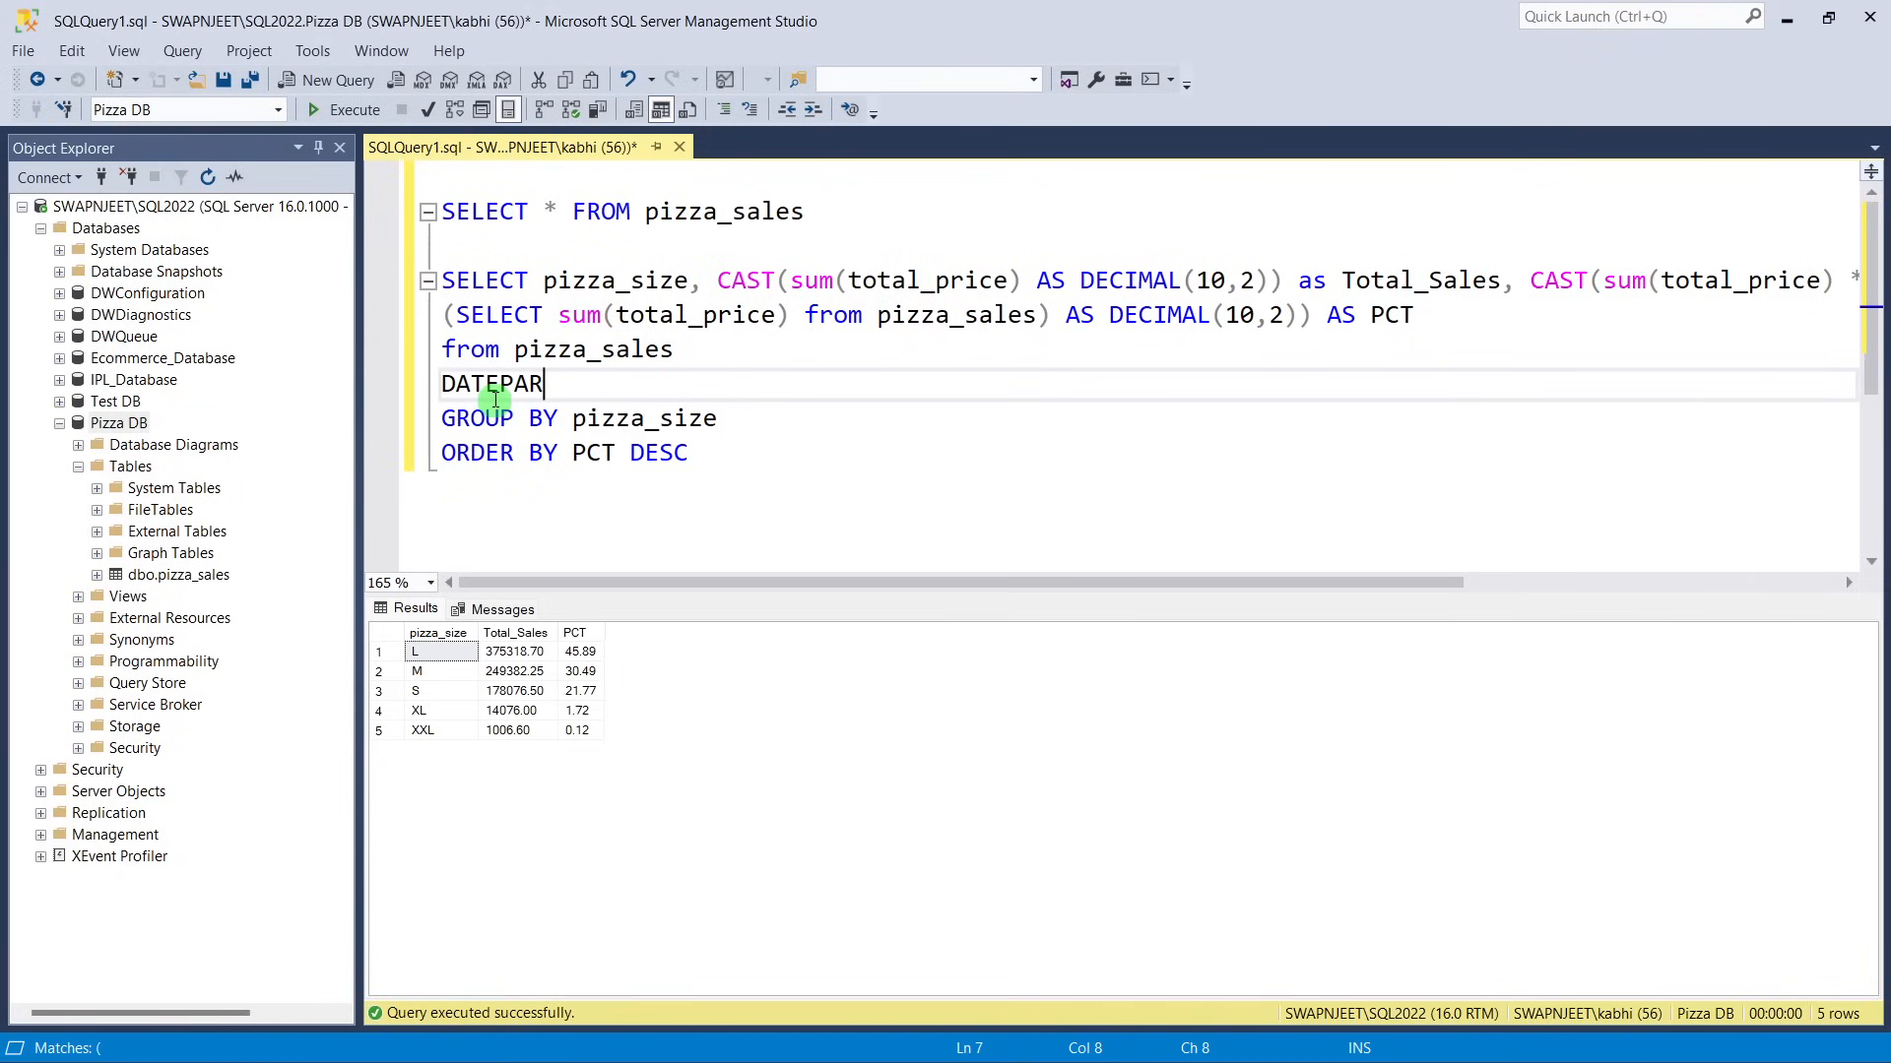
type("DATEPART")
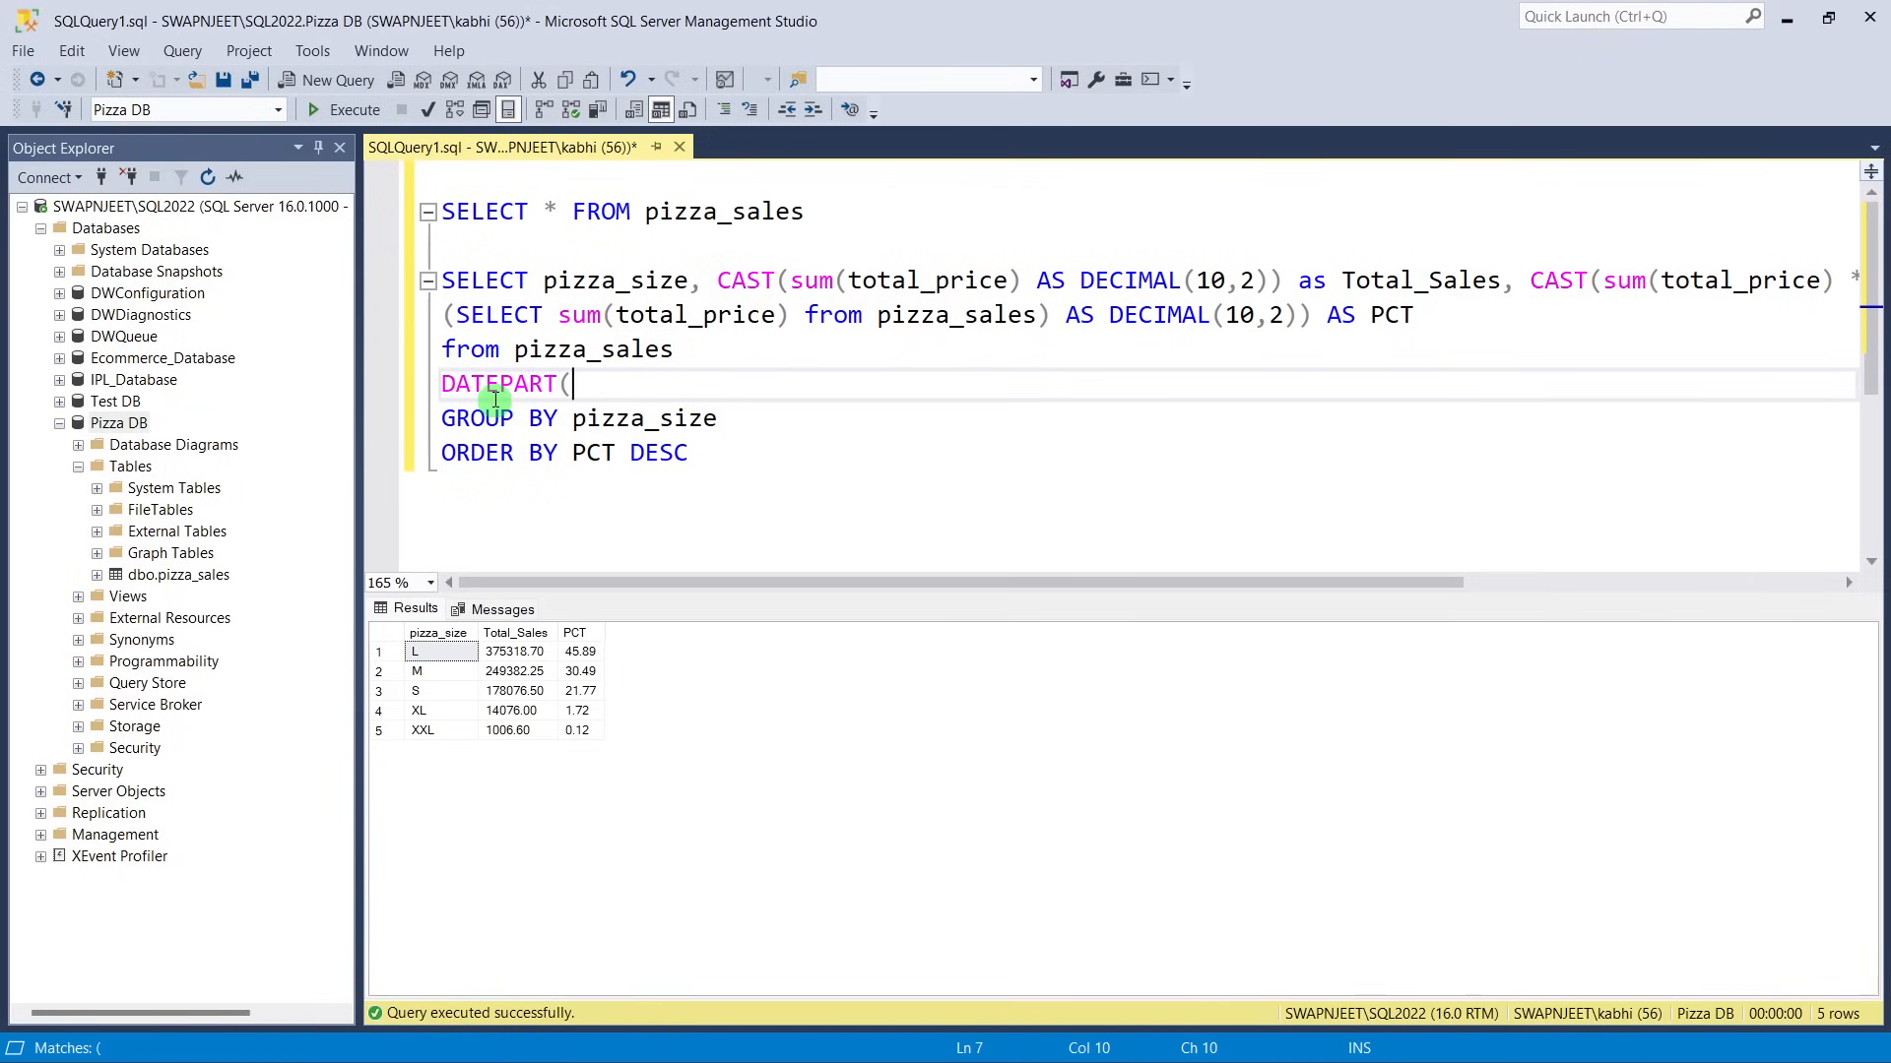
type("(QAU")
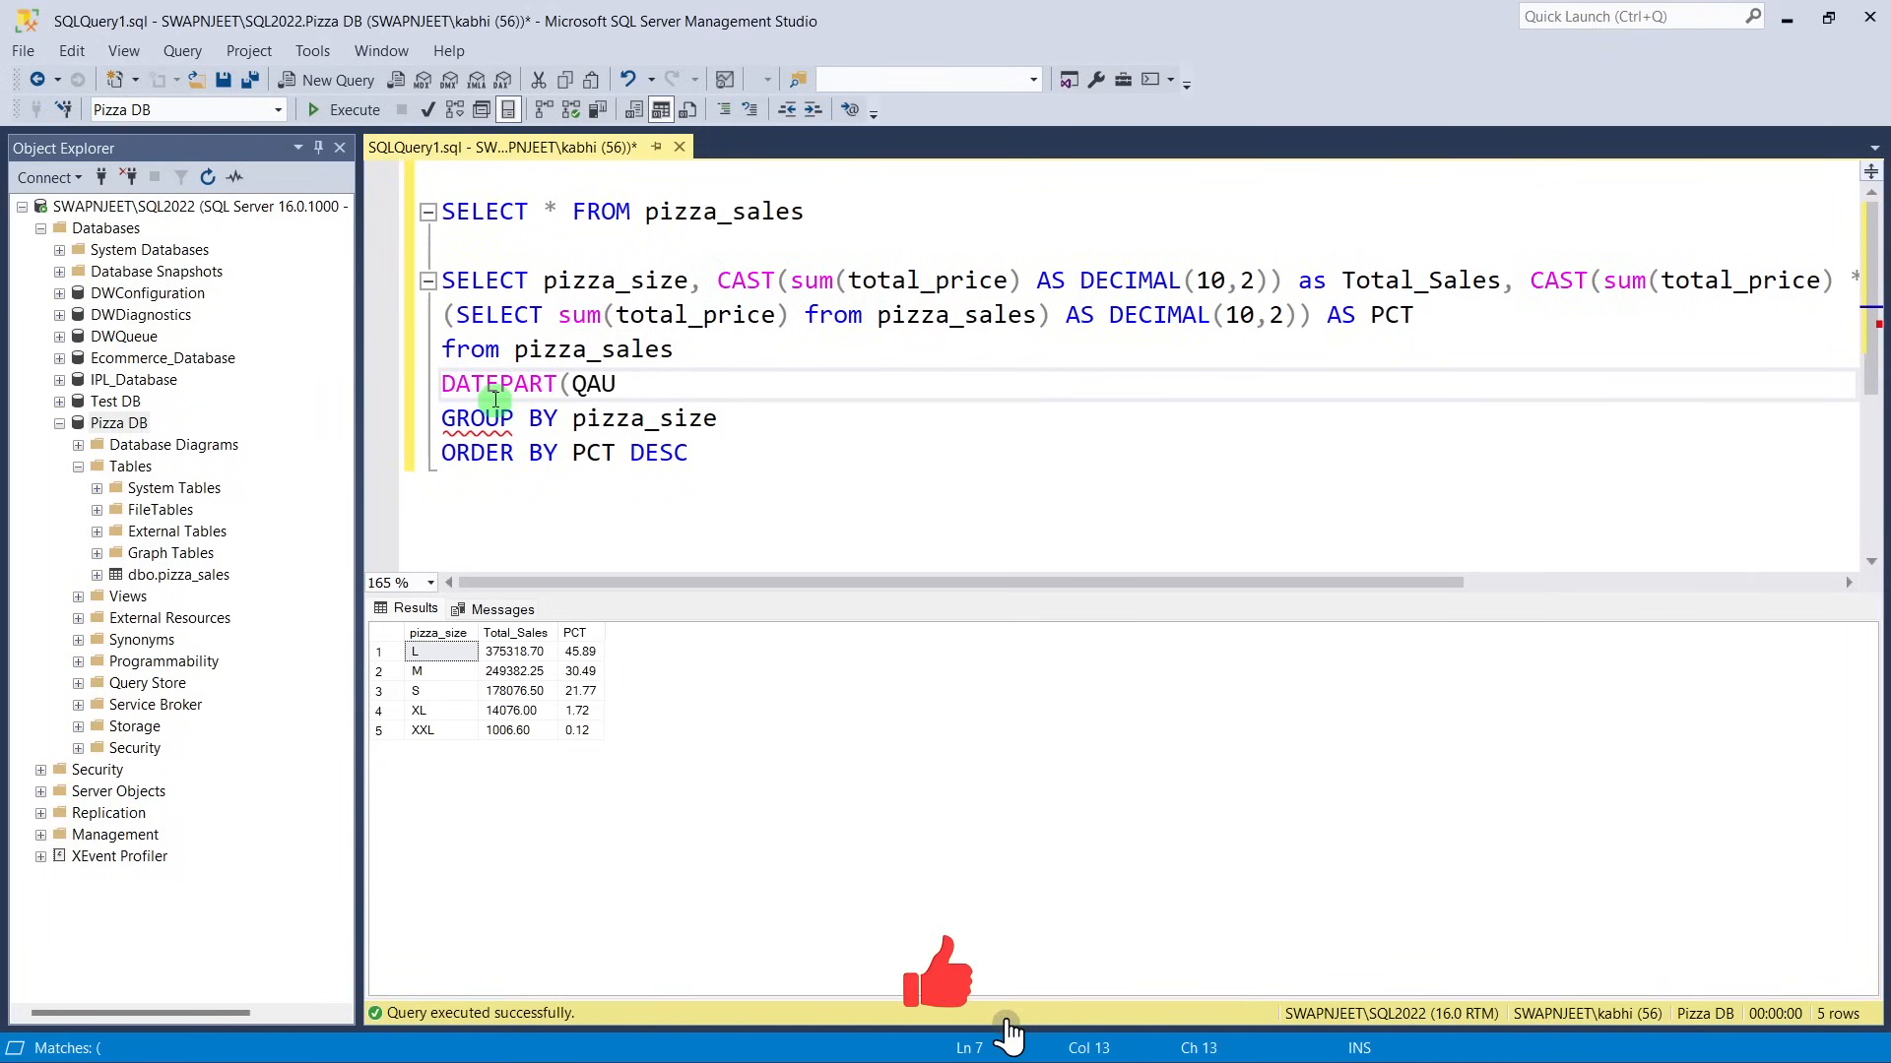
type("RTER")
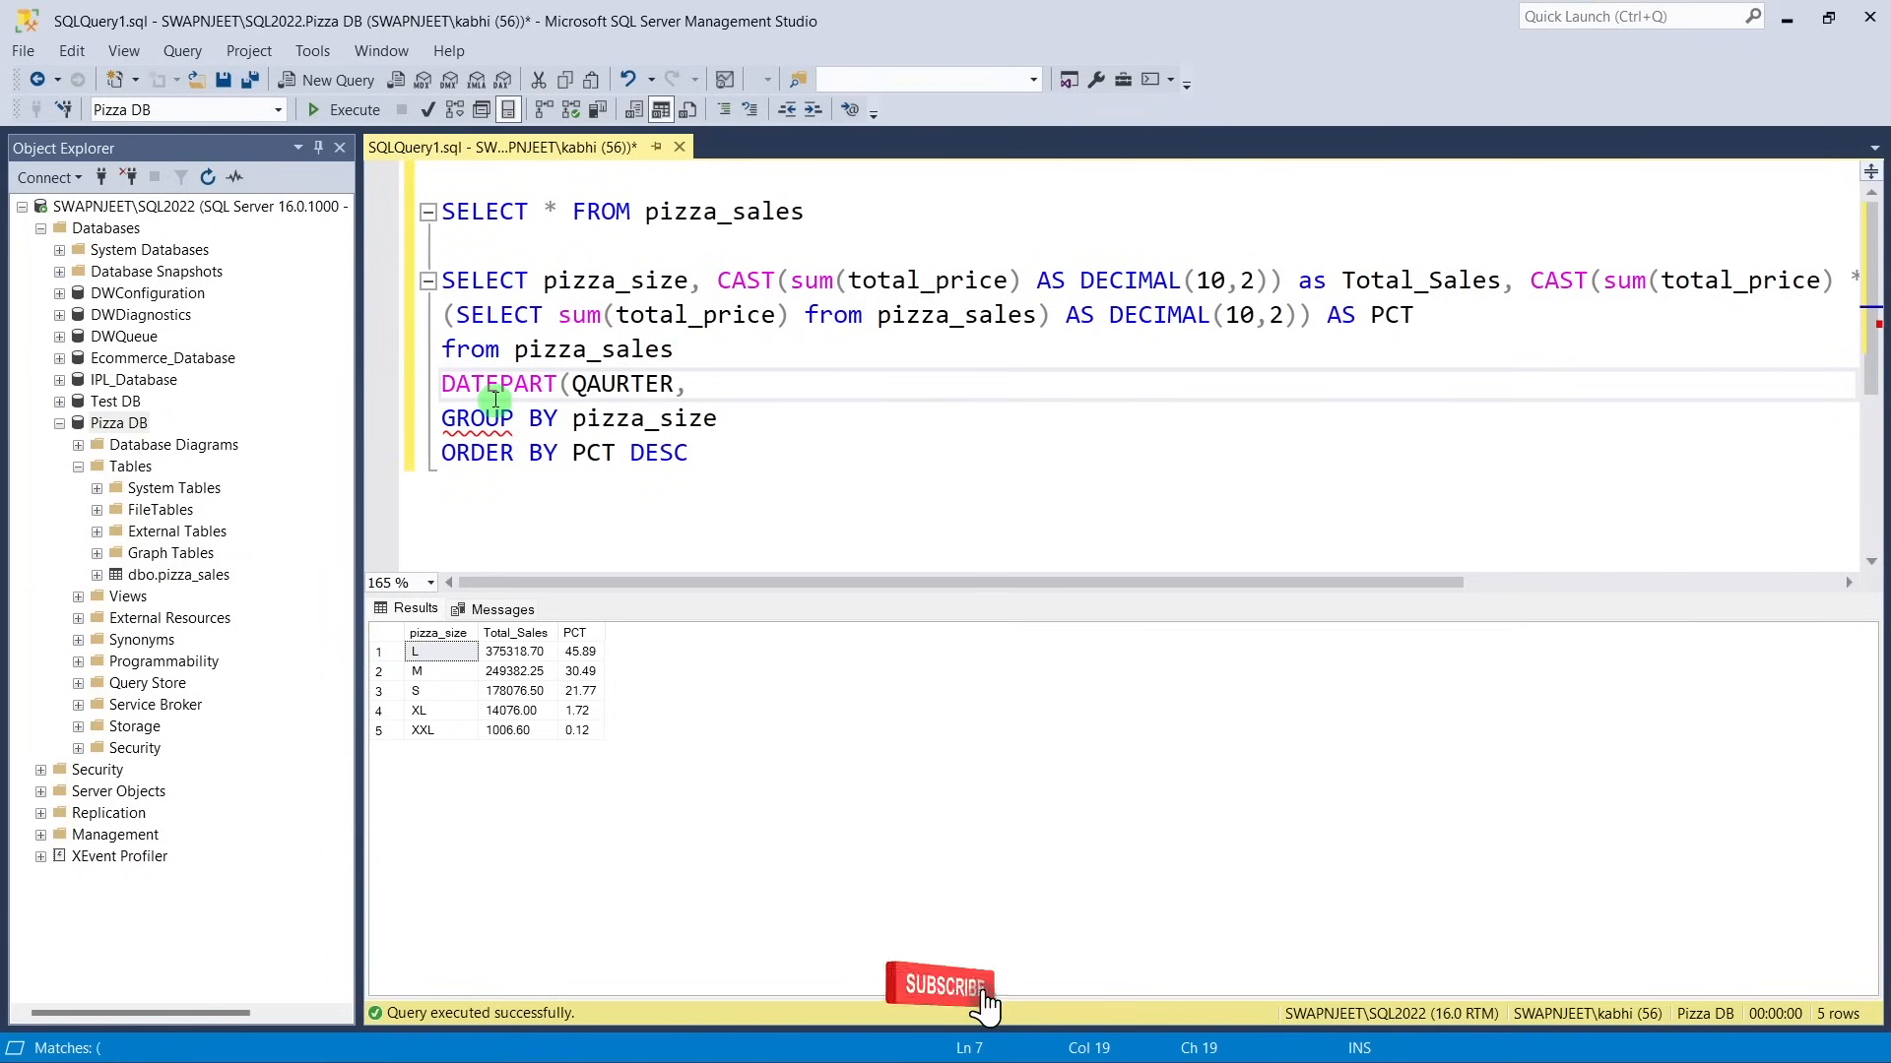
type("orde")
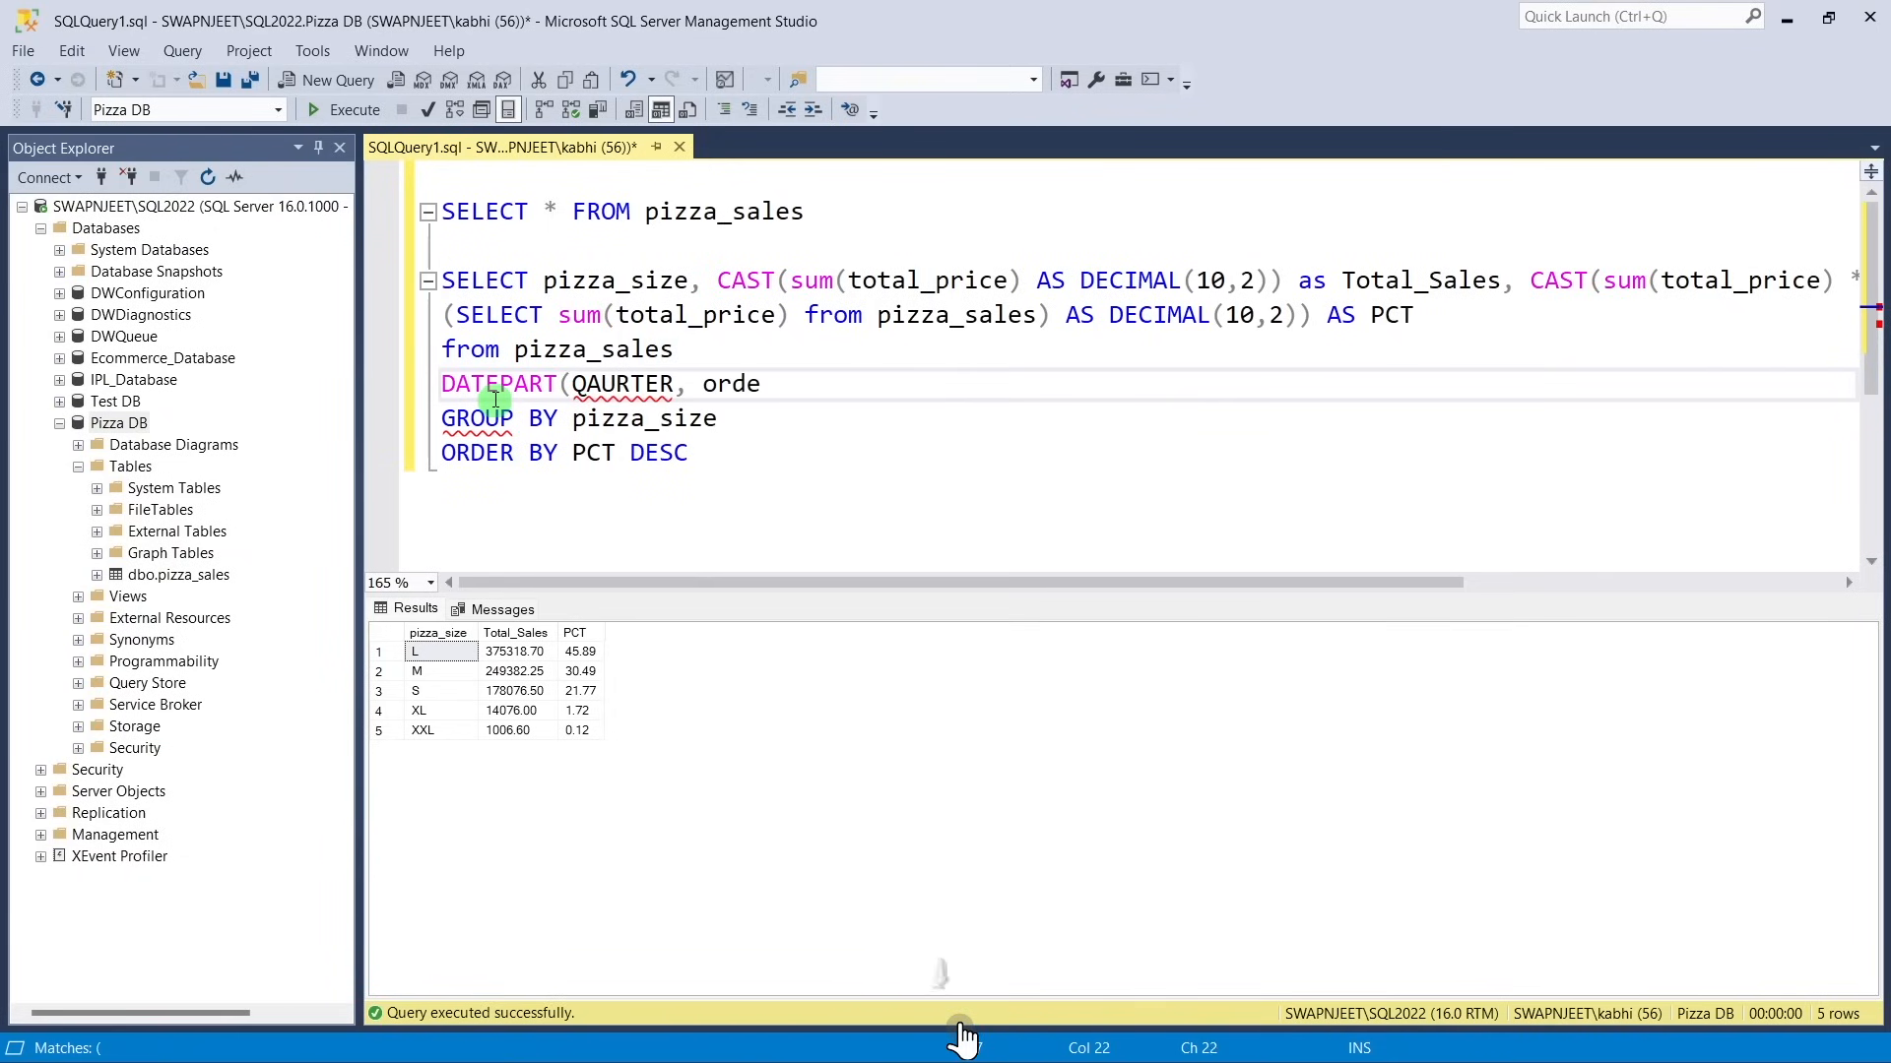
type("r_date")
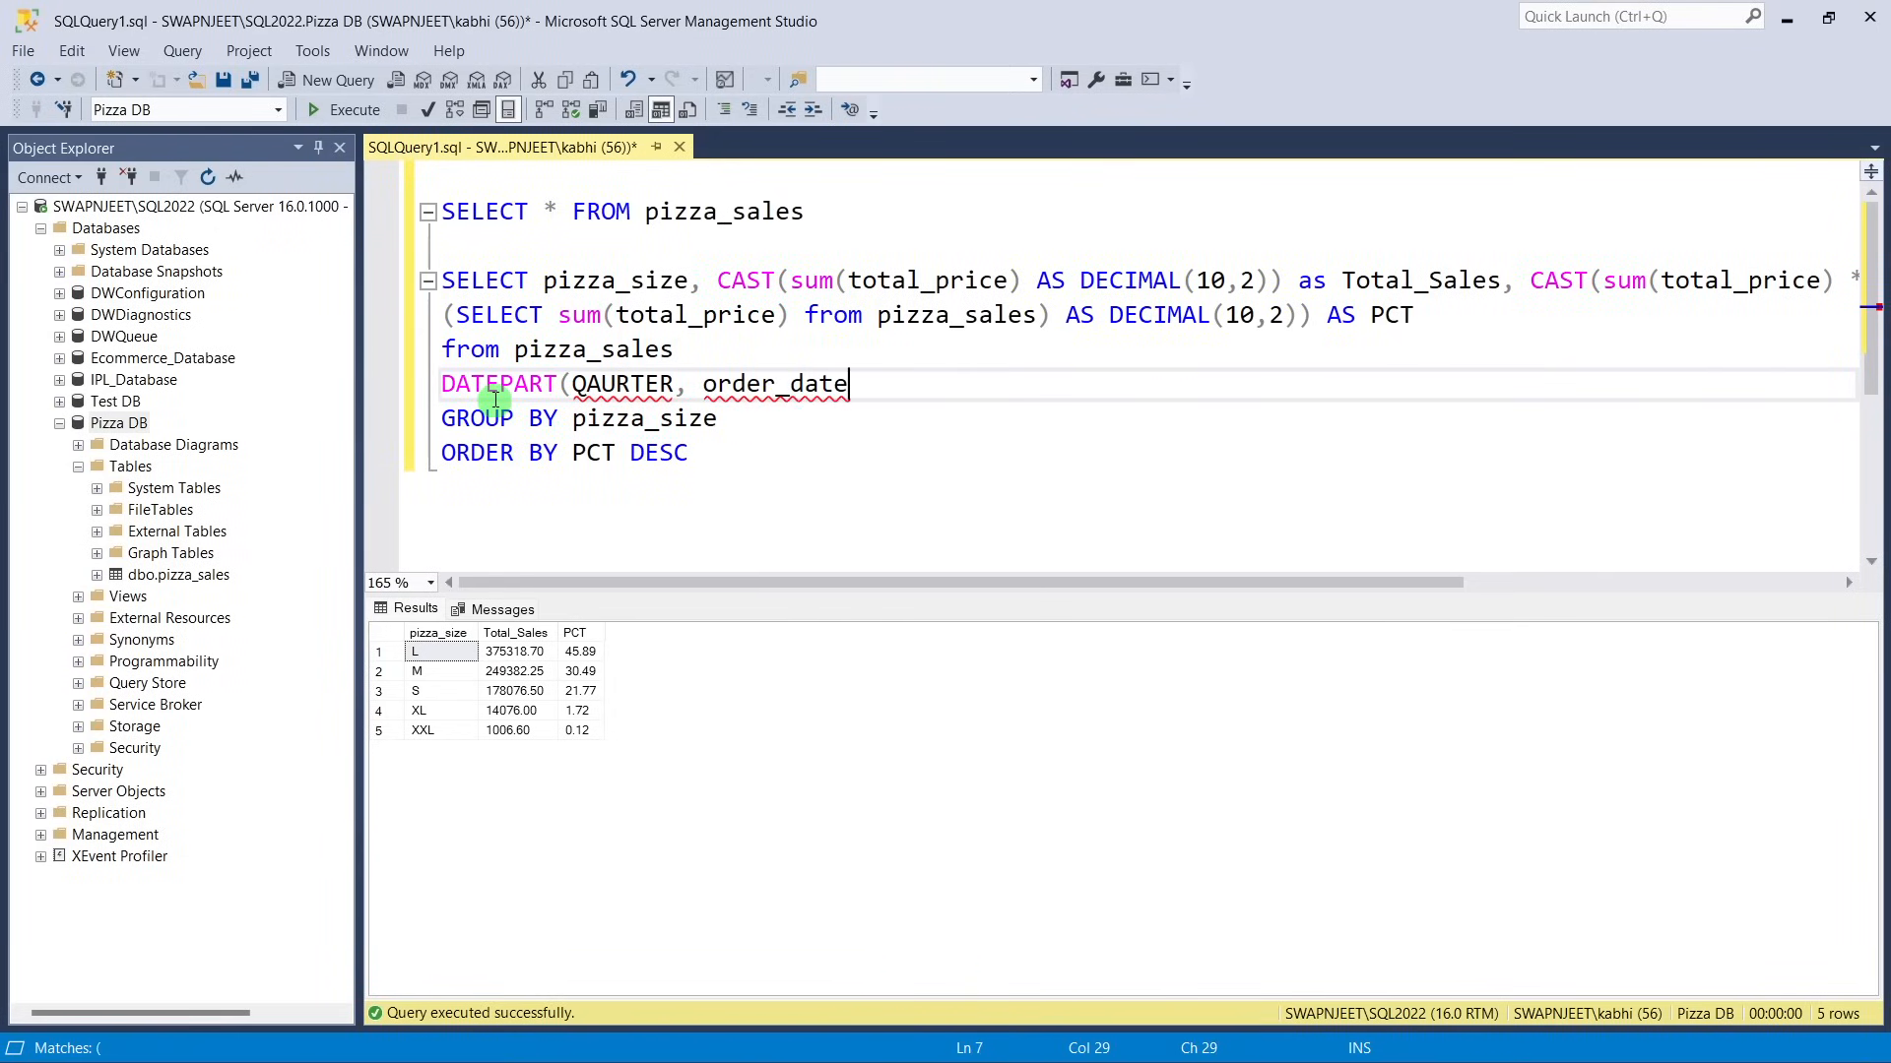
type(")=1")
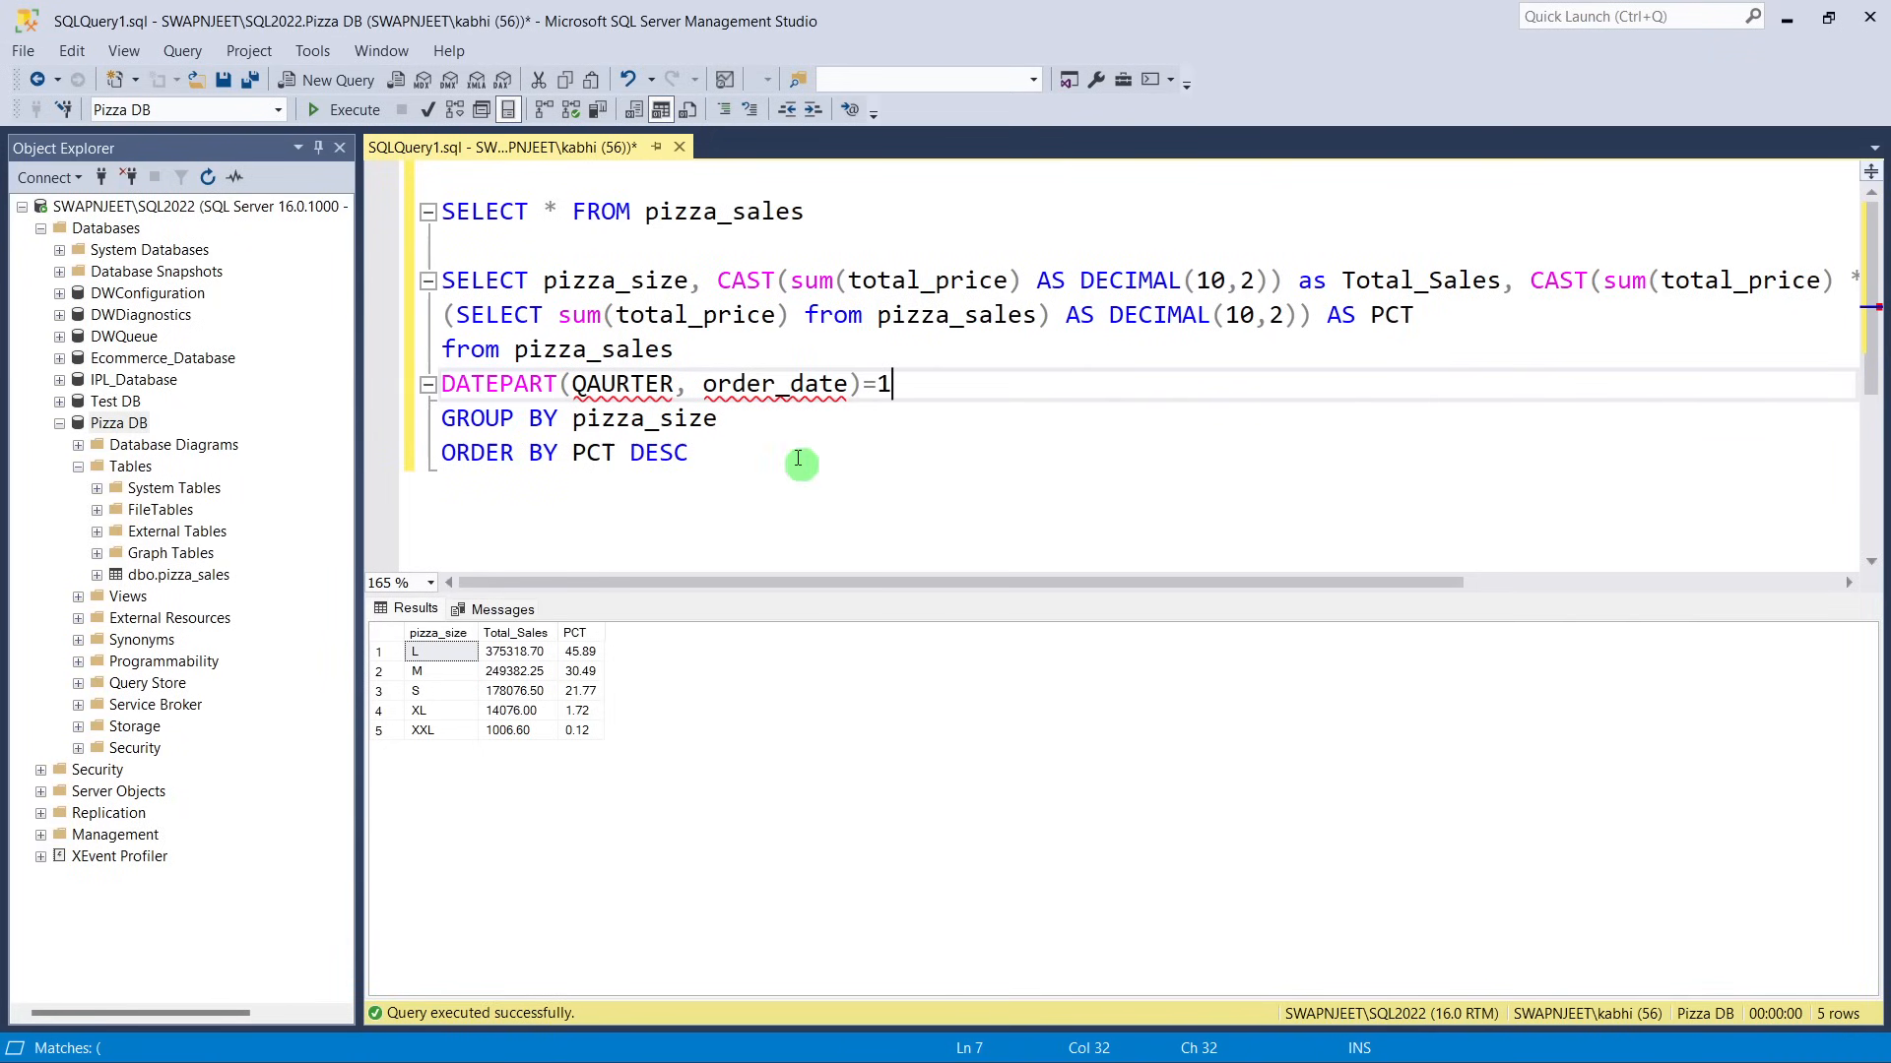
Execute the pizza_size query including the DATEPART condition and check its output.
left_click_drag(801, 463, 433, 282)
left_click(356, 110)
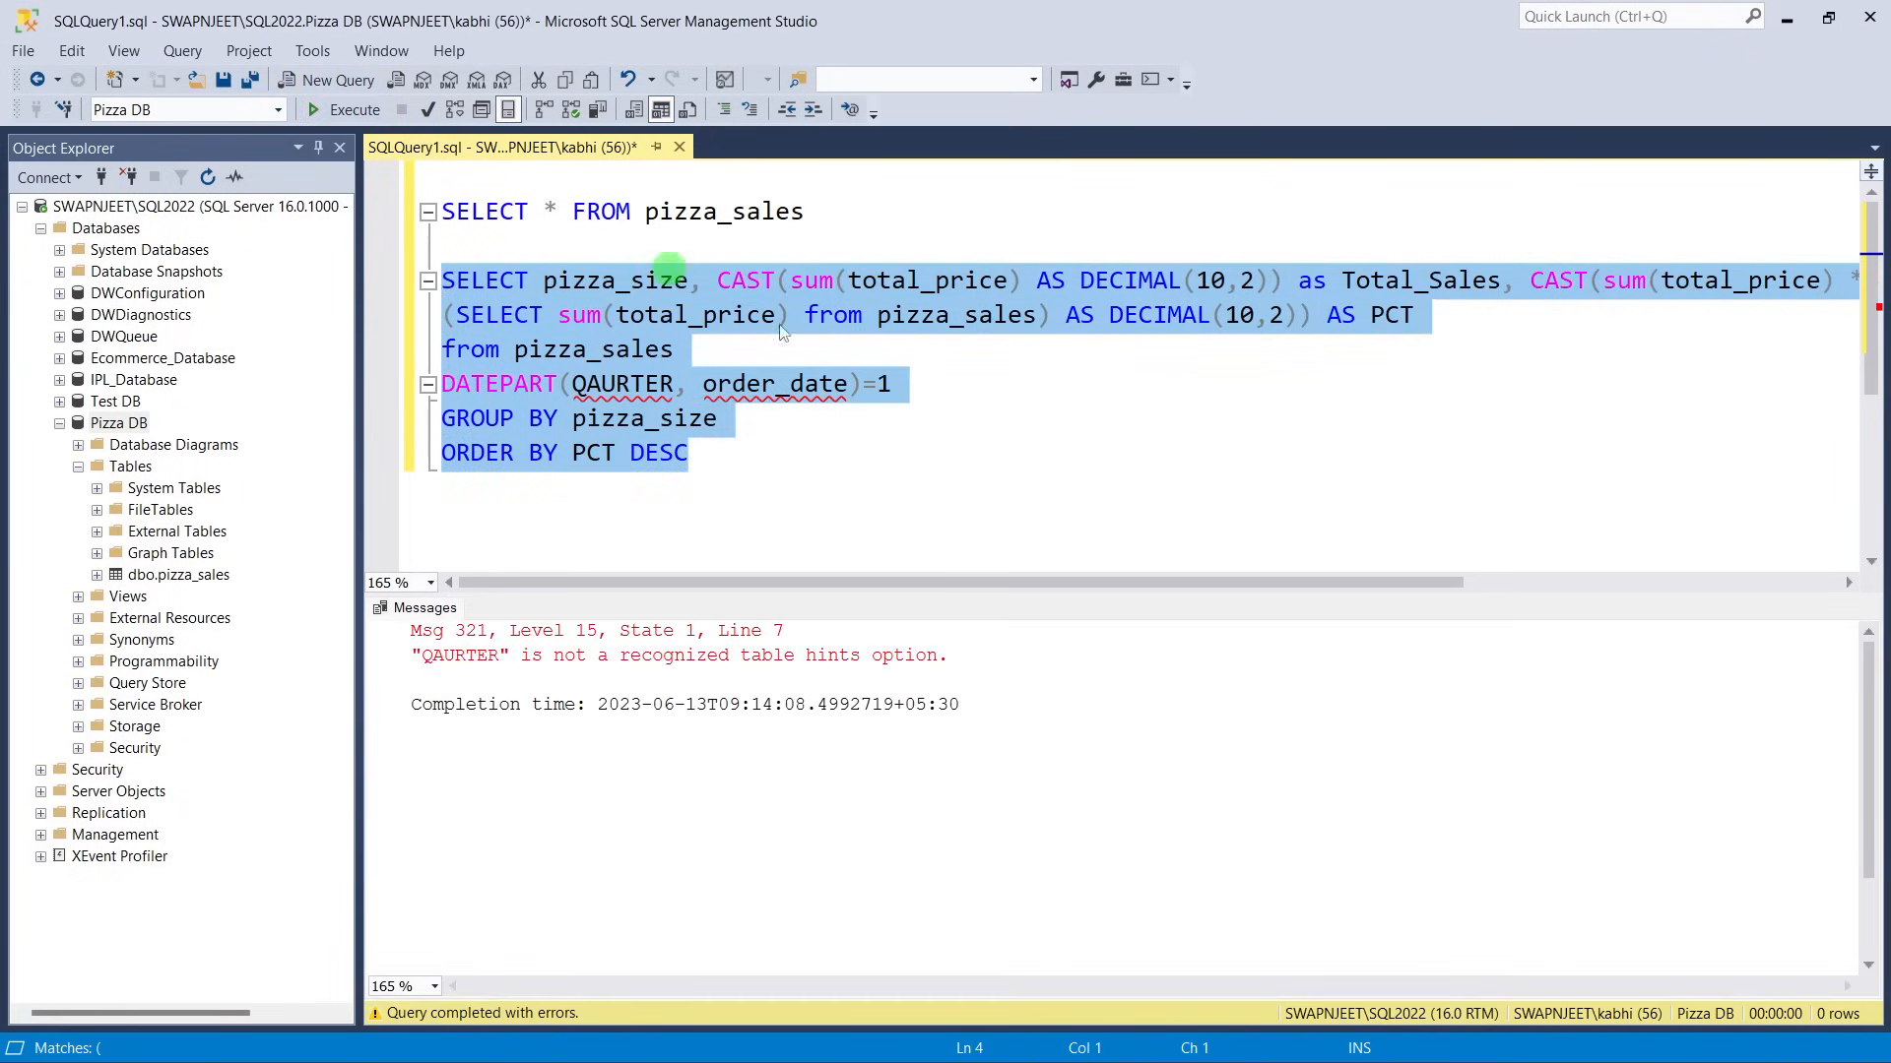
left_click(1050, 418)
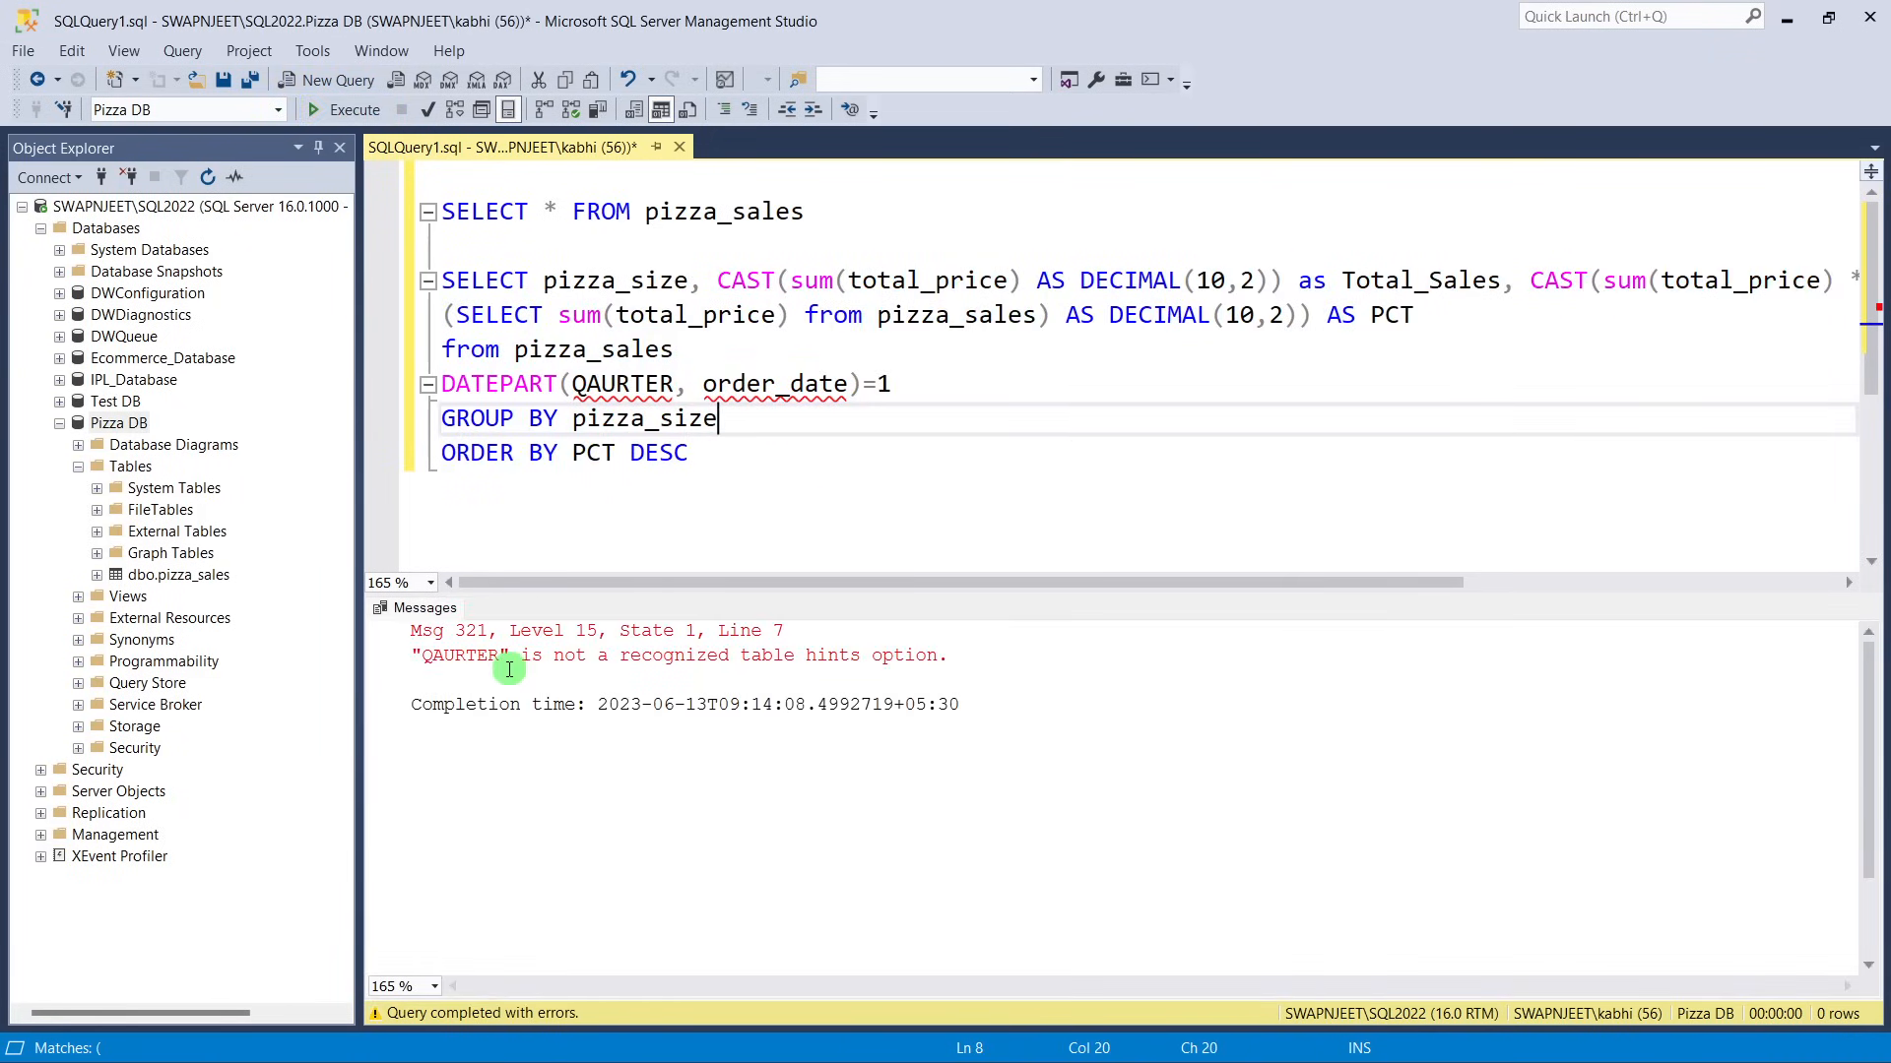
Replace the misspelled DATEPART argument with quarter and execute the whole pizza_size query again.
left_click(674, 385)
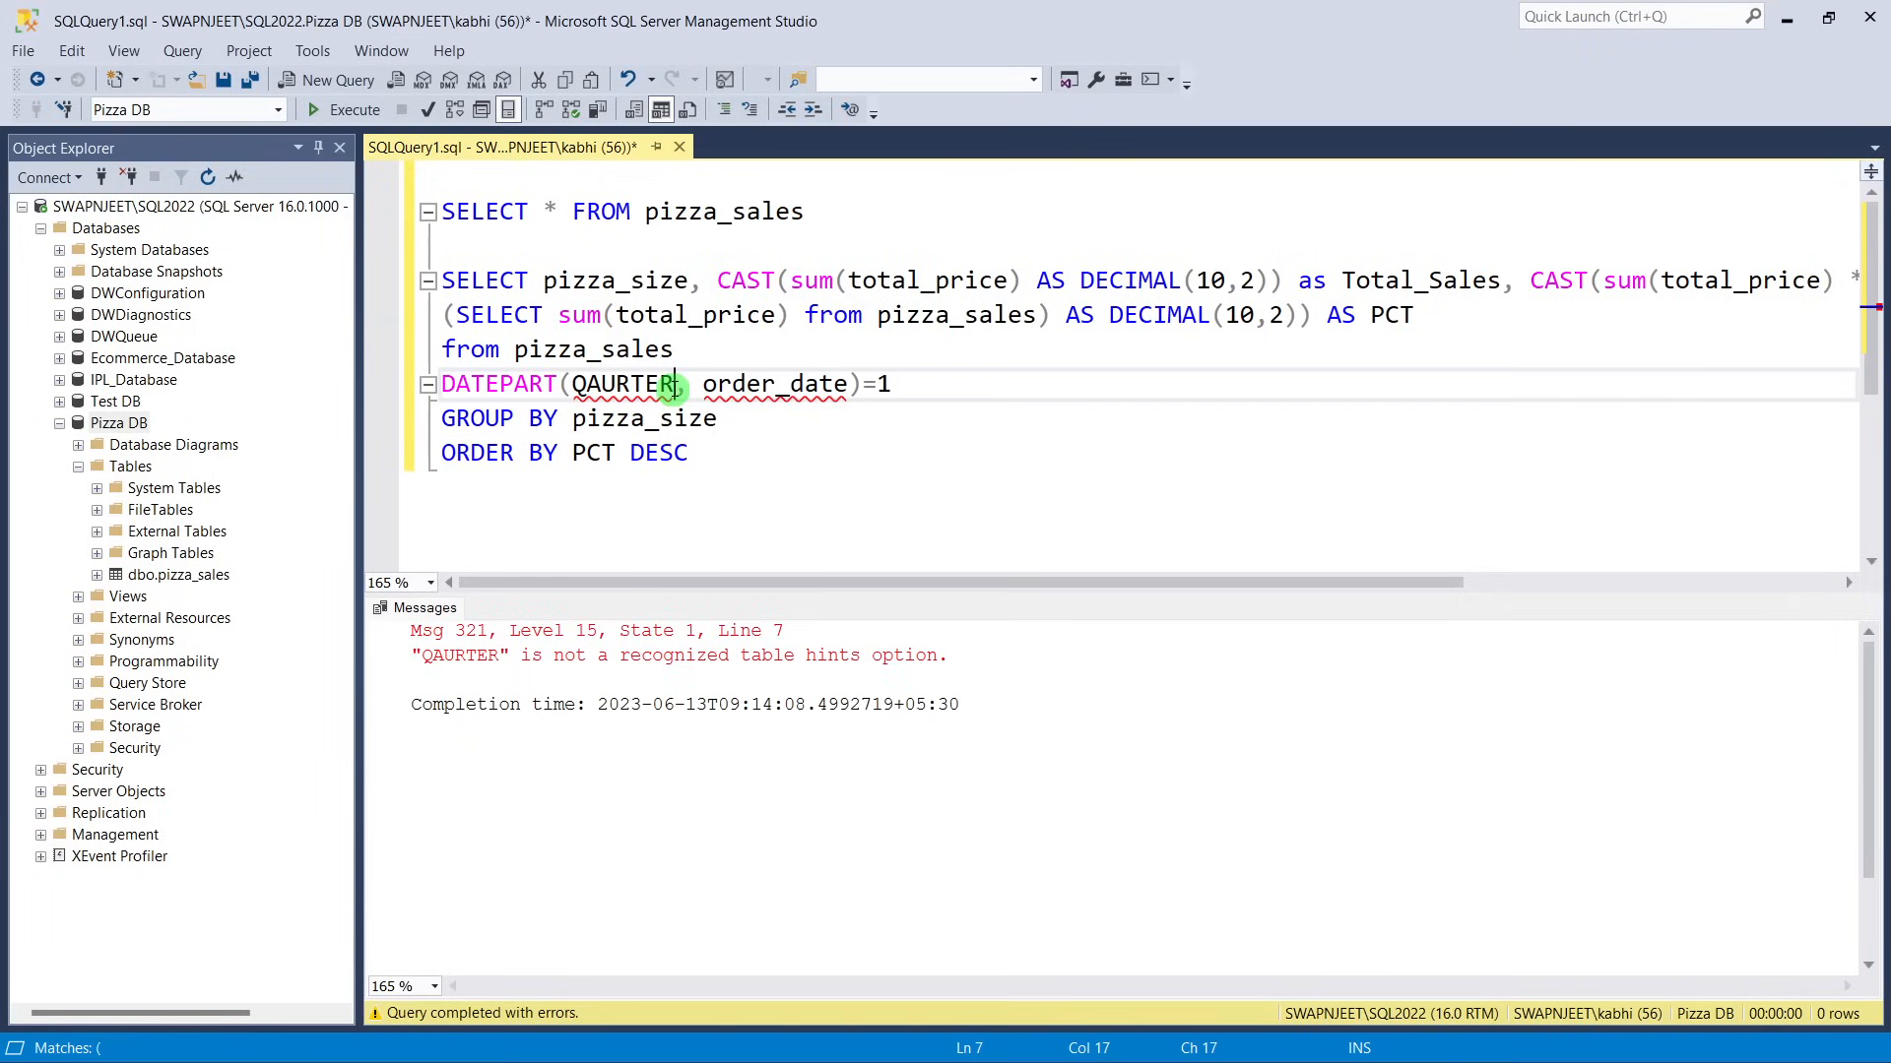
left_click_drag(673, 385, 572, 385)
type("q")
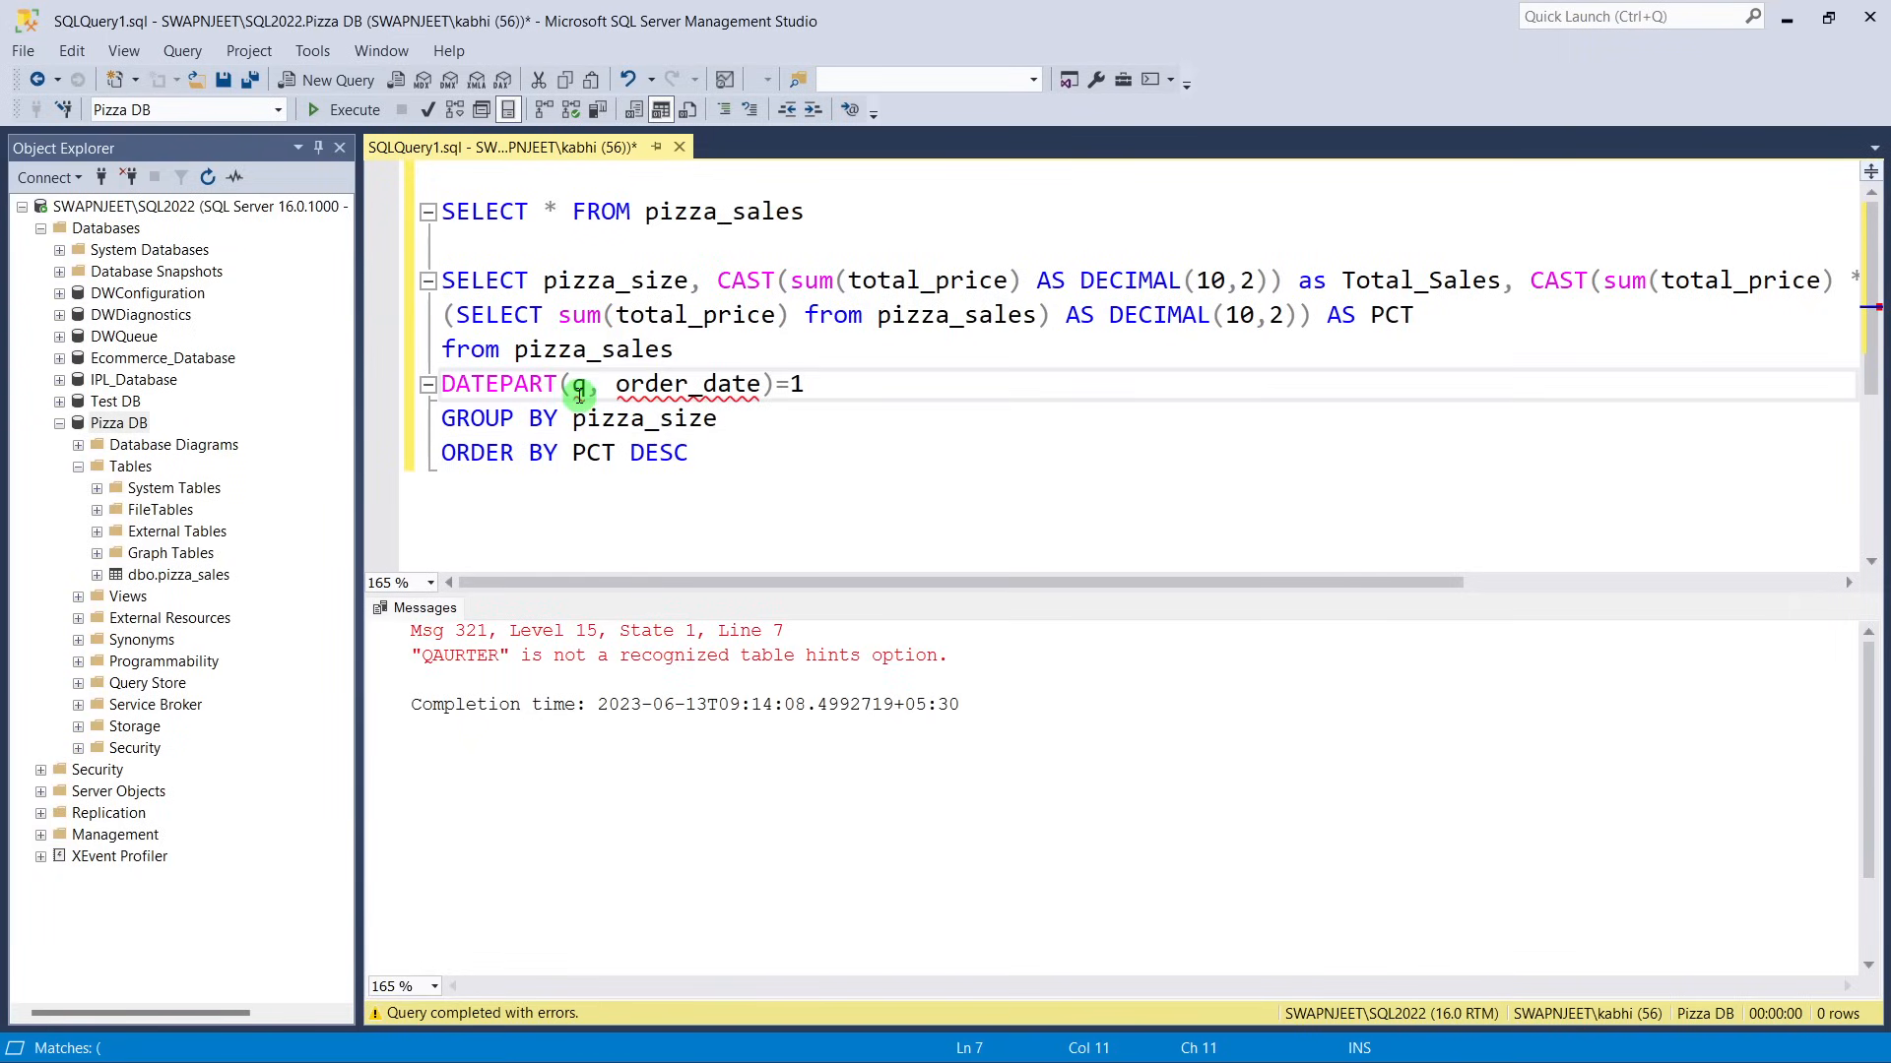
type("uarter")
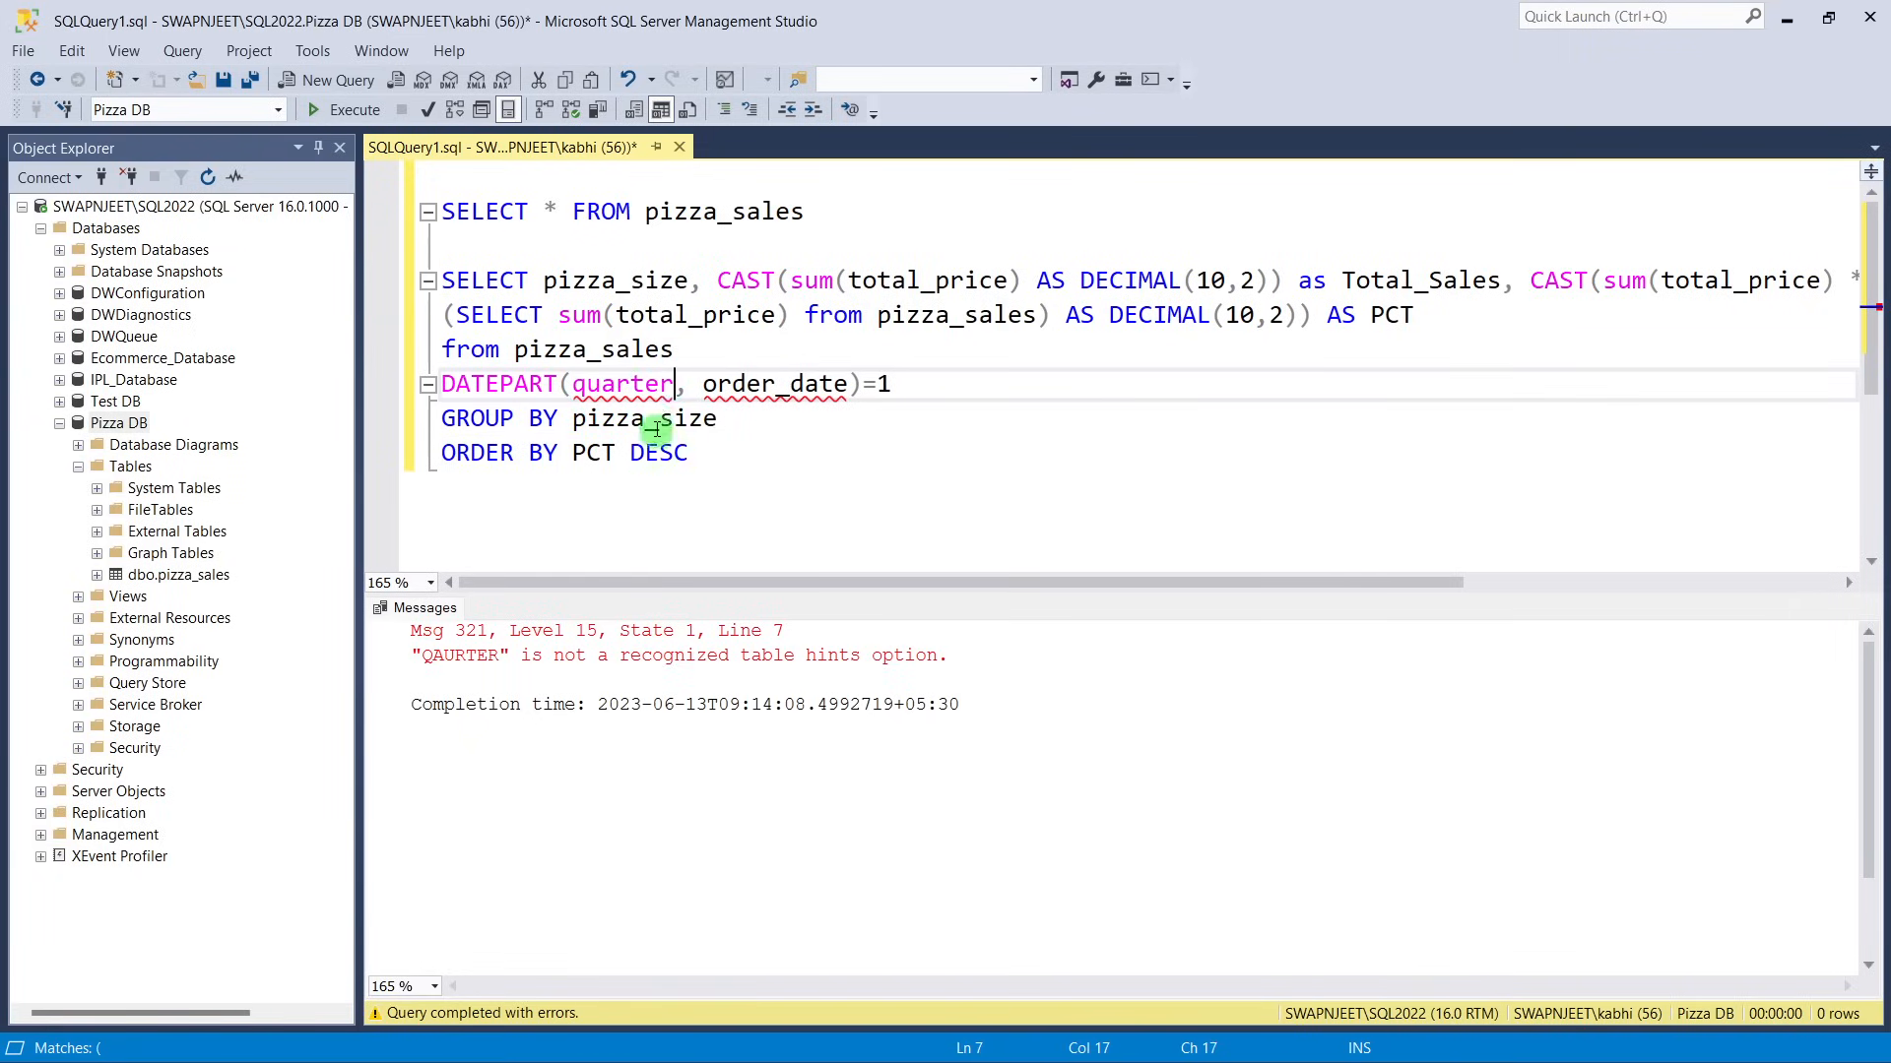
left_click(721, 460)
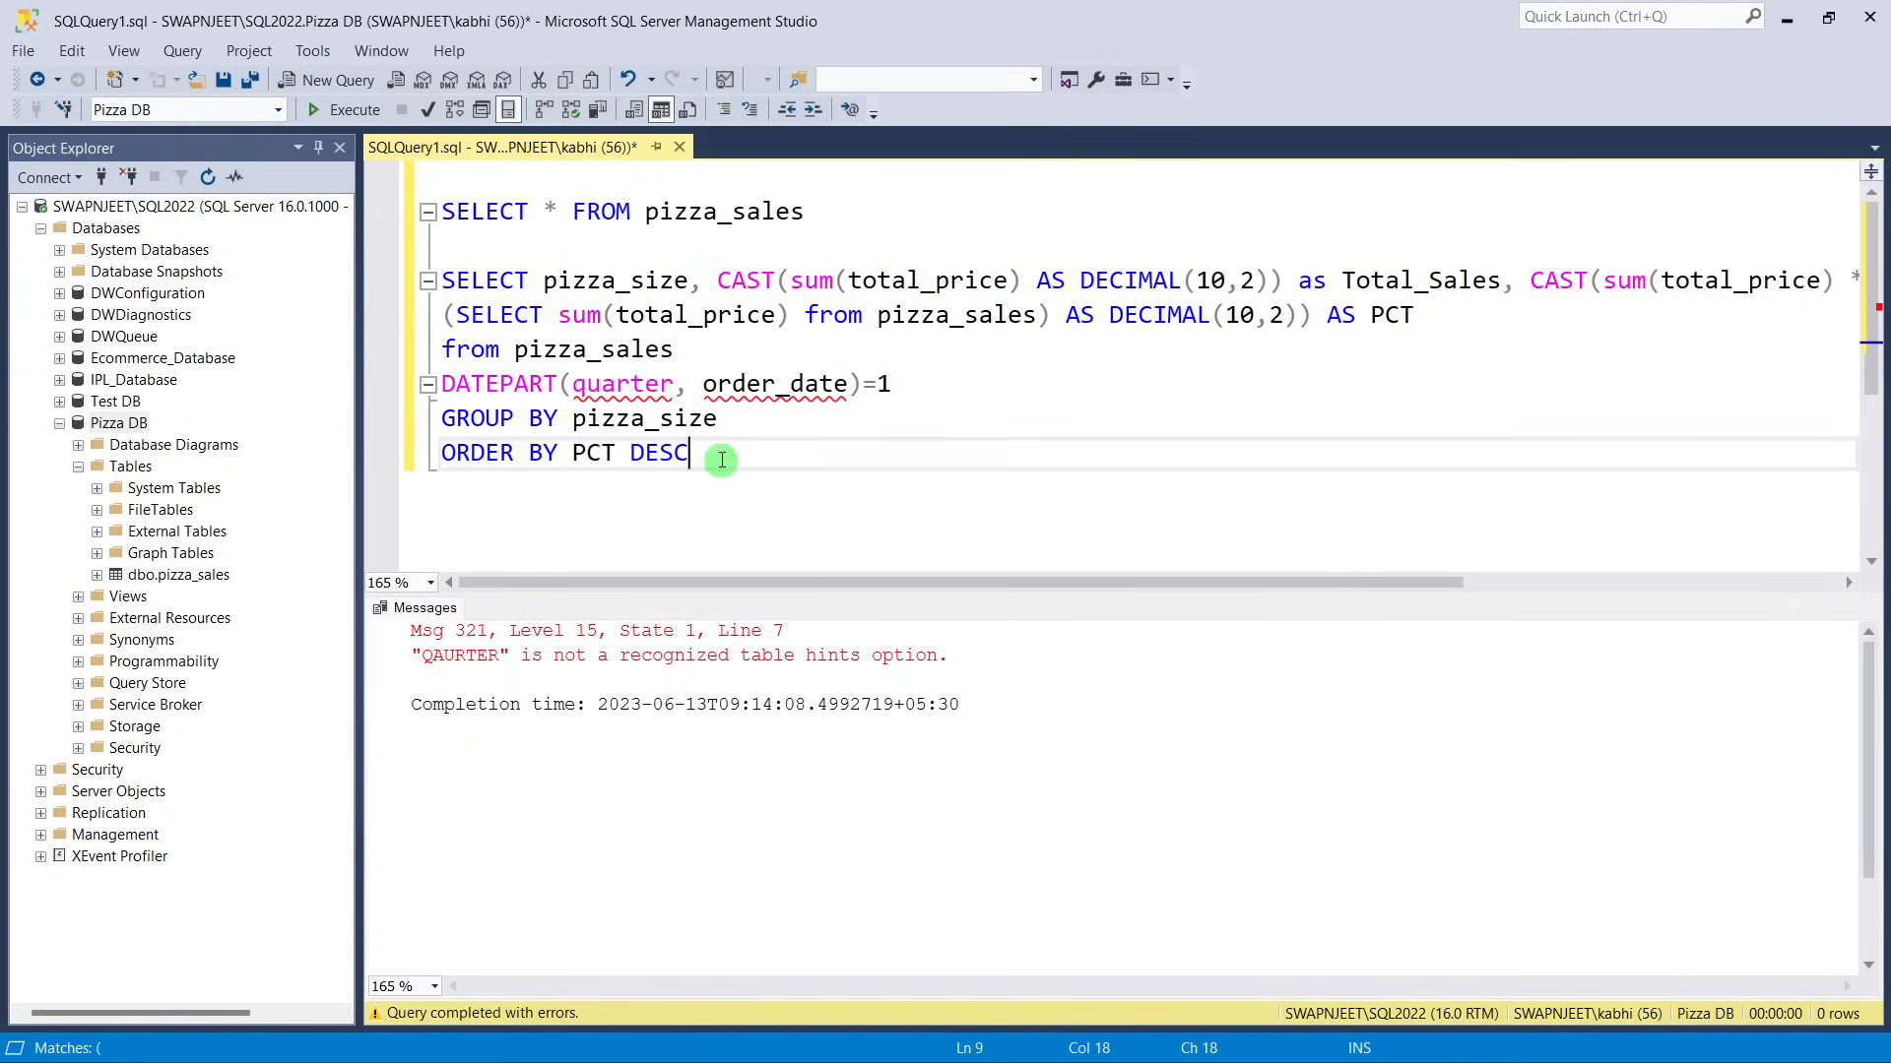
left_click_drag(722, 460, 441, 281)
key("F5")
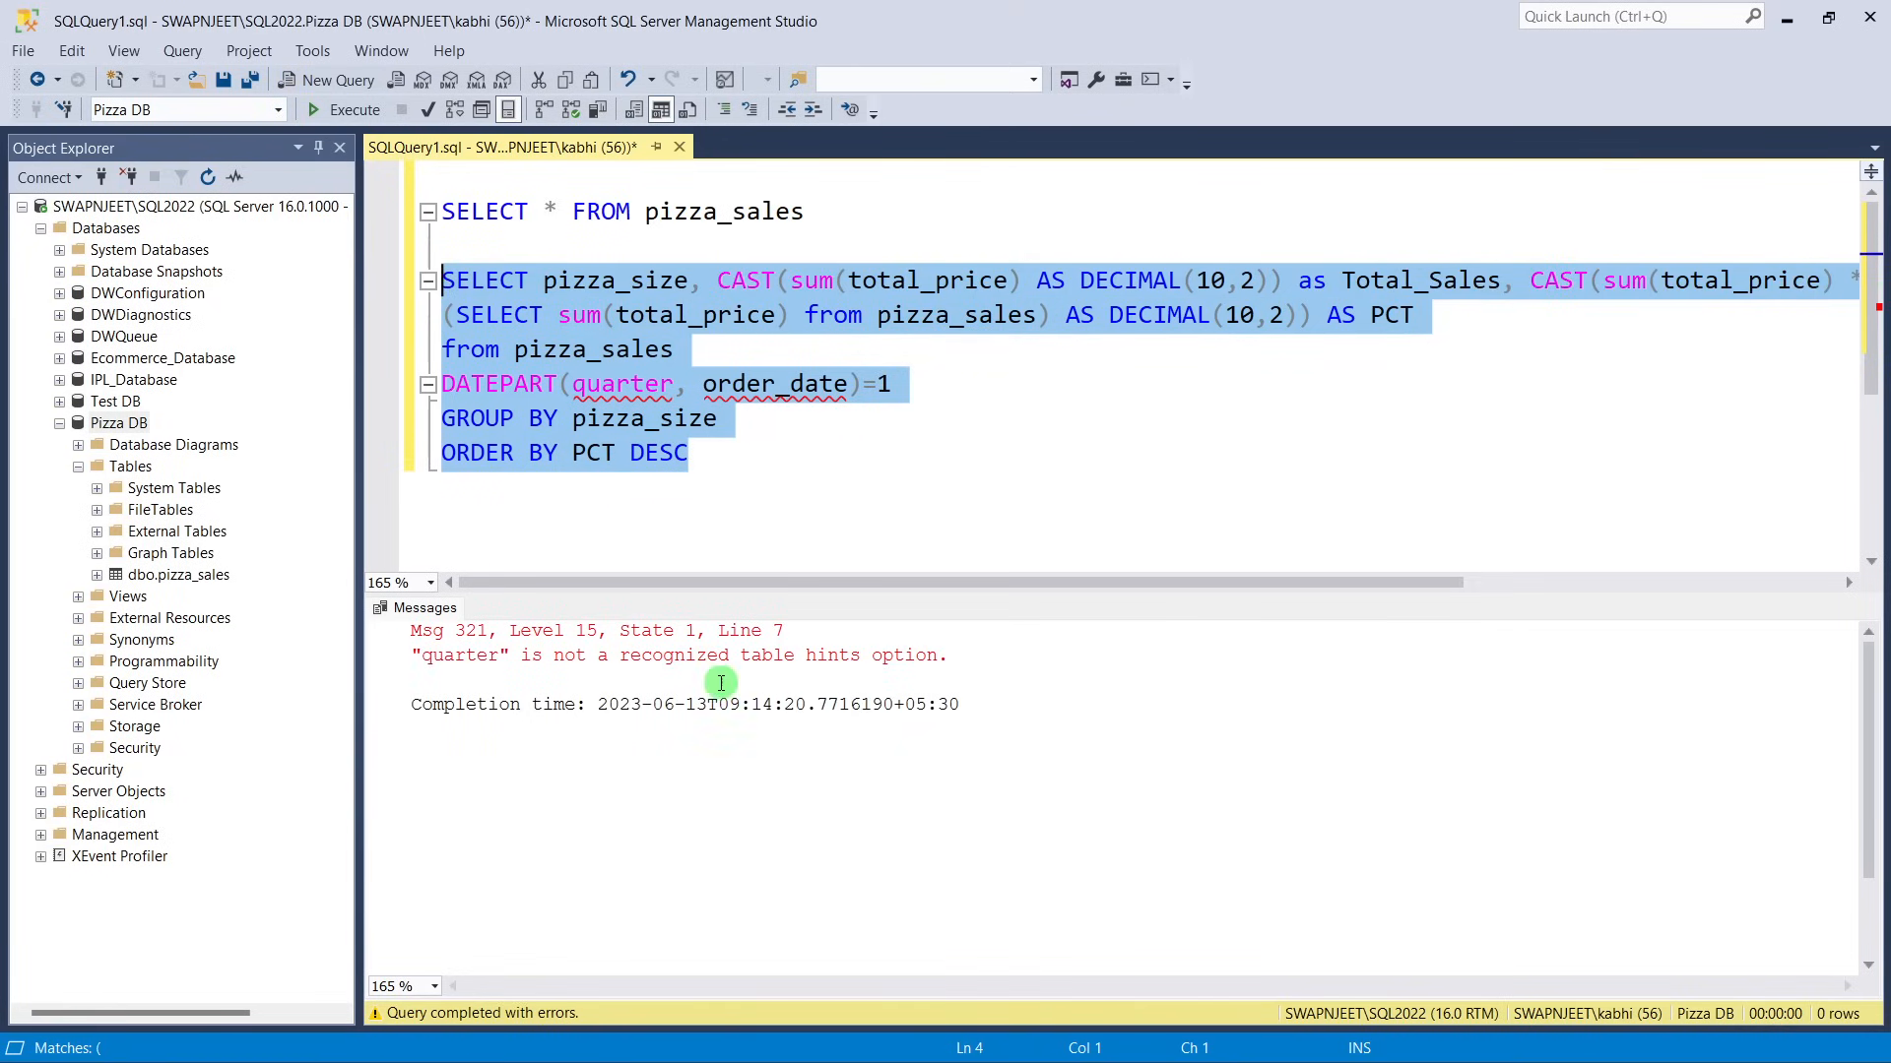
Insert the WHERE keyword before DATEPART(quarter, order_date)=1 to make it a filter clause.
left_click(726, 485)
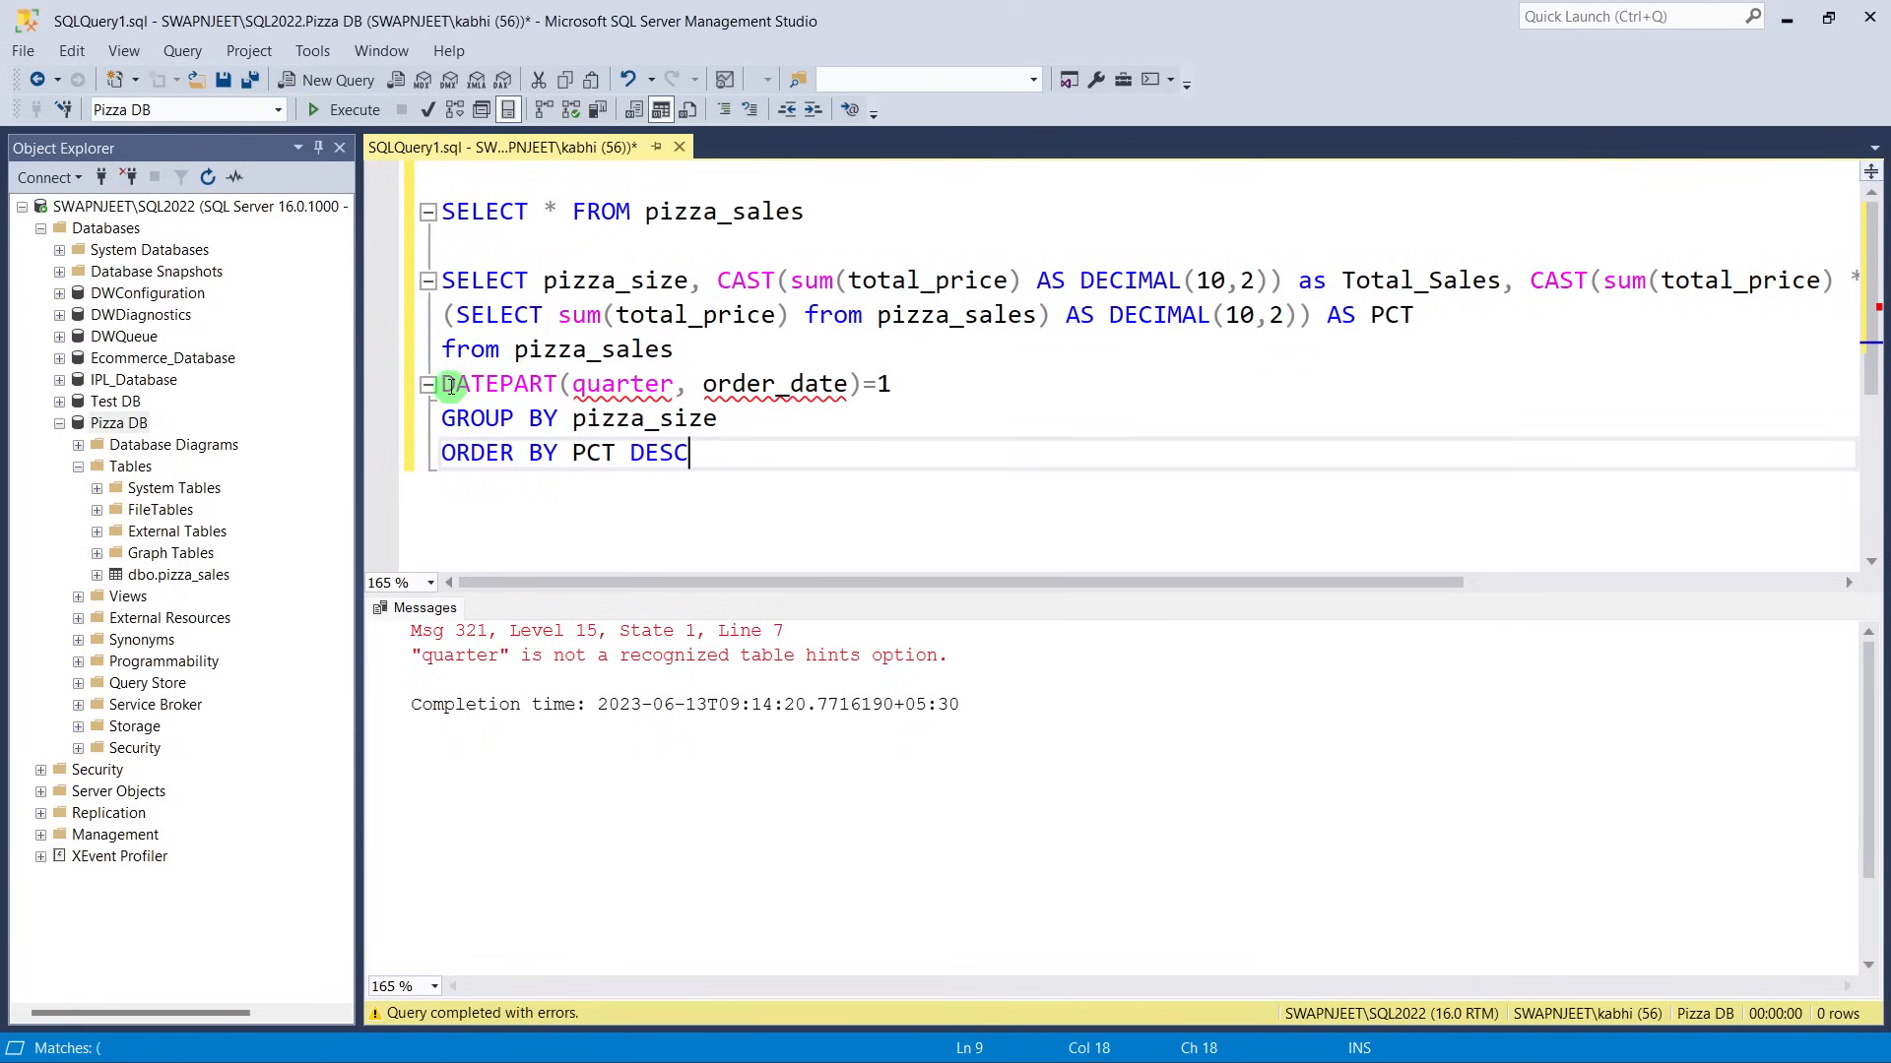
left_click(450, 386)
left_click(445, 386)
type("WHERE")
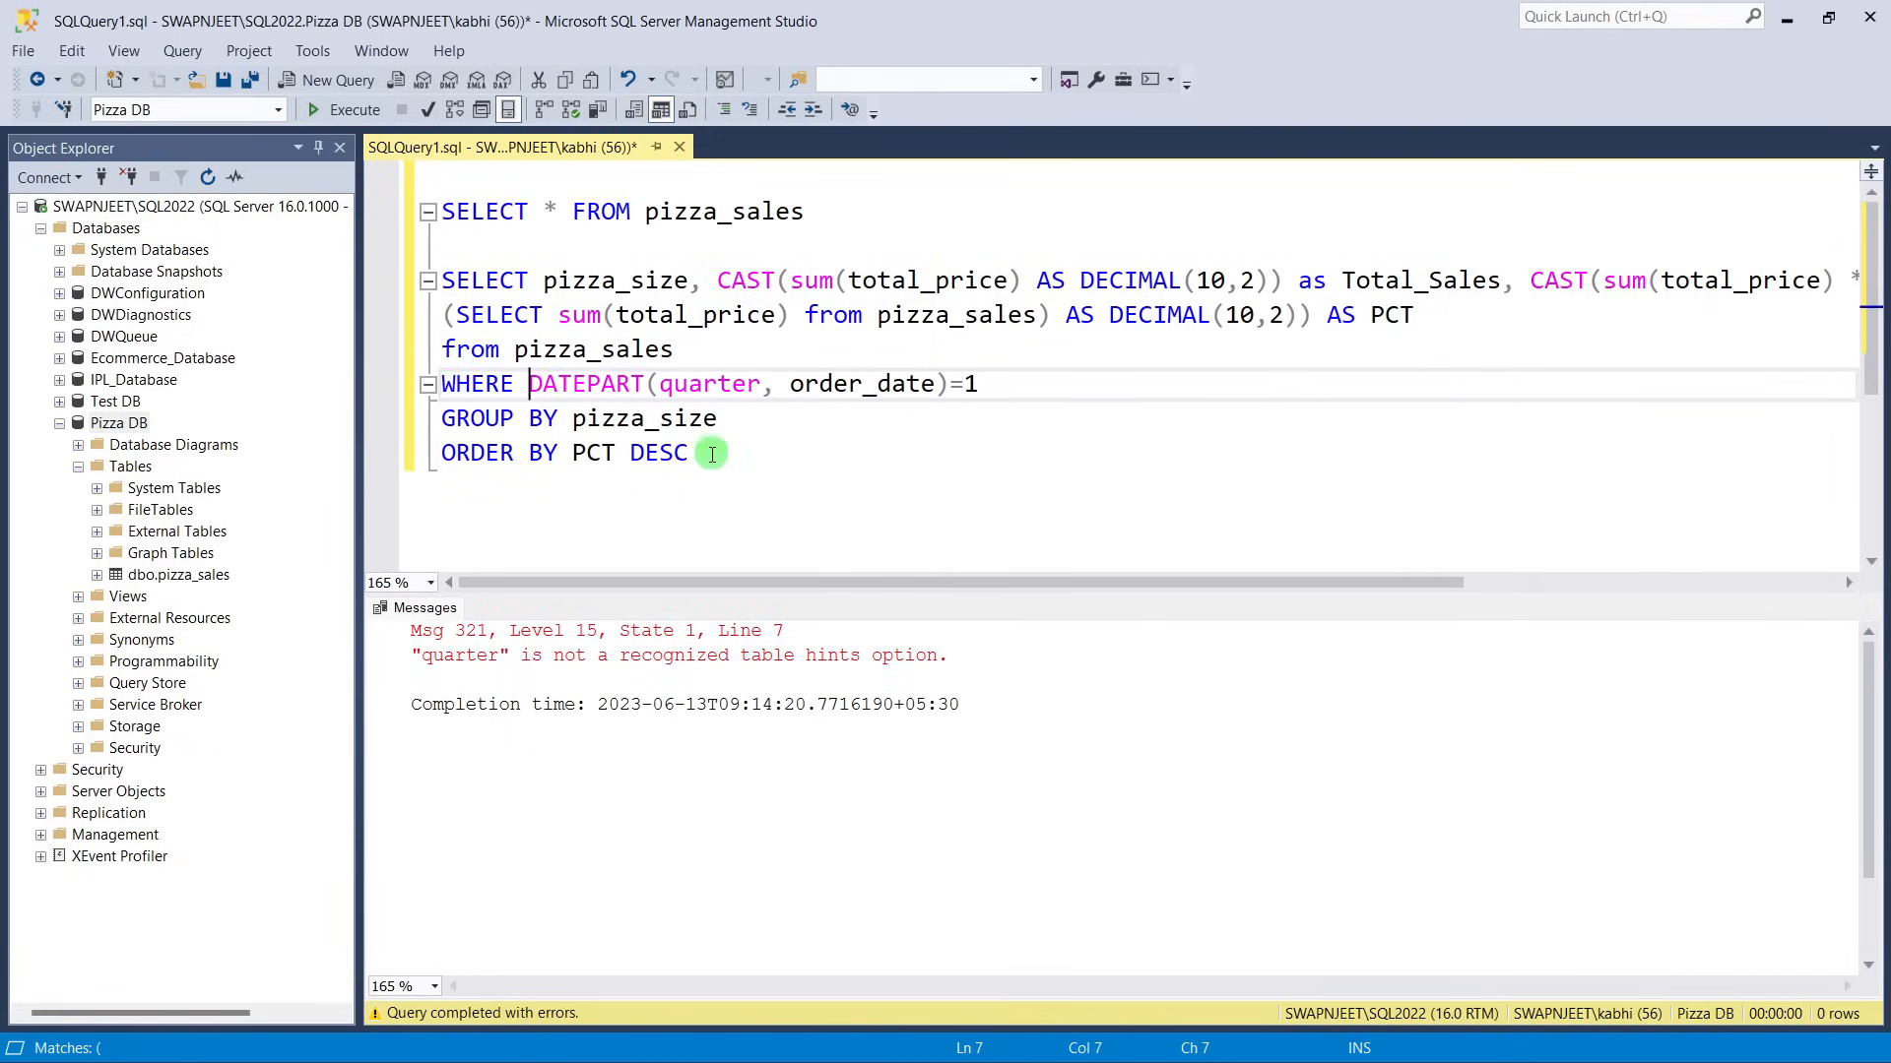
Execute only the pizza_size query with its WHERE DATEPART(quarter, order_date)=1 filter.
left_click_drag(689, 453, 441, 281)
left_click(360, 114)
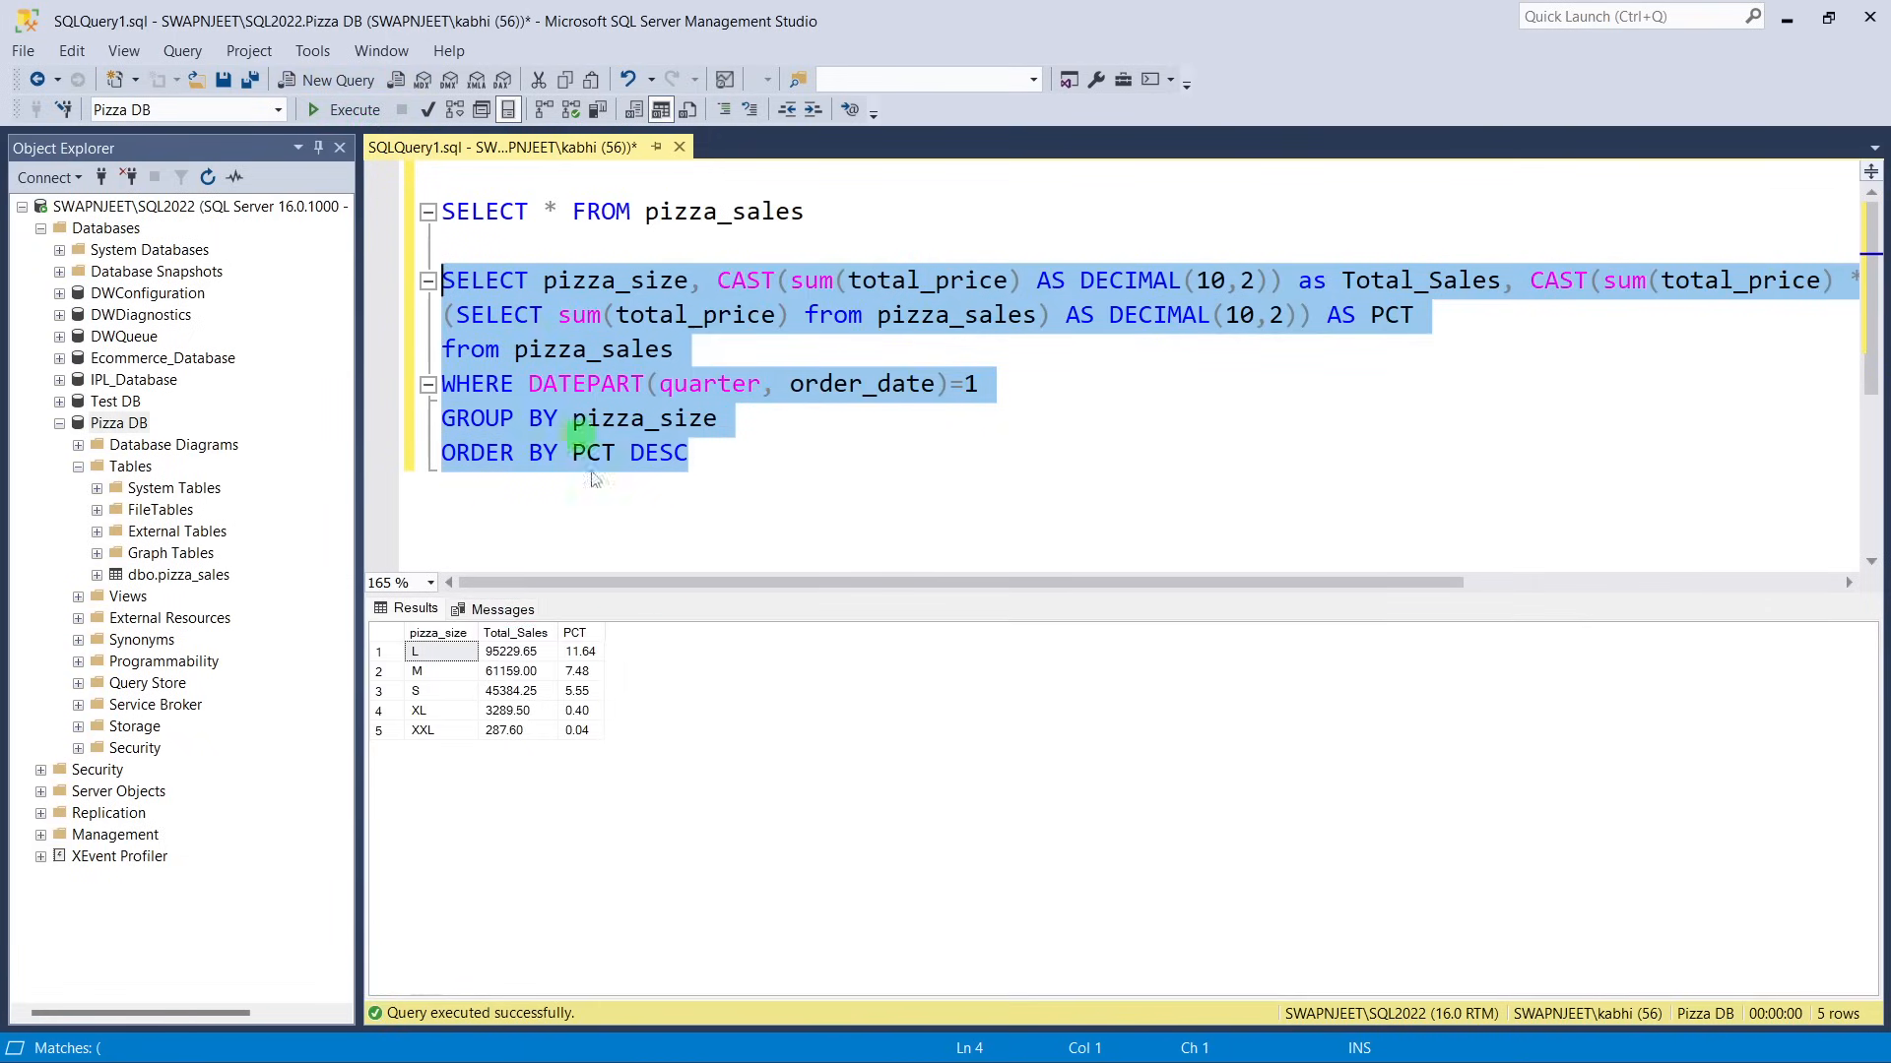
left_click(1306, 382)
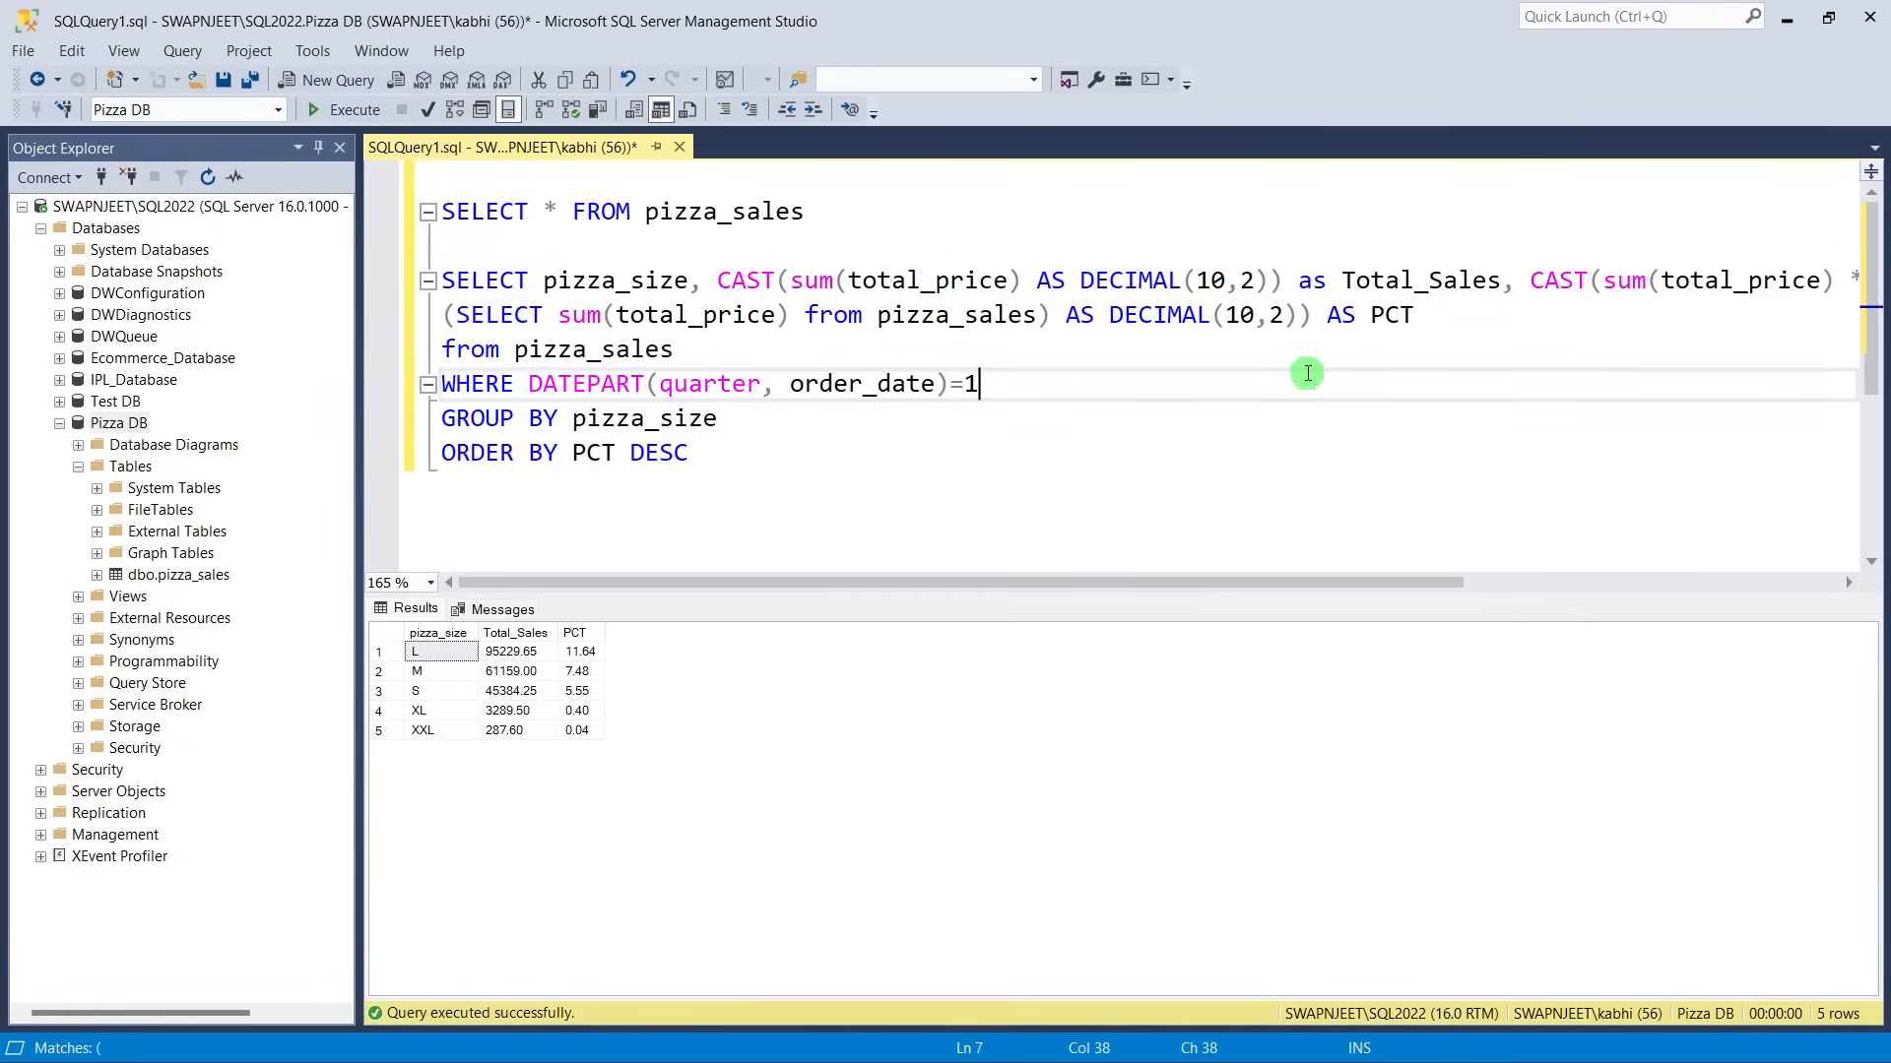
Copy the WHERE DATEPART(quarter, order_date)=1 clause into the total_price subquery, just before its closing parenthesis.
left_click(1006, 315)
left_click(984, 388)
left_click_drag(985, 388, 439, 386)
key("ctrl+c")
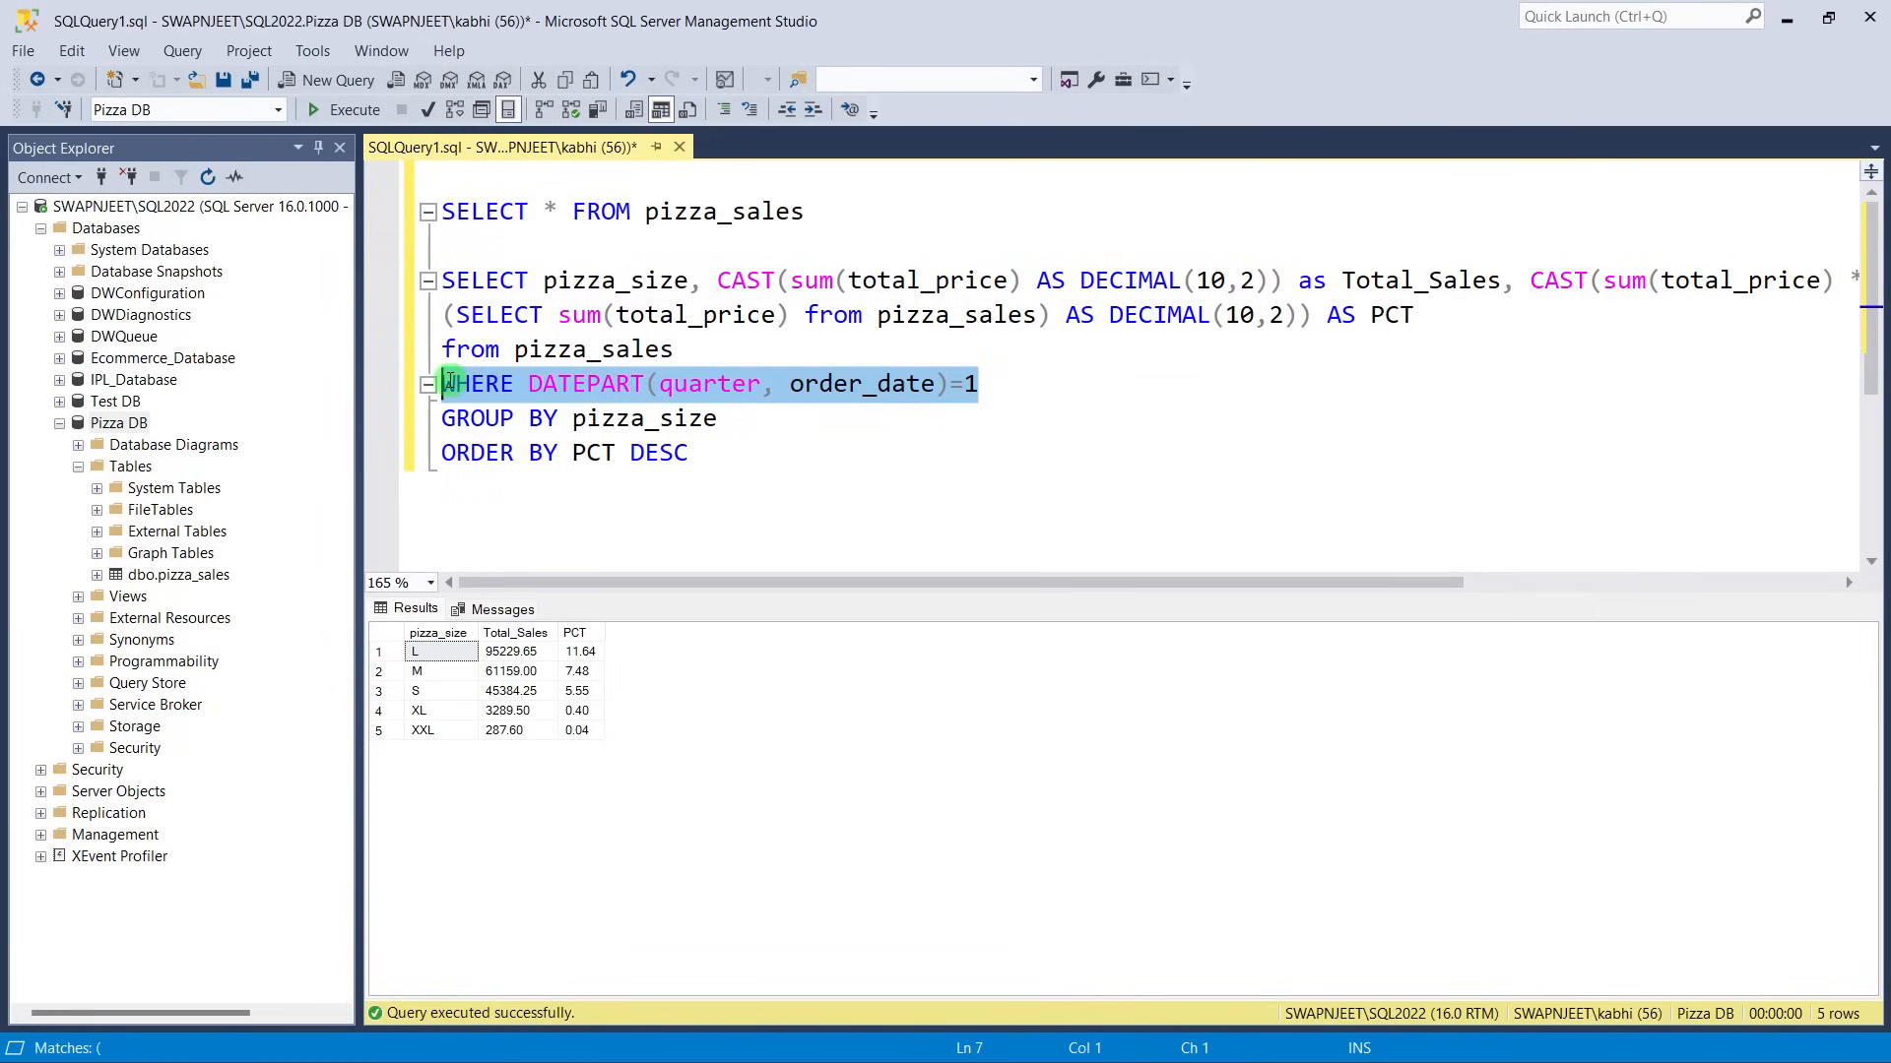
left_click(1048, 317)
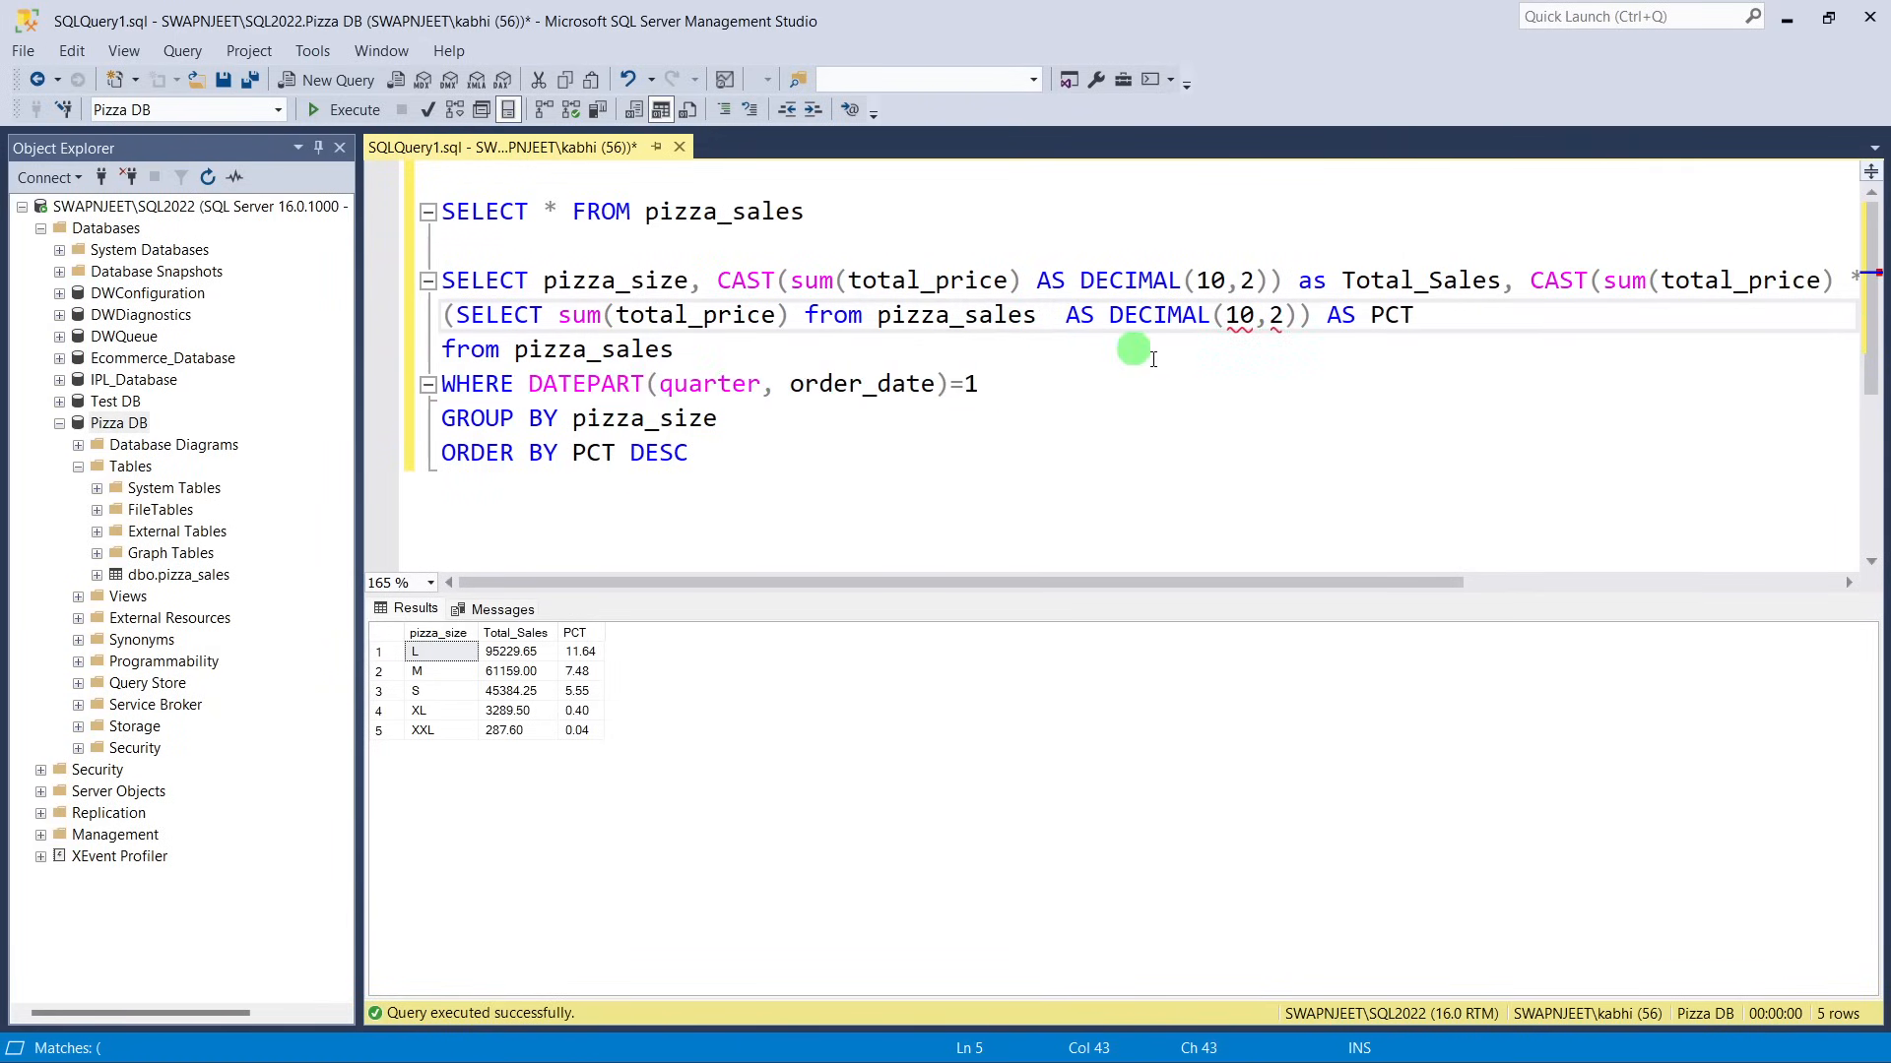
key("ctrl+v")
type(")")
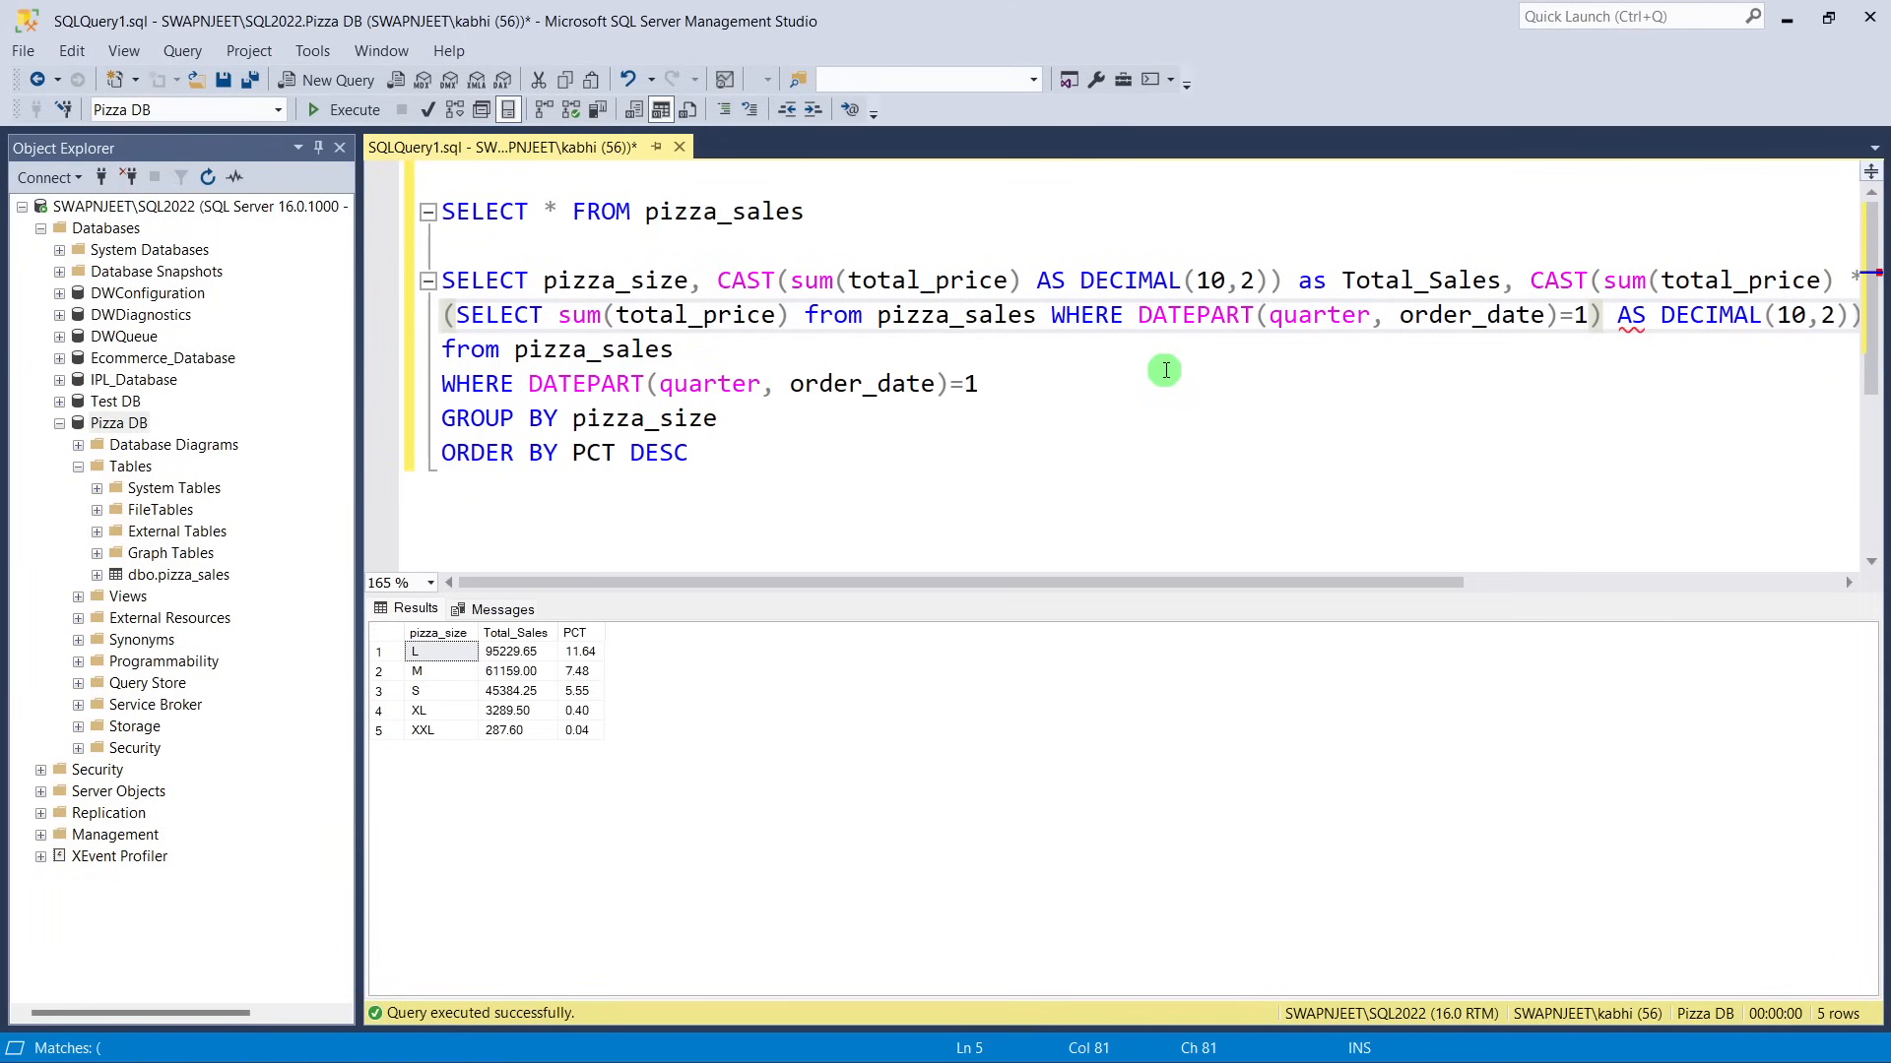
Execute the pizza_size query on its own with the quarter filter in both the subquery and the outer query.
left_click(1166, 417)
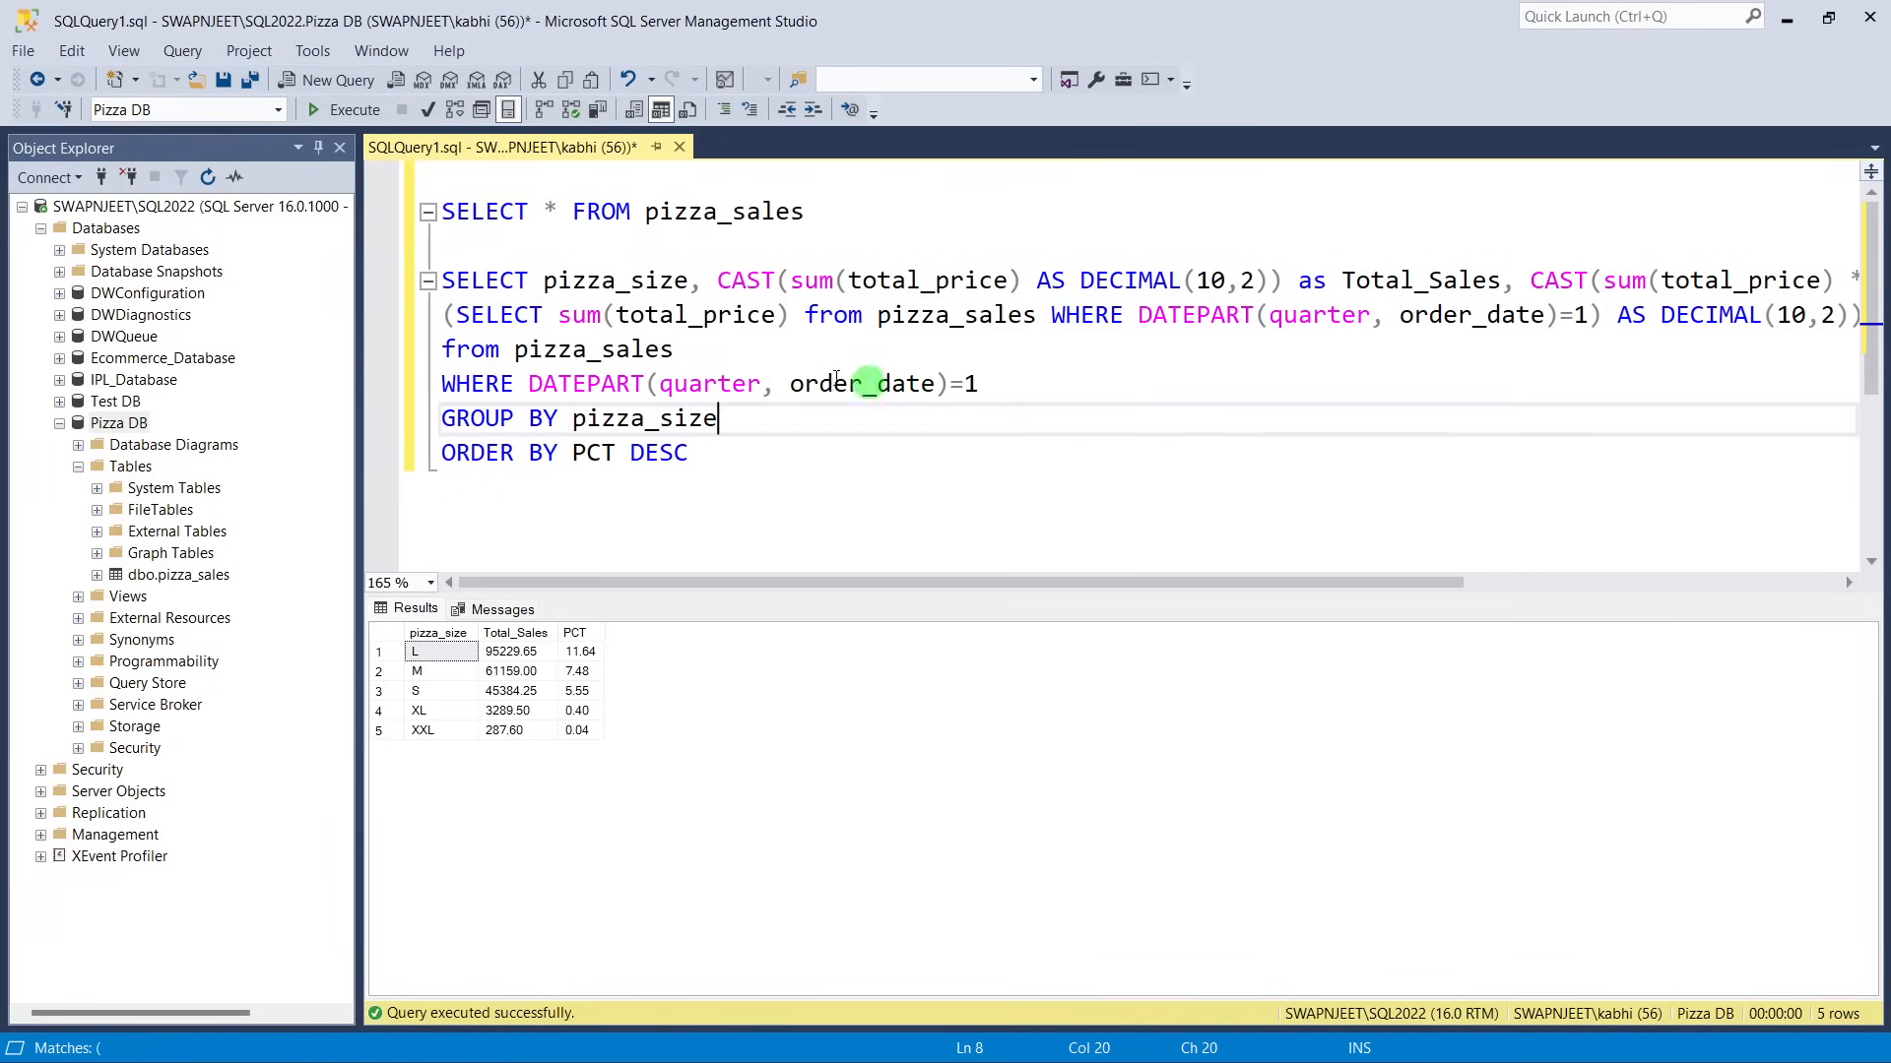
left_click(345, 109)
left_click_drag(745, 449, 439, 281)
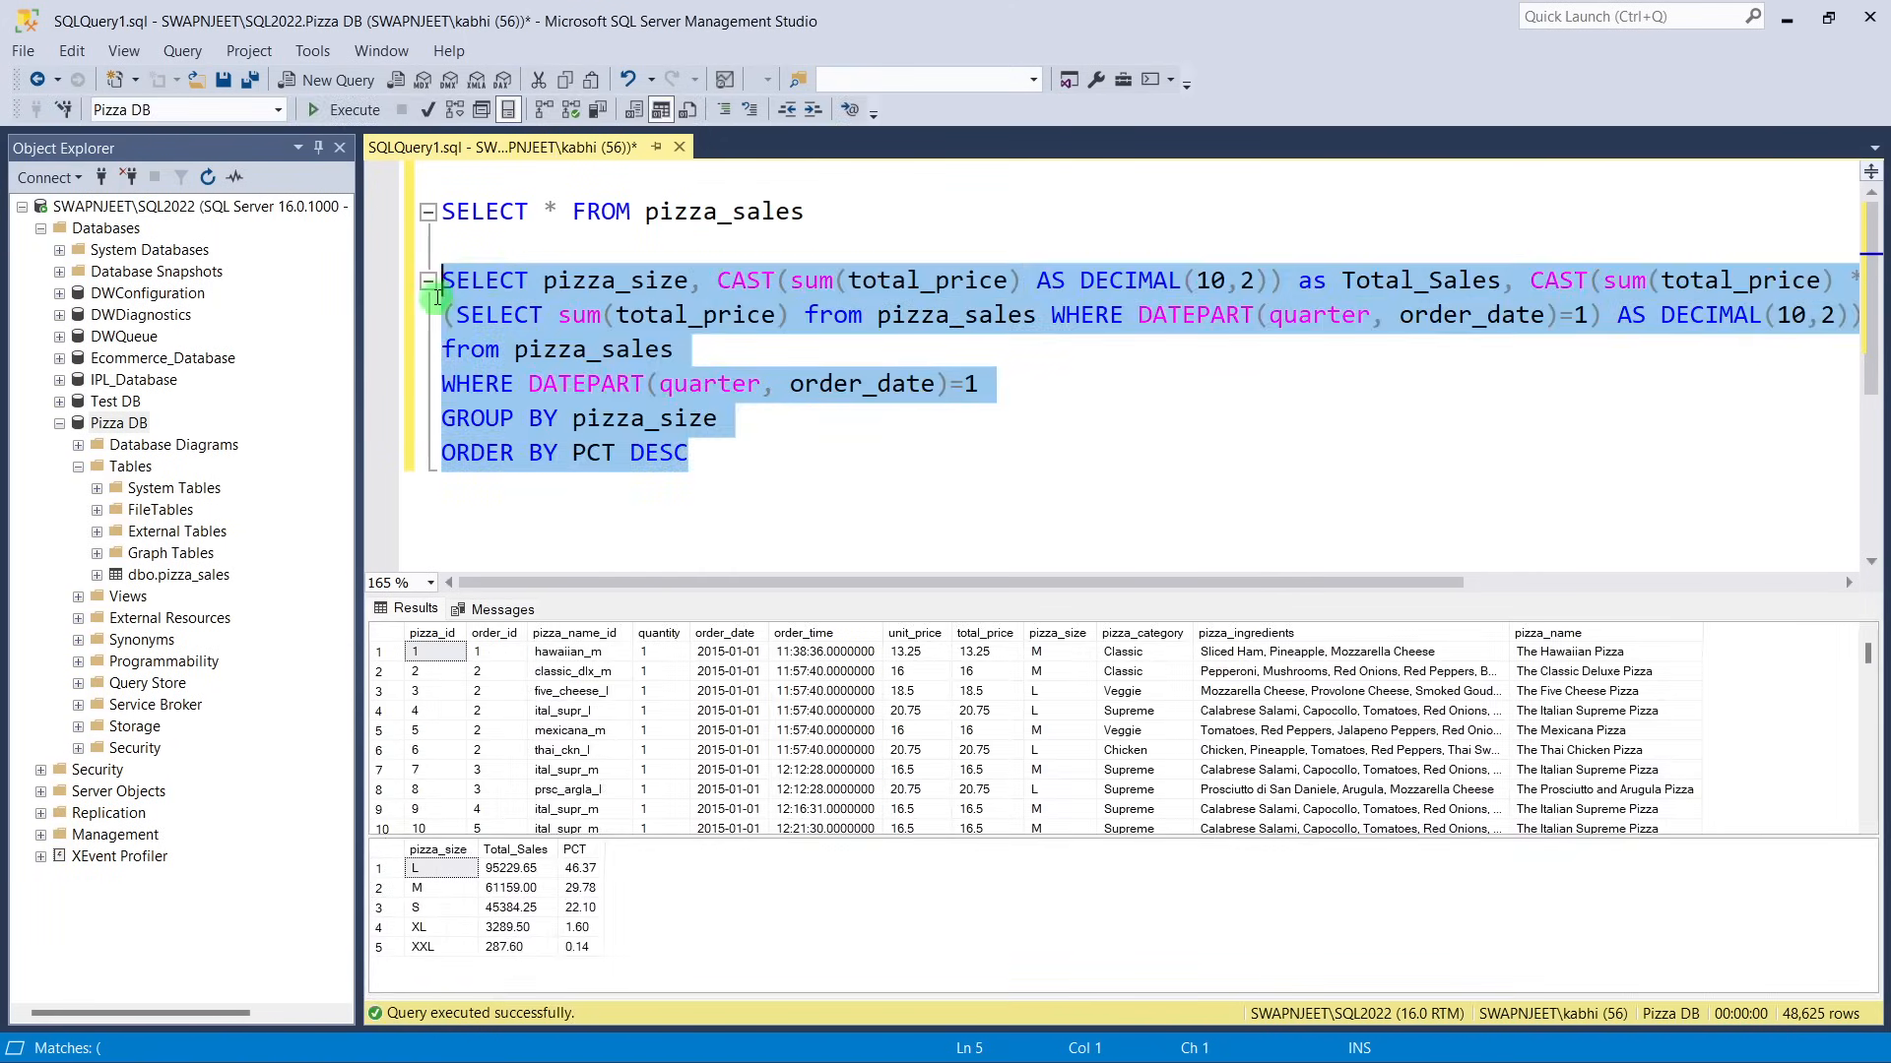
left_click(345, 110)
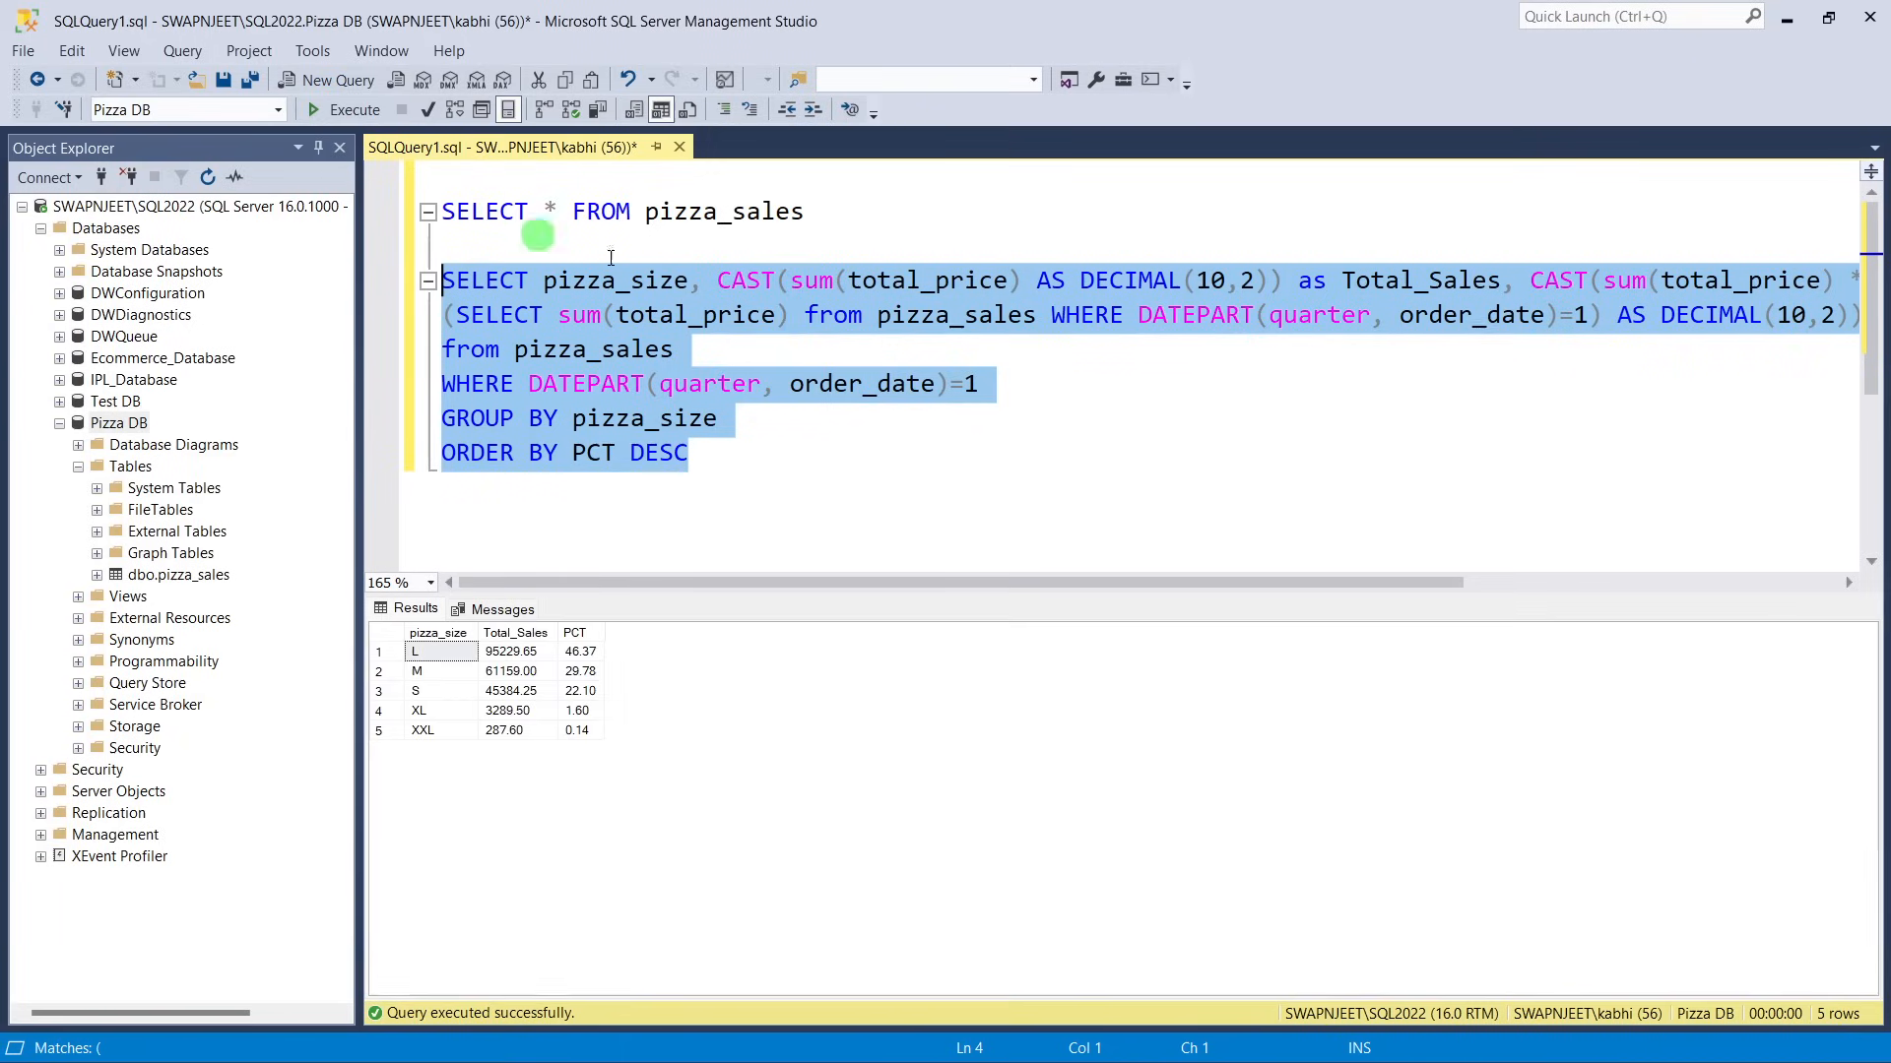
left_click(589, 770)
left_click(711, 452)
left_click_drag(690, 452, 441, 281)
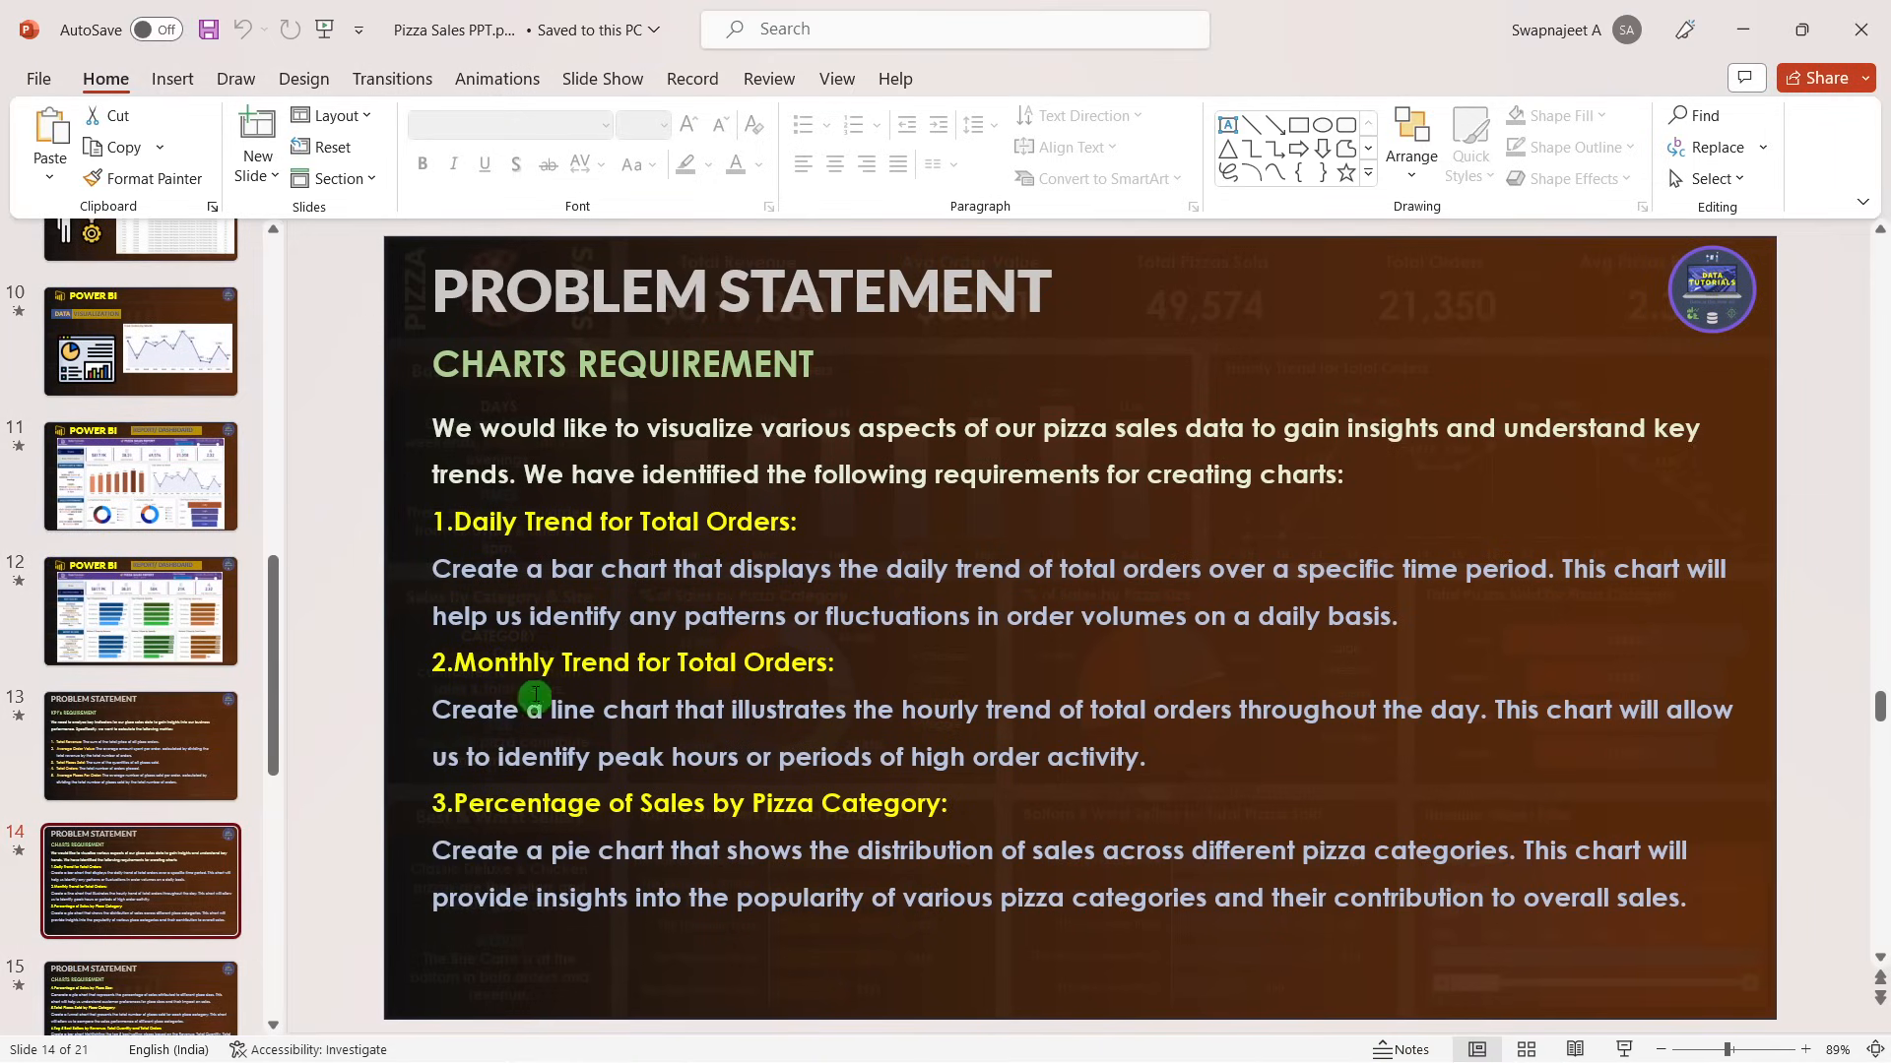
Review the chart requirements 4 to 7 on slide 15 of the Pizza Sales presentation, and return to SQL Server Management Studio.
left_click(143, 995)
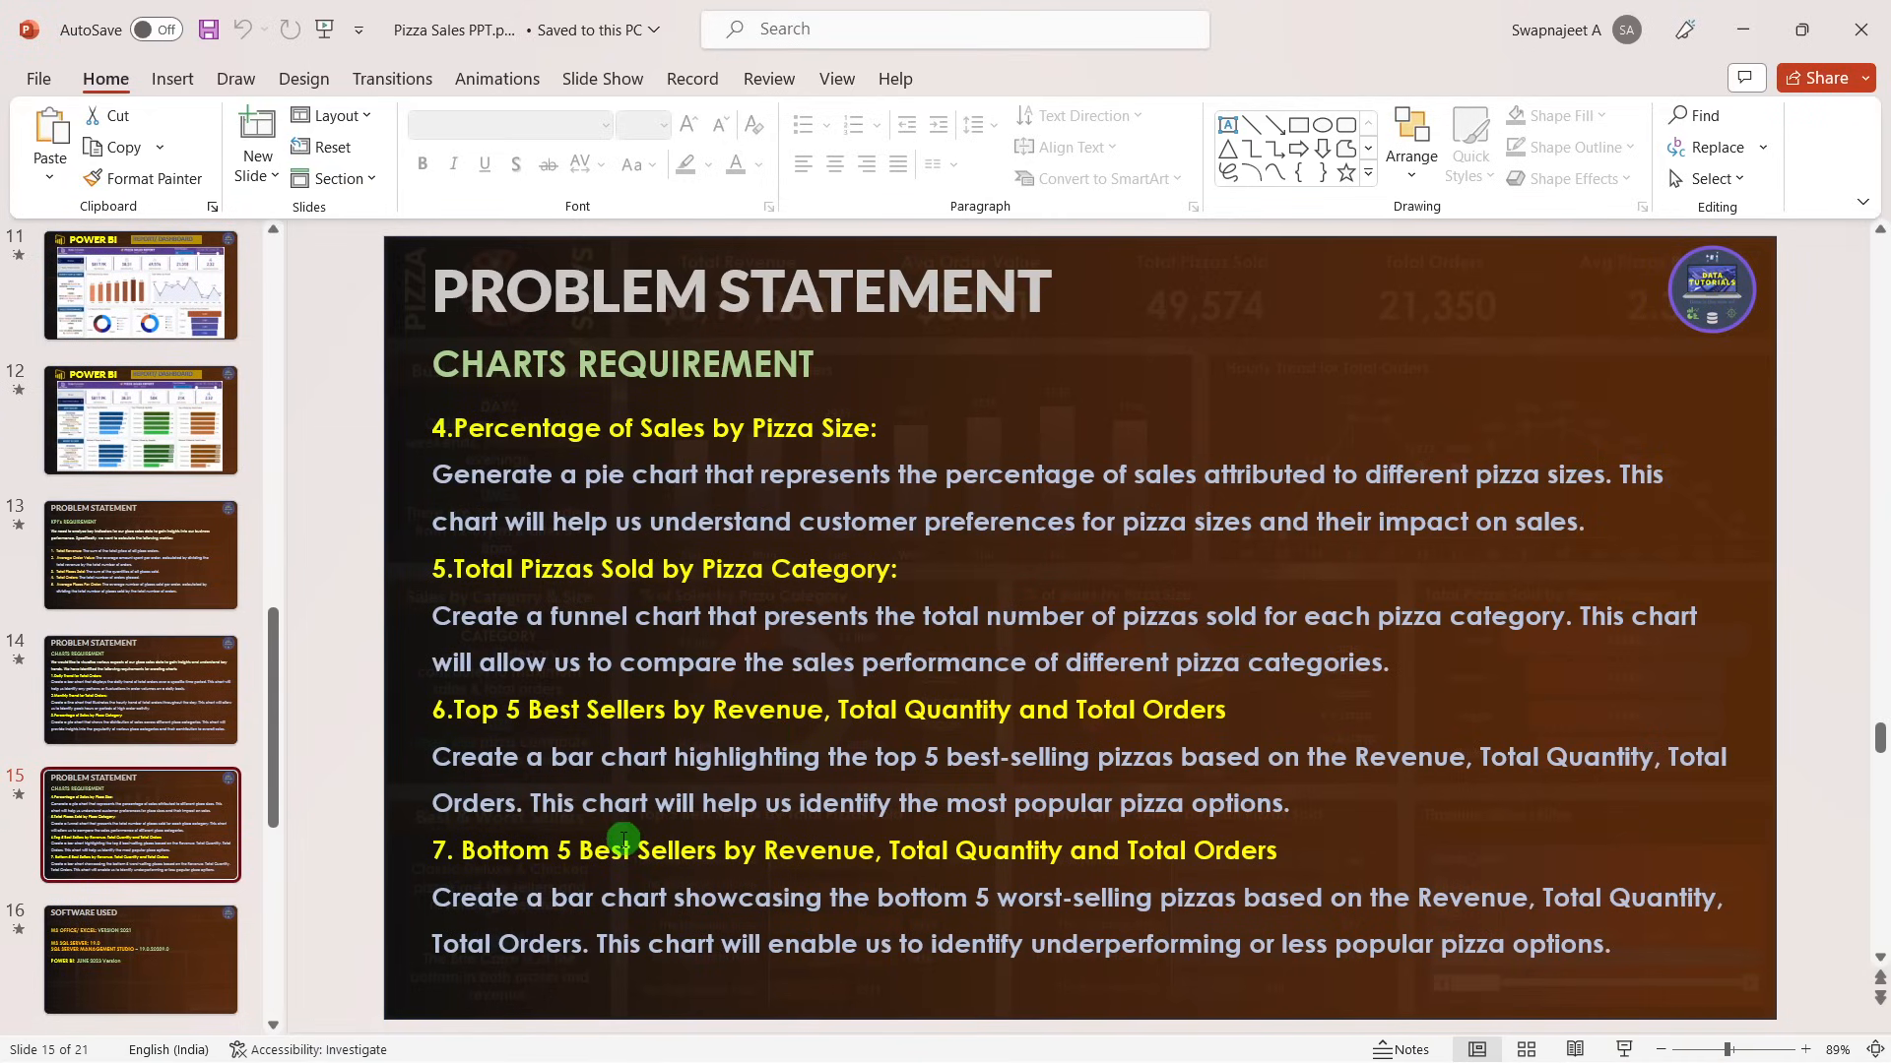
key("alt+Tab")
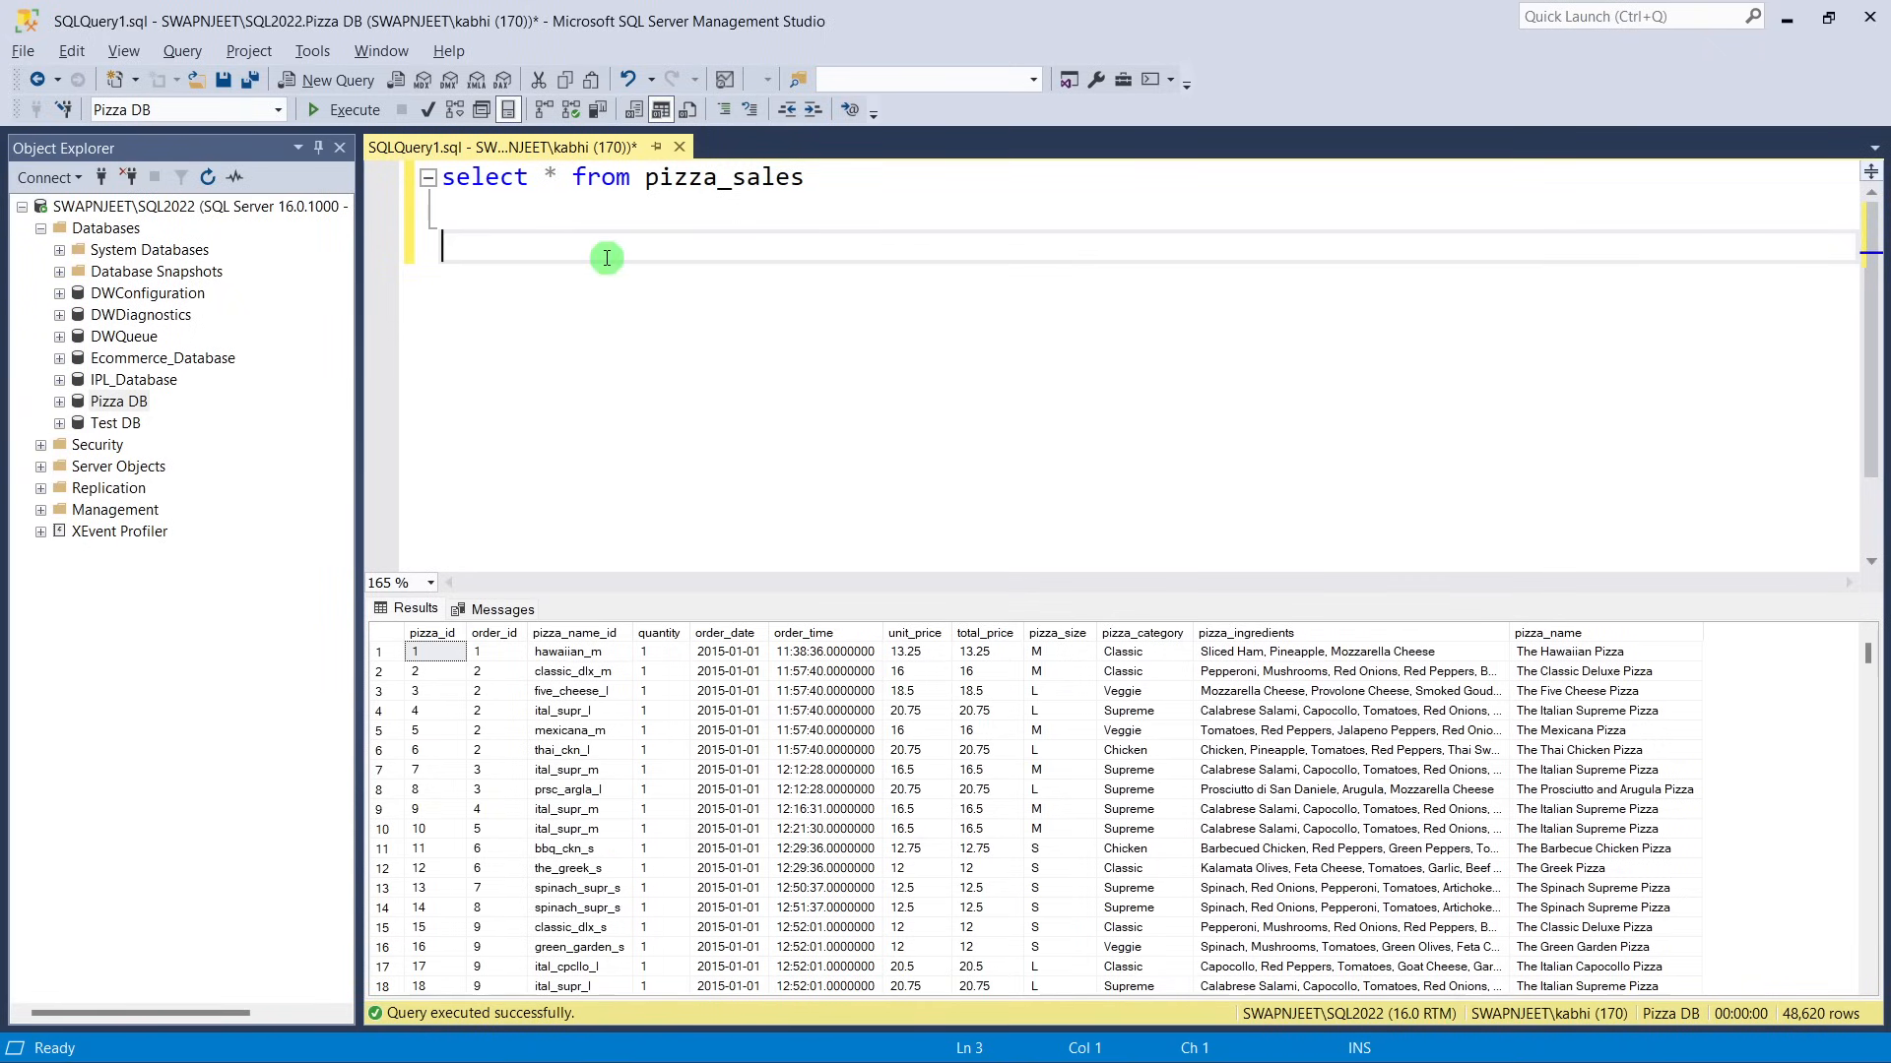
key("alt+Tab")
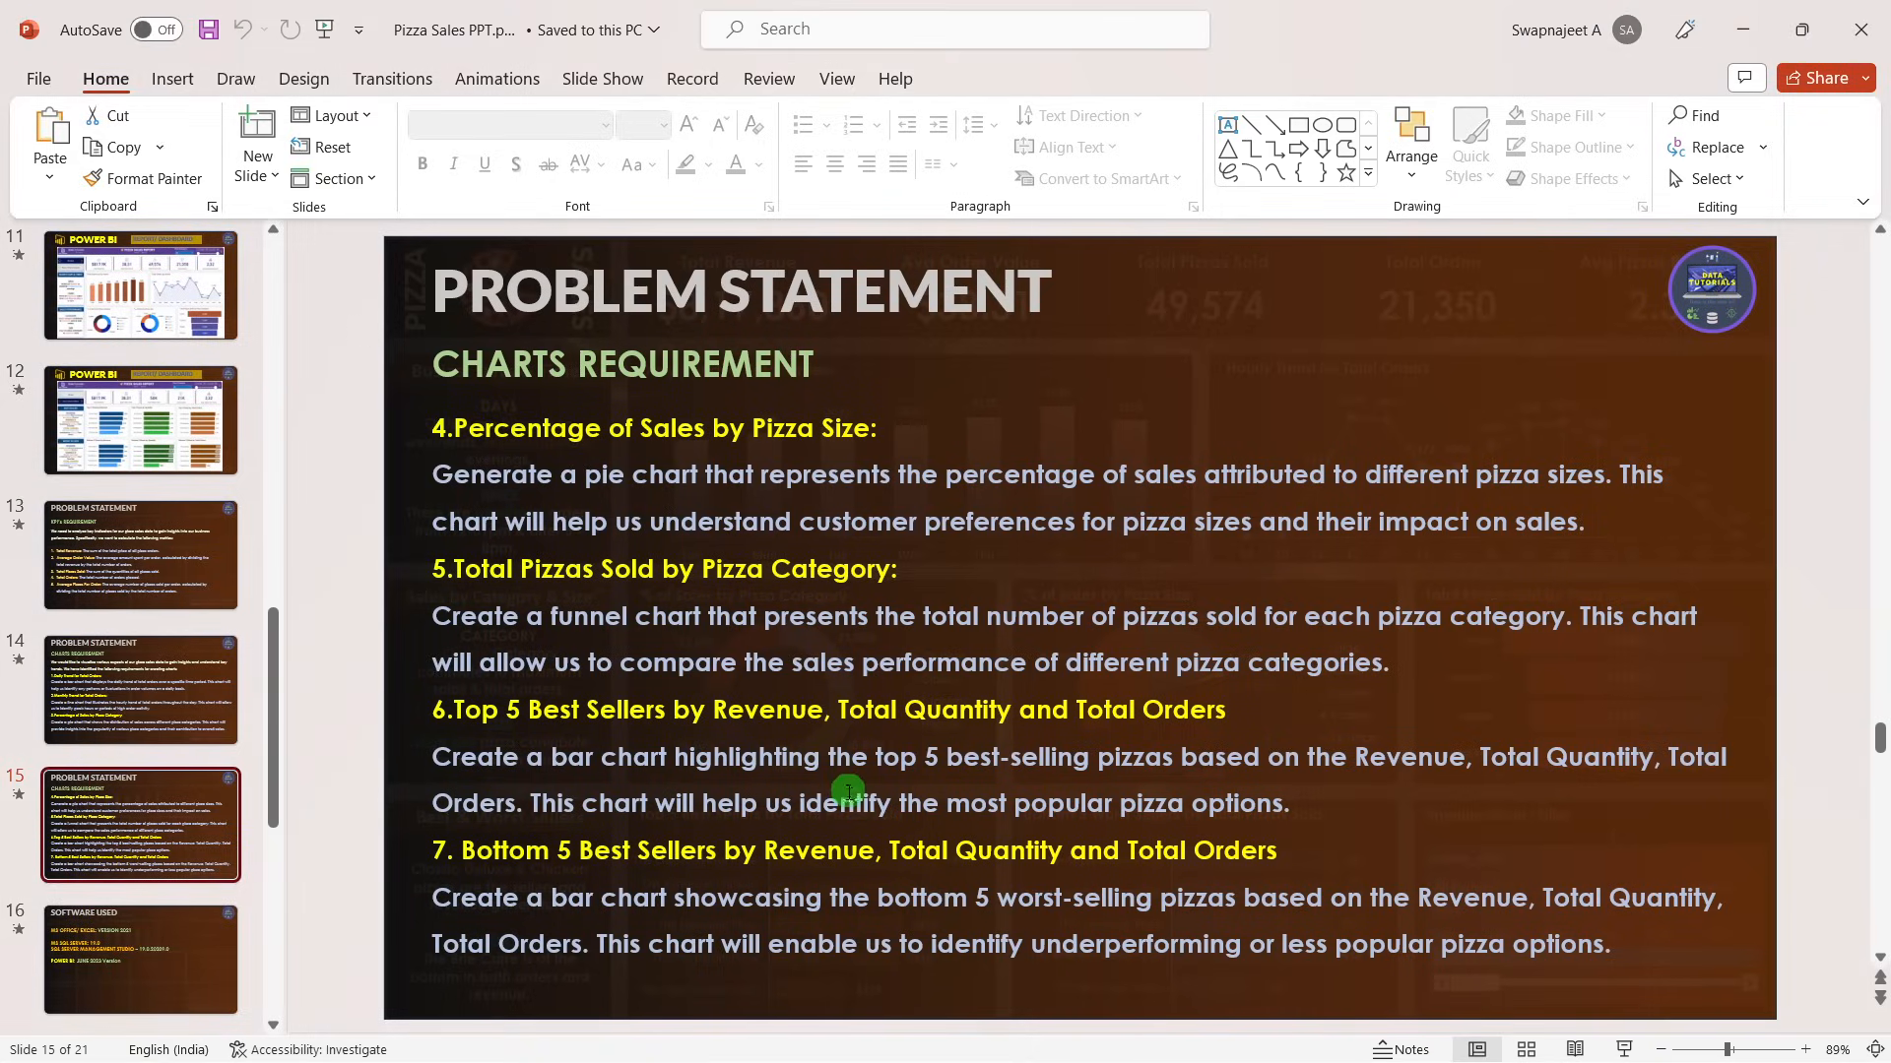
key("alt+Tab")
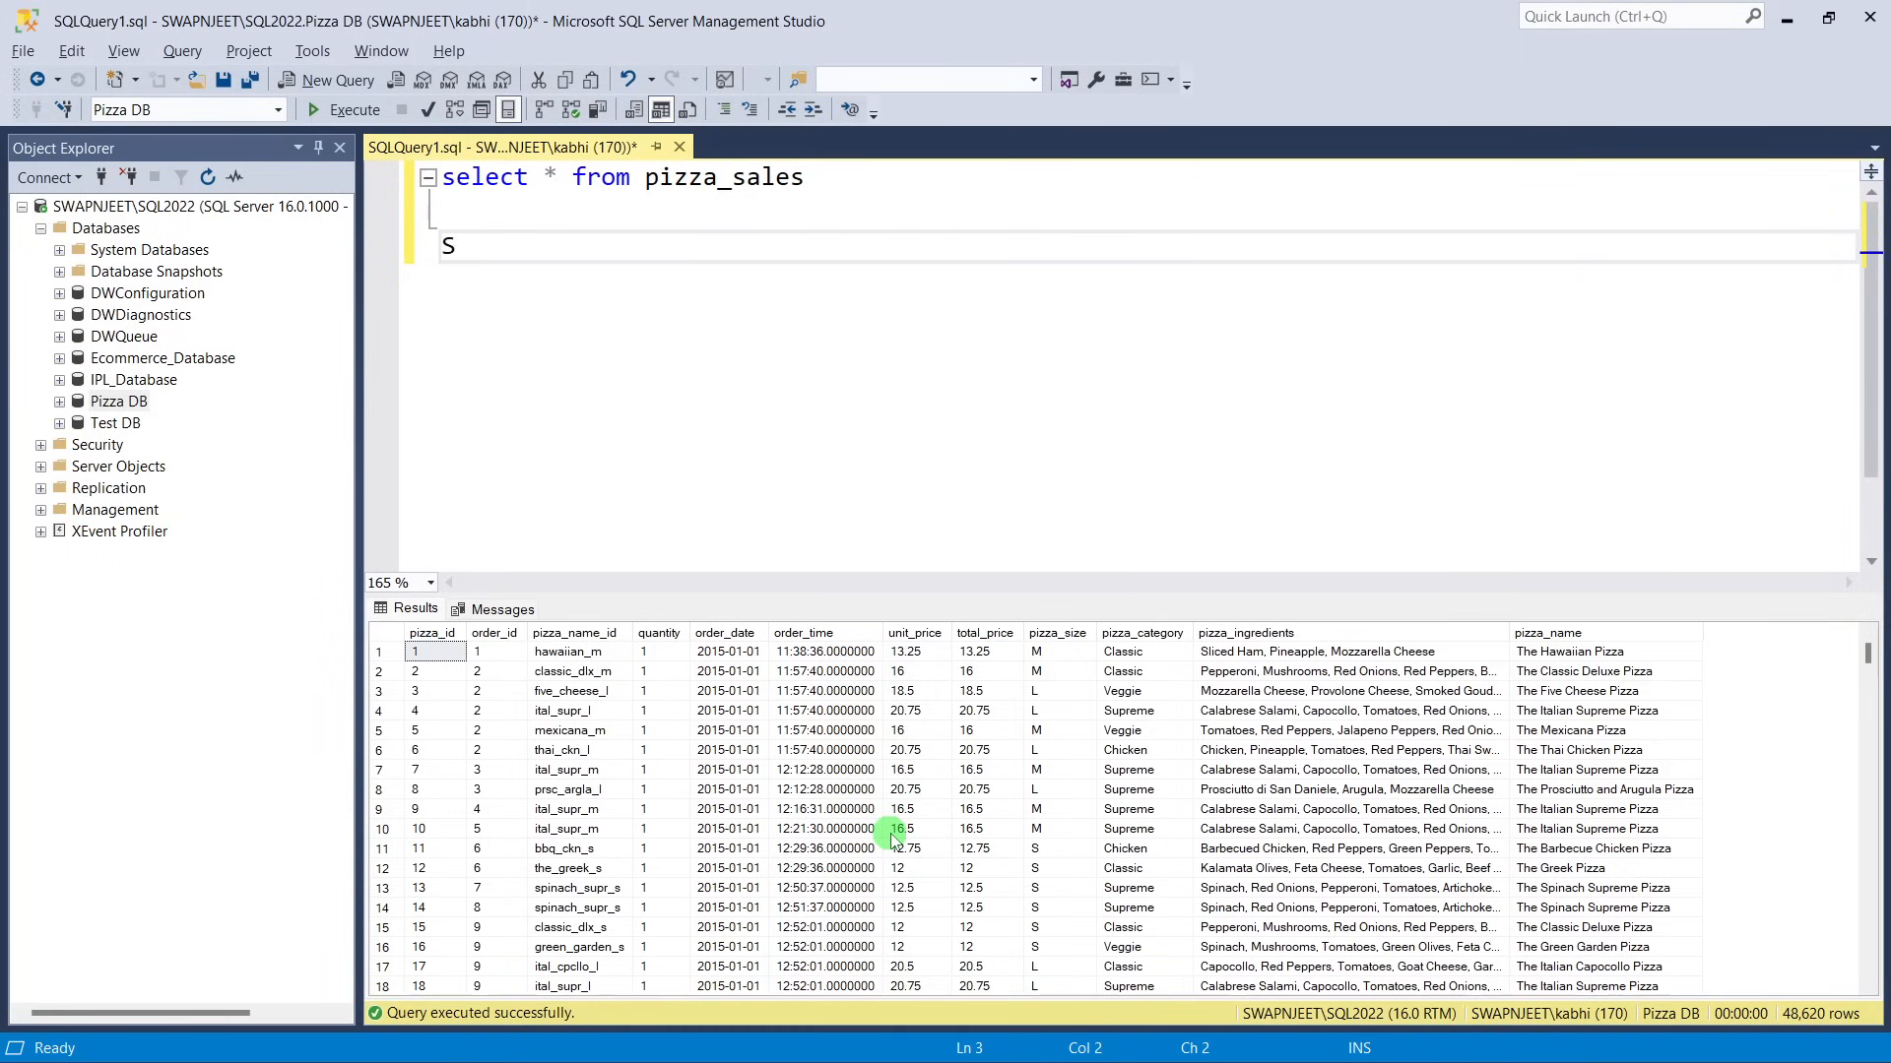
Start a new query below select * from pizza_sales with SELECT pizza_name, SUM(total_price).
type("ELCT")
type("E")
type("CT pizza")
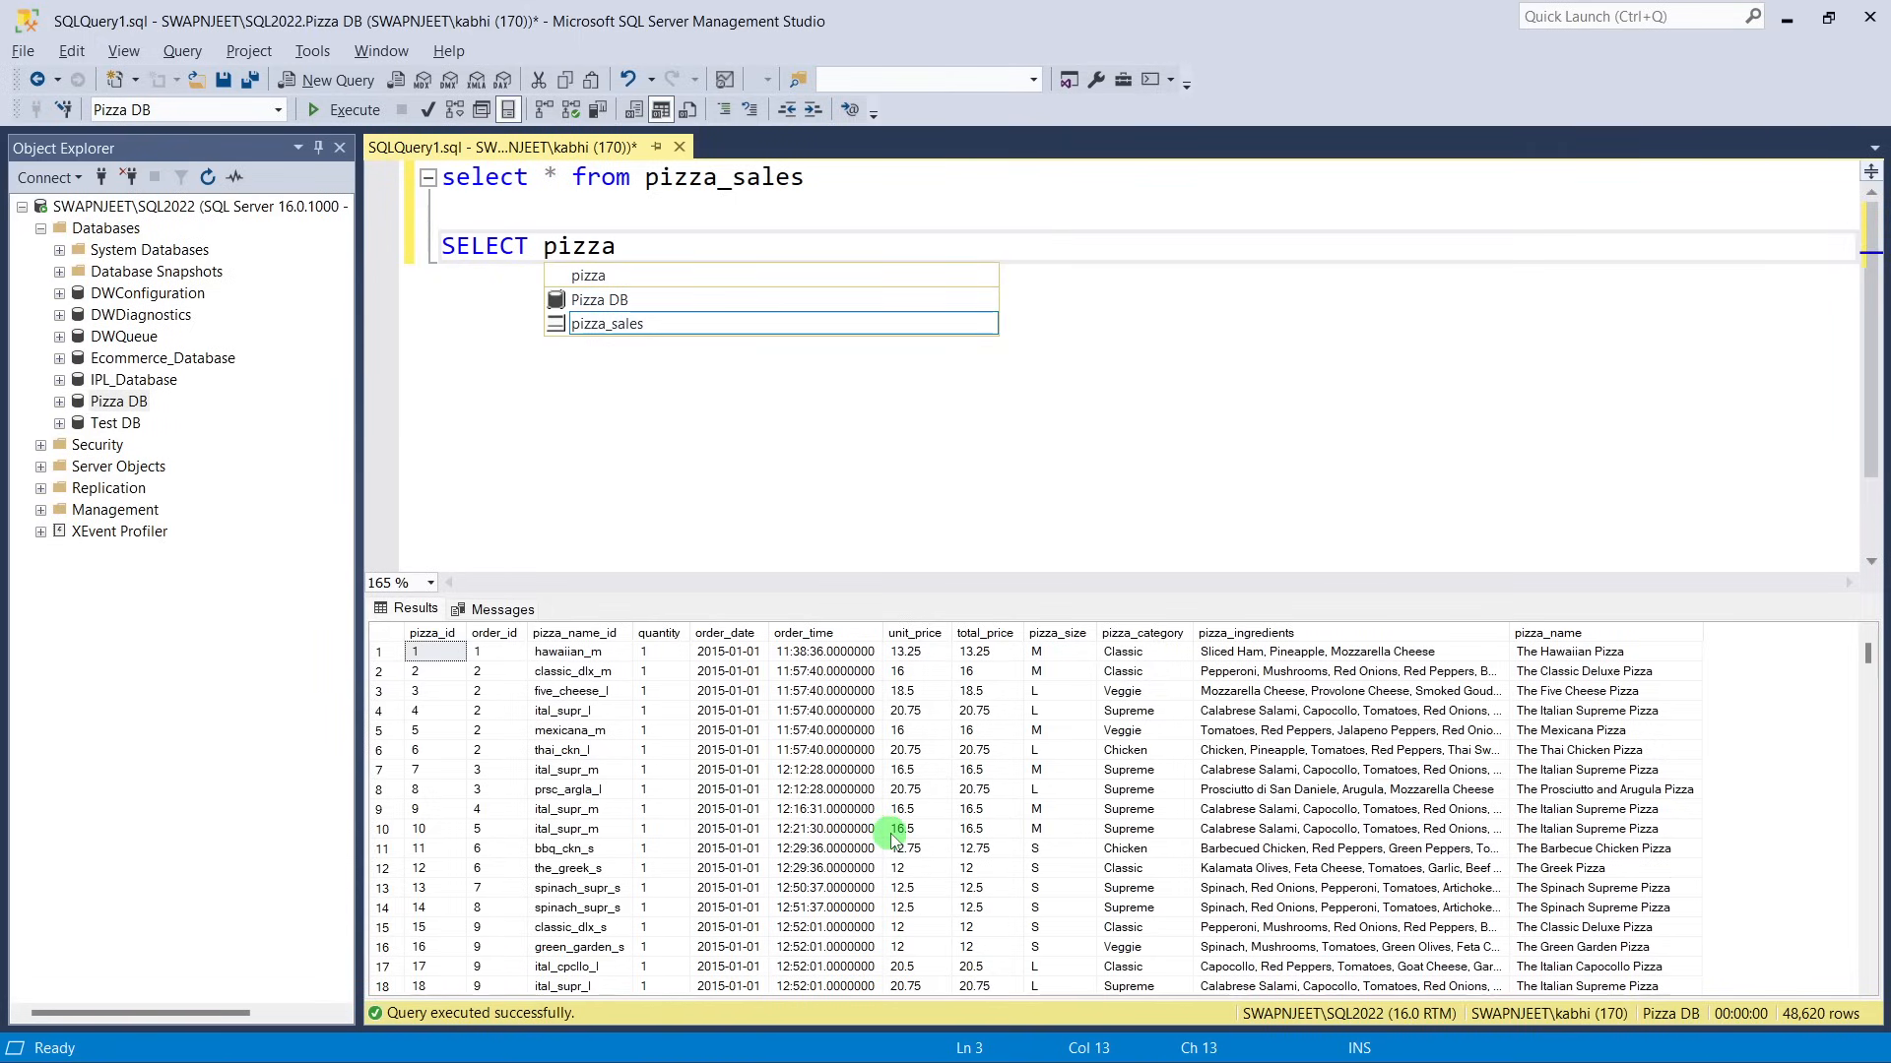
type("_name")
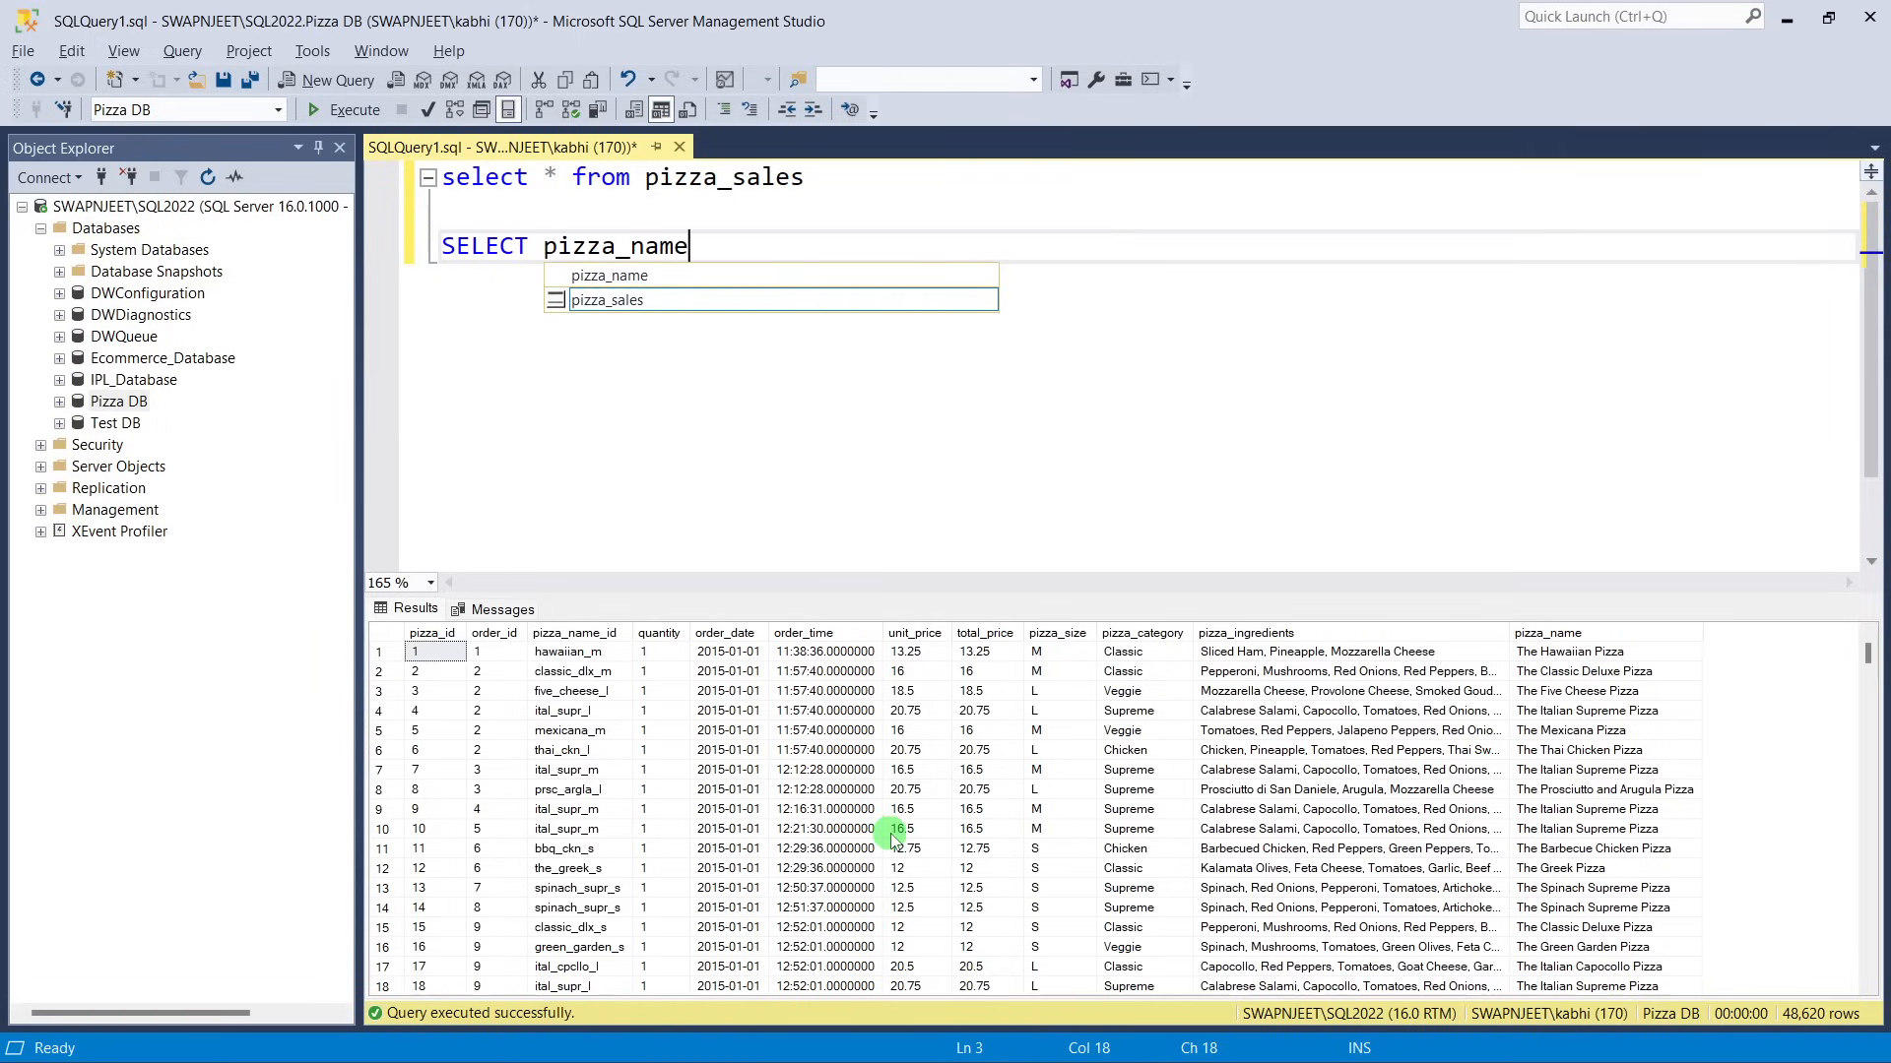
type(", ")
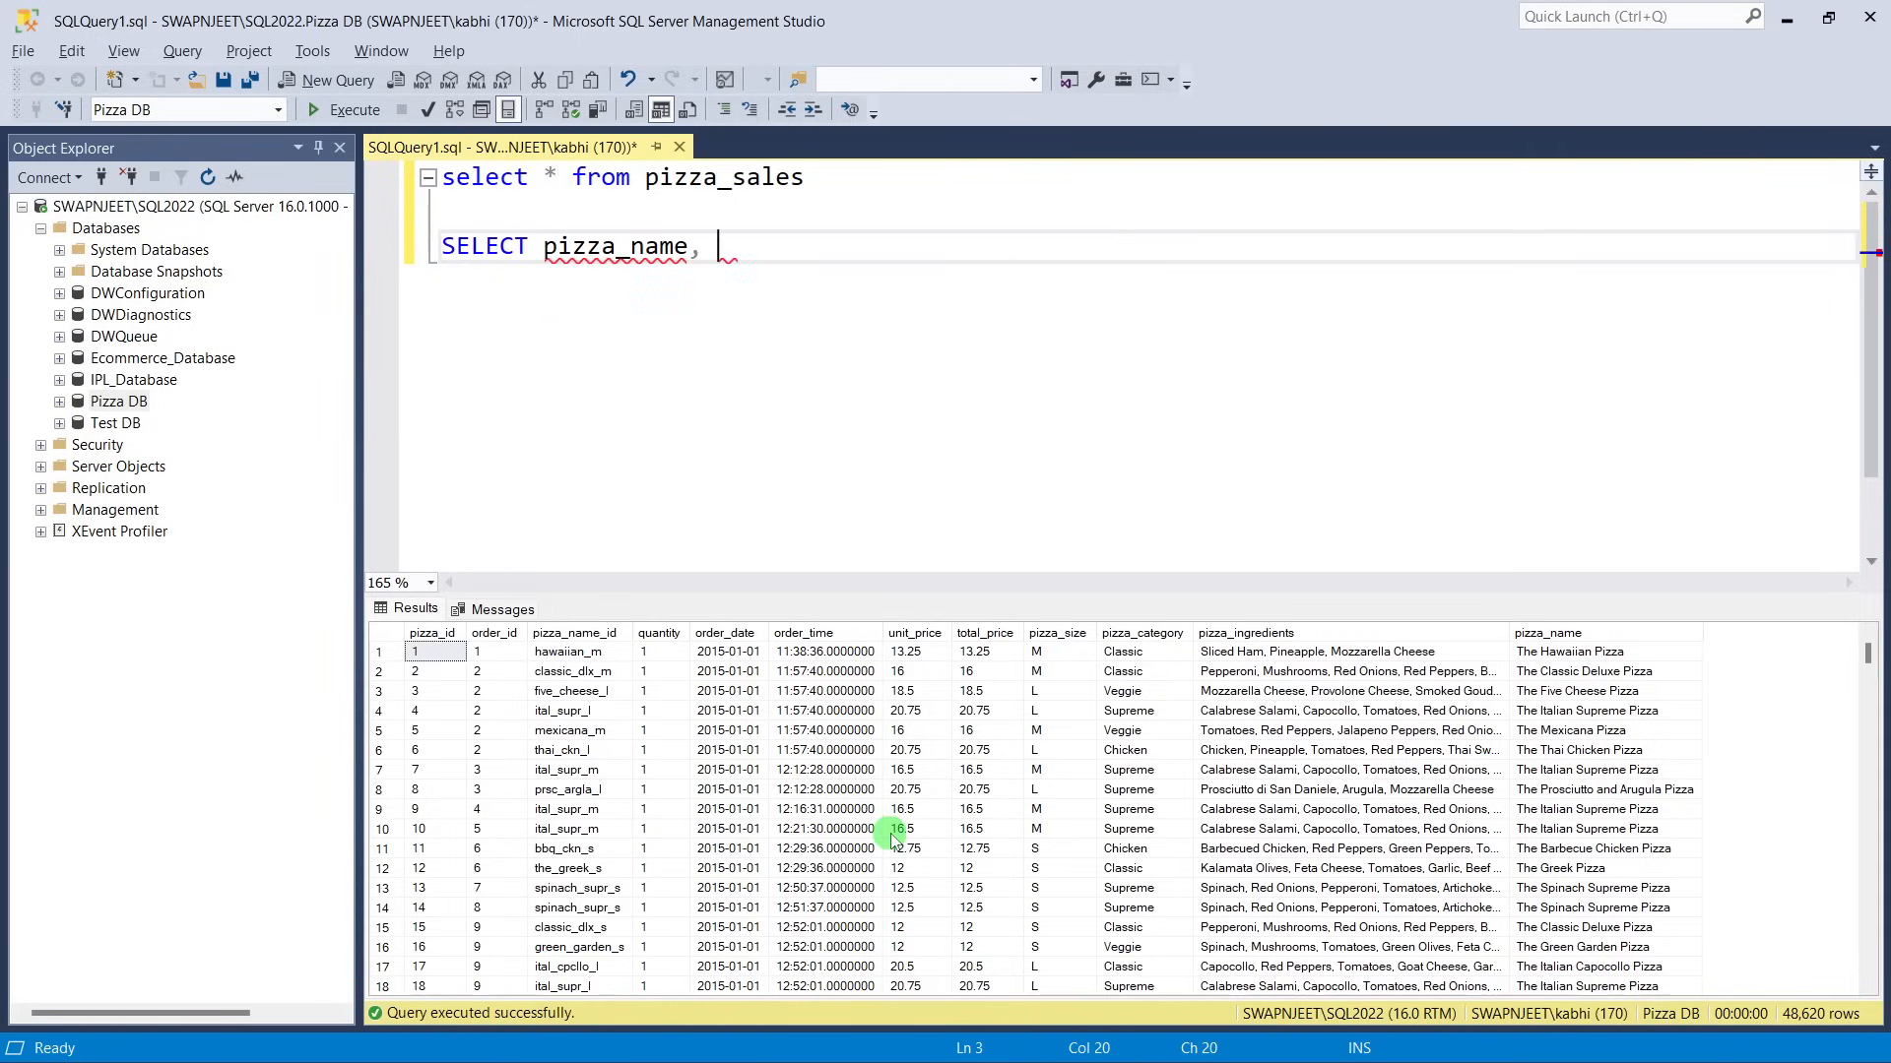
type("SUM(")
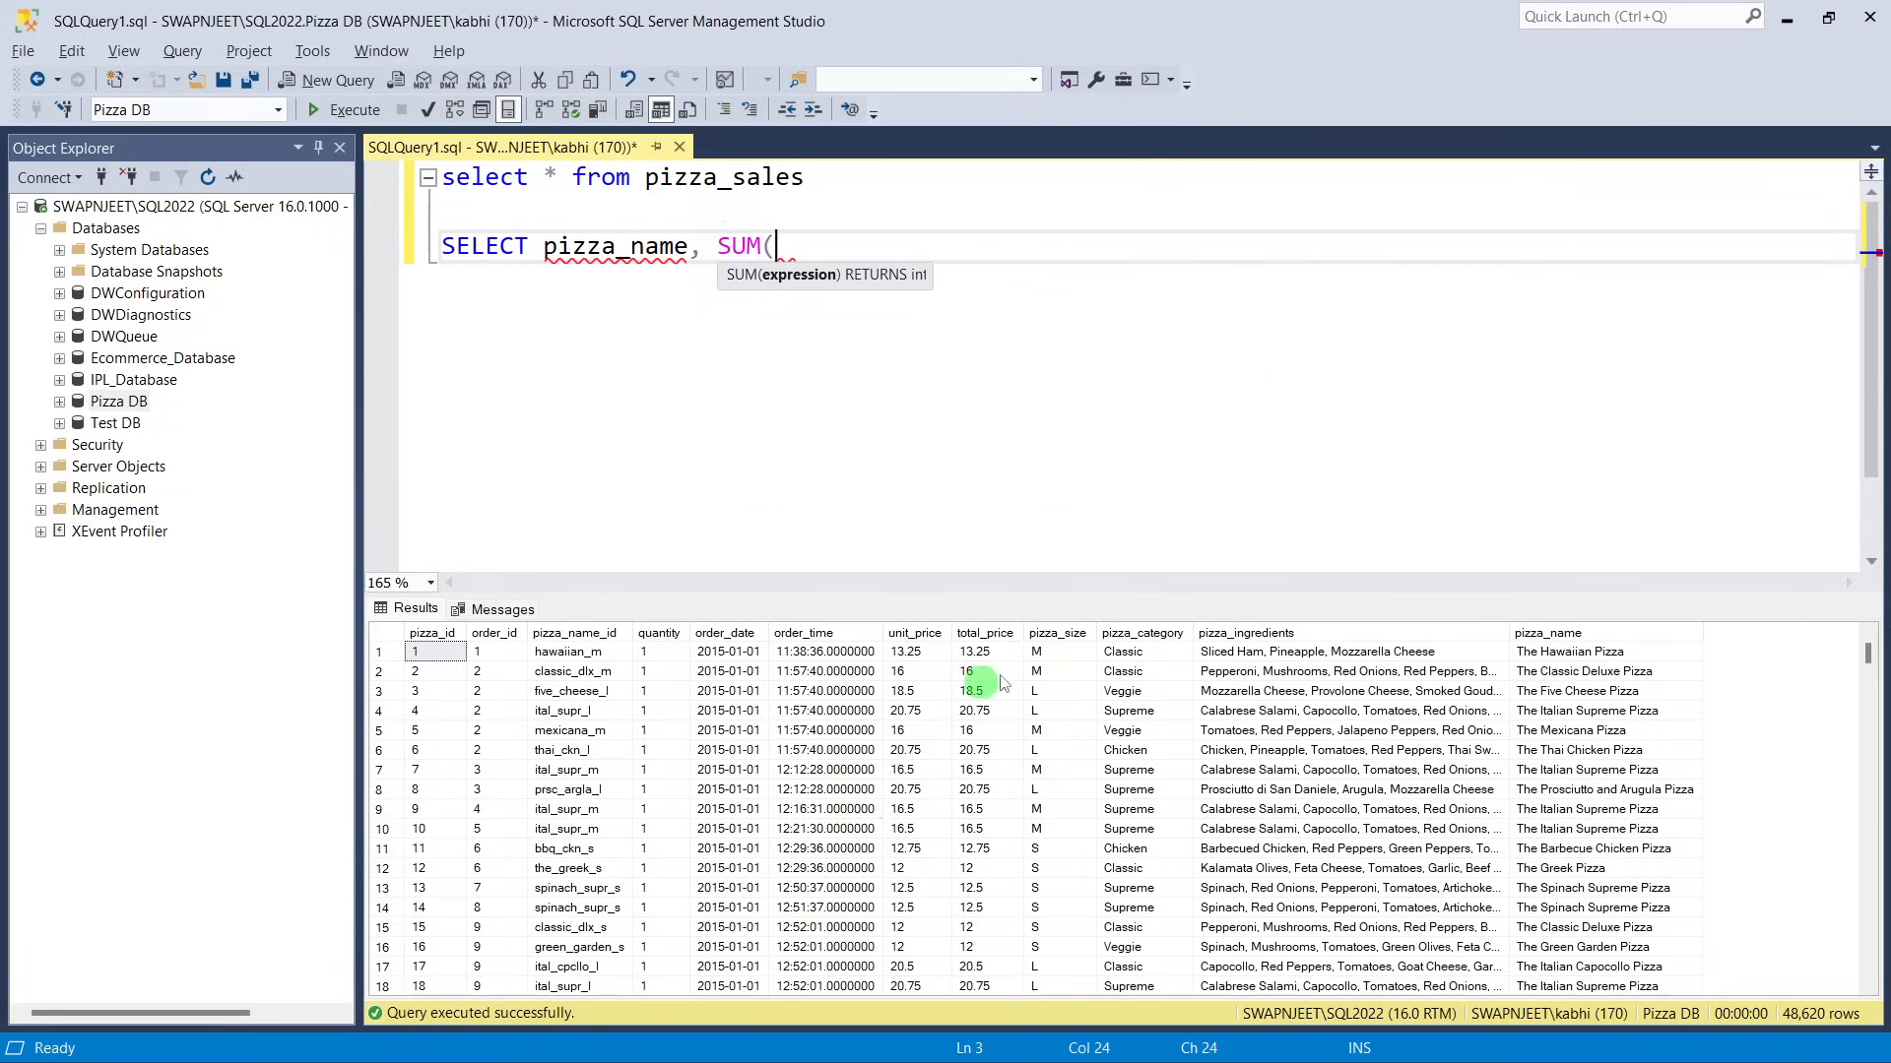
type("tot")
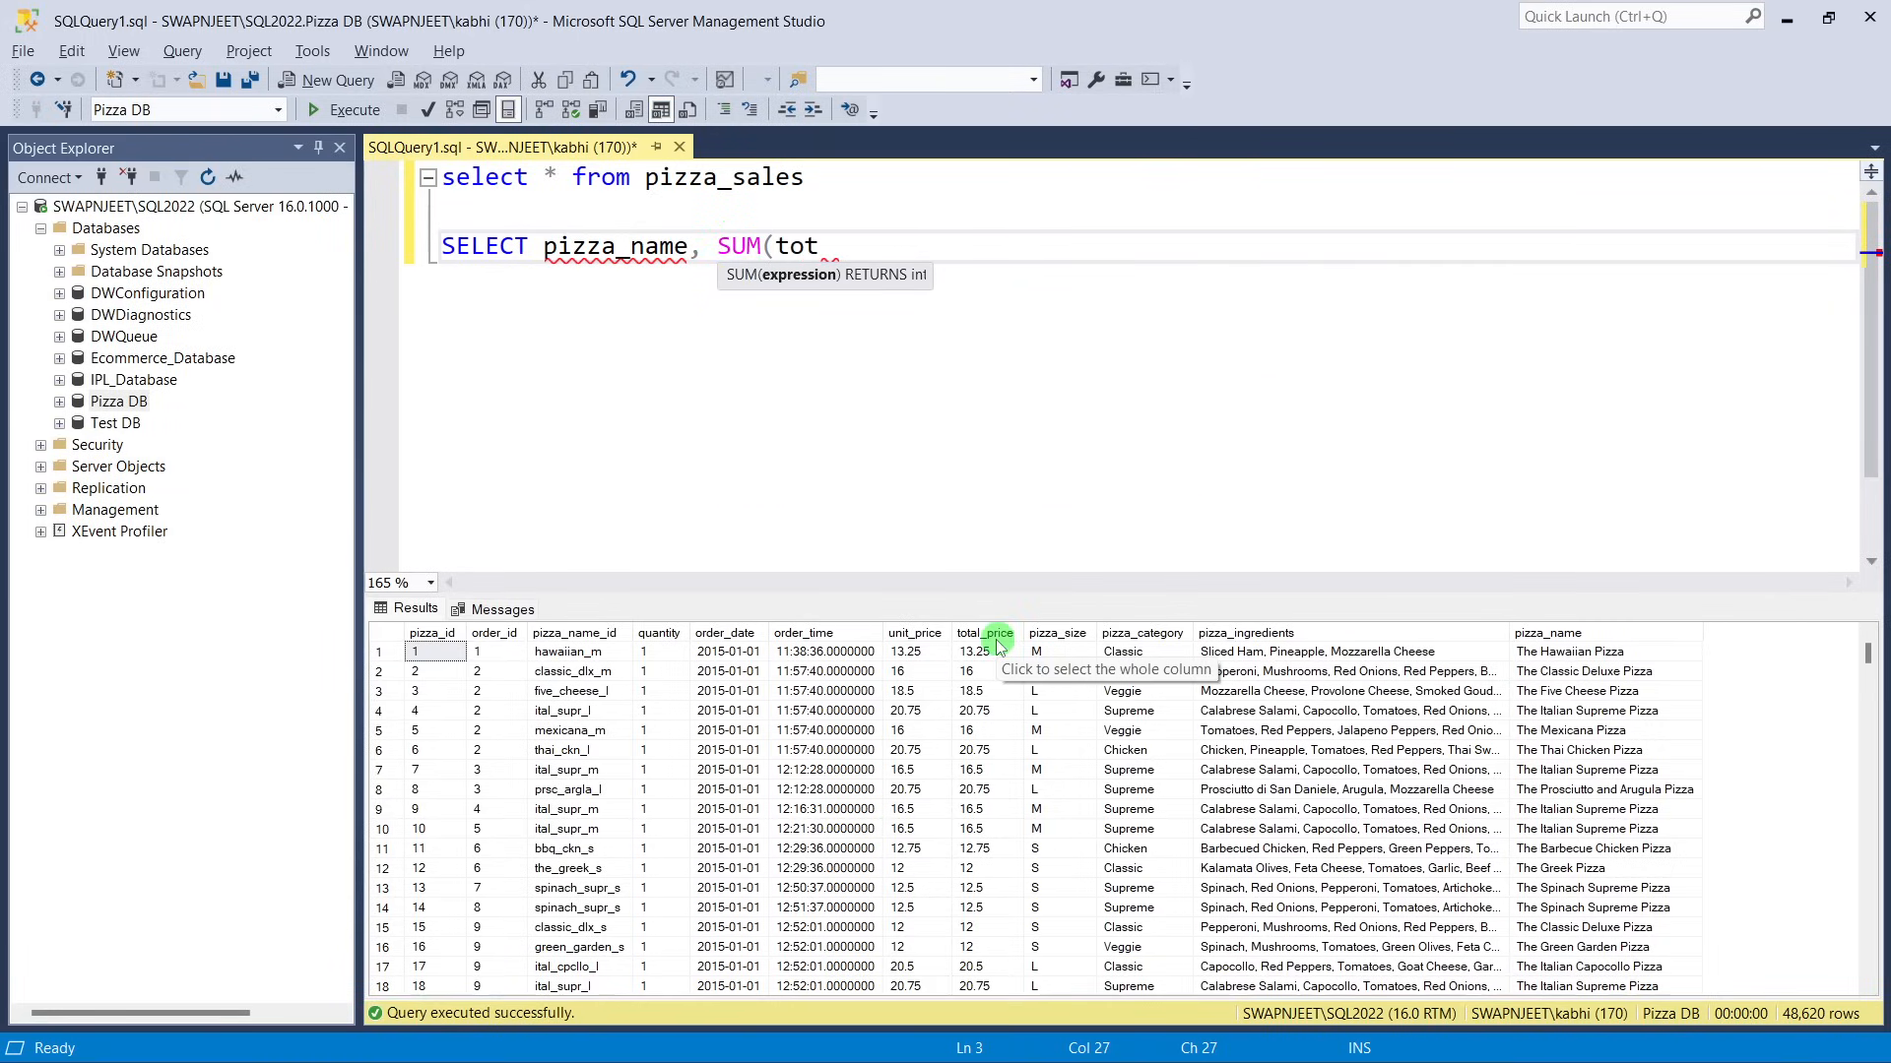
type("al_price)")
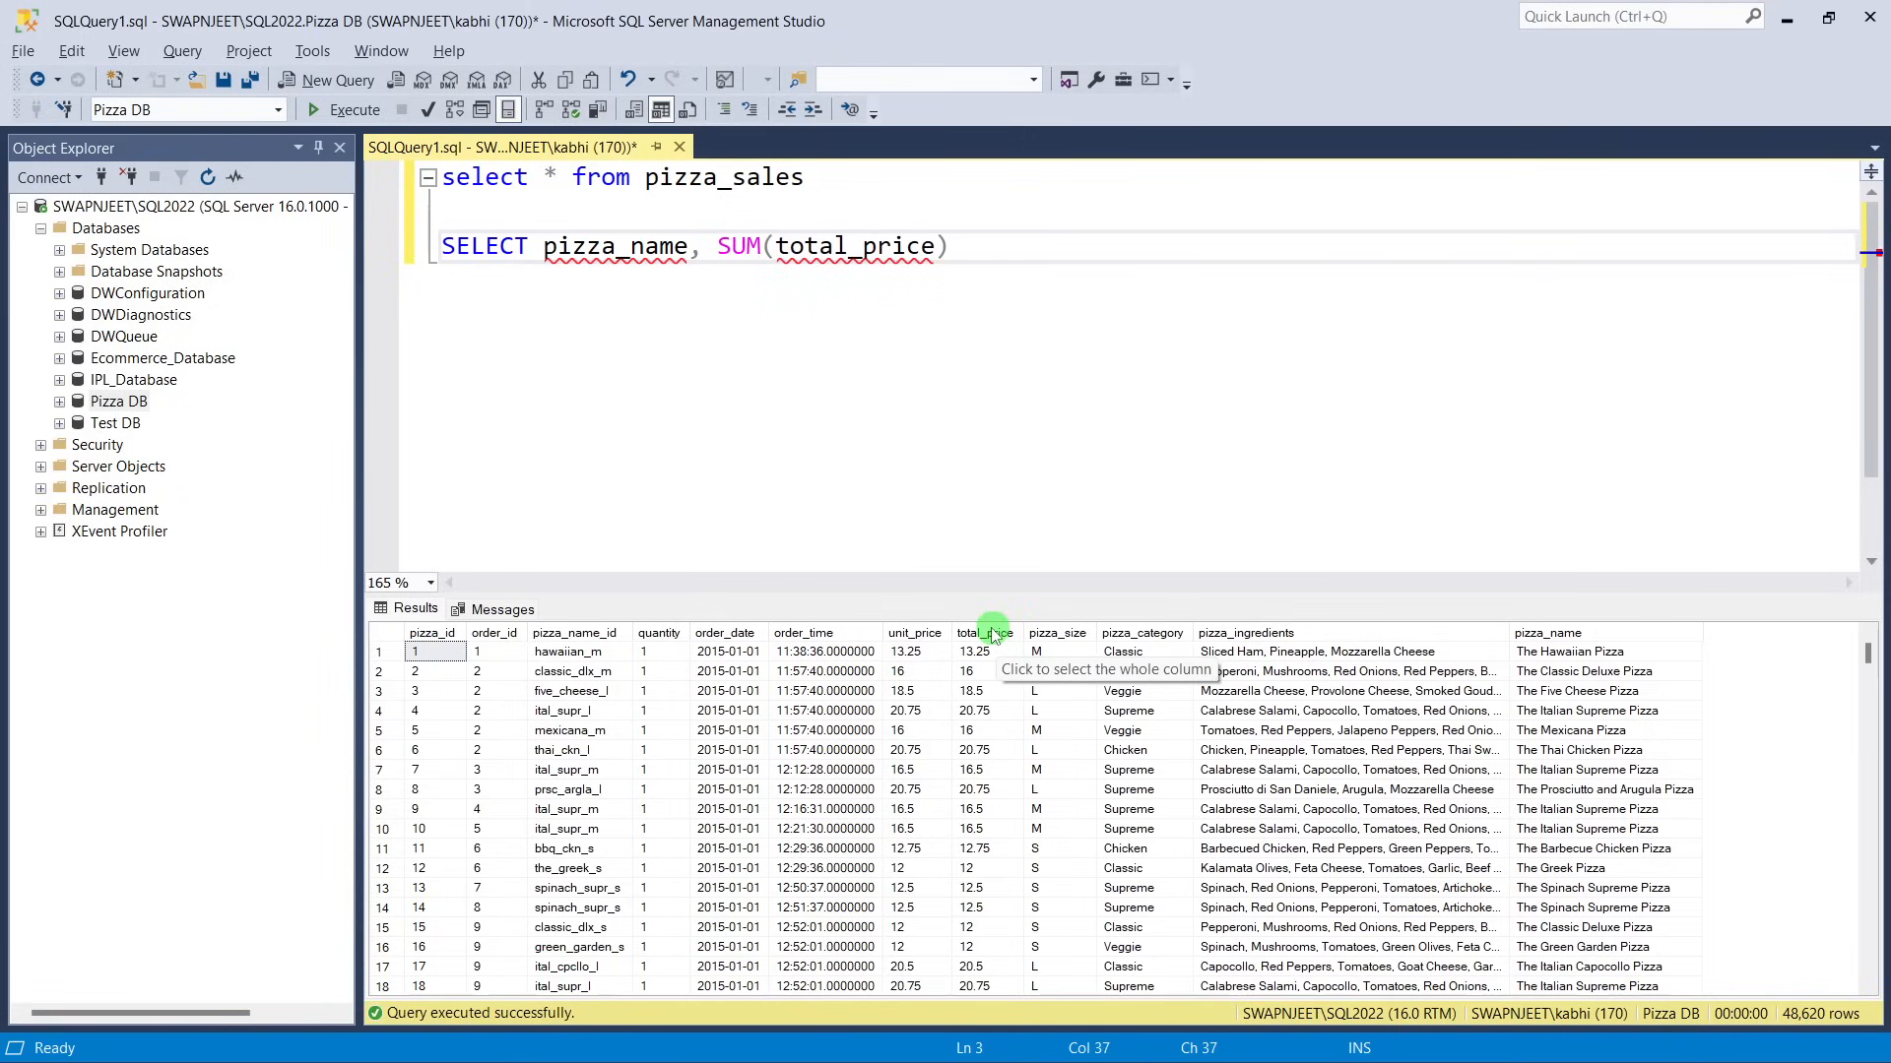
Complete the SELECT line with FROM pizza_sales and add a new line below it.
type("FROM PI")
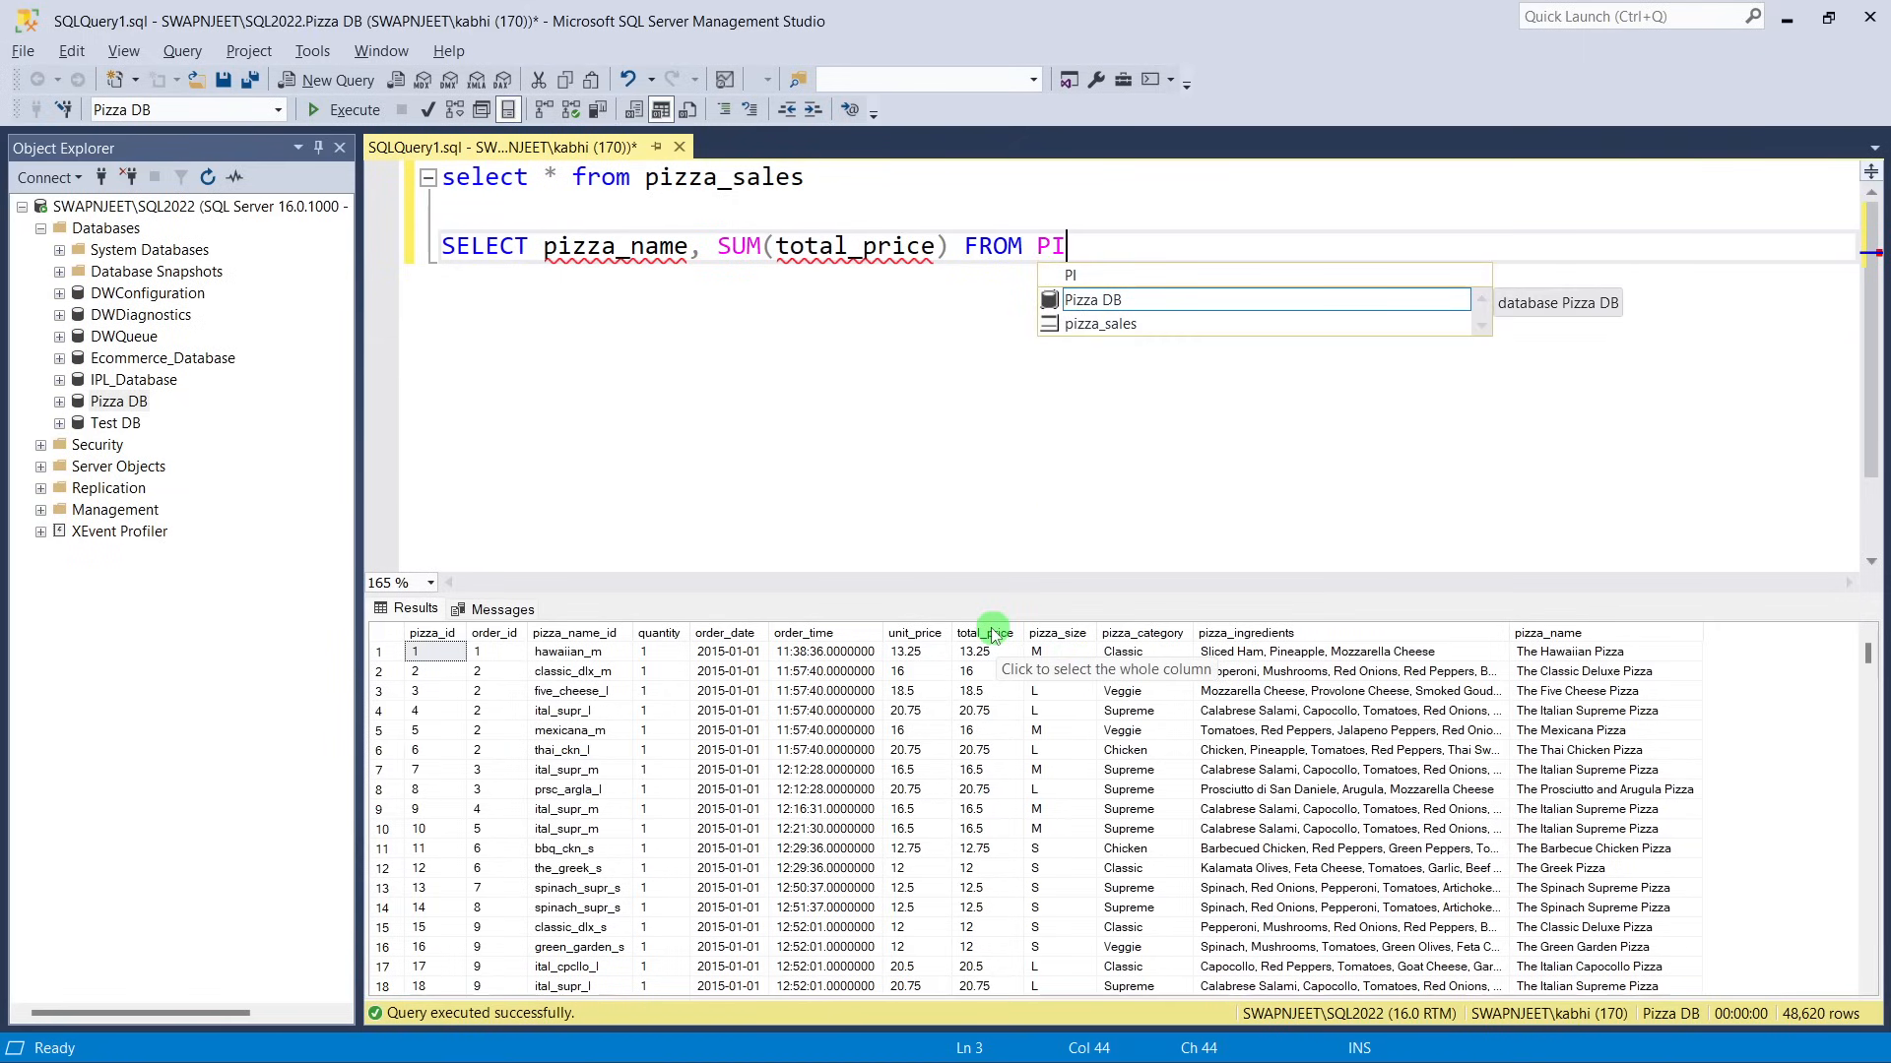
key("BackSpace")
key("BackSpace")
type("pizz")
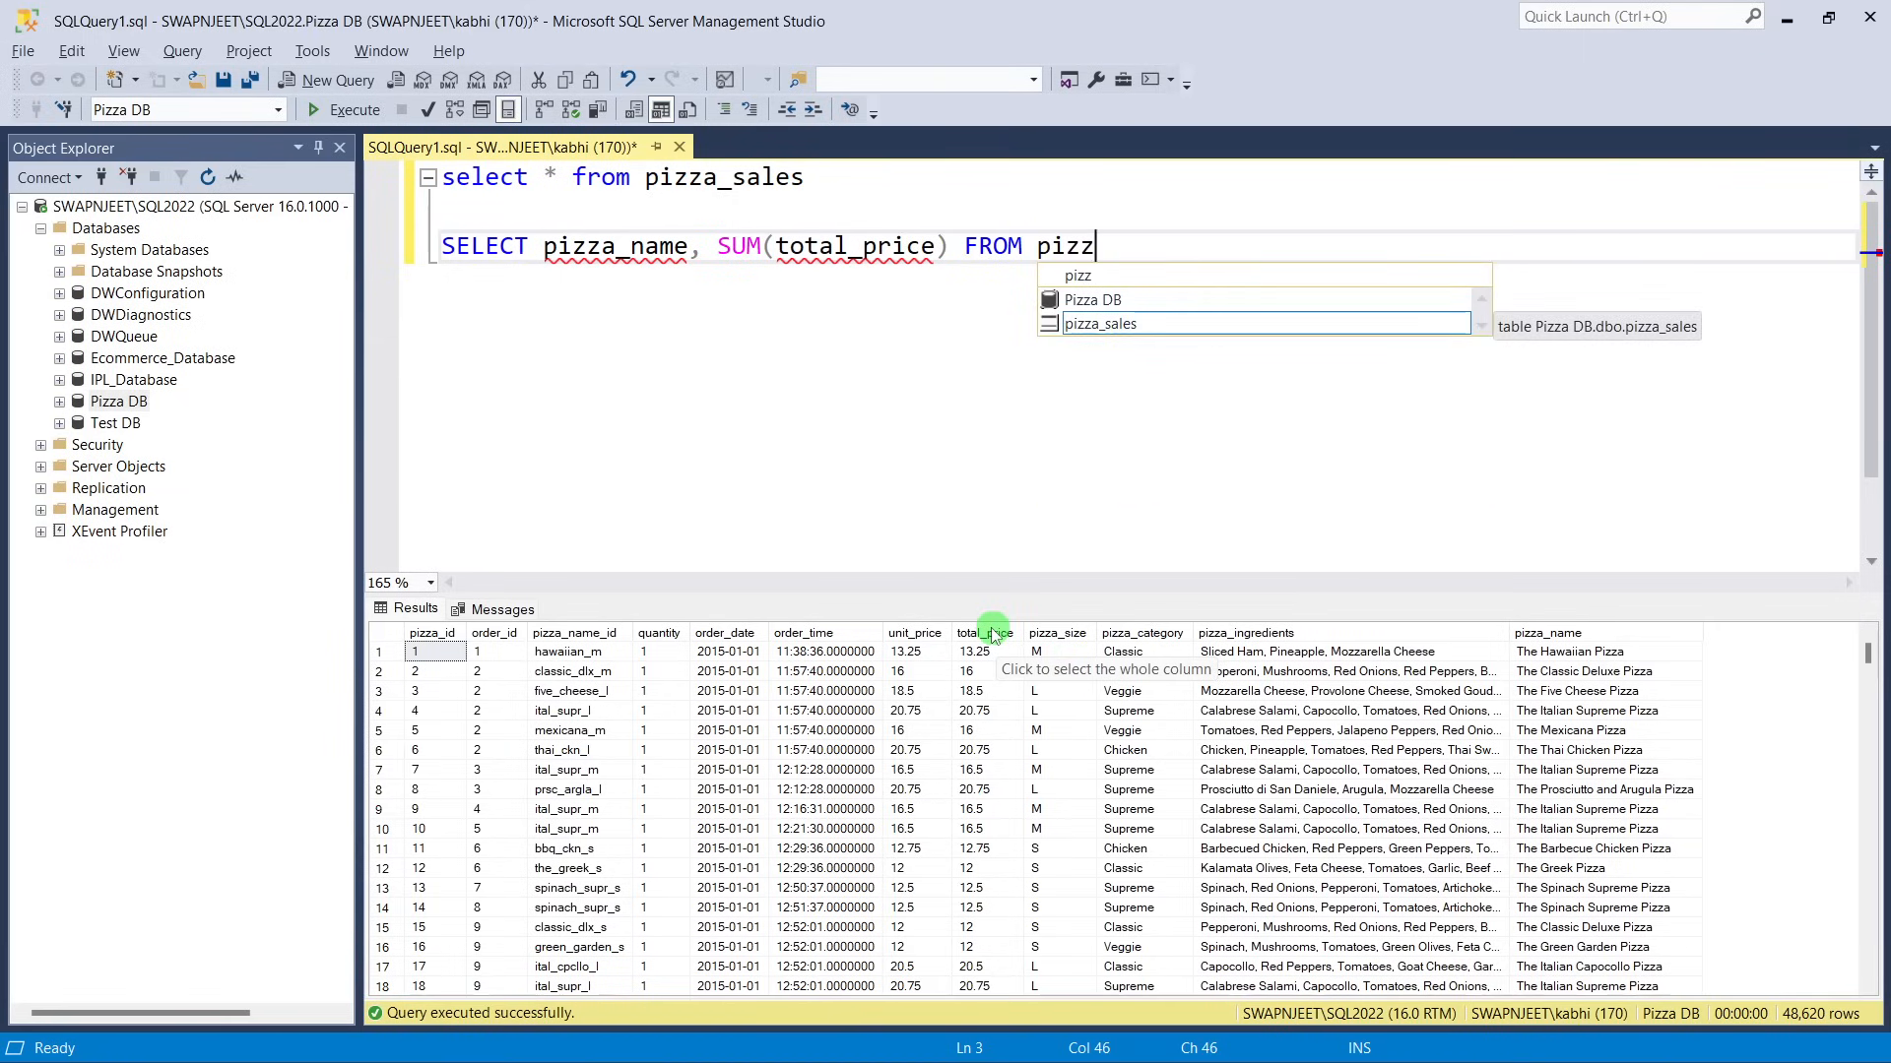
key("Return")
key("Return")
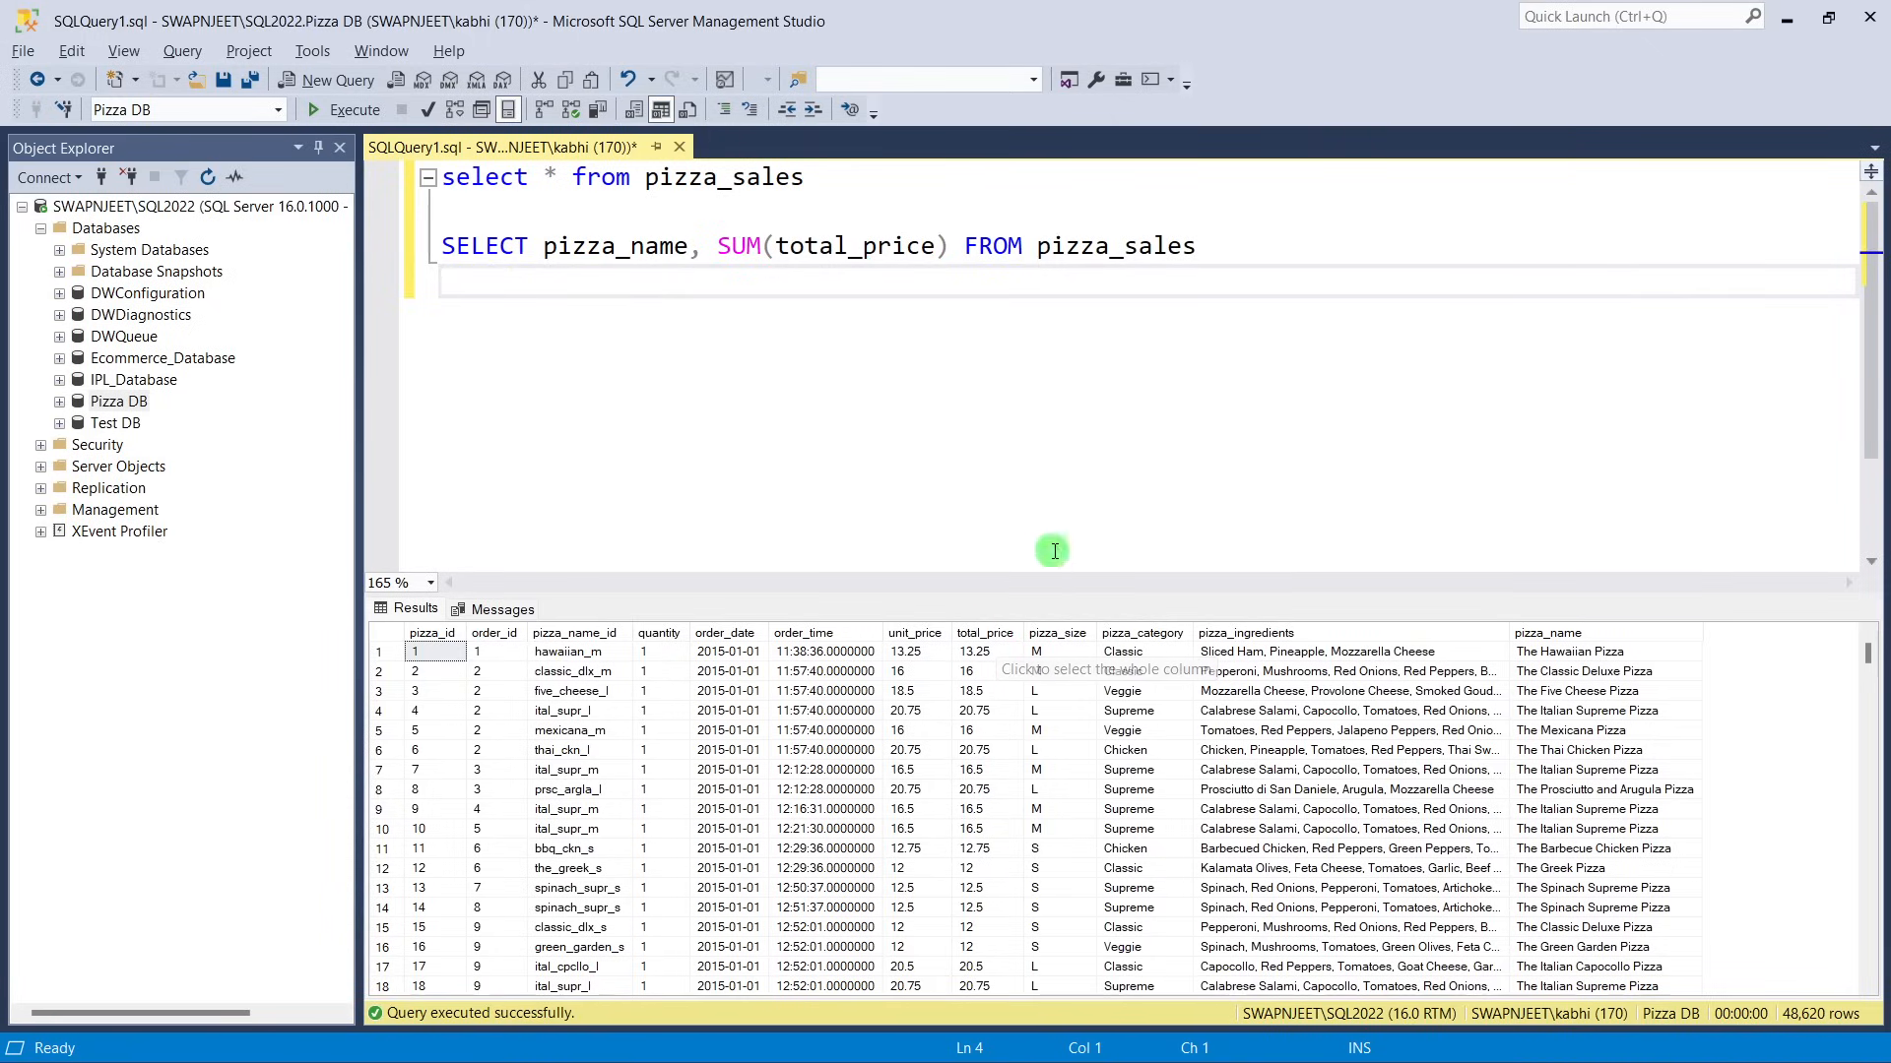
double_click(734, 246)
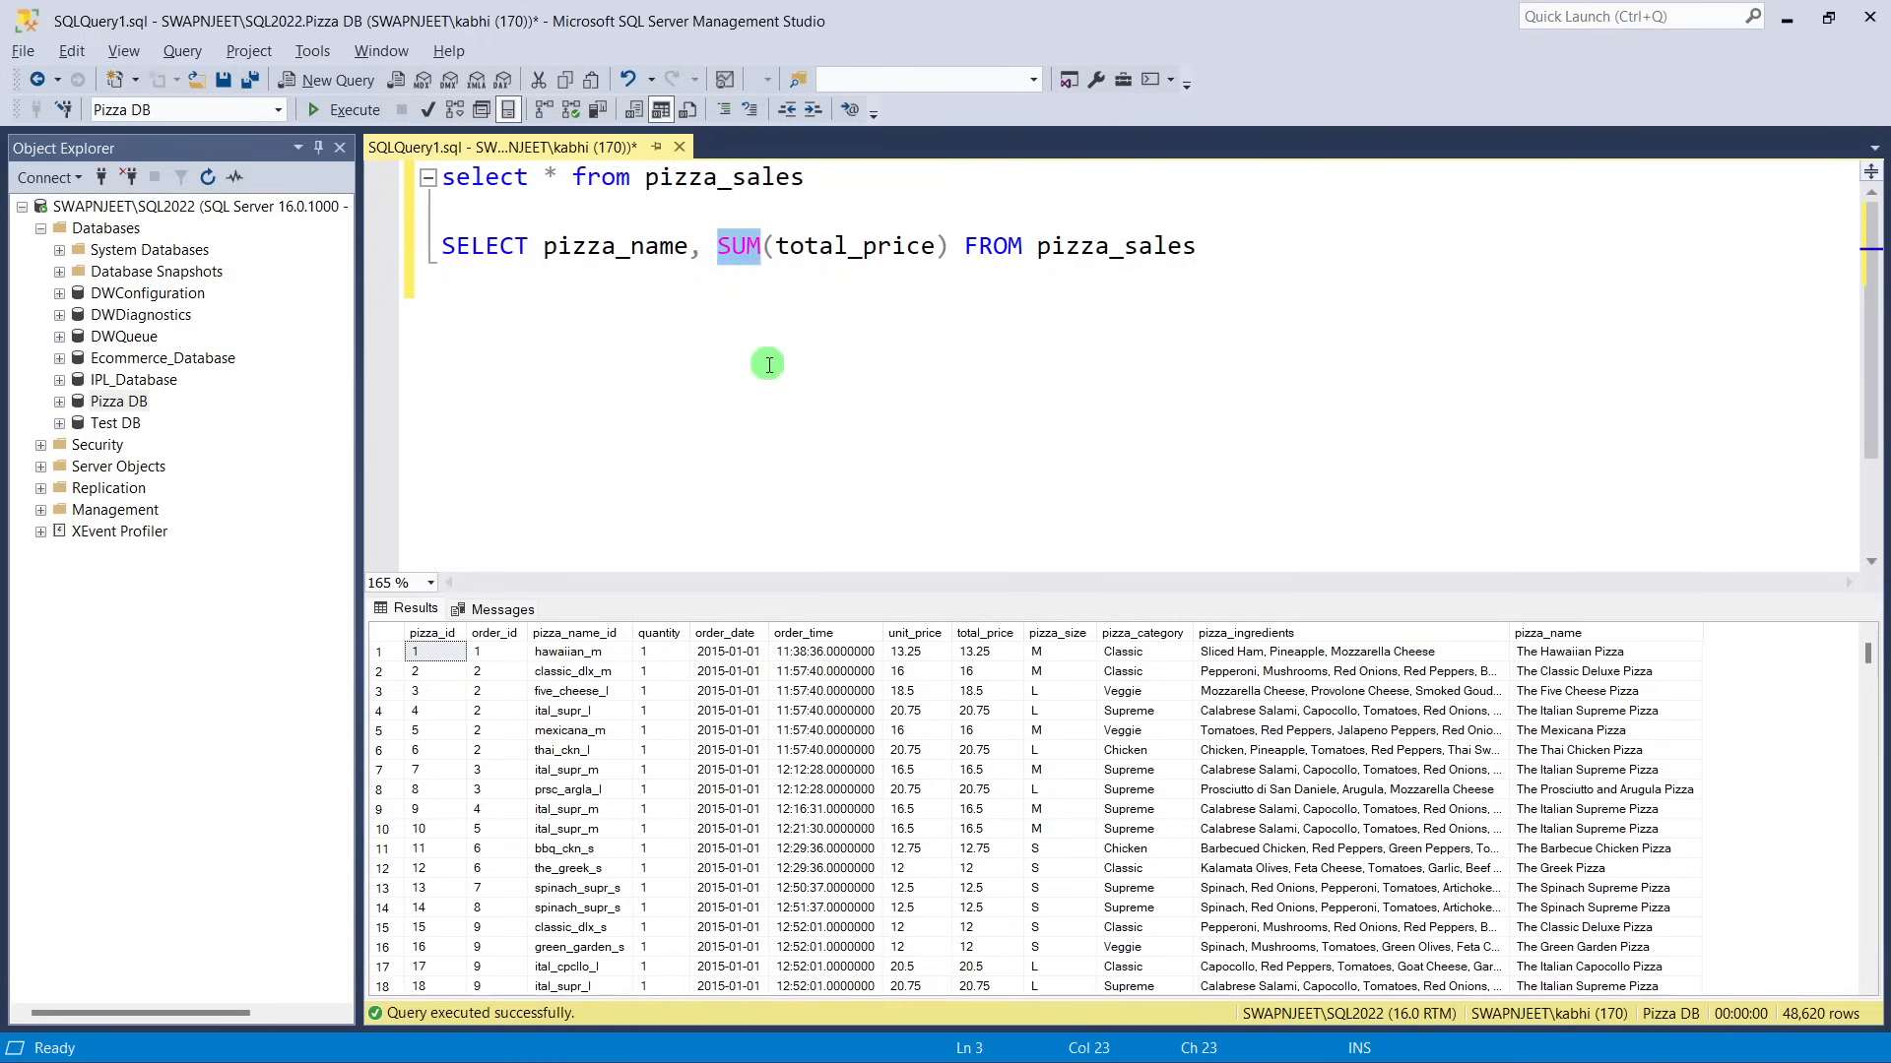
left_click(786, 258)
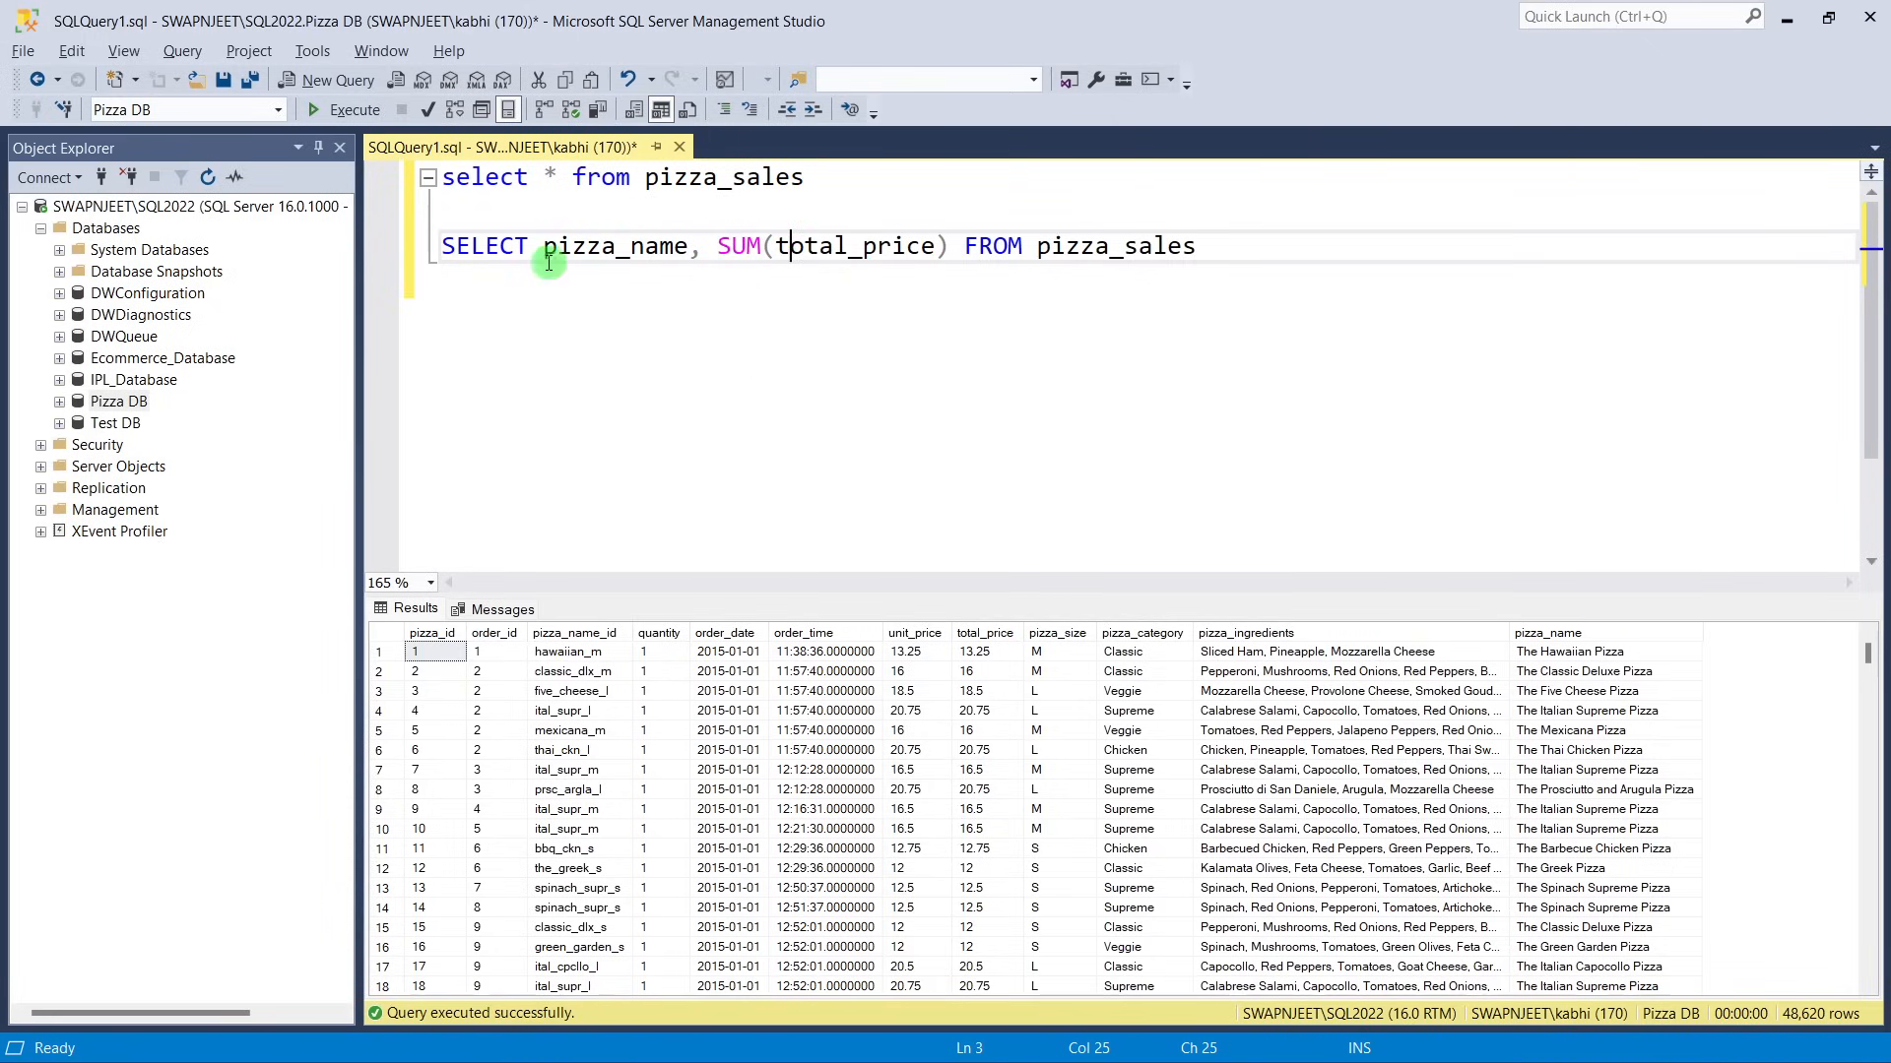
left_click_drag(544, 246, 689, 246)
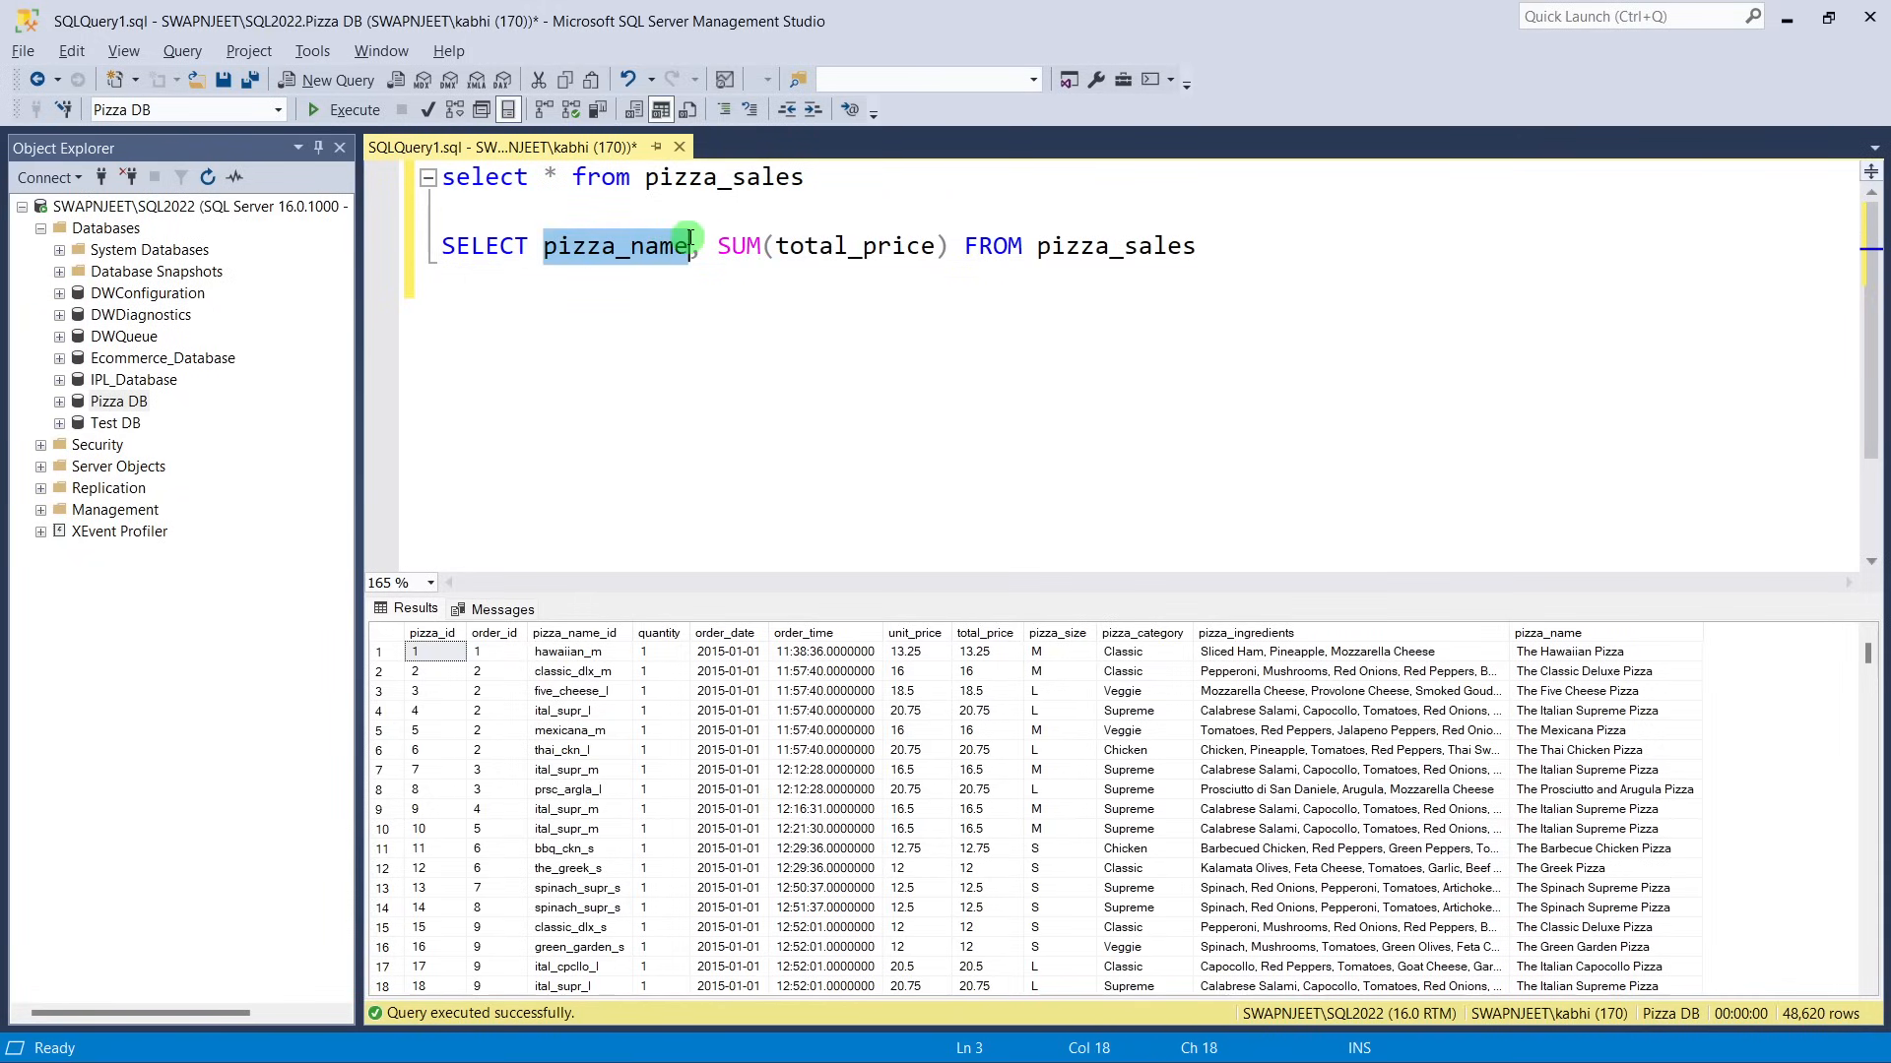
left_click(728, 318)
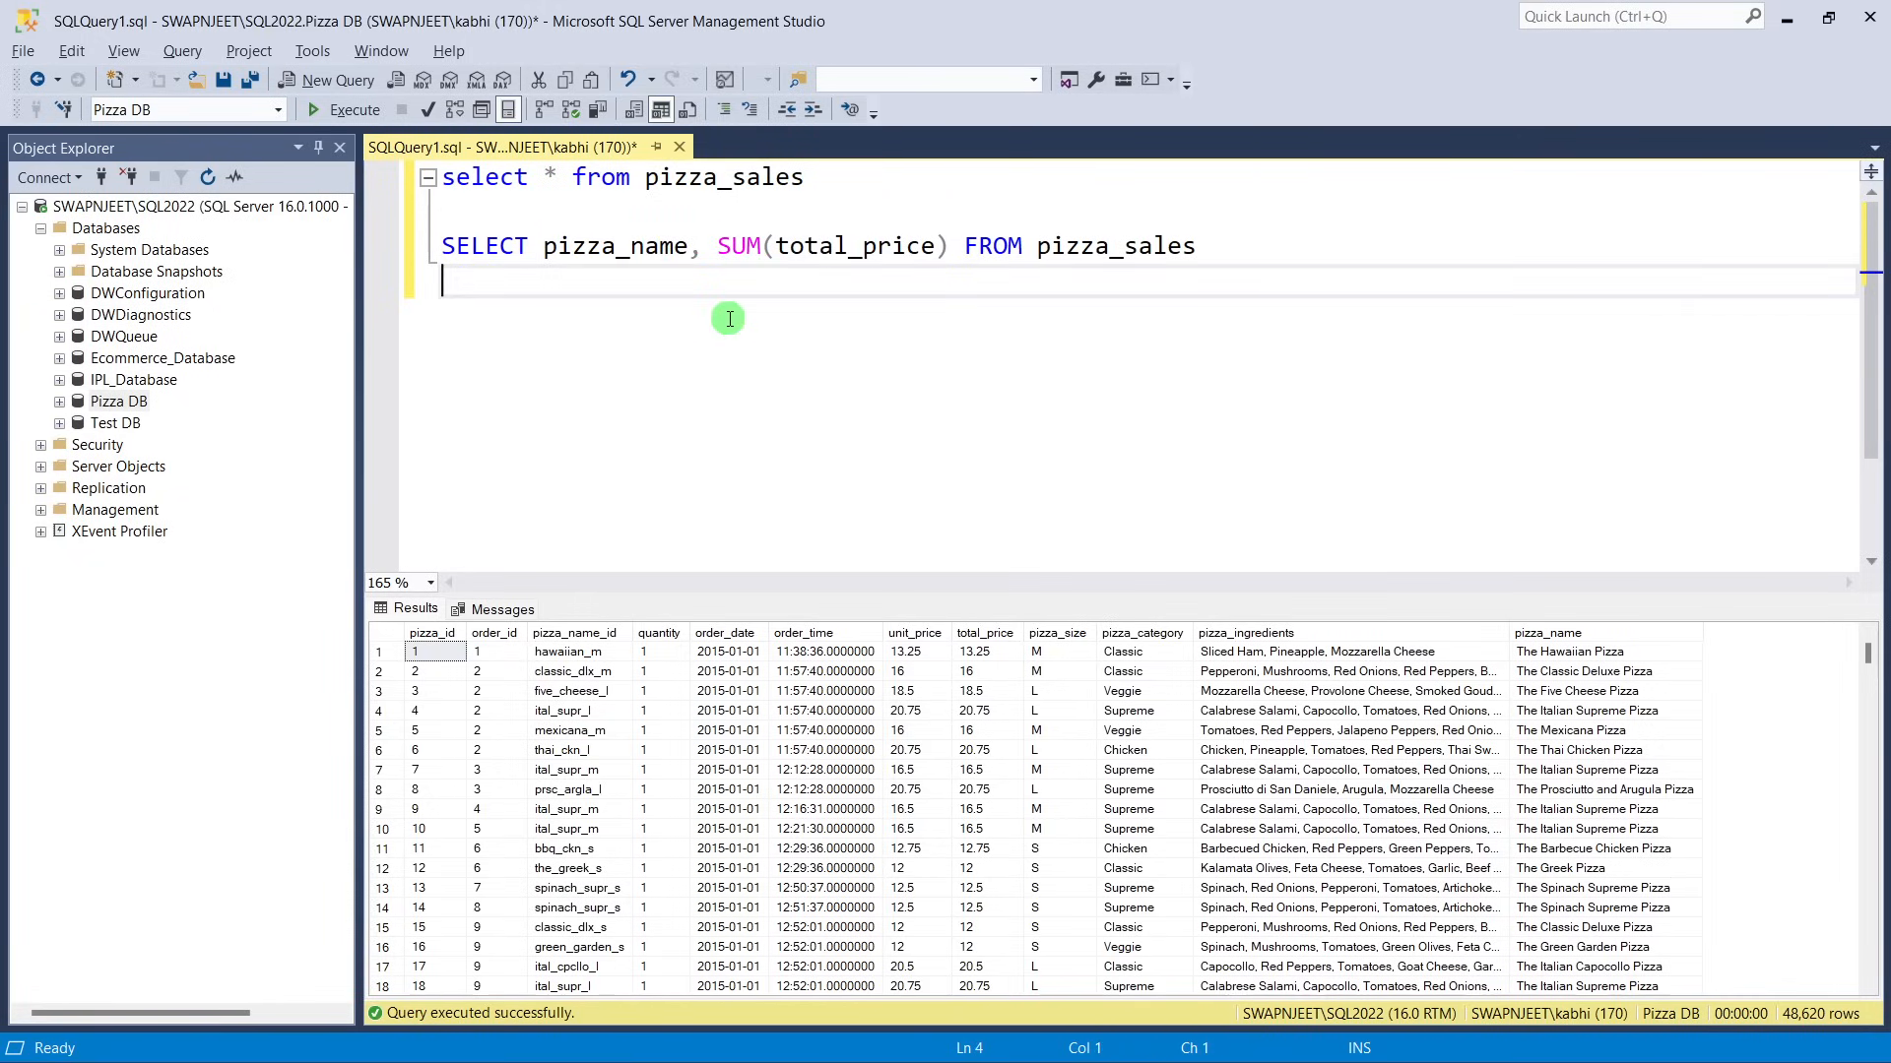
left_click(535, 248)
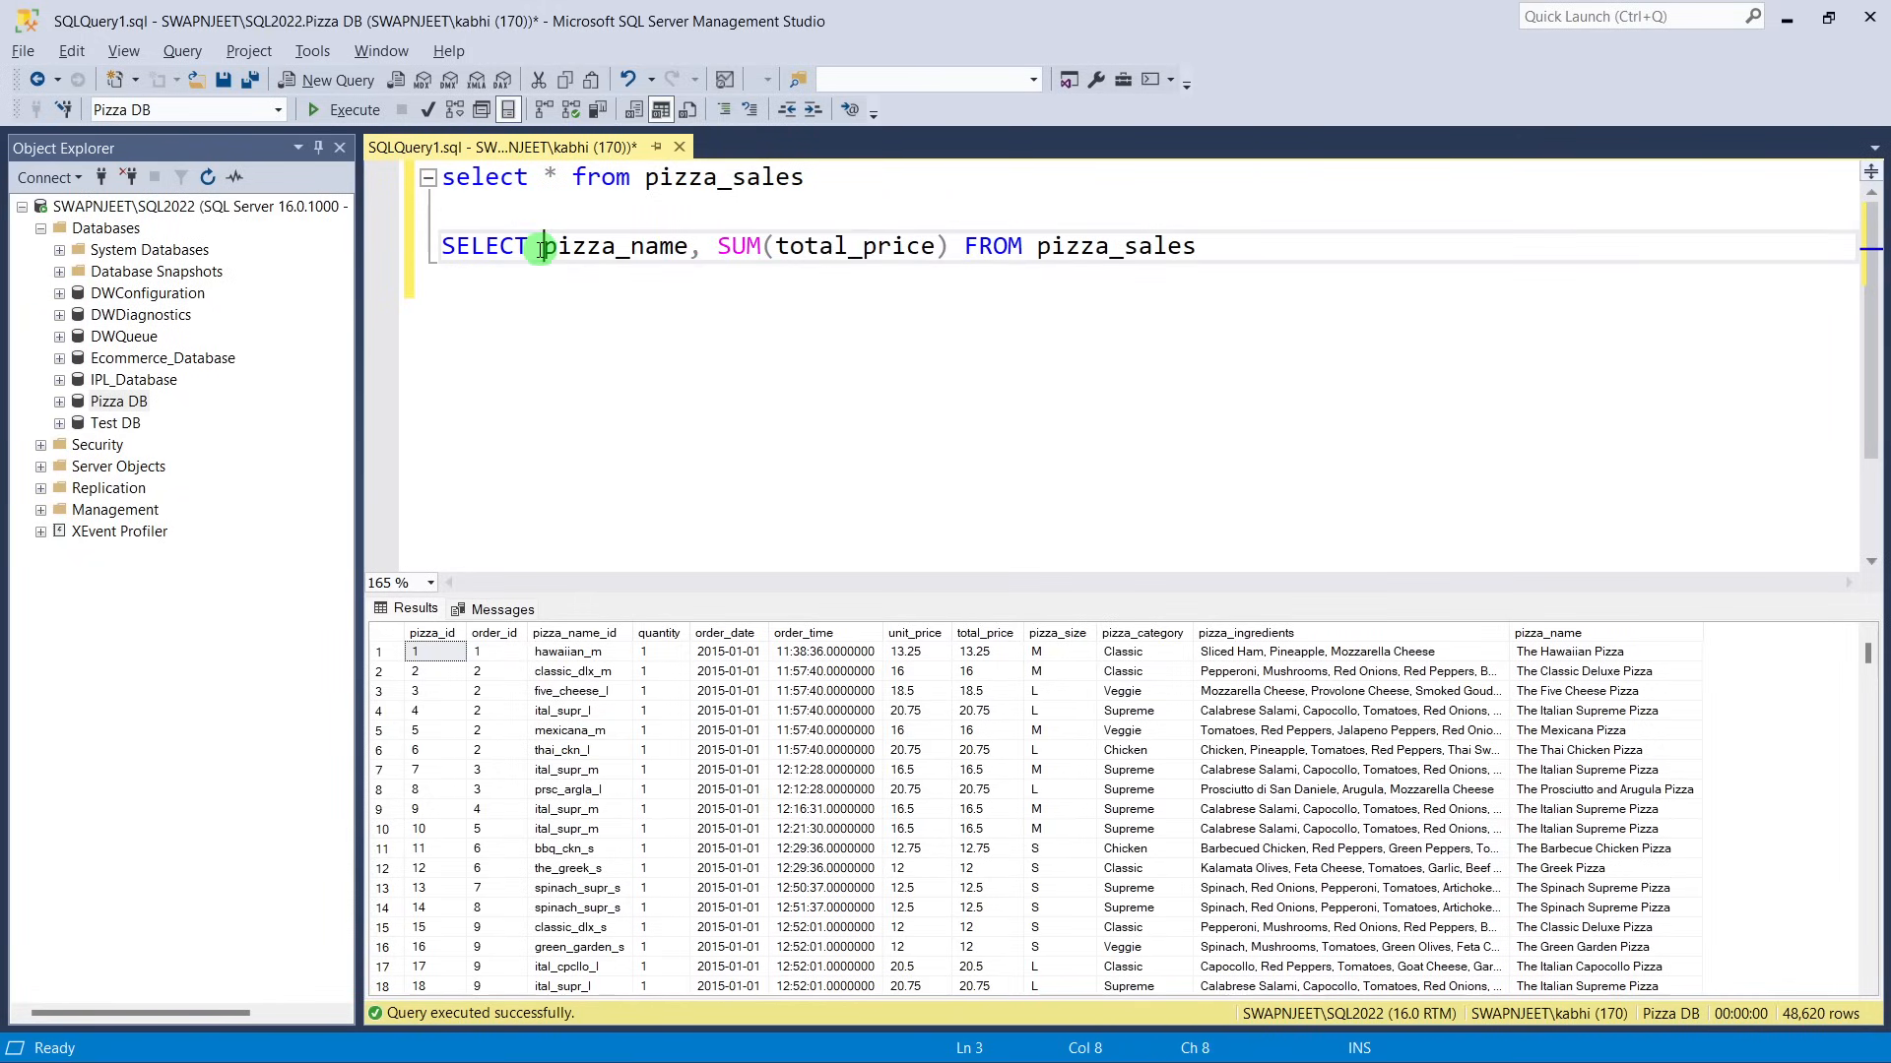
Add the clause GROUP BY pizza_name on the line below the SELECT statement.
left_click(509, 280)
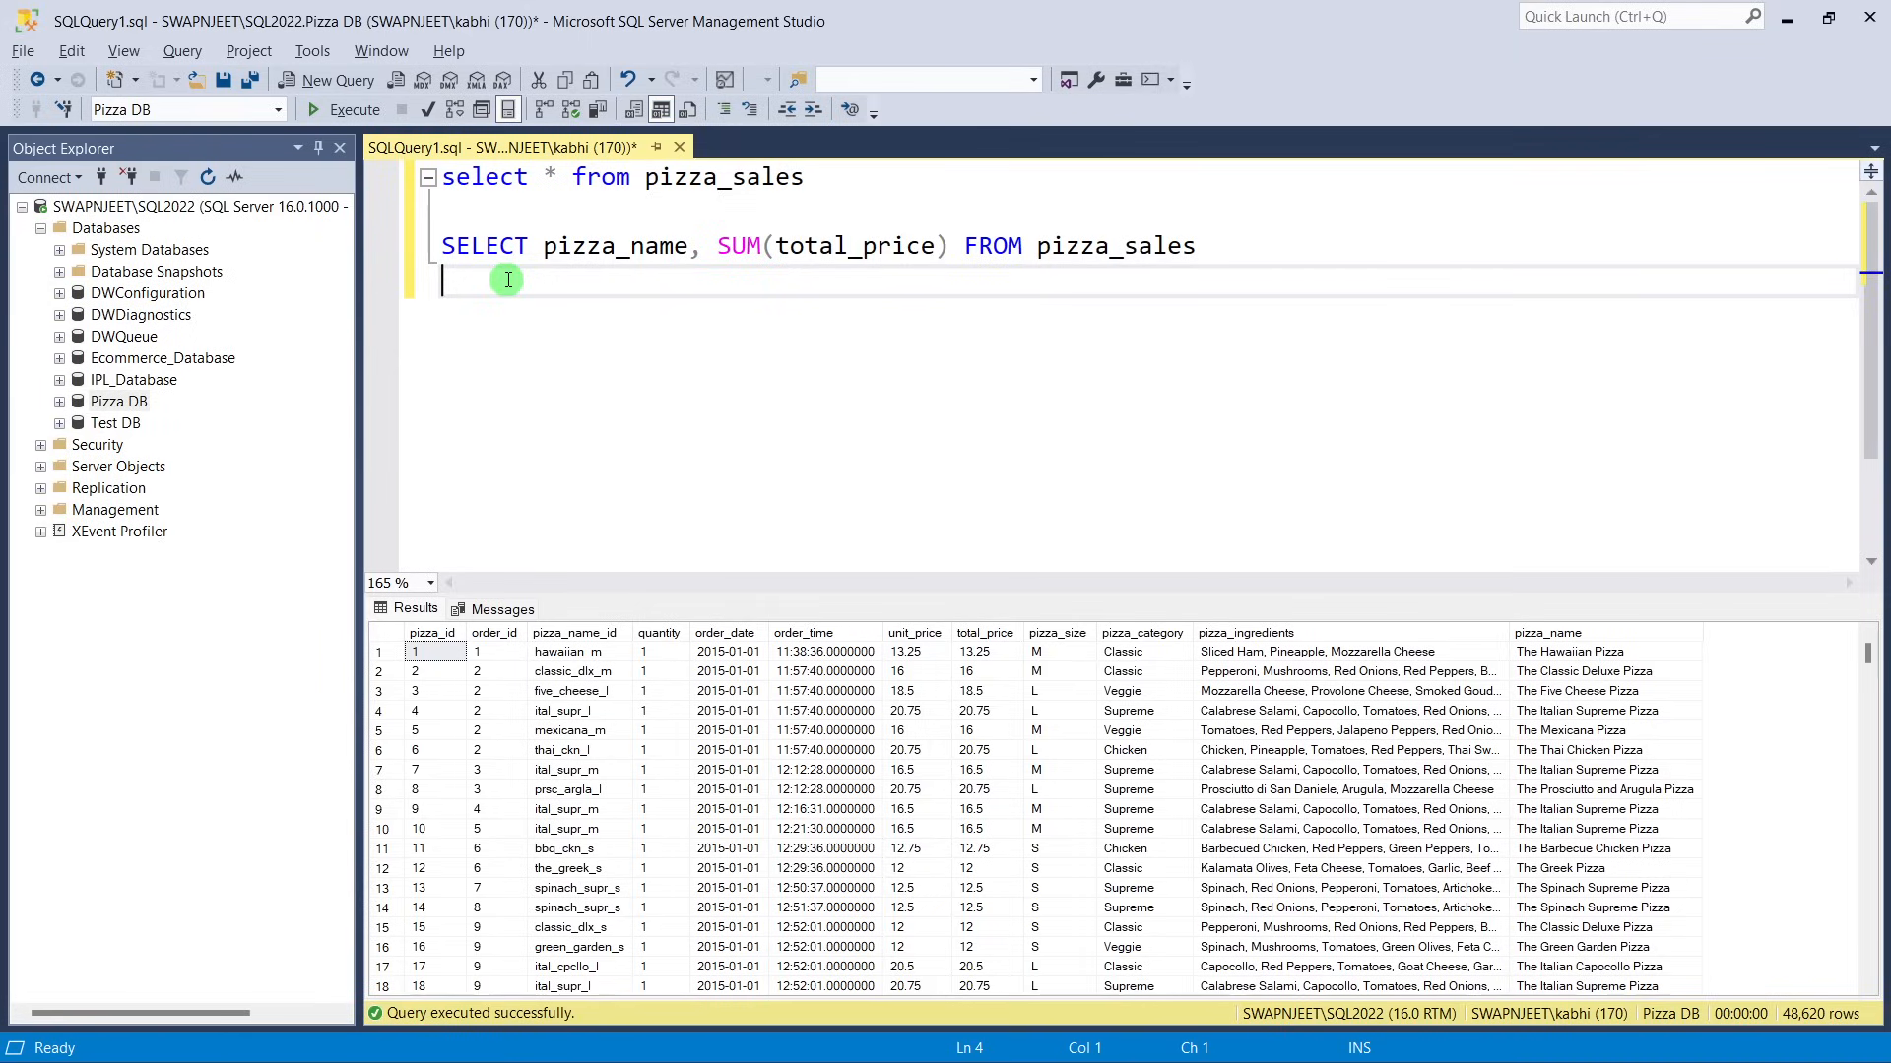
type("group")
key("BackSpace")
key("BackSpace")
key("BackSpace")
key("BackSpace")
key("BackSpace")
key("BackSpace")
type("GROUP BY")
left_click_drag(543, 246, 687, 250)
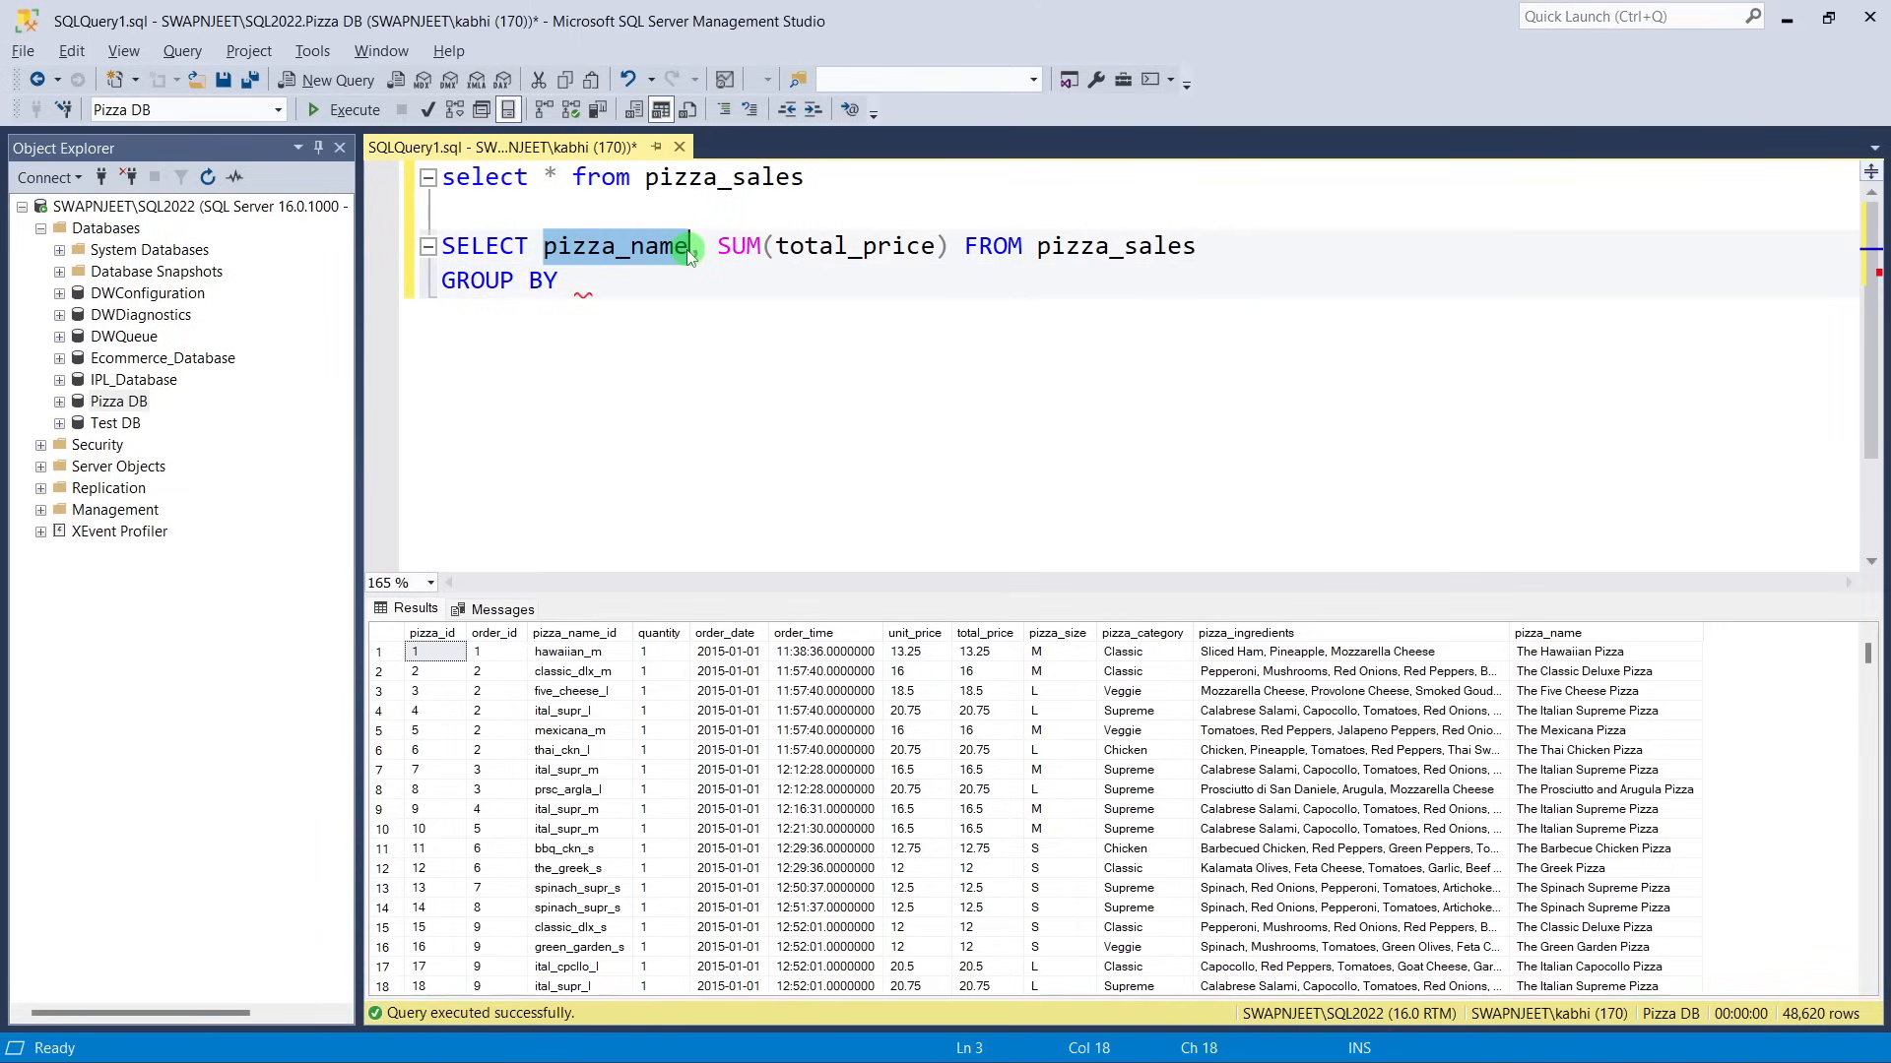
key("ctrl+c")
left_click(646, 287)
key("ctrl+v")
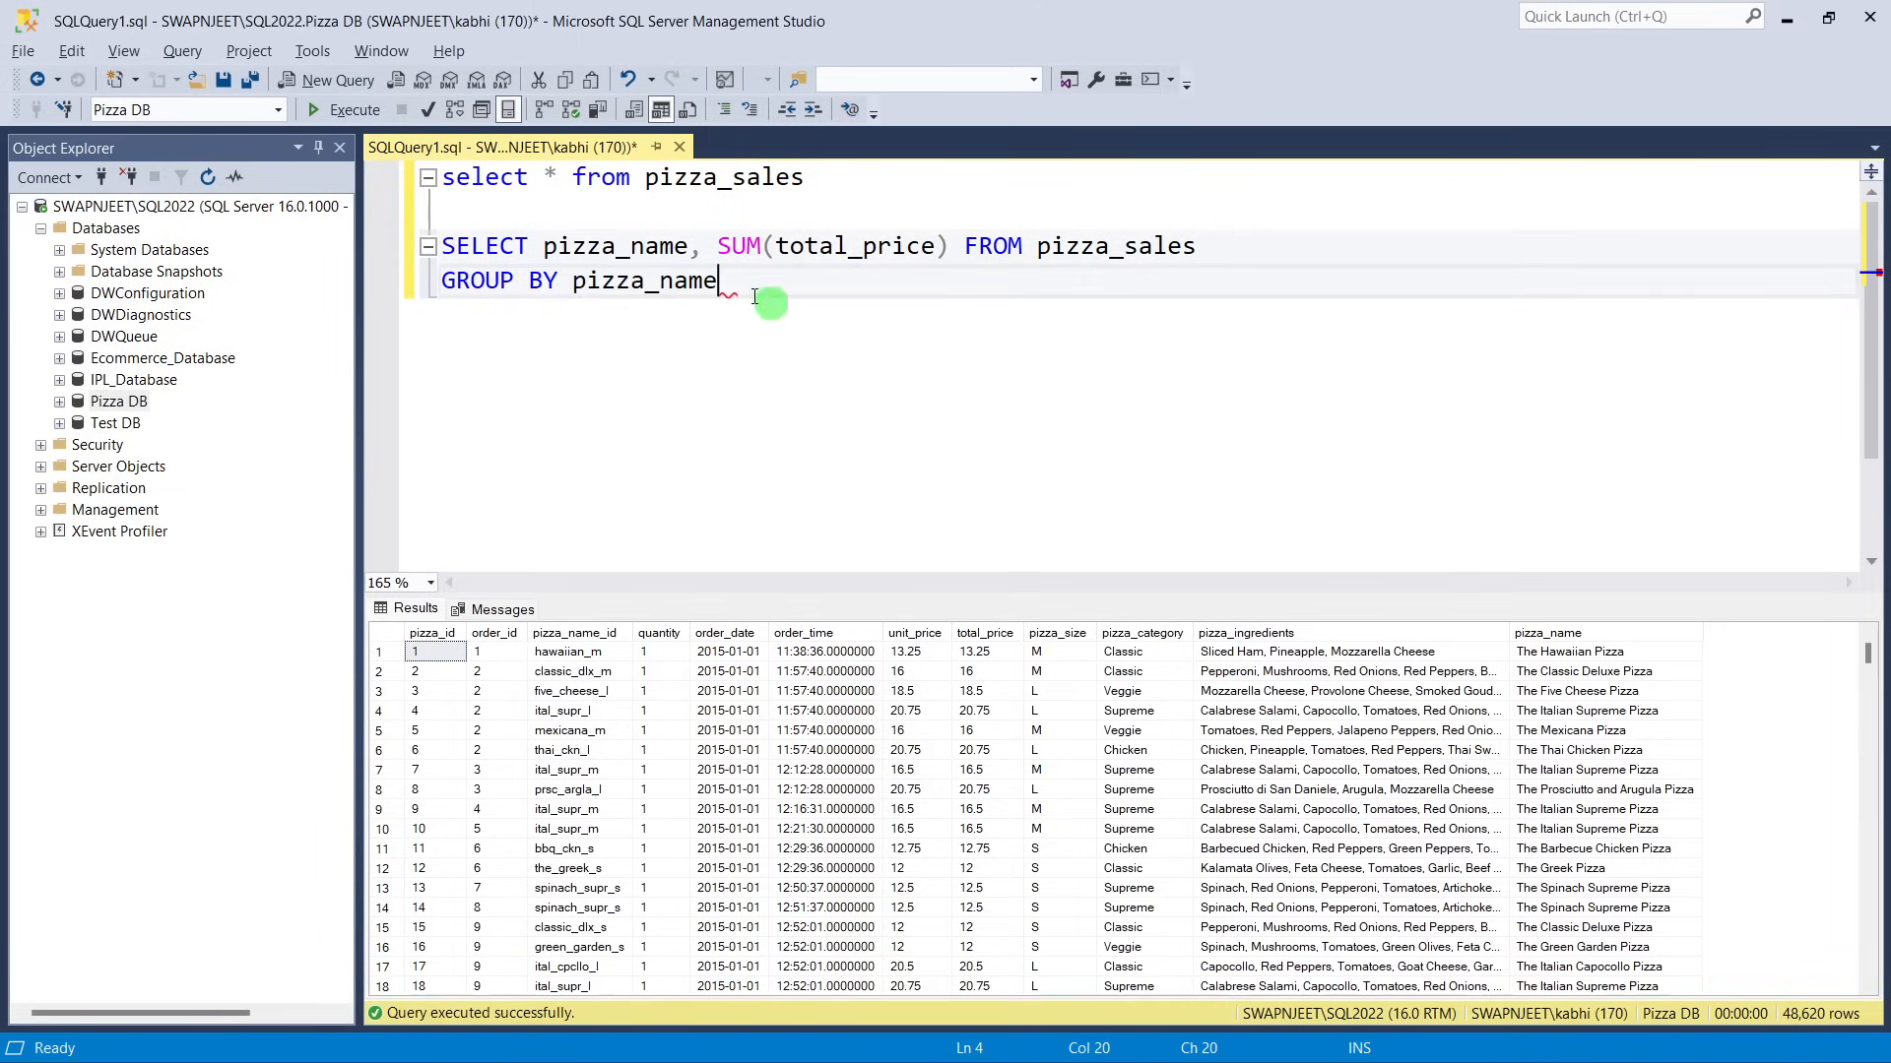
Execute only the pizza_name revenue query and look through the full list of results.
left_click_drag(754, 297, 433, 246)
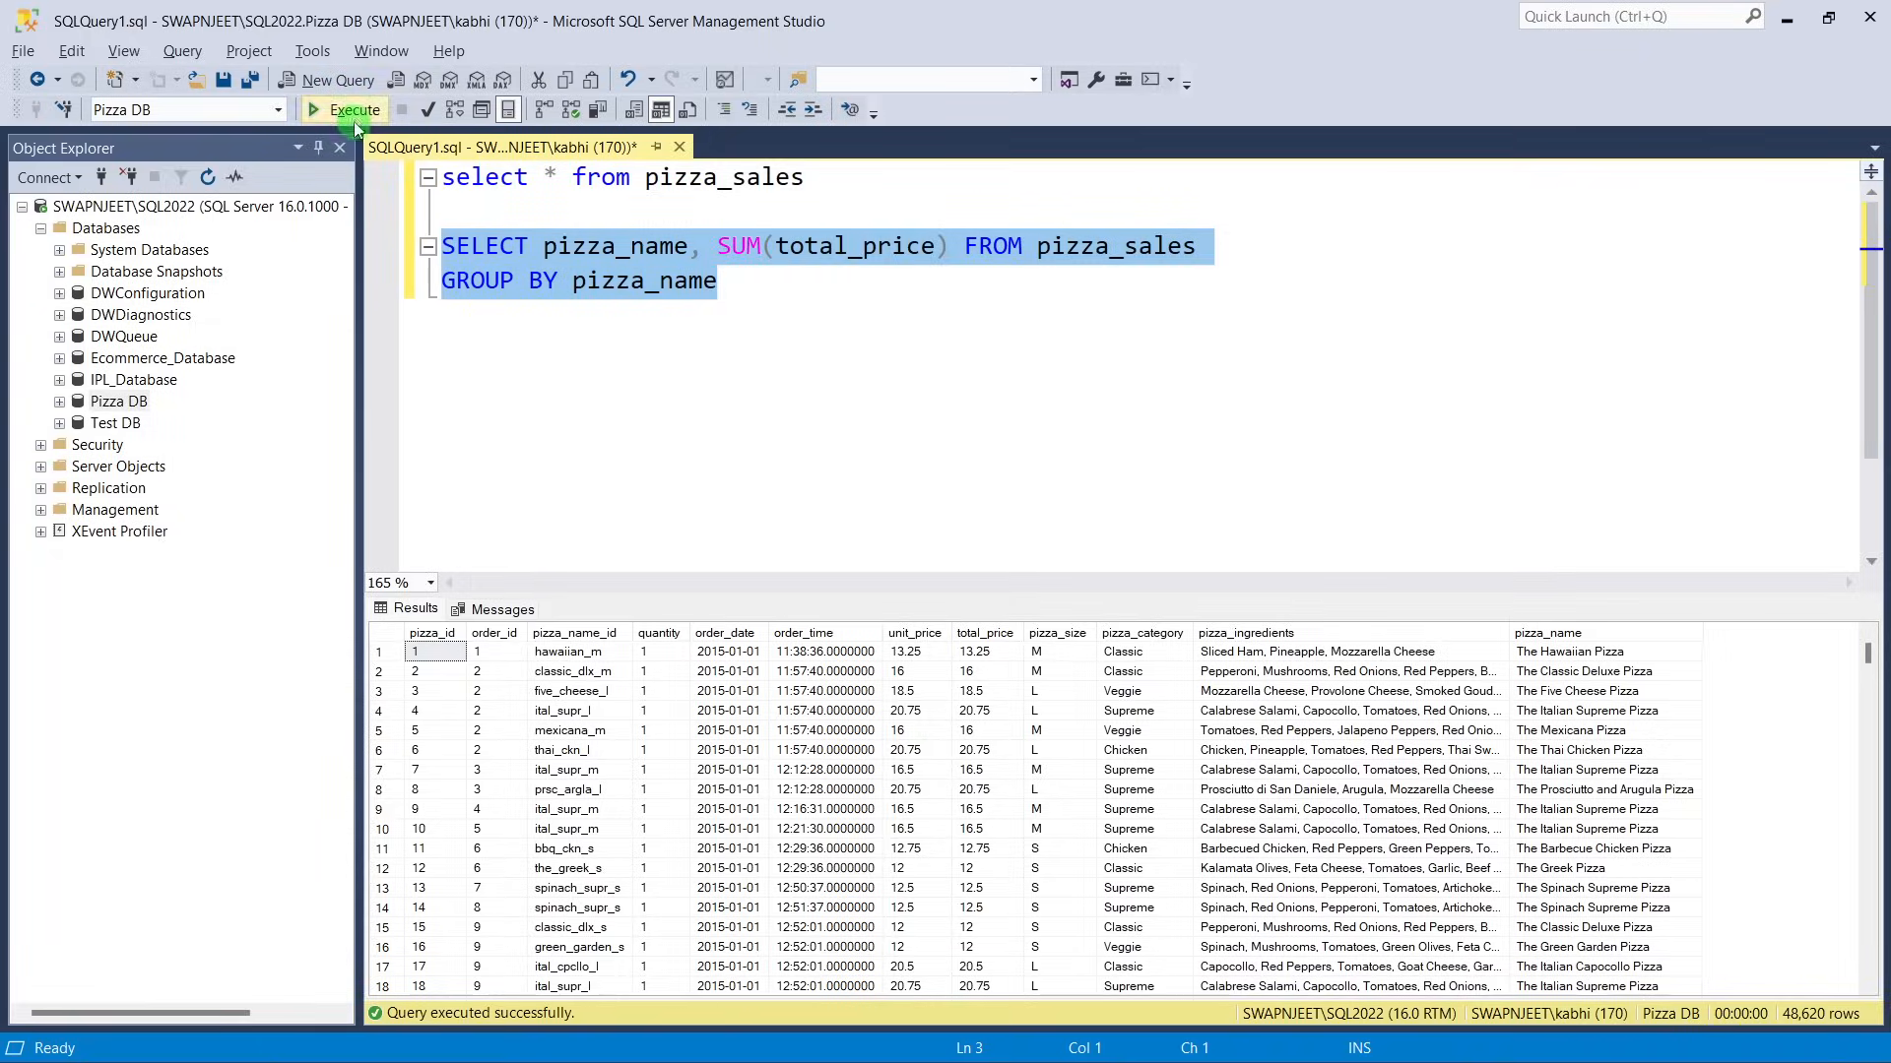
left_click(353, 113)
scroll(954, 780, "down", 5)
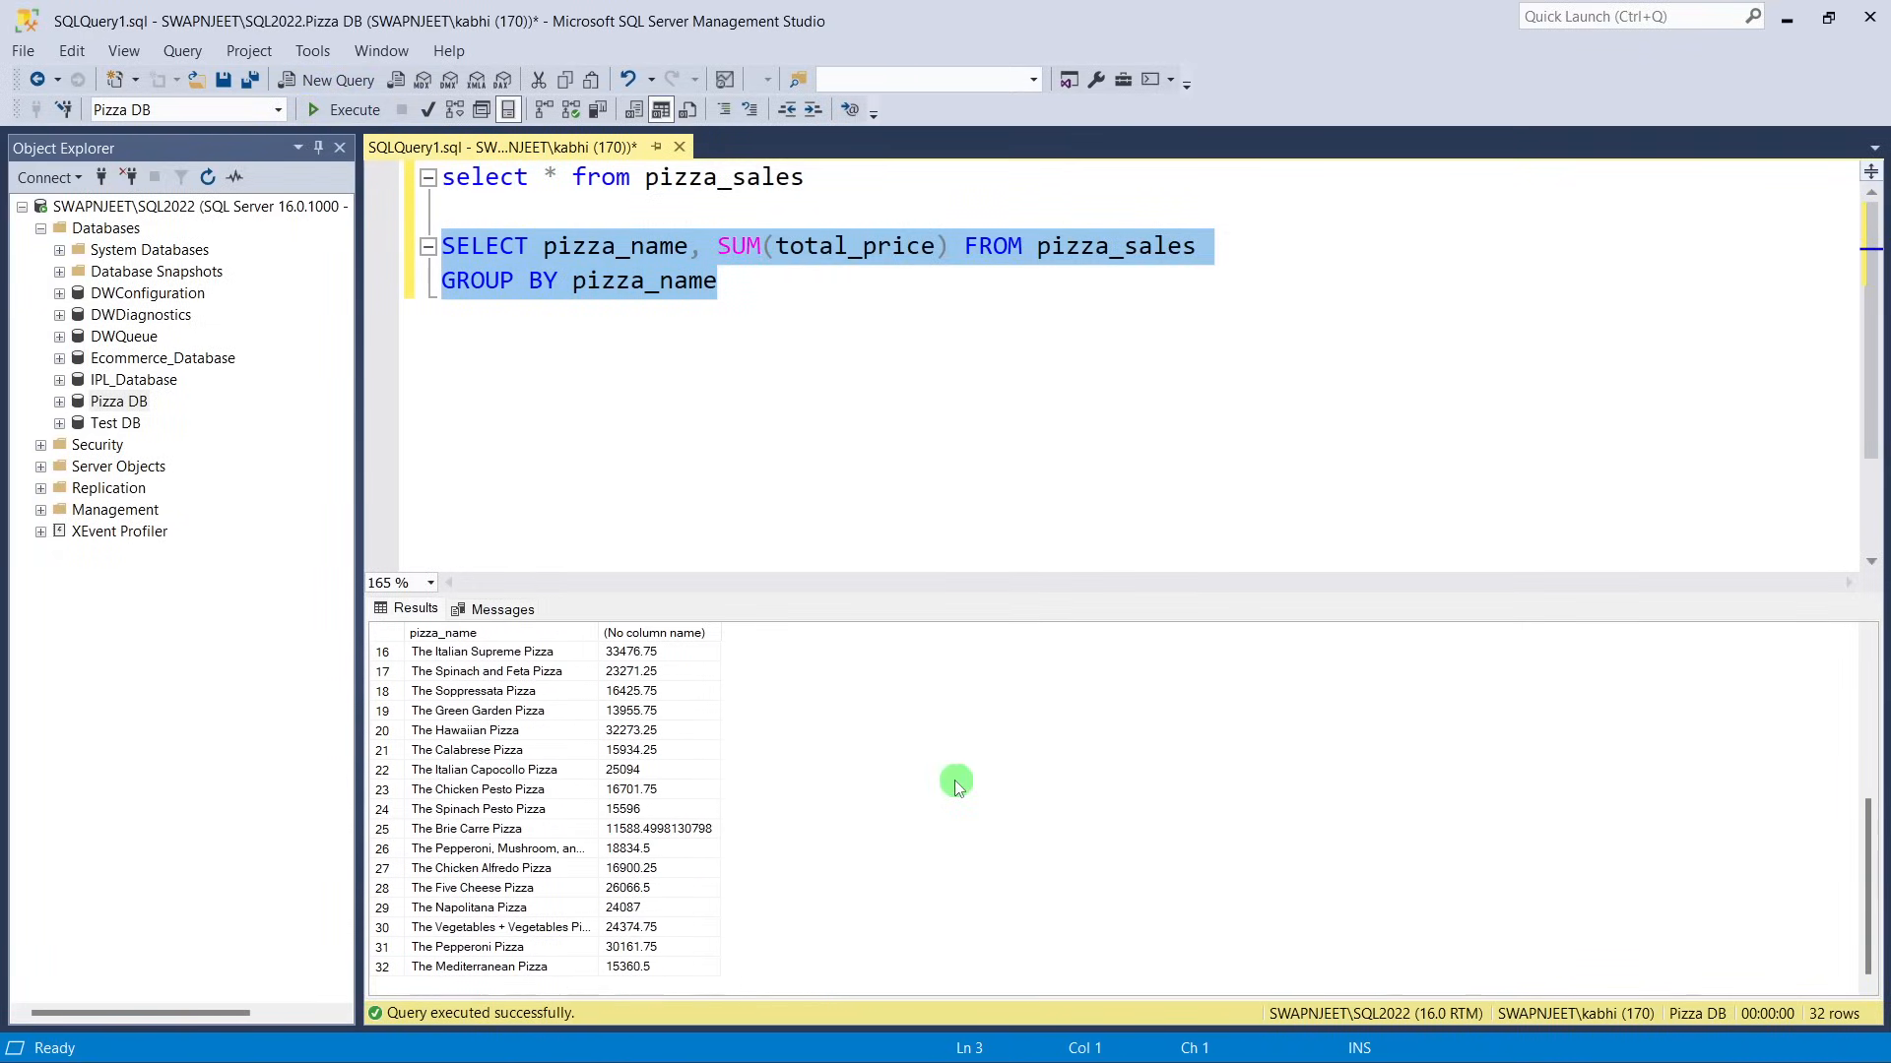
scroll(591, 729, "up", 5)
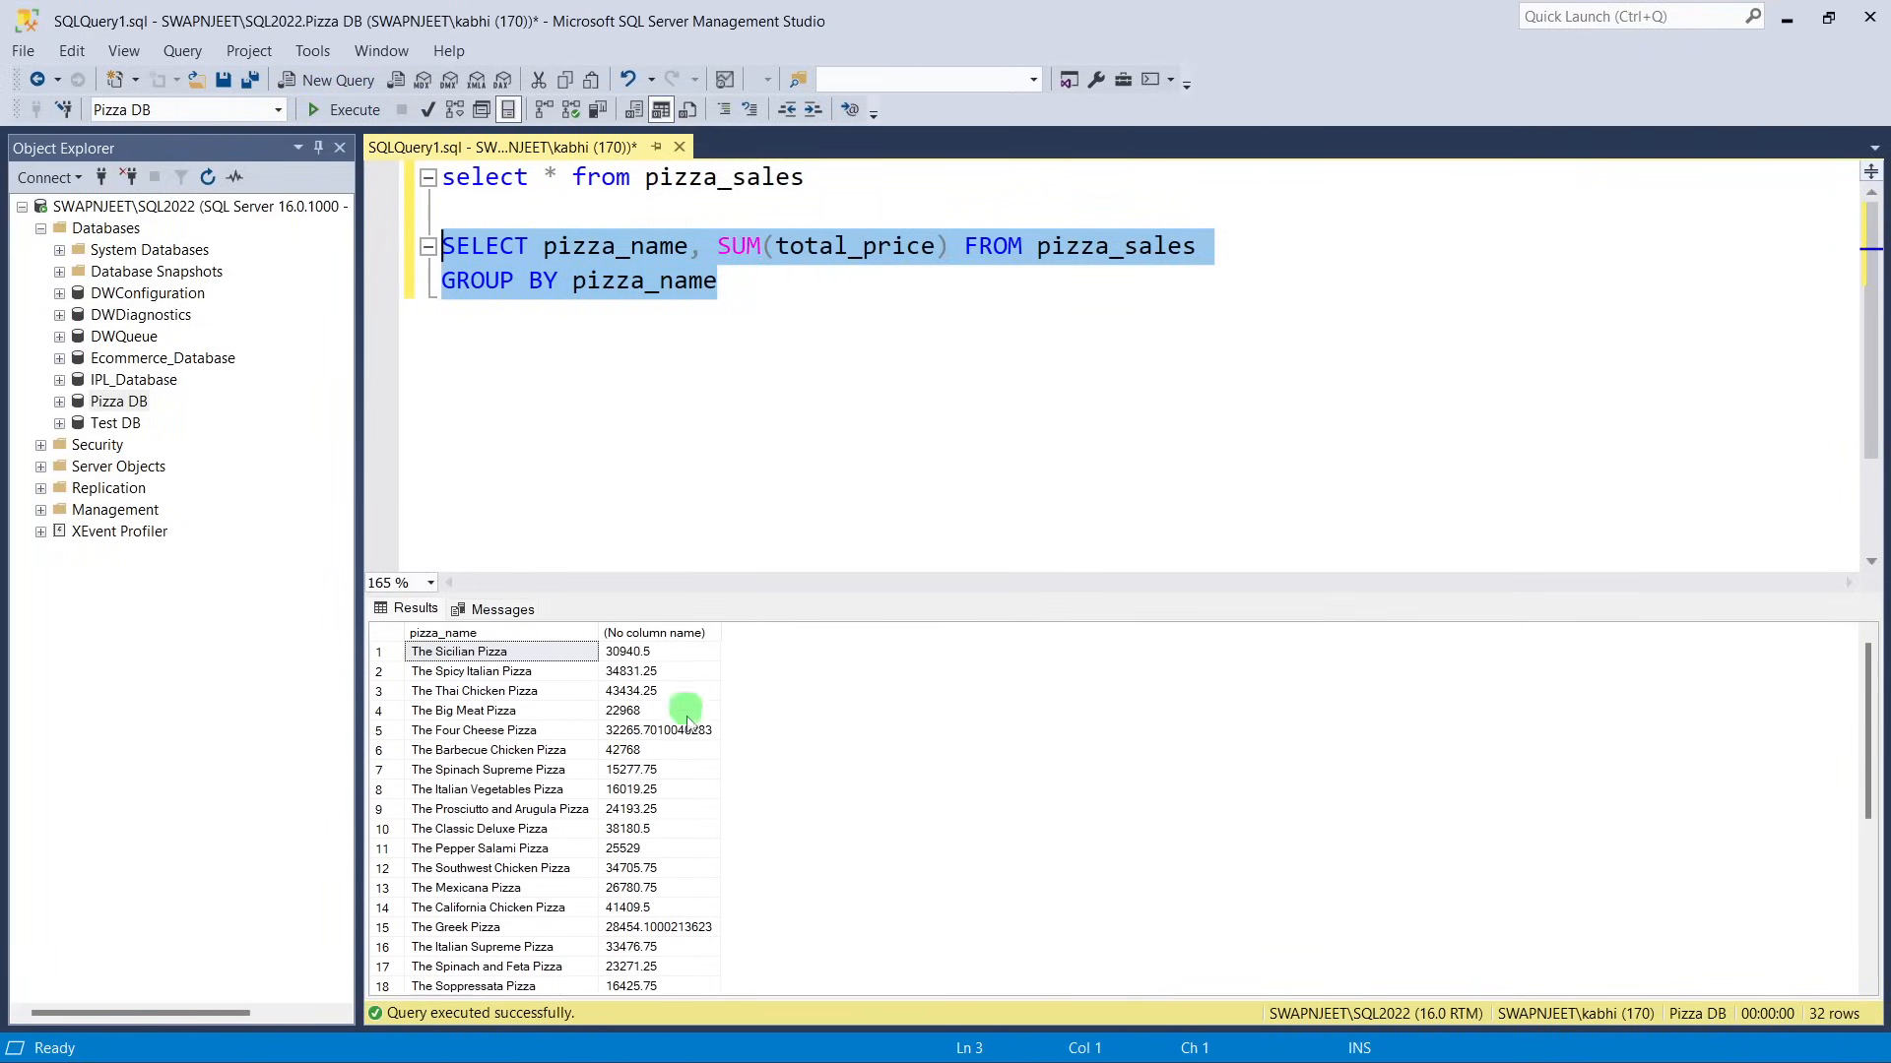
scroll(660, 866, "down", 5)
scroll(660, 867, "up", 5)
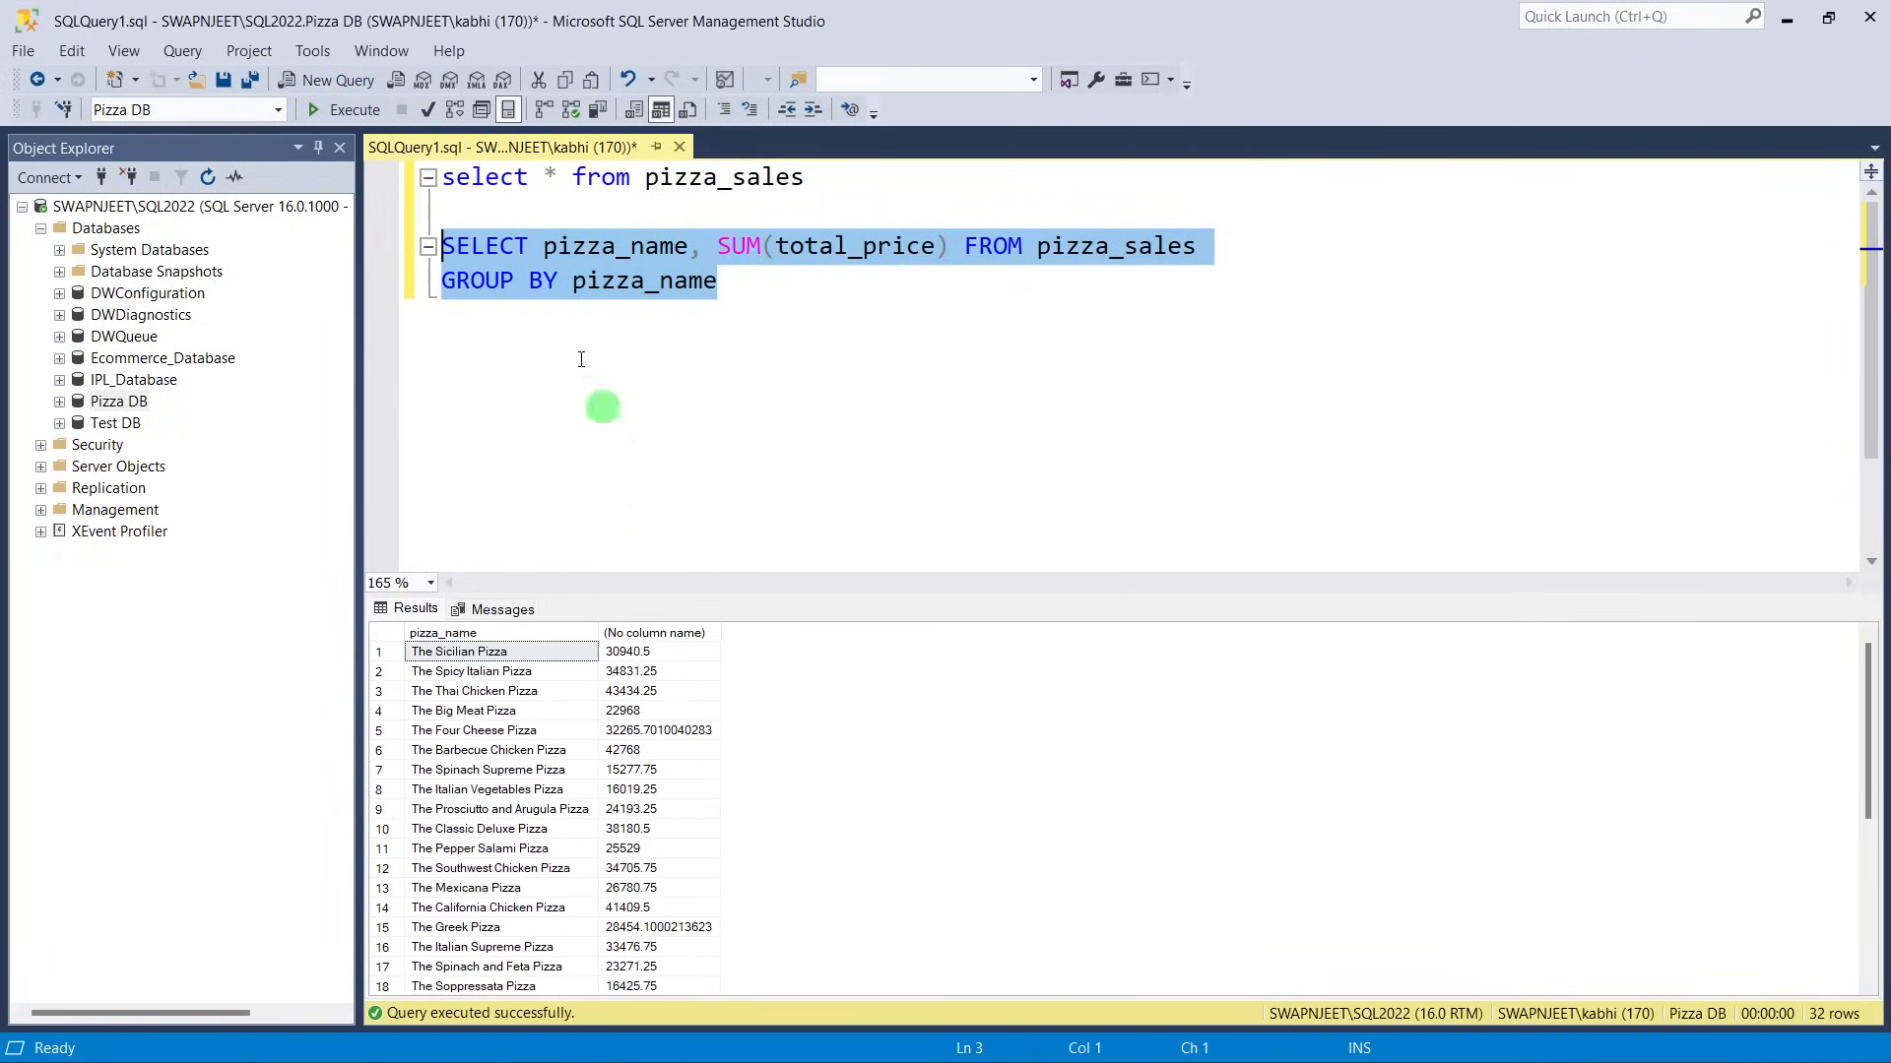
left_click(768, 296)
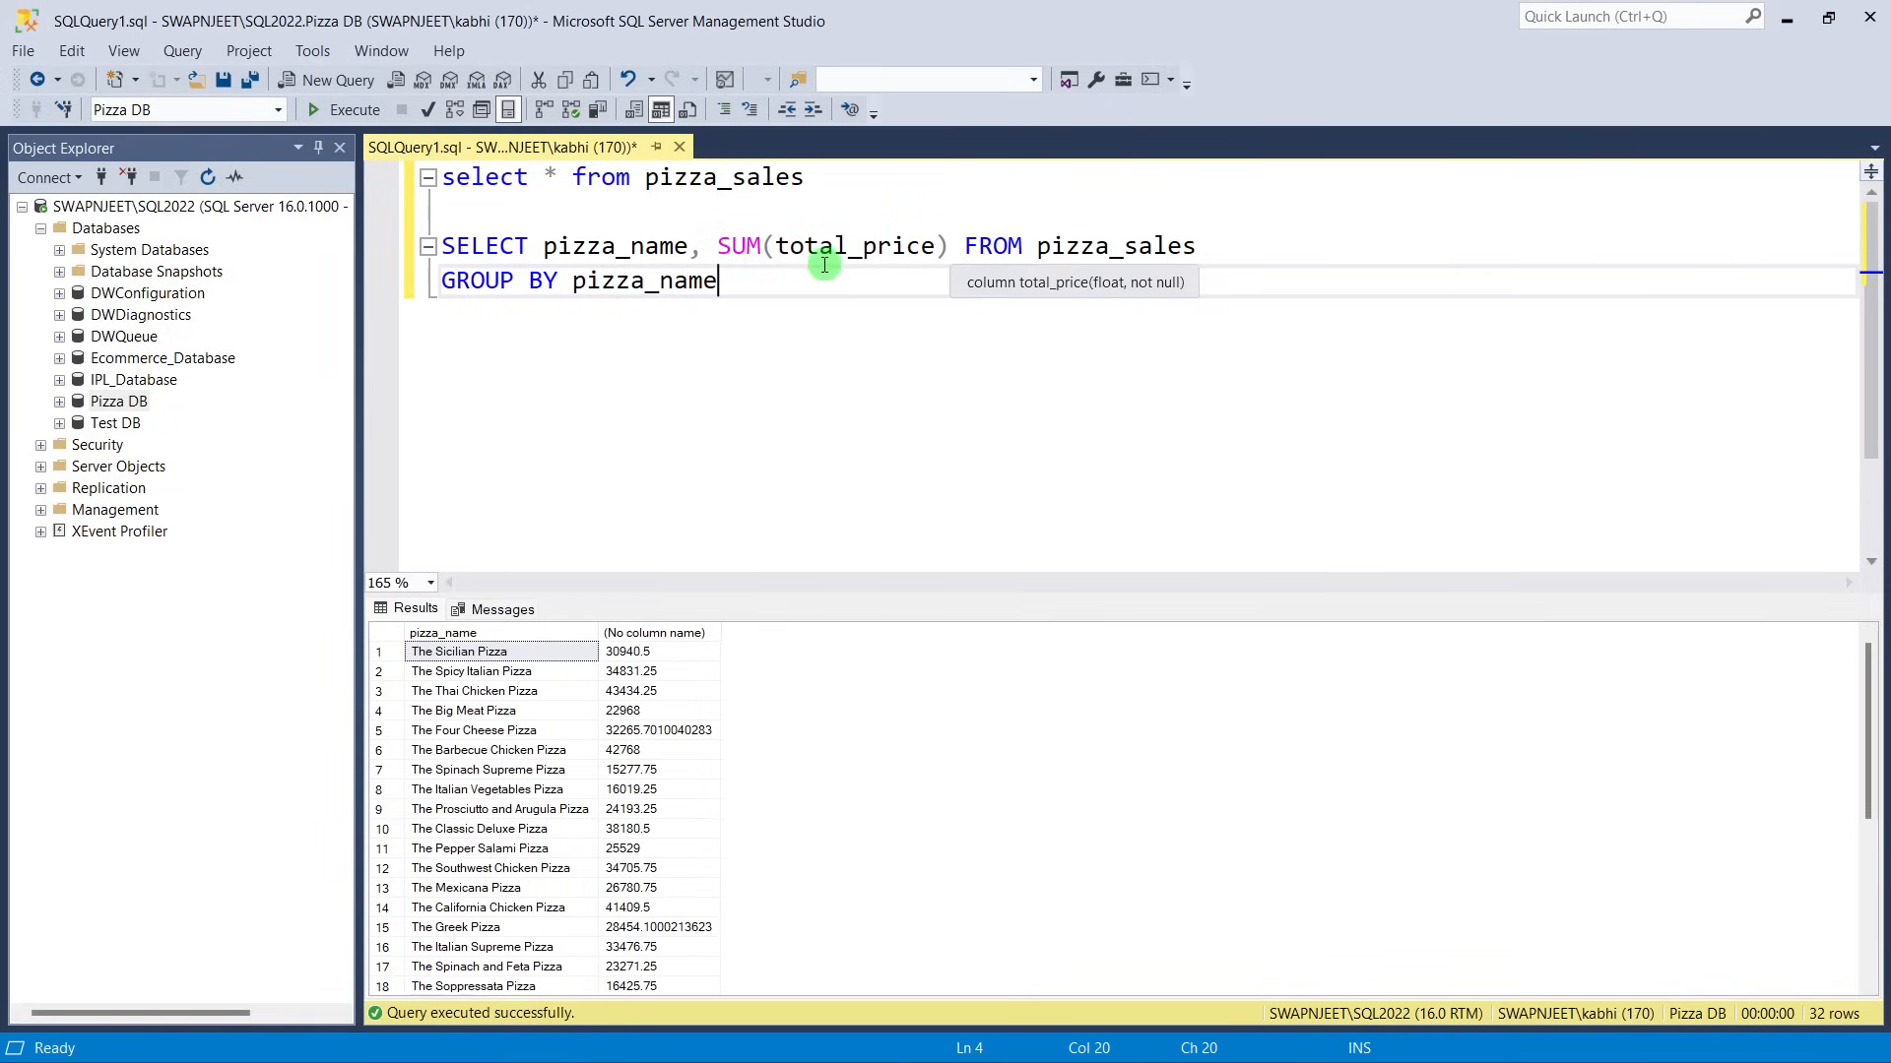
Give the SUM(total_price) column the alias Total_Revenue in the pizza_name query.
left_click(659, 632)
left_click(948, 252)
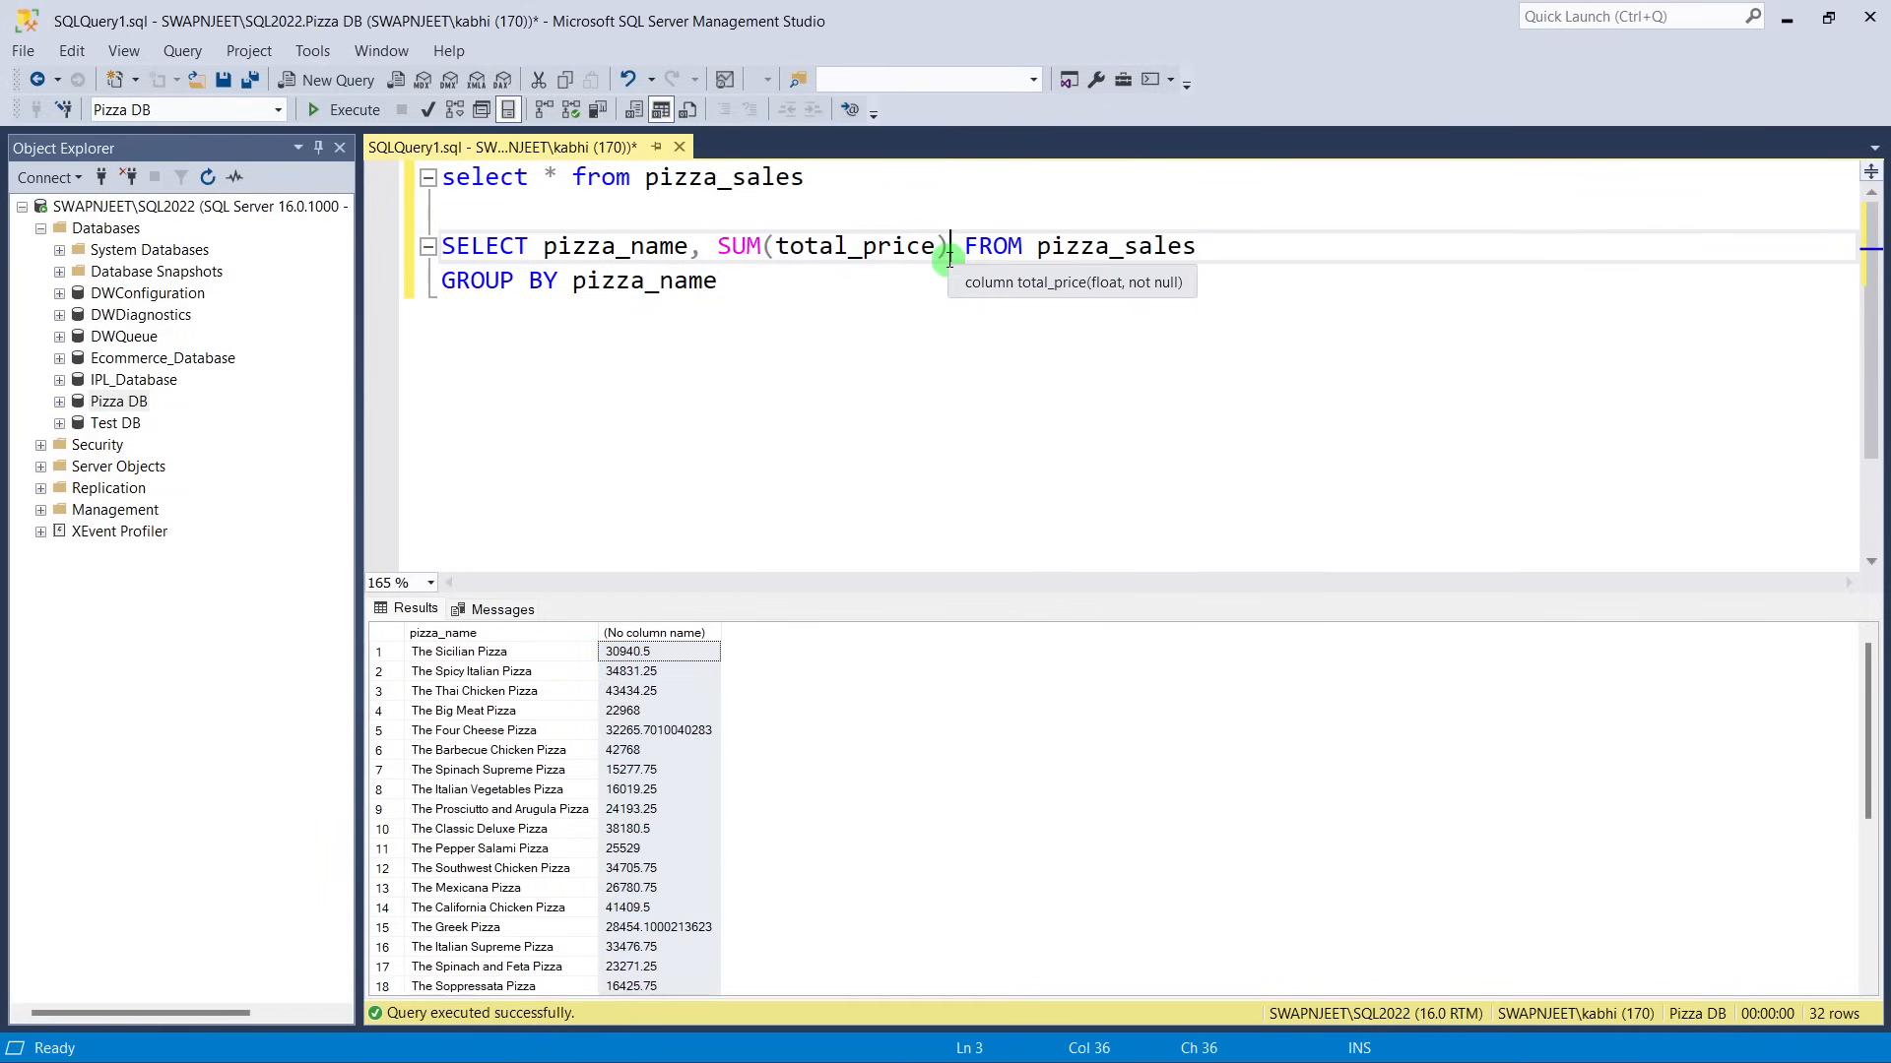
type("AS  ")
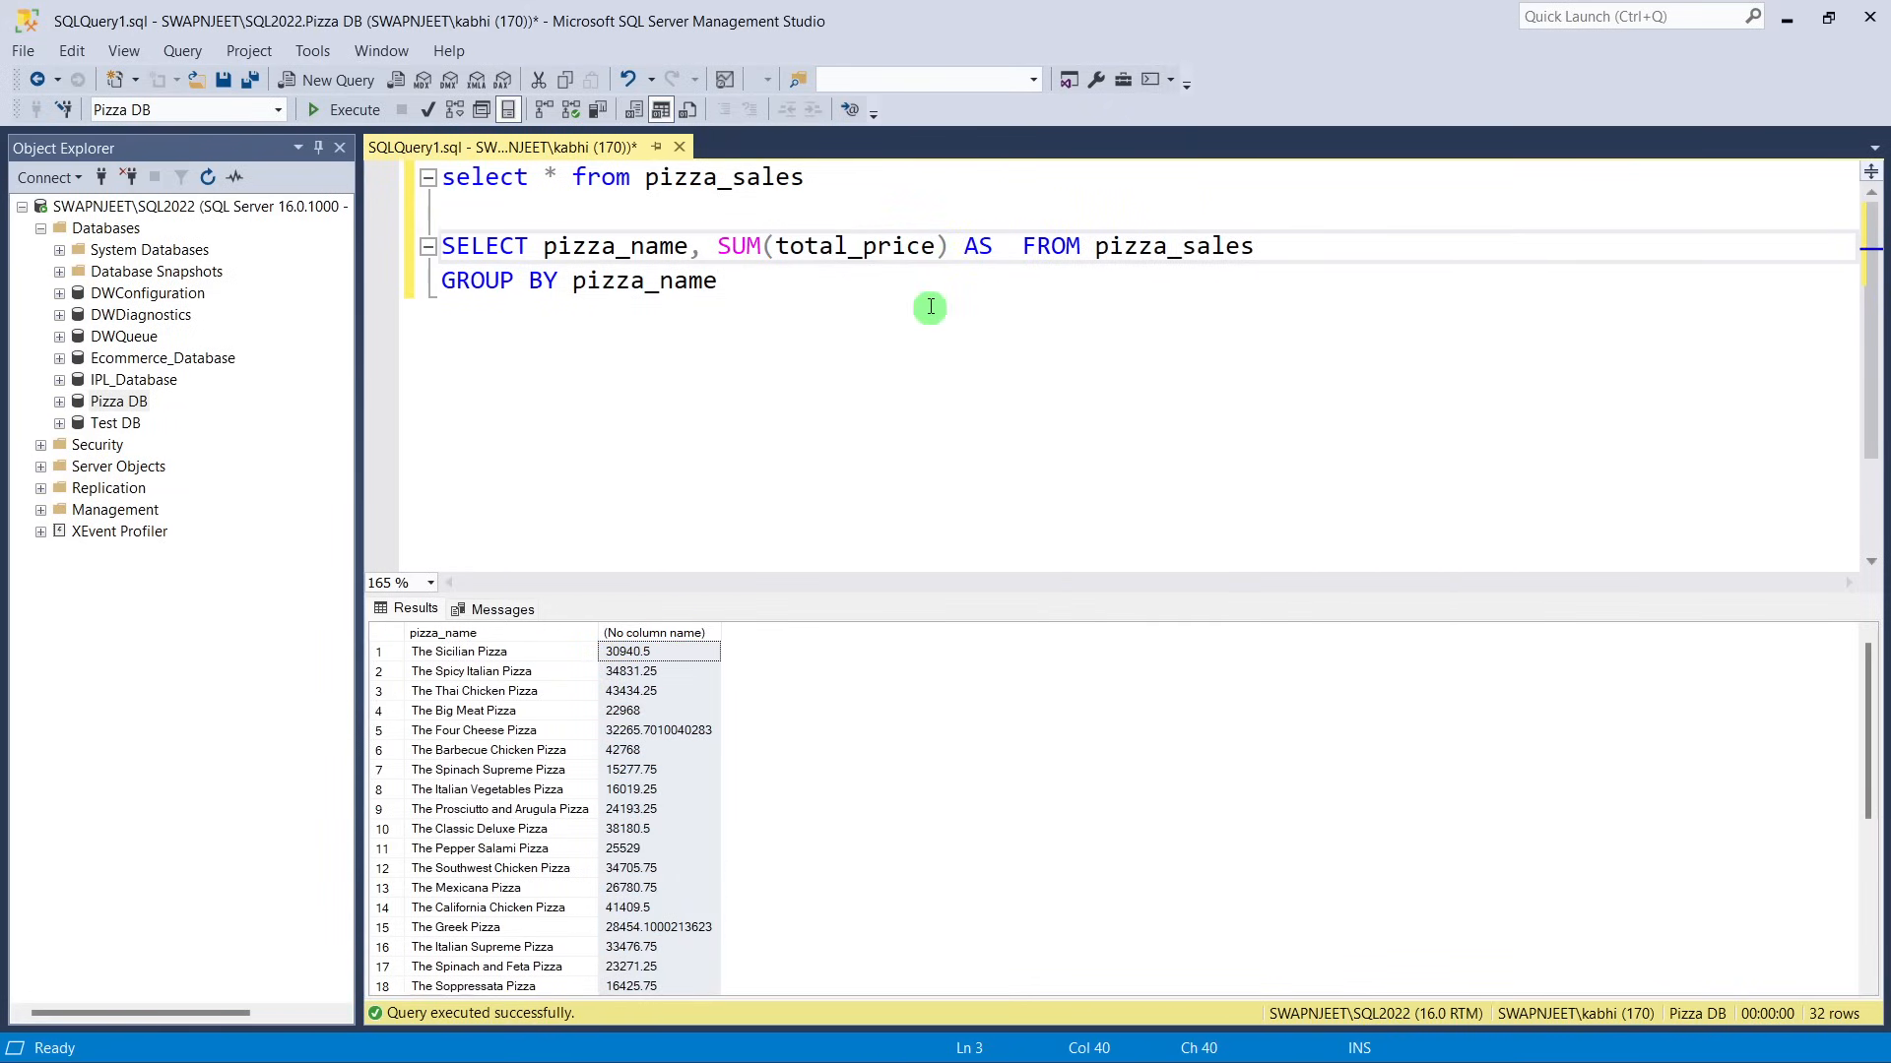
type("Tto")
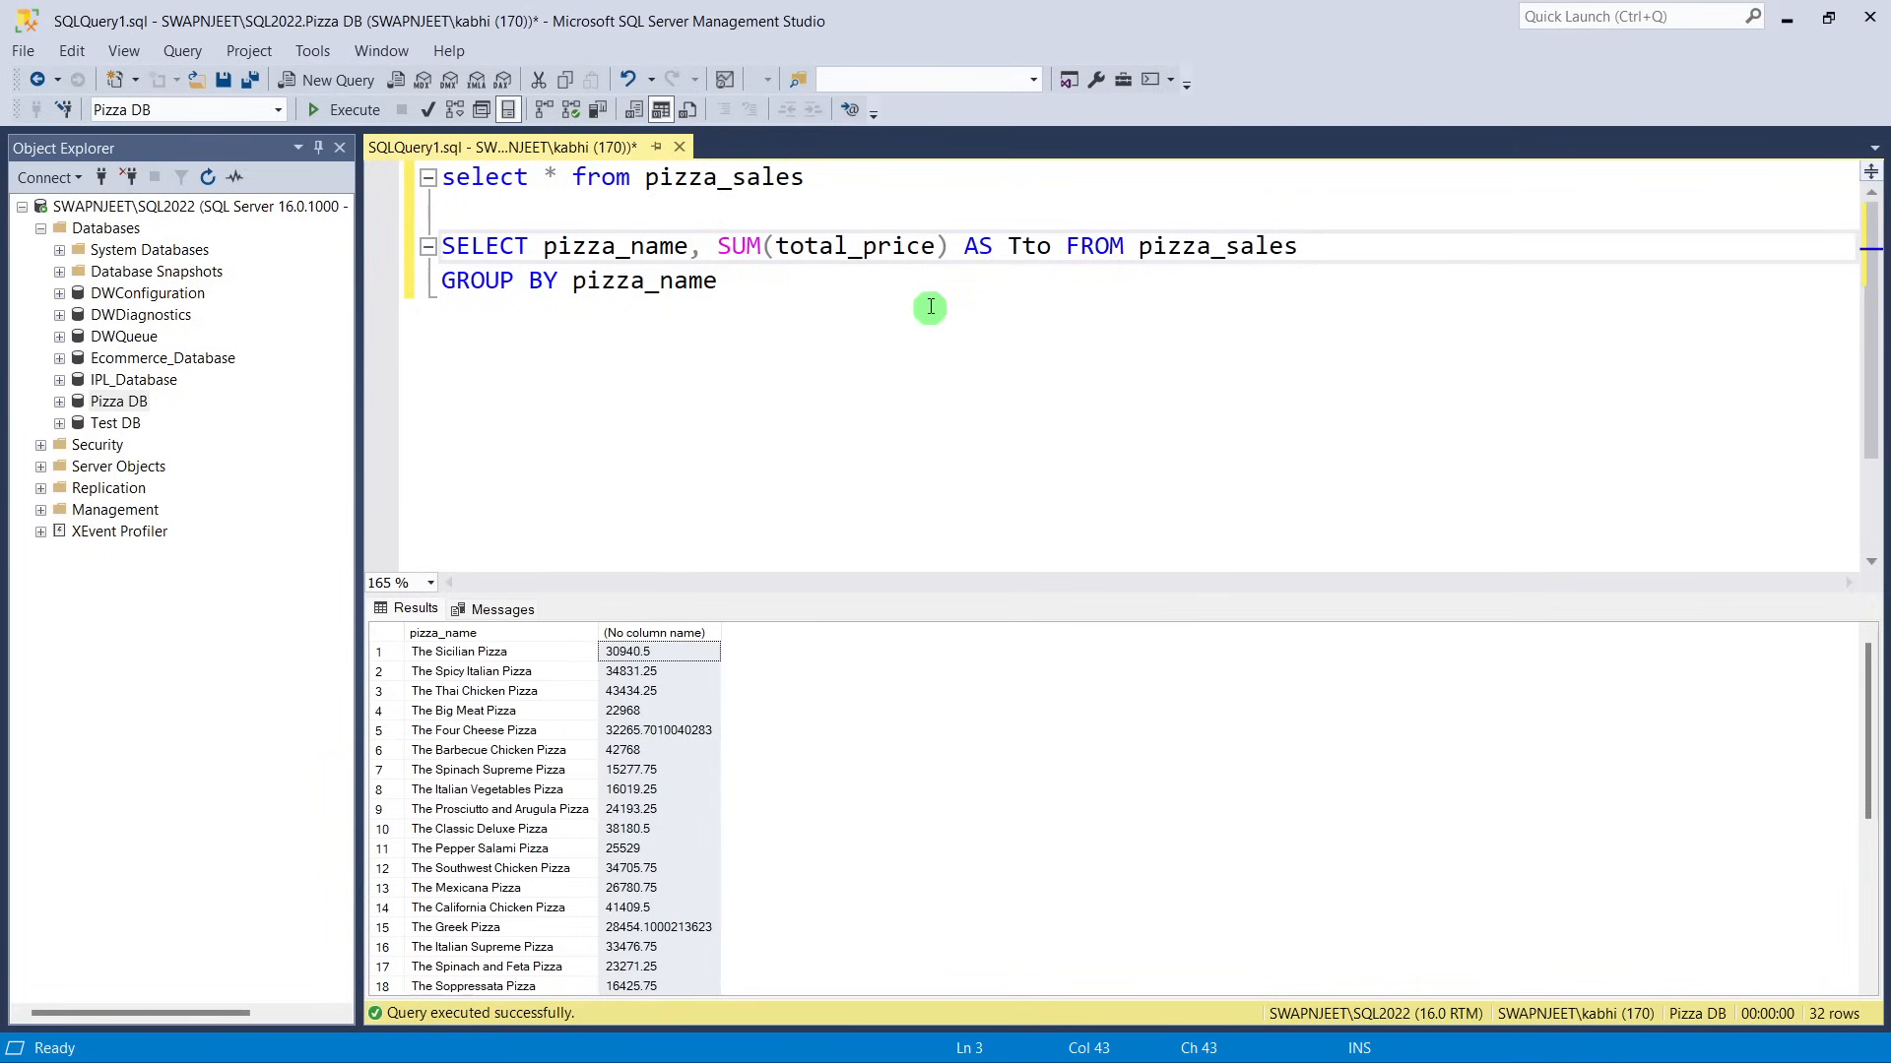
key("BackSpace")
key("BackSpace")
type("ots")
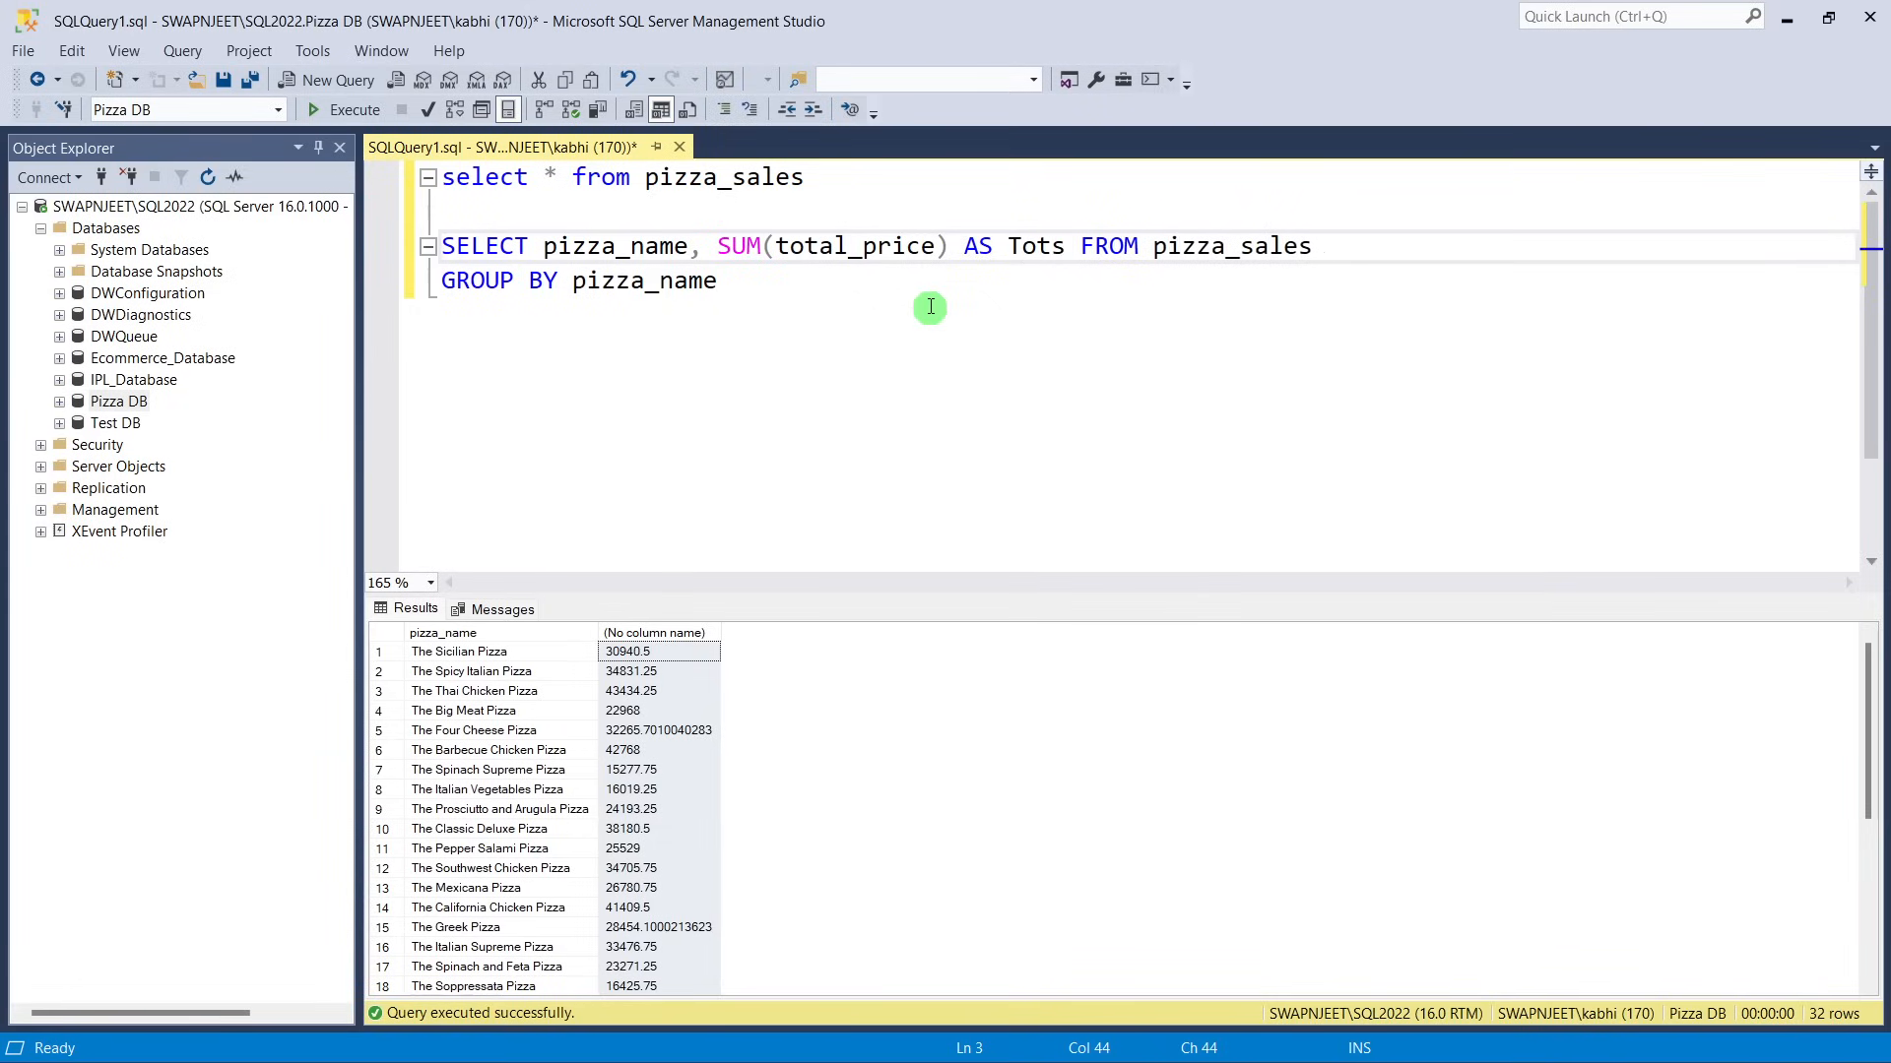
key("BackSpace")
type("al_")
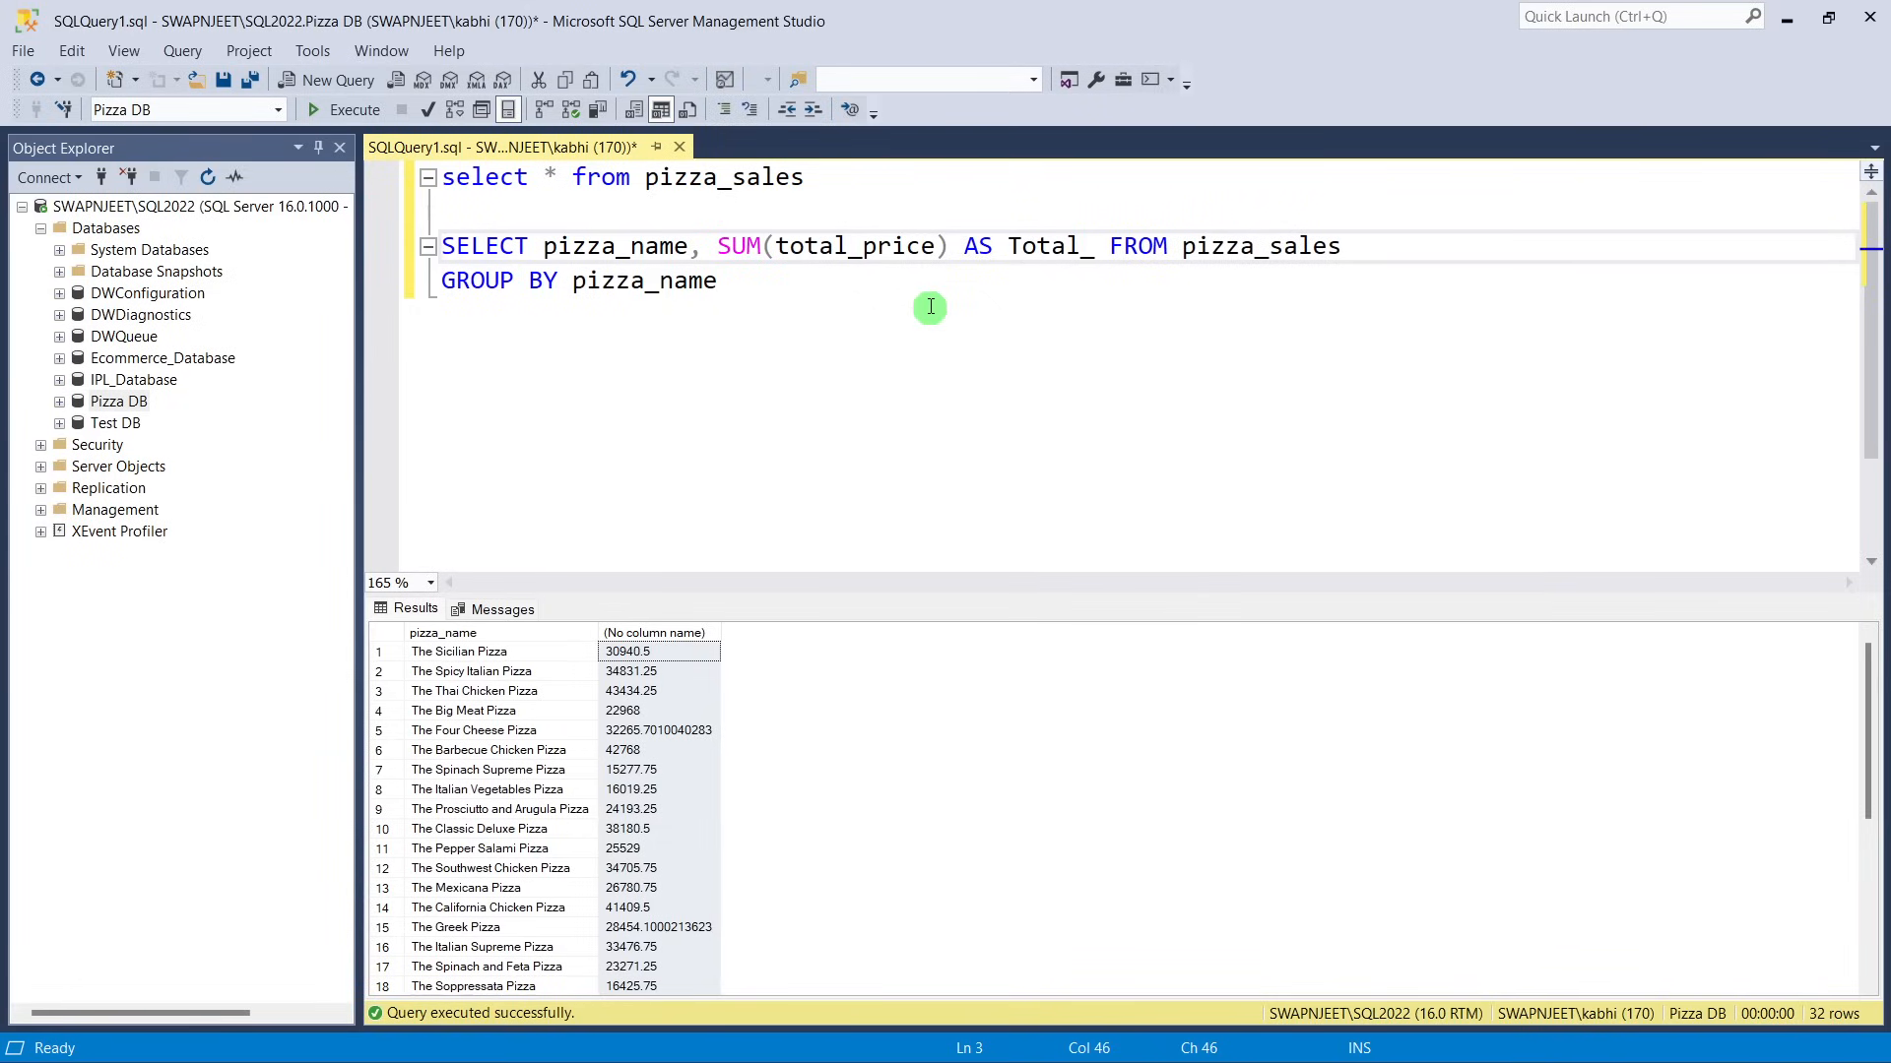
type("Revenue")
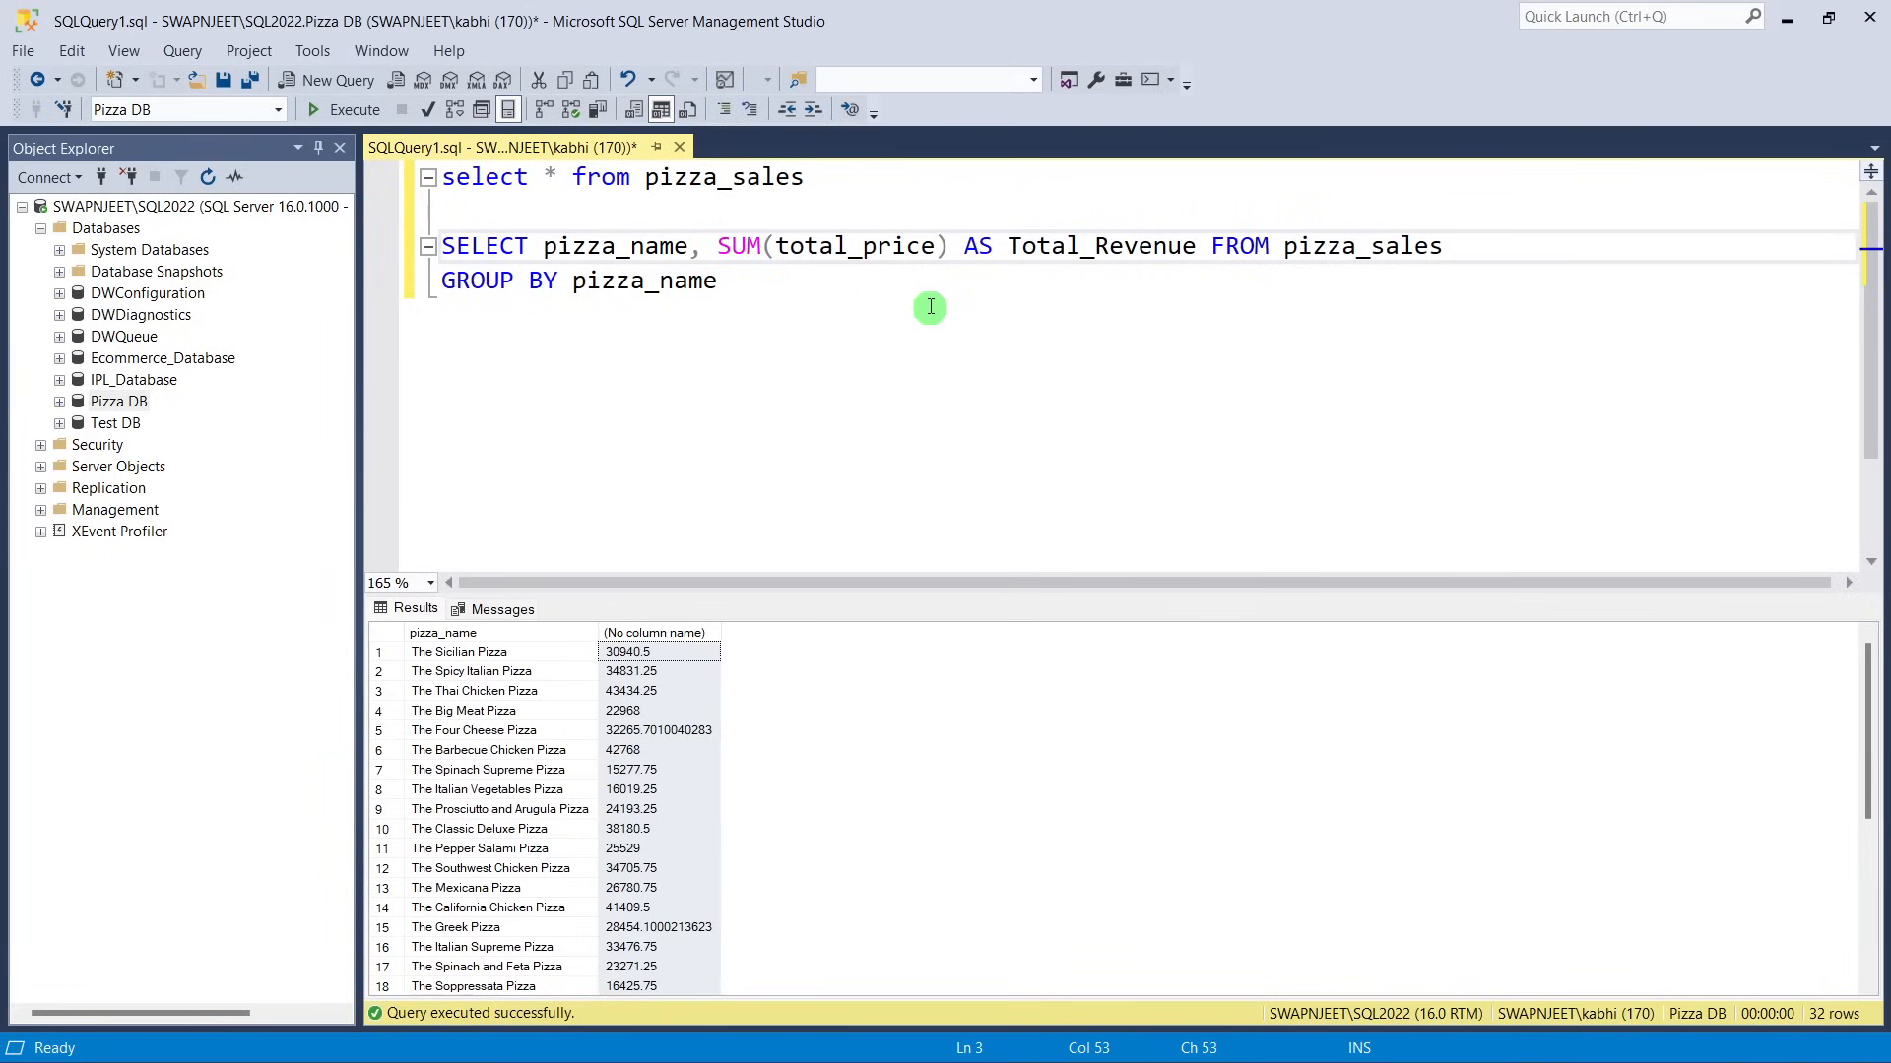
Execute only the pizza_name query with the Total_Revenue alias and look over its results.
left_click(883, 295)
left_click_drag(883, 295, 372, 223)
left_click(345, 109)
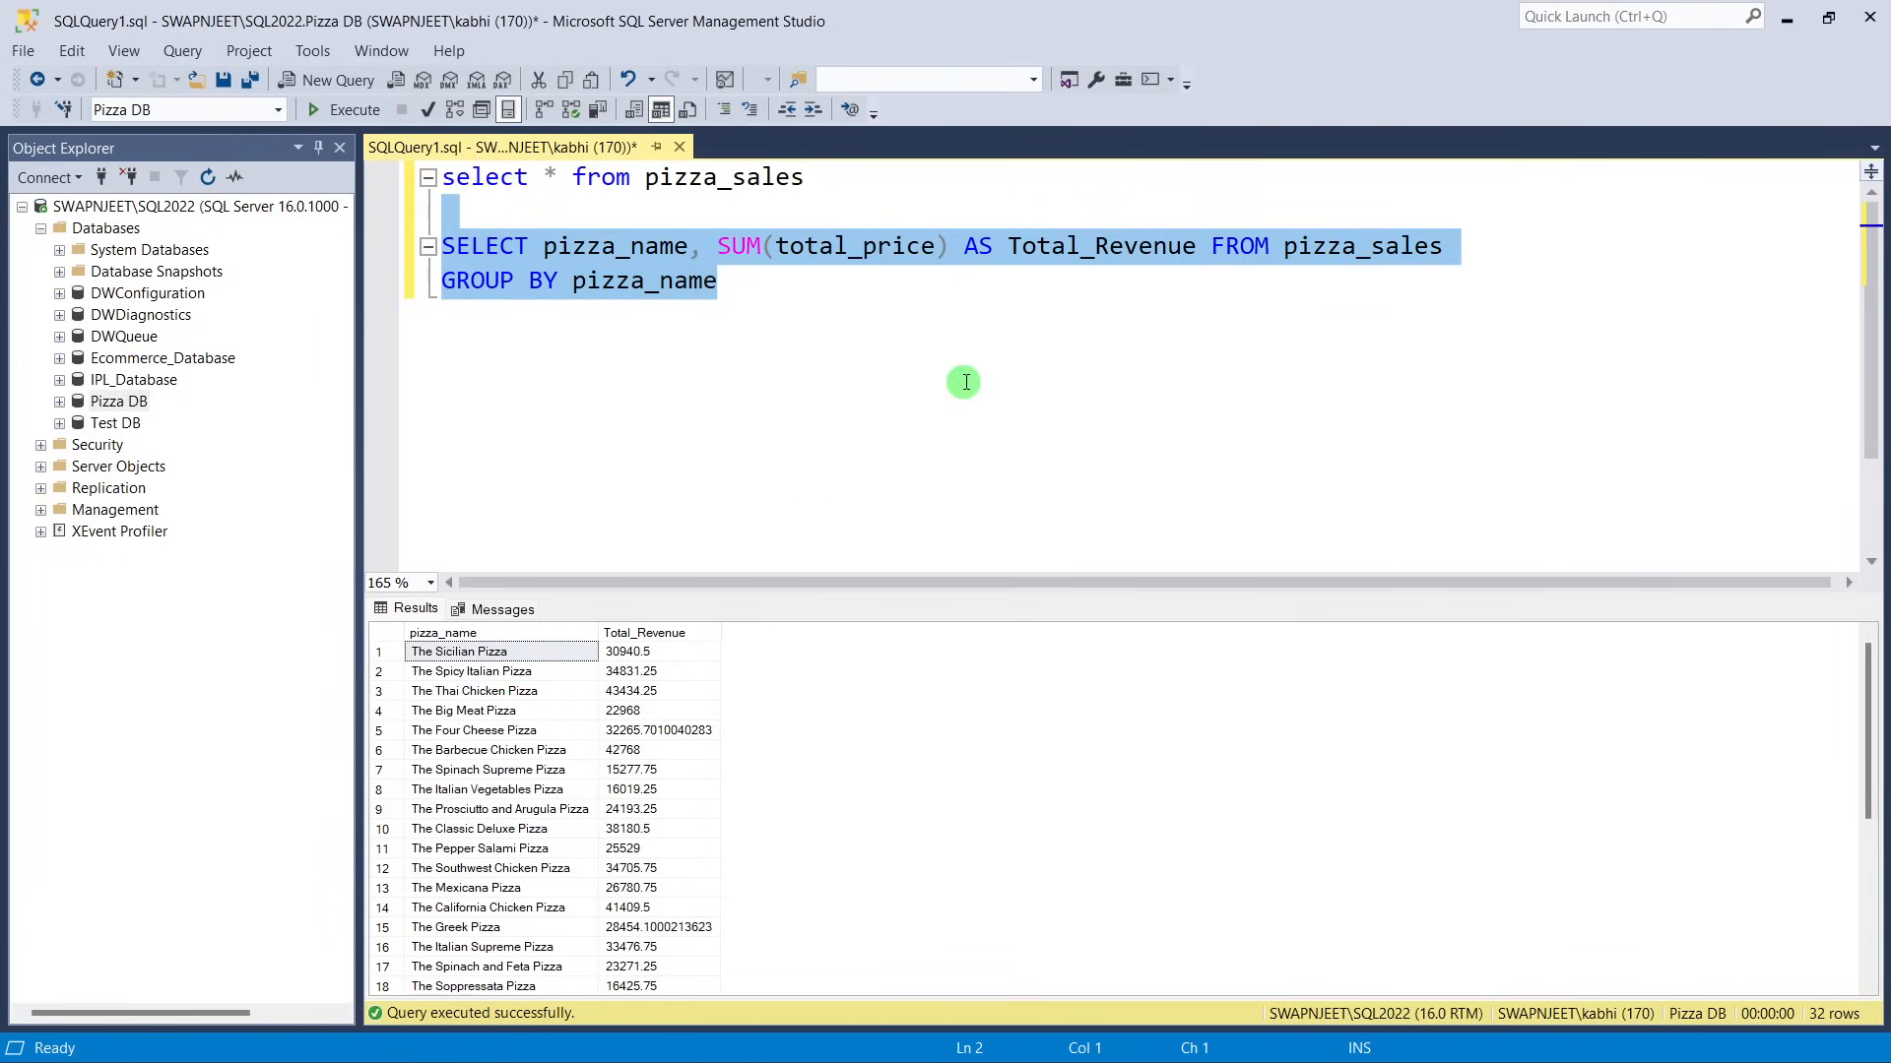
scroll(660, 680, "down", 5)
scroll(689, 733, "up", 5)
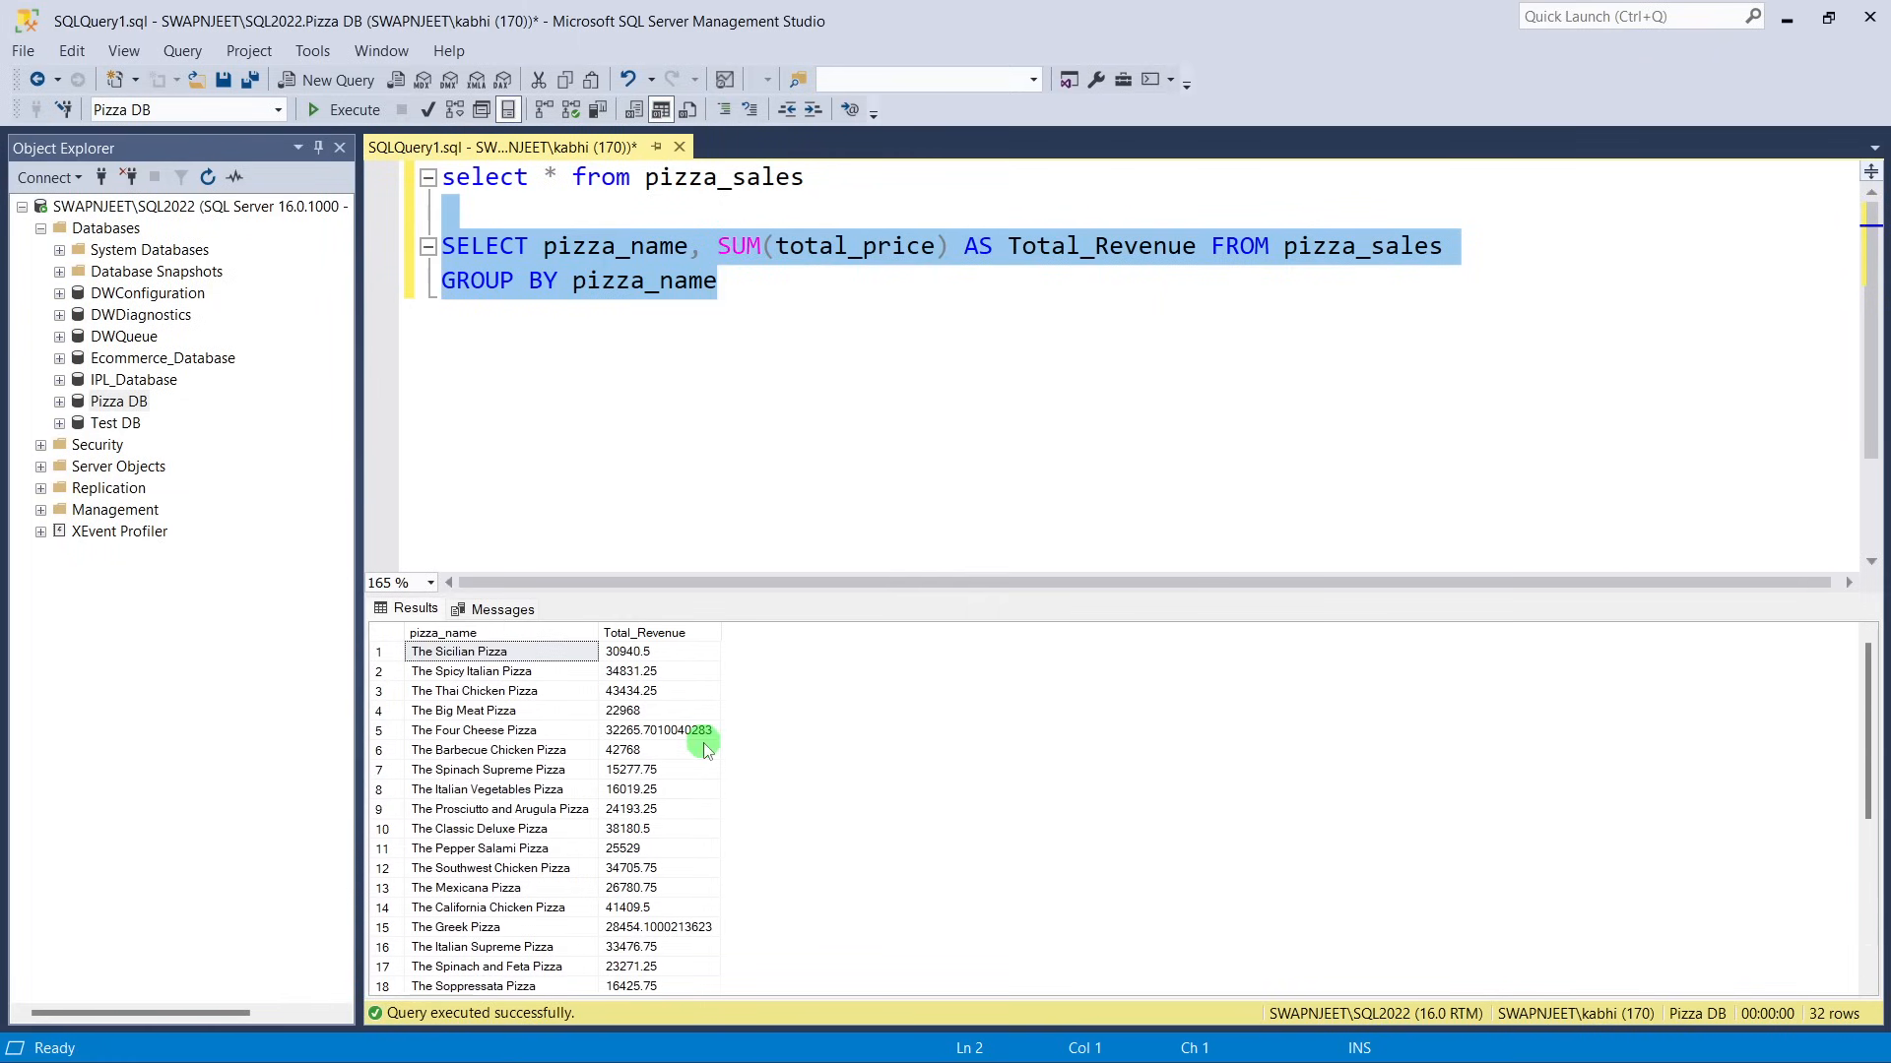
Add the clause ORDER BY Total_Revenue on a new line below GROUP BY pizza_name.
left_click(734, 305)
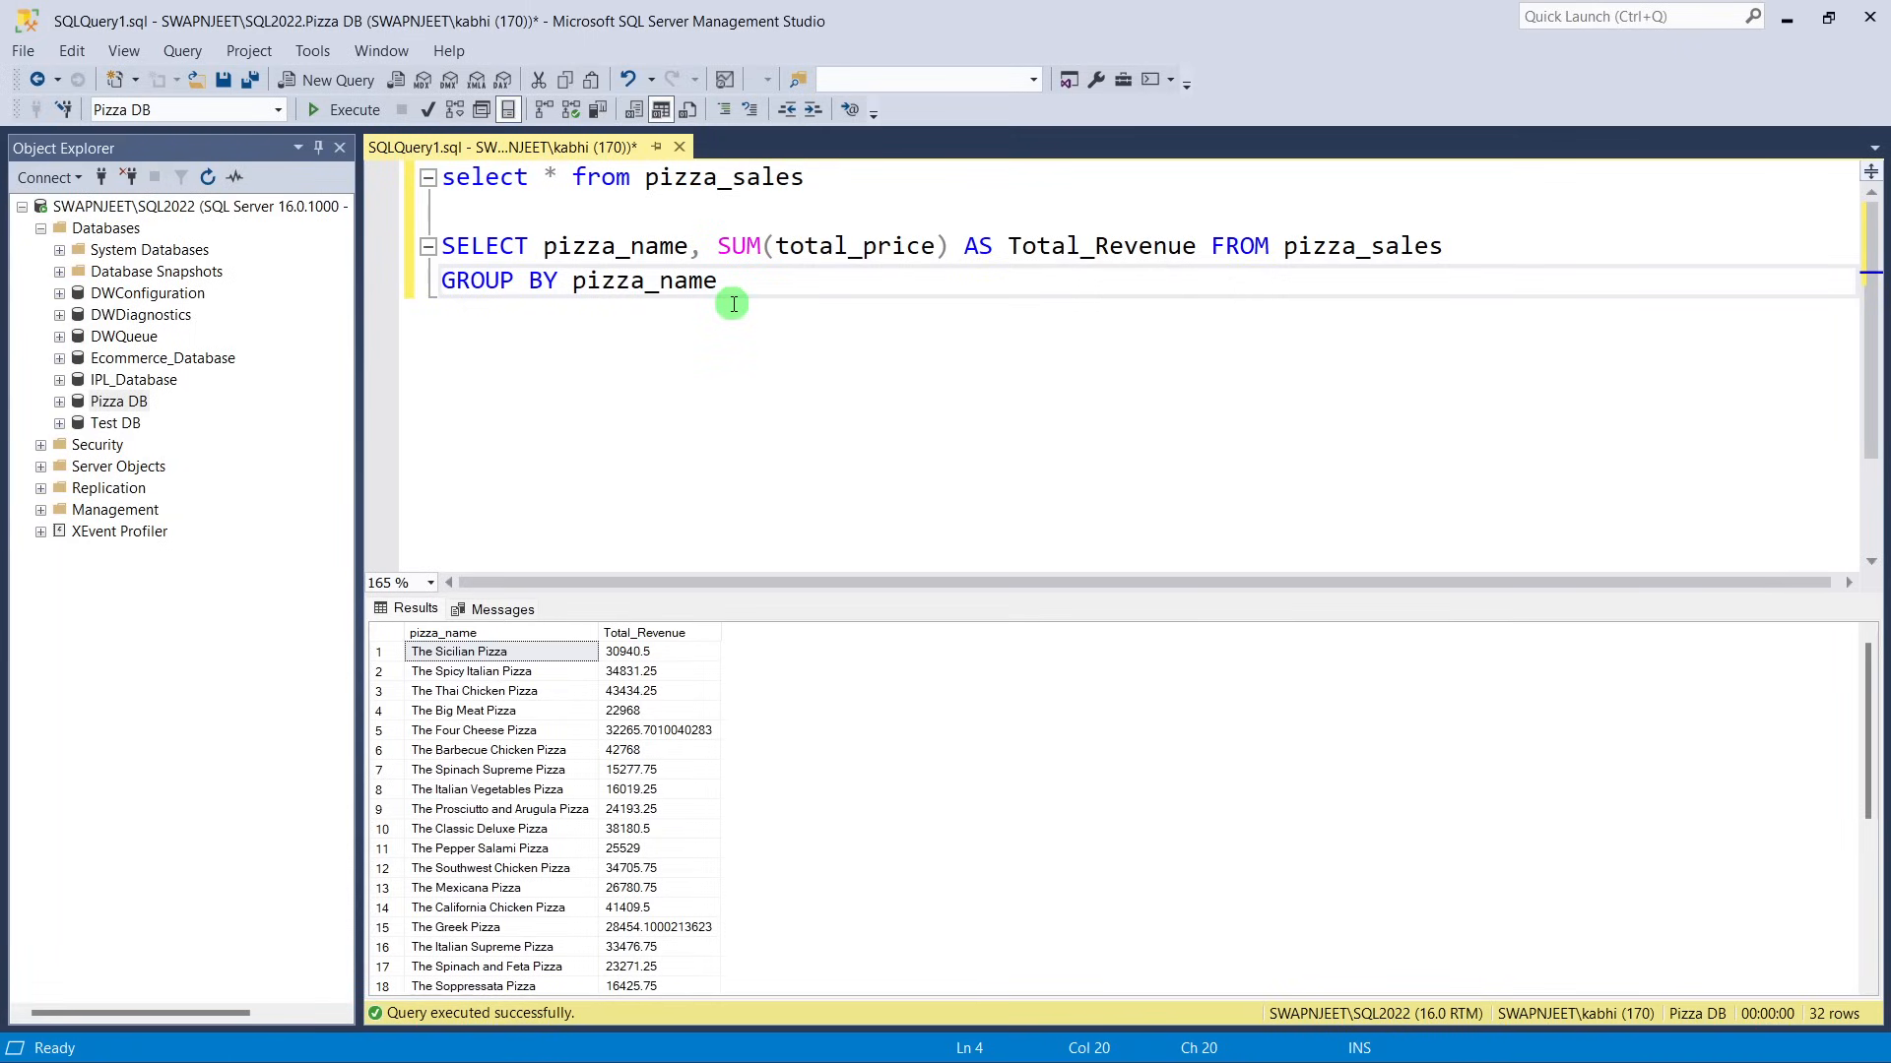
key("Return")
type("GROUP")
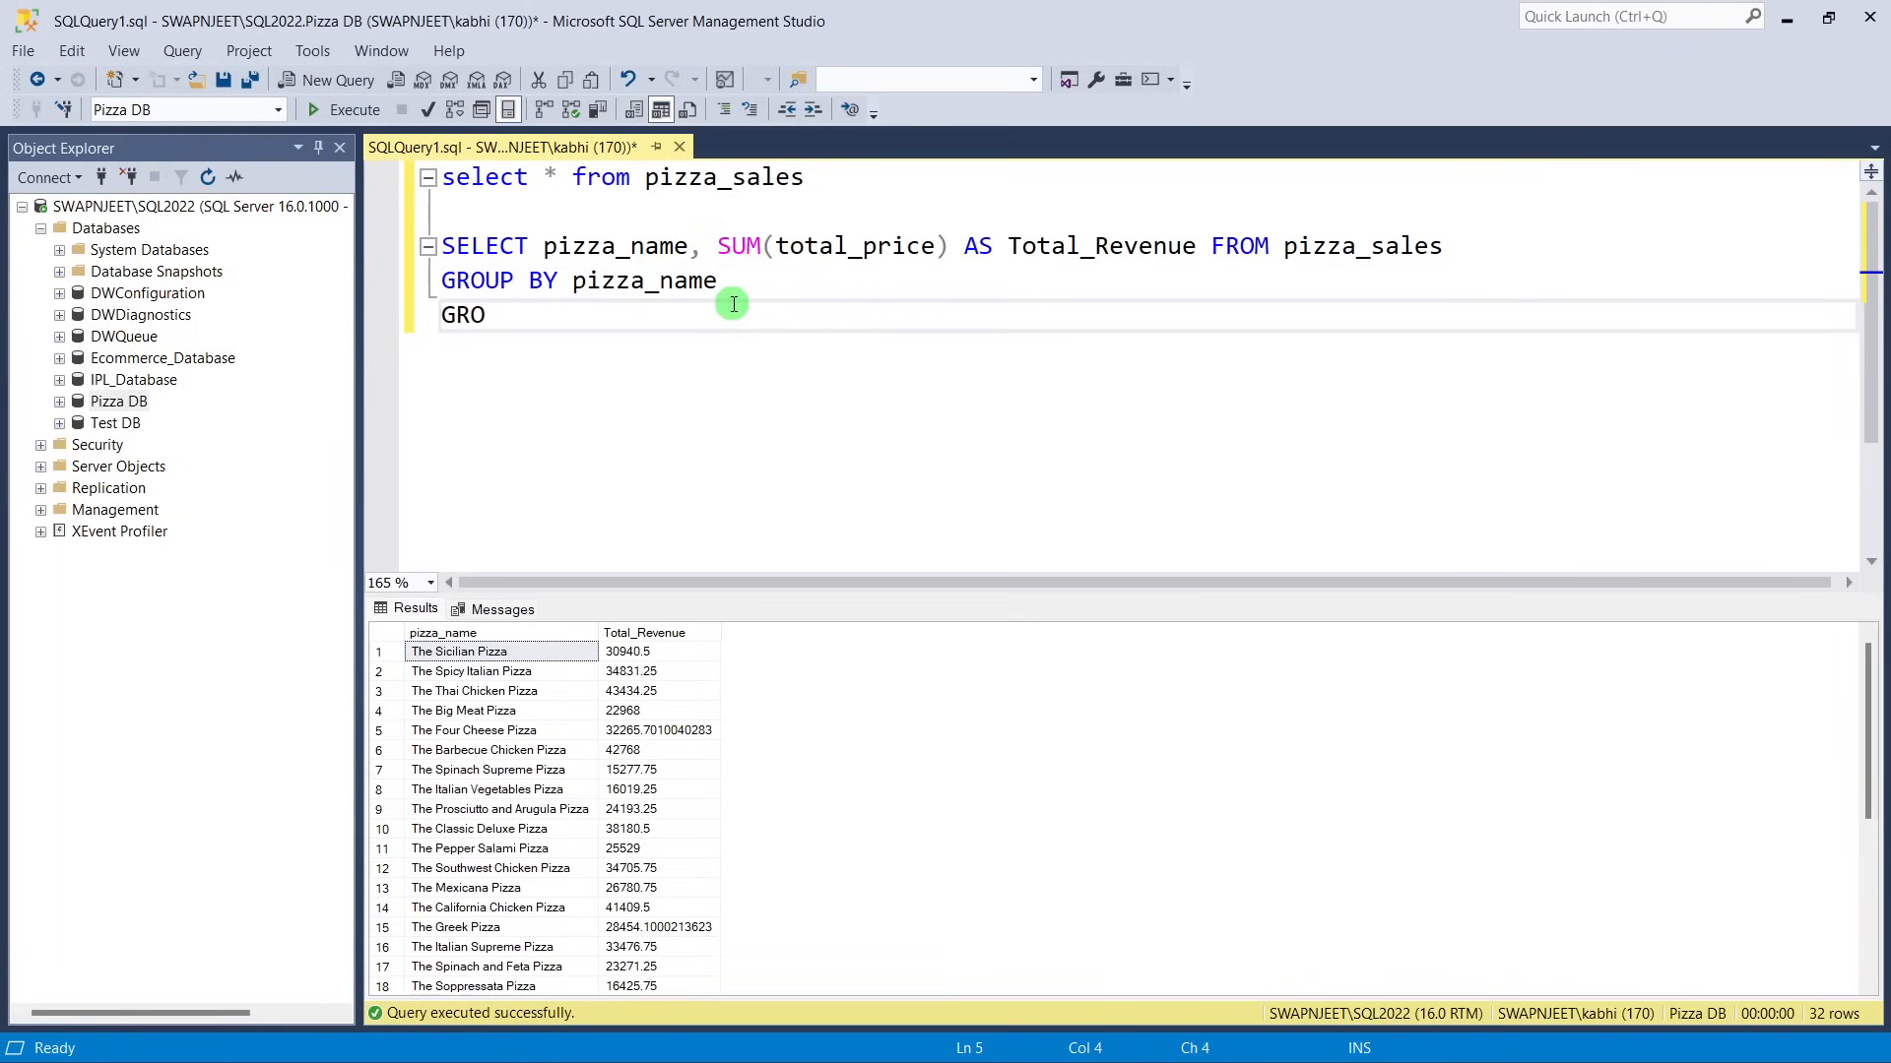
key("BackSpace")
key("BackSpace")
key("BackSpace")
key("BackSpace")
key("BackSpace")
type("ORDER BY")
left_click_drag(1008, 254, 1196, 254)
key("ctrl+c")
left_click(739, 323)
key("ctrl+v")
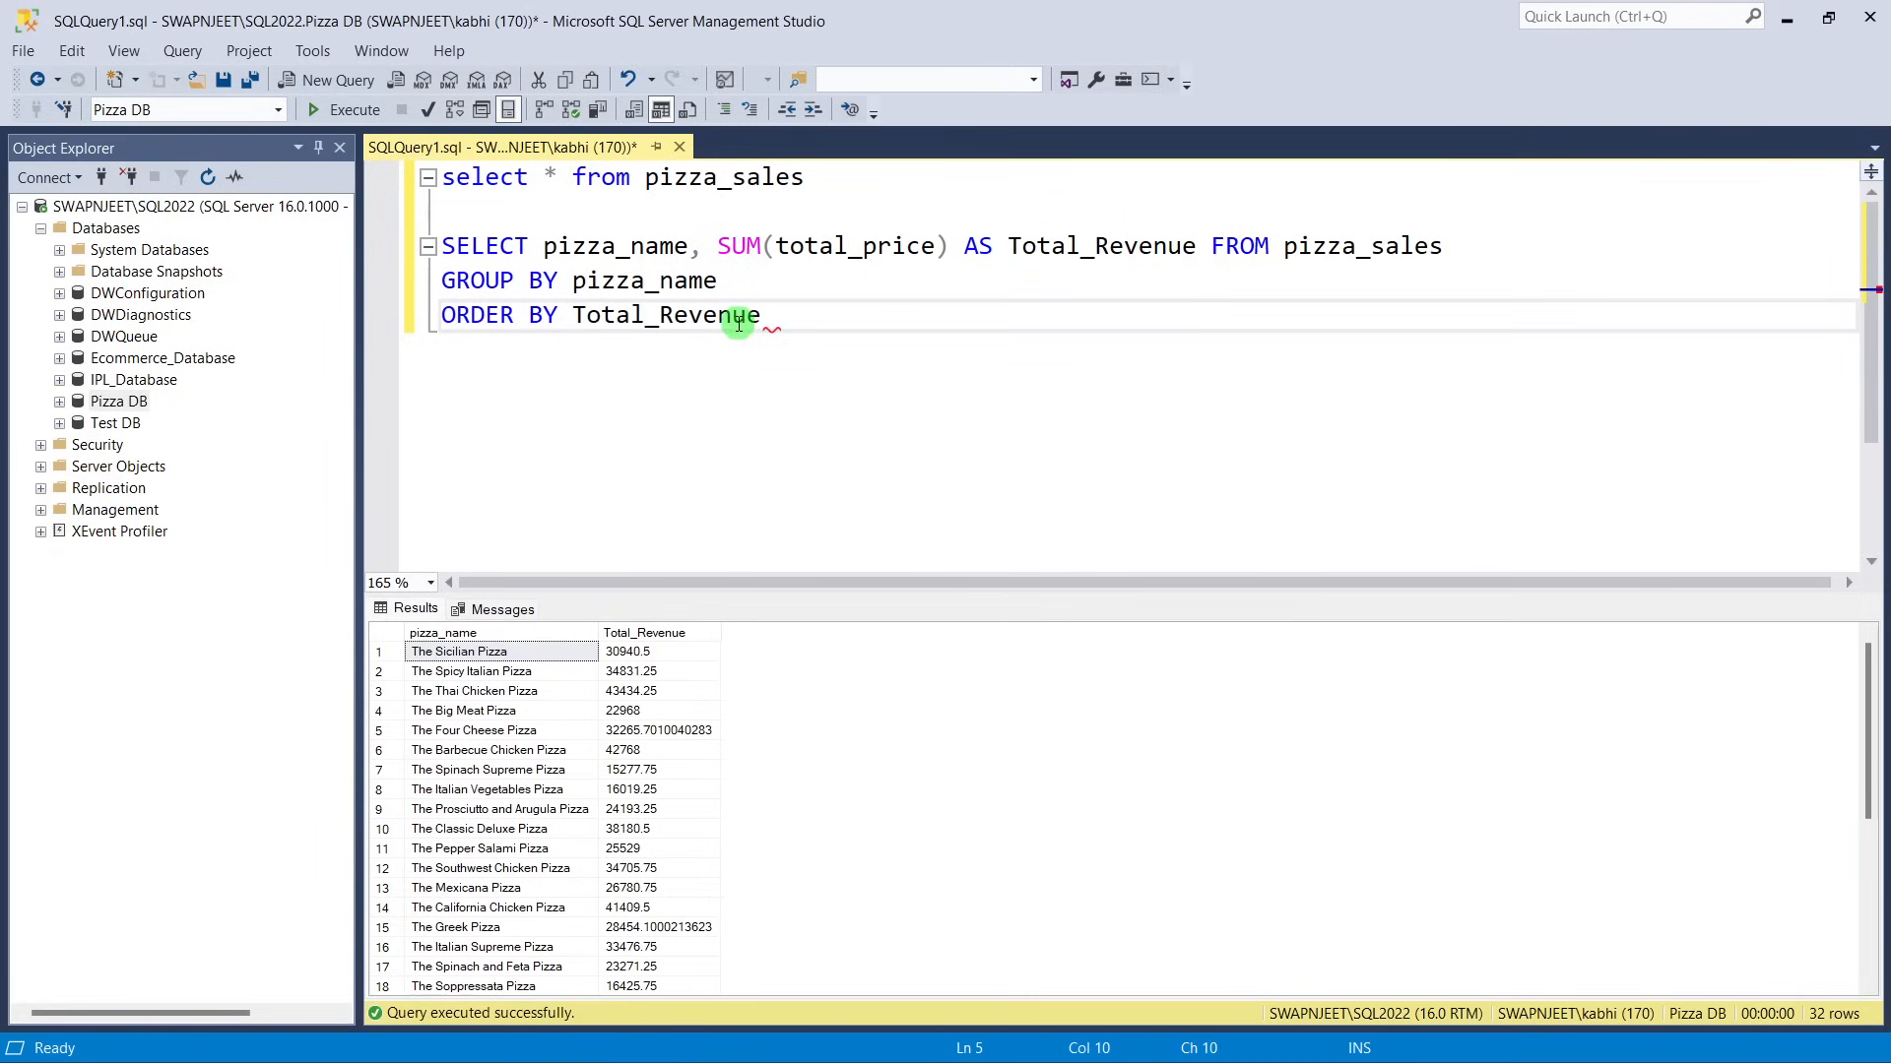
Execute only the query ordered by Total_Revenue and look through the full list of results.
left_click_drag(800, 440, 442, 248)
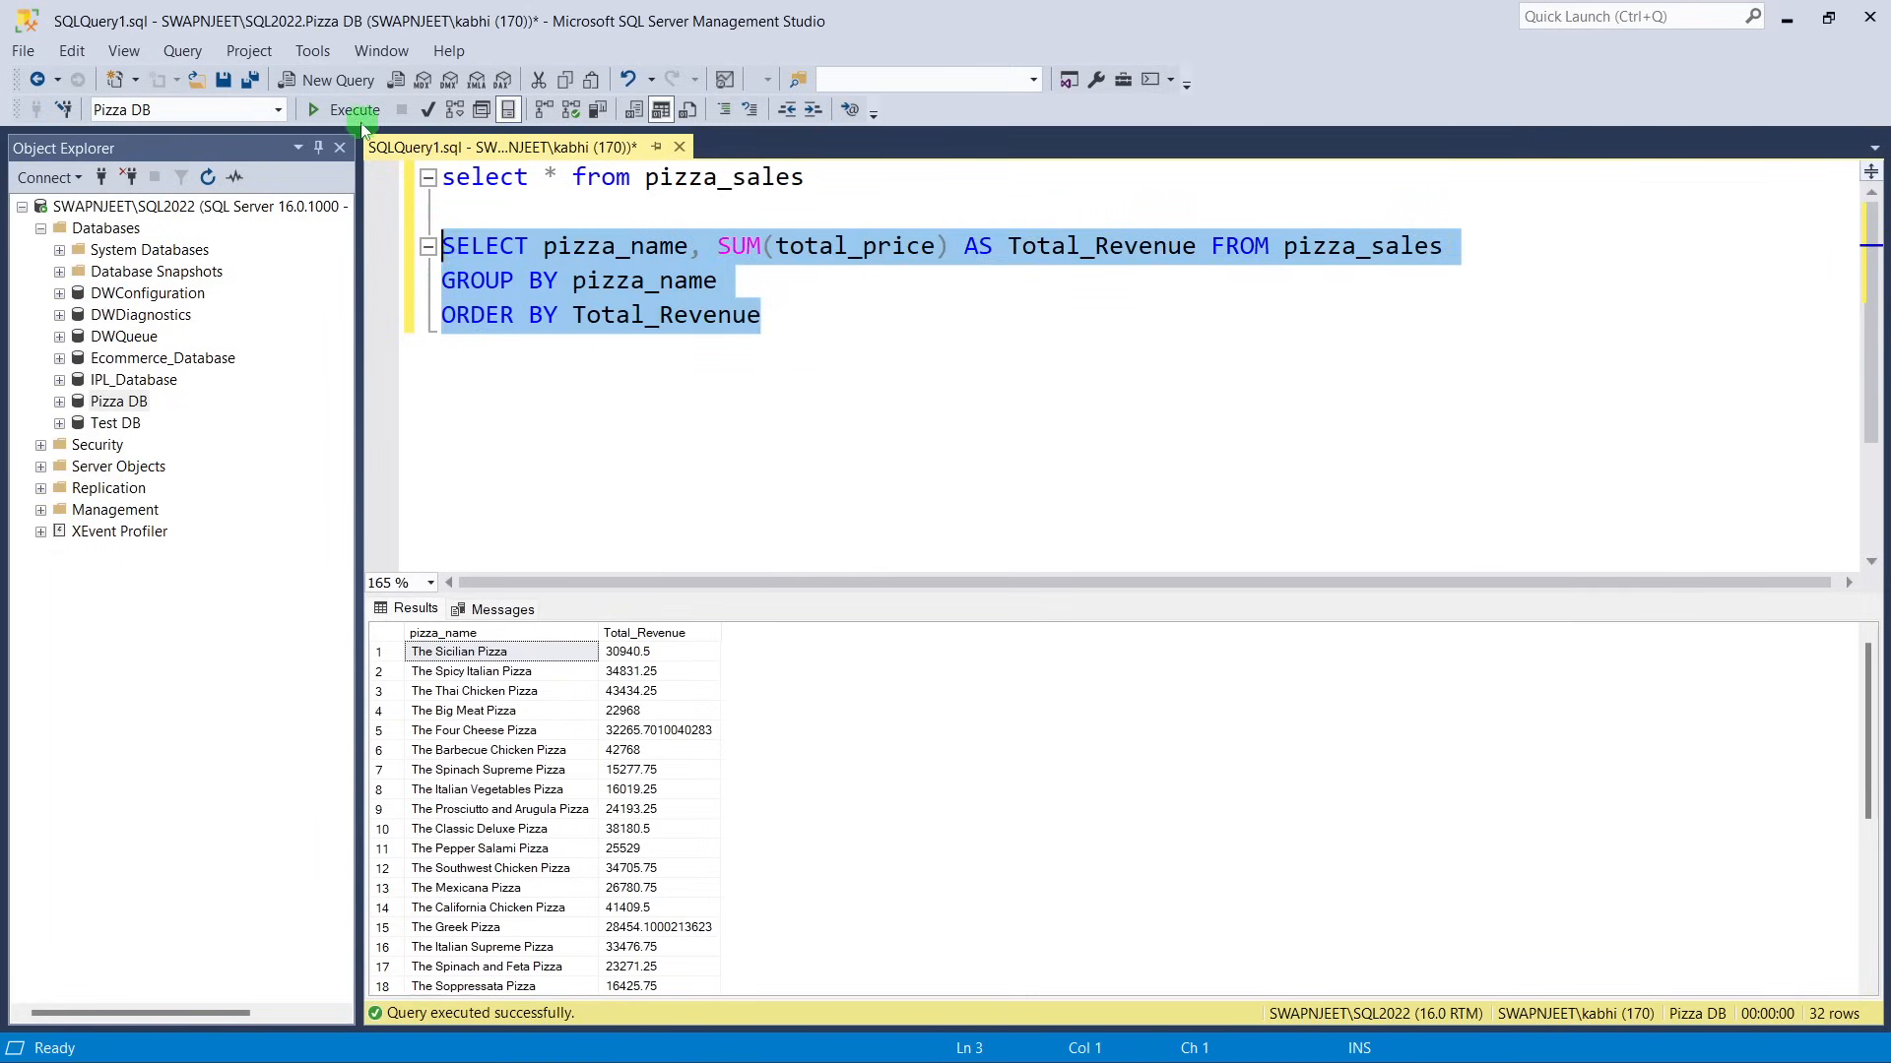
left_click(345, 110)
scroll(729, 748, "down", 5)
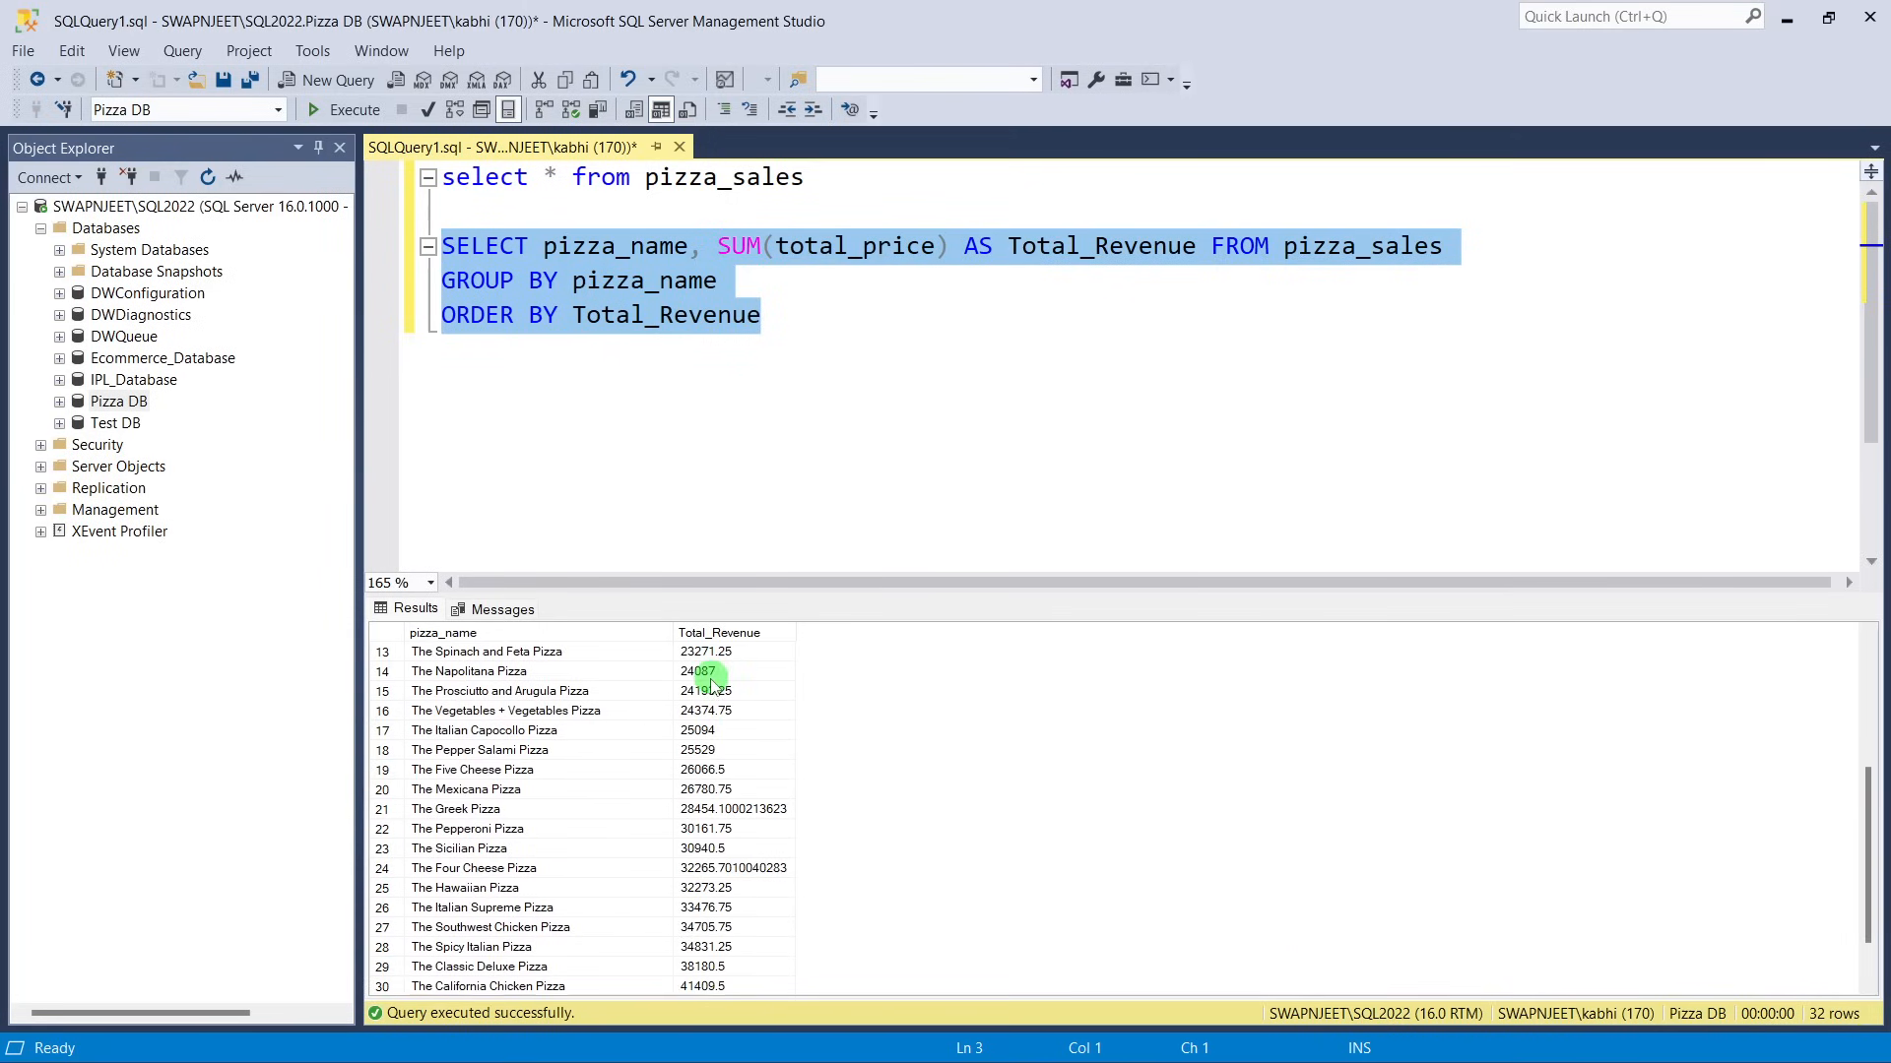
scroll(758, 837, "up", 5)
Append DESC to the ORDER BY Total_Revenue clause and execute only the revenue query.
left_click(786, 319)
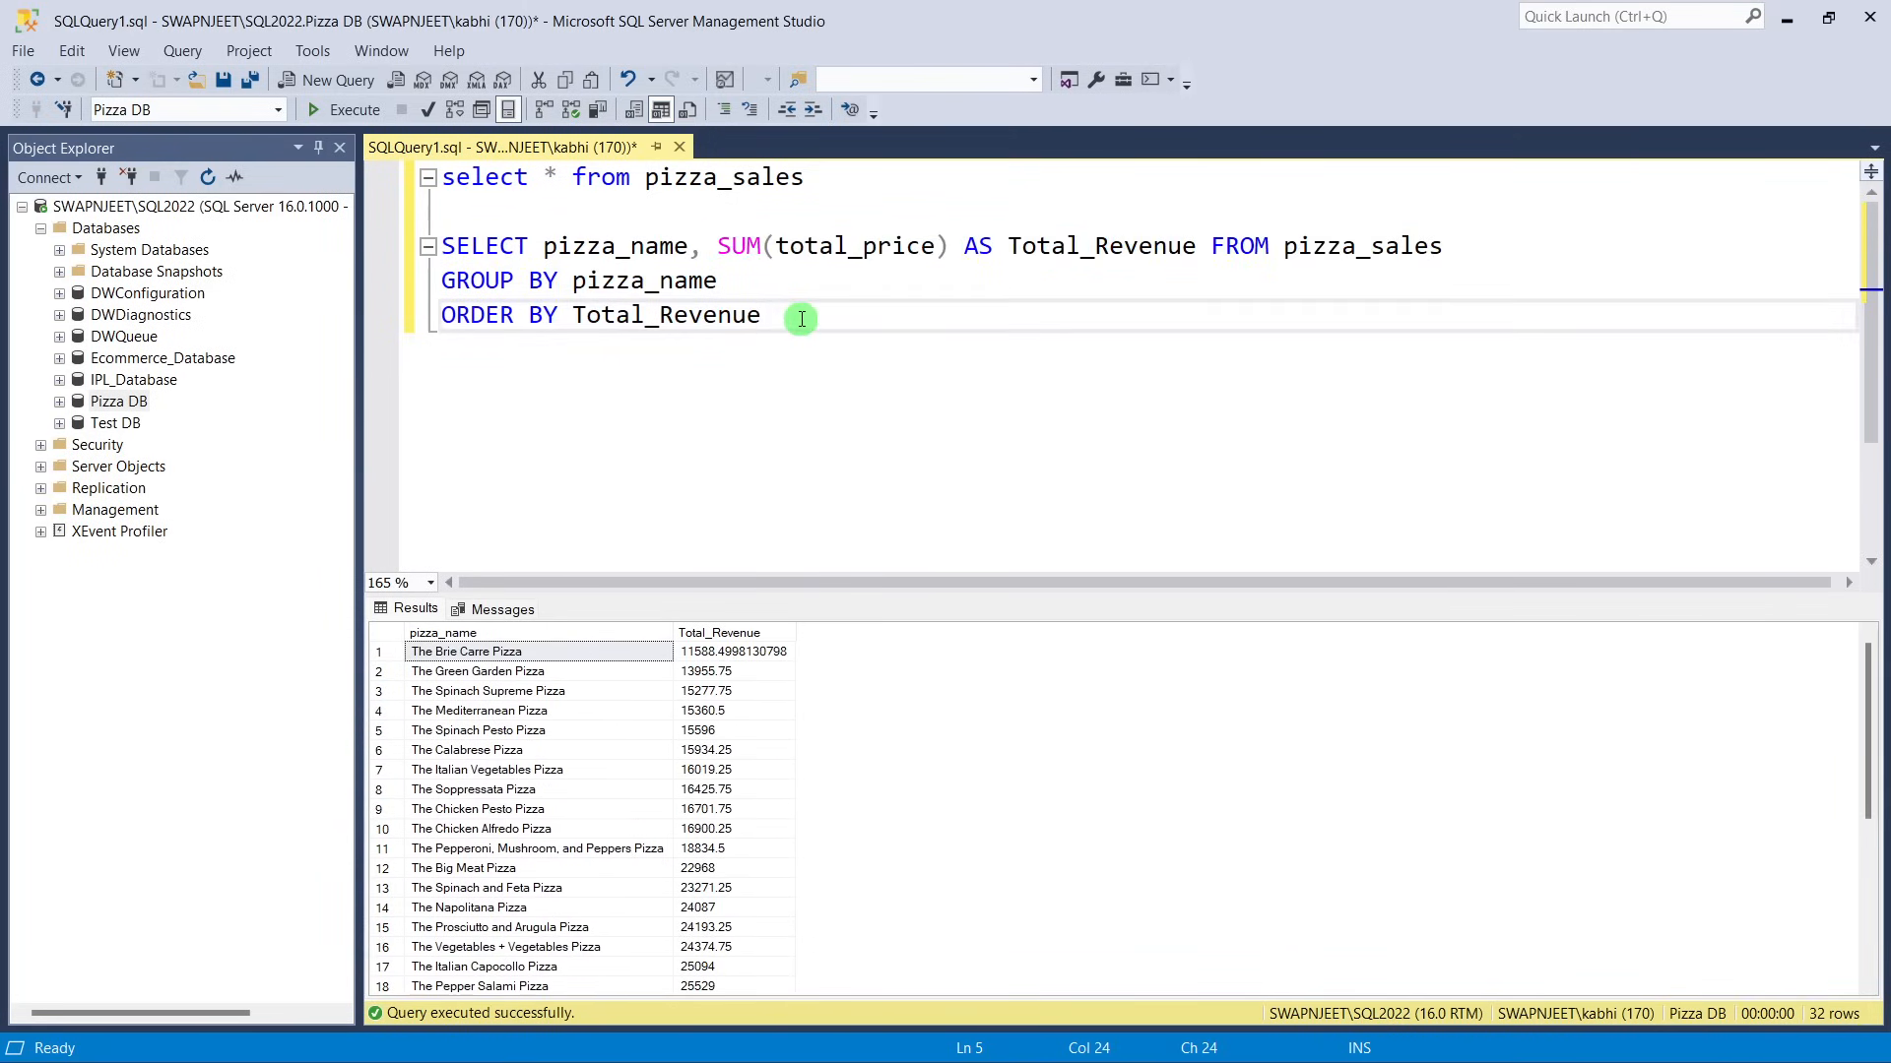
type("DESC")
left_click_drag(944, 352, 448, 244)
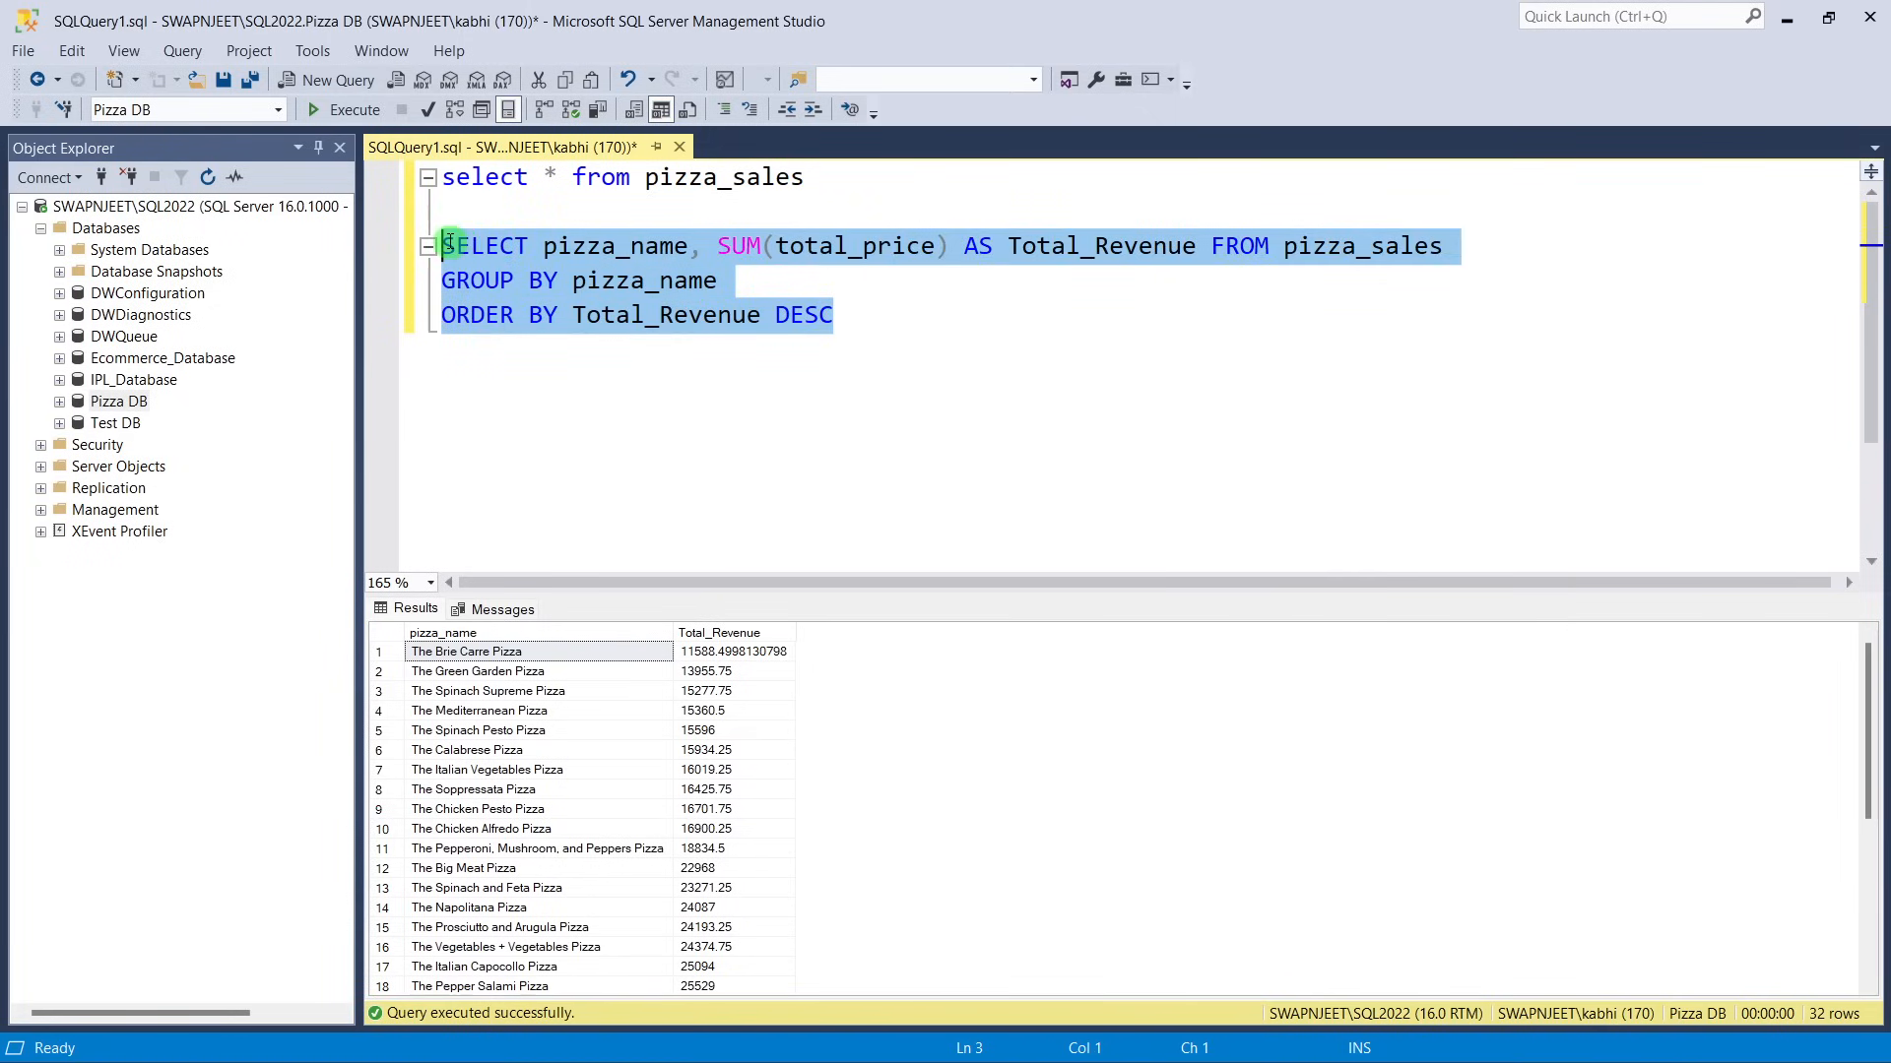
left_click(361, 116)
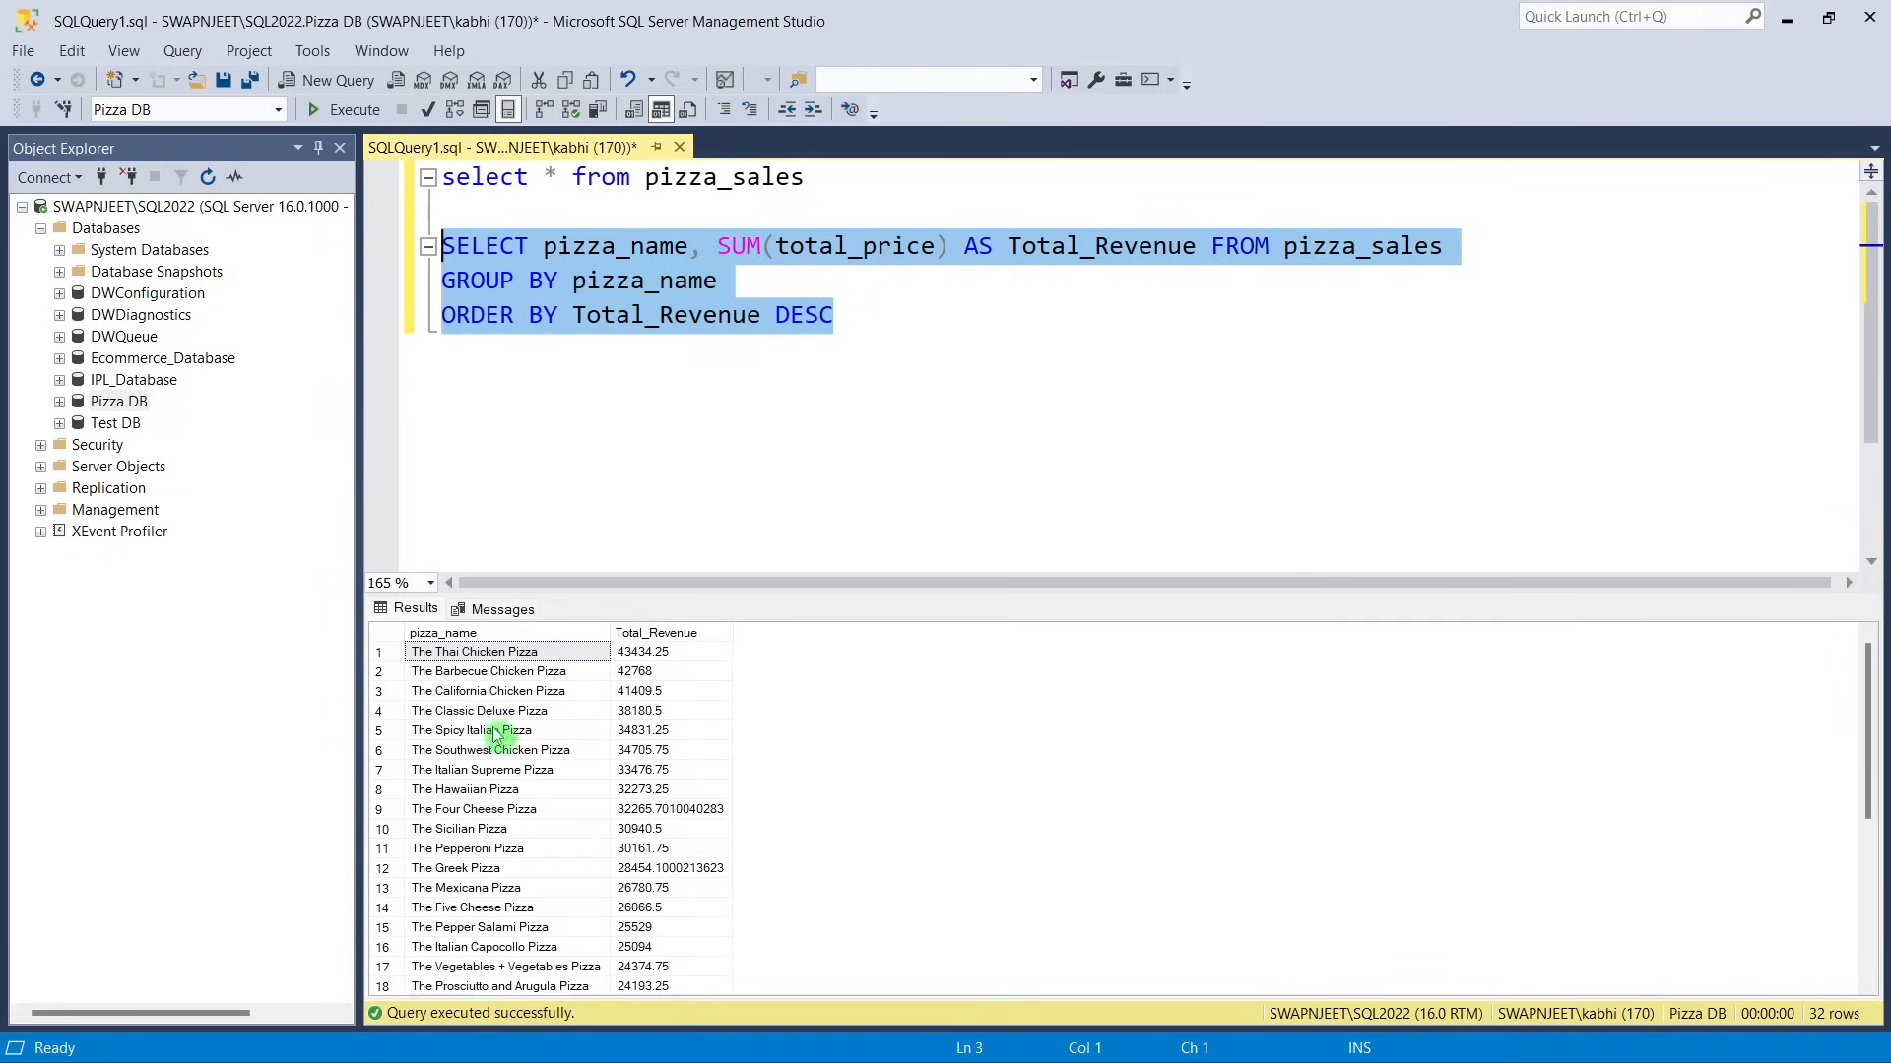
Examine the first result row and highlight the first five pizzas with their revenue.
left_click(449, 655)
left_click(635, 654)
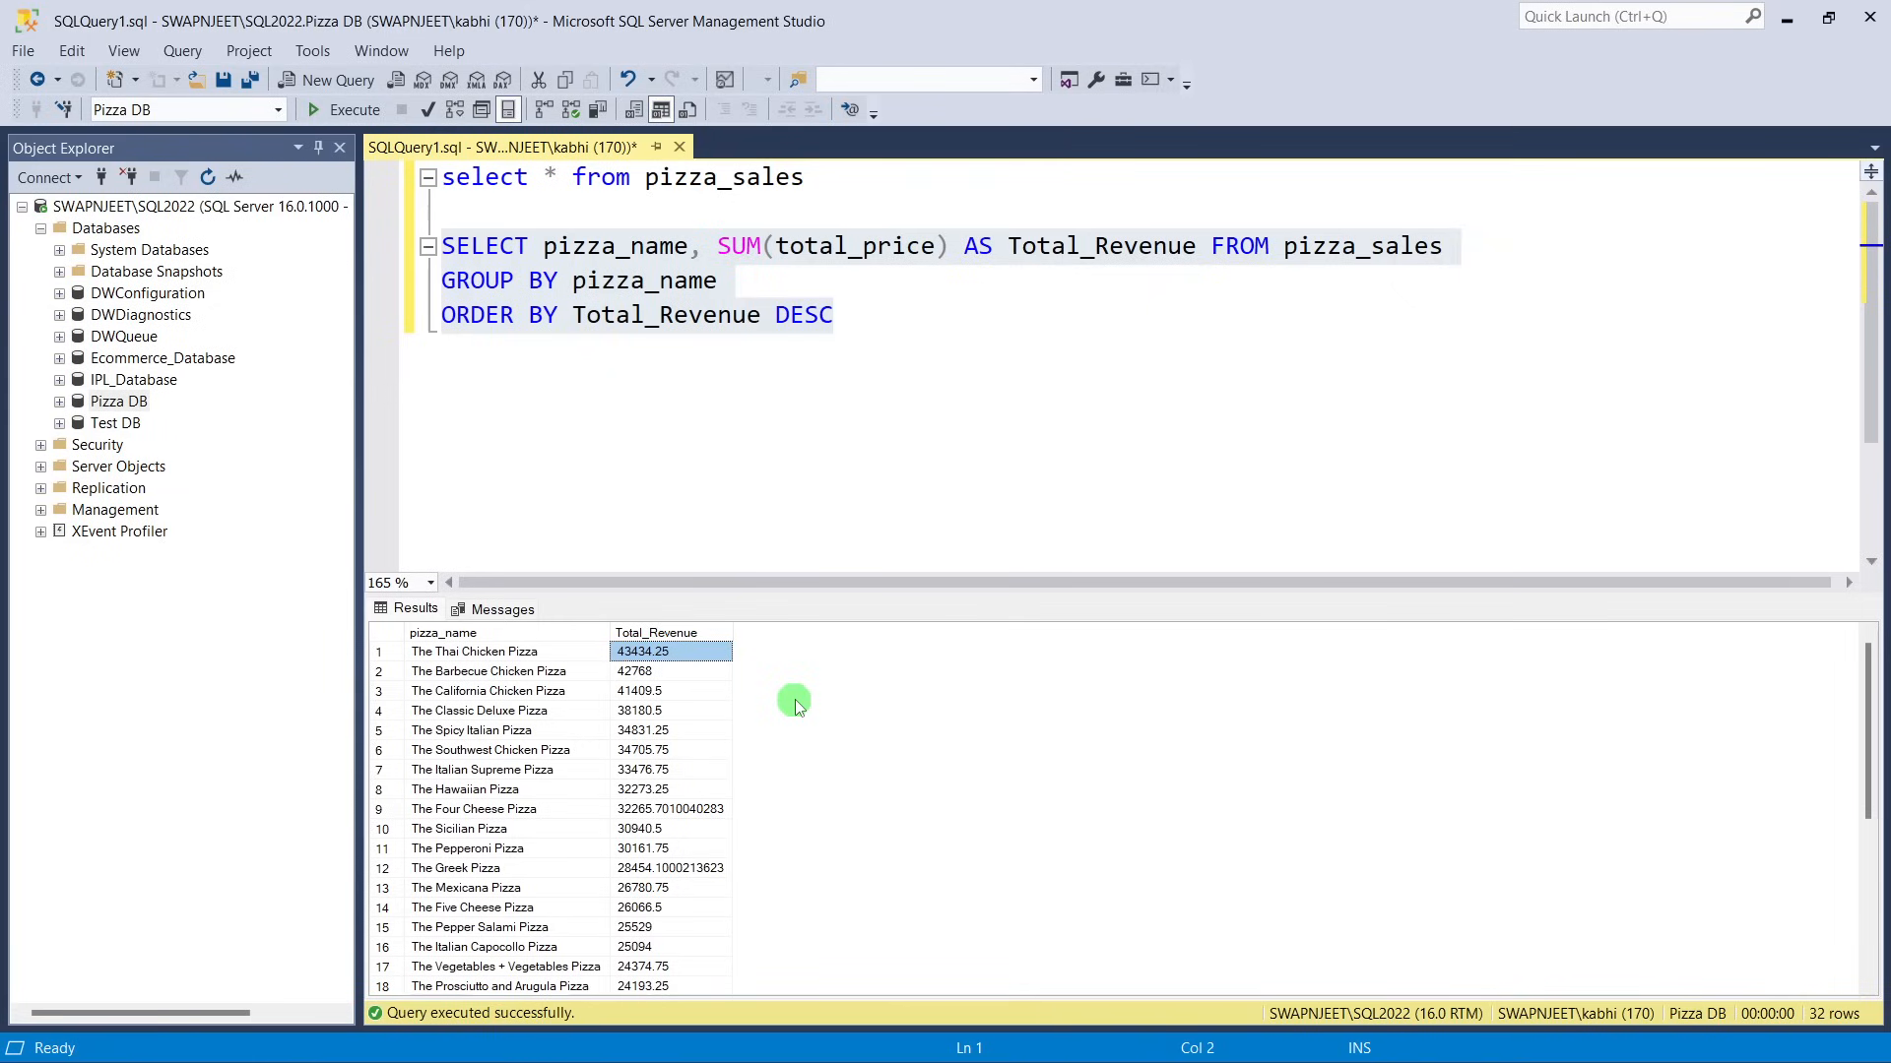
left_click_drag(438, 731, 654, 654)
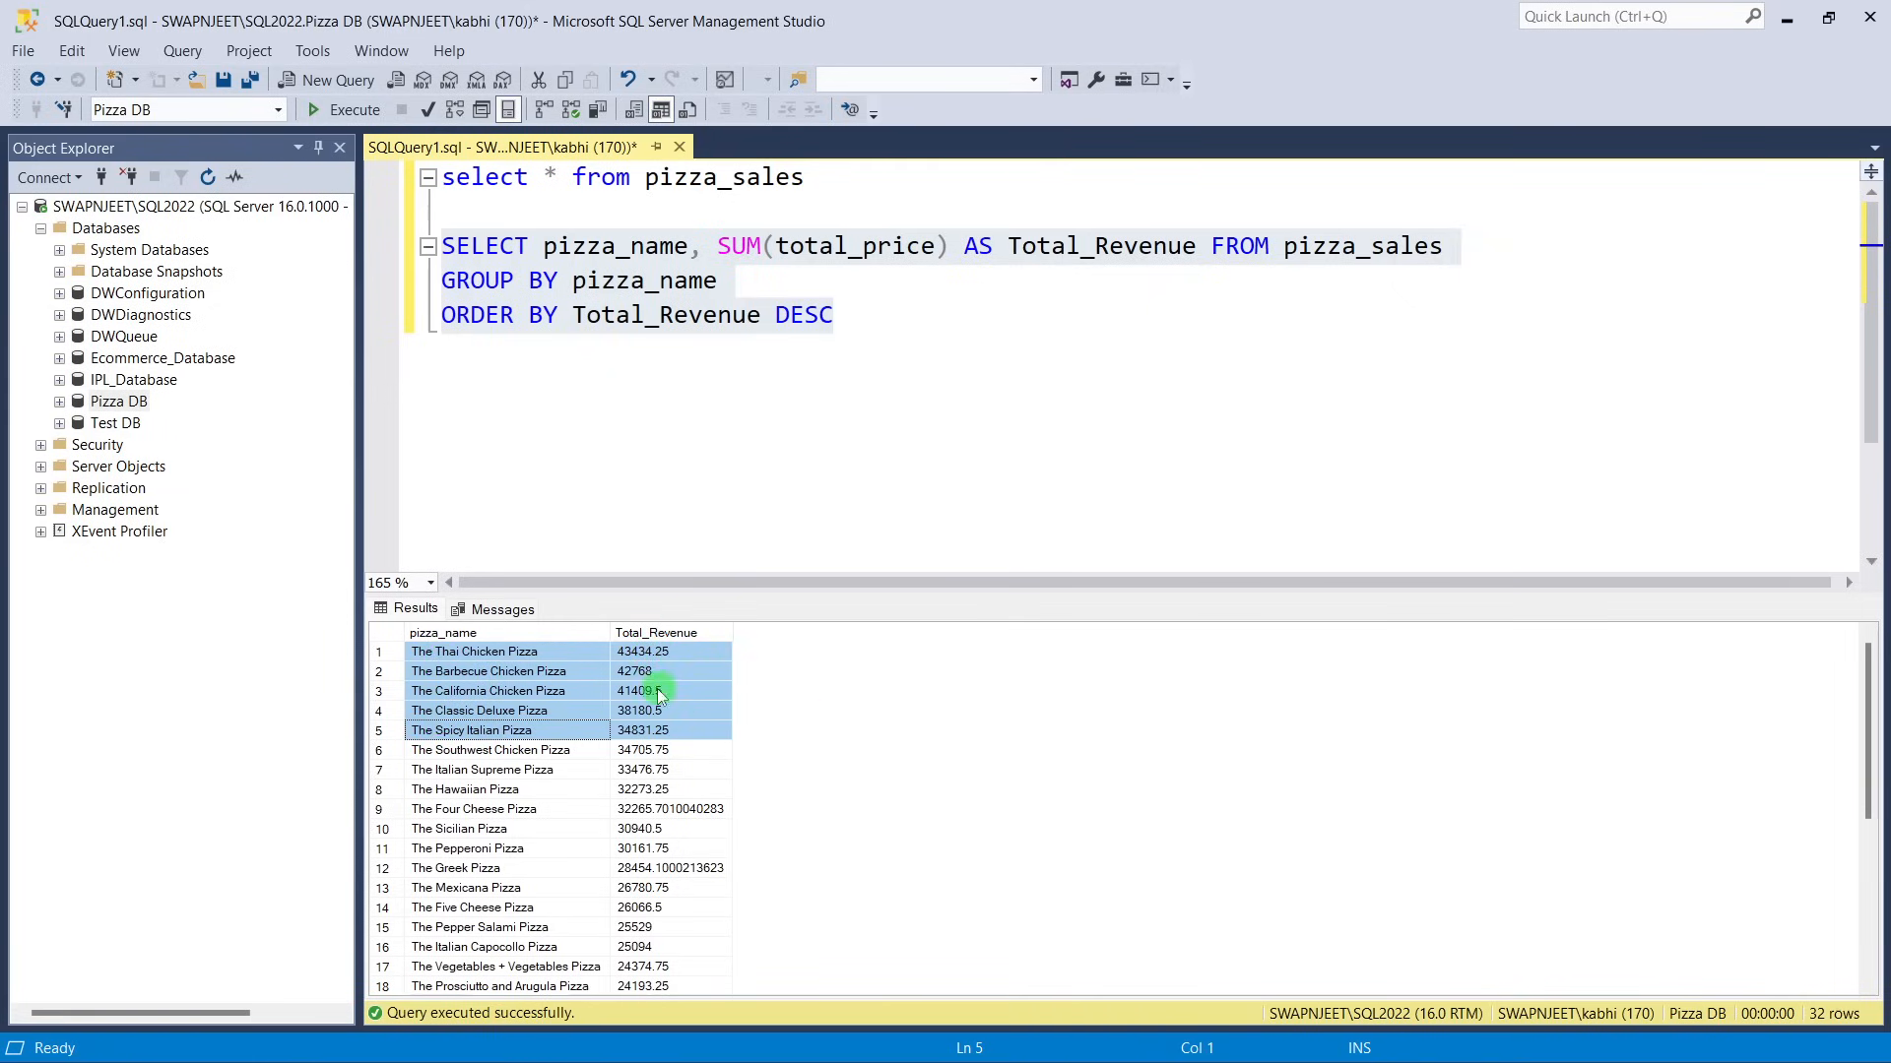
Insert TOP 5 before pizza_name in the SELECT line and execute only that query.
left_click(624, 415)
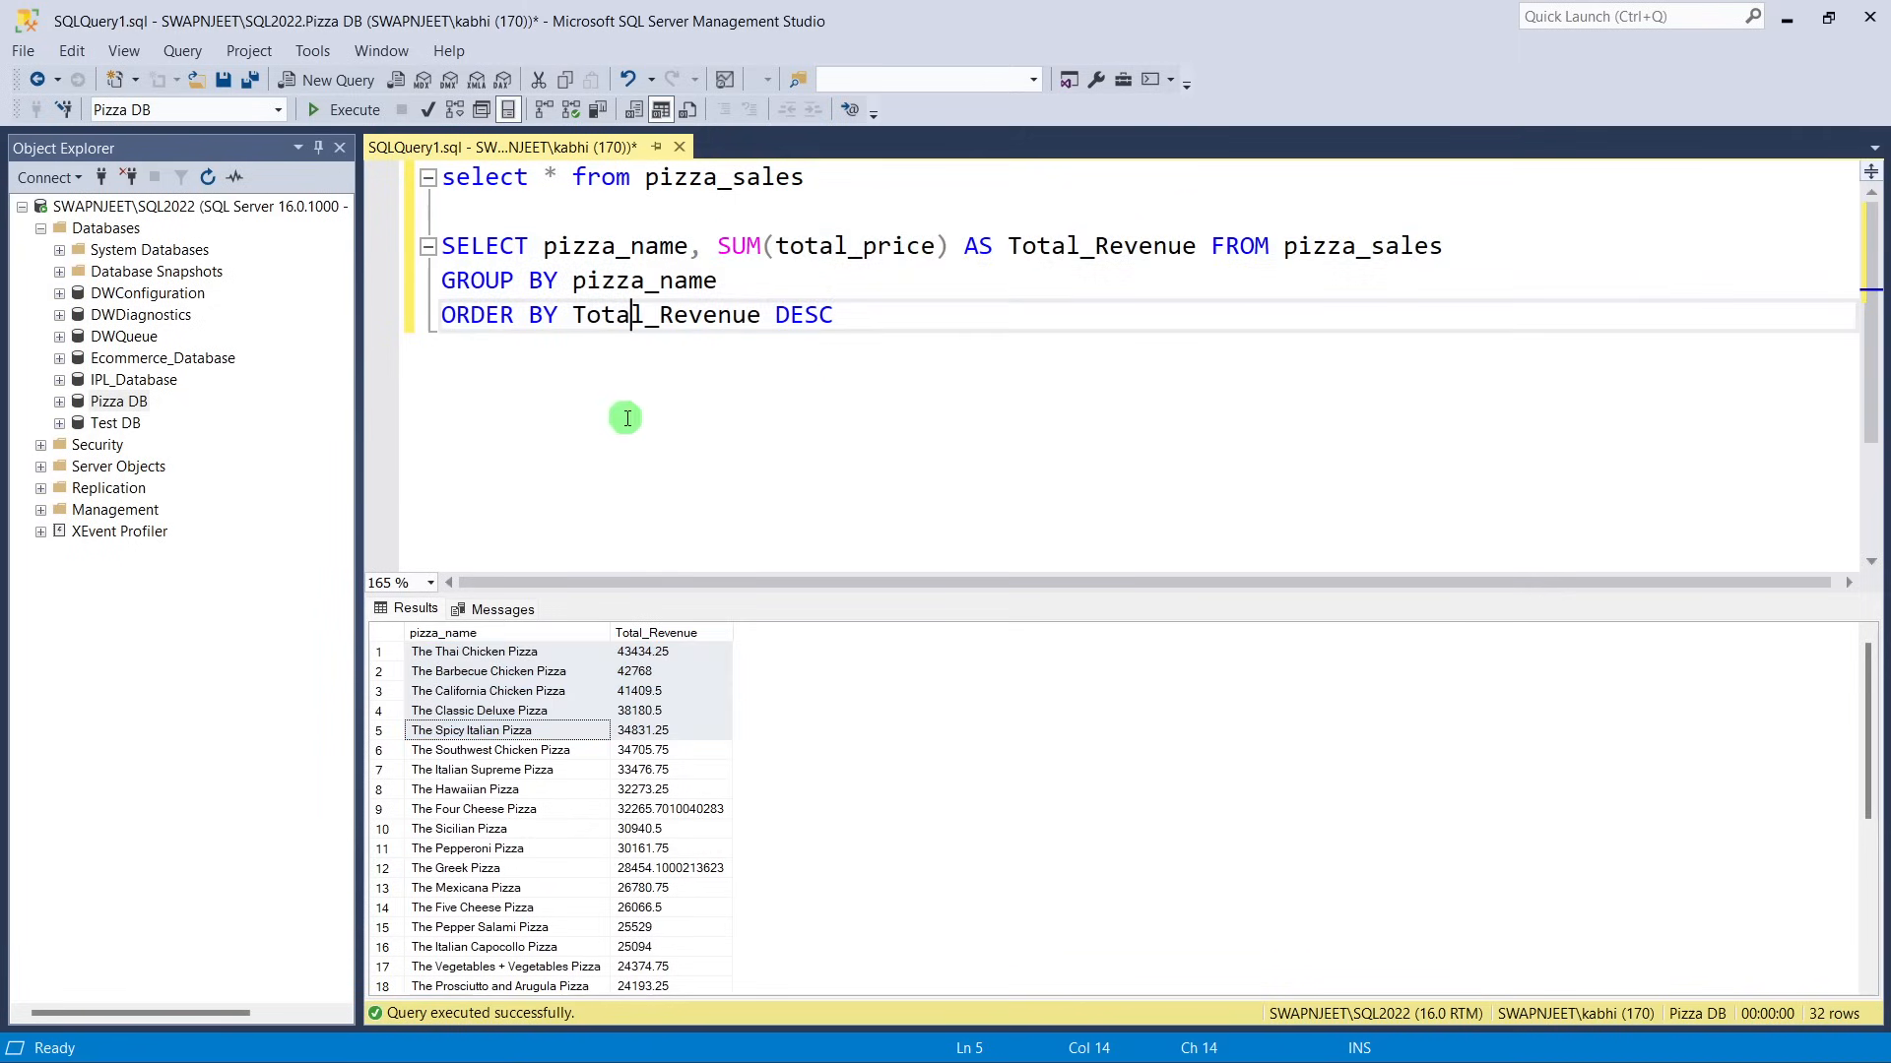
left_click(543, 254)
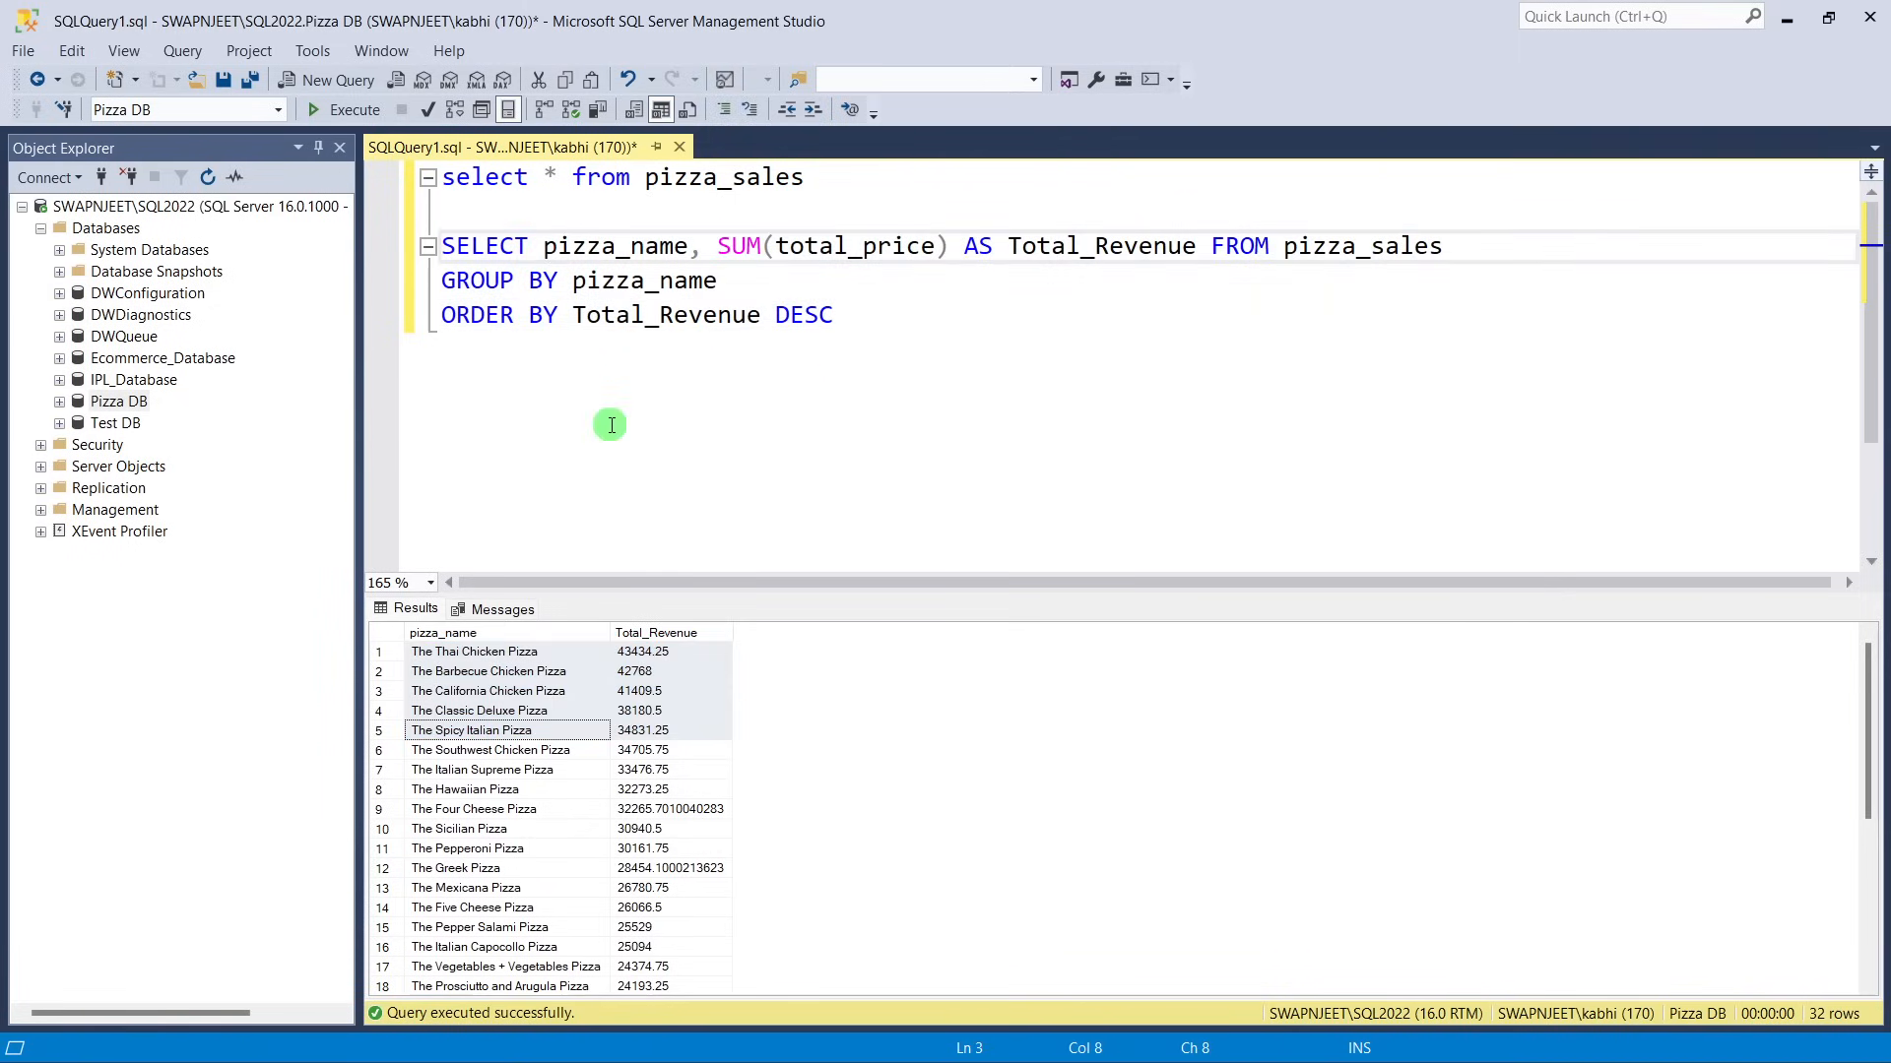
type("TOP ")
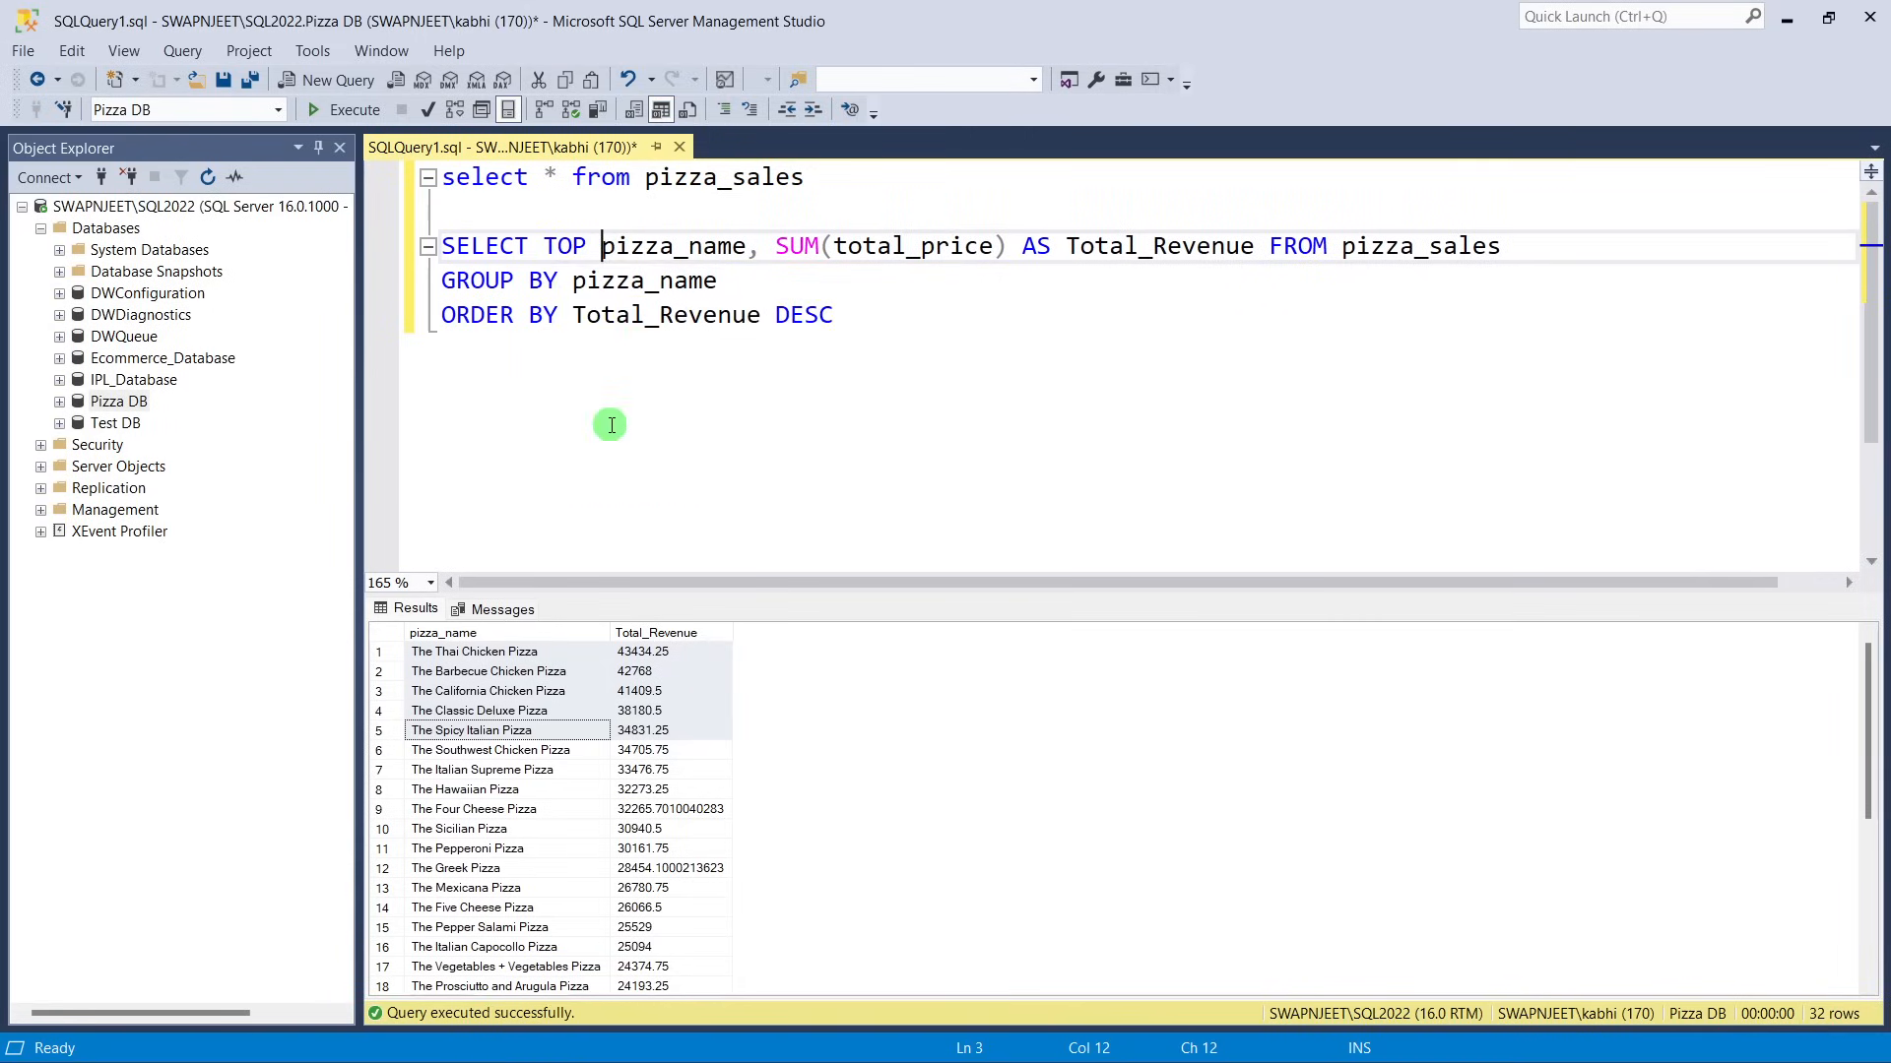
type("5")
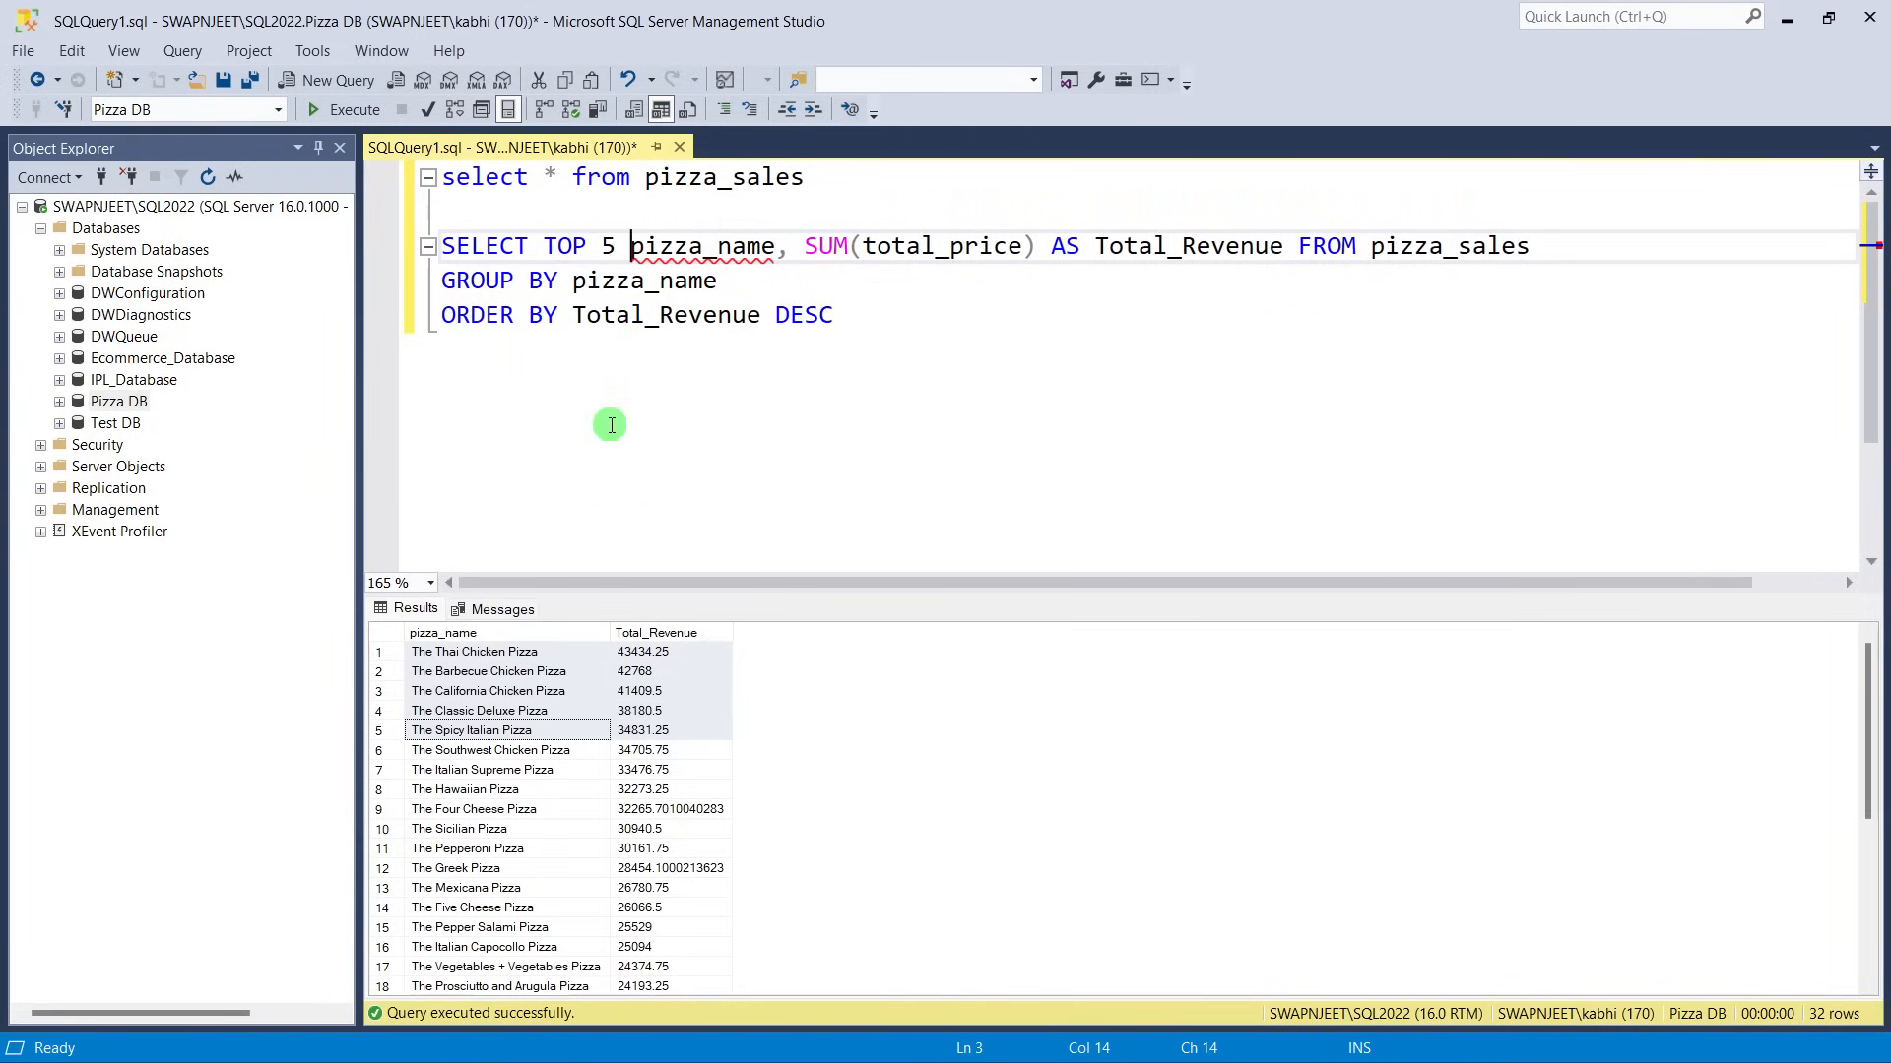
left_click_drag(899, 334, 440, 251)
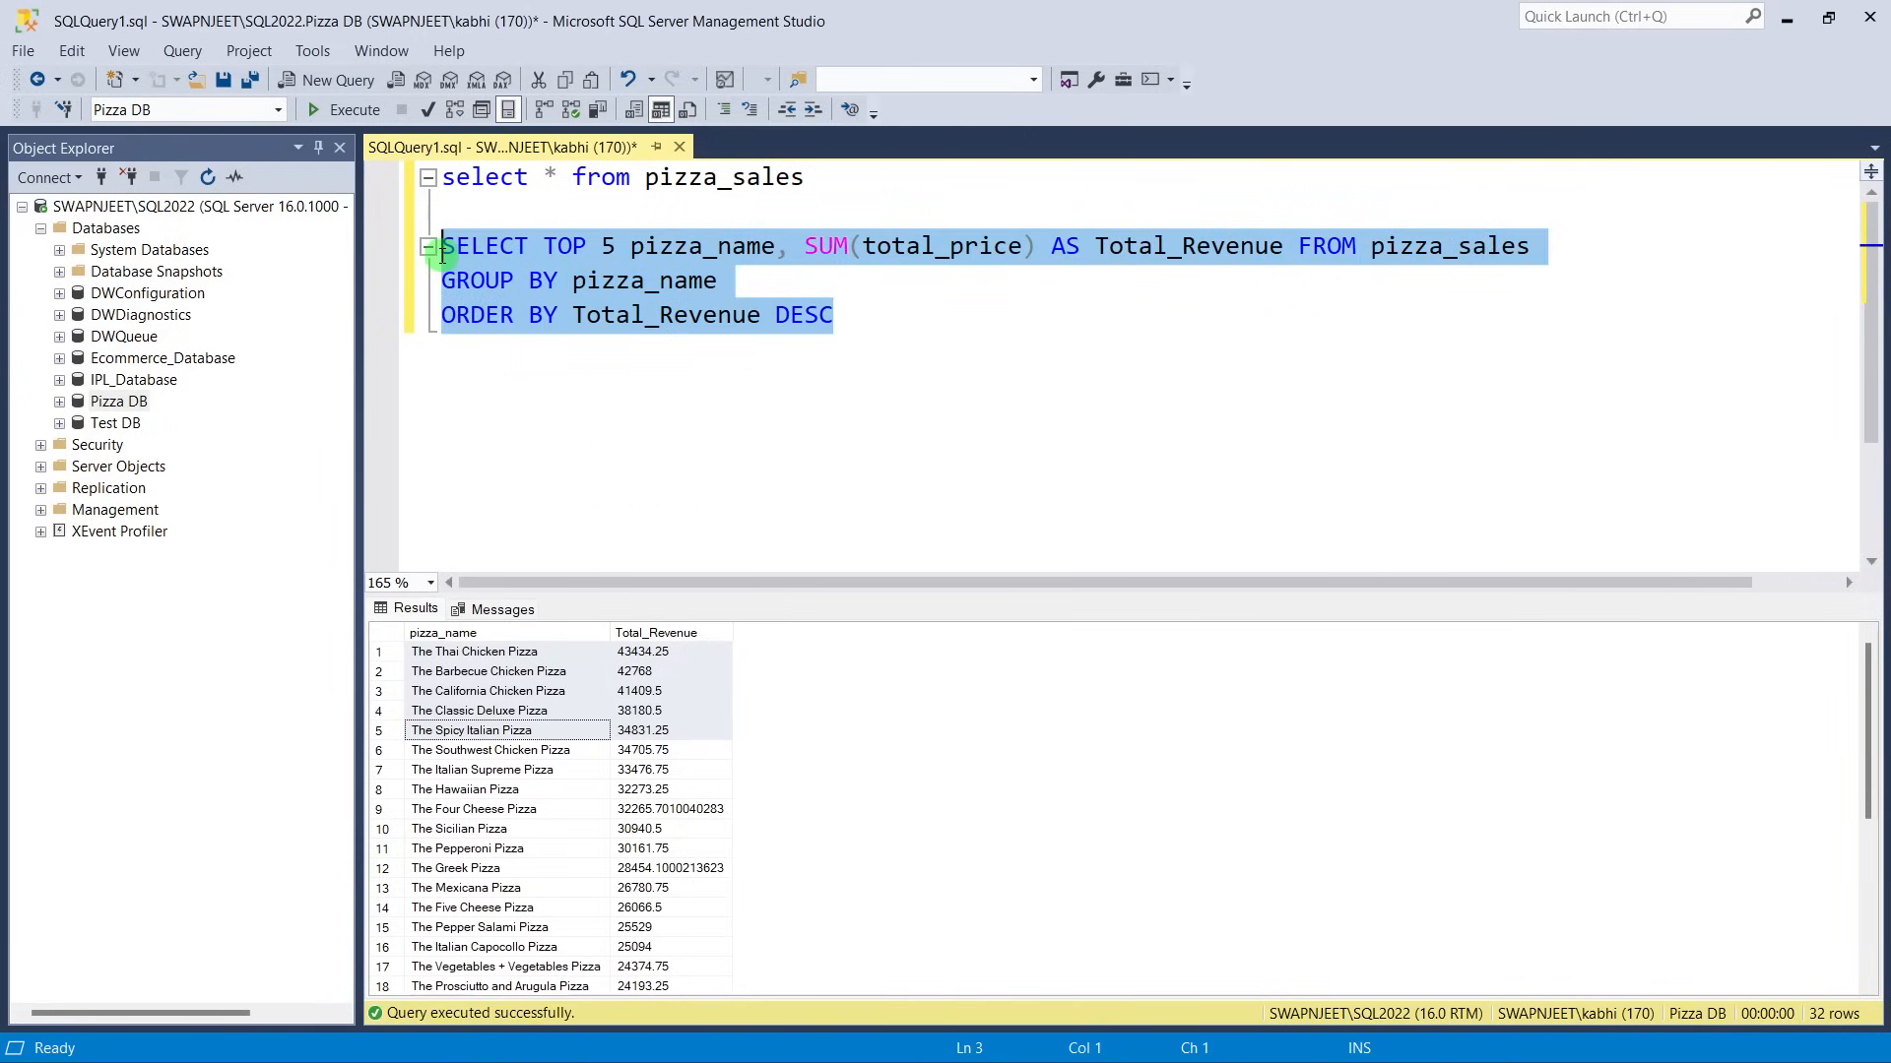
left_click(345, 109)
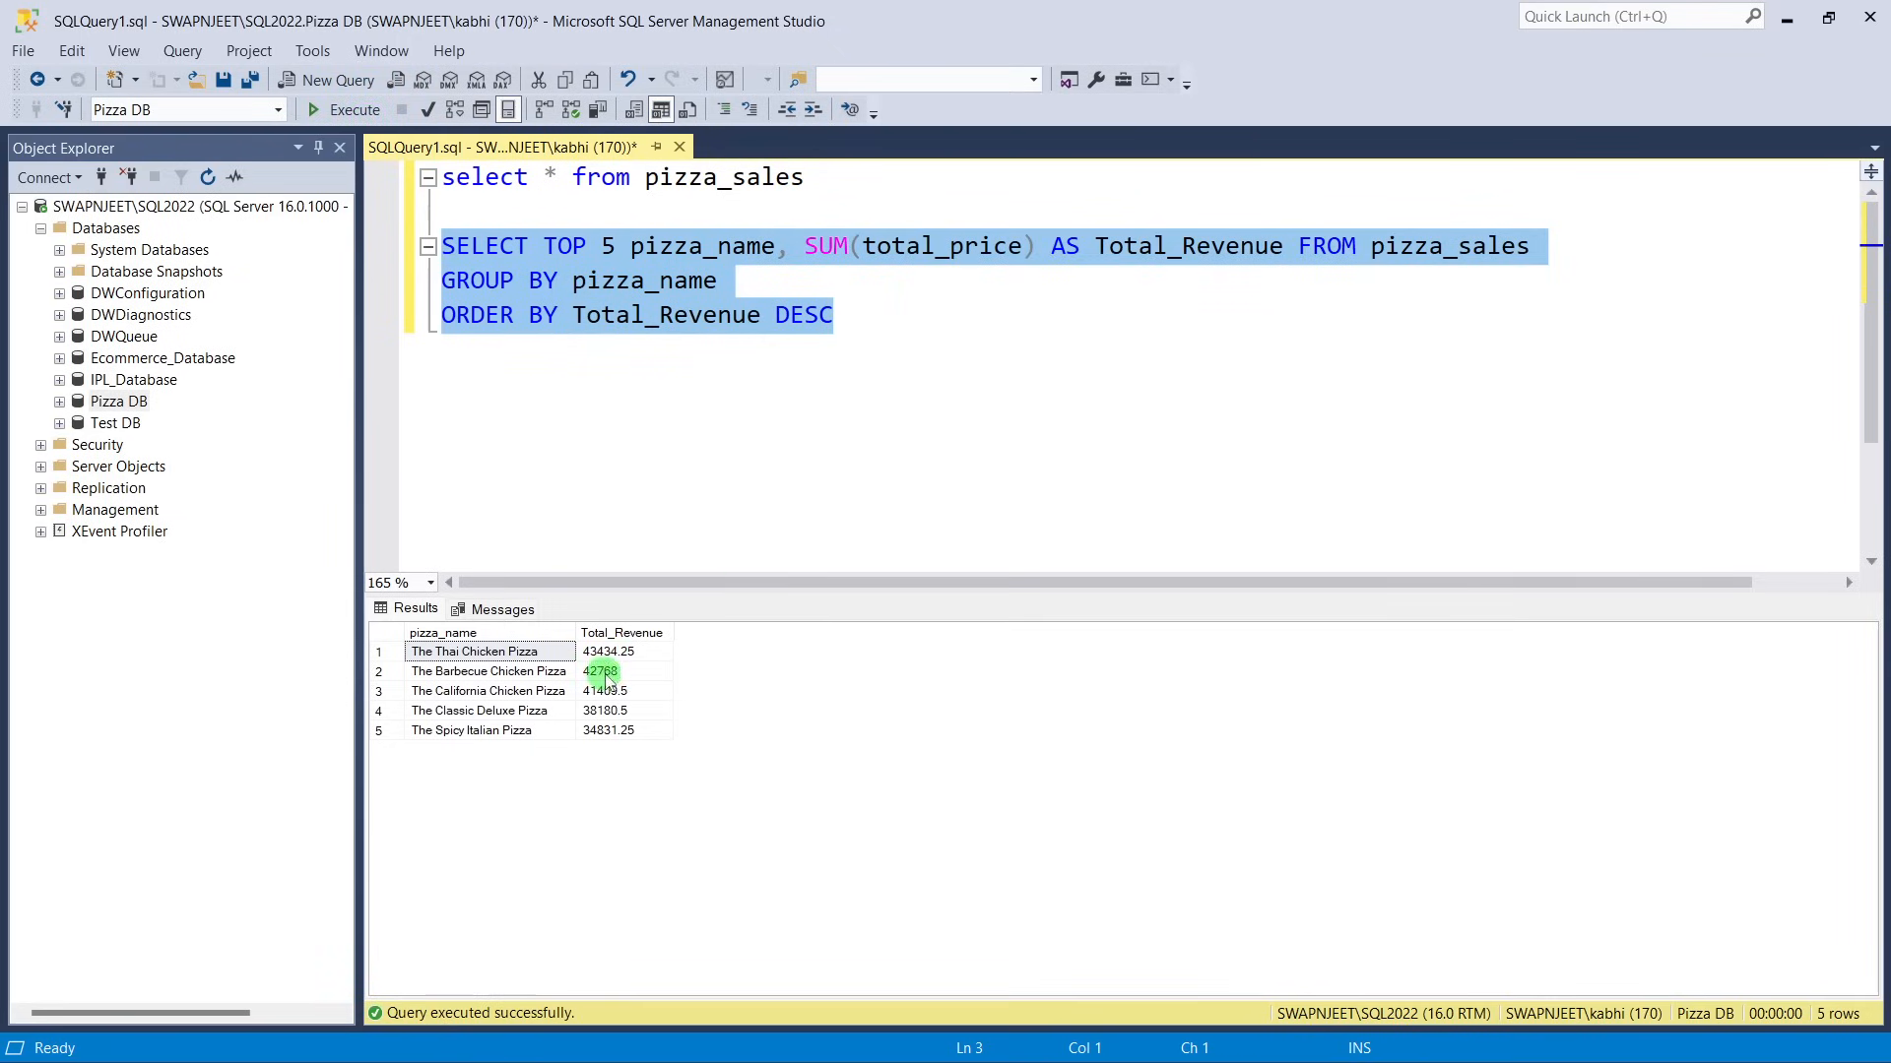
left_click(789, 331)
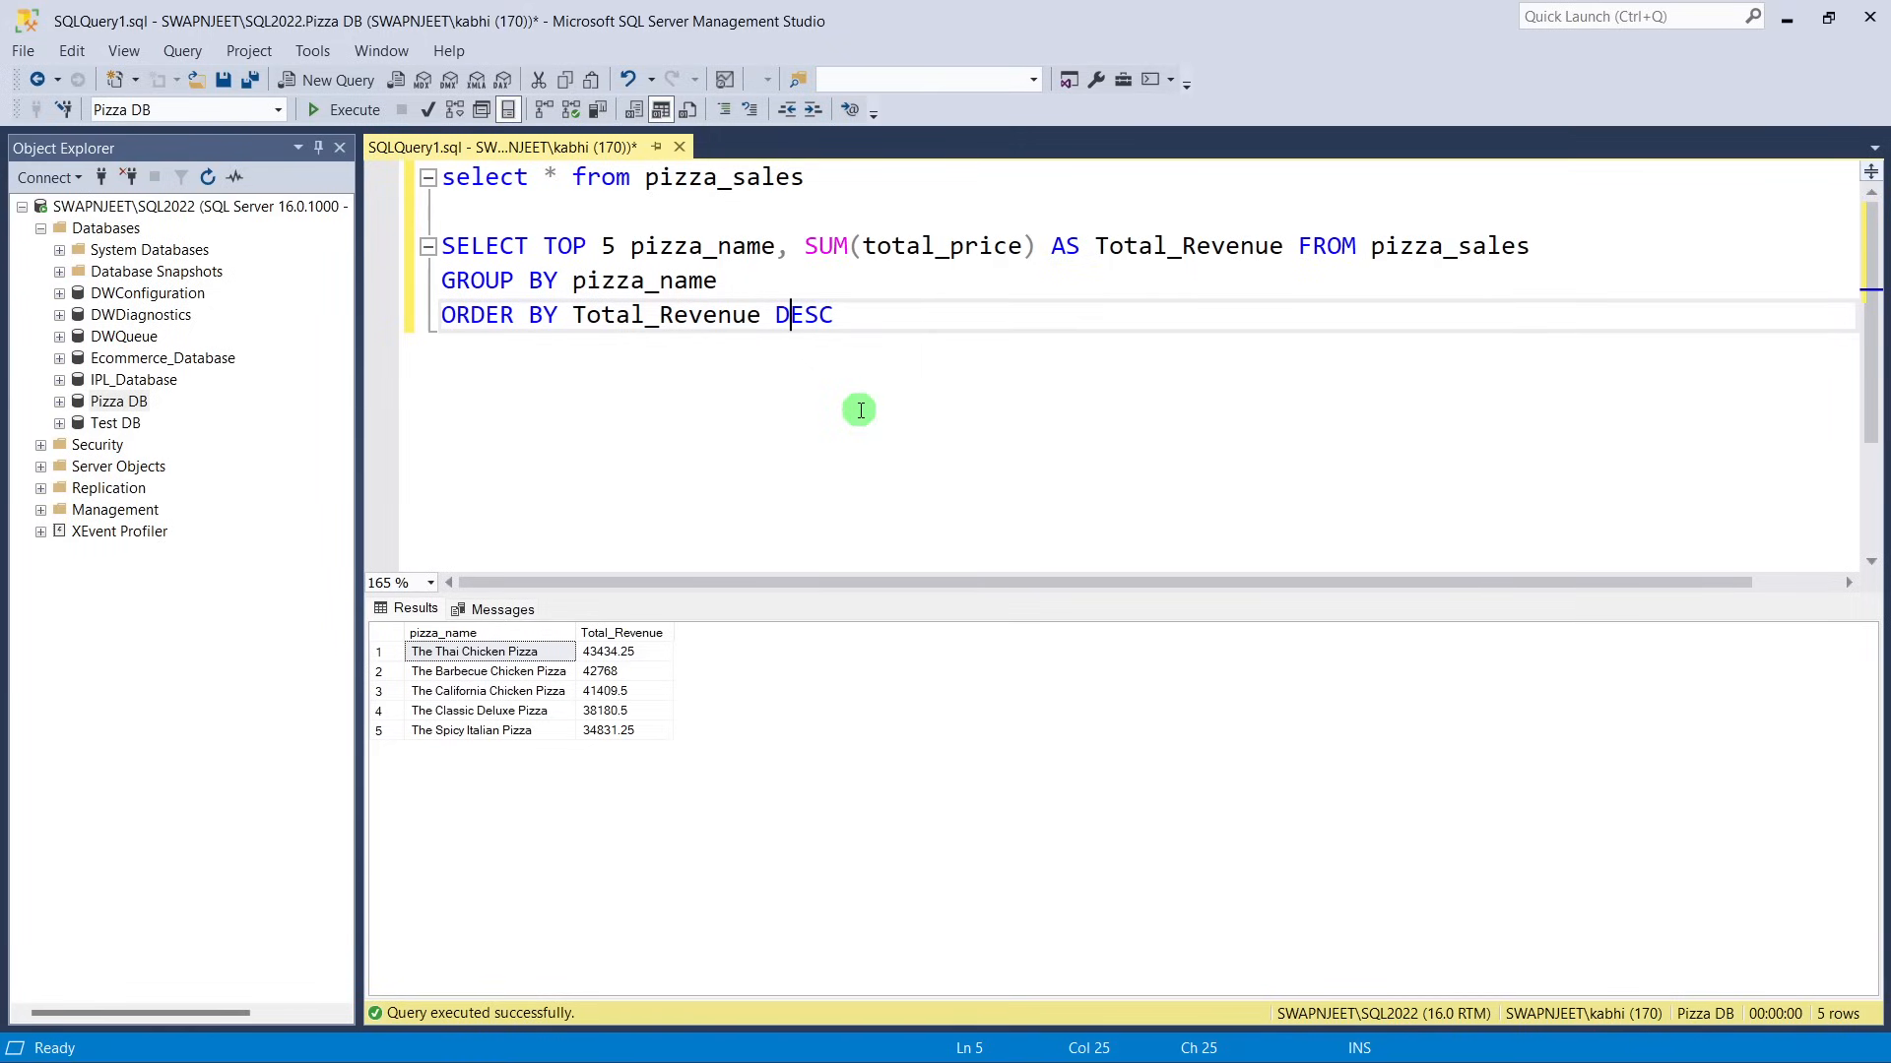
Switch to the PIZZA SALES SQL QUERIES document in Word and compare the Top 5 Pizzas by Revenue query and its result.
left_click(1000, 1051)
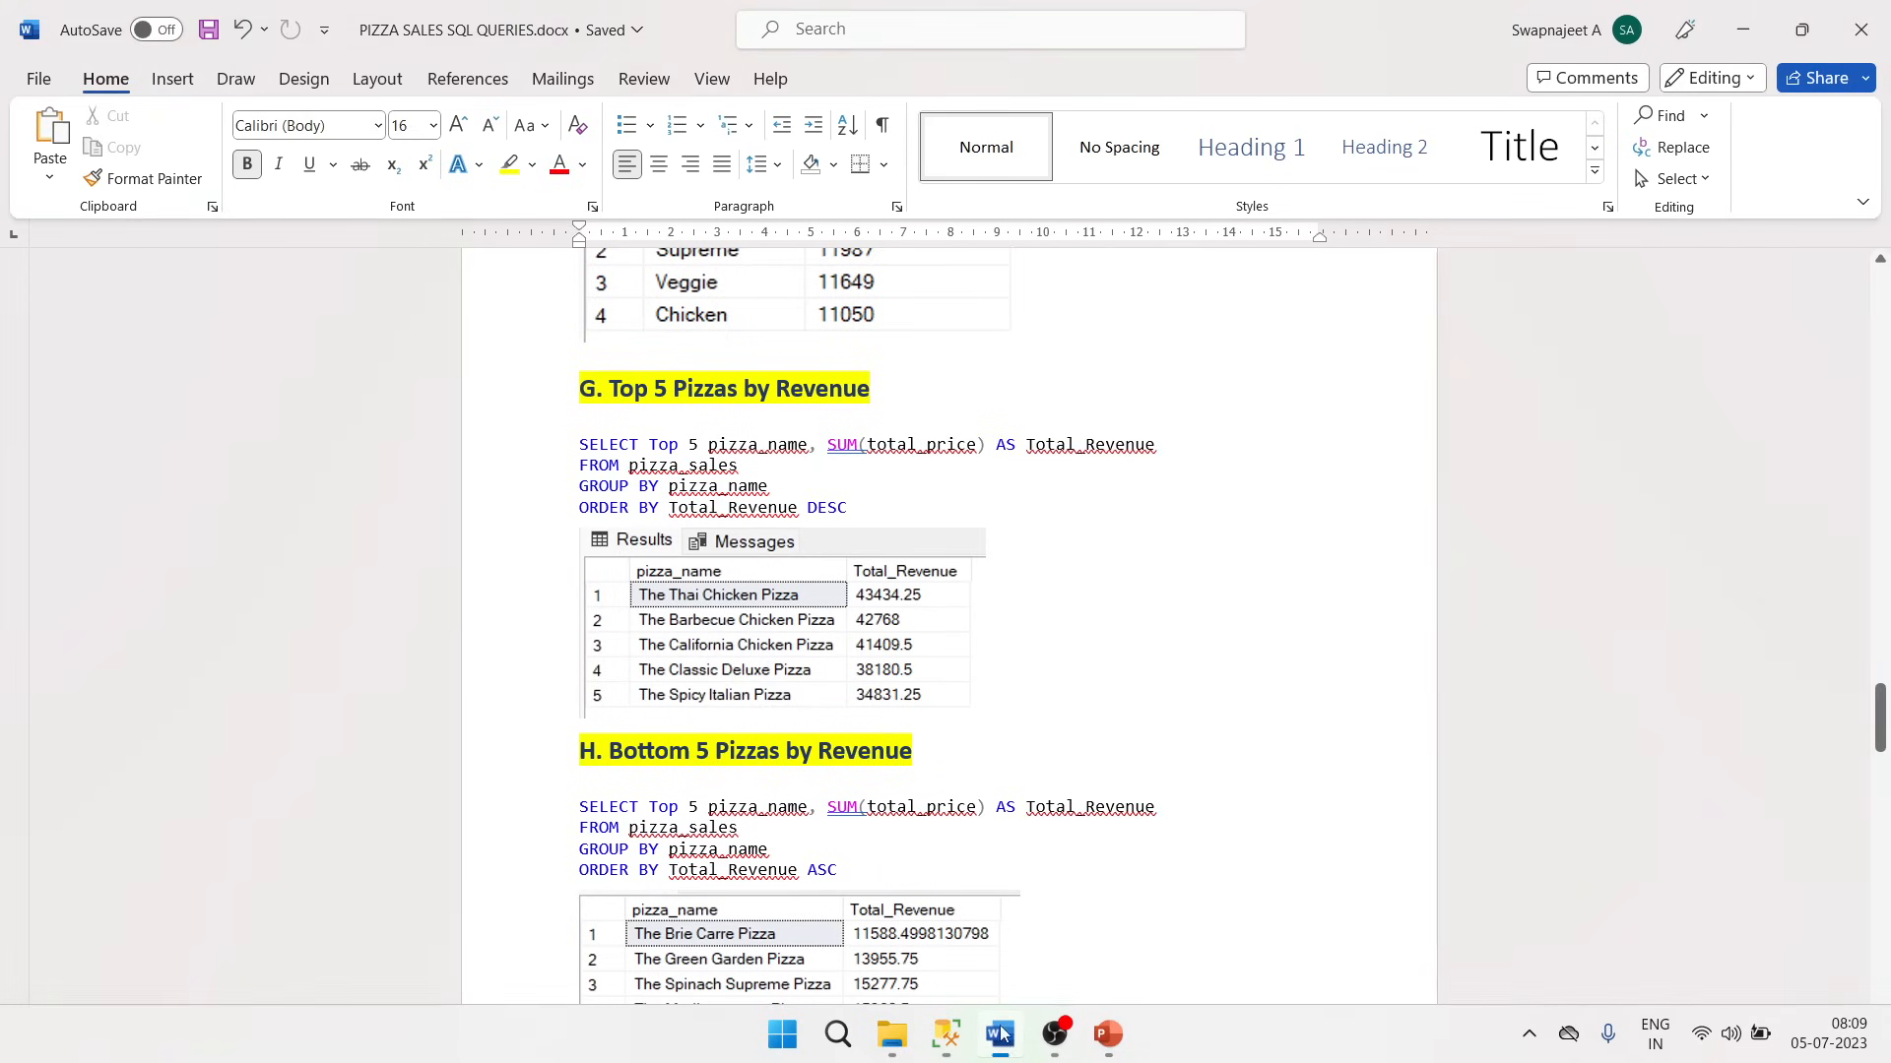
mouse_move(848, 507)
left_mouse_down()
mouse_move(583, 462)
mouse_move(587, 440)
mouse_move(882, 504)
left_mouse_up()
left_click(670, 507)
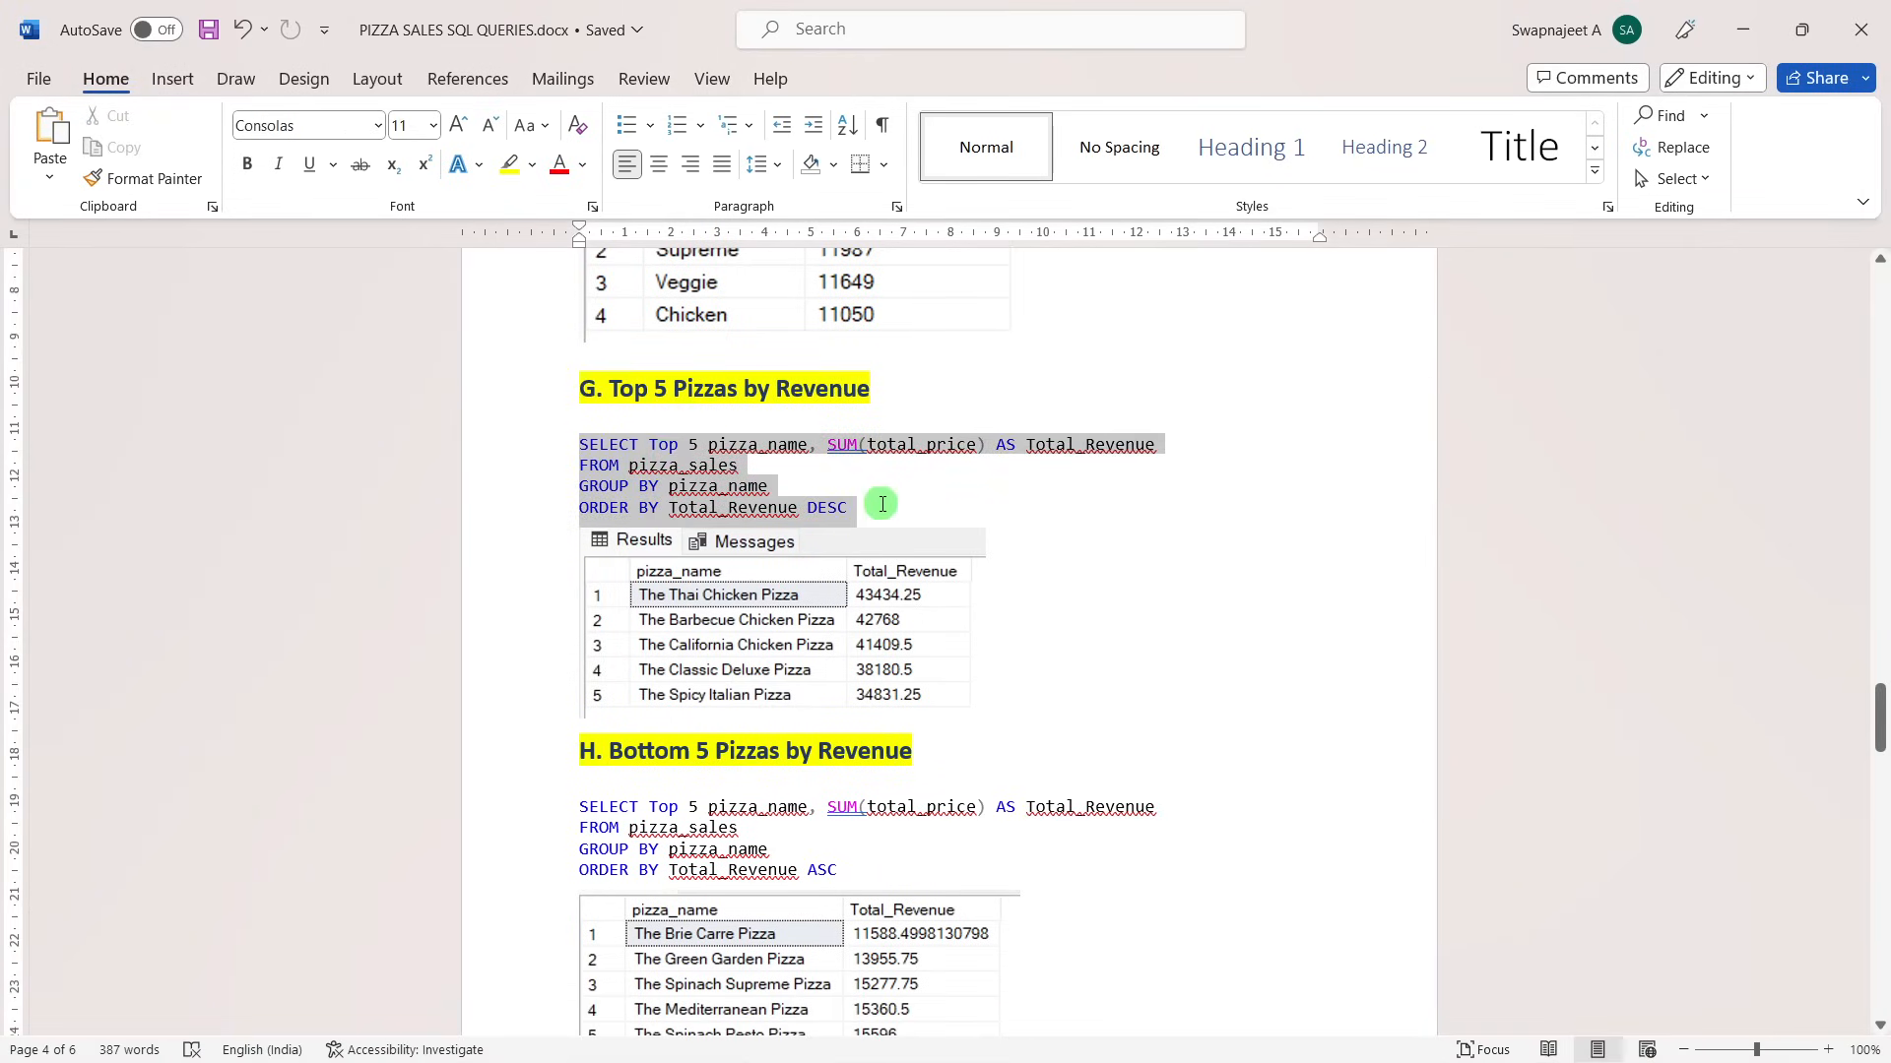
left_click(827, 650)
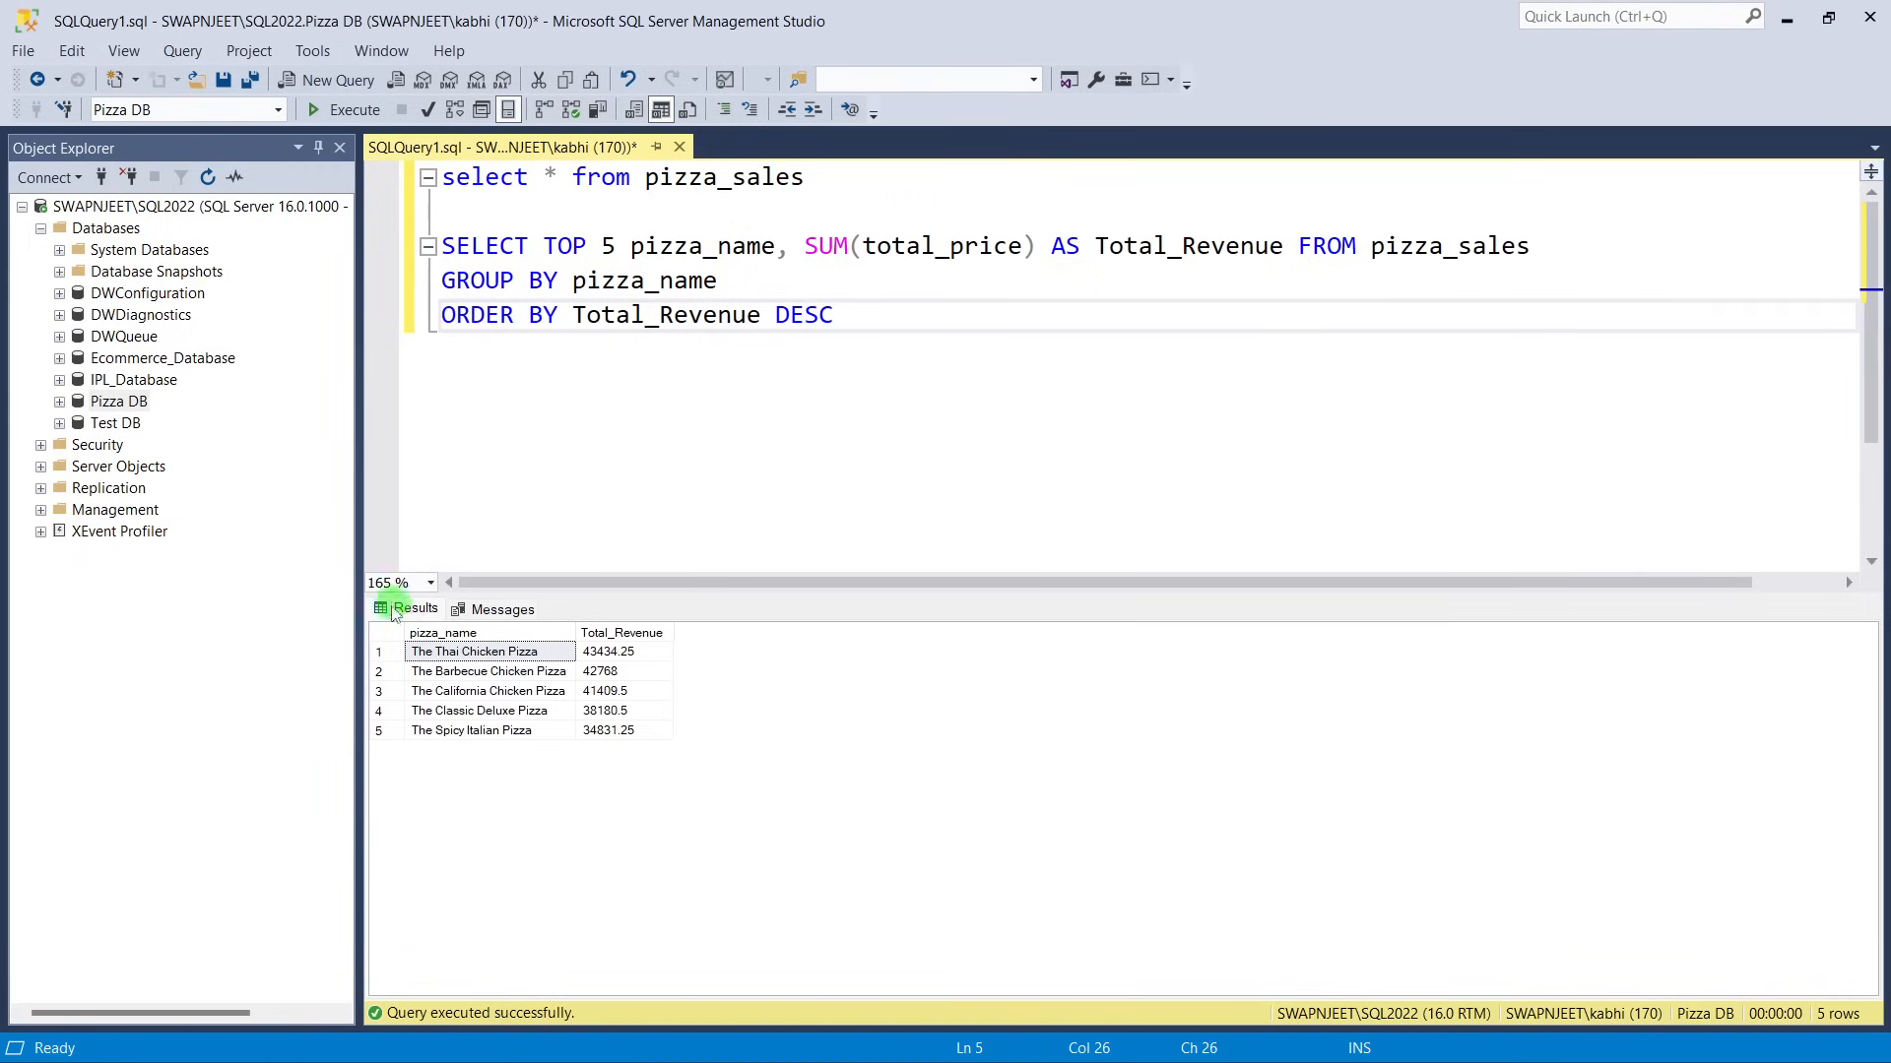
Replace DESC with ASC in the ORDER BY Total_Revenue clause of the SQL query.
left_click_drag(883, 342, 631, 280)
left_click(1014, 415)
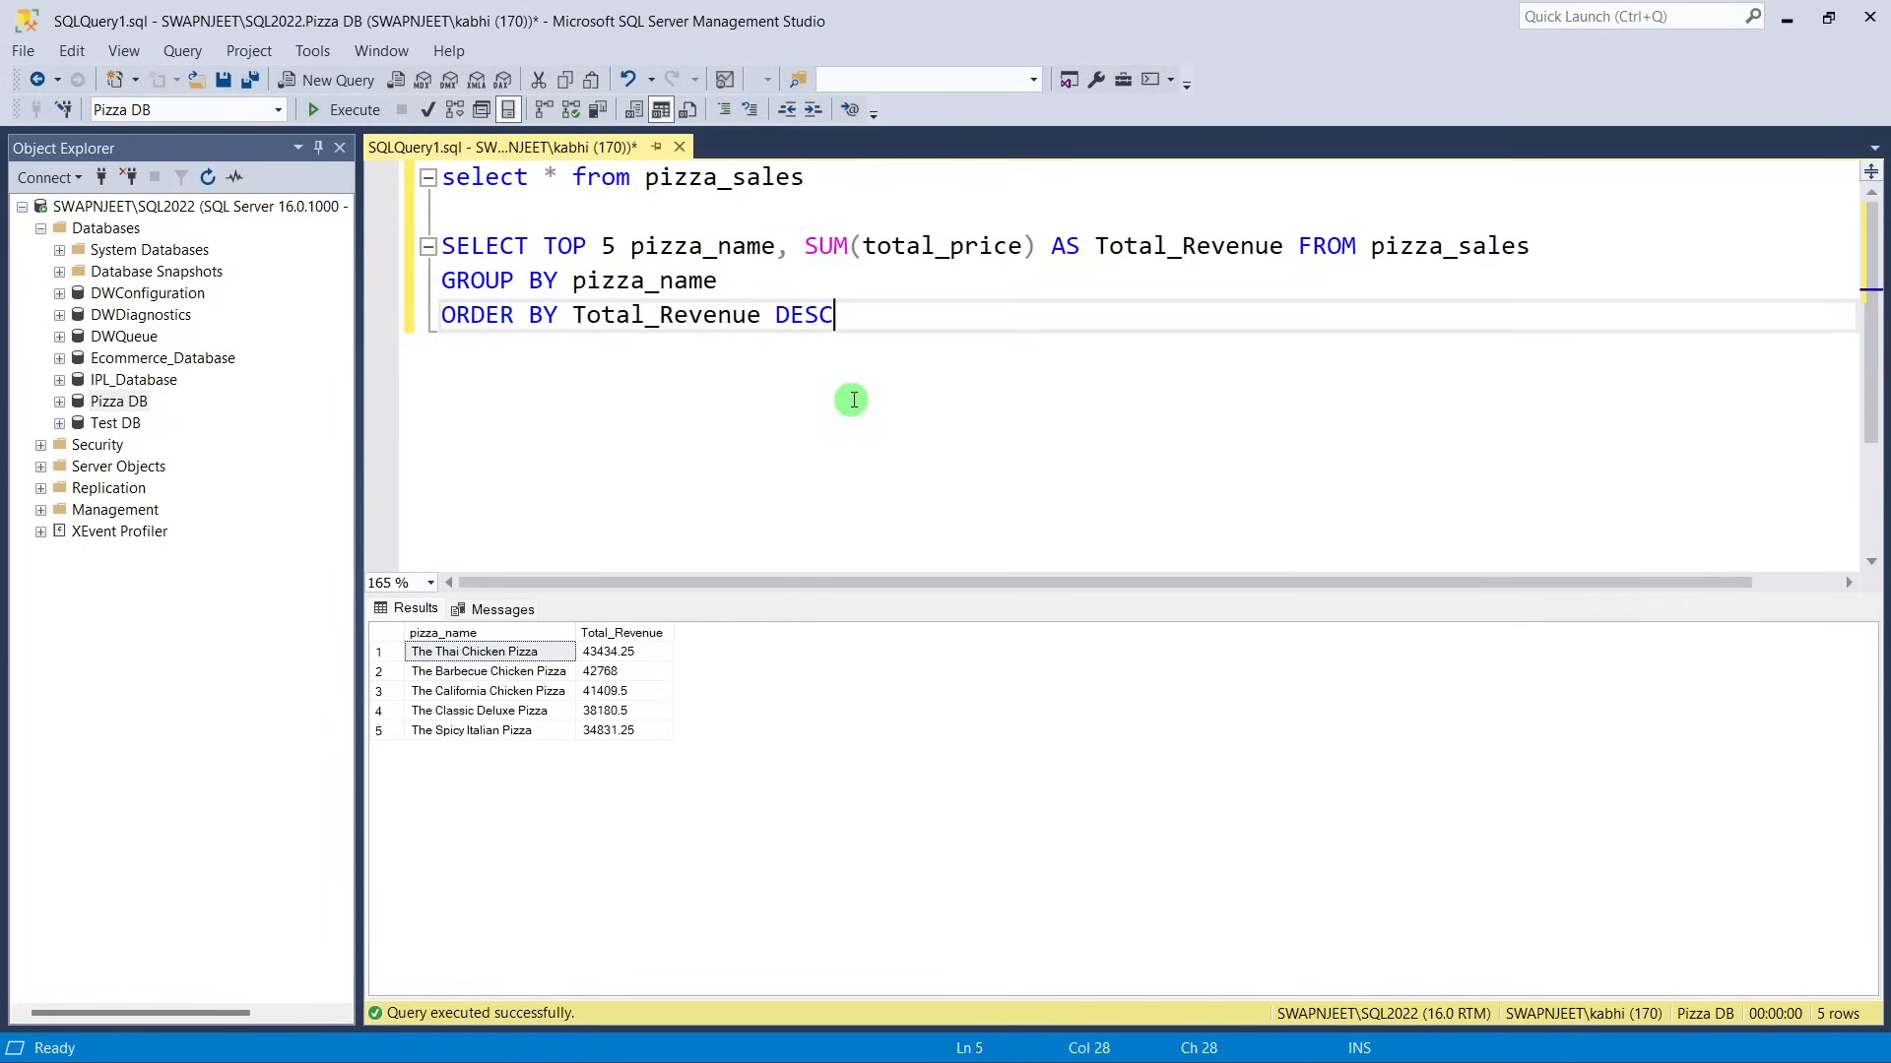
double_click(813, 323)
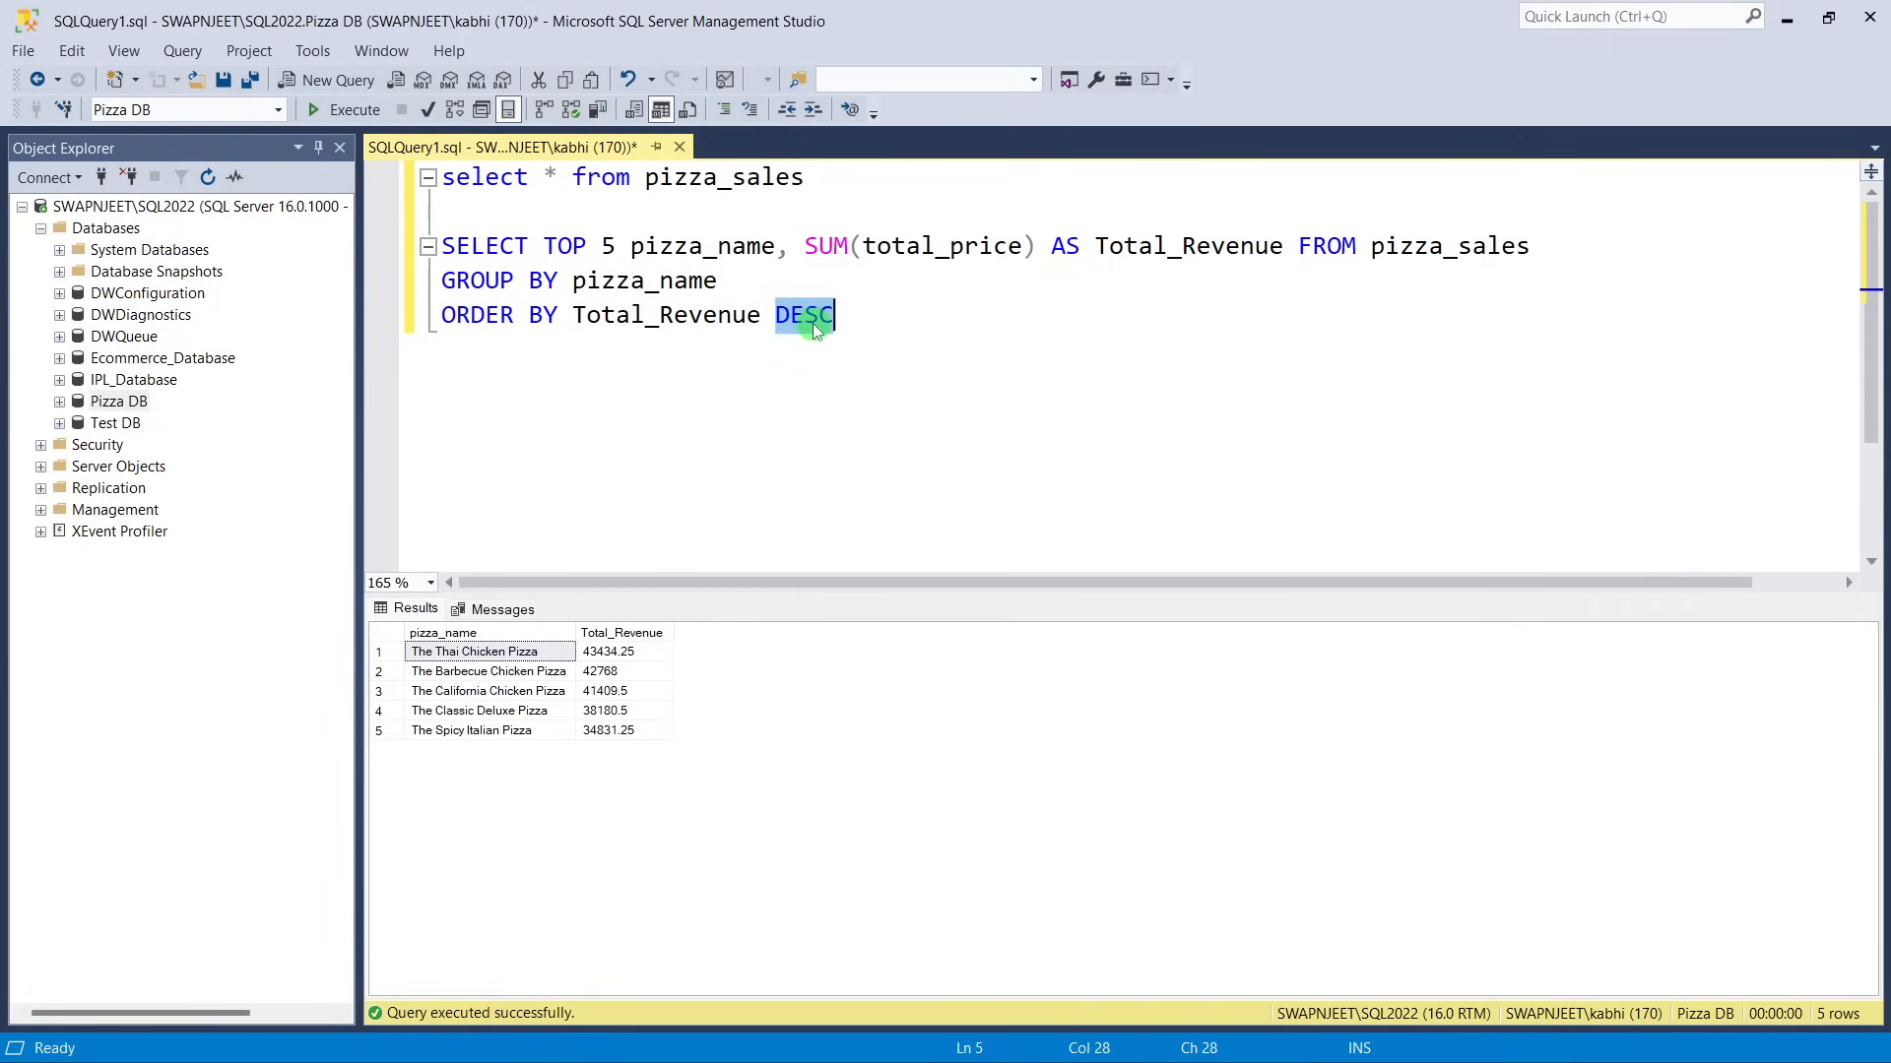
key("BackSpace")
type("A")
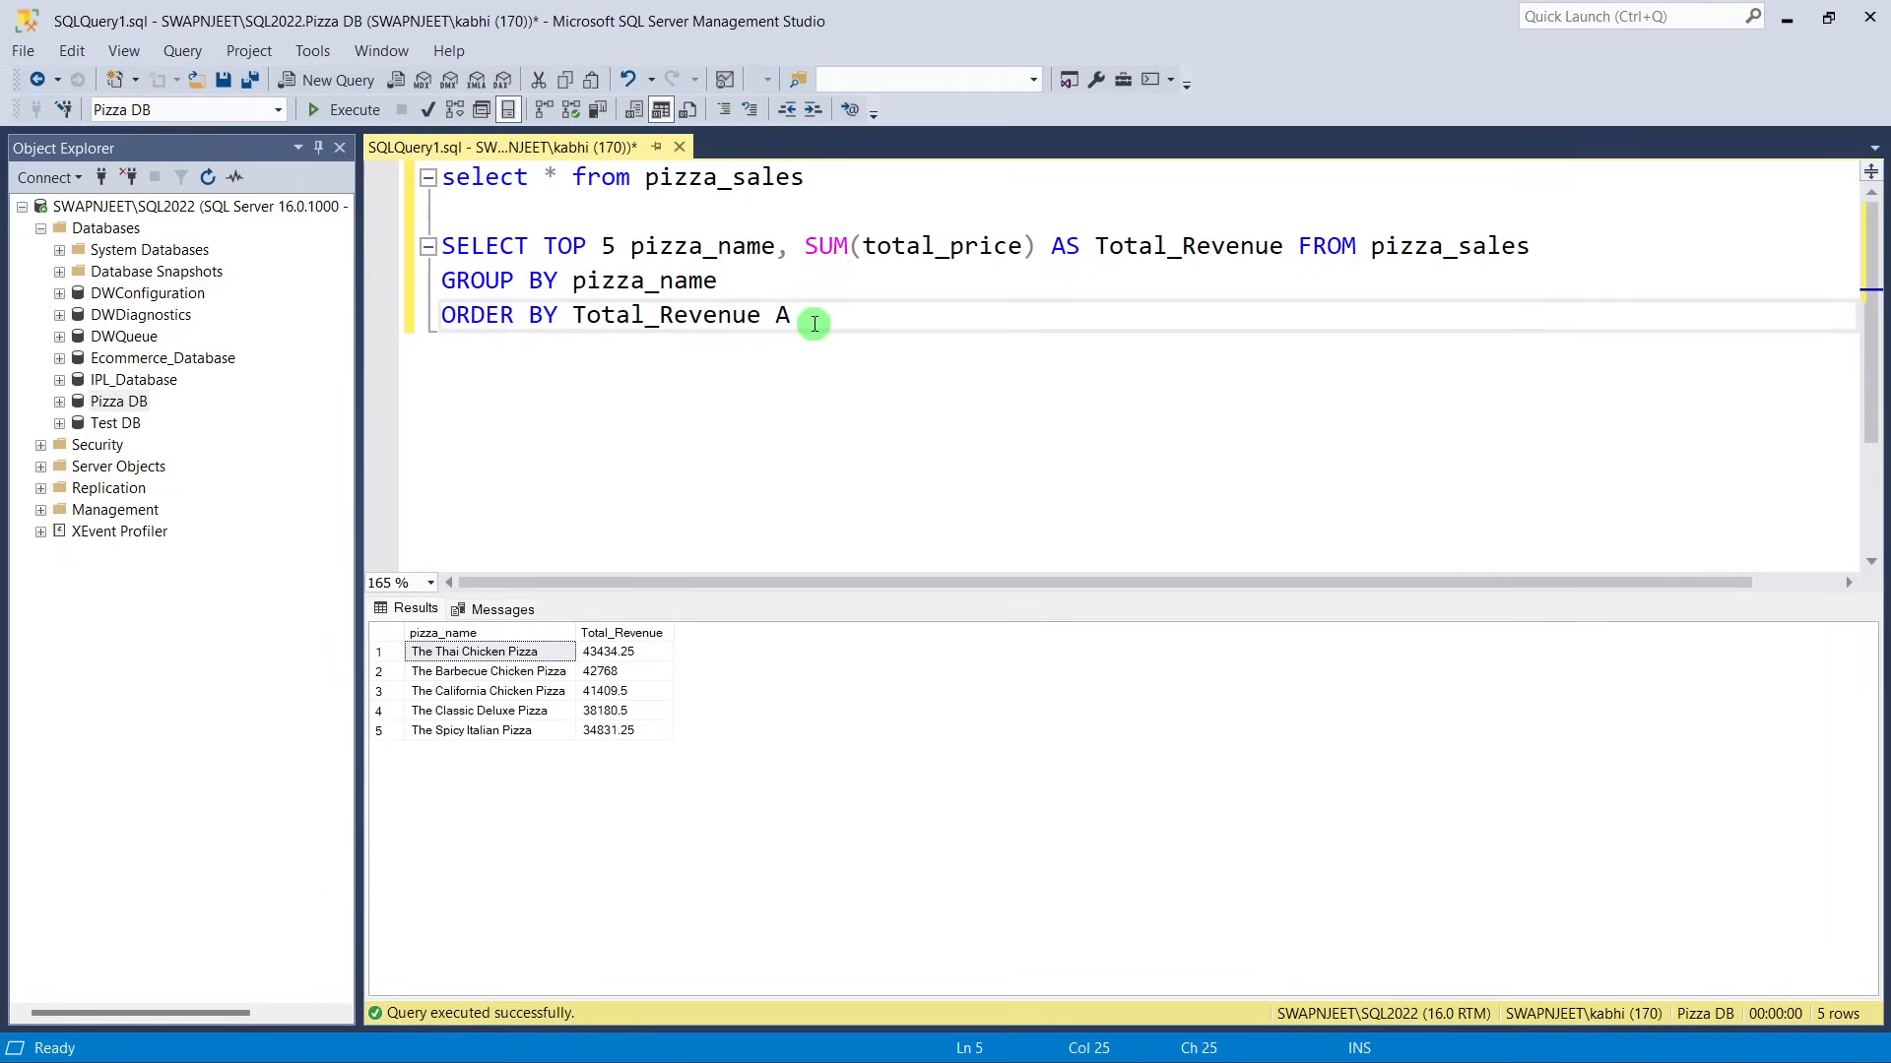
type("SC")
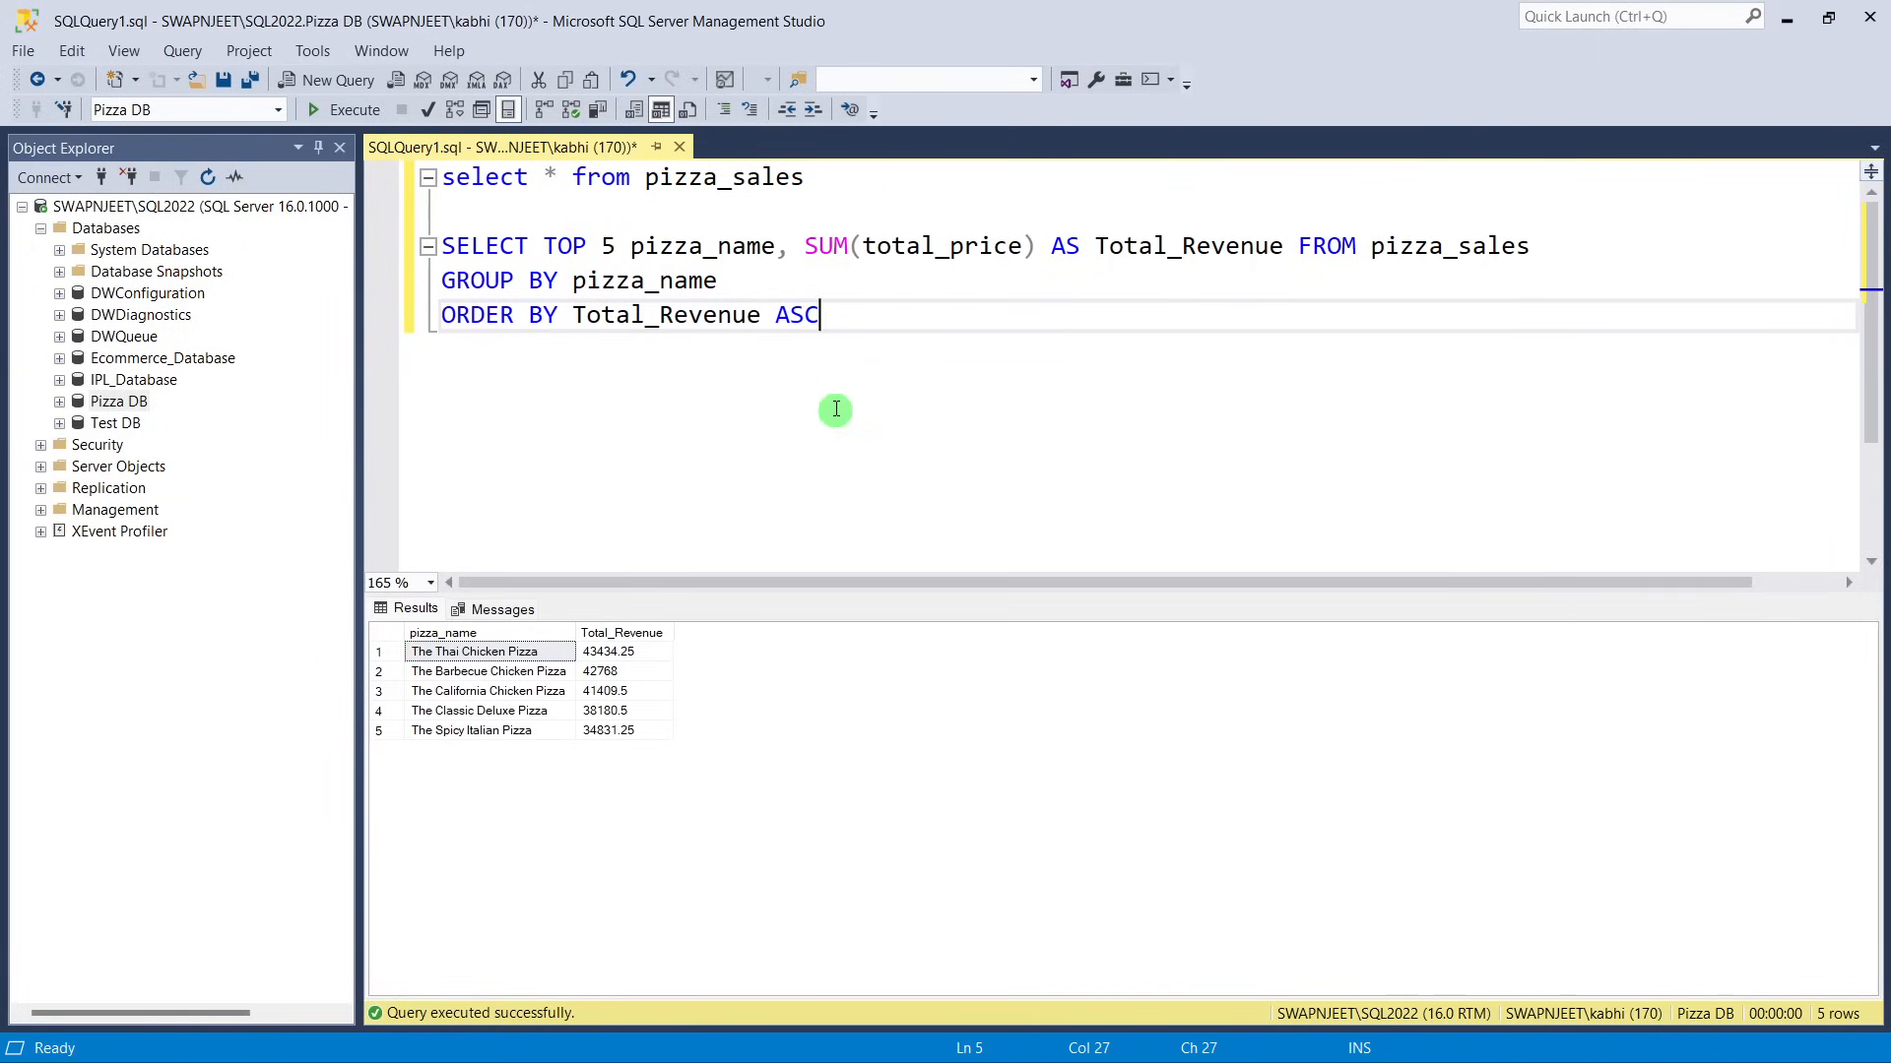
Execute only the ascending TOP 5 revenue query and check the rows of its result.
left_click_drag(820, 316, 441, 246)
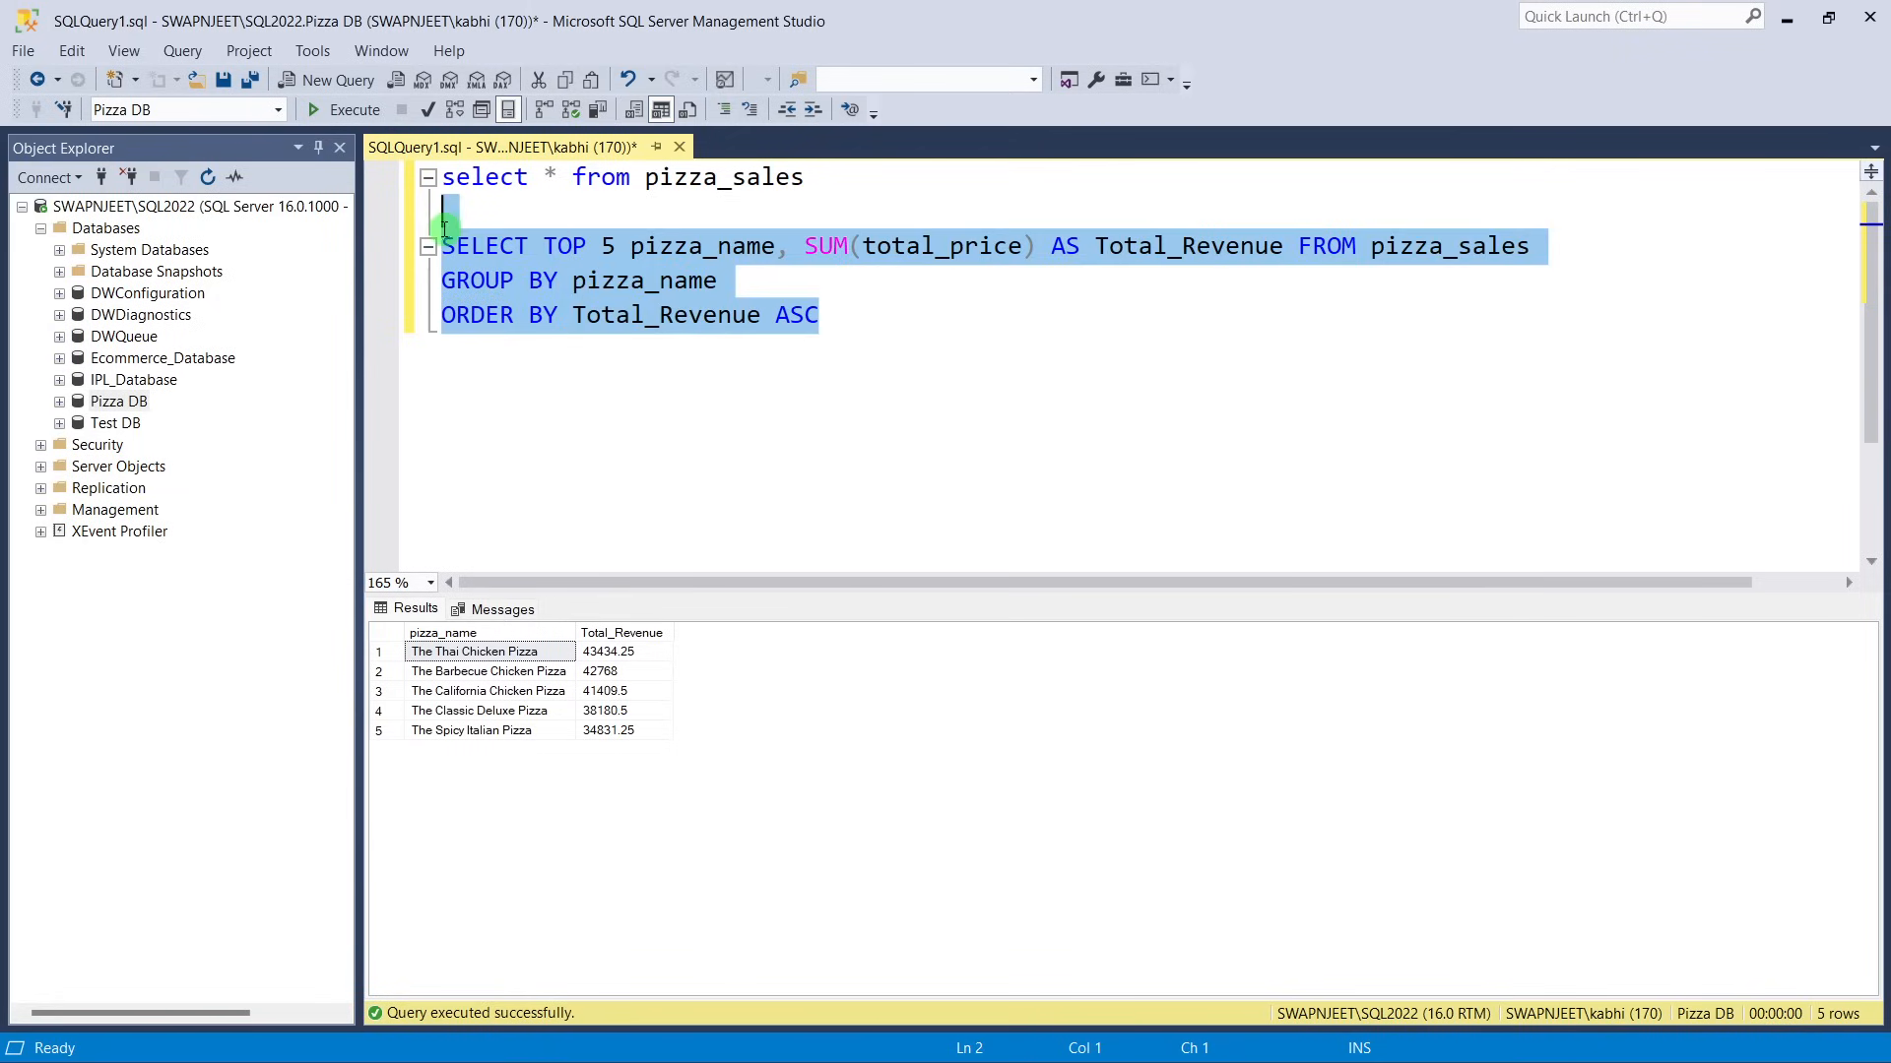
left_click(345, 109)
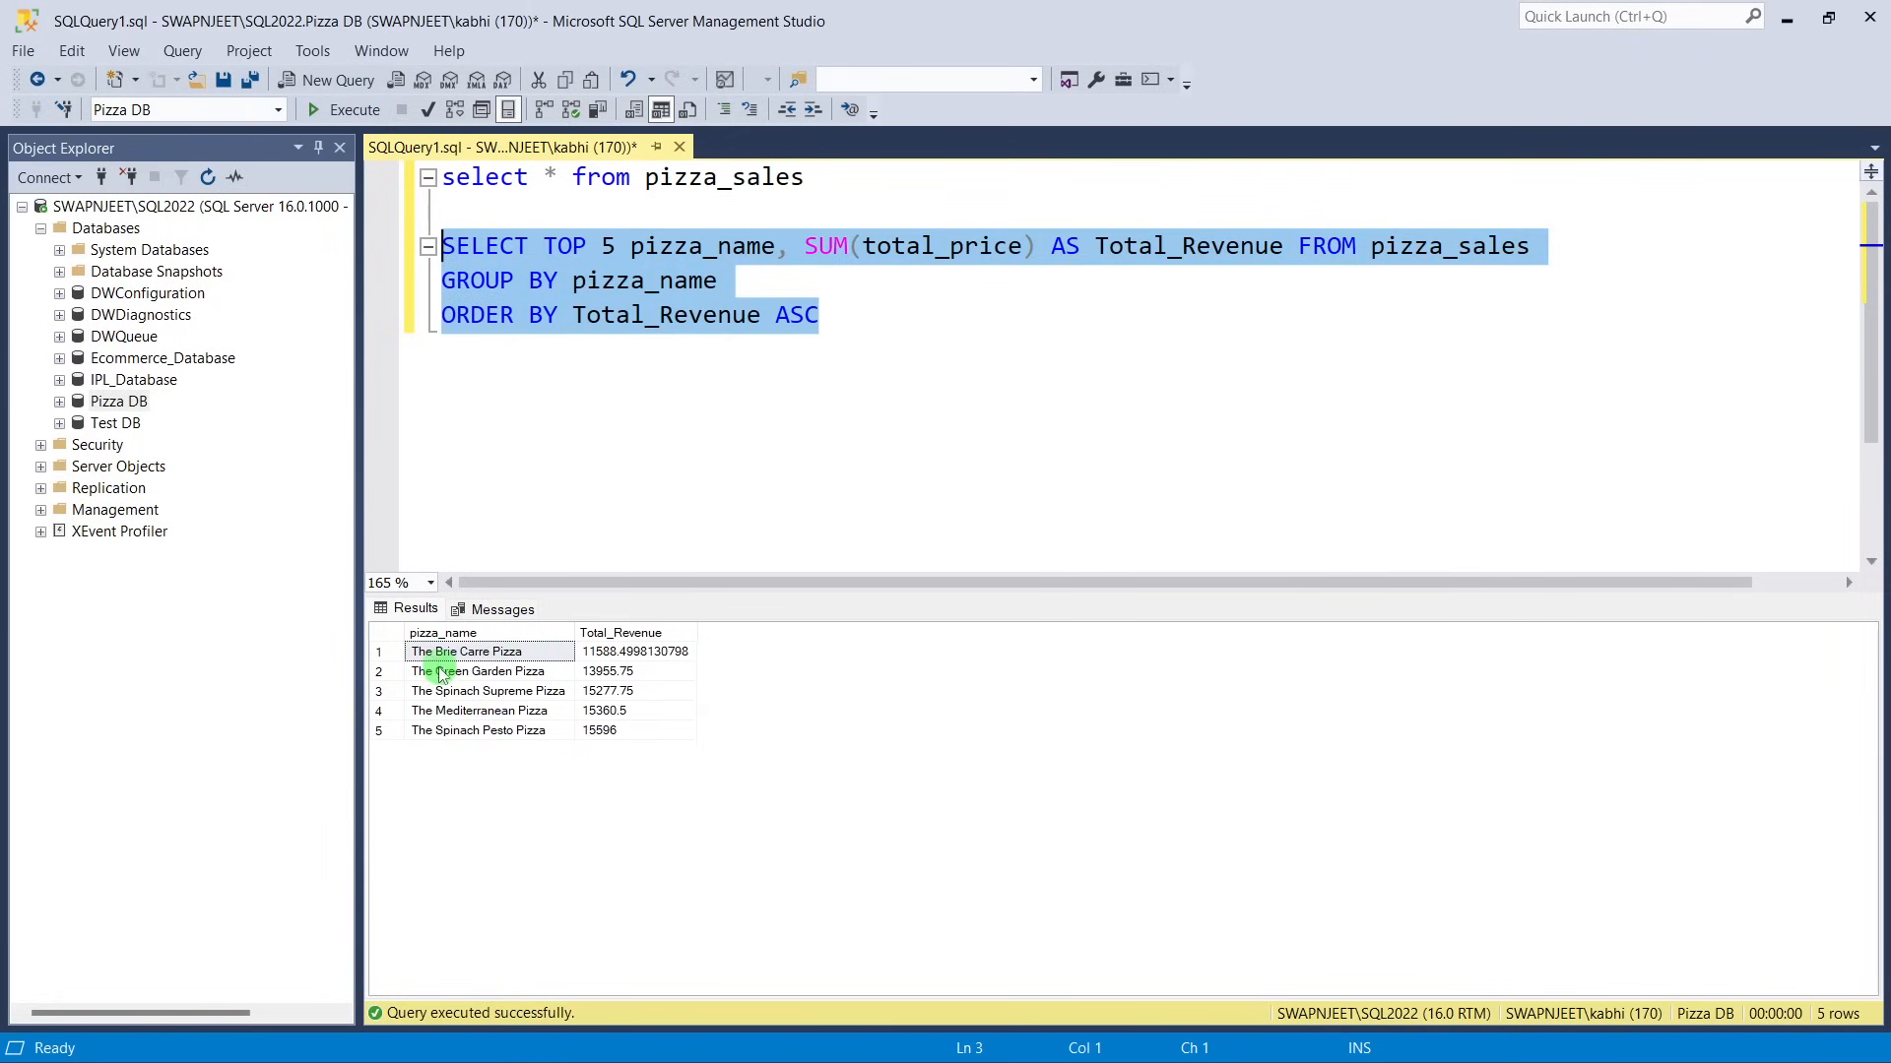
left_click(435, 733)
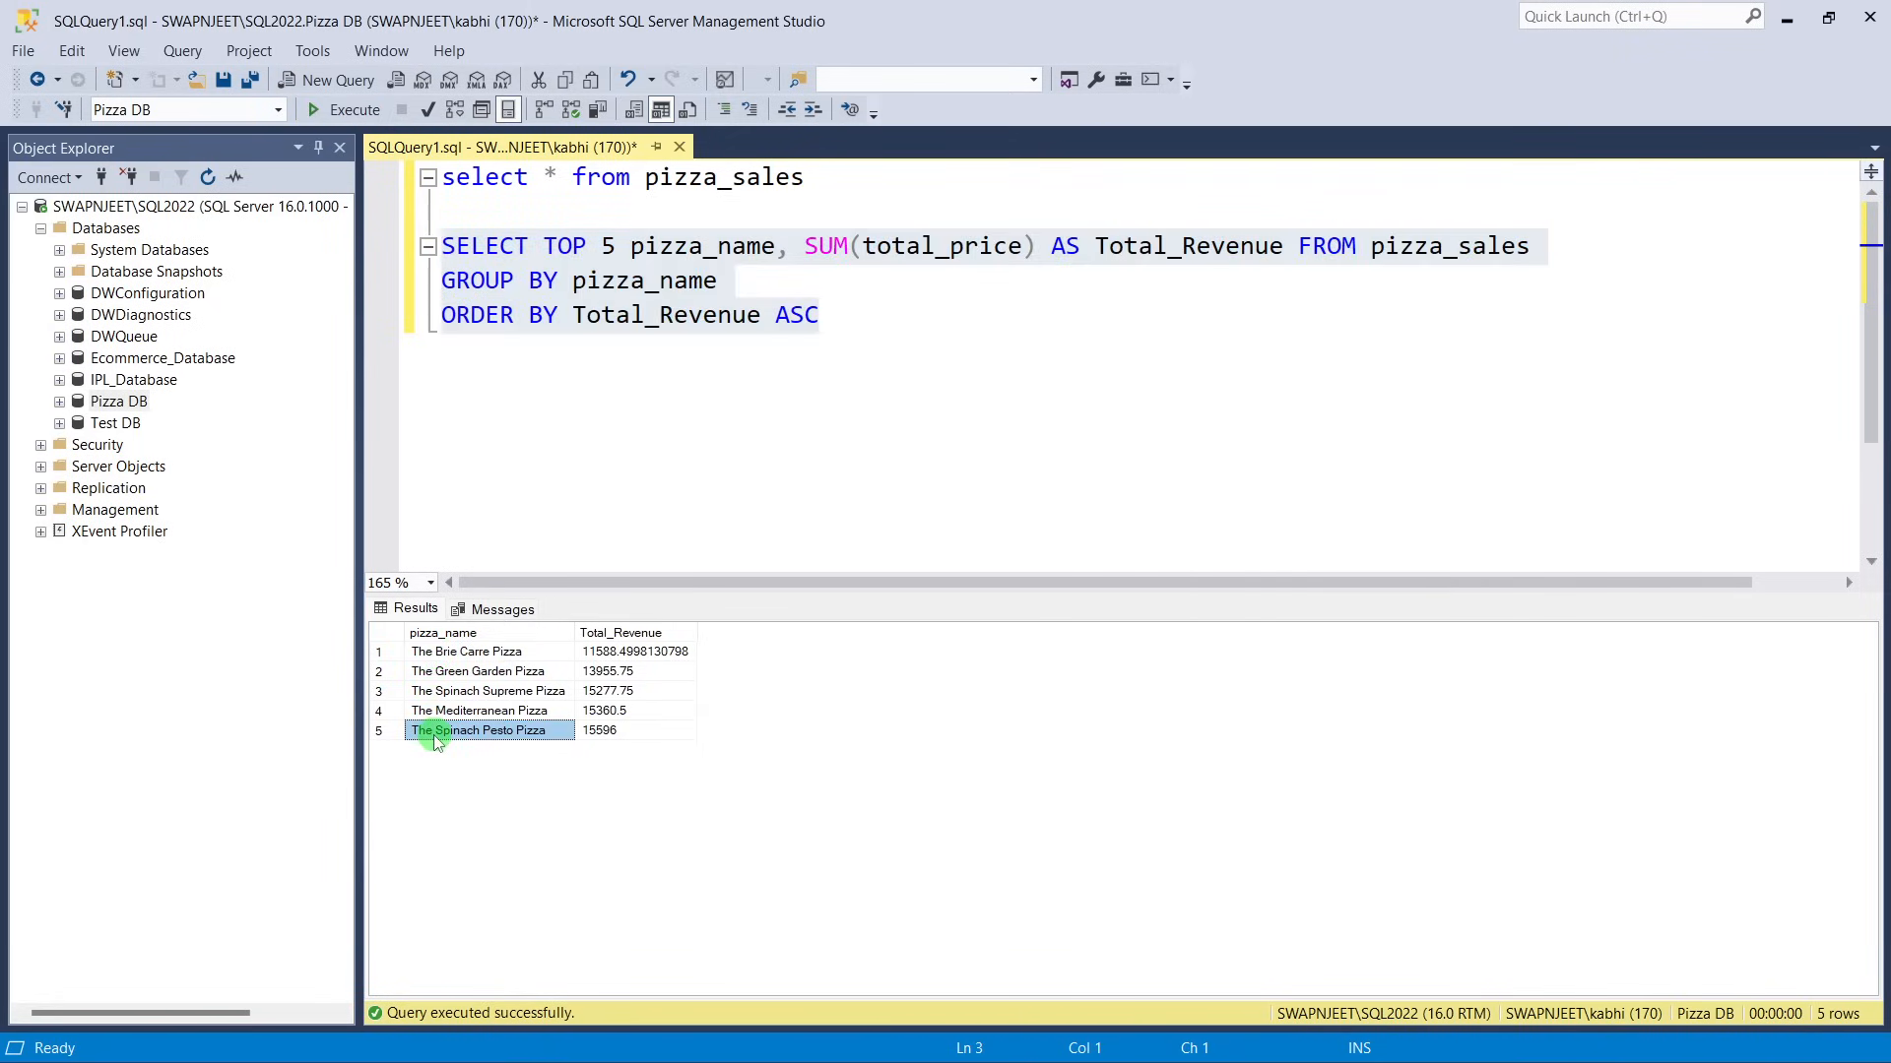
Examine the lowest-revenue pizza rows in the results and the TOP 5 and ASC keywords of the query.
left_click(595, 731)
left_click(470, 656)
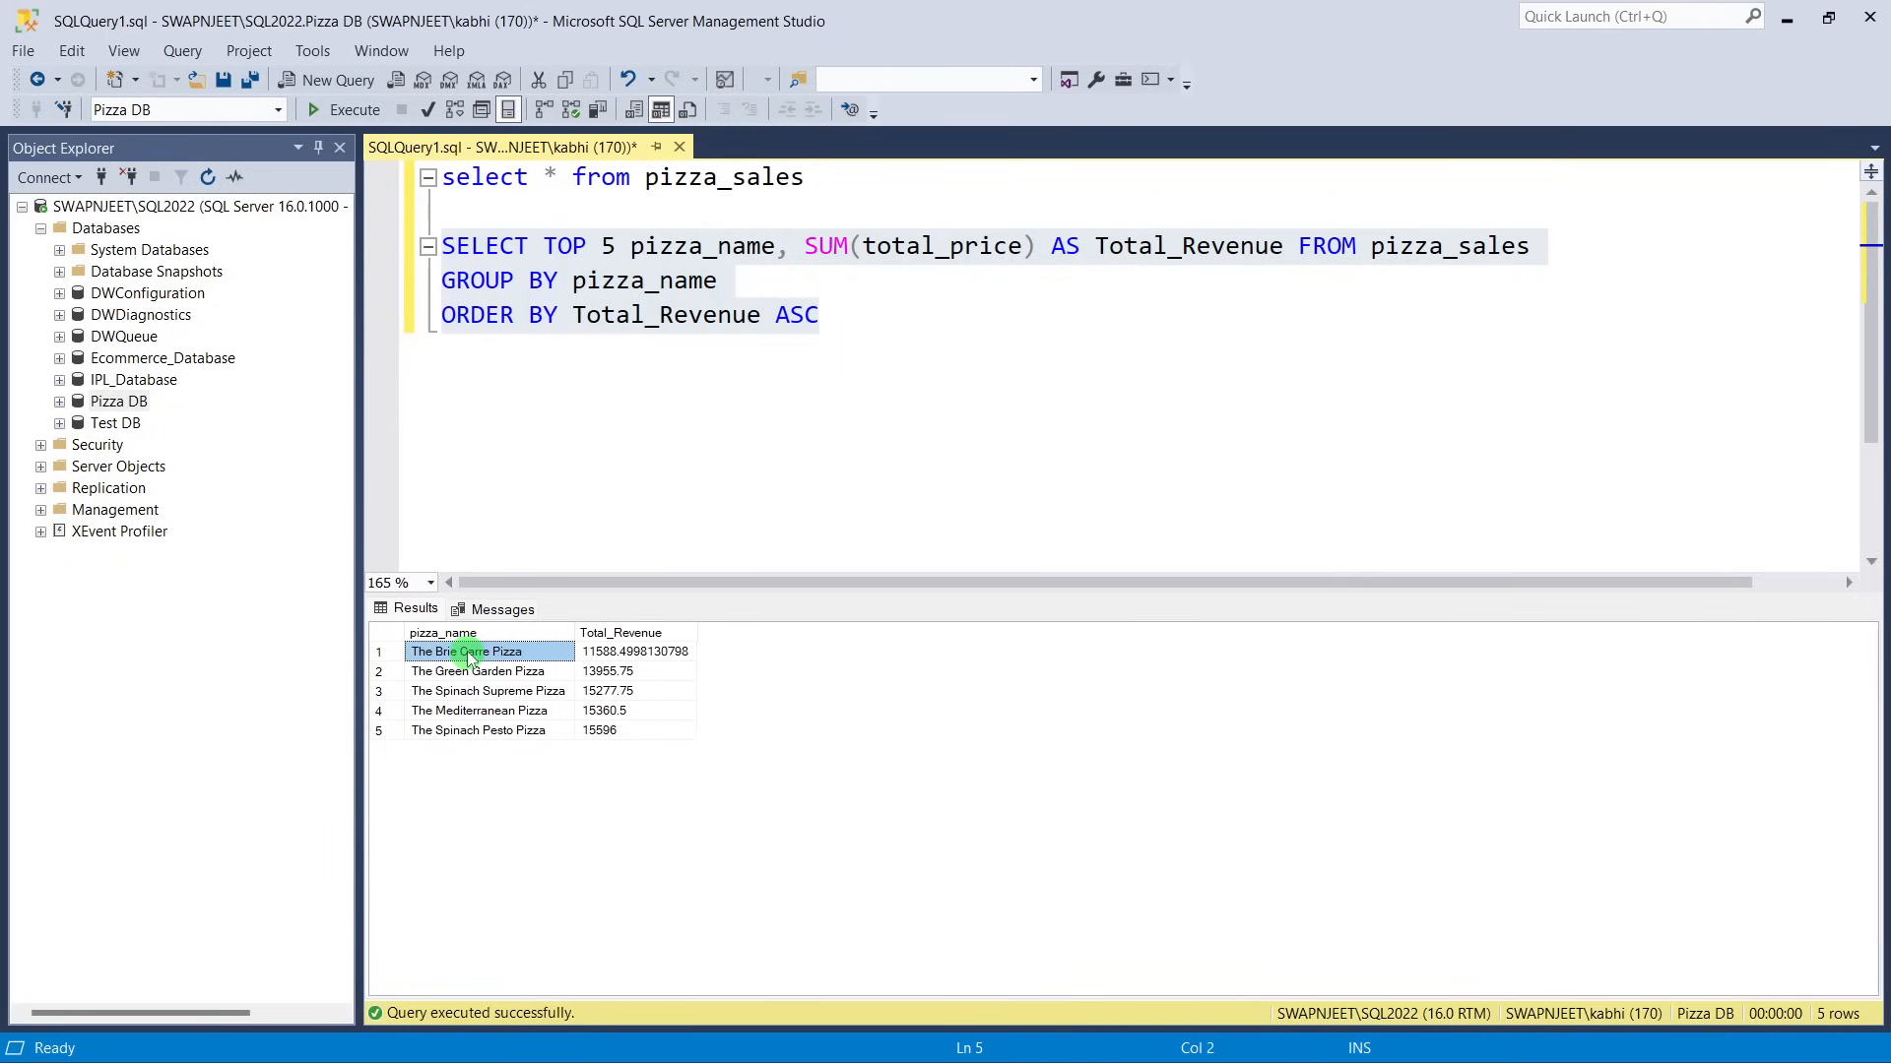
left_click(552, 365)
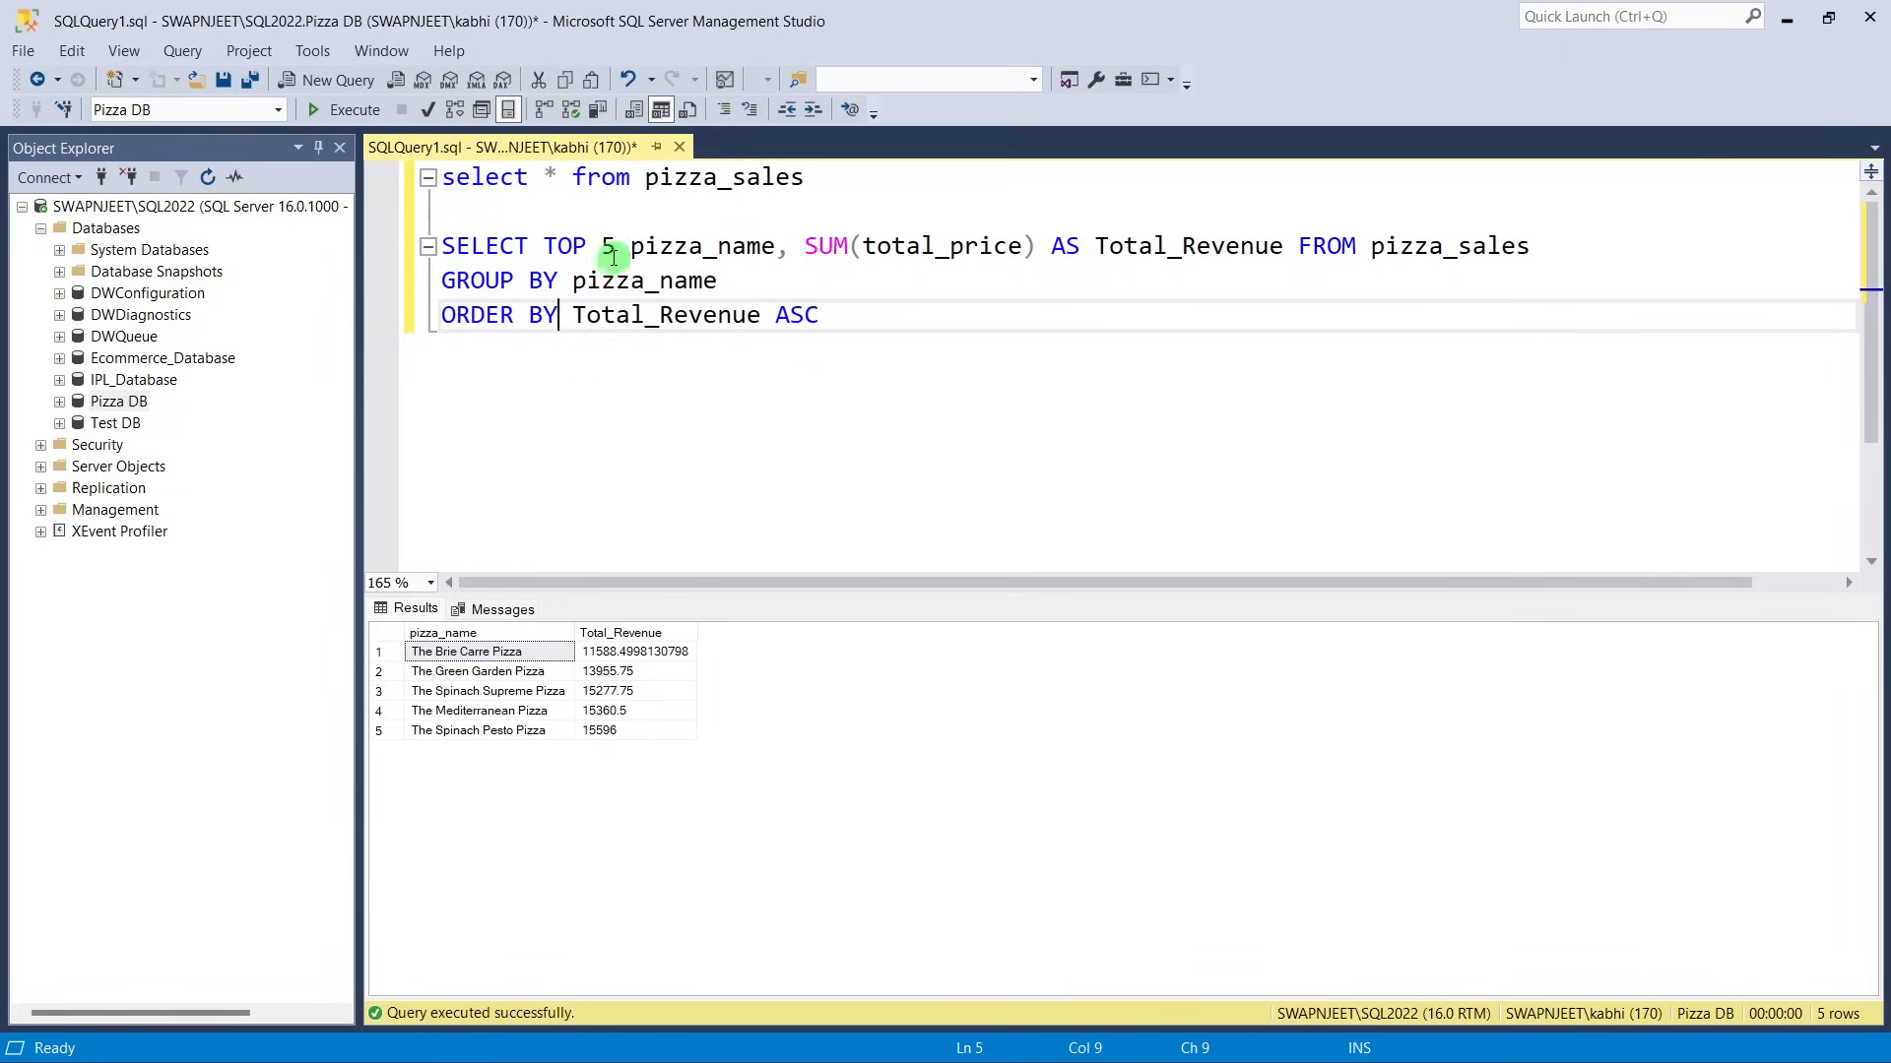
left_click(567, 247)
double_click(566, 247)
left_click(673, 319)
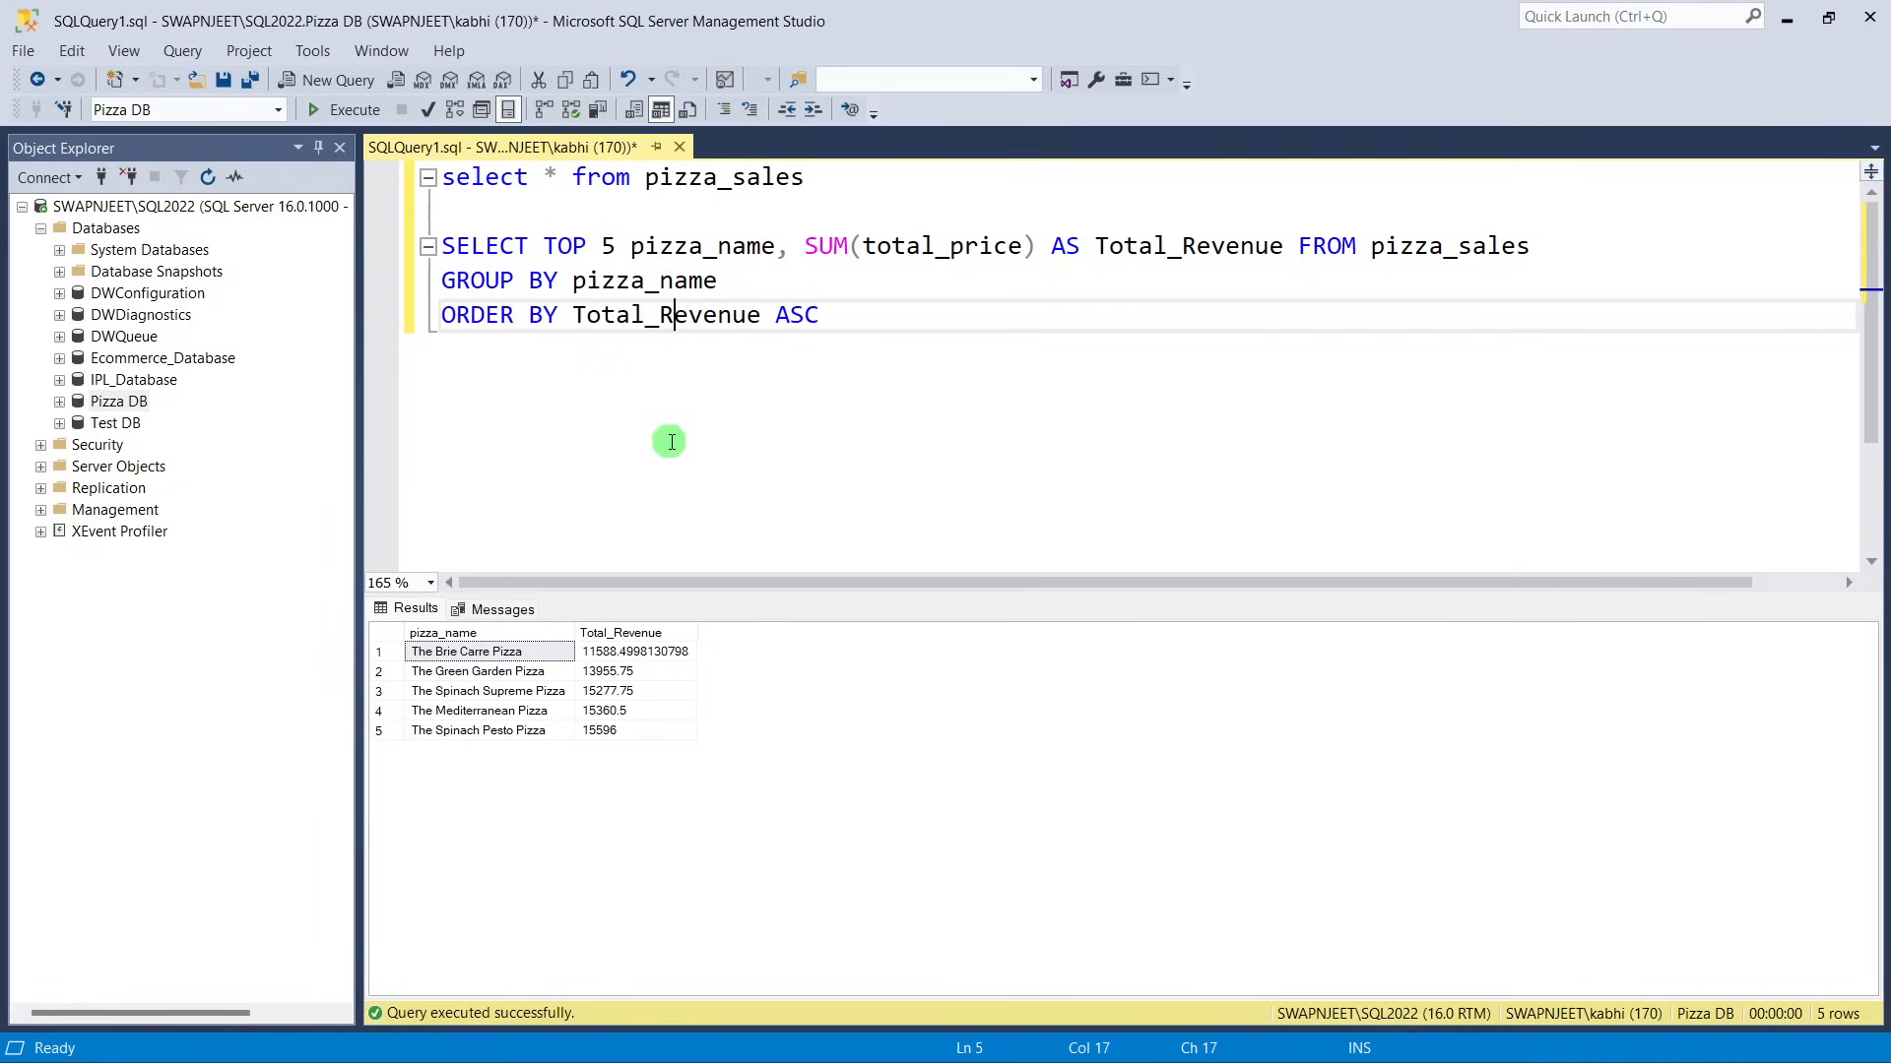
double_click(793, 315)
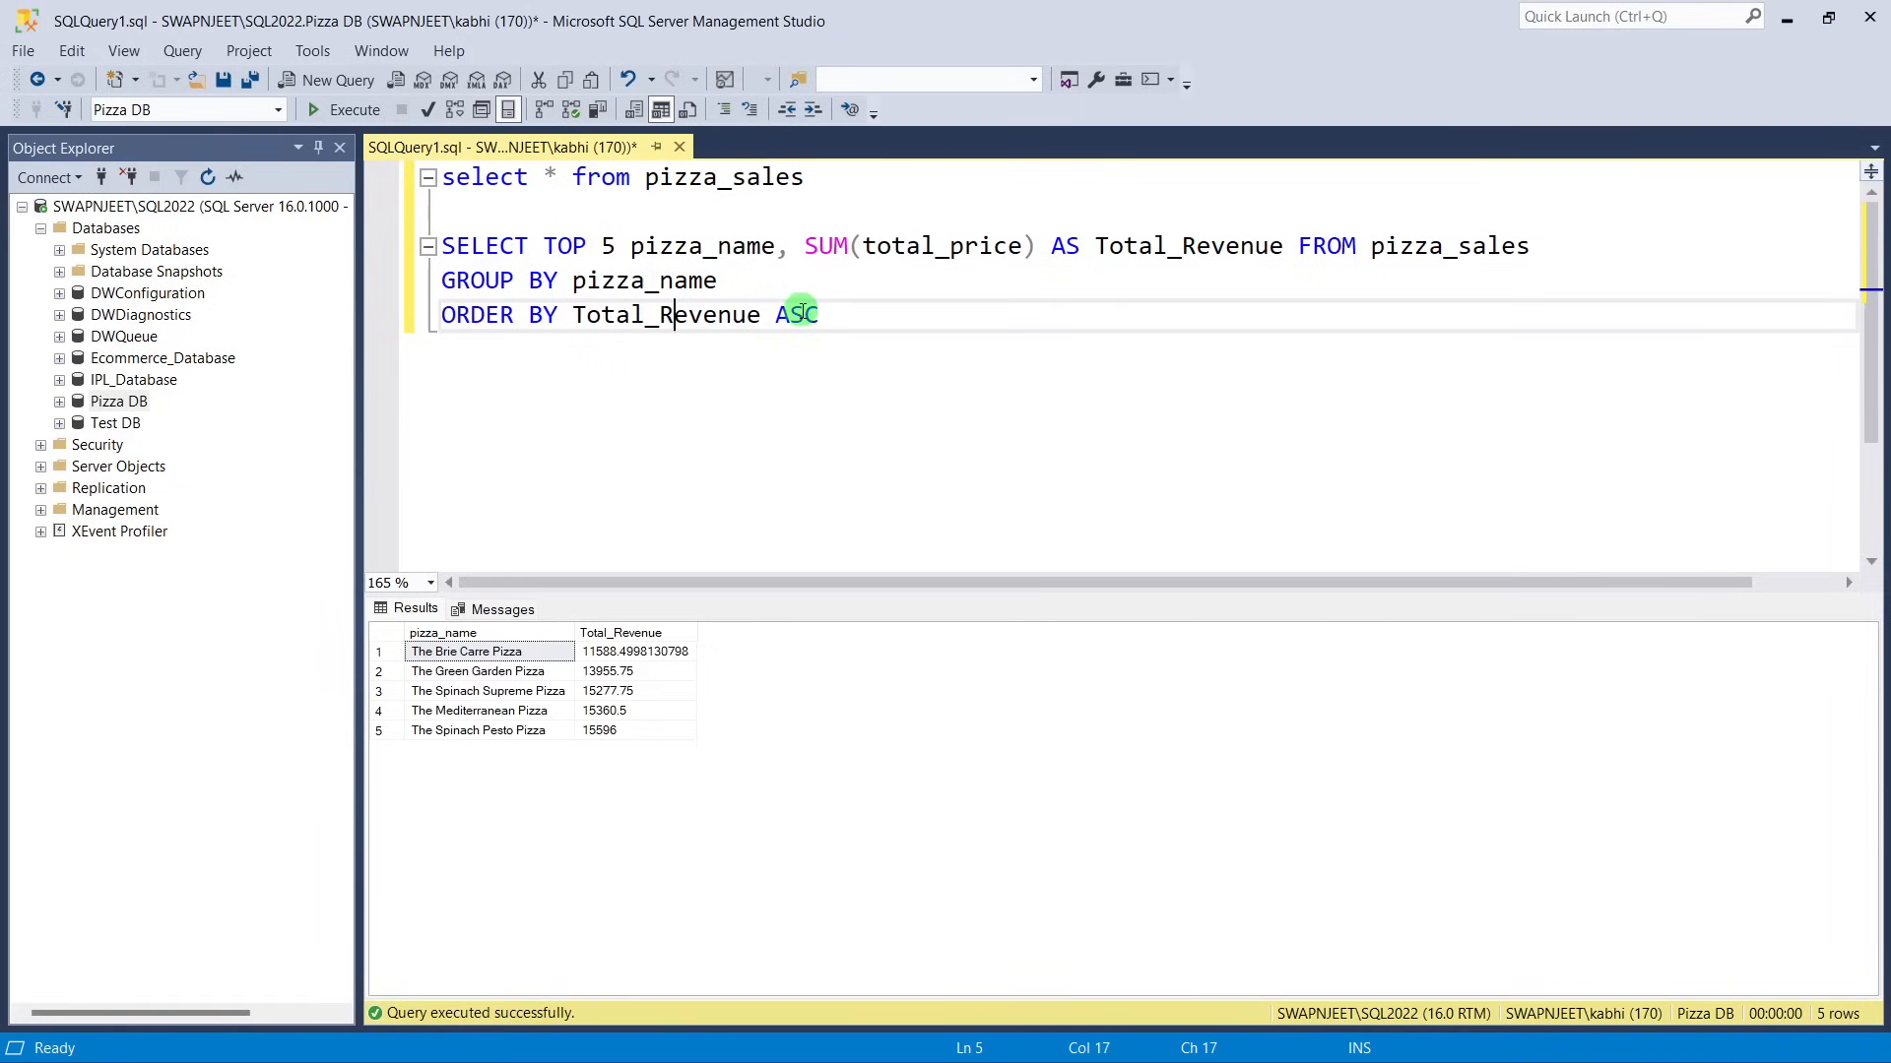
left_click(907, 348)
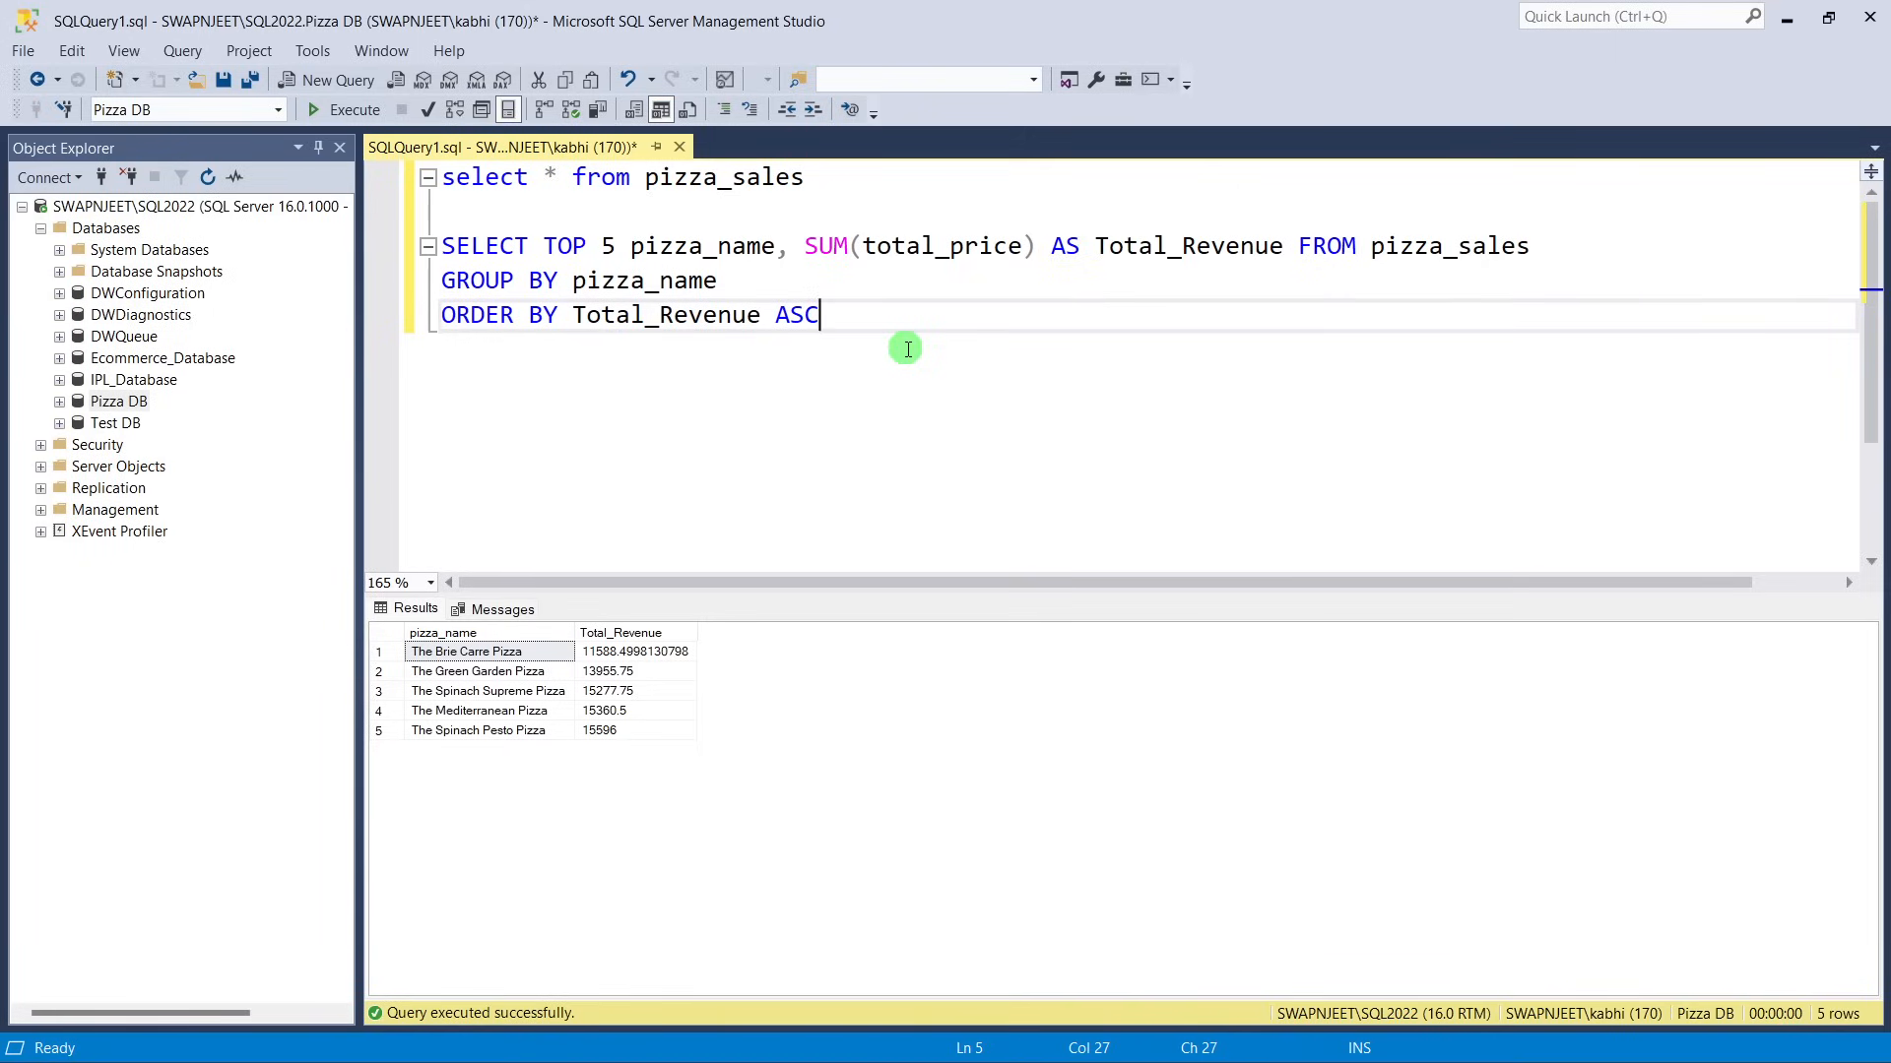
Switch to the PIZZA SALES SQL QUERIES document in Word, review the Bottom 5 Pizzas by Revenue section, and return to SQL Server Management Studio.
key("alt+Tab")
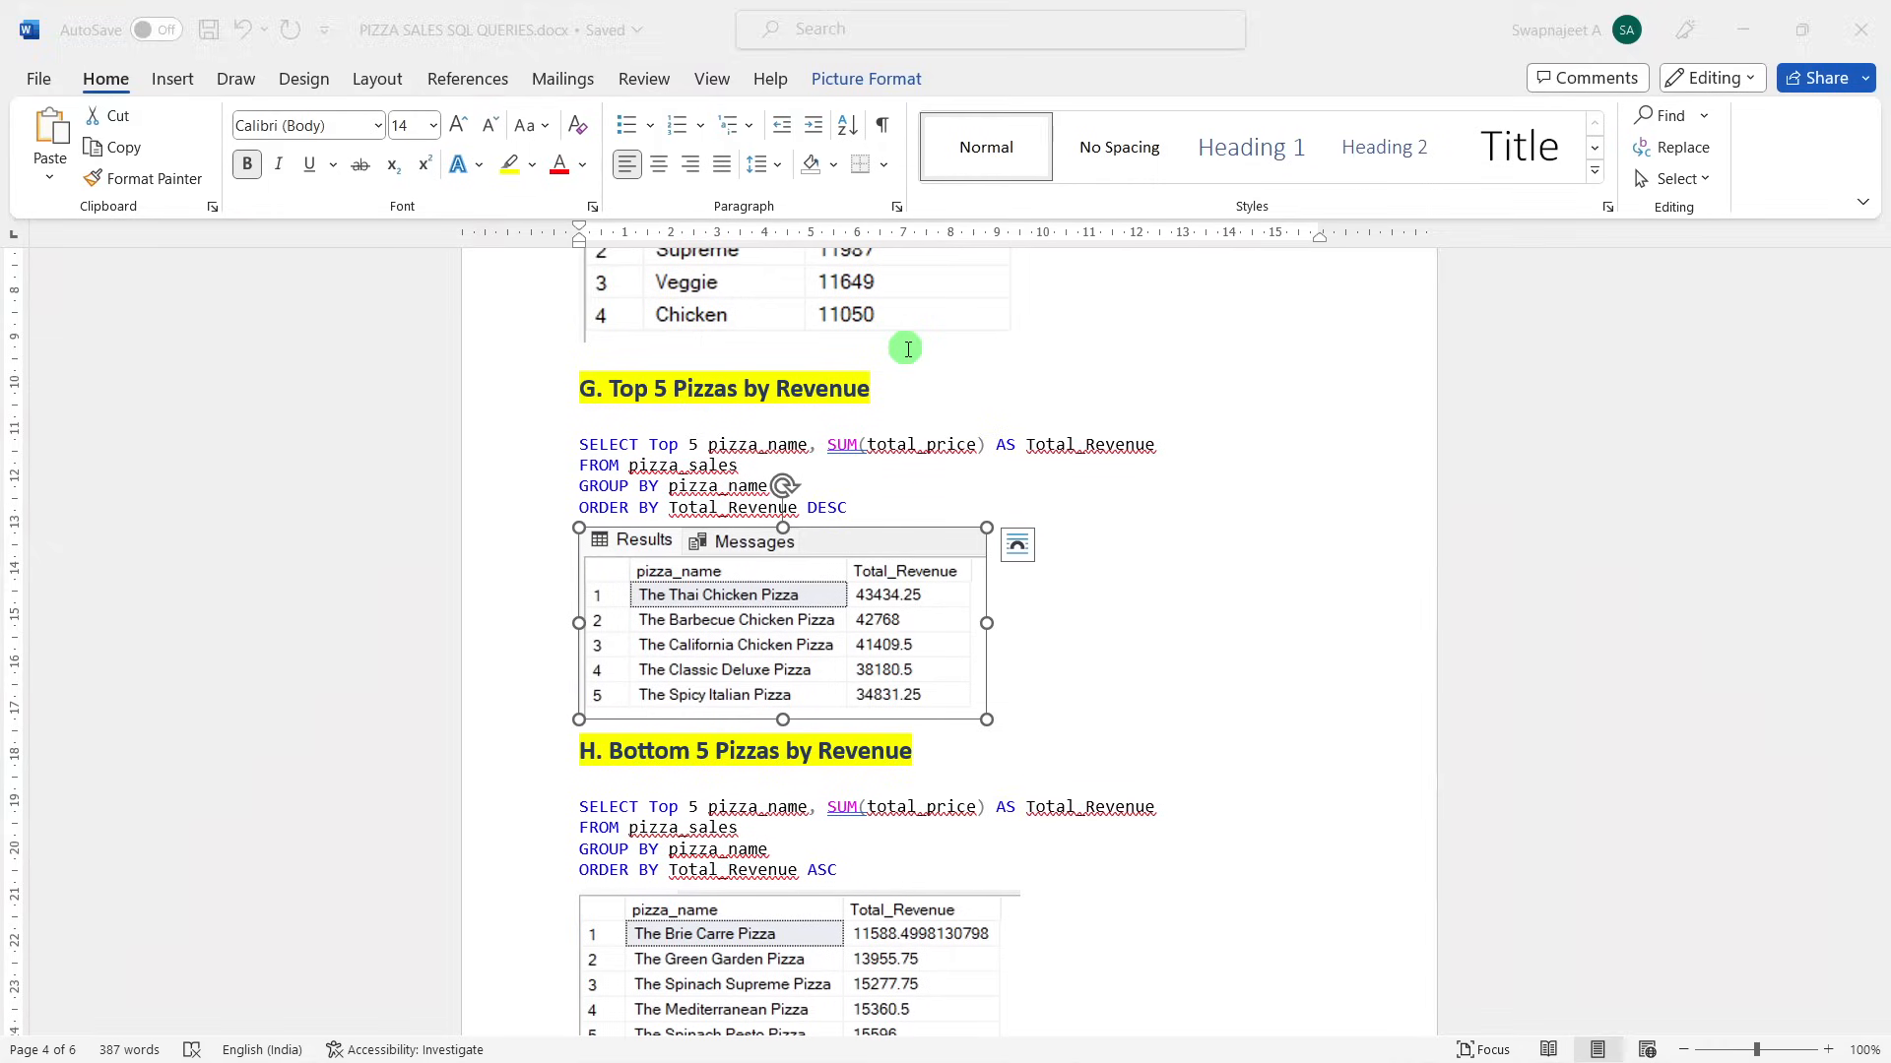
scroll(1241, 805, "down", 5)
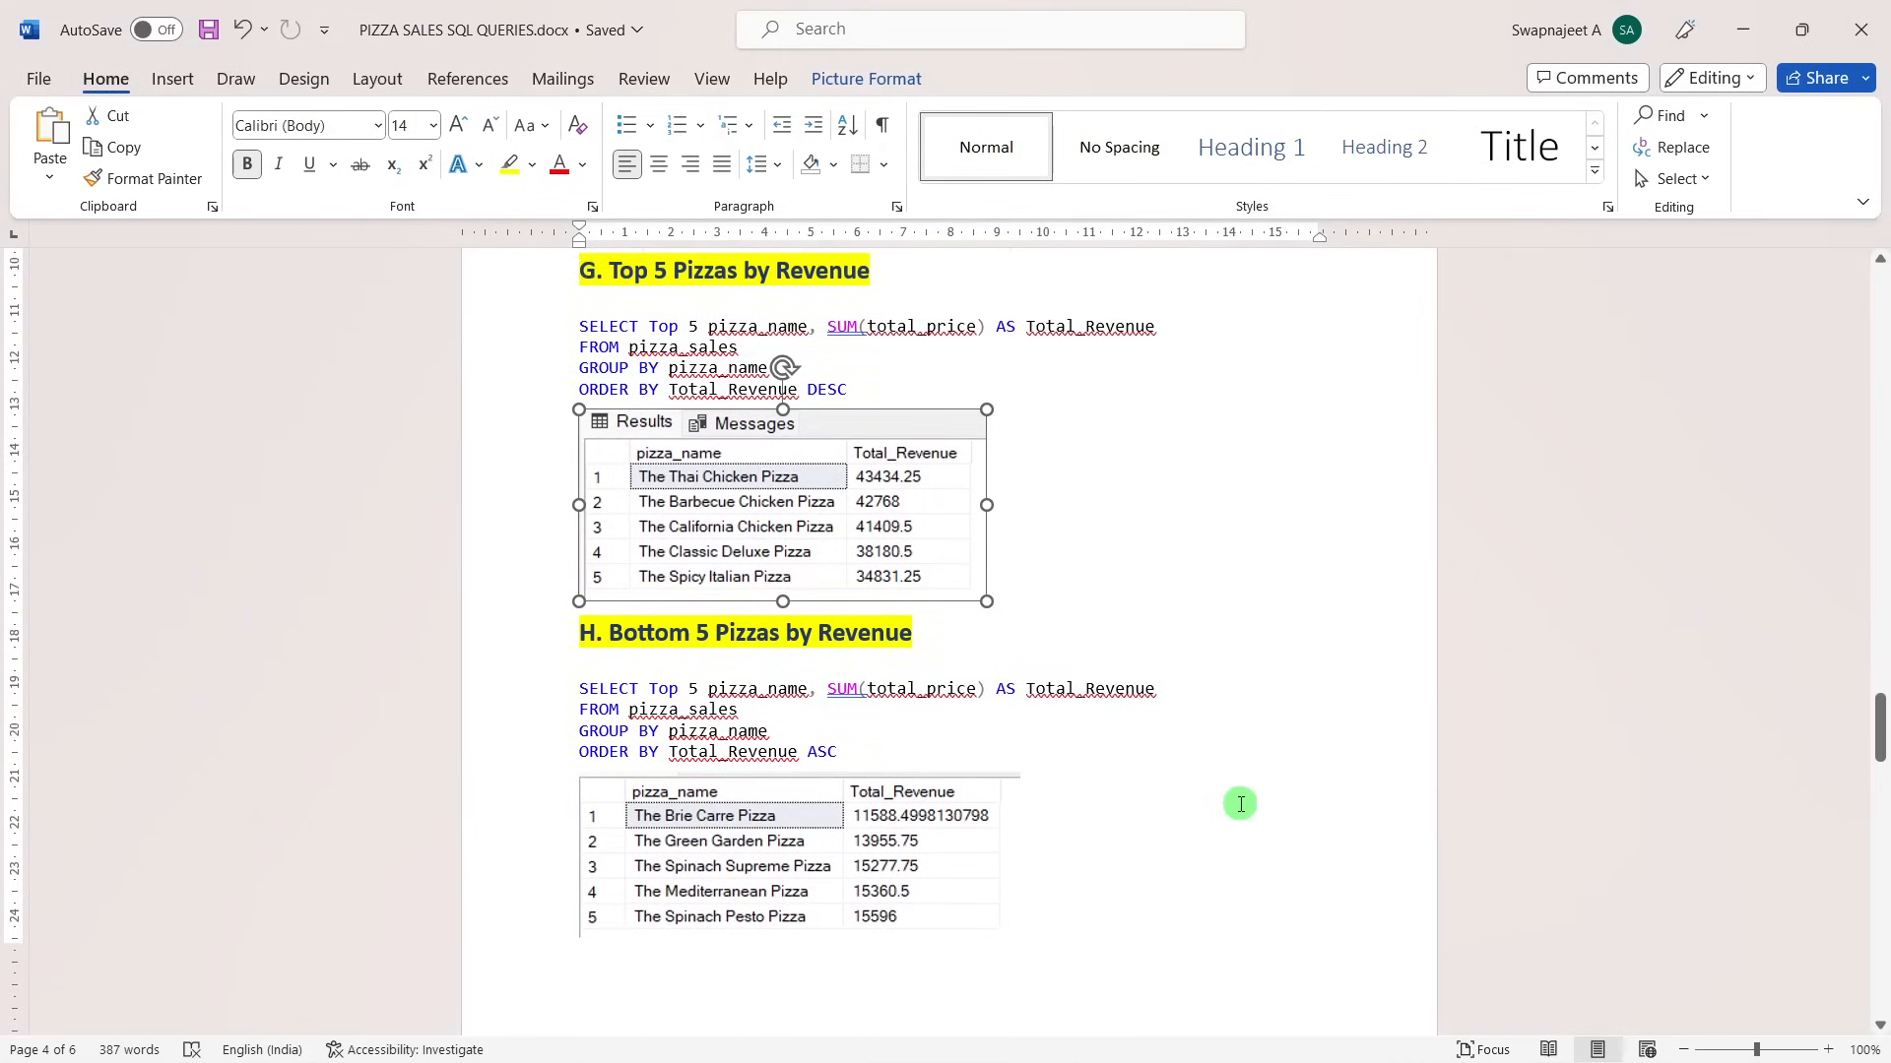
key("alt+Tab")
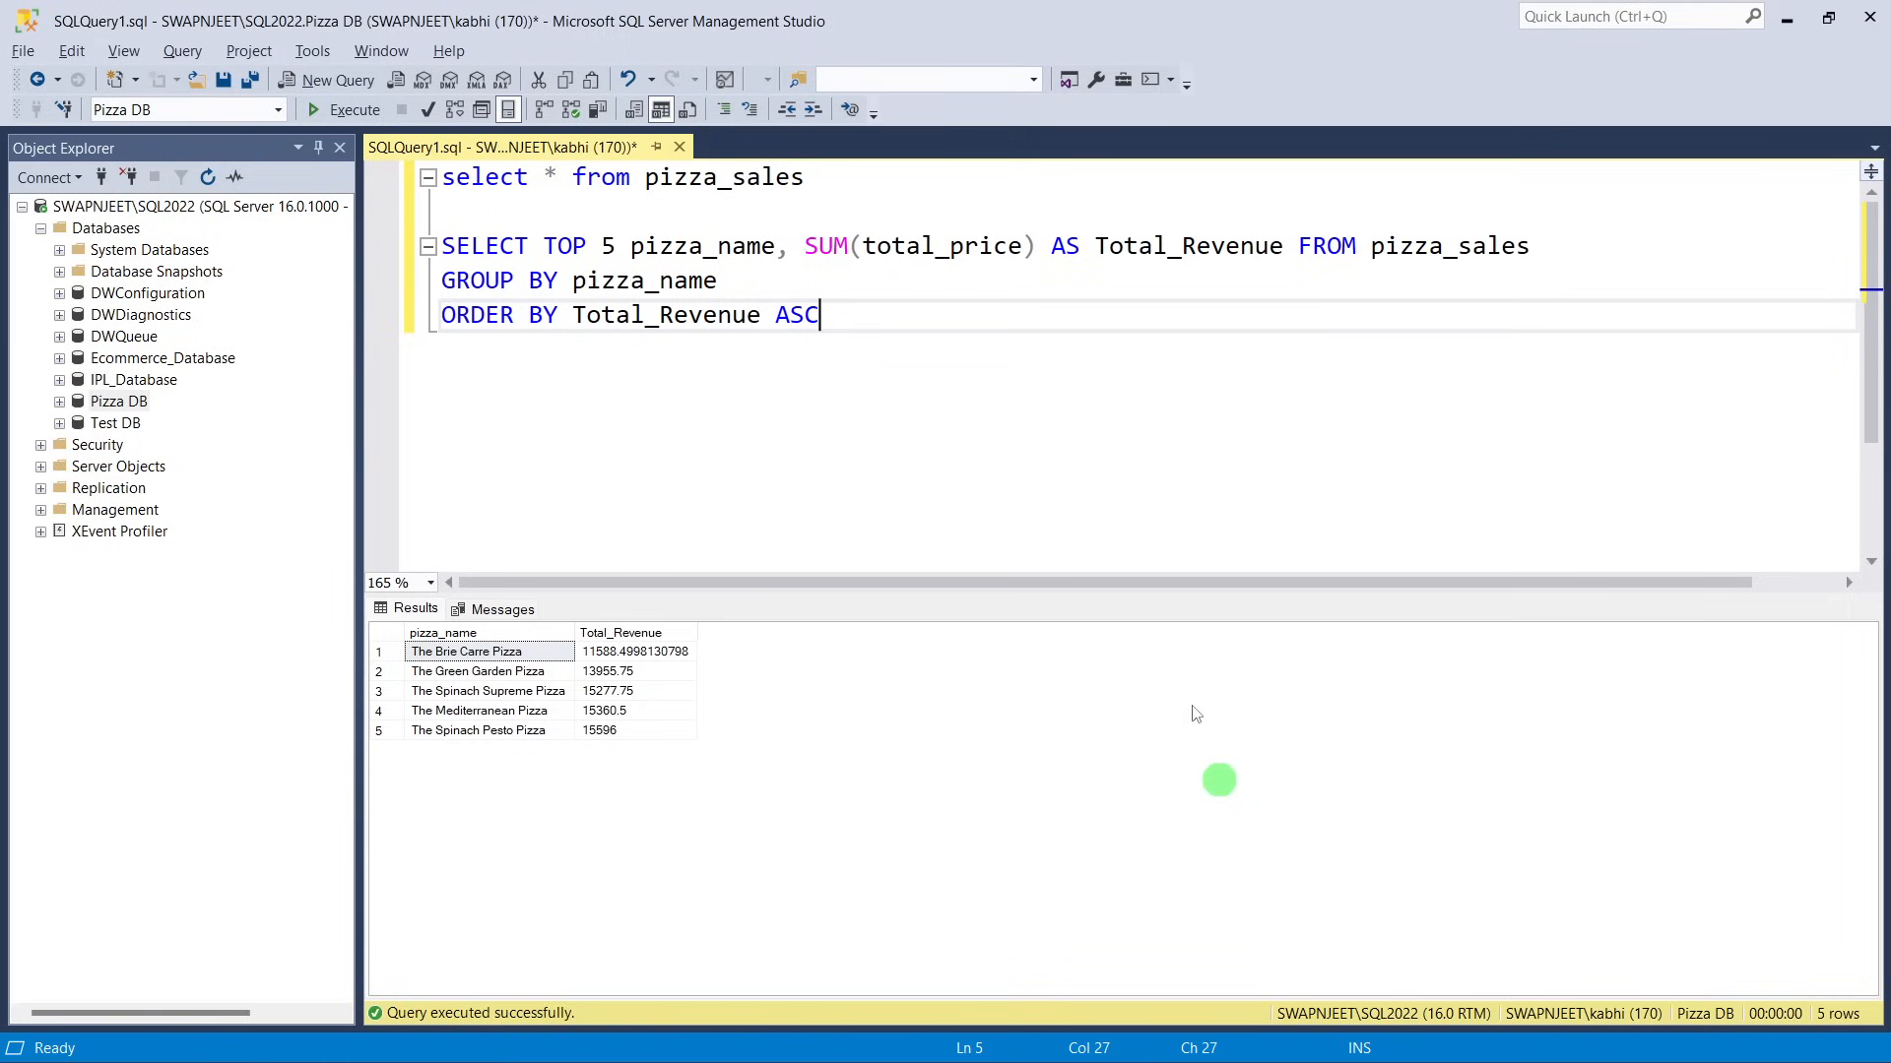
Replace total_price with quantity inside the SUM function of the SELECT line.
left_click(933, 248)
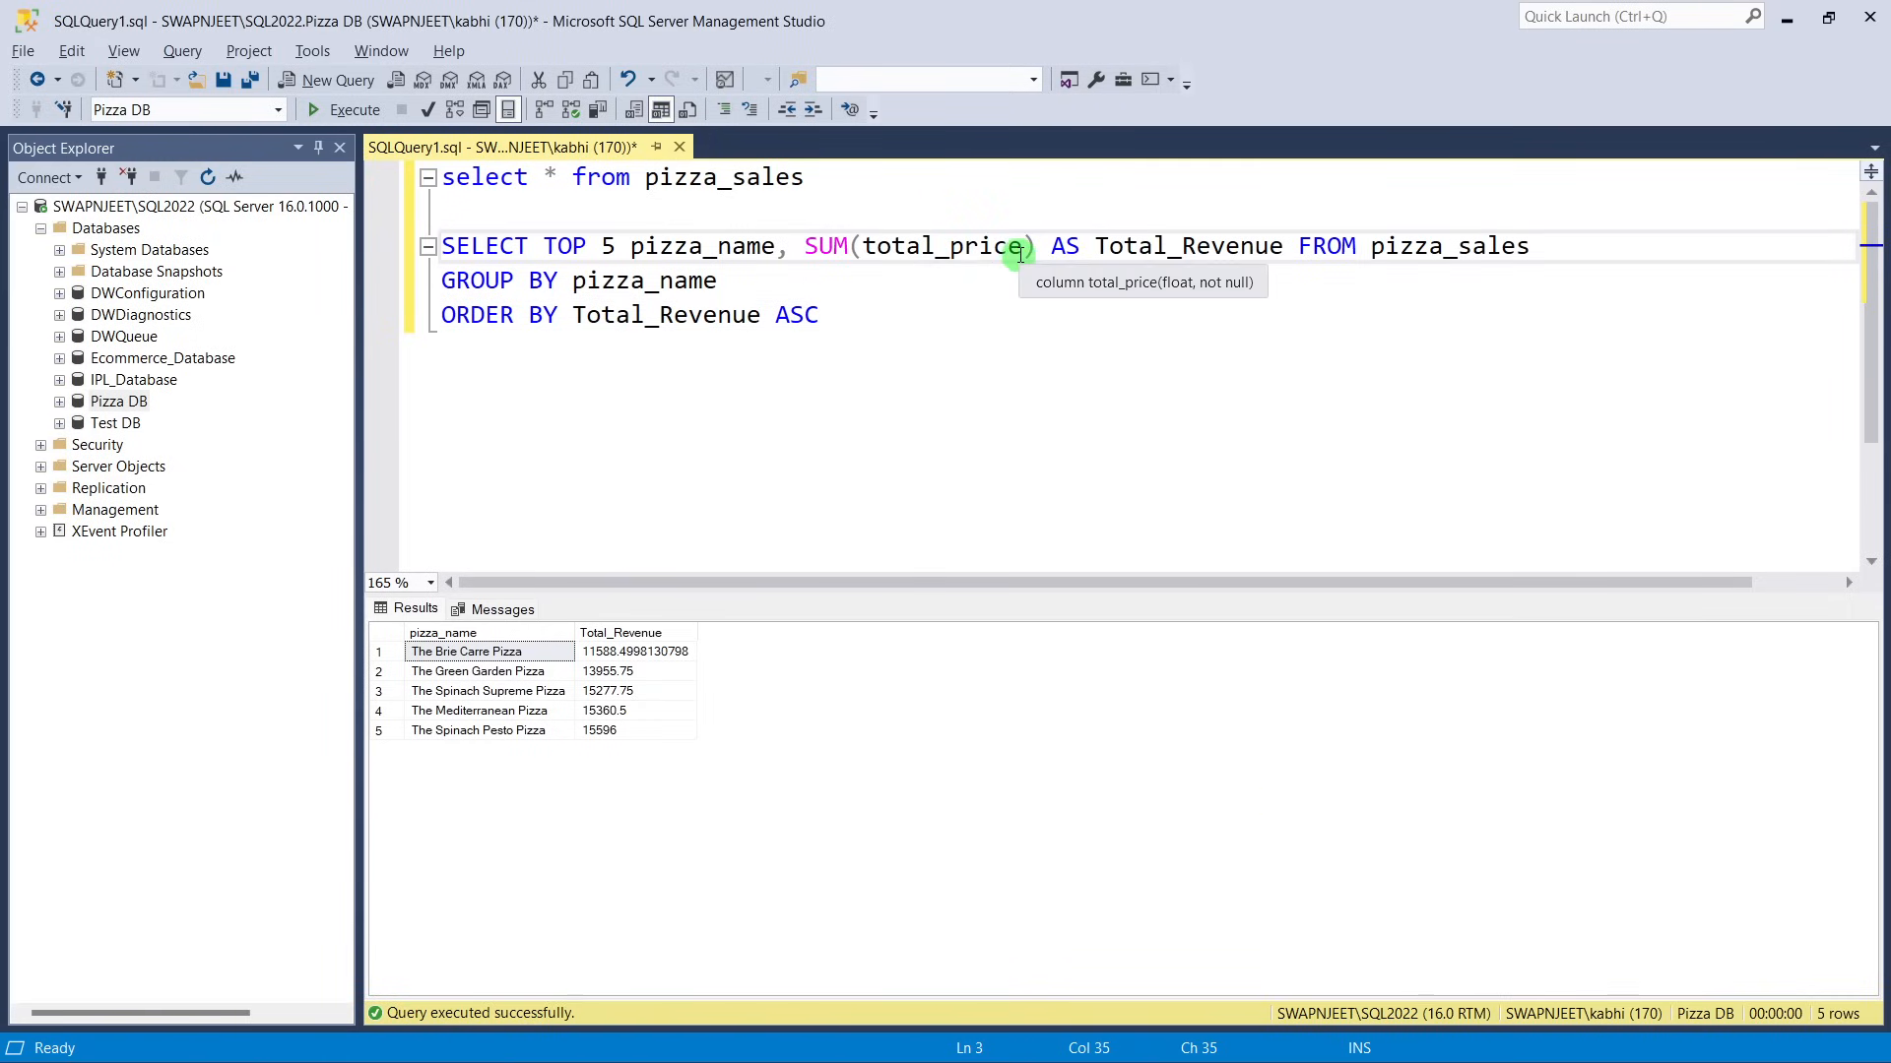
left_click_drag(1022, 249, 864, 252)
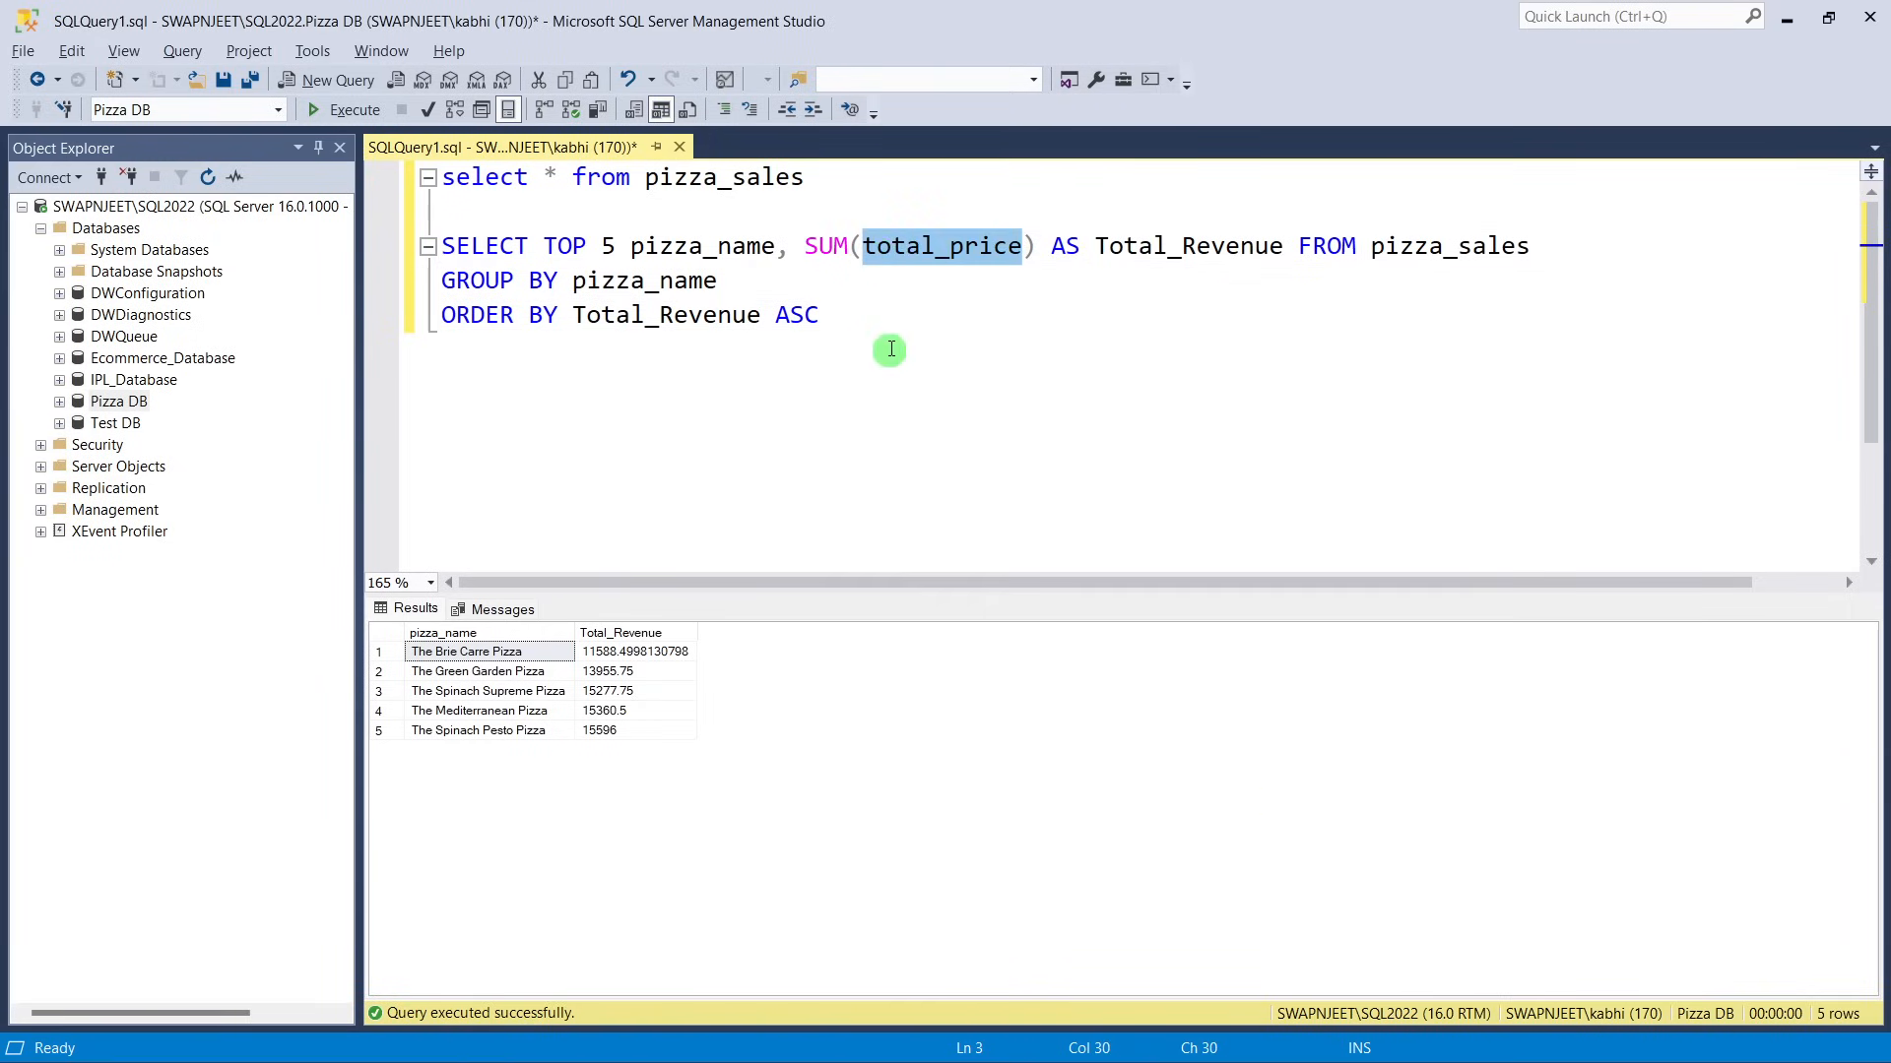
type("quantity")
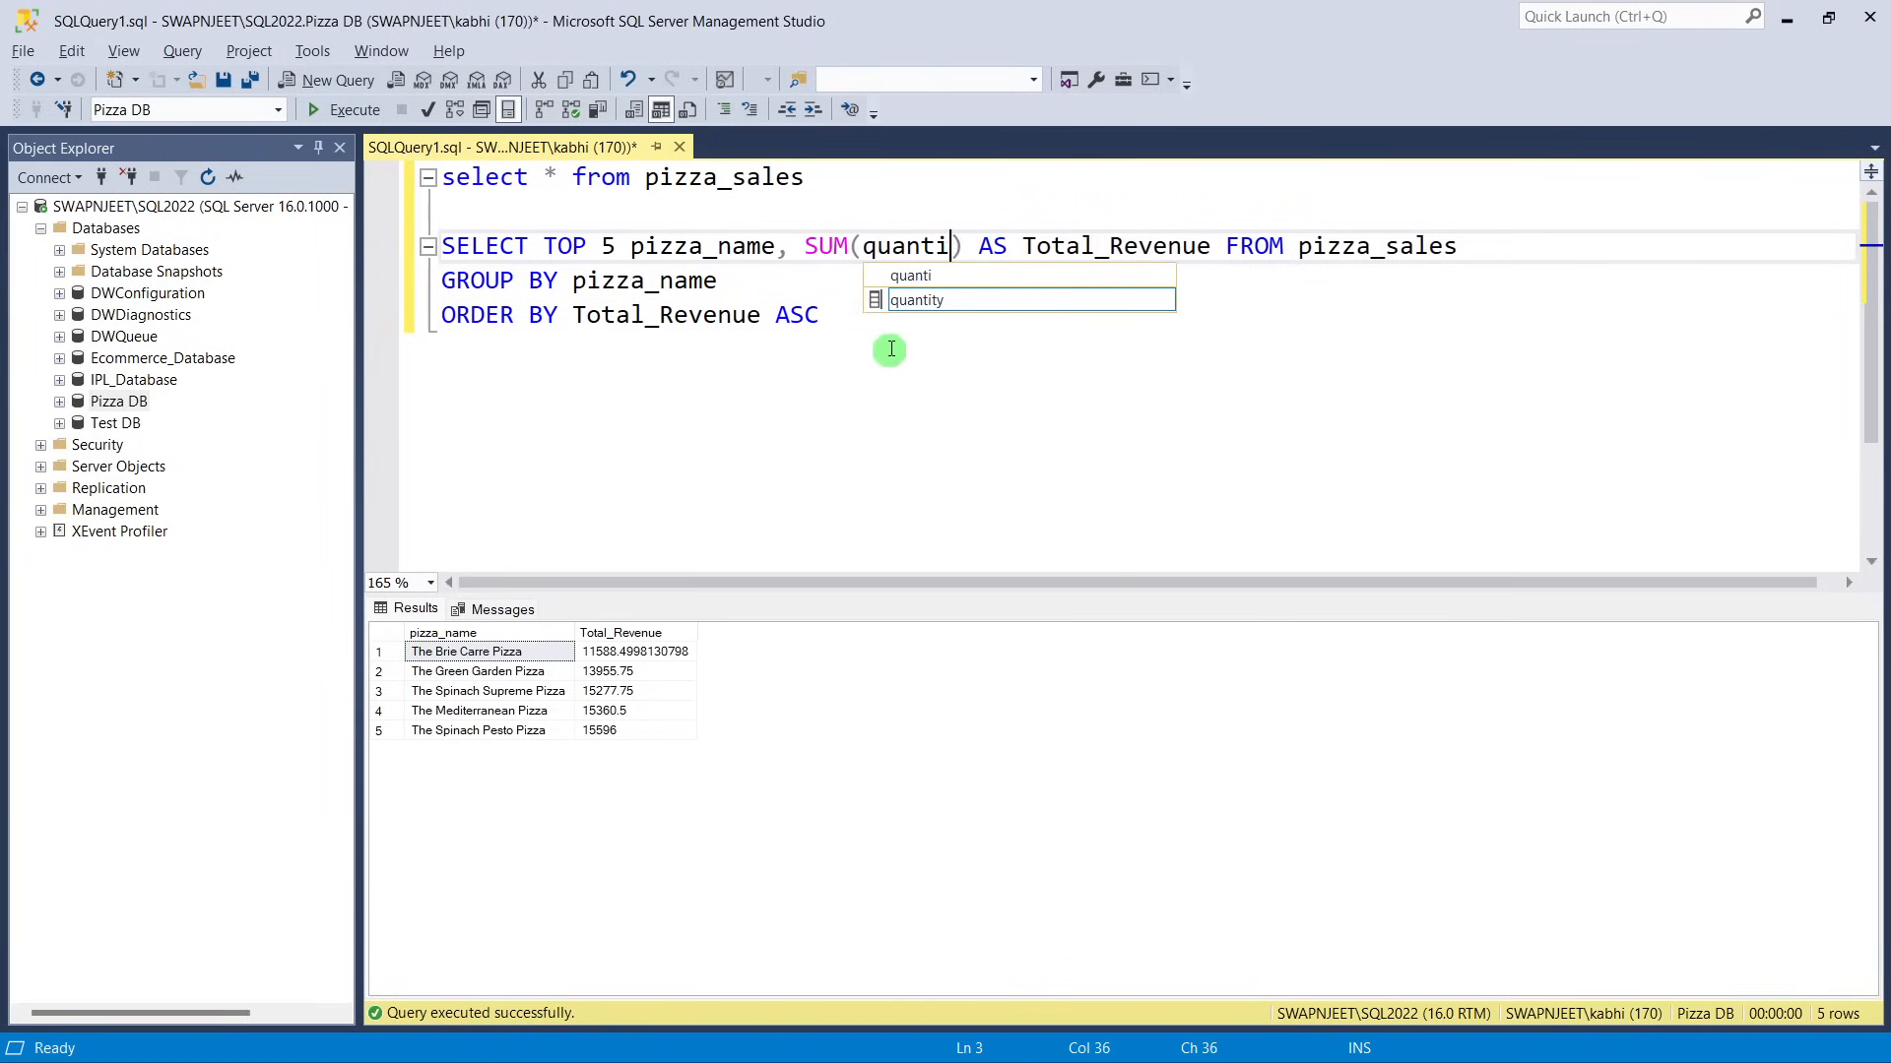
left_click(970, 306)
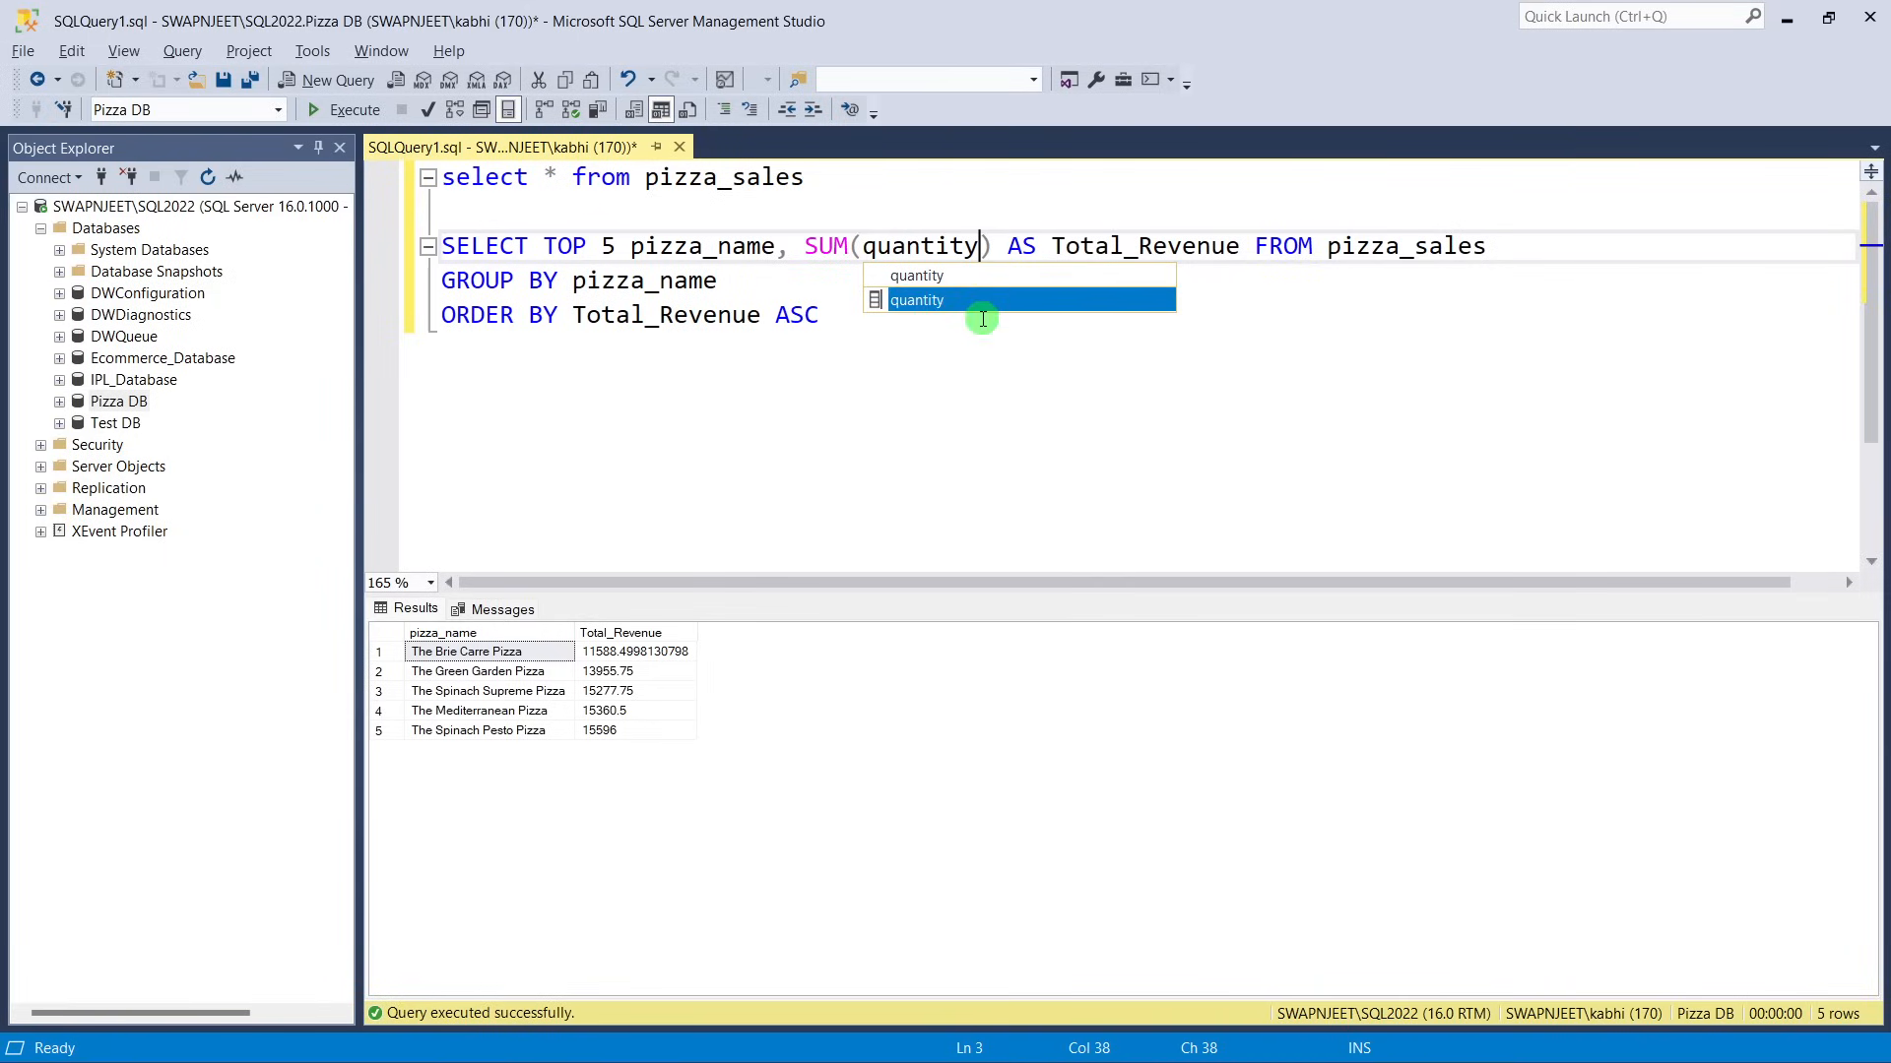
left_click(966, 315)
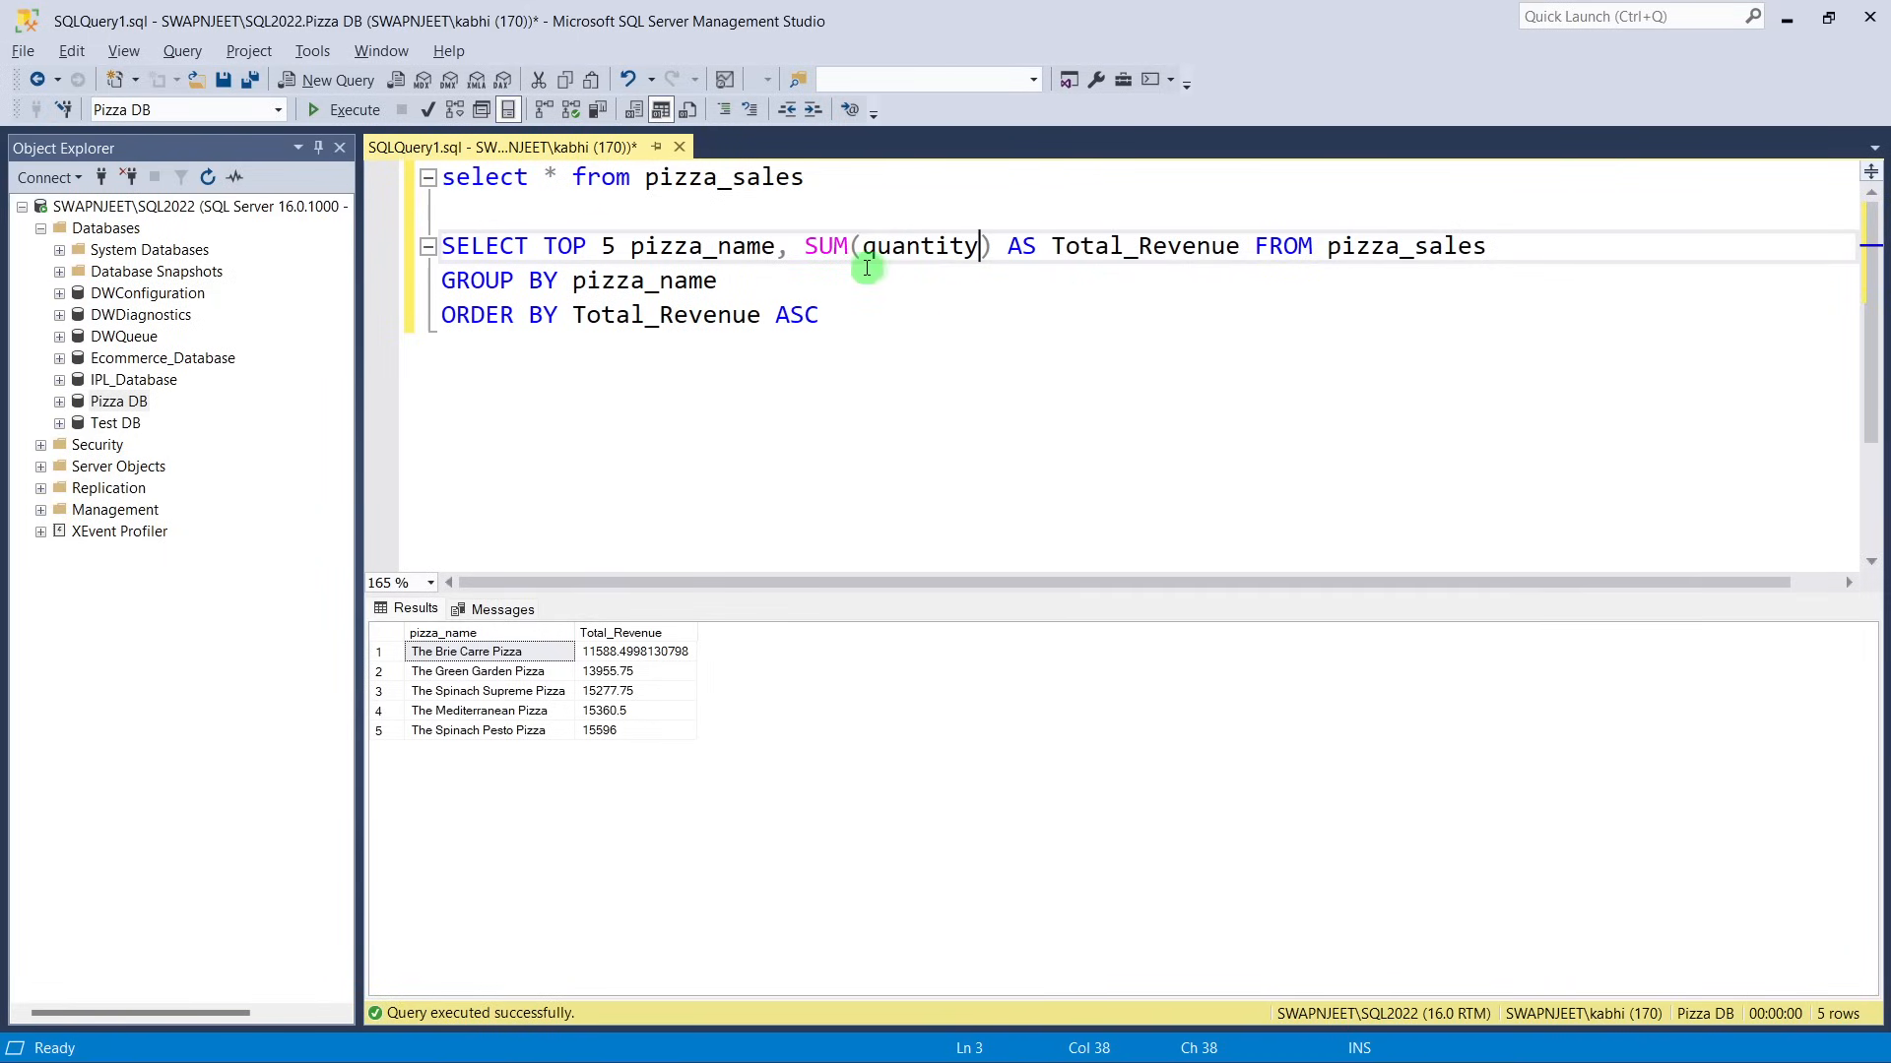
Rename the alias Total_Revenue to Total_Quantity in both the SELECT line and the ORDER BY clause.
double_click(1139, 246)
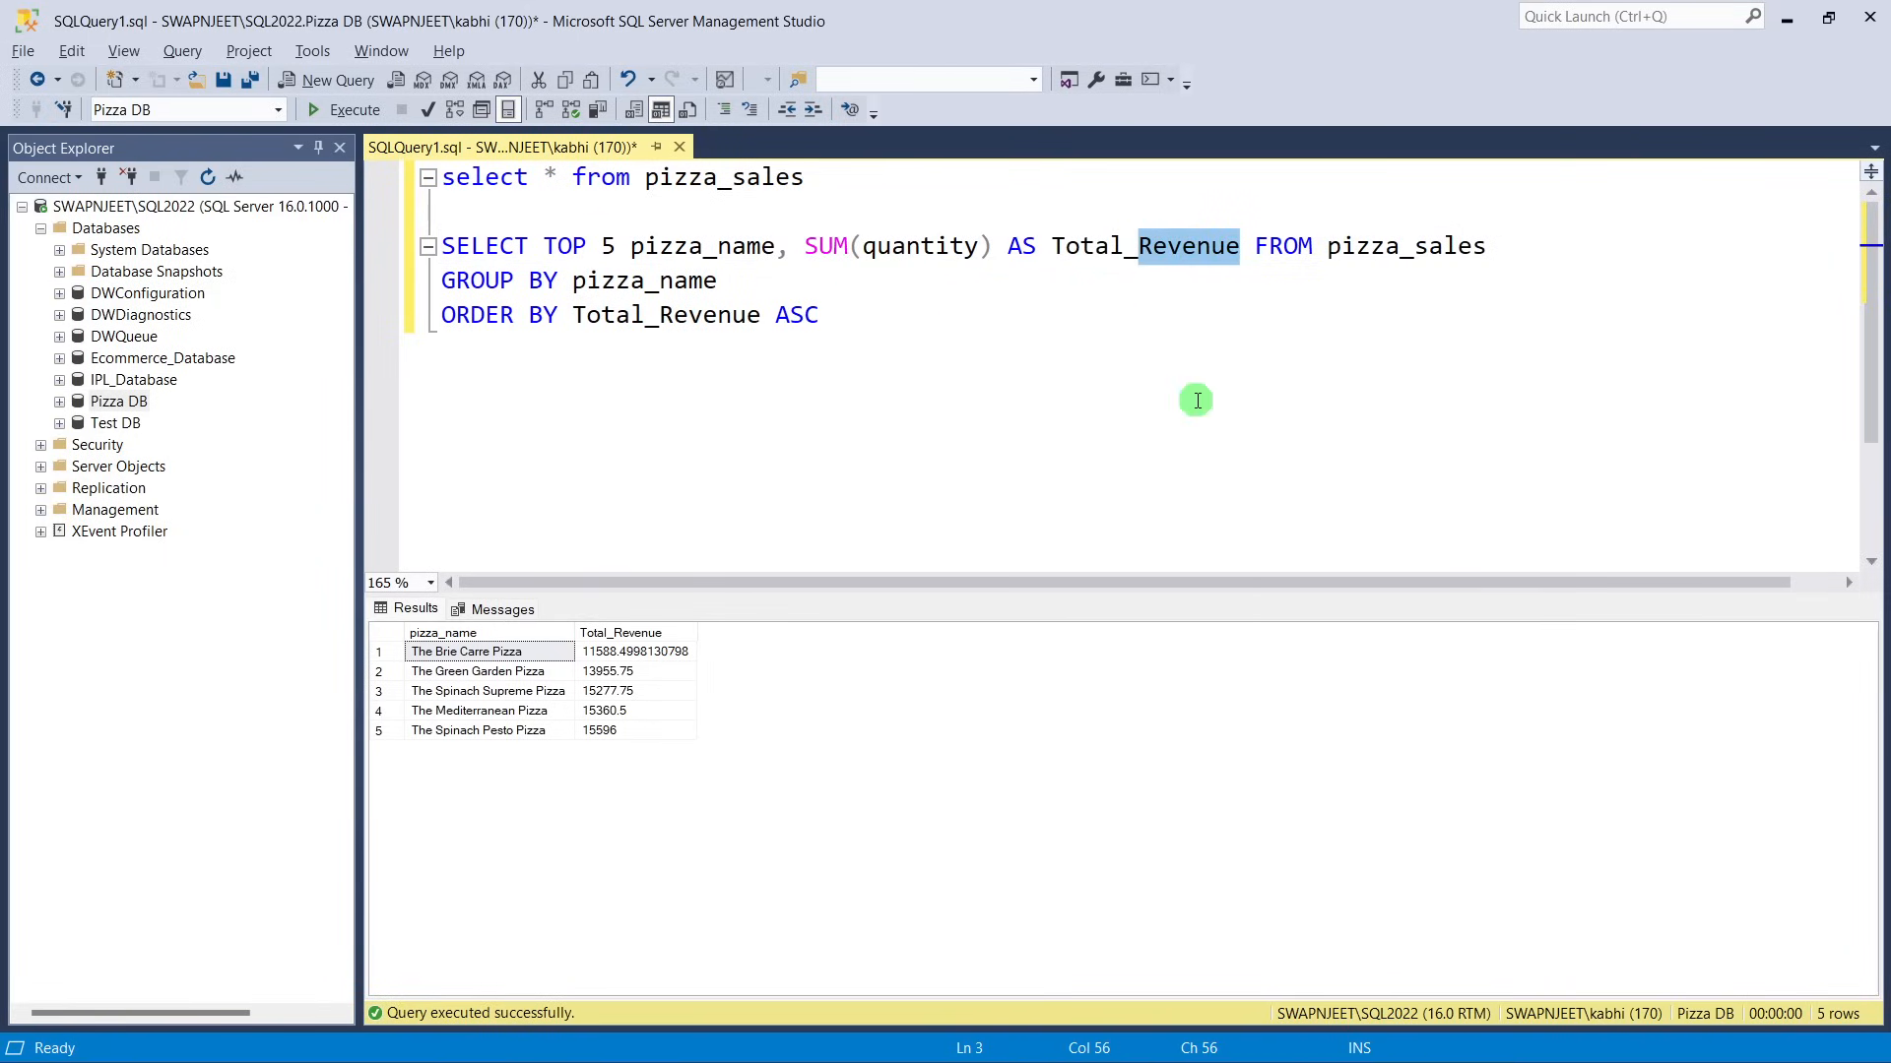
type("Quantity")
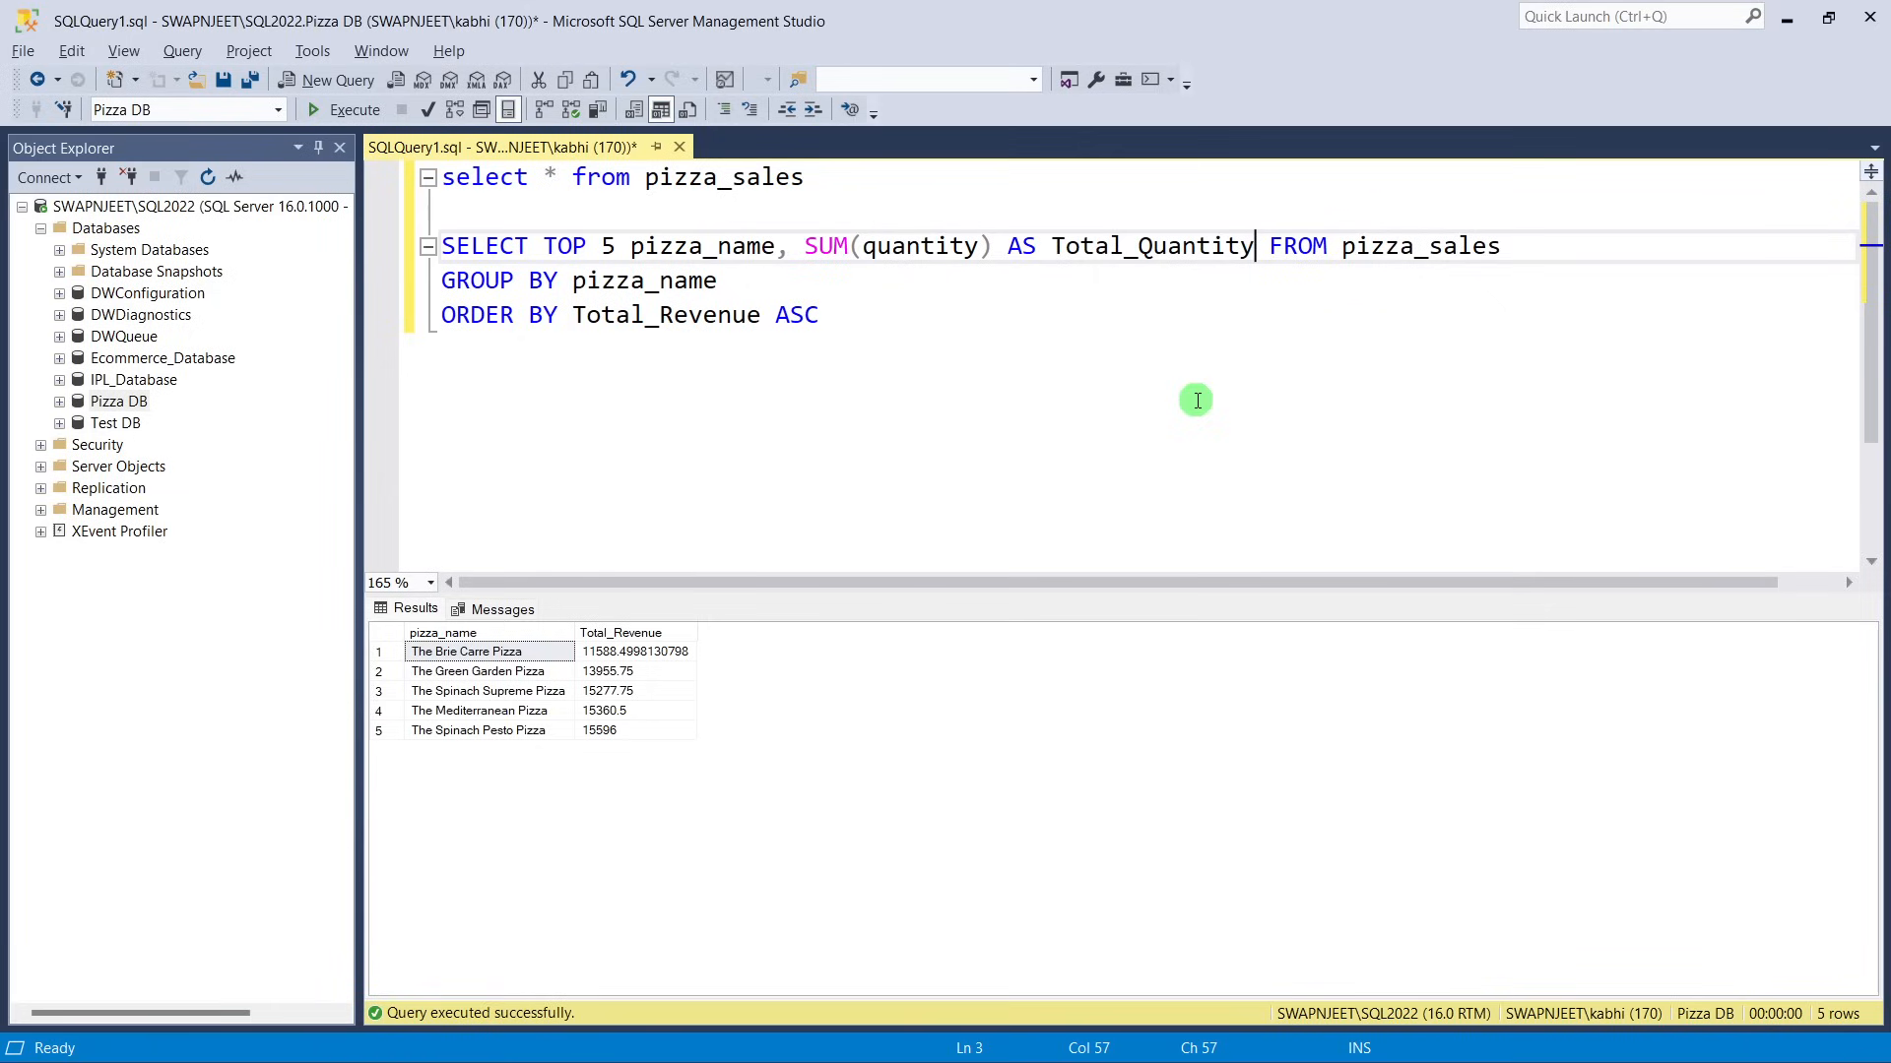
left_click_drag(1052, 246, 1255, 246)
key("ctrl+c")
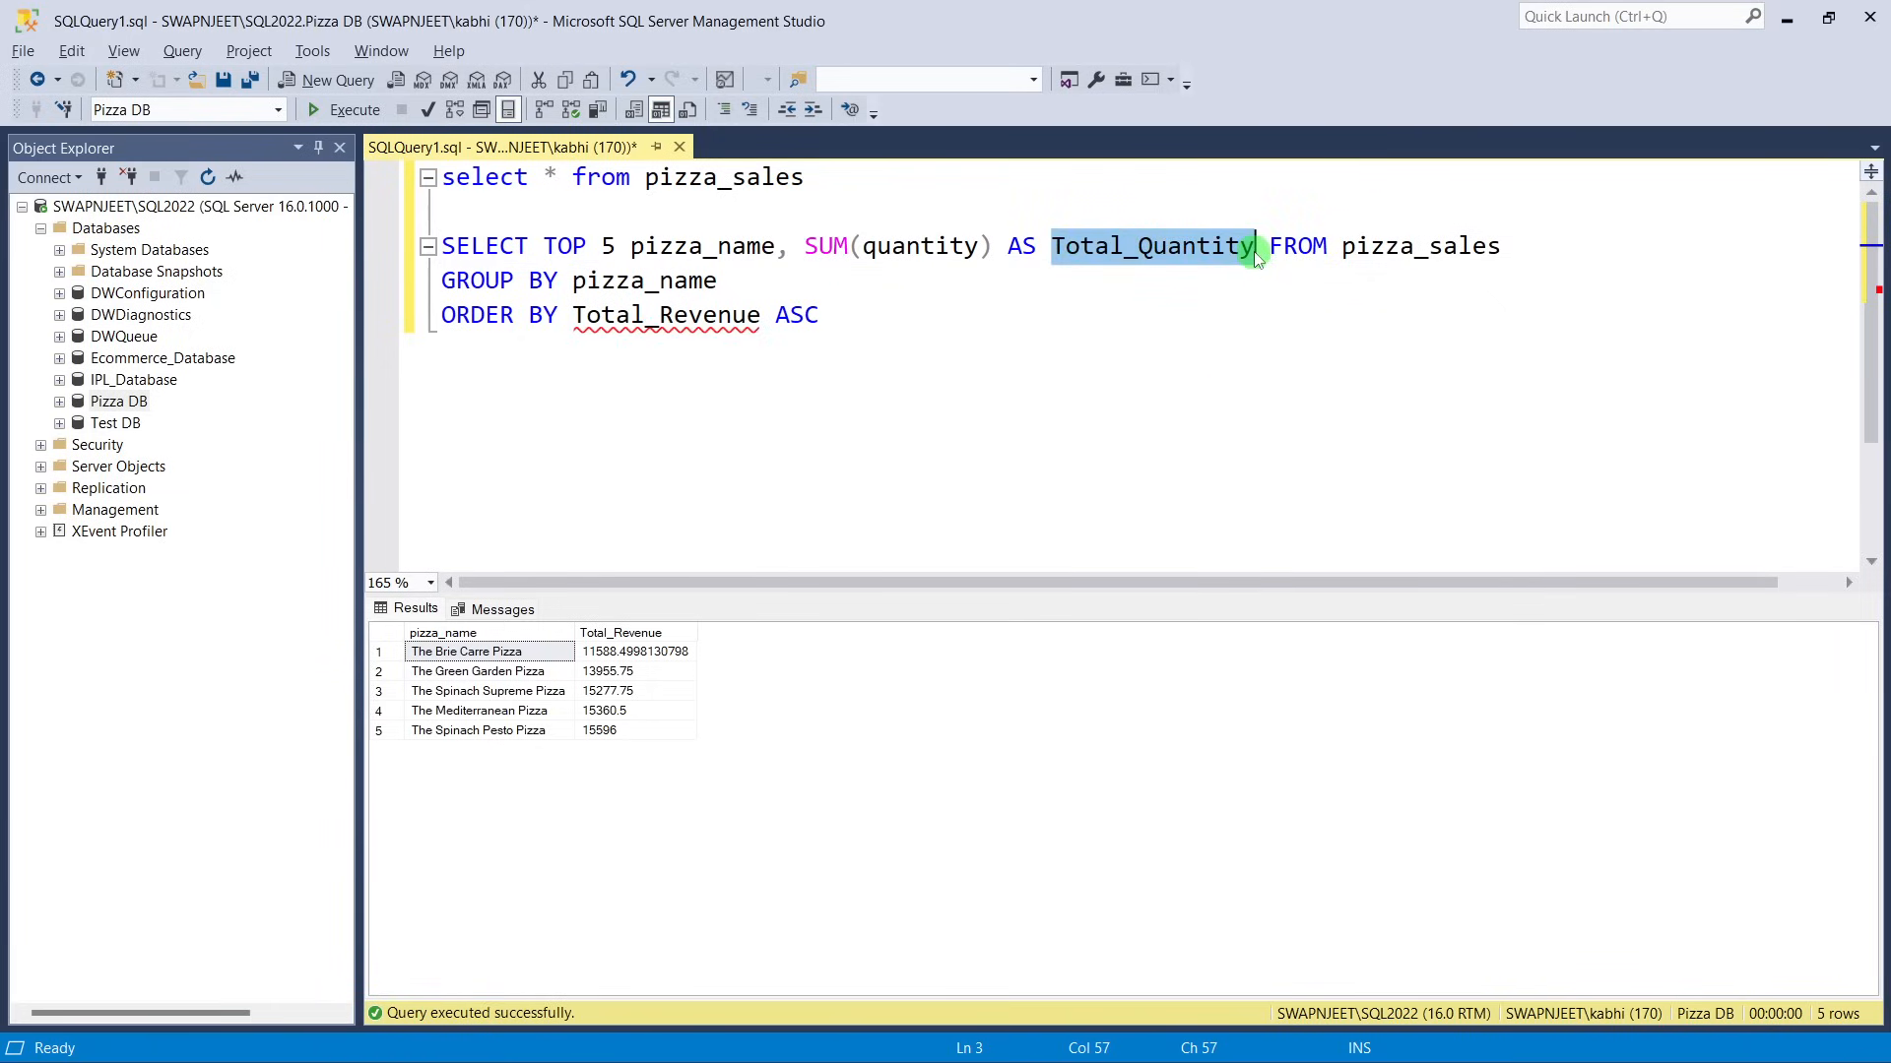
left_click_drag(573, 317, 761, 322)
key("ctrl+v")
key("Right")
key("Right")
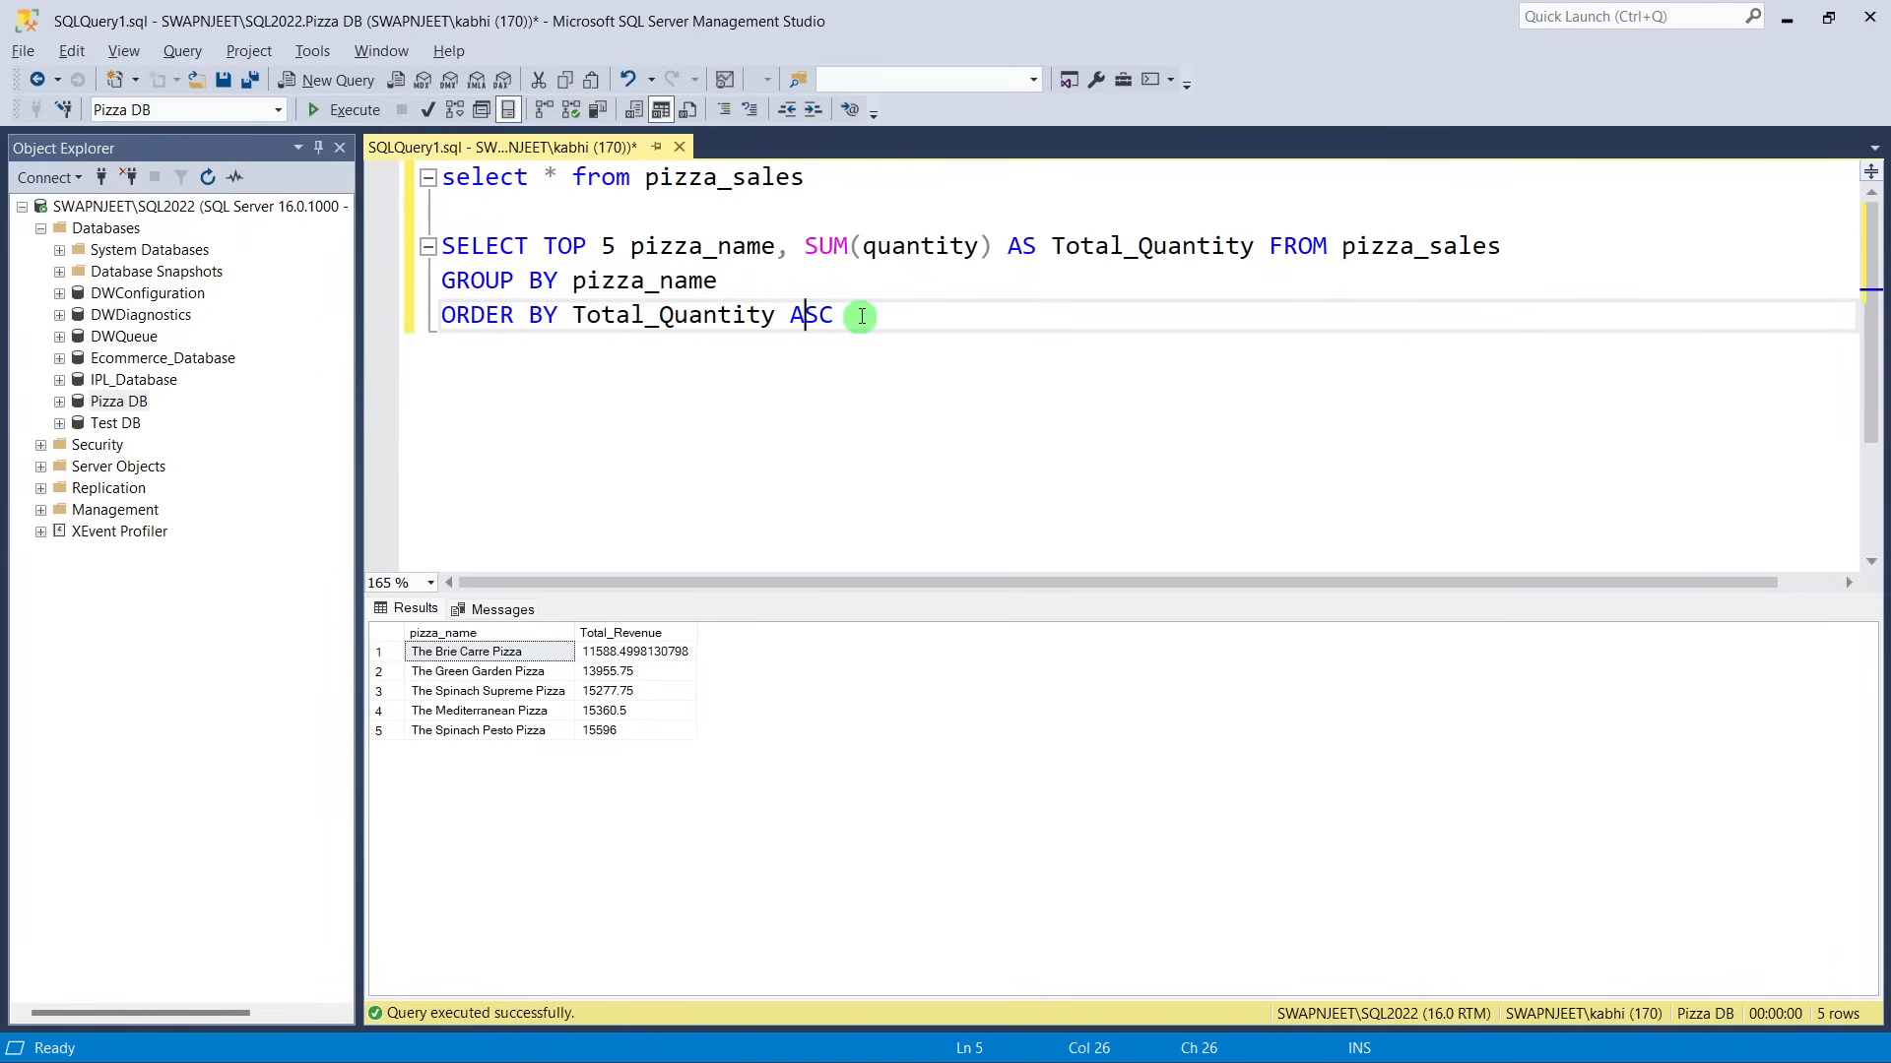
Change the Total_Quantity sort order to DESC and execute only the TOP 5 quantity query.
double_click(813, 317)
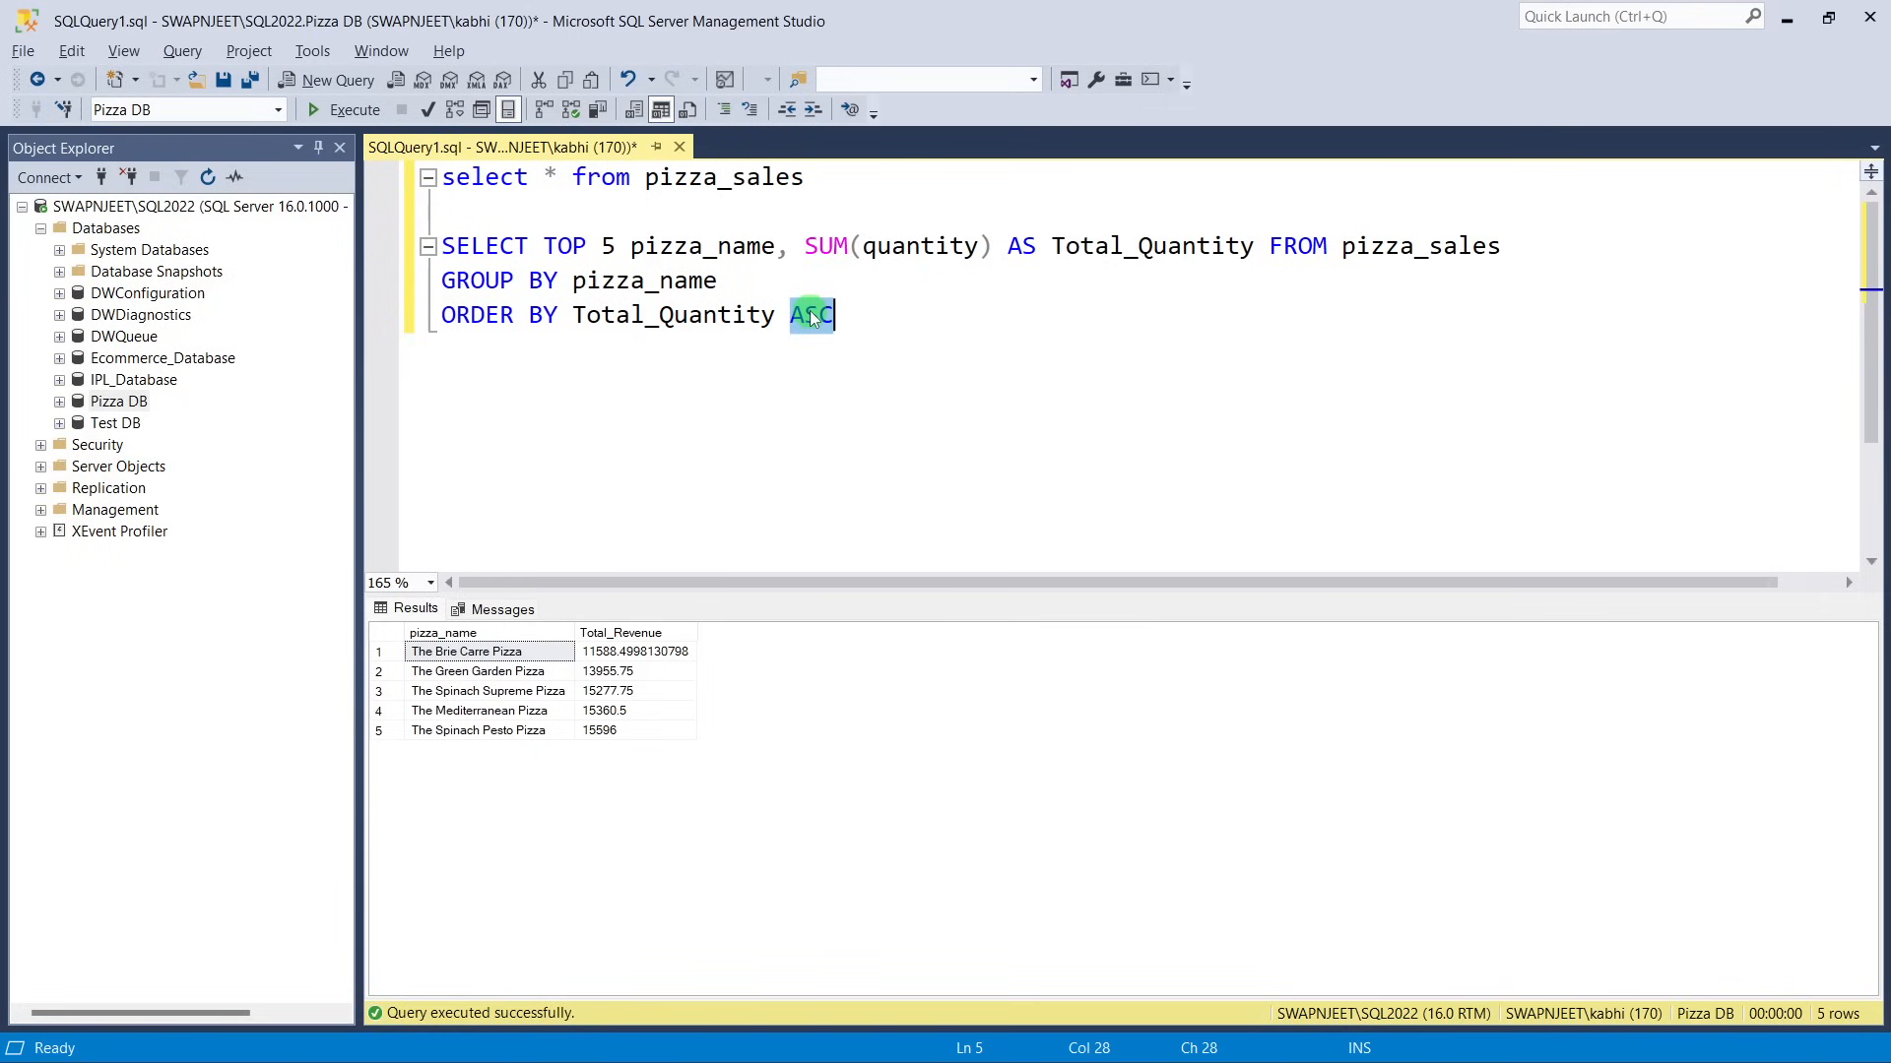
type("DE")
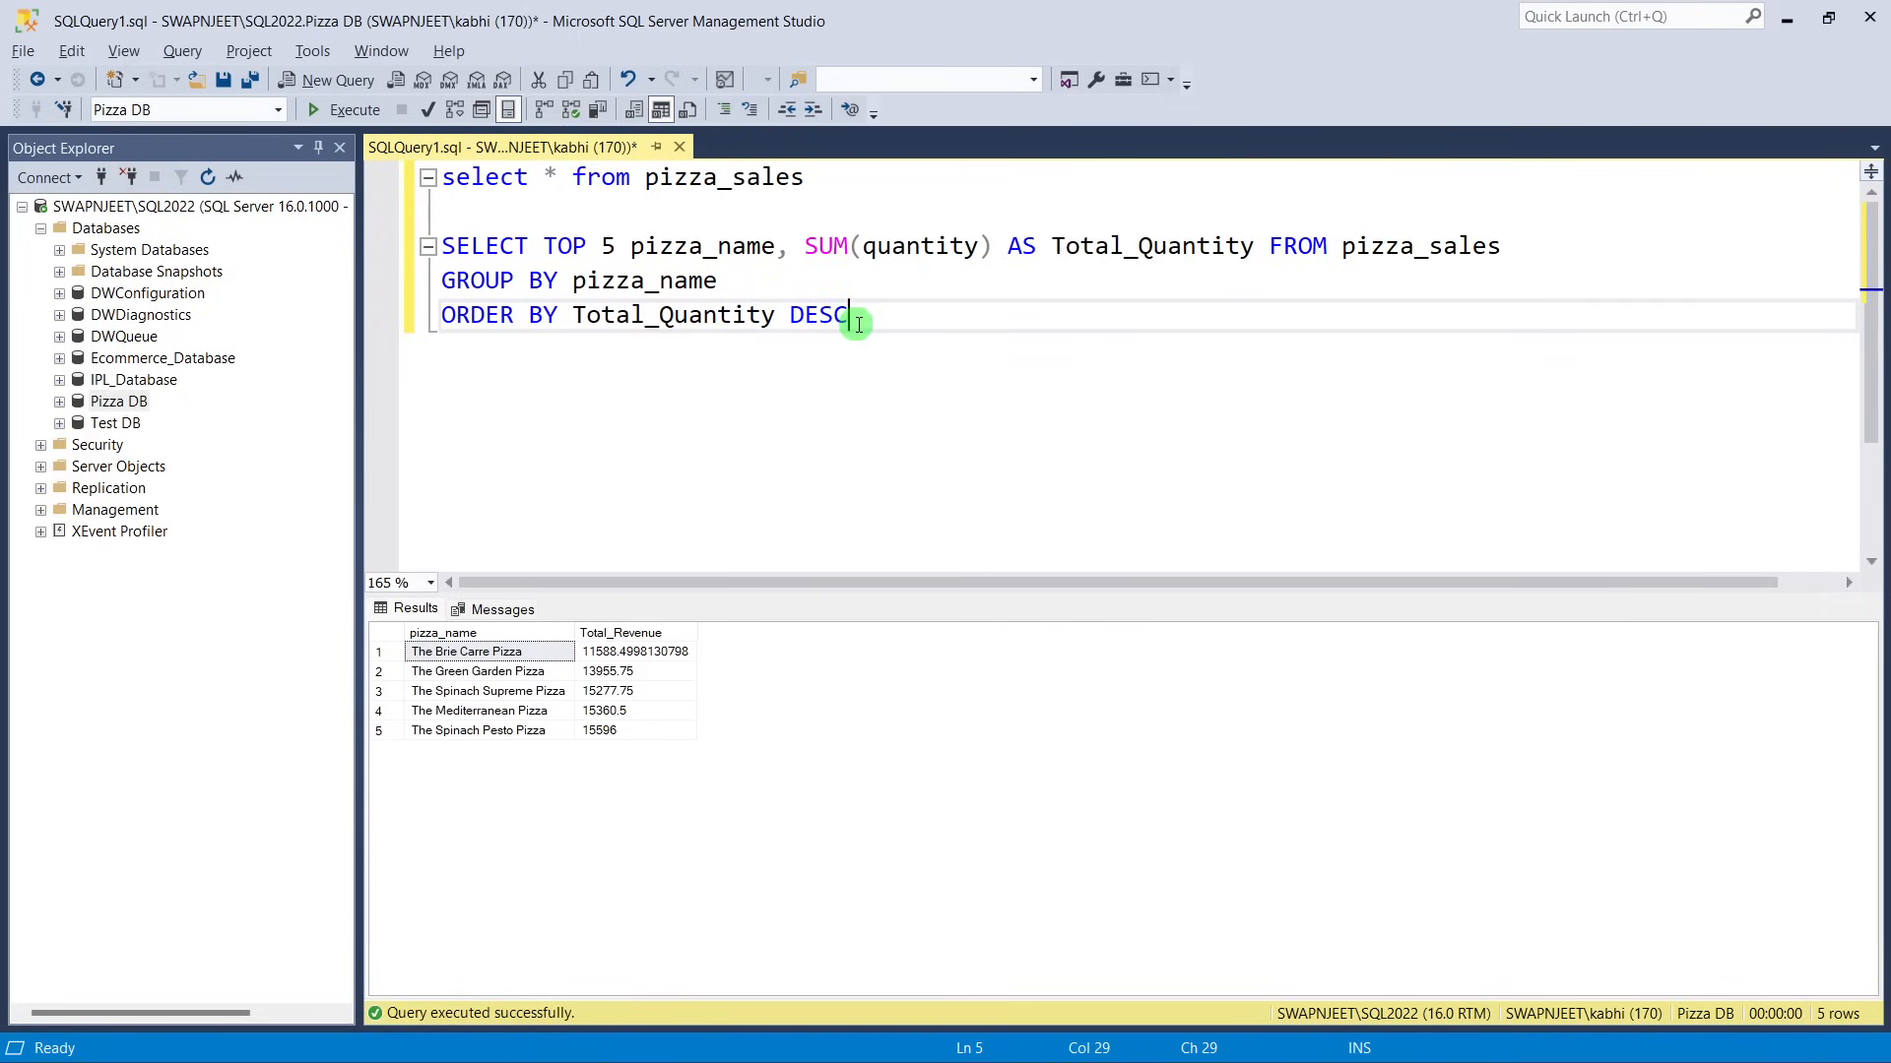
left_click_drag(848, 317, 442, 246)
left_click(345, 109)
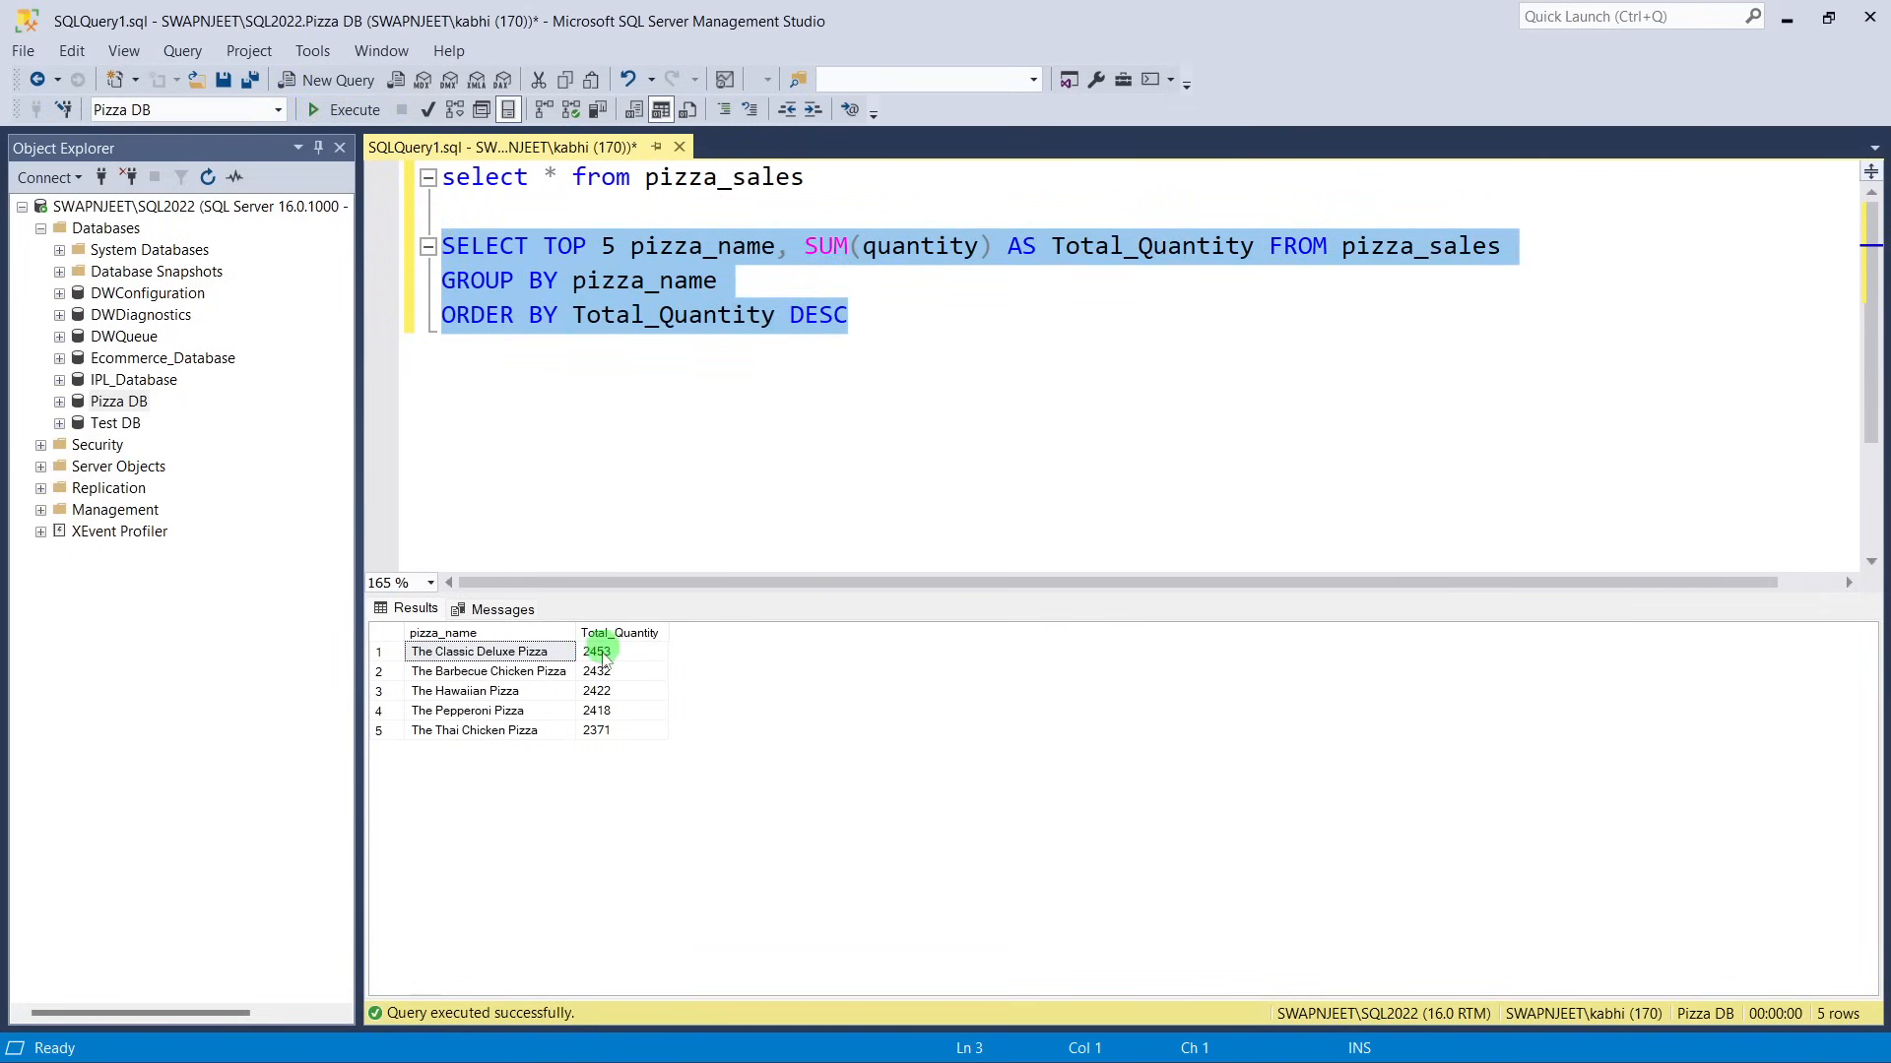
Change the Total_Quantity sort order to ASC and execute only the quantity query for the bottom five pizzas.
left_click(824, 323)
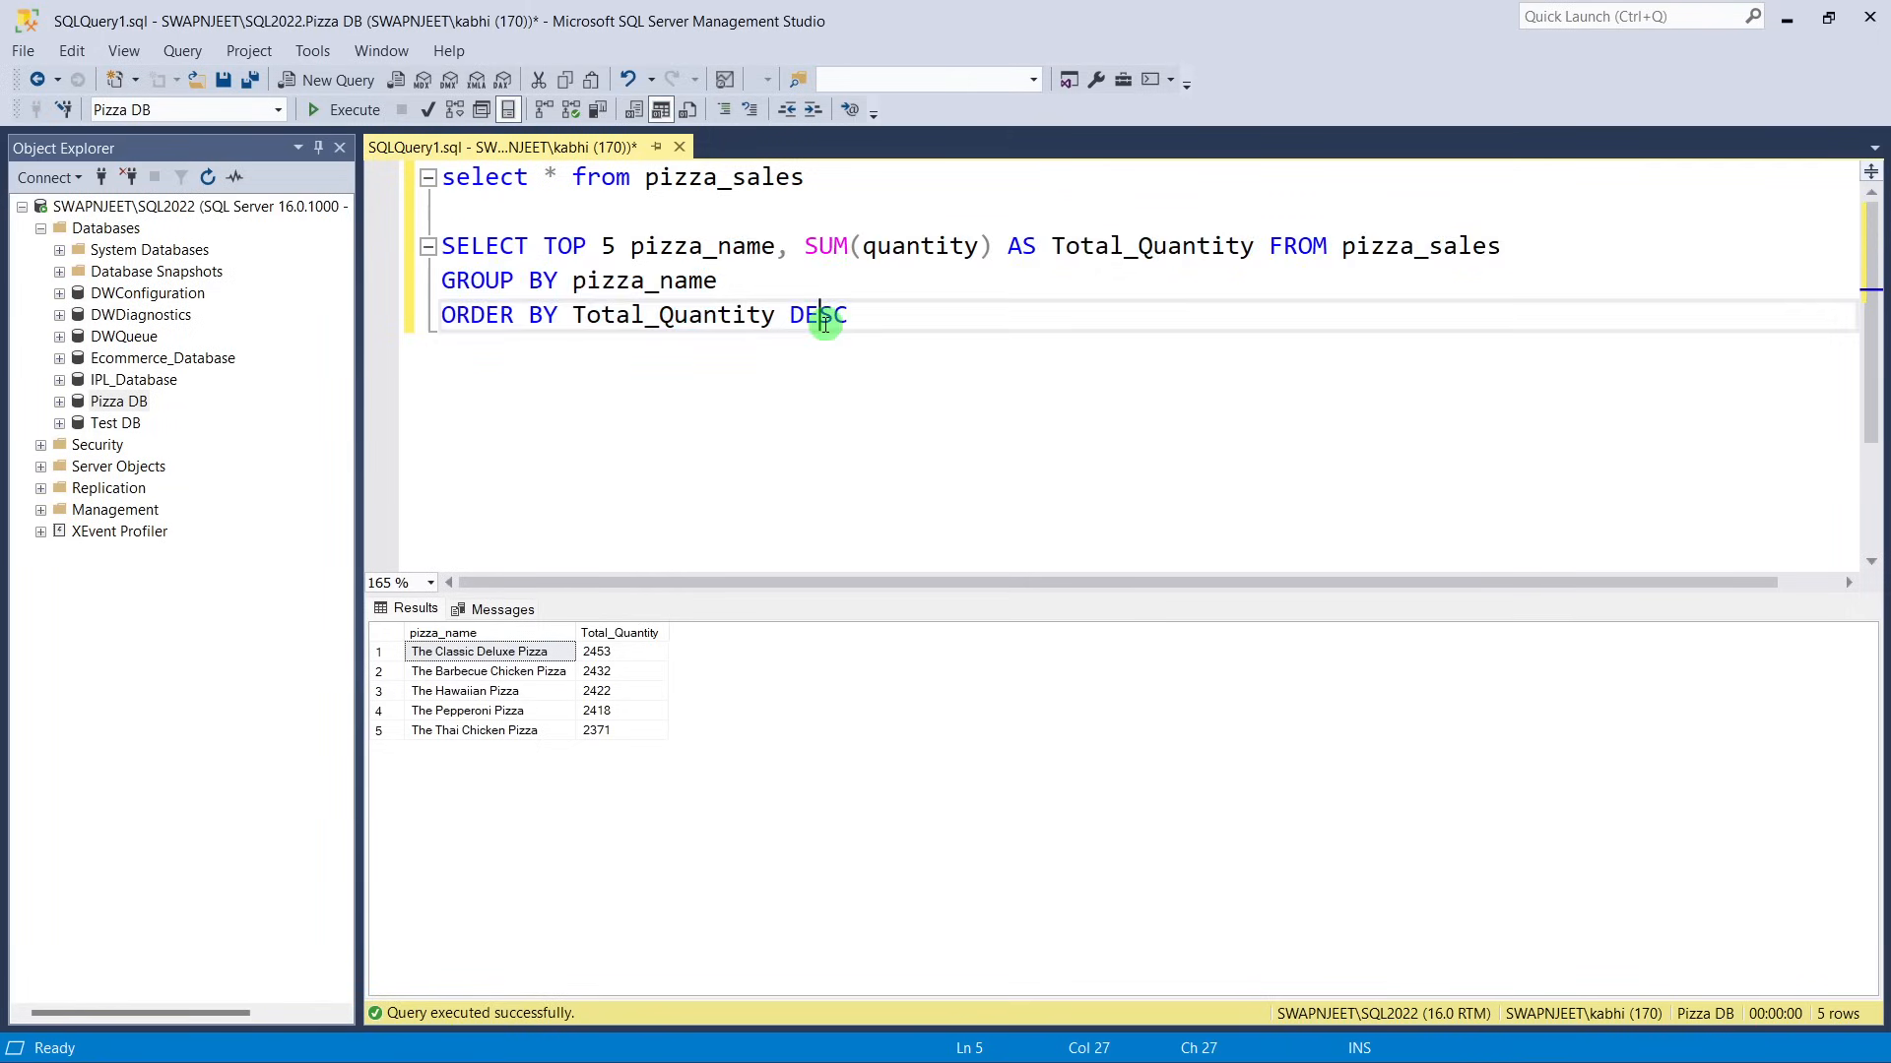
double_click(825, 325)
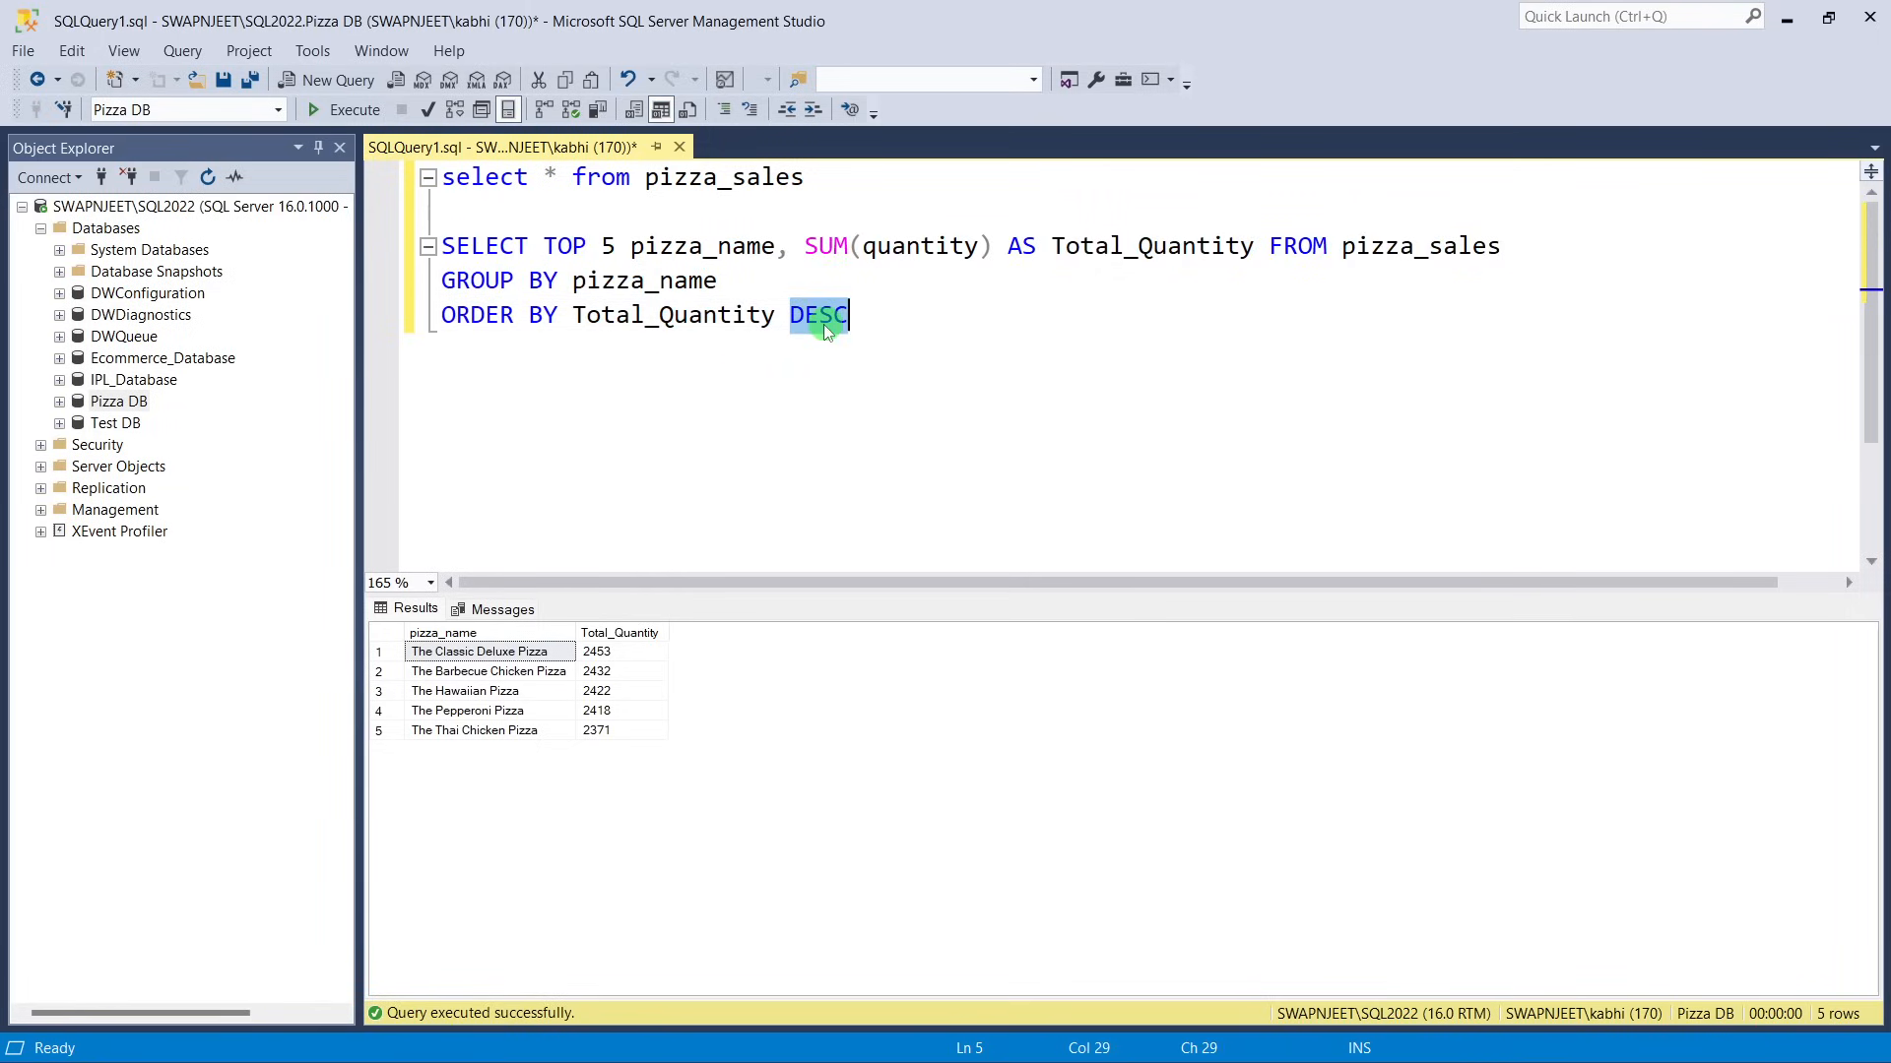
type("ASC")
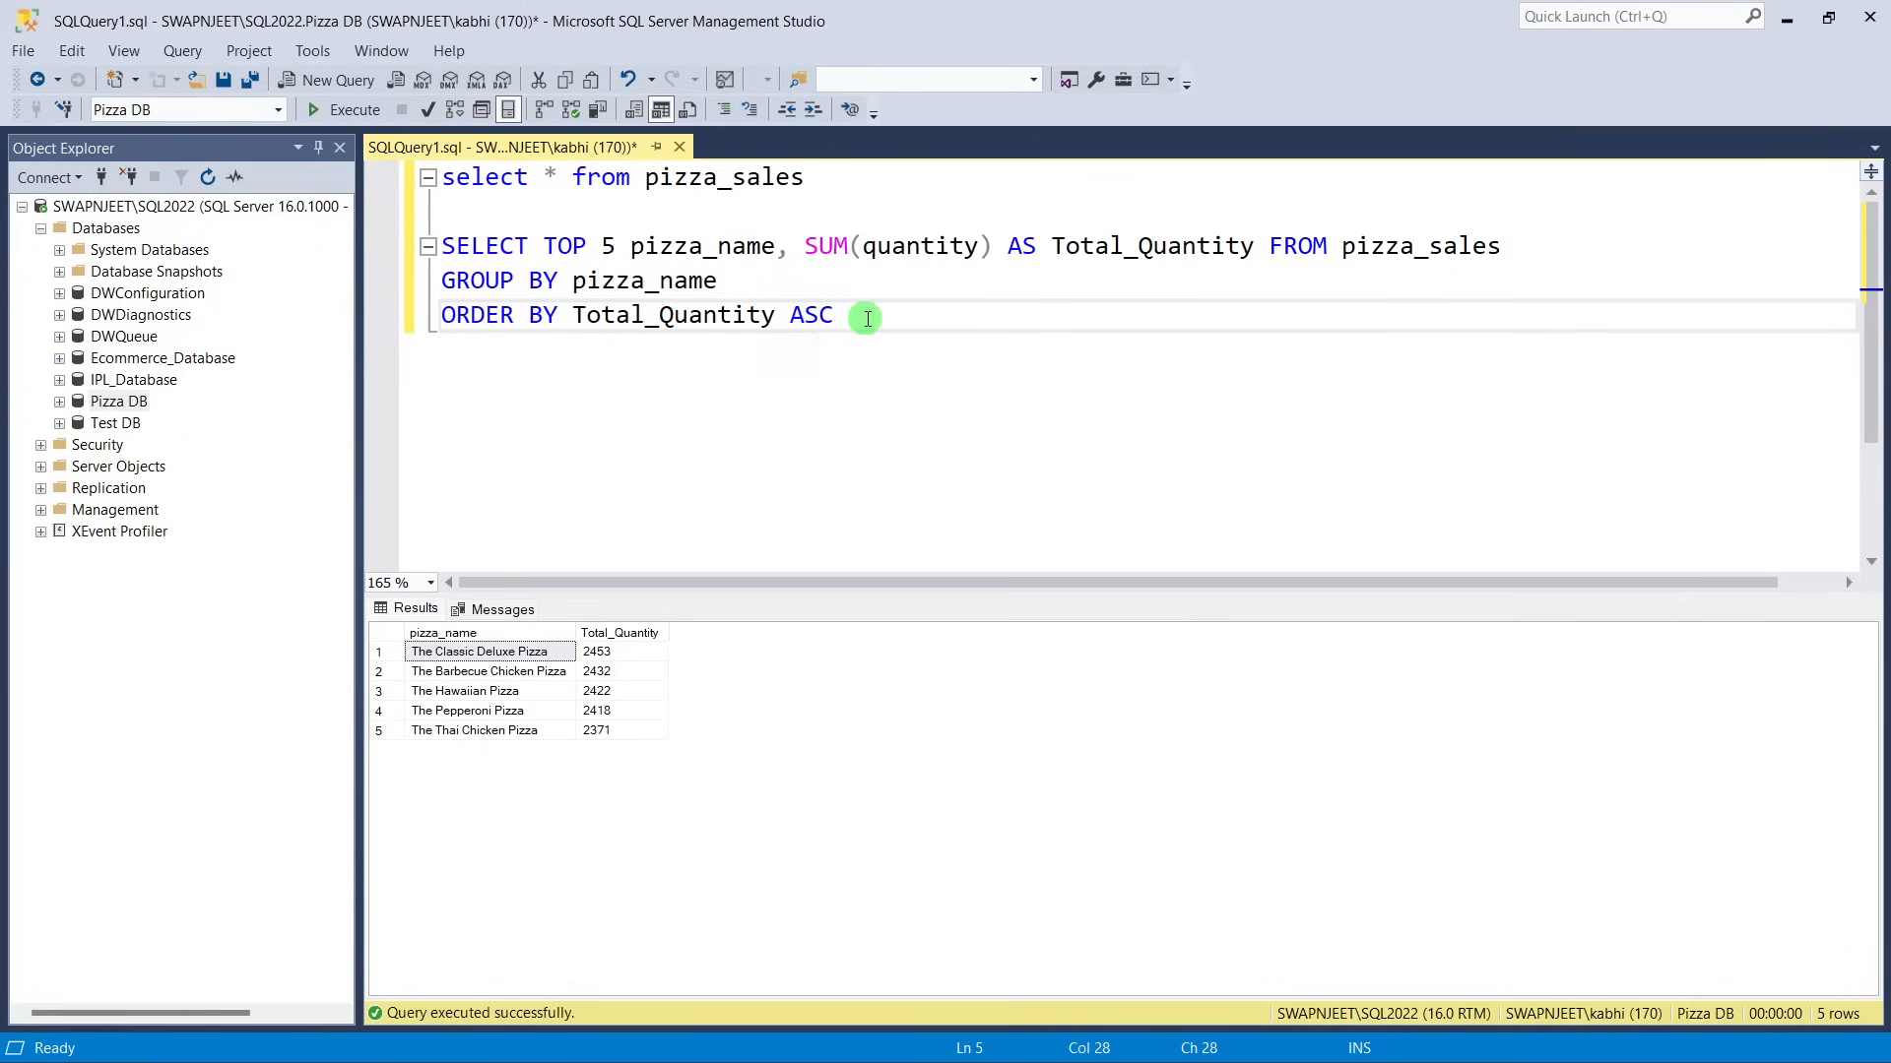
left_click_drag(864, 315, 446, 249)
left_click(339, 110)
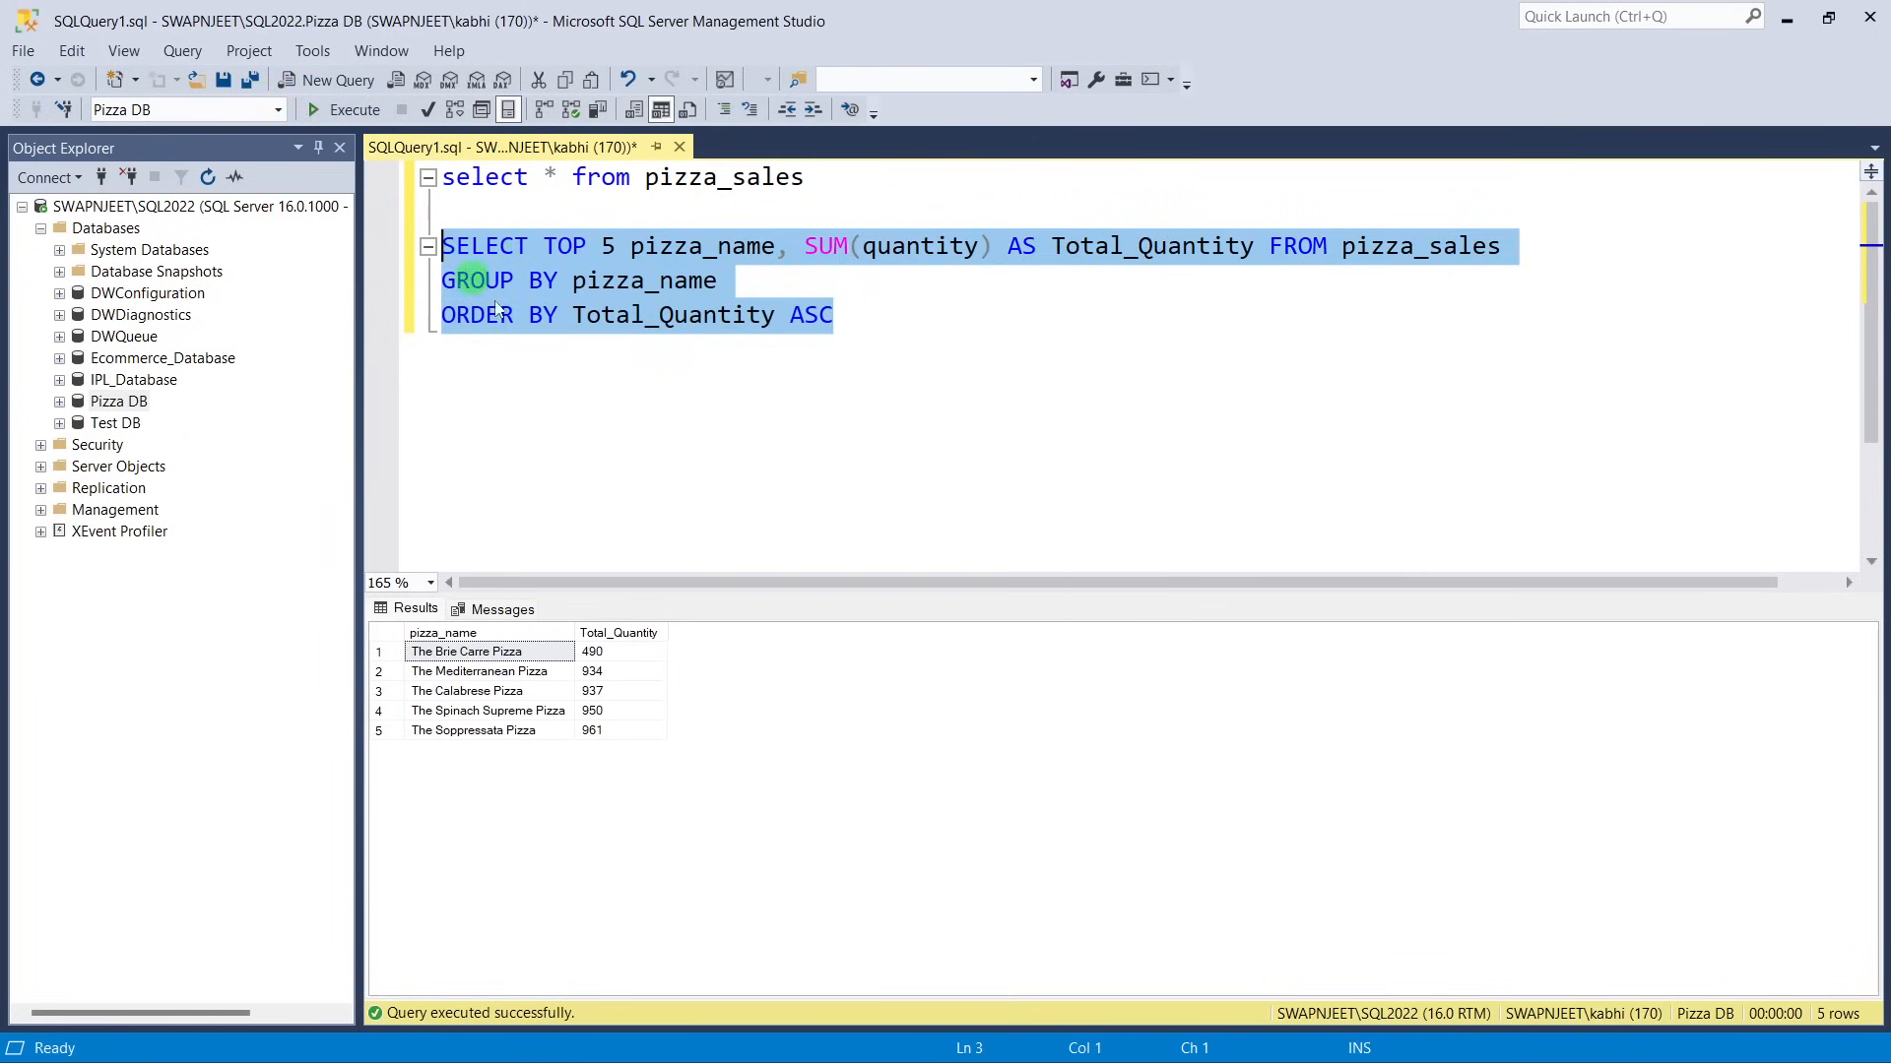
left_click(764, 419)
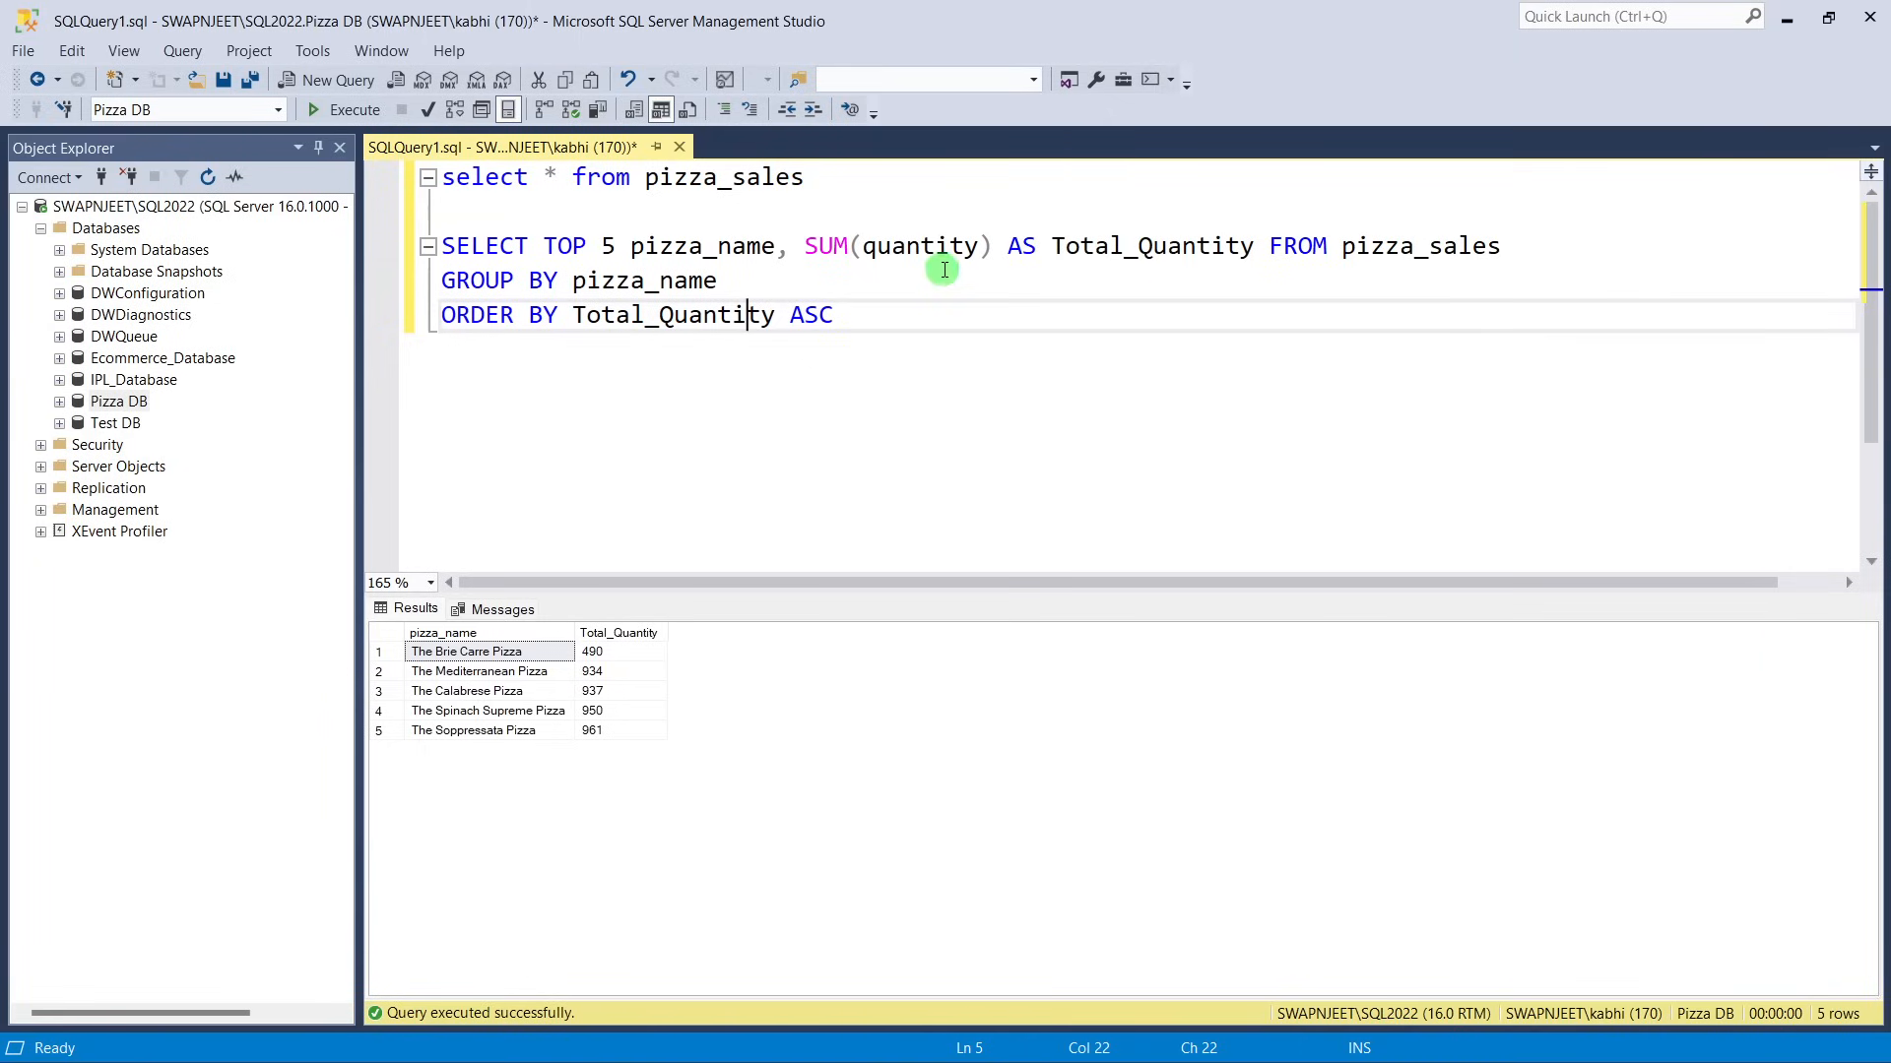
Replace SUM(quantity) with COUNT(DISTINCT order_id) in the SELECT line of the TOP 5 query.
left_click_drag(994, 247, 803, 247)
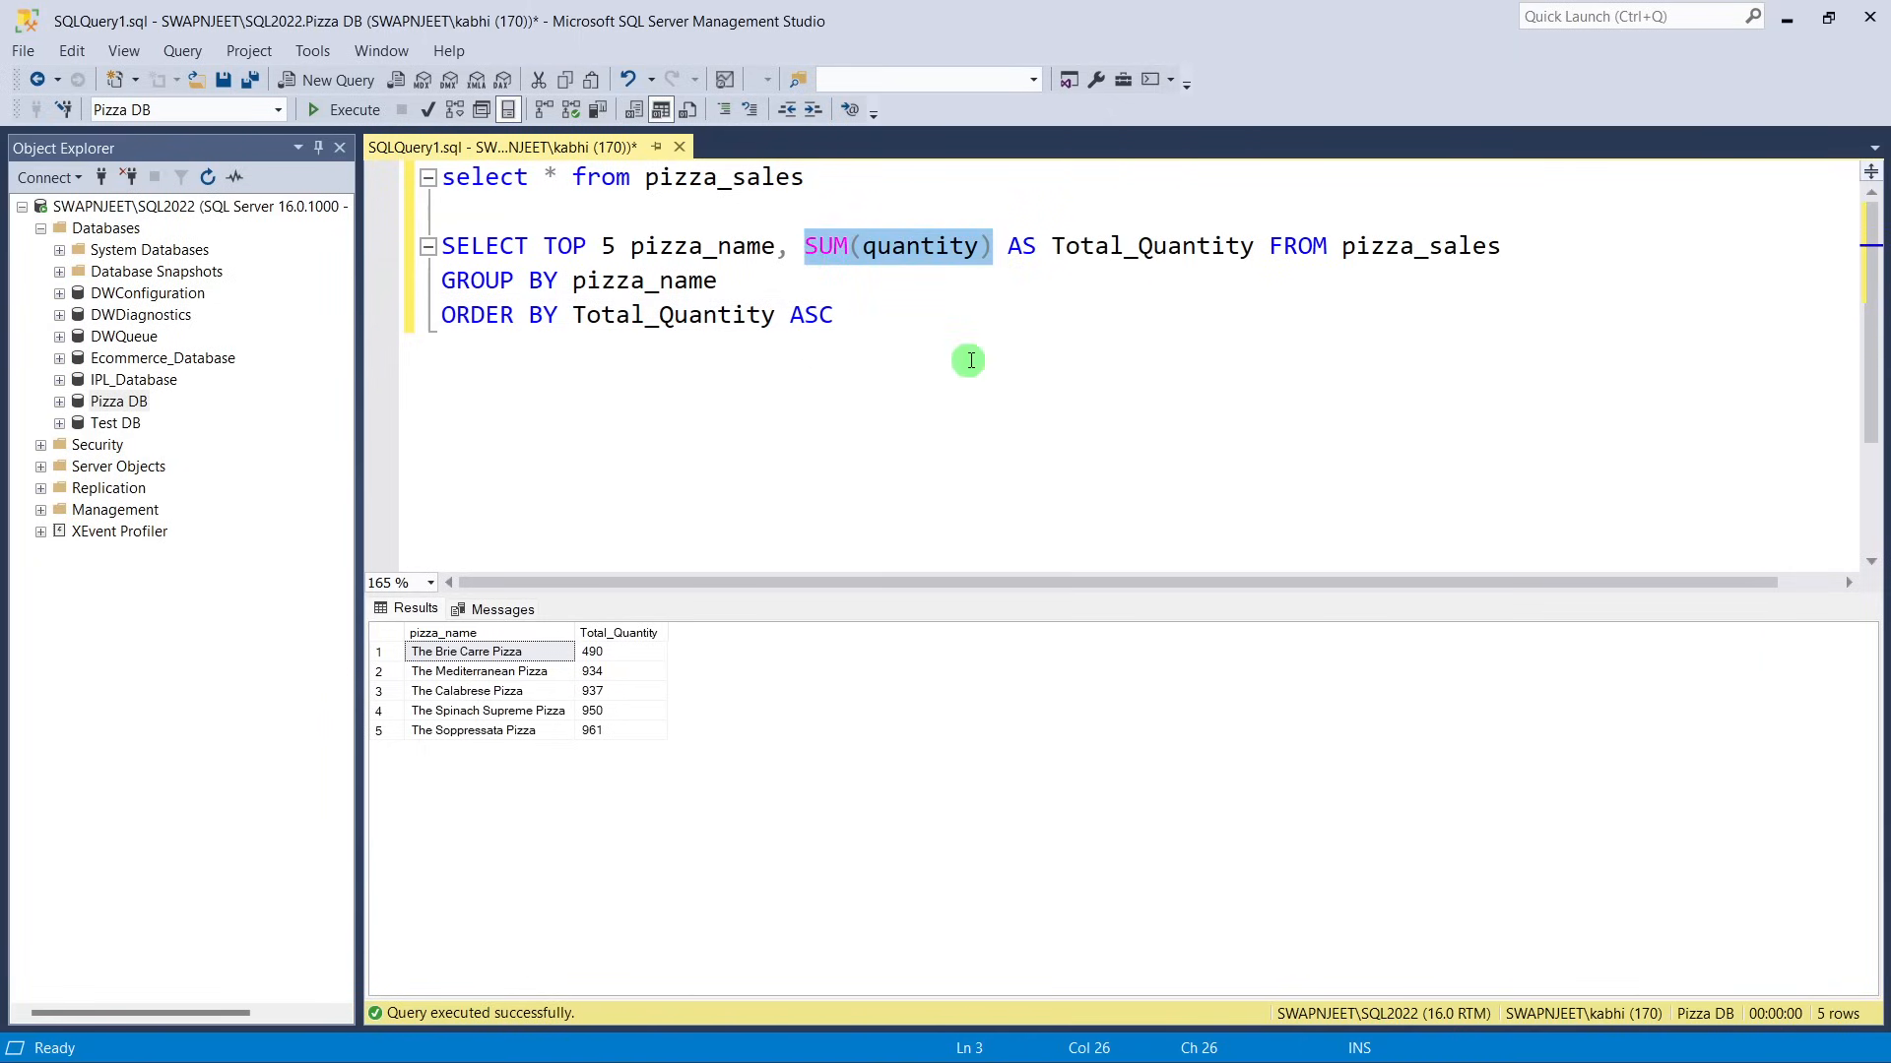
type("COUNT")
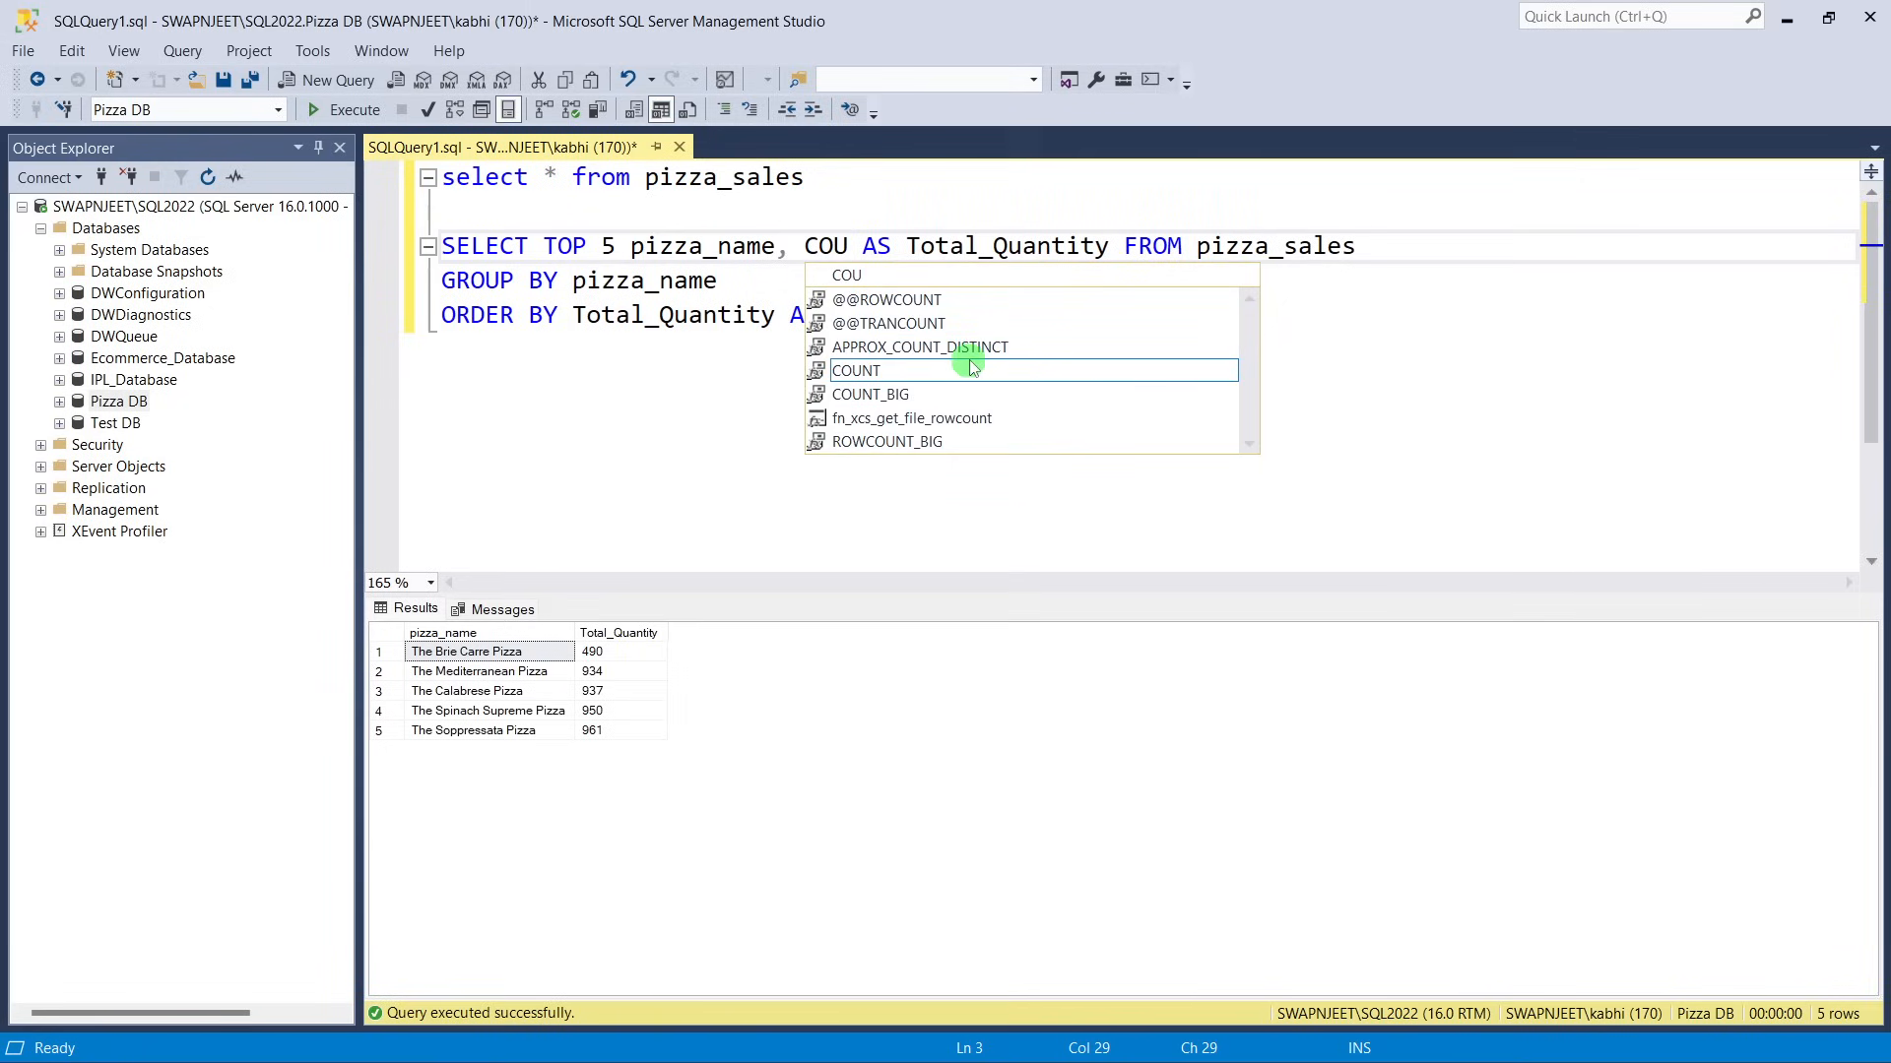
type("(DISTI")
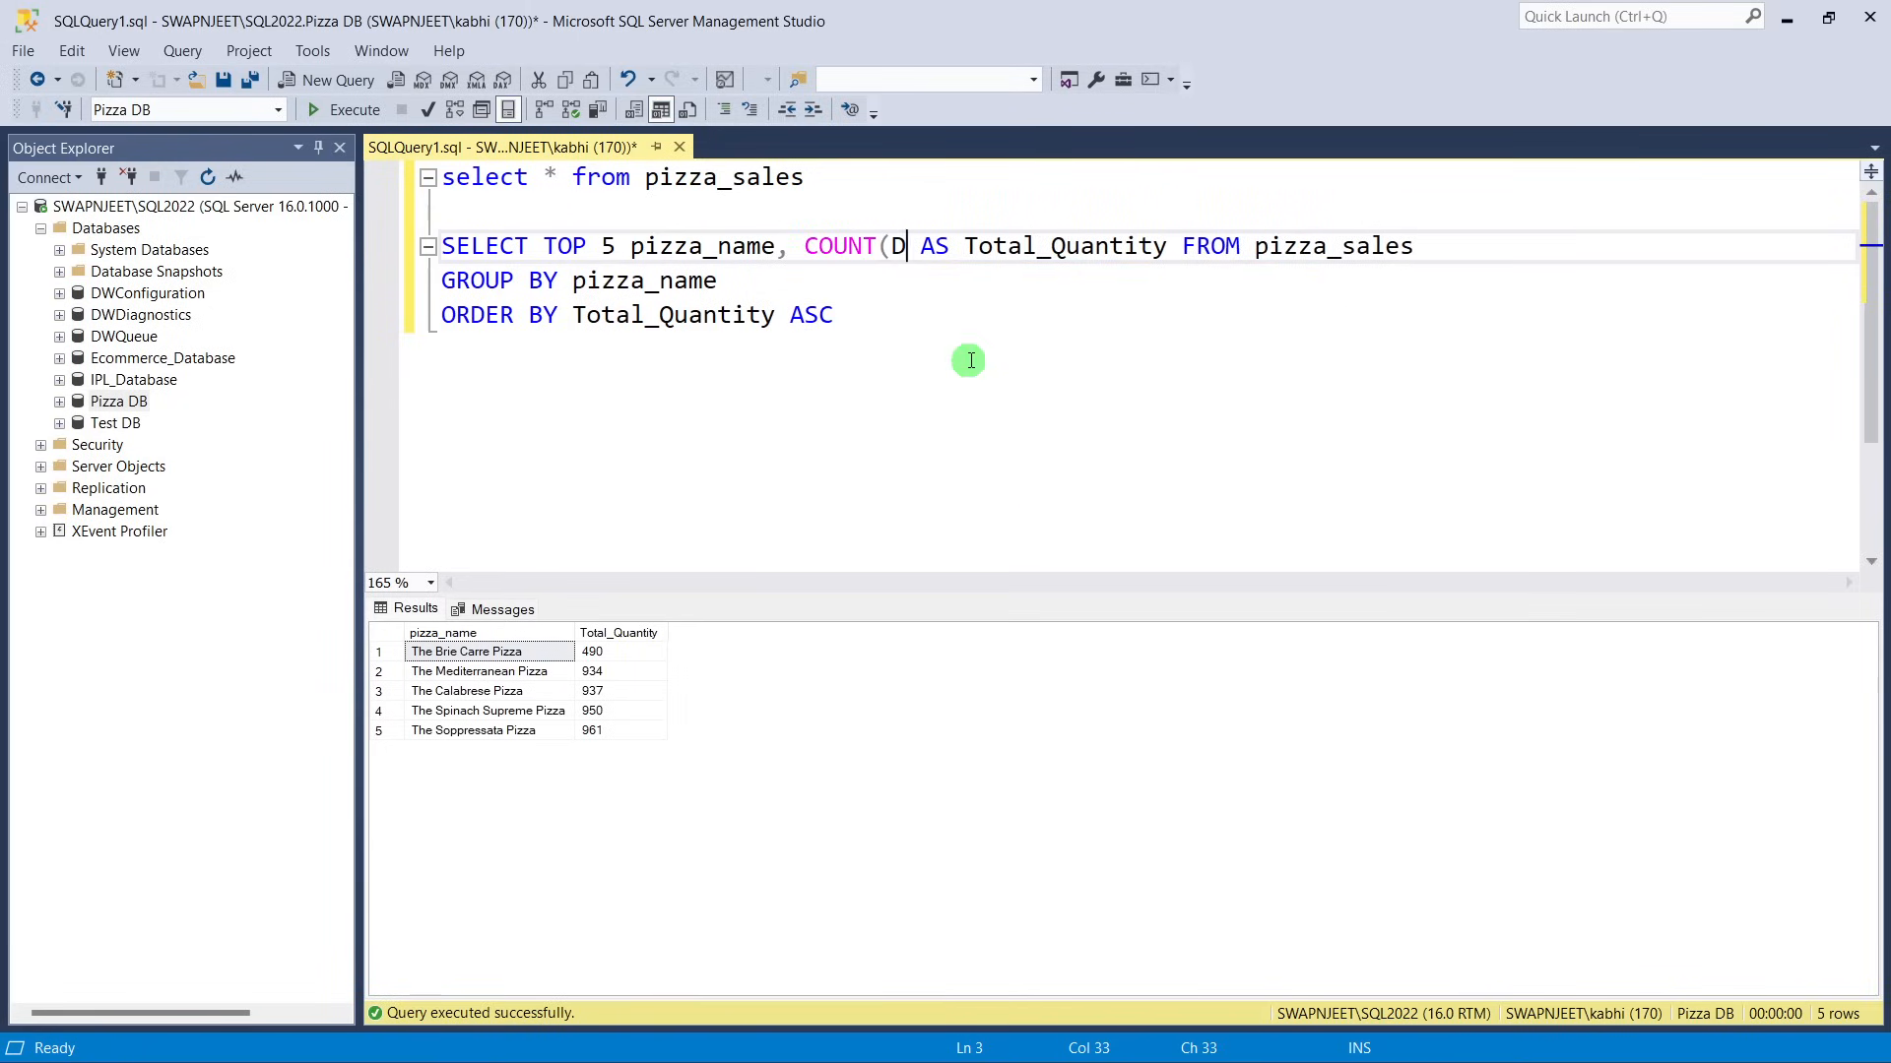
type("NCT ")
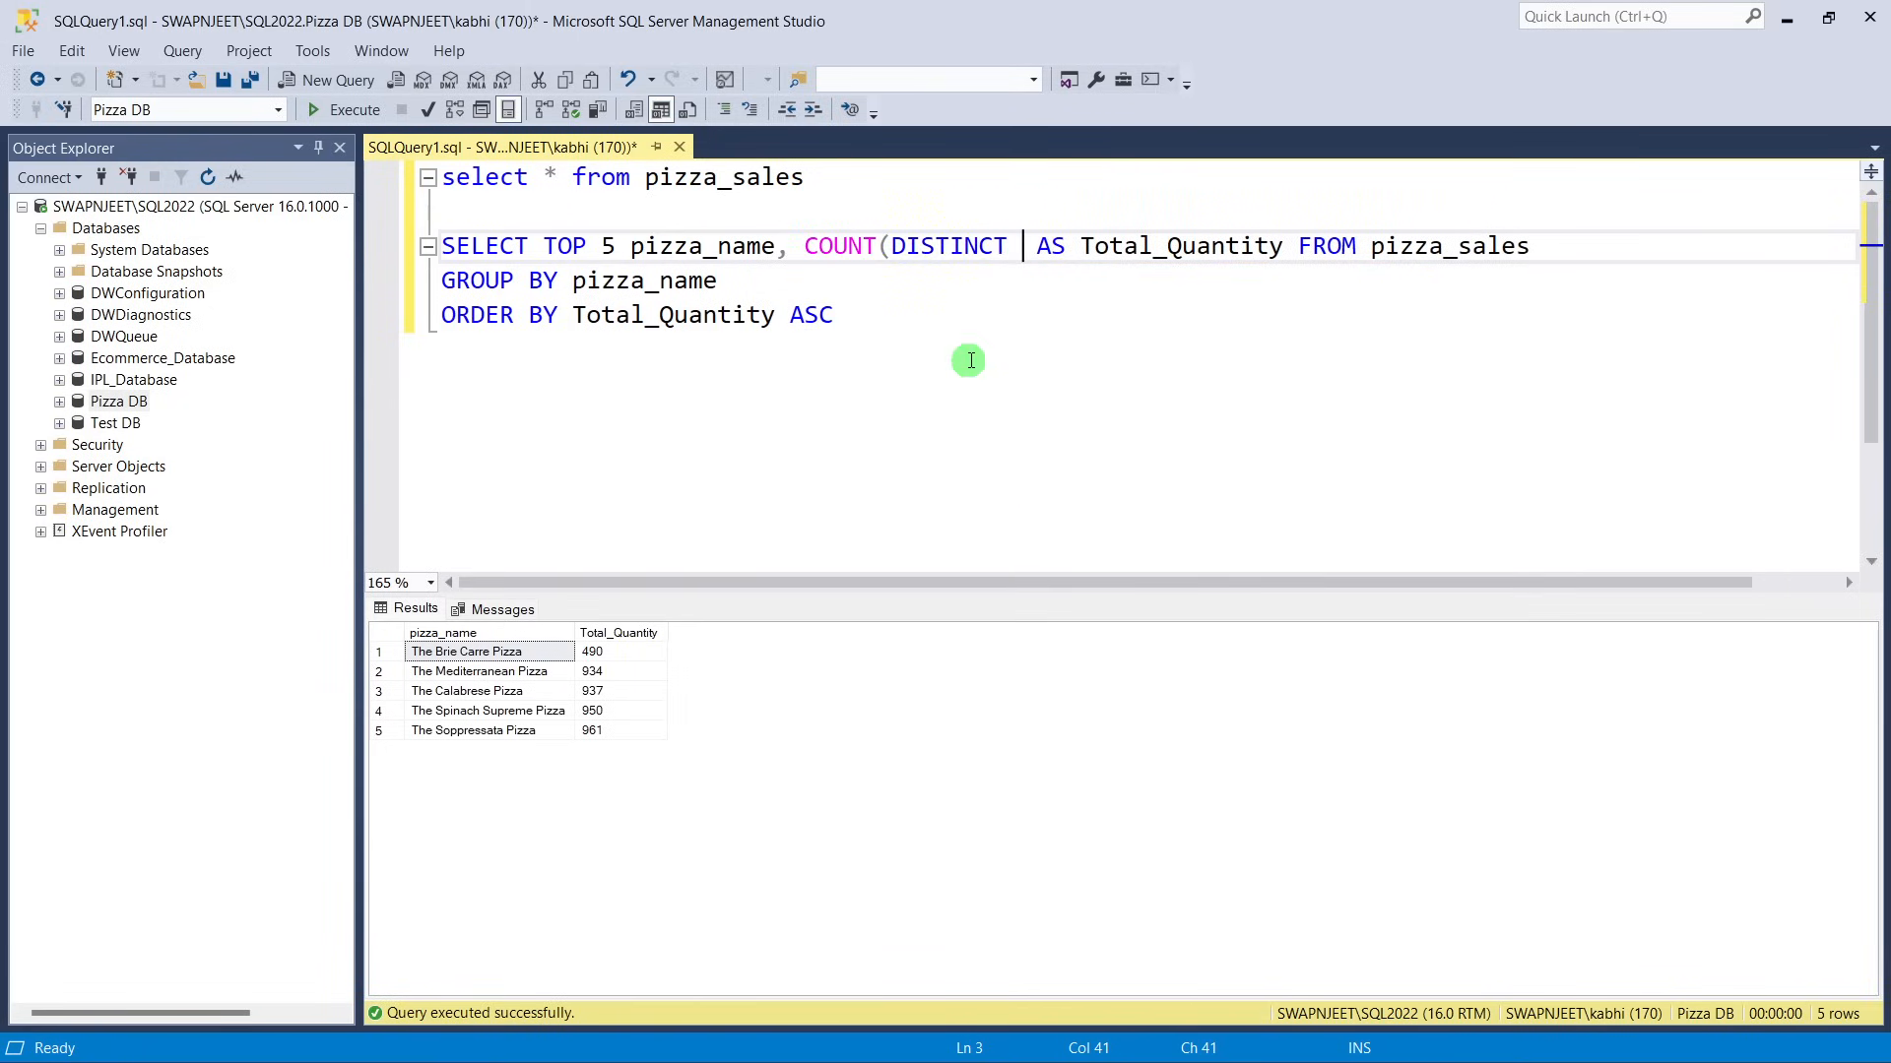
type("order_")
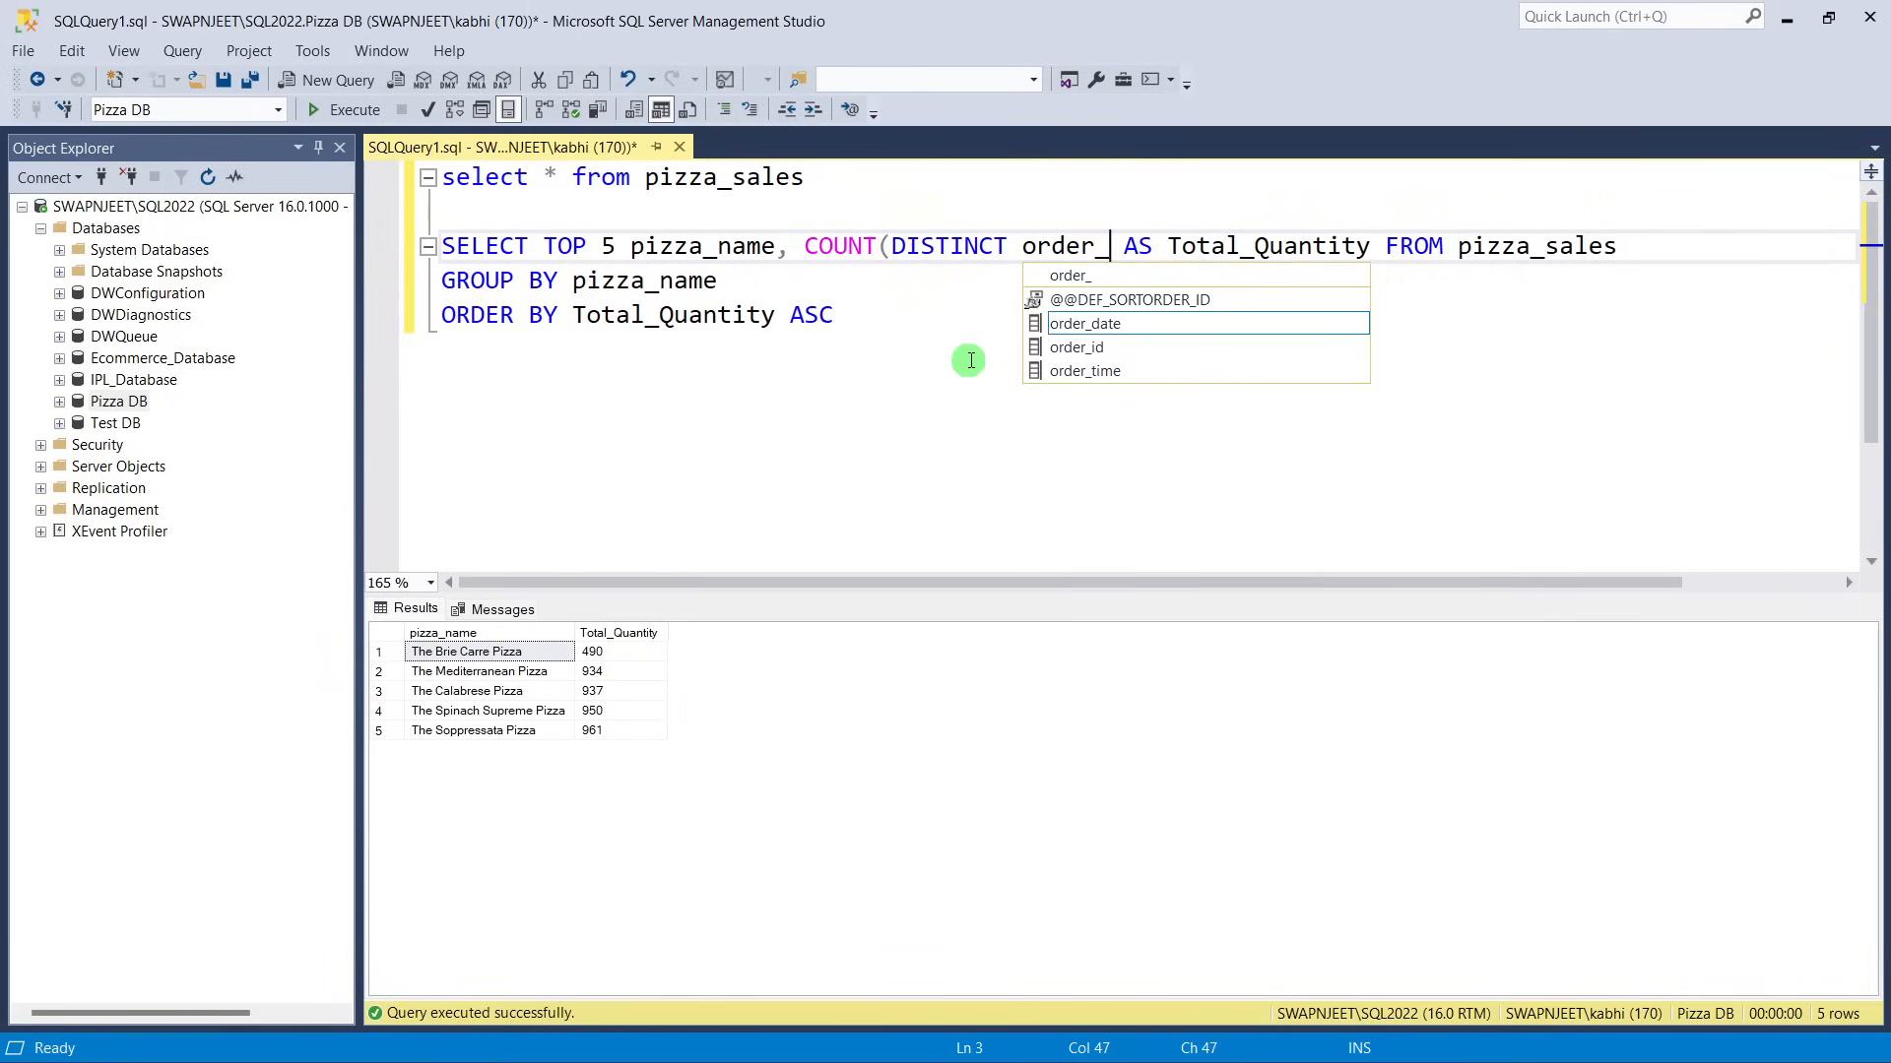
type("i")
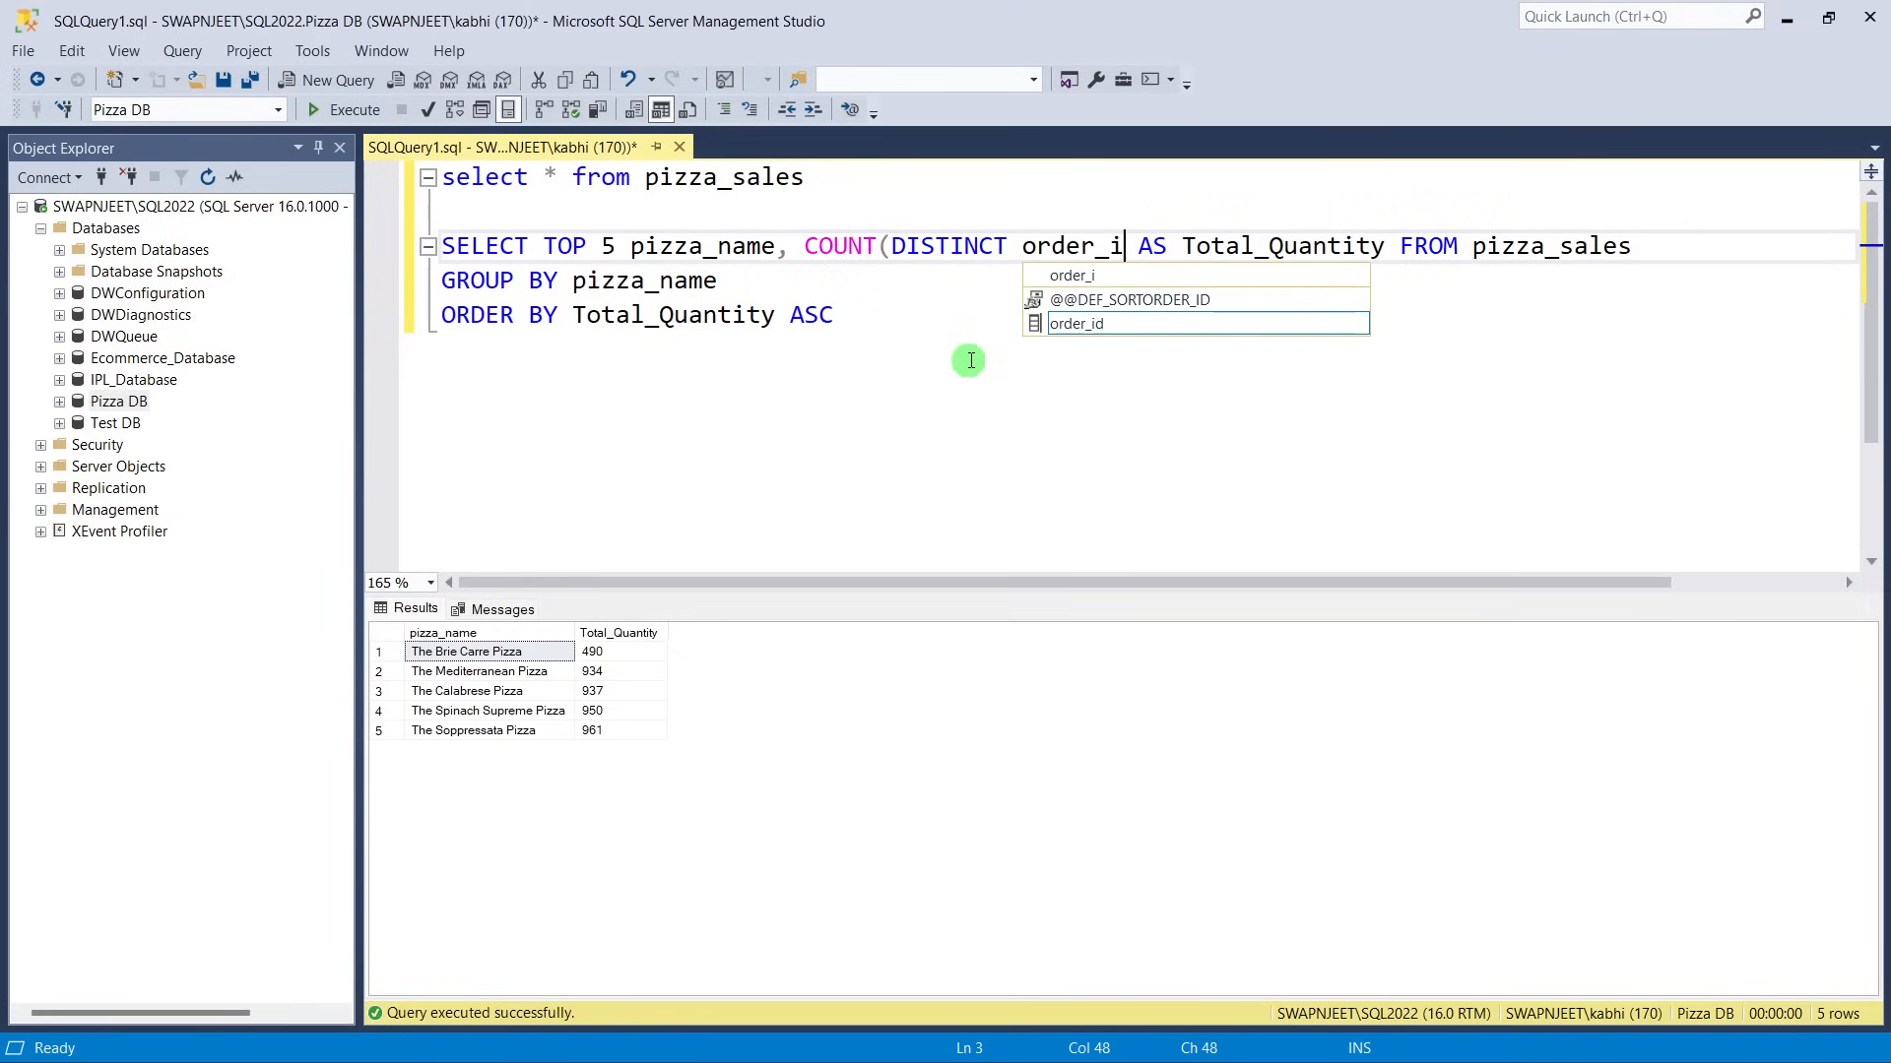
type("d)")
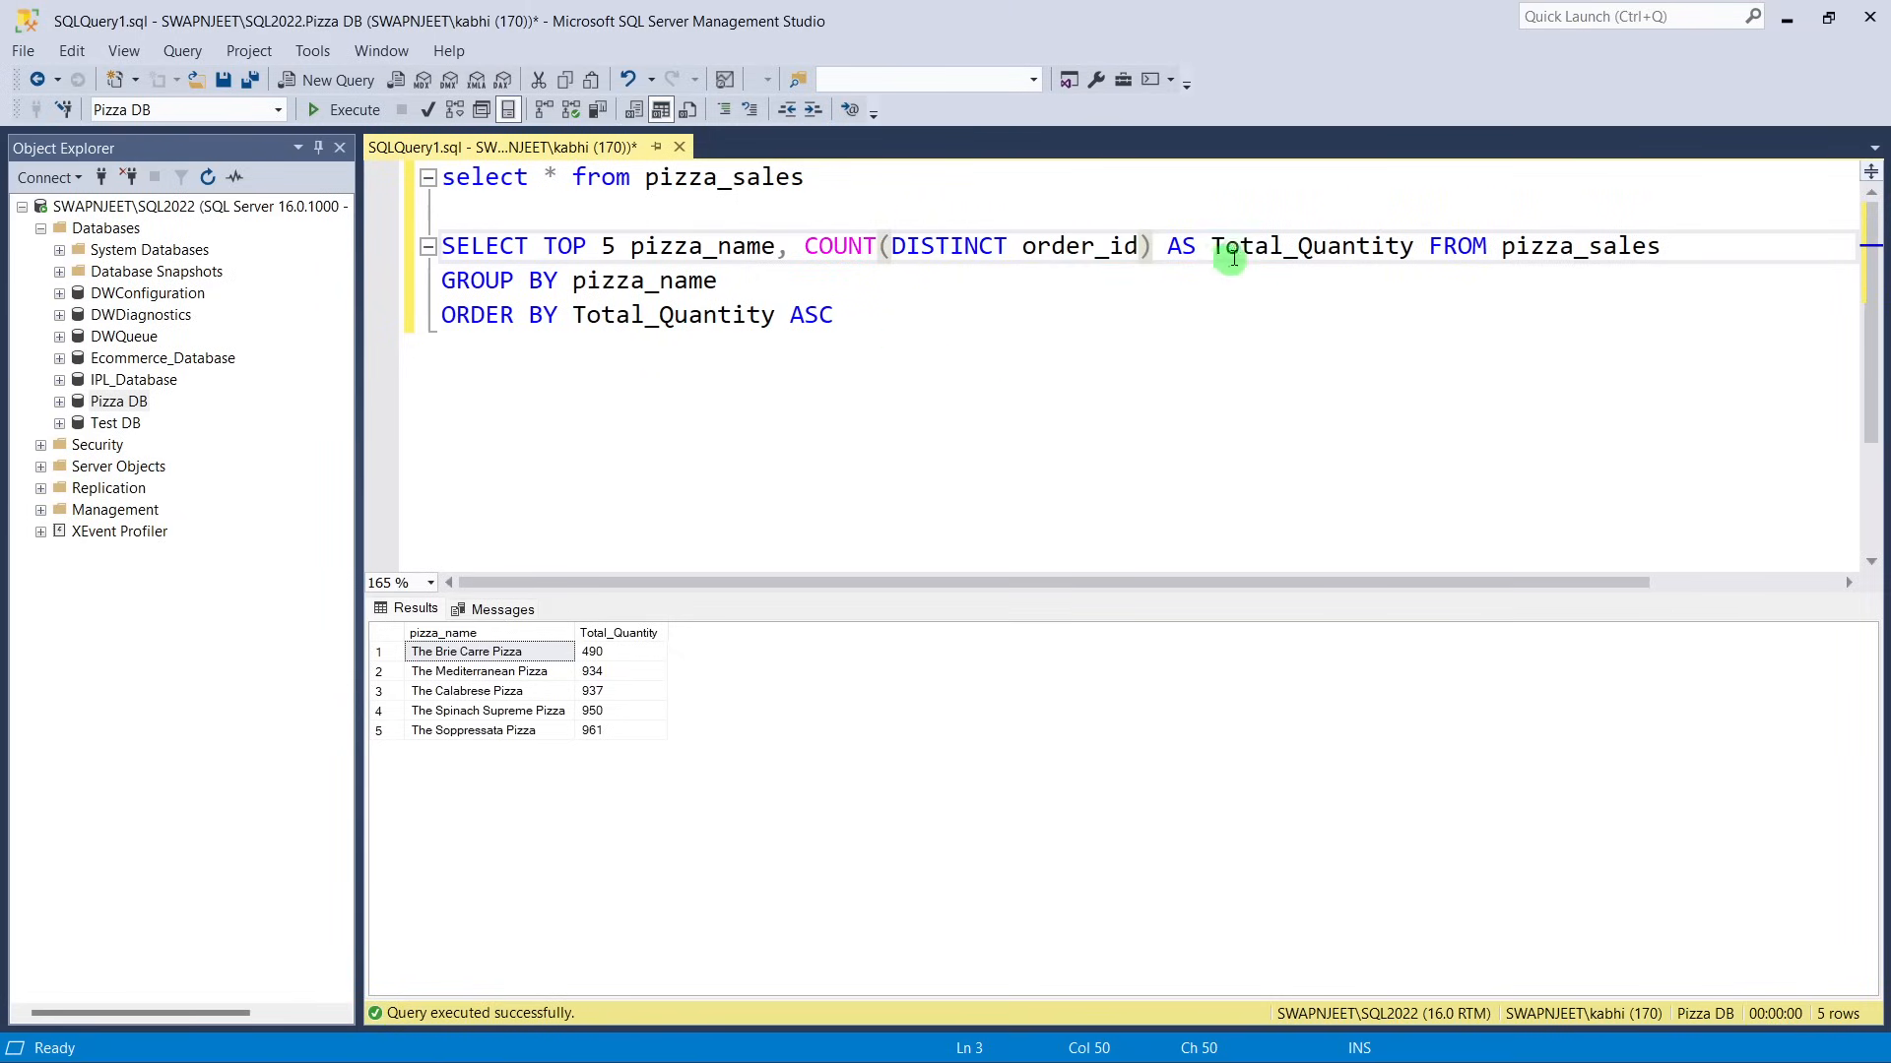
Rename the alias Total_Quantity to Total_Orders in both the SELECT line and the ORDER BY clause.
left_click(1300, 246)
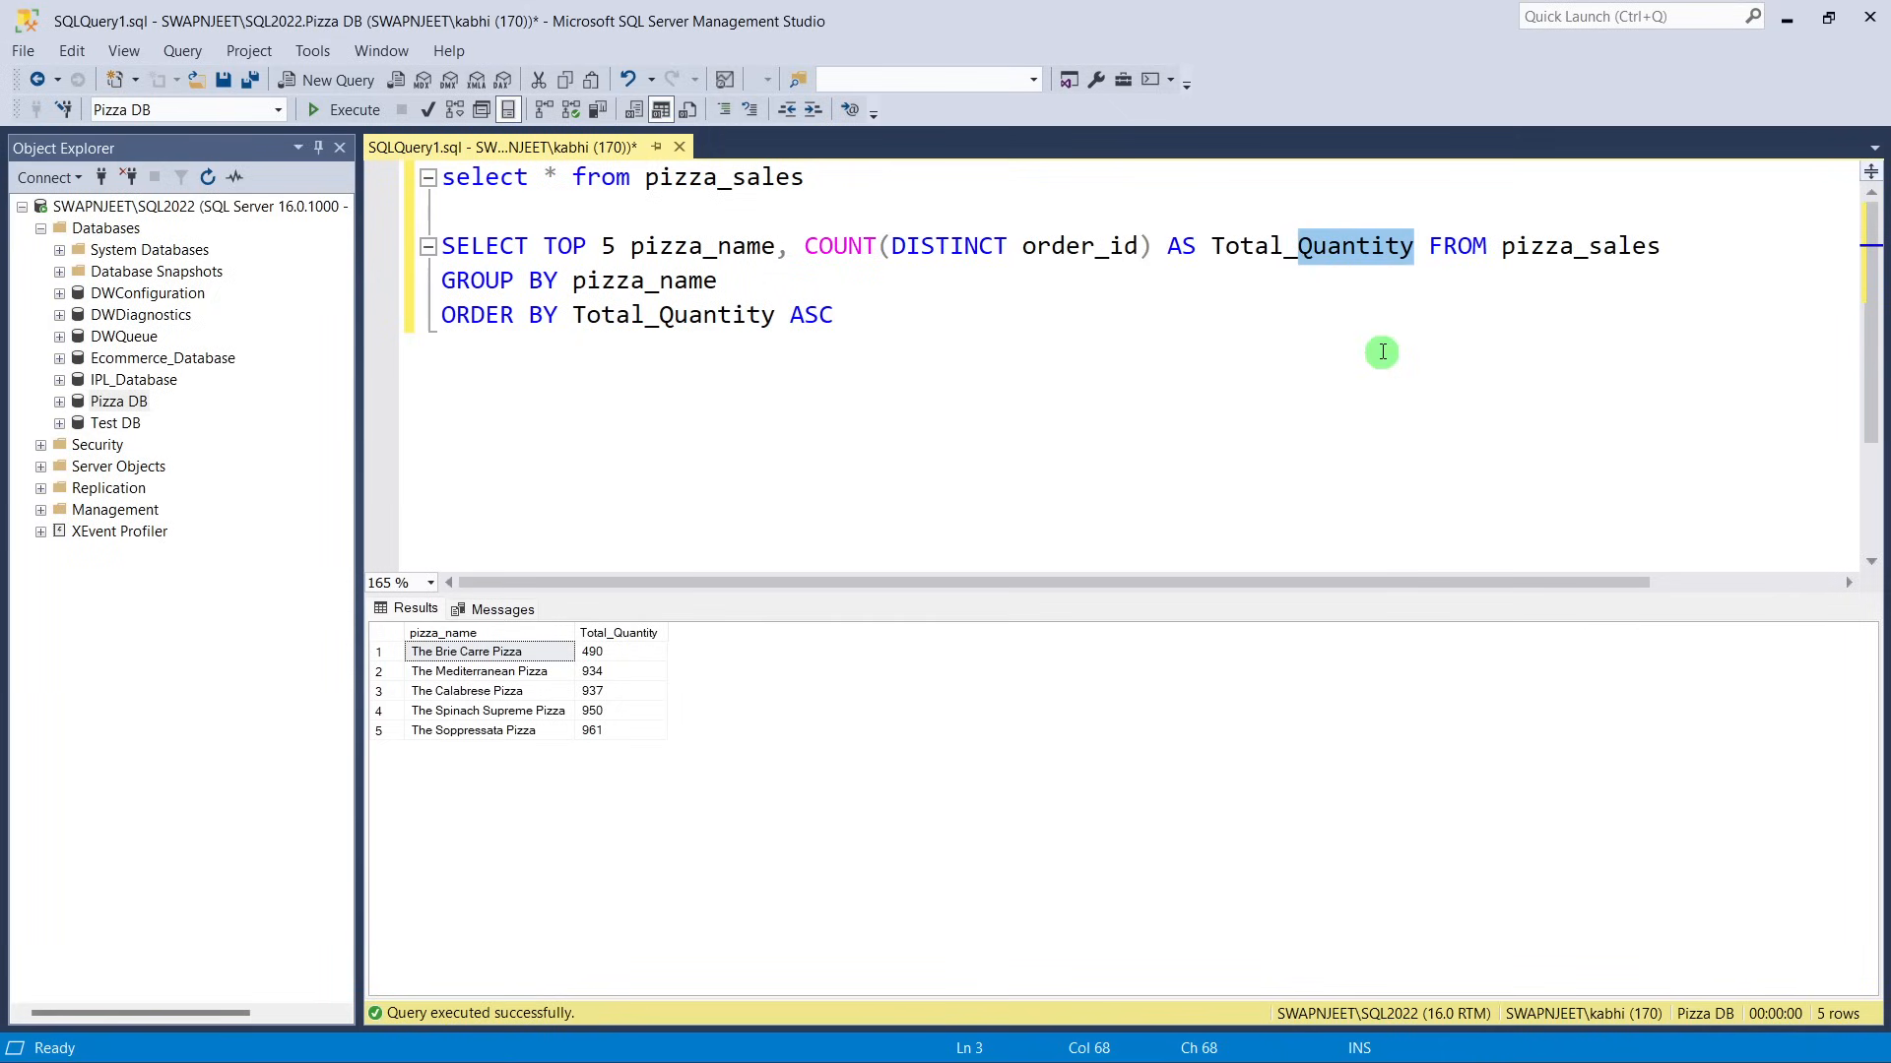
type("Orders")
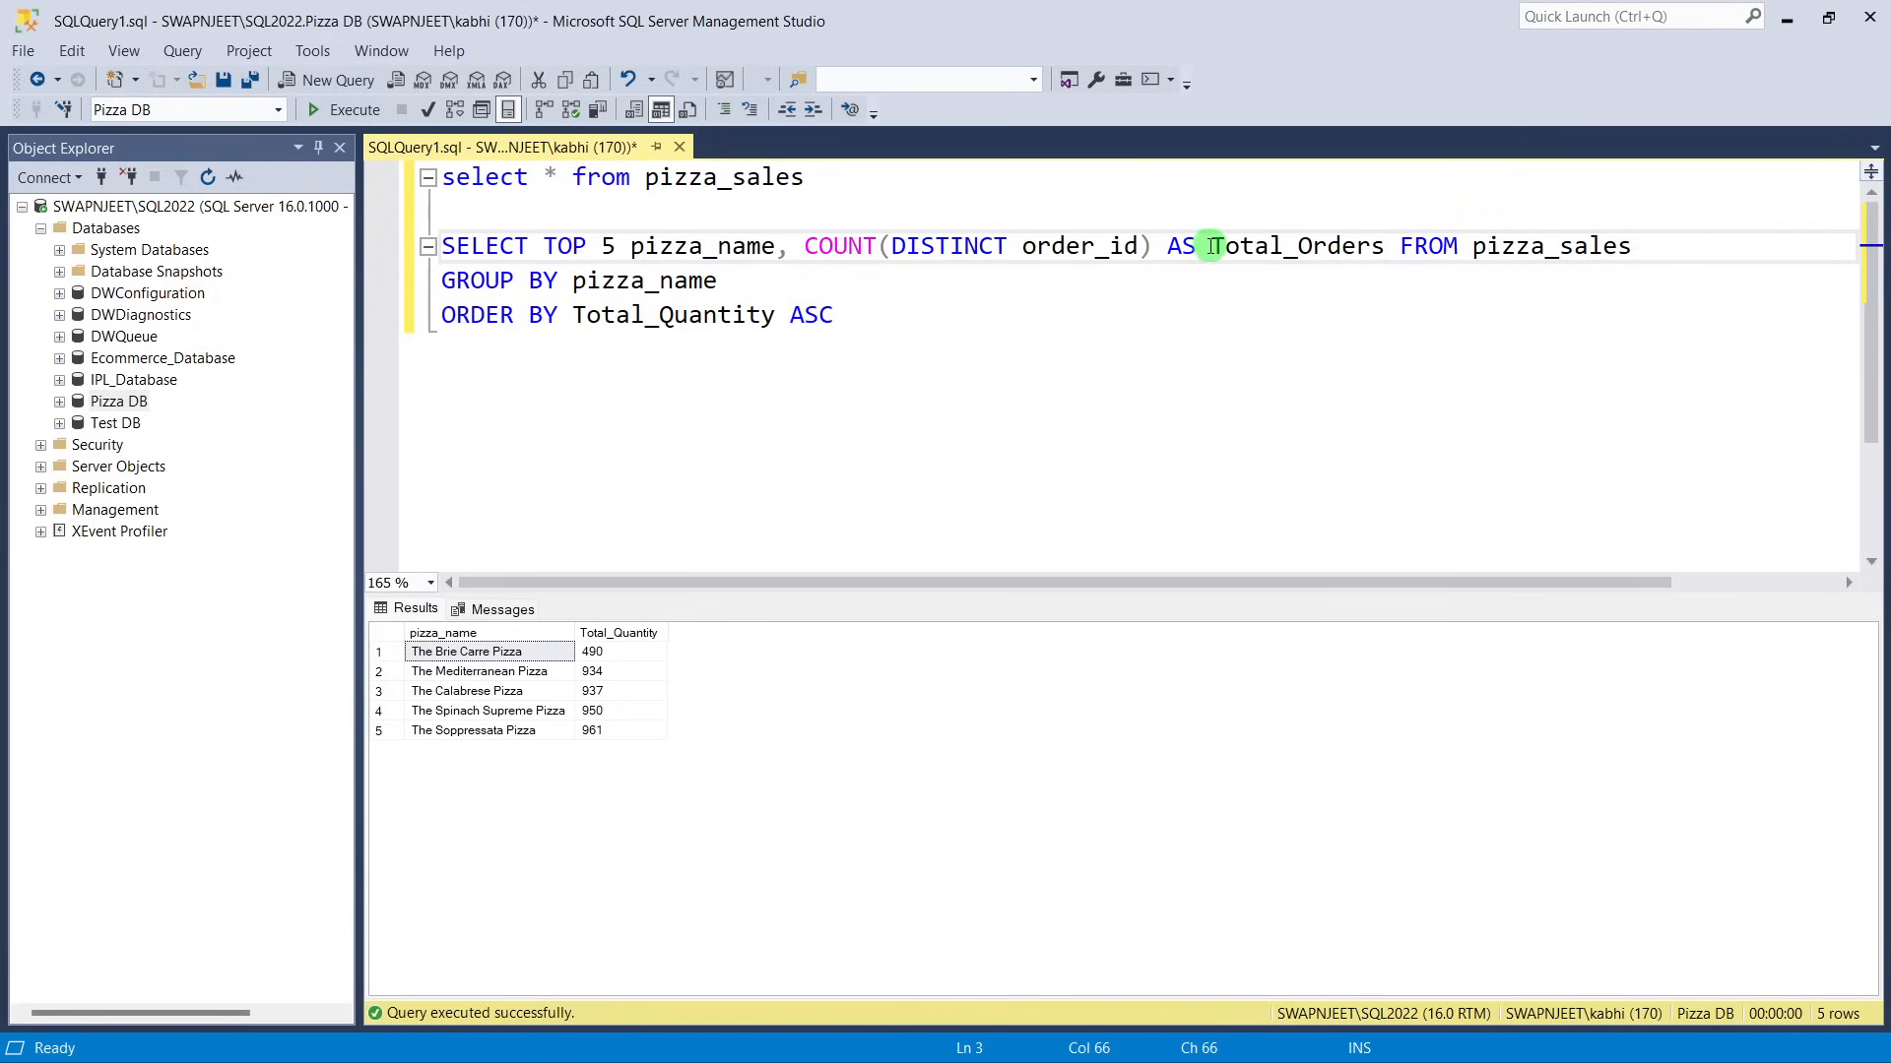
left_click_drag(1210, 247, 1386, 246)
key("ctrl+c")
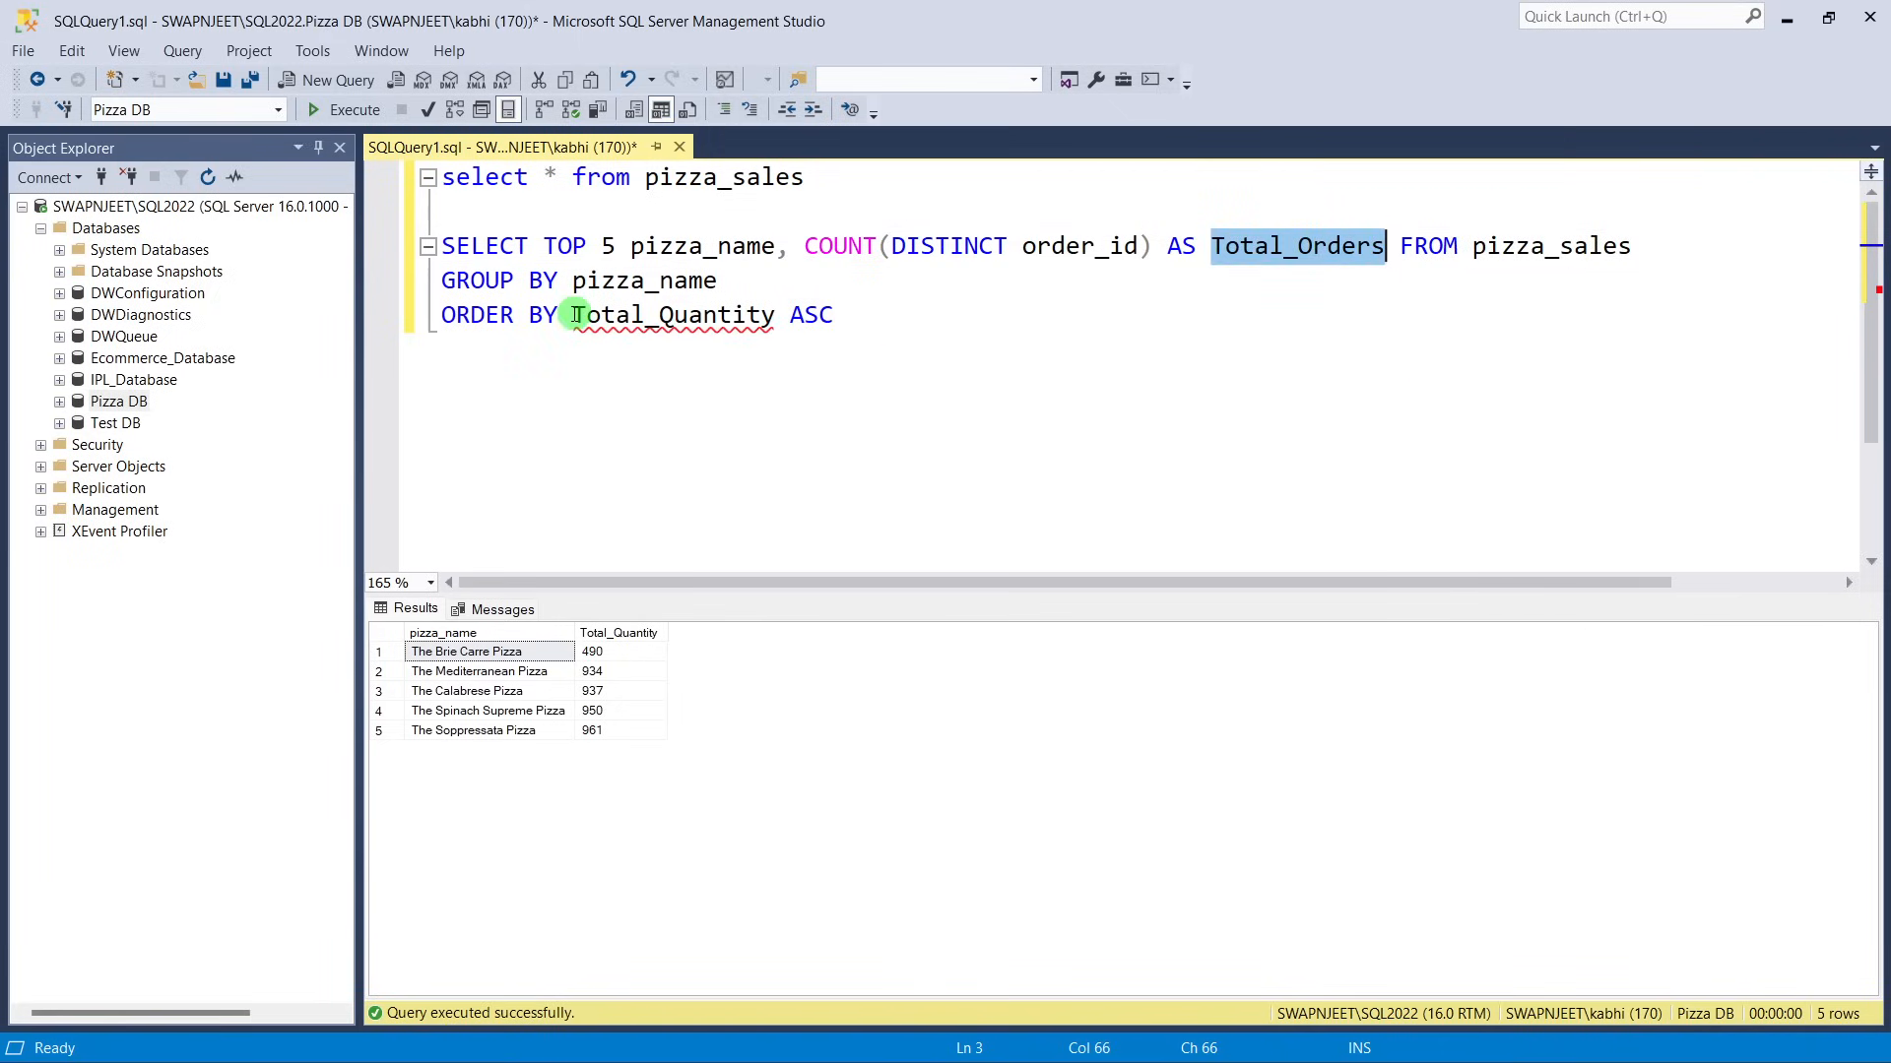
left_click_drag(574, 315, 777, 321)
key("ctrl+v")
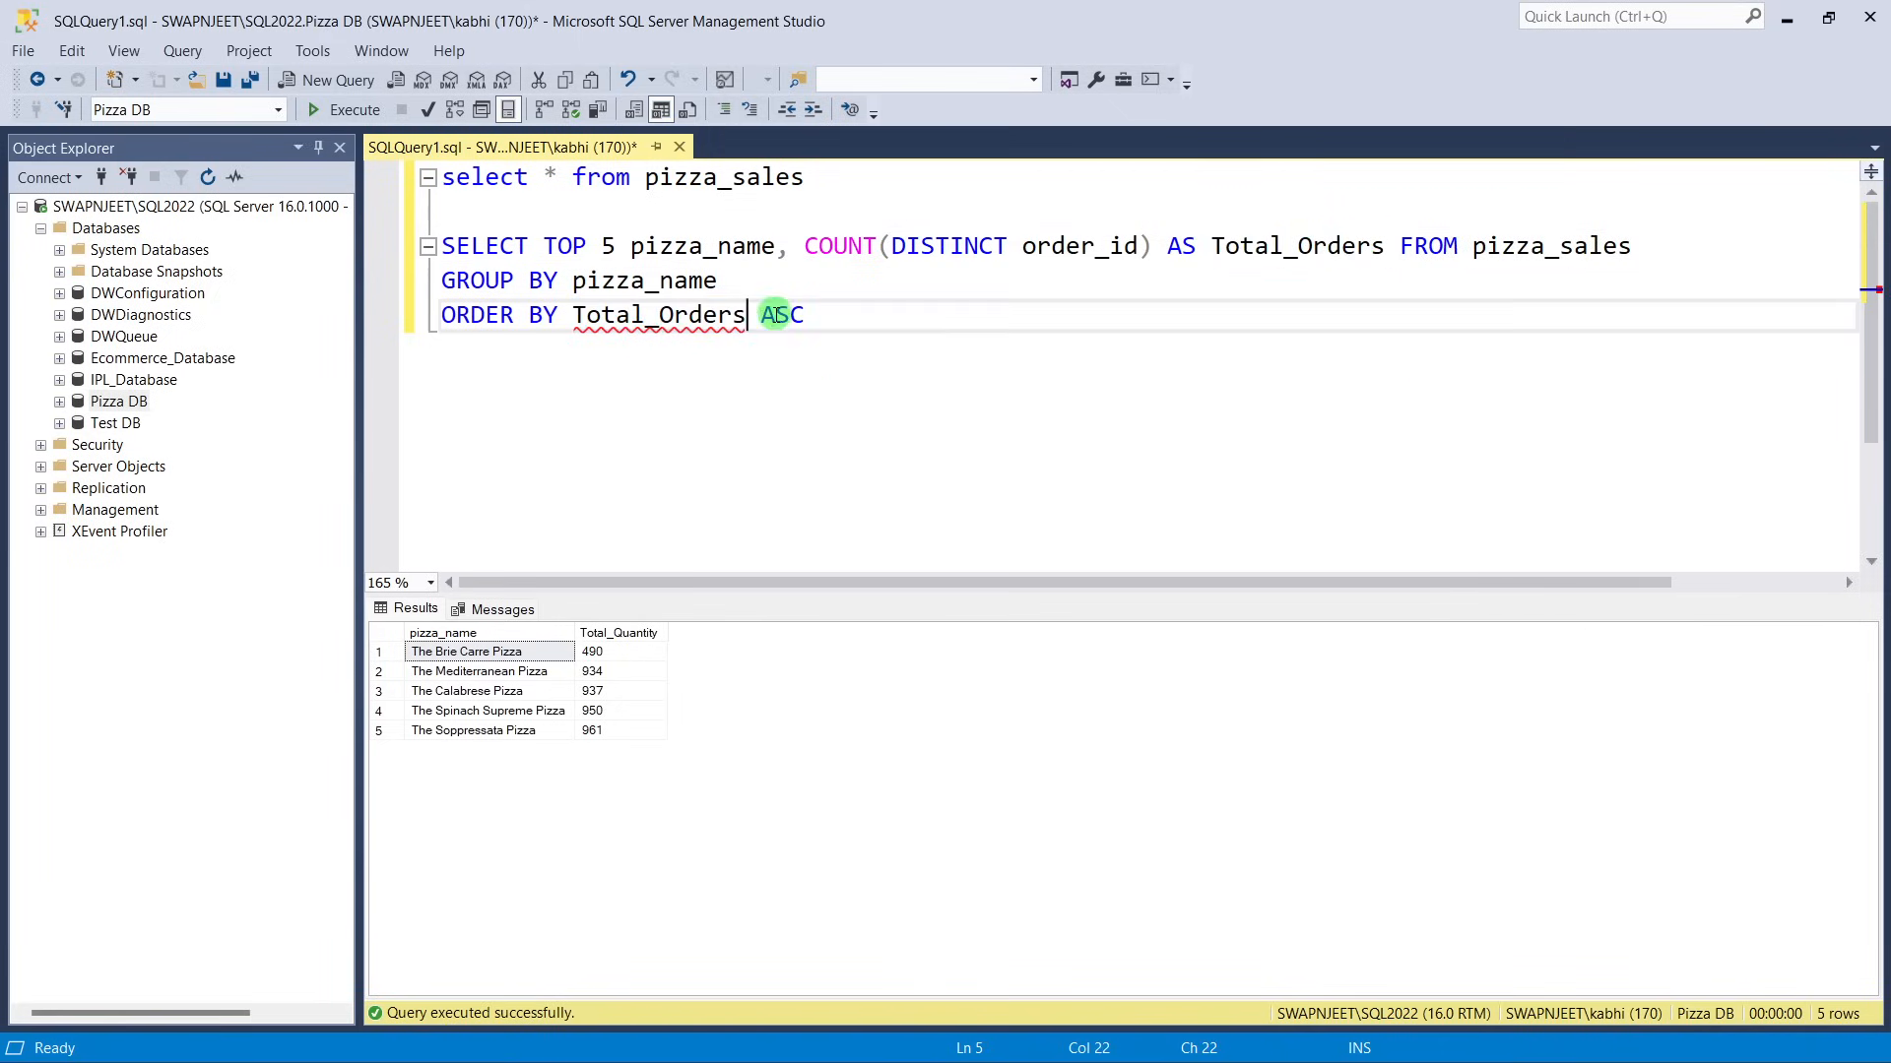
Change the Total_Orders sort order to DESC and execute only the TOP 5 query.
left_click(802, 393)
double_click(792, 313)
type("DESC")
left_click_drag(833, 315, 439, 247)
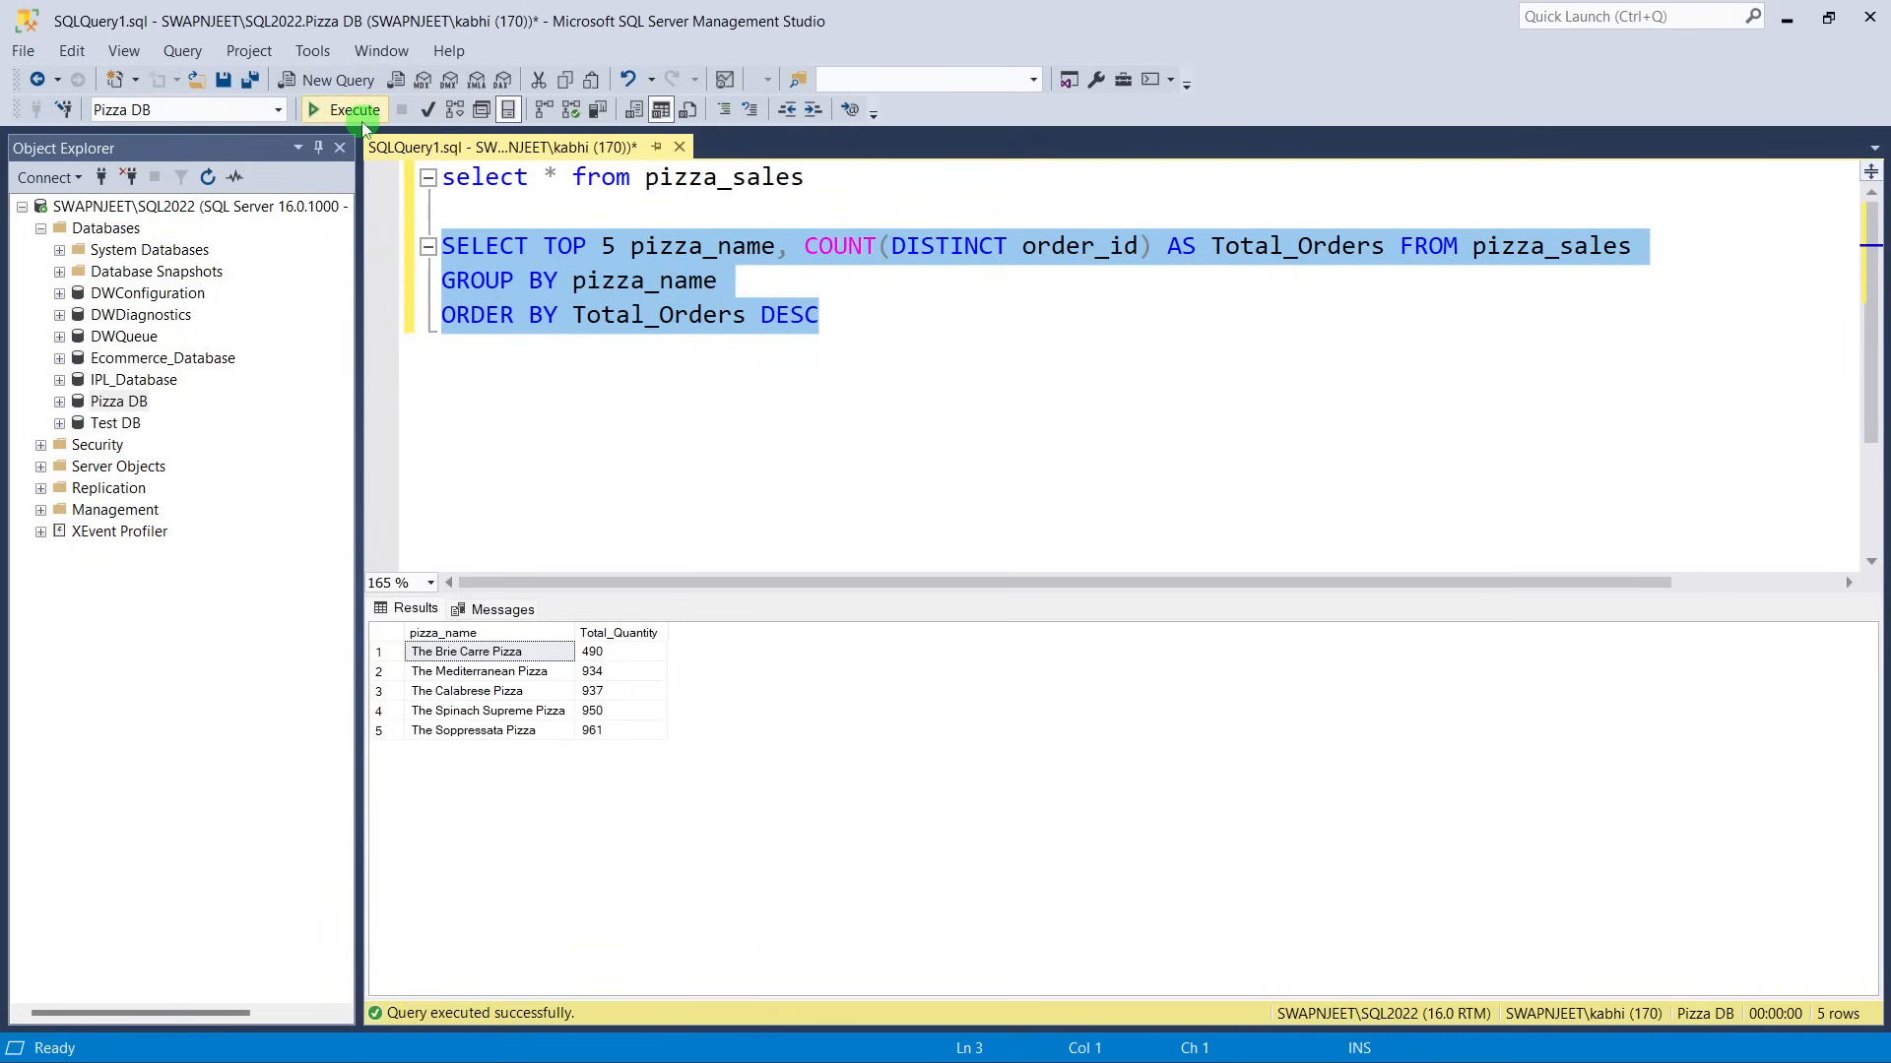
left_click(346, 109)
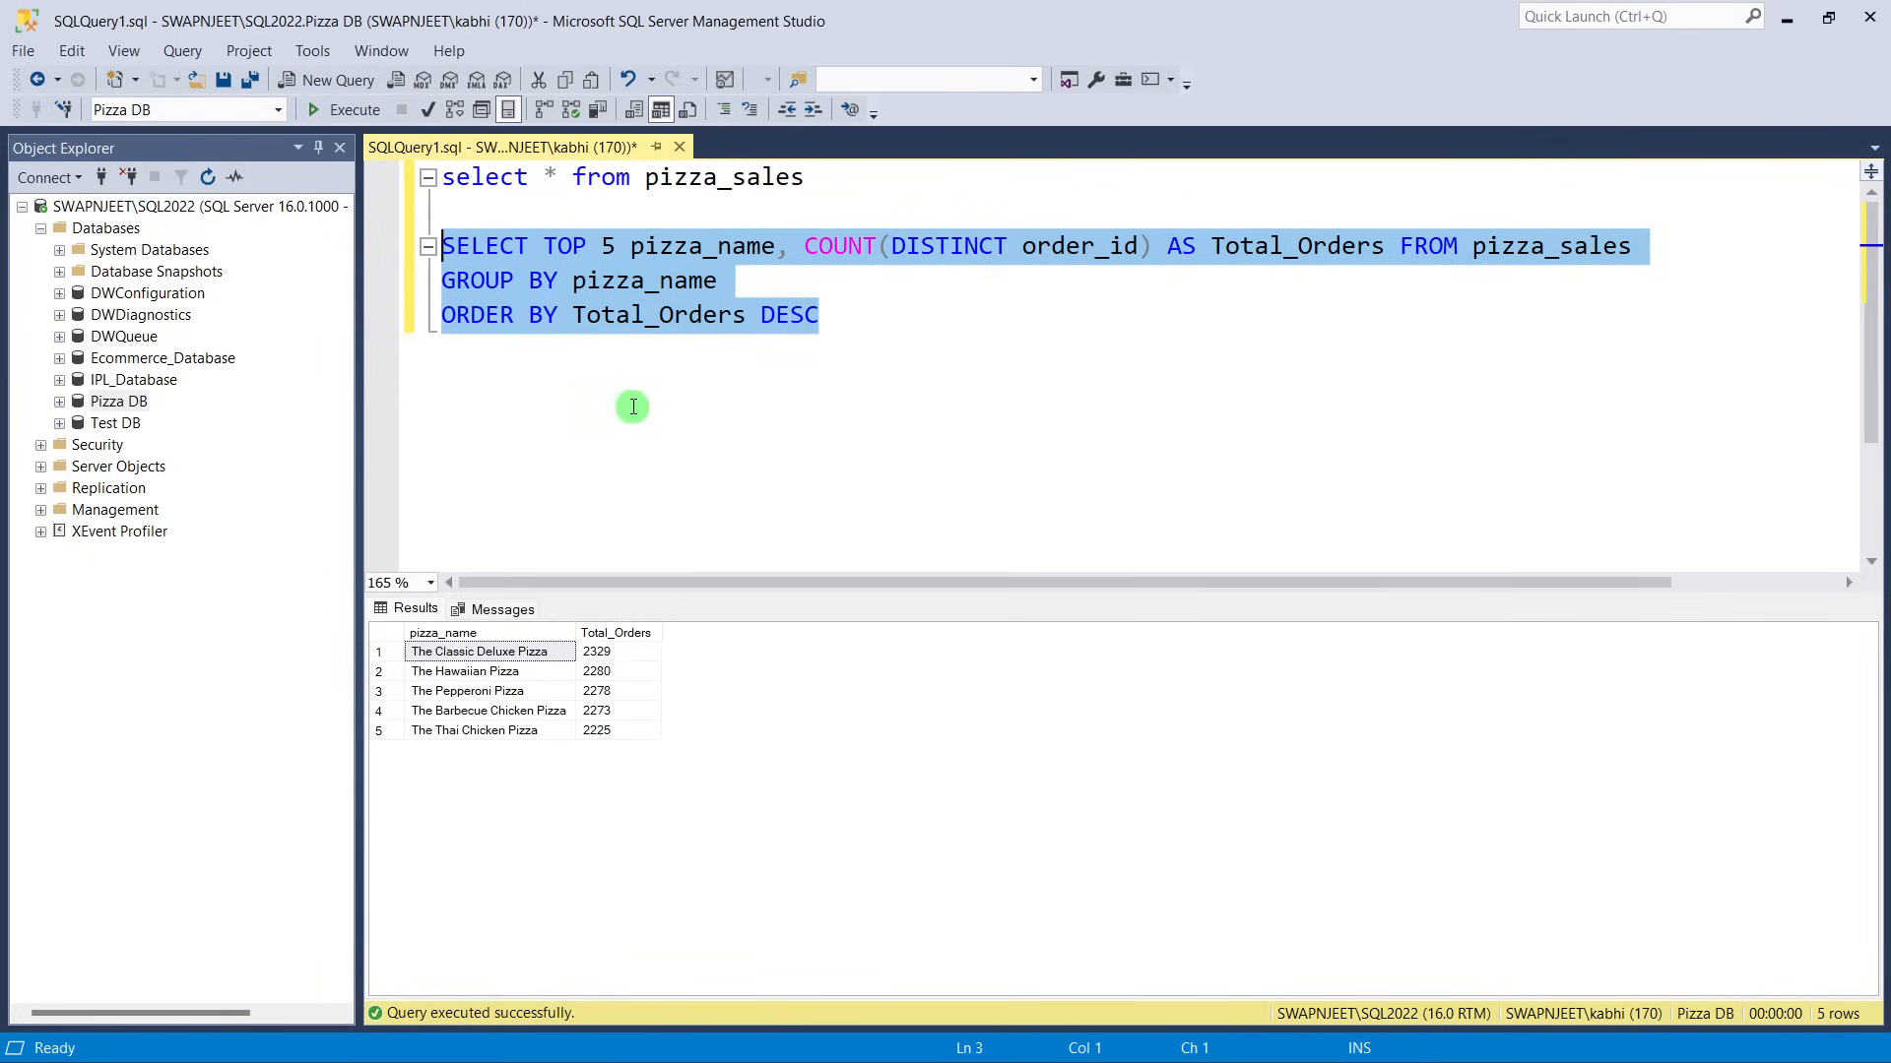
Replace DESC with ASC in the ORDER BY Total_Orders clause and select the whole TOP 5 query.
left_click(691, 369)
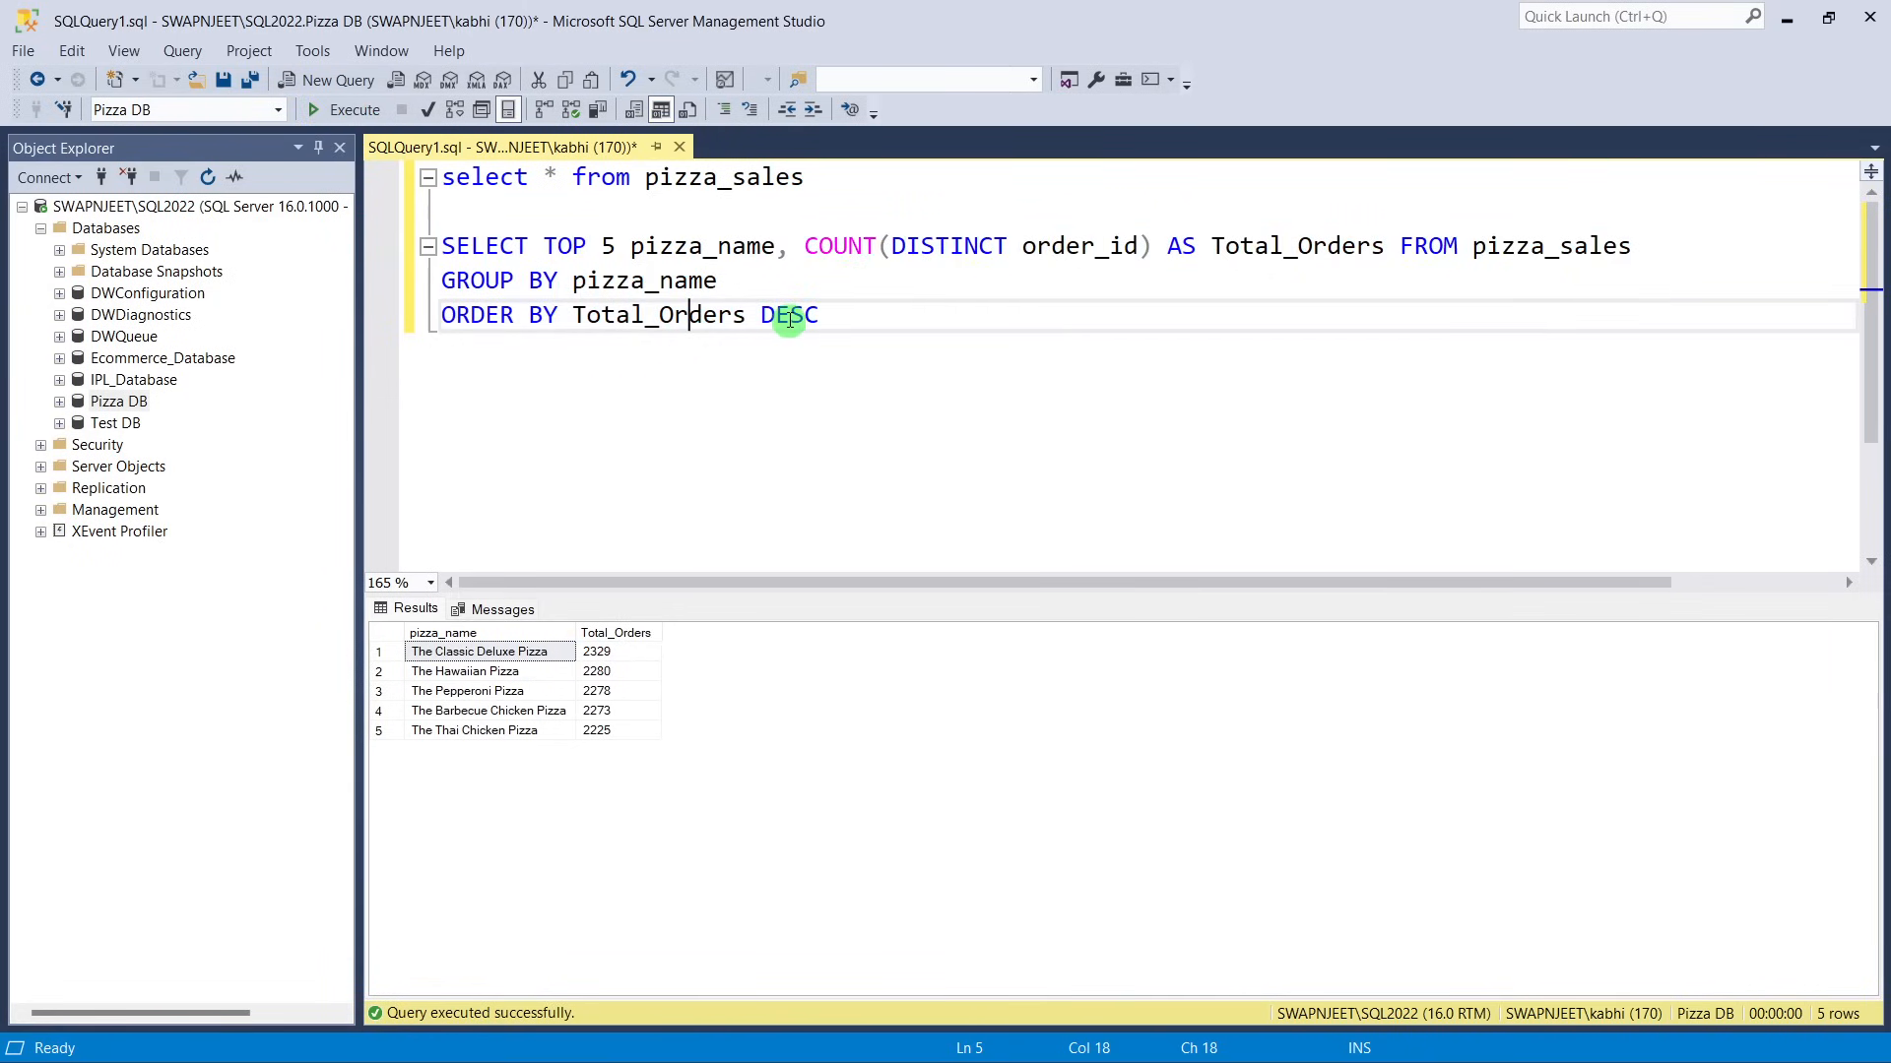
double_click(788, 317)
type("ASC")
left_click_drag(839, 326, 455, 248)
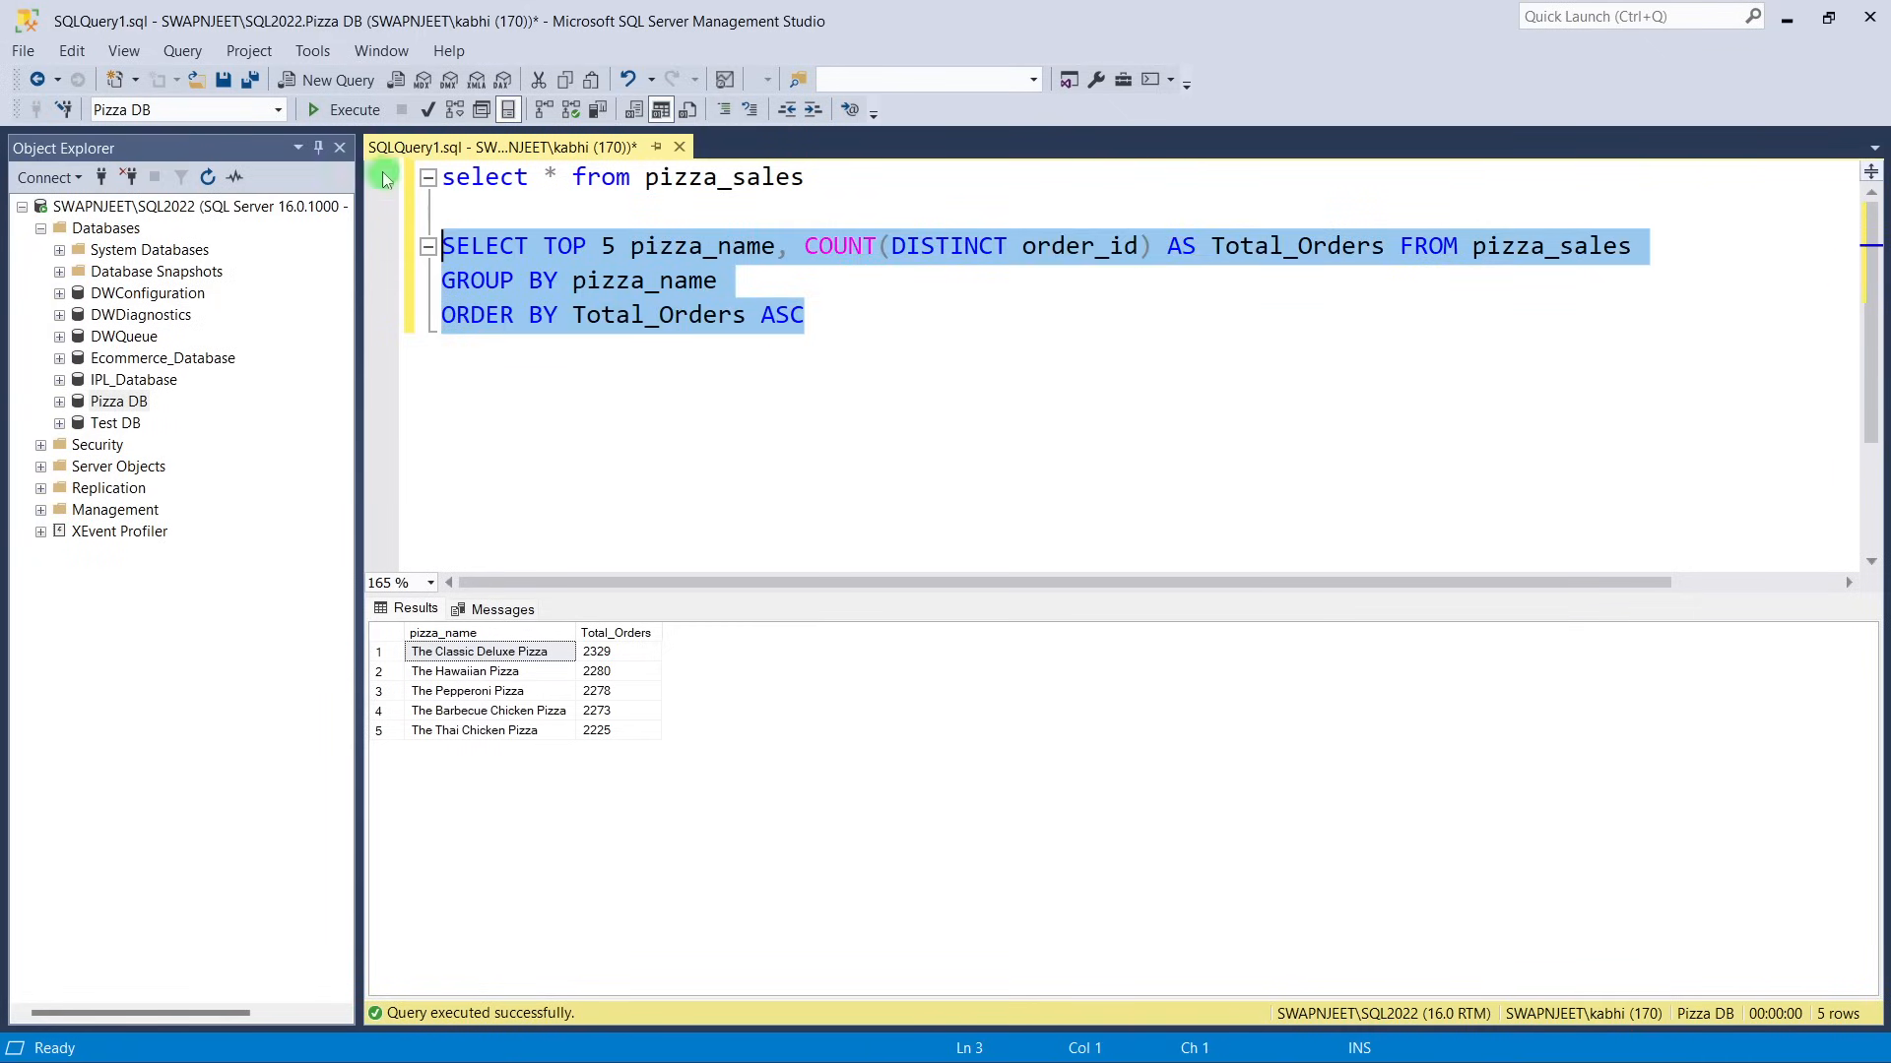
Remove the ASC keyword after Total_Orders and execute only the query for the bottom five pizzas by orders.
double_click(781, 318)
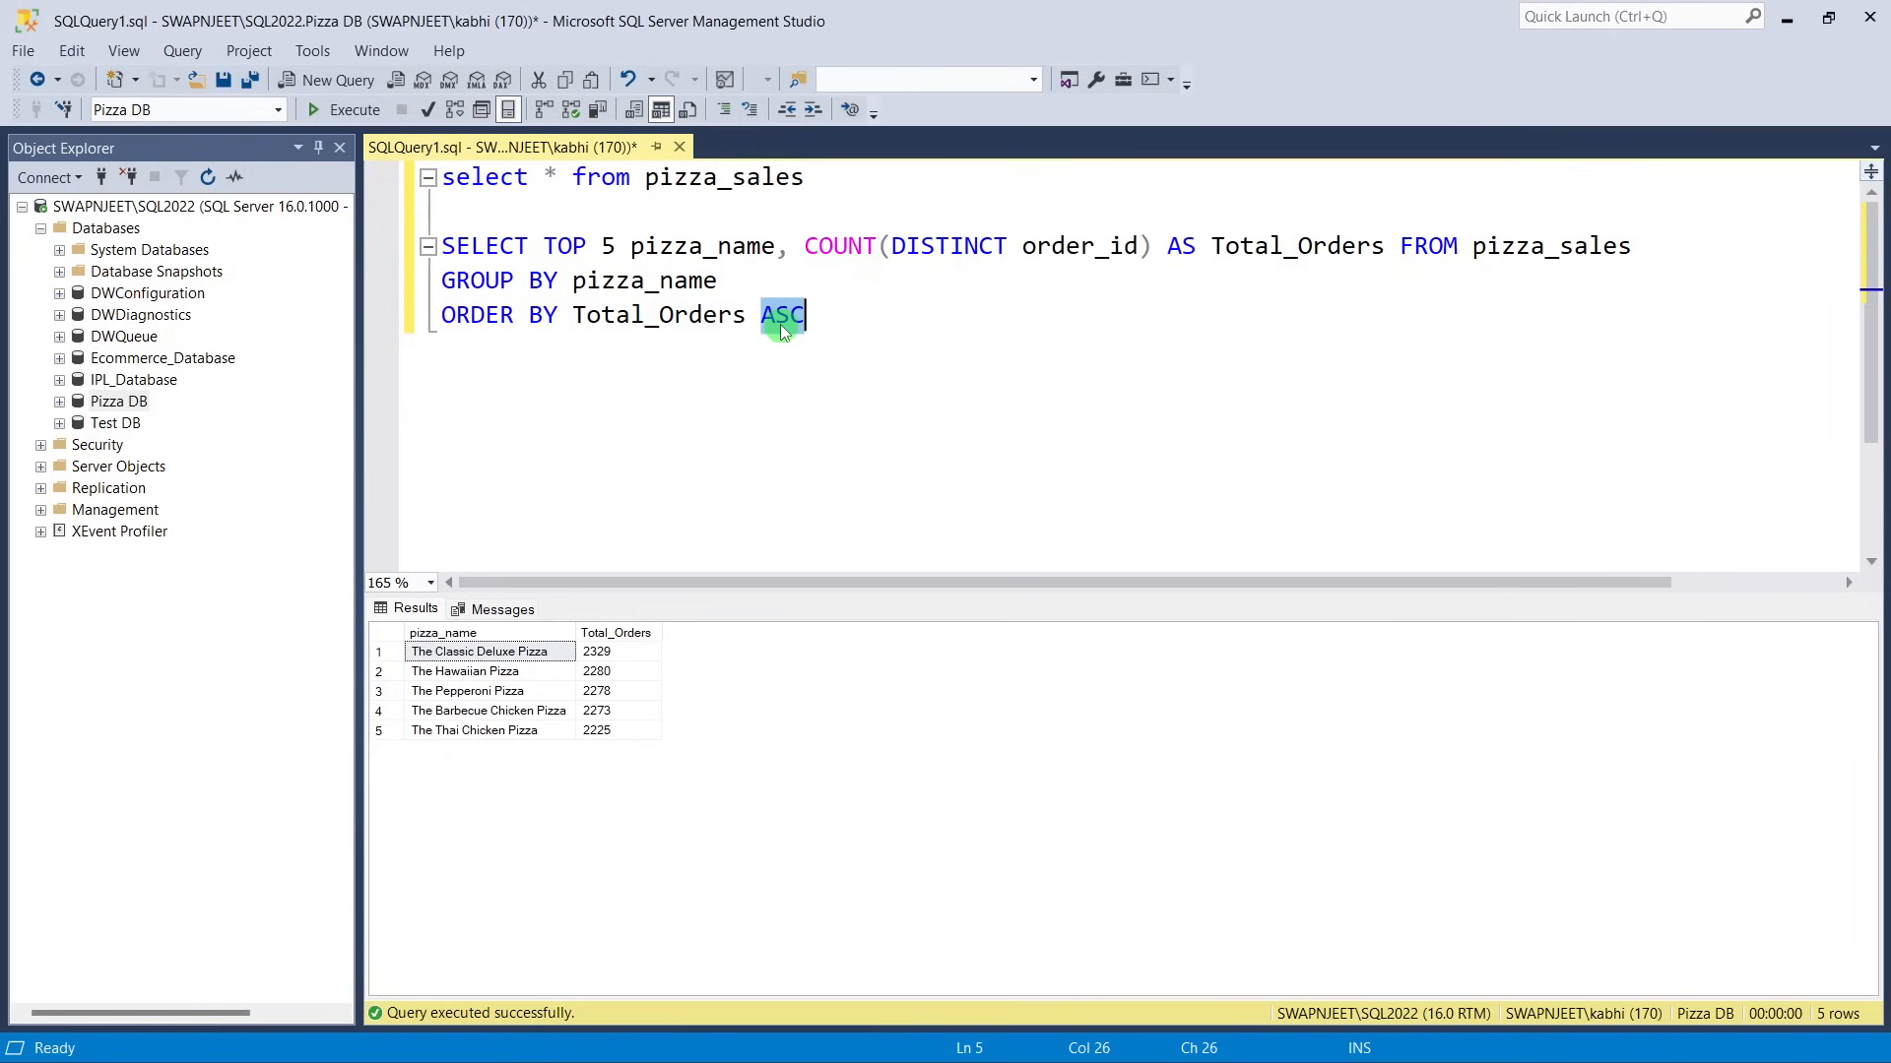
key("BackSpace")
key("BackSpace")
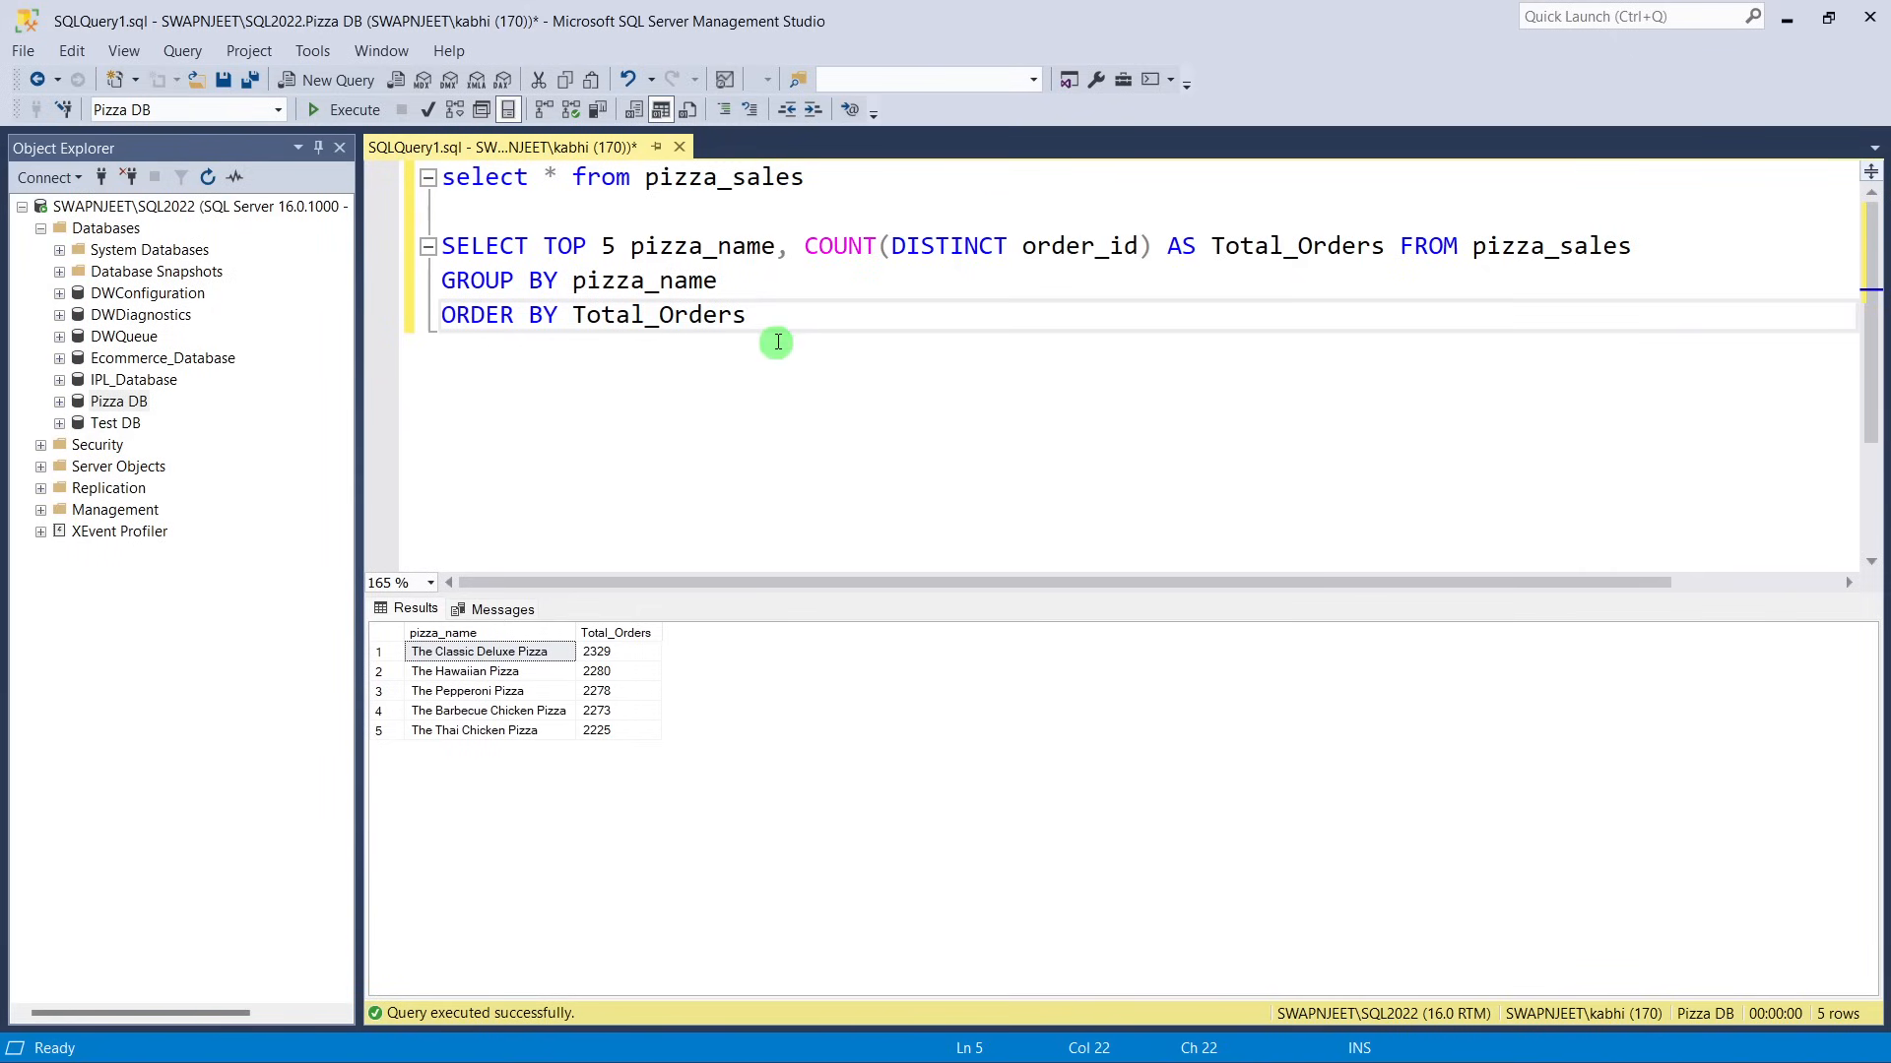
left_click_drag(778, 341, 442, 246)
left_click(346, 109)
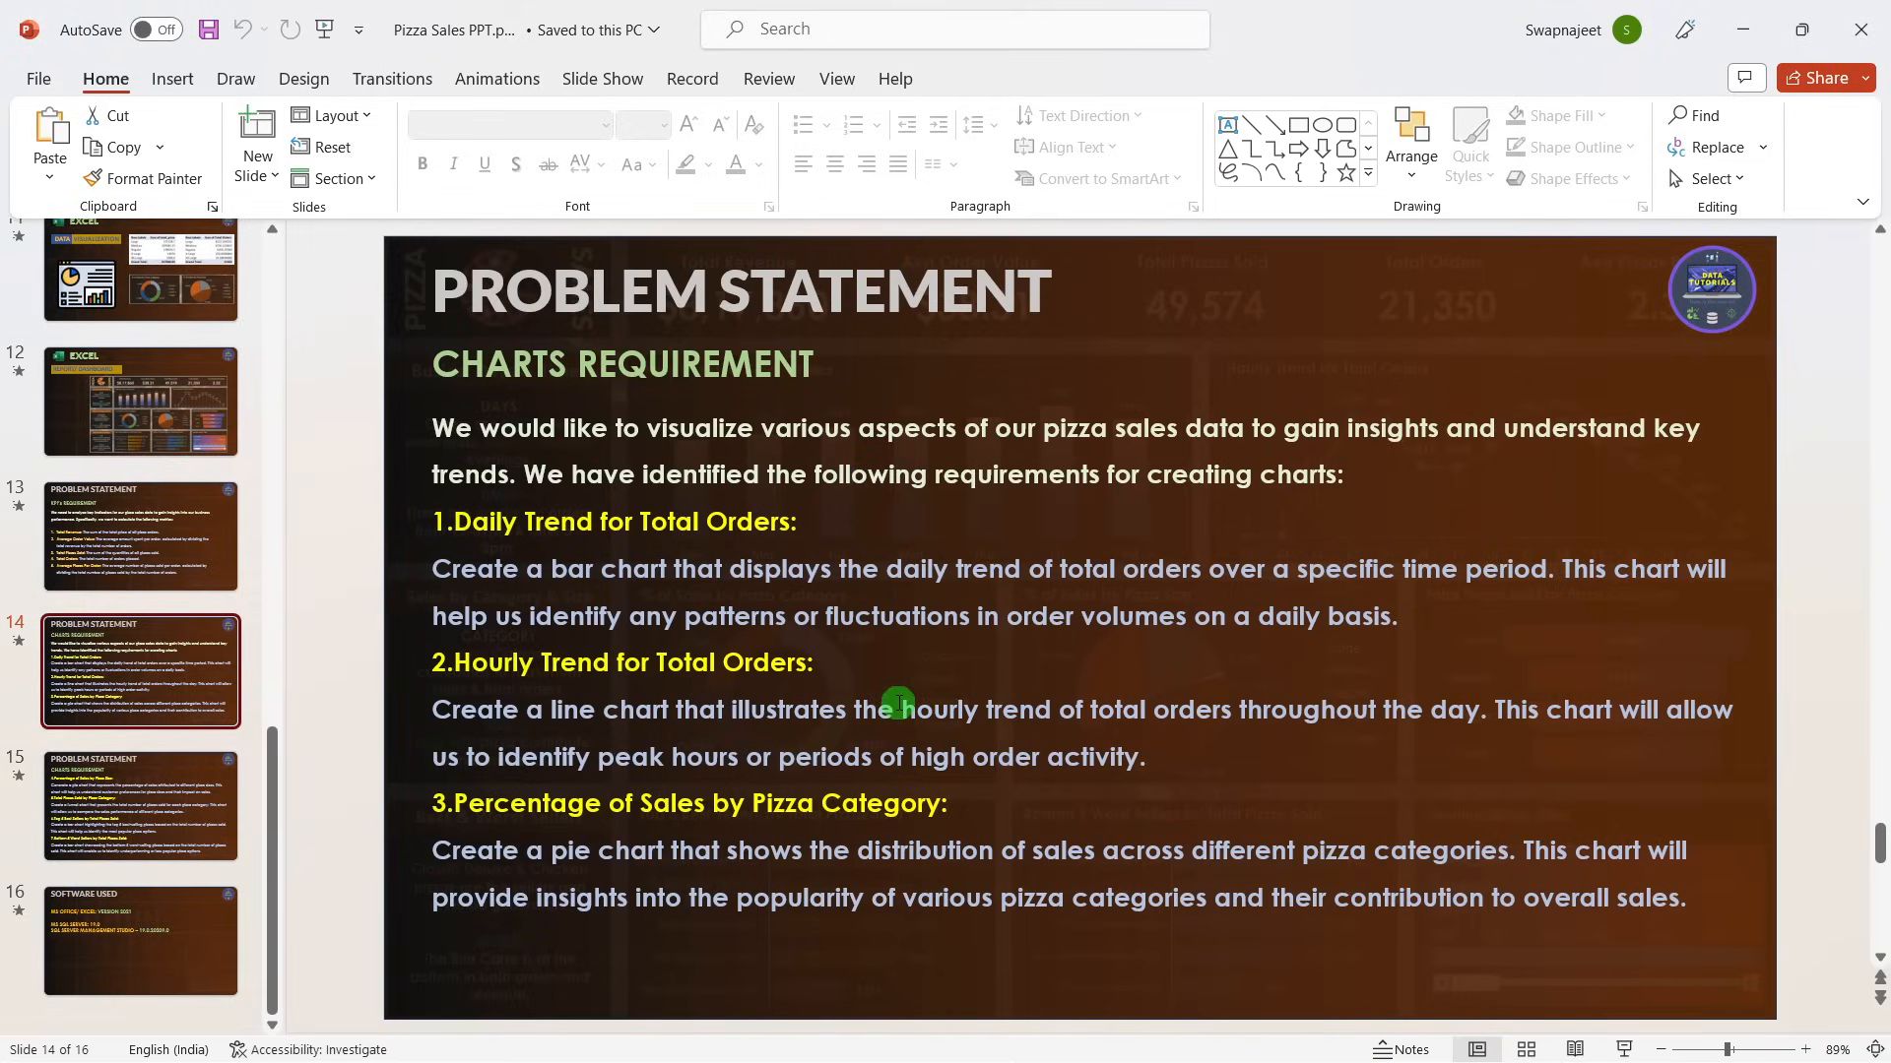
Switch to the PIZZA SALES SQL QUERIES document in Word and review its queries and outputs from the KPIs through the chart sections.
key("alt+Tab")
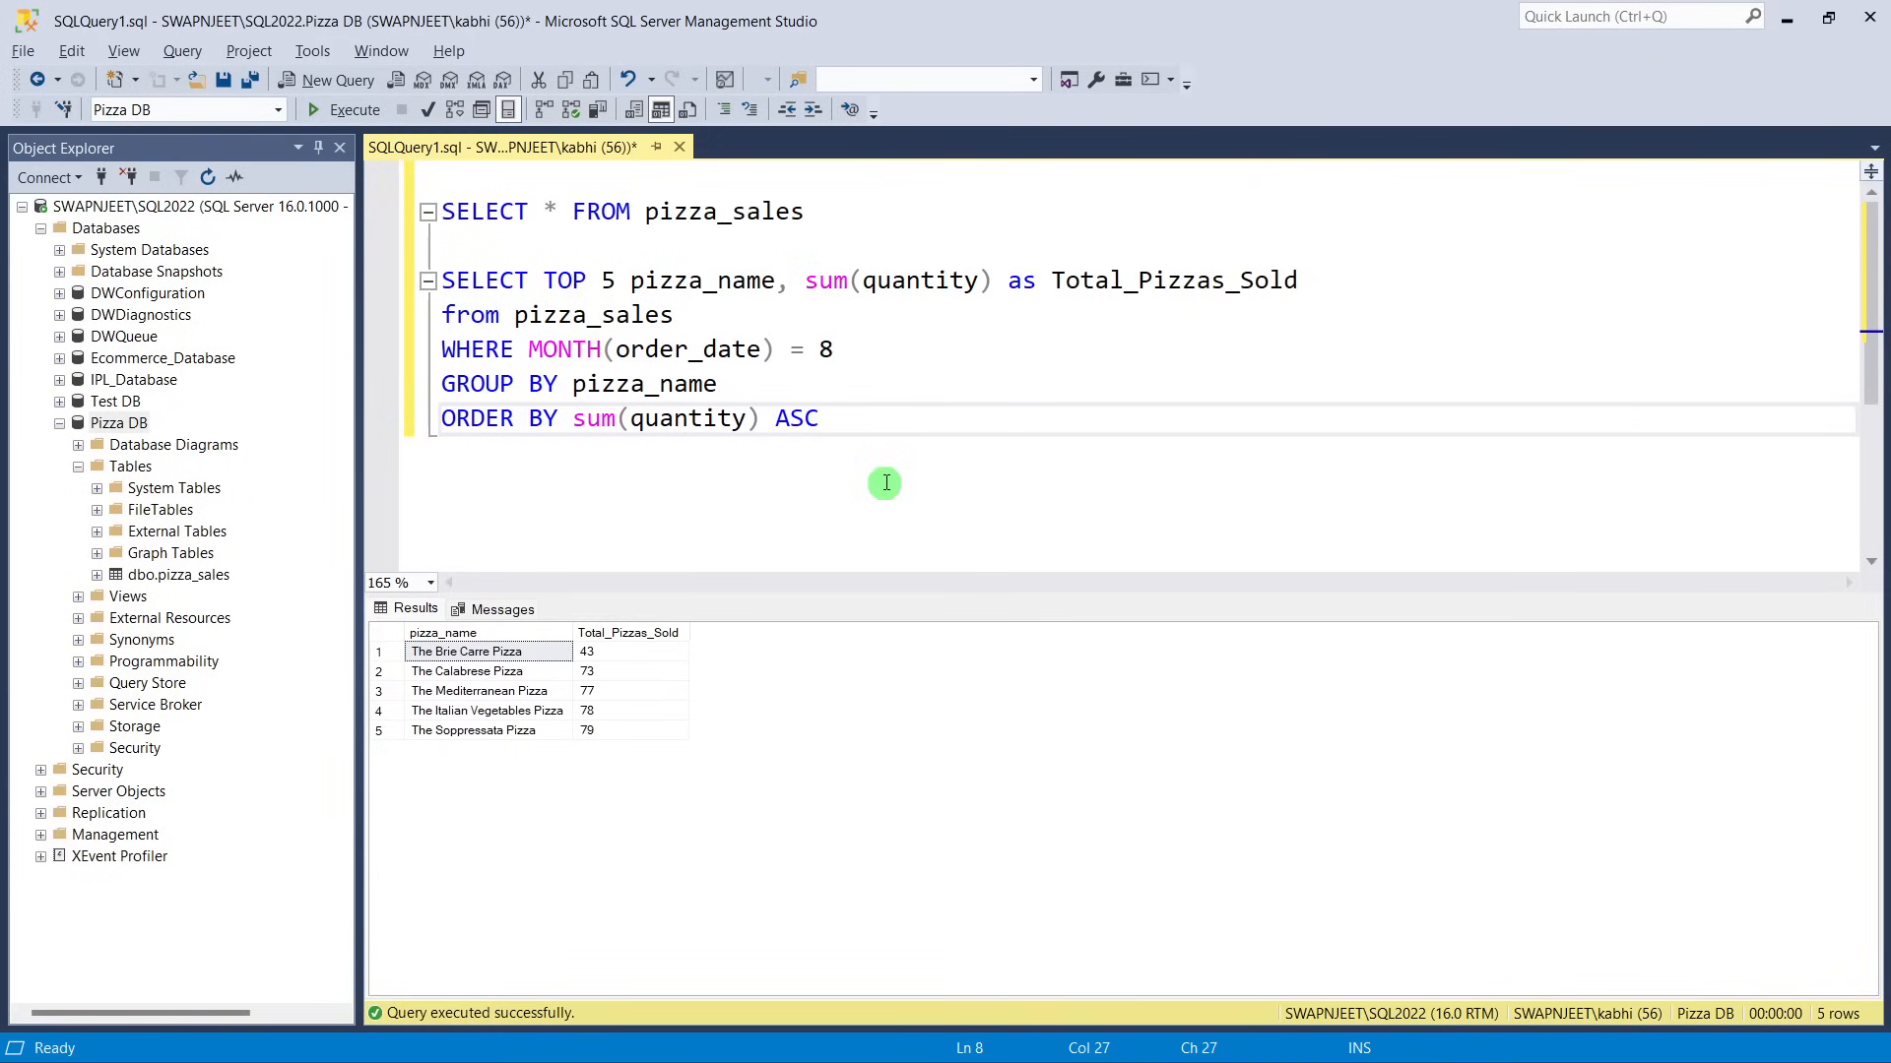
mouse_move(1062, 1058)
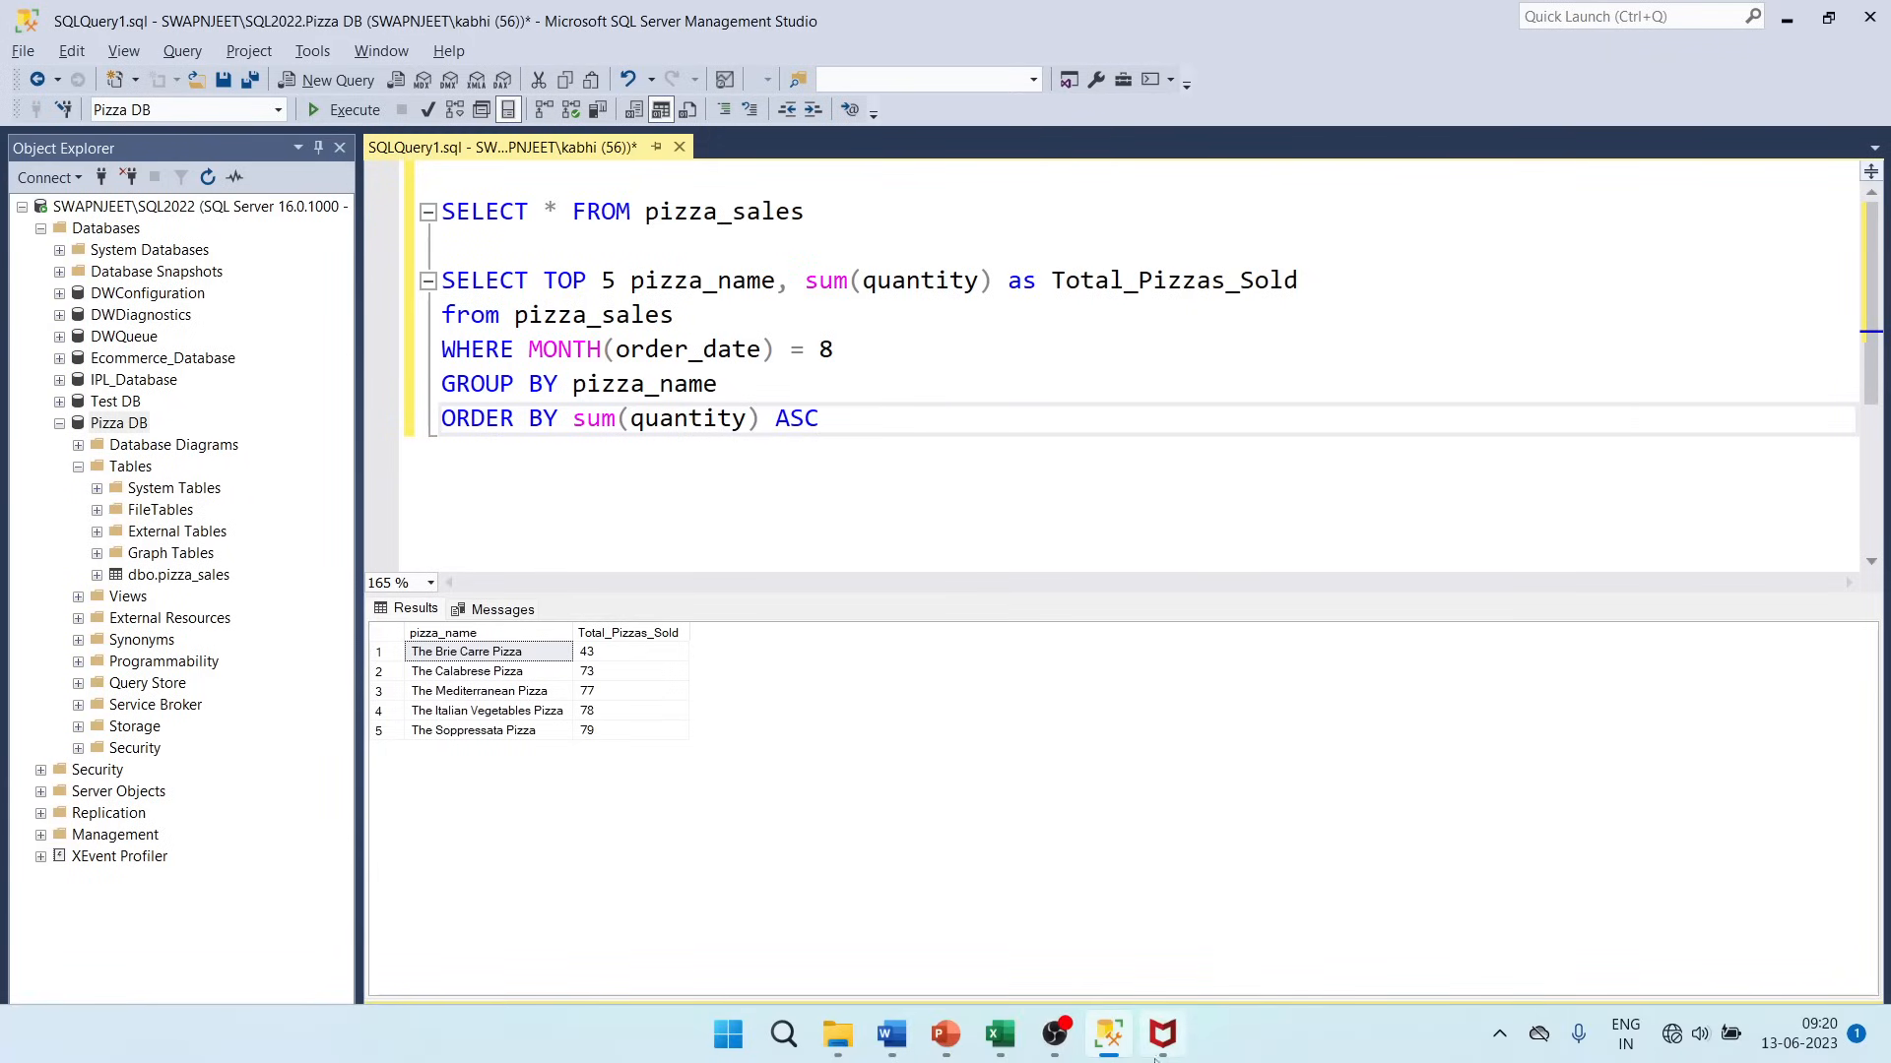
left_click(904, 1054)
left_click_drag(1877, 759, 1881, 262)
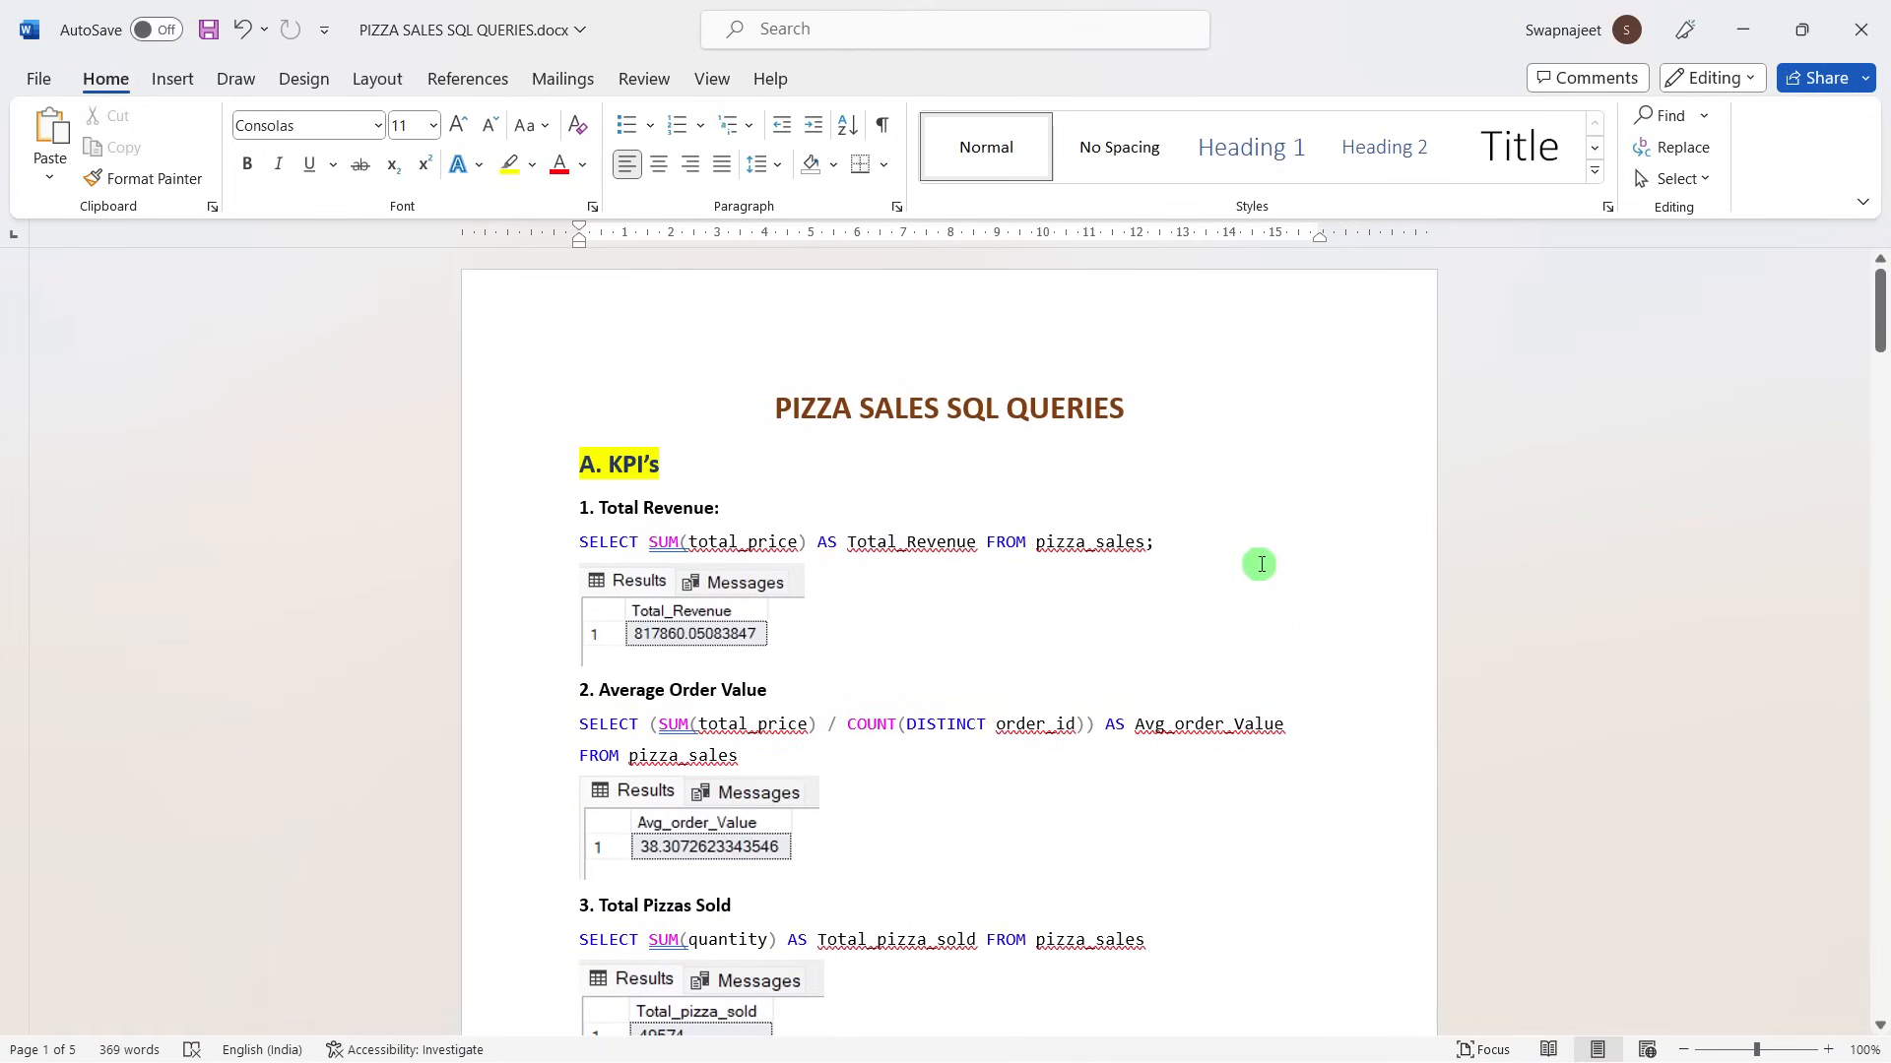
scroll(1260, 564, "down", 8)
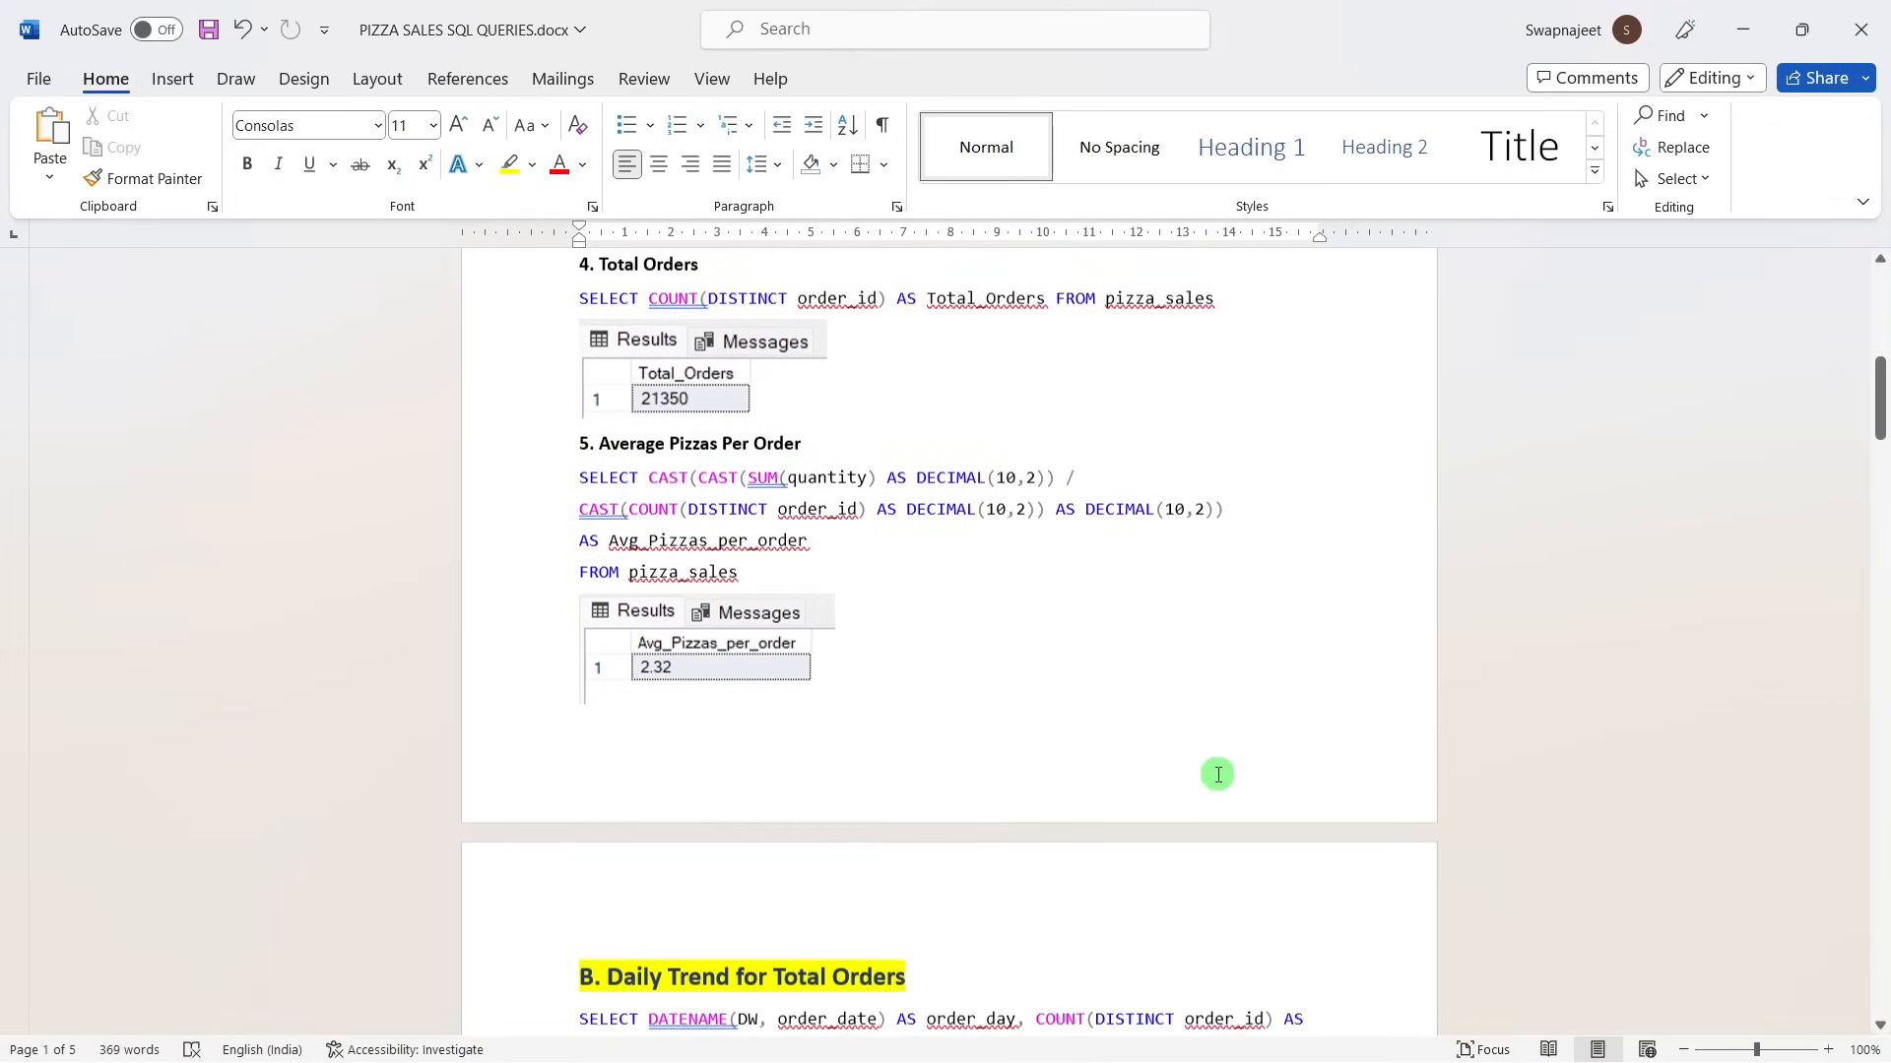
scroll(1217, 775, "down", 4)
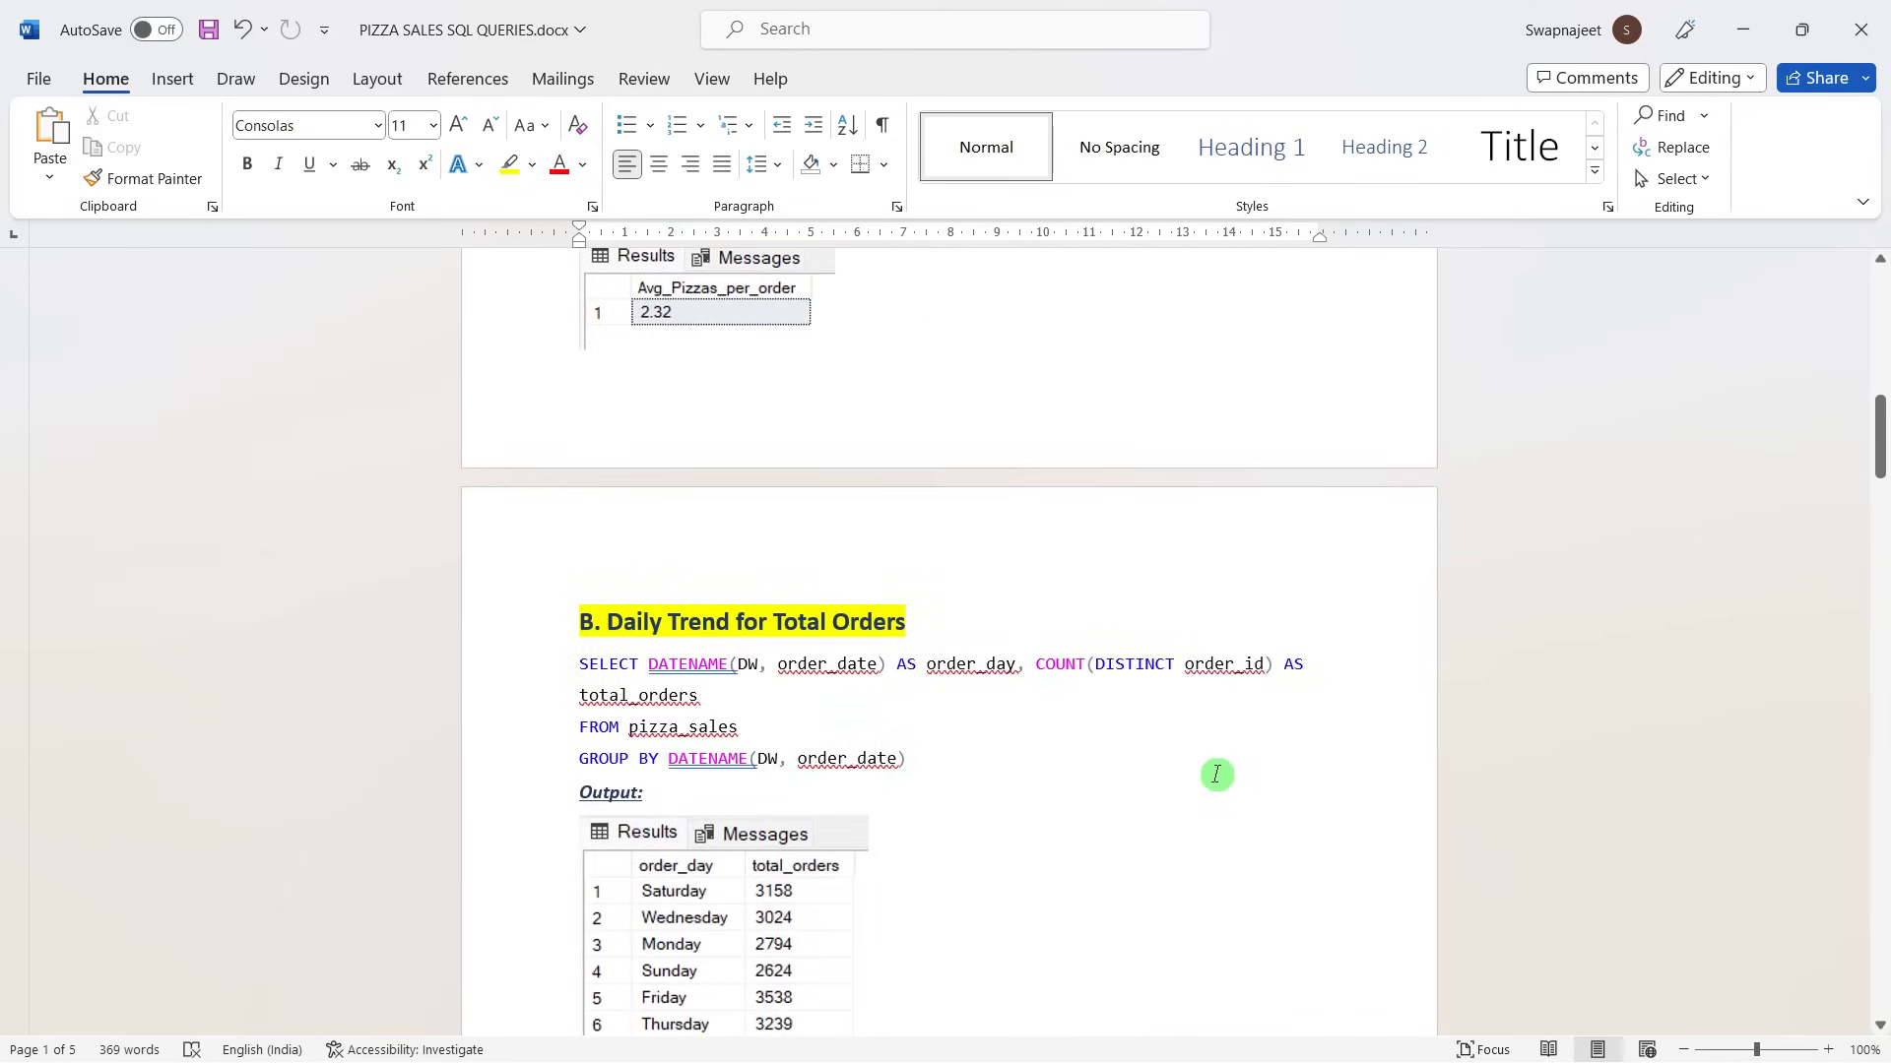
left_click_drag(943, 654, 557, 544)
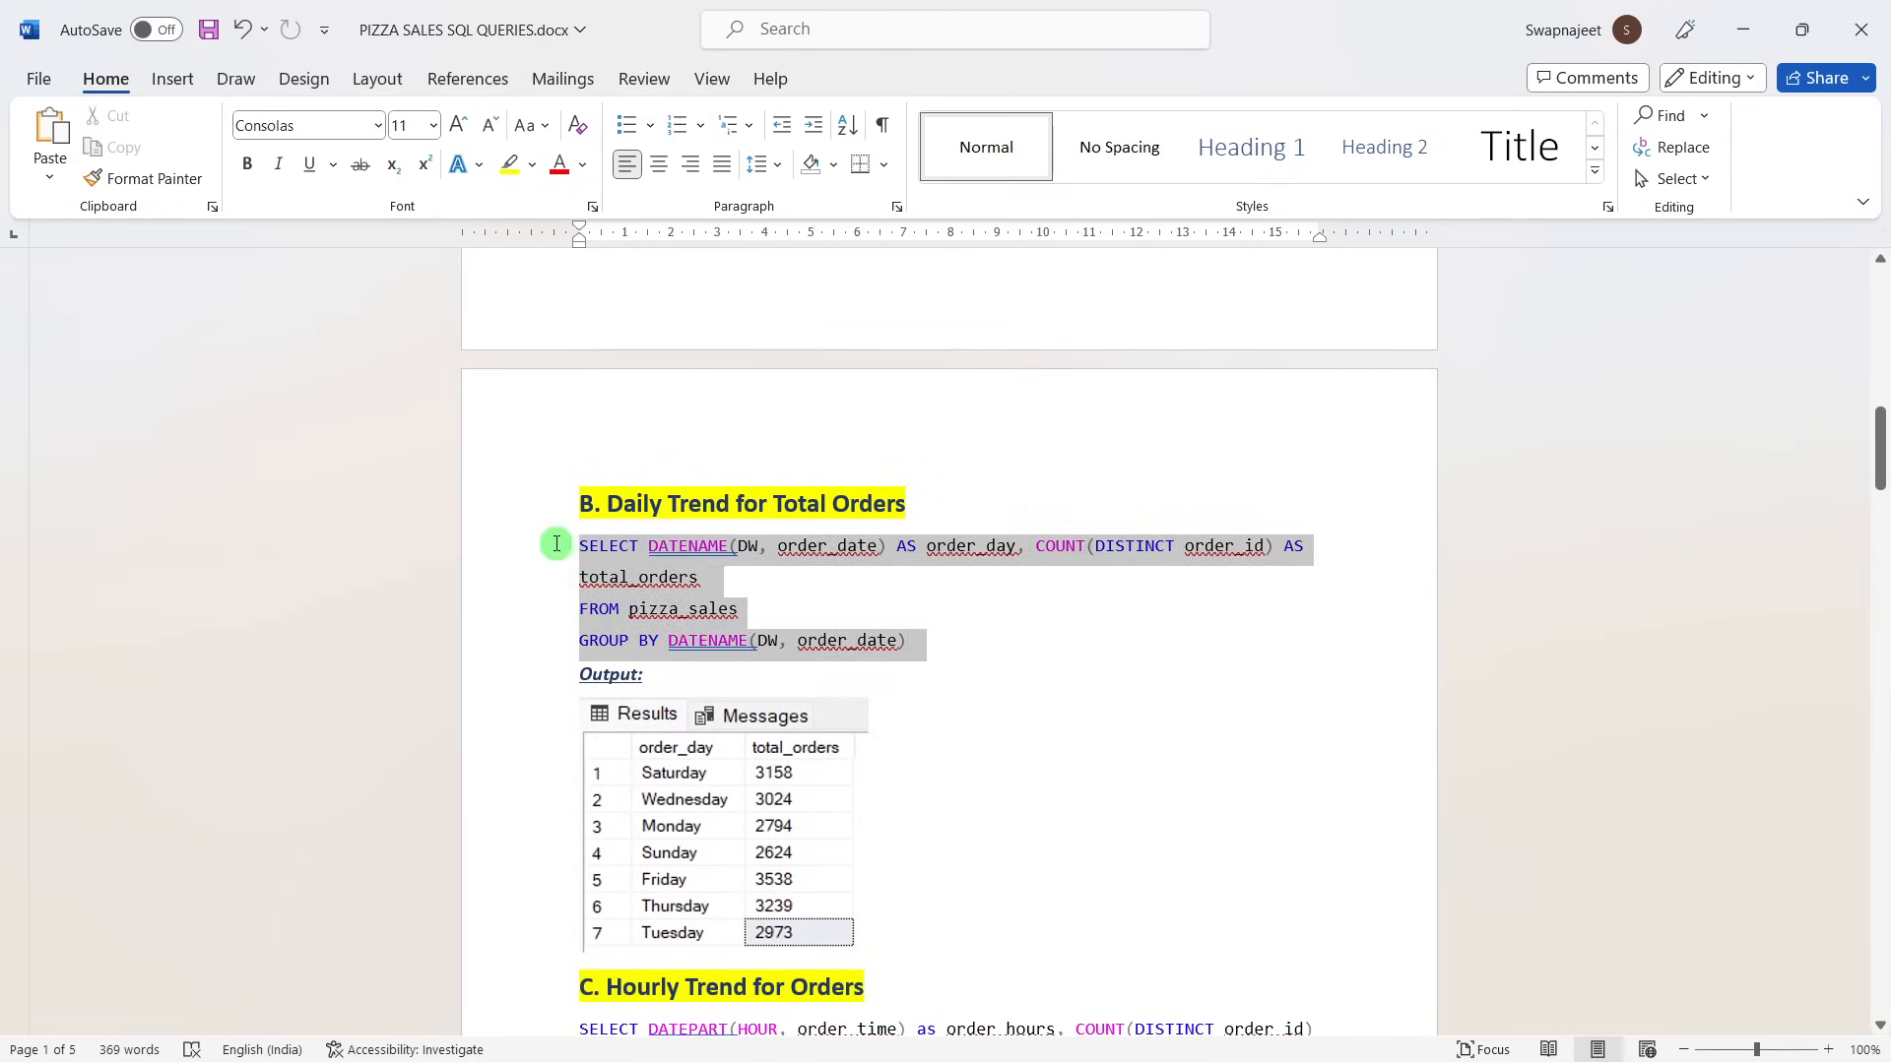
left_click(651, 675)
left_click(919, 839)
scroll(919, 838, "down", 10)
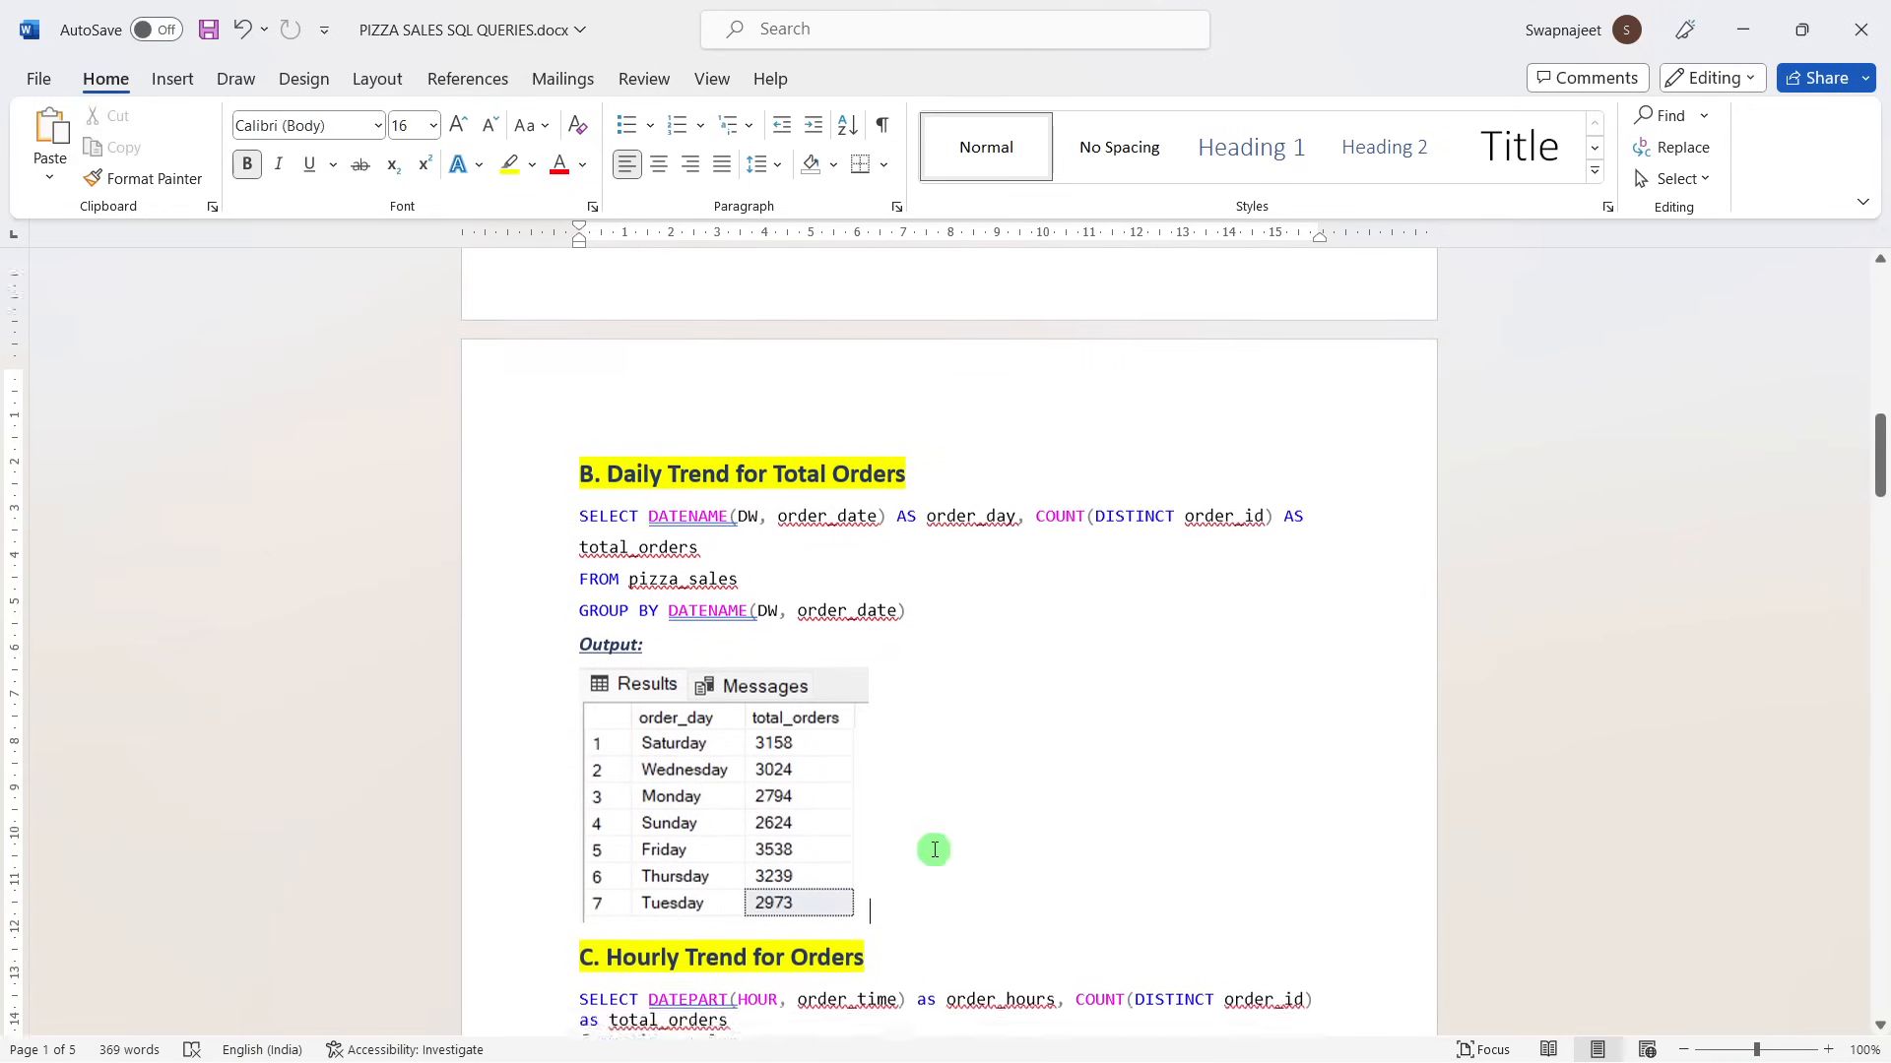
scroll(817, 658, "down", 10)
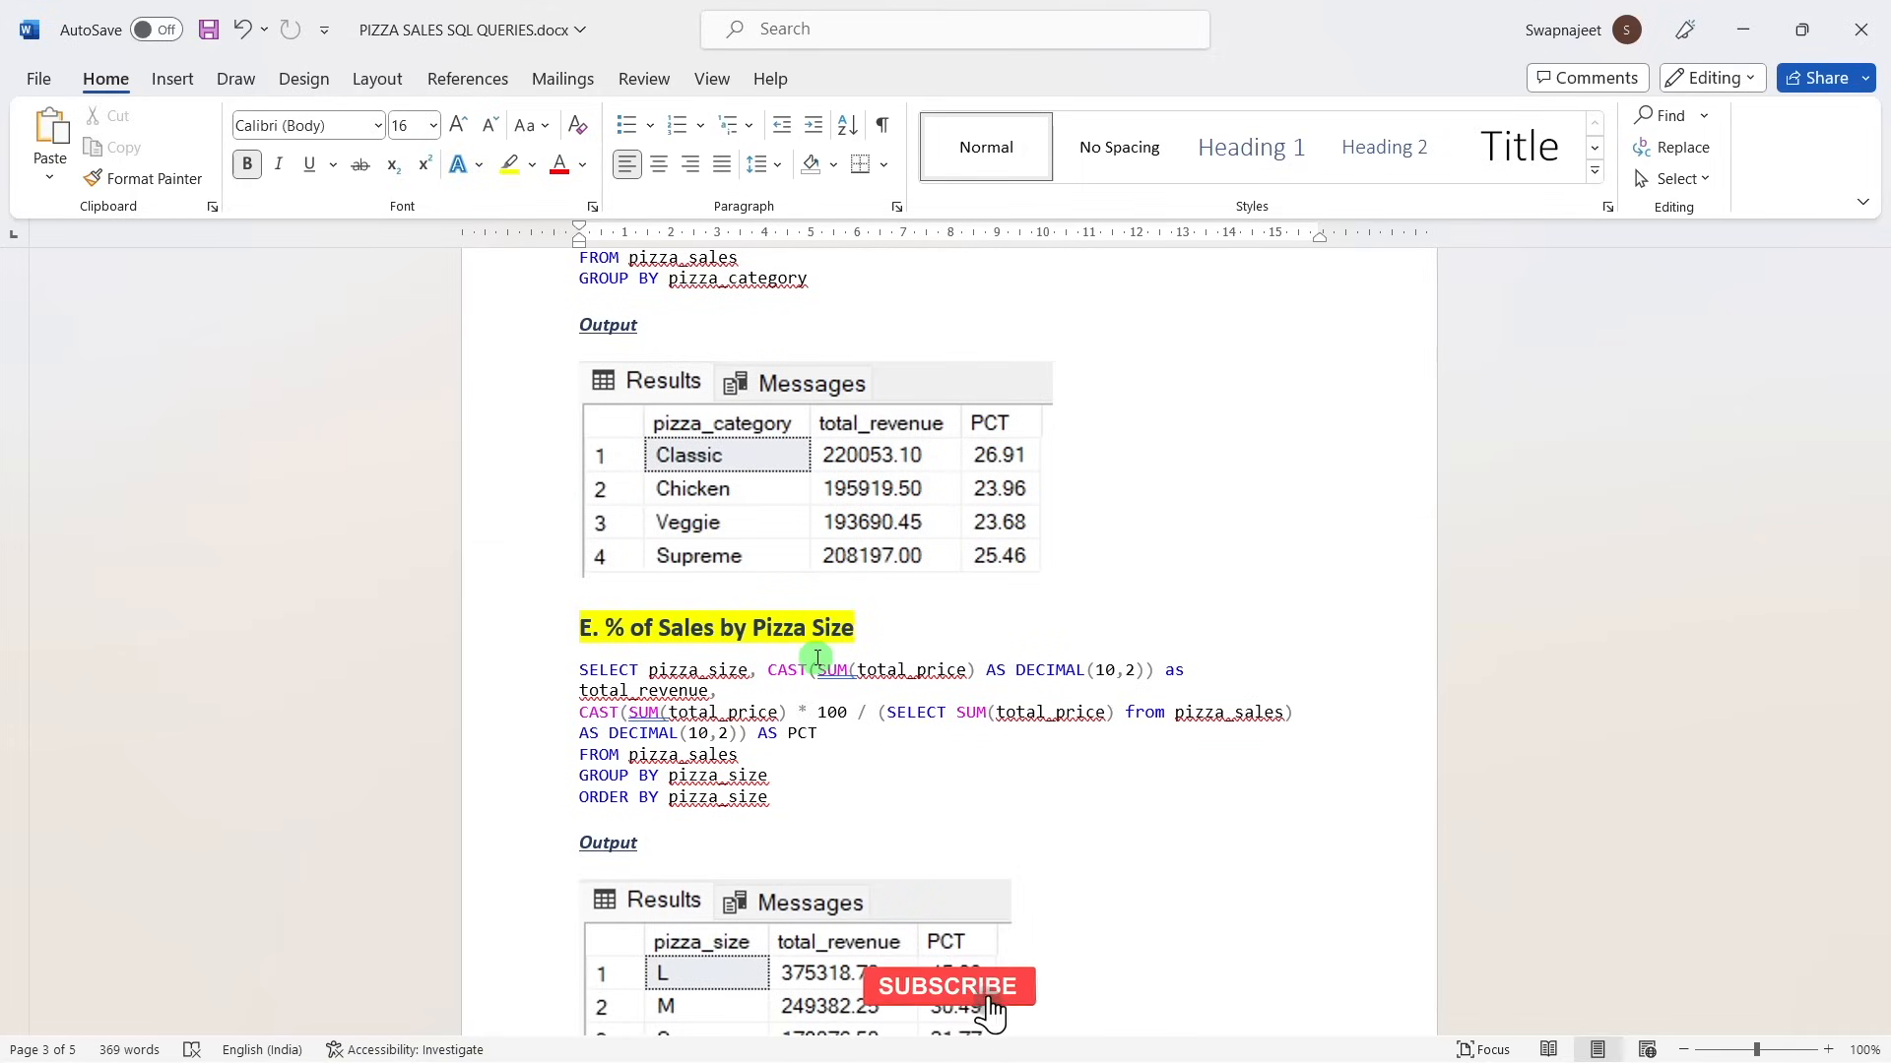
scroll(816, 658, "down", 8)
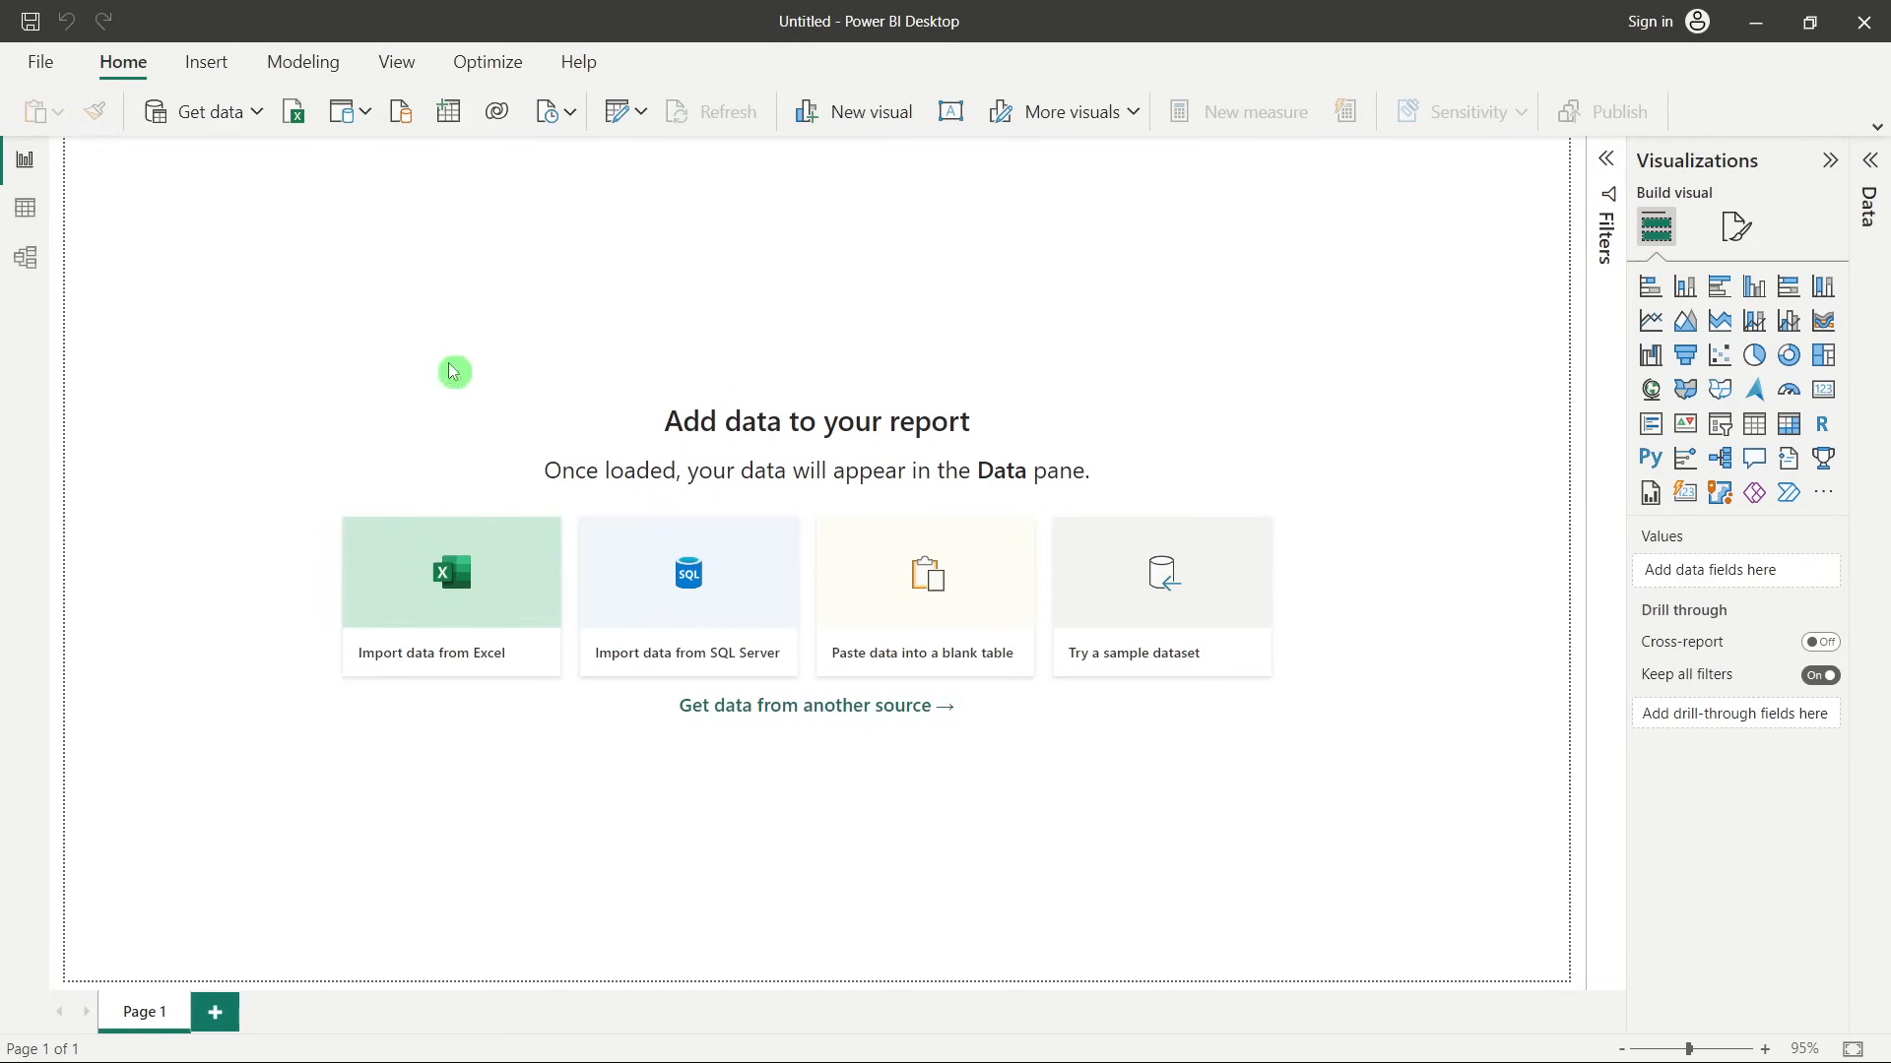
Open the file commands of the untitled report in Power BI Desktop.
left_click(45, 62)
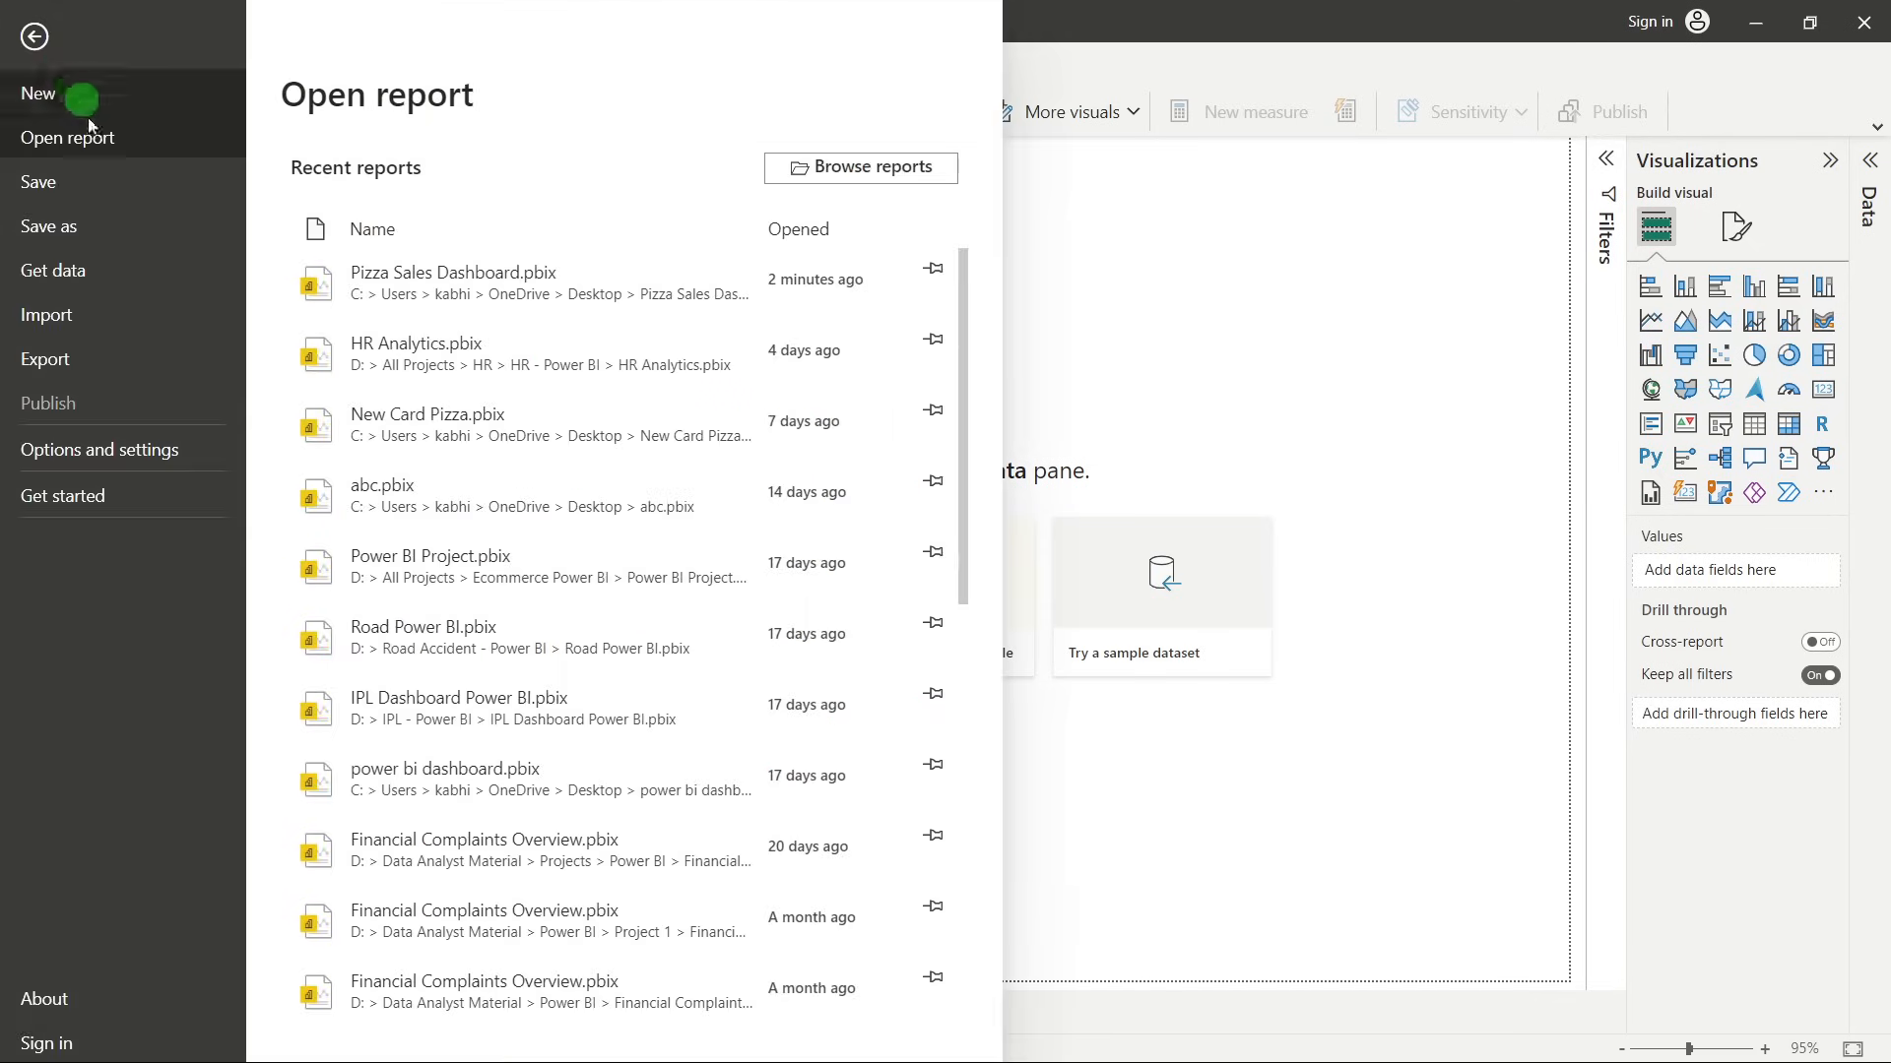
Check in the program options that the New card visual preview feature is enabled, and accept the options.
left_click(89, 460)
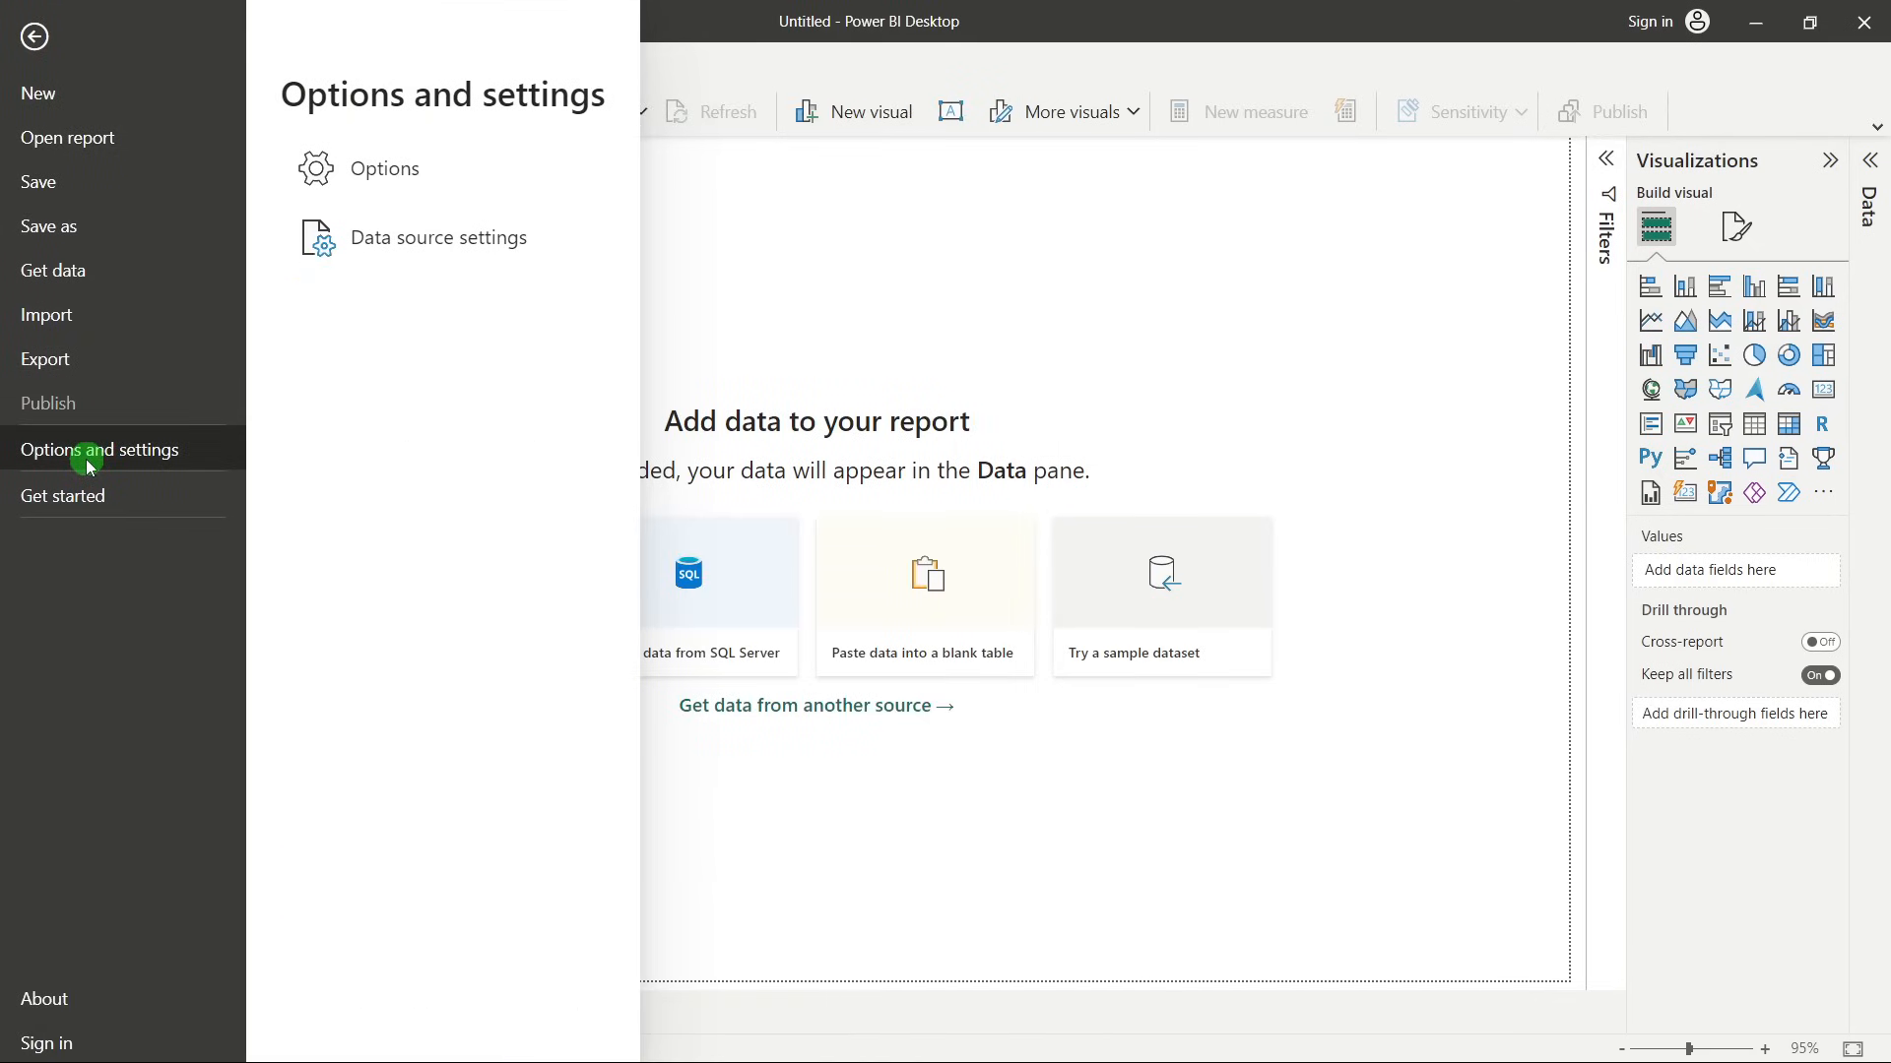
left_click(369, 186)
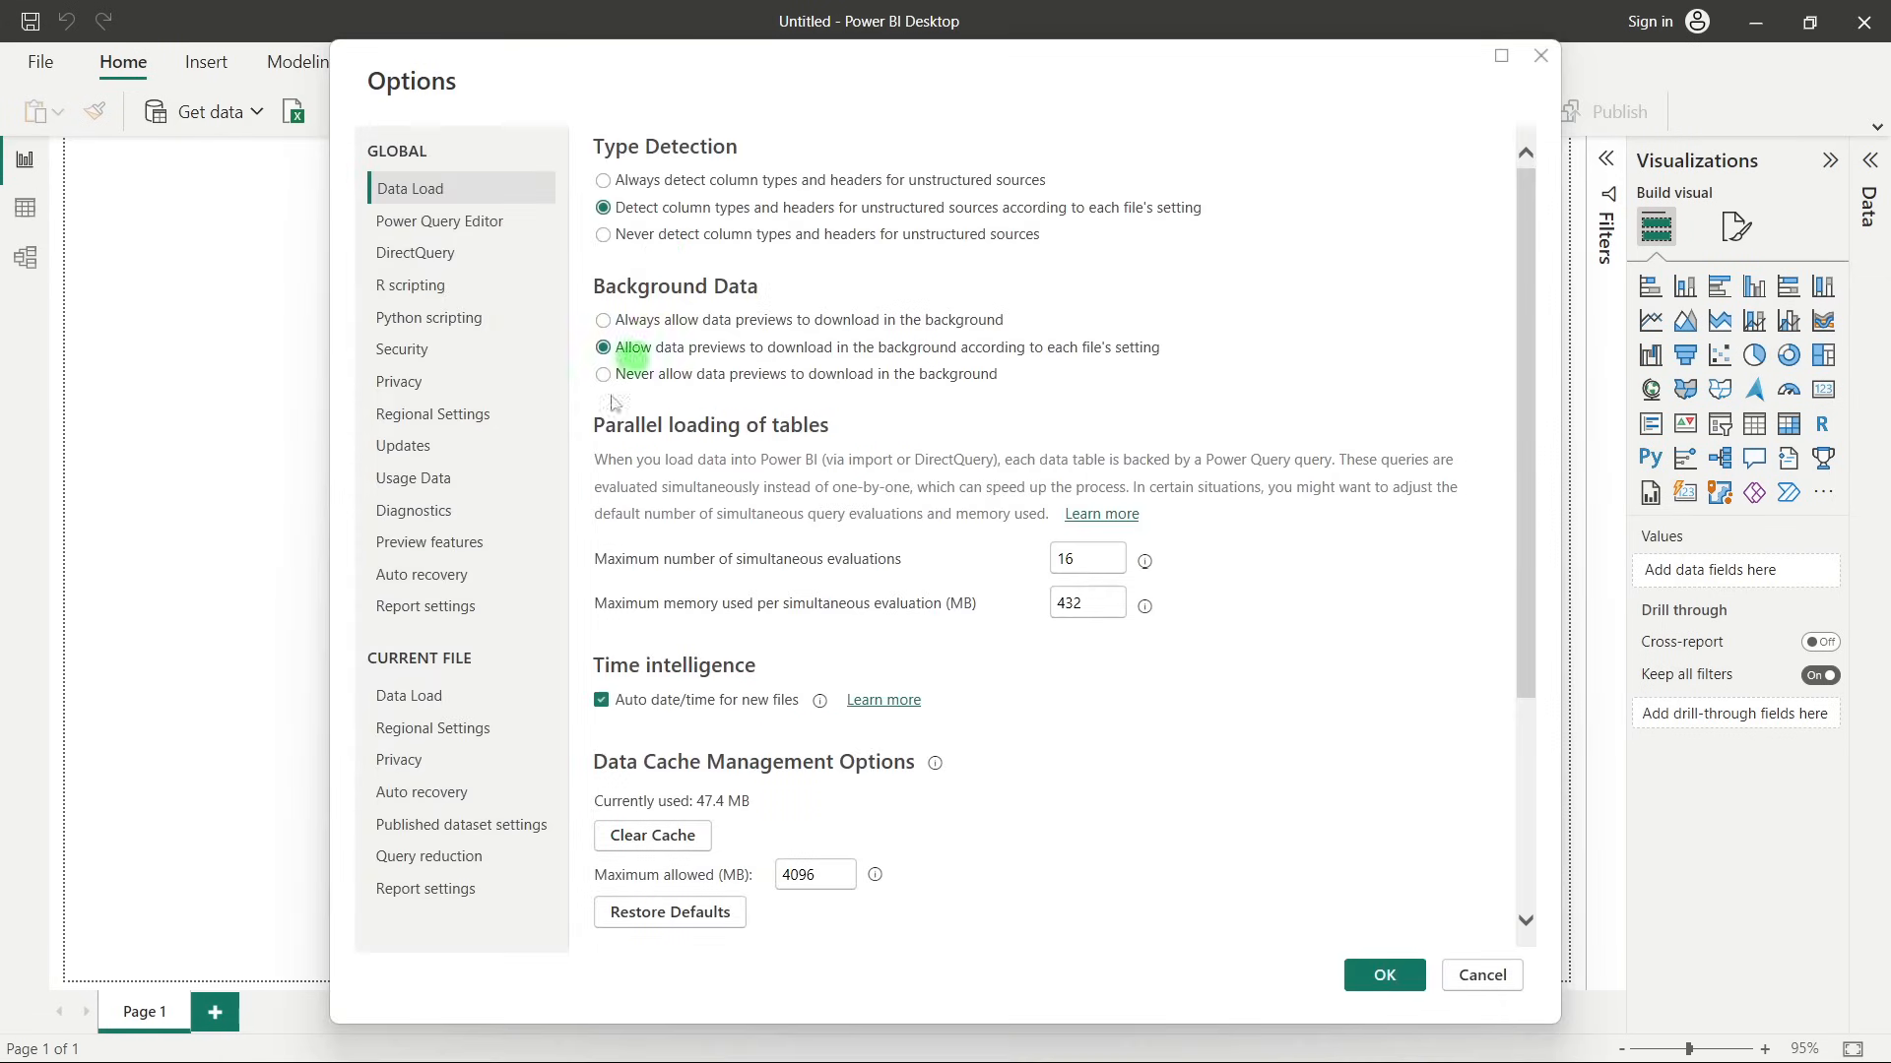
left_click(481, 545)
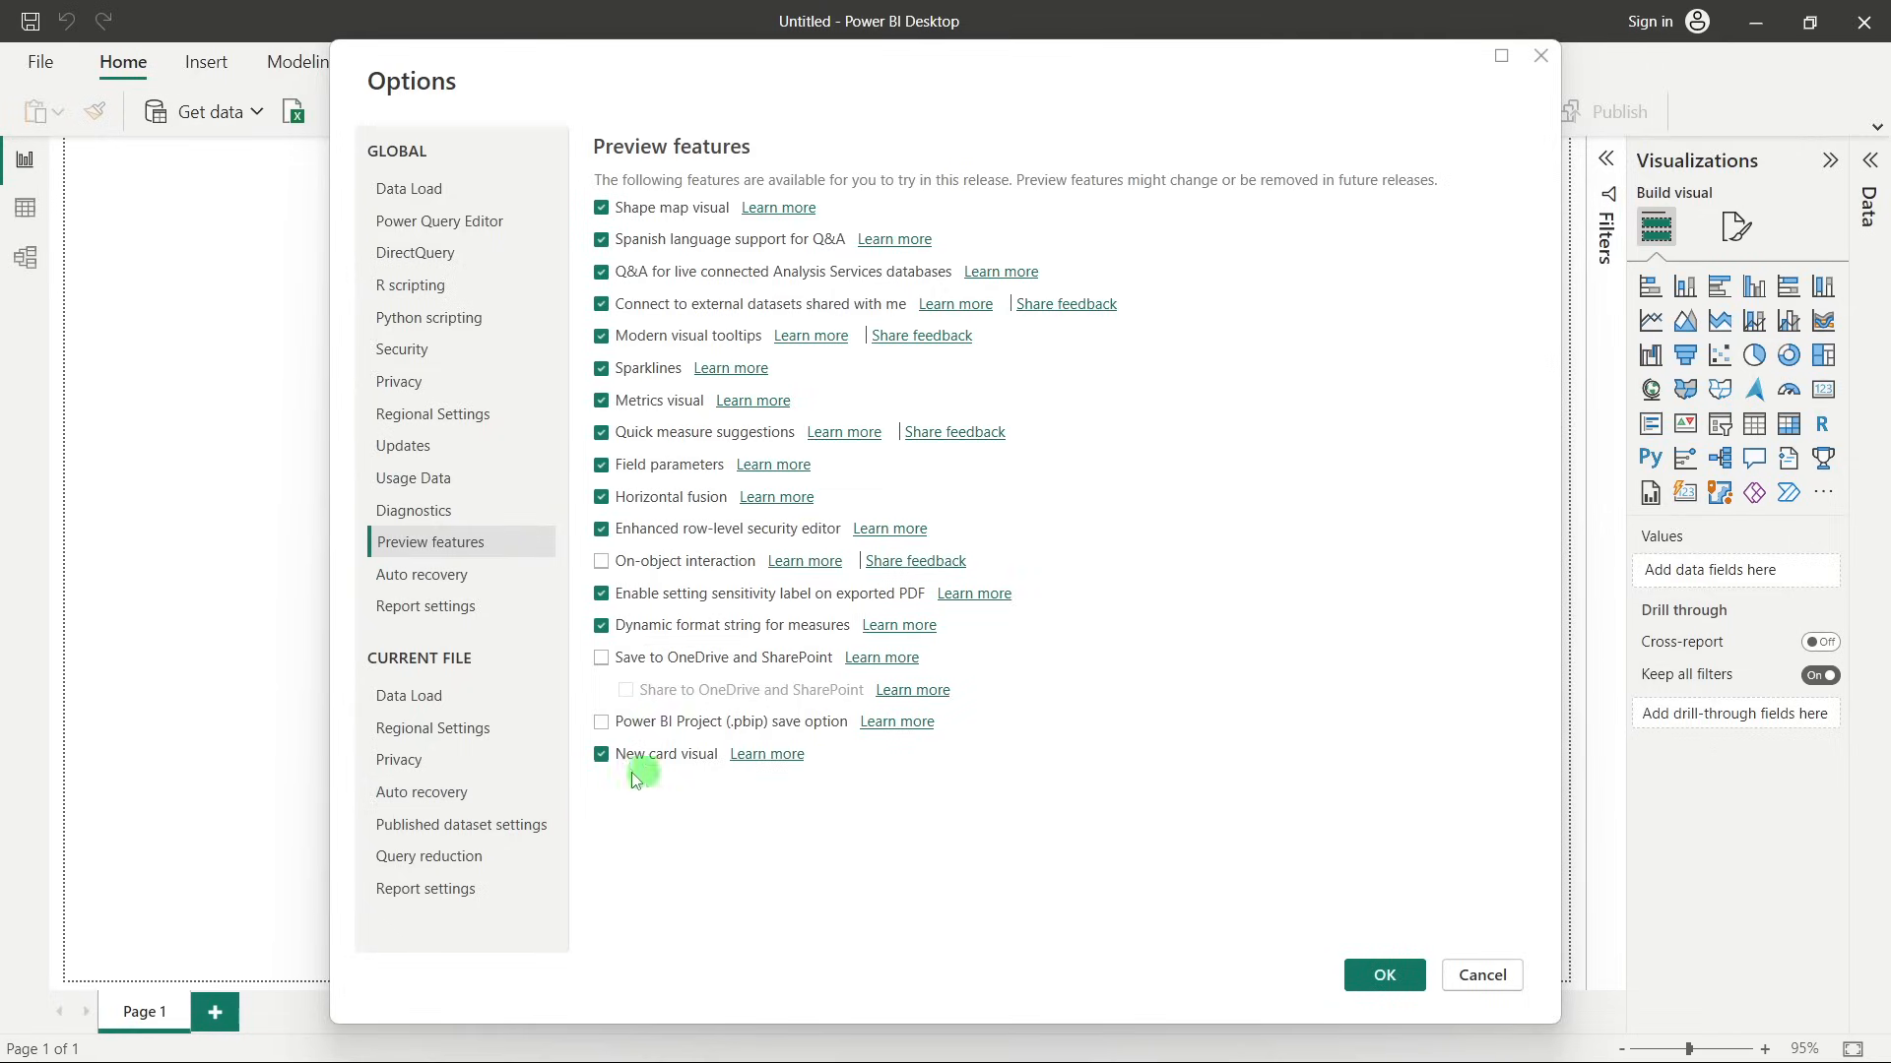
left_click(1376, 973)
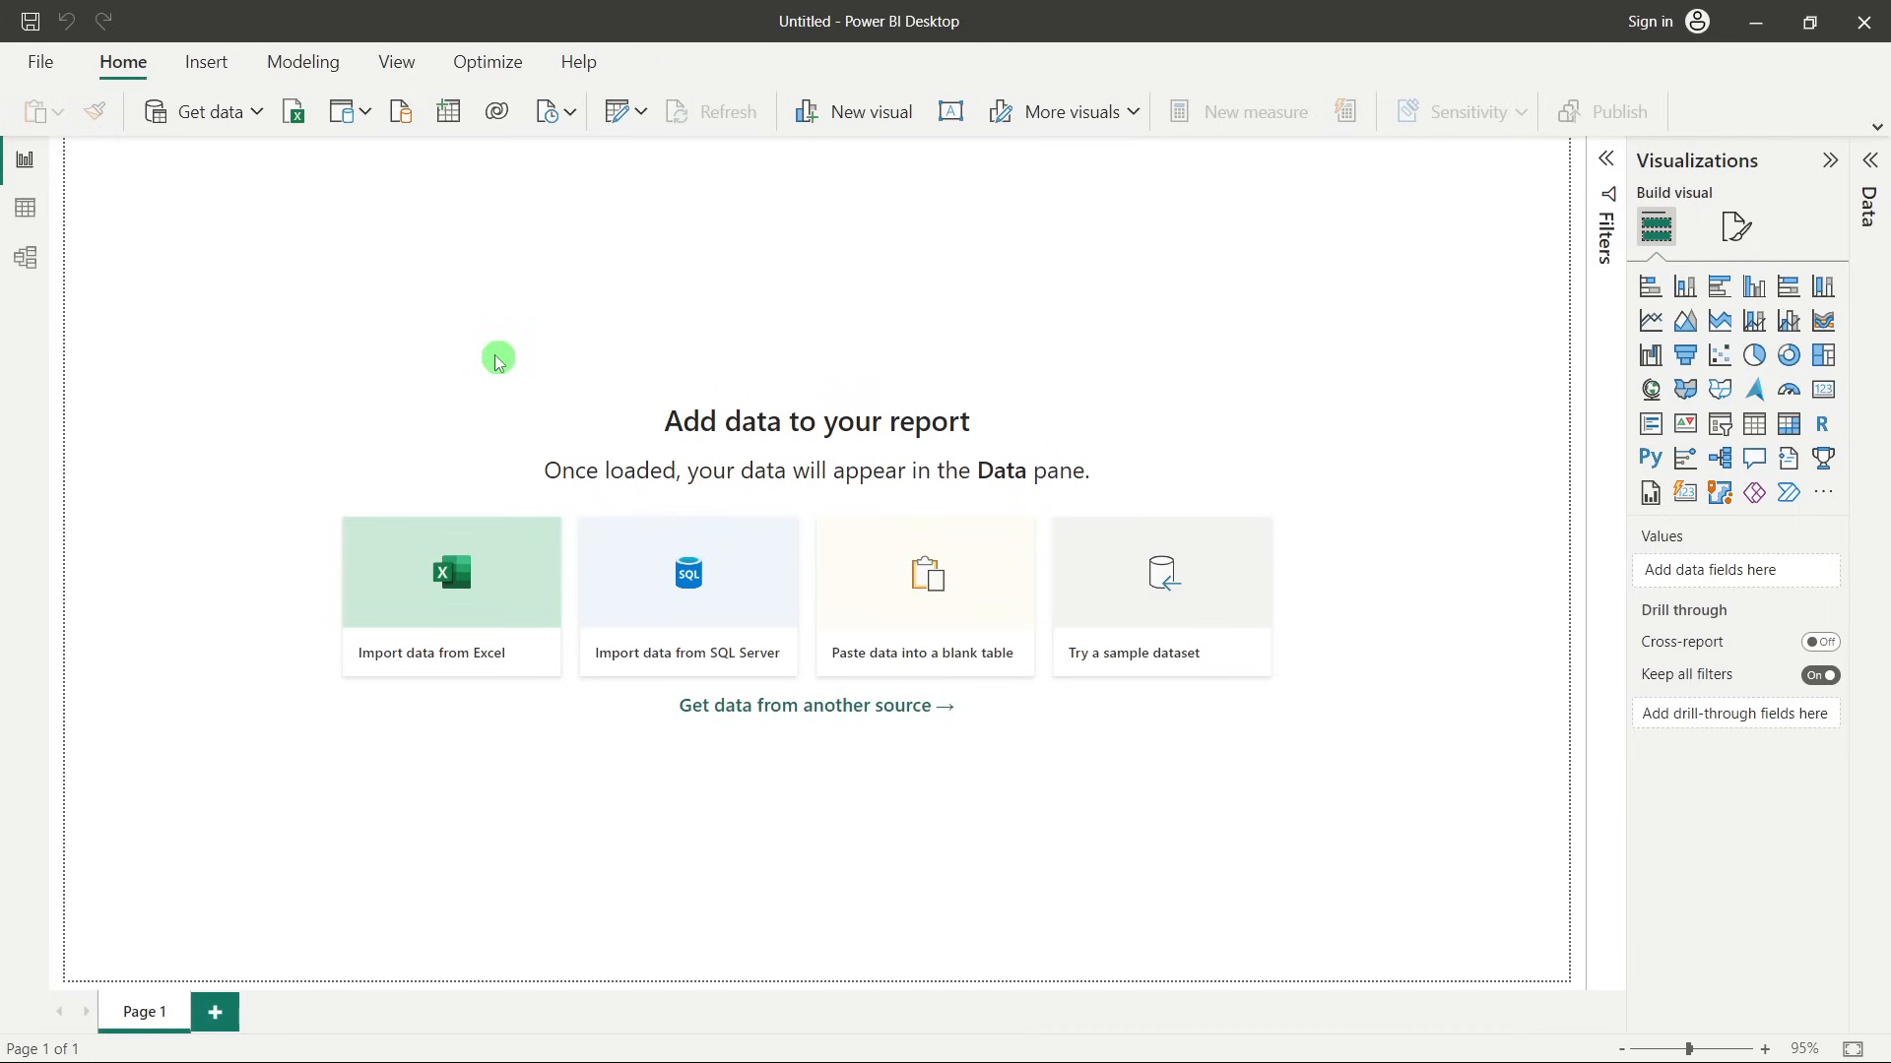
Start a data import from SQL Server and enter the local server name with the SQL2022 instance, looking it up in SQL Server Management Studio.
left_click(244, 122)
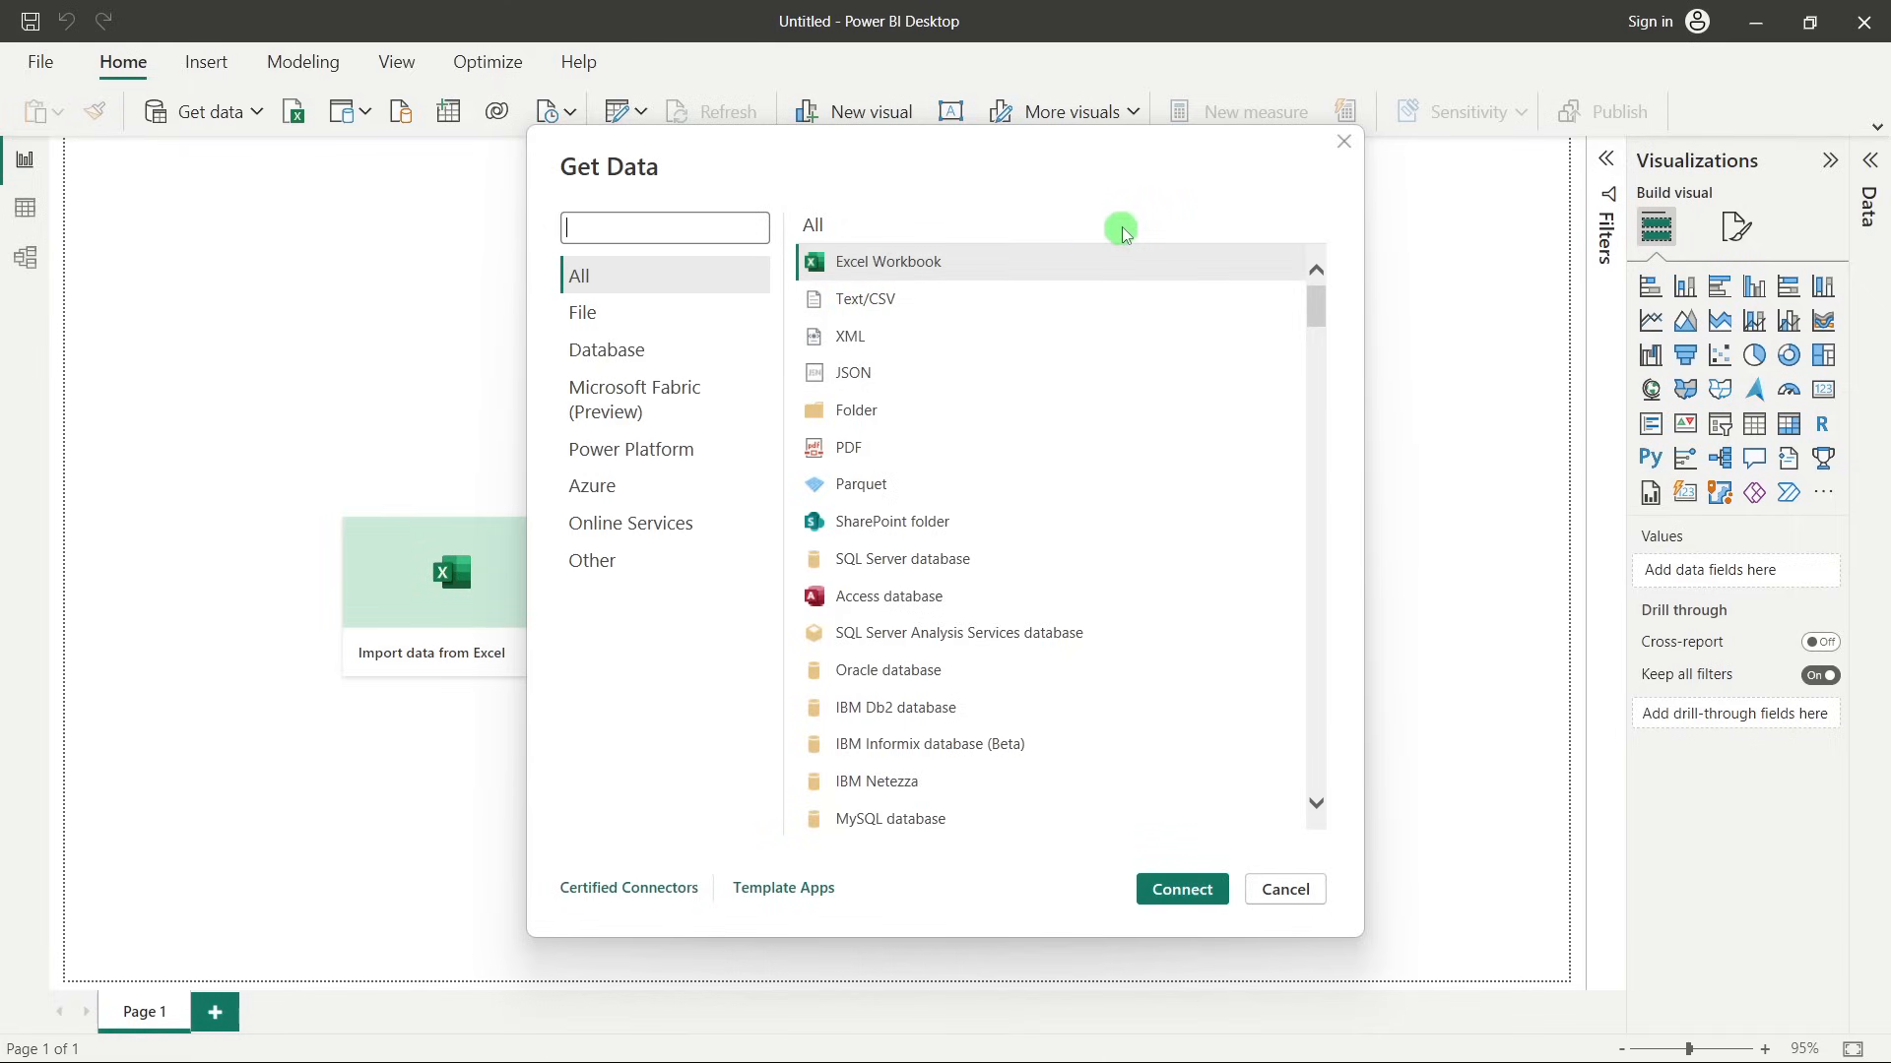
left_click(1344, 144)
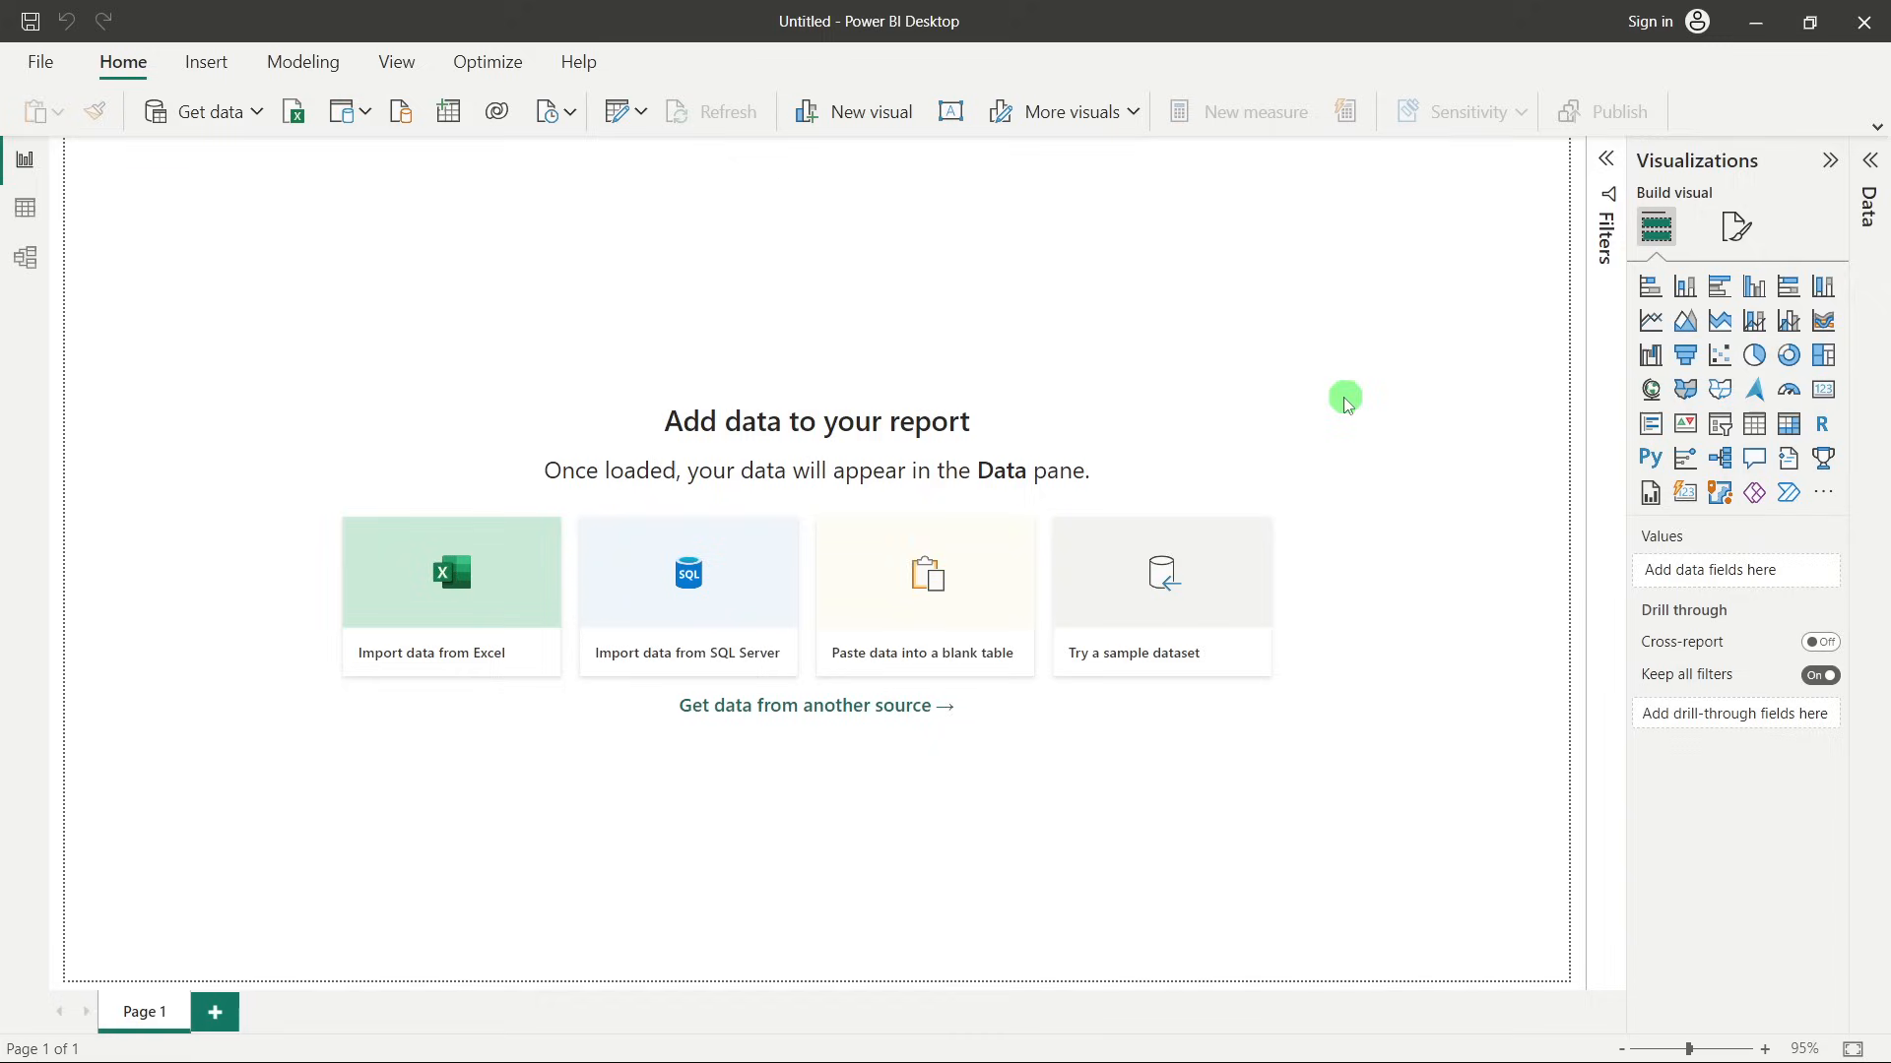
left_click(630, 655)
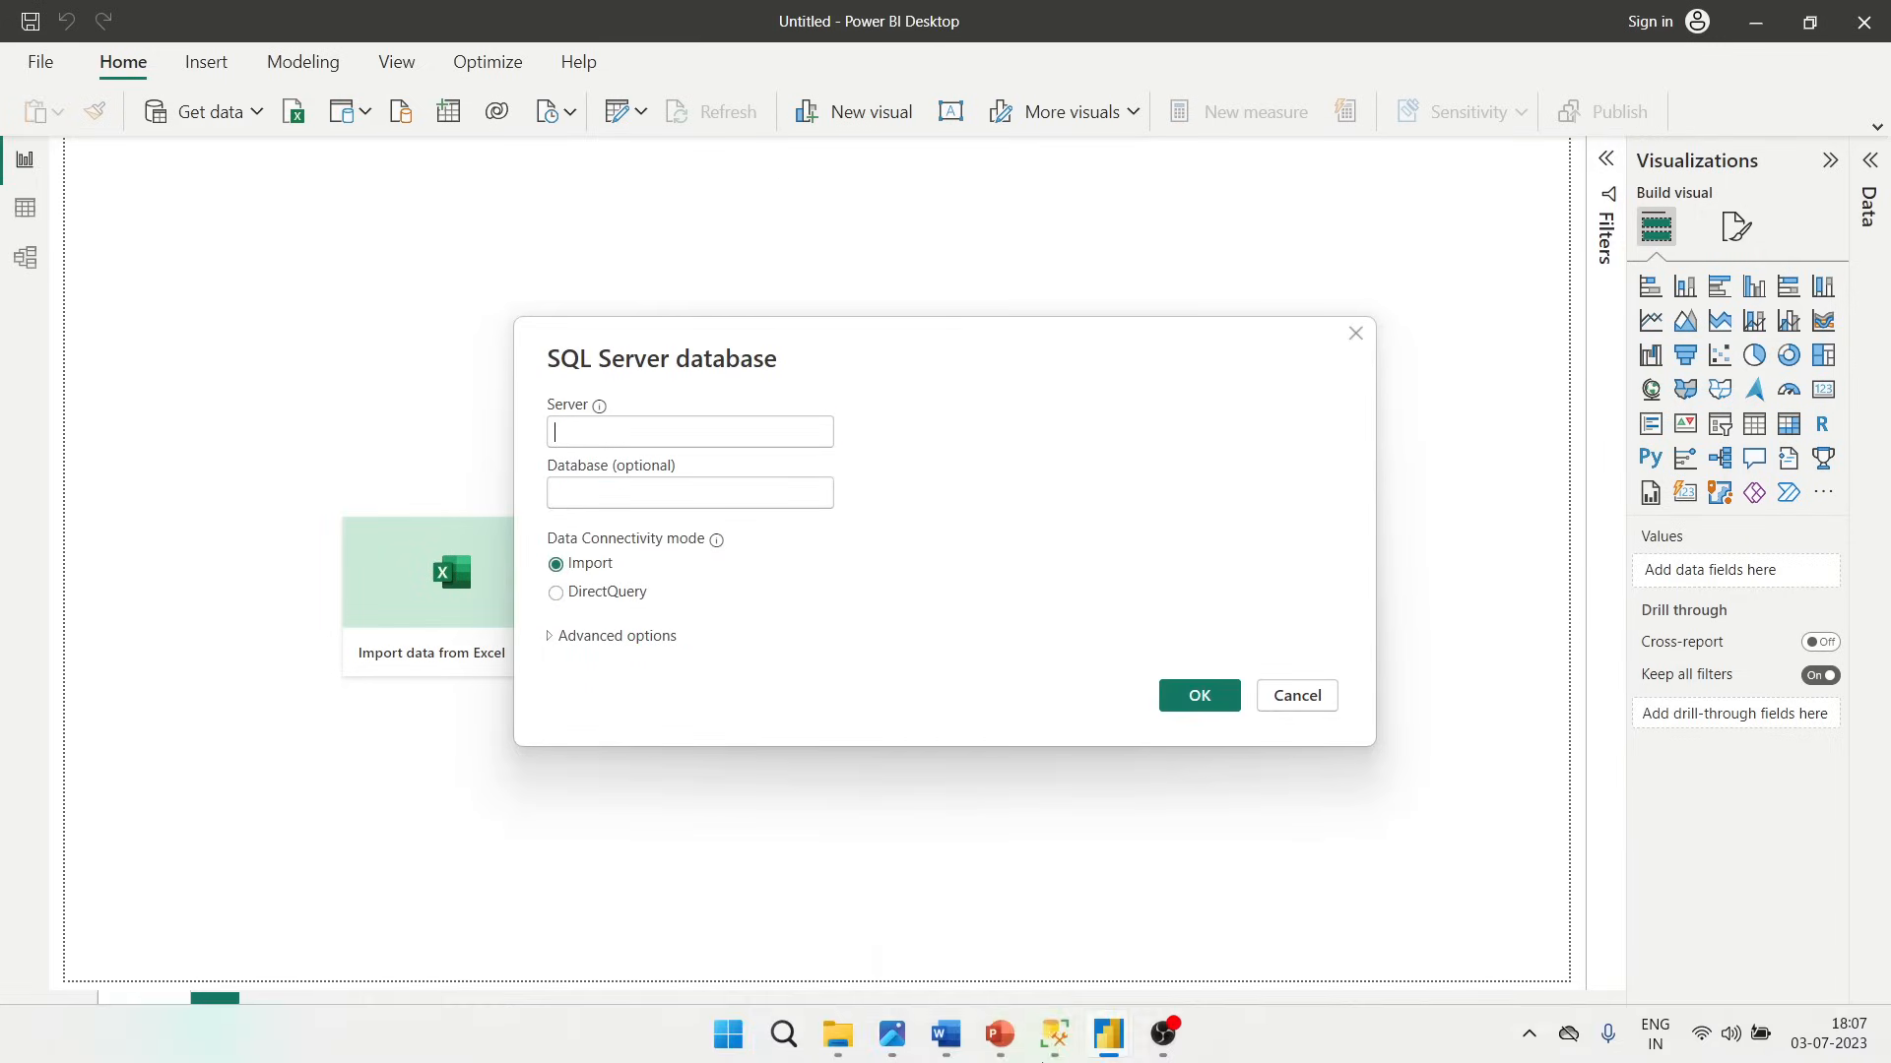
left_click(1054, 1034)
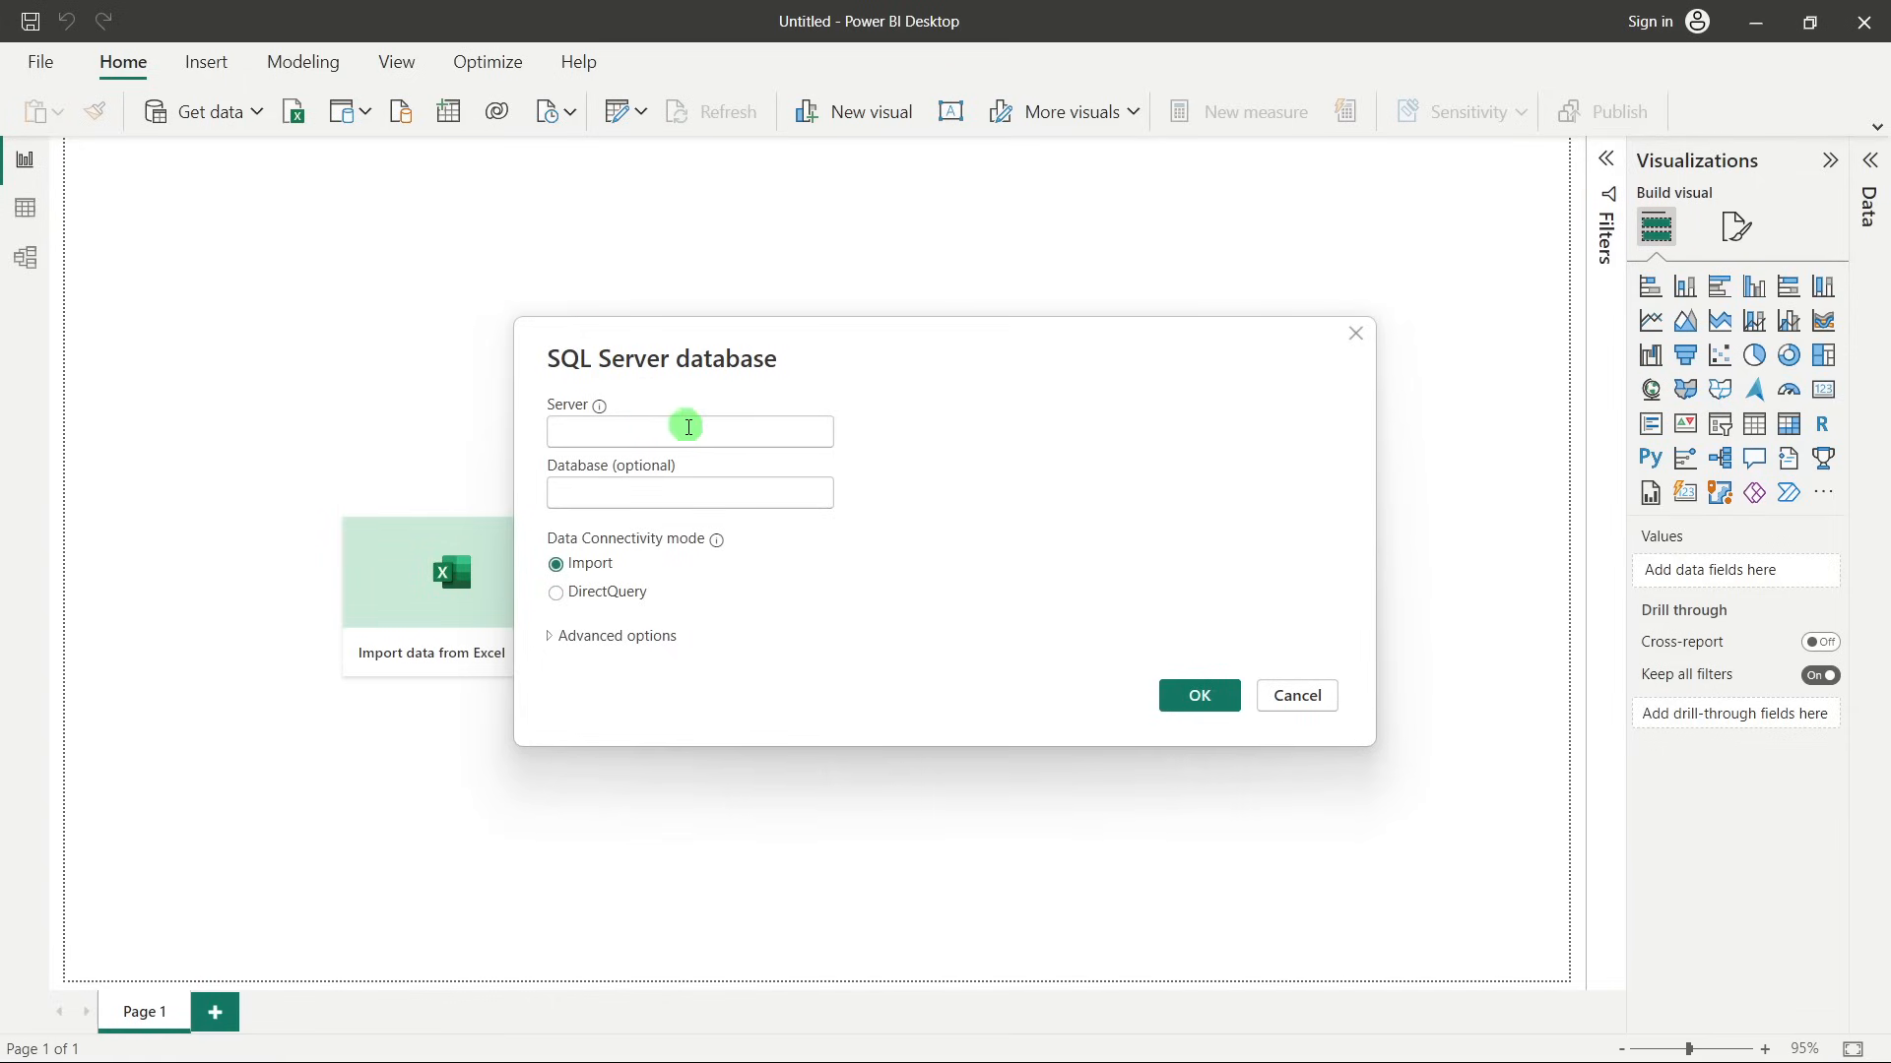
left_click(687, 426)
type("S")
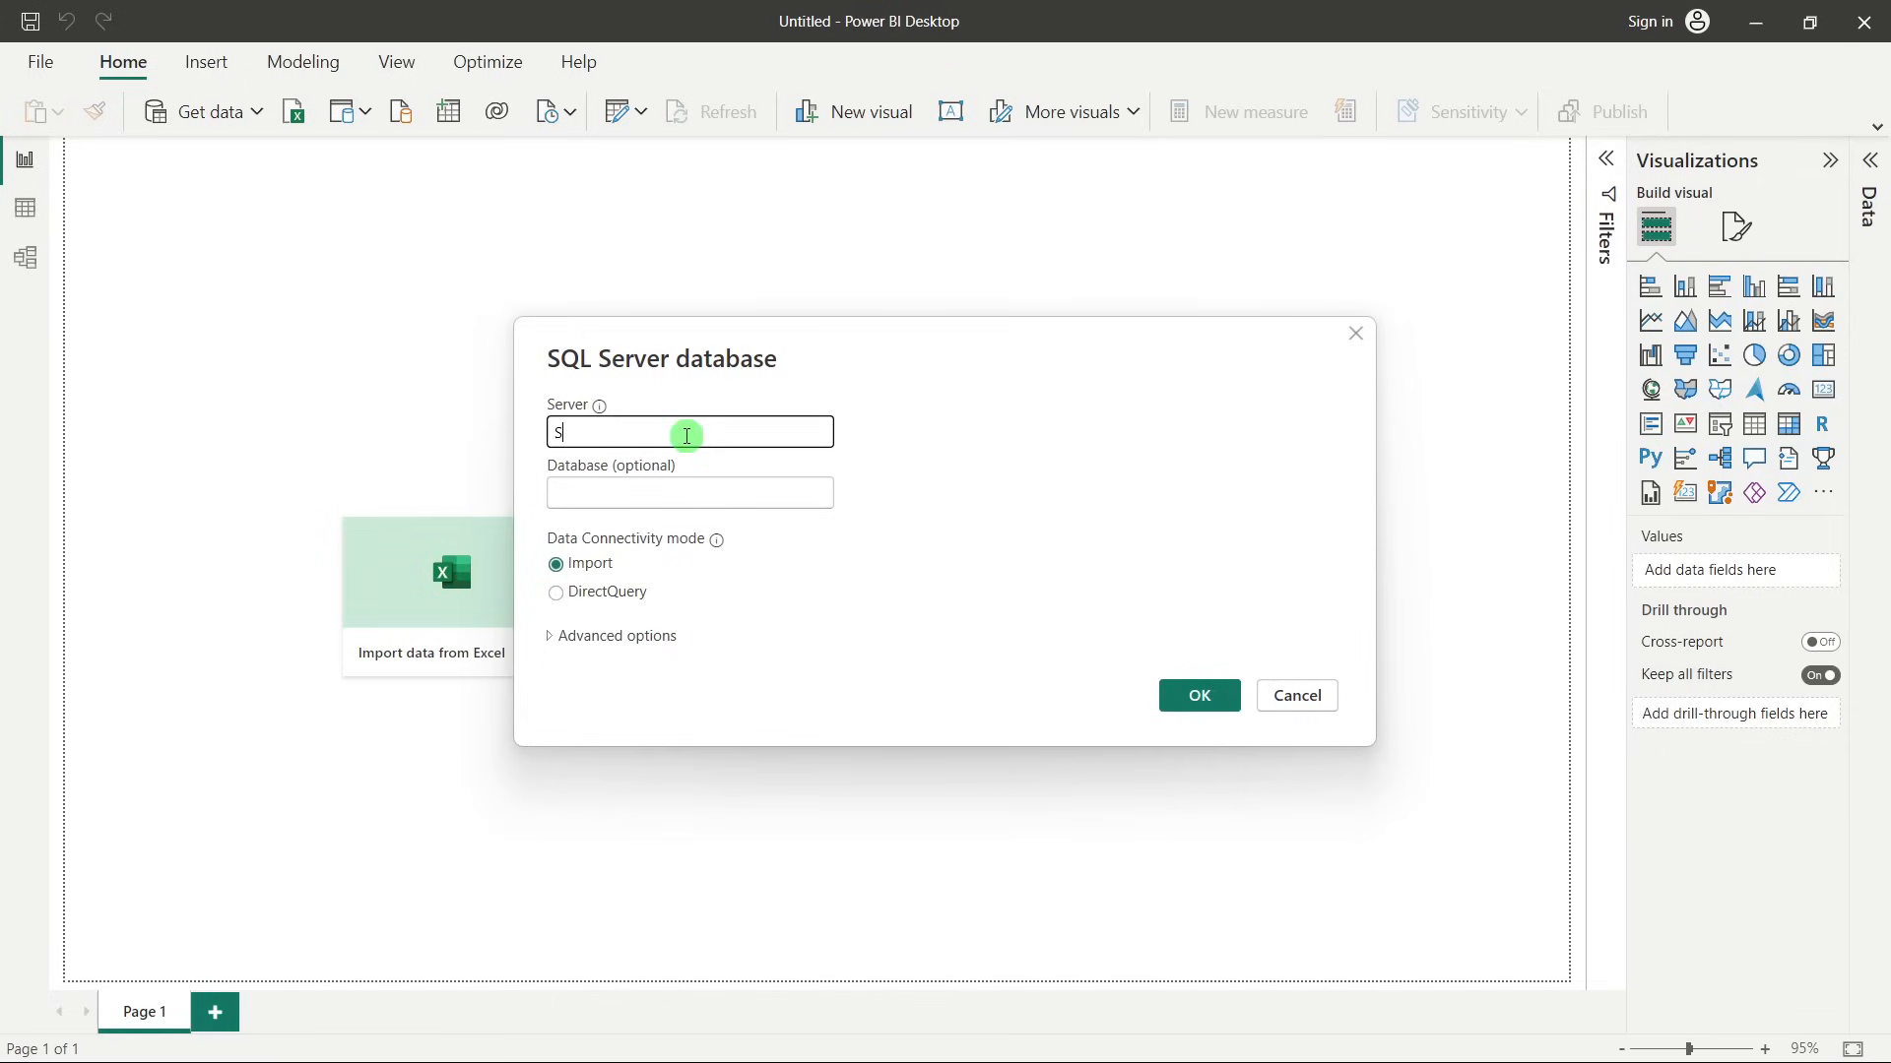
type("WAPNJEET\\")
key("alt+Tab")
key("alt+Tab")
type("SQL2022")
Set the database to Pizza DB, checking its name in SQL Server Management Studio, and connect in Import mode.
left_click(602, 489)
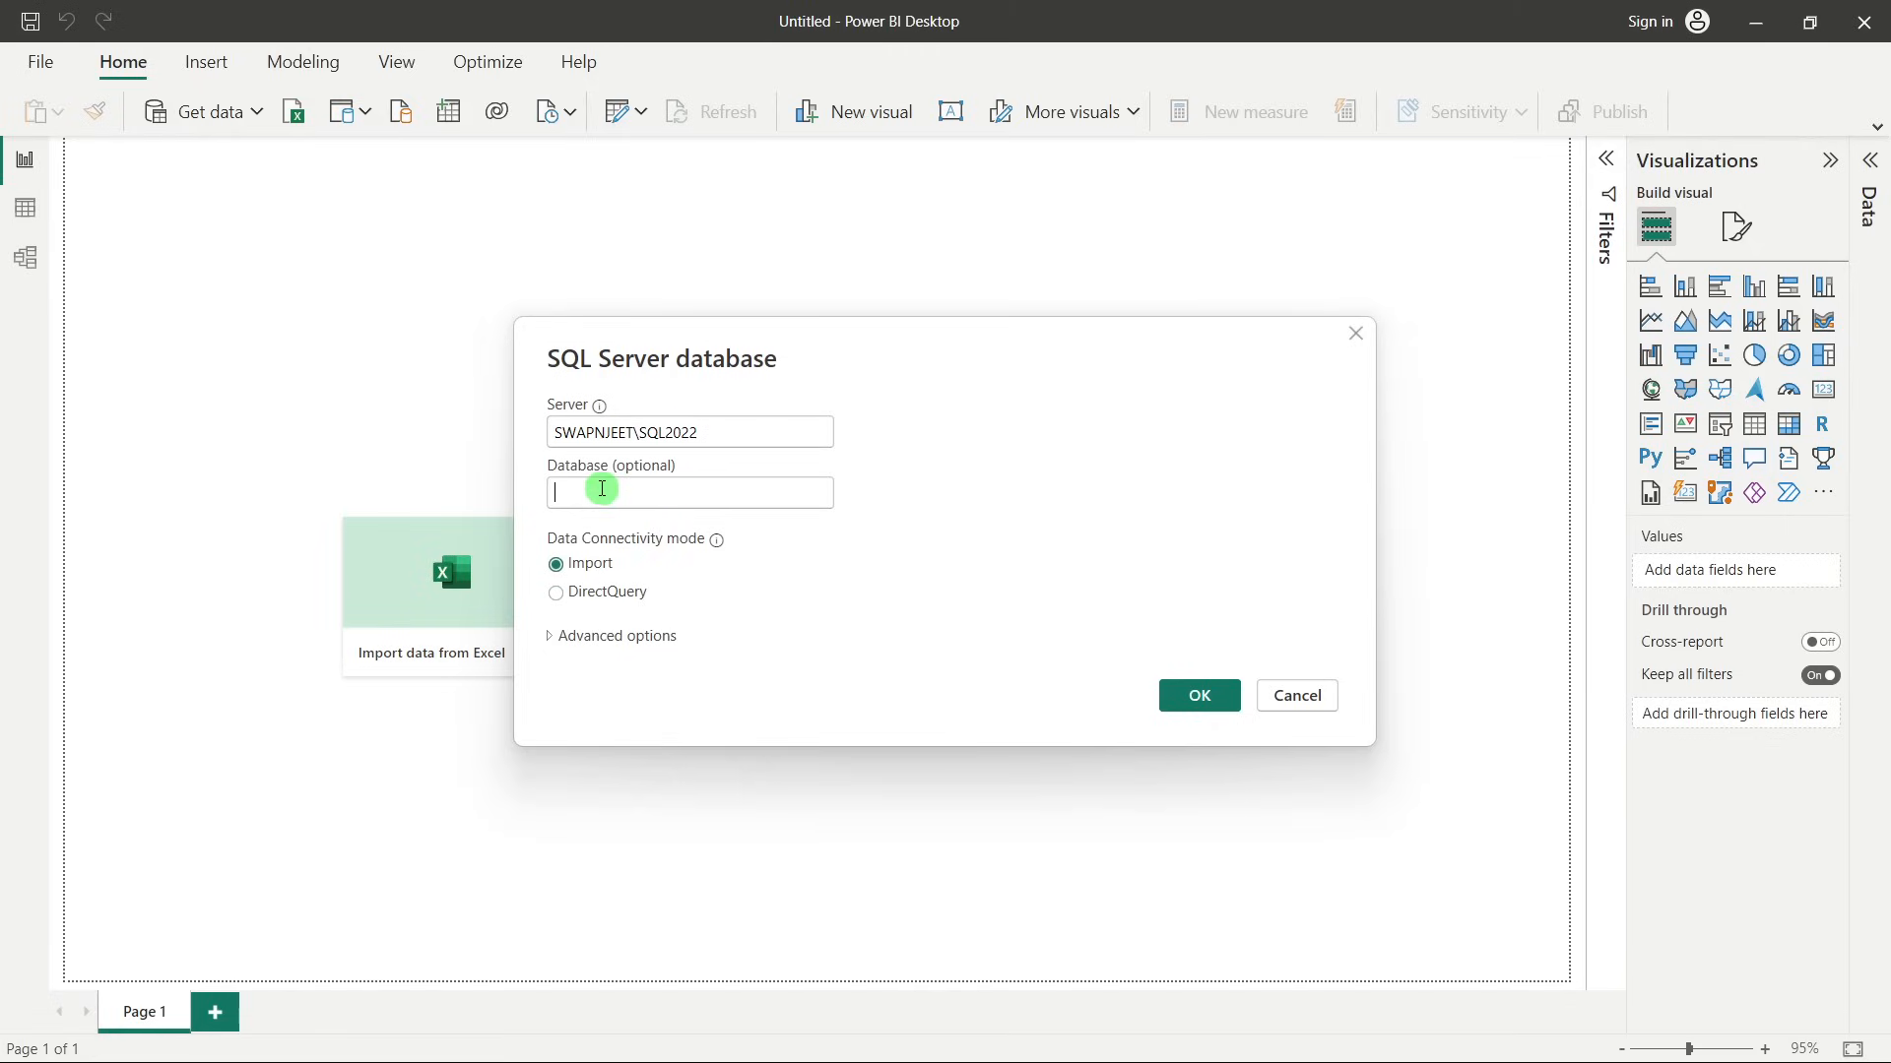
key("alt+Tab")
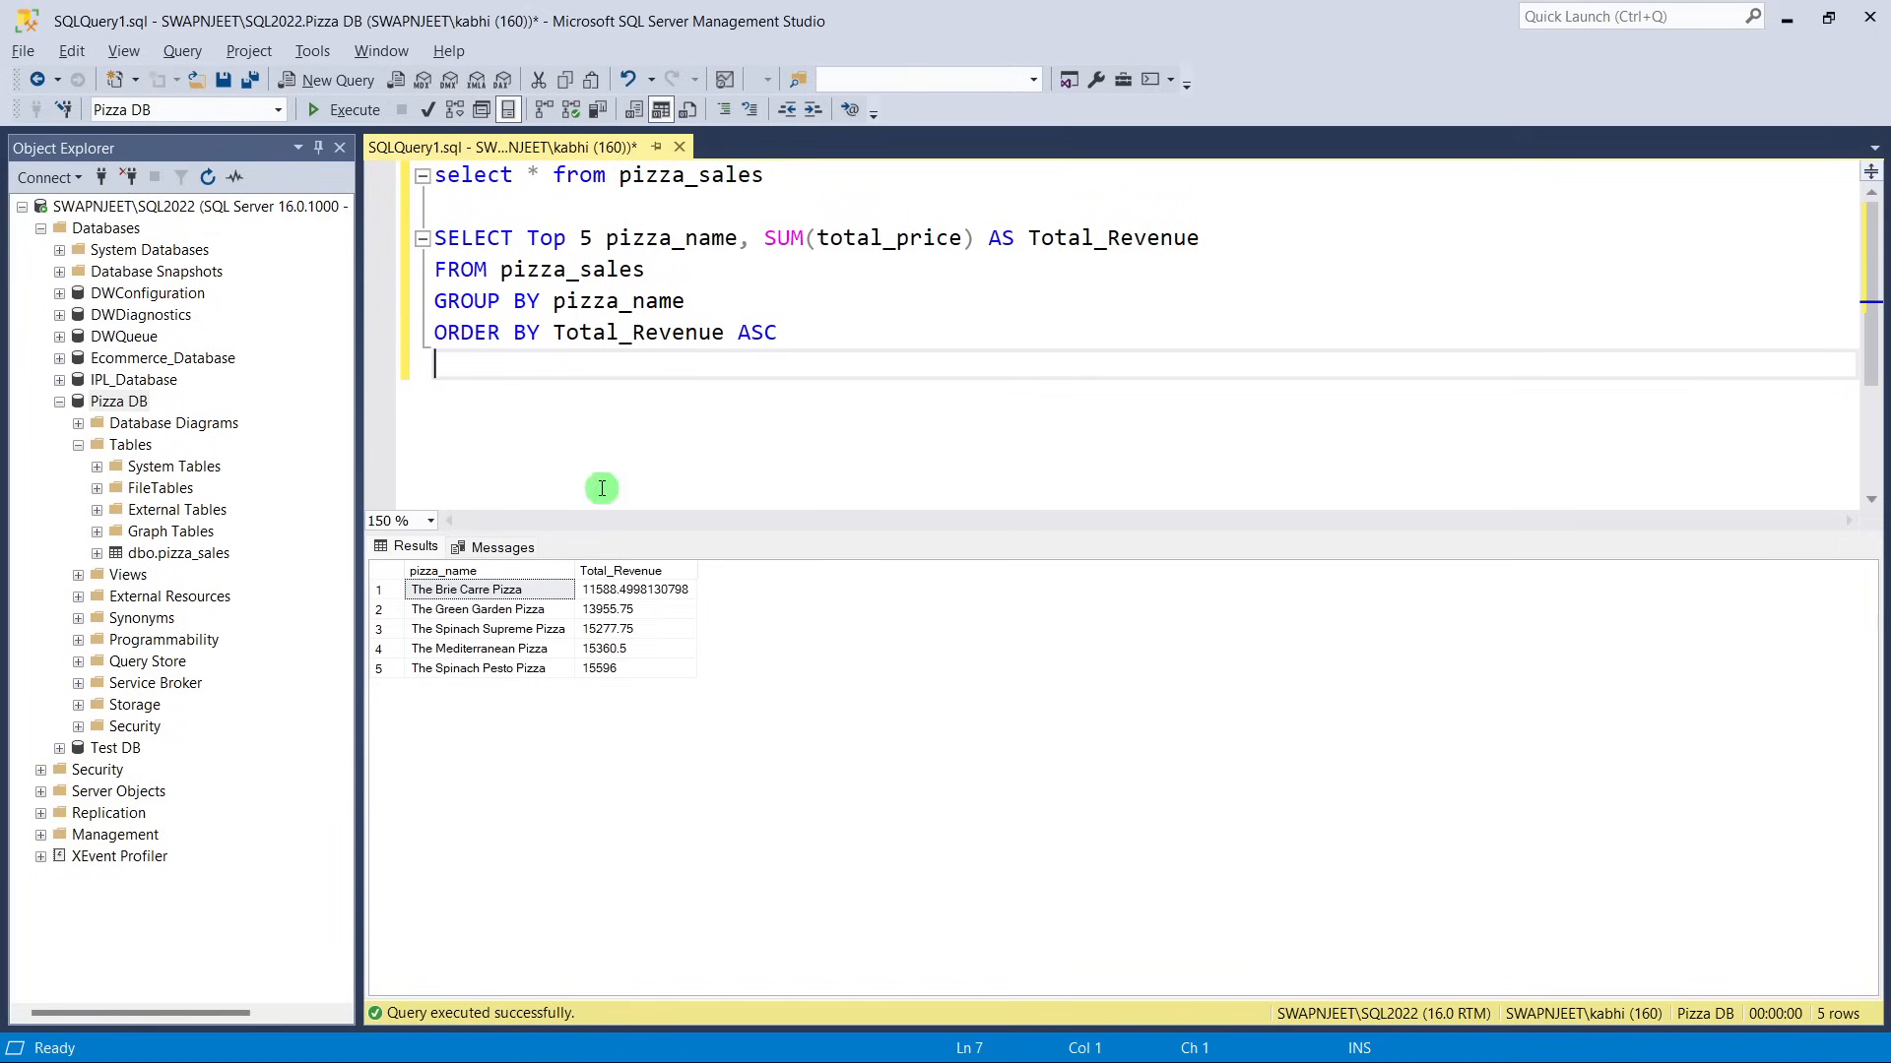
left_click(103, 404)
key("alt+Tab")
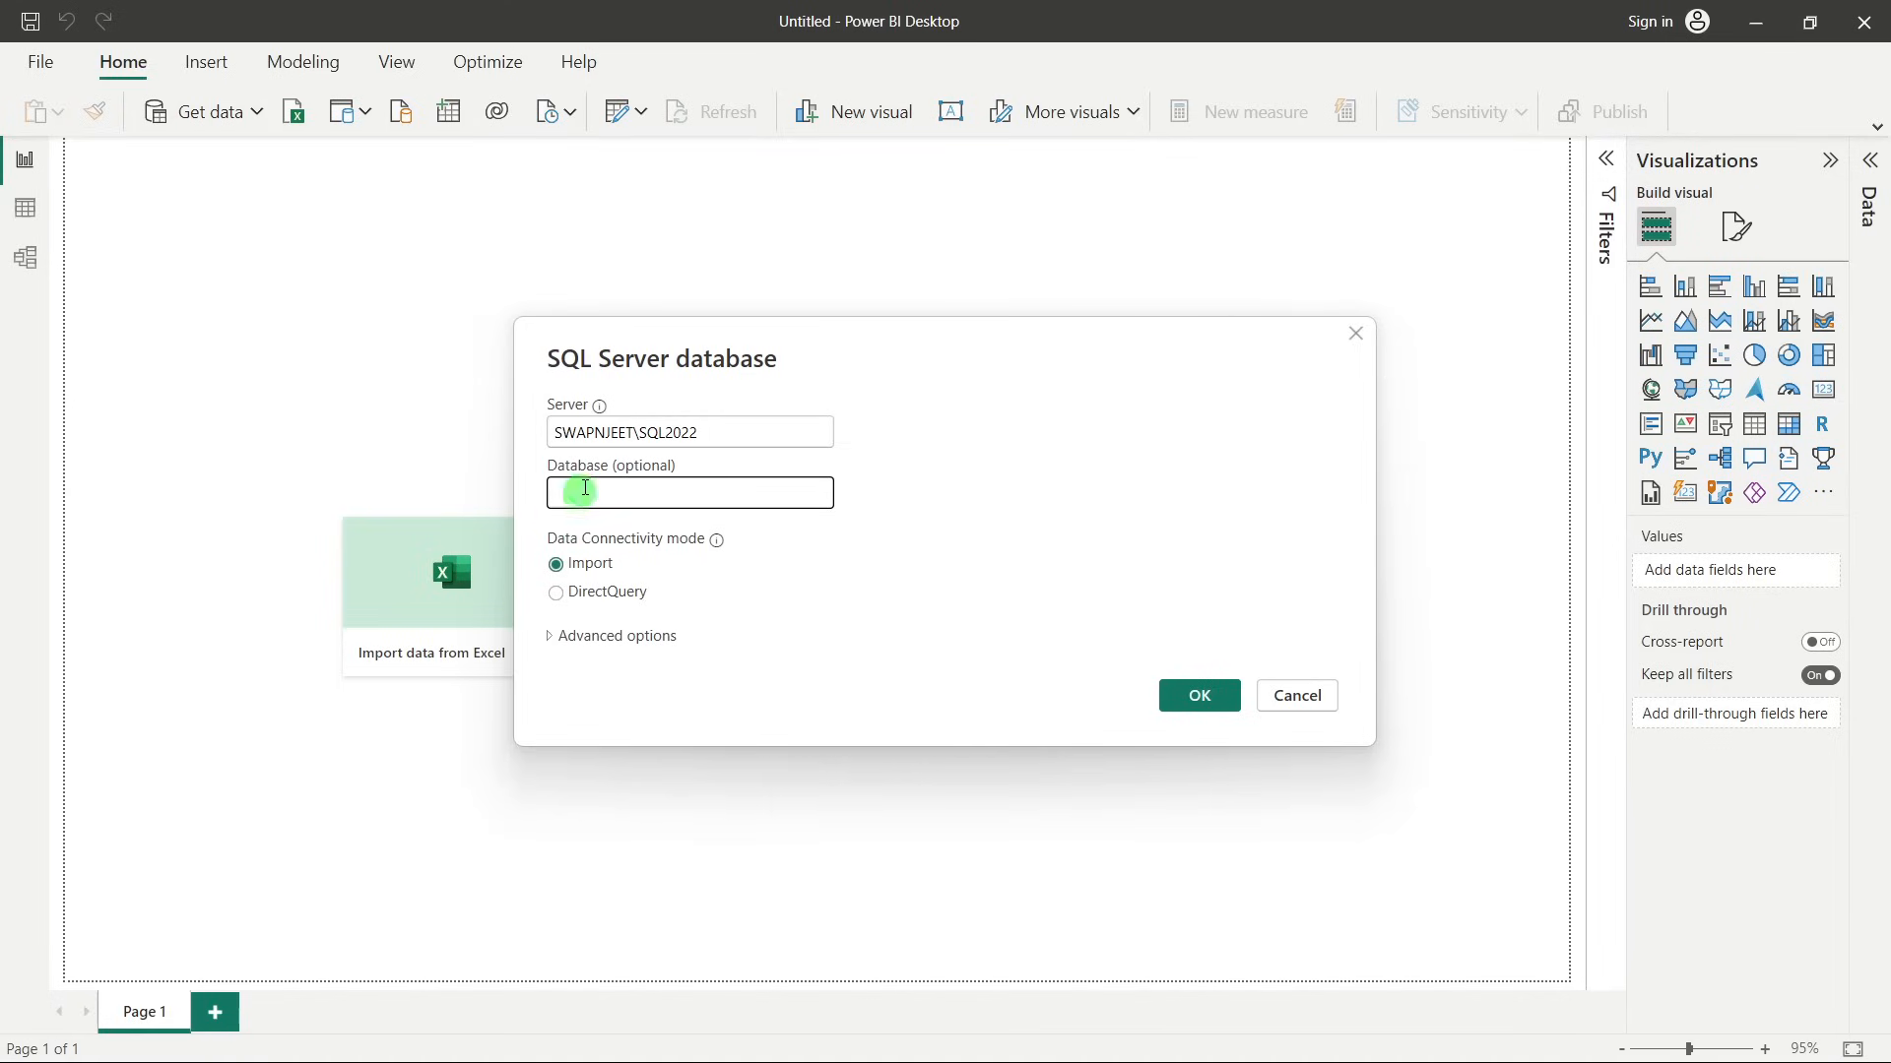
left_click(584, 489)
type("Pizza DB")
left_click(1174, 690)
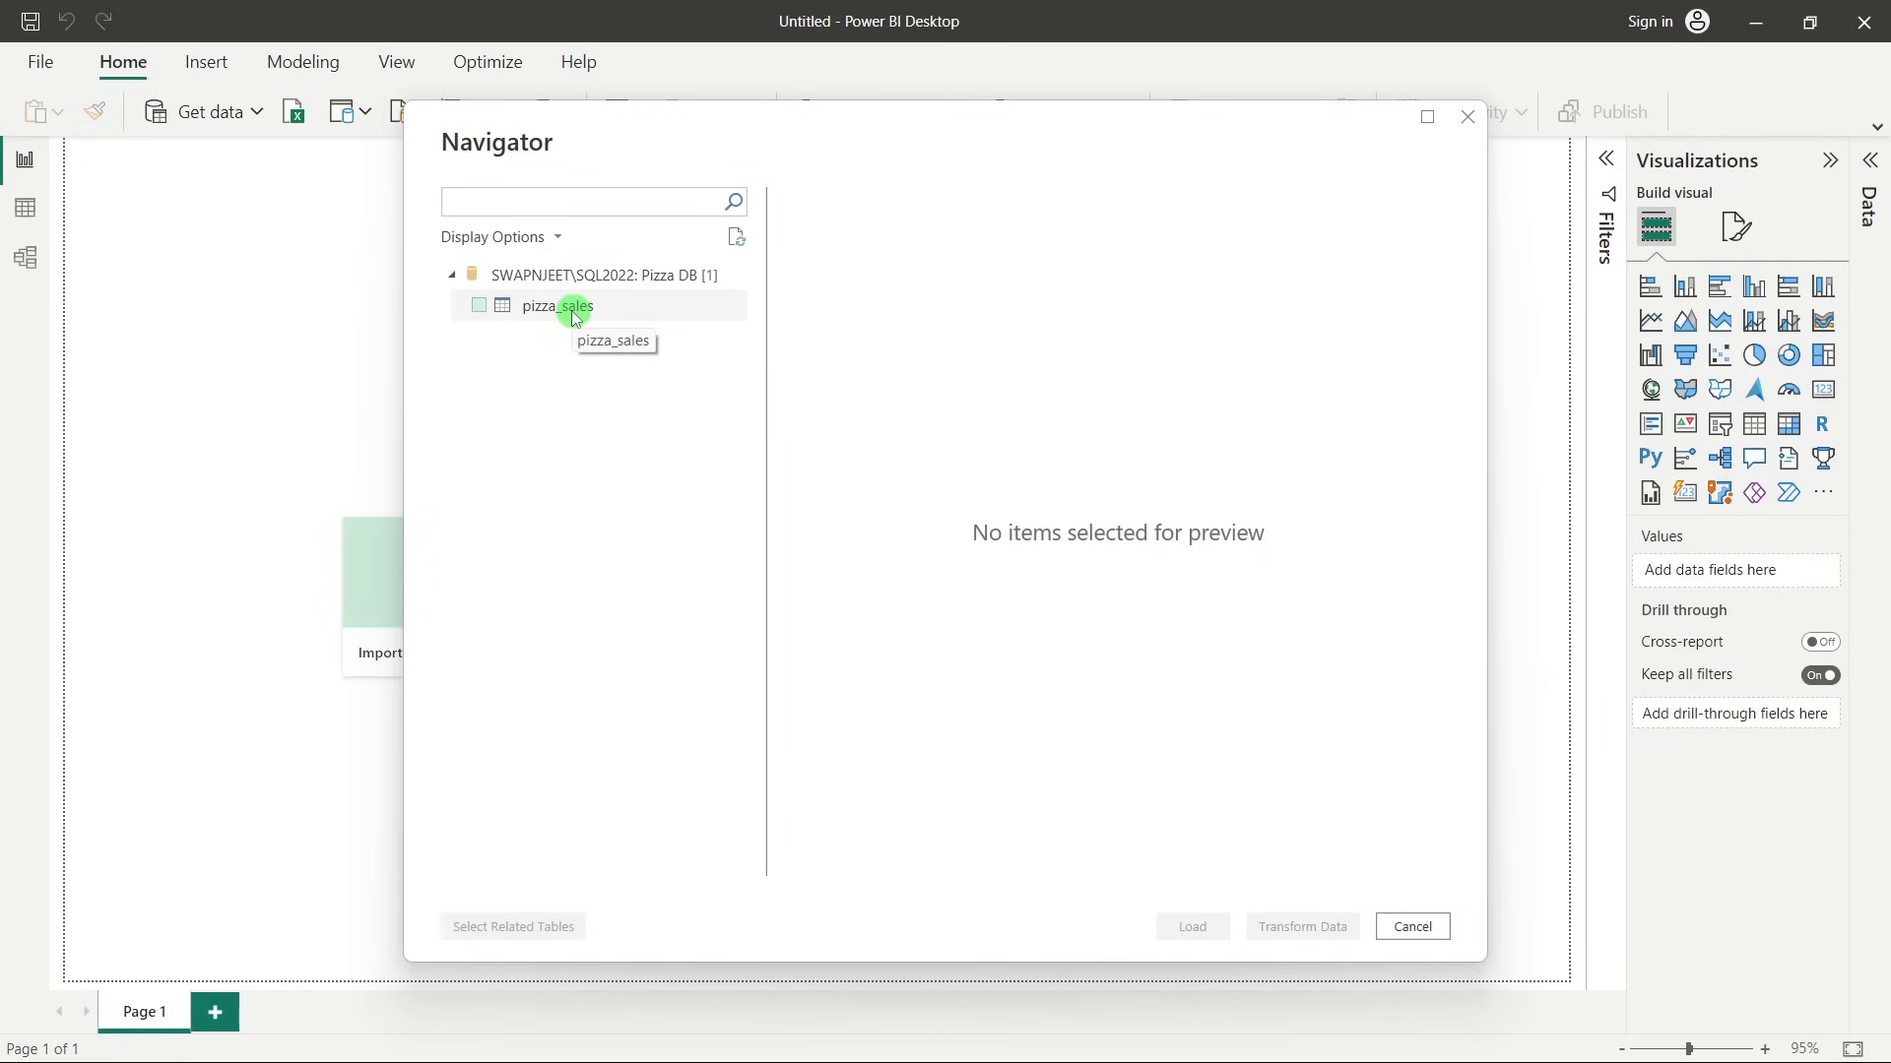
Select the pizza_sales table, preview its columns and load it into the report.
left_click(479, 307)
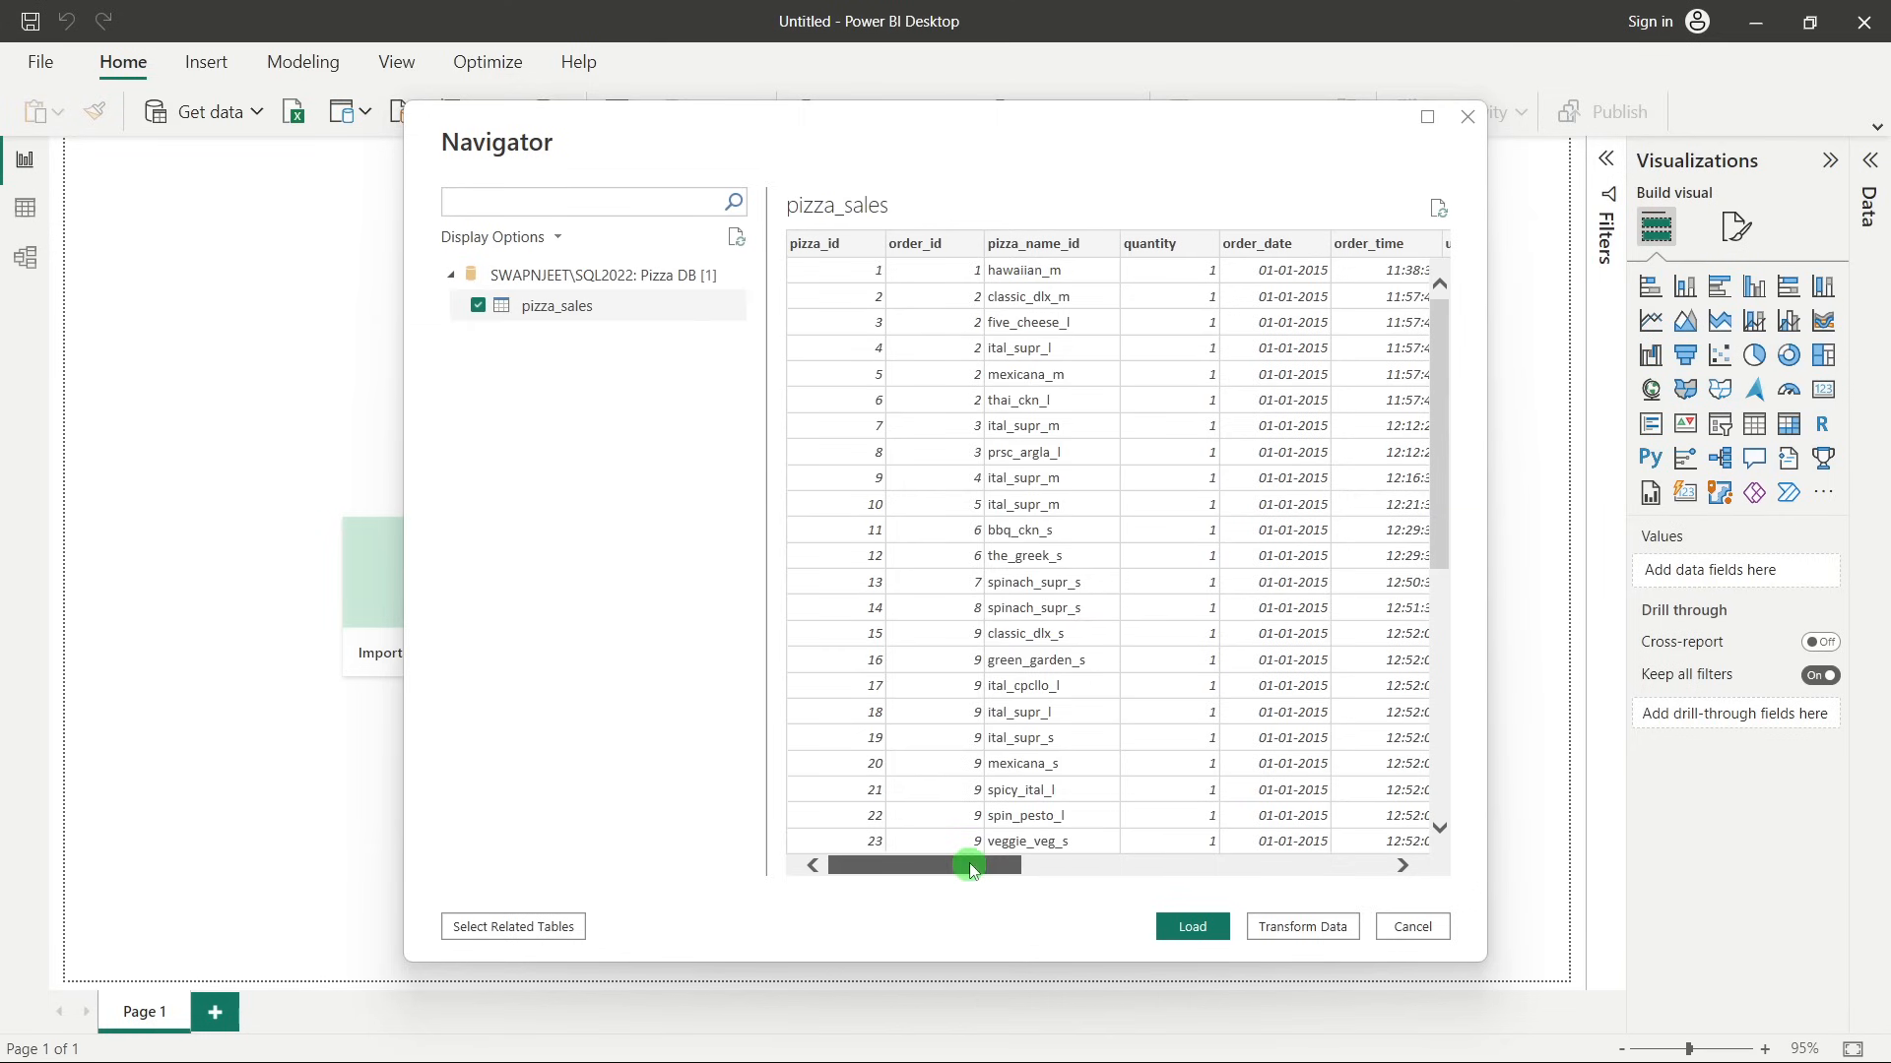
left_click_drag(970, 867, 1447, 859)
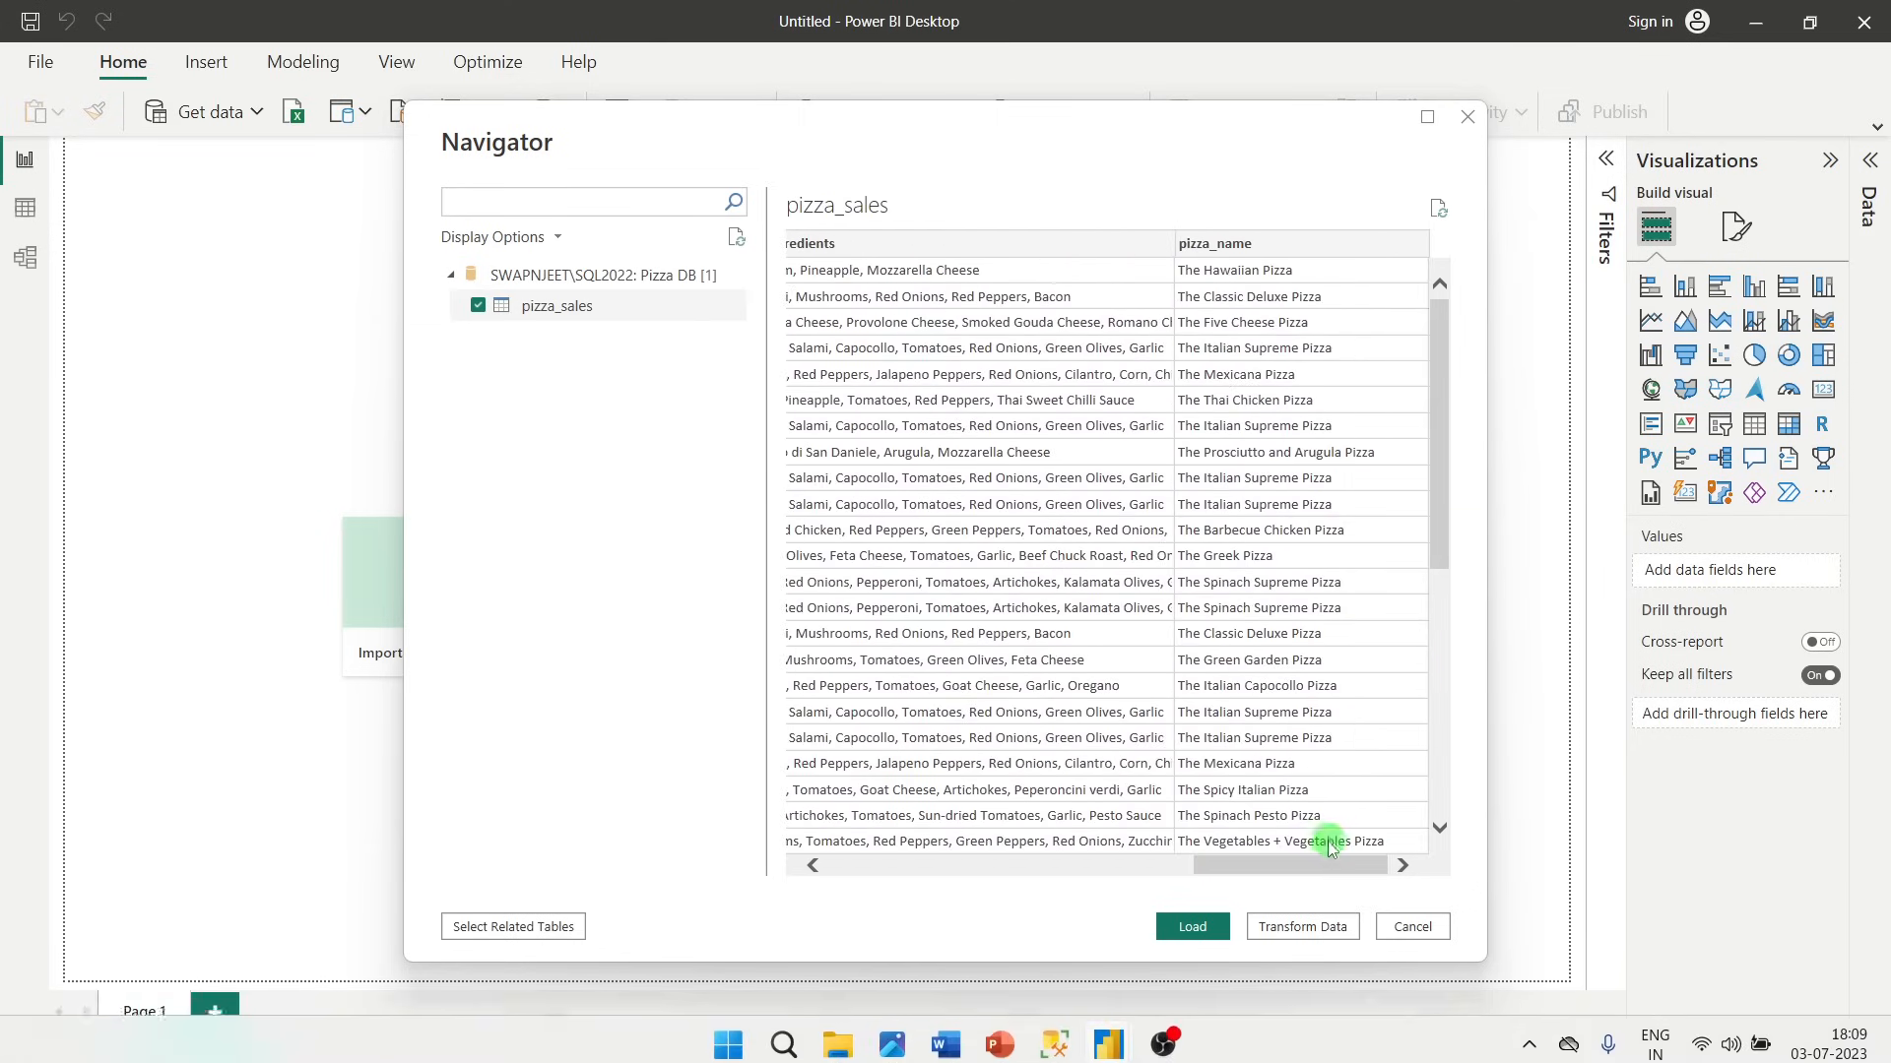
left_click_drag(1287, 868, 919, 868)
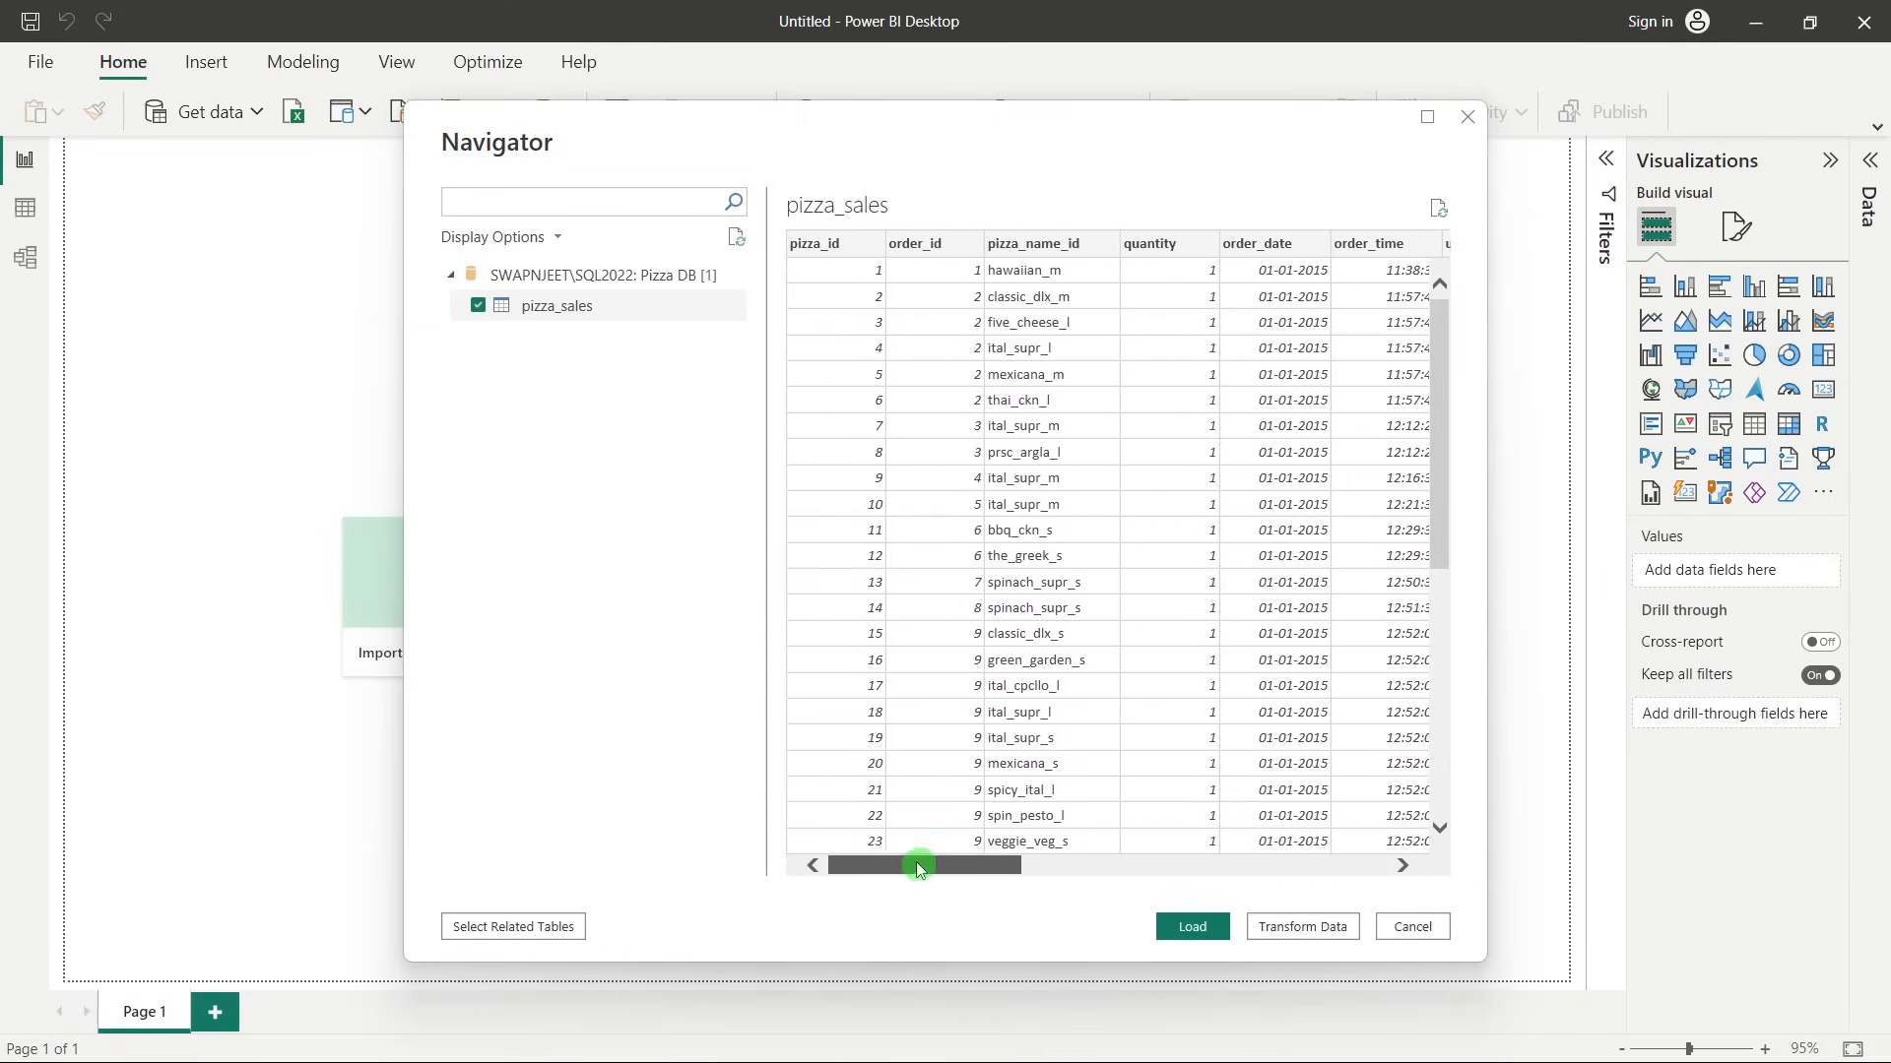
left_click_drag(1439, 434, 1432, 357)
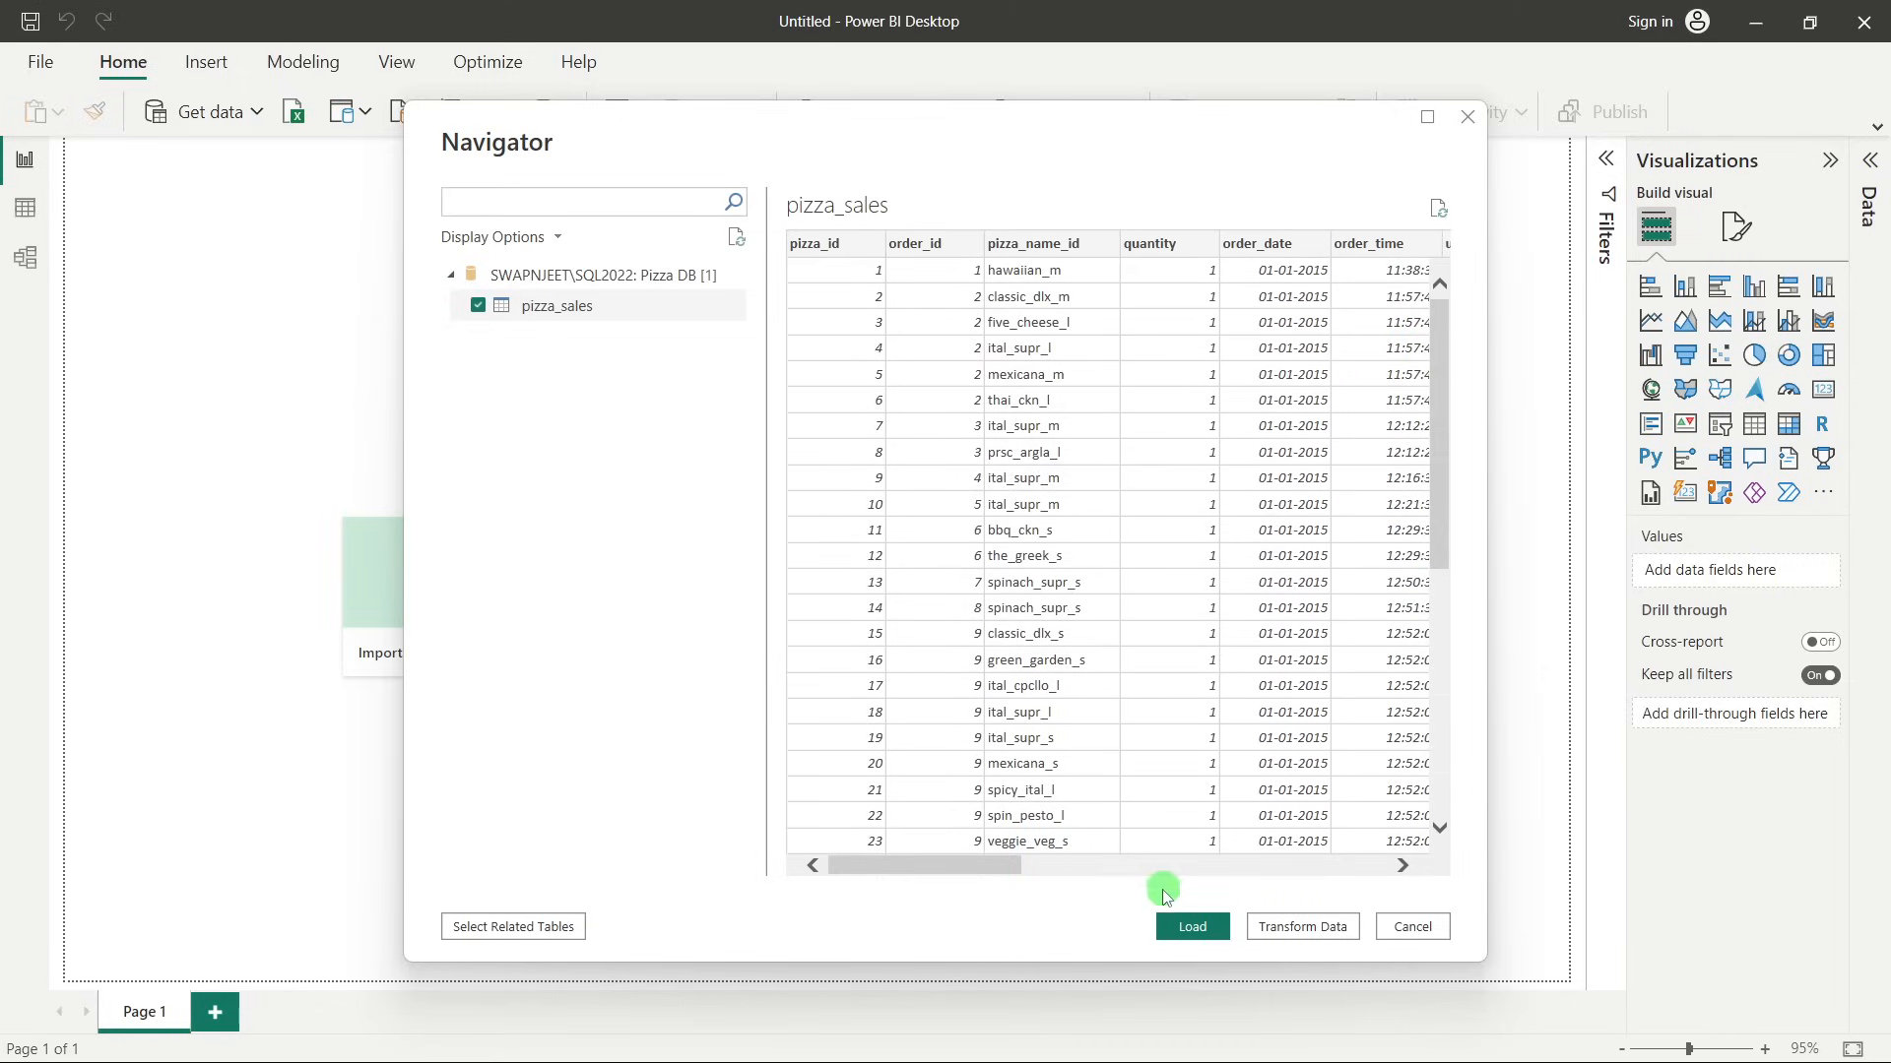
left_click(1192, 926)
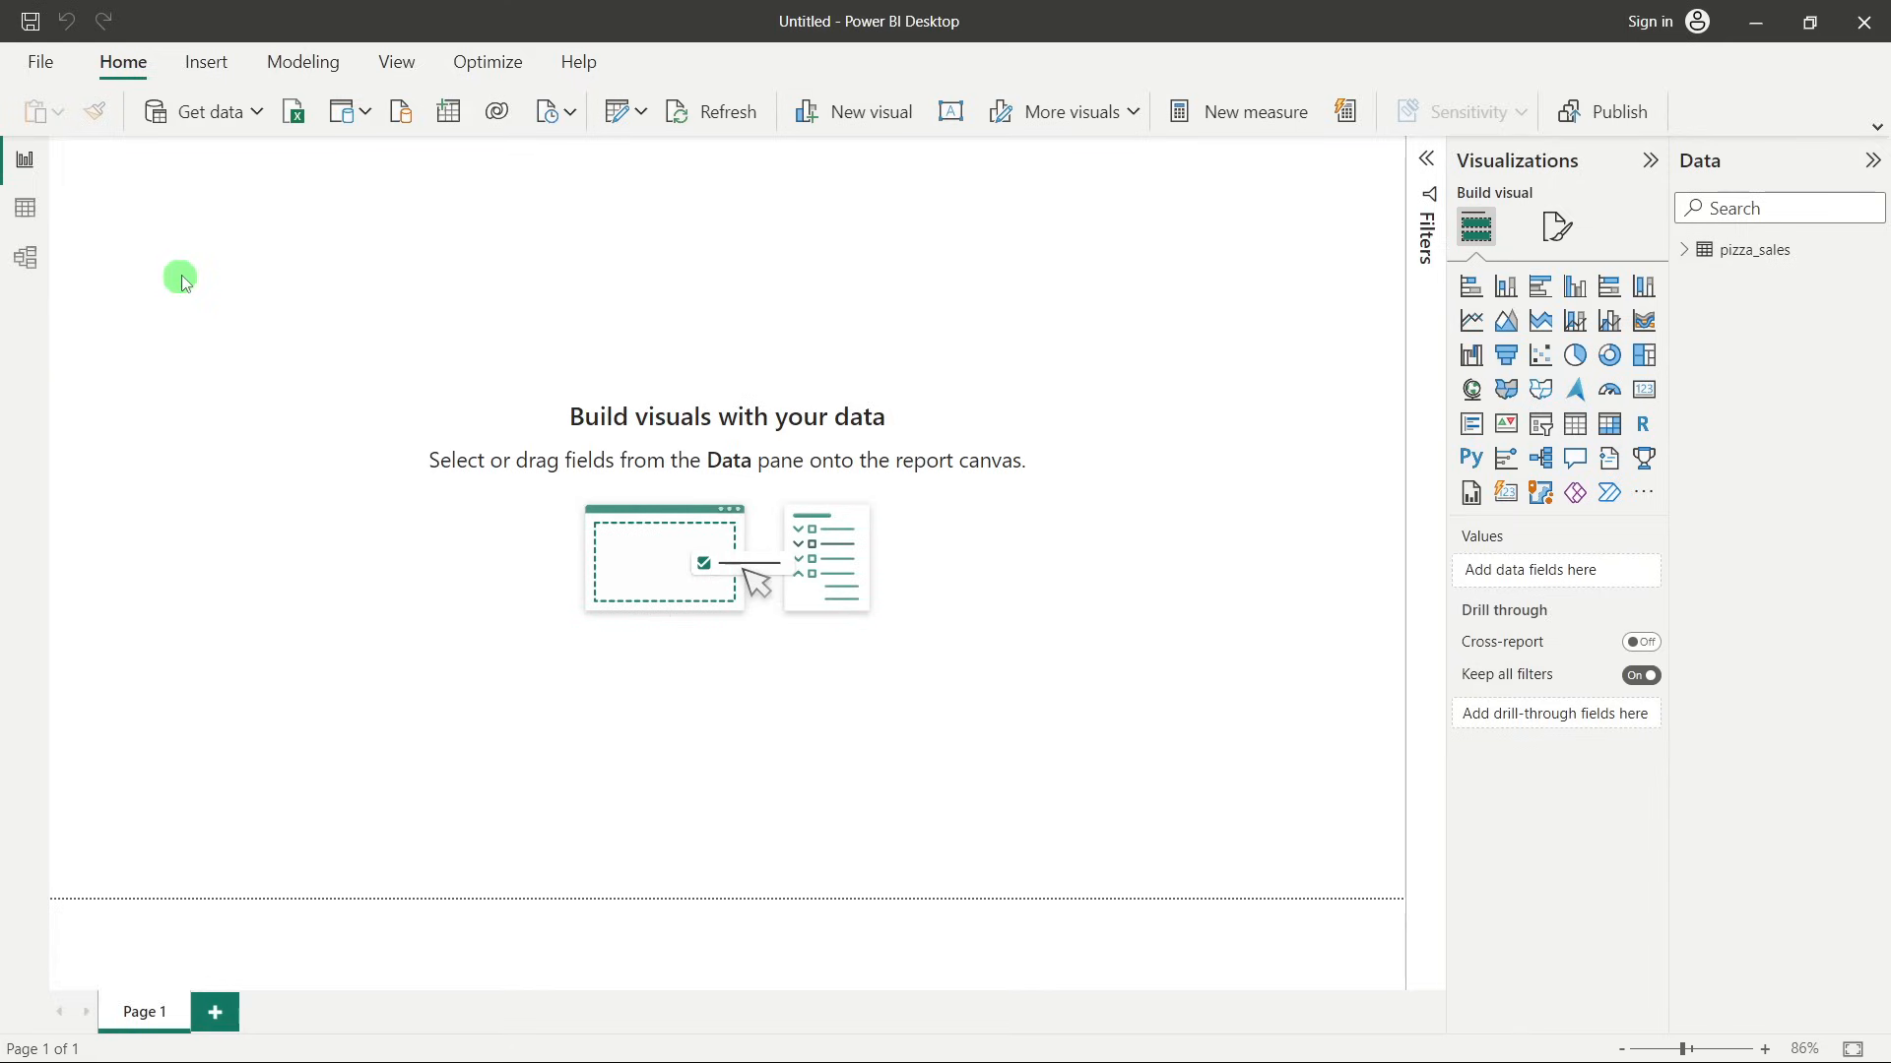
Examine the rows and columns of the loaded pizza_sales table in the table view.
left_click(27, 208)
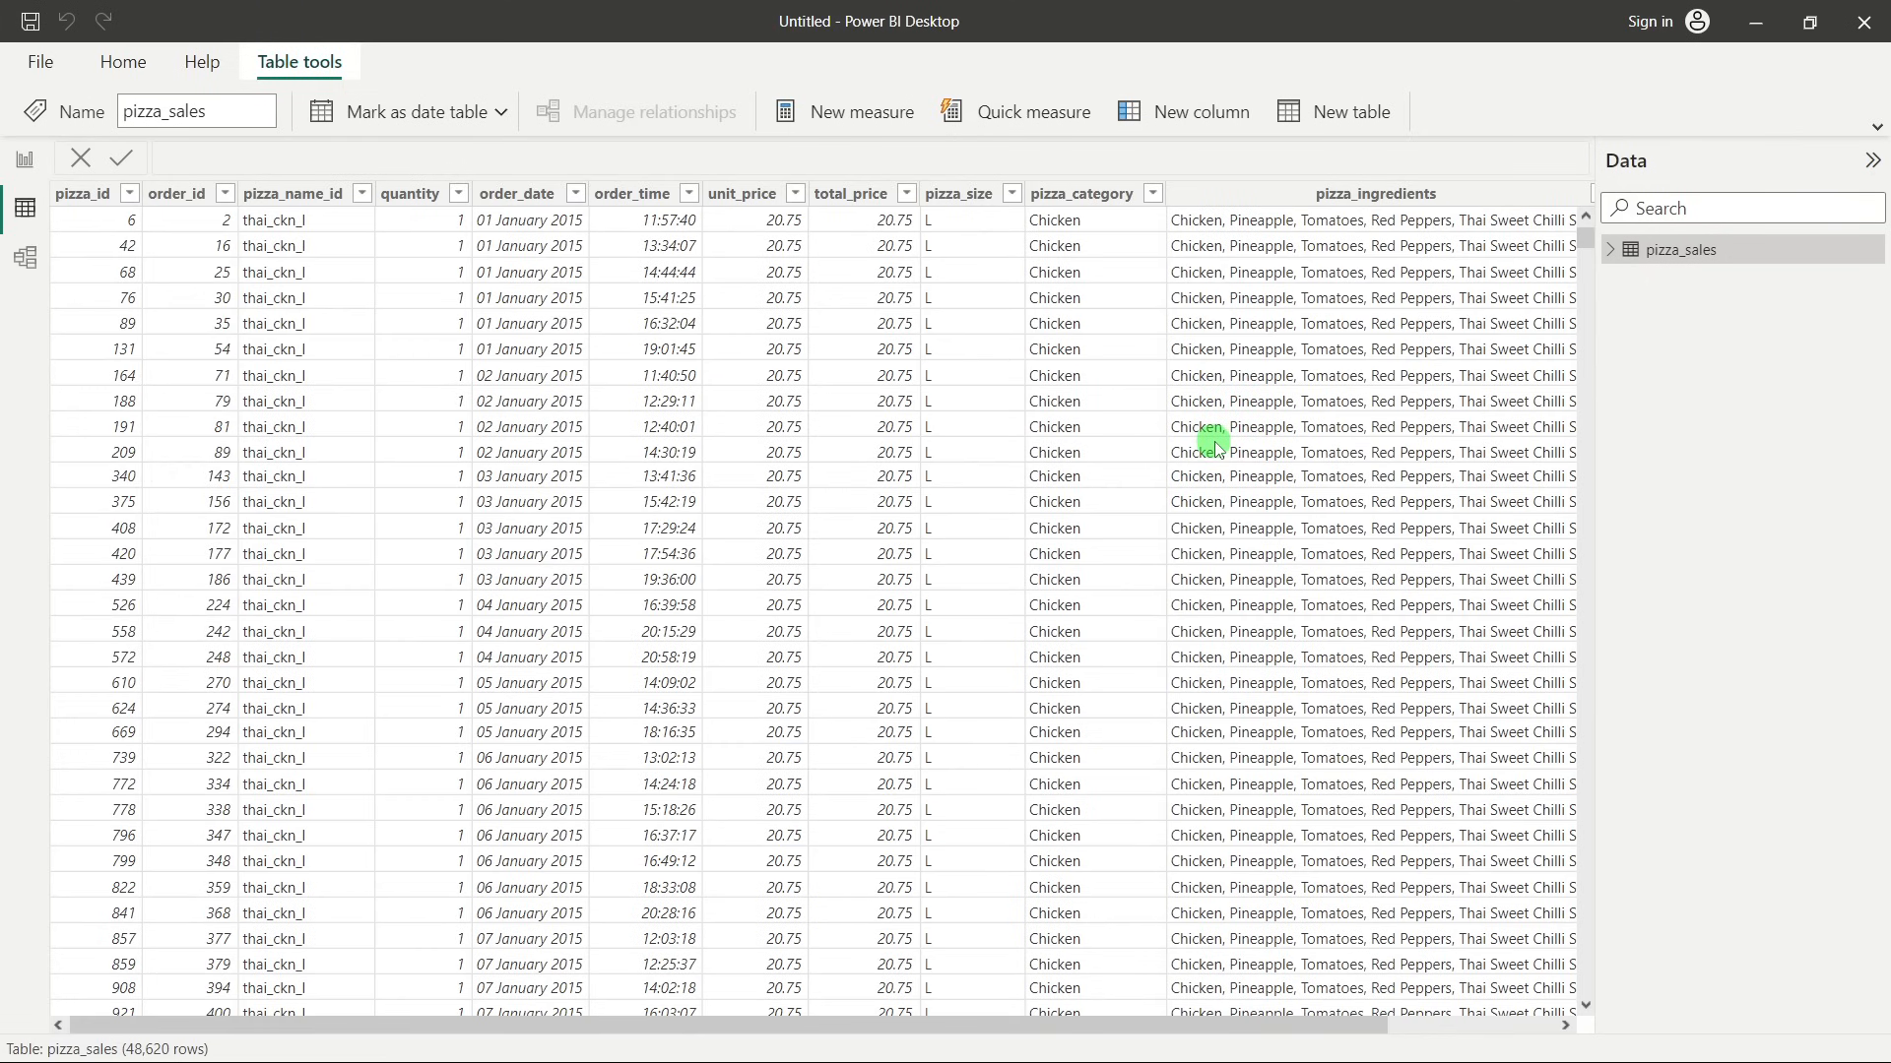
scroll(998, 537, "down", 9)
scroll(997, 536, "up", 9)
left_click_drag(1119, 1025, 626, 876)
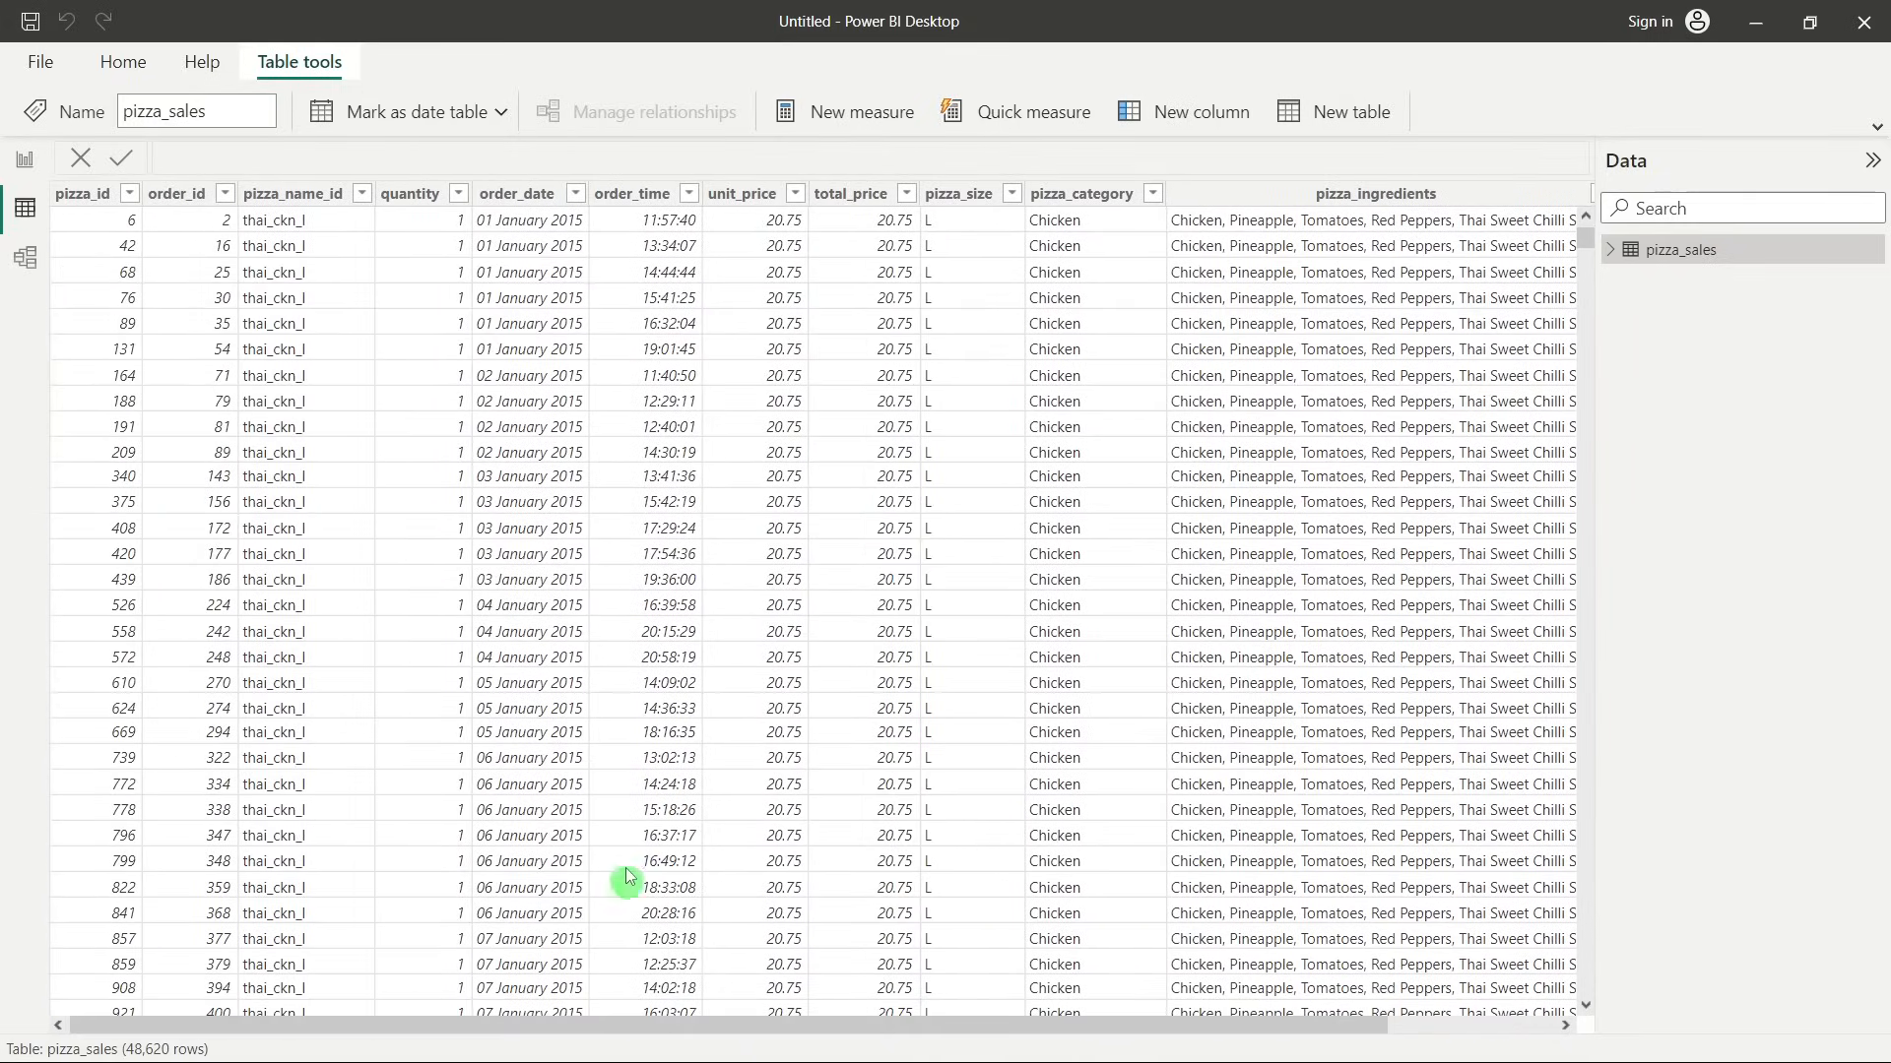
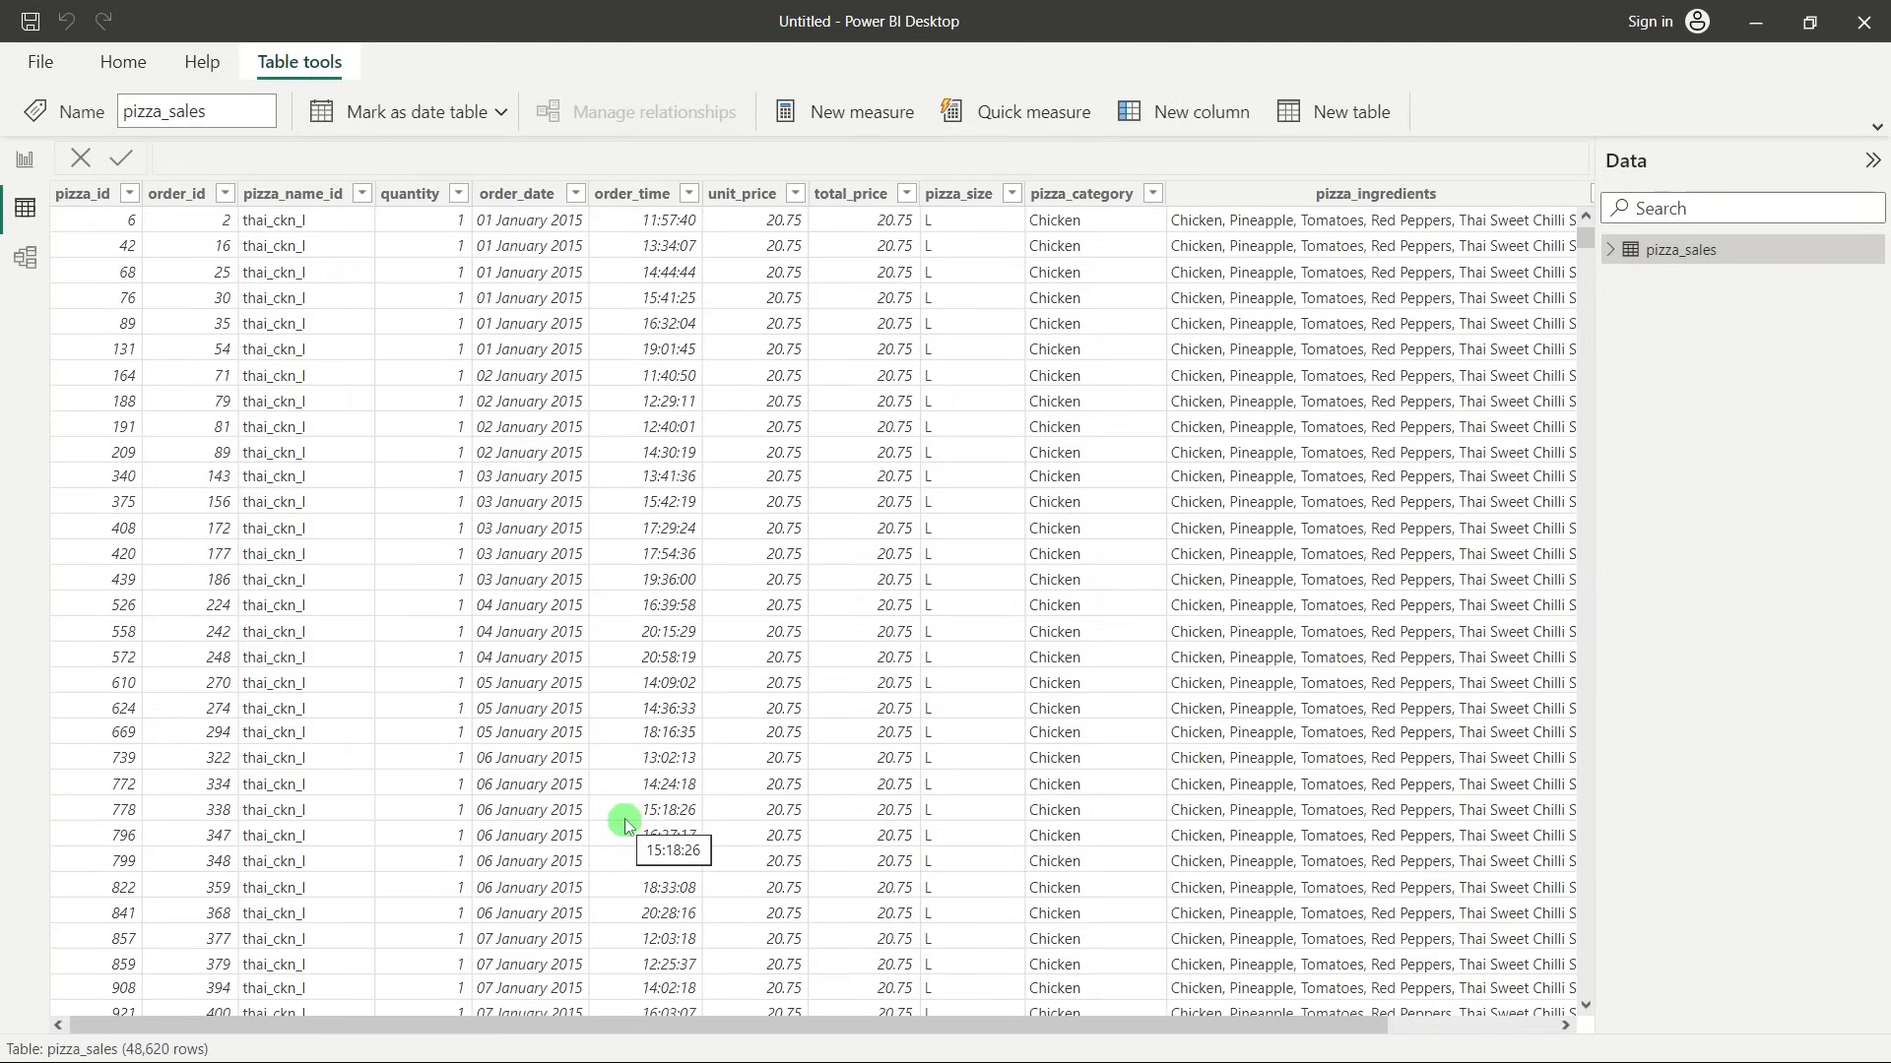
Examine the distinct values of the pizza_size column in its filter list, leaving the filter unapplied.
left_click(958, 194)
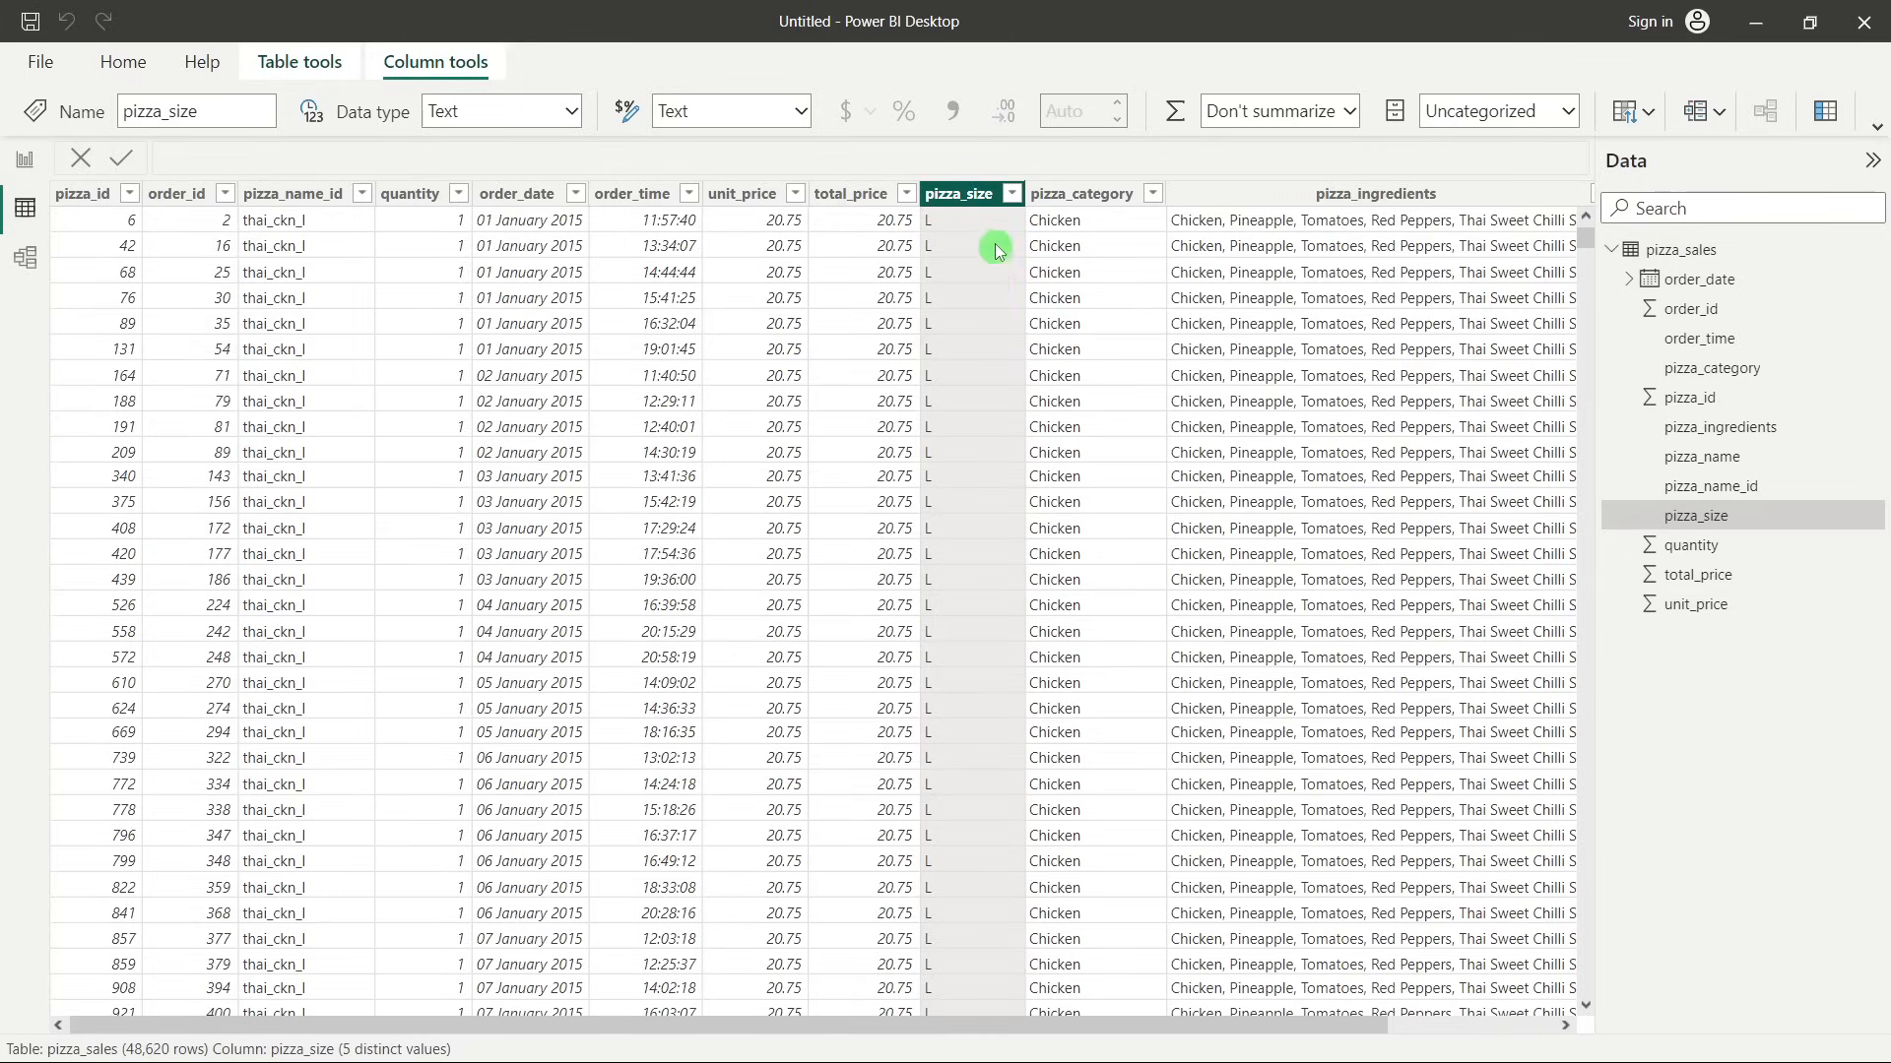
left_click(1011, 194)
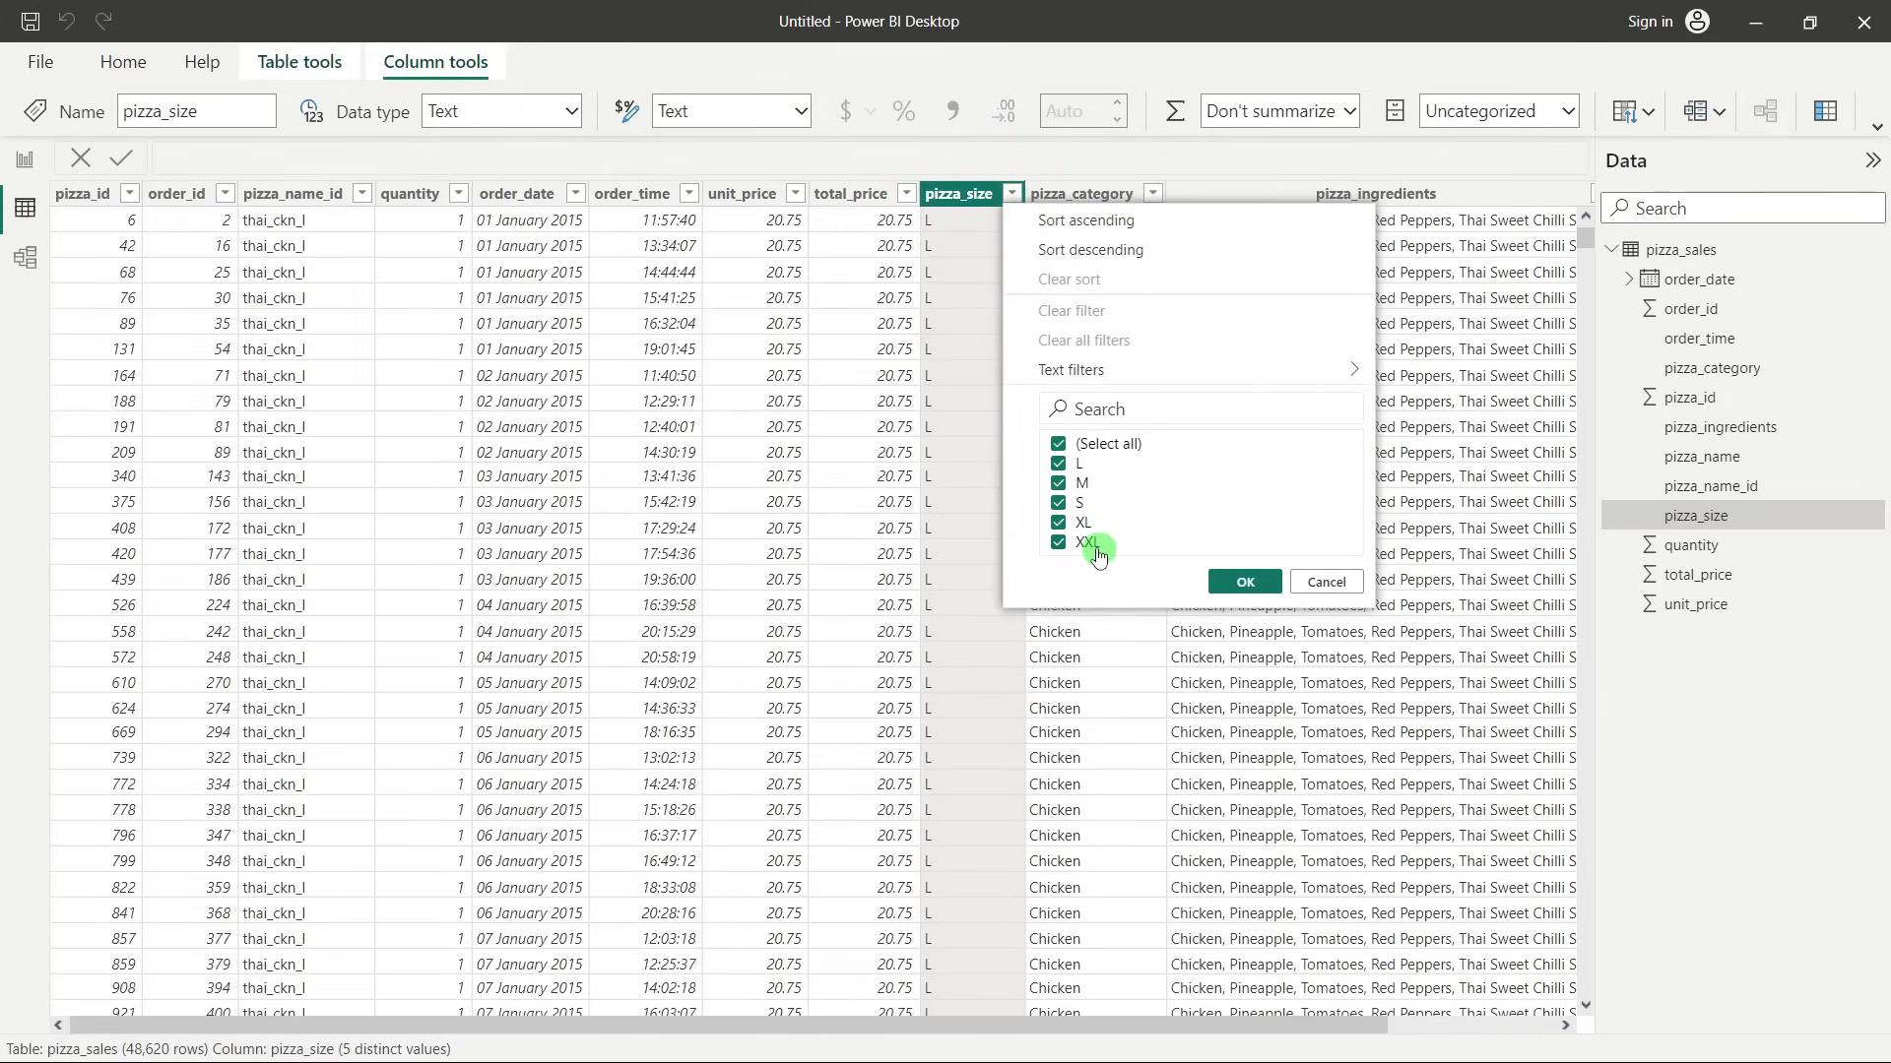
left_click(951, 408)
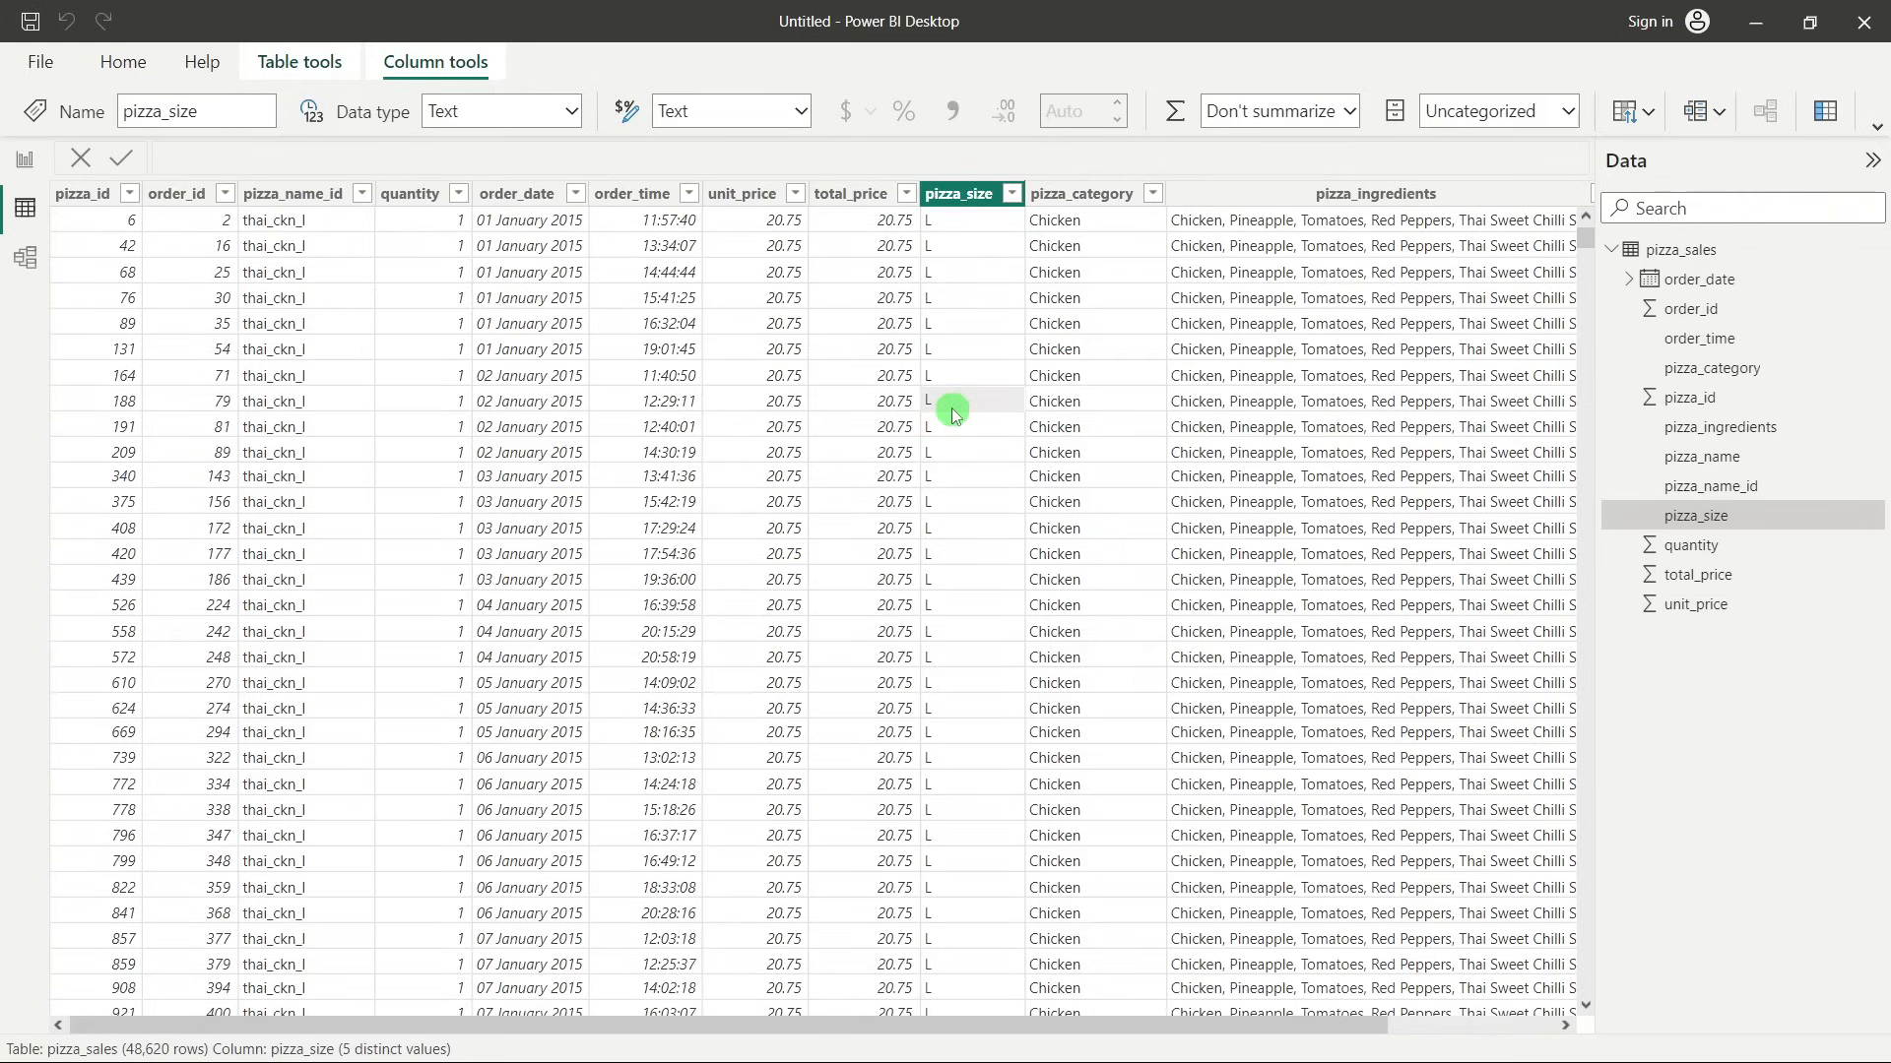
Open the pizza_sales data for transformation in the Power Query Editor.
left_click(123, 61)
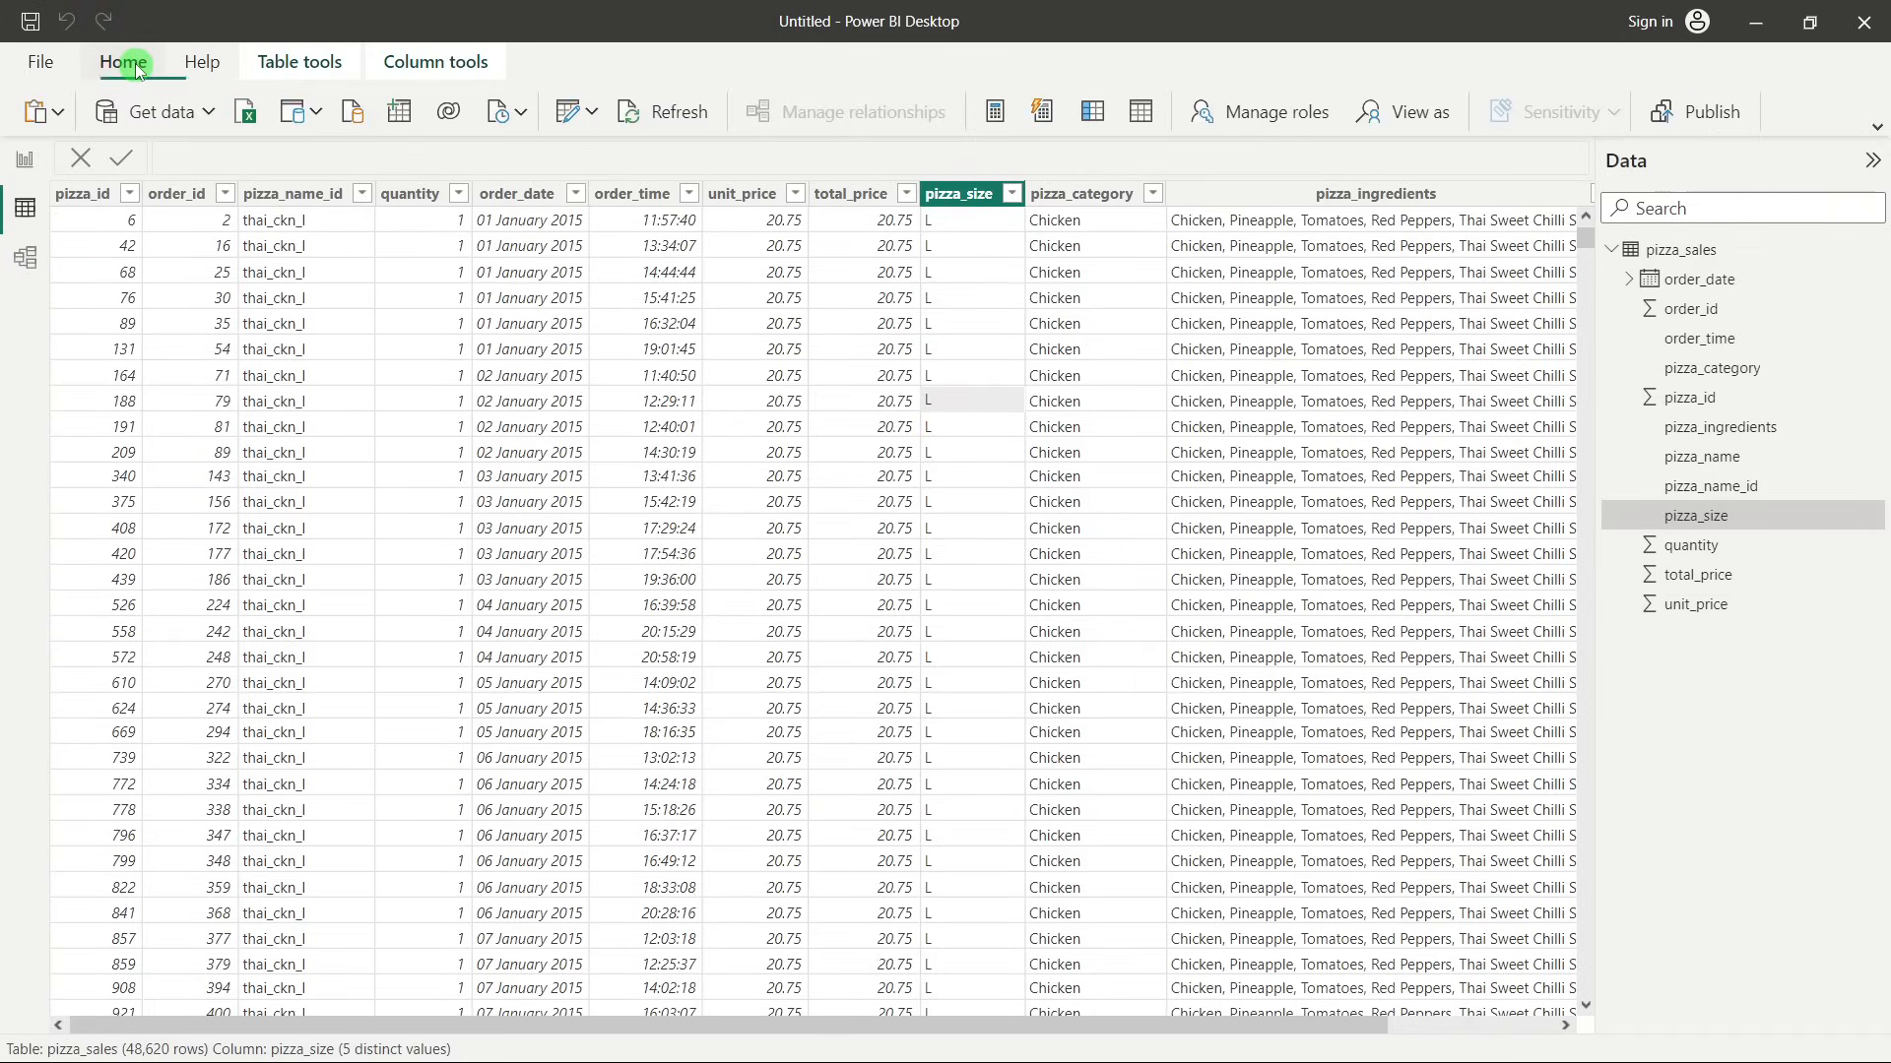
left_click(1874, 131)
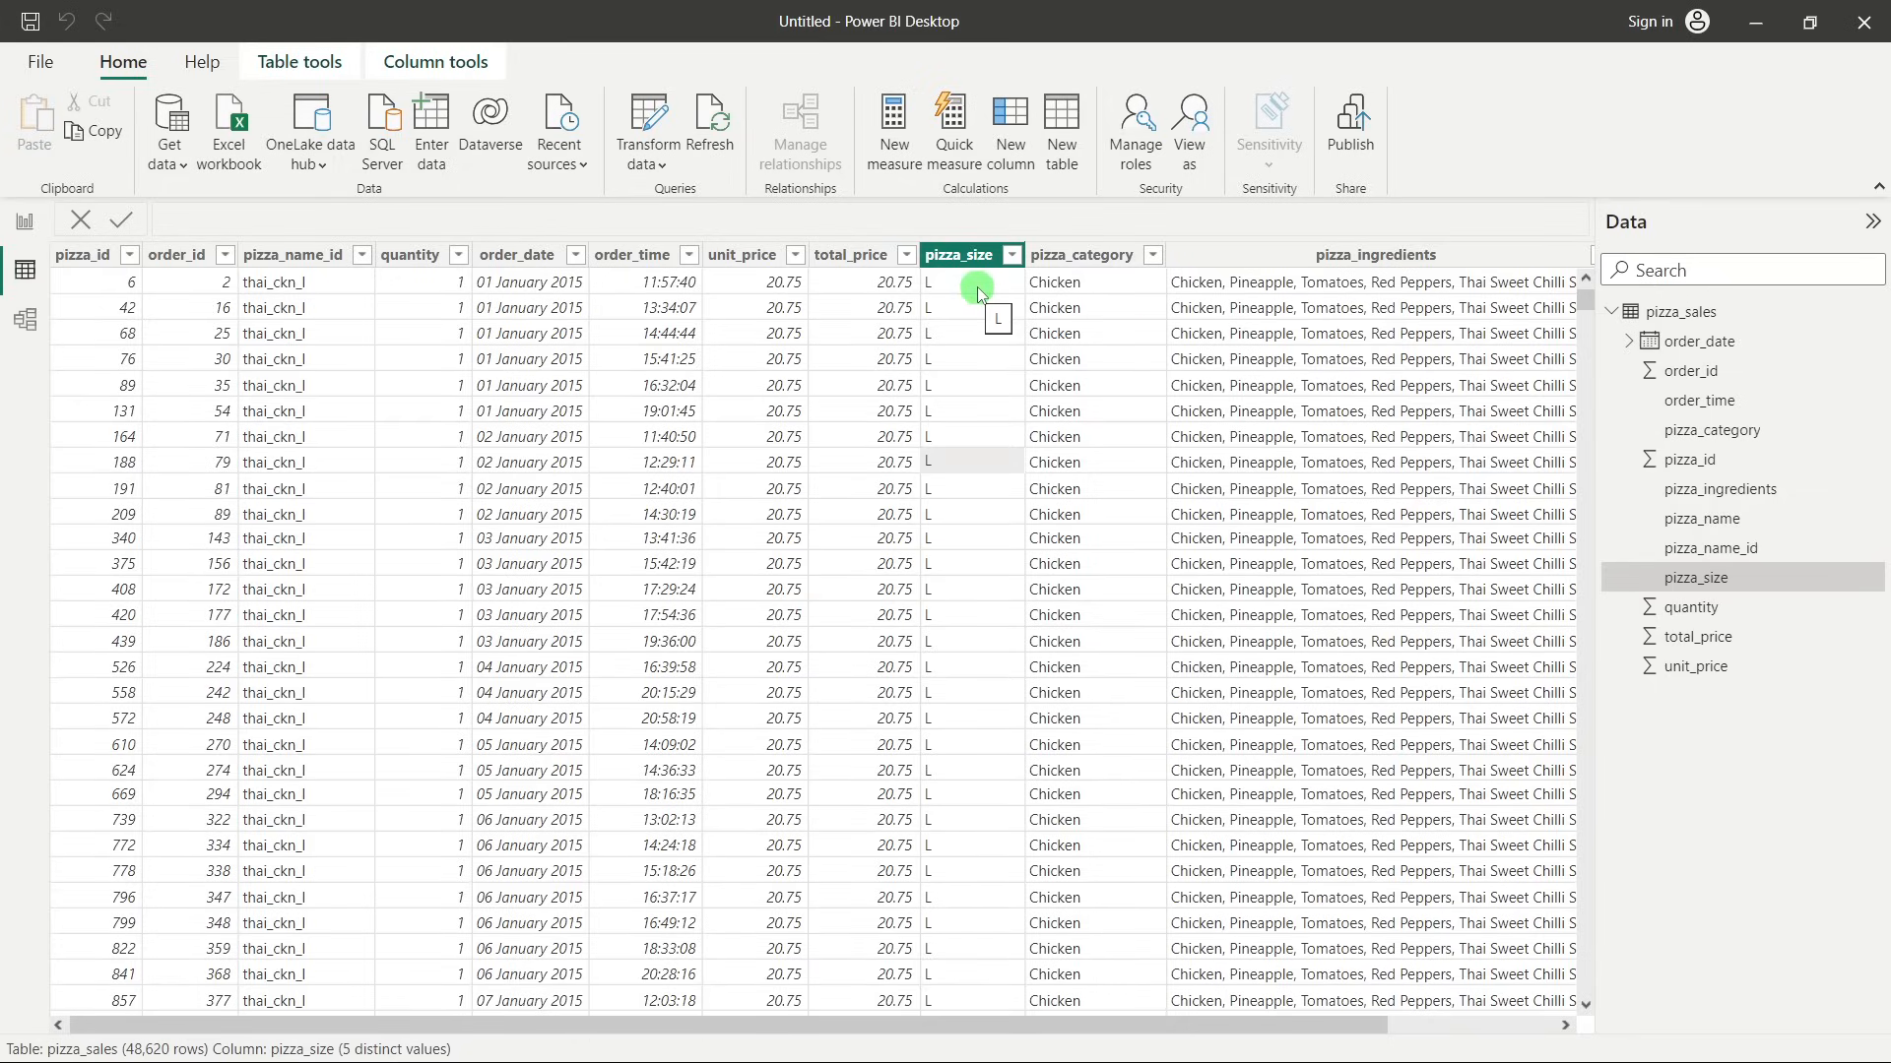
left_click(664, 115)
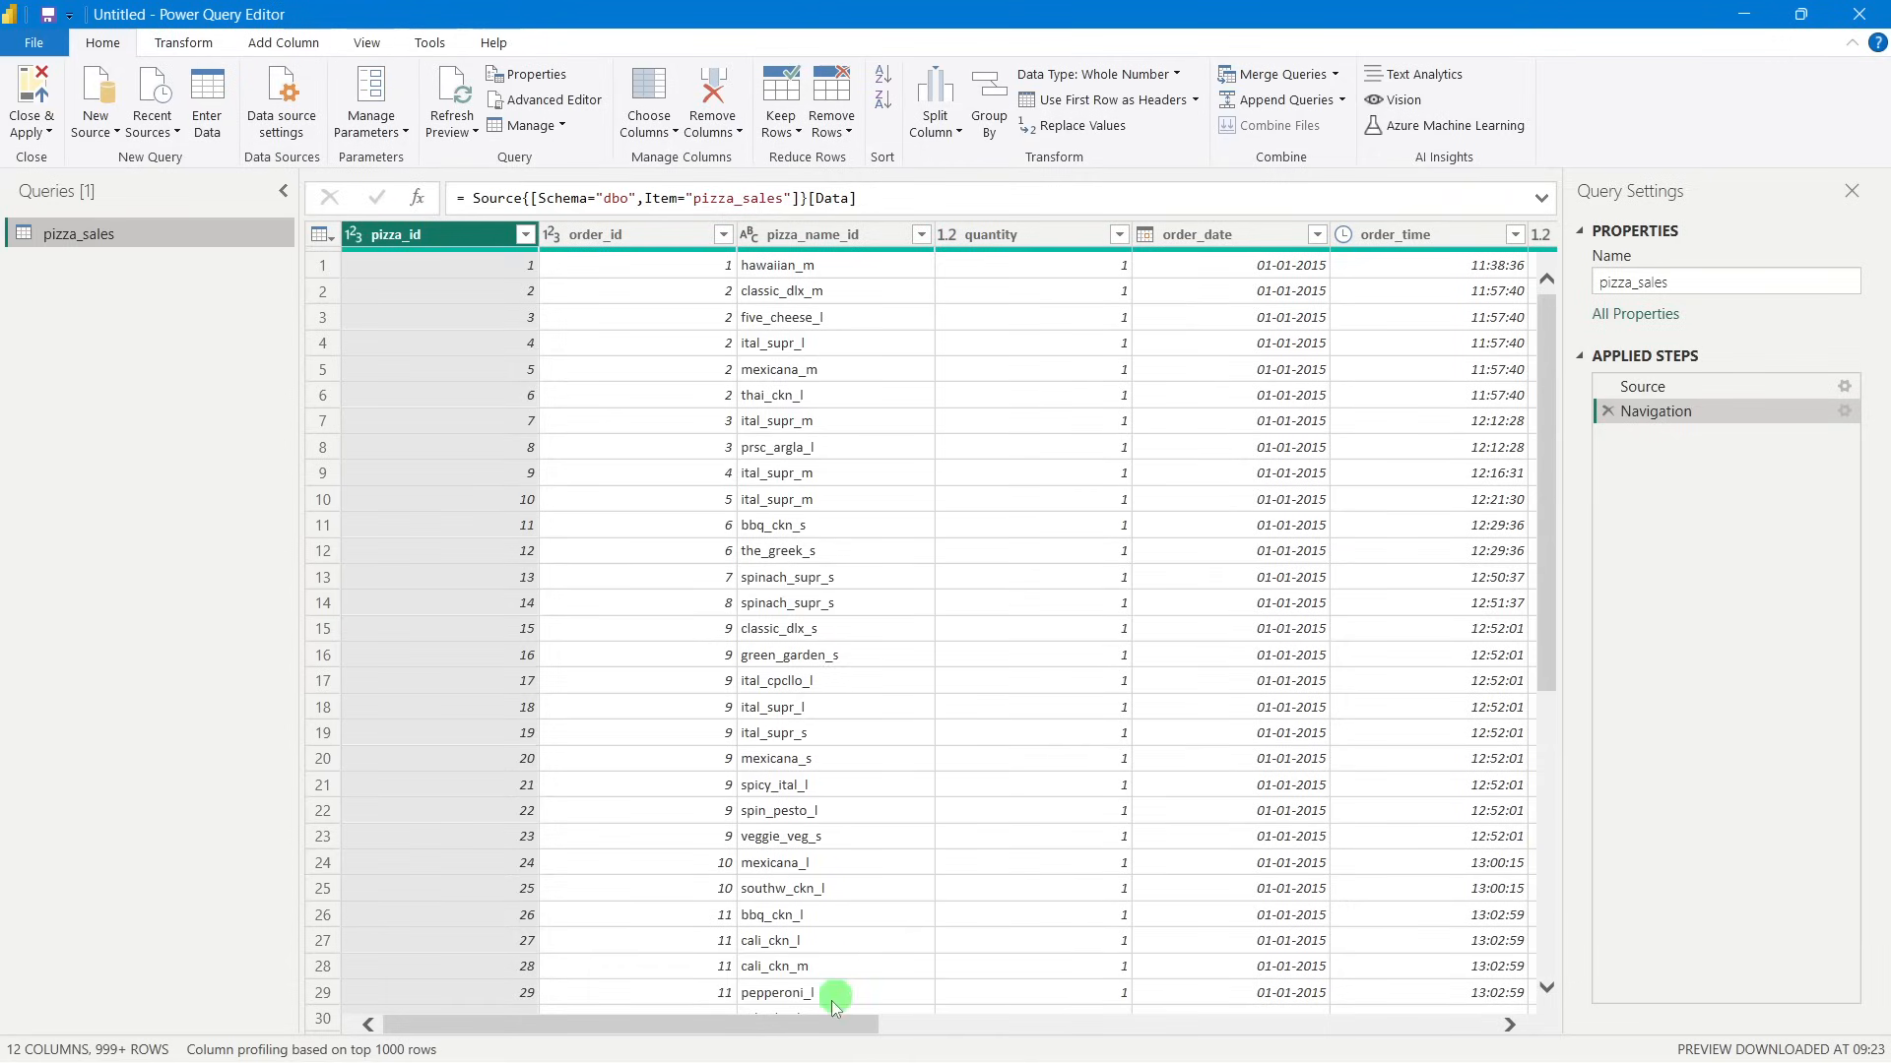
Replace M with Medium in the pizza_size column, and review the settings of that applied replacement without changing them.
left_click_drag(827, 1025, 1376, 1042)
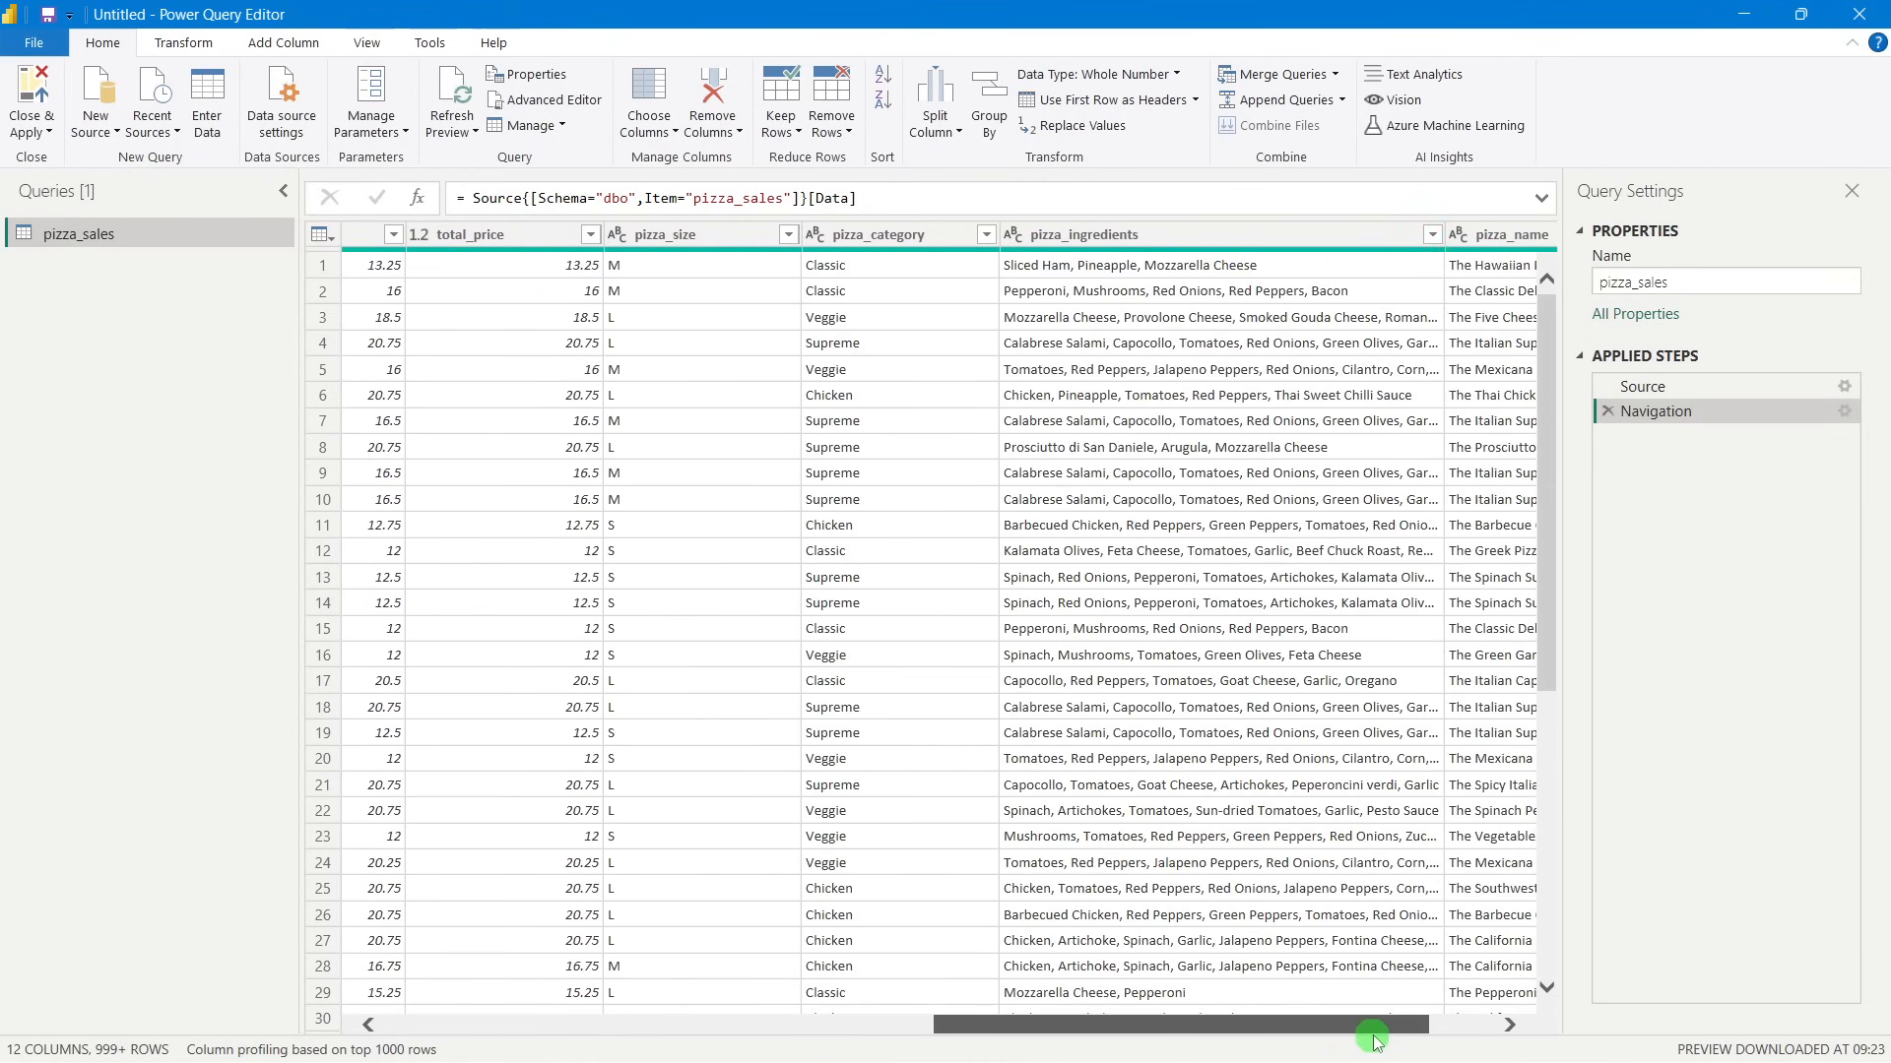
left_click(683, 242)
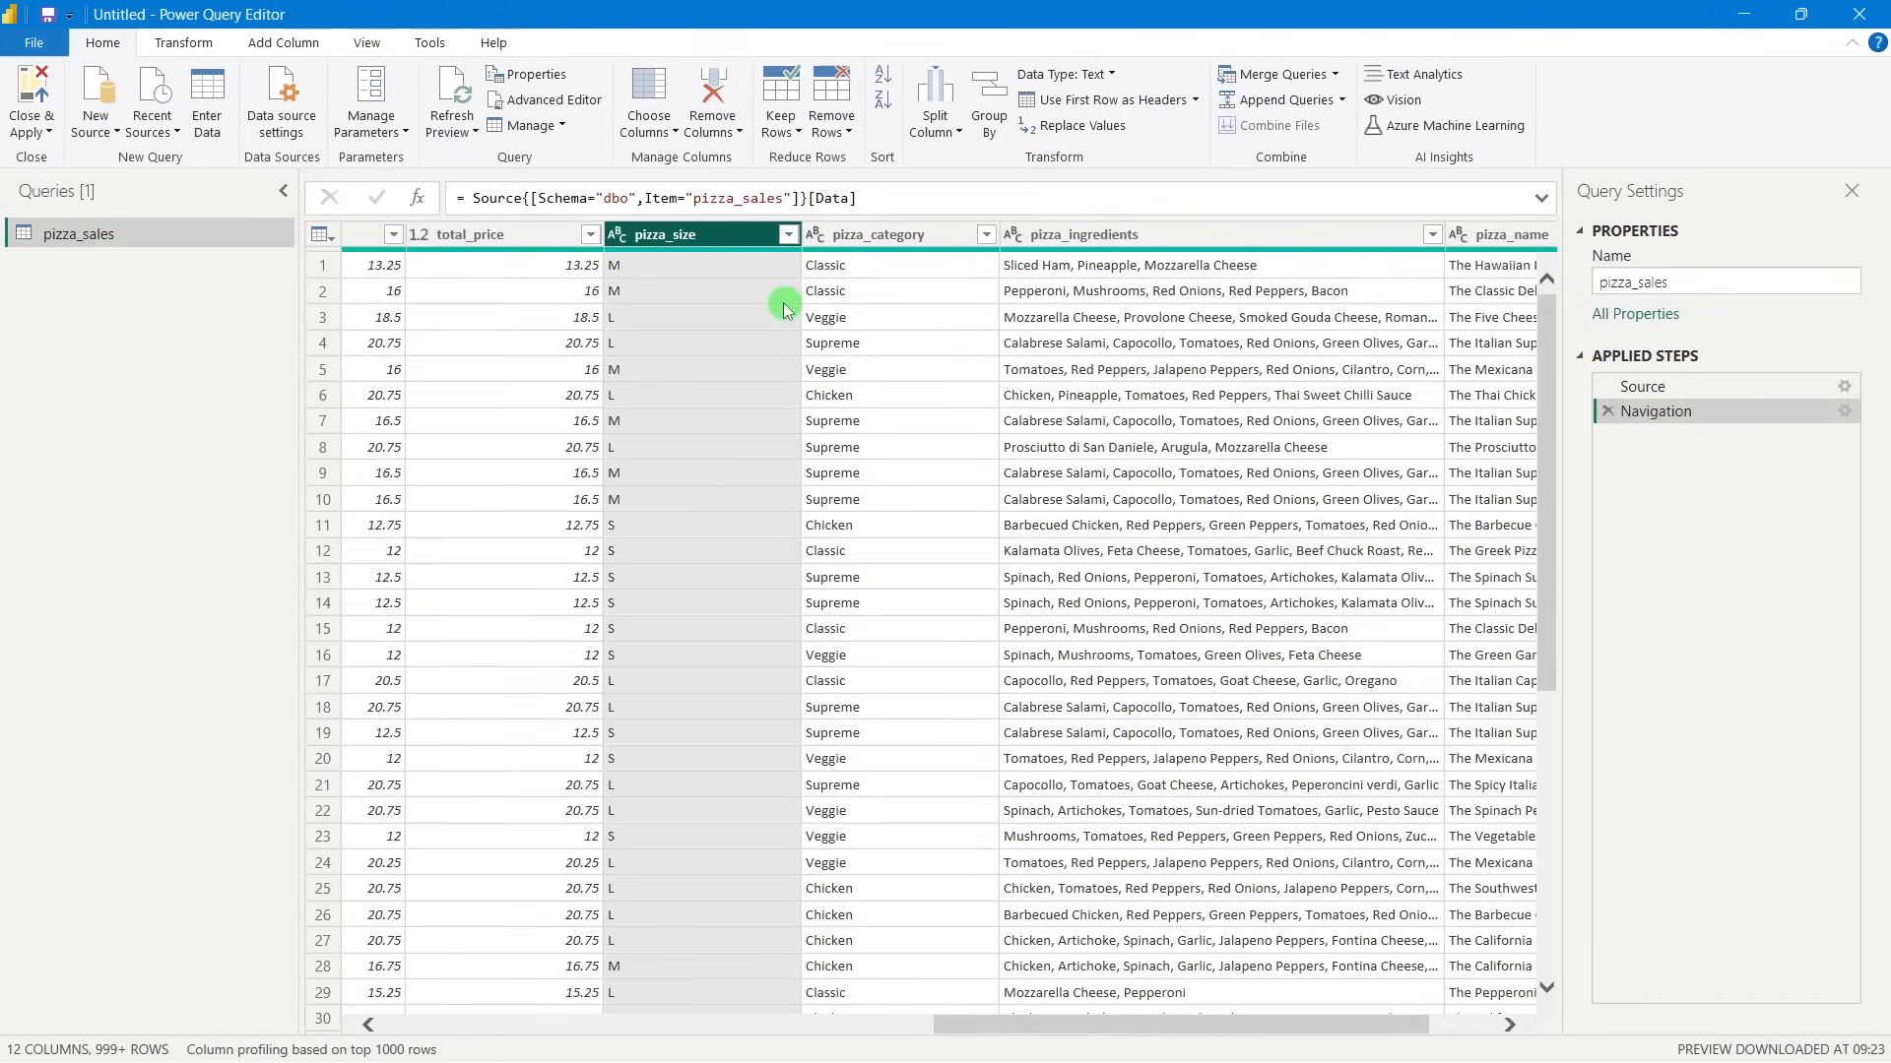
right_click(659, 244)
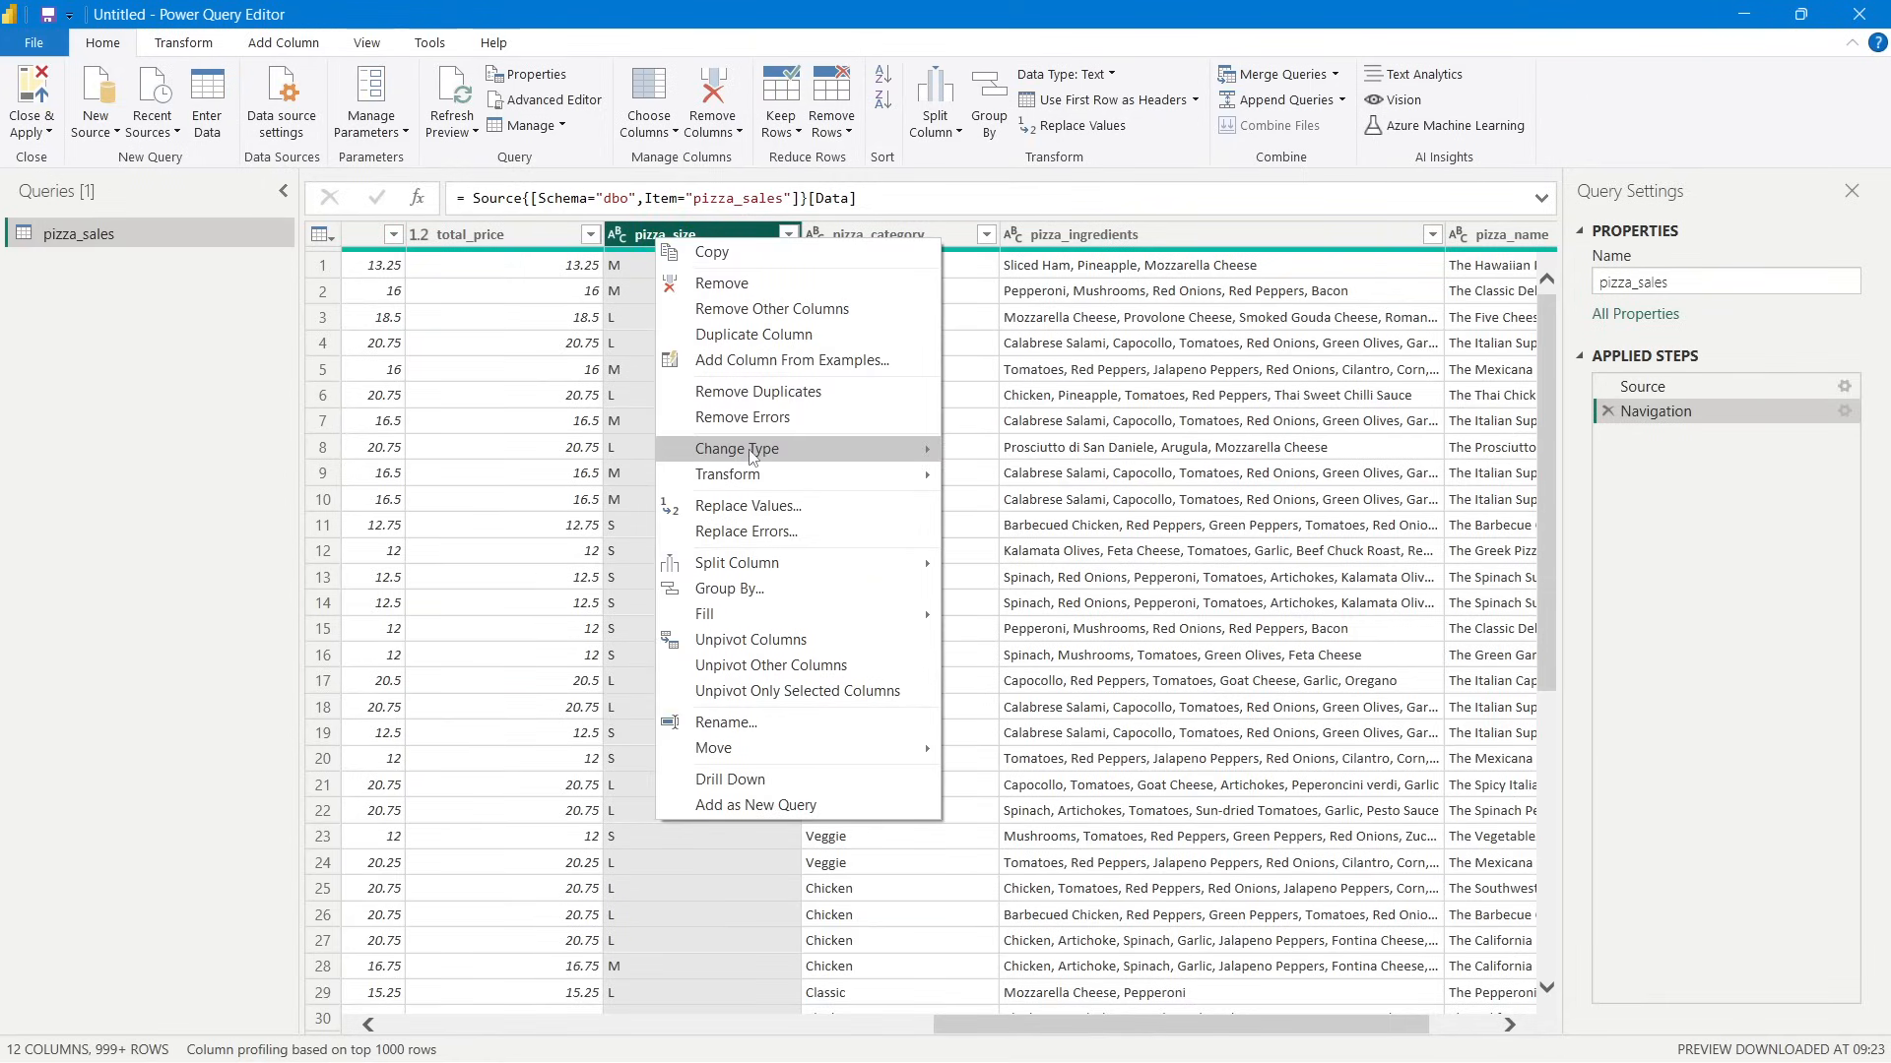
left_click(758, 505)
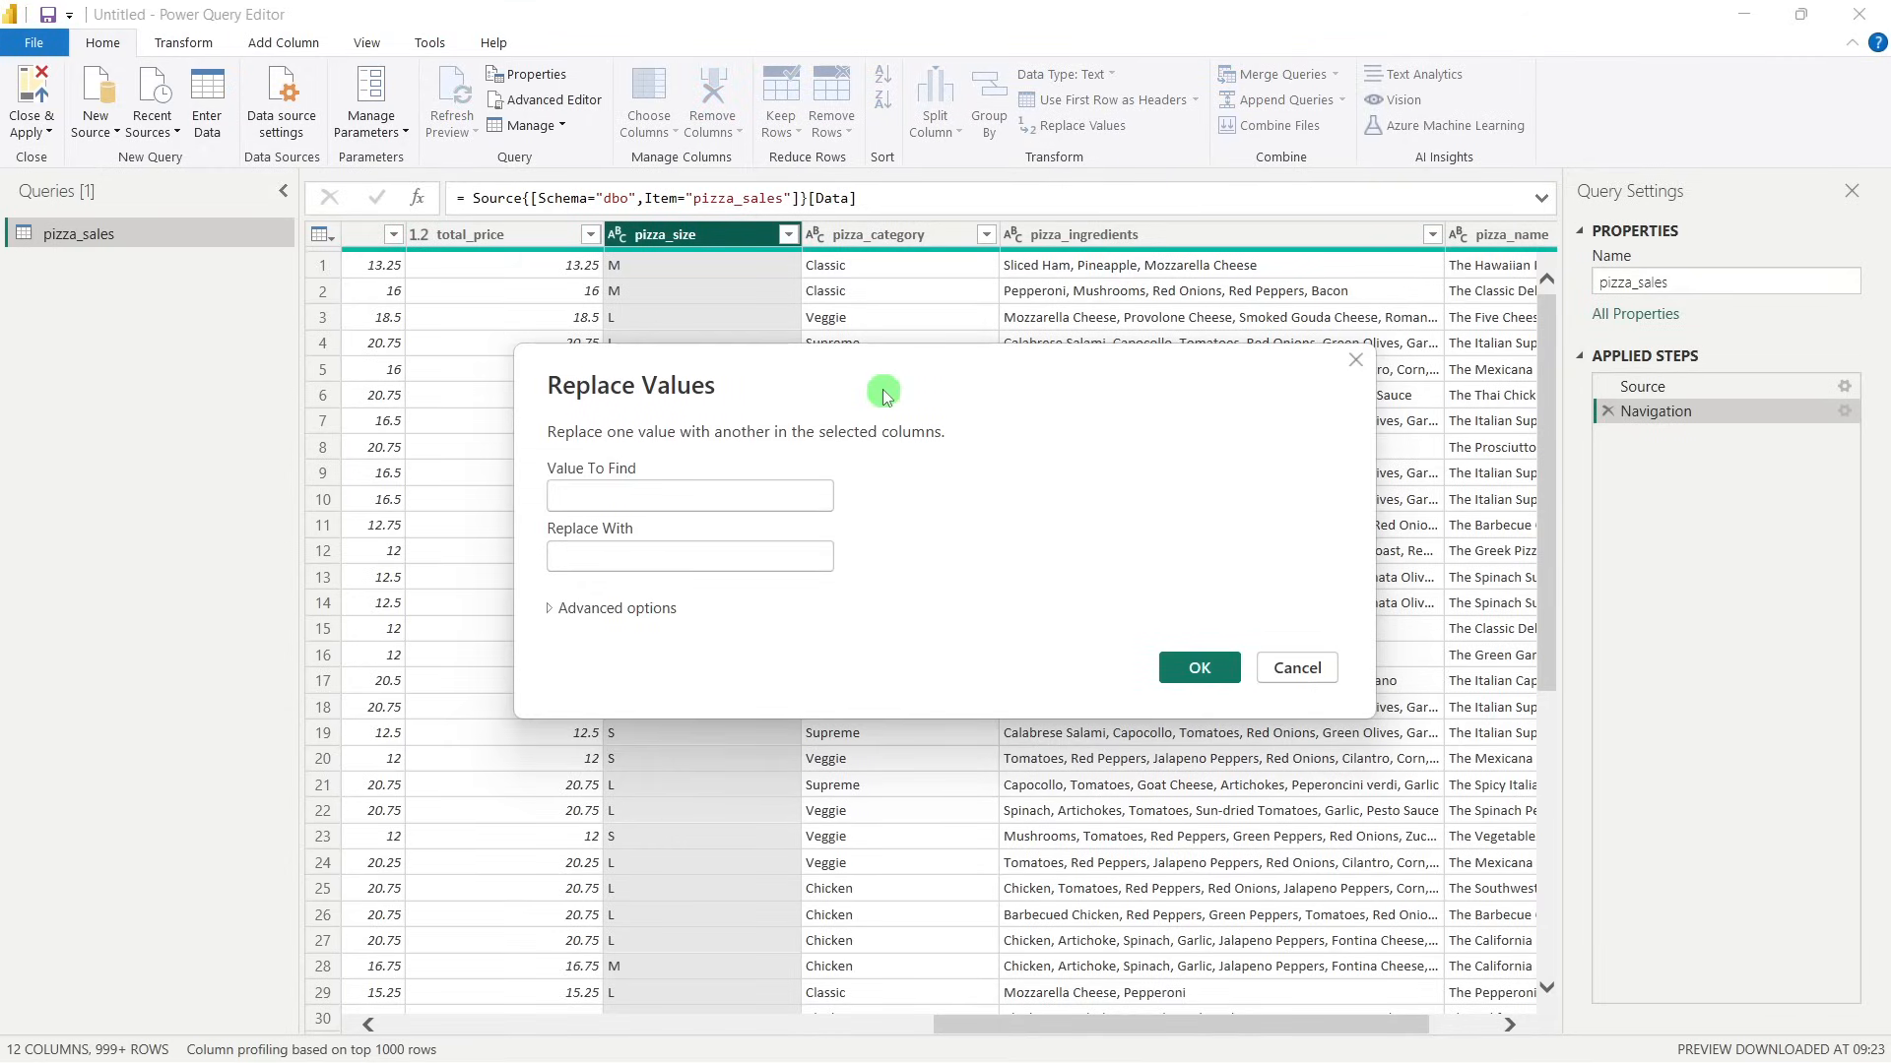
left_click(829, 544)
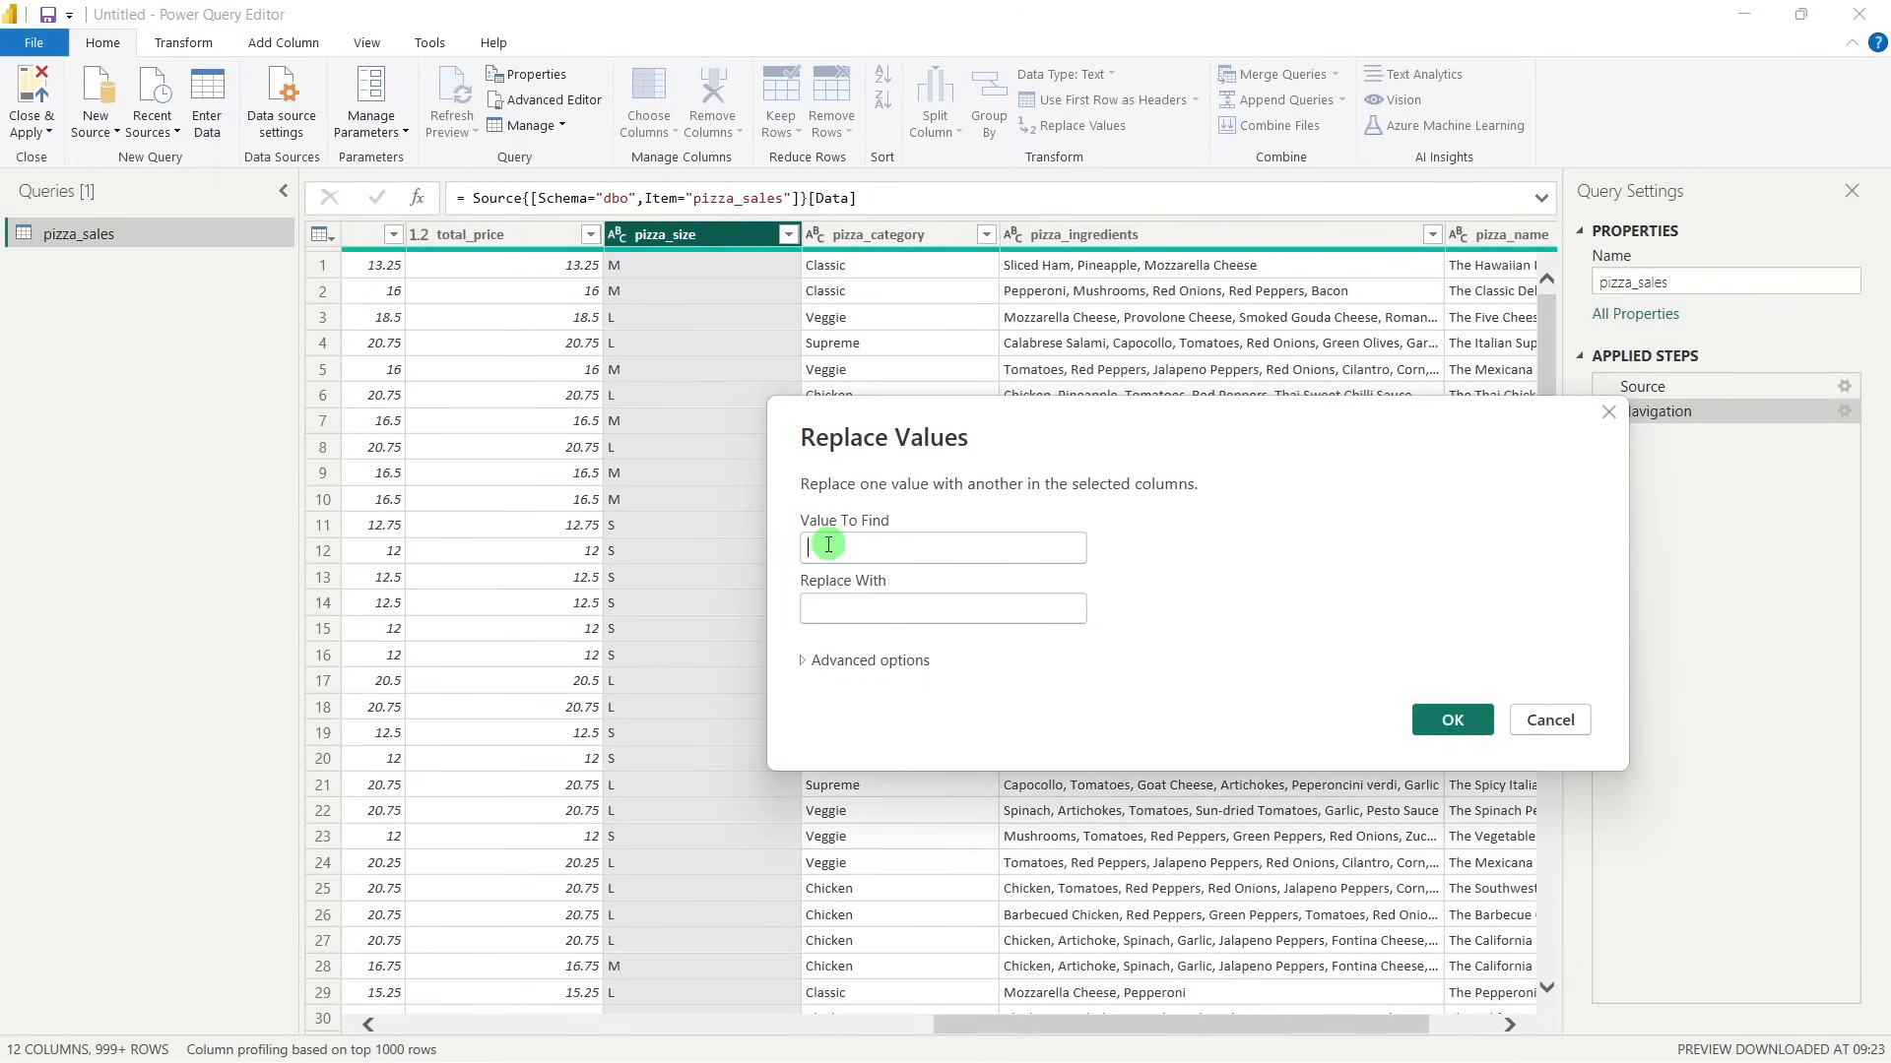
type("M")
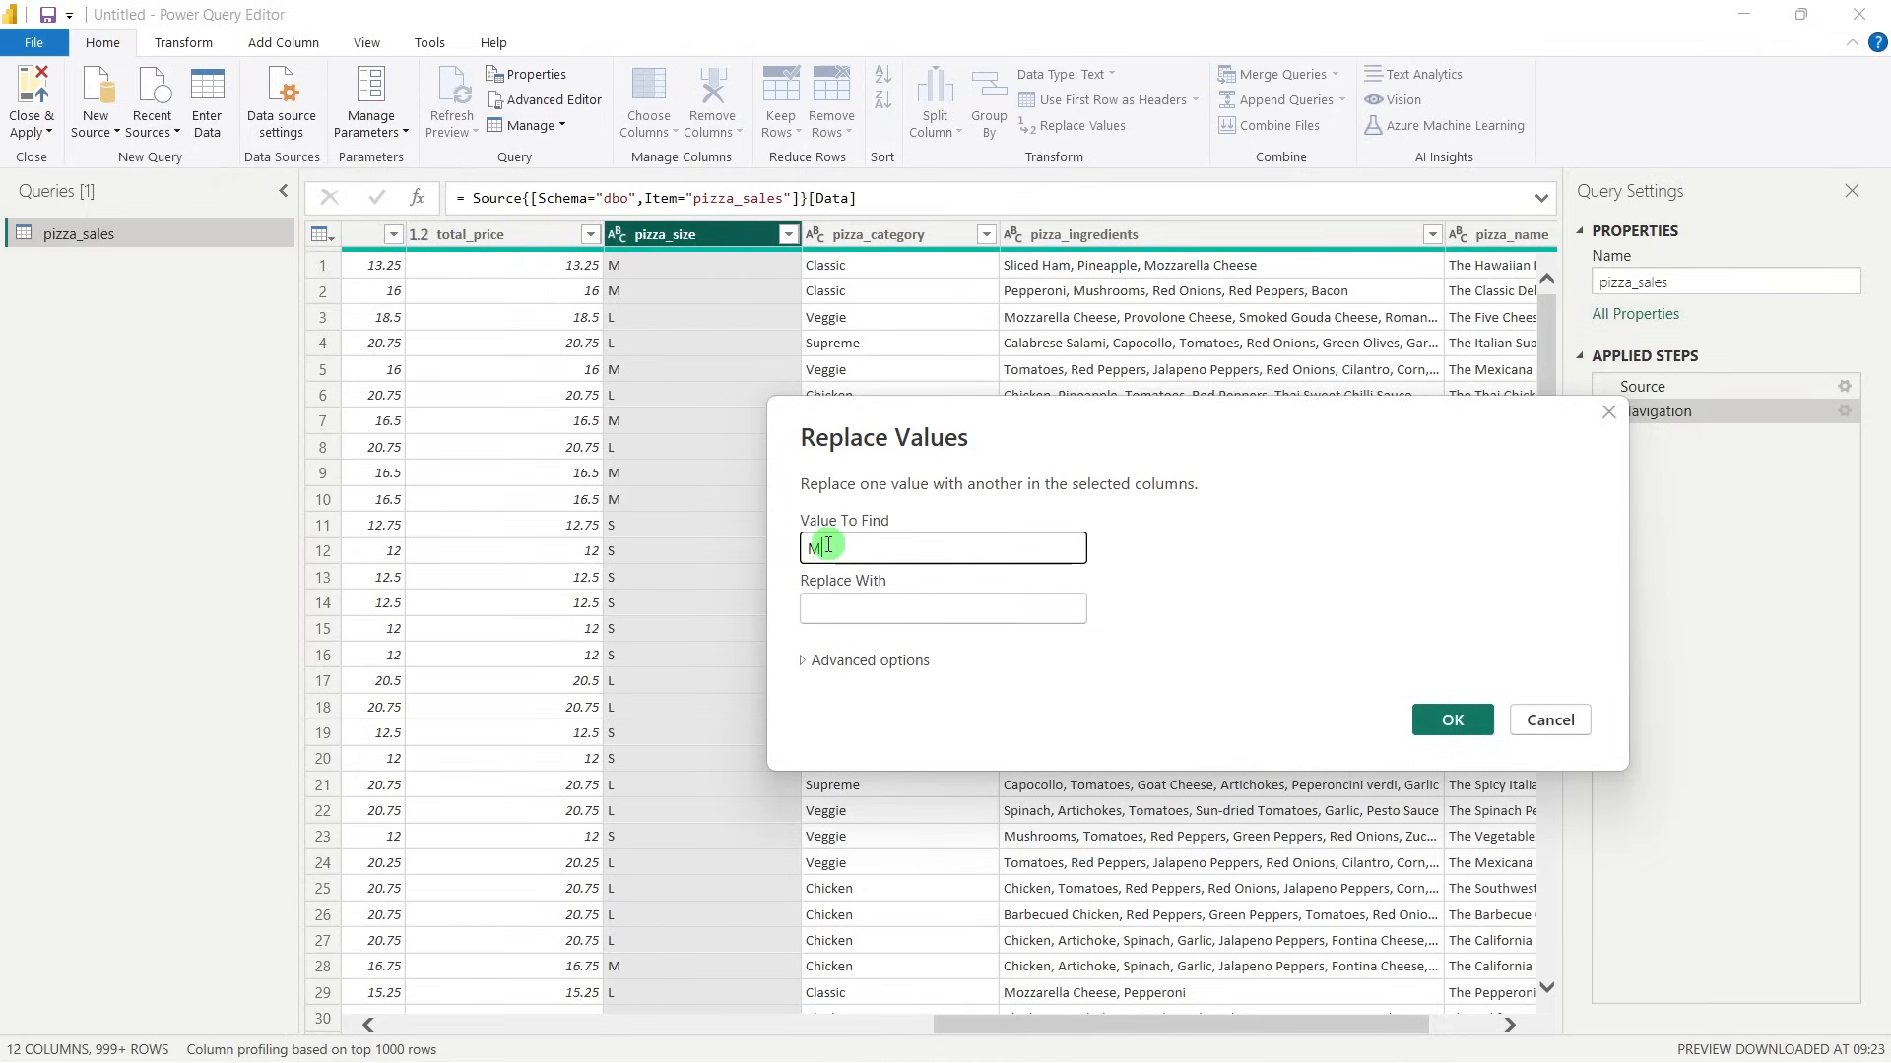
left_click(834, 608)
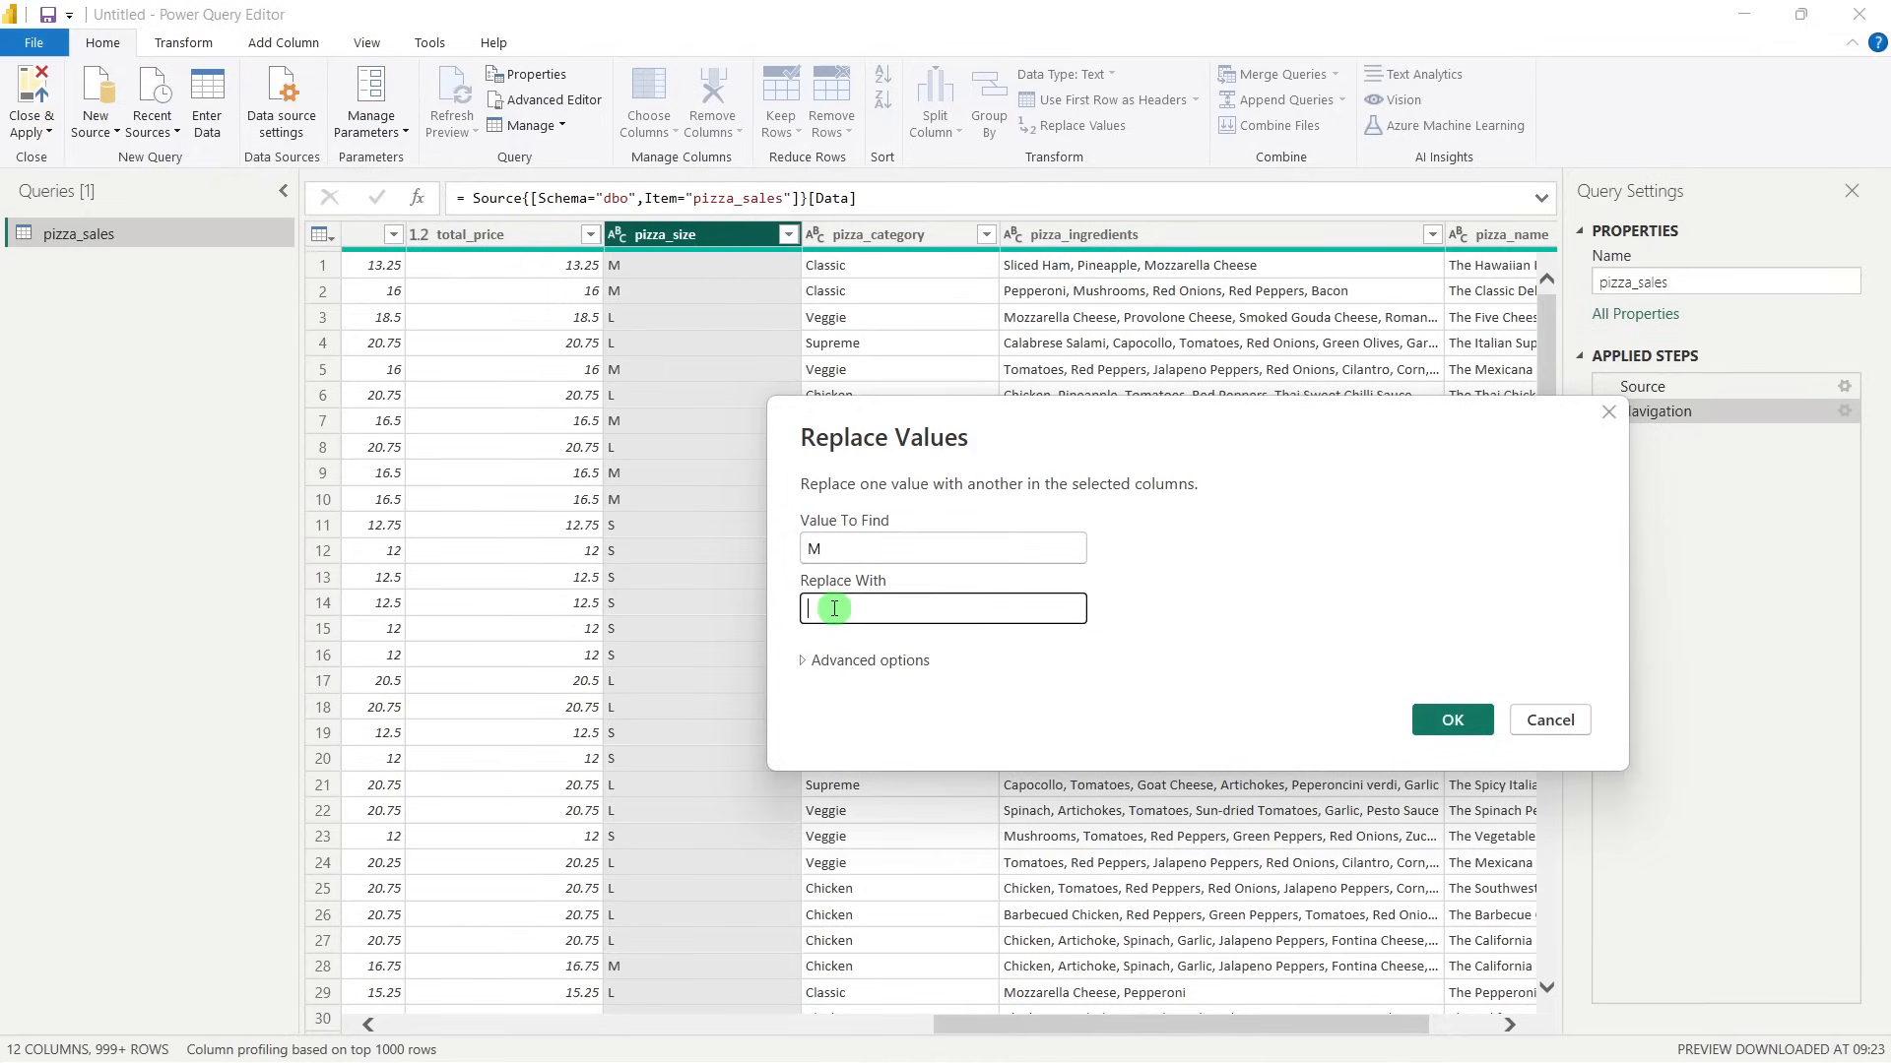
type("Medium")
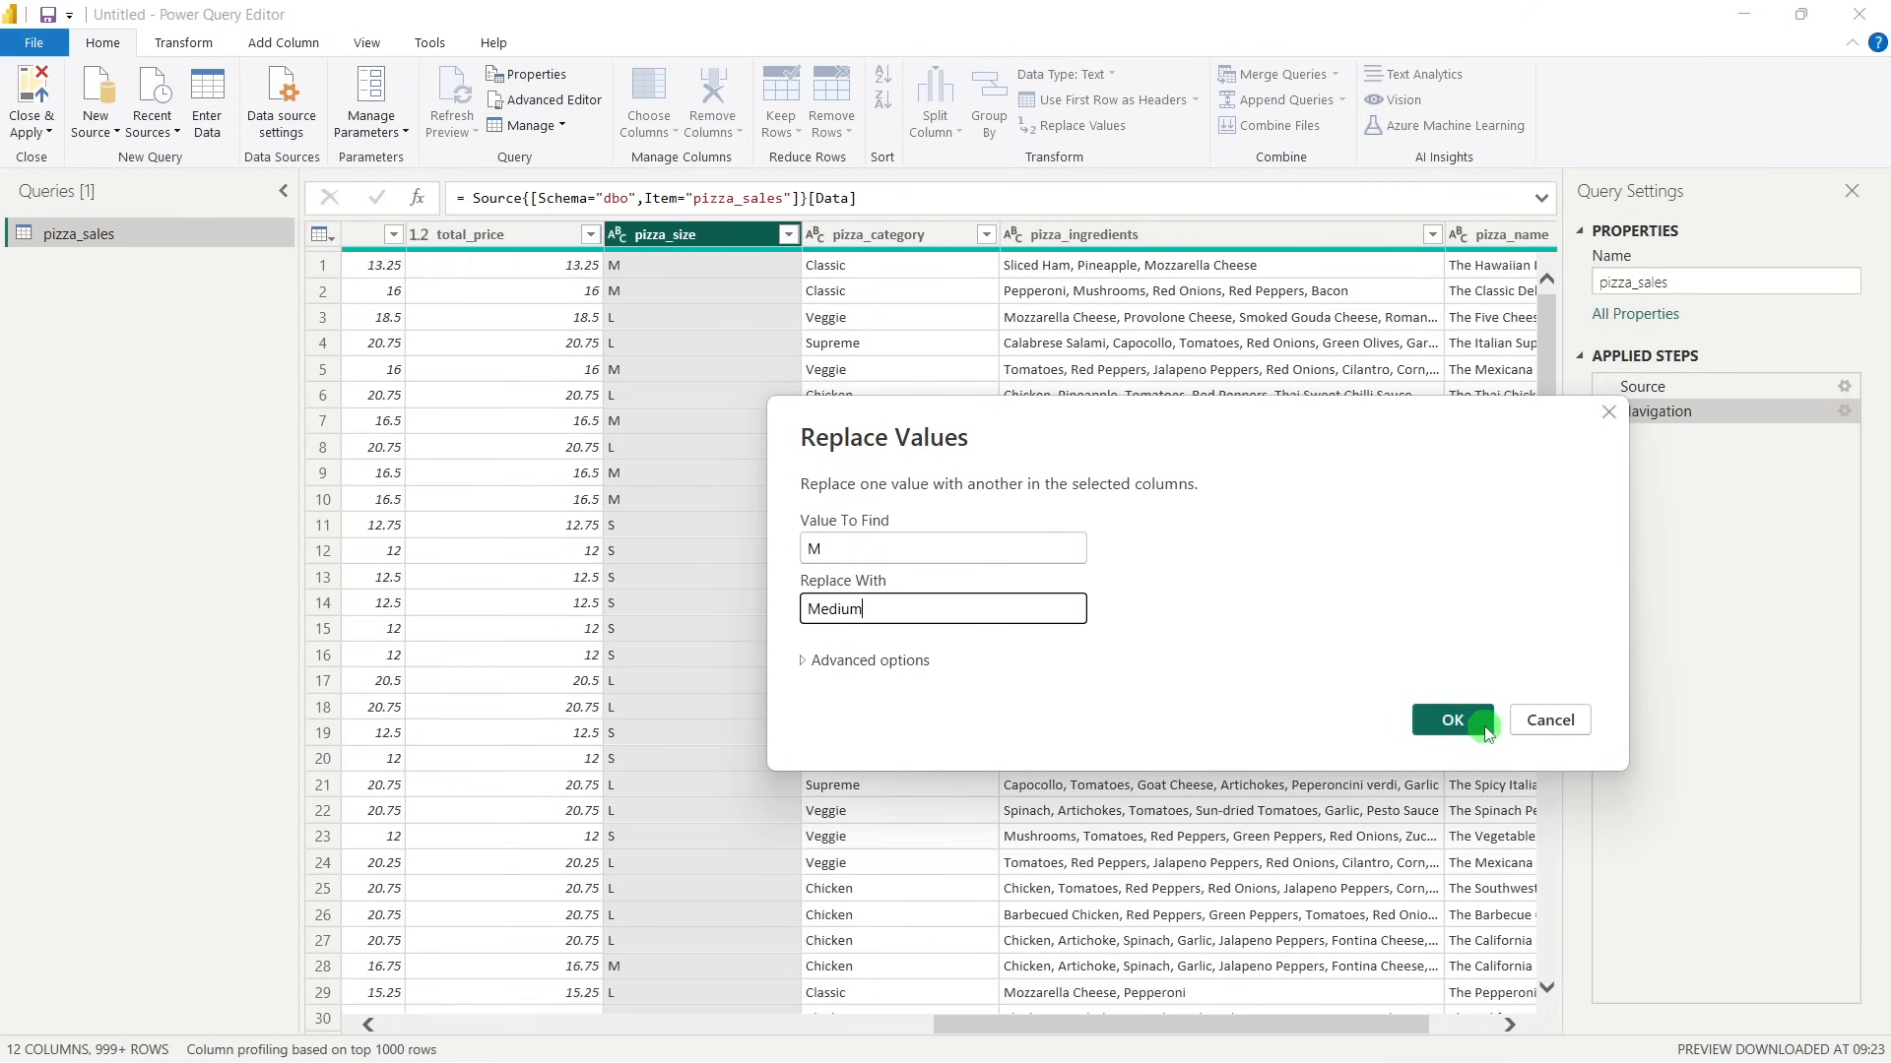
left_click(1452, 719)
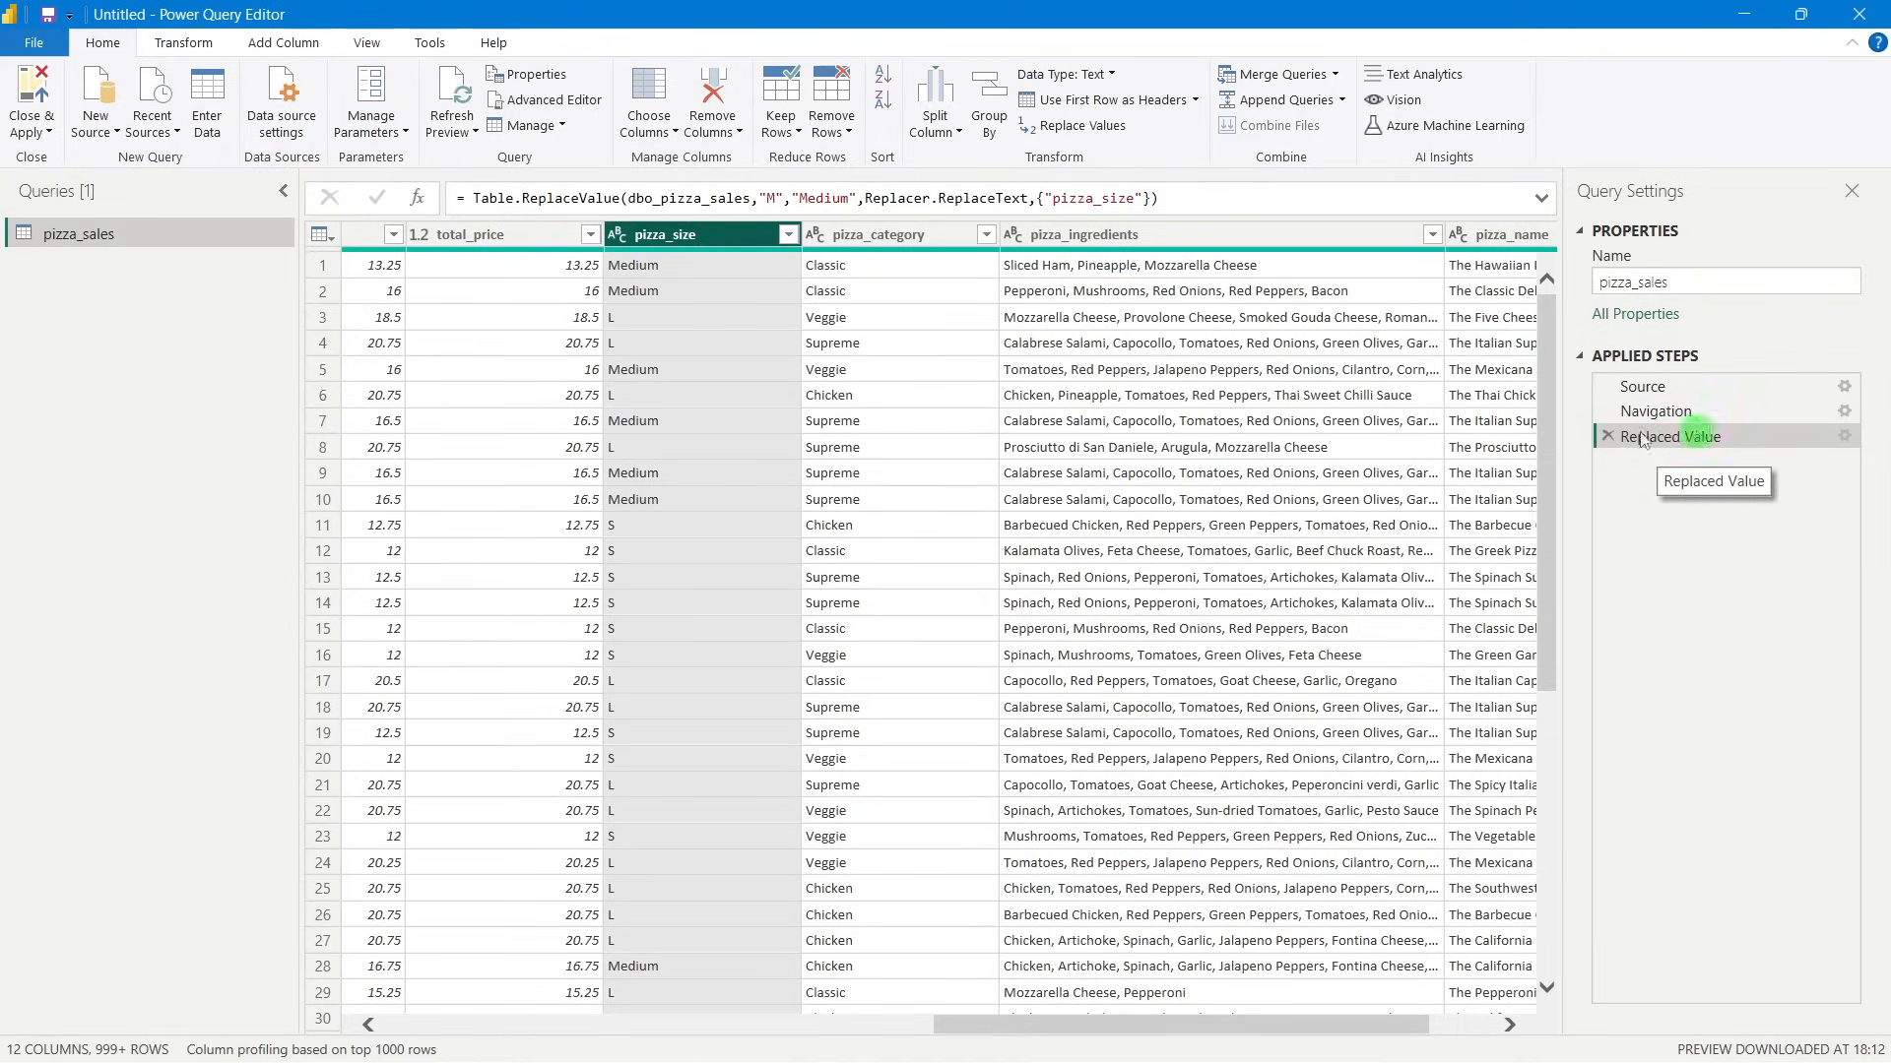
double_click(1790, 440)
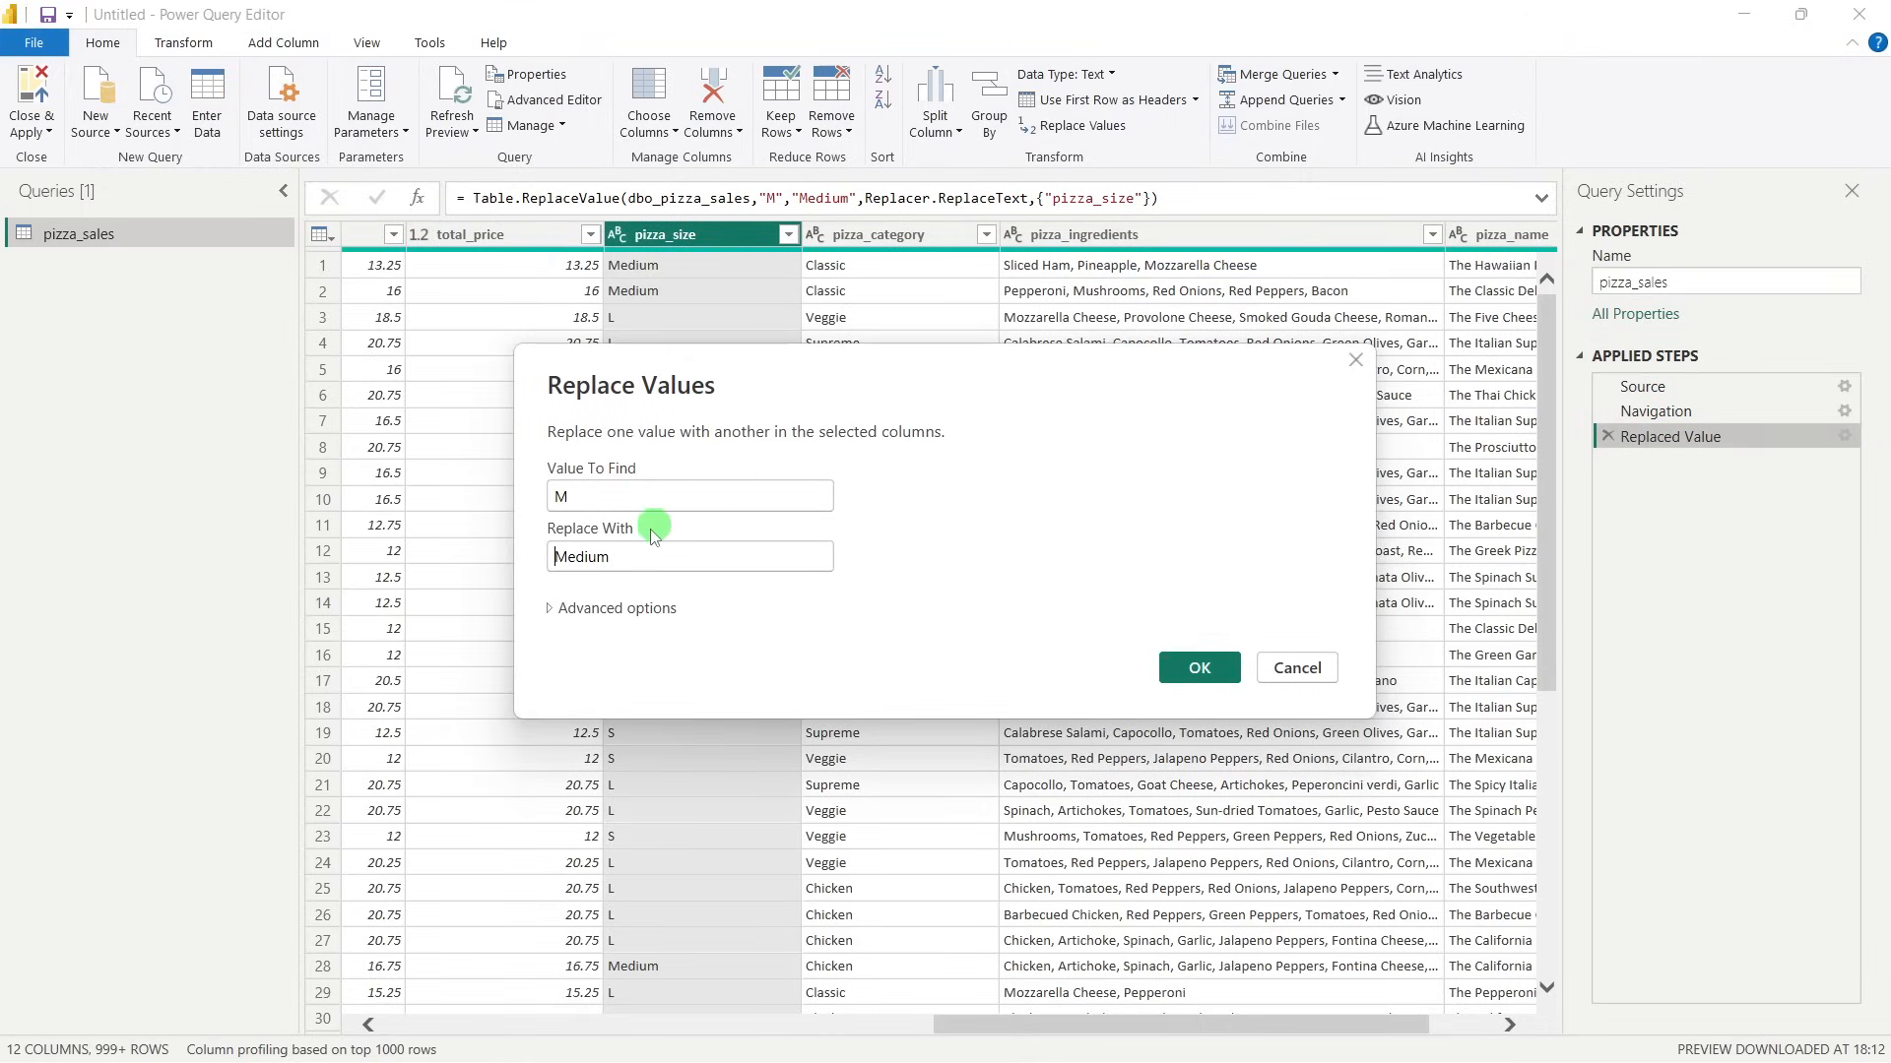
left_click(1355, 360)
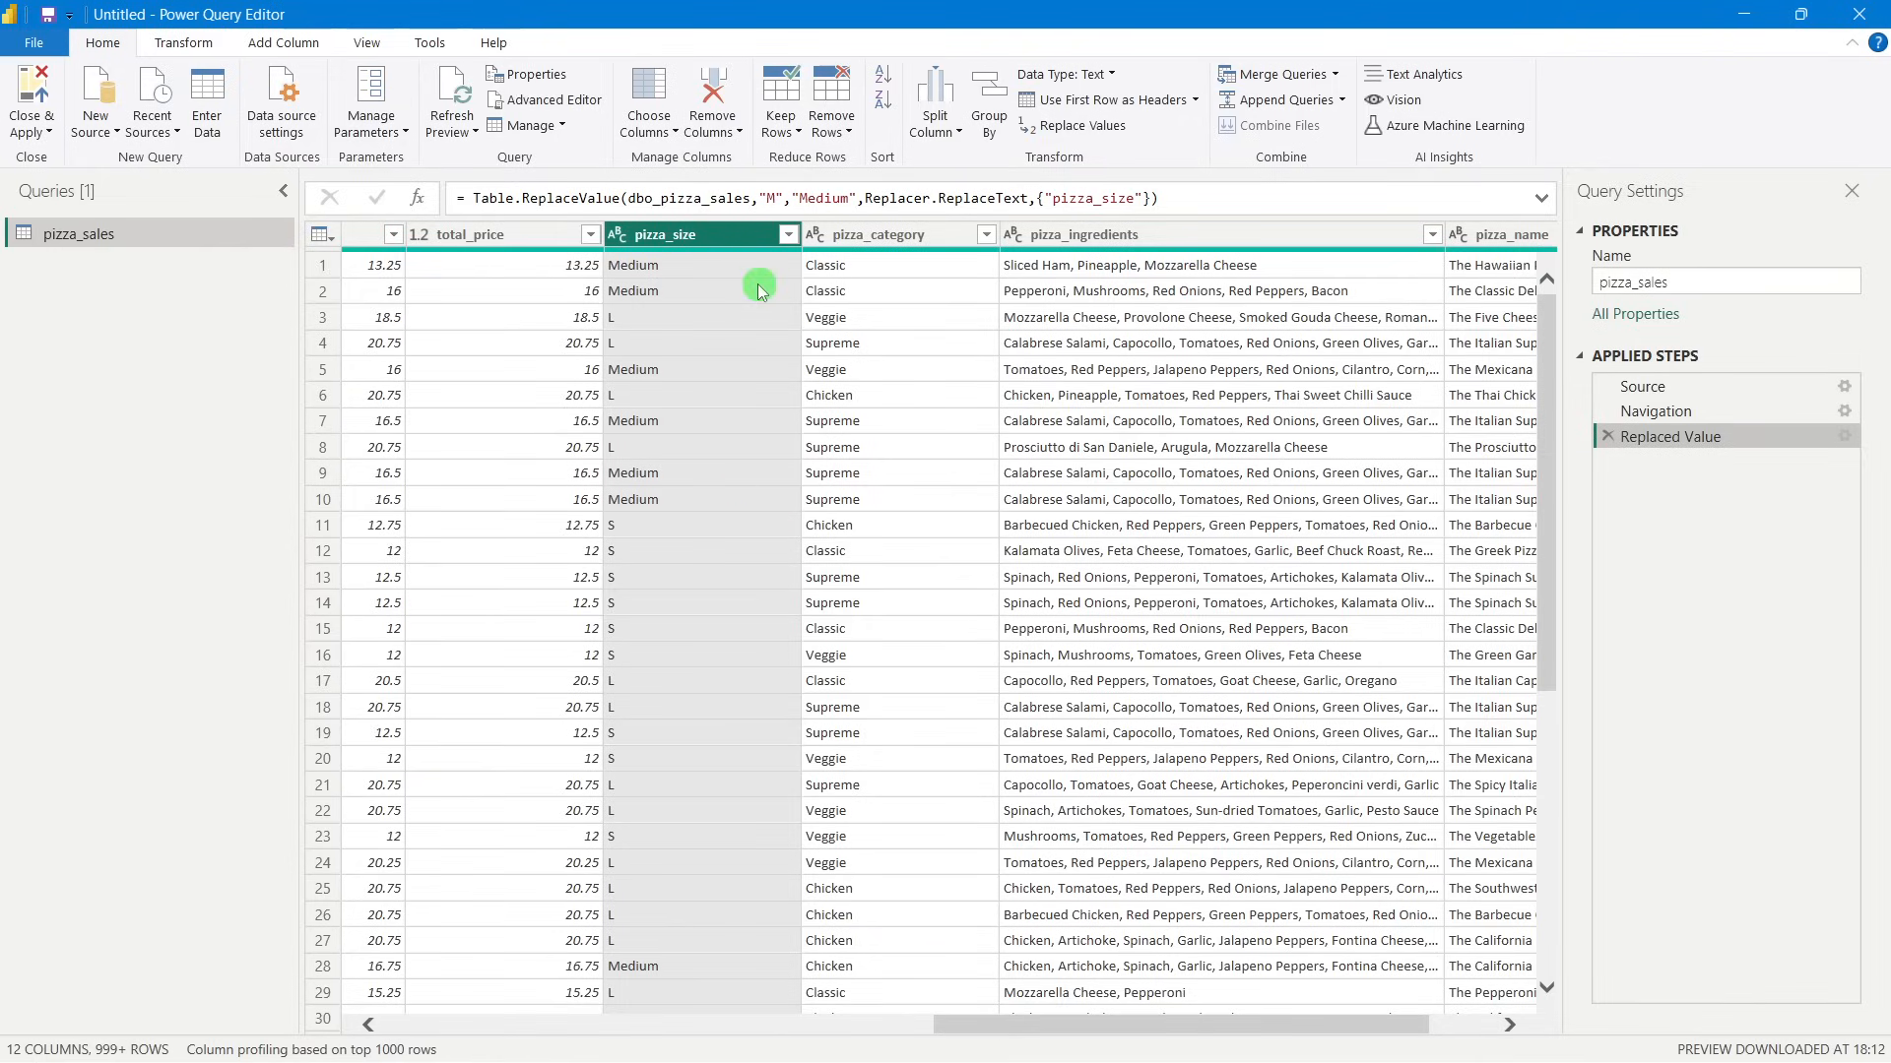
Replace S with Regular in the pizza_size column.
right_click(709, 241)
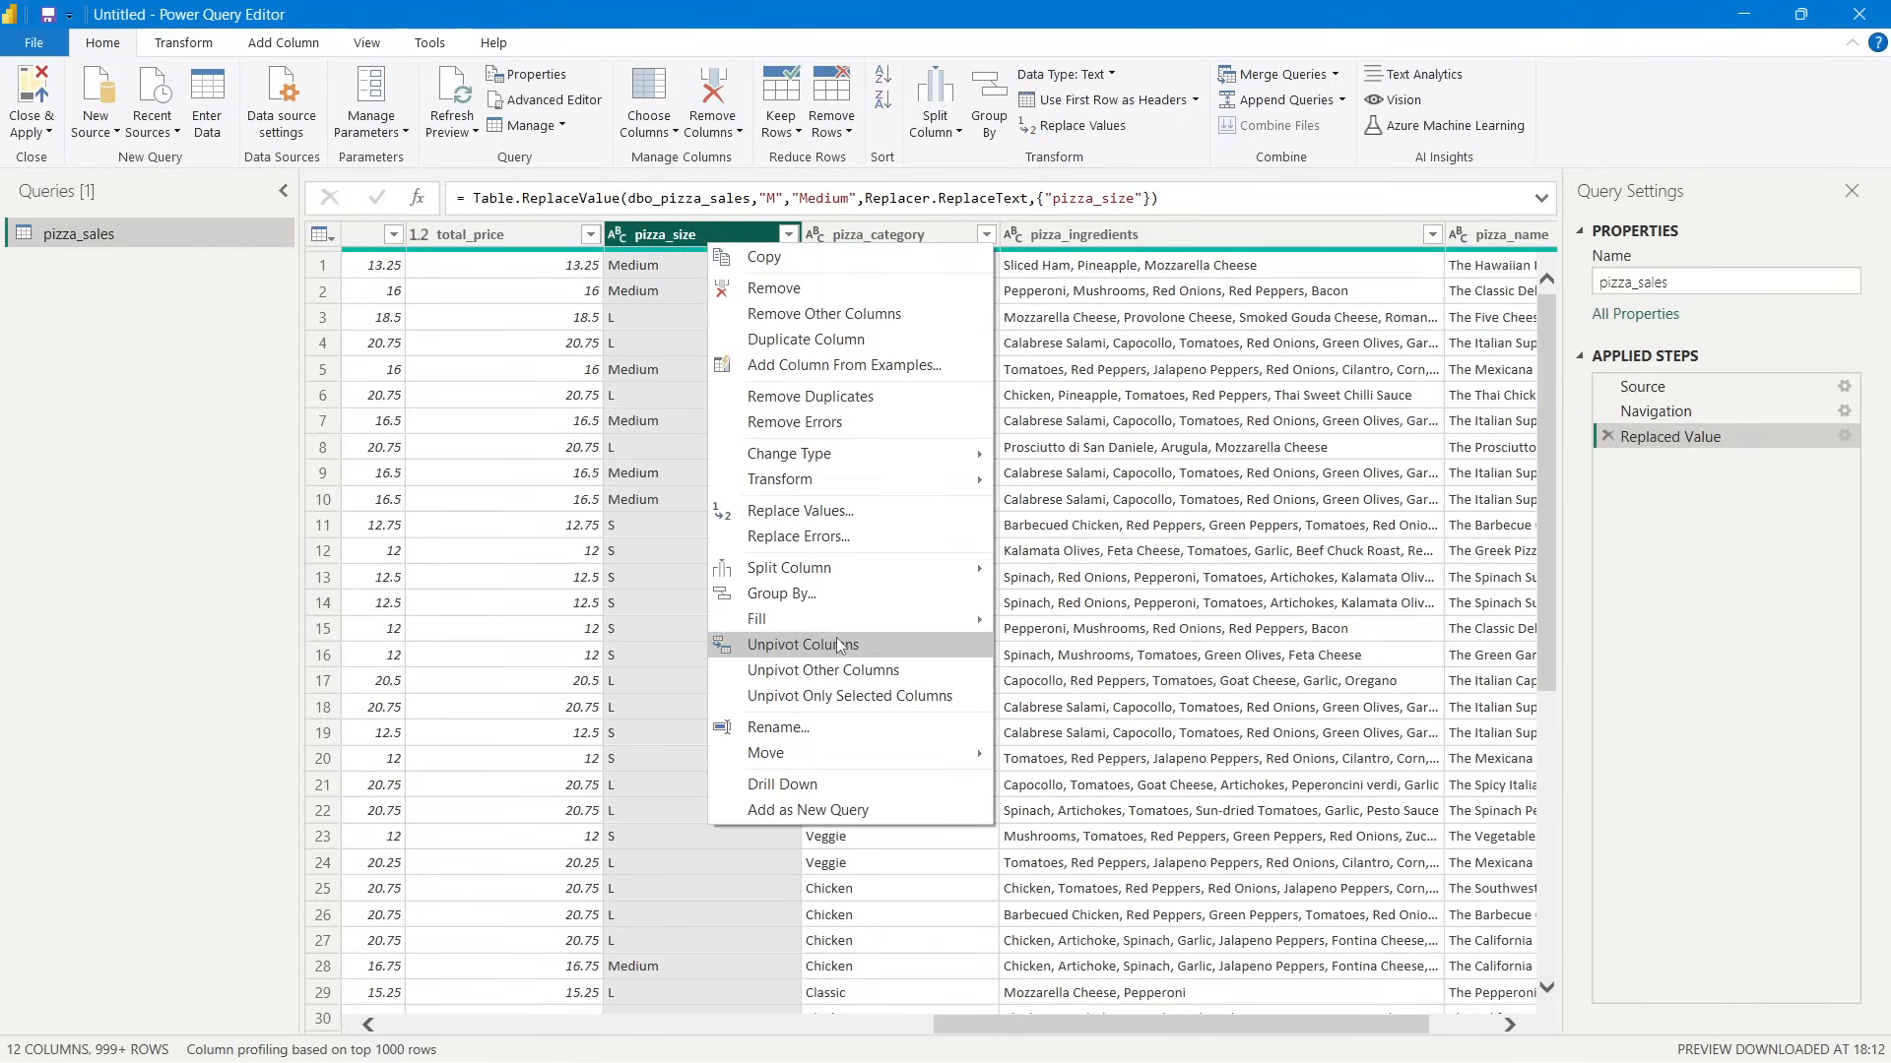
left_click(825, 511)
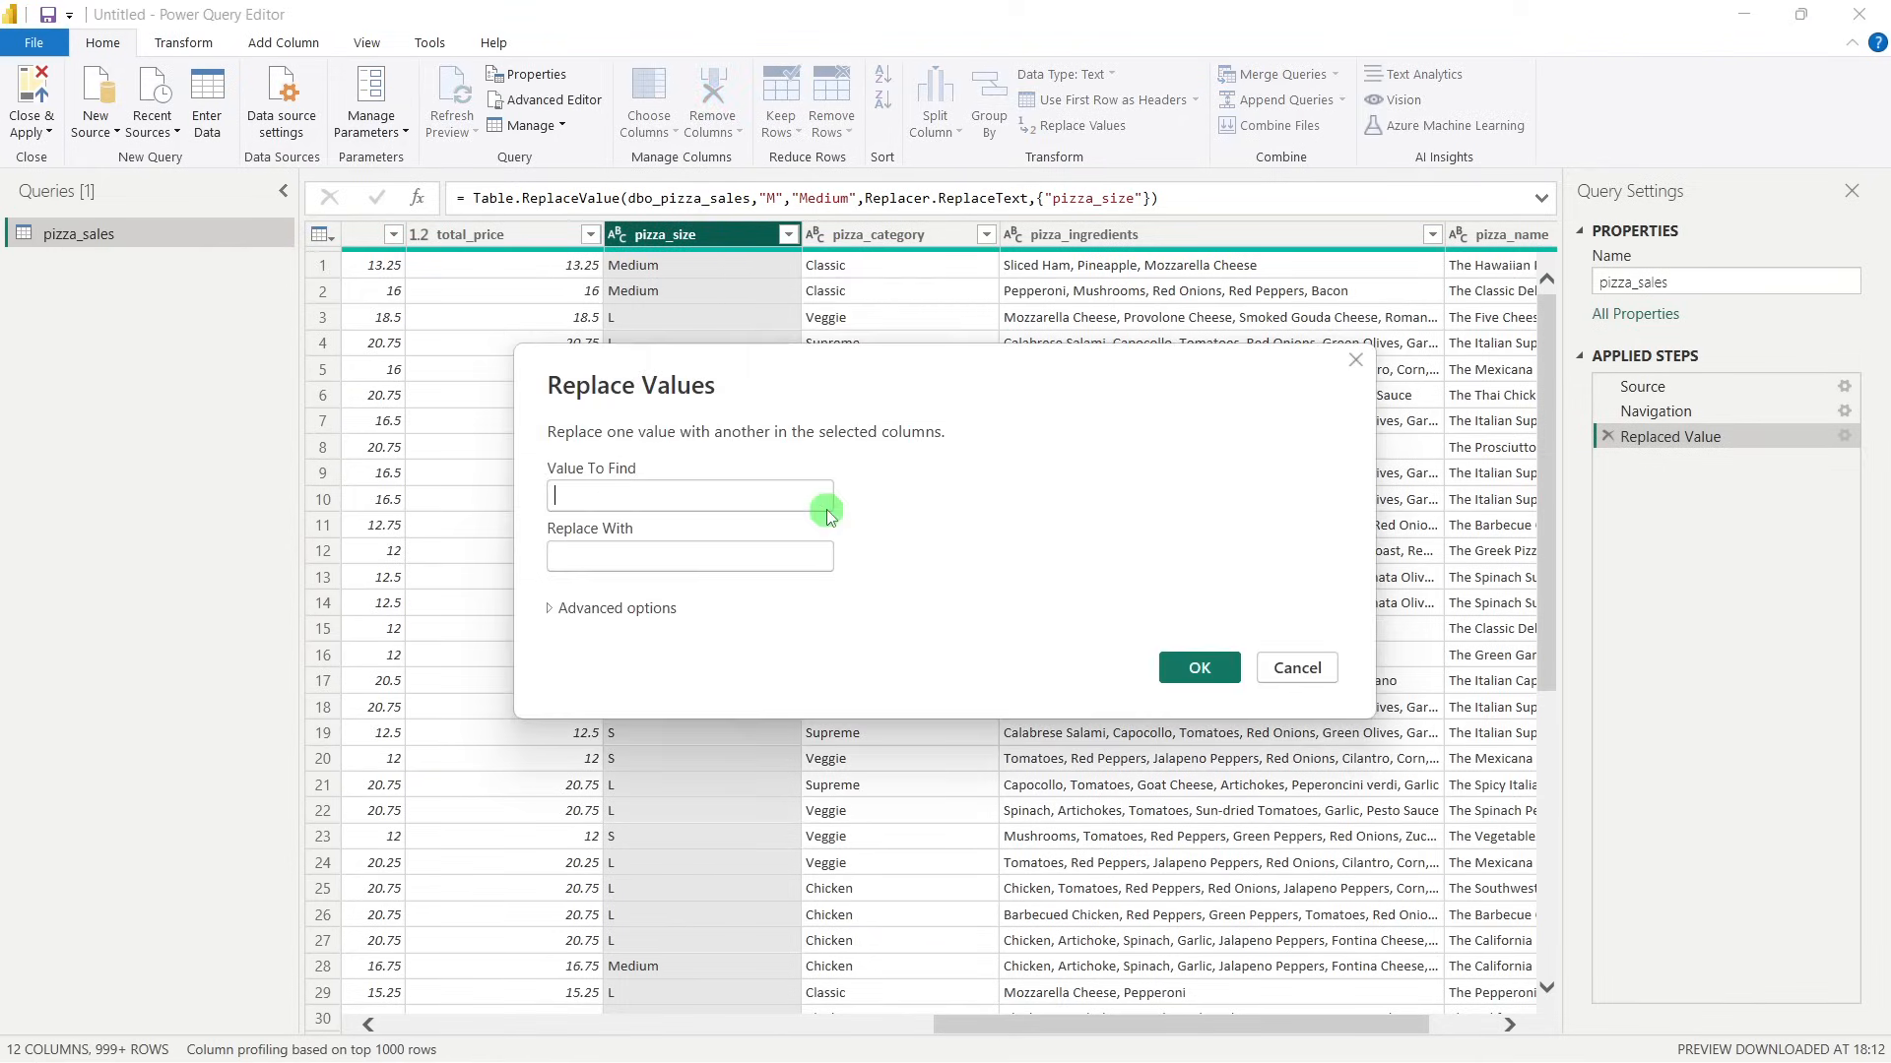
left_click(693, 509)
type("S")
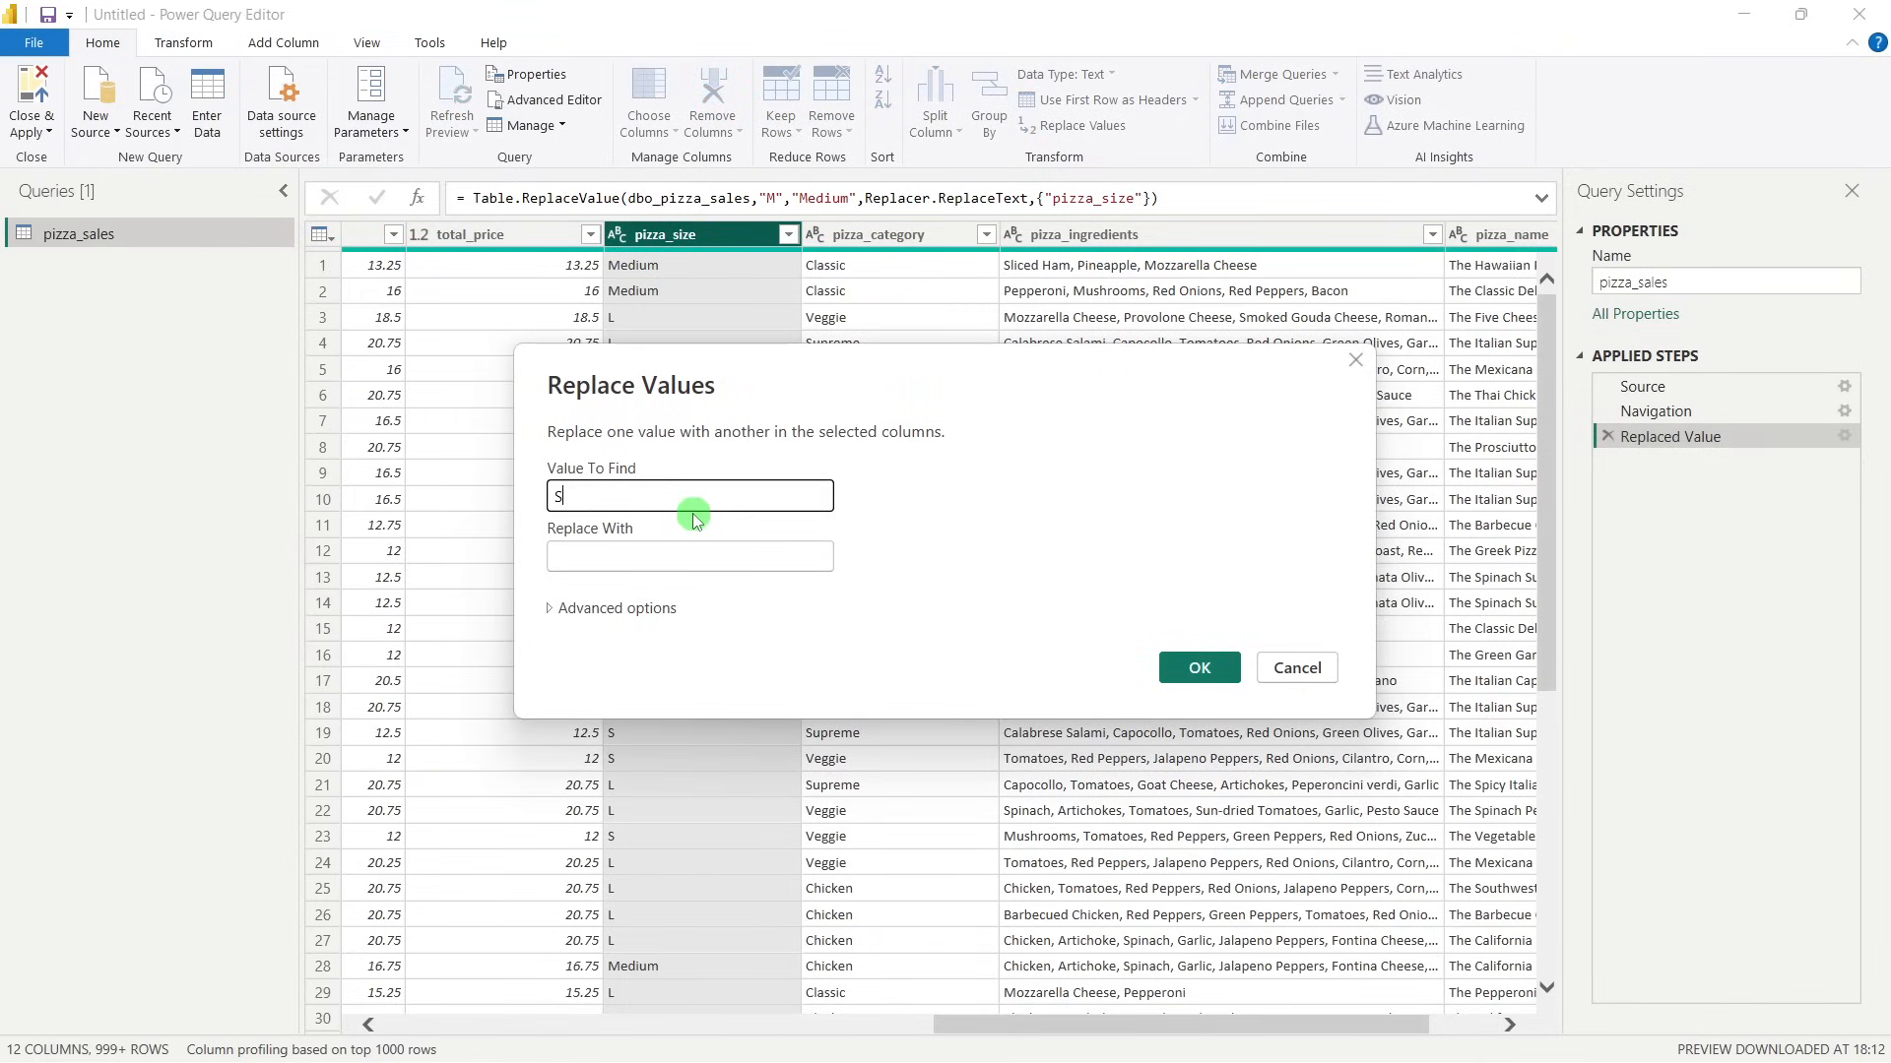
left_click(612, 565)
type("Regu")
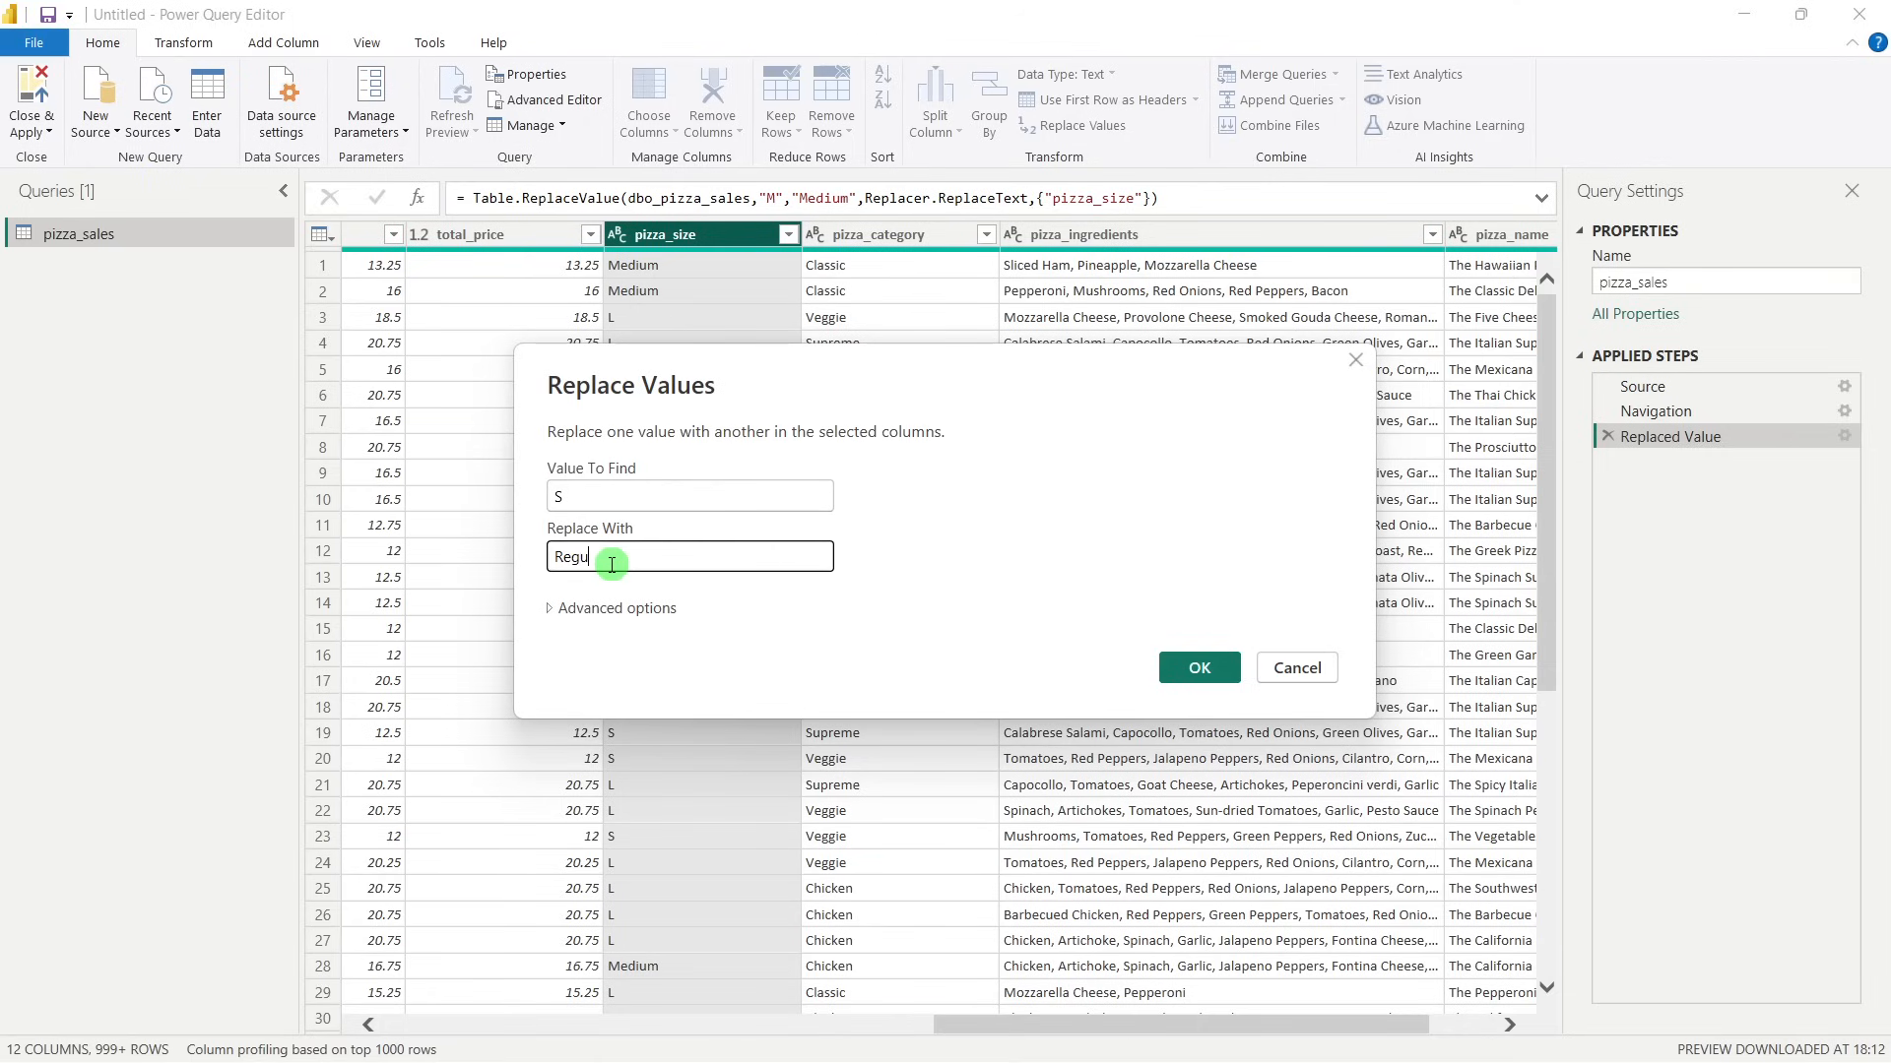
type("lar")
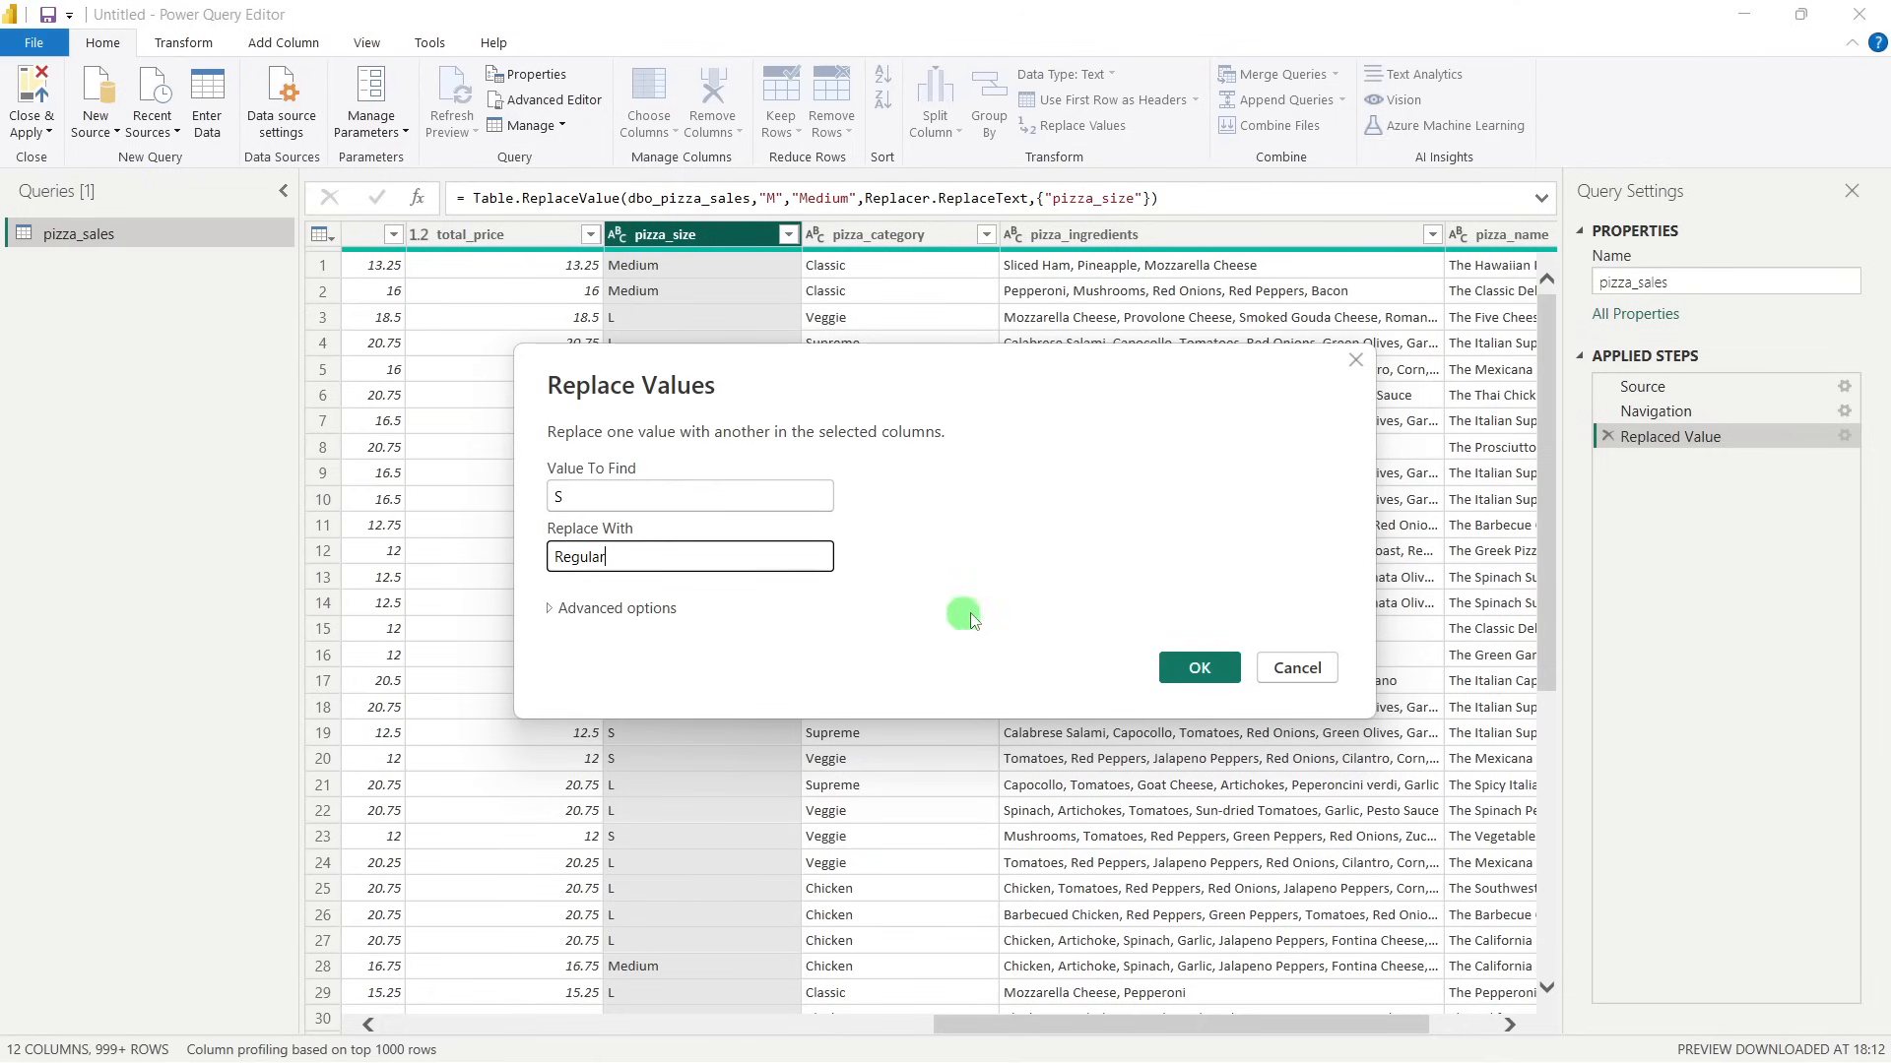
left_click(1196, 665)
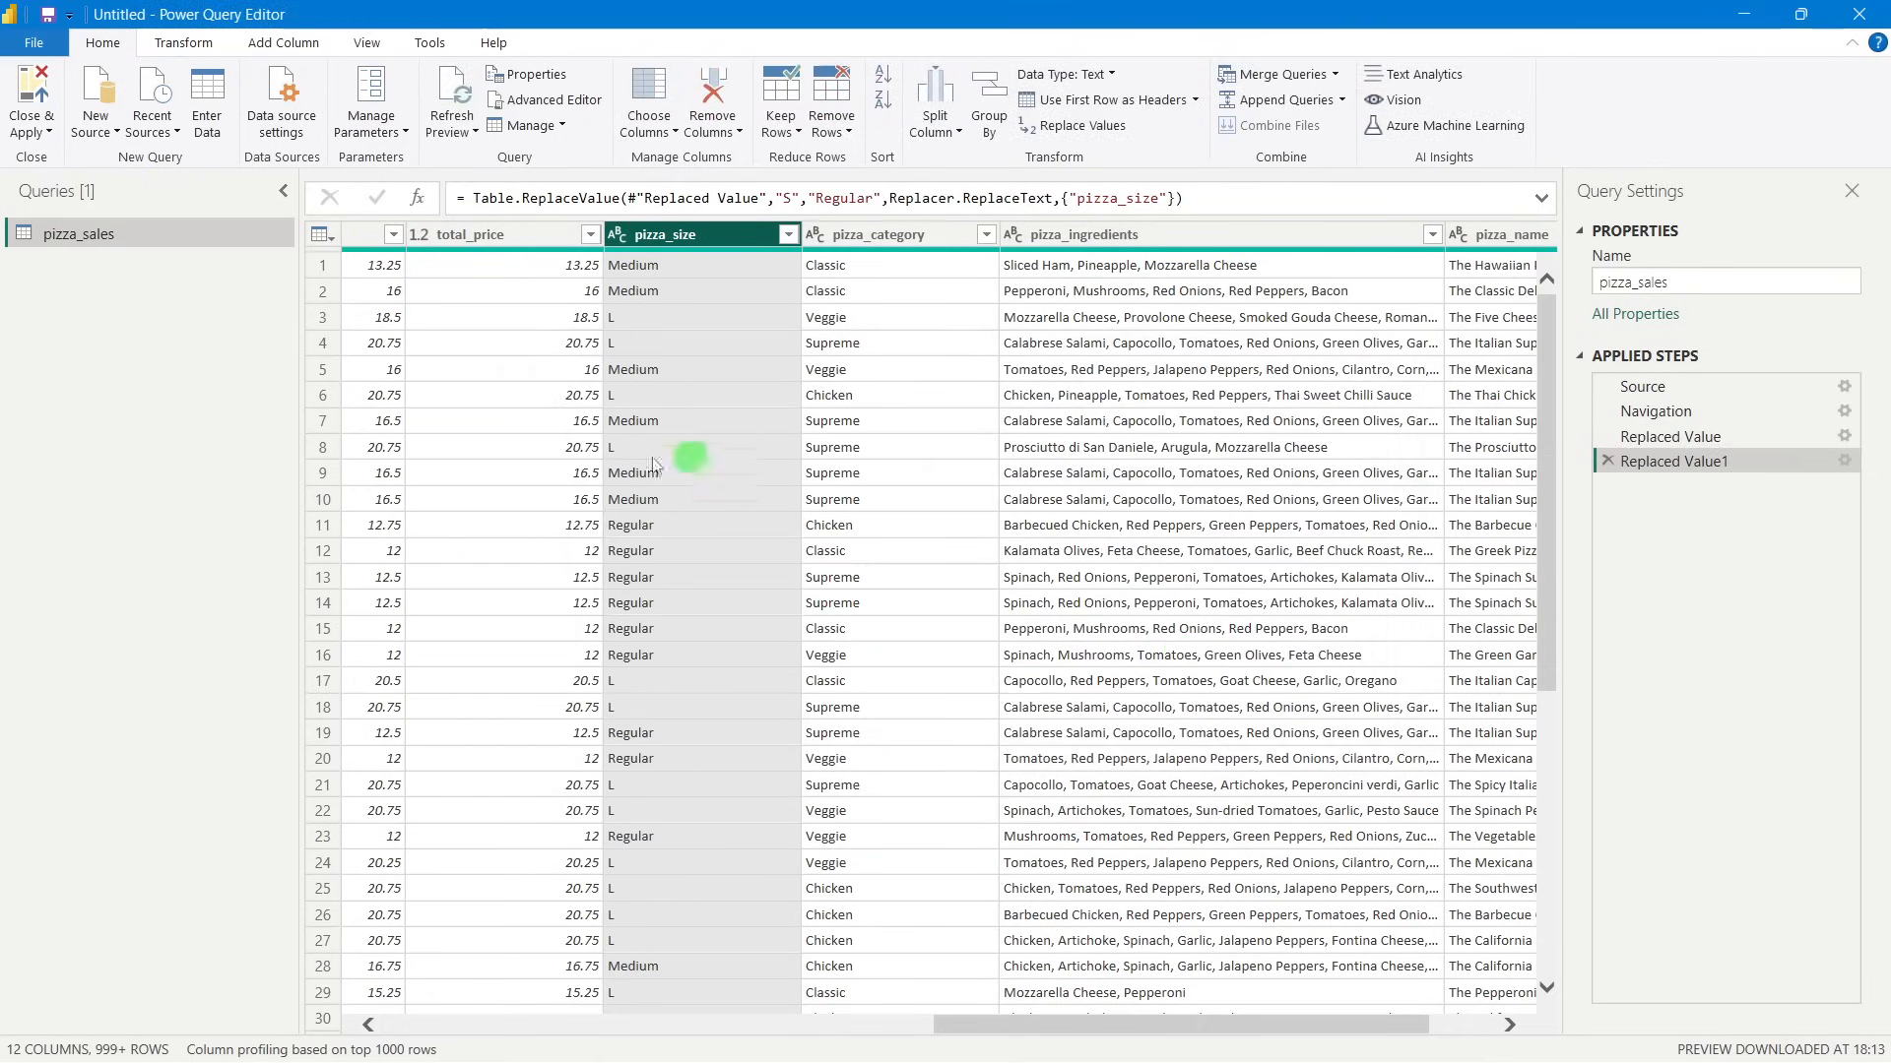
Replace L with Large in the pizza_size column and accept the column's filter list with all values selected.
right_click(640, 238)
left_click(784, 508)
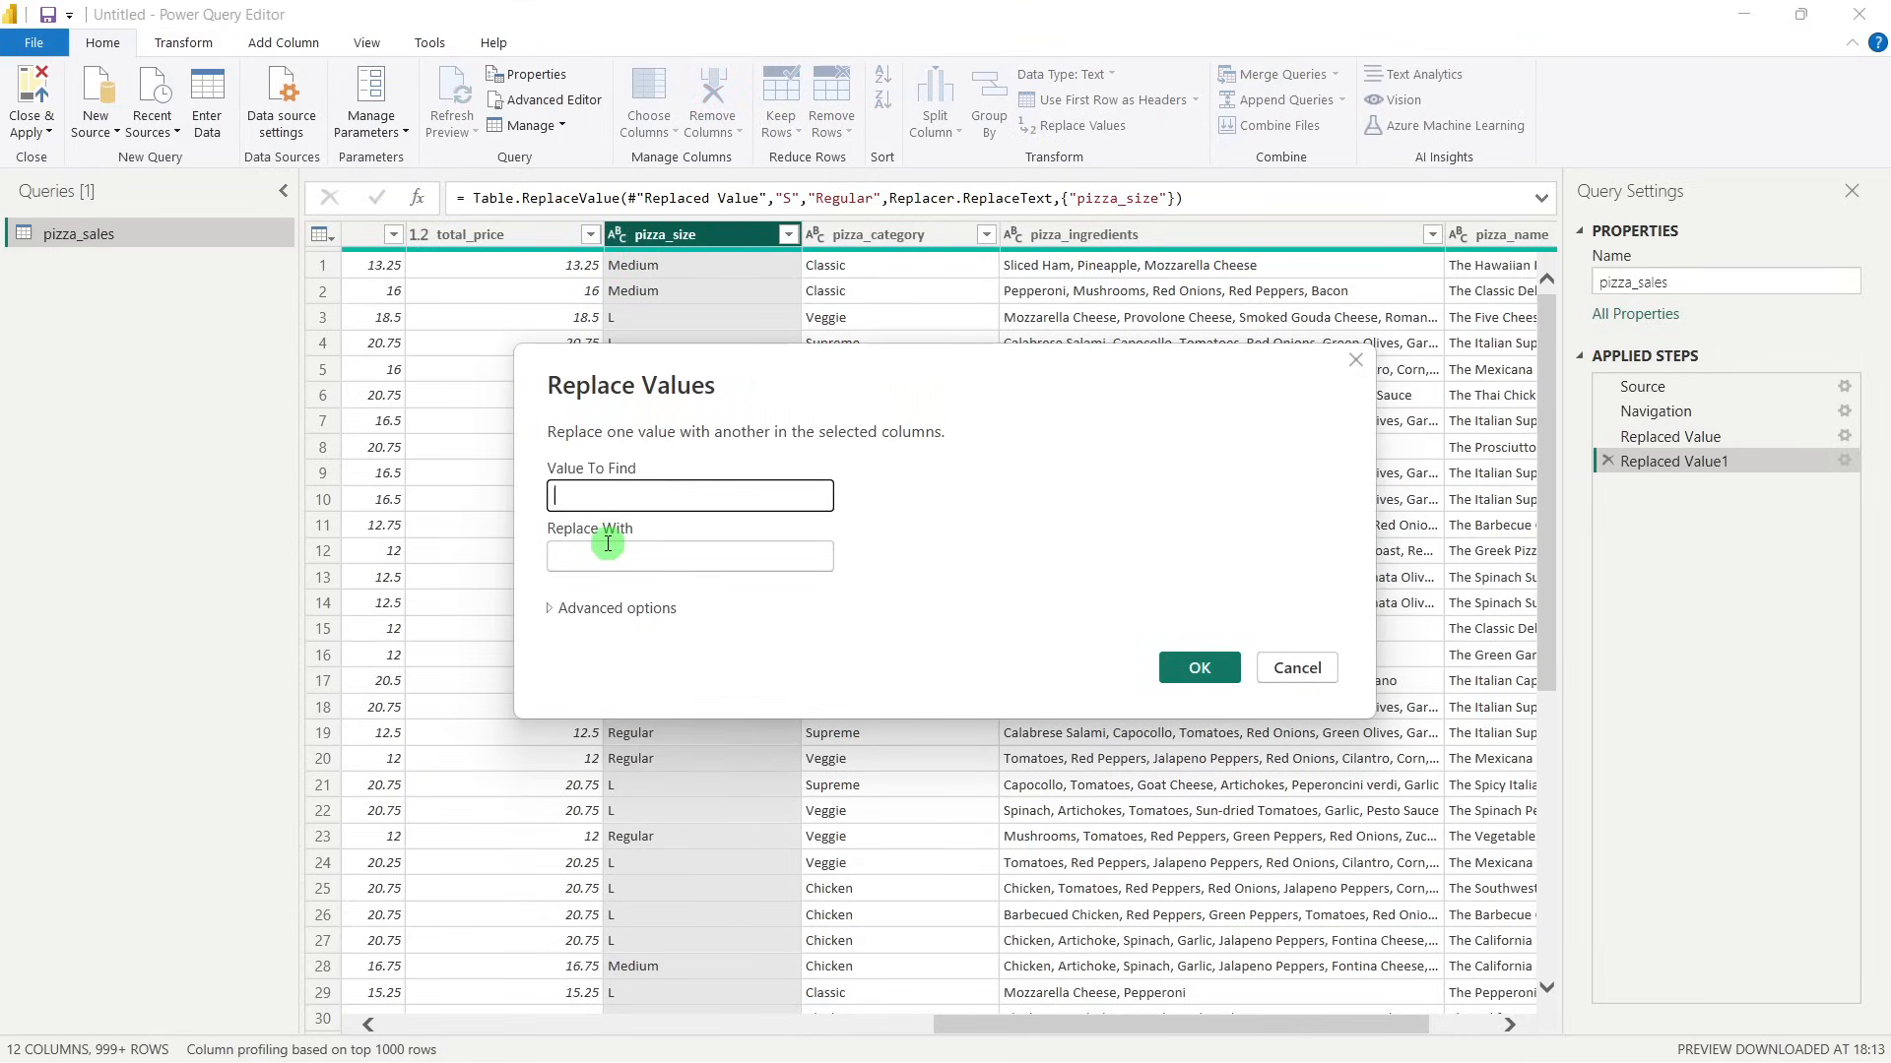
type("L")
left_click(608, 552)
type("La")
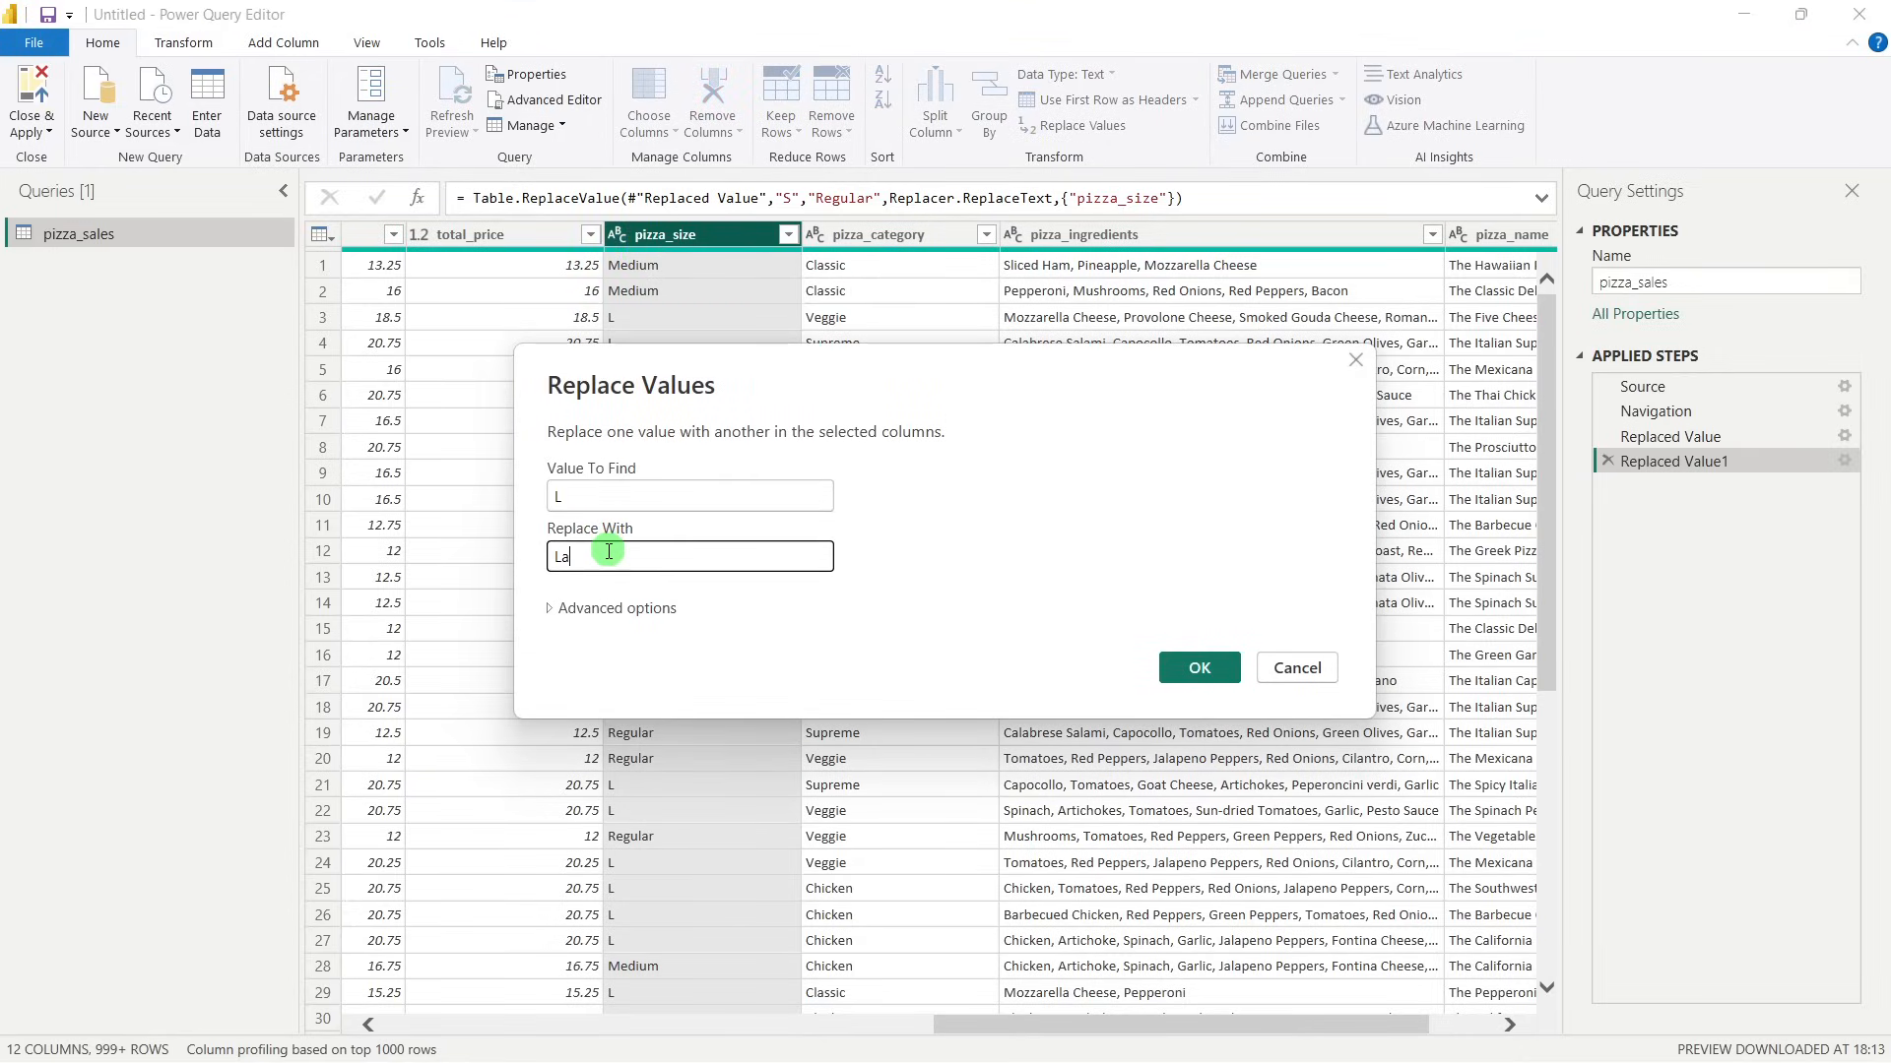
type("rge")
left_click(1200, 668)
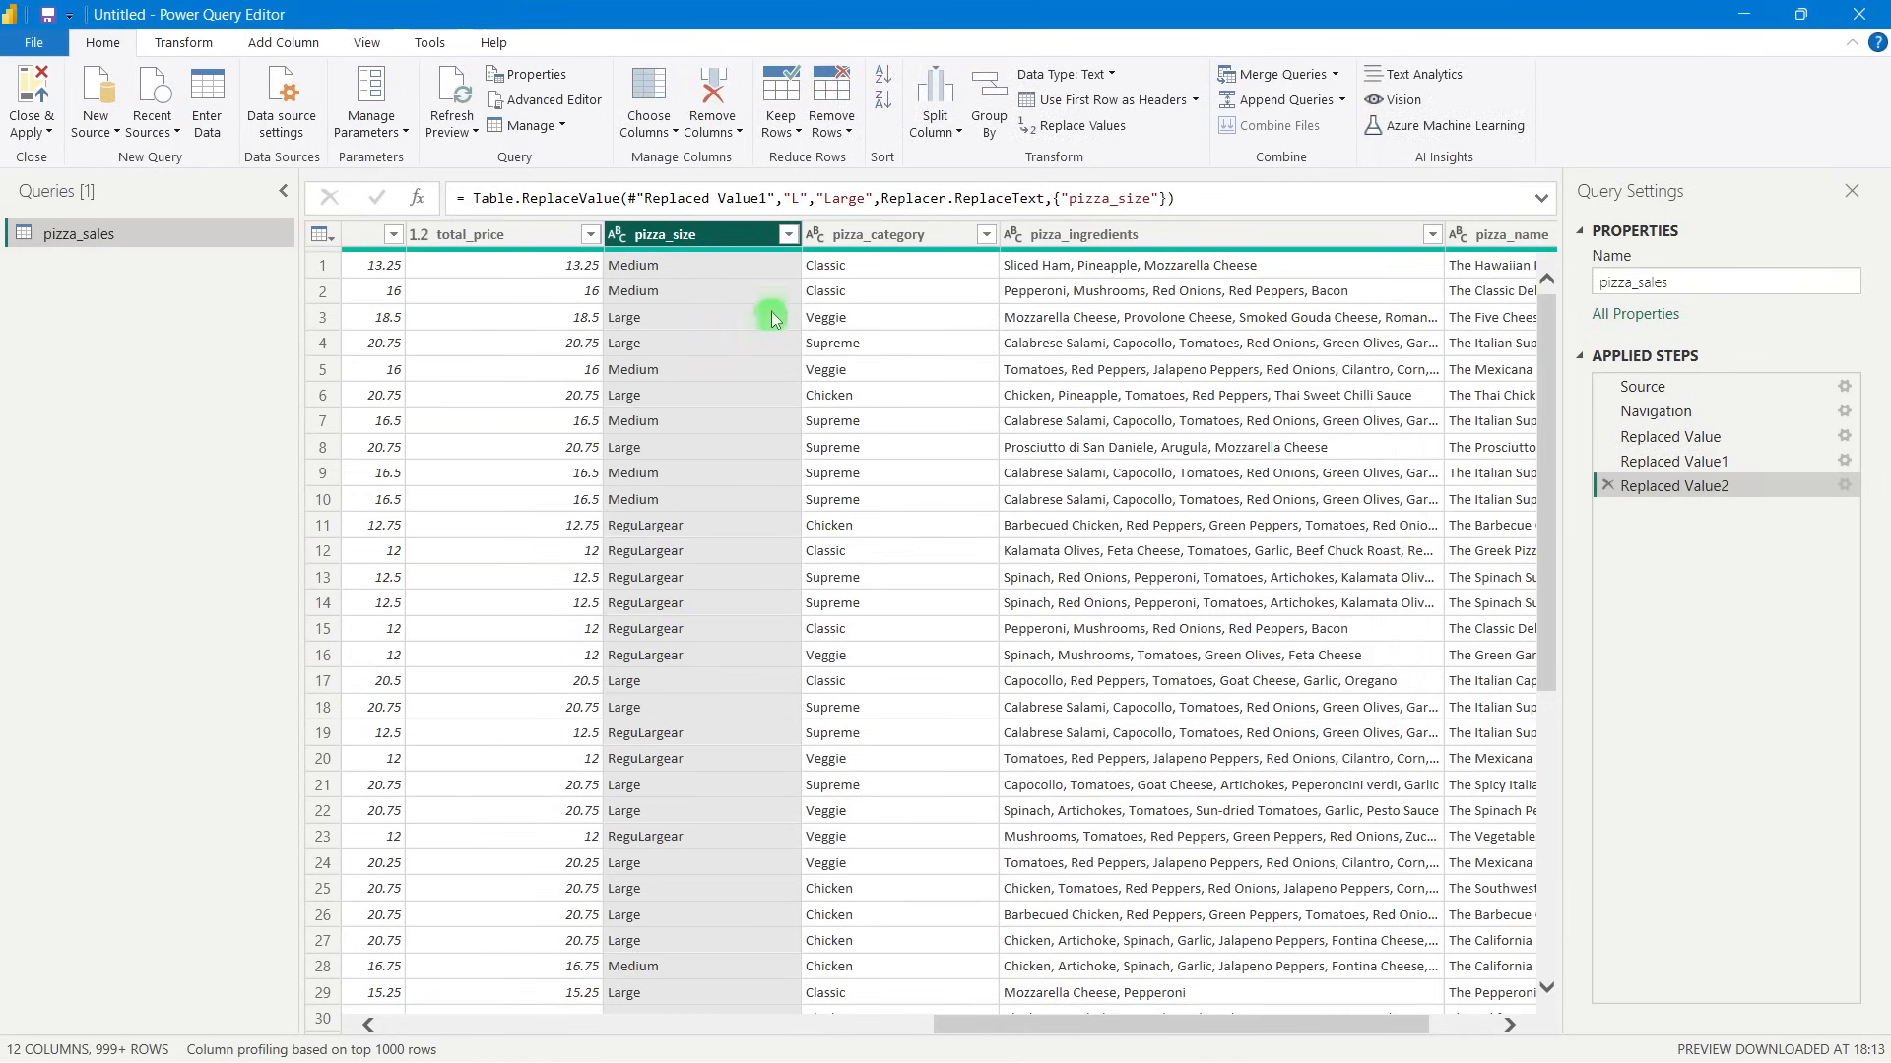
left_click(789, 236)
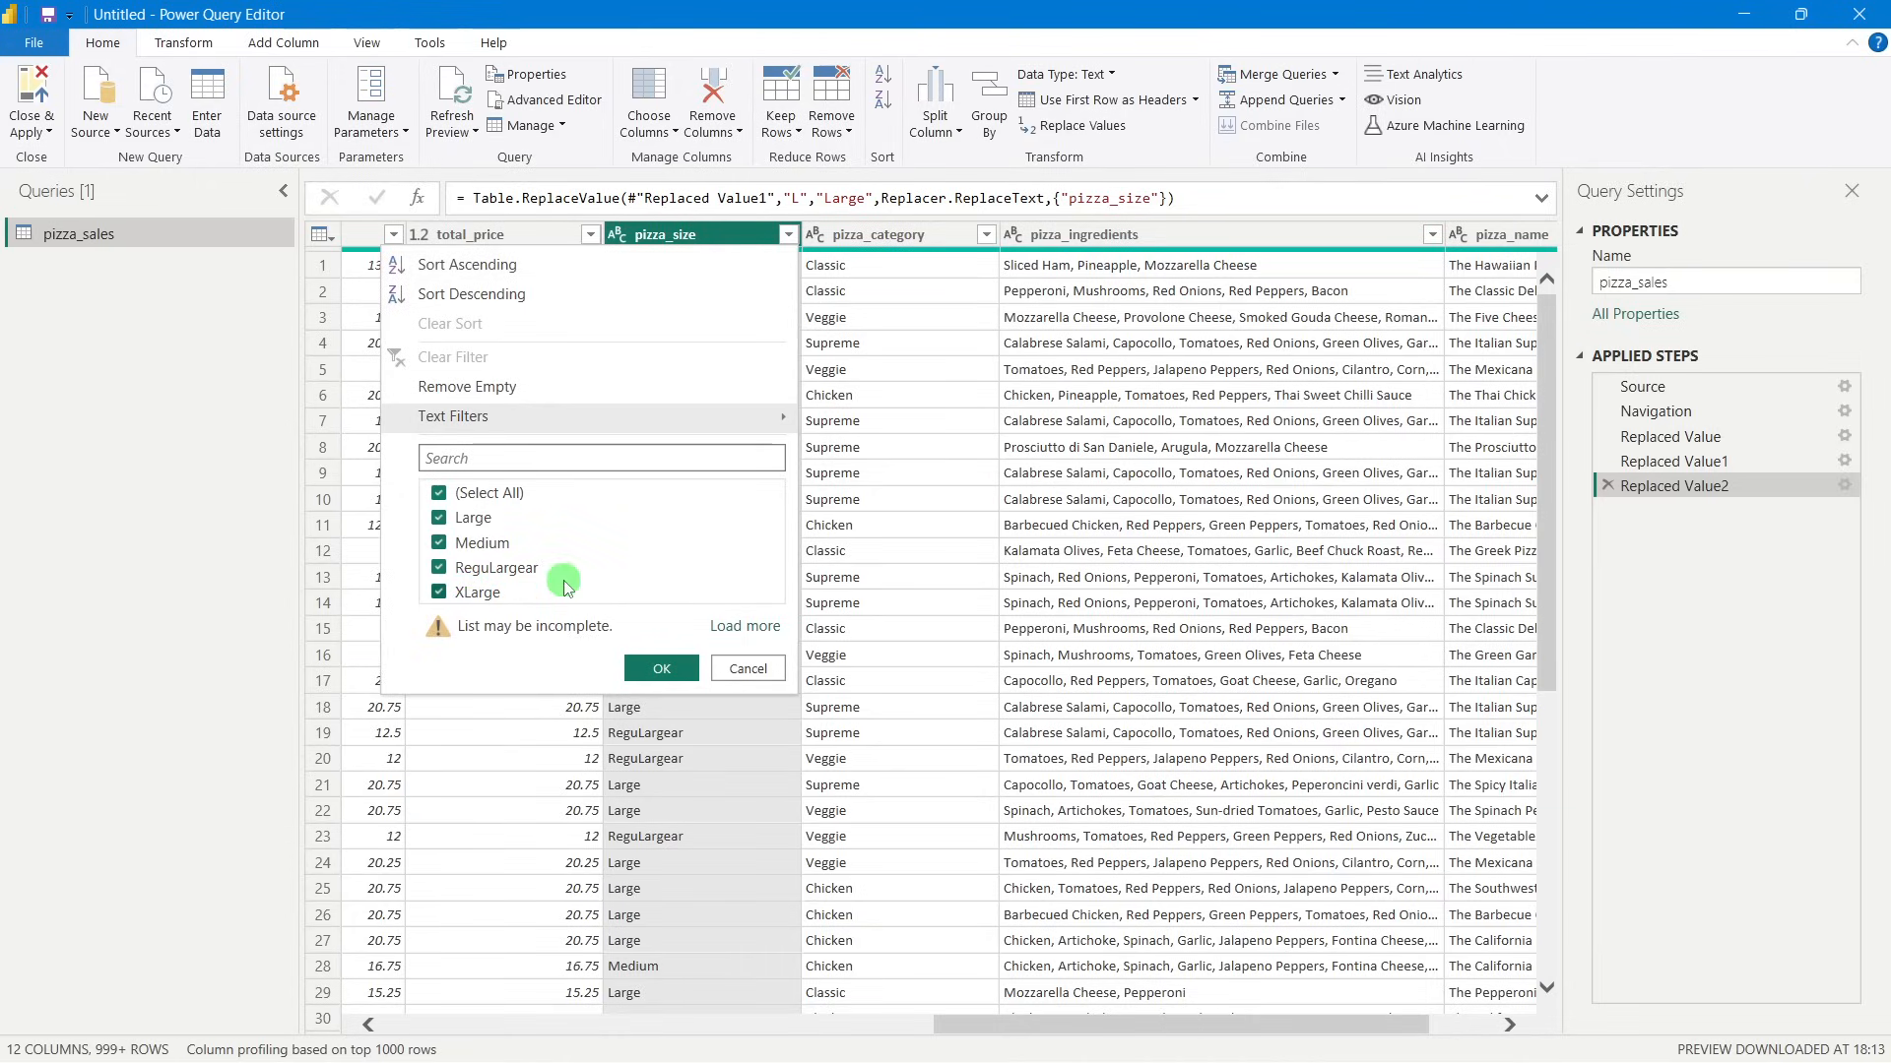
left_click(662, 668)
Replace XLarge with X-Large in the pizza_size column and check the column's distinct values in its filter list.
right_click(740, 243)
right_click(727, 241)
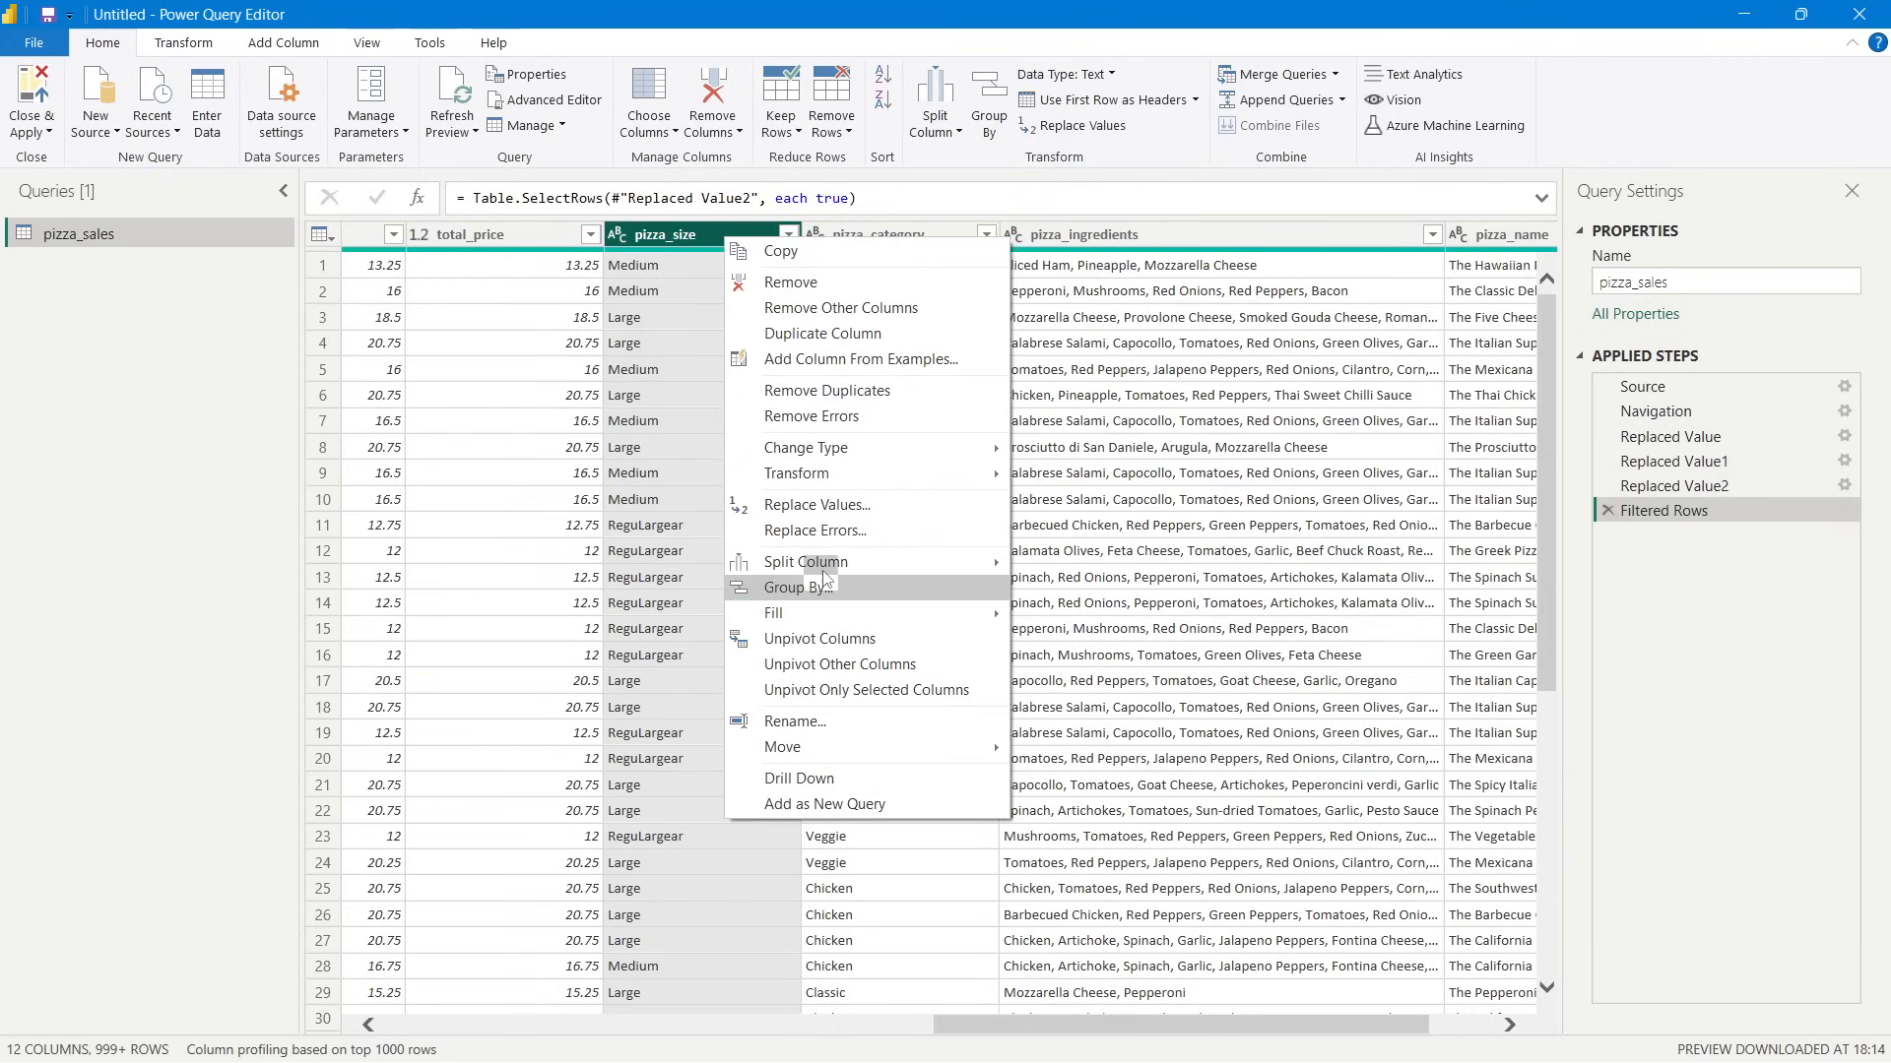
left_click(824, 507)
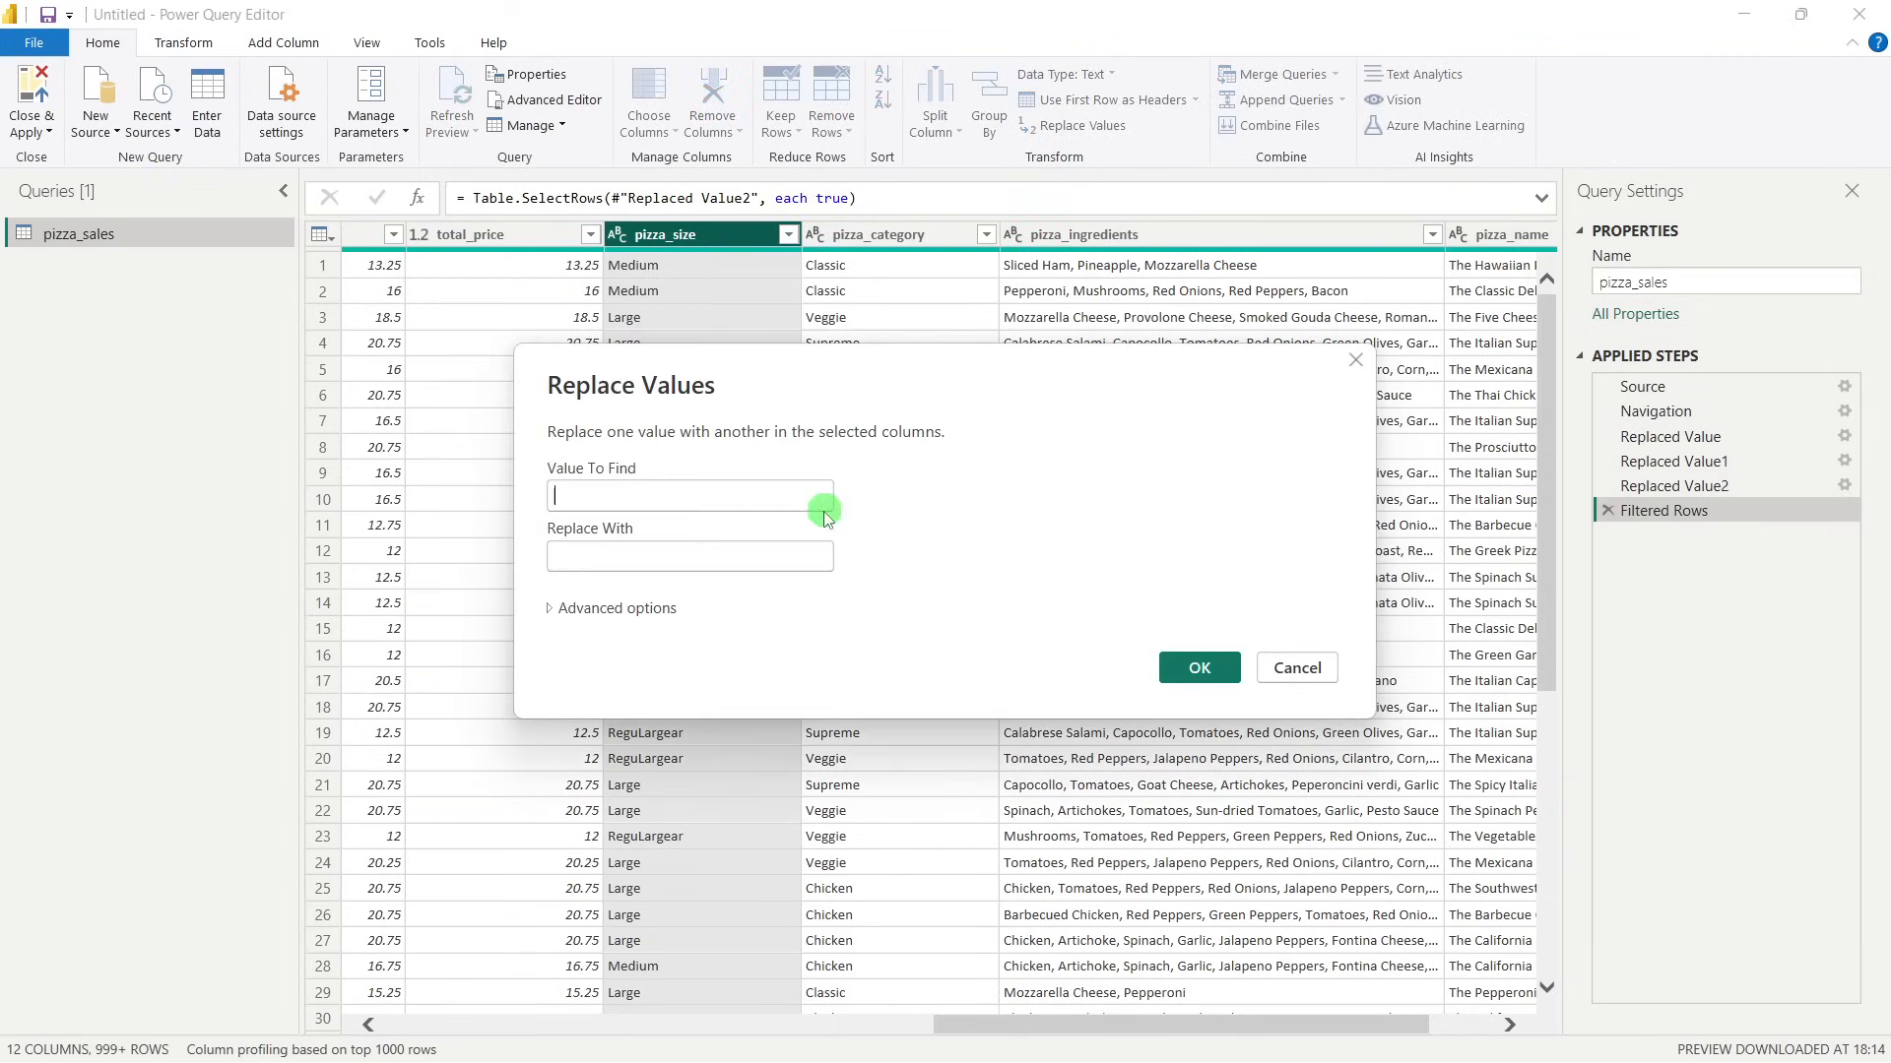
left_click(633, 509)
type("KLa")
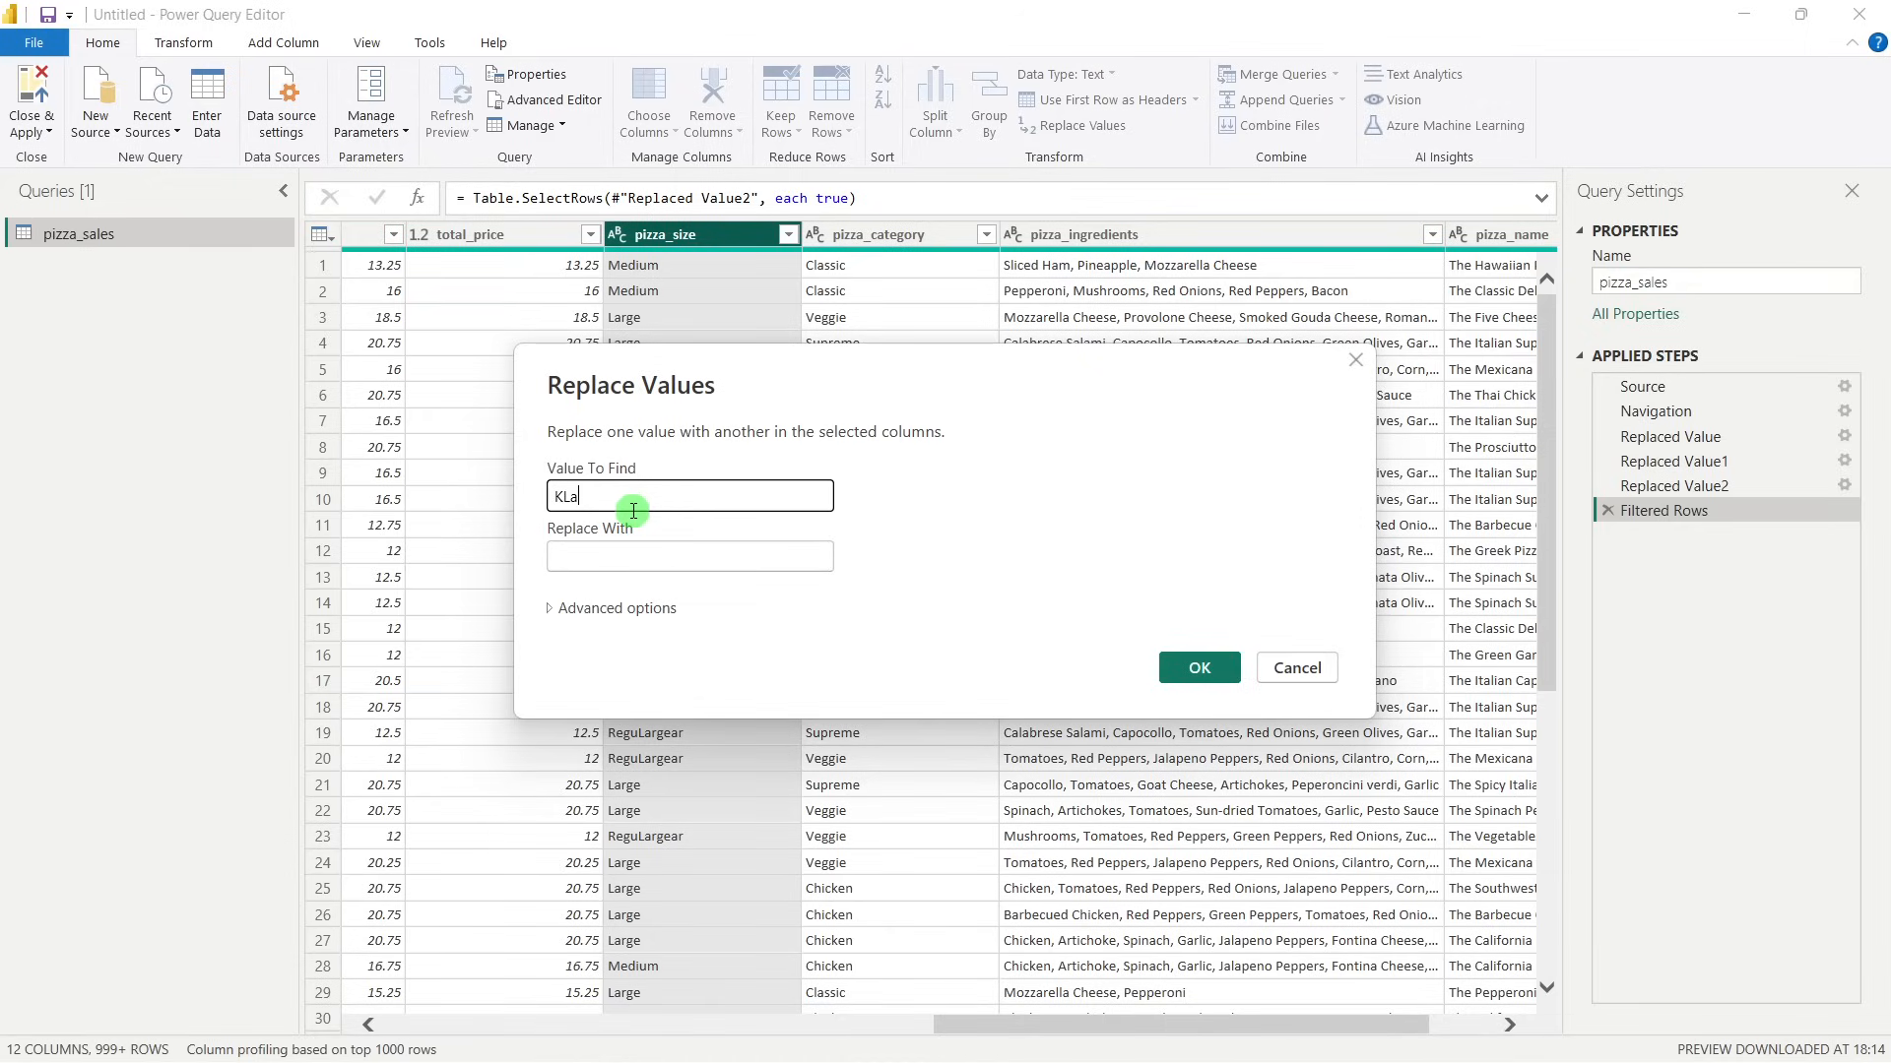
type("rge")
left_click(559, 501)
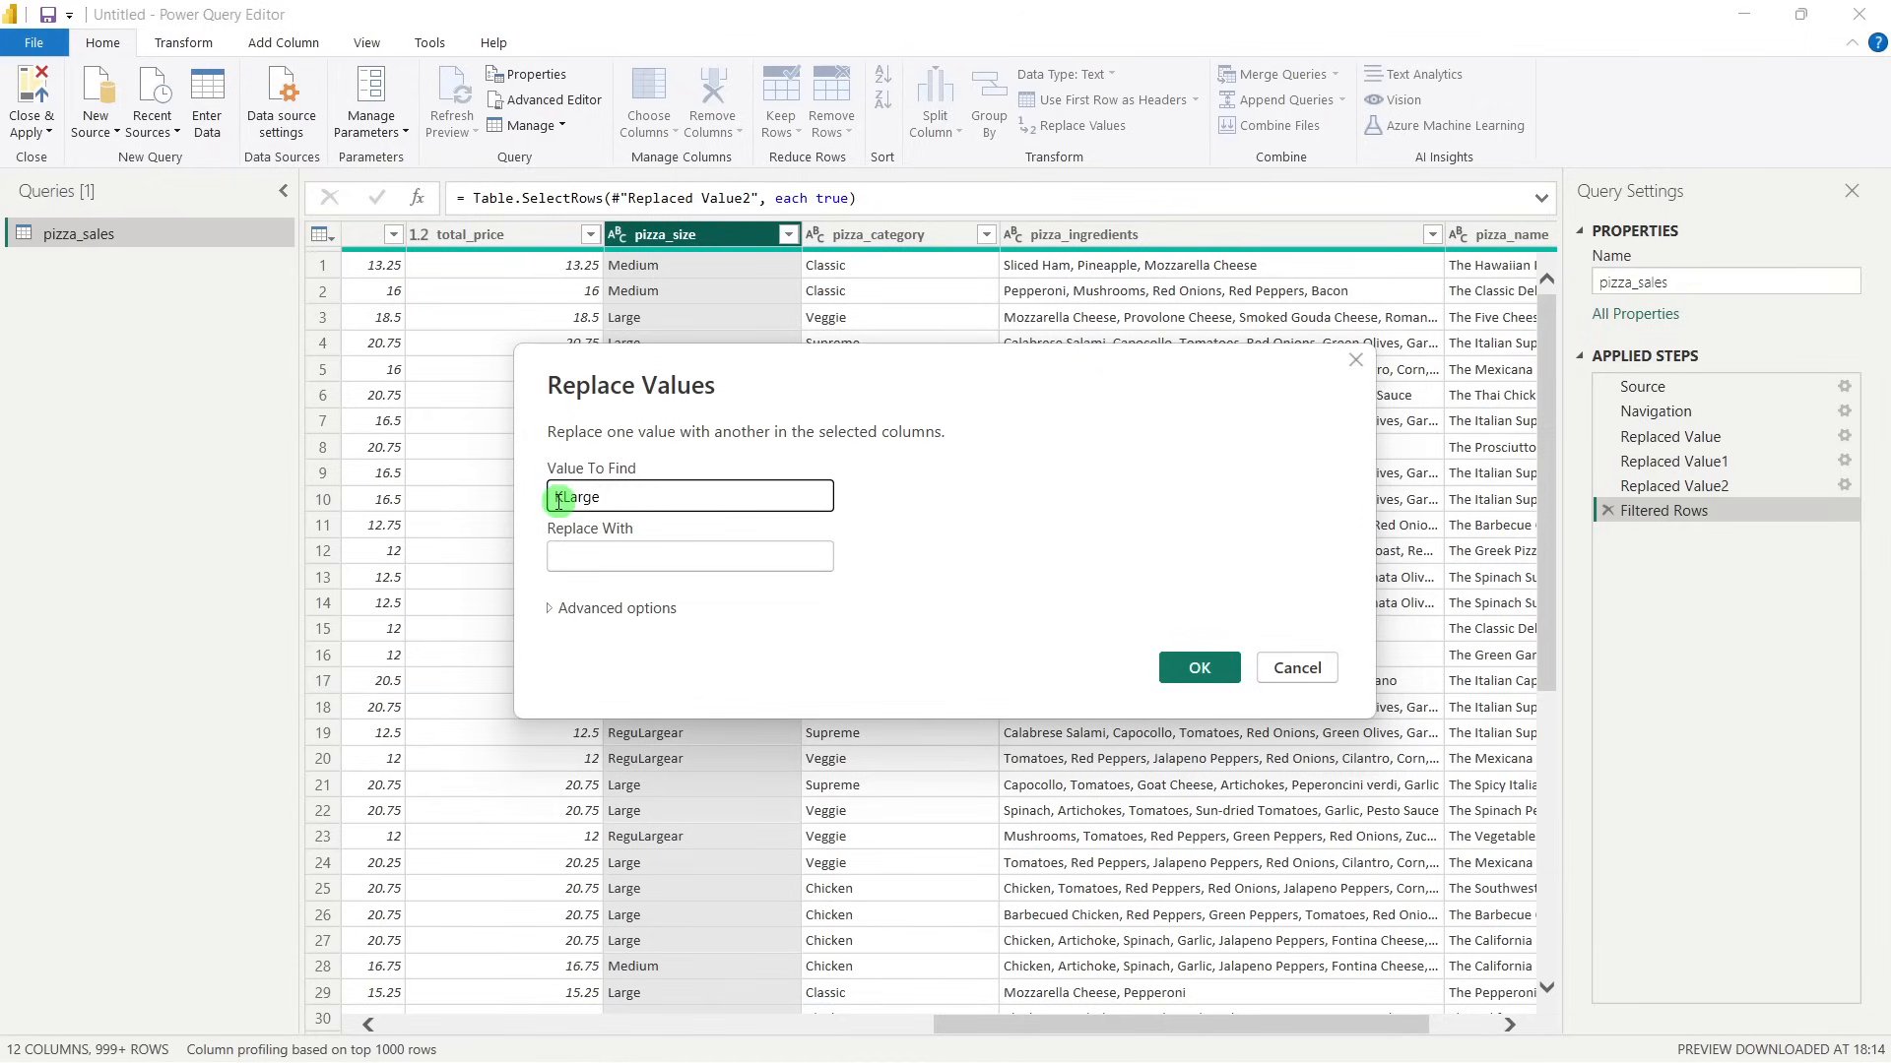
double_click(562, 499)
left_click(567, 504)
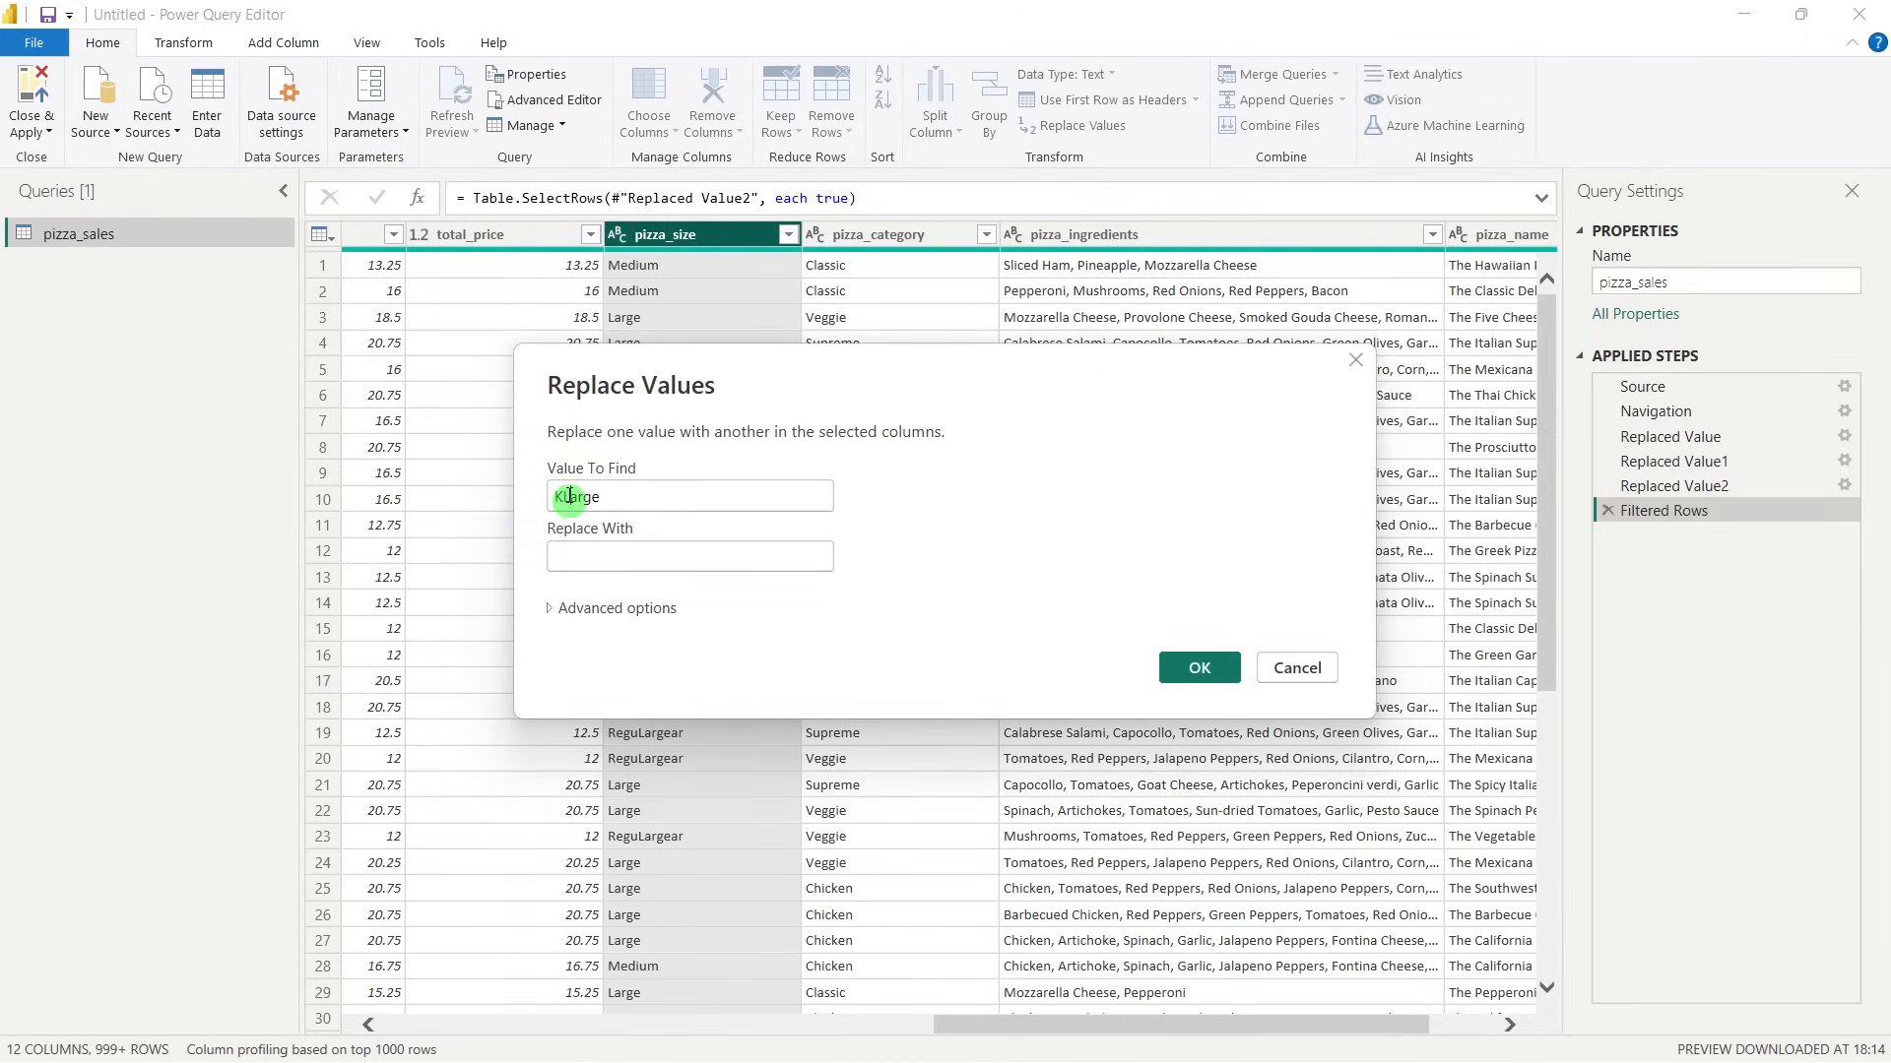
left_click(570, 497)
key("BackSpace")
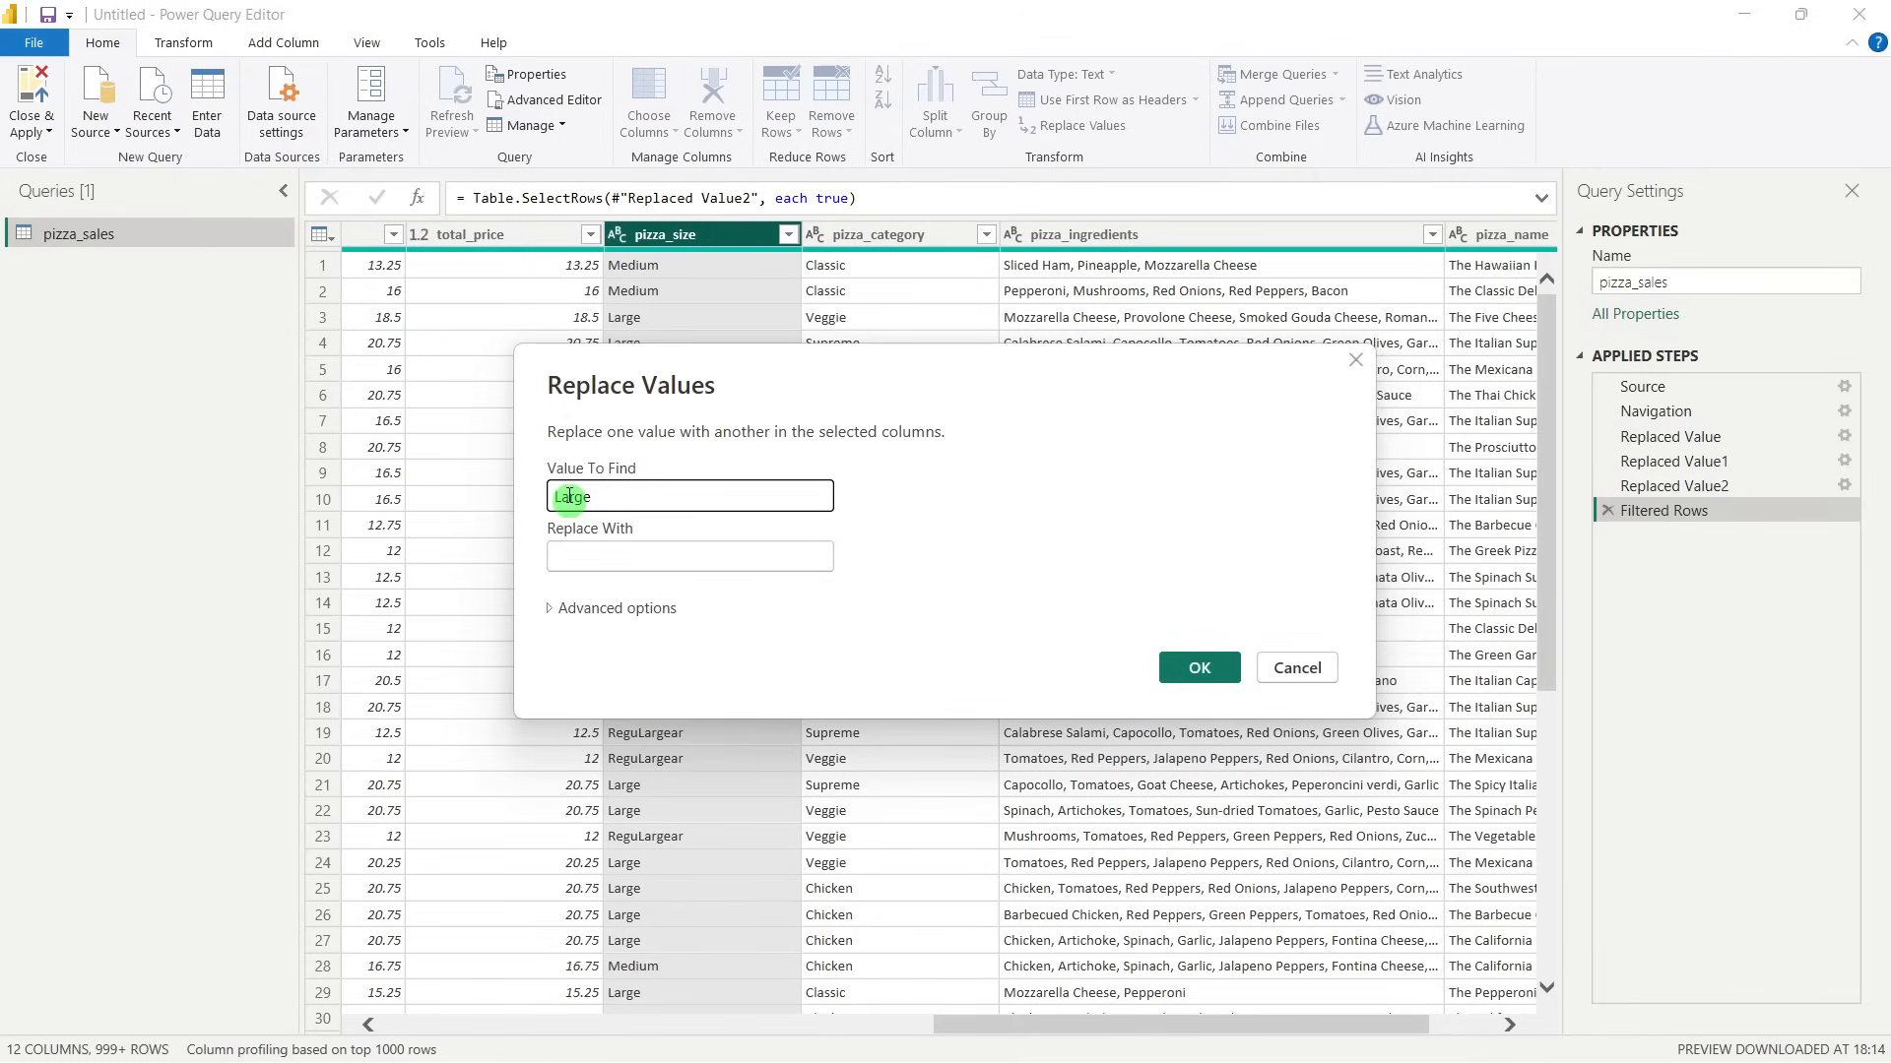
type("X")
left_click(650, 557)
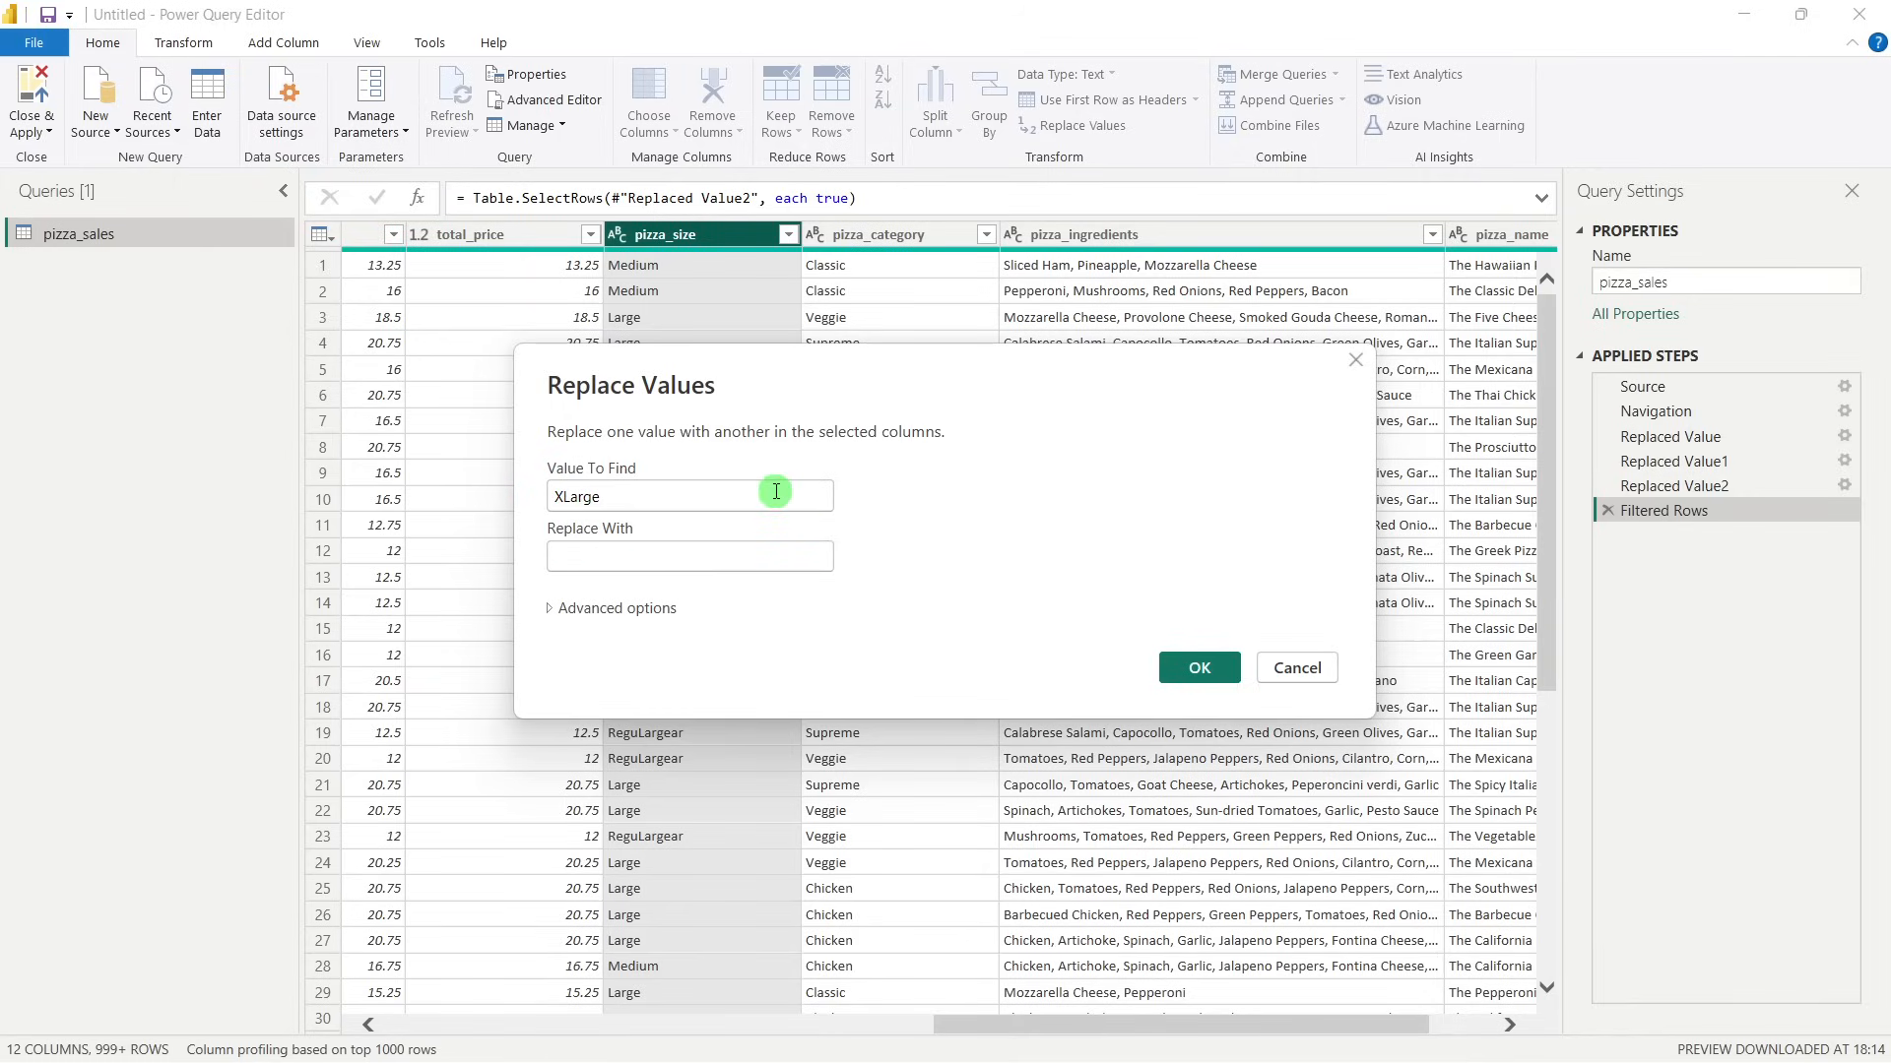
key("Tab")
type("X")
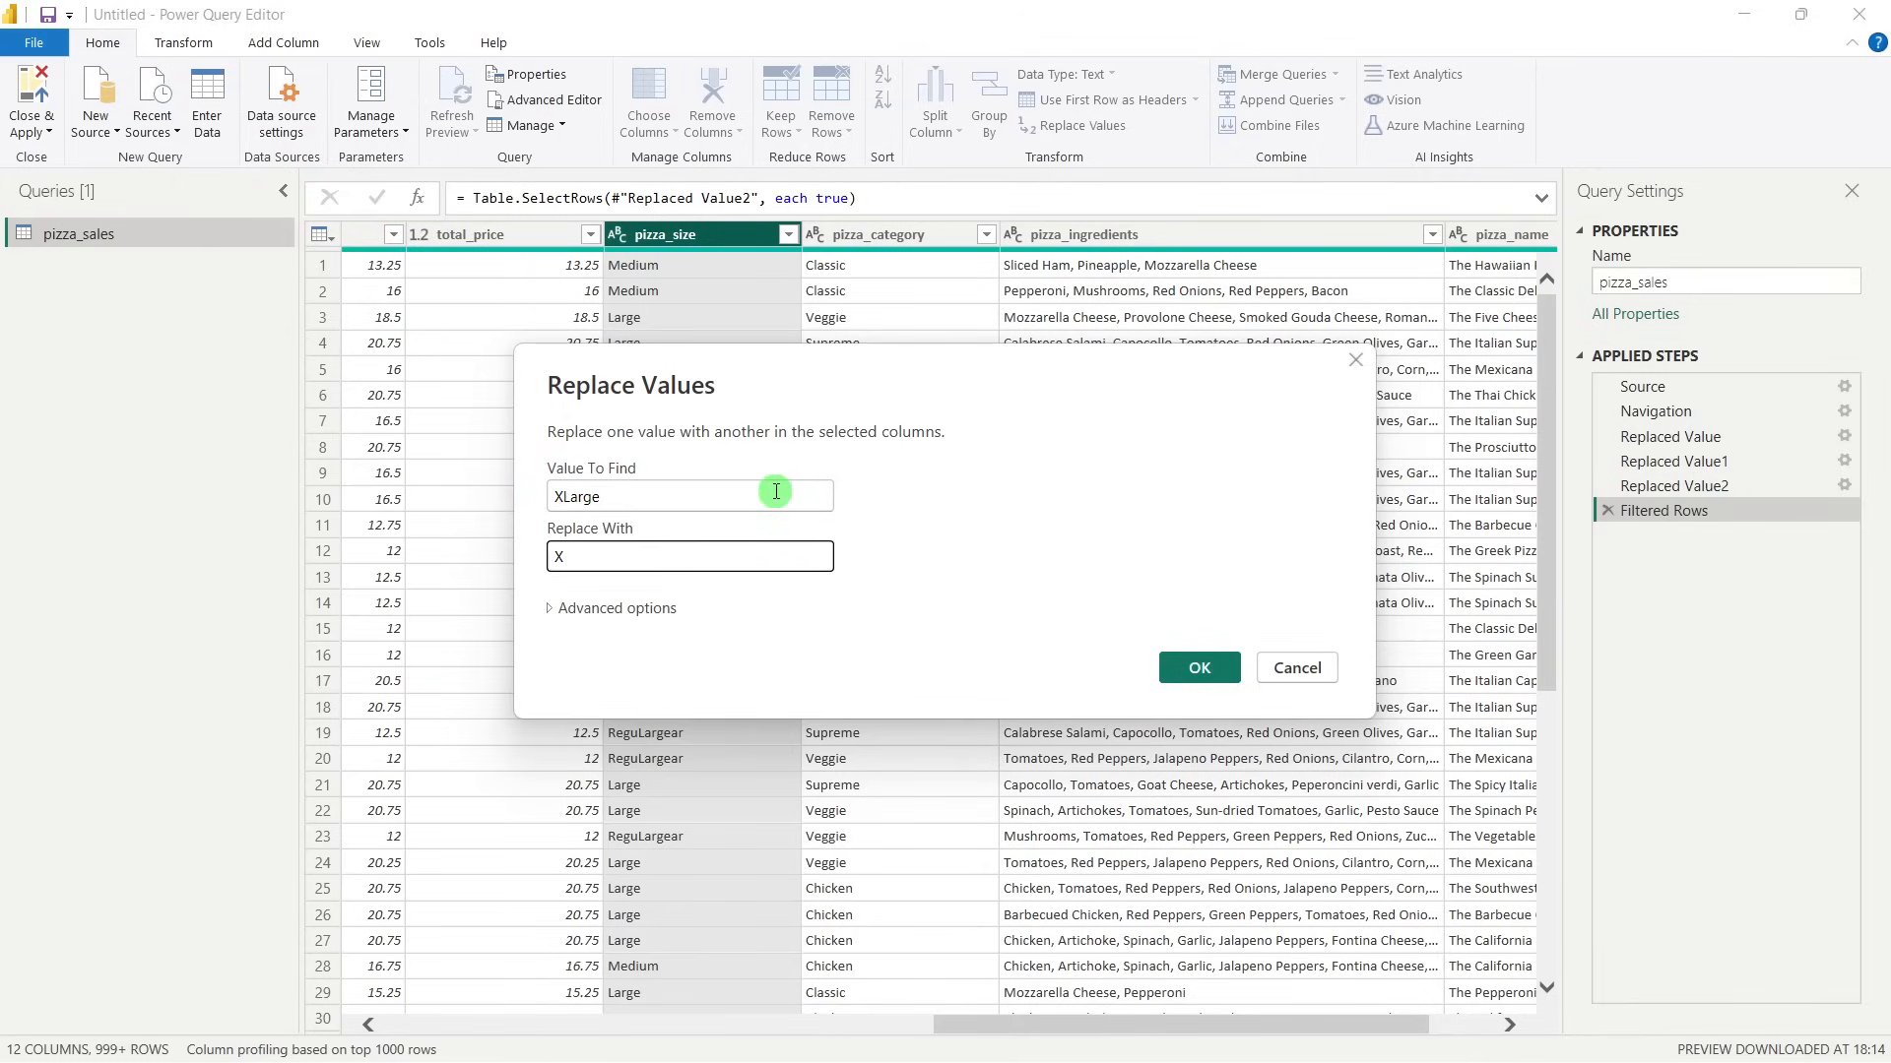
type("-Large")
left_click(1184, 680)
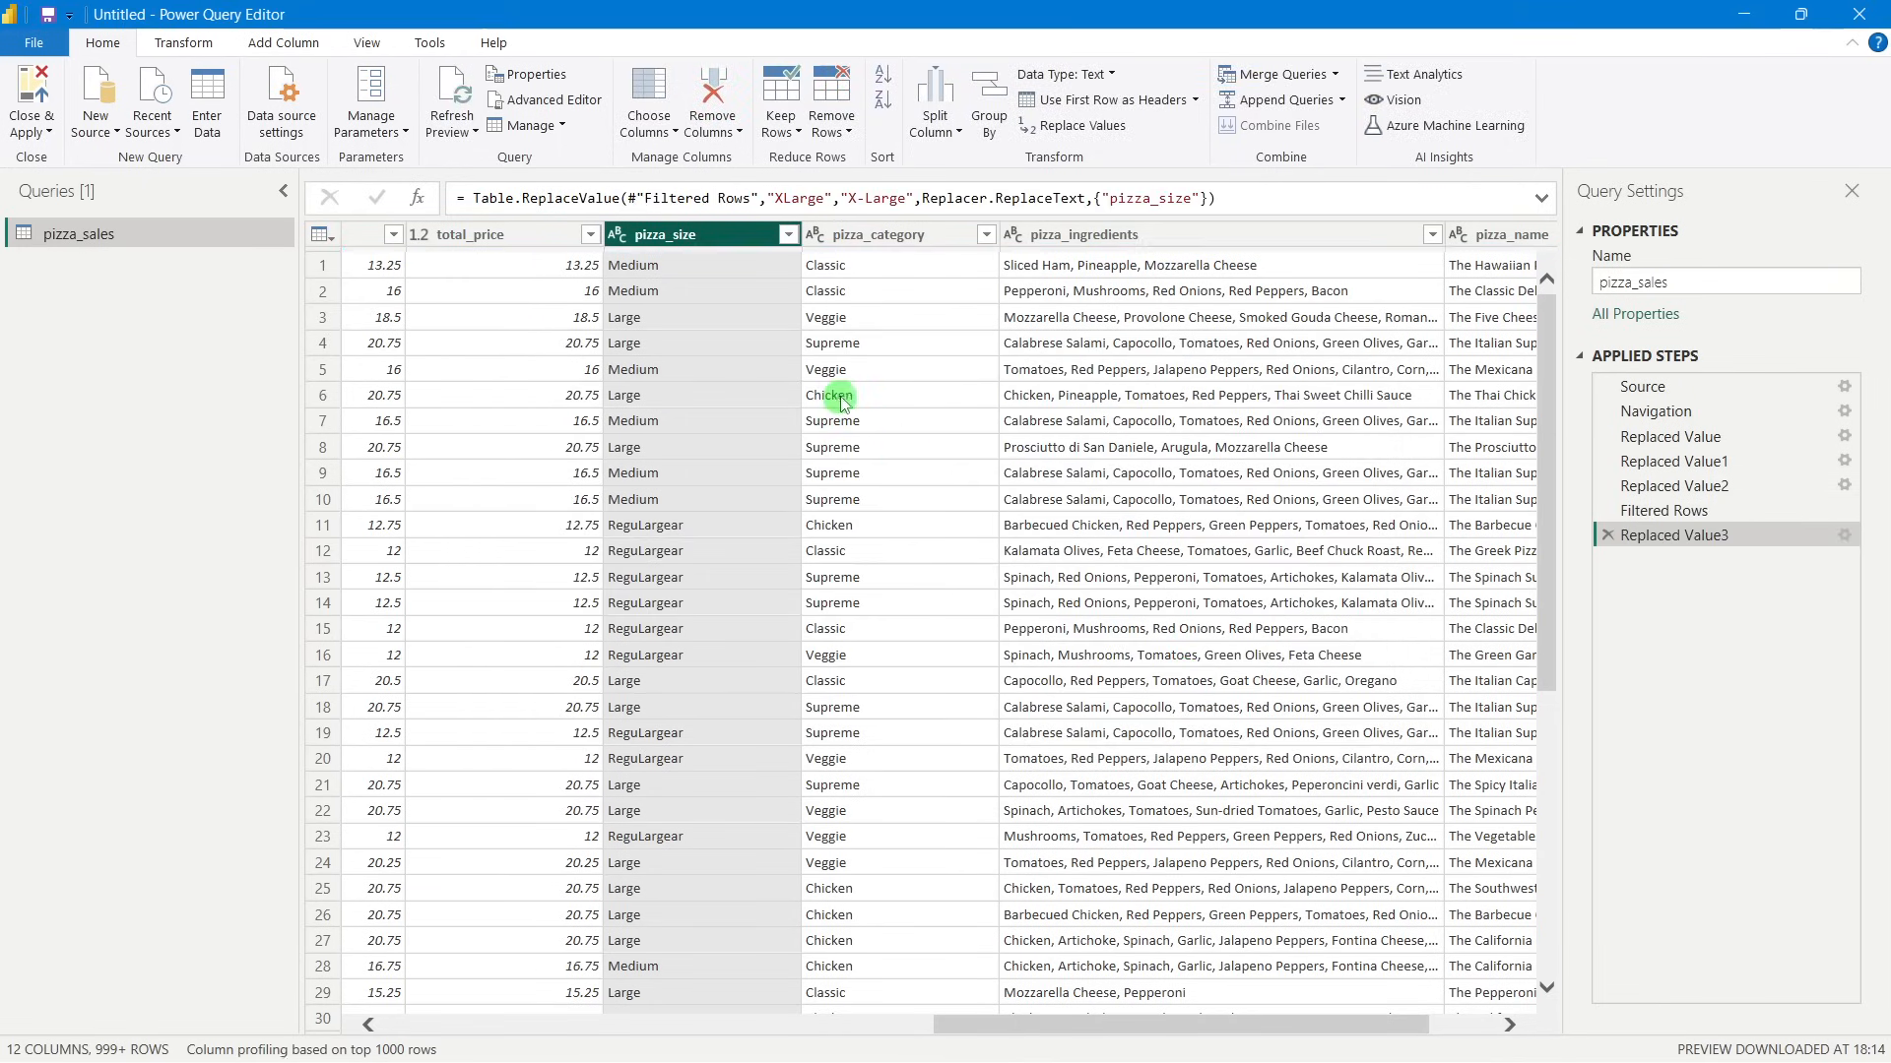
left_click(788, 234)
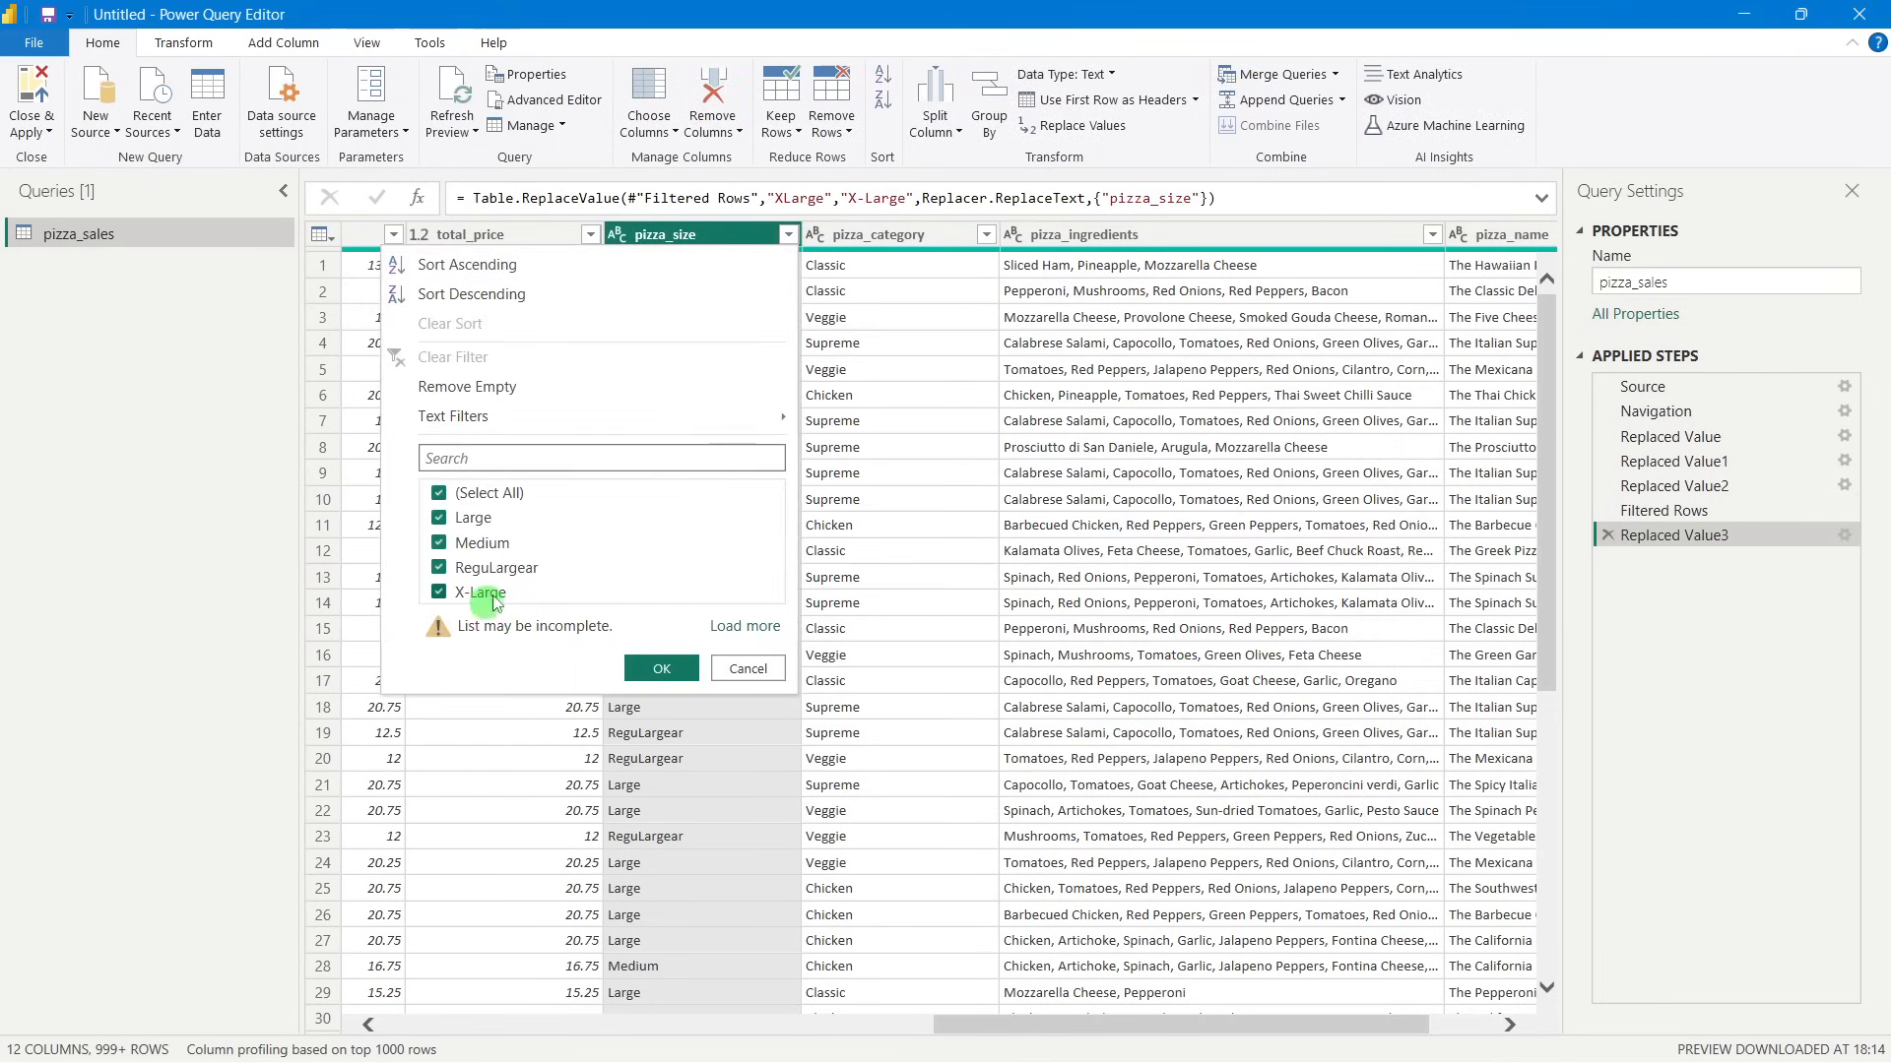
left_click(920, 621)
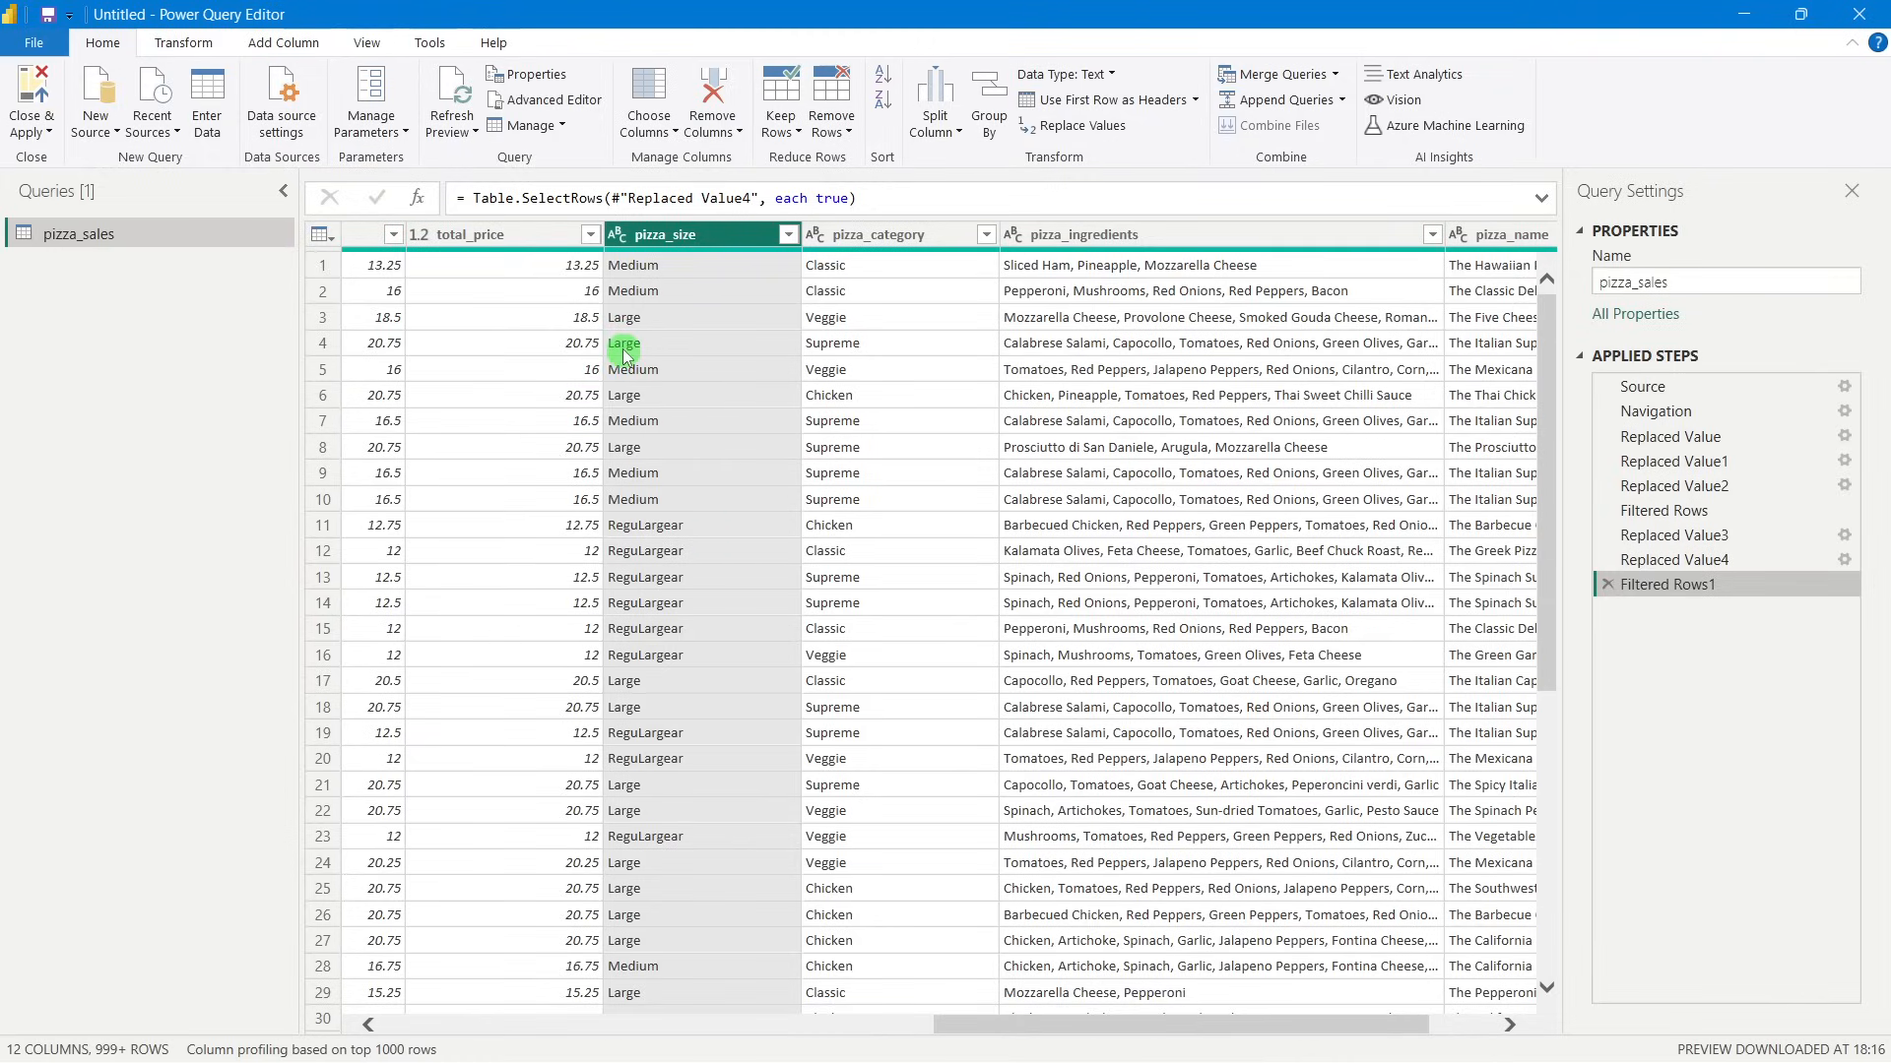
Replace ReguLargear with Regular in the pizza_size column and check the column's distinct values in its filter list.
left_click(709, 525)
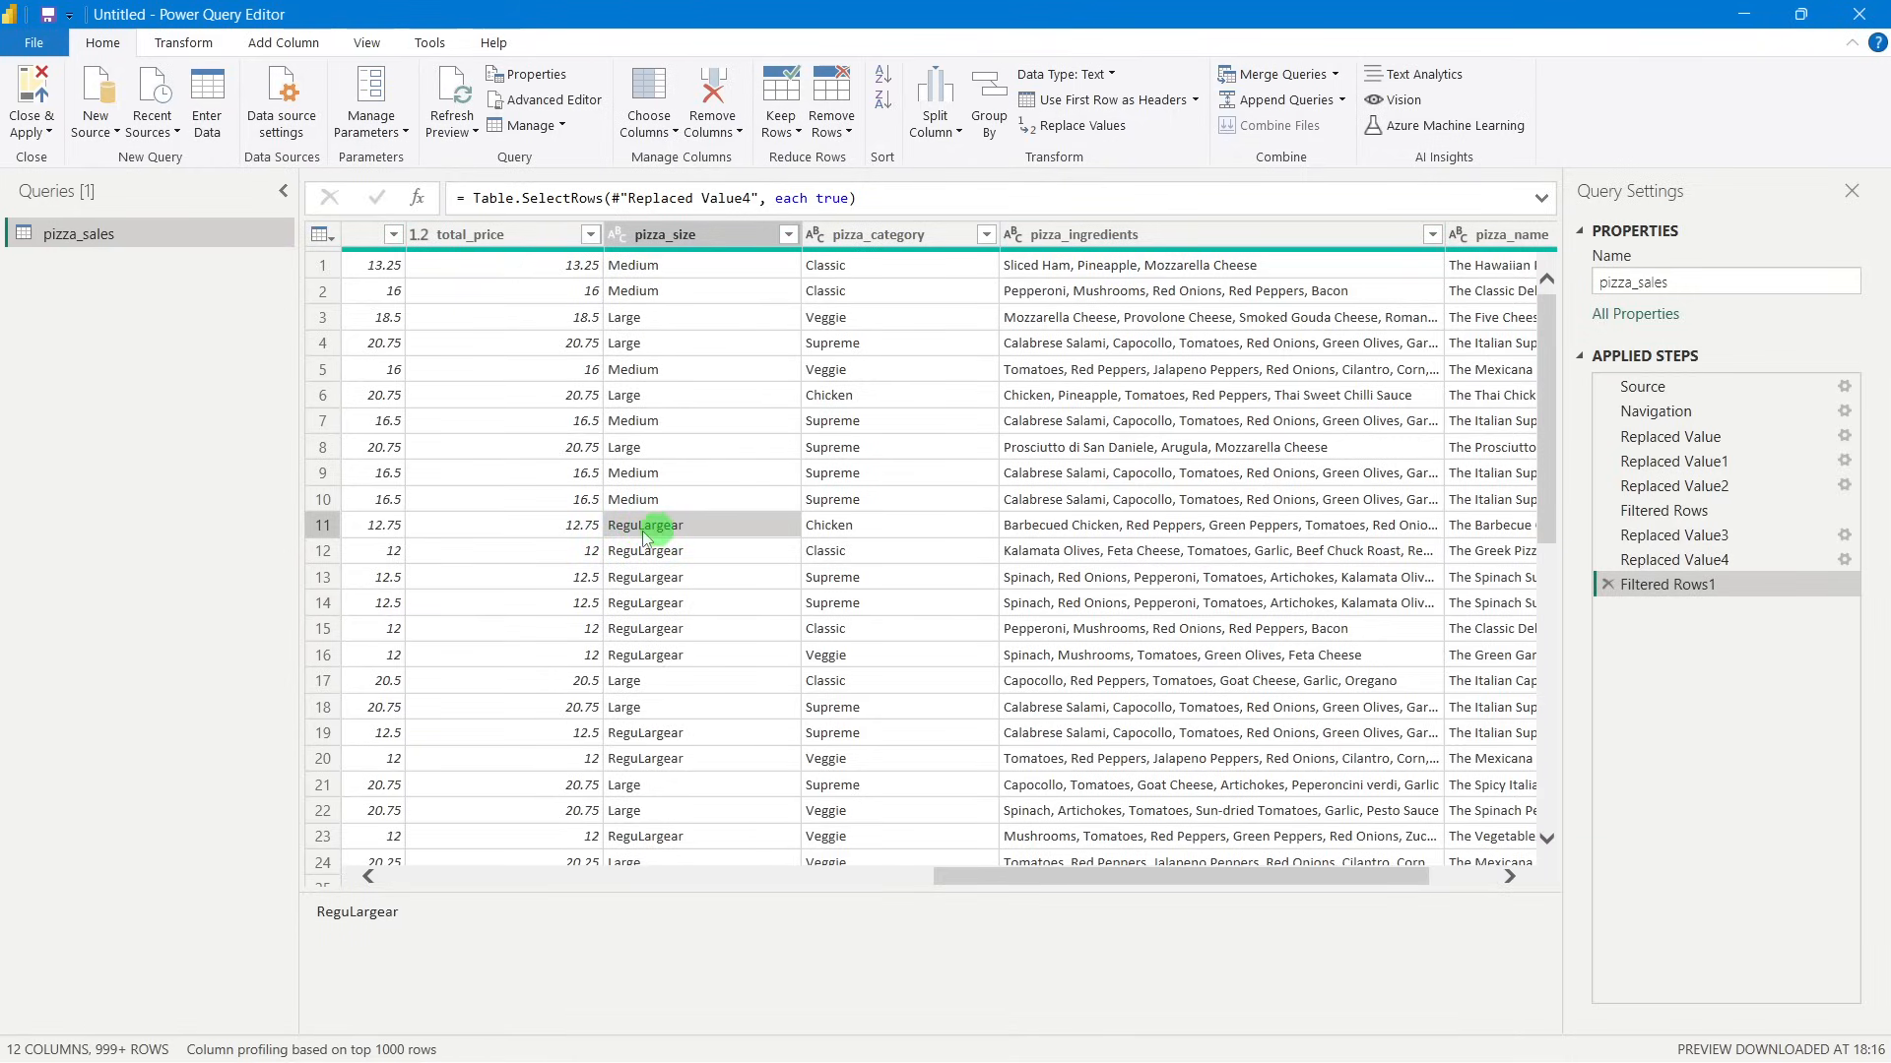
left_click(729, 236)
right_click(722, 242)
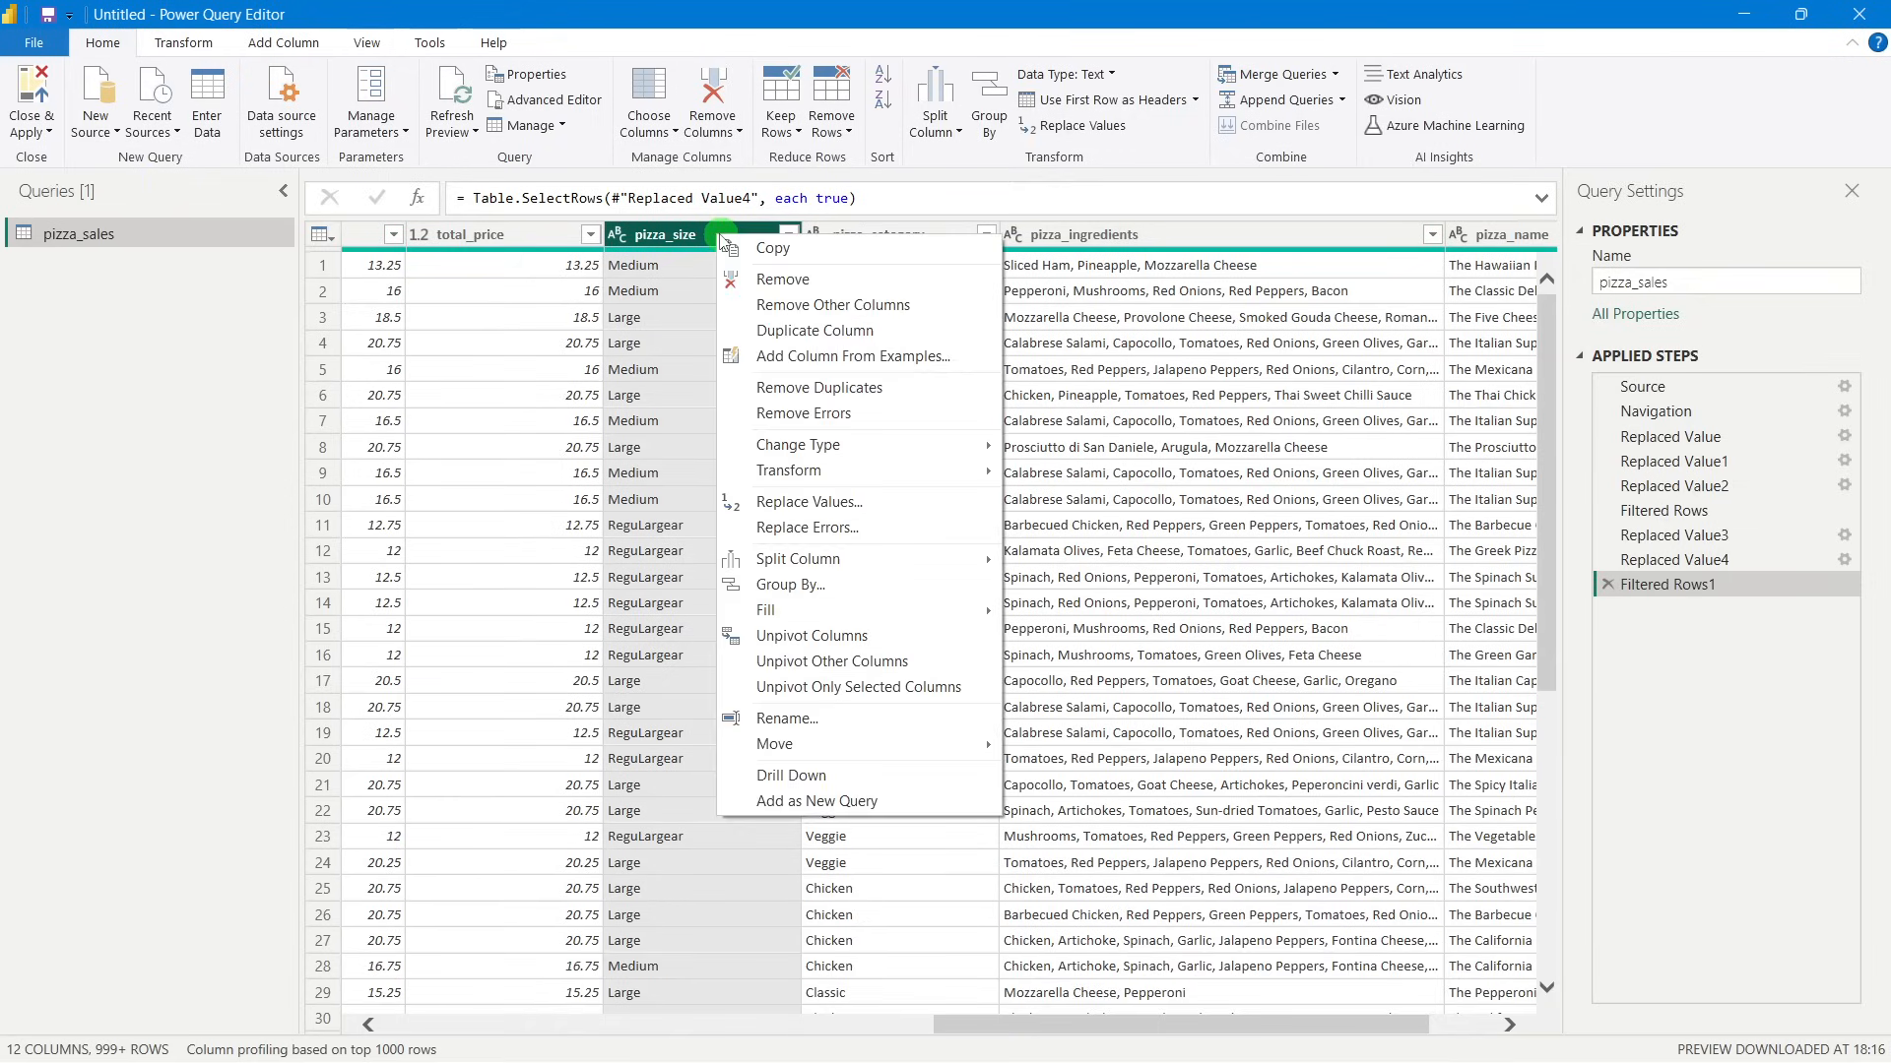
left_click(799, 517)
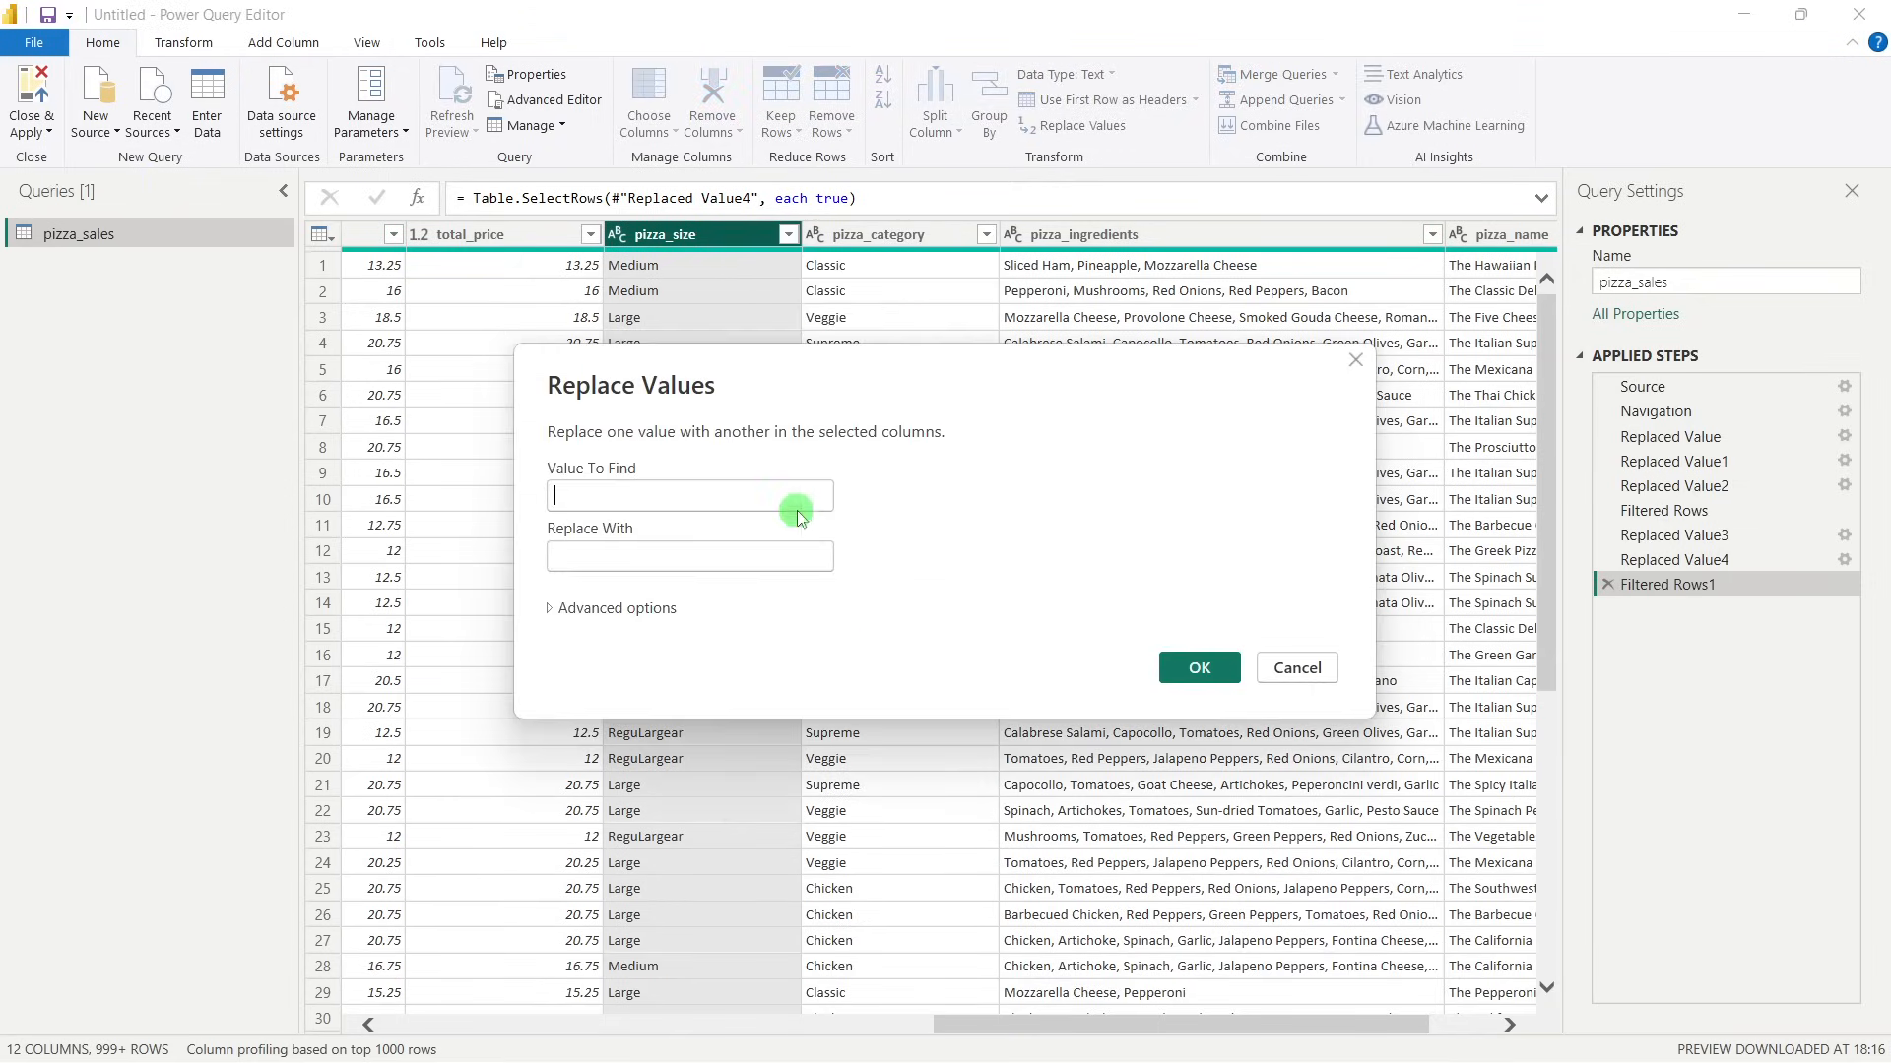
left_click_drag(788, 372, 1265, 366)
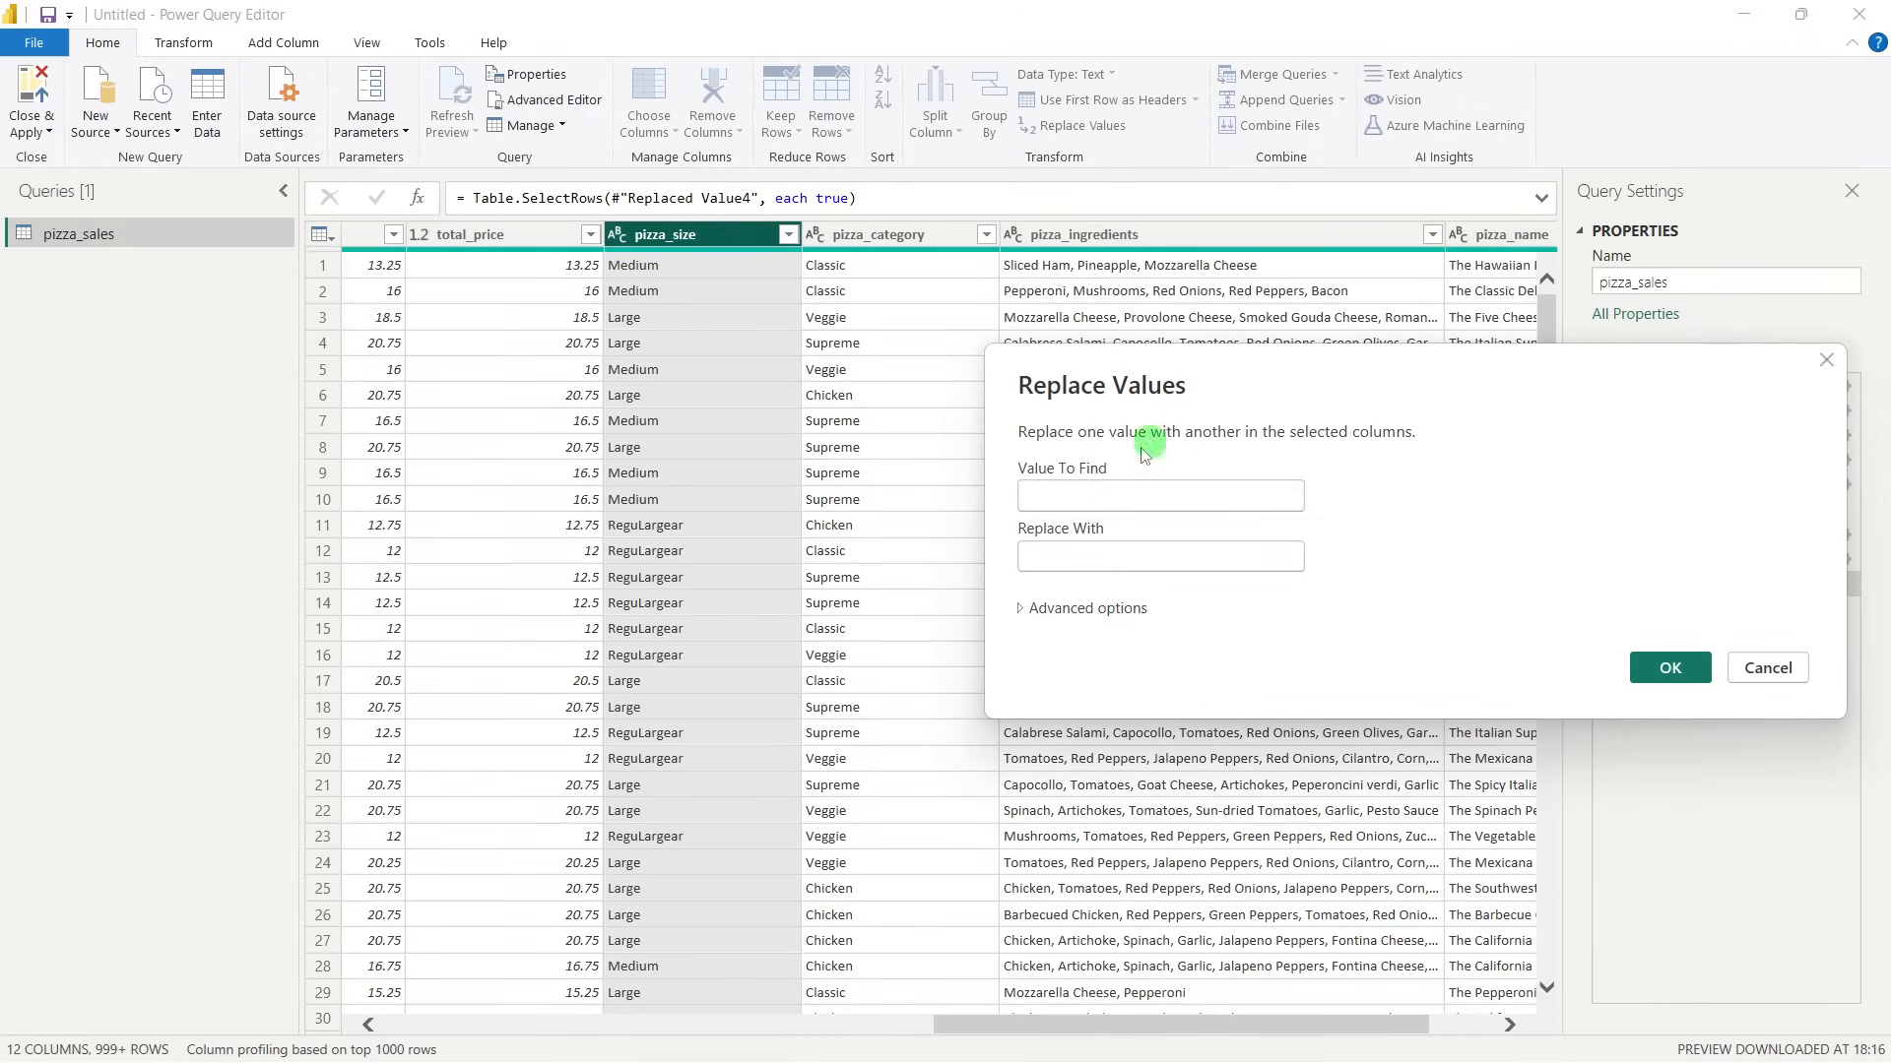
left_click(1059, 496)
type("ReguLargear")
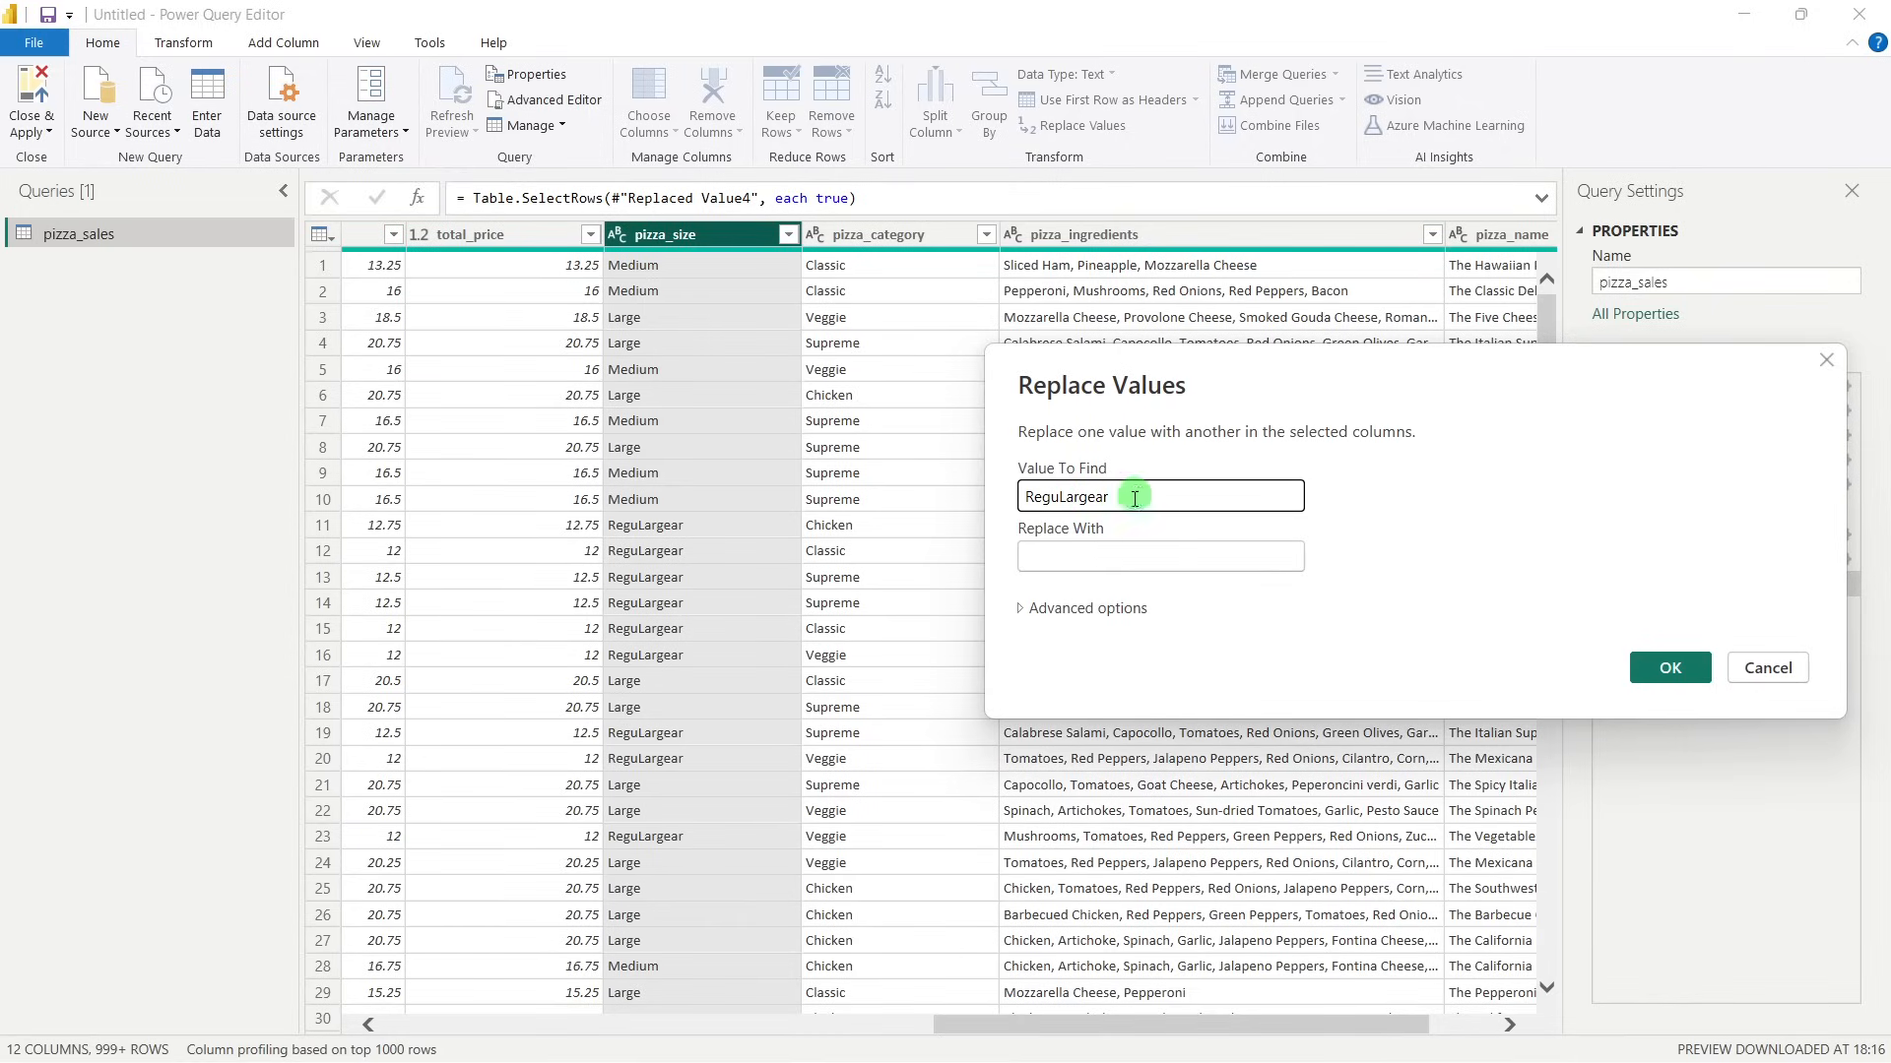
left_click(1081, 557)
type("Regular")
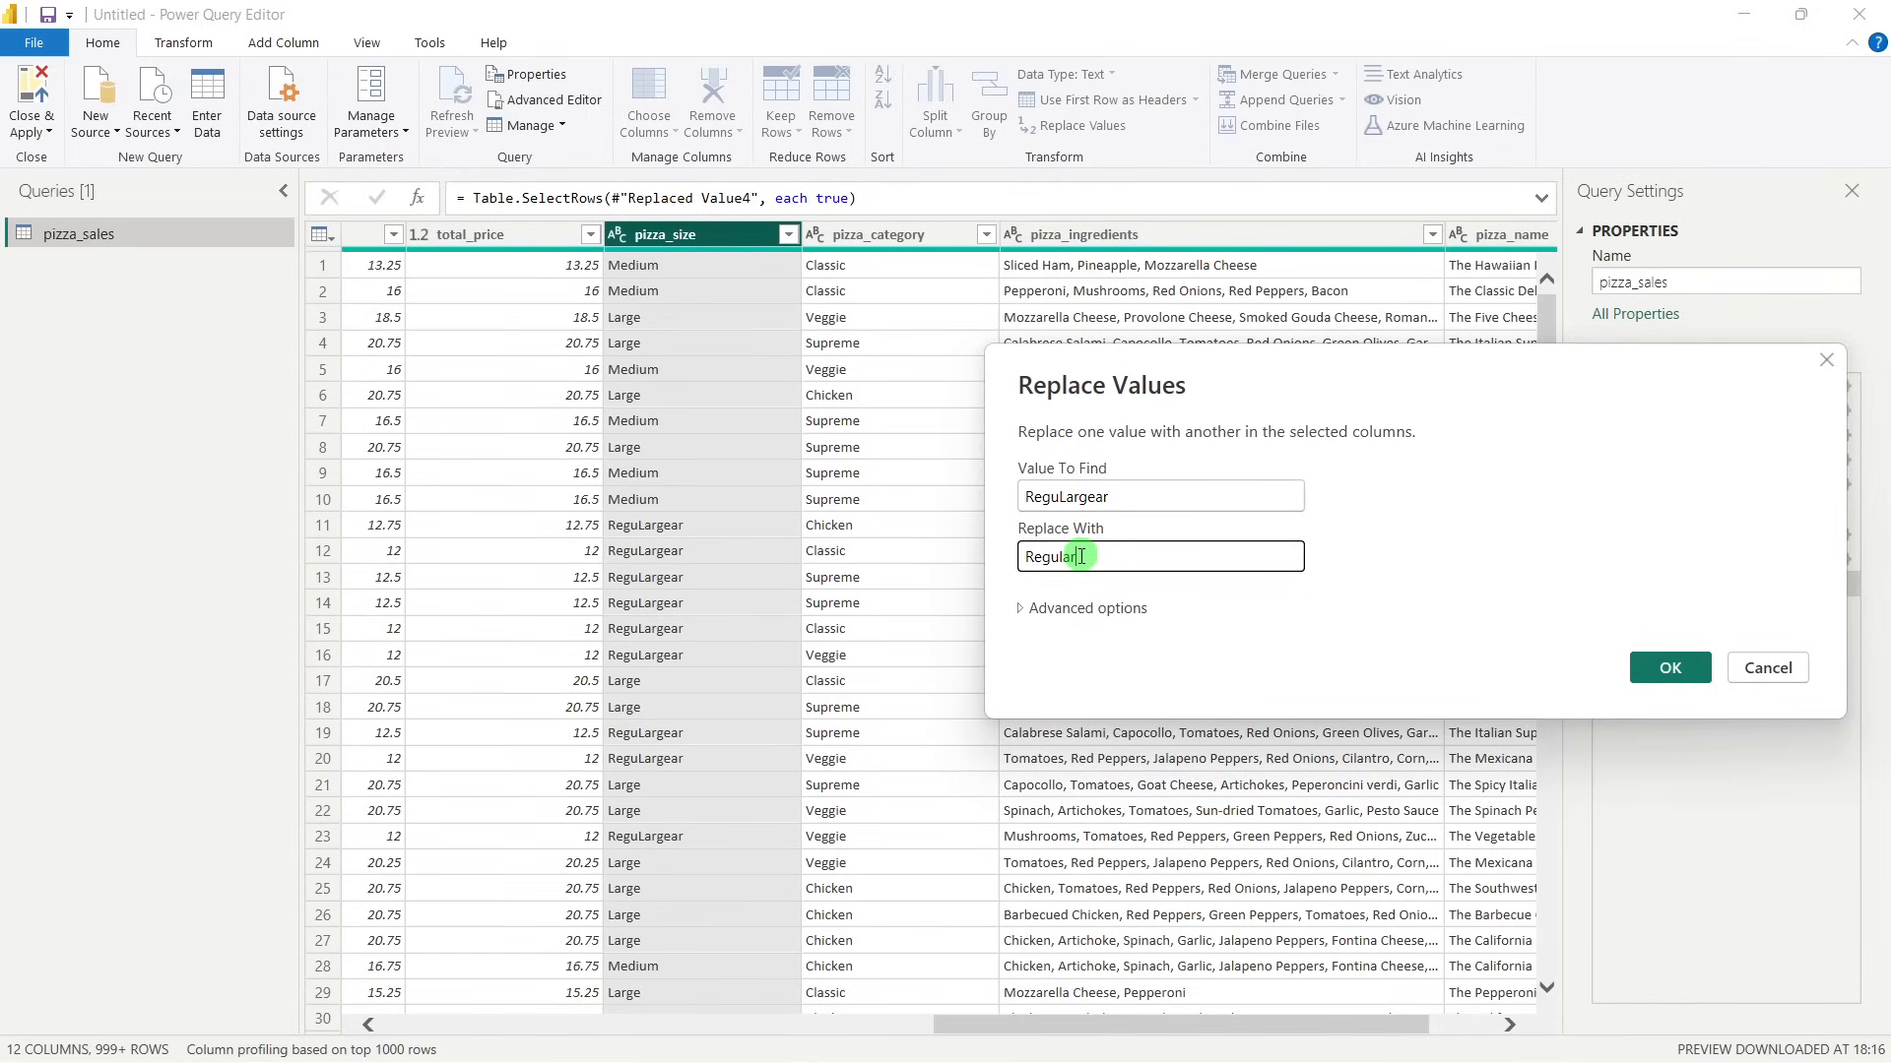
left_click(1669, 667)
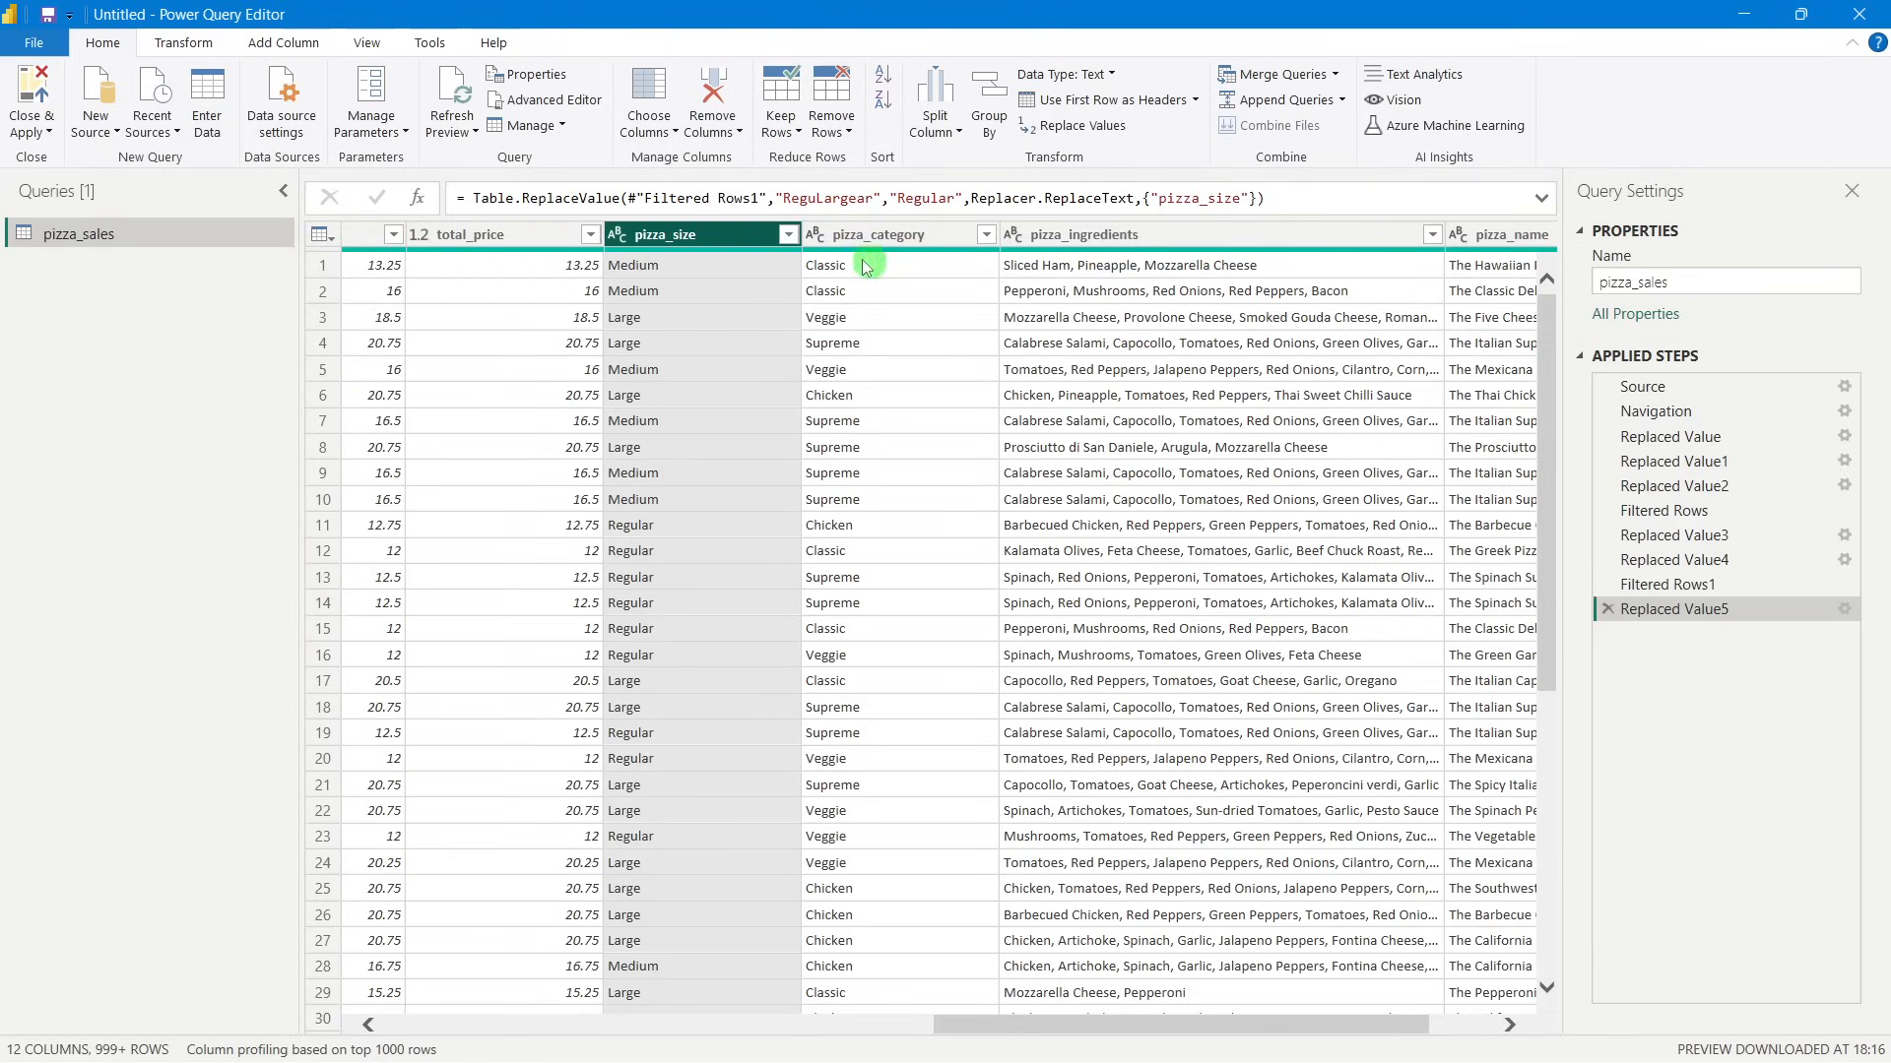
left_click(788, 235)
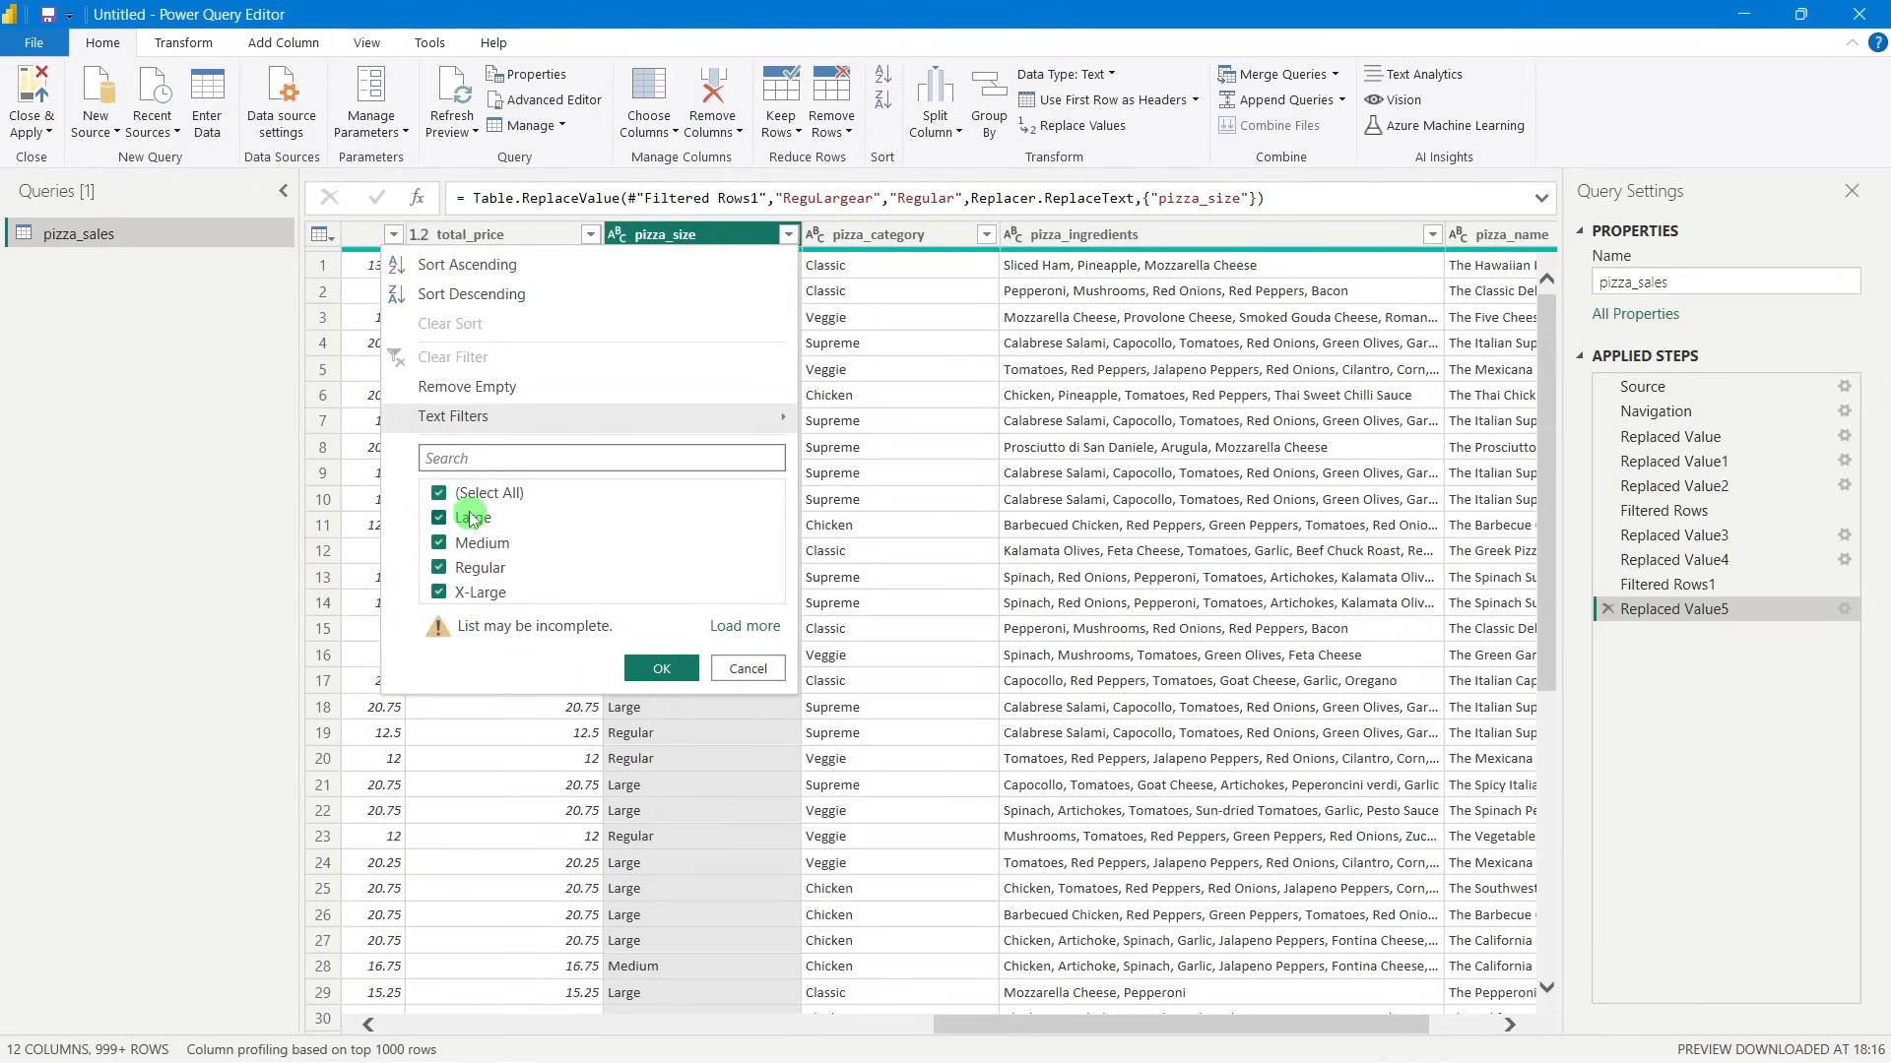
left_click(990, 577)
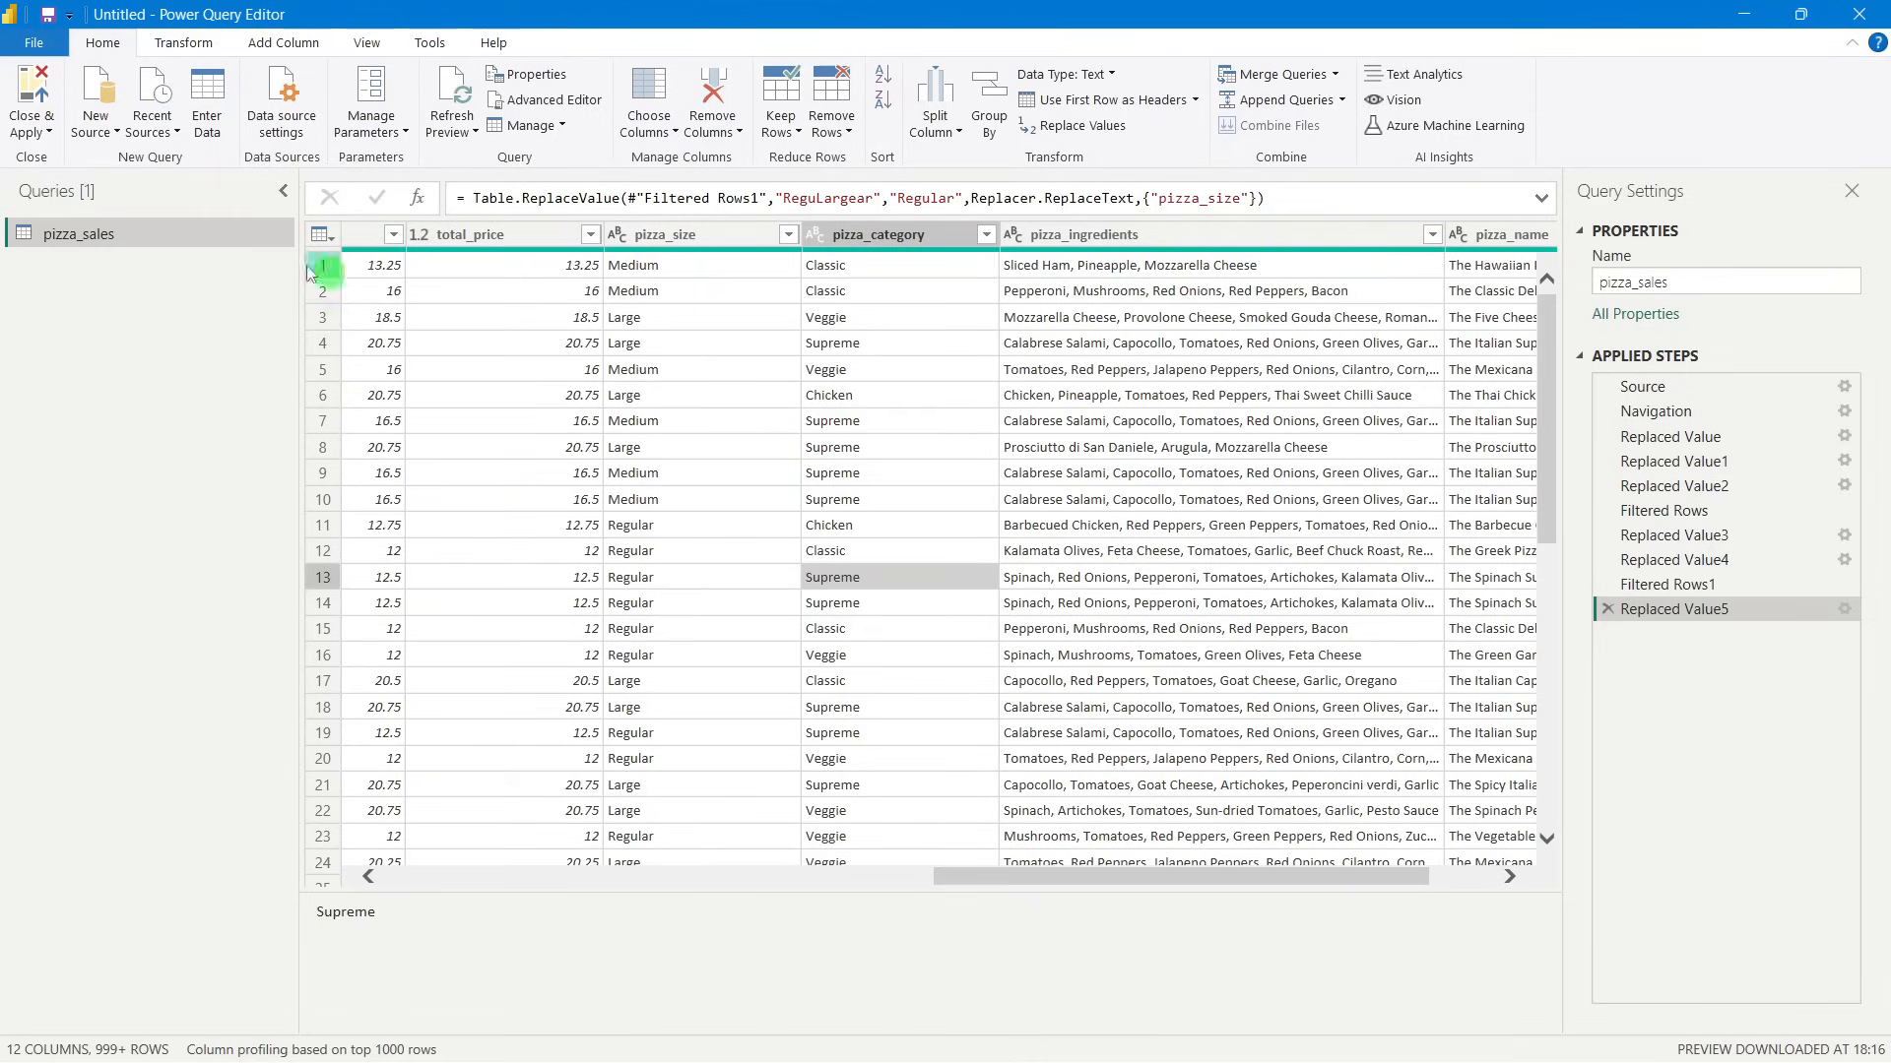
Apply the query changes and return to the data model, then check the distinct pizza_size values in the loaded table.
left_click(43, 102)
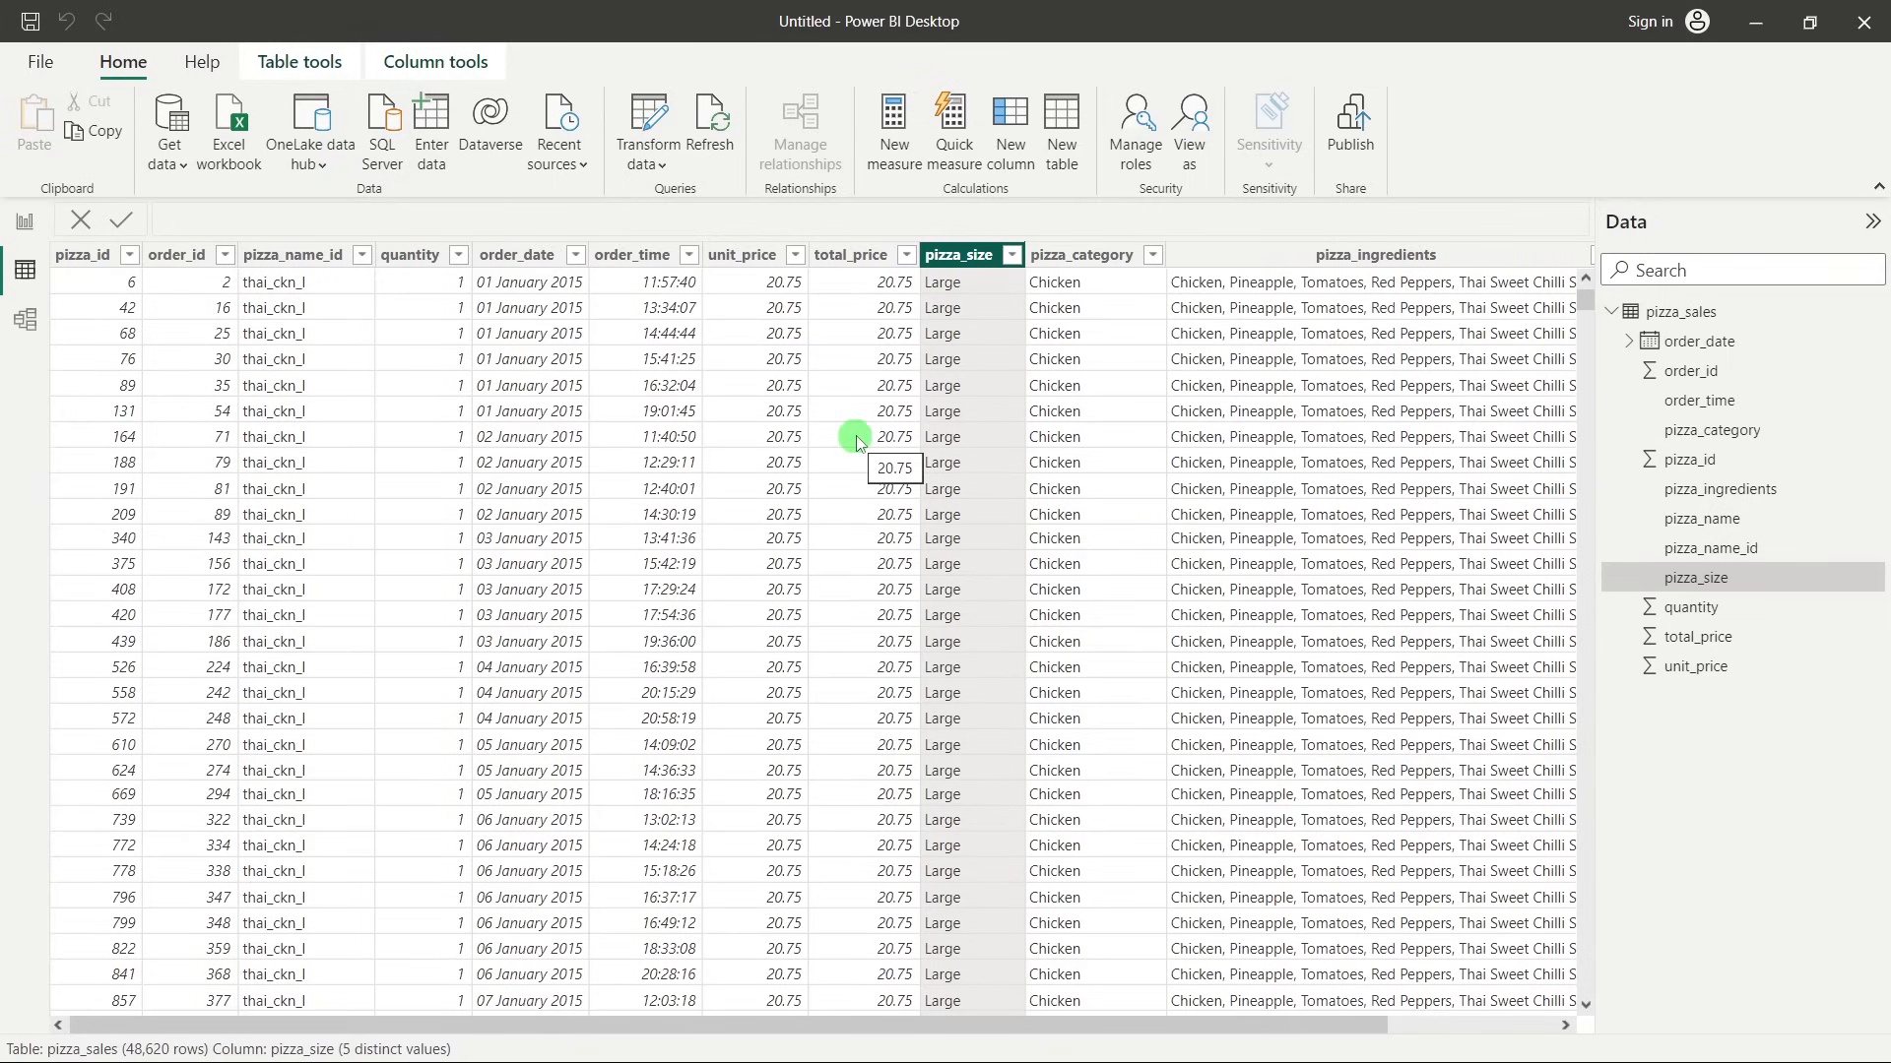
left_click(1011, 255)
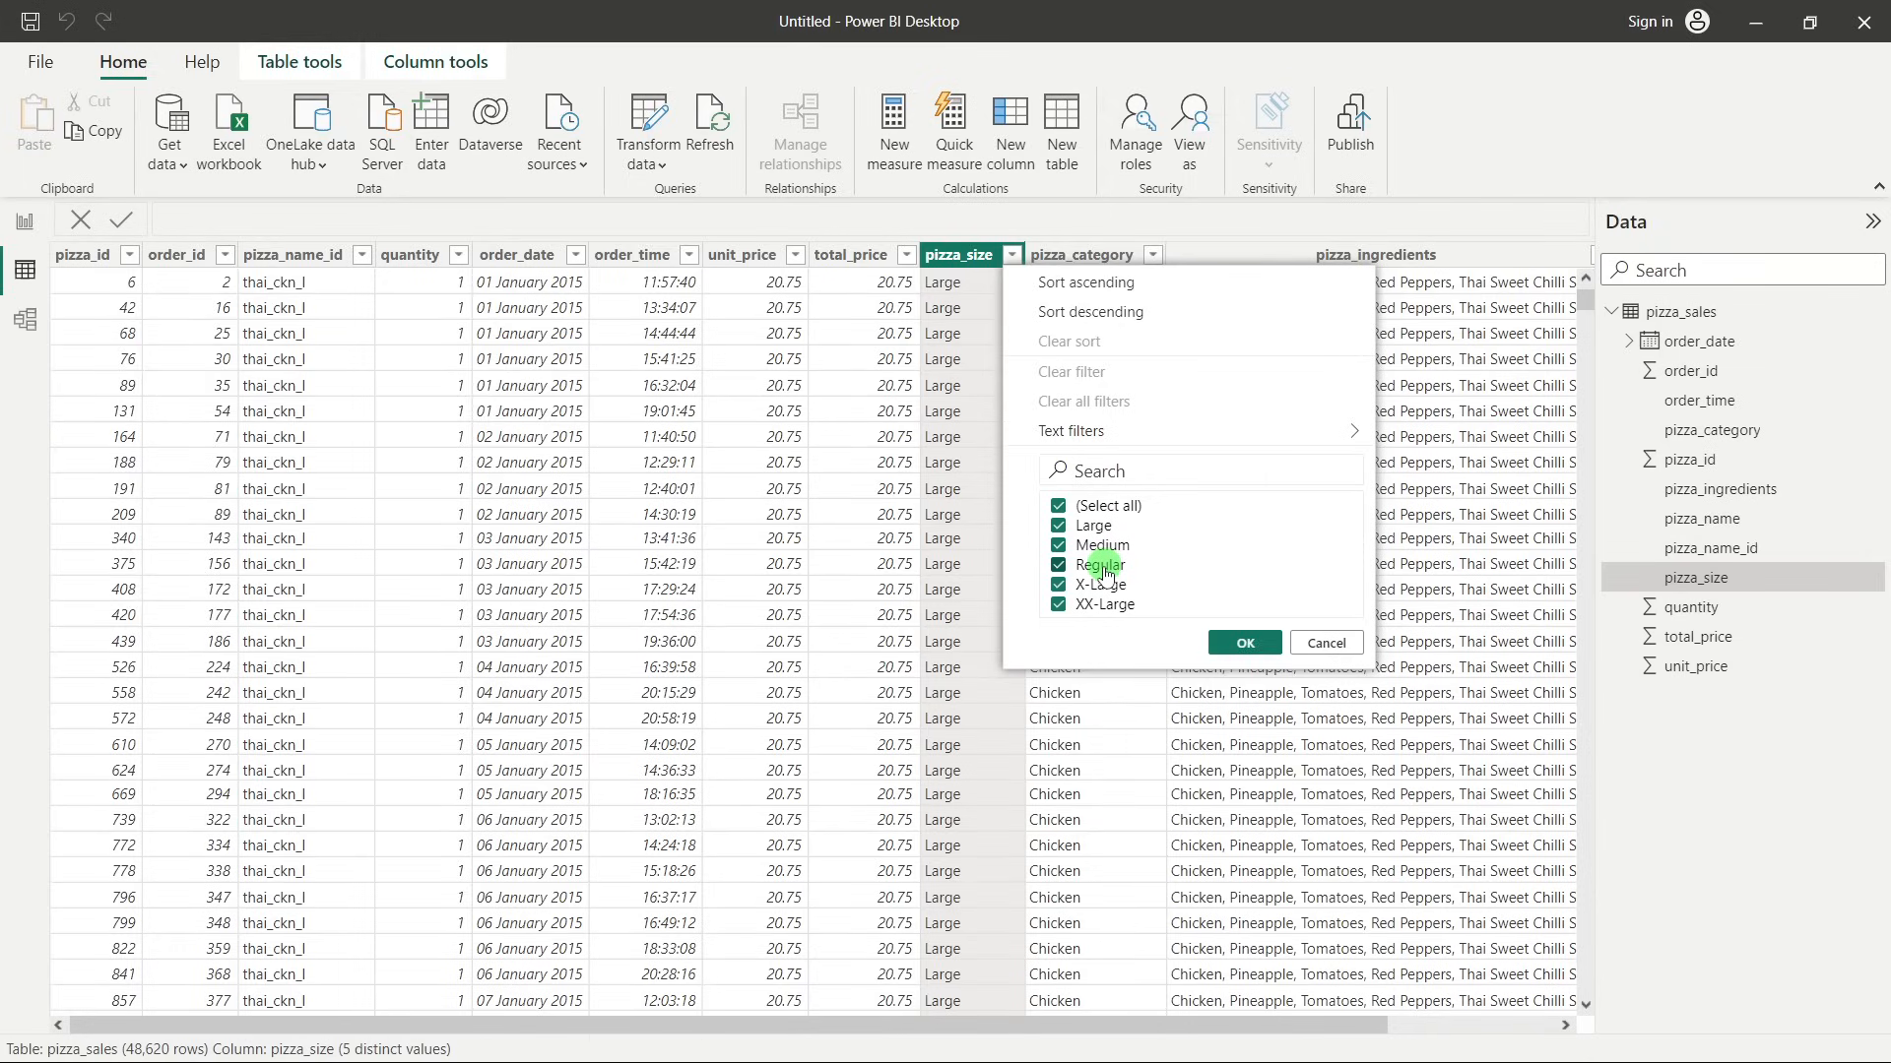
left_click(1780, 753)
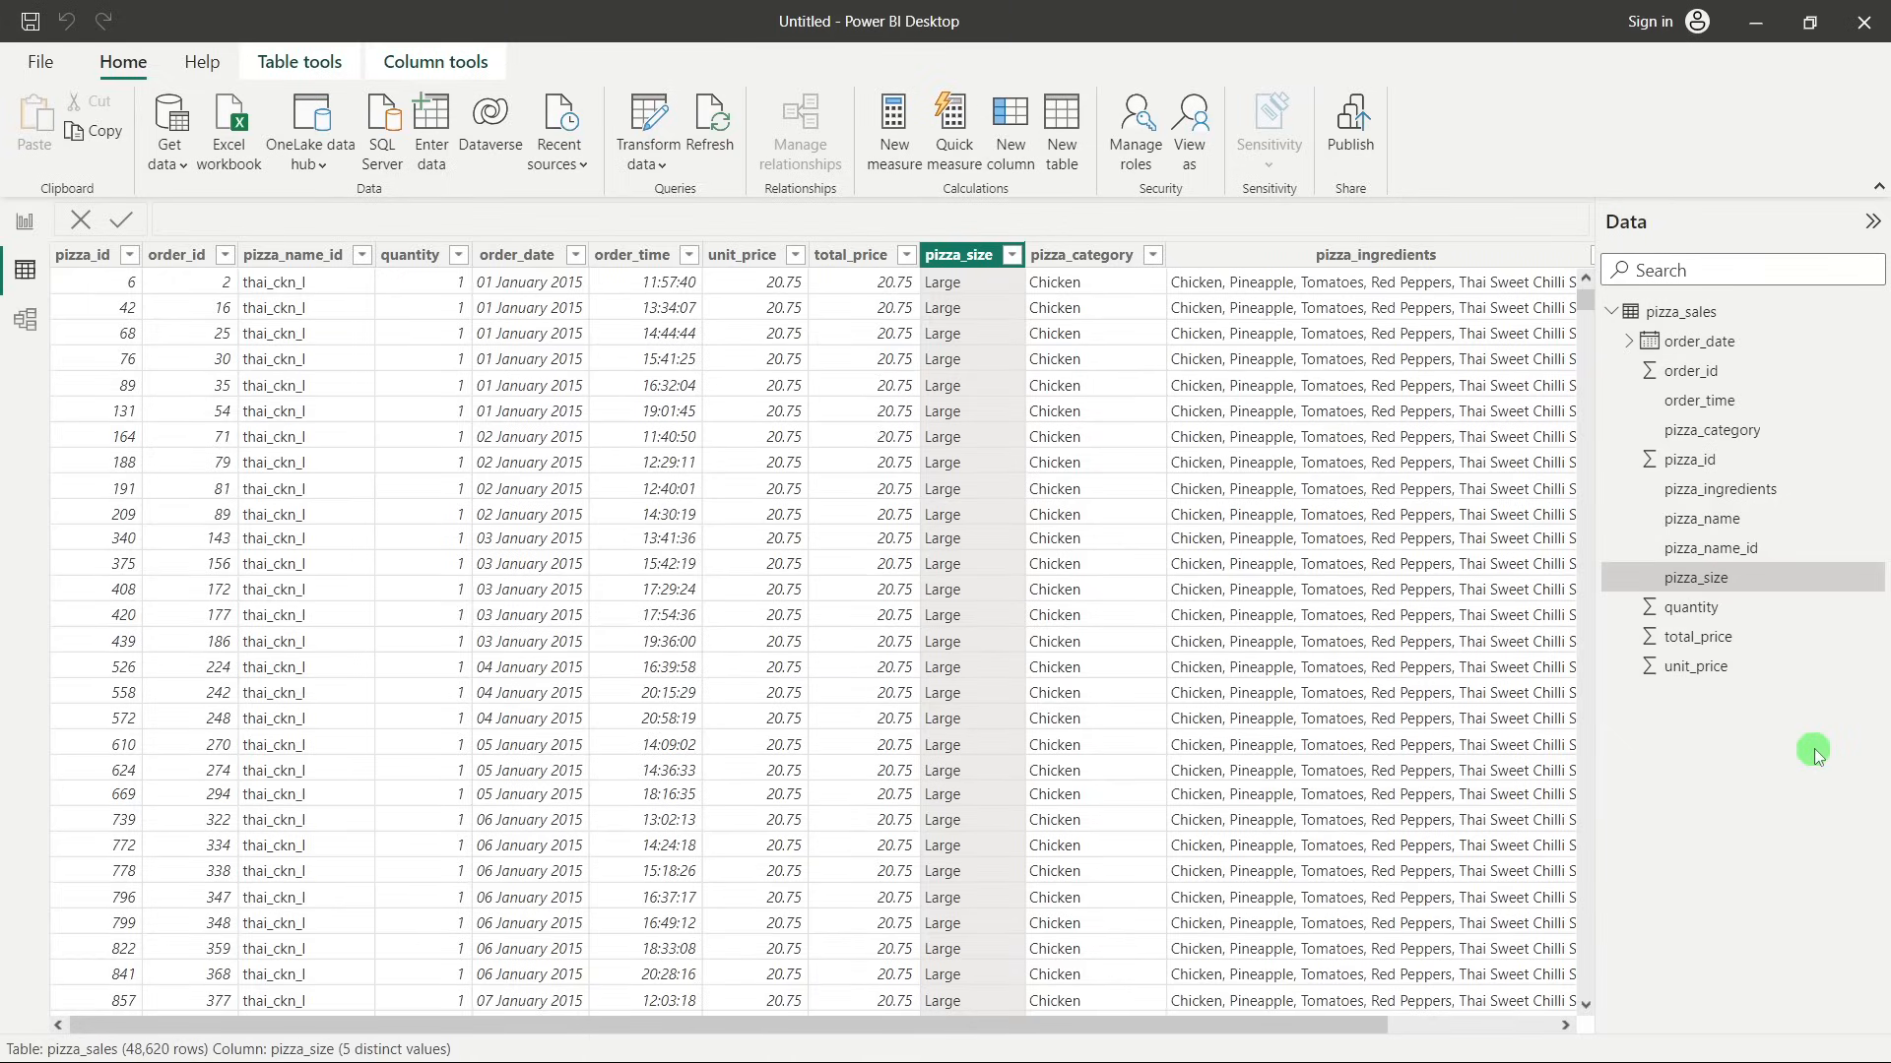
Show the report canvas, then switch to the Pizza Sales presentation in PowerPoint and open the KPI's Requirement slide.
left_click(24, 224)
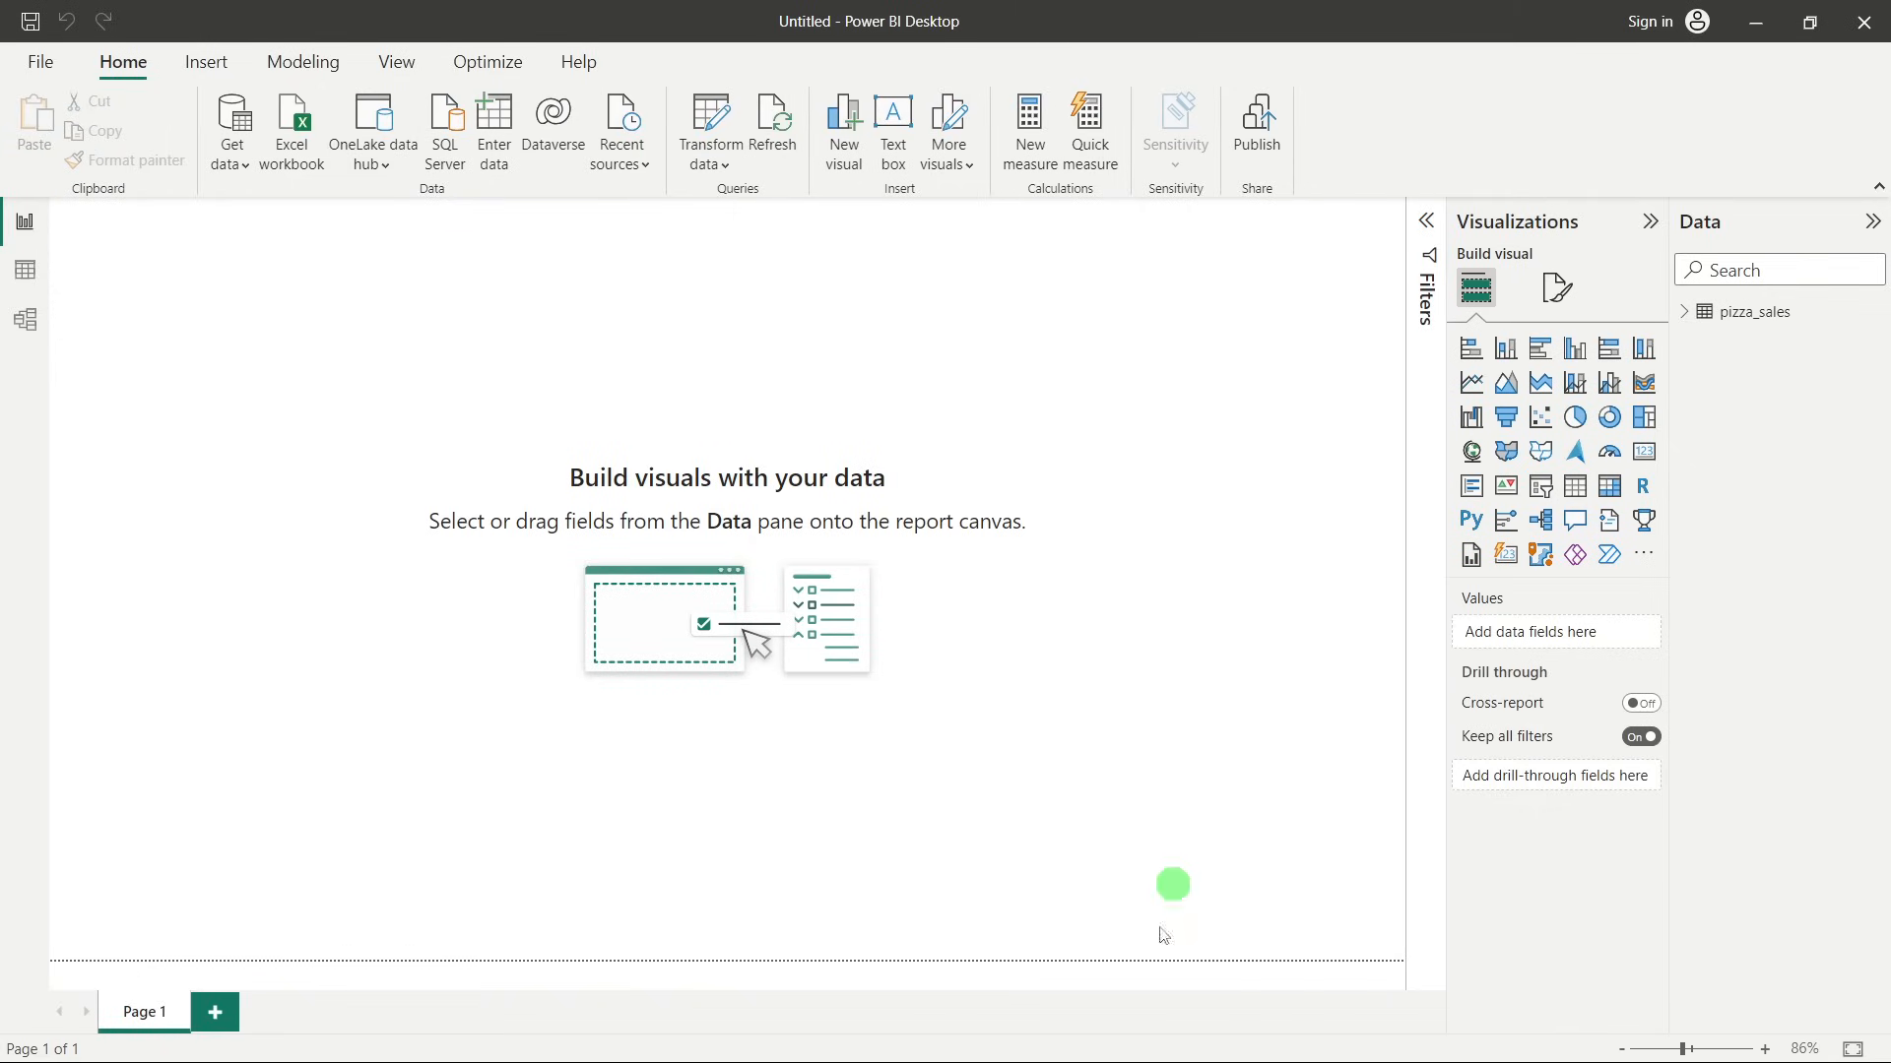
left_click(1055, 1042)
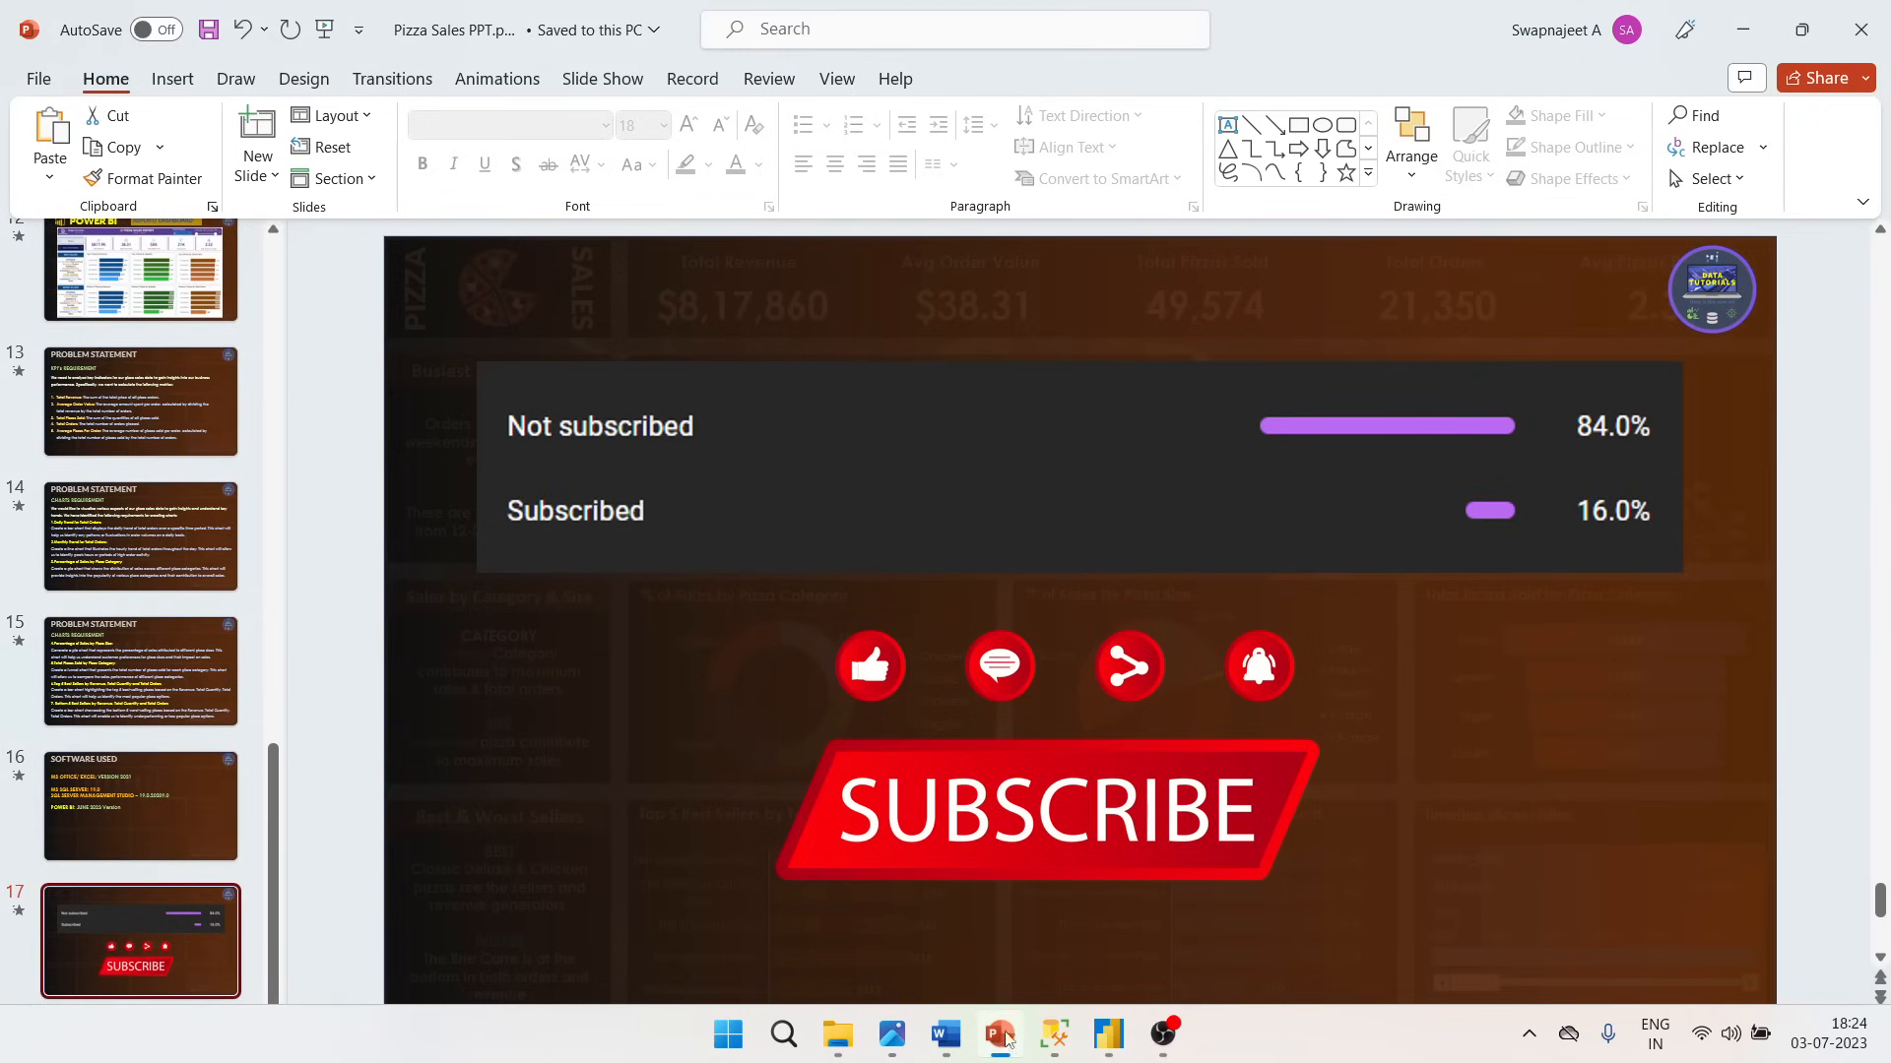
left_click(92, 421)
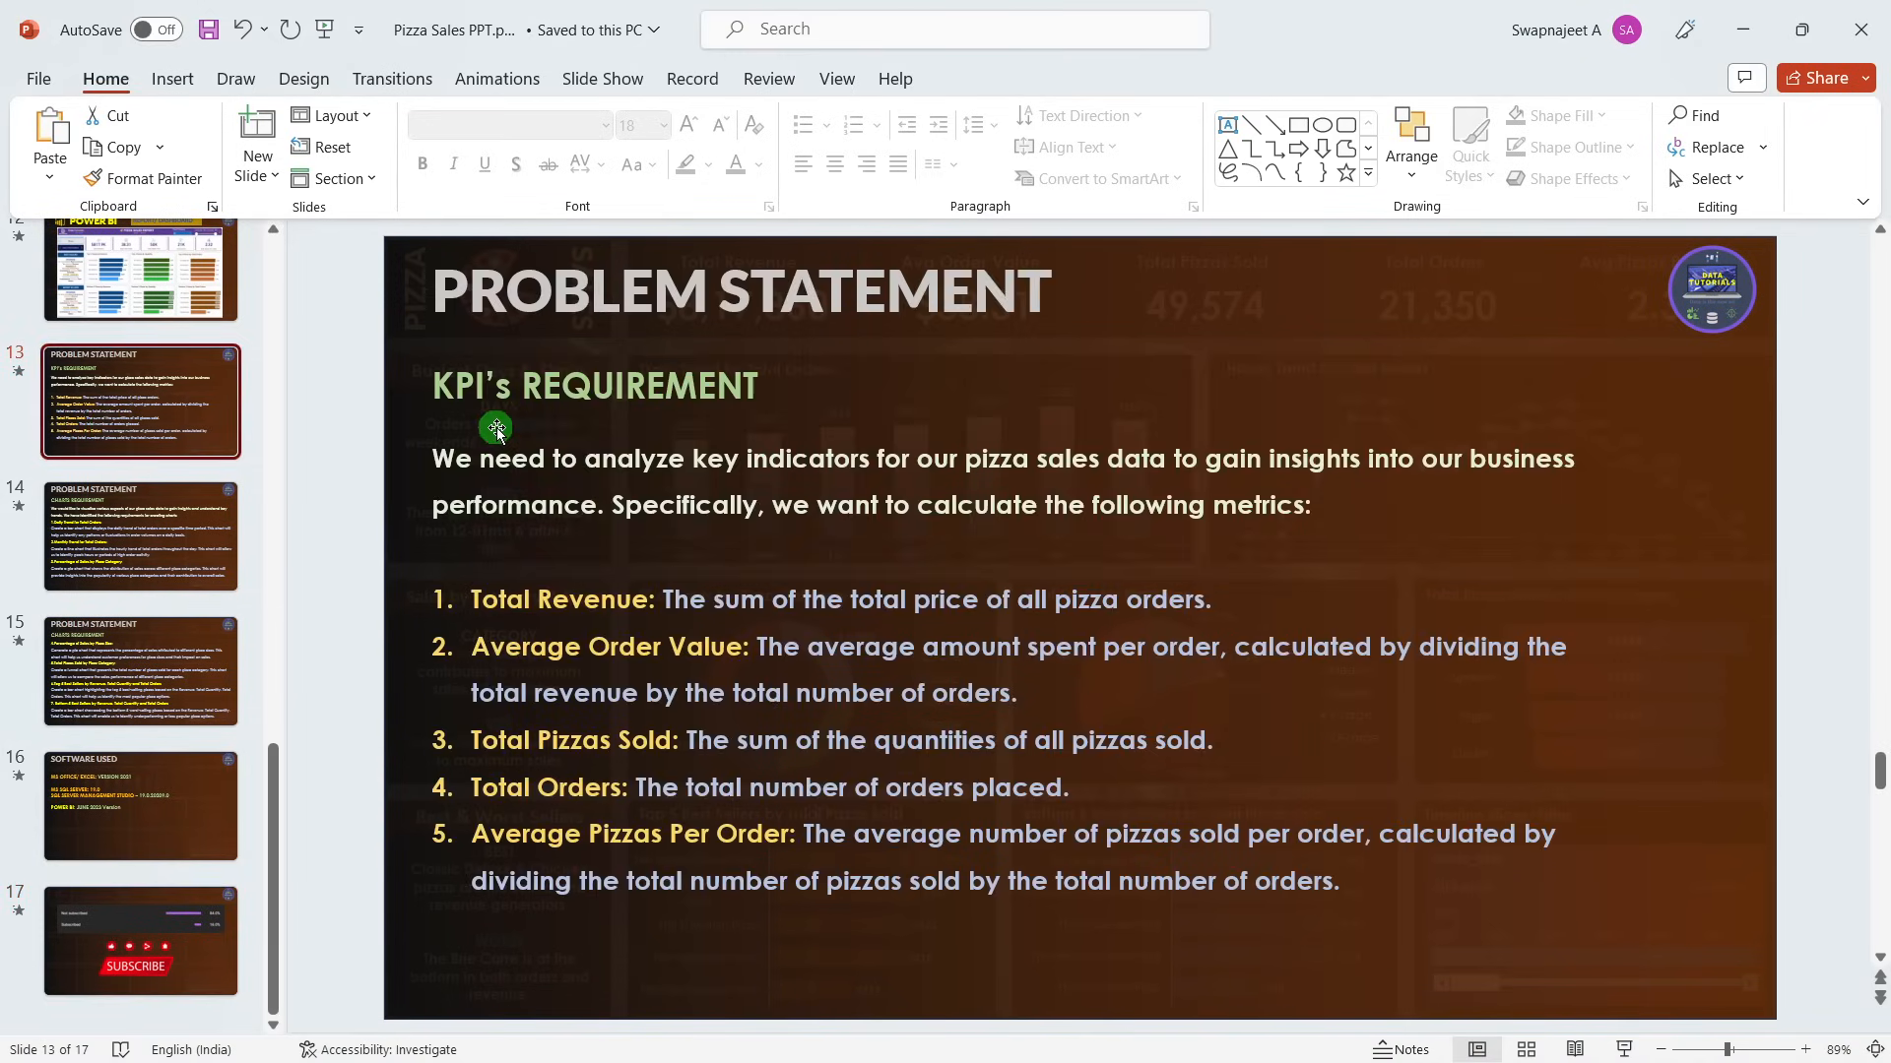
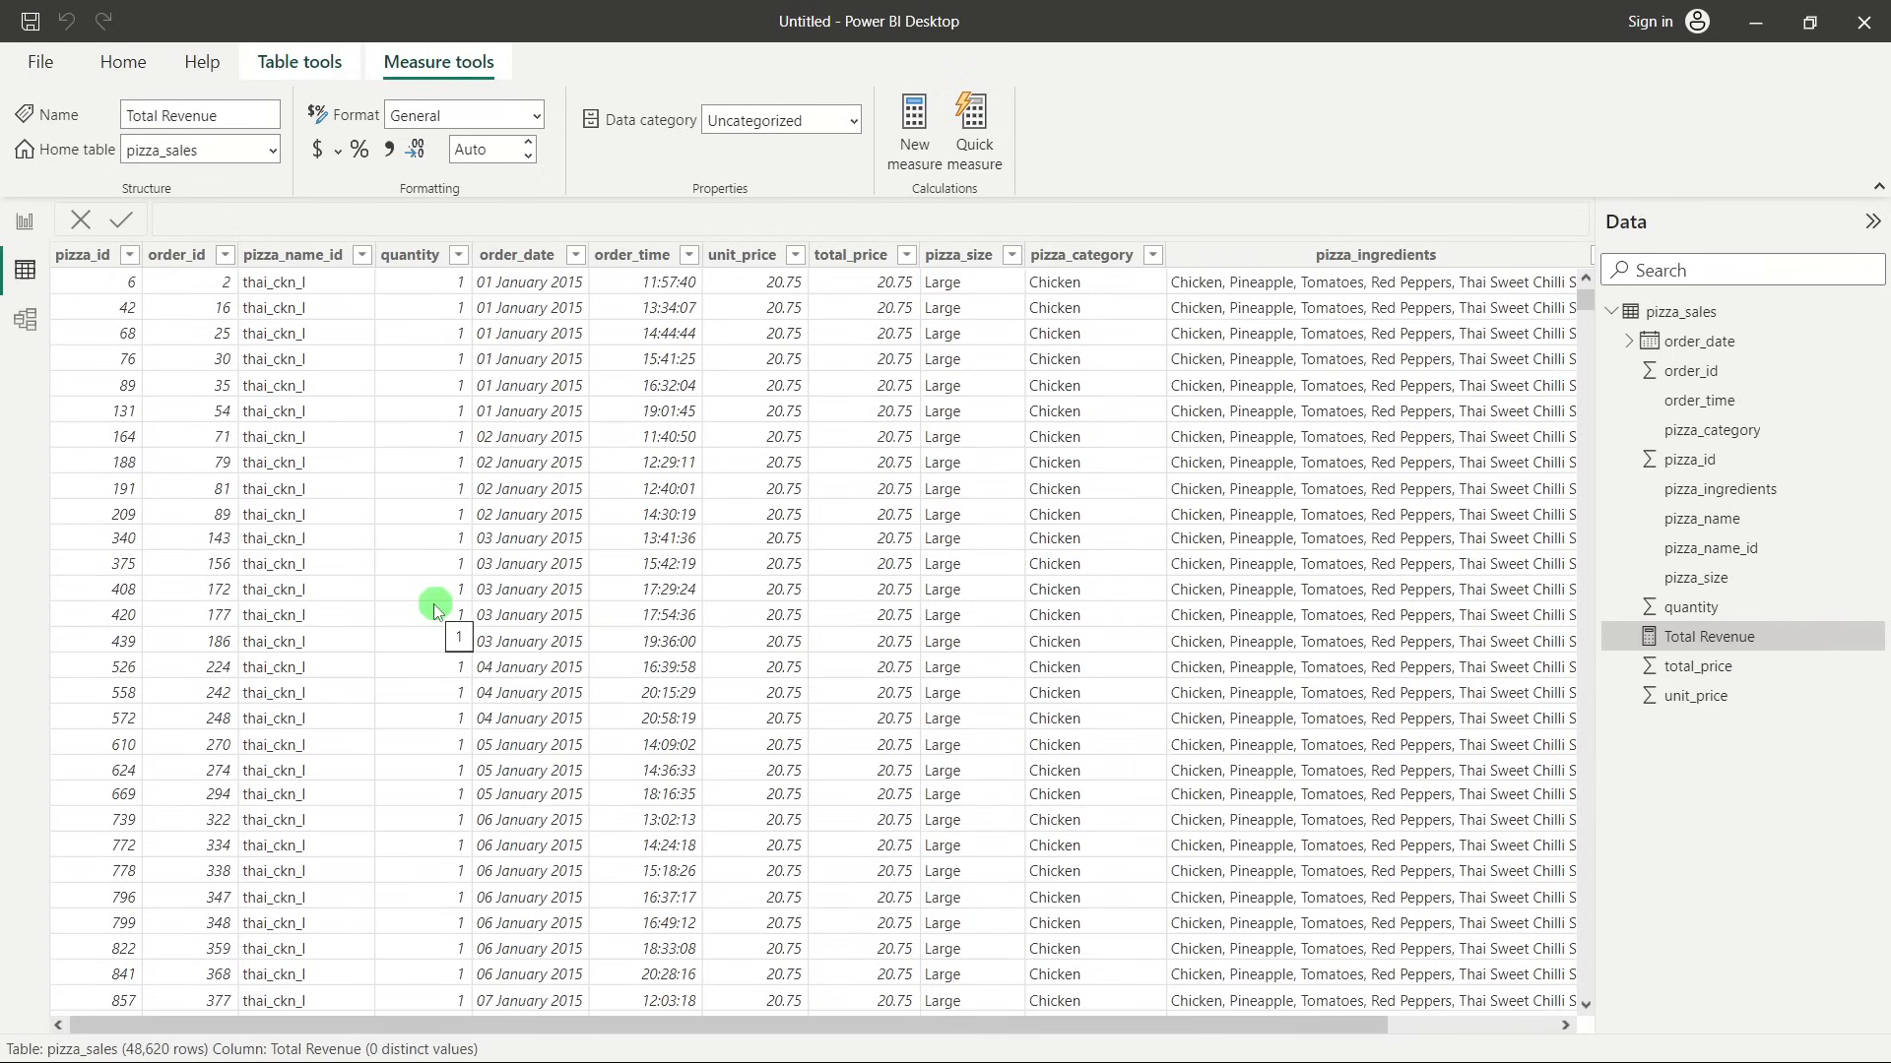
Examine the rows and order_id values of the loaded pizza_sales table.
scroll(435, 608, "down", 4)
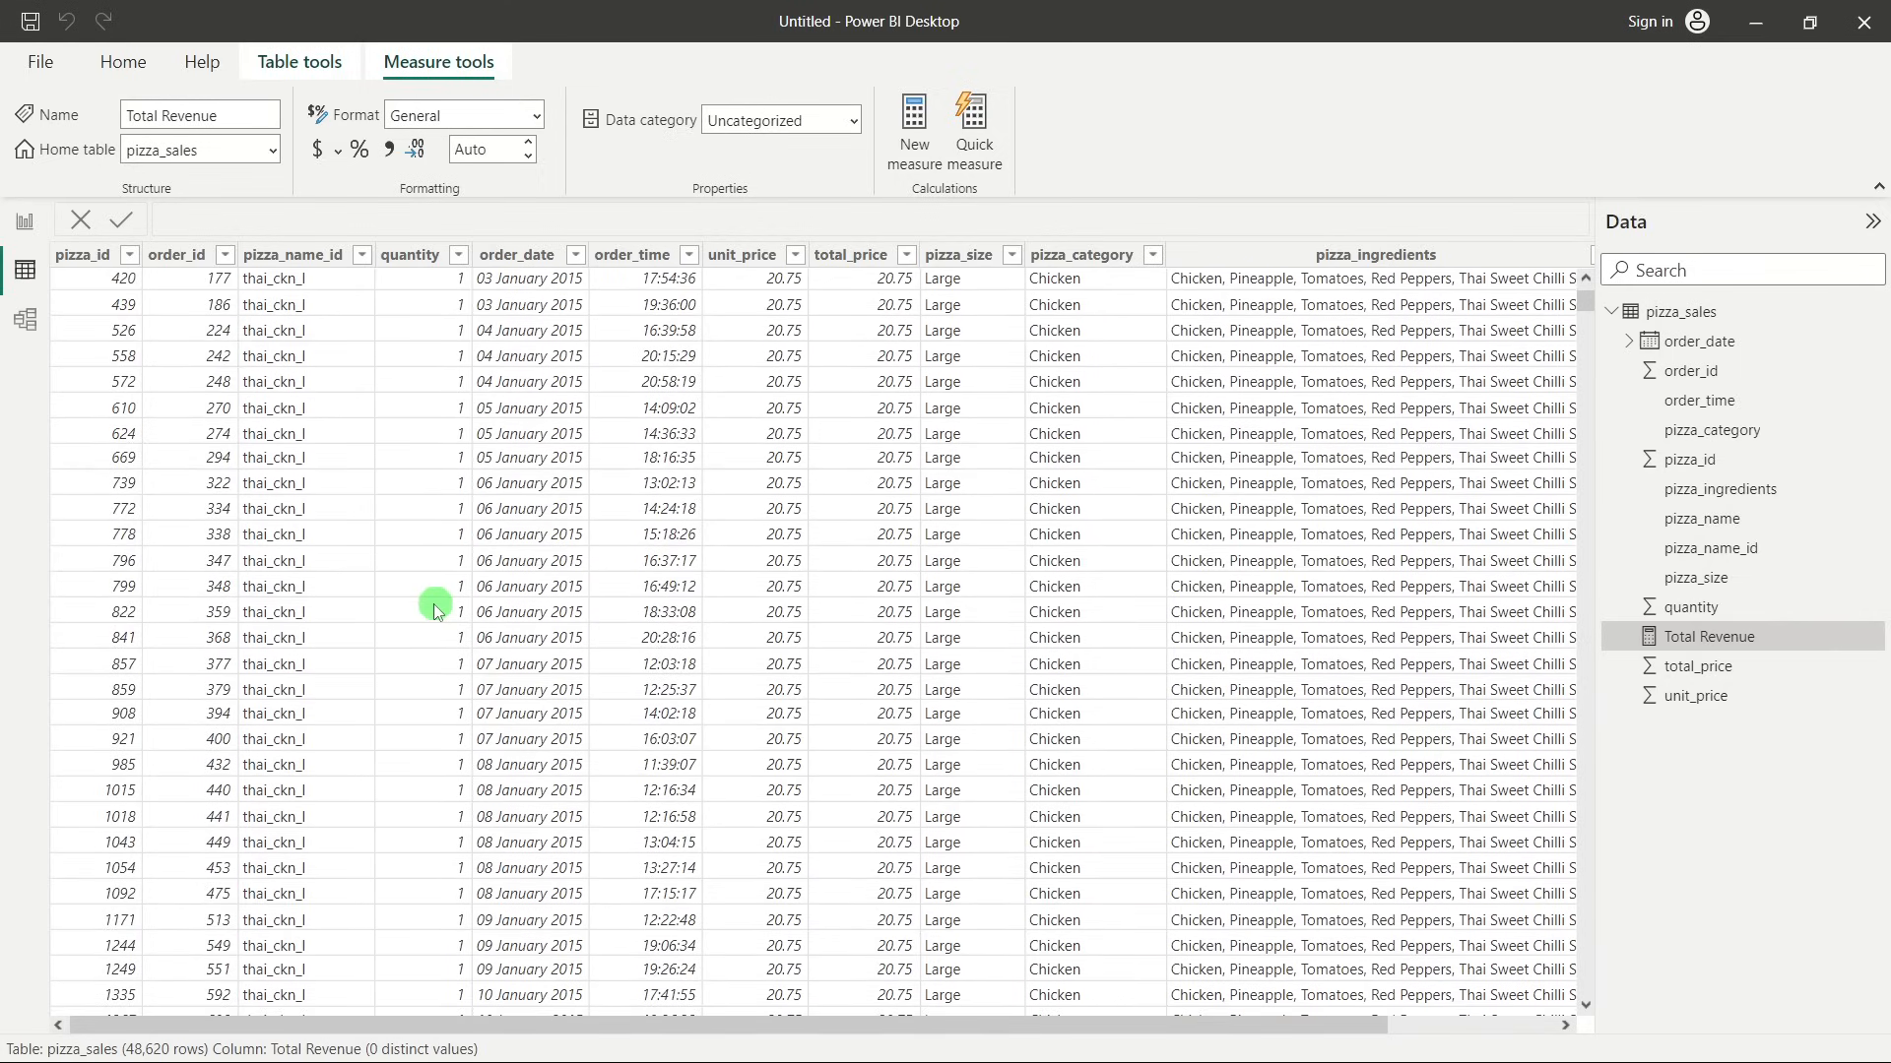
scroll(435, 608, "up", 4)
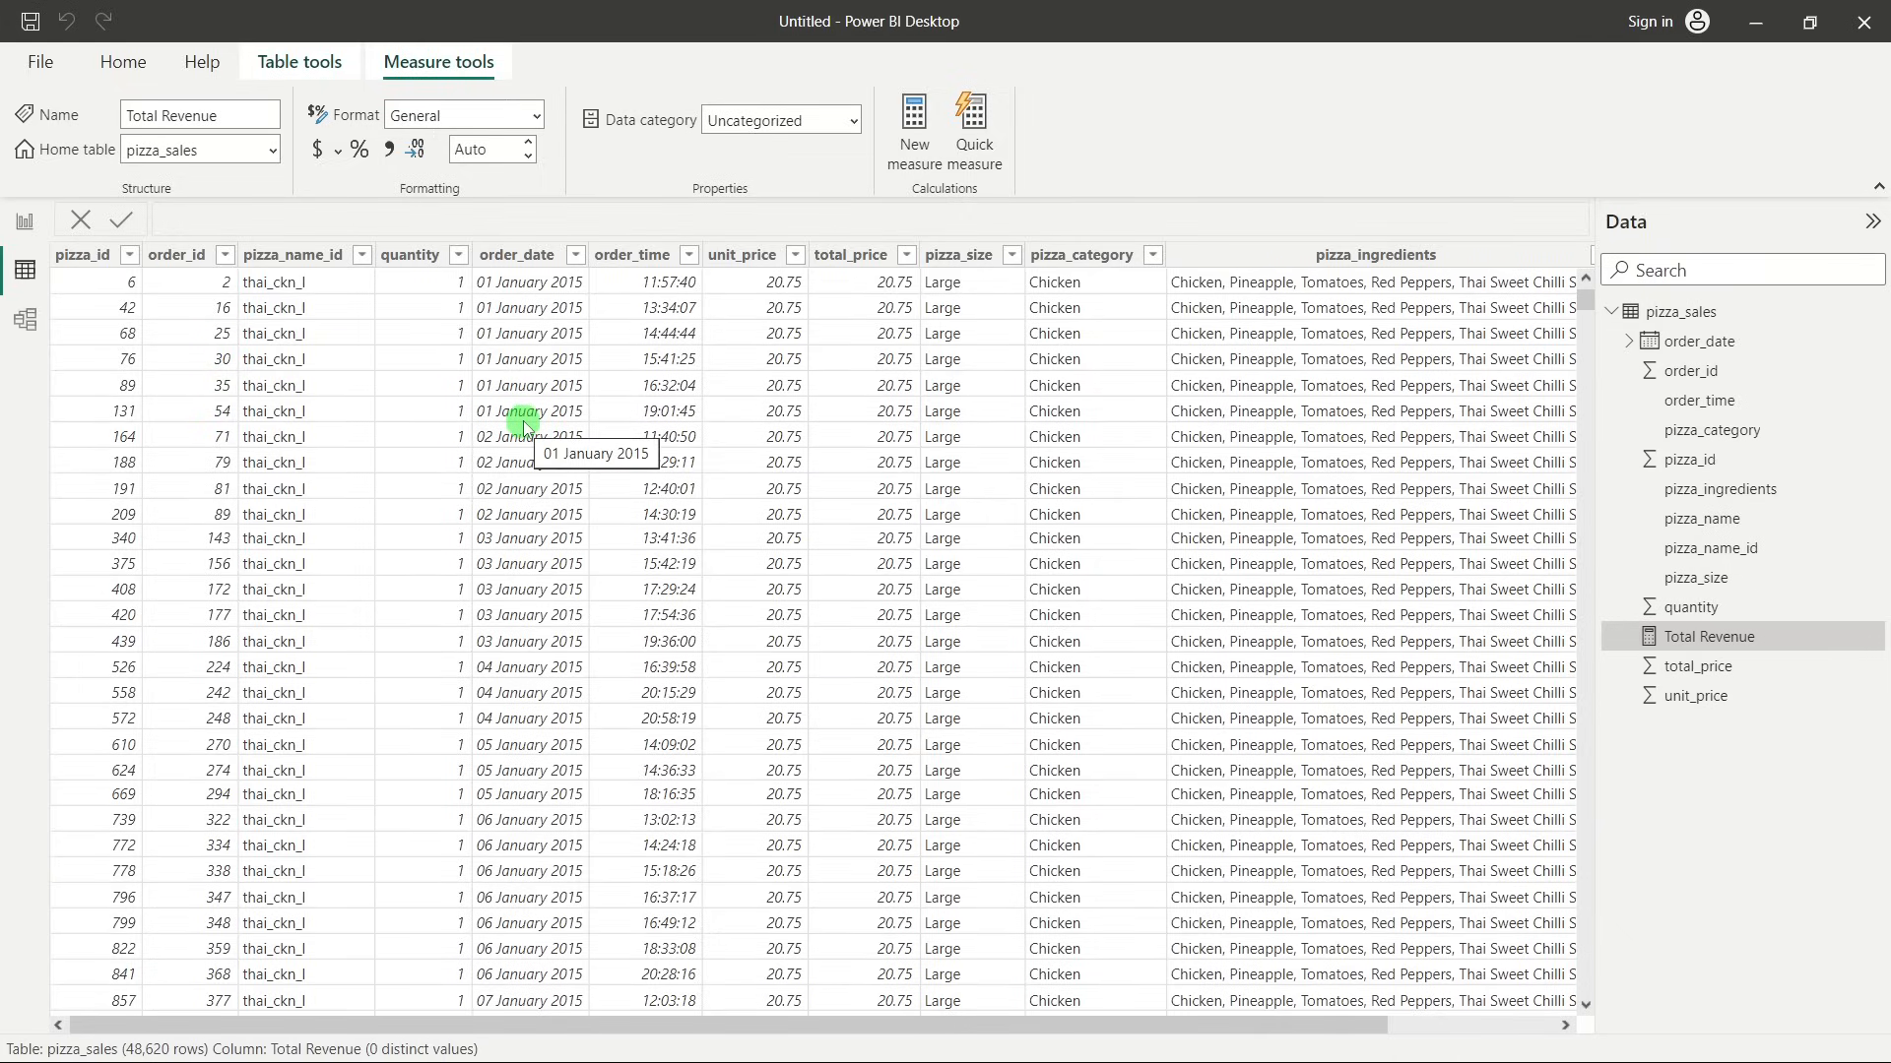
left_click(212, 286)
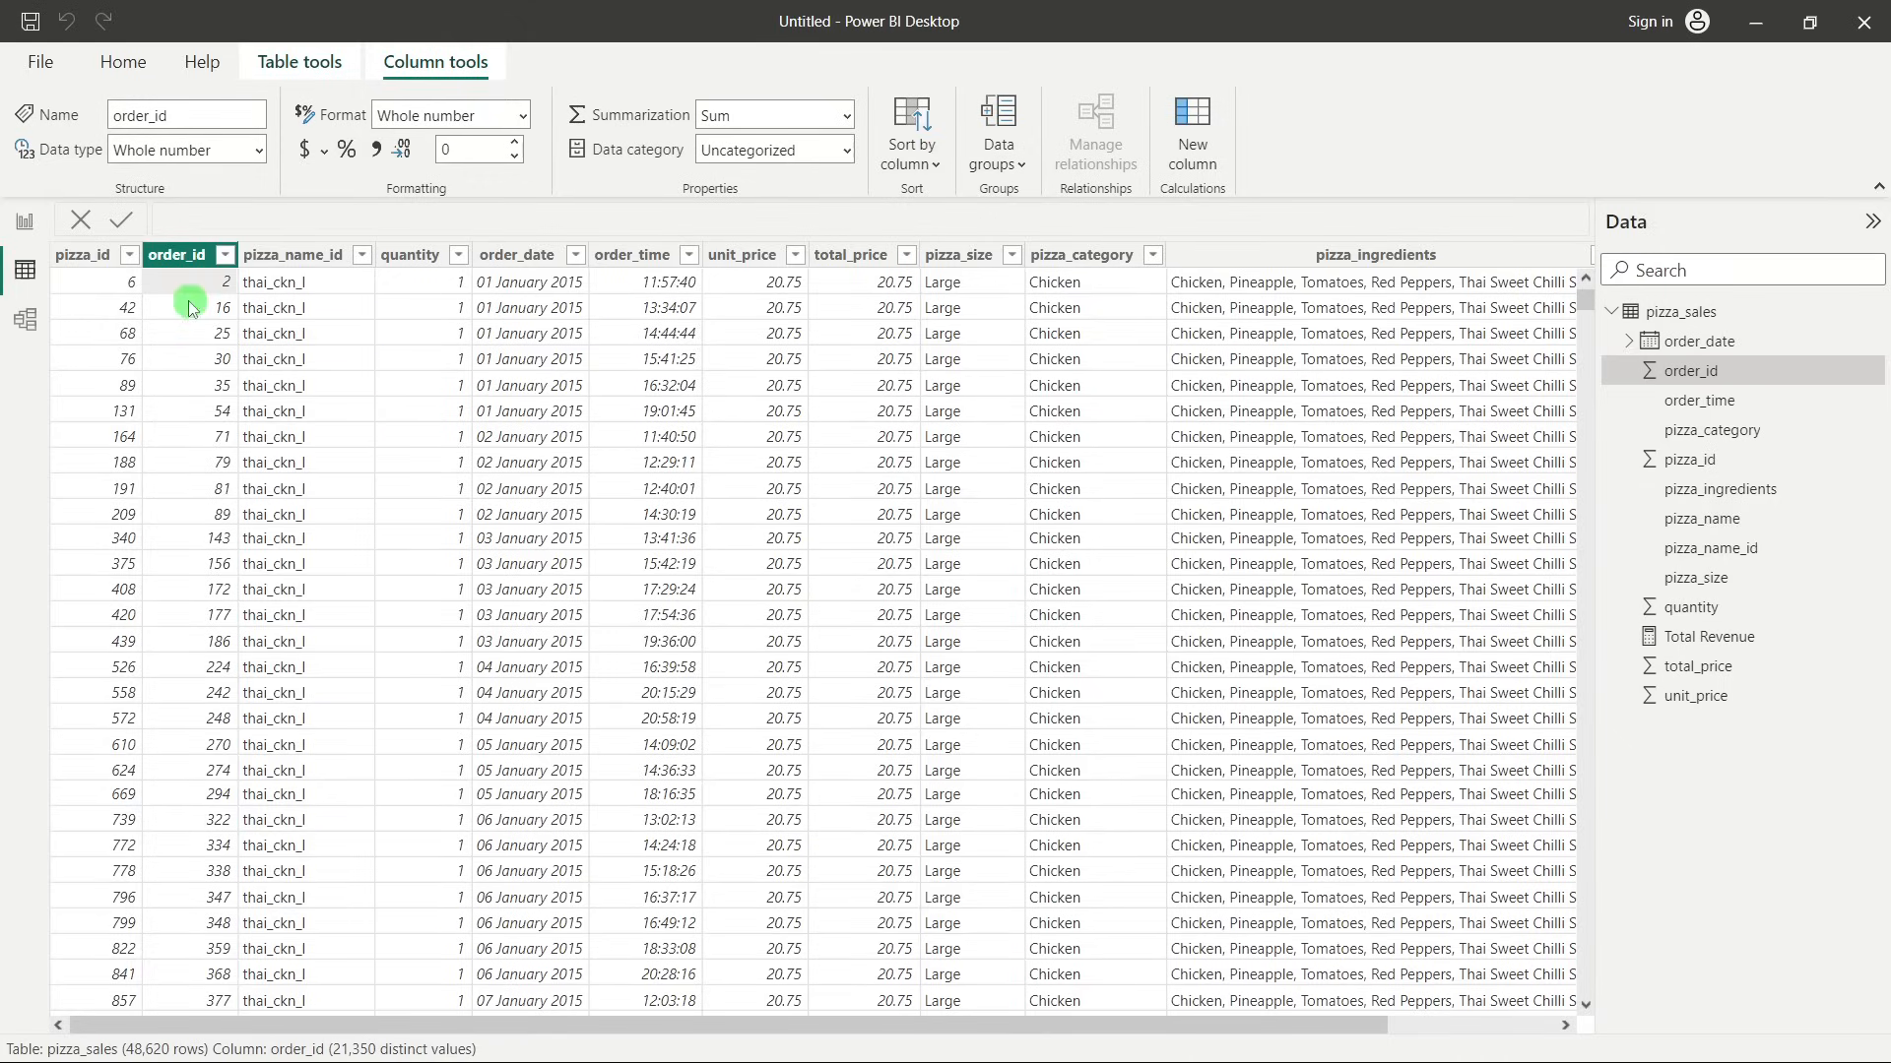
From the report canvas, create the measure Total Orders = DISTINCTCOUNT(pizza_sales[order_id]) in the pizza_sales table.
left_click(25, 221)
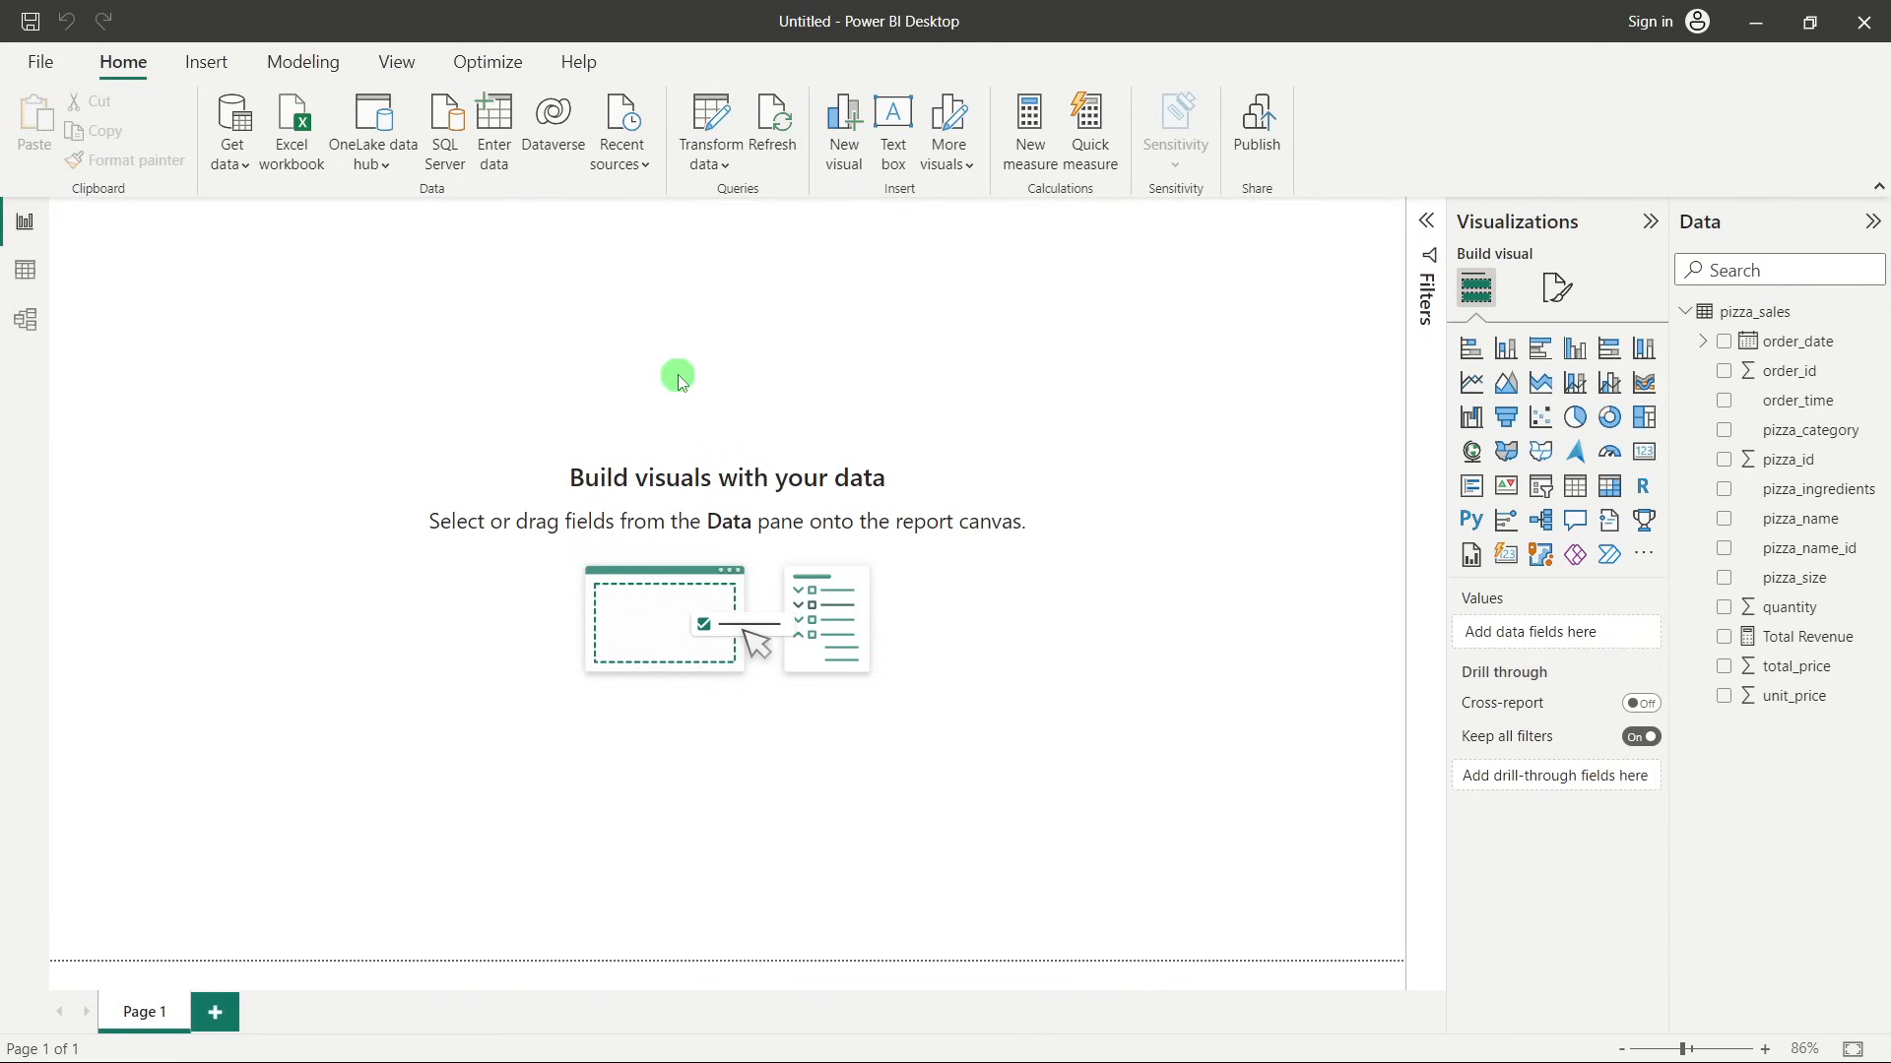
right_click(1811, 431)
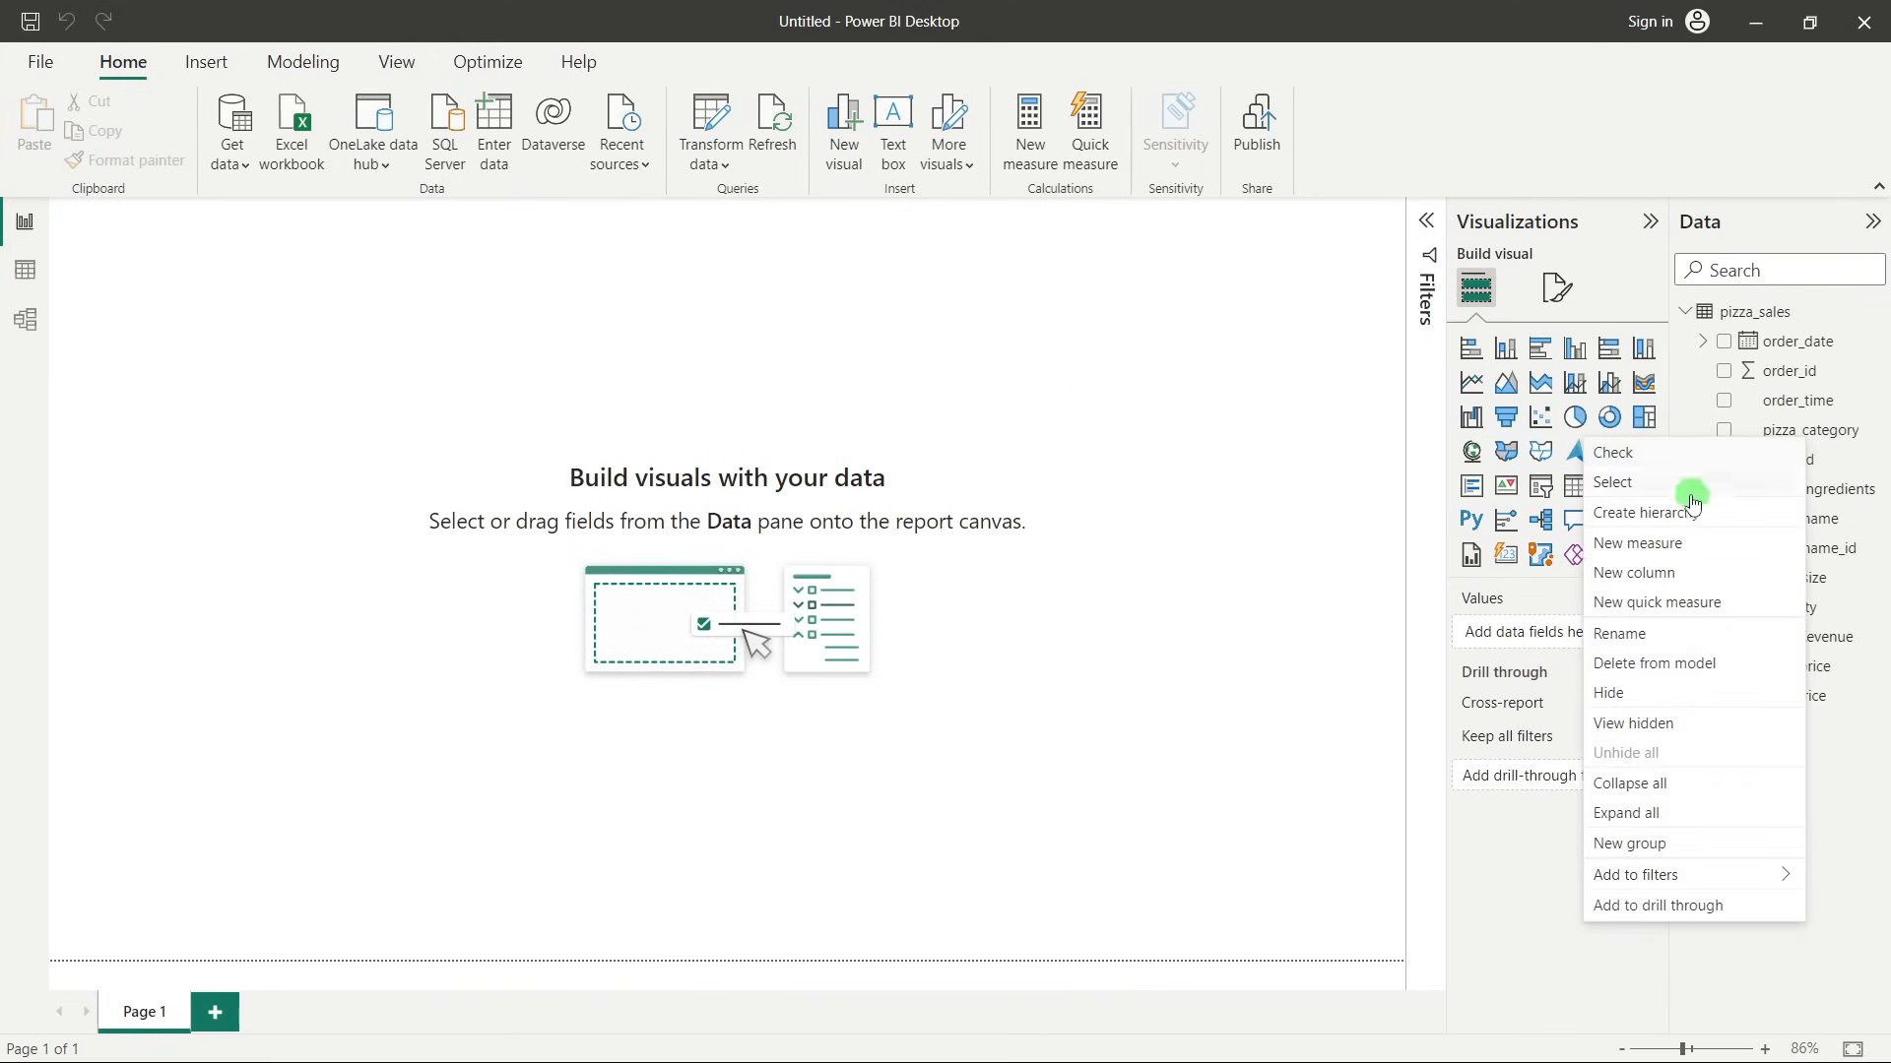
left_click(1666, 543)
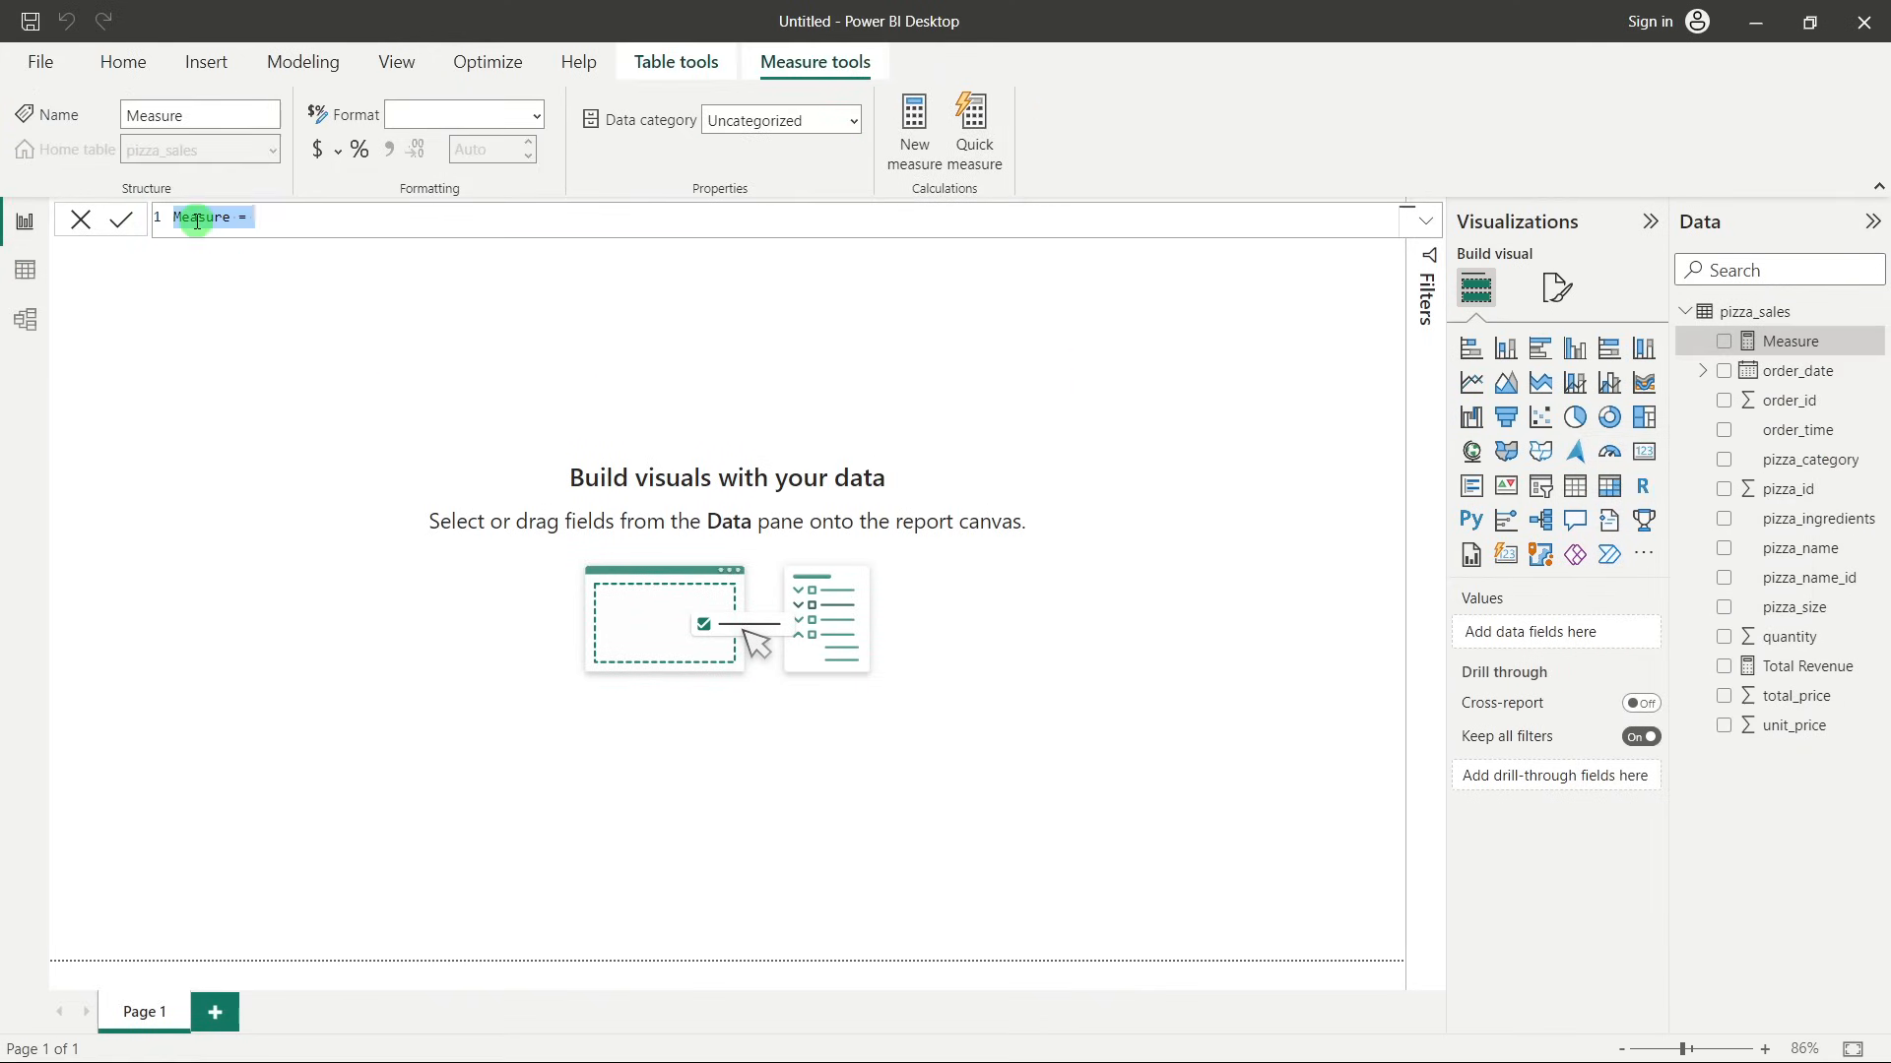
double_click(197, 221)
type("Total Orders")
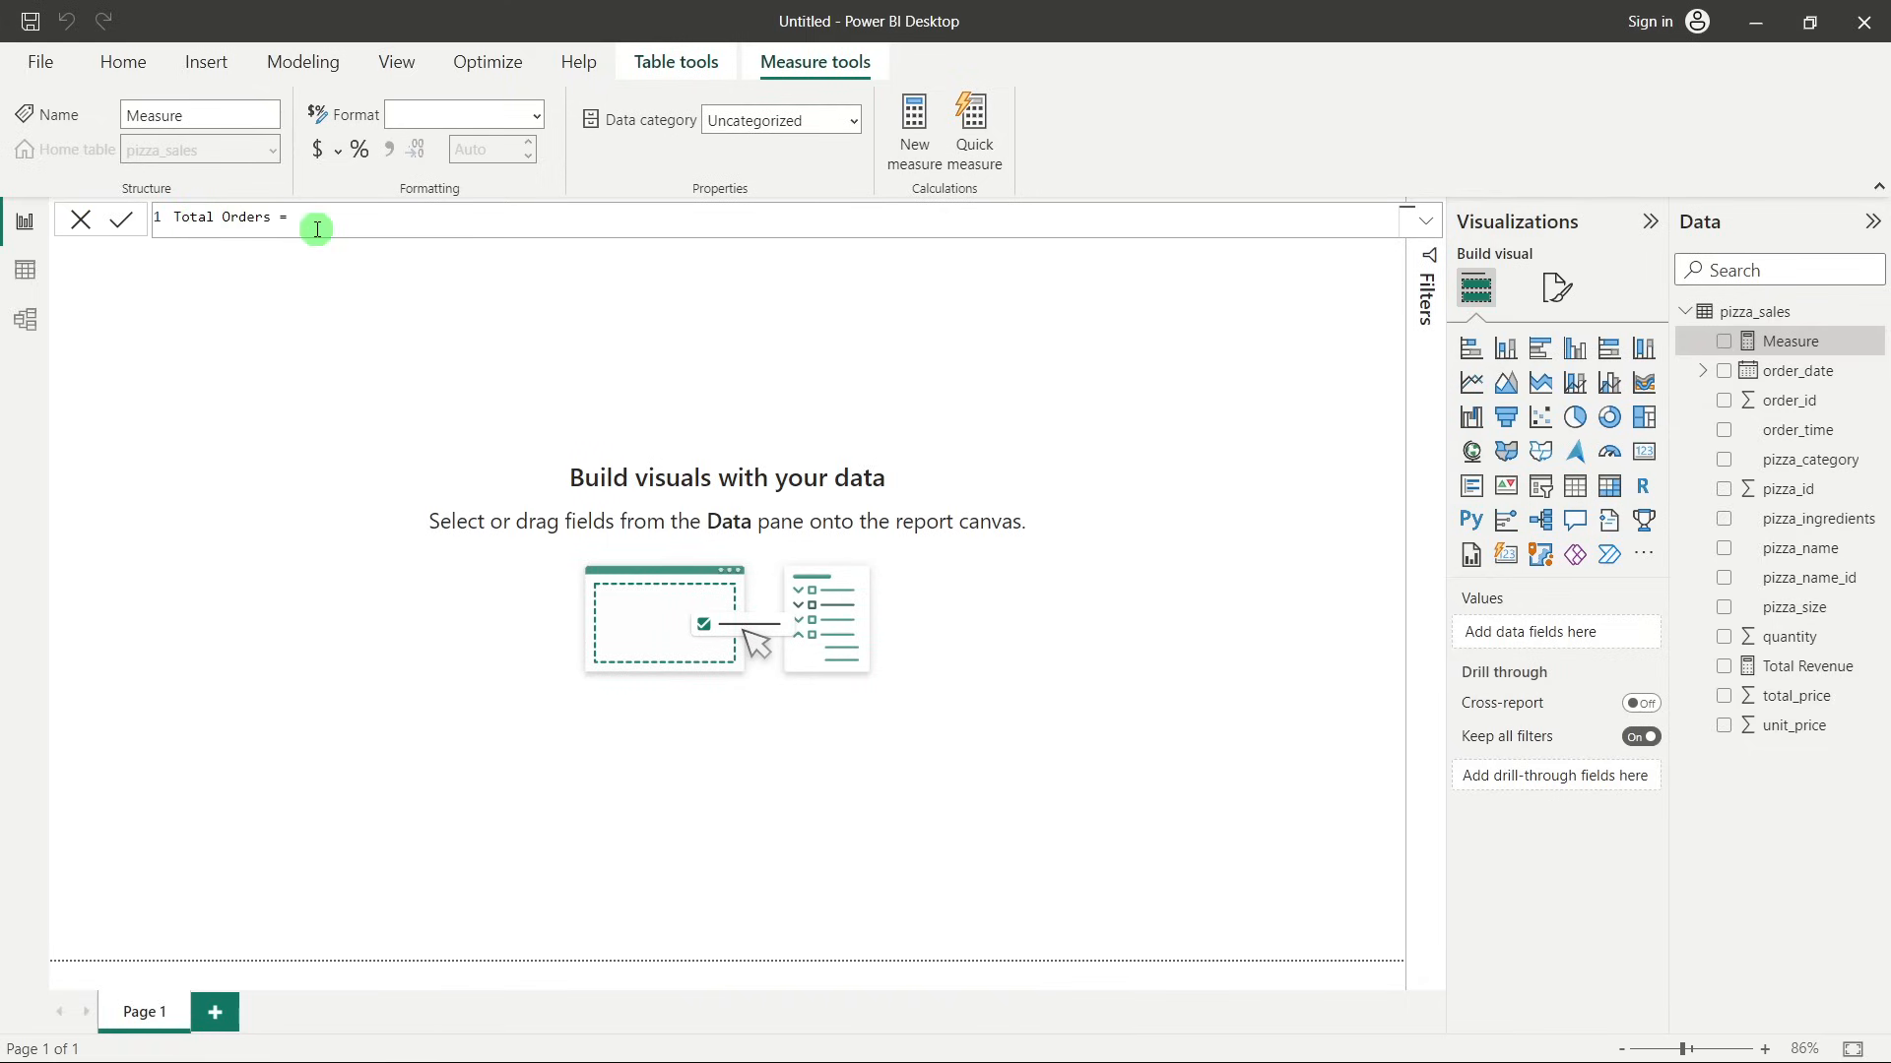
type("dis")
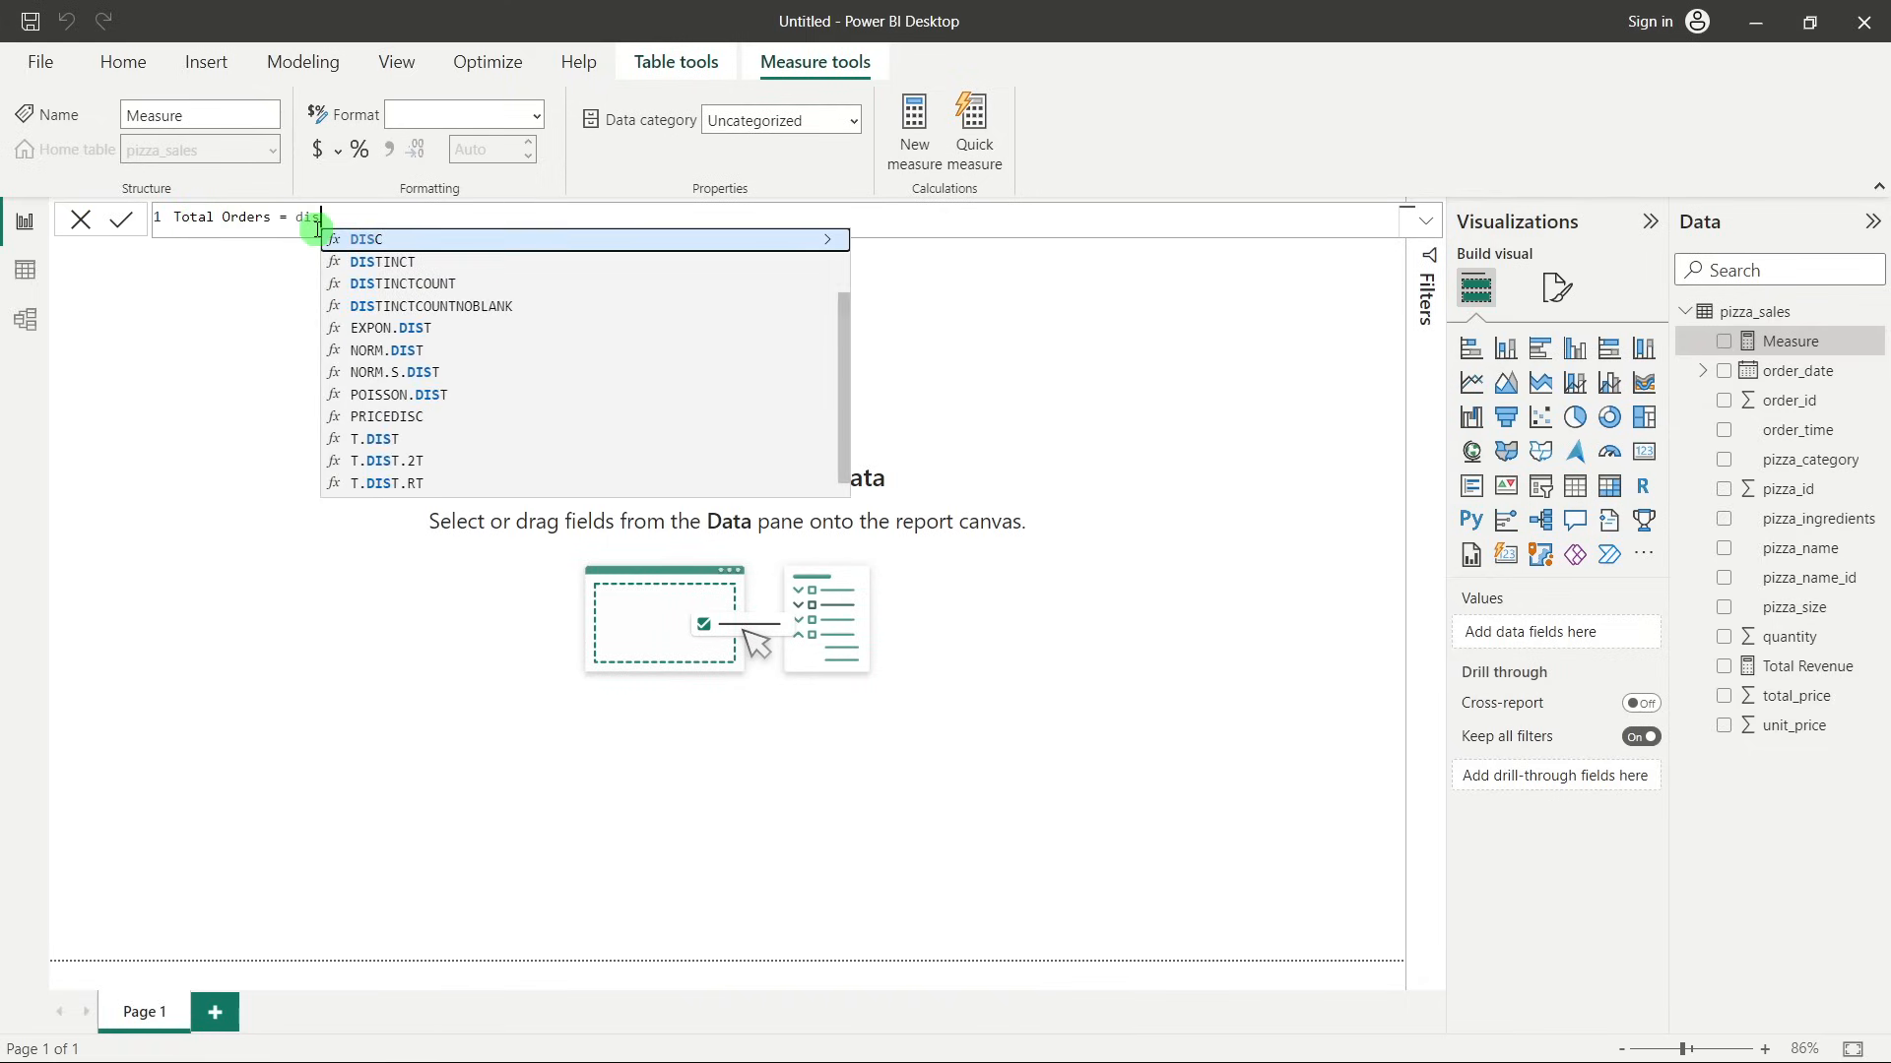
left_click(485, 266)
type("order")
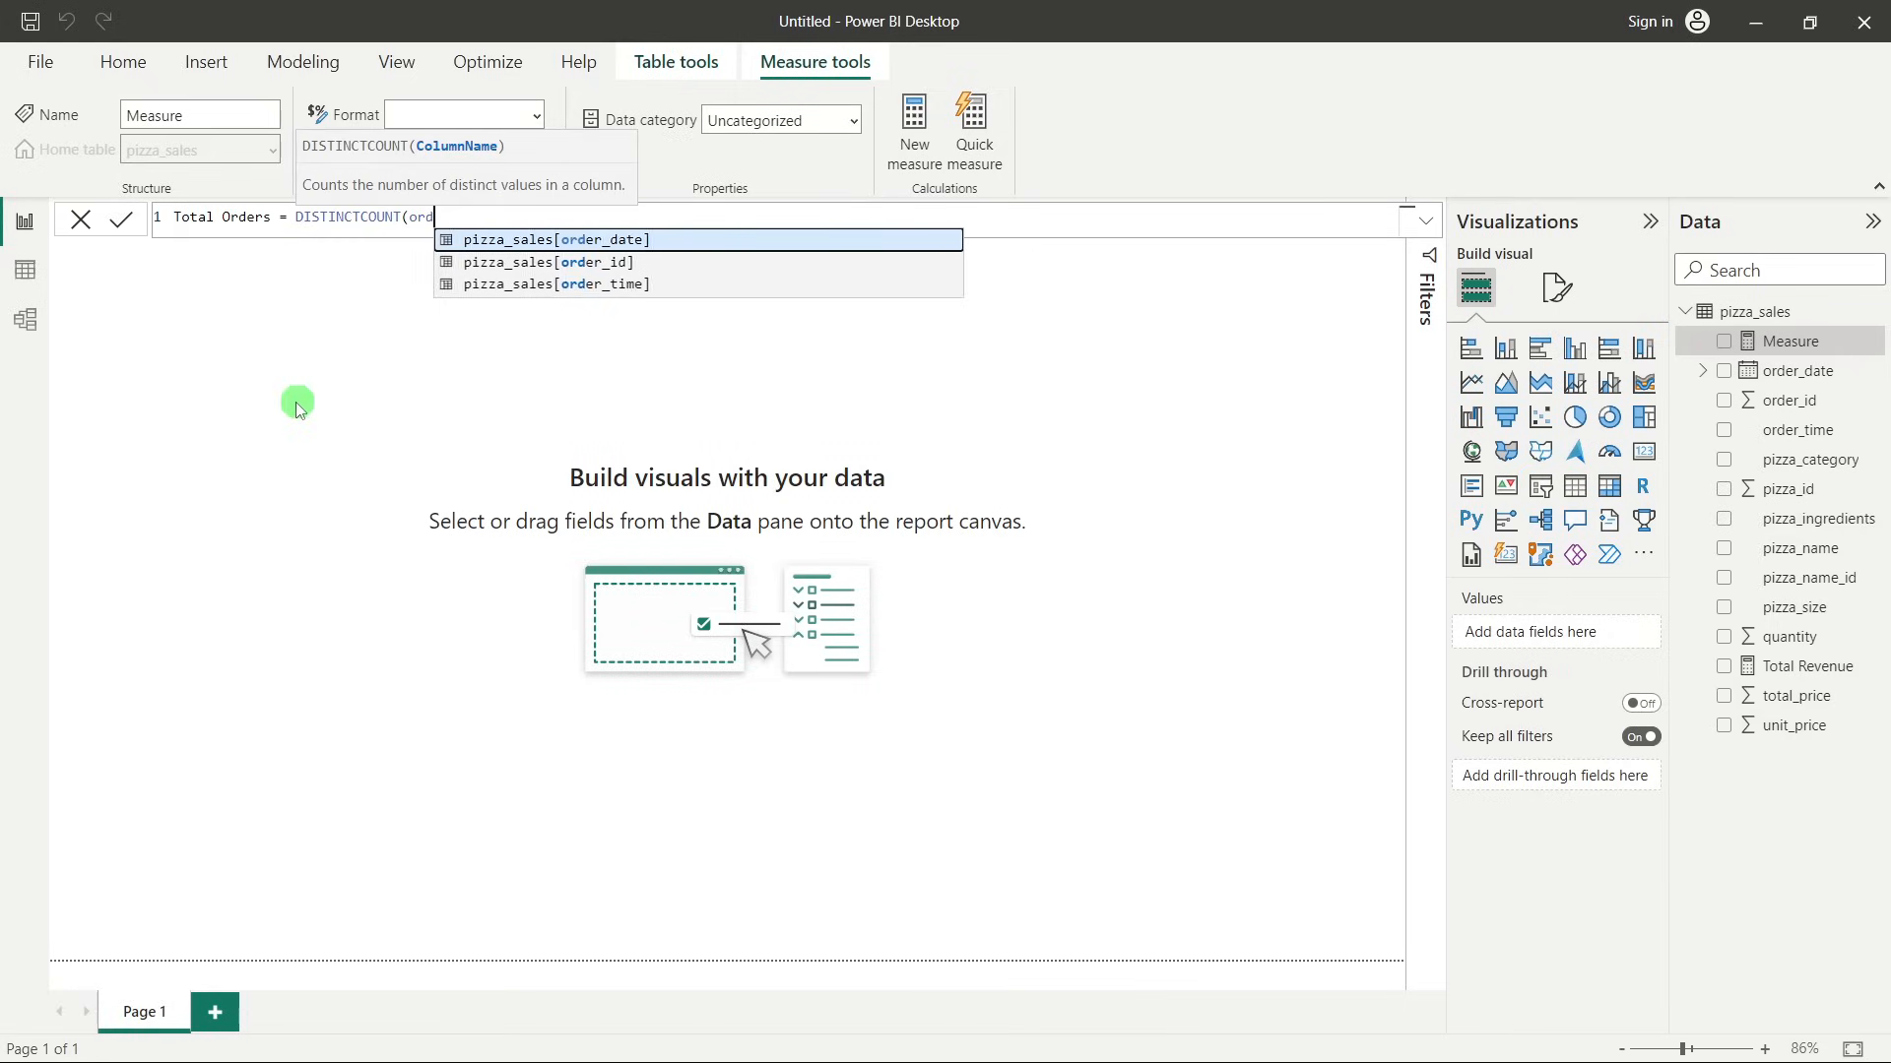
left_click(623, 264)
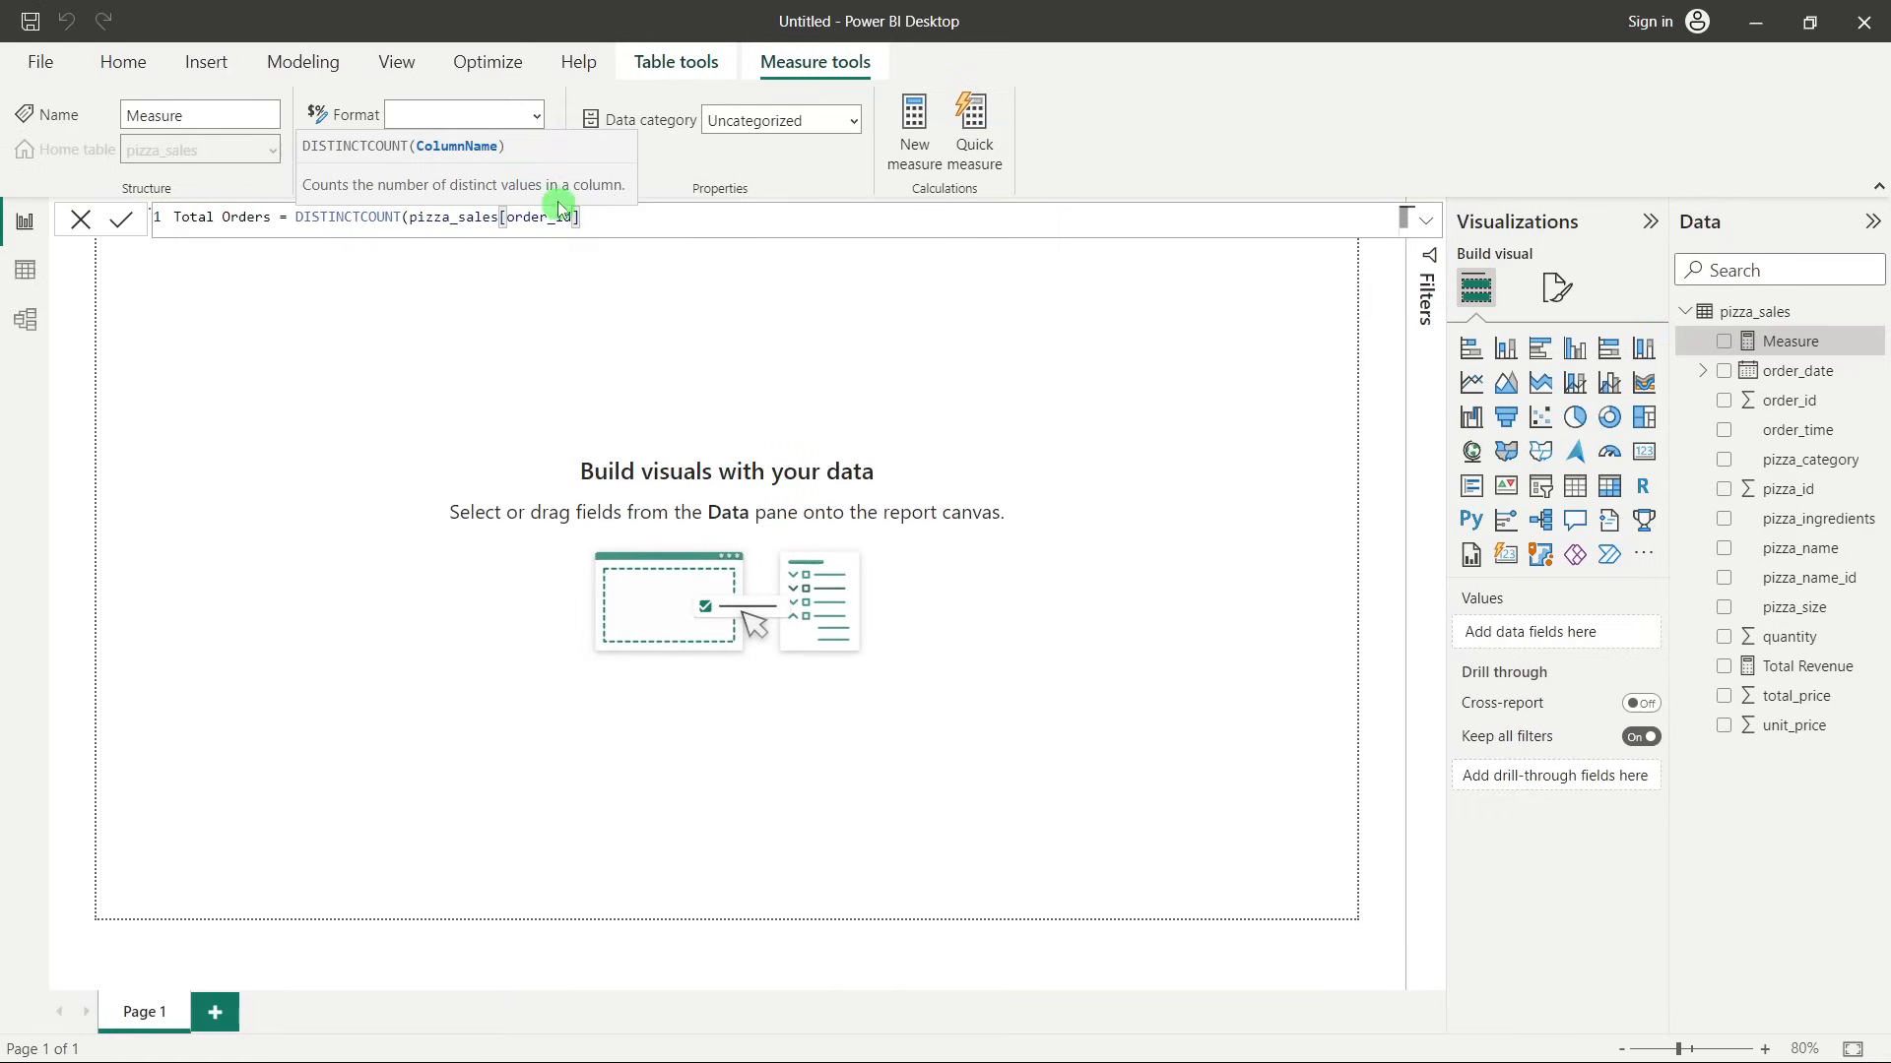
scroll(596, 210, "up", 2, "ctrl")
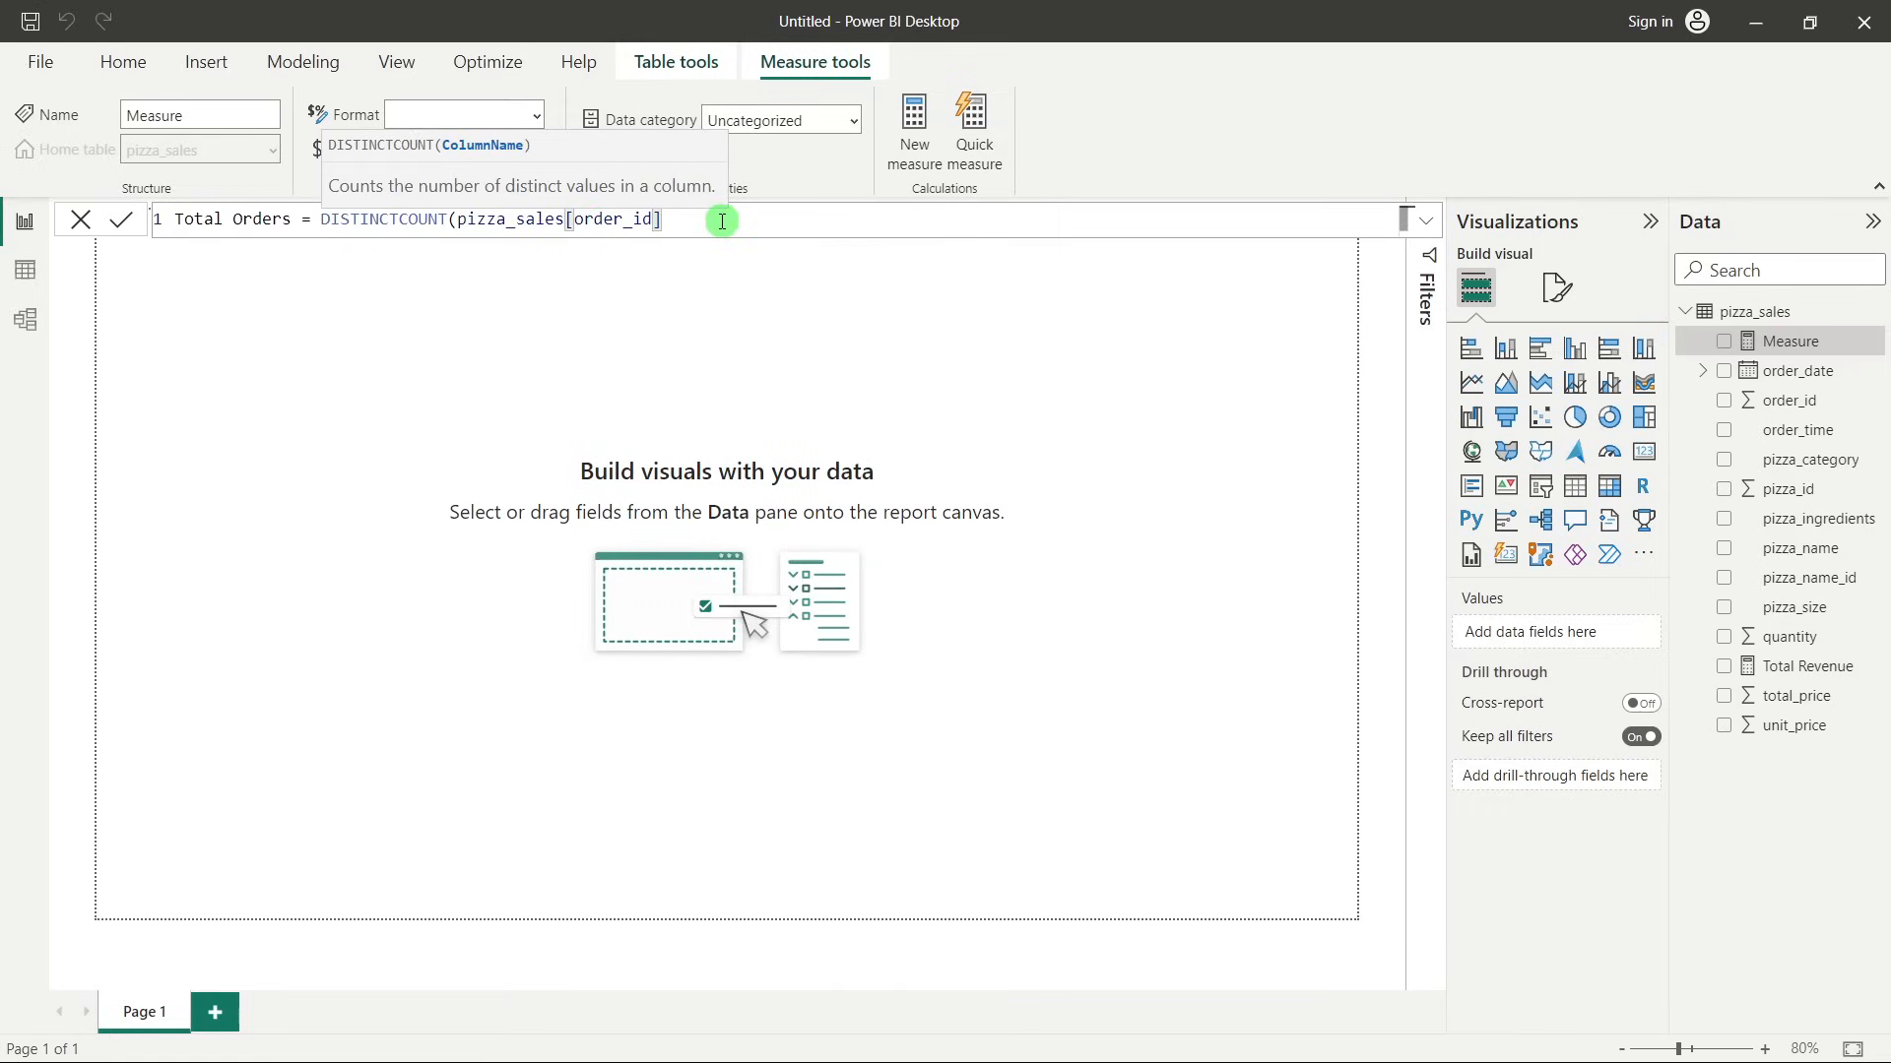
type(")")
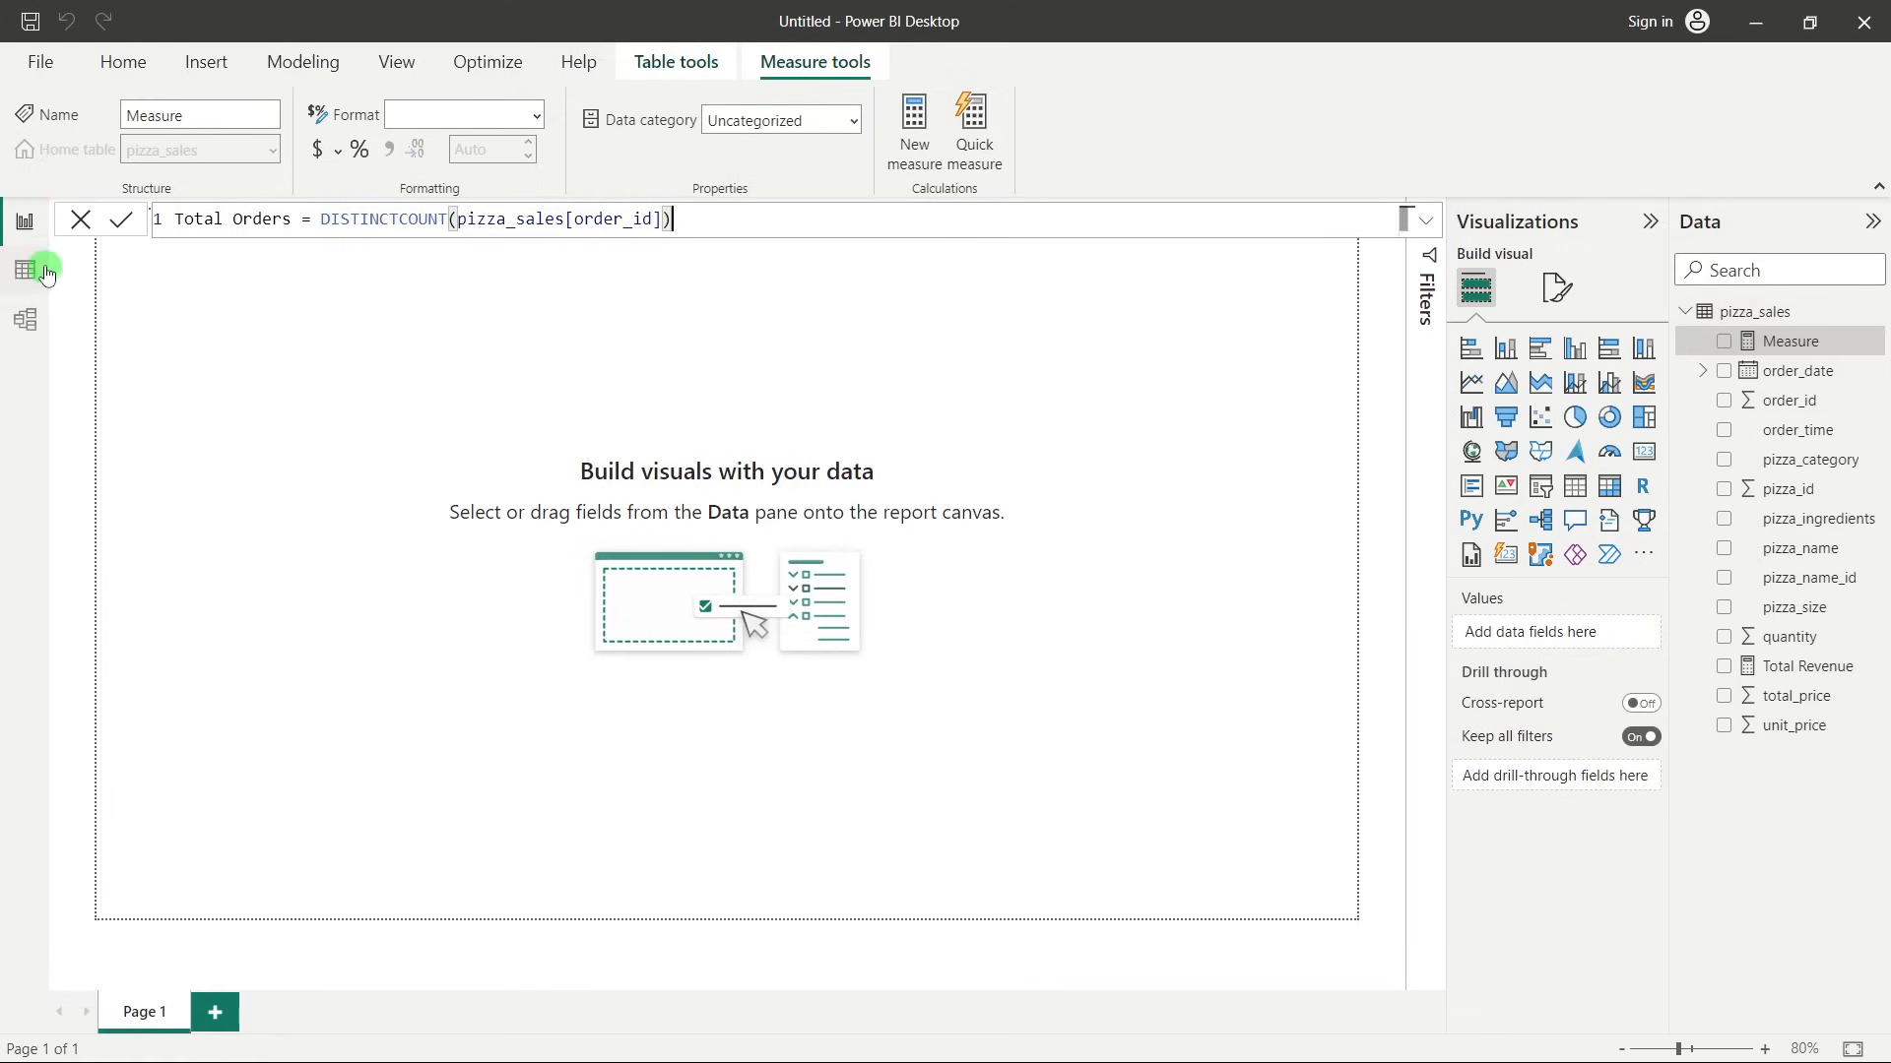
left_click(121, 218)
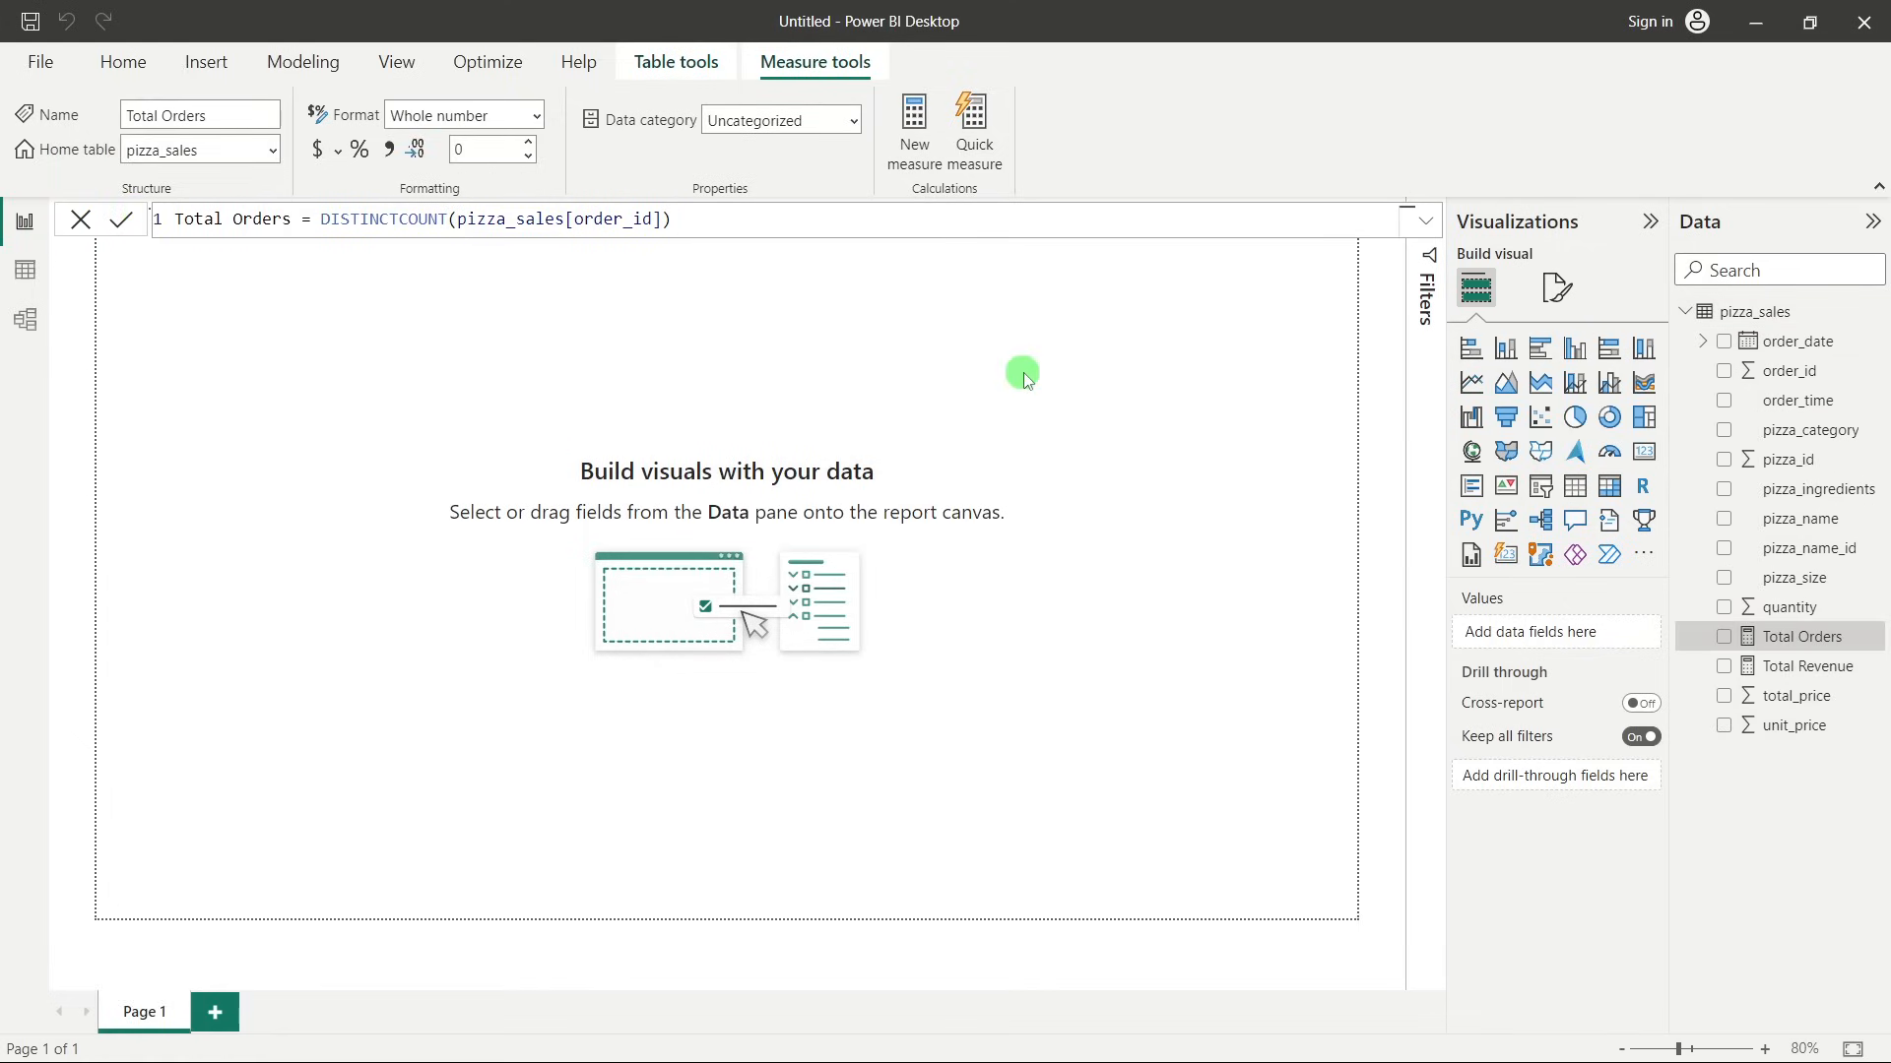
Check the Average Order Value definition on the KPI's Requirement slide in PowerPoint, and return to Power BI.
key("alt+Tab")
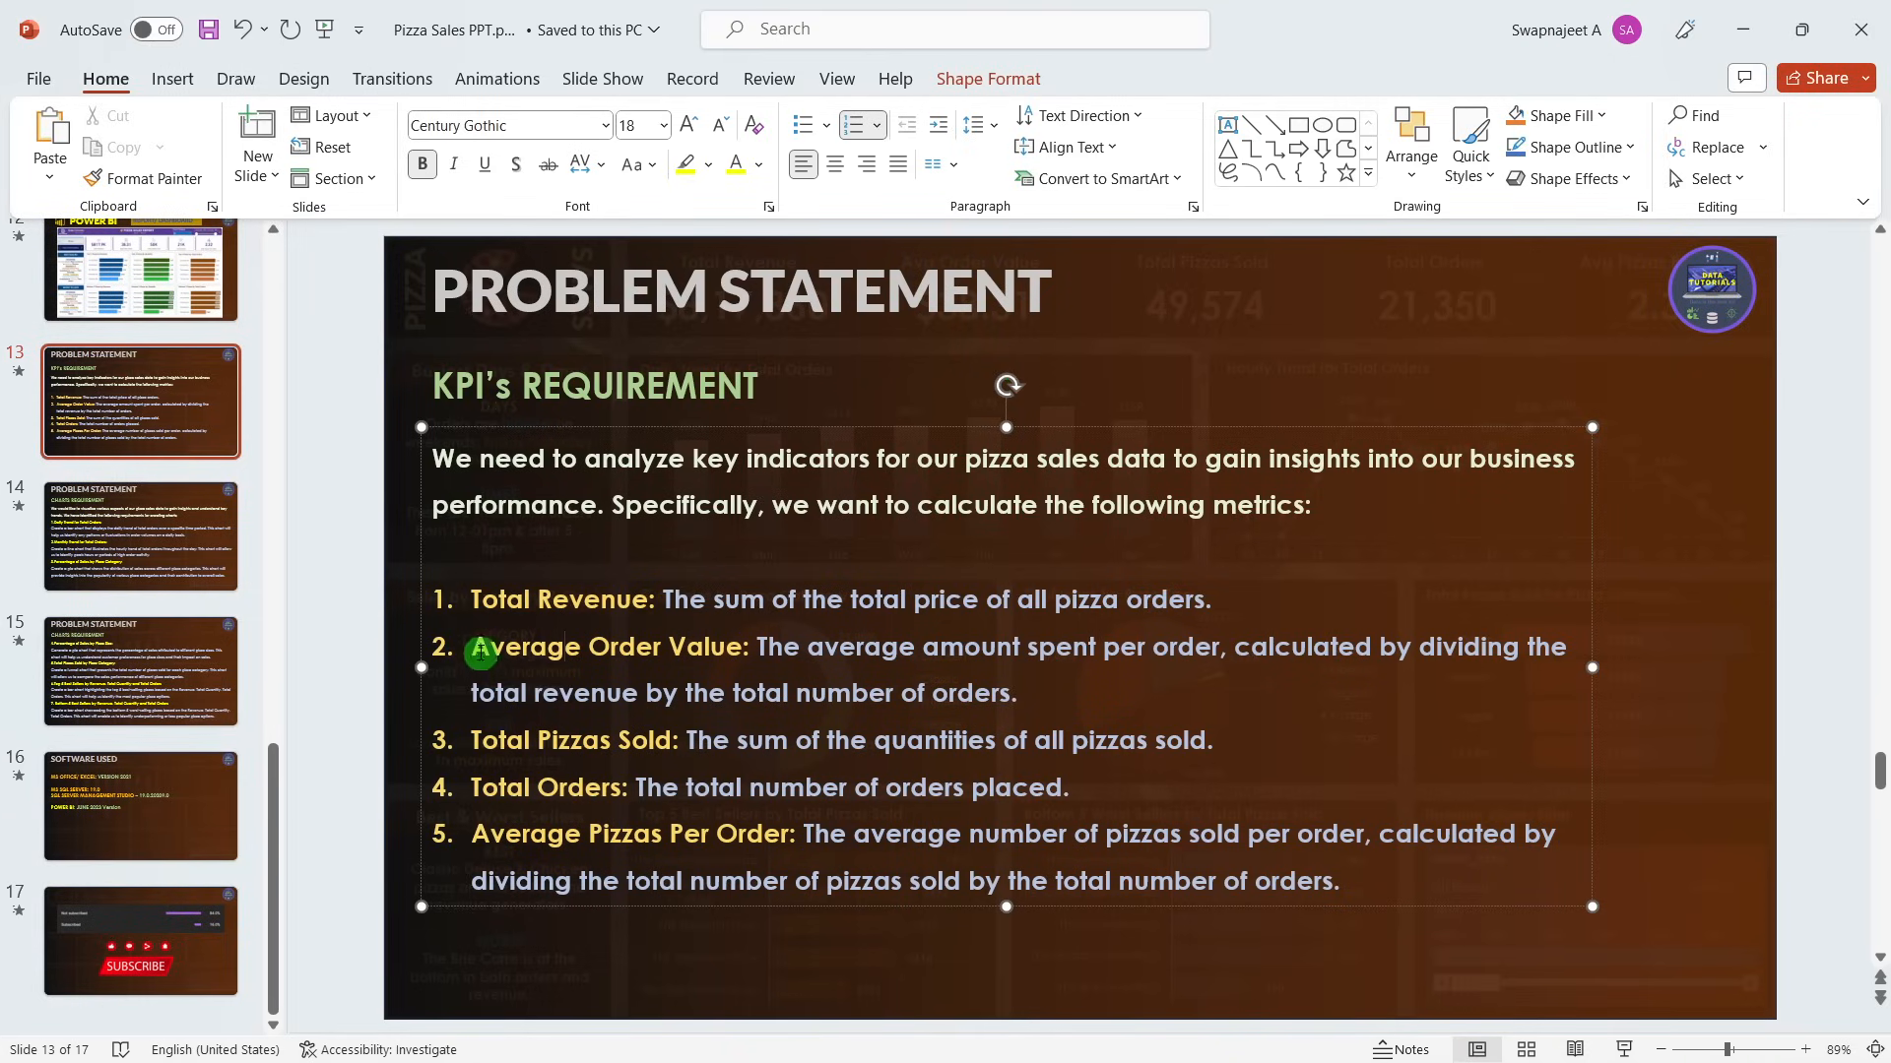
left_click_drag(479, 646, 740, 653)
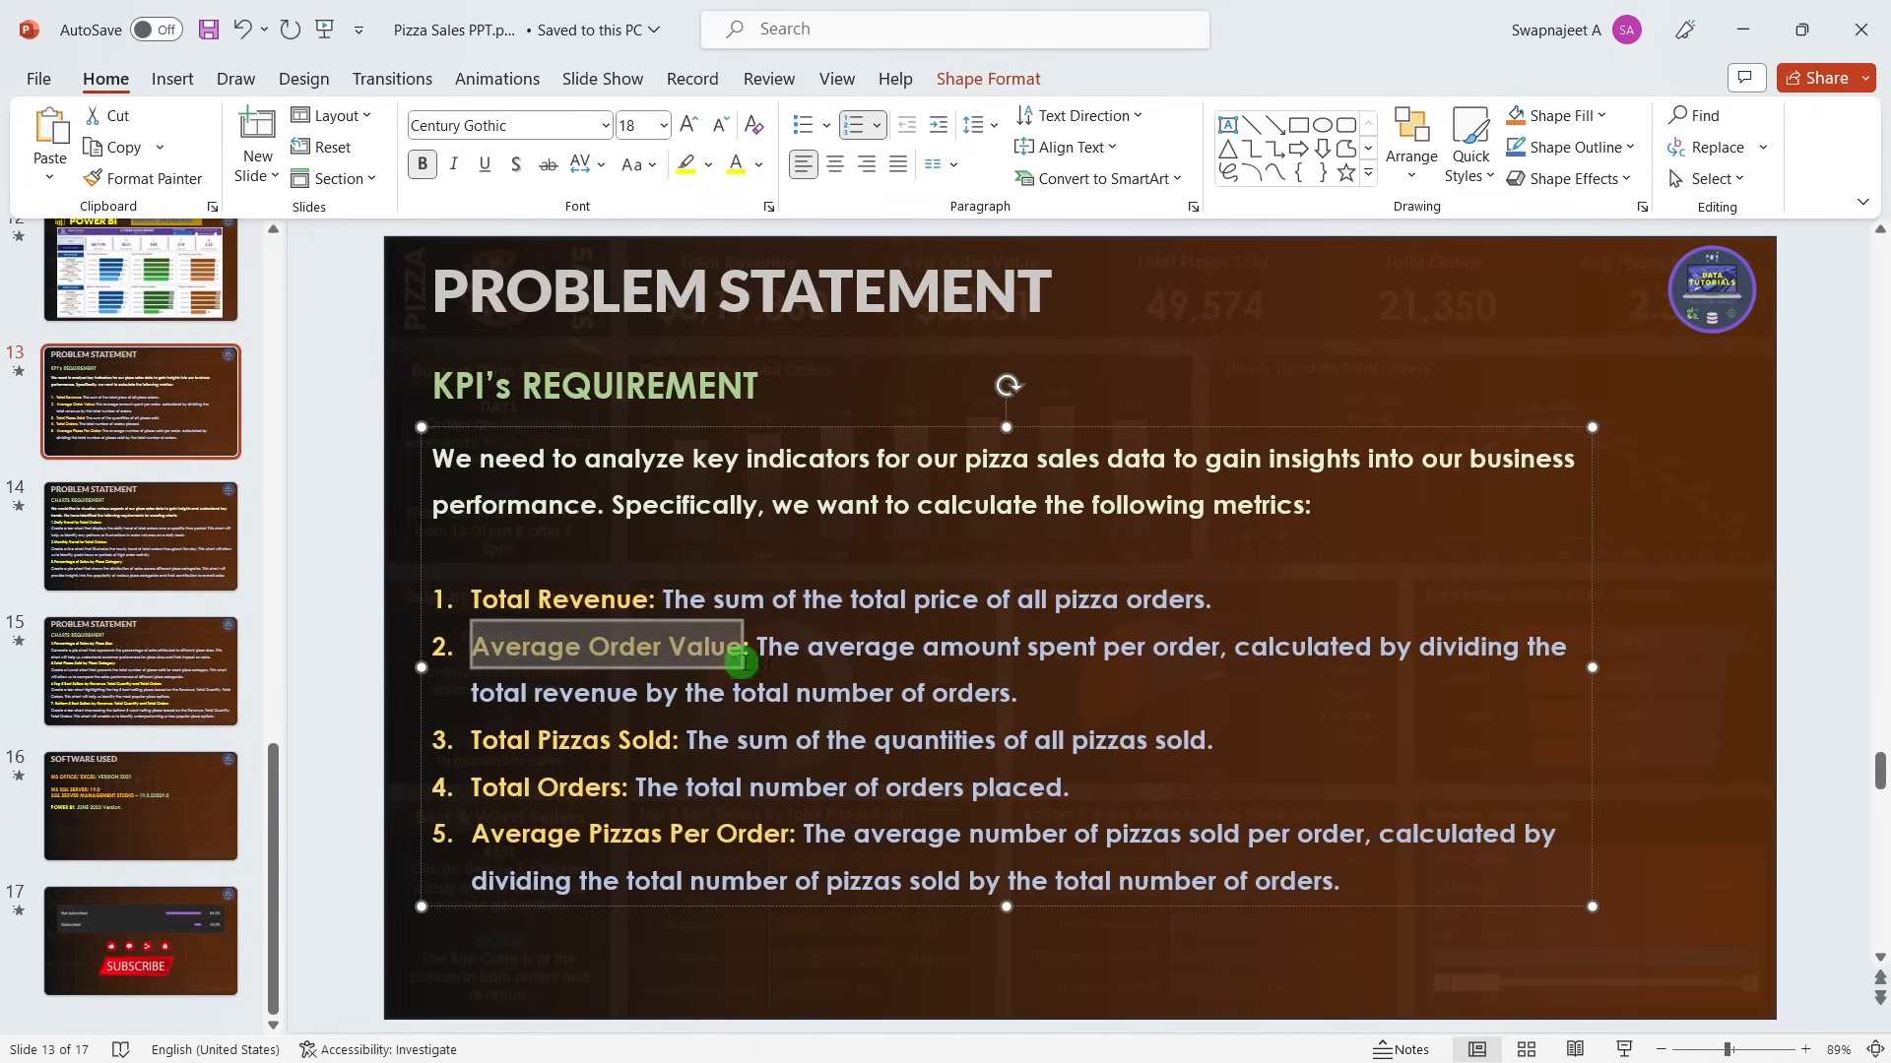
left_click(604, 657)
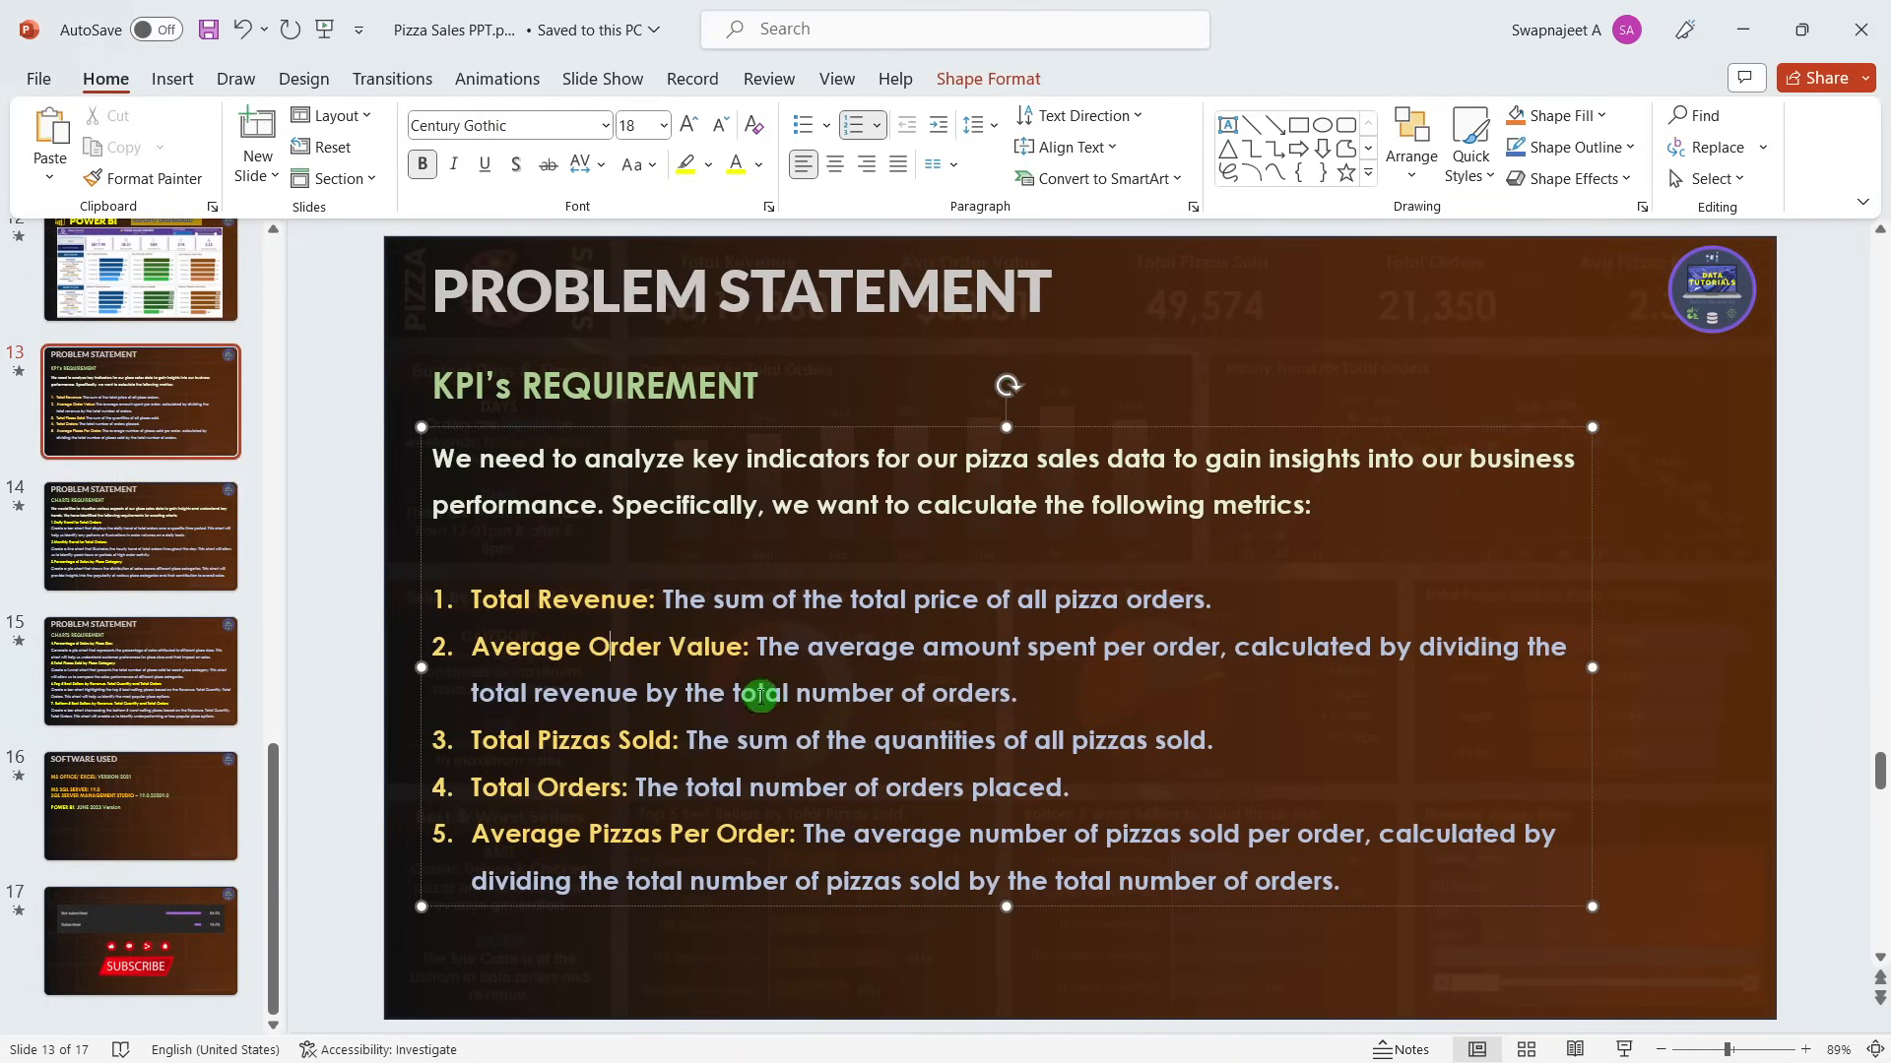
key("alt+Tab")
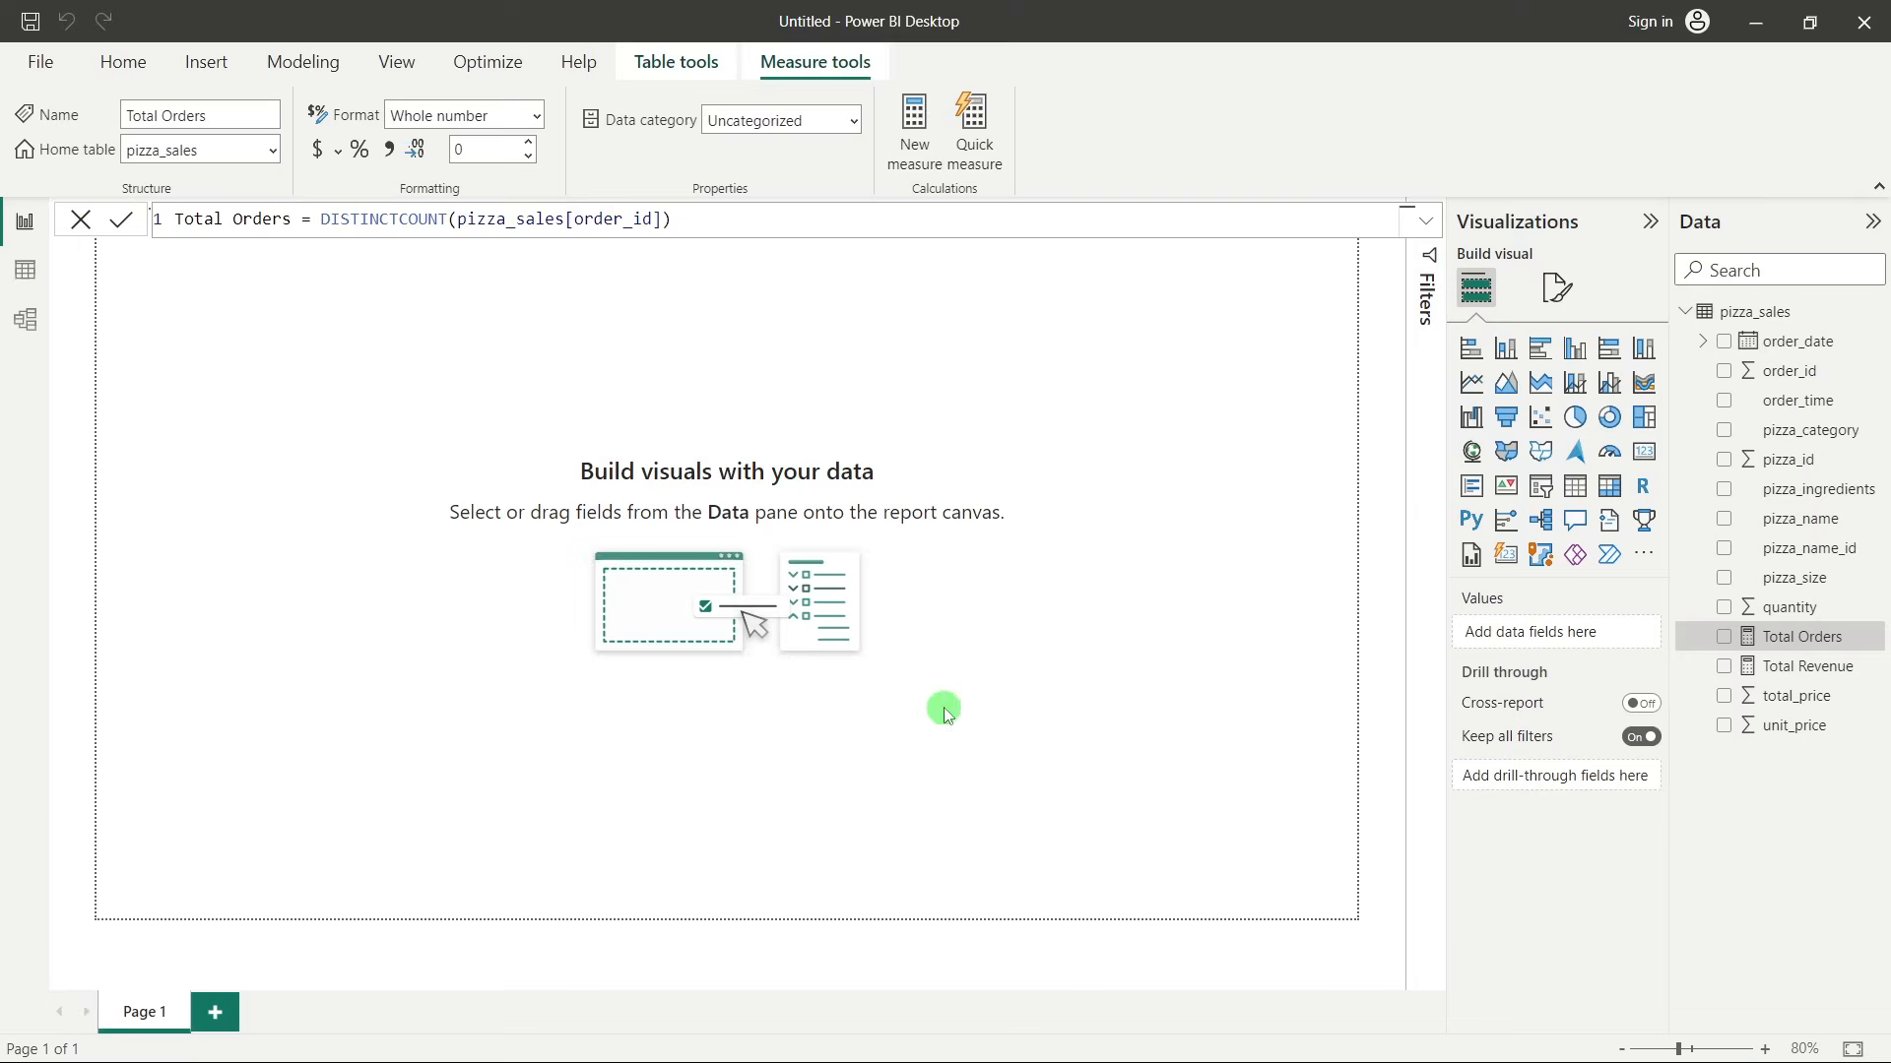
Add a new measure to the pizza_sales table and name it Avg Order Value.
right_click(1772, 653)
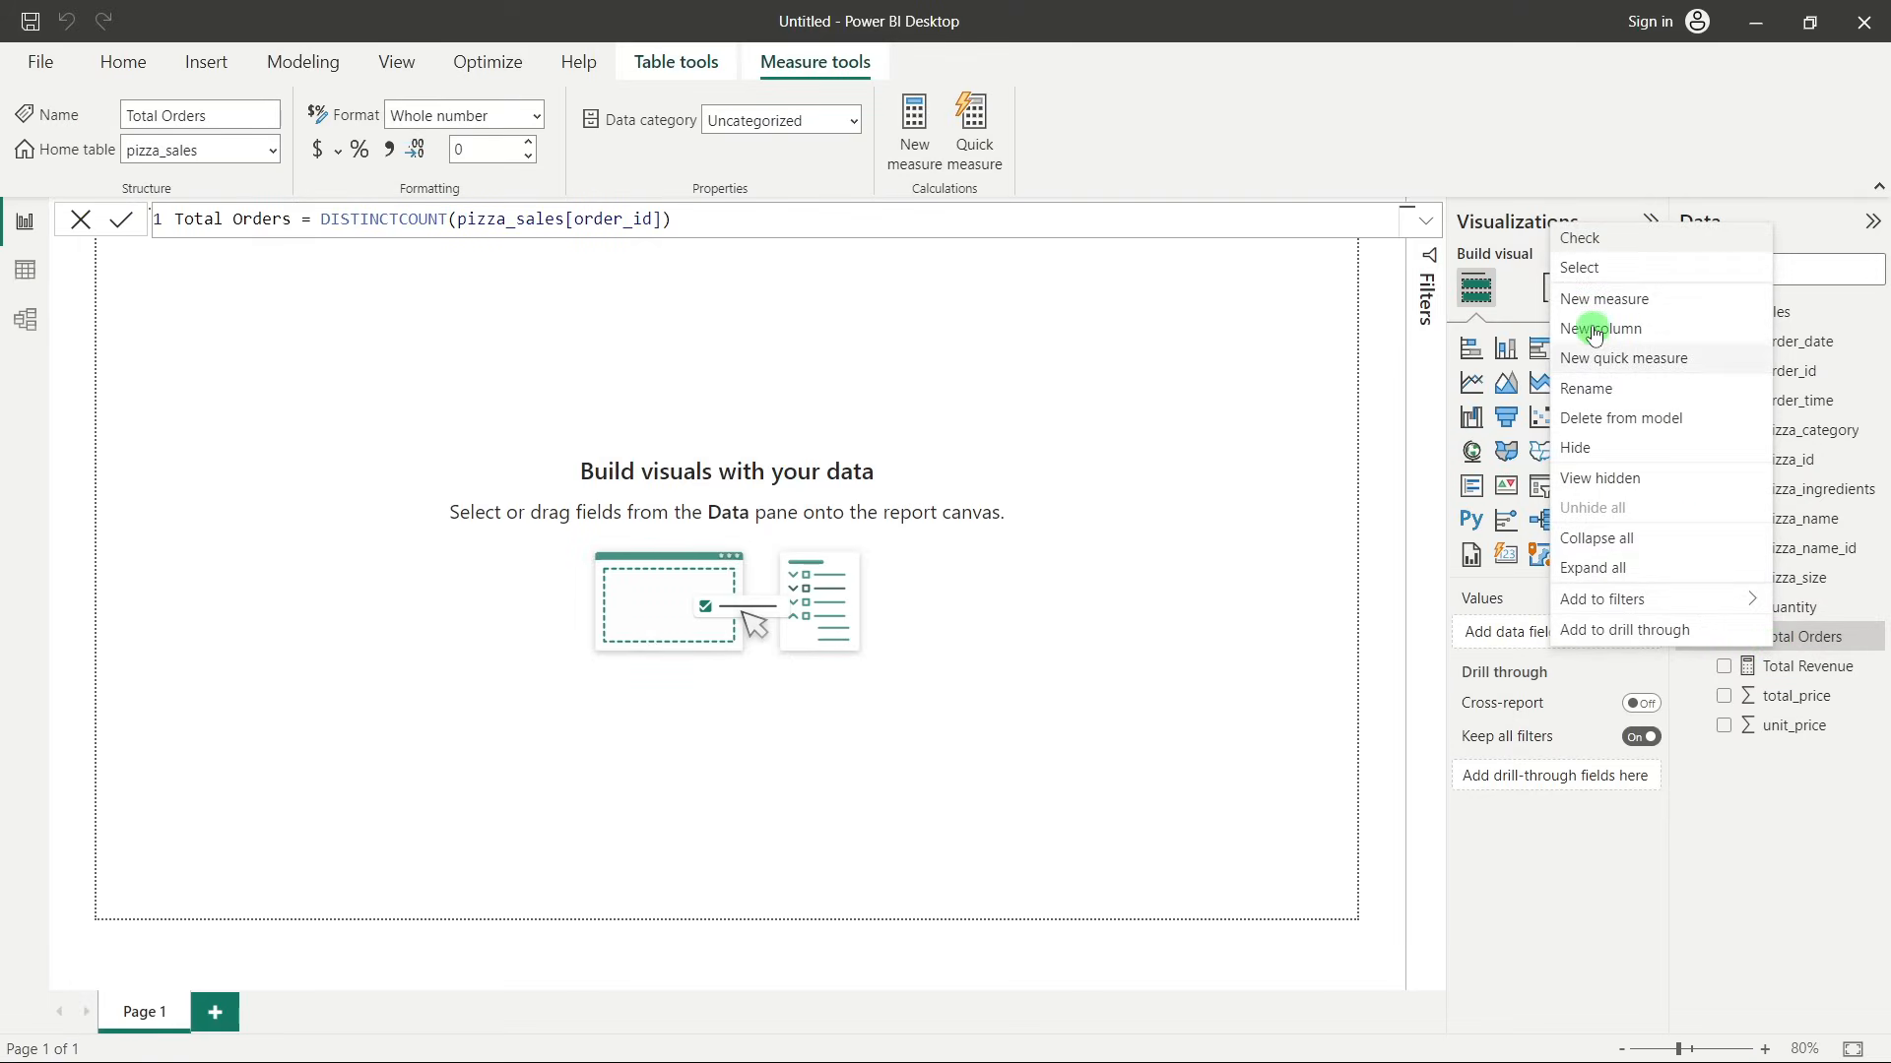
key("Escape")
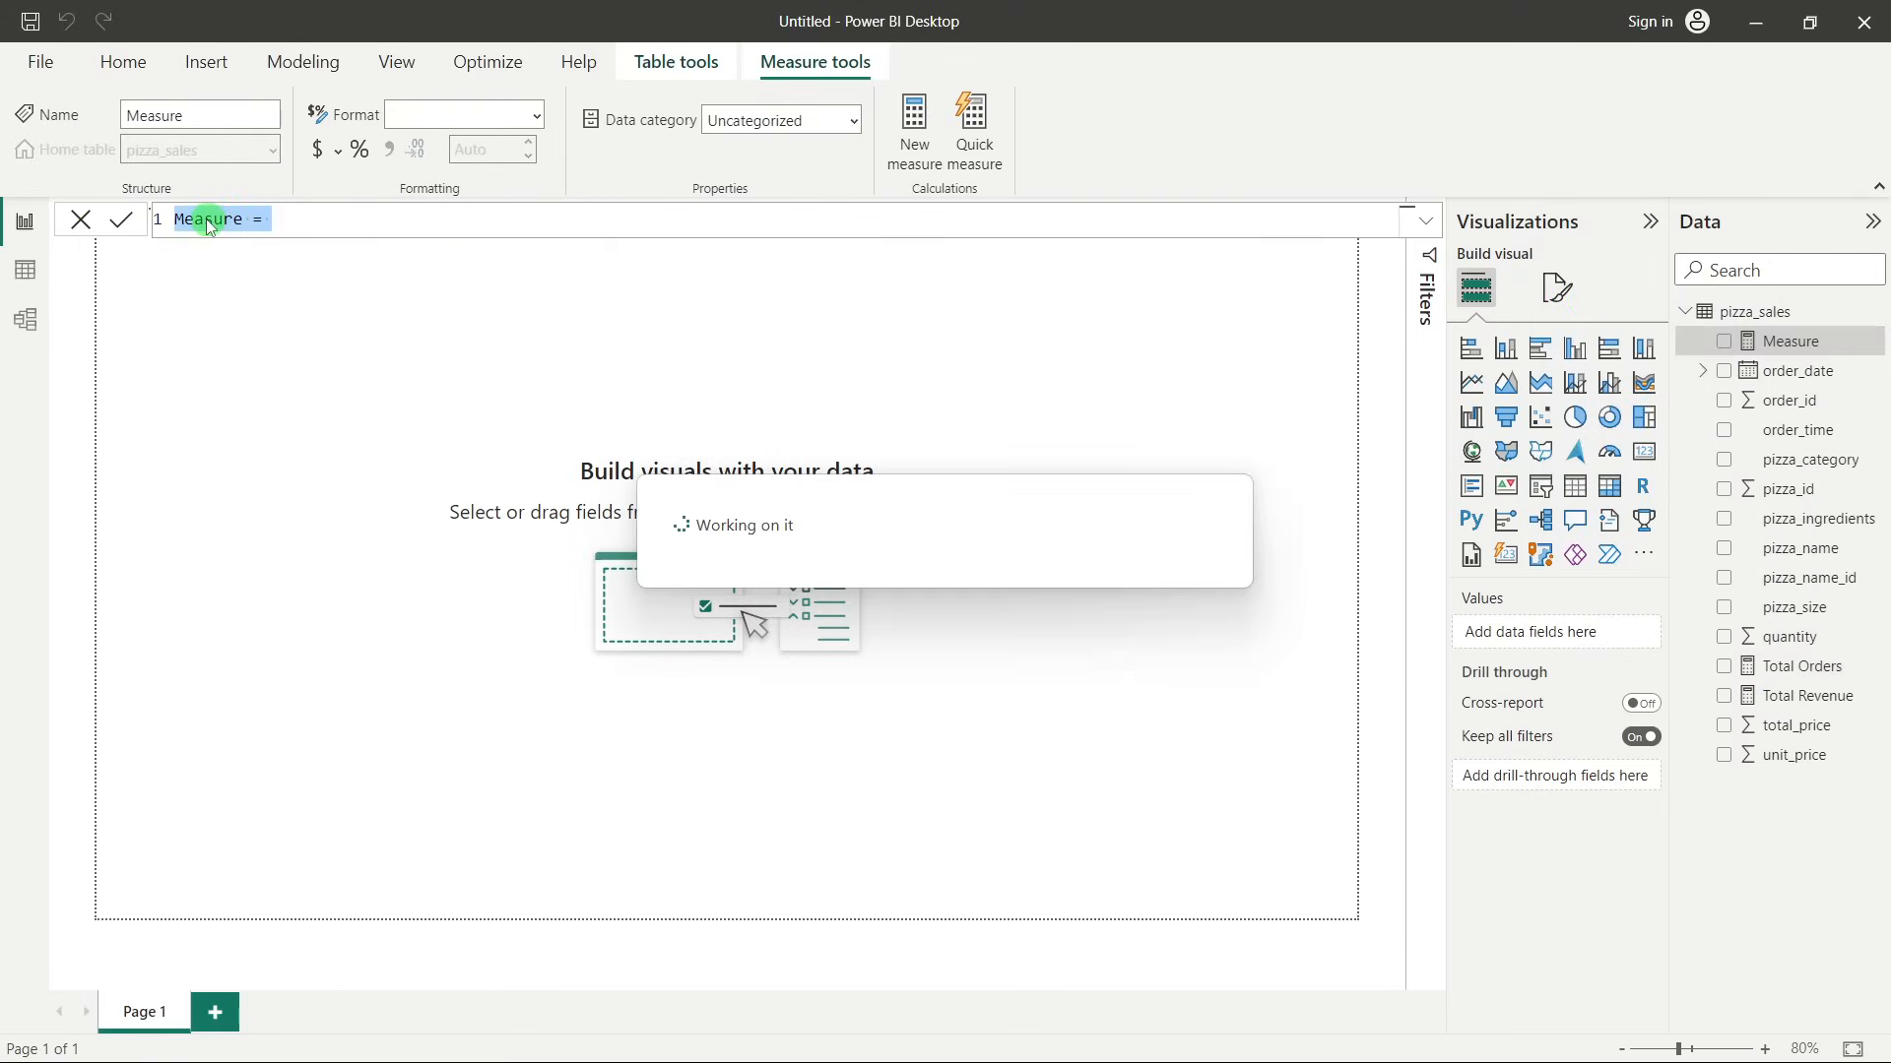
type("Total")
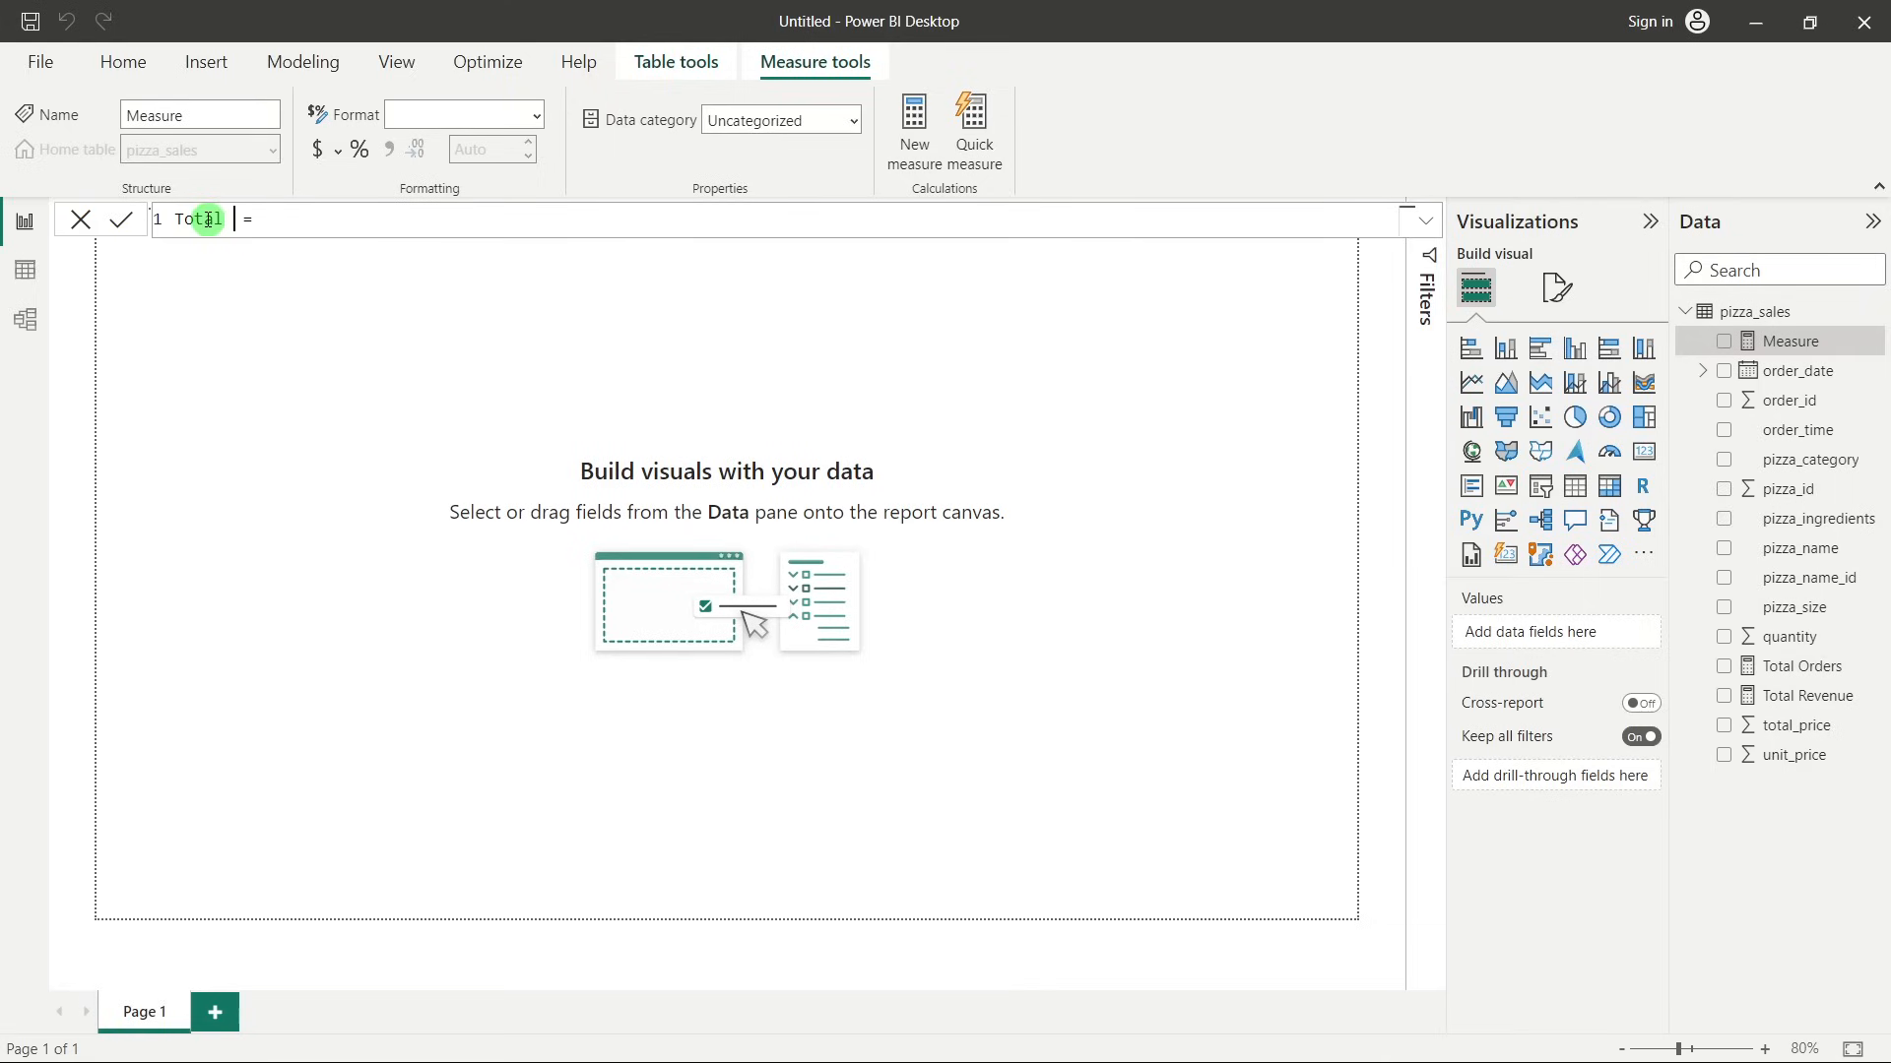
key("alt+Tab")
key("alt+Tab")
key("BackSpace")
key("BackSpace")
key("BackSpace")
key("BackSpace")
key("BackSpace")
type("Avg Order Value")
Define the Avg Order Value measure as [Total Revenue]/ [Total Orders] and commit the formula.
left_click(367, 229)
type("tot")
left_click(532, 274)
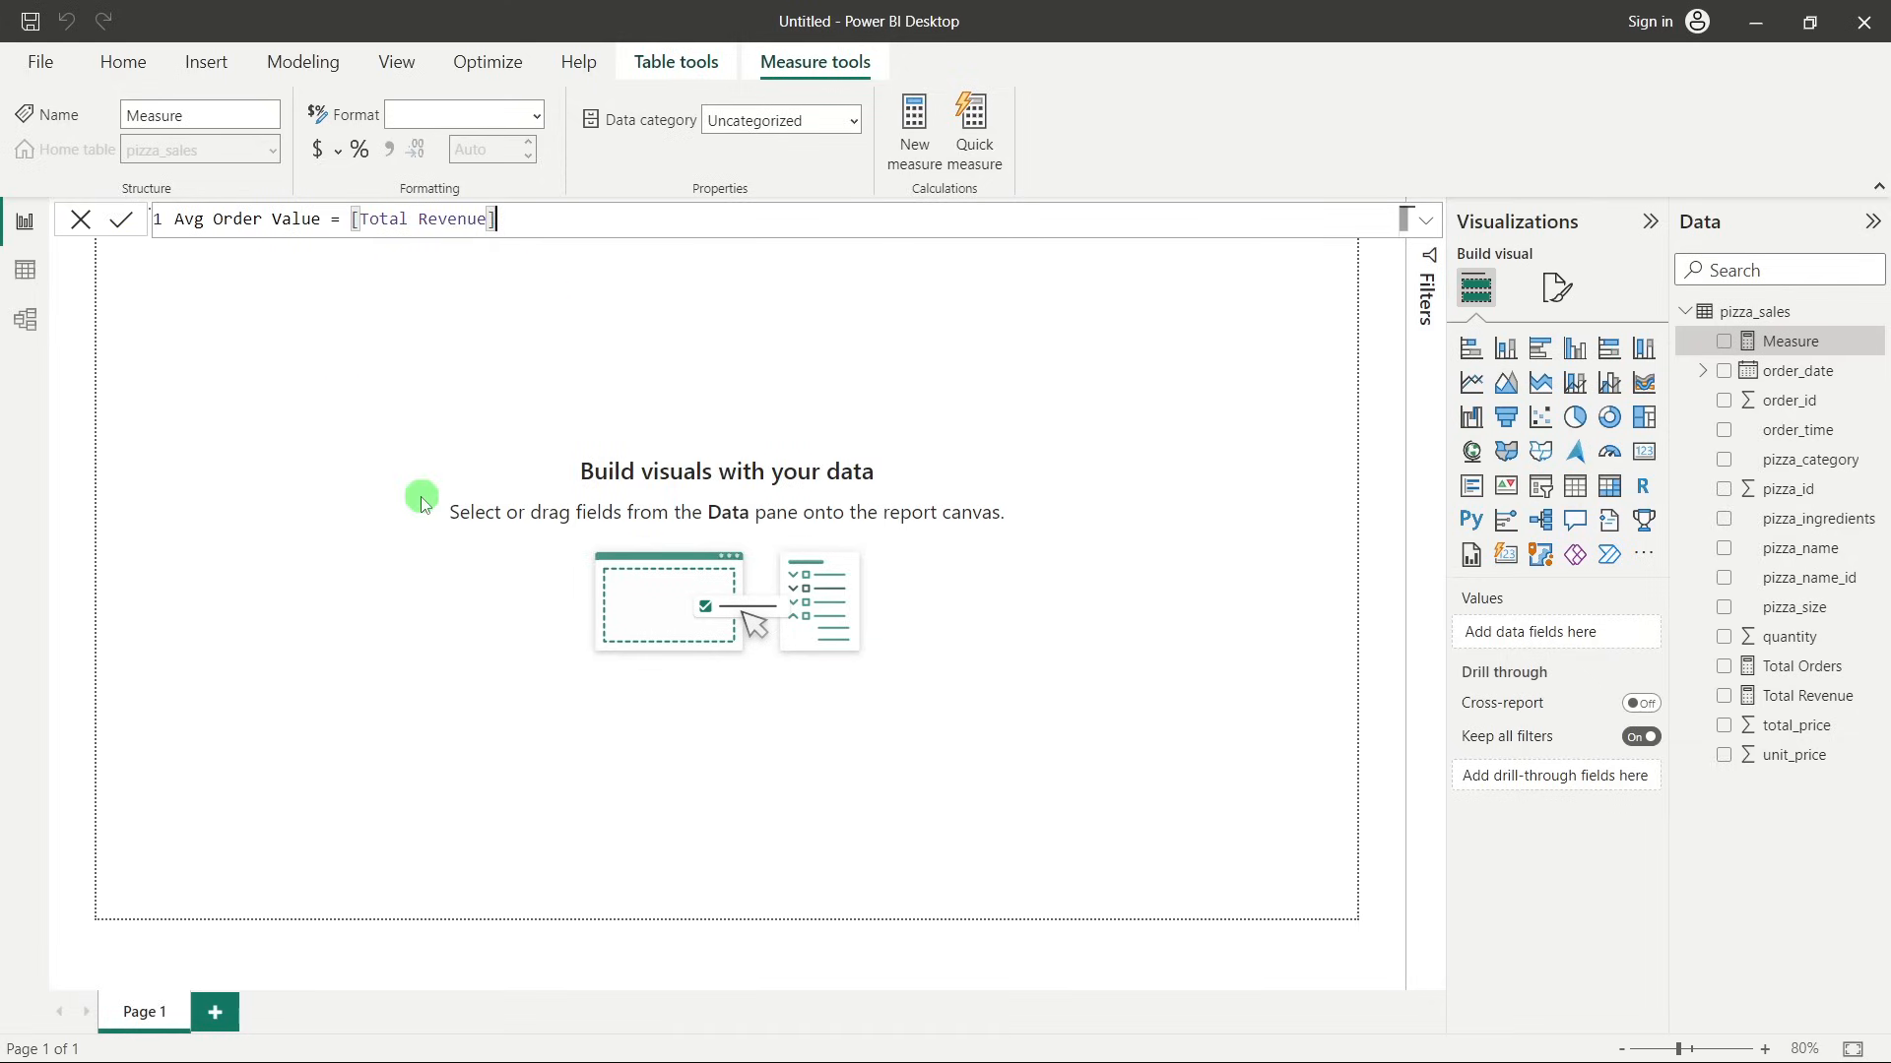
type("/ to")
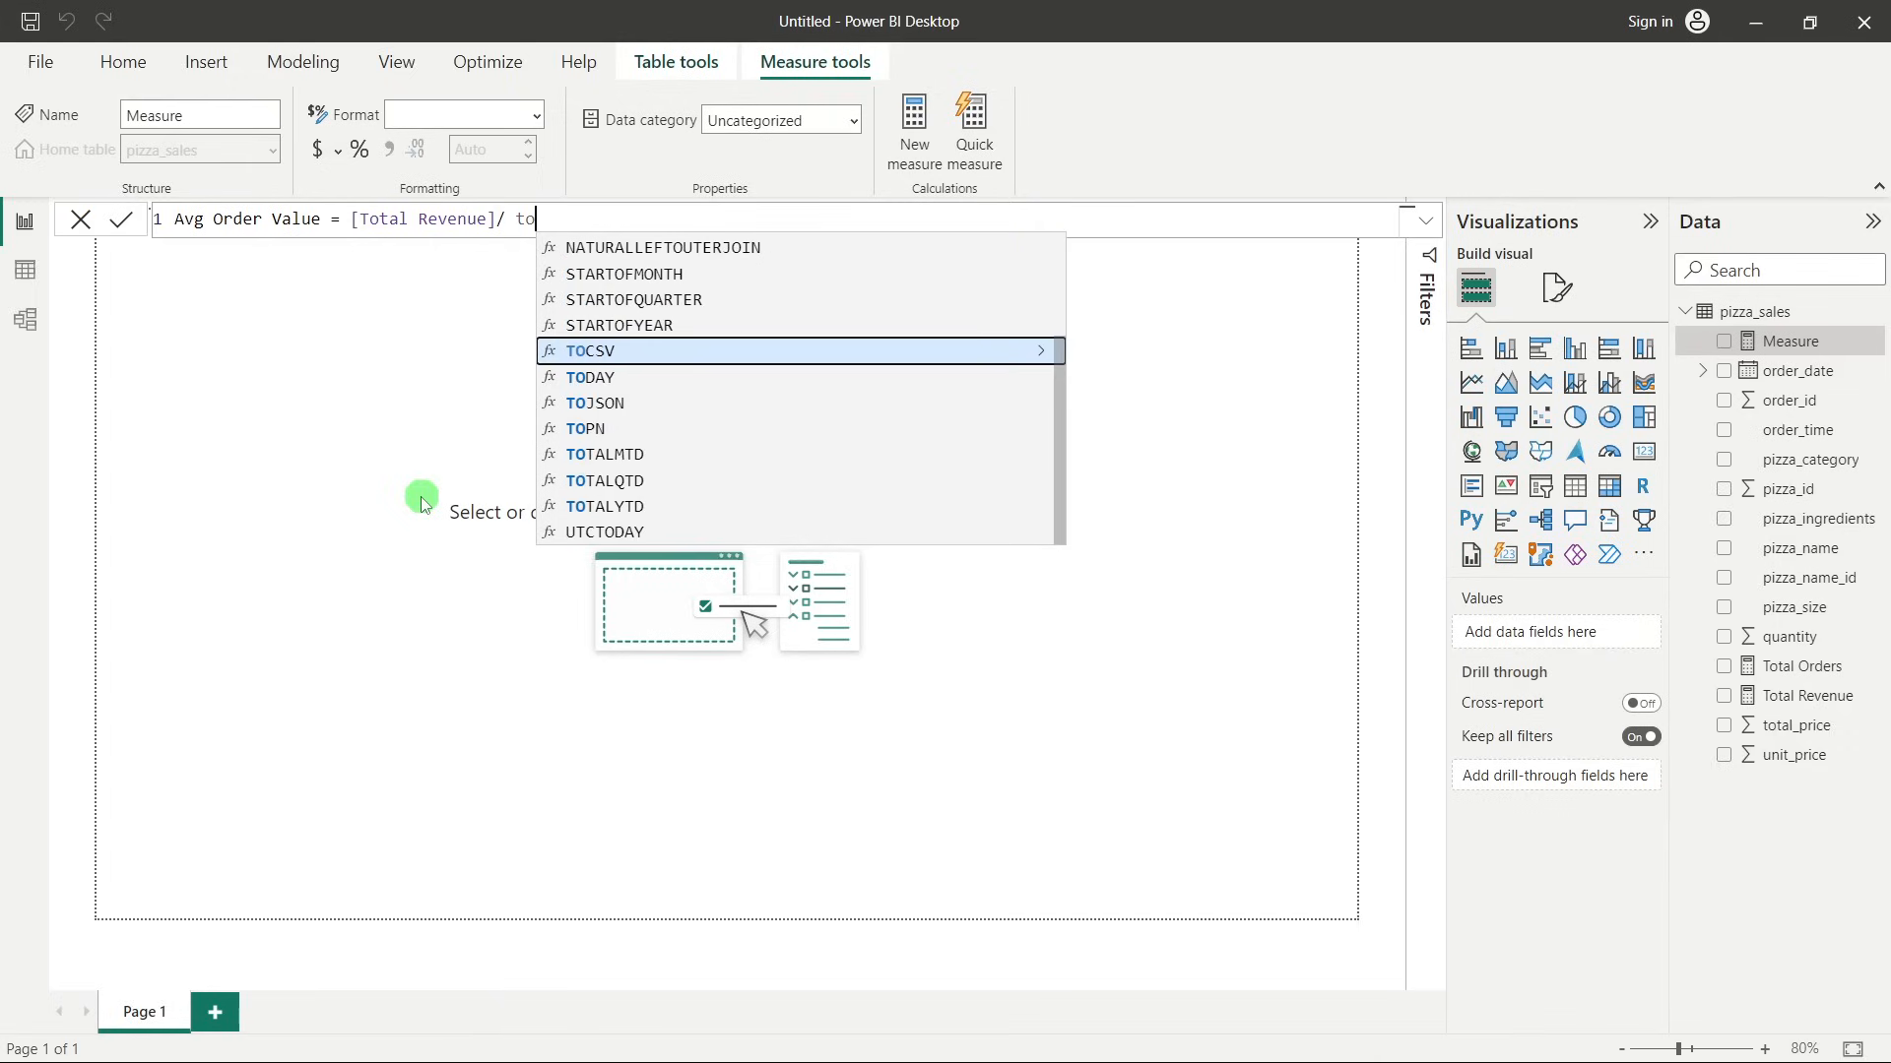
type("t")
left_click(646, 248)
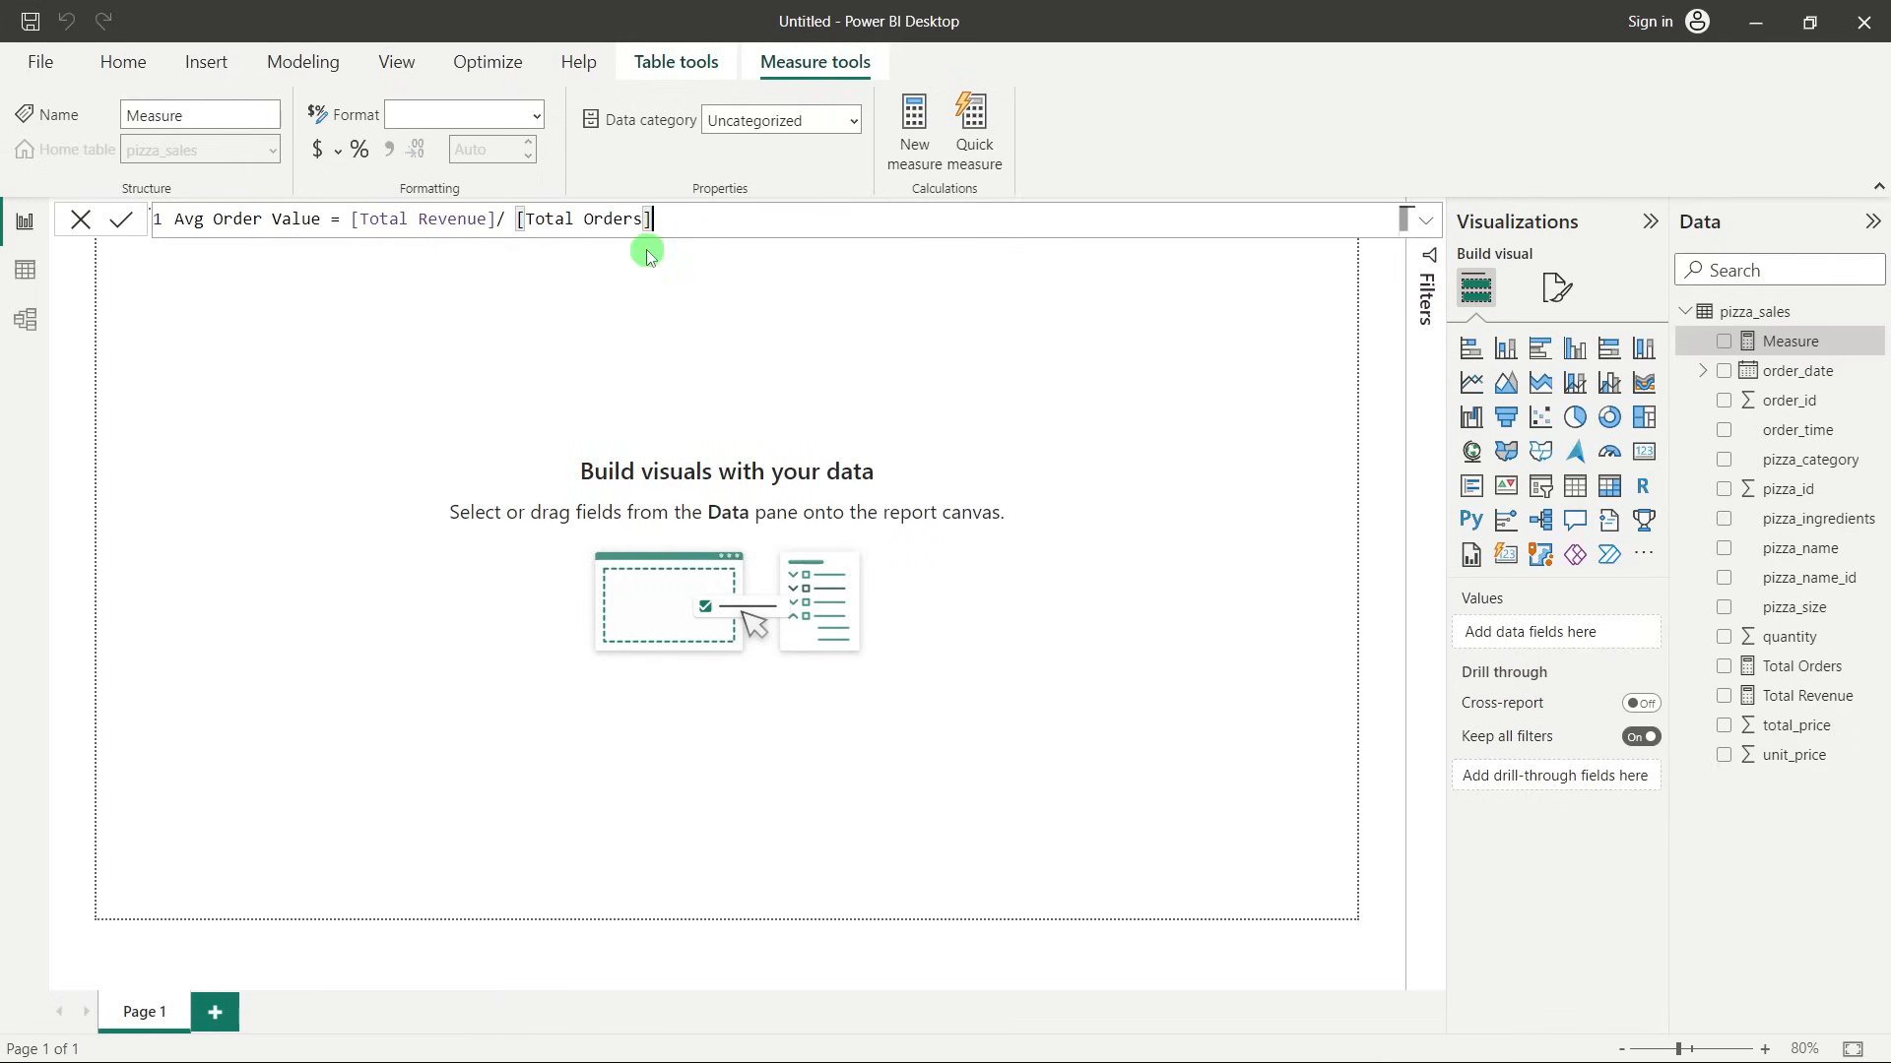
left_click(121, 218)
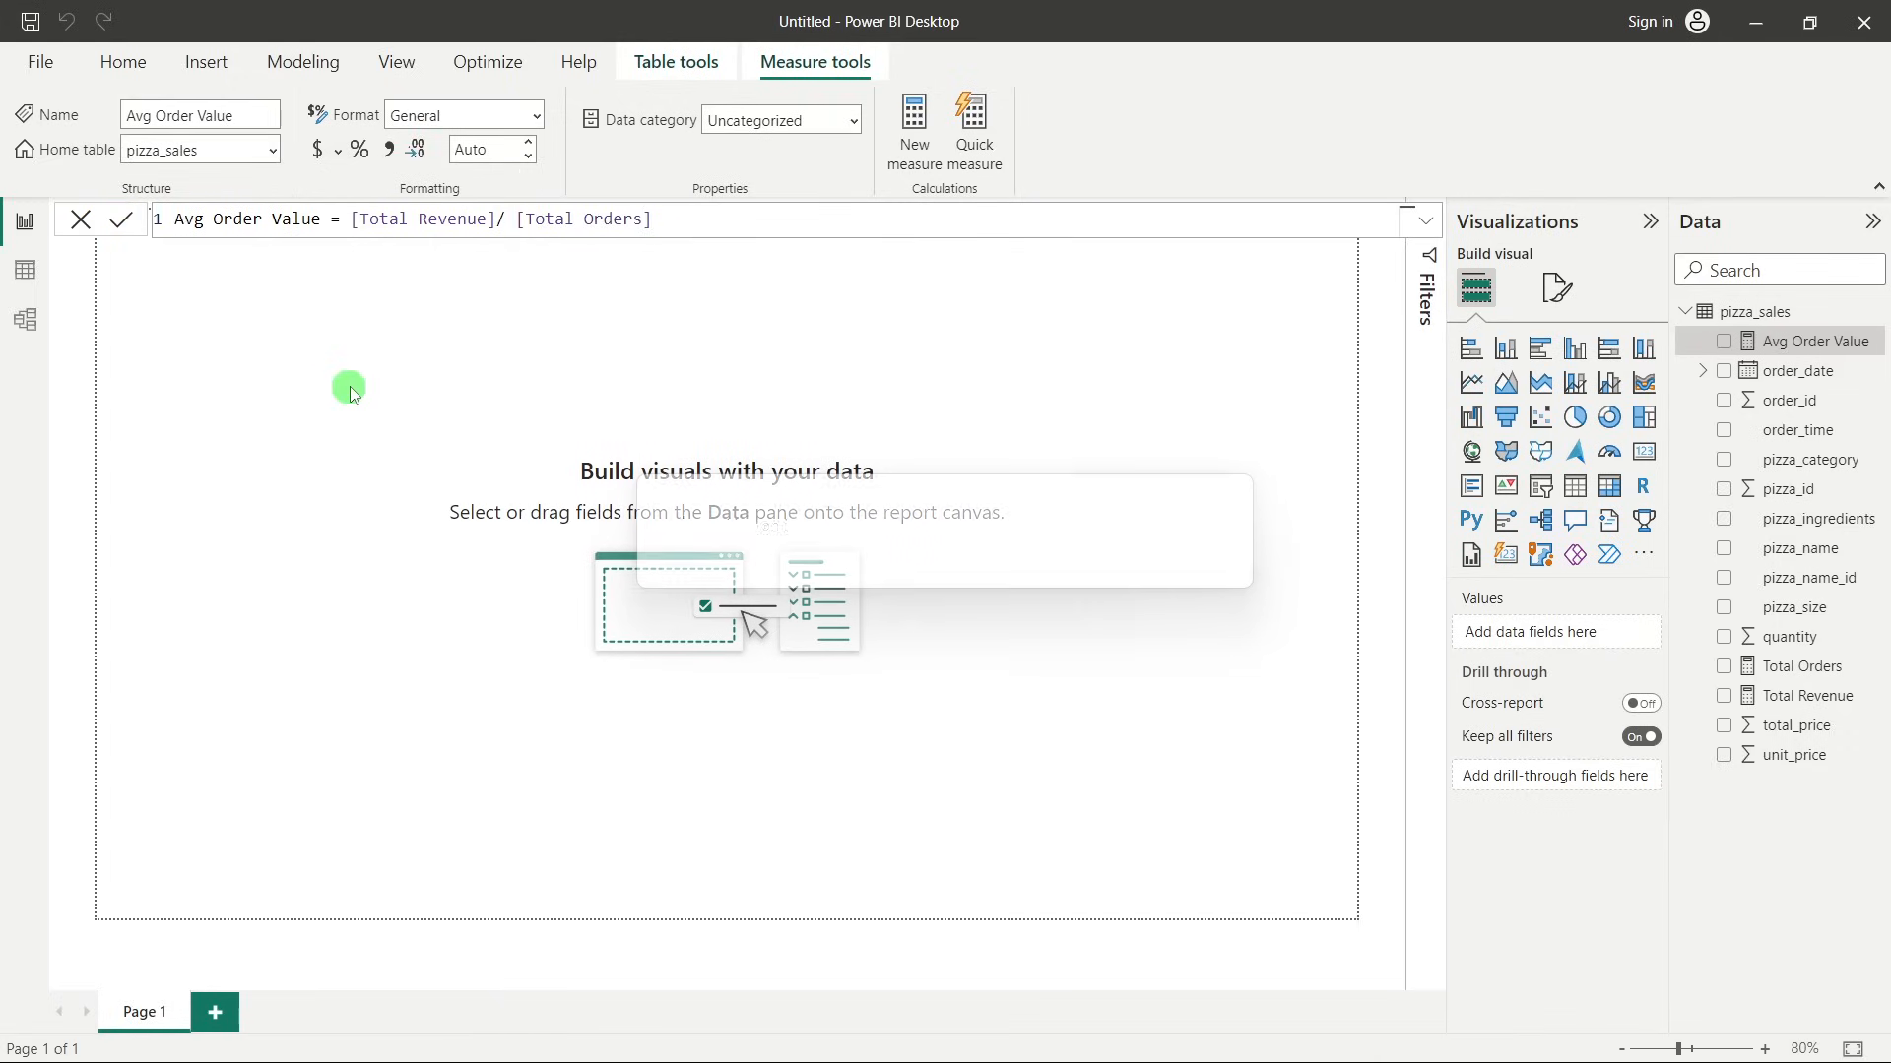
Check the Total Pizzas Sold definition on the KPI's Requirement slide in PowerPoint, and return to Power BI.
key("alt+Tab")
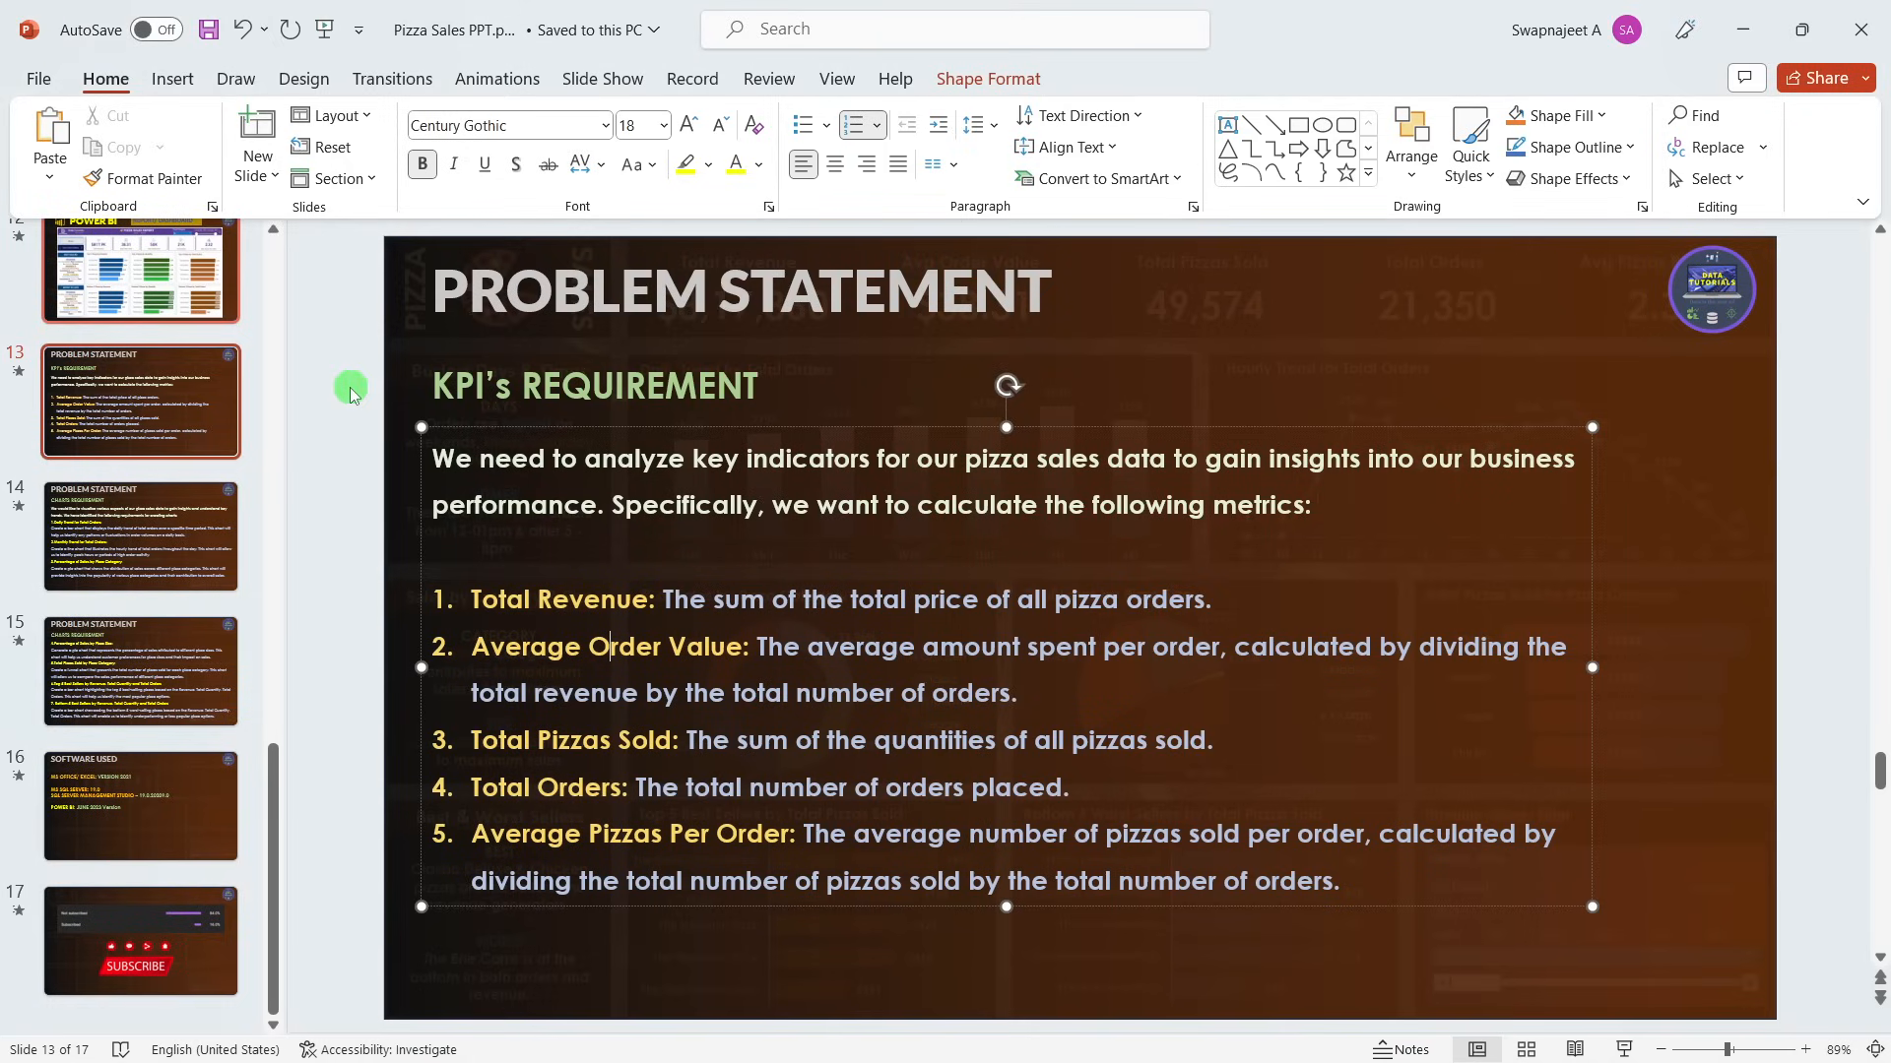
left_click_drag(528, 739, 590, 744)
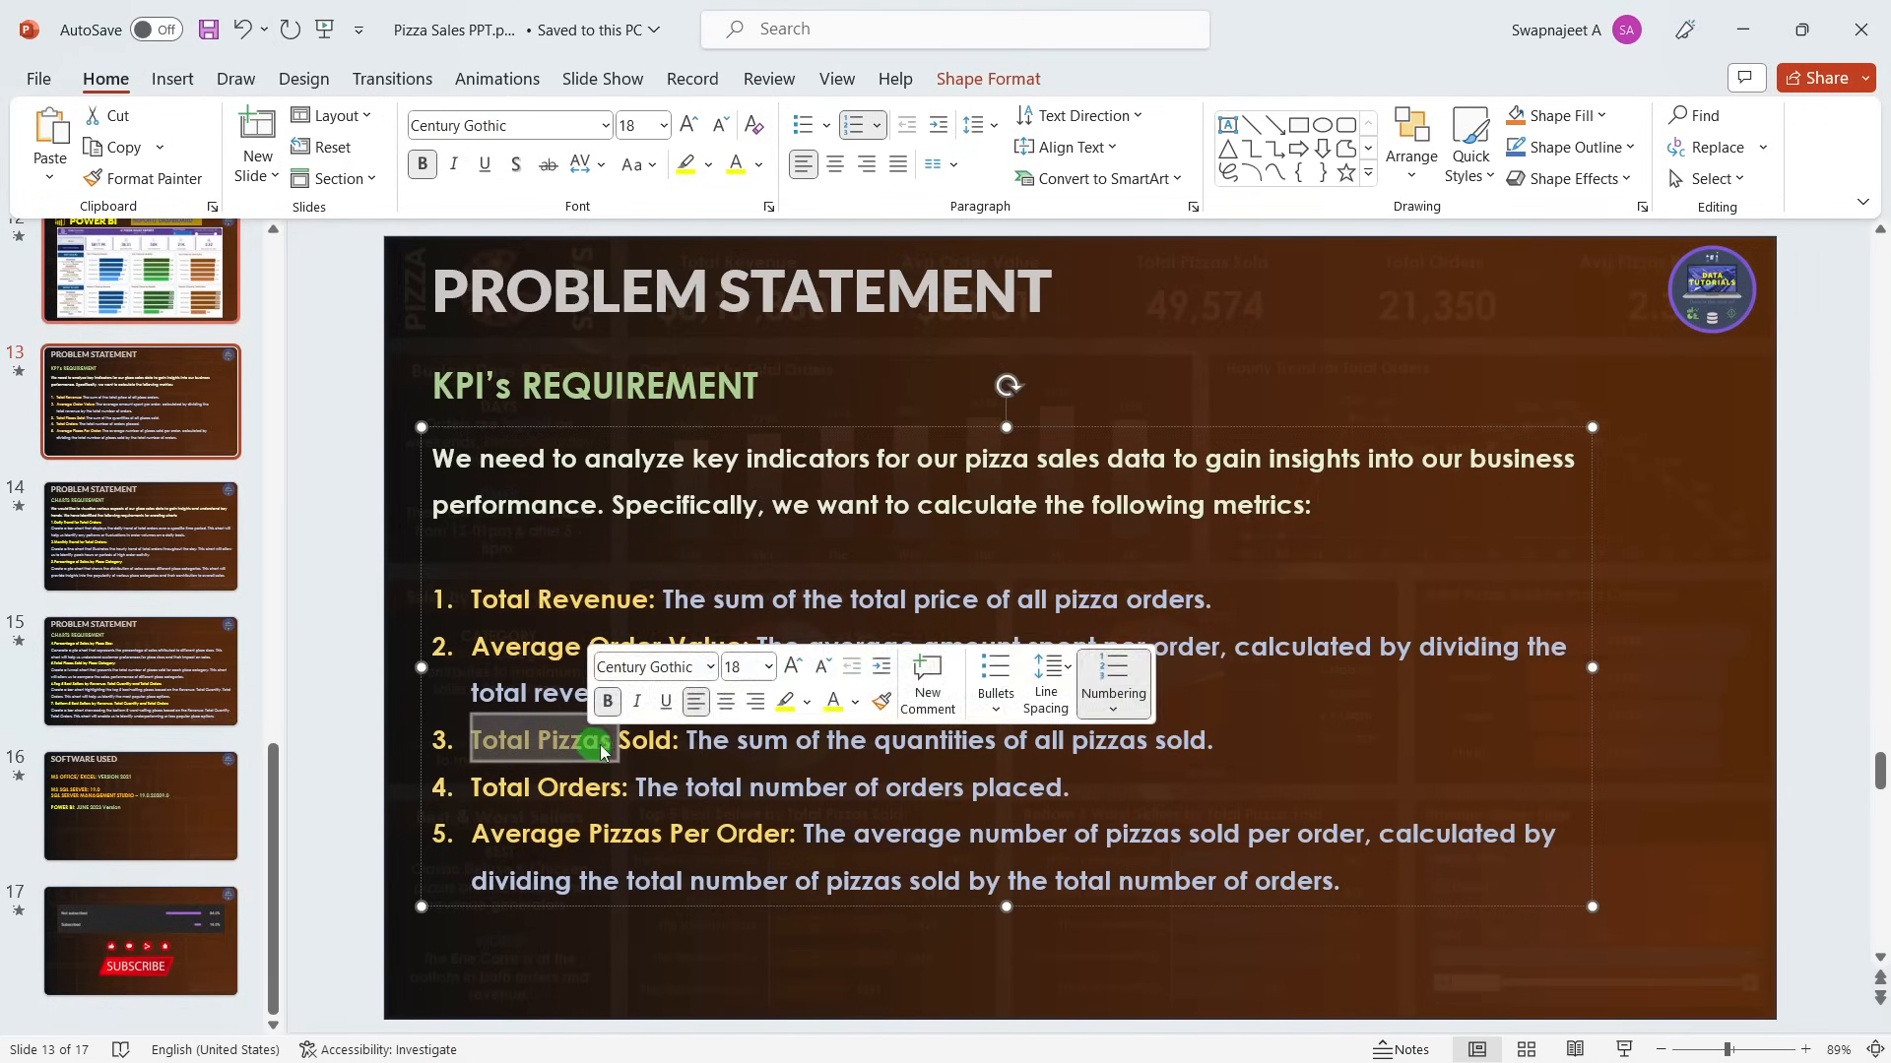
left_click(785, 743)
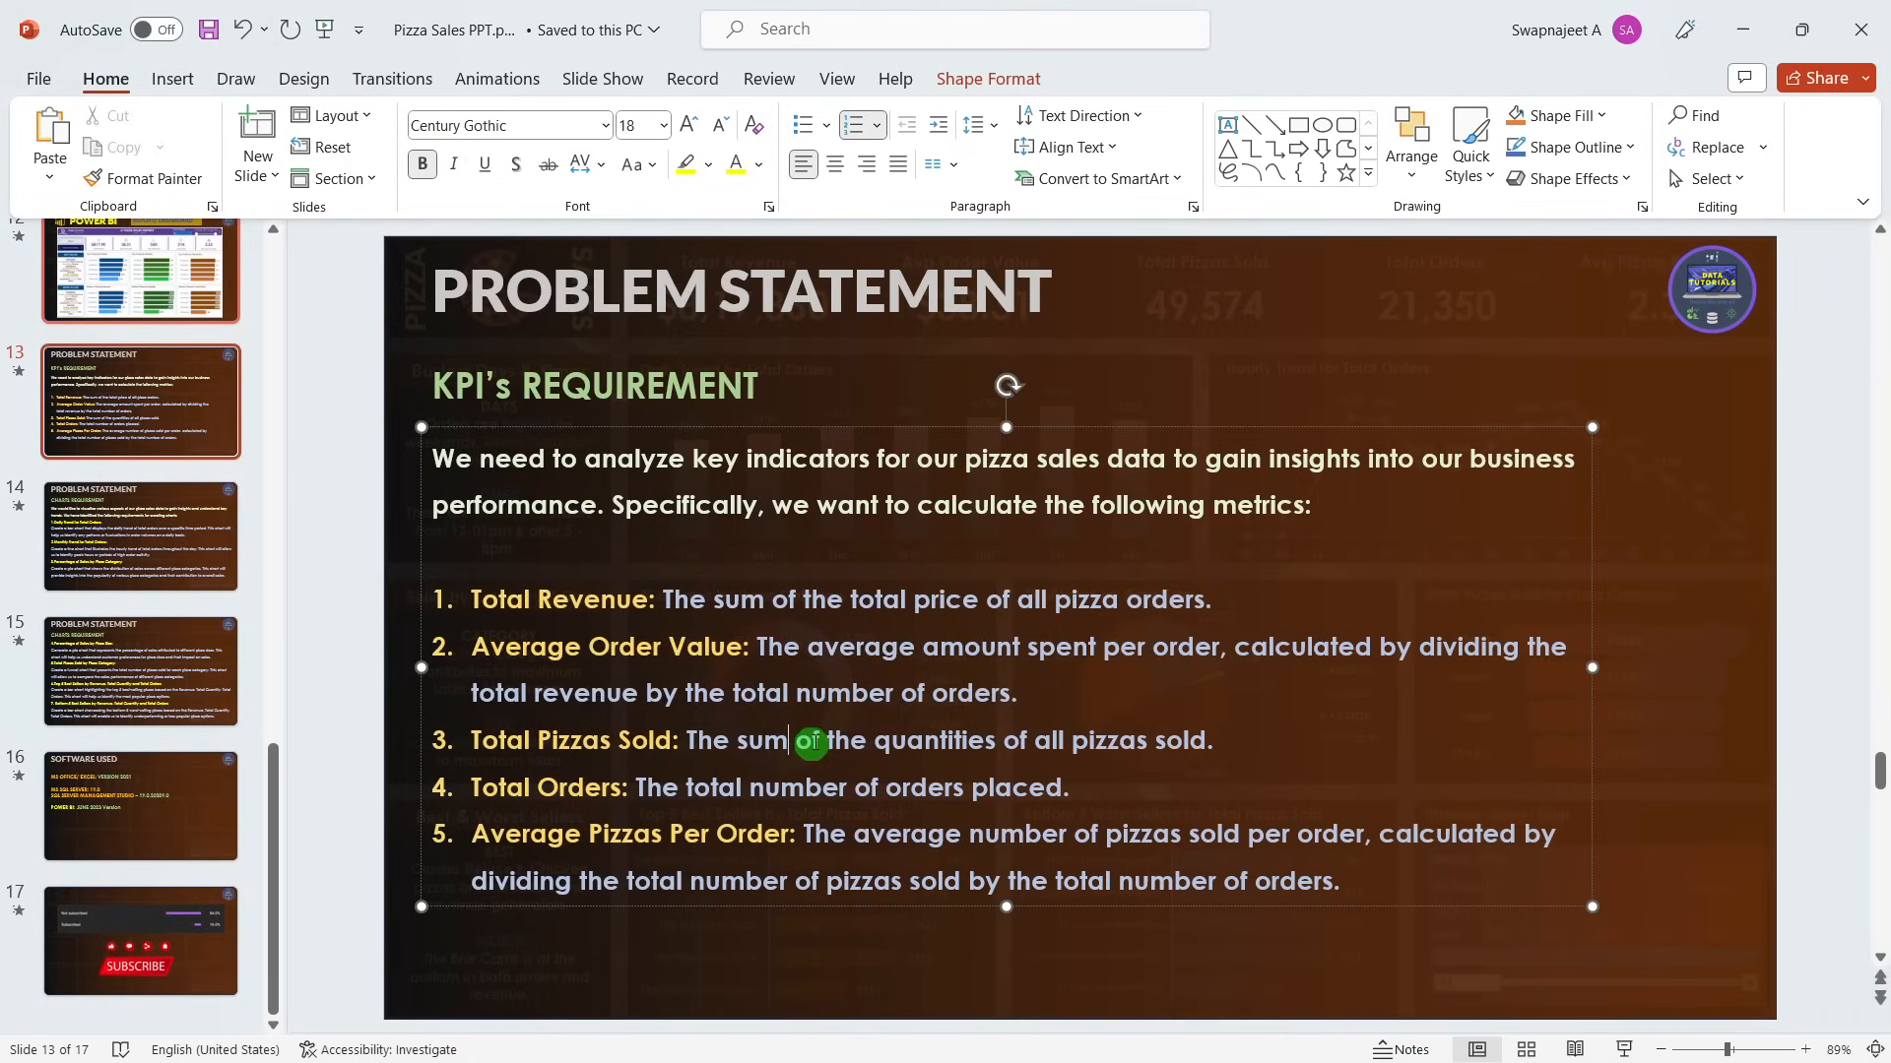
key("alt+Tab")
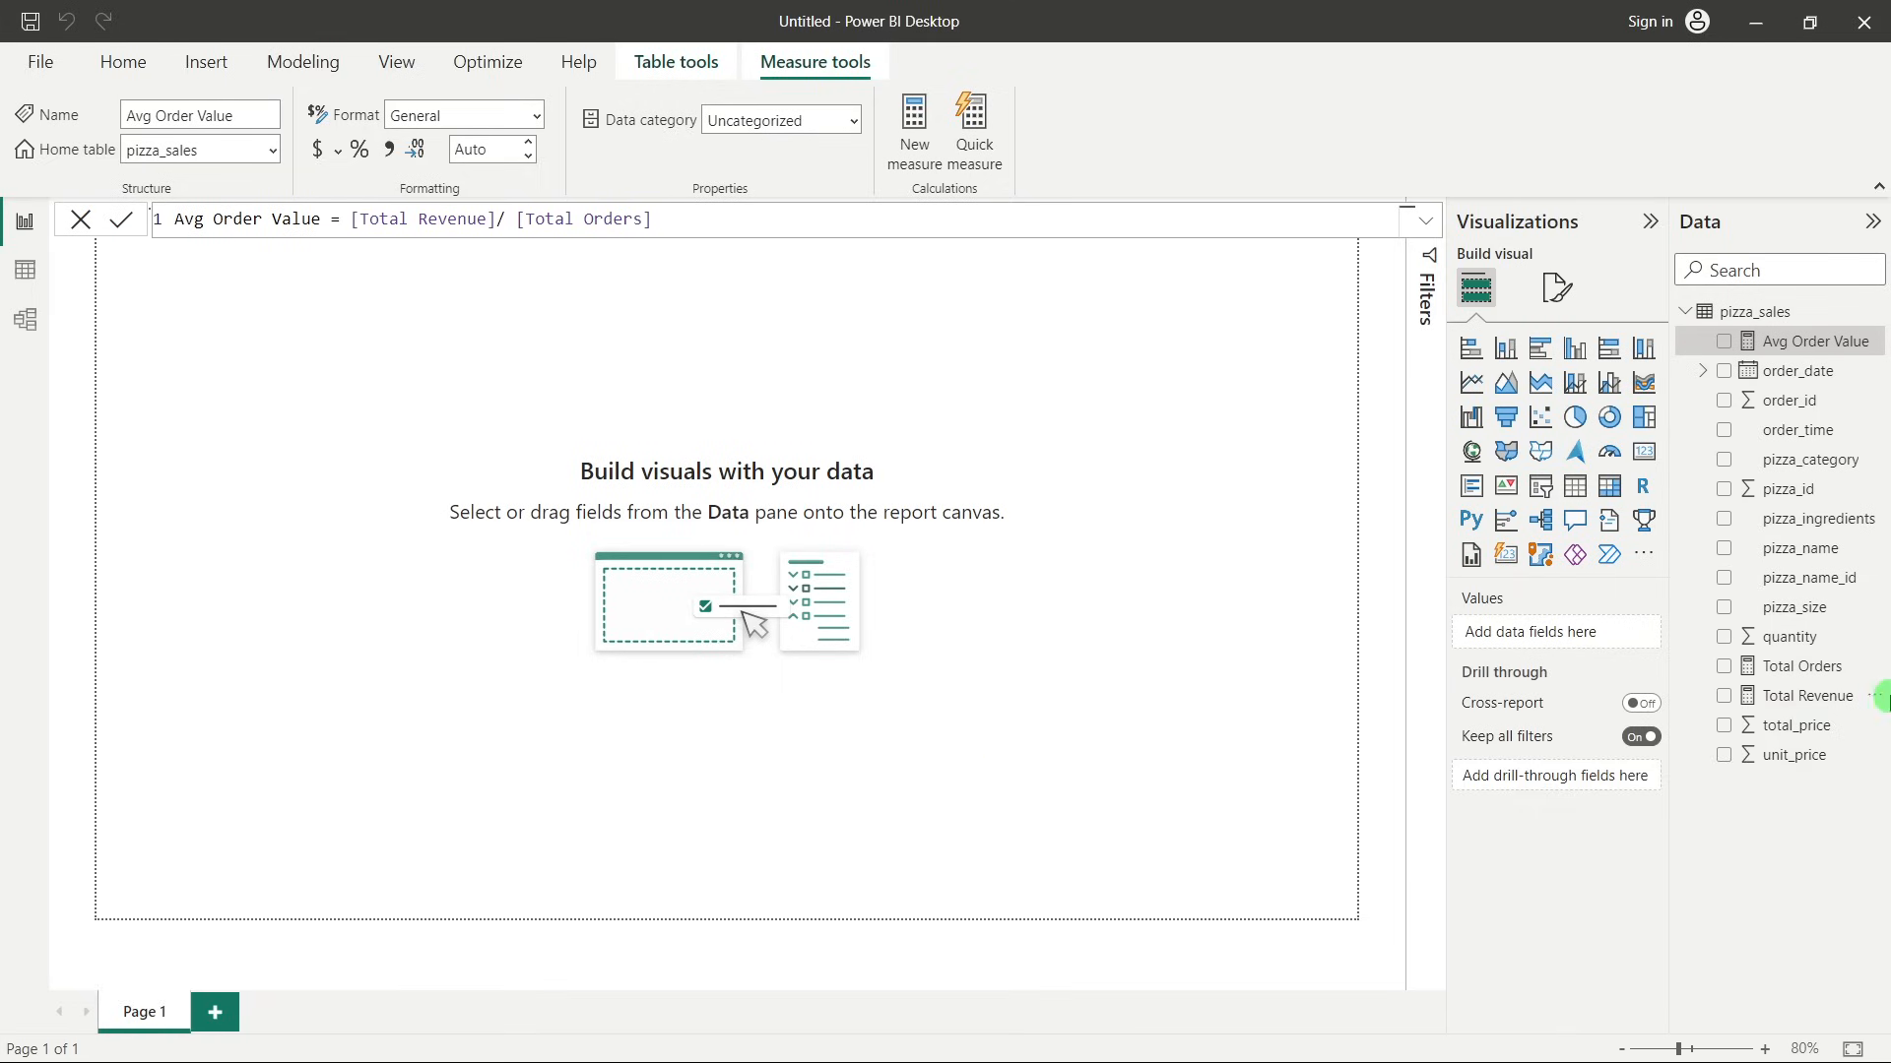
Create the measure Total Pizzas Sold = SUM(pizza_sales[quantity]) in the pizza_sales table.
right_click(1783, 670)
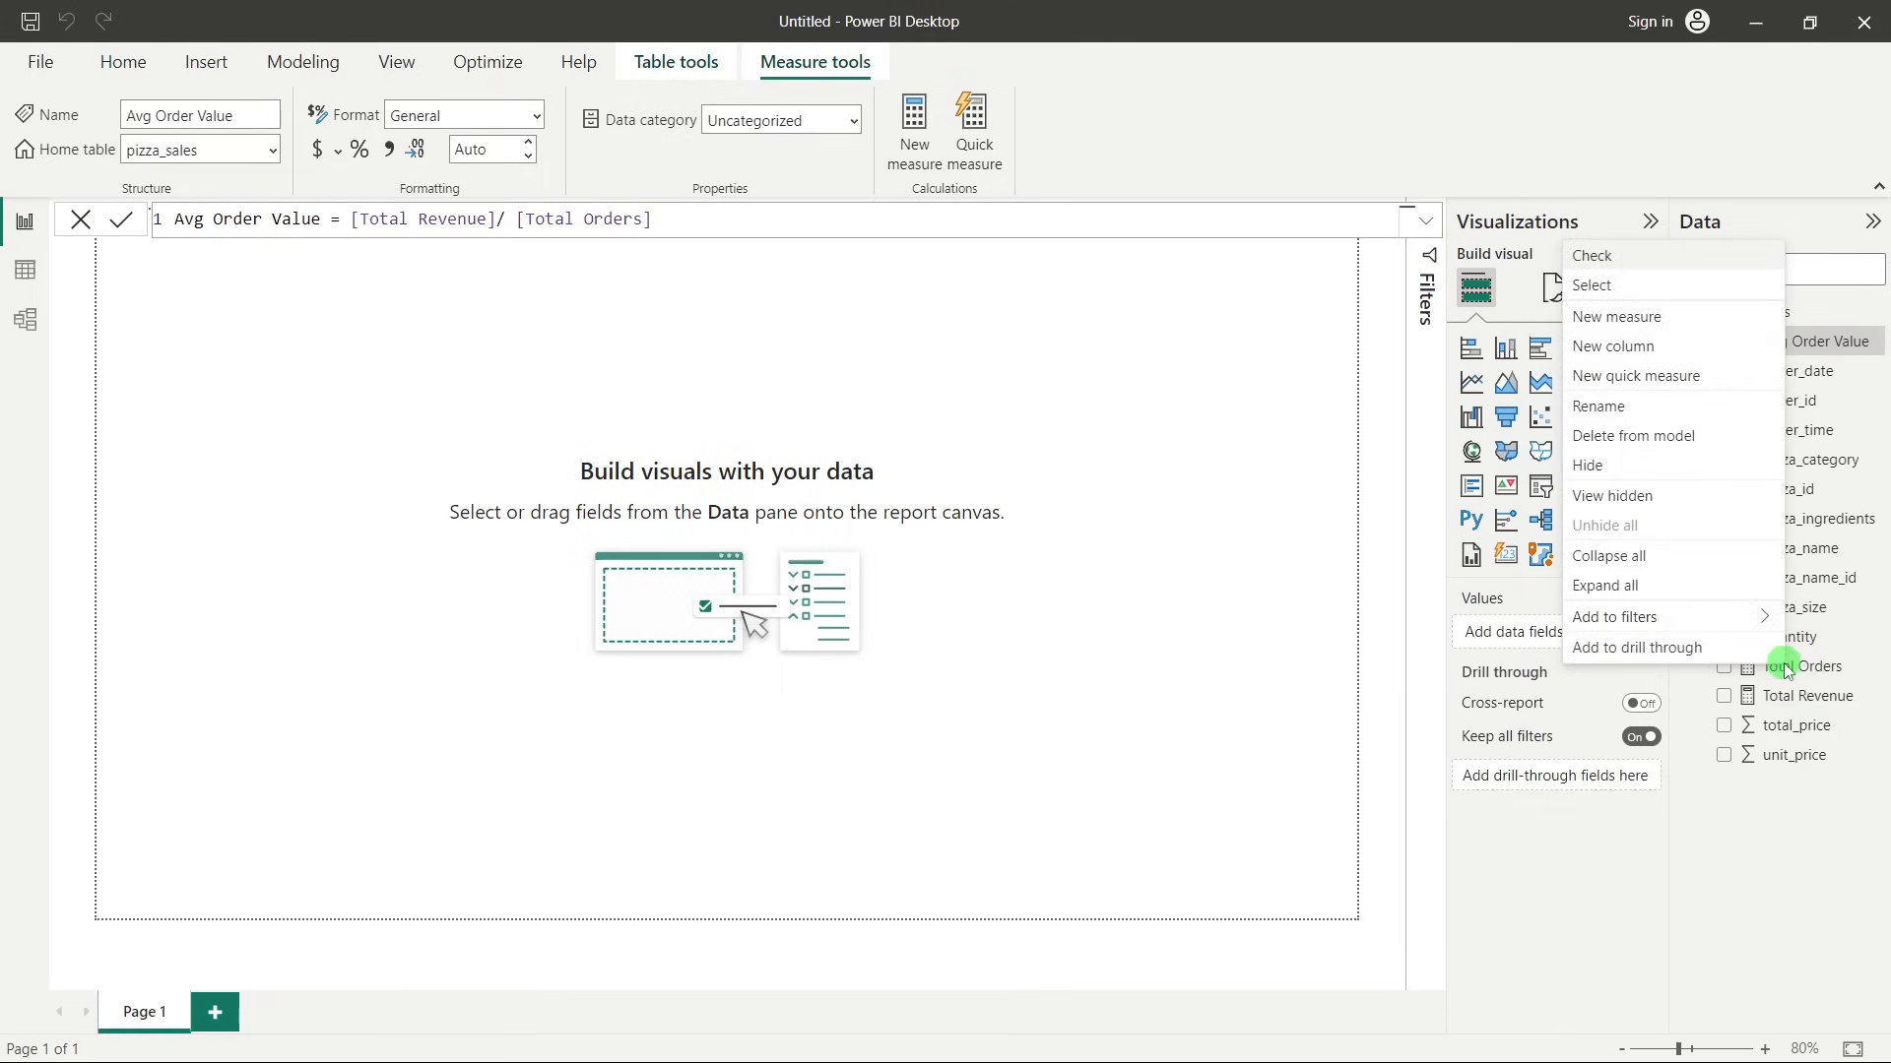
left_click(1674, 315)
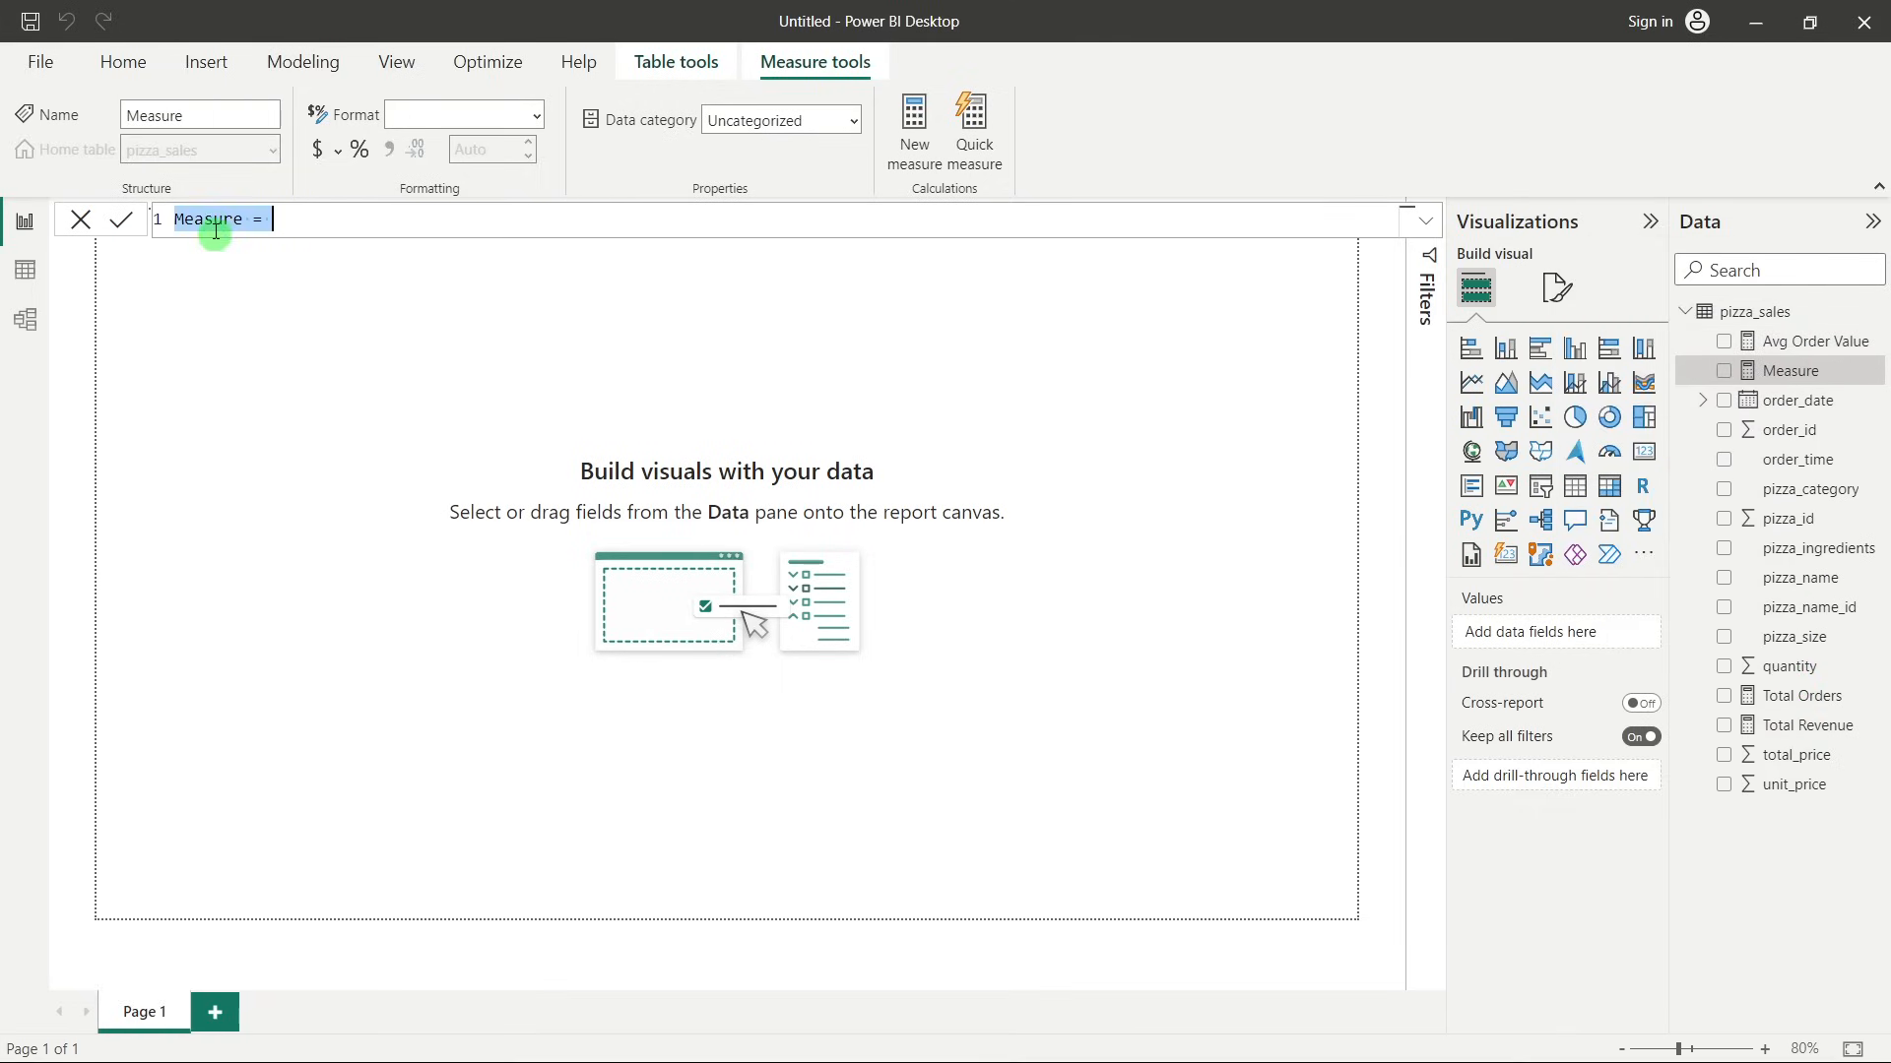
type("Tot")
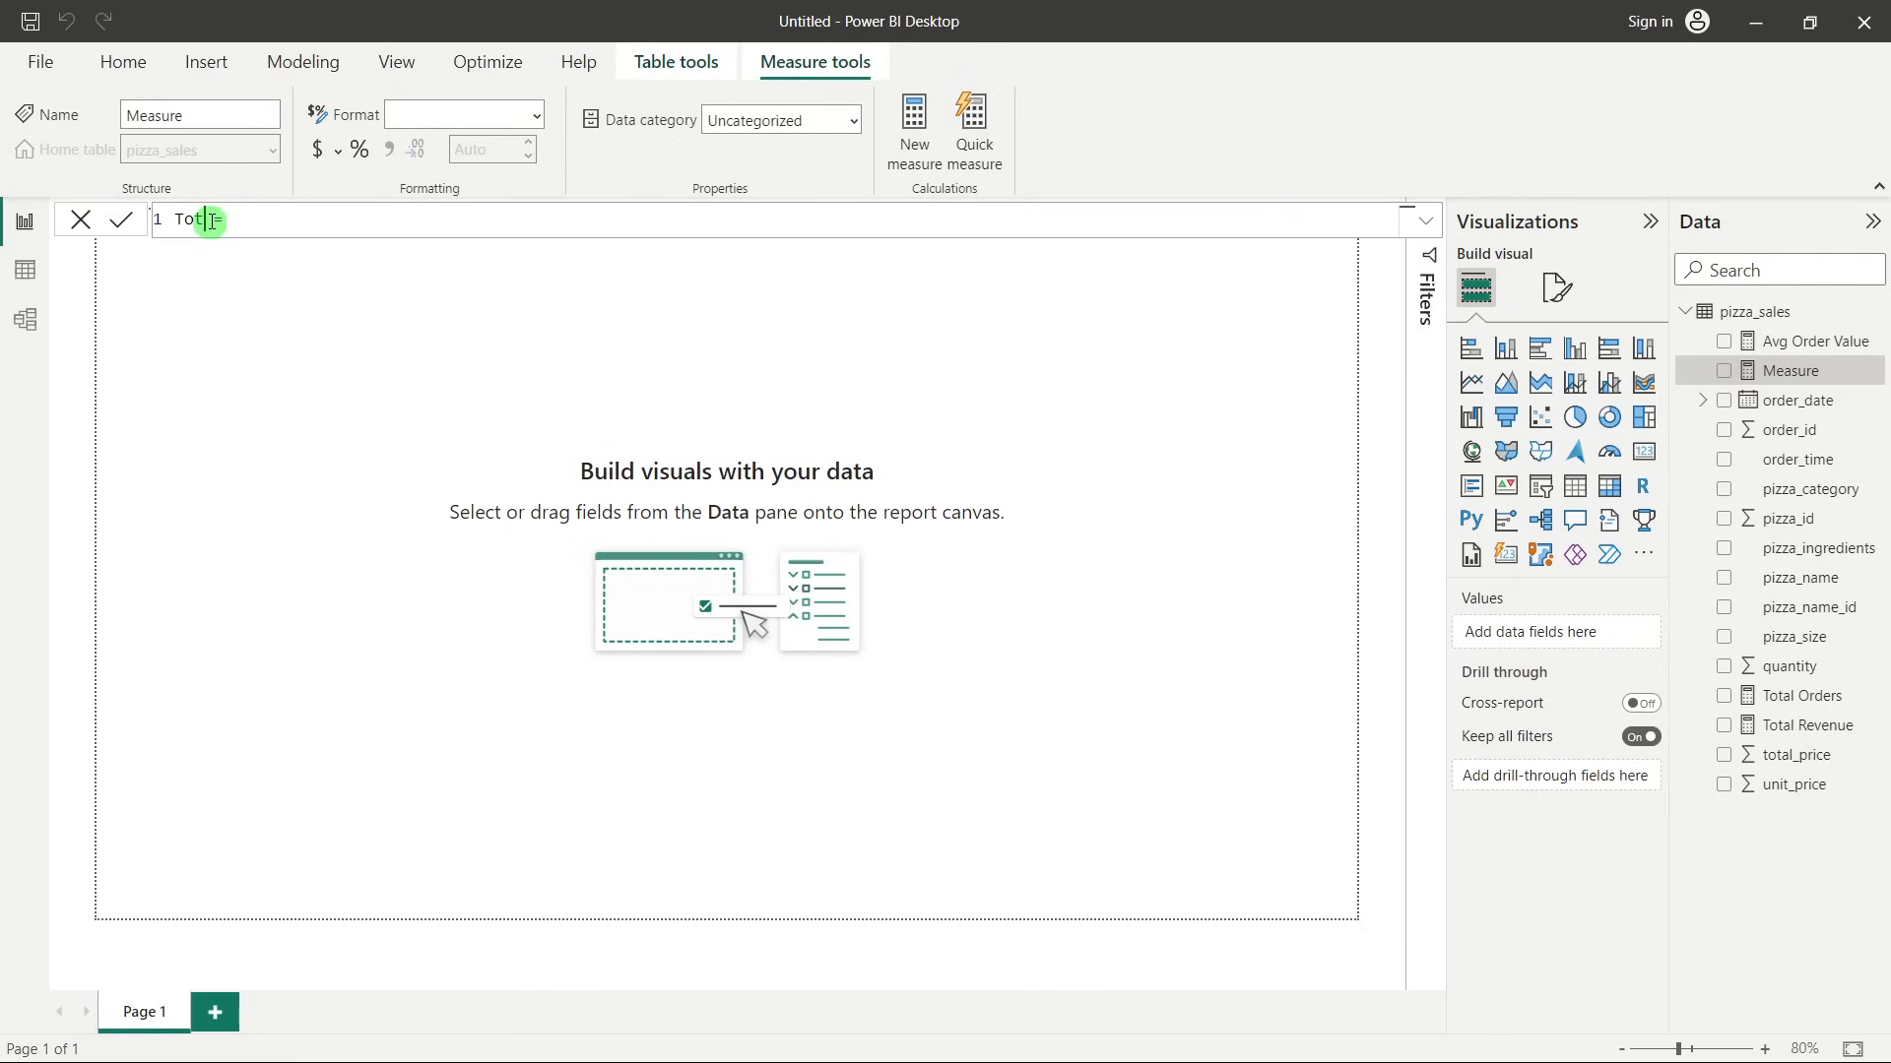
type("al Pizzas Sold")
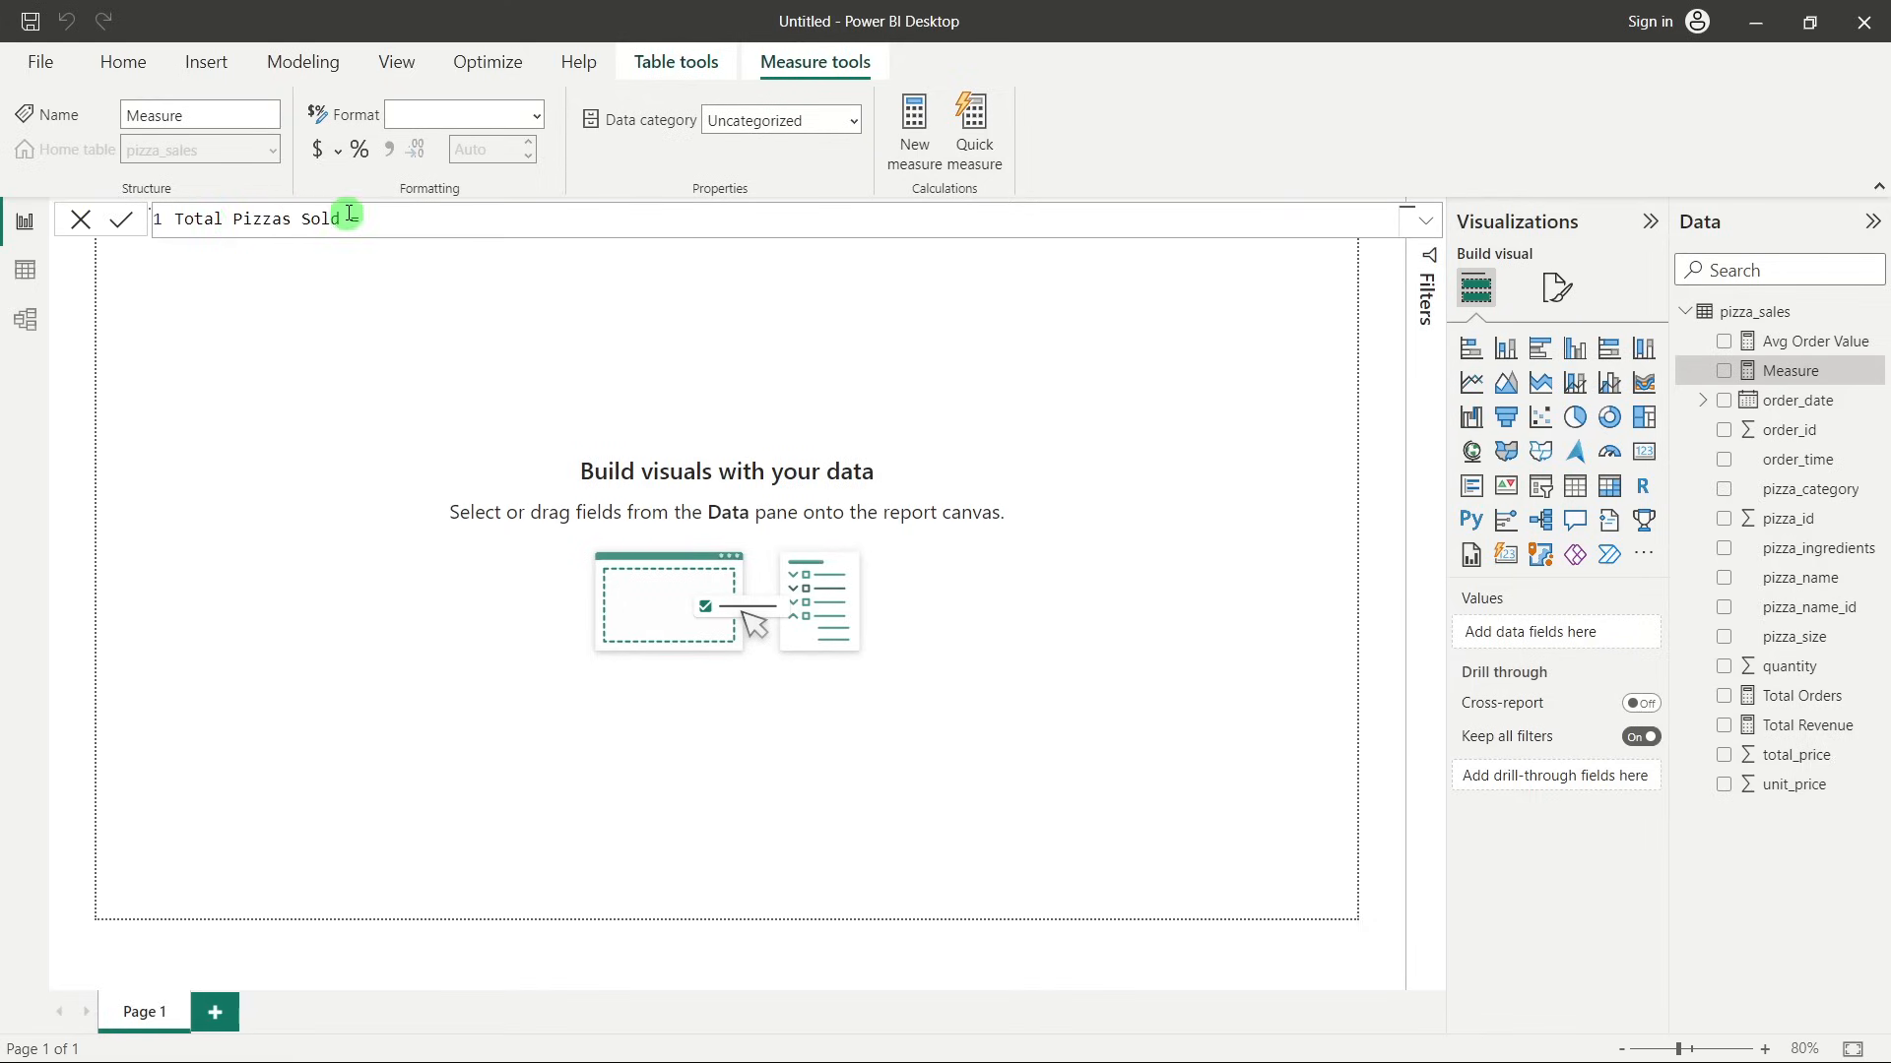
left_click(420, 216)
type("SUM(")
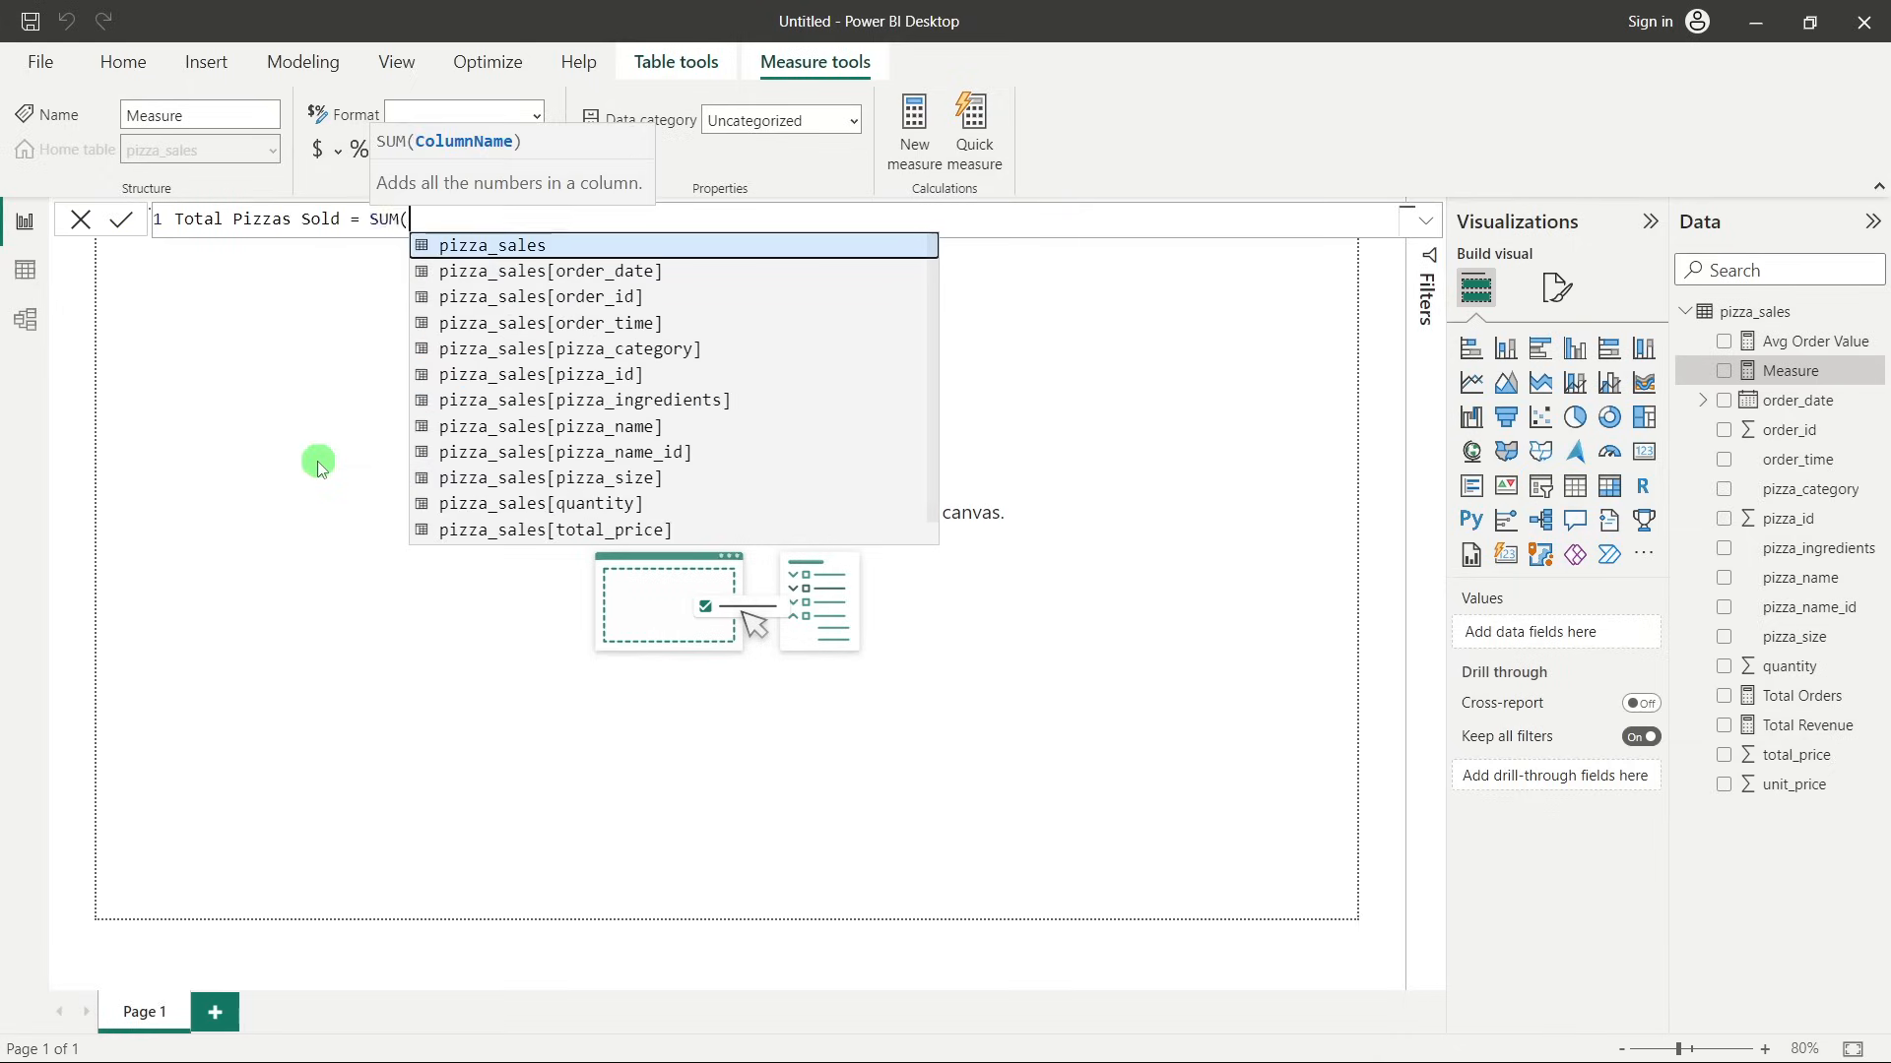
type("pizza_sales[quantity]")
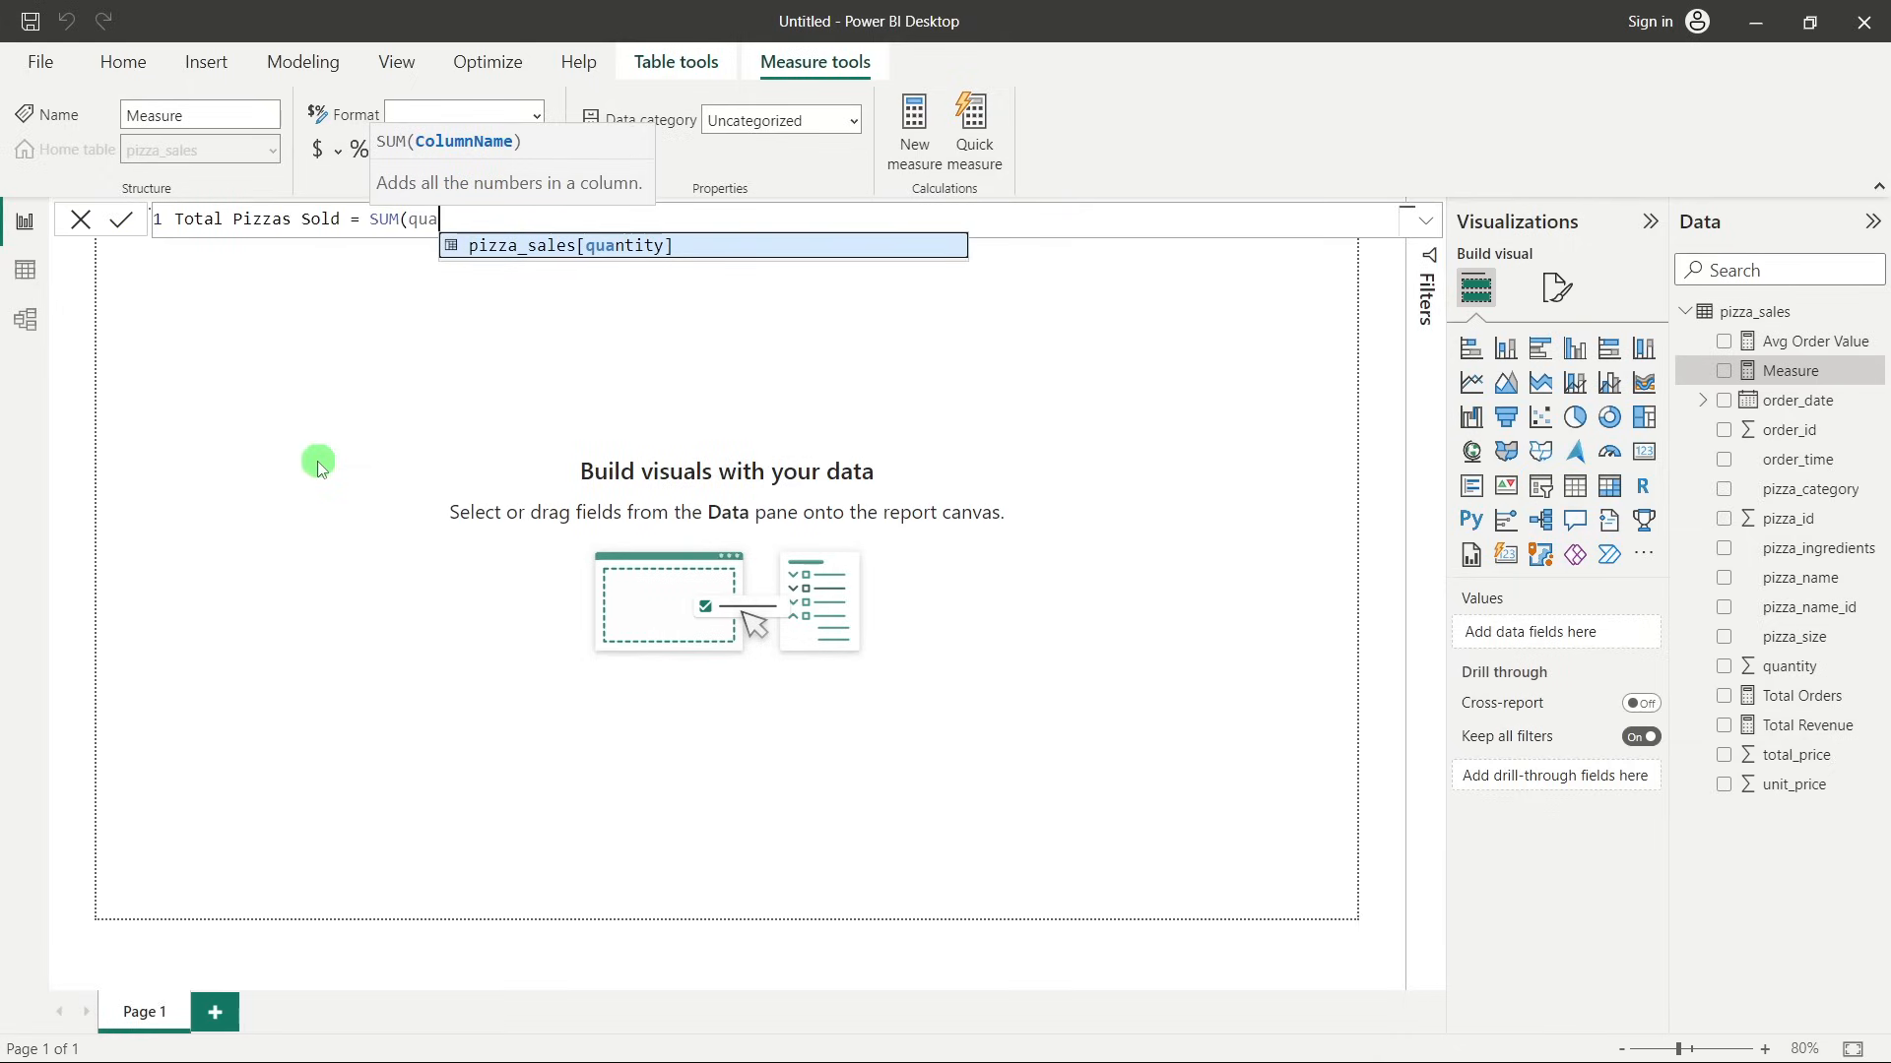
key("Tab")
type(")")
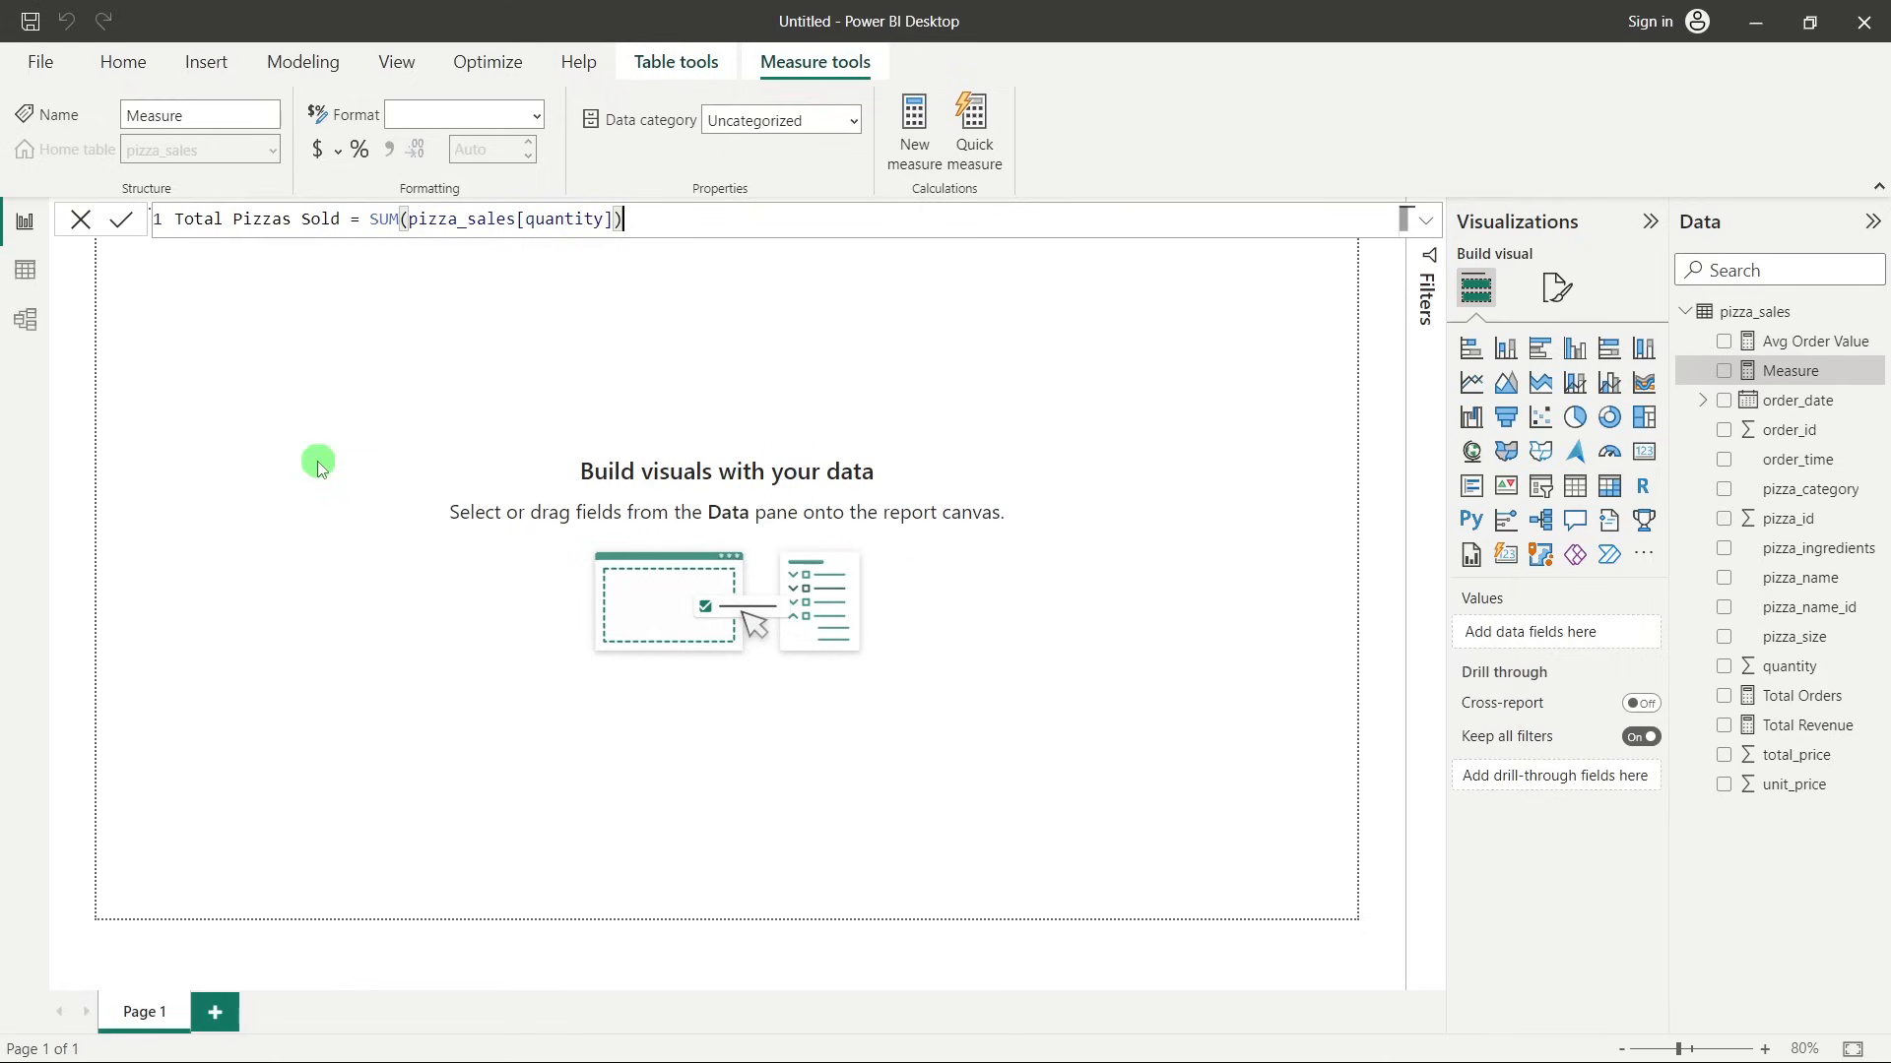
left_click(121, 220)
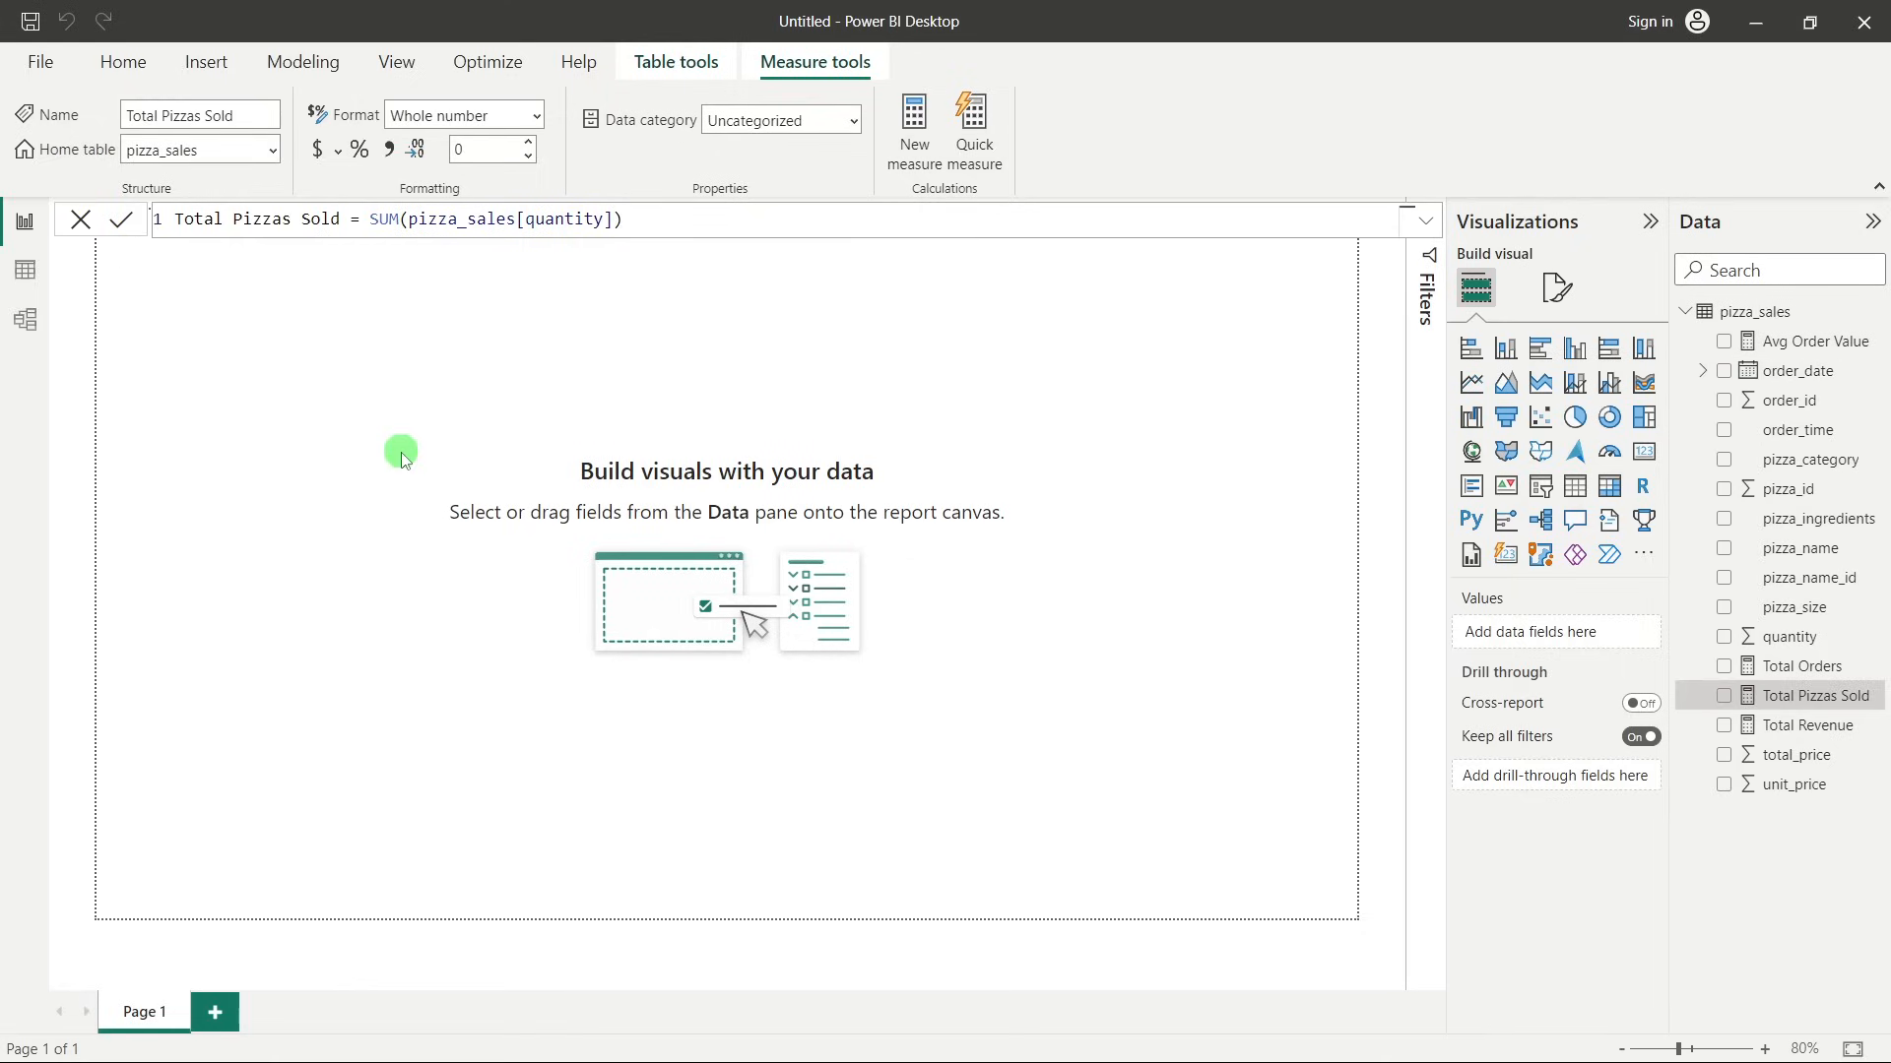
Check the Average Pizzas Per Order definition on the KPI's Requirement slide in PowerPoint, and return to Power BI.
key("alt+Tab")
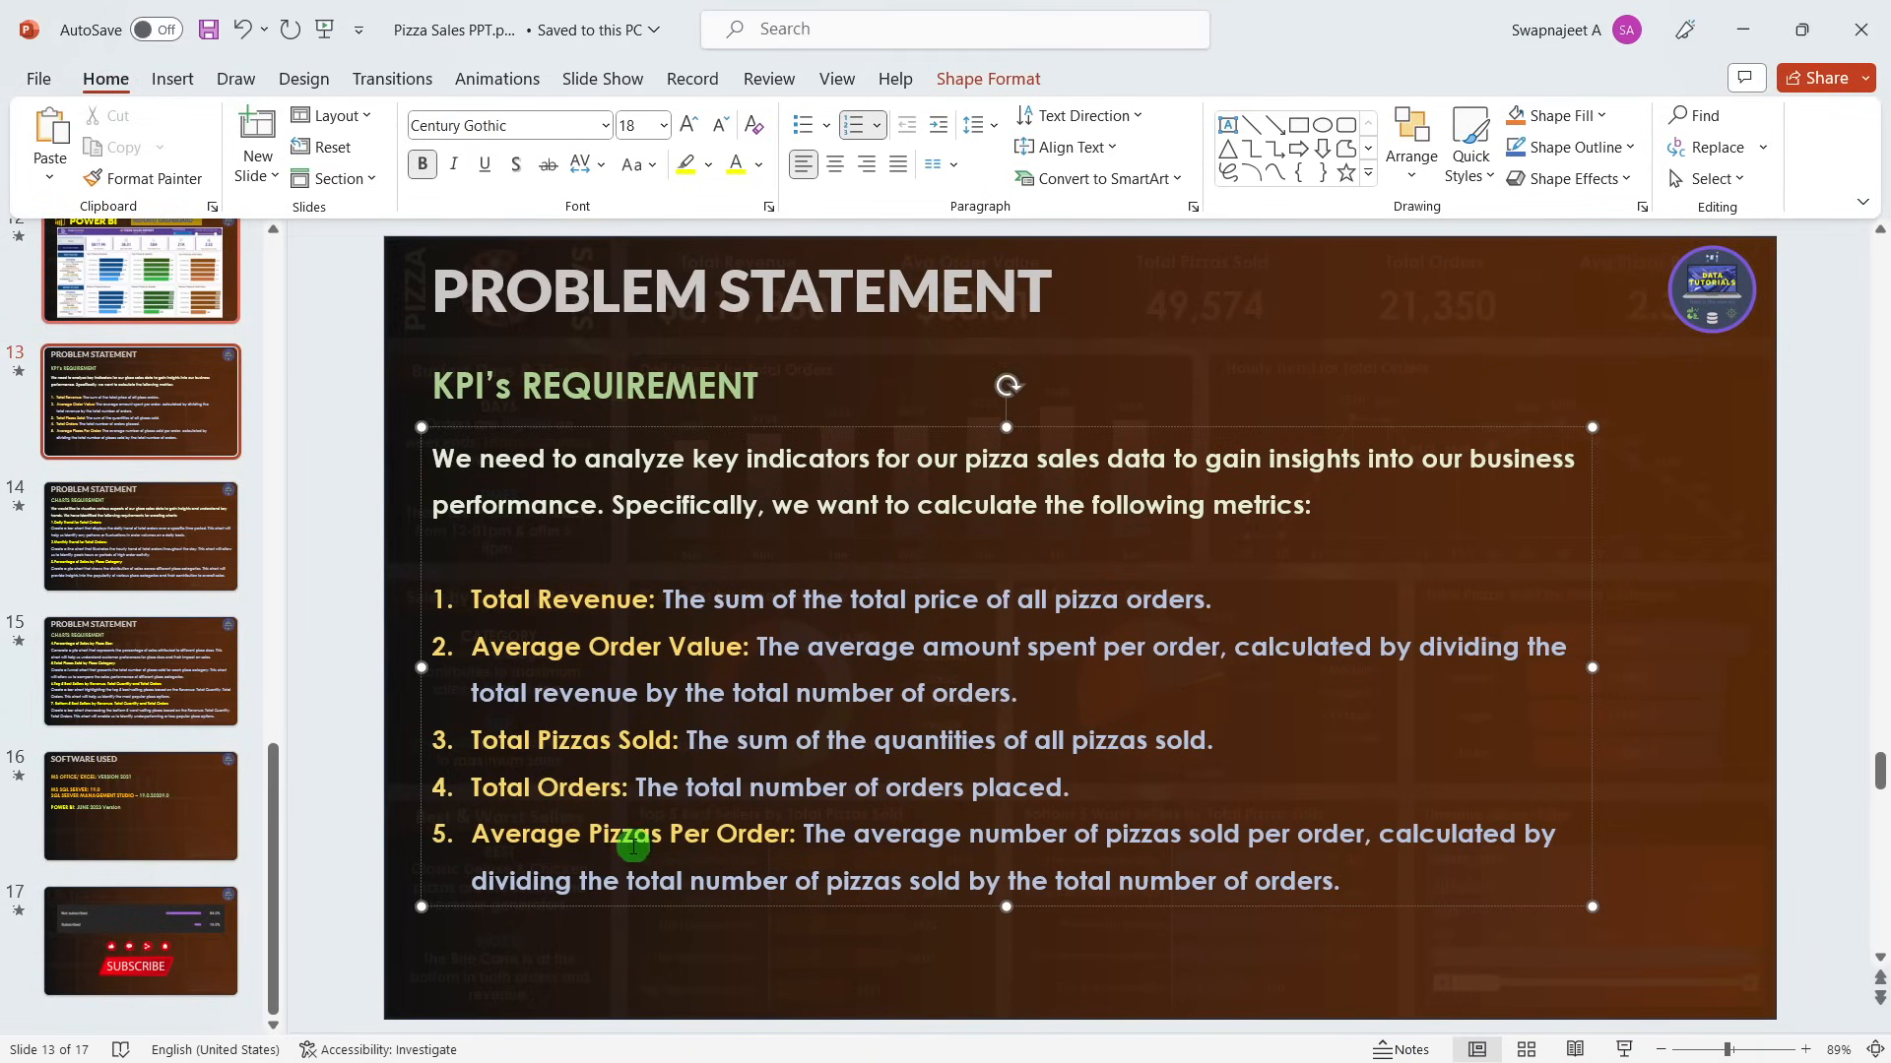
left_click_drag(519, 833, 690, 831)
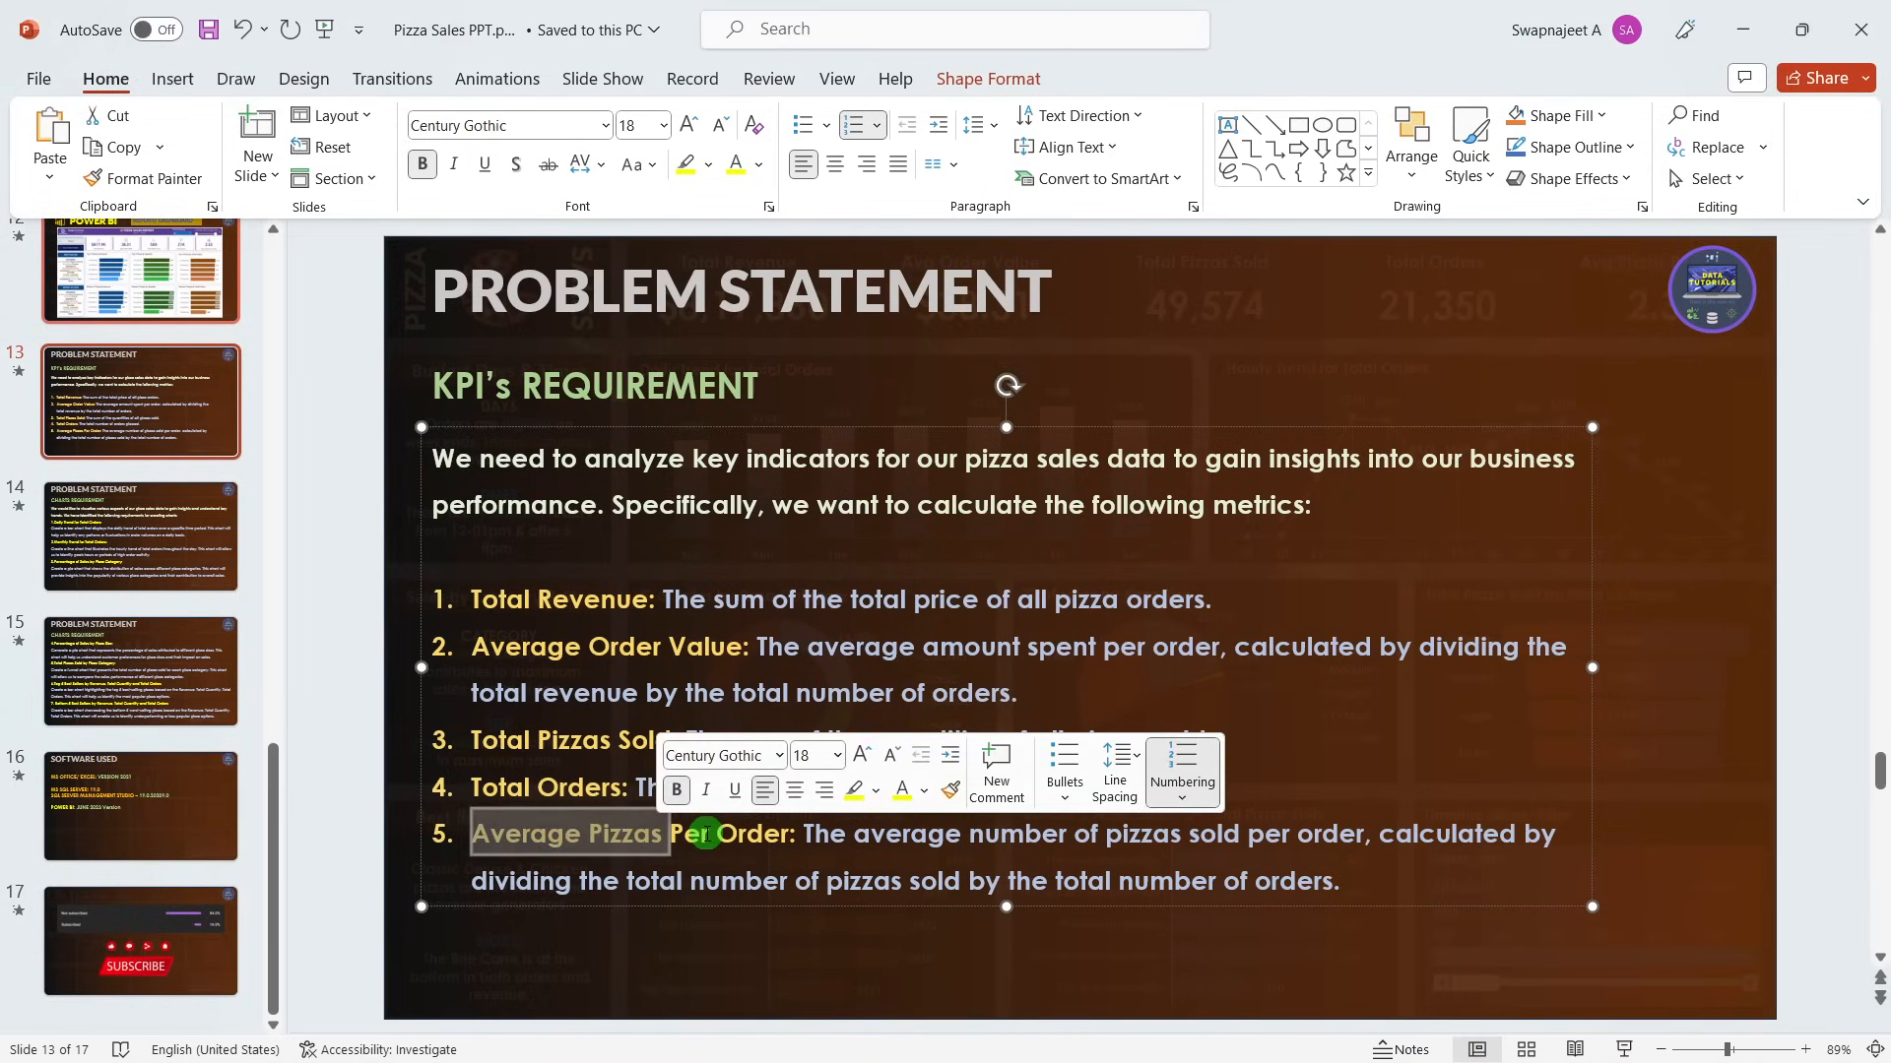
left_click(764, 845)
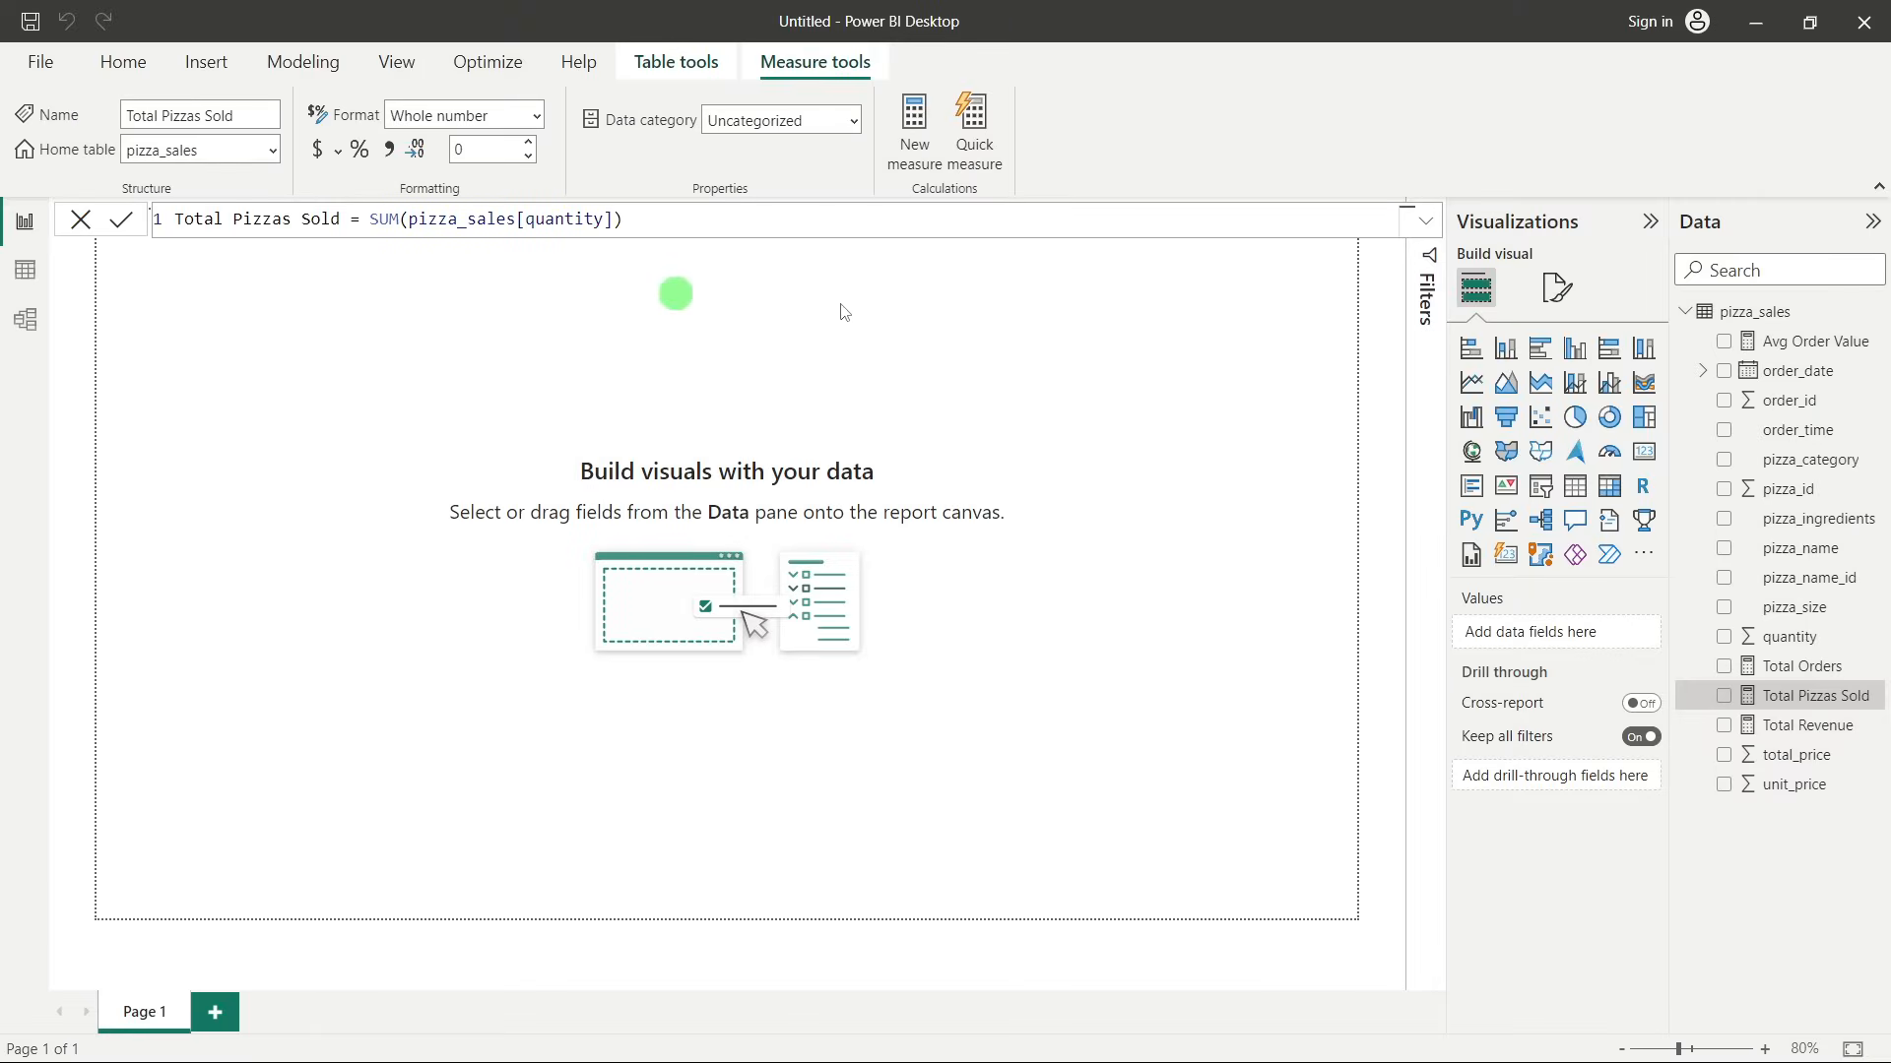
Add another measure to the pizza_sales table and name it Avg Pizzas Per Order.
right_click(1777, 679)
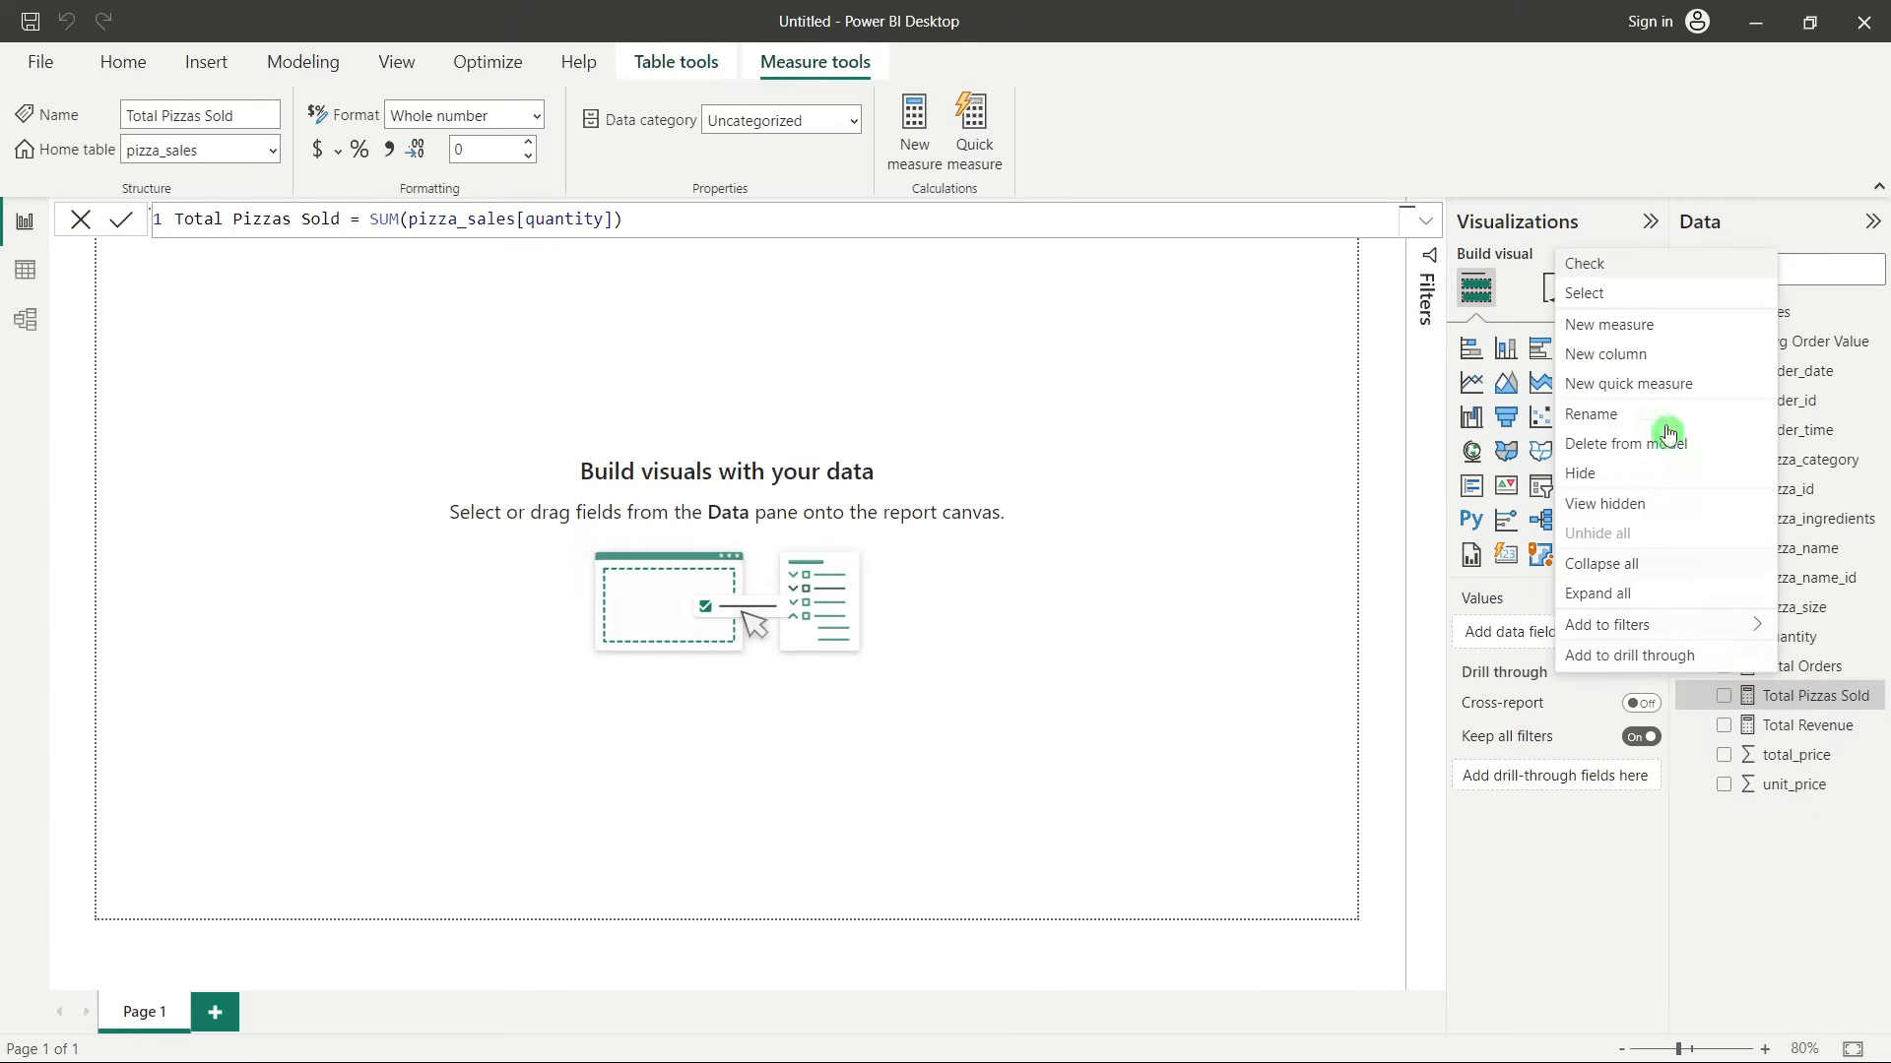
left_click(1620, 325)
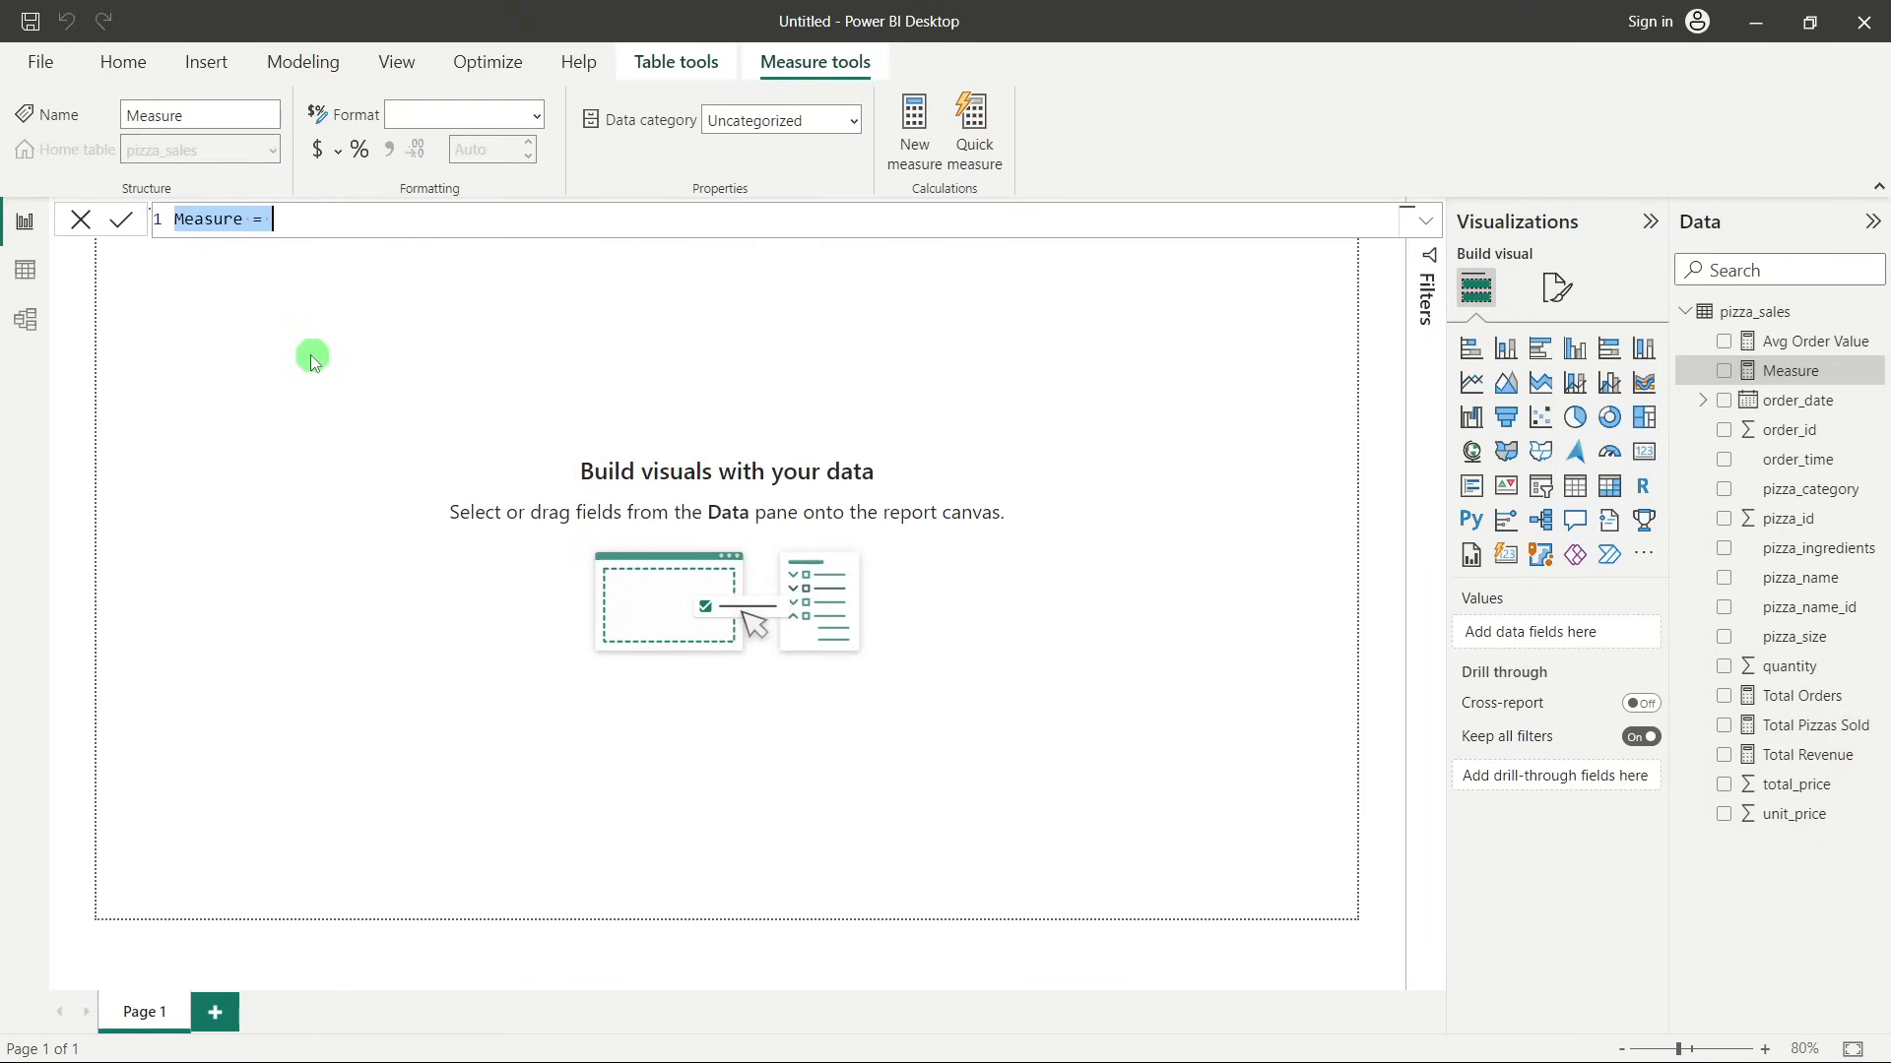
double_click(207, 218)
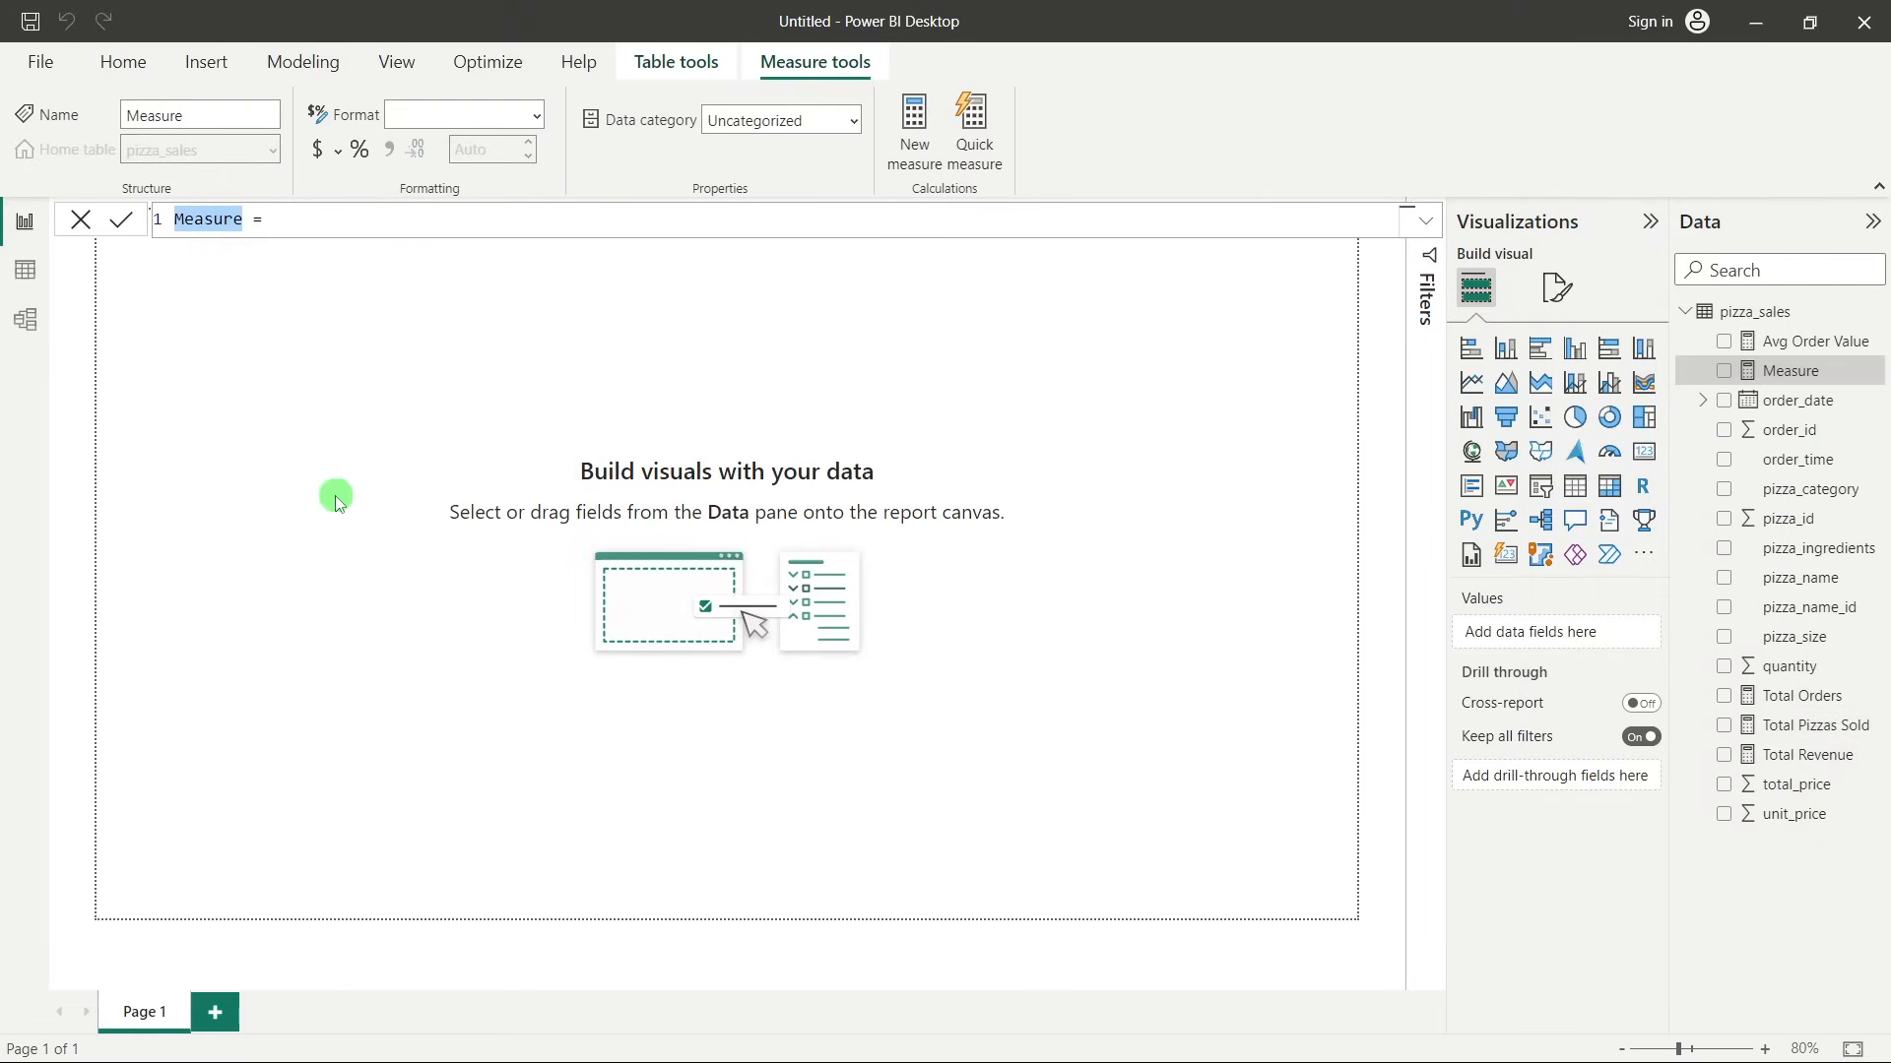
type("aVG")
type("VG")
key("alt")
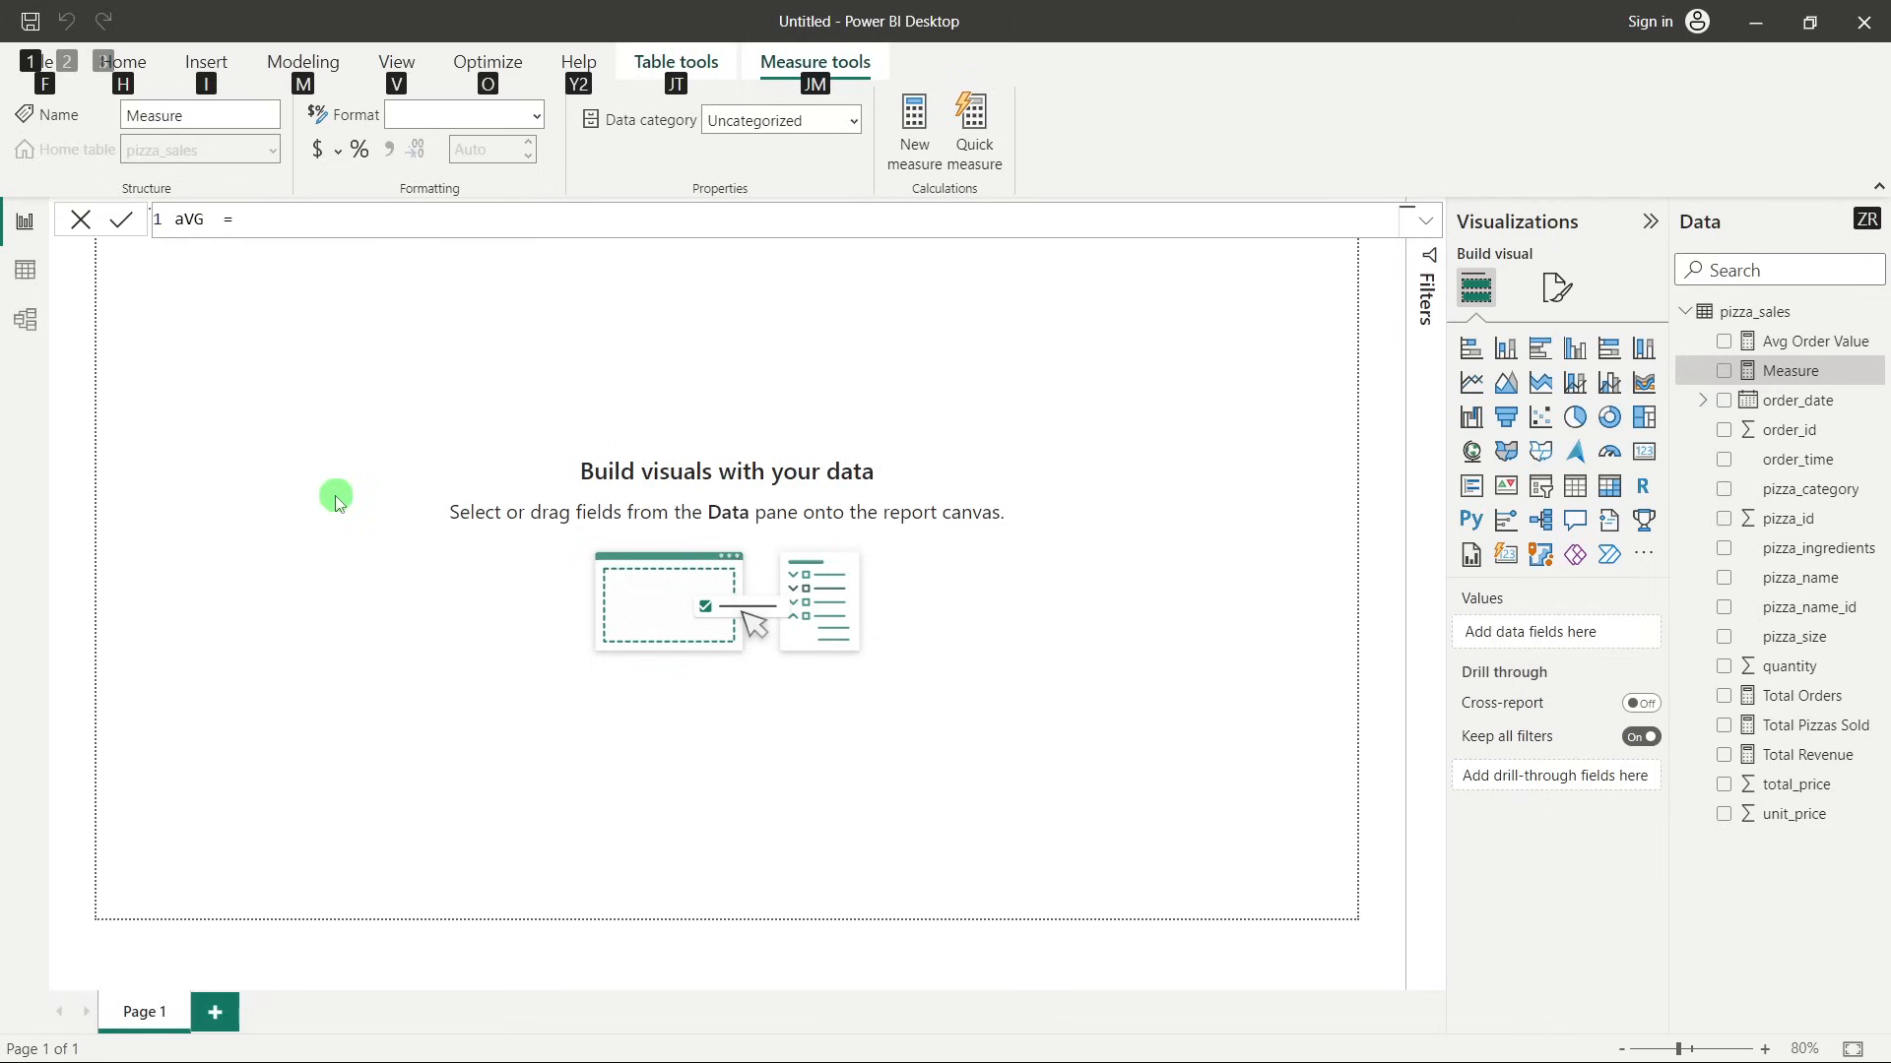
key("BackSpace")
key("BackSpace")
type("Avg")
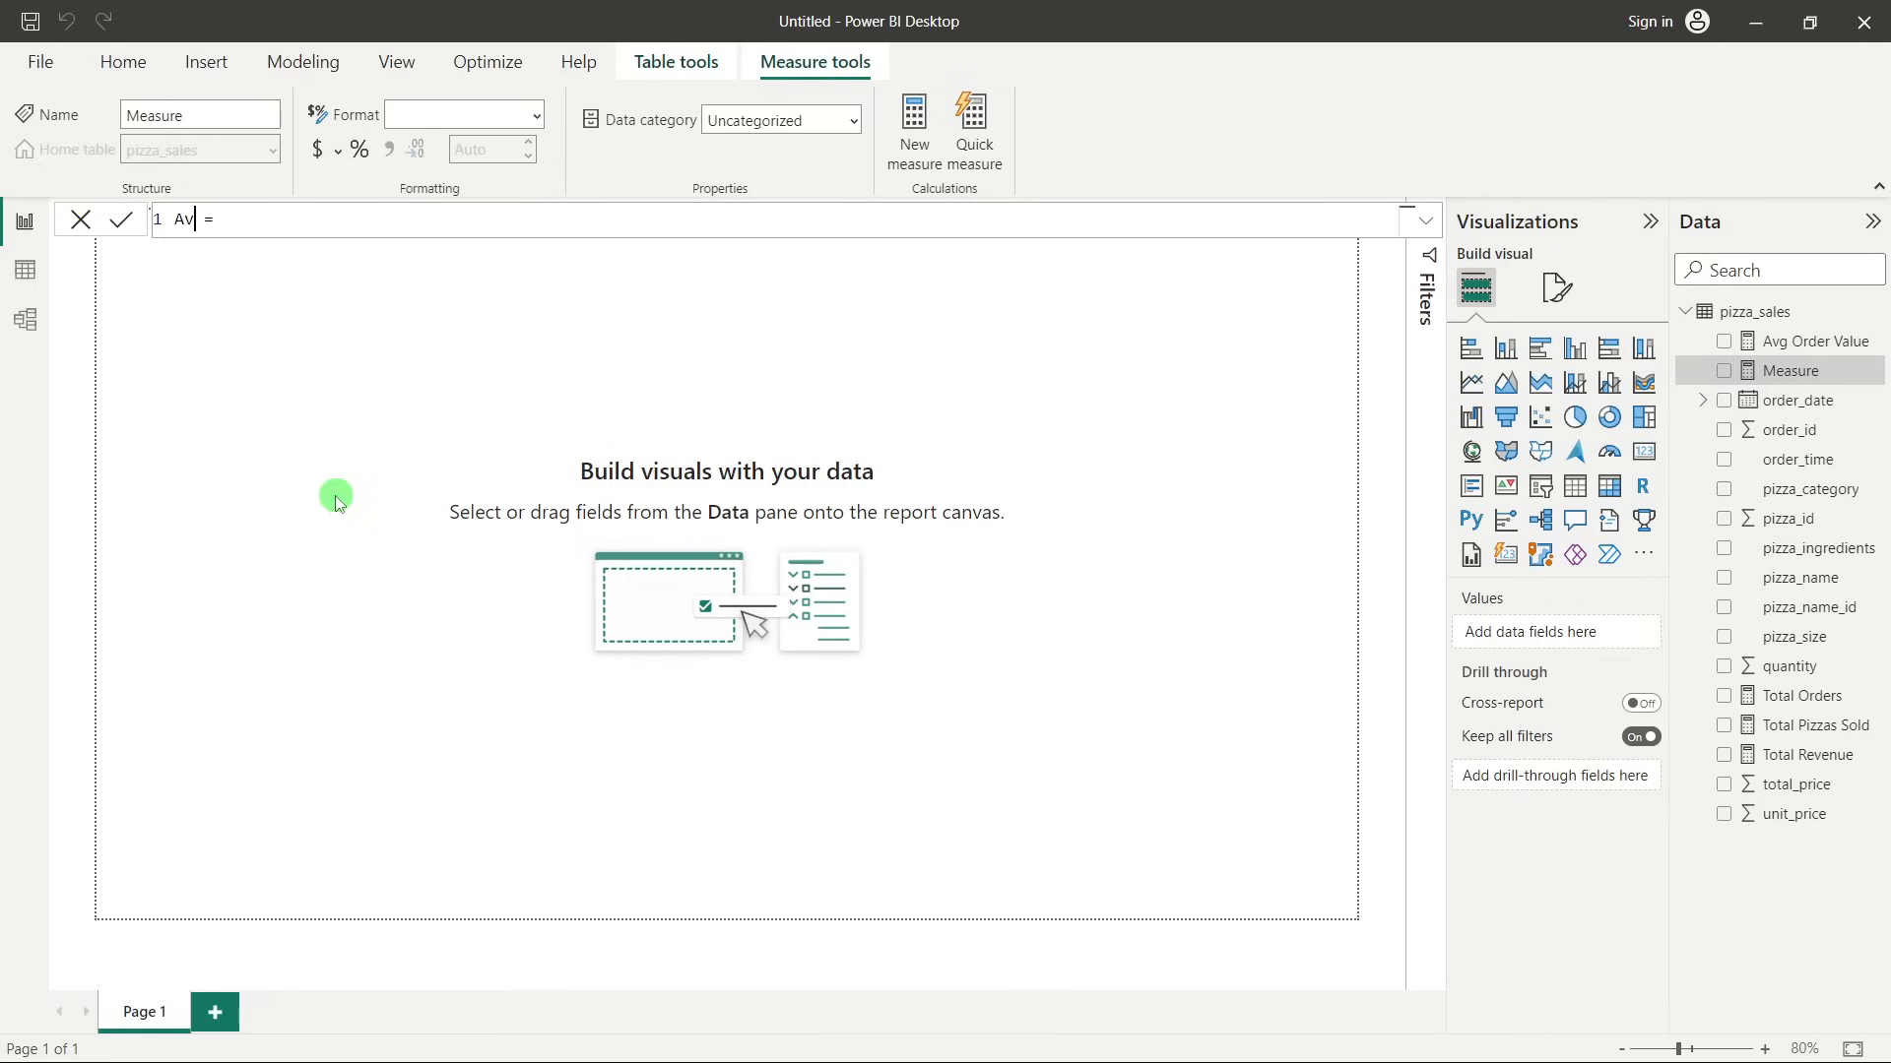
type("Pizzas Per Order = ")
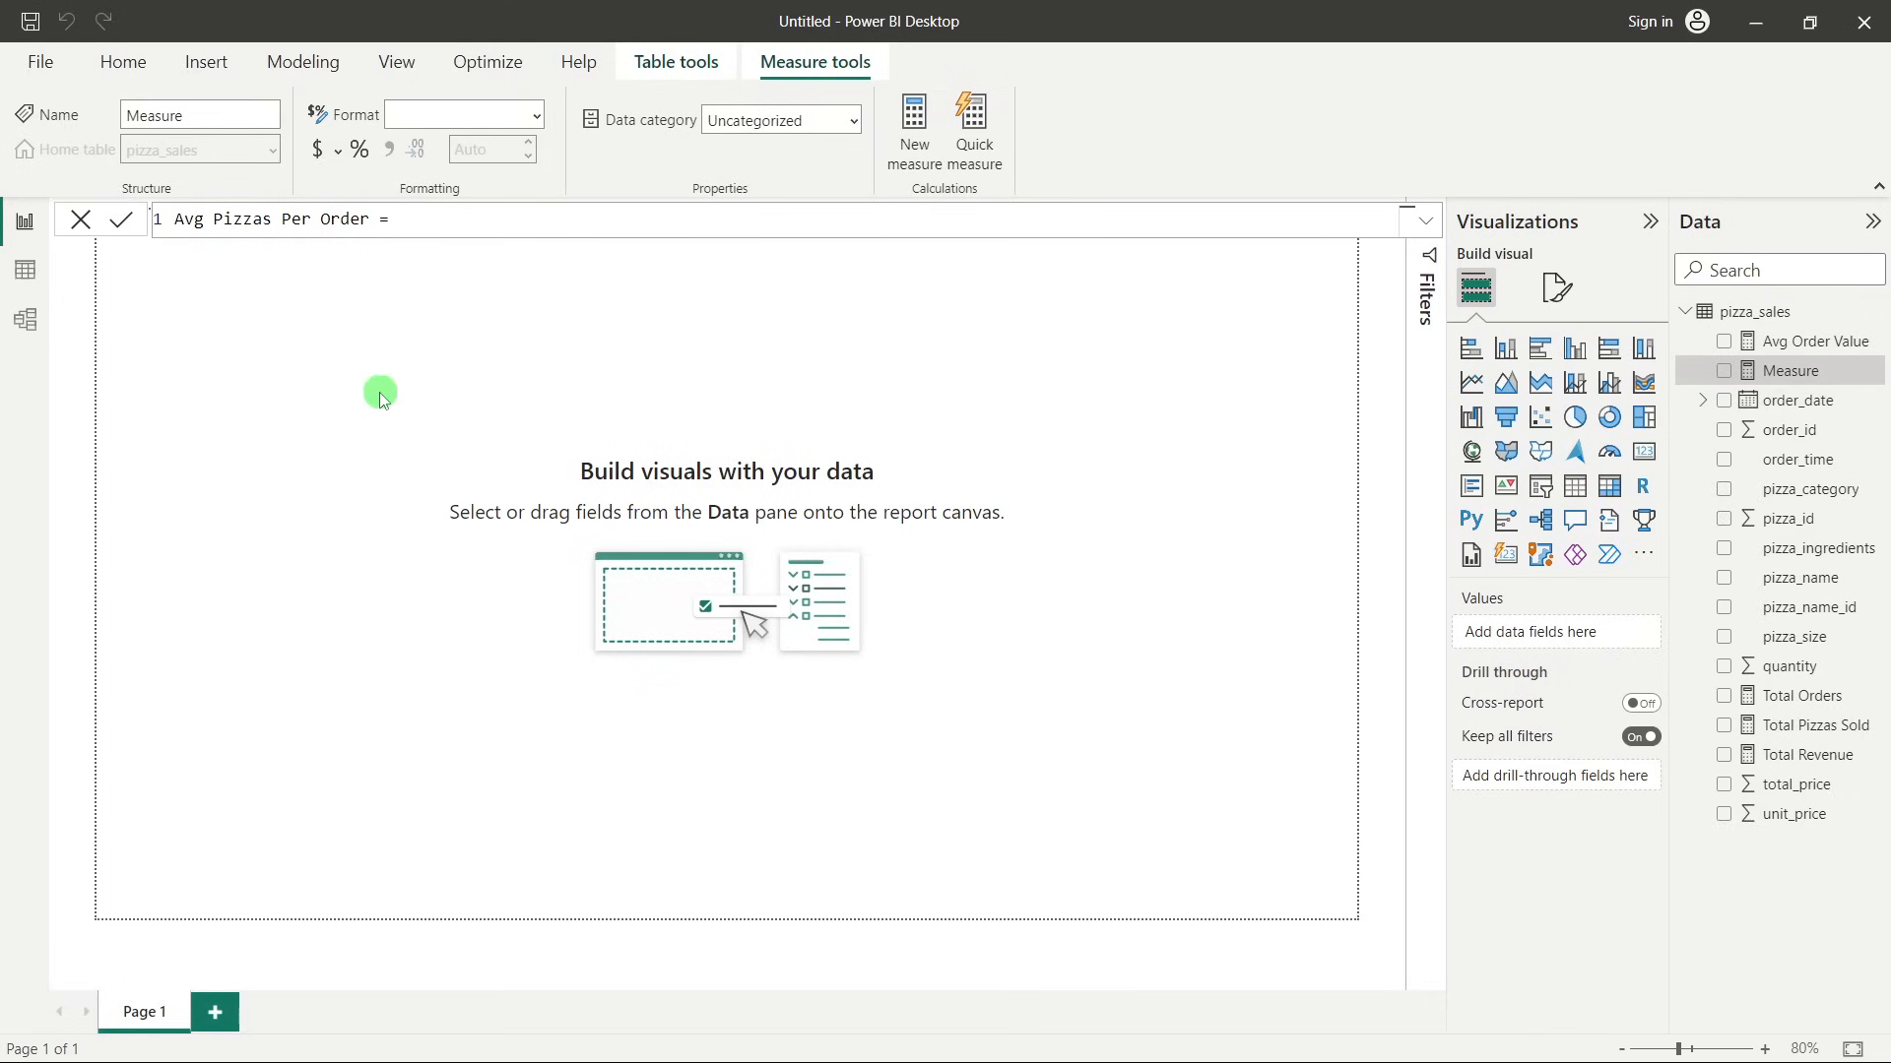
type("tot")
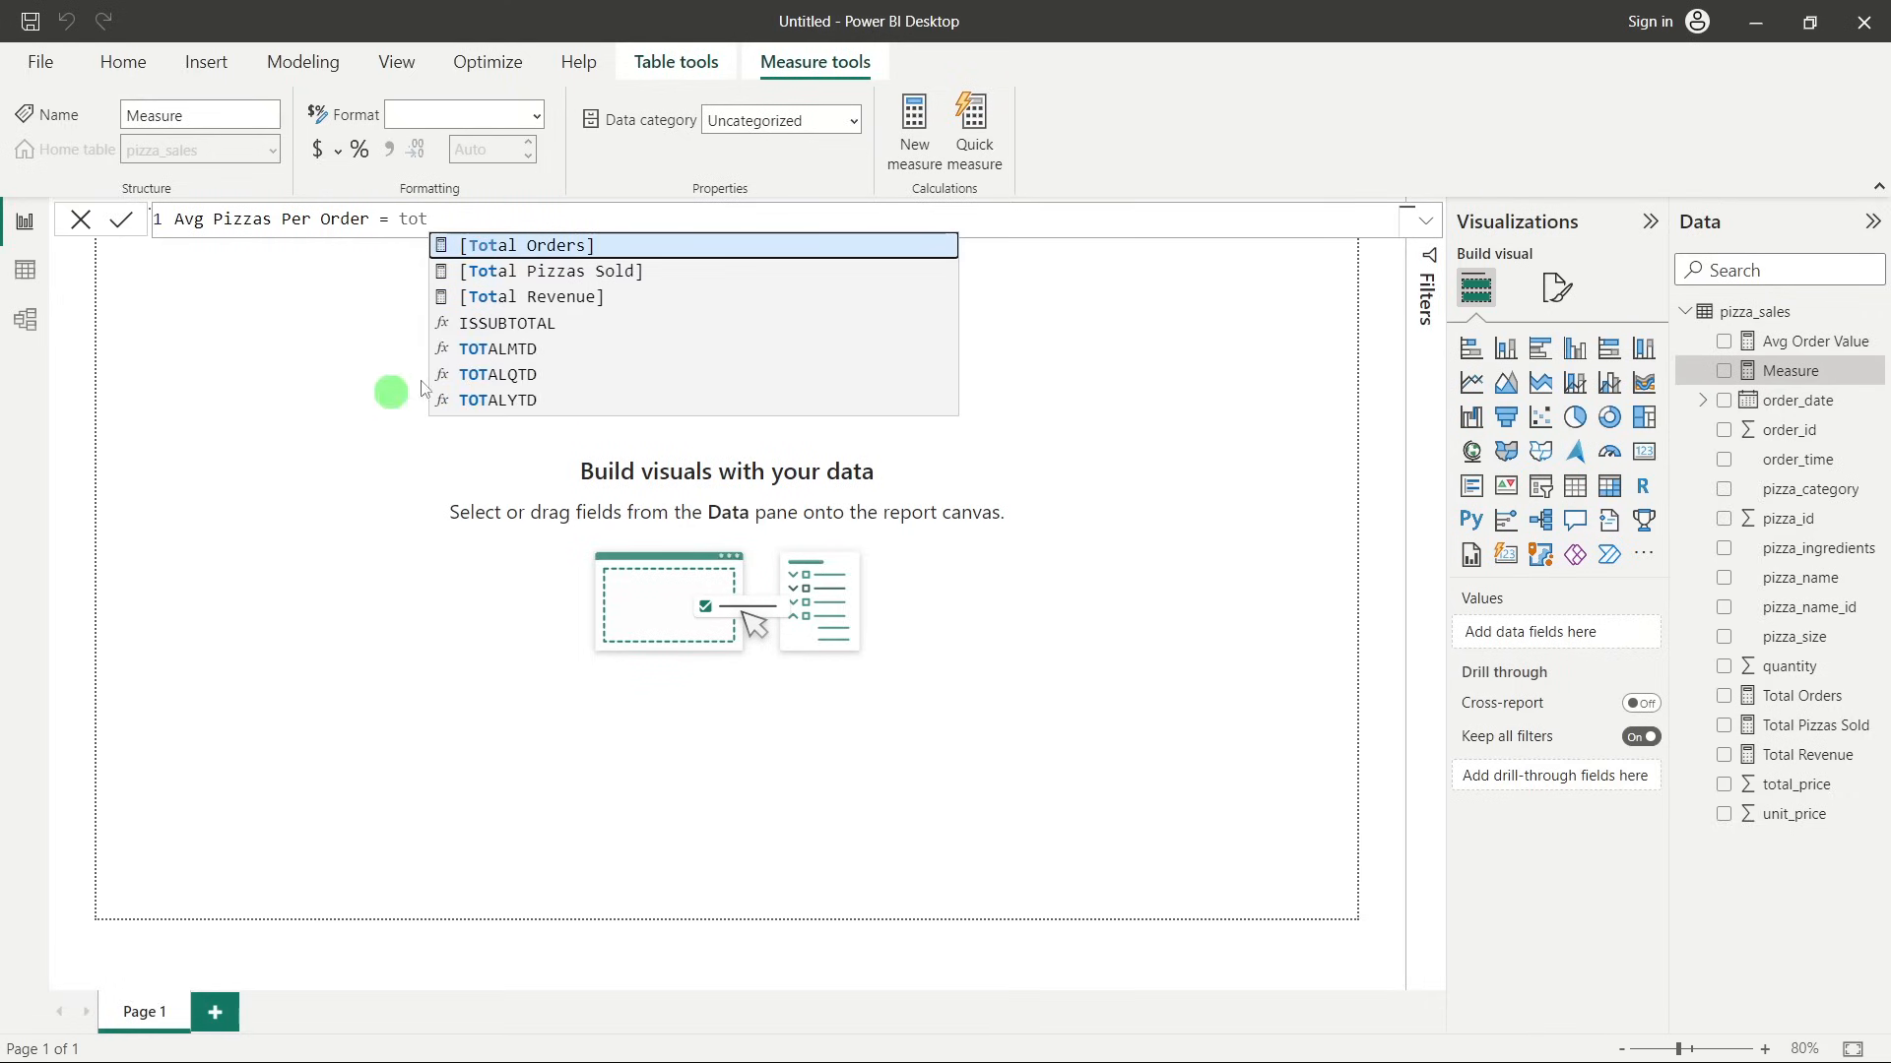
left_click(576, 254)
type("/tot")
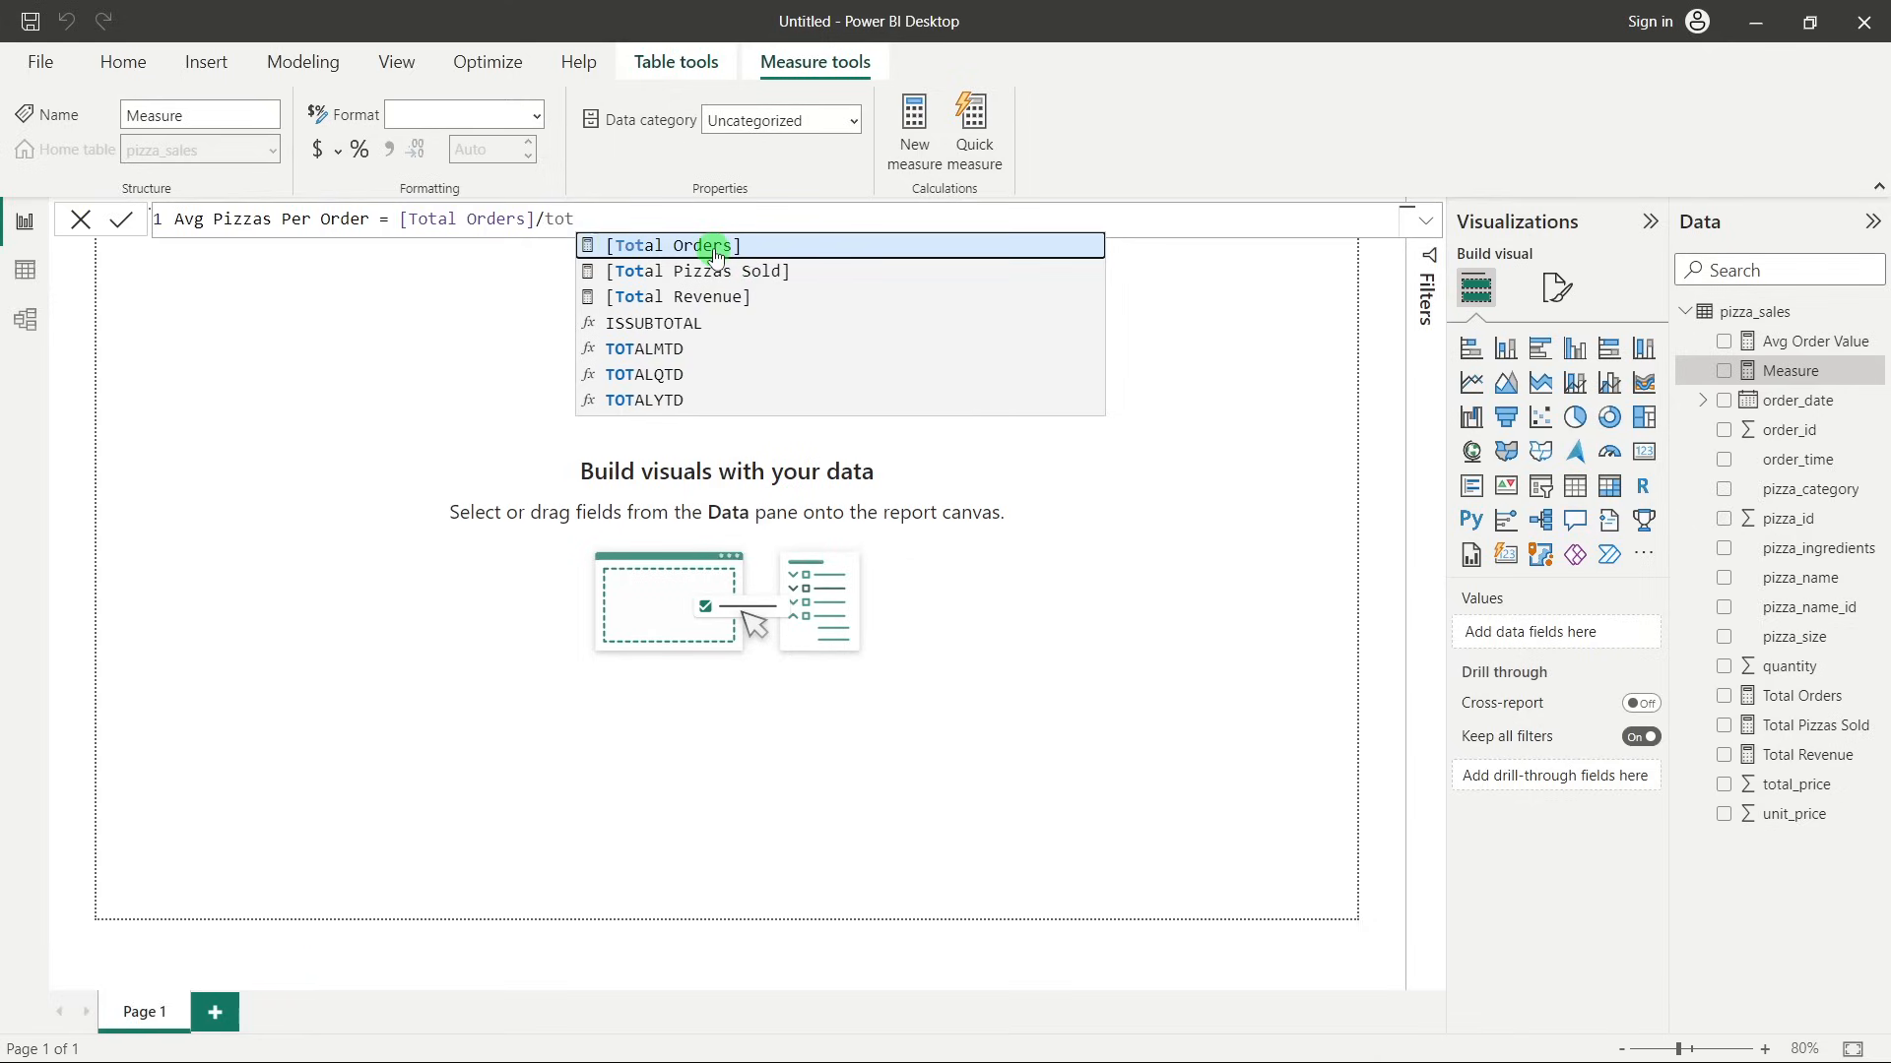
left_click_drag(579, 219, 466, 218)
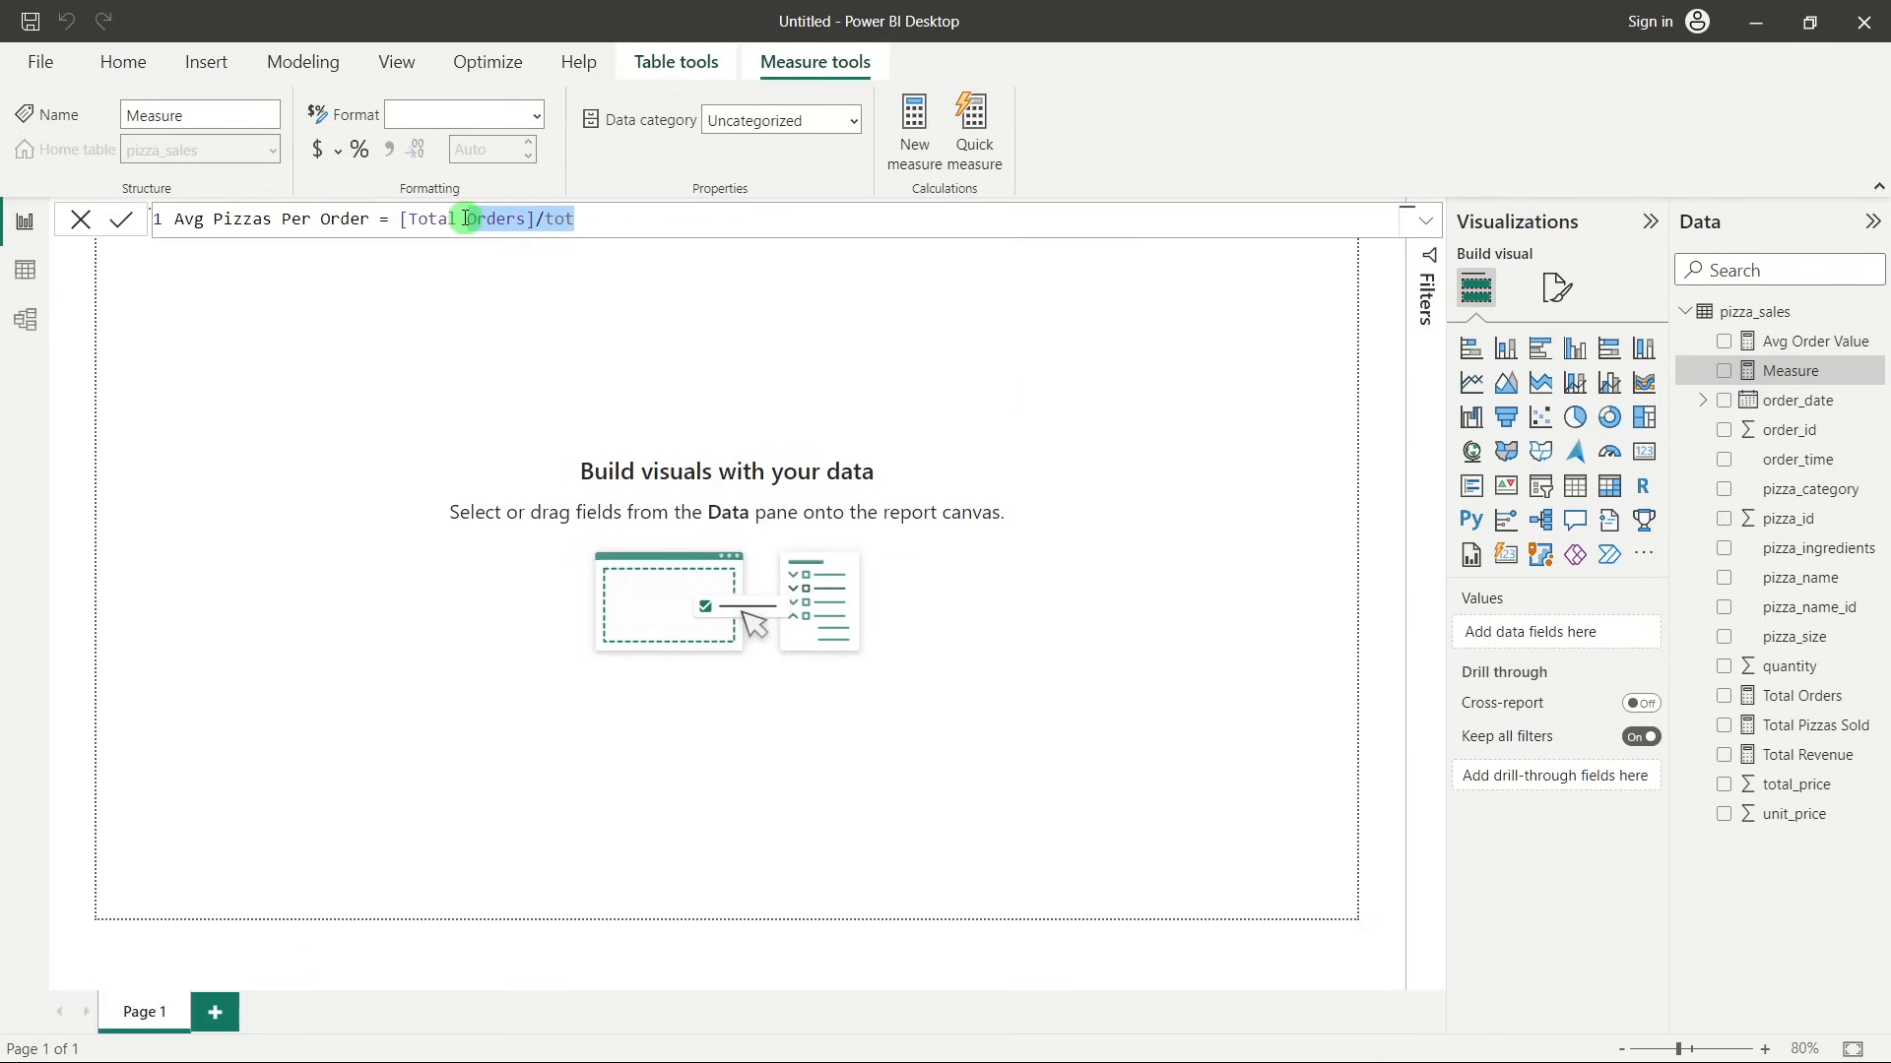
key("BackSpace")
Complete and commit the measure Avg Pizzas Per Order = [Total Pizzas Sold] / [Total Orders].
left_click(666, 262)
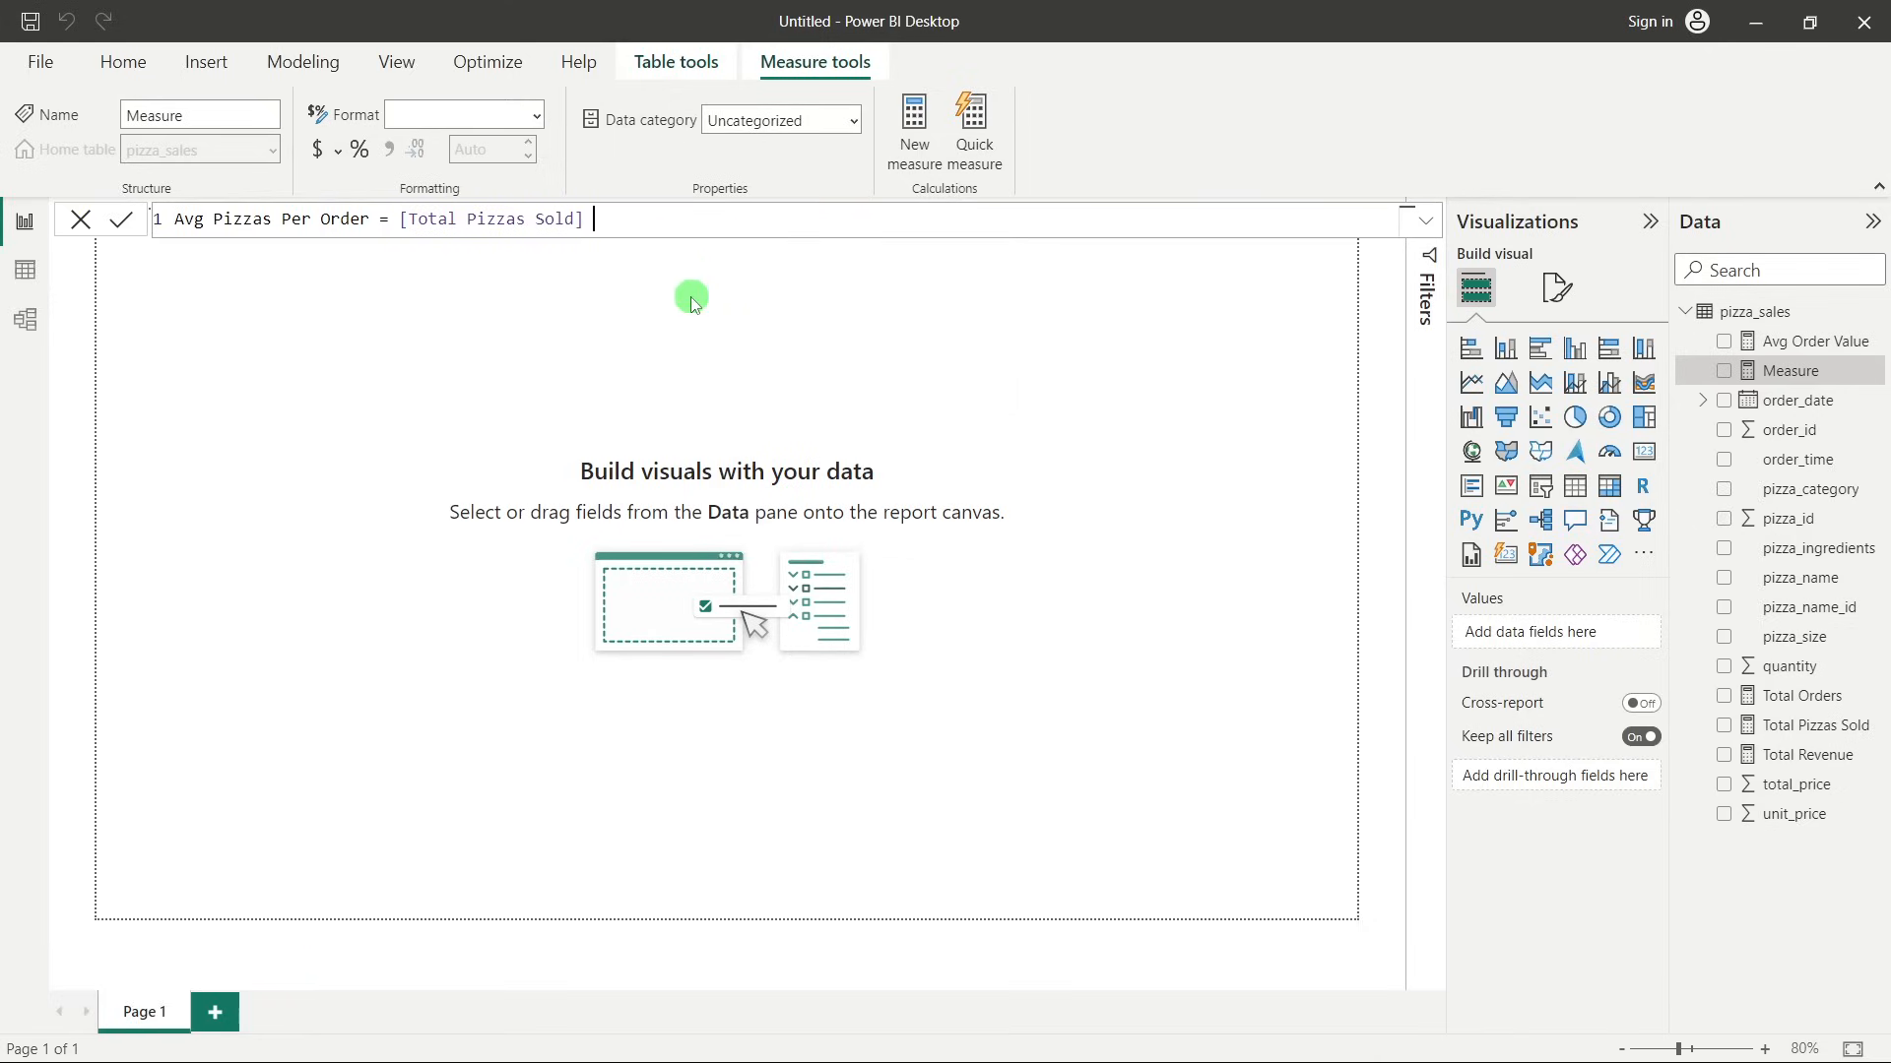
type("tot")
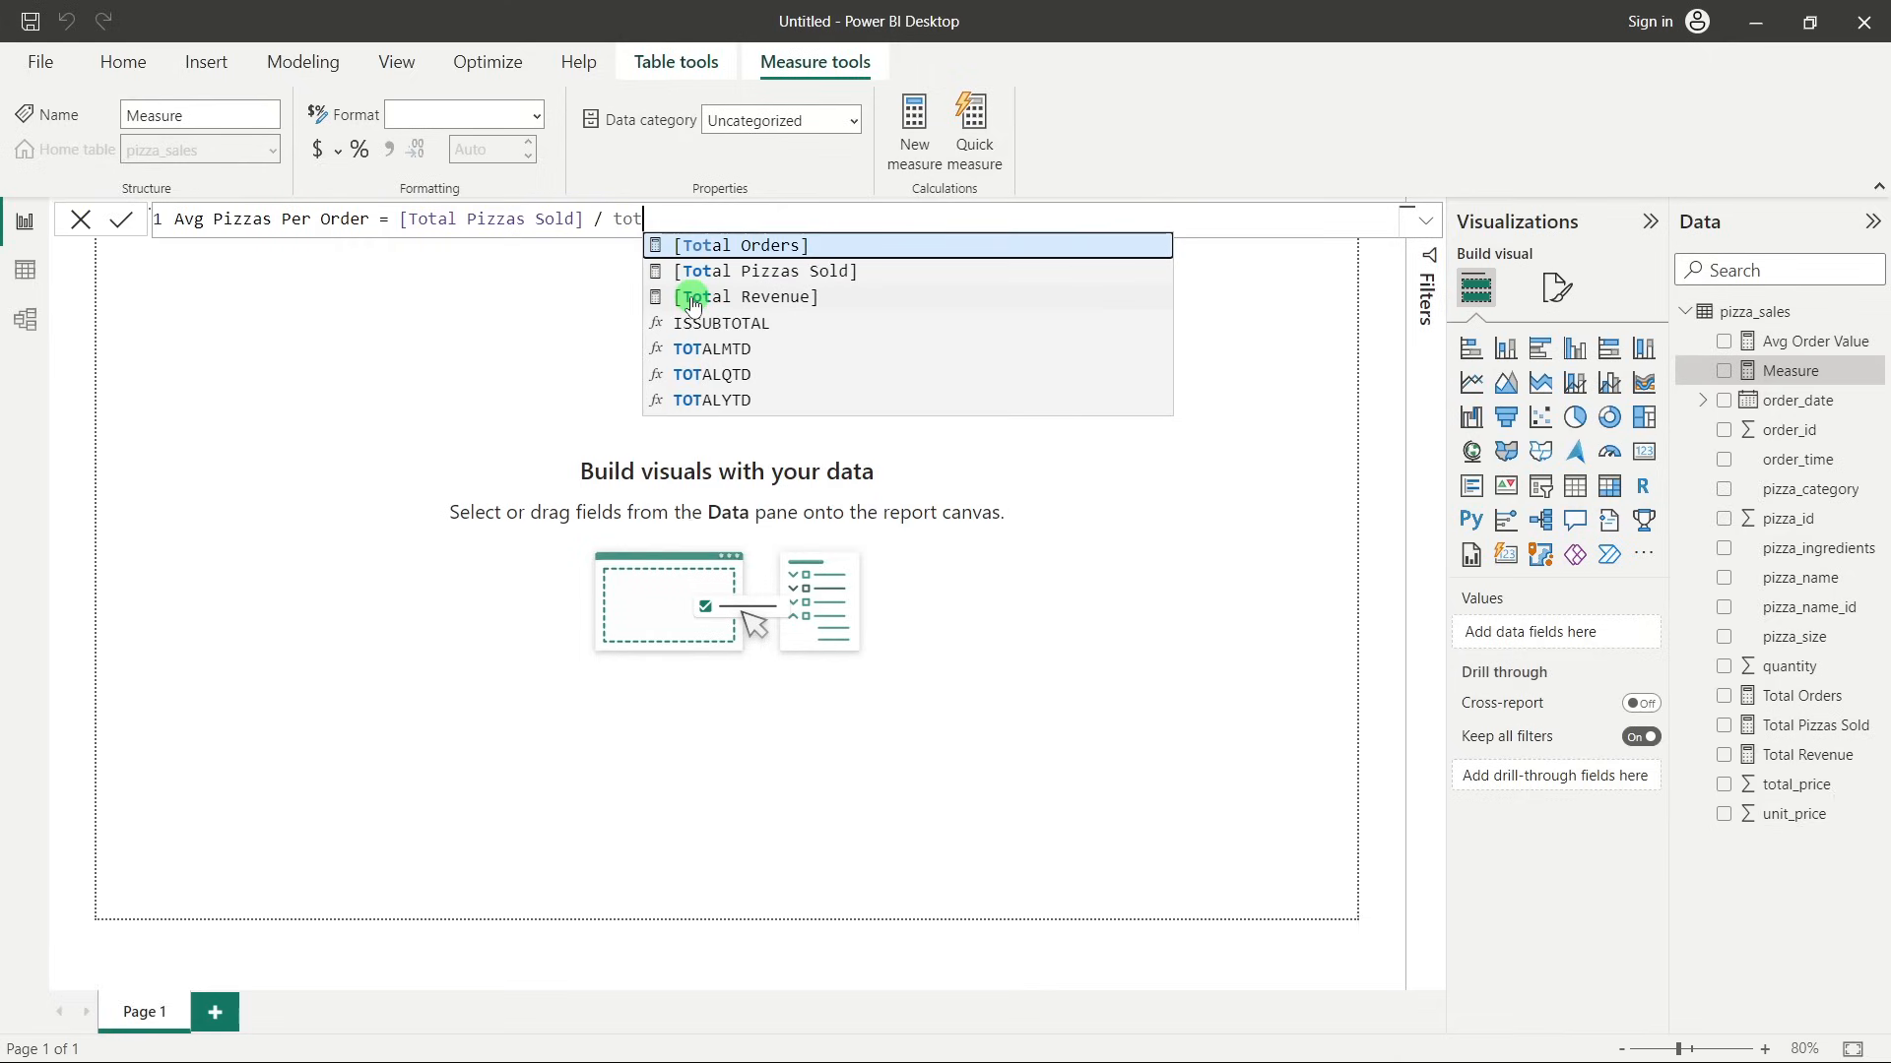
left_click(778, 246)
left_click(122, 220)
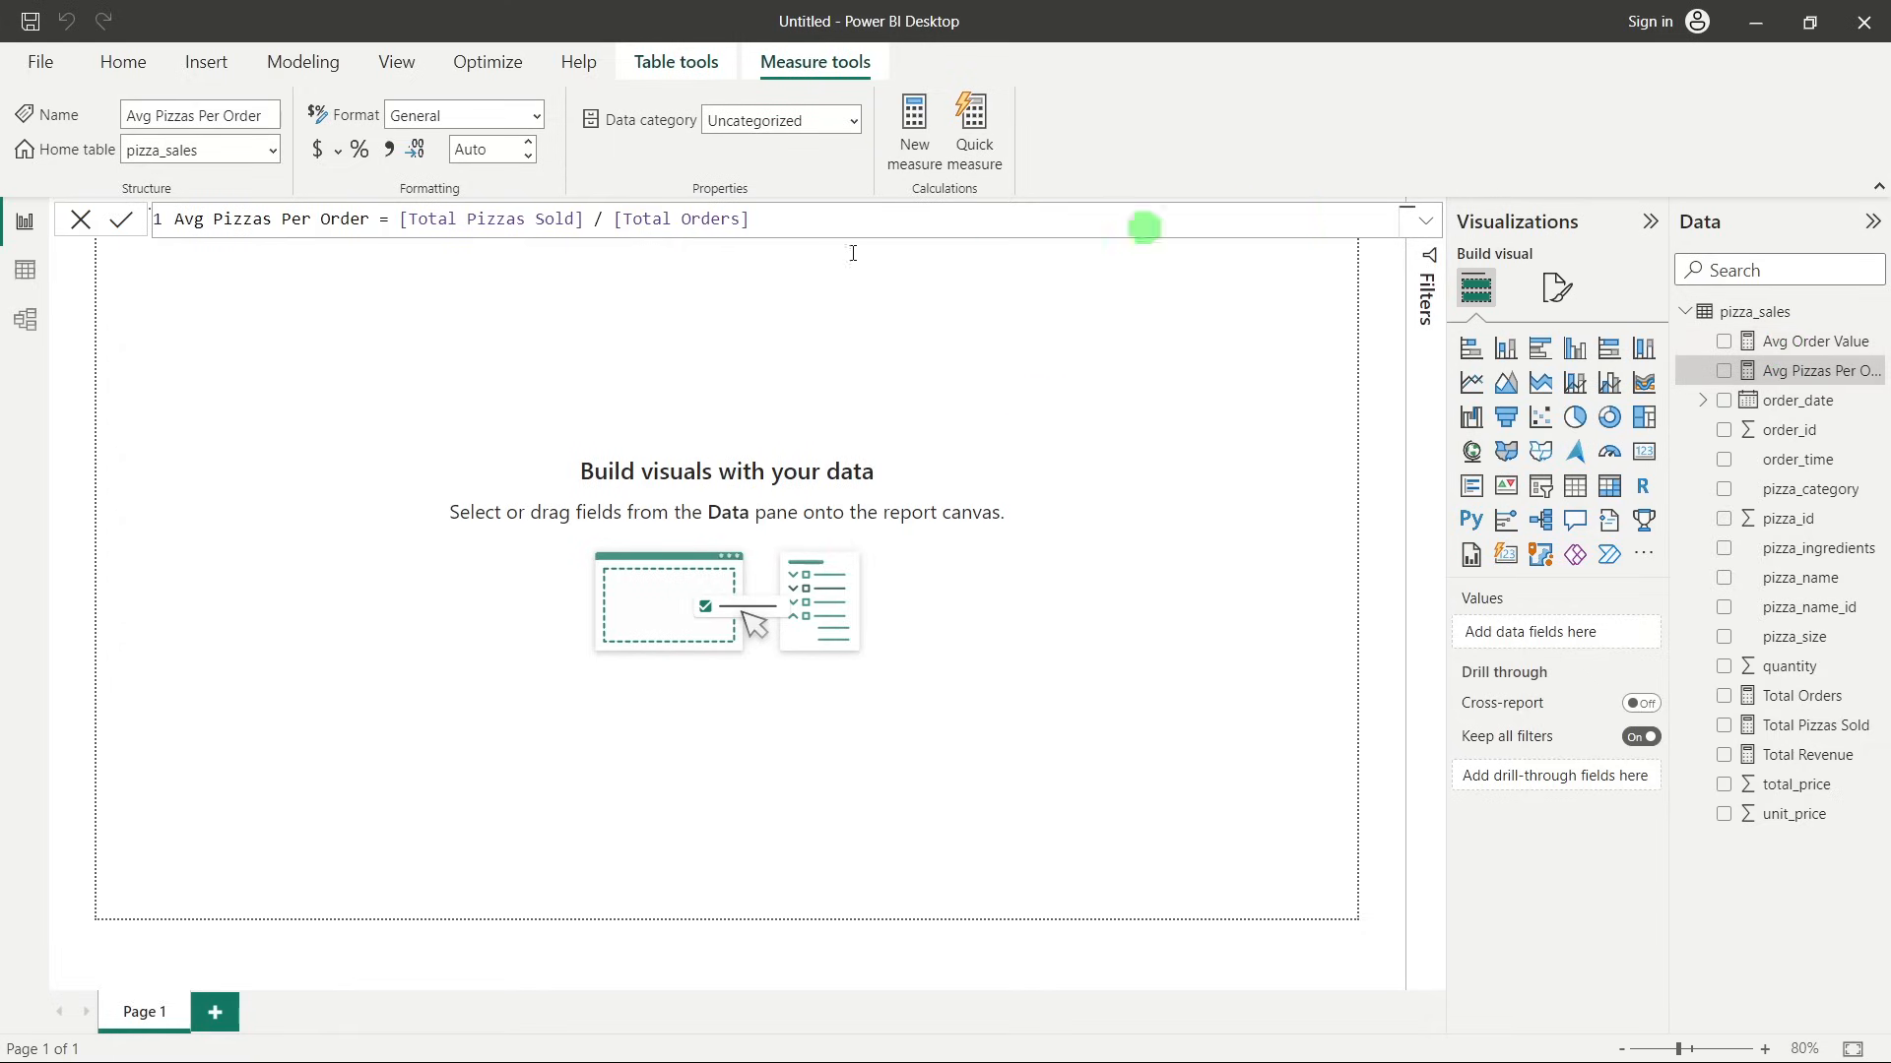
left_click(67, 229)
left_click(718, 439)
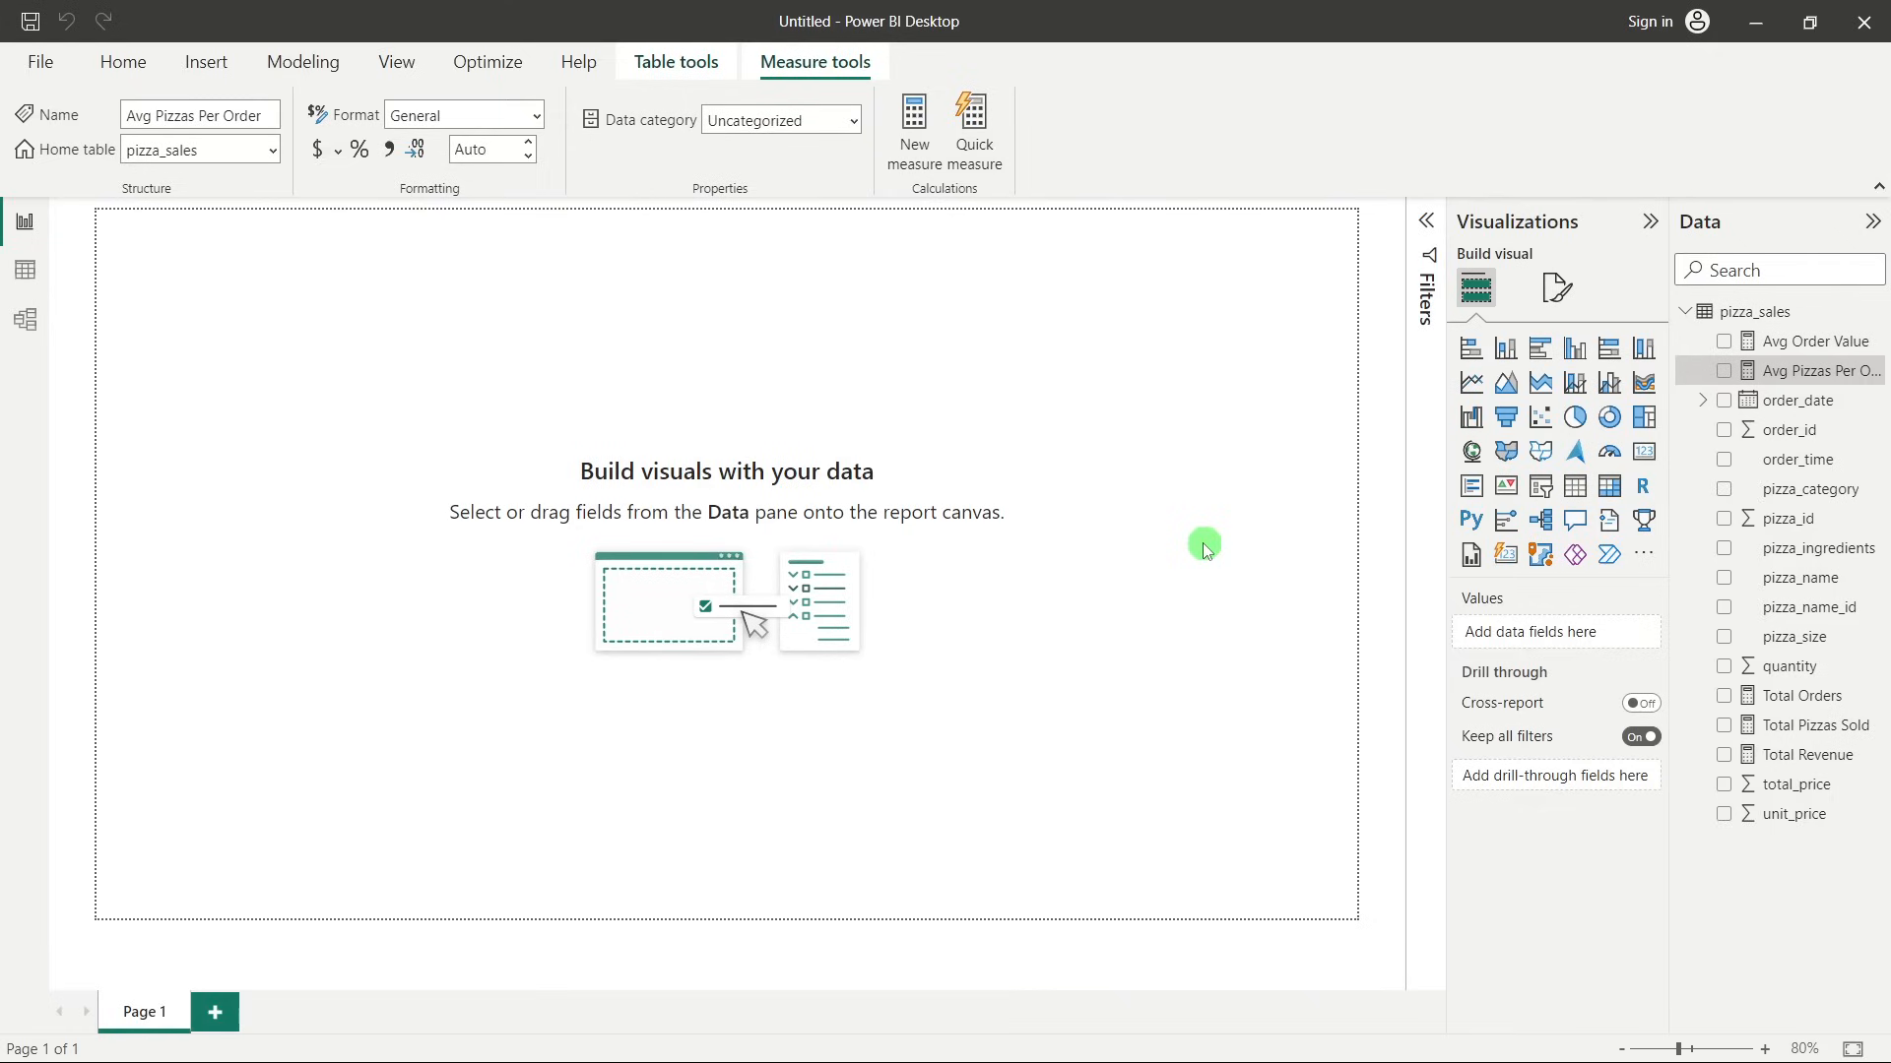
Insert a new card visual in the upper middle of Page 1 and add the Total Revenue measure to it.
left_click(1499, 561)
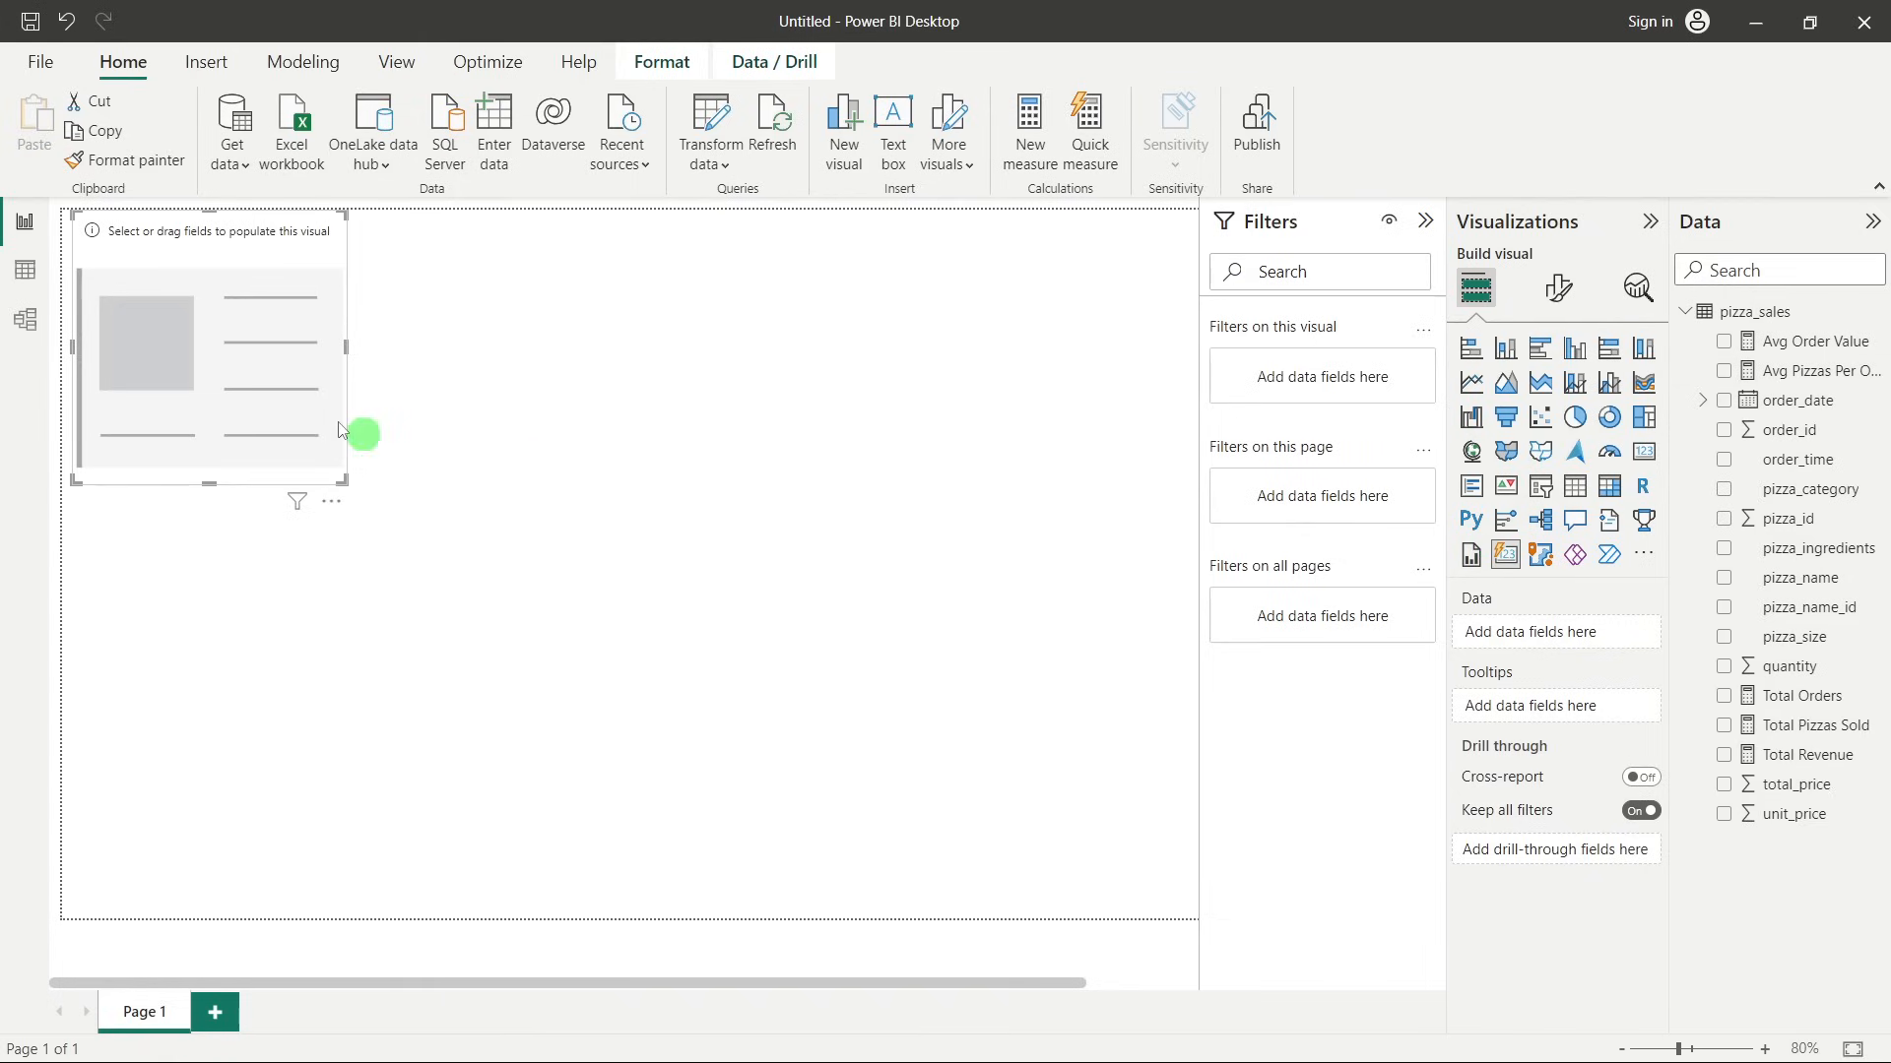
left_click_drag(241, 266, 632, 364)
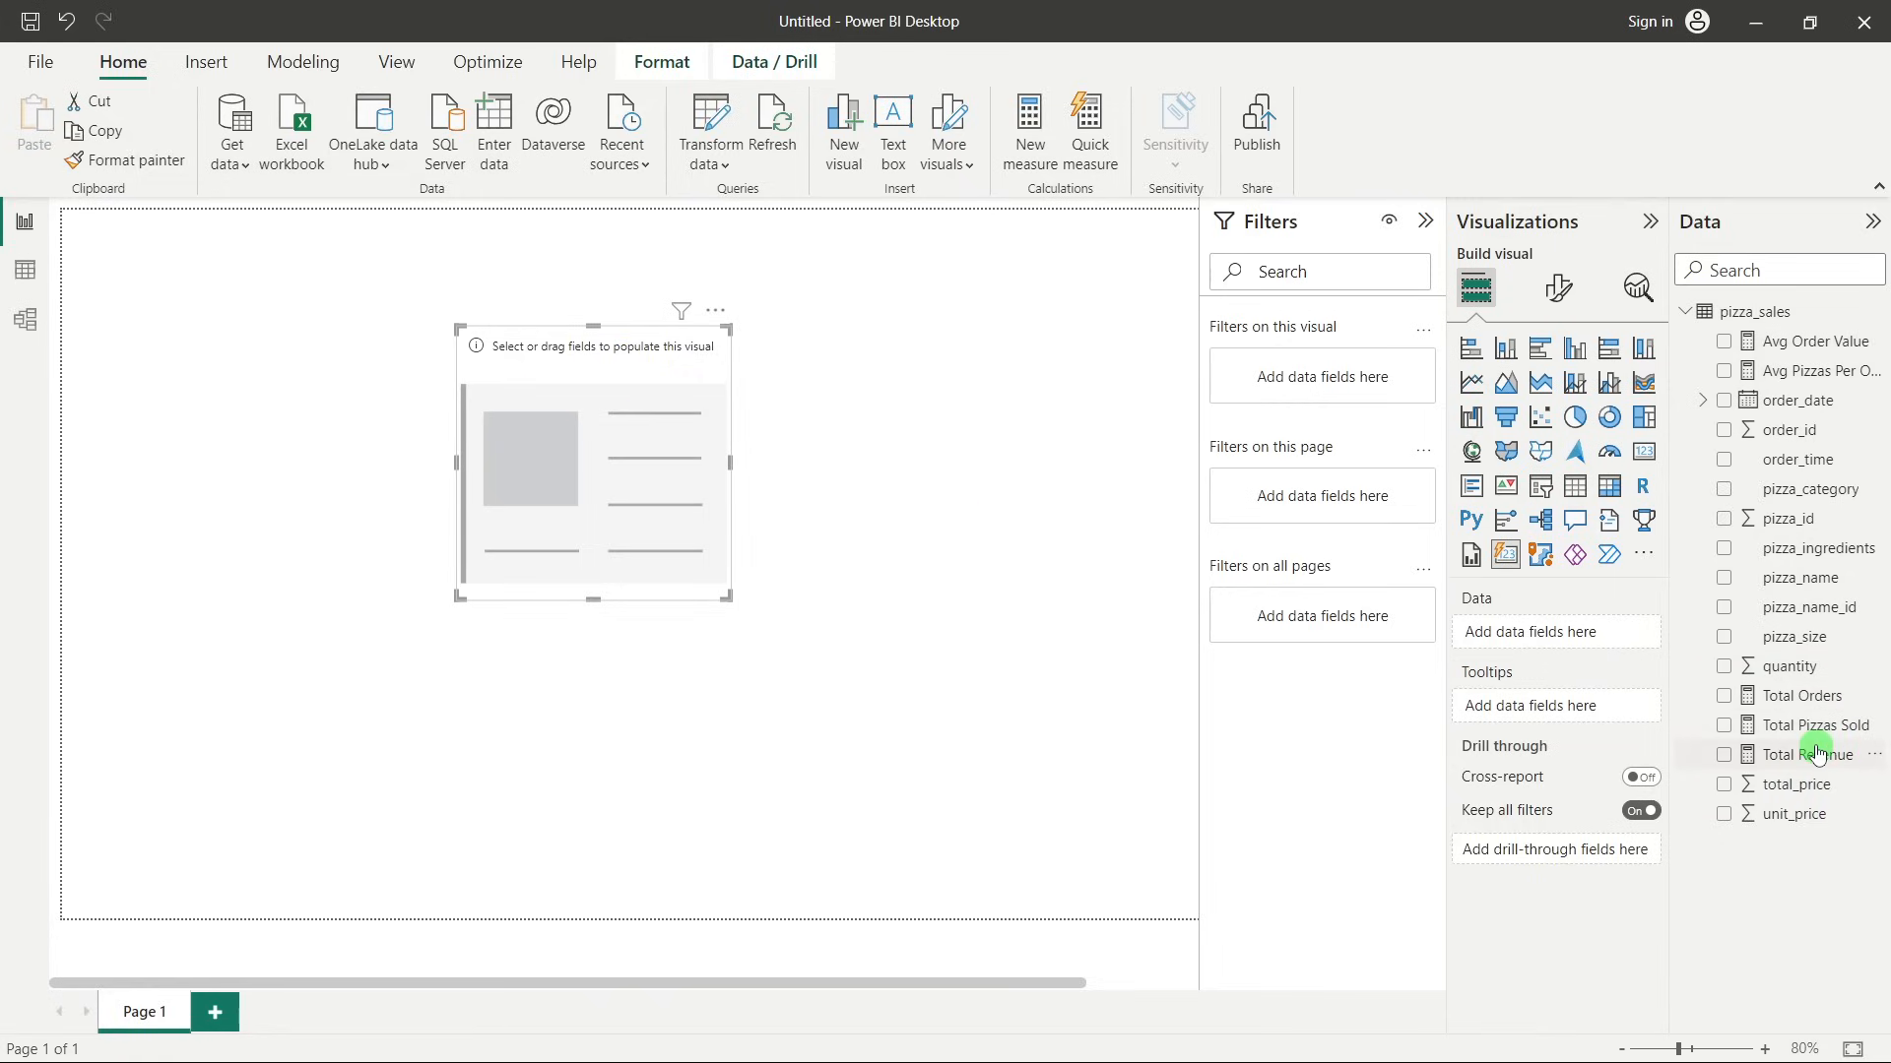
left_click_drag(1817, 761, 1588, 635)
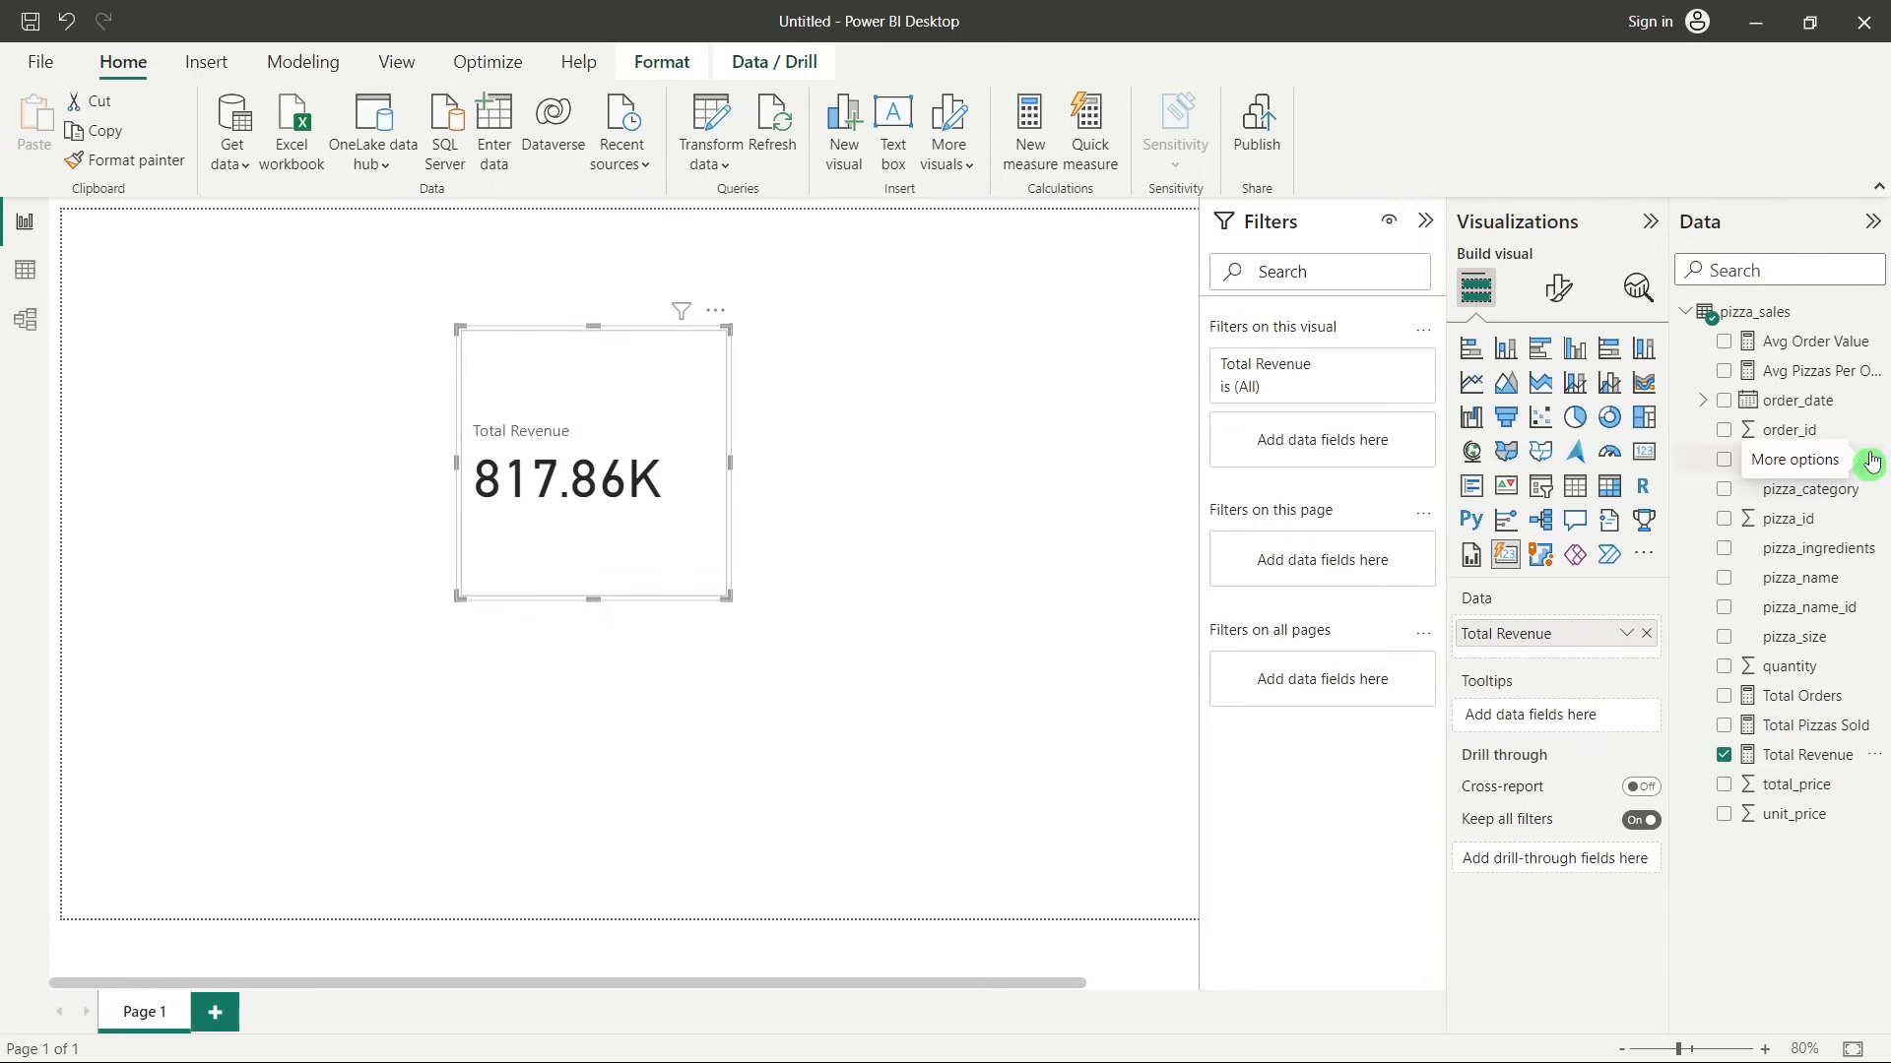
Add Avg Order Value, Total Pizzas Sold, Total Orders and Avg Pizzas Per Order to the card visual, in that order.
left_click(1728, 343)
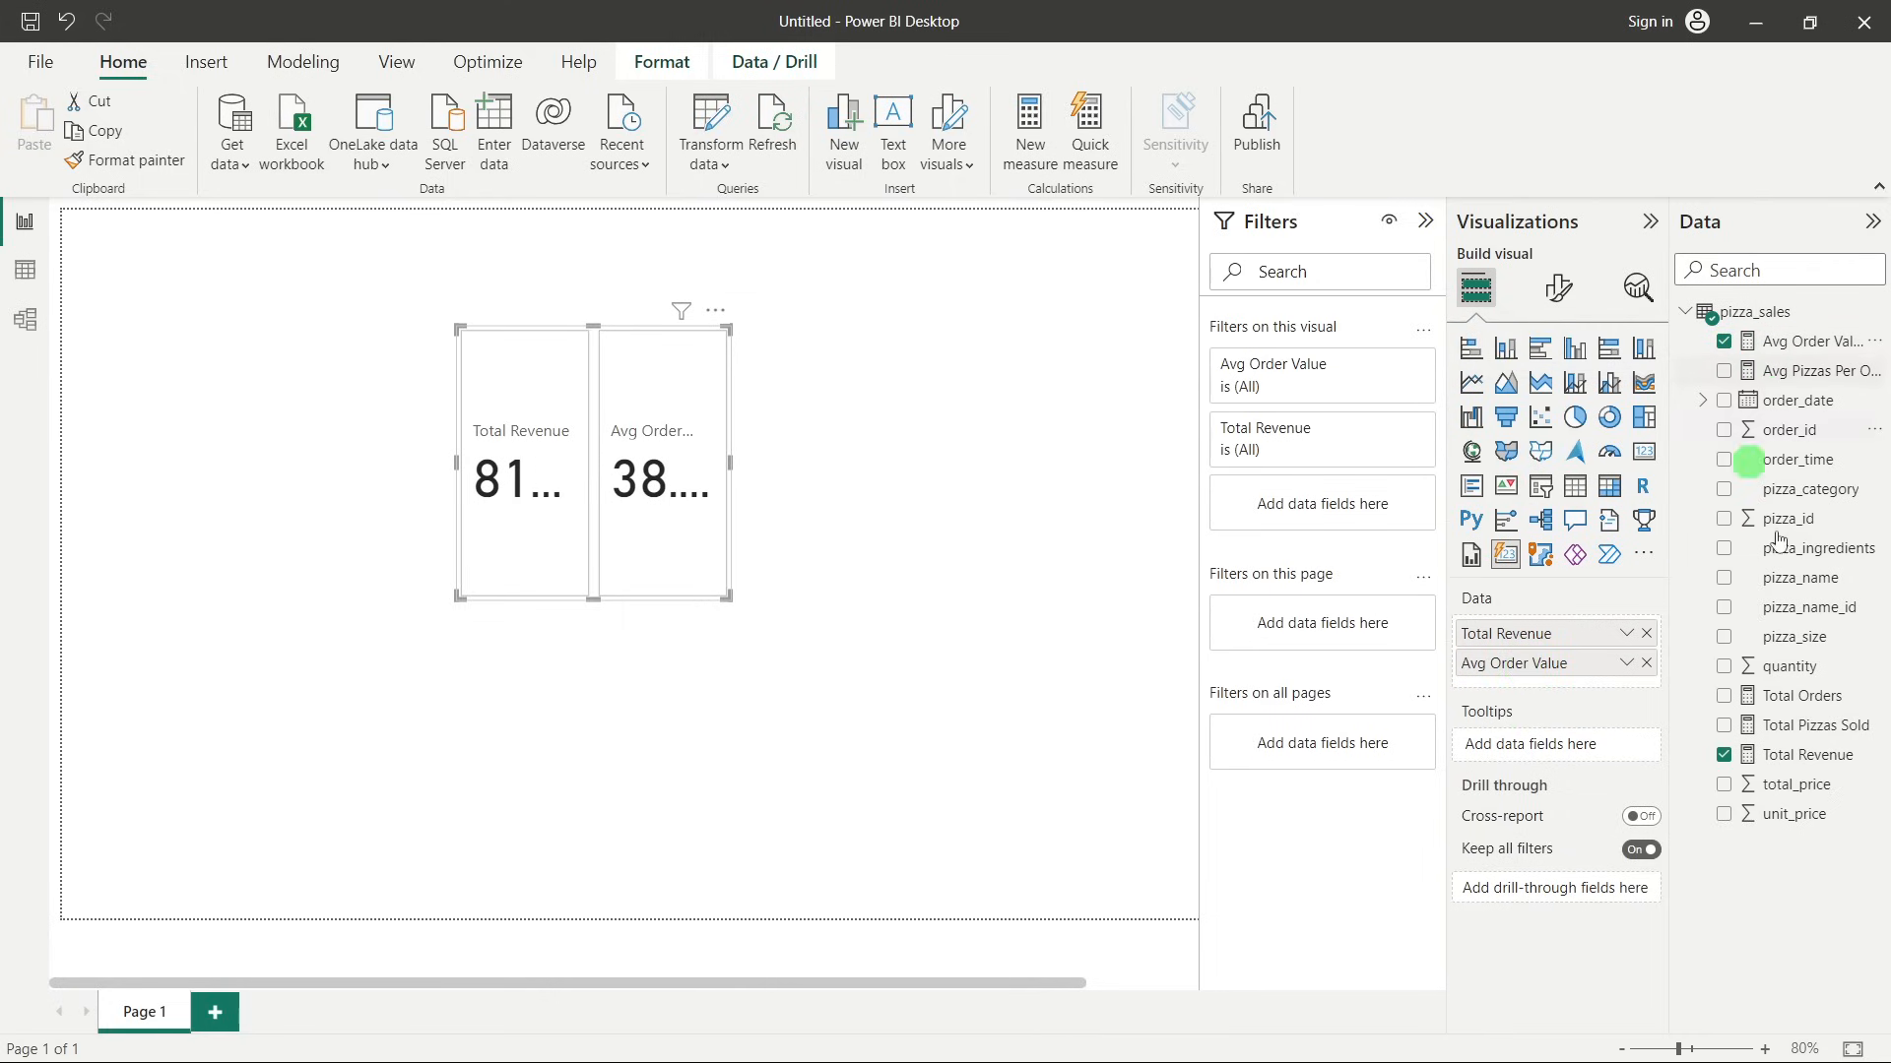
key("alt+Tab")
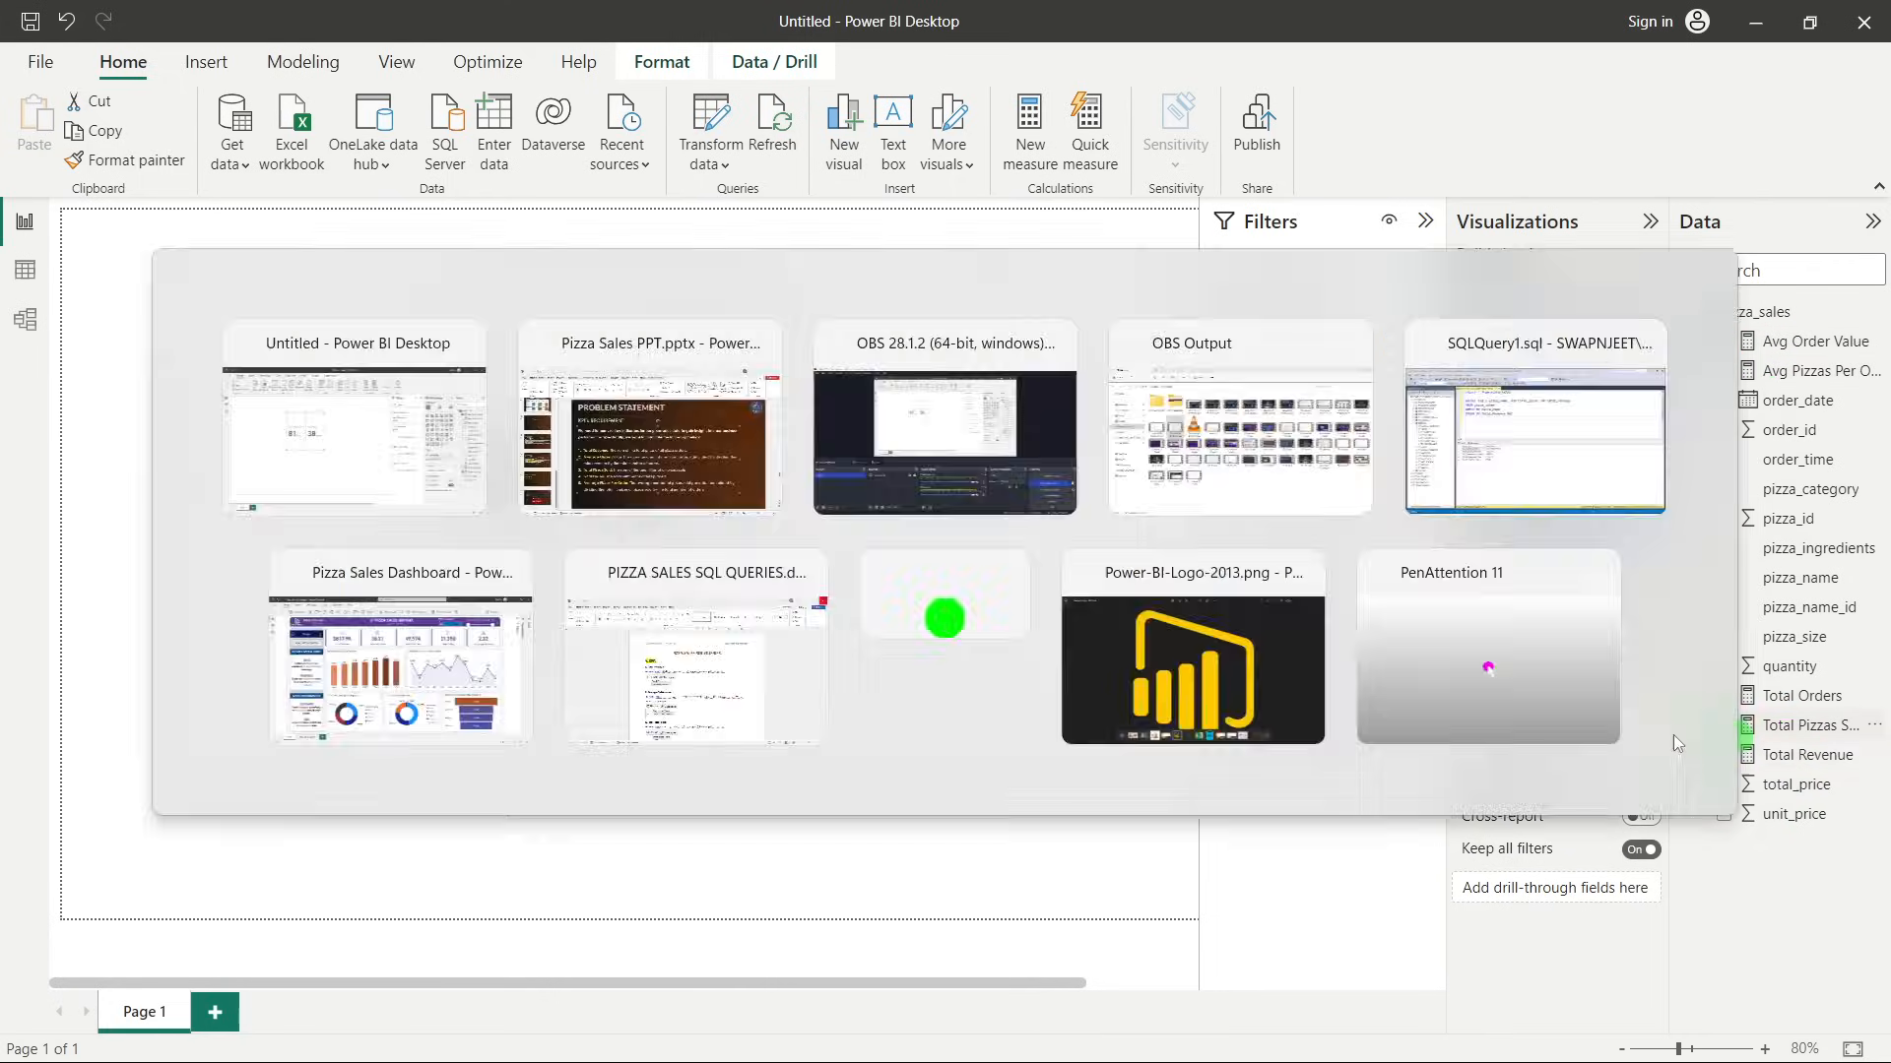
key("alt+Tab")
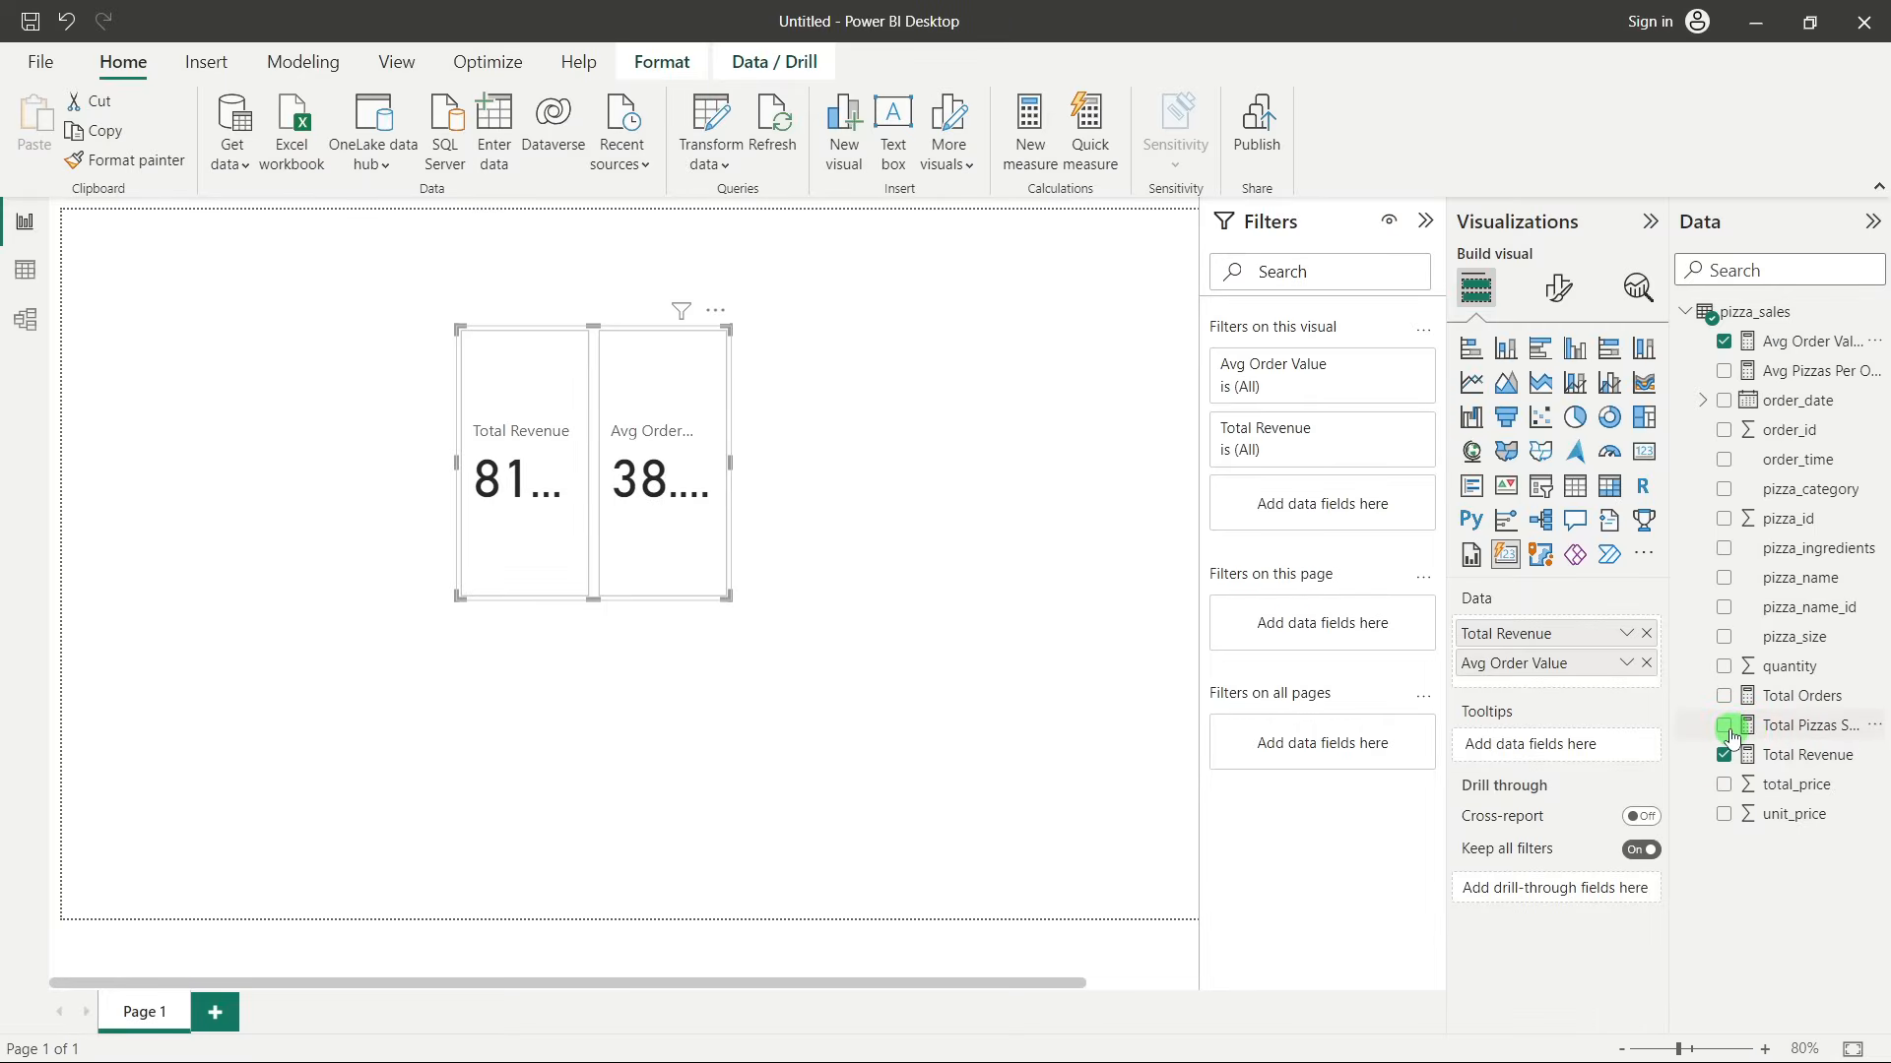
left_click(1724, 726)
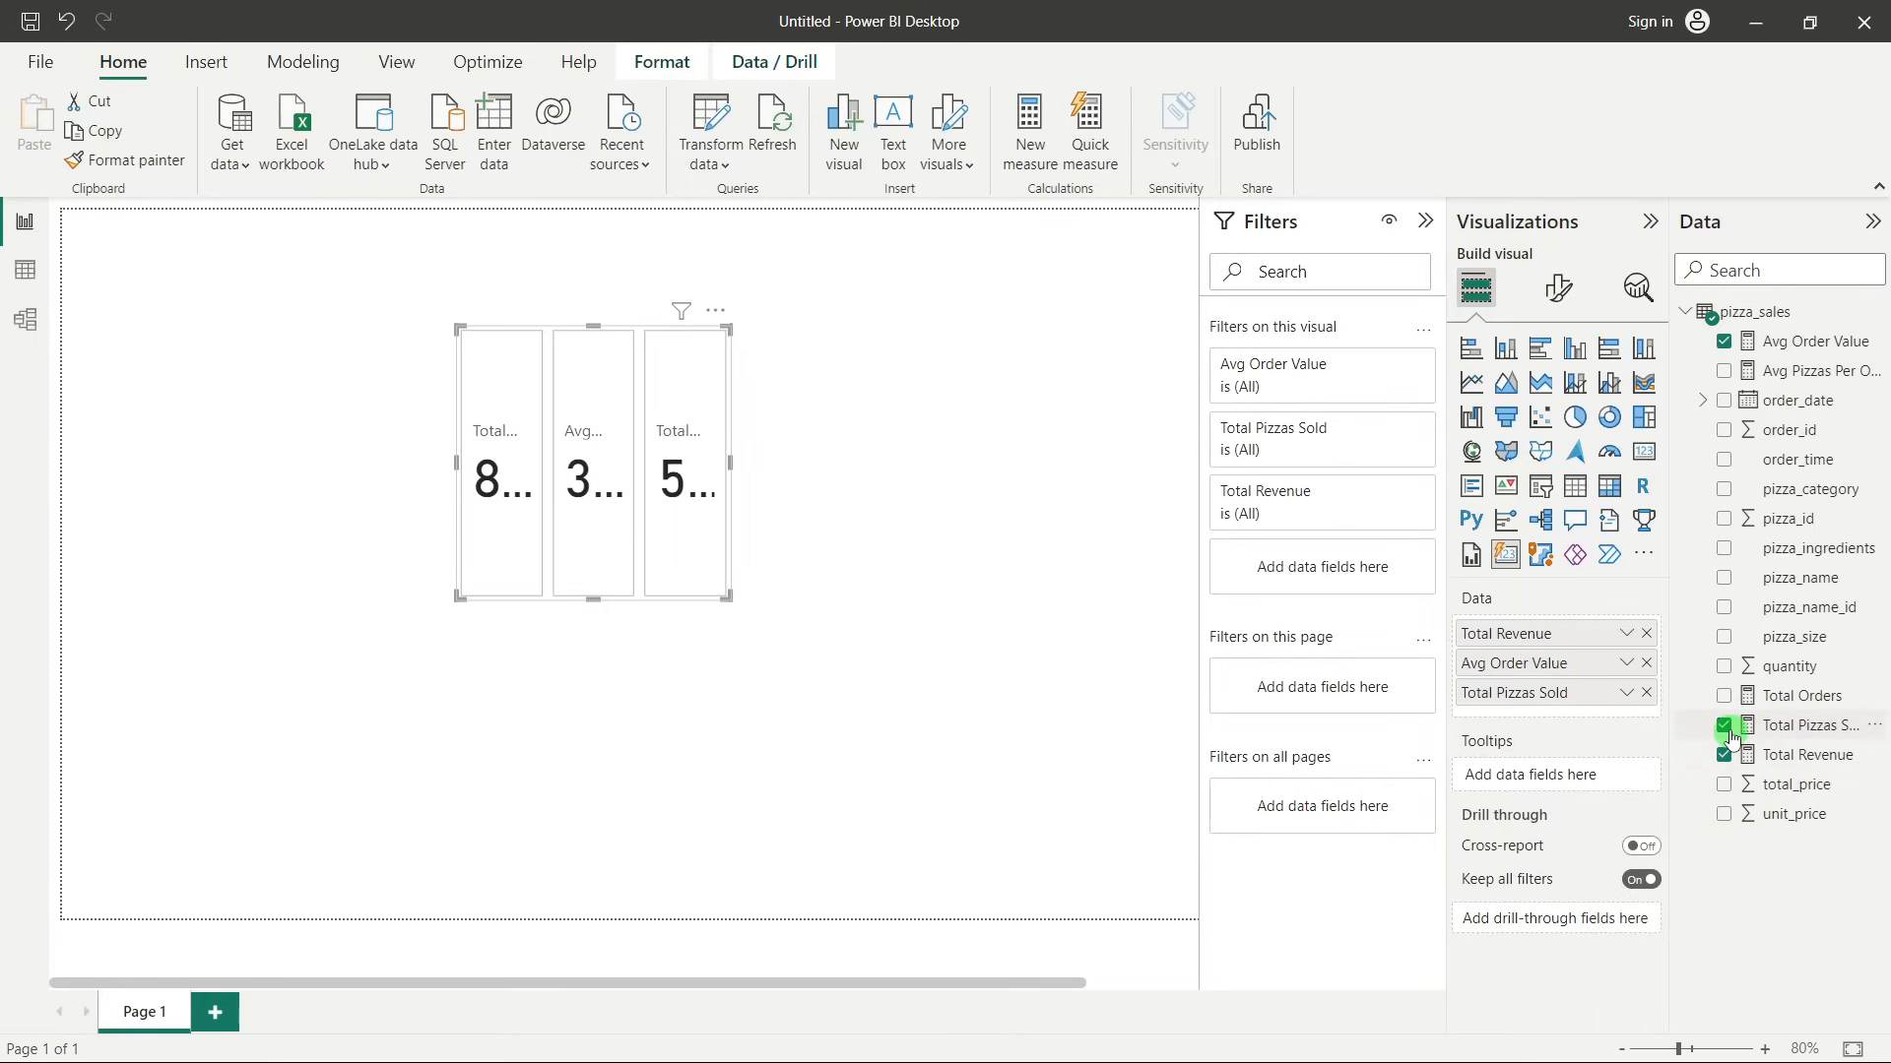
key("alt+Tab")
key("alt+Tab")
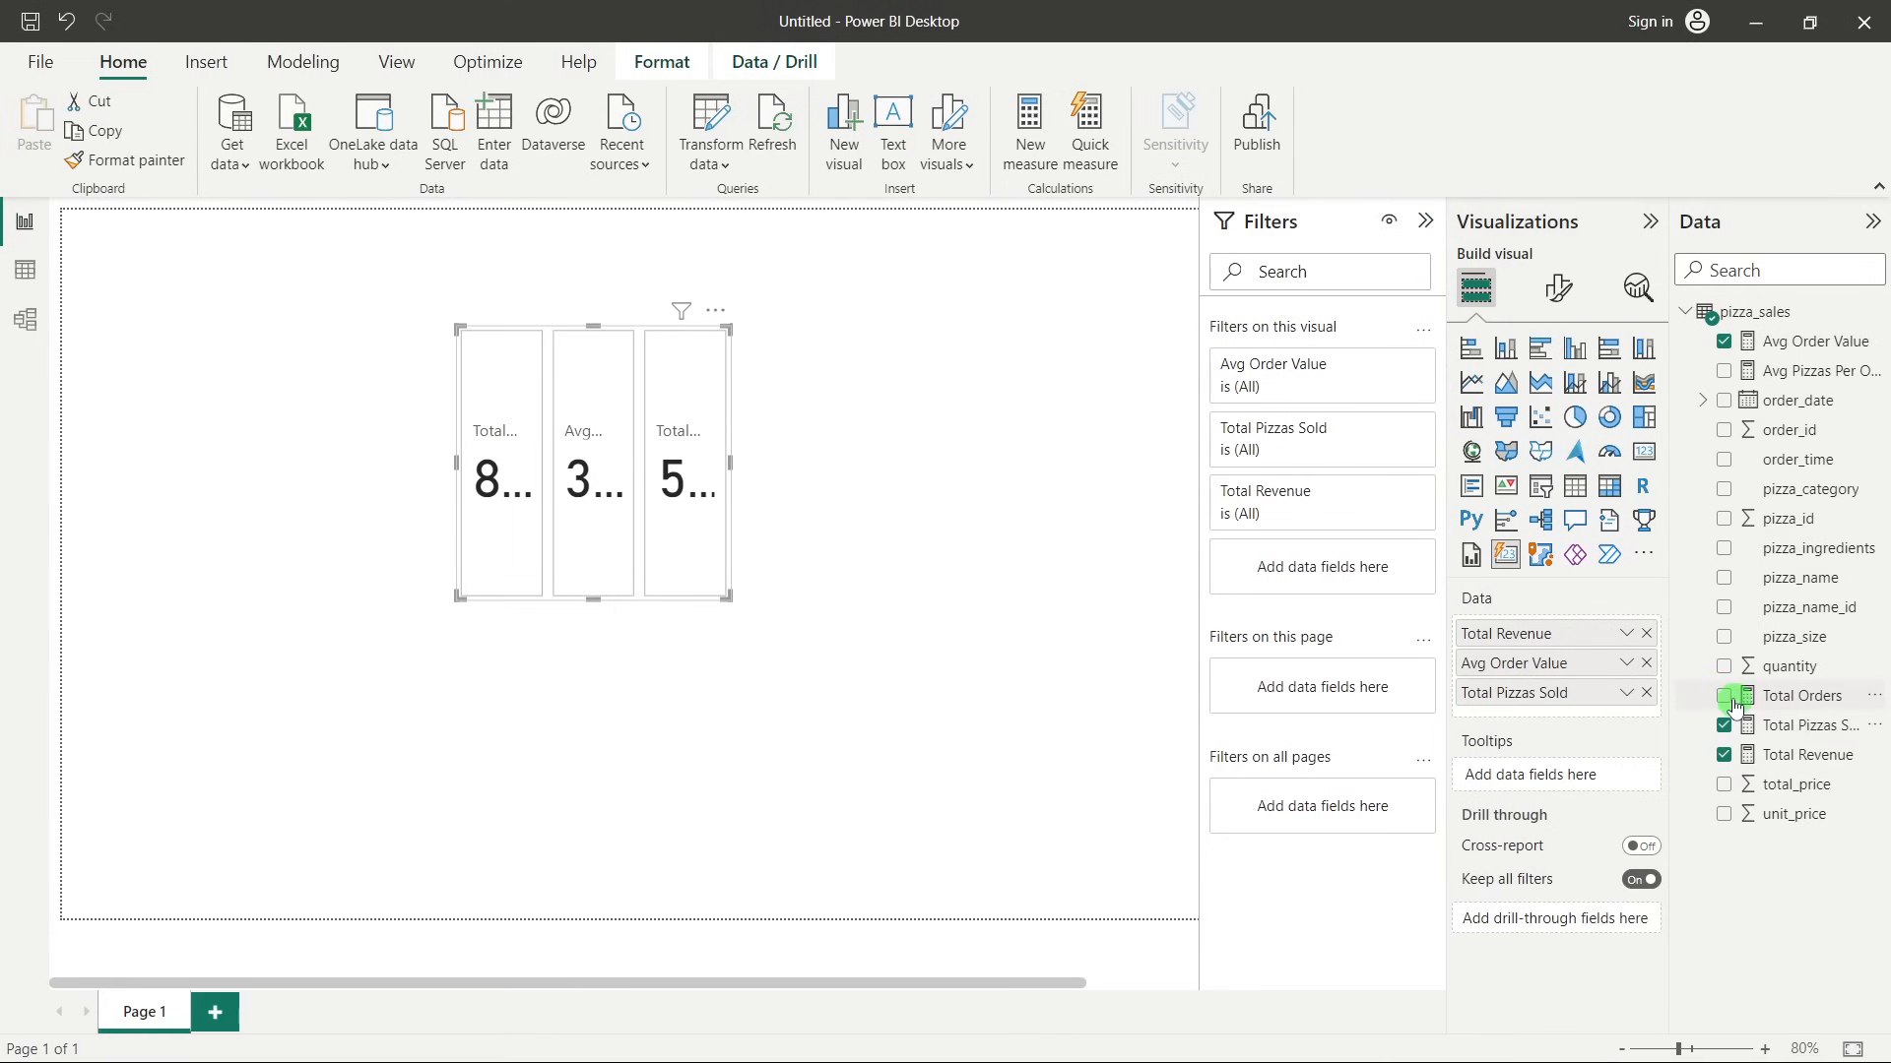
left_click(1724, 696)
left_click(1725, 371)
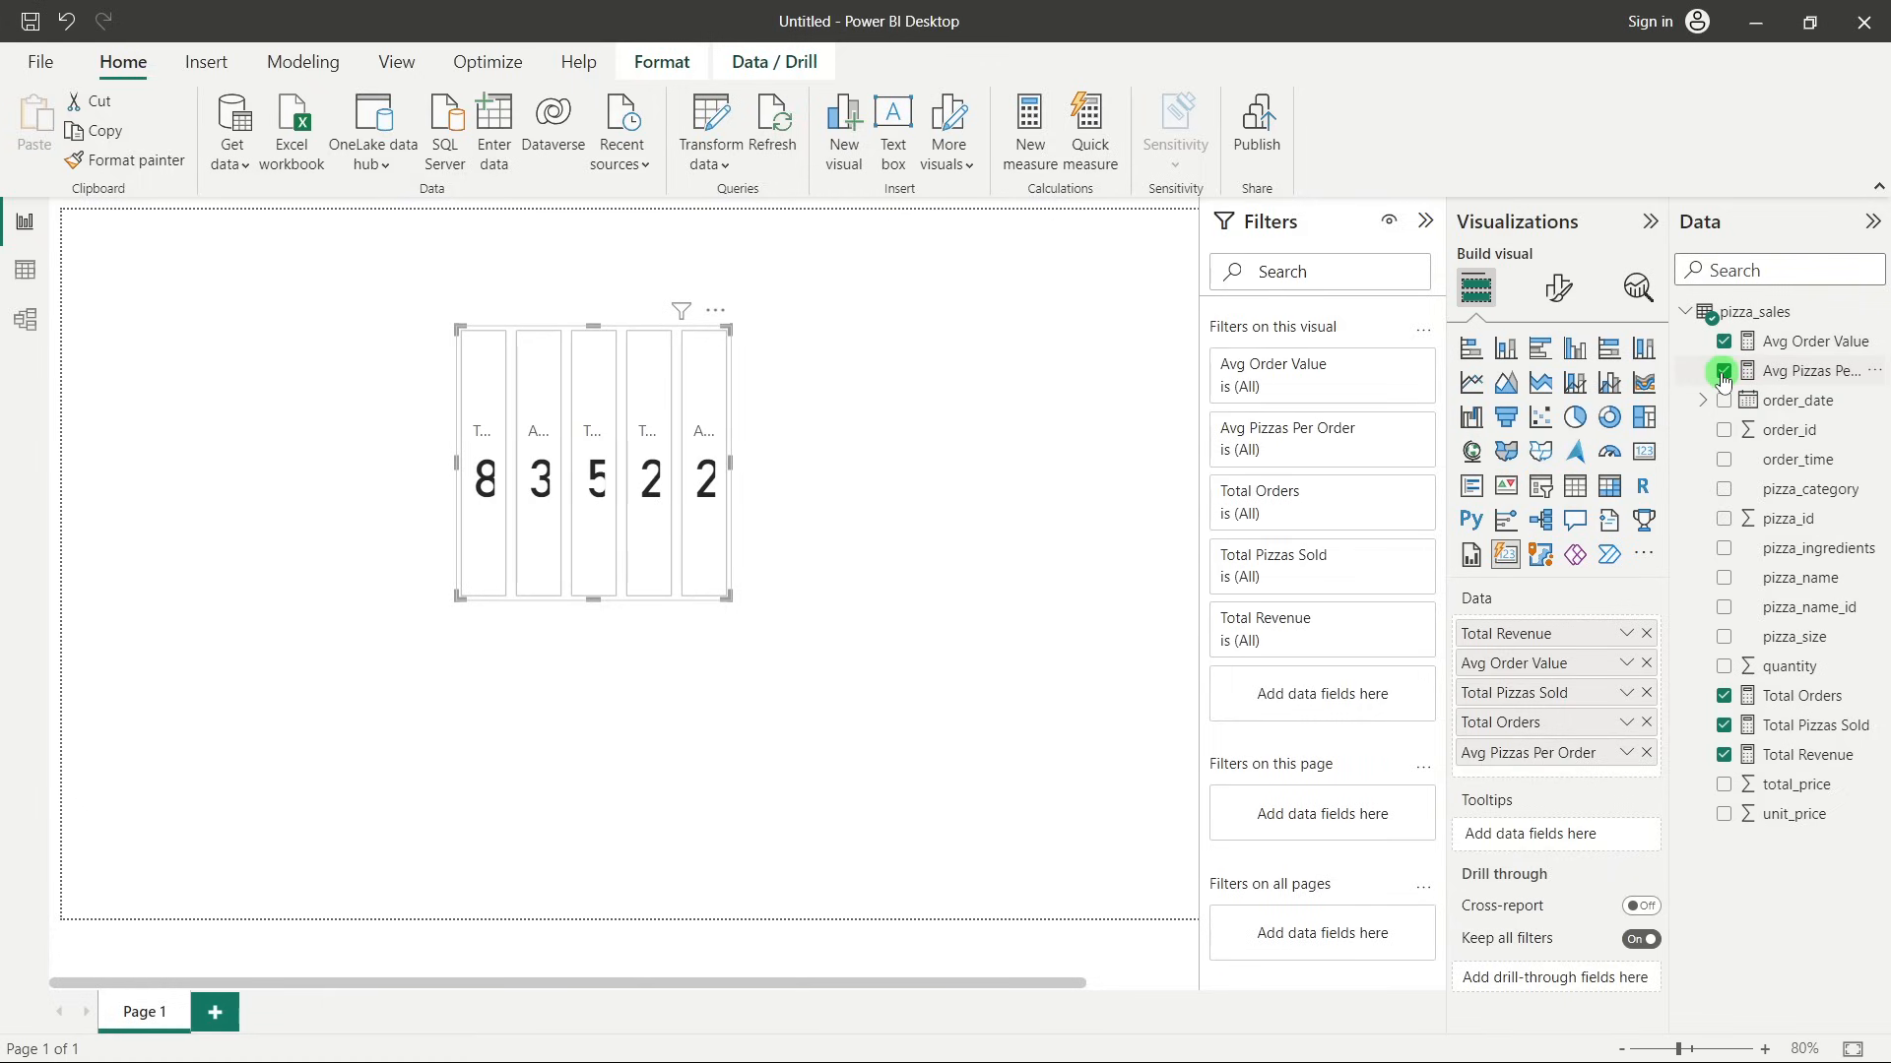
Widen the card visual to nearly the full page width and reduce its height to form a compact KPI row.
left_click_drag(449, 472, 165, 463)
left_click_drag(734, 458, 1133, 458)
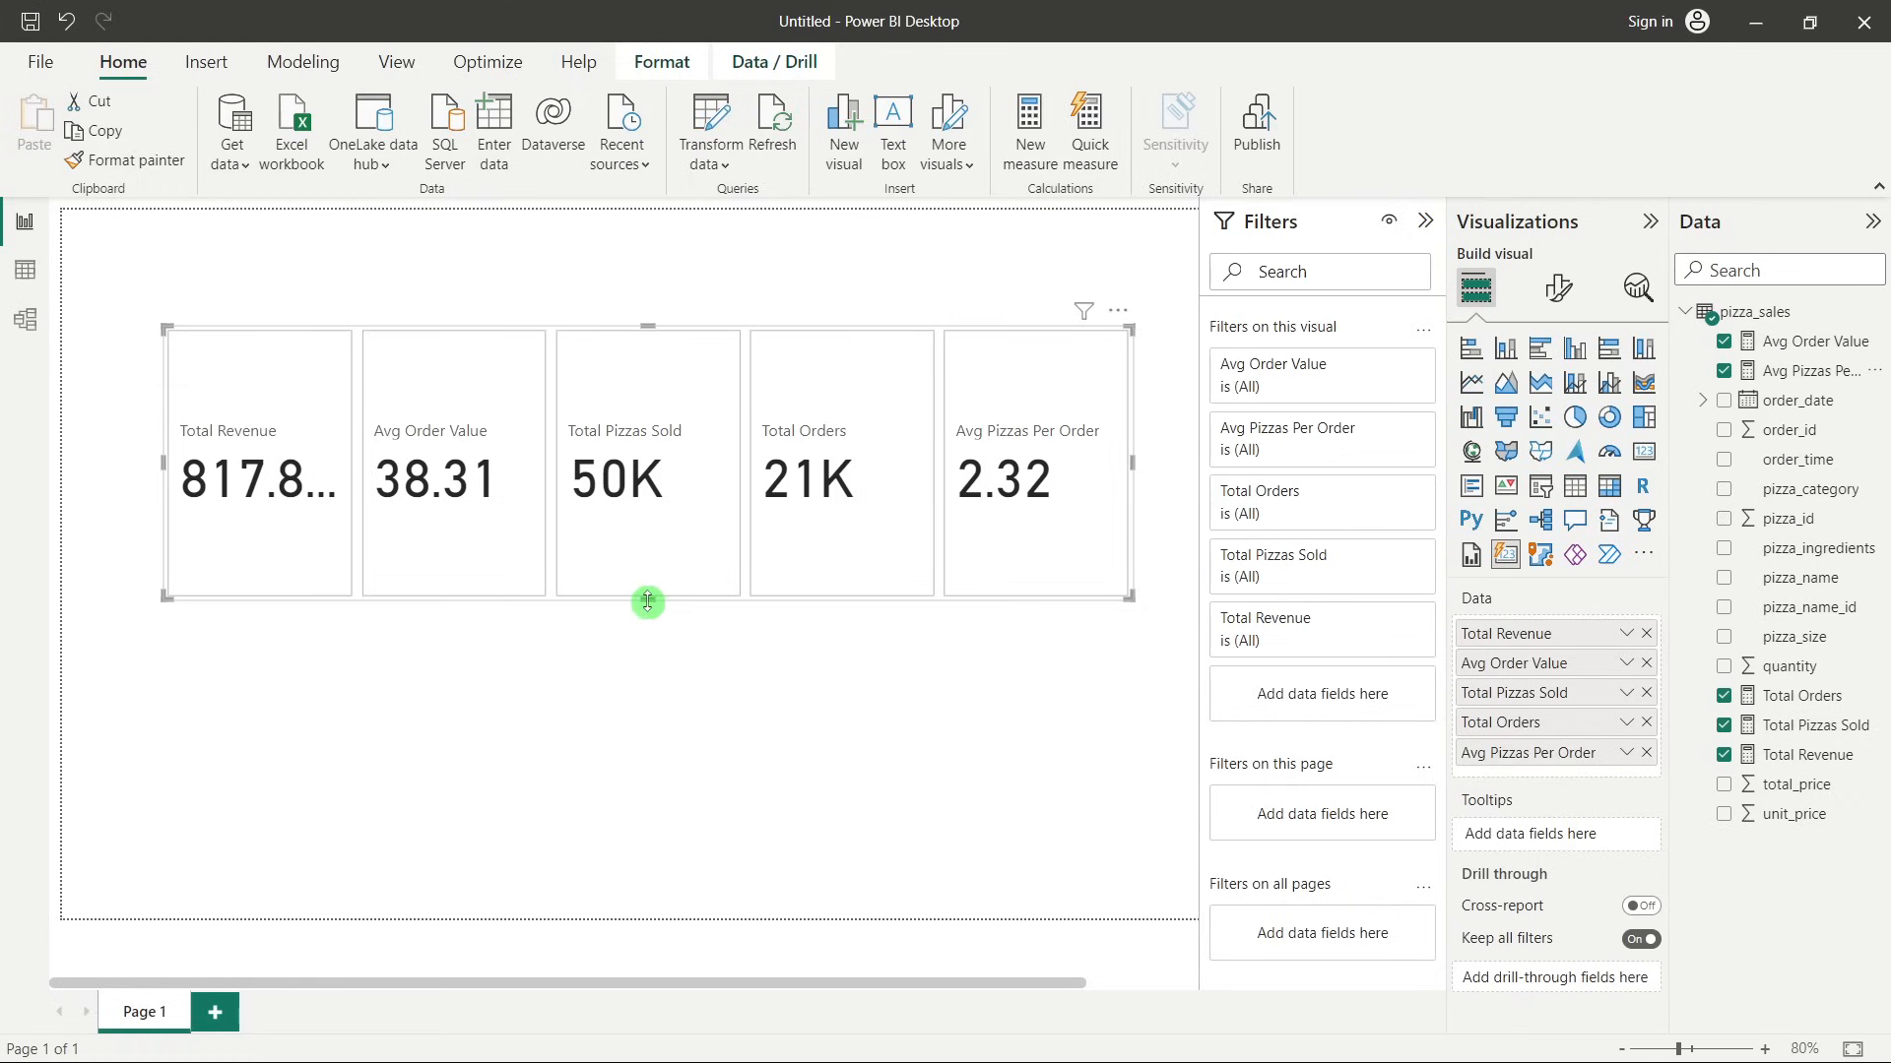
left_click_drag(647, 601, 654, 489)
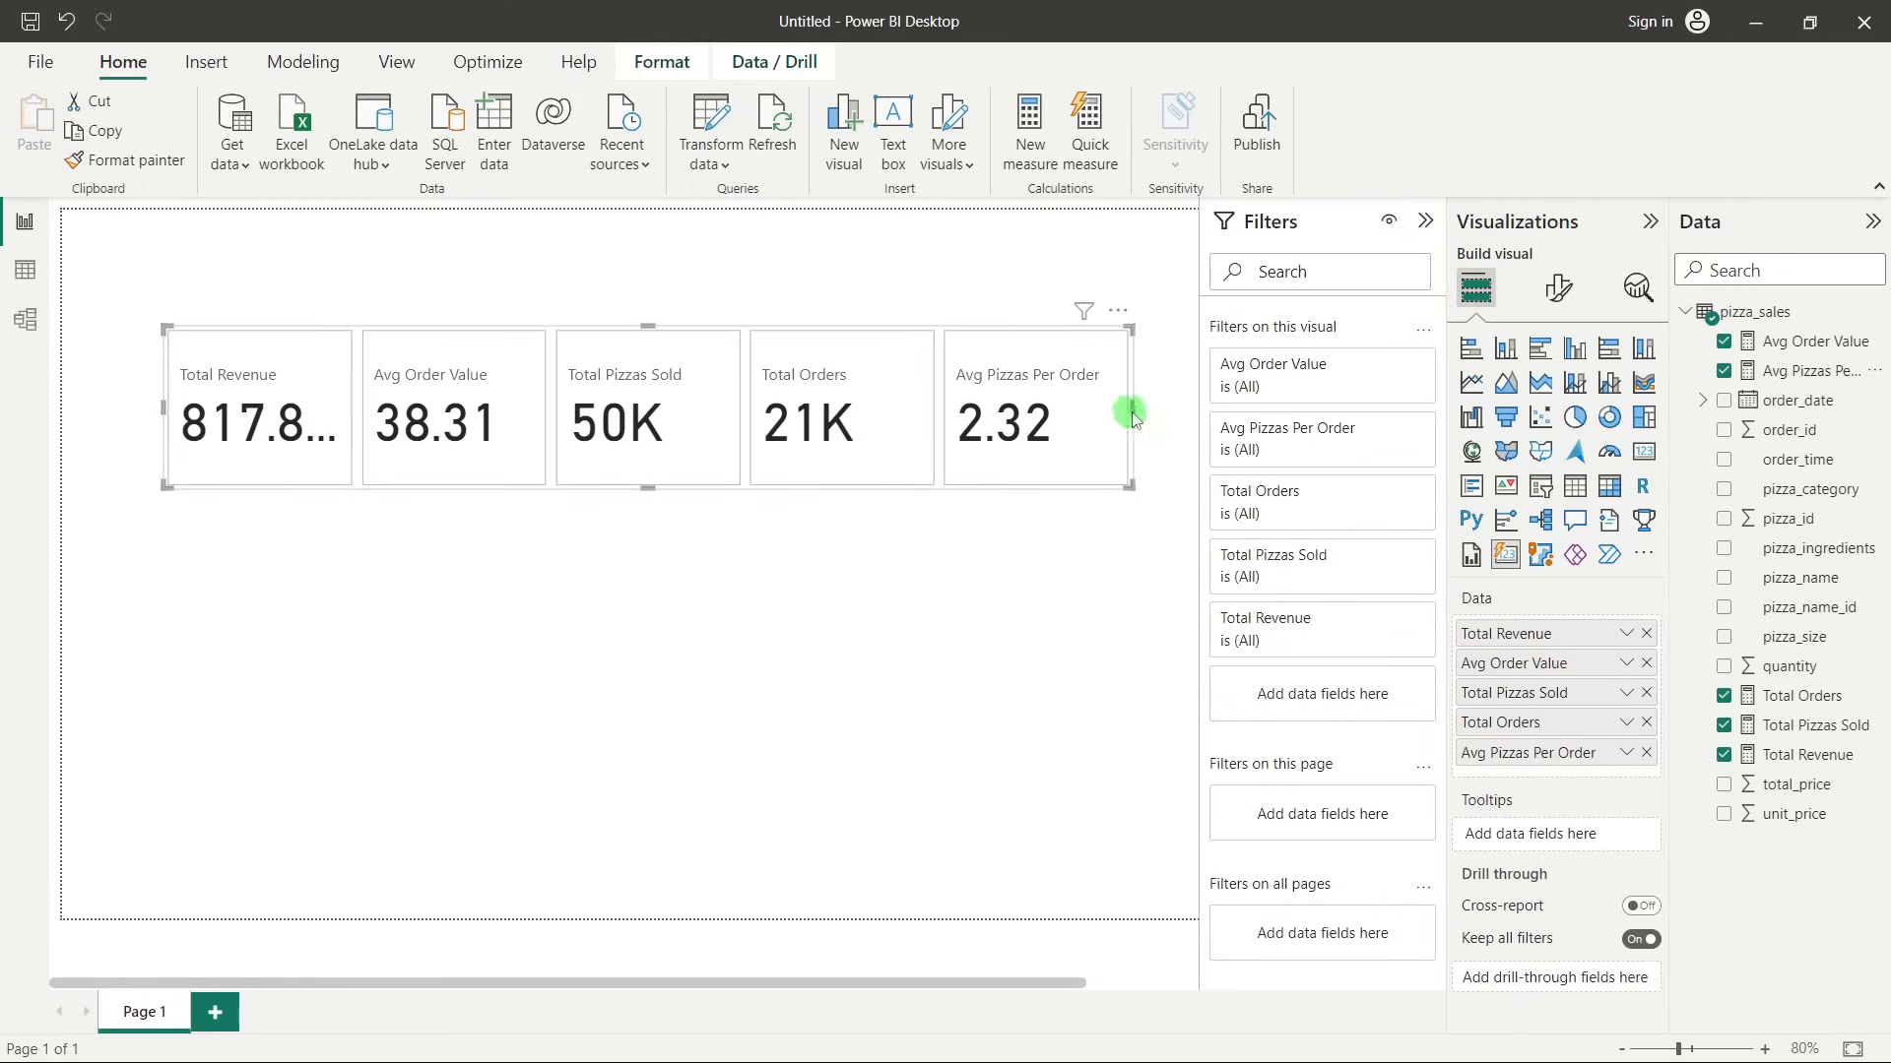
left_click_drag(1132, 419, 1173, 415)
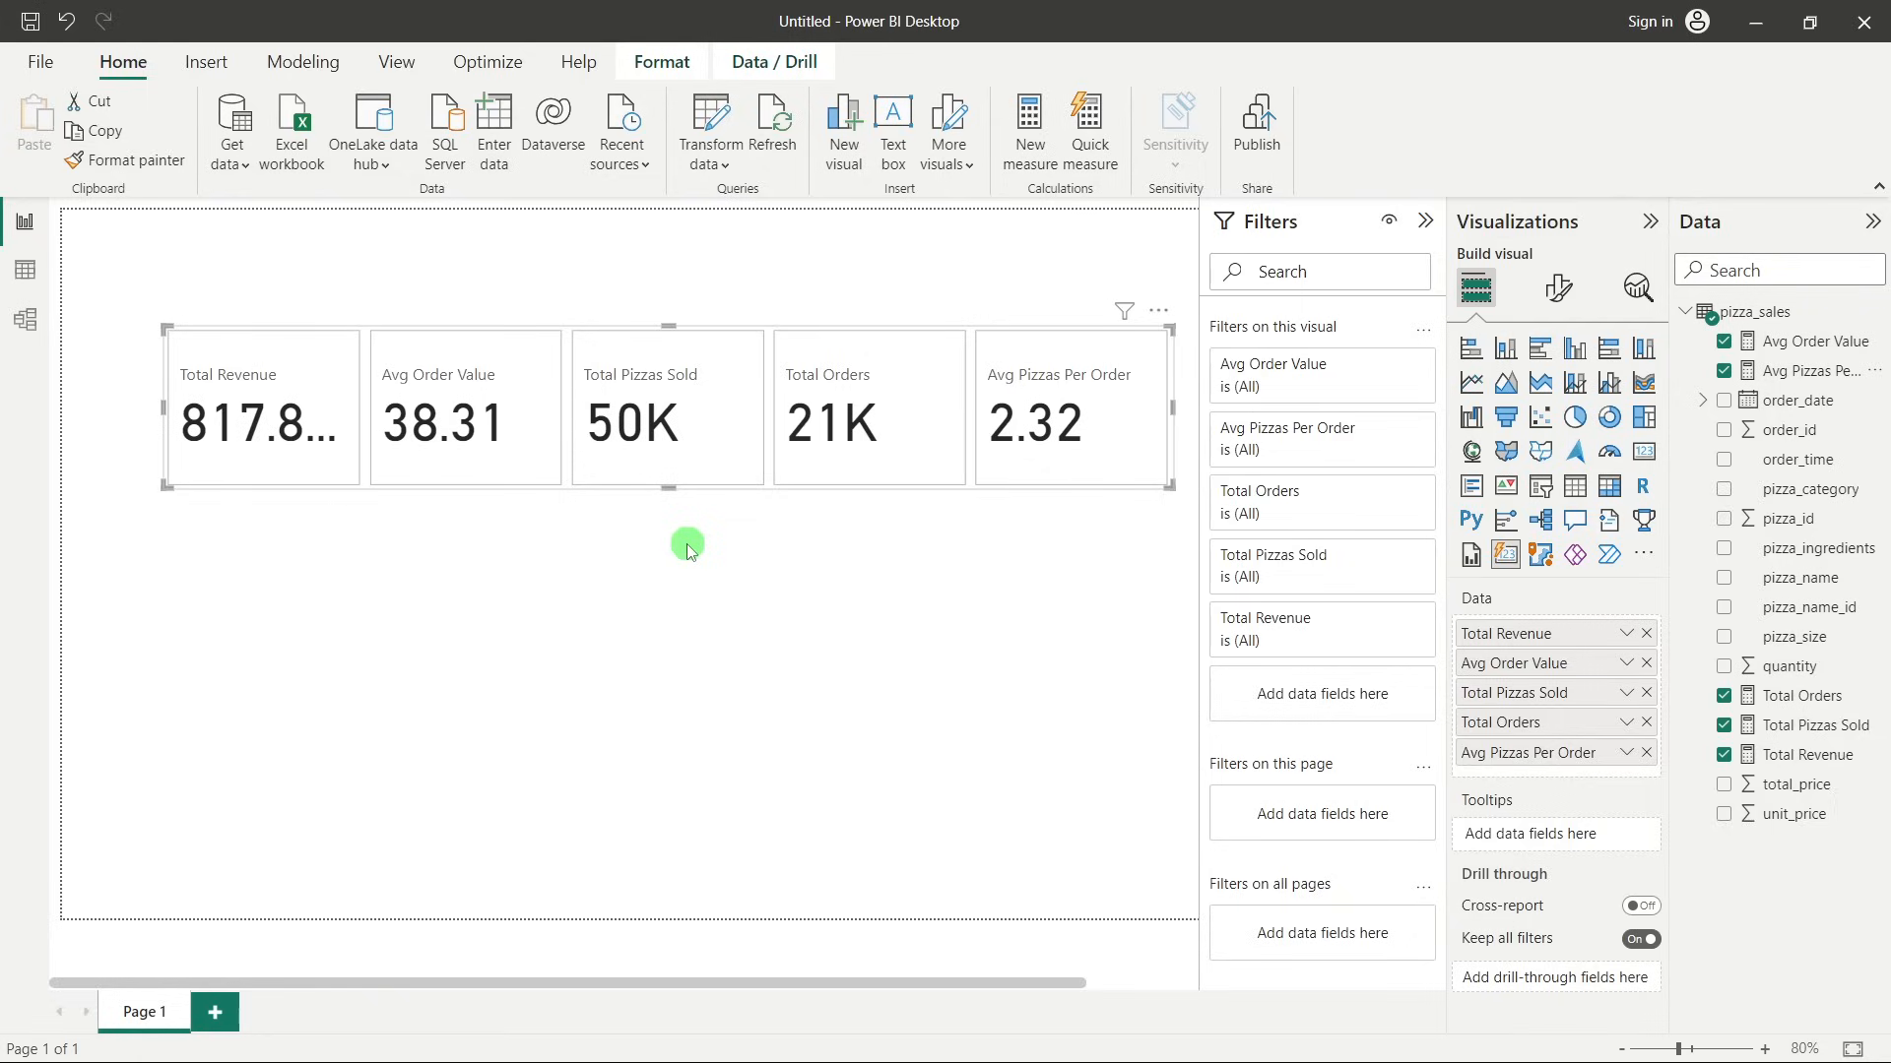
left_click(1424, 221)
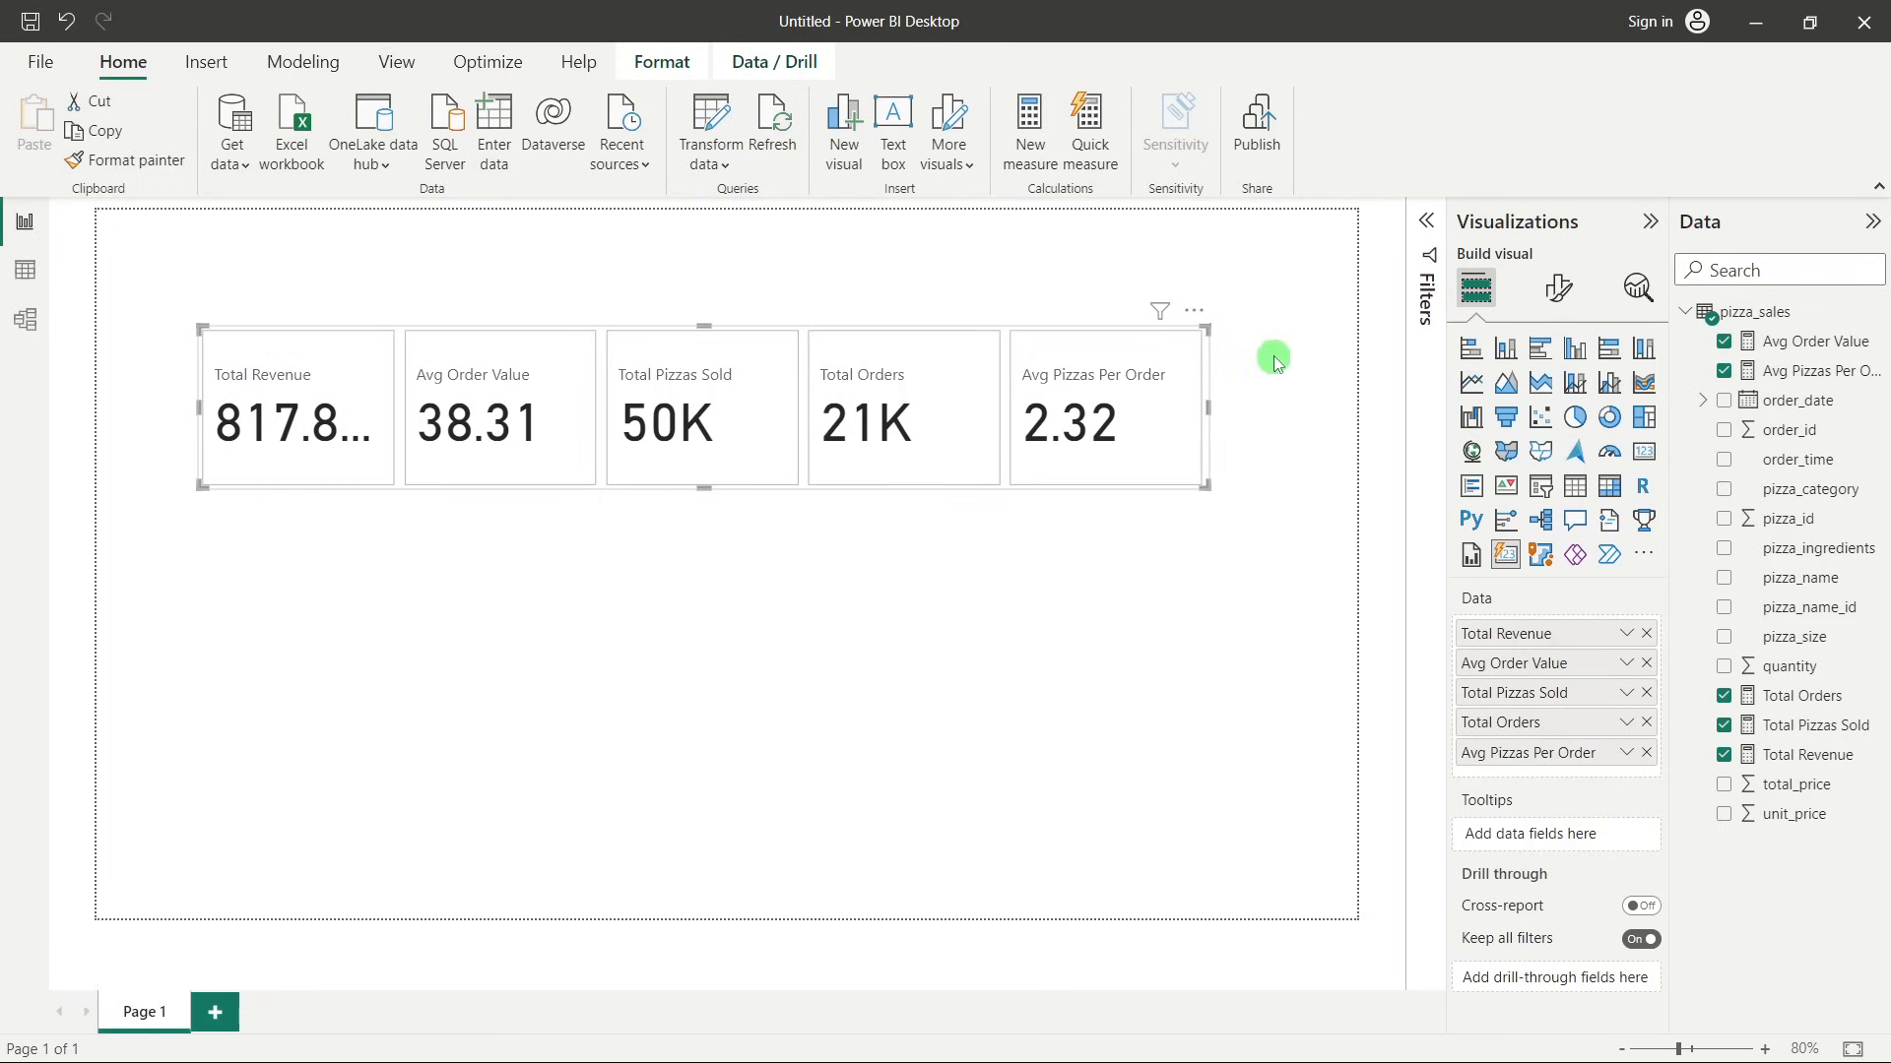
left_click_drag(1209, 411, 1321, 410)
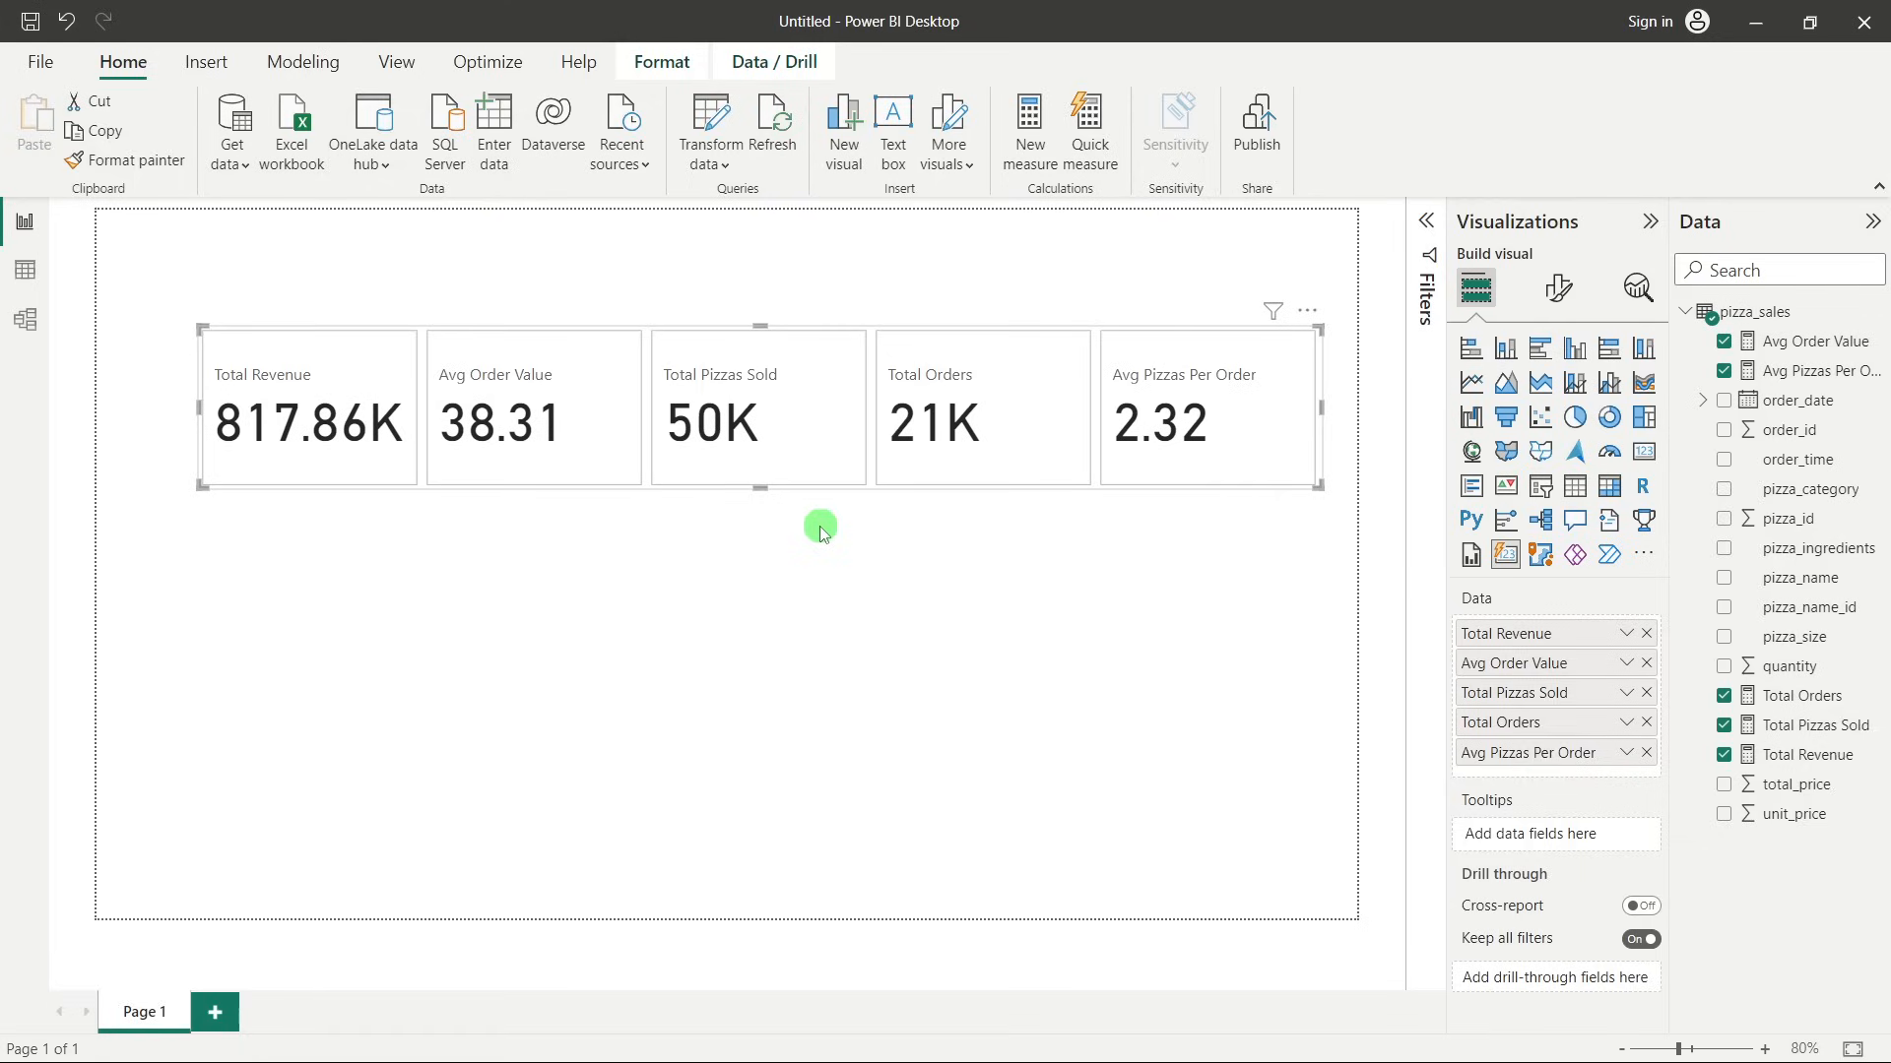
Change the shape of the KPI cards to Rounded Rectangle with rounded corners of 10%.
left_click(1566, 295)
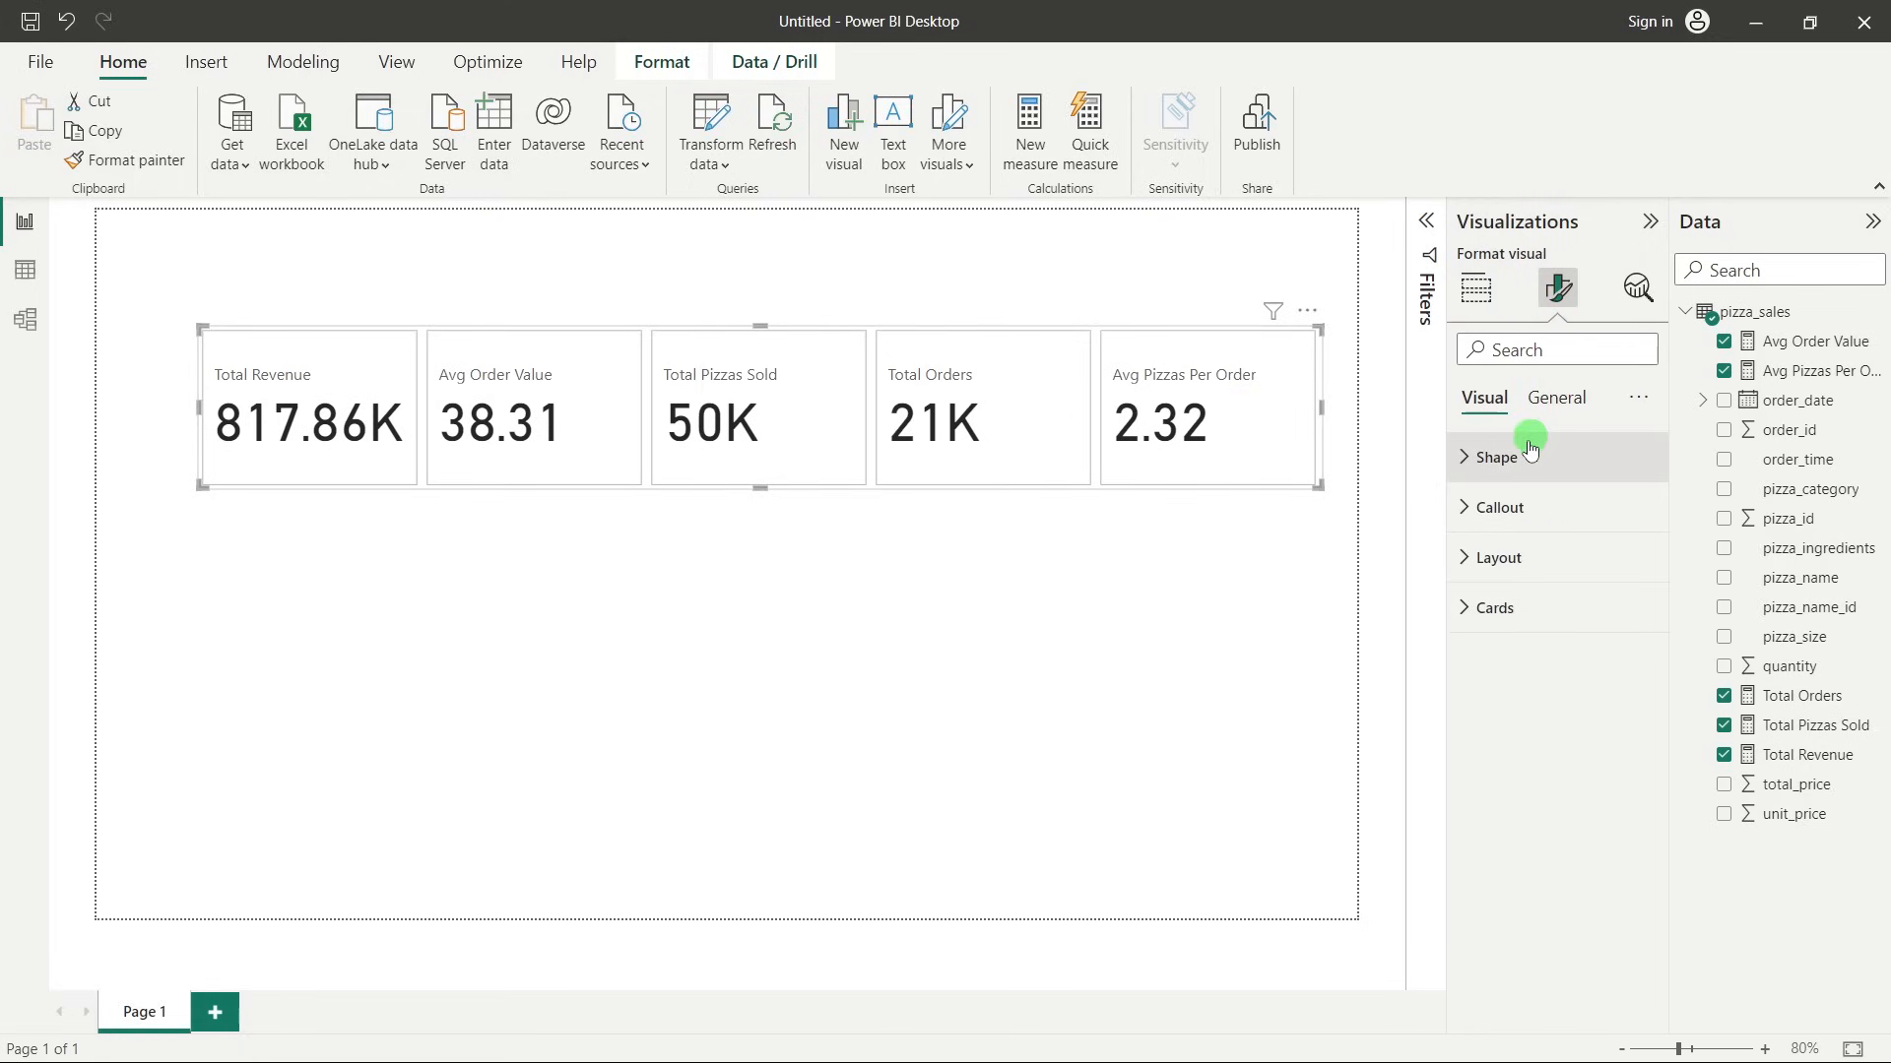
left_click(1504, 506)
left_click(1503, 506)
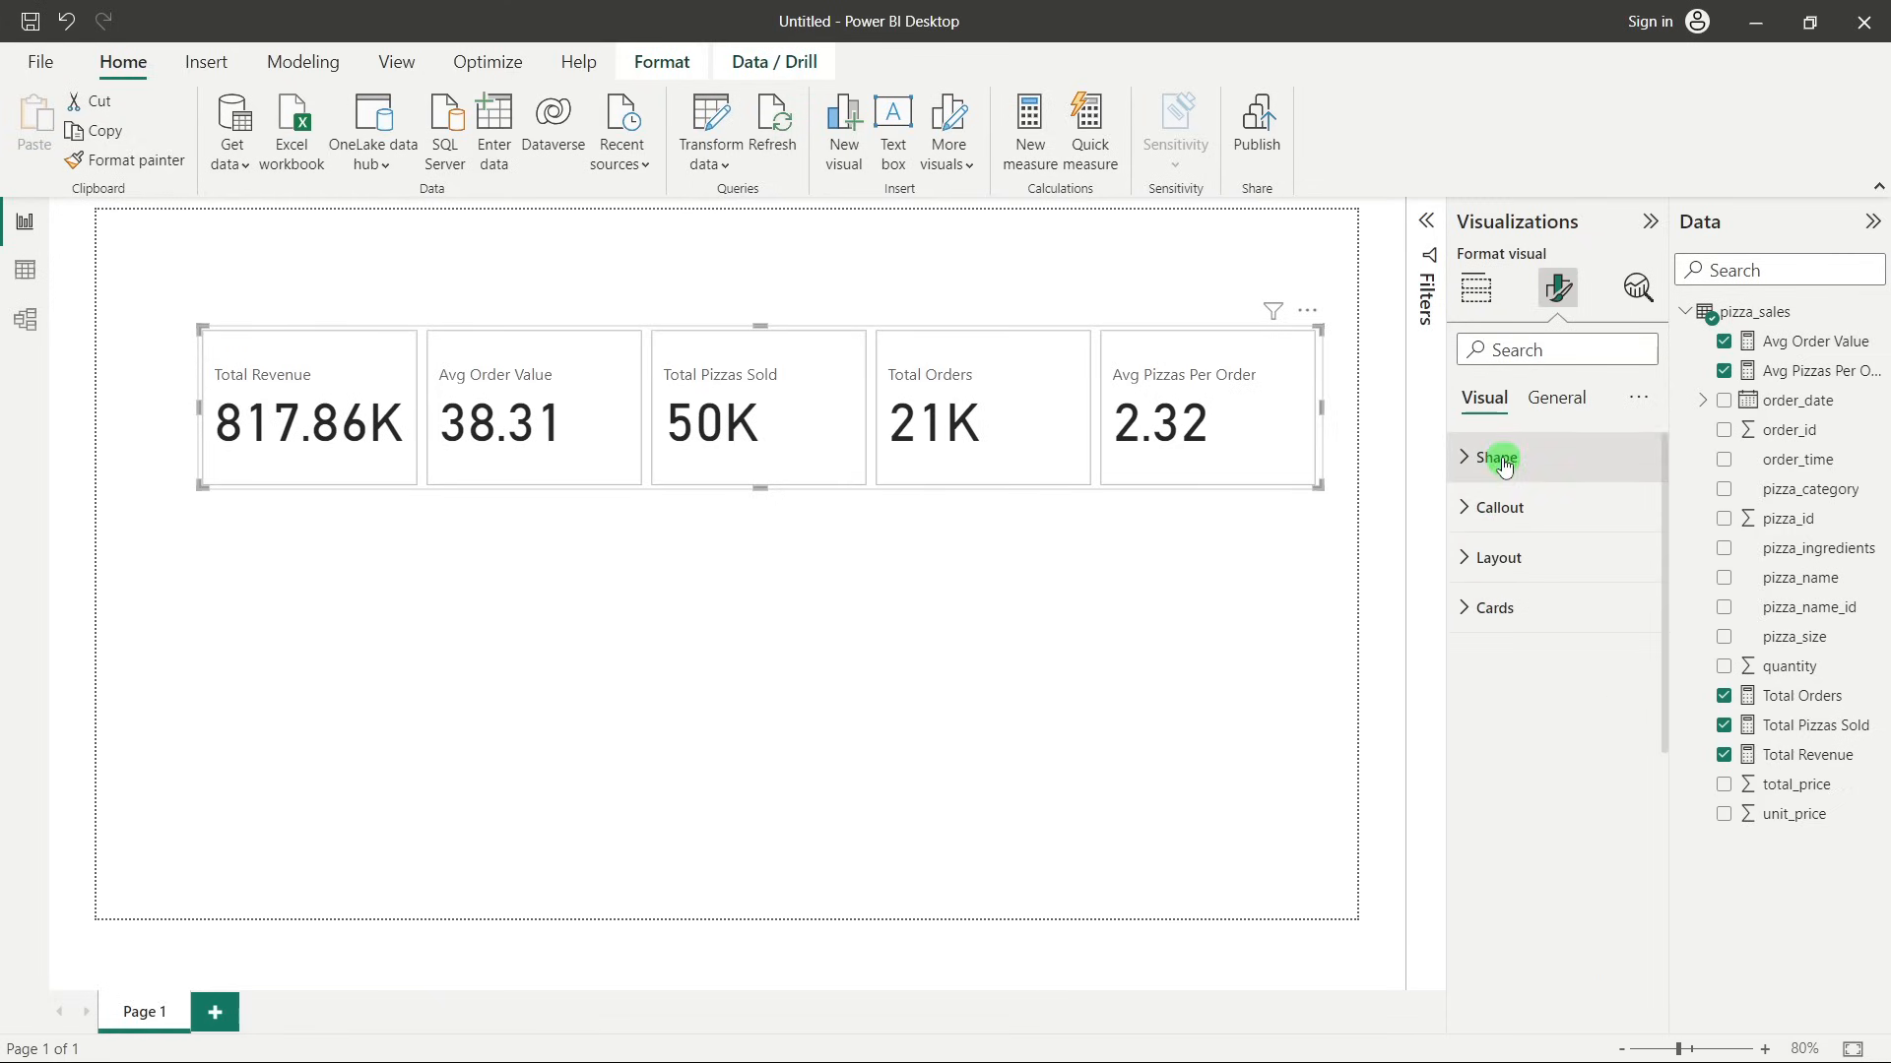
left_click(1496, 457)
left_click(1498, 541)
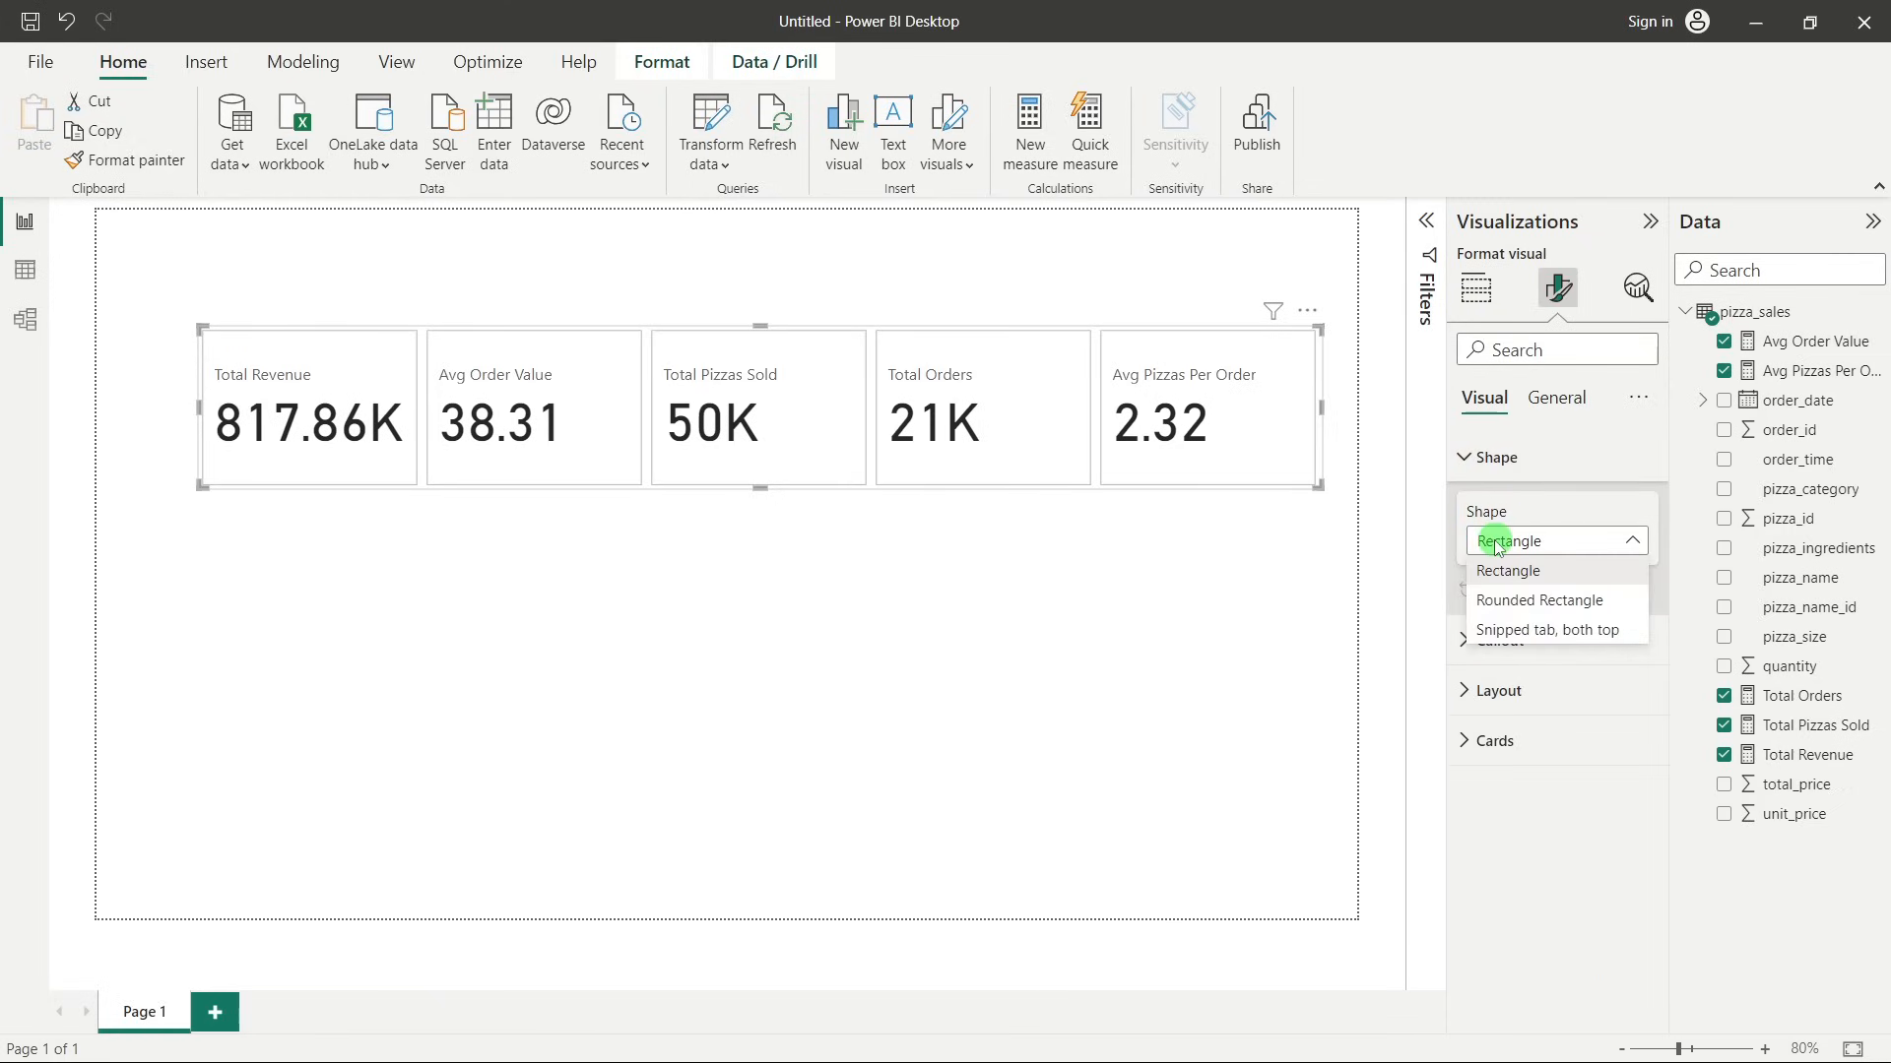
left_click(1538, 600)
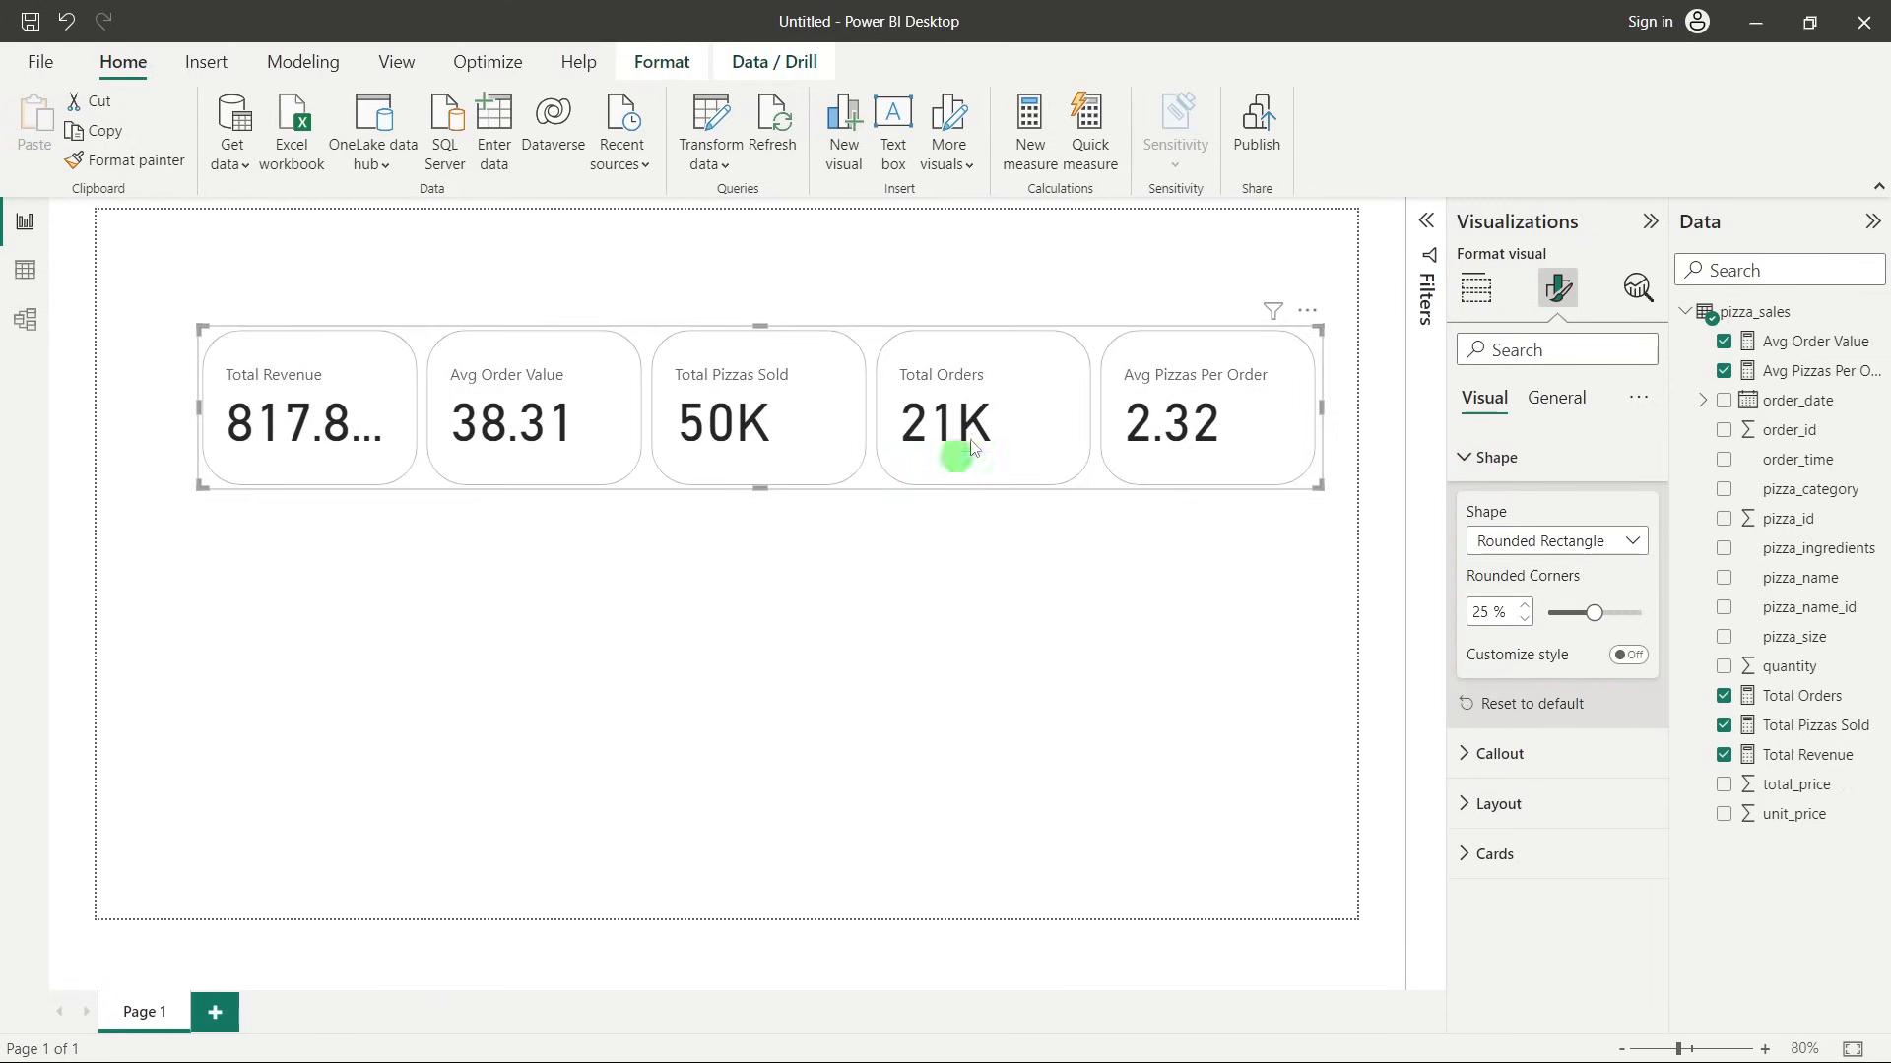
left_click_drag(1487, 610, 1464, 613)
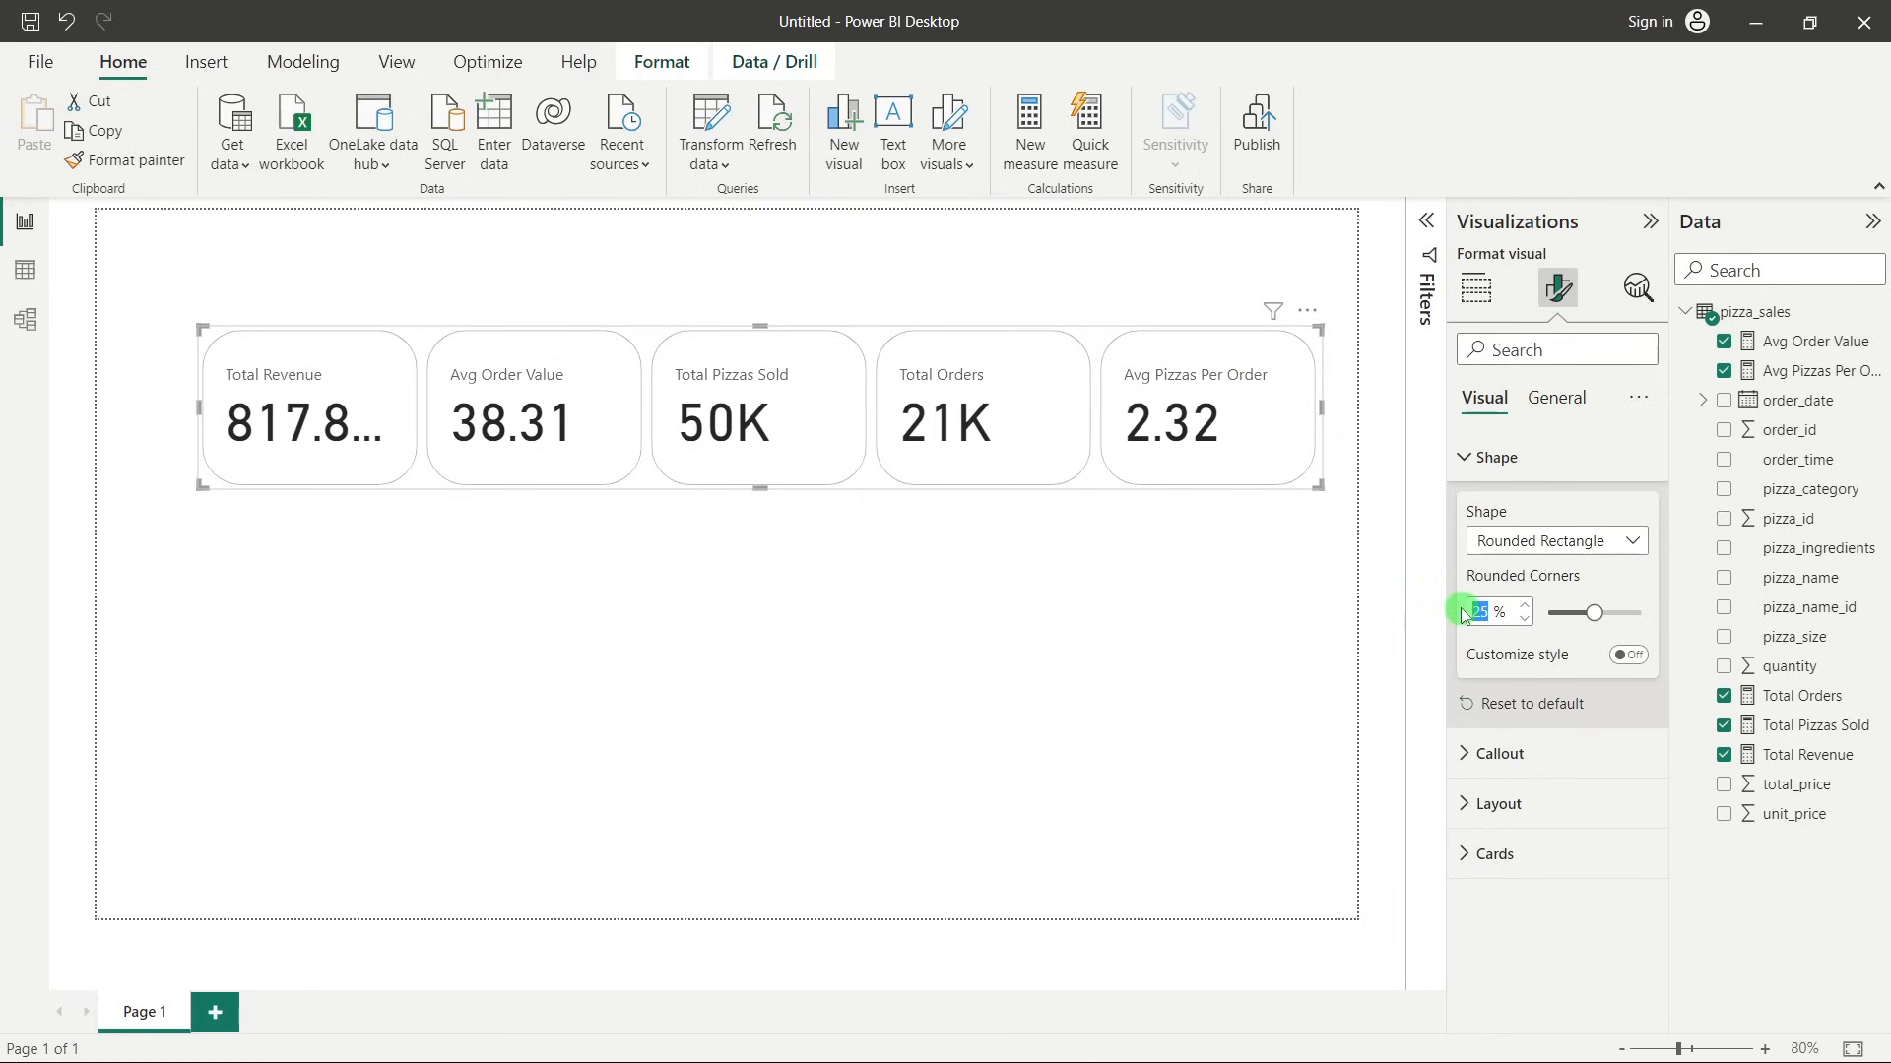
type("10")
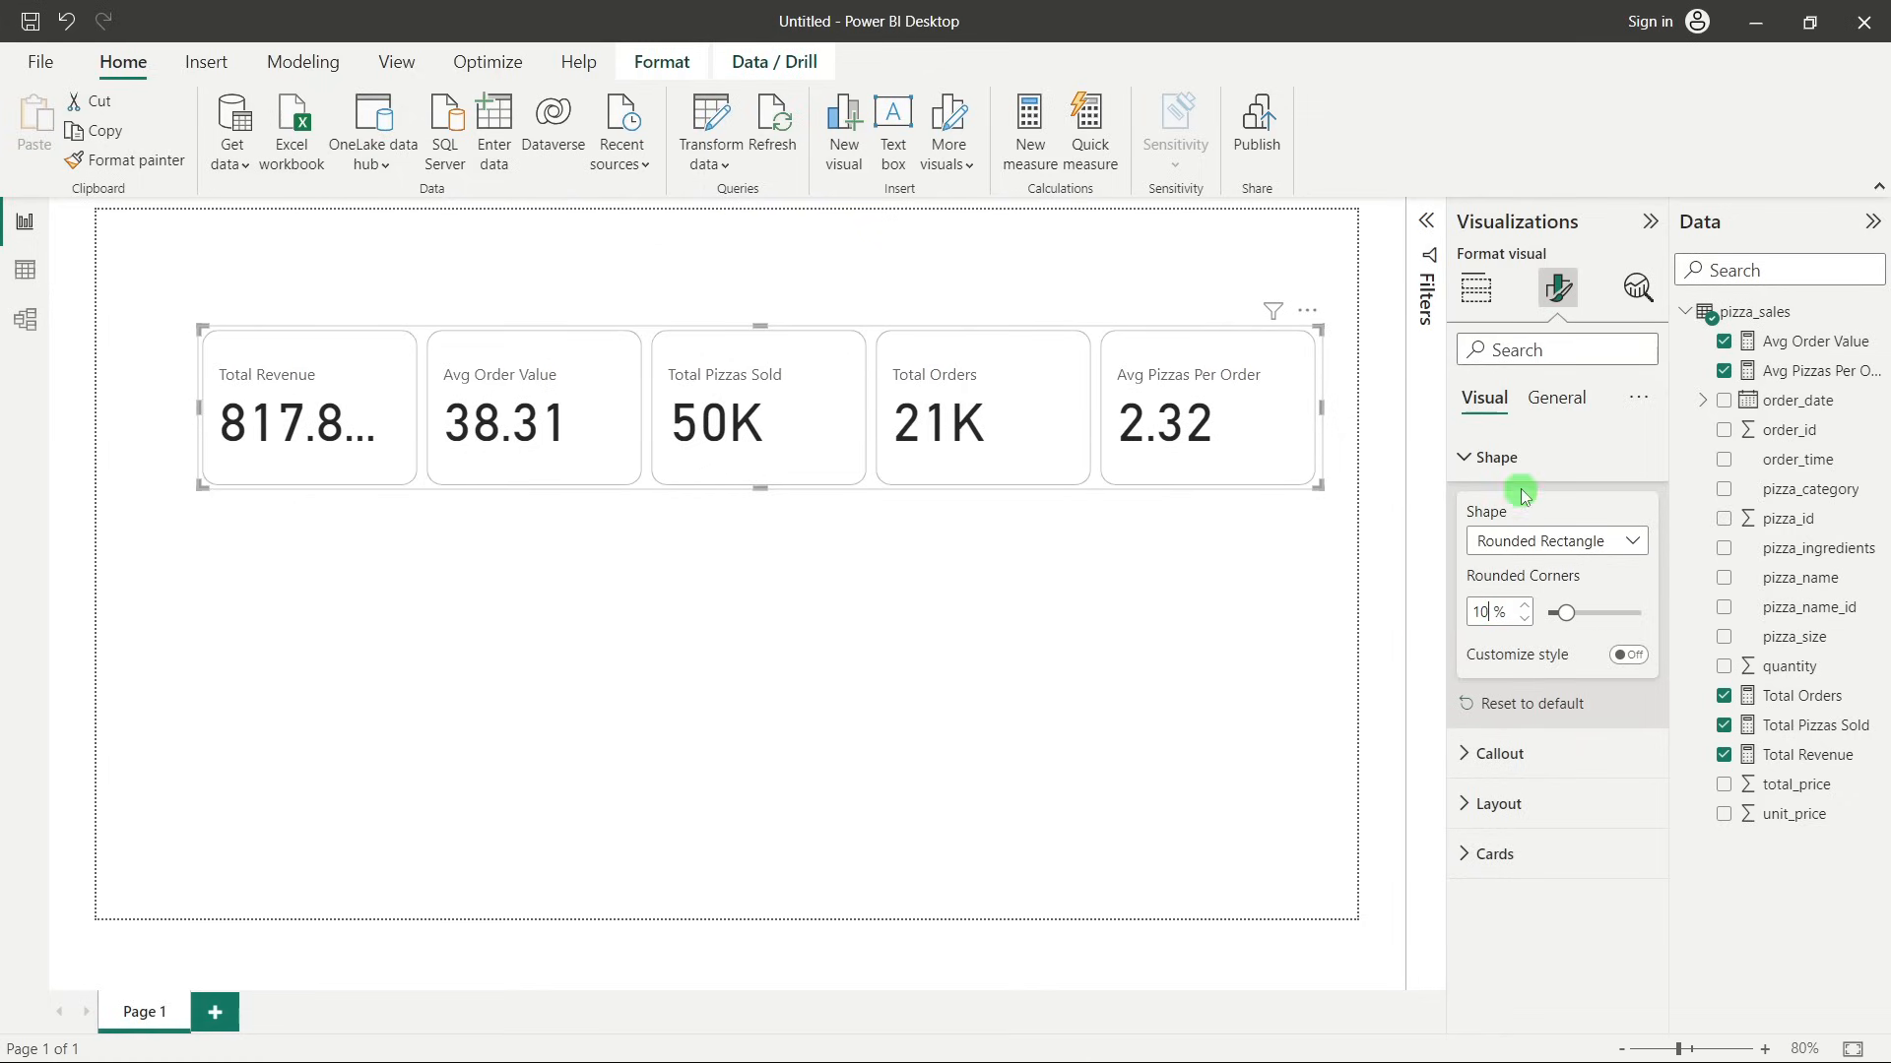
Check which series the card's callout settings can apply to, and keep All selected.
left_click(1501, 457)
left_click(1501, 507)
scroll(1504, 514, "down", 2)
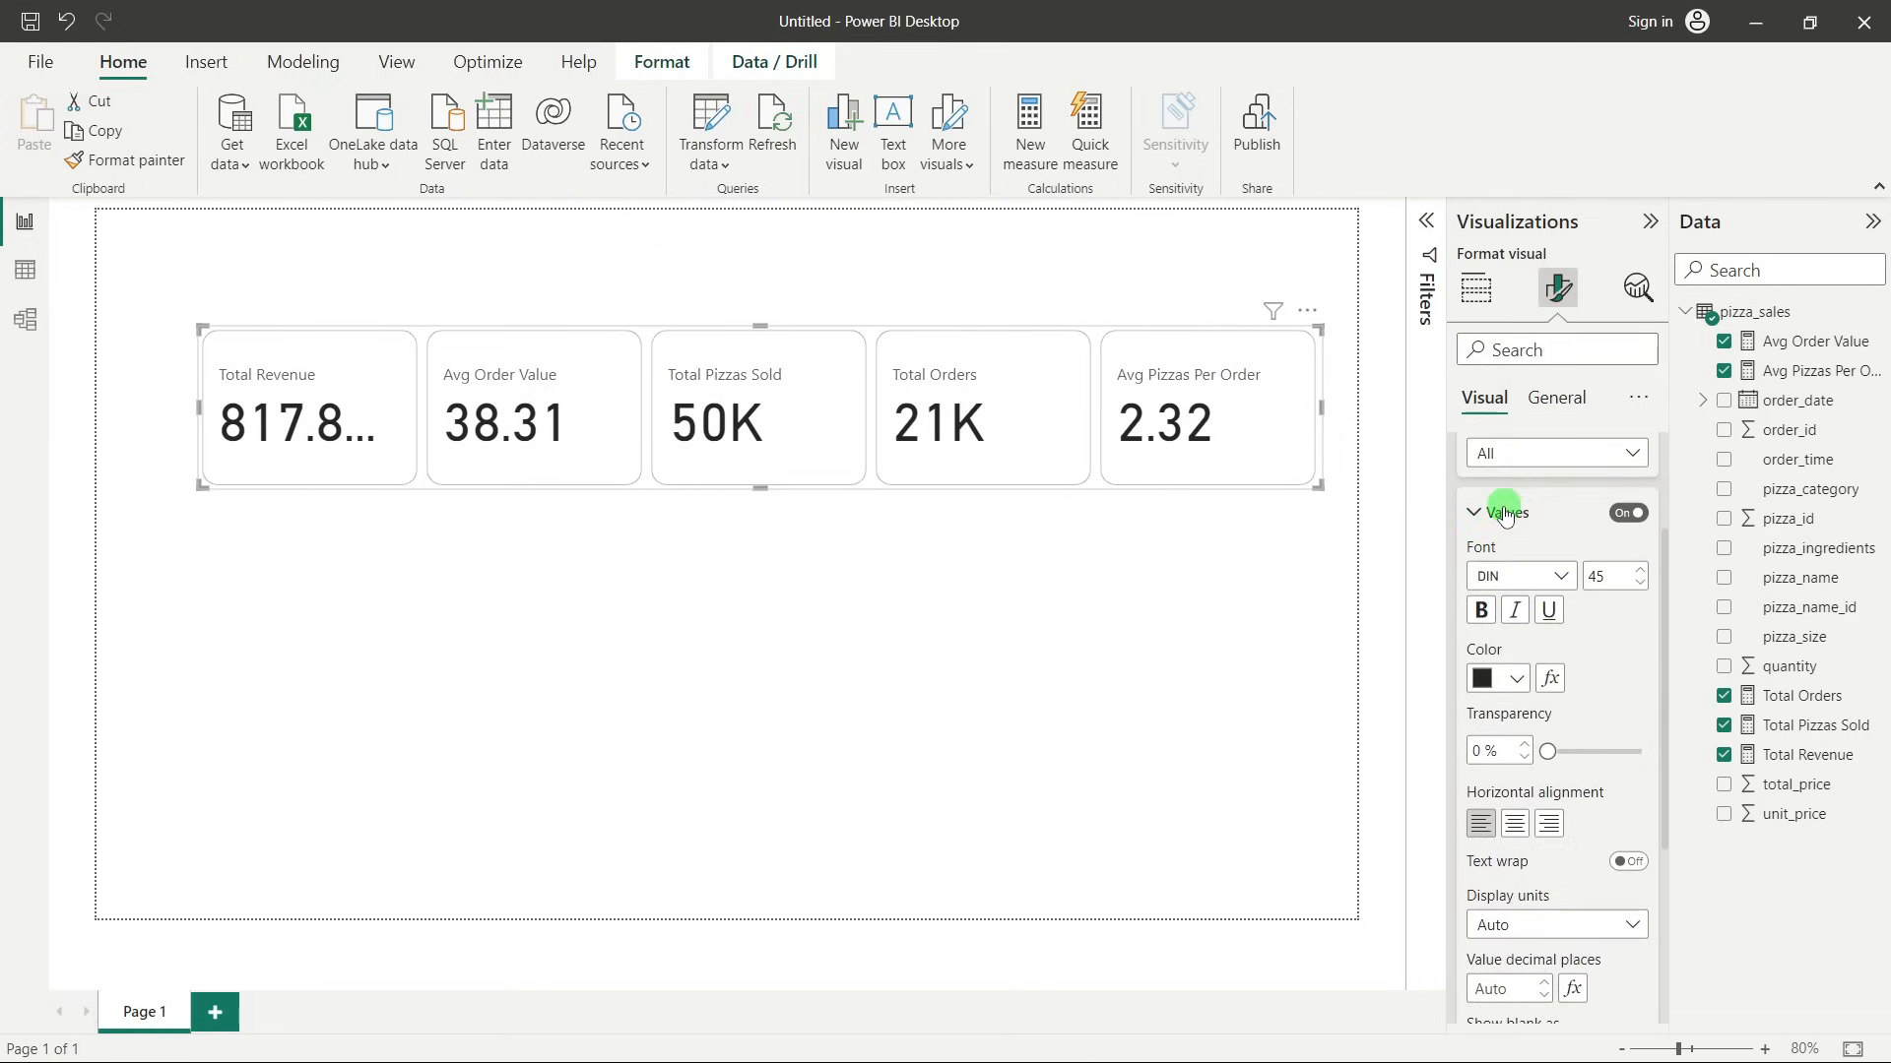
scroll(1504, 514, "up", 2)
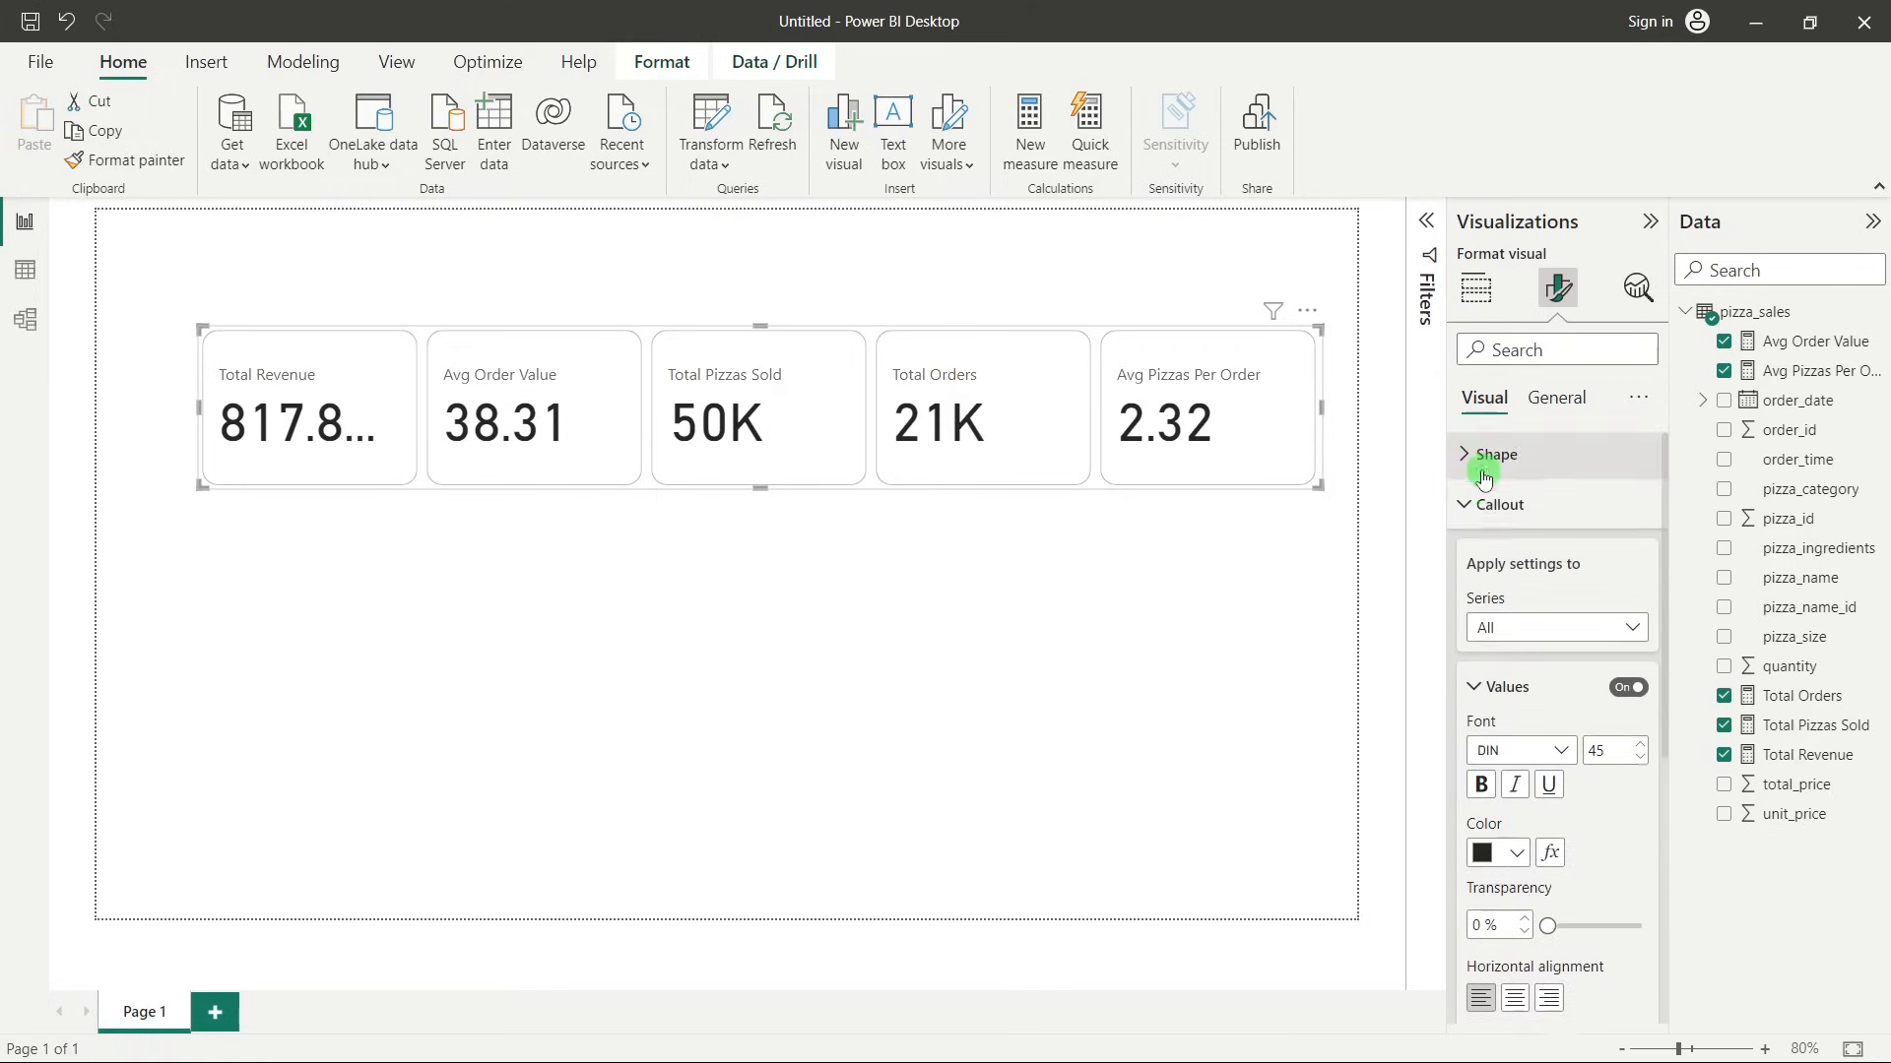
left_click(1521, 631)
left_click(1541, 672)
left_click(1512, 638)
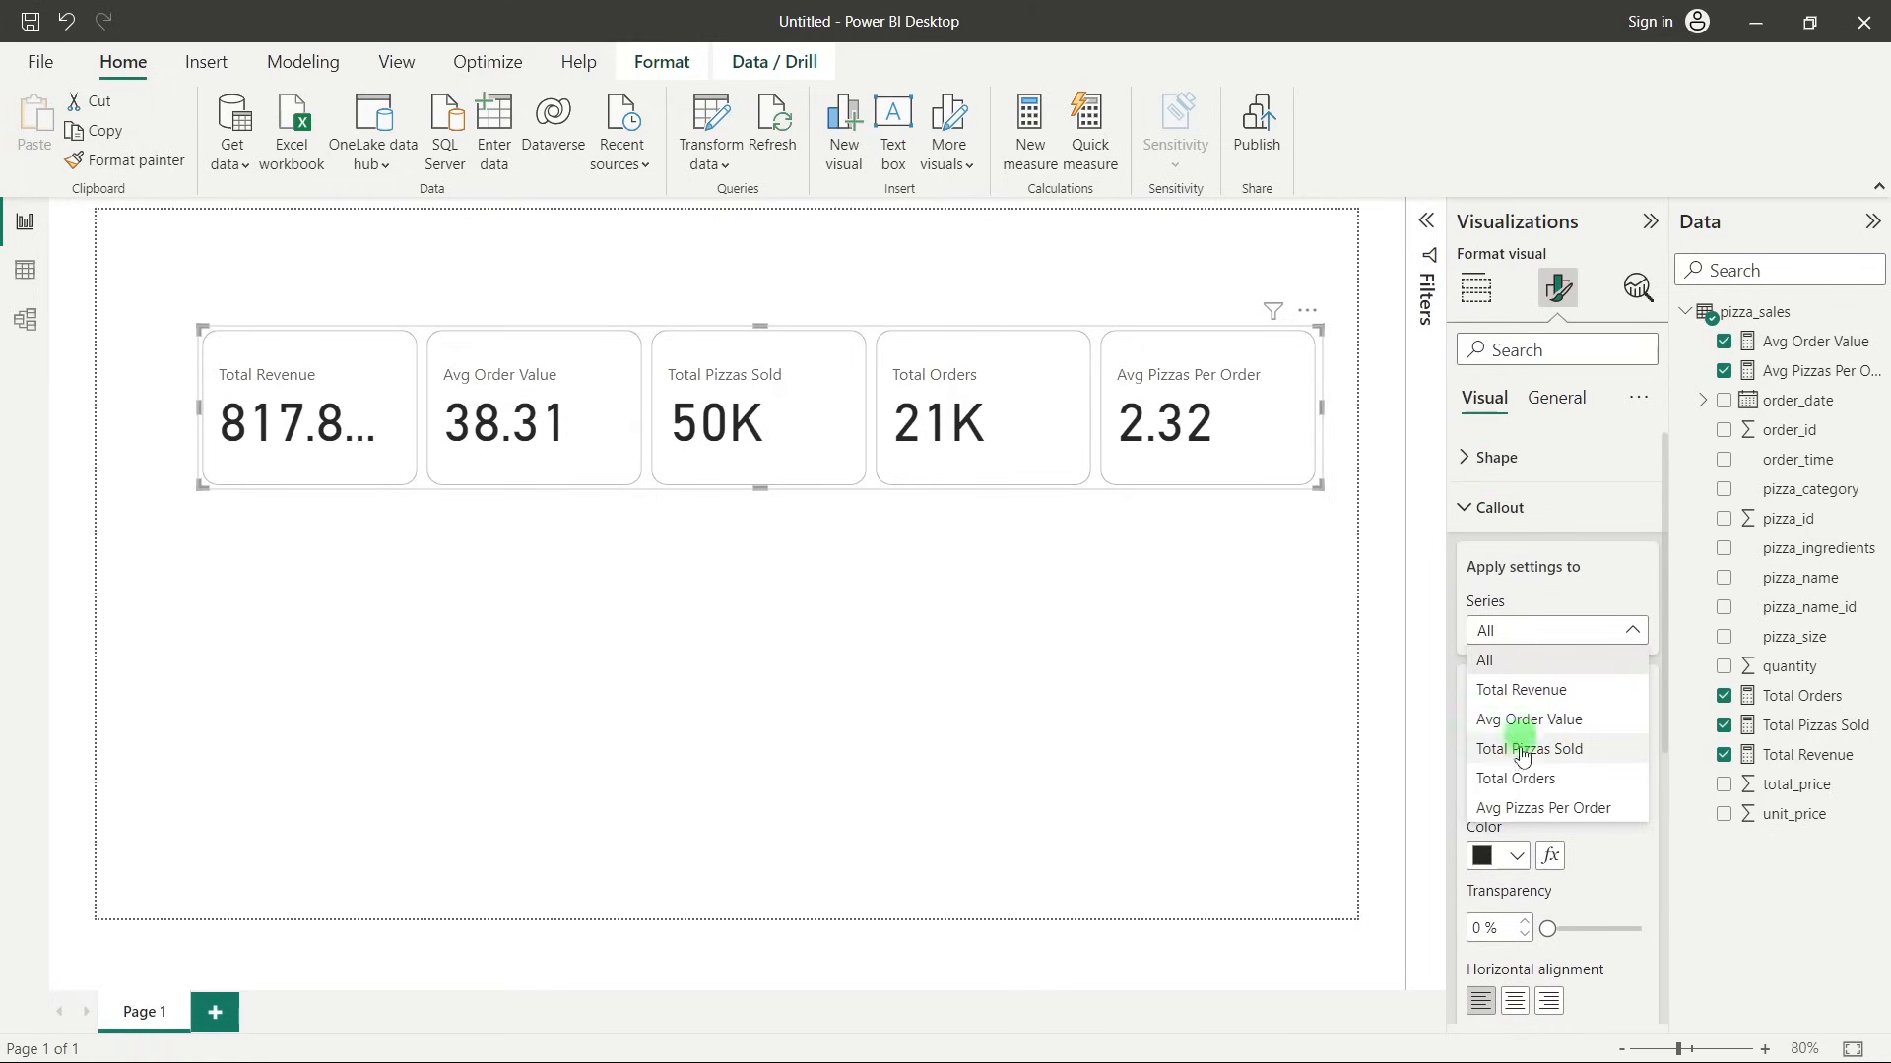
left_click(1513, 662)
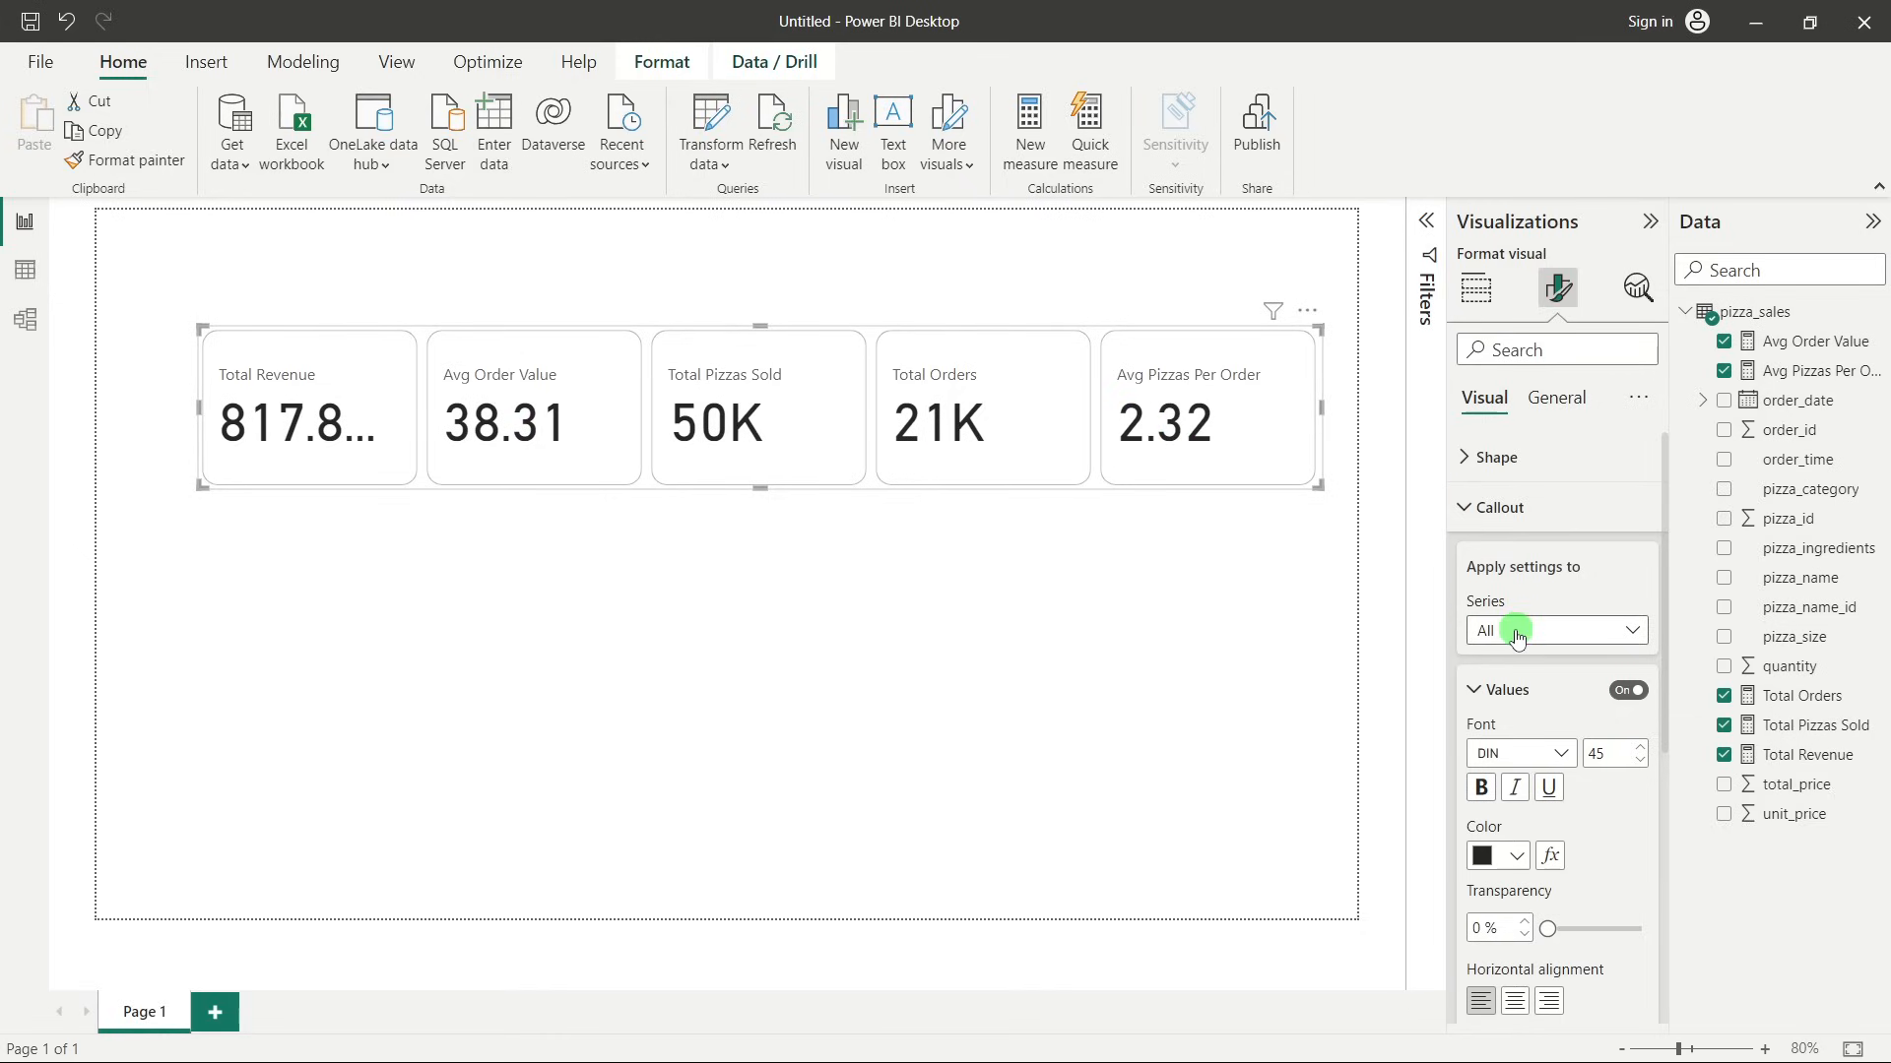
Set the callout values of all cards to font size 30 and bold.
scroll(1511, 626, "down", 3)
scroll(1507, 525, "up", 1)
double_click(1605, 581)
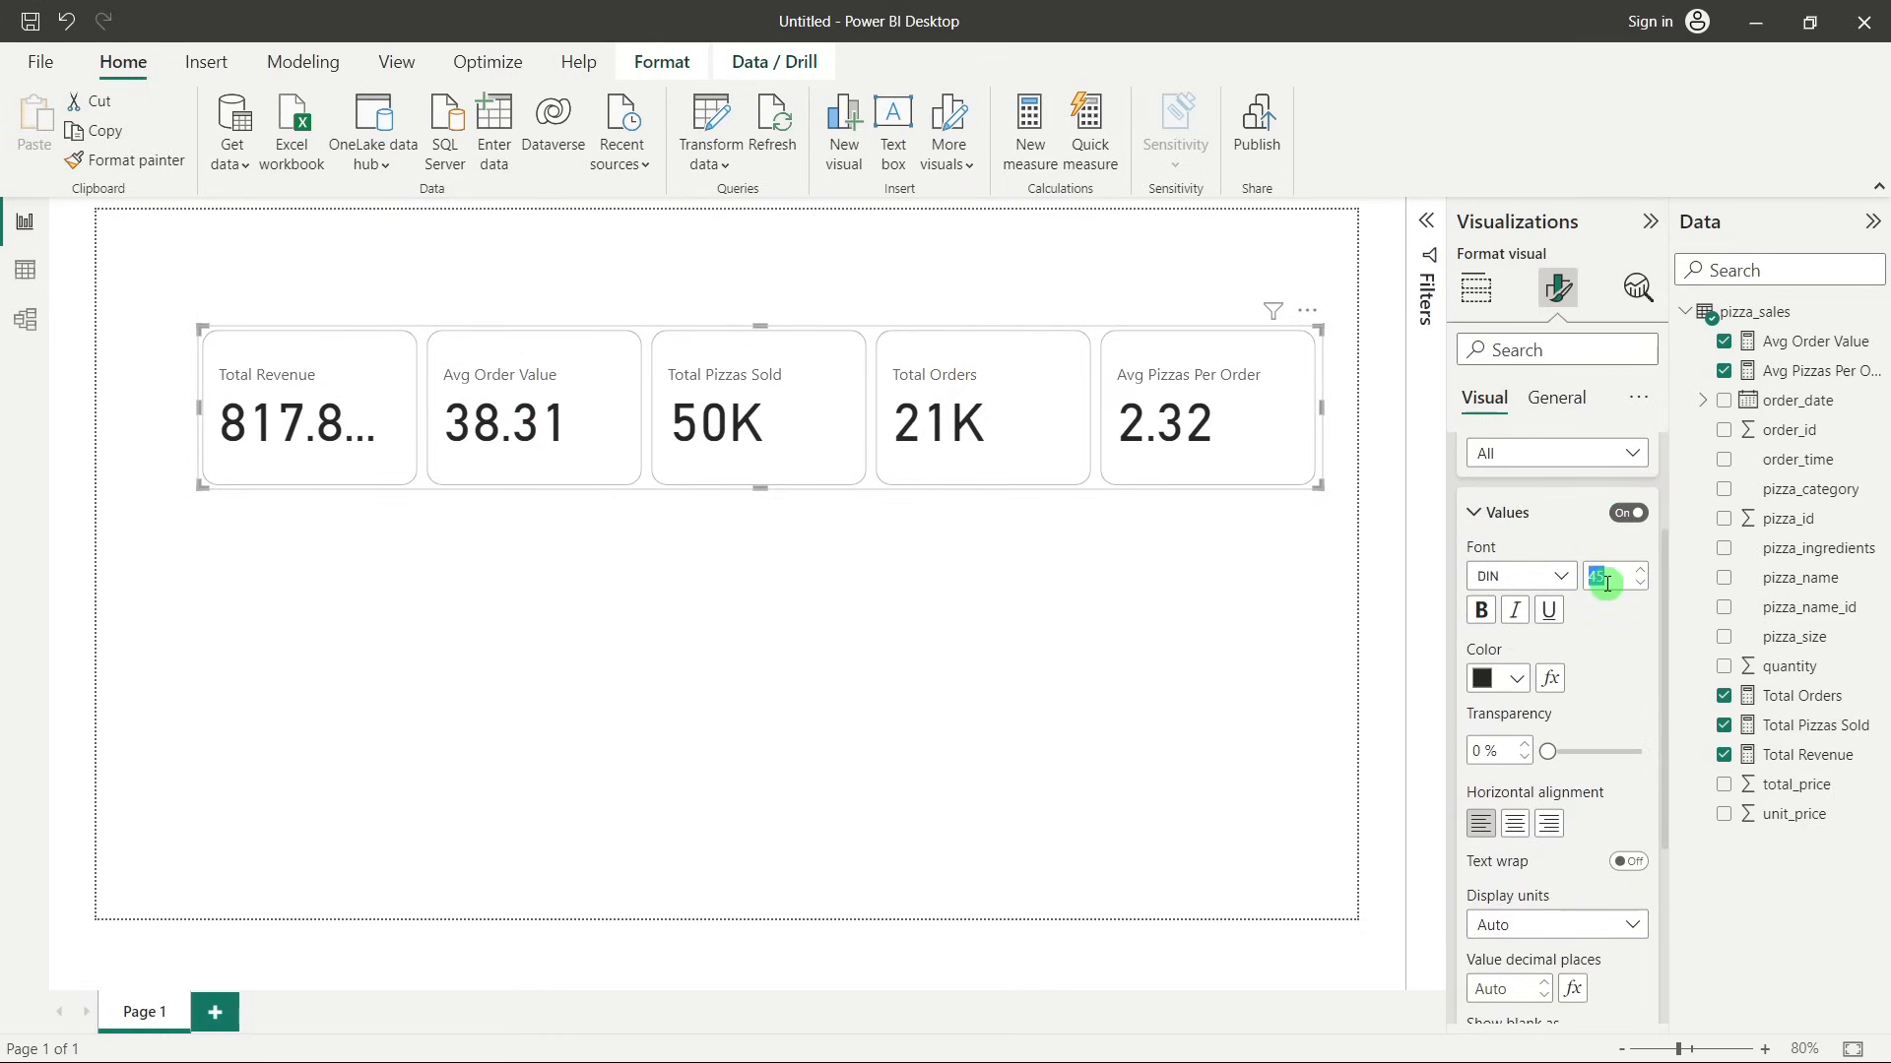
type("30")
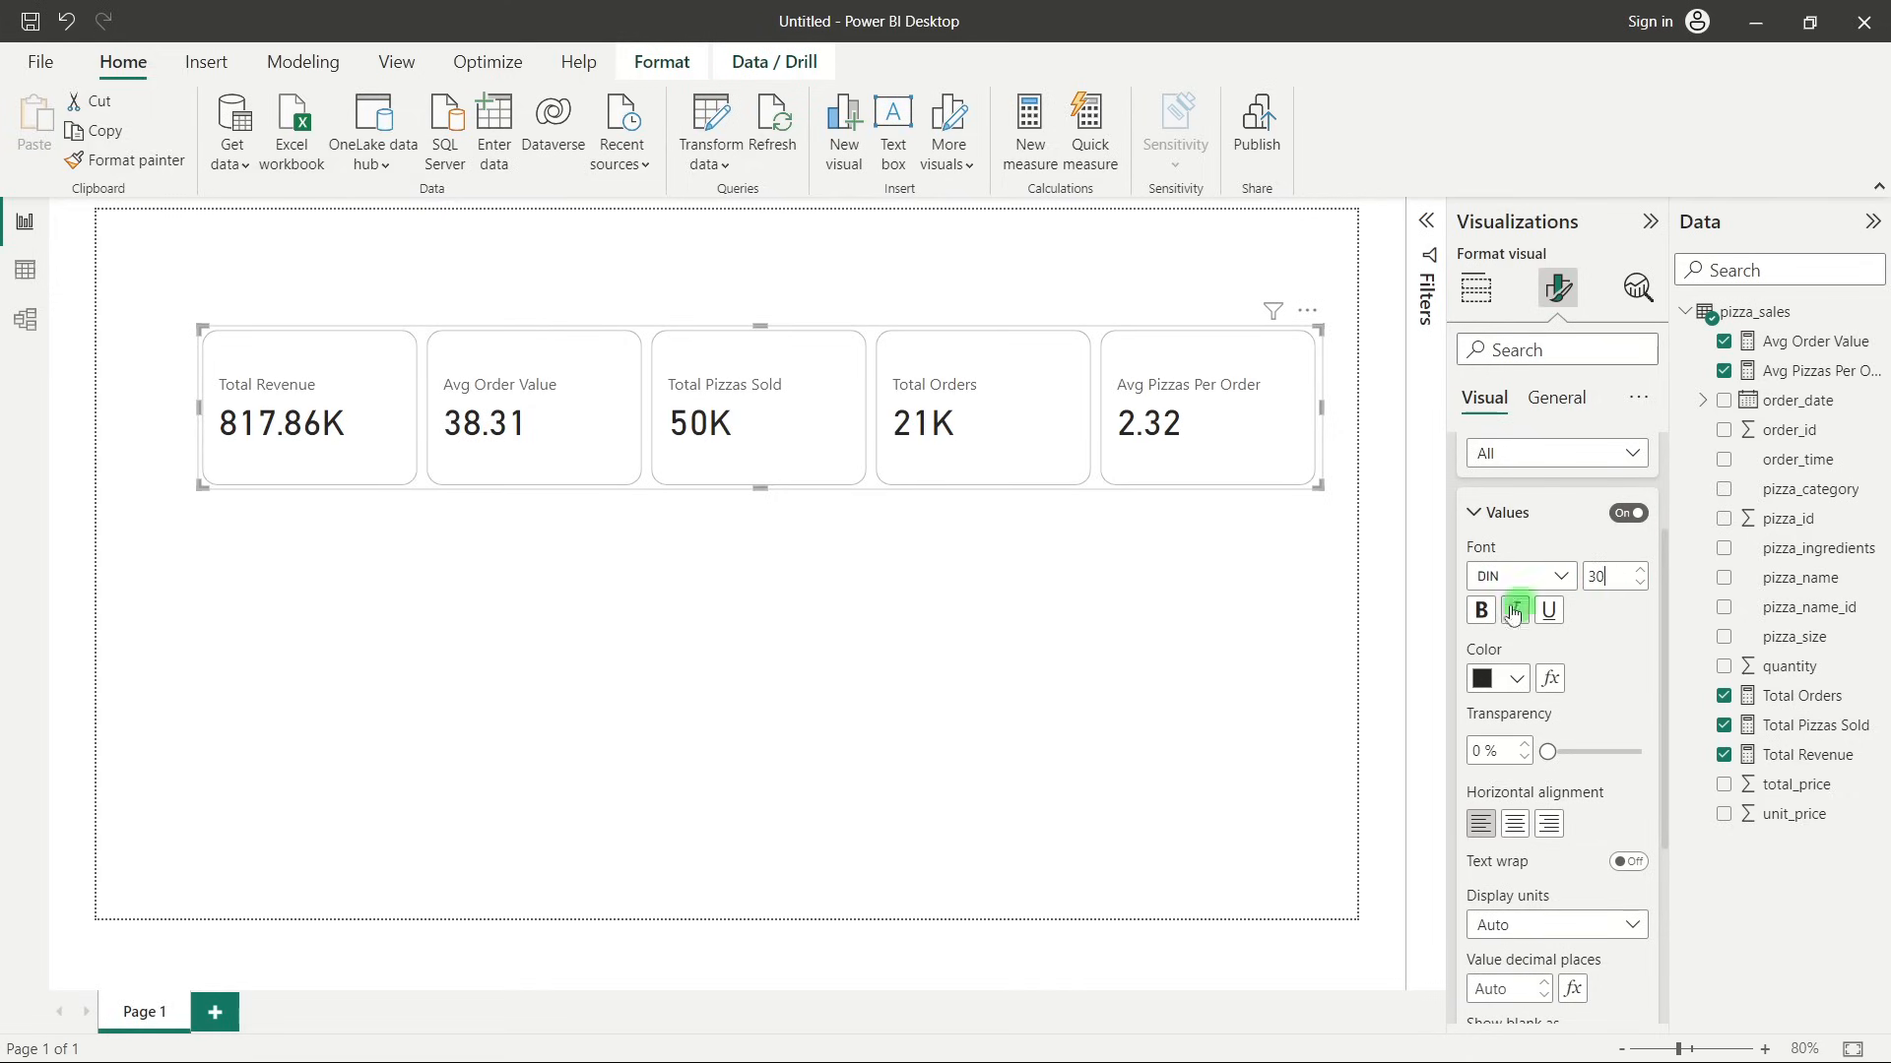
left_click(1480, 610)
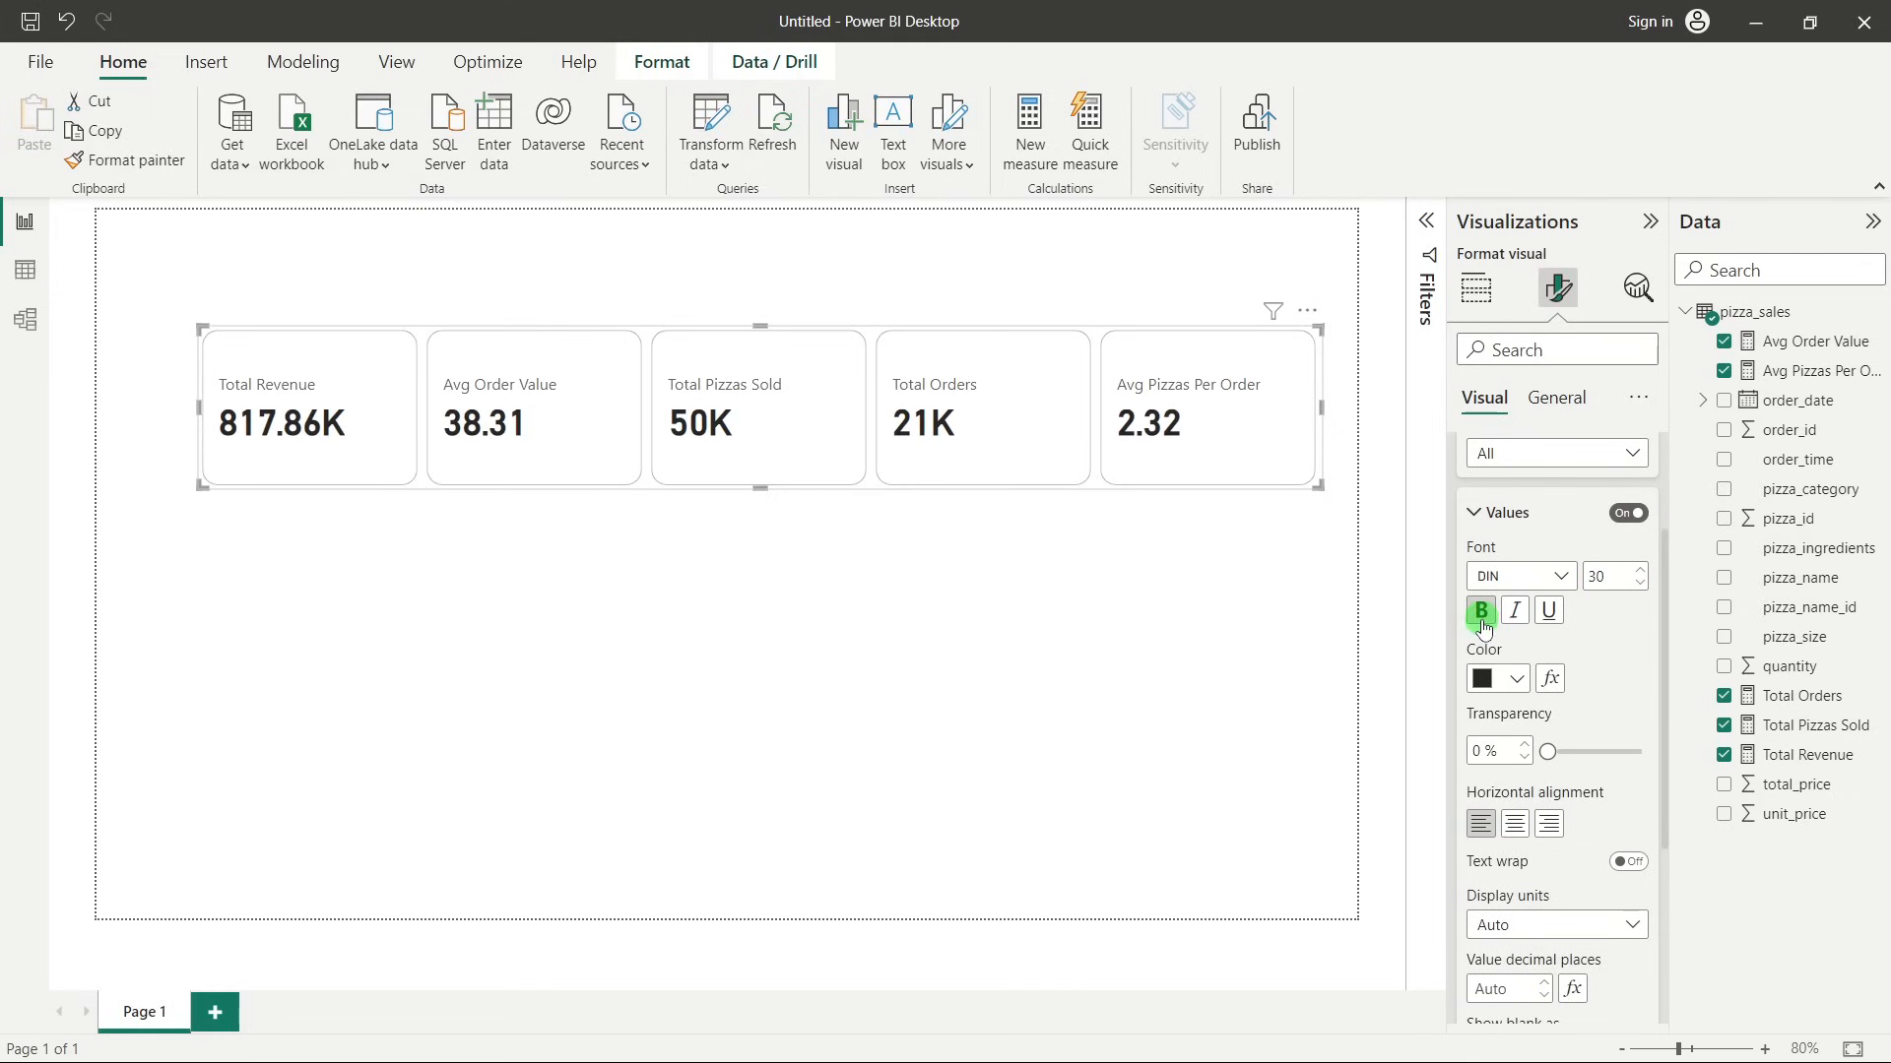
Color the callout values of all cards dark blue and center them horizontally.
left_click(1514, 678)
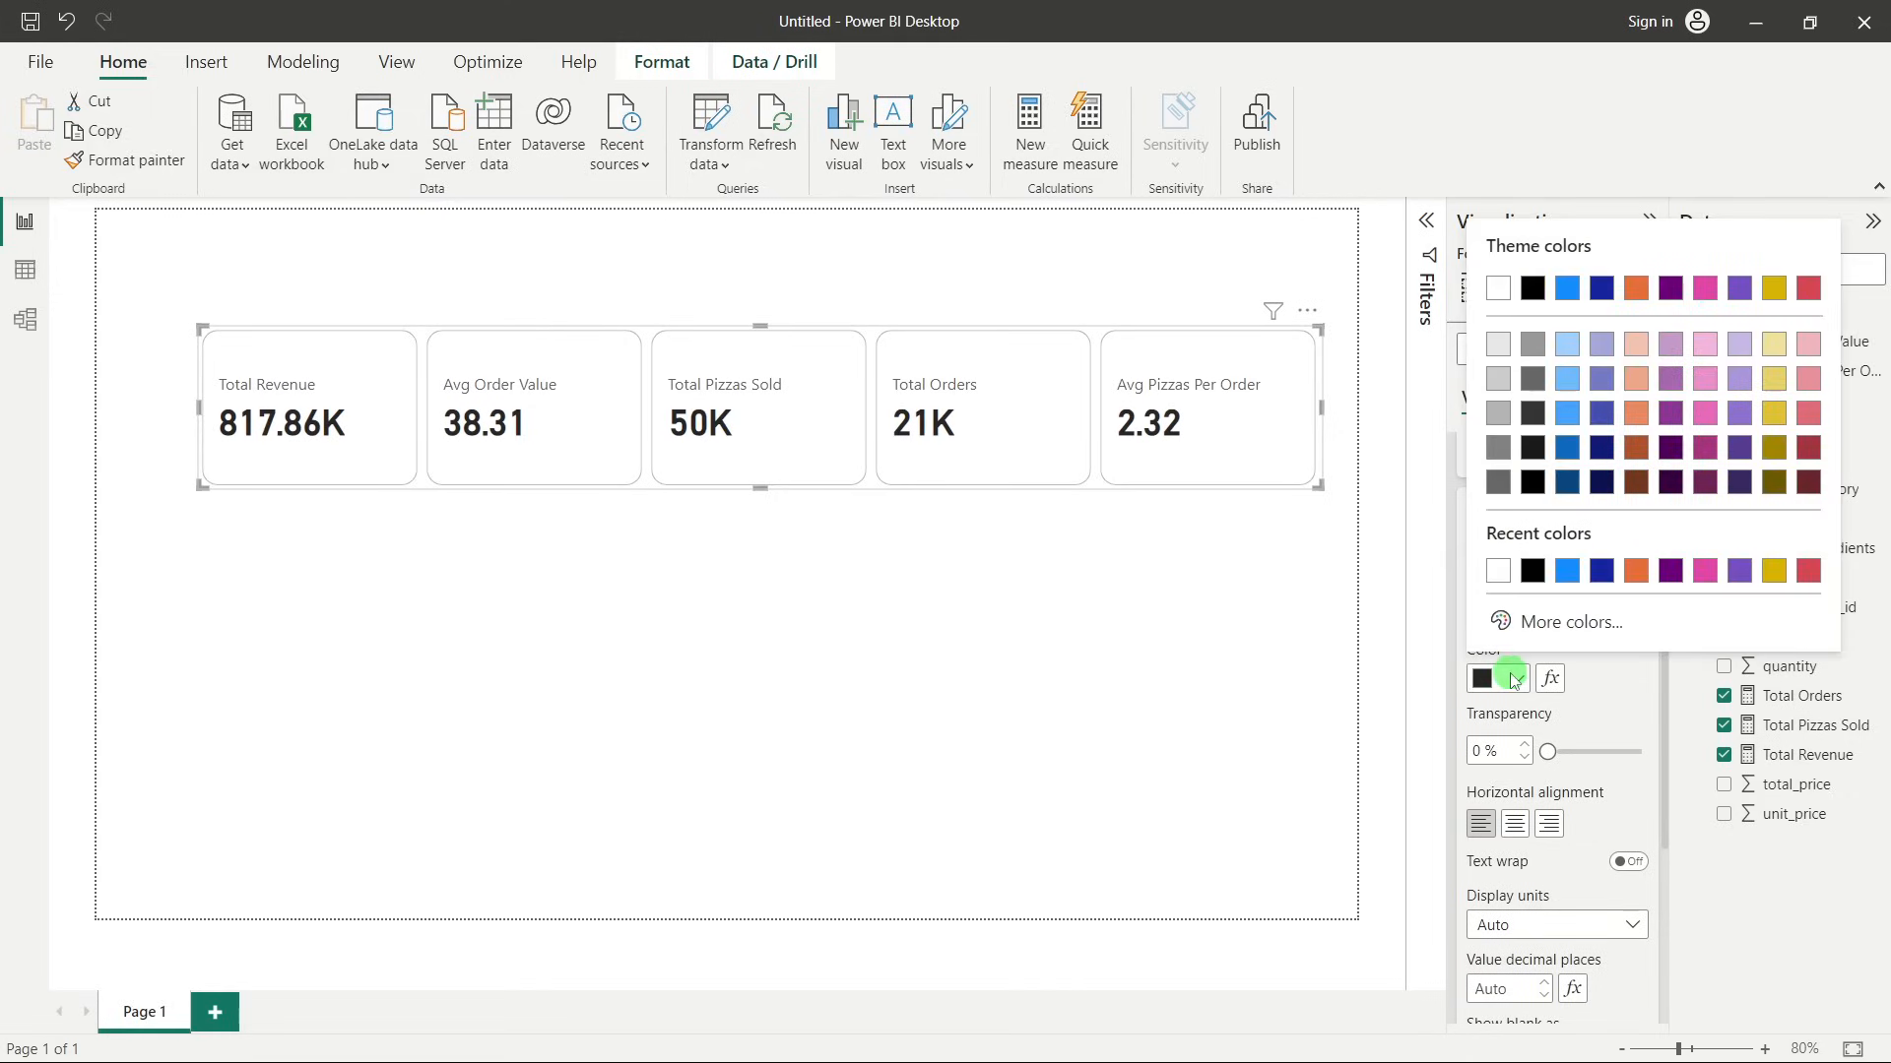
left_click(1567, 483)
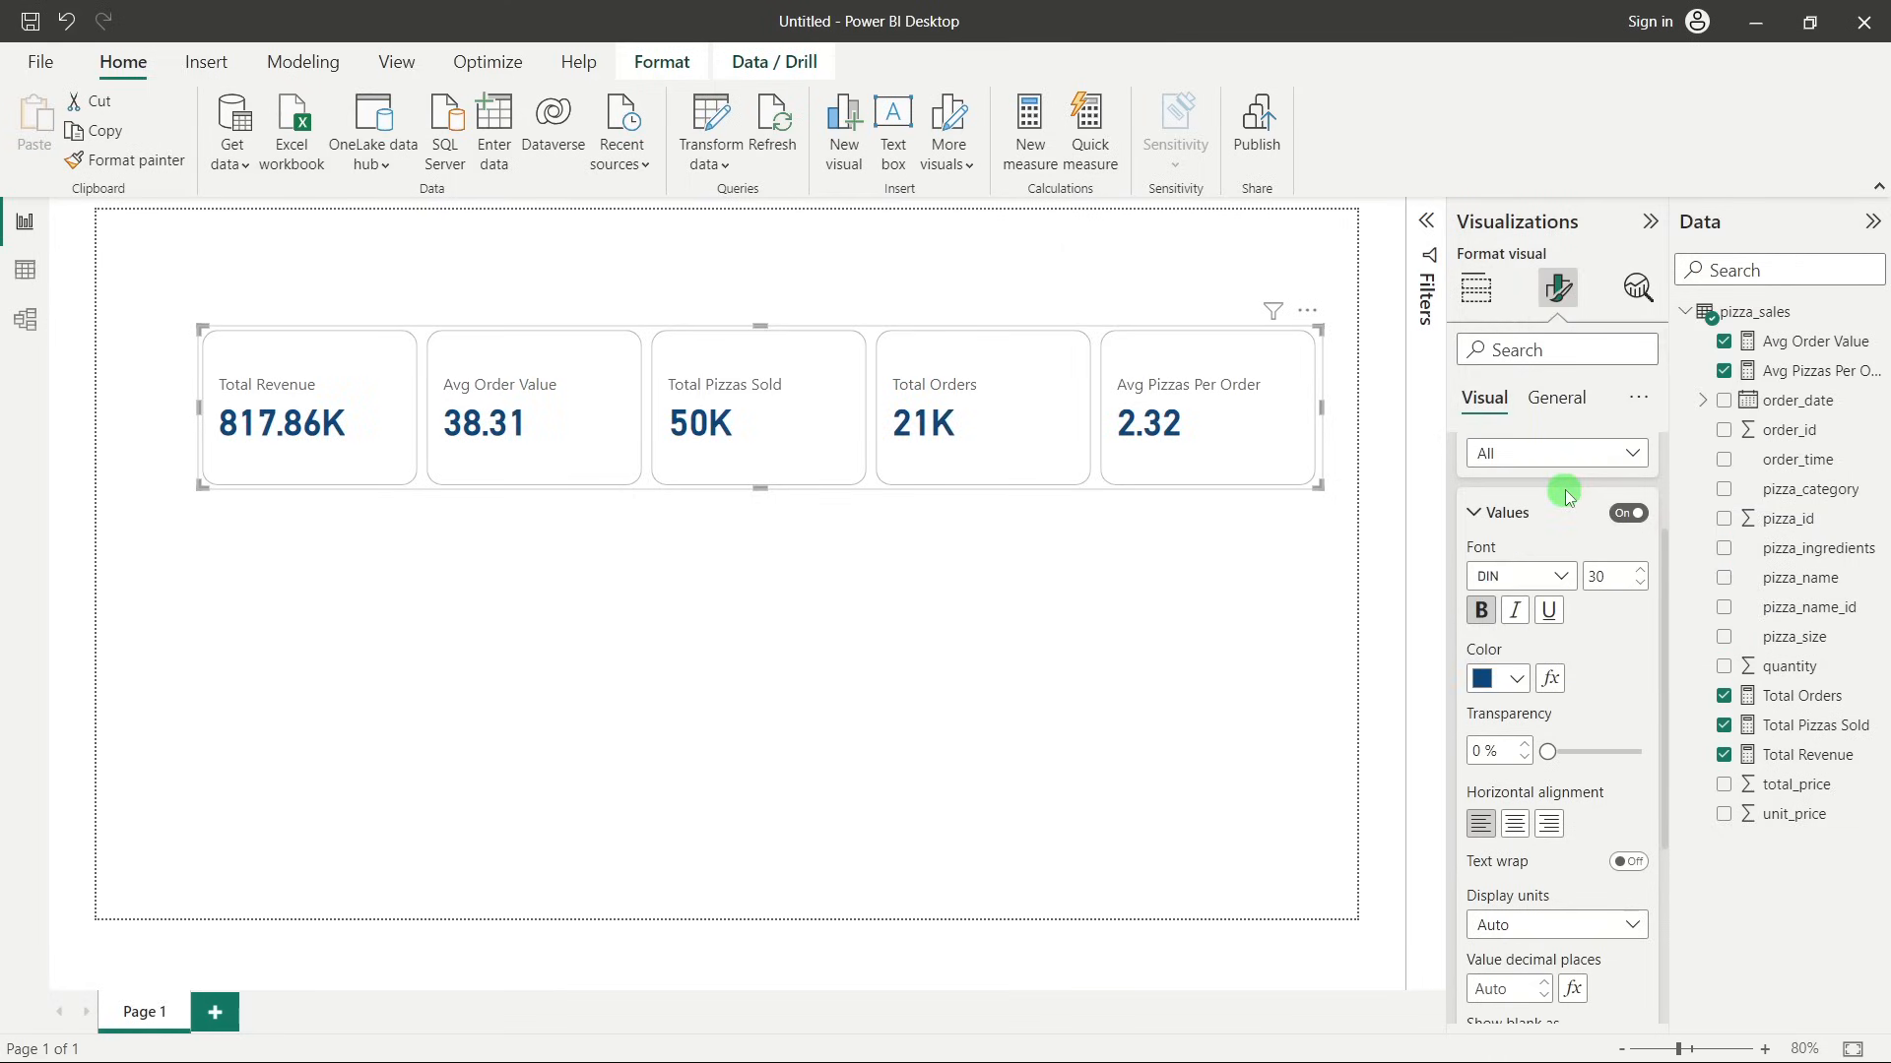
scroll(1630, 650, "down", 3)
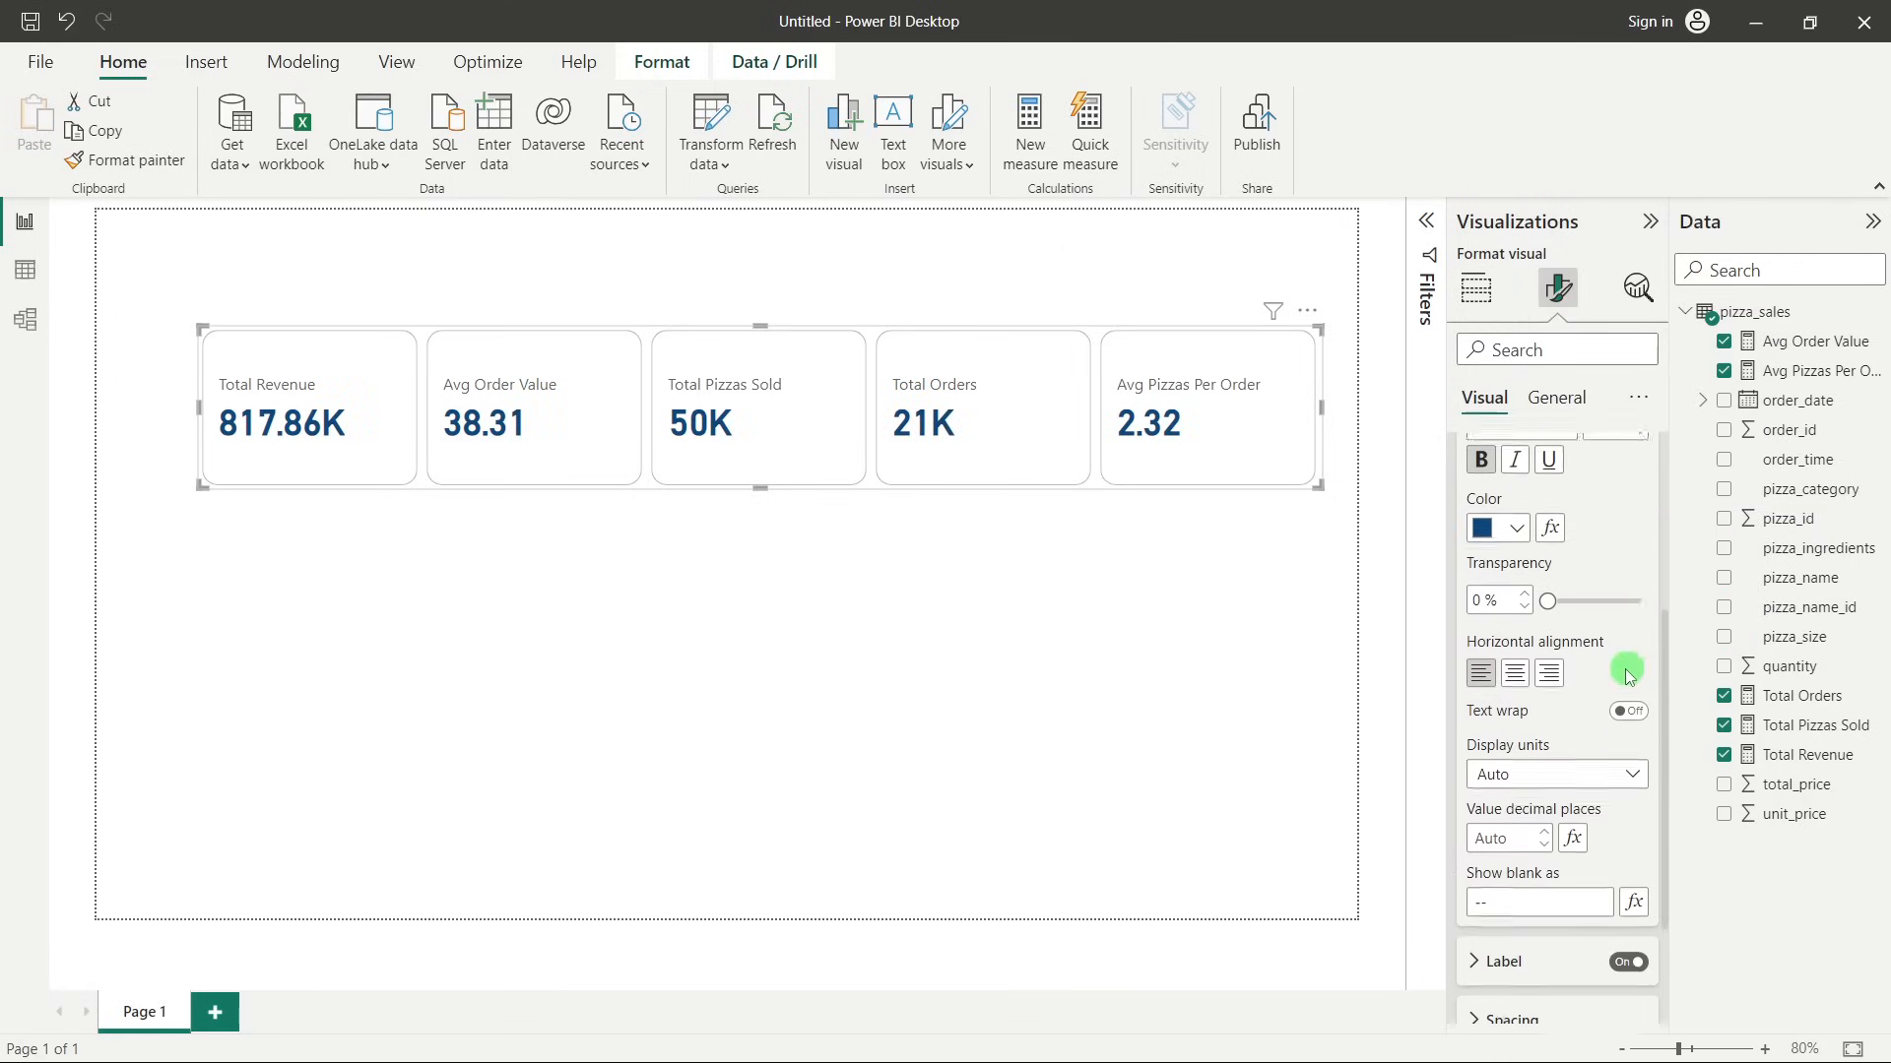
left_click(1518, 650)
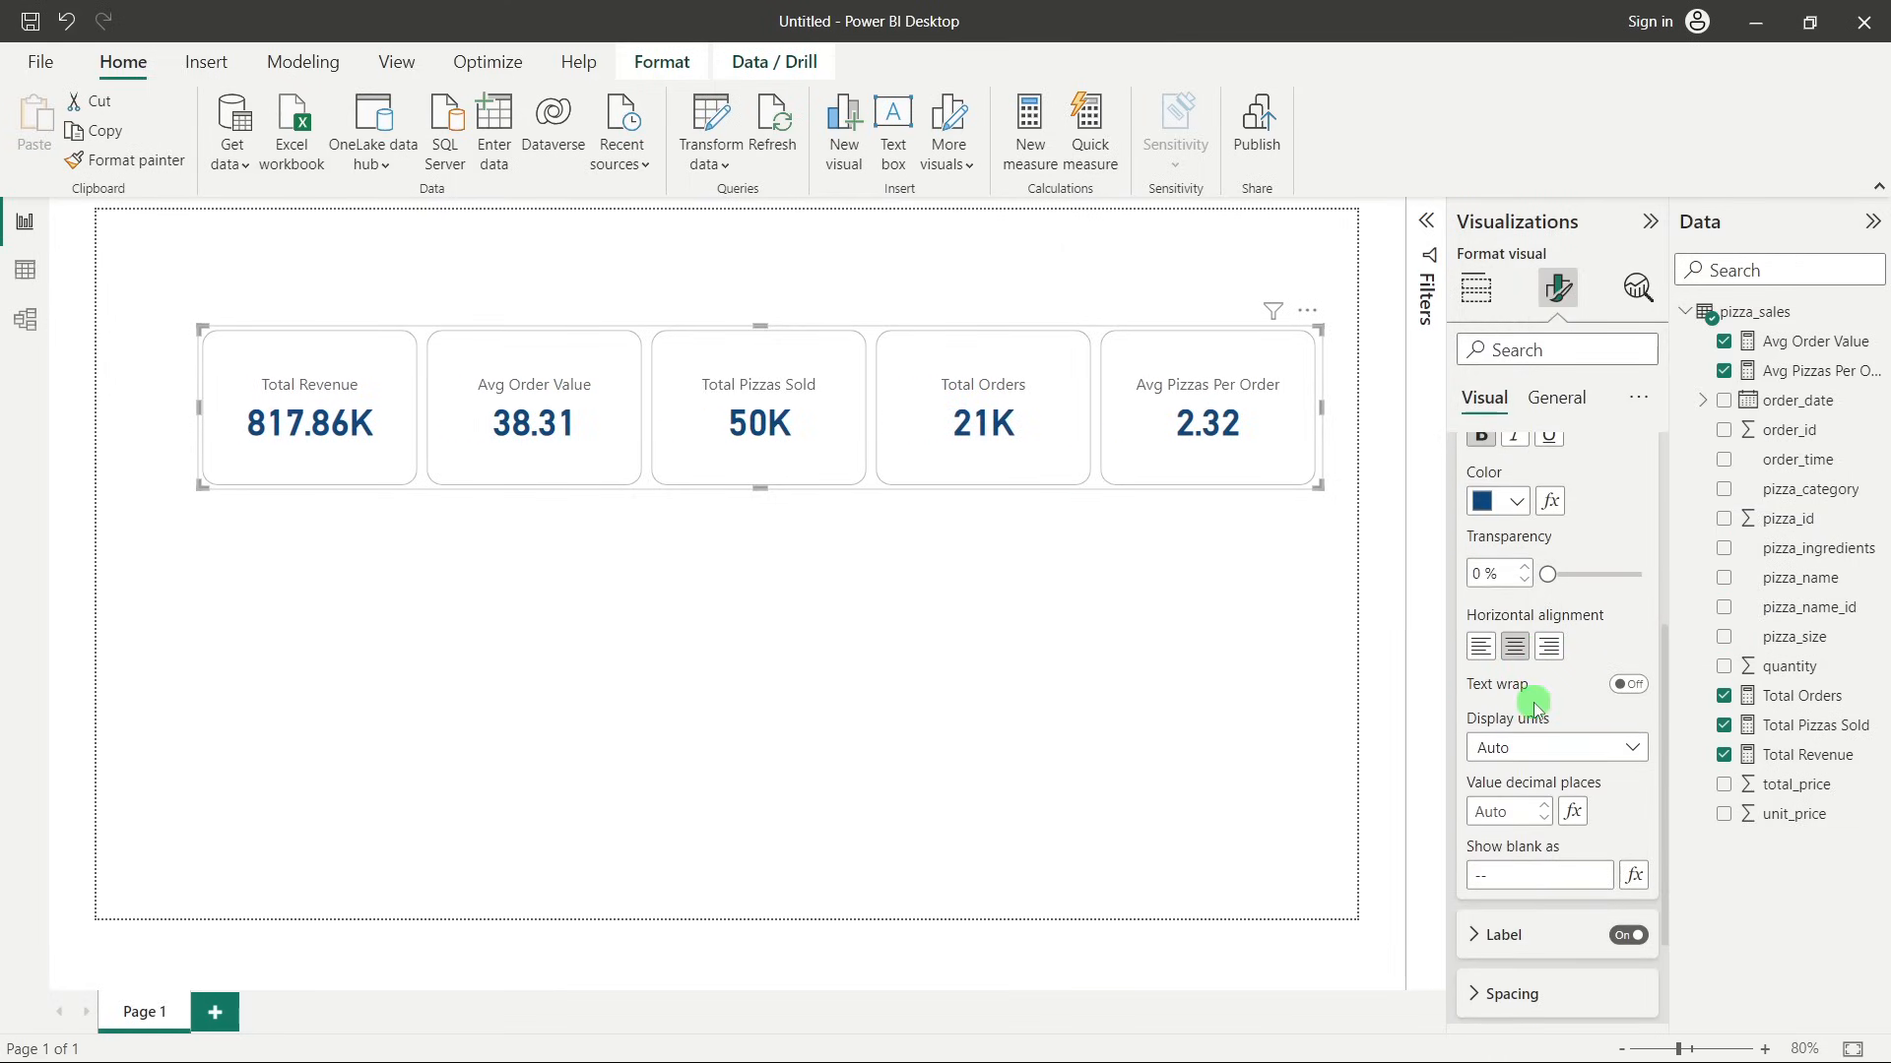
Format the card labels in Segoe UI Semibold, font size 11, with a dark brown color.
scroll(1533, 701, "down", 2)
left_click(1536, 790)
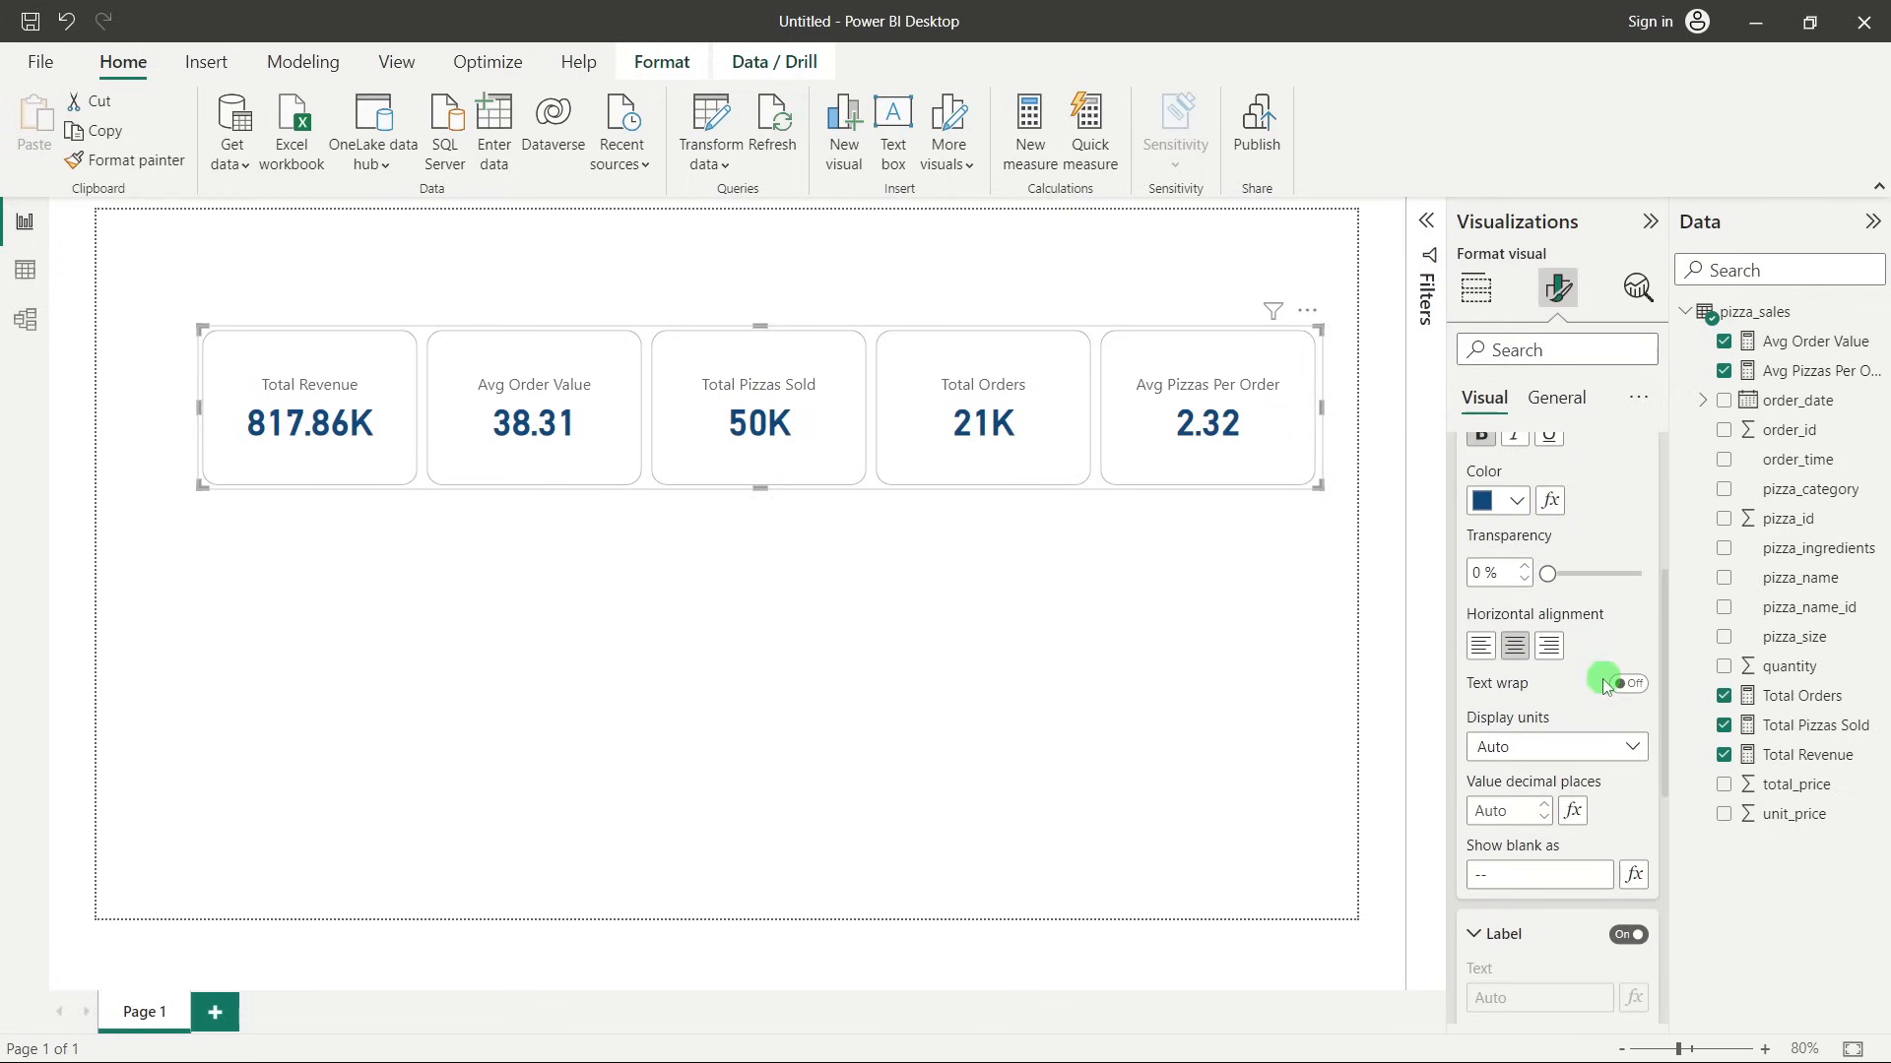
scroll(1590, 748, "down", 5)
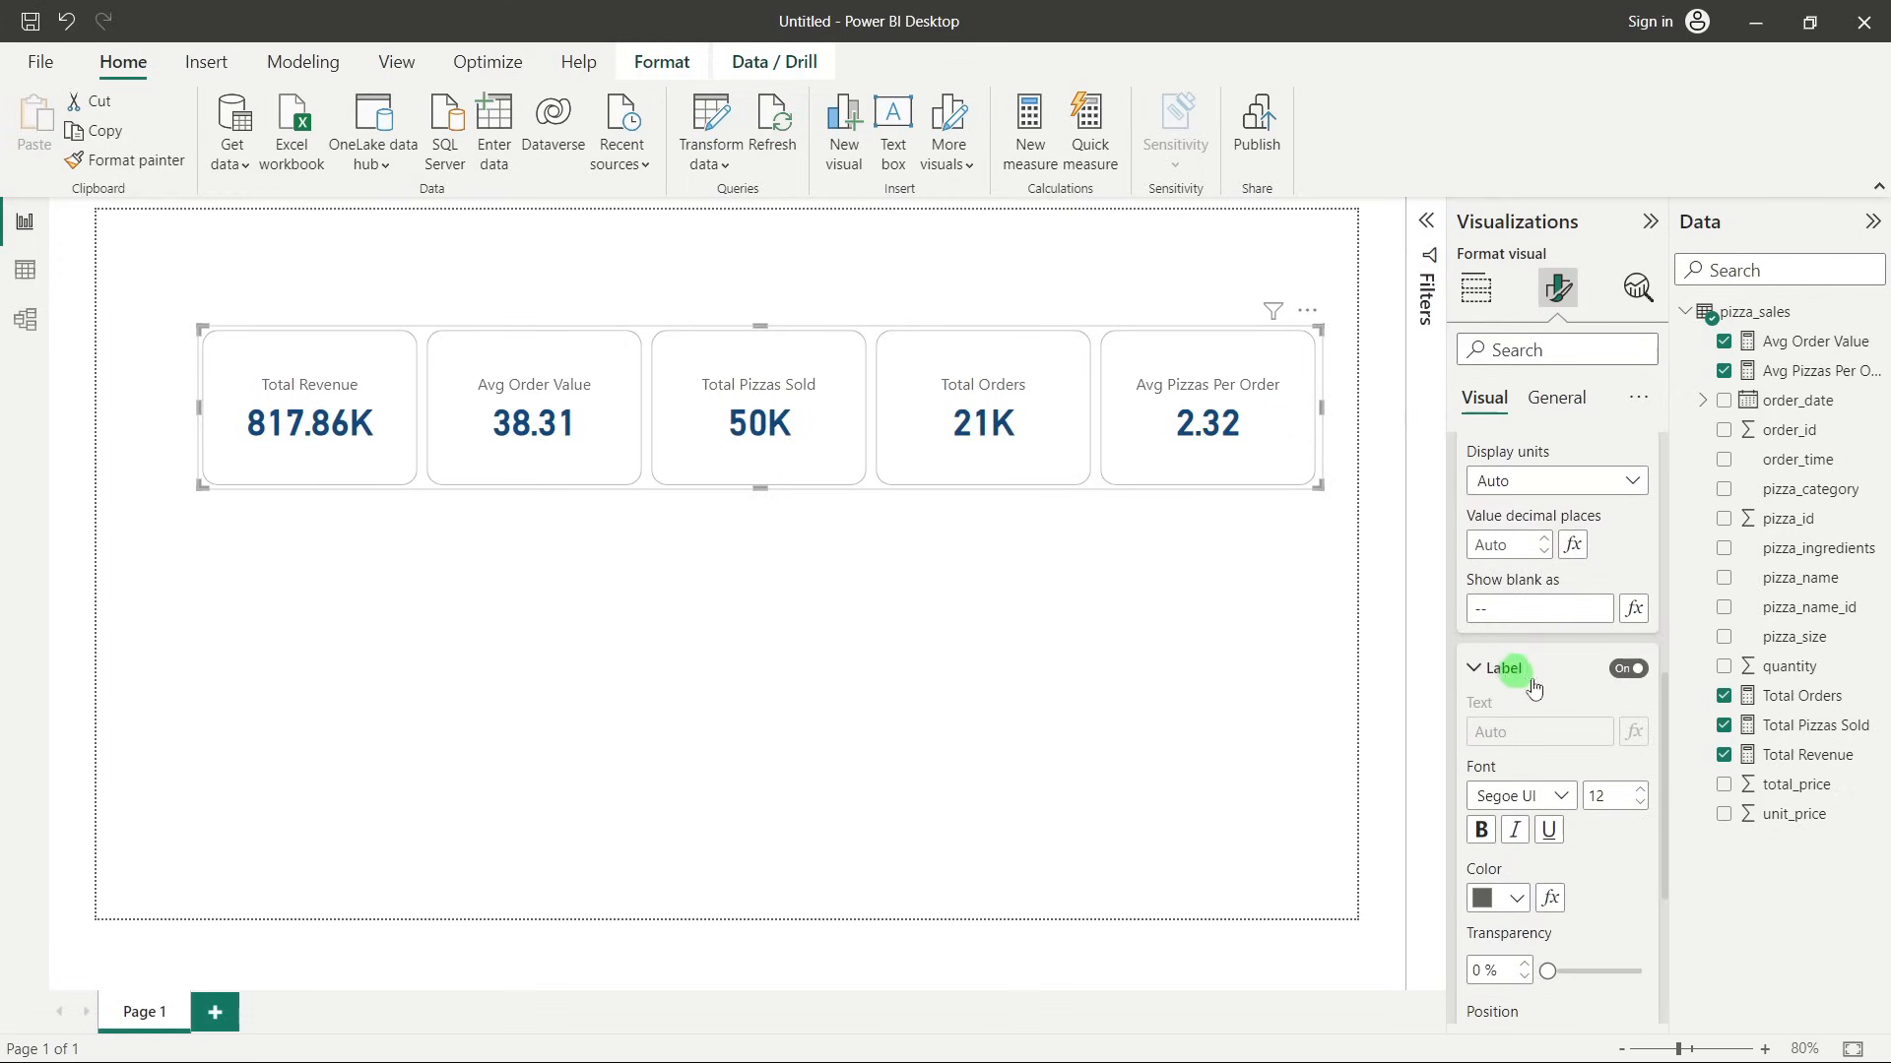
scroll(1561, 709, "down", 5)
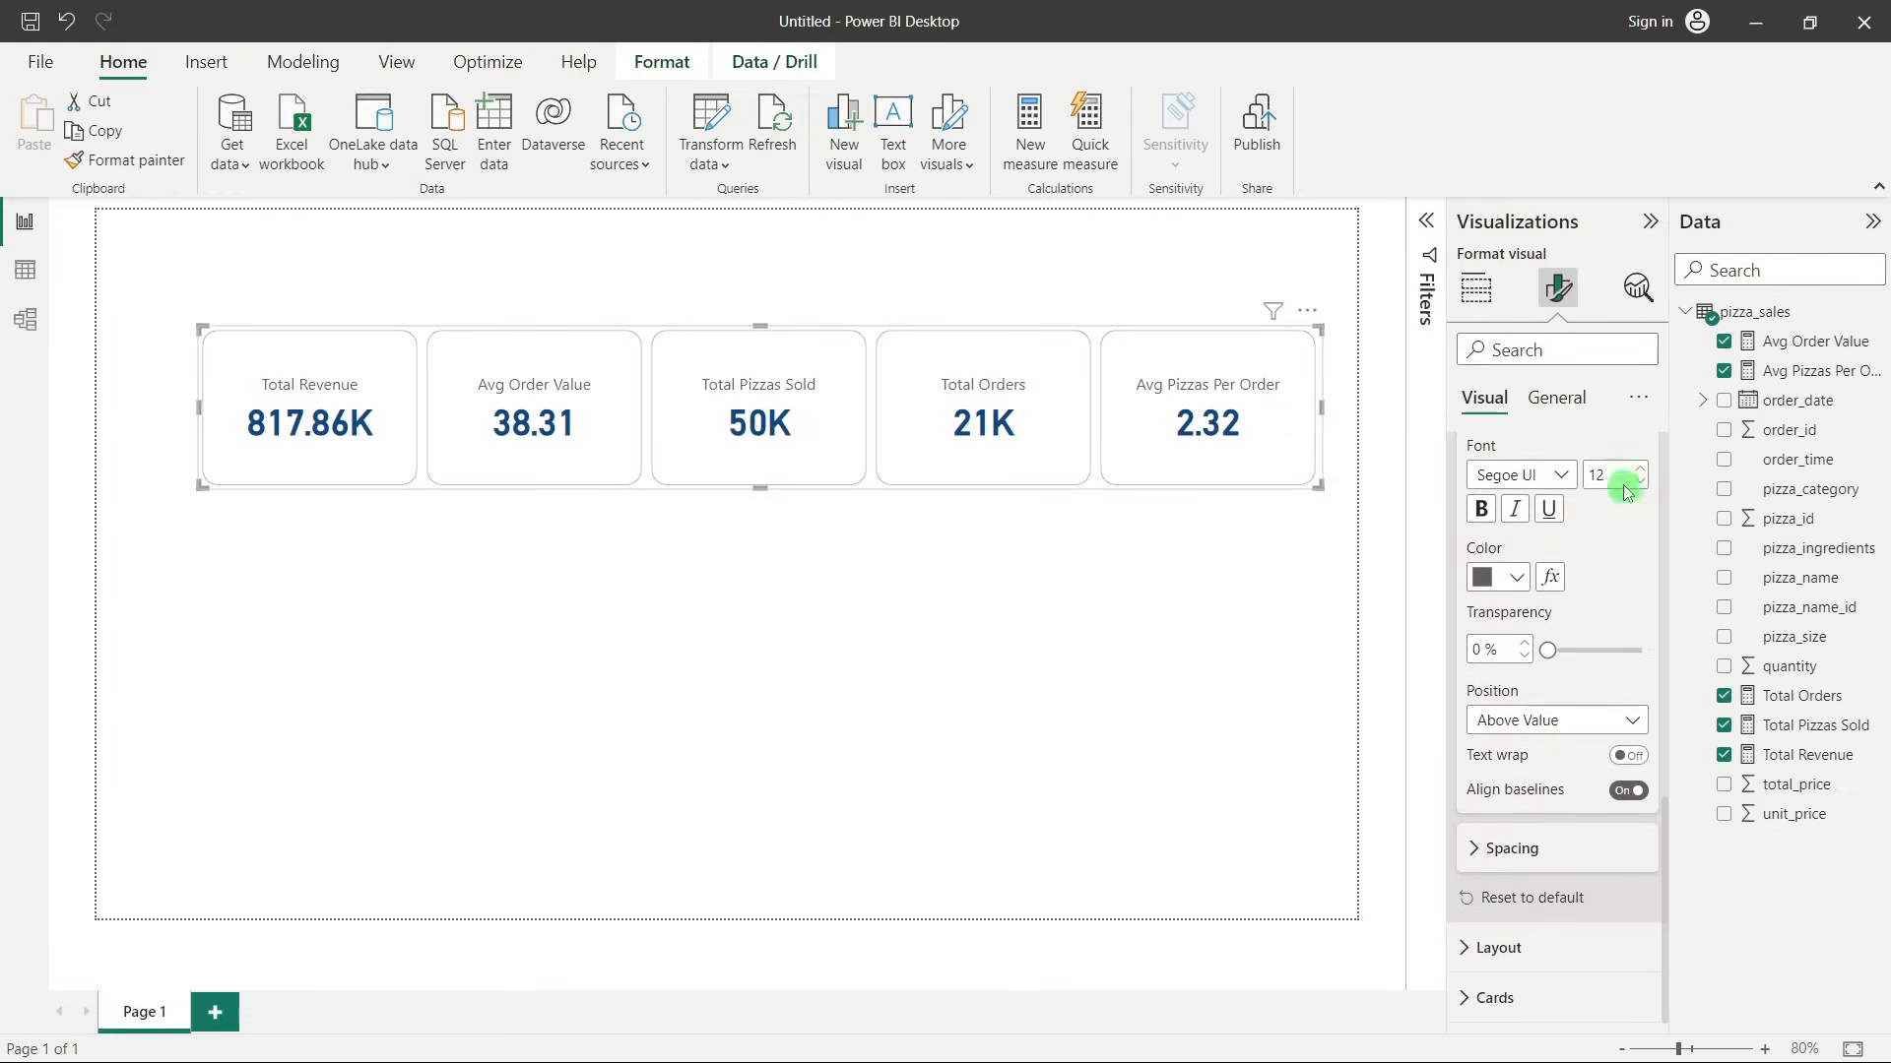
double_click(1610, 476)
type("11")
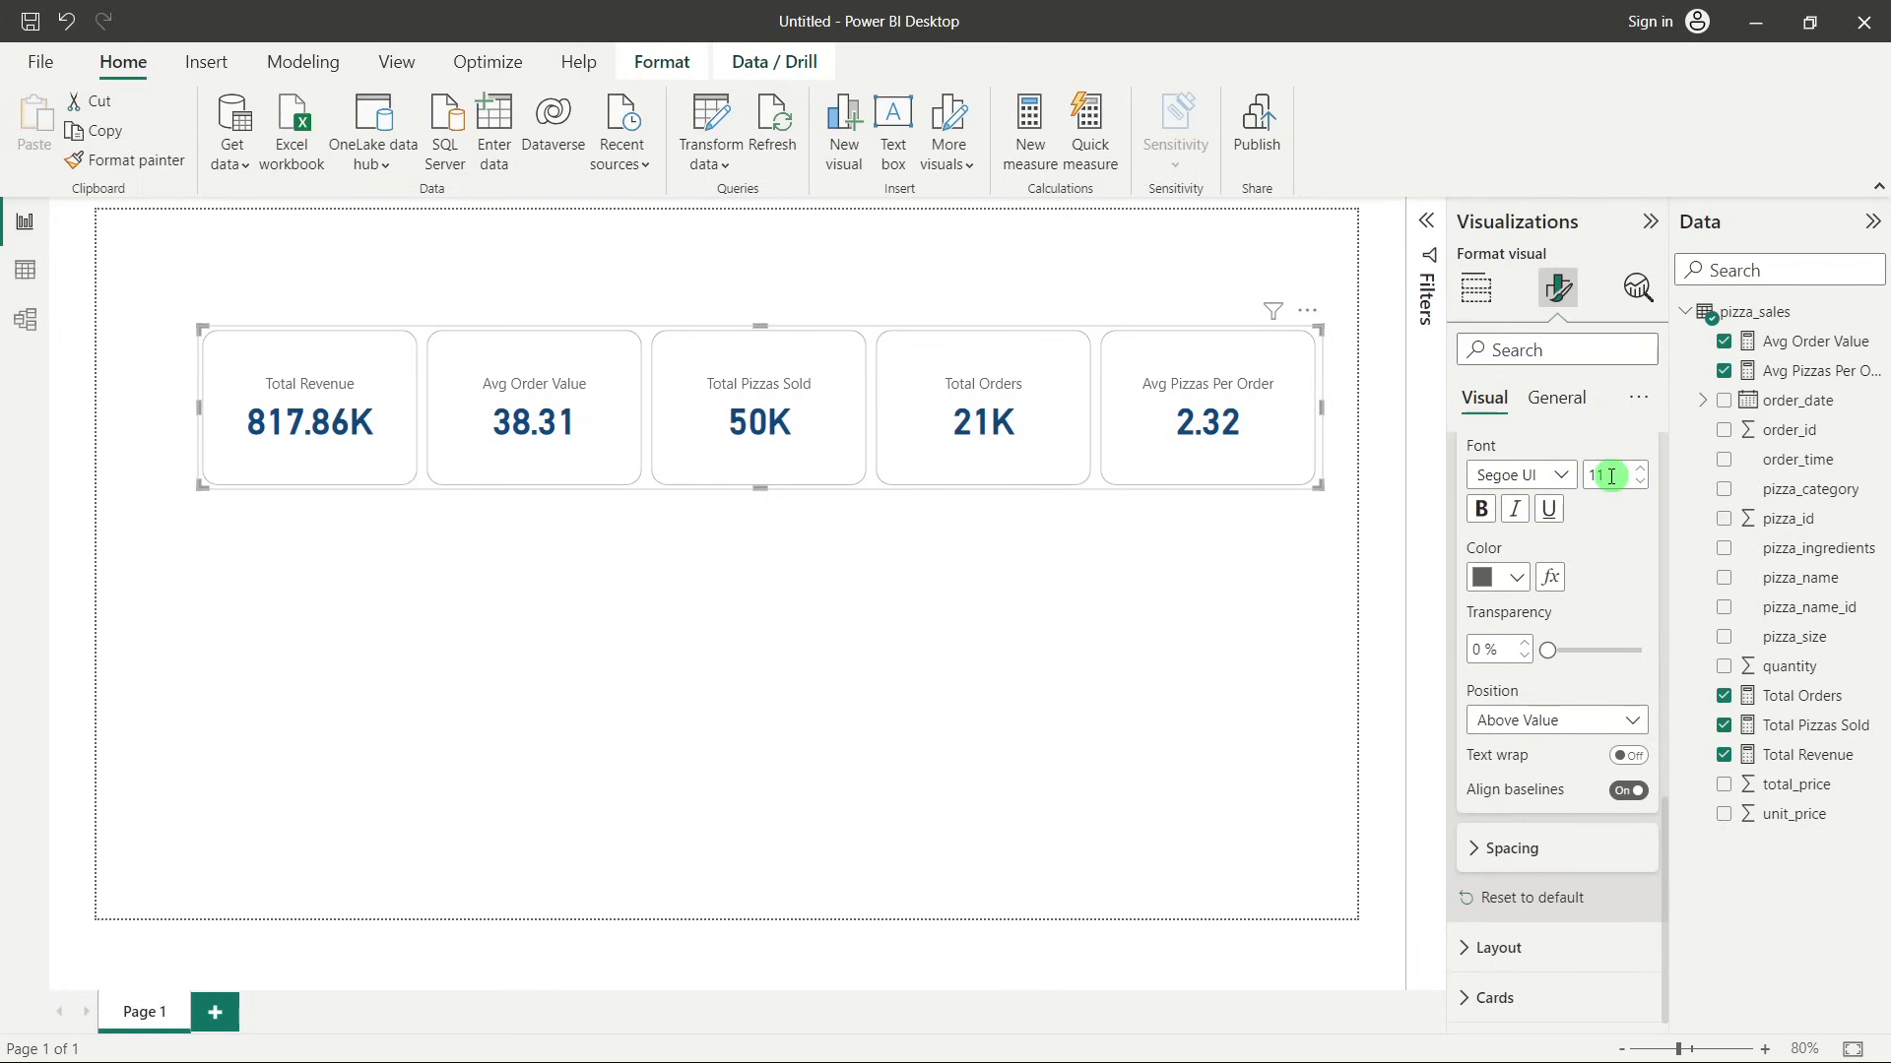
left_click(1560, 476)
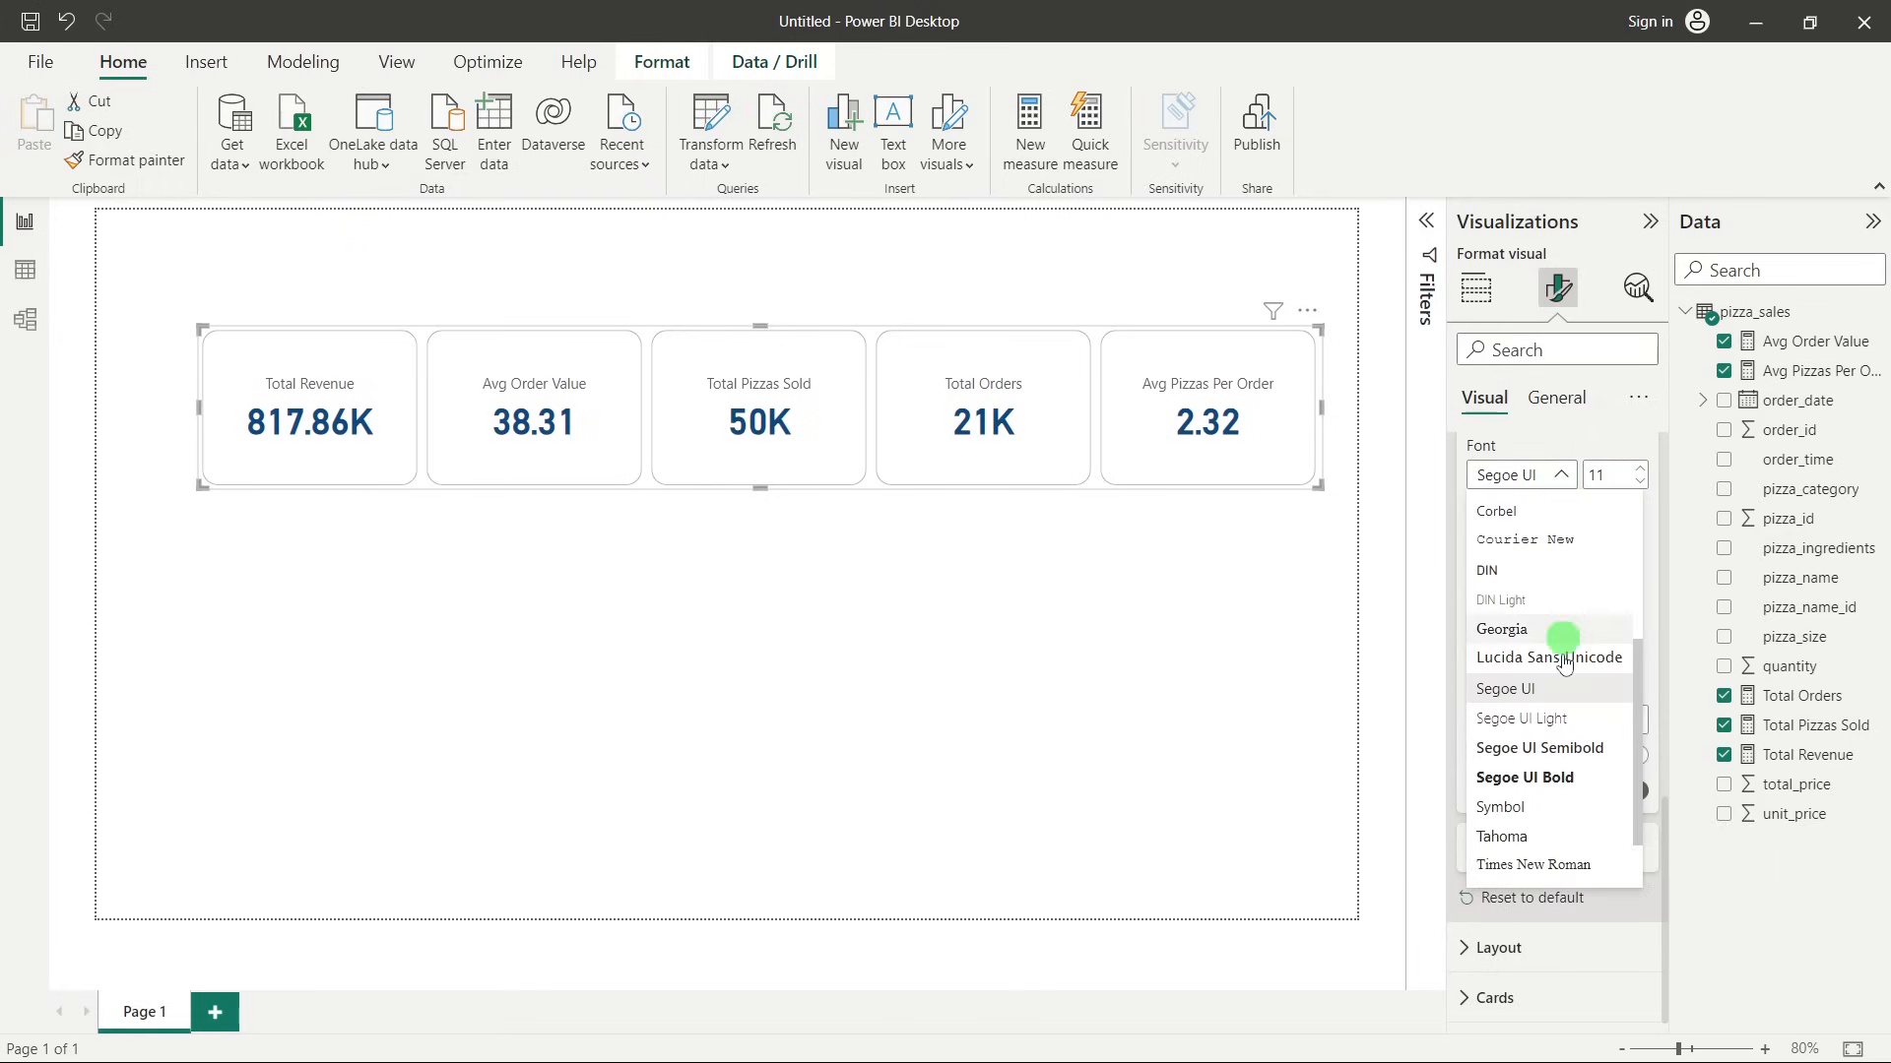
left_click(1532, 748)
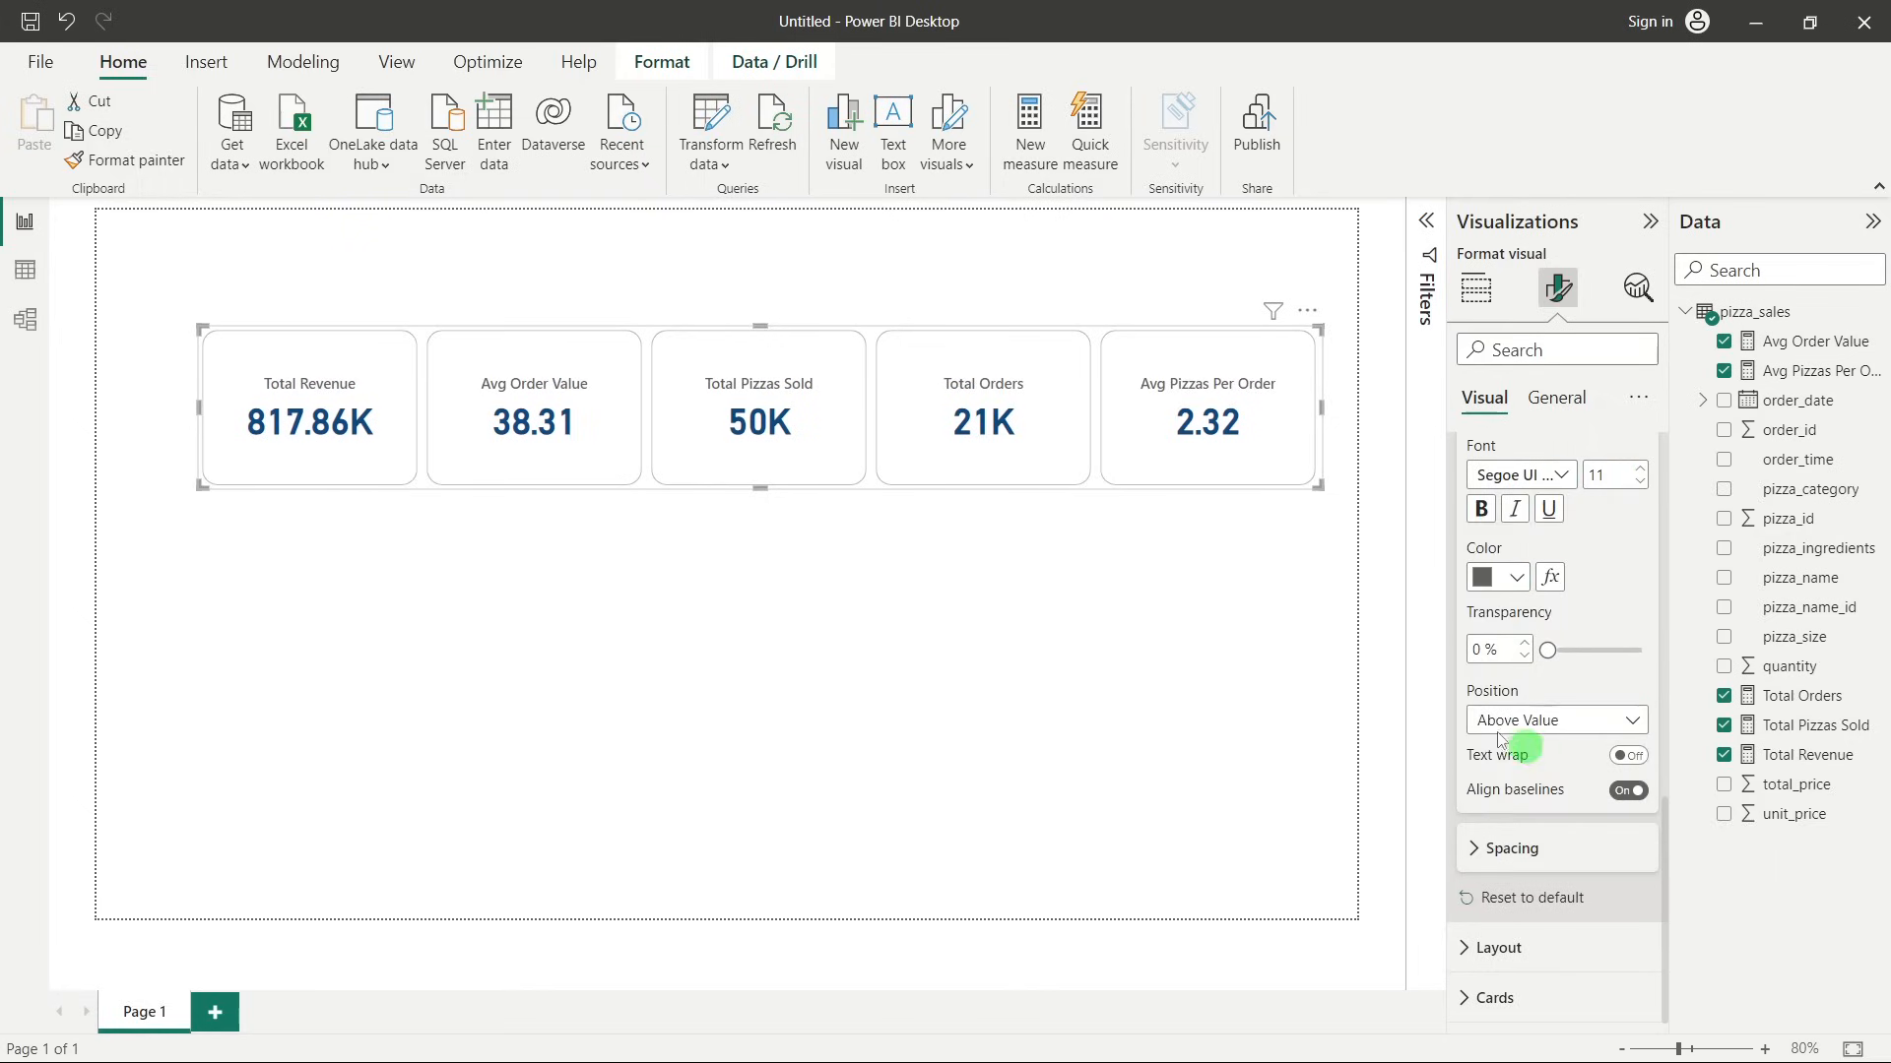
left_click(1514, 578)
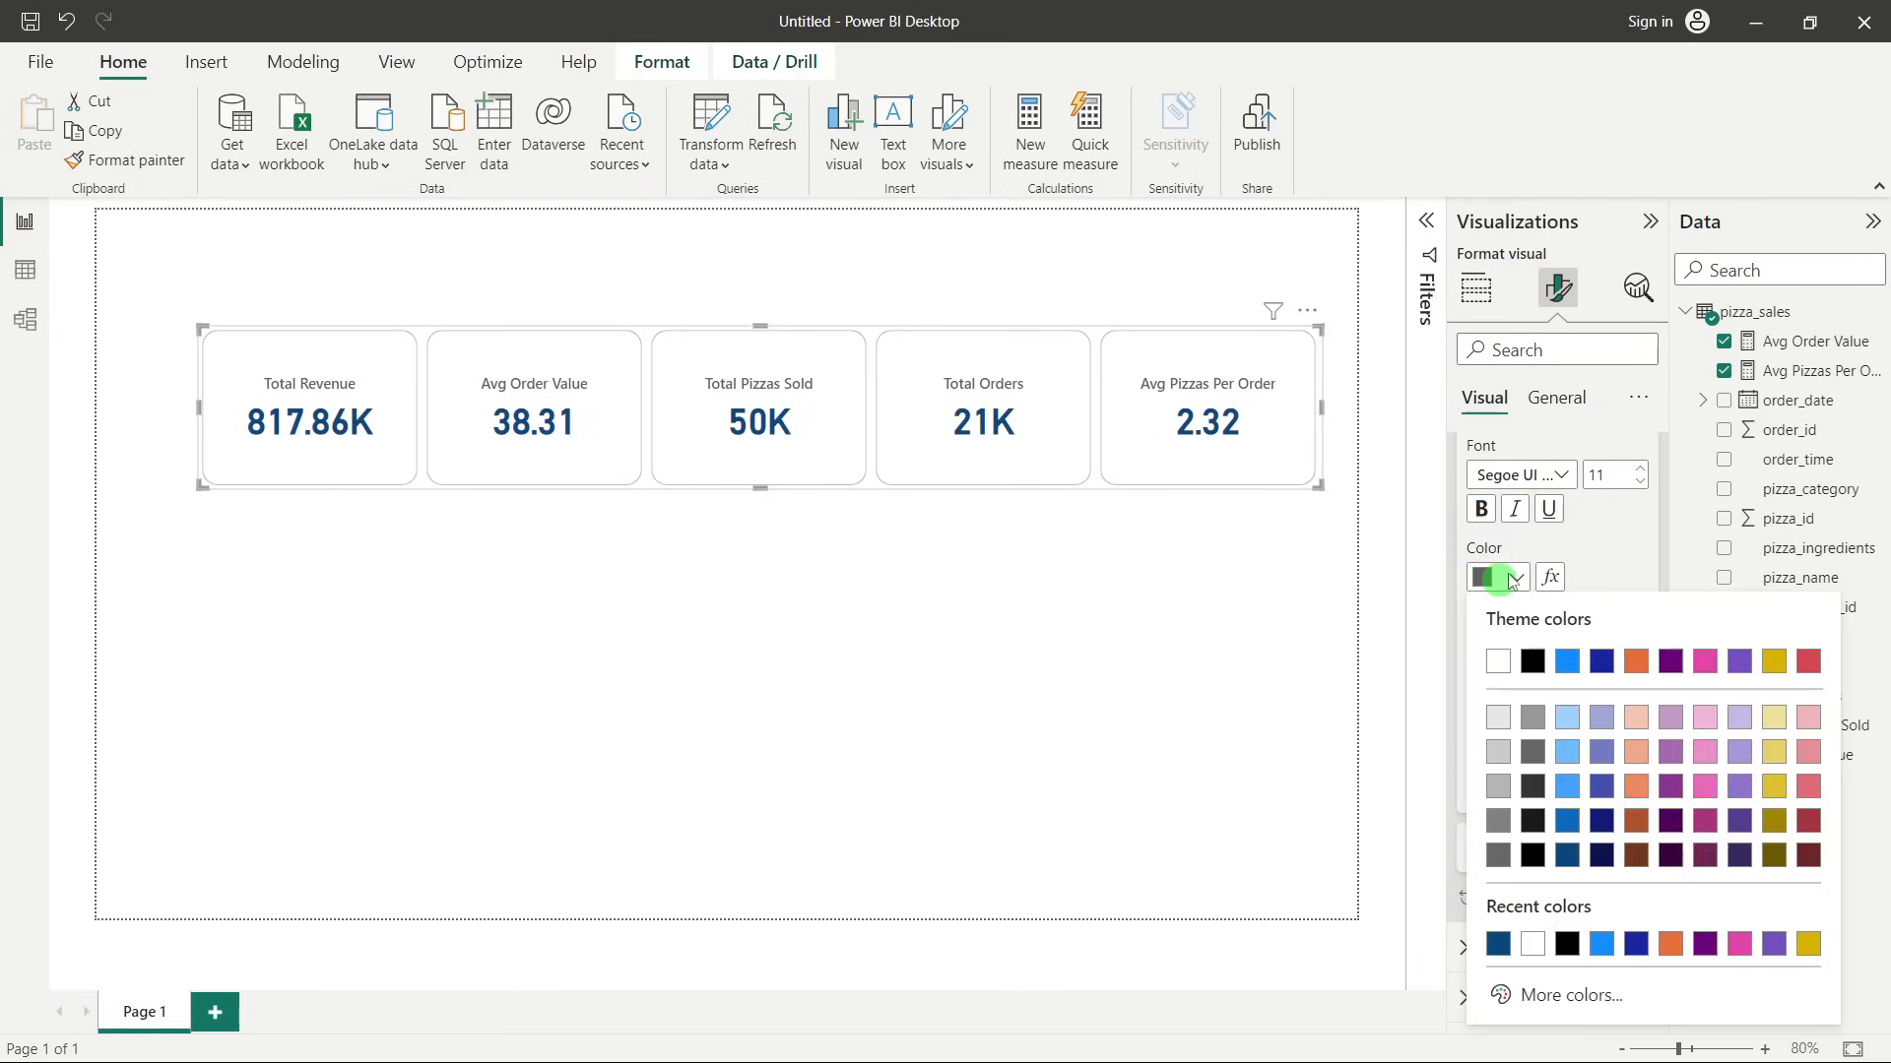
left_click(1636, 856)
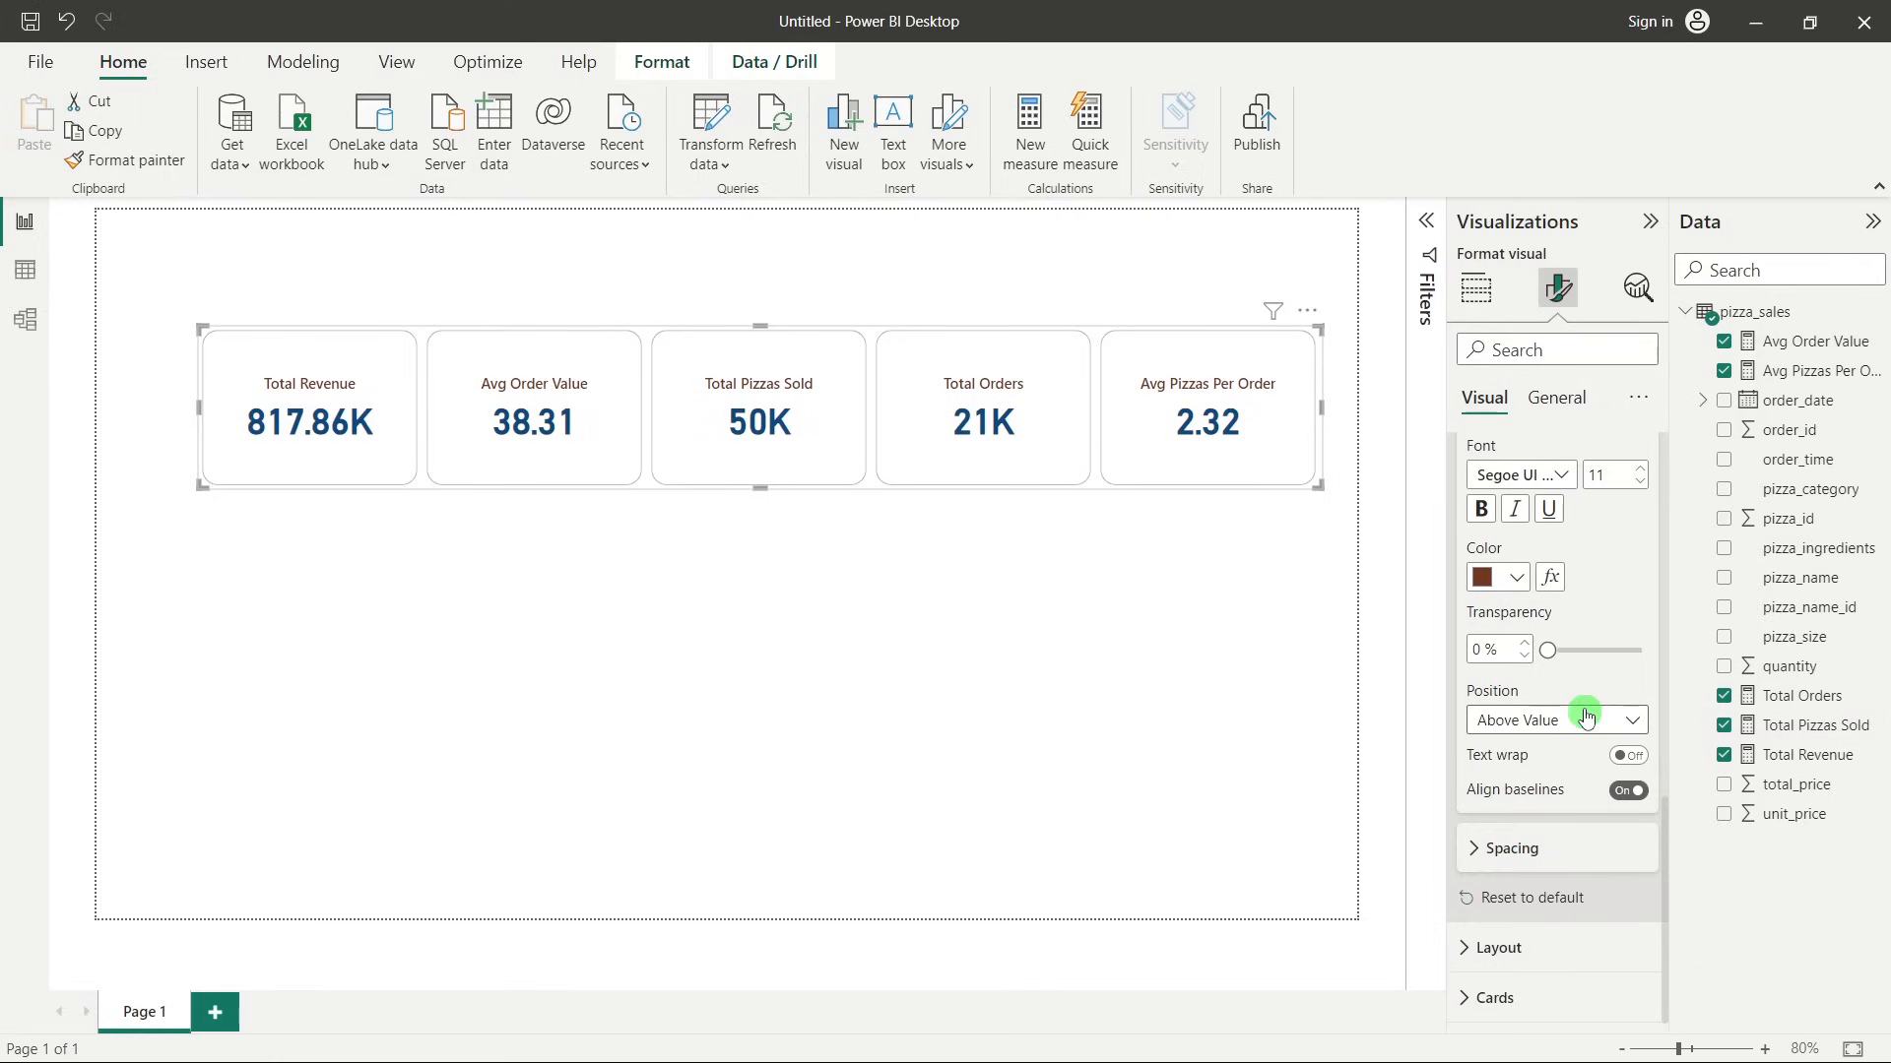
Place the card labels below the values and slightly reduce the height of the card visual.
left_click(1513, 722)
left_click(1516, 746)
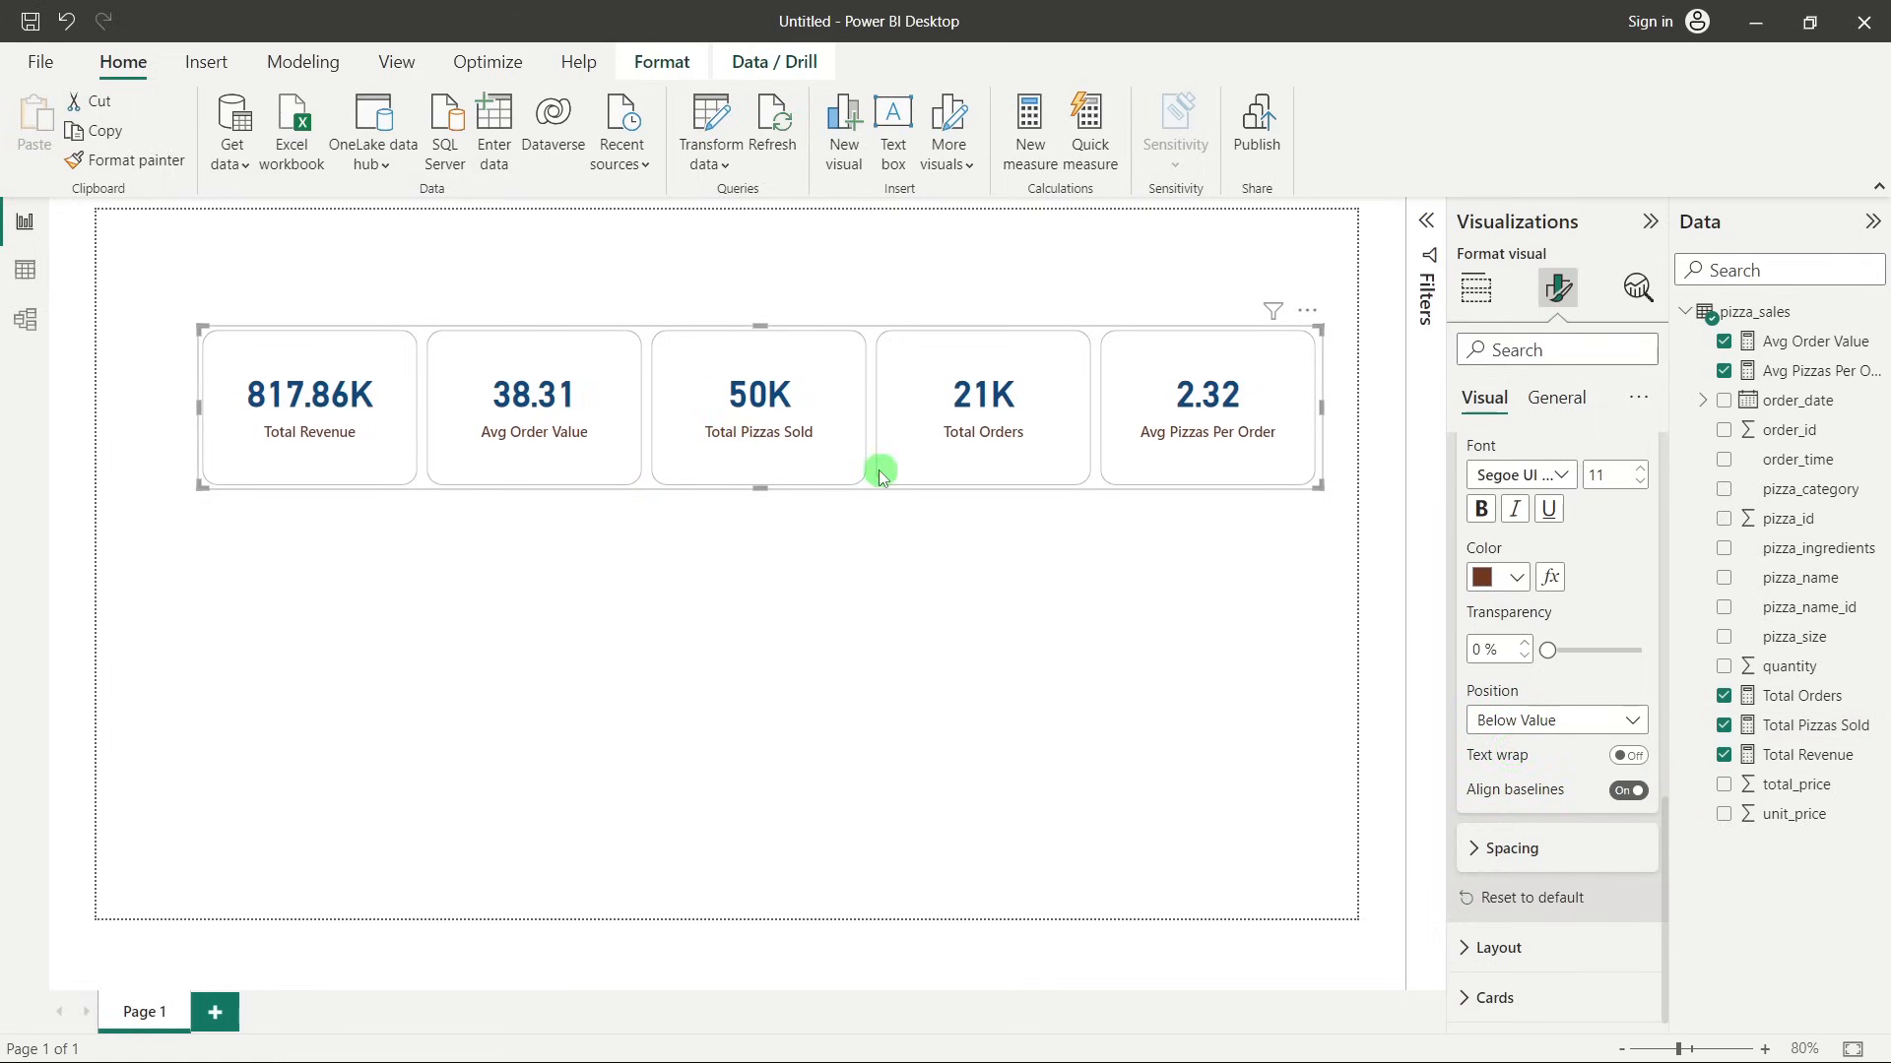
left_click_drag(759, 490, 760, 471)
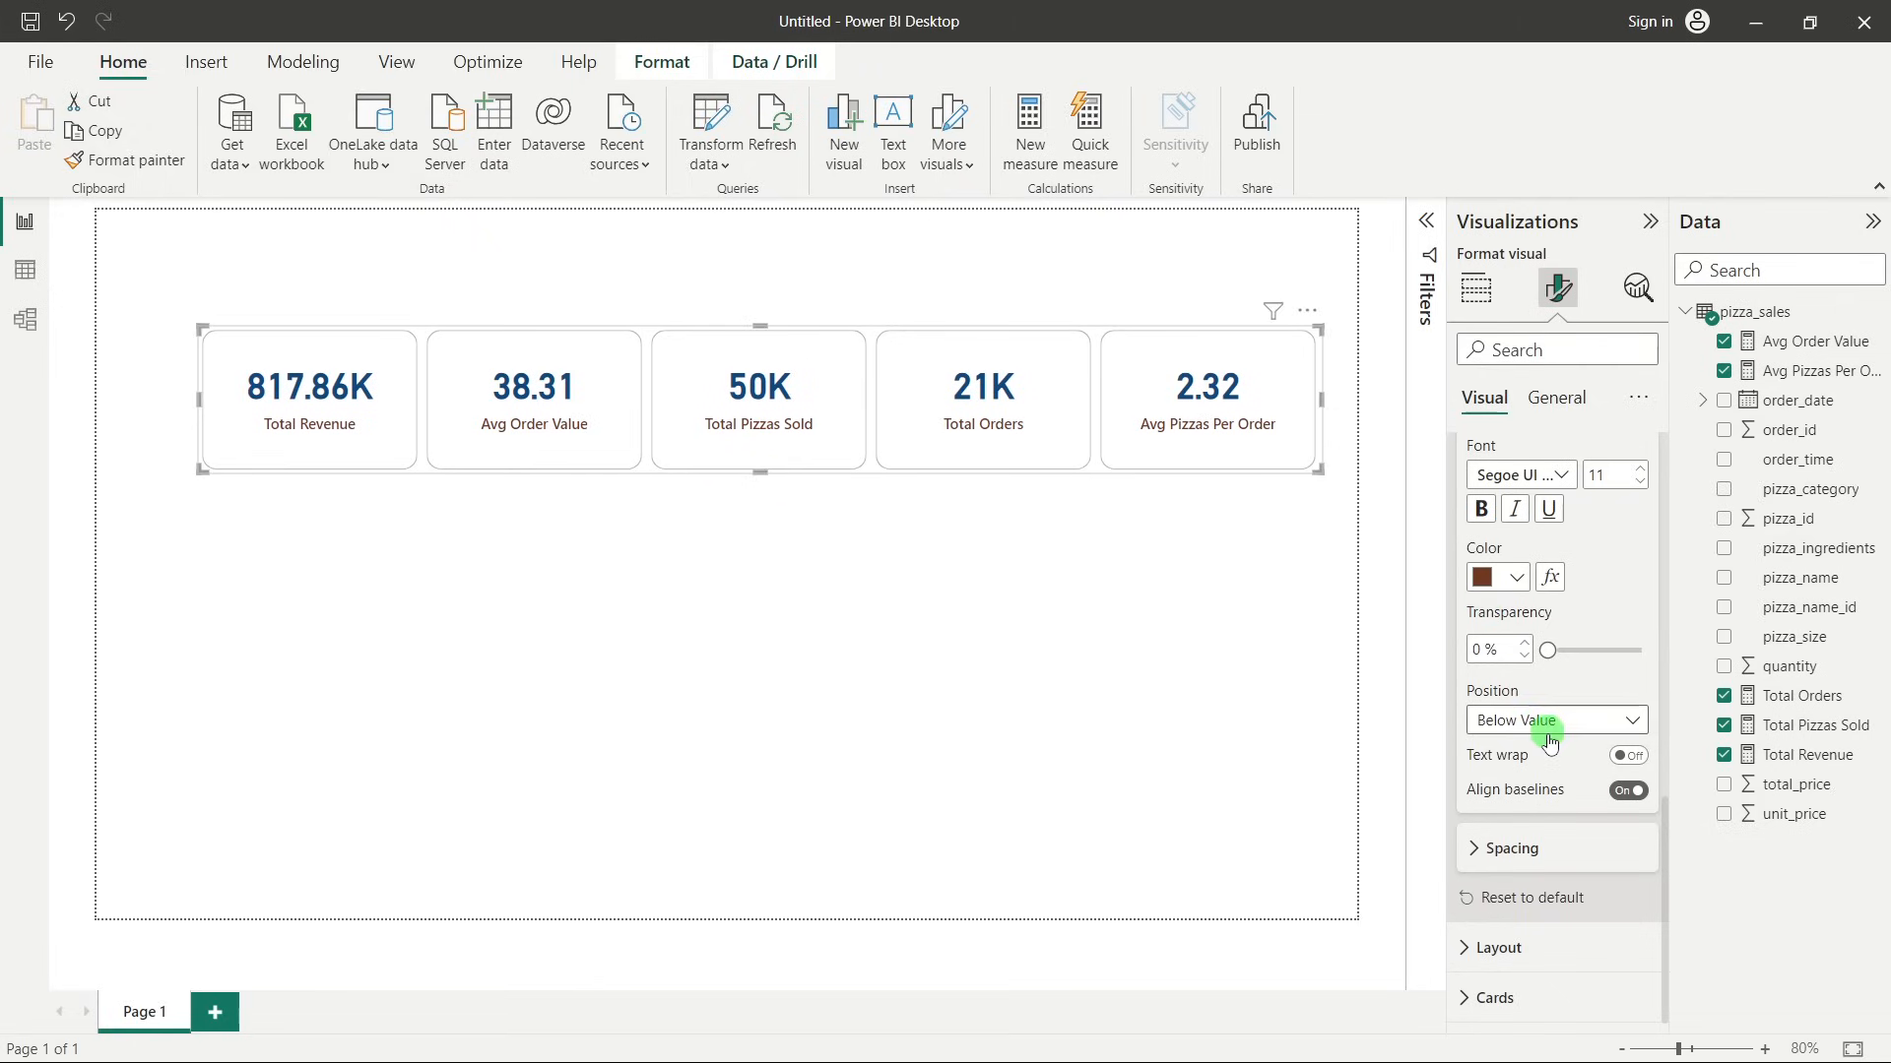
scroll(1552, 630, "up", 6)
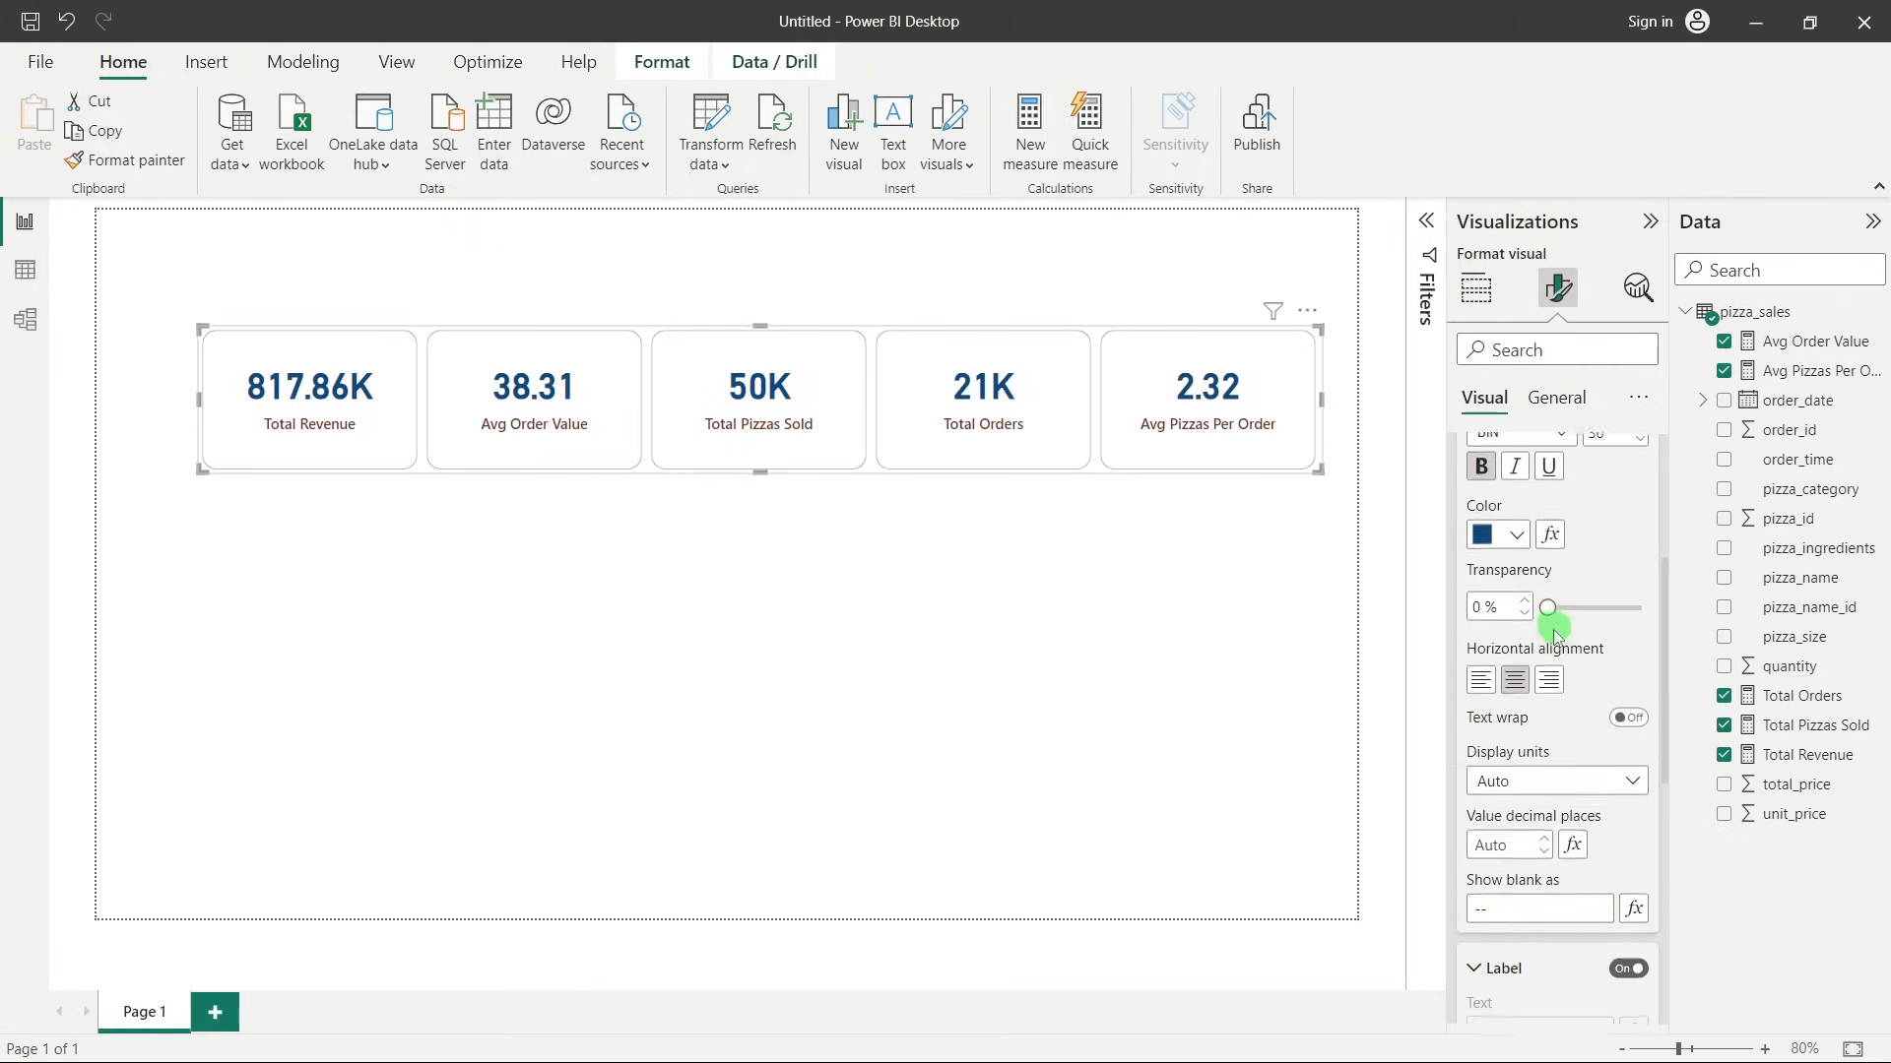
left_click(1482, 506)
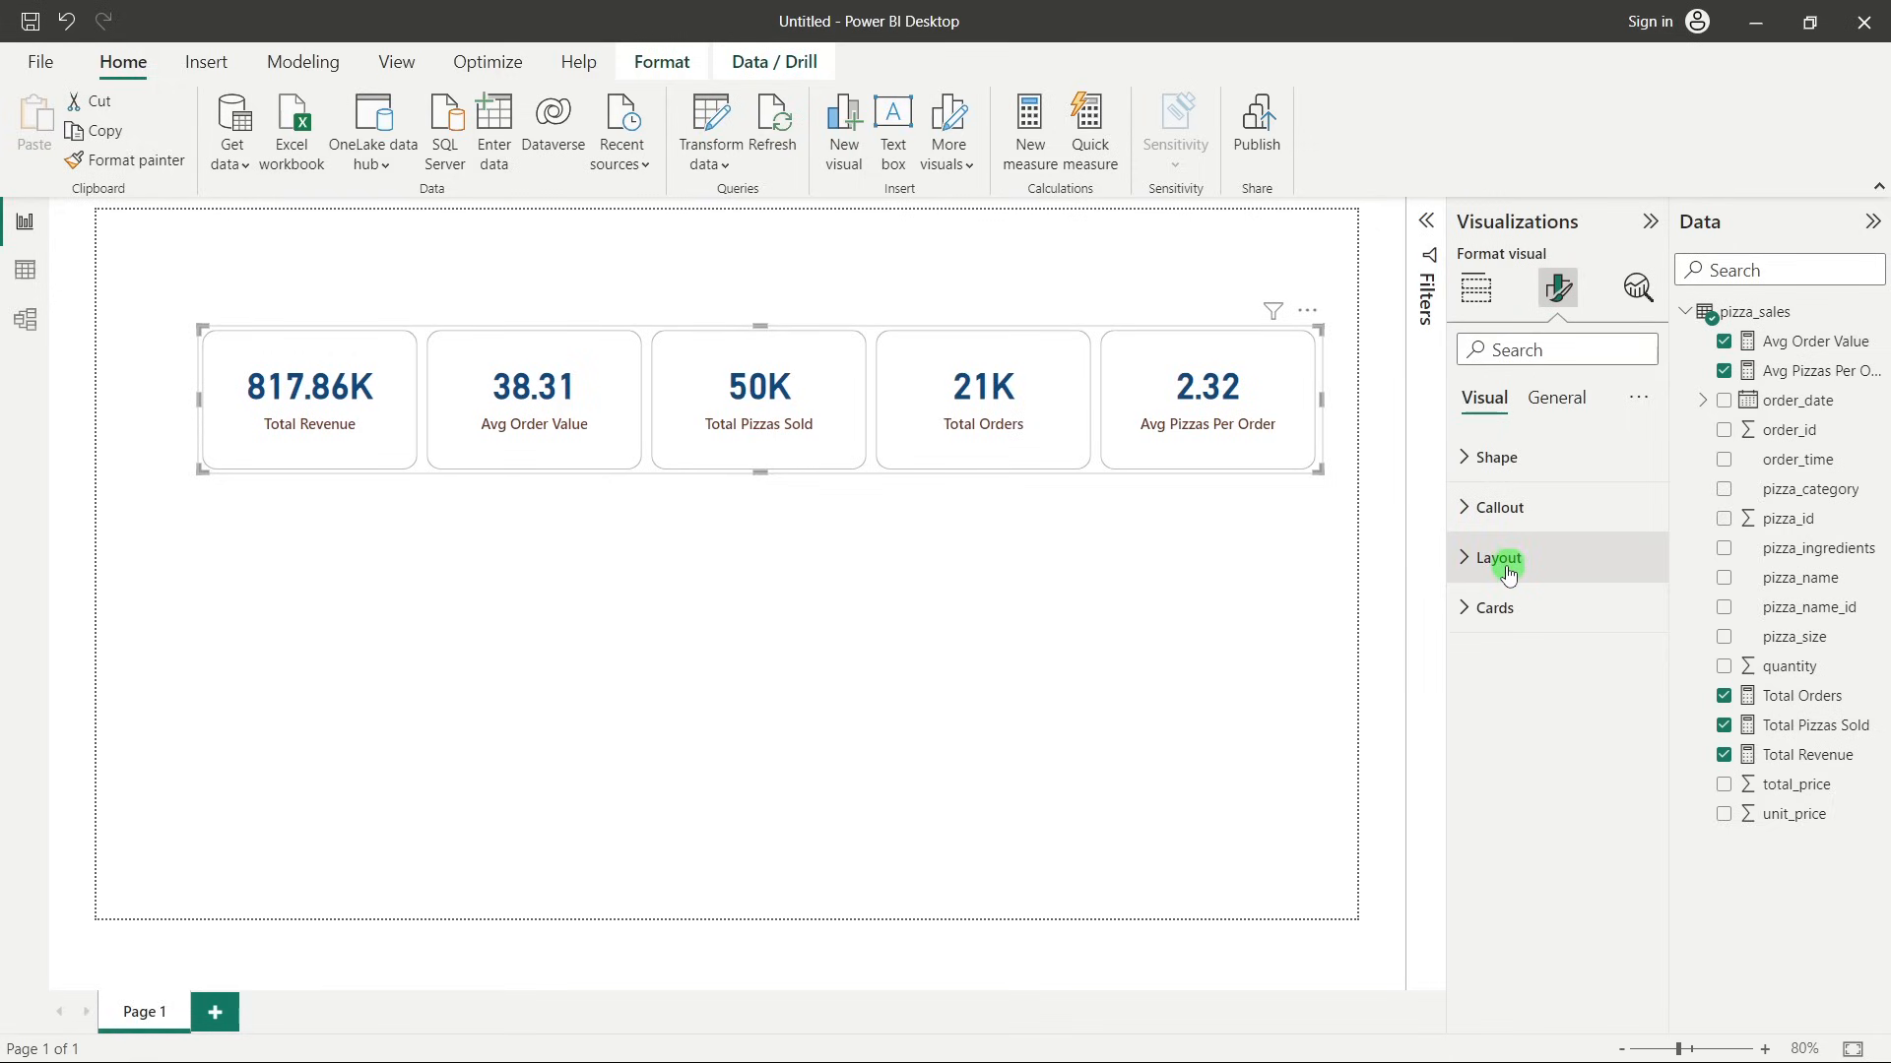
Try a space of 7 px between the cards and return it to 5 px.
left_click(1505, 562)
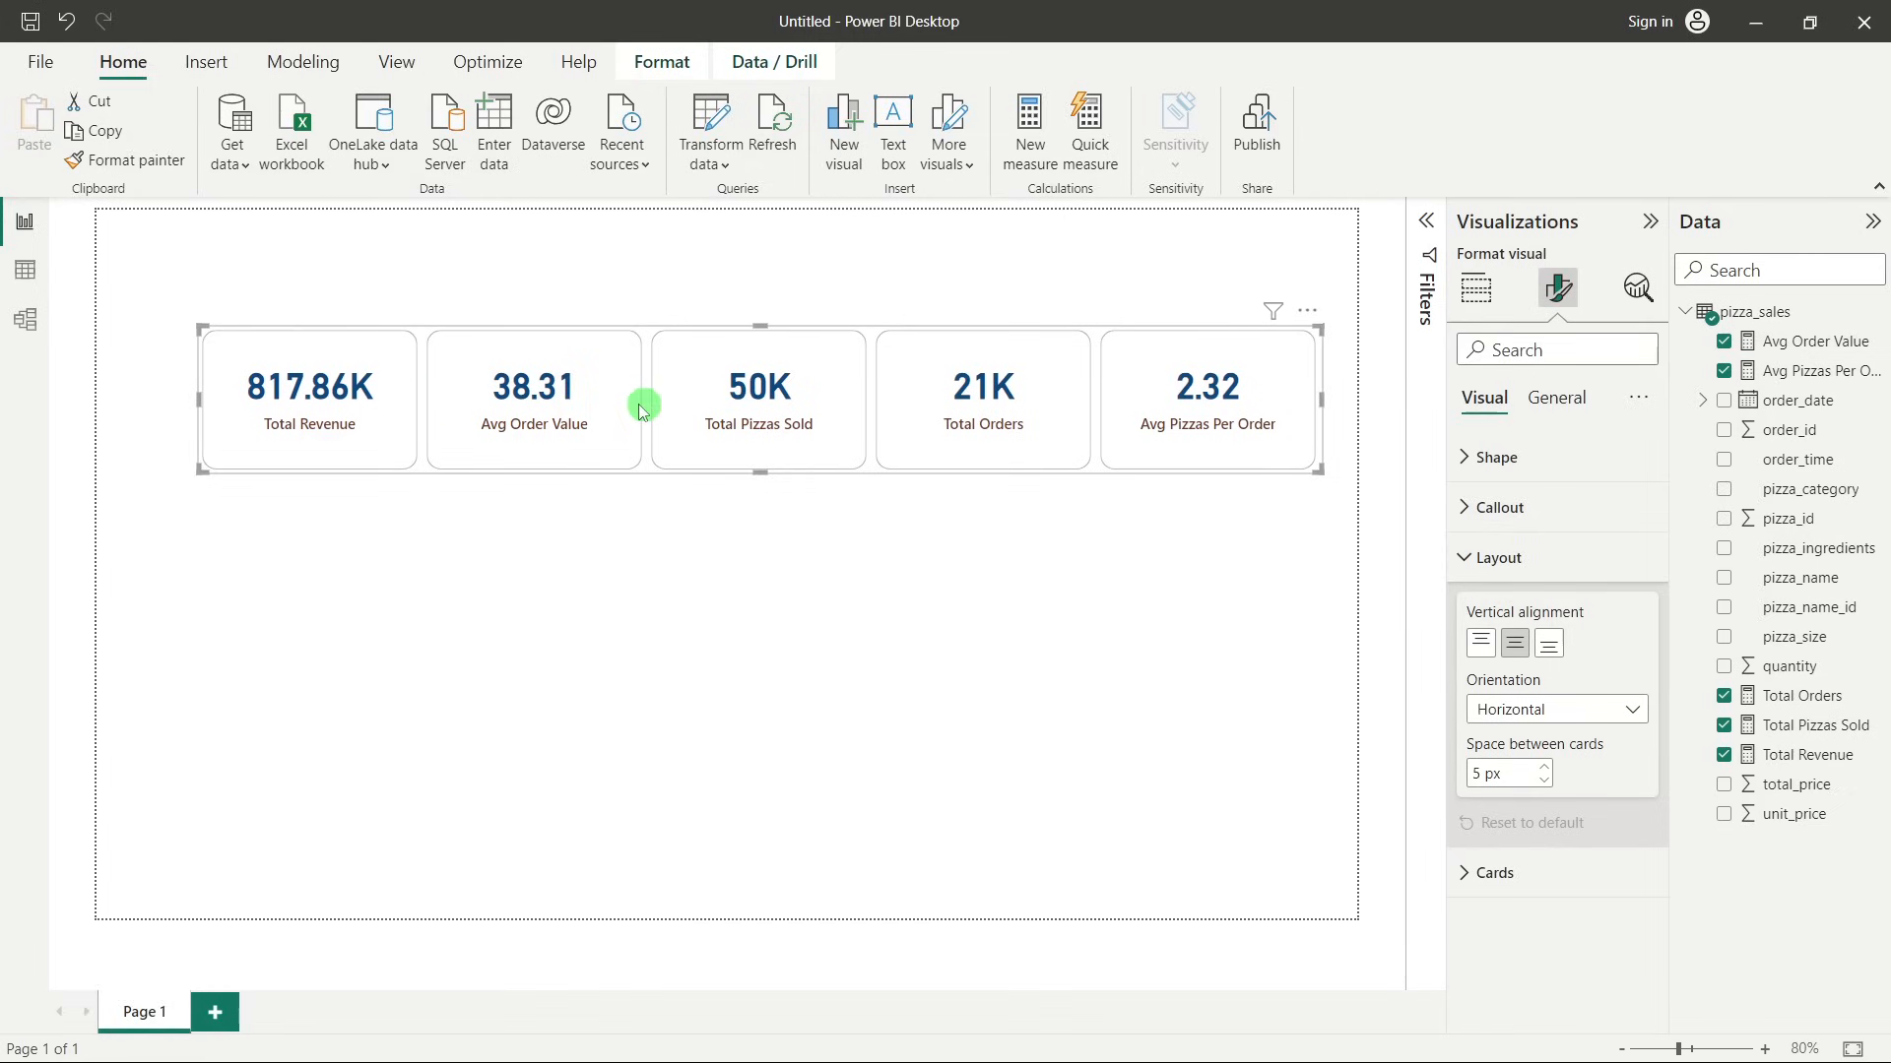
left_click(1543, 767)
left_click(1543, 767)
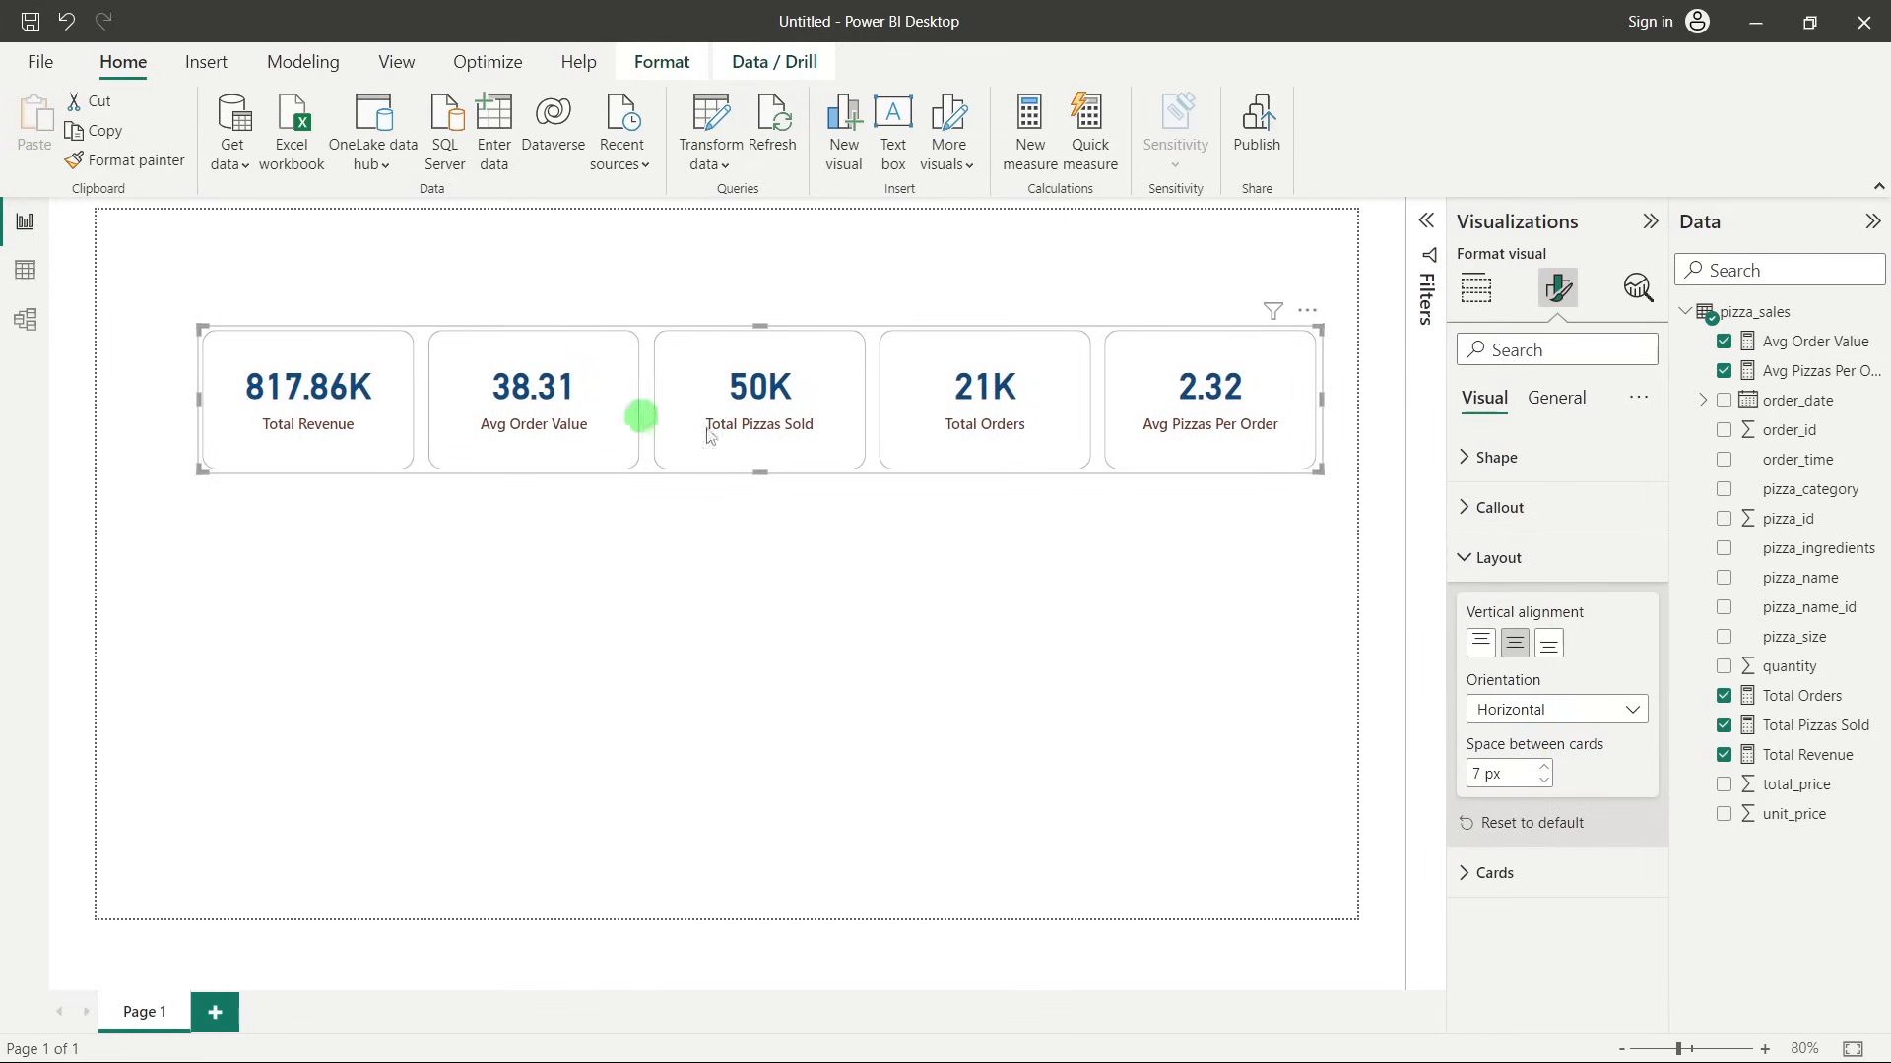
left_click(1543, 780)
left_click(1543, 780)
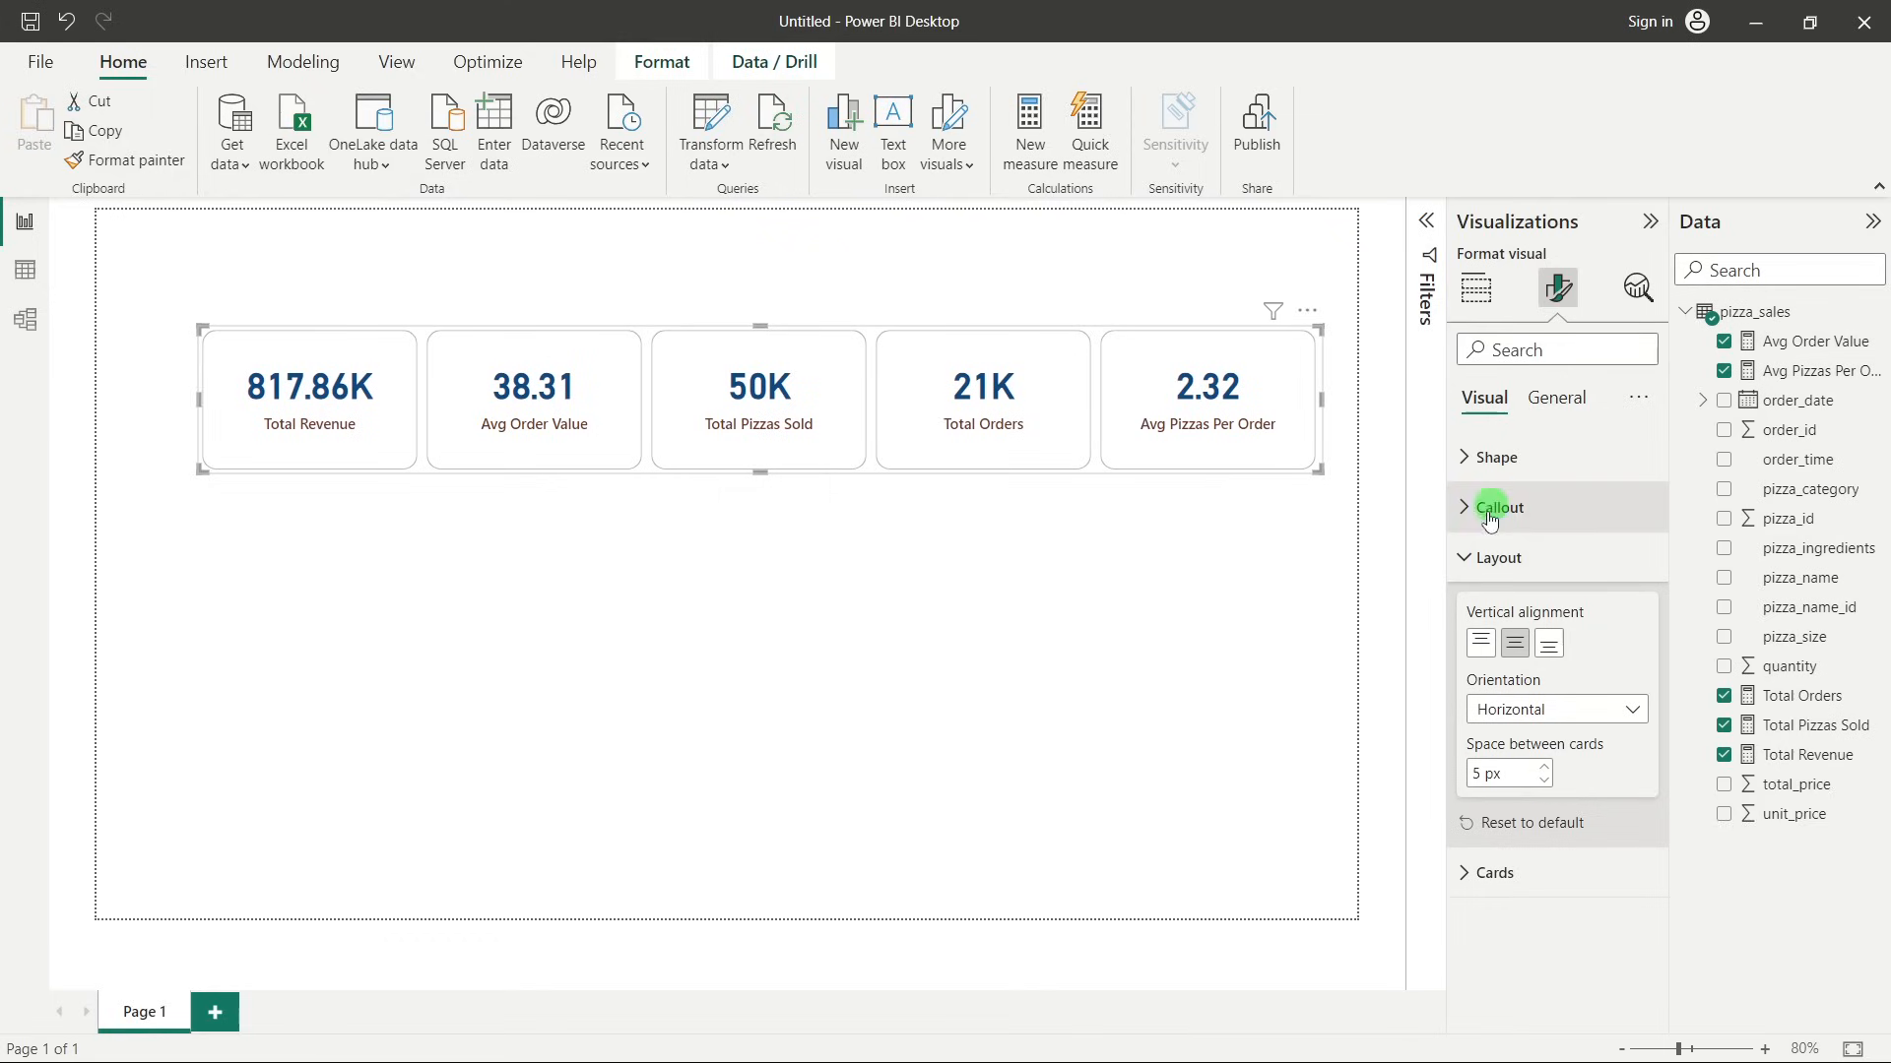
left_click(1474, 554)
Turn on the shadow for all cards and set its offset to Inside.
left_click(1499, 609)
scroll(1500, 607, "down", 3)
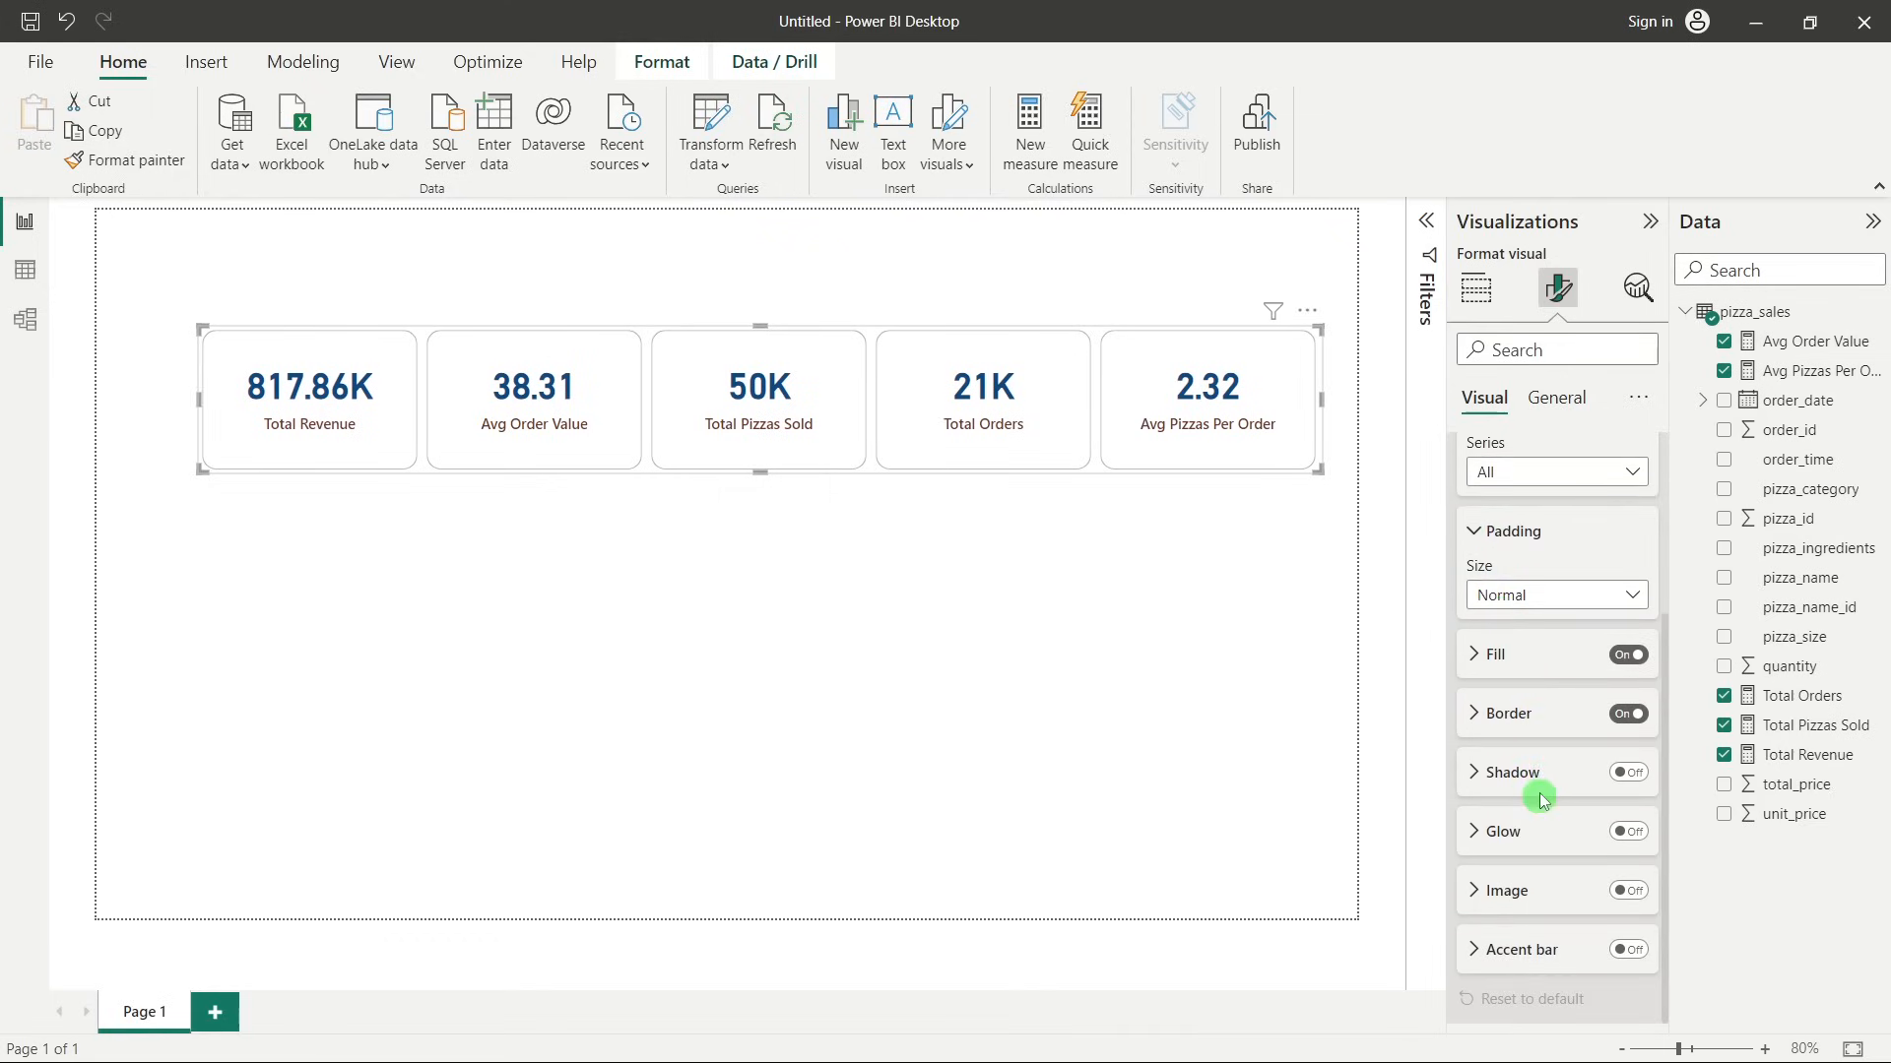
left_click(1512, 773)
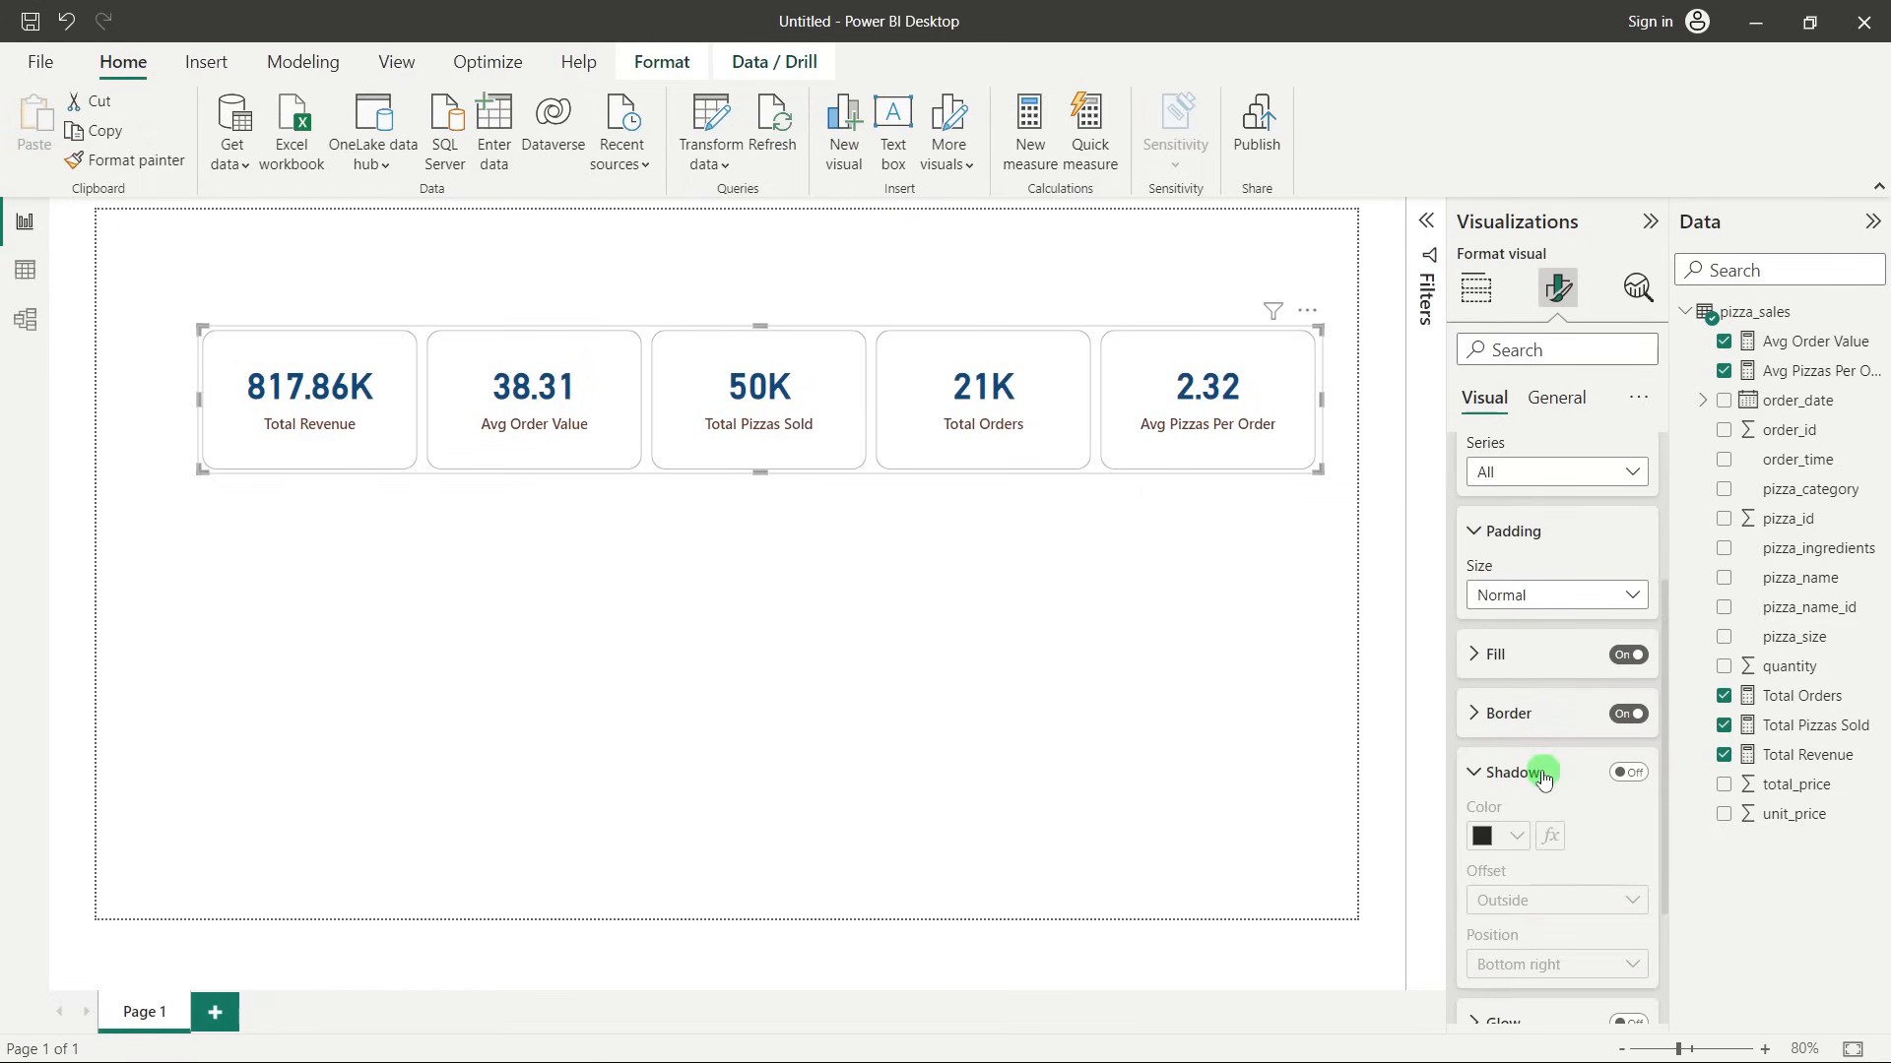
scroll(1575, 699, "down", 2)
left_click(1625, 591)
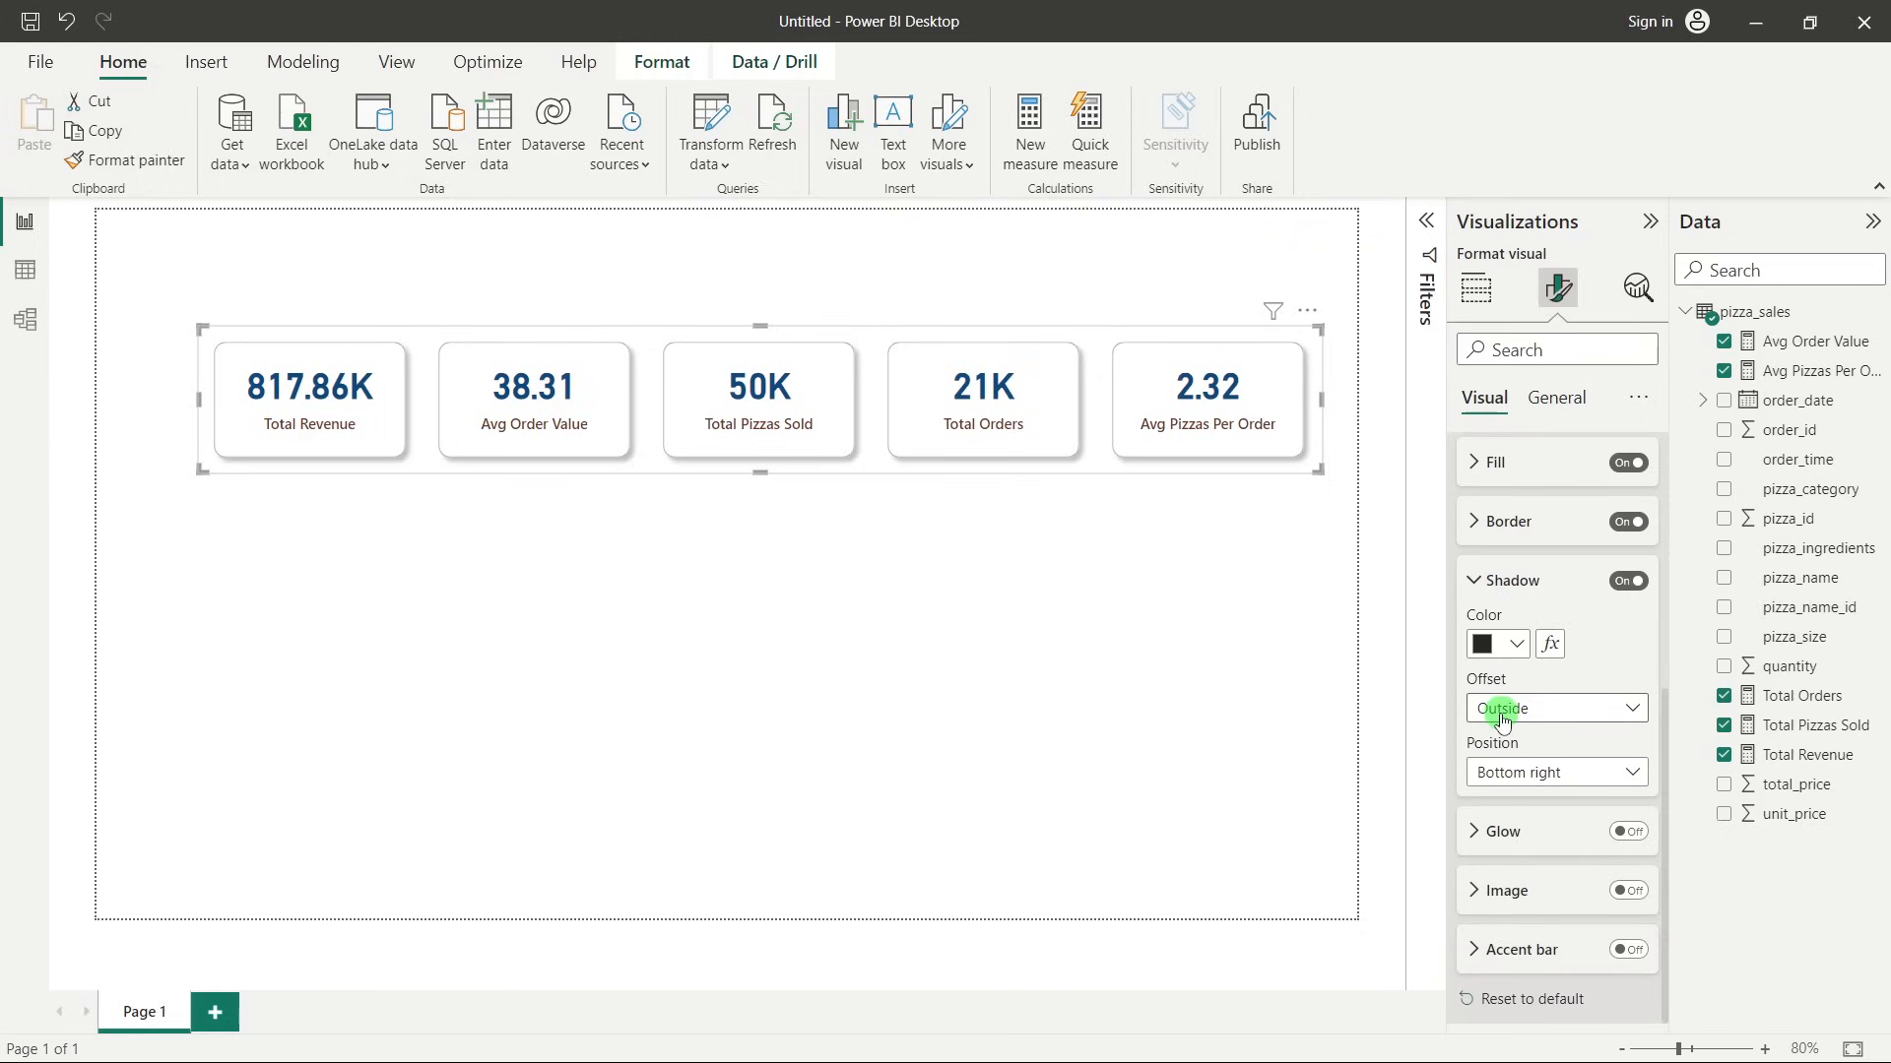
left_click(1534, 708)
left_click(1493, 767)
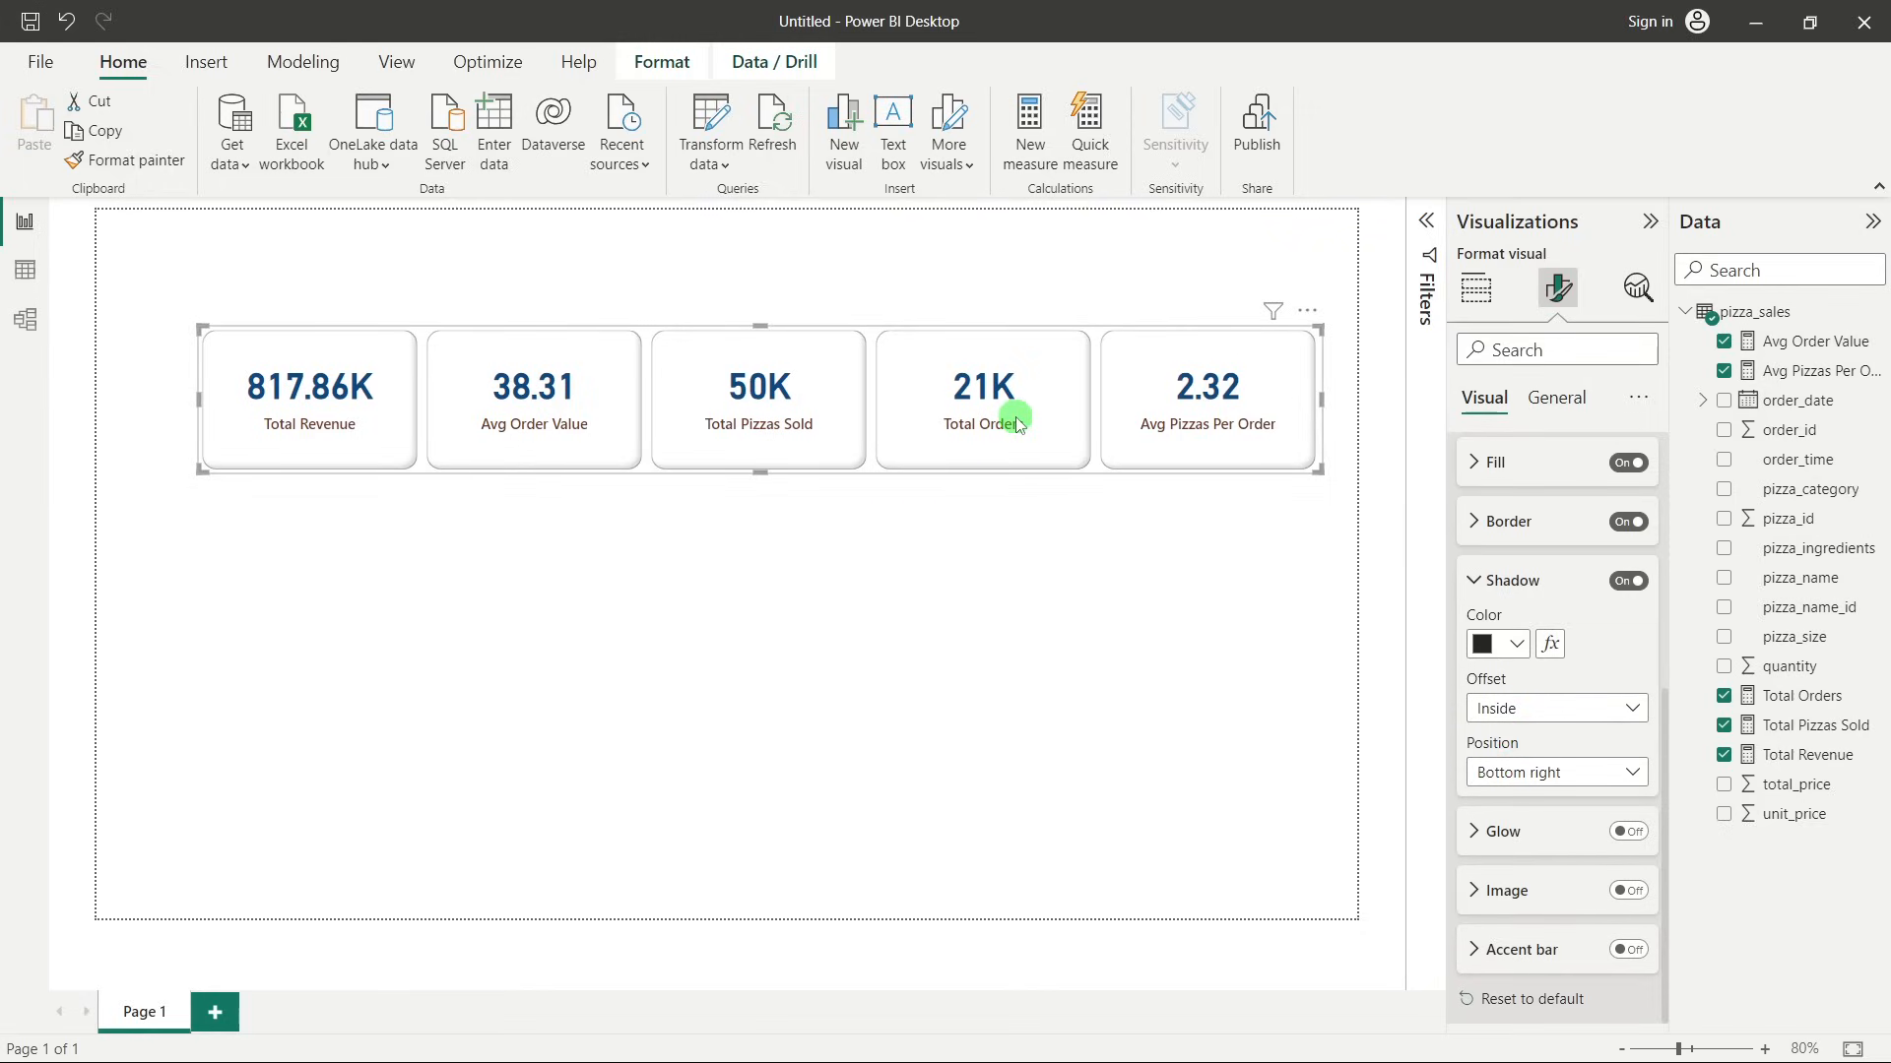
Turn on the card glow with offset Inside and the color Black, 20% lighter.
left_click(1489, 834)
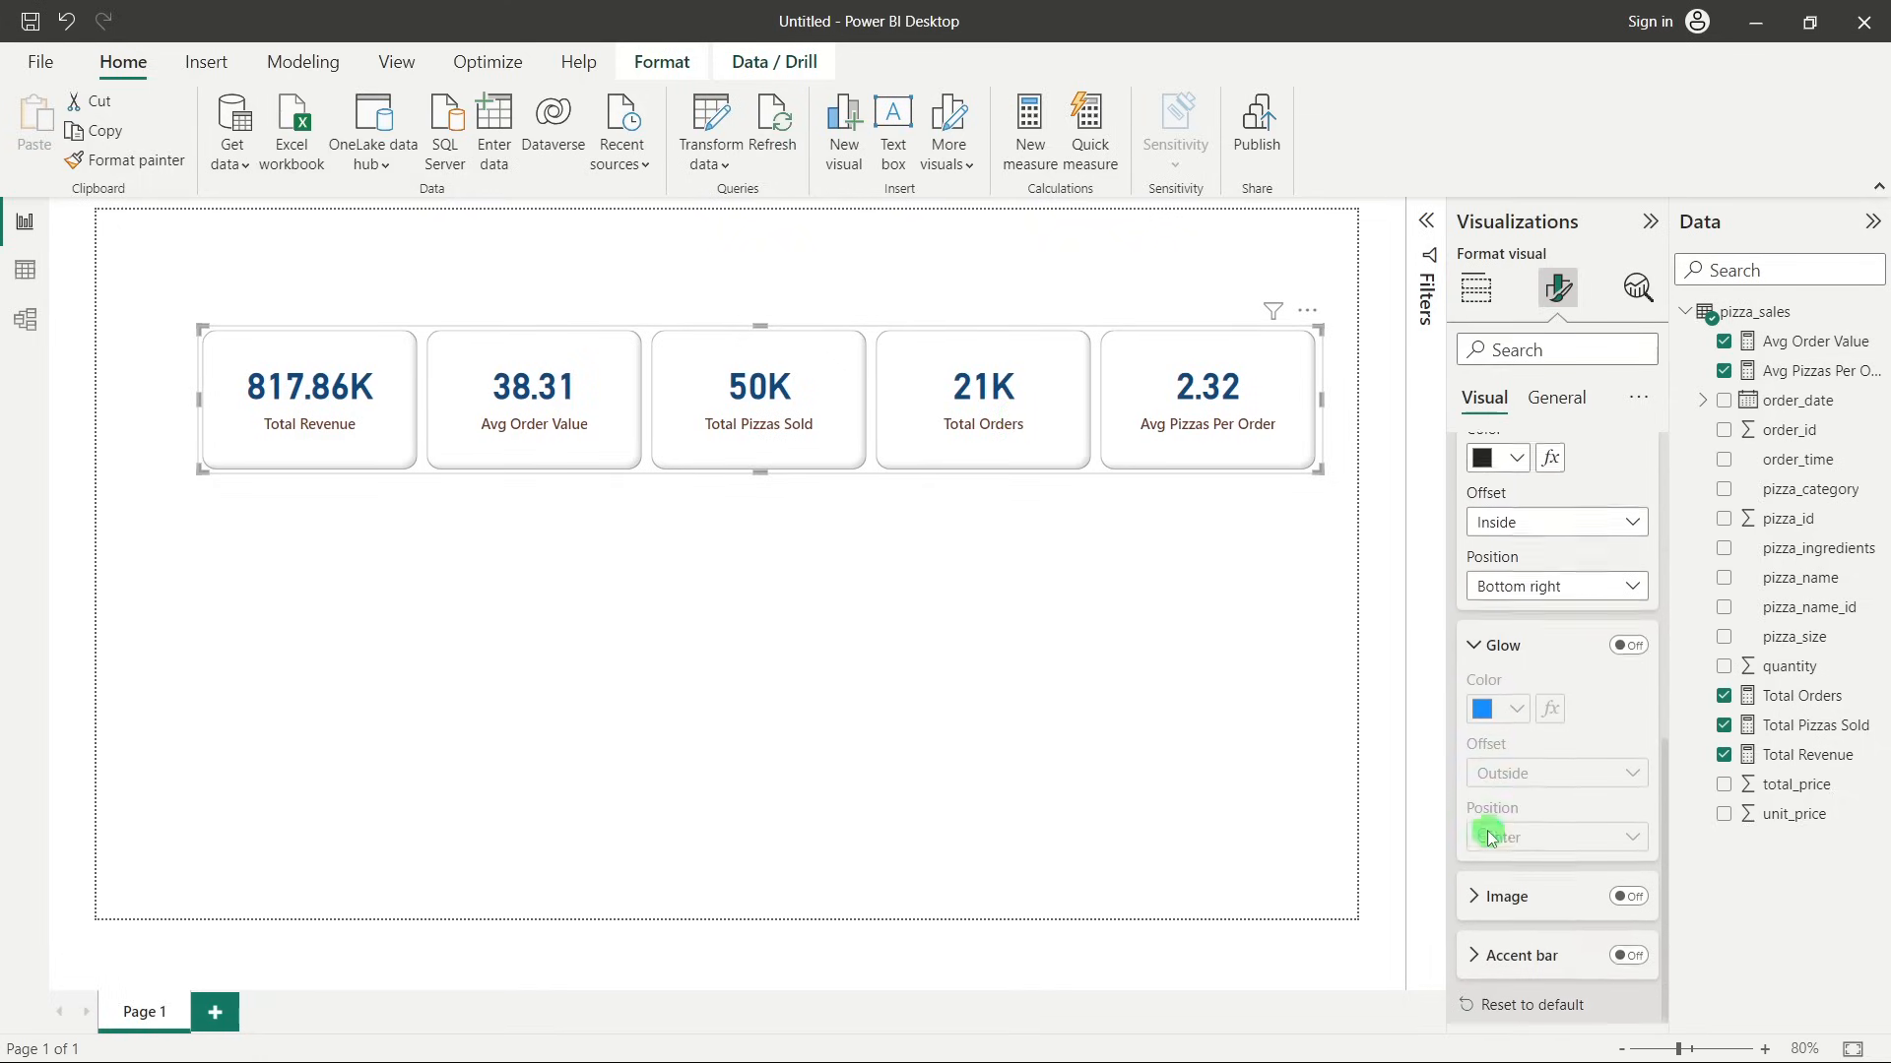
left_click(1627, 640)
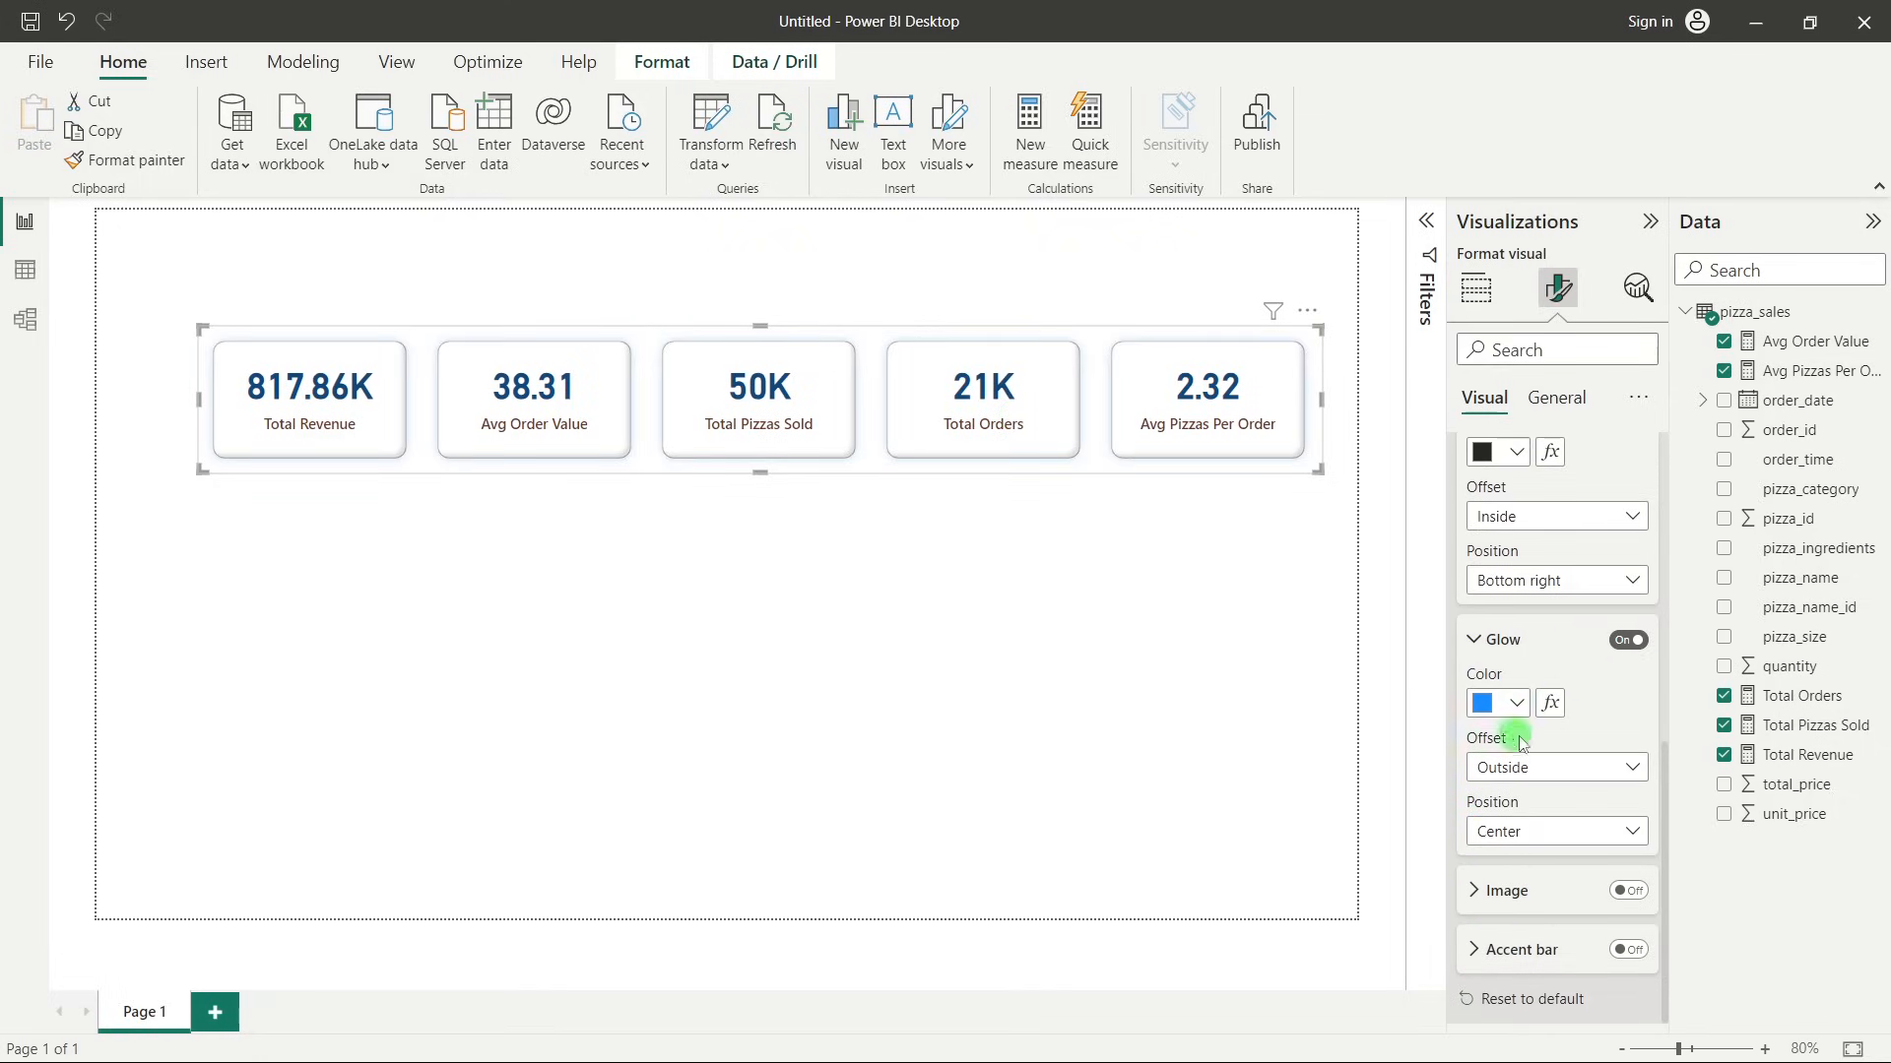
left_click(1546, 769)
left_click(1506, 827)
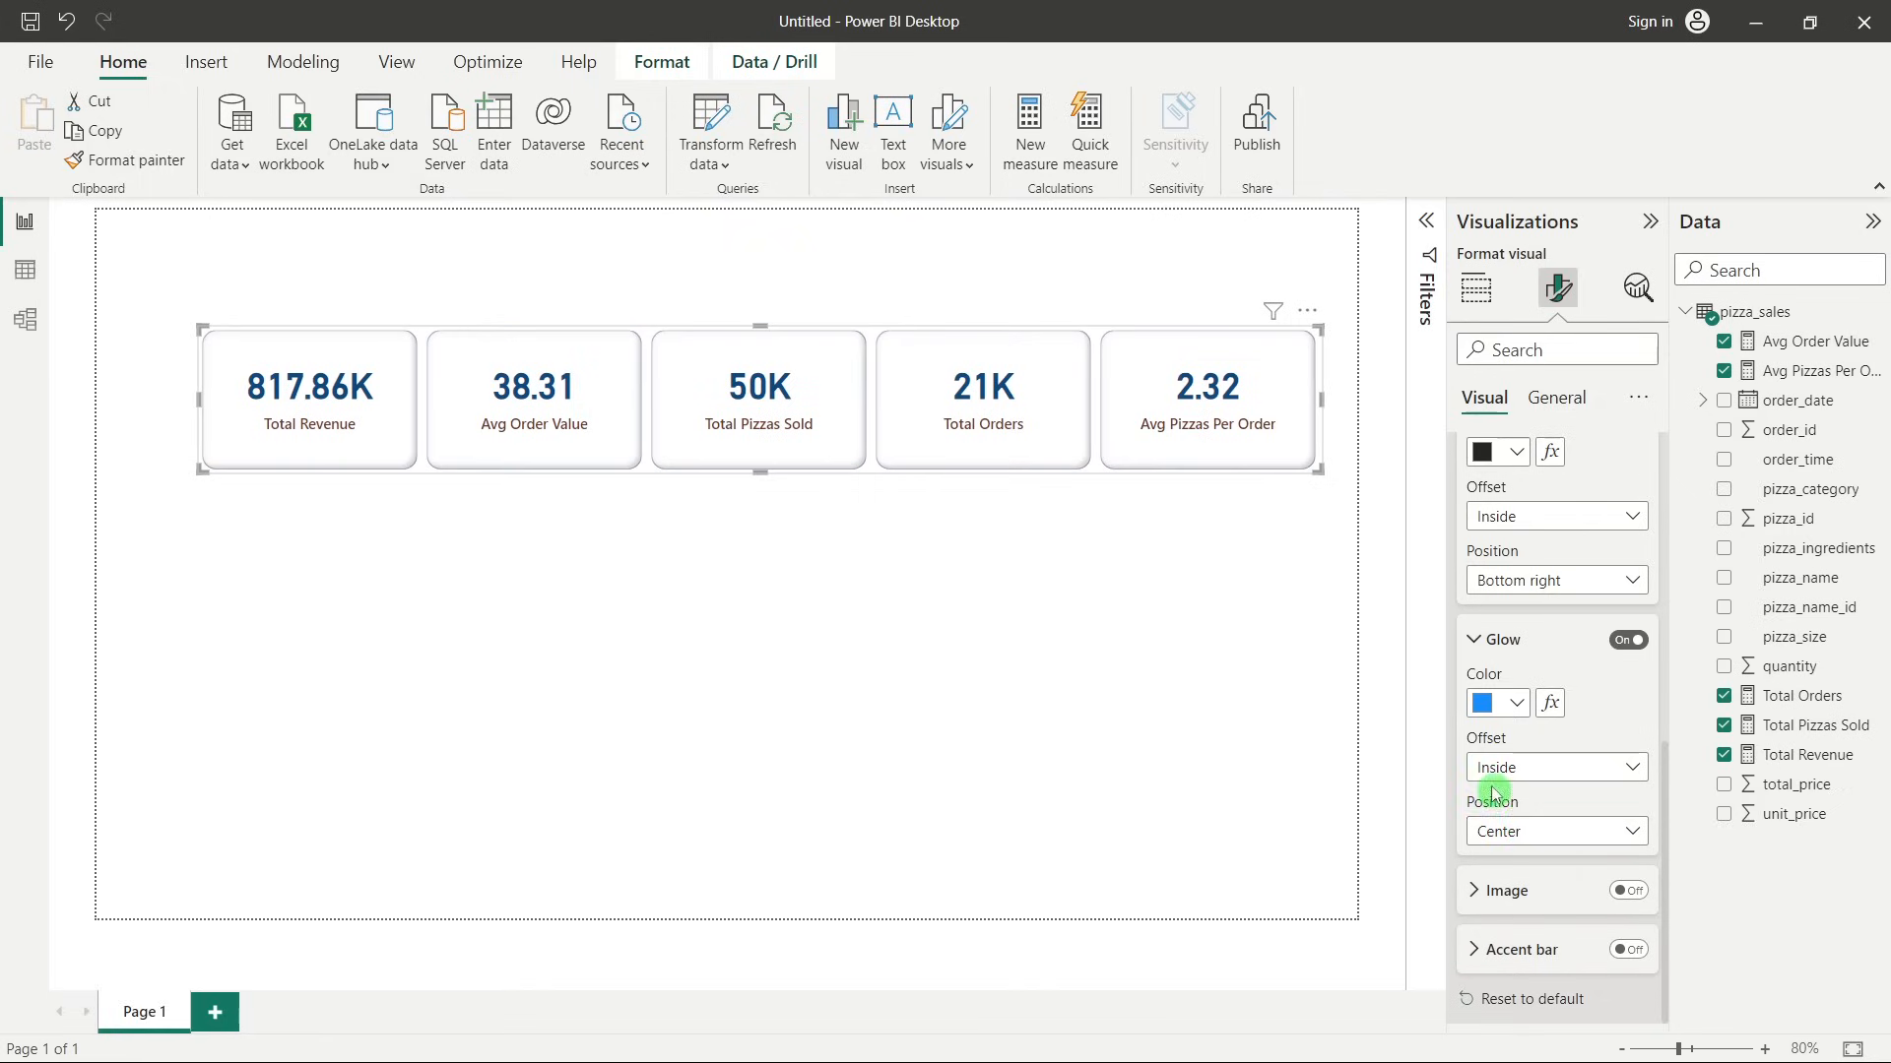
left_click(1487, 702)
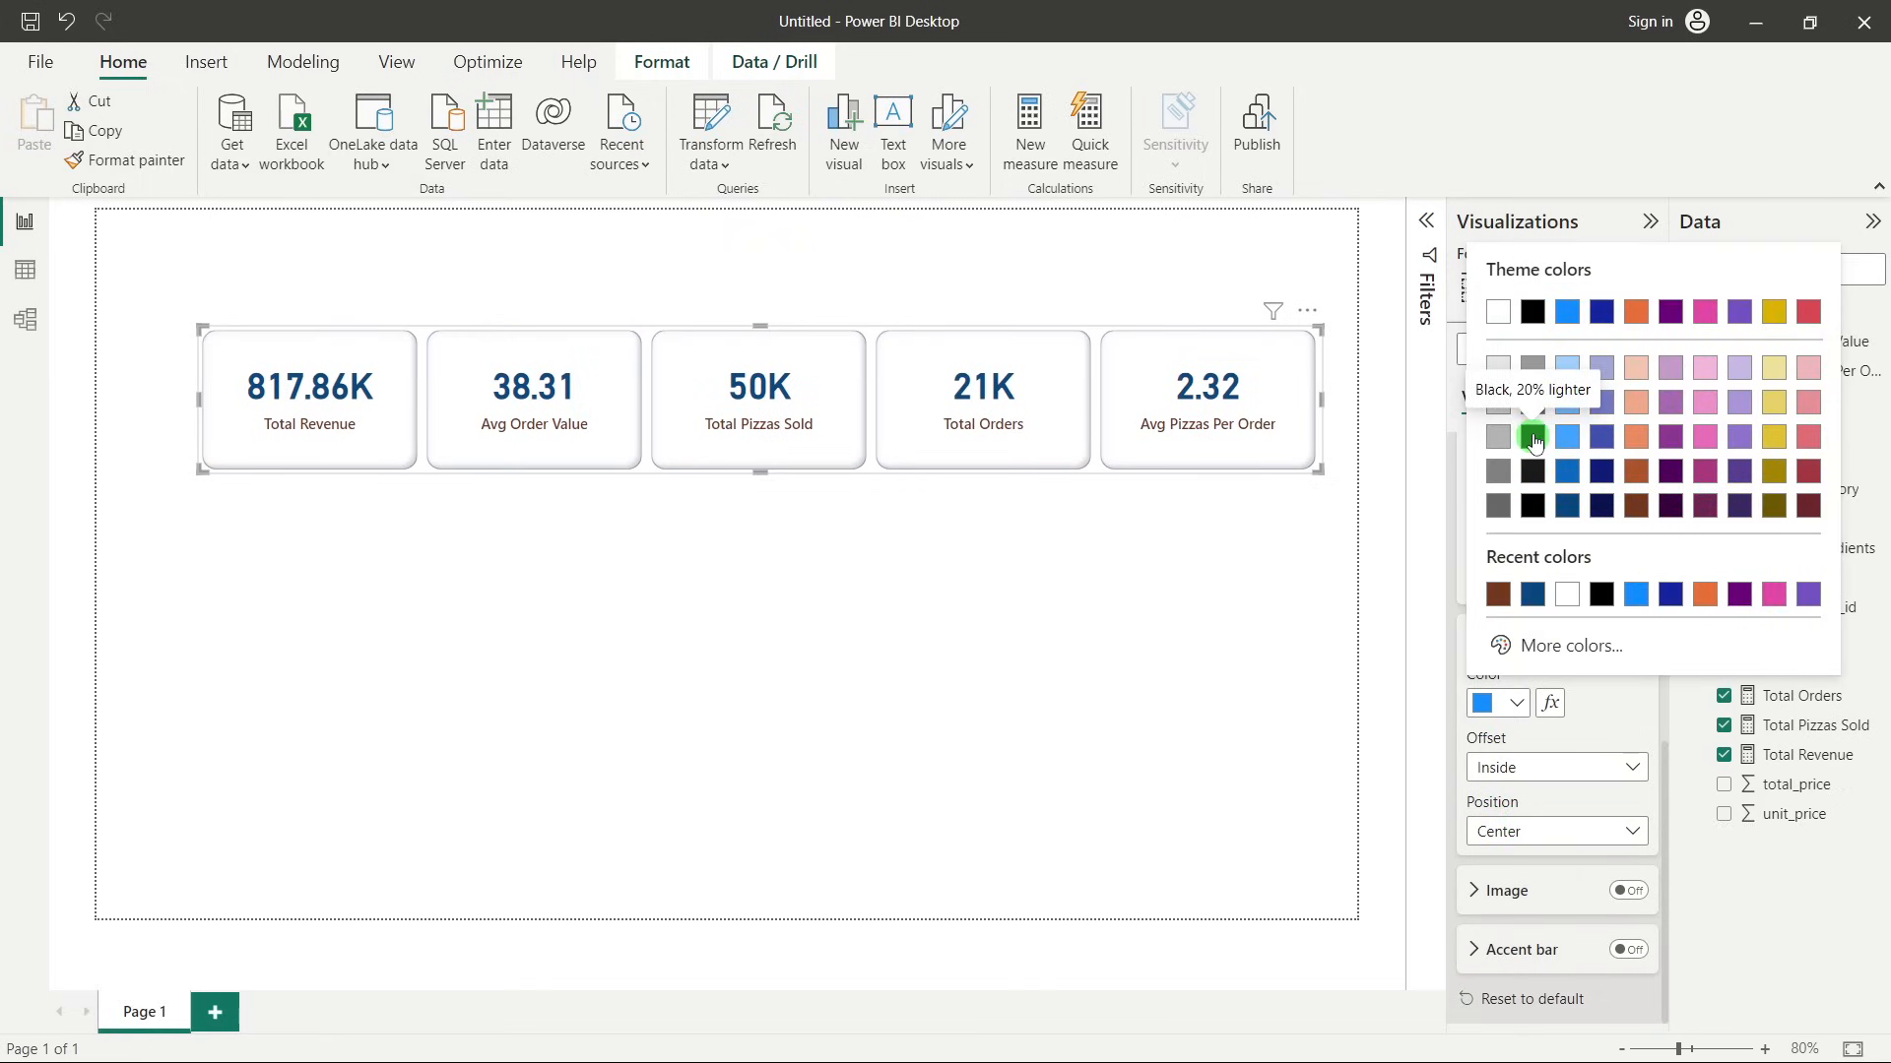
left_click(1532, 436)
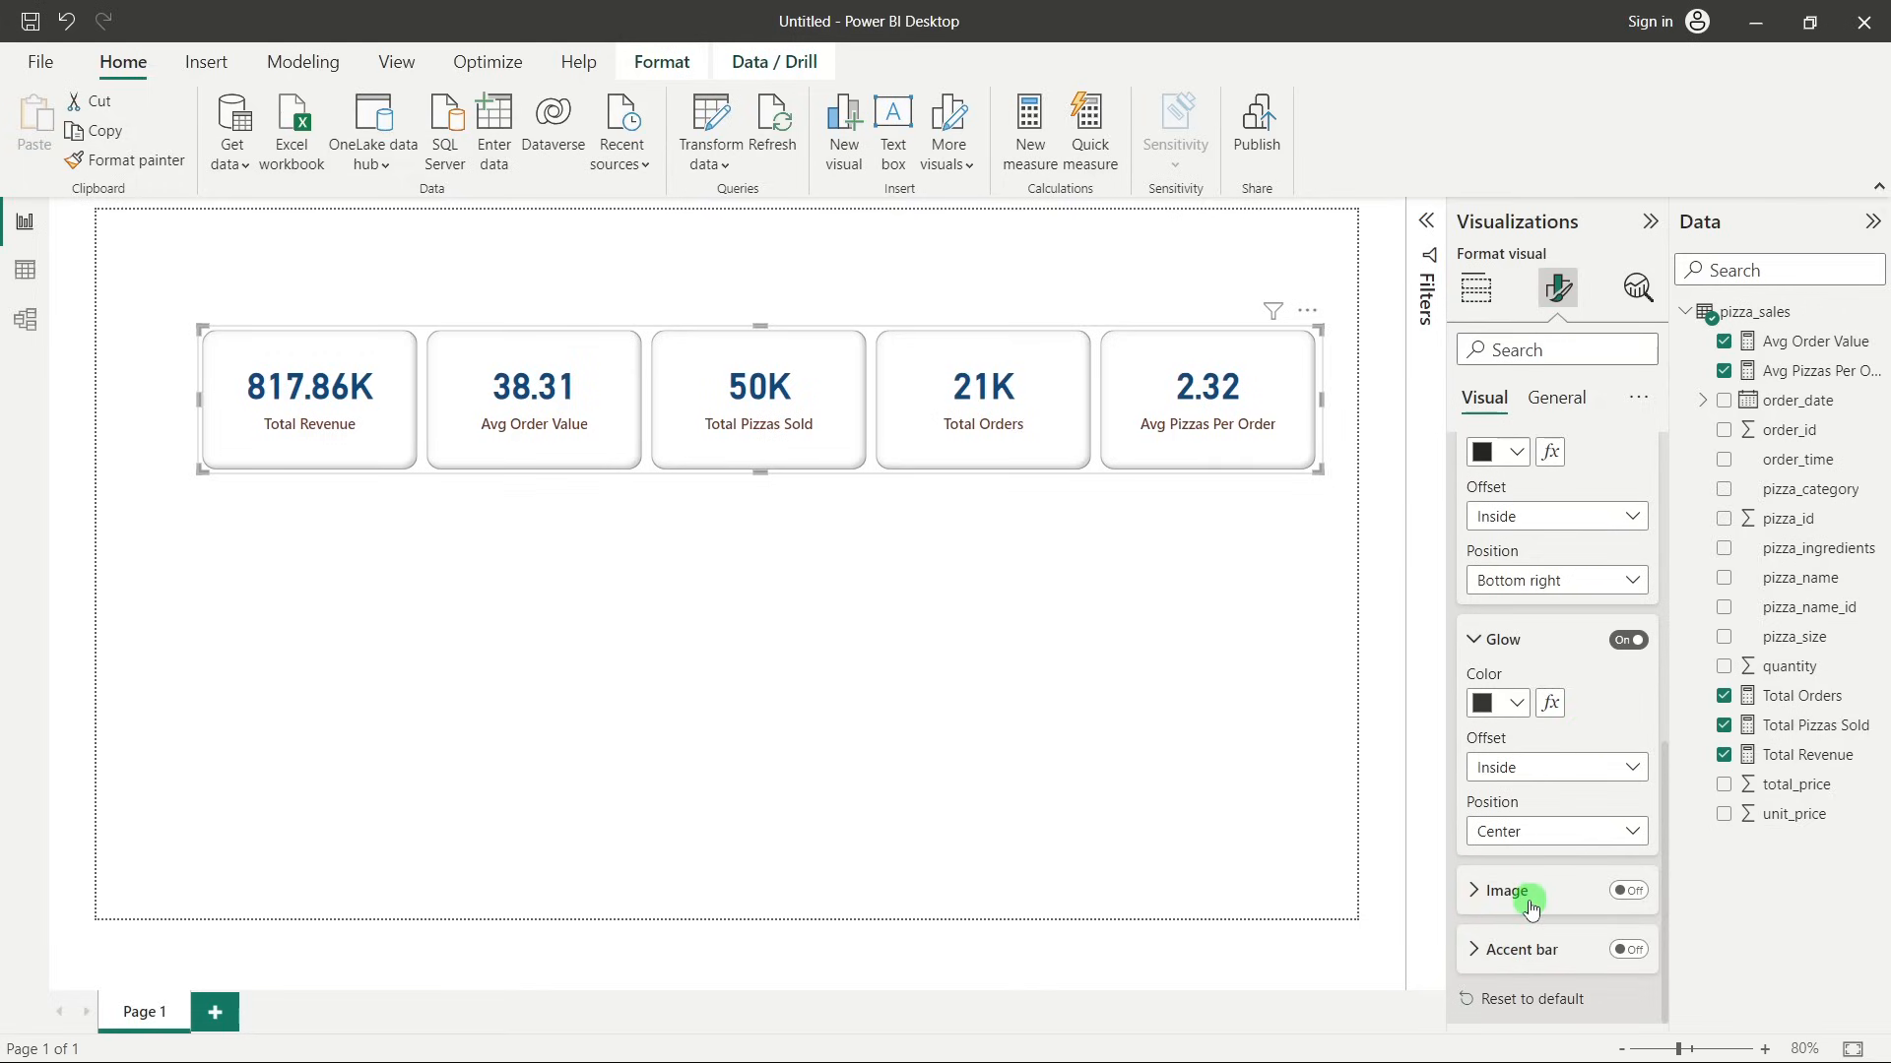
Turn on the accent bar for all KPI cards.
left_click(1523, 950)
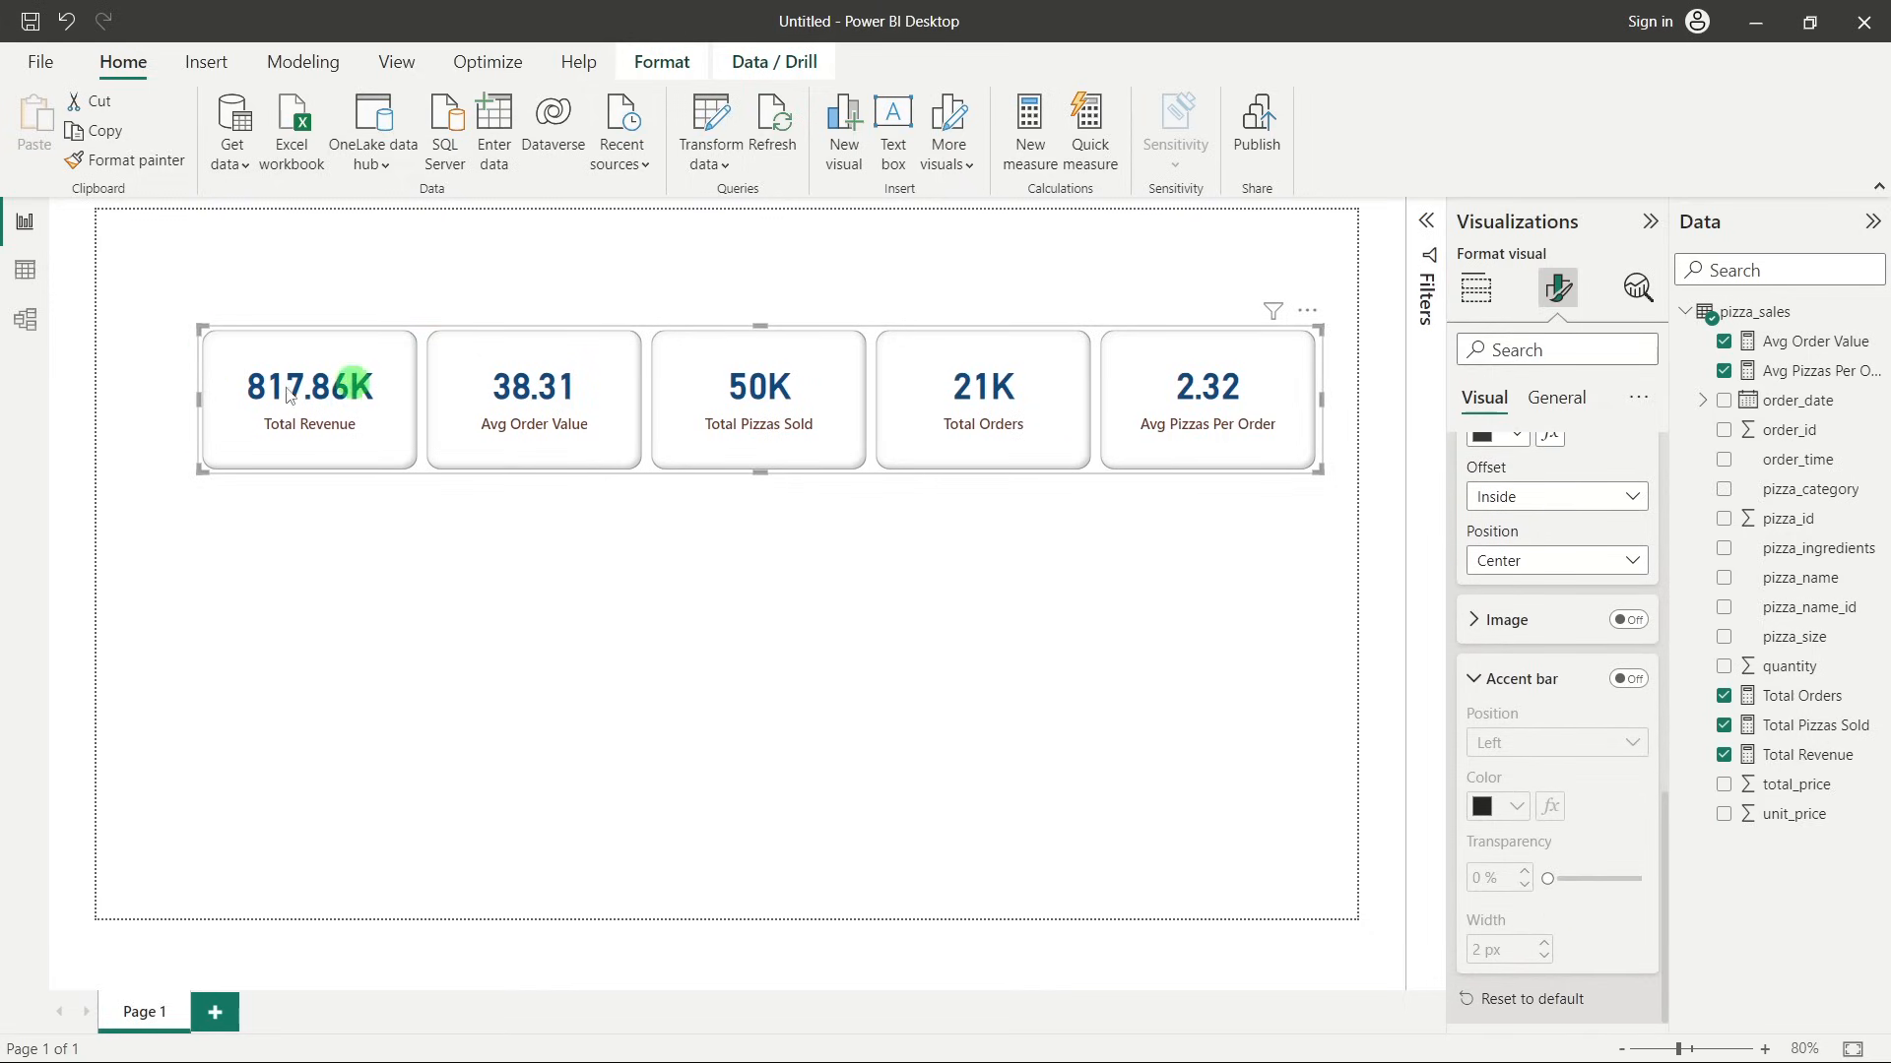
left_click(1629, 680)
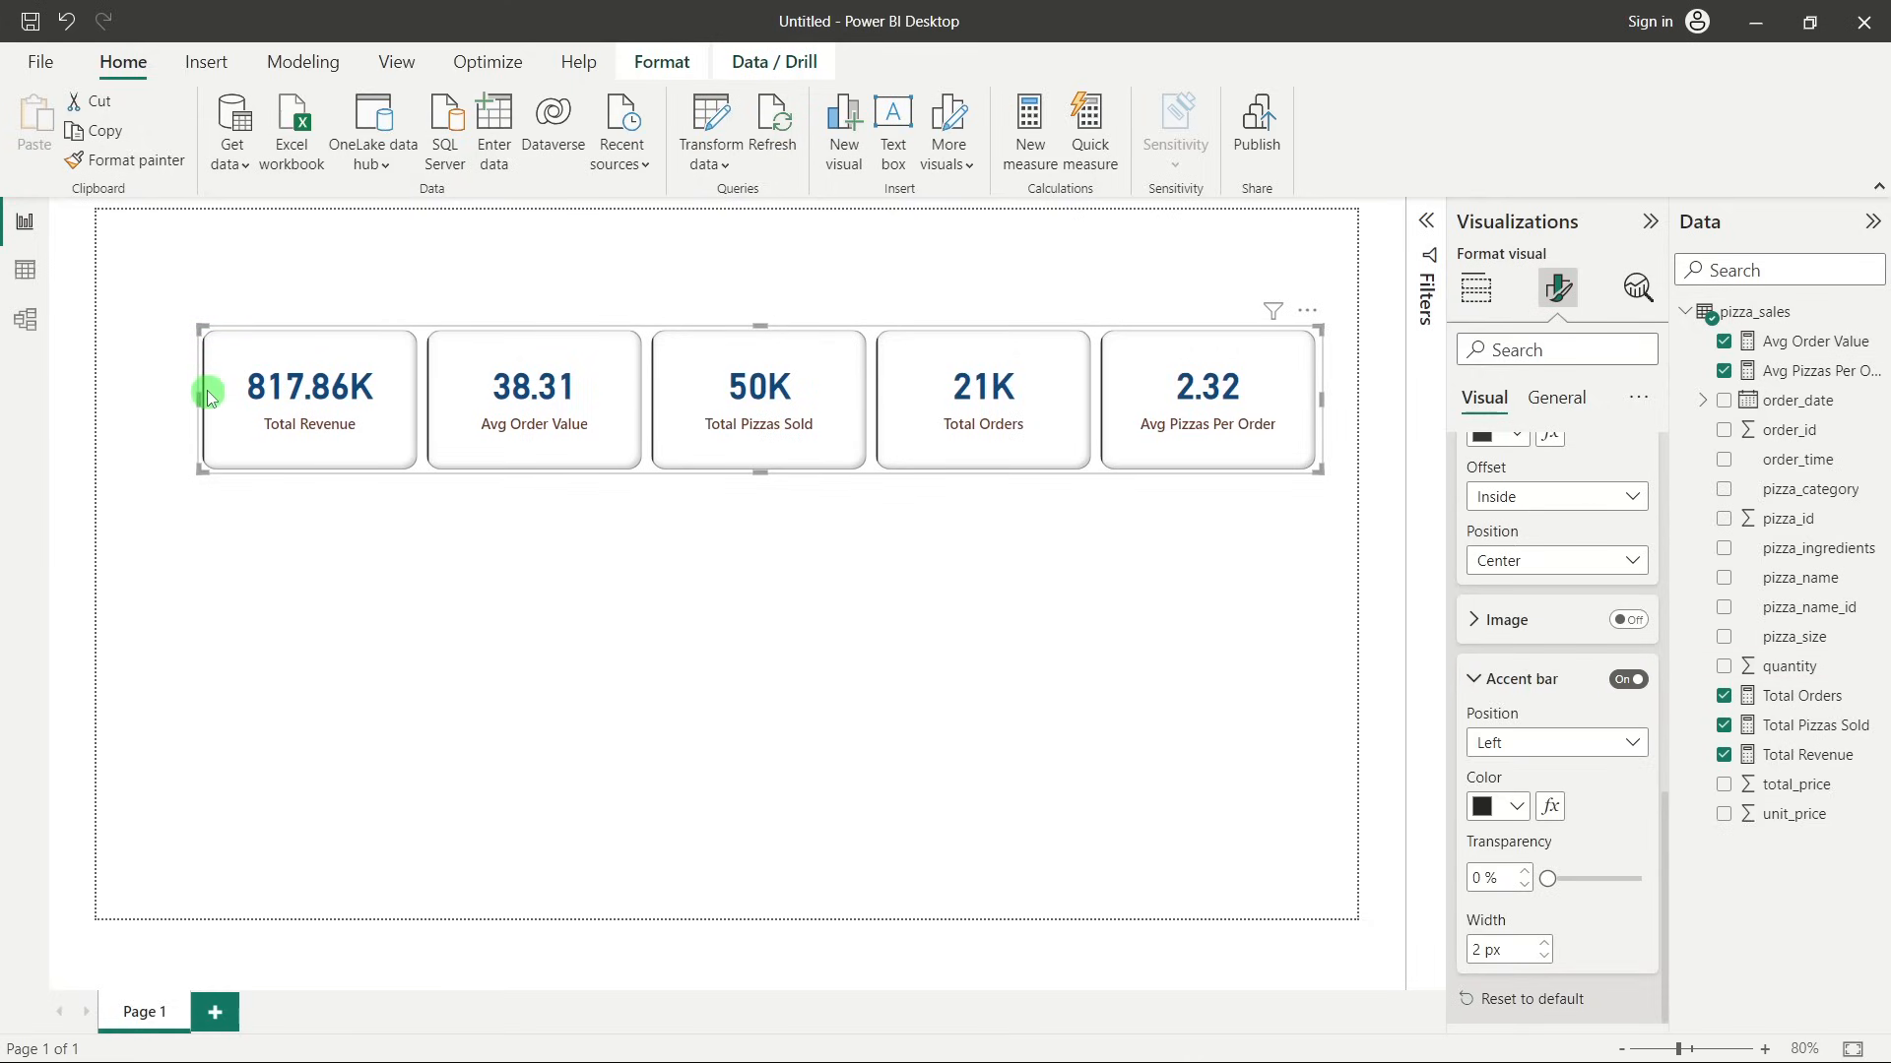
Try the accent bar in the Bottom and Top positions of the cards and return it to Left.
left_click(1527, 744)
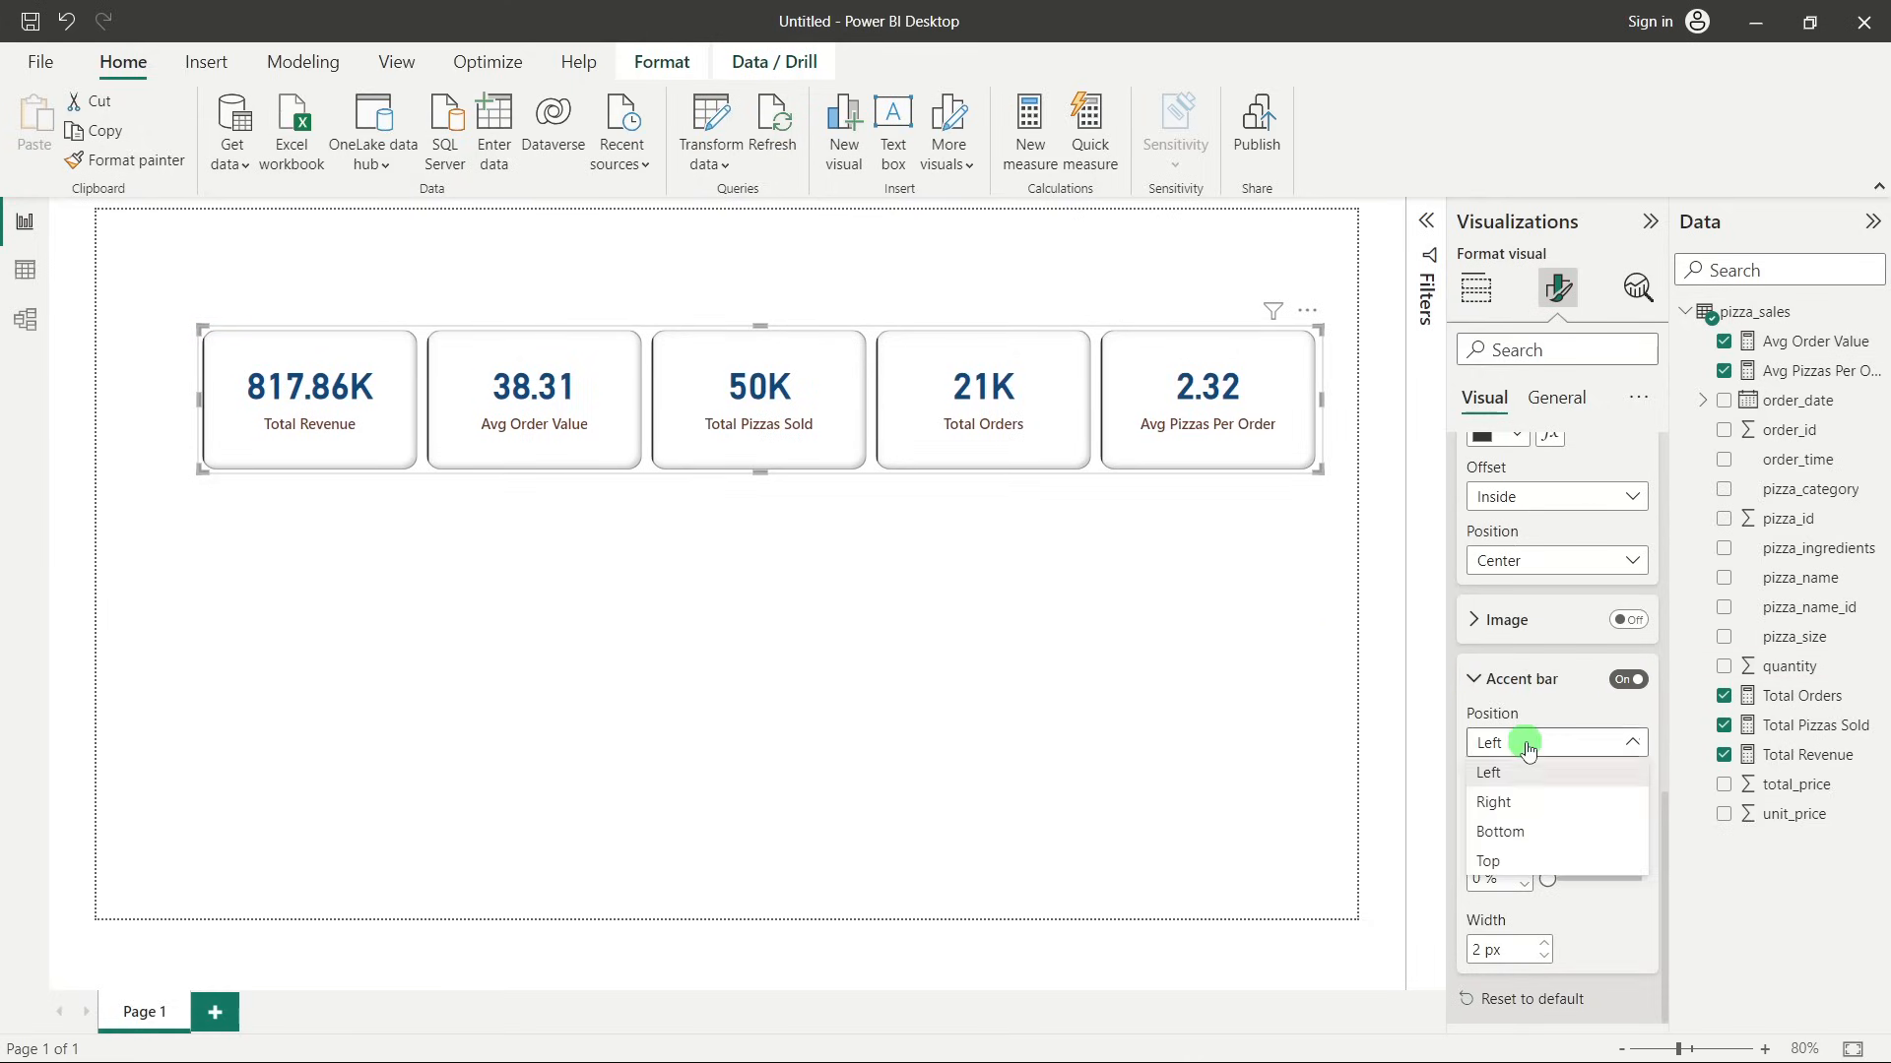
left_click(1525, 778)
left_click(1515, 748)
left_click(1504, 832)
left_click(1507, 748)
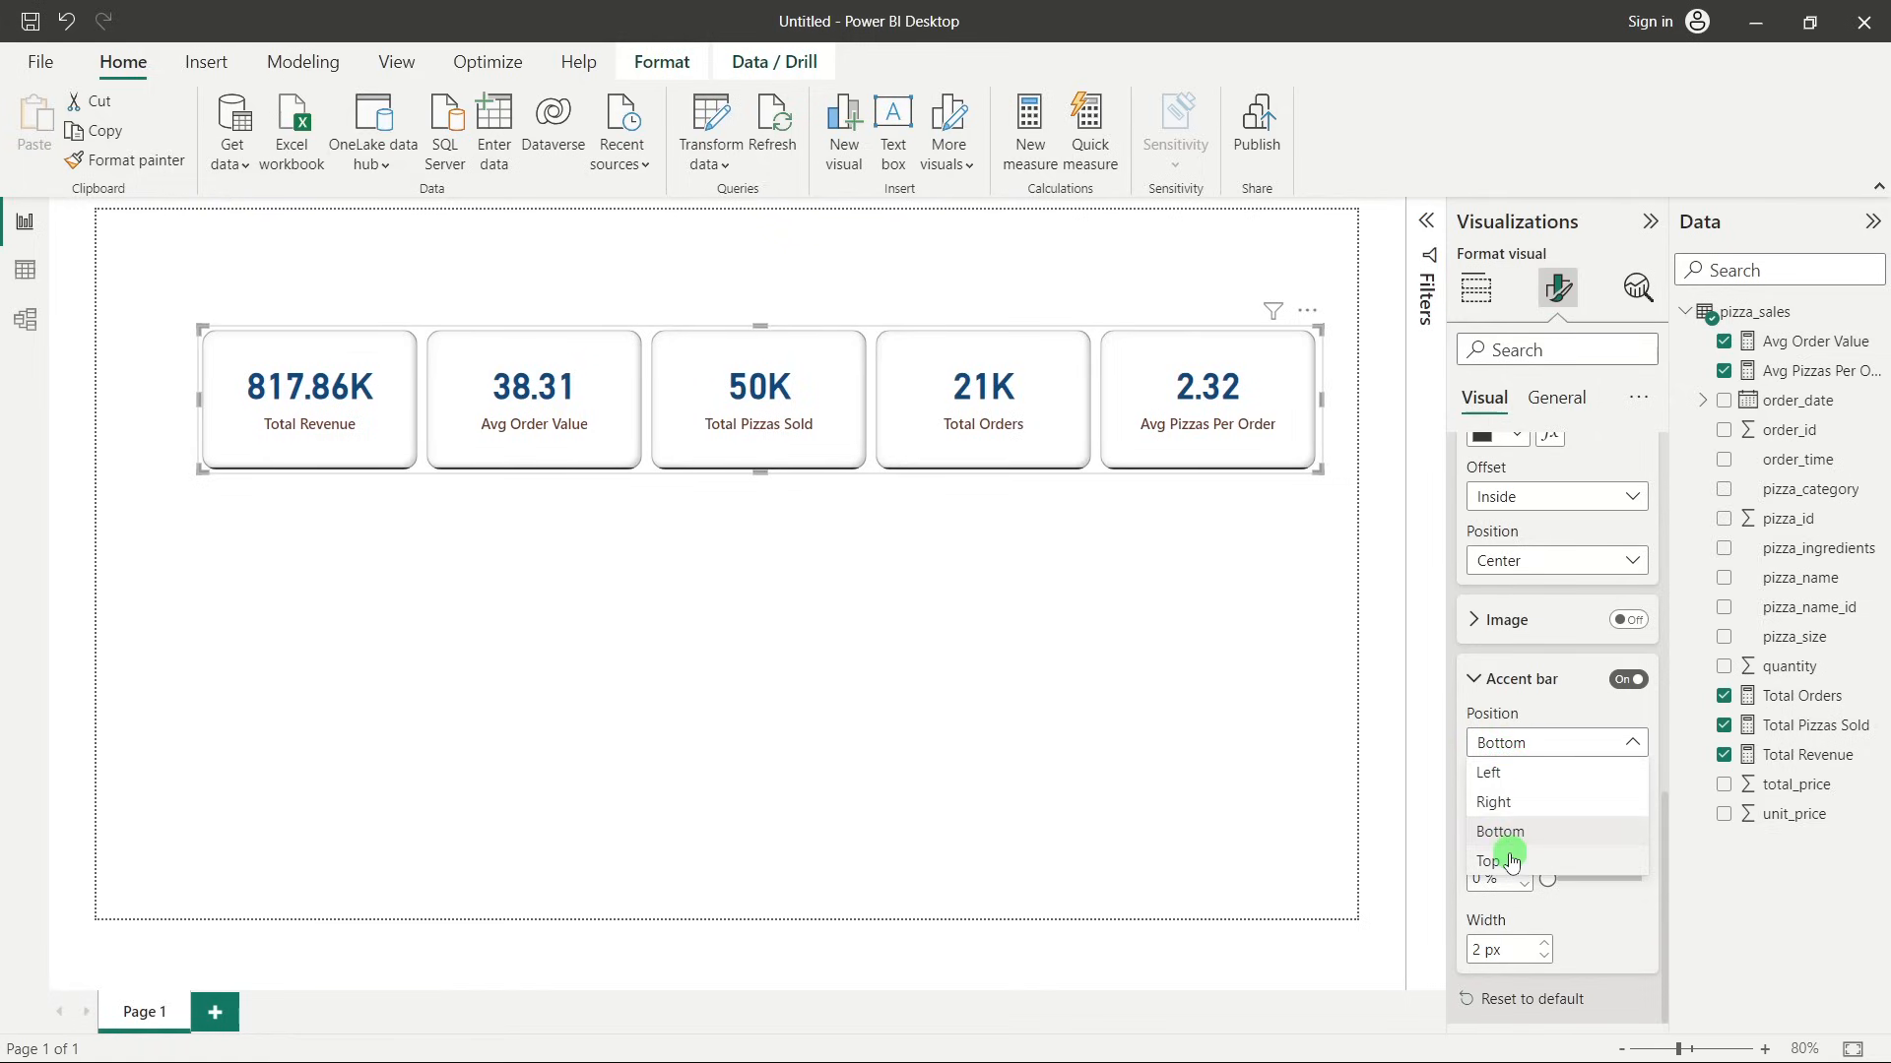
left_click(1490, 862)
left_click(1489, 745)
left_click(1489, 773)
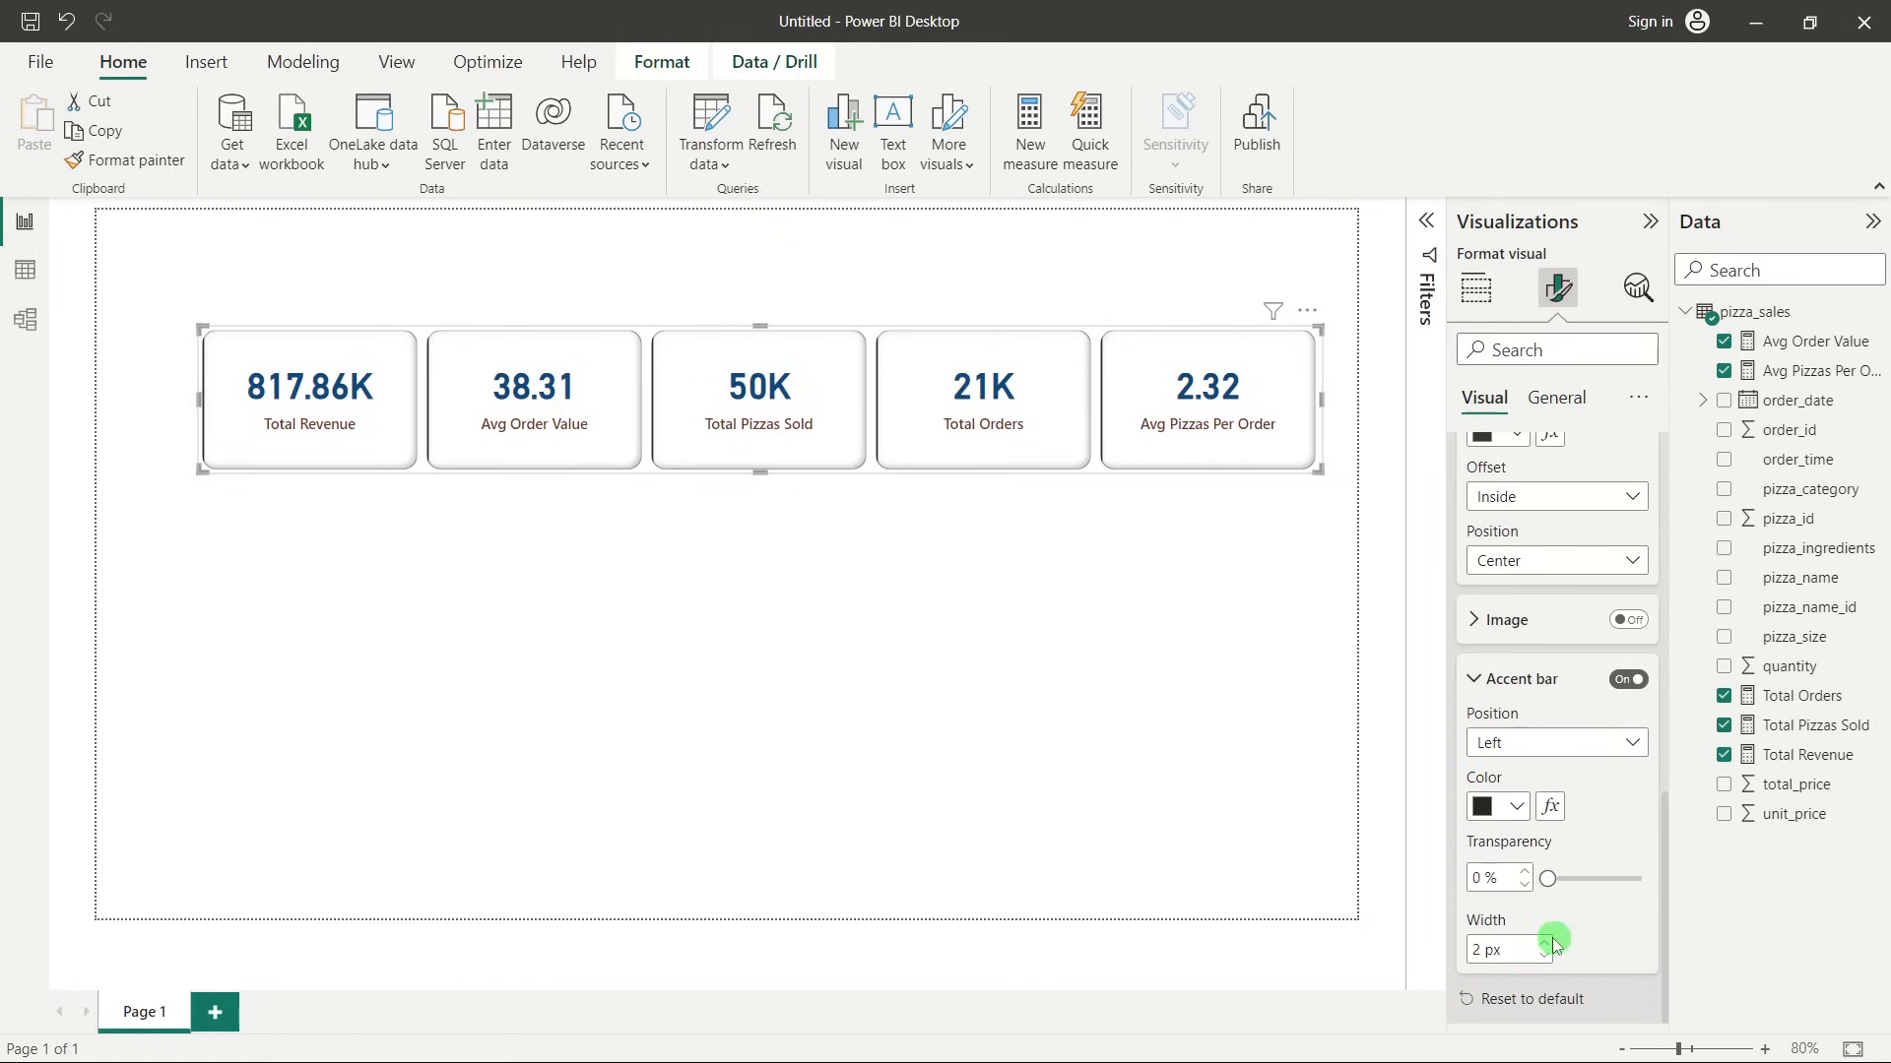
Color the accent bar of the cards dark blue to match the callout values.
left_click(1517, 809)
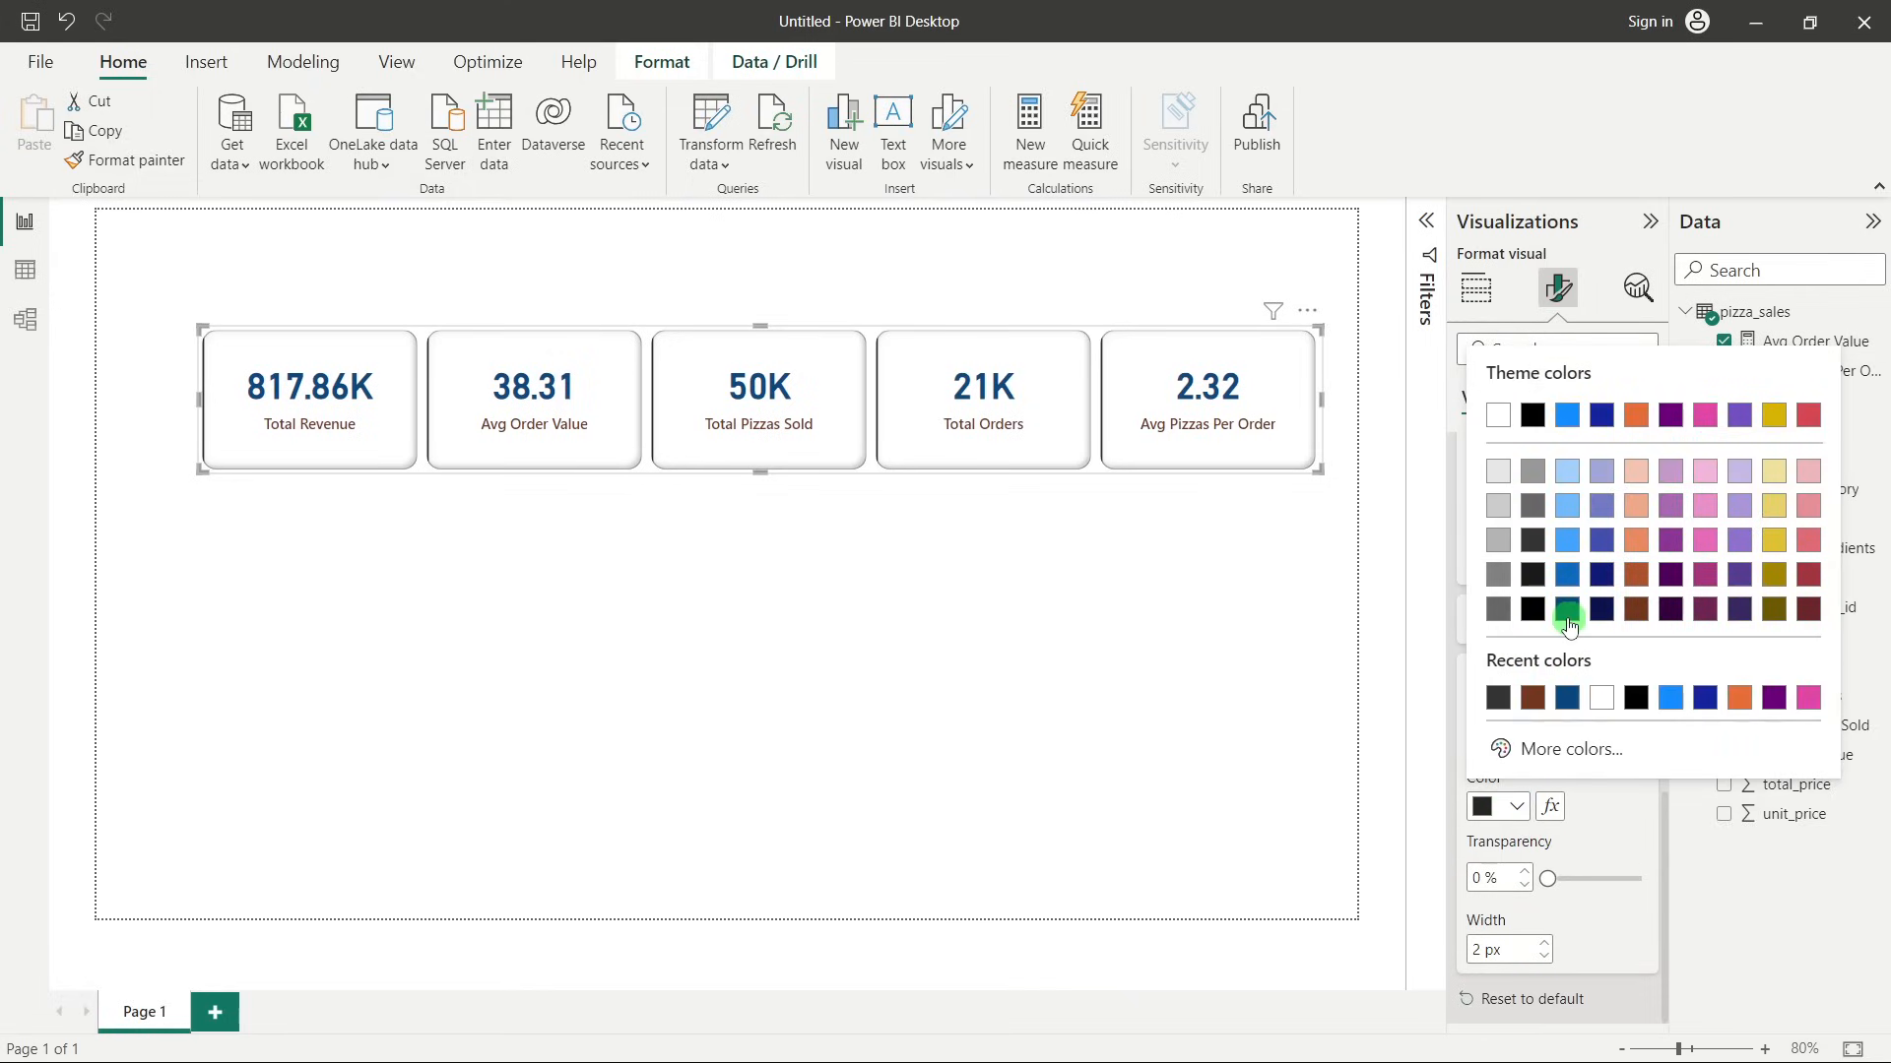
left_click(1568, 612)
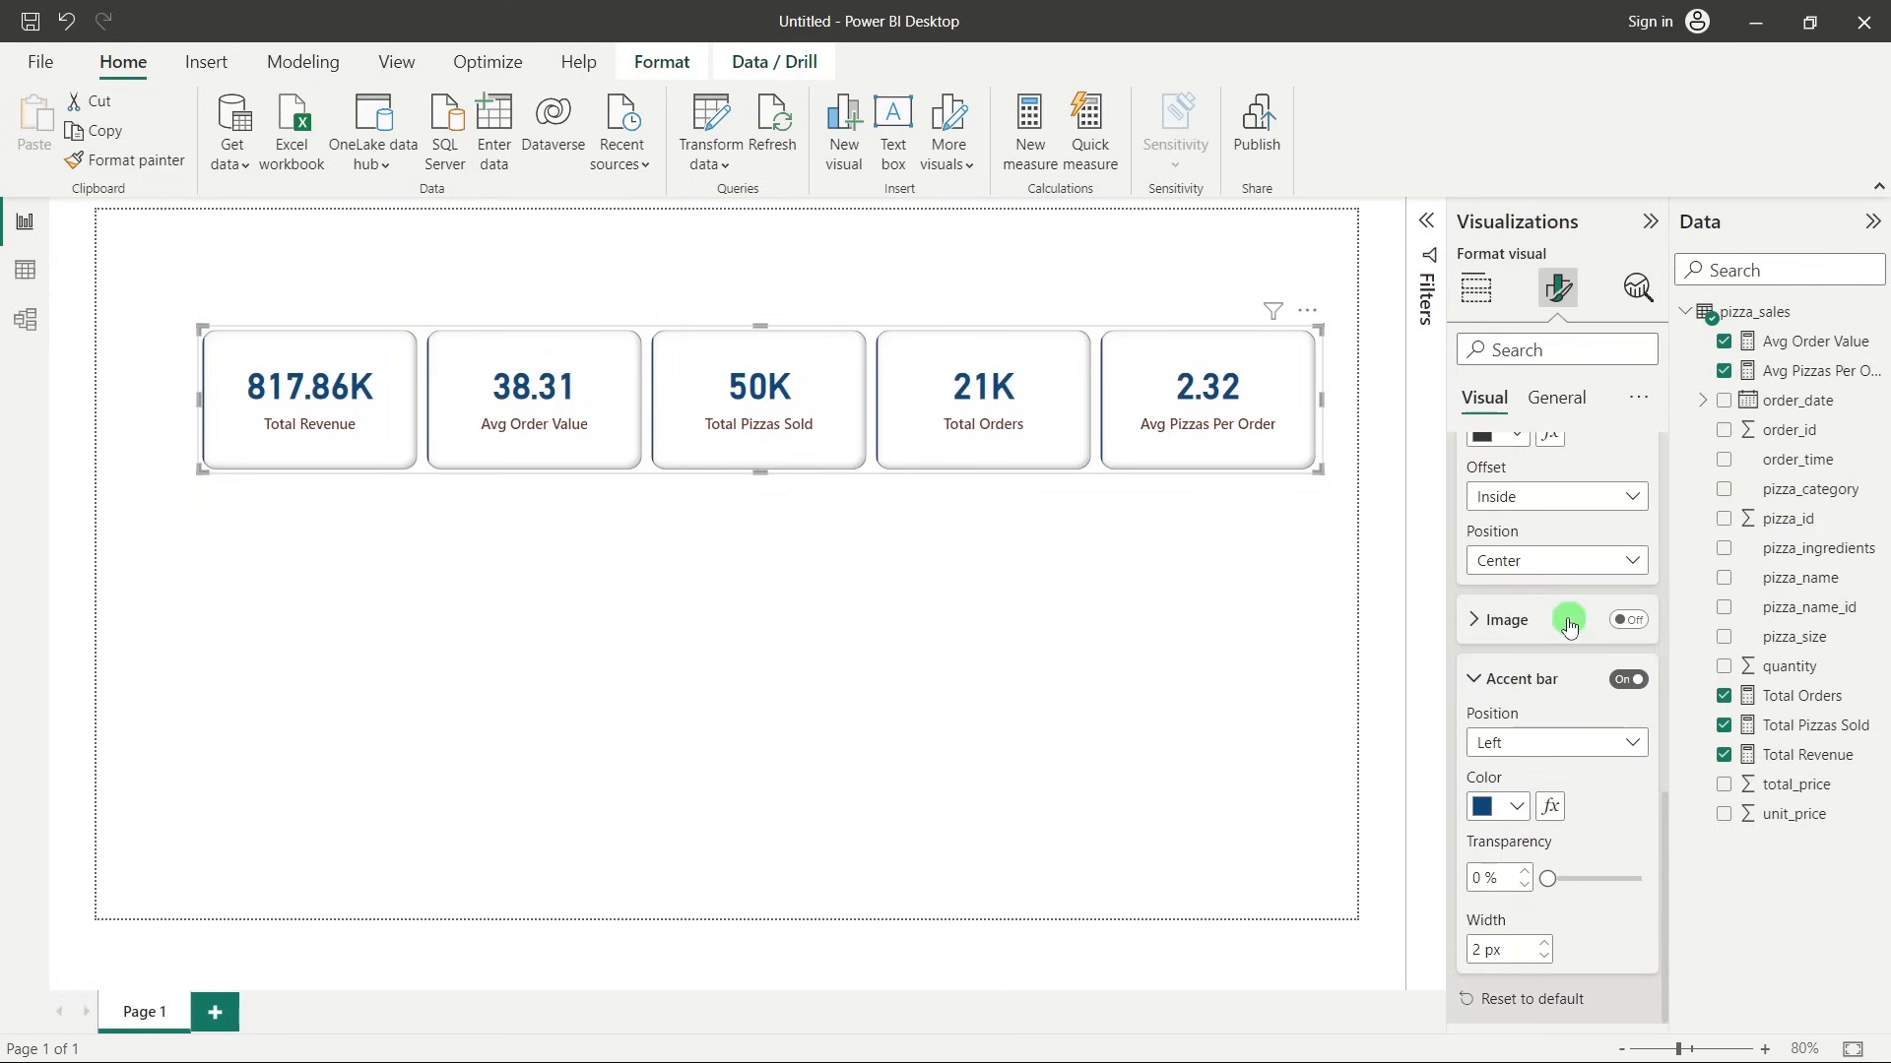
Set the accent bar width of all KPI cards to 6 px.
left_click(1544, 947)
left_click(1544, 948)
left_click(1544, 947)
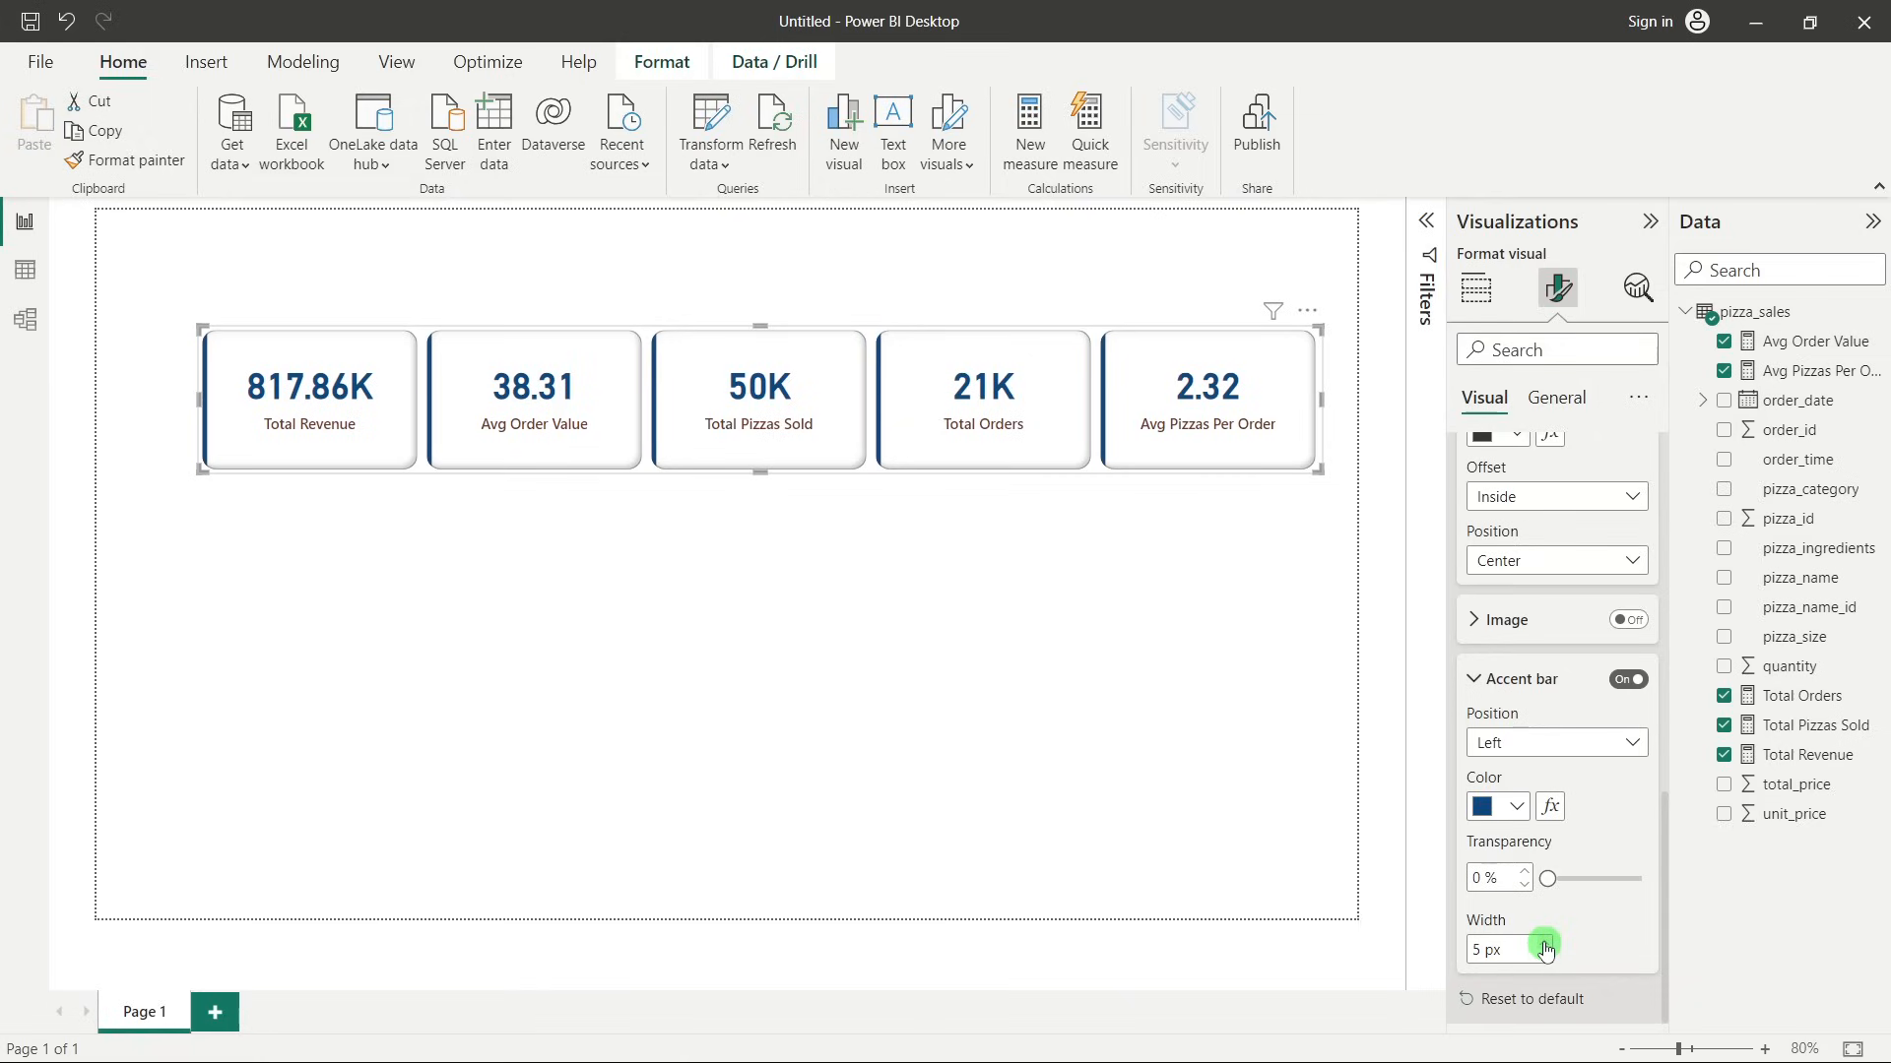
left_click(1544, 947)
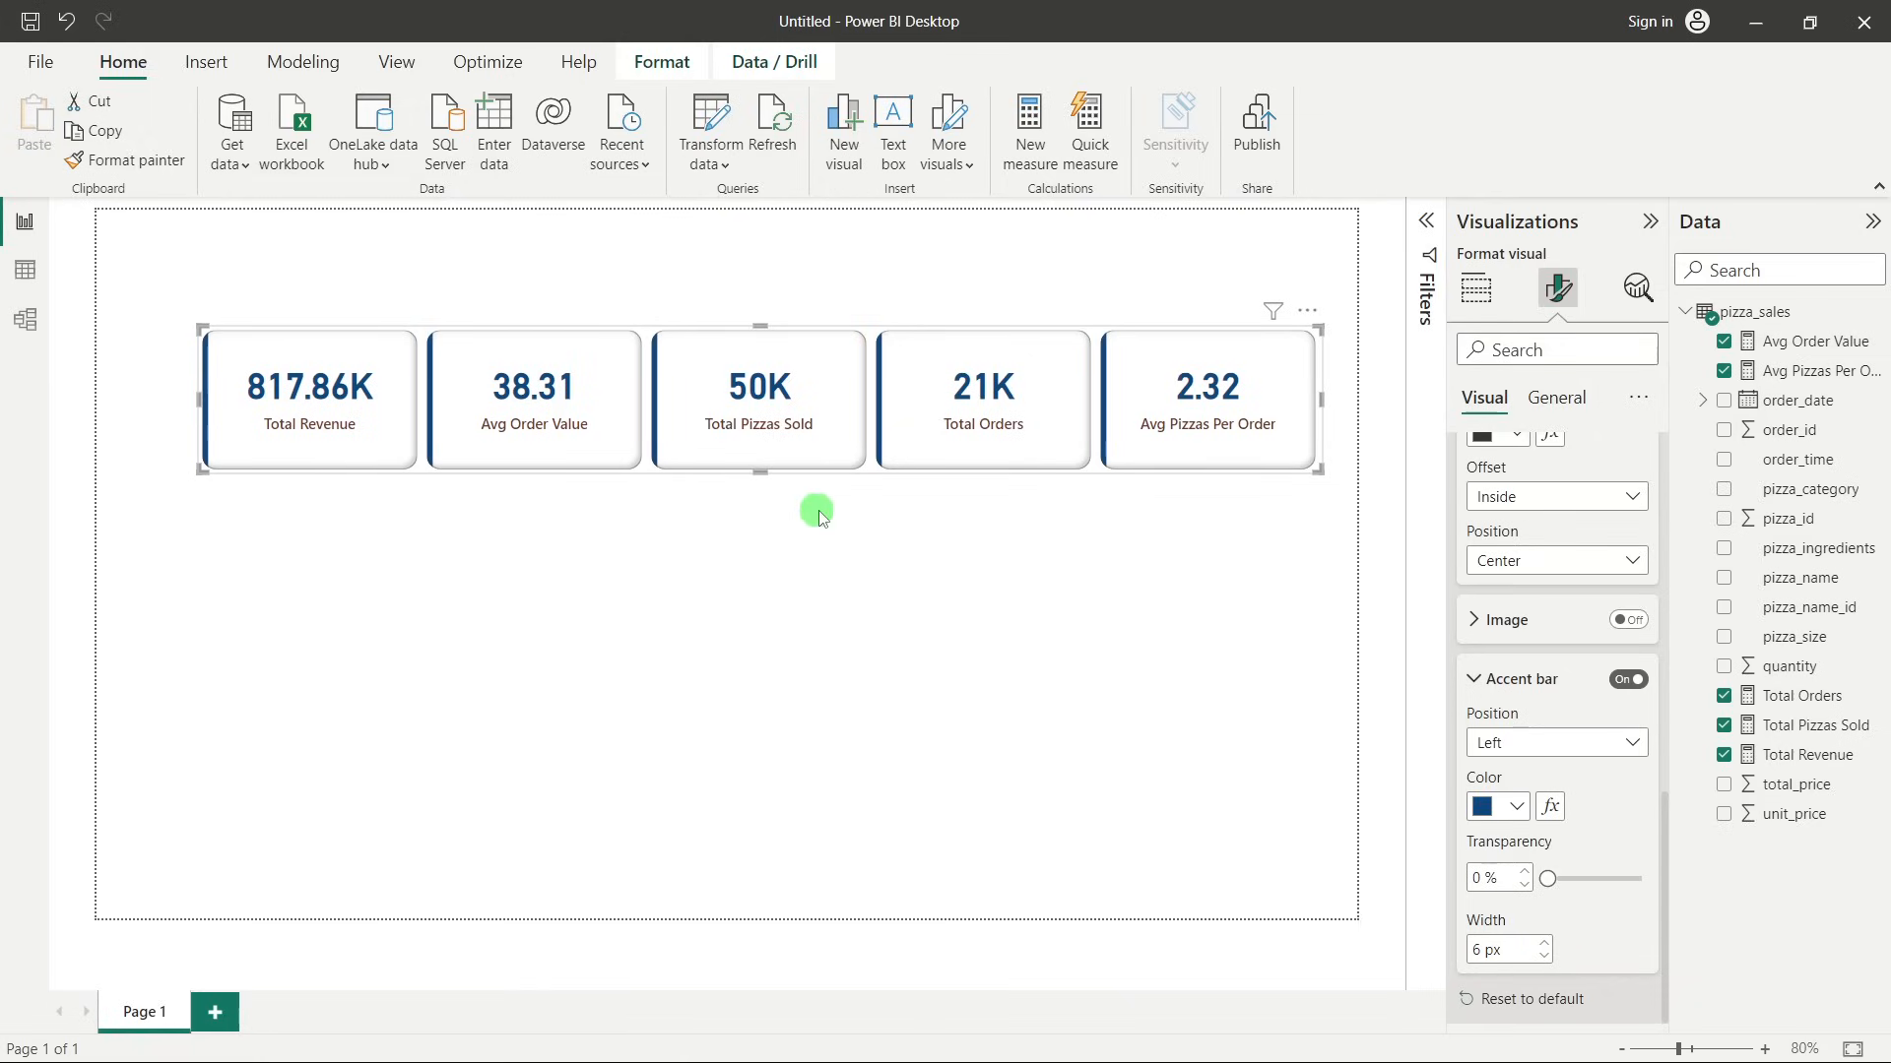
Turn on the image option for all KPI cards.
scroll(1501, 655, "up", 5)
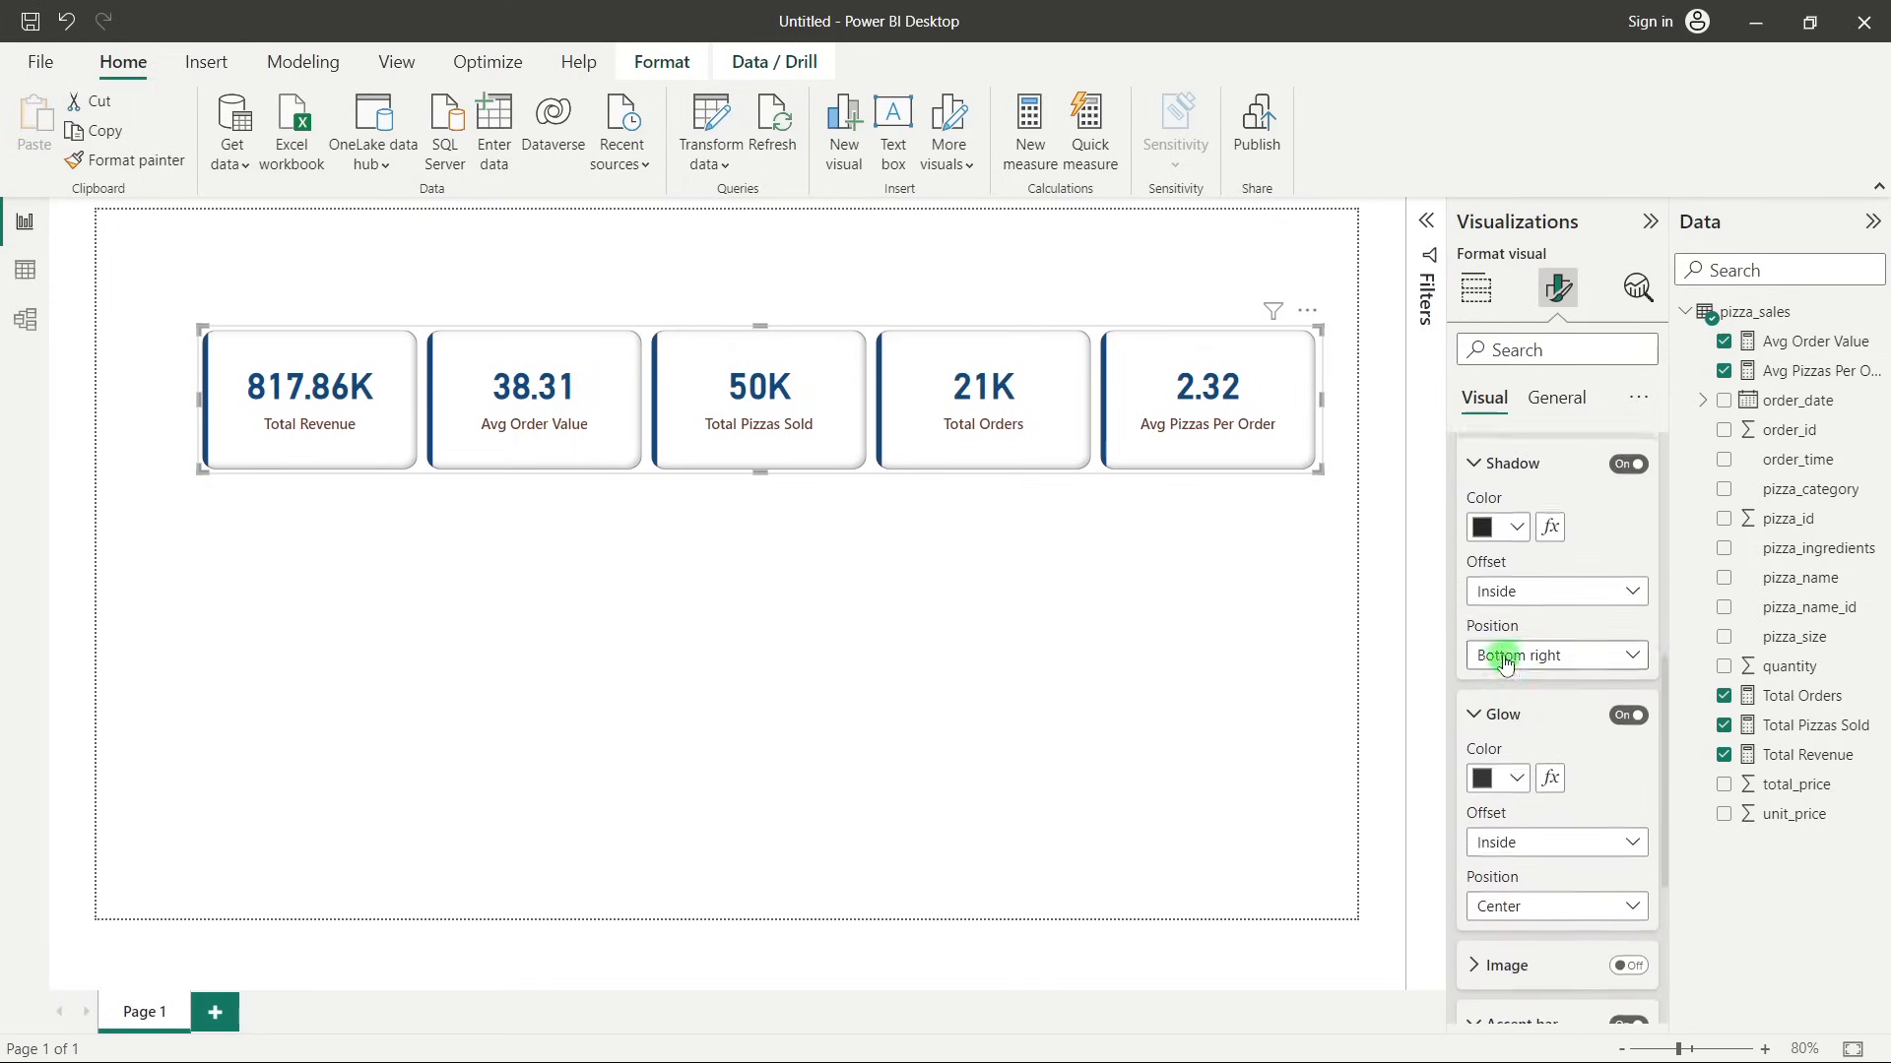
scroll(1504, 656, "up", 2)
scroll(1498, 729, "down", 5)
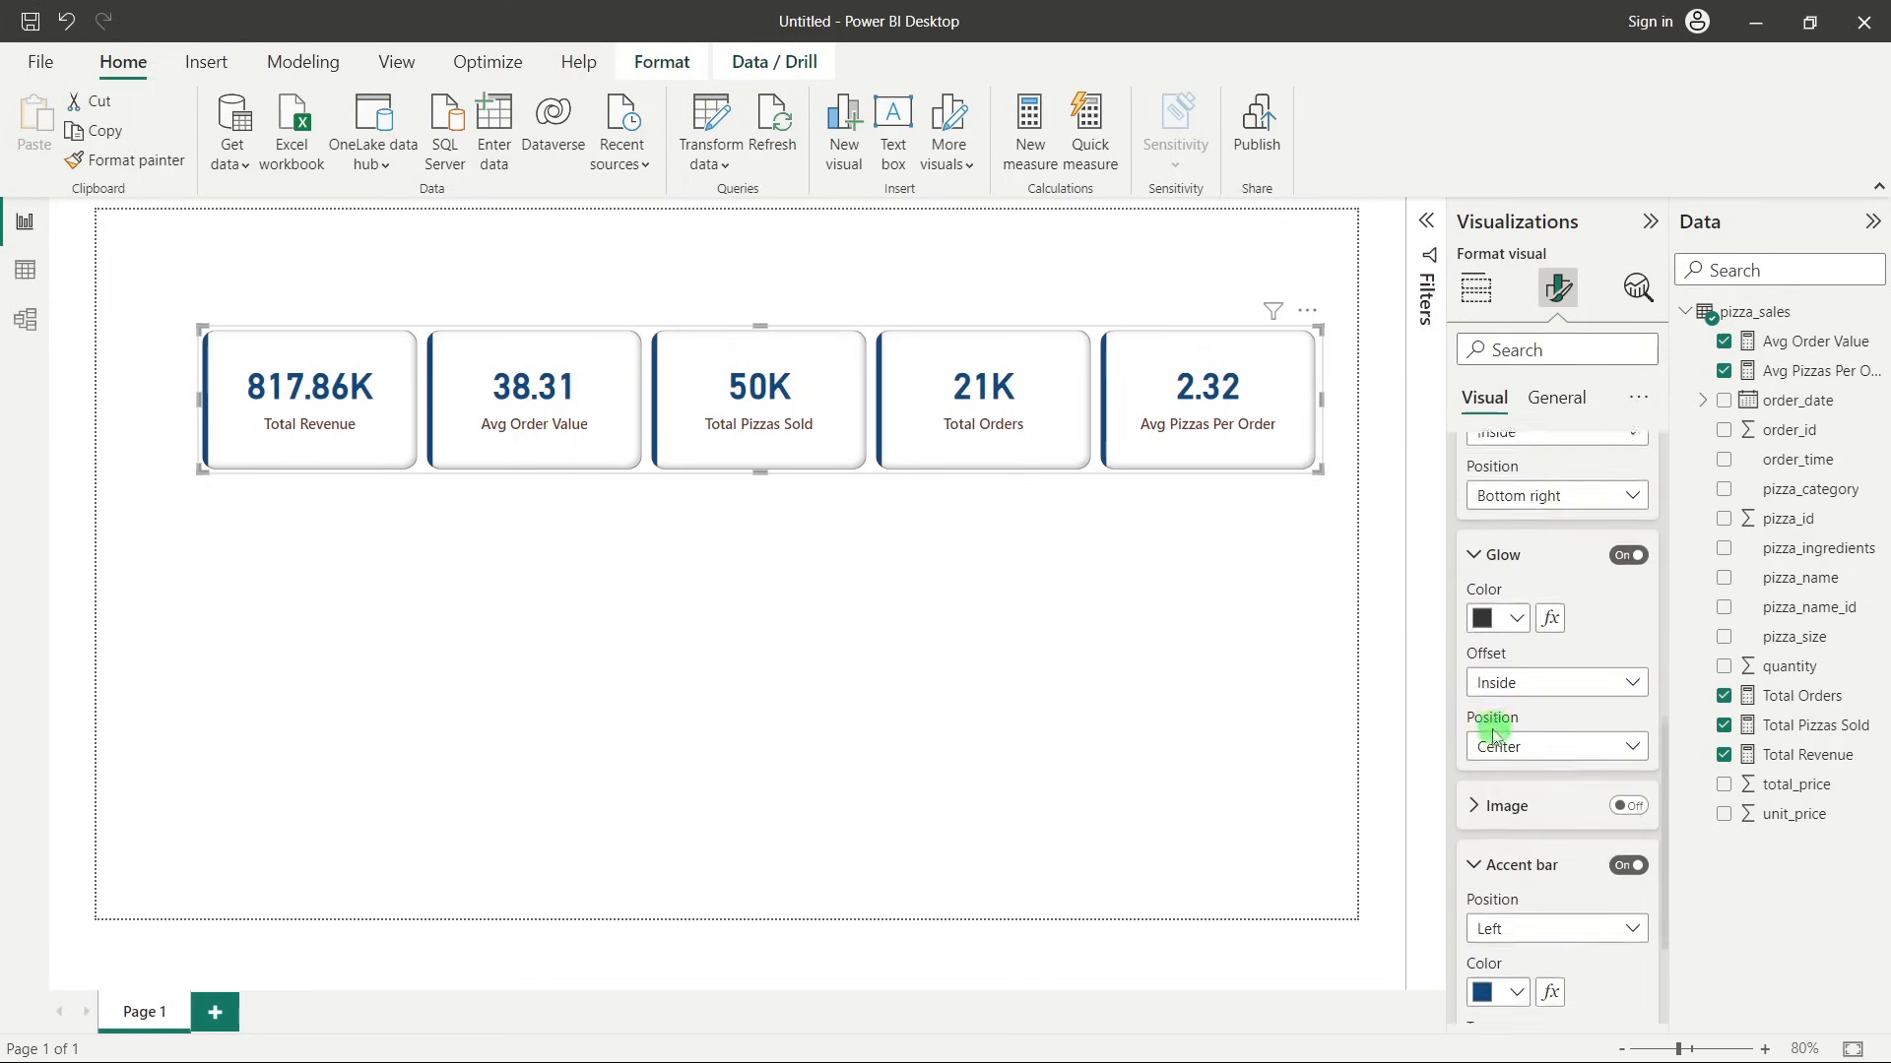
scroll(1498, 732, "up", 3)
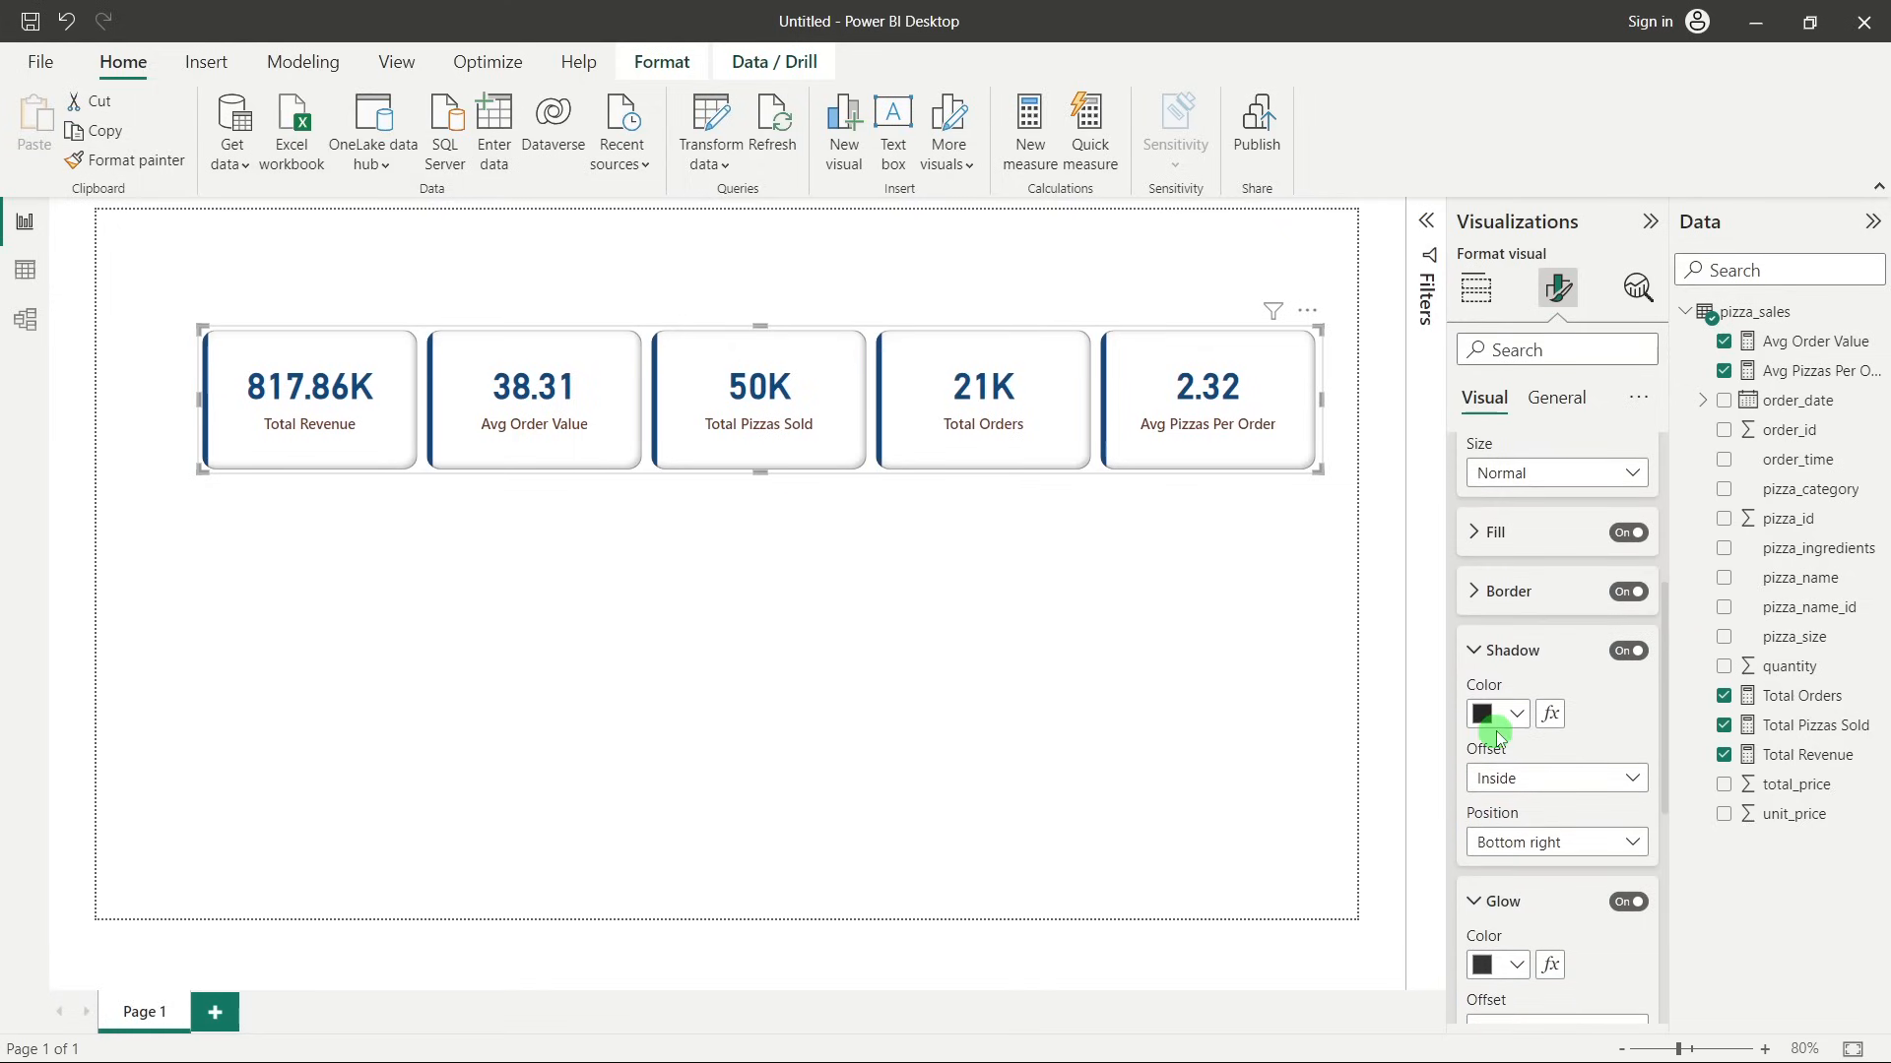
scroll(1496, 736, "down", 3)
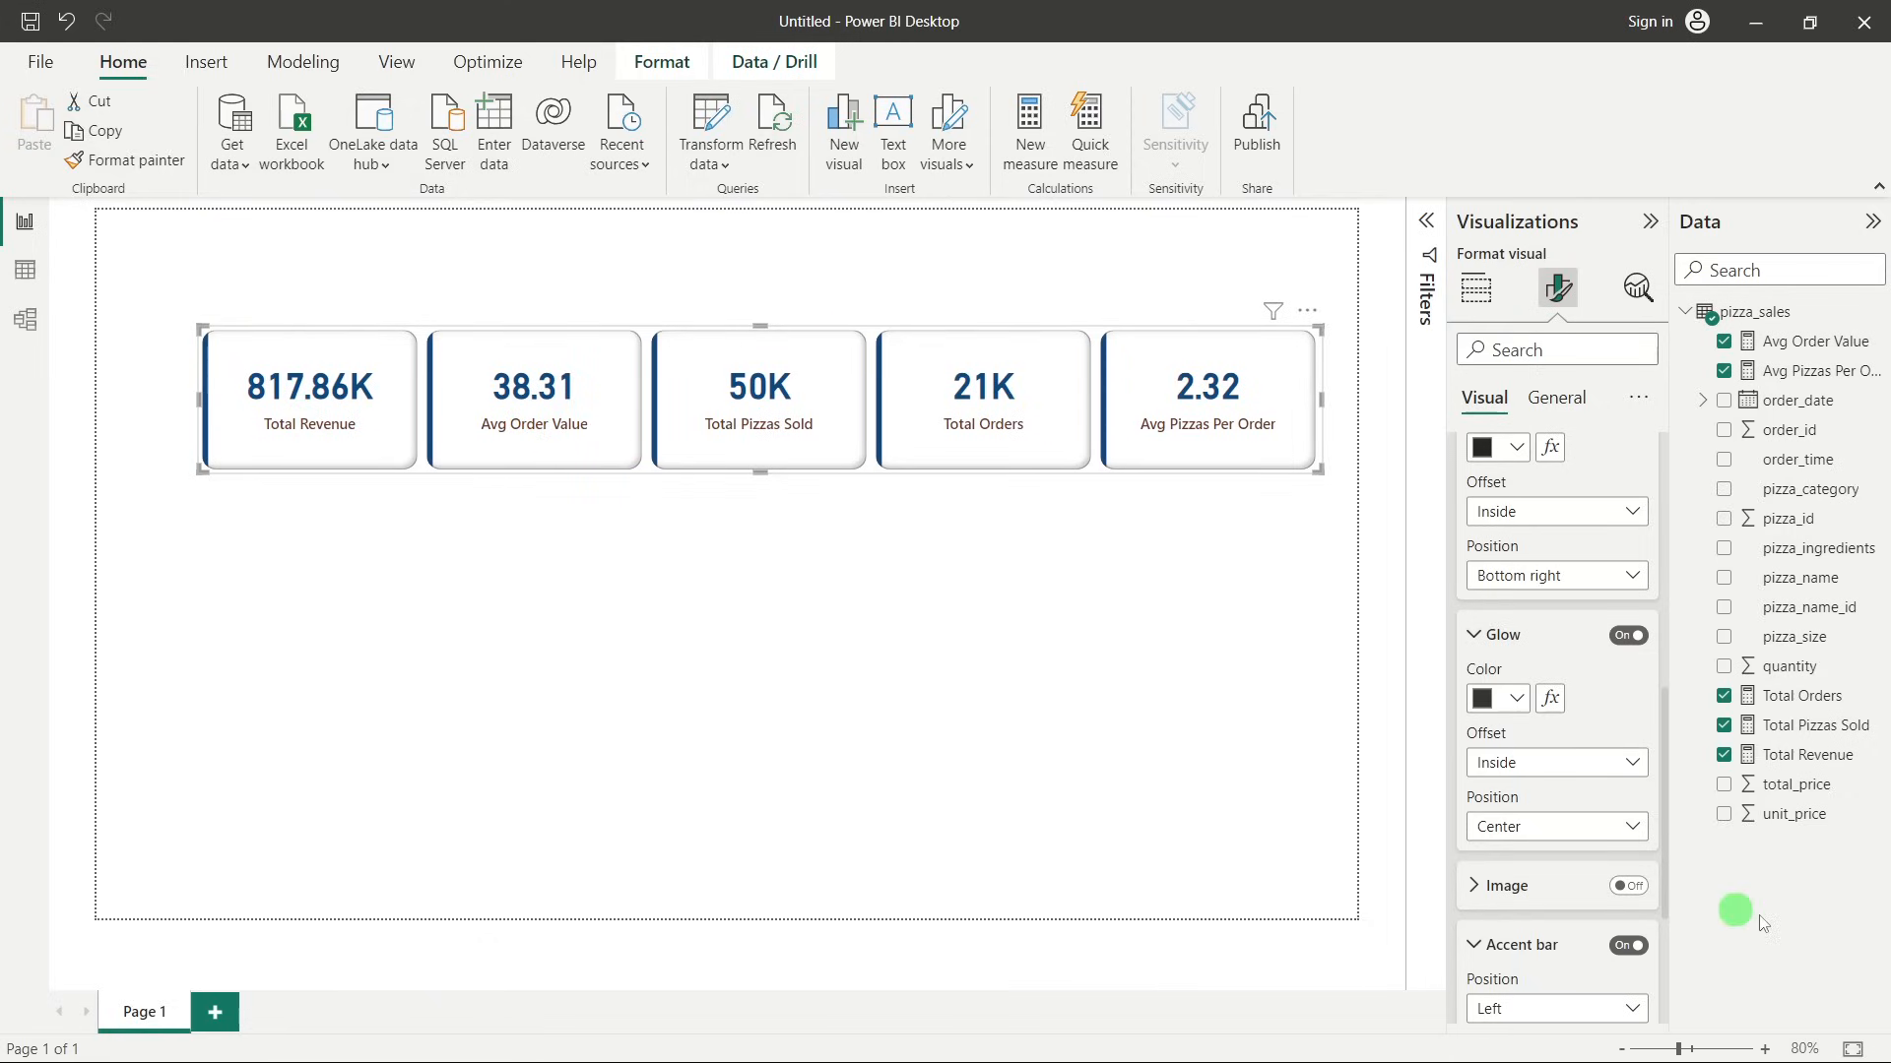
scroll(1511, 854, "down", 3)
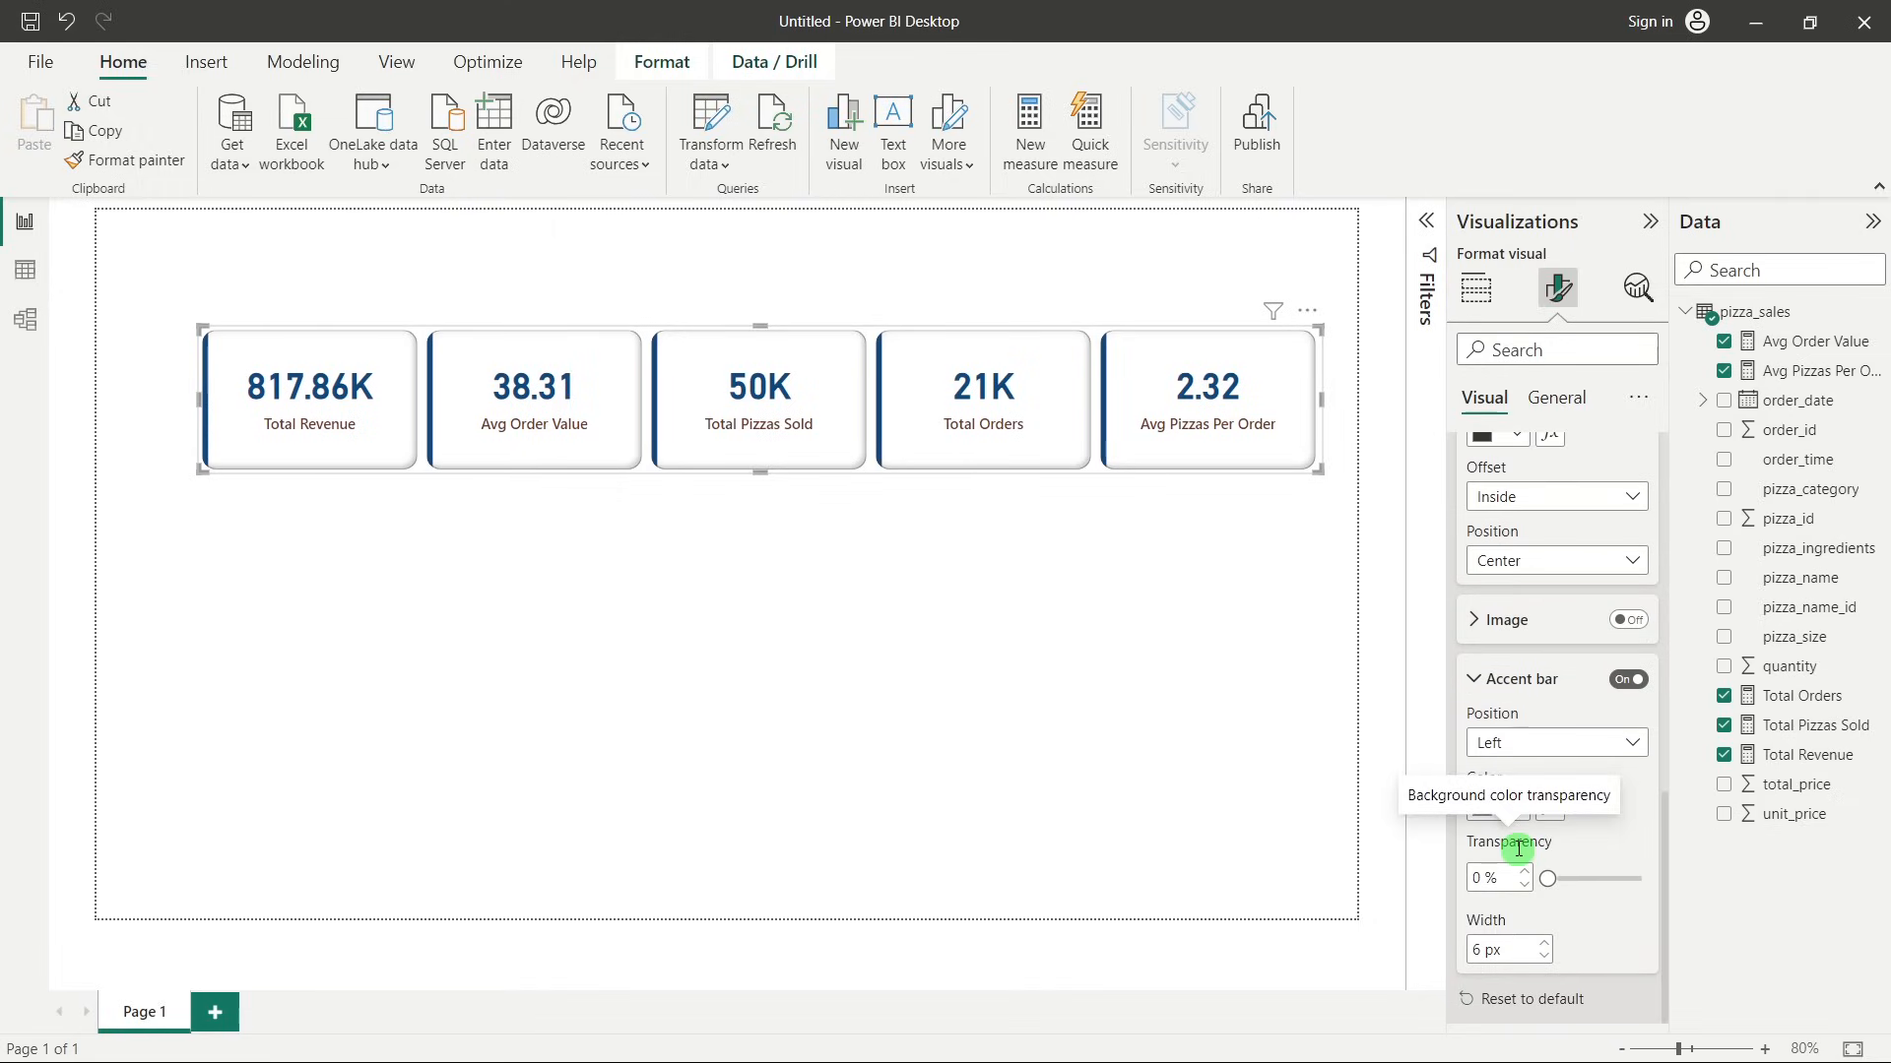
left_click(1522, 629)
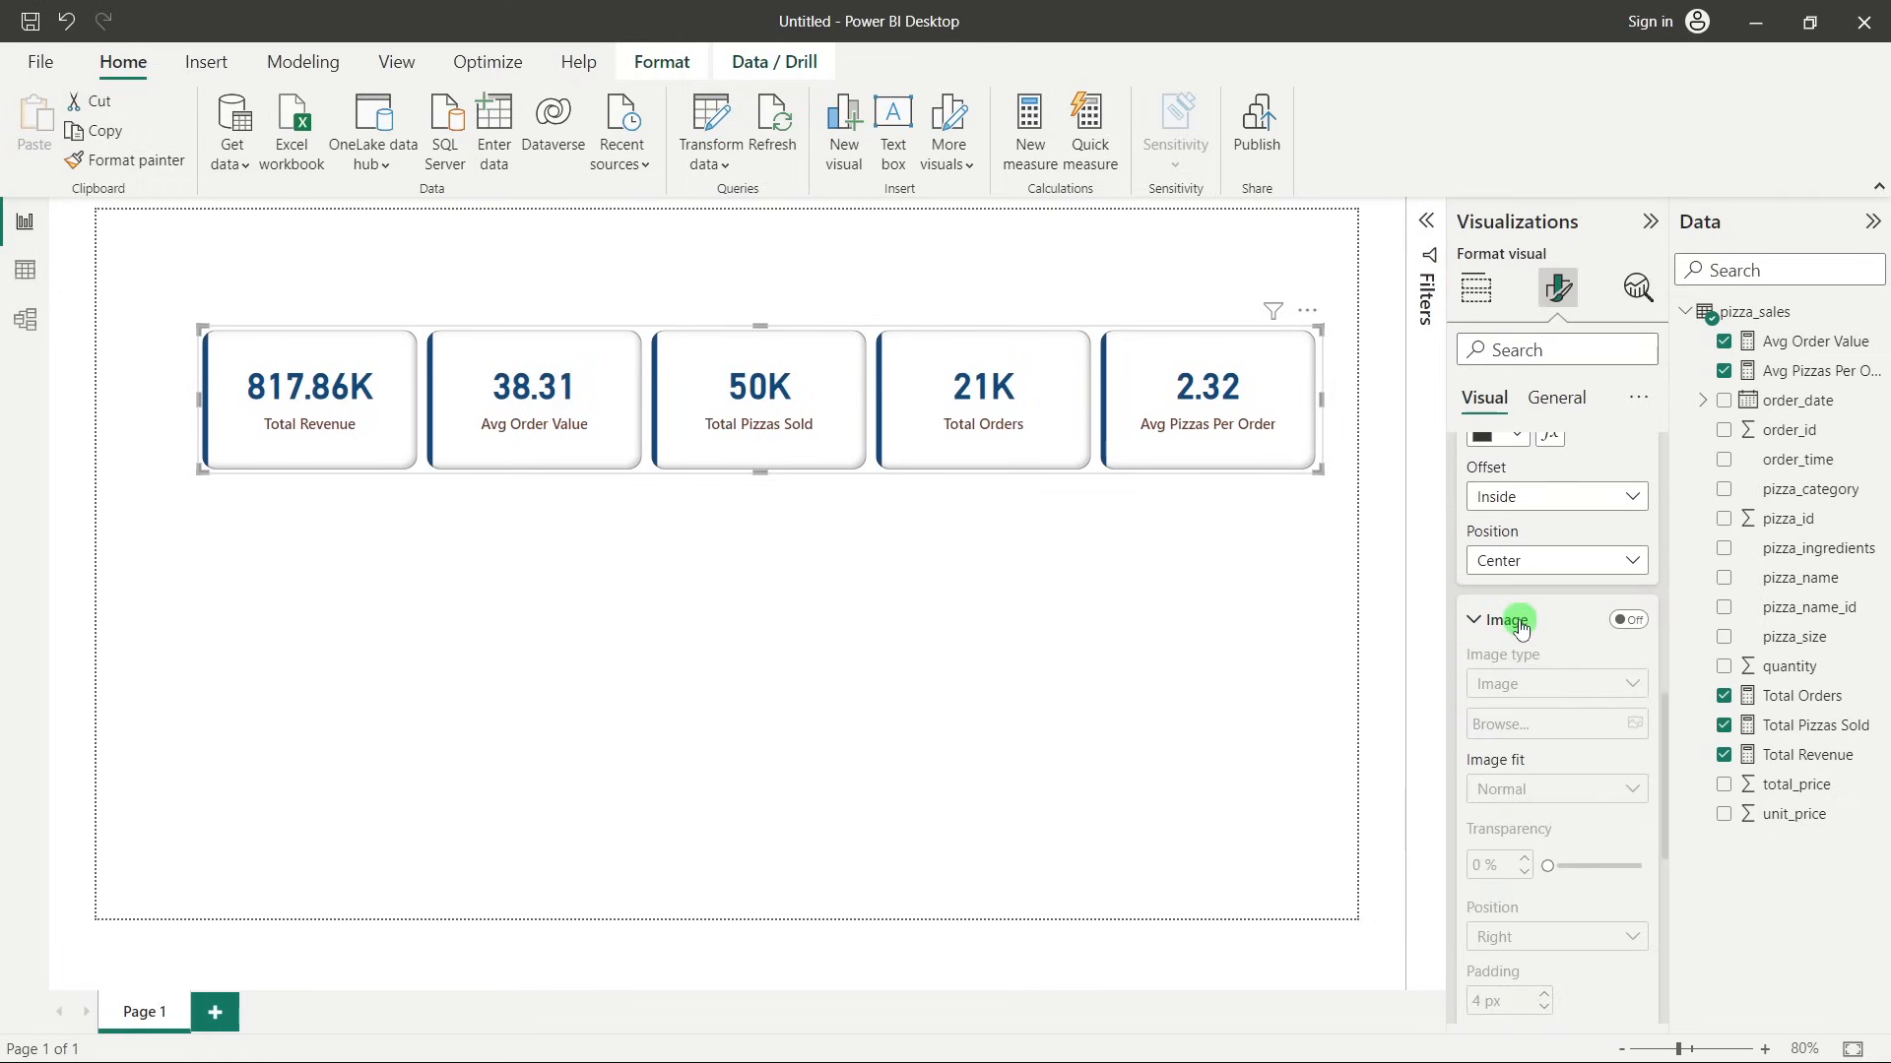
left_click(1628, 620)
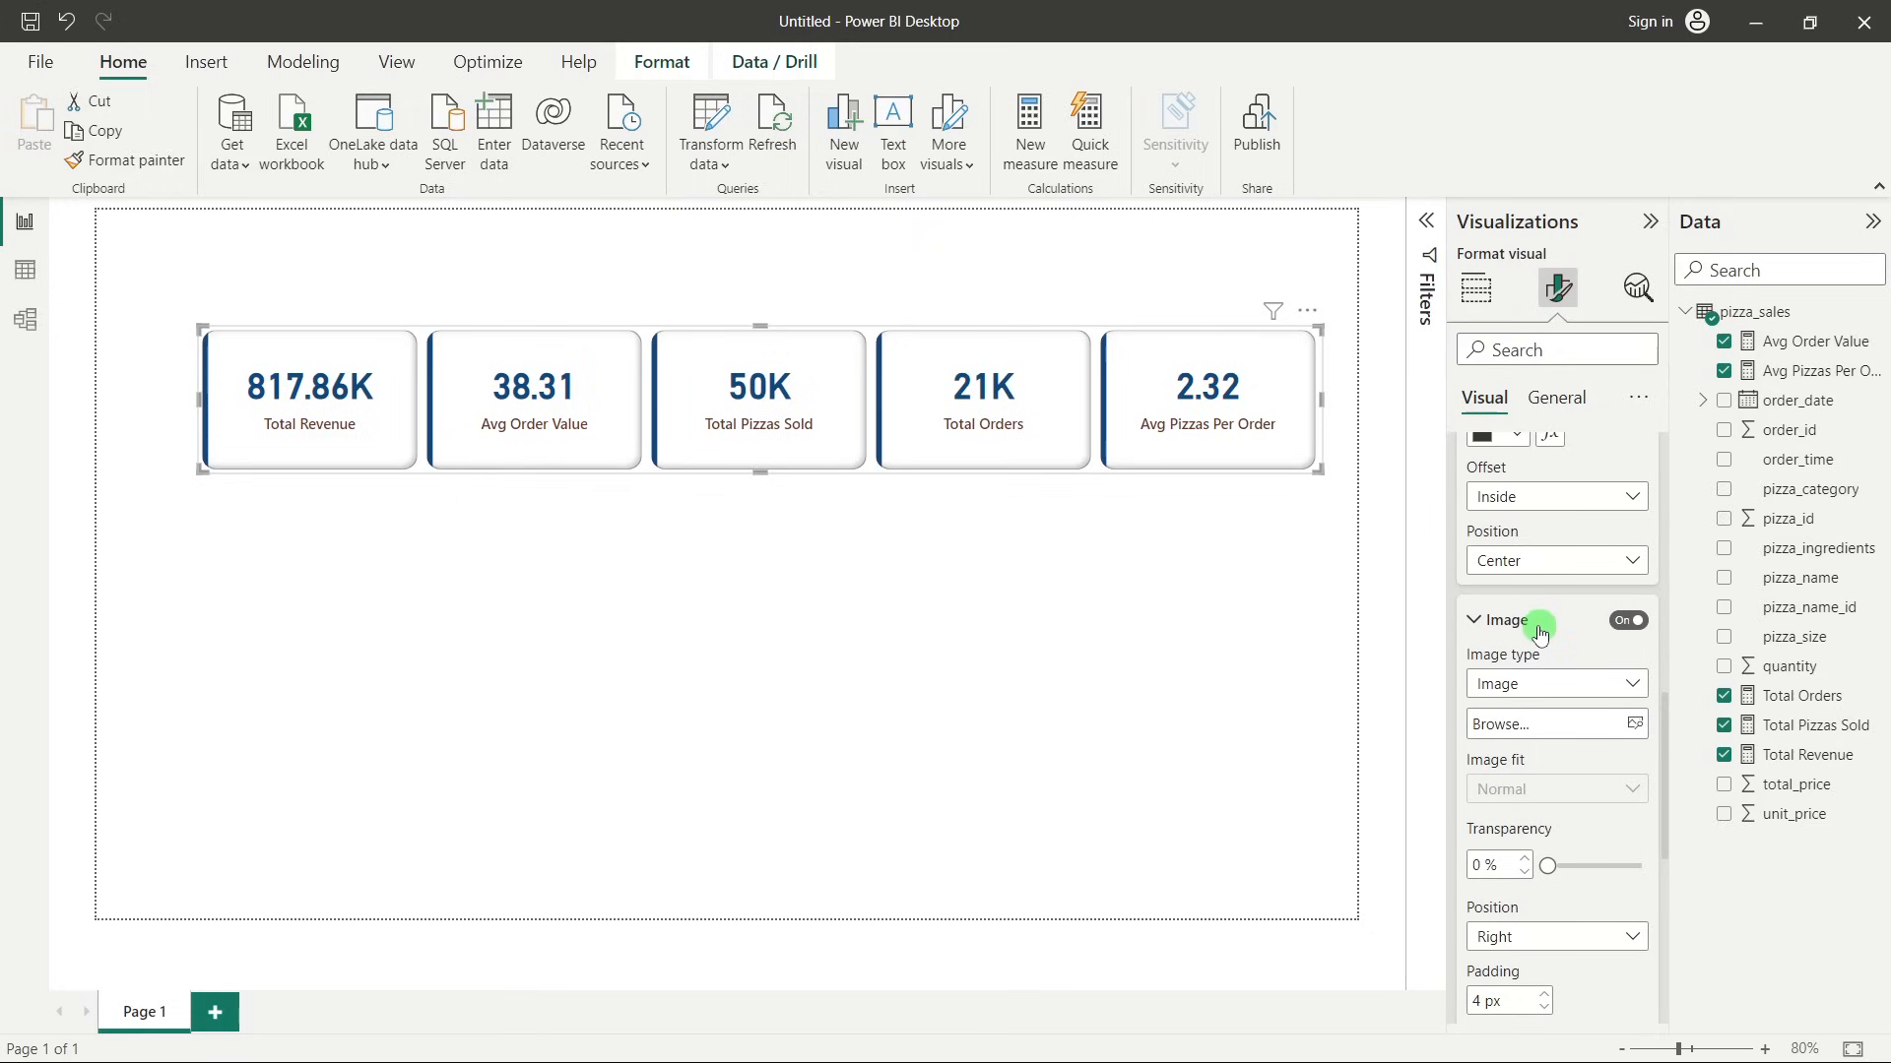
Limit the card settings to the Total Revenue series and add profit-growth.png from Downloads as its image.
scroll(1511, 722, "up", 10)
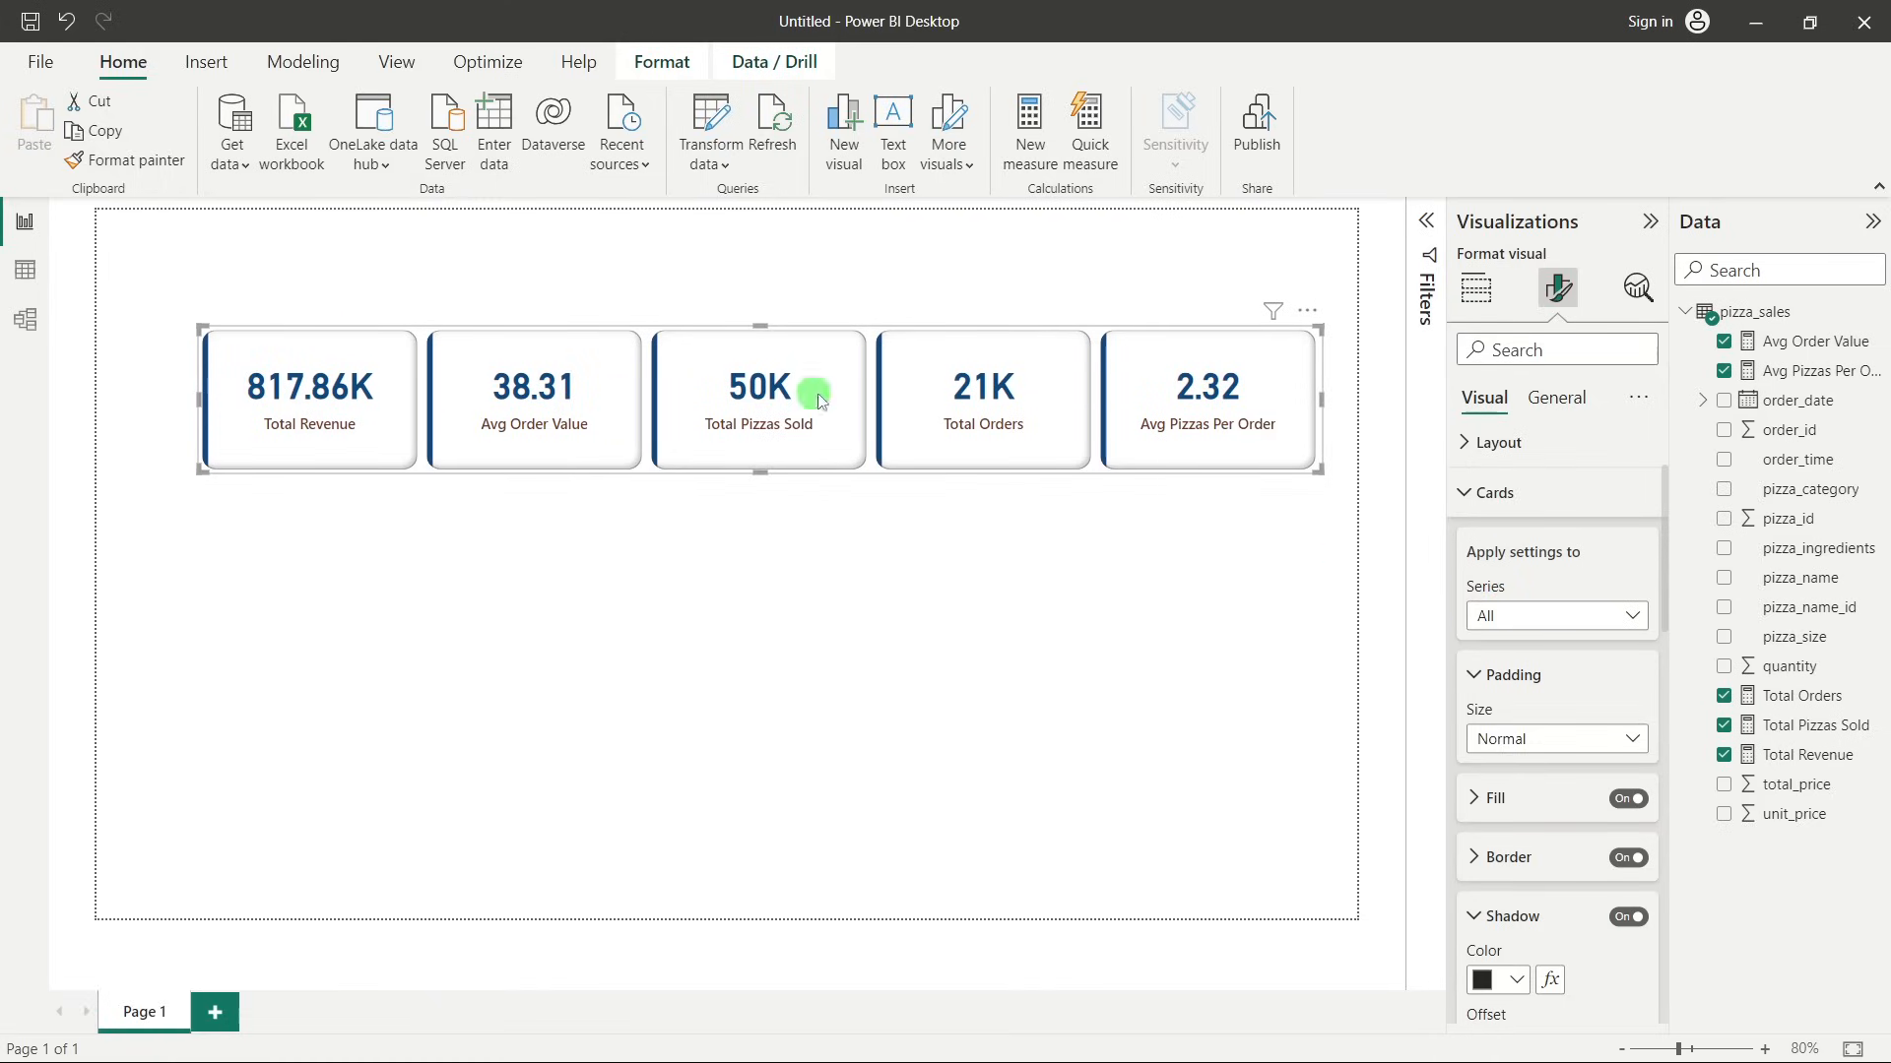
left_click(1526, 617)
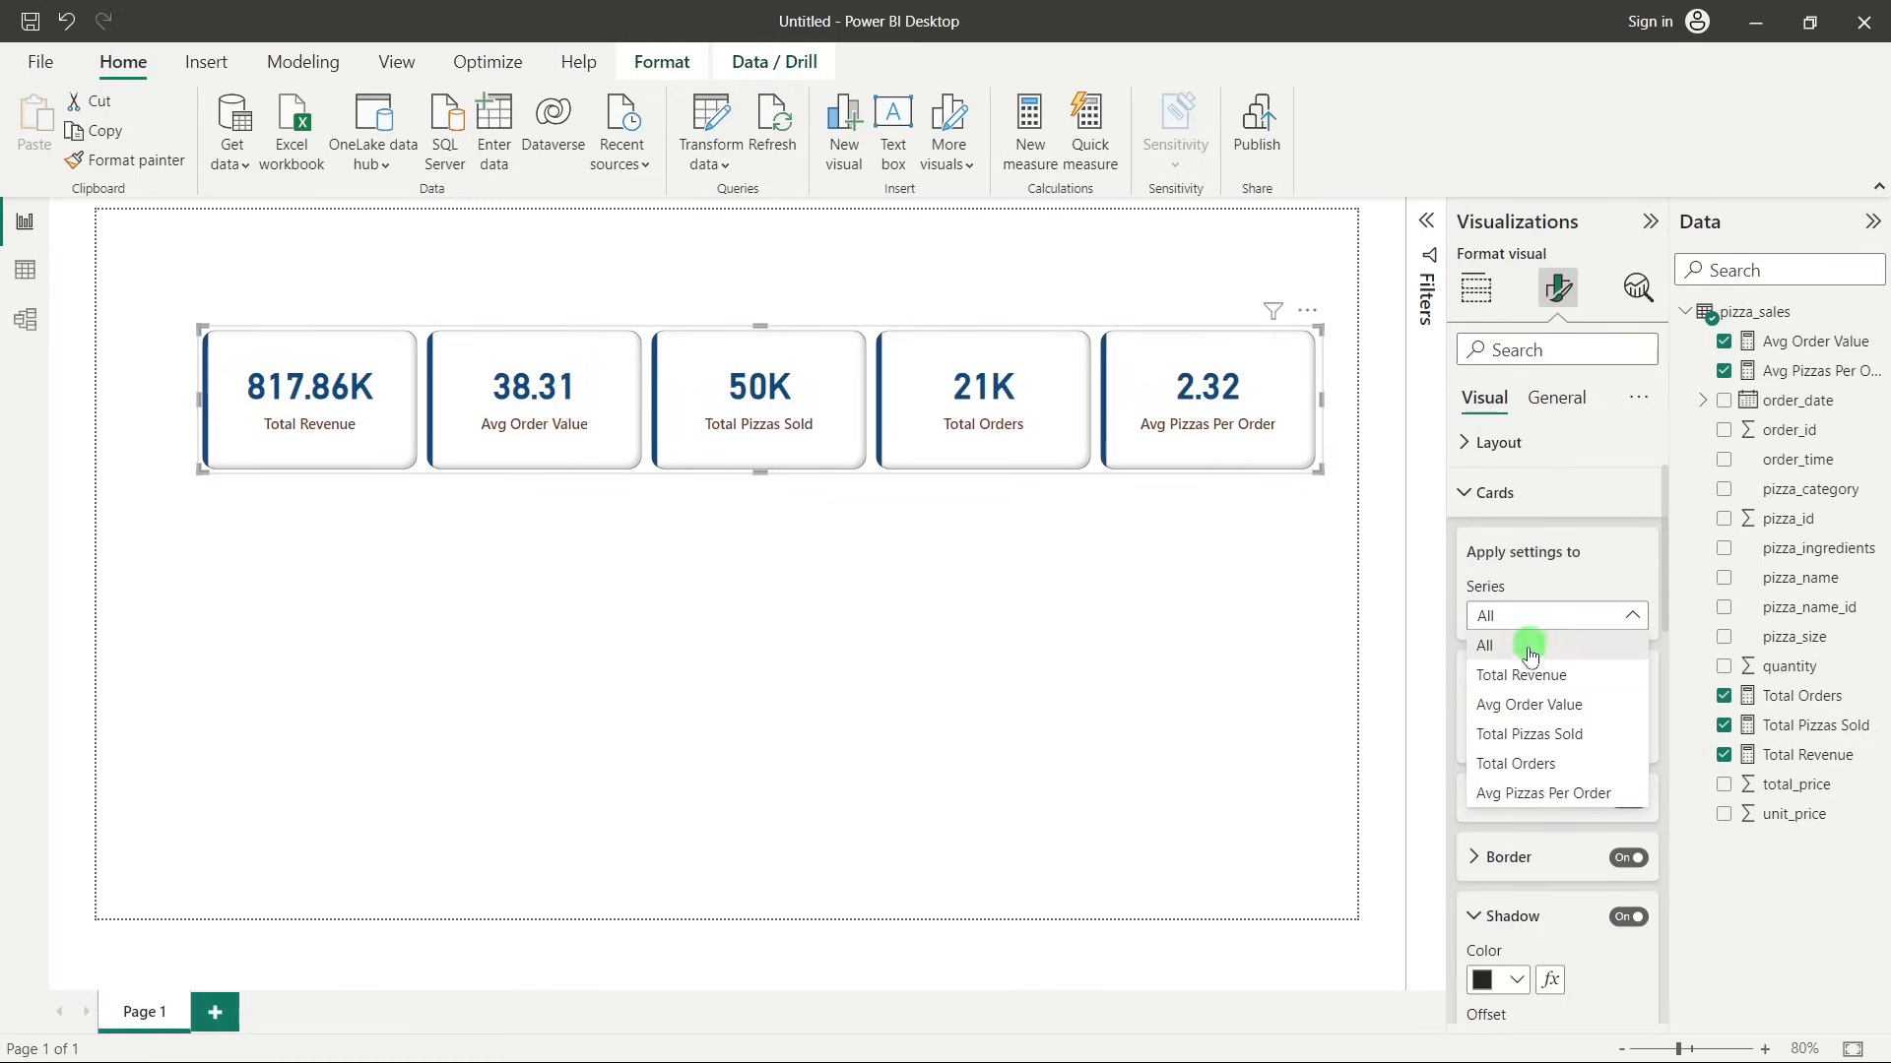
left_click(1529, 677)
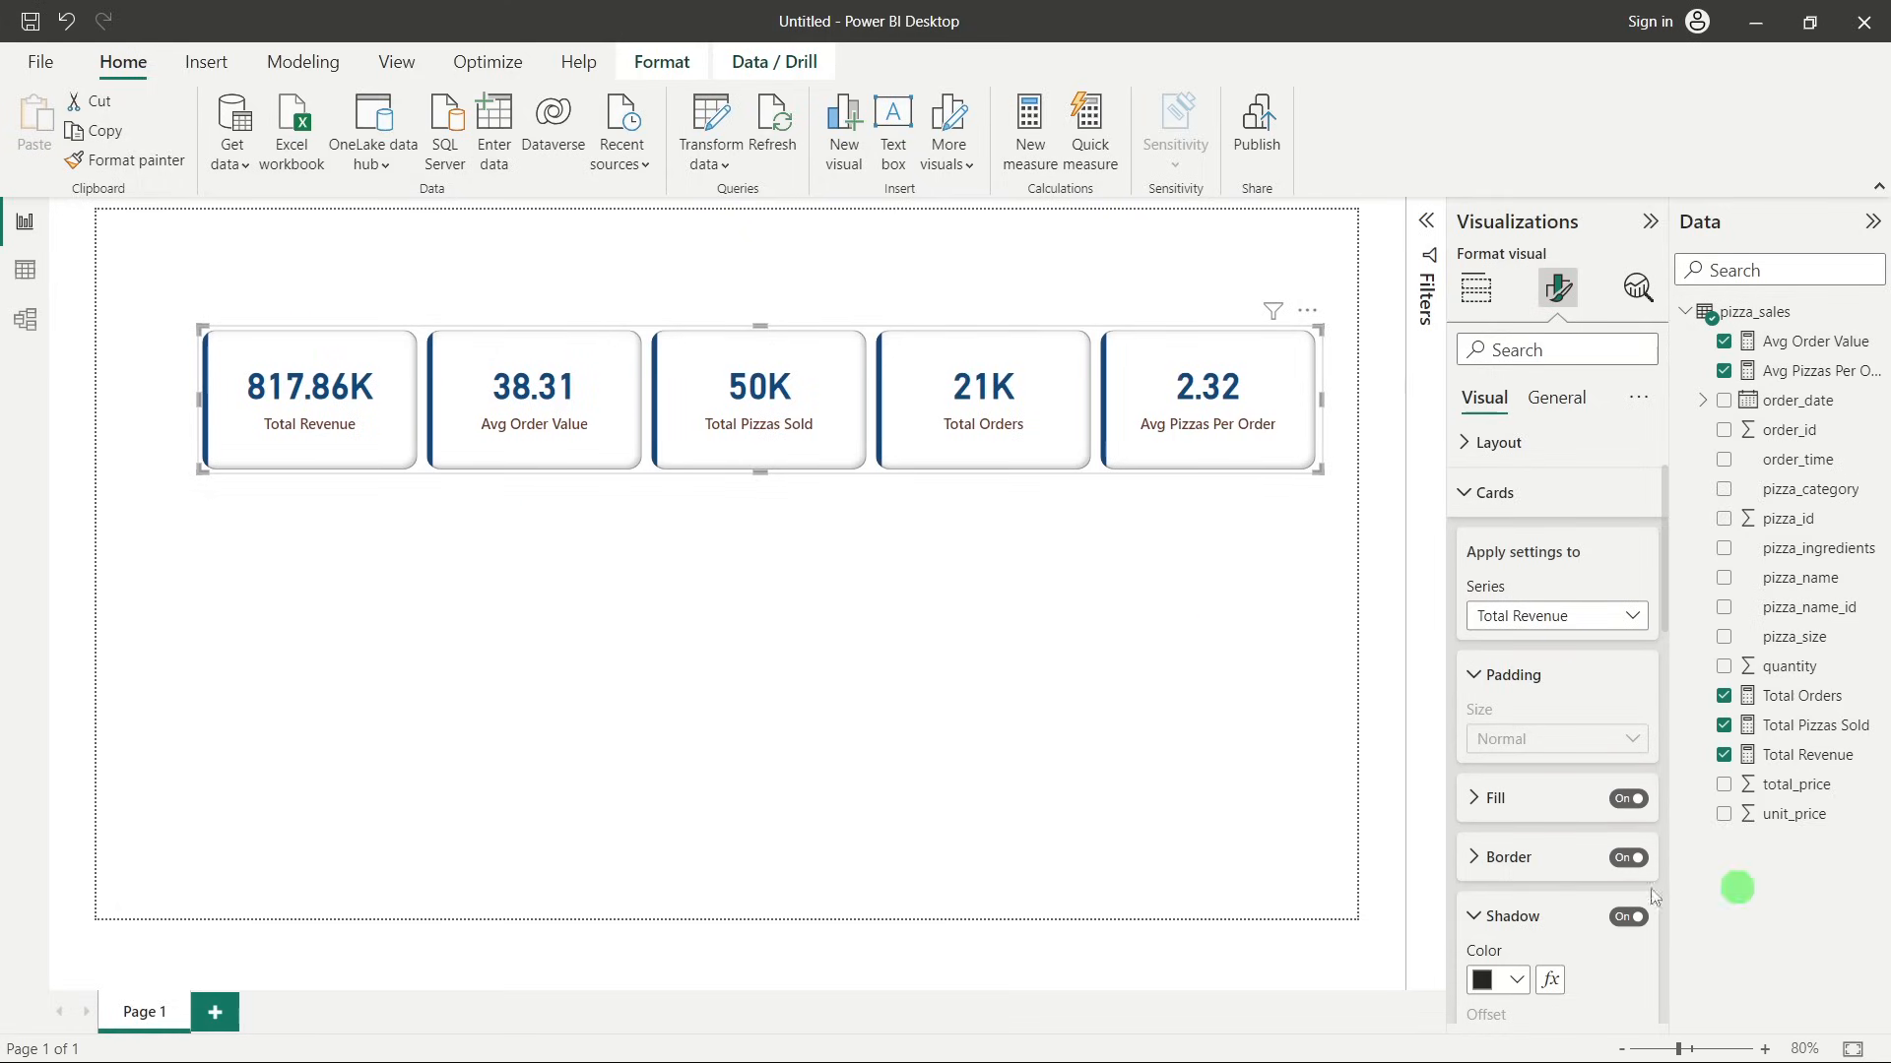
scroll(1535, 798, "down", 15)
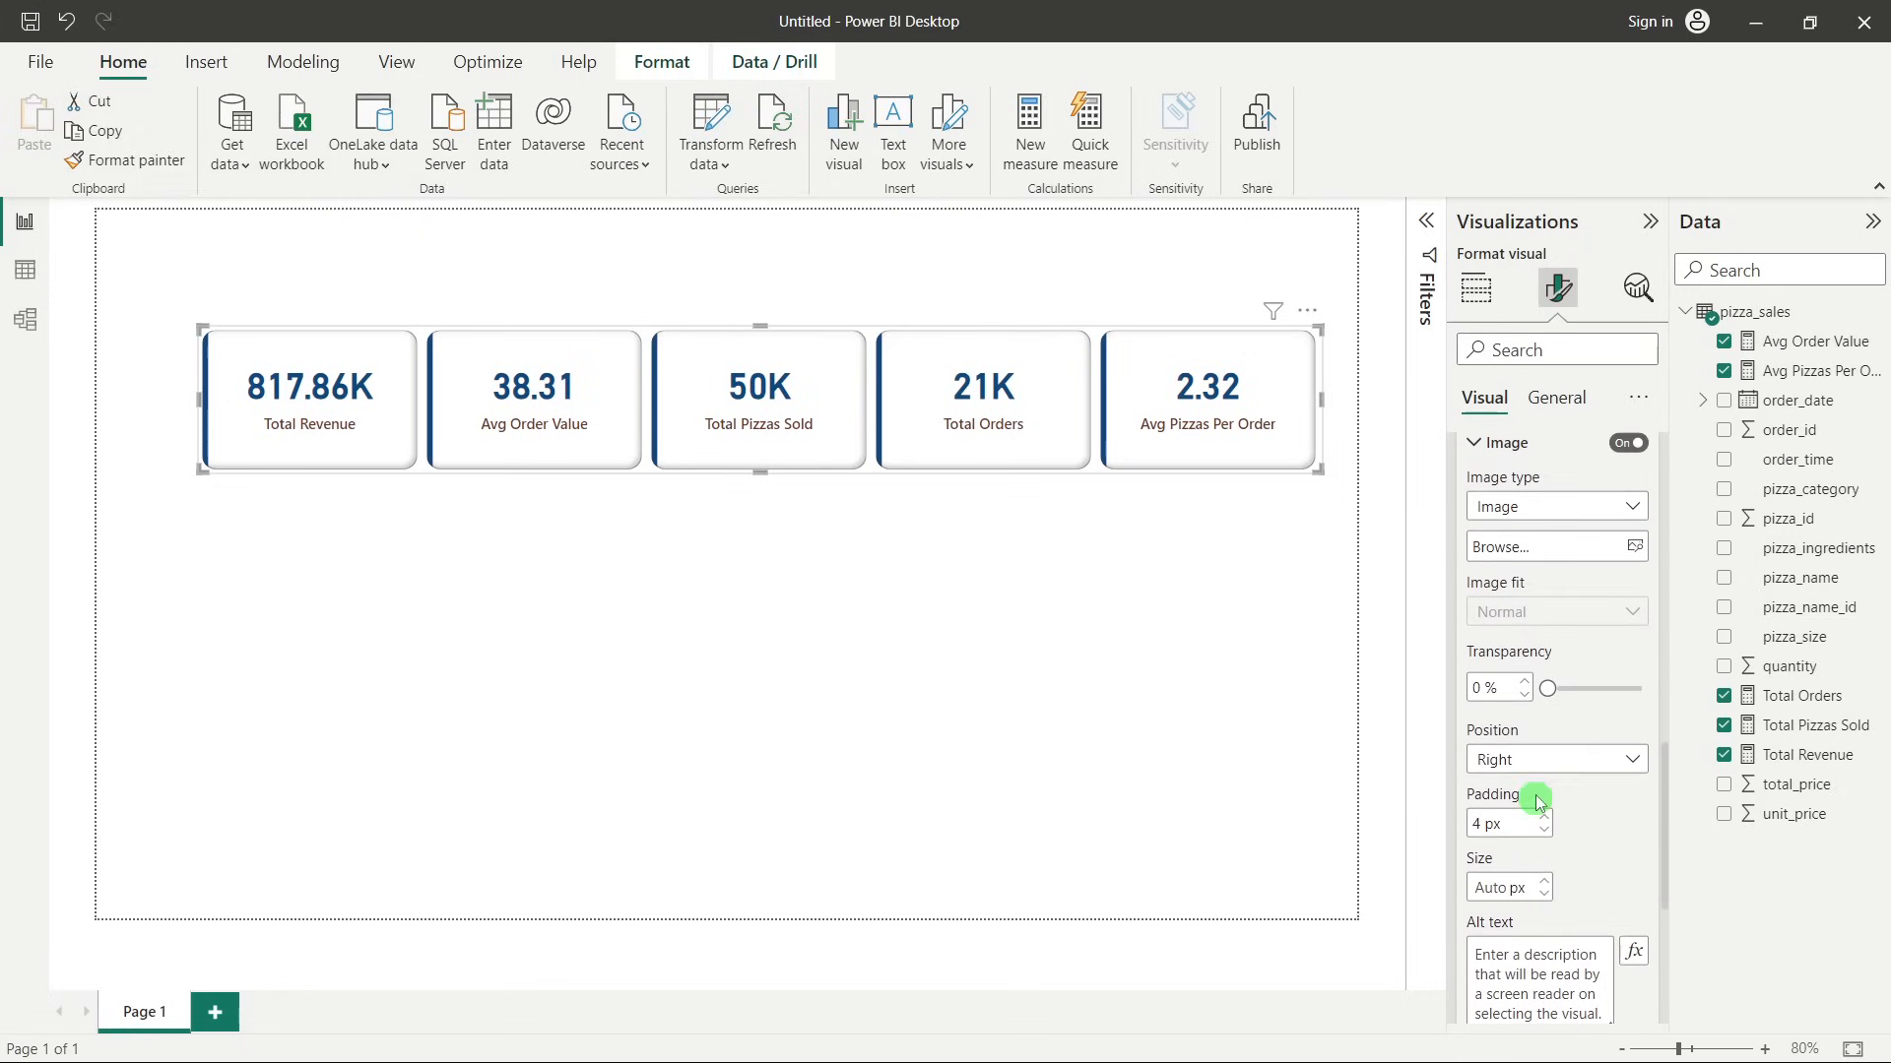
left_click(1513, 548)
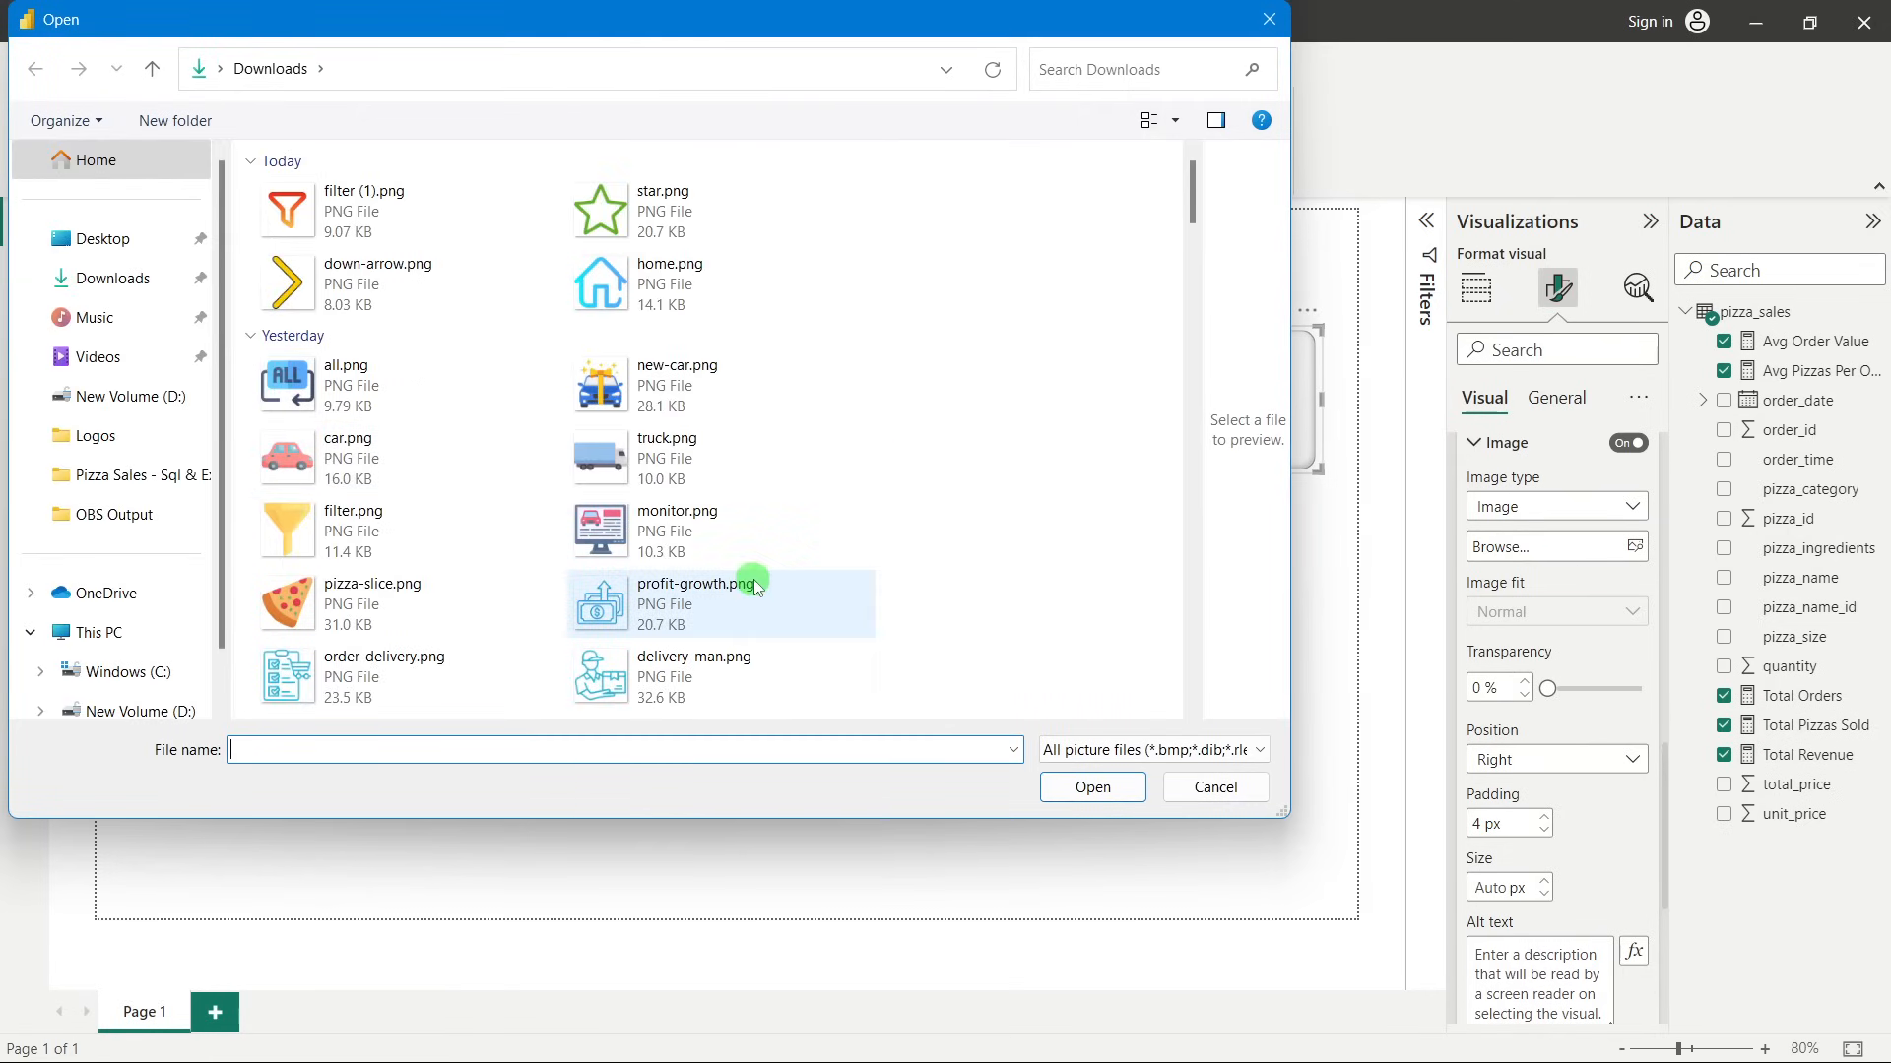
scroll(843, 489, "down", 2)
scroll(844, 489, "up", 1)
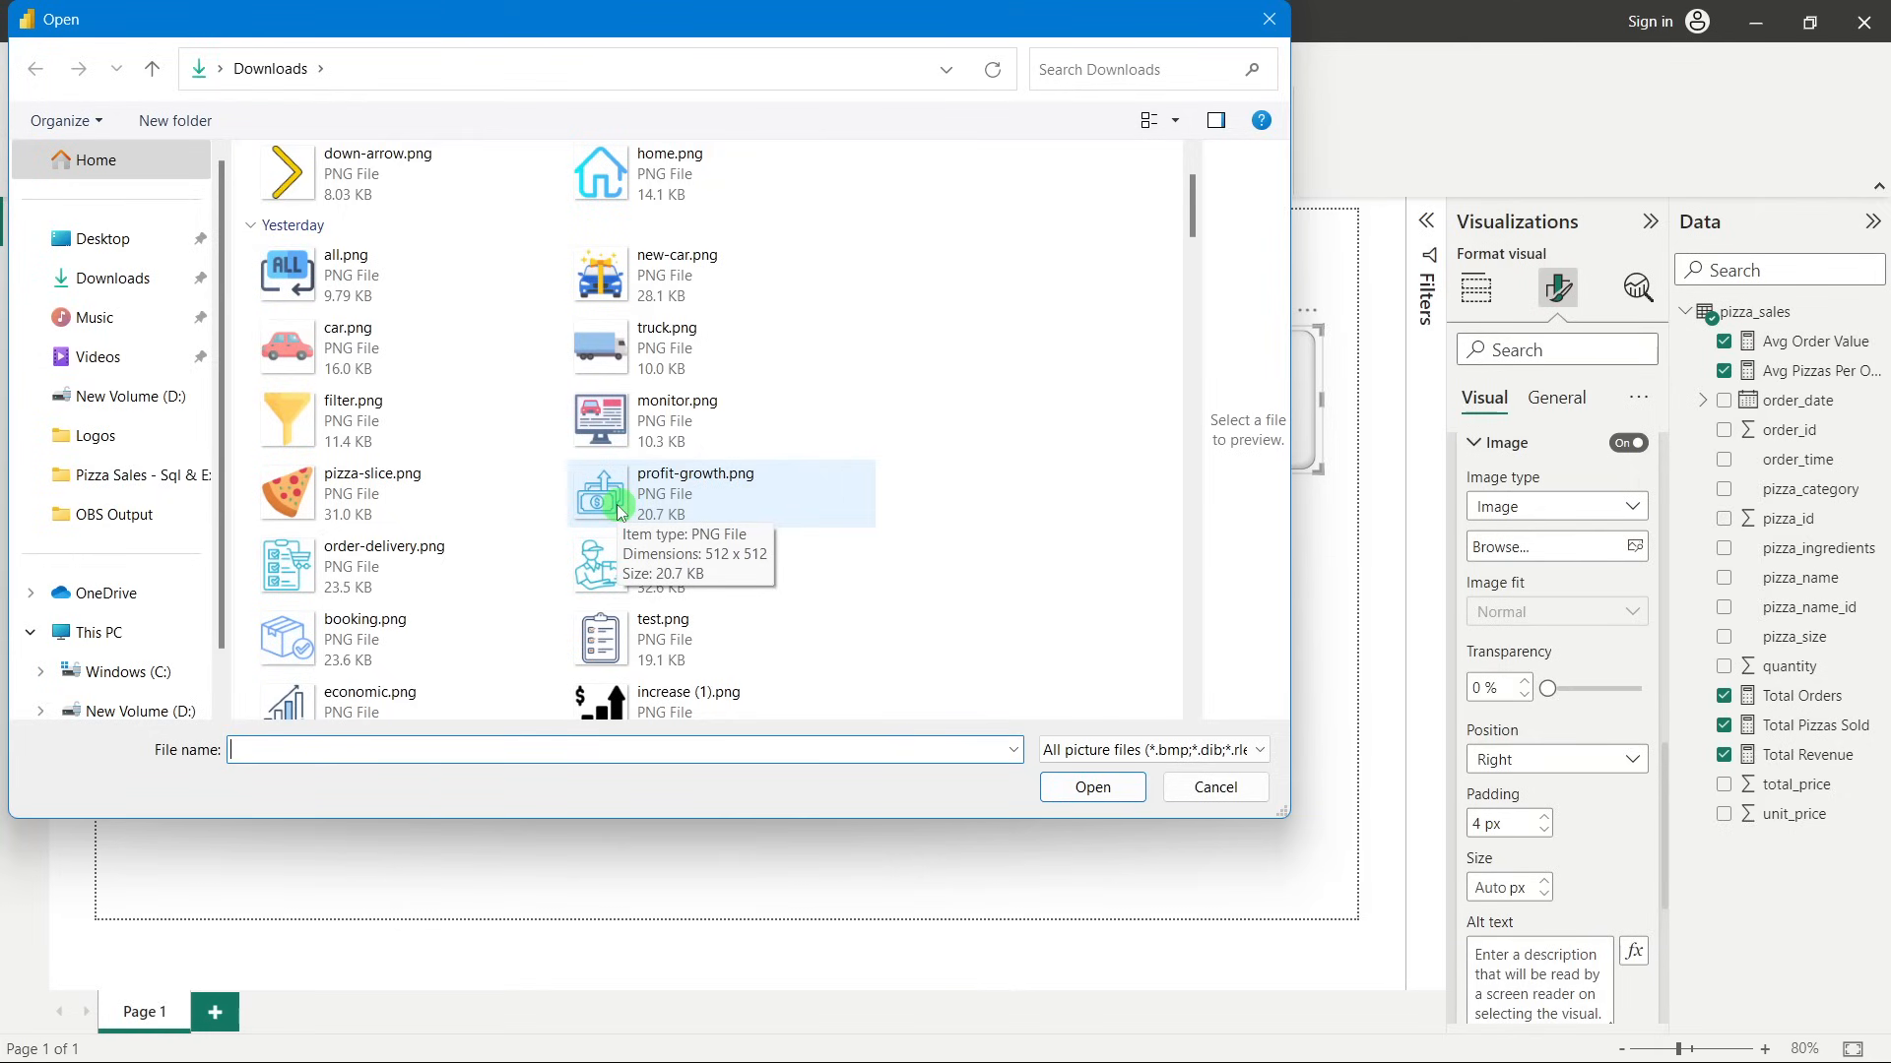
double_click(712, 495)
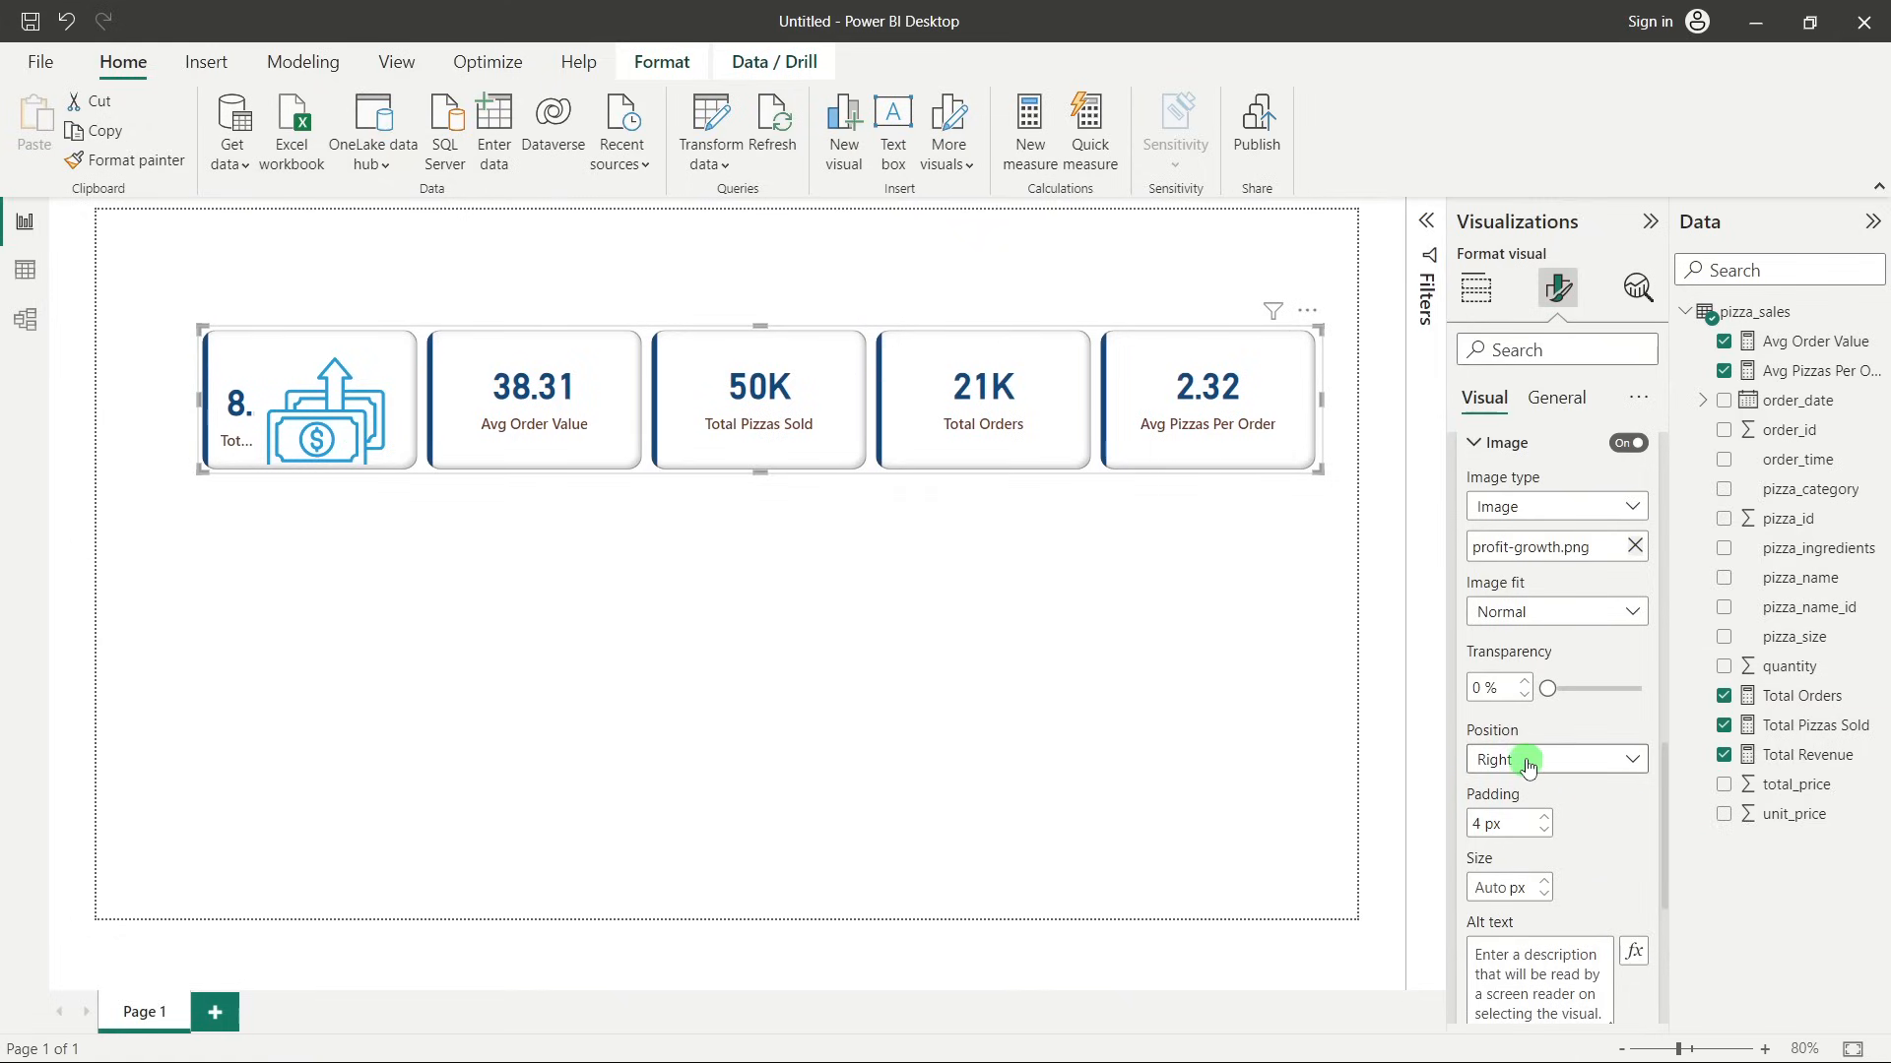
Place the Total Revenue card's image in the Top position and set its size to 30 px.
left_click(1527, 762)
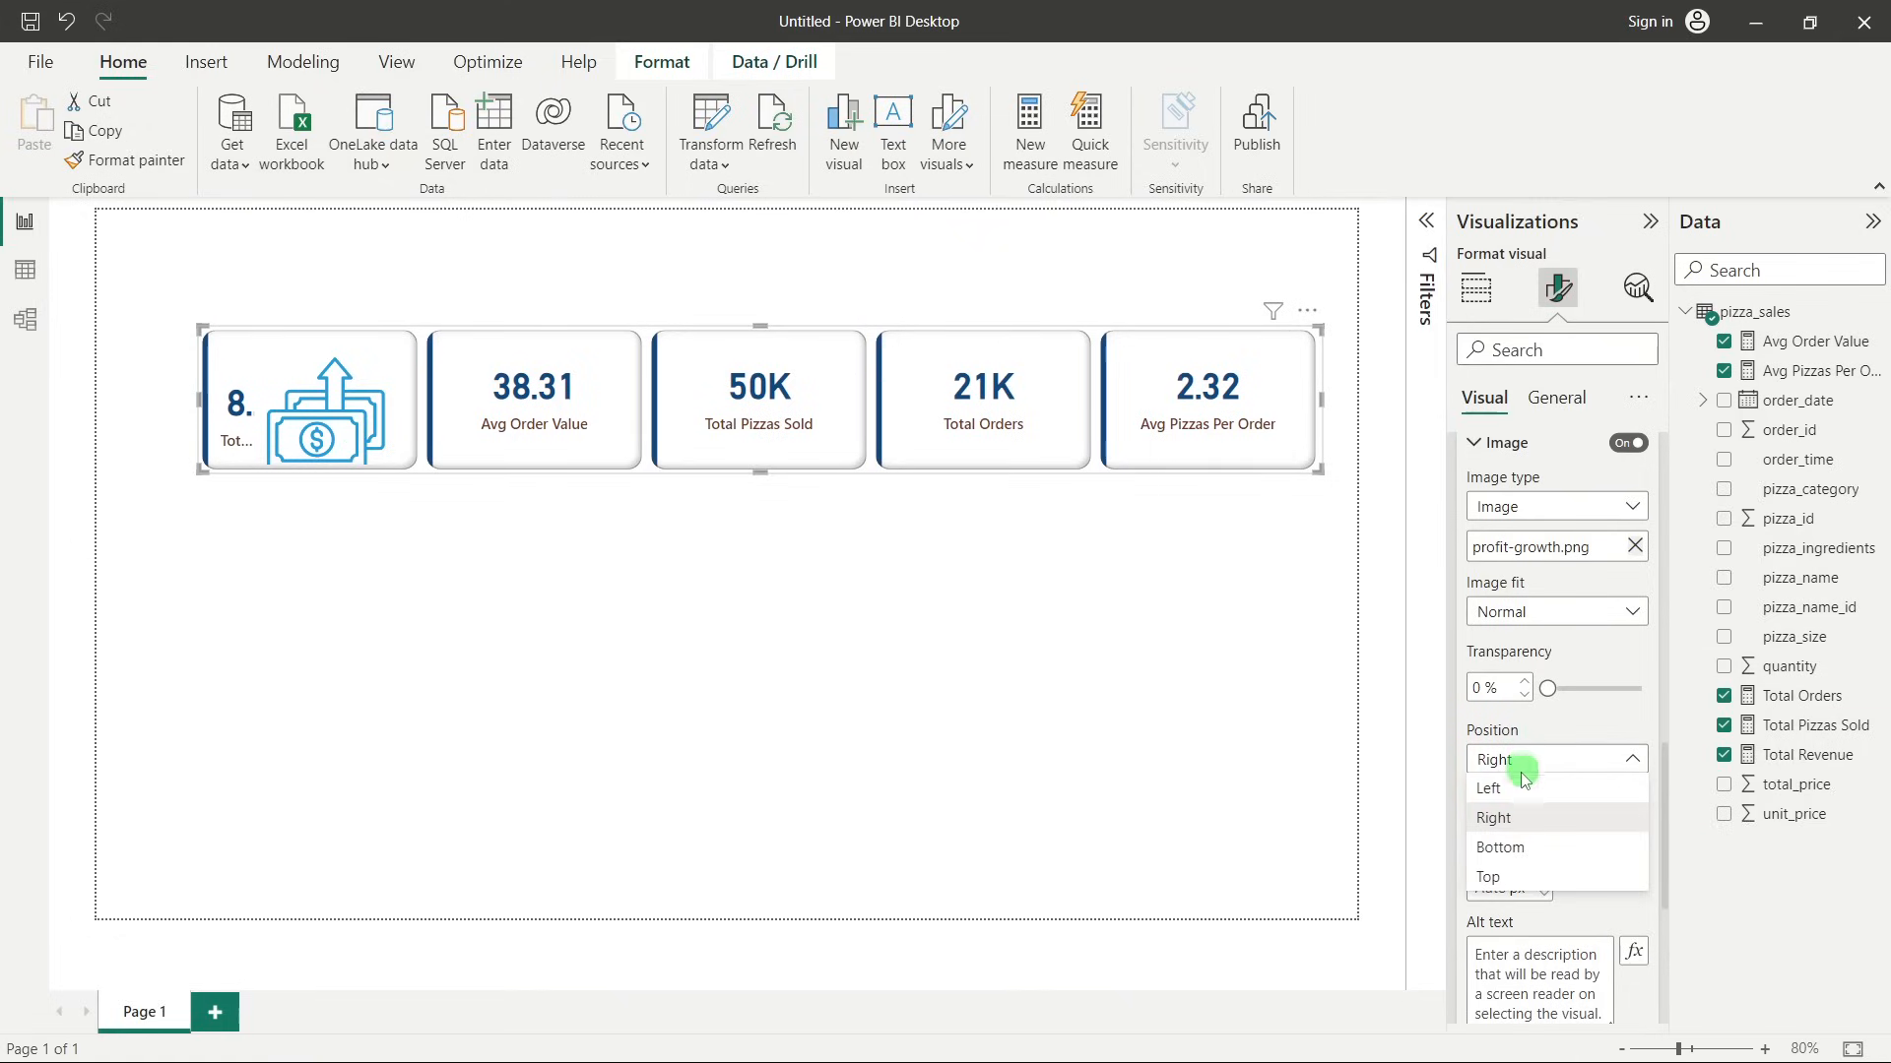
left_click(1492, 876)
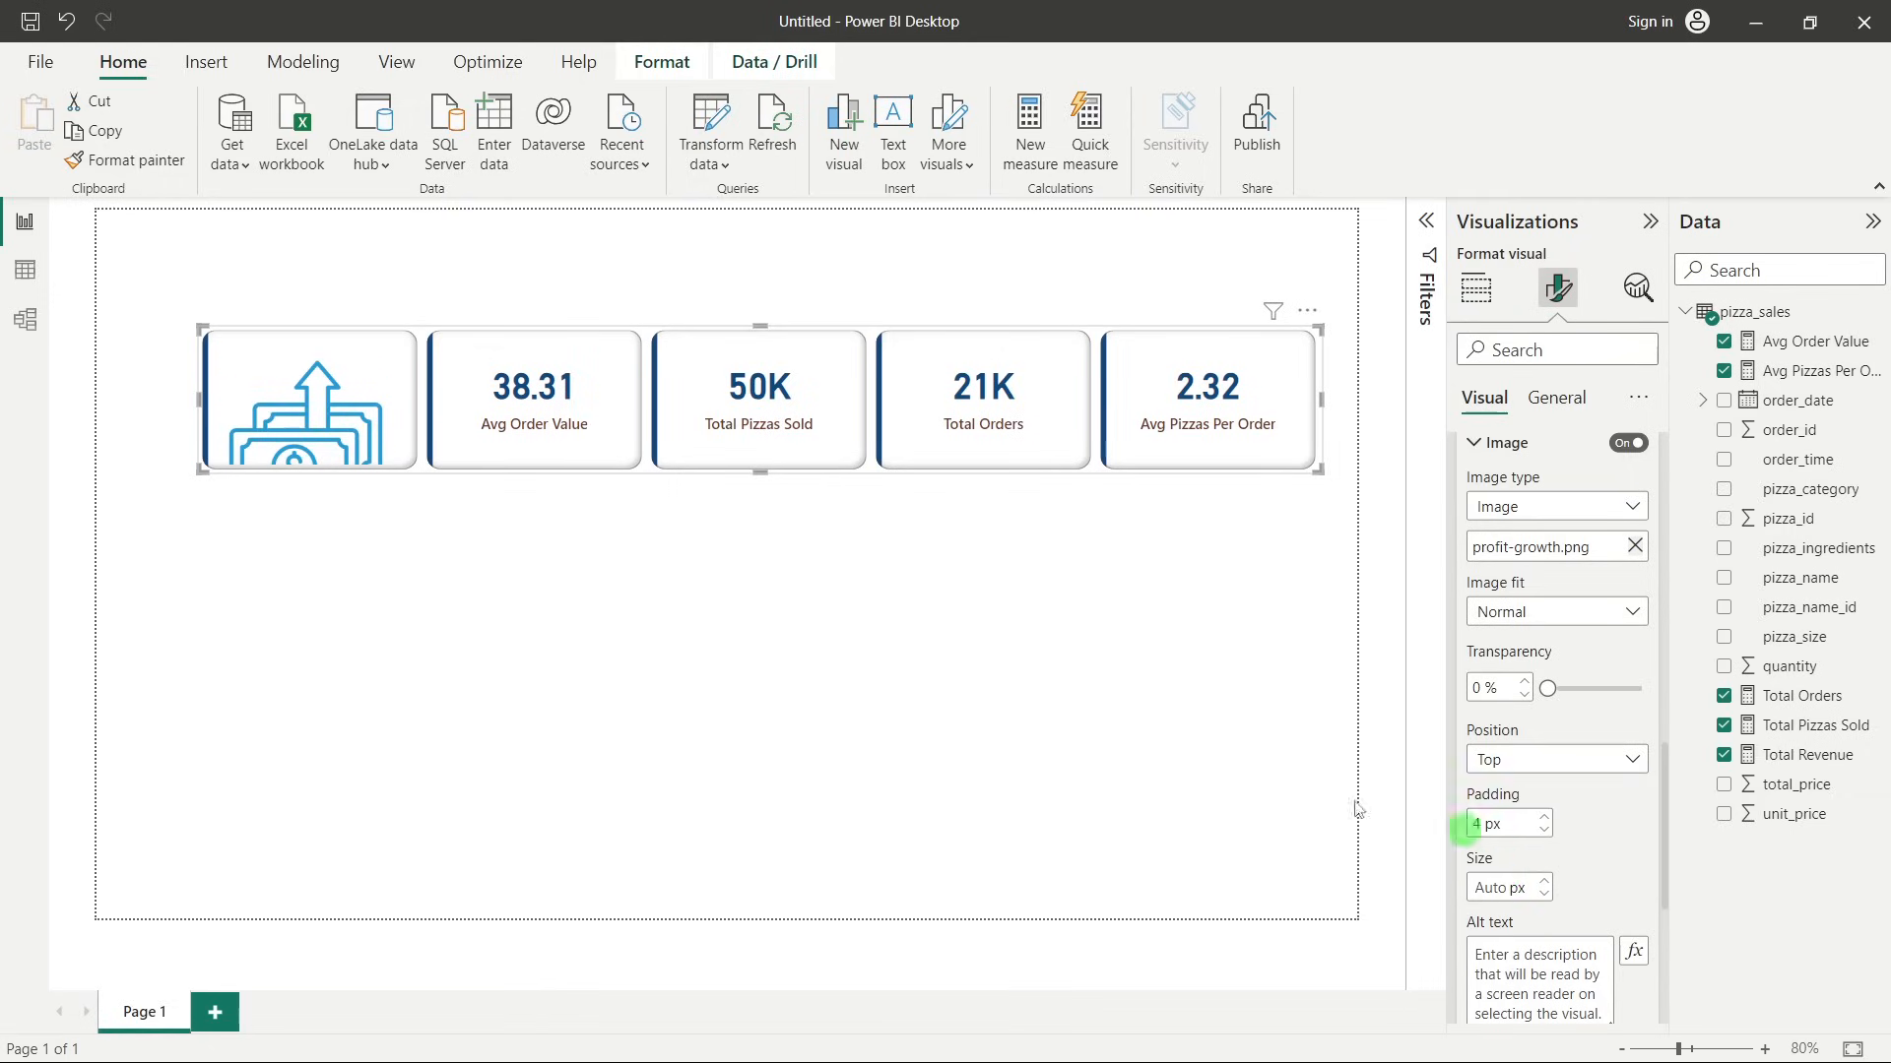
scroll(1560, 778, "down", 3)
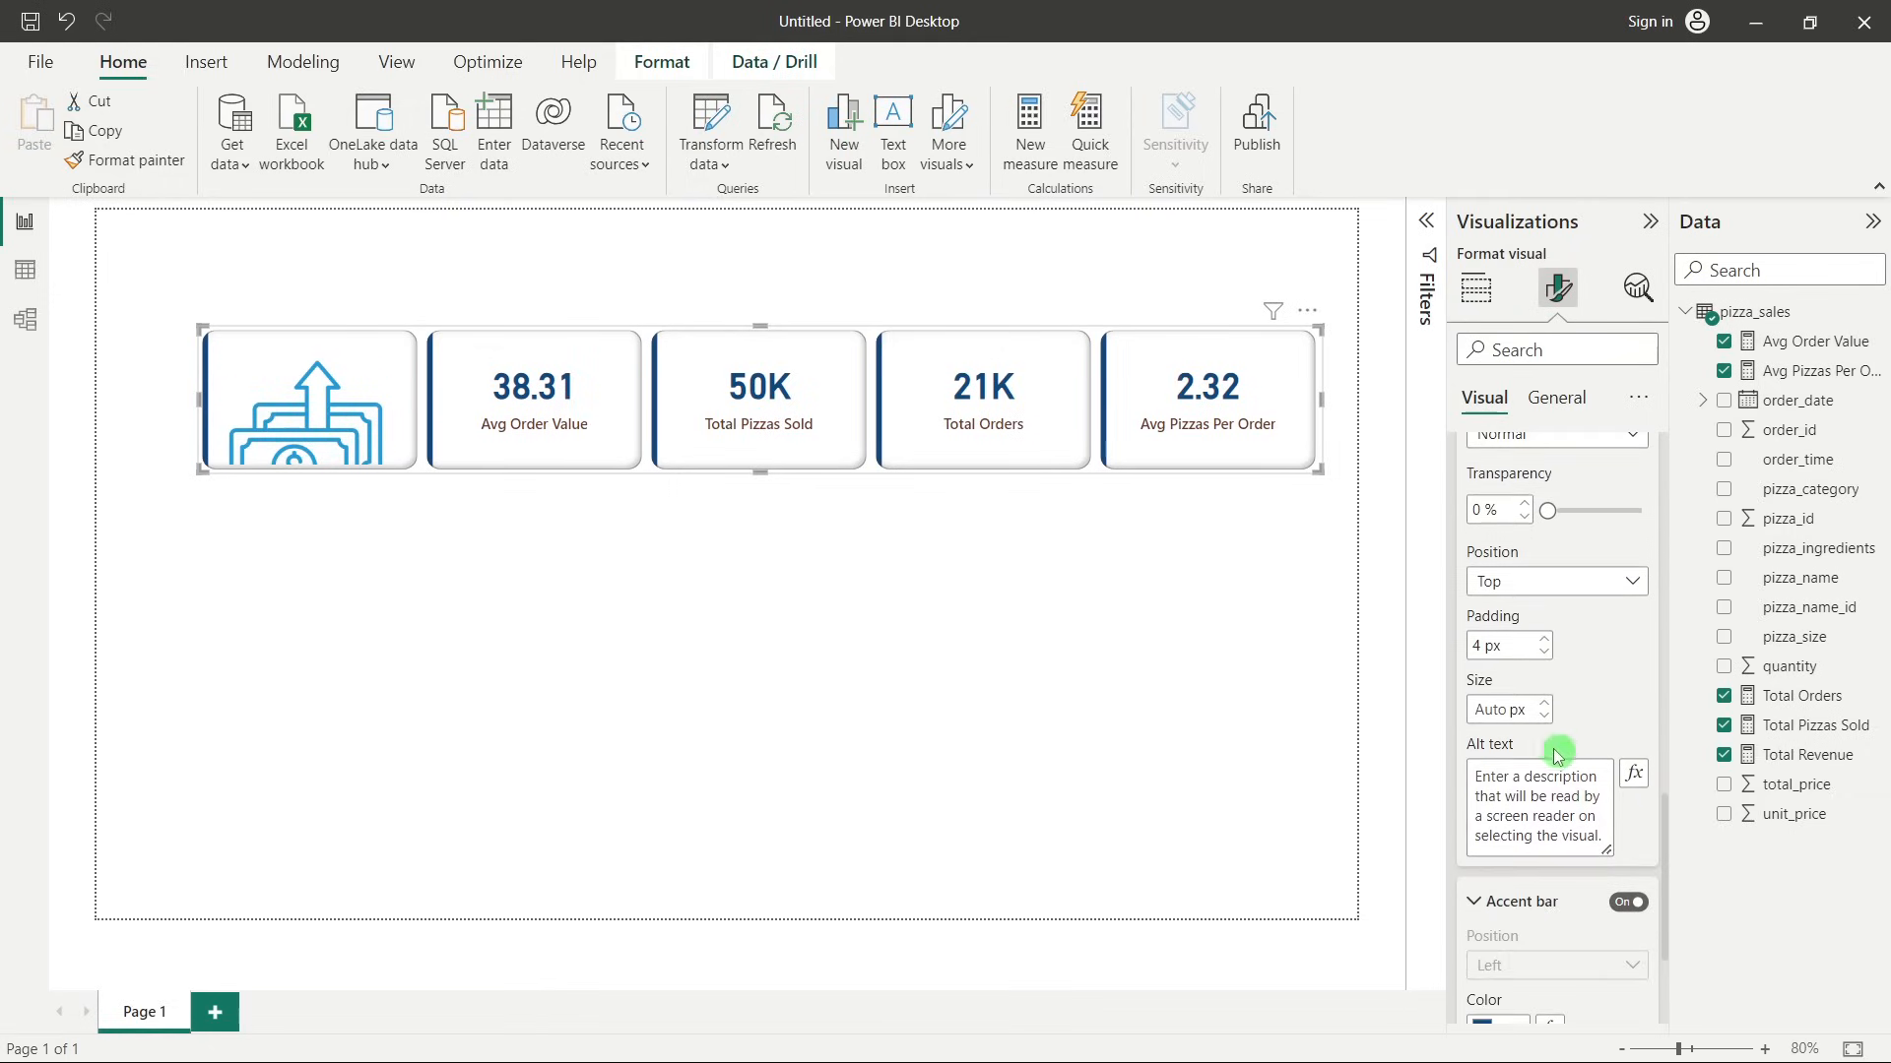
left_click(1490, 710)
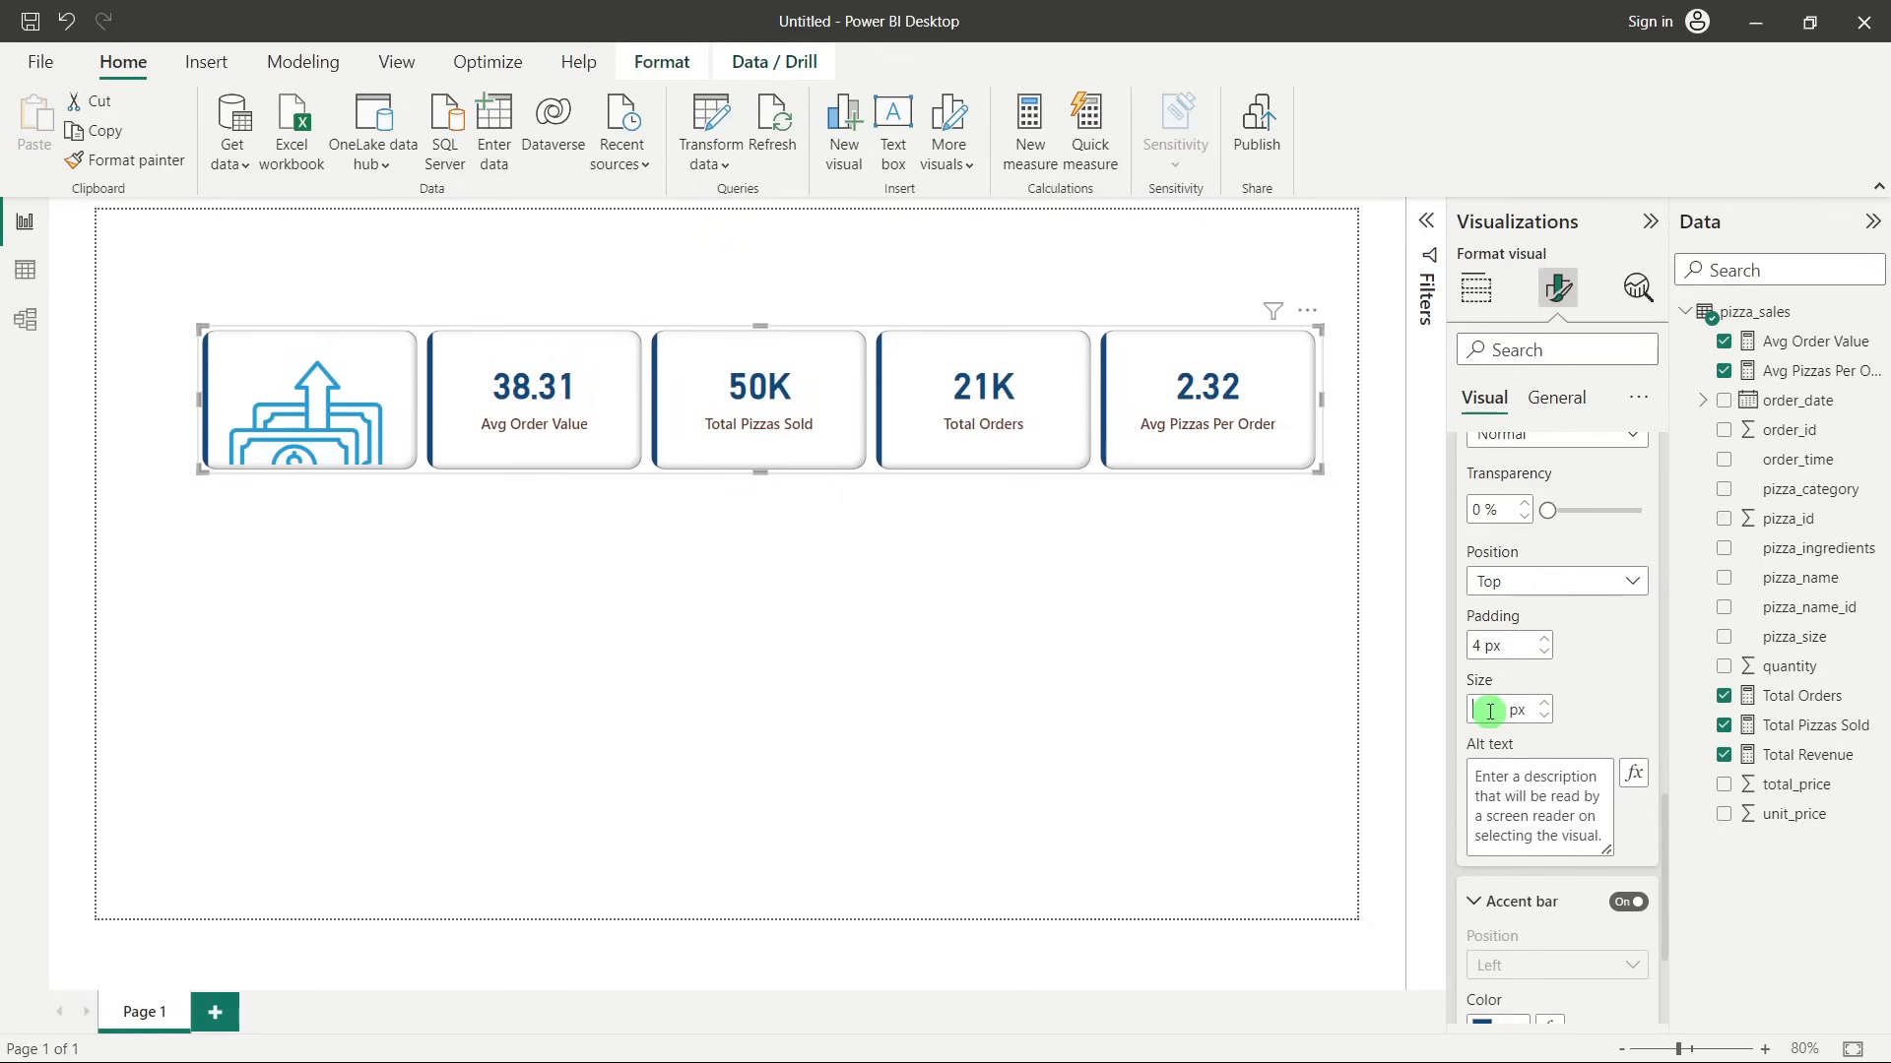
type("30")
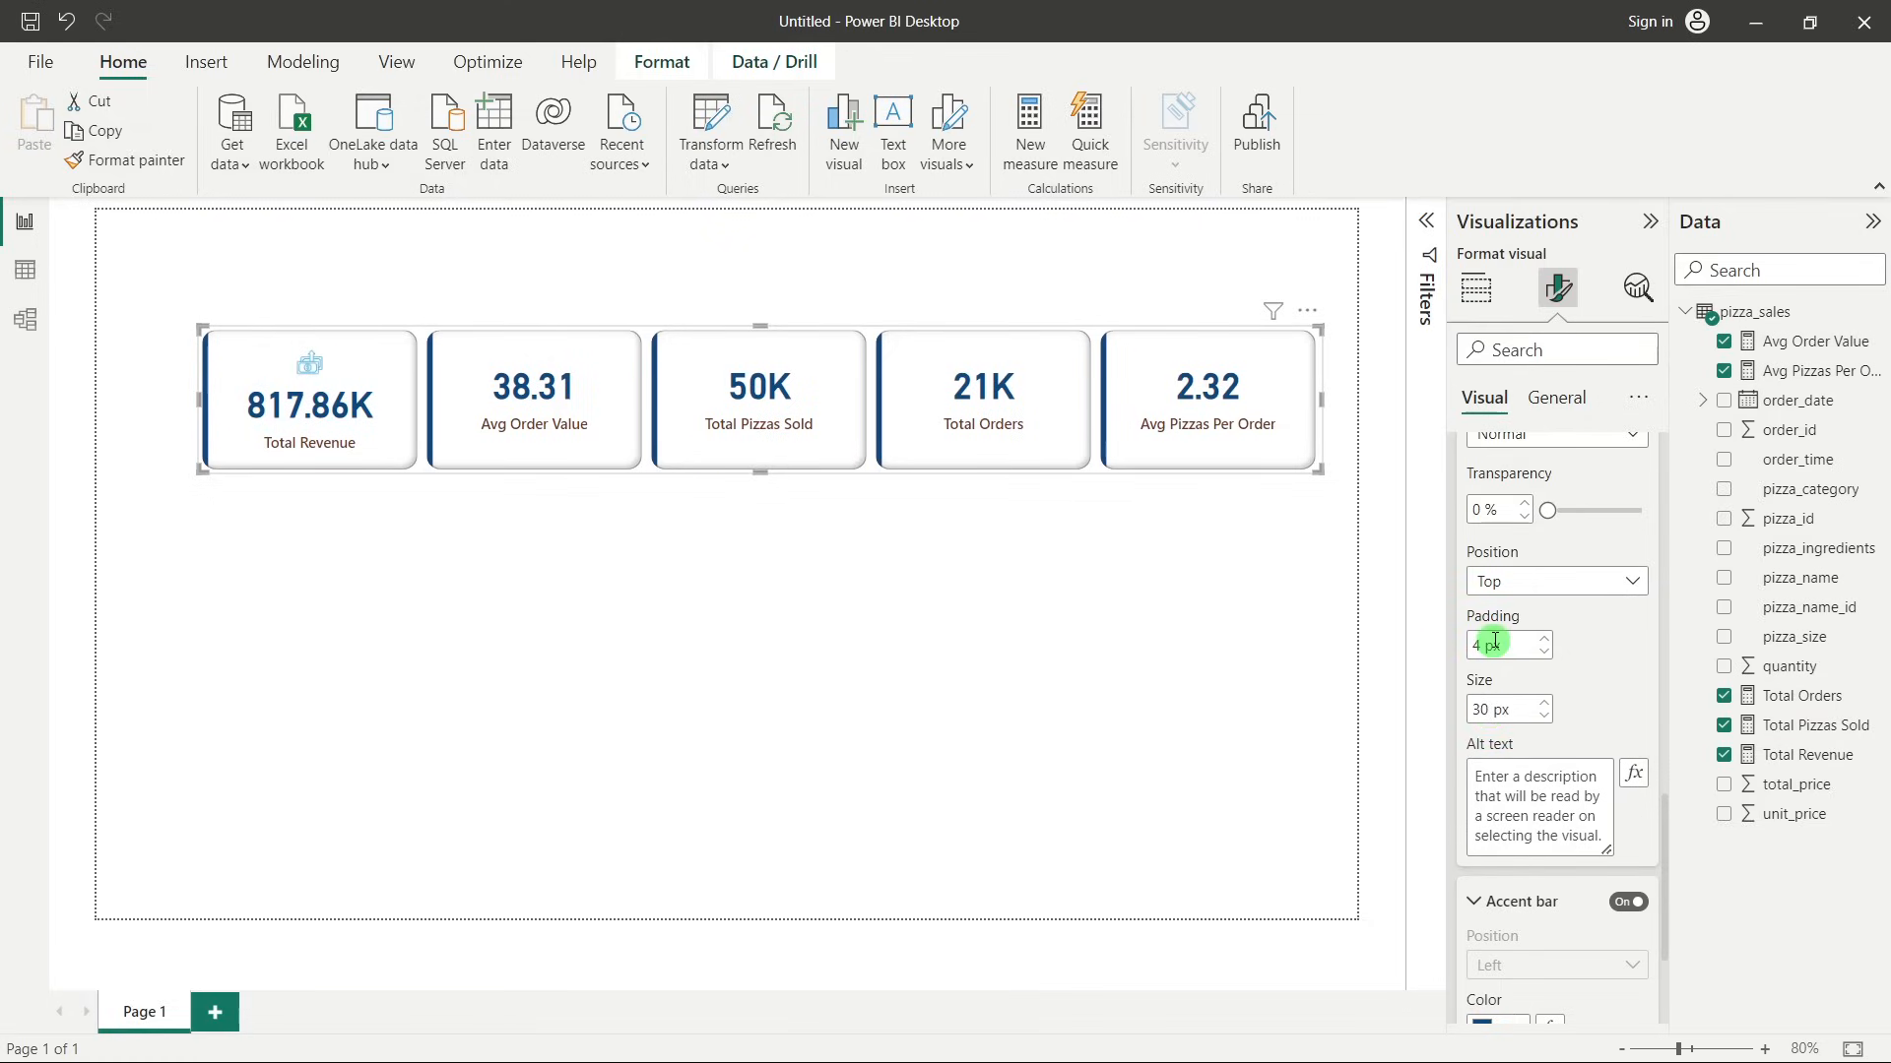
left_click(313, 369)
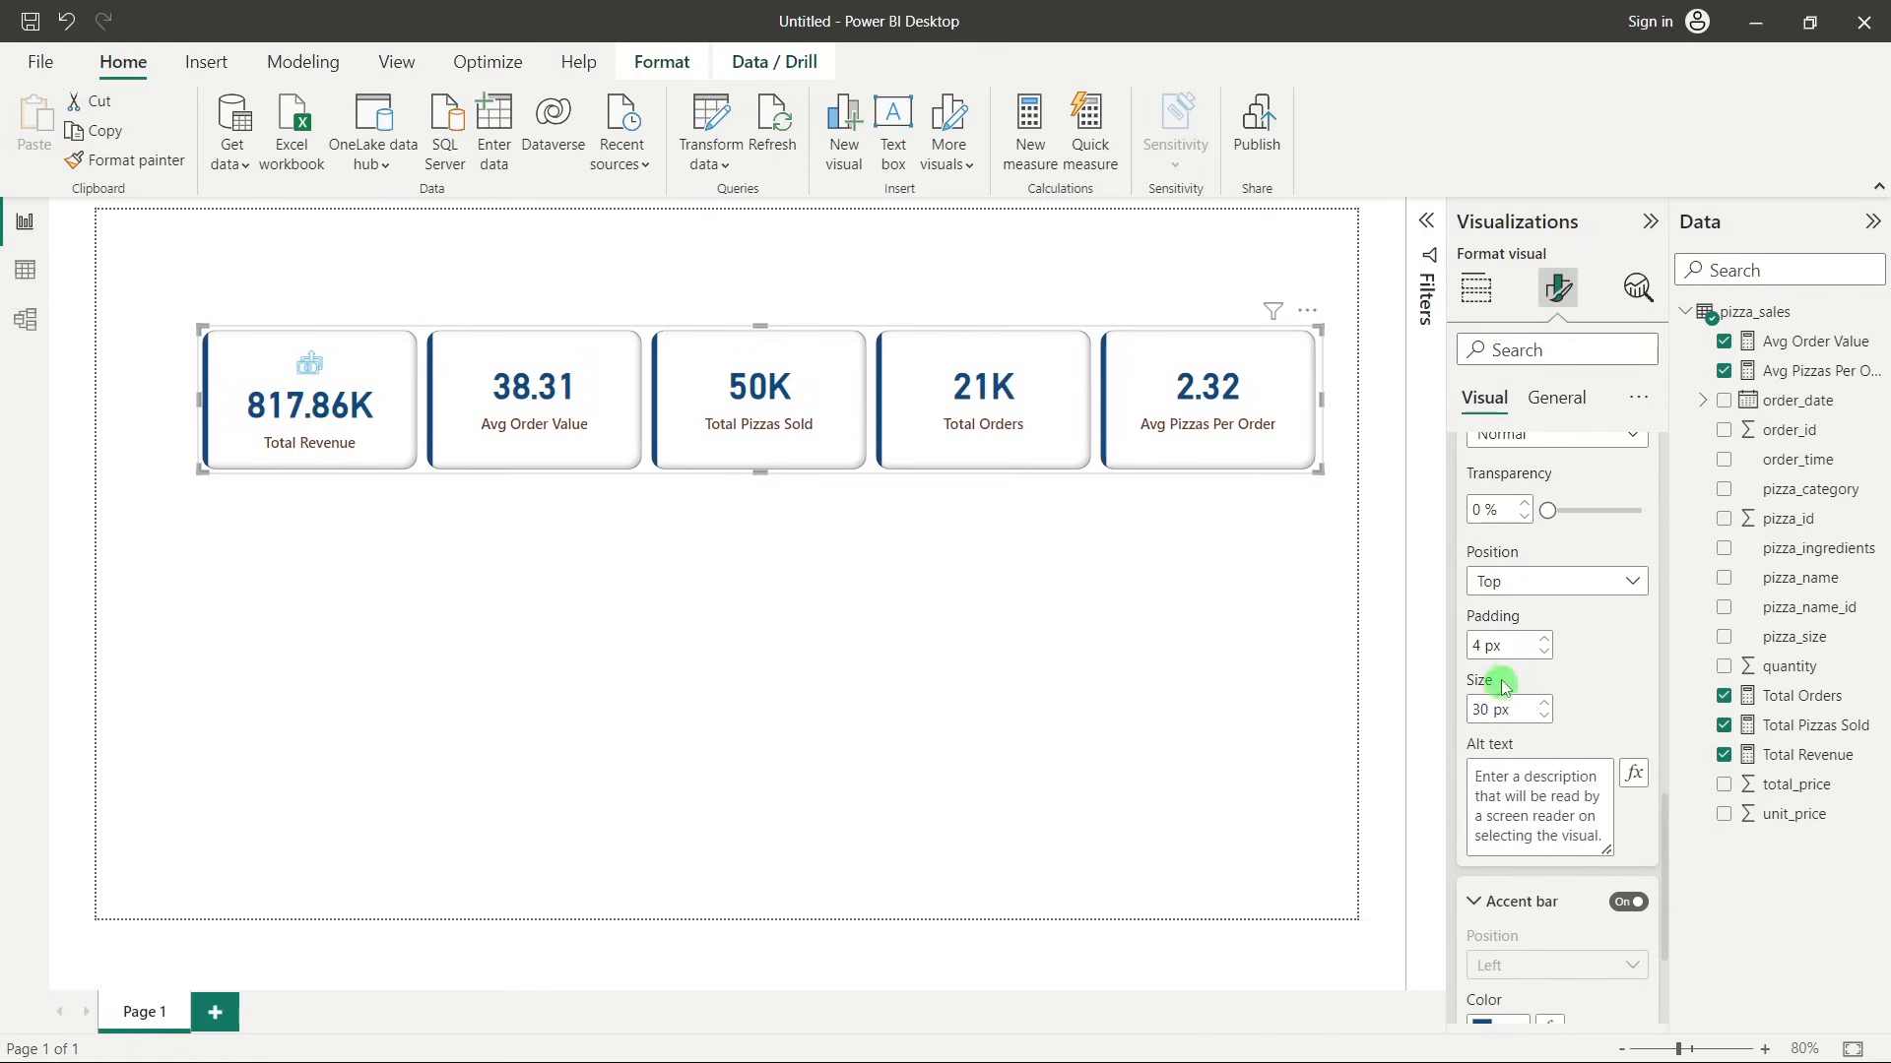
Set the image padding of the Total Revenue card to 10 px.
left_click(1545, 640)
left_click(1545, 640)
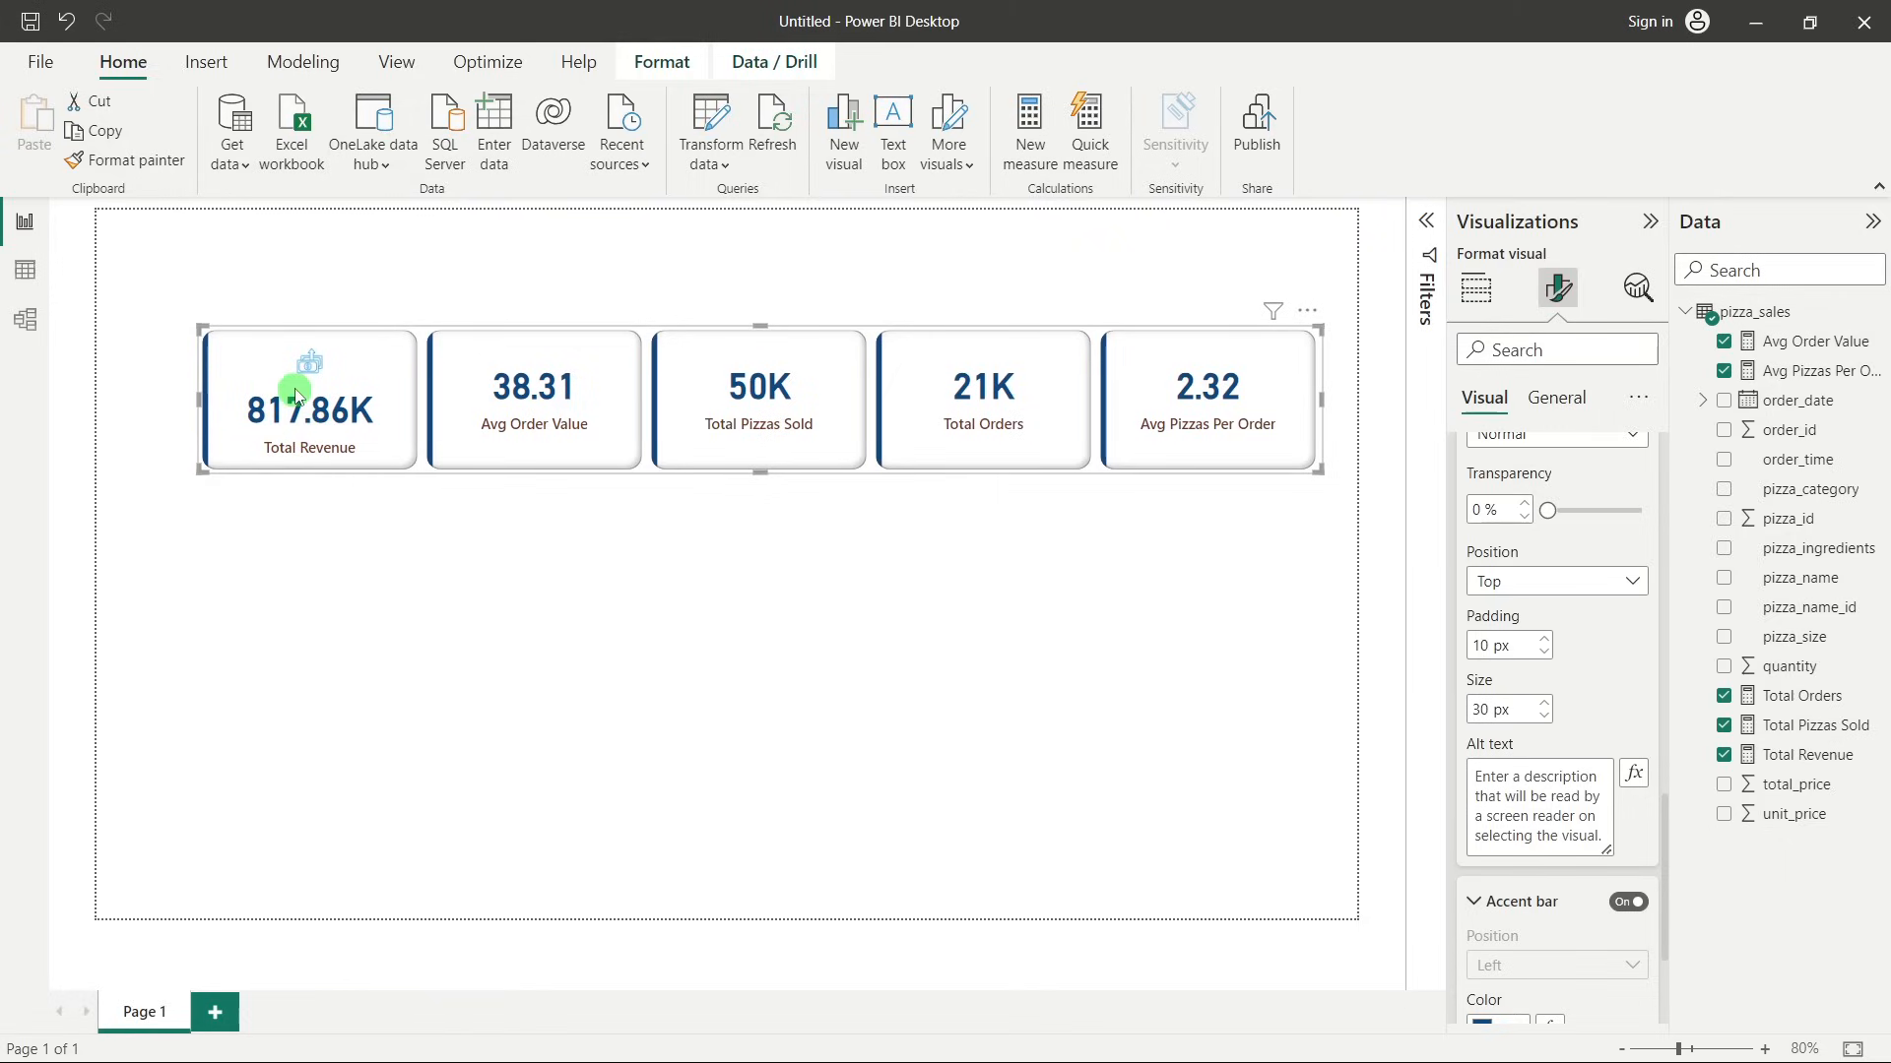
left_click(1544, 705)
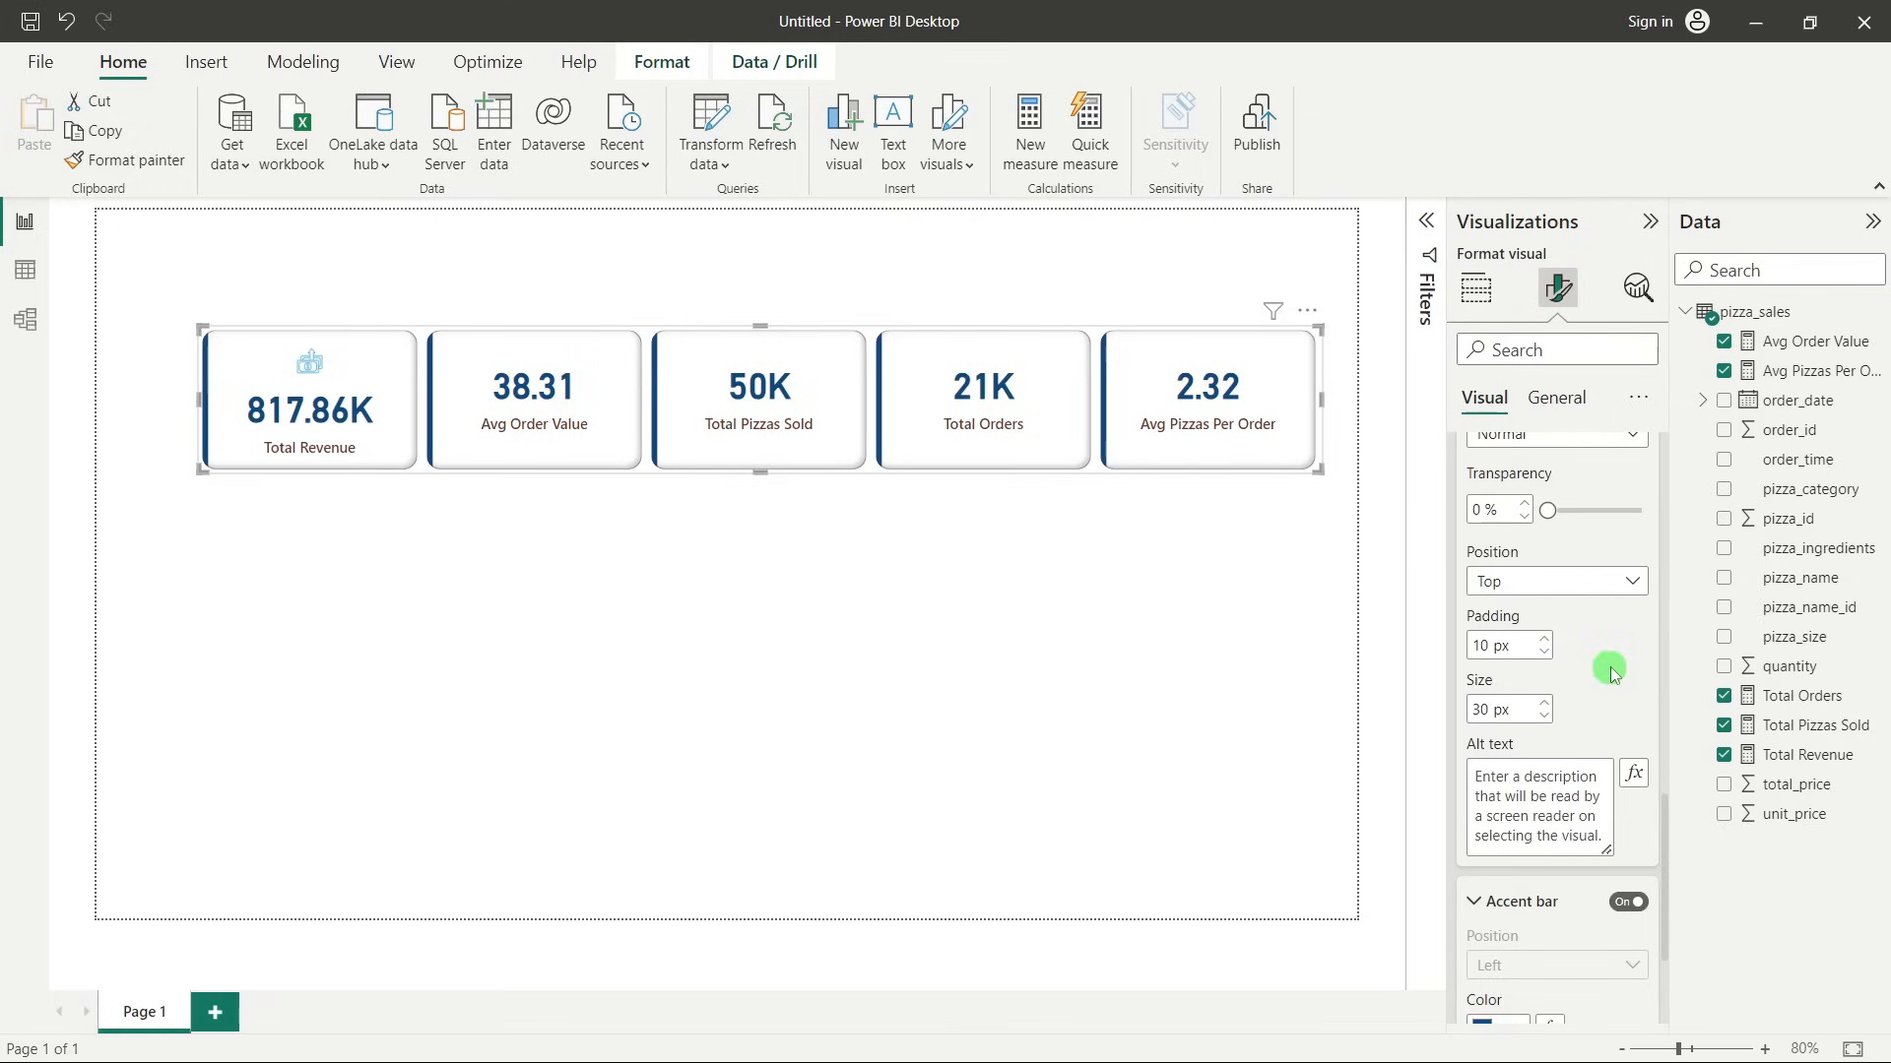
Switch the card settings to the Avg Order Value series and add test.png from Downloads as its image.
scroll(1611, 670, "up", 10)
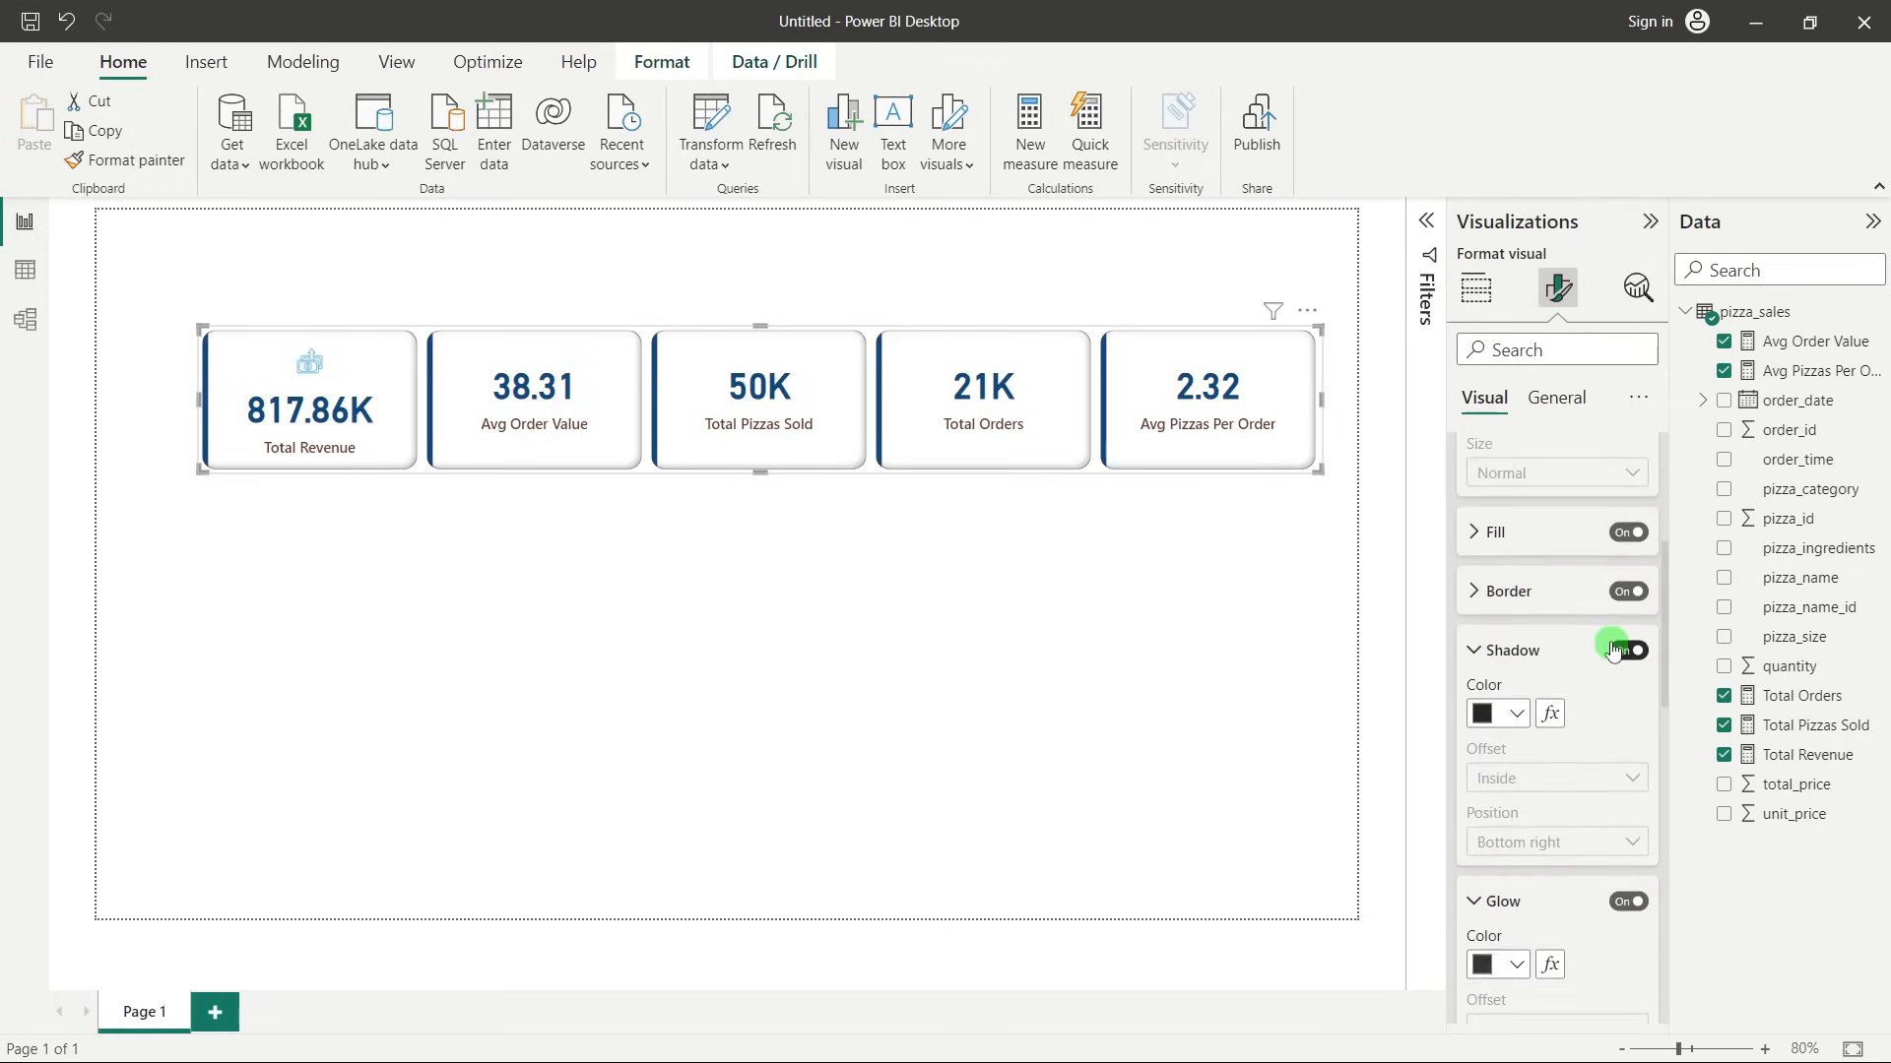
scroll(1610, 650, "up", 3)
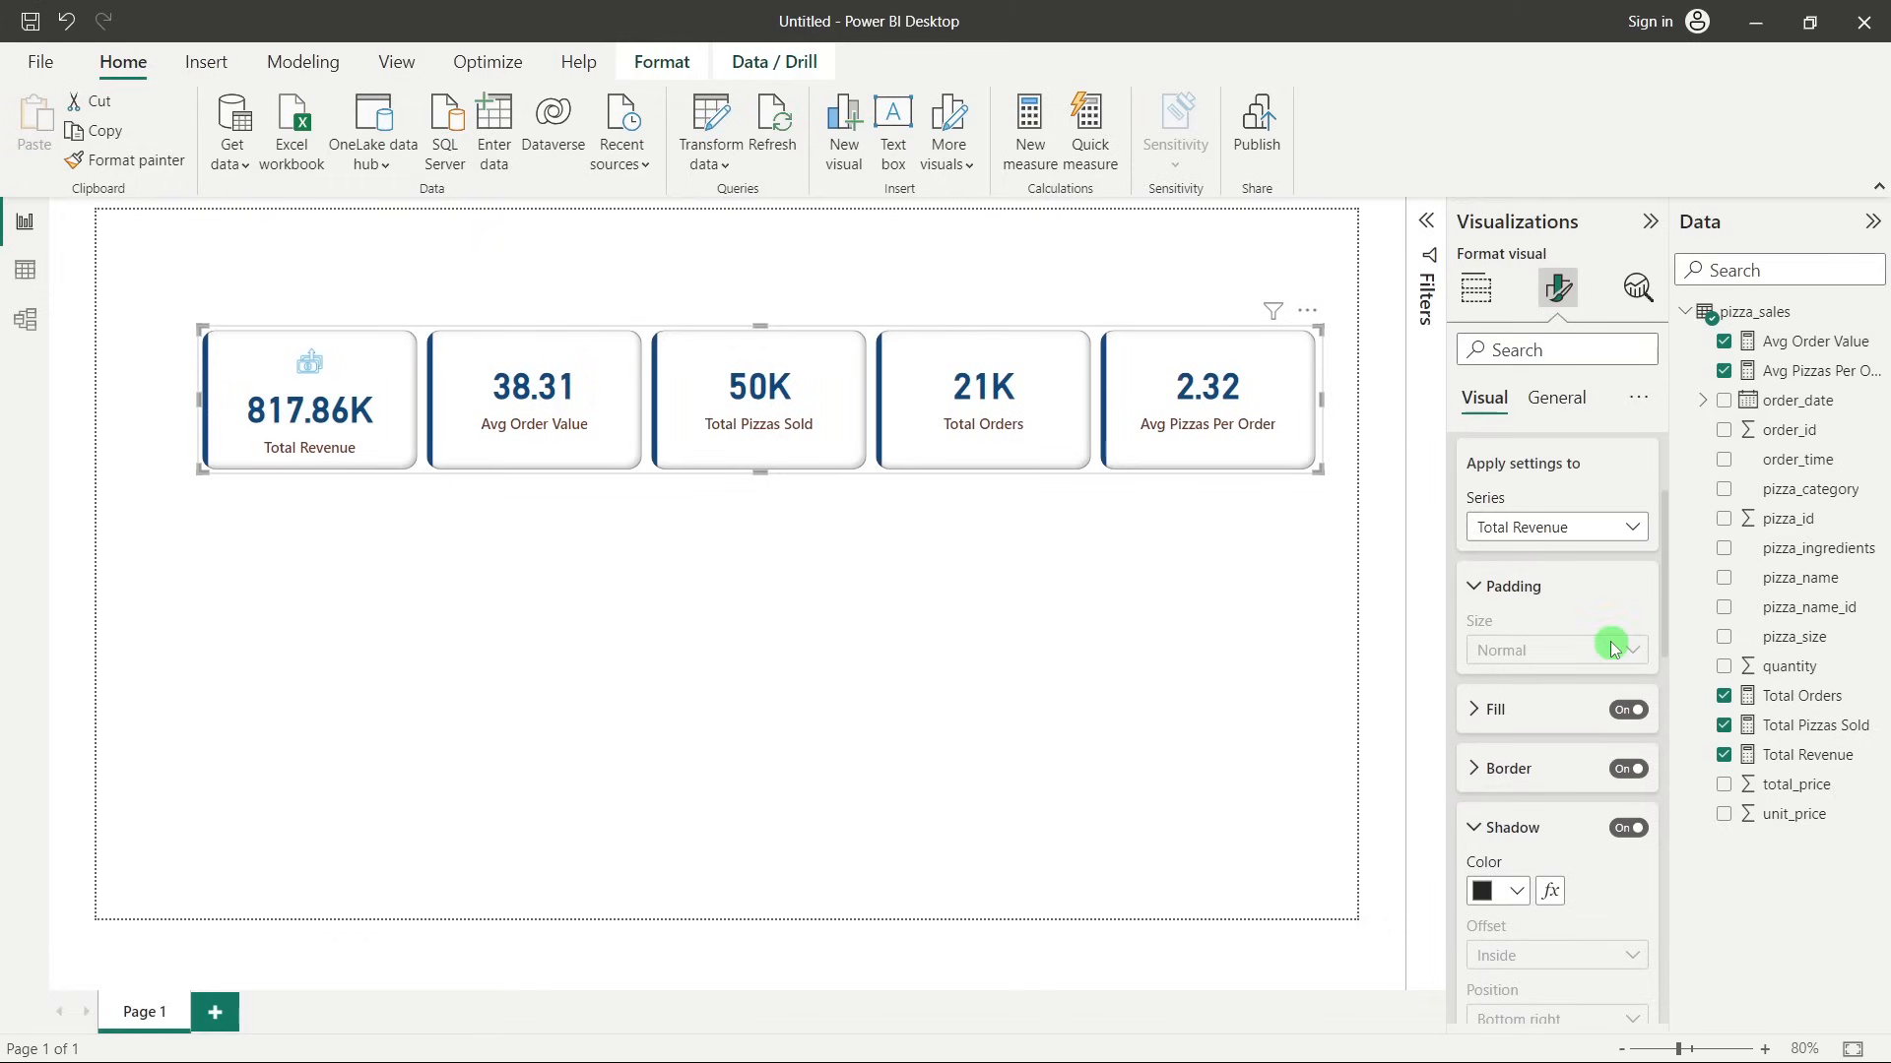
left_click(1511, 532)
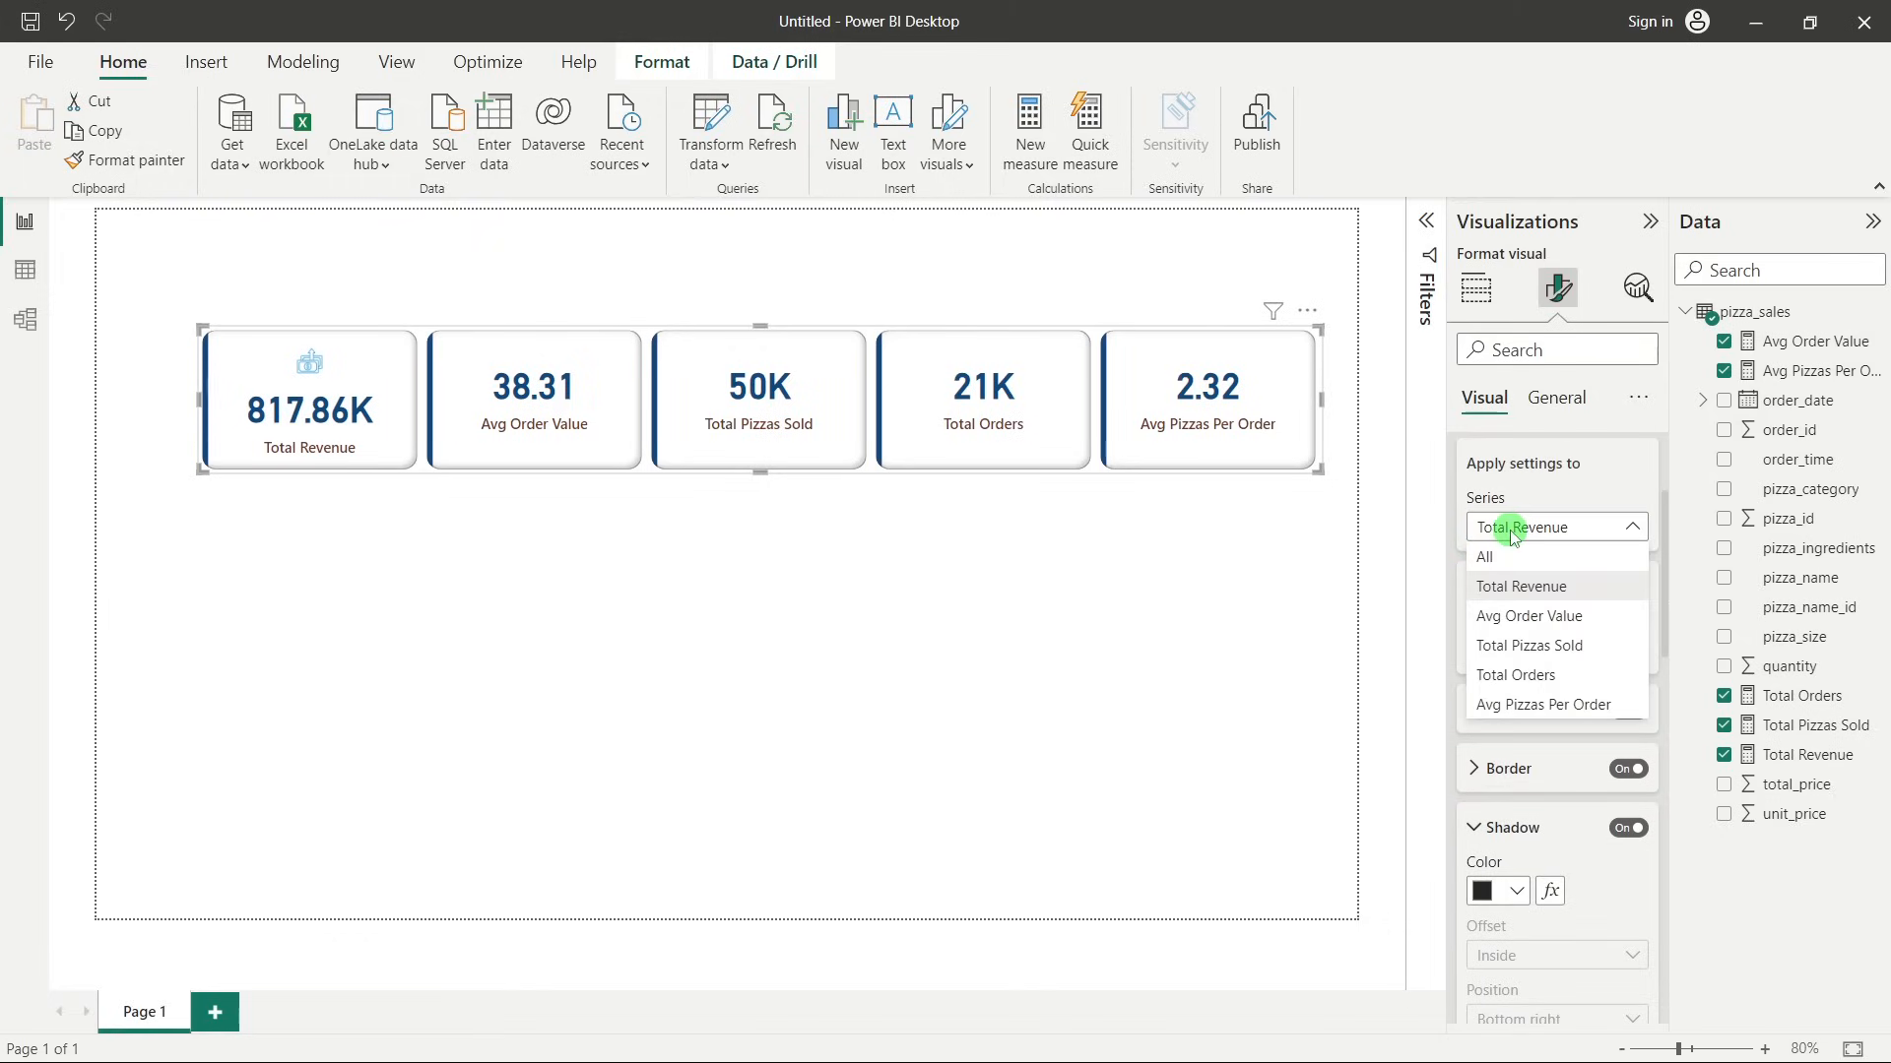
left_click(1512, 618)
scroll(1507, 492, "up", 2)
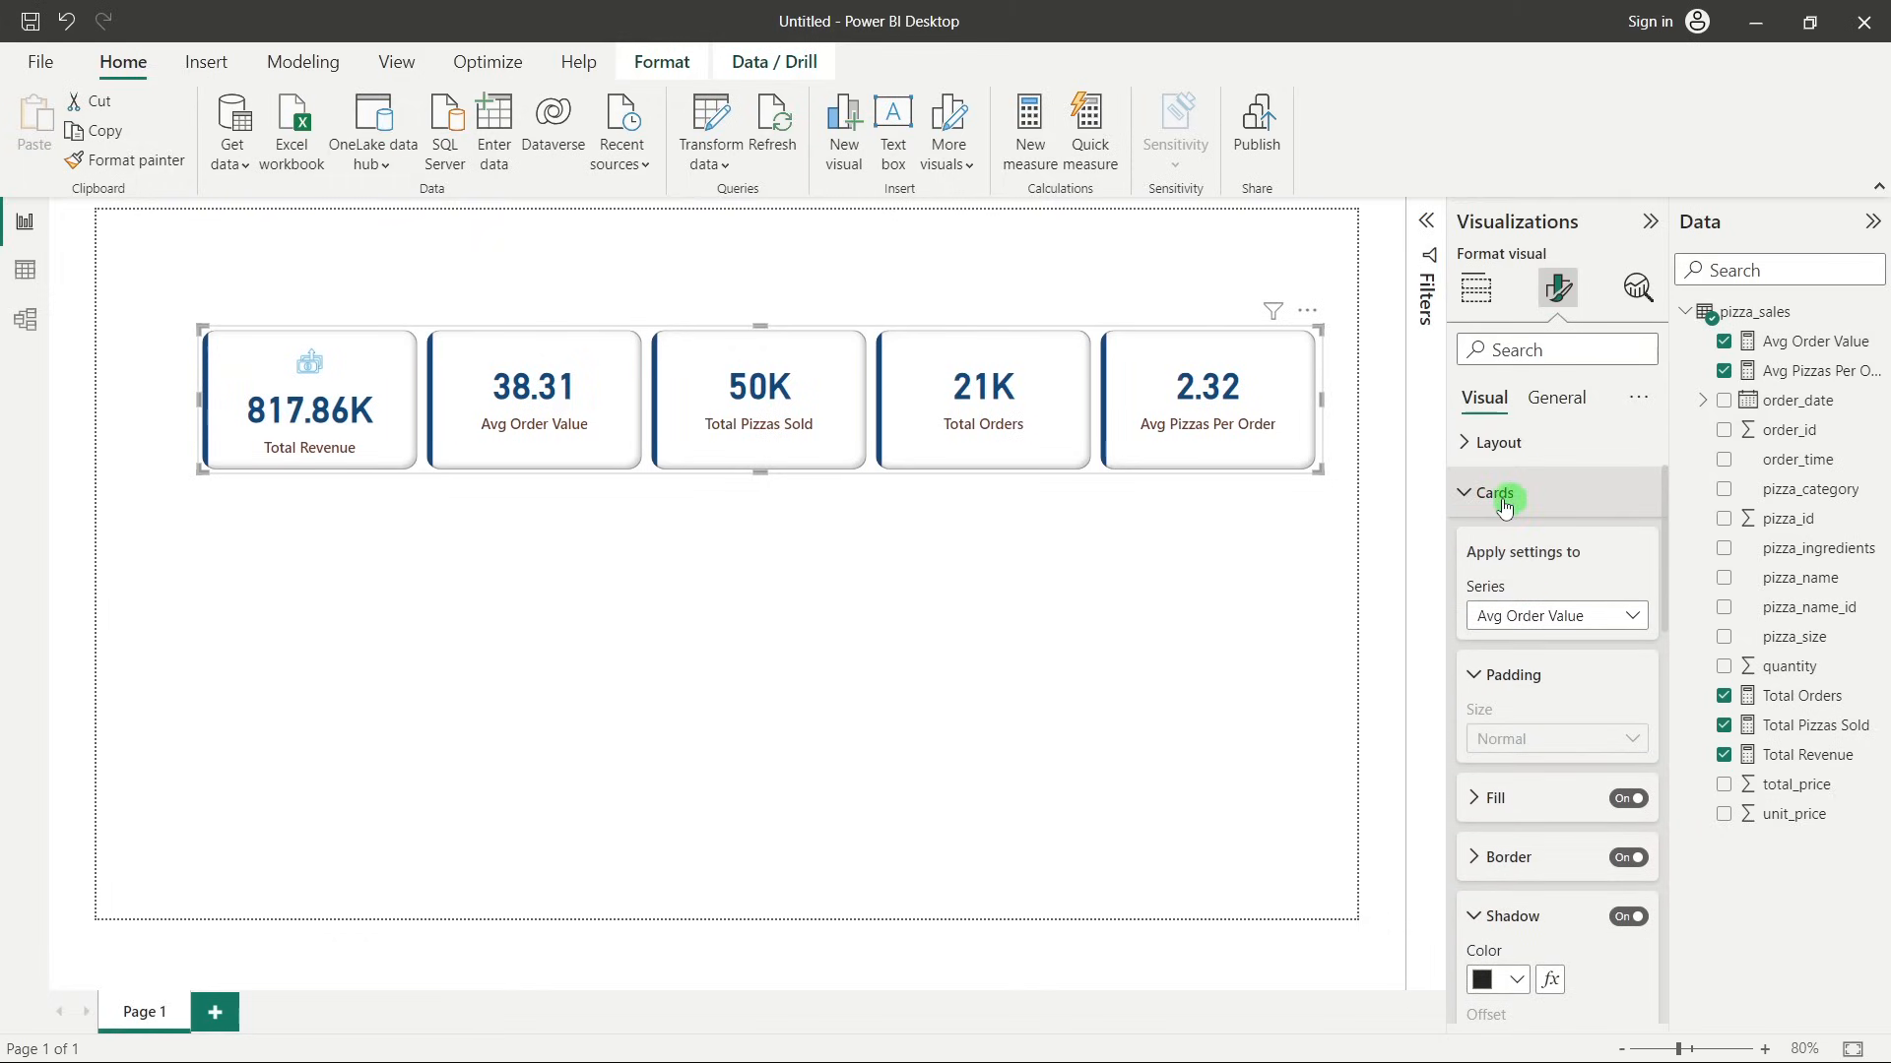
scroll(1522, 623, "down", 2)
scroll(1506, 581, "up", 2)
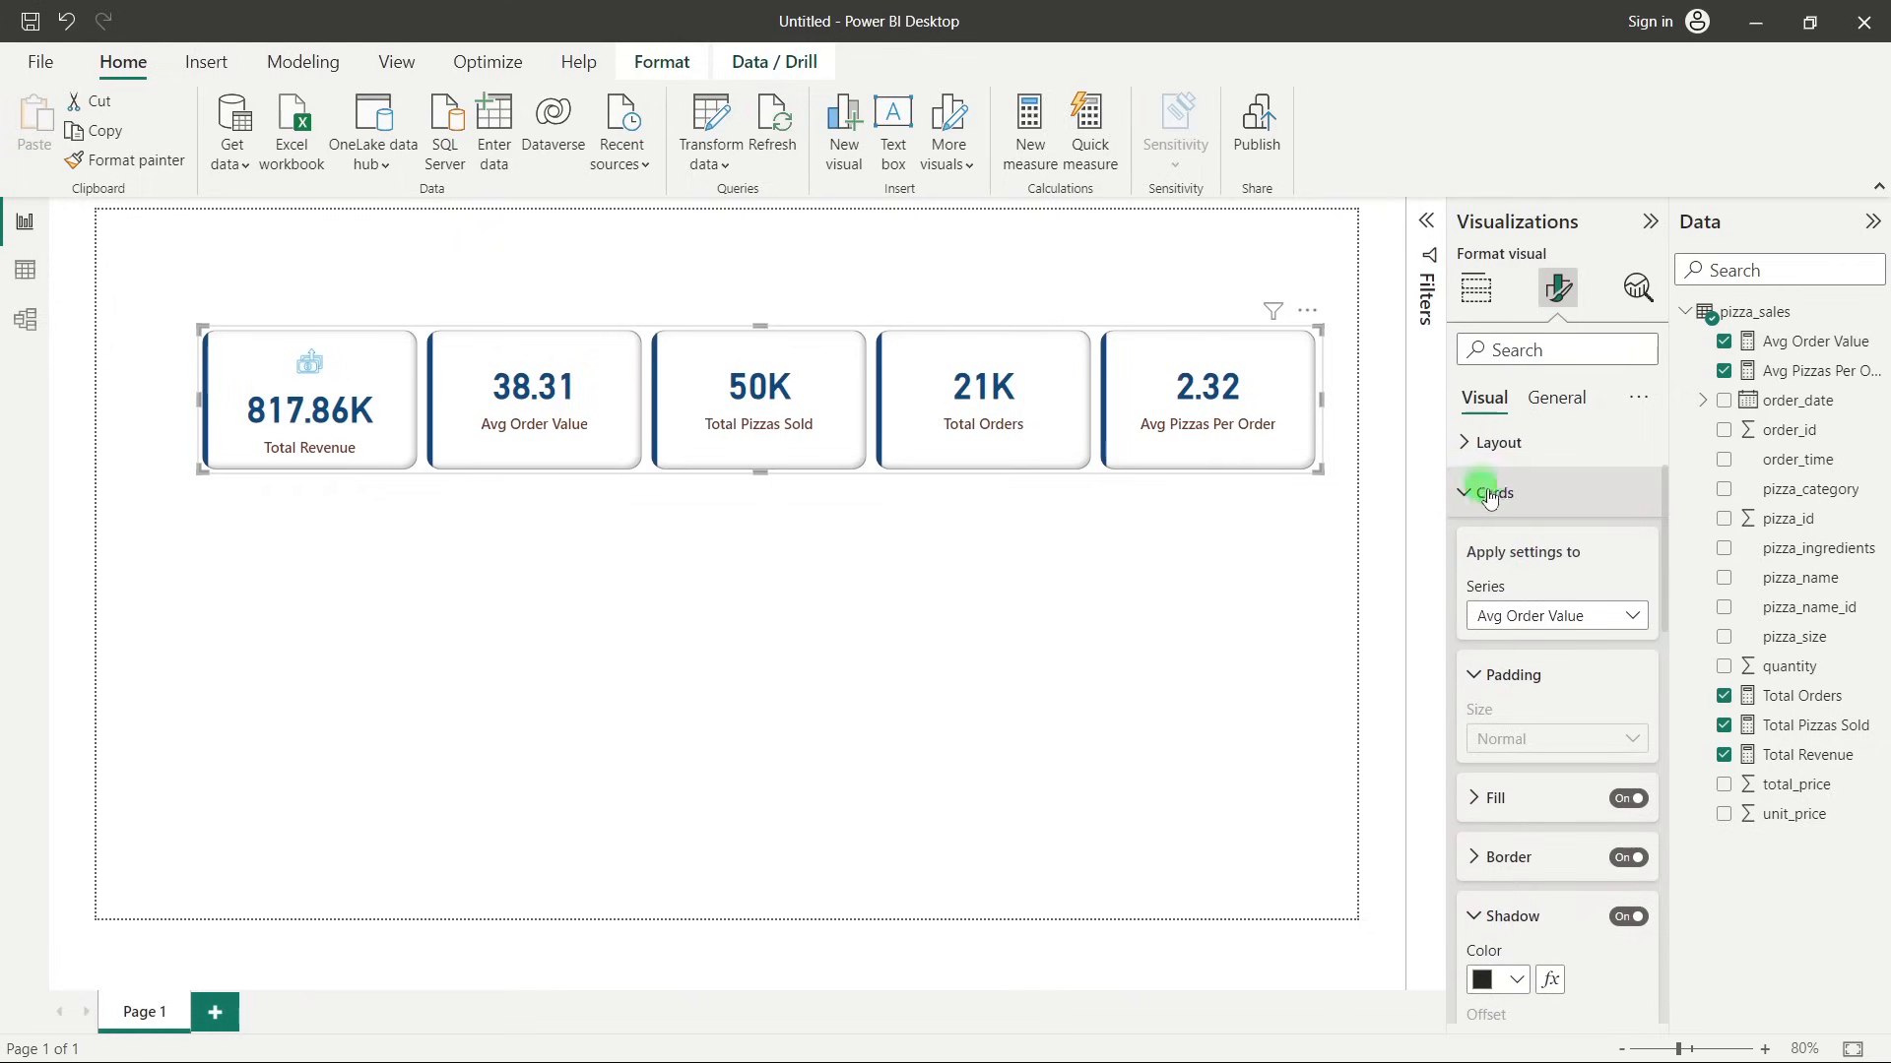
scroll(1536, 512, "down", 2)
left_click(1603, 530)
left_click(1537, 612)
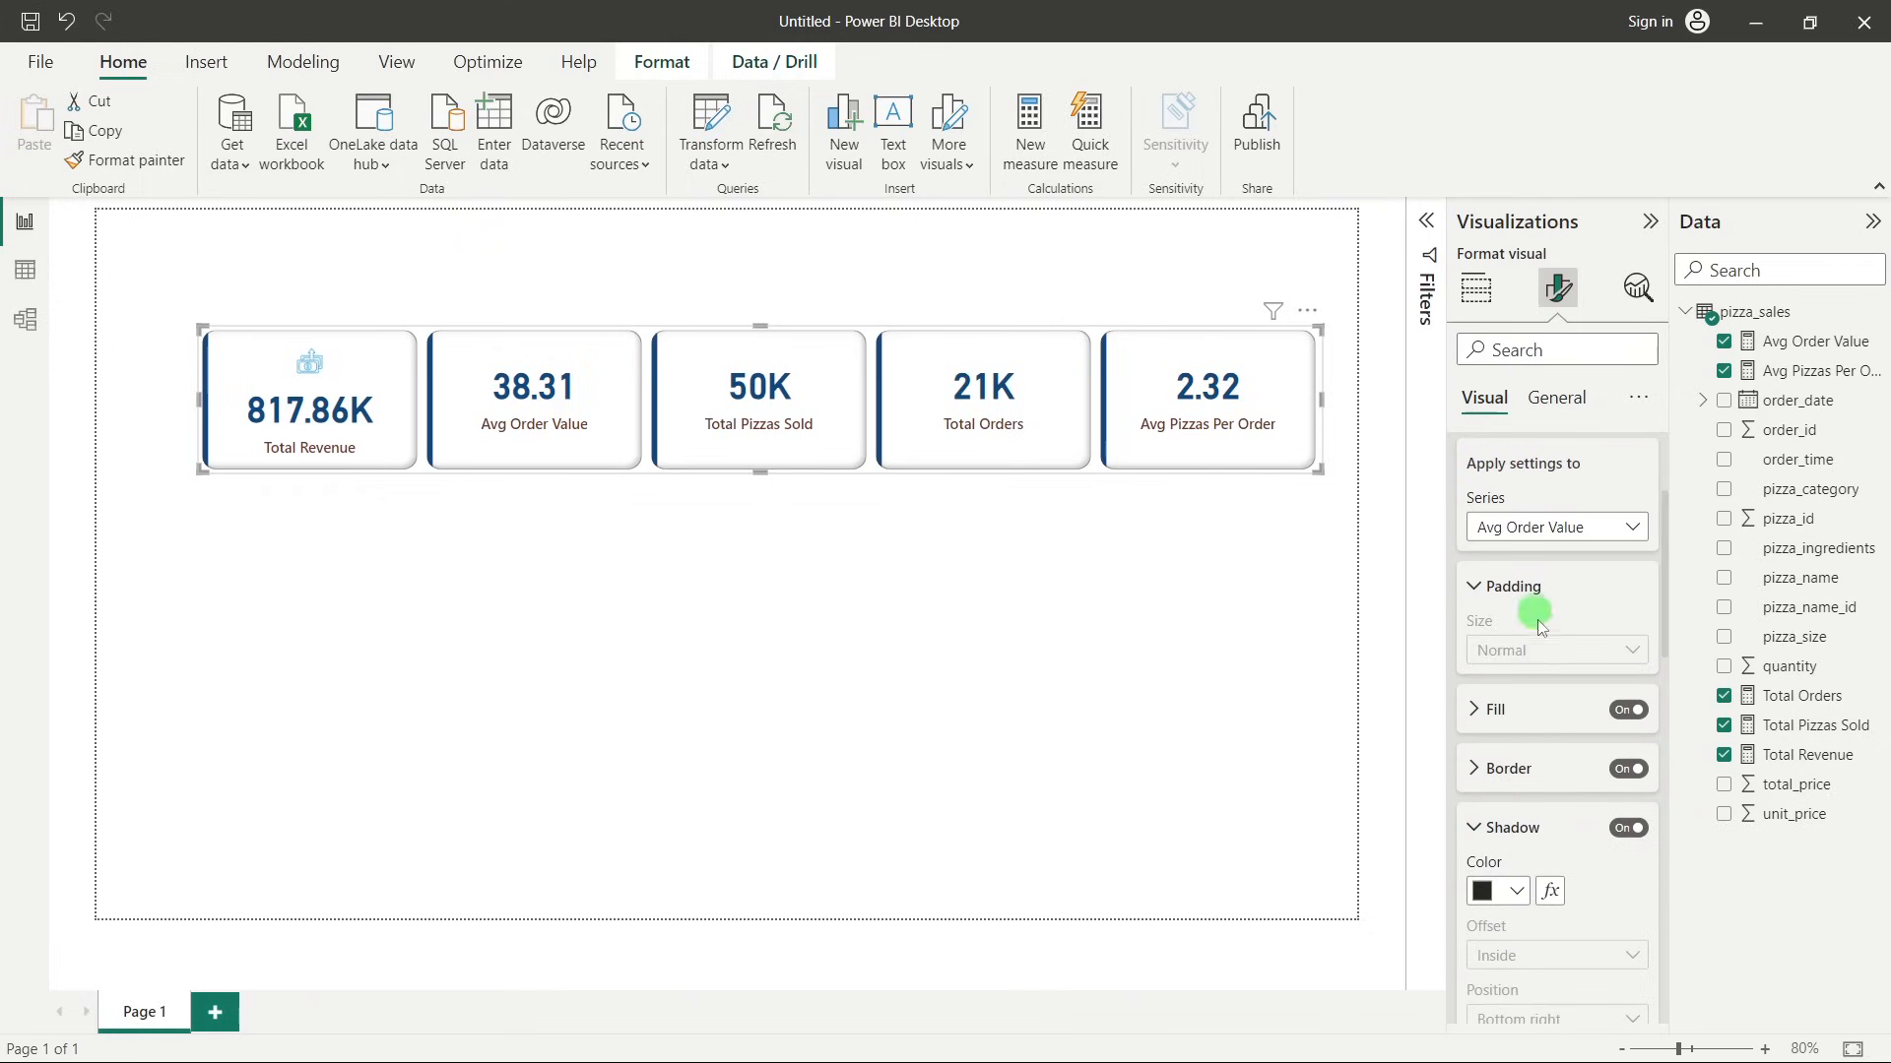
scroll(1544, 695, "down", 3)
scroll(1543, 694, "down", 5)
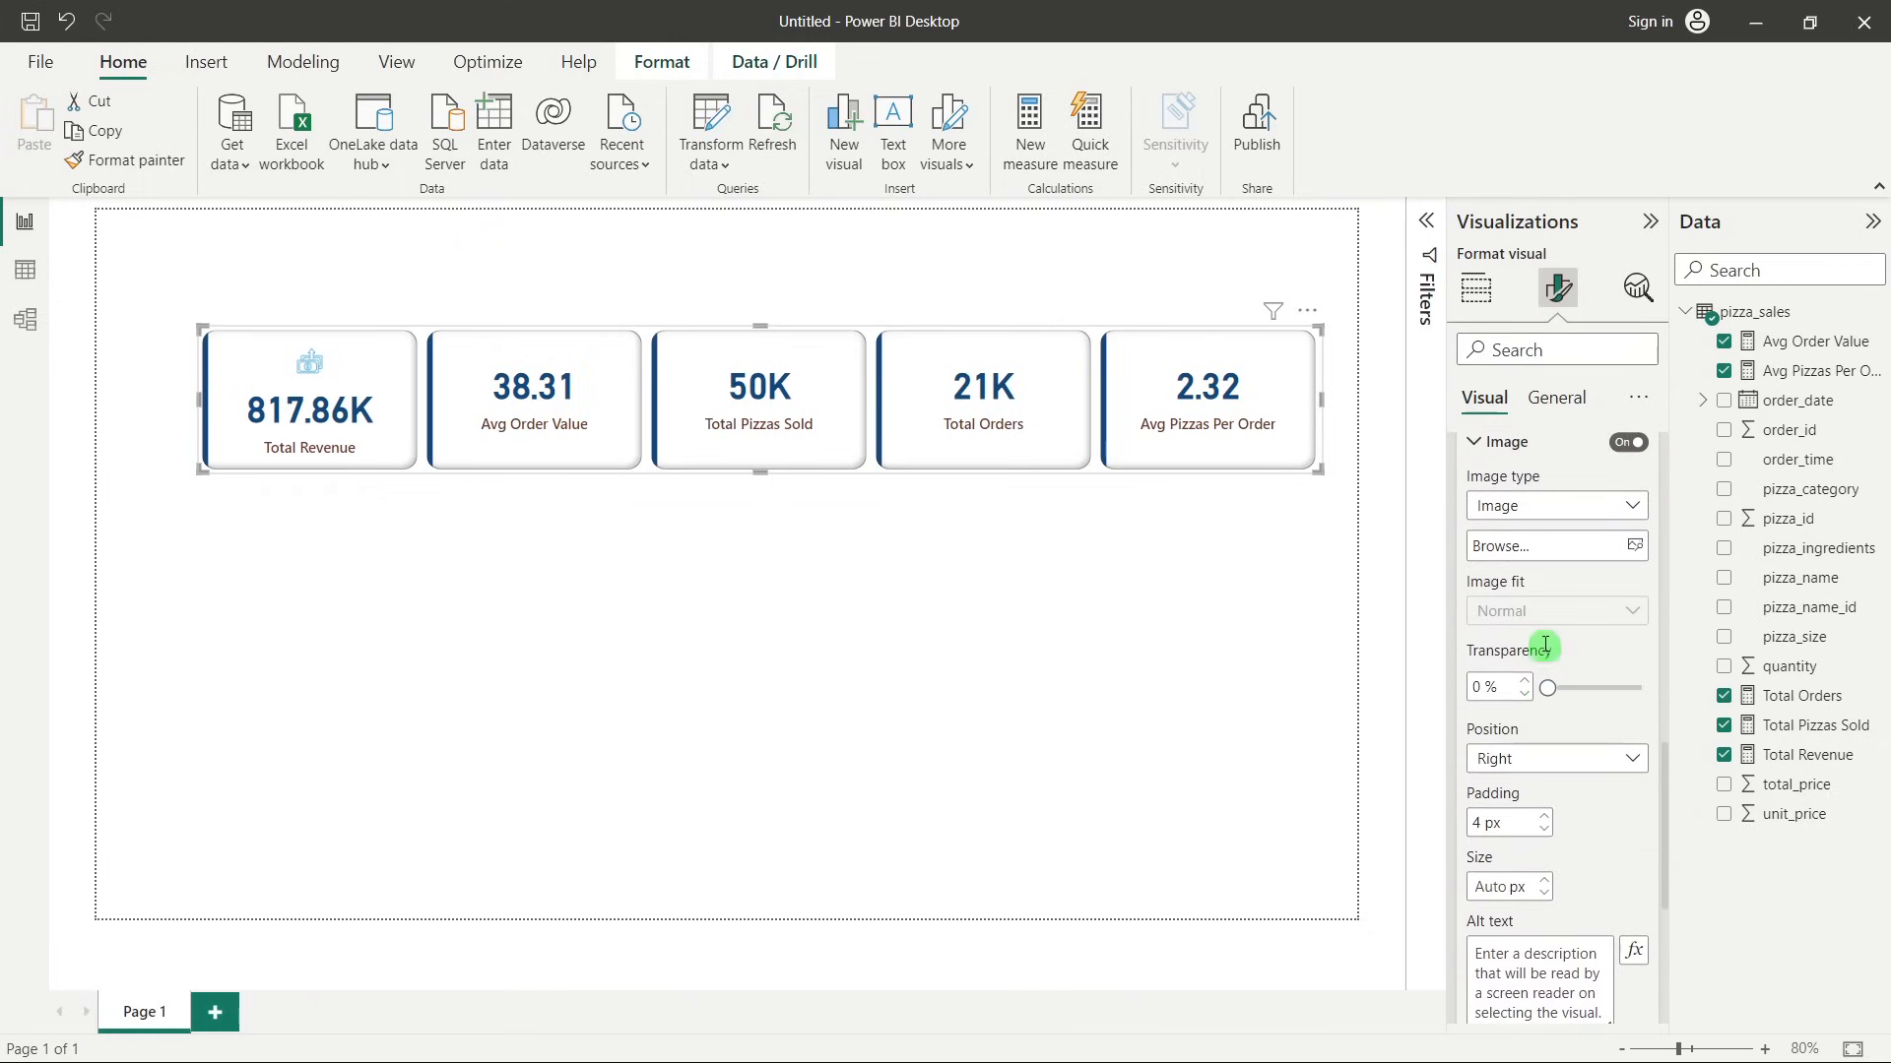
scroll(1544, 645, "up", 1)
left_click(1567, 647)
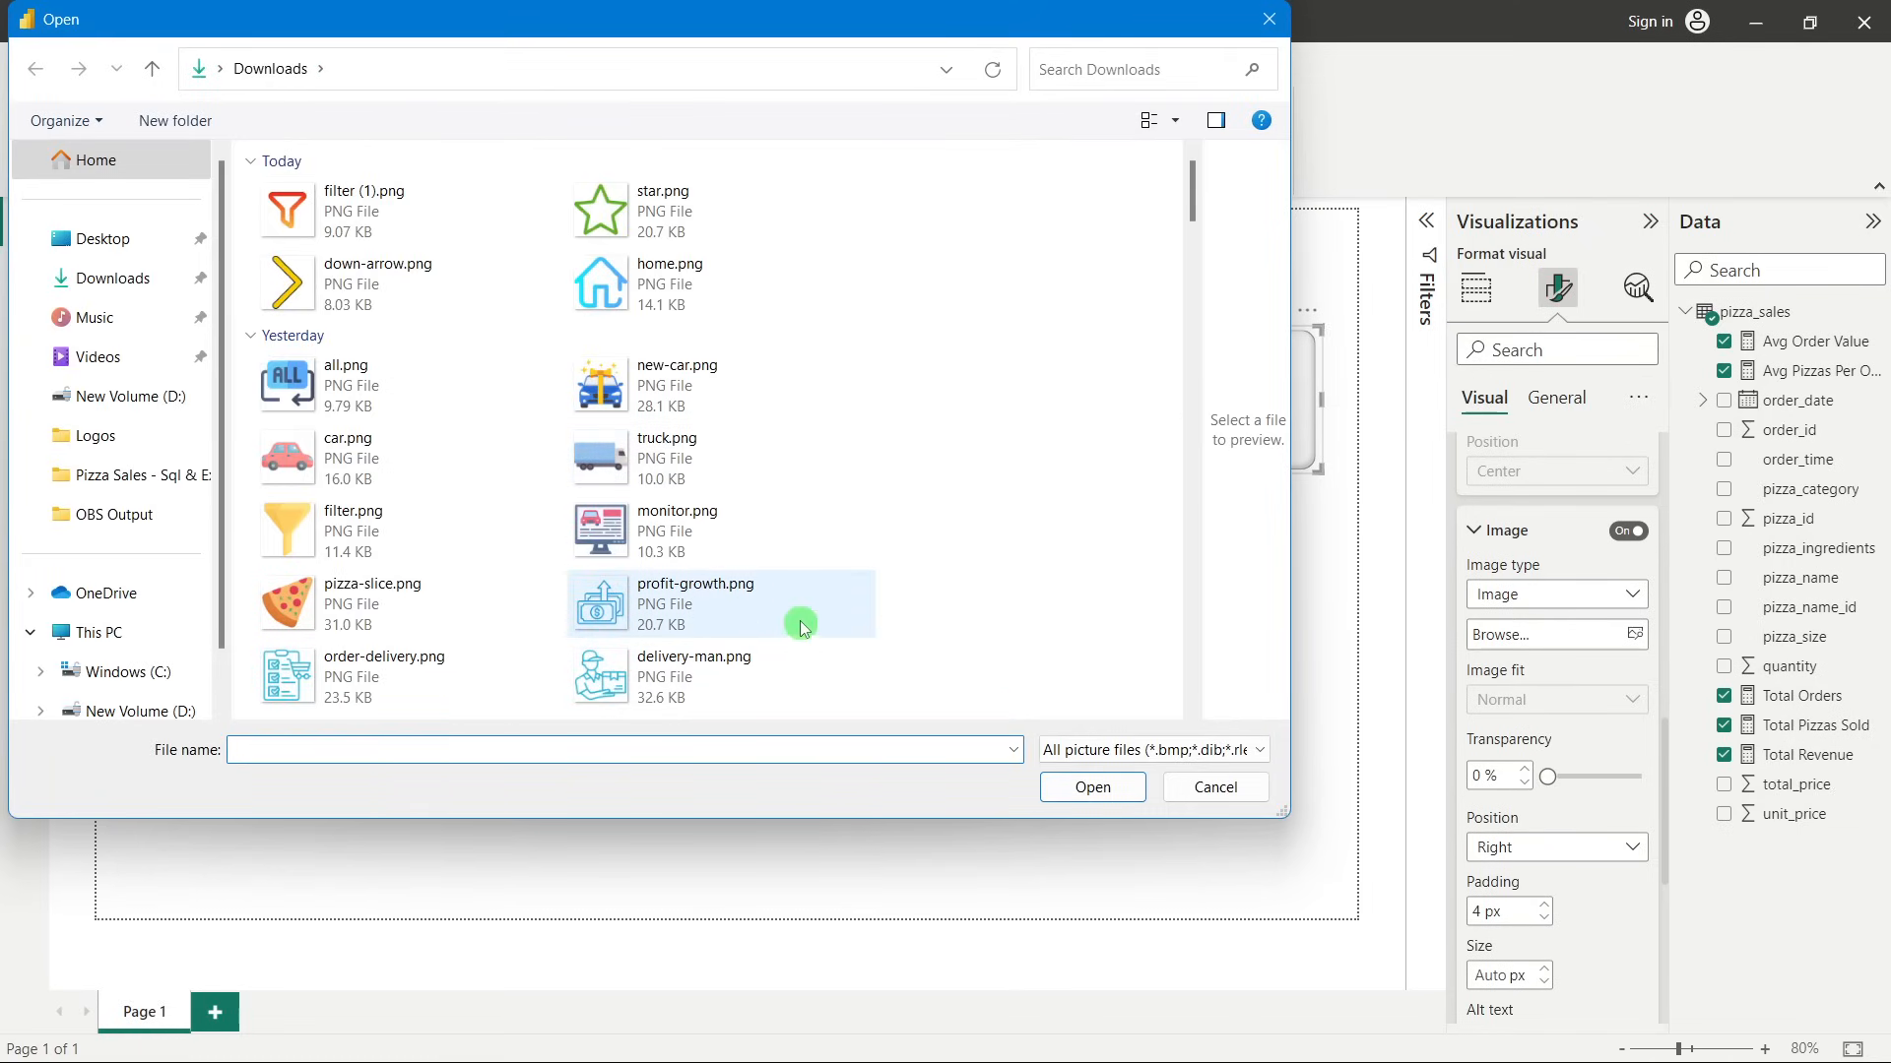
scroll(797, 631, "down", 3)
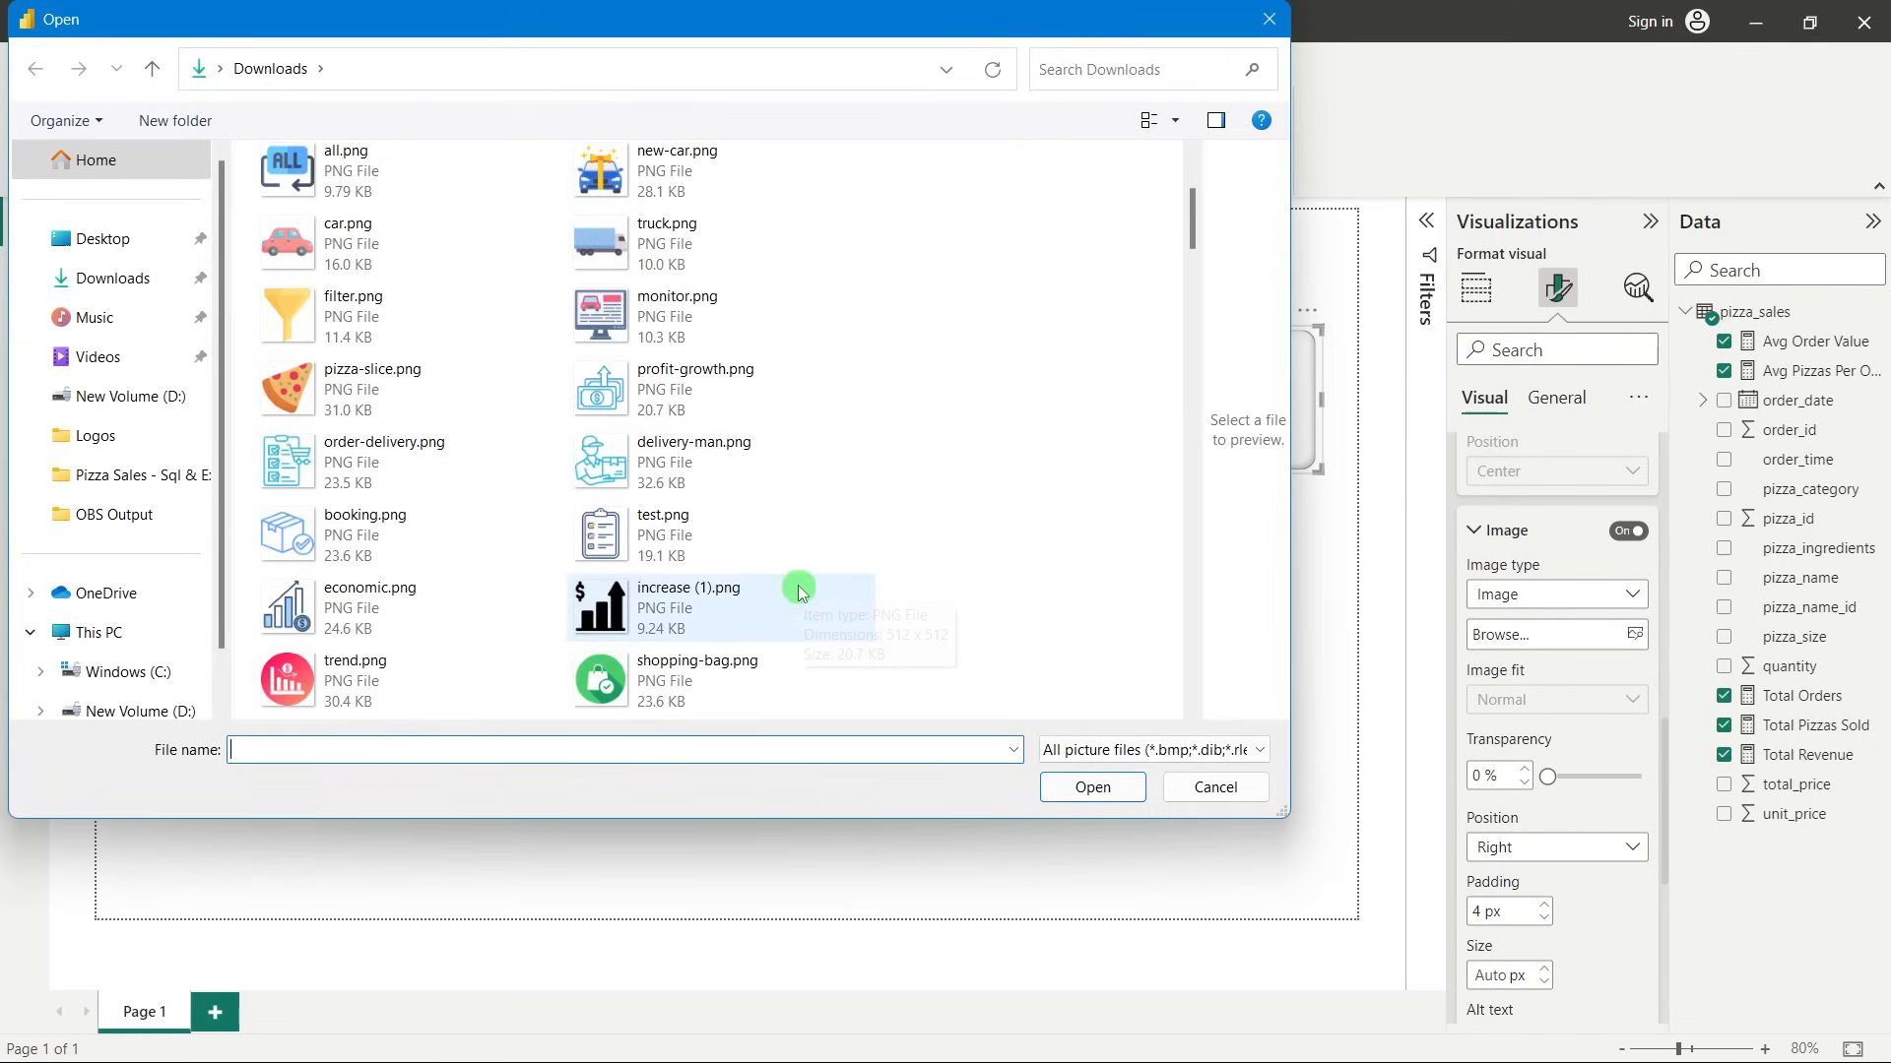
double_click(688, 557)
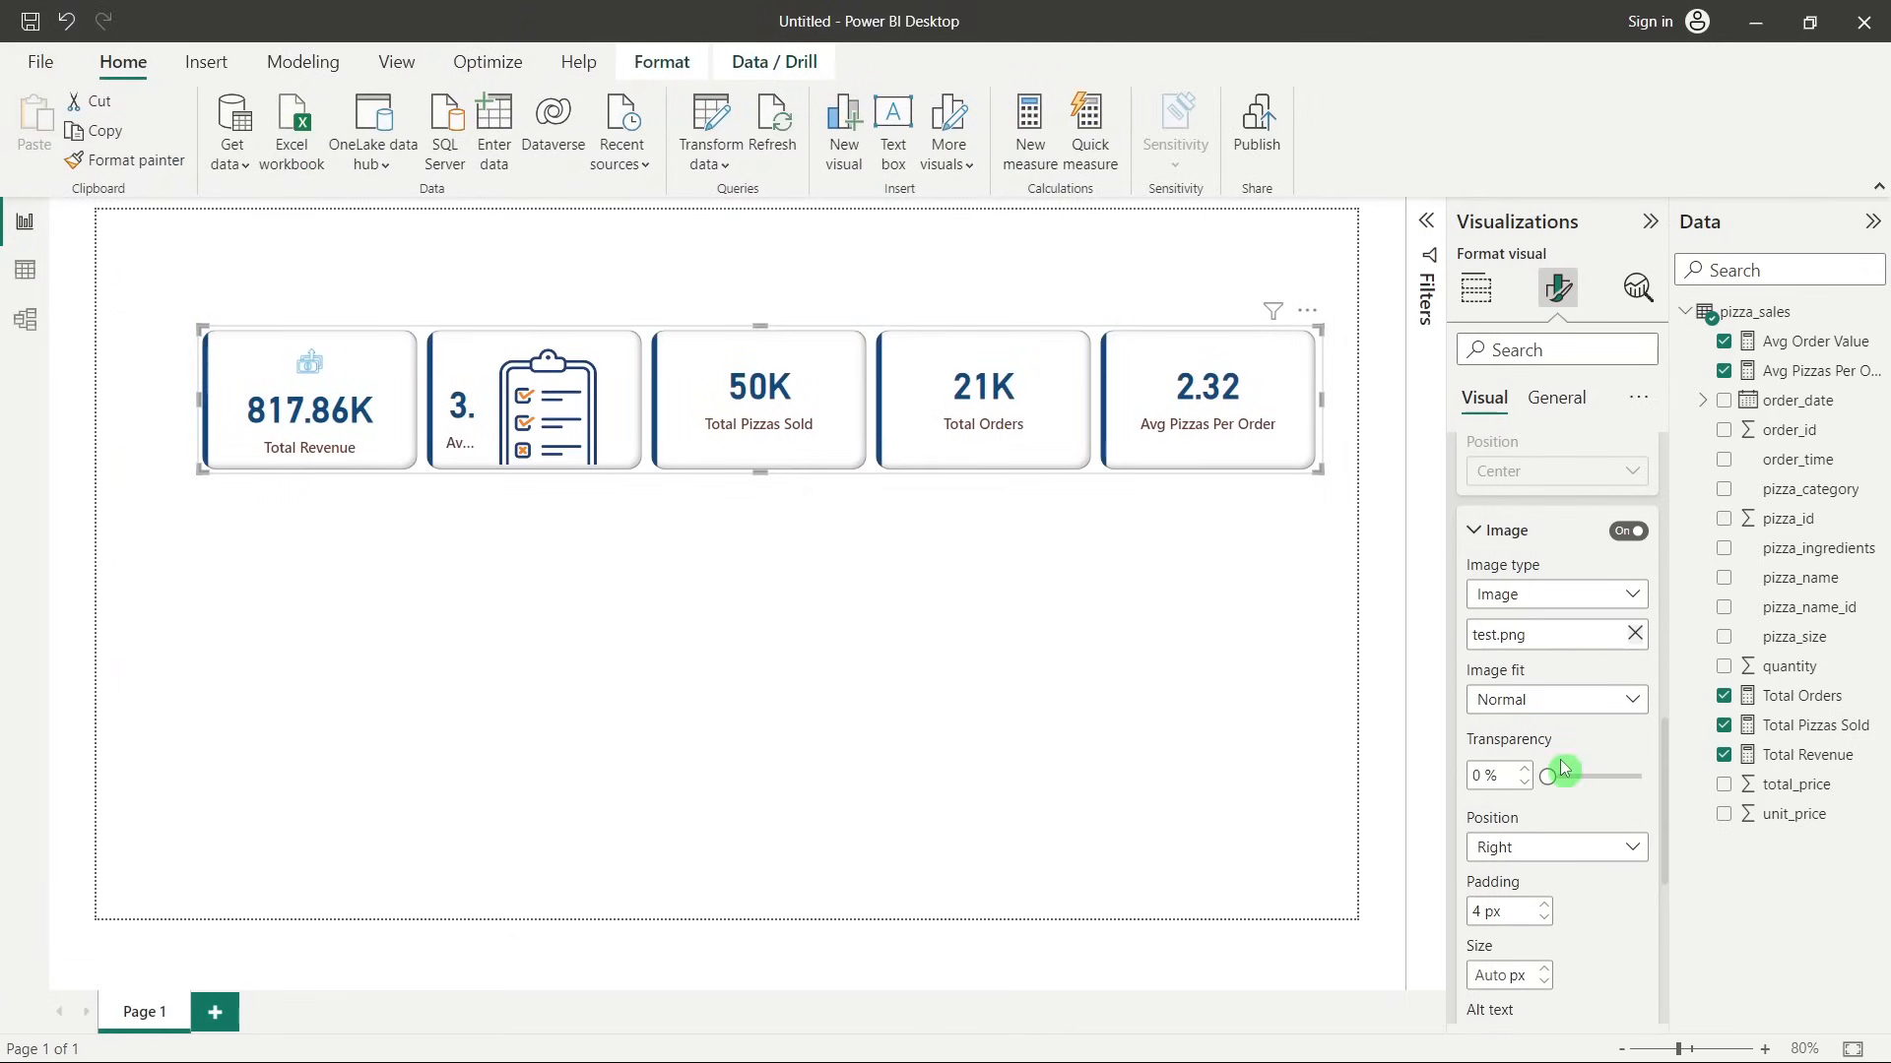
Place the Avg Order Value card's image in the Top position with 10 px padding and a size of 30 px.
left_click(1517, 848)
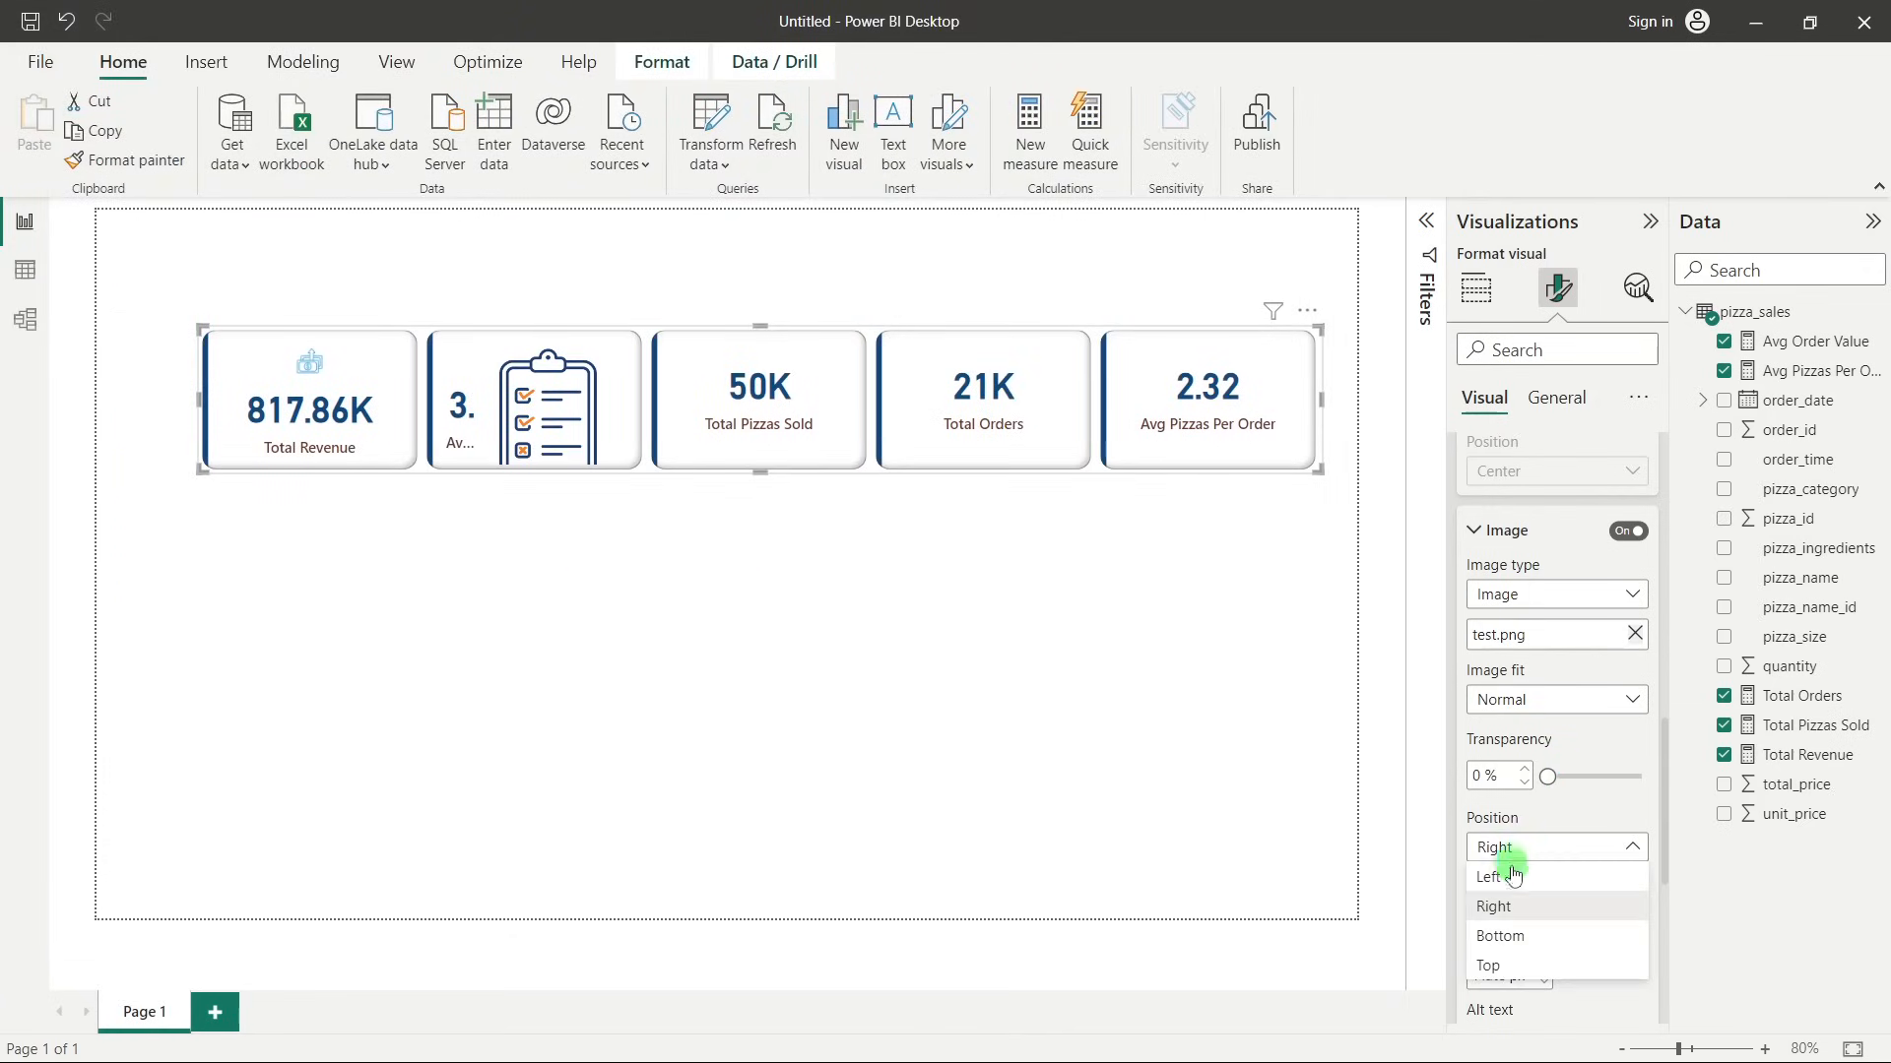
left_click(1503, 968)
scroll(1521, 905, "down", 1)
left_click_drag(1483, 822, 1460, 820)
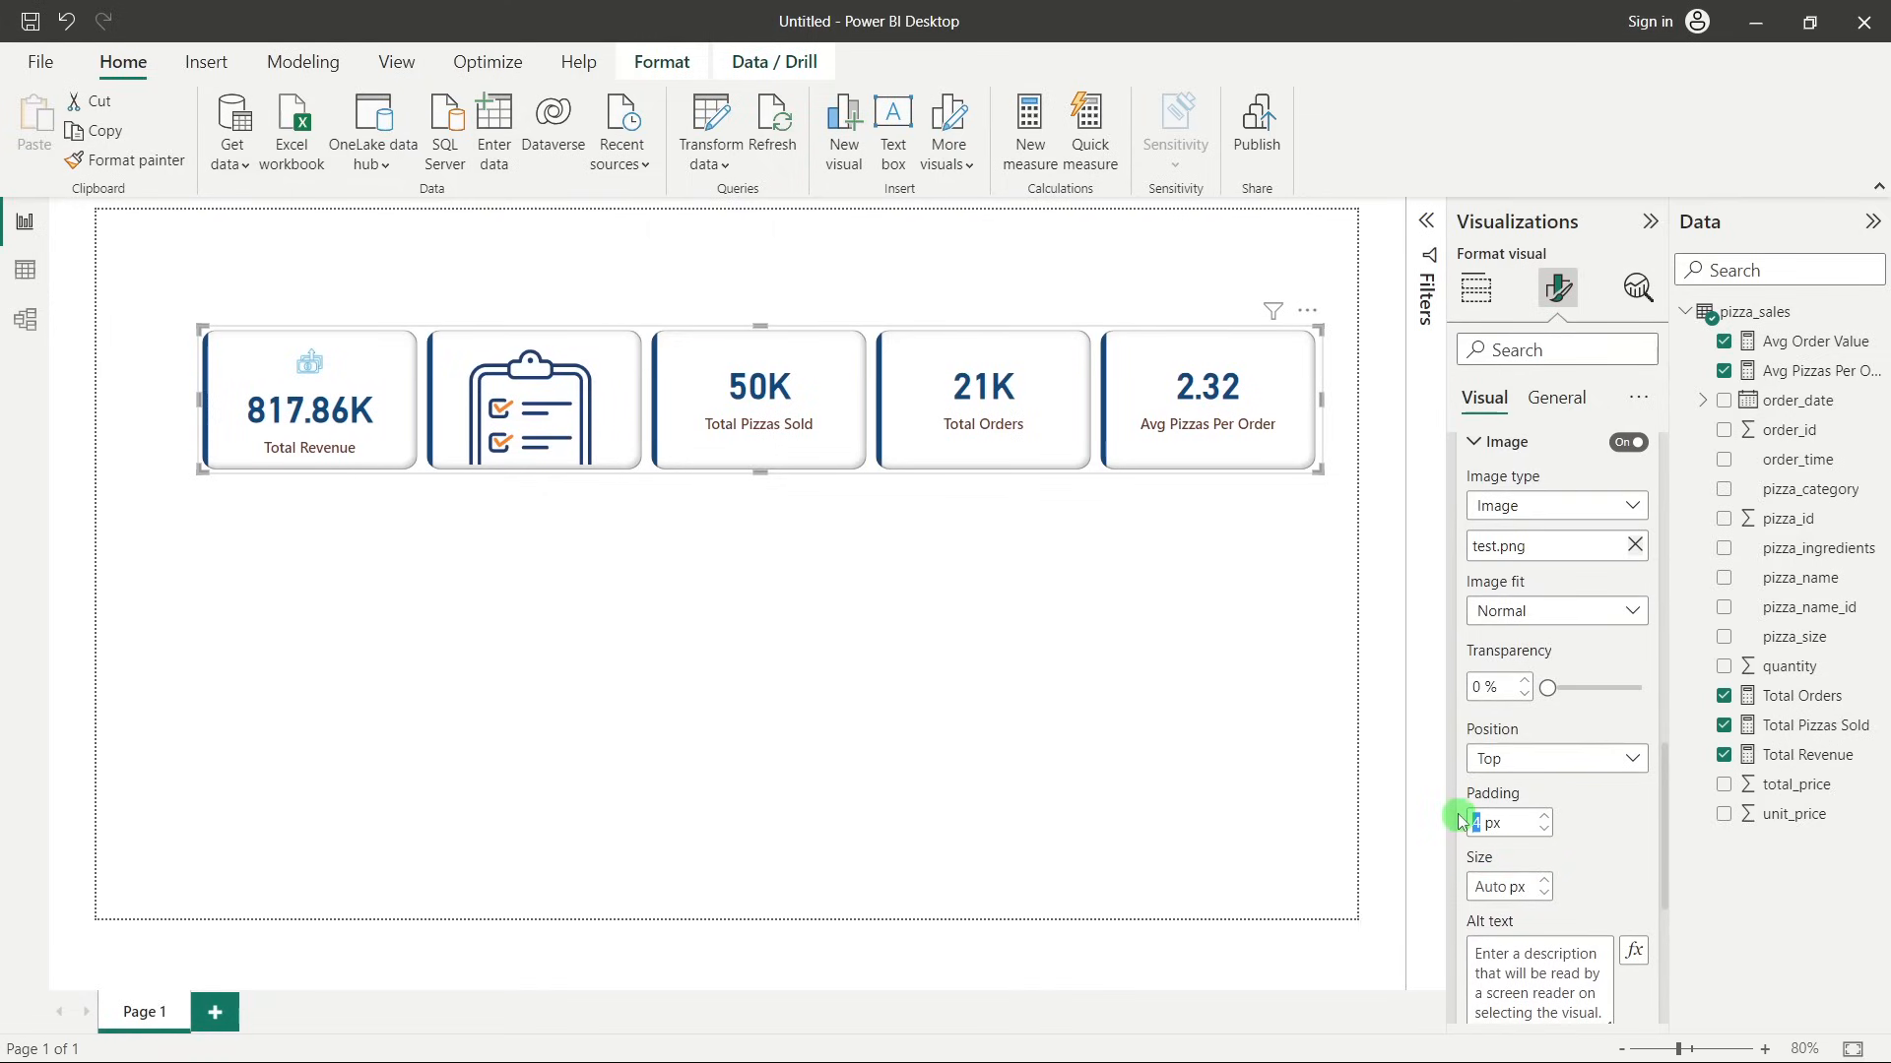
type("10")
left_click(1487, 889)
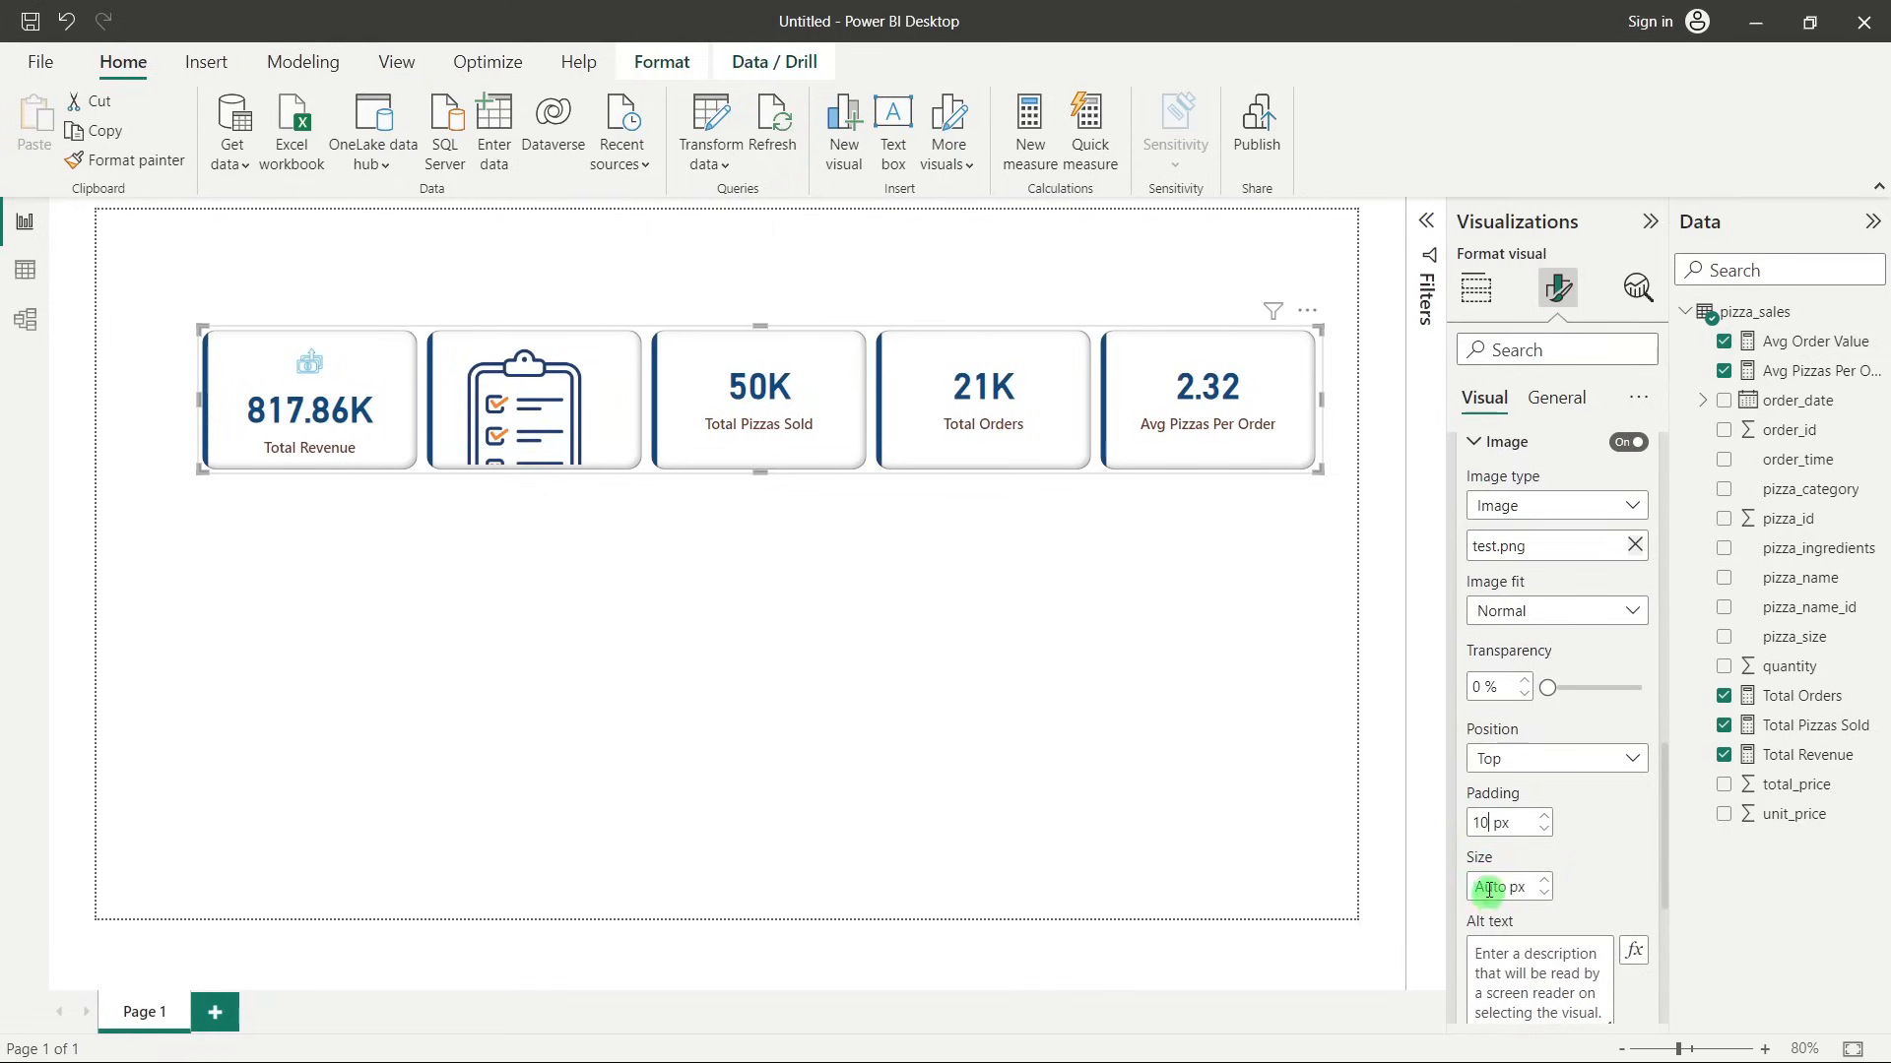
type("3.0")
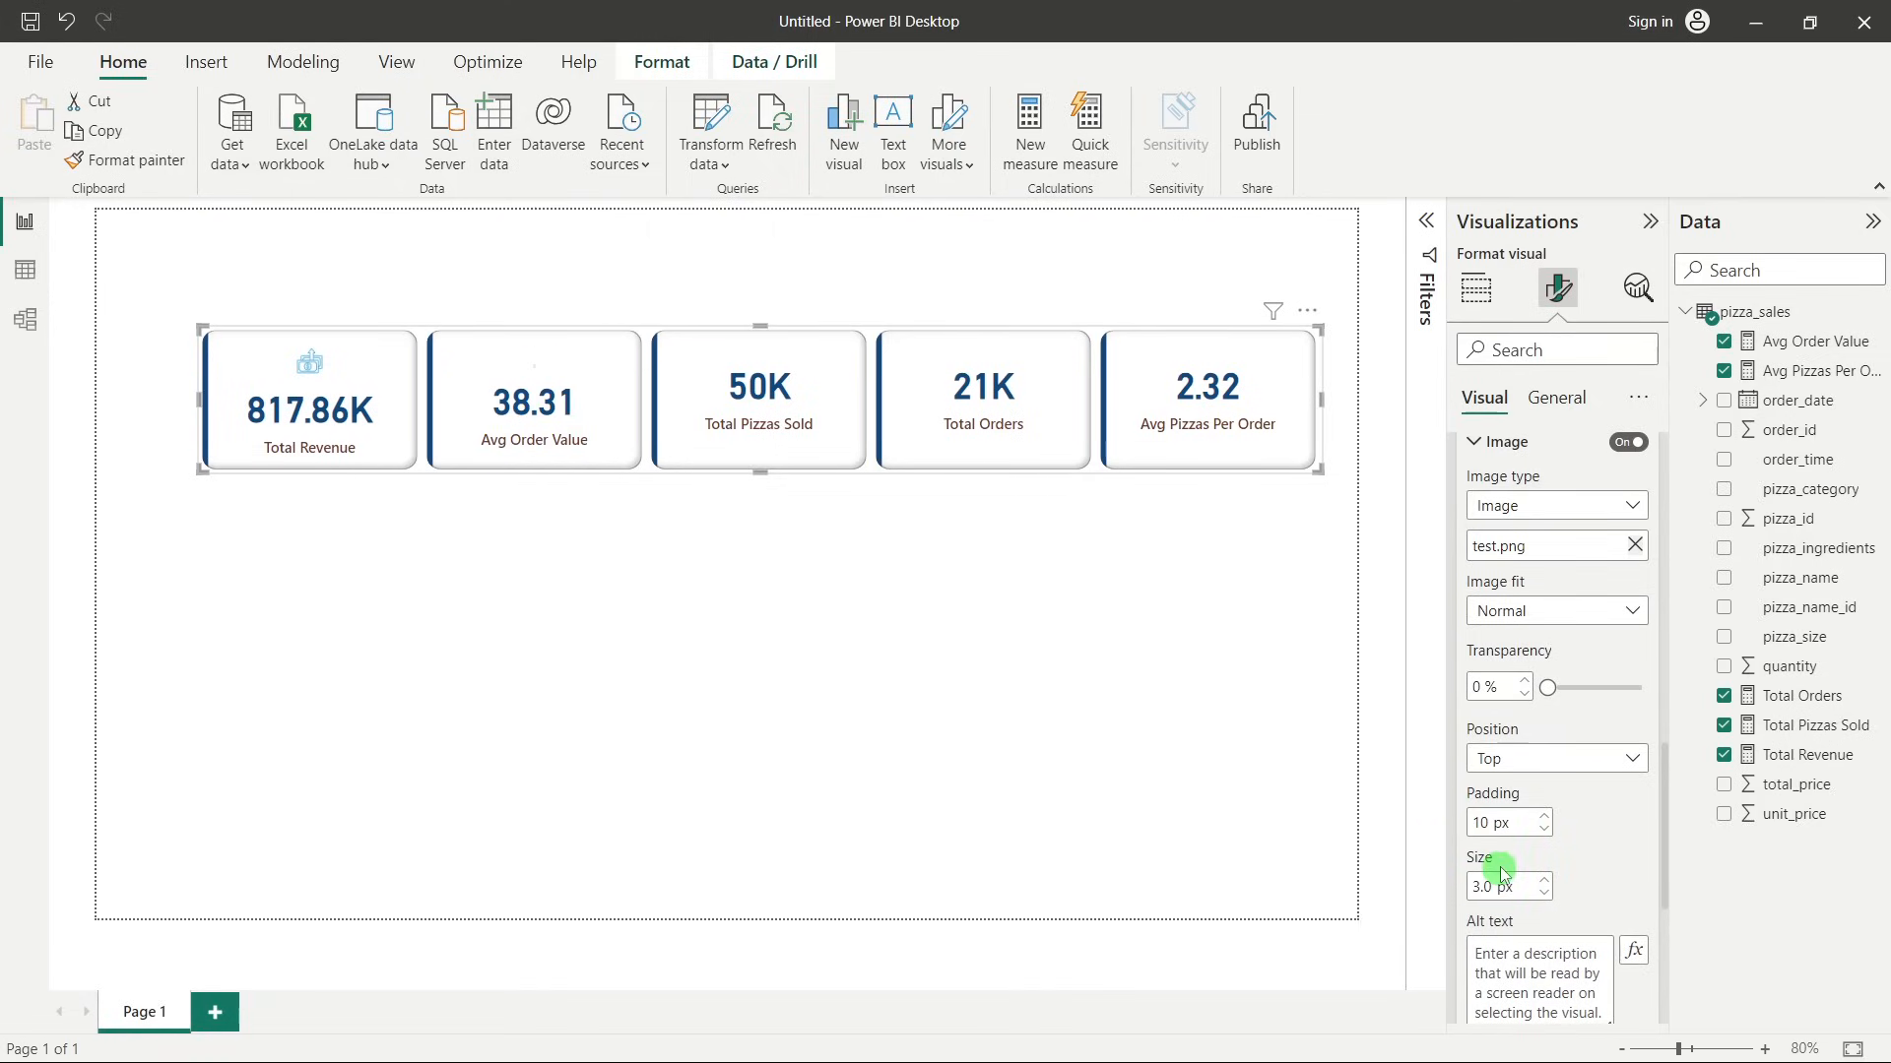
type("0")
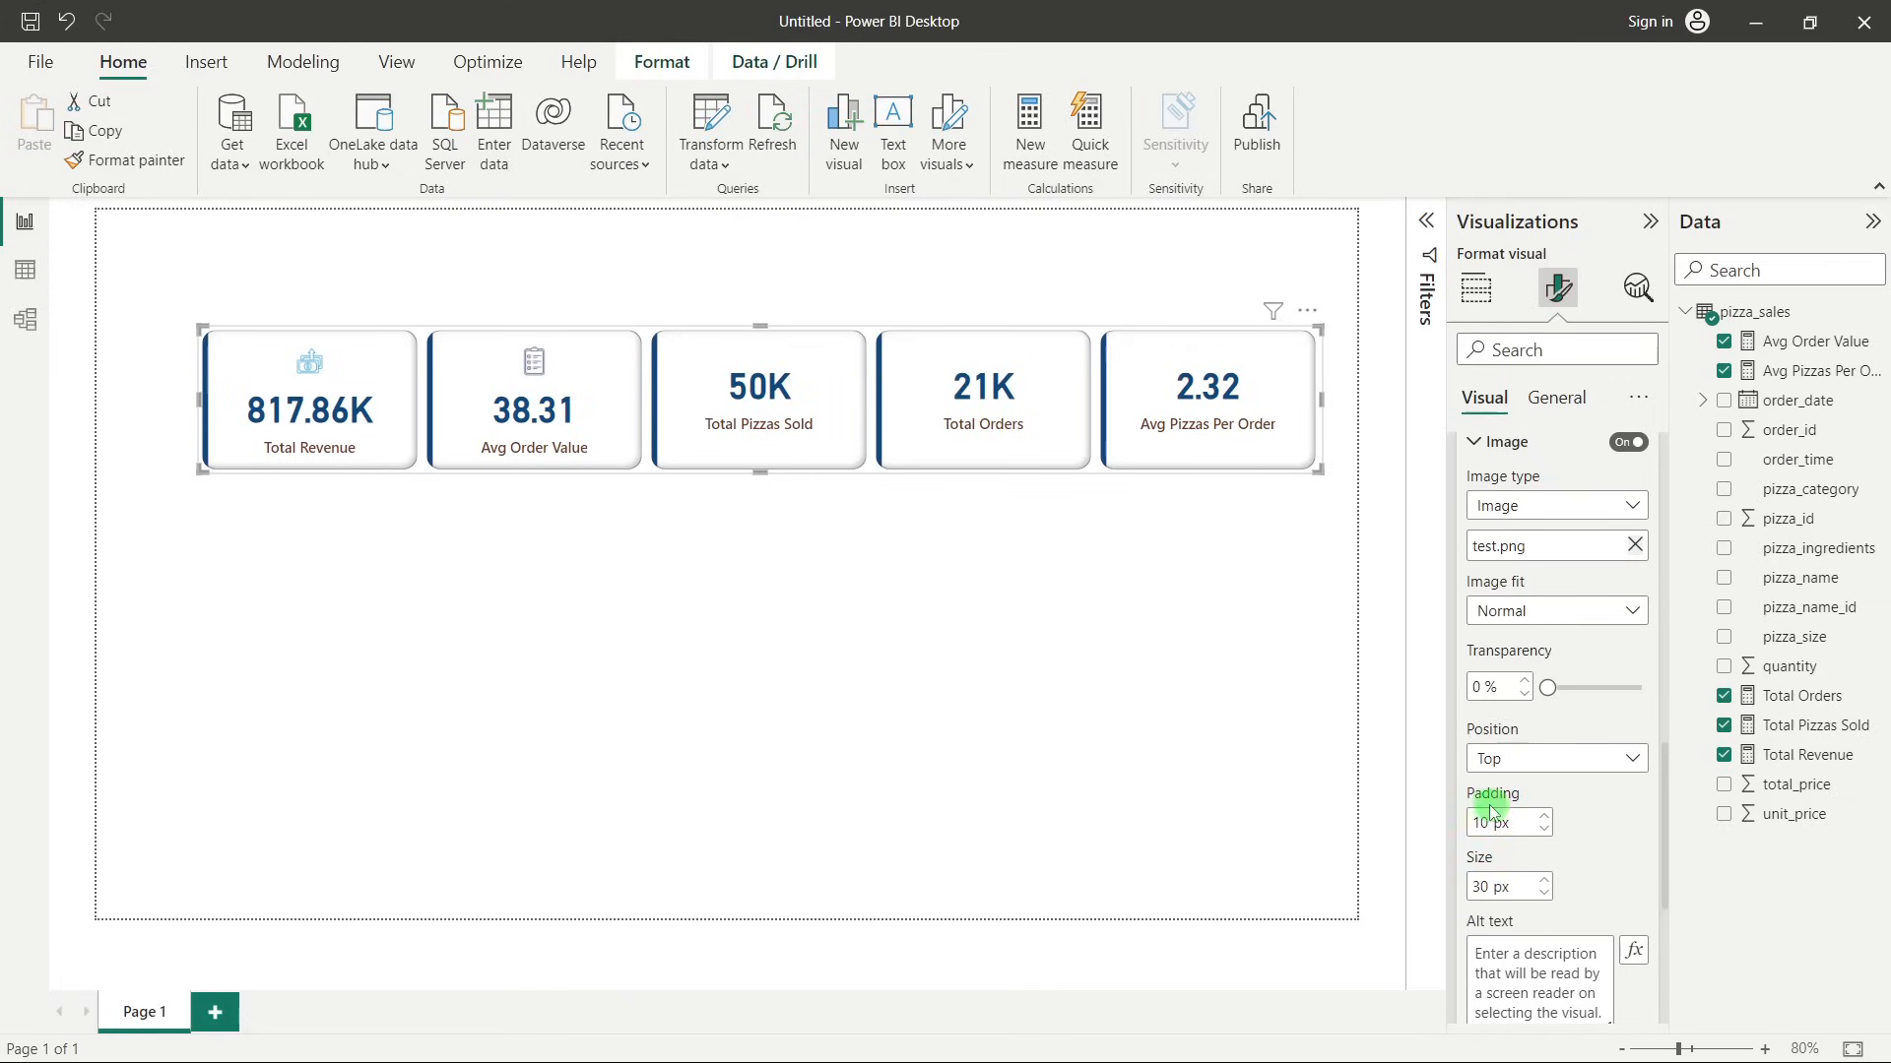
Switch the card settings to the Total Pizzas Sold series and add delivery-man.png from Downloads as its image.
scroll(1556, 817, "up", 8)
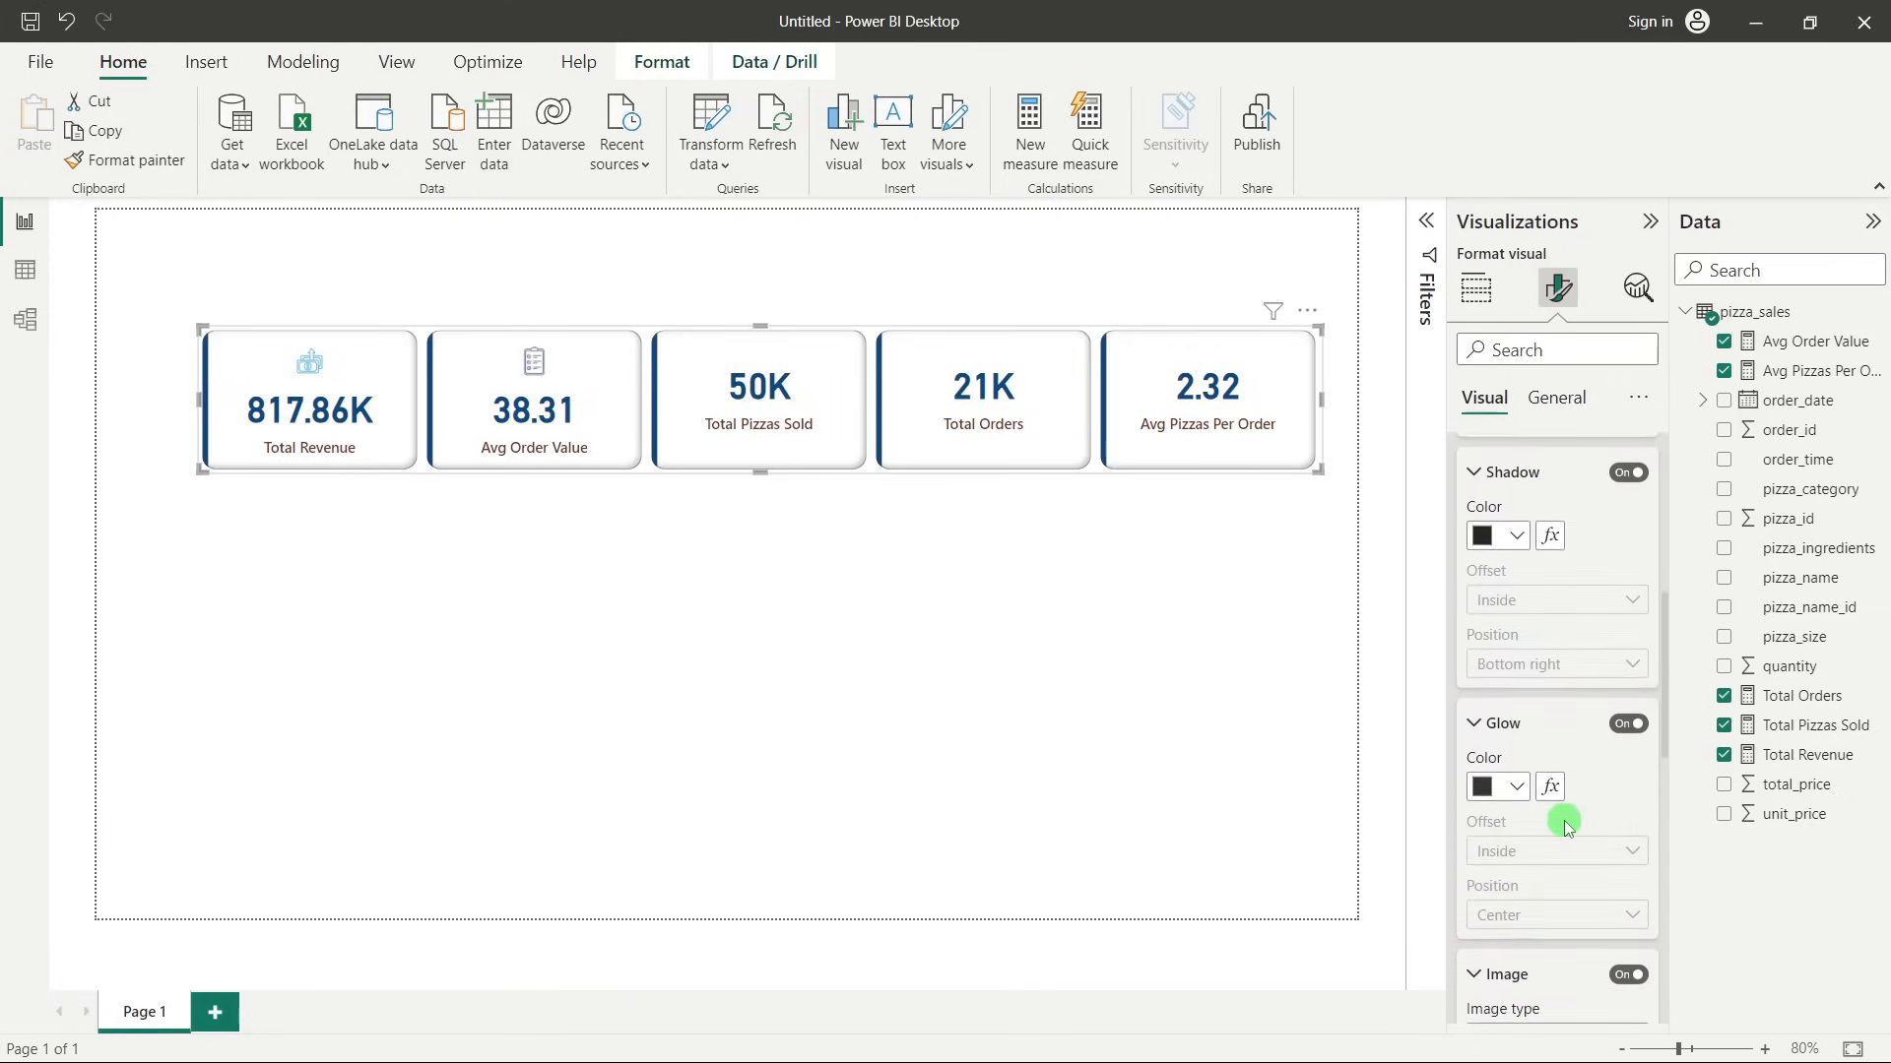
scroll(1545, 592, "up", 5)
left_click(1521, 616)
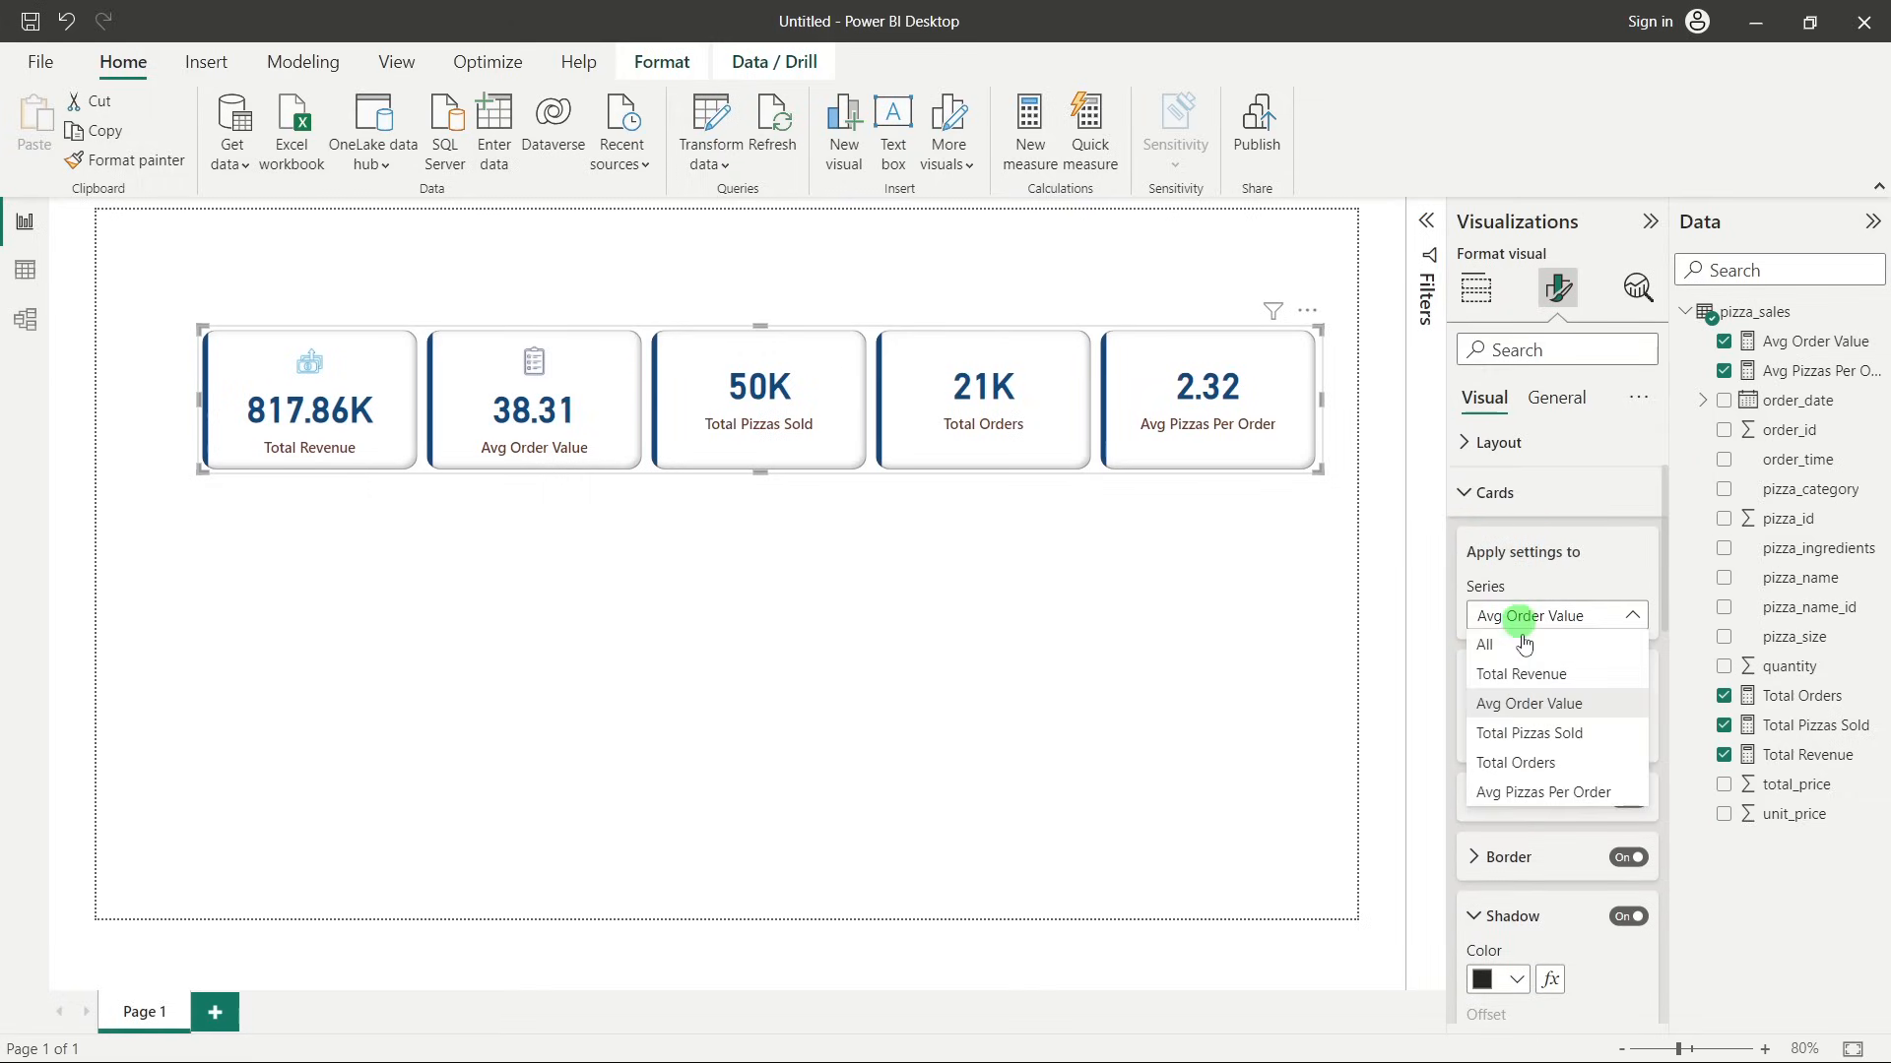
left_click(1533, 736)
scroll(1545, 746, "down", 10)
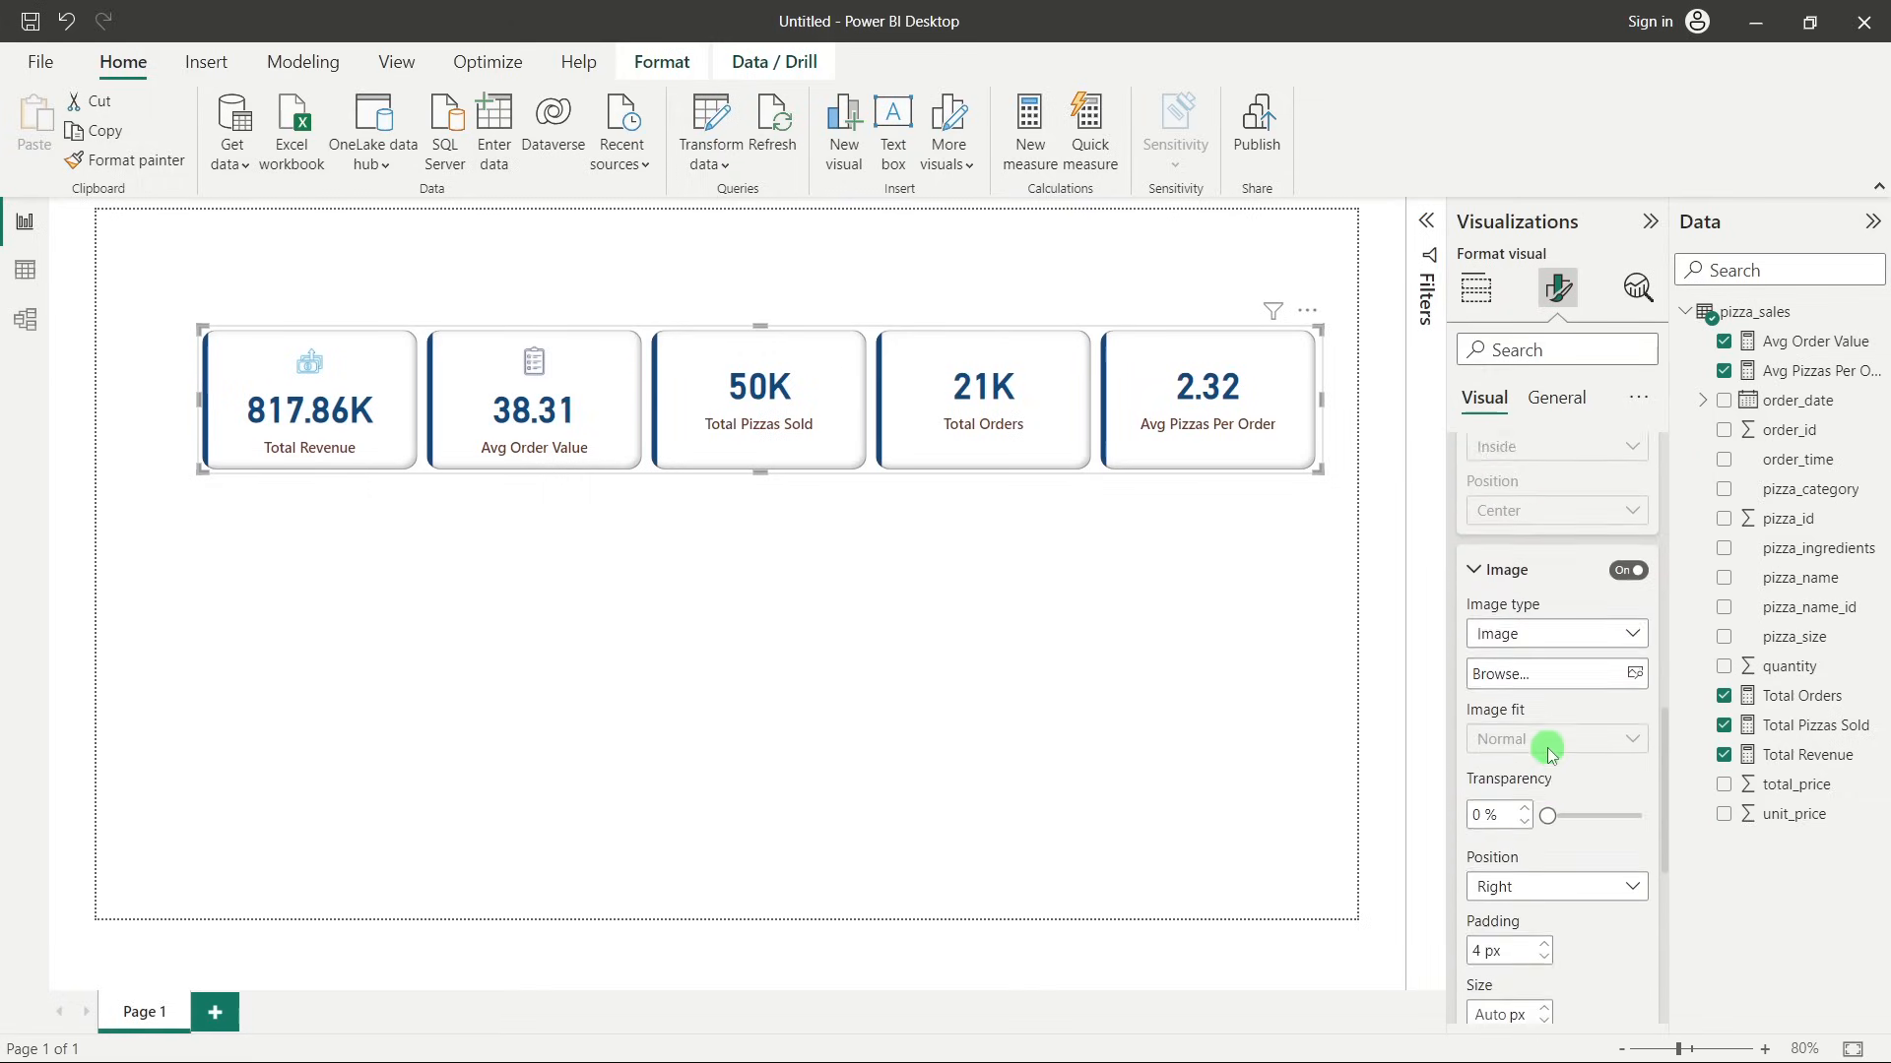
left_click(1517, 637)
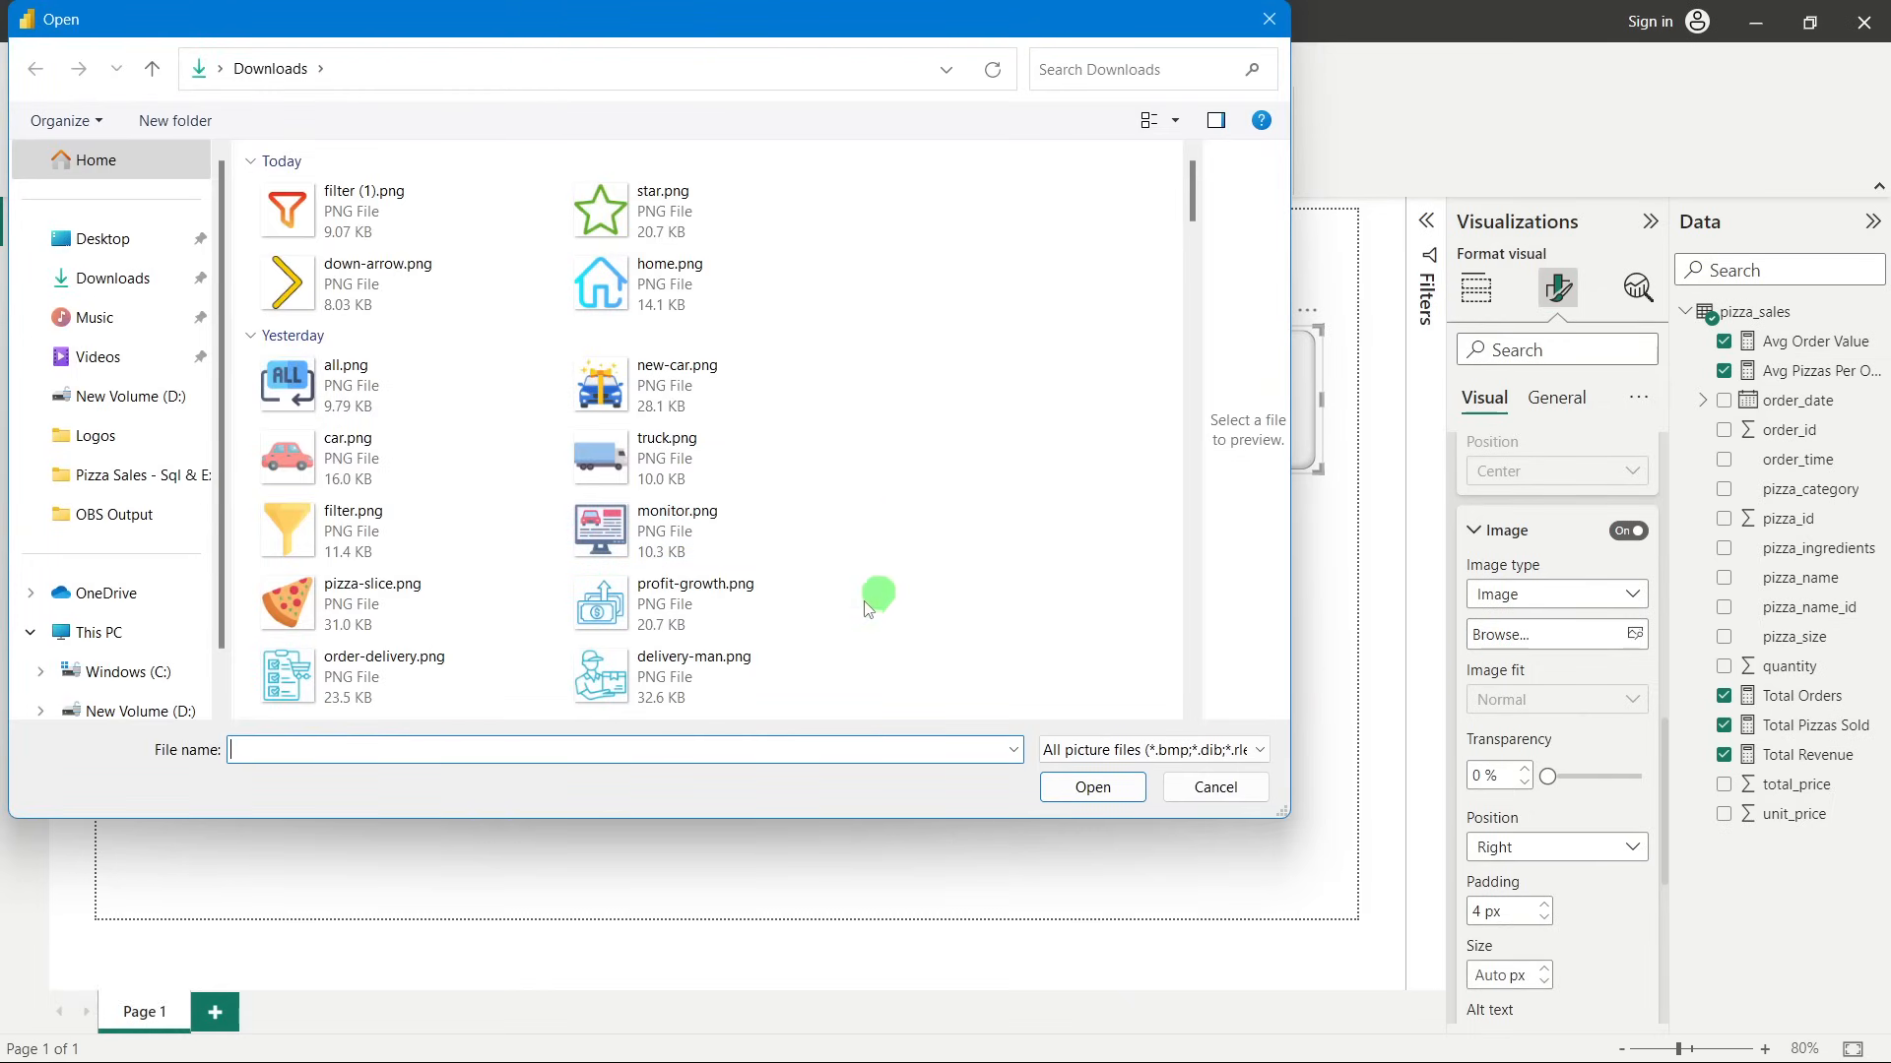
double_click(680, 674)
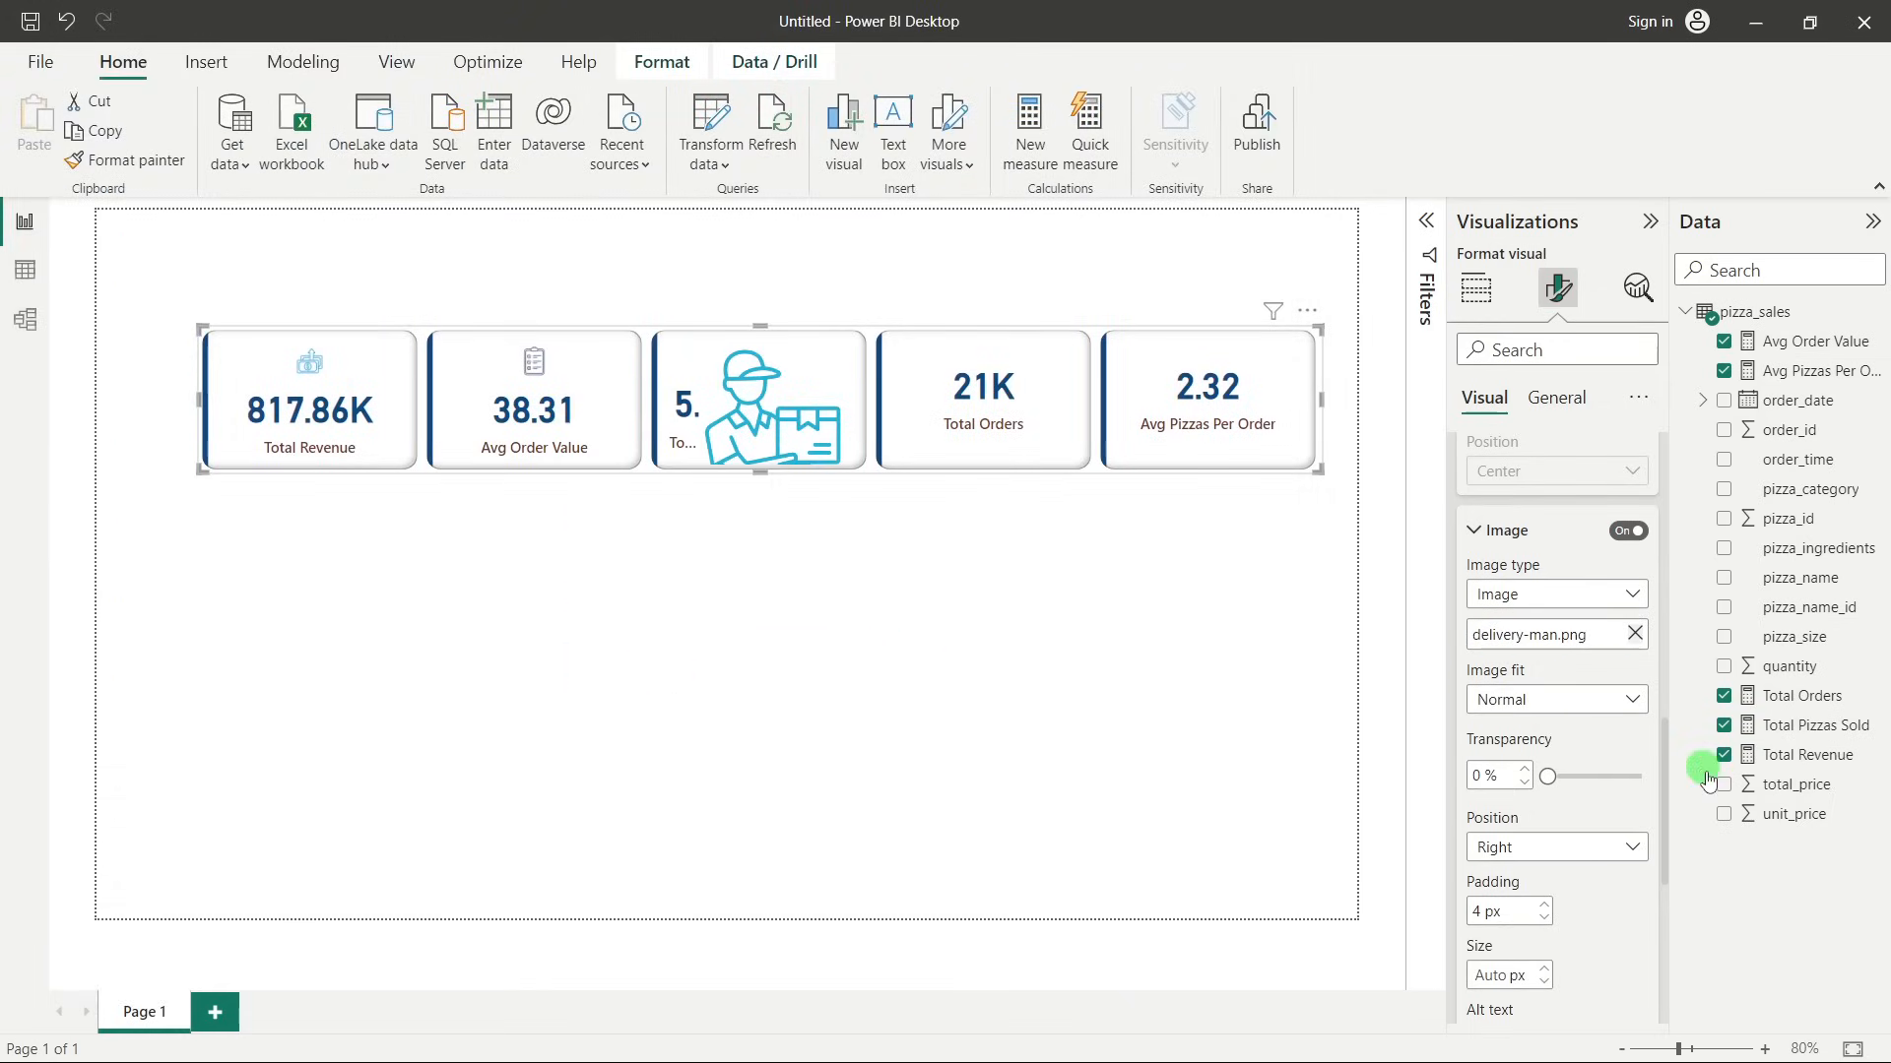
Place the Total Pizzas Sold card's image in the Top position with 10 px padding and a size of 30 px.
left_click(1561, 847)
left_click(1488, 965)
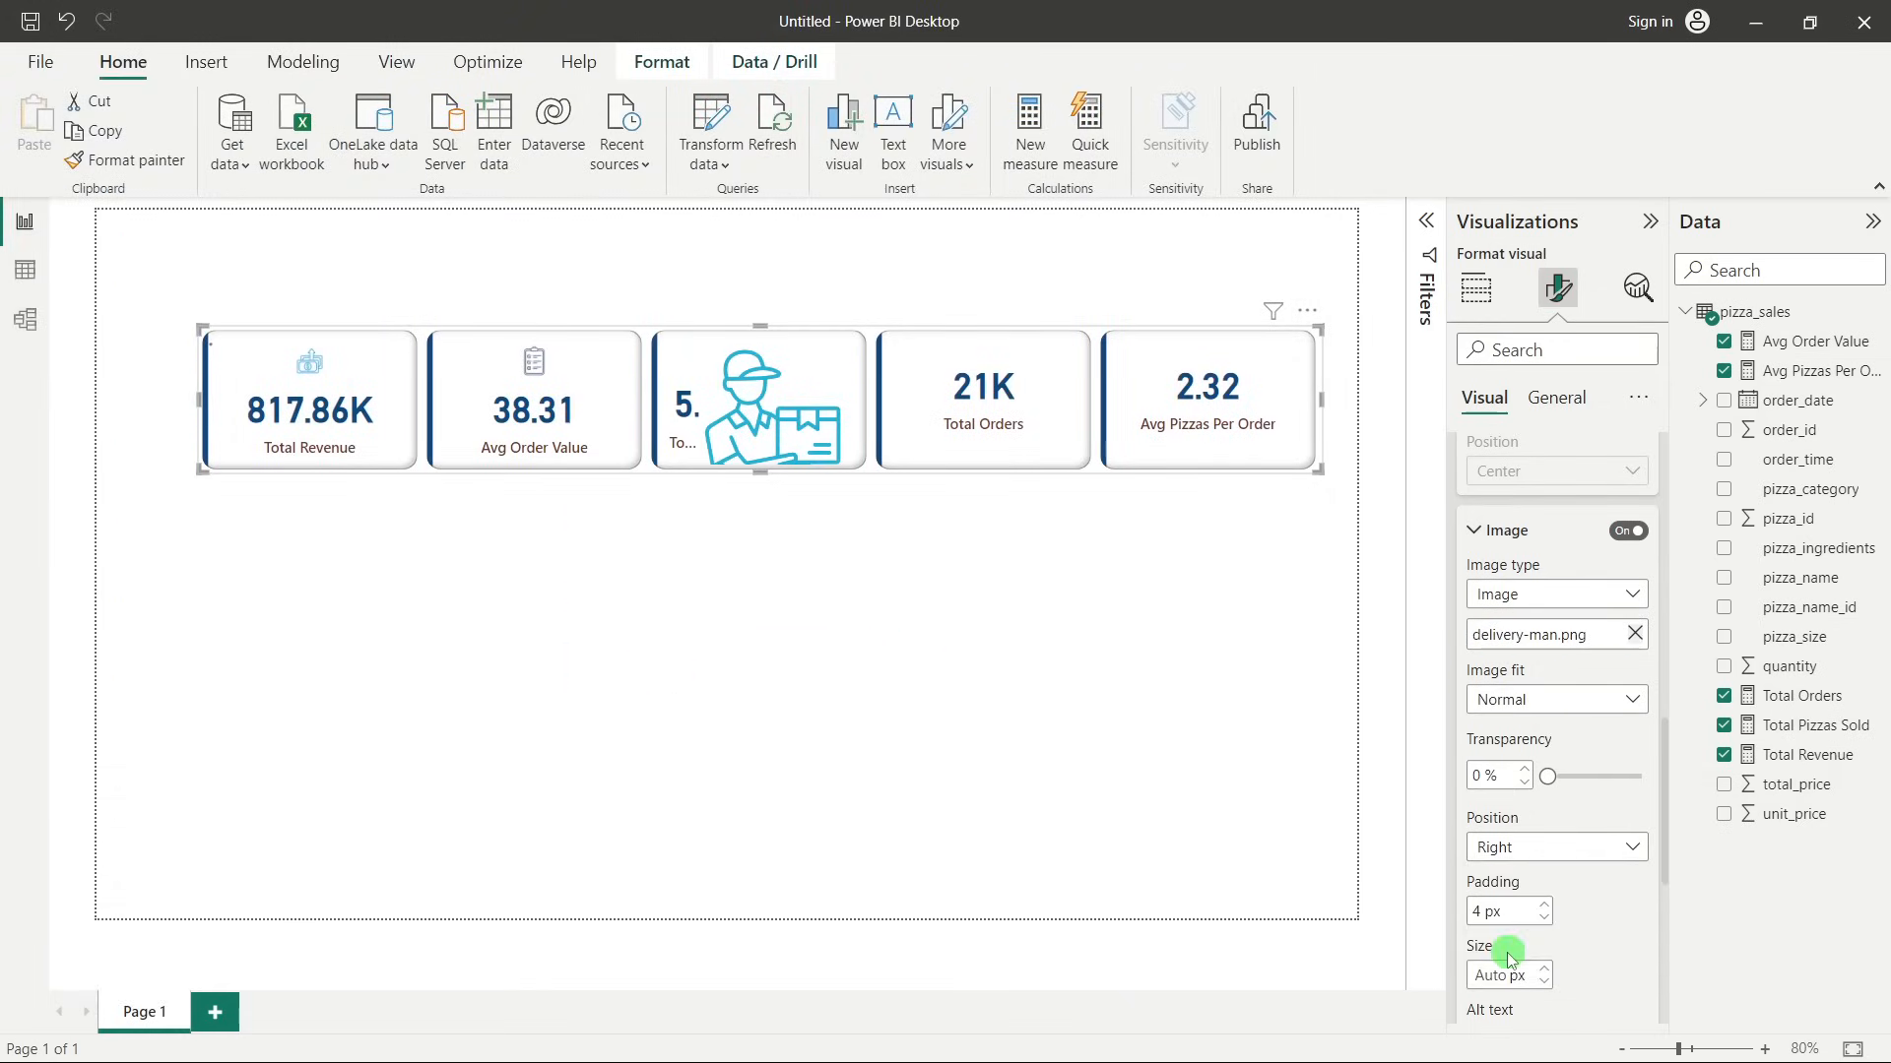
left_click(1483, 908)
type("10")
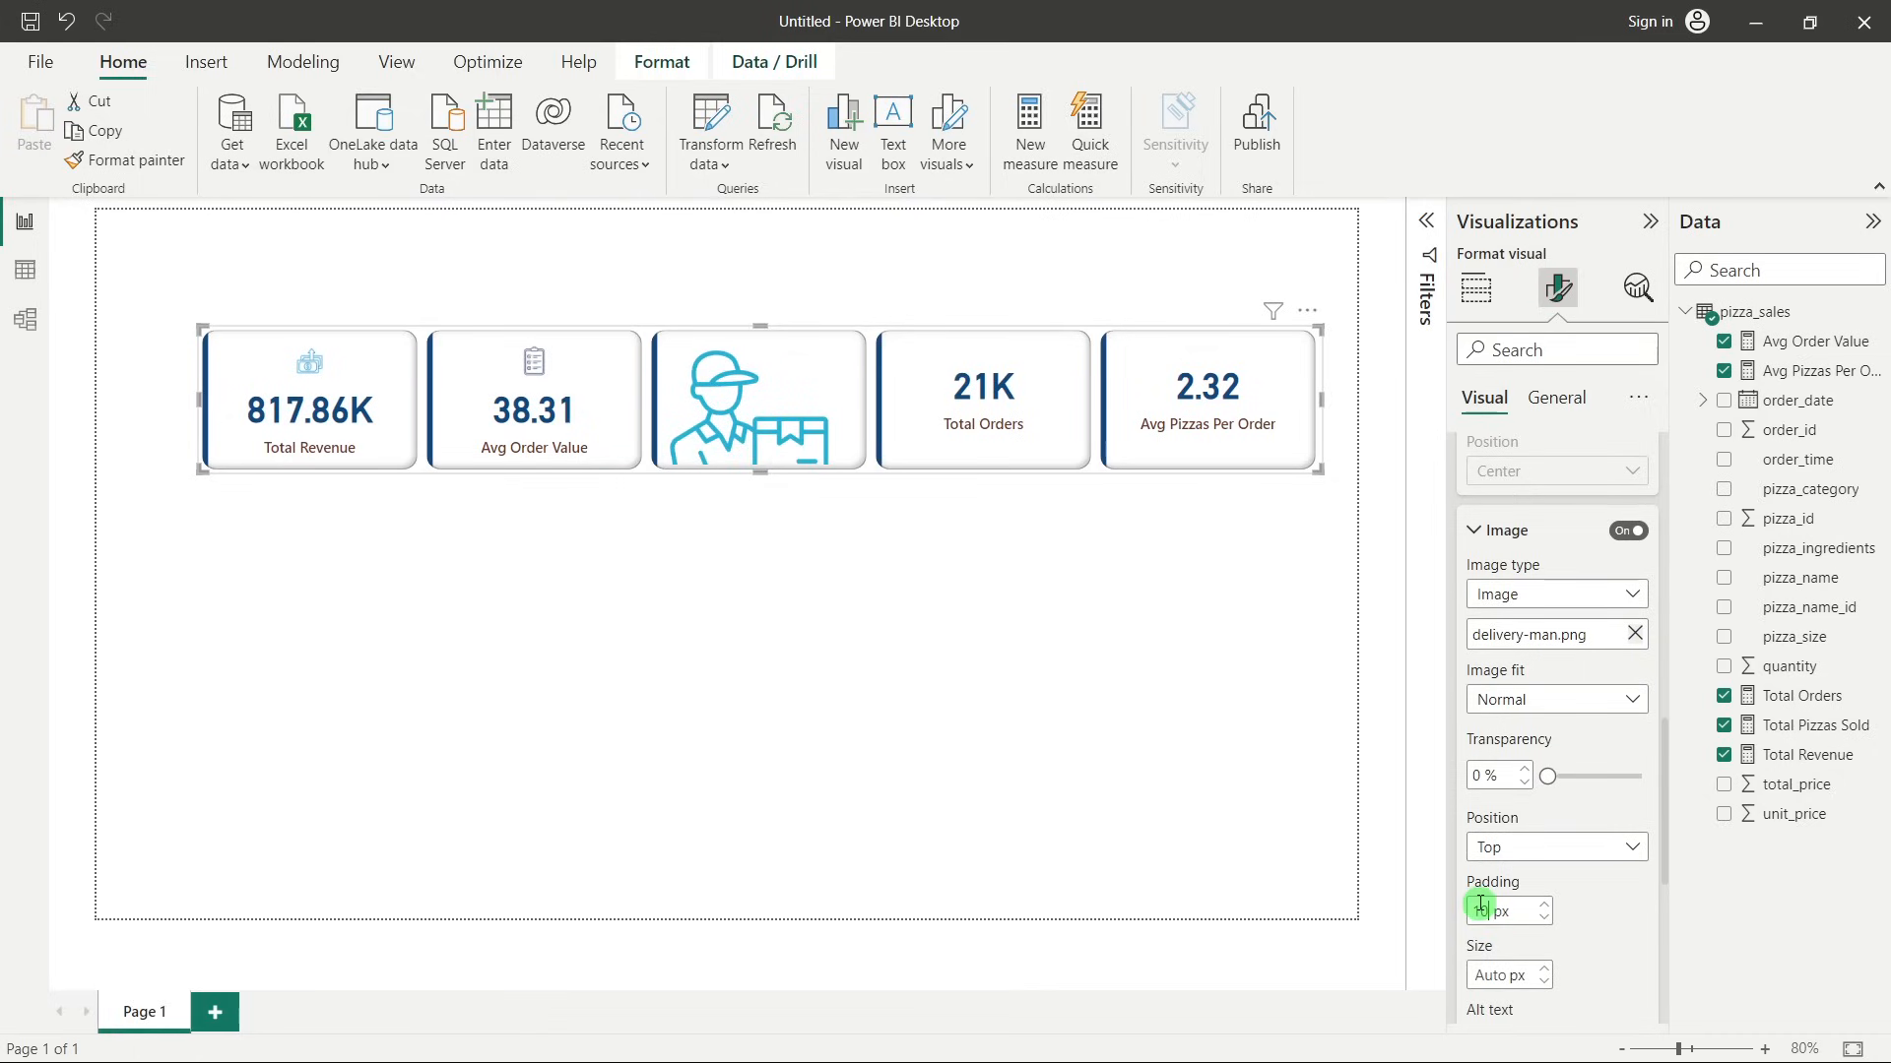
left_click(1492, 975)
type("30")
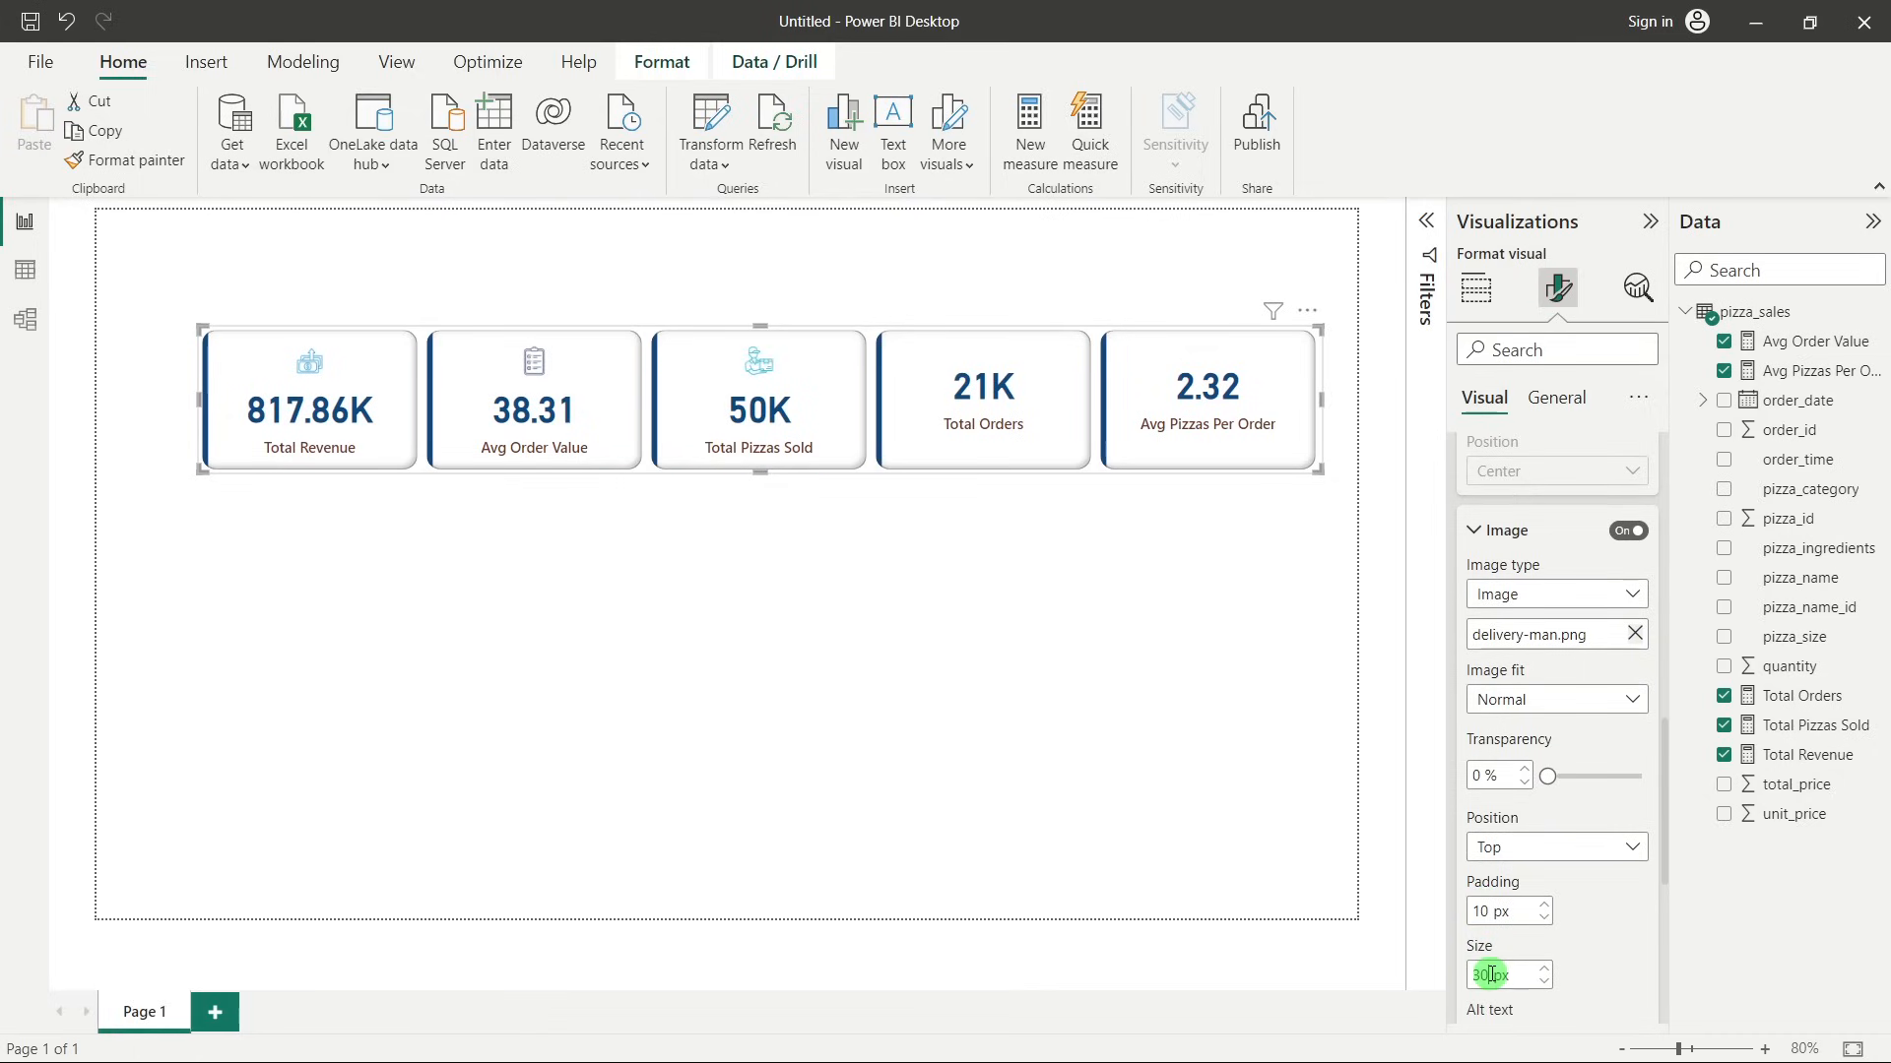
left_click(1539, 761)
Switch the card settings to the Total Orders series and add order-delivery.png from Downloads as its image.
scroll(1546, 729, "up", 10)
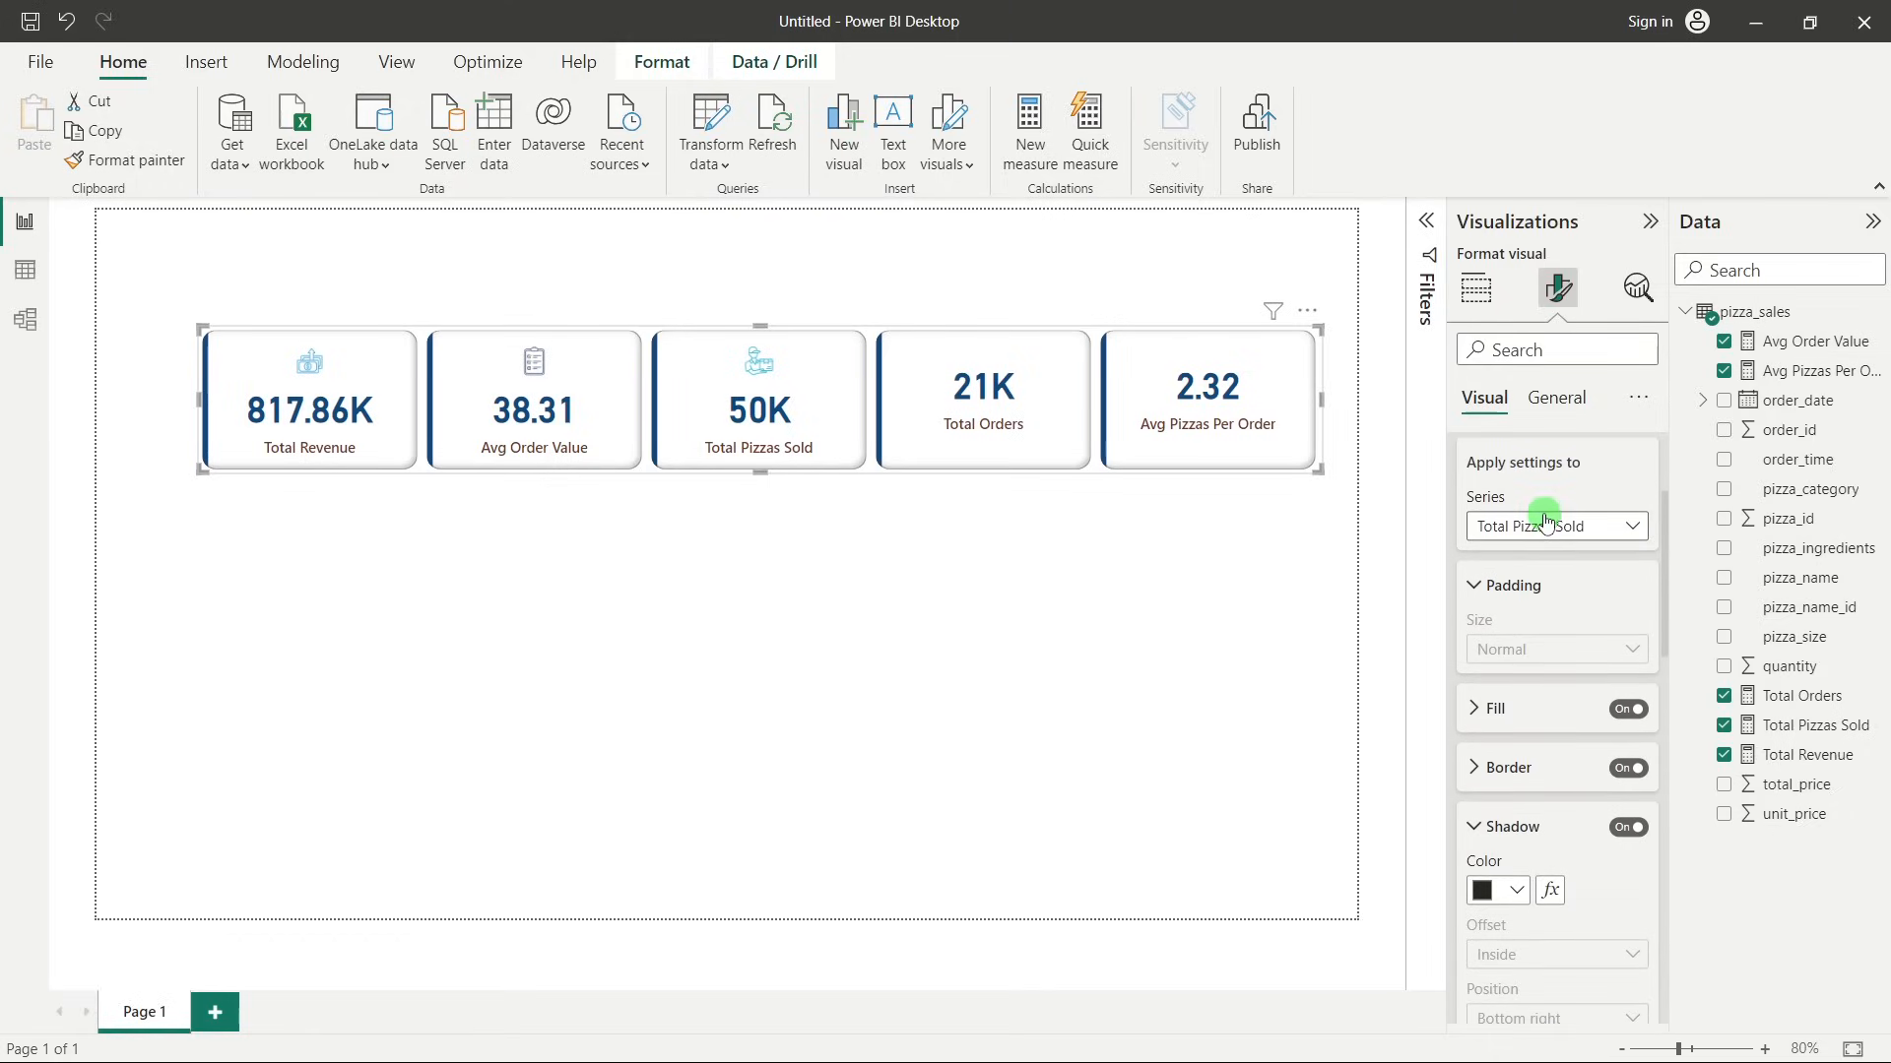
left_click(1544, 525)
left_click(1528, 666)
scroll(1553, 714, "down", 5)
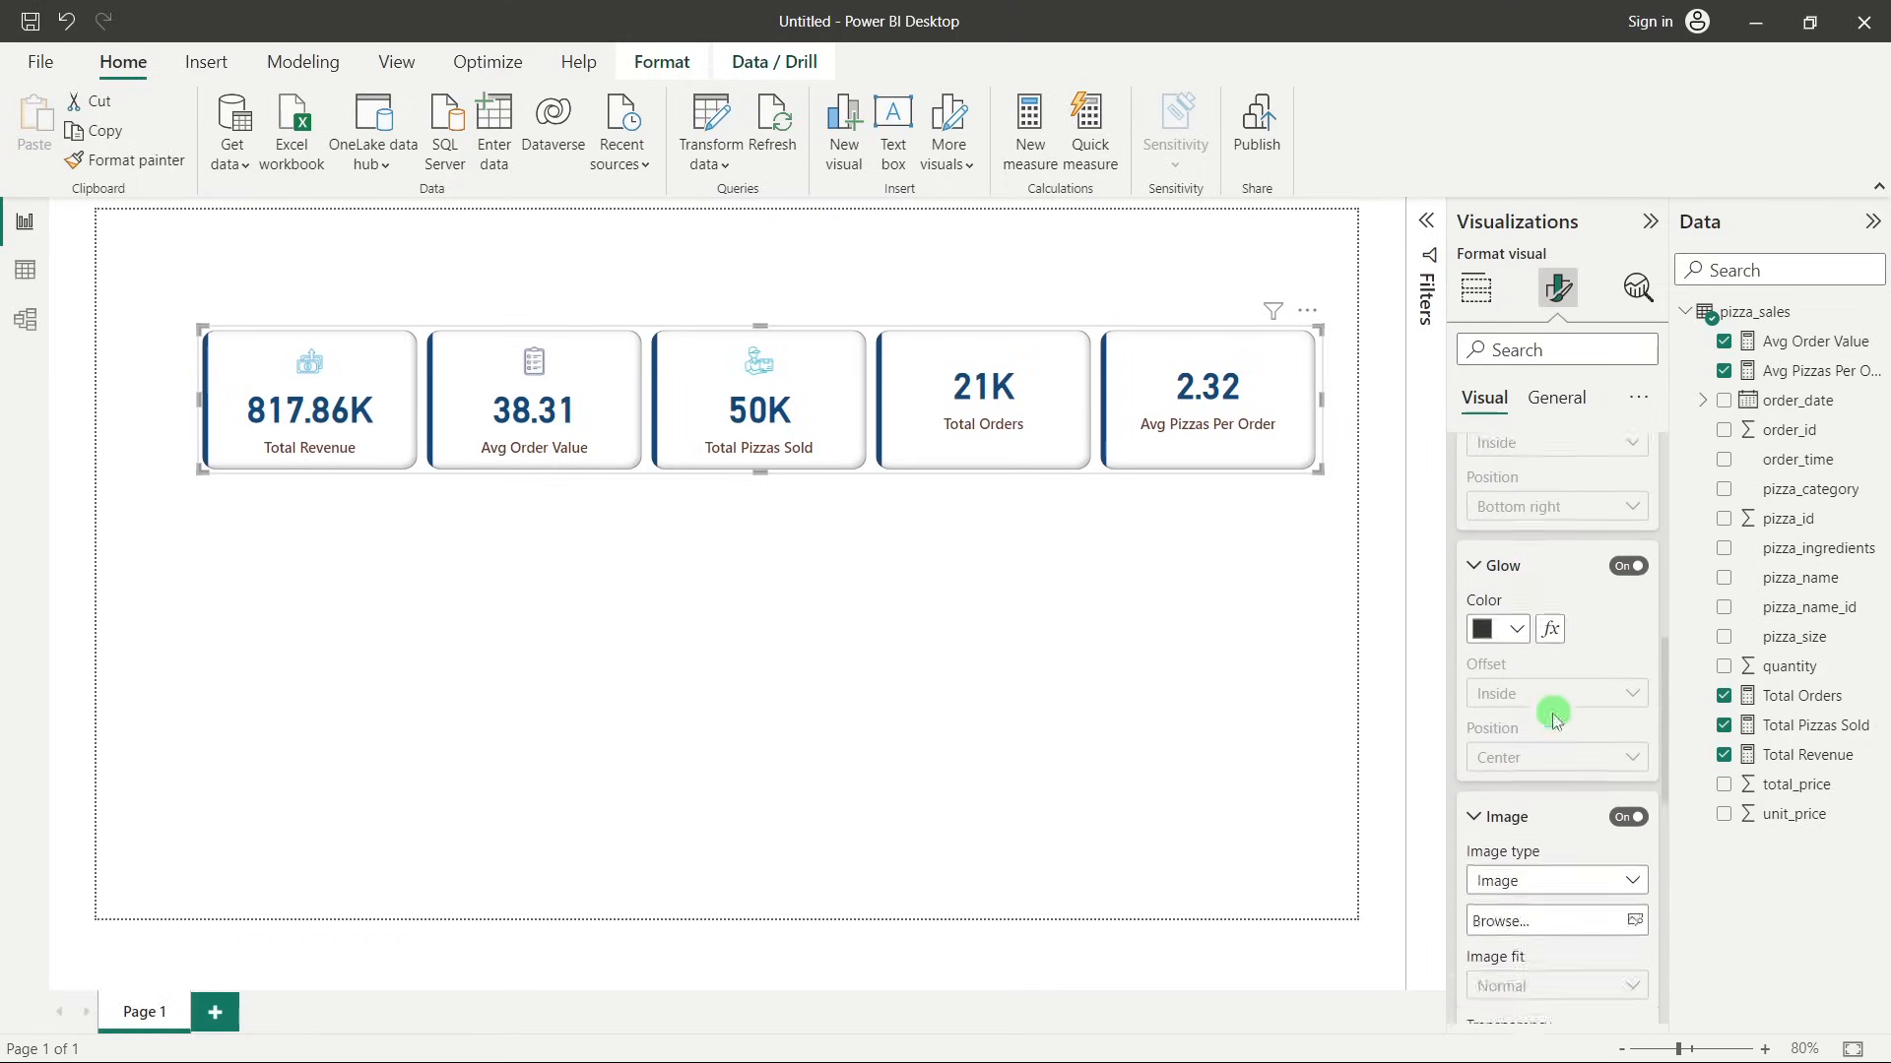
scroll(1556, 711, "down", 10)
scroll(1563, 707, "up", 5)
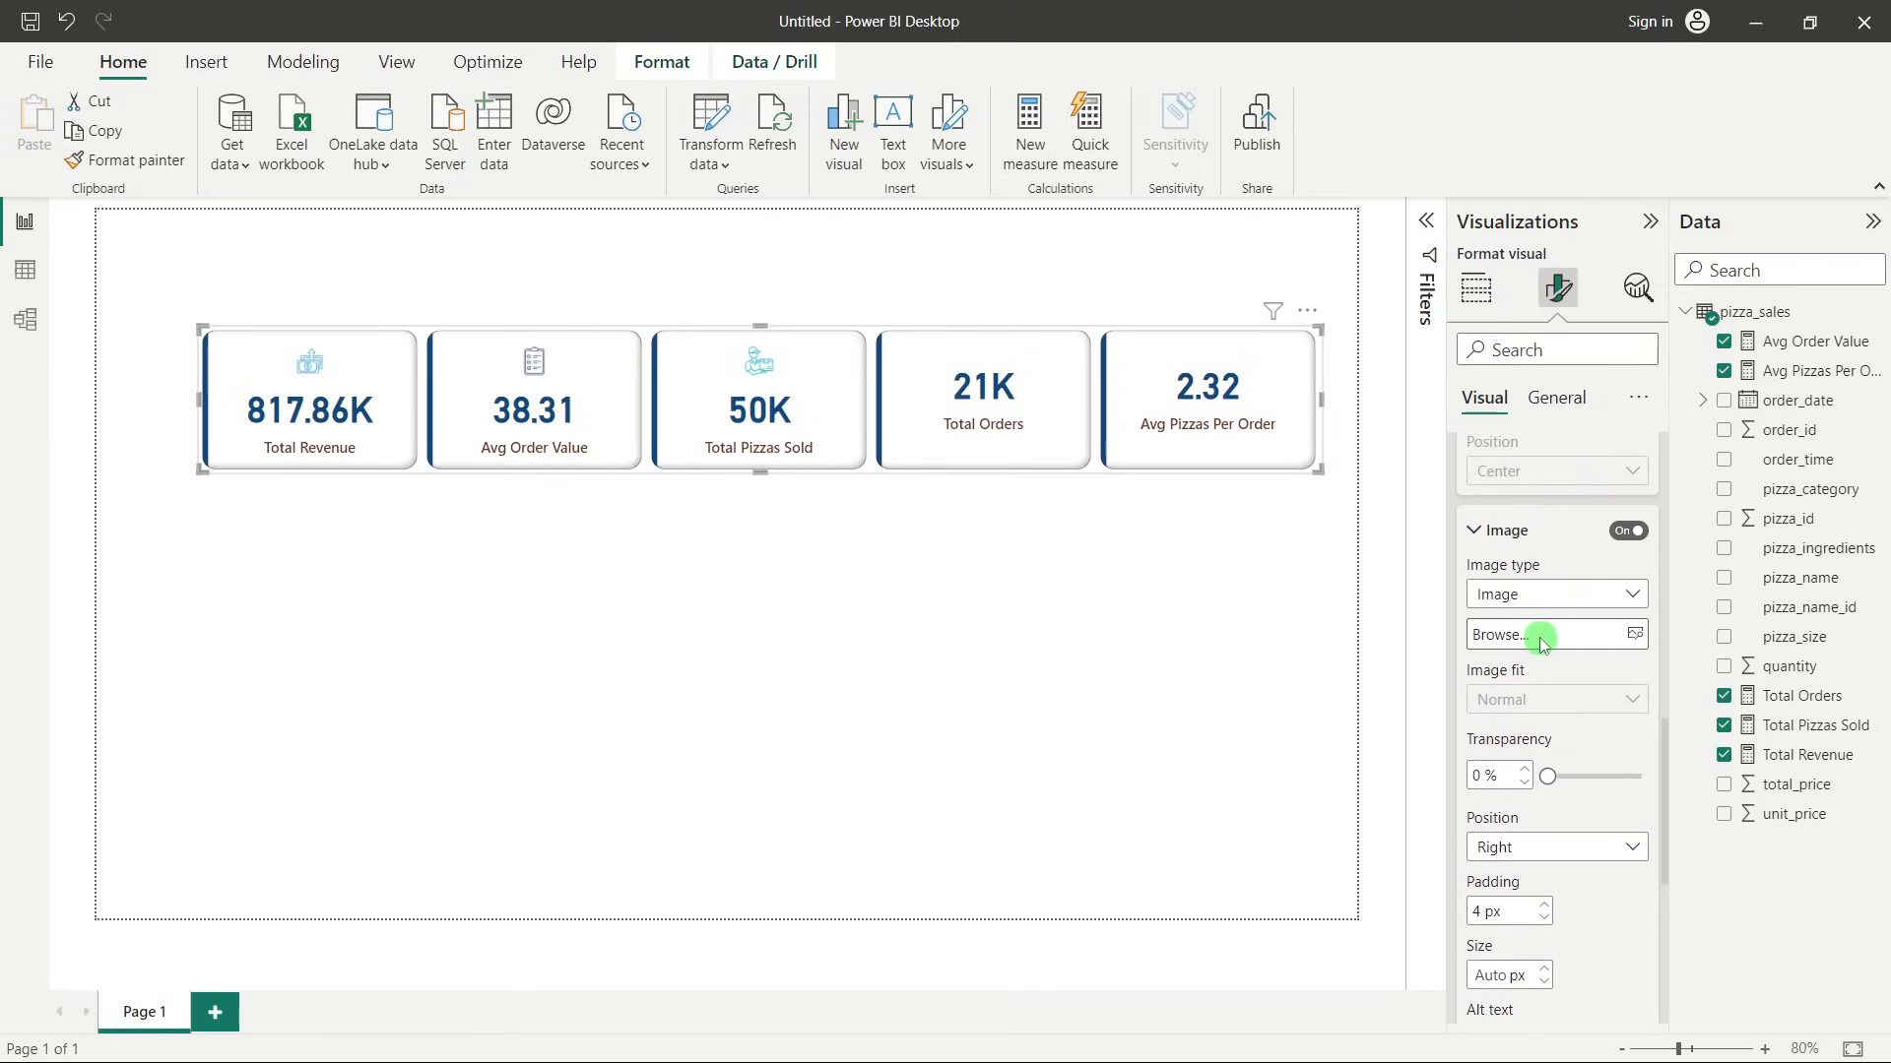
left_click(1542, 638)
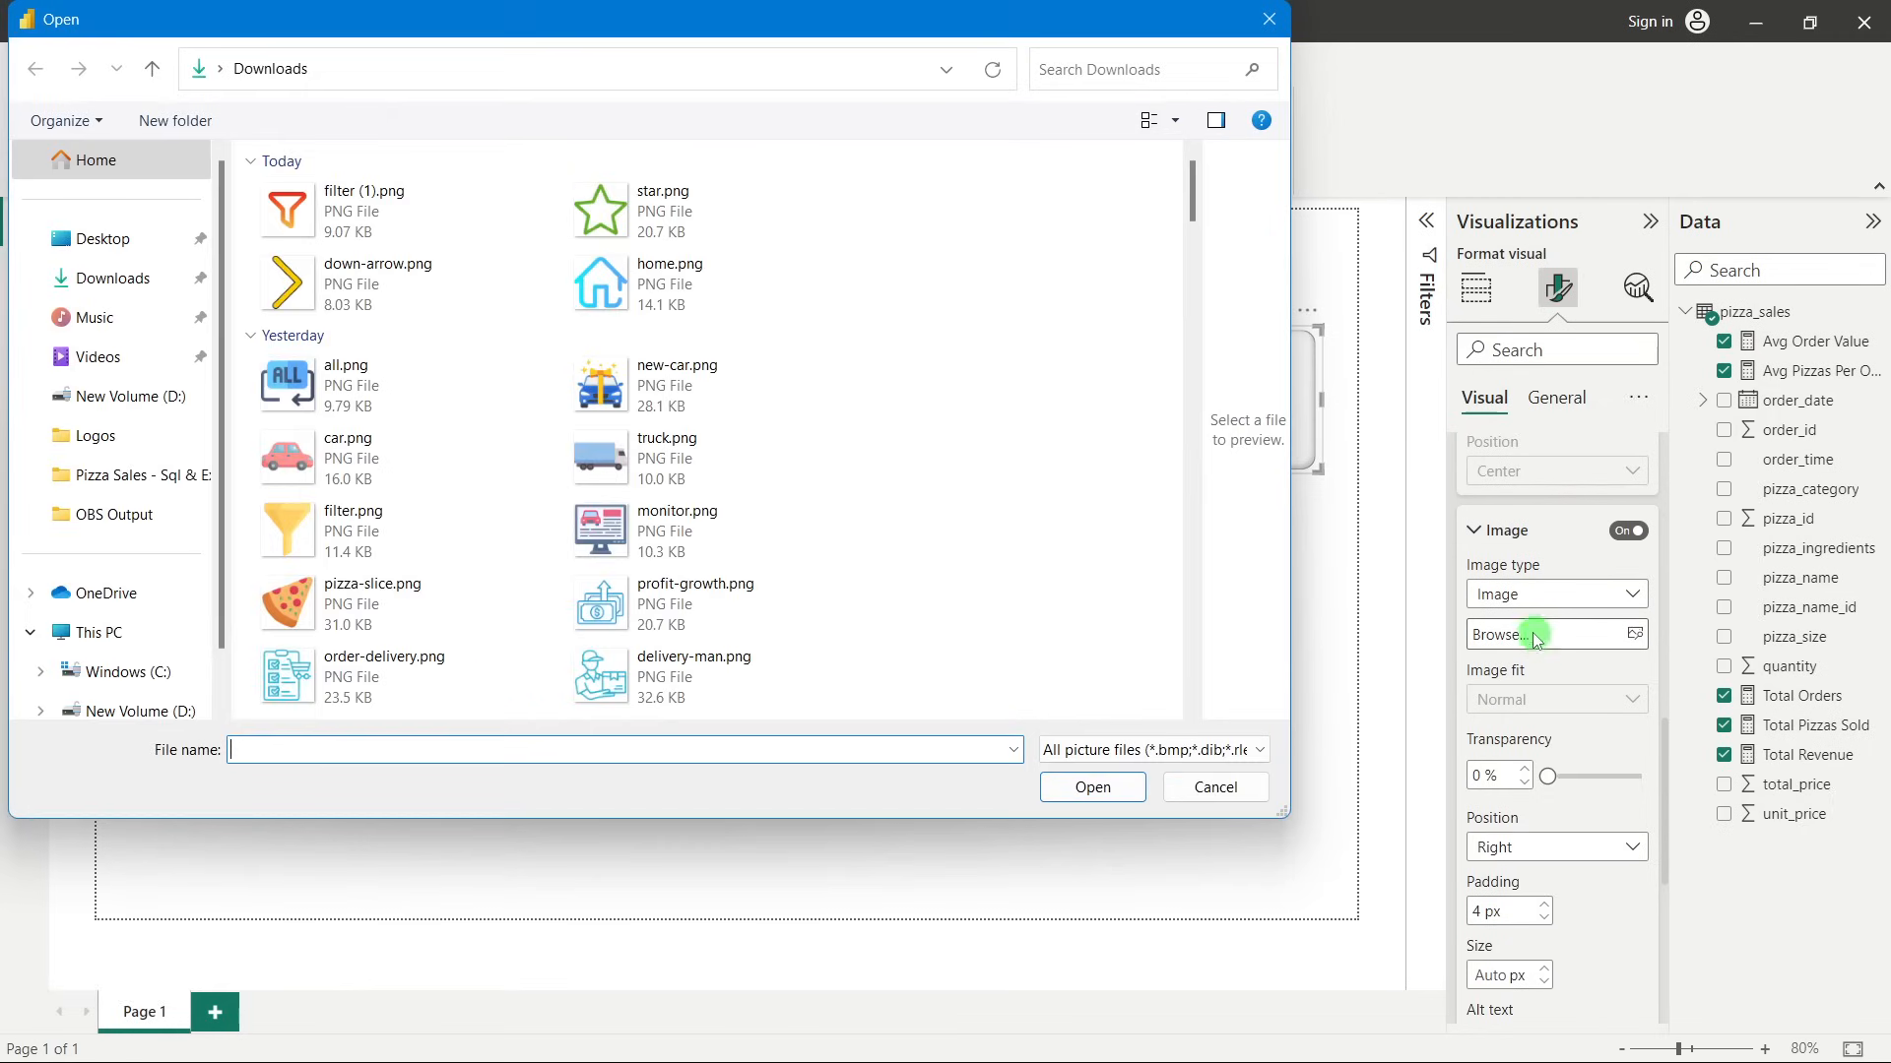
double_click(444, 679)
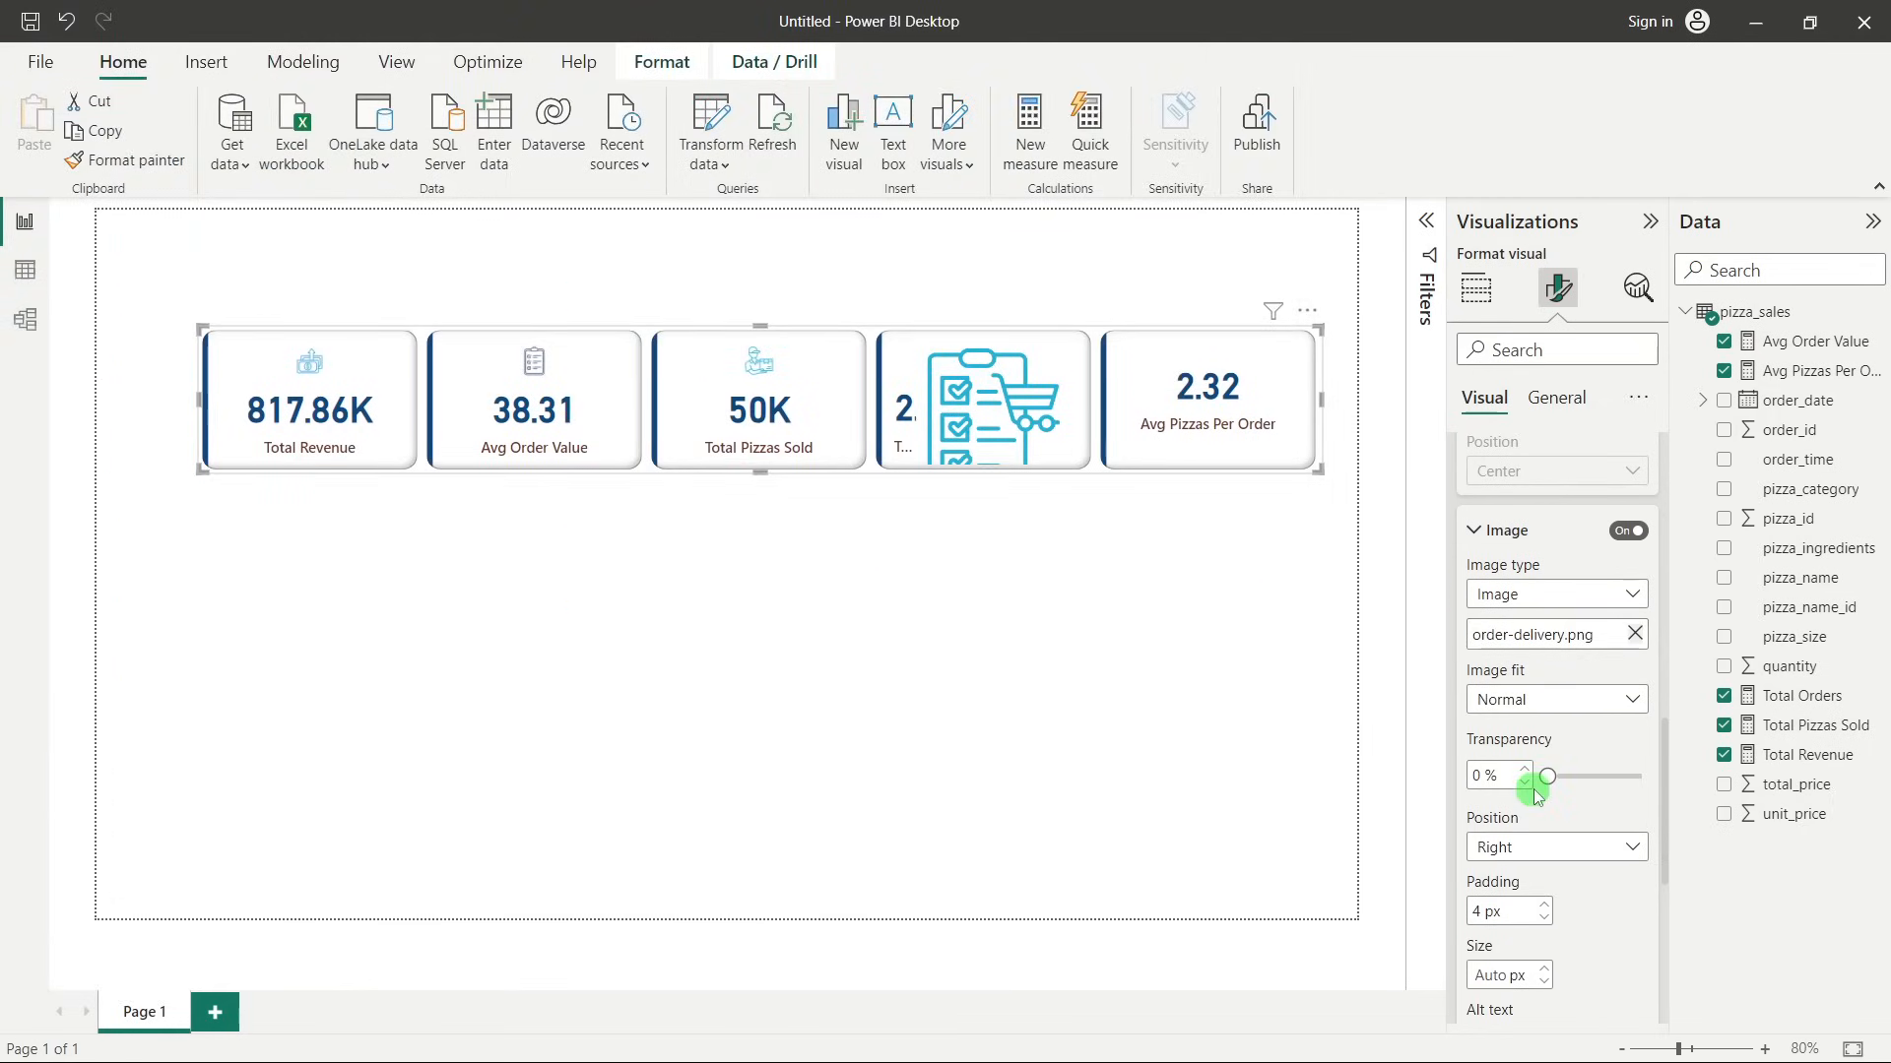
Place the Total Orders card's image in the Top position with 10 px padding and a size of 30 px.
left_click(1565, 849)
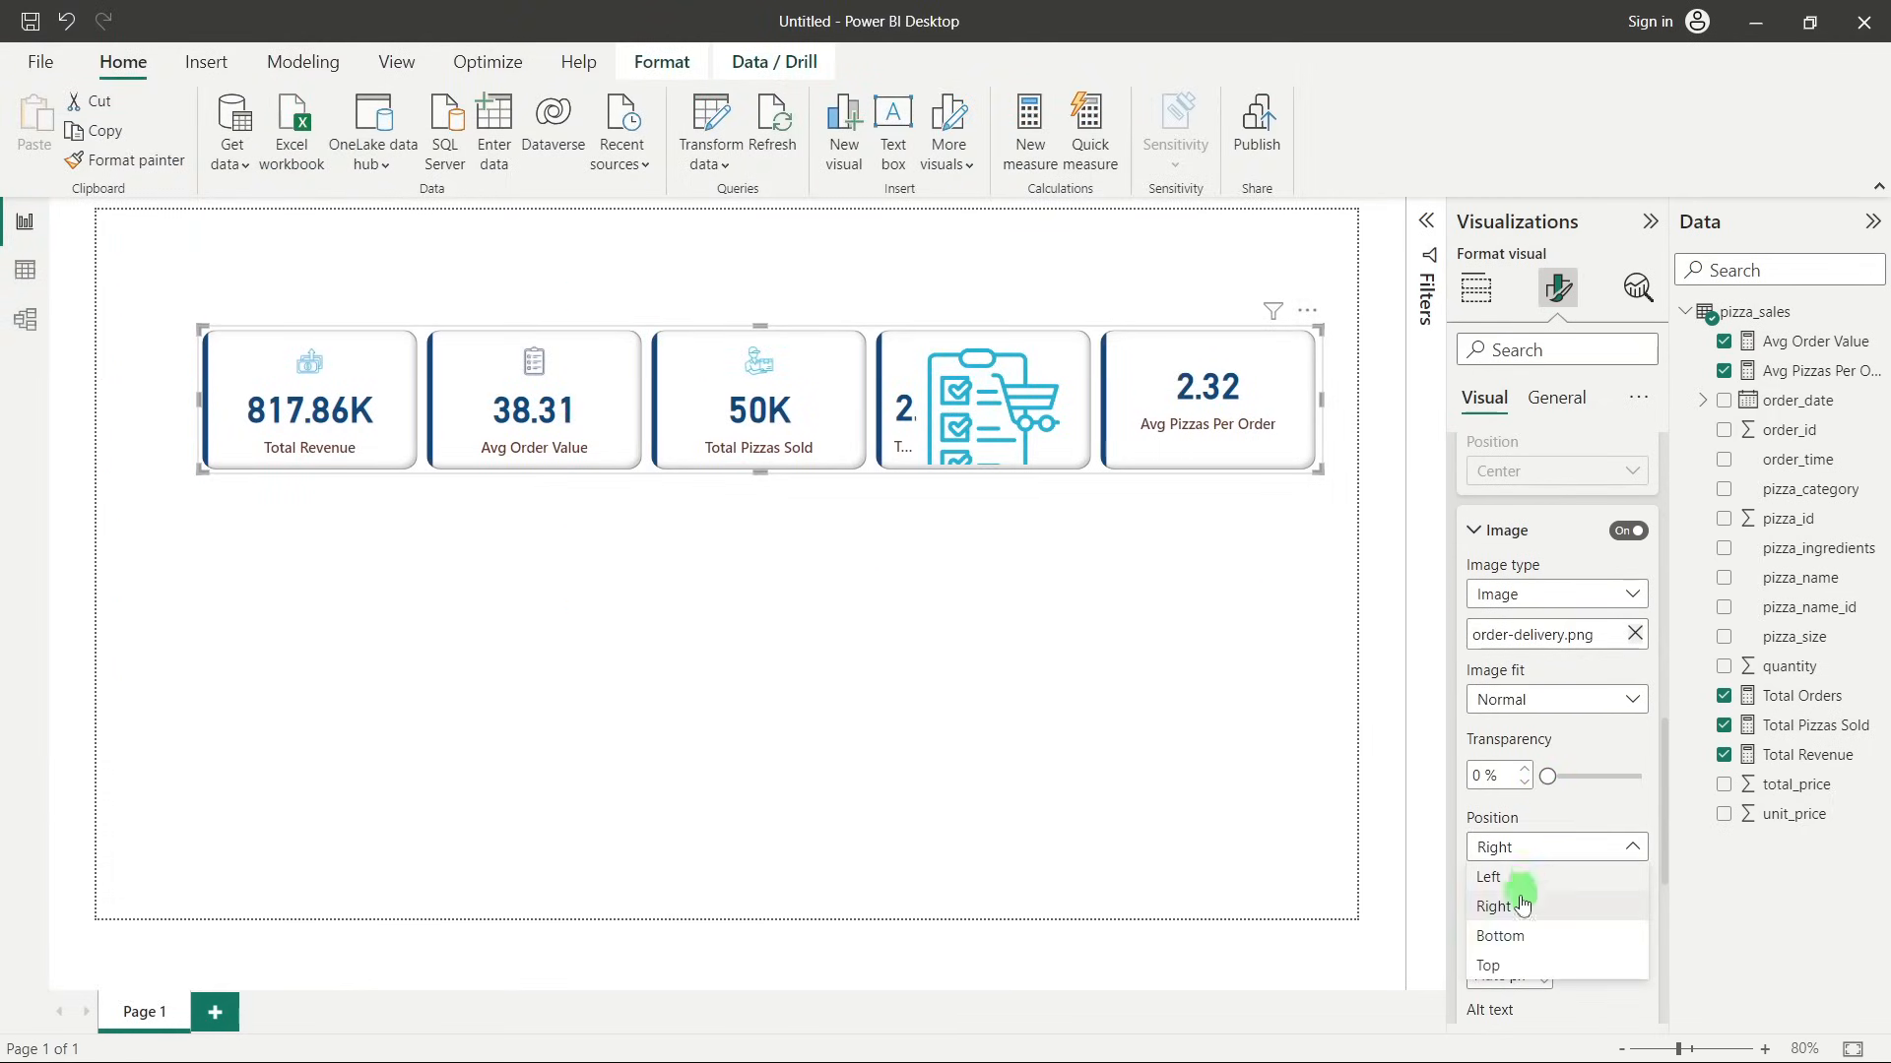
left_click(1508, 965)
left_click(1507, 914)
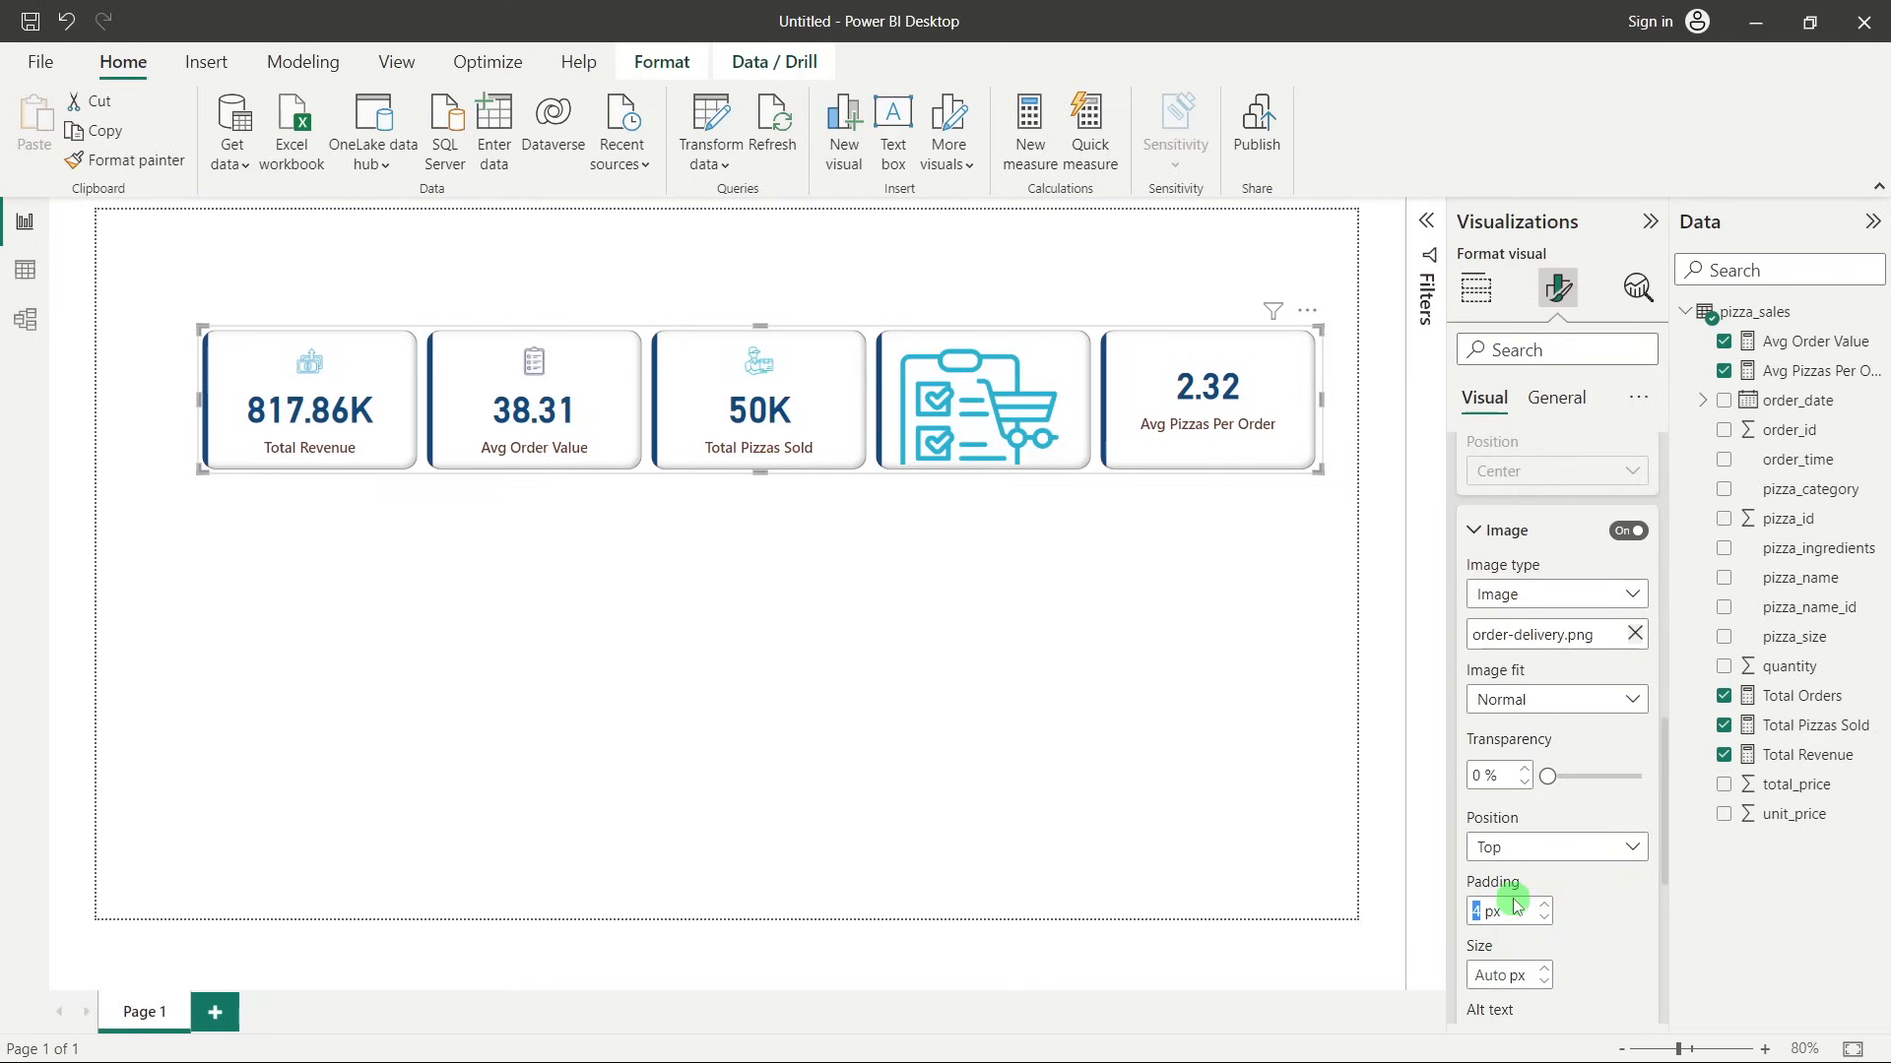
type("10")
left_click(1495, 973)
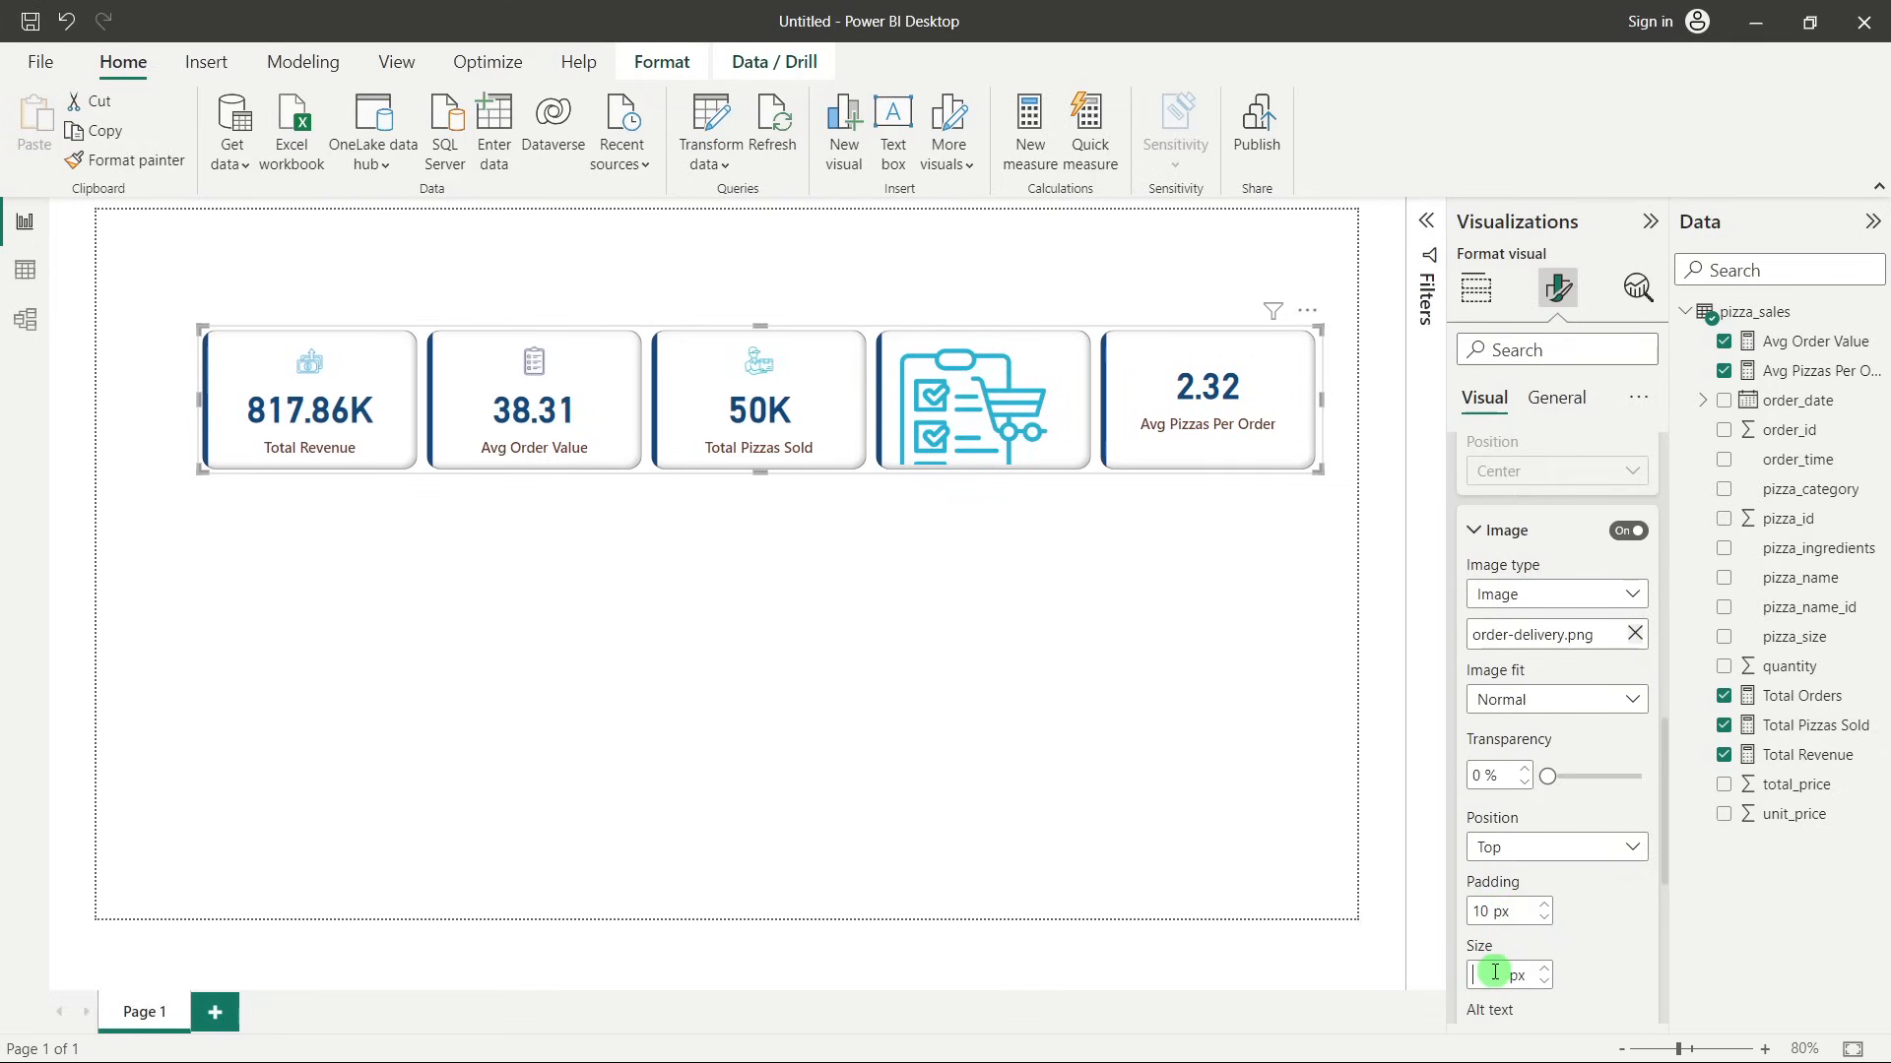
type("30")
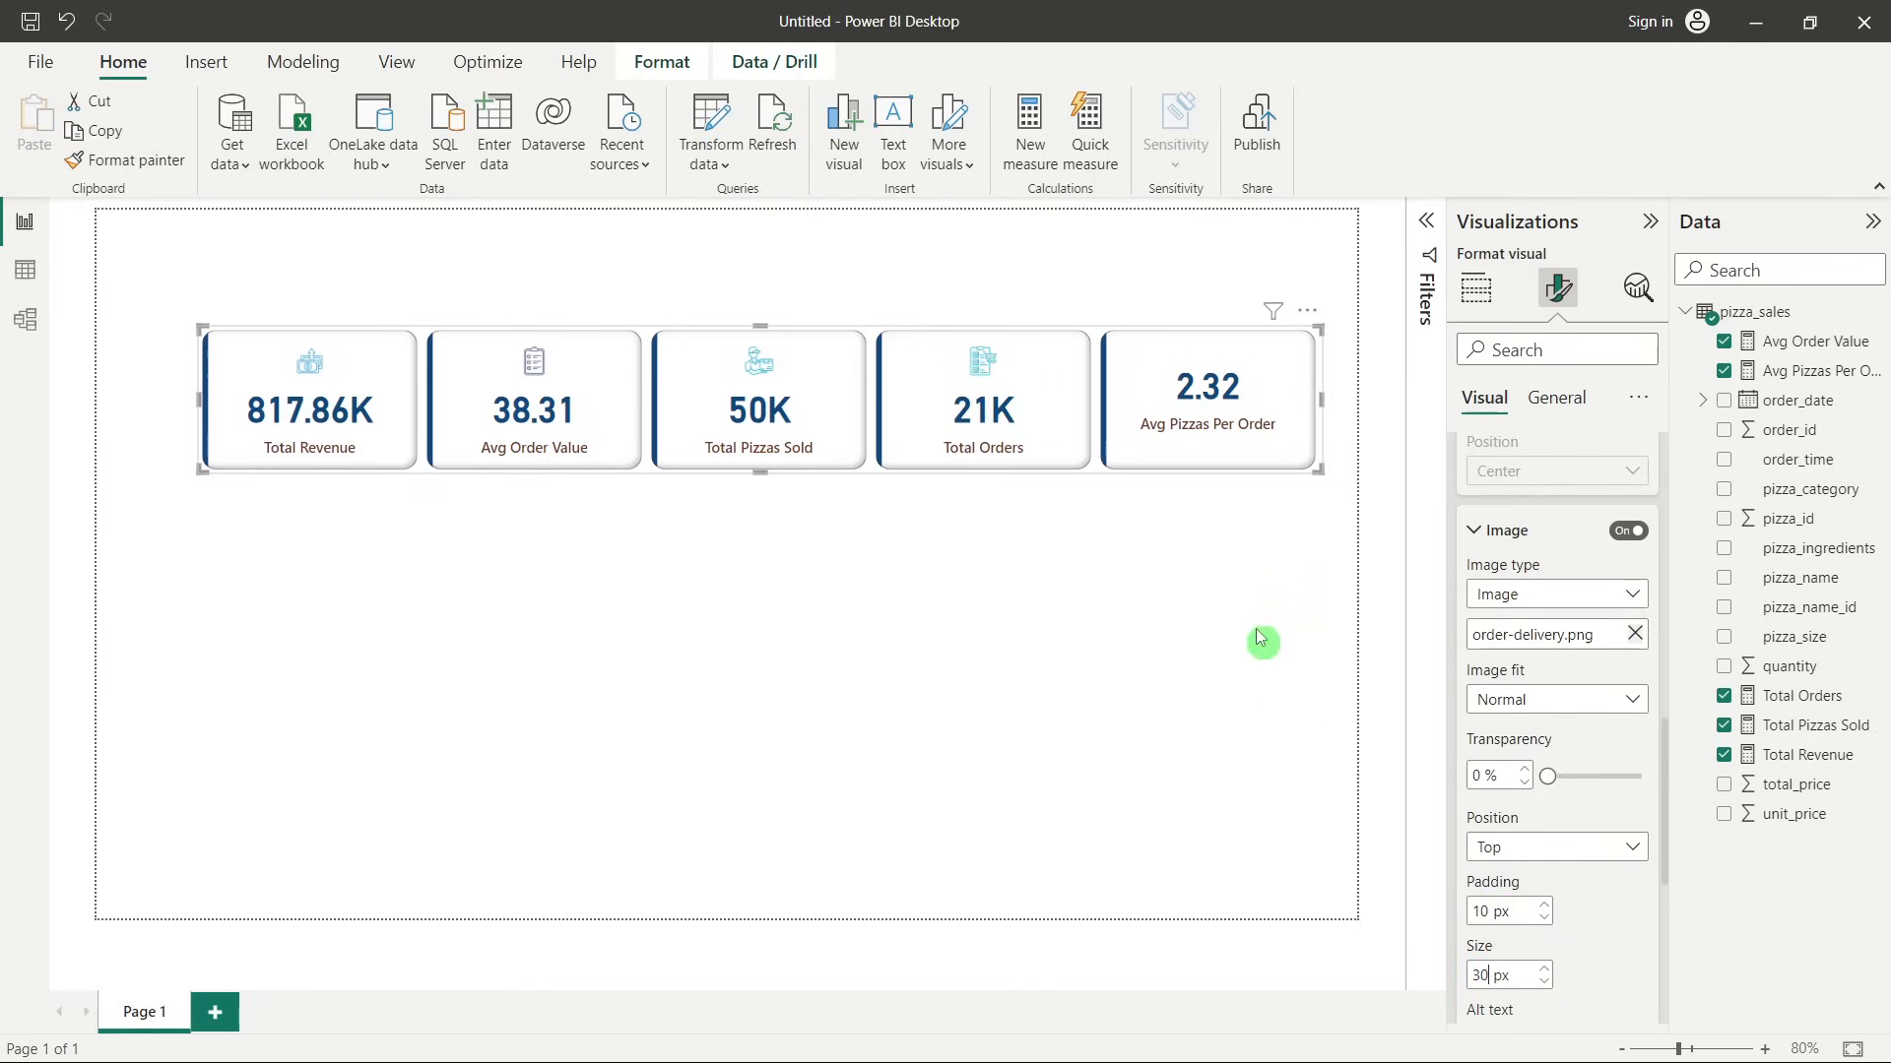
Switch the card settings to the Avg Pizzas Per Order series and add economic.png from Downloads as its image.
scroll(1575, 610, "up", 10)
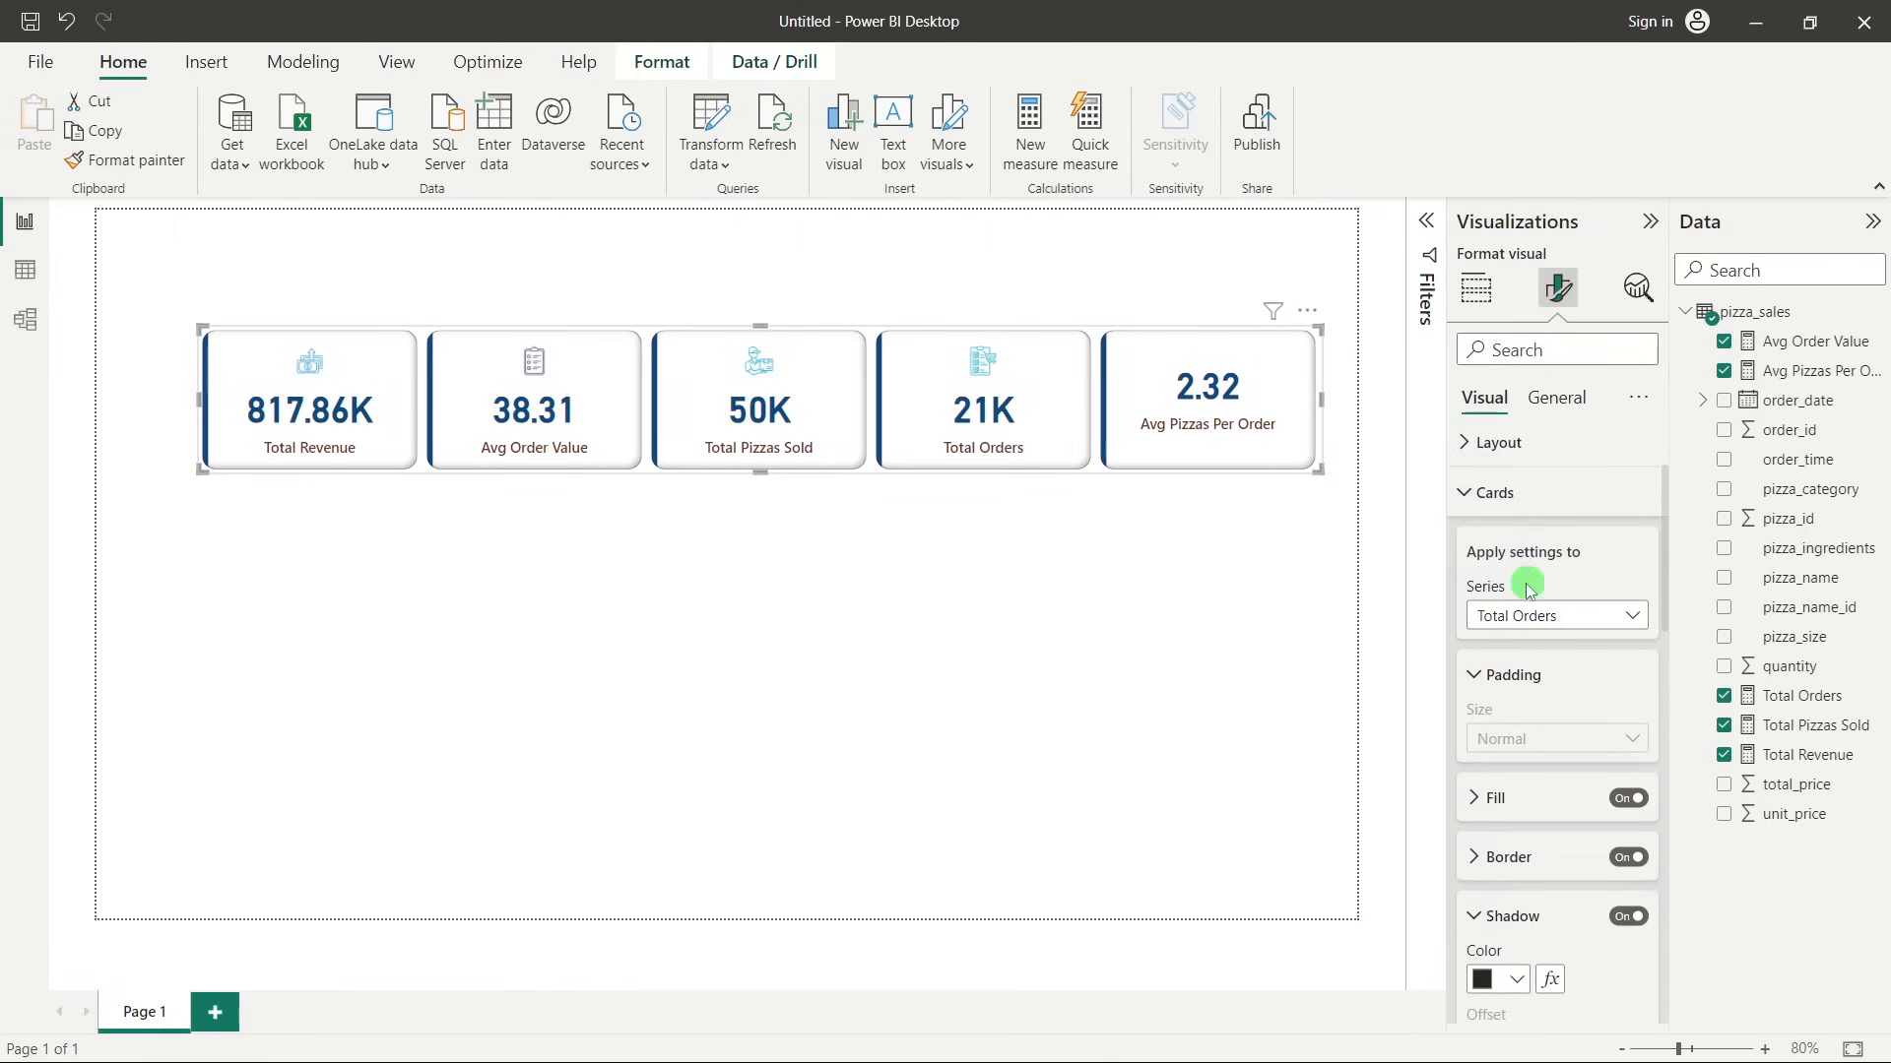
left_click(1531, 615)
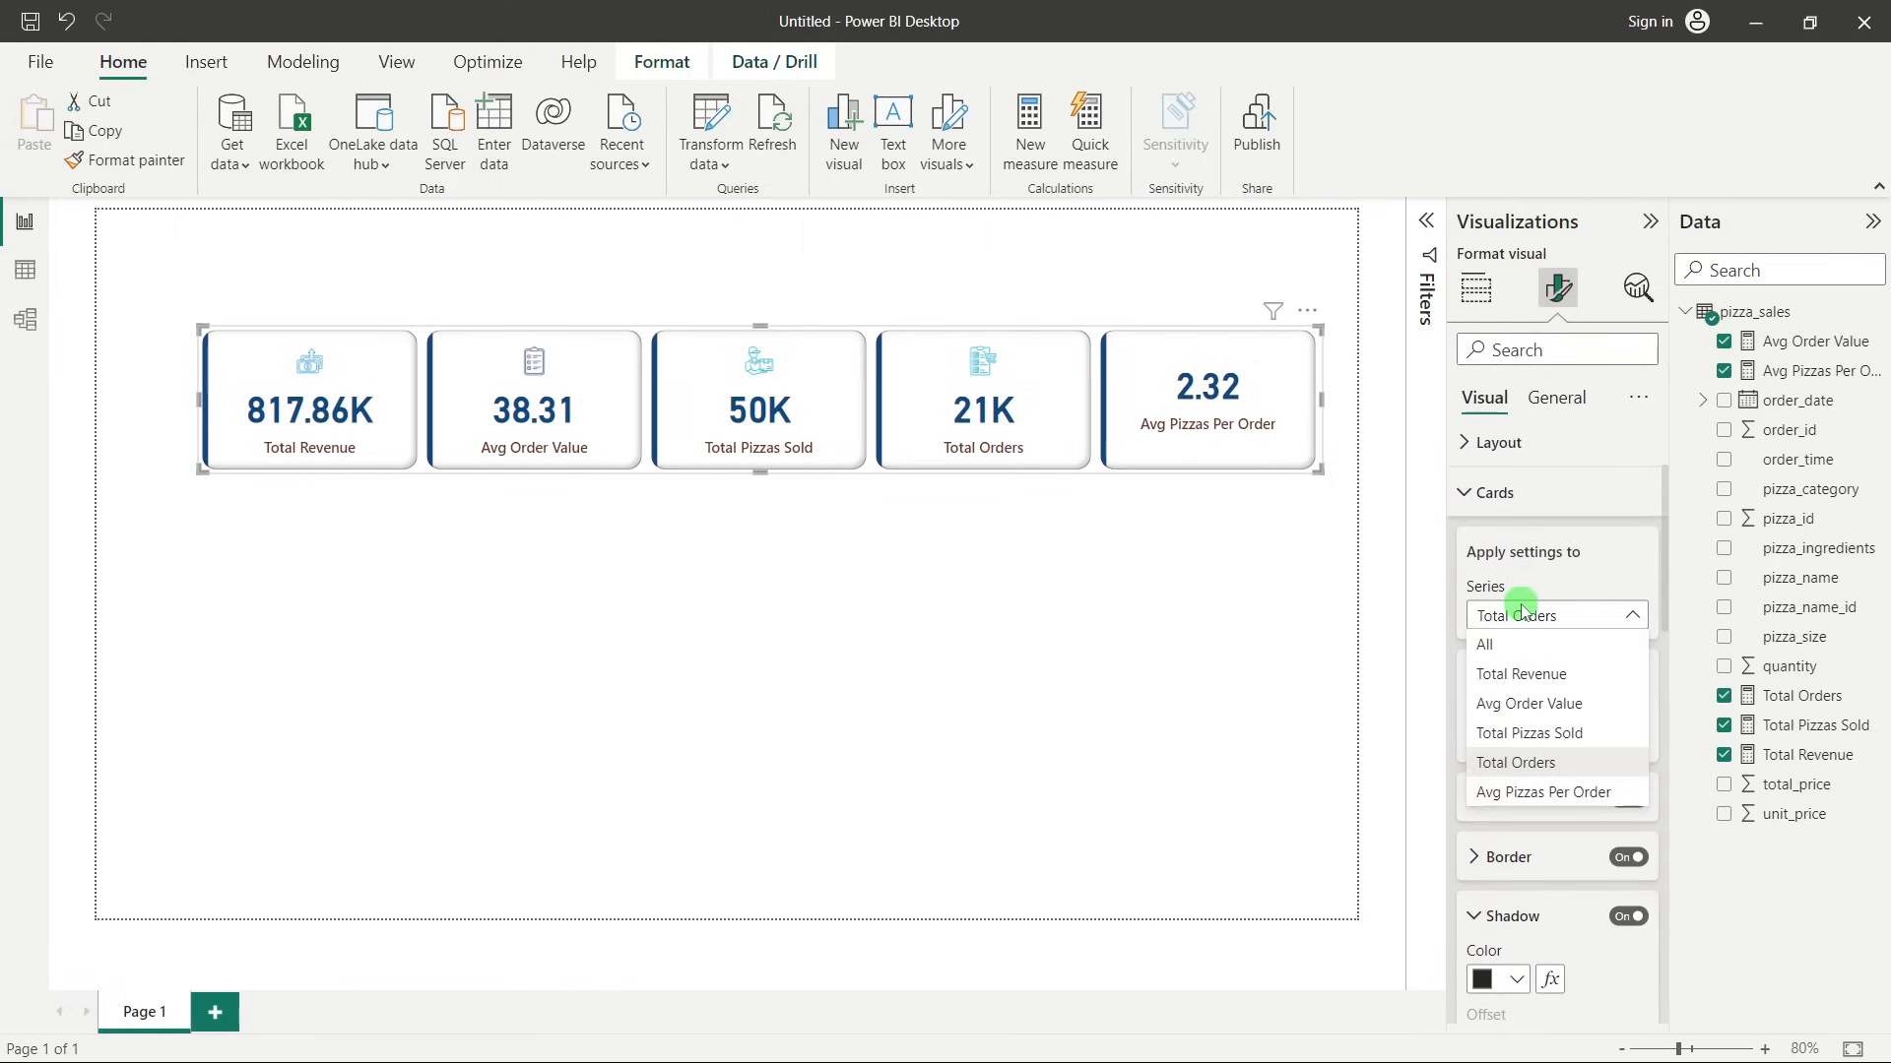
left_click(1536, 797)
scroll(1540, 827, "down", 6)
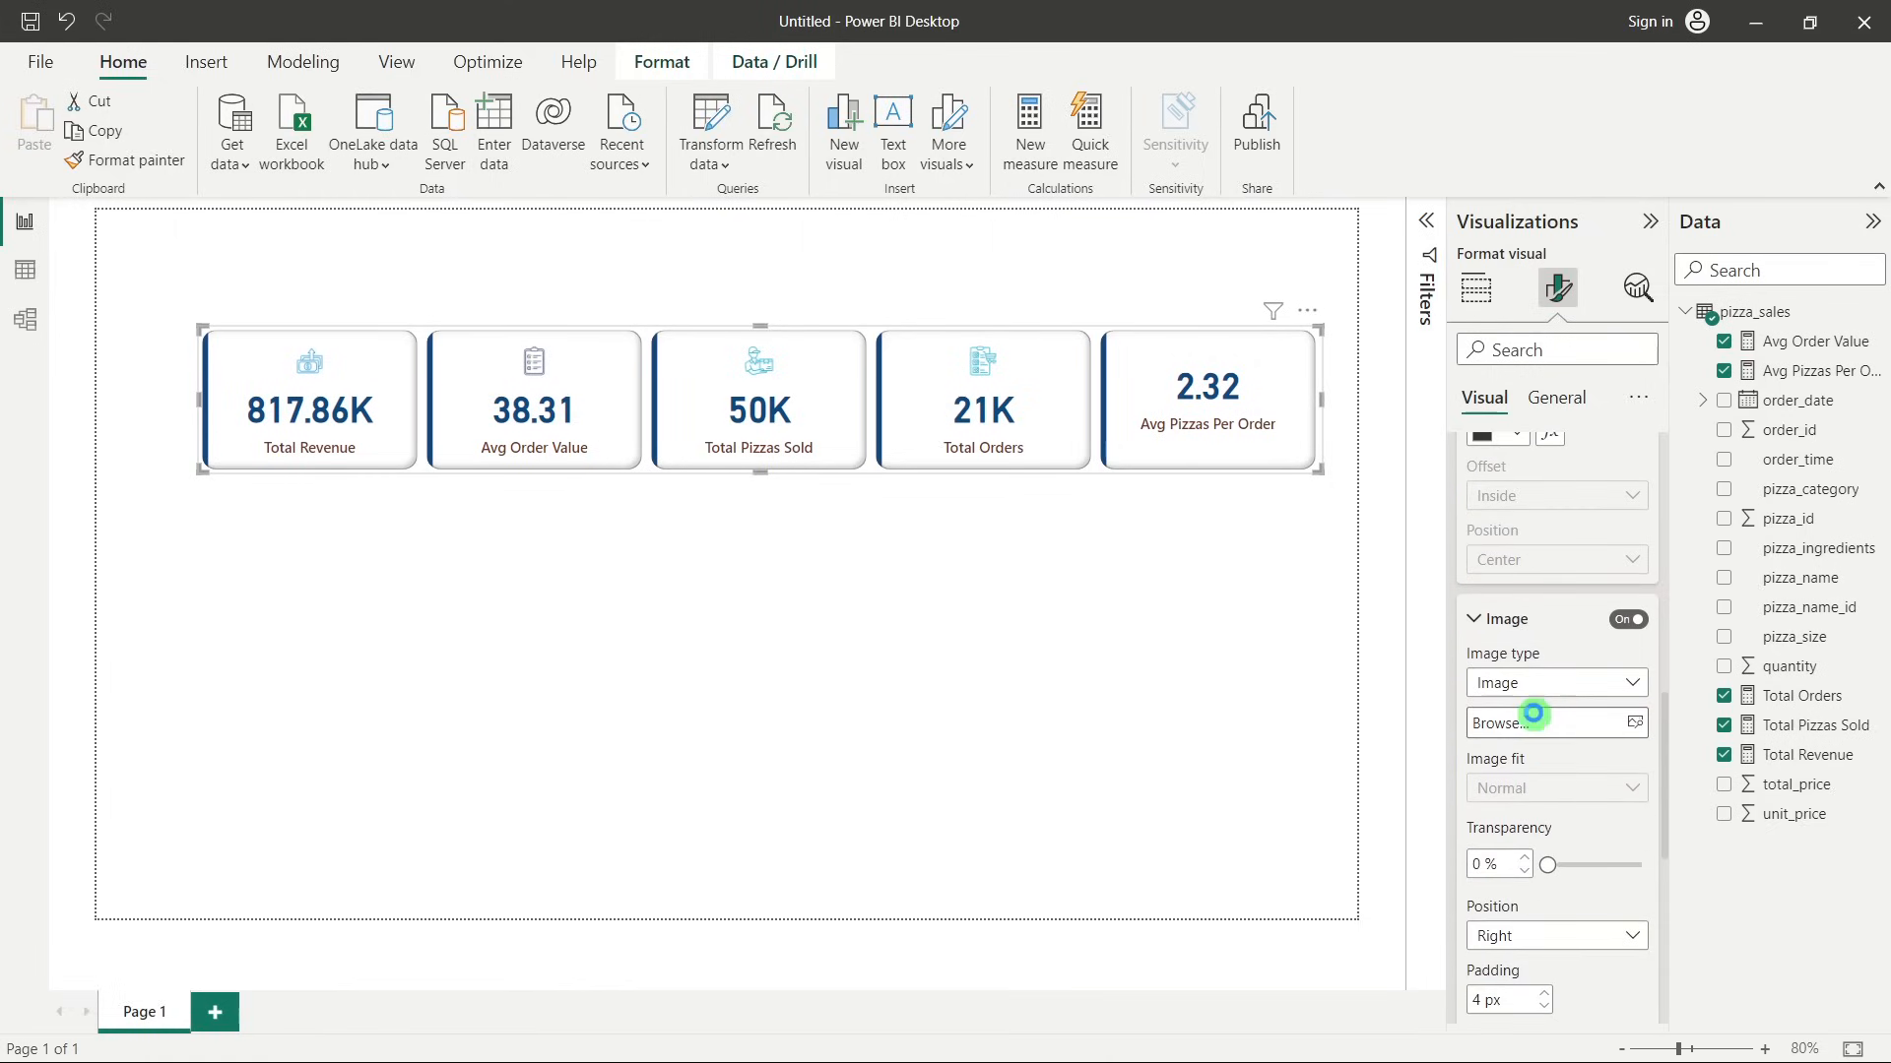
left_click(1533, 713)
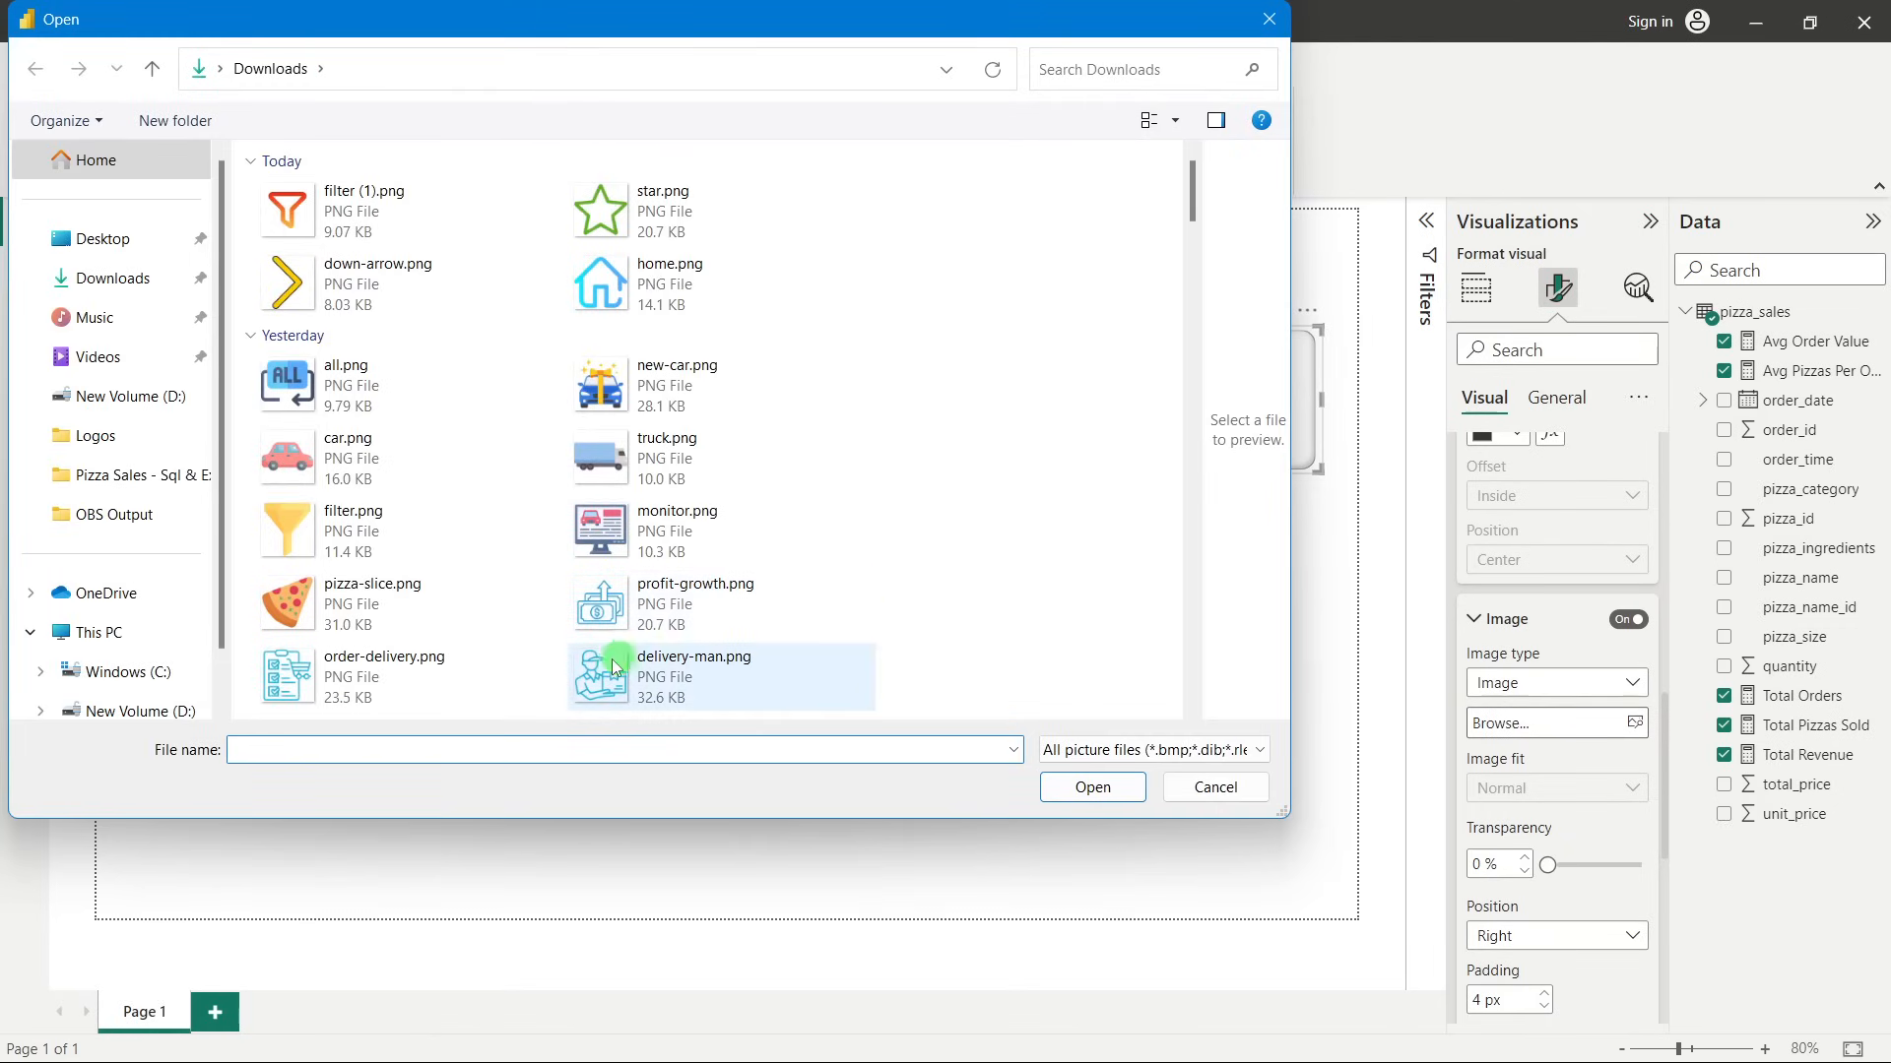
scroll(830, 532, "down", 2)
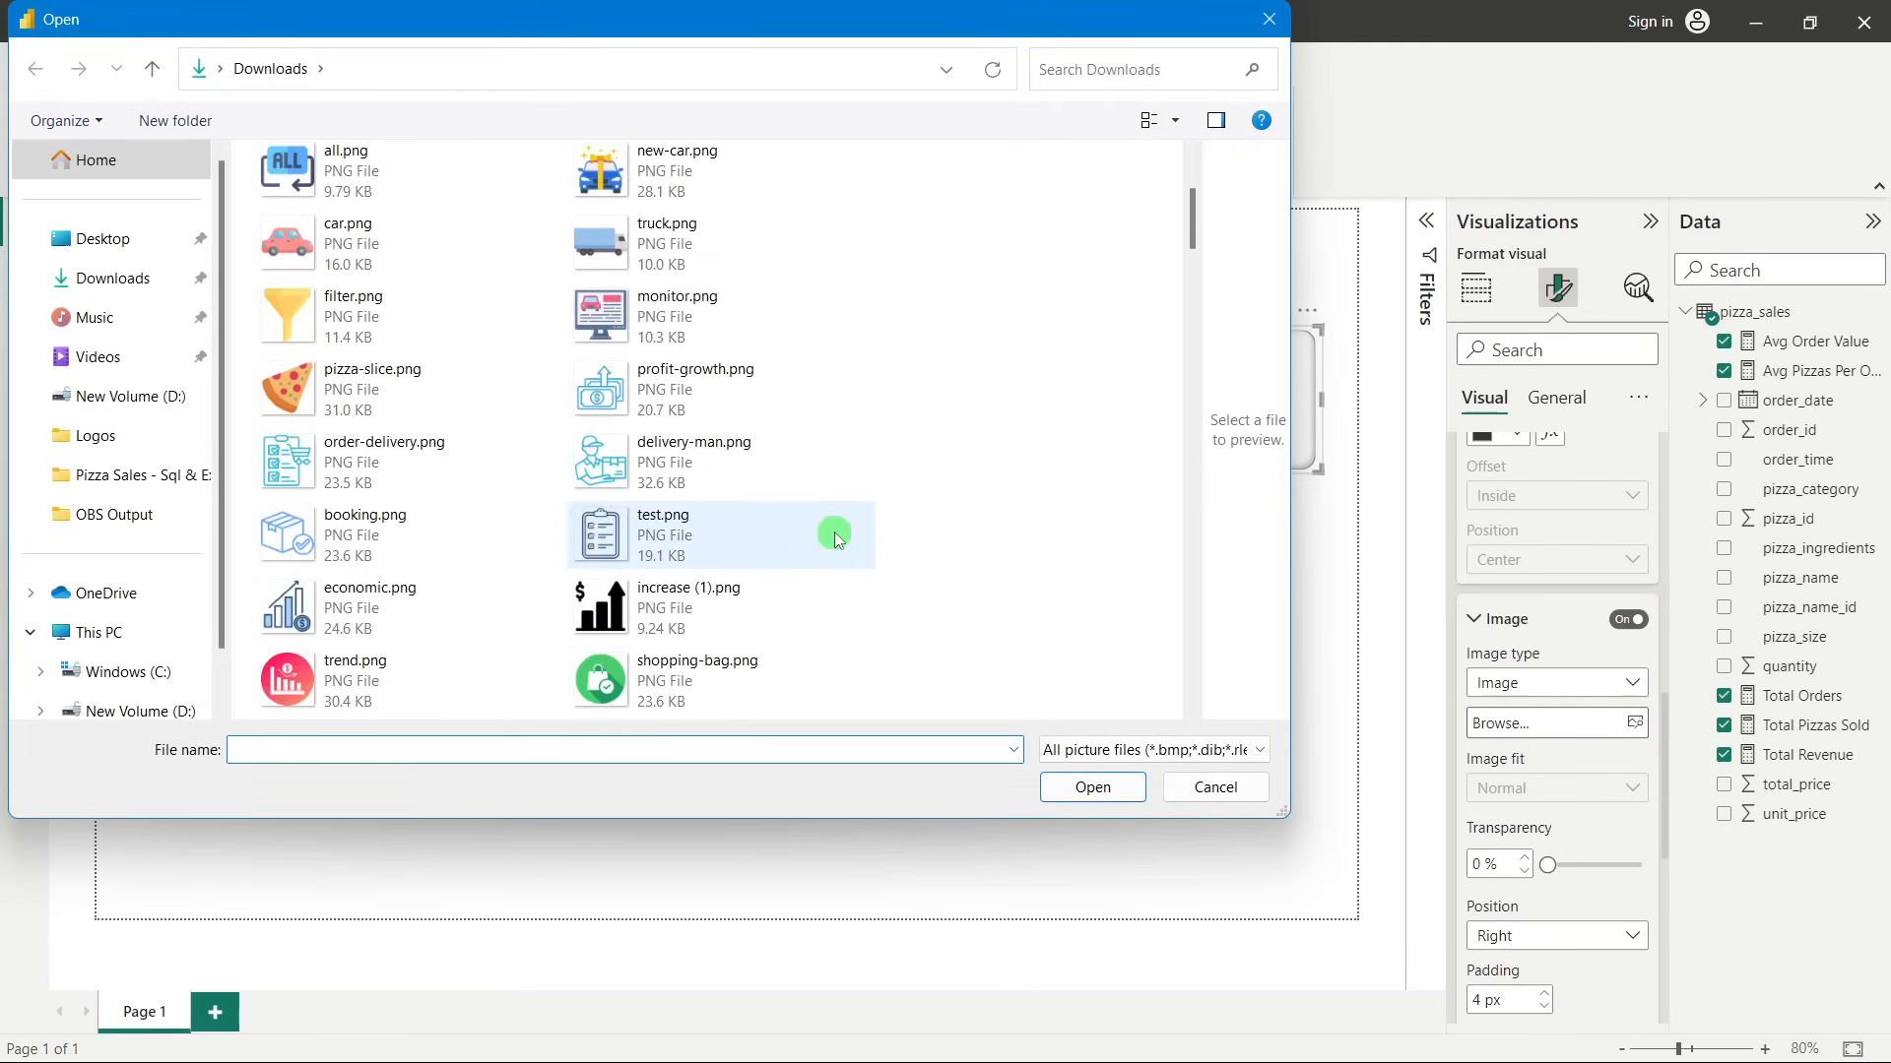
double_click(335, 618)
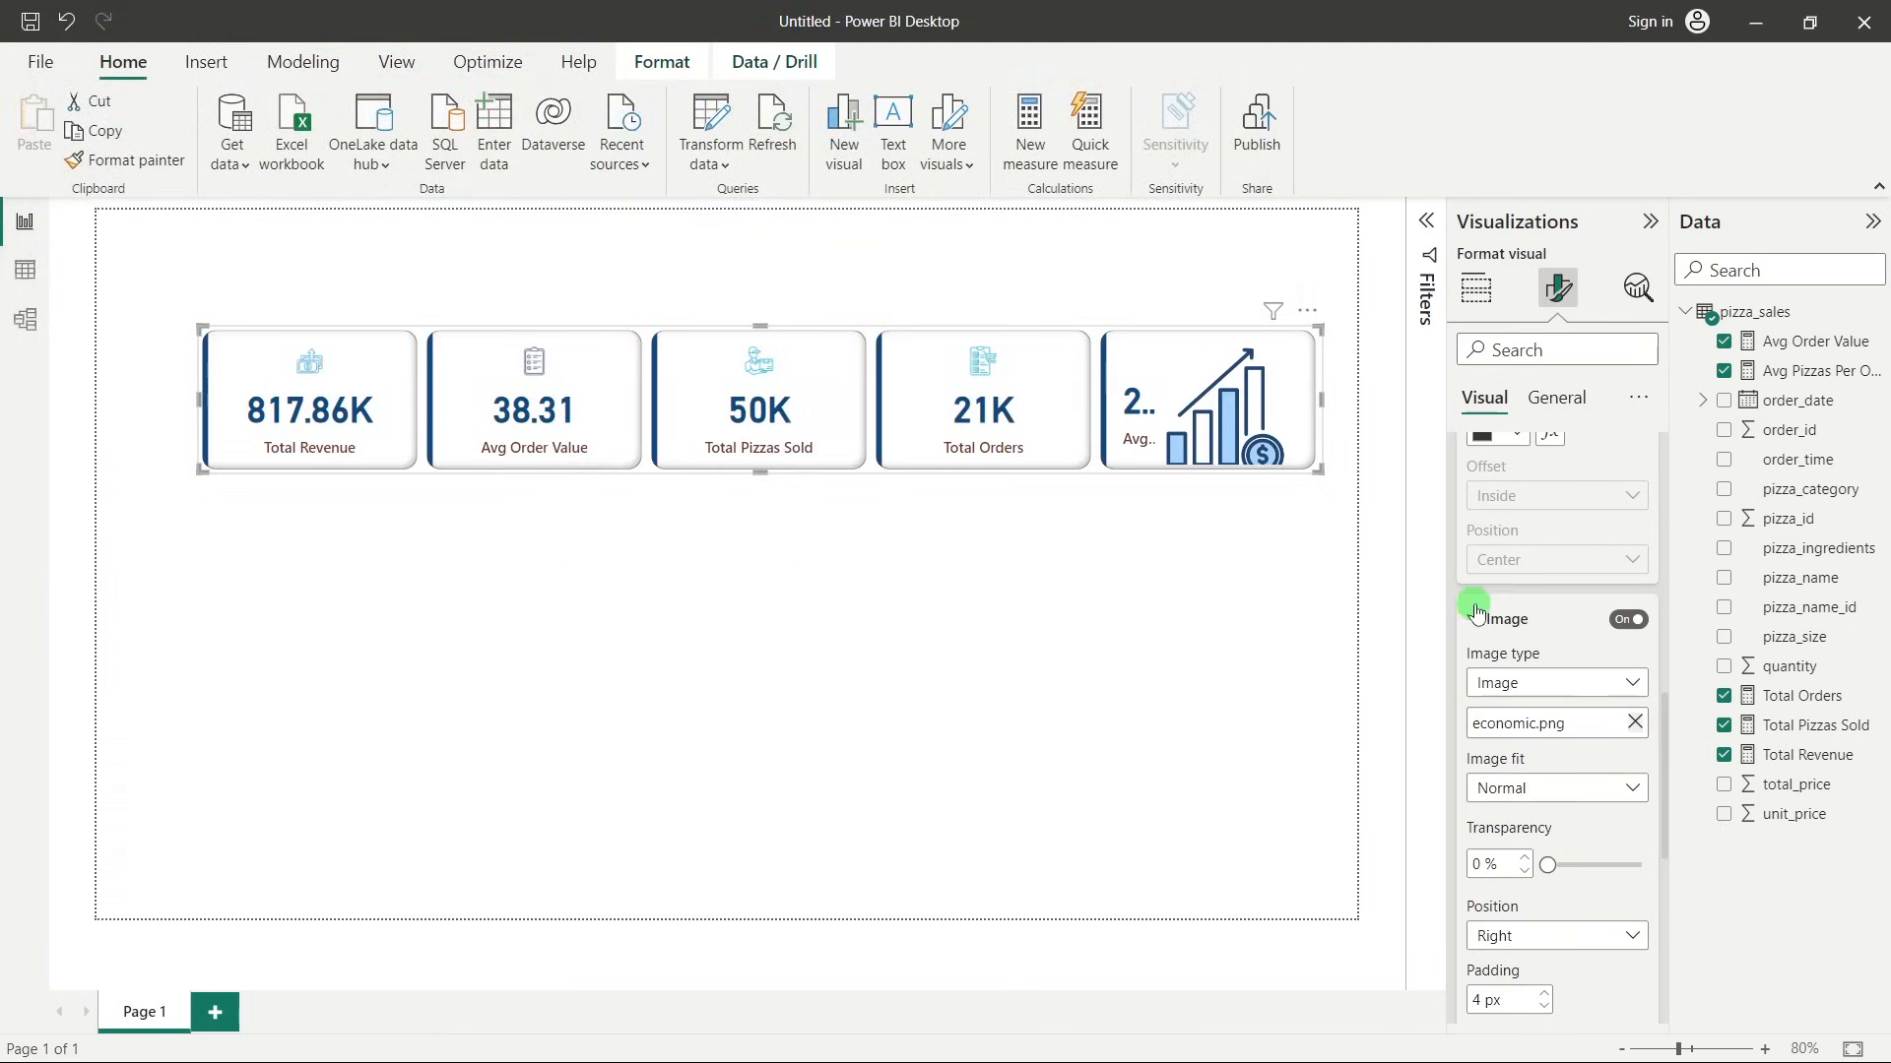
Place the Avg Pizzas Per Order card's image in the Top position with 10 px padding and a size of 30 px.
left_click(1532, 790)
left_click(1532, 788)
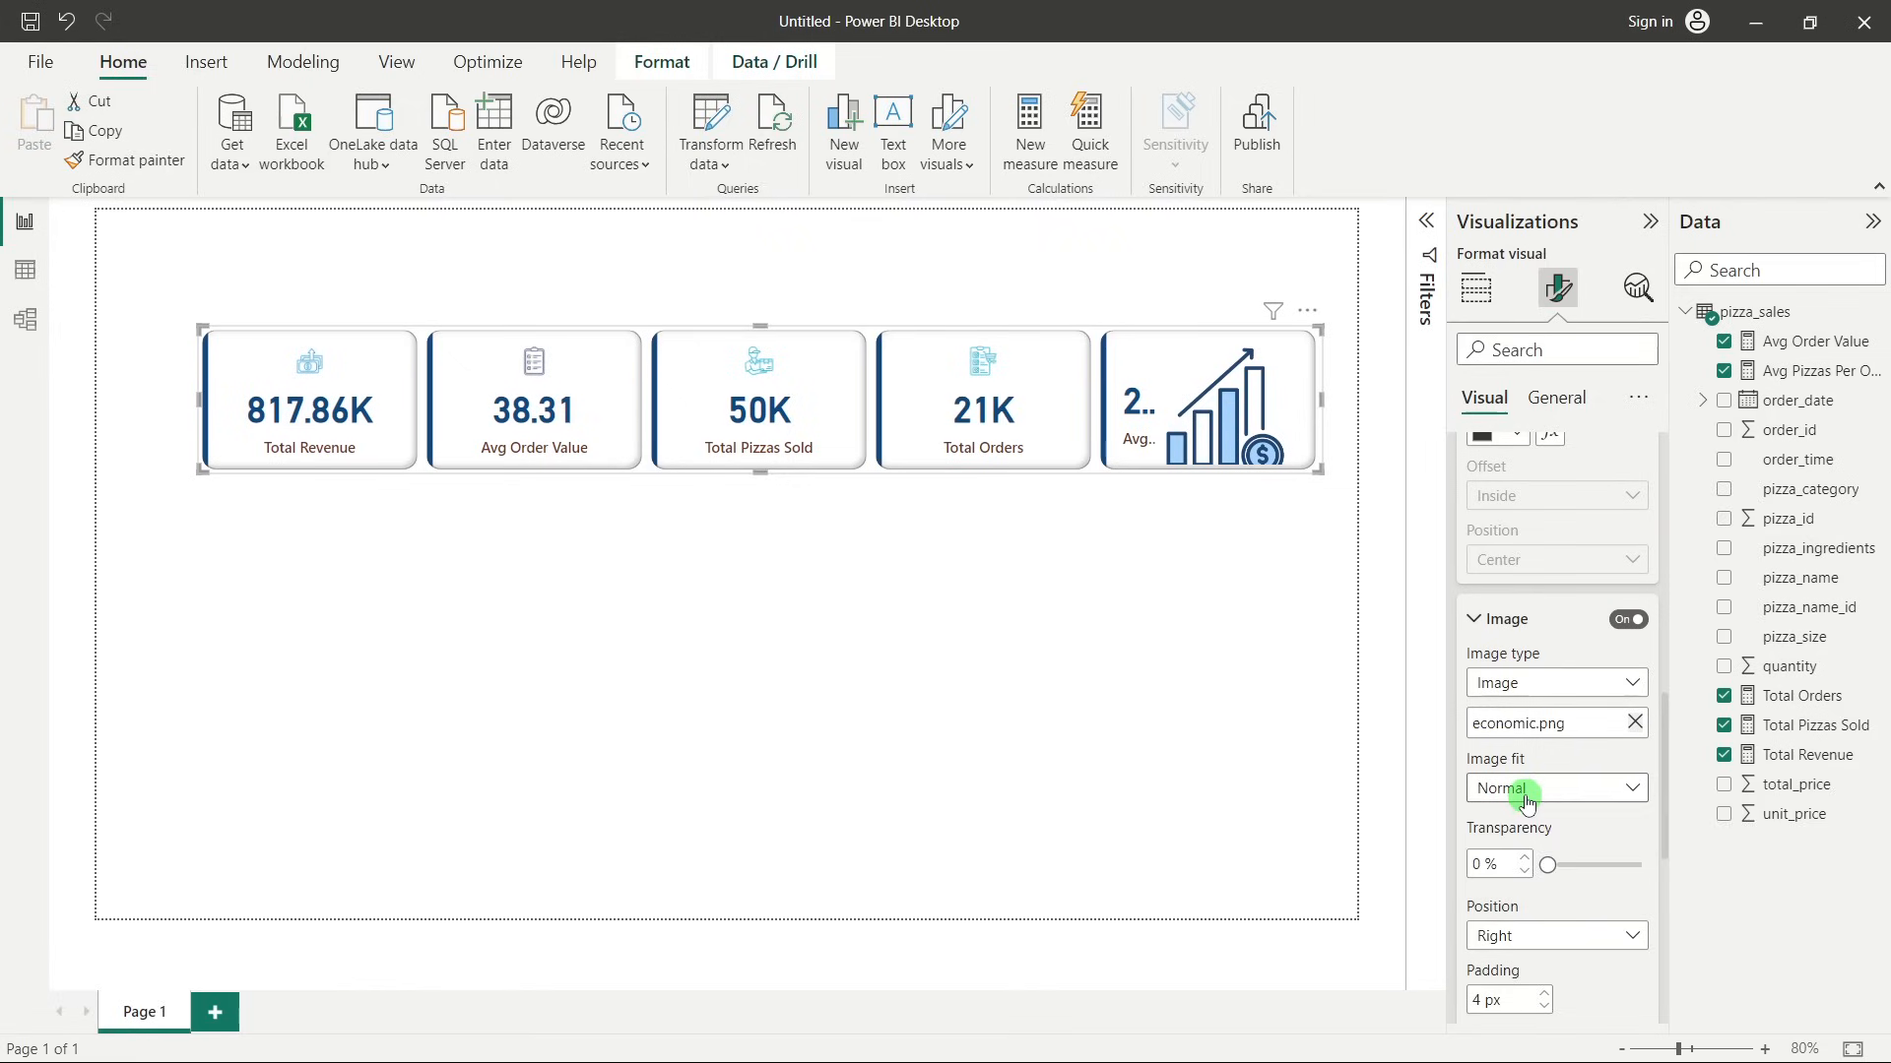
scroll(1532, 785, "down", 2)
left_click(1513, 760)
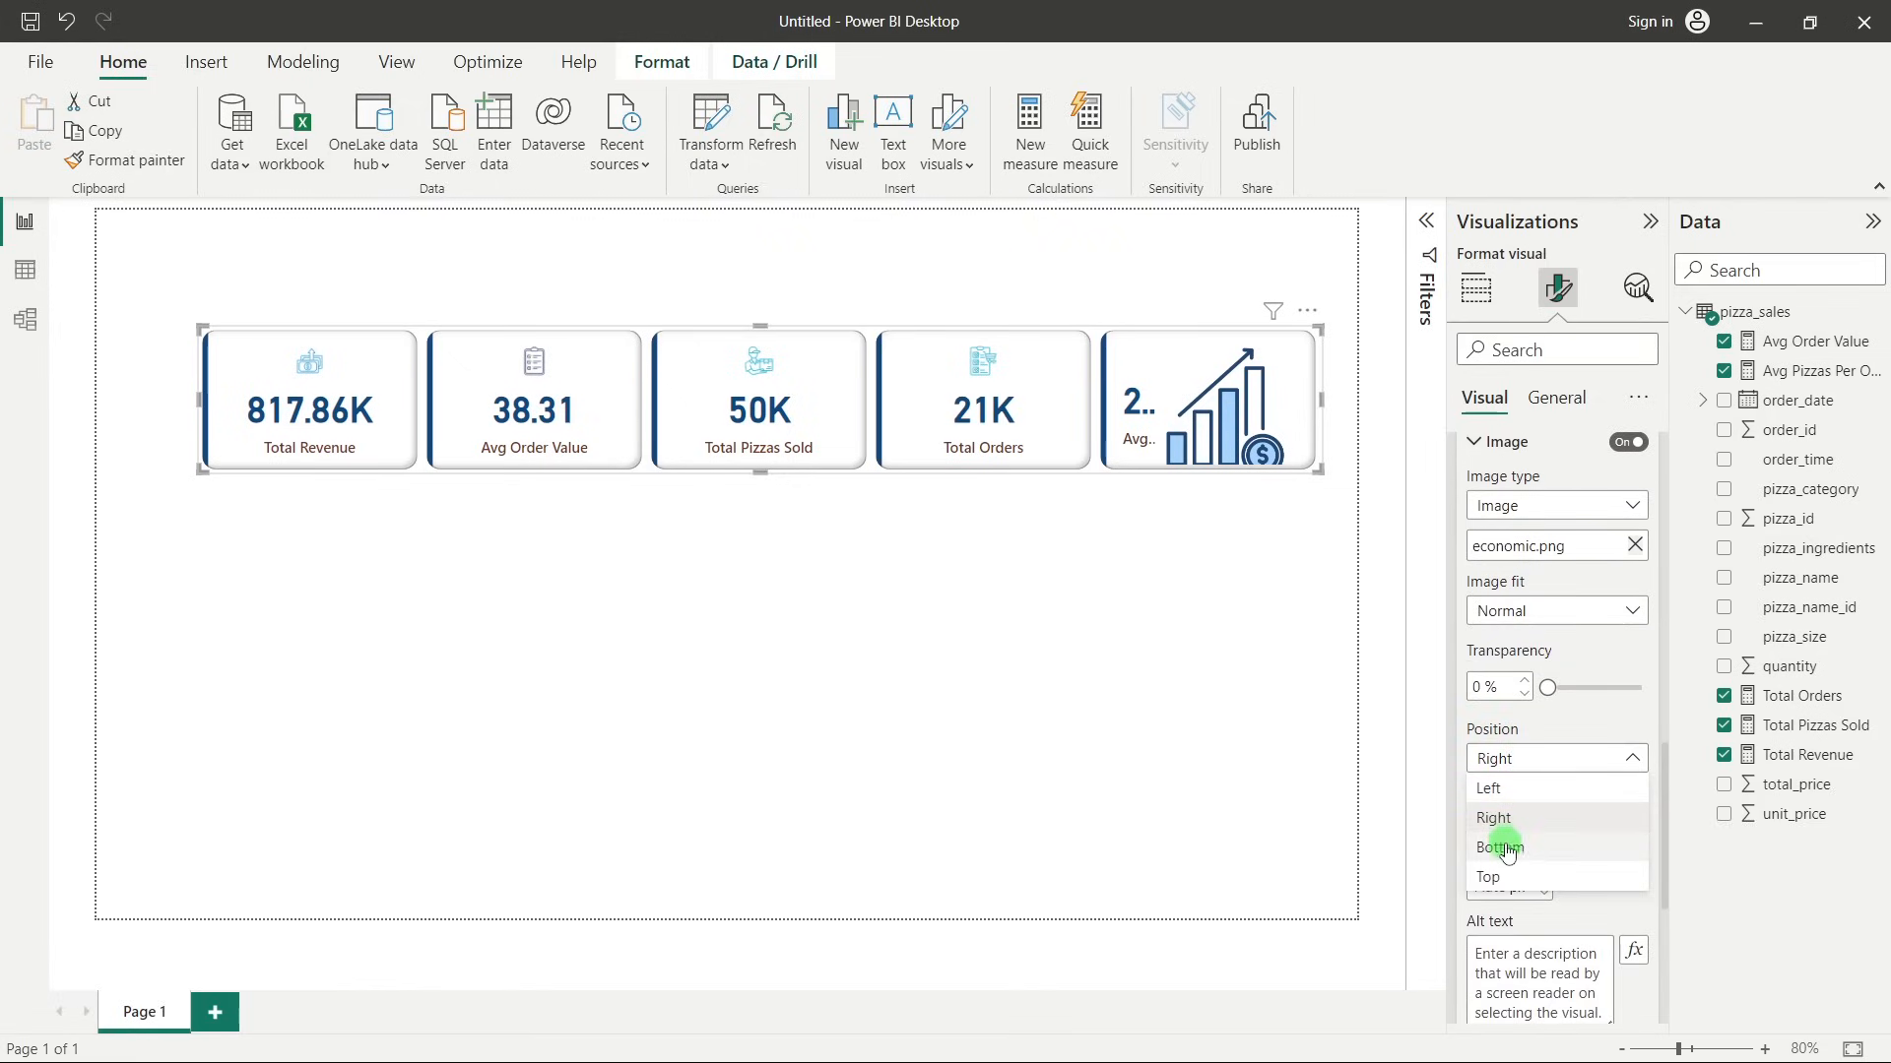
left_click(1500, 835)
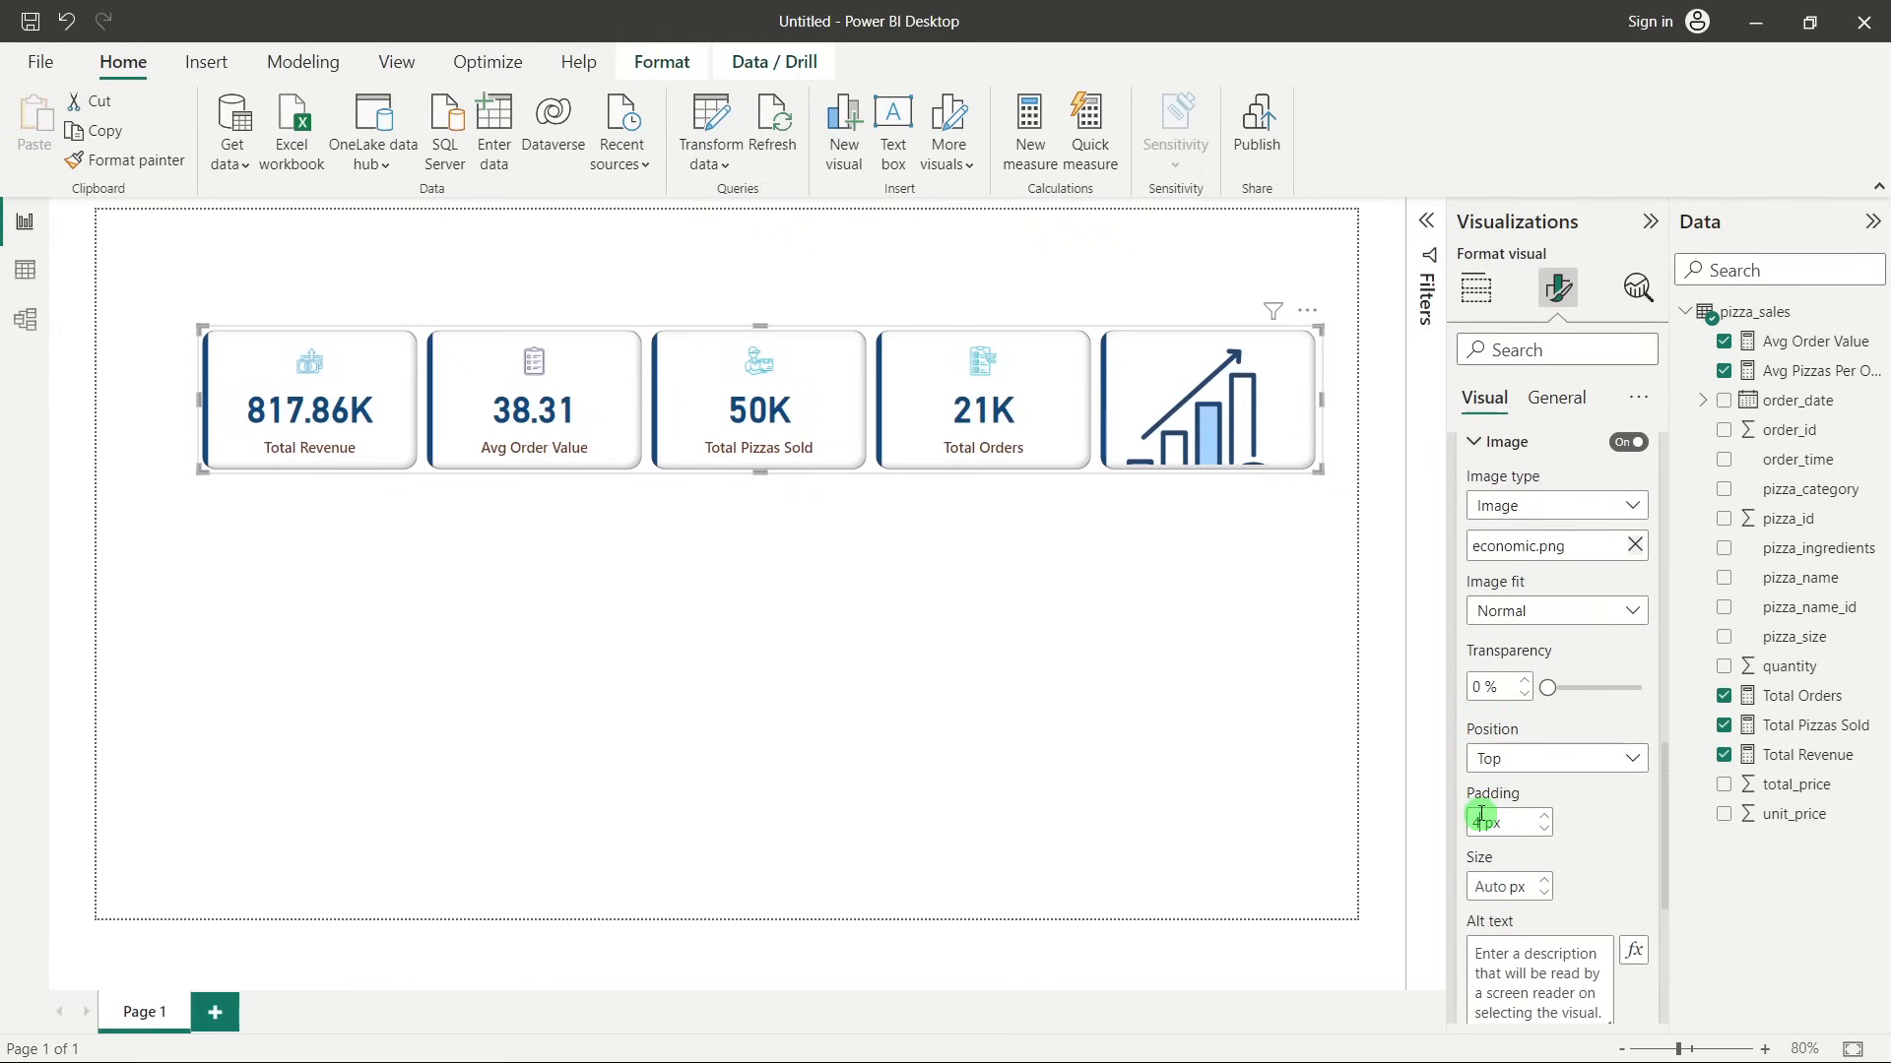
left_click_drag(1481, 817, 1462, 815)
type("10")
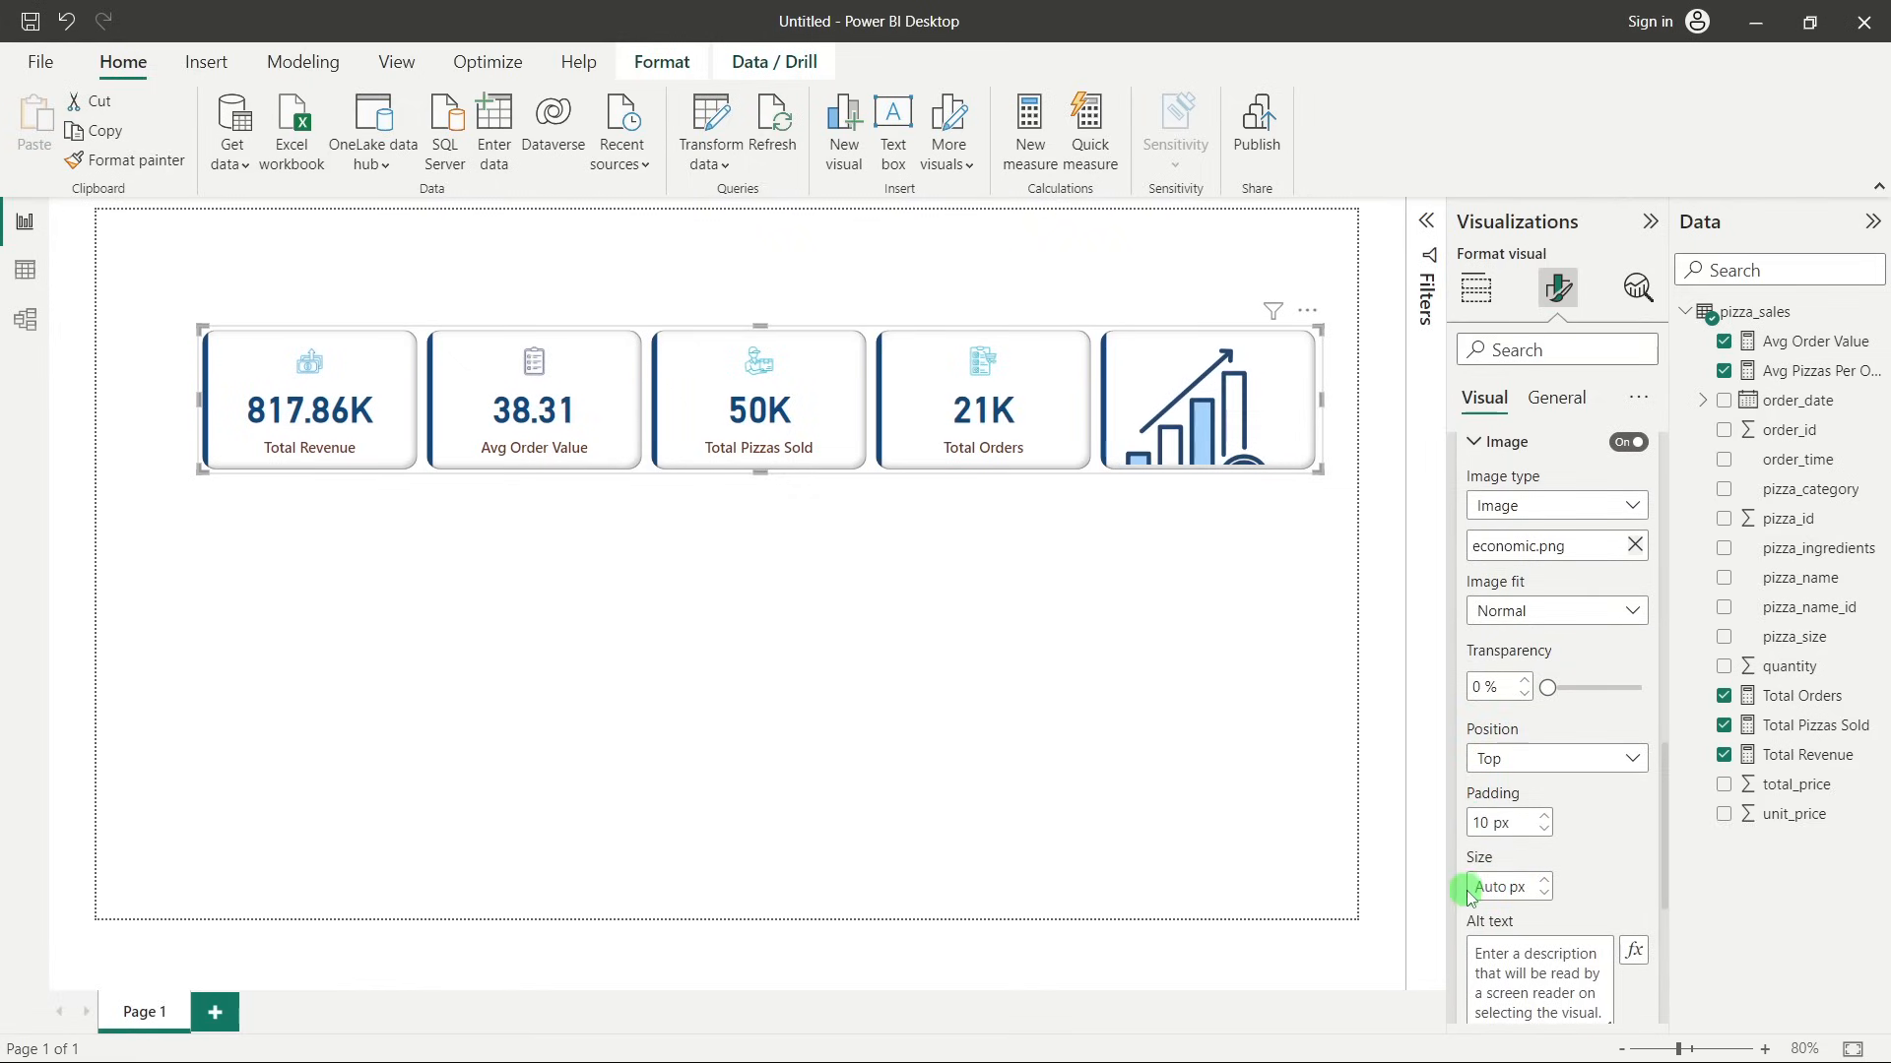
type("30")
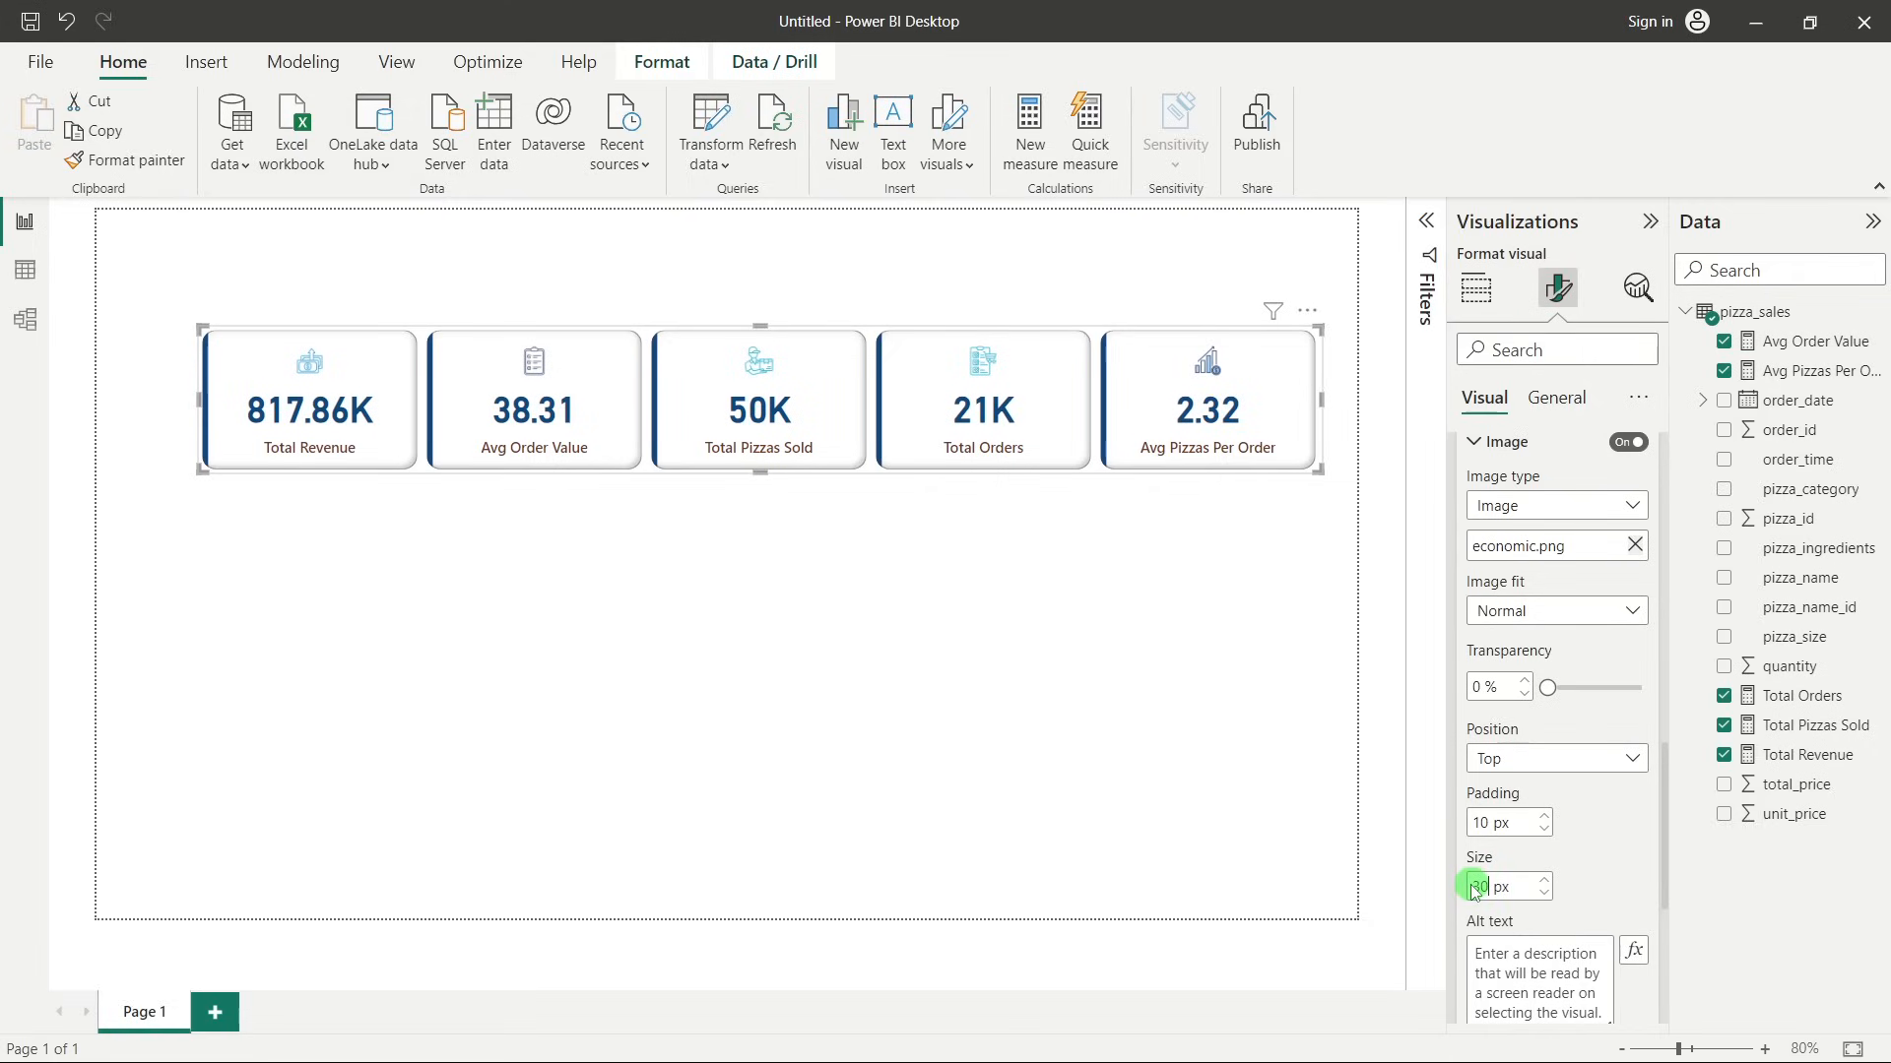
left_click(1111, 734)
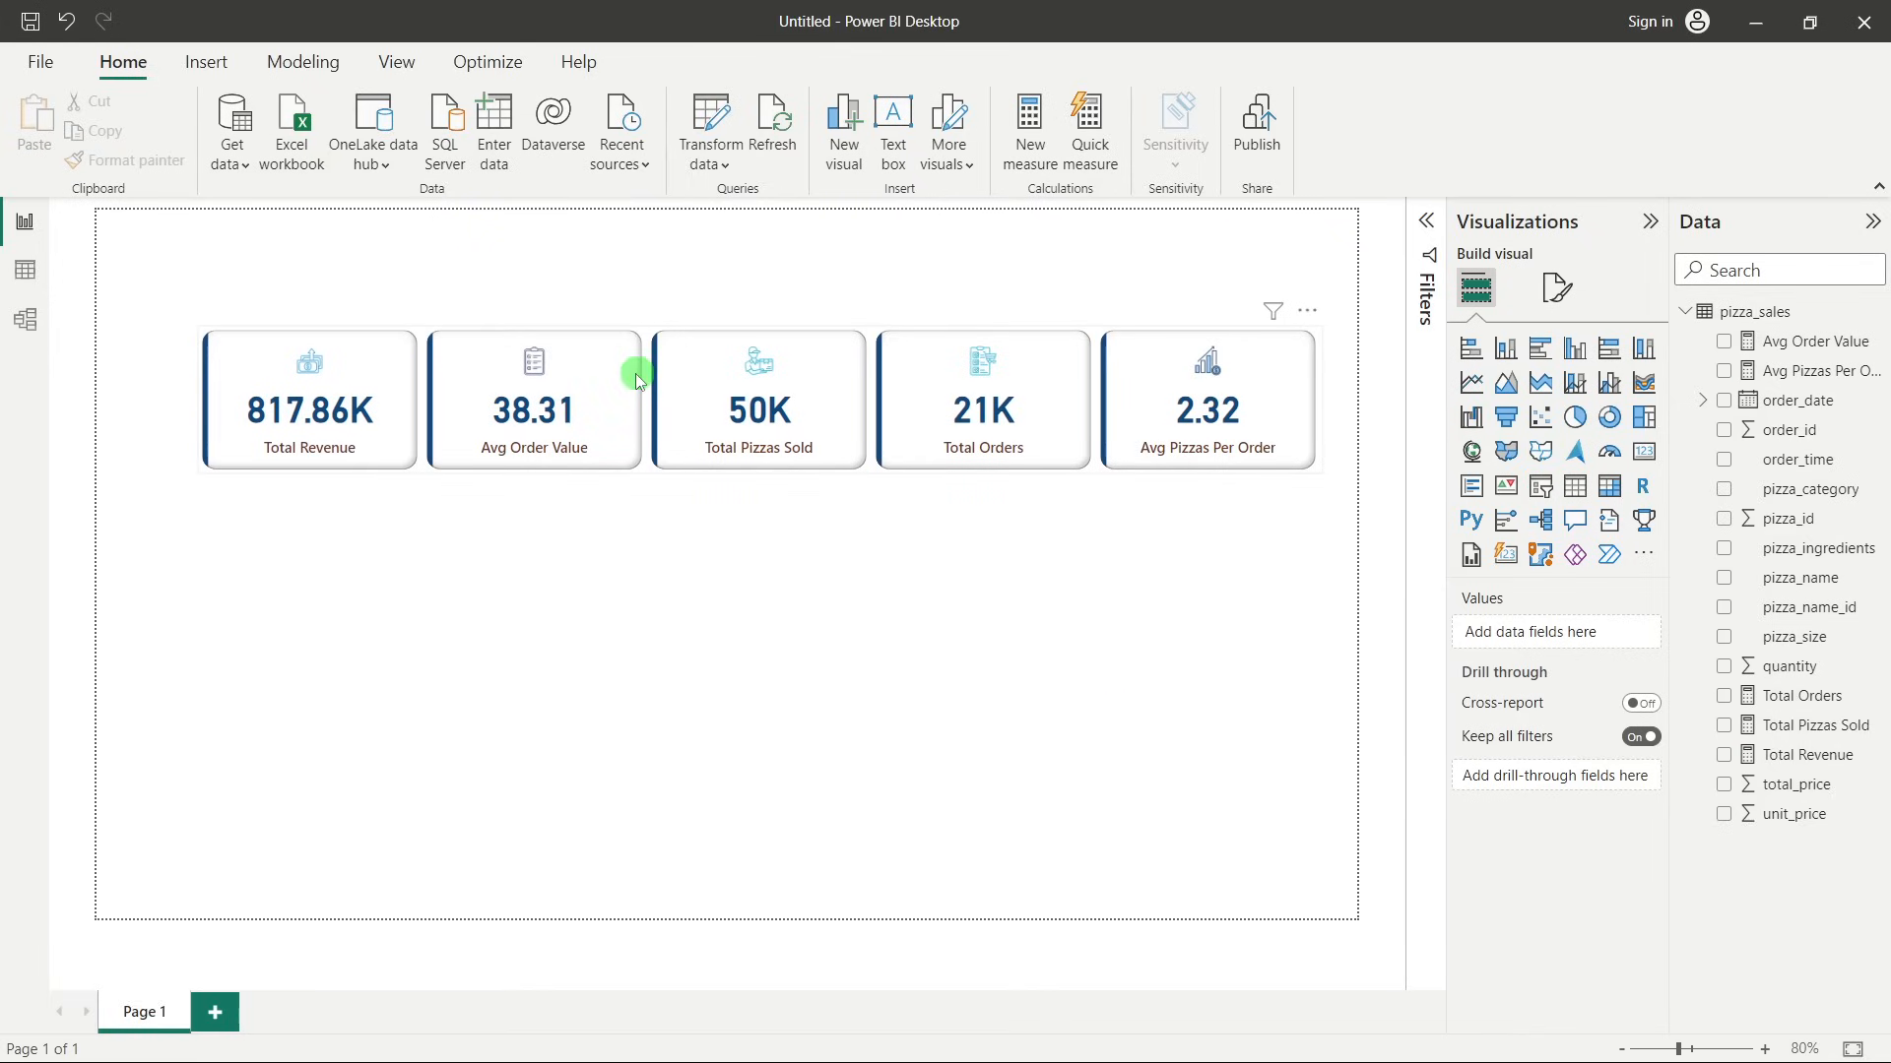
Set the KPI card visual's width to 1230 and its height to 140.
left_click(635, 370)
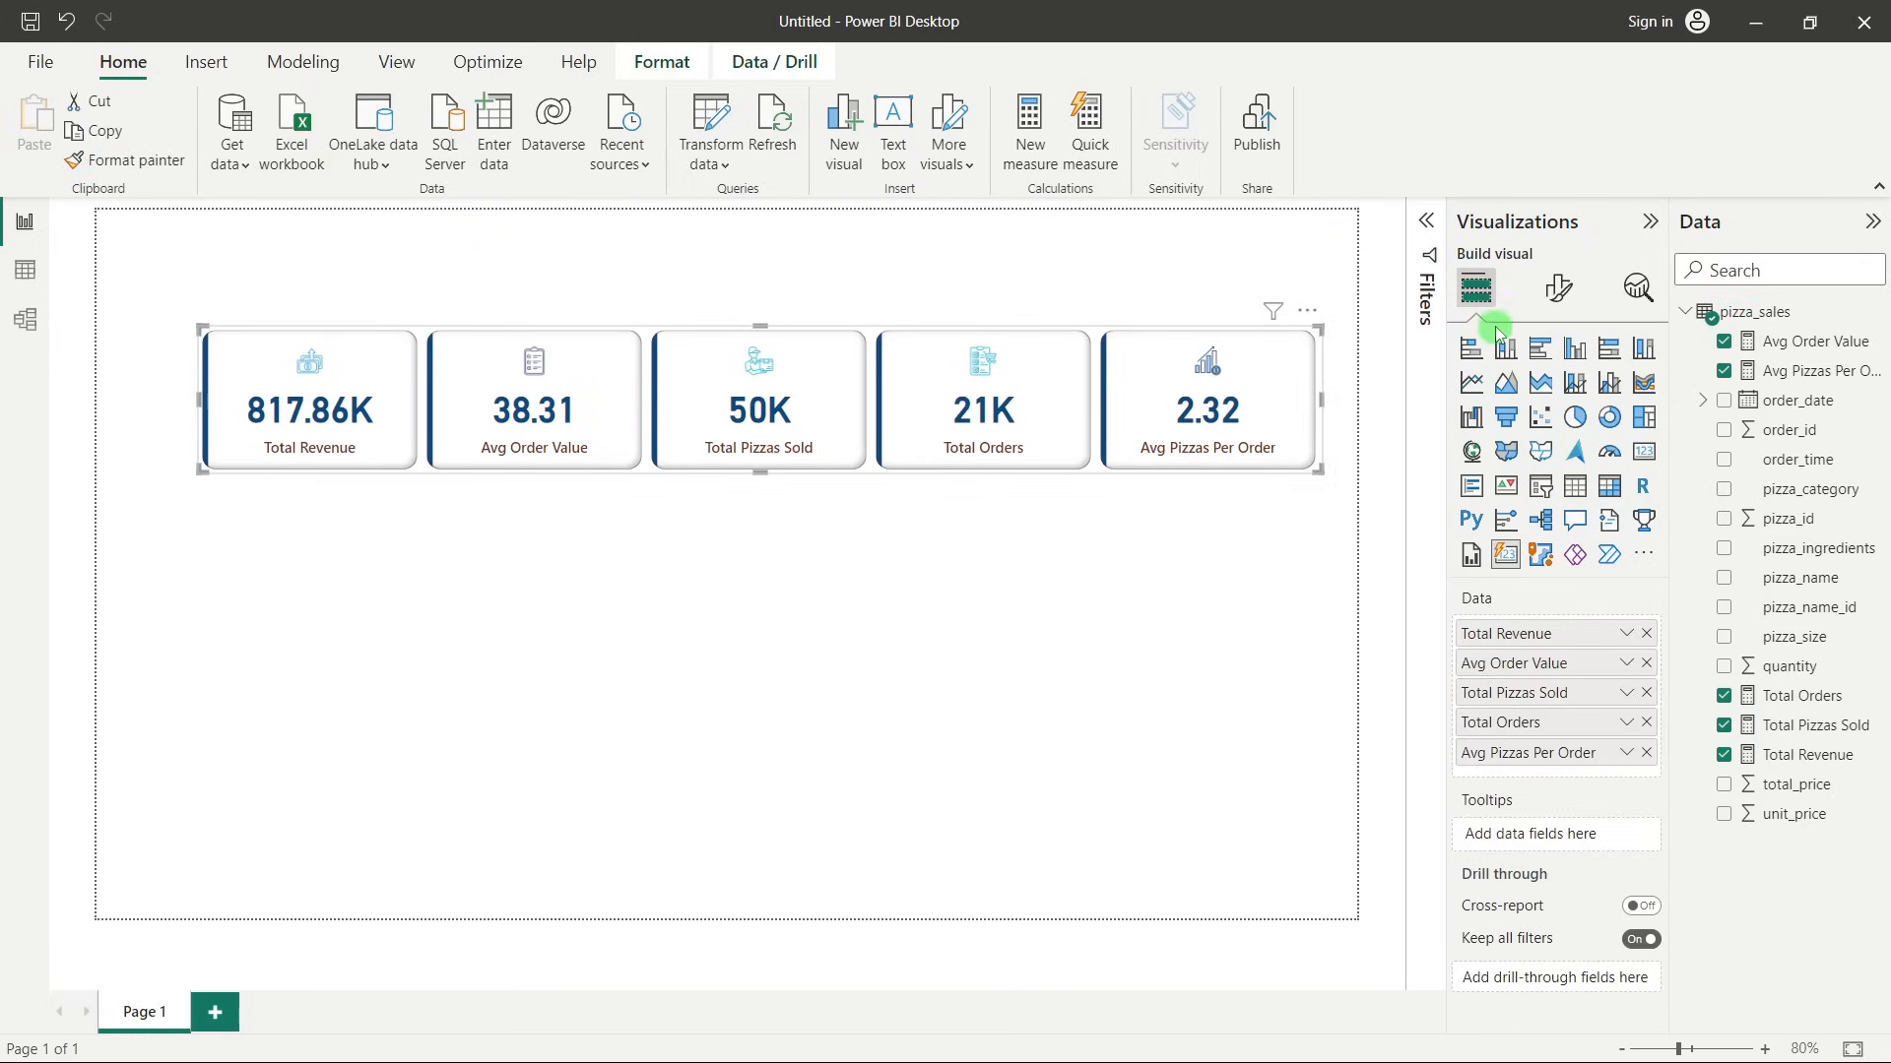
left_click(1550, 300)
left_click(1551, 396)
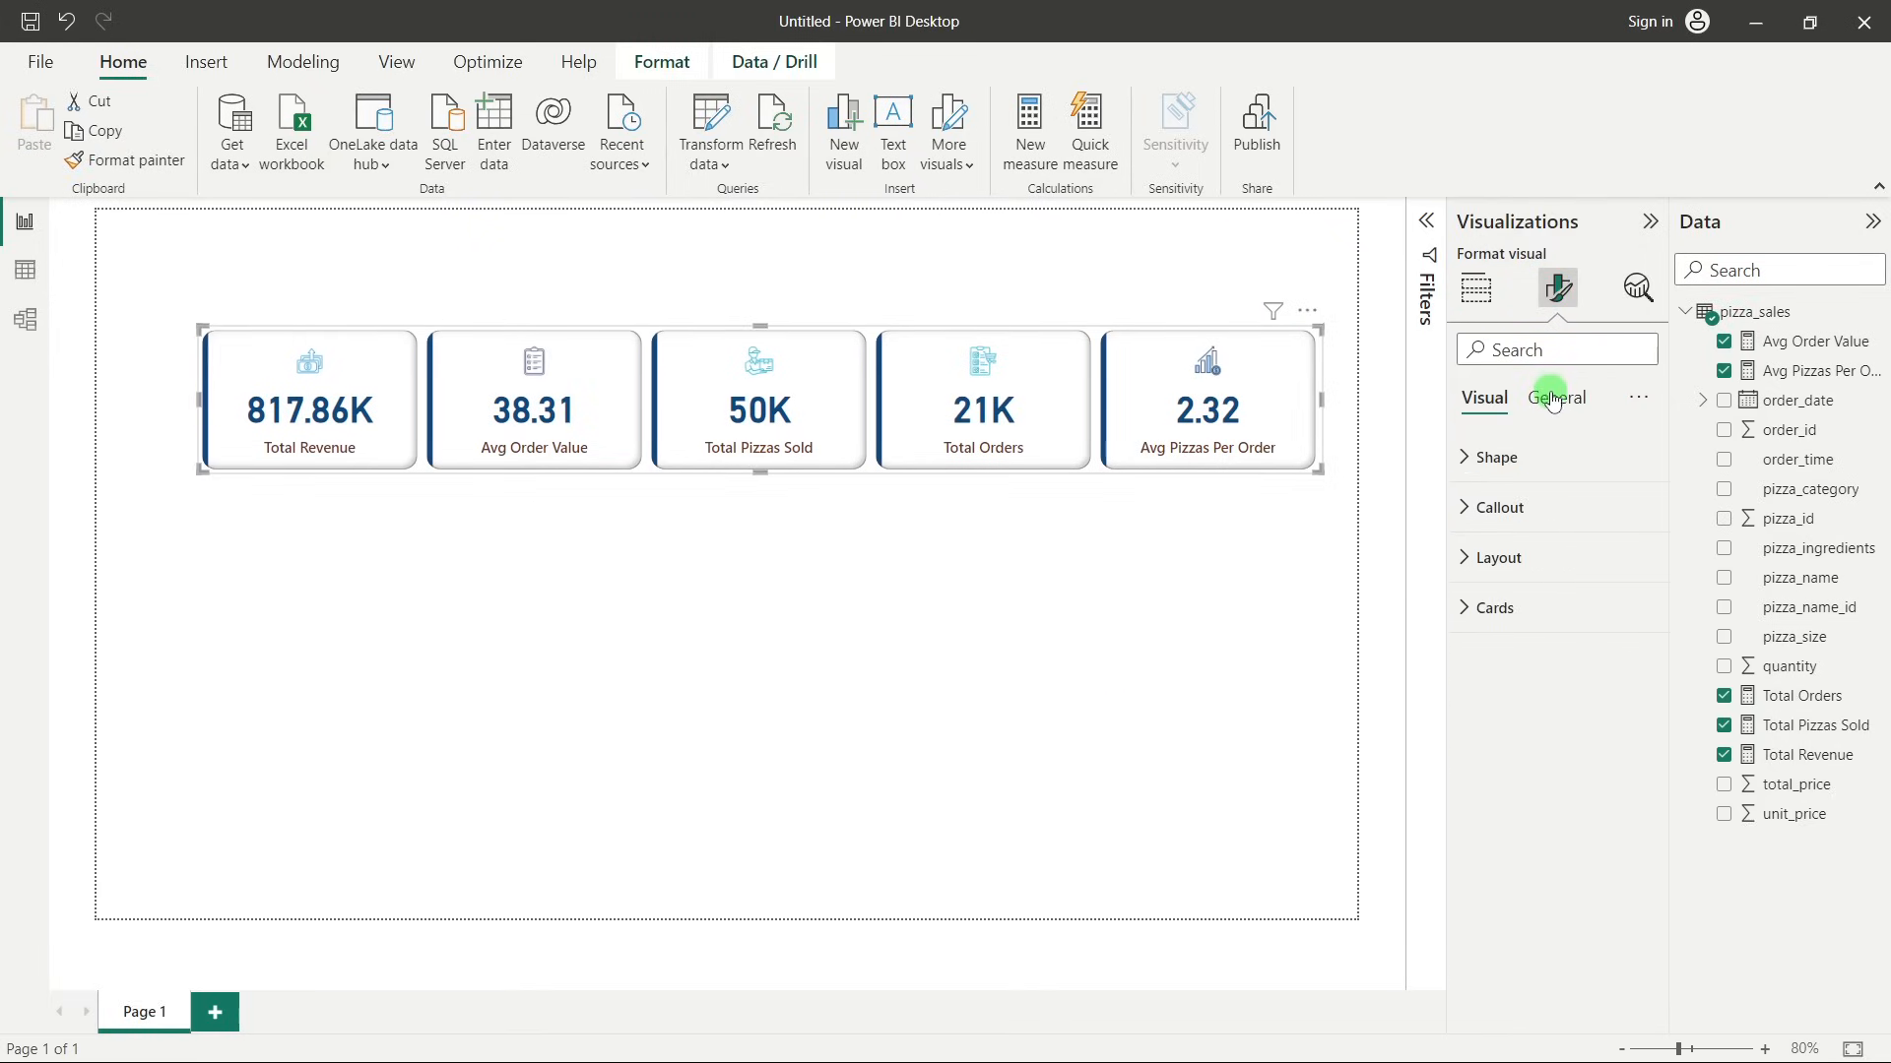
left_click(1542, 454)
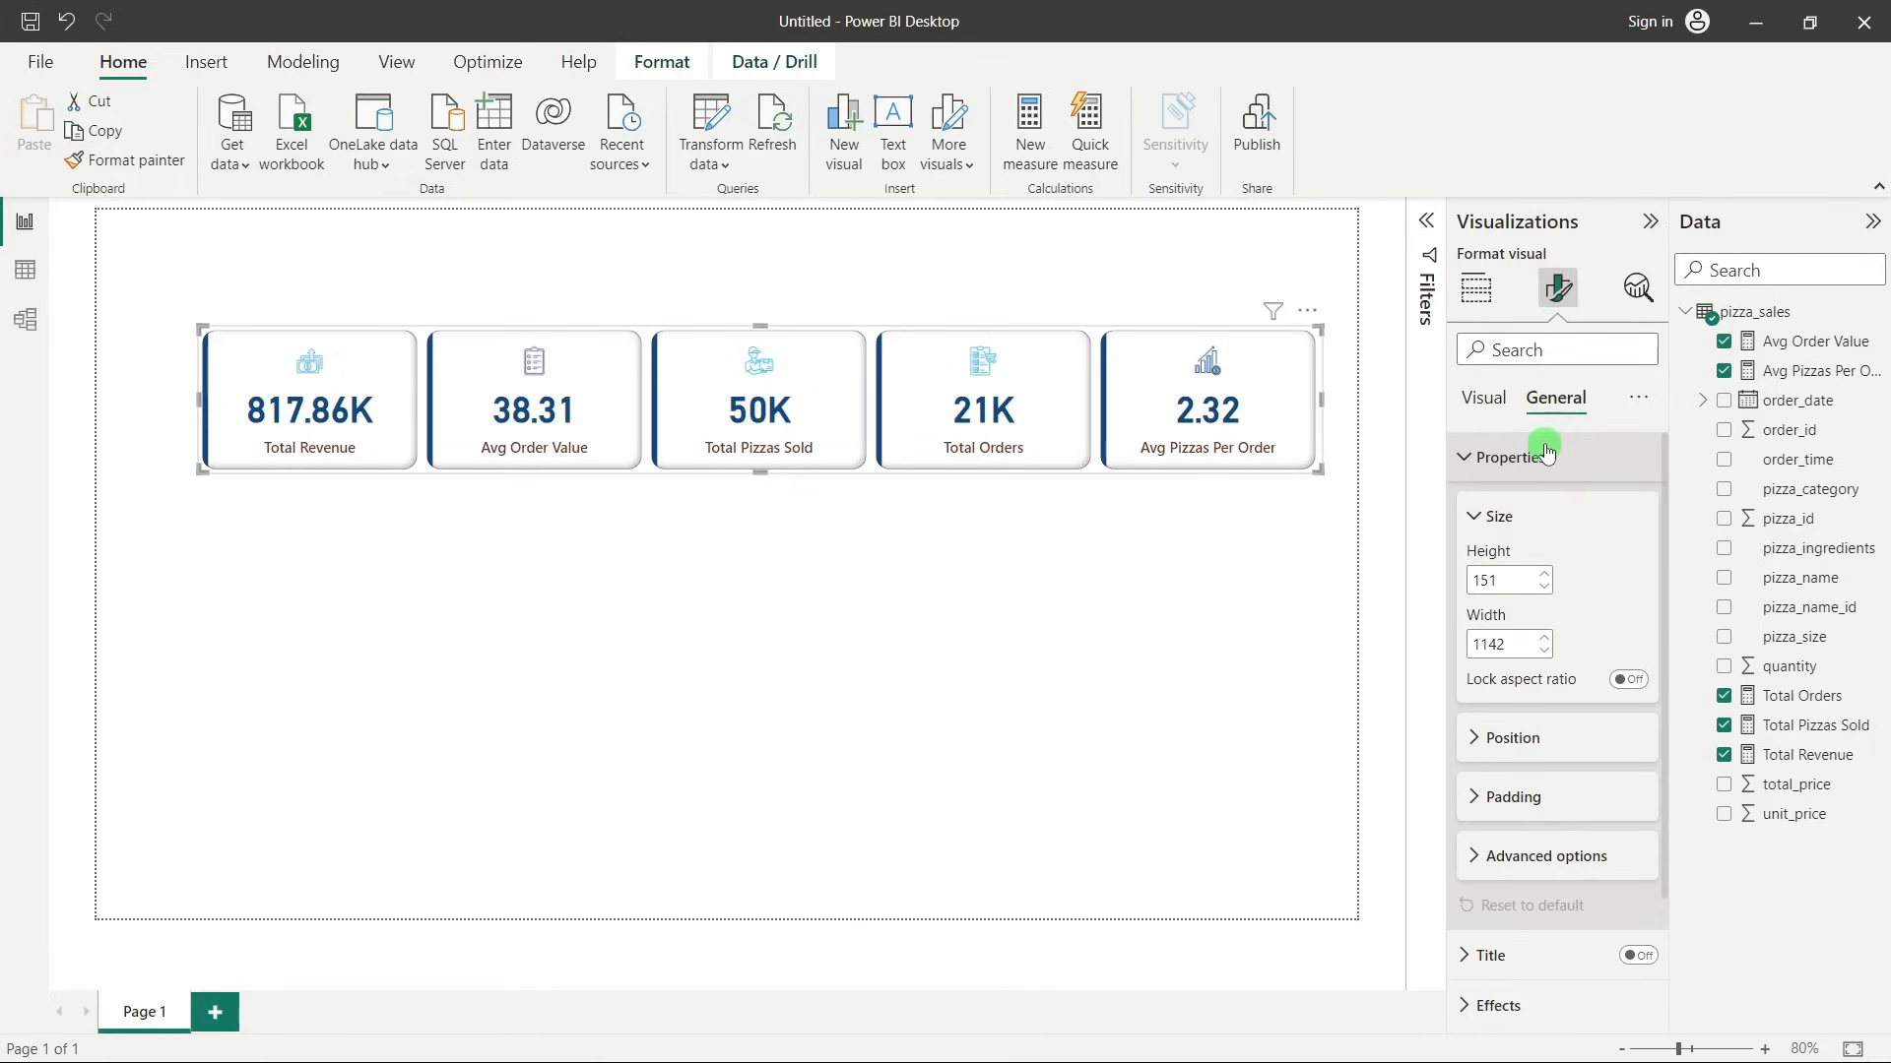
double_click(1487, 648)
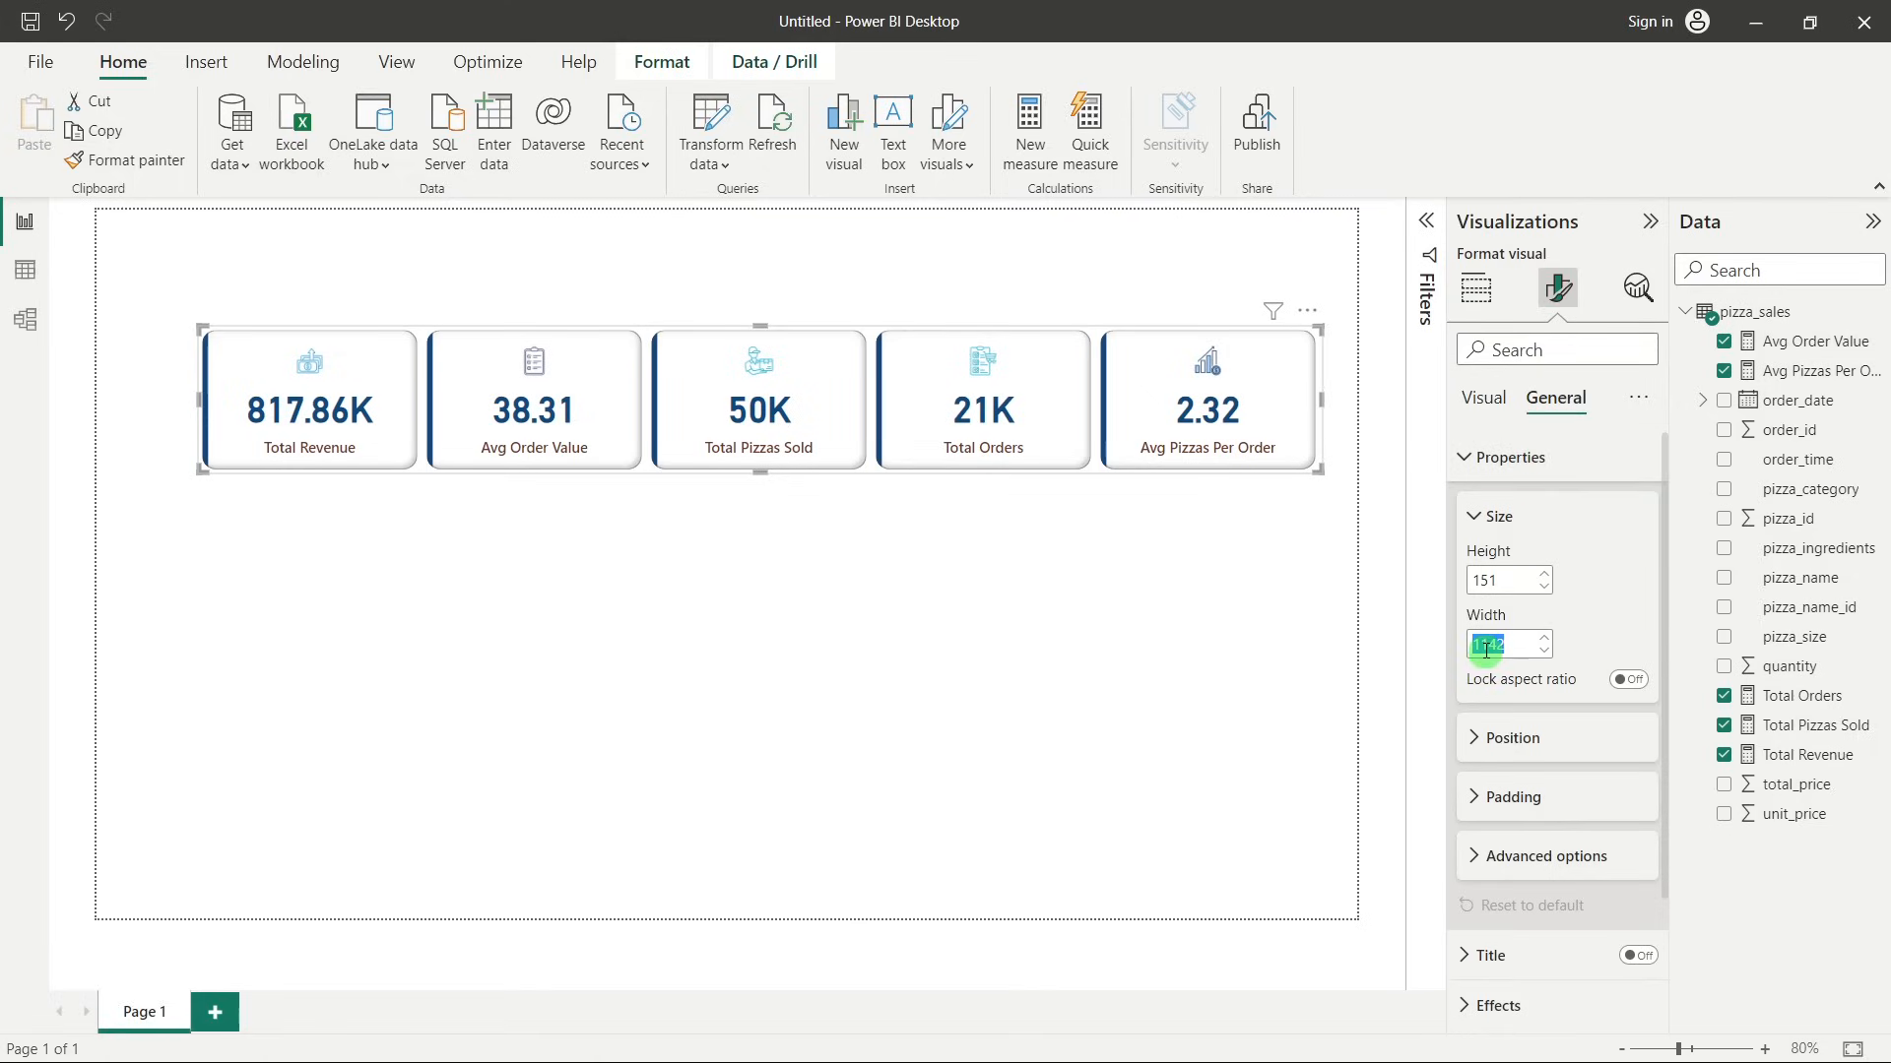
type("1330")
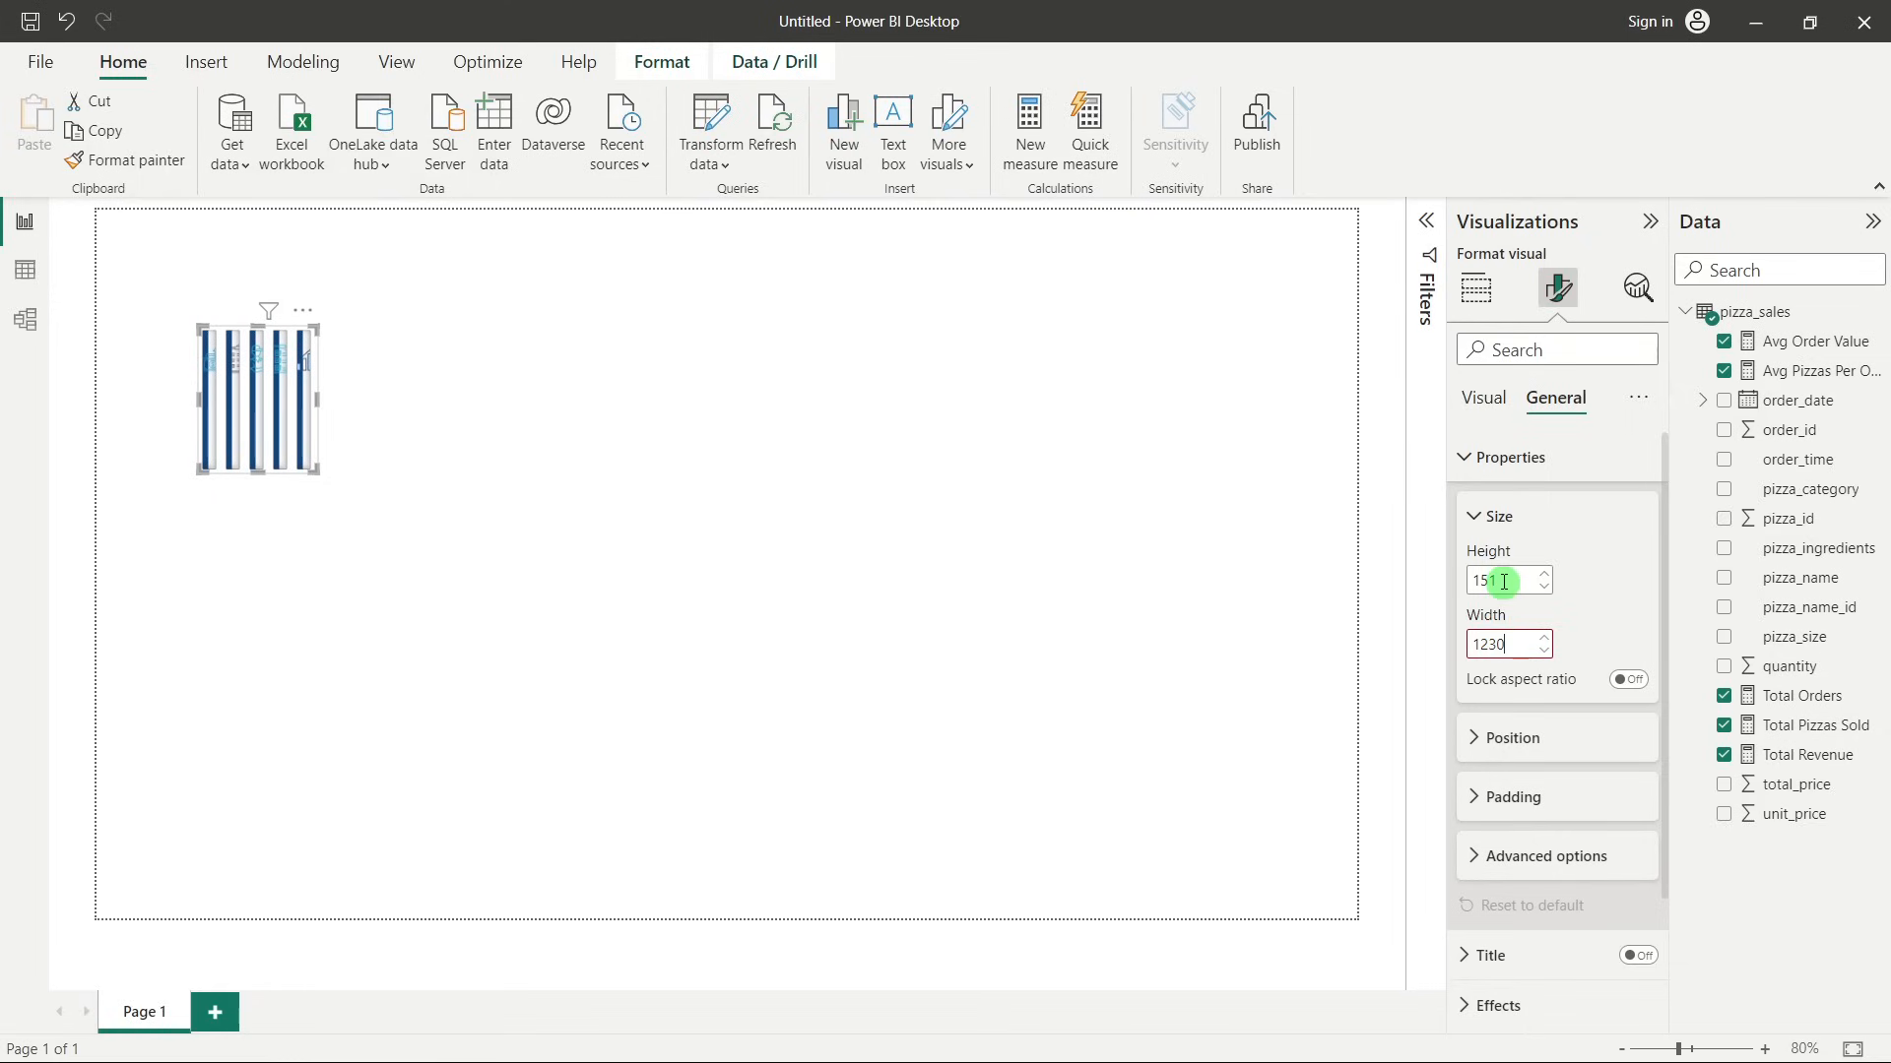
double_click(1504, 582)
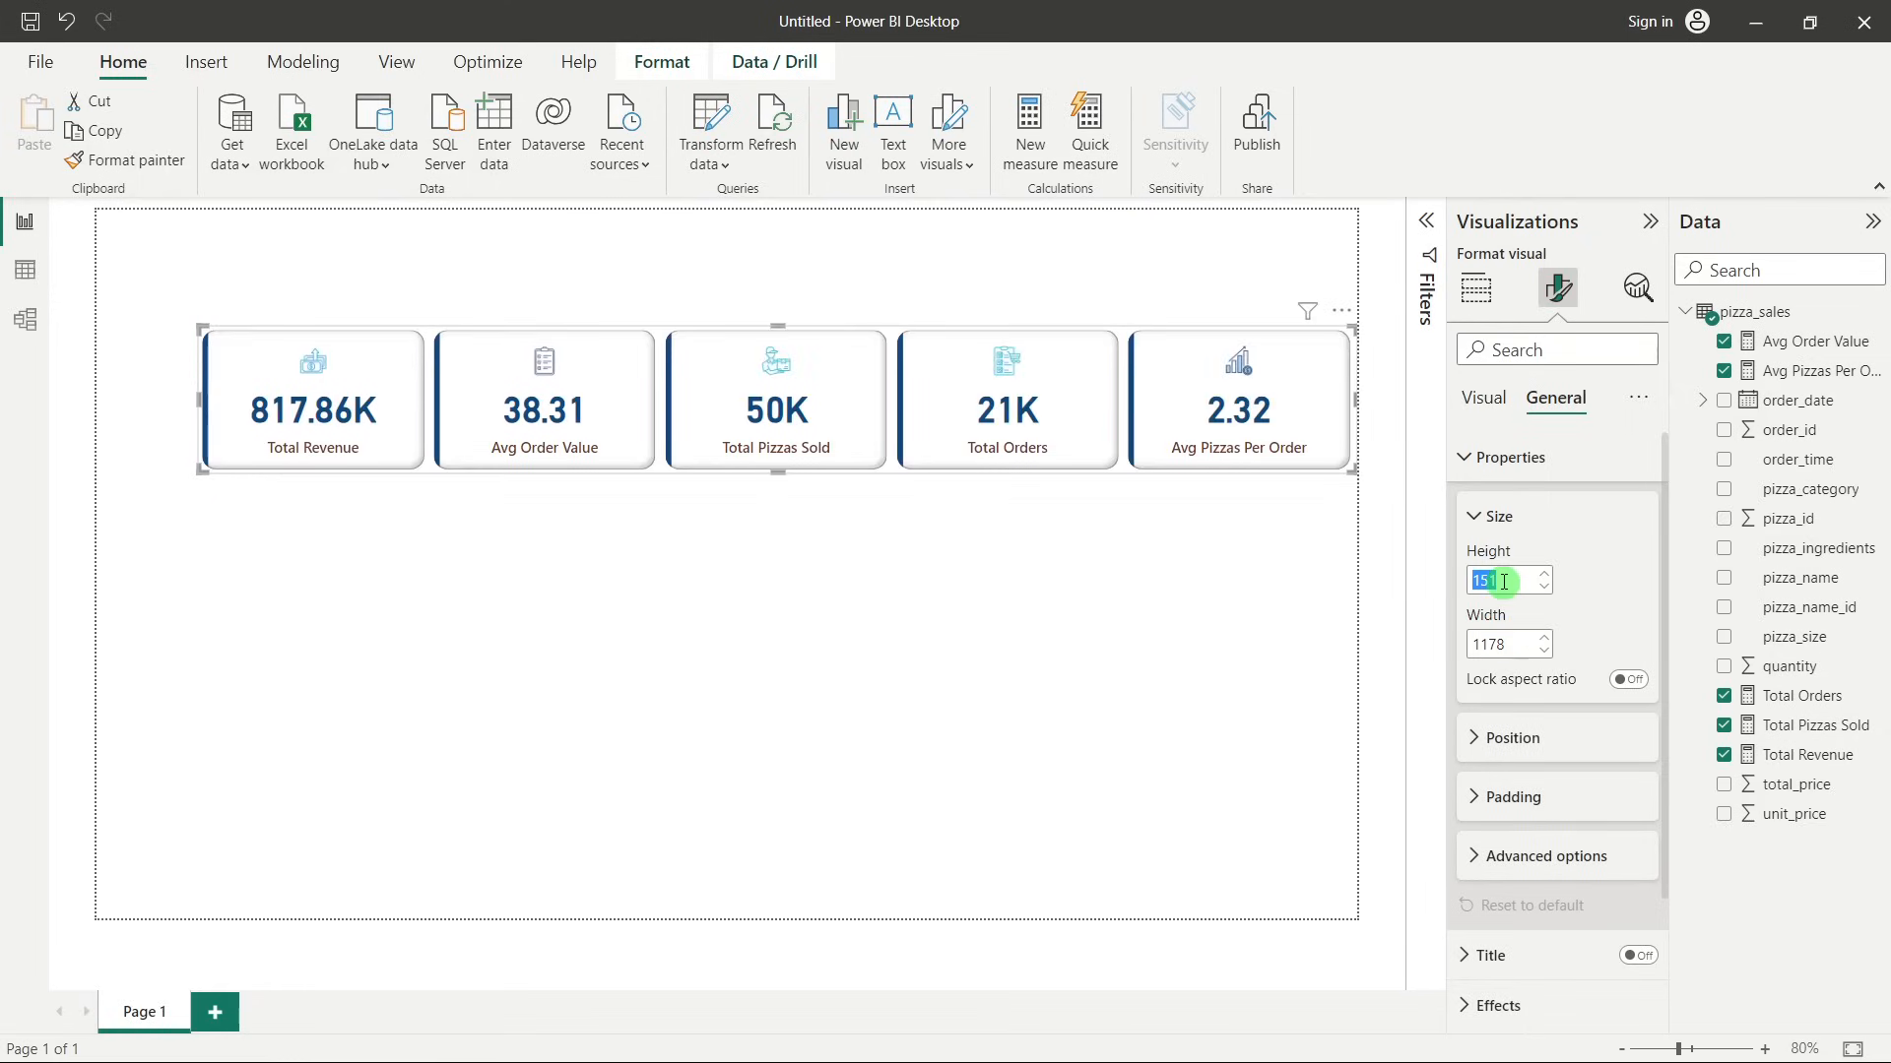
type("140")
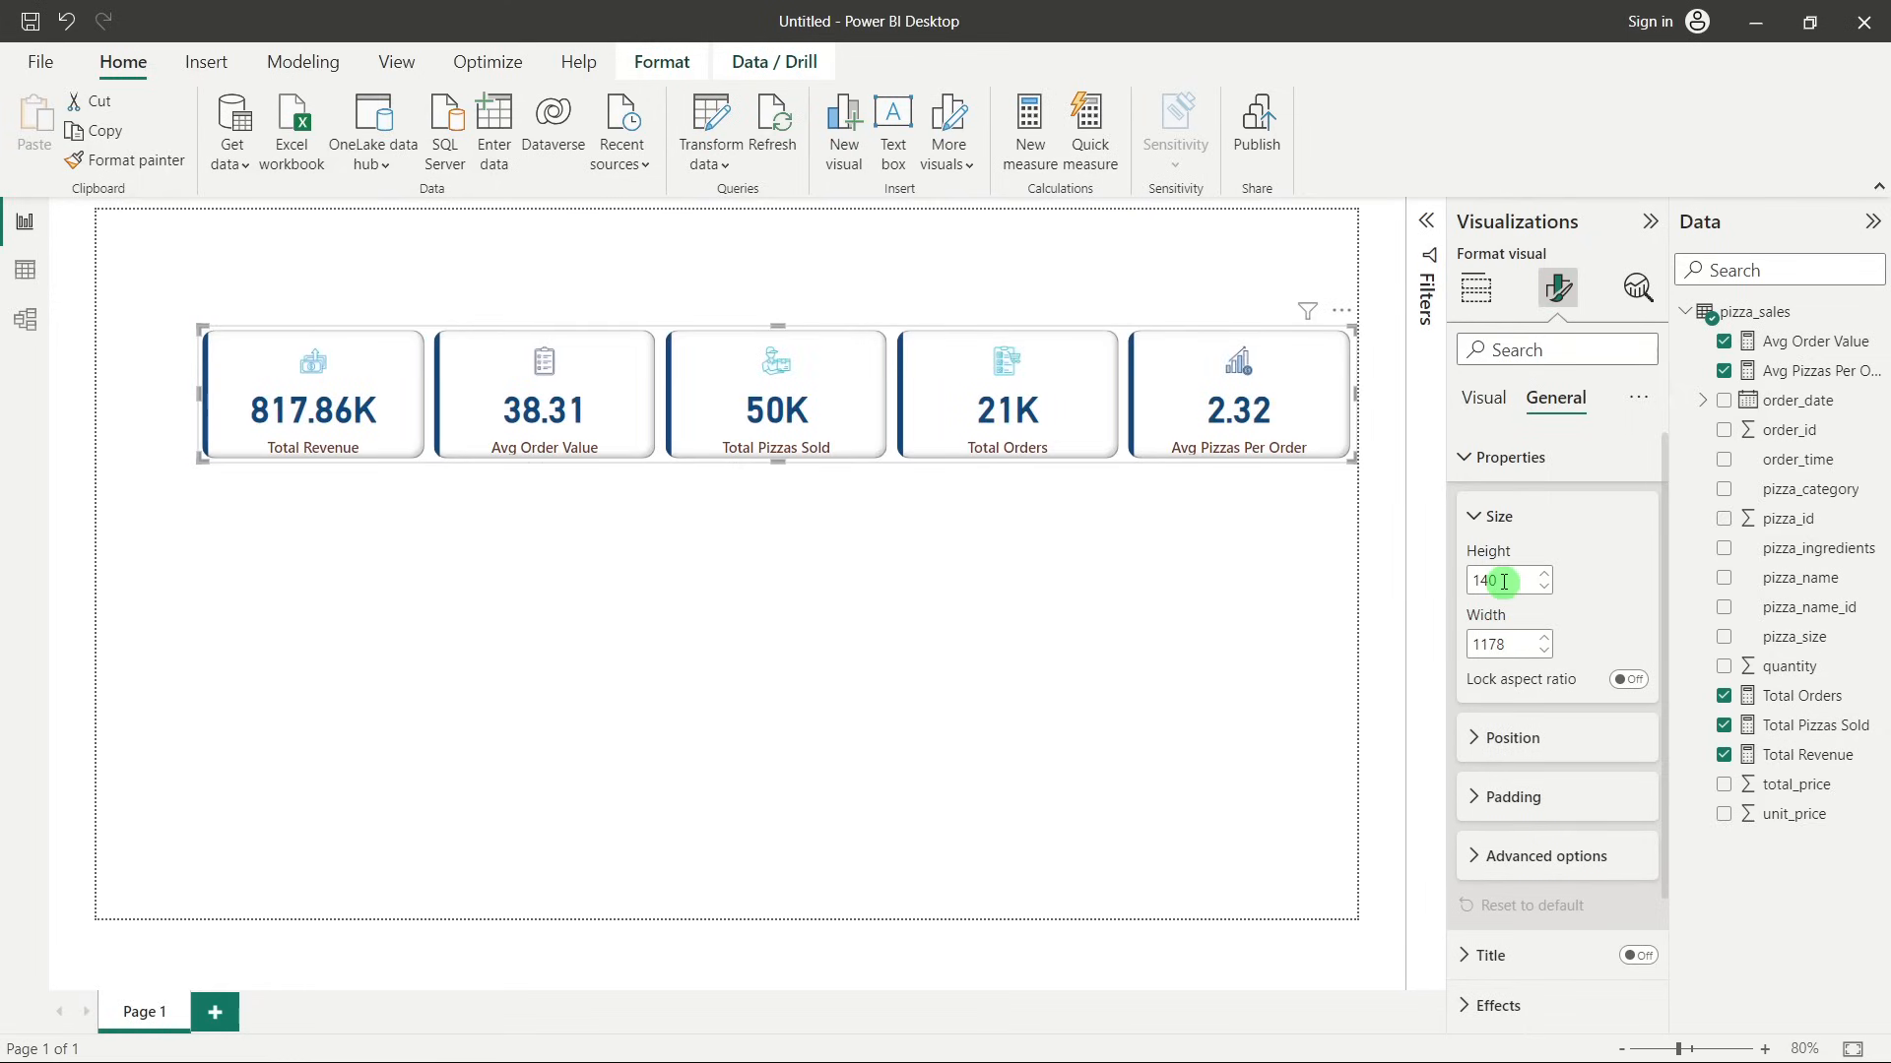
left_click(830, 555)
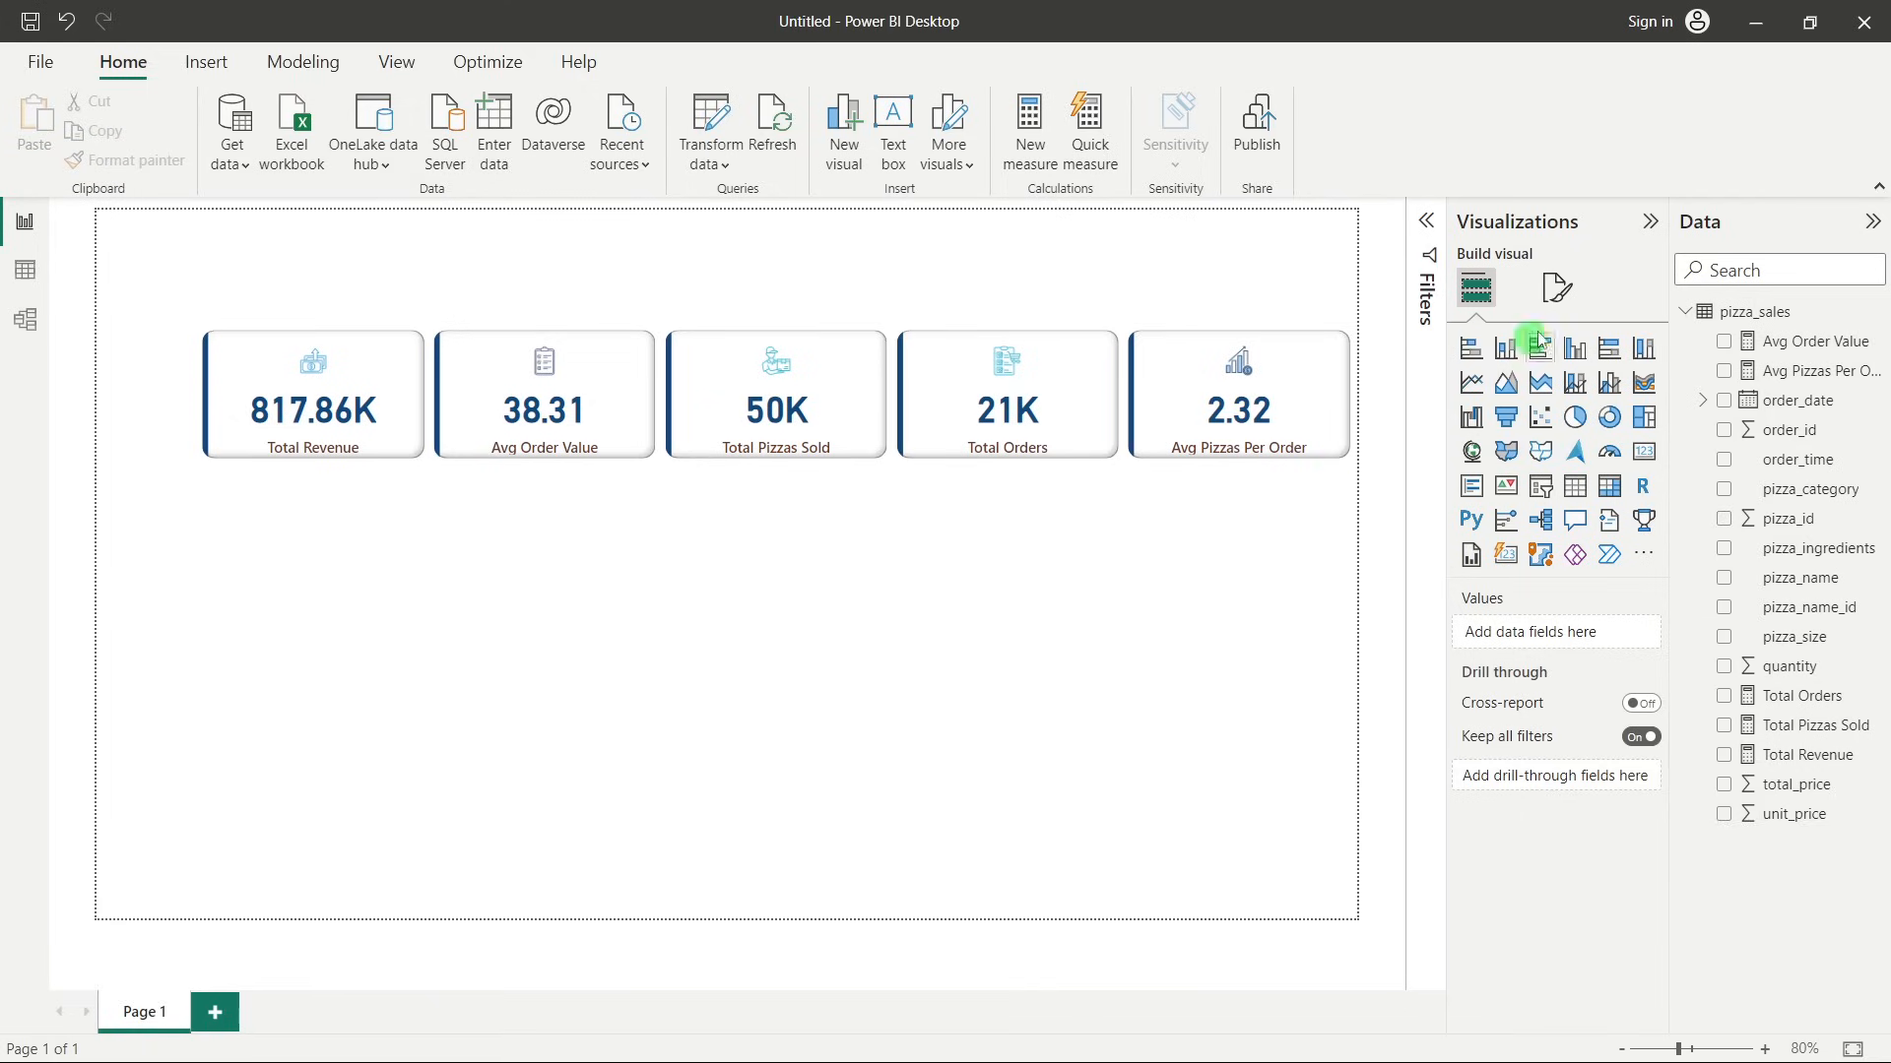
Increase the KPI card visual's height by 3 so the label under each value fits inside its card.
left_click(1248, 363)
left_click(1559, 287)
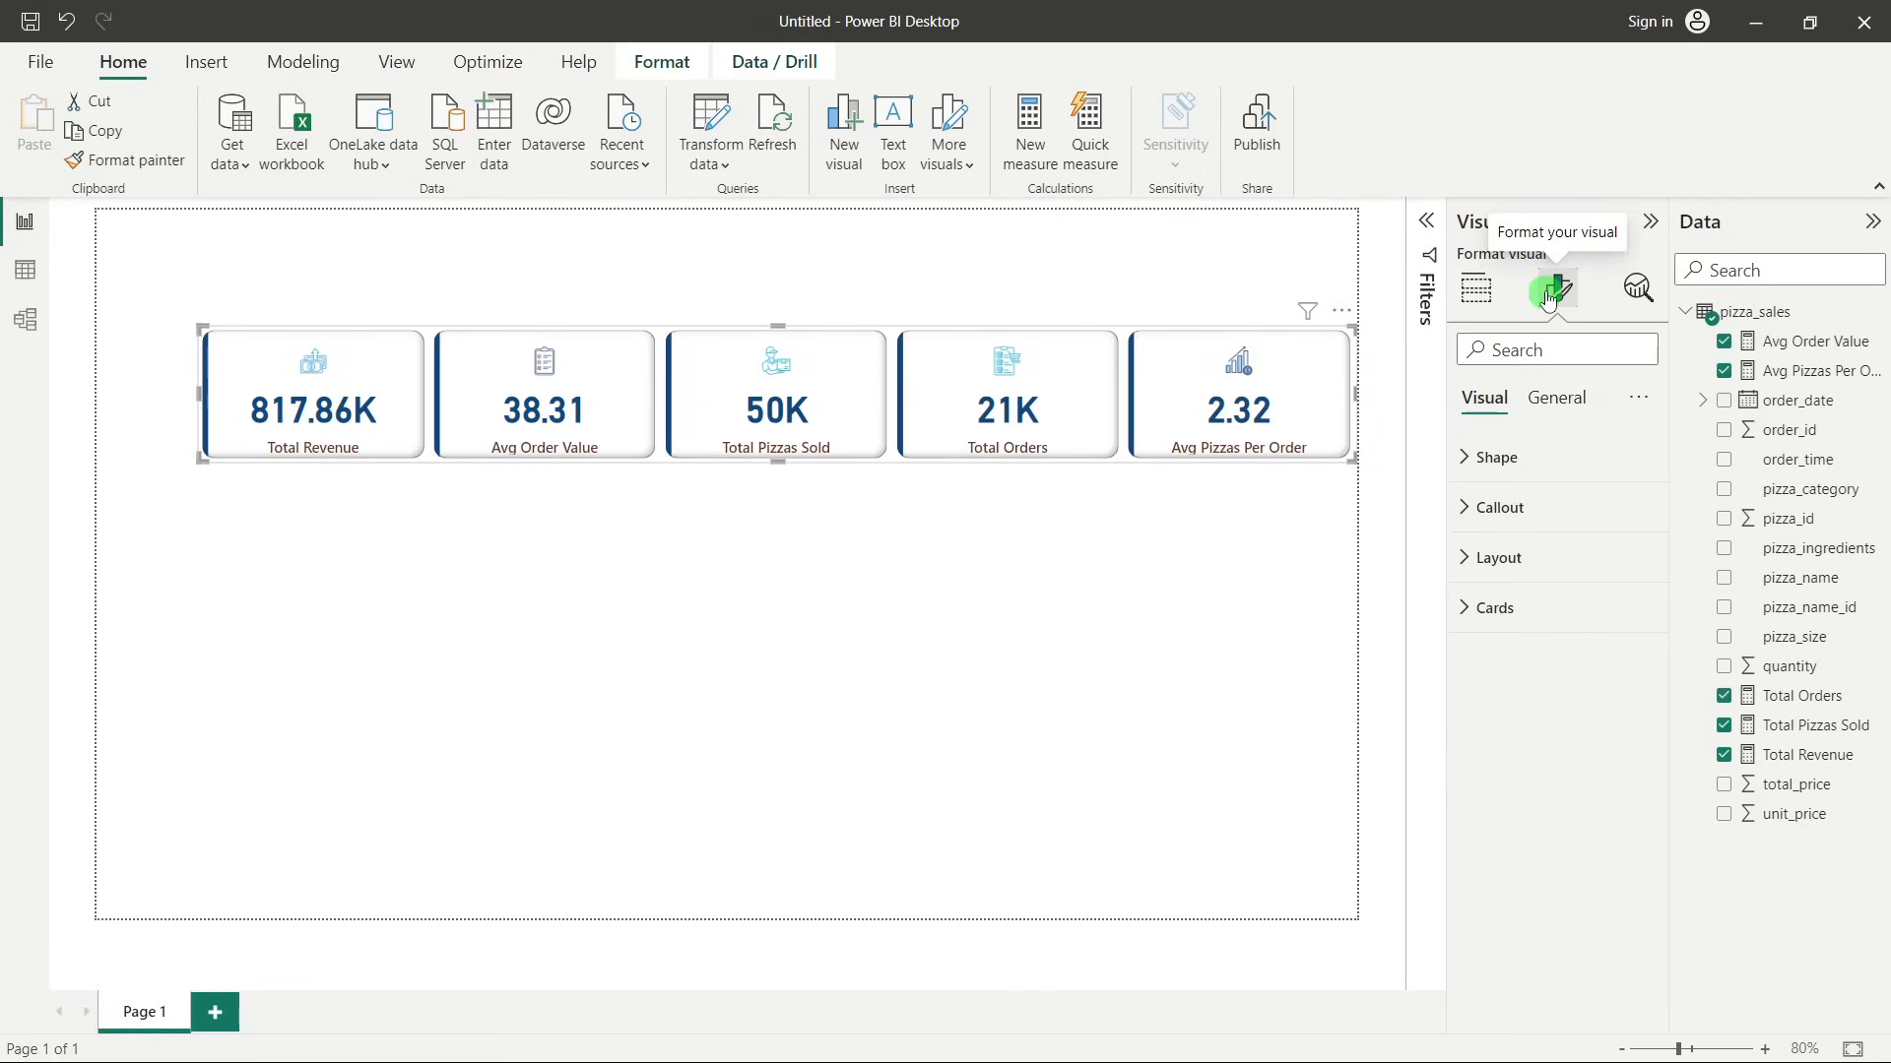
left_click(1546, 410)
left_click(1624, 457)
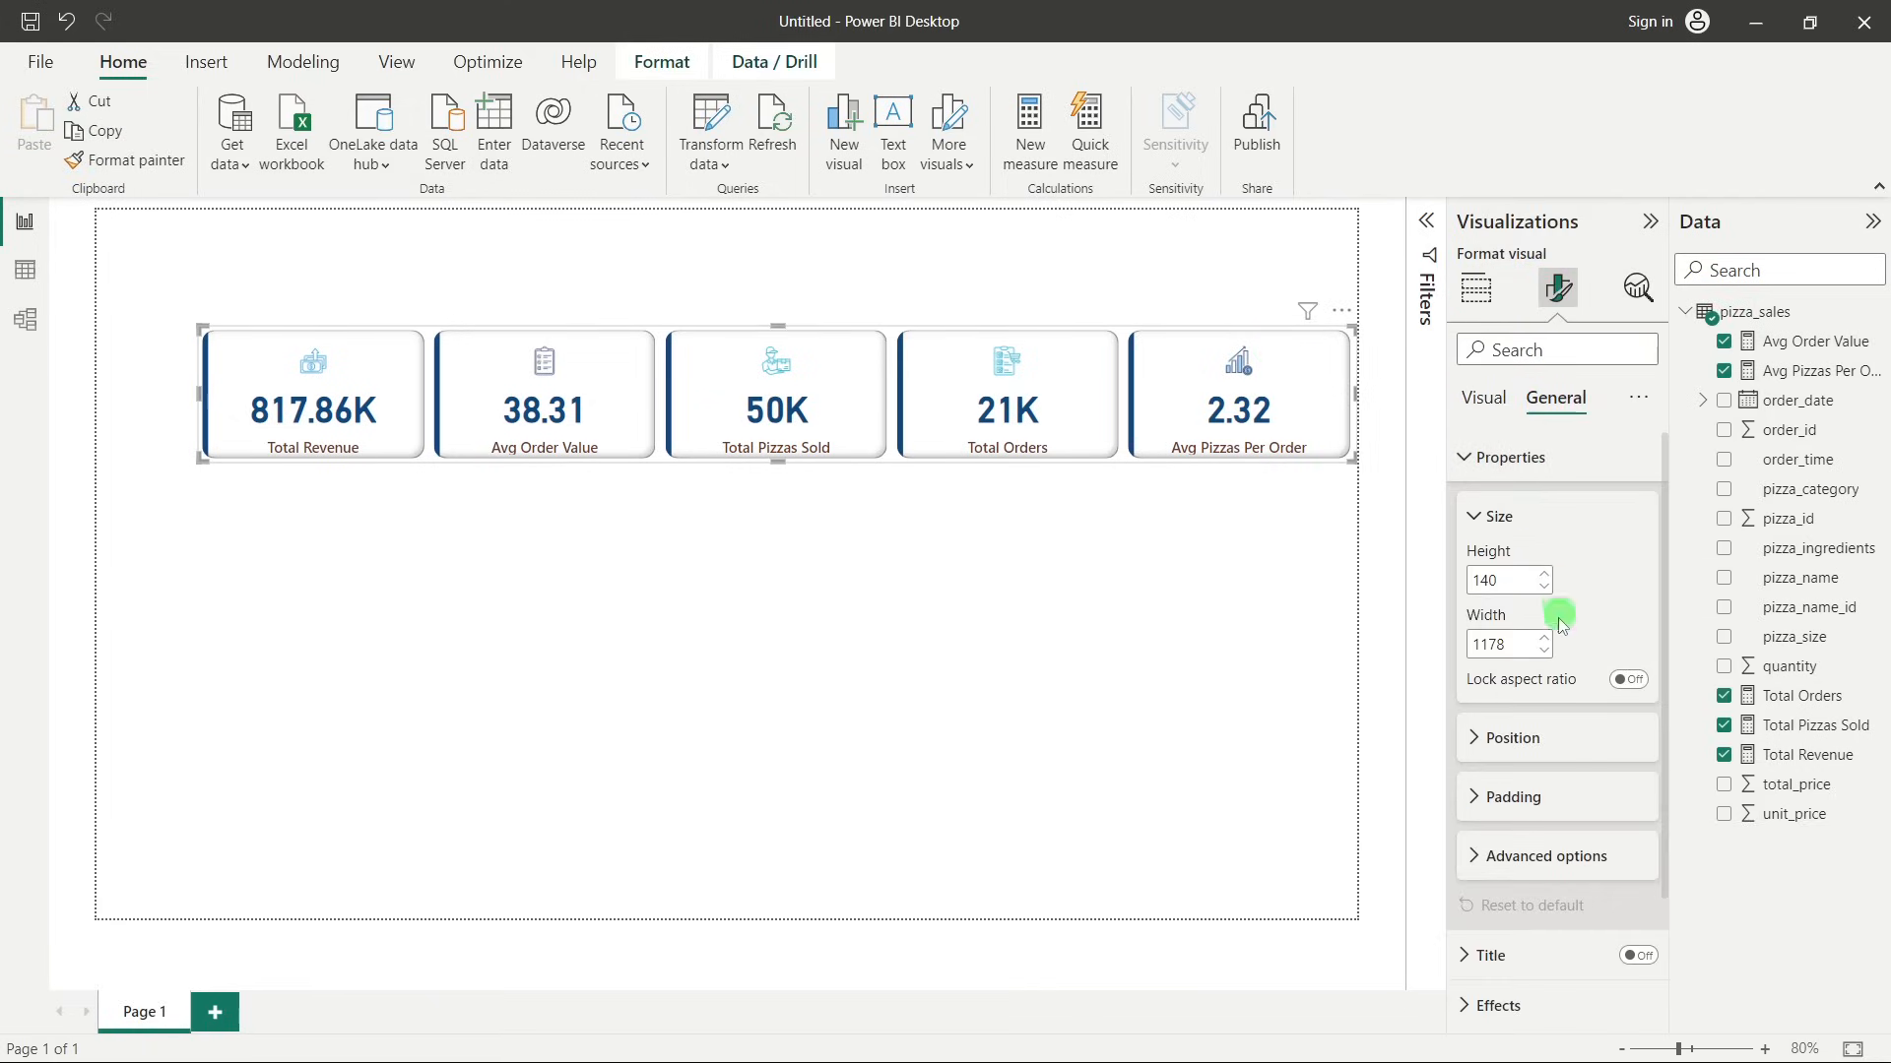
left_click(1544, 575)
left_click(1544, 575)
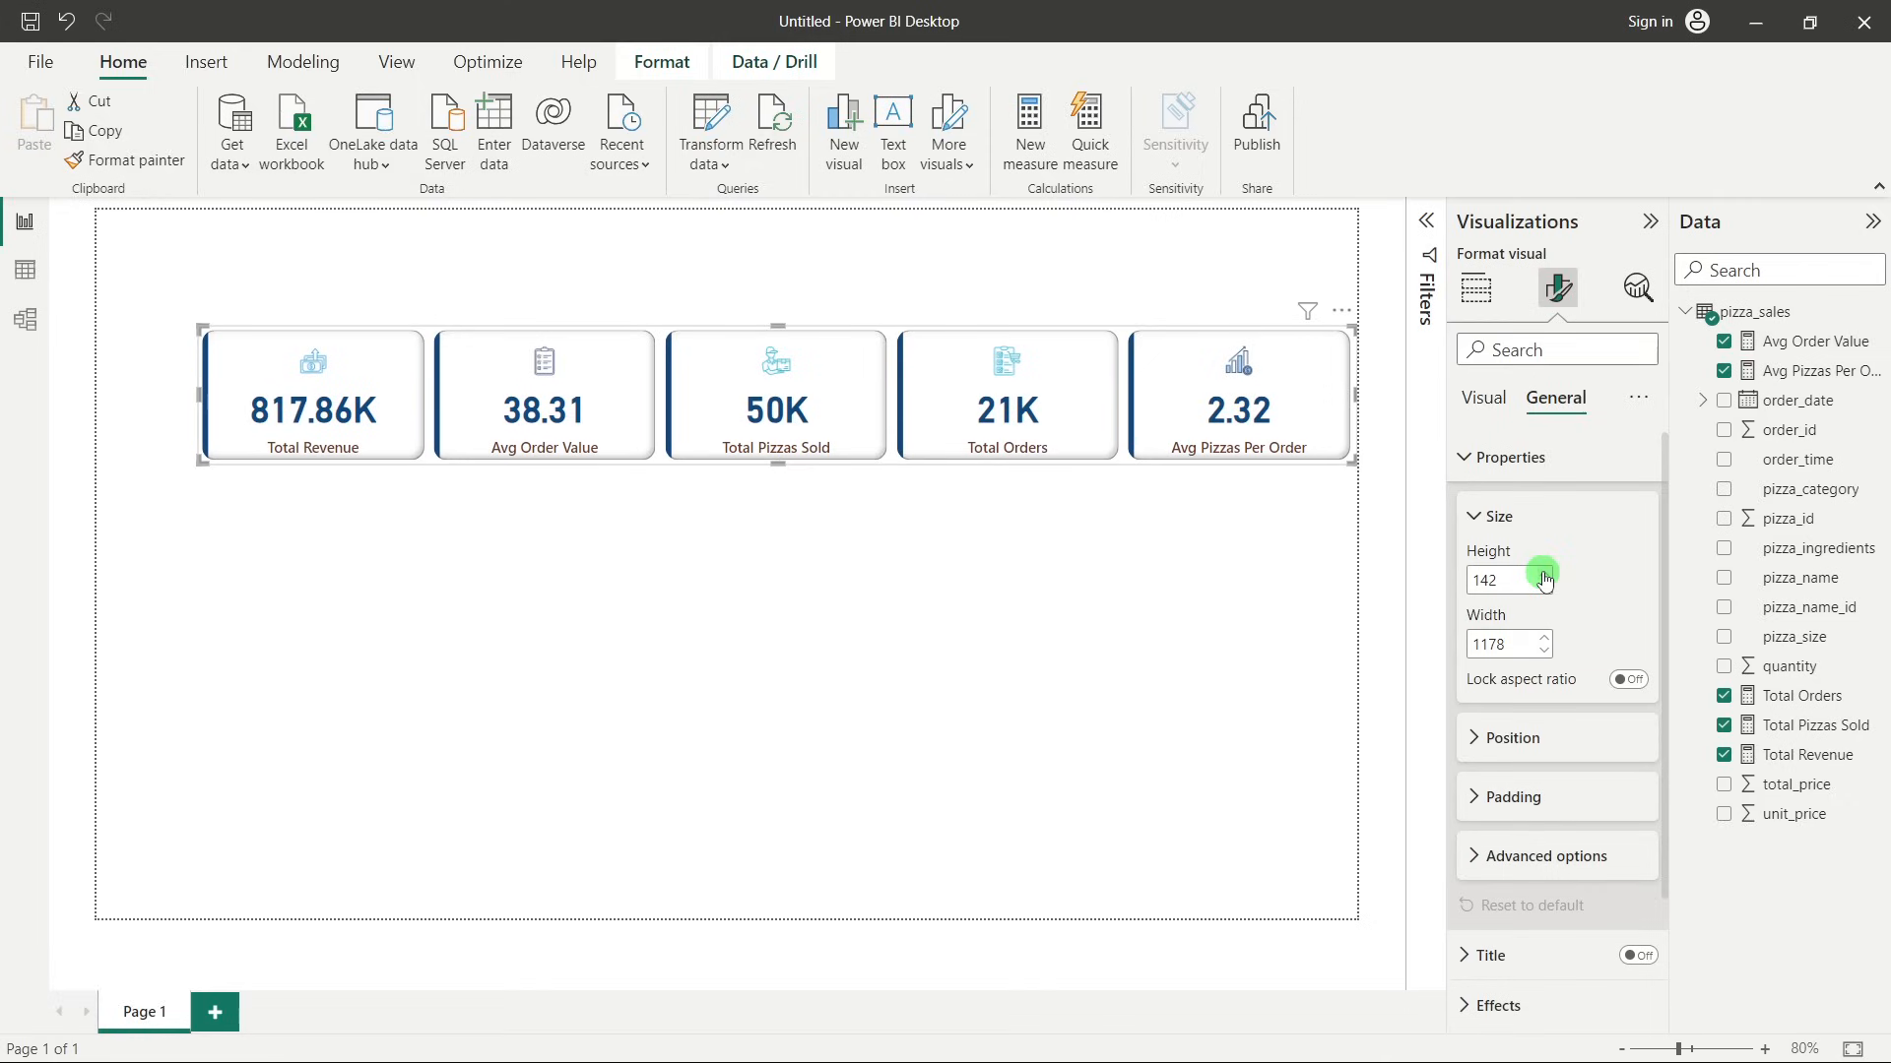
left_click(1544, 575)
left_click(1142, 583)
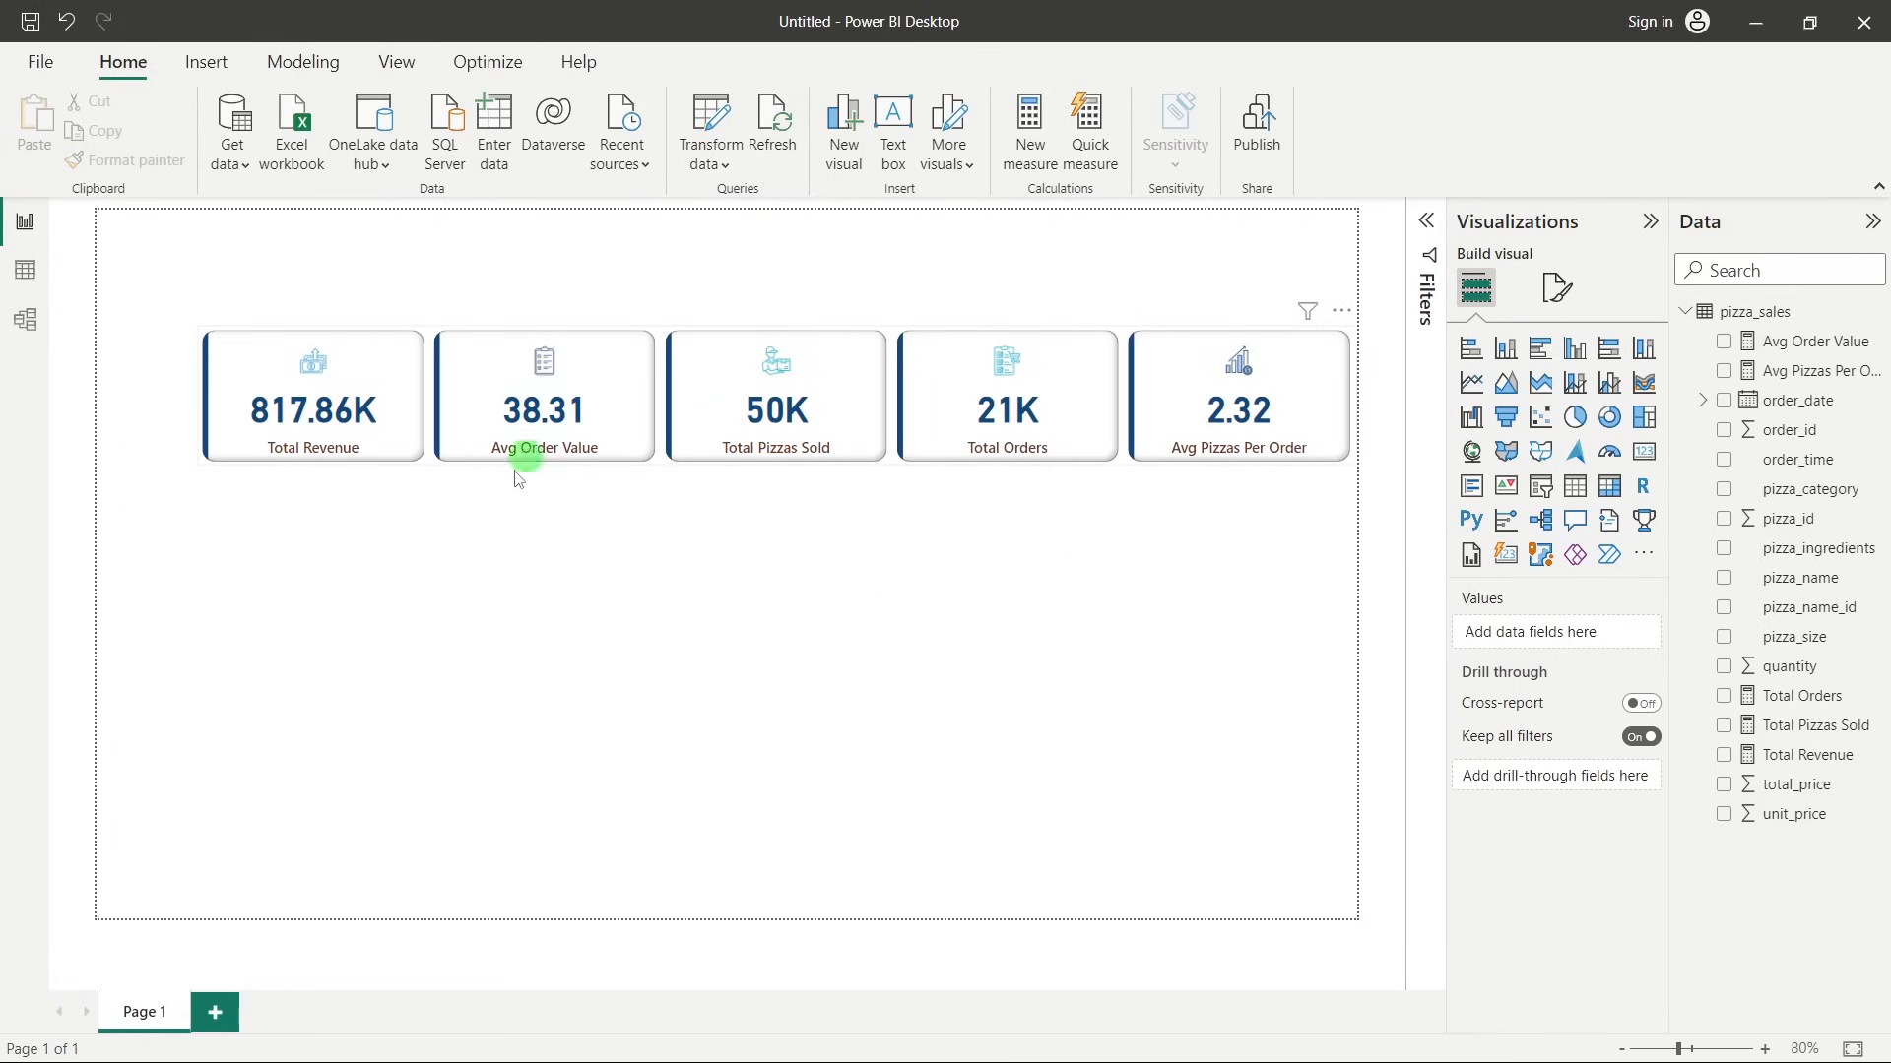
Give the report page a custom canvas size of 820 px height and 1500 px width, with Middle vertical alignment.
left_click(1551, 301)
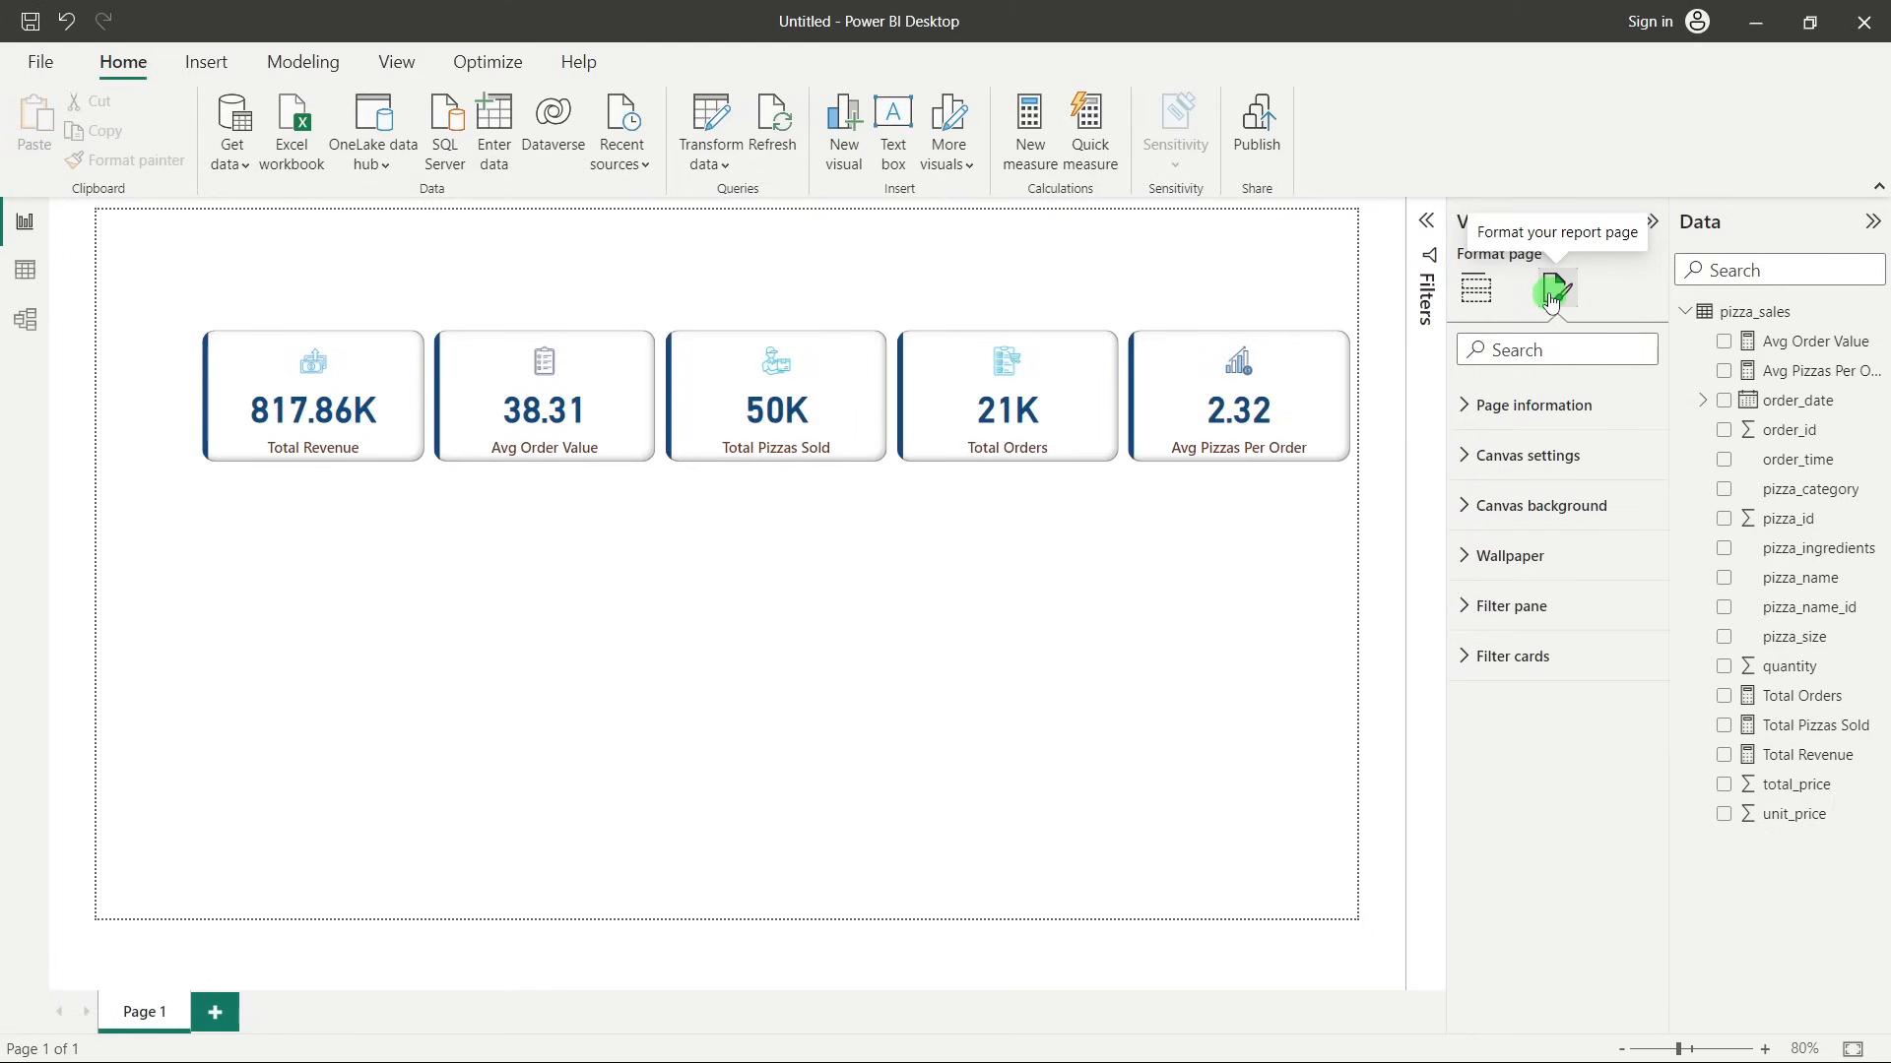
left_click(1556, 461)
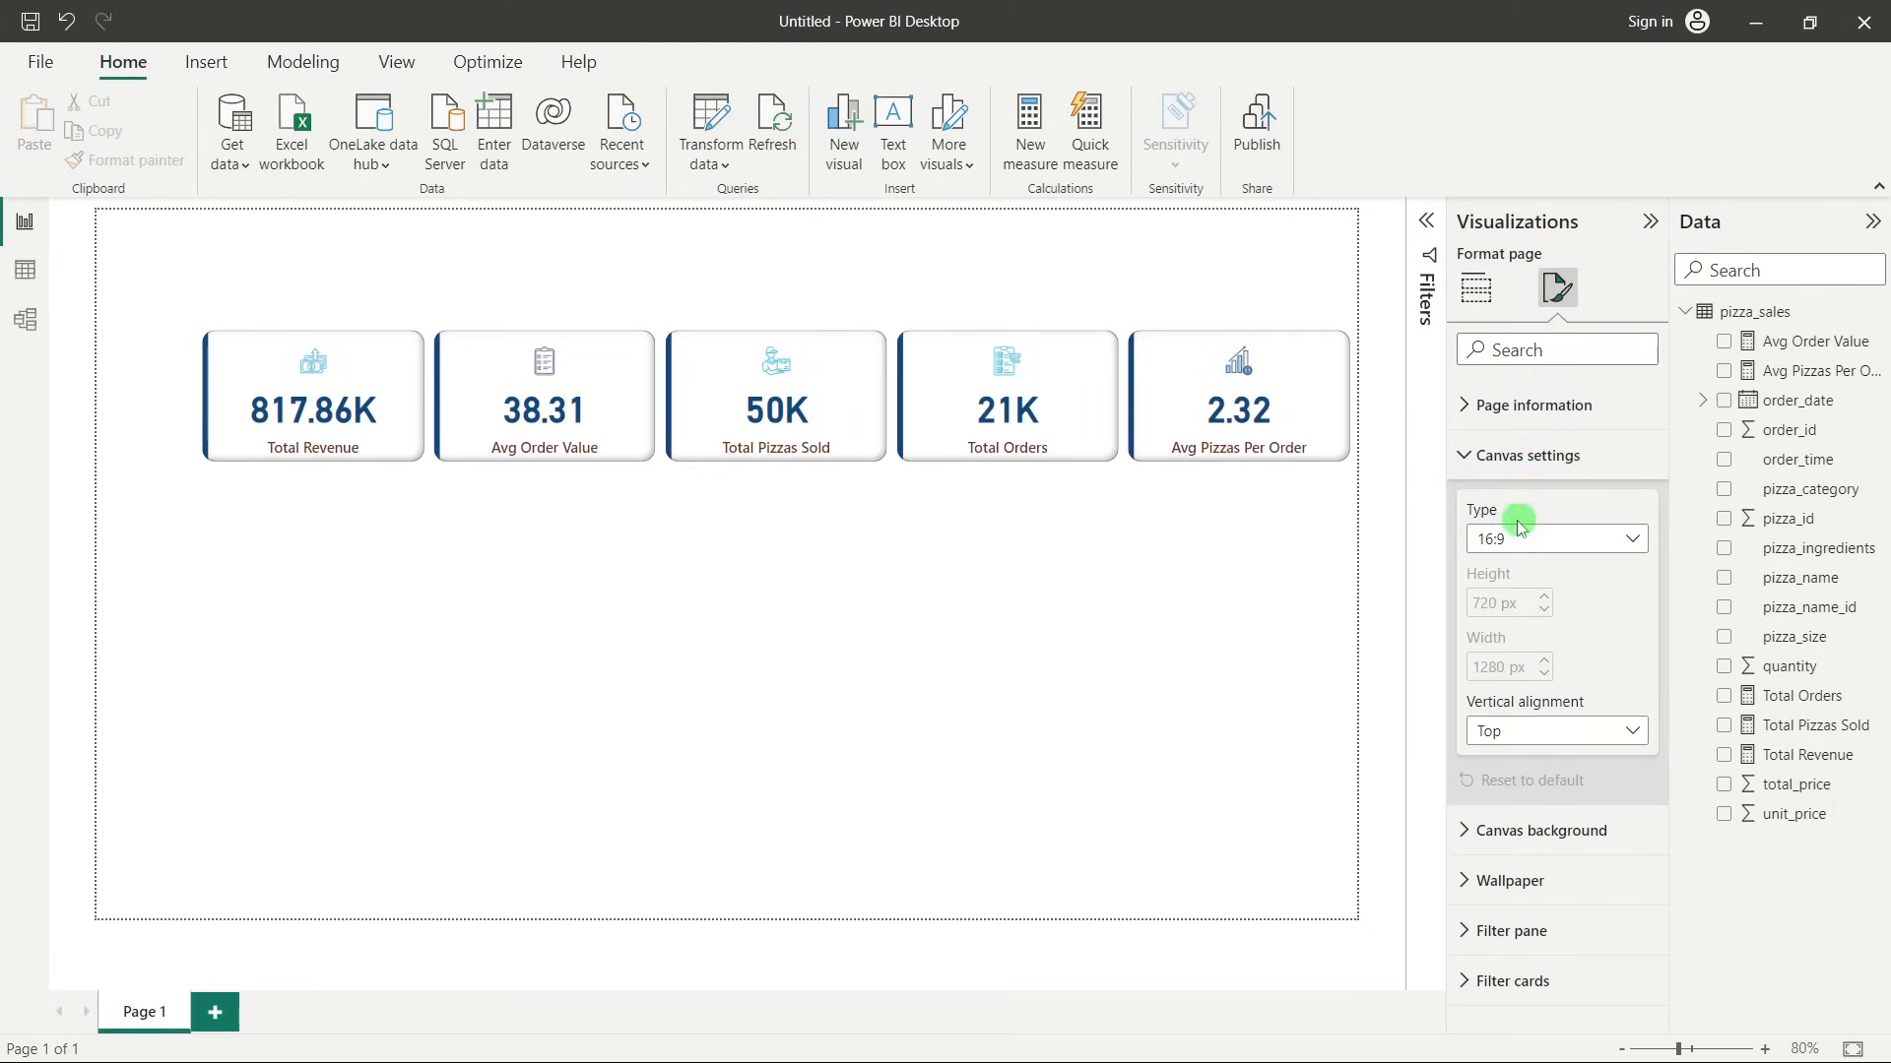
left_click(1498, 548)
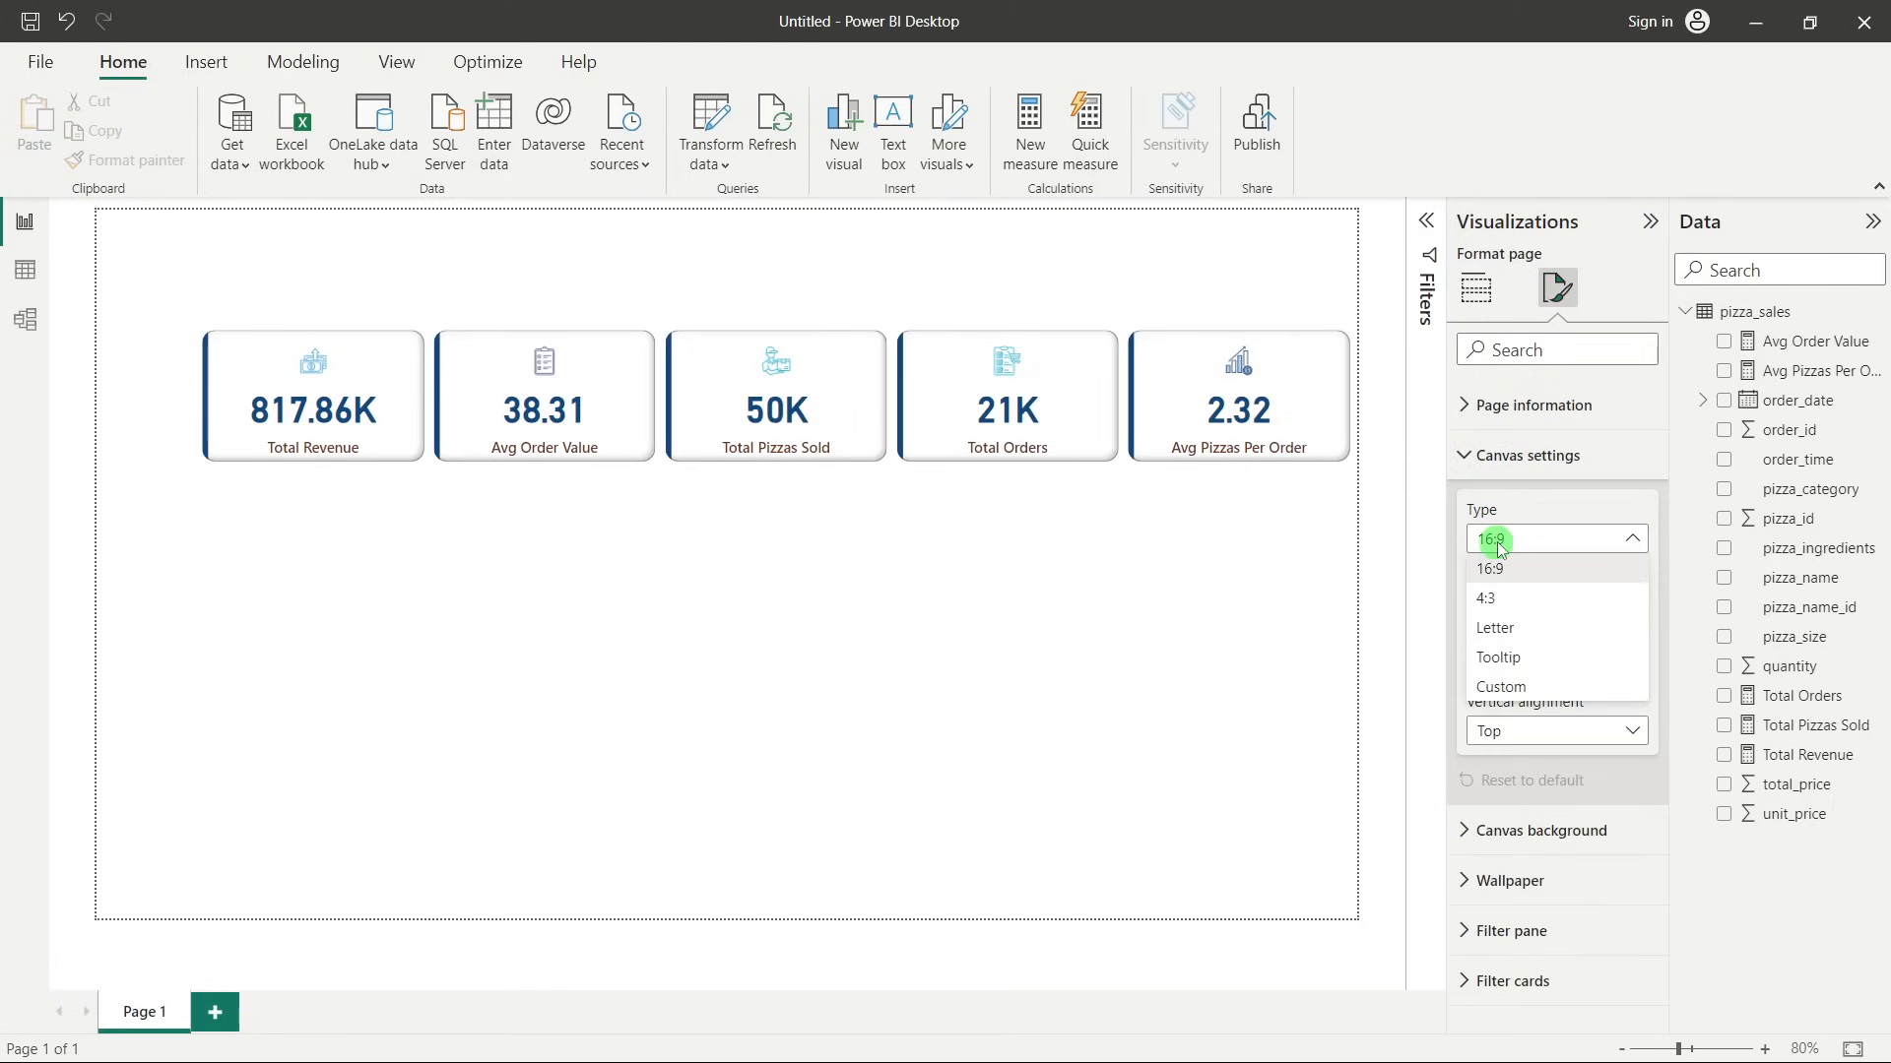
left_click(1526, 686)
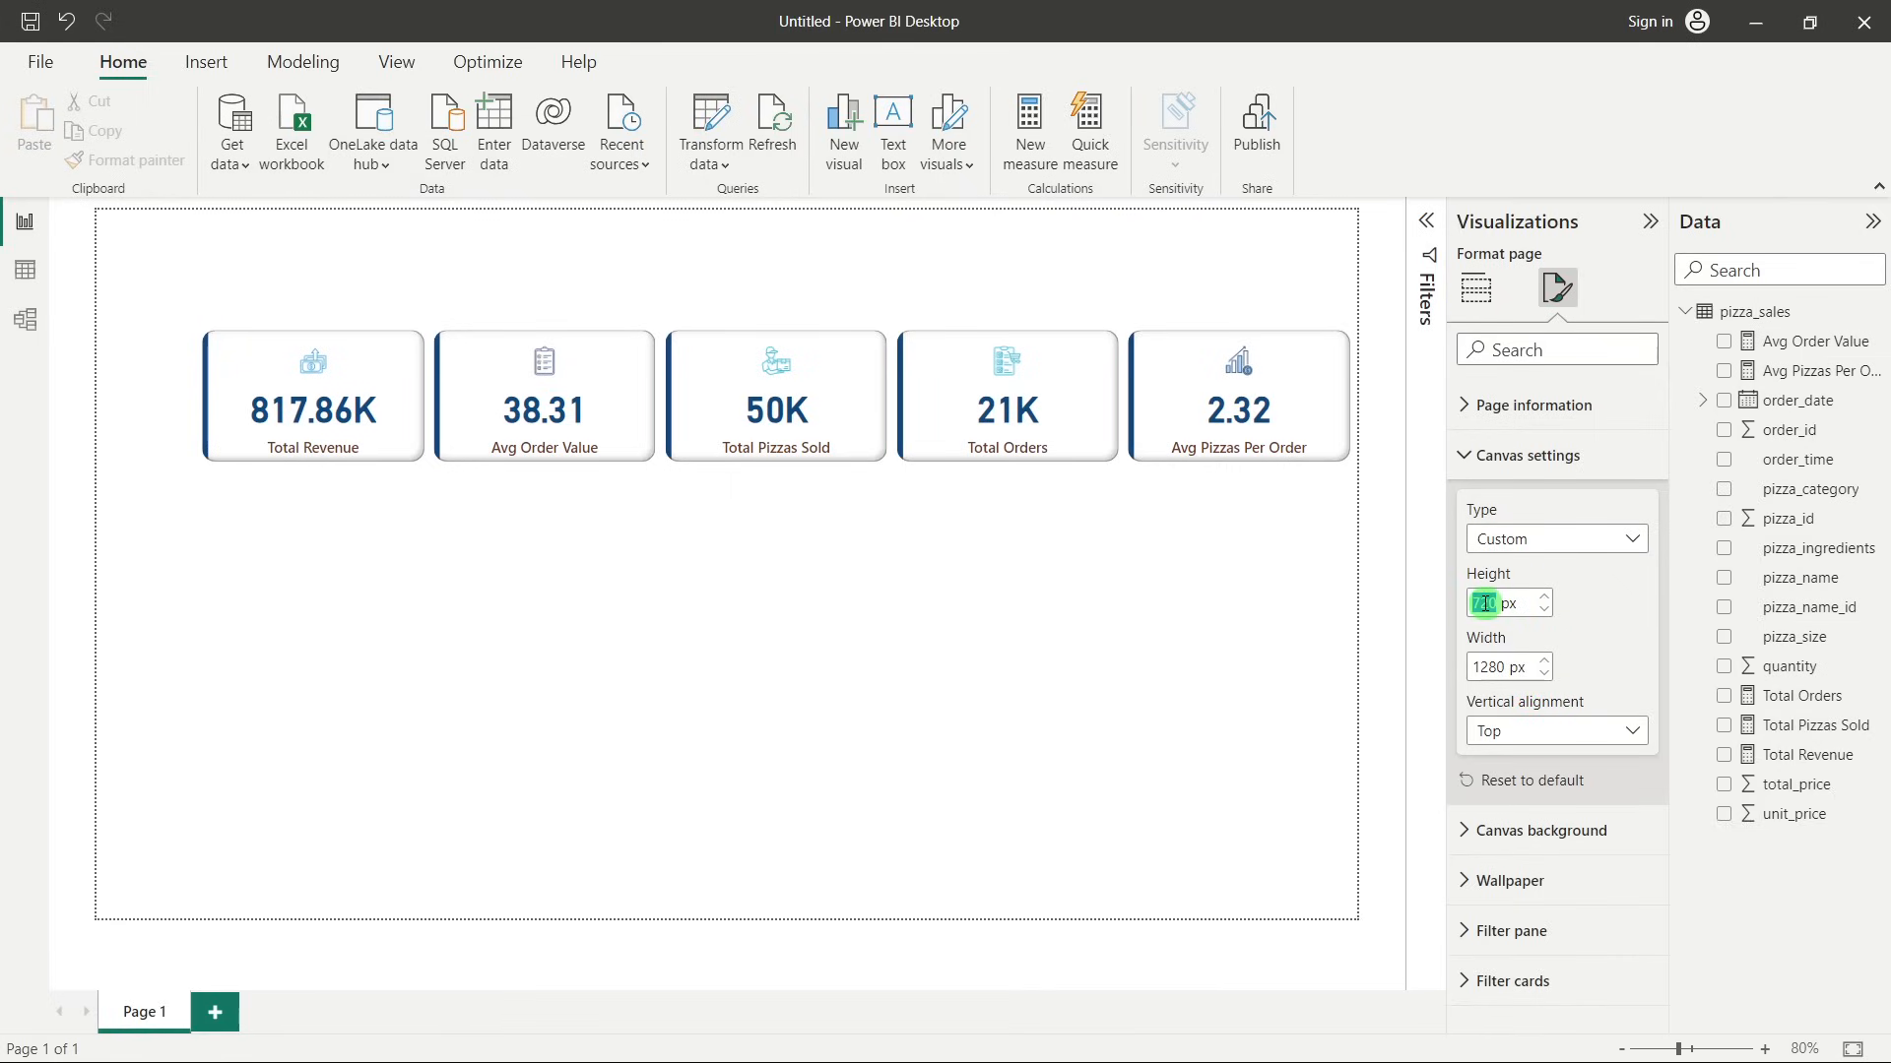
type("820")
key("Return")
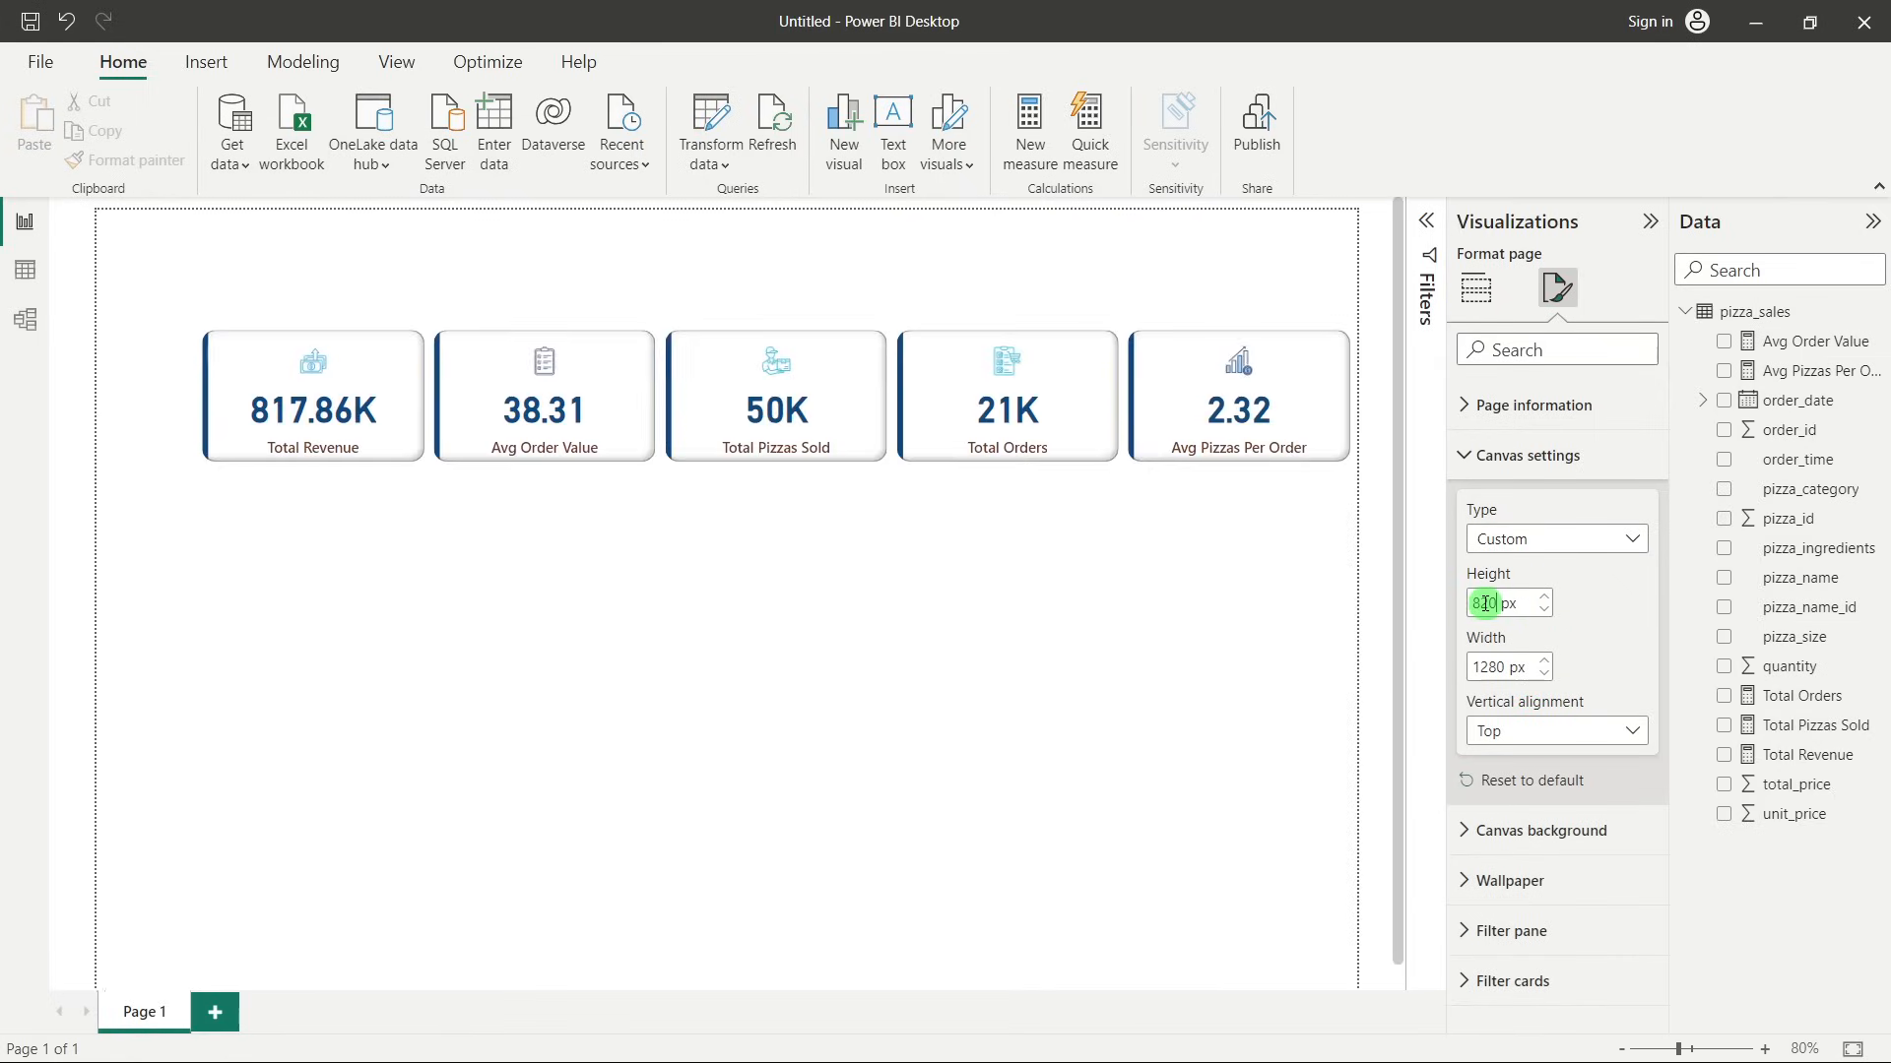
left_click(1478, 667)
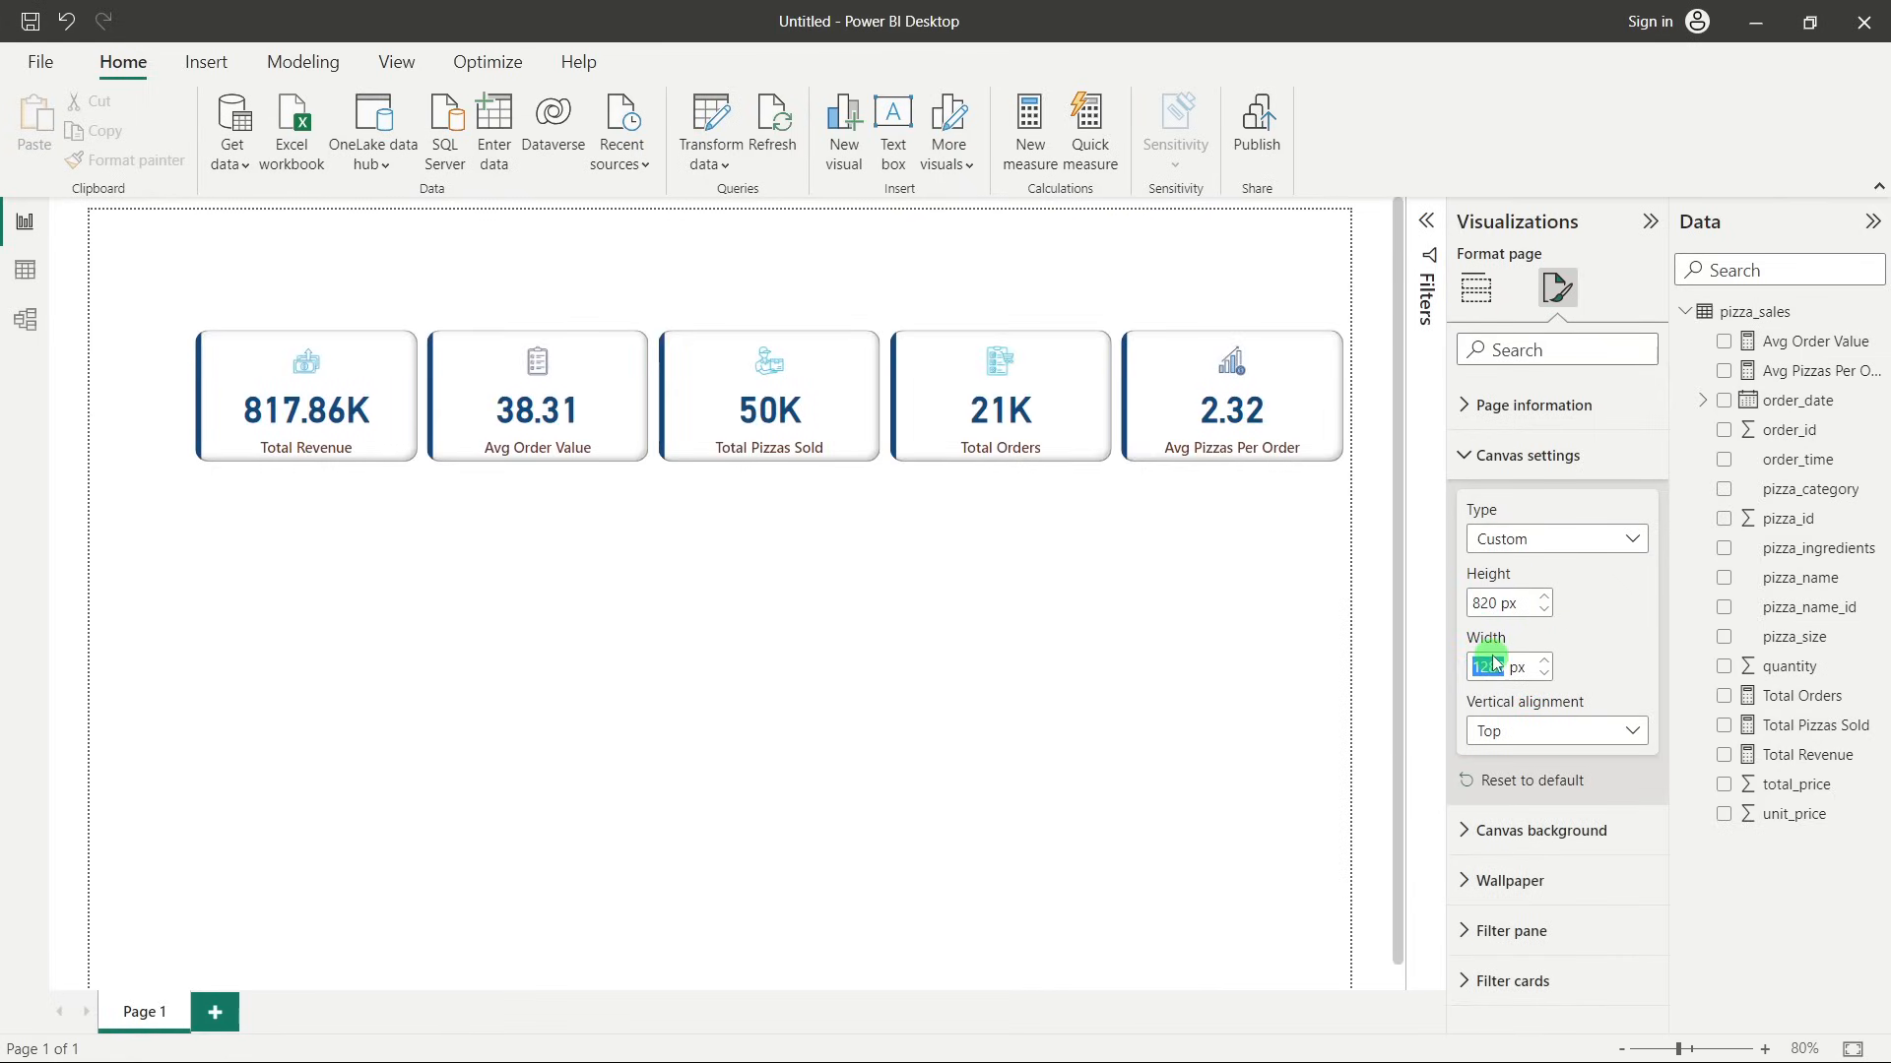
type("1500")
key("Return")
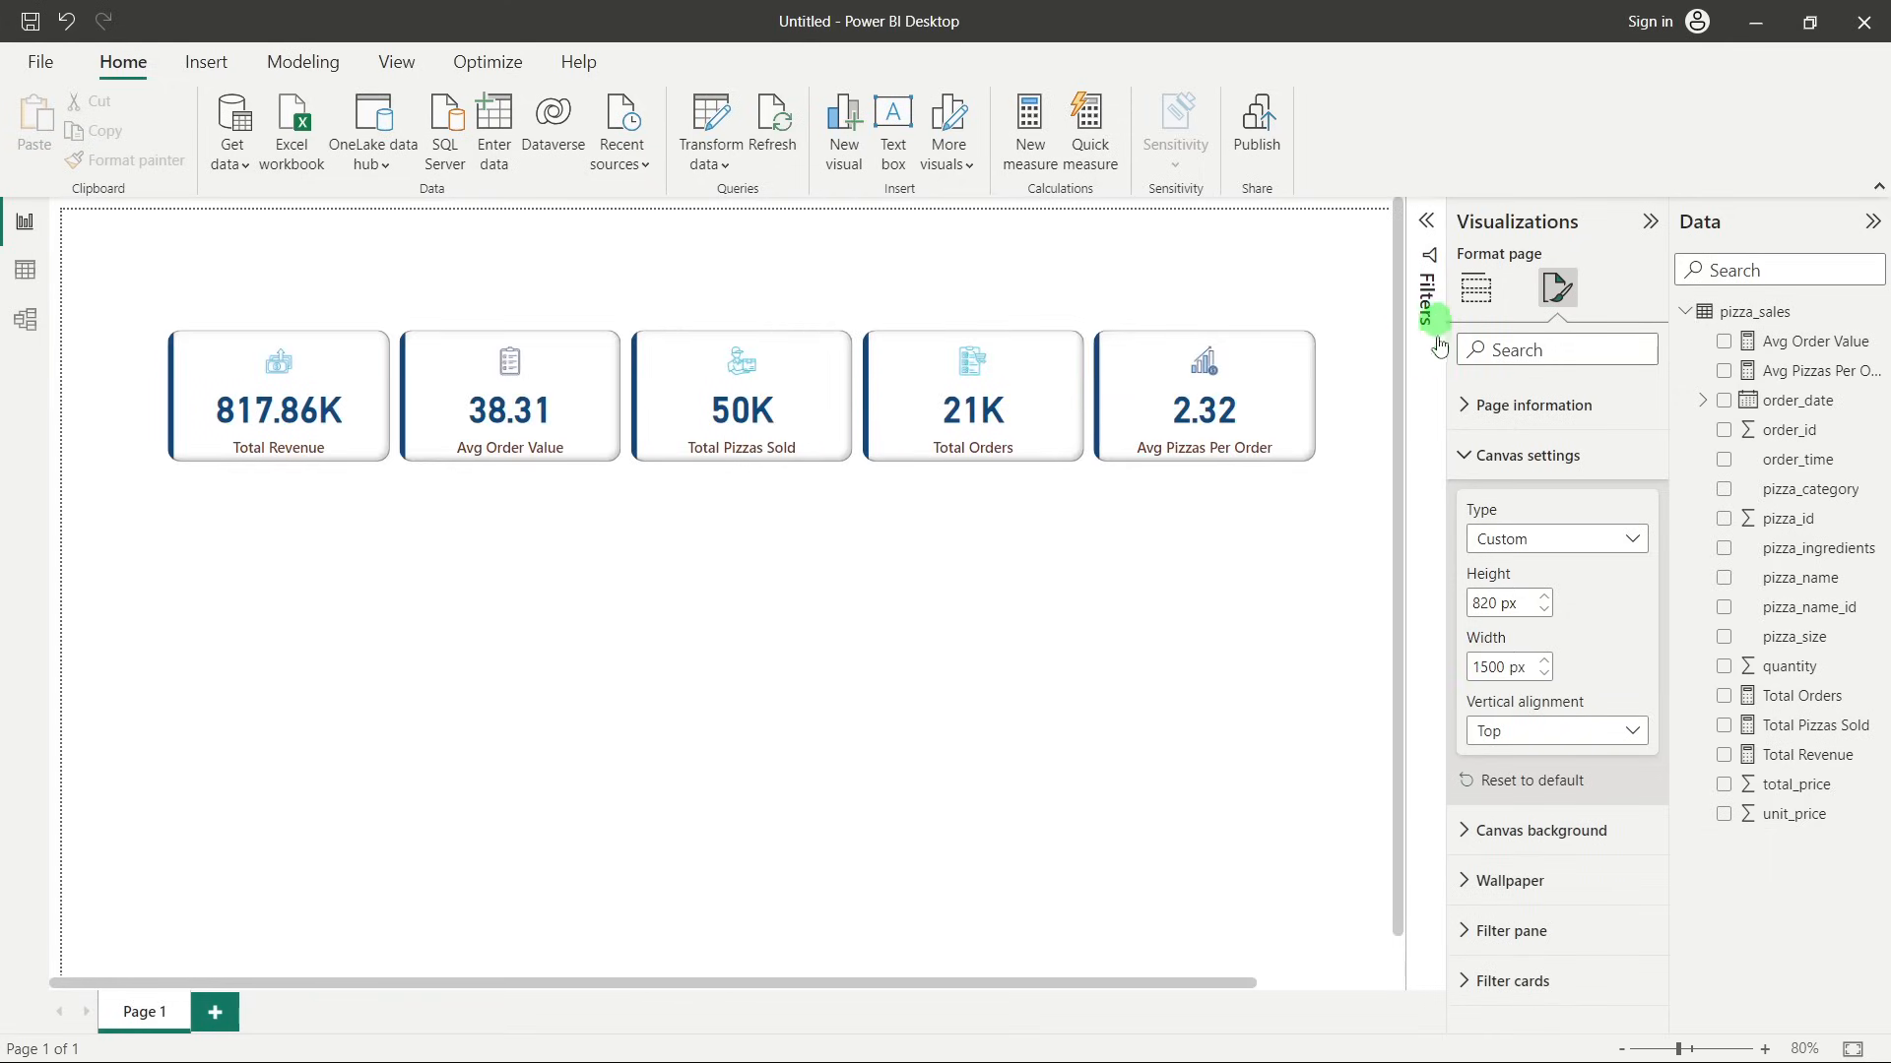
left_click(1539, 729)
left_click(1522, 785)
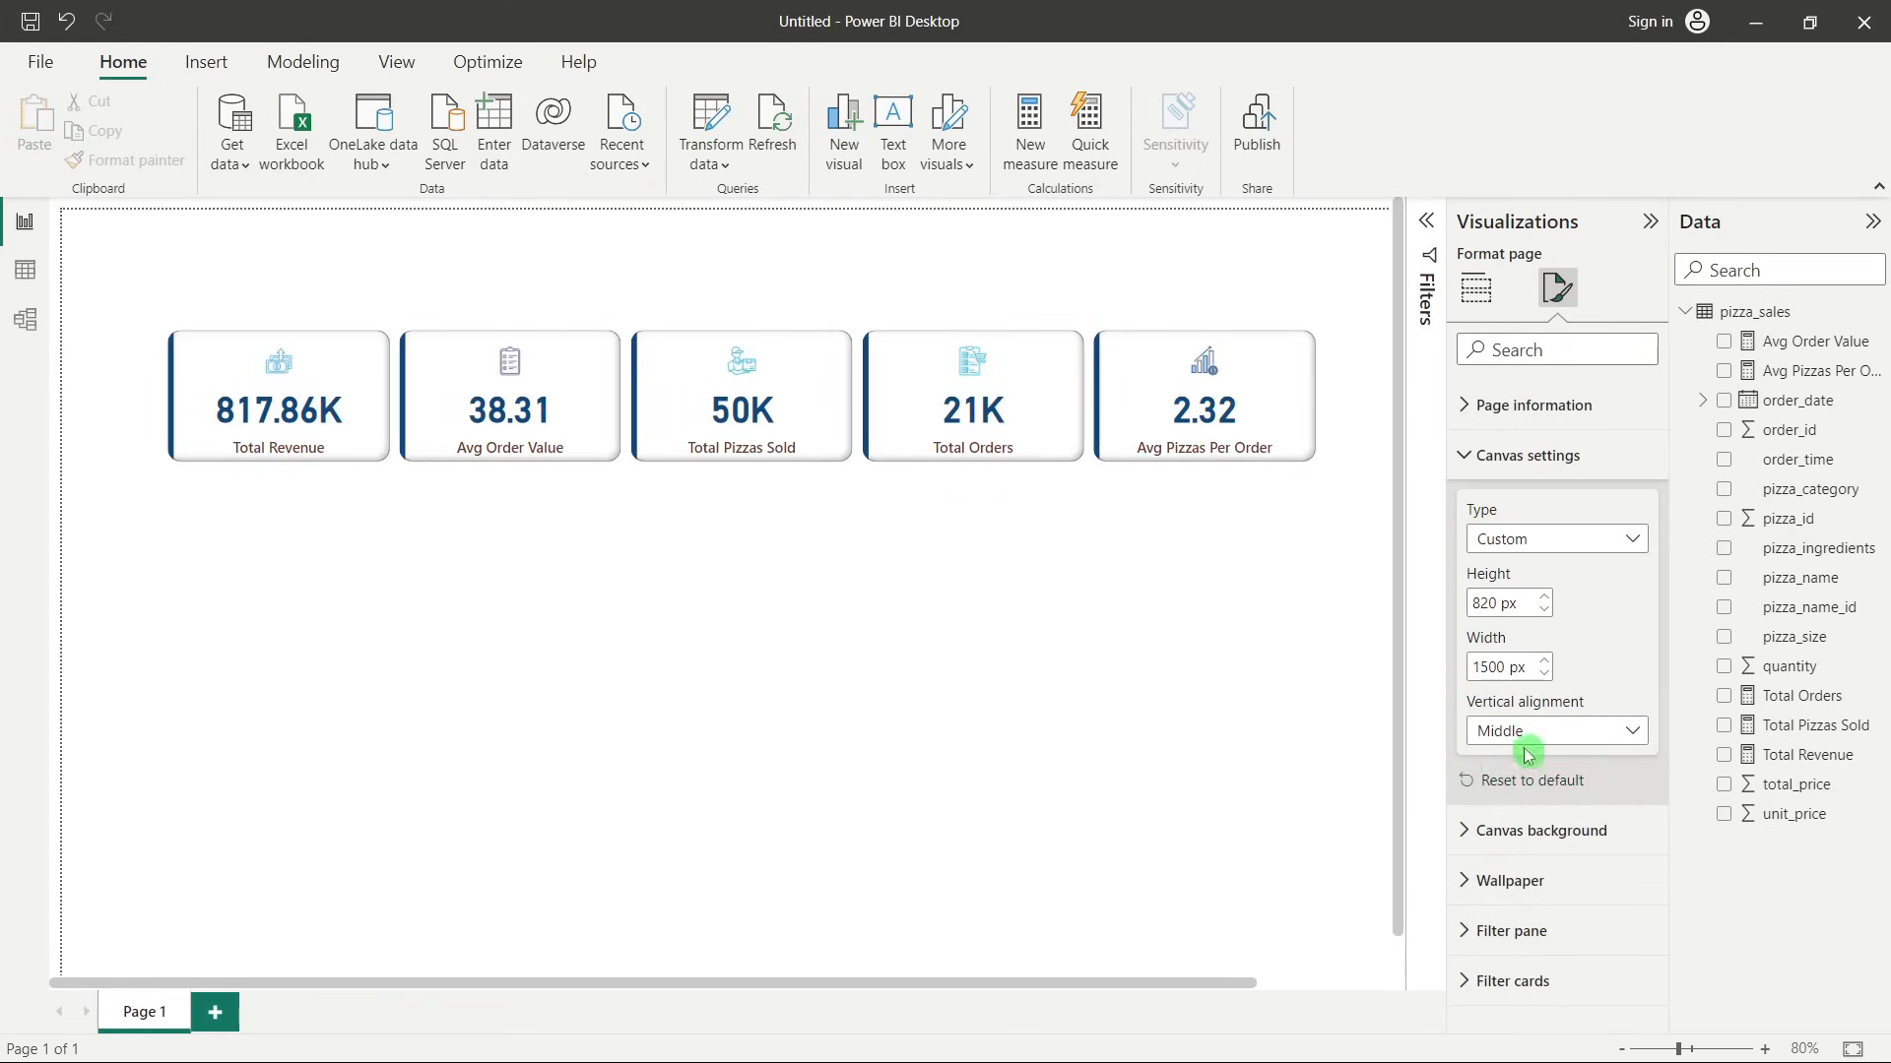
Set the page's canvas background to light grey with 85% transparency.
left_click(1580, 844)
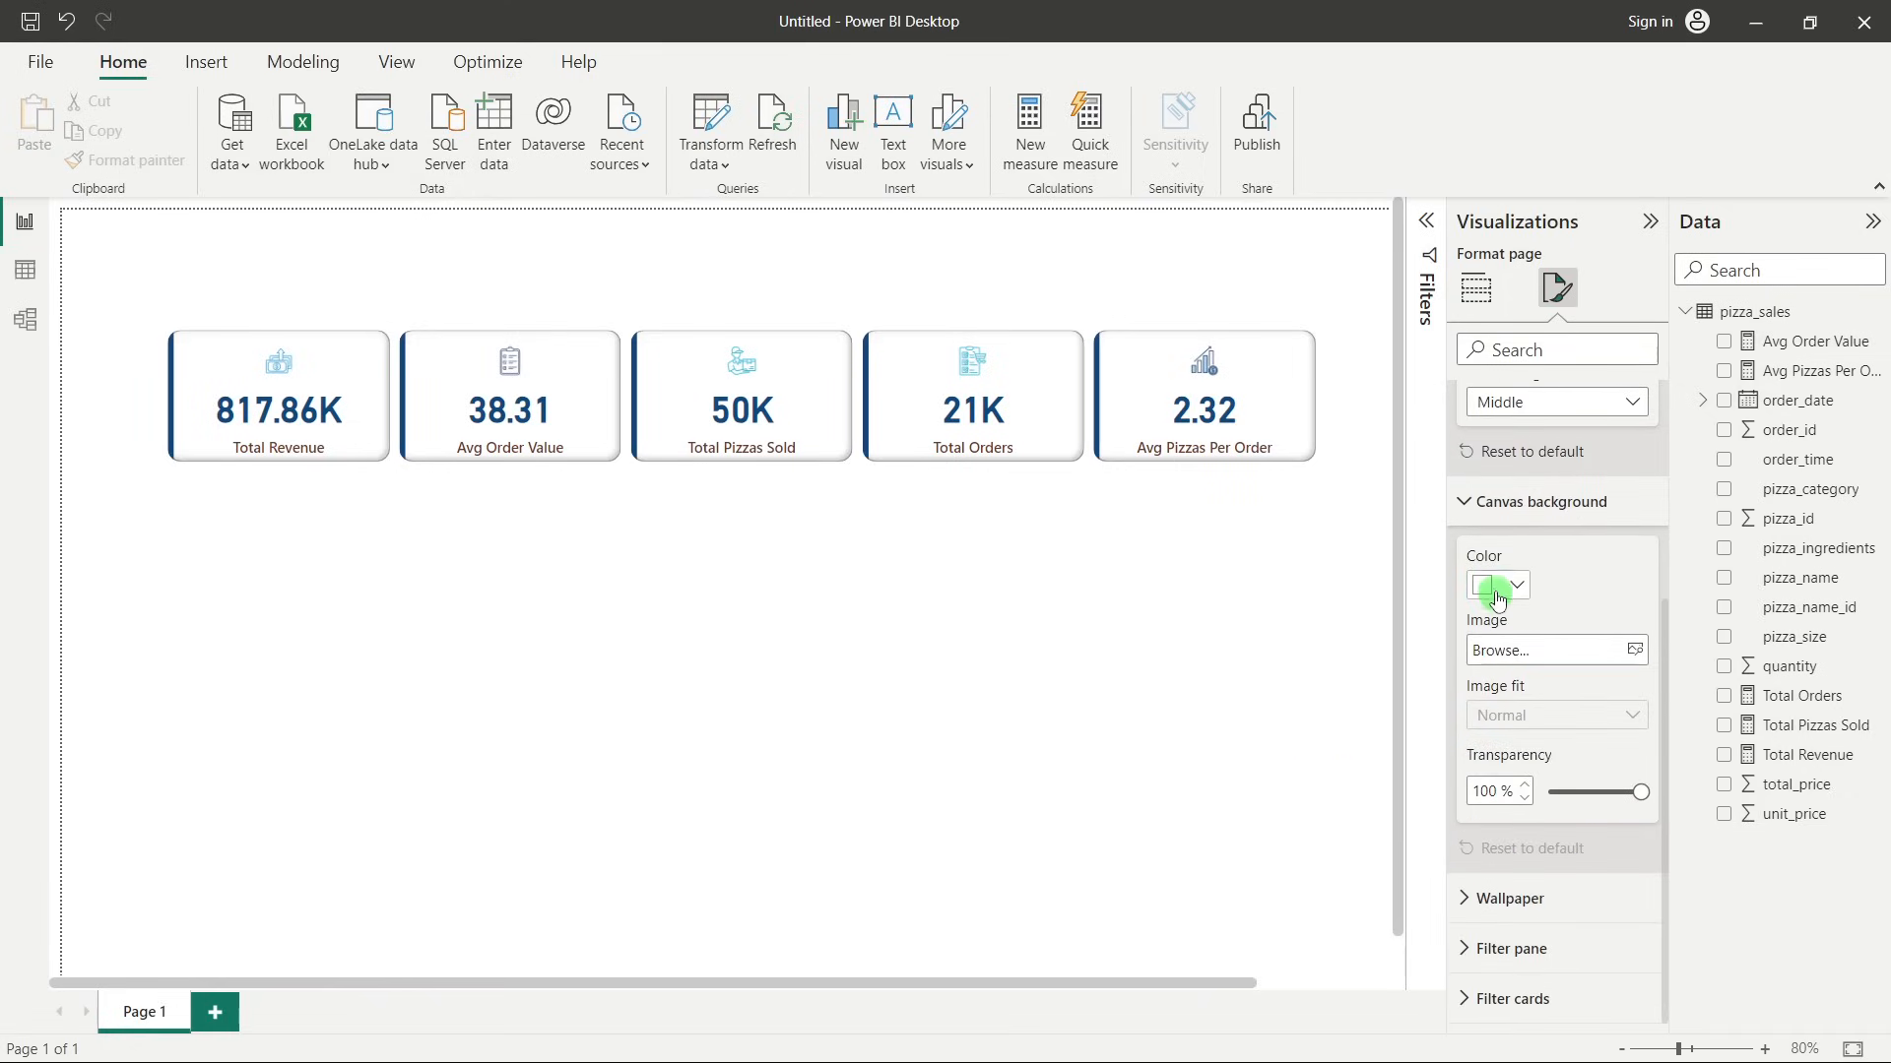
left_click(1500, 589)
left_click(1499, 727)
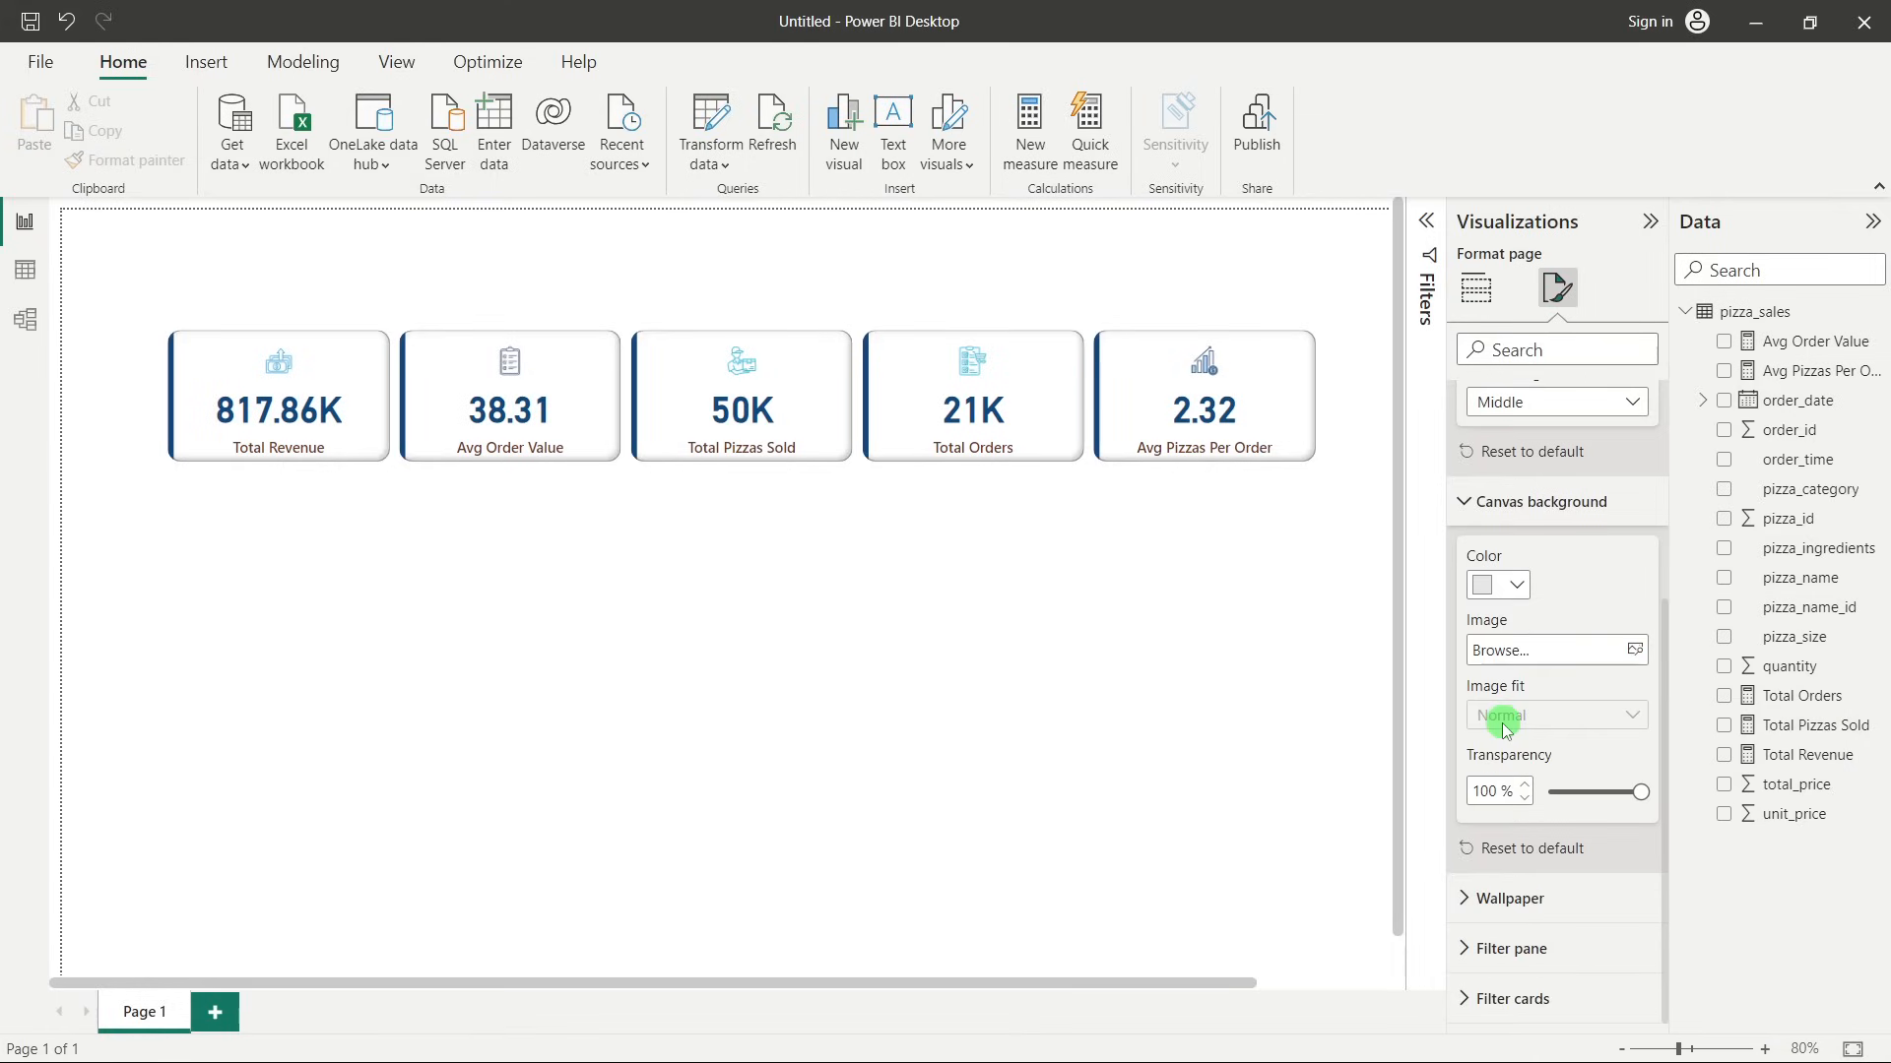
left_click(1509, 587)
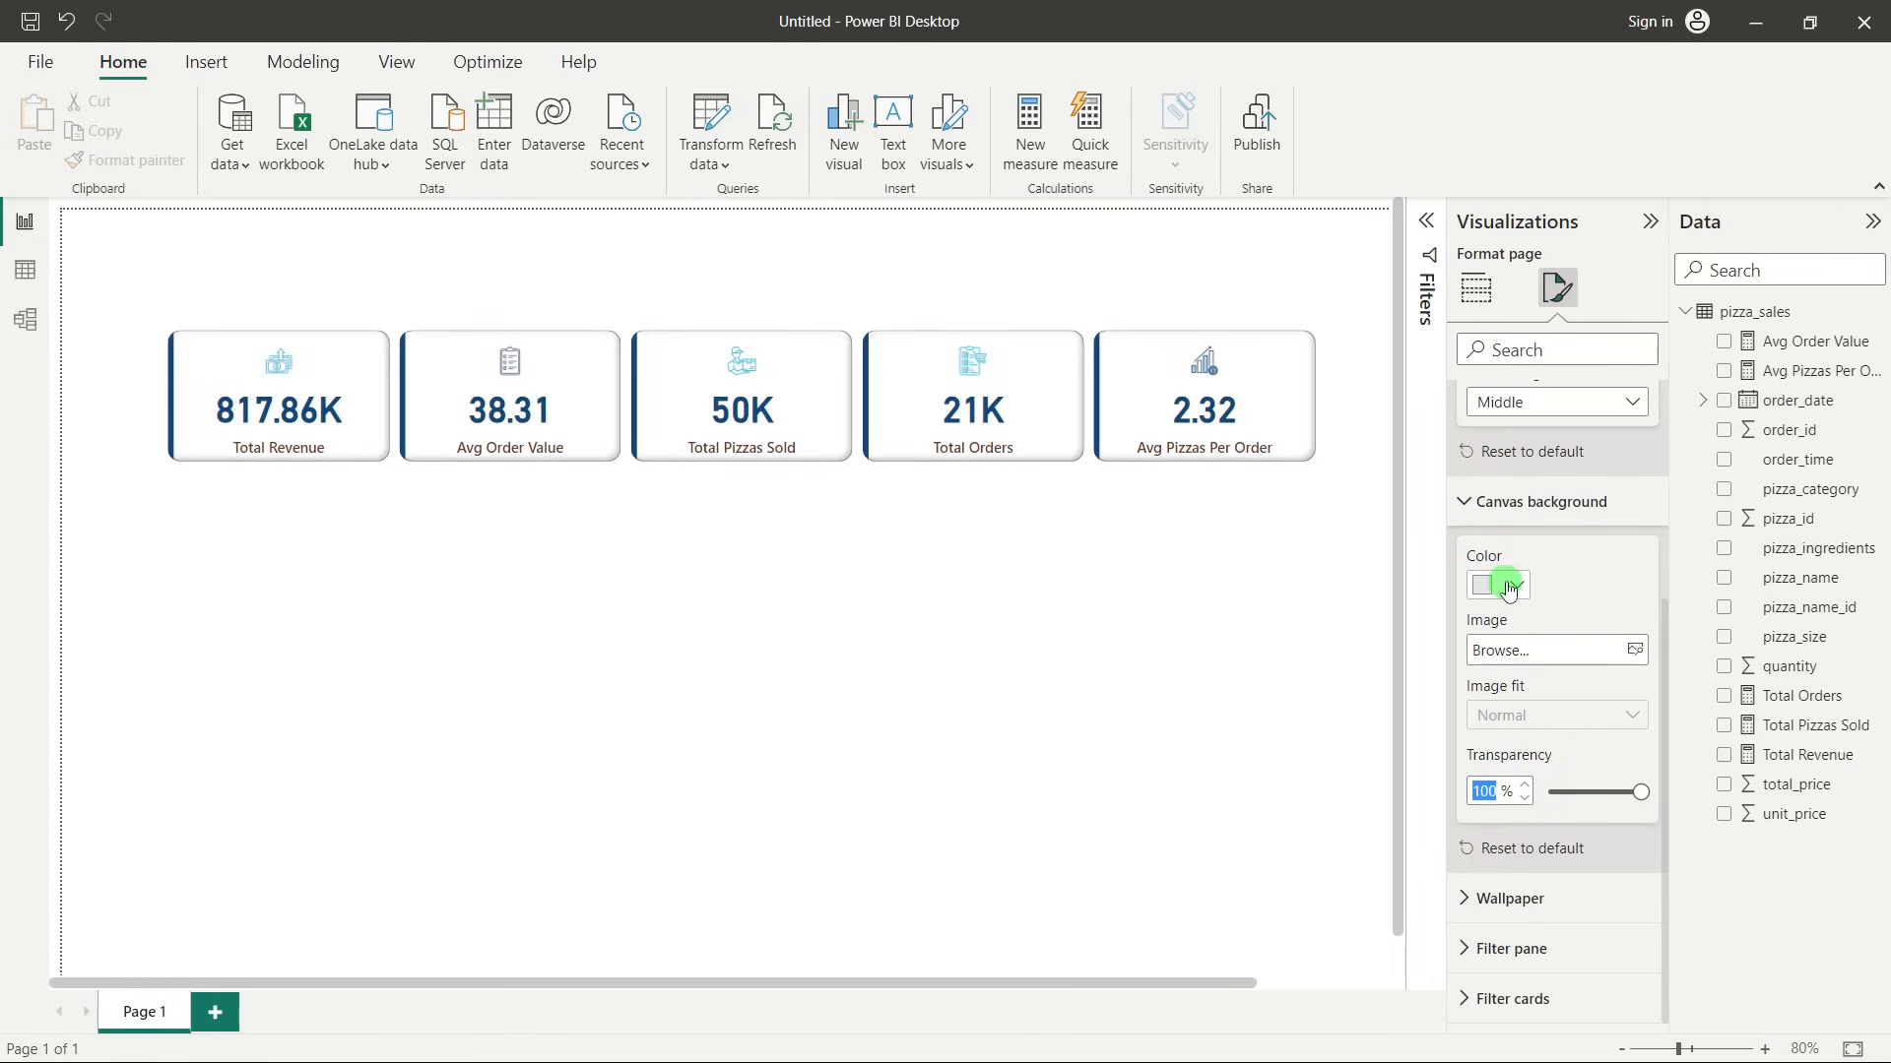
type("85")
left_click(1018, 610)
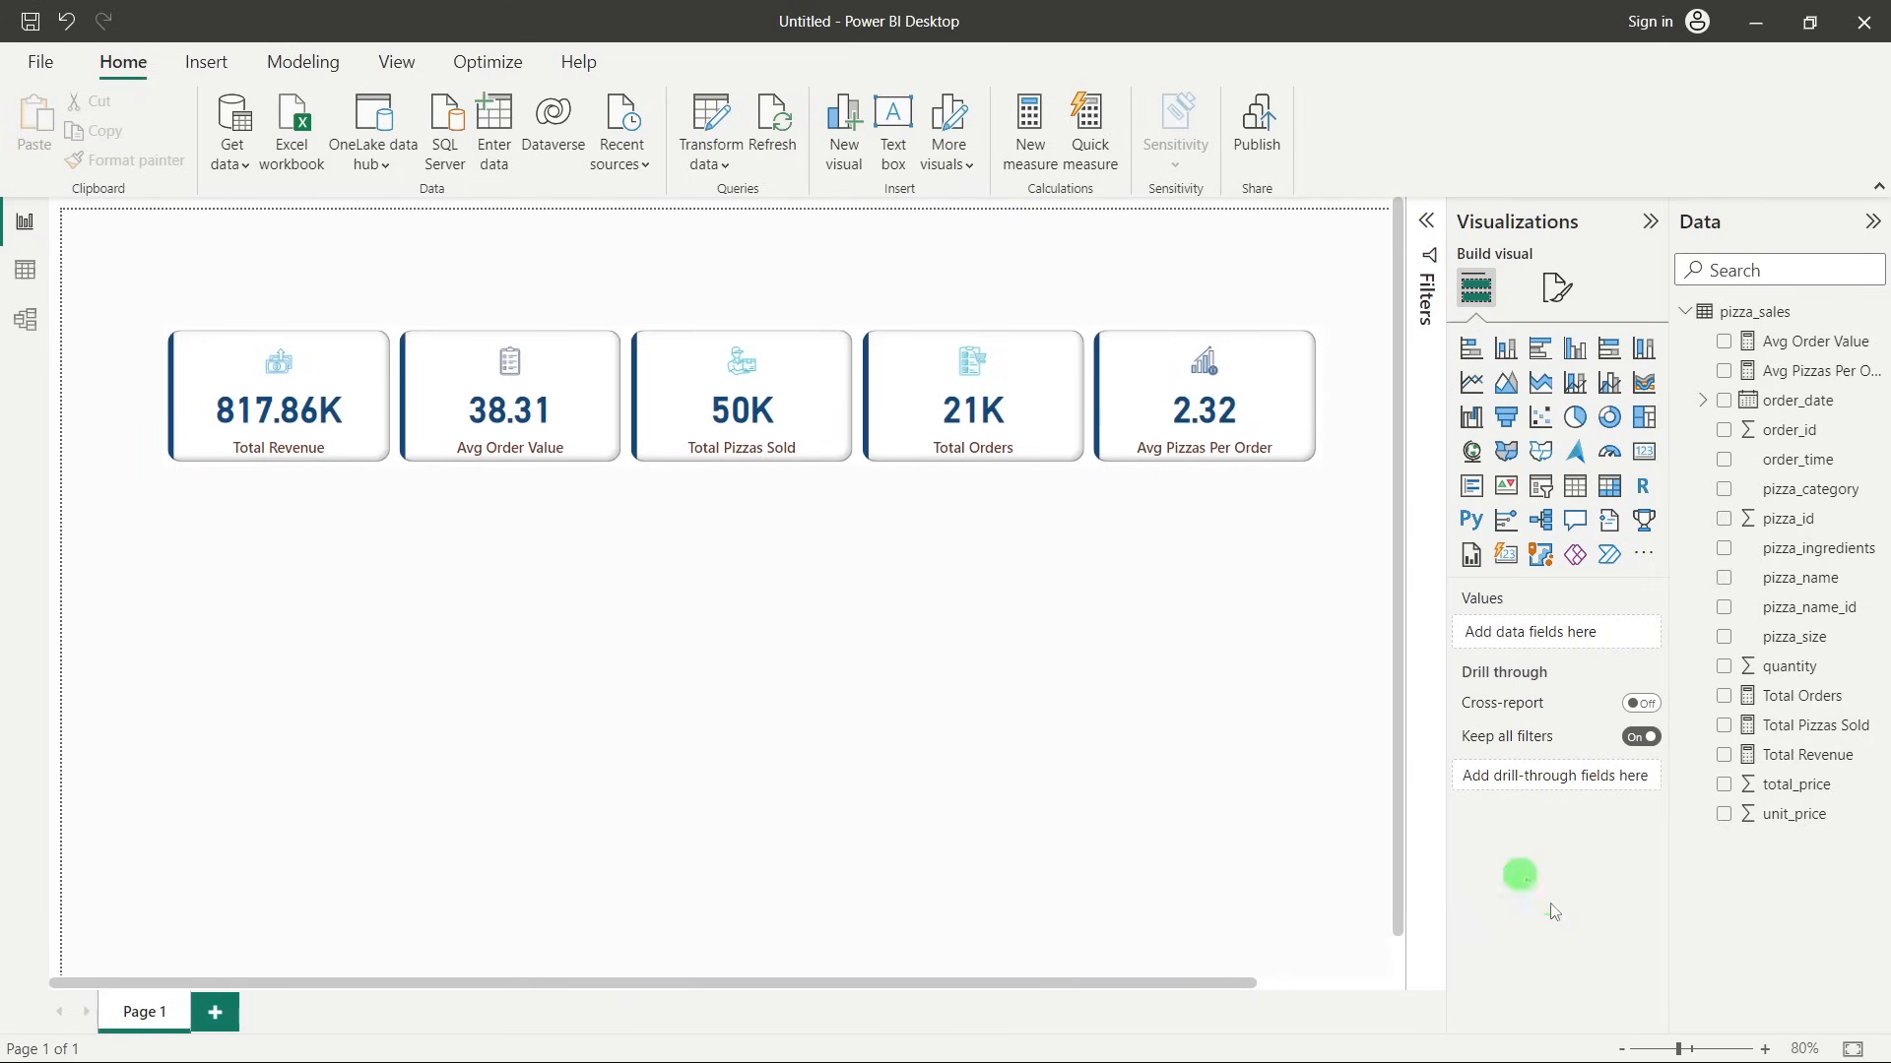
Move the row of KPI cards toward the page's right edge and slightly up, leaving free space beside the Total Revenue card.
left_click(1646, 222)
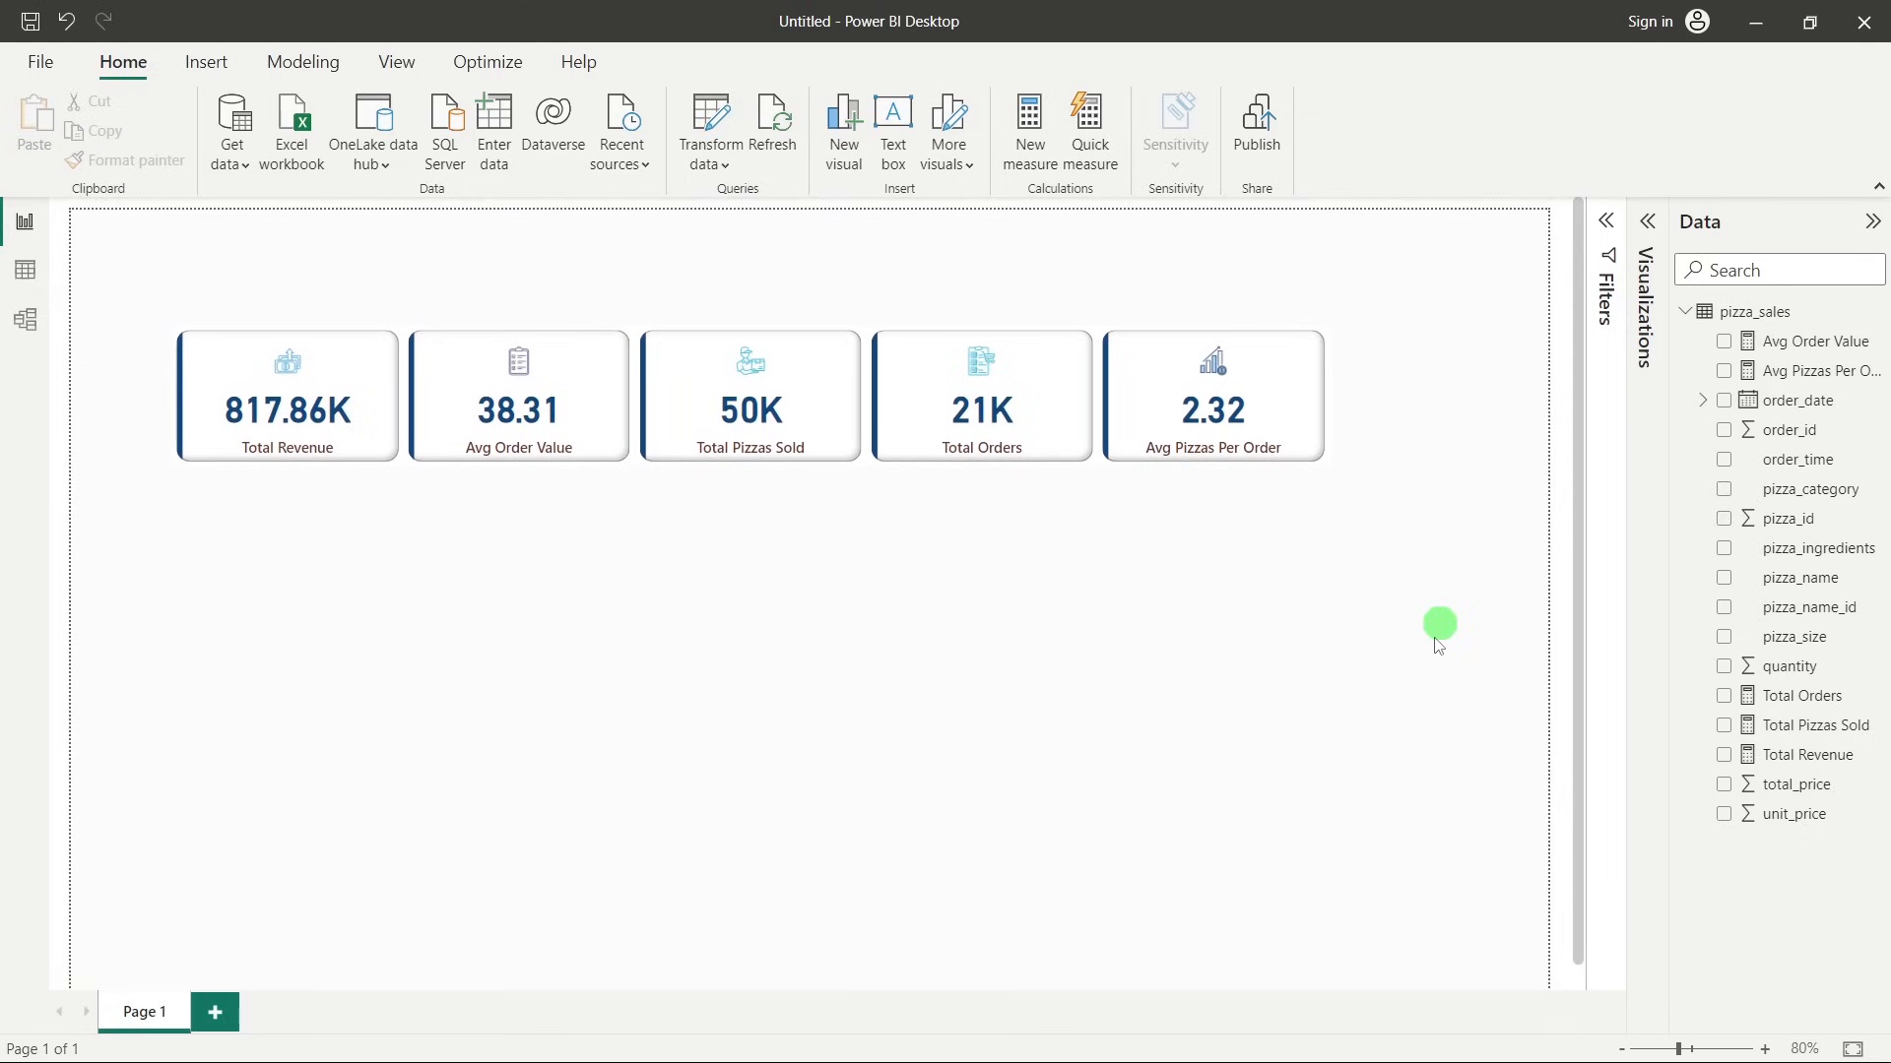
left_click(1623, 1050)
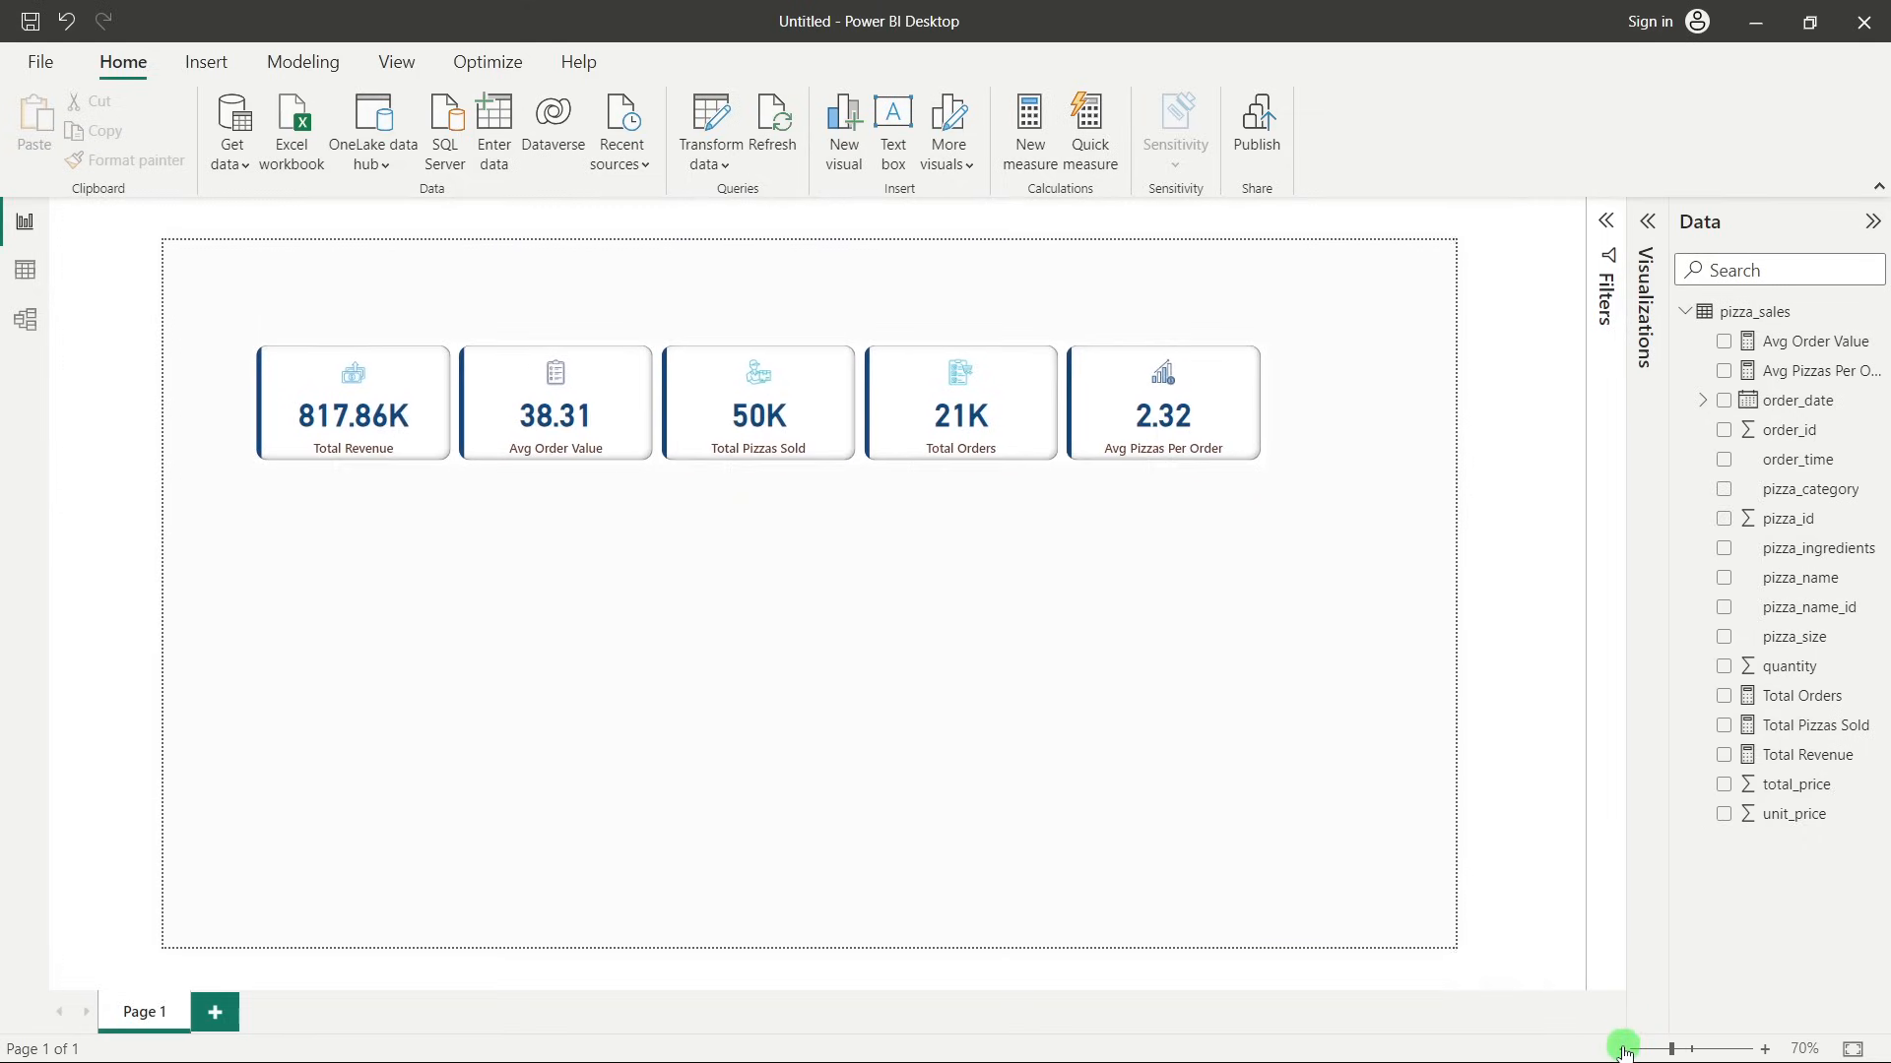
left_click(1804, 1050)
left_click(883, 680)
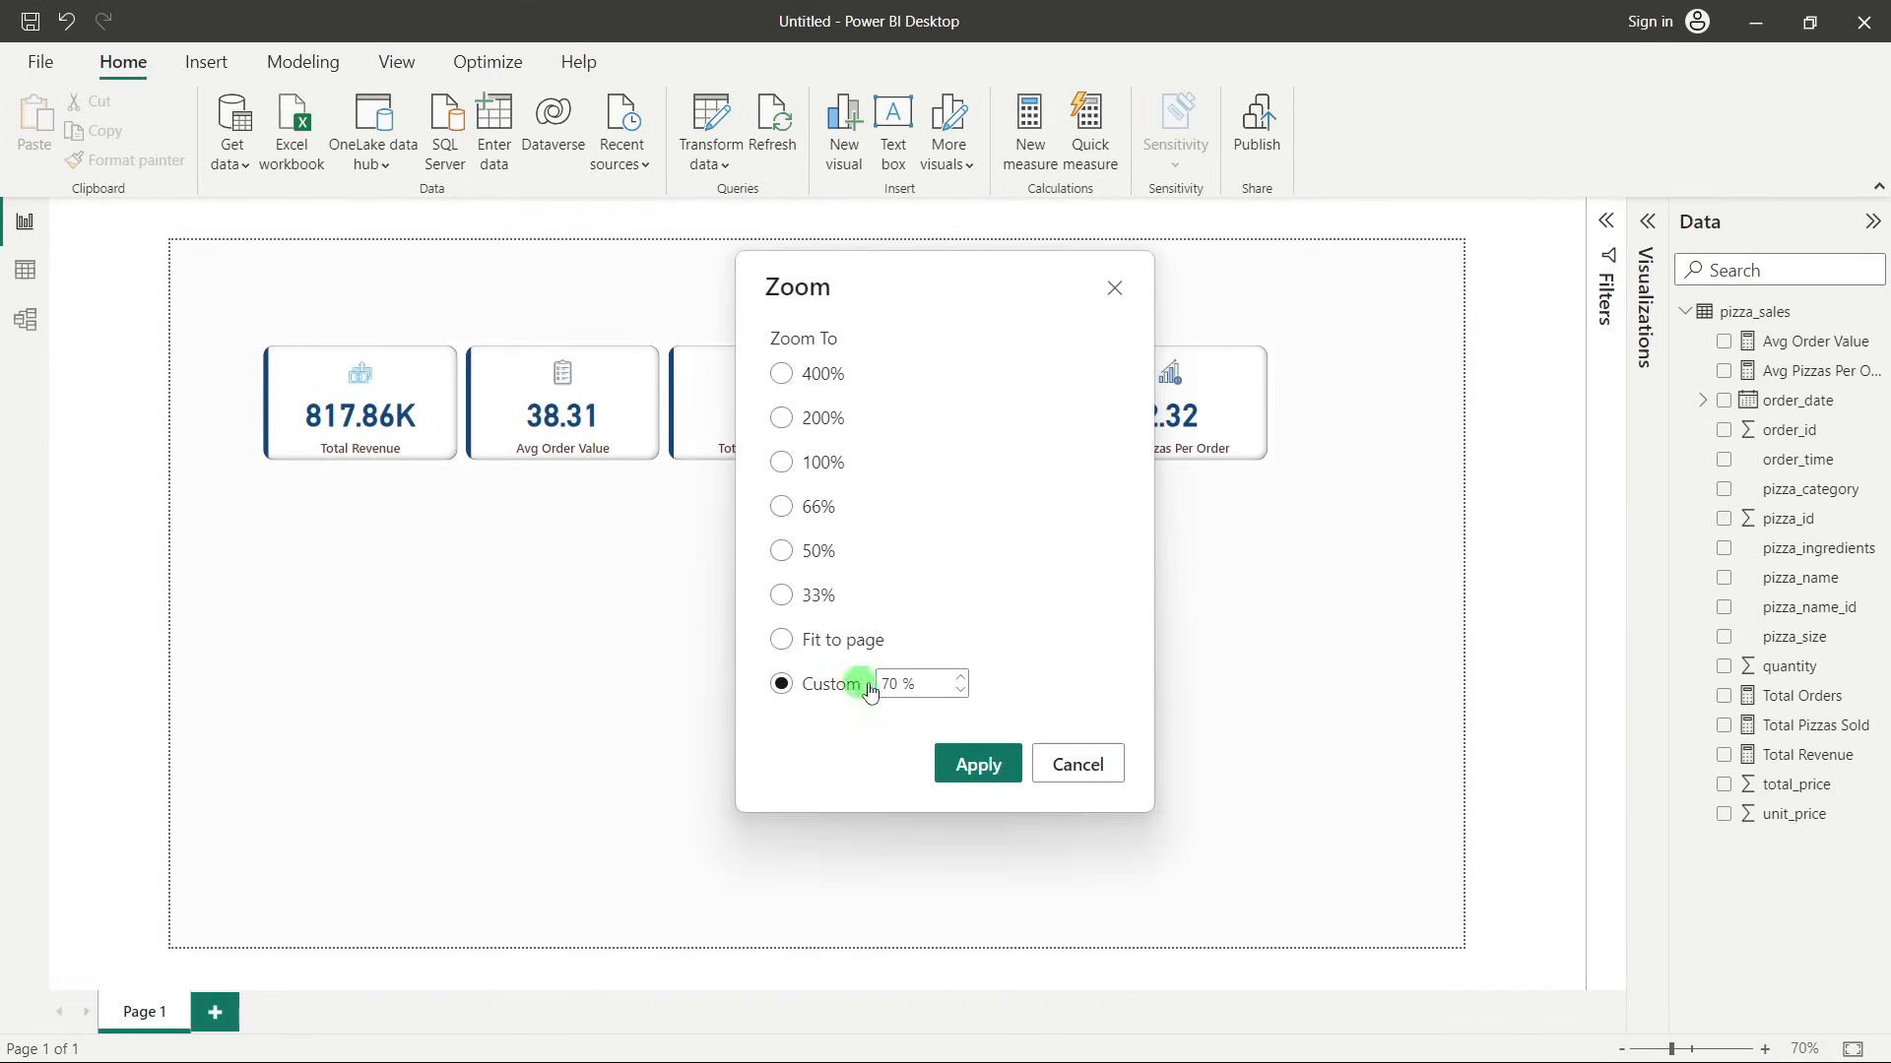
double_click(888, 684)
type("80")
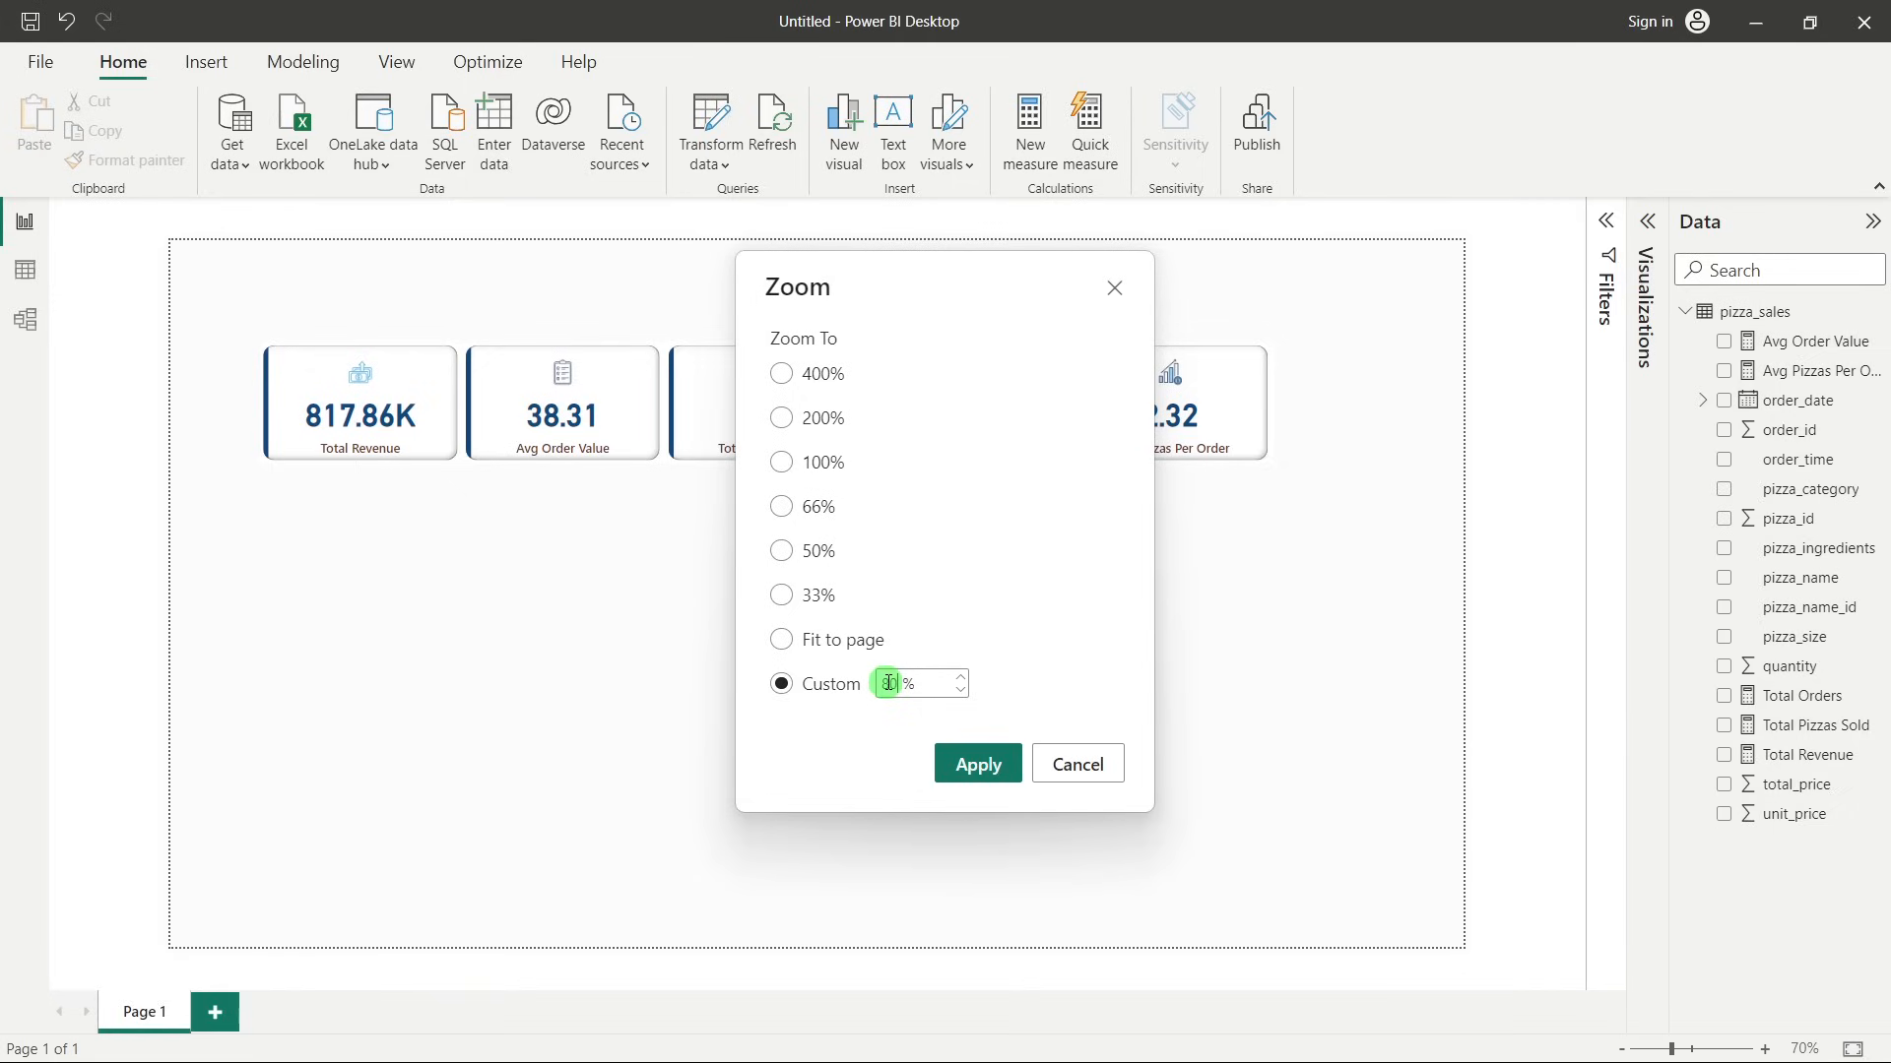
left_click(947, 765)
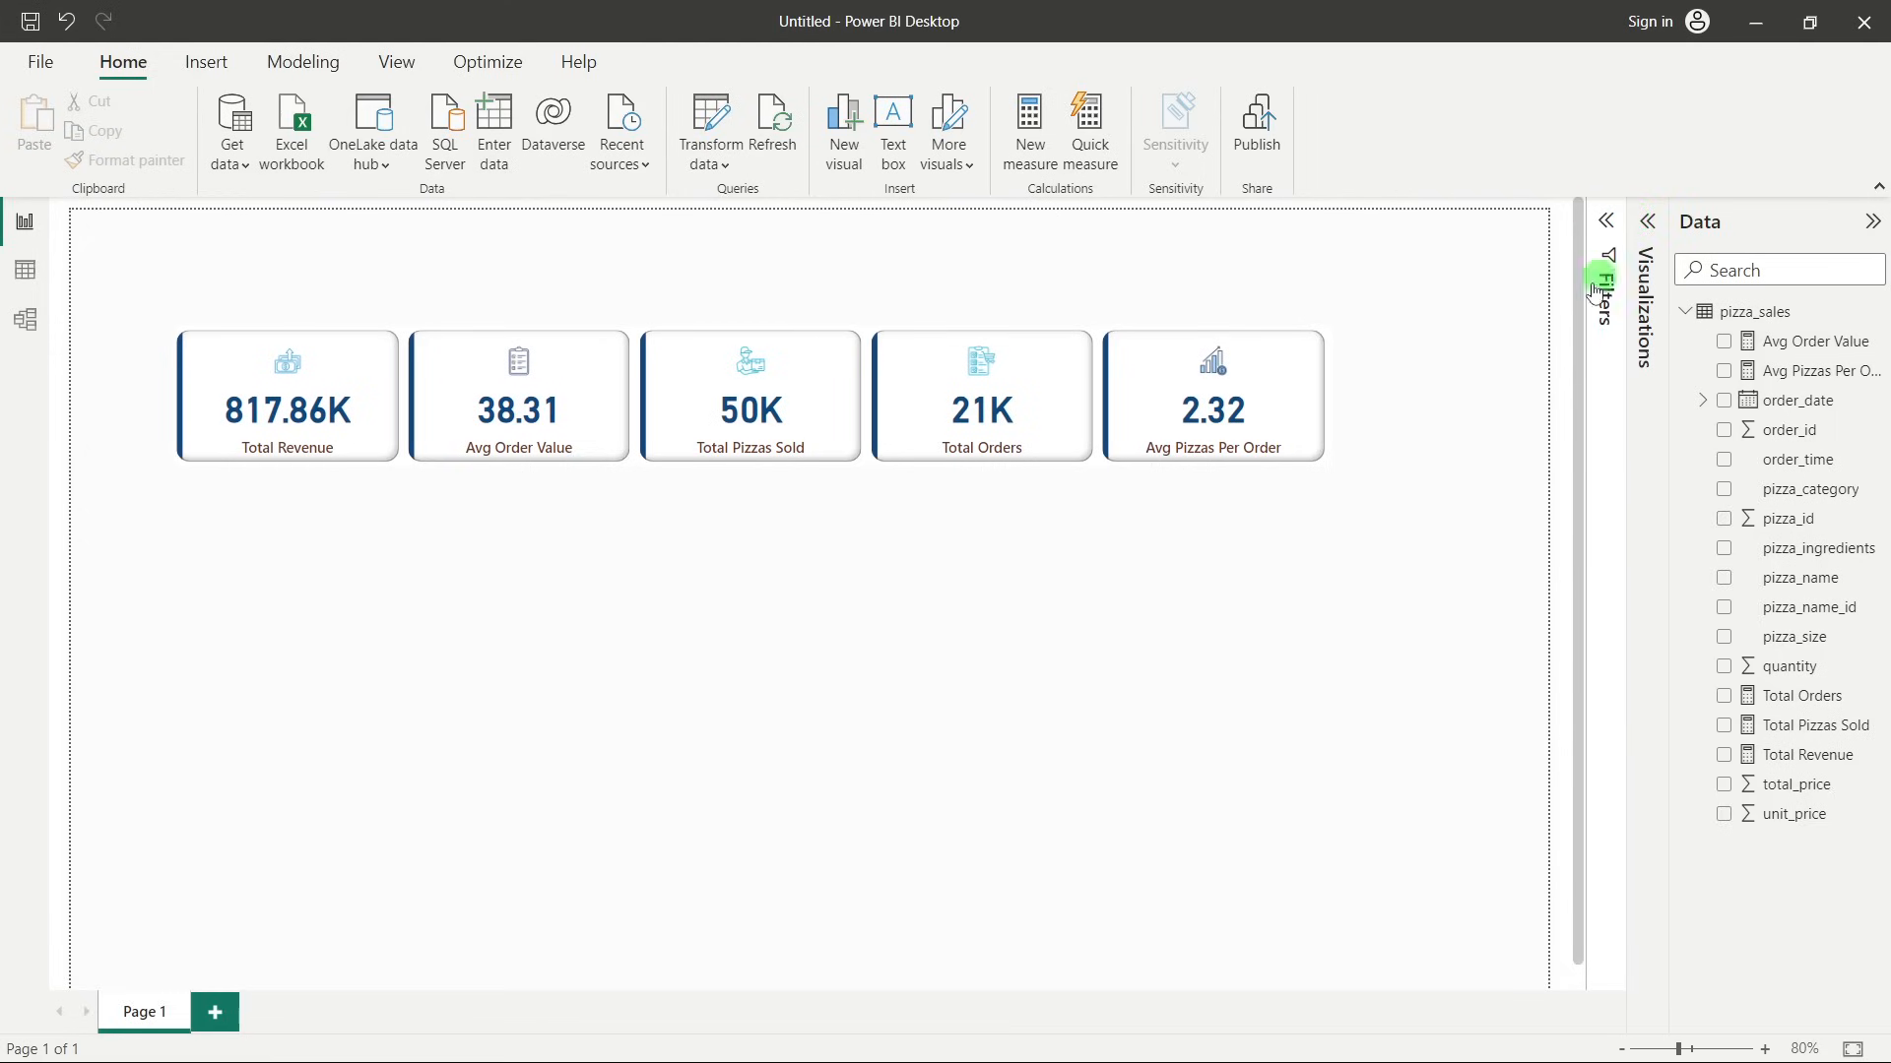
left_click_drag(860, 406, 1050, 394)
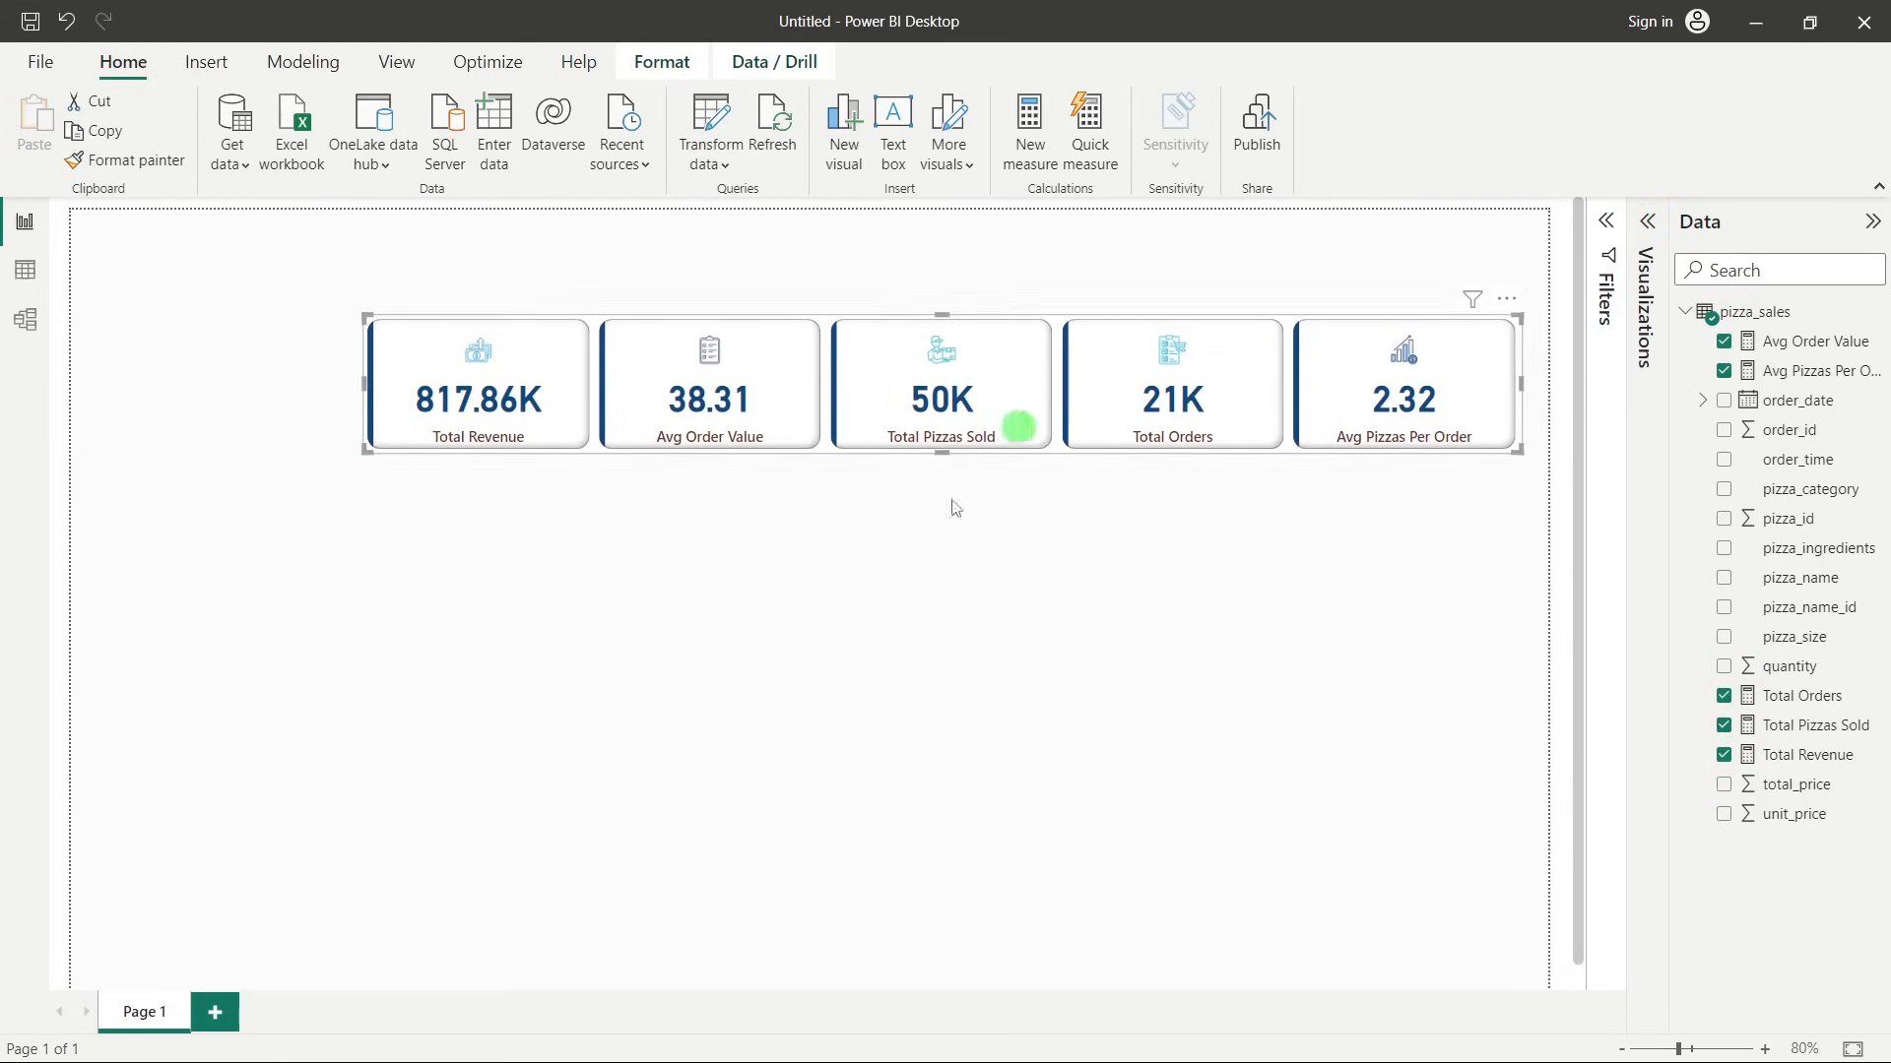
left_click(177, 276)
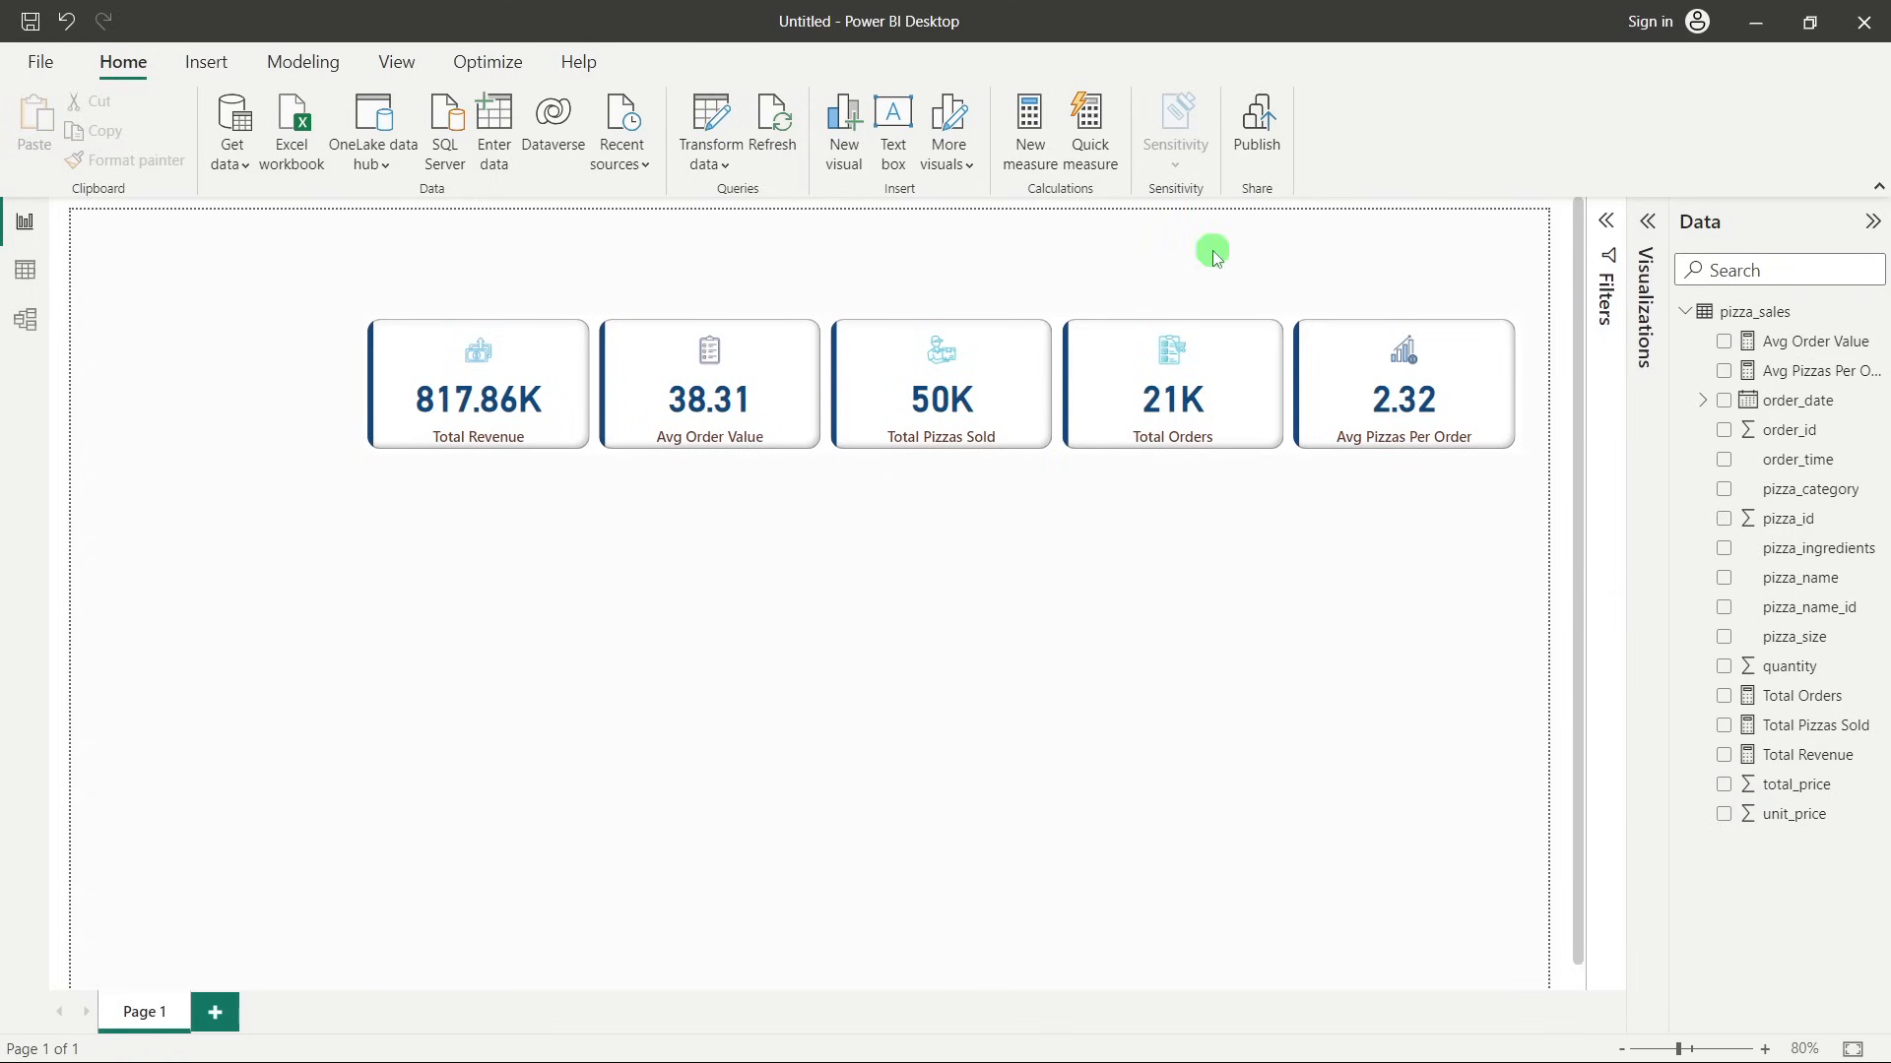
Insert a rectangle shape with both top corners rounded onto the report page.
left_click(1646, 223)
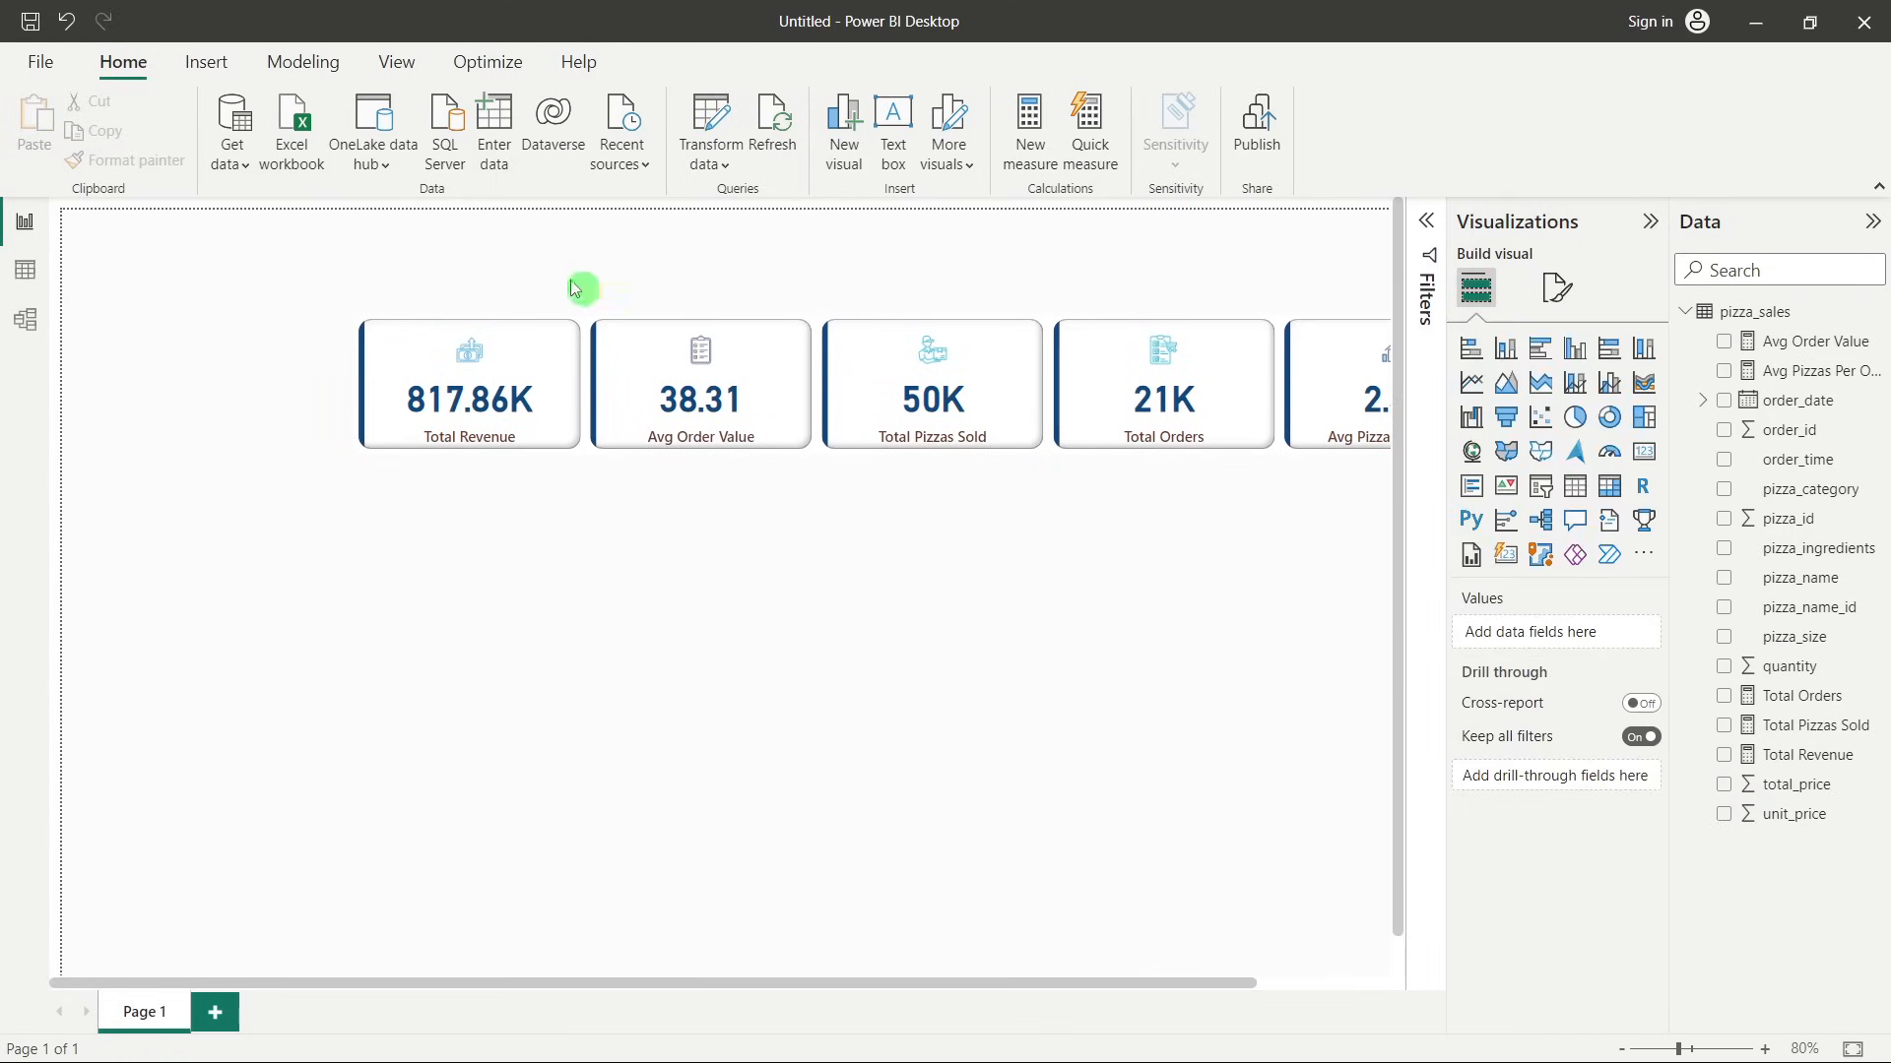
left_click(205, 62)
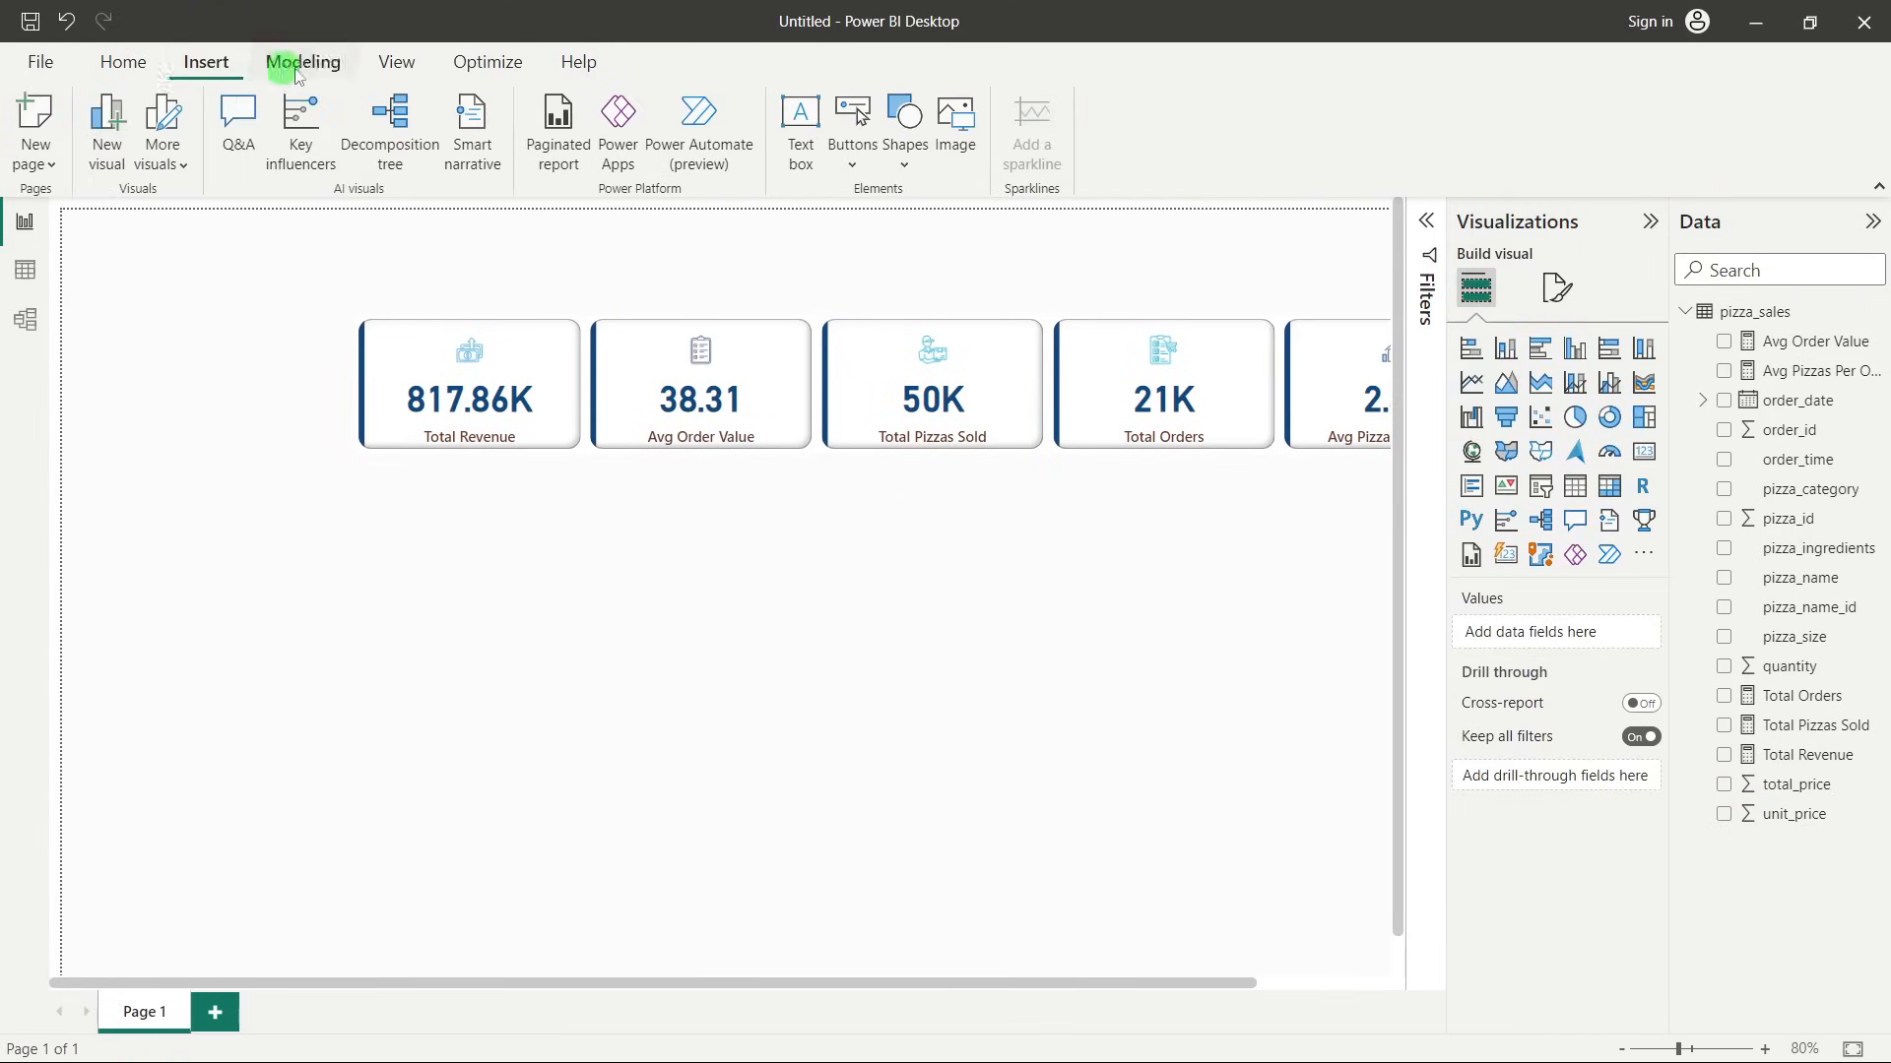
left_click(904, 162)
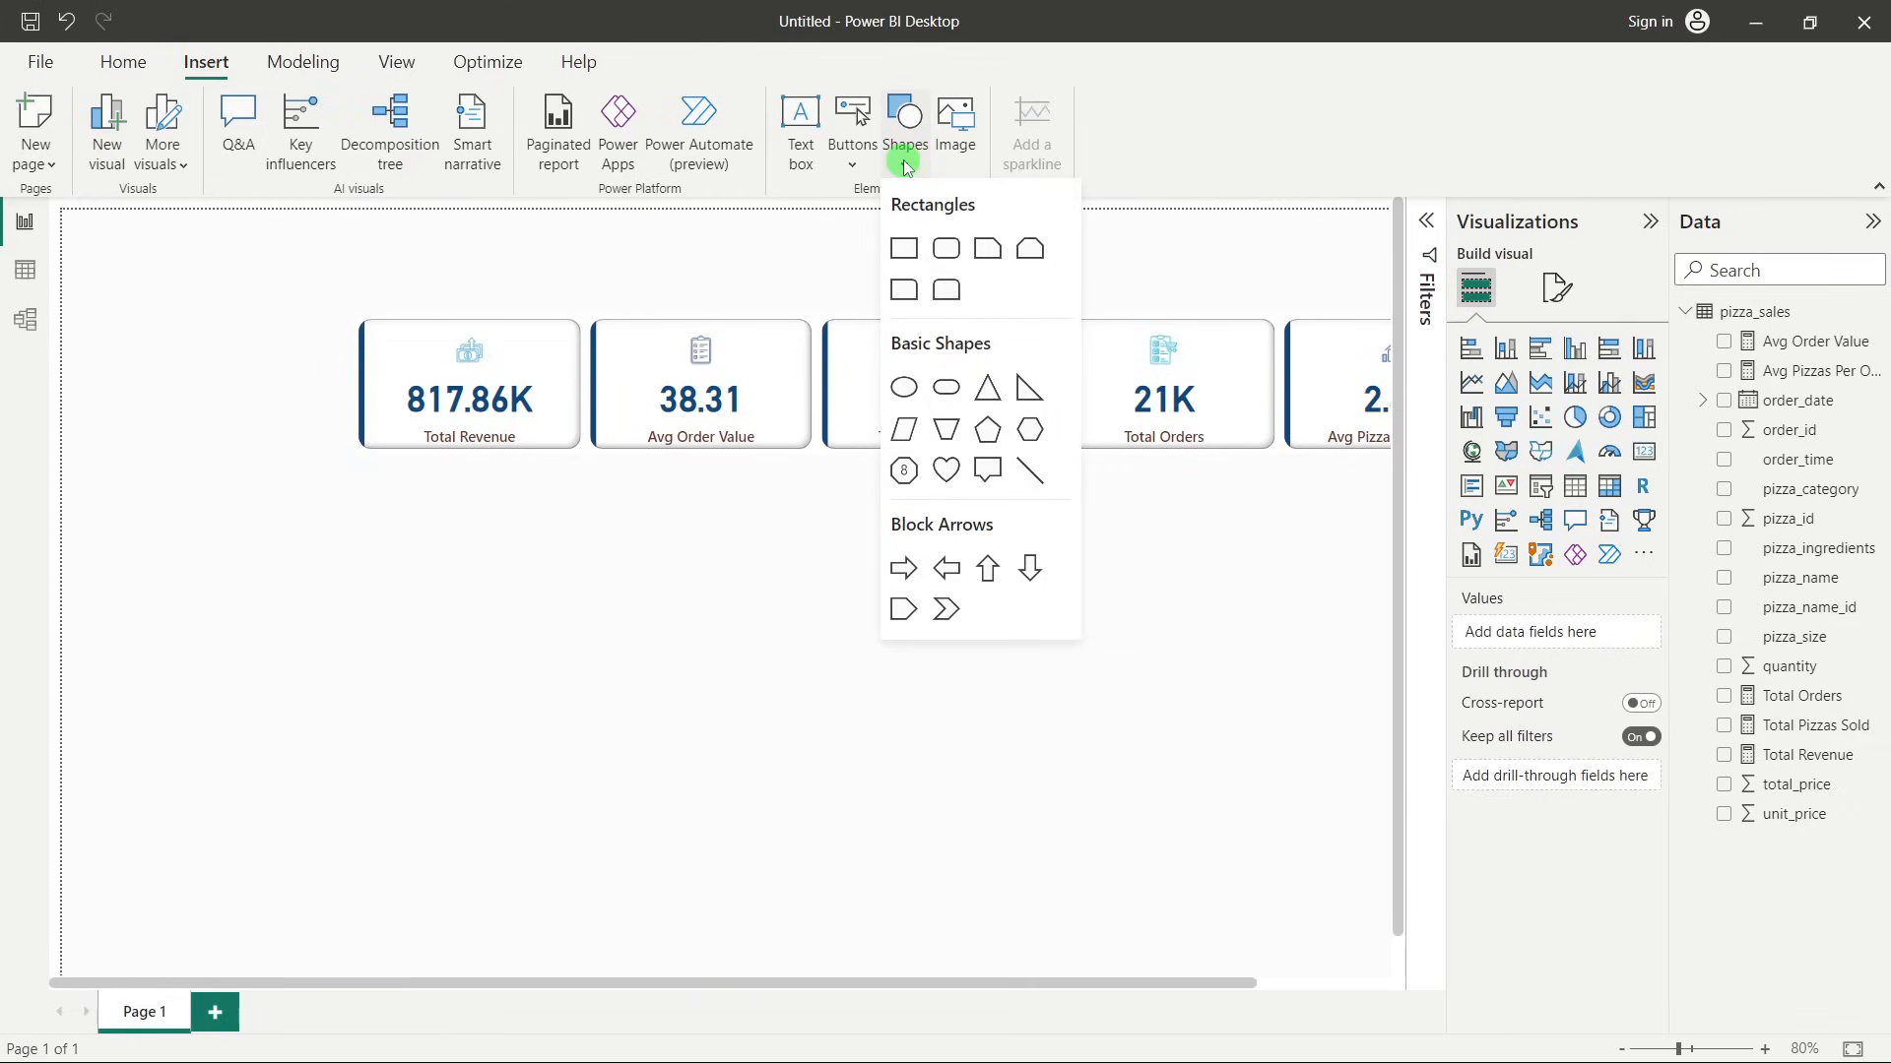
left_click(947, 293)
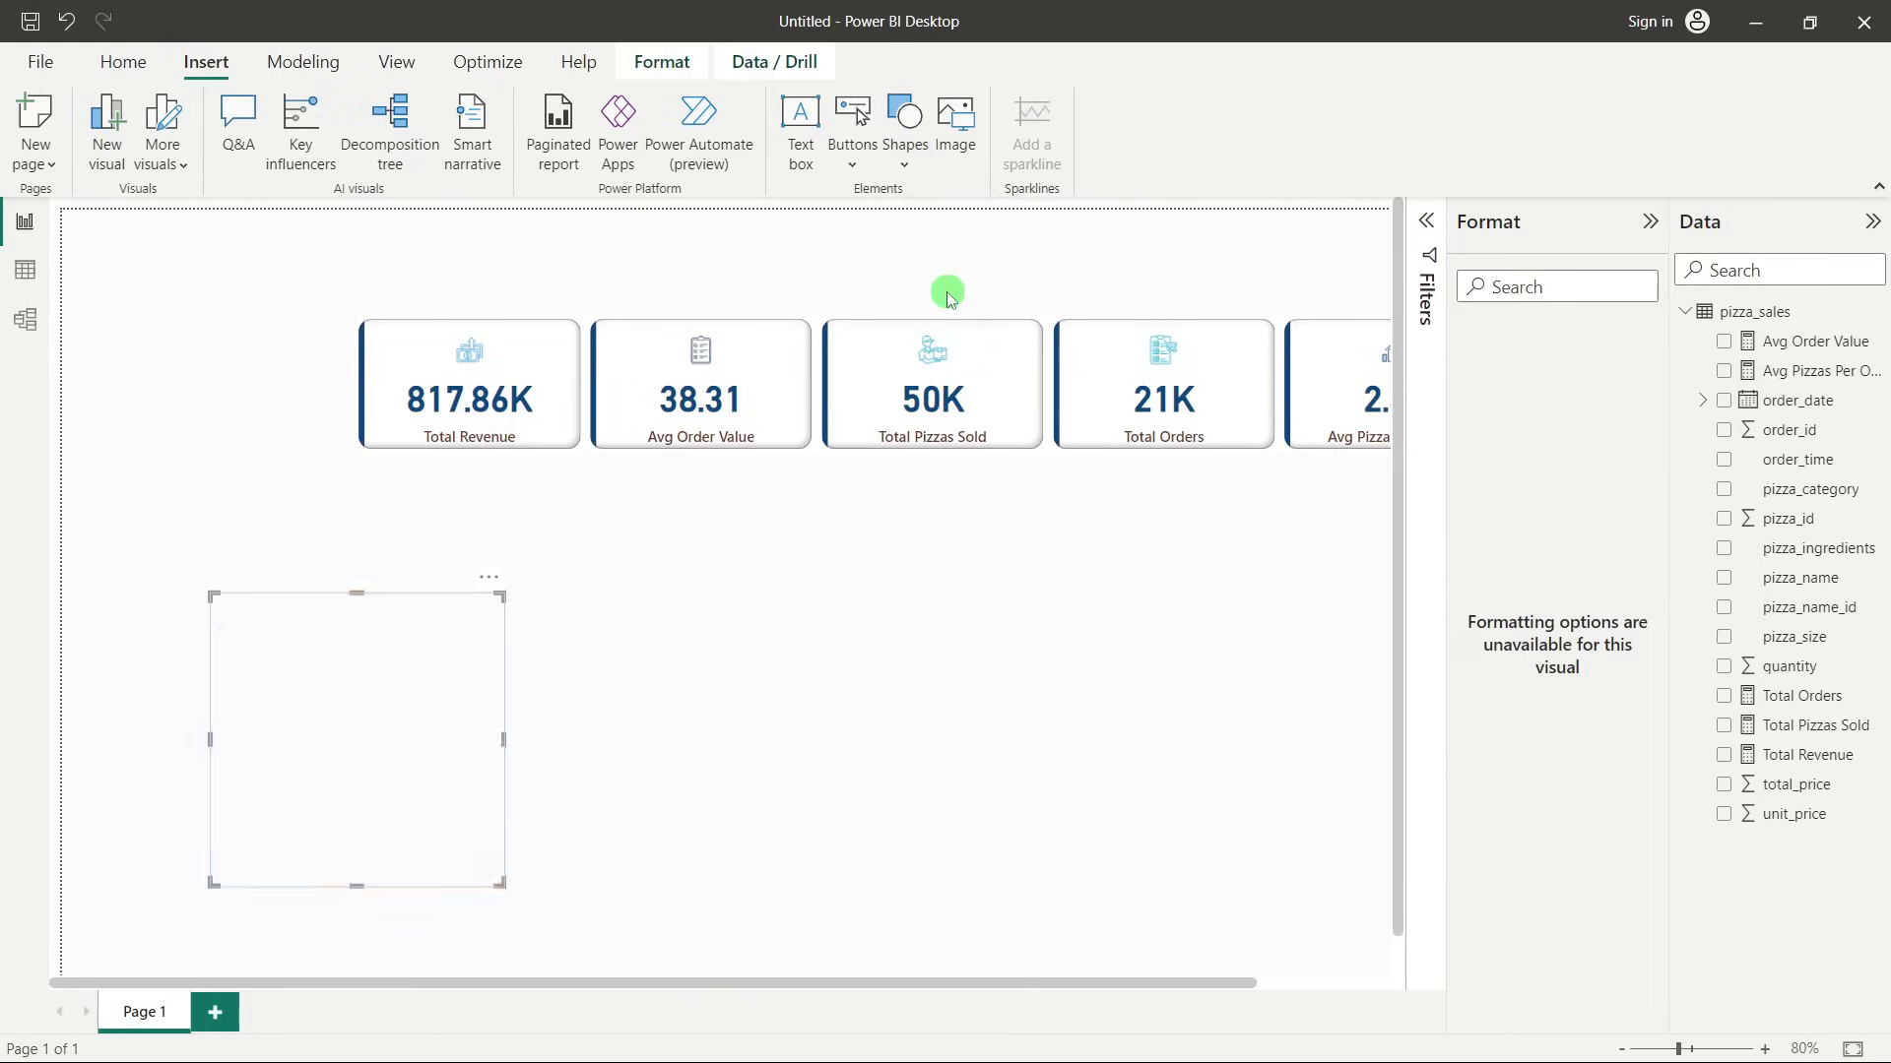
Move the new rounded shape below the KPI cards, nearer the page edge, and set its height to 65 px.
left_click_drag(439, 700, 364, 628)
left_click(1561, 342)
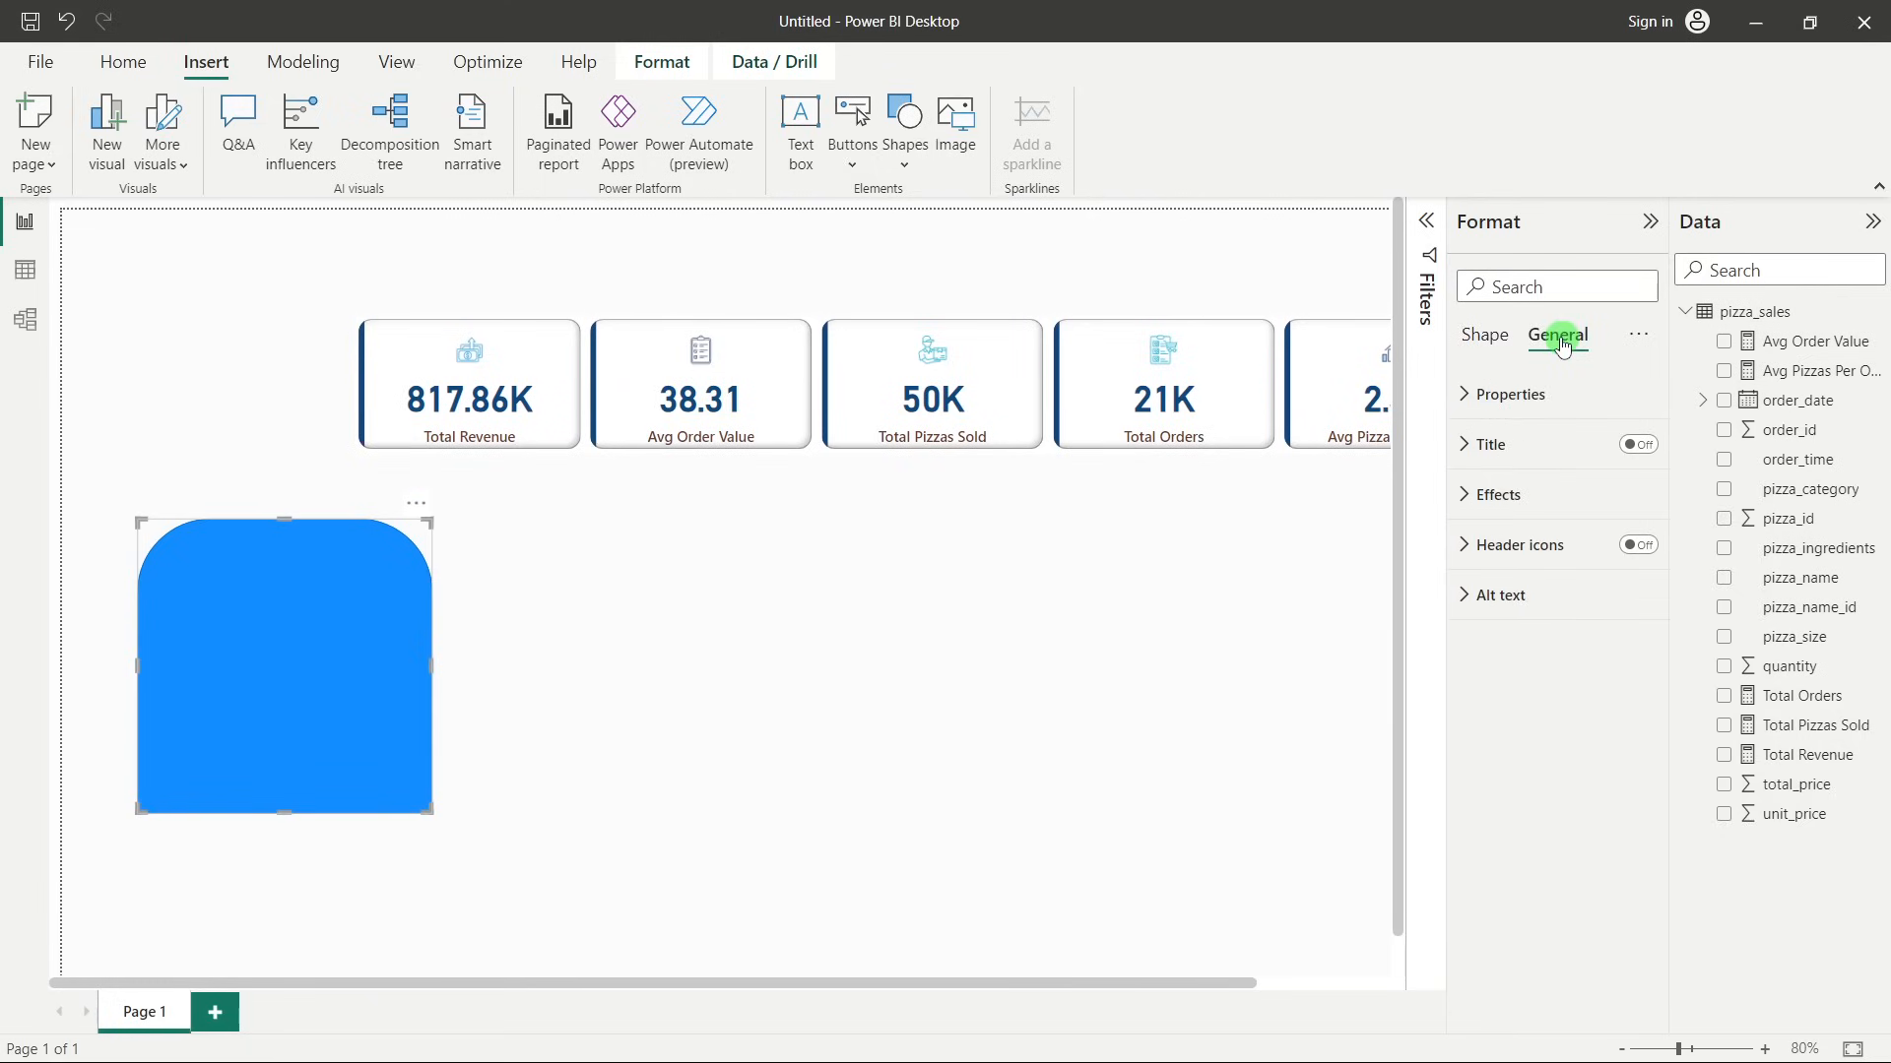
left_click(1534, 396)
left_click(1501, 514)
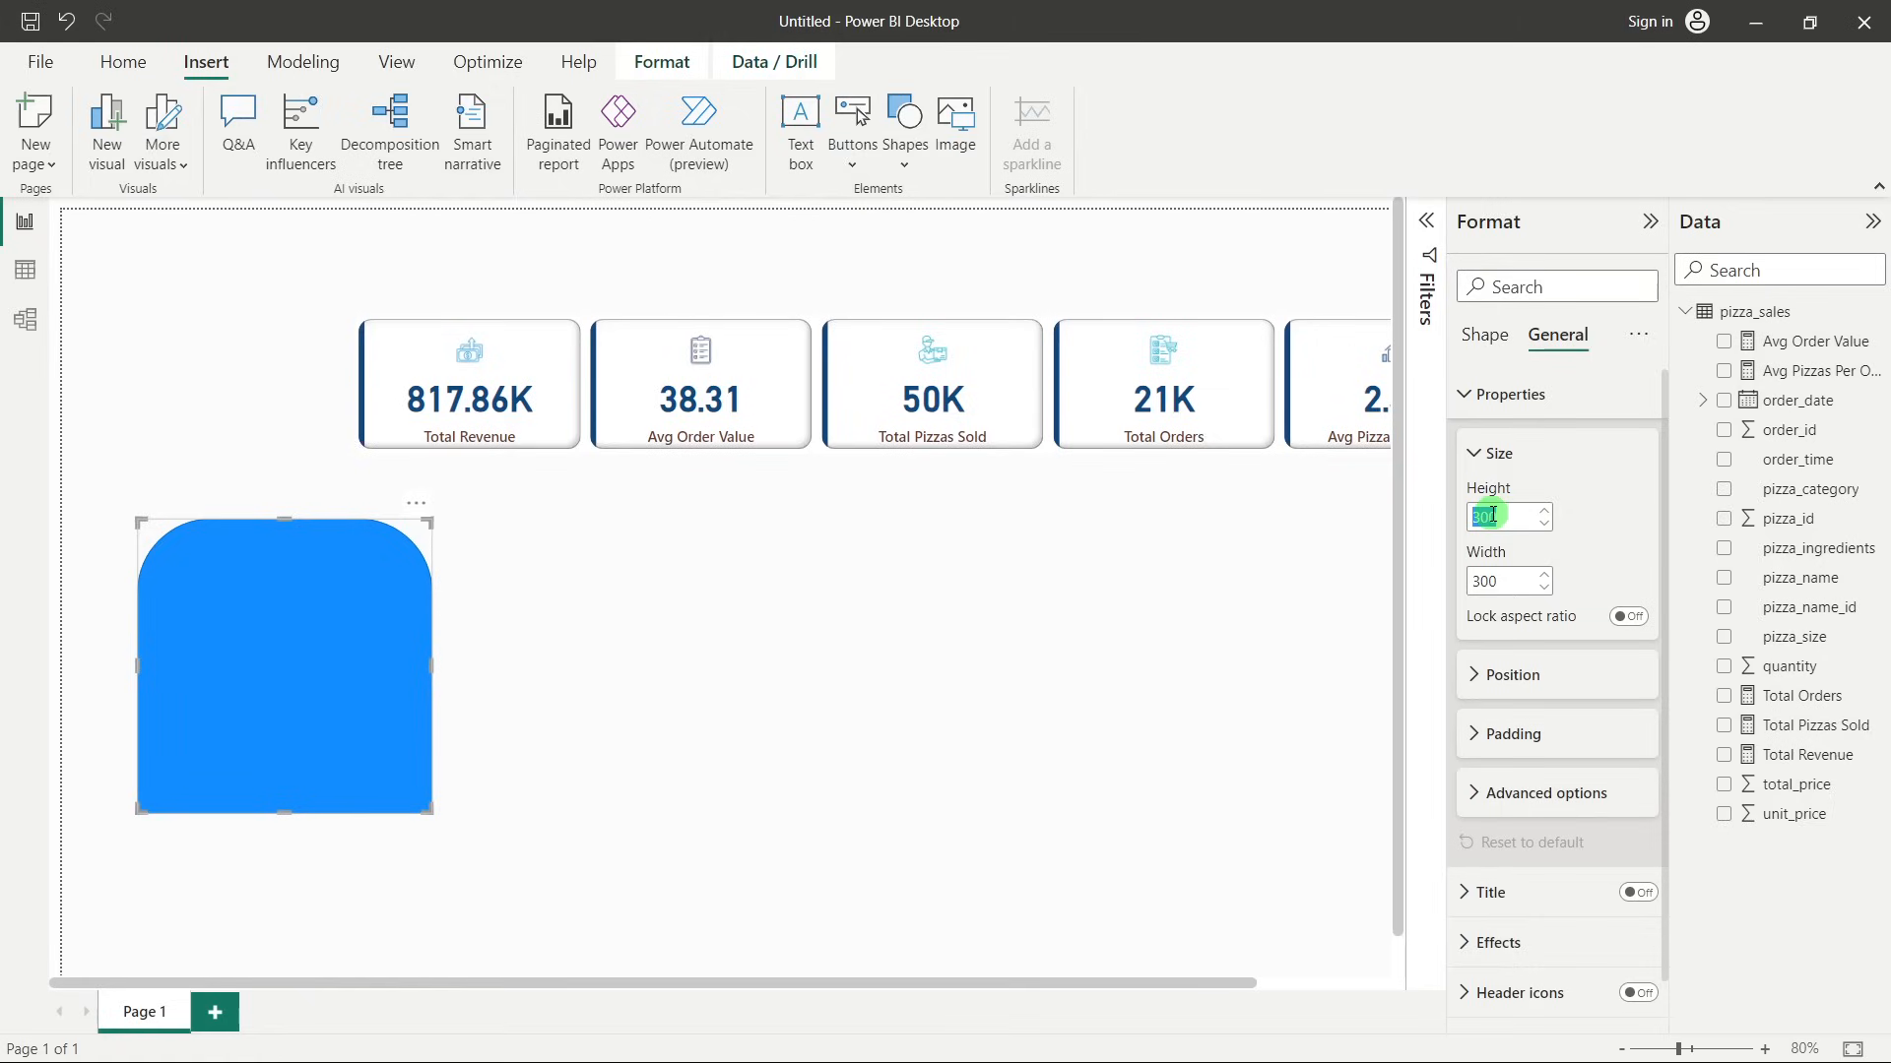
type("65")
key("Return")
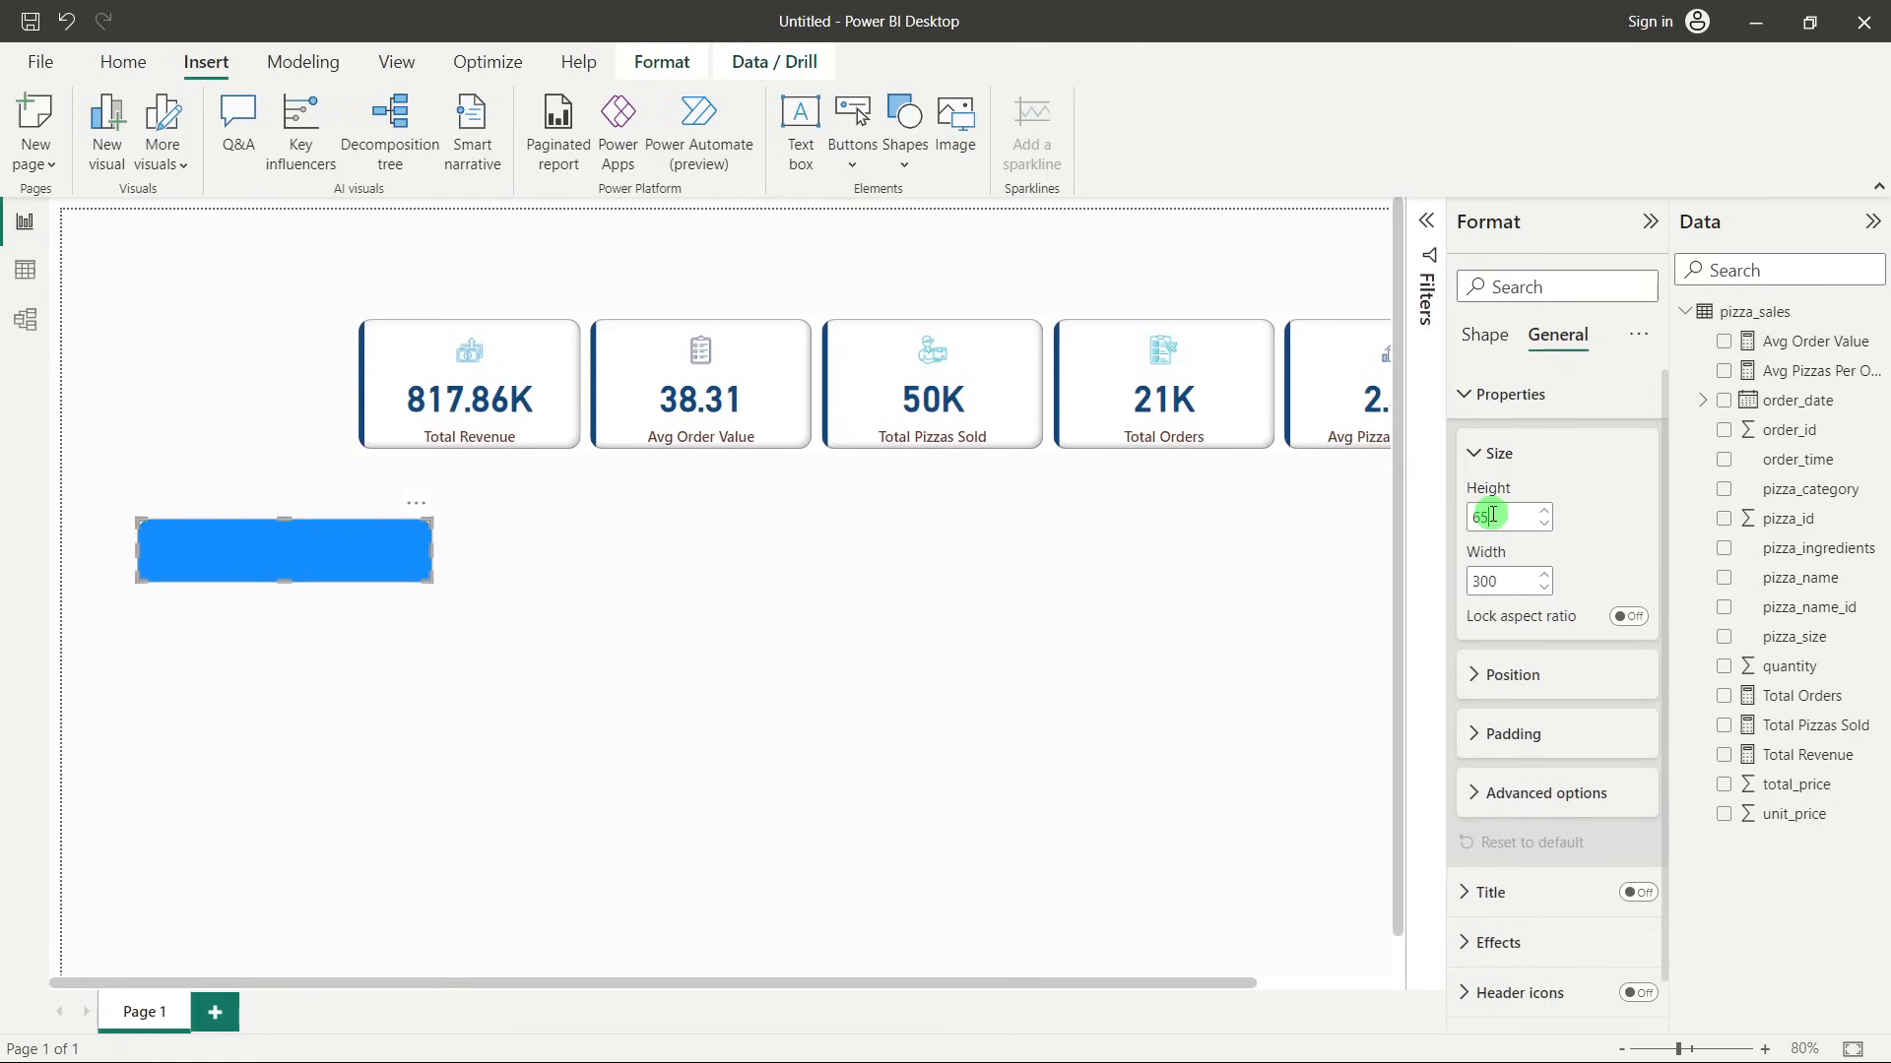
Try to set the rounded shape's width to 1465 px.
left_click(1494, 581)
type("1465")
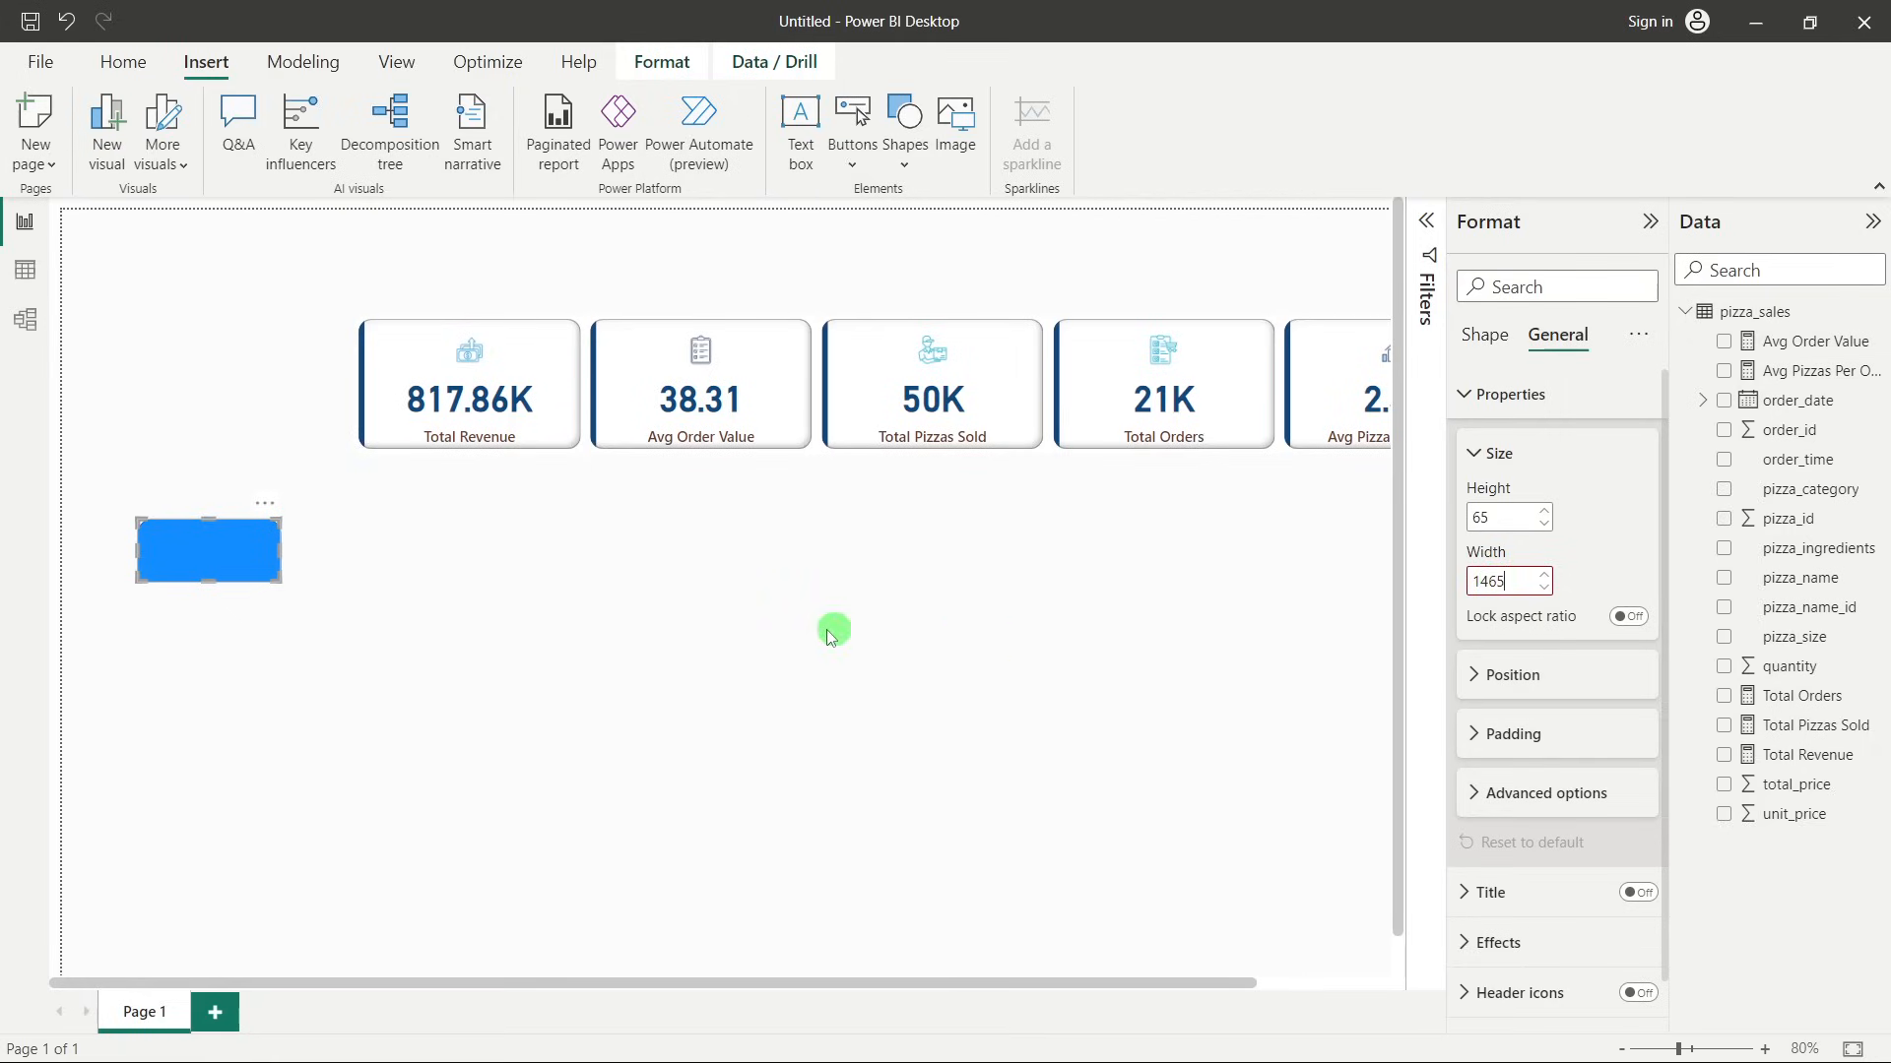
left_click(842, 630)
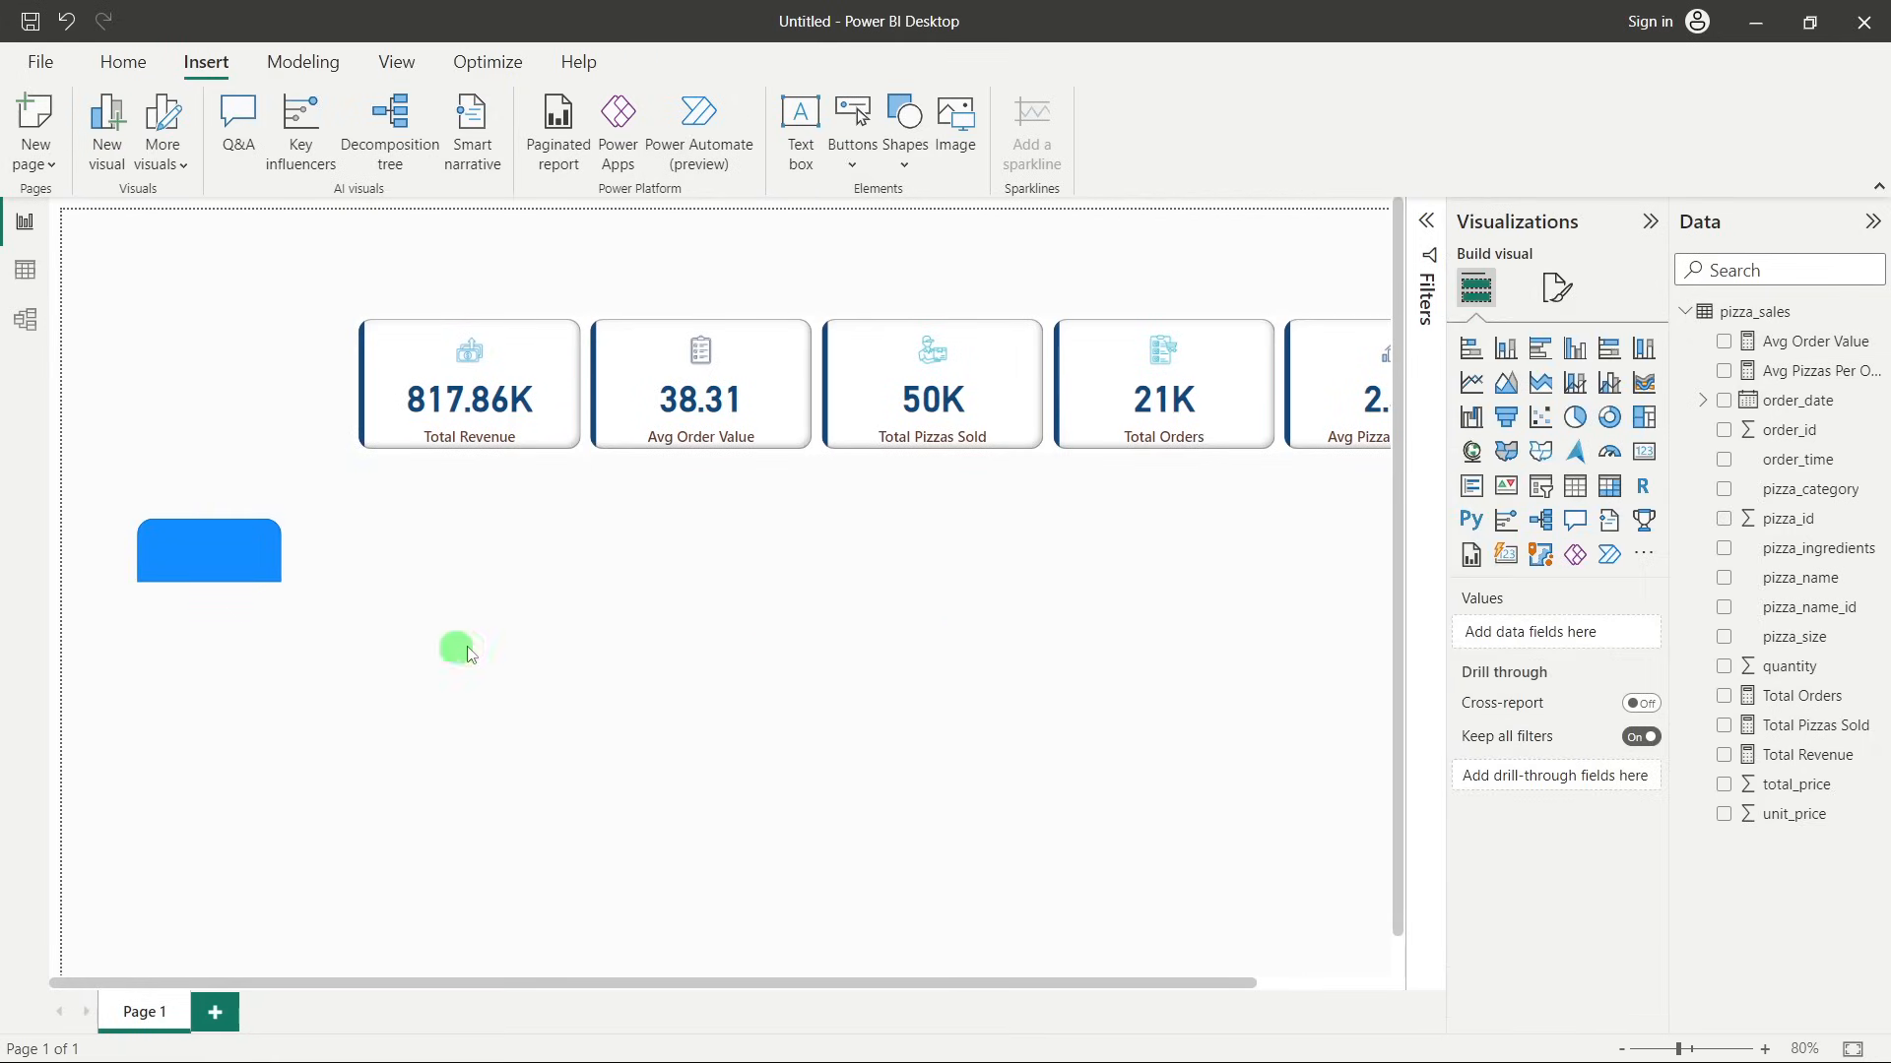
Set the rounded shape's width to 1424 px.
left_click(213, 520)
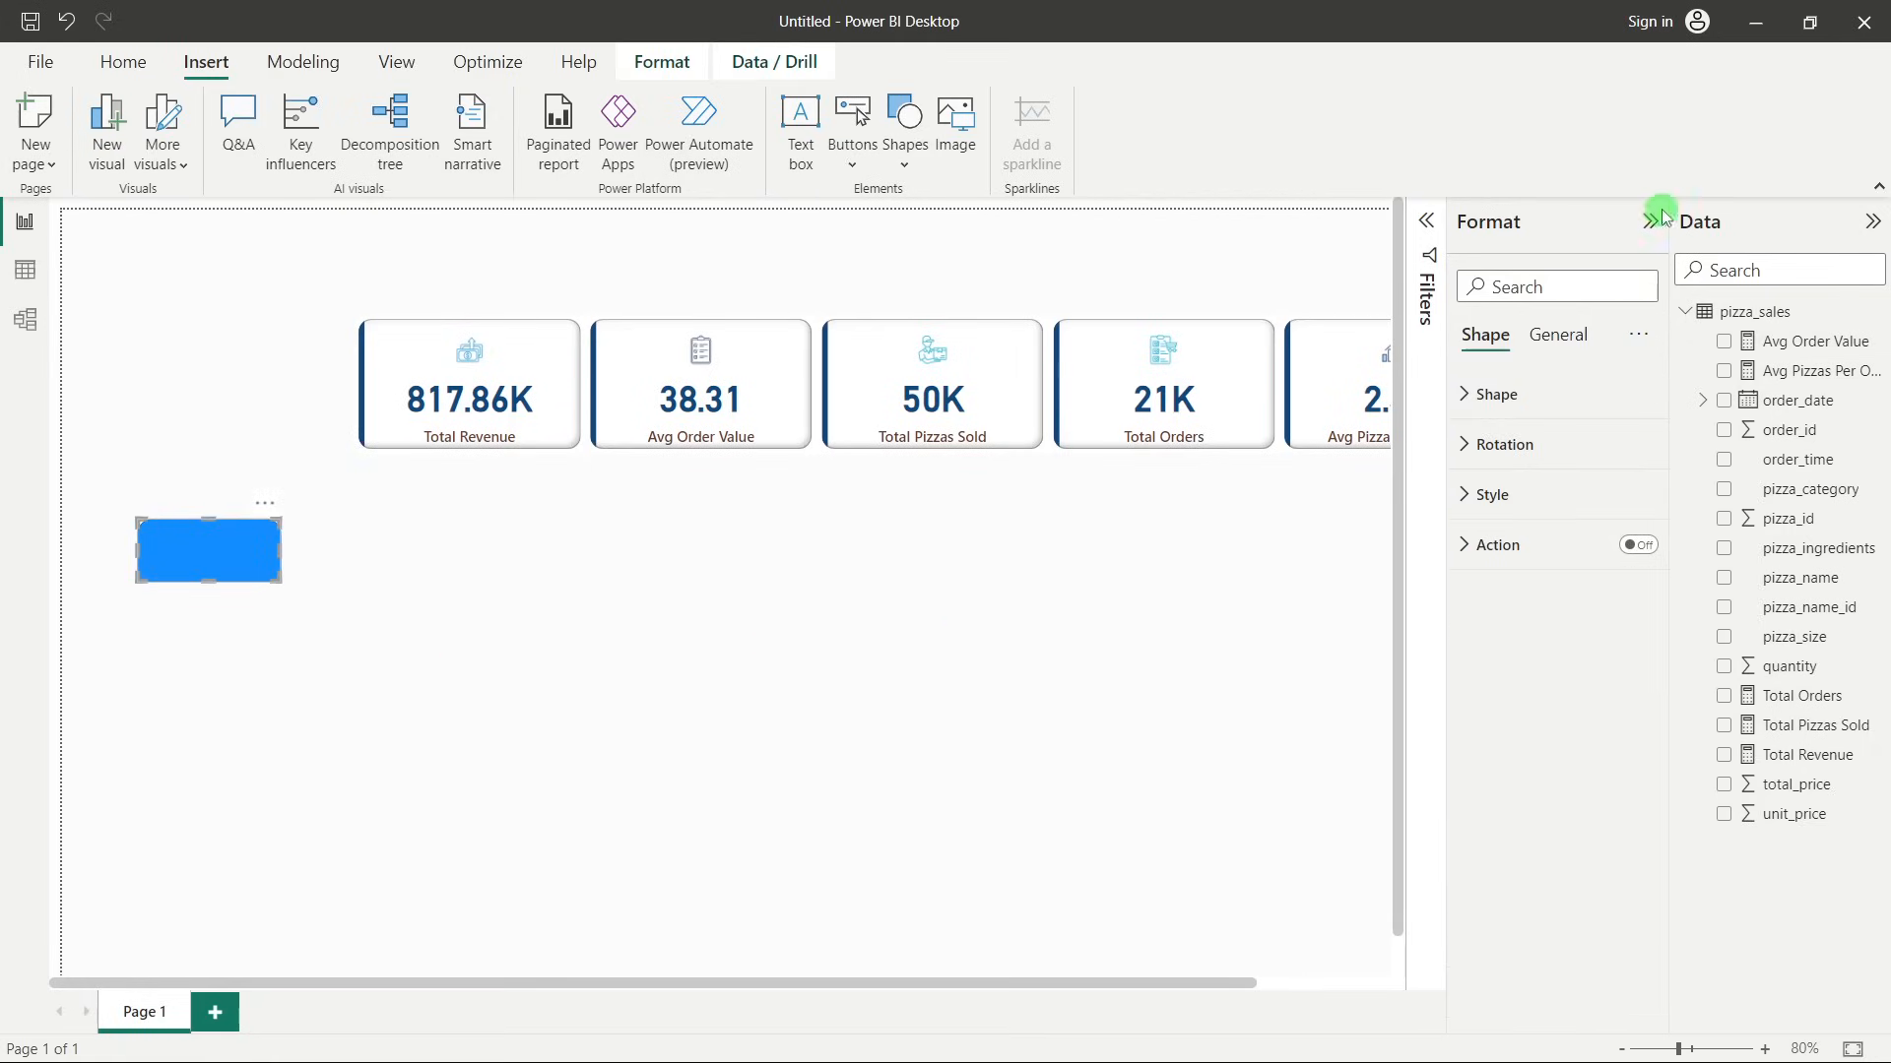
left_click(1553, 353)
left_click(1540, 395)
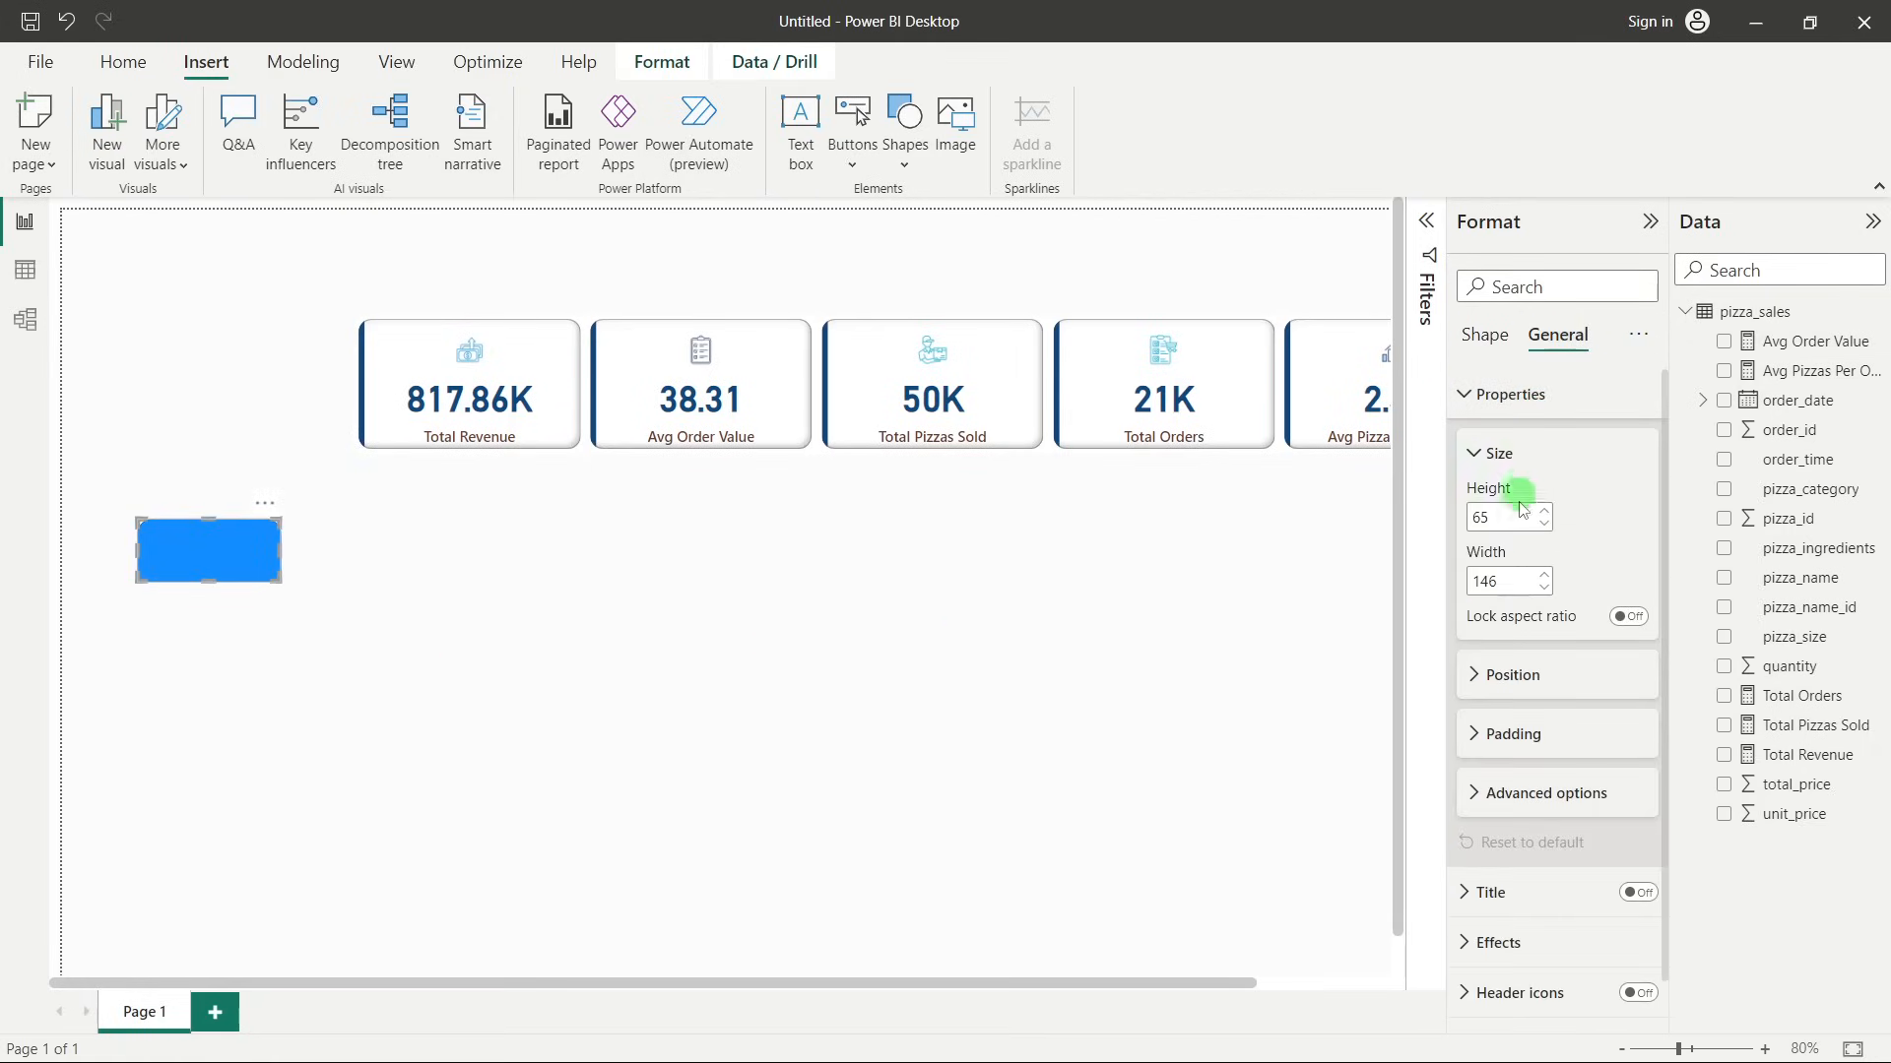
left_click(1520, 574)
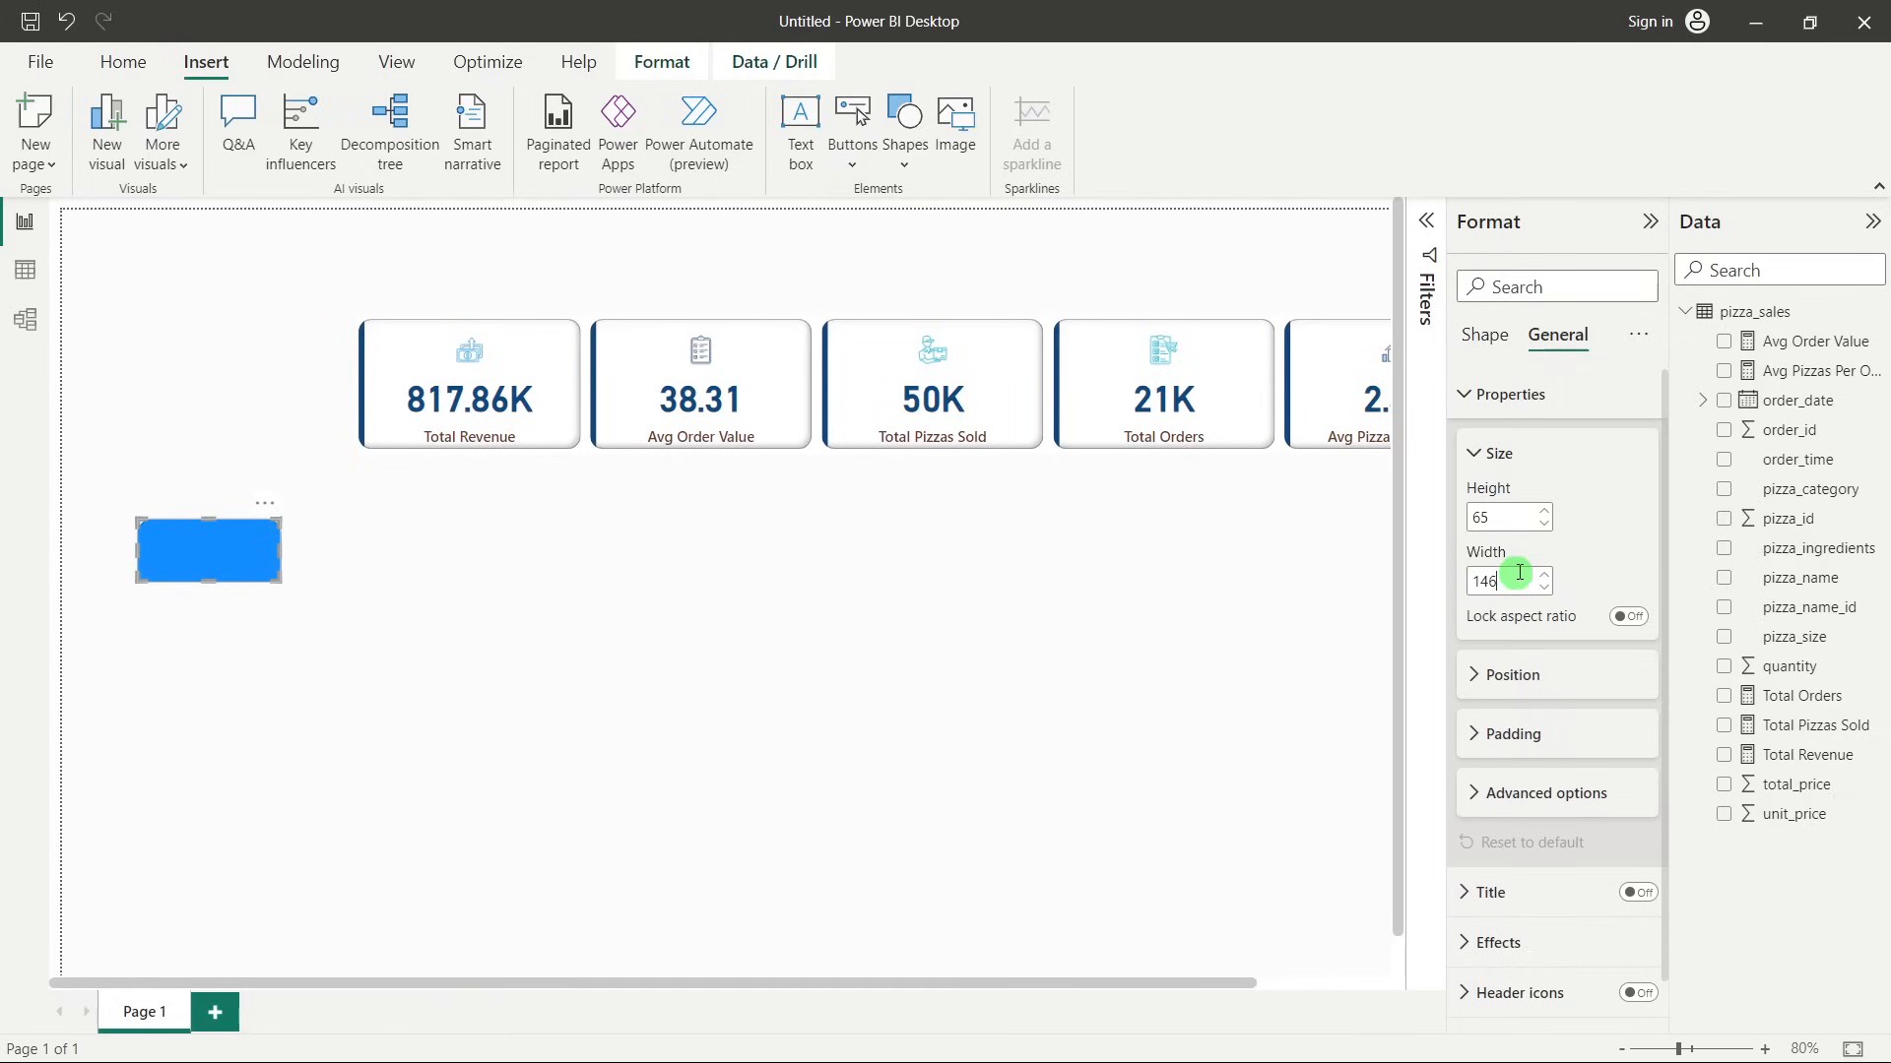
type("1424")
left_click(608, 844)
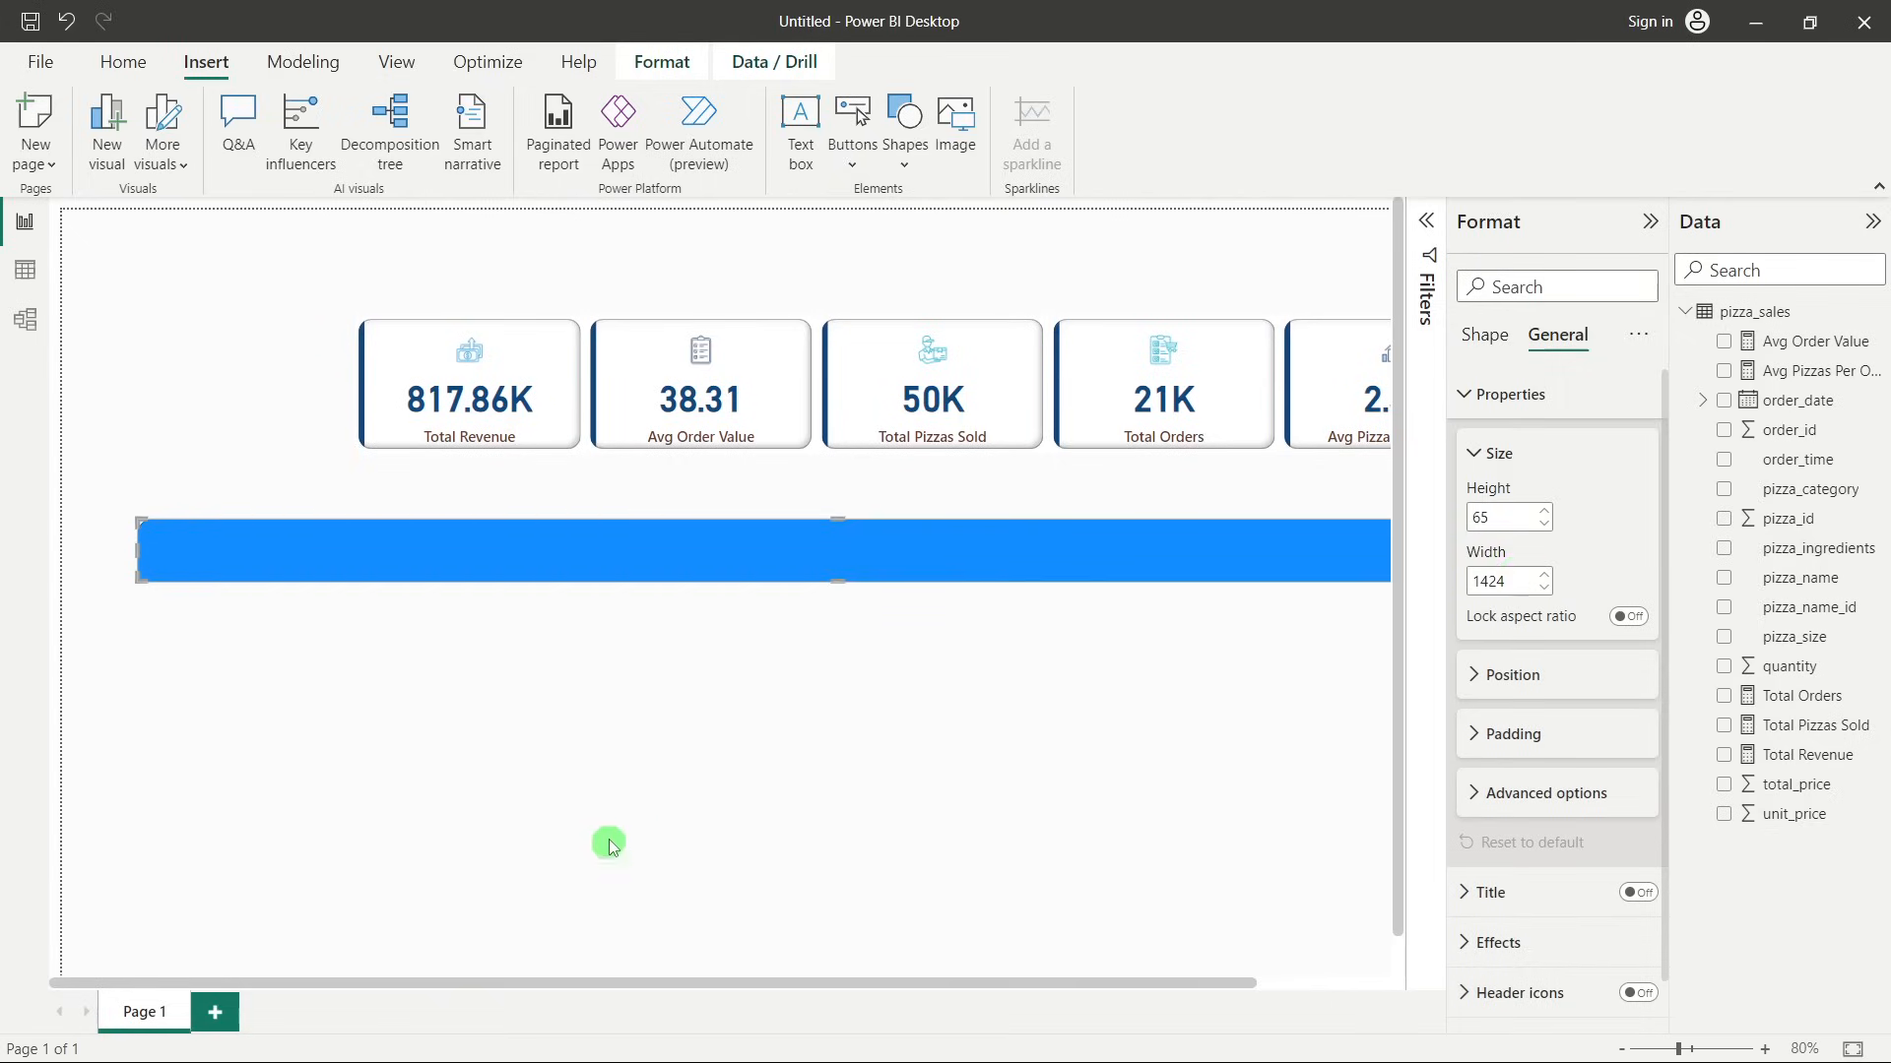
Place the blue bar above the KPI cards as a page header and extend its left end toward the page edge.
left_click_drag(530, 559, 478, 486)
left_click(1132, 268)
left_click(1650, 221)
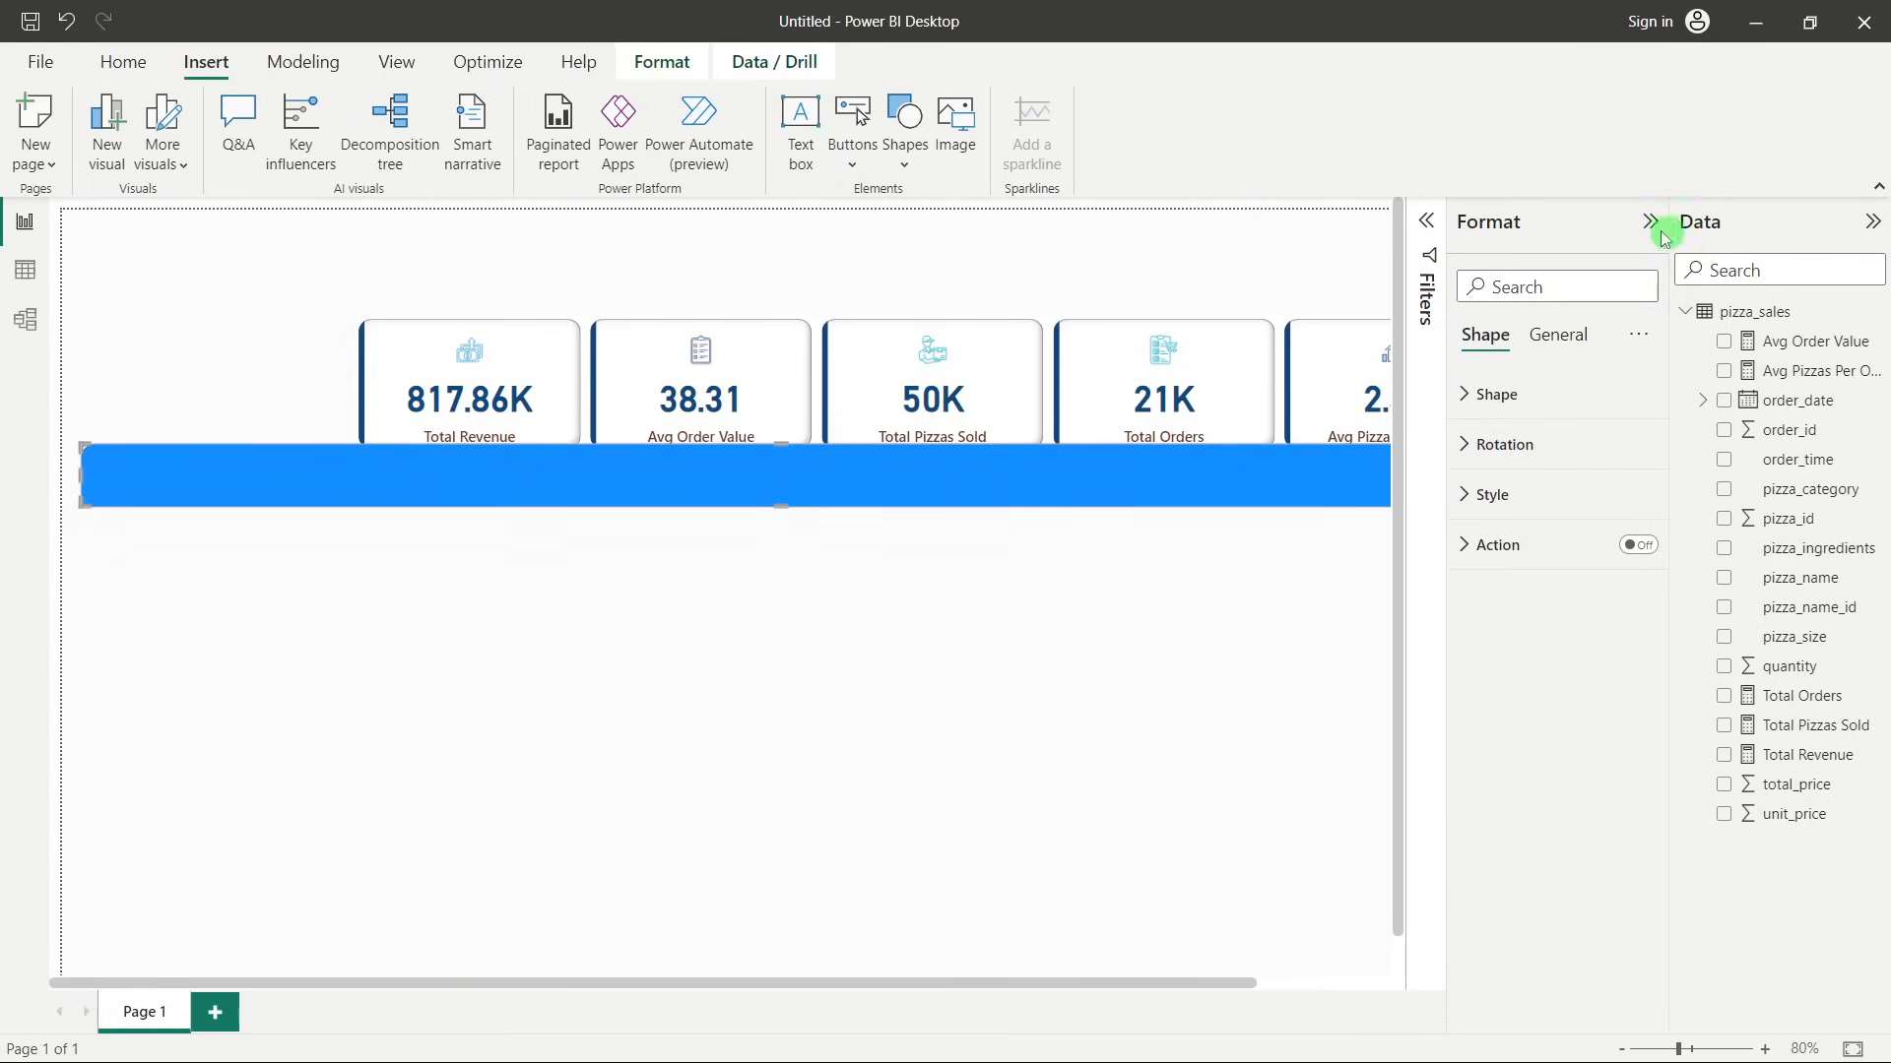
left_click_drag(851, 484, 869, 252)
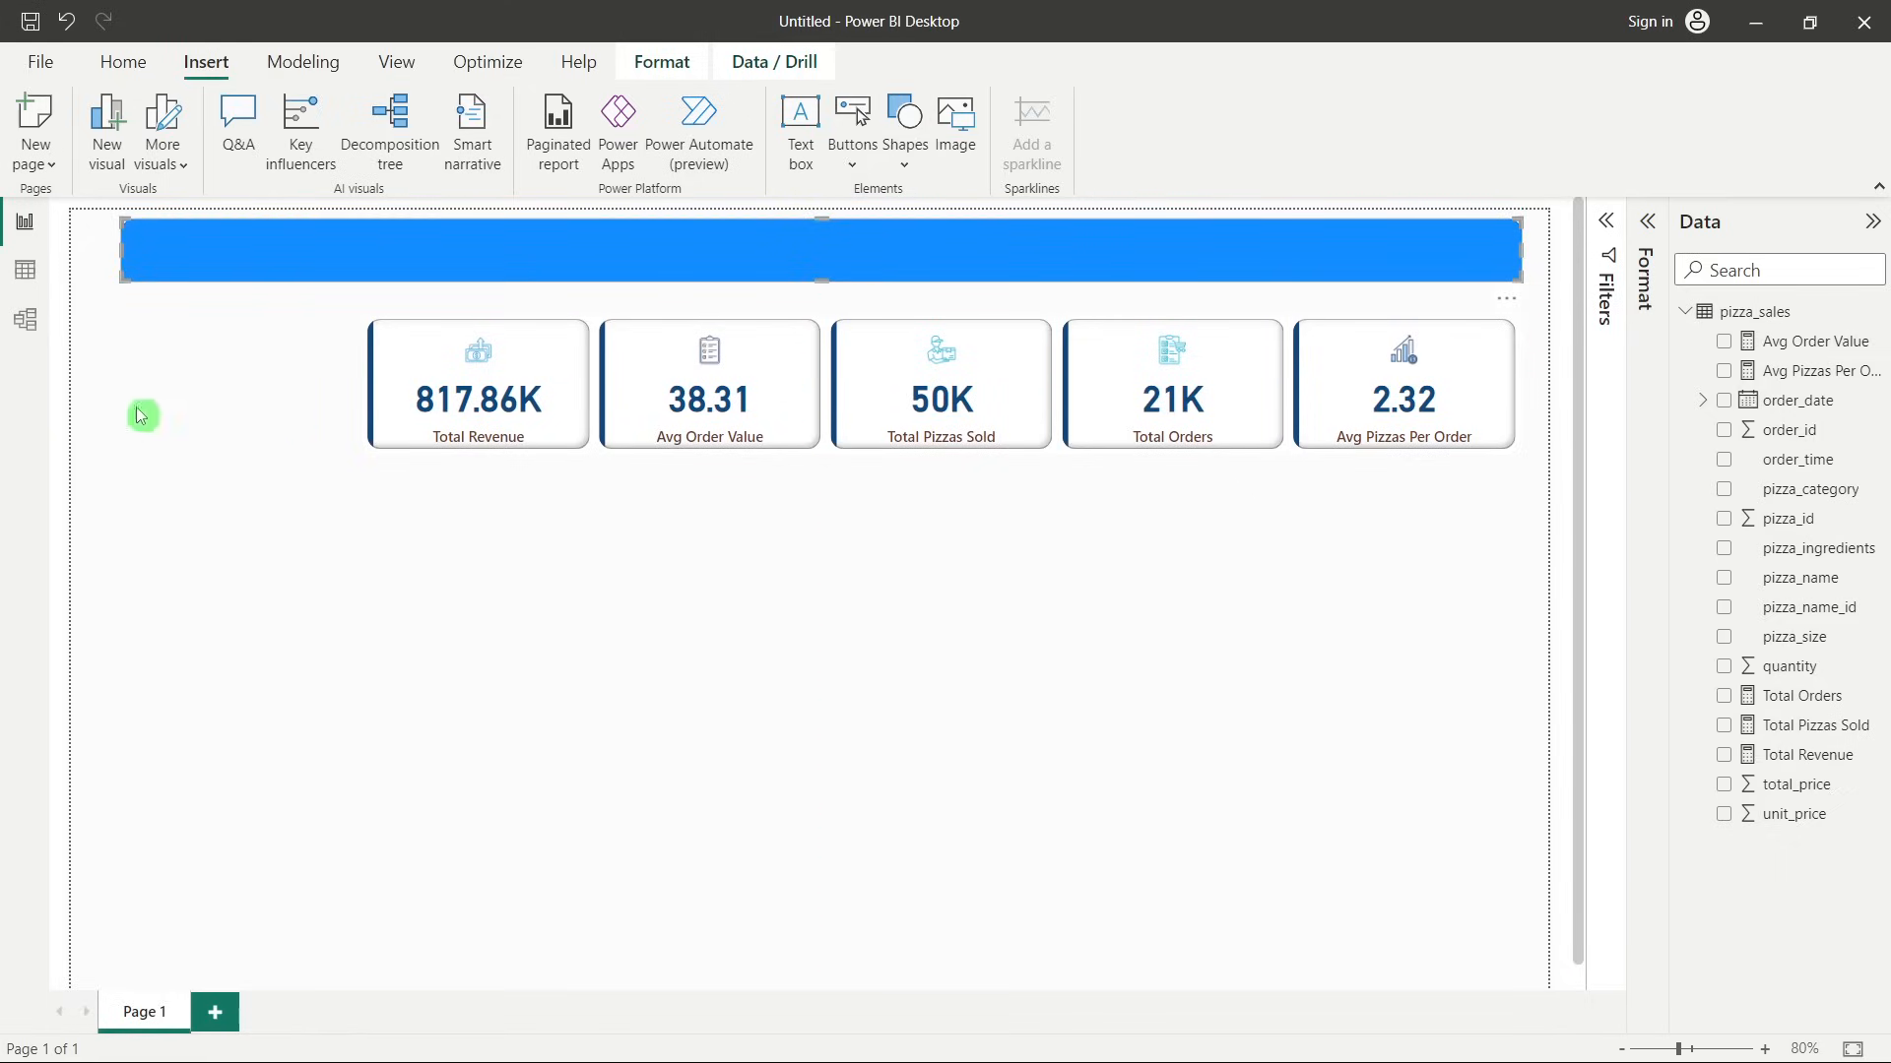
left_click(100, 246)
key("Left")
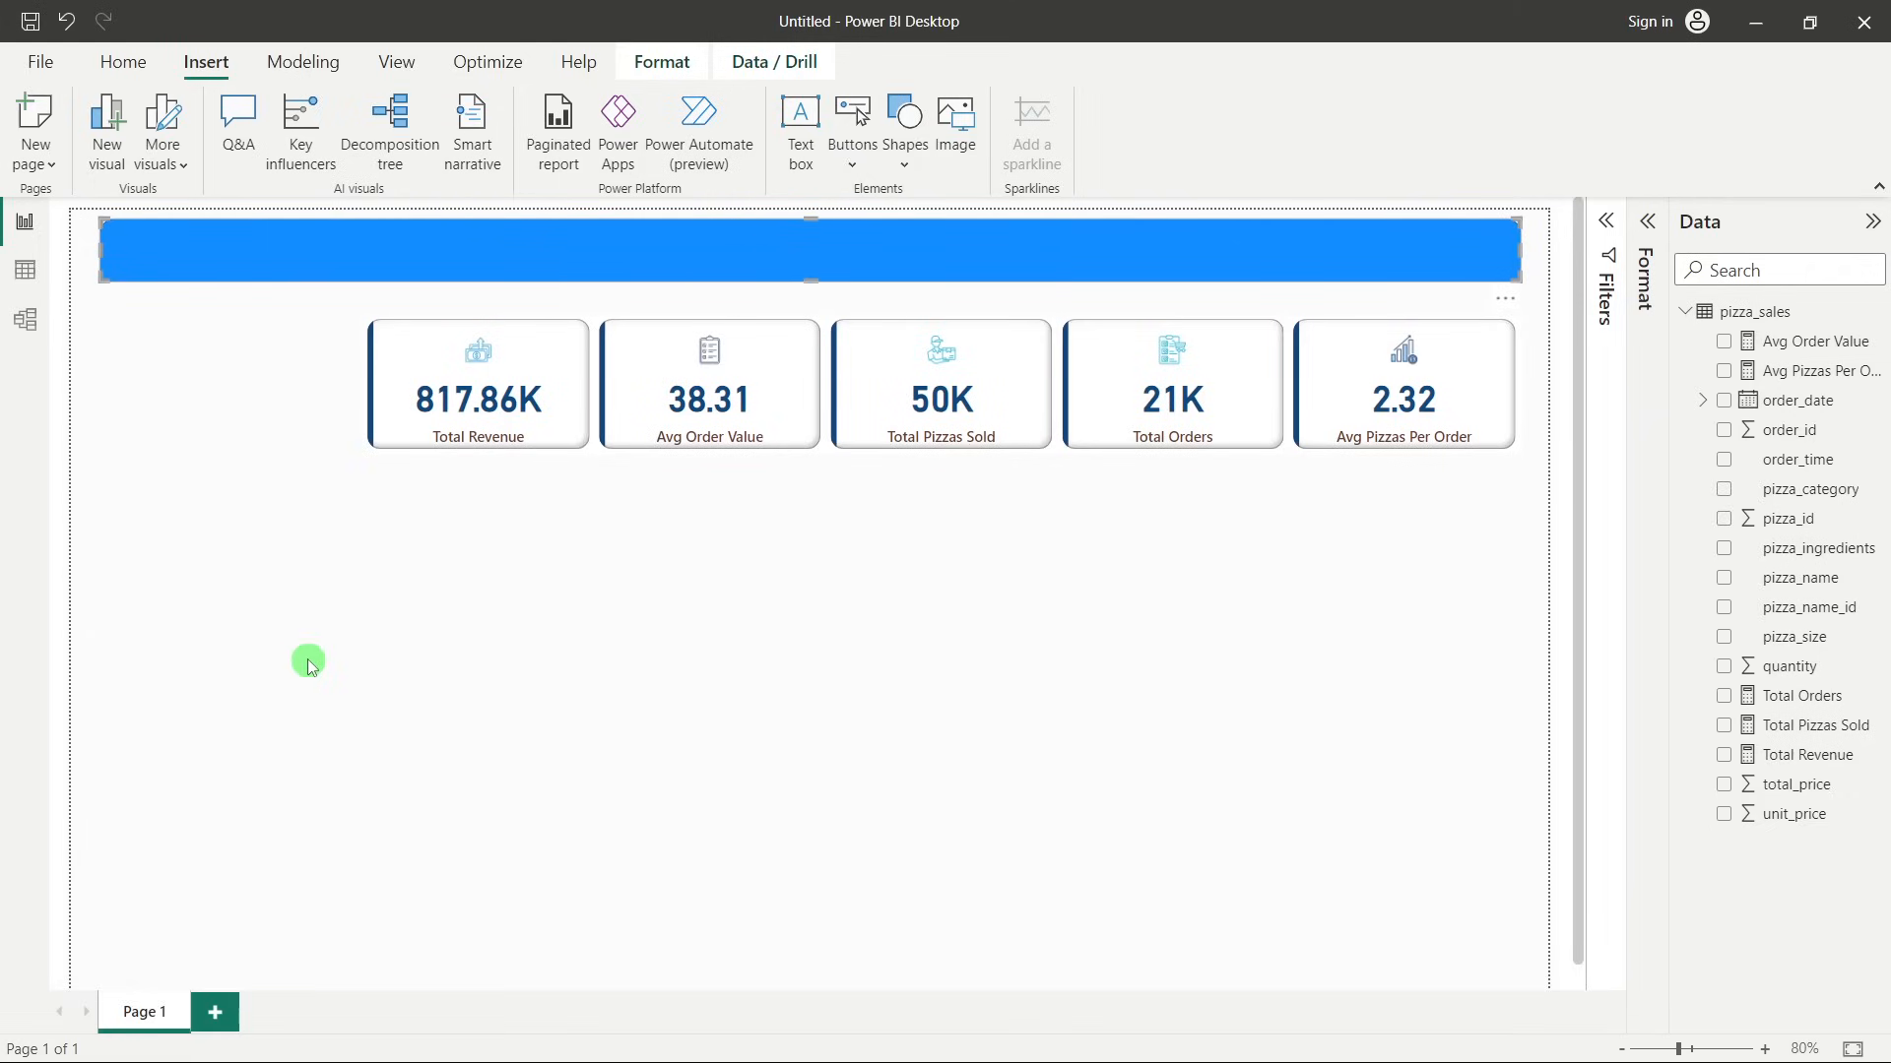
left_click(309, 655)
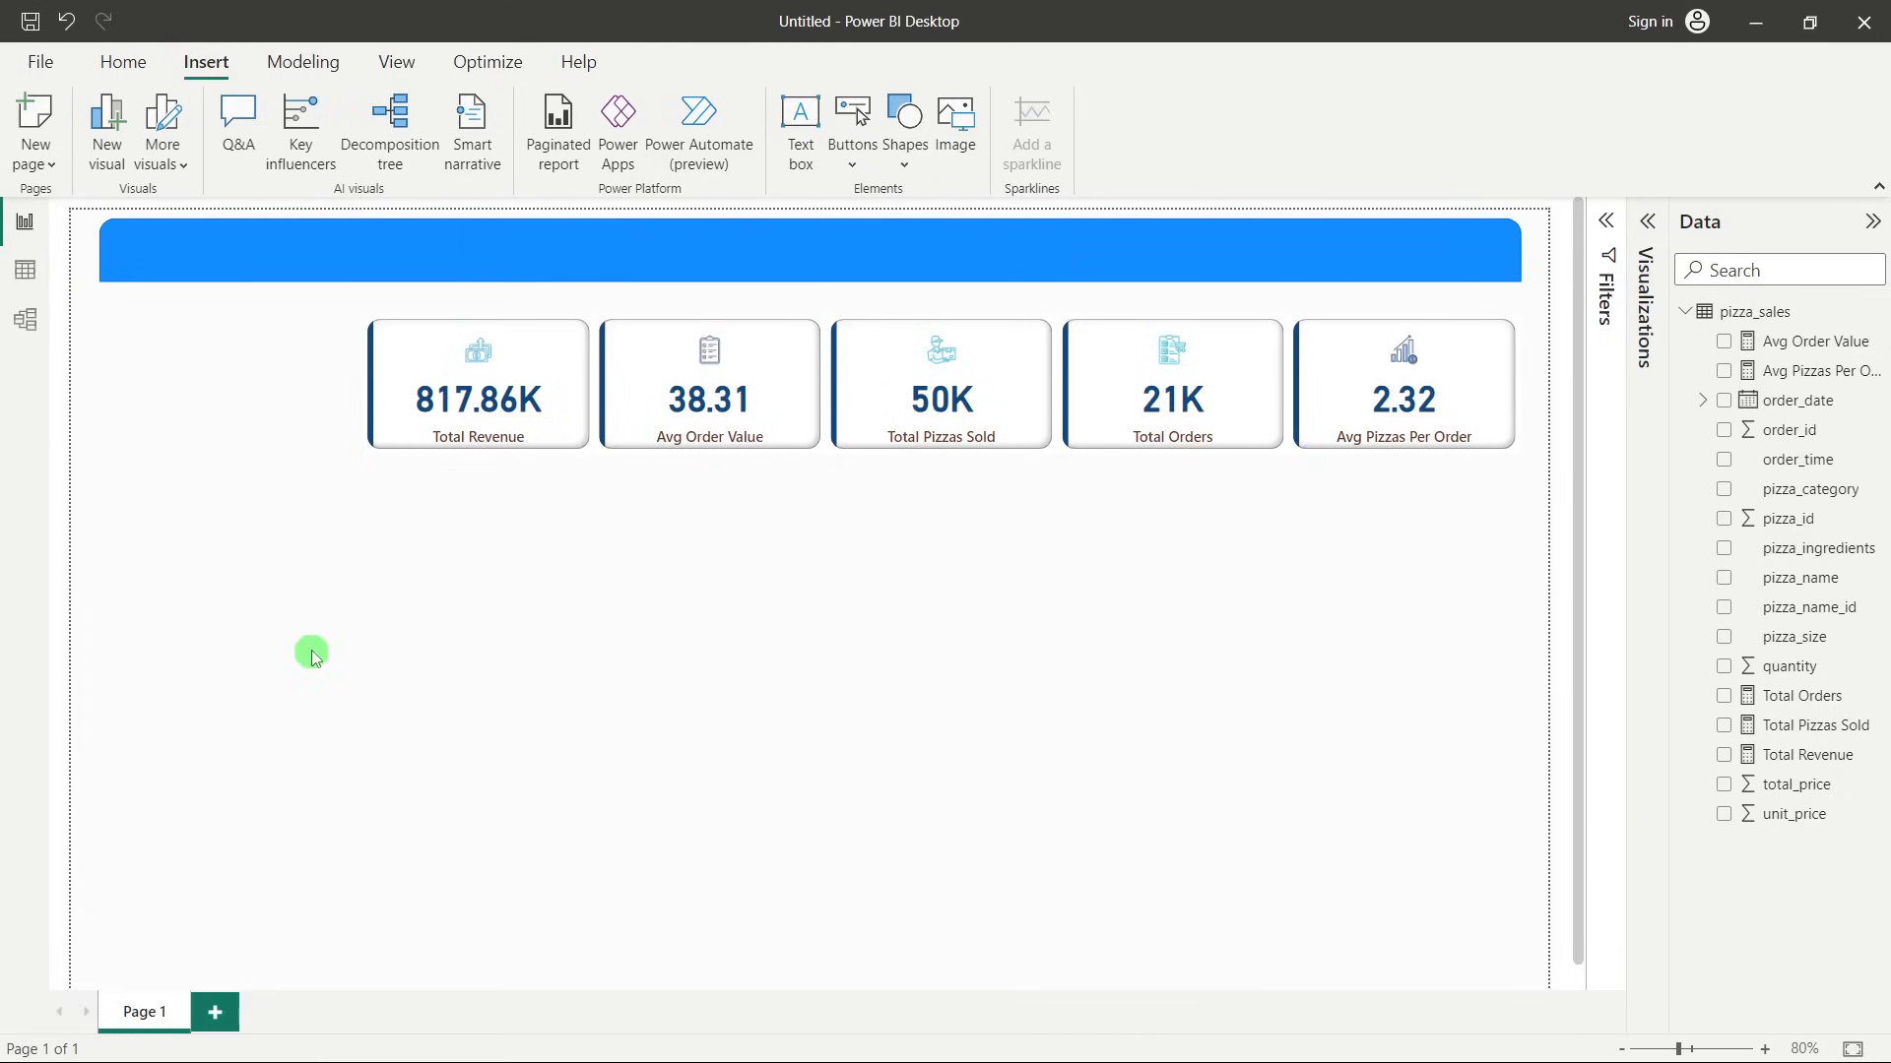
Fill the header bar with the custom colour #573B92.
left_click(182, 268)
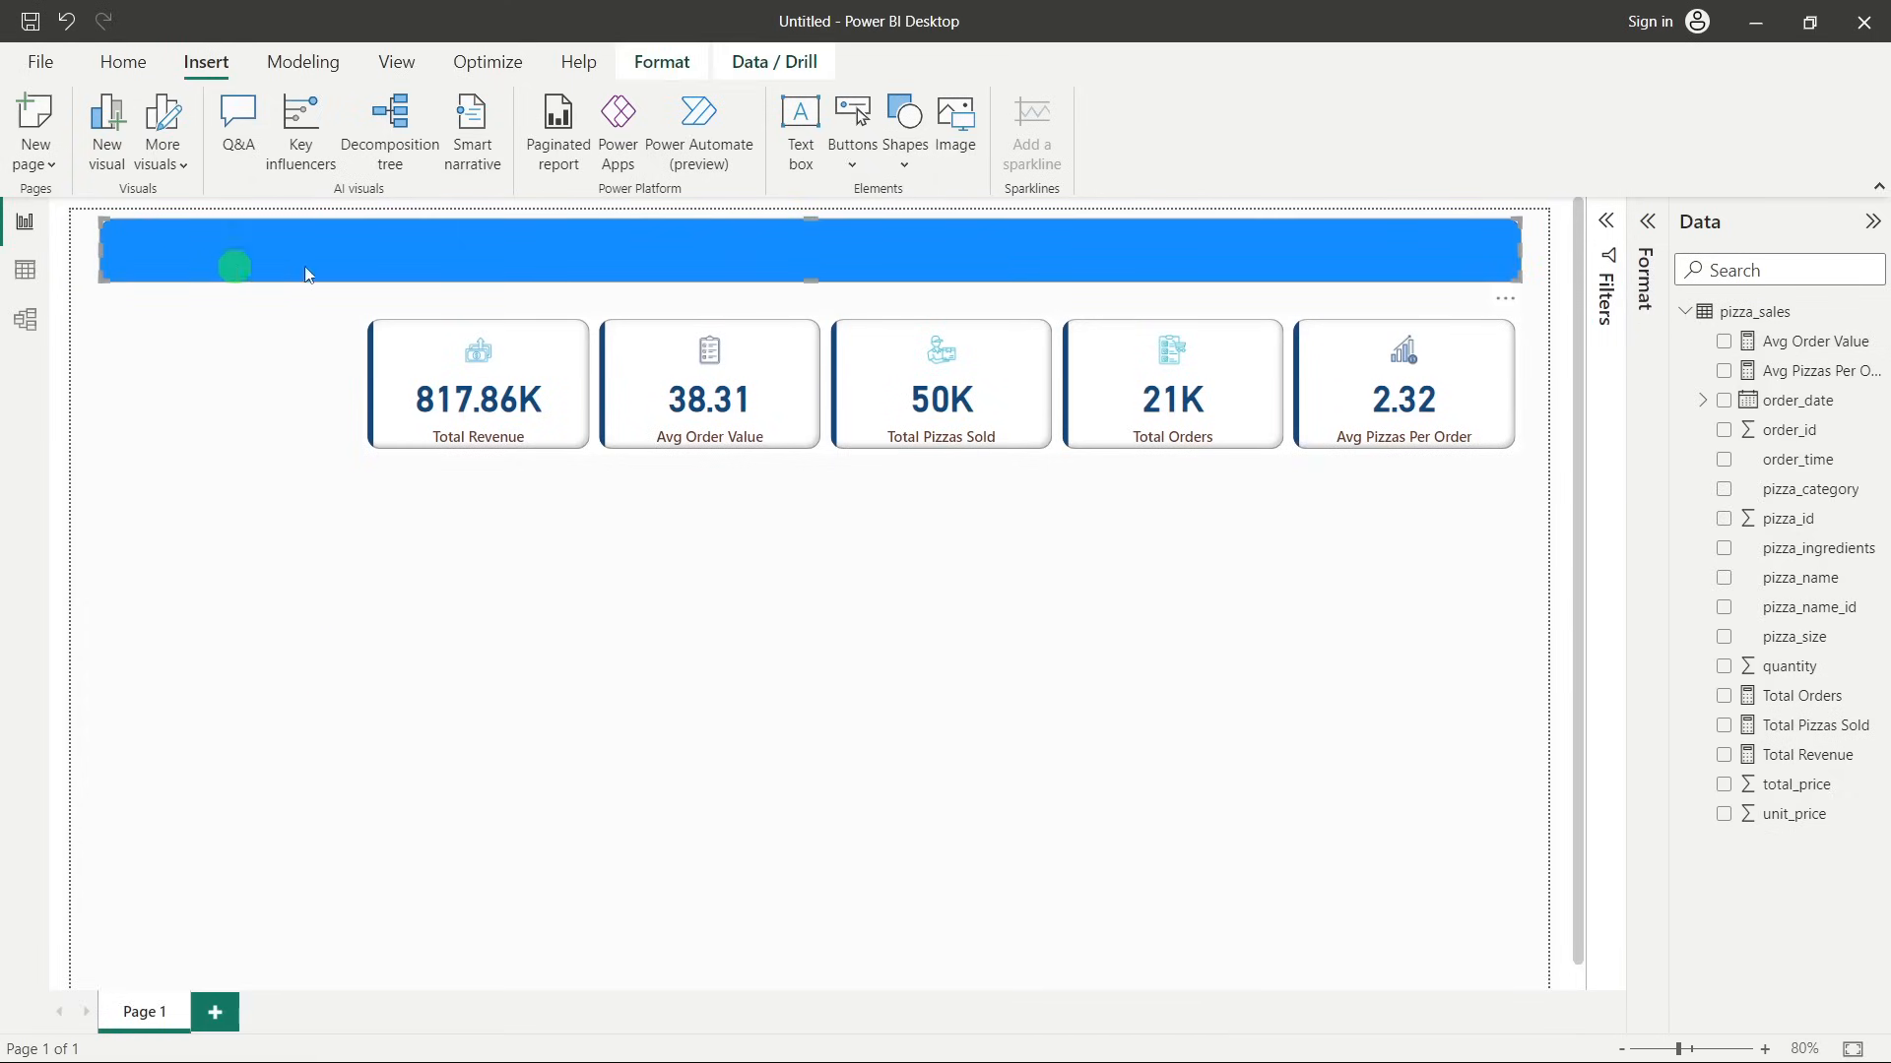
left_click(1652, 231)
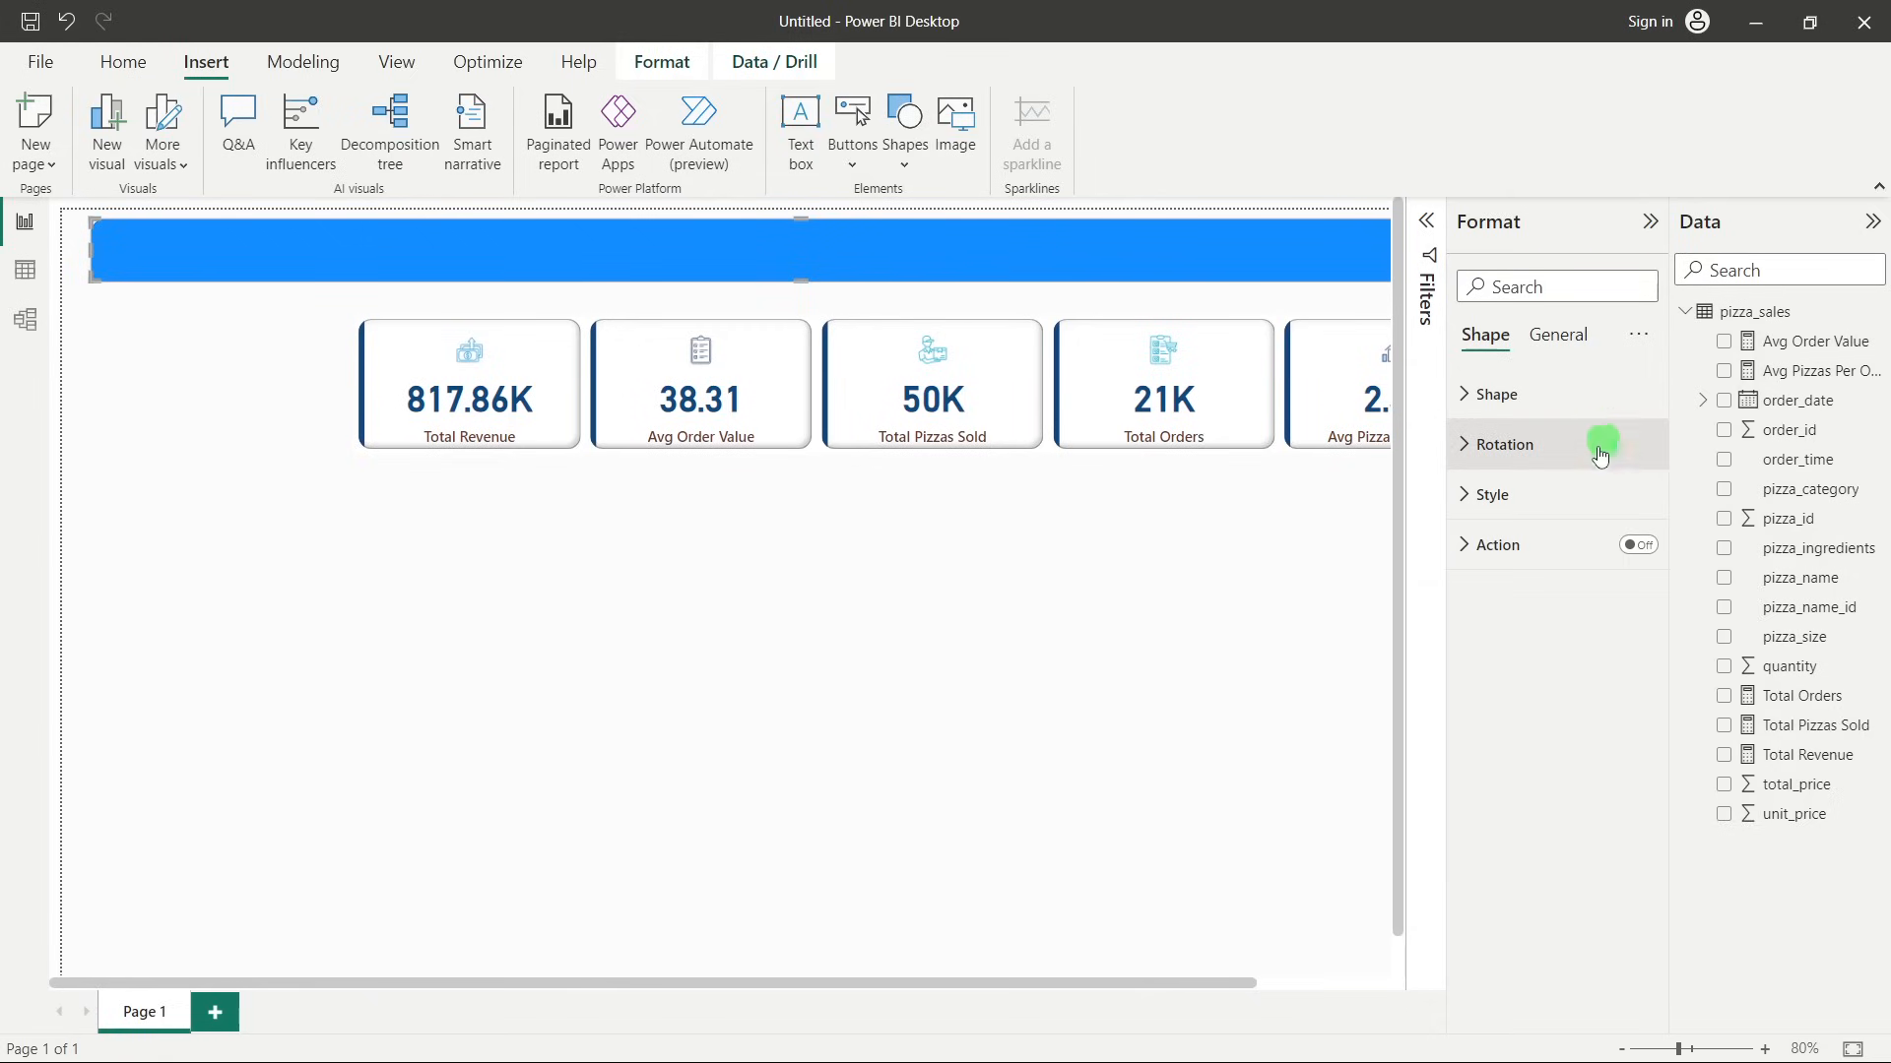
left_click(1532, 402)
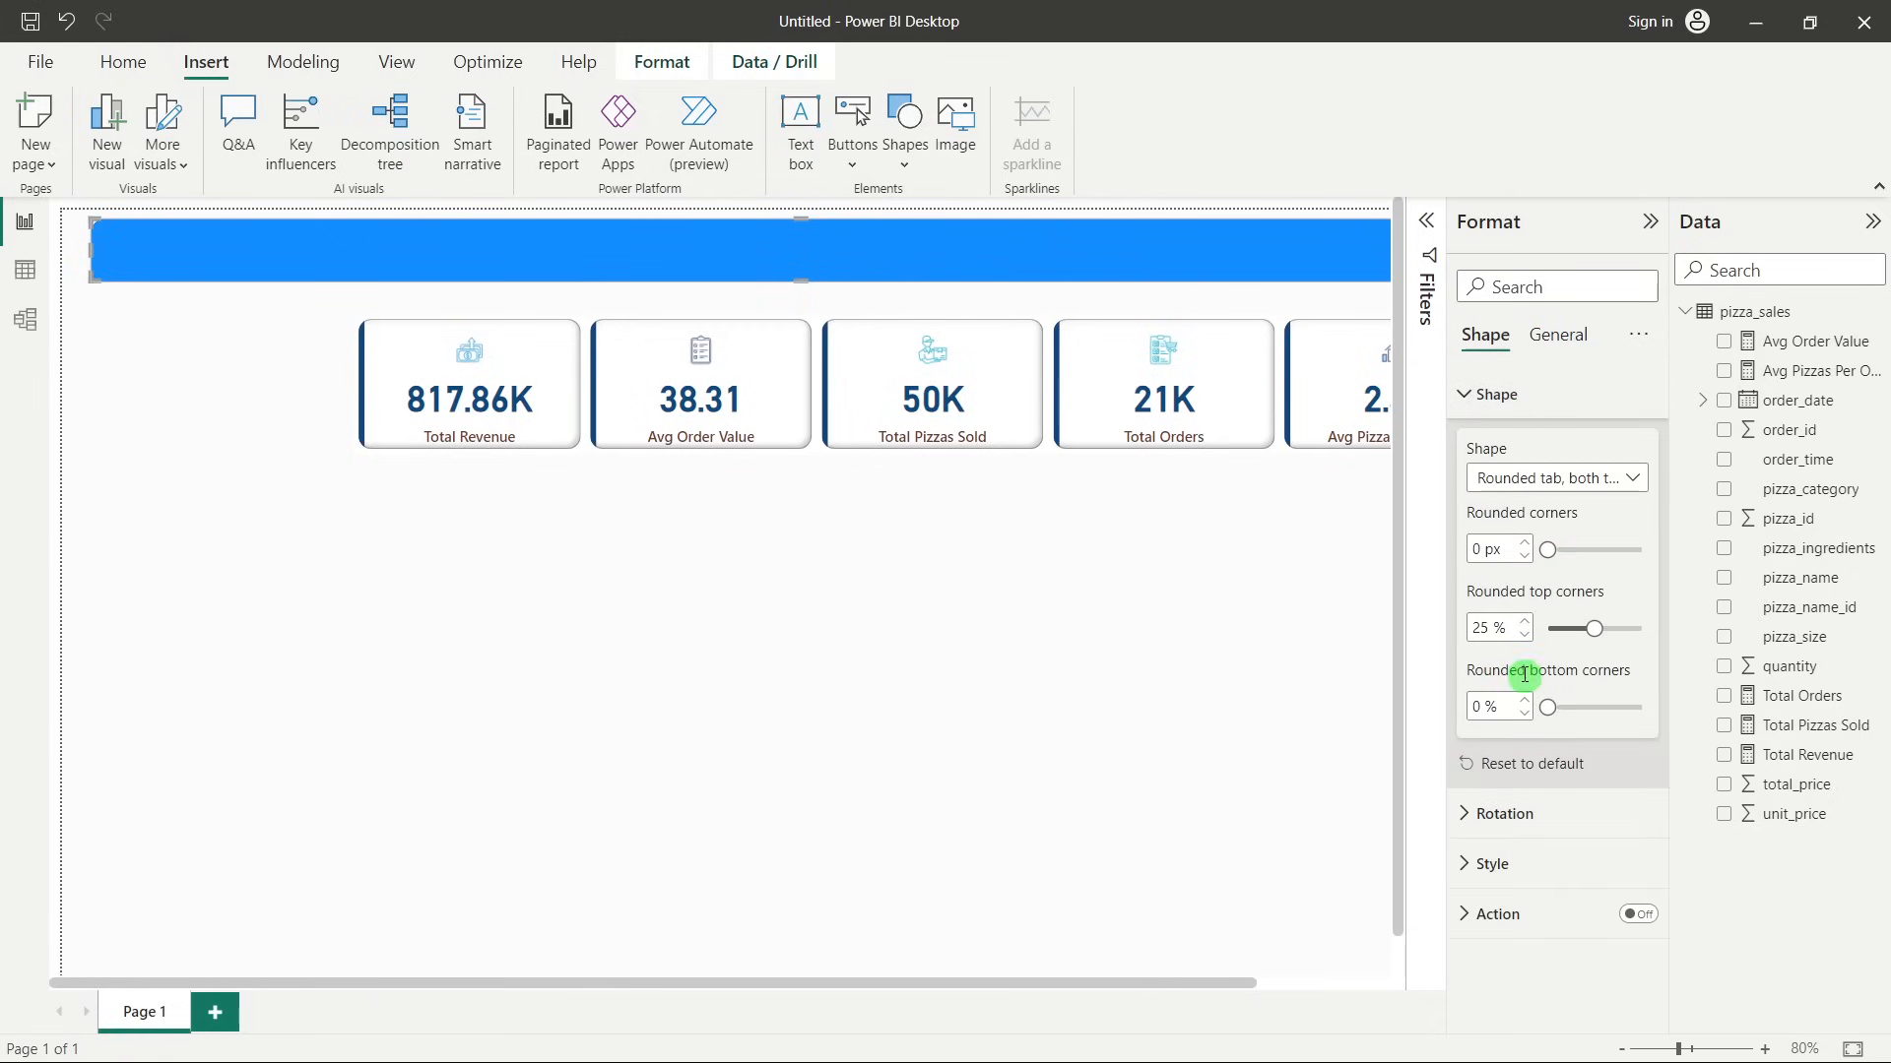
left_click(1511, 399)
left_click(1511, 495)
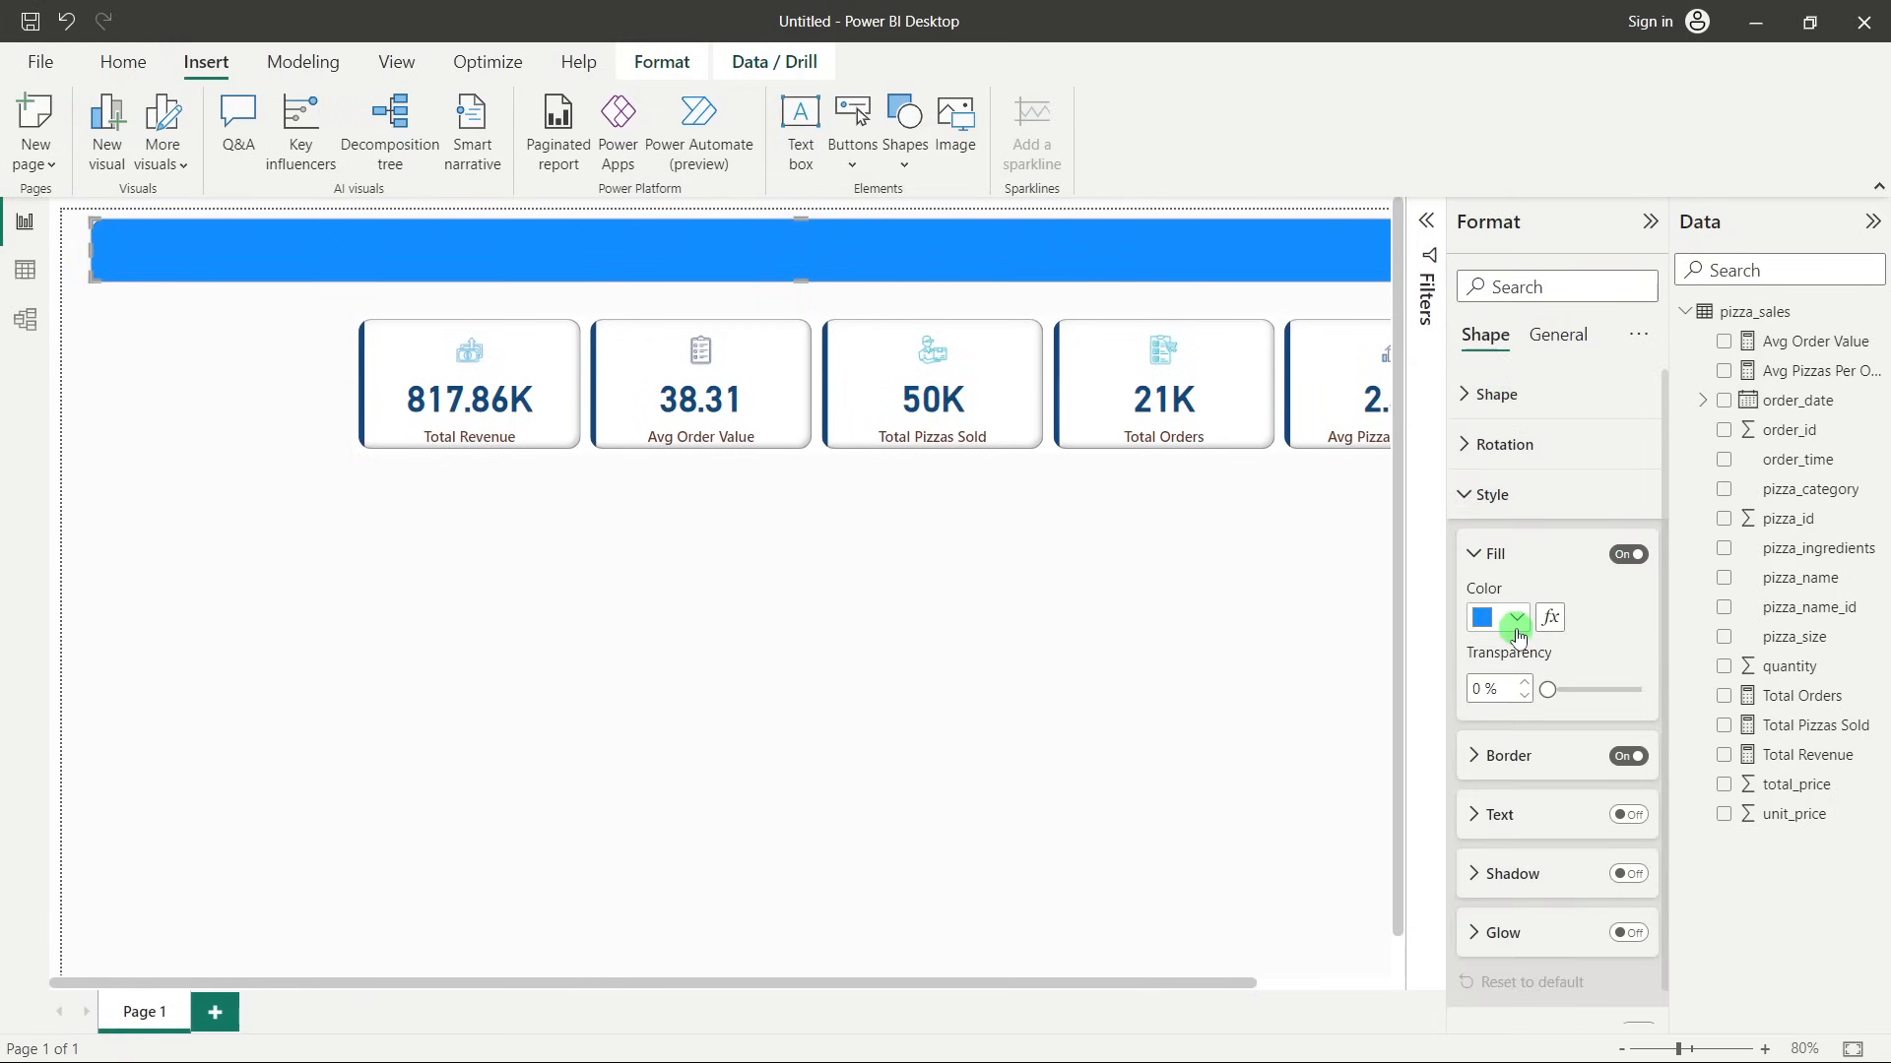
left_click(1514, 619)
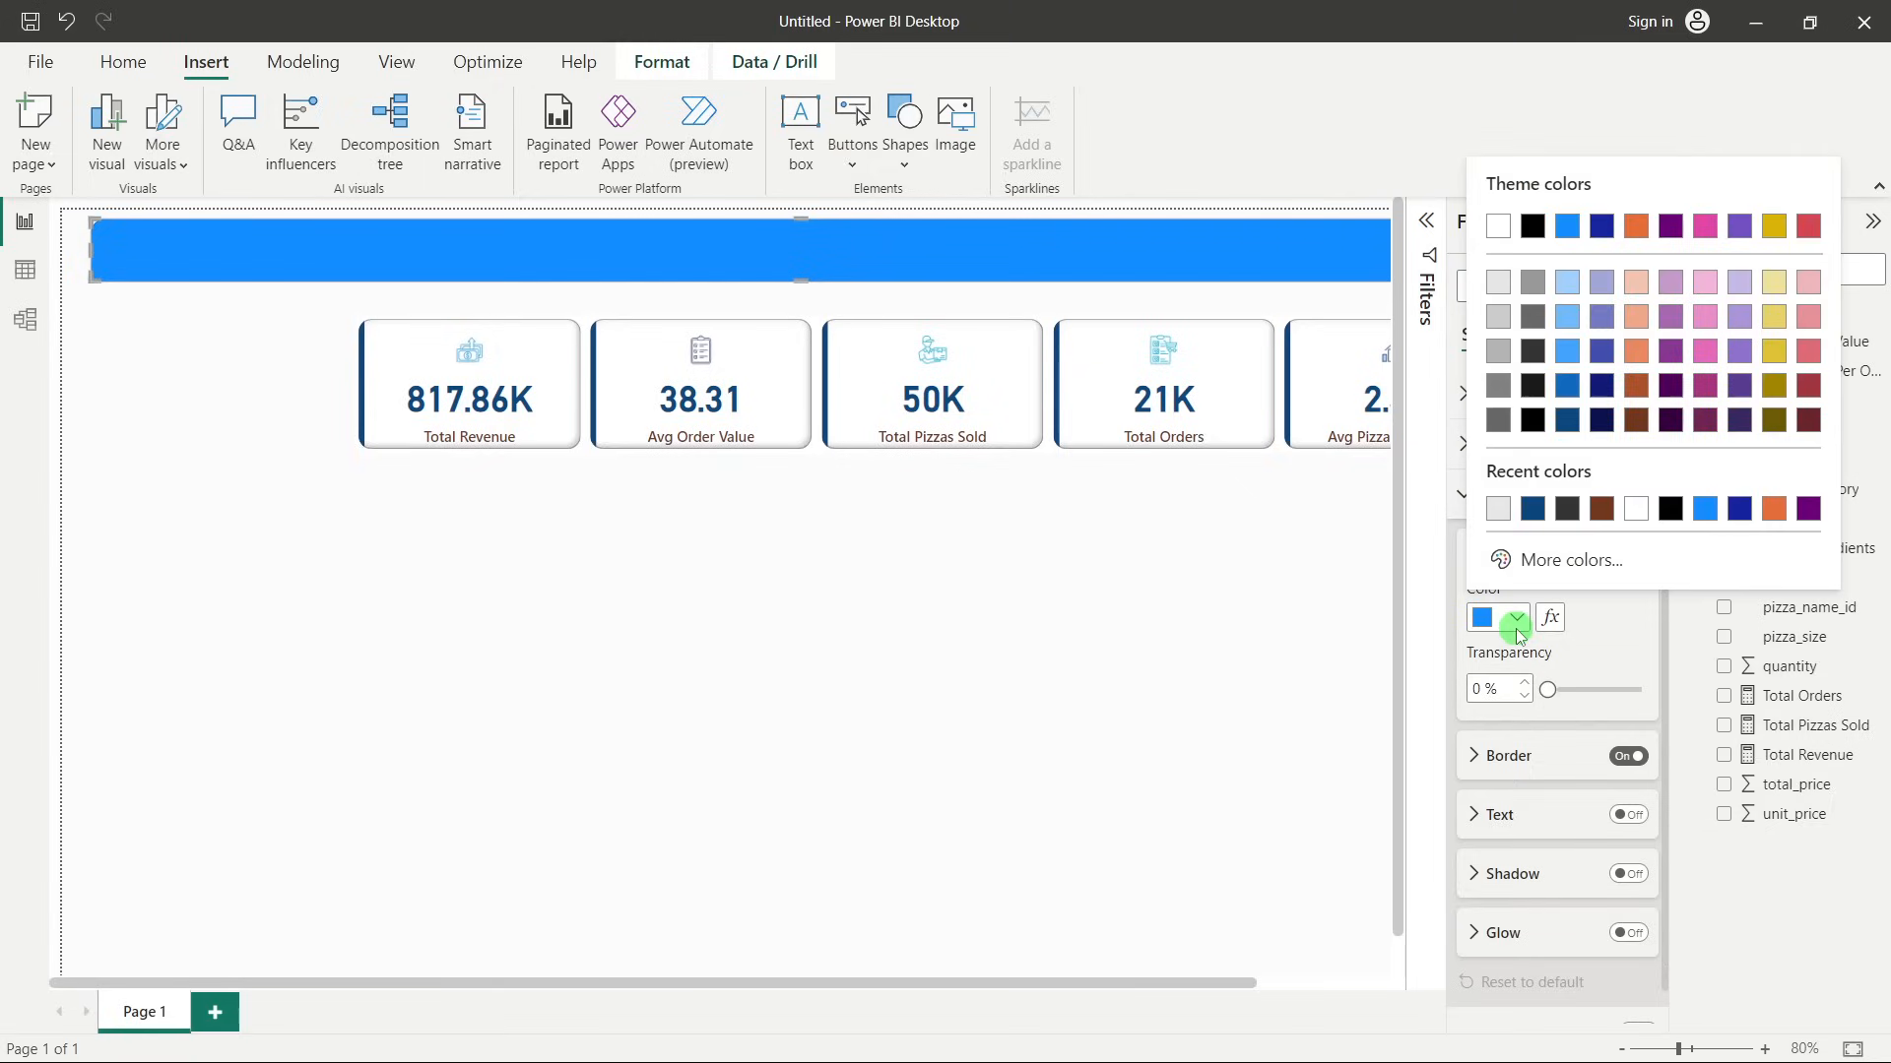
left_click(1551, 561)
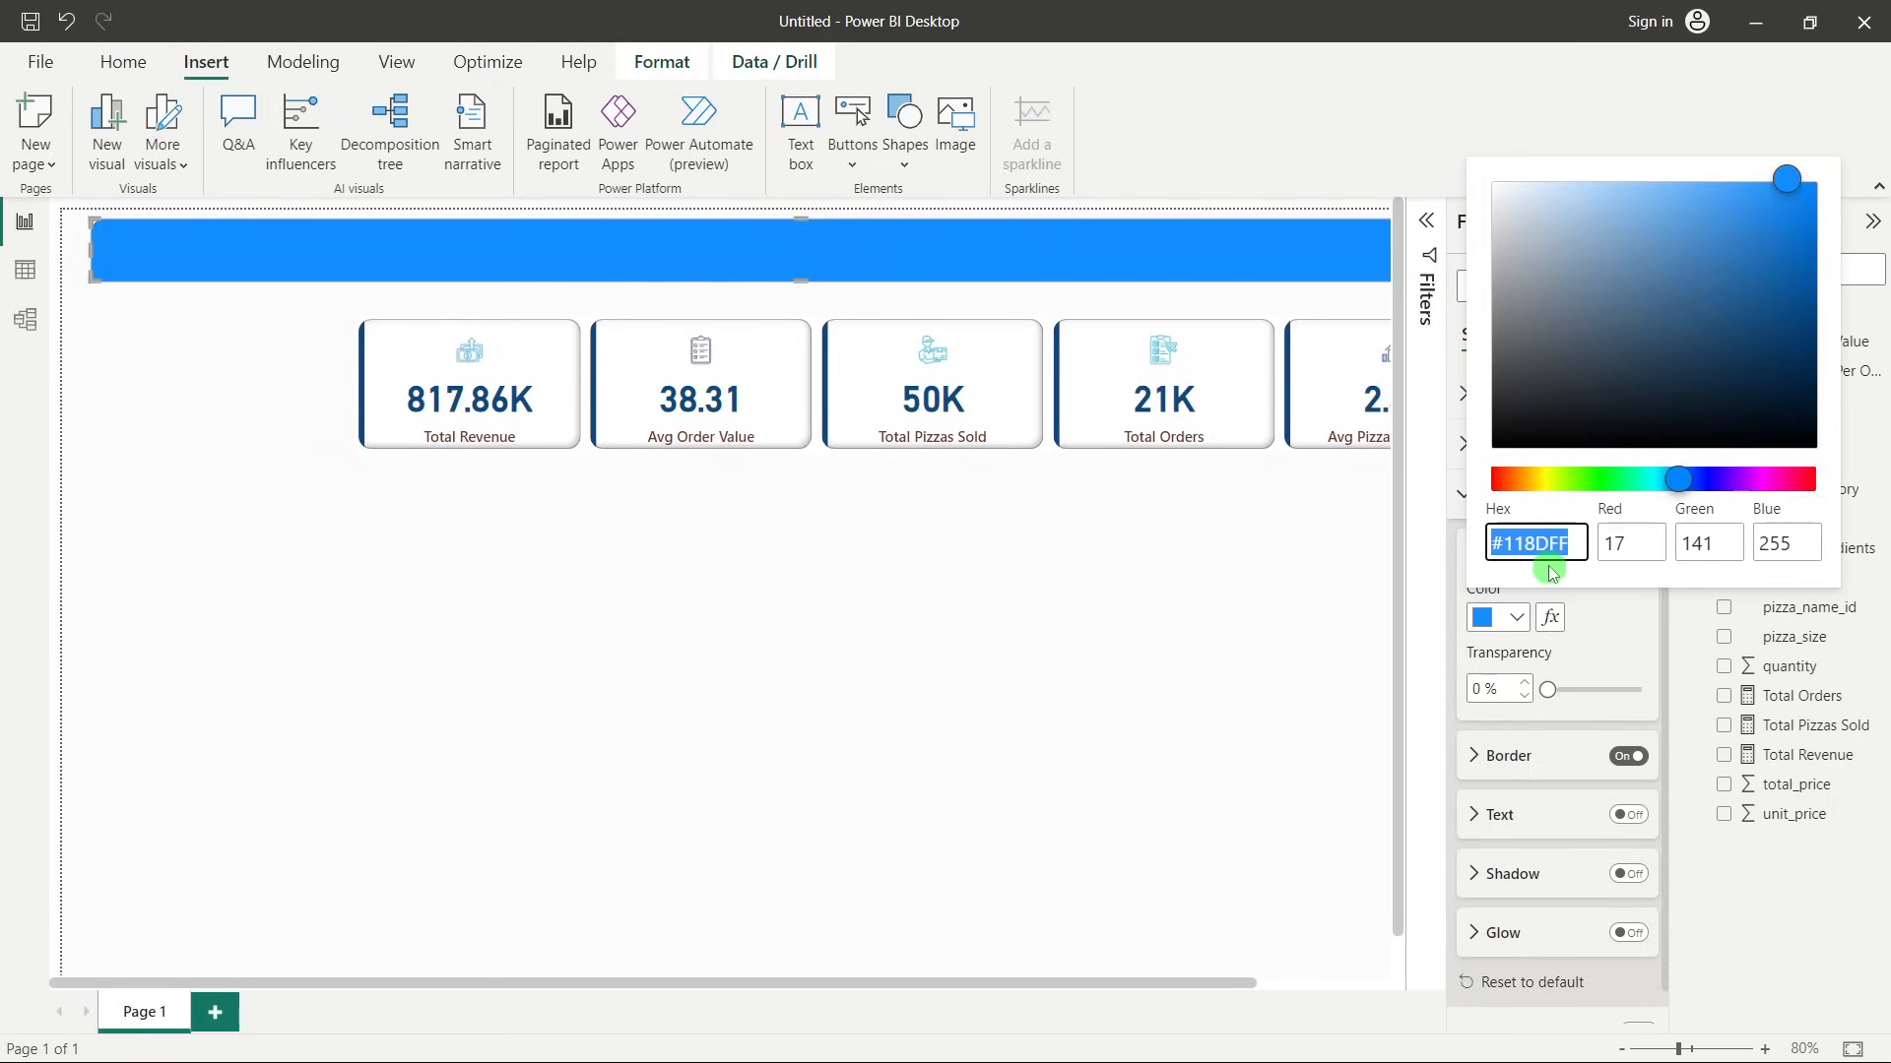
type("#573B")
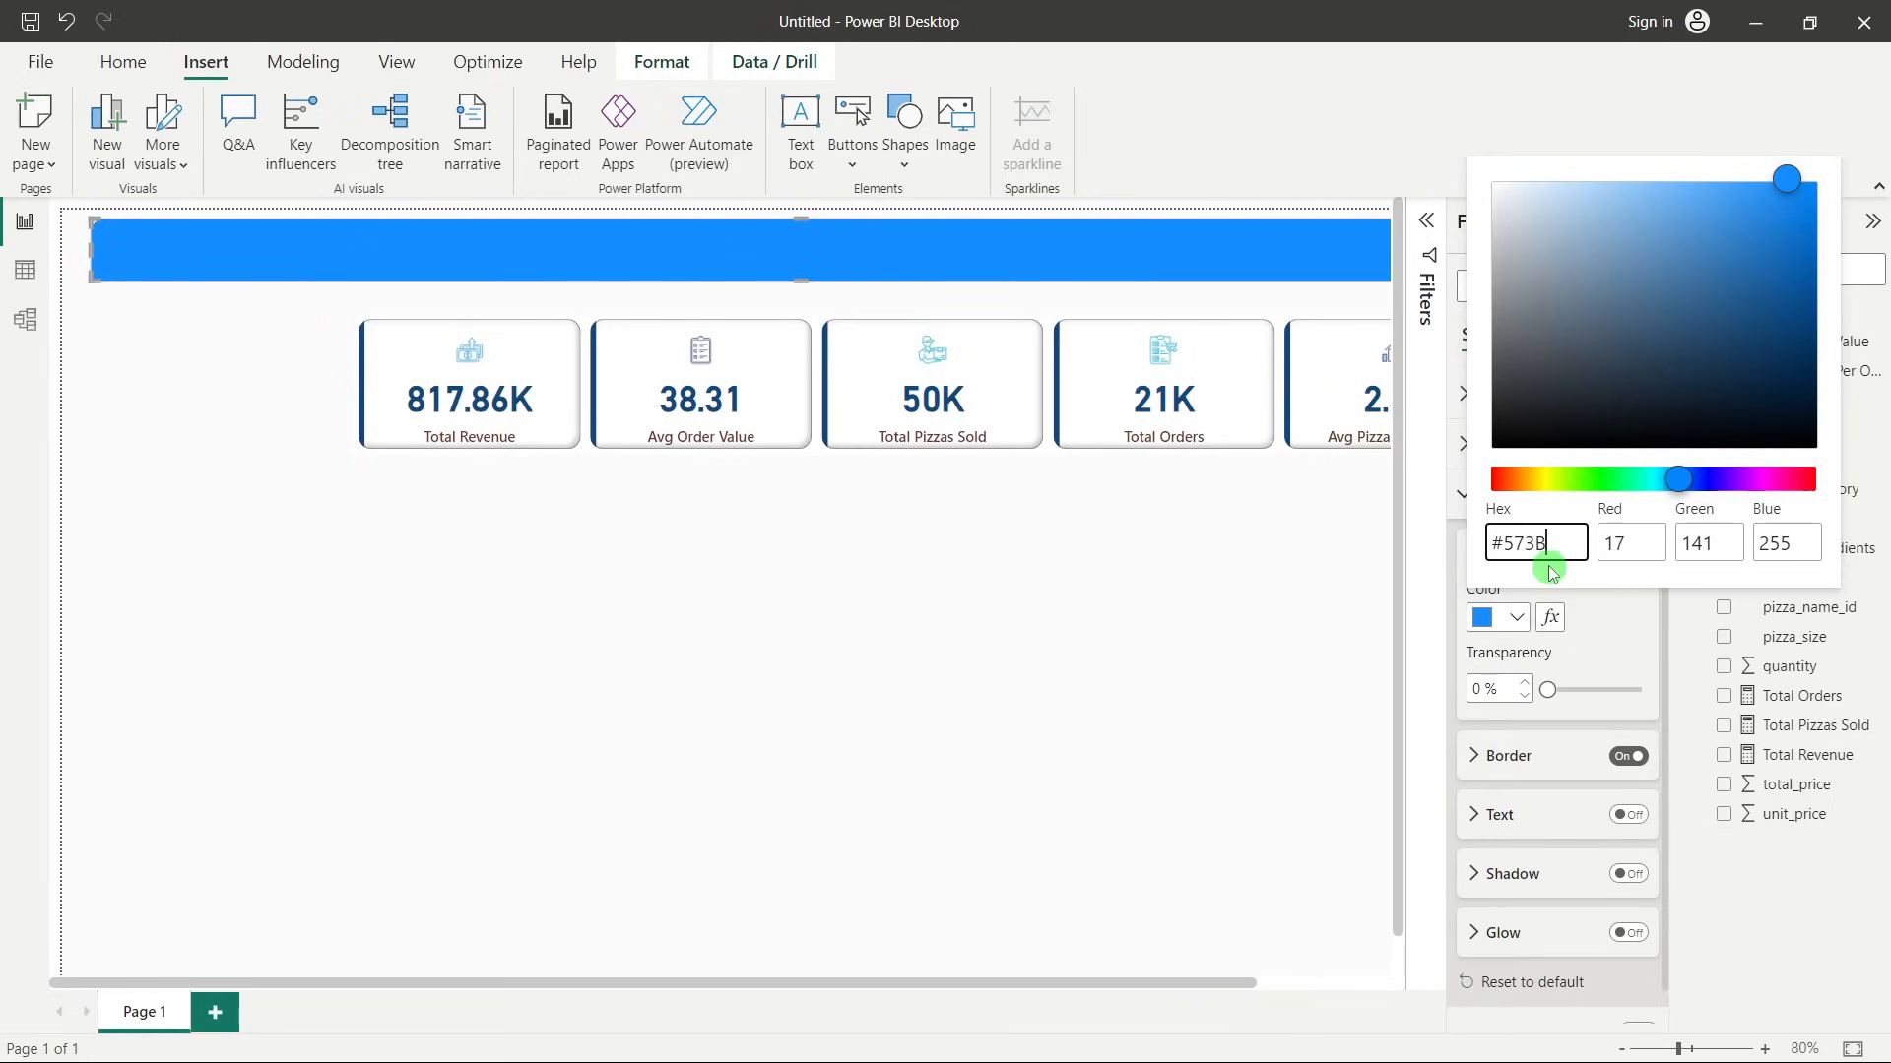
type("92")
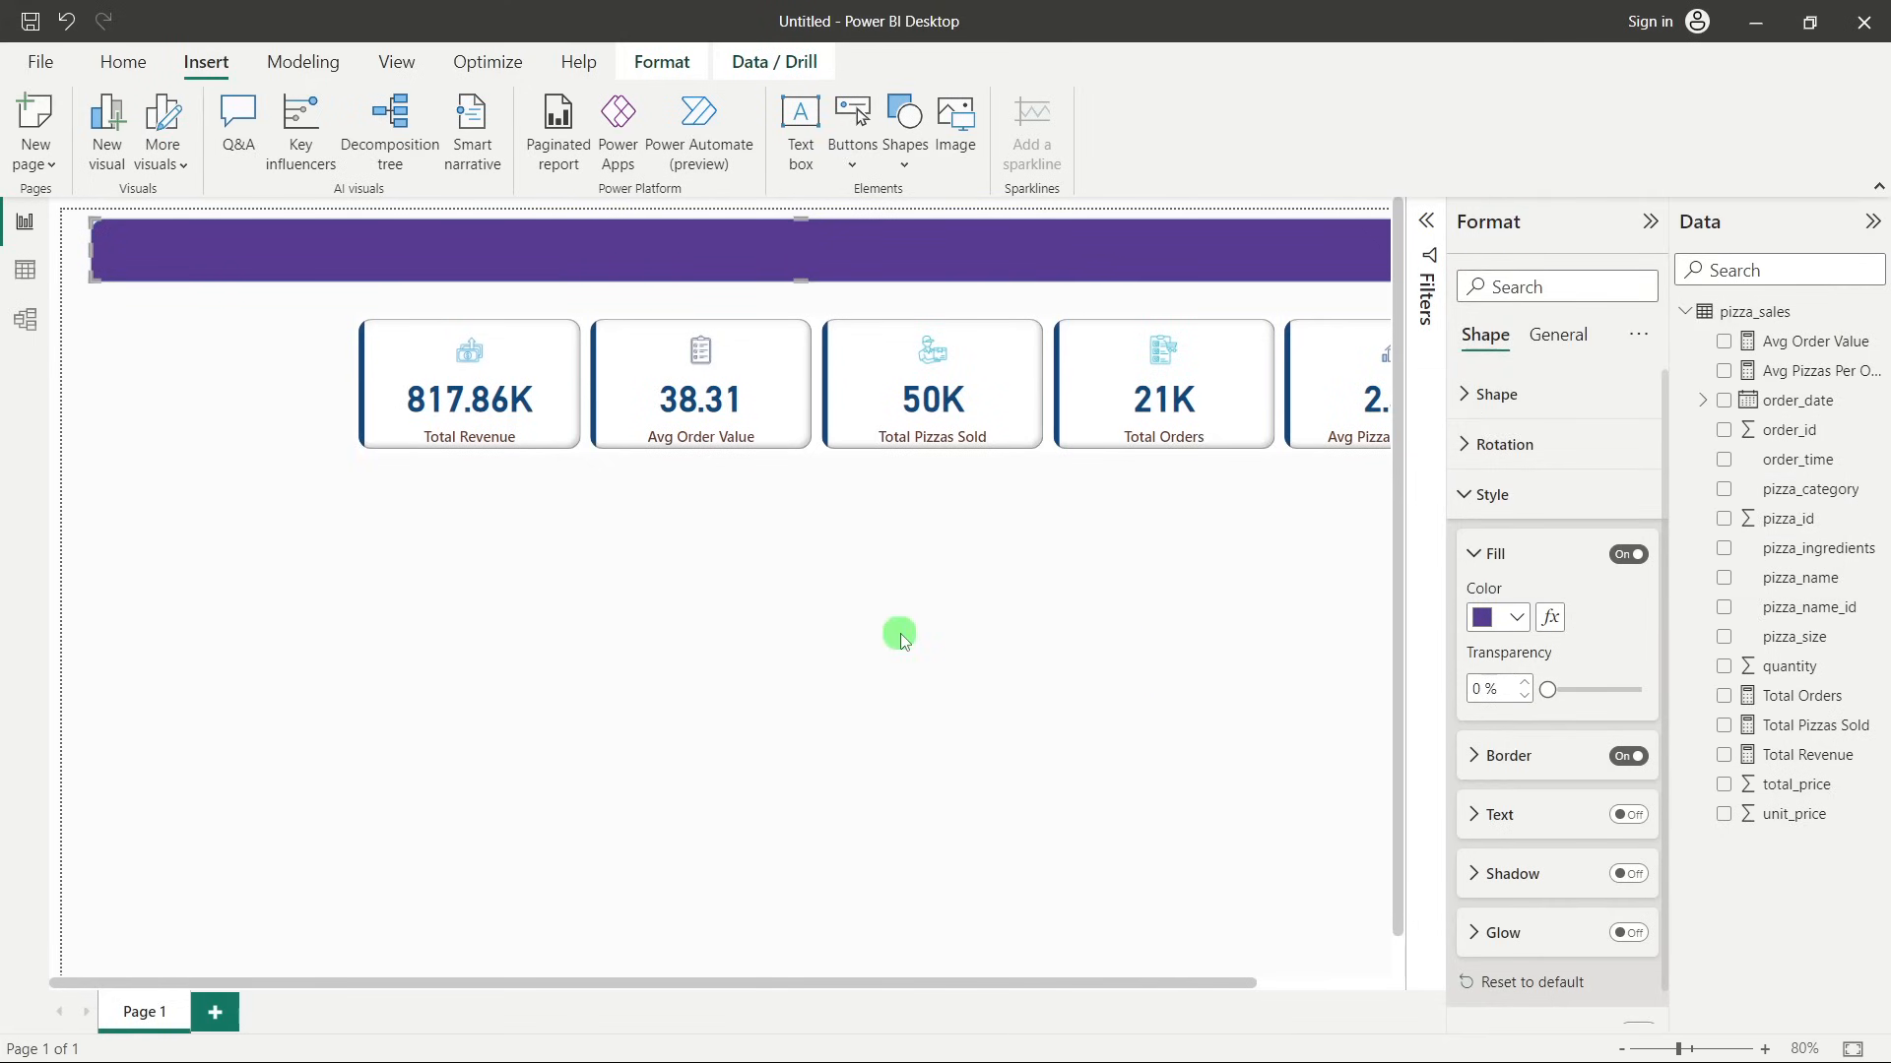
left_click(761, 563)
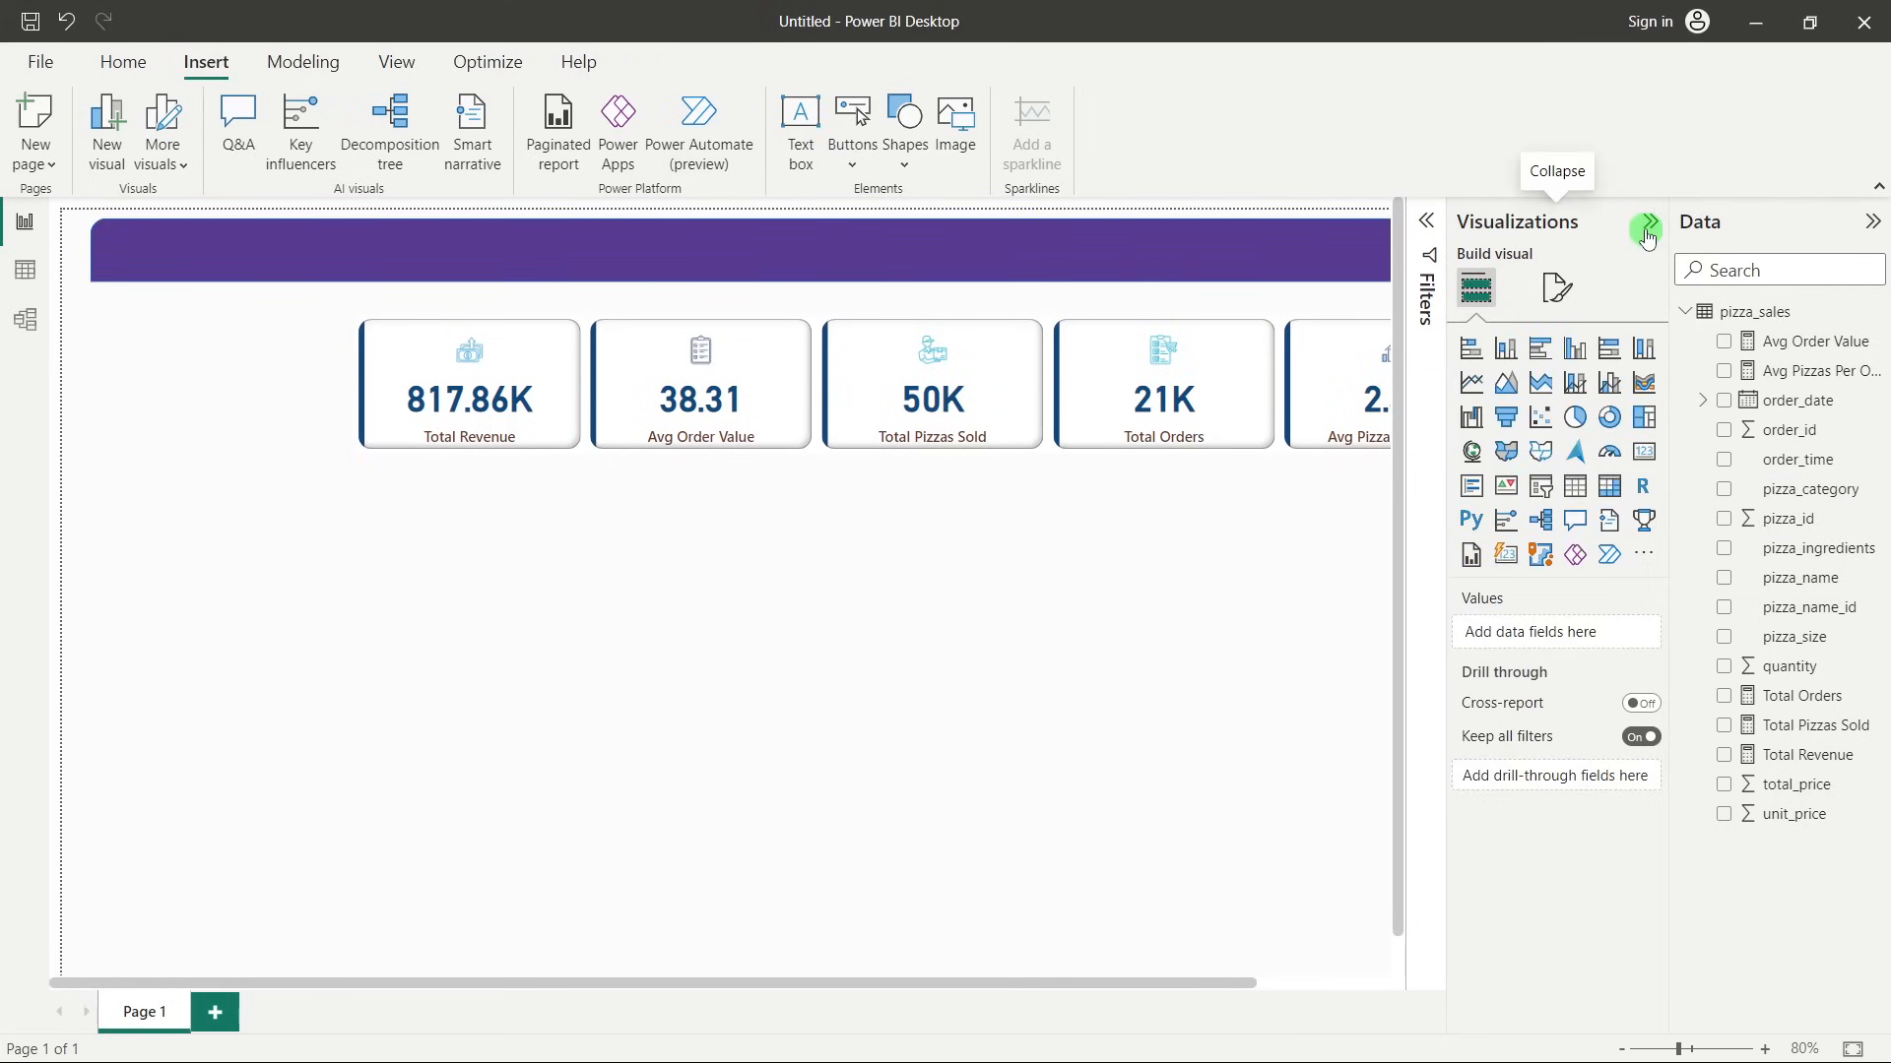
Insert a text box reading "PIZZA SALES REPORT" on the report page.
left_click(1873, 220)
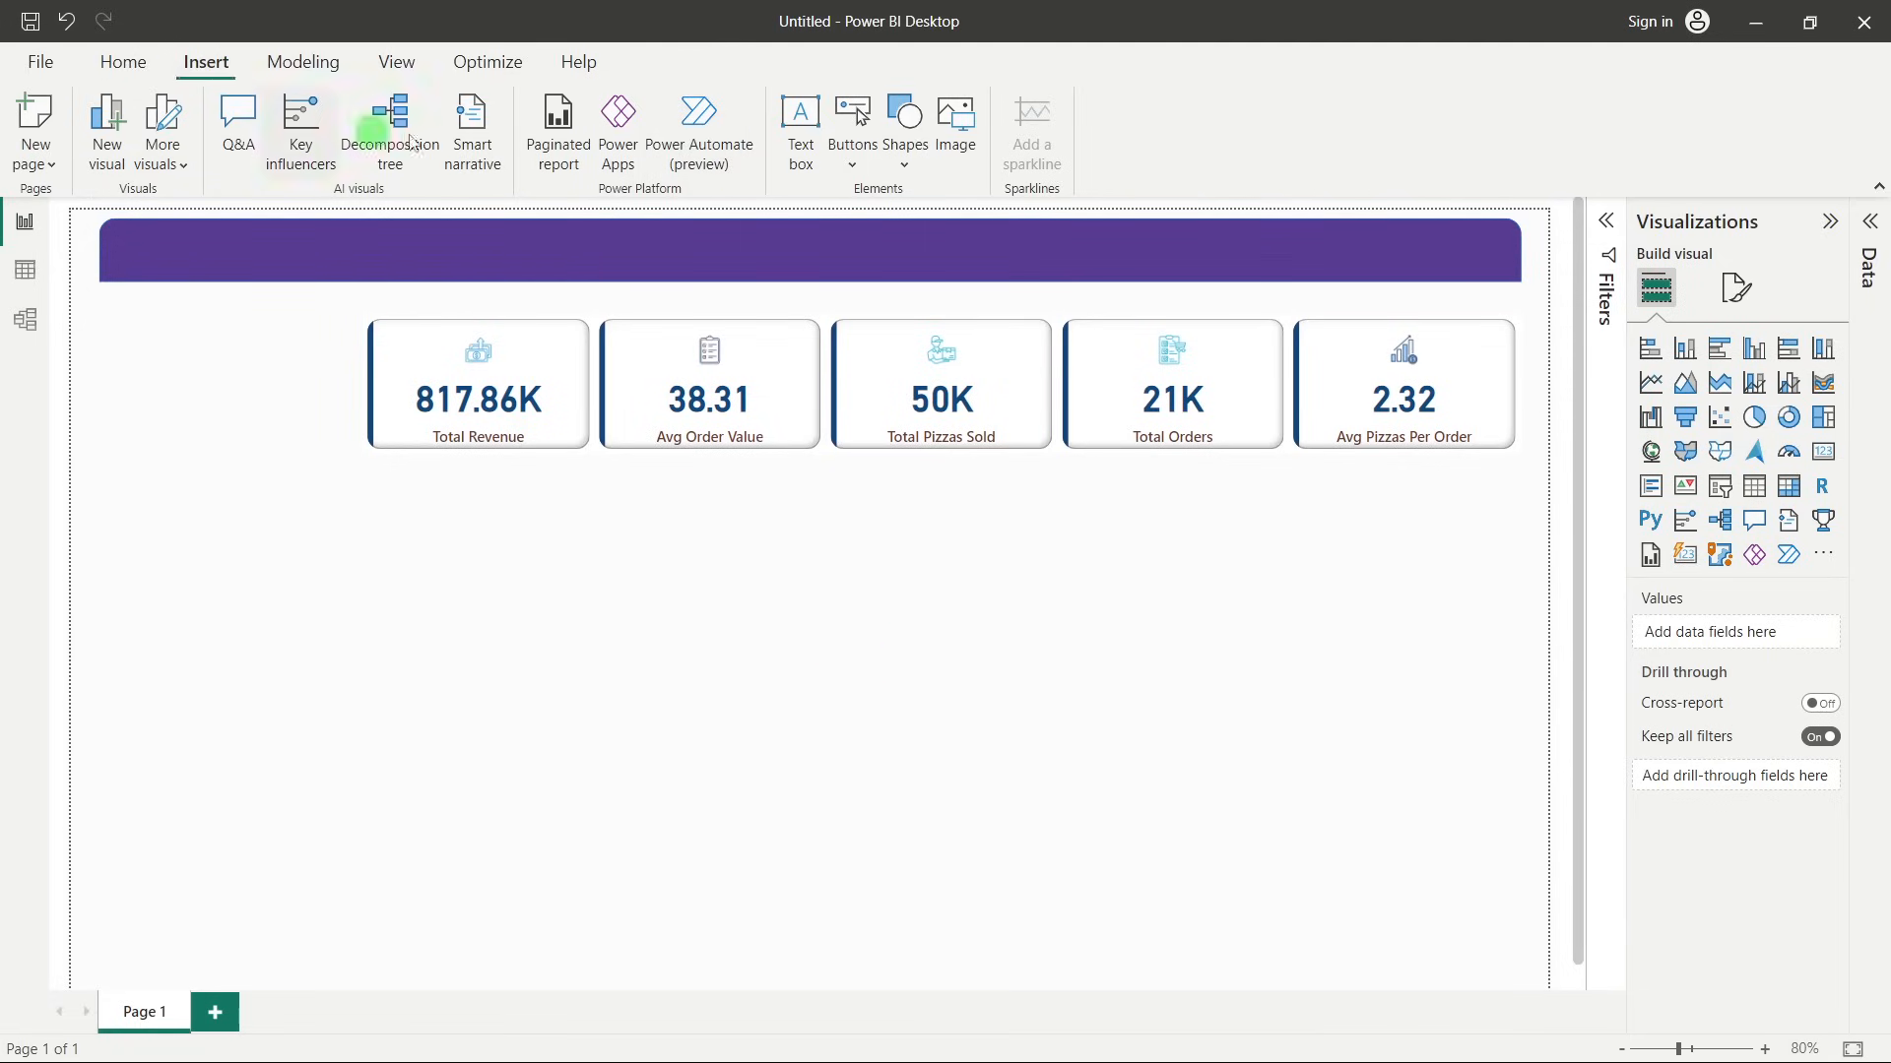
left_click(799, 128)
left_click(206, 642)
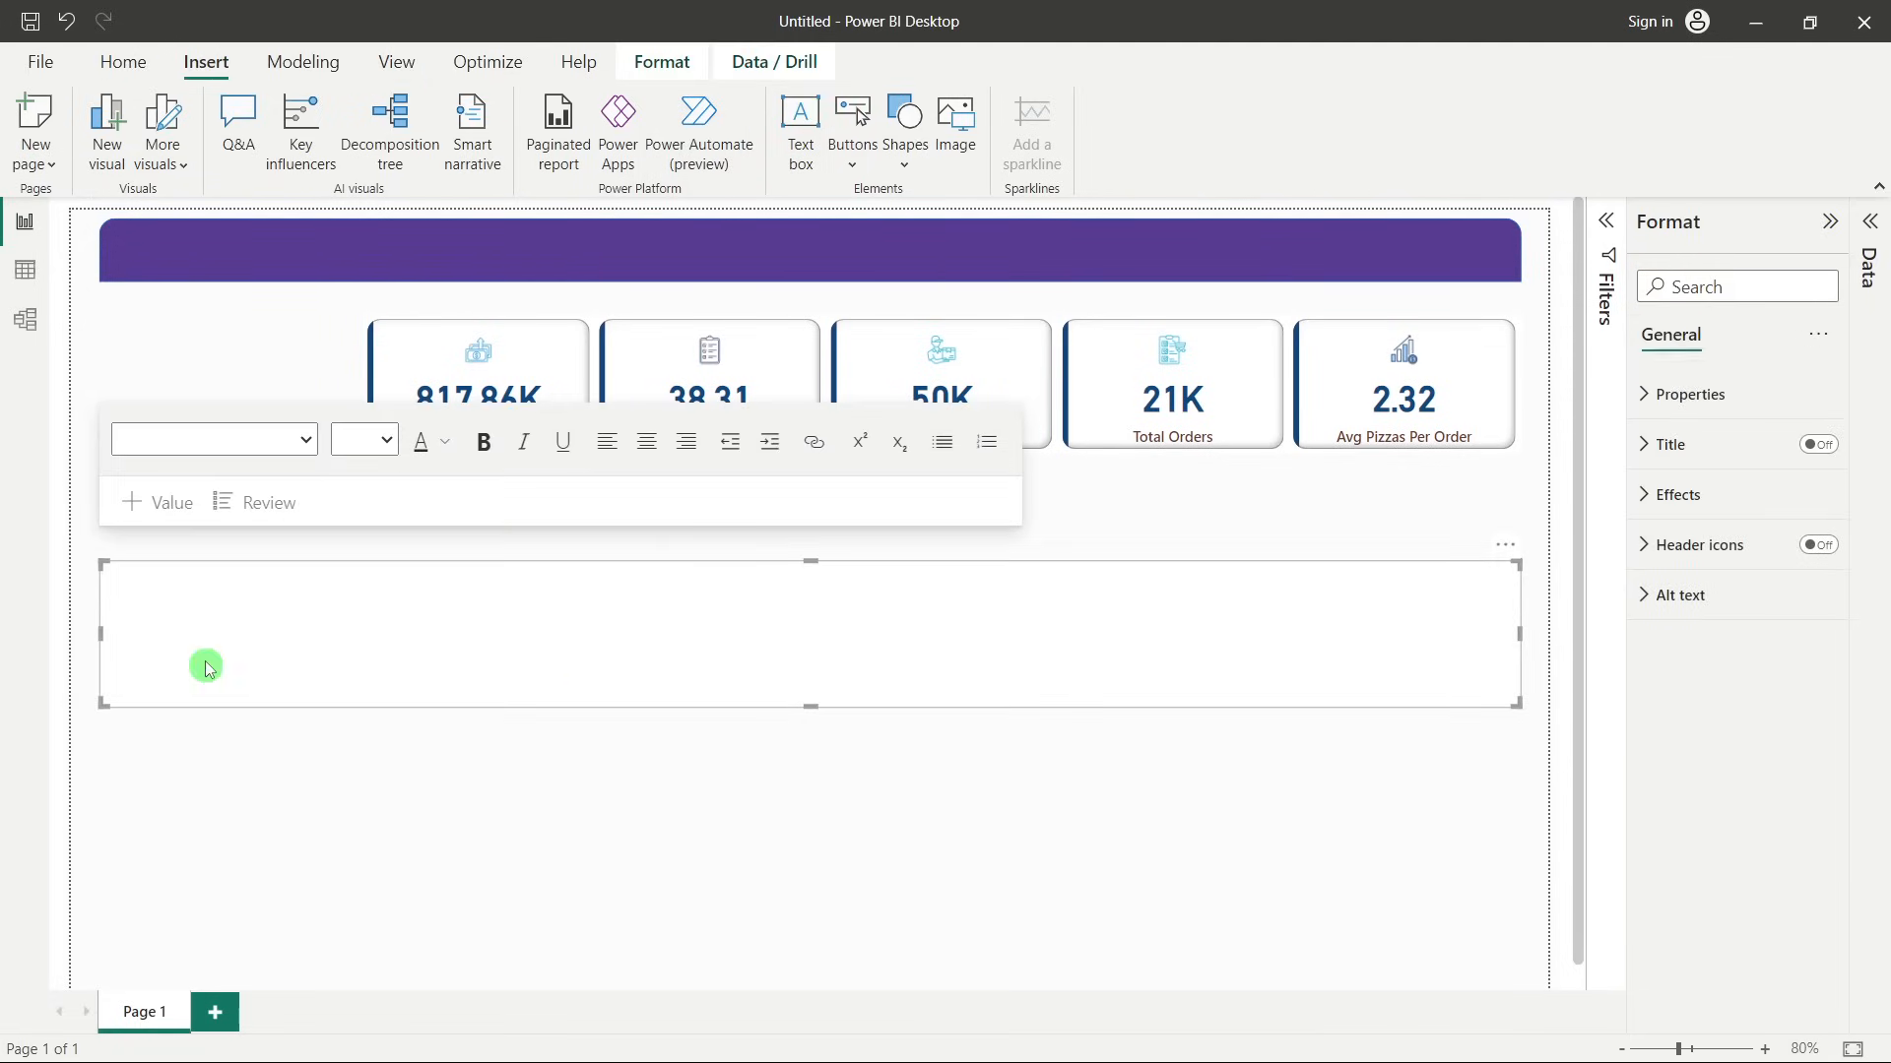
type("PIZ")
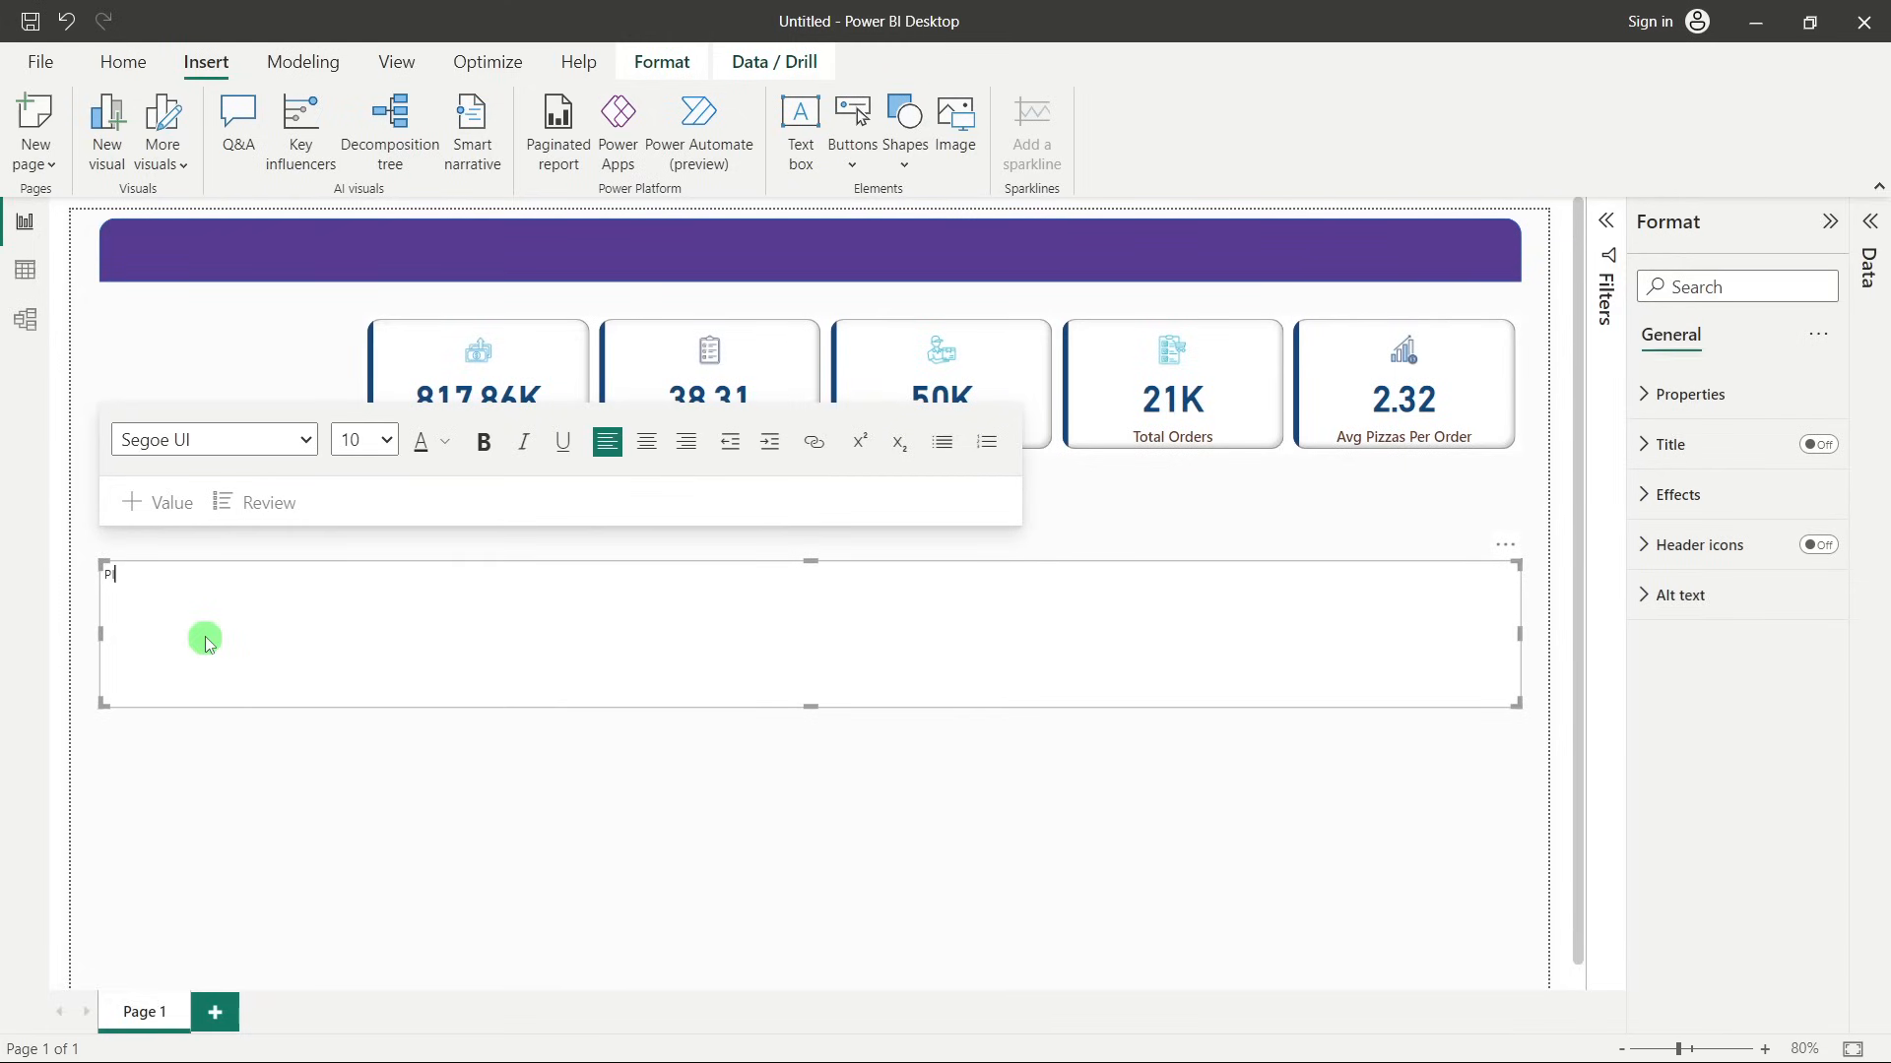
type("ZA SALES REPORT")
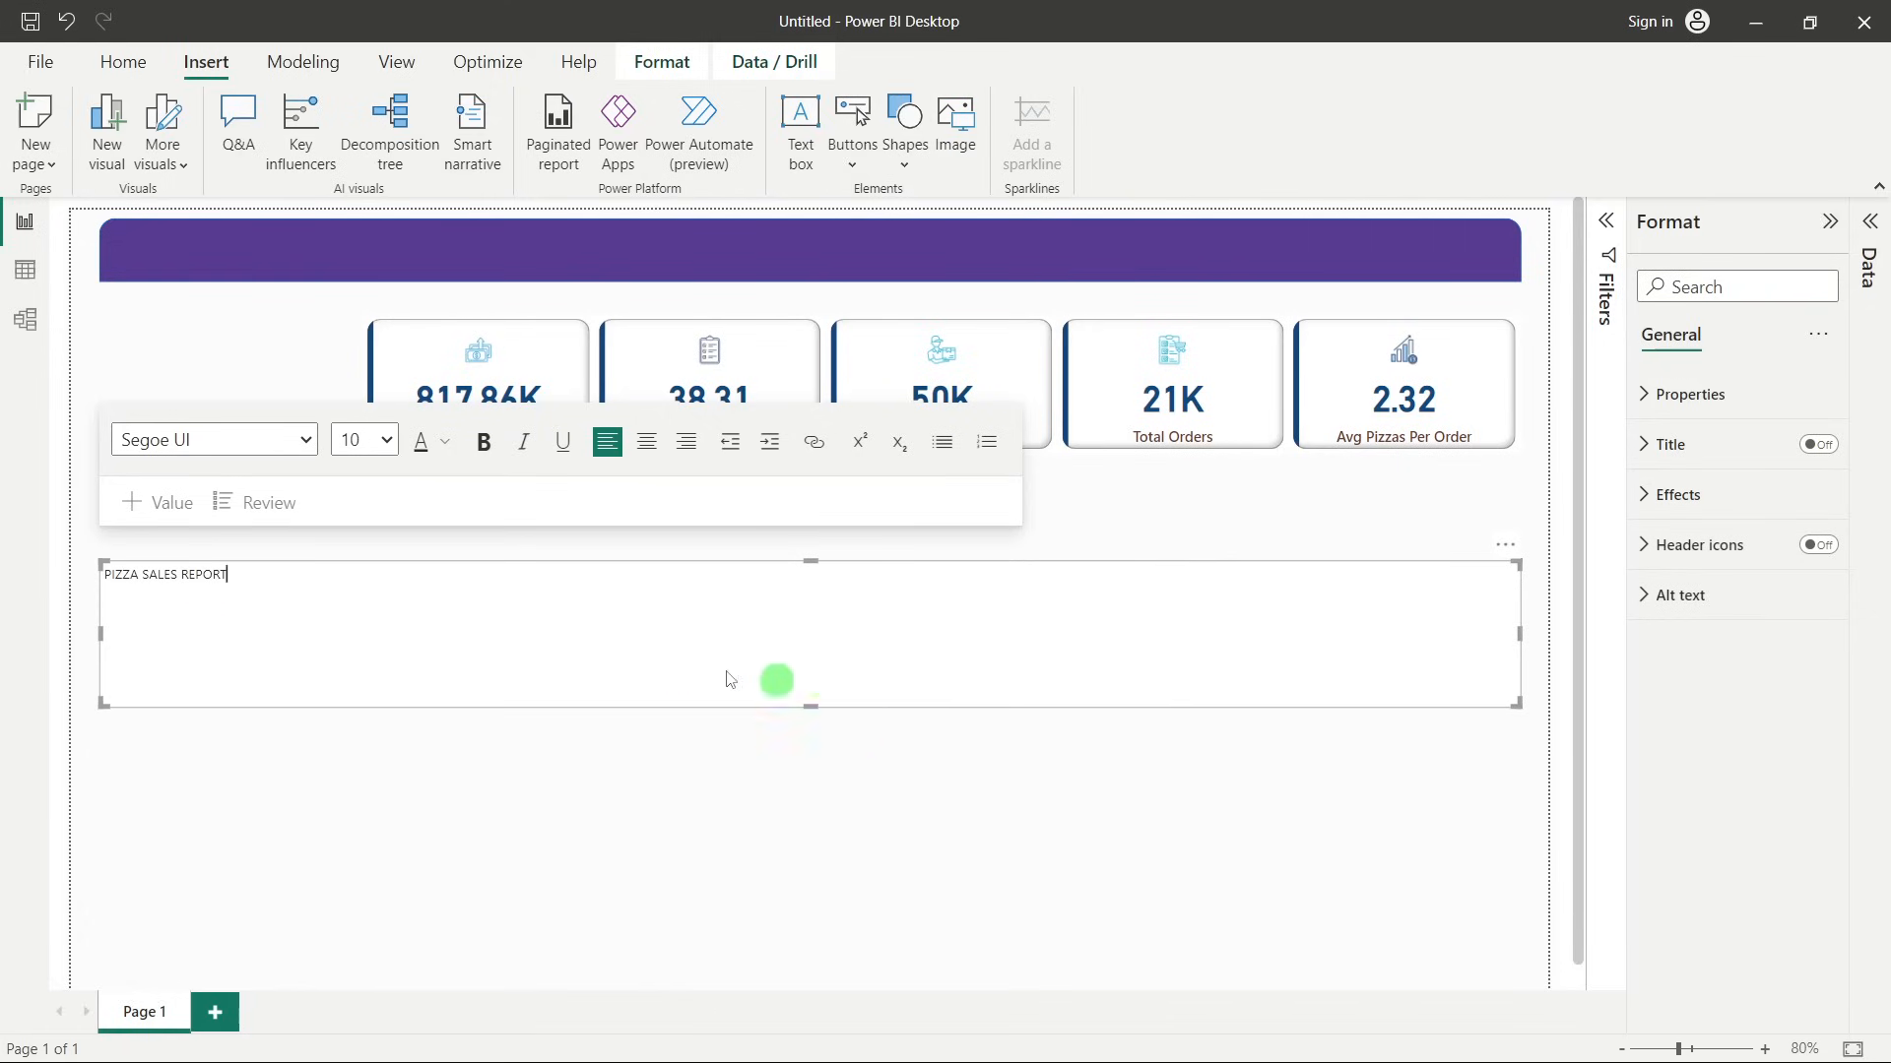
Format the title text in Segoe UI at size 20 and make it bold.
left_click_drag(234, 579, 103, 567)
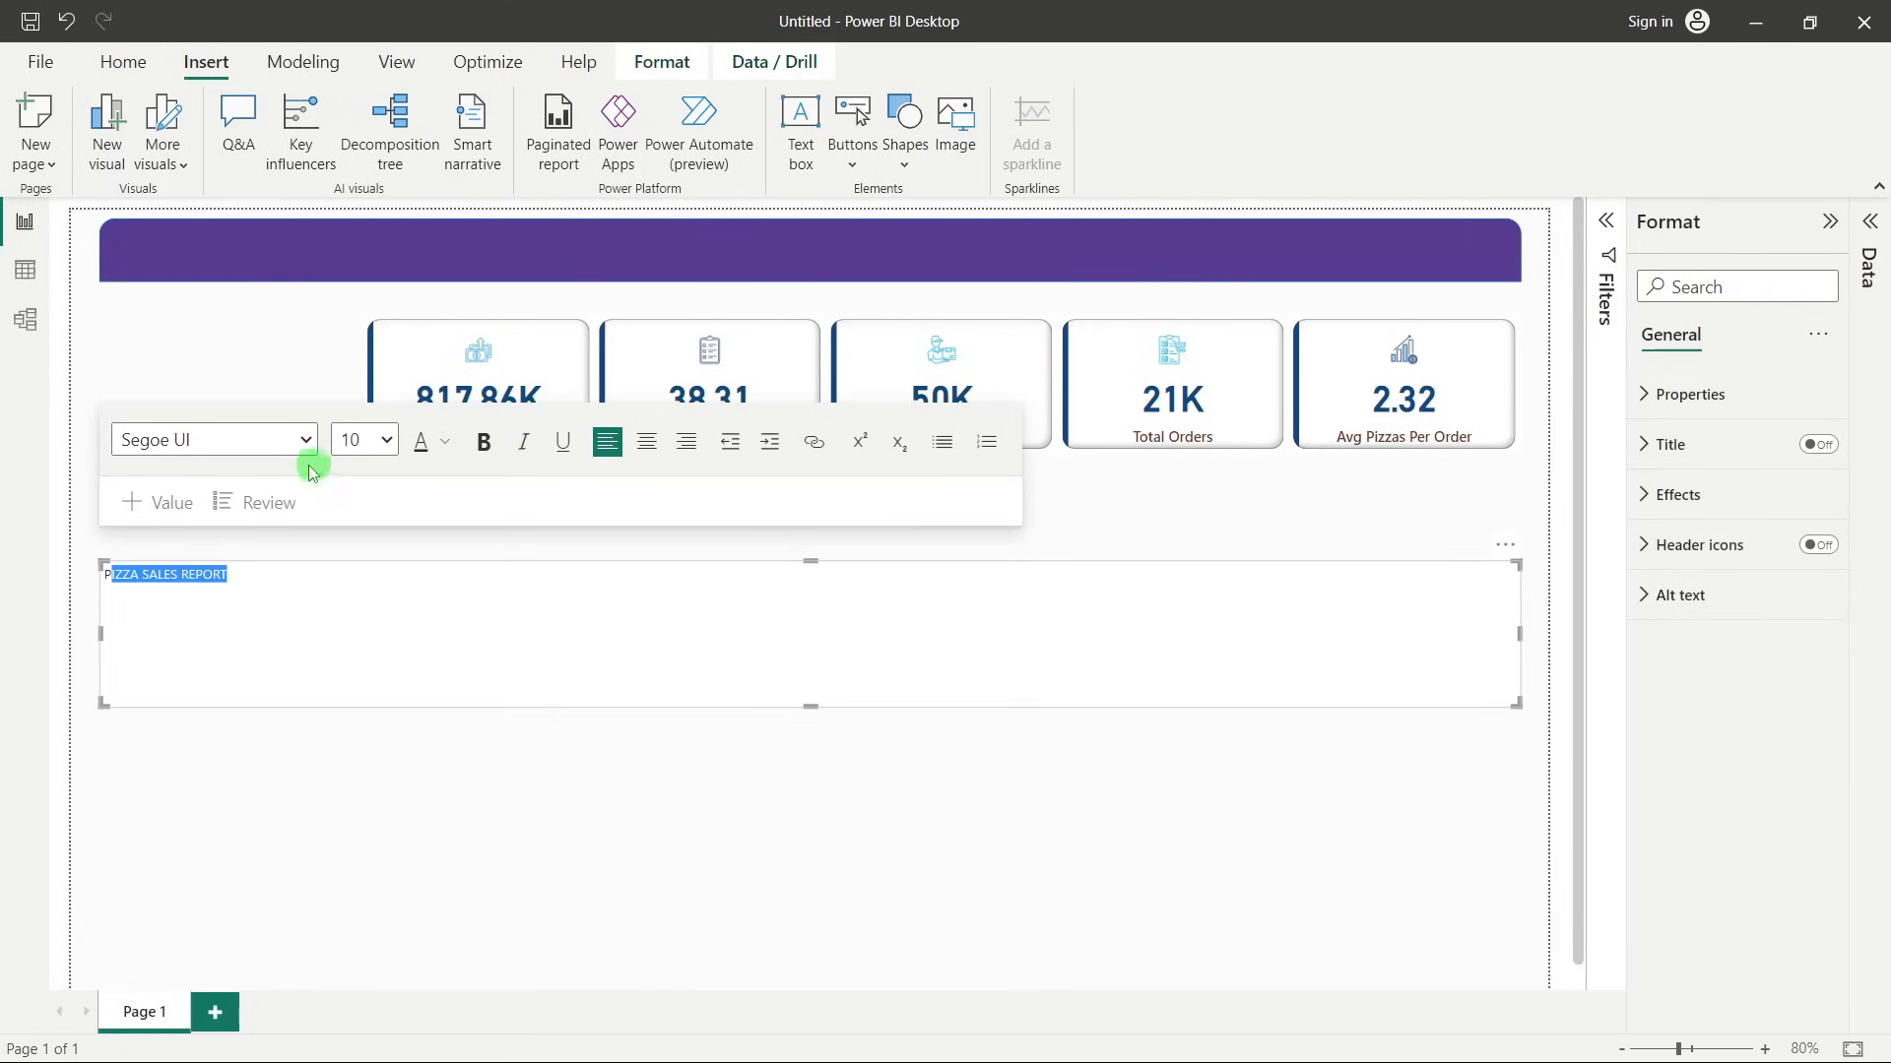
left_click(372, 440)
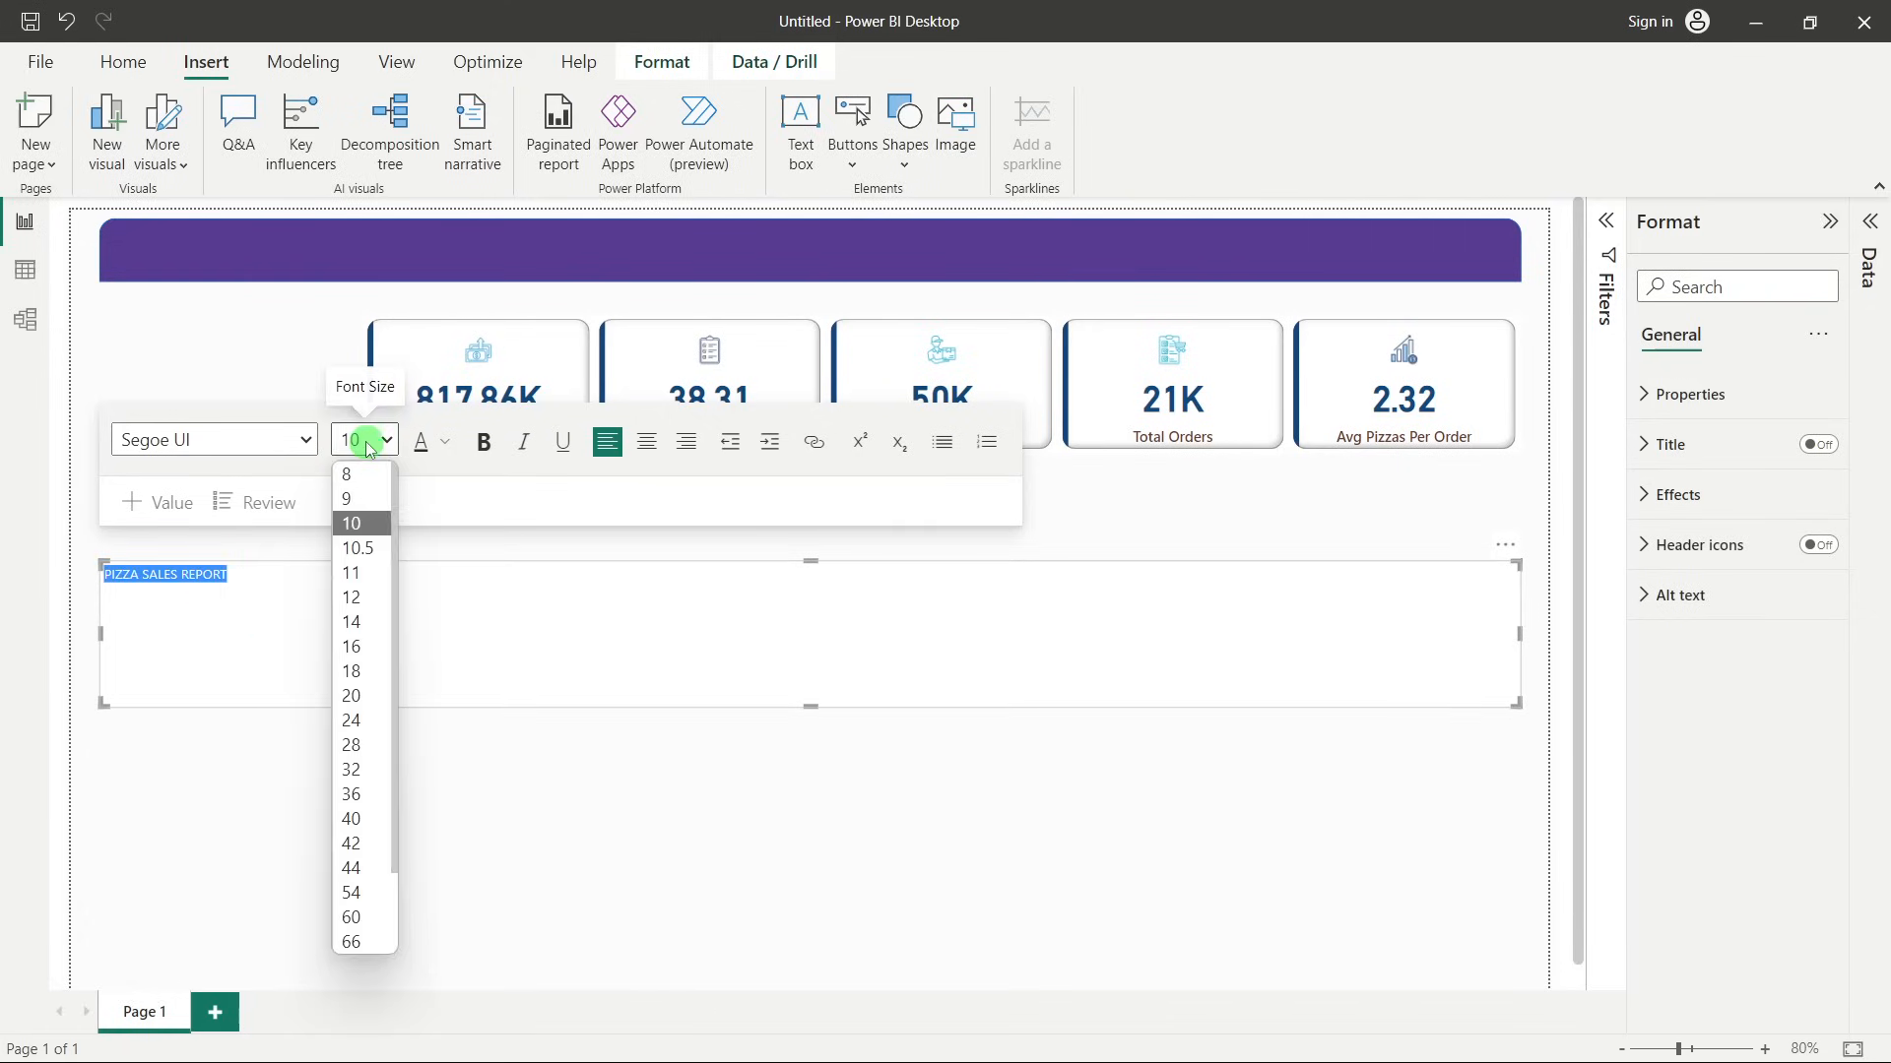
left_click(352, 695)
left_click(307, 439)
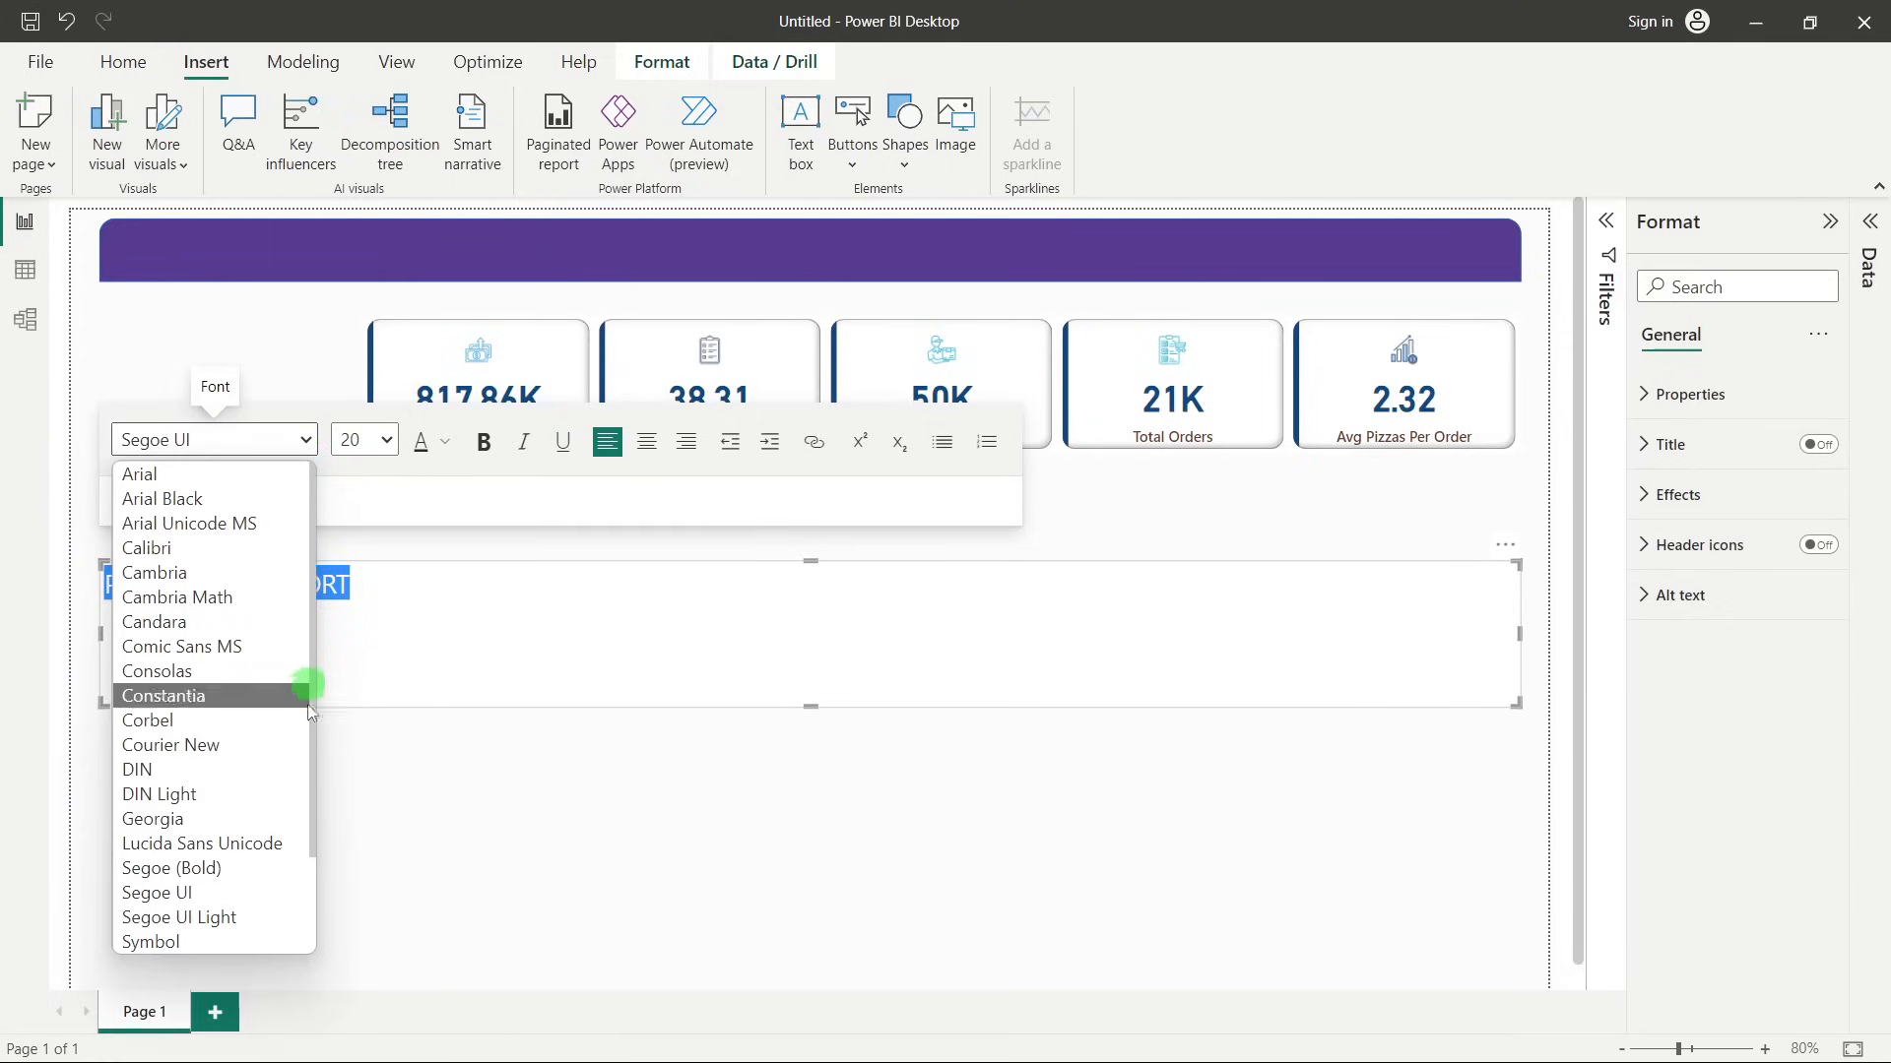
left_click(251, 892)
left_click(483, 443)
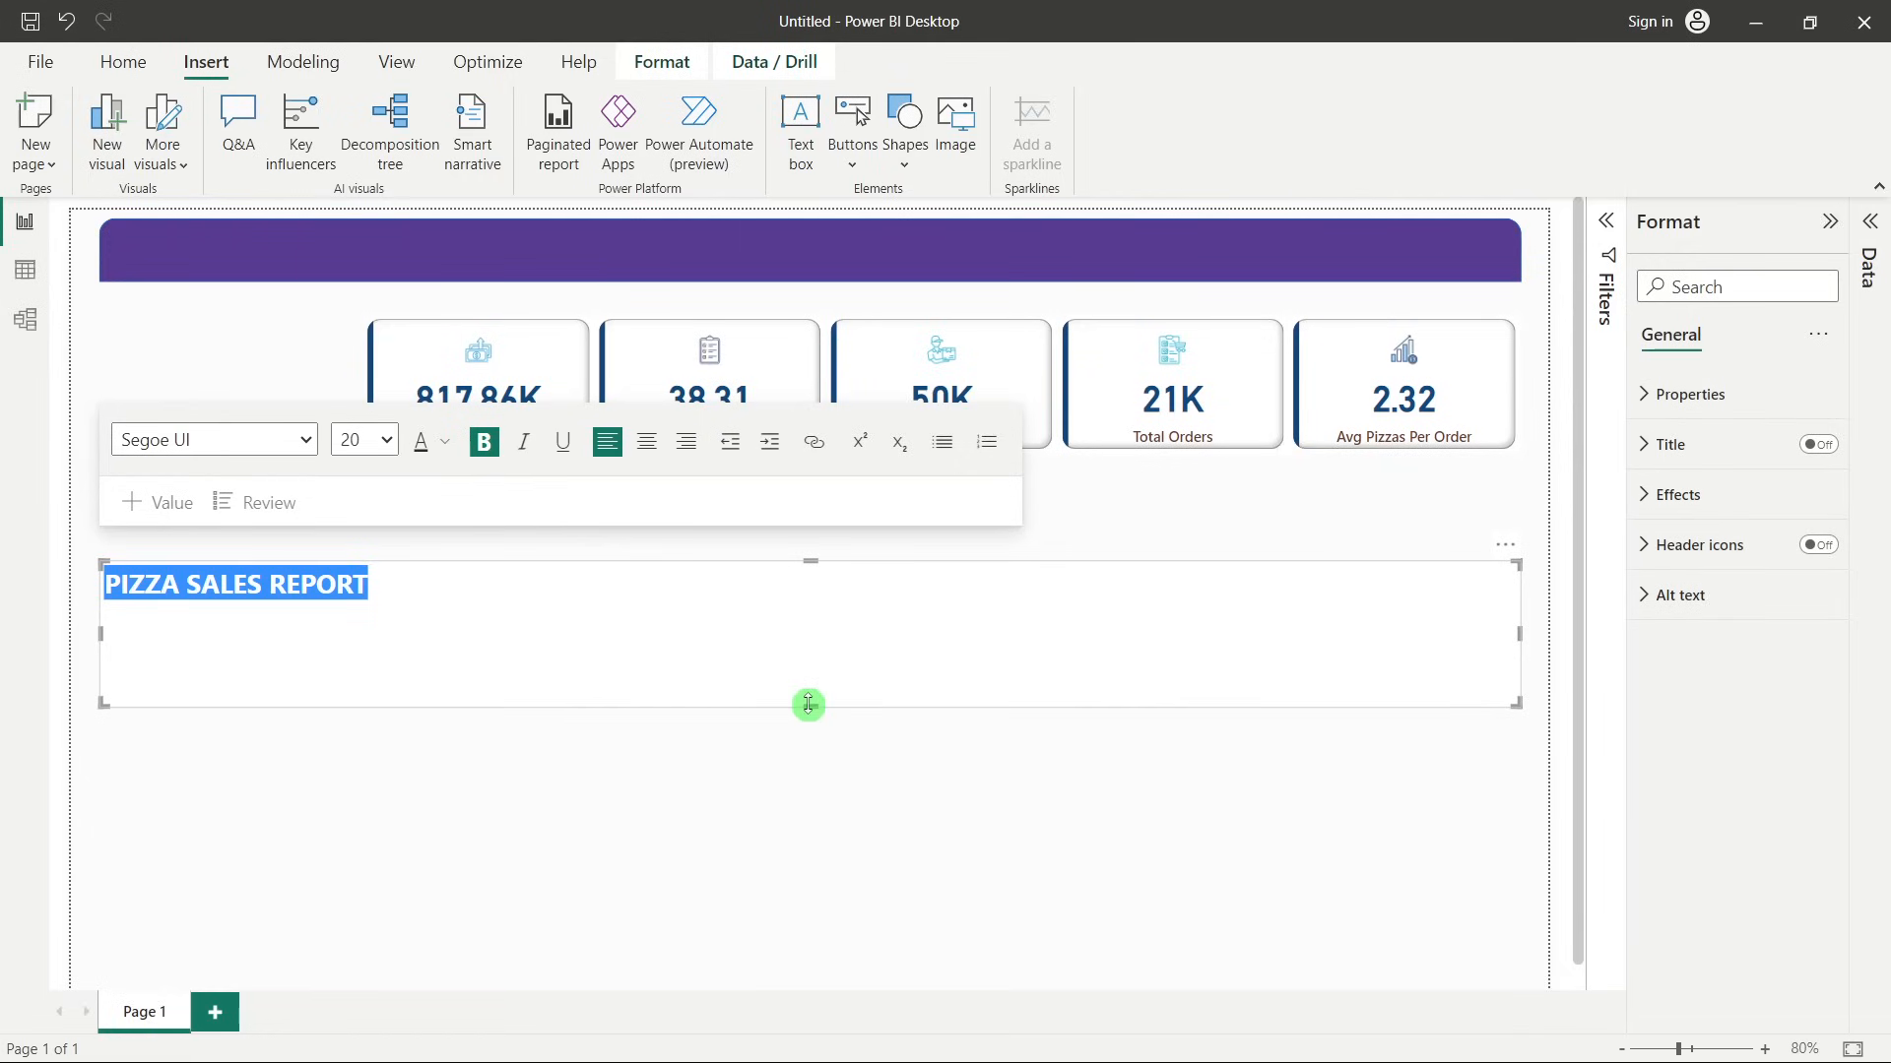
Shrink the title text box to fit closely around its text and centre the text.
left_click_drag(808, 704, 808, 615)
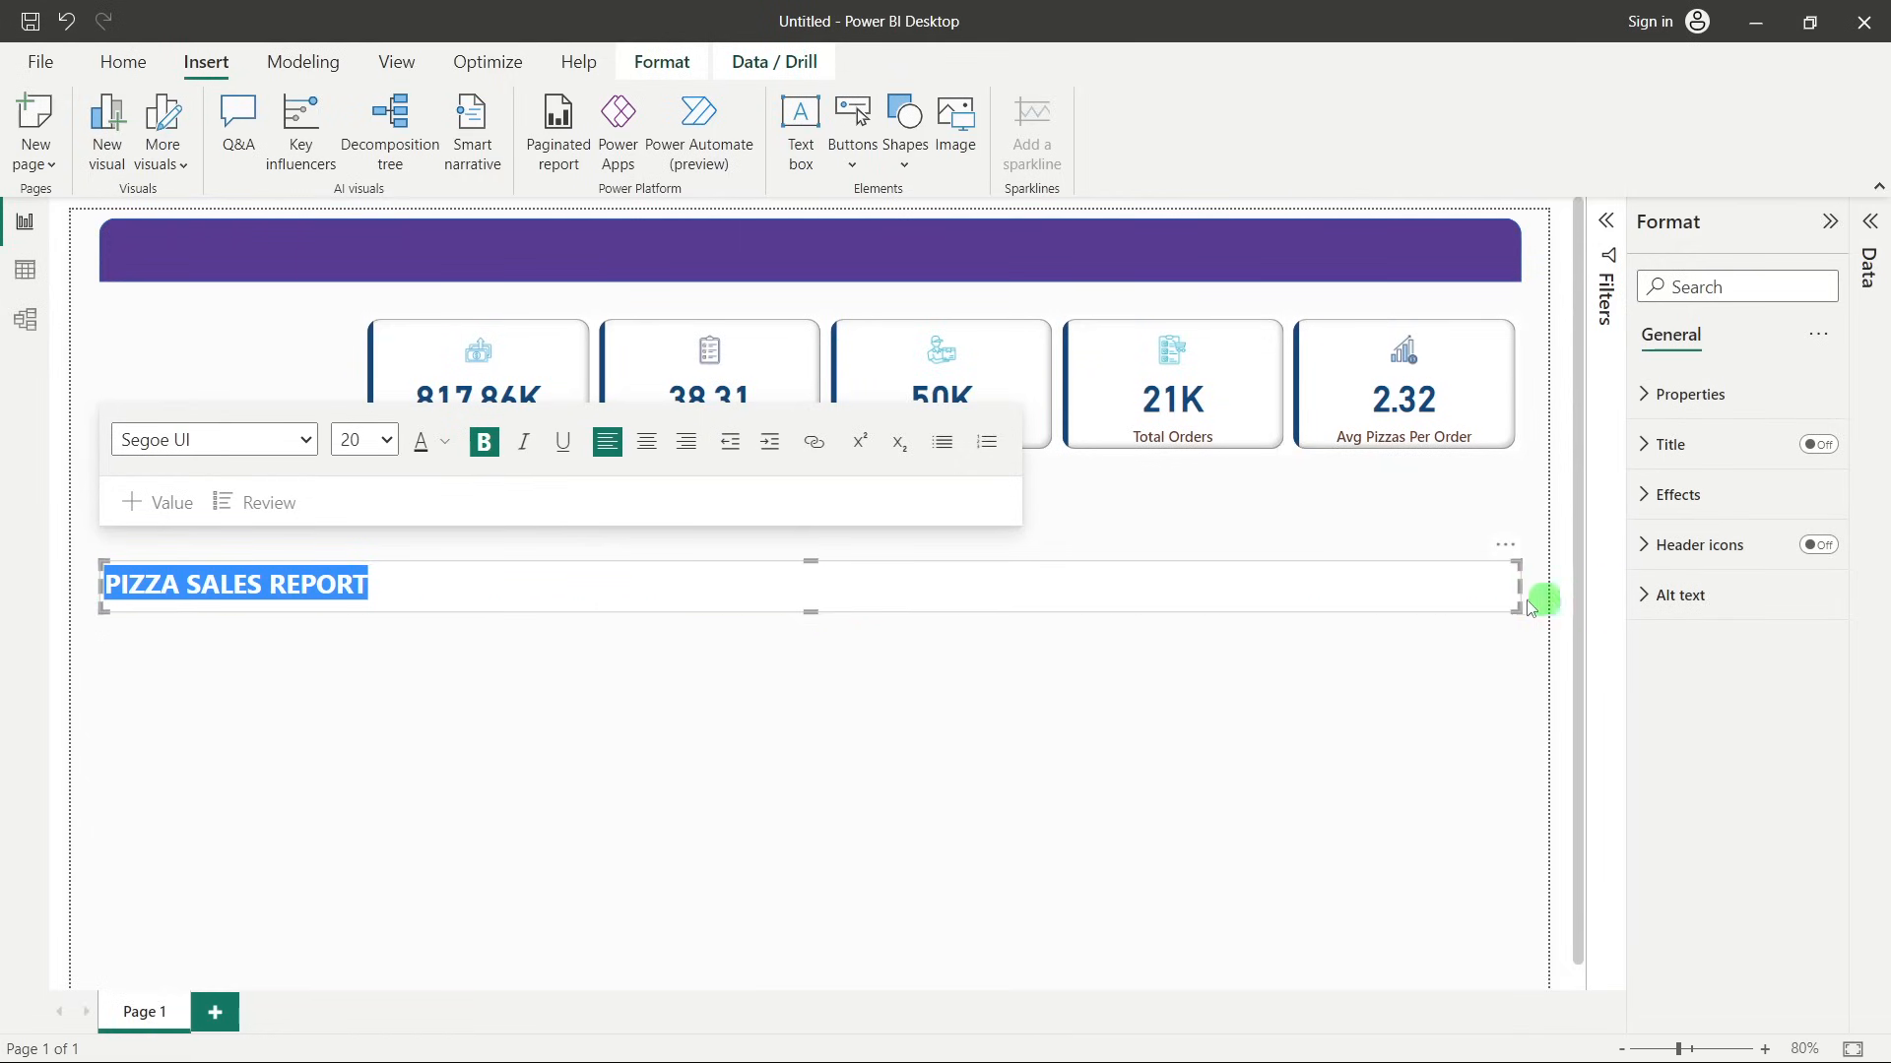
left_click_drag(1521, 591, 382, 603)
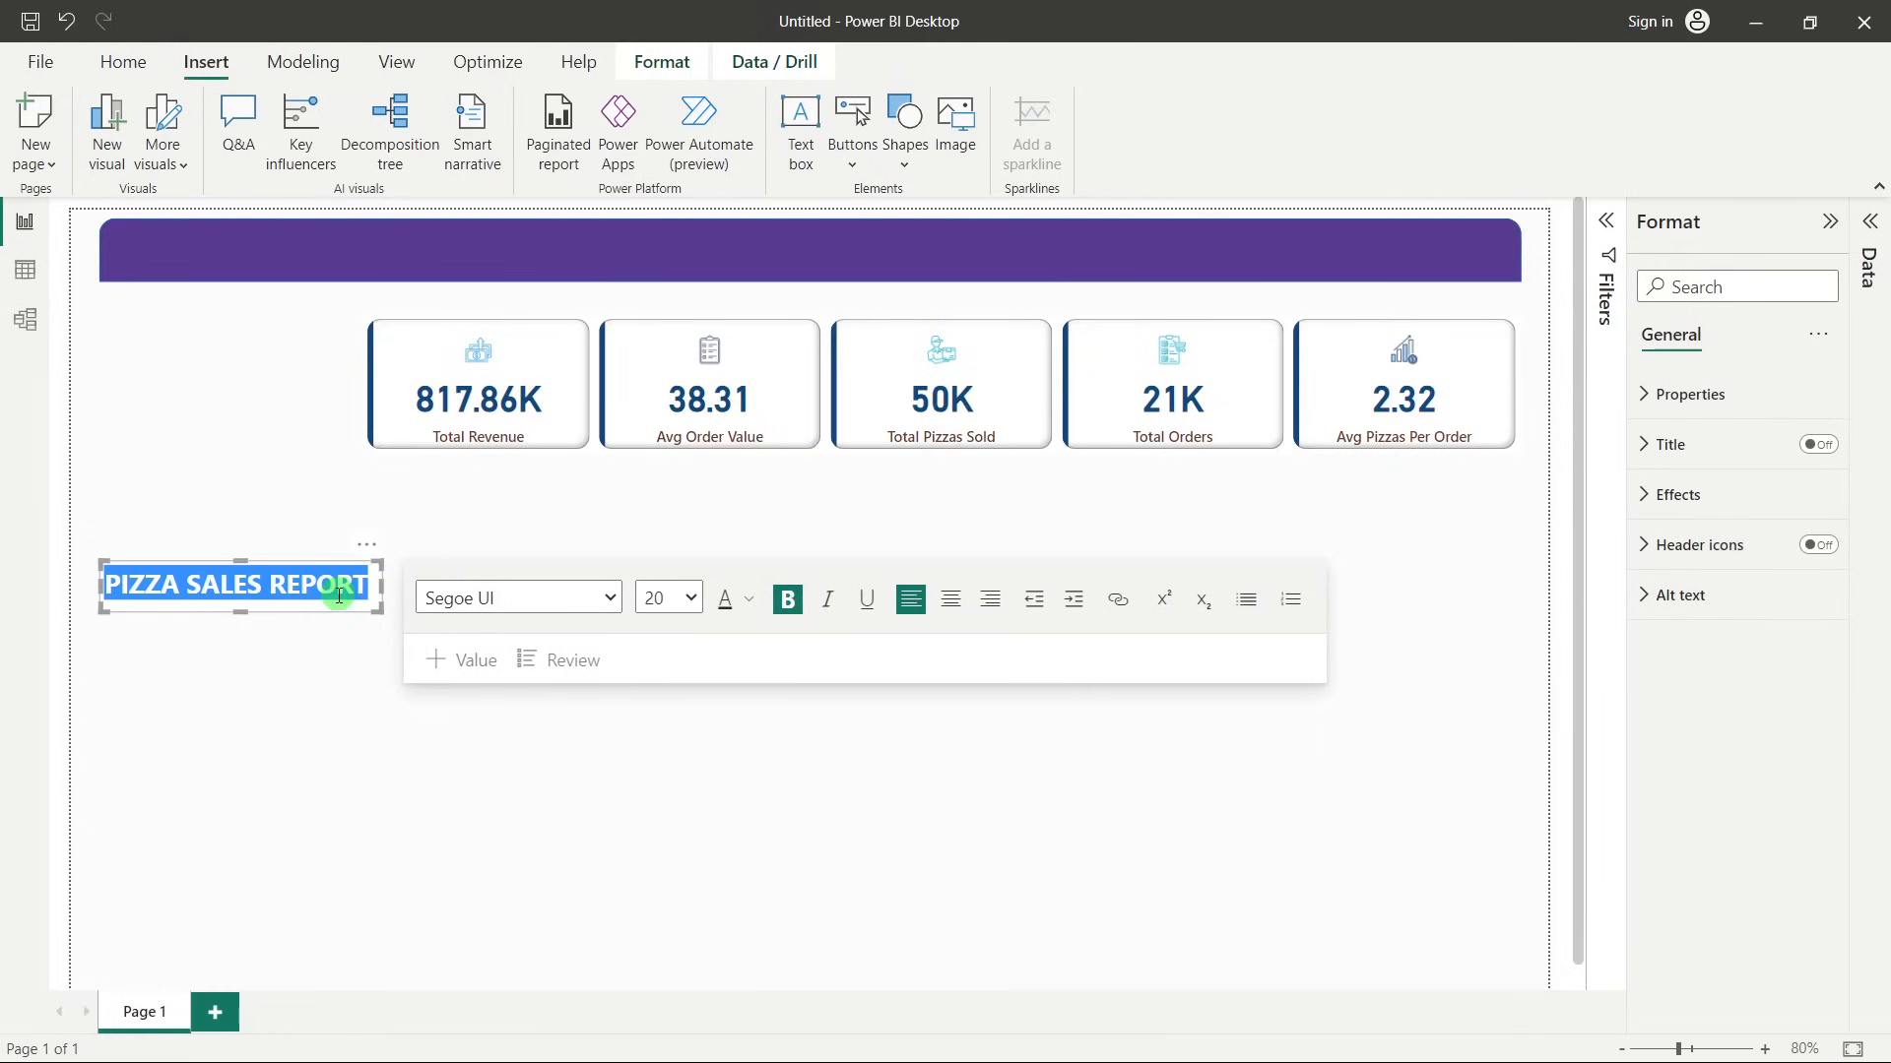
left_click(950, 599)
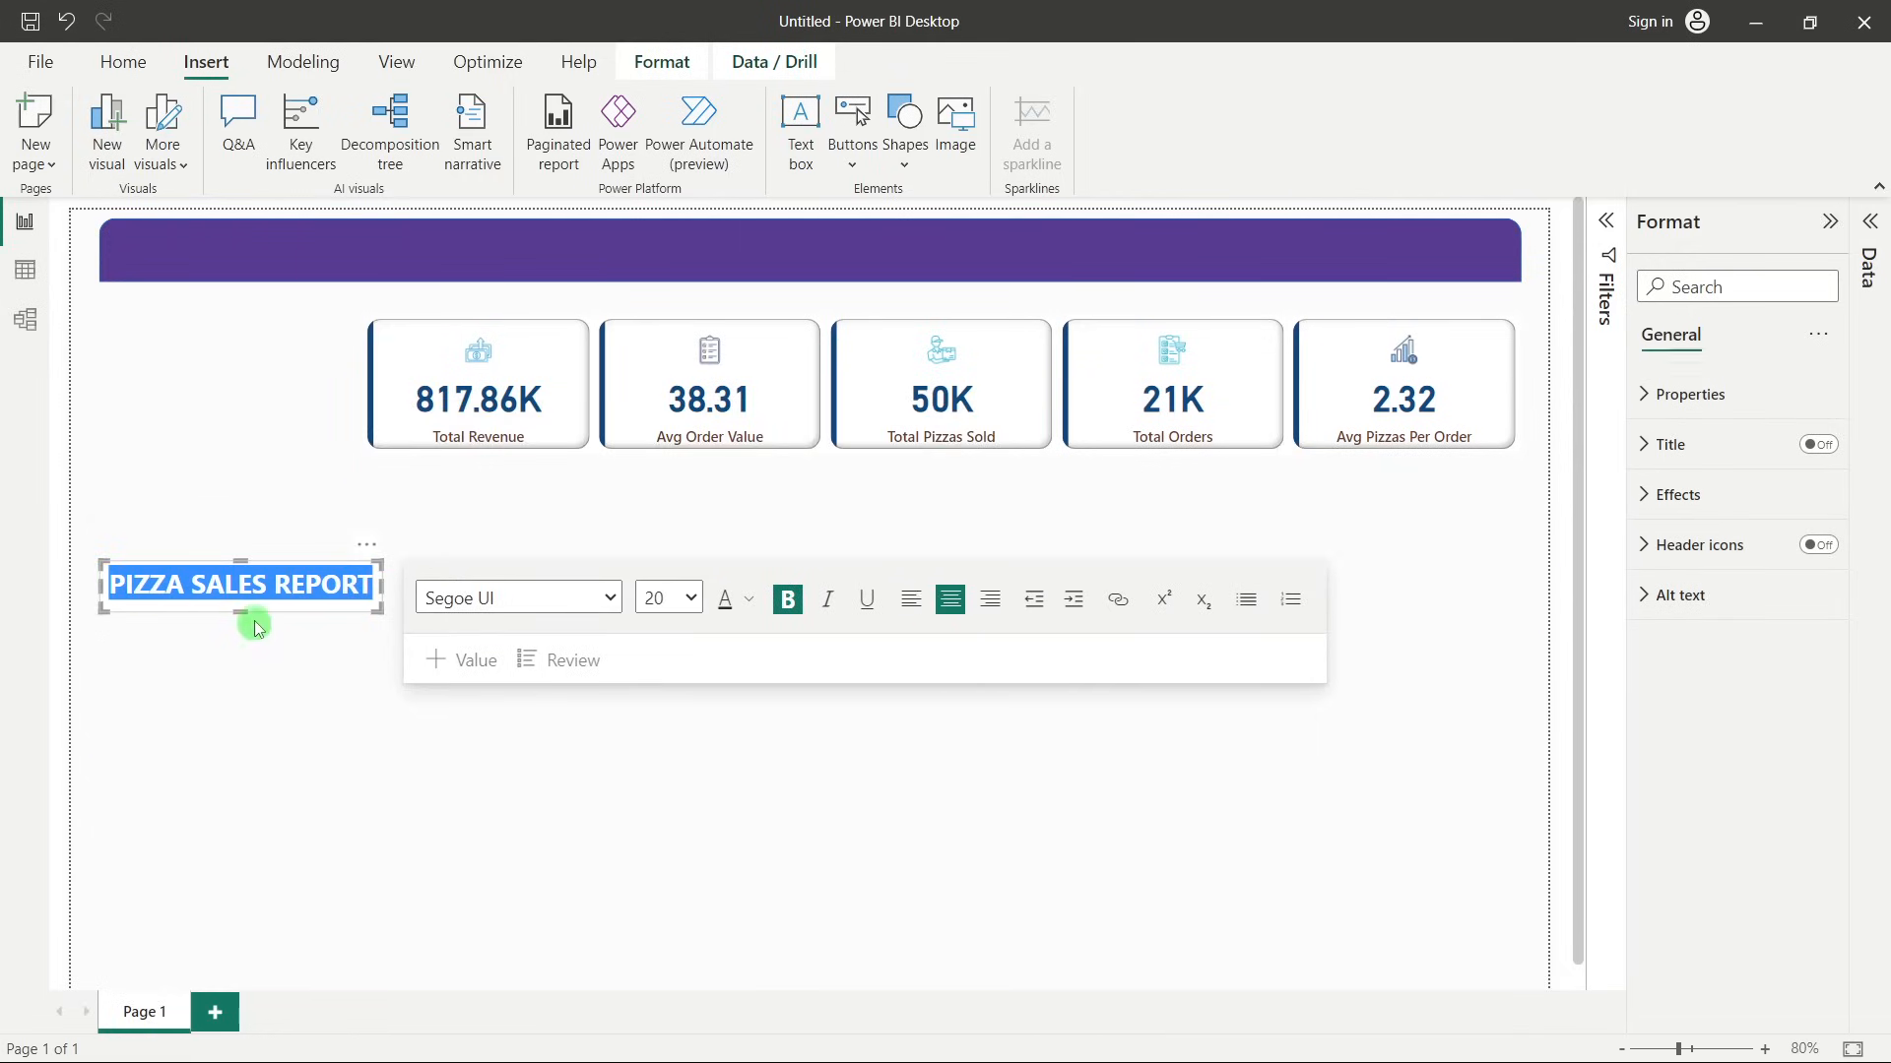
Move the title text box onto the middle of the purple header bar.
left_click_drag(254, 617, 635, 485)
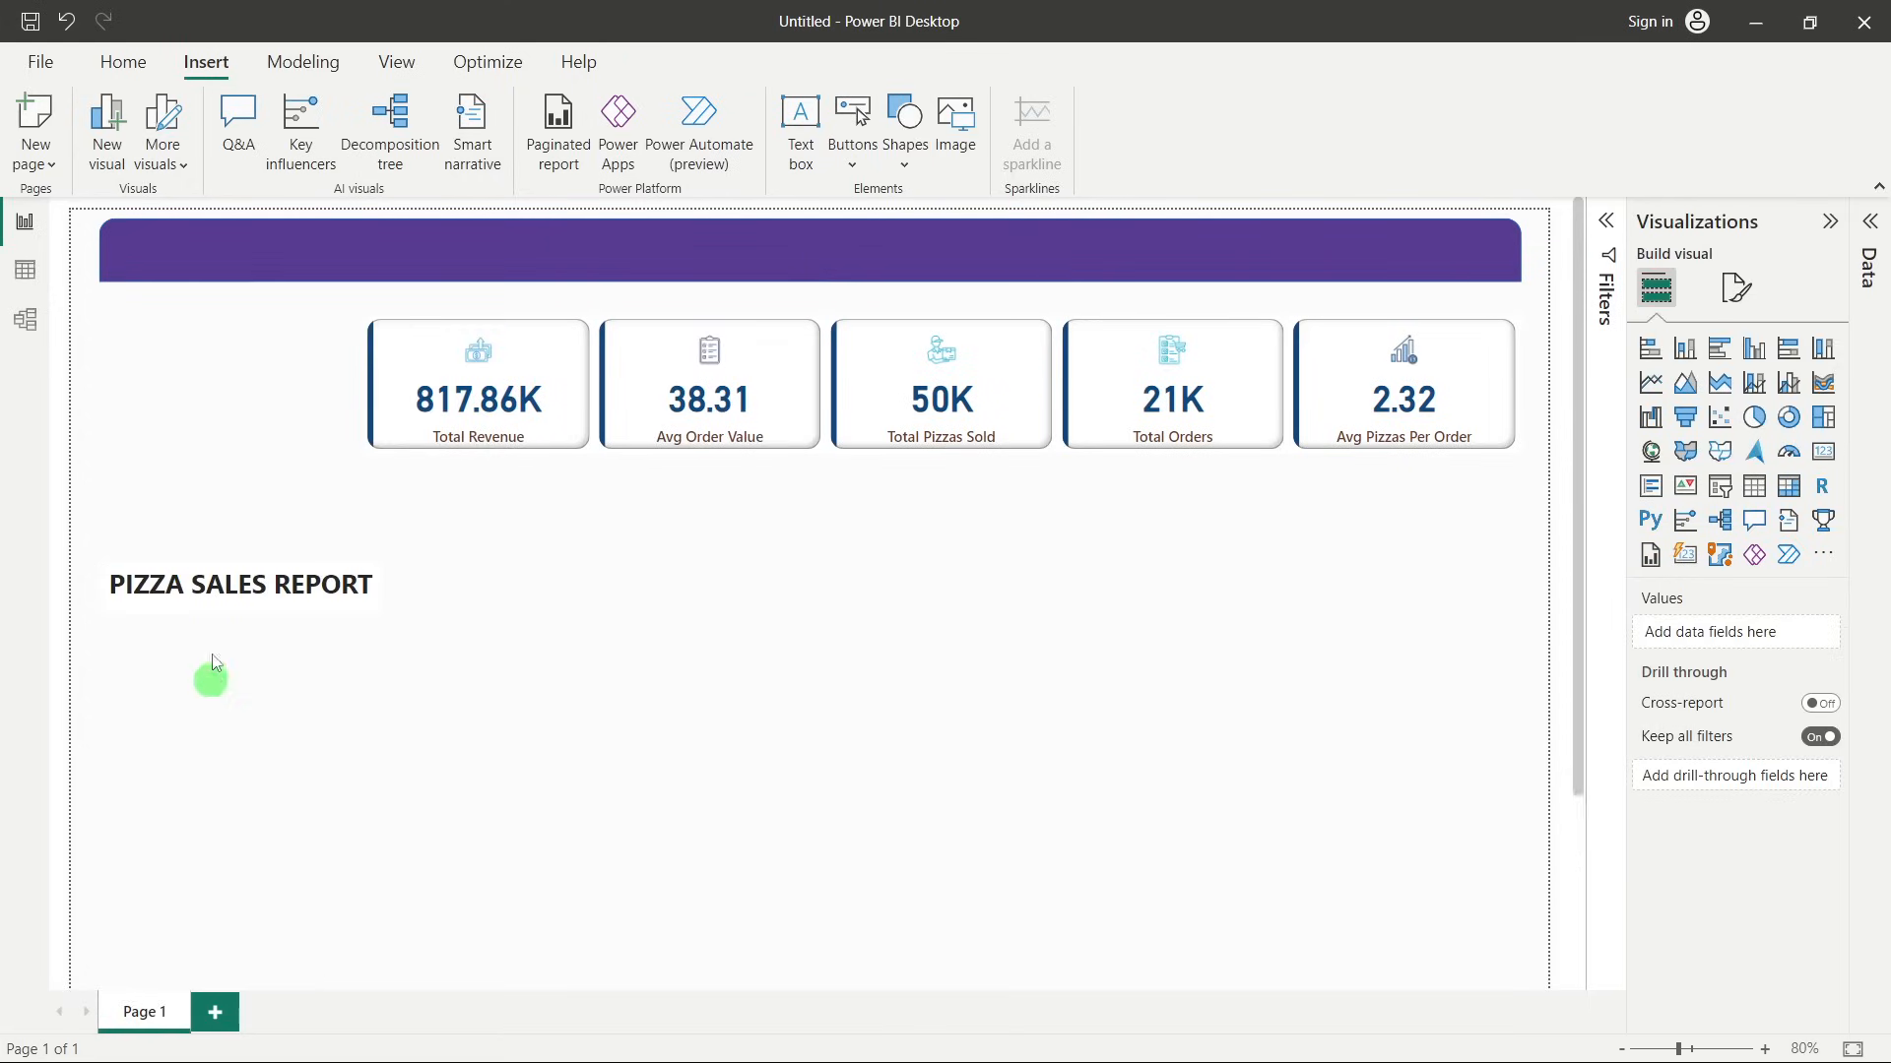
left_click(221, 594)
left_click_drag(253, 603, 832, 283)
left_click(823, 646)
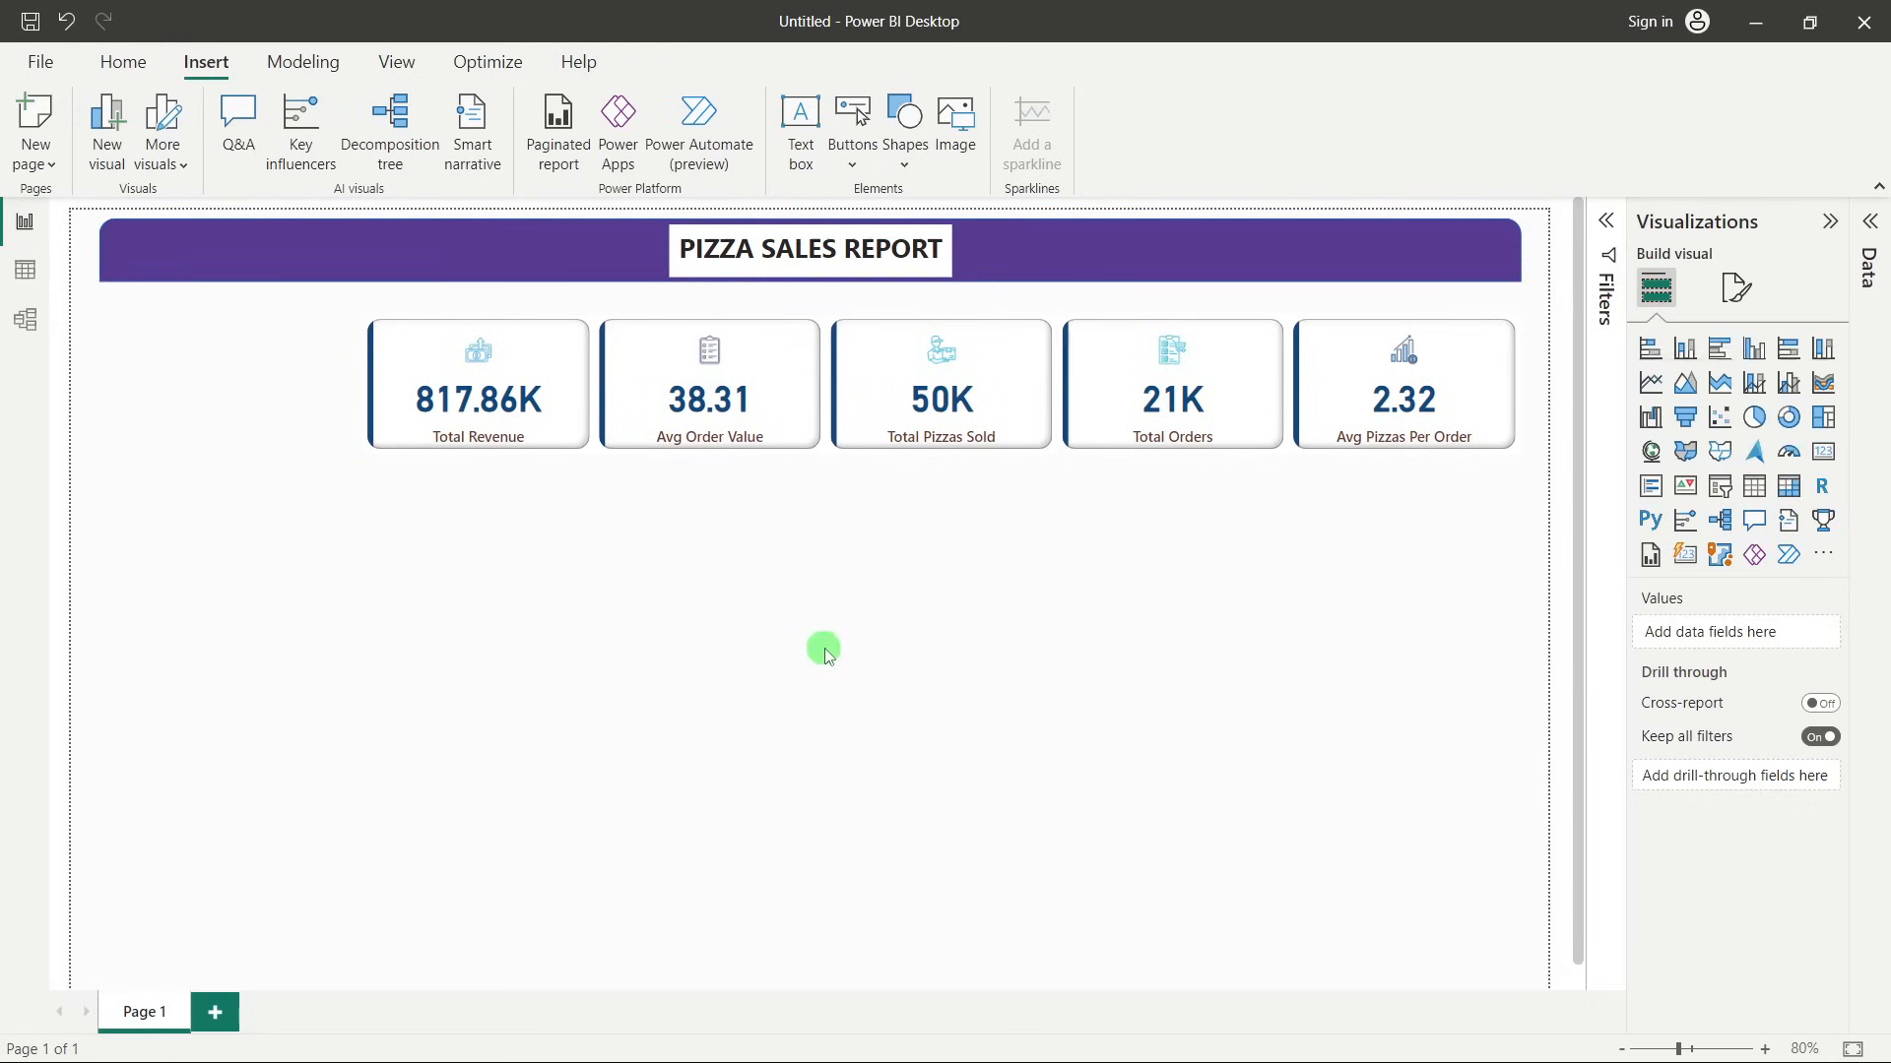
Turn off the background of the "PIZZA SALES REPORT" title text box.
left_click(817, 237)
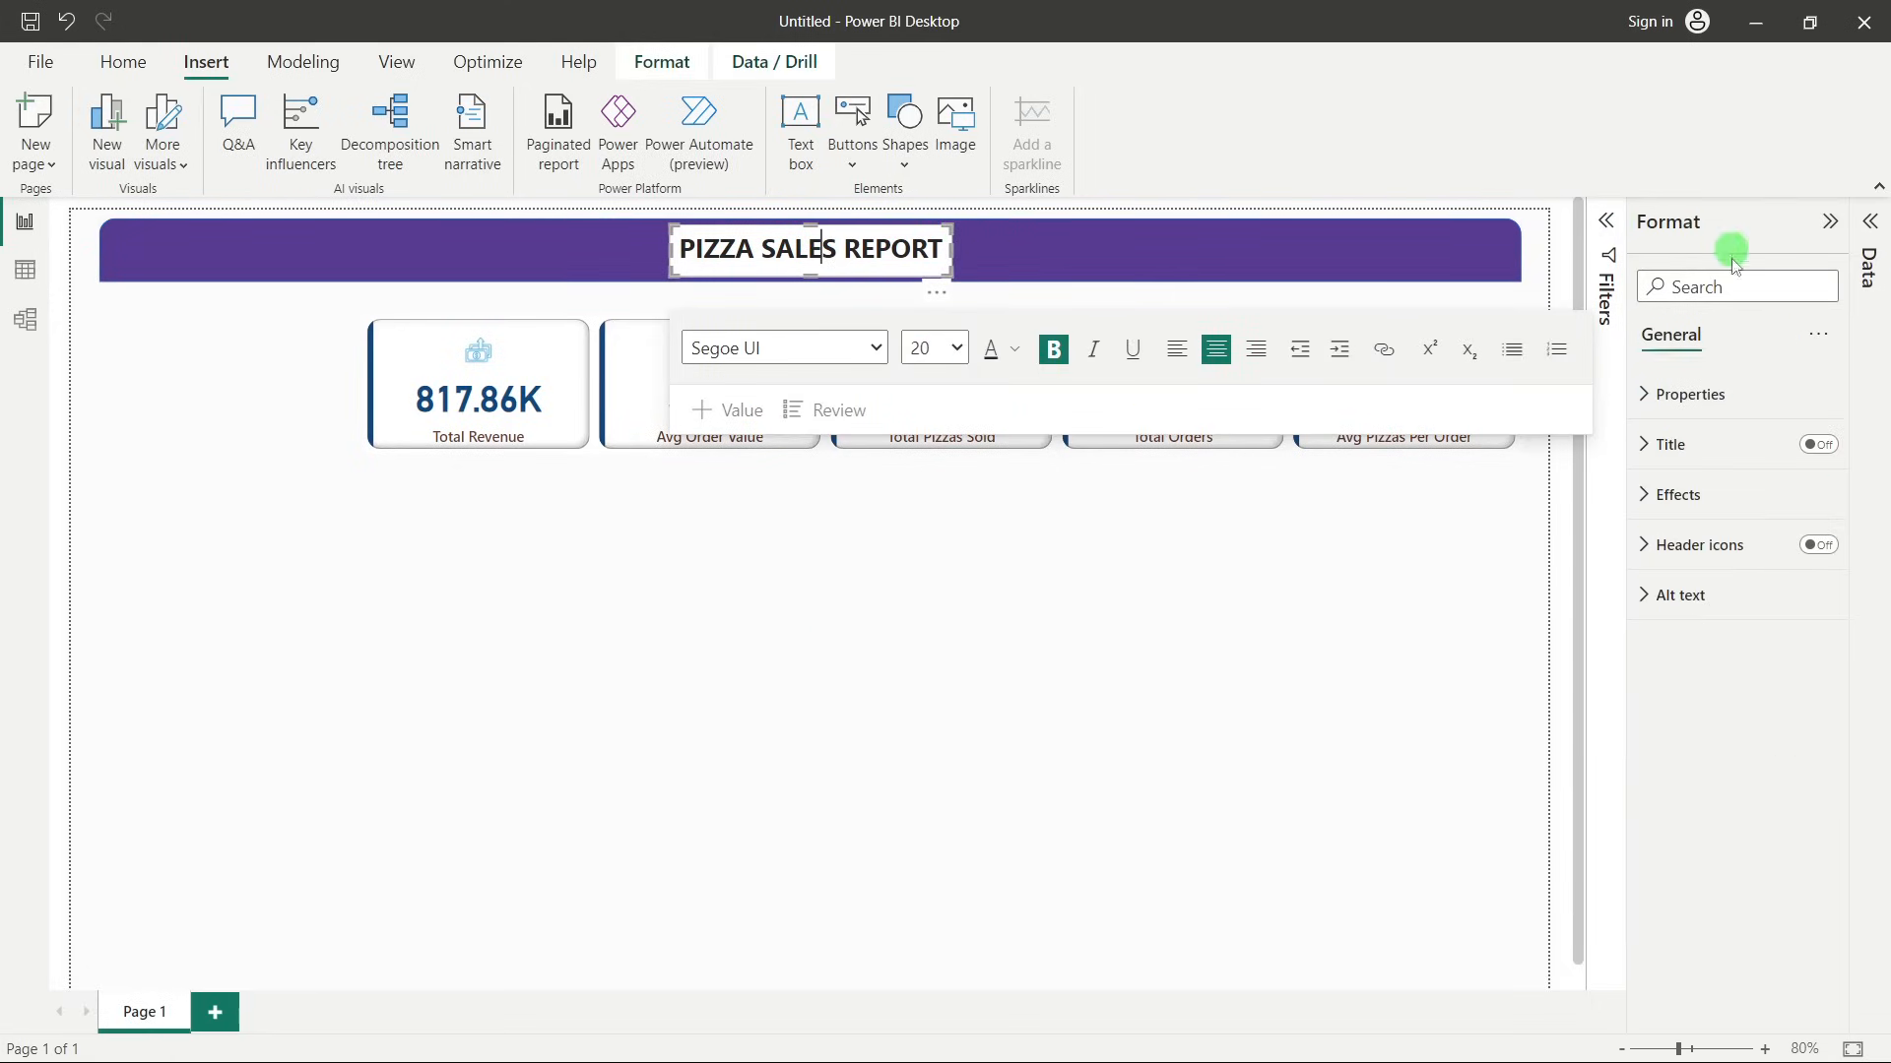
left_click(1019, 681)
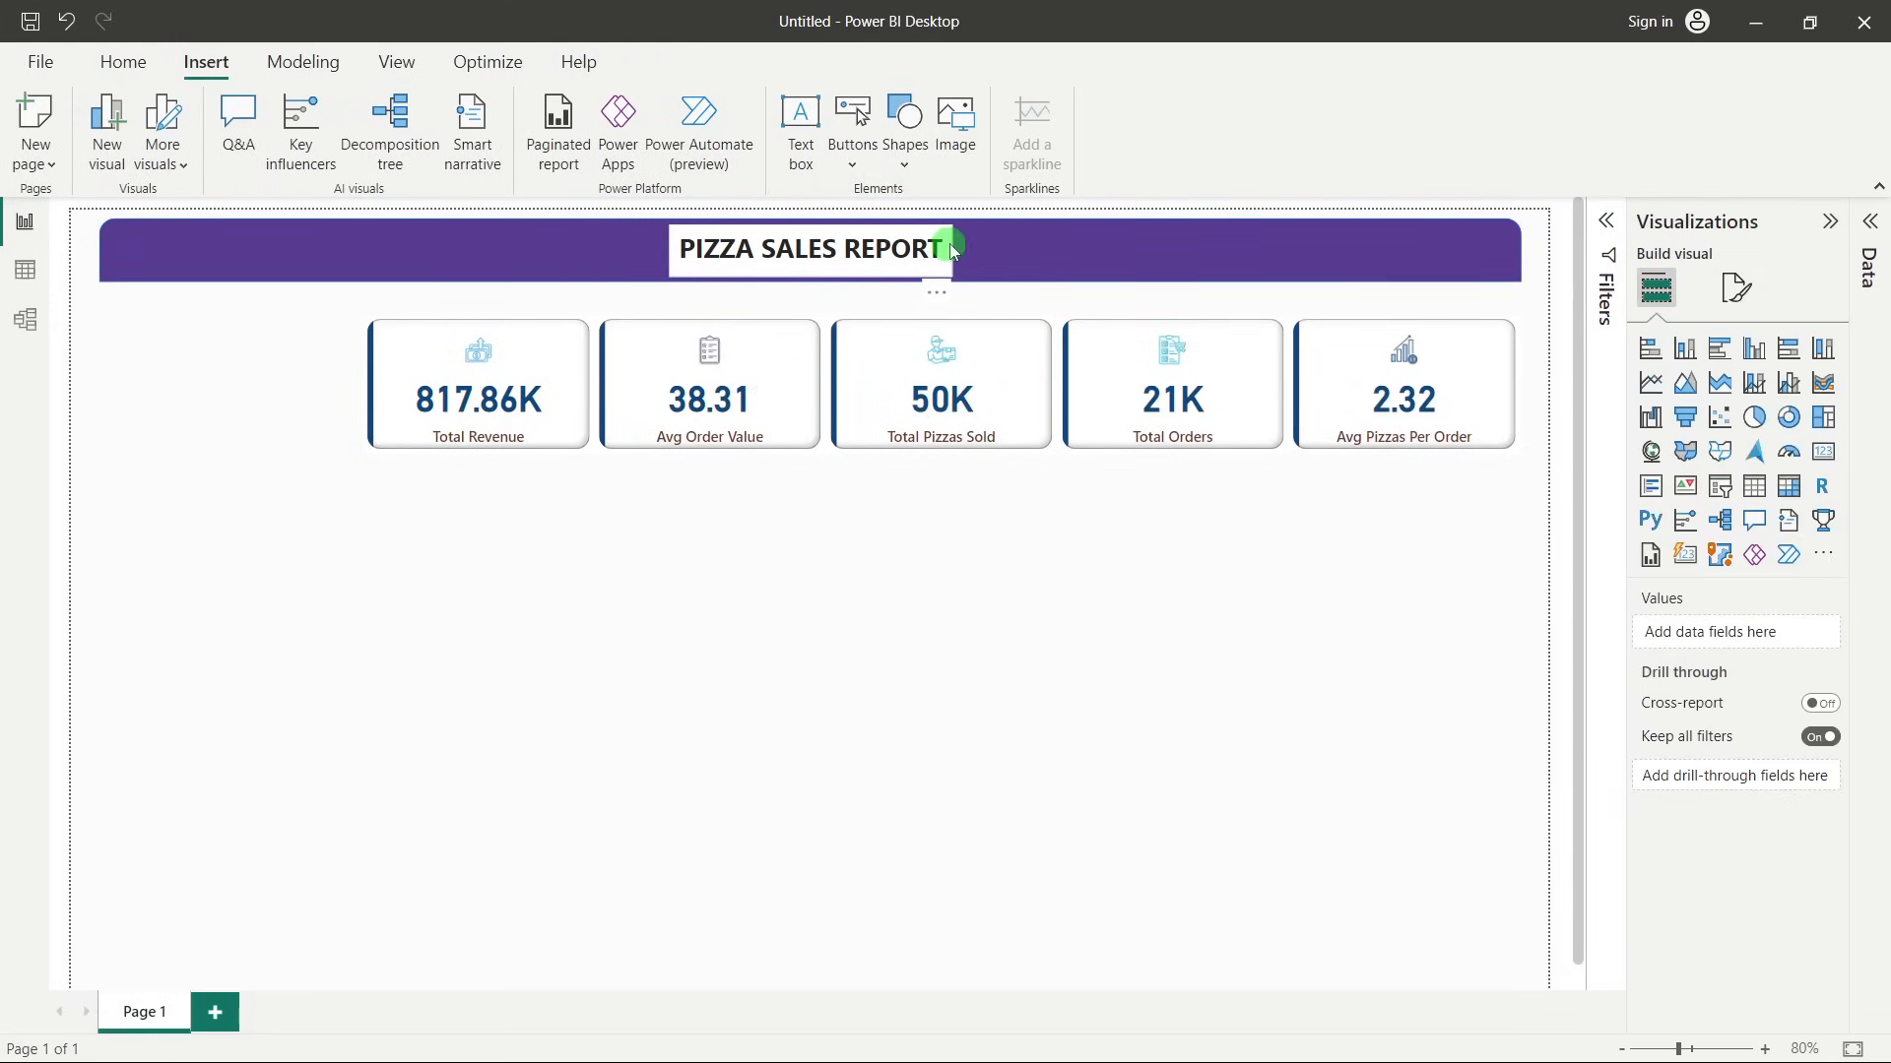
left_click(952, 251)
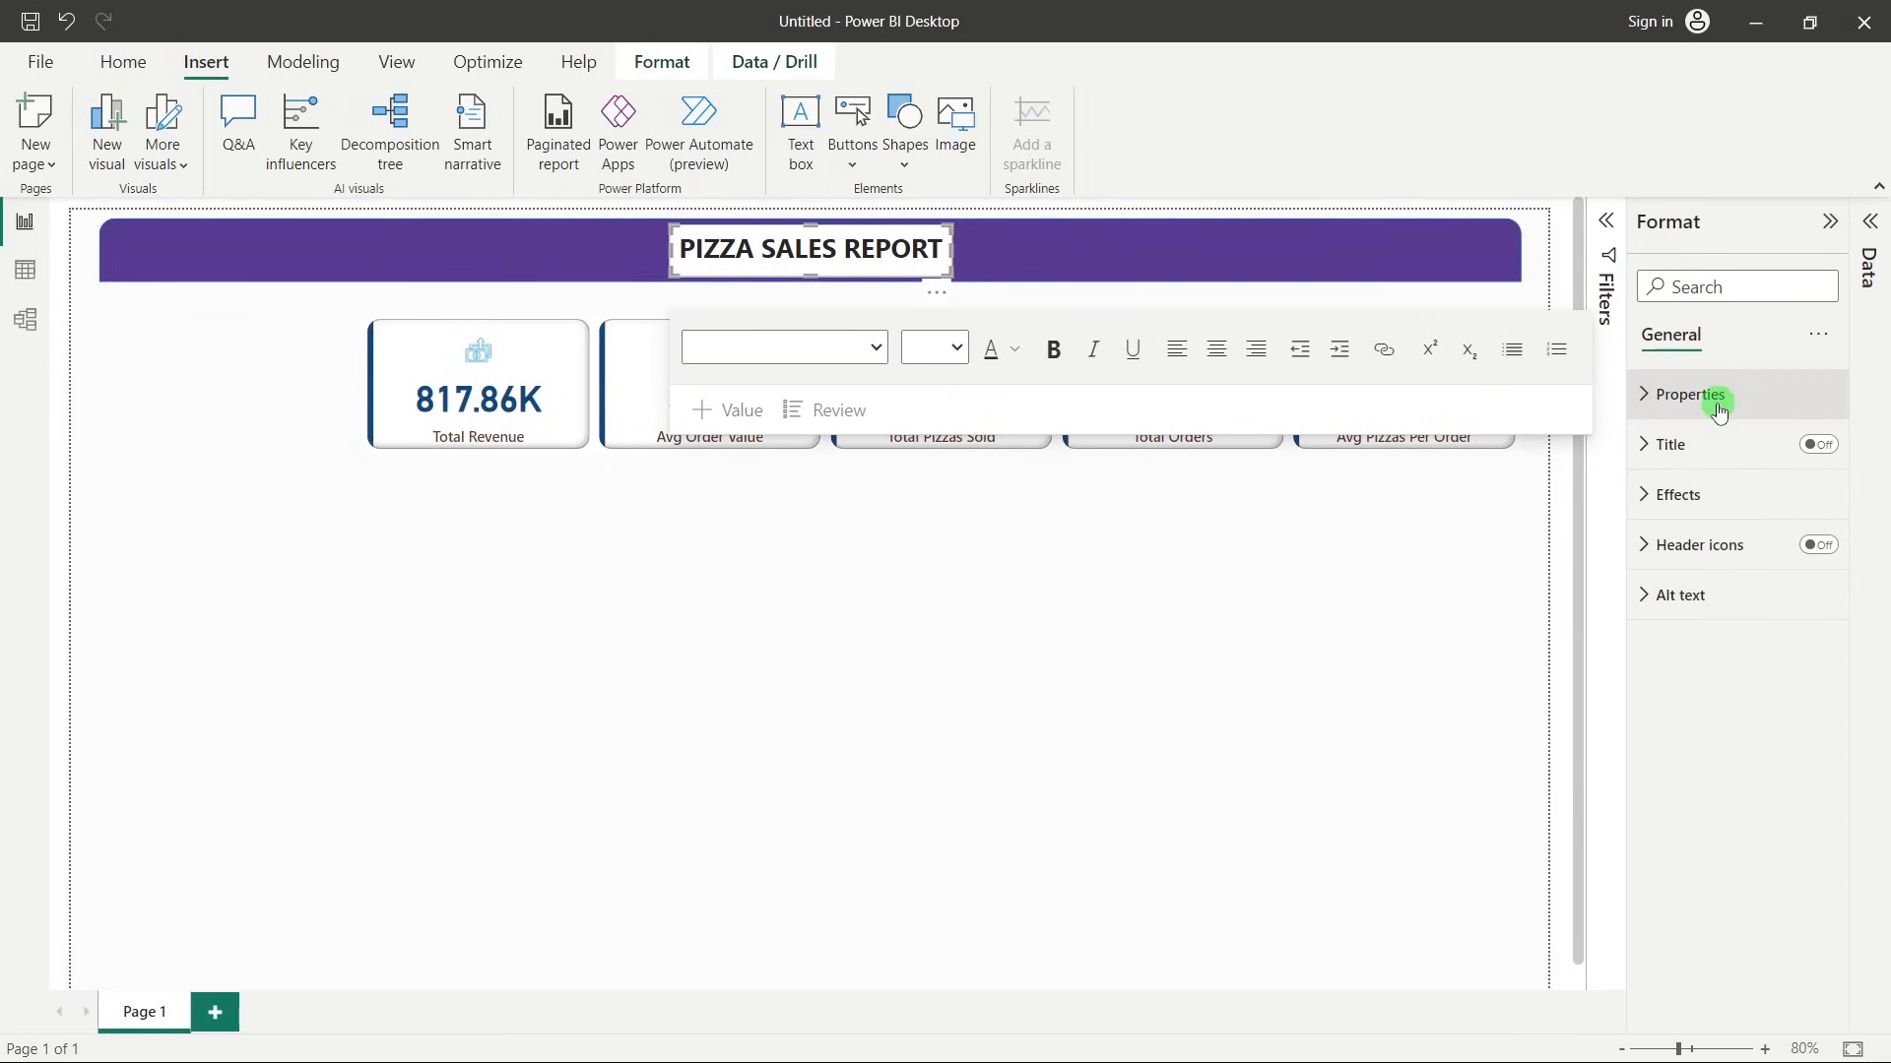
left_click(1697, 495)
left_click(1808, 553)
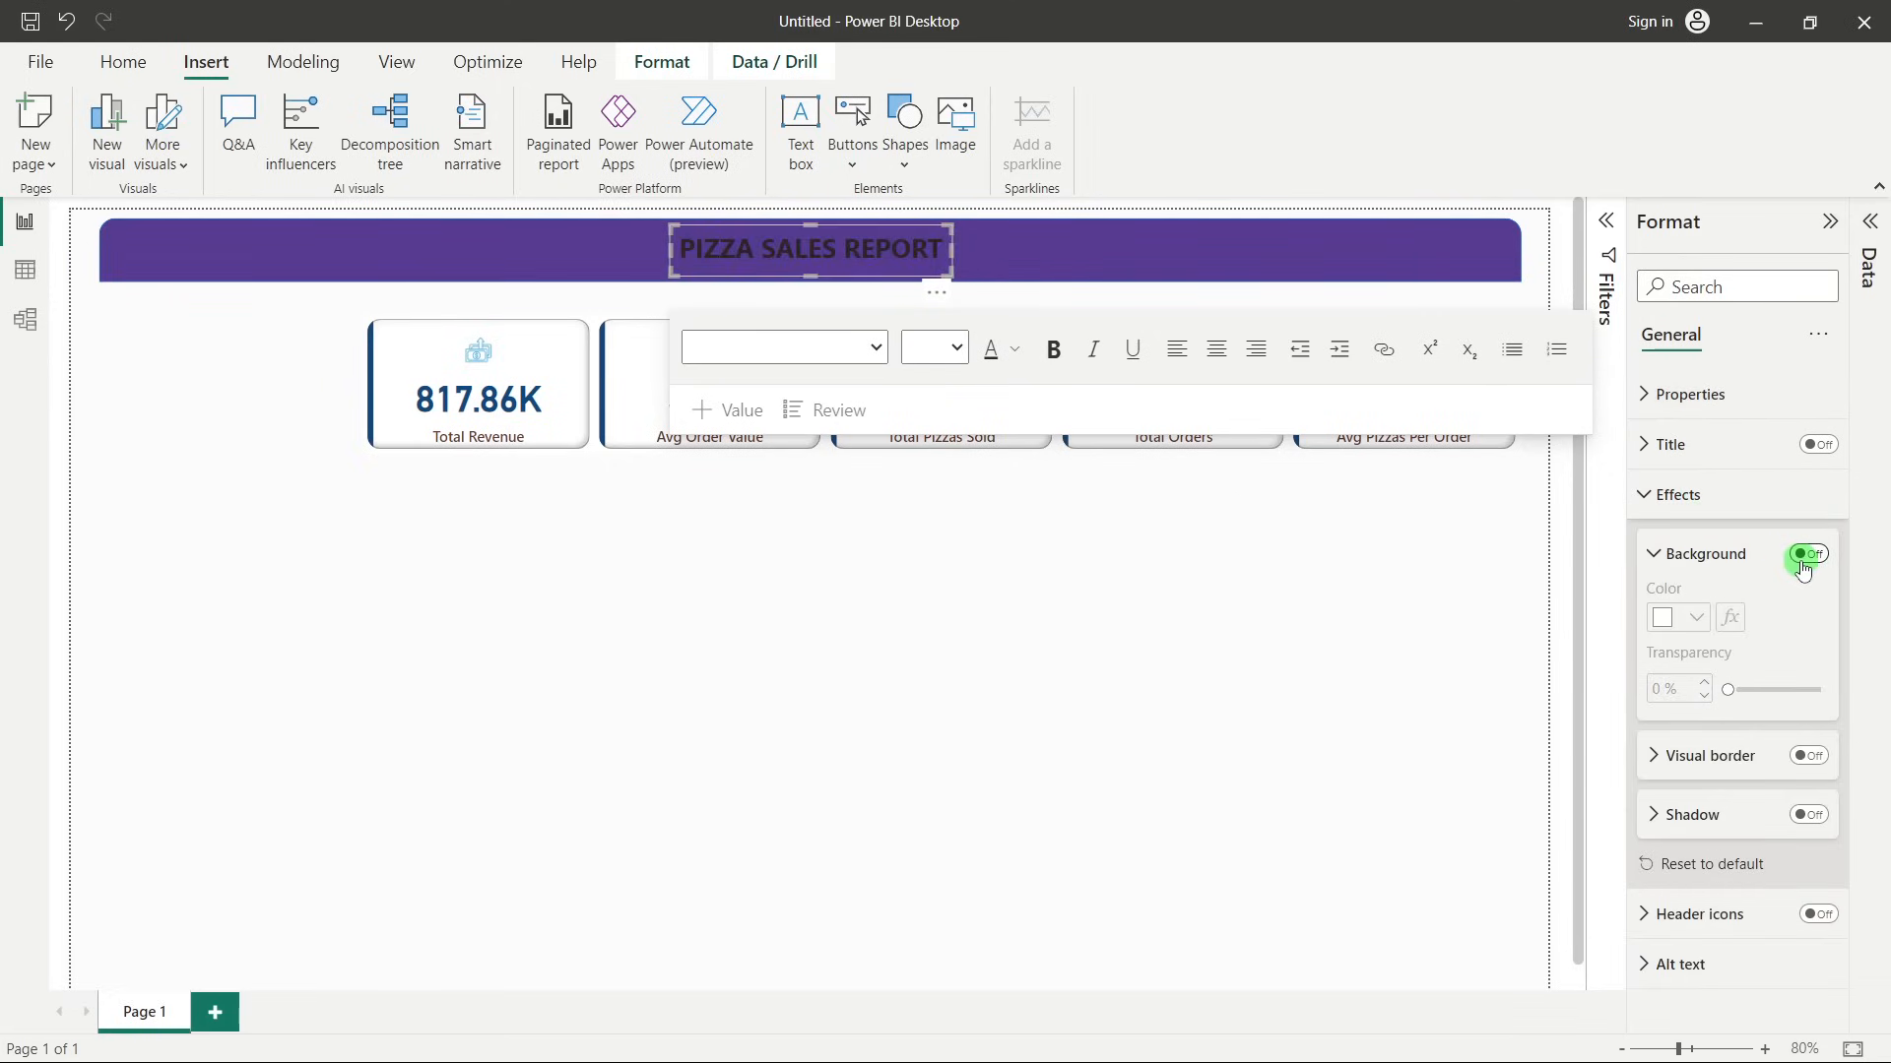
Change the font colour of the whole report title to white.
left_click(807, 243)
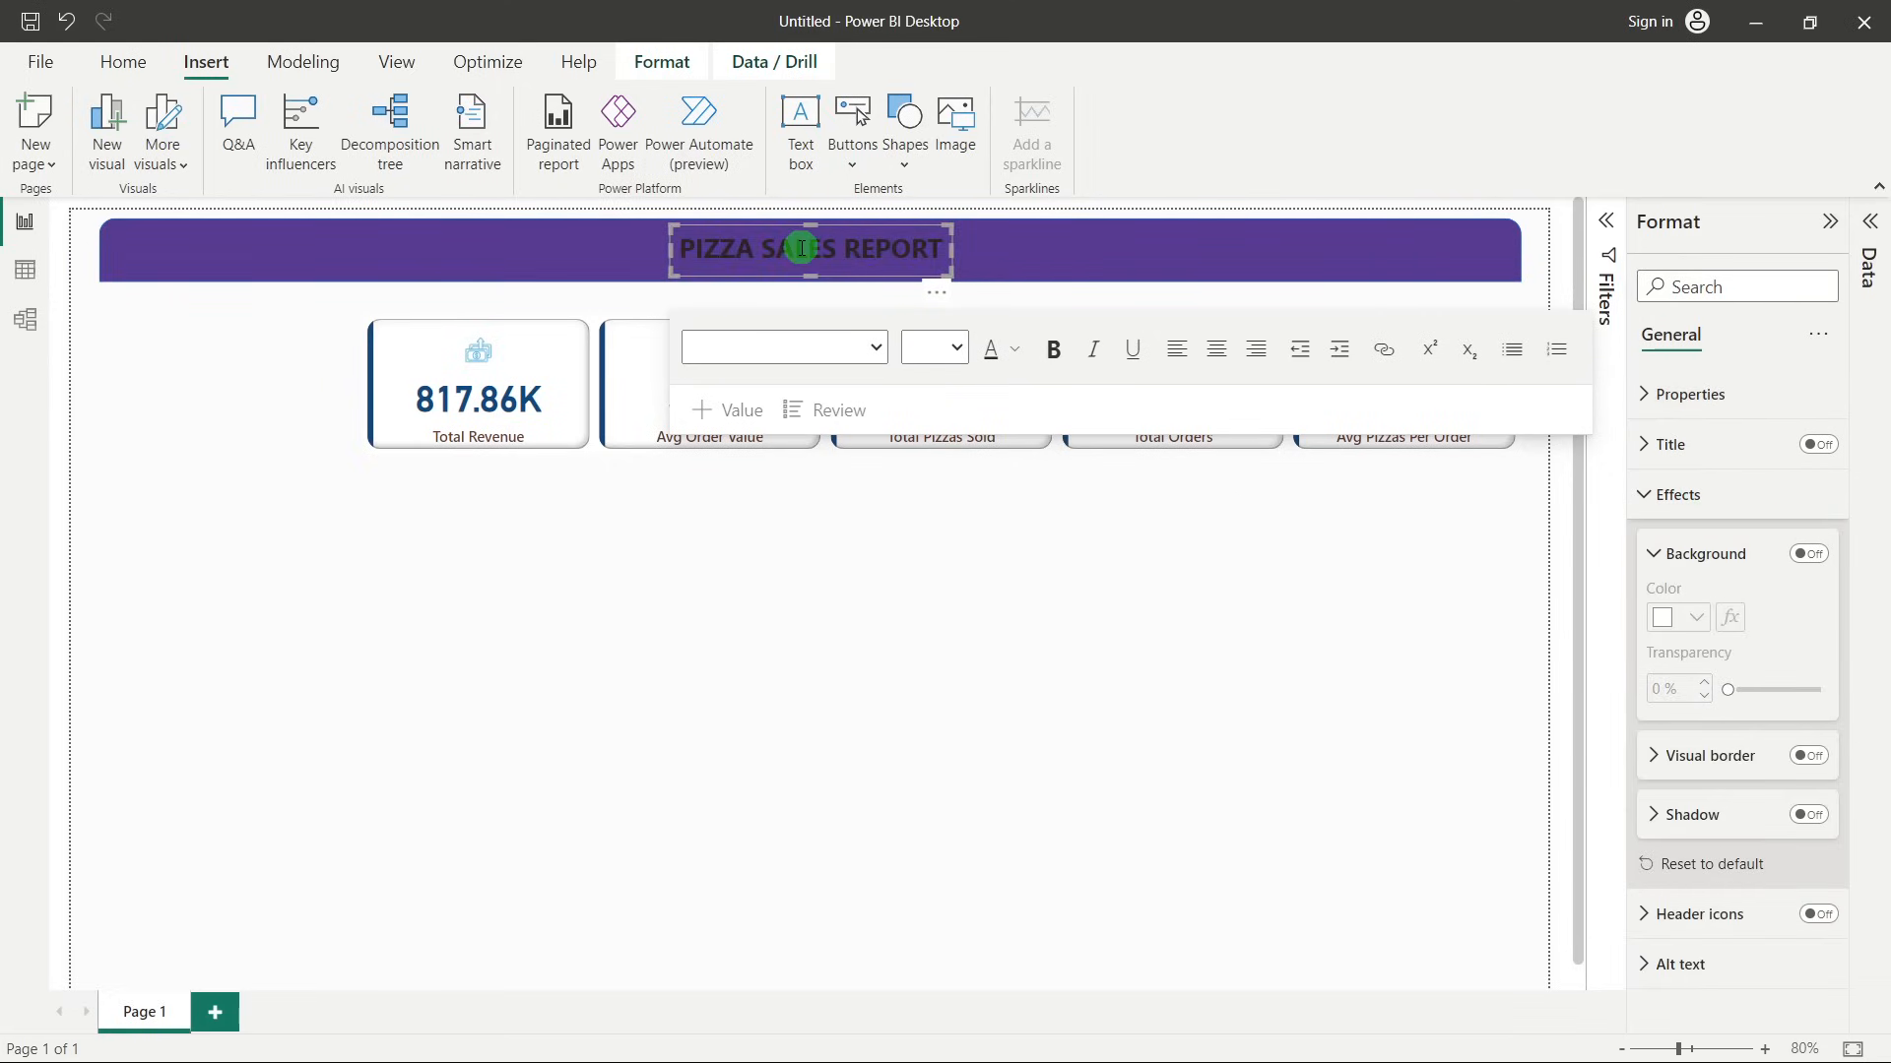
triple_click(803, 248)
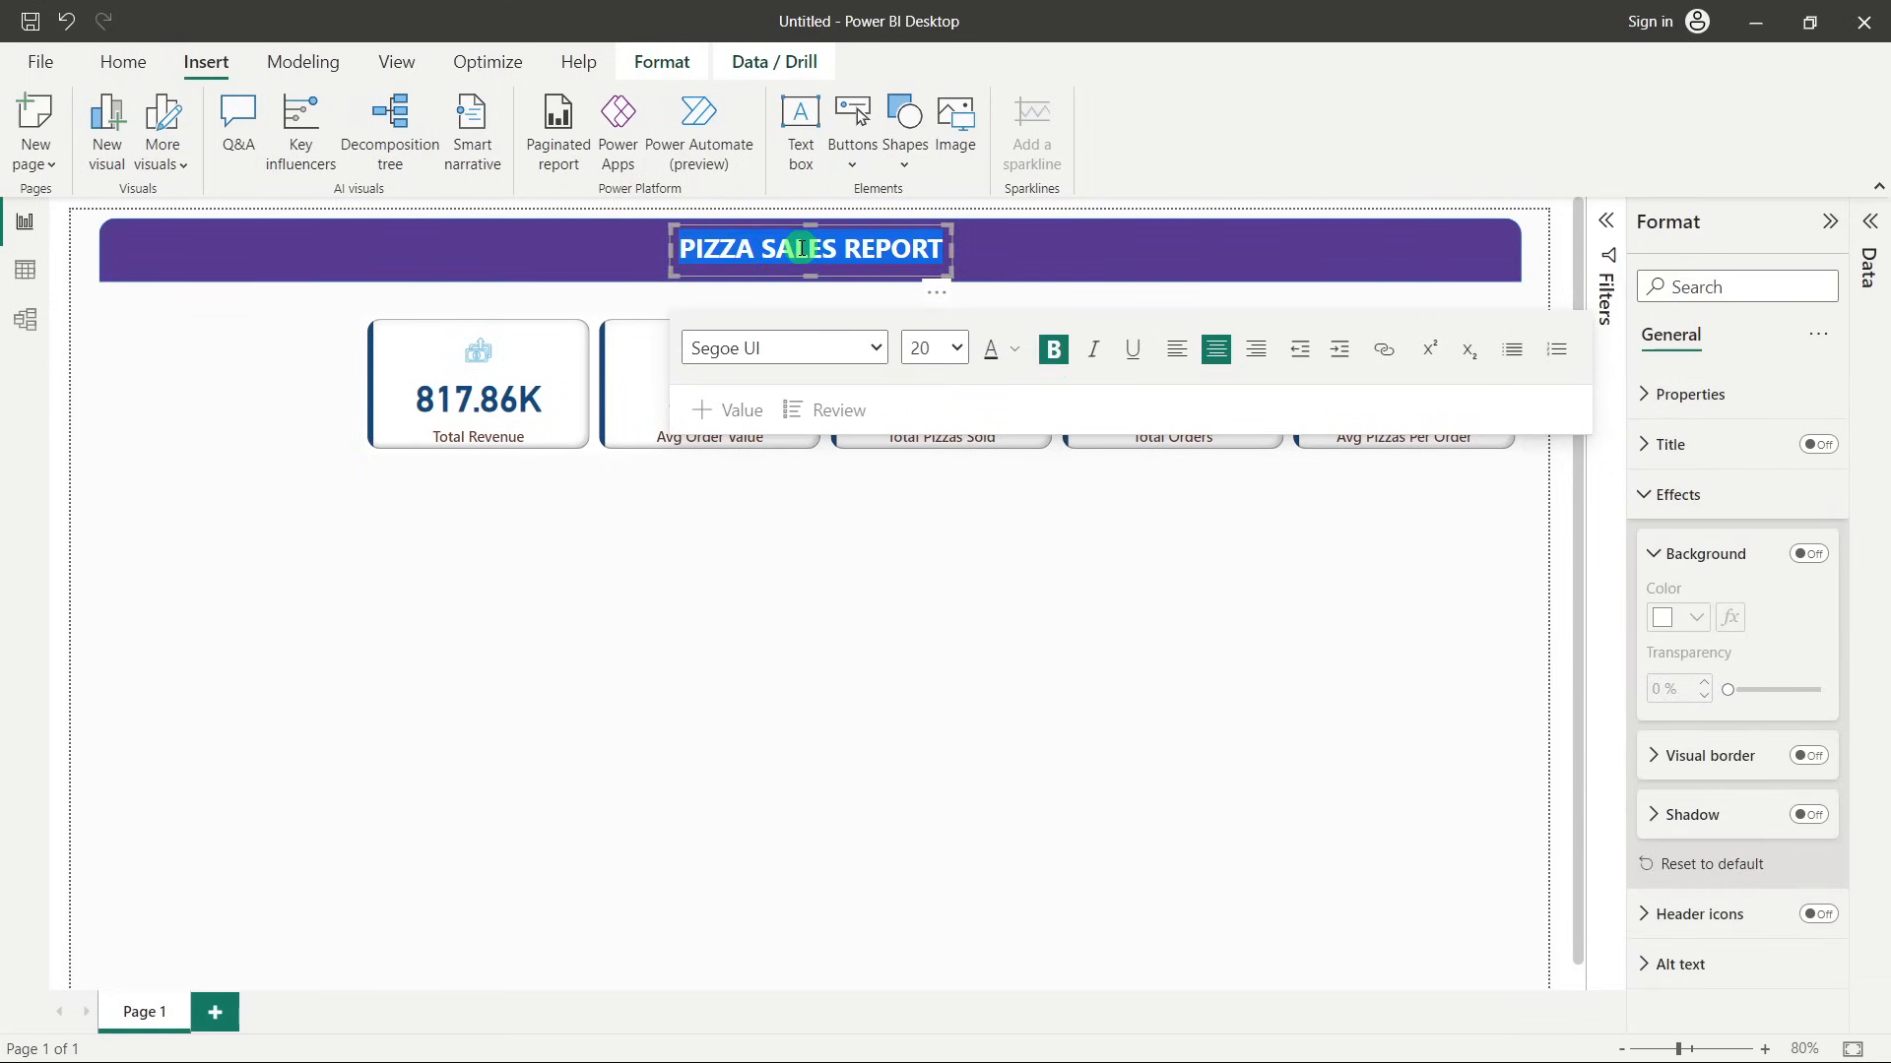
left_click(1016, 368)
left_click(1046, 432)
left_click(813, 282)
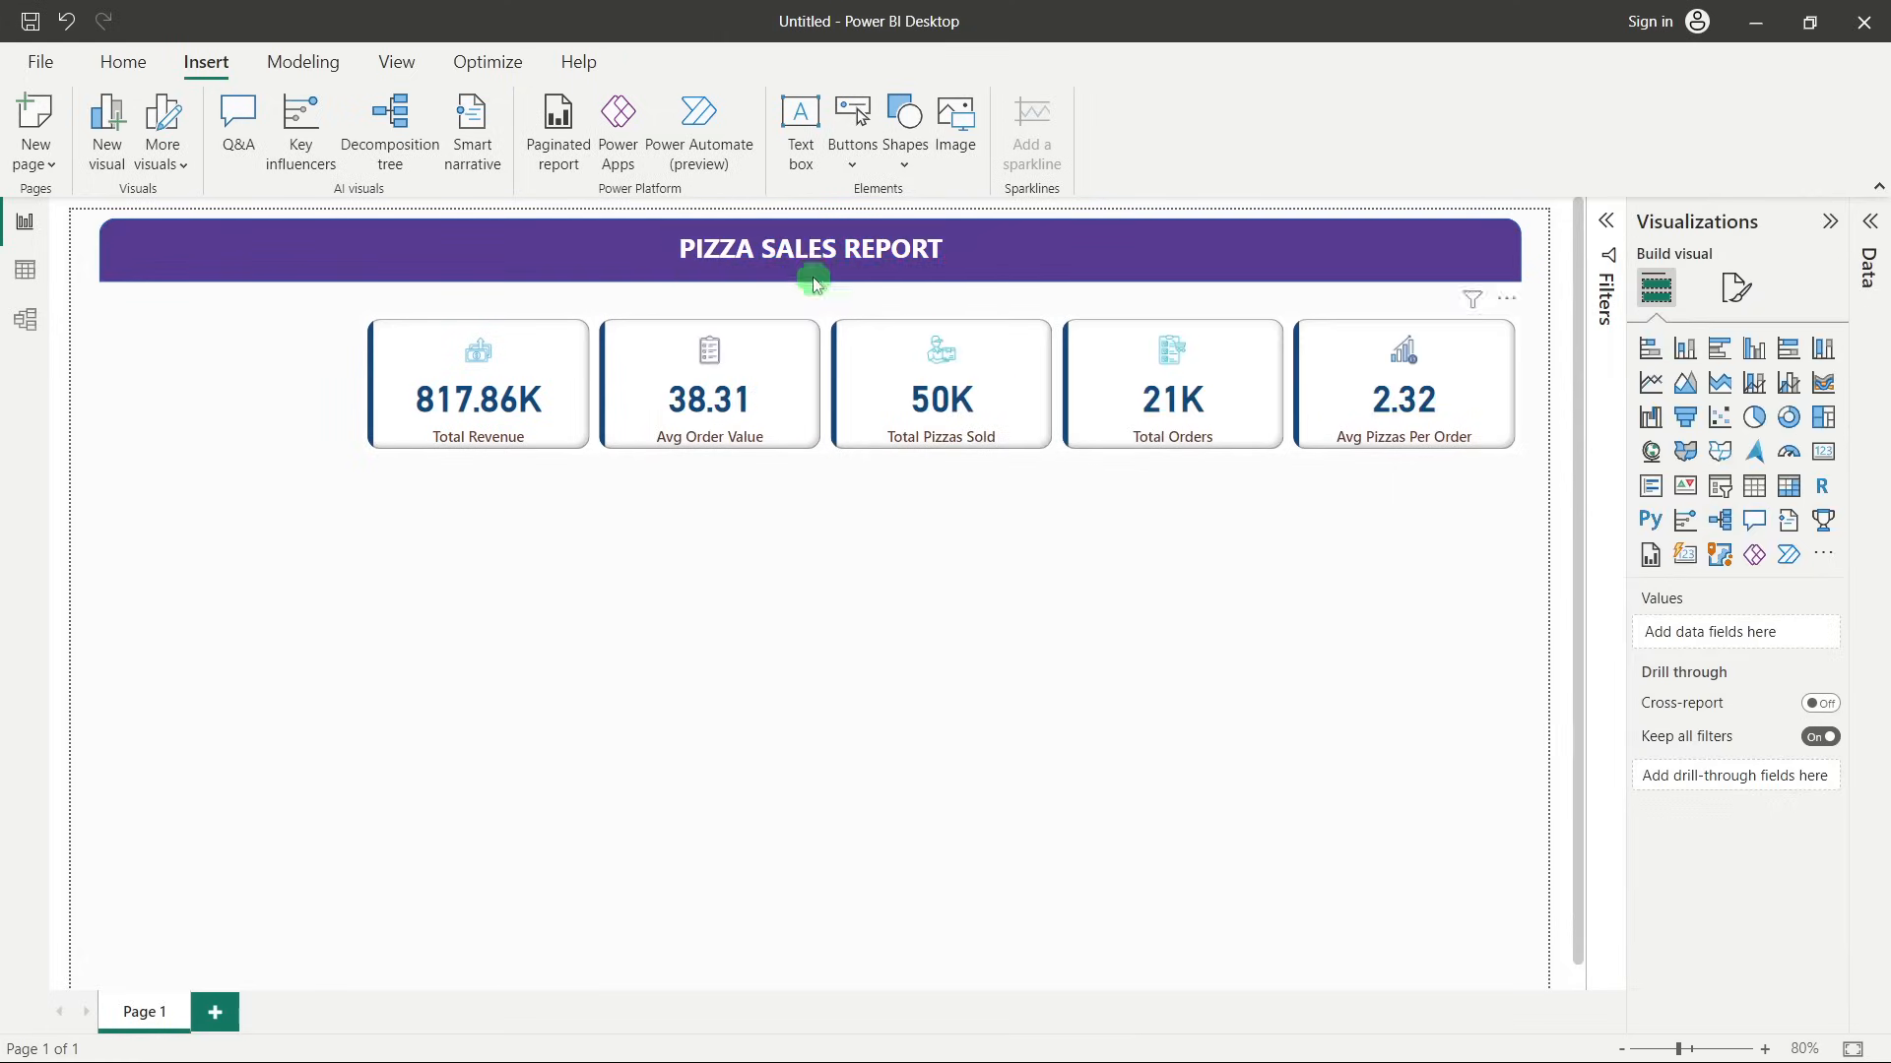
Move the title text box slightly upward within the purple header bar, keeping it horizontally centred.
left_click(800, 234)
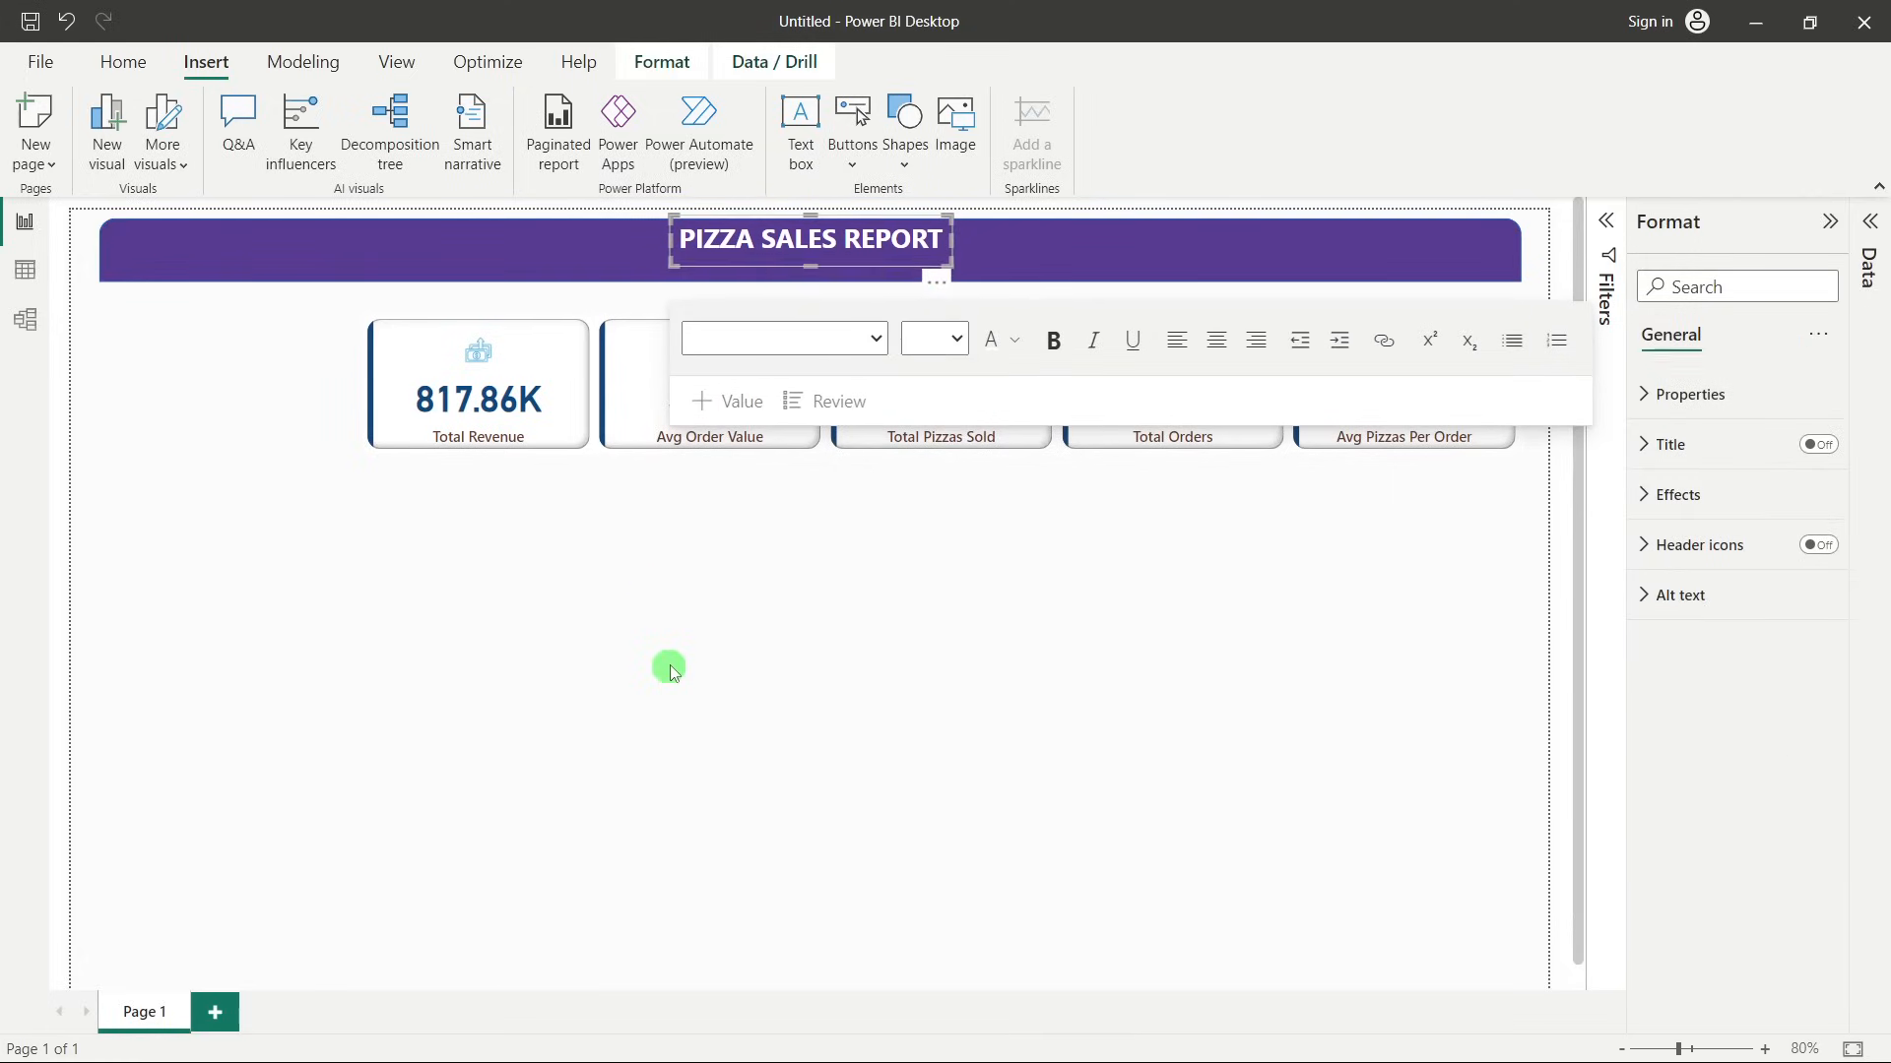
left_click(709, 686)
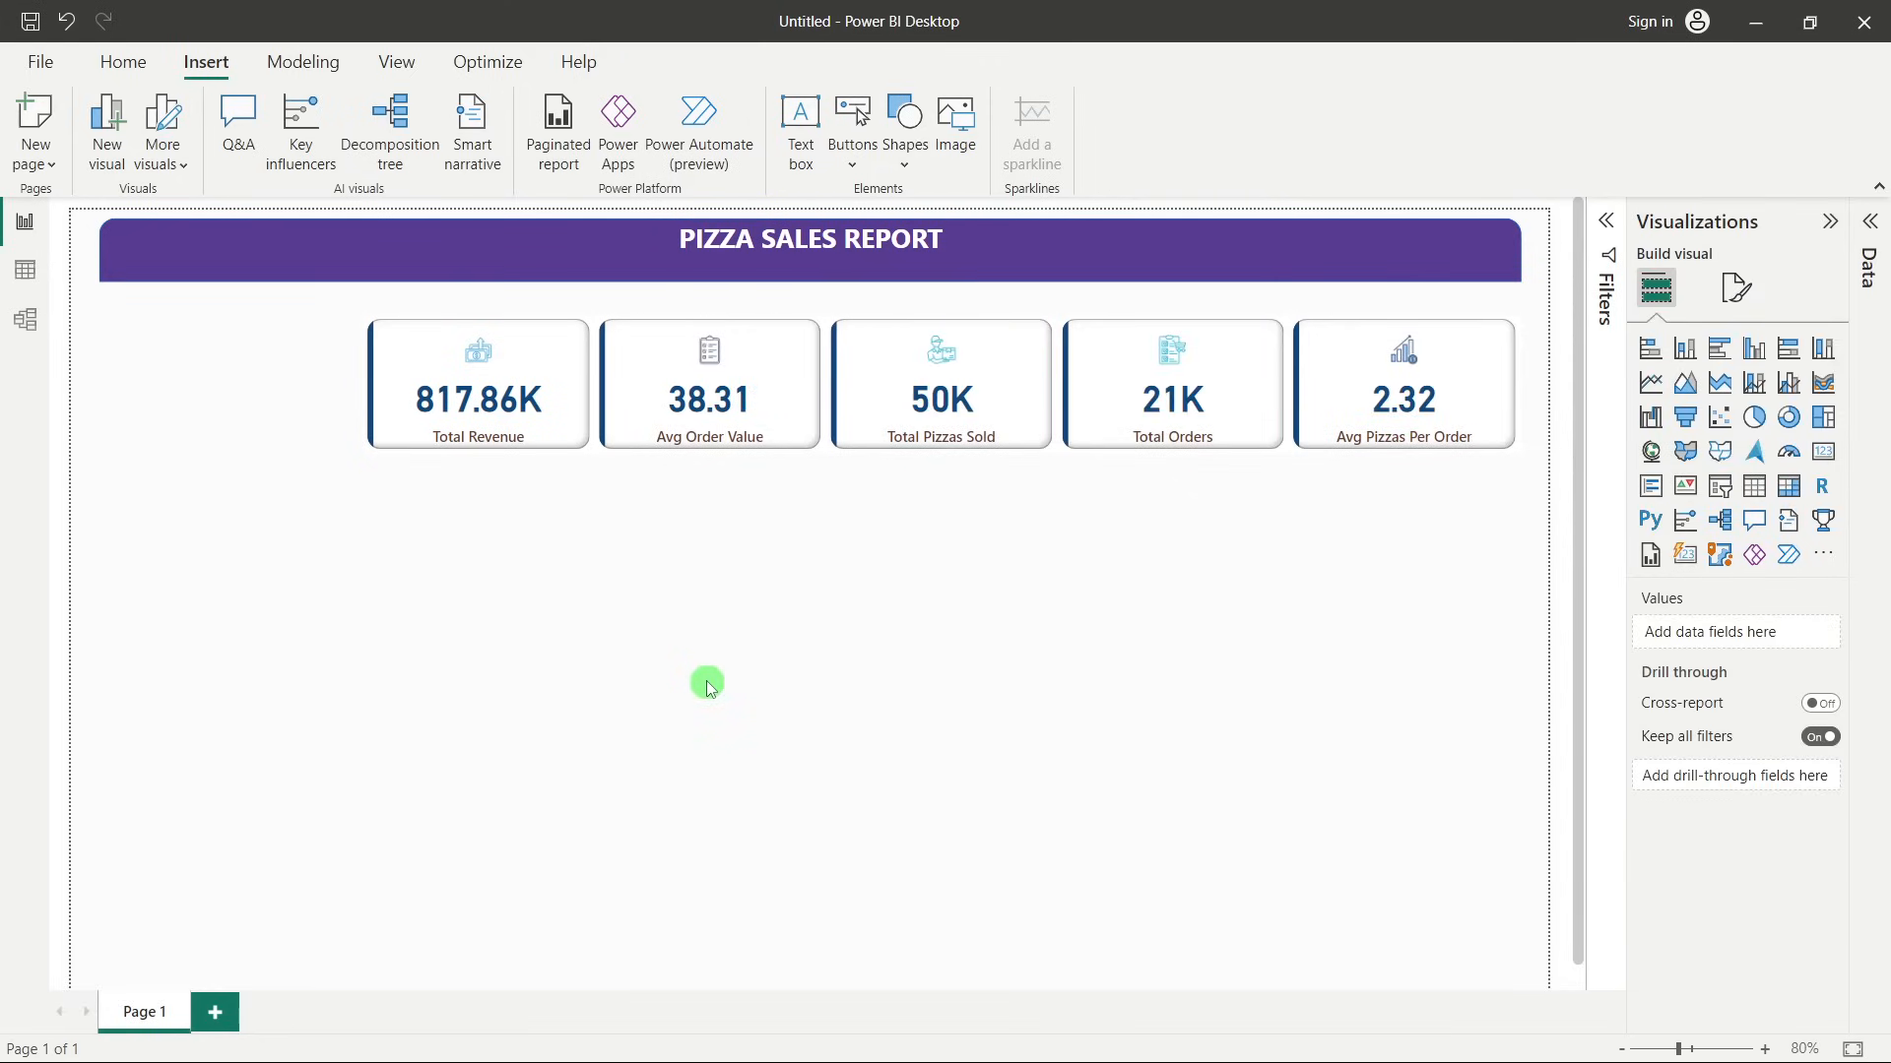
left_click(824, 271)
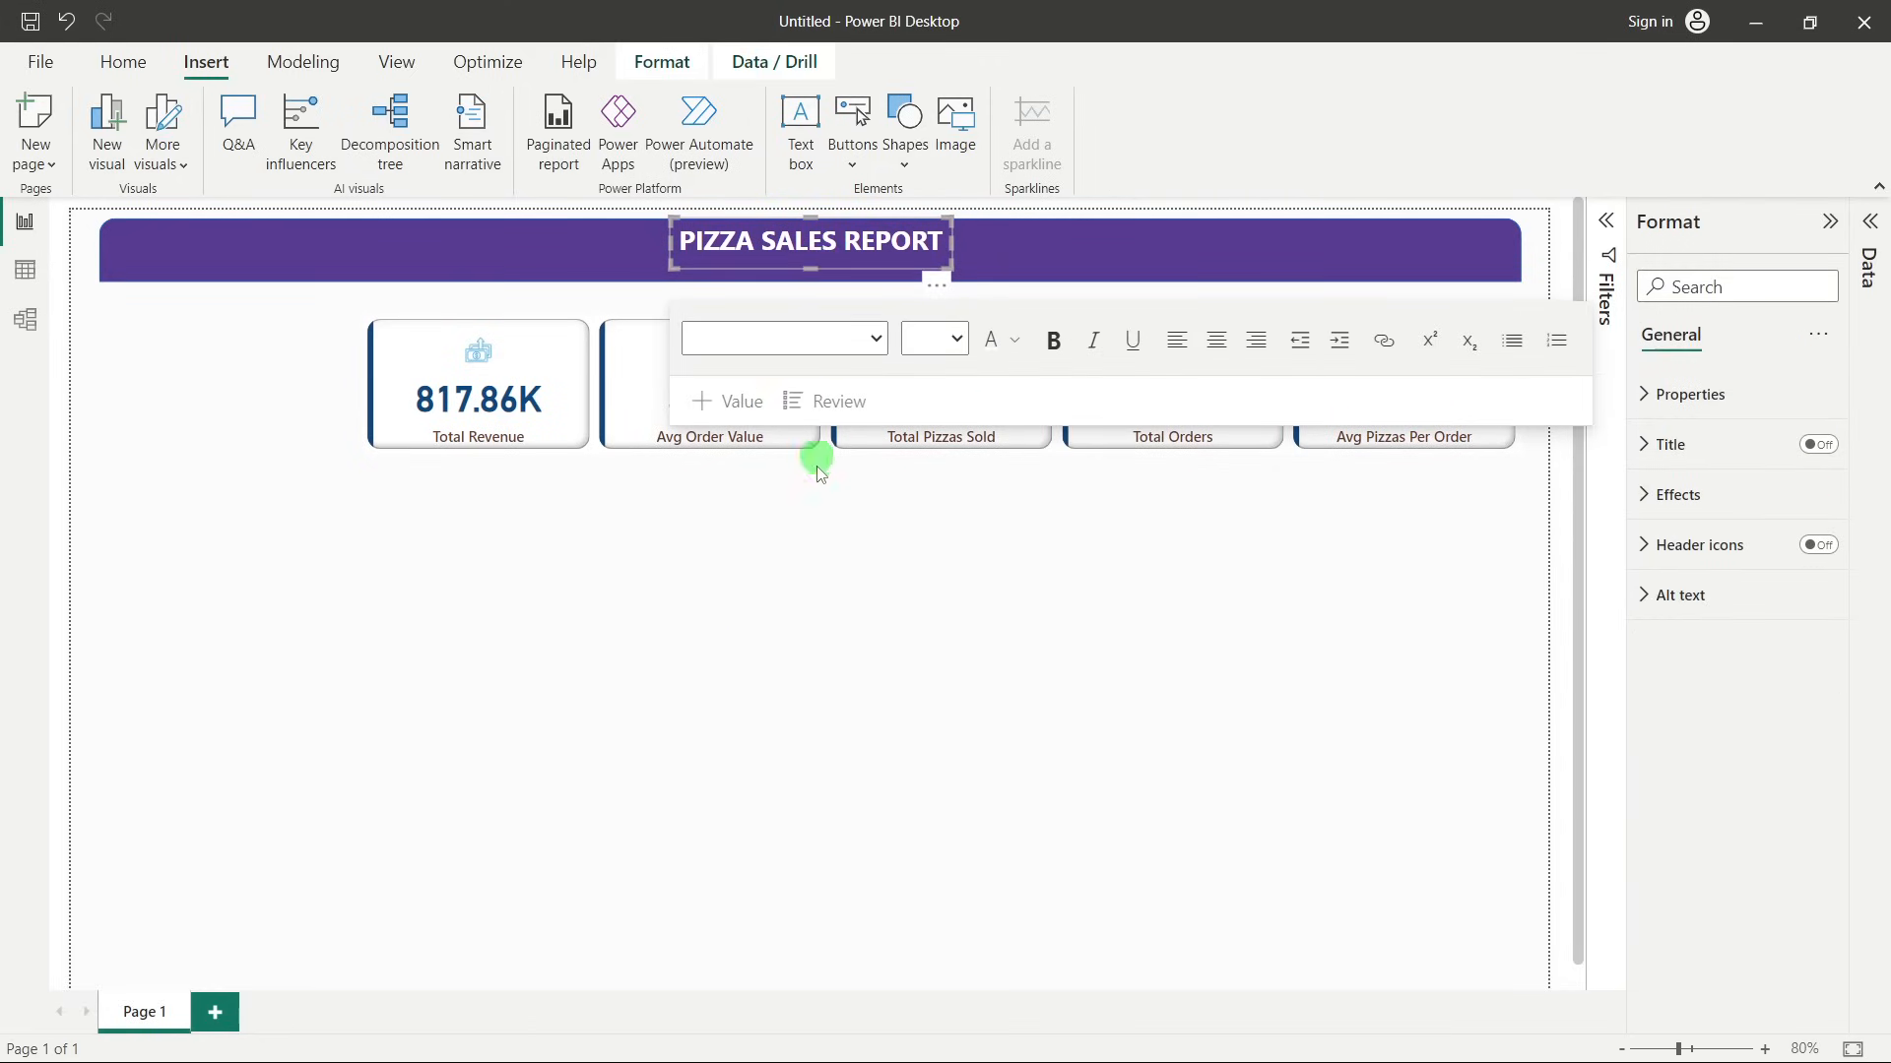
left_click(836, 565)
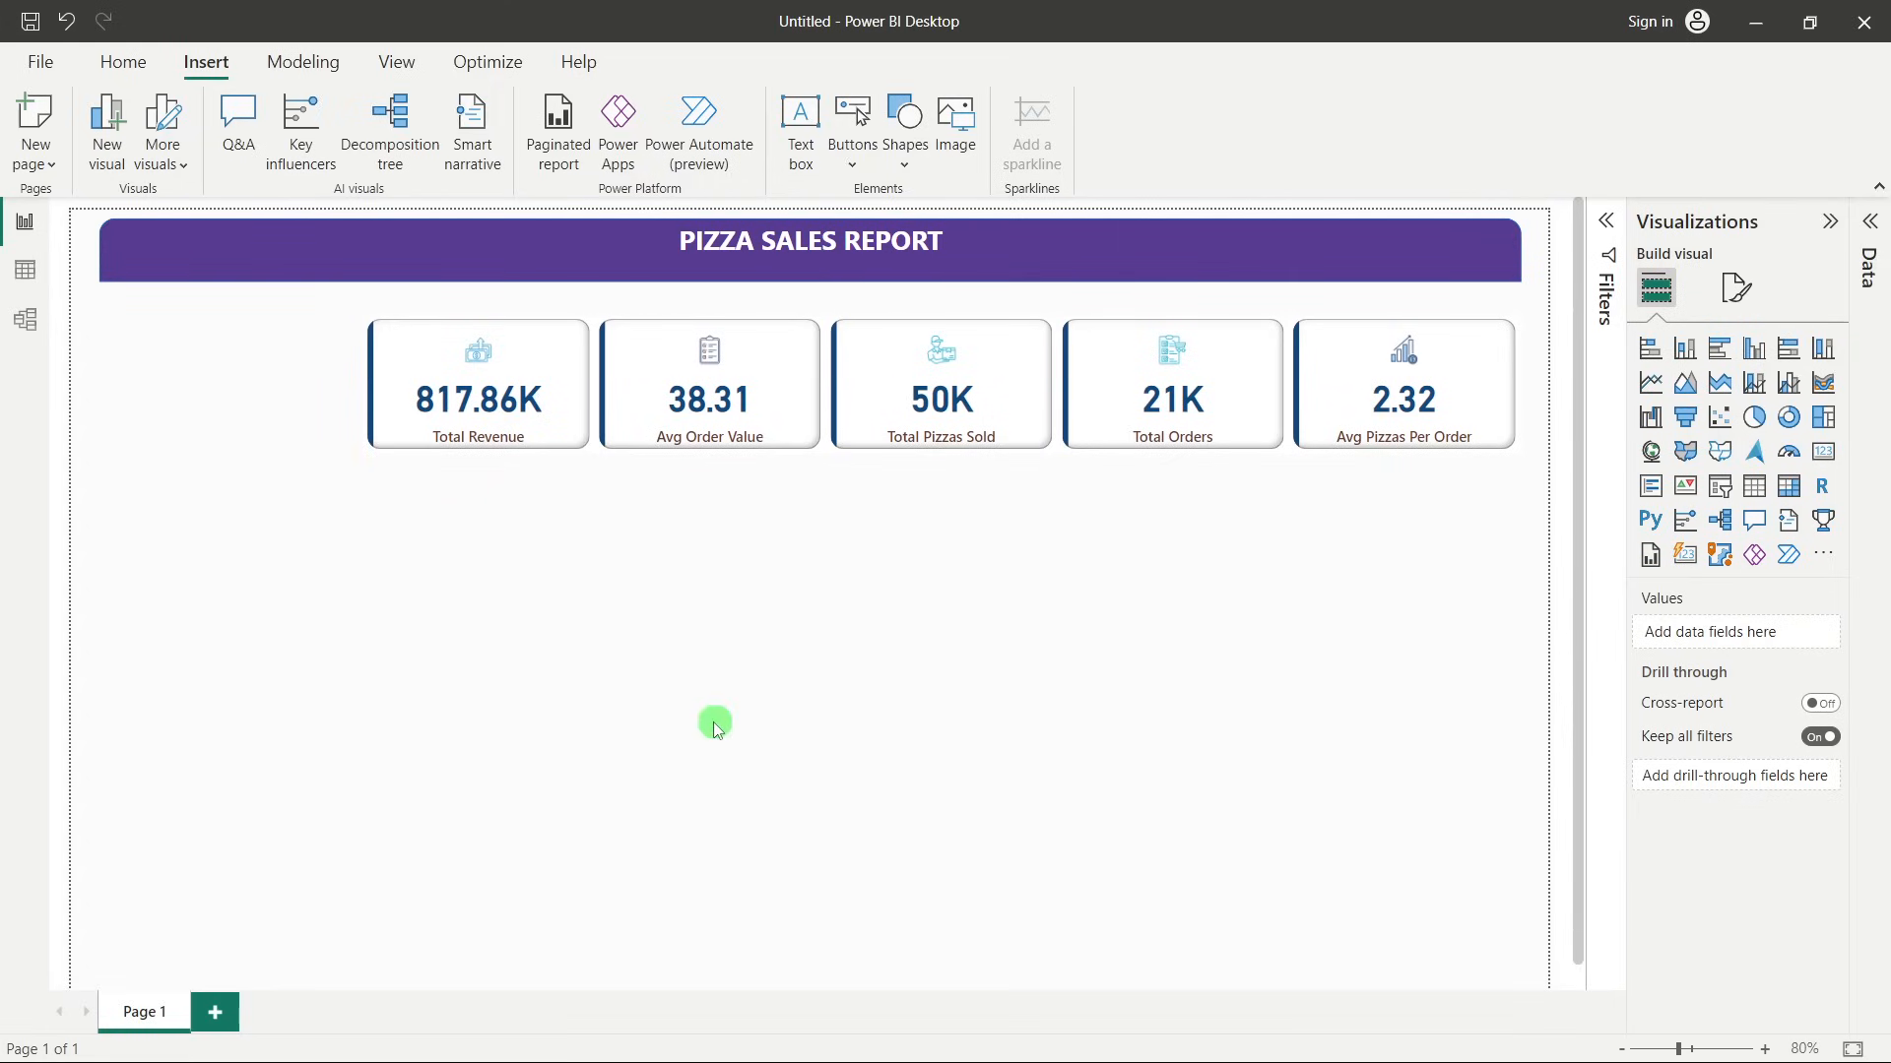
Insert a text box reading "Jan/15 - Dec/15" and shrink it to sit just beneath the title in the header bar.
left_click(800, 138)
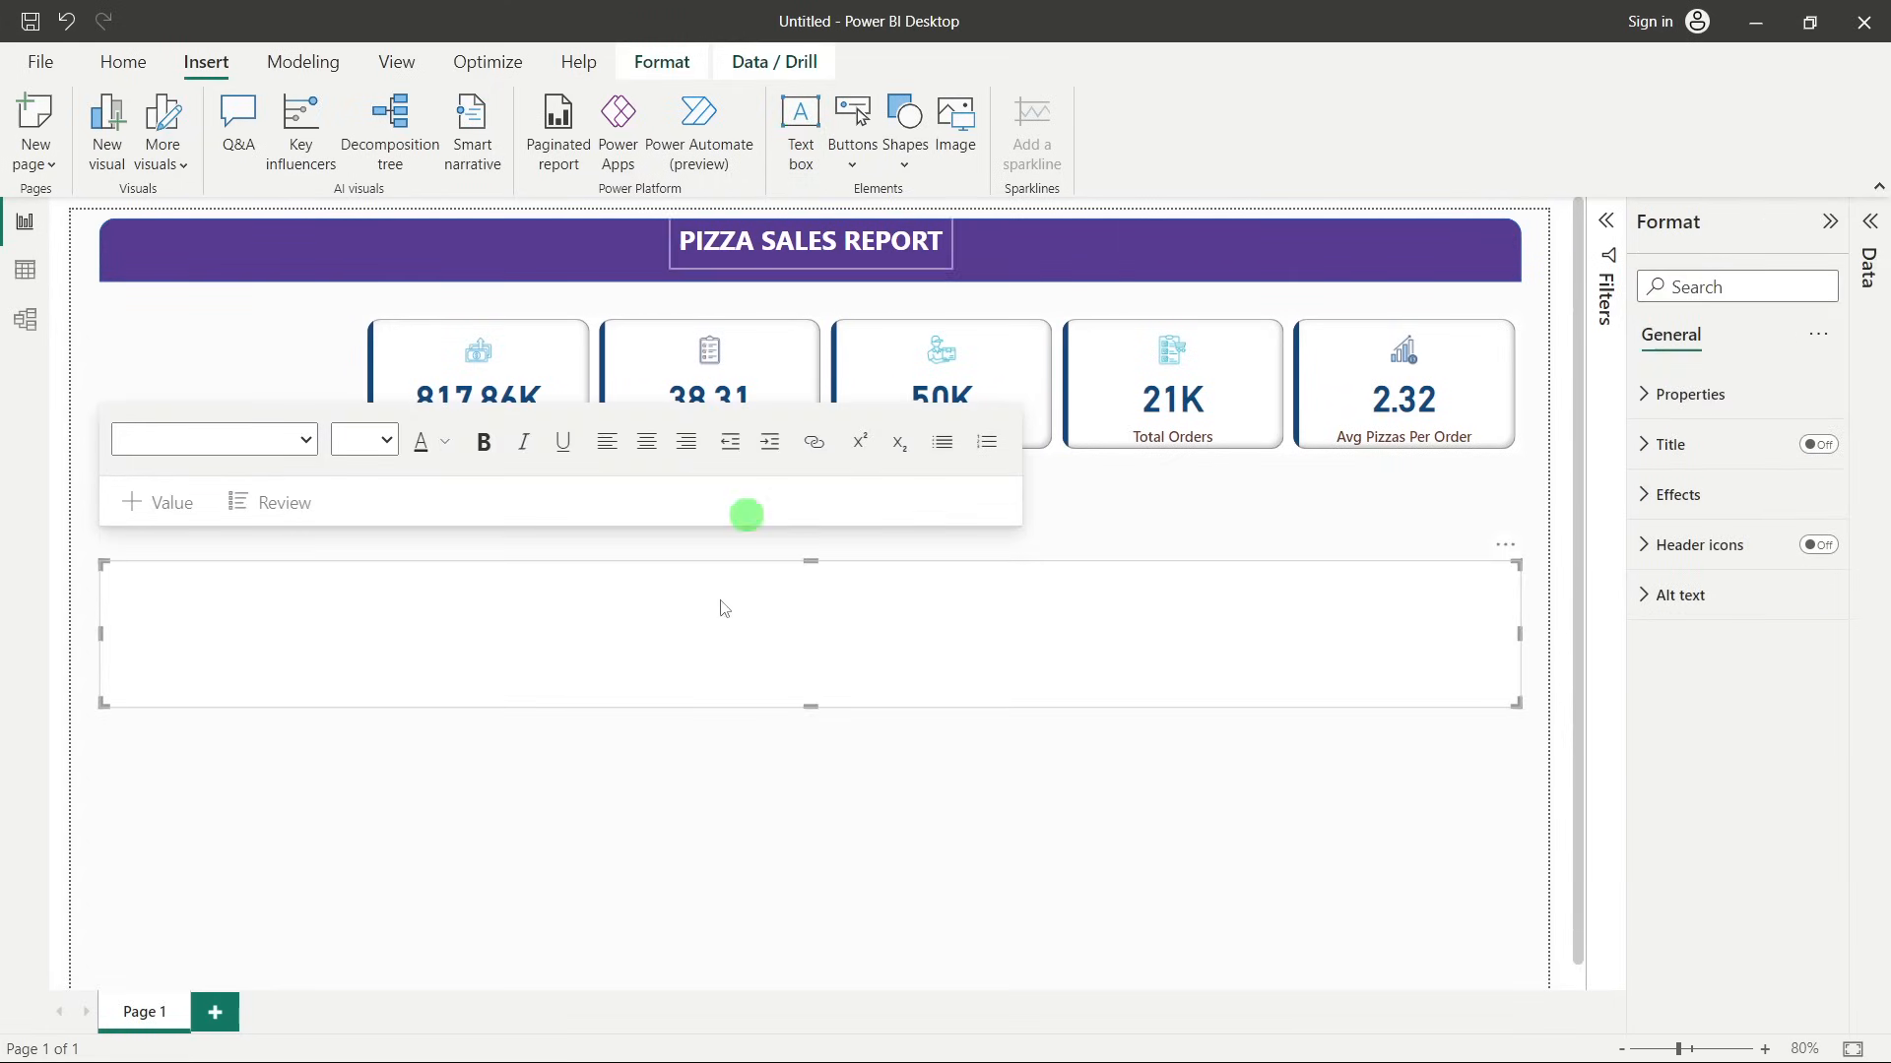
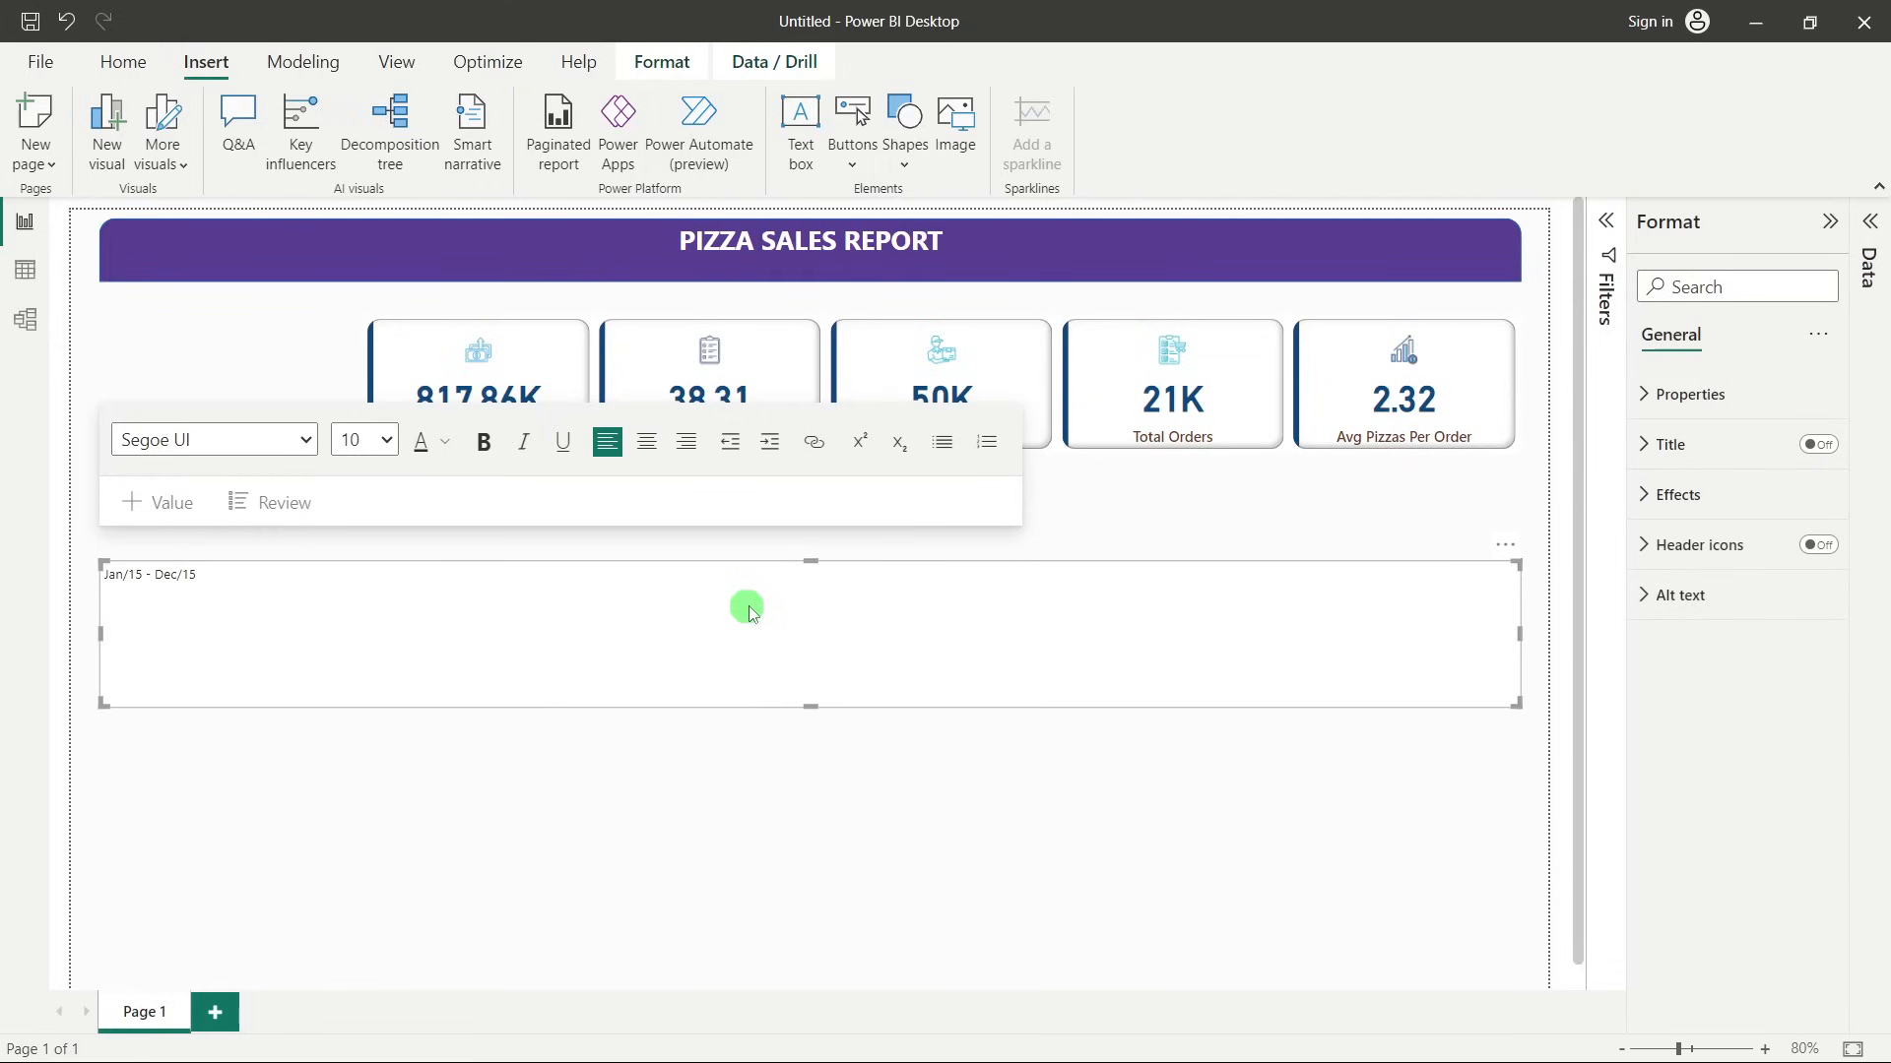
left_click_drag(1518, 639, 848, 286)
left_click(845, 286)
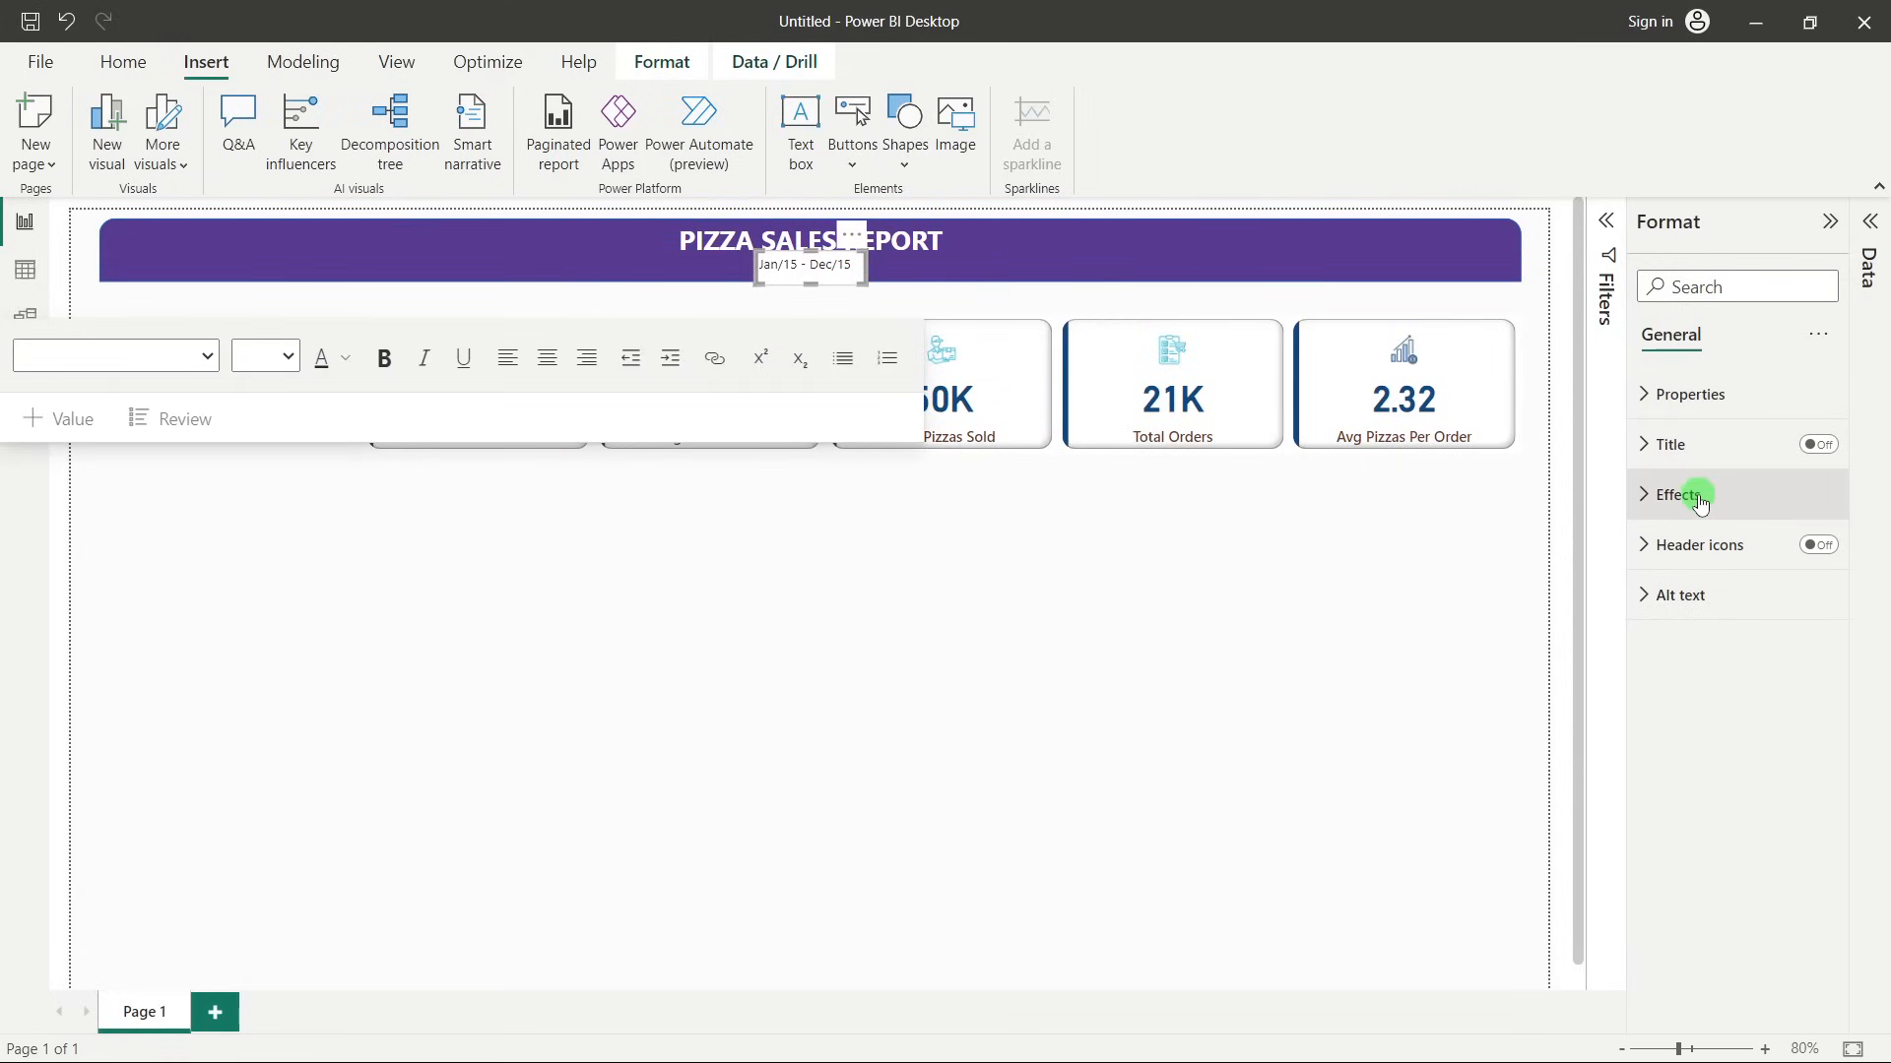
Turn off the date range text box's background and set its text in italic Consolas.
left_click(1701, 494)
left_click(1808, 554)
left_click(827, 293)
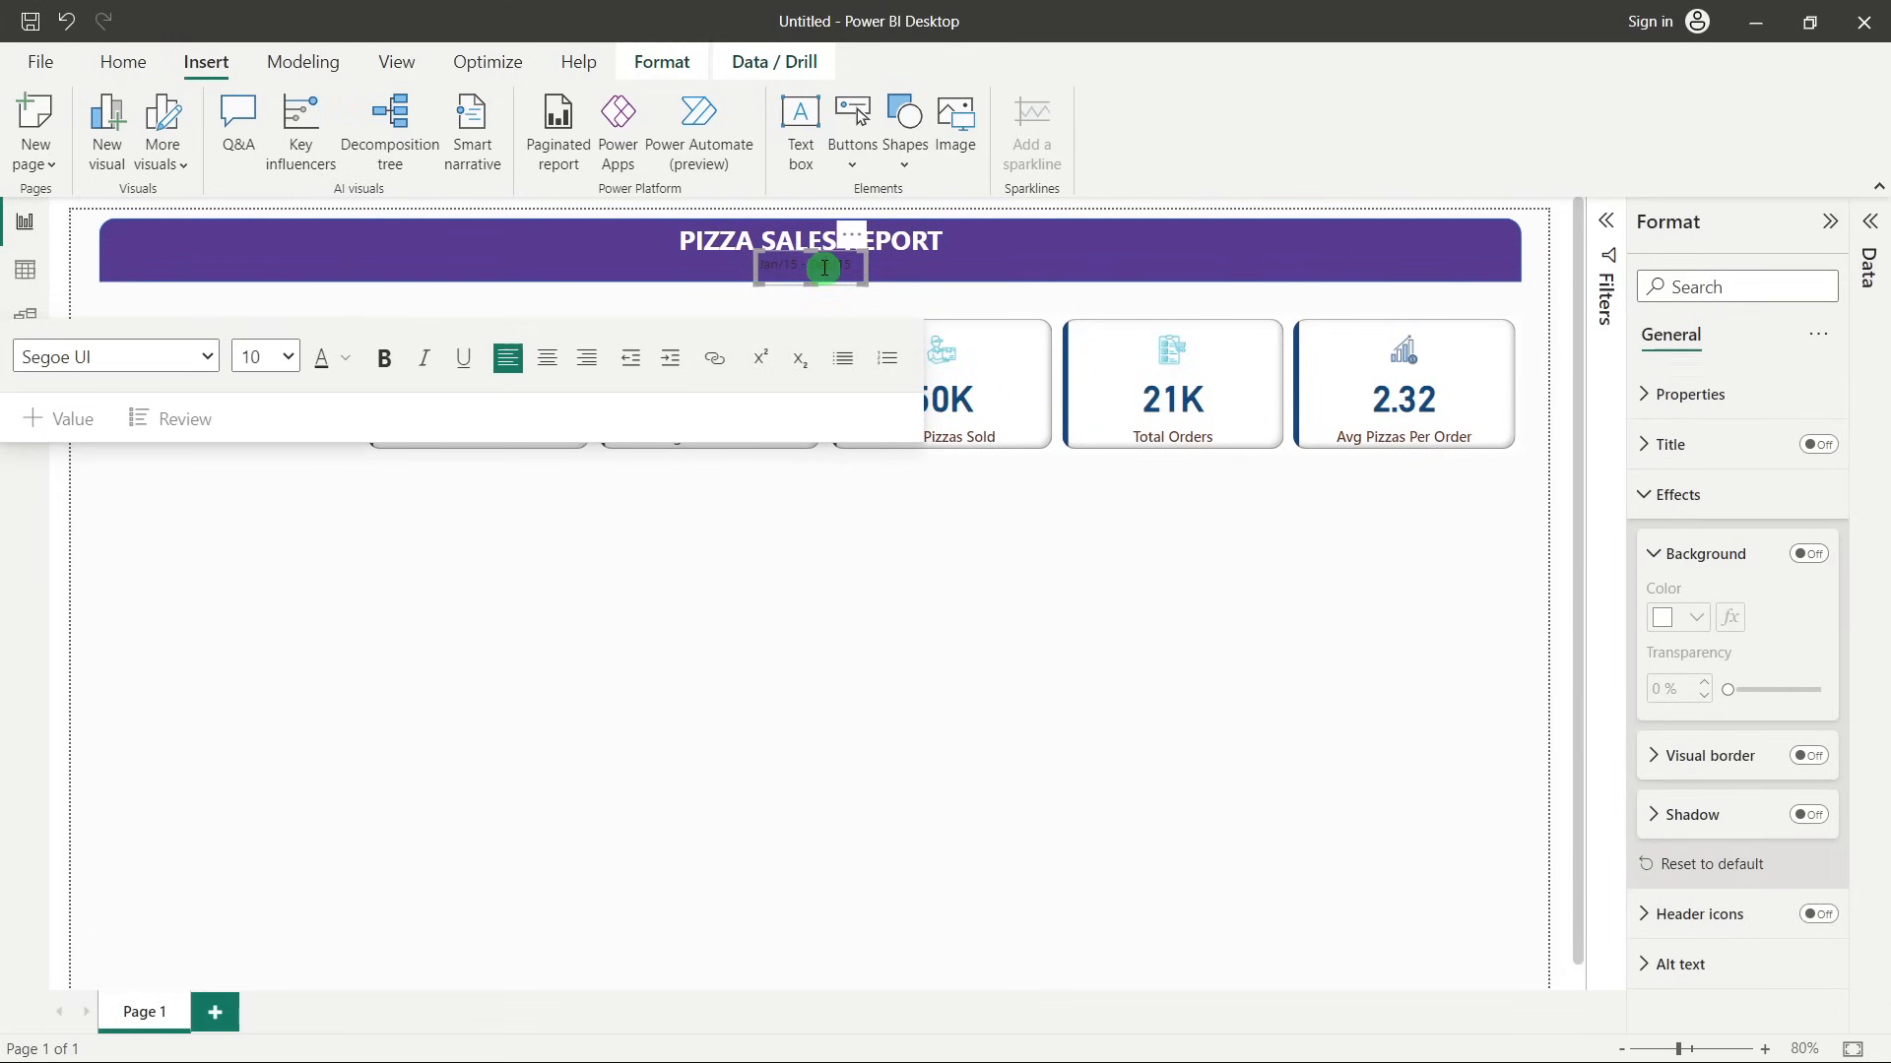
triple_click(803, 278)
left_click(209, 357)
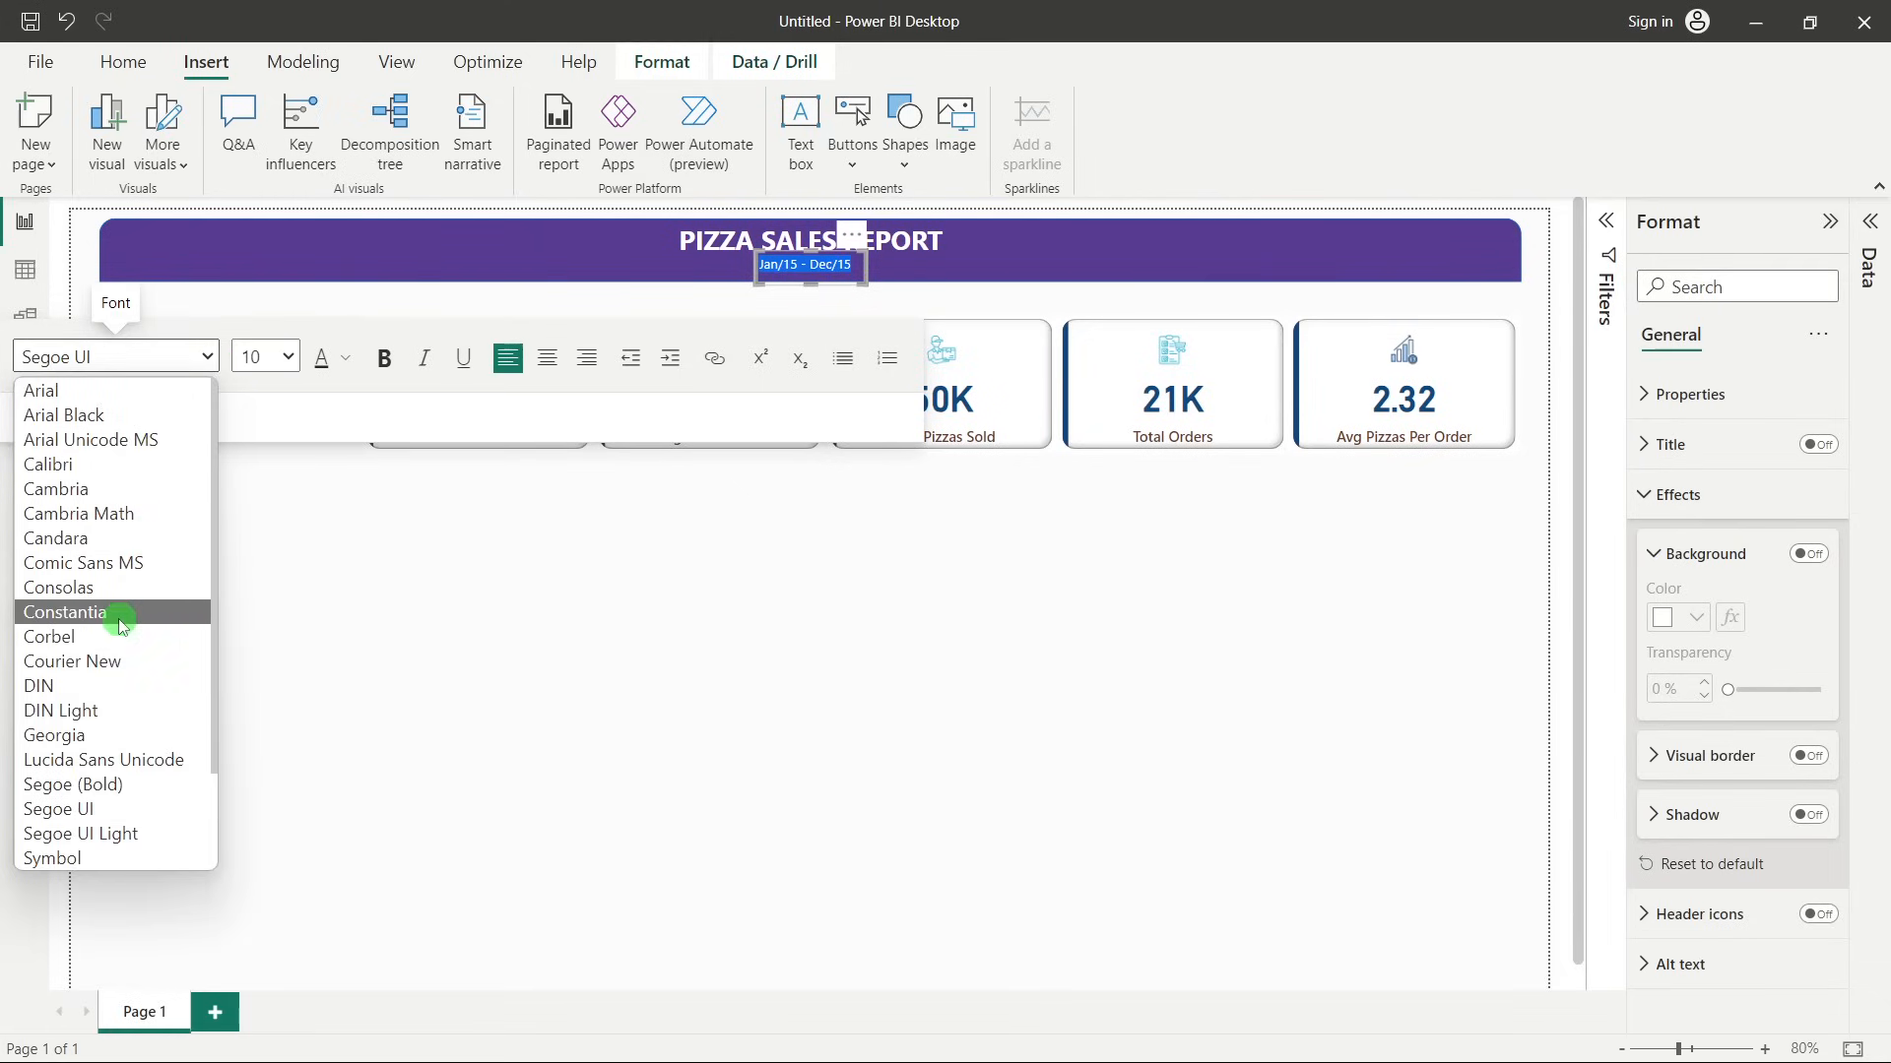
left_click(113, 588)
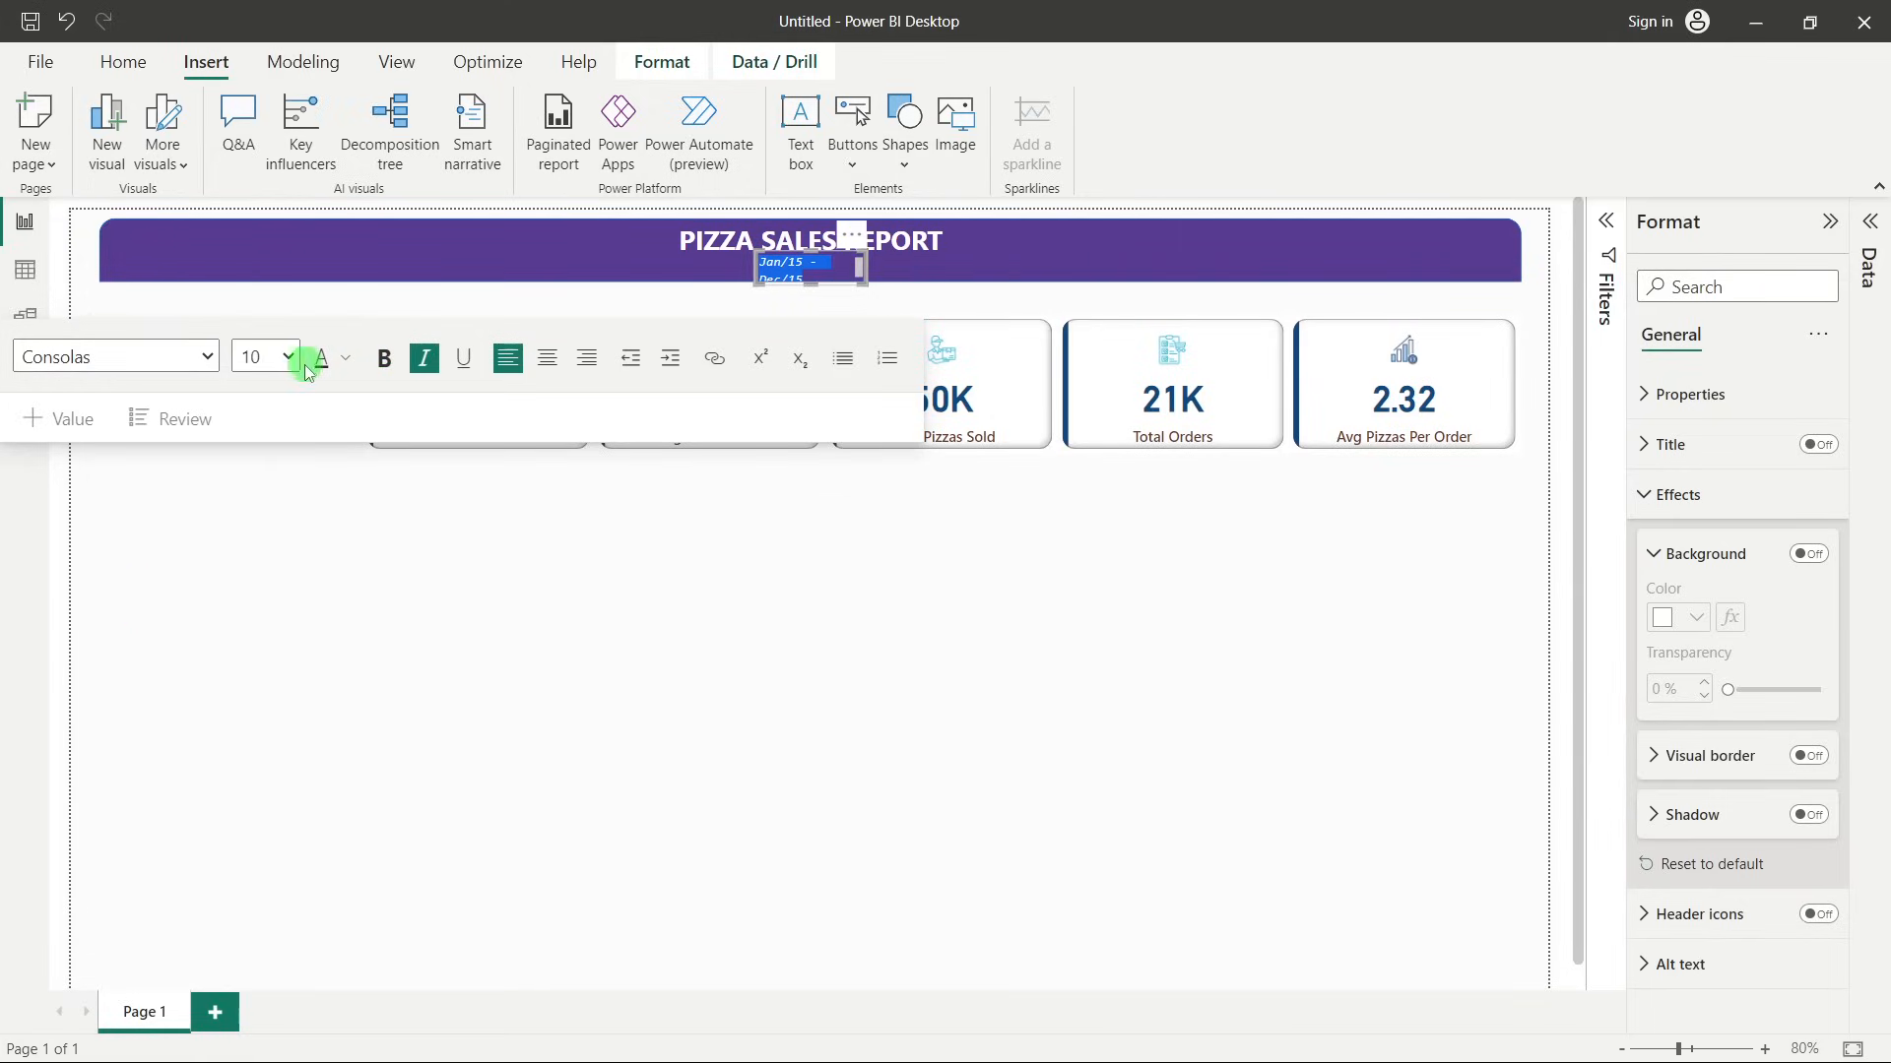
Colour the date range text orange and widen its text box so the text fits on one line.
left_click(343, 362)
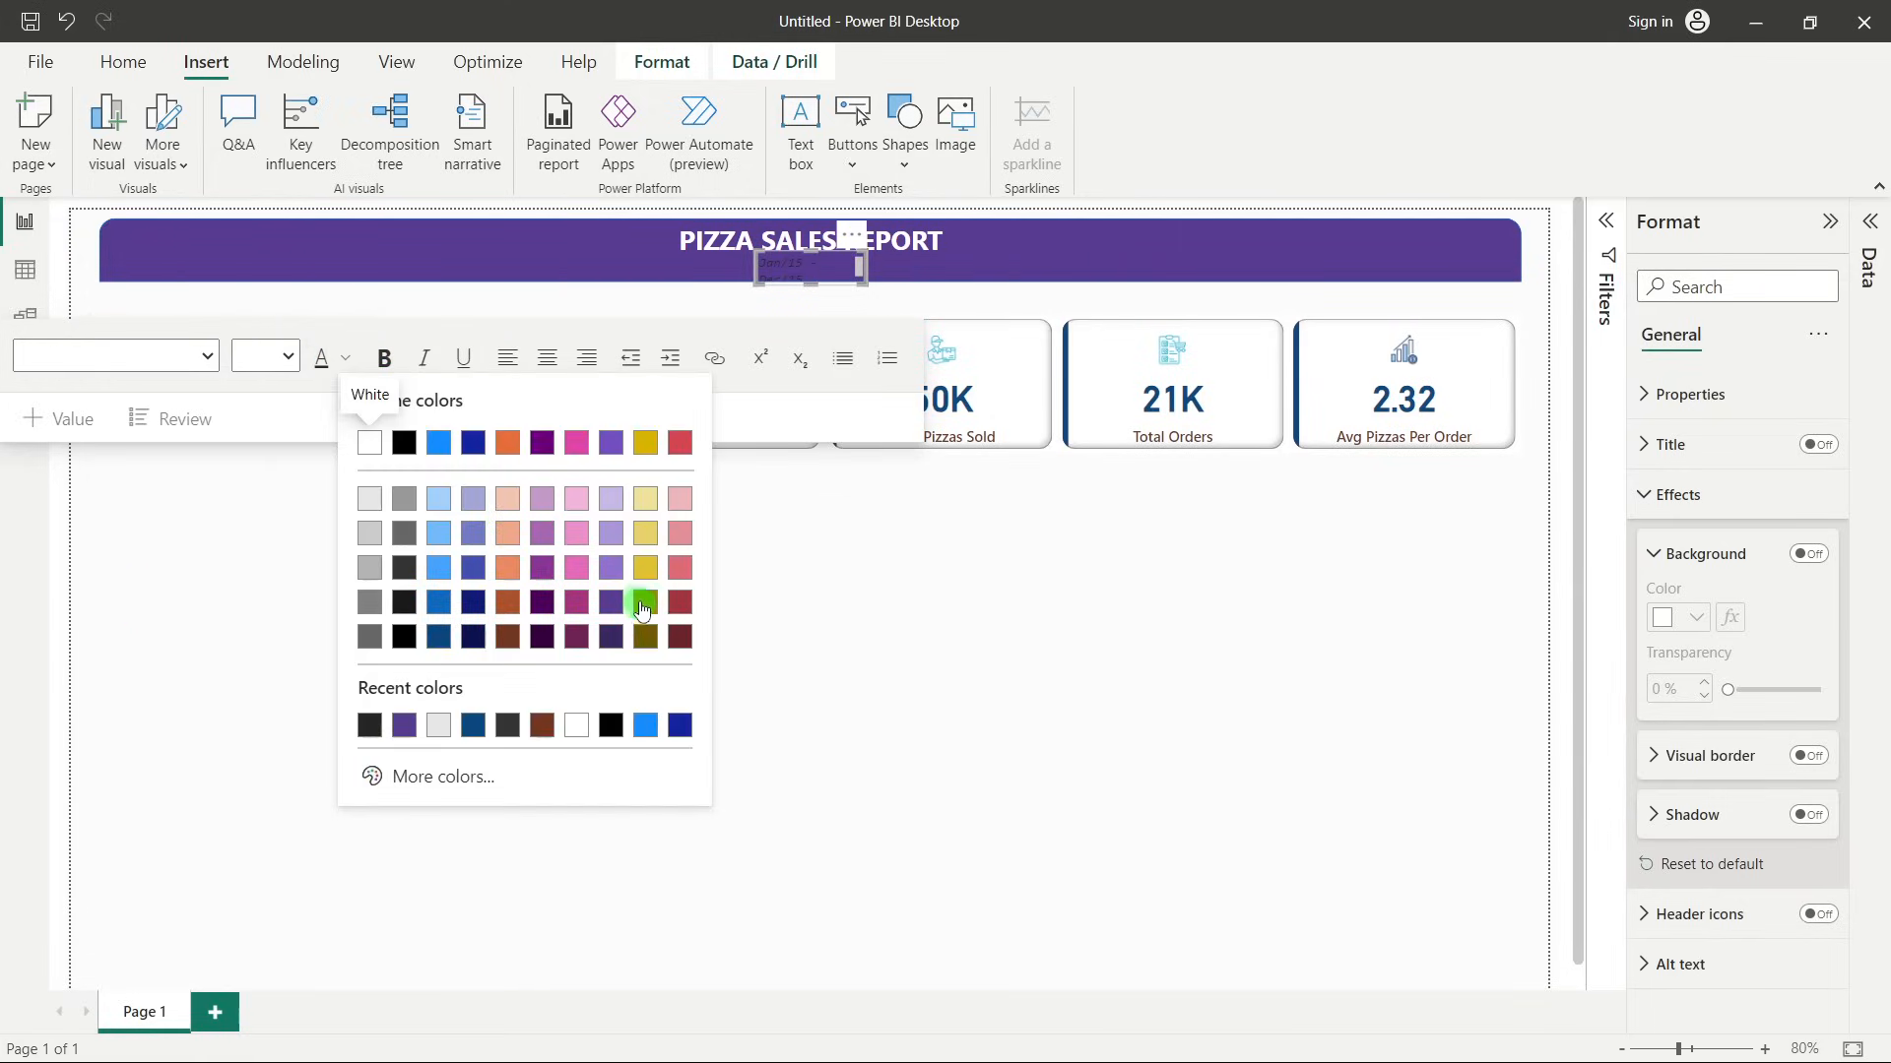
left_click(501, 581)
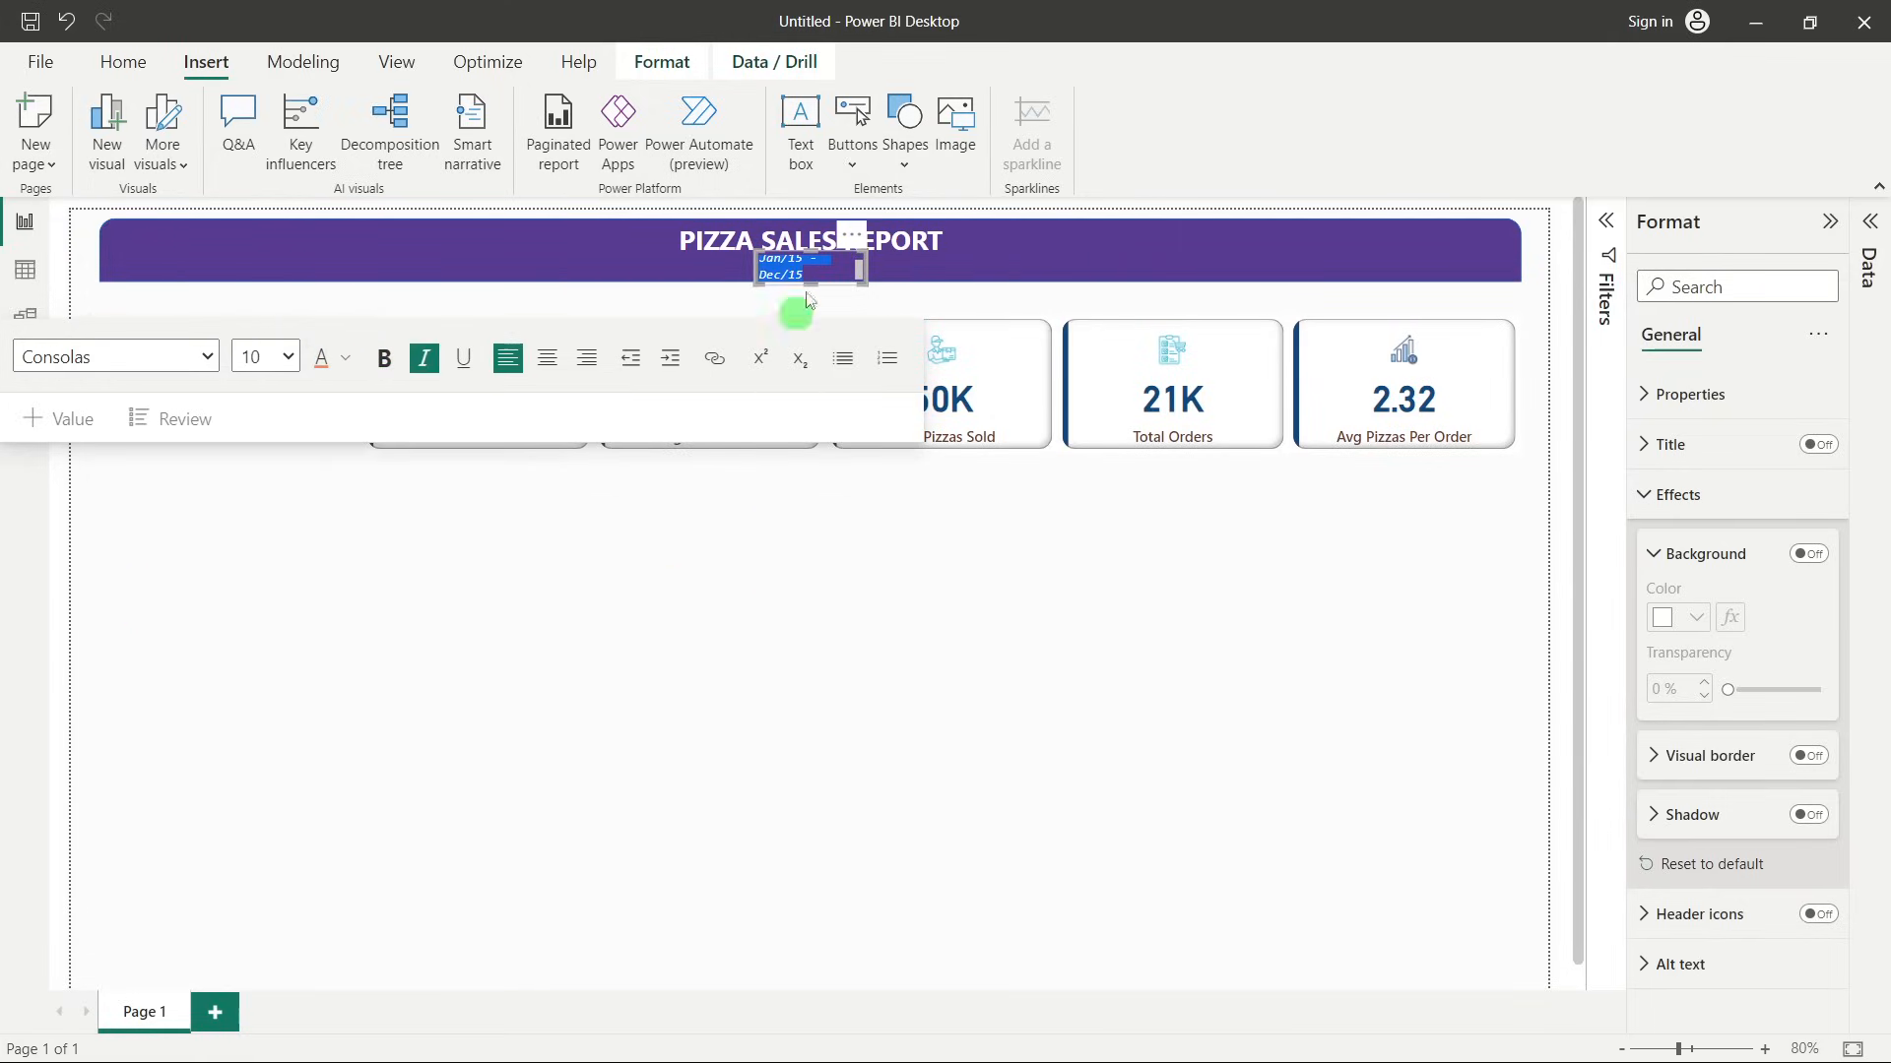
left_click_drag(807, 300, 736, 264)
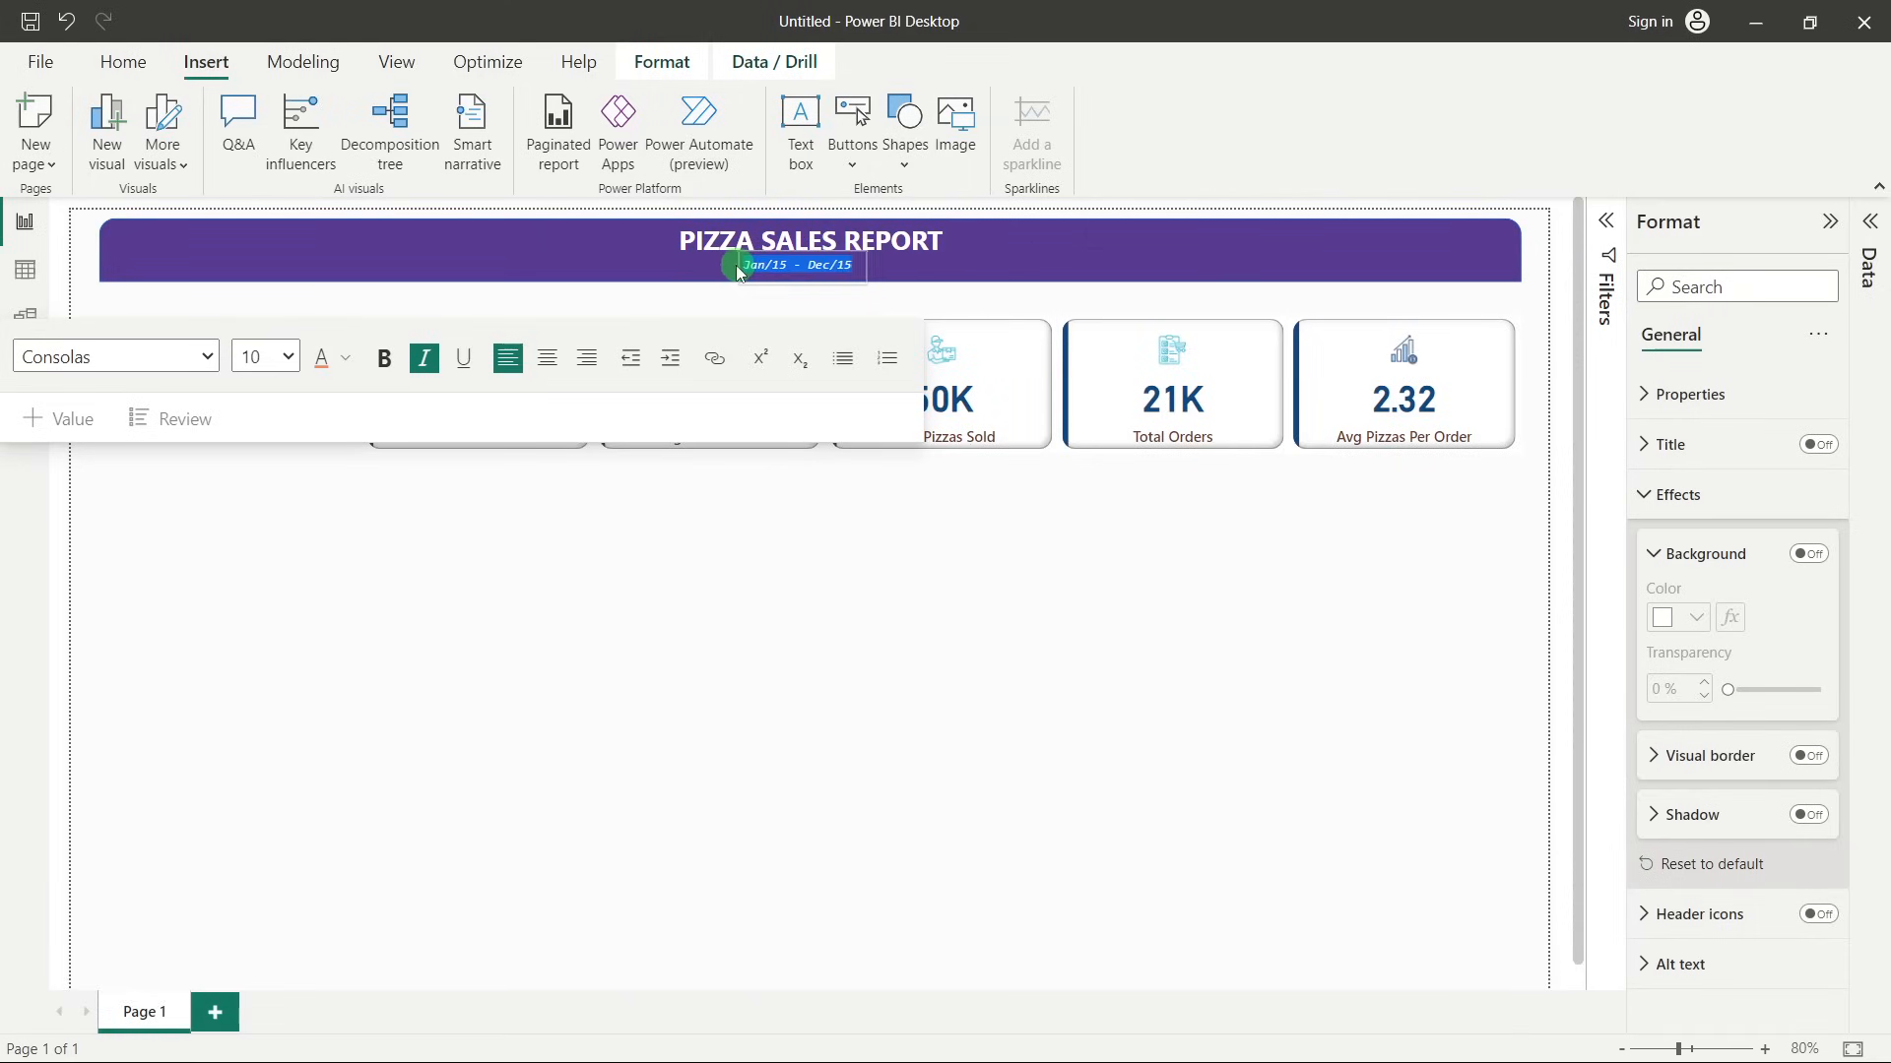
left_click(861, 638)
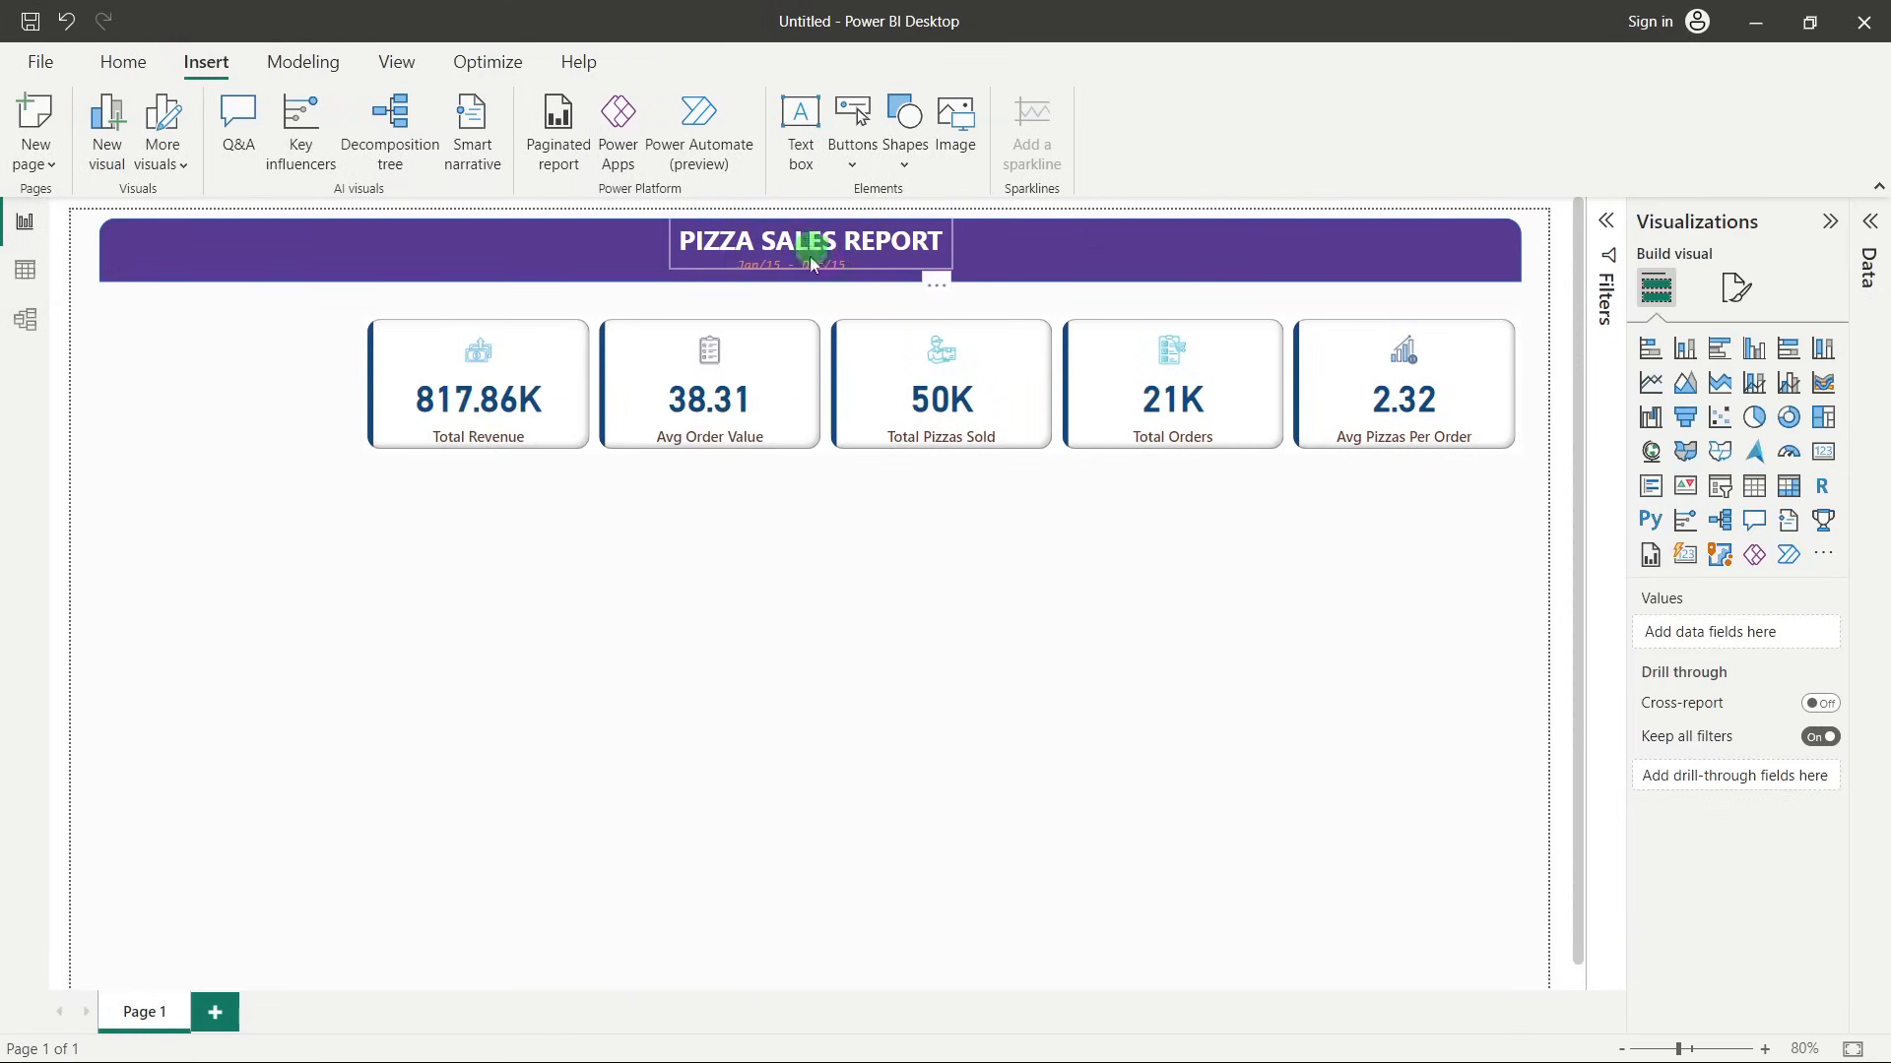
Centre the date range text in its box and align the box centrally under the report title.
left_click(818, 285)
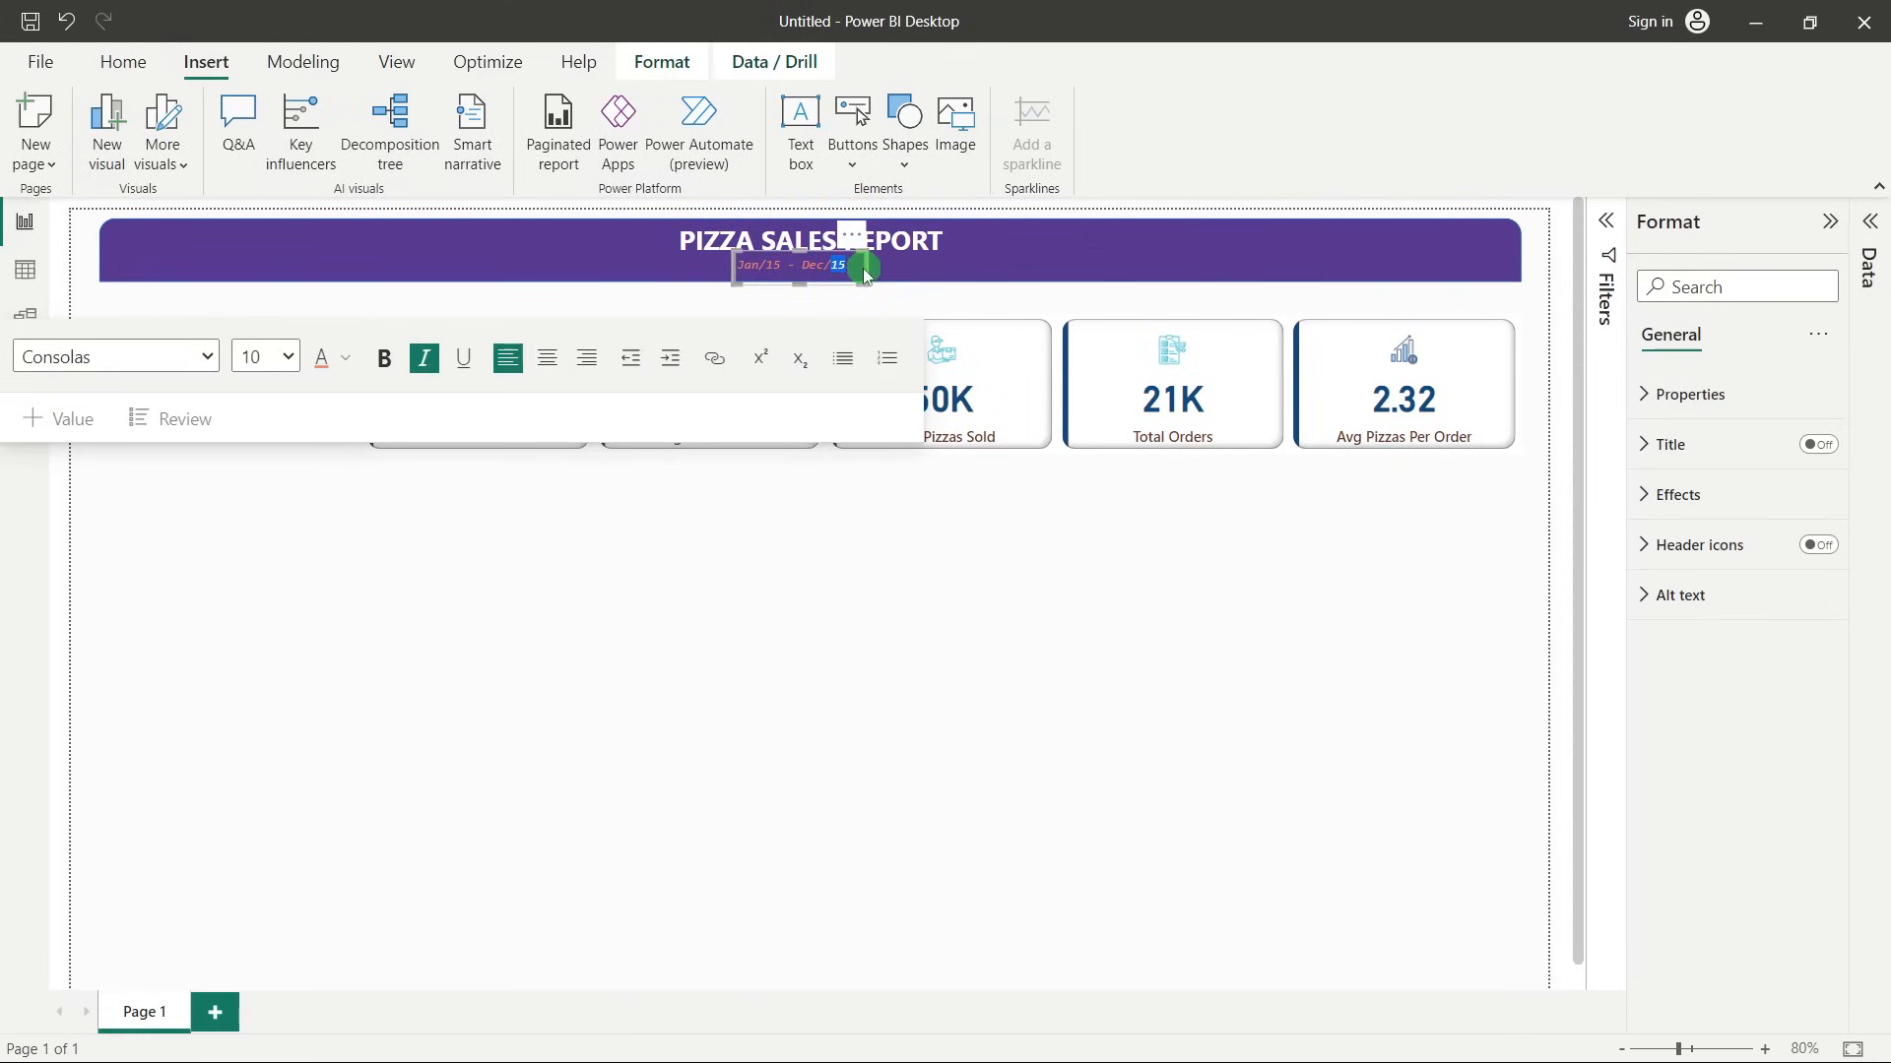
left_click(547, 357)
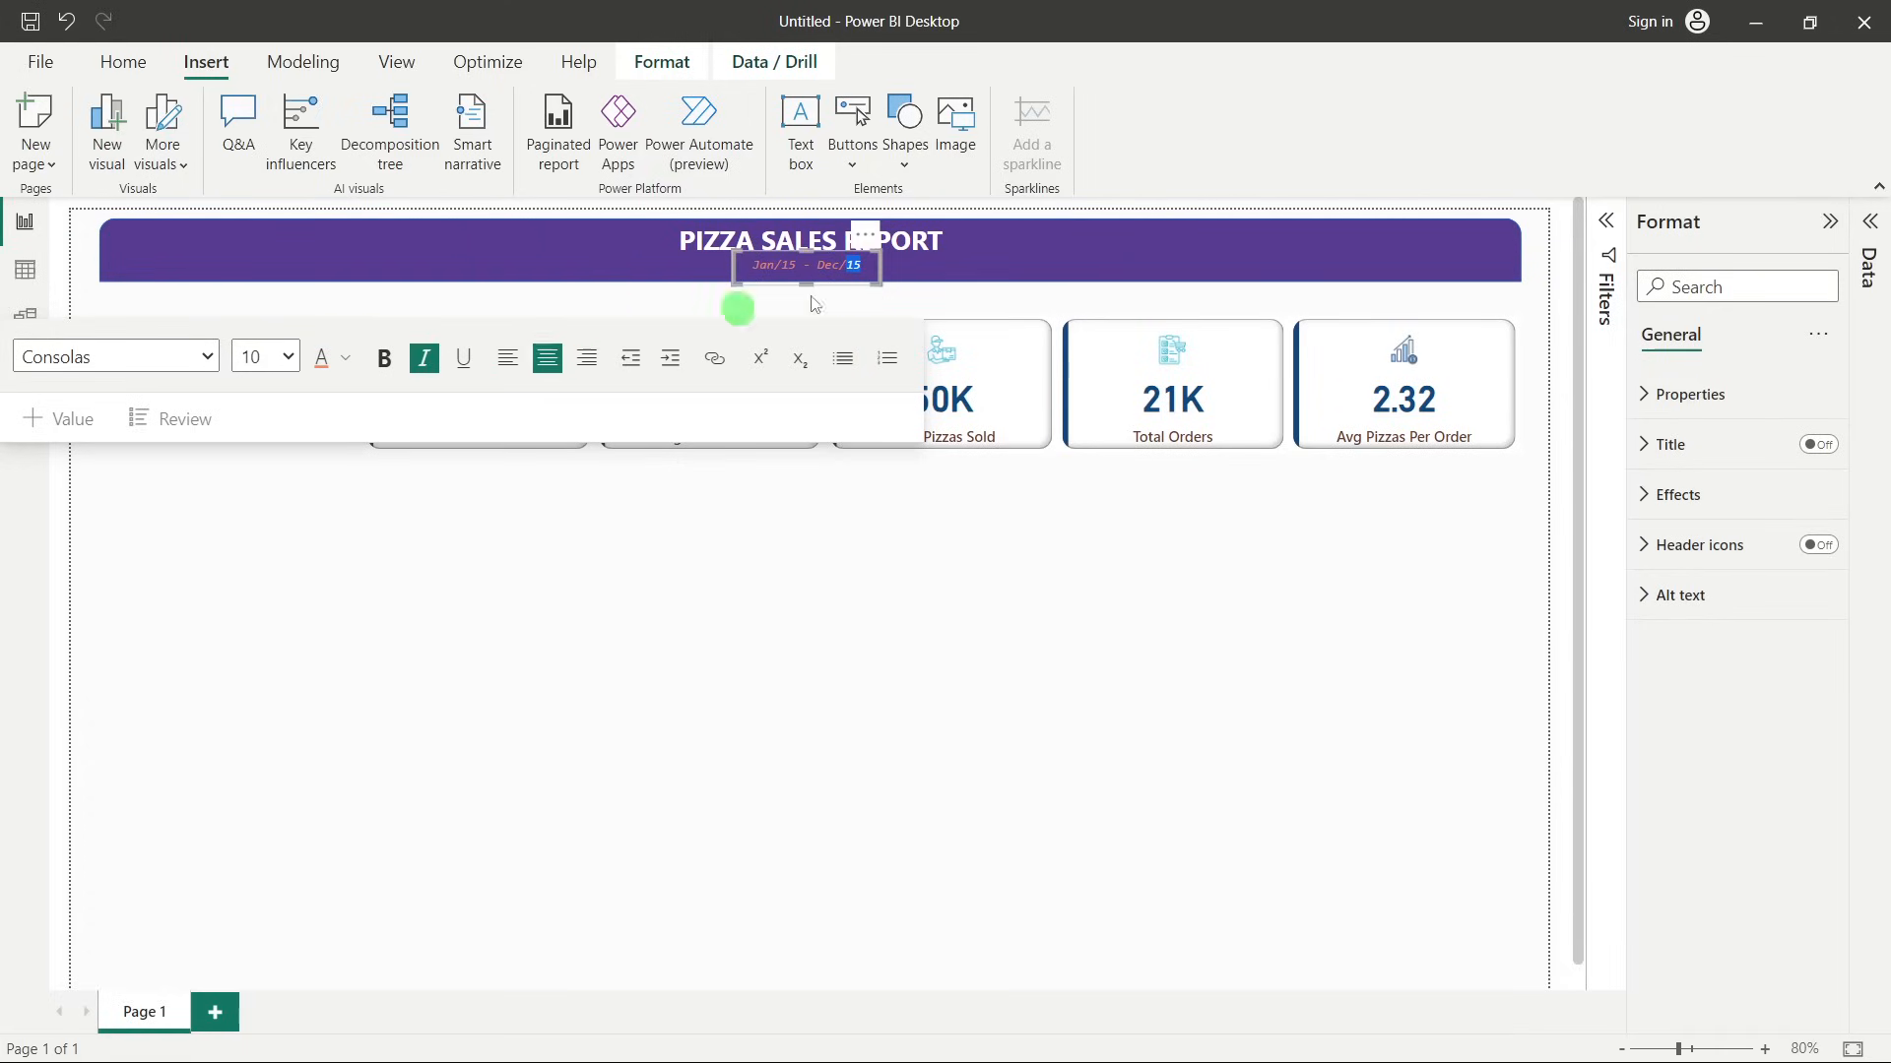
left_click_drag(842, 284, 851, 291)
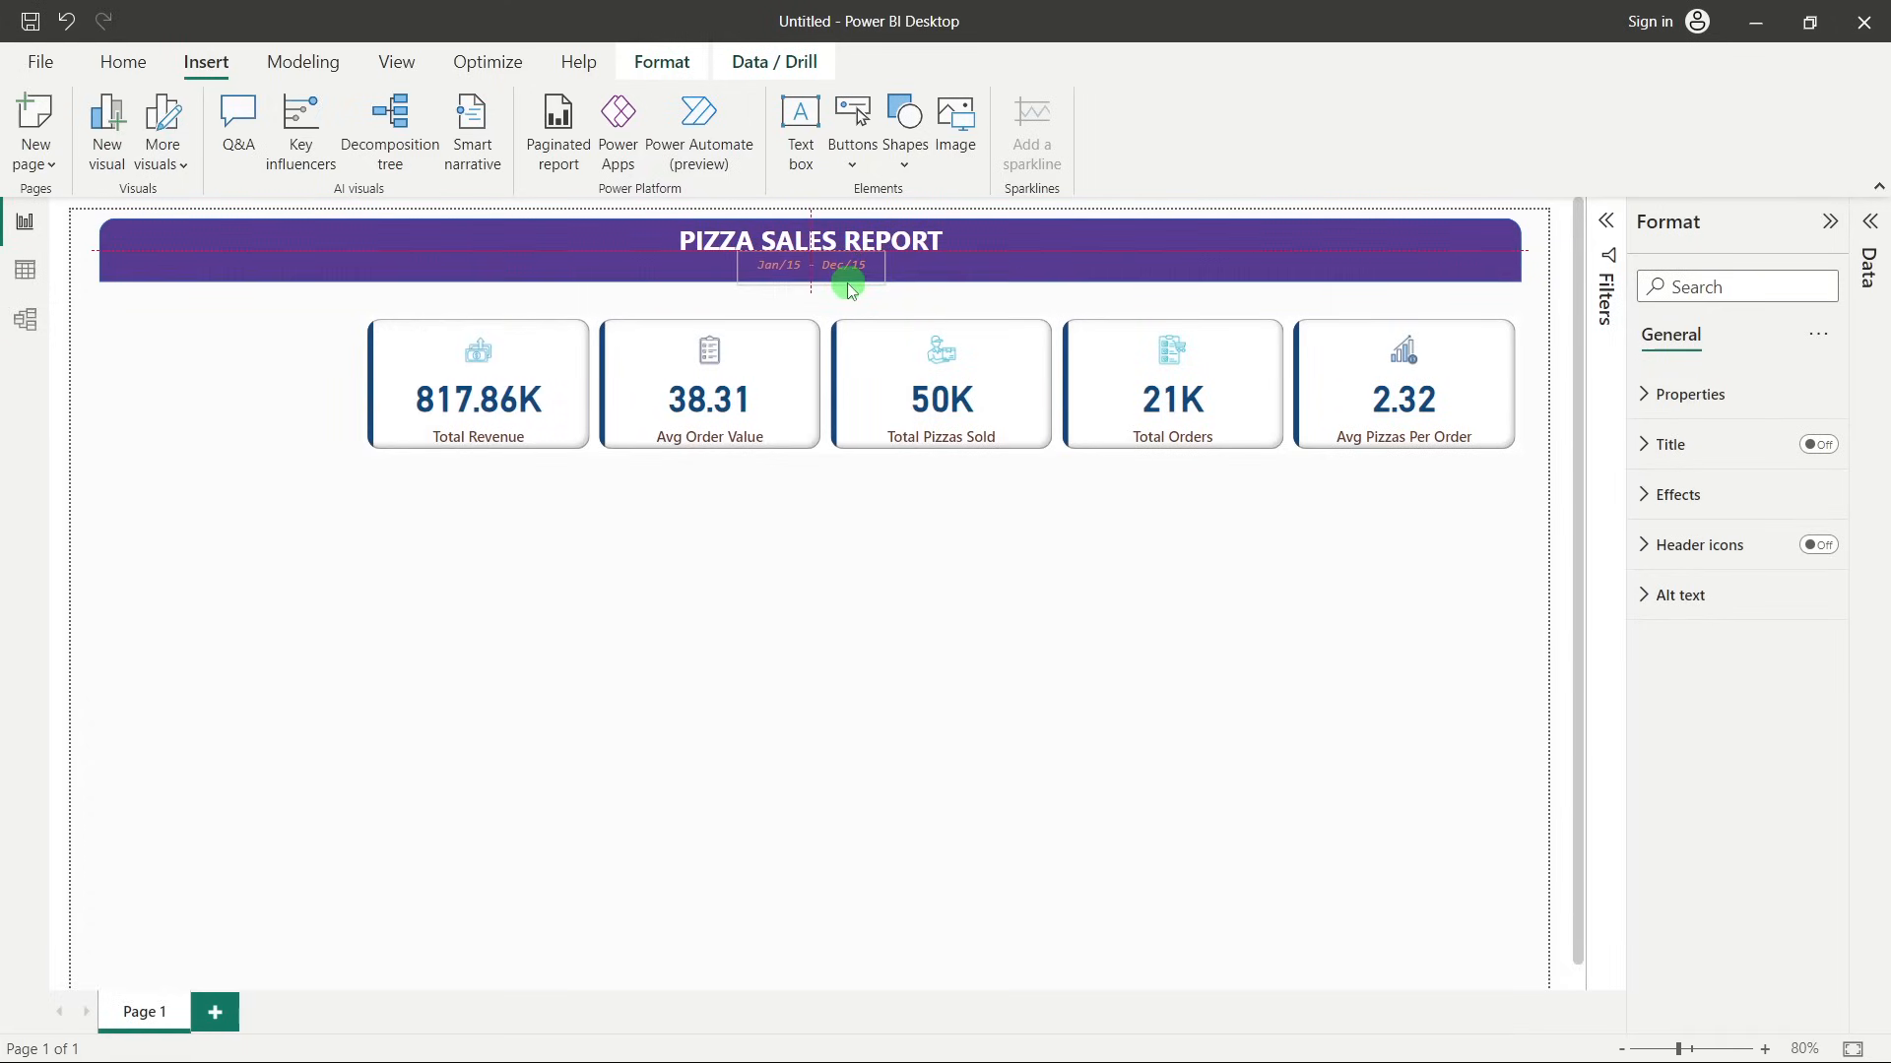
Select the whole date range text for further font formatting.
left_click(825, 282)
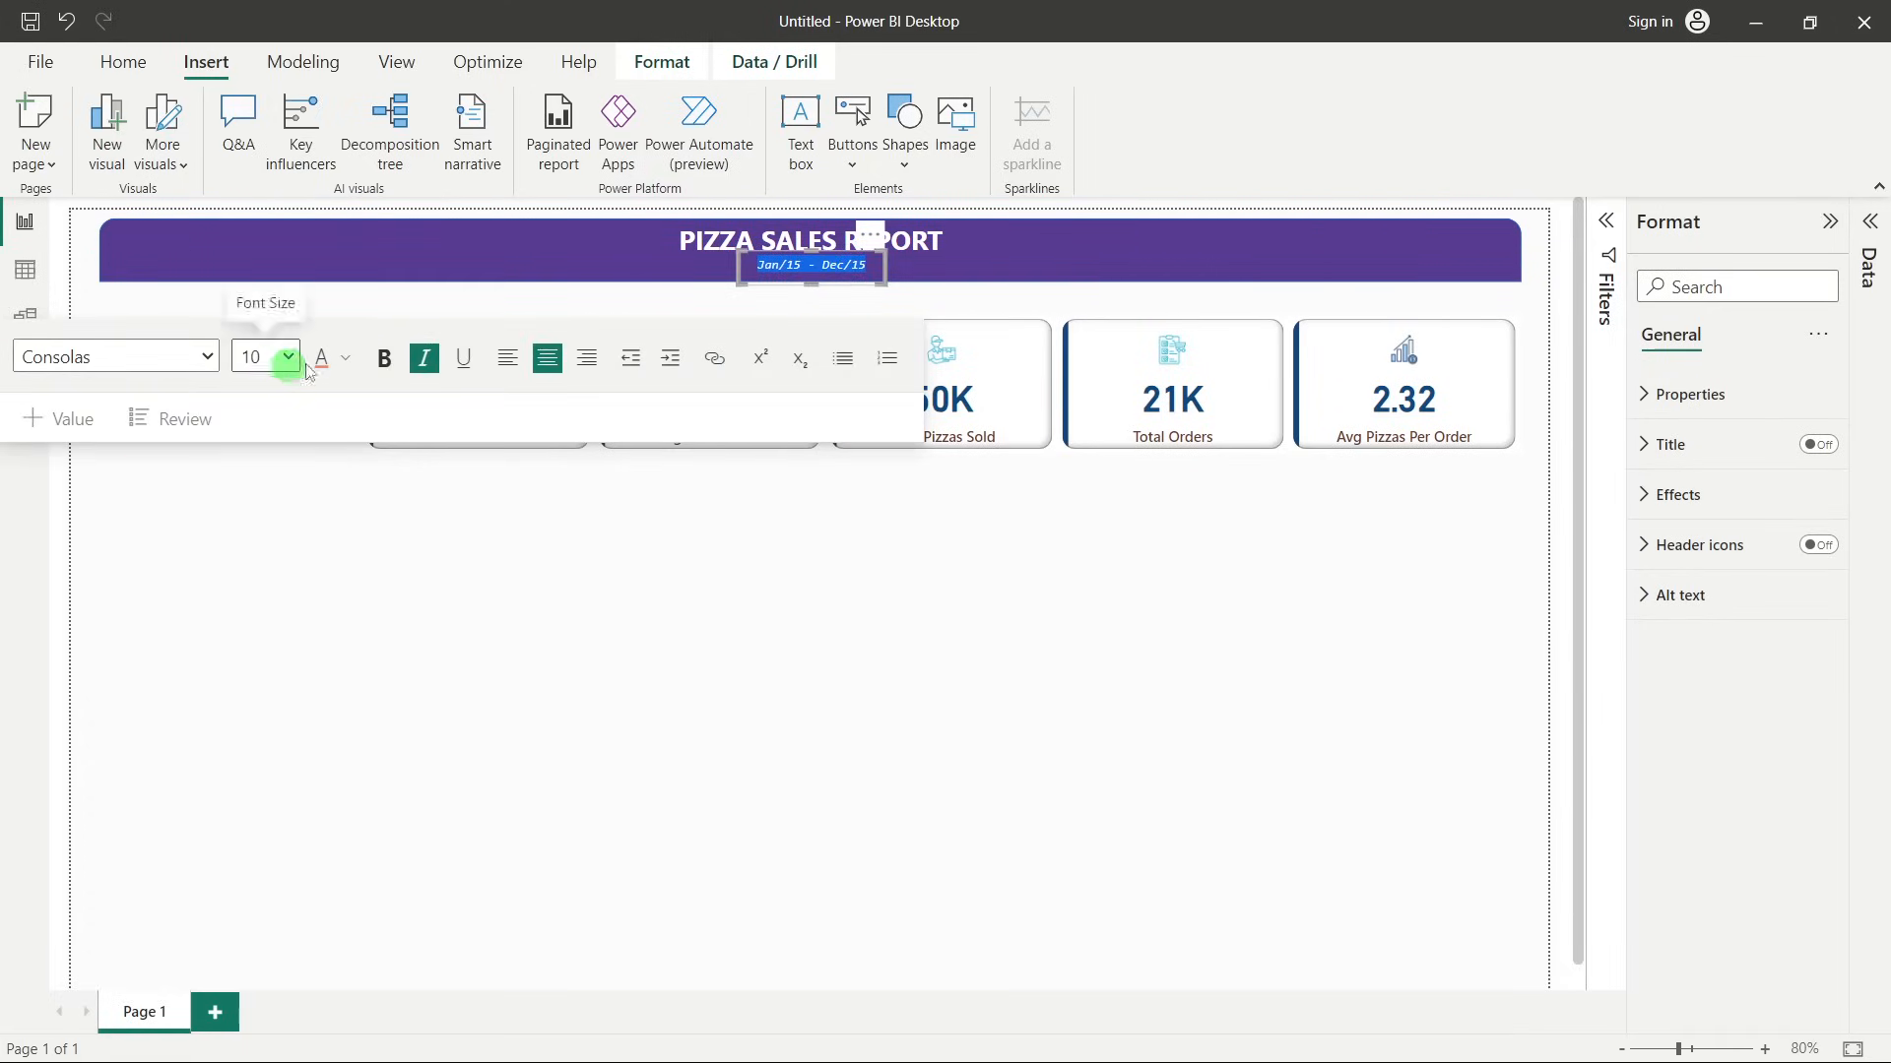
Make the "Jan/15 - Dec/15" subtitle in the report banner bold.
left_click(384, 358)
left_click(654, 592)
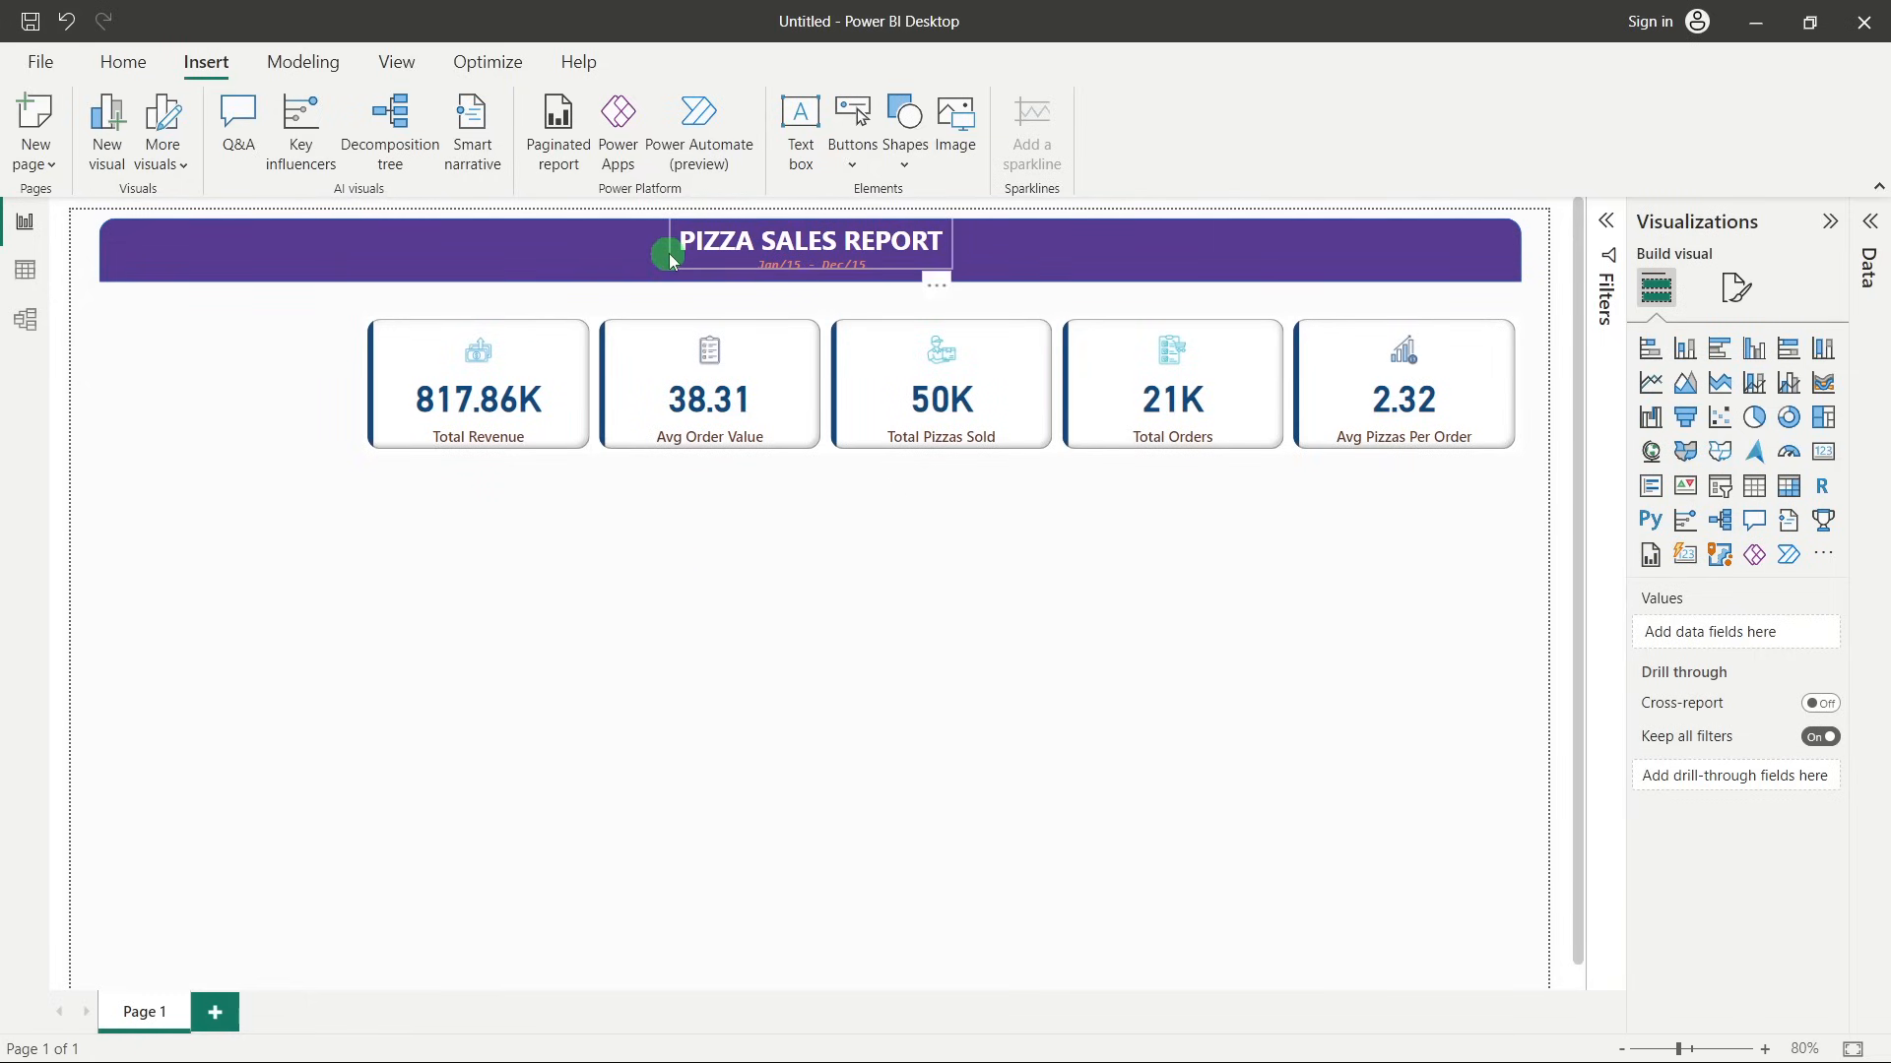
Insert the pizza-slice.png image, shrink it and place it in the banner just before the PIZZA SALES REPORT title.
left_click(959, 124)
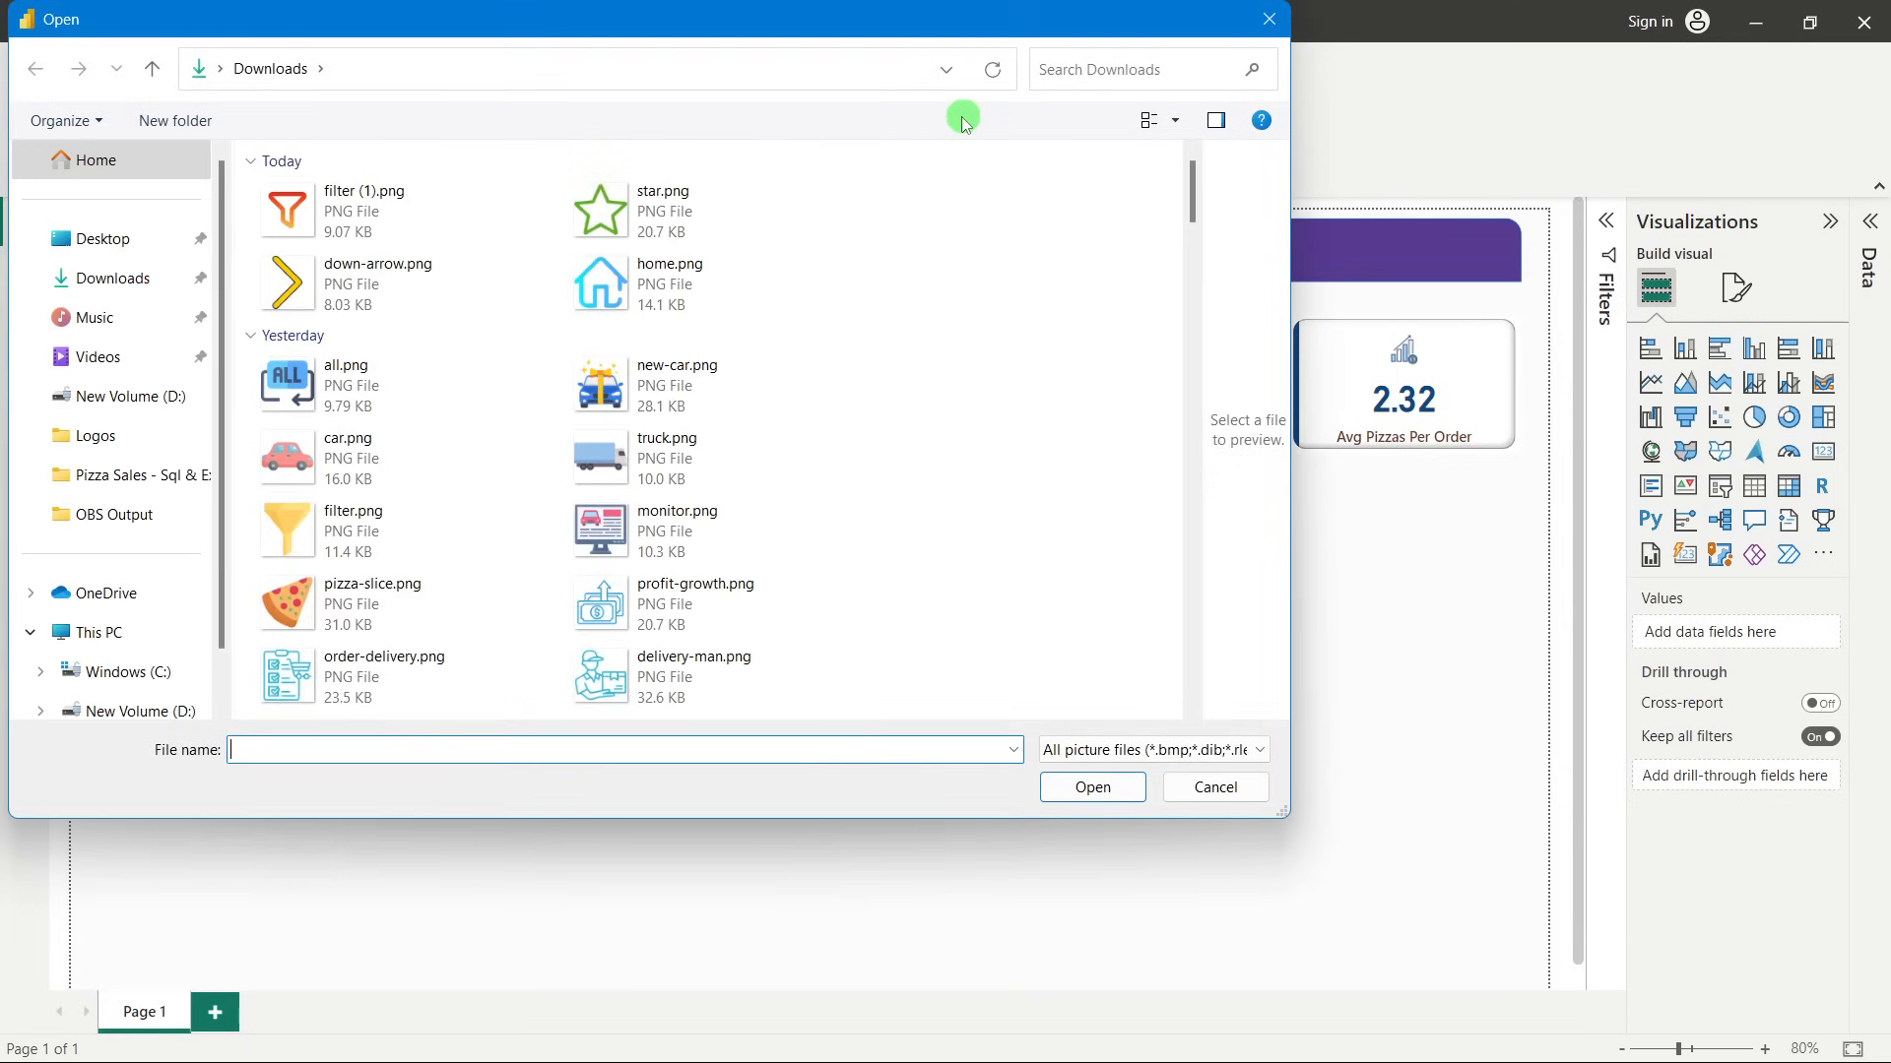
double_click(420, 600)
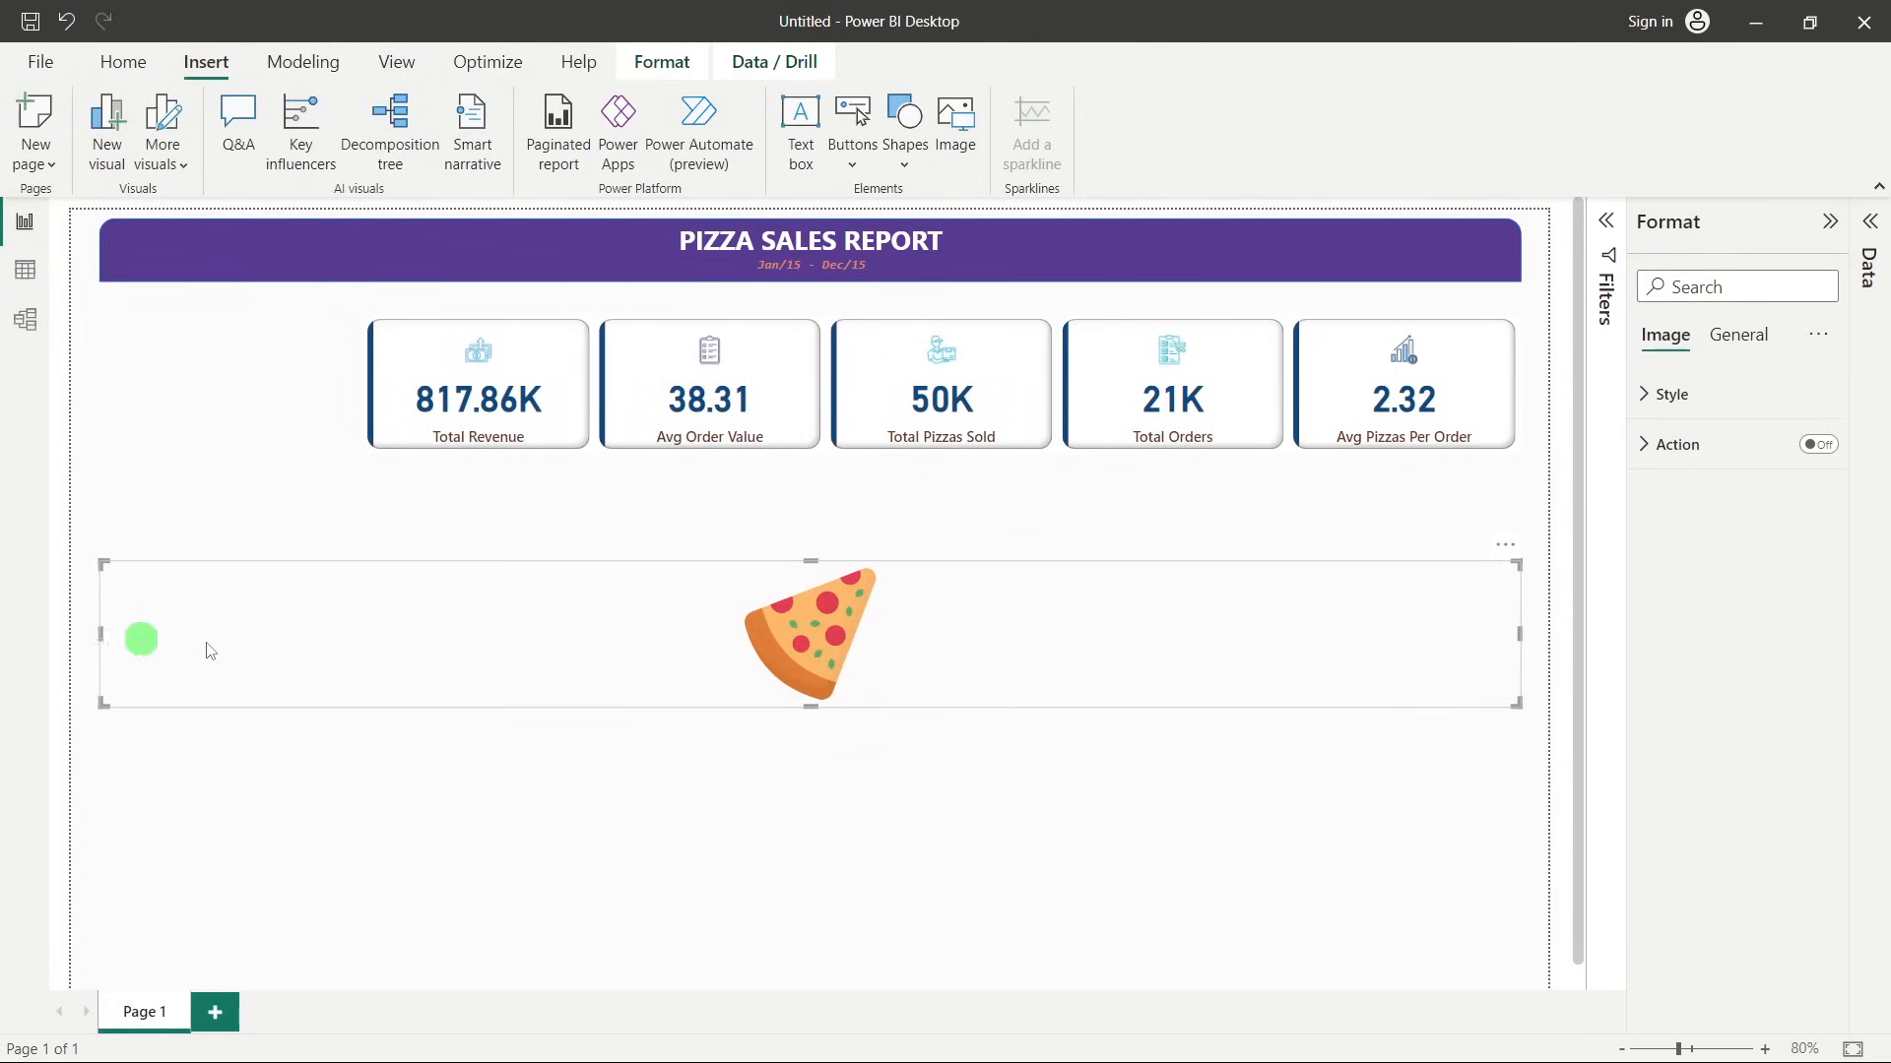
left_click_drag(102, 634, 1350, 646)
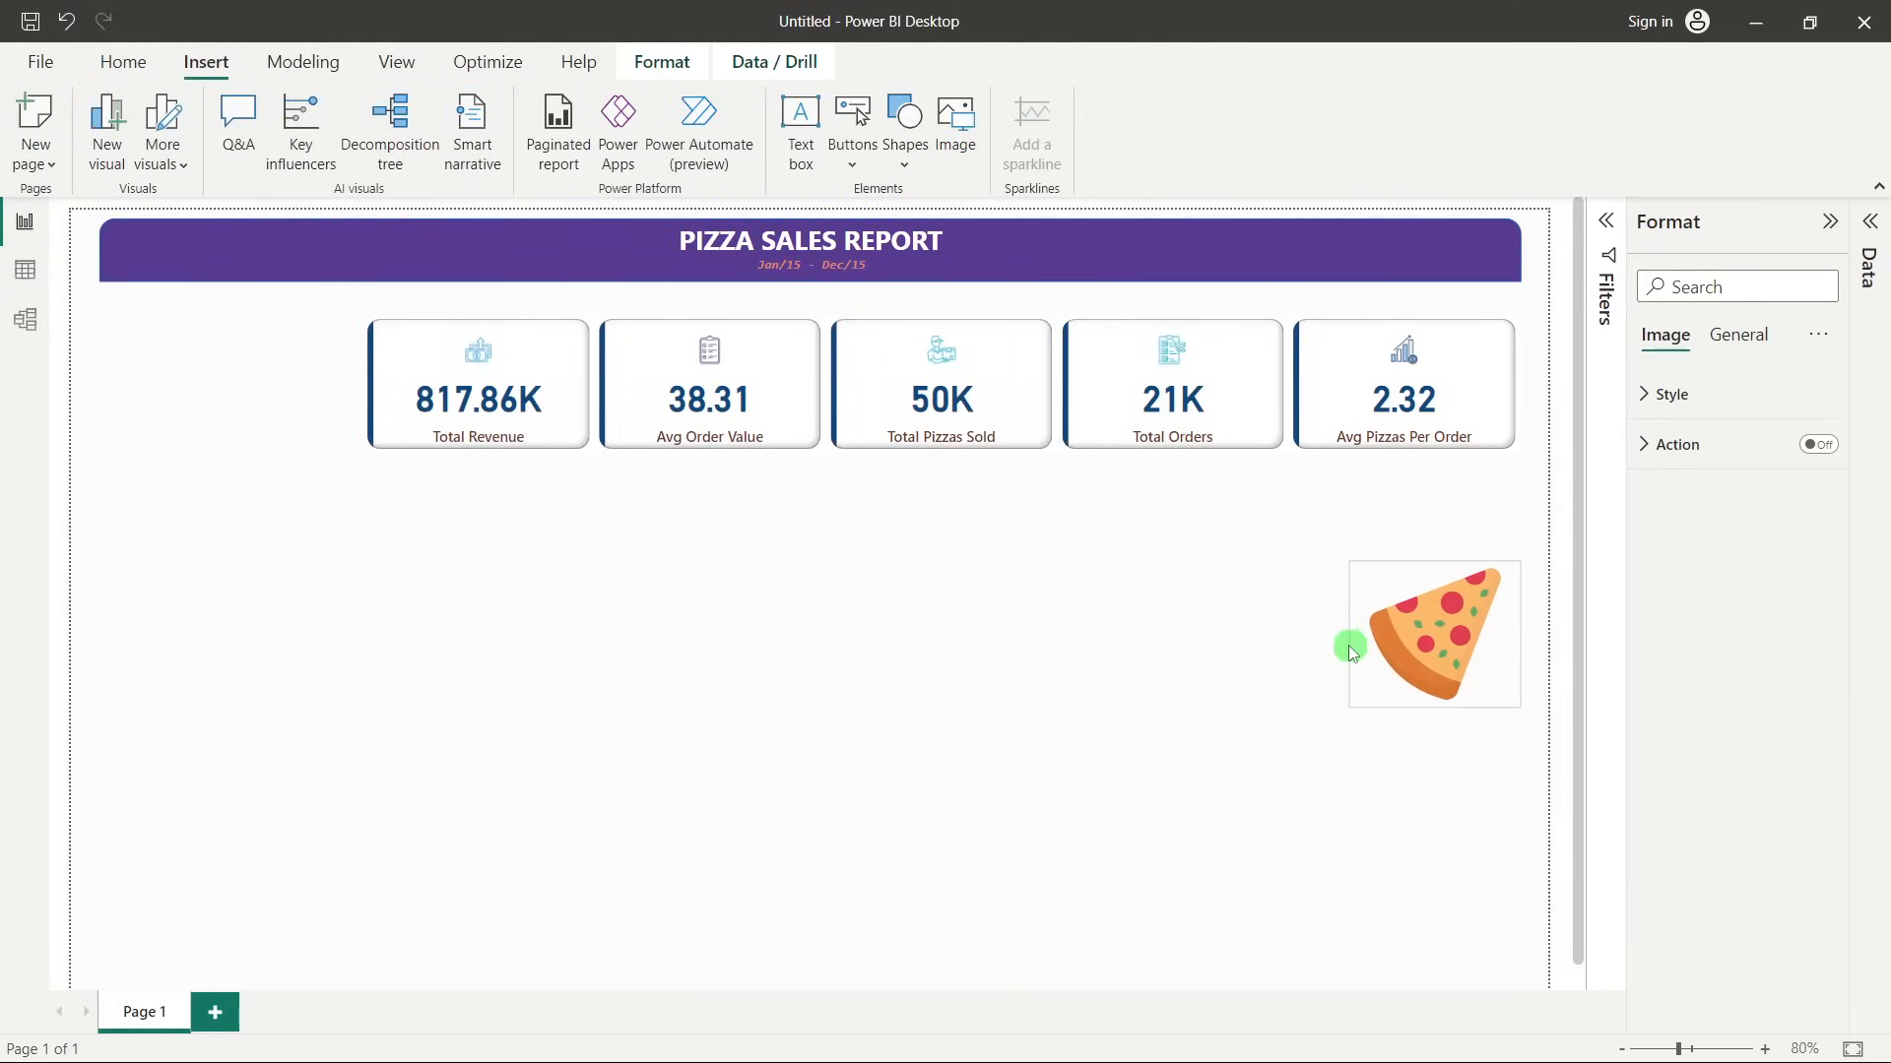
left_click_drag(1352, 563, 660, 259)
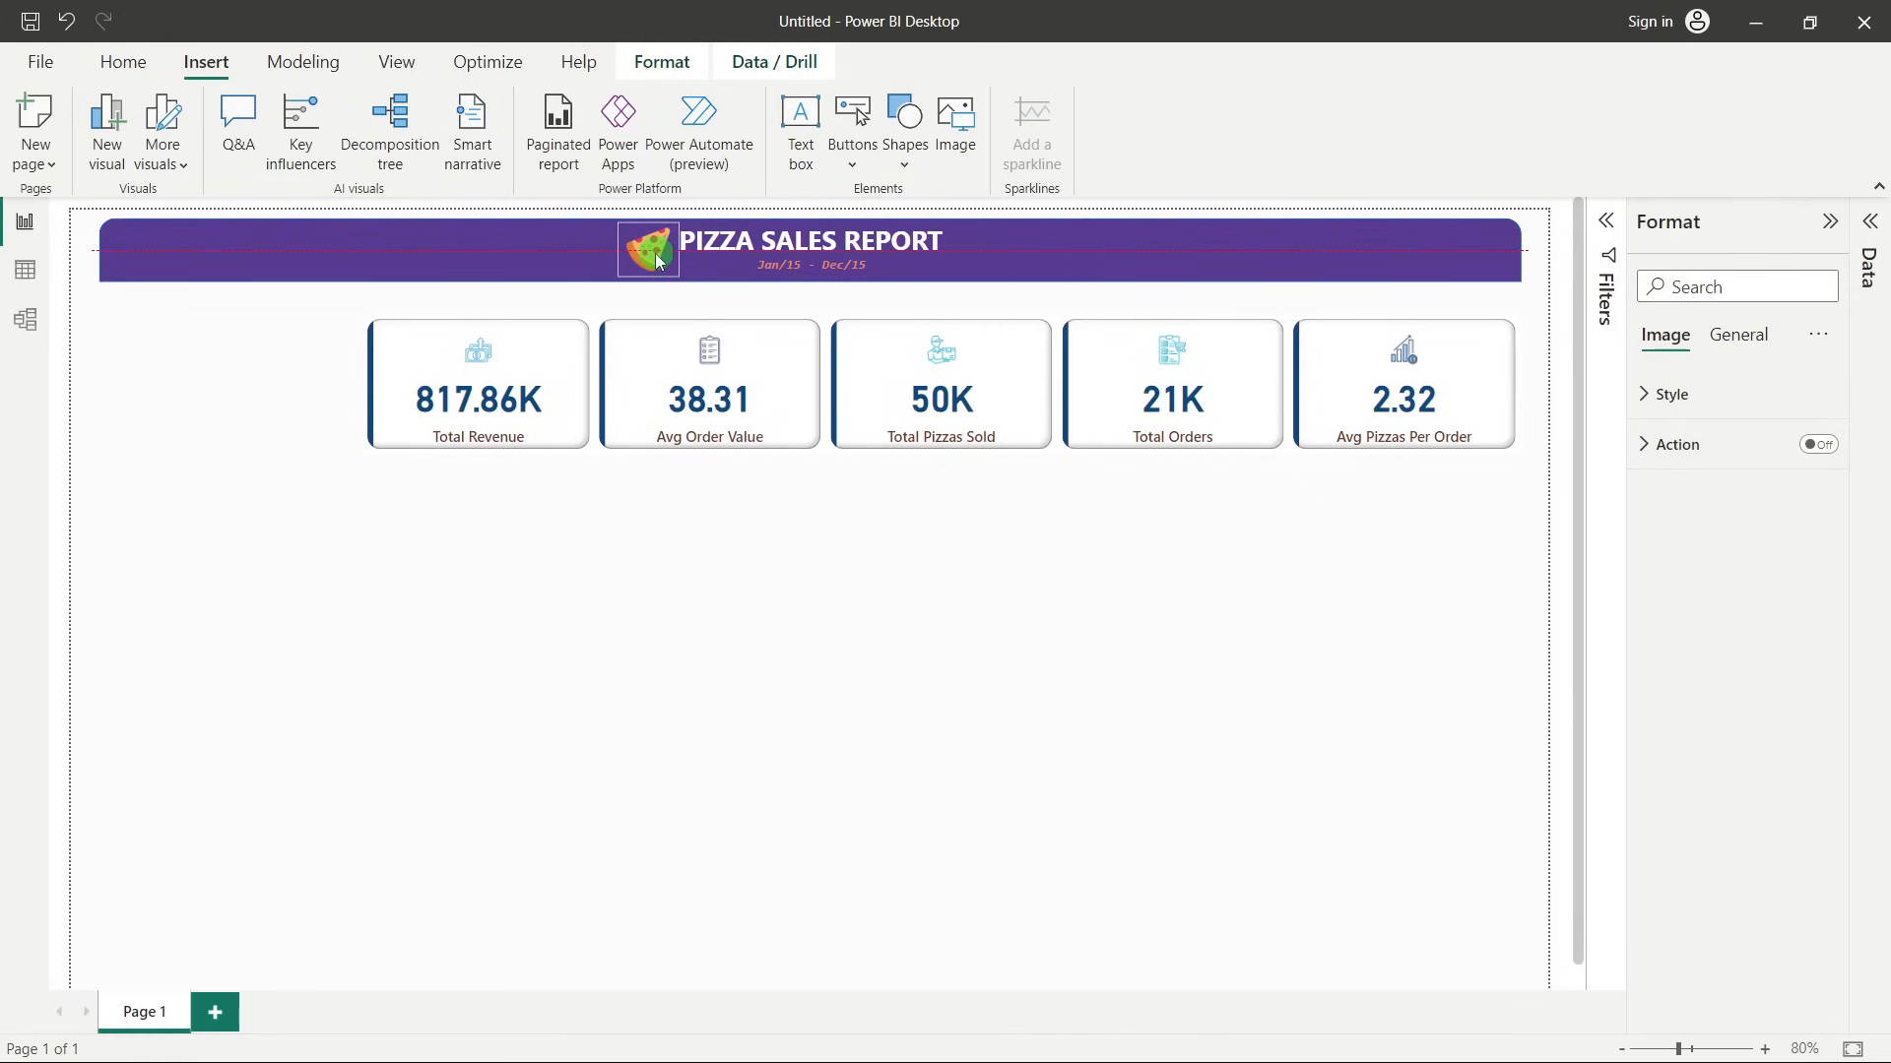
left_click(904, 697)
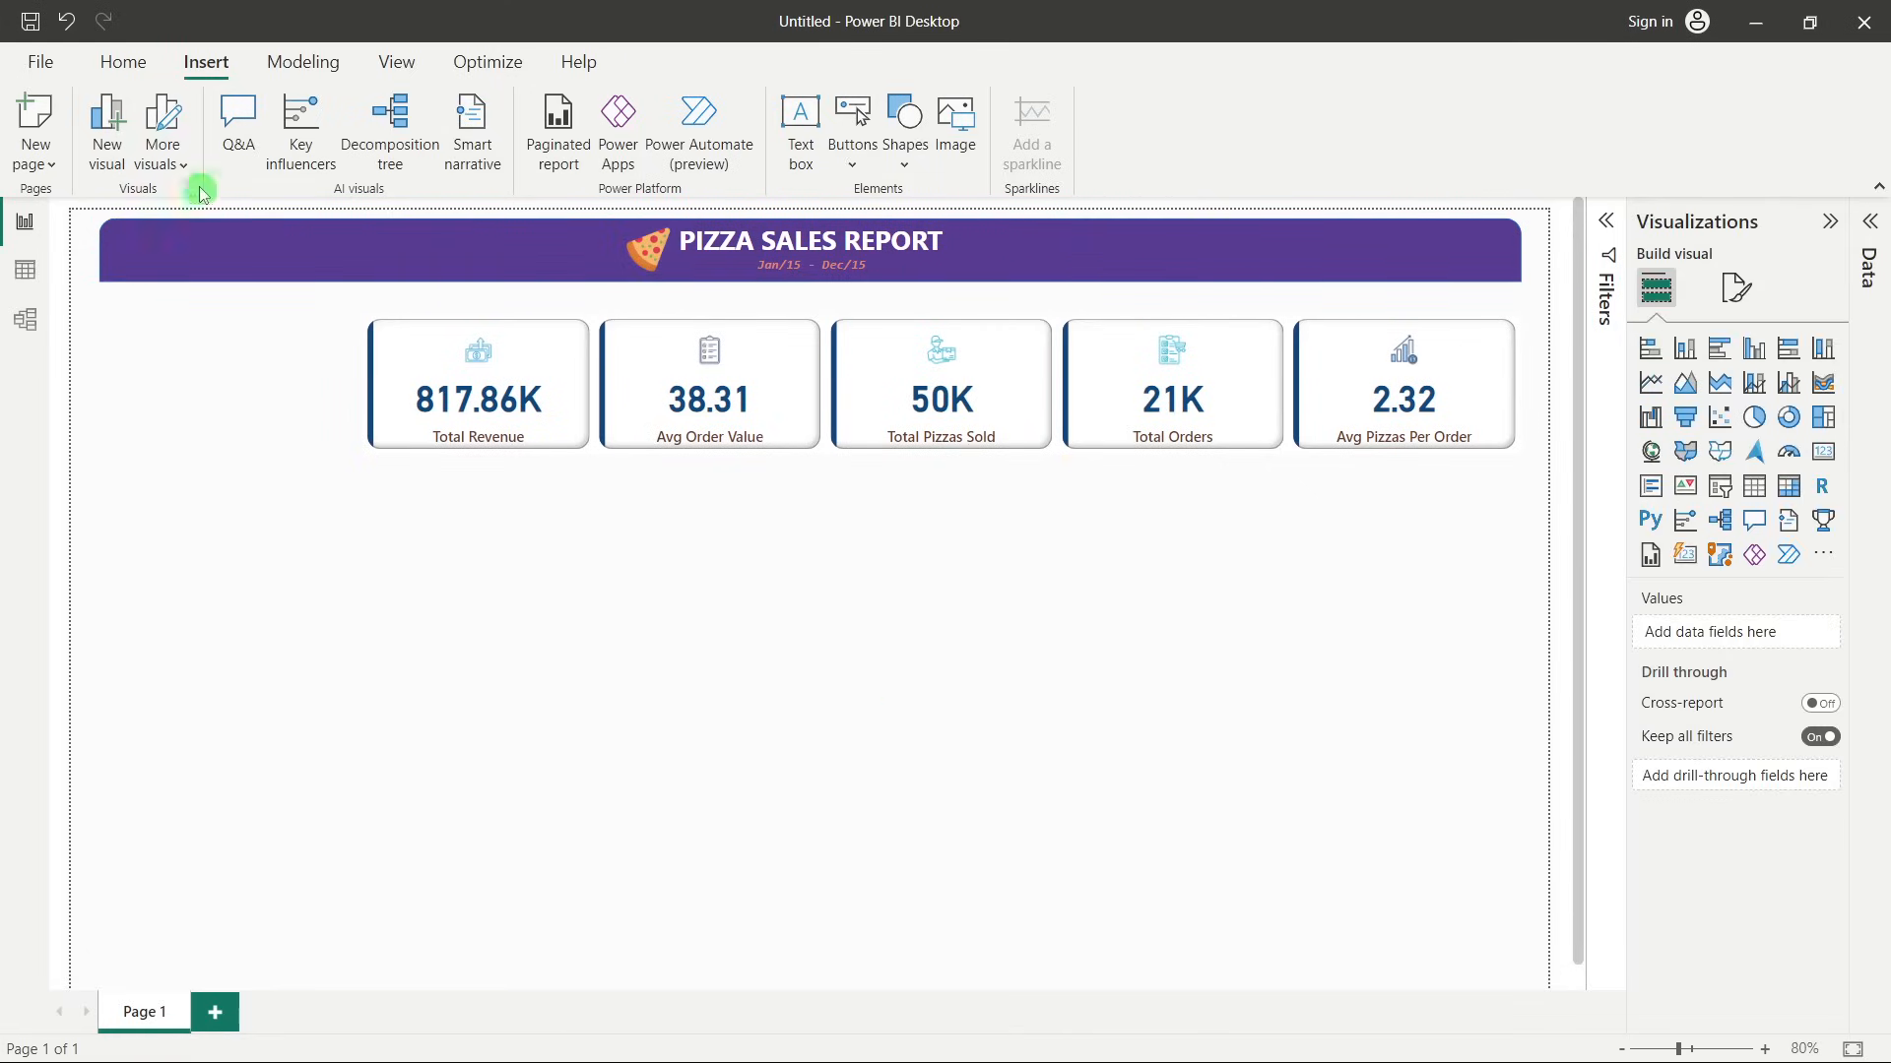
Make the pizza slice image slightly smaller and line it up with the banner title.
left_click(36, 30)
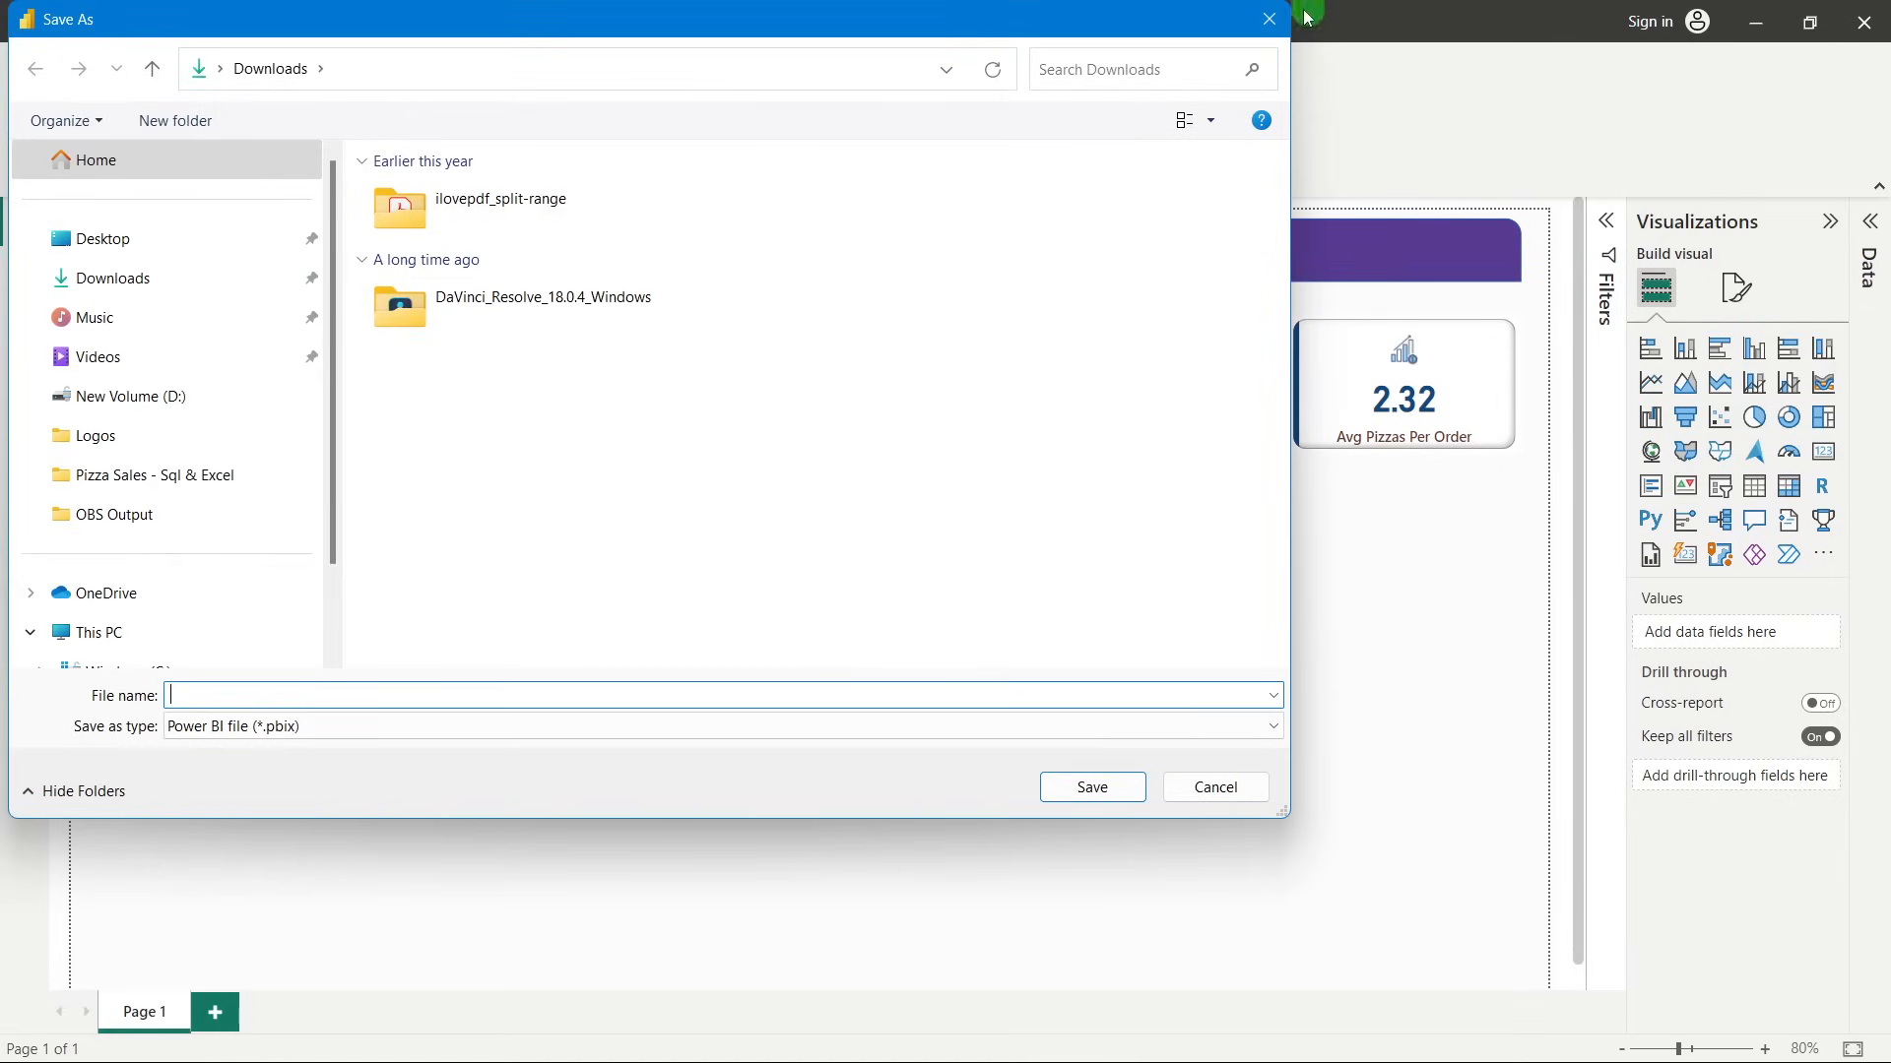
left_click(1270, 14)
left_click(655, 253)
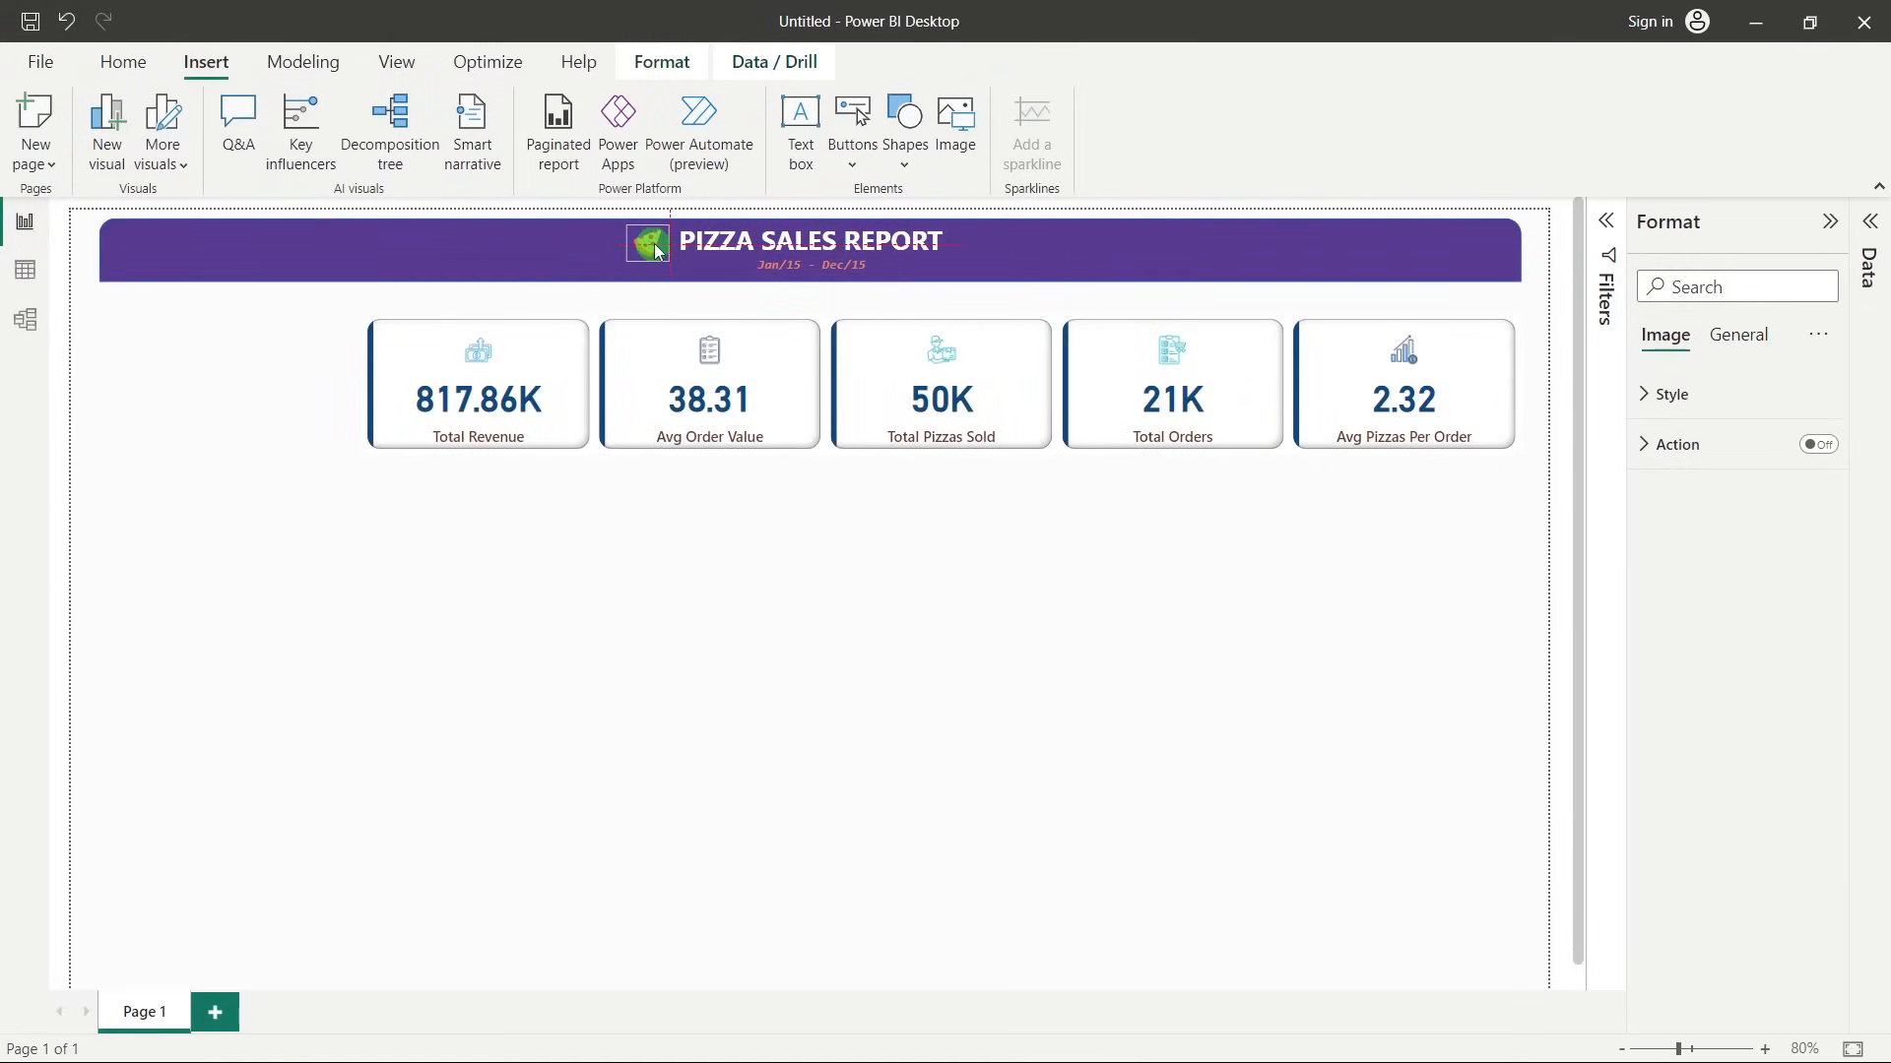
left_click(816, 554)
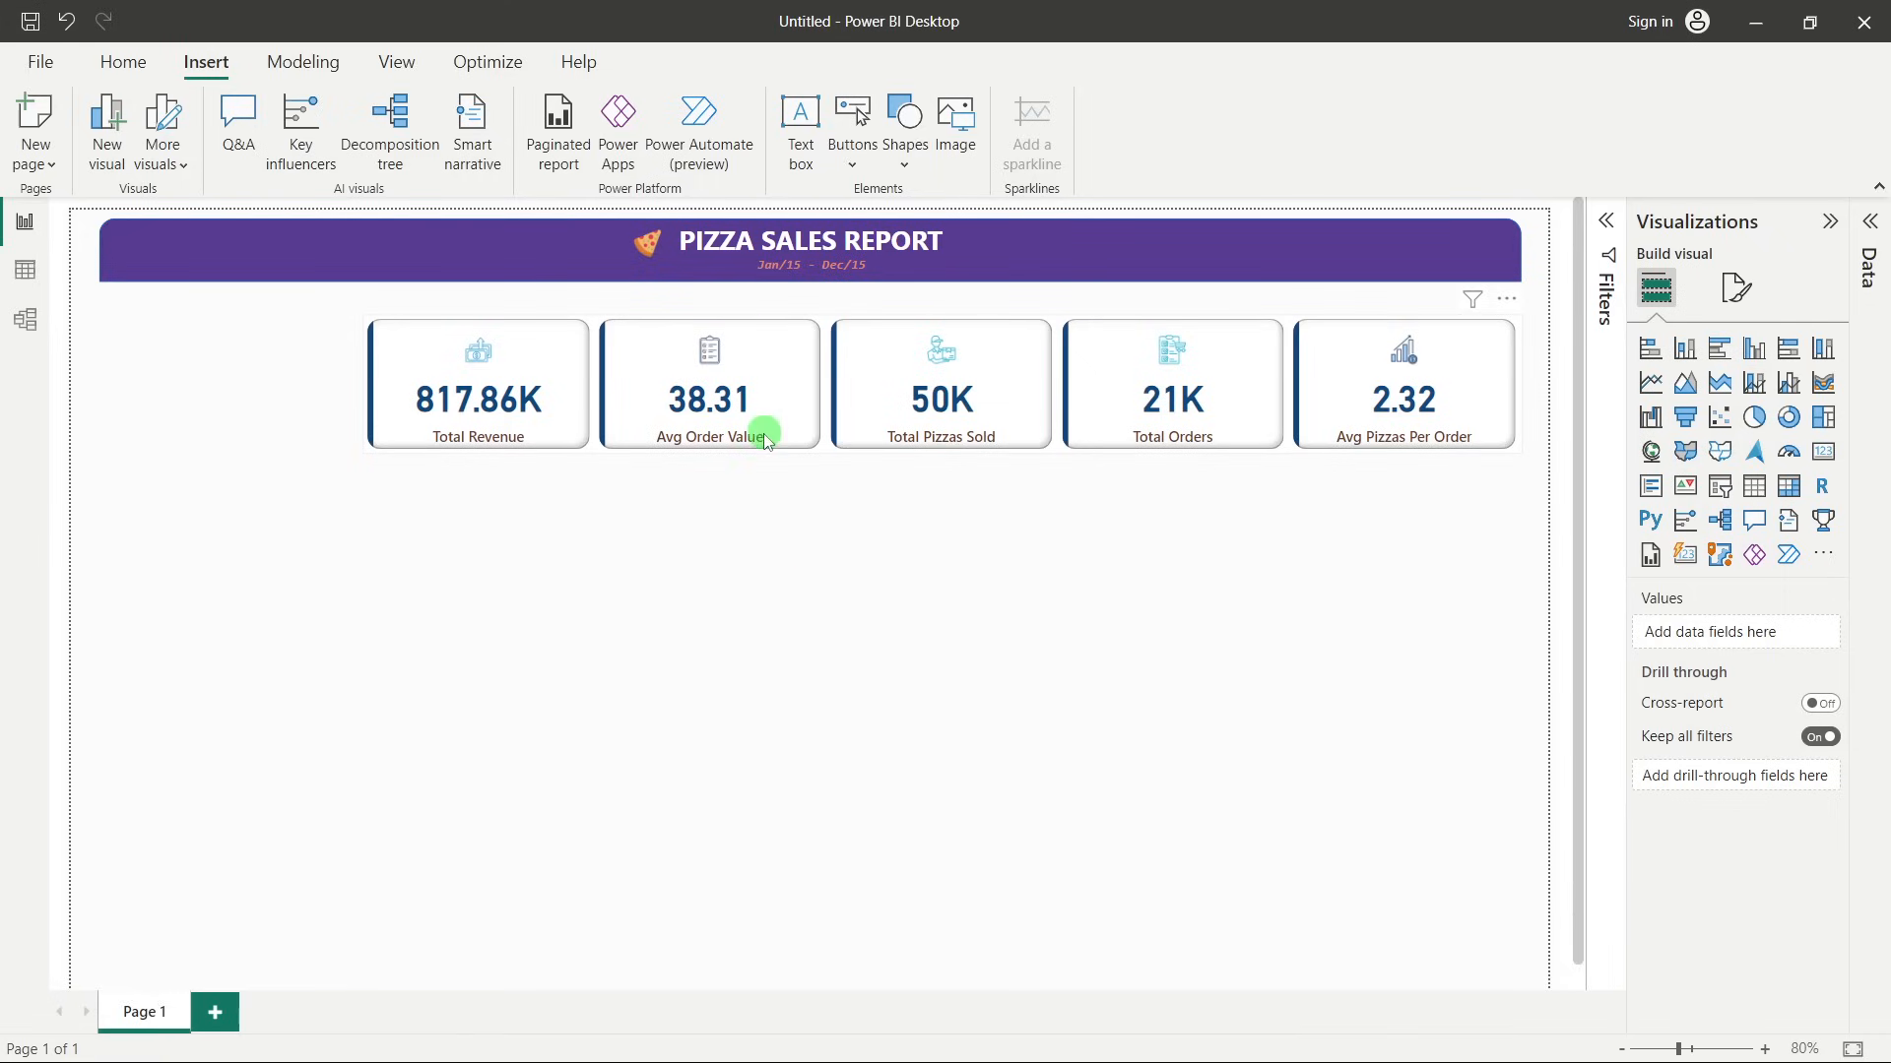
Move the KPI card row up close beneath the title banner and nudge it slightly to the right.
left_click(770, 393)
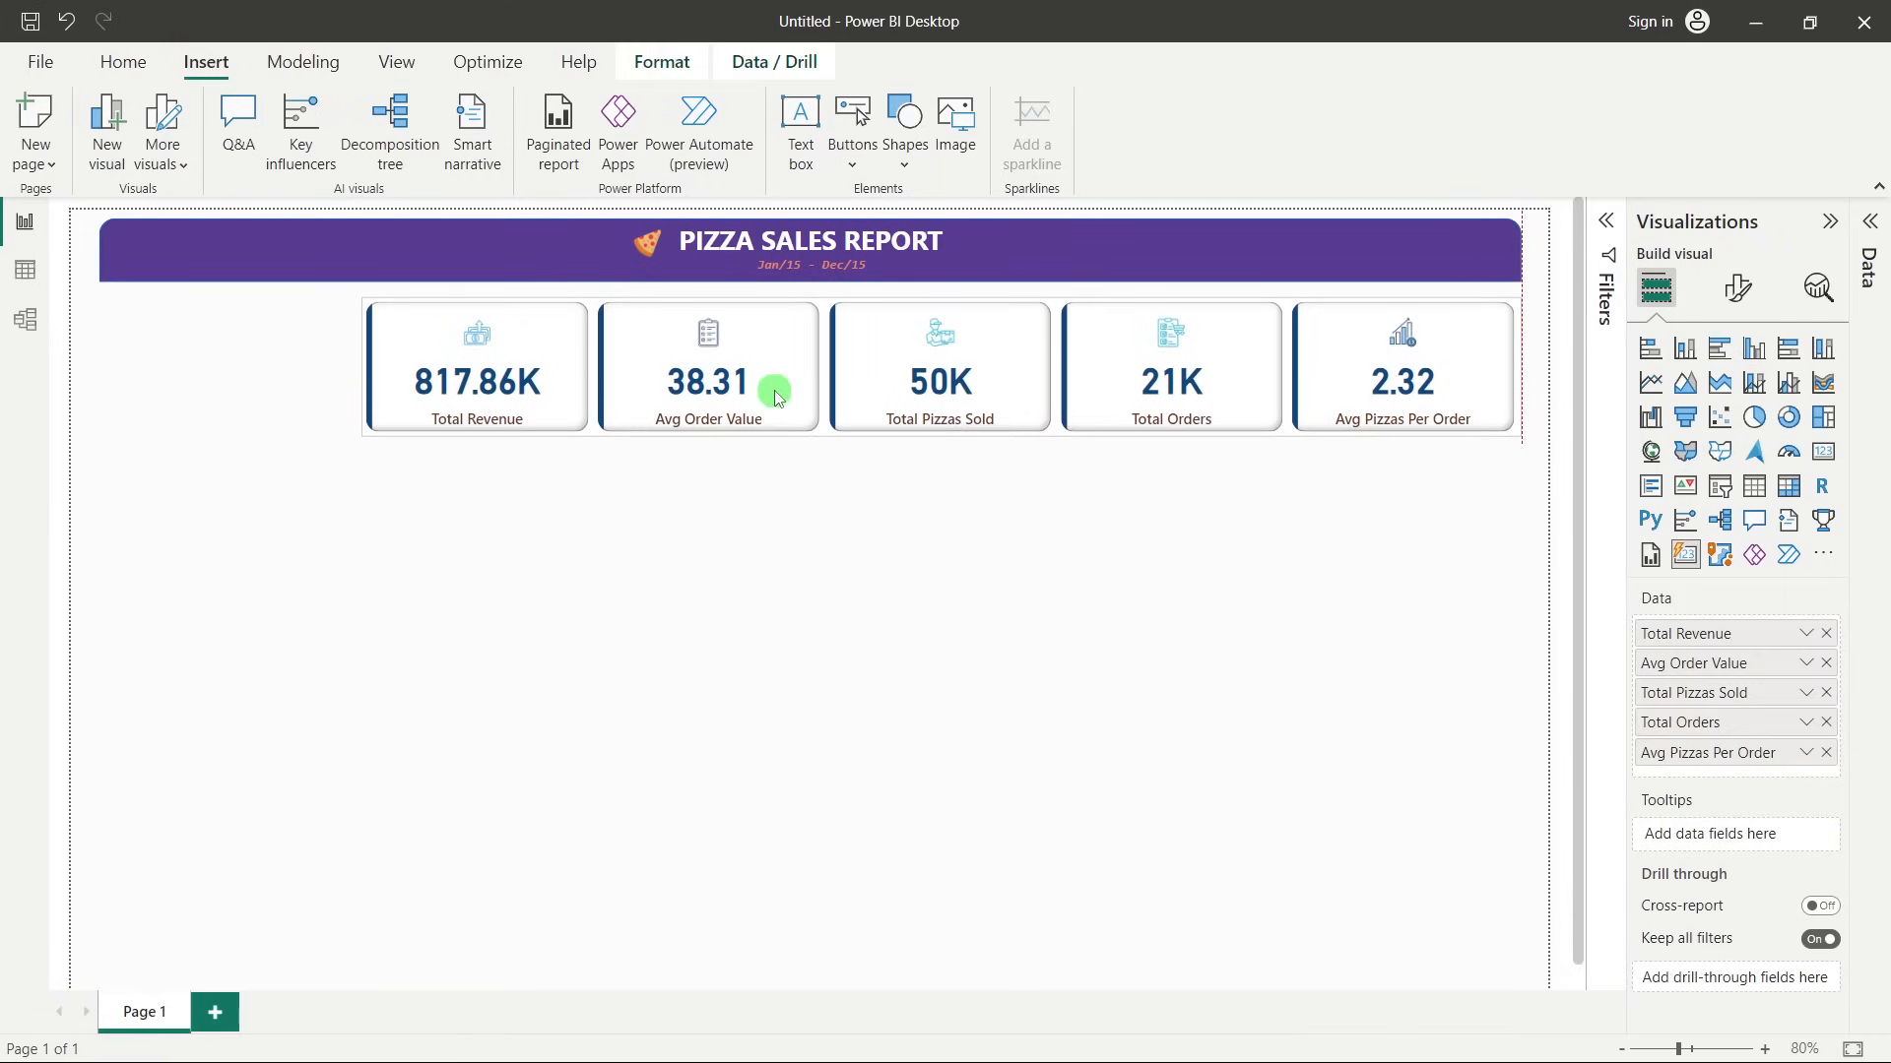
left_click_drag(773, 398, 773, 384)
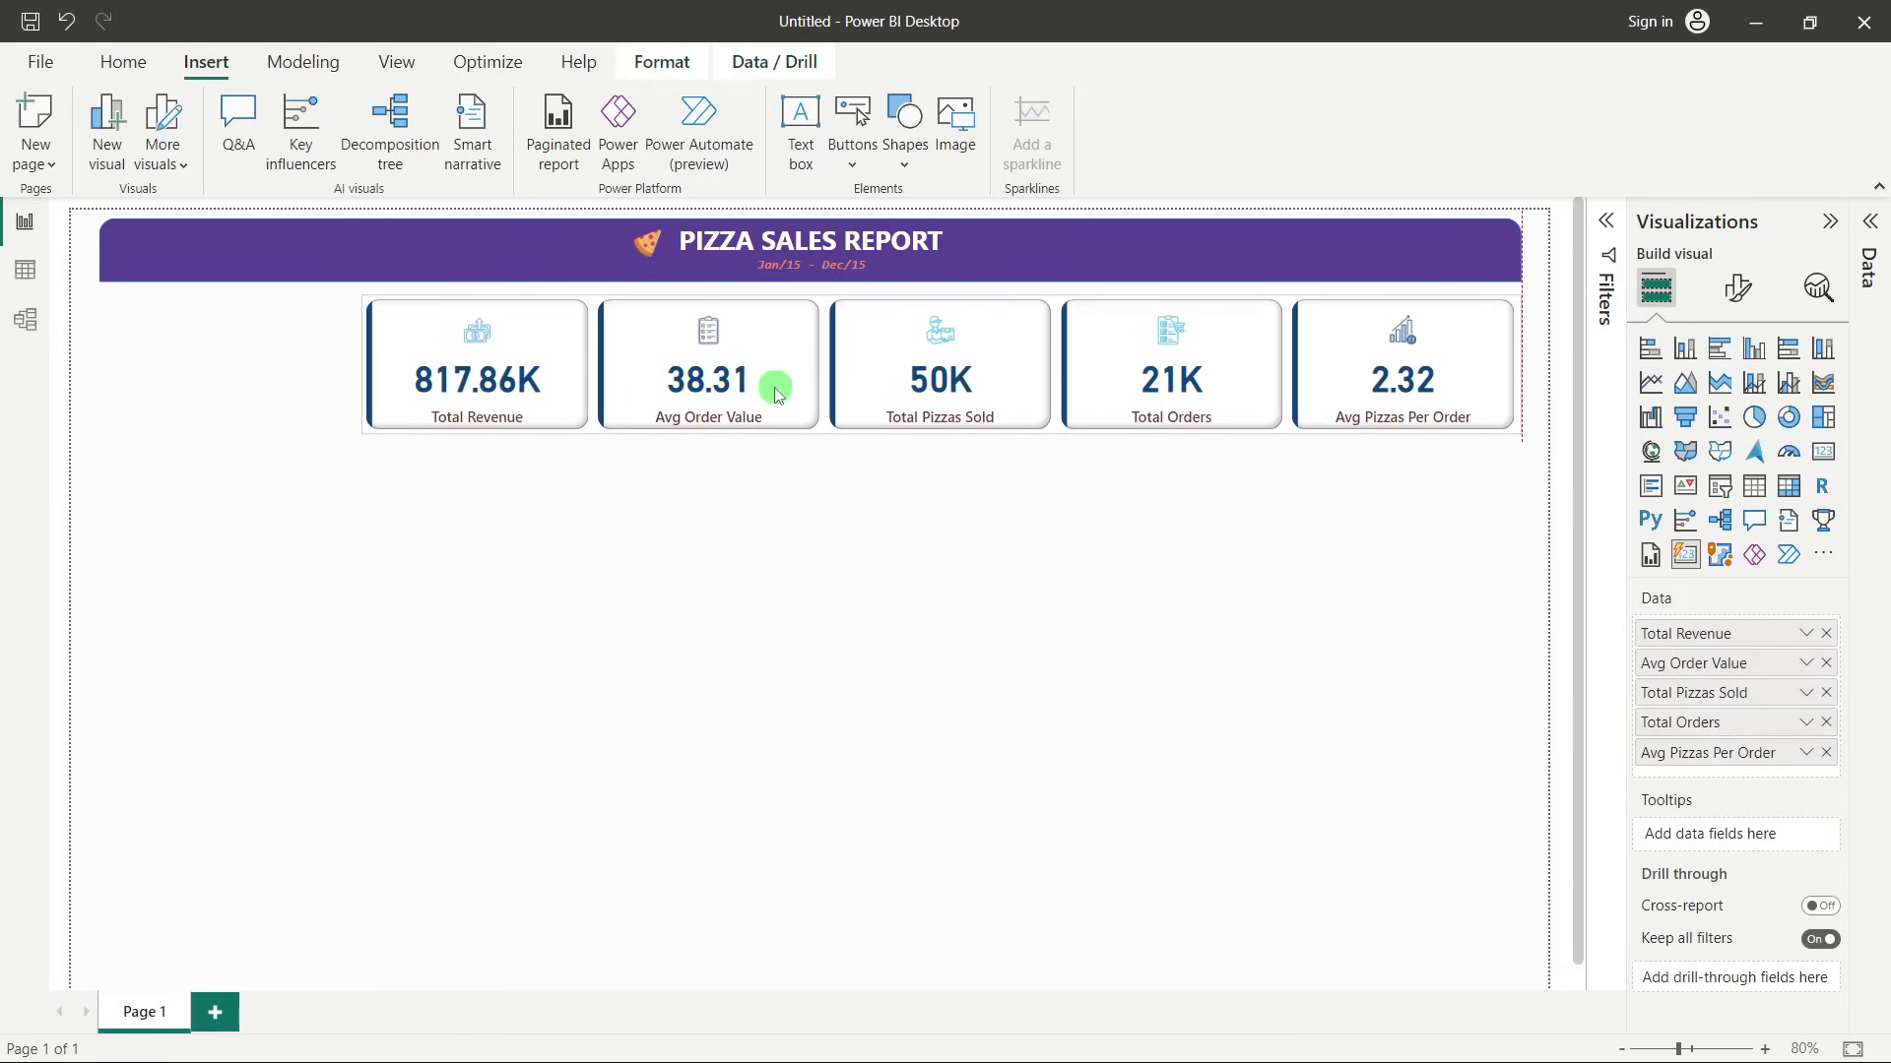
left_click(872, 632)
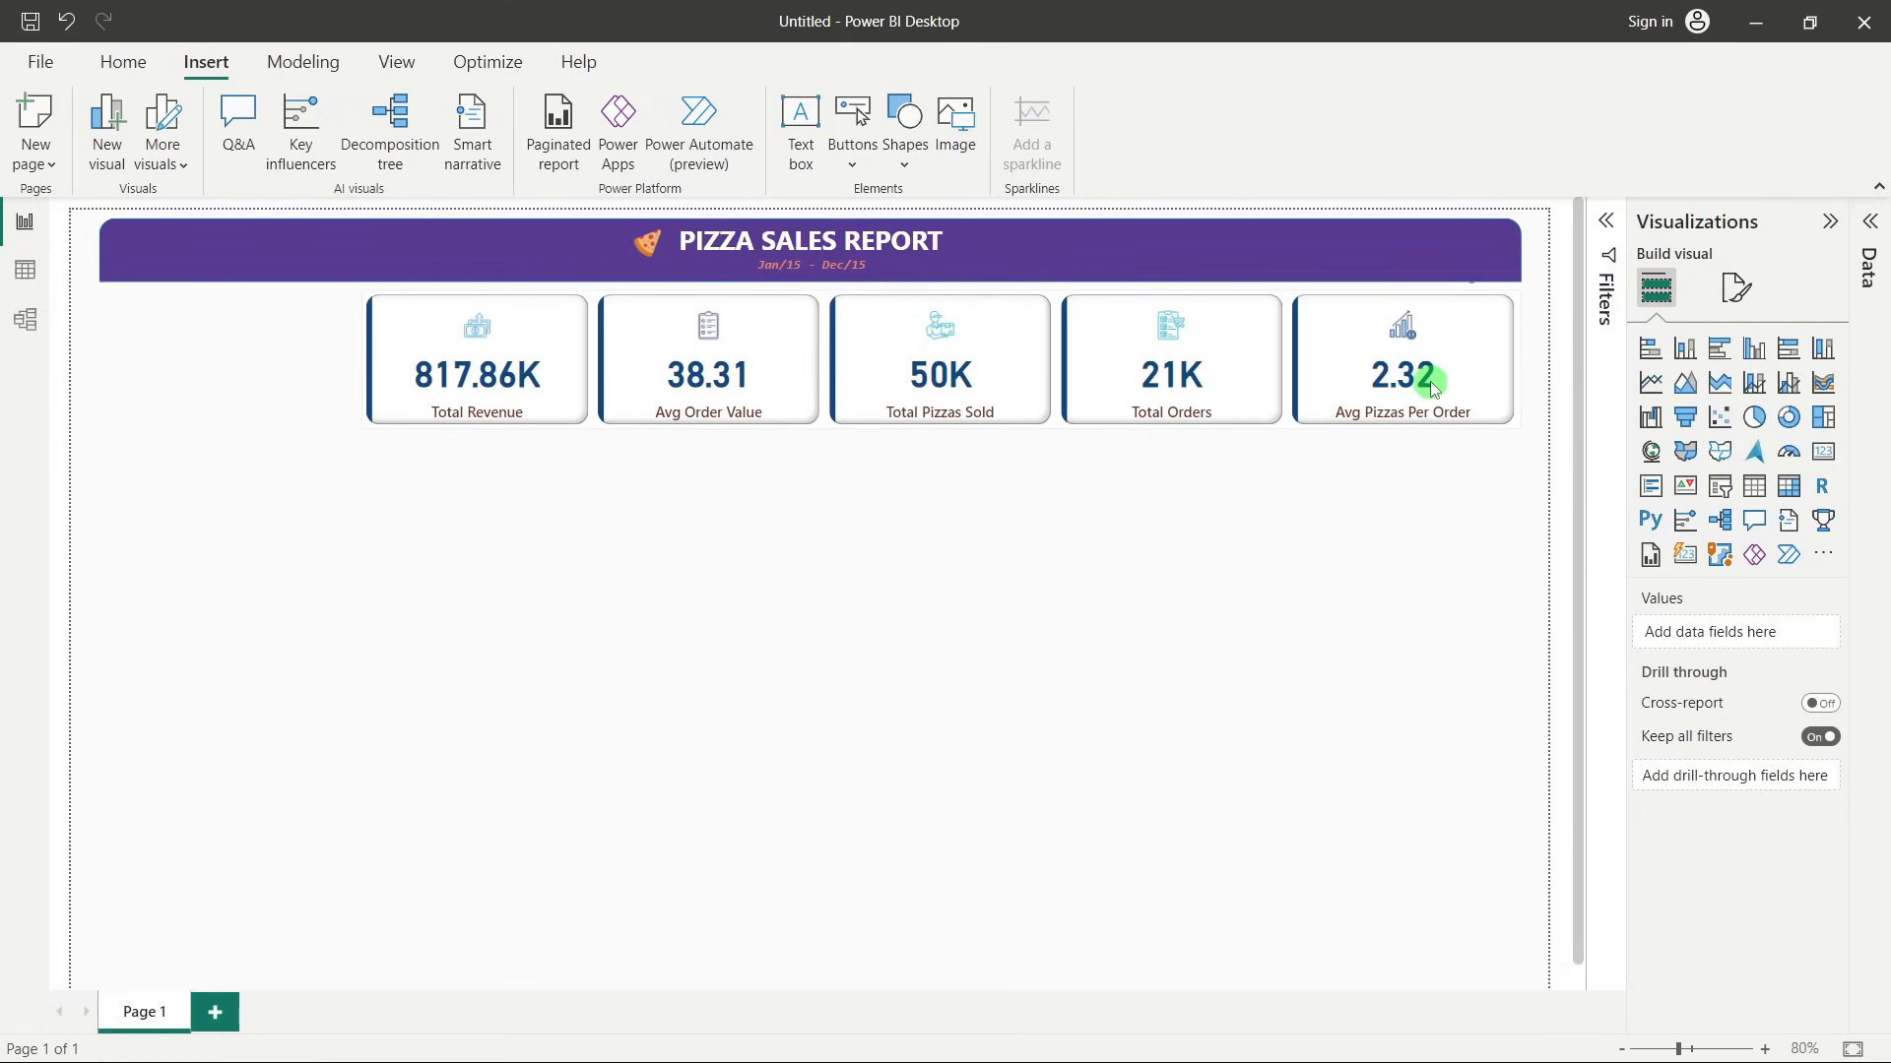
left_click(1334, 364)
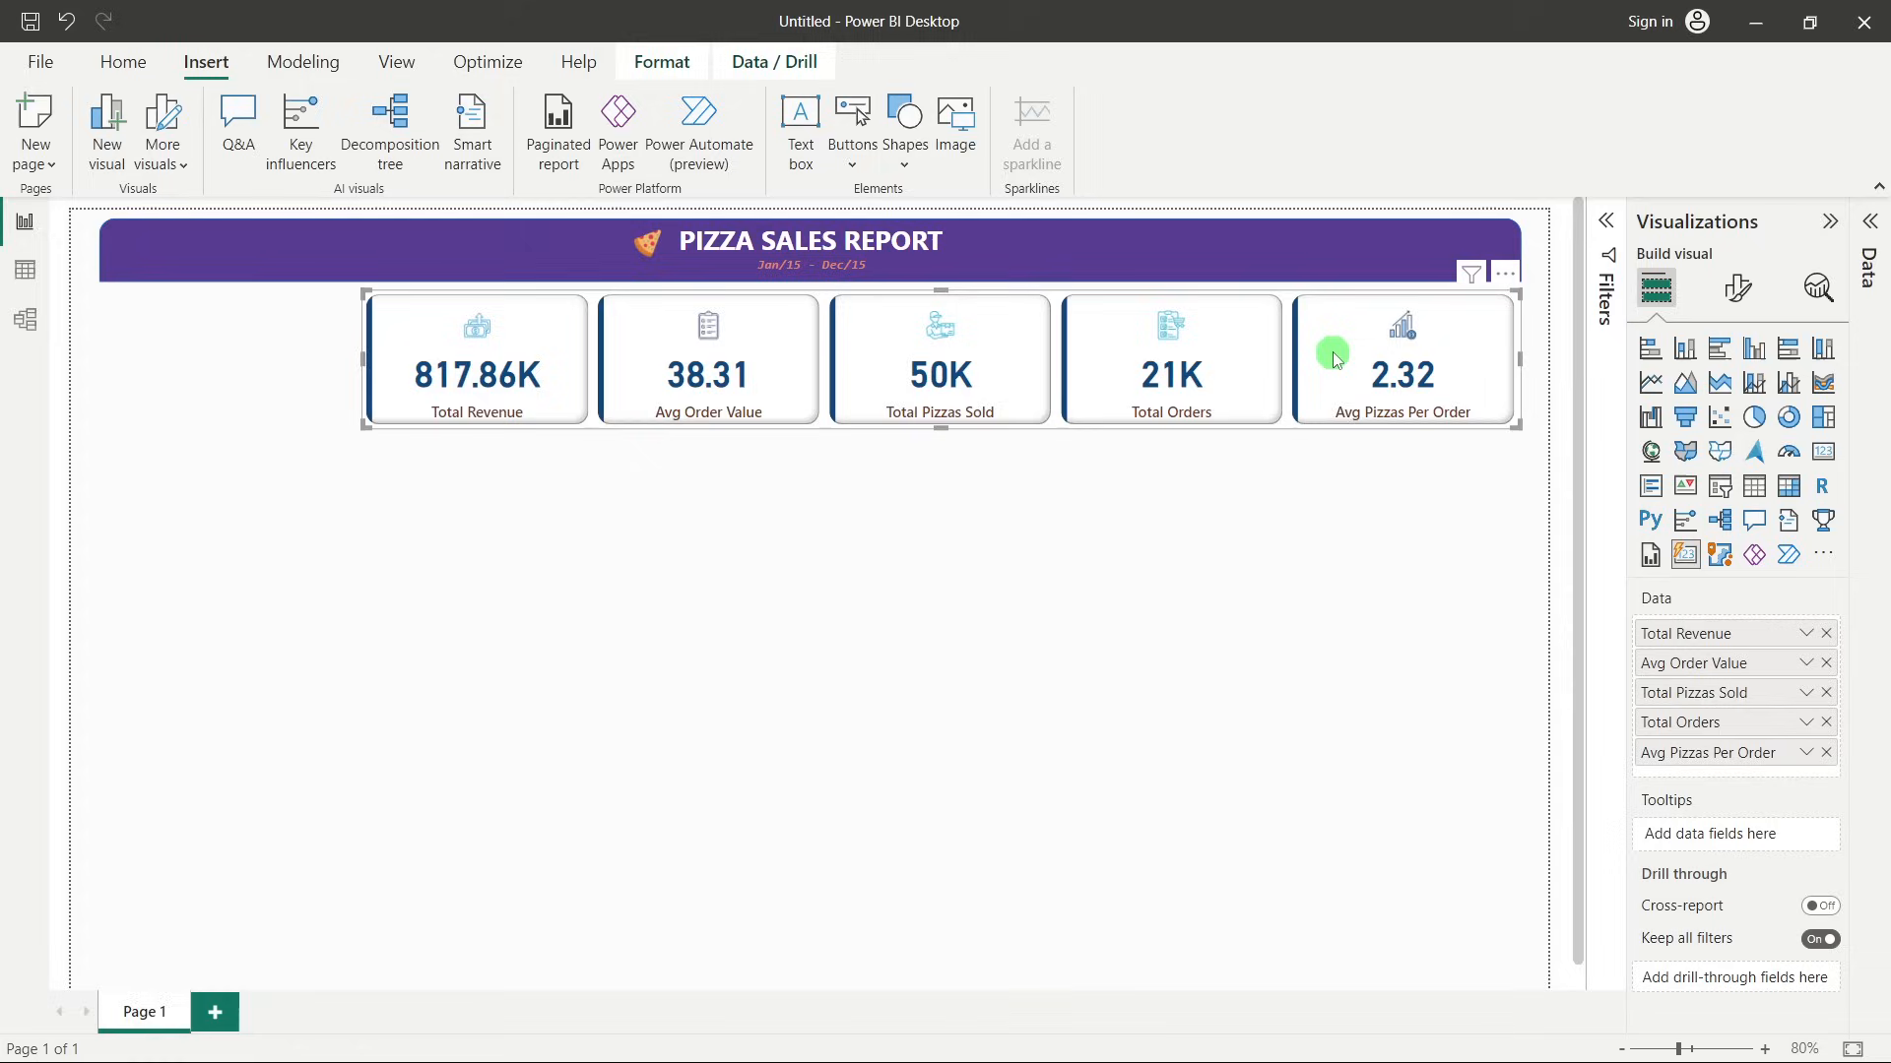
left_click_drag(1336, 360, 1339, 360)
left_click(1265, 544)
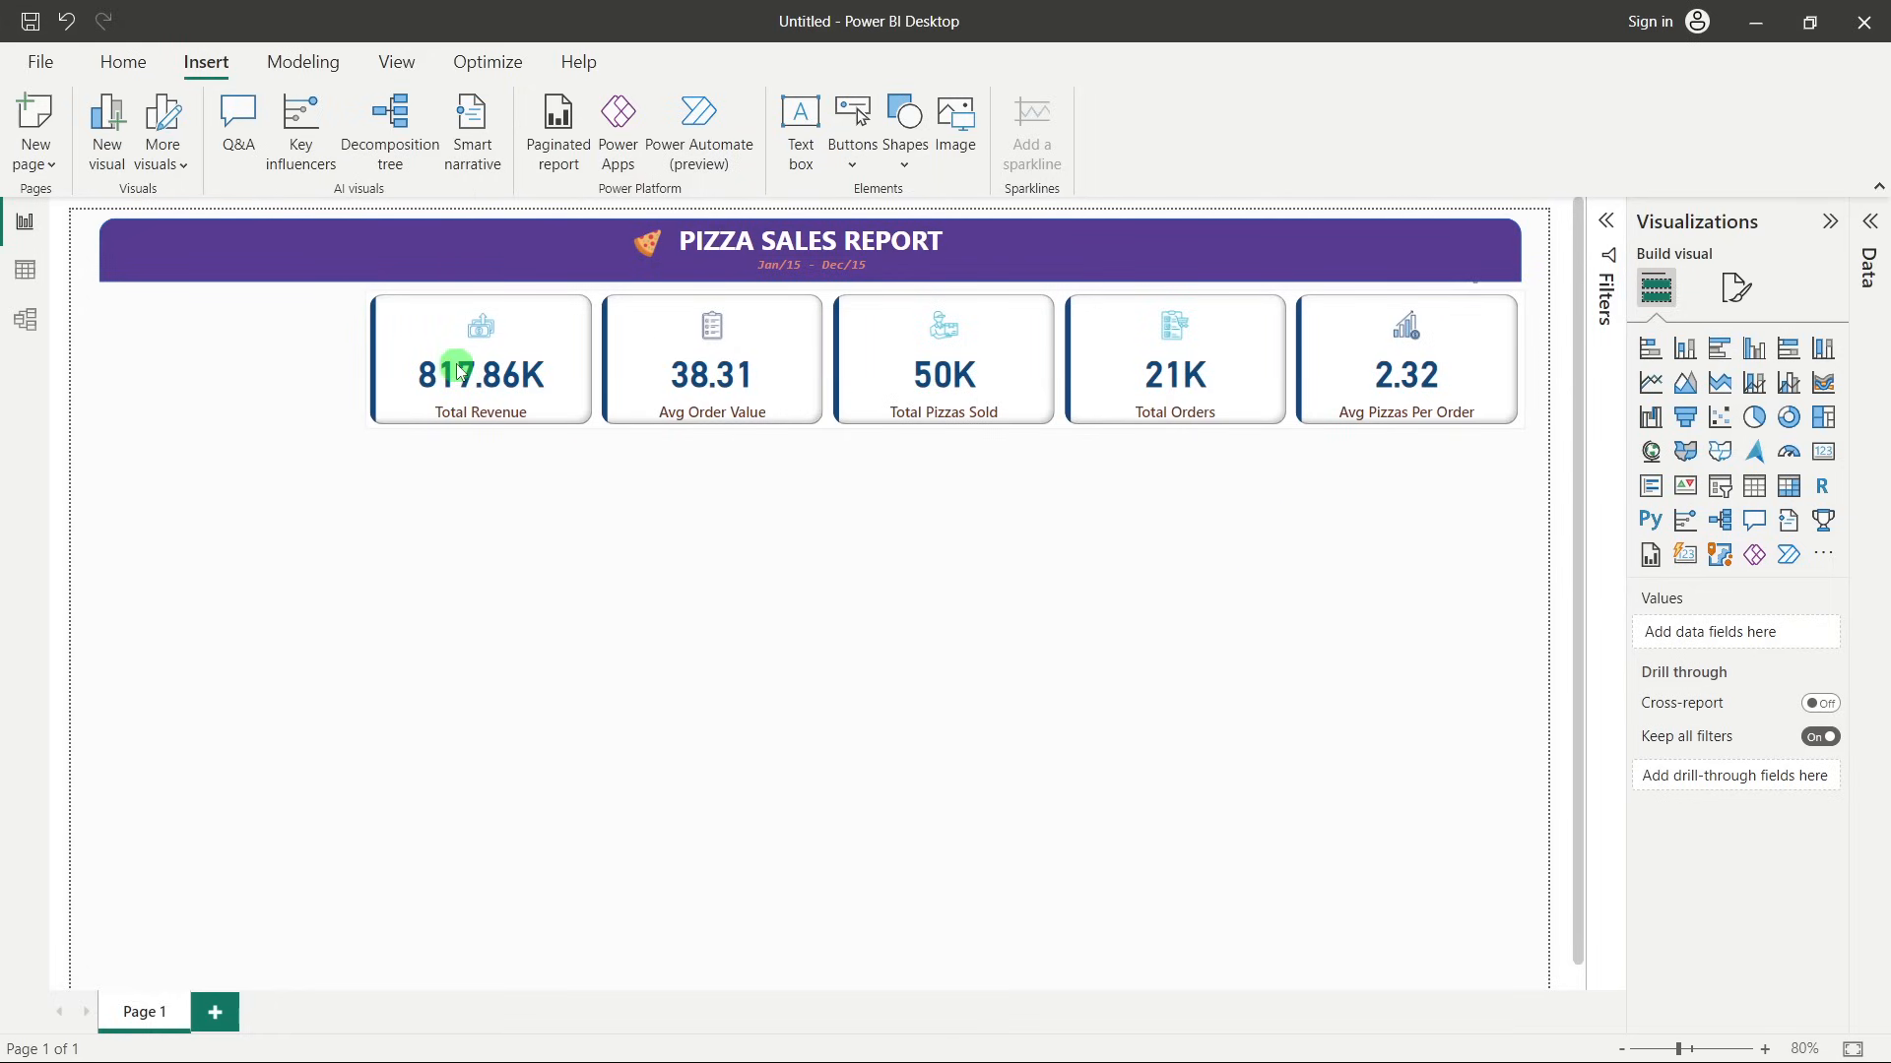
Widen the KPI card row slightly by extending its left edge outward.
left_click(378, 363)
left_click_drag(366, 360, 356, 358)
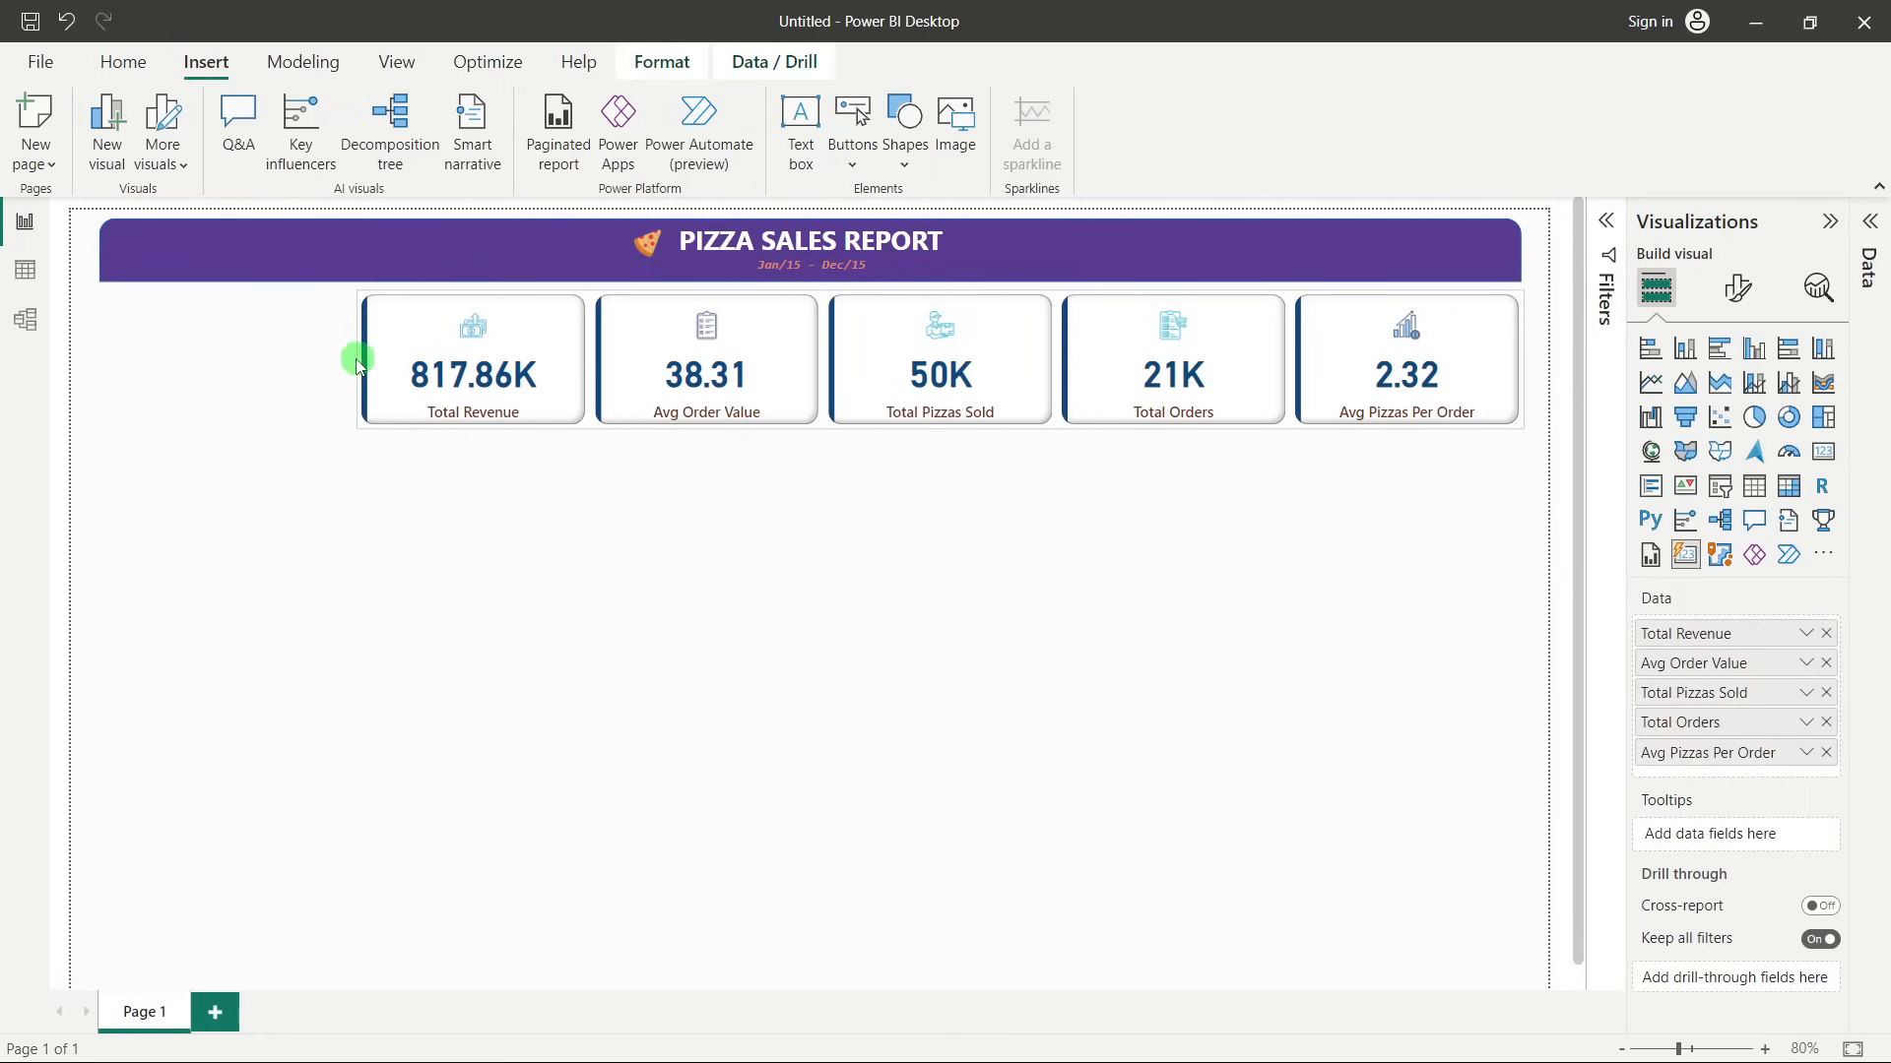
left_click(1071, 693)
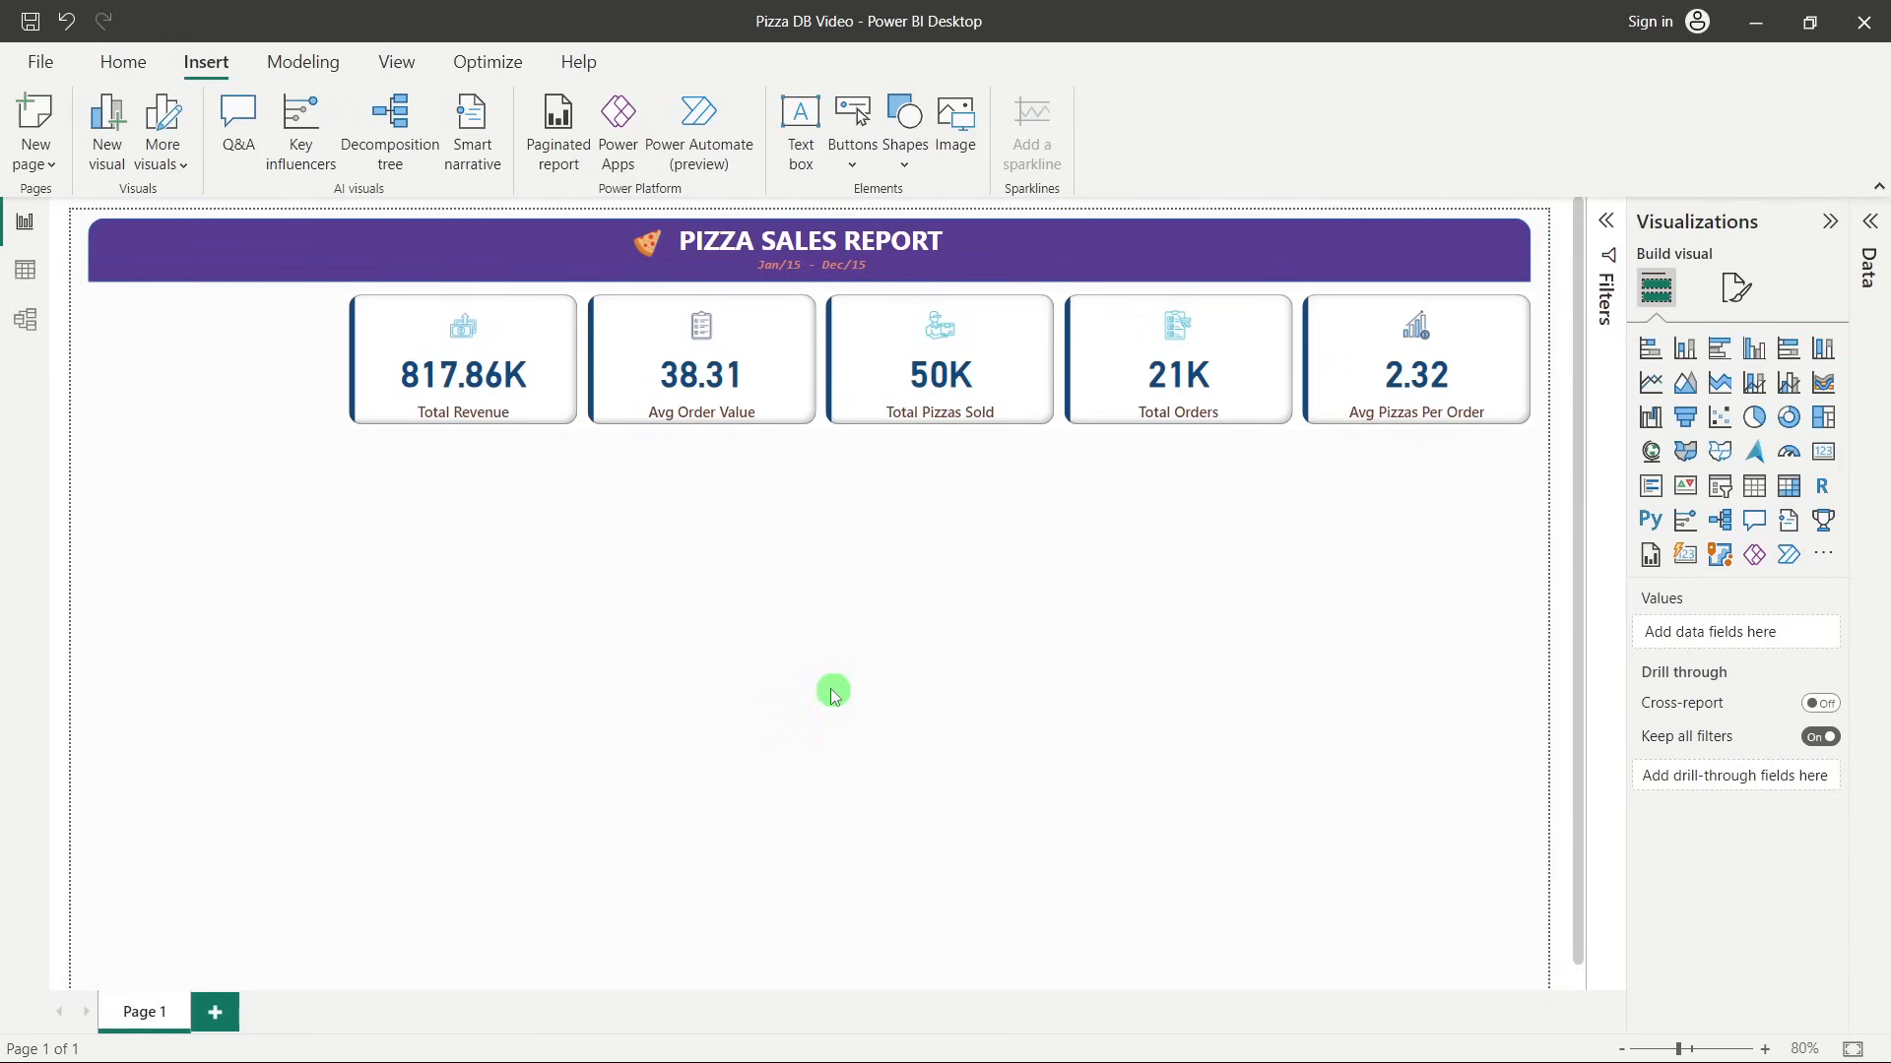
Switch to the PIZZA SALES SQL QUERIES document in Word and compare its KPI query results with the Power BI cards.
key("alt+Tab")
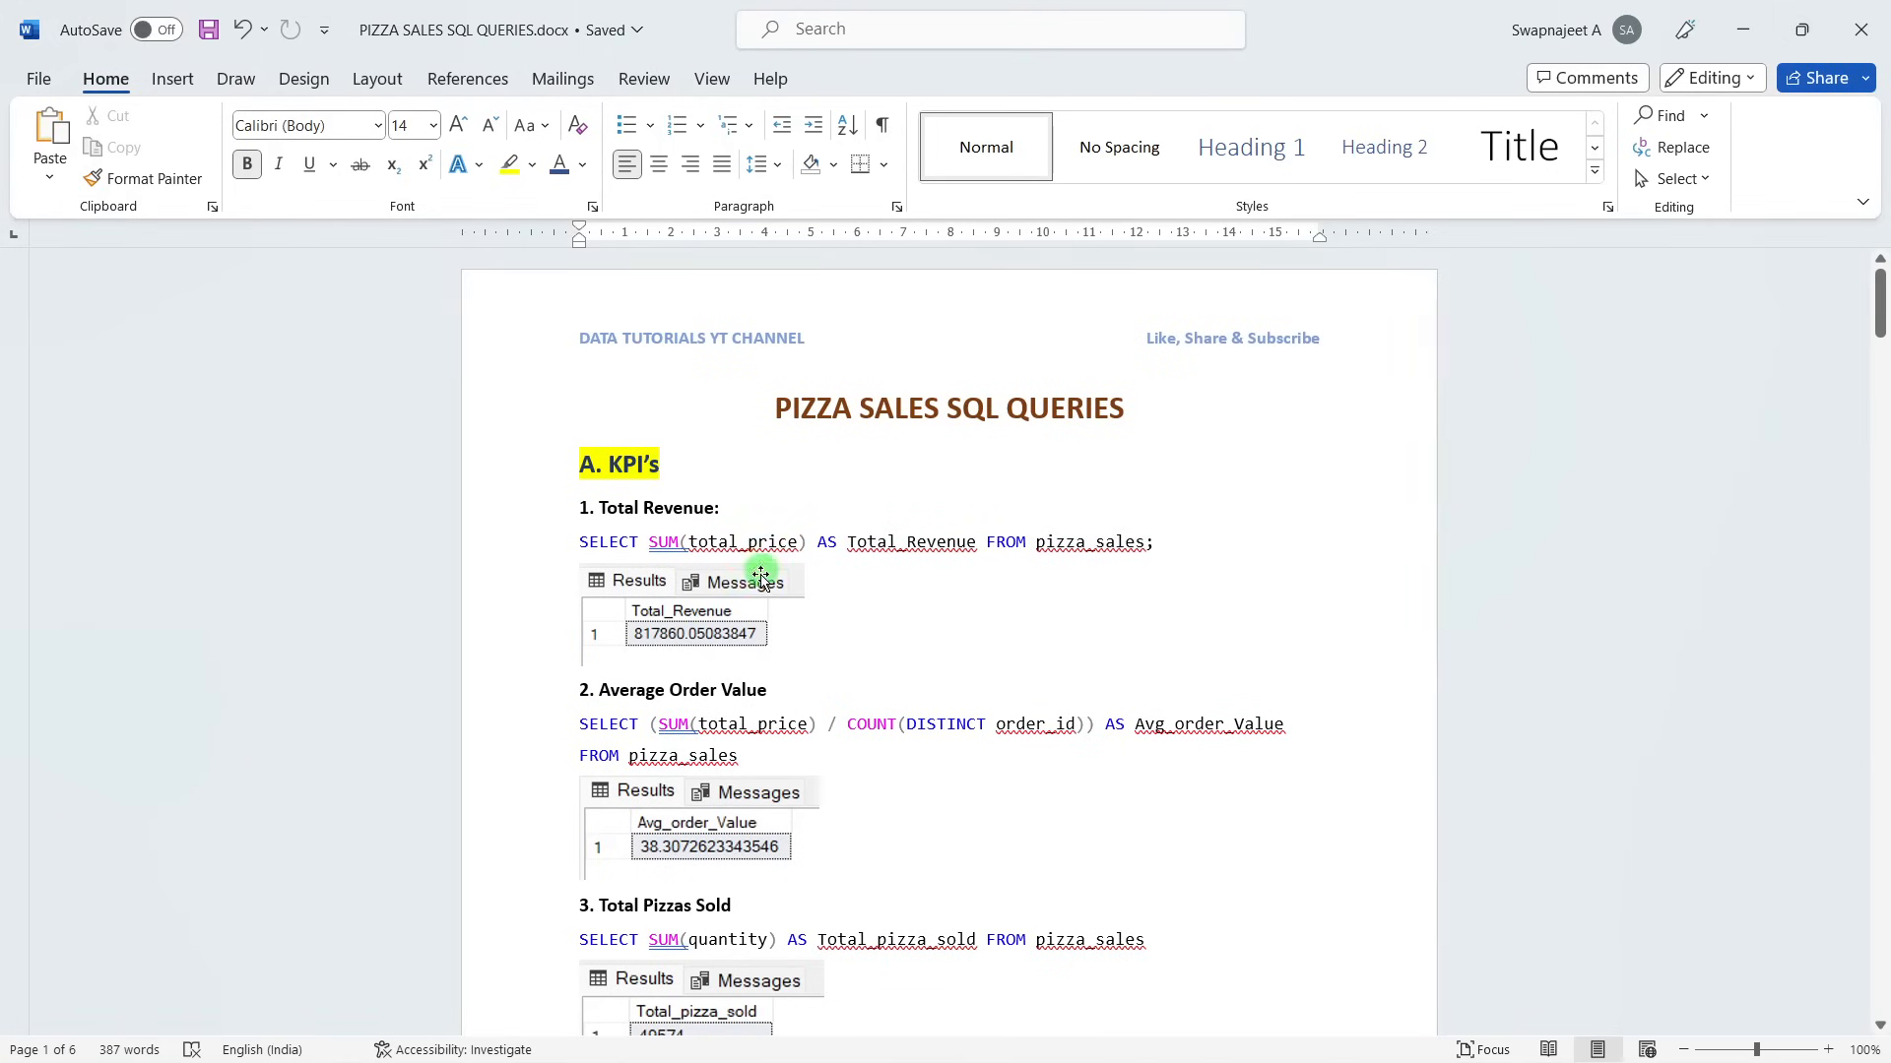
scroll(773, 620, "down", 4)
scroll(700, 456, "up", 1)
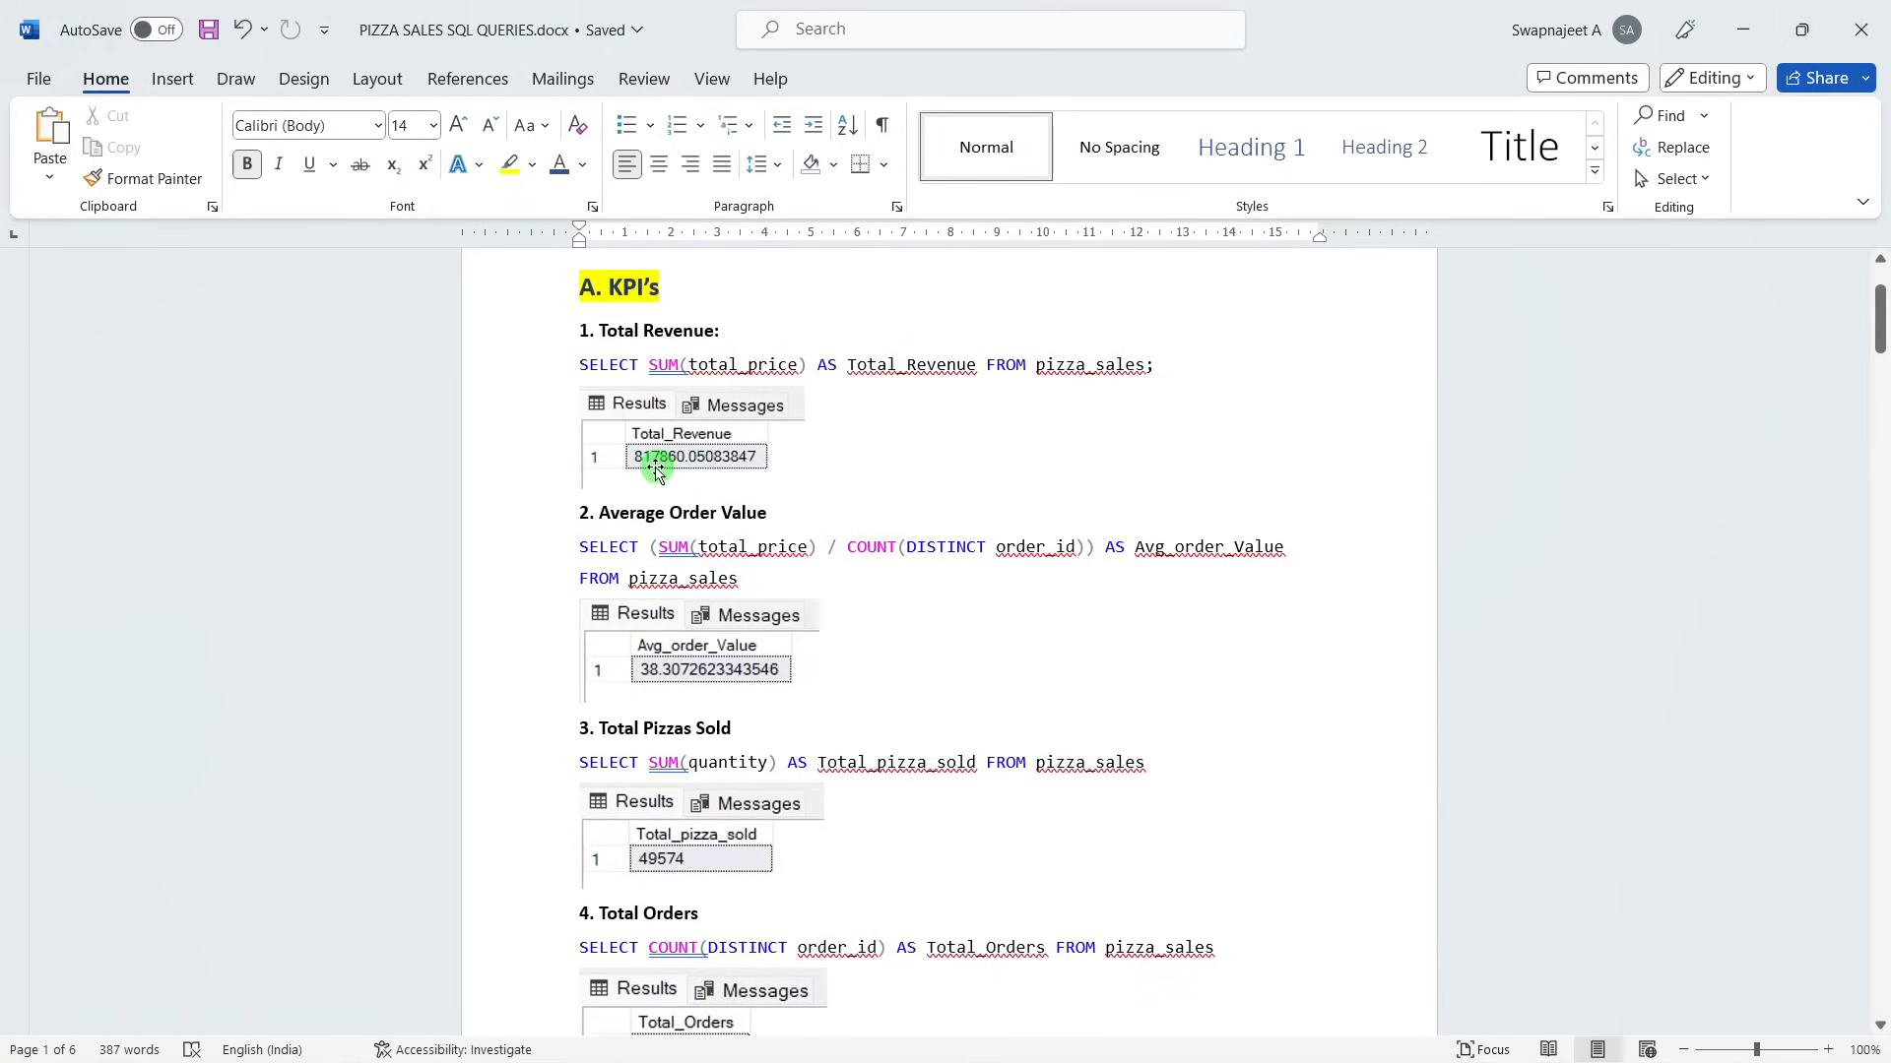
key("alt+Tab")
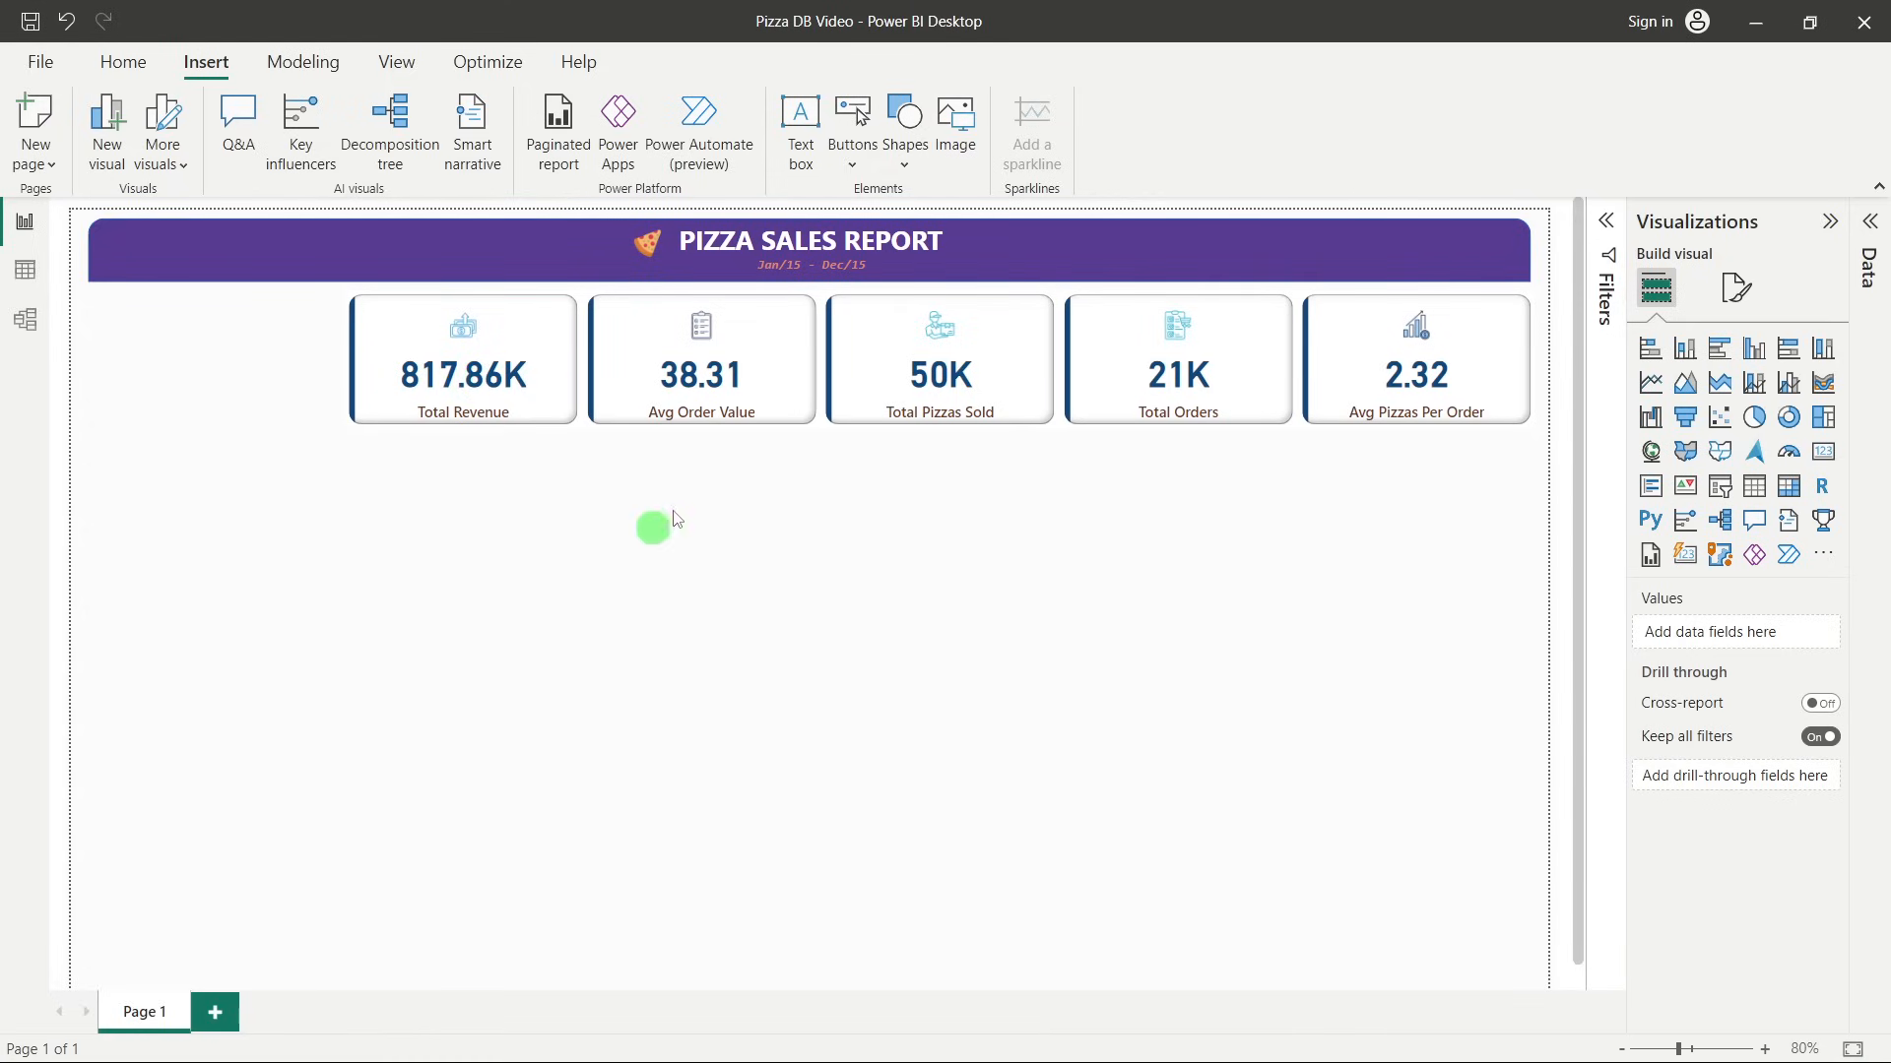
key("alt+Tab")
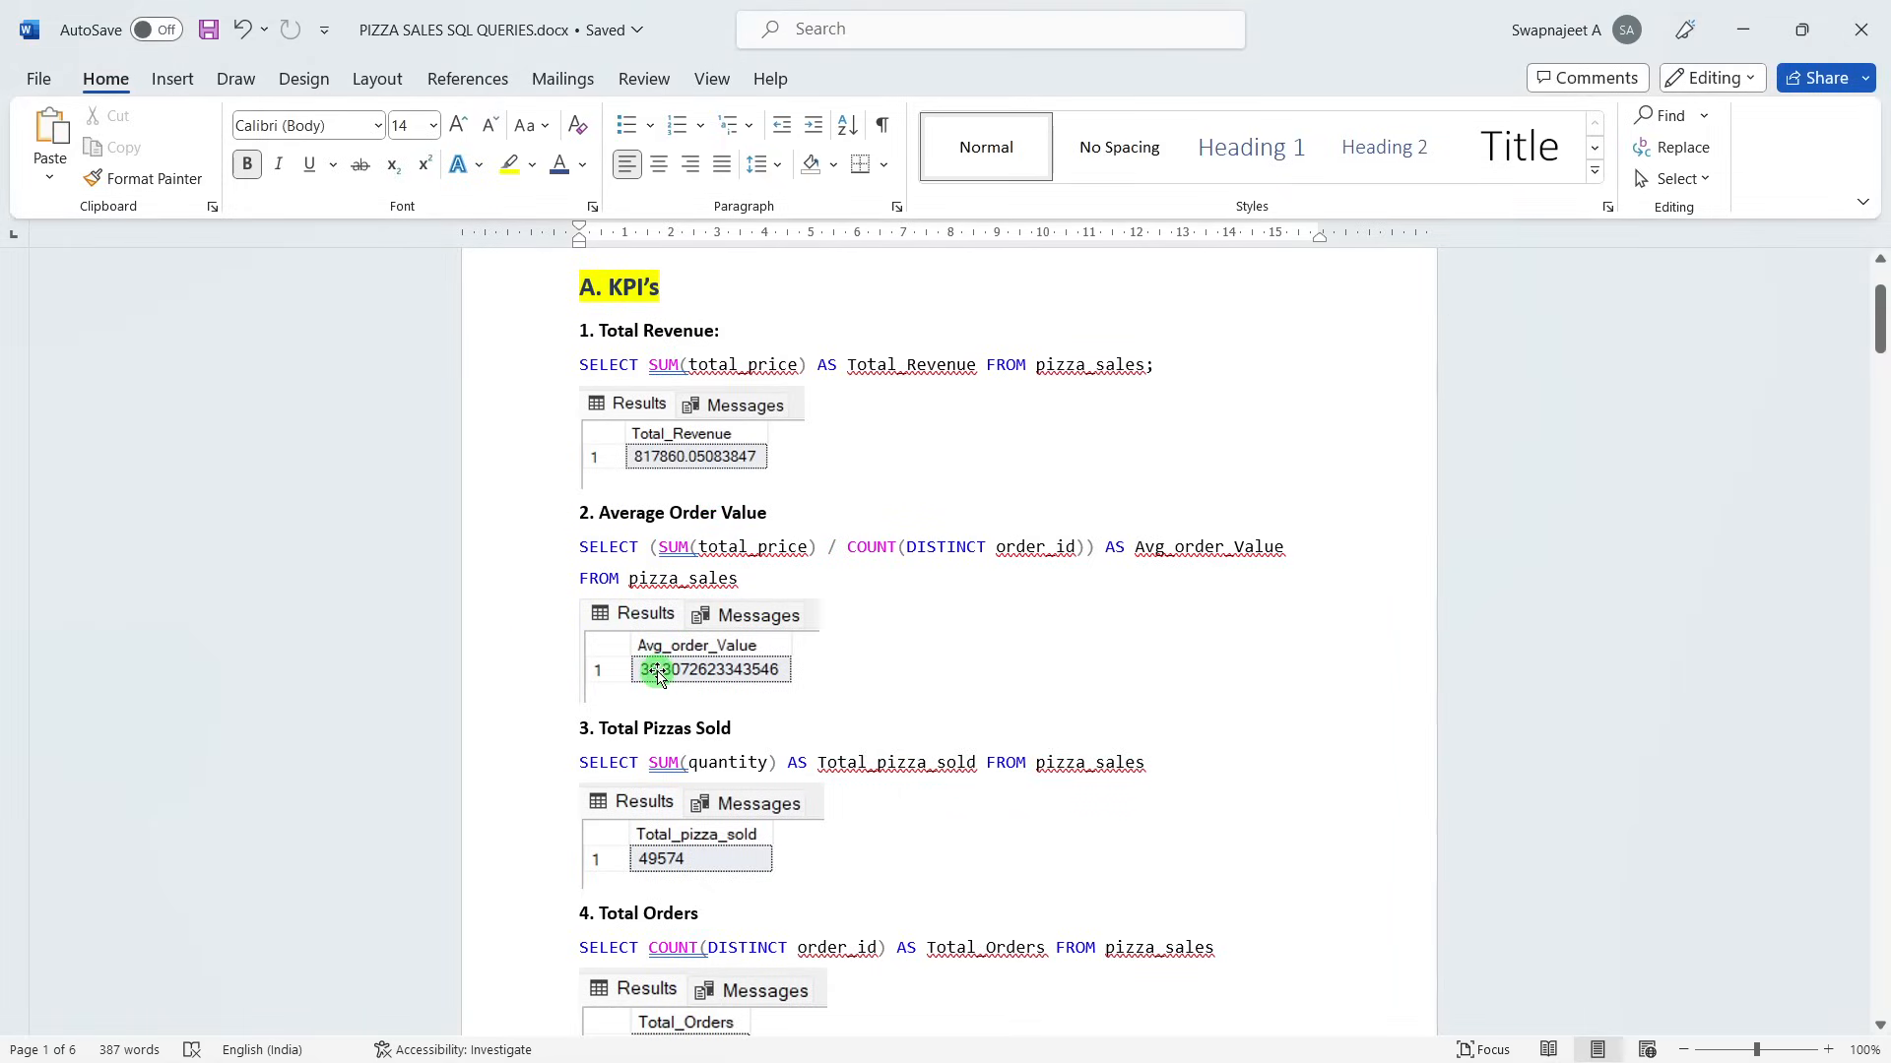
key("alt+Tab")
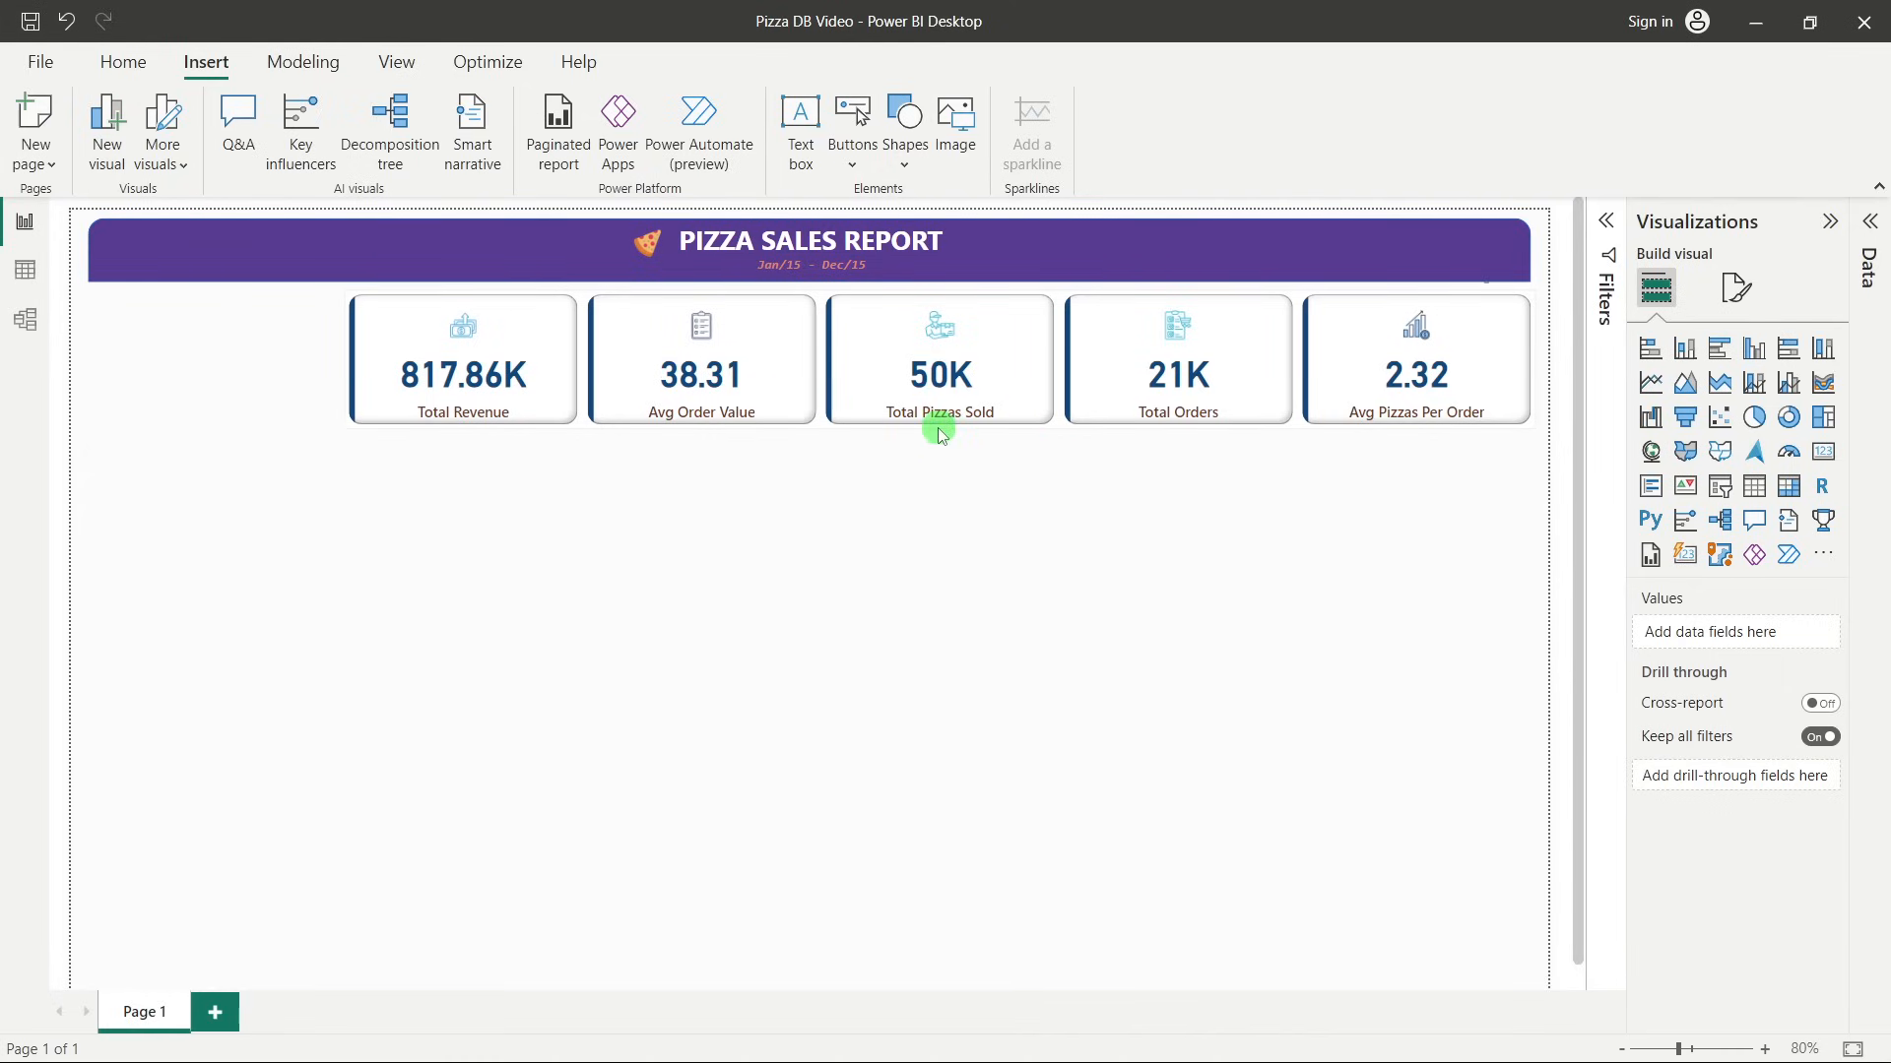
key("alt+Tab")
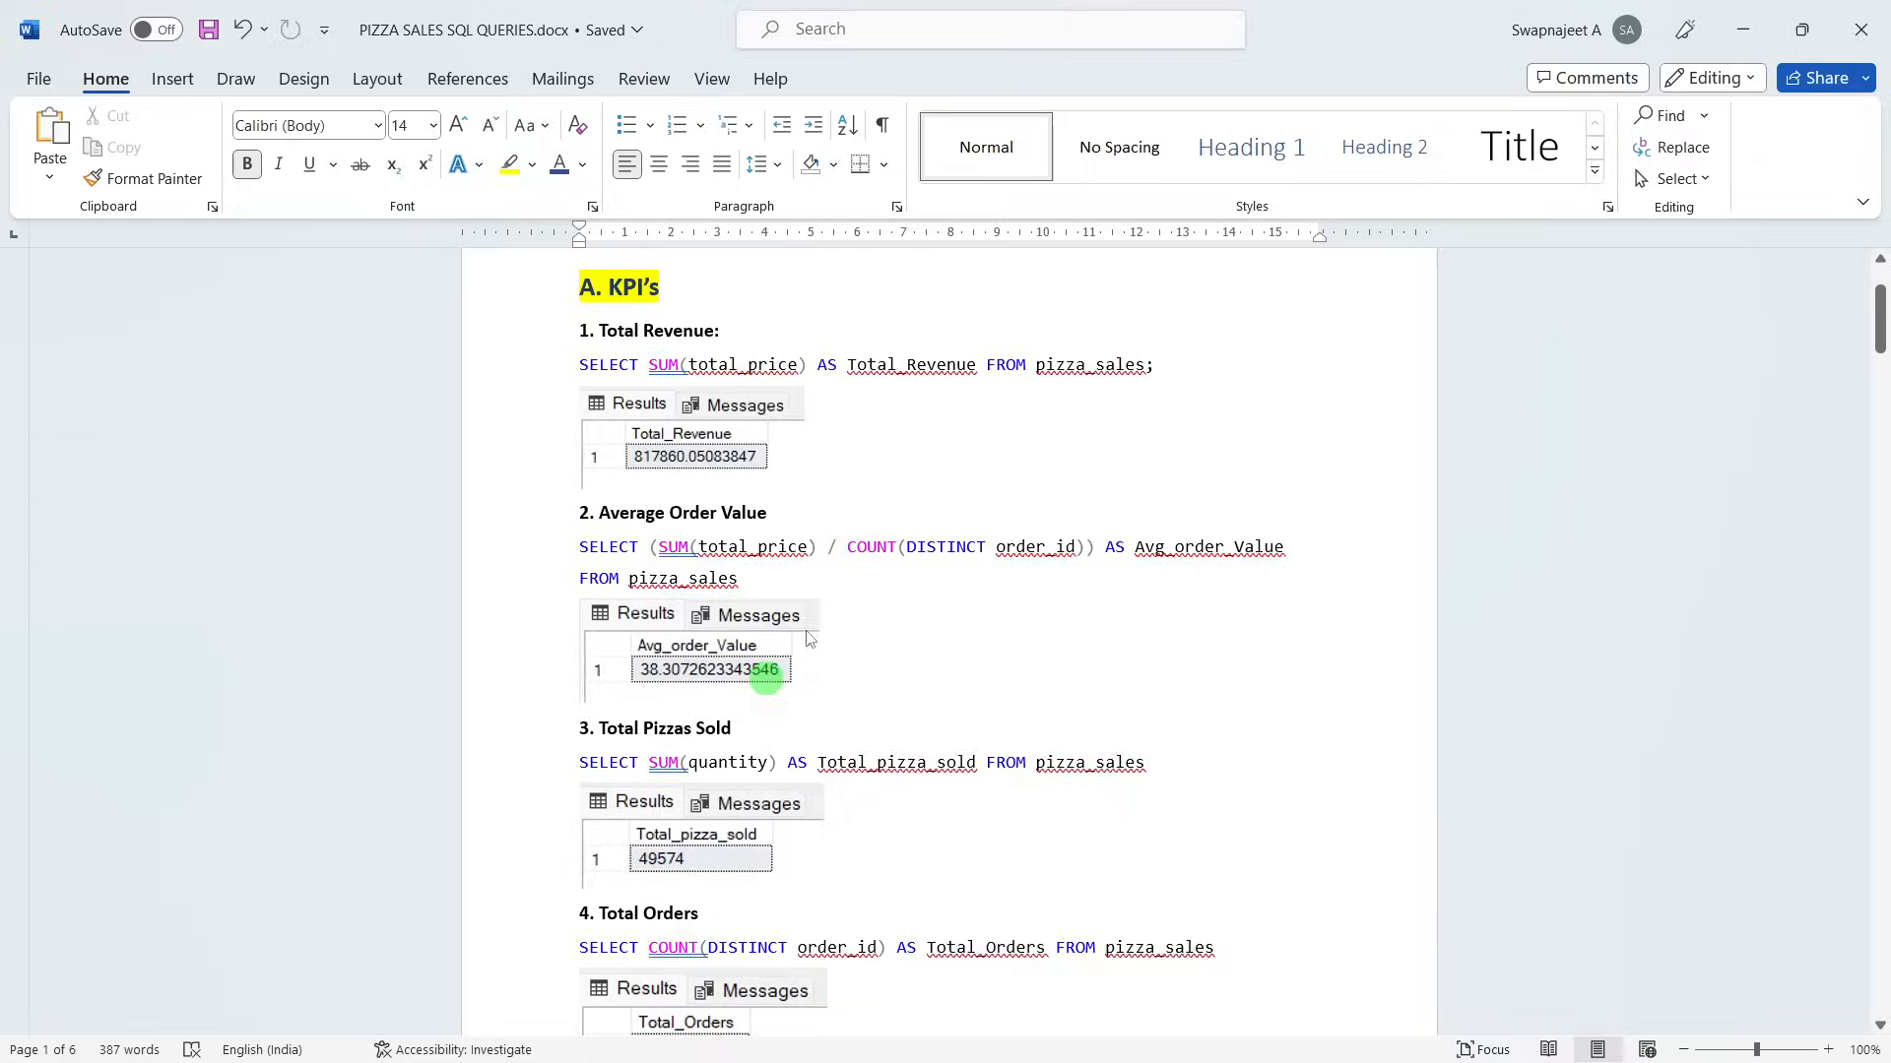
key("alt+Tab")
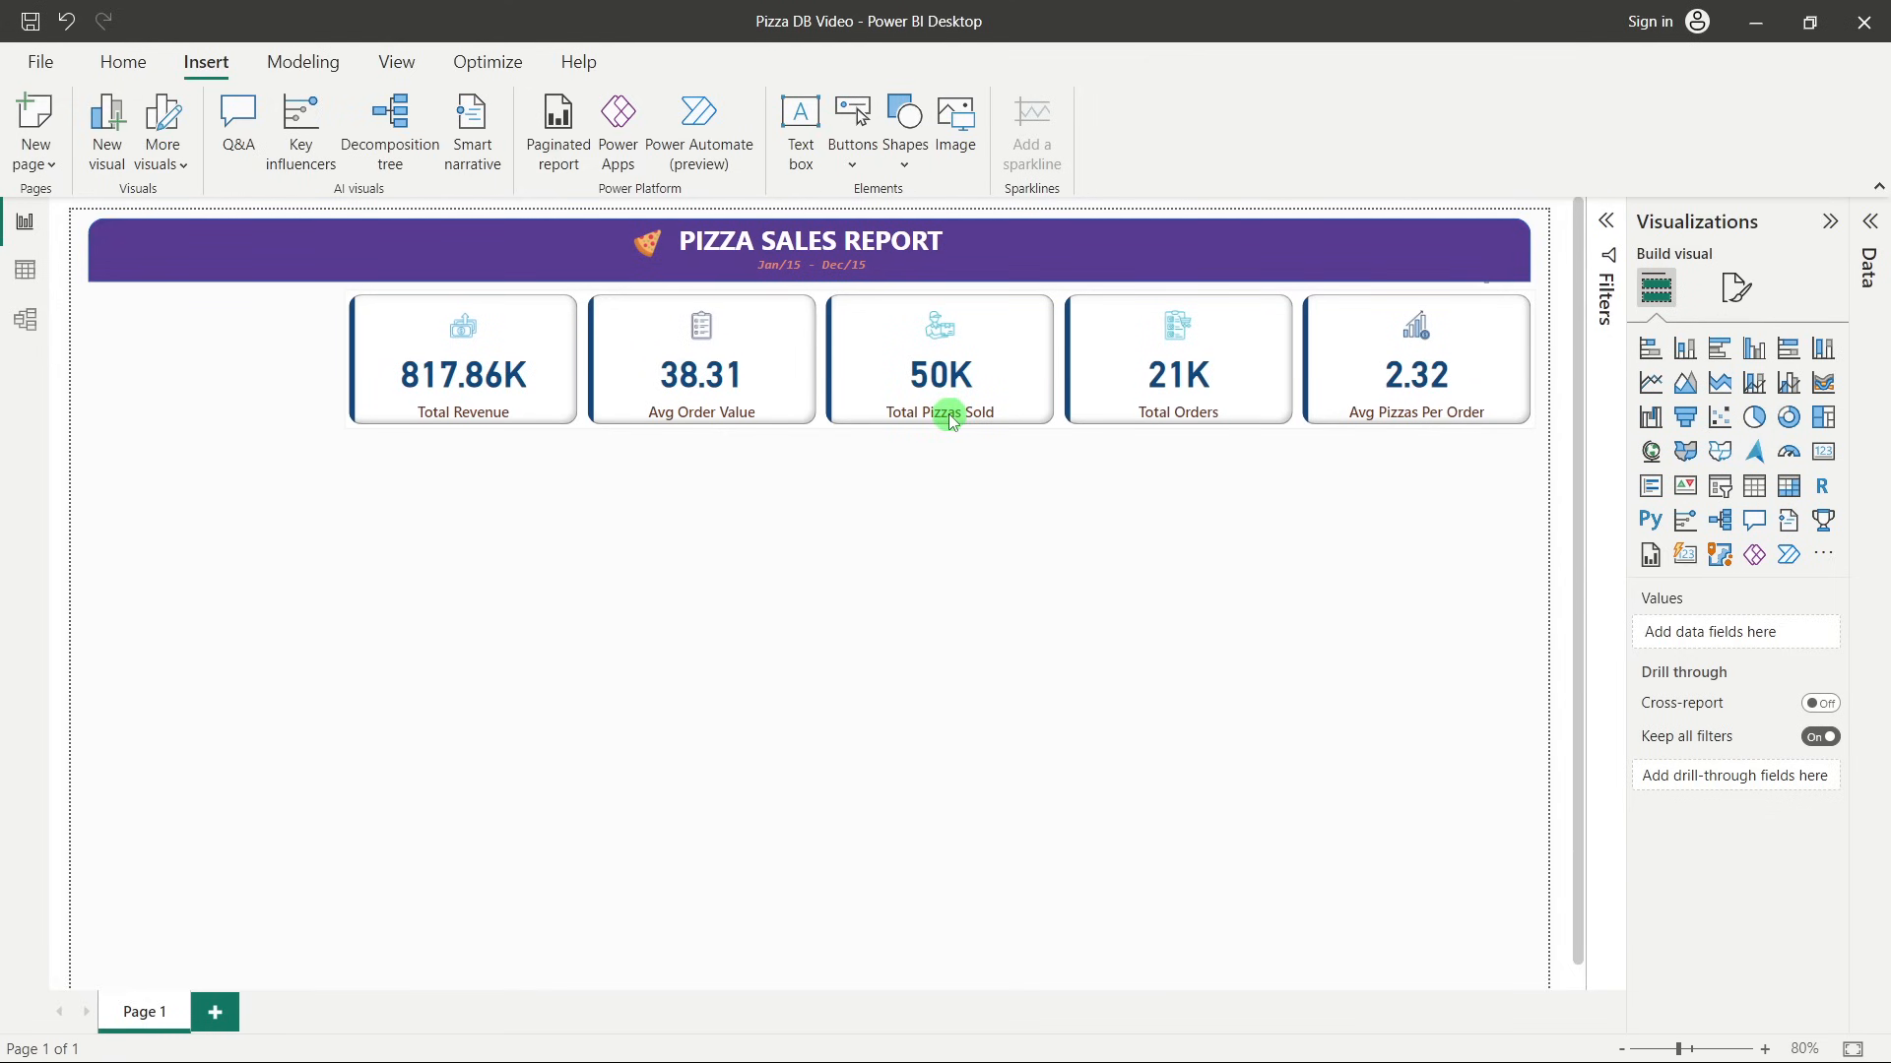
key("alt+Tab")
scroll(676, 813, "down", 2)
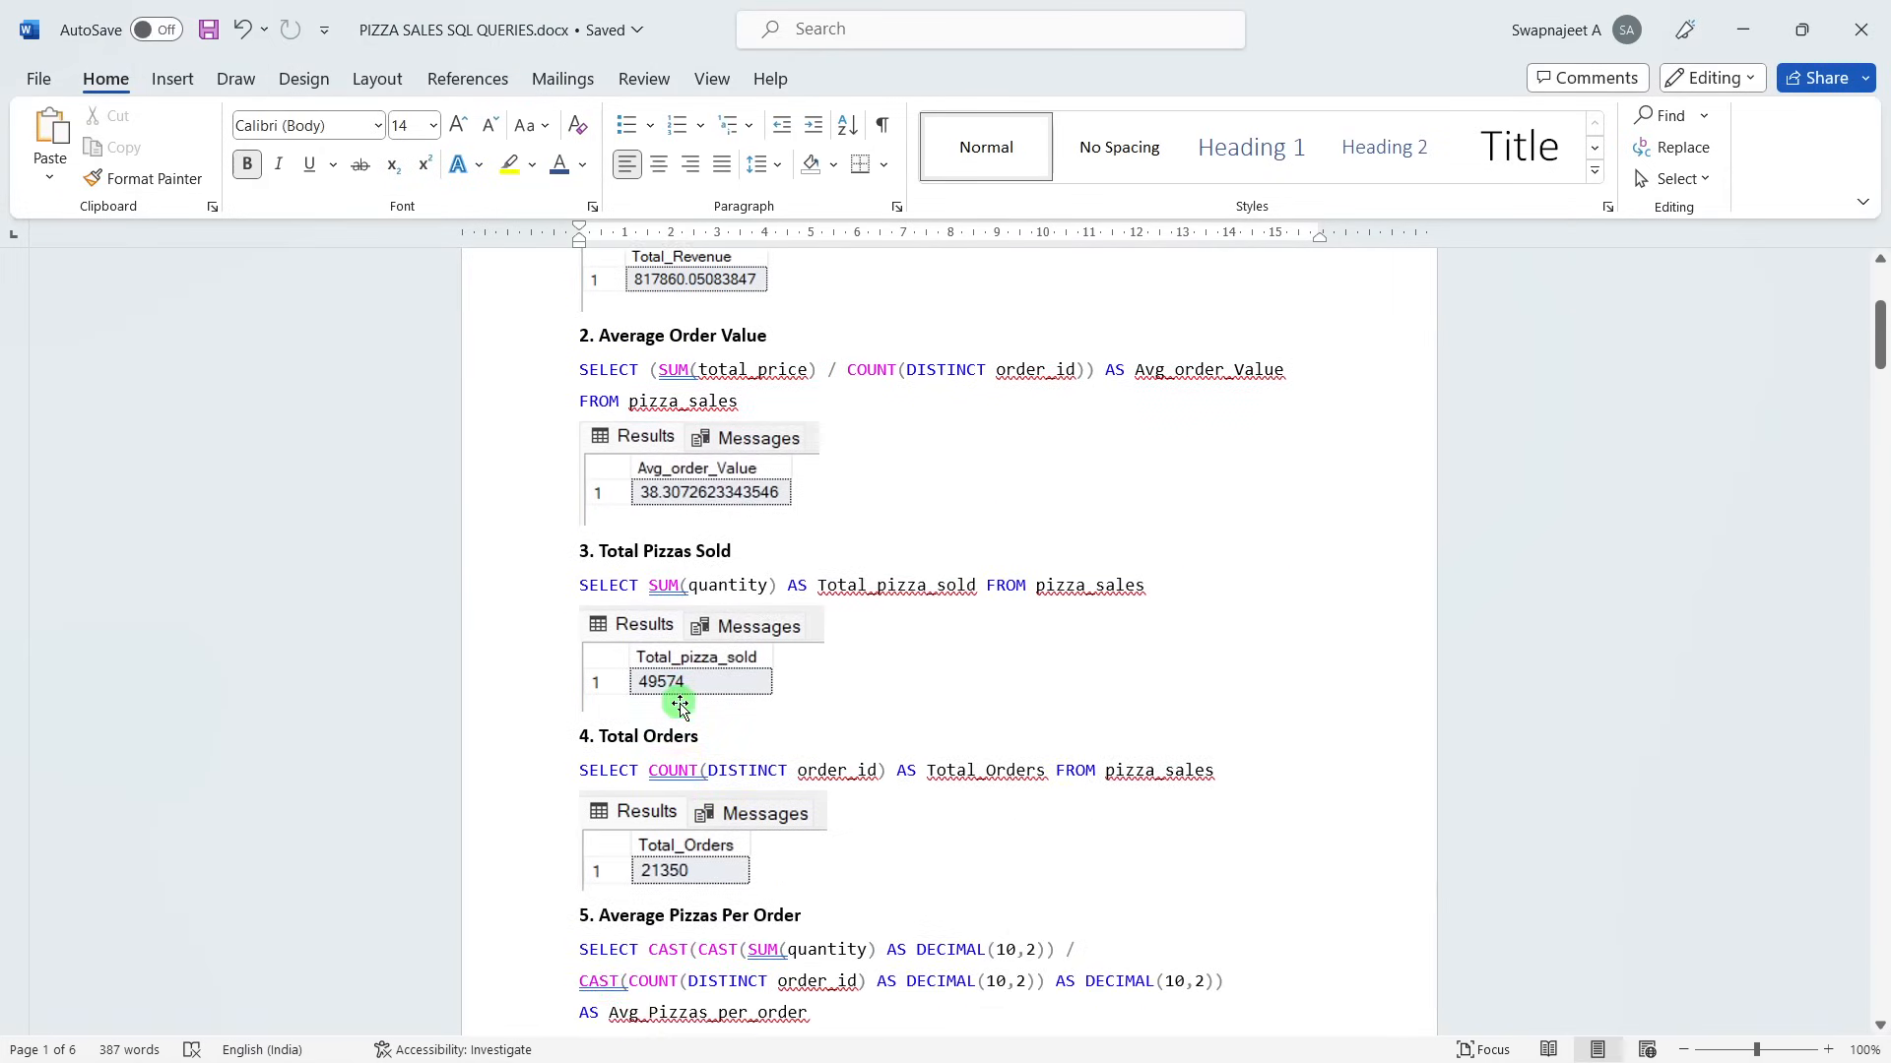
key("alt+Tab")
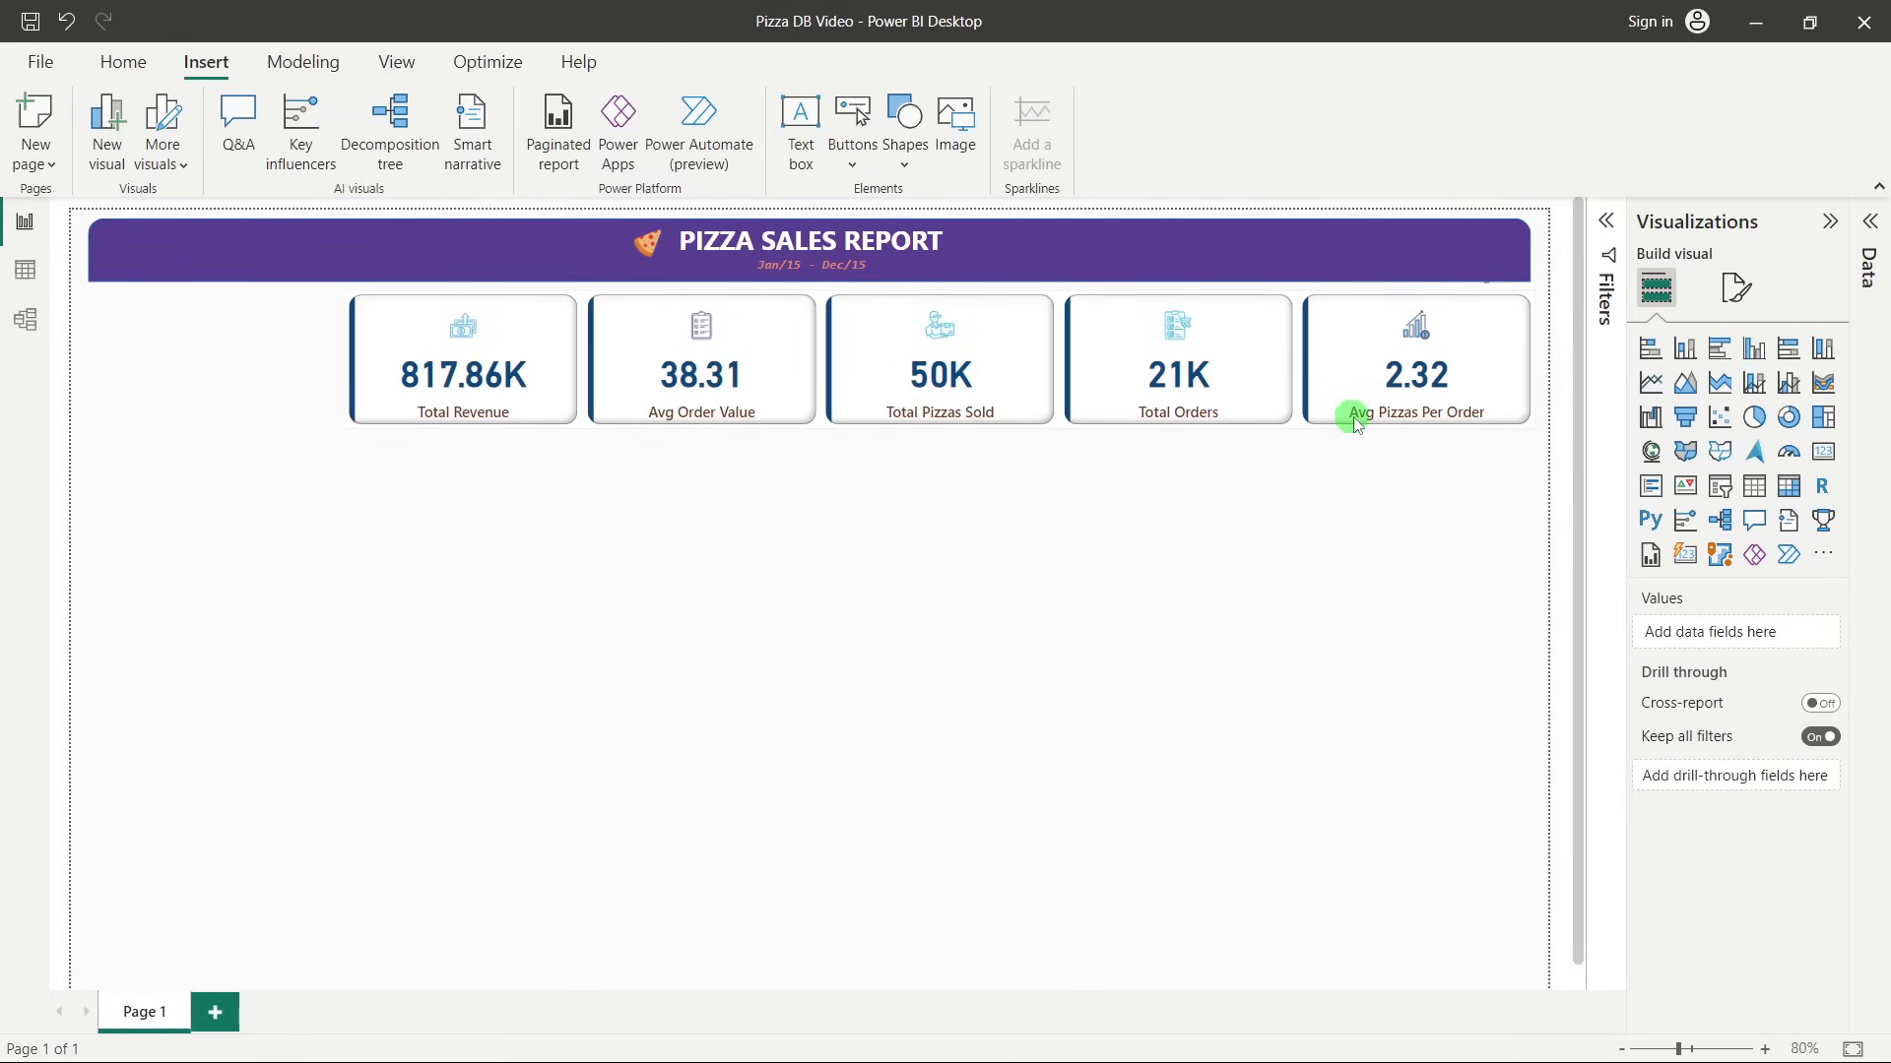
Set the callout vertical spacing of the KPI cards to 4 px.
left_click(1314, 382)
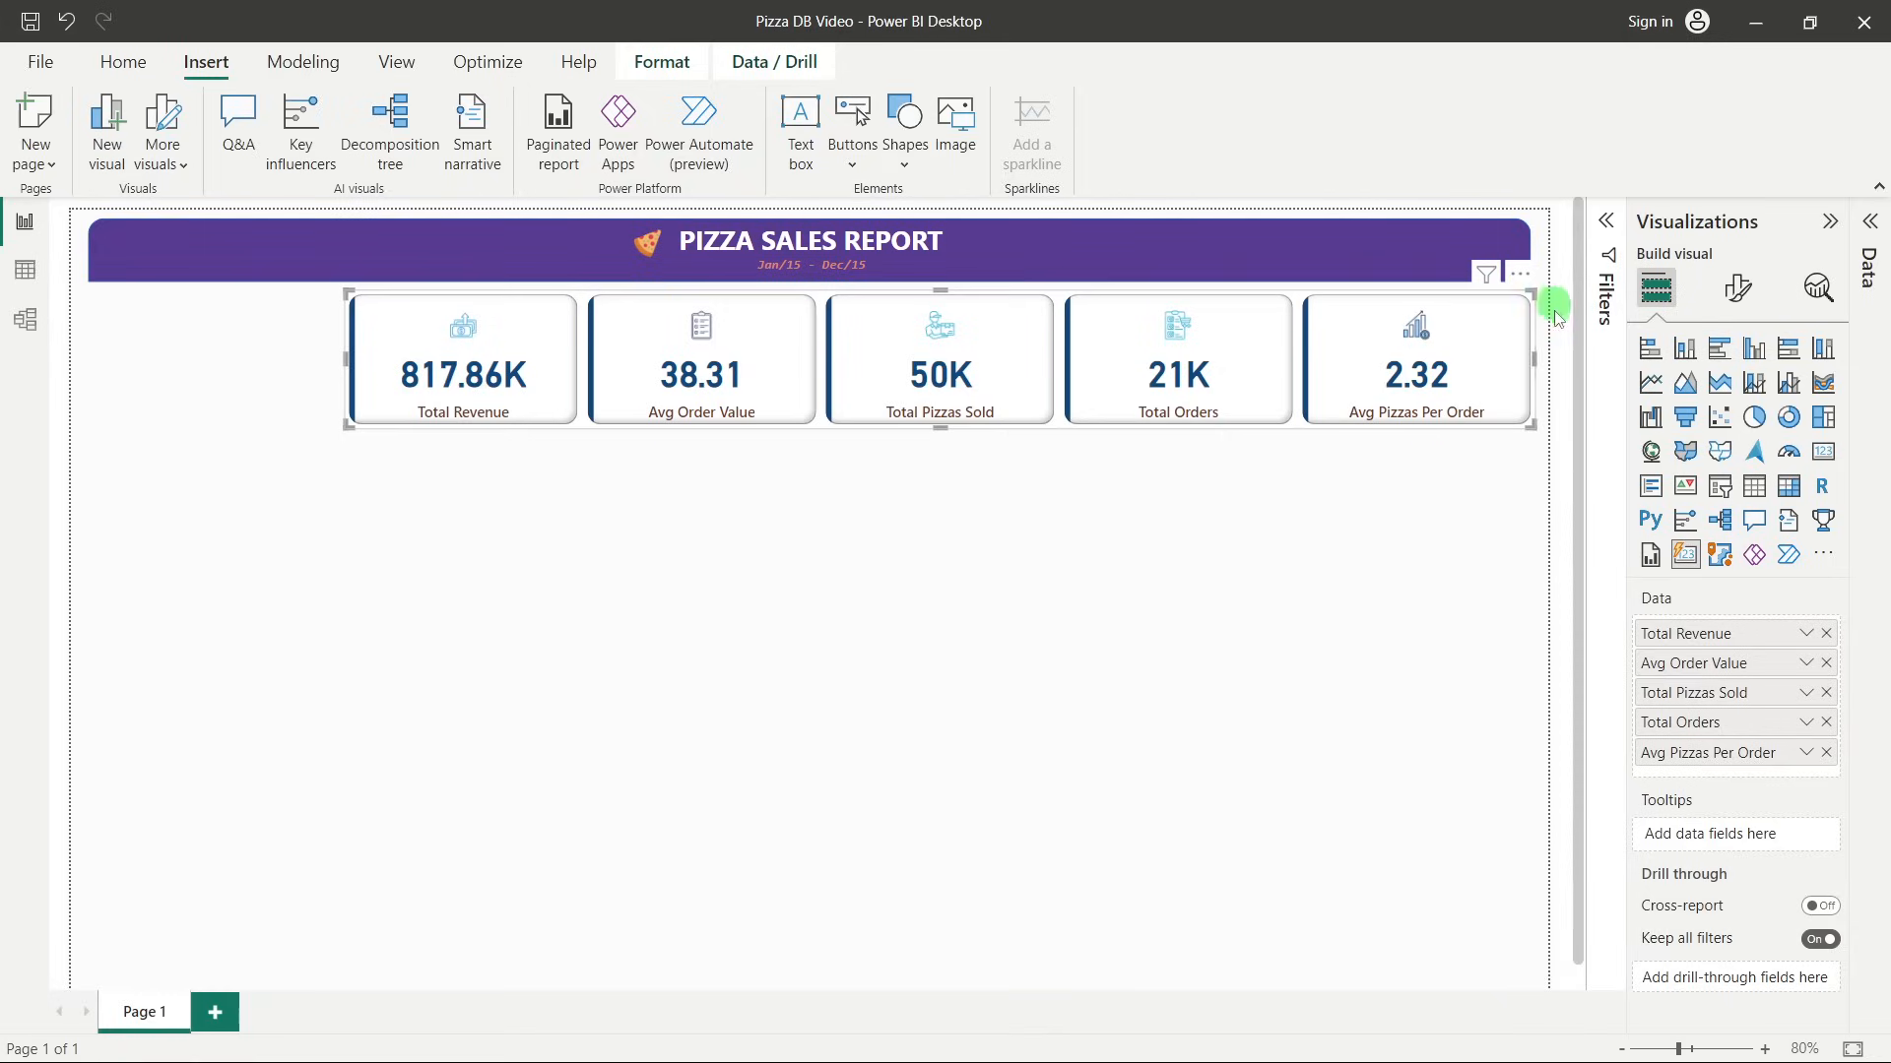
left_click(1740, 292)
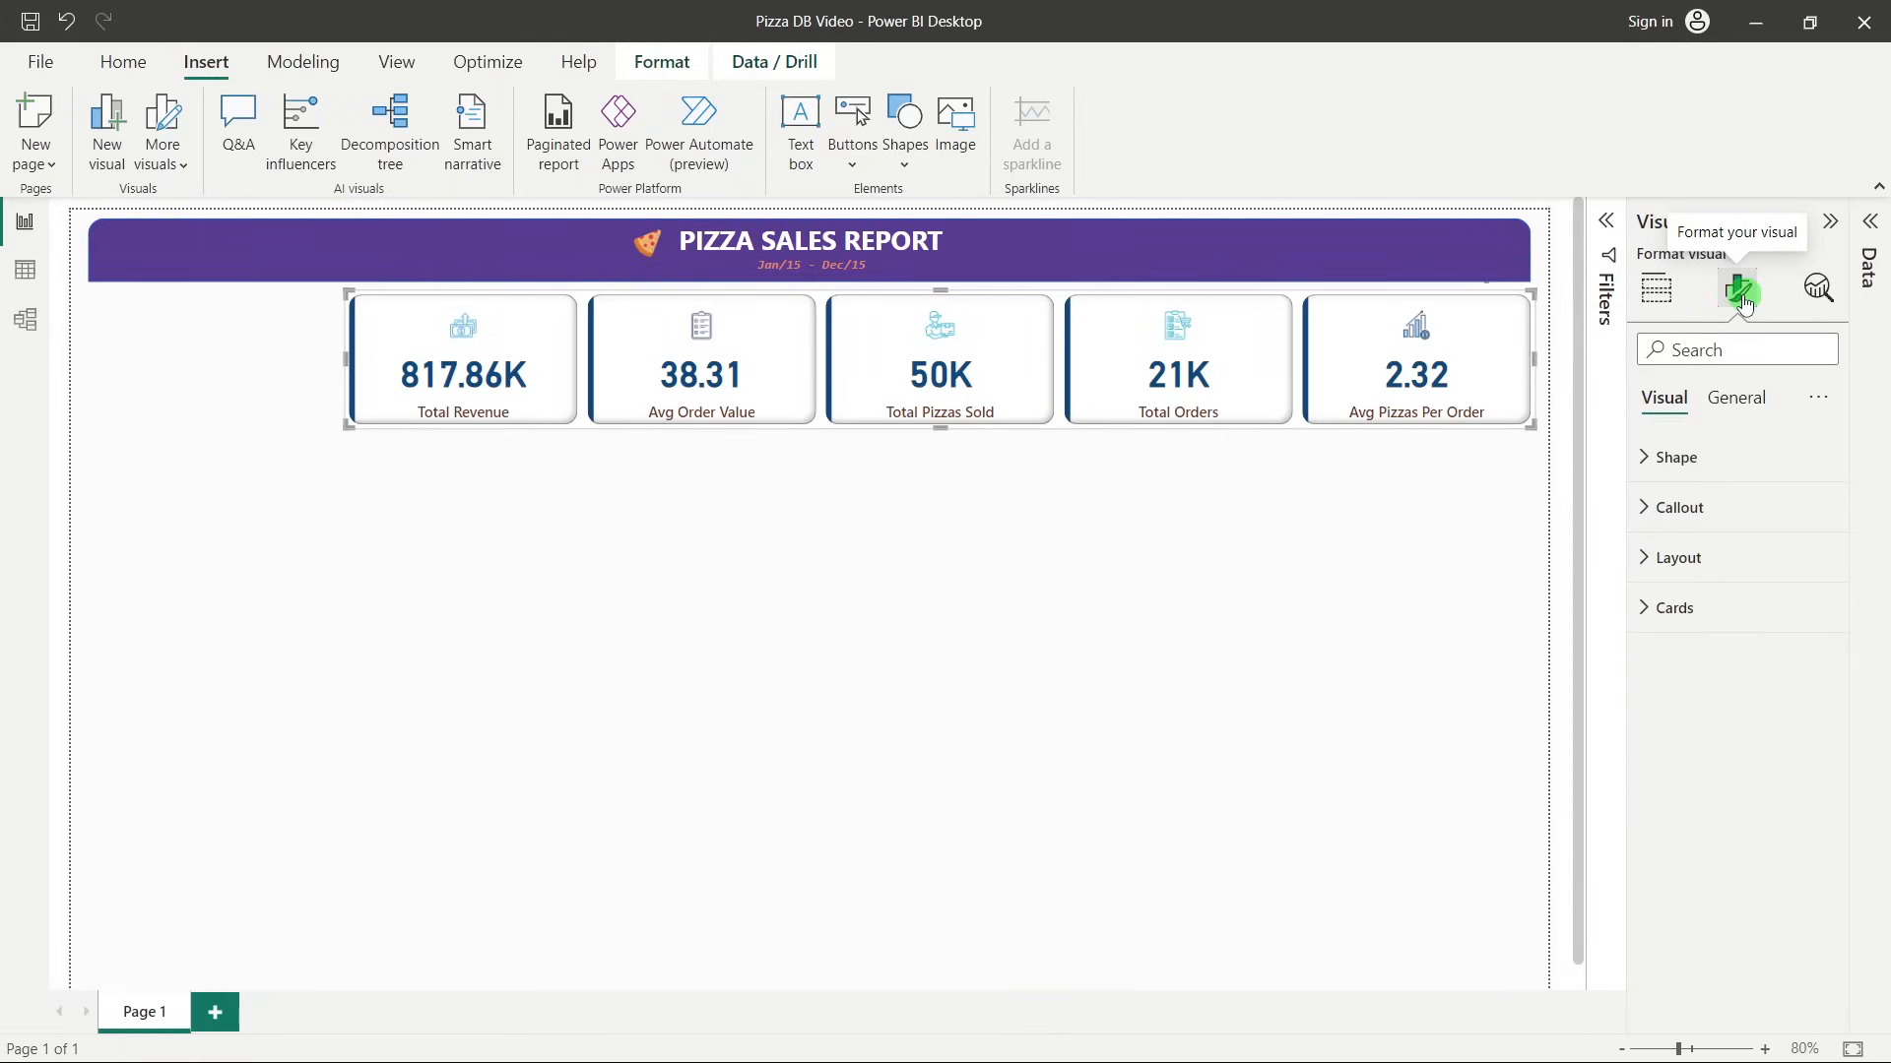
left_click(1674, 505)
scroll(1718, 640, "down", 5)
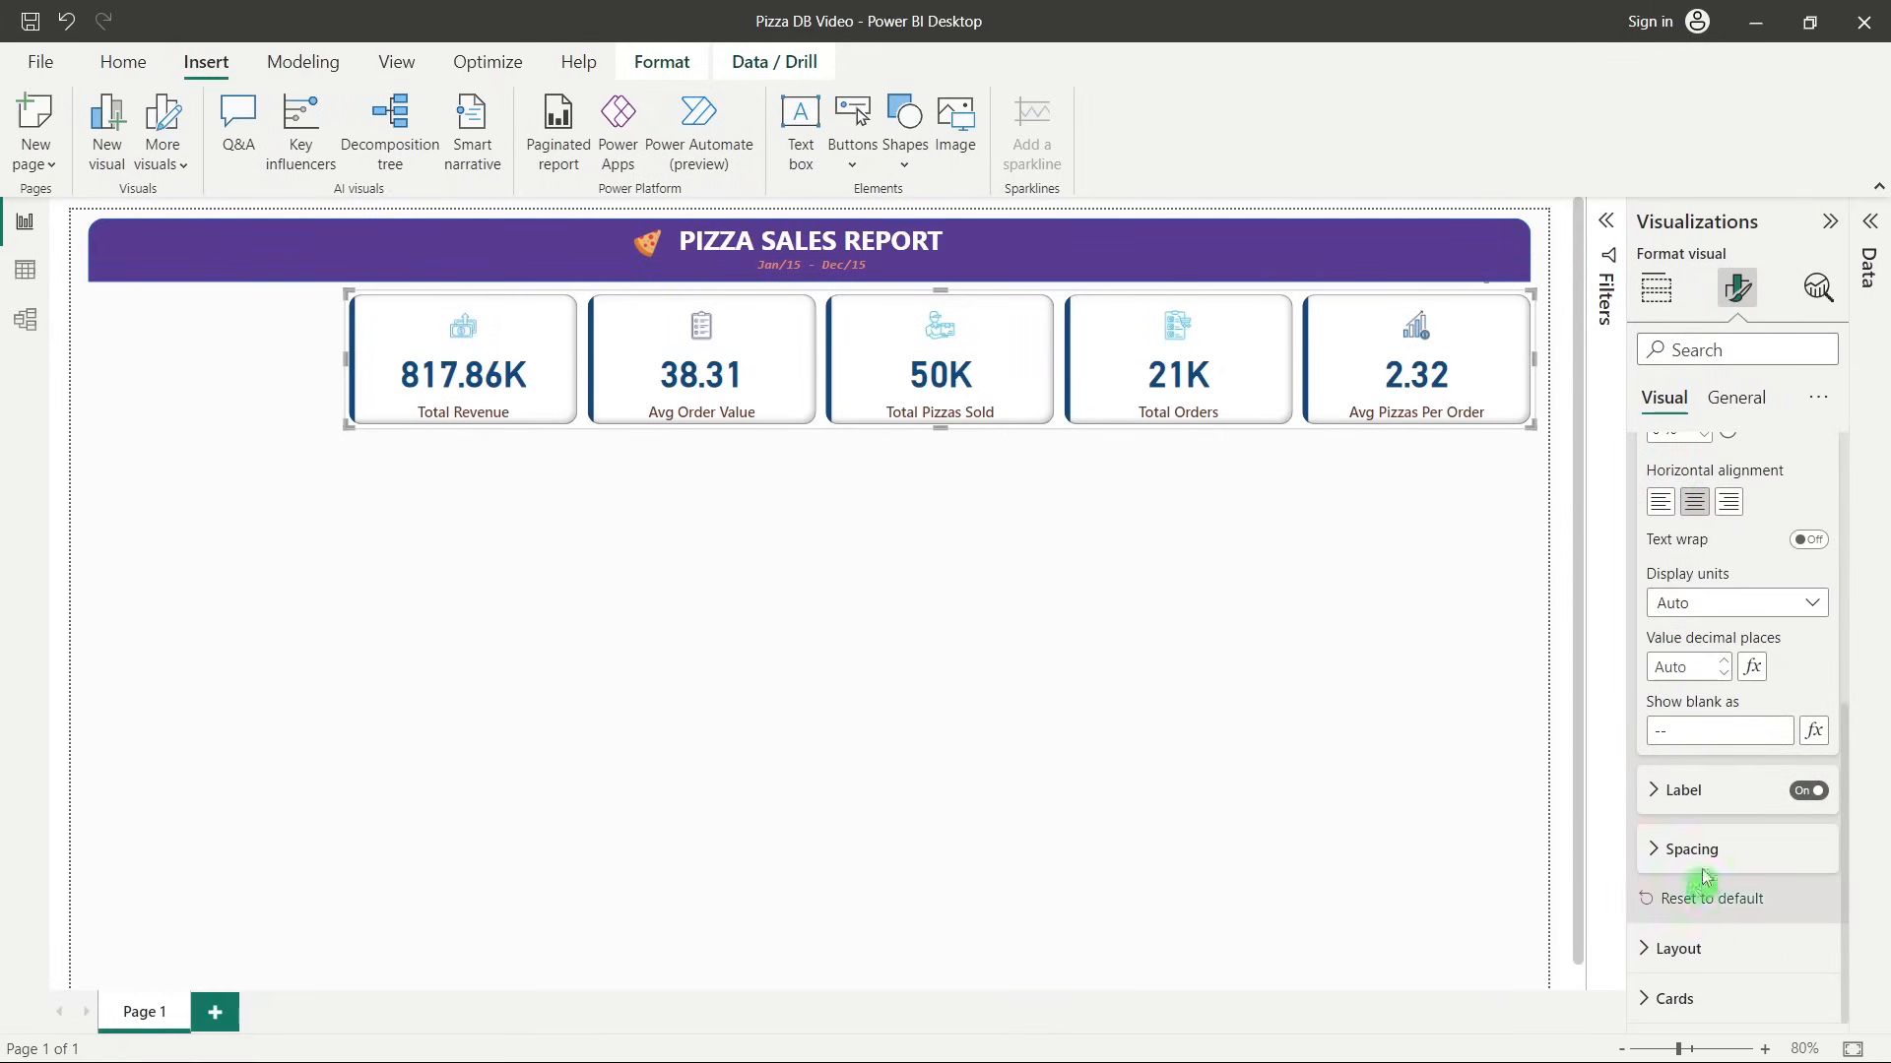
left_click(1695, 794)
scroll(1698, 801, "down", 5)
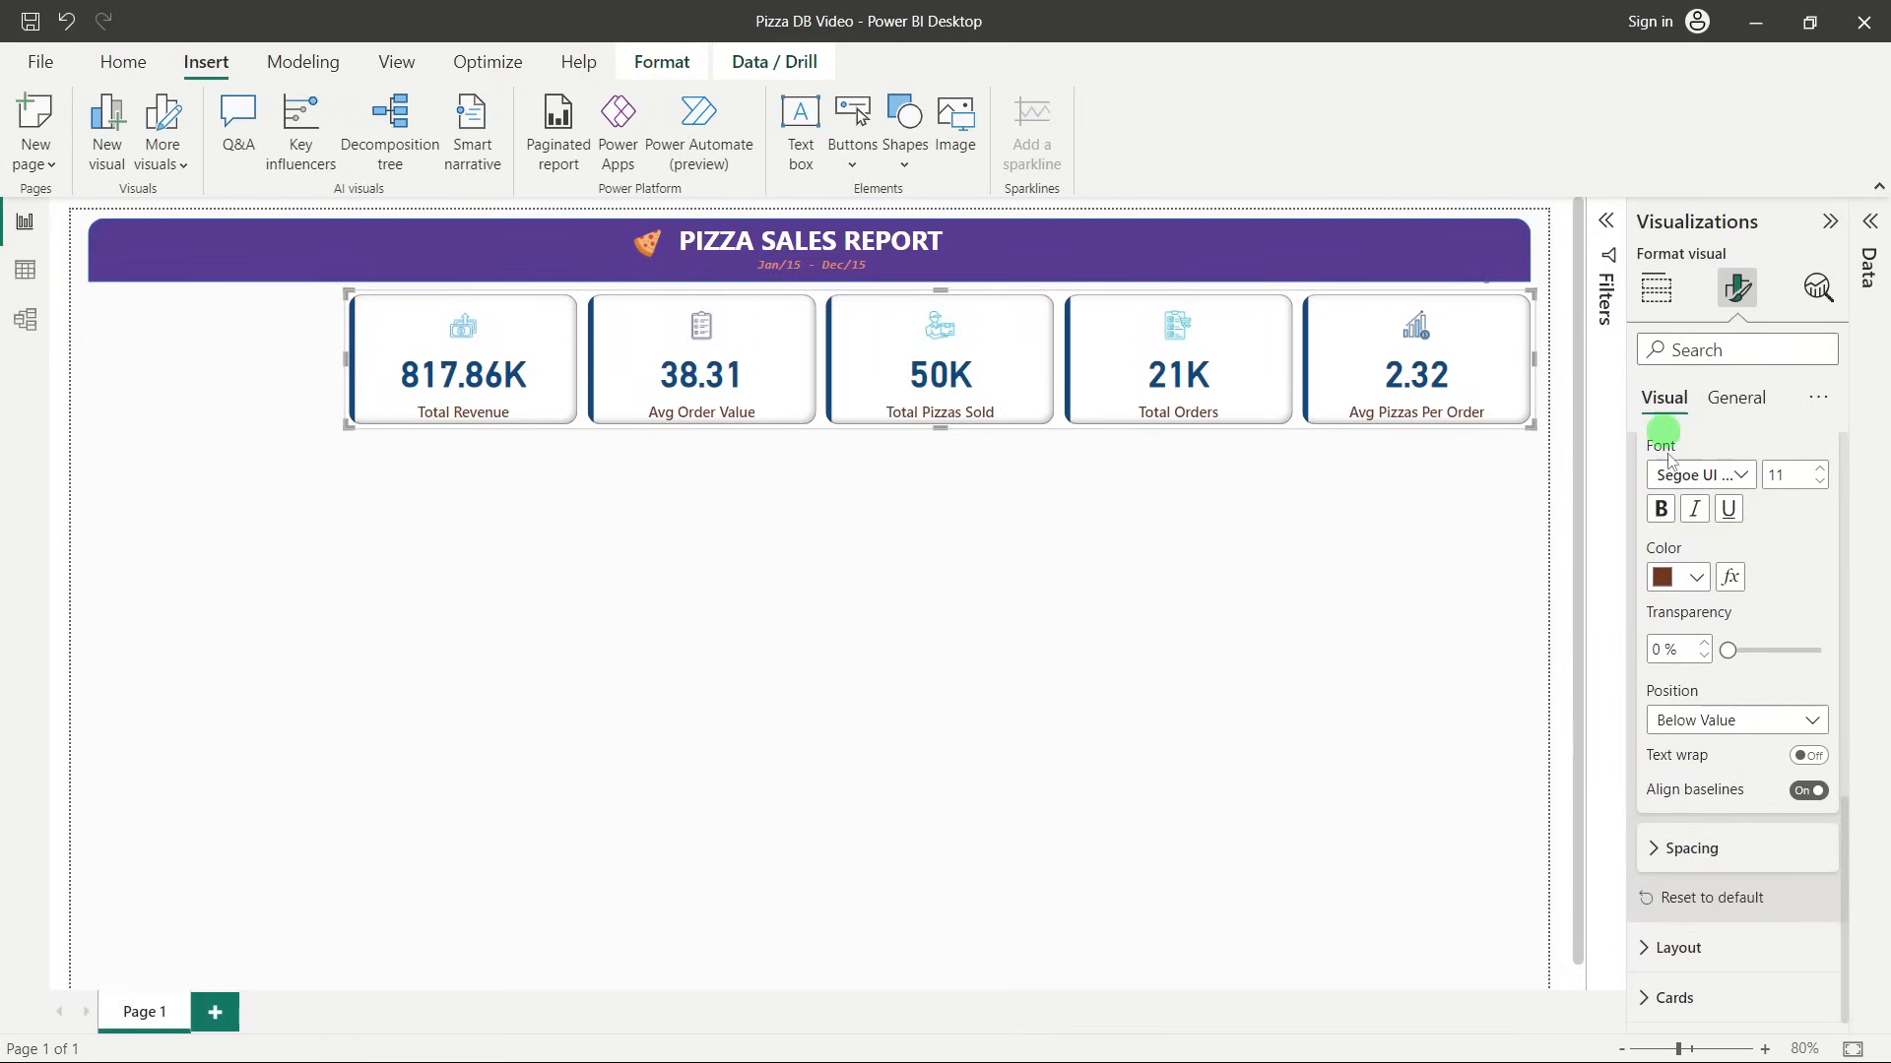
scroll(1689, 512, "up", 3)
scroll(1696, 548, "down", 3)
left_click(1723, 846)
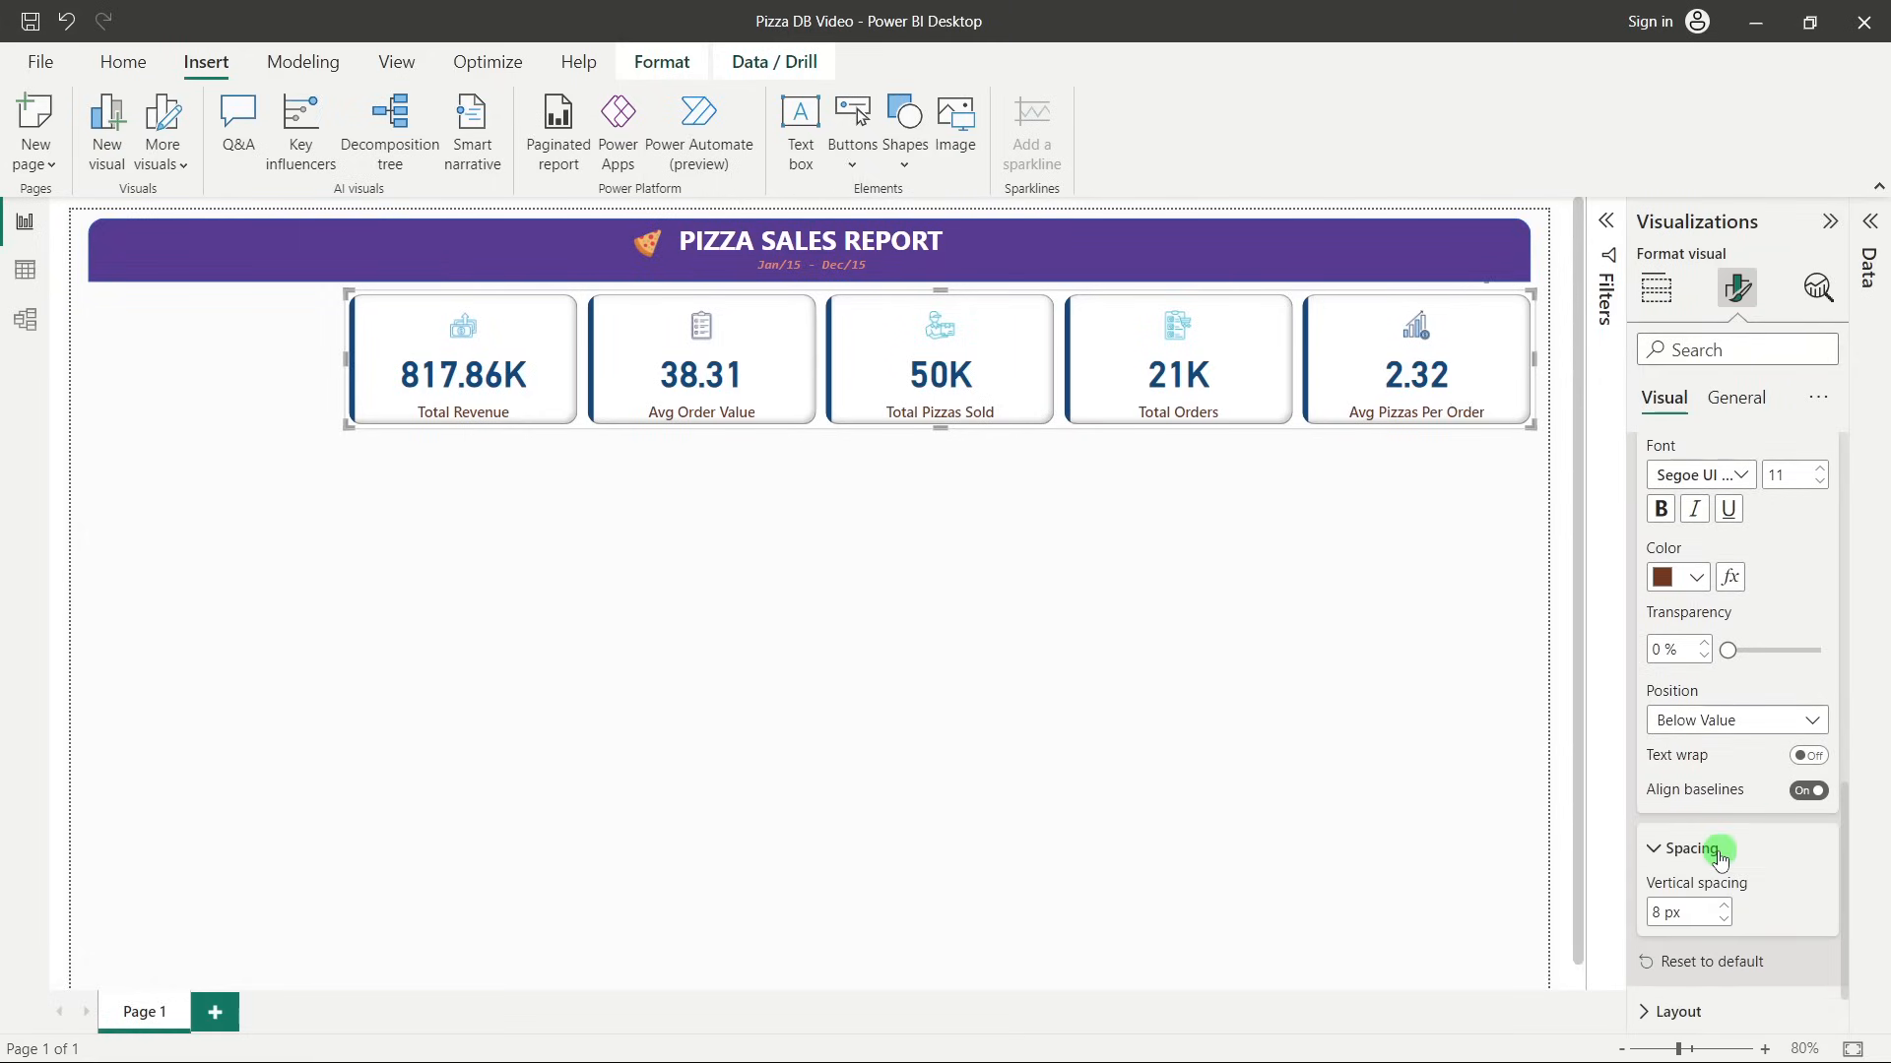
scroll(1722, 852, "down", 1)
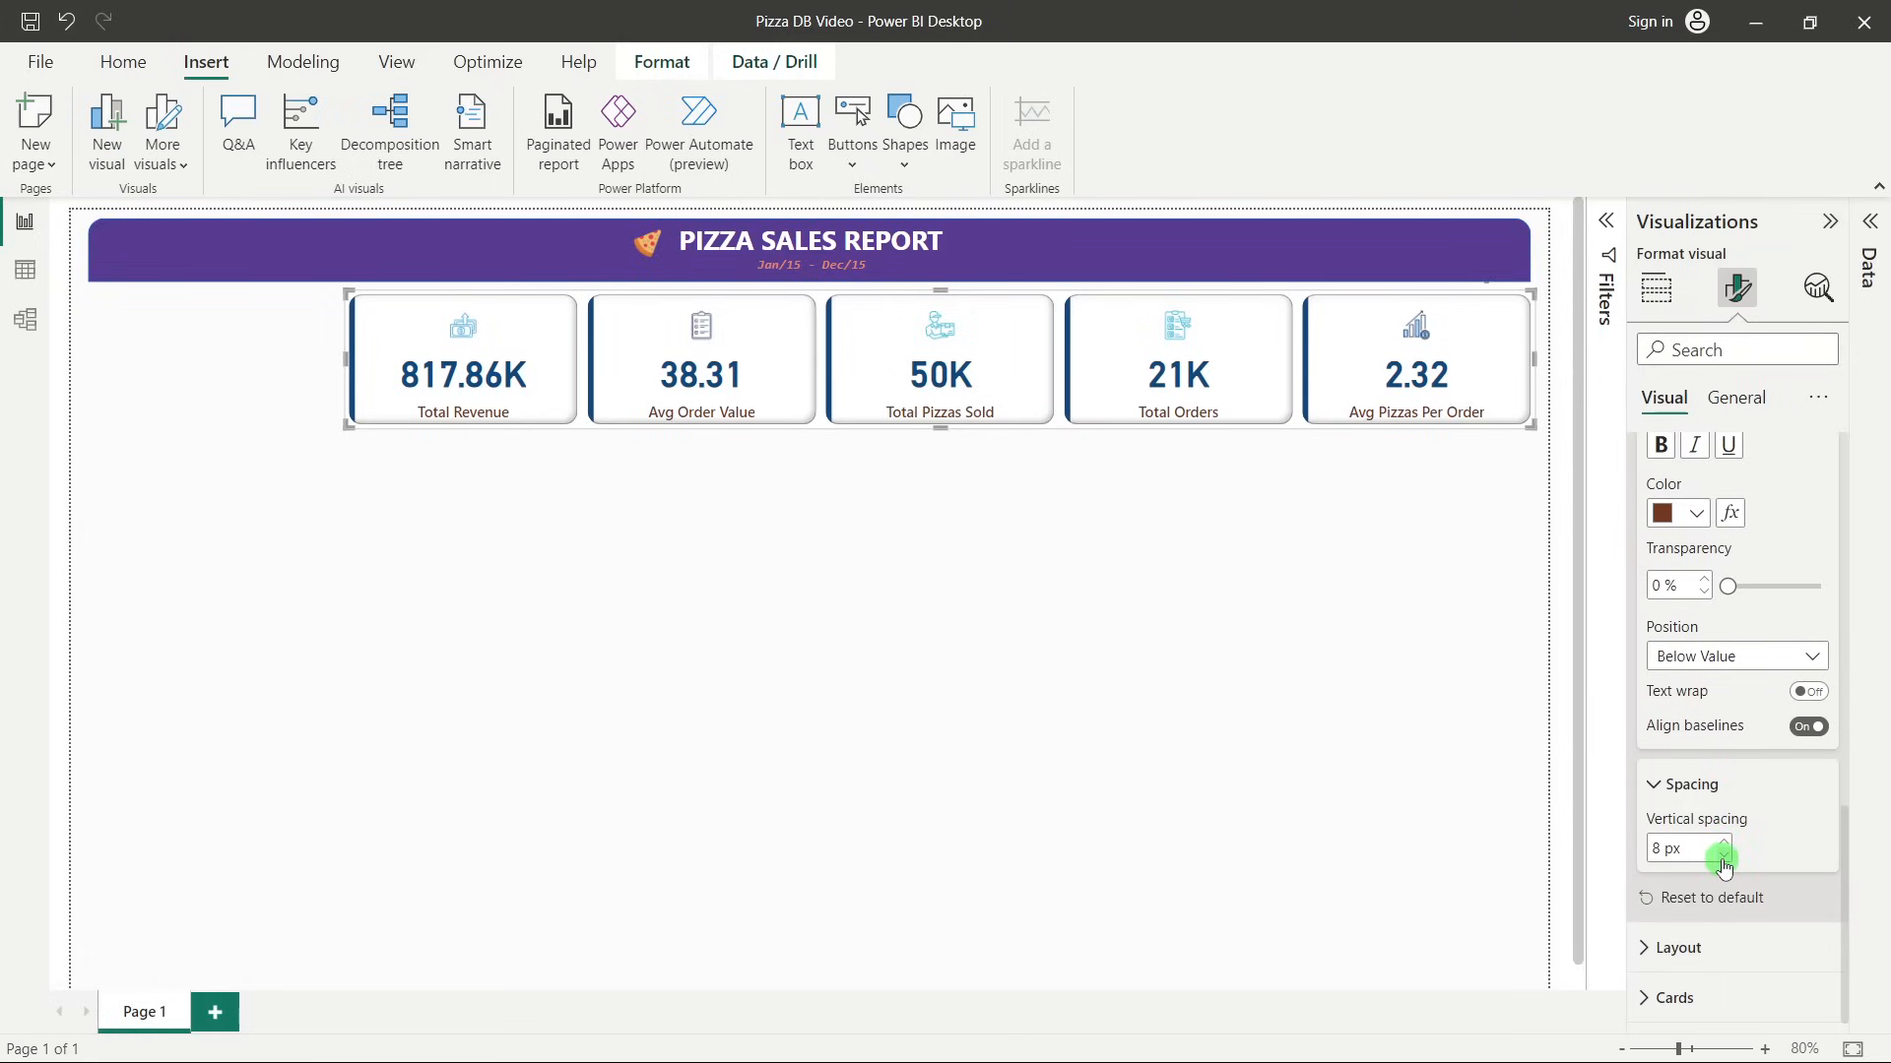
left_click(1723, 854)
left_click(1723, 854)
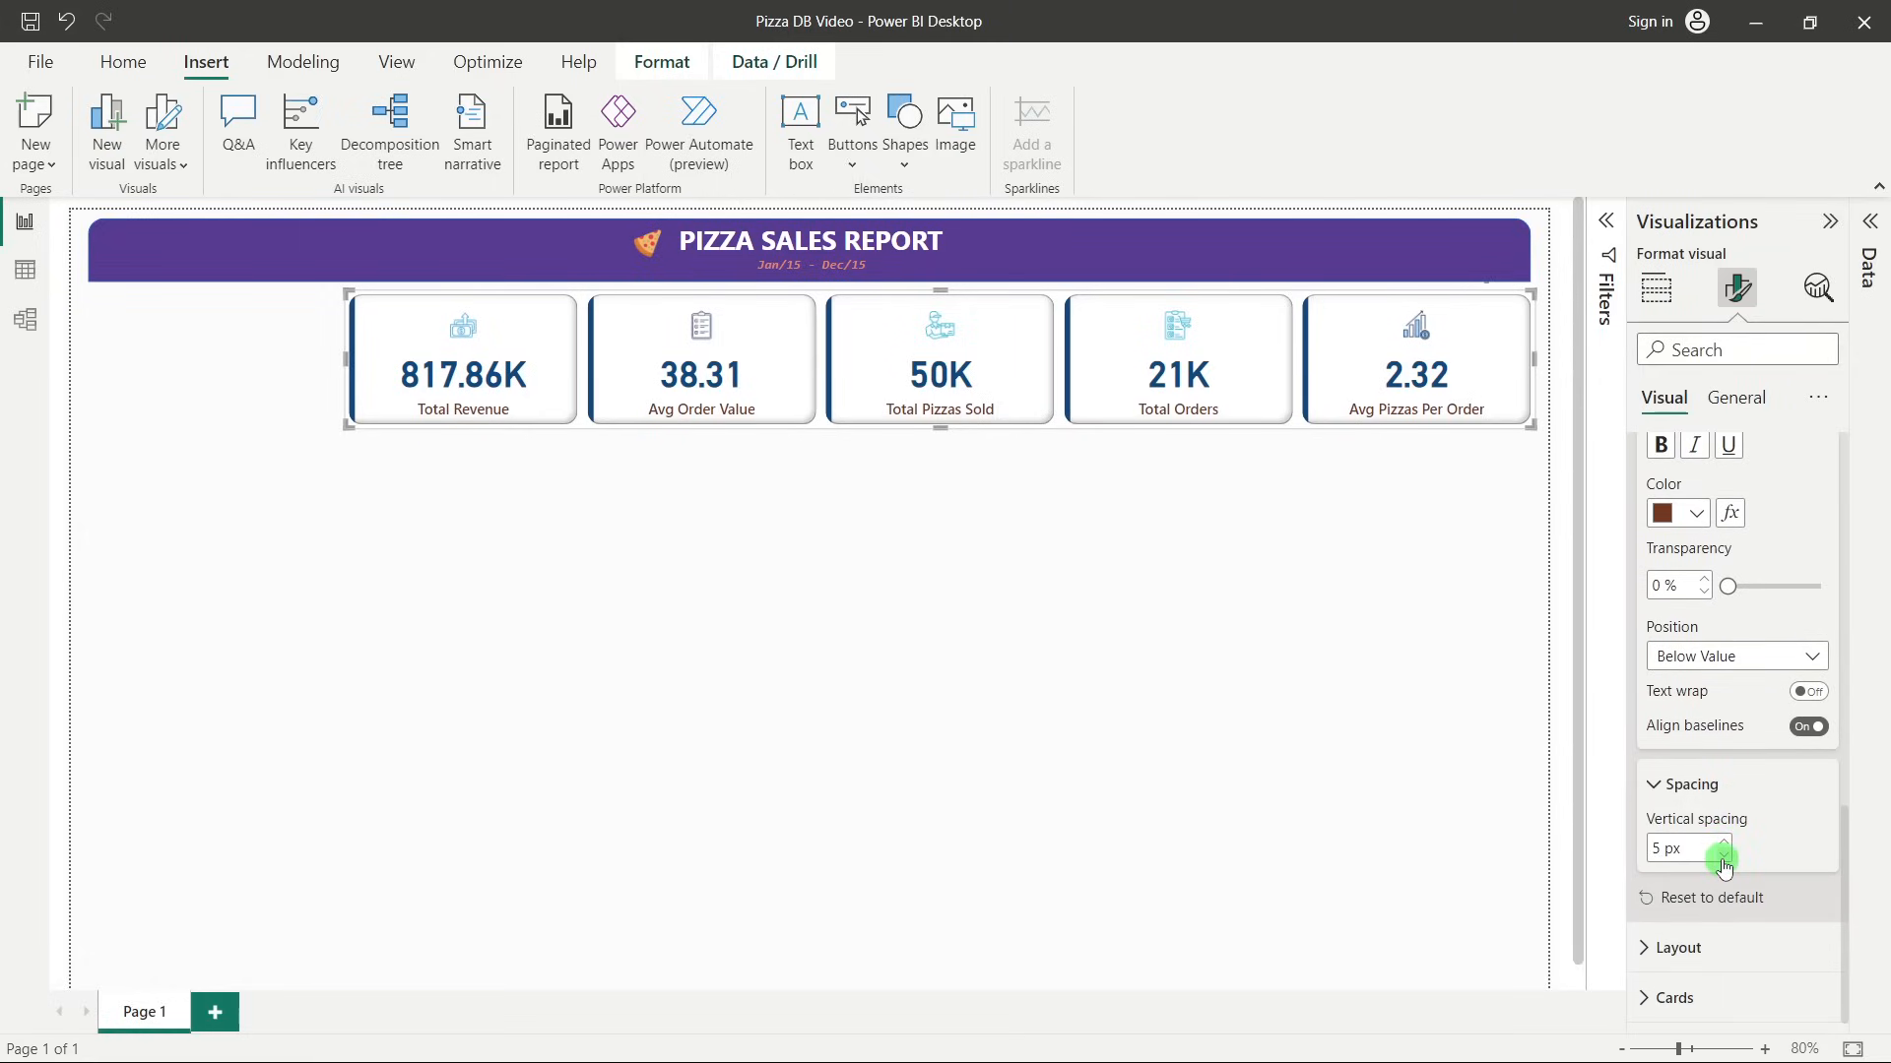
left_click(1723, 854)
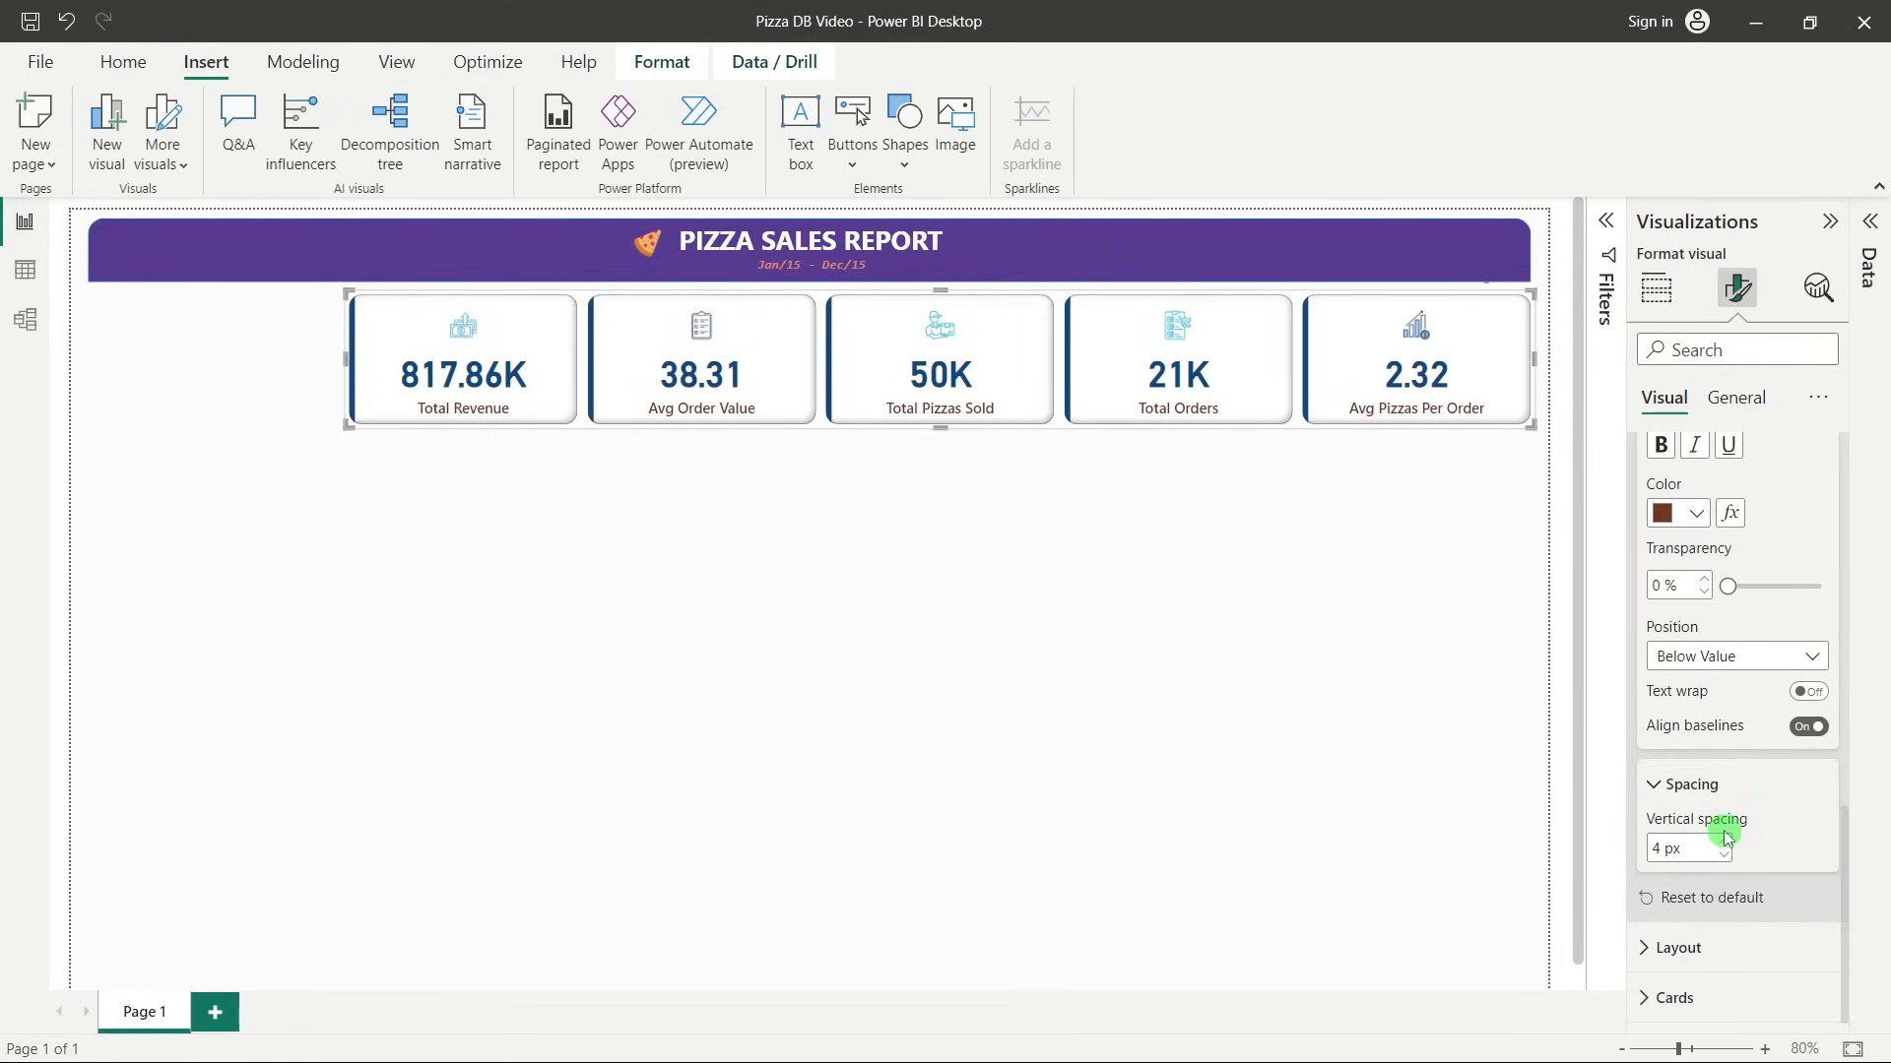
Set the display units of the Total Pizzas Sold callout value to None.
scroll(1723, 837, "up", 10)
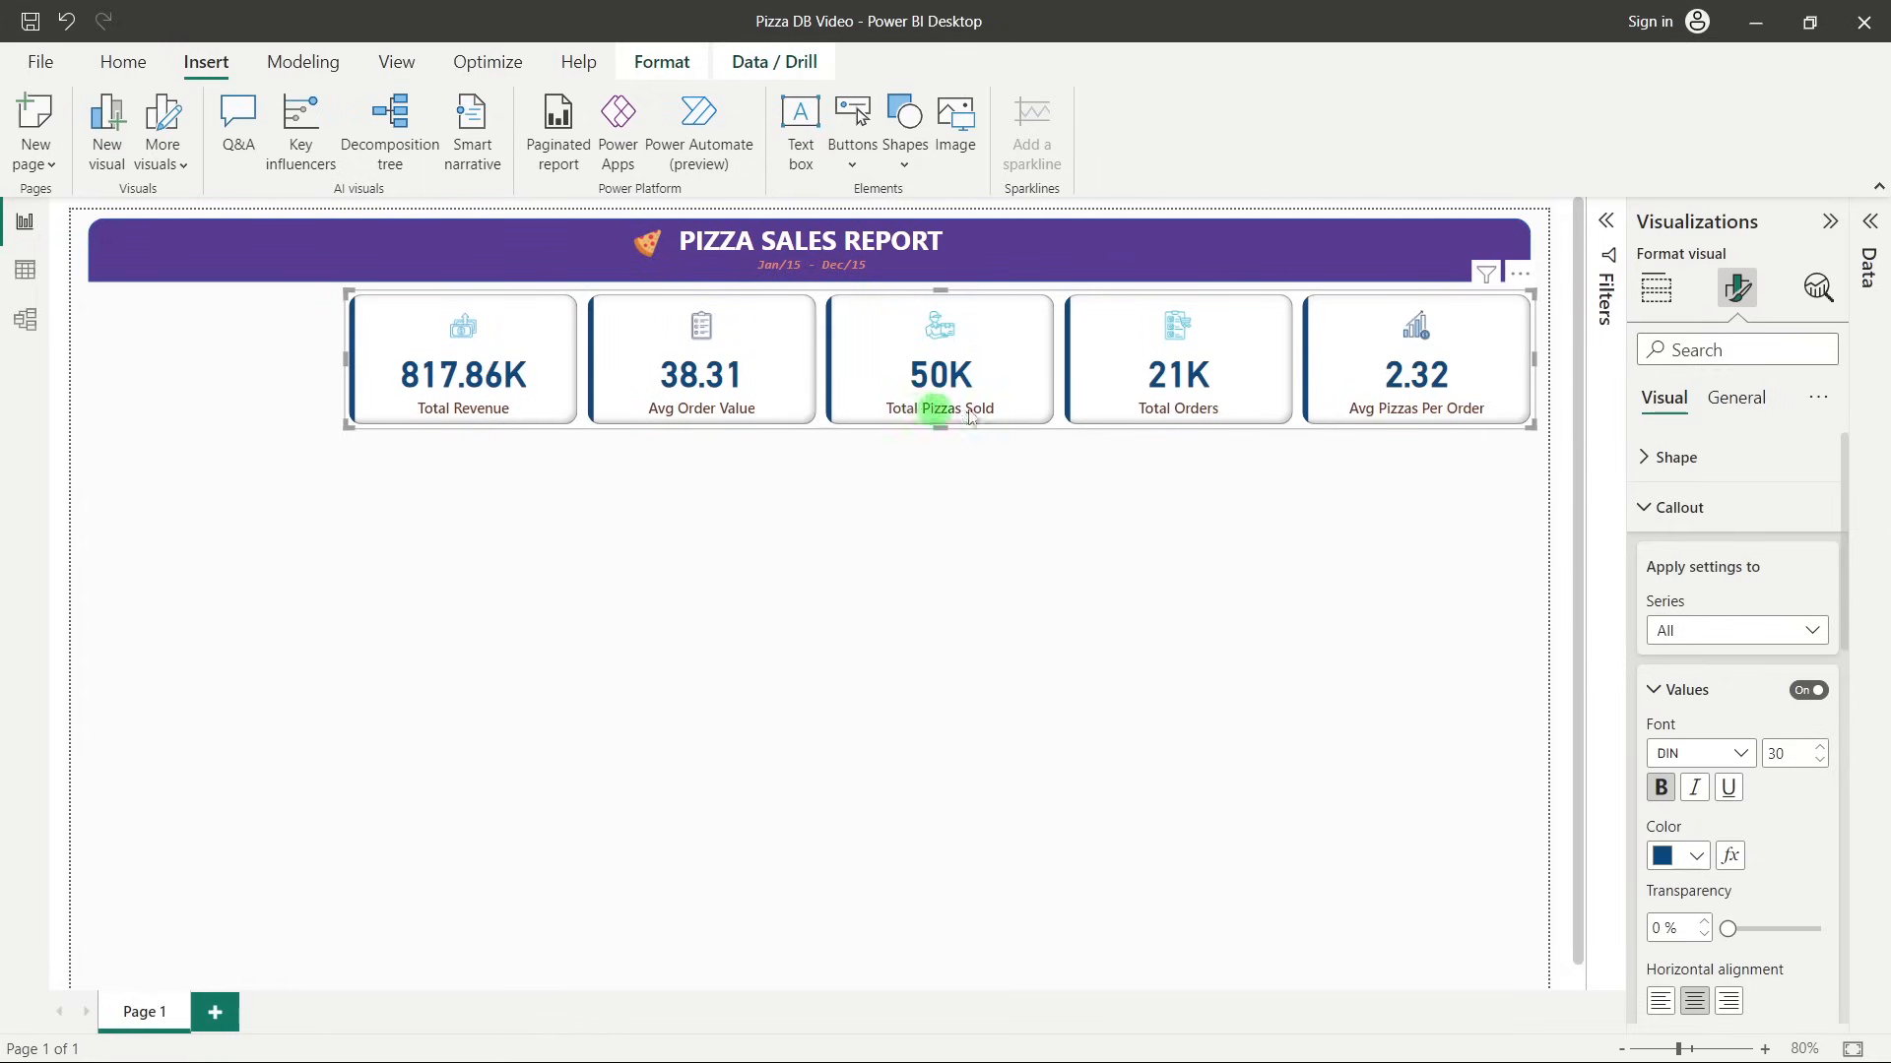
left_click(1718, 631)
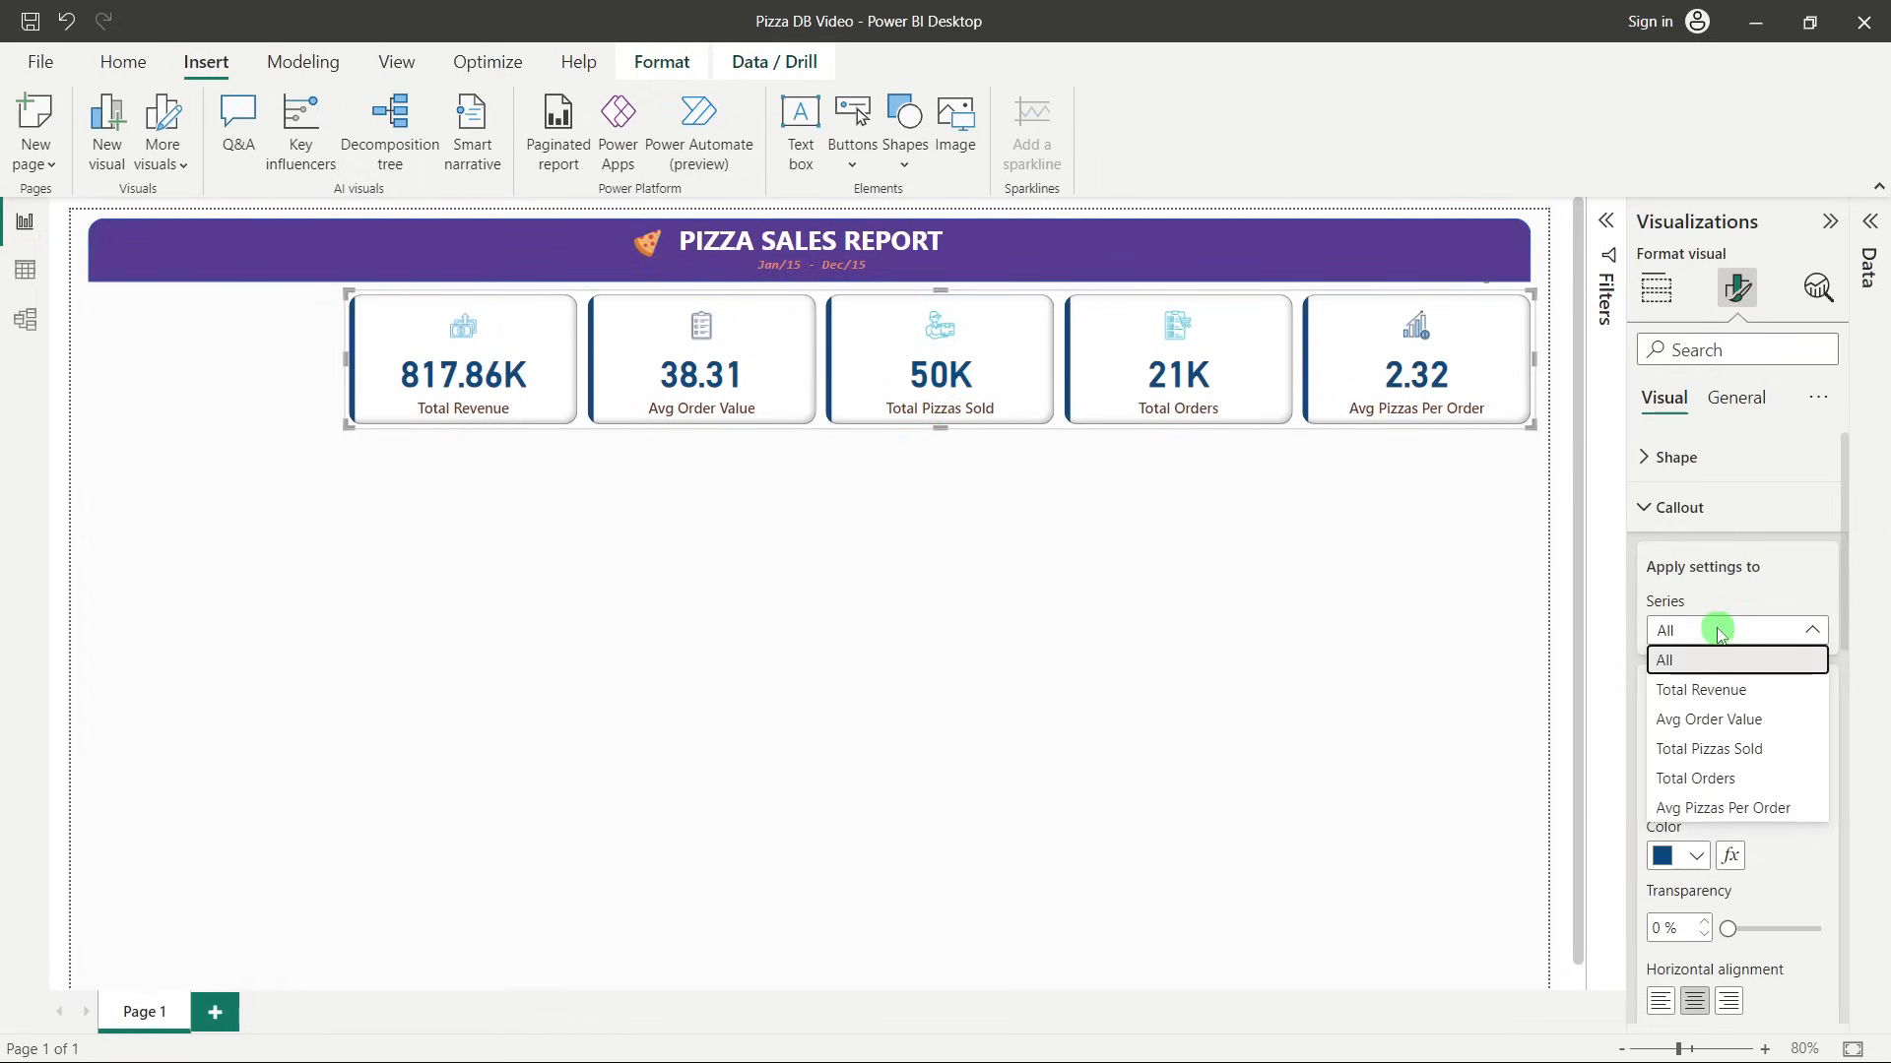
left_click(1709, 748)
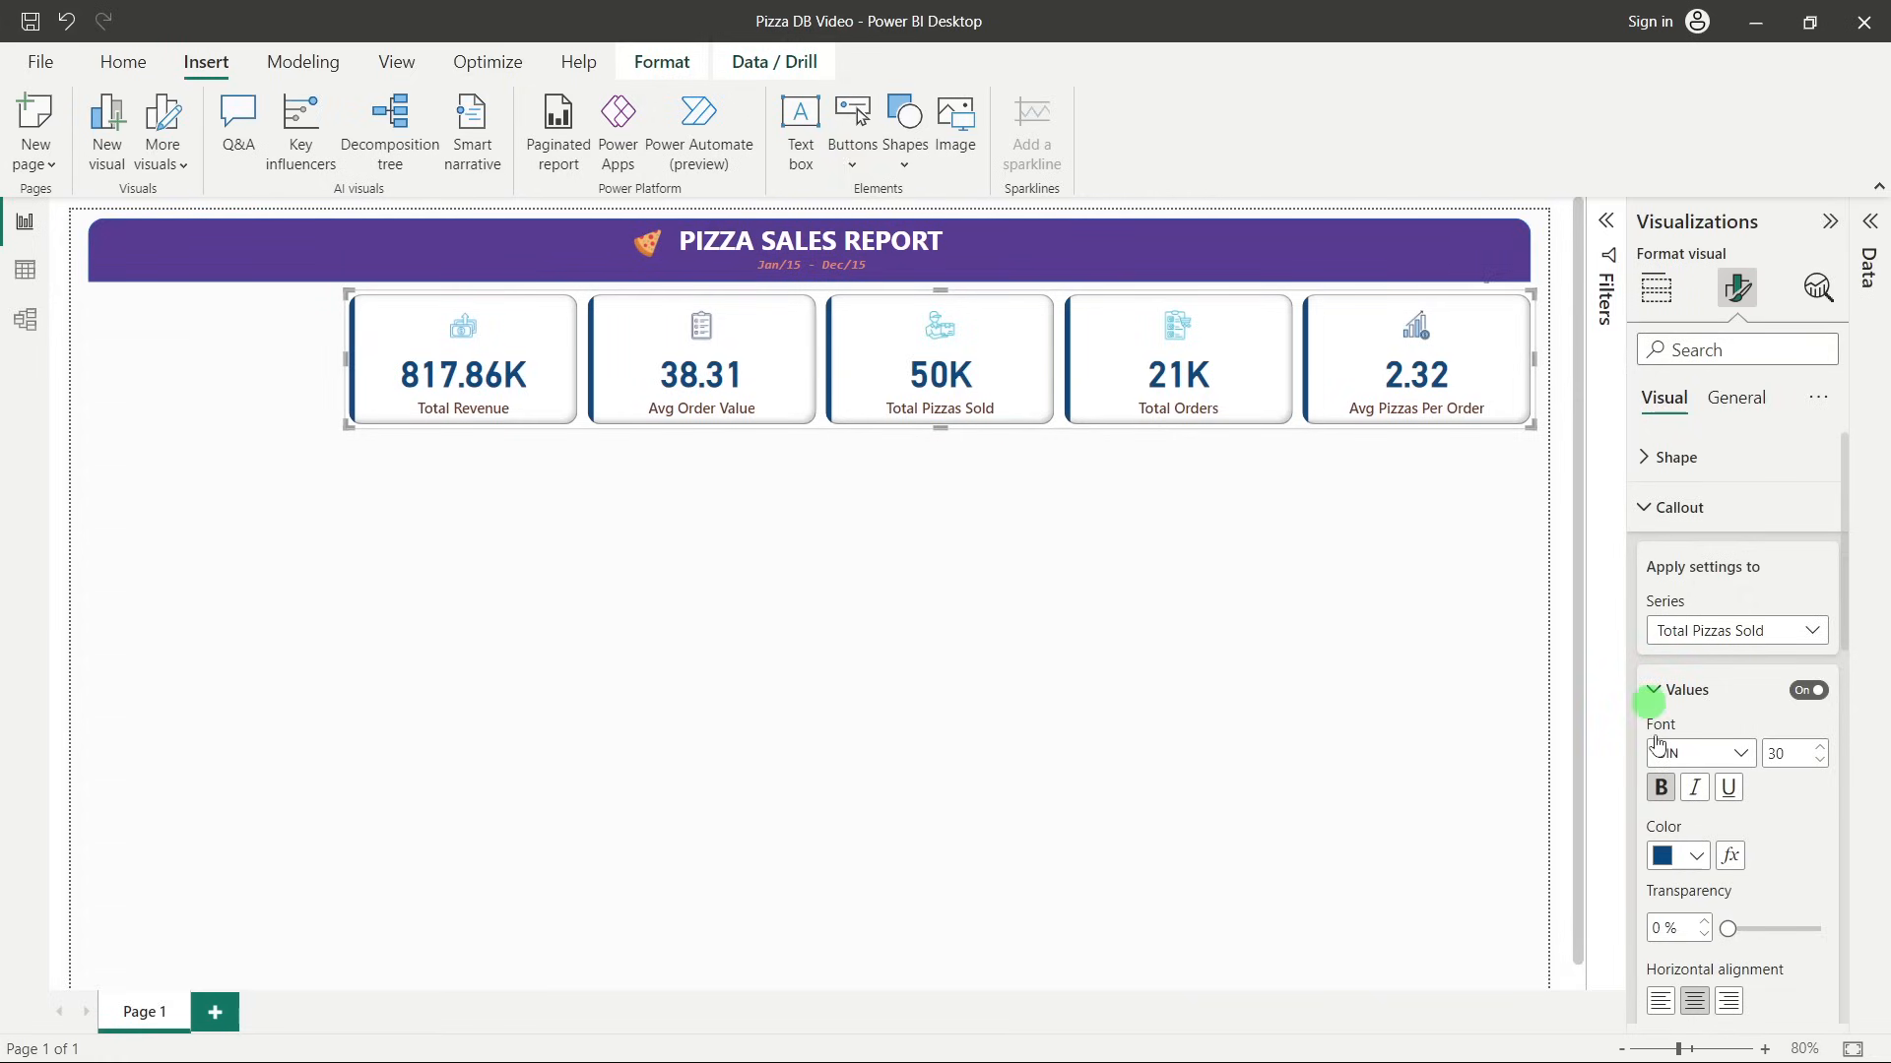
scroll(1765, 864, "down", 3)
scroll(1765, 863, "down", 1)
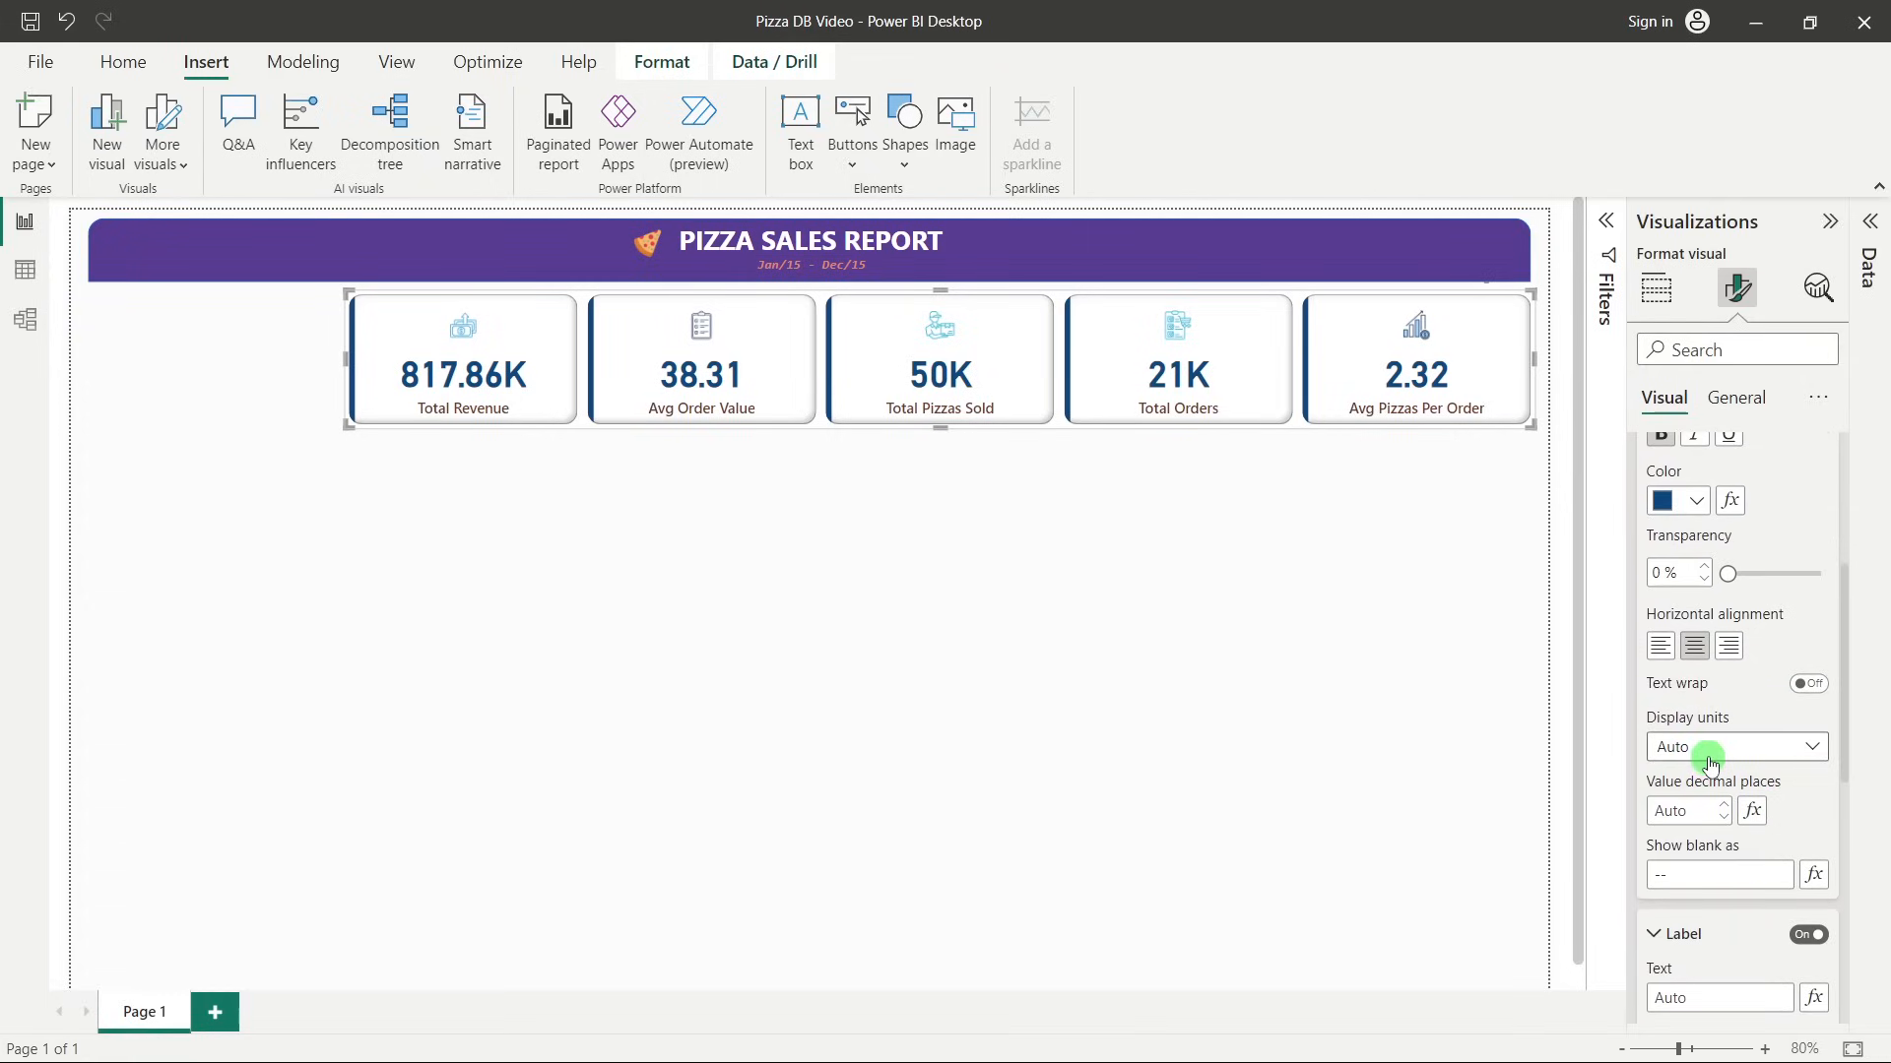
left_click(1698, 749)
left_click(1686, 807)
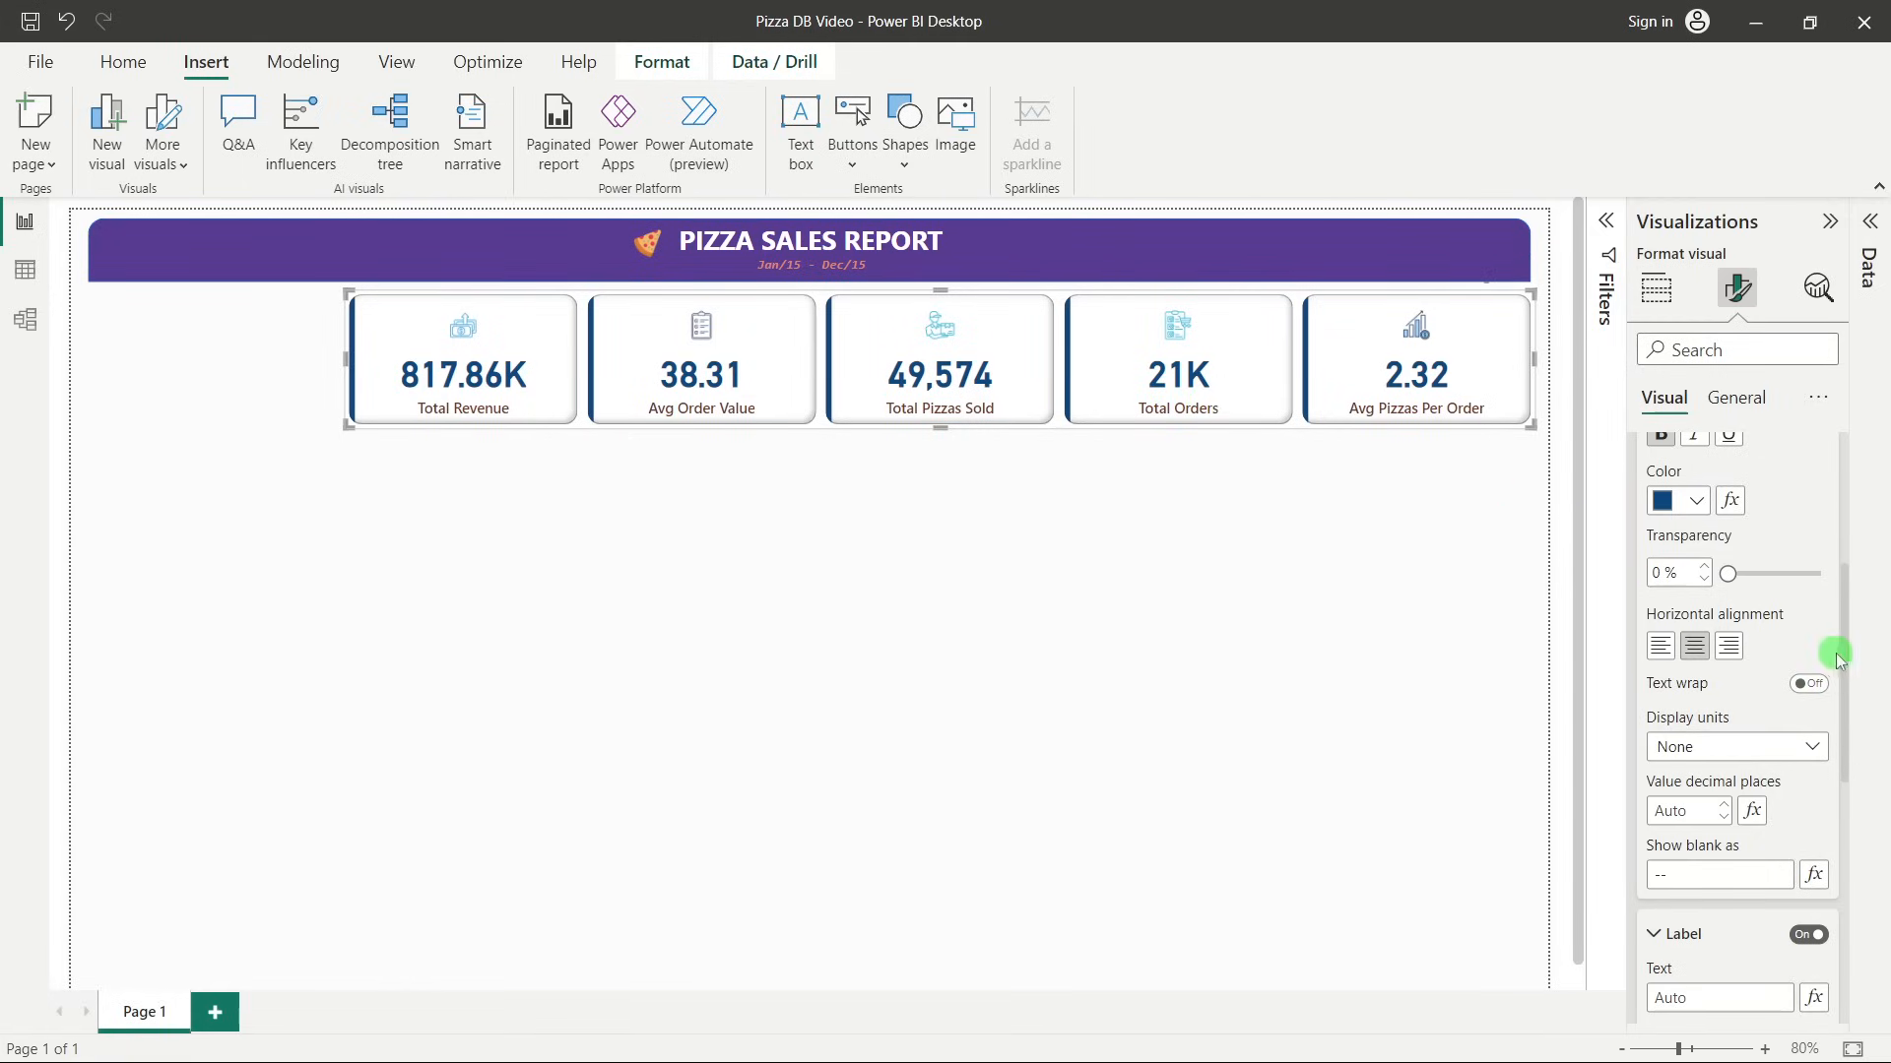
Set the display units of the Total Orders callout value to None.
scroll(1812, 640, "up", 4)
left_click(1701, 650)
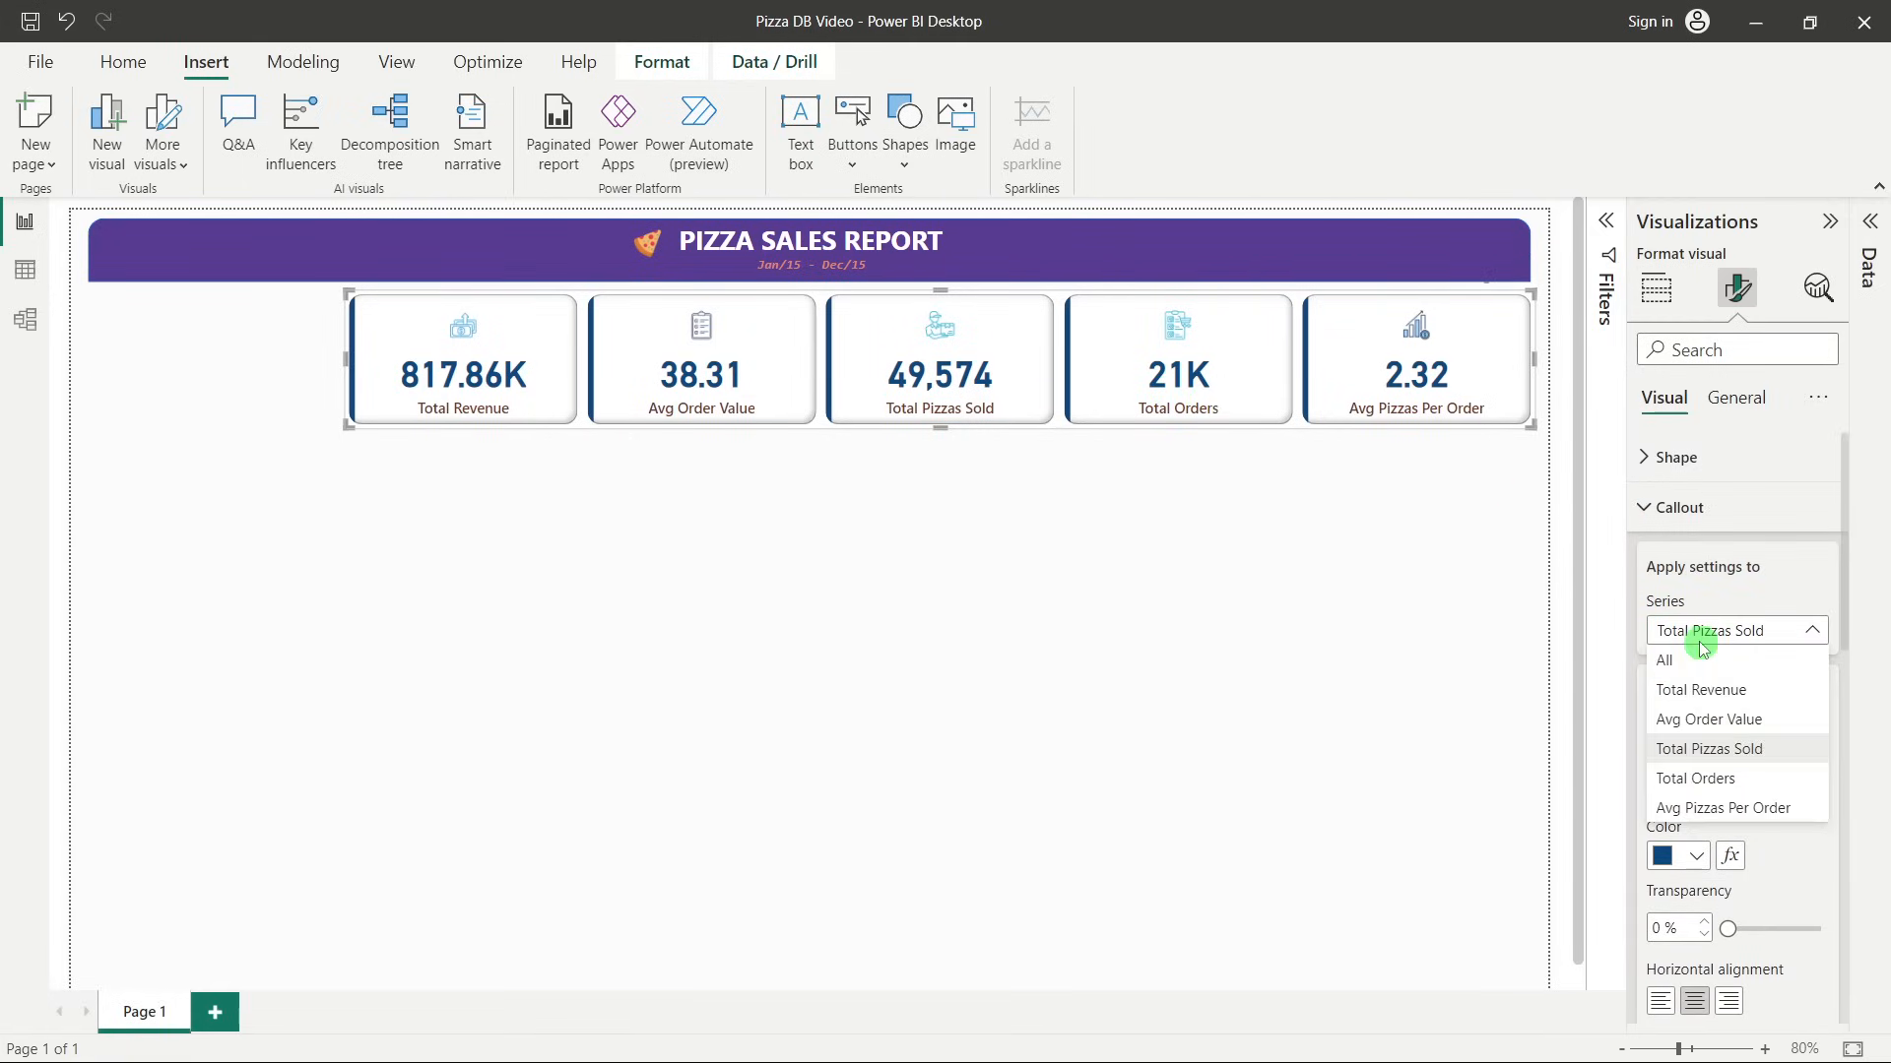
left_click(1711, 778)
scroll(1717, 768, "down", 5)
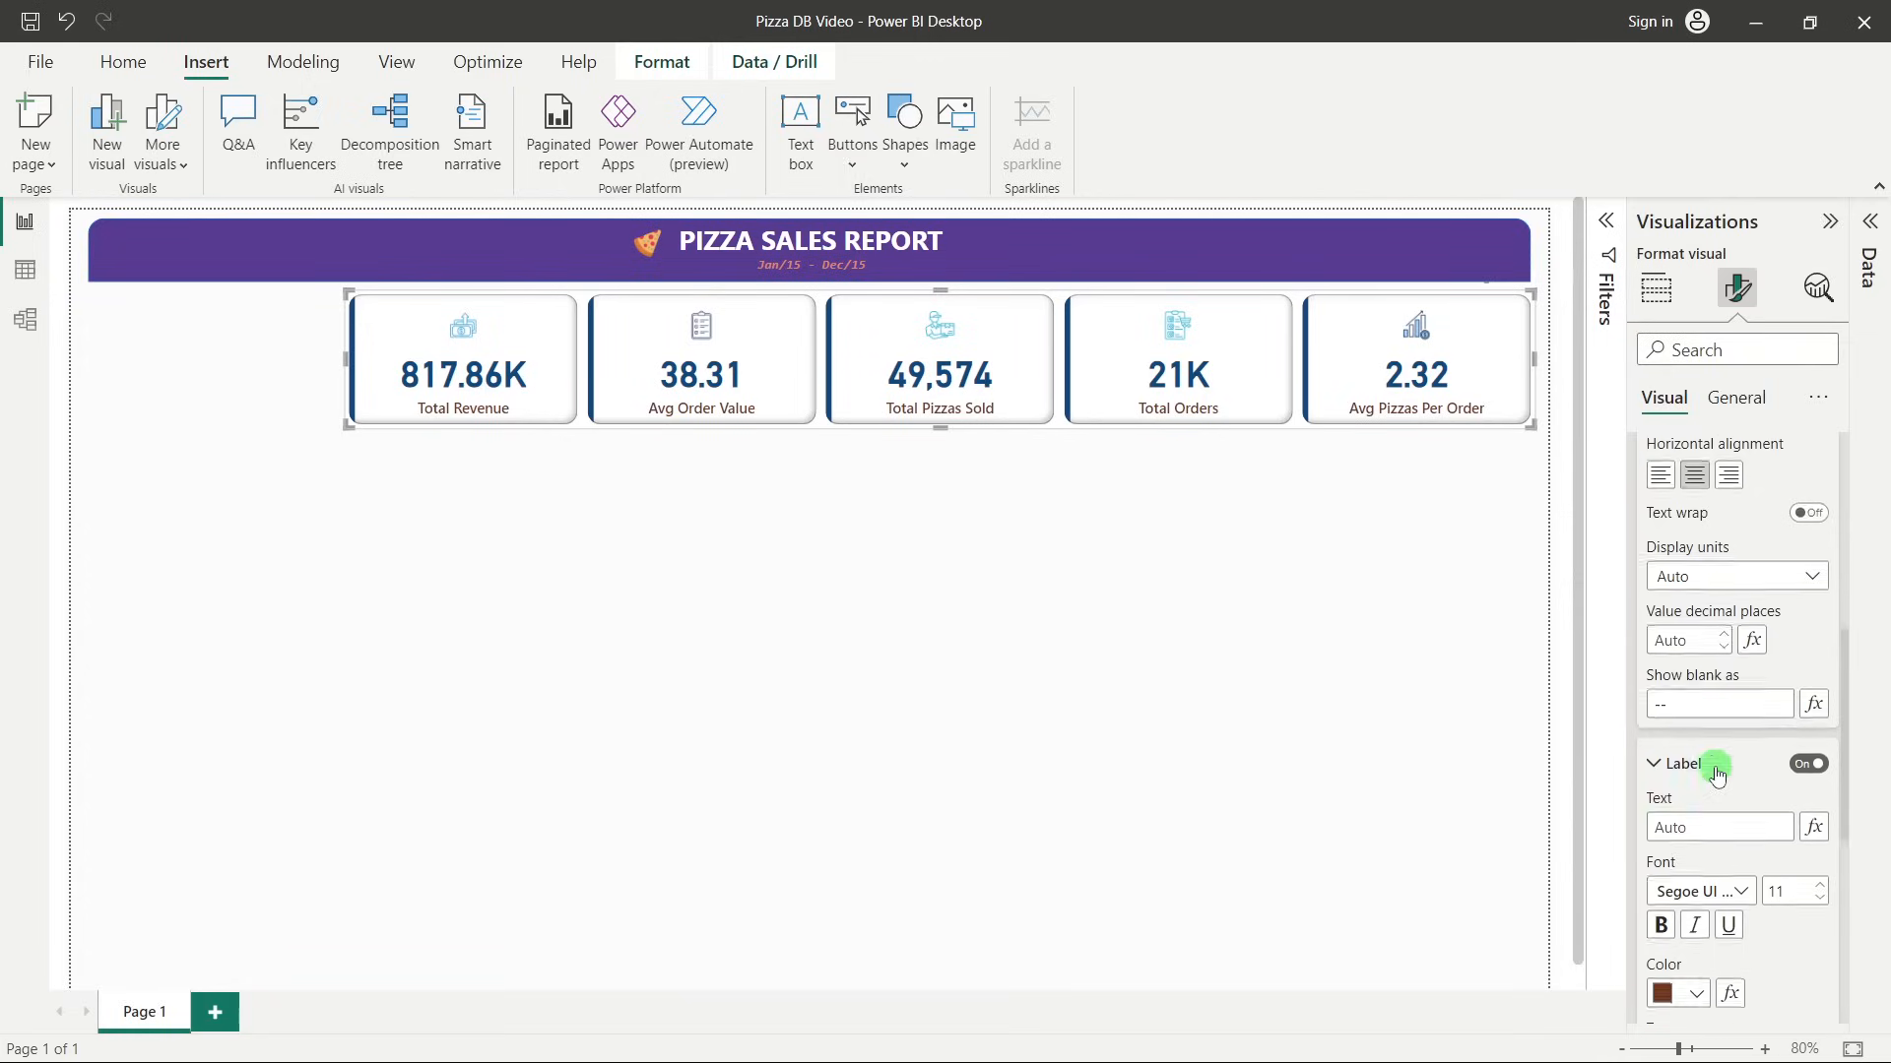
left_click(1699, 571)
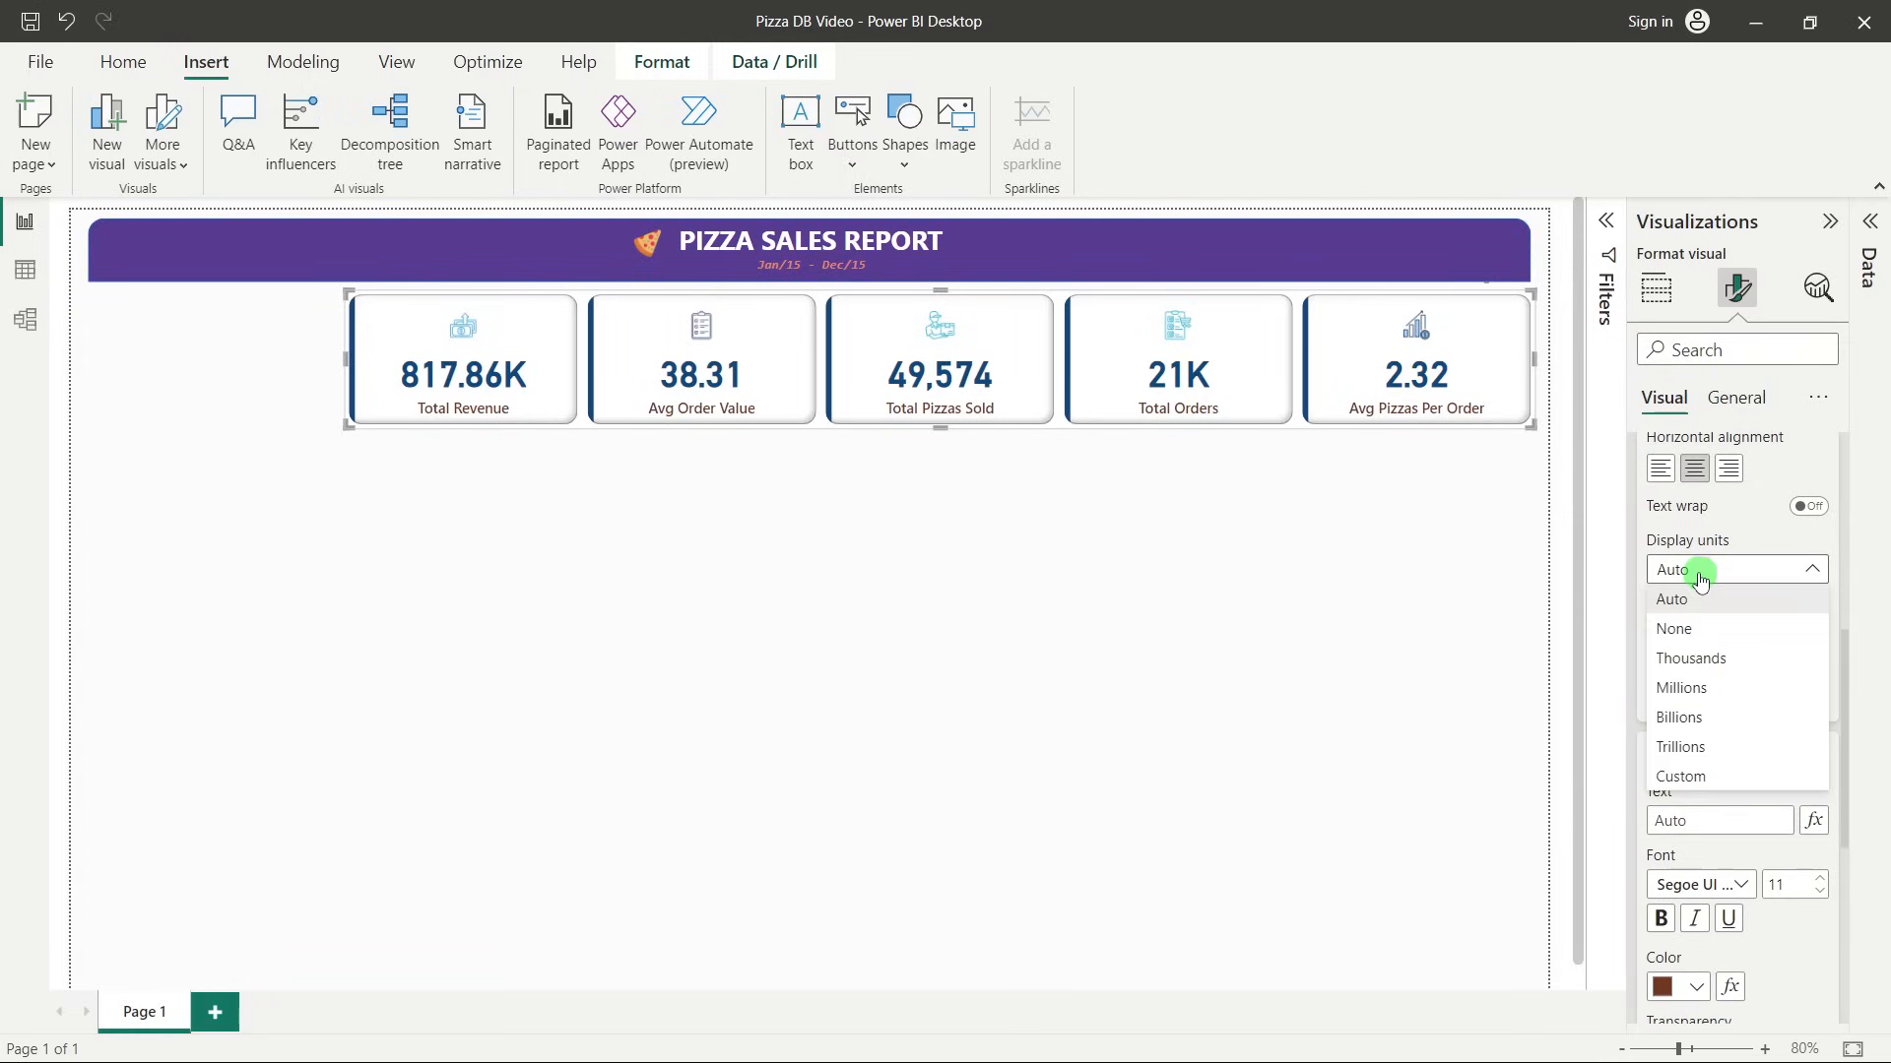
left_click(1686, 629)
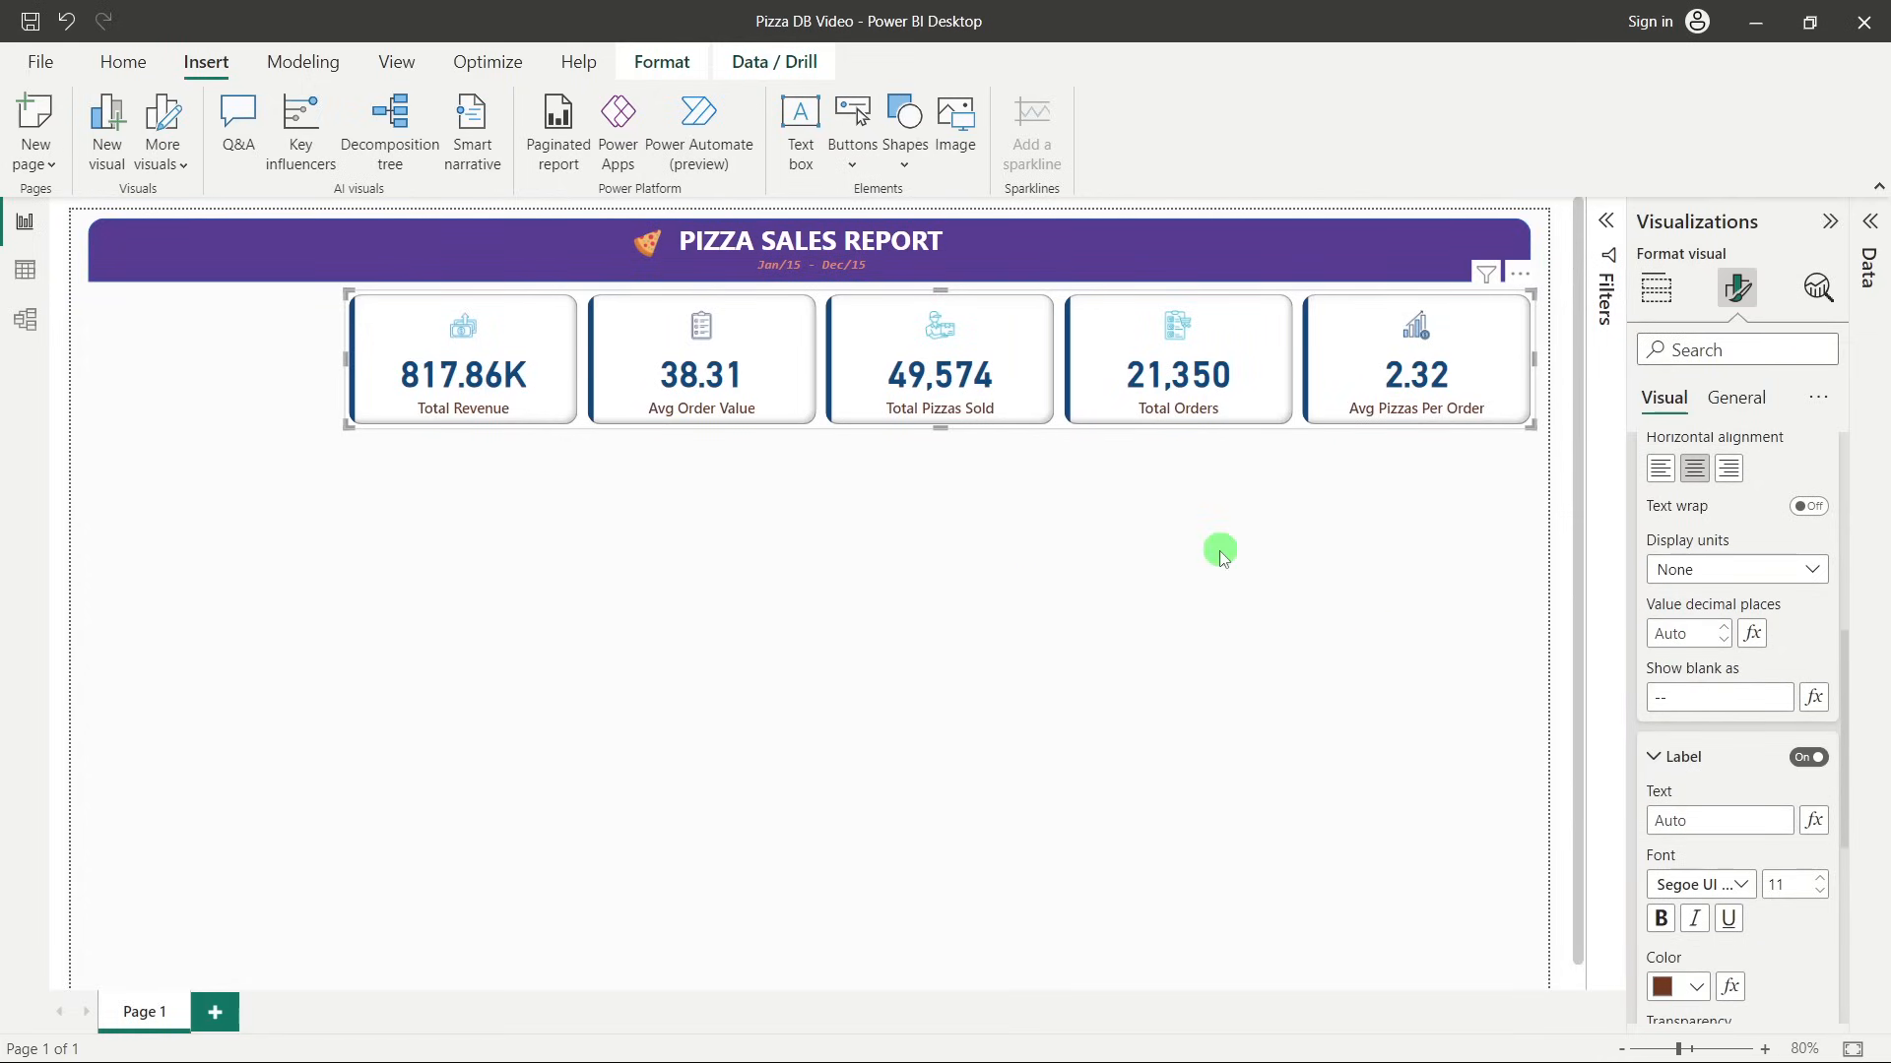
Compare the Total Pizzas Sold, Total Orders and Avg Pizzas Per Order cards with the query results in the Word document.
key("alt+Tab")
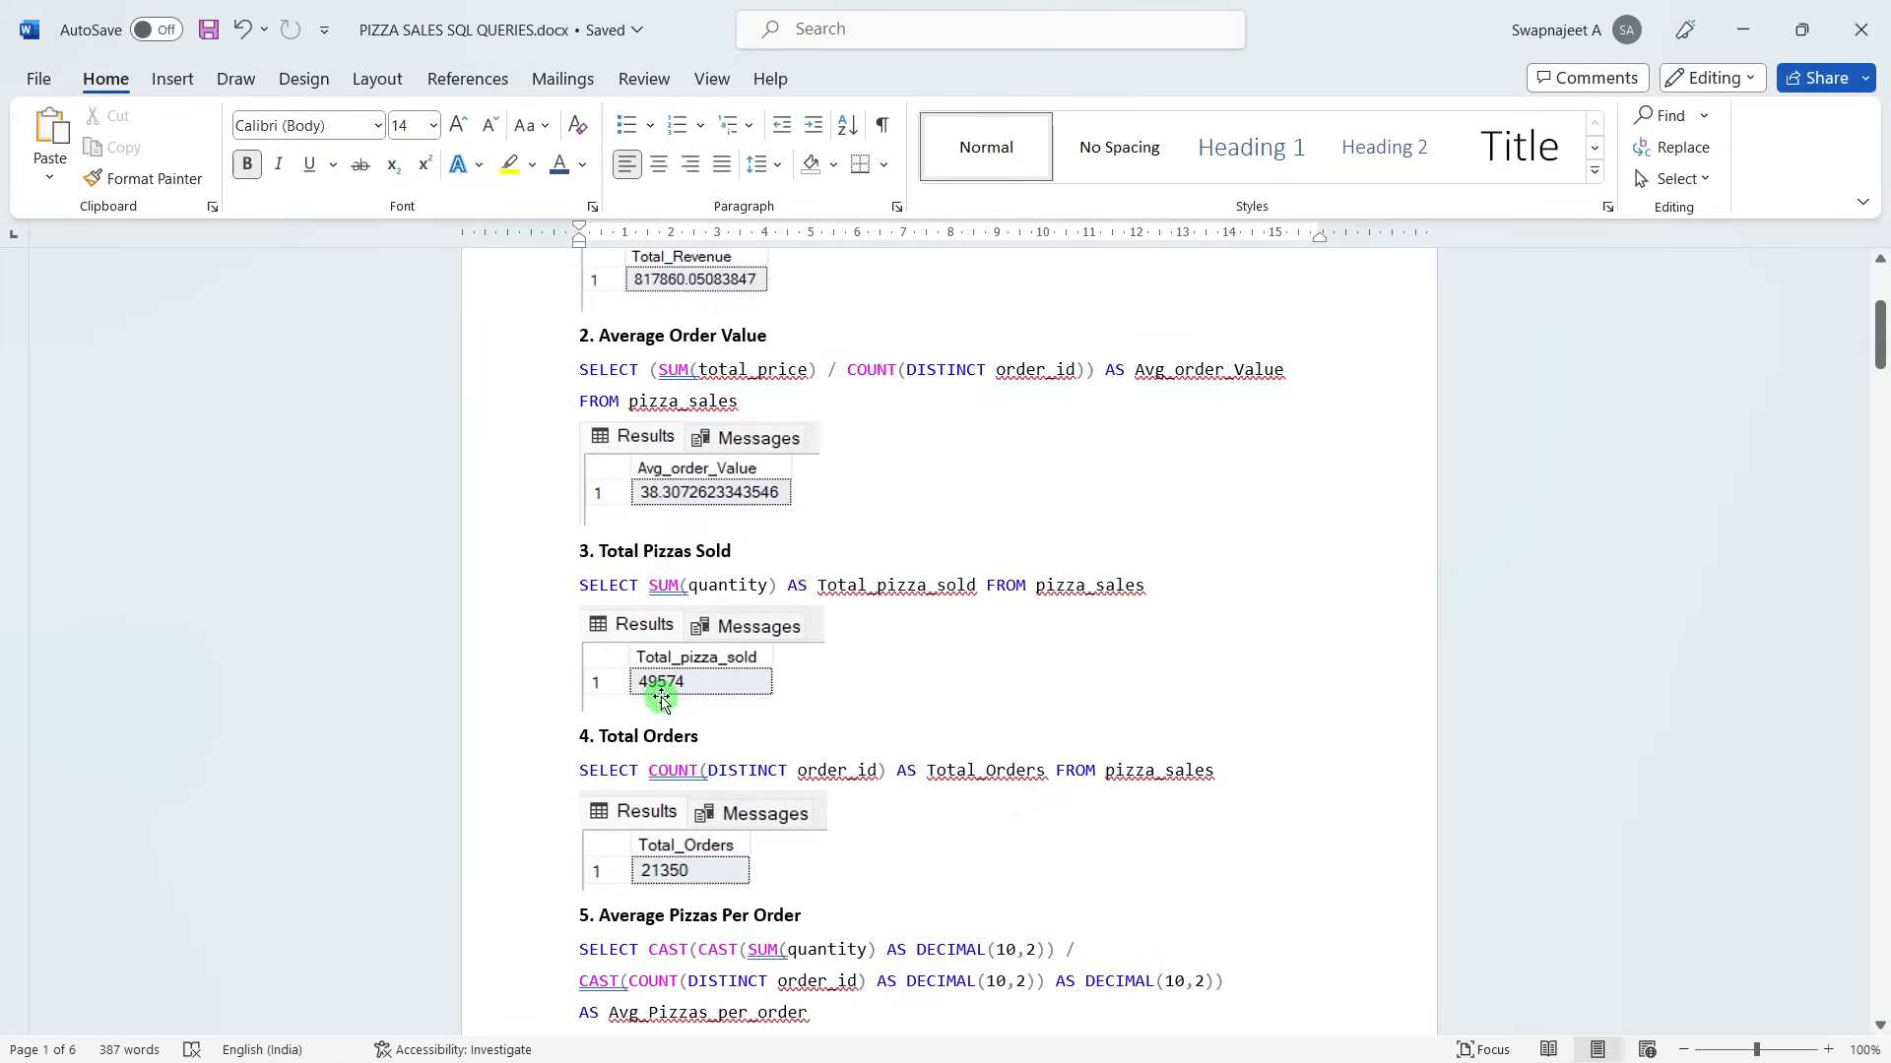
key("alt+Tab")
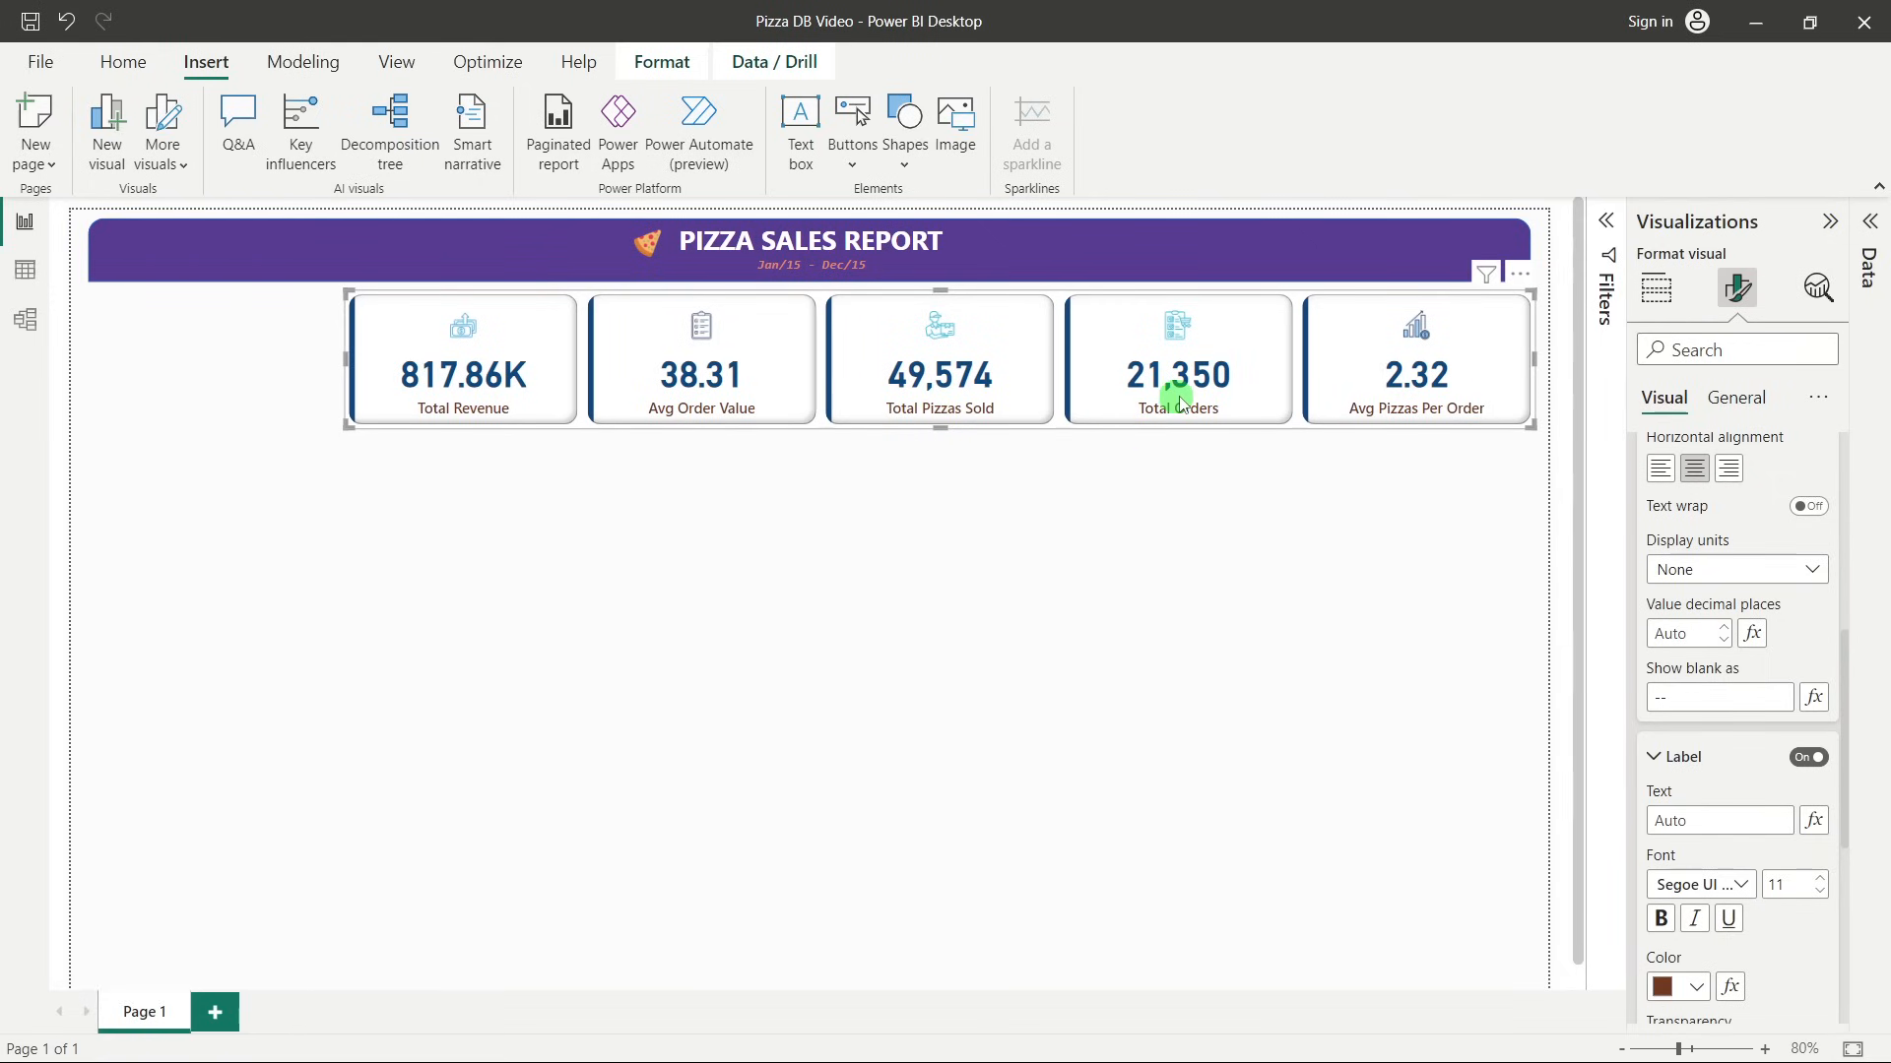
key("alt+Tab")
scroll(670, 769, "down", 2)
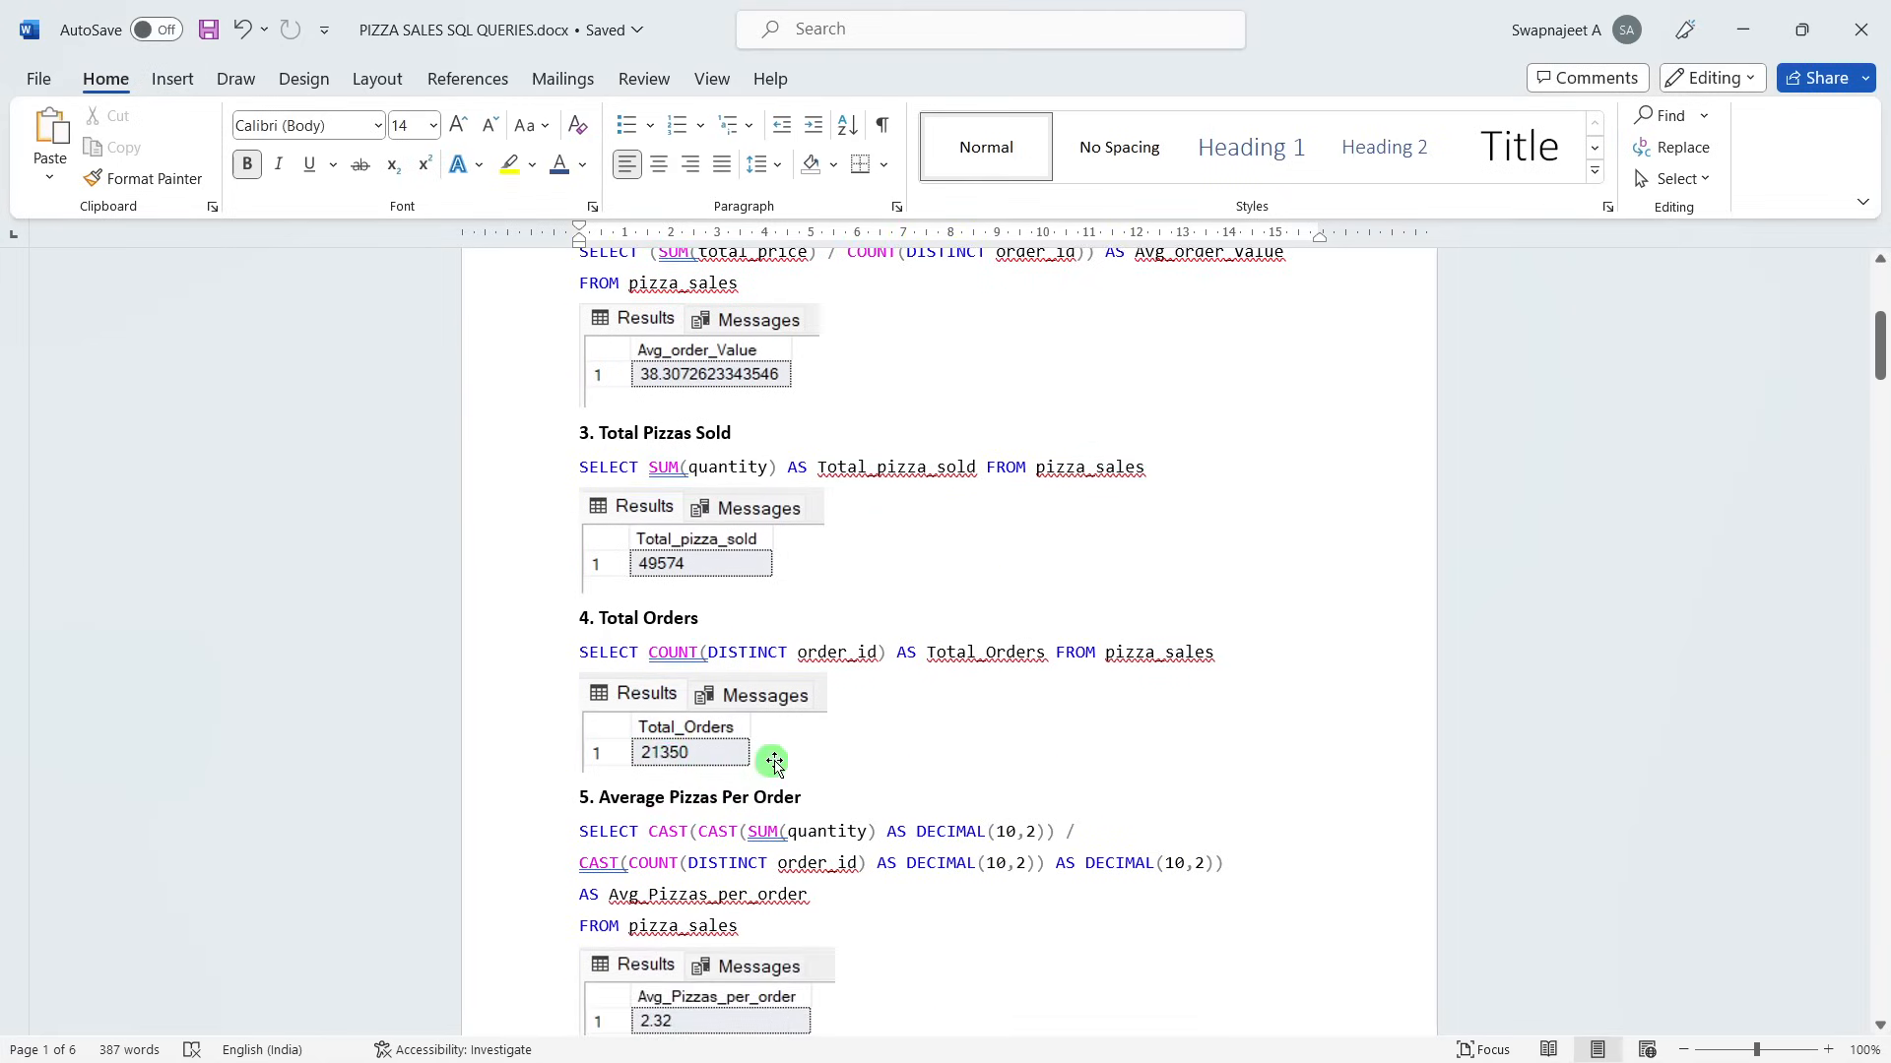
key("alt+Tab")
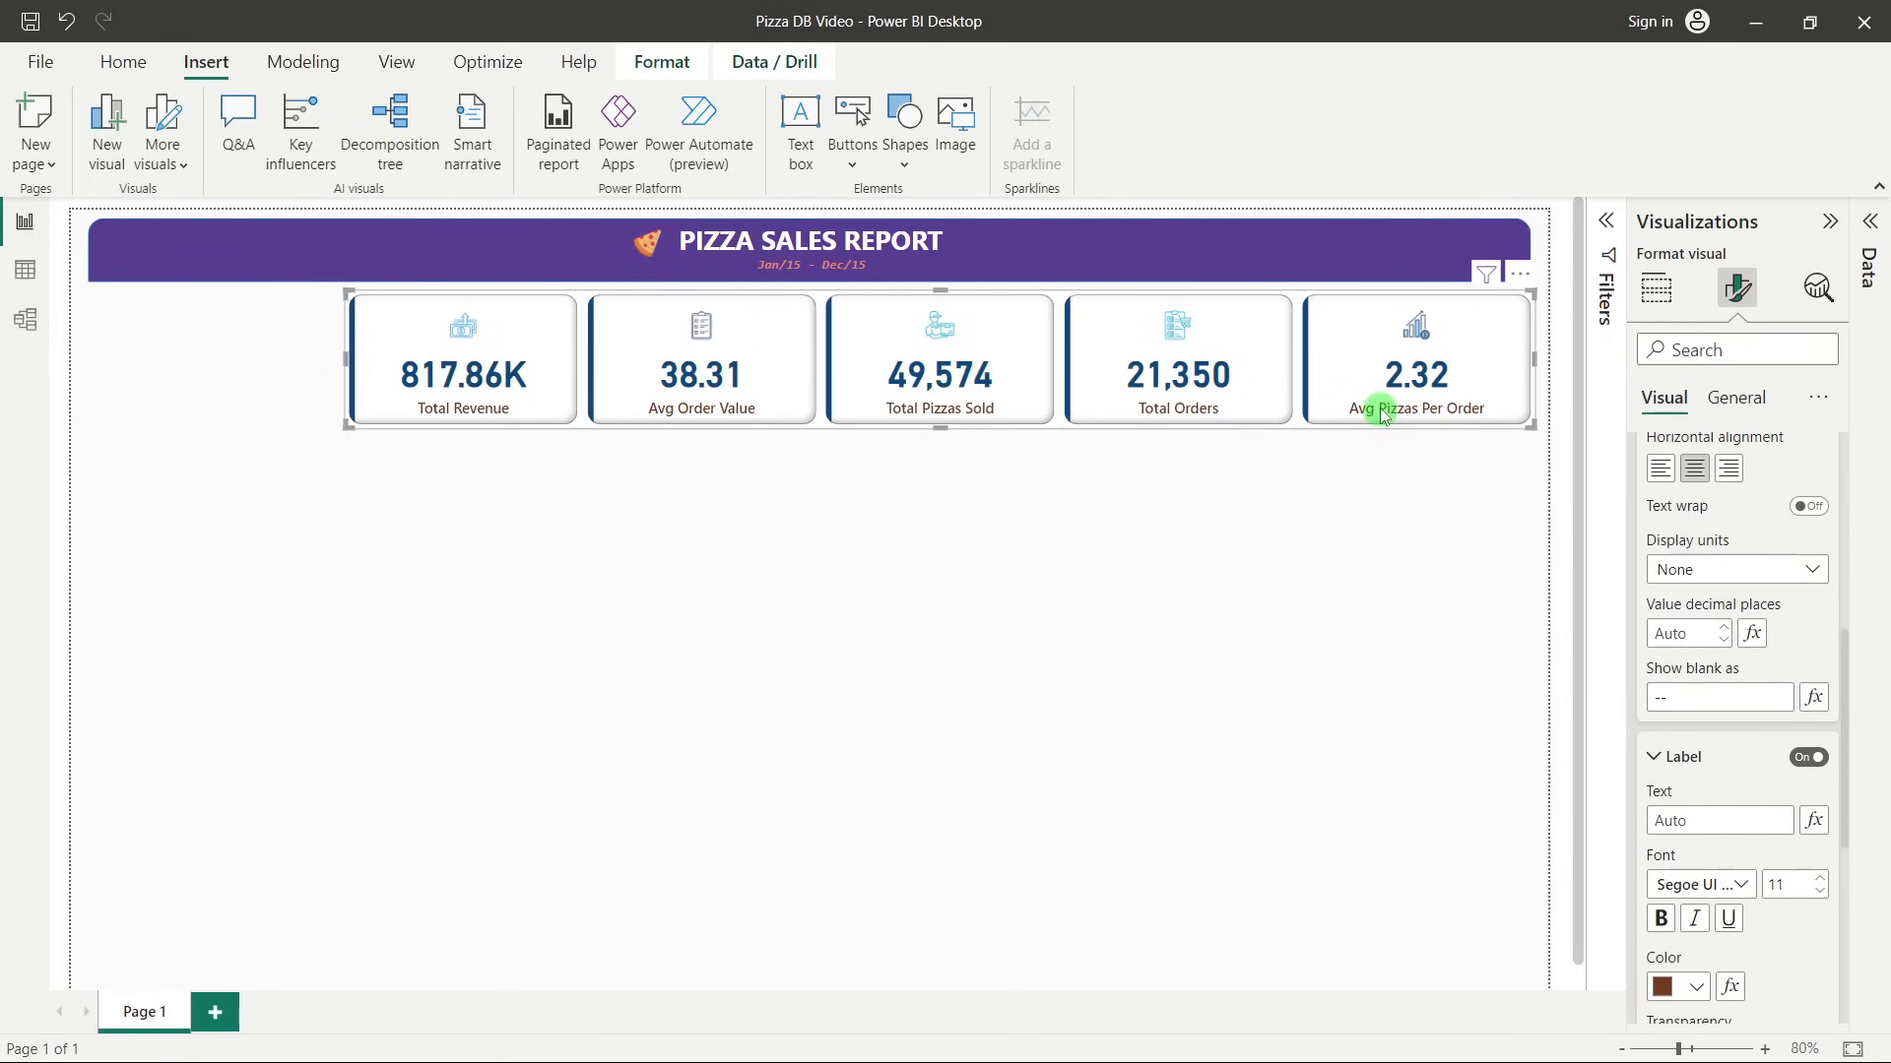
key("alt+Tab")
scroll(645, 960, "down", 3)
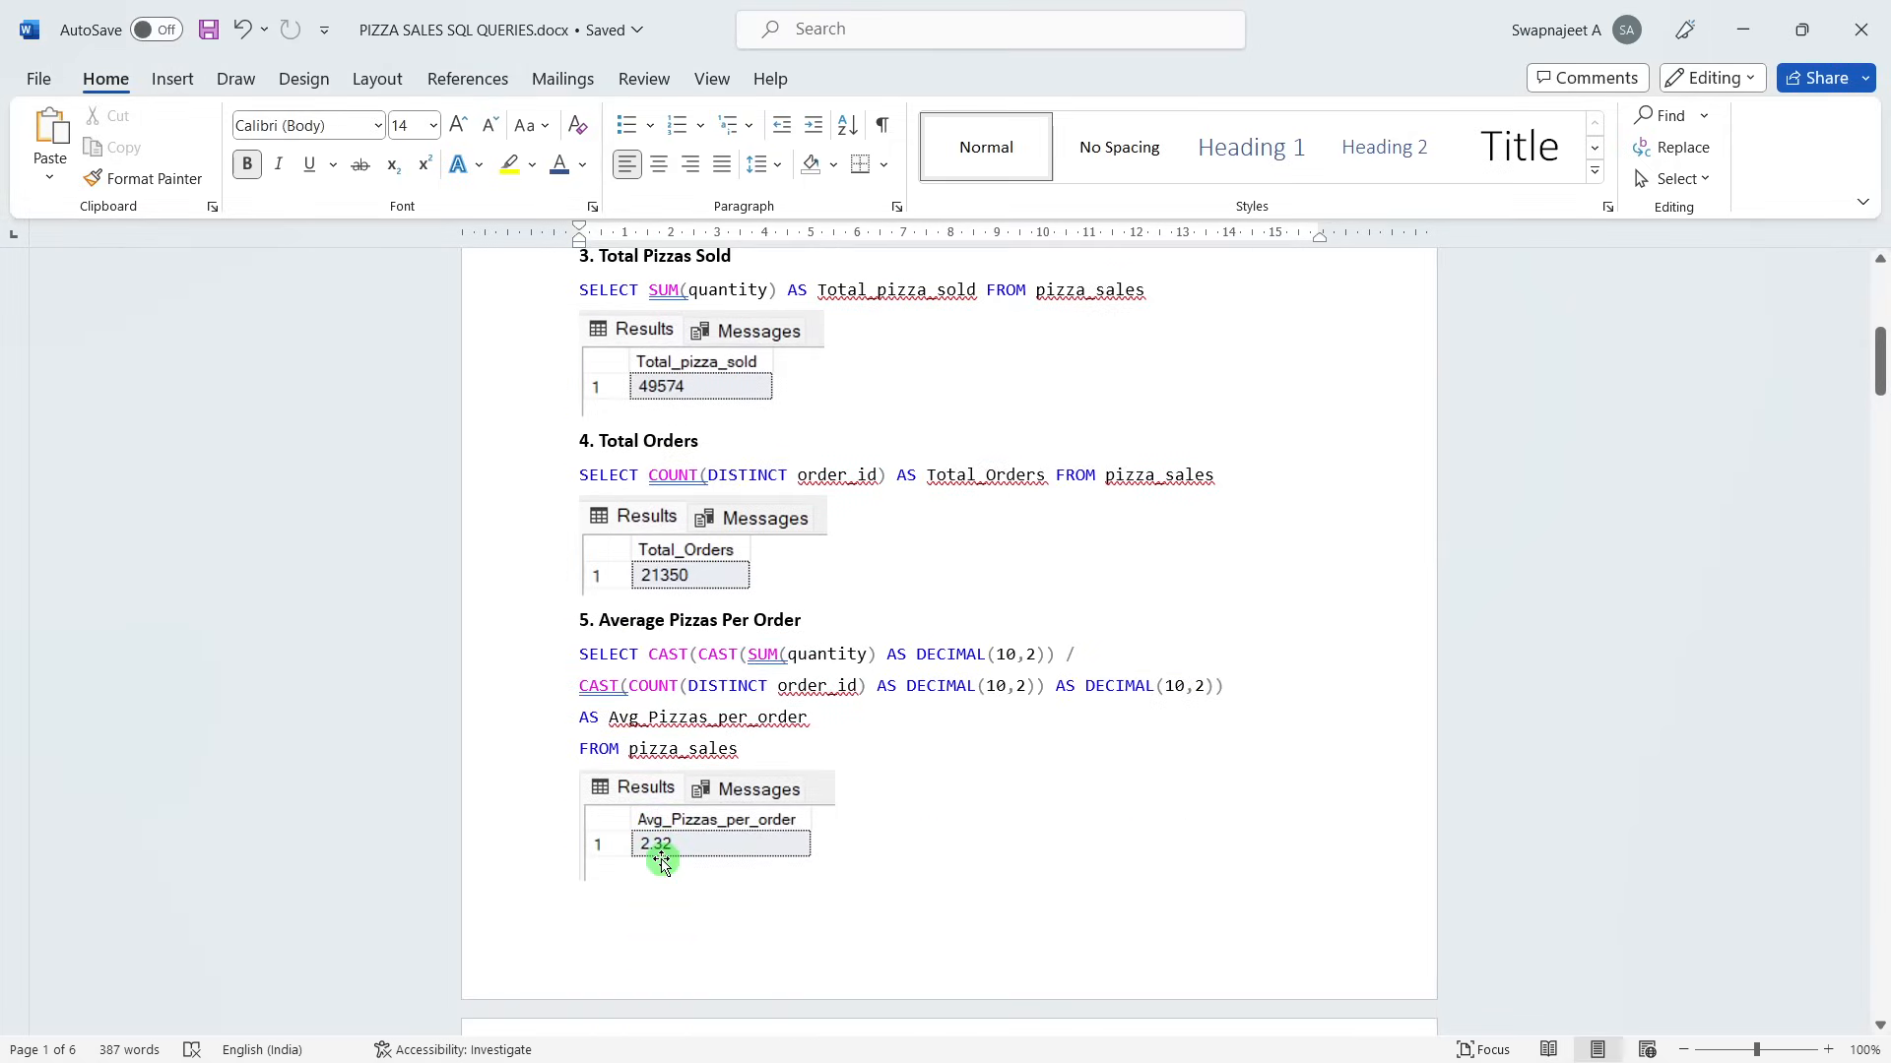
key("alt+Tab")
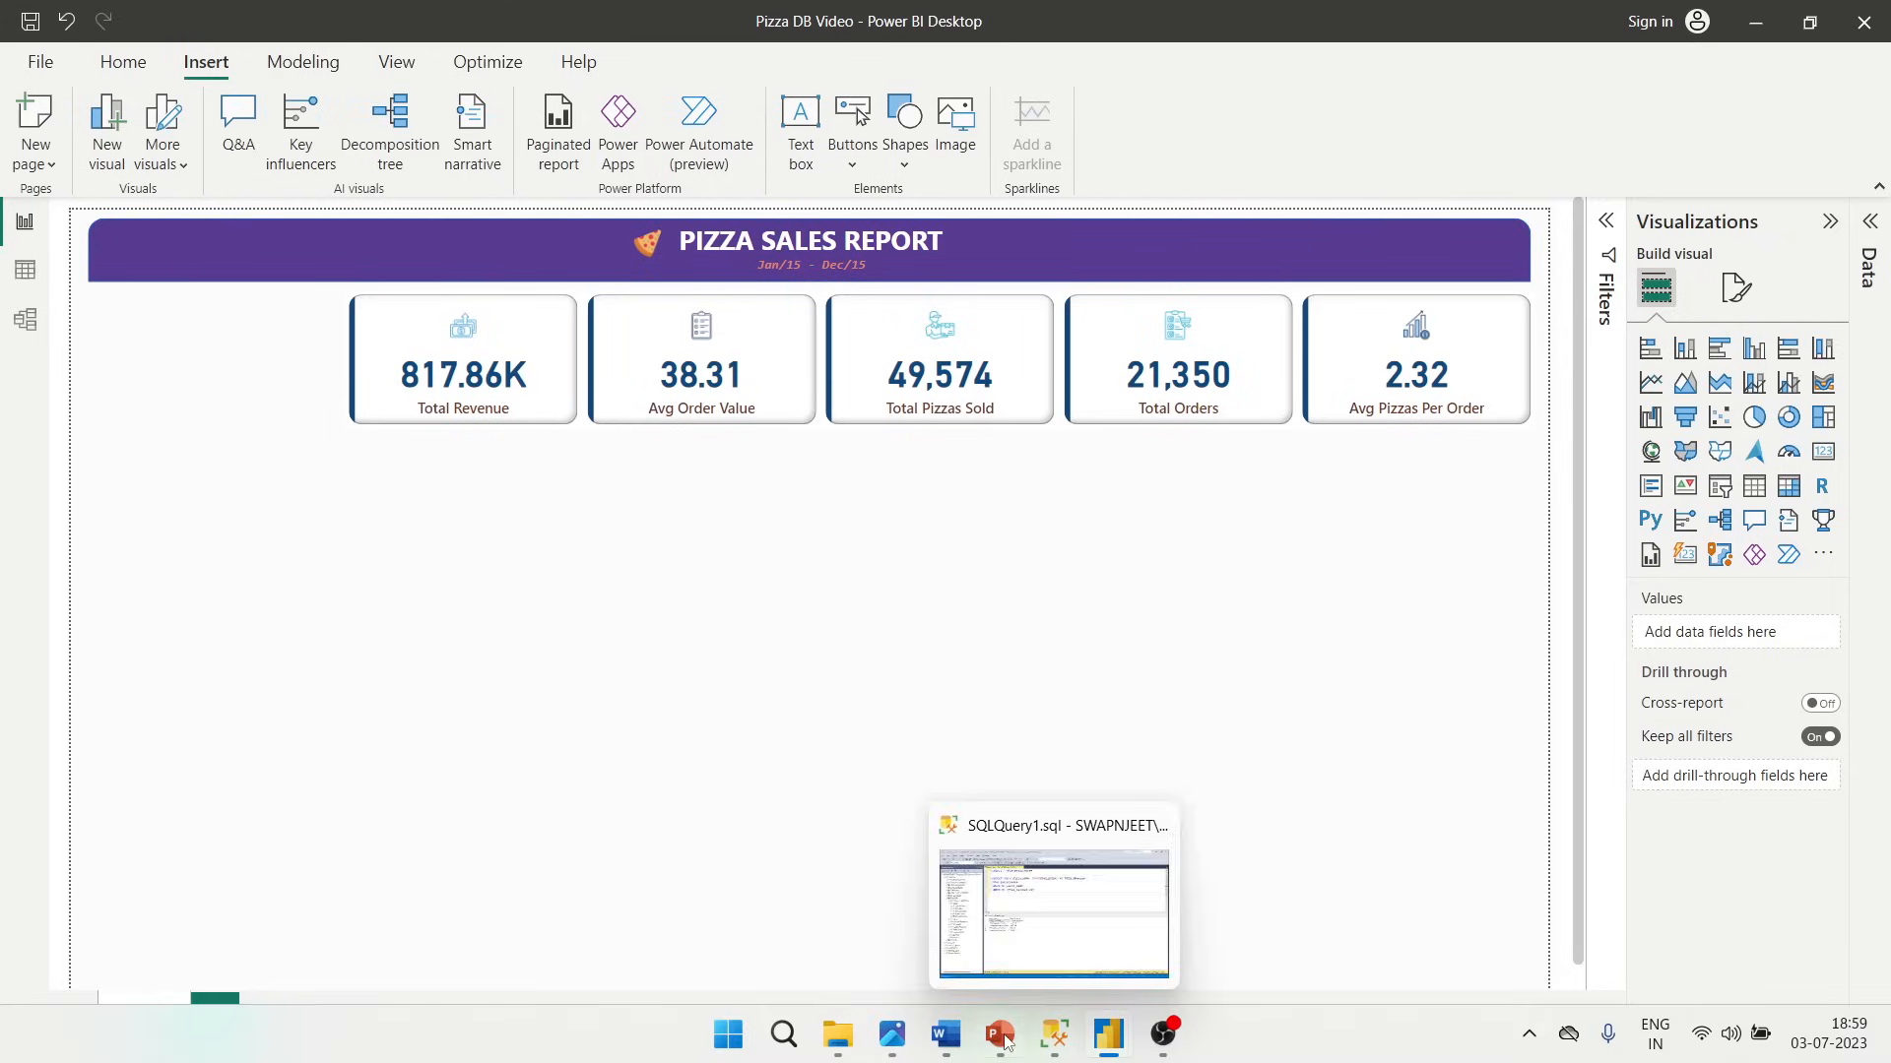
Switch to the Pizza Sales PowerPoint presentation, read the Charts Requirement slide covering the daily trend chart, and return to Power BI.
left_click(999, 1034)
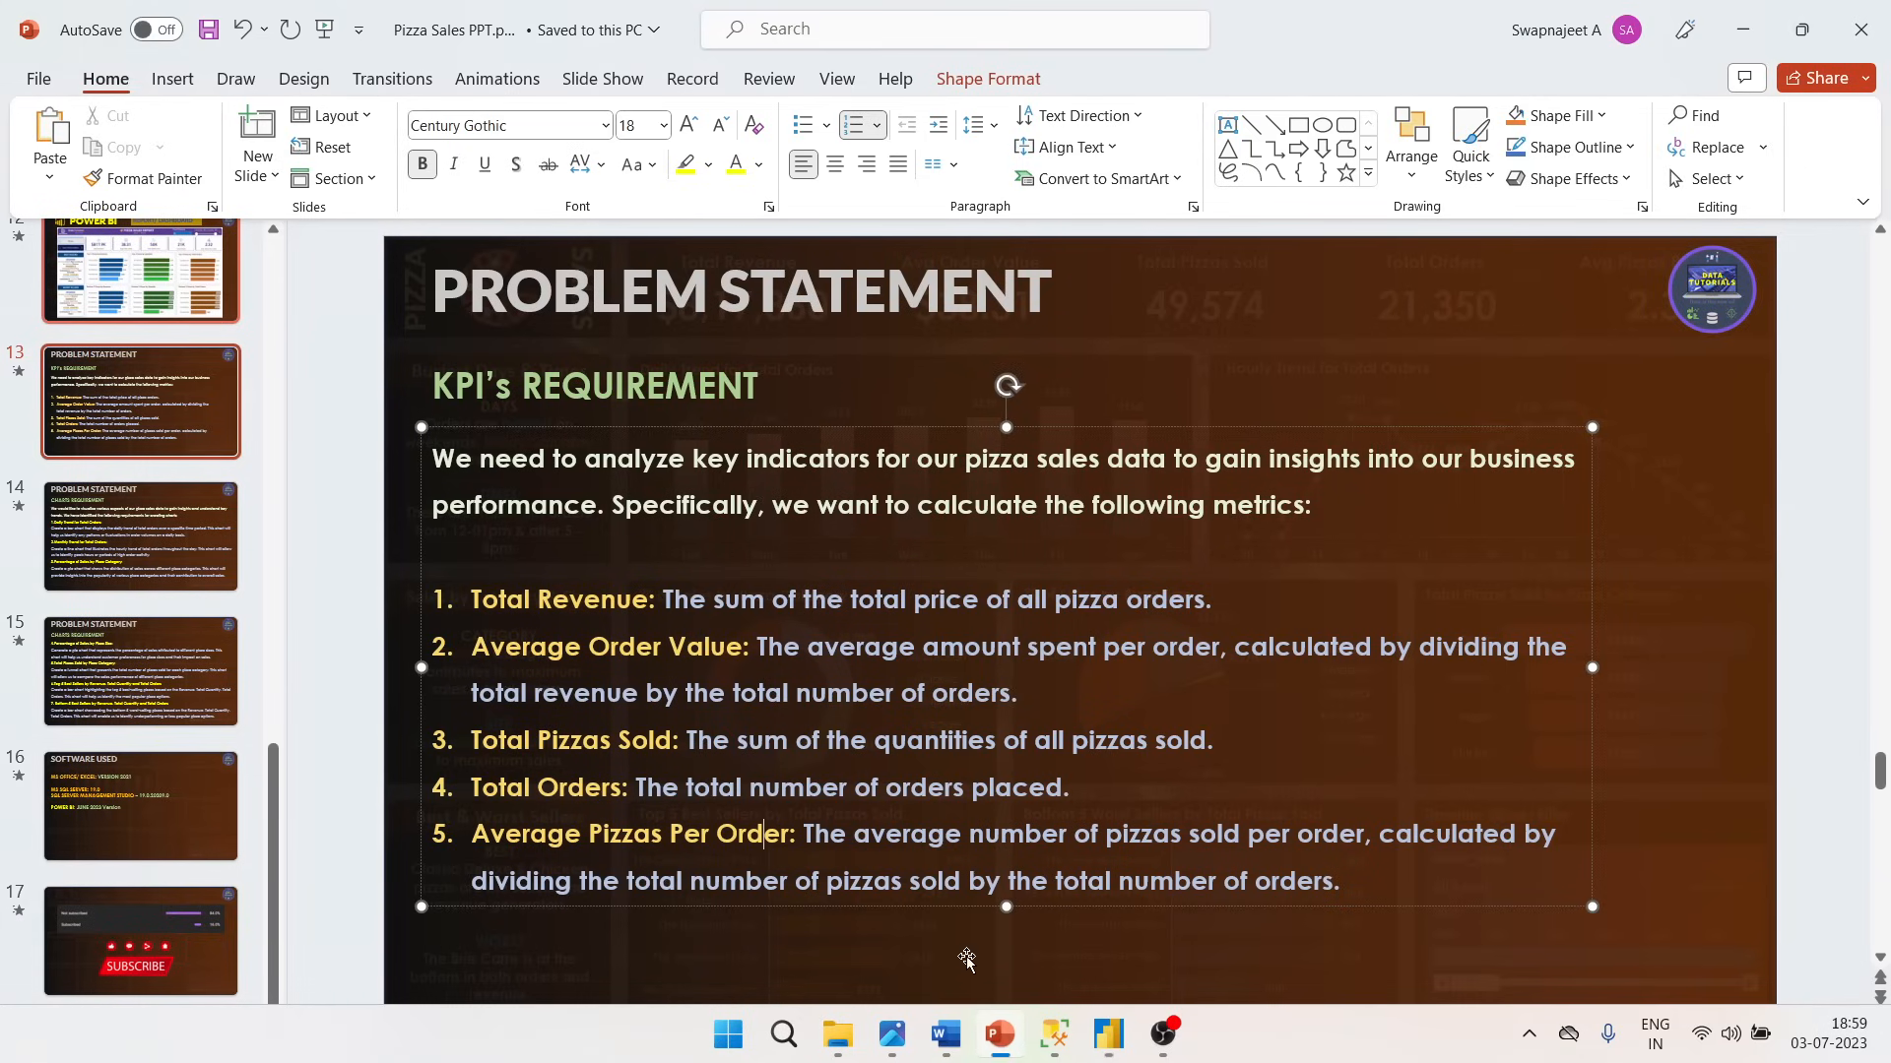
left_click(138, 552)
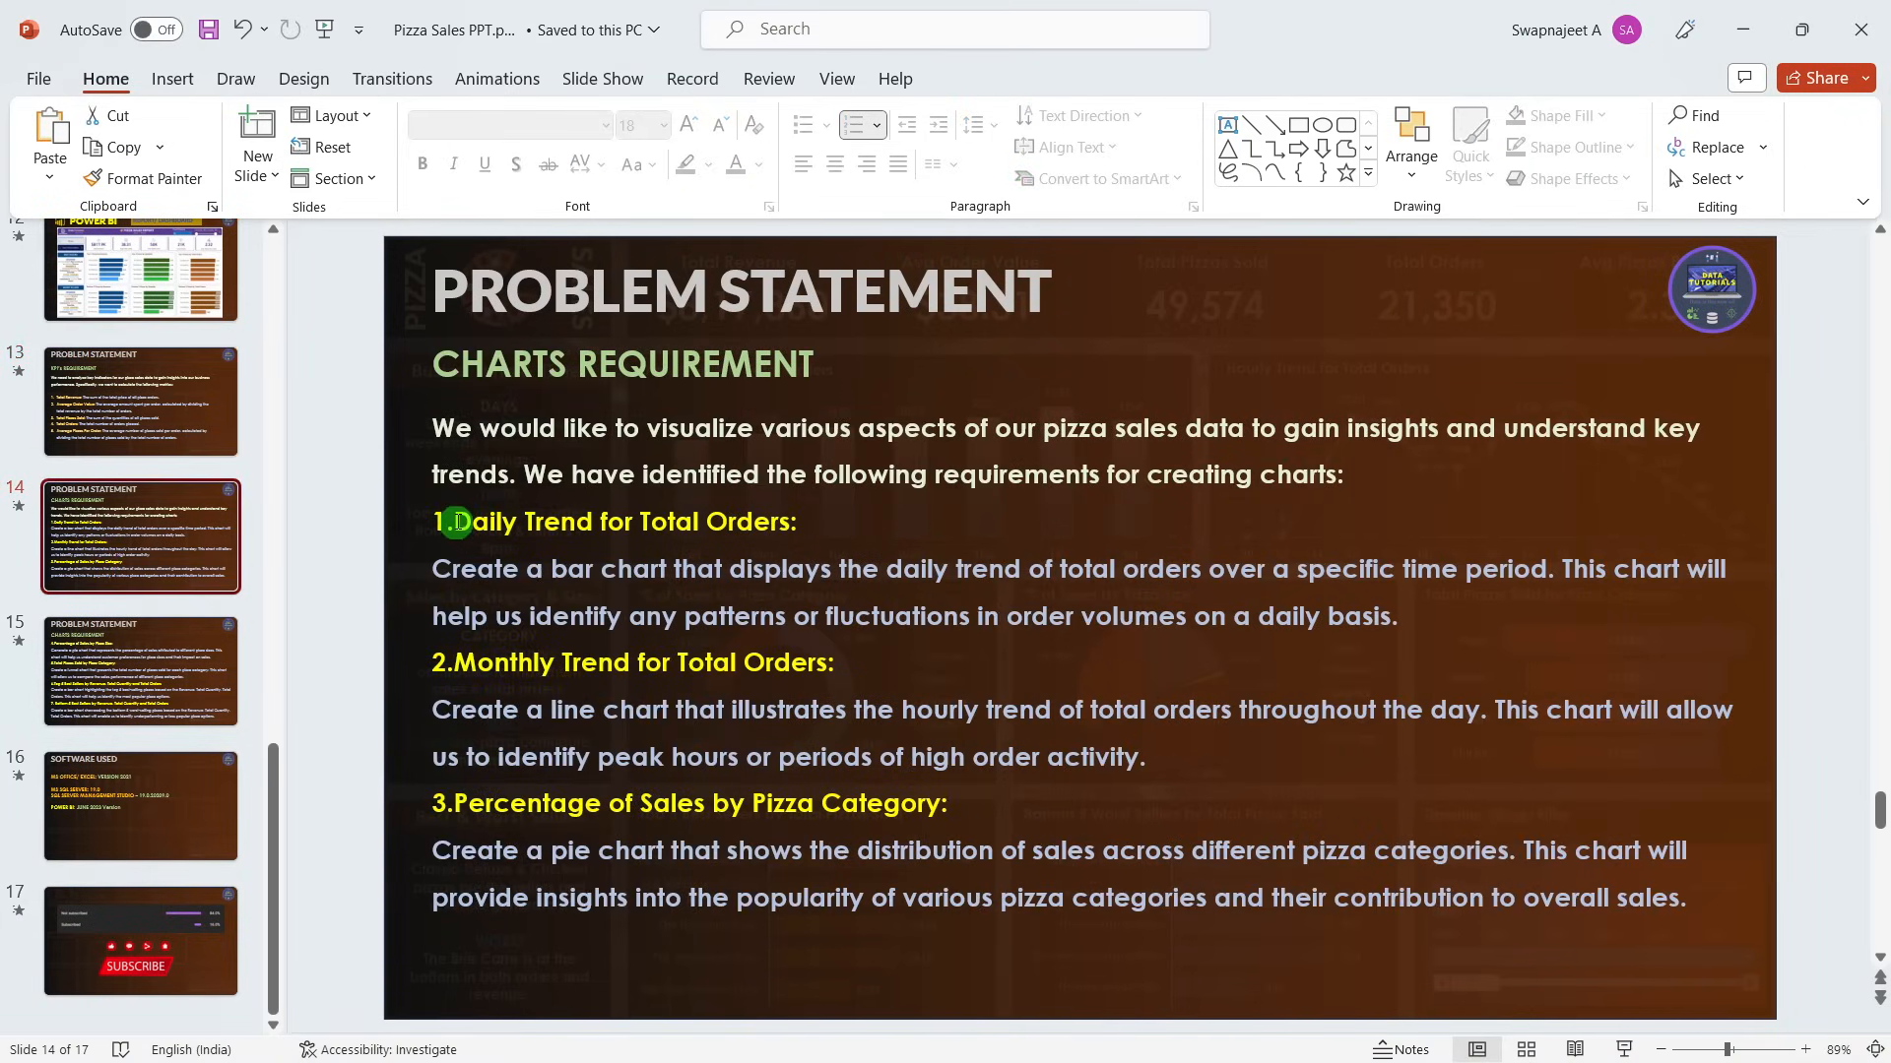
key("alt+Tab")
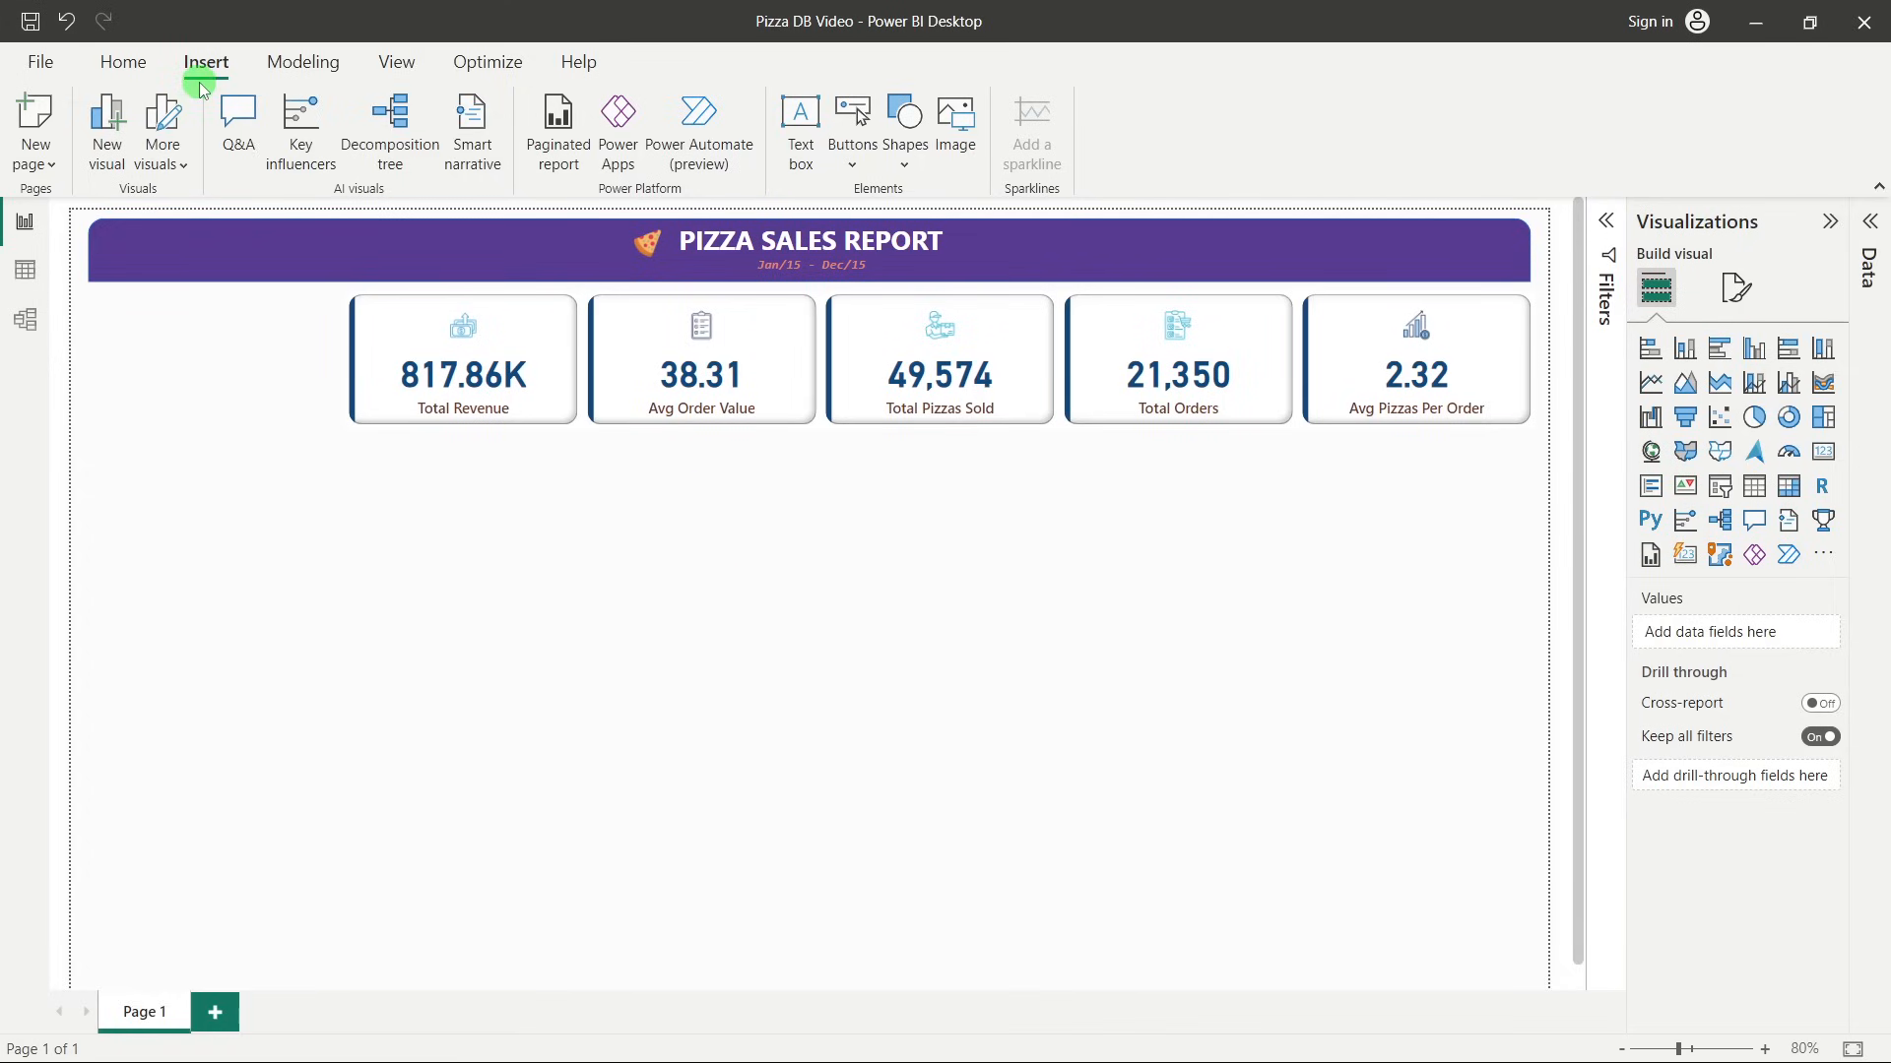
Insert a rounded rectangle shape and set its height to 310 and width to 565.
left_click(893, 146)
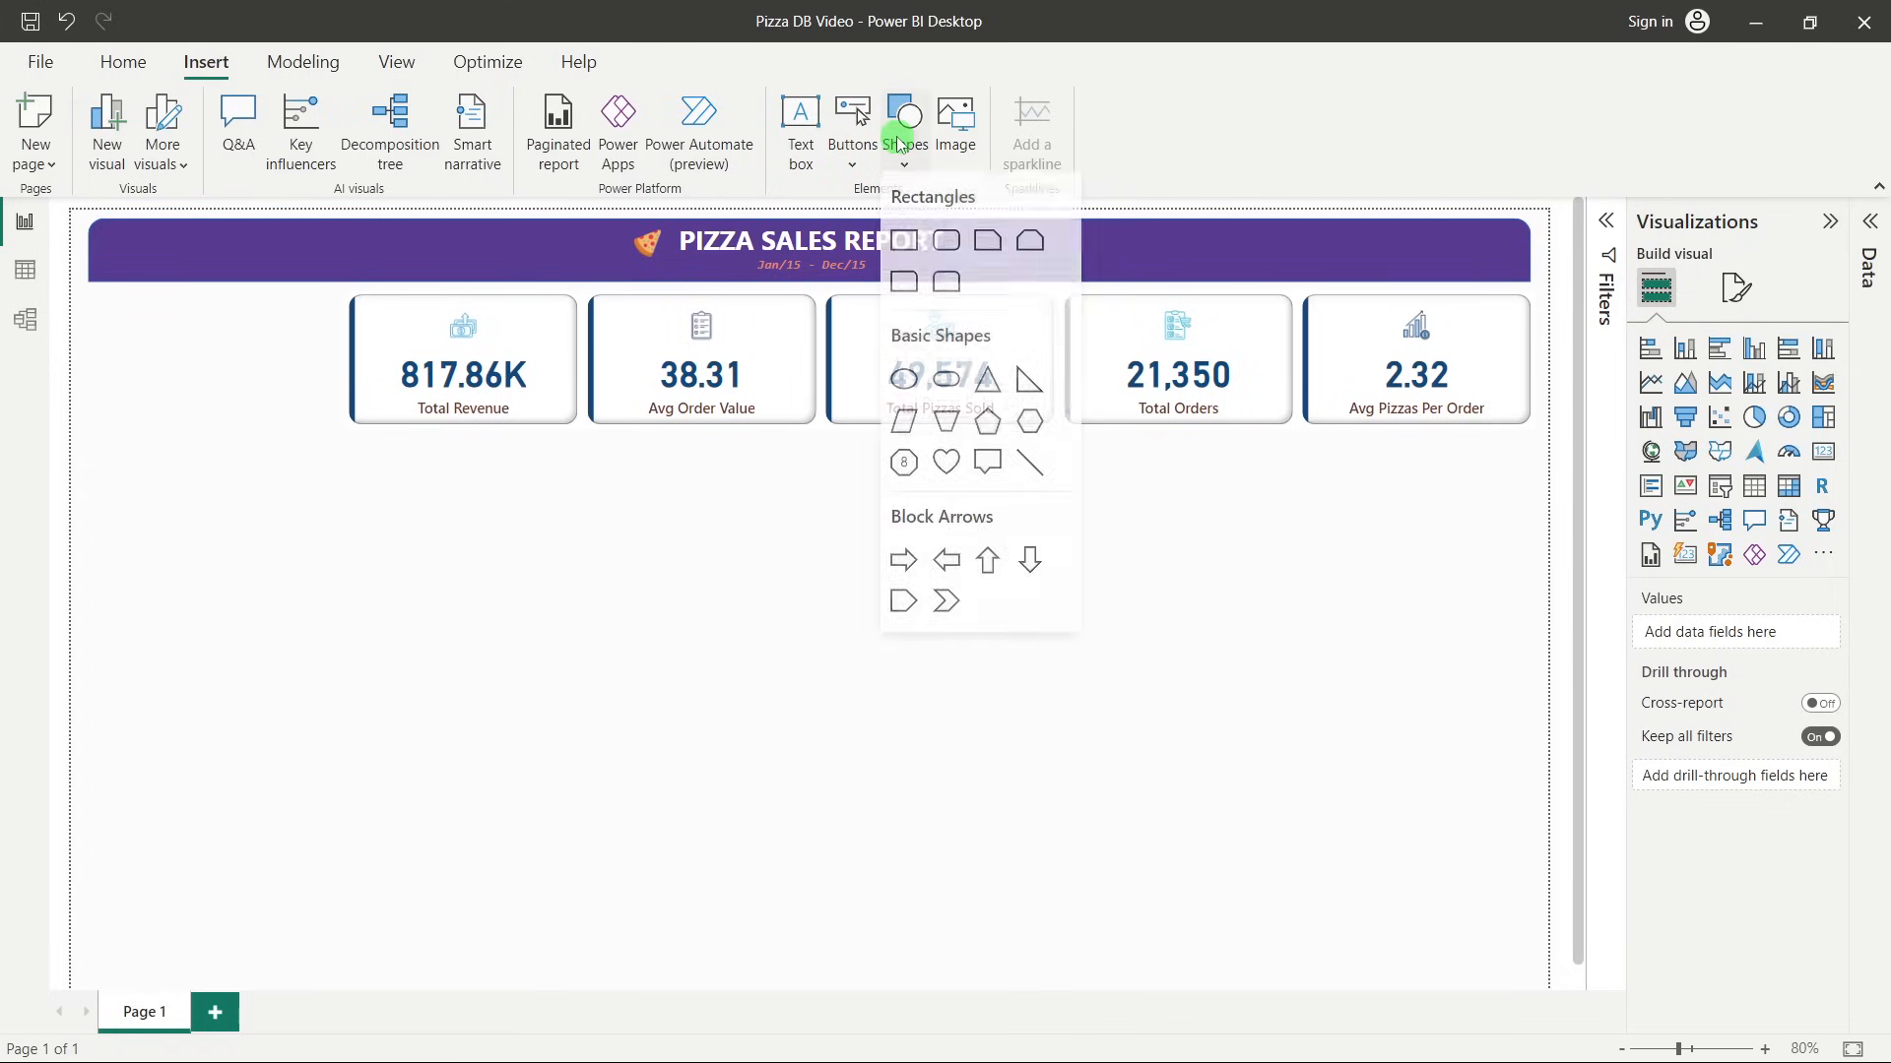
left_click(941, 251)
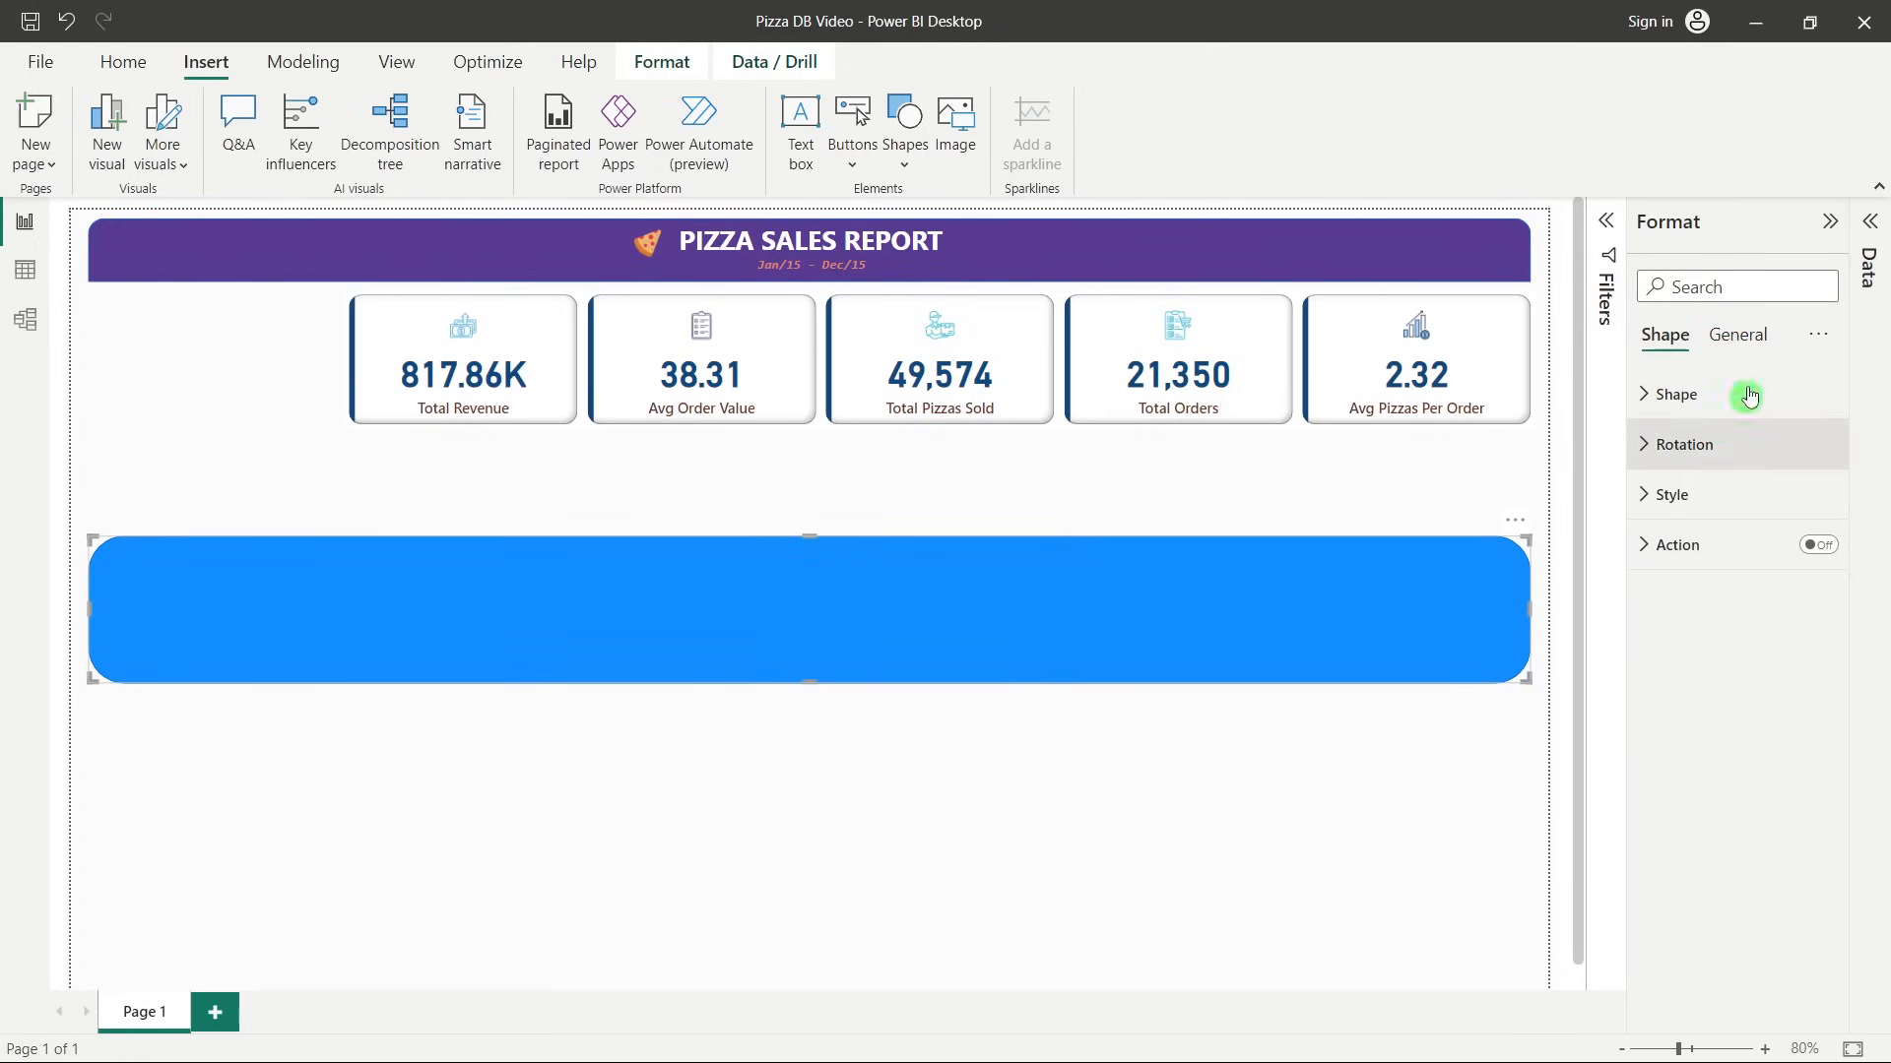
left_click(1737, 335)
left_click(1689, 395)
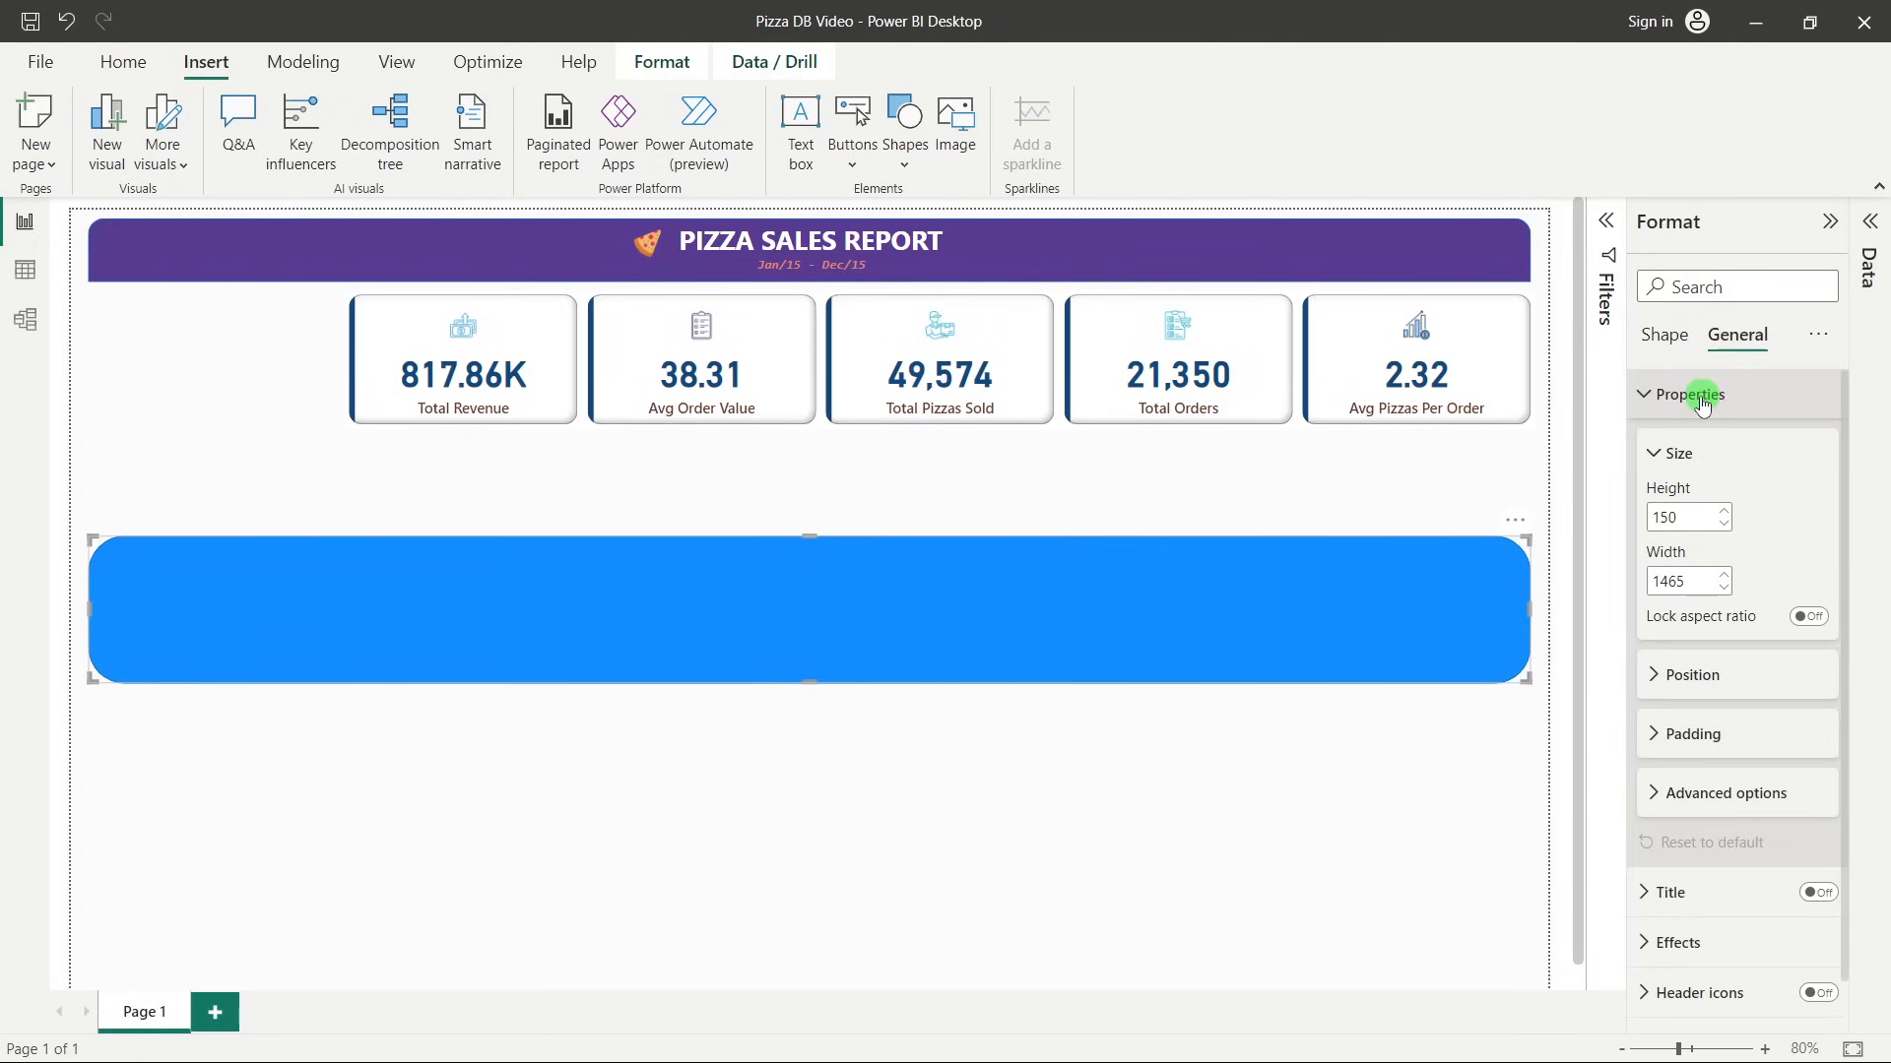
left_click(1671, 514)
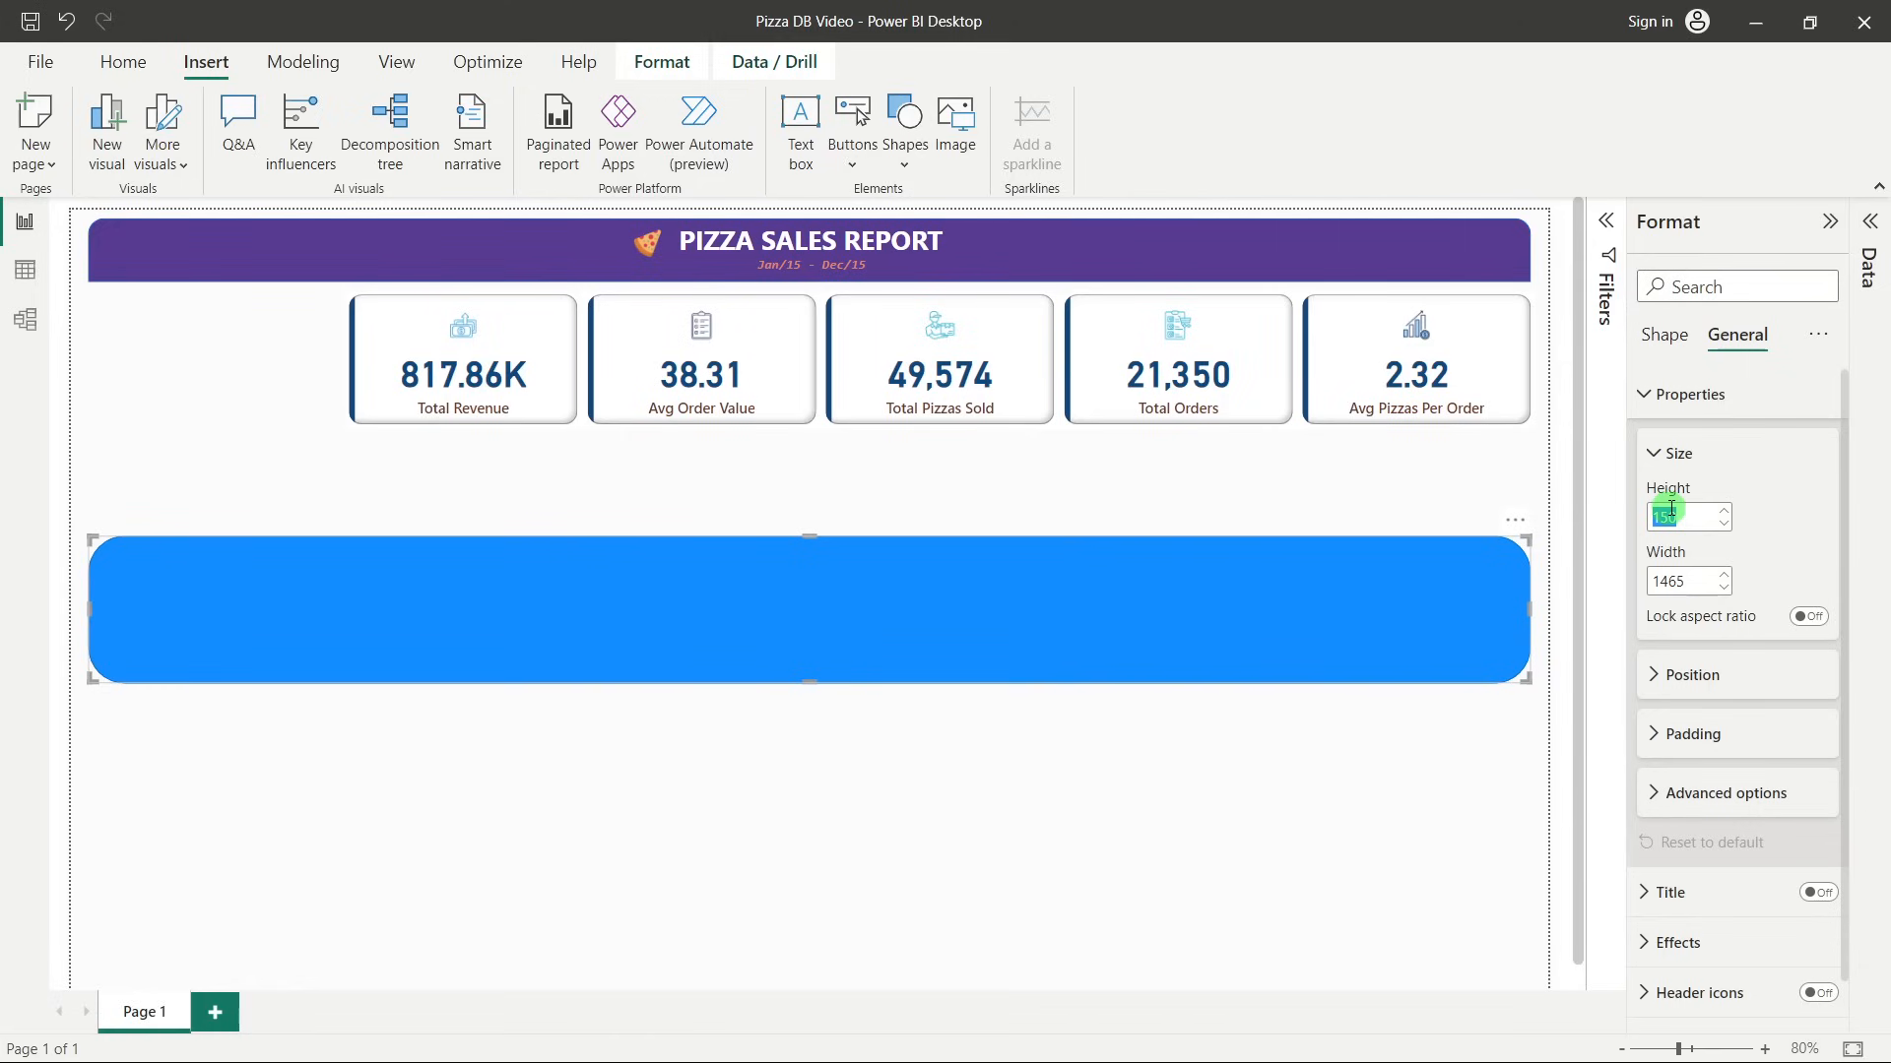
type("310")
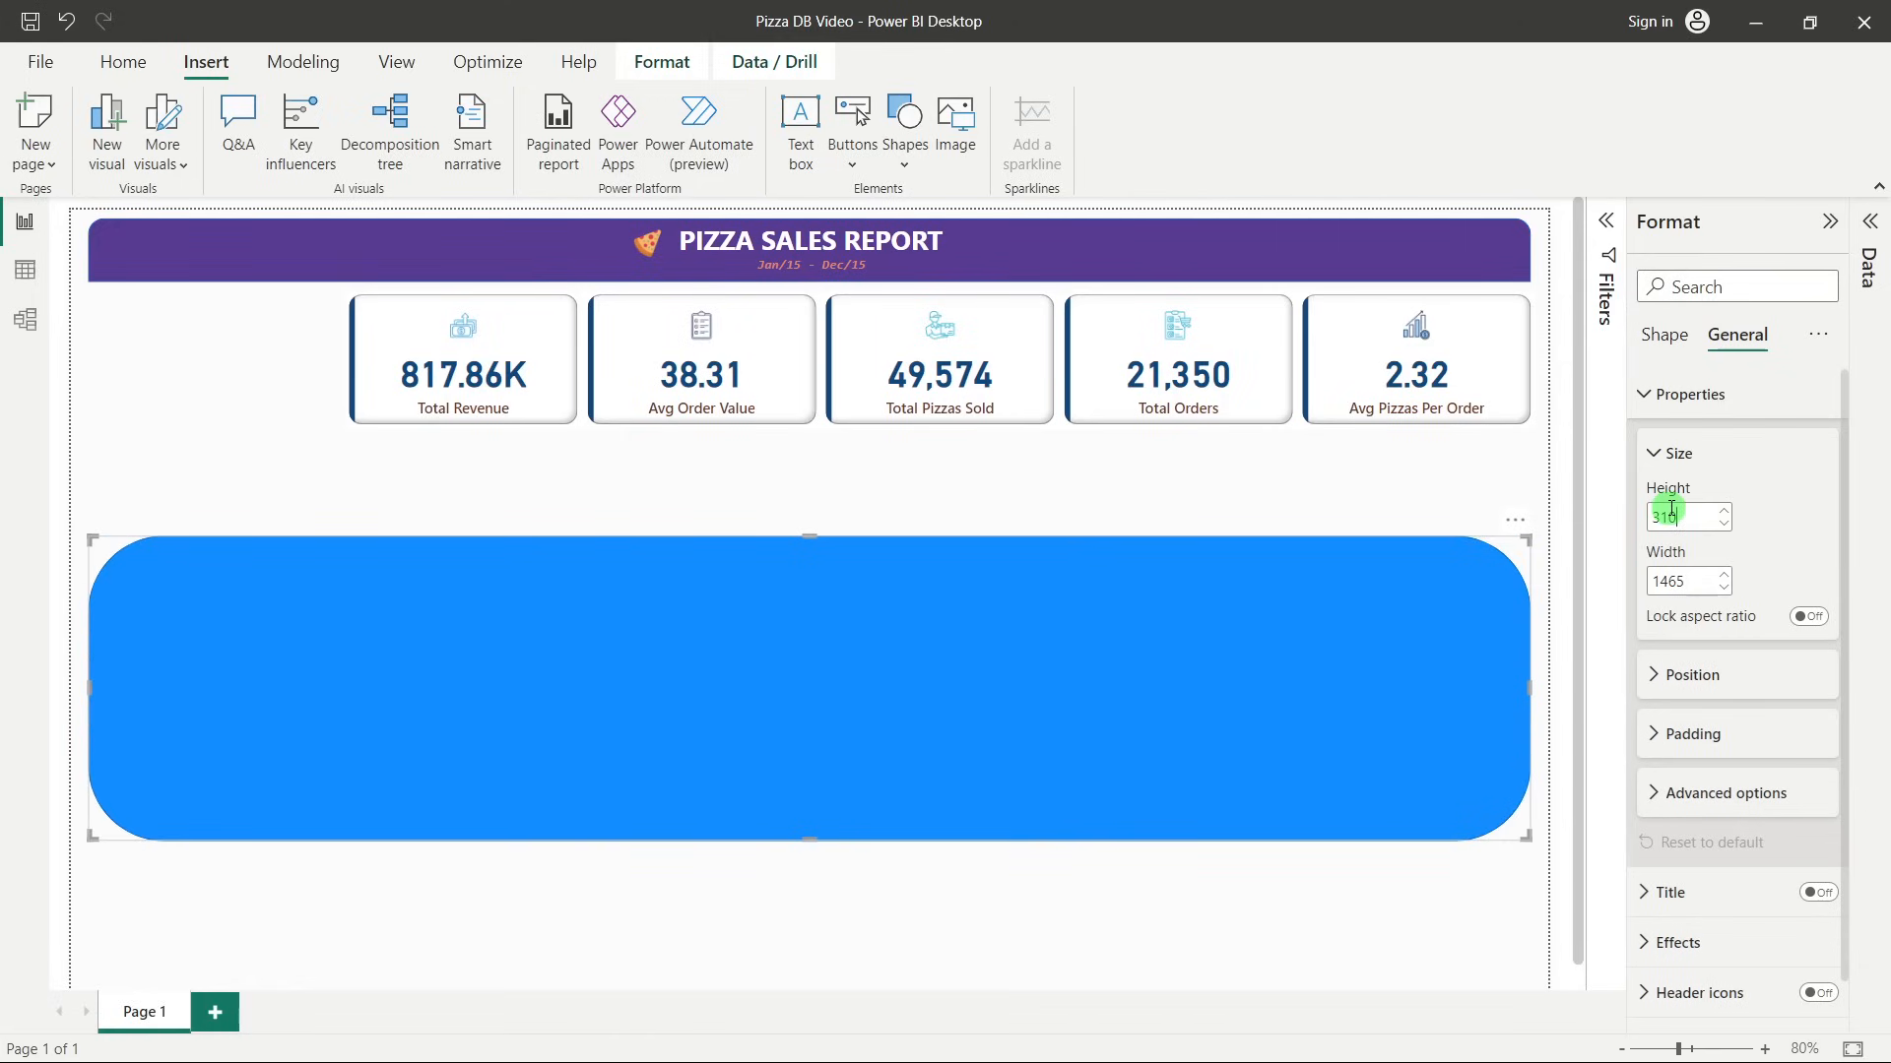
left_click(1687, 581)
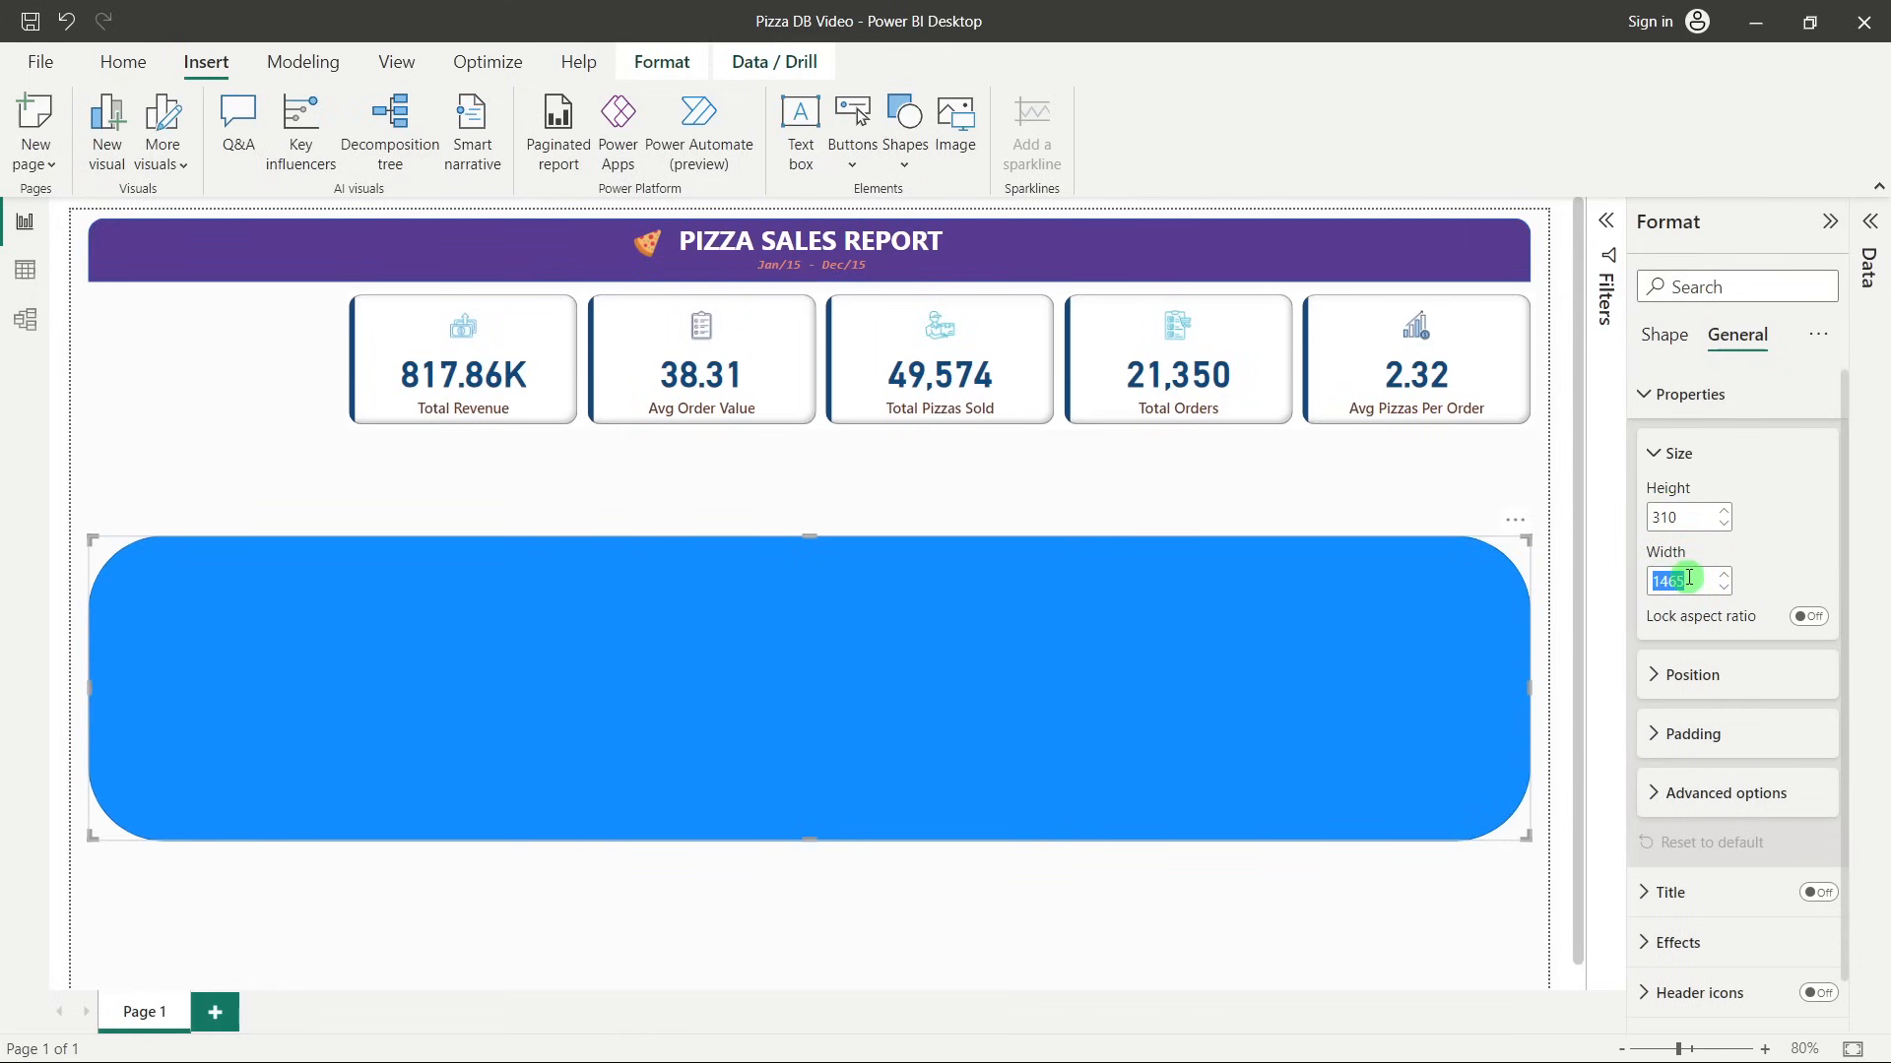
type("565")
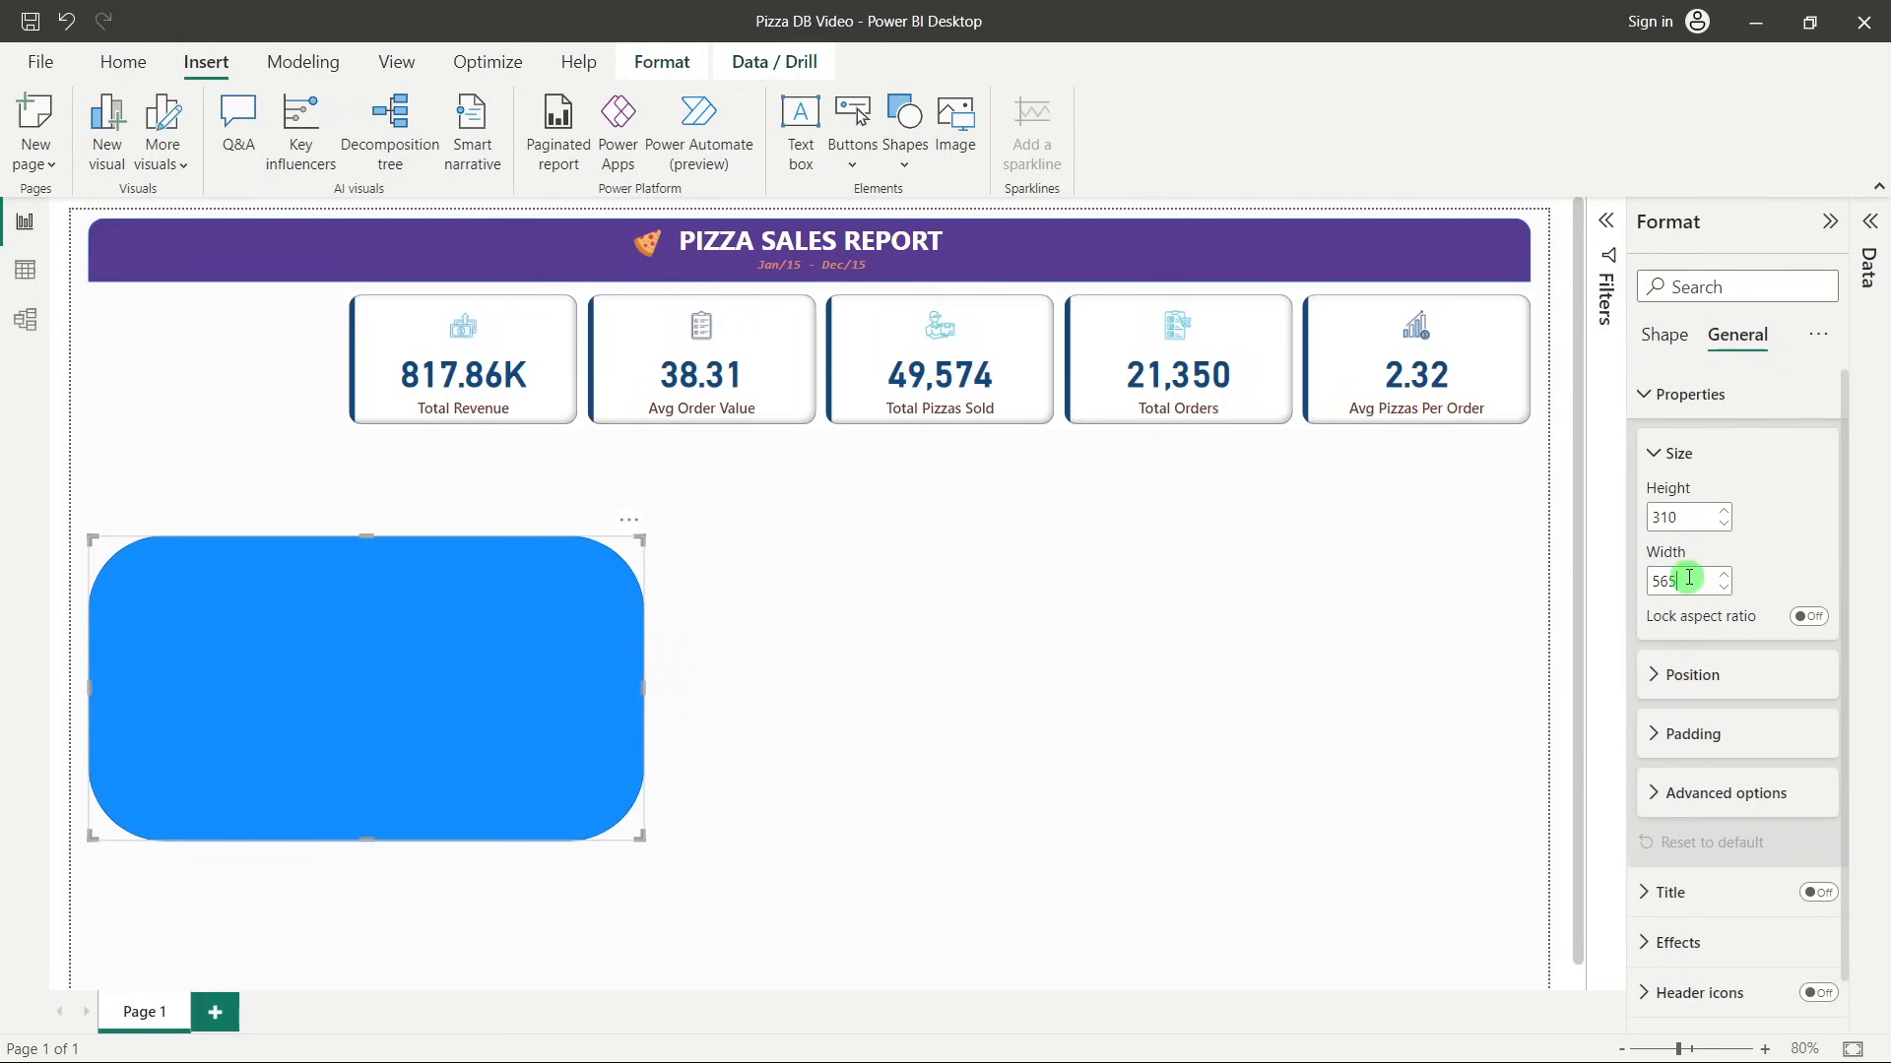
Move the rounded rectangle directly beneath the KPI cards, aligned with the row's left edge, and nudge it slightly down.
left_click_drag(458, 668, 713, 565)
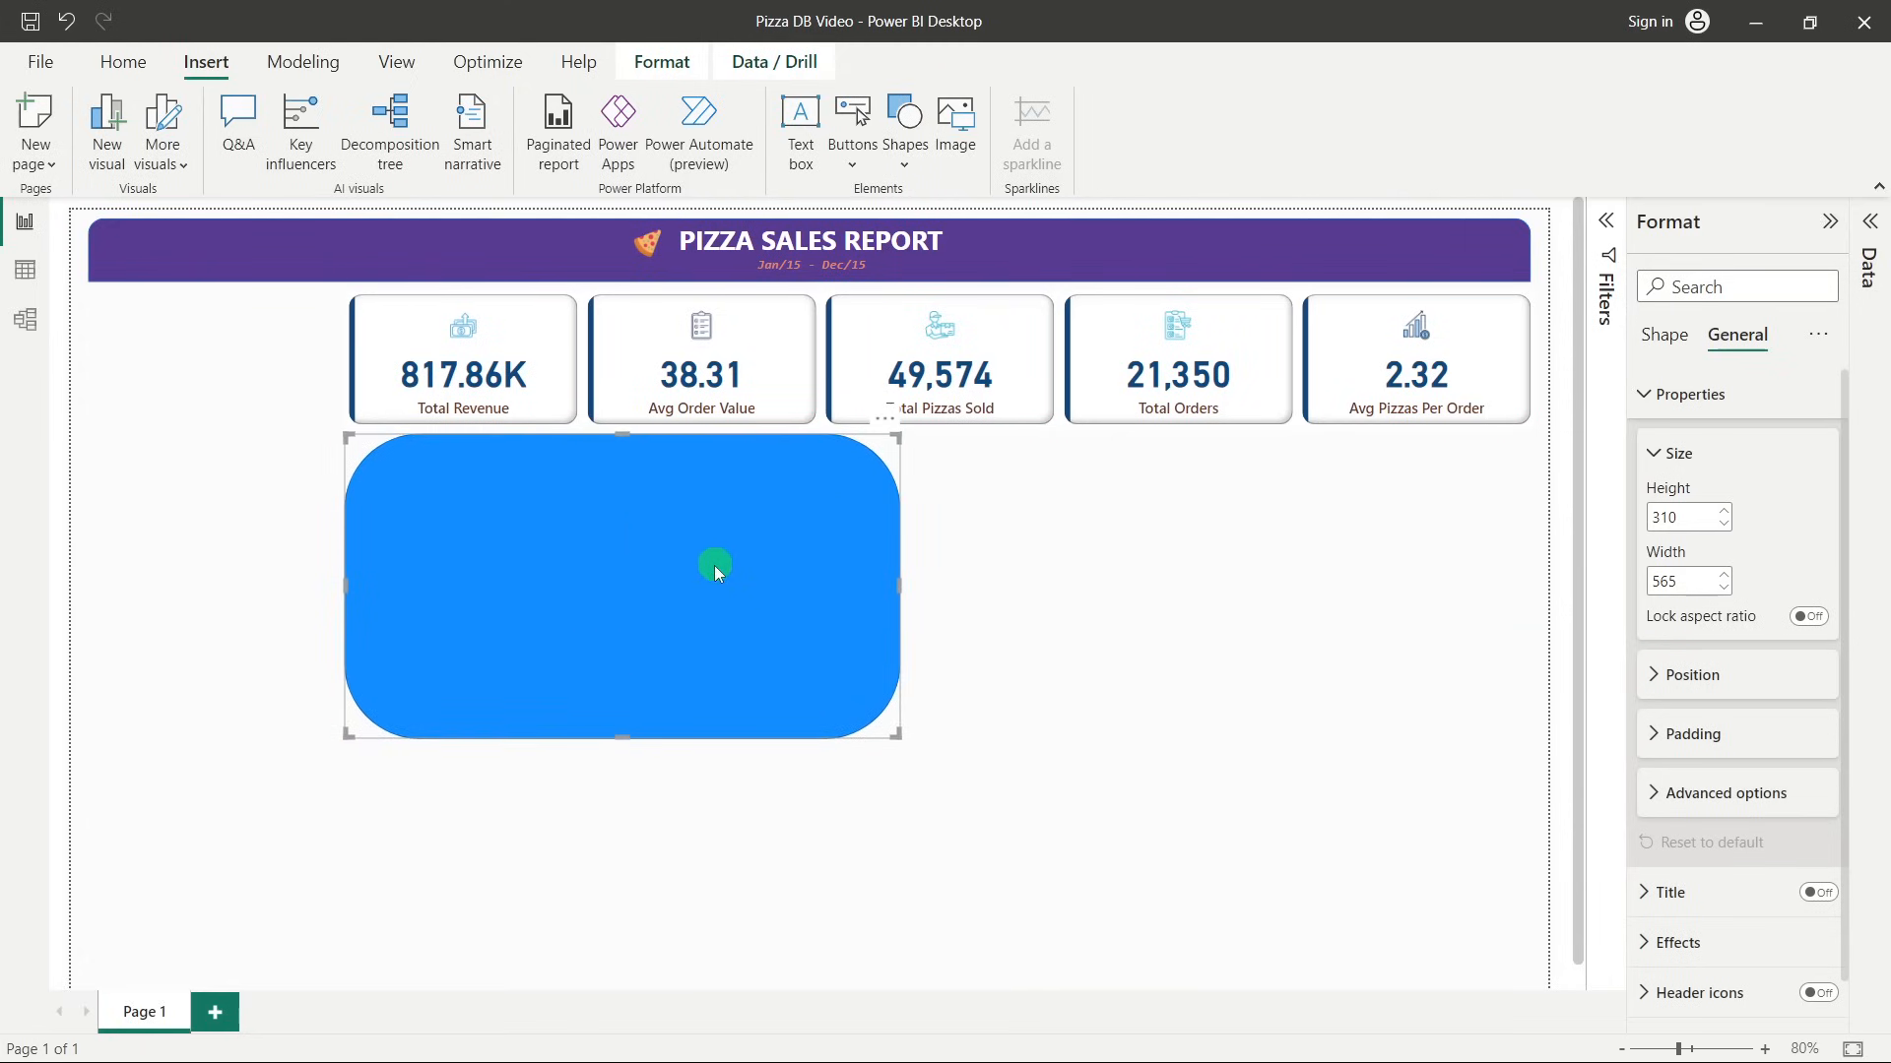
key("Down")
key("Down")
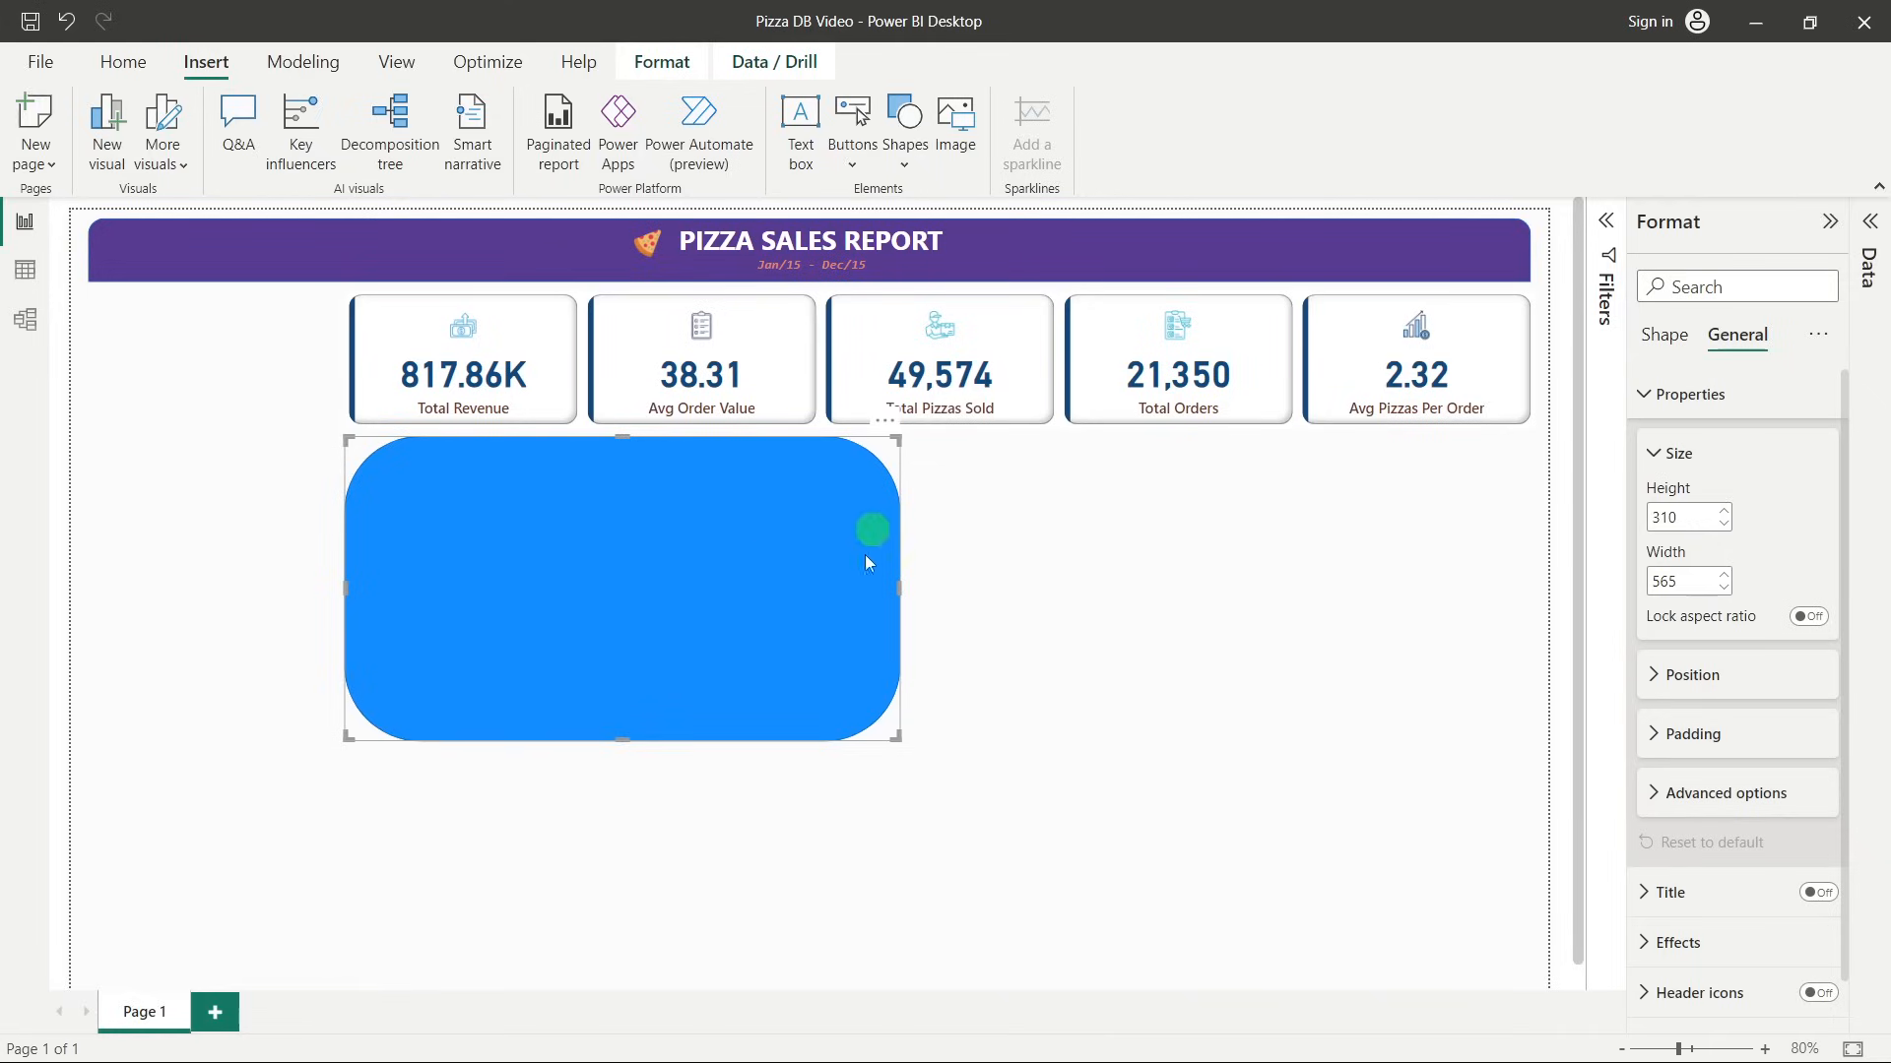
Set the rectangle's rounded corners to 5%.
left_click(1659, 392)
left_click(1667, 357)
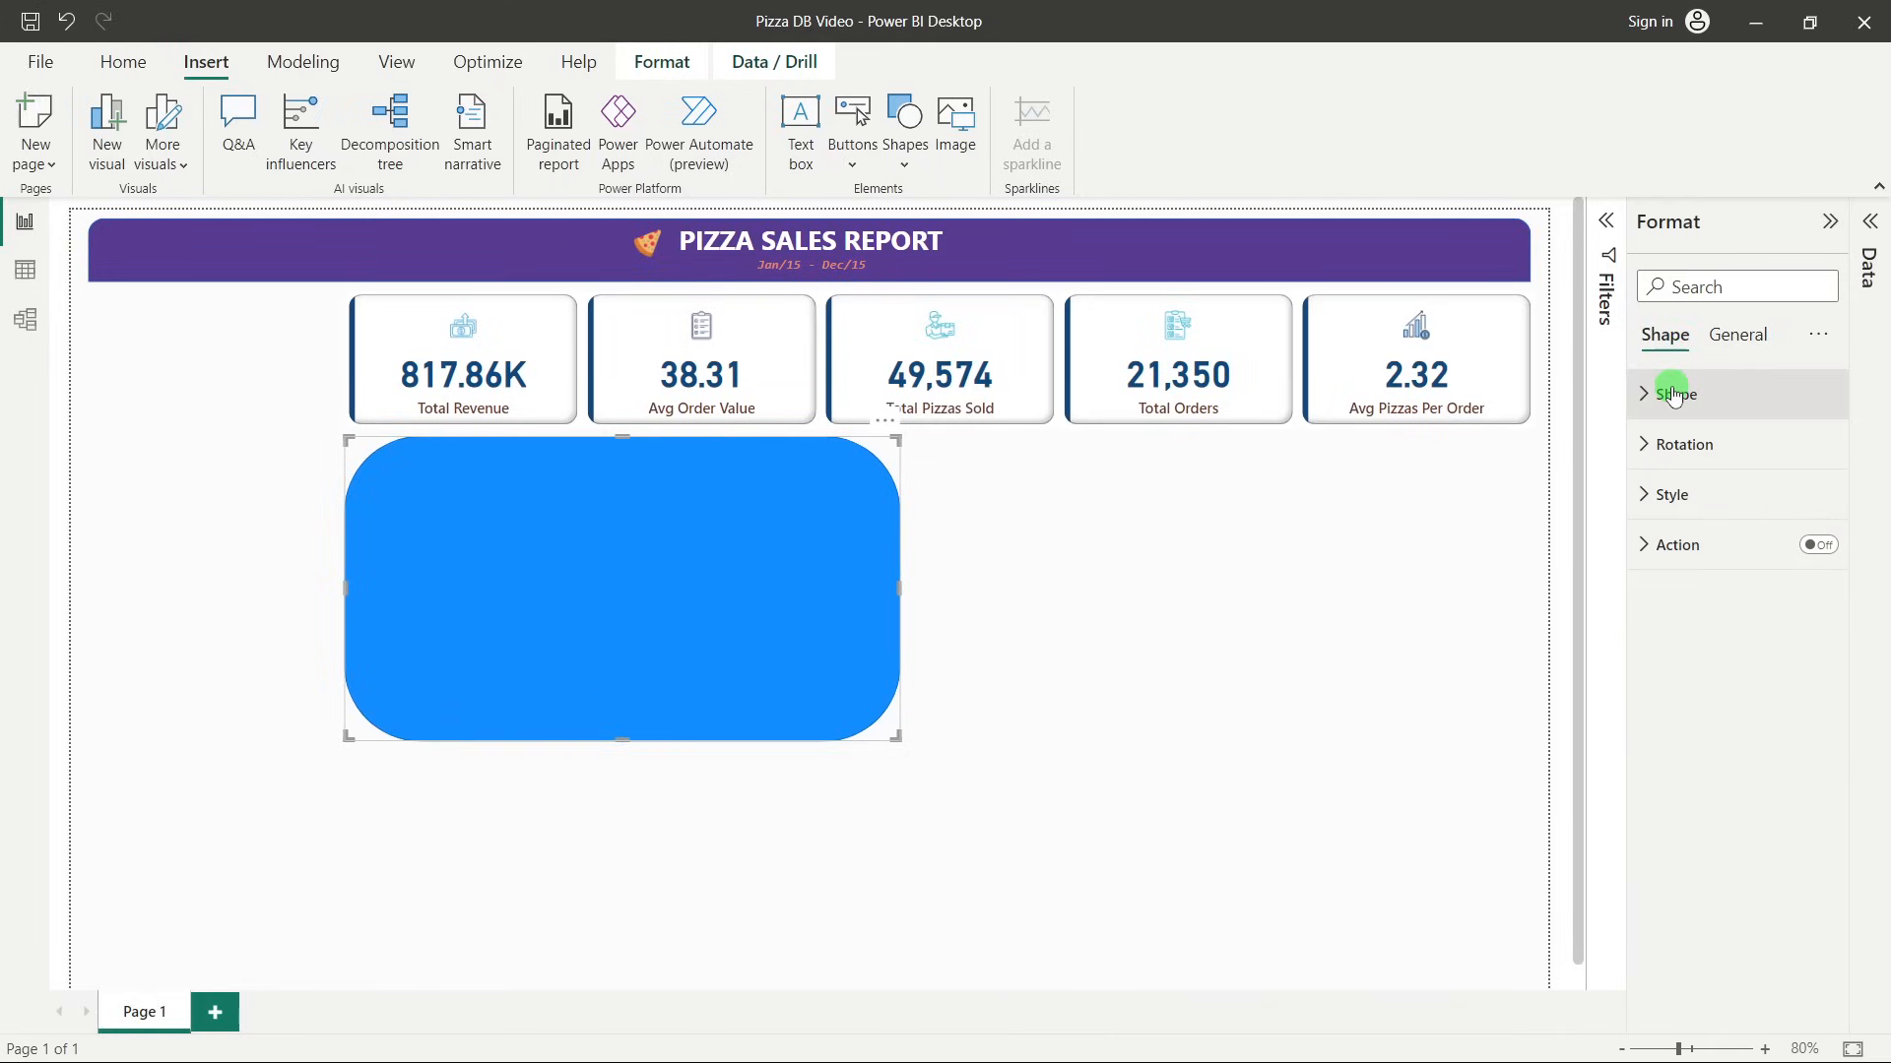
left_click(1664, 393)
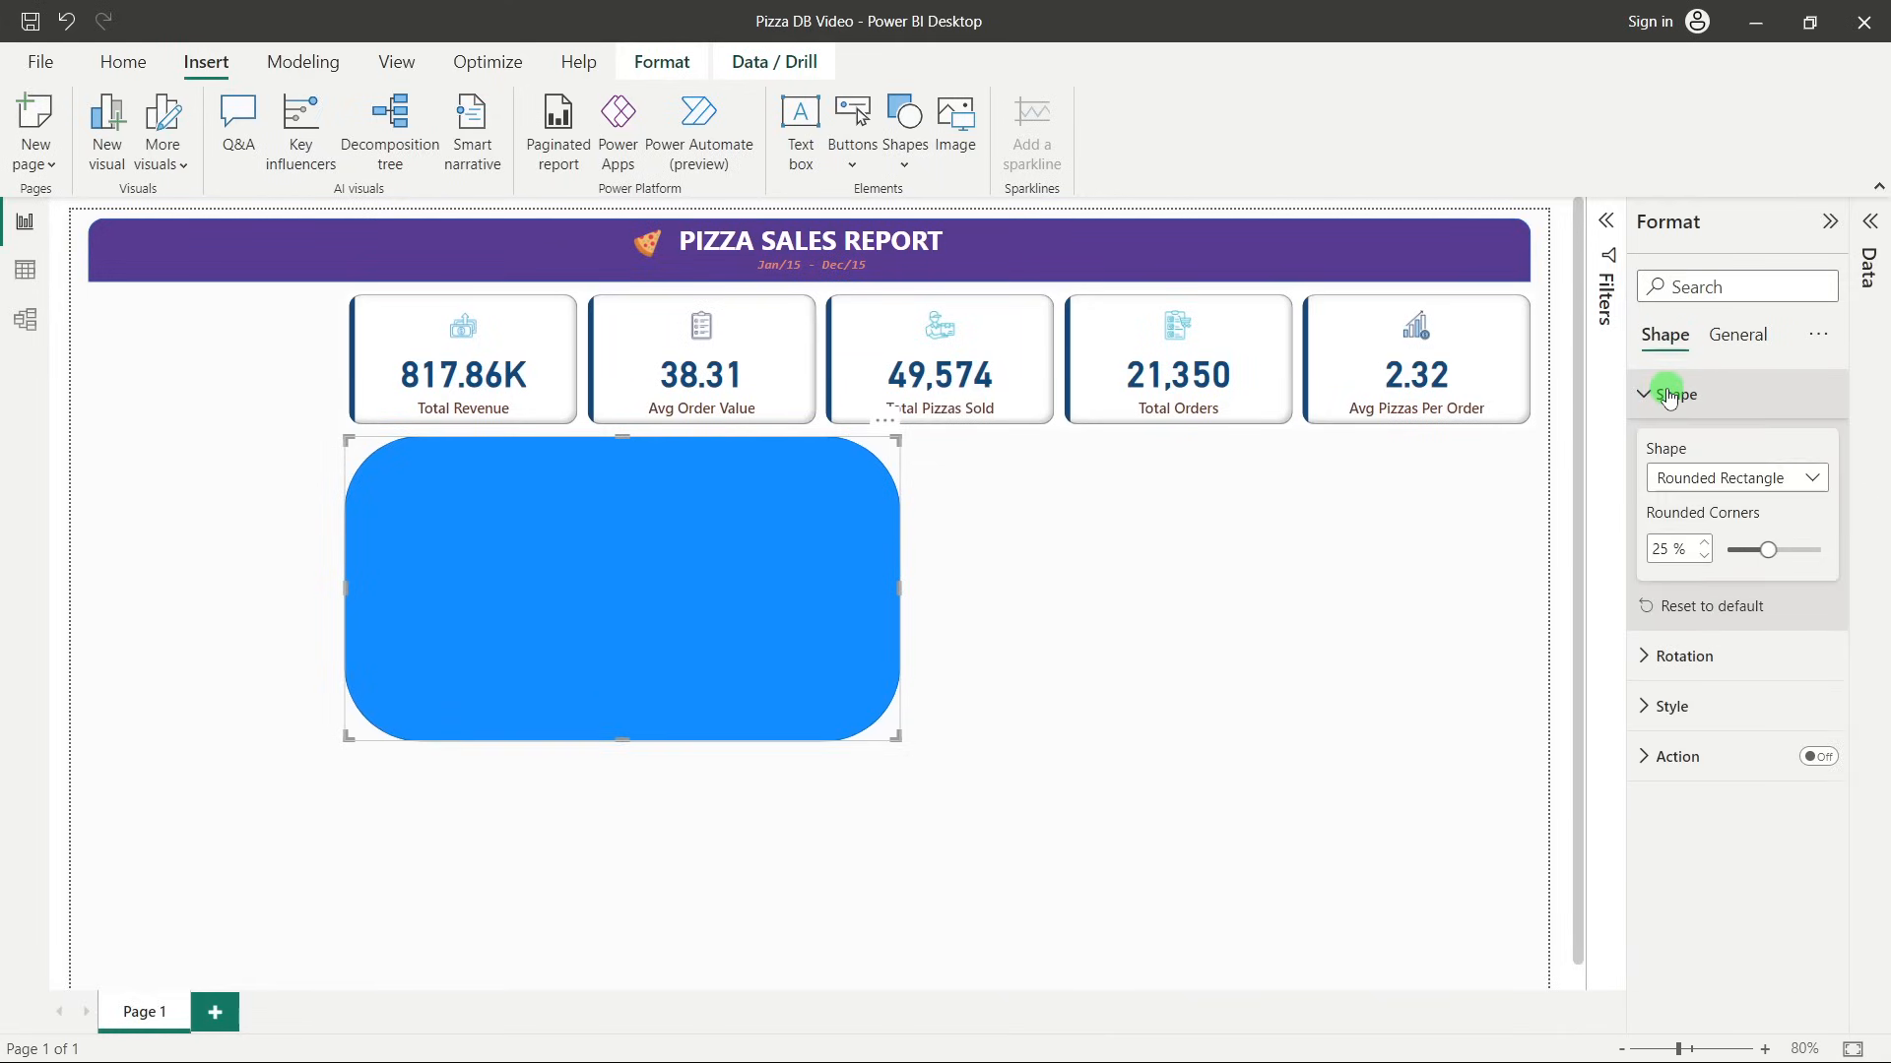
double_click(1660, 548)
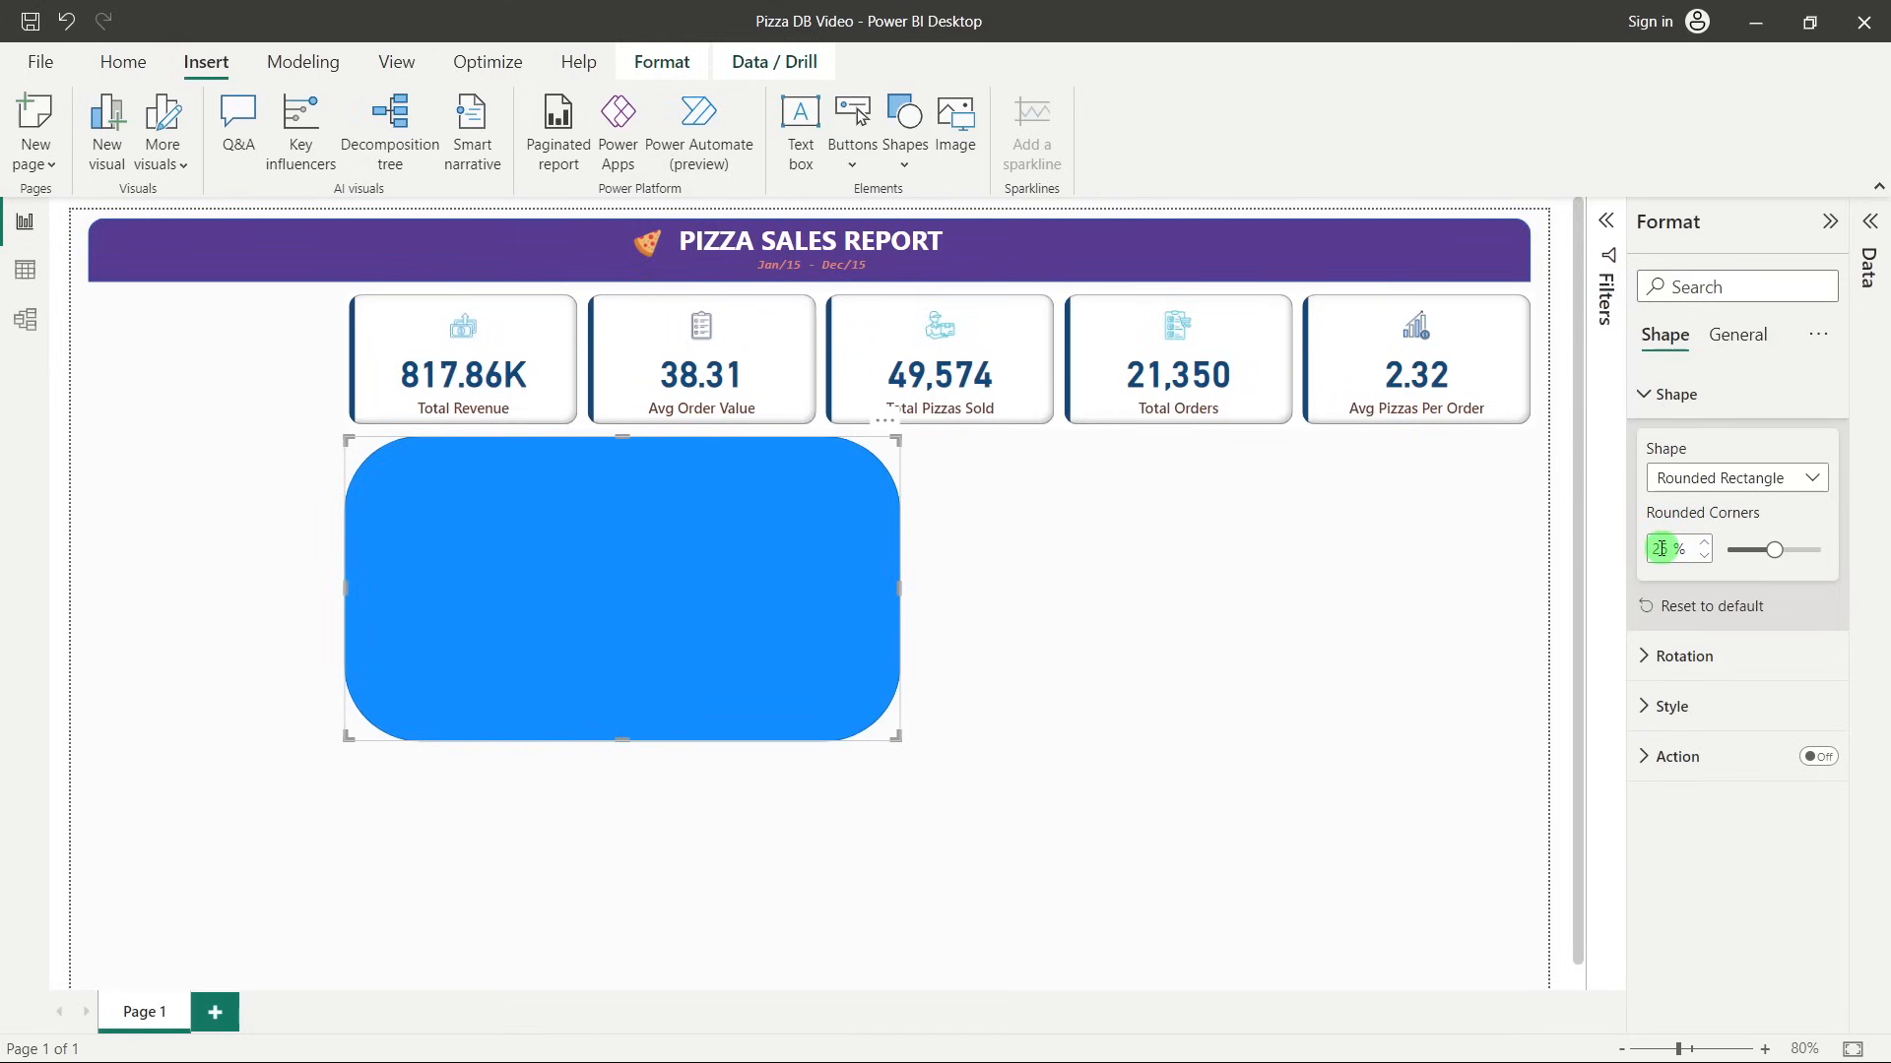
double_click(1660, 549)
type("5")
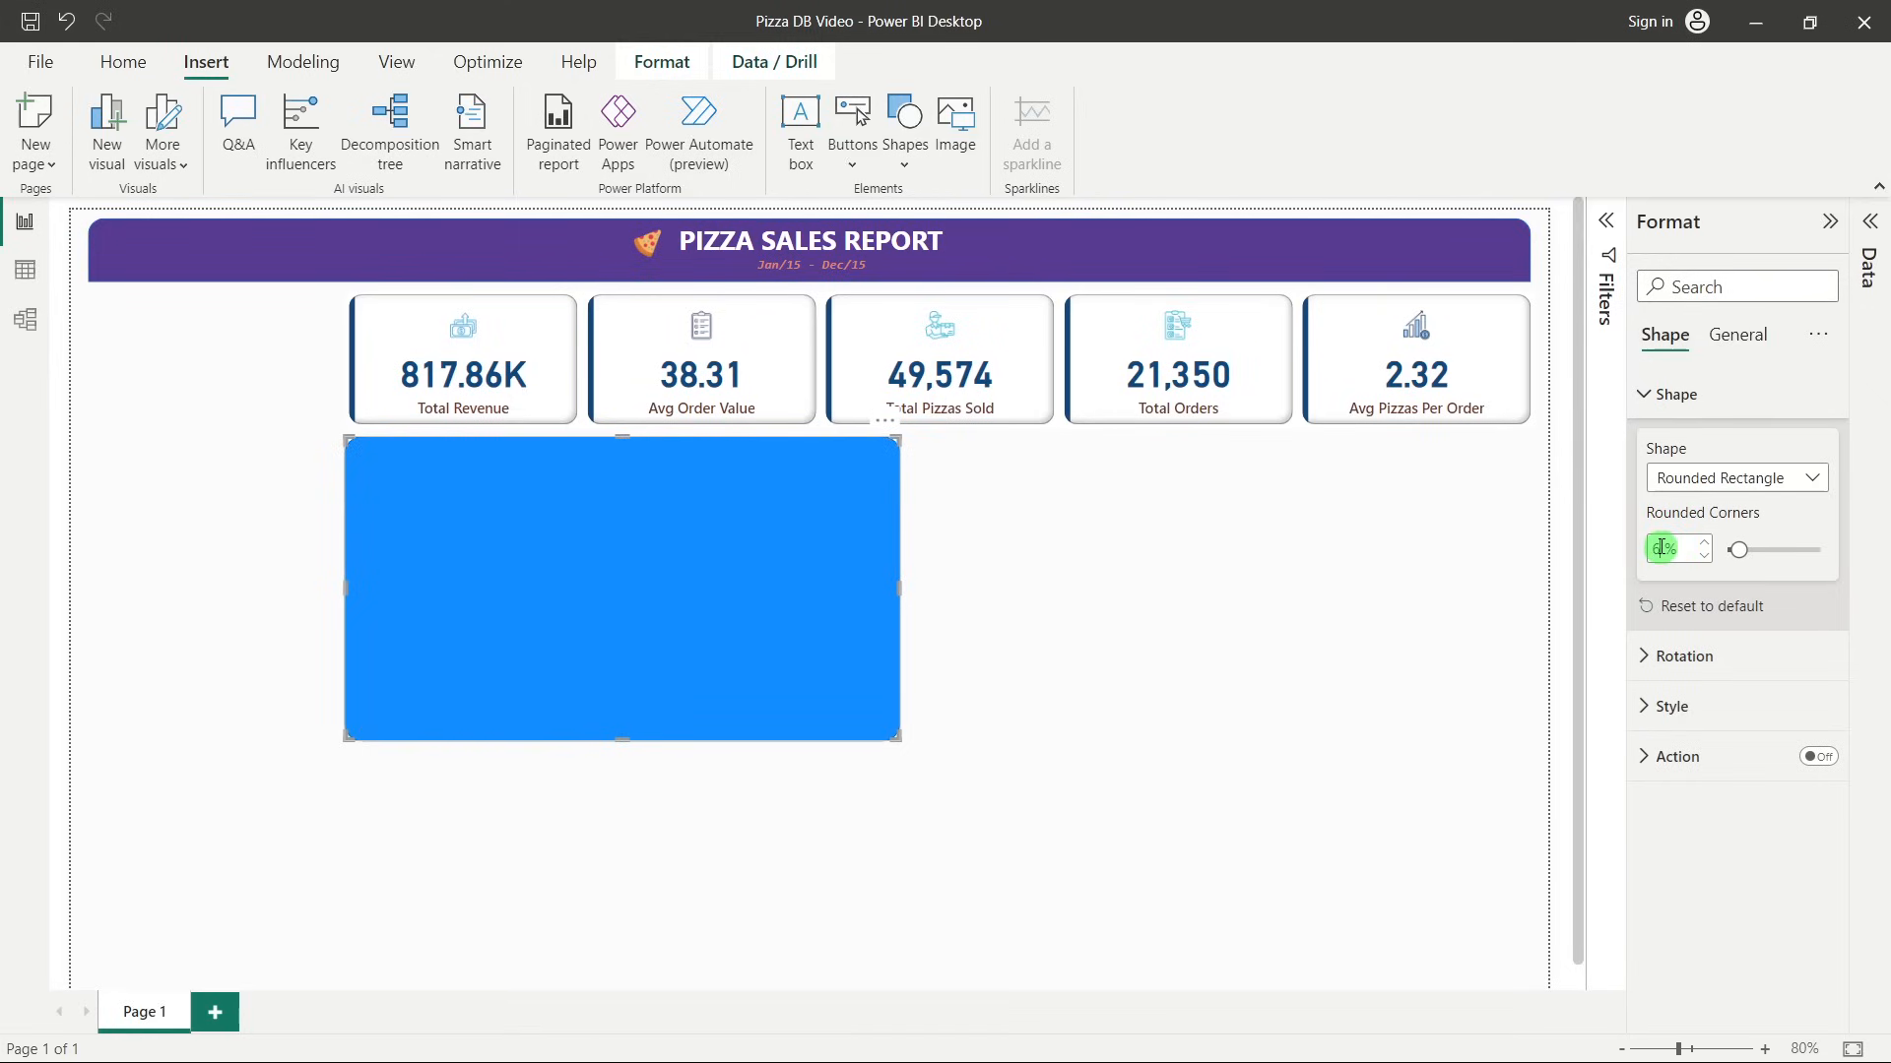
left_click(1042, 621)
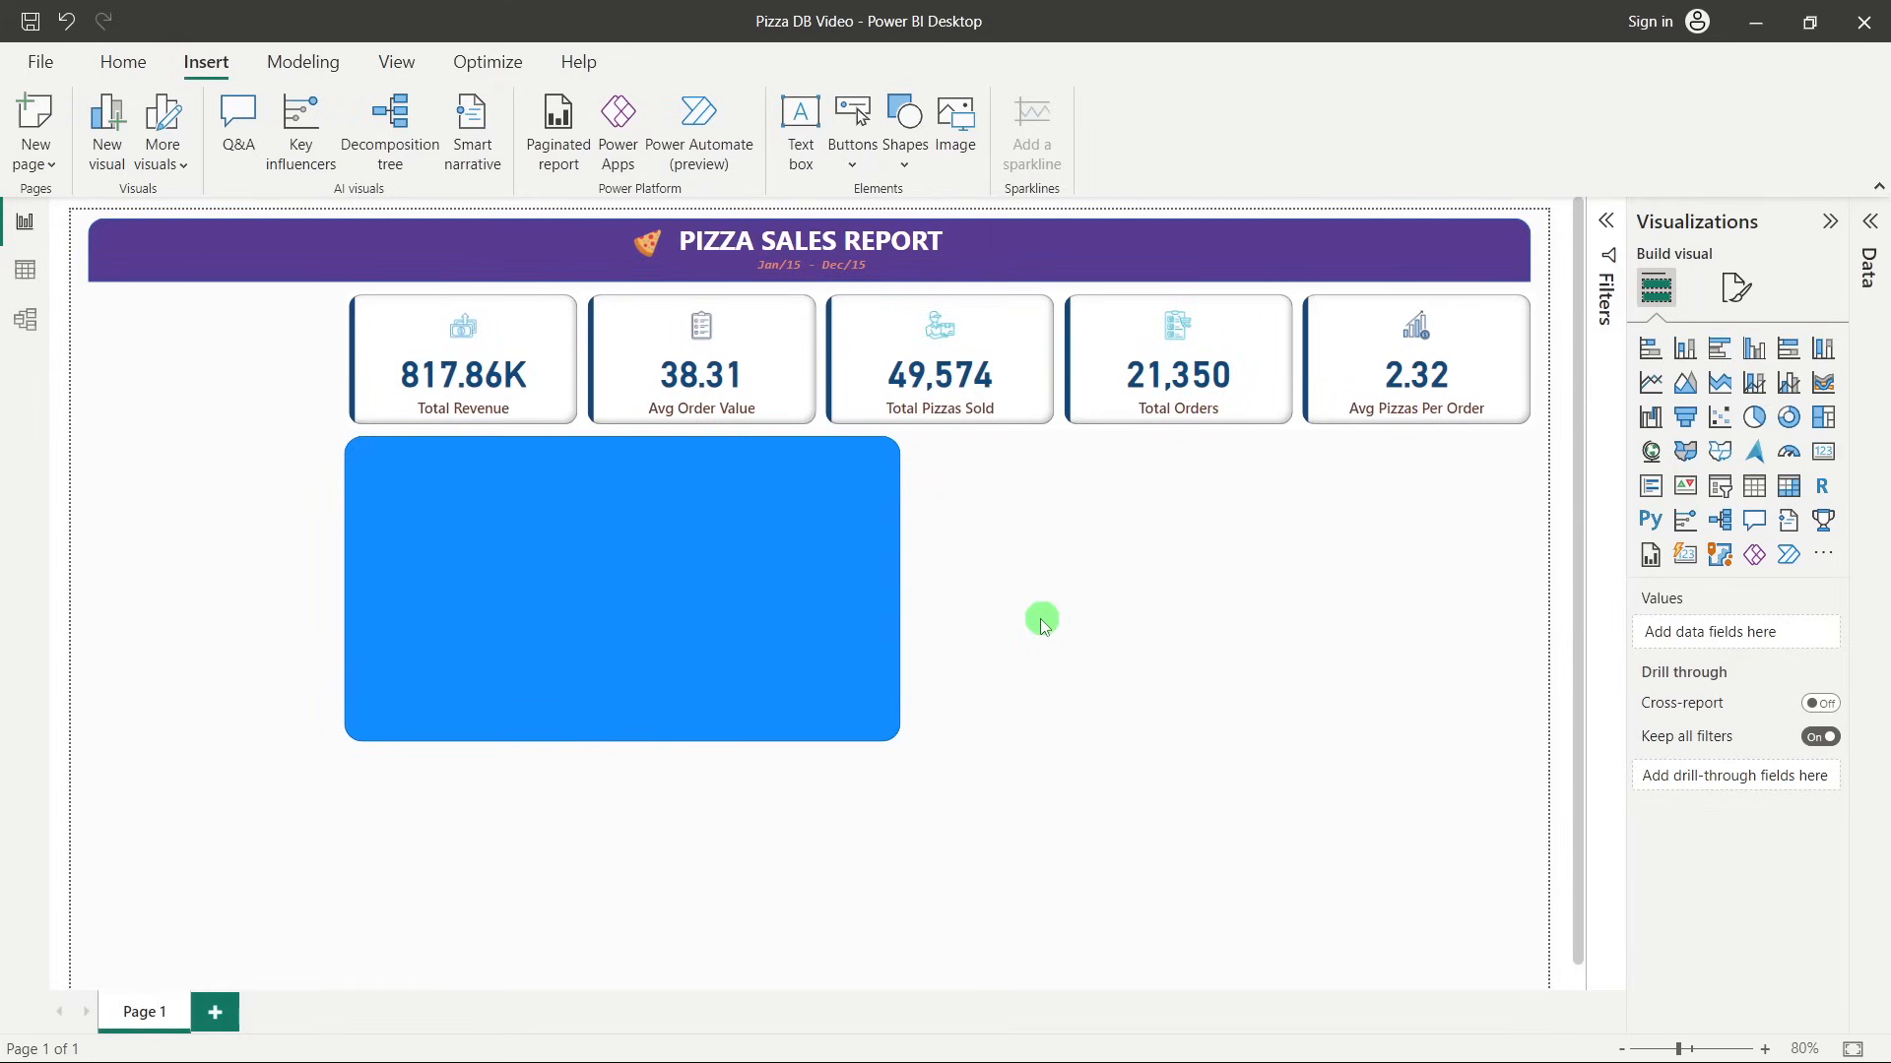
Set the fill colour of the rounded rectangle beneath the KPI cards to white.
left_click(738, 657)
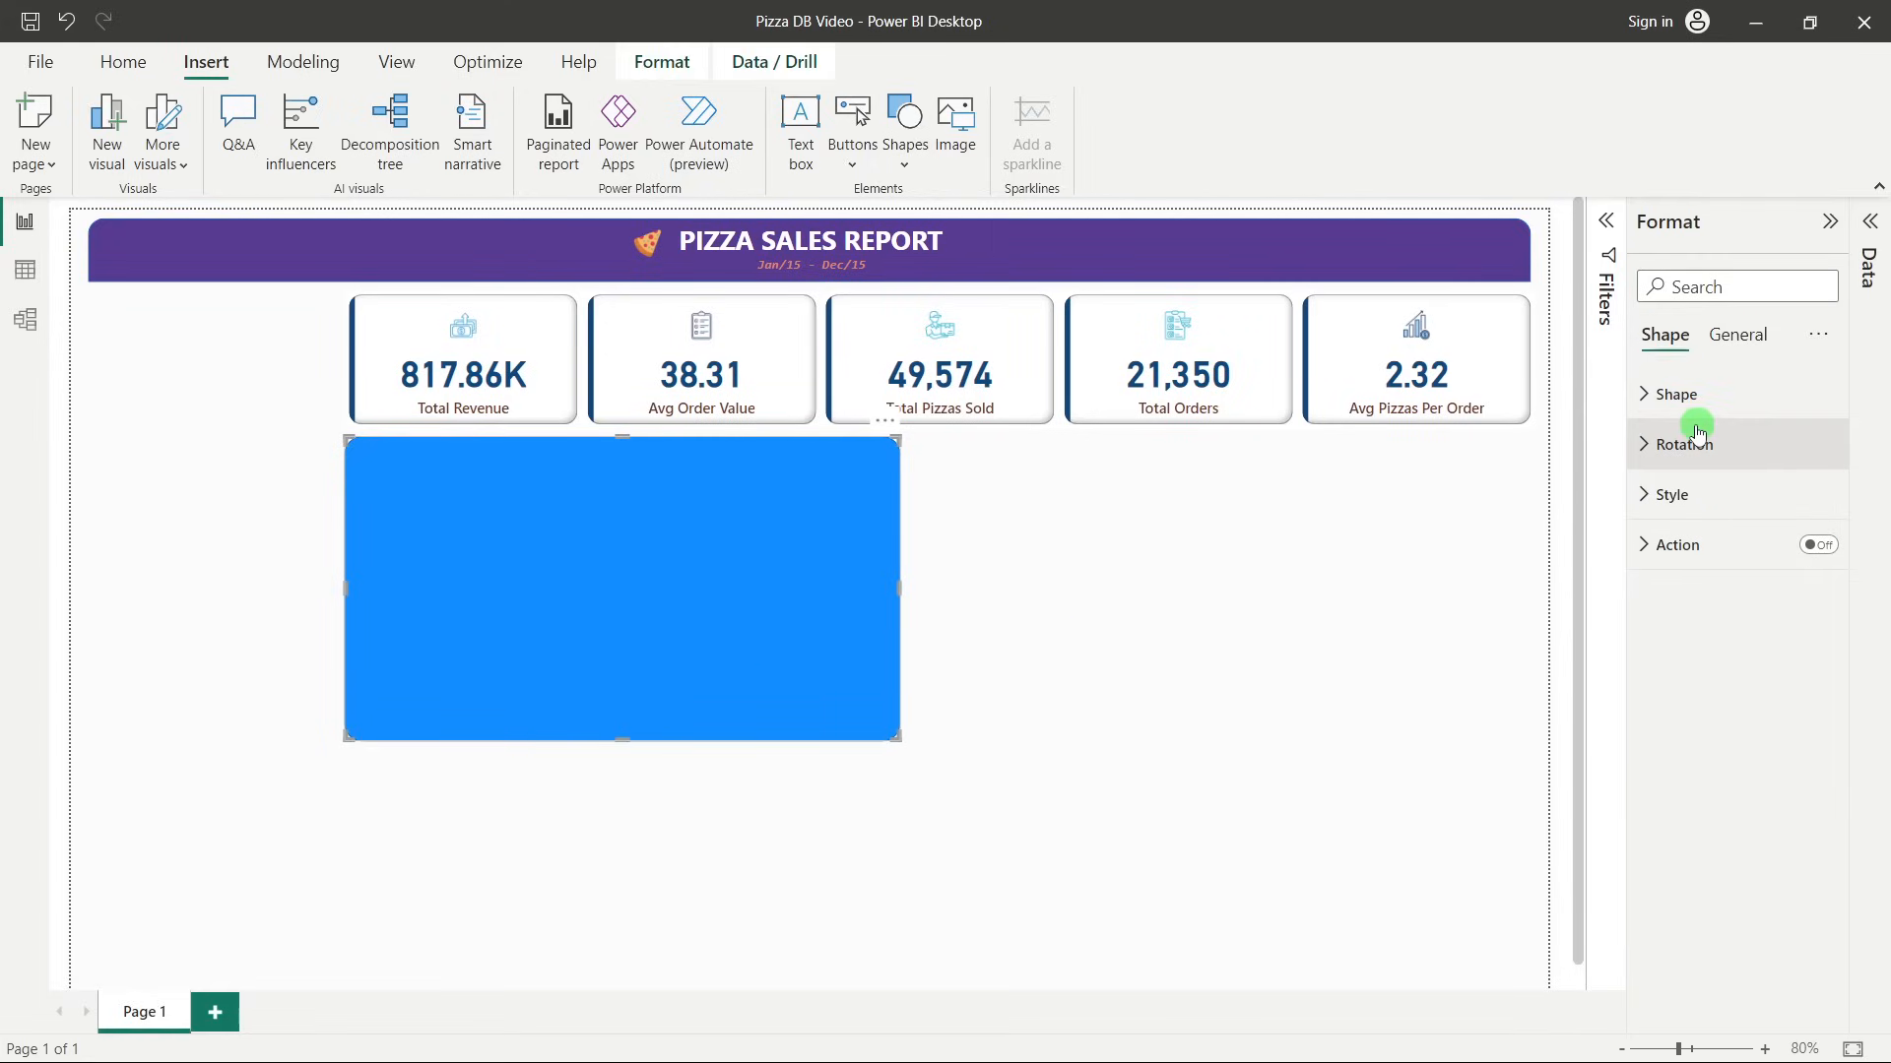
left_click(1678, 492)
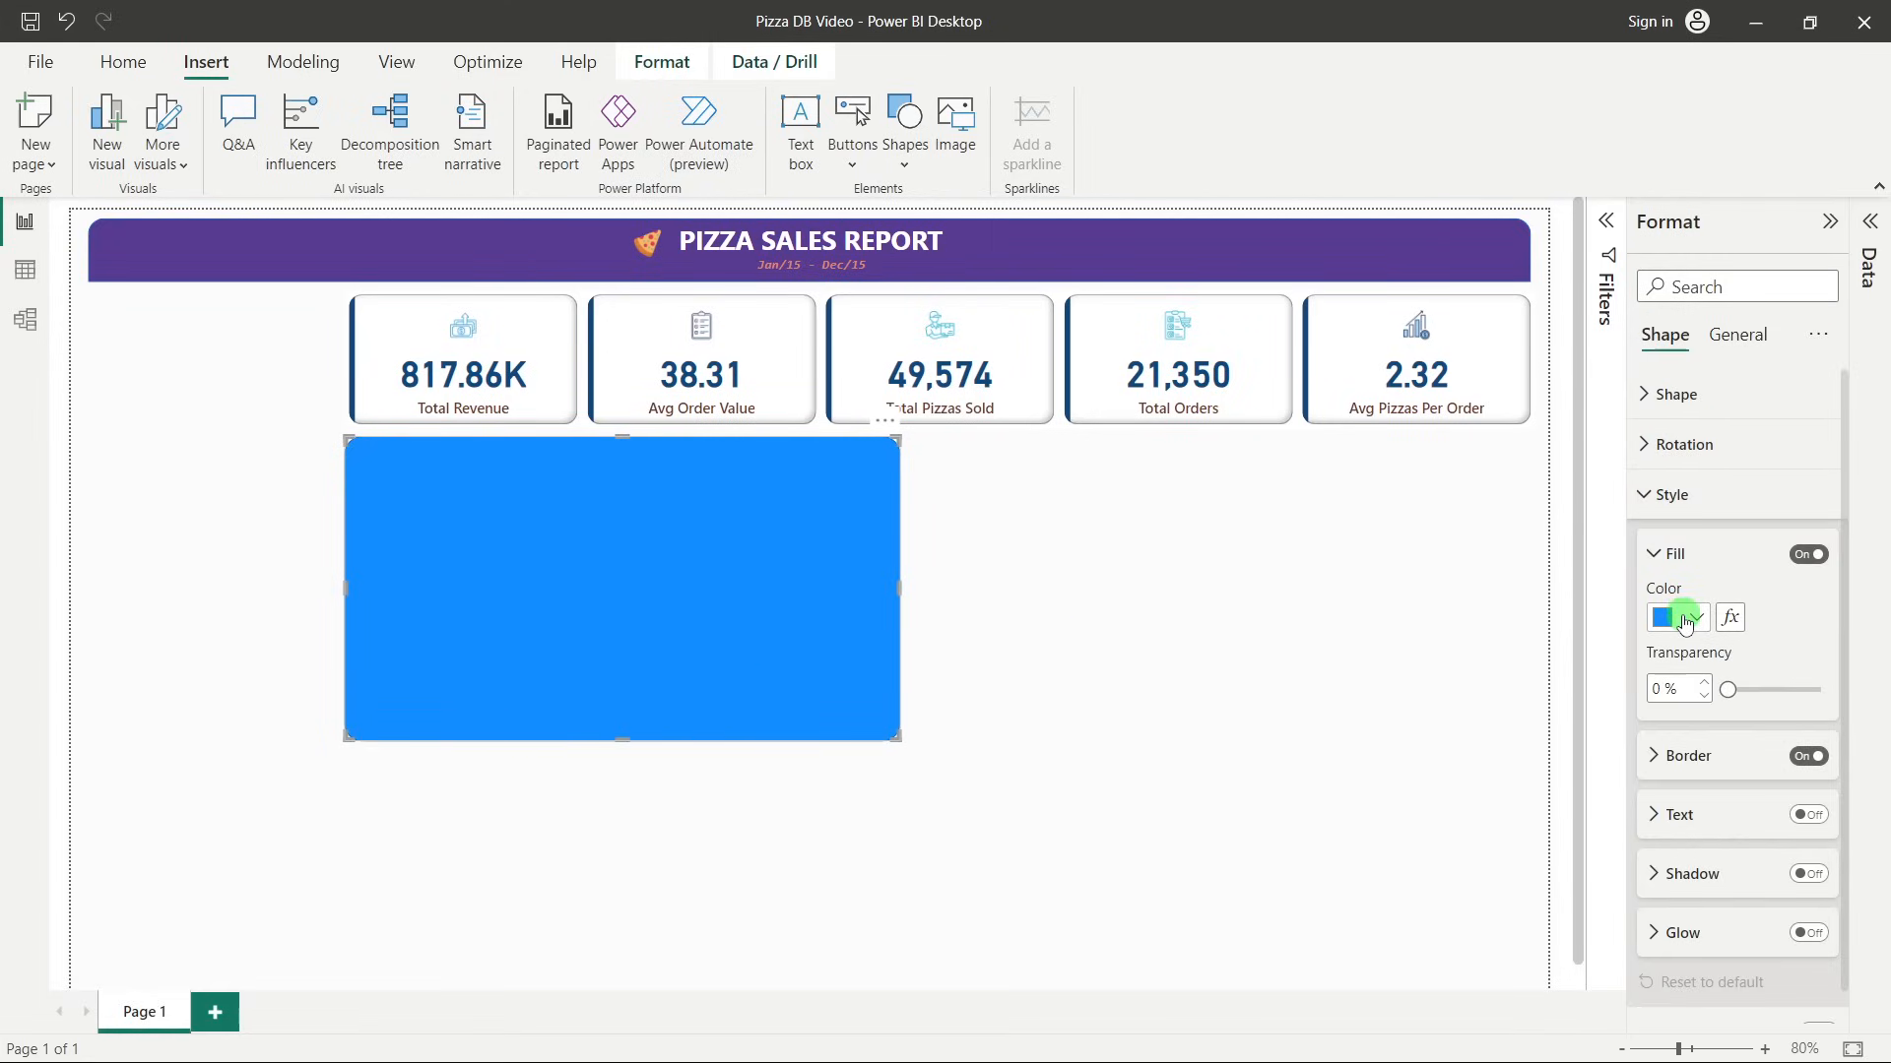
left_click(1686, 617)
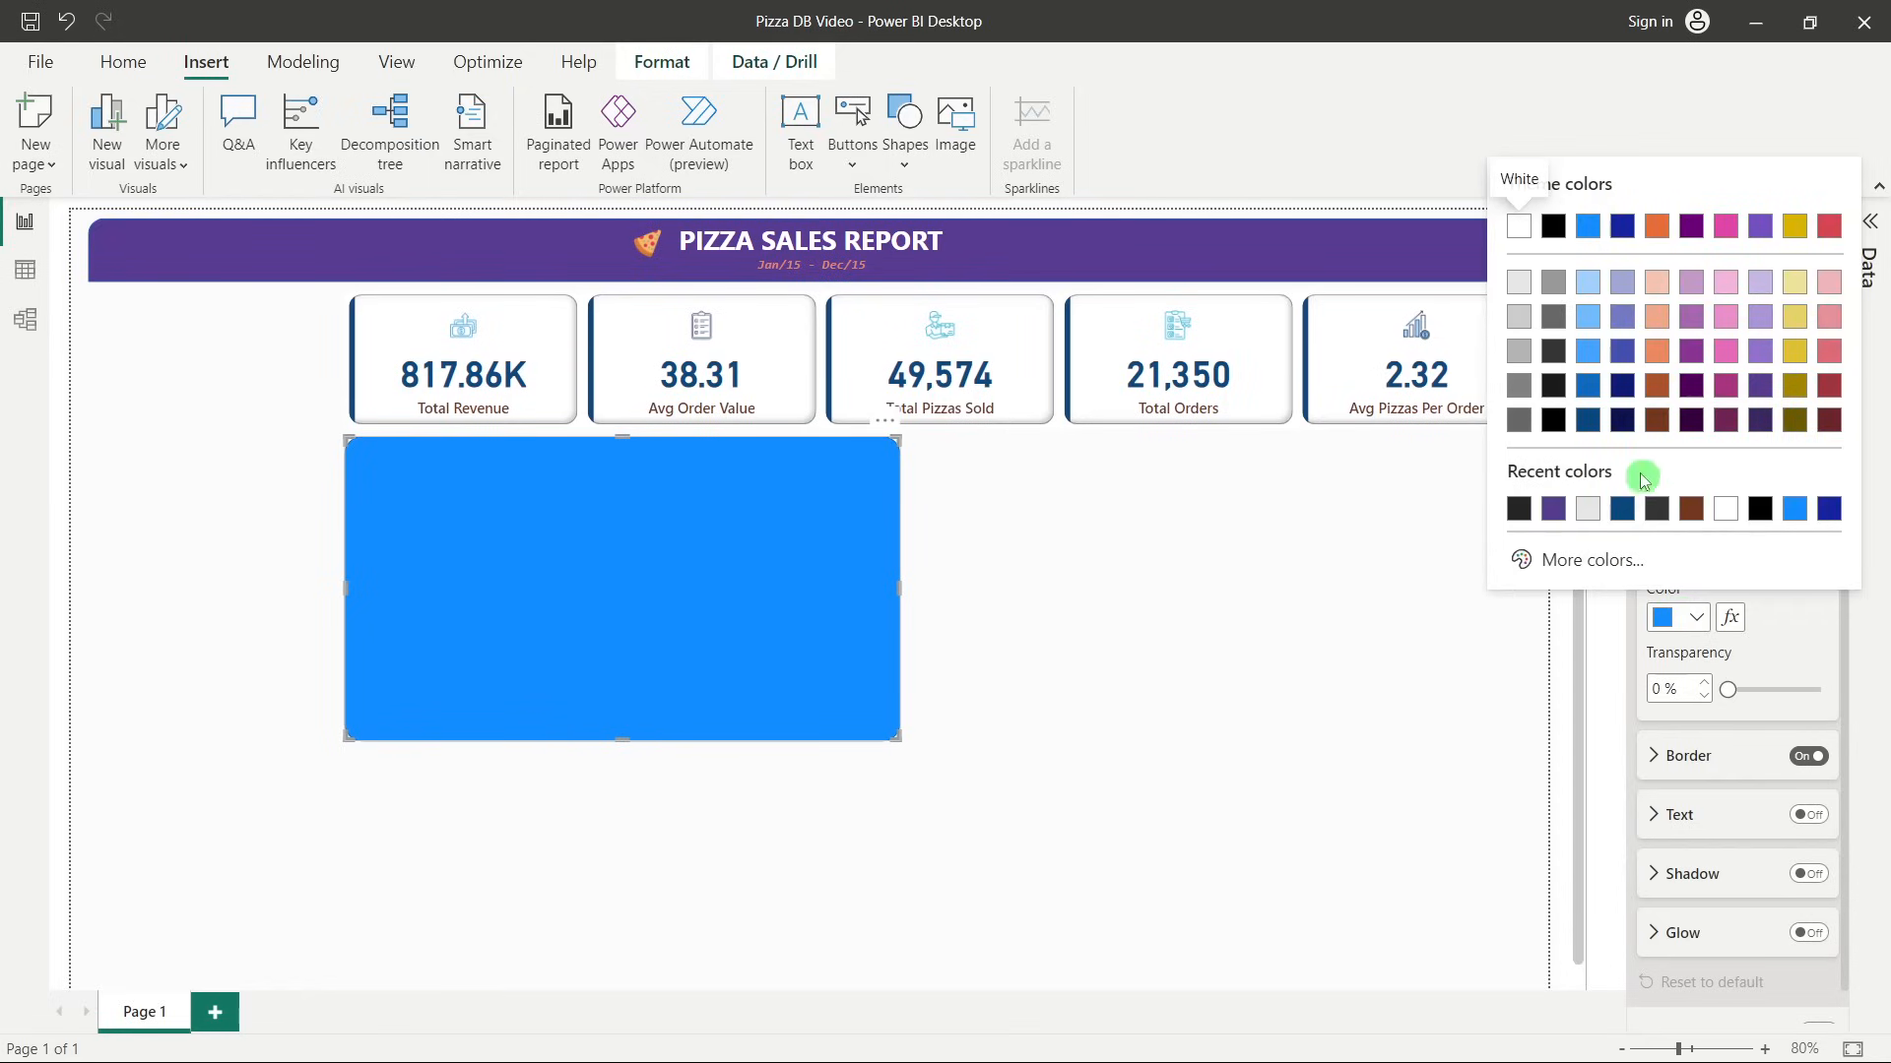
left_click(1522, 228)
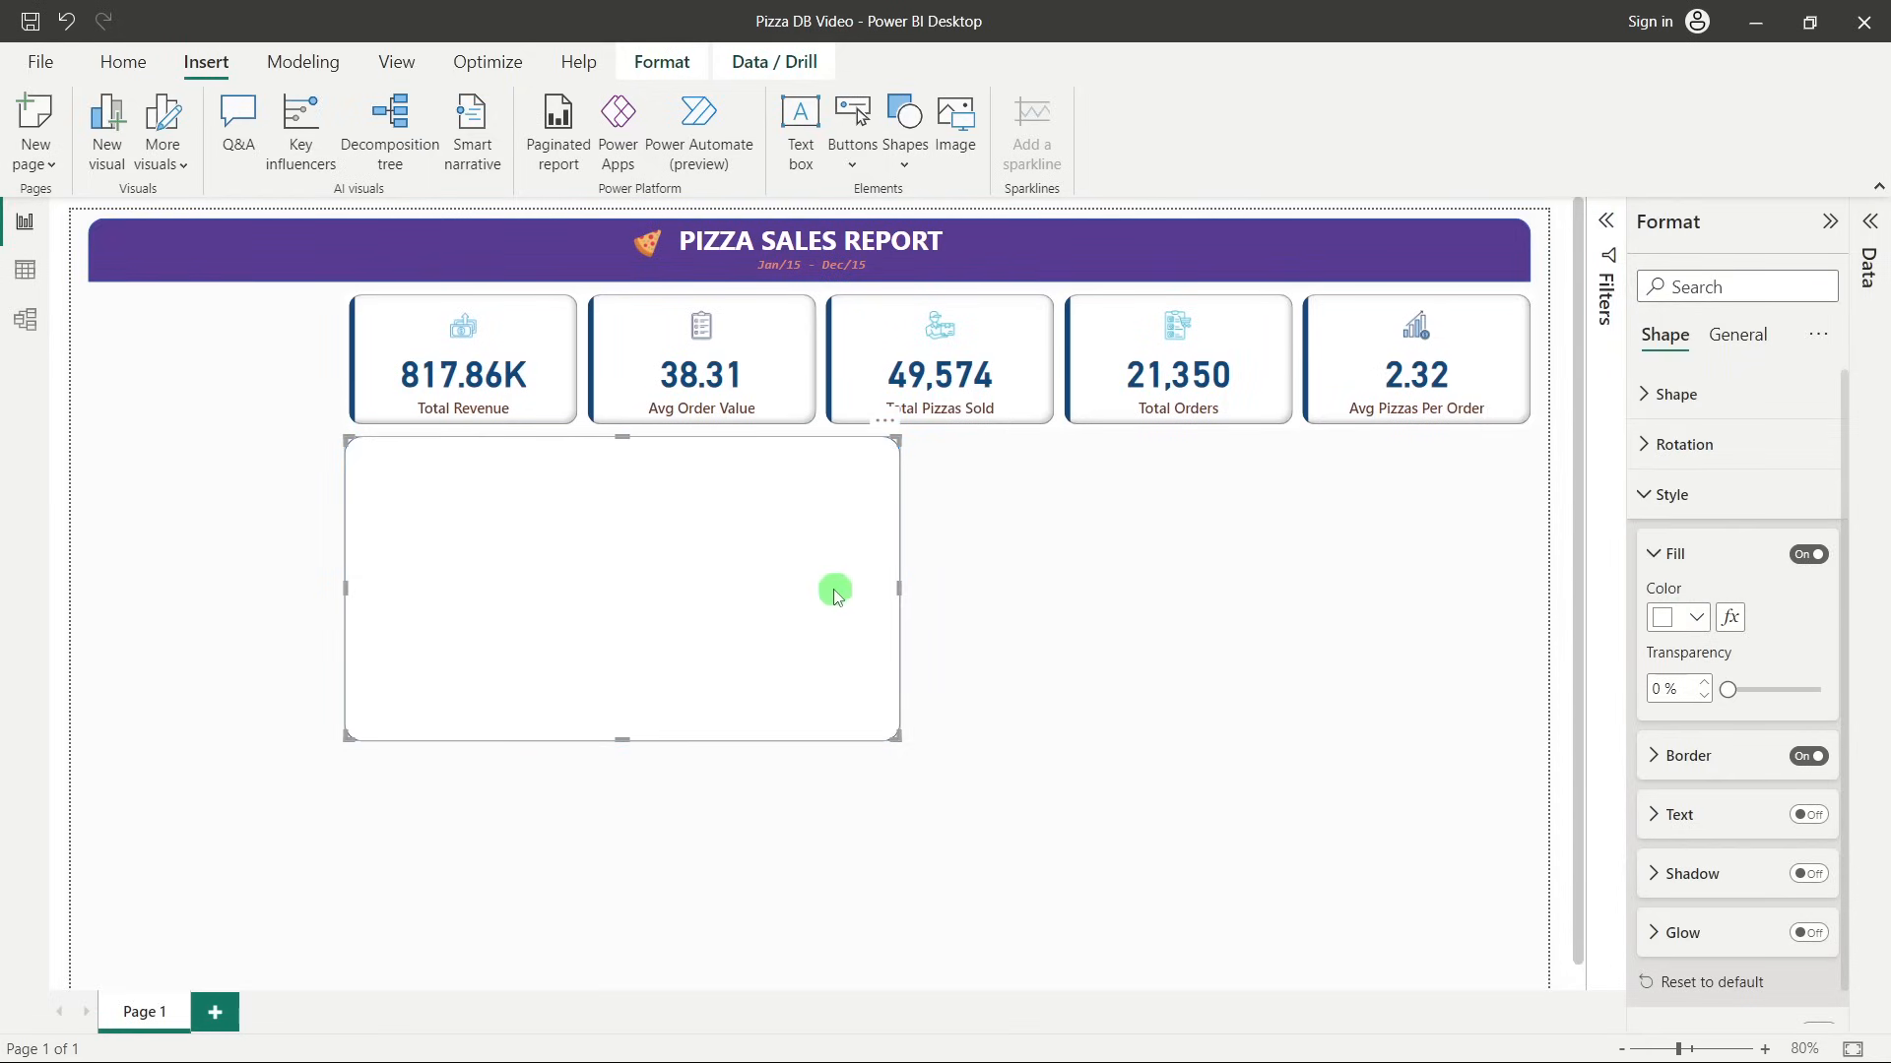
left_click(1677, 556)
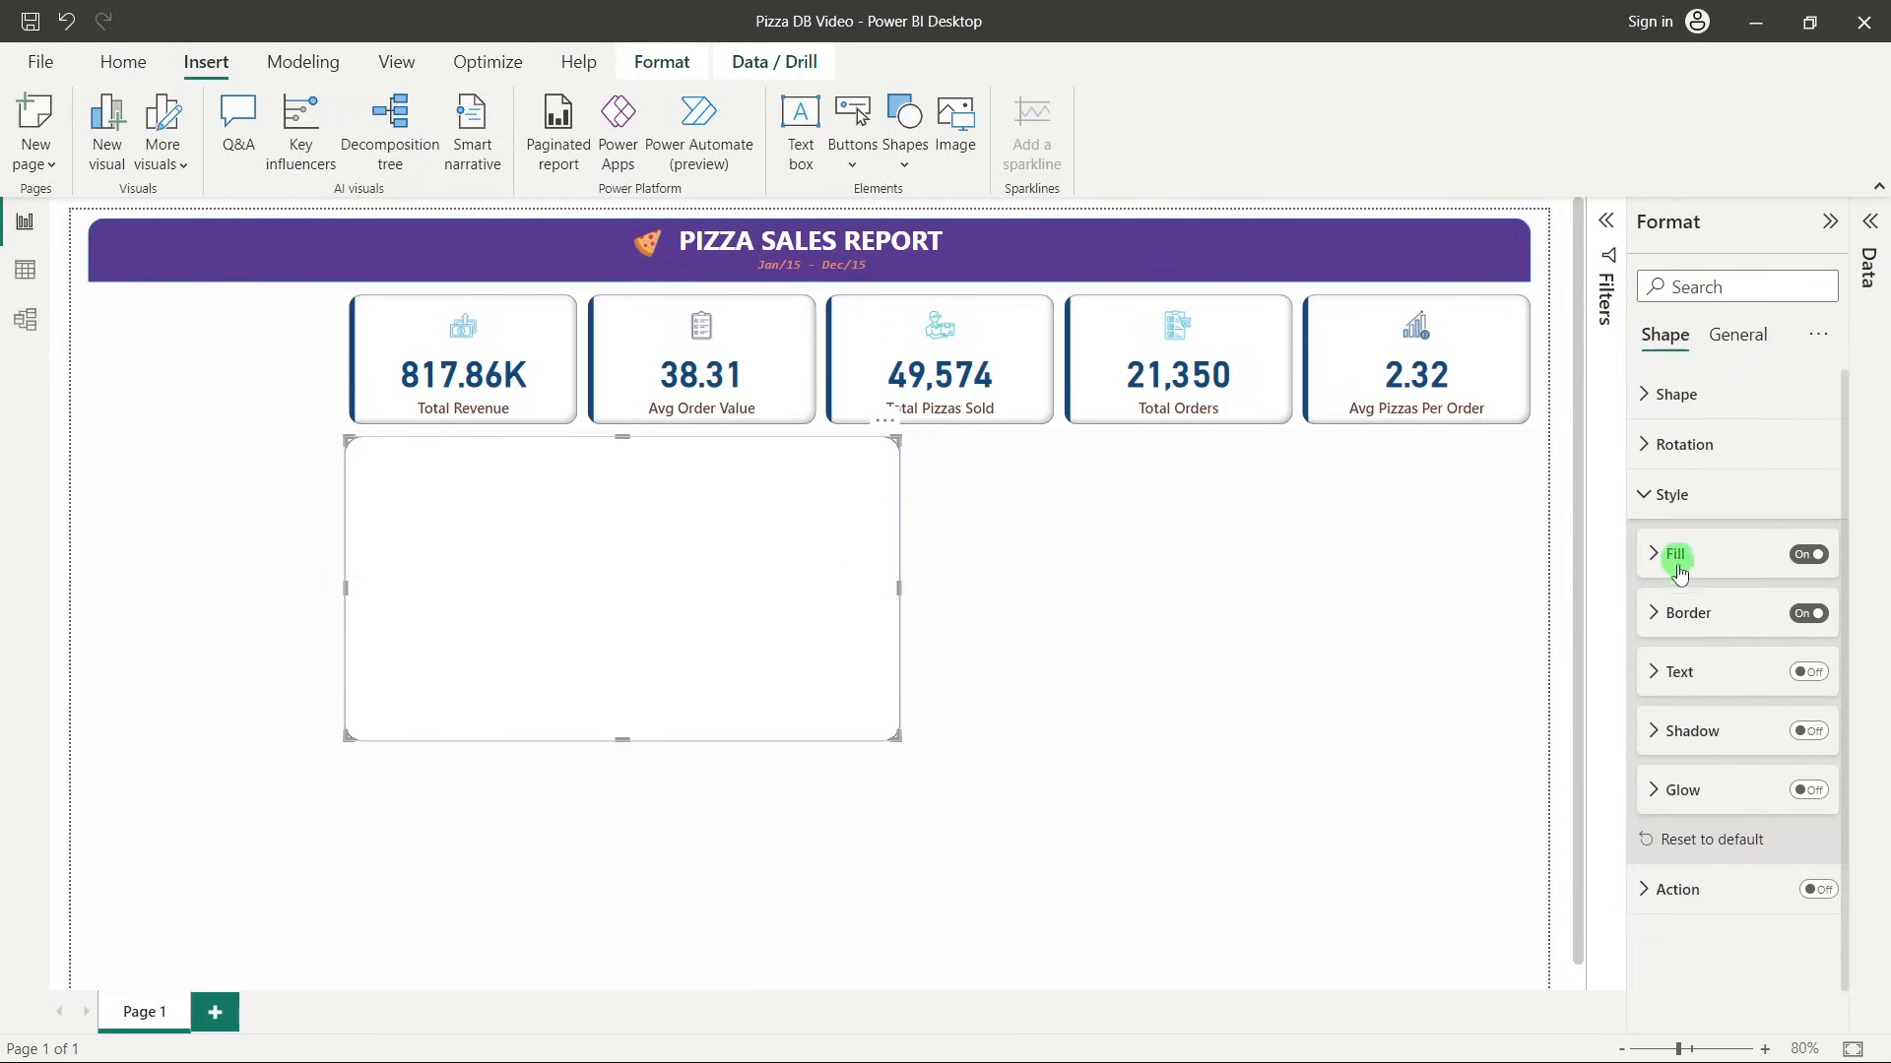
Set the rounded rectangle's border colour to the lightest blue theme shade.
left_click(1730, 630)
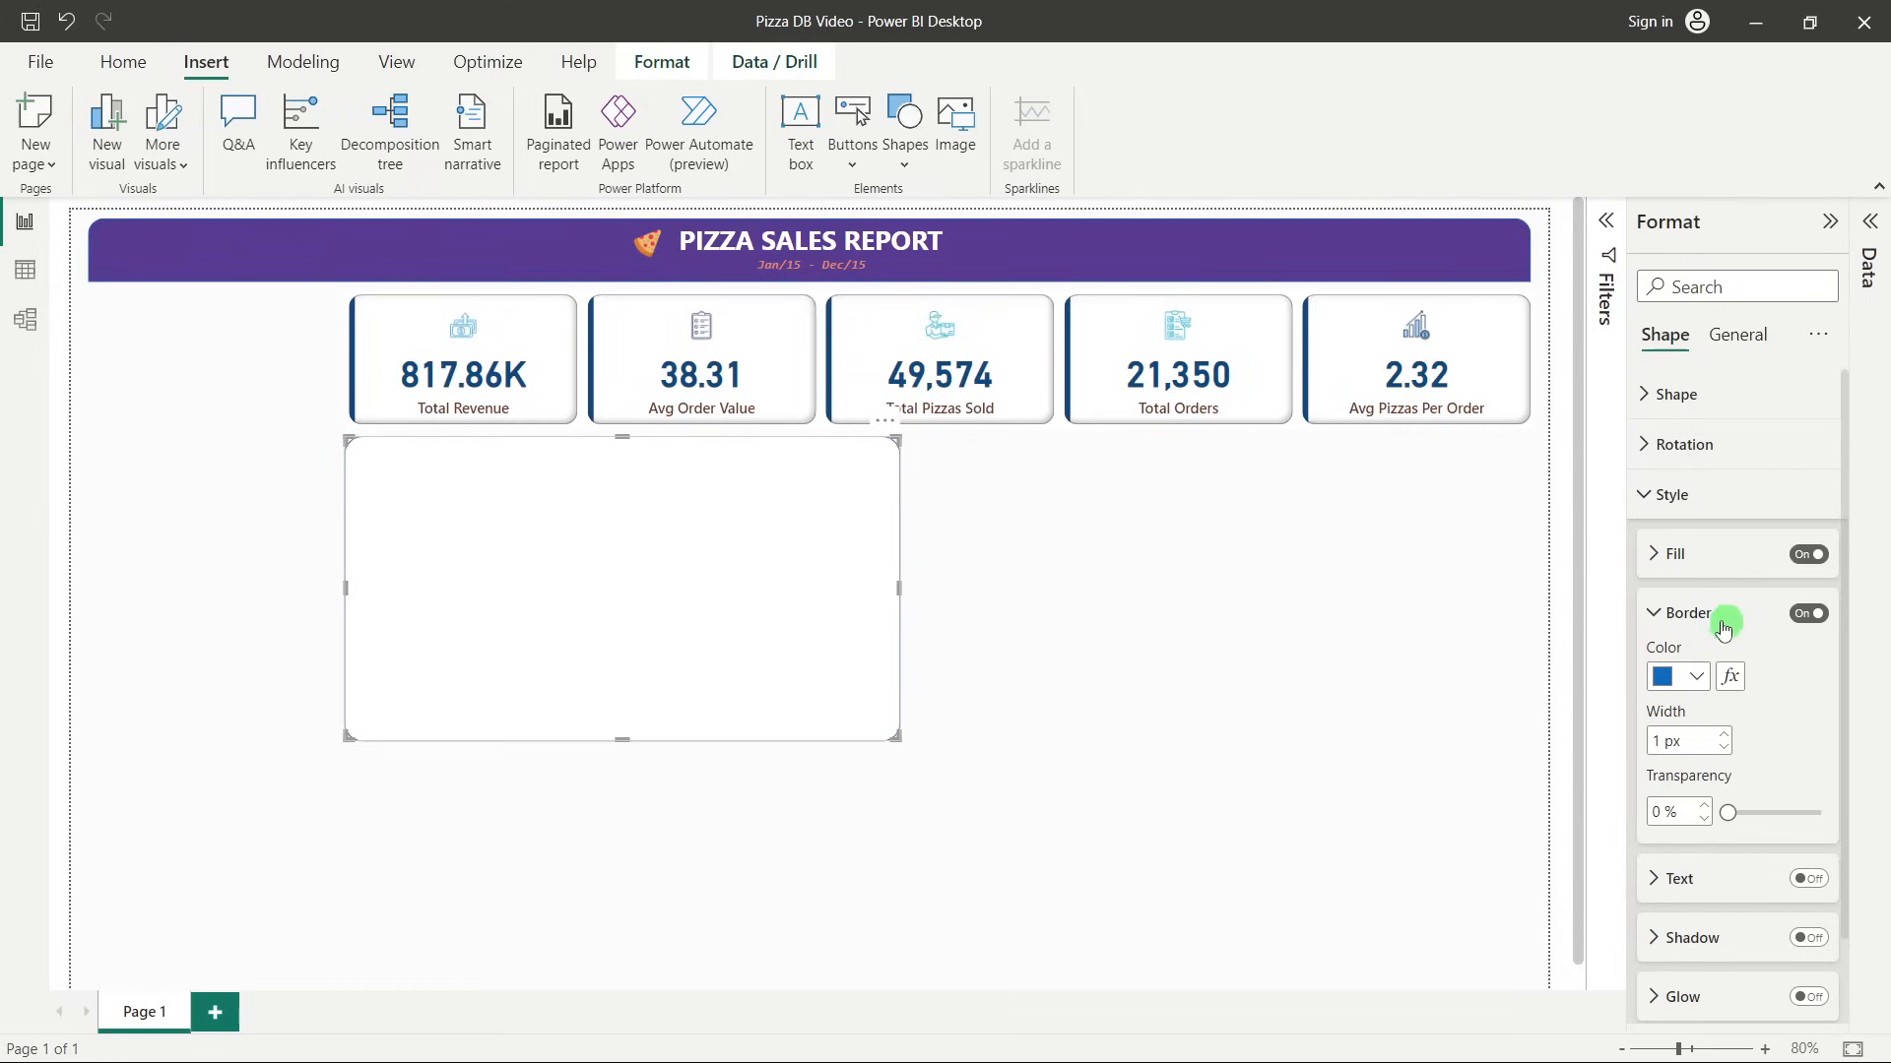
scroll(1722, 626, "down", 2)
left_click(1699, 581)
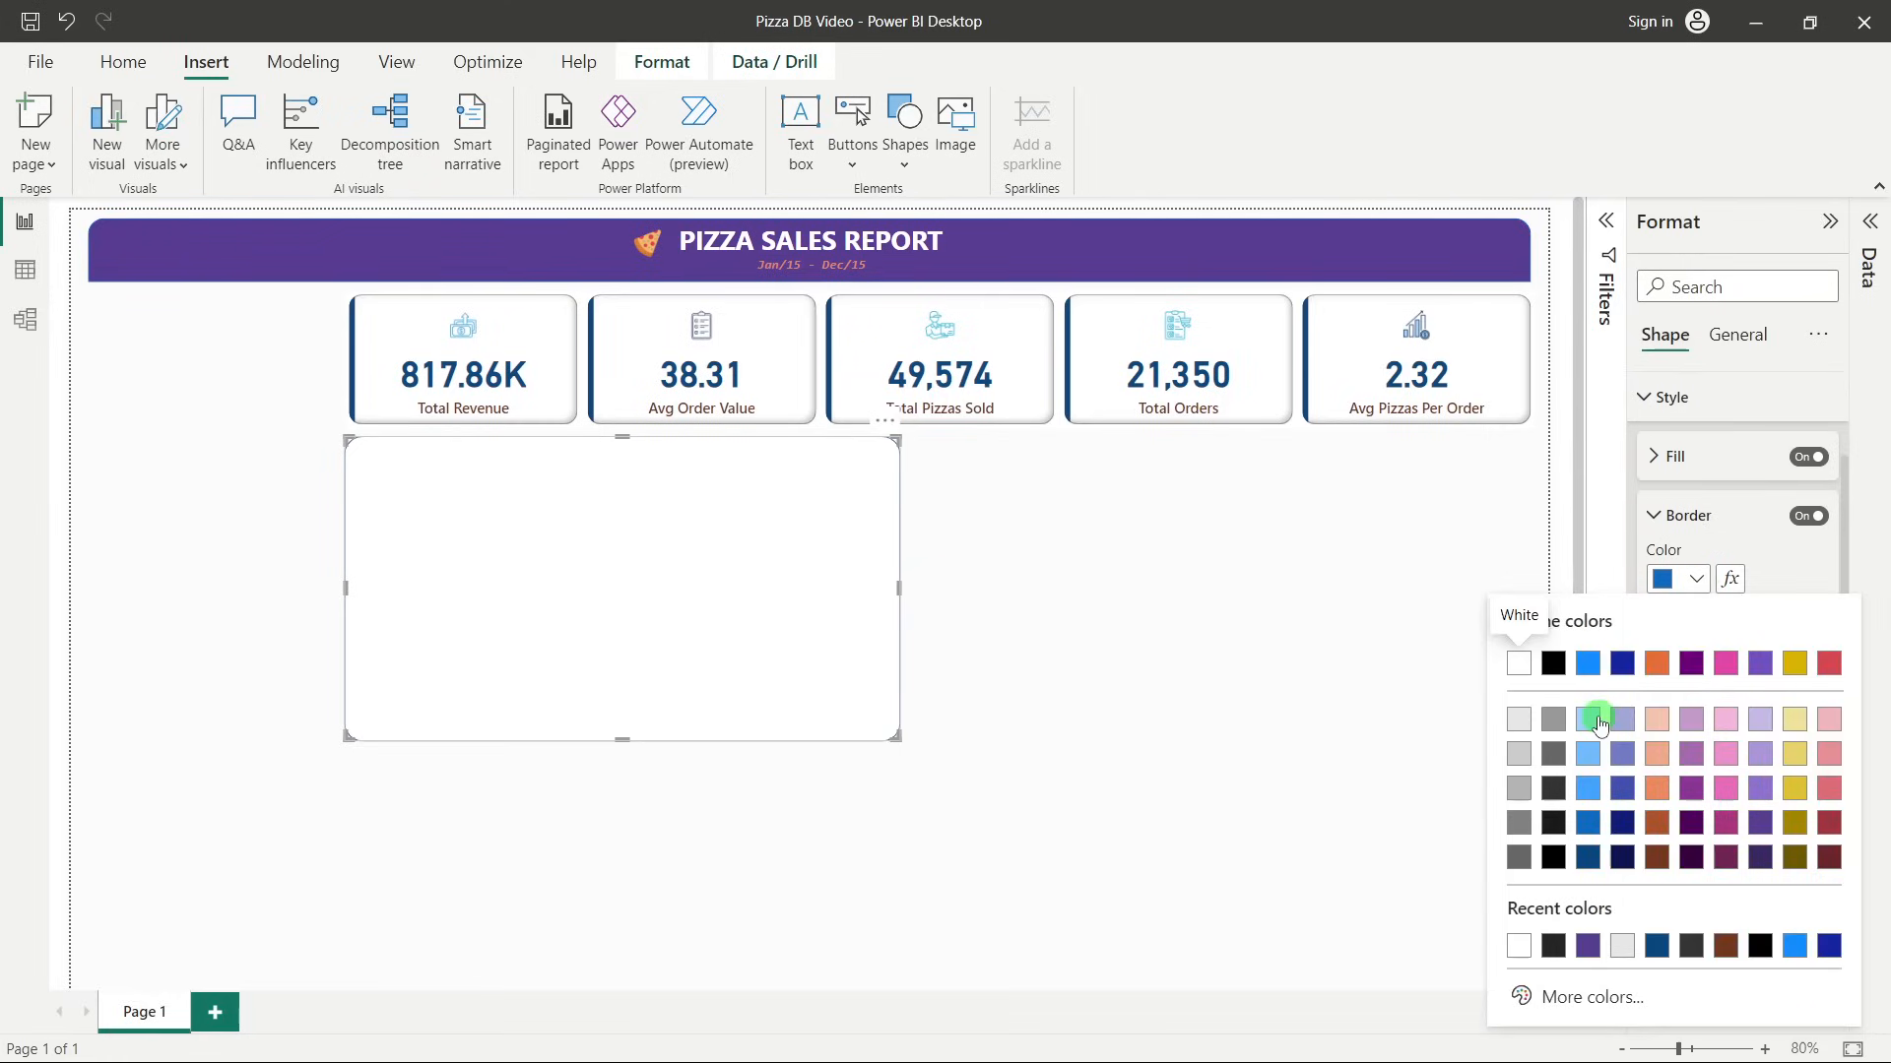
left_click(1589, 718)
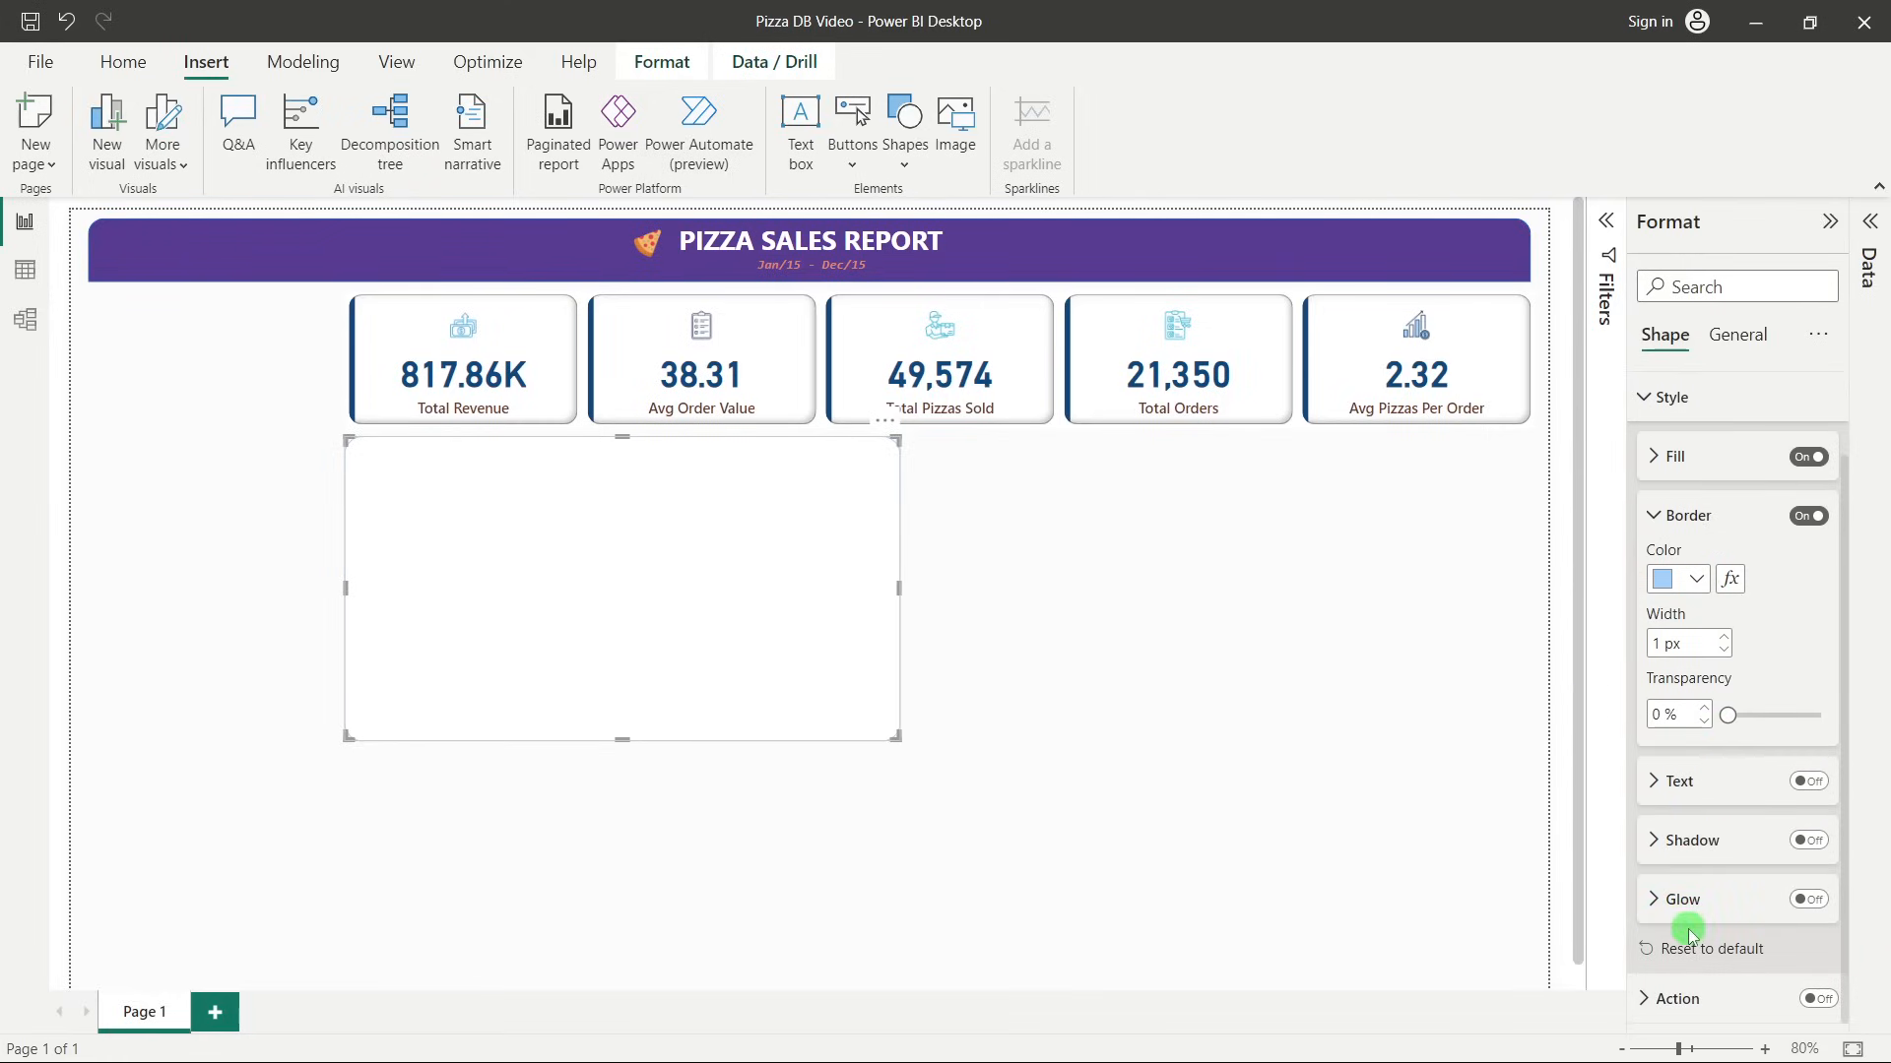
Enable a glow on the rounded rectangle and colour it the second-lightest grey theme shade.
left_click(1696, 892)
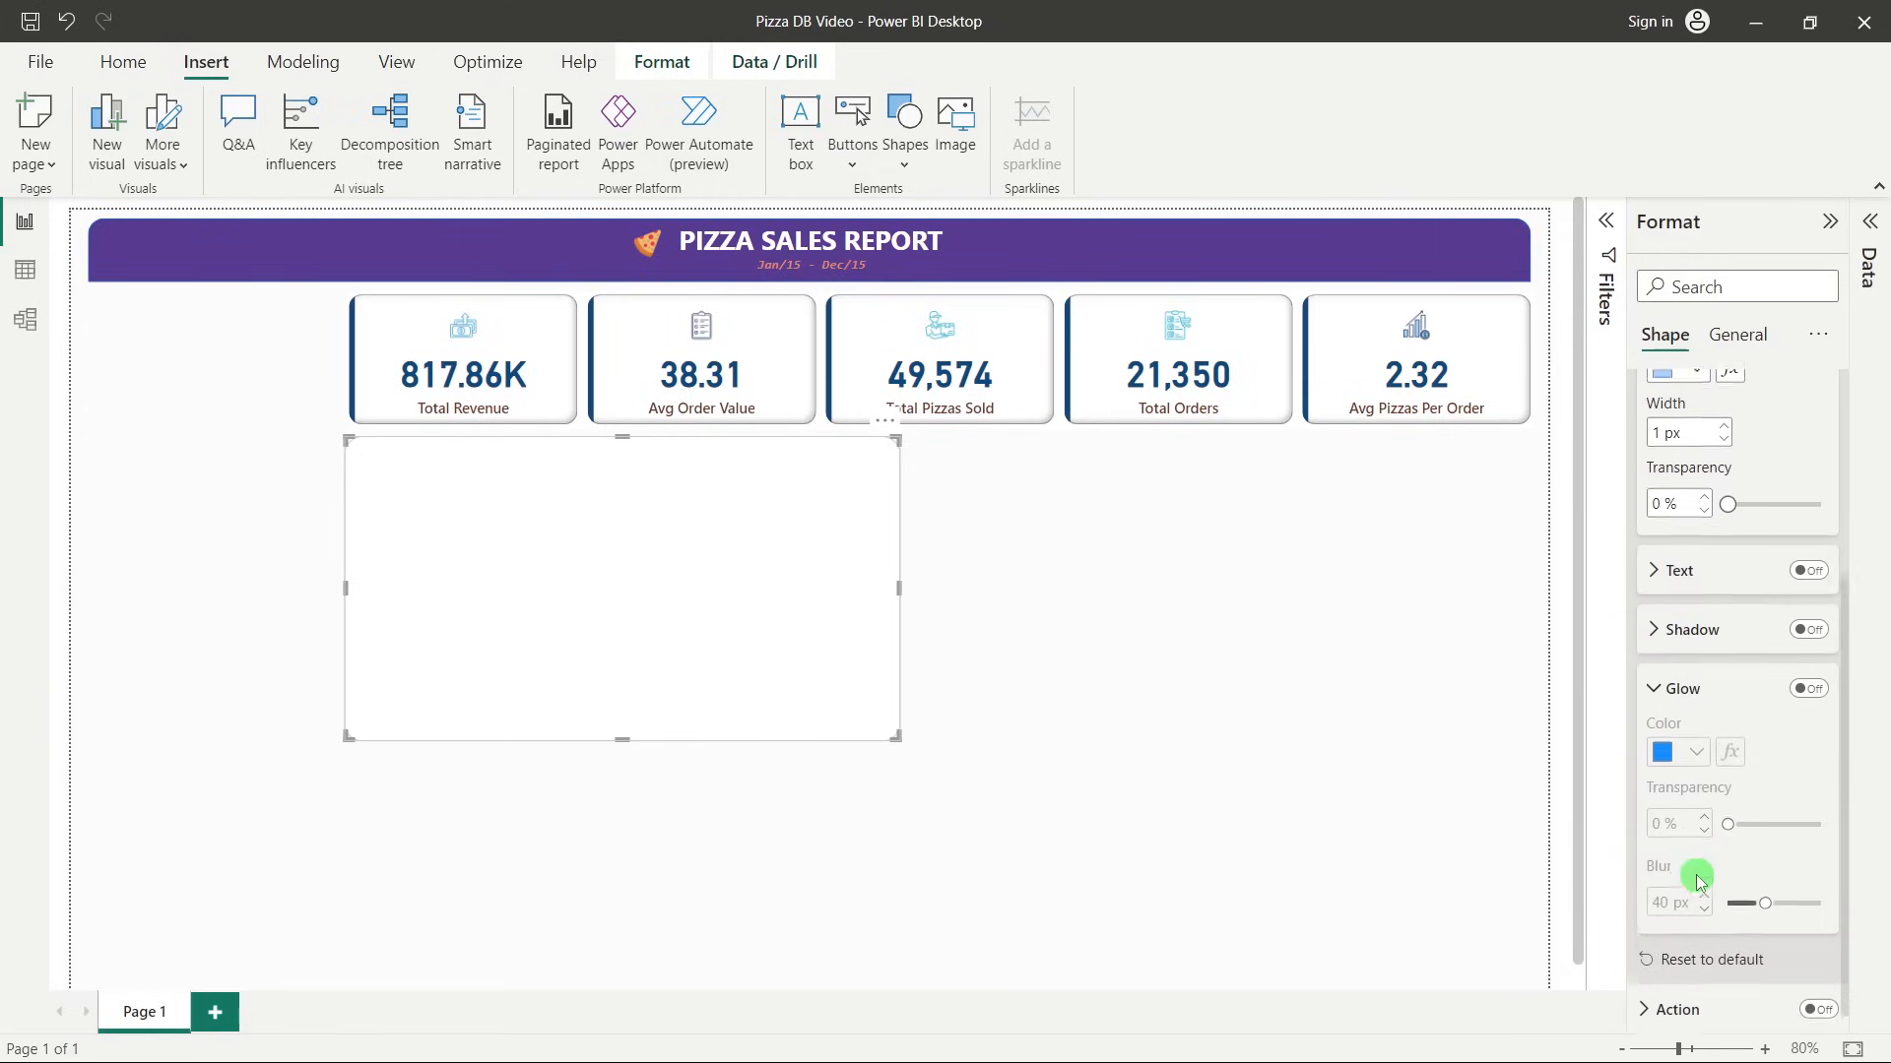
left_click(1808, 680)
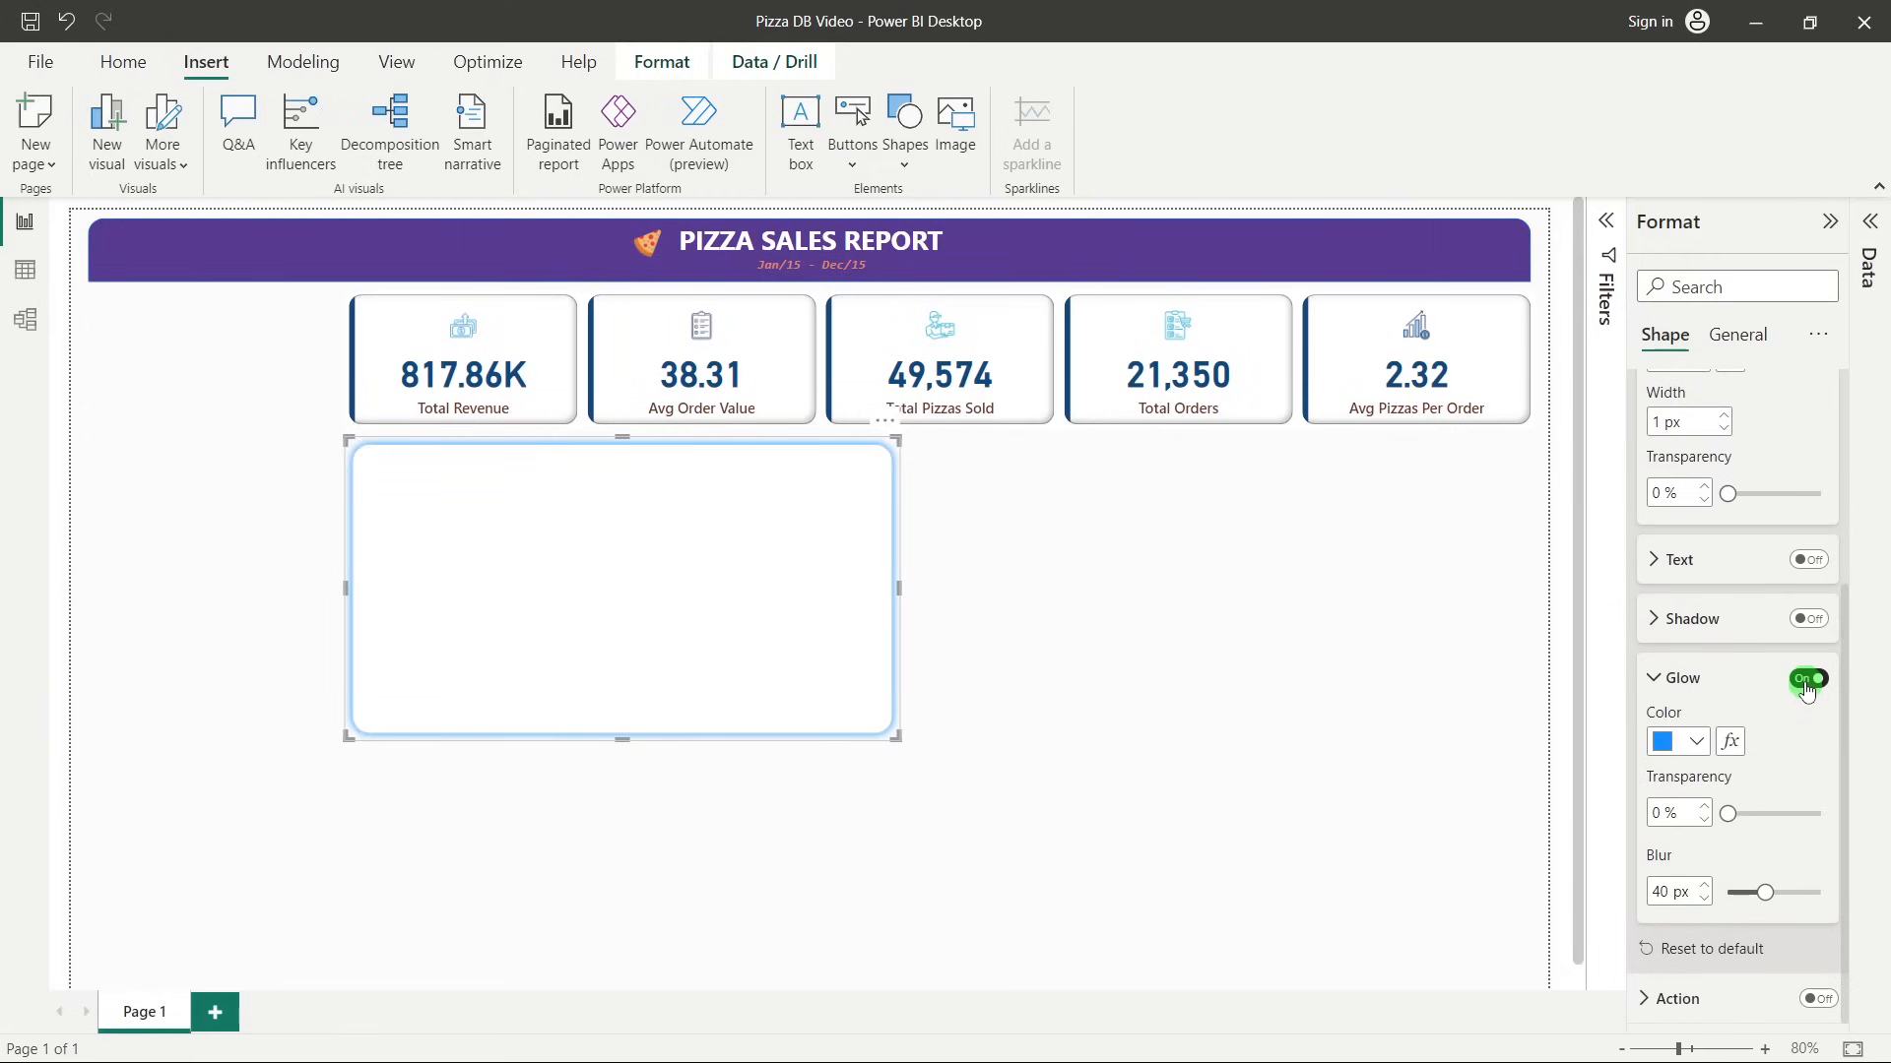
left_click(1696, 741)
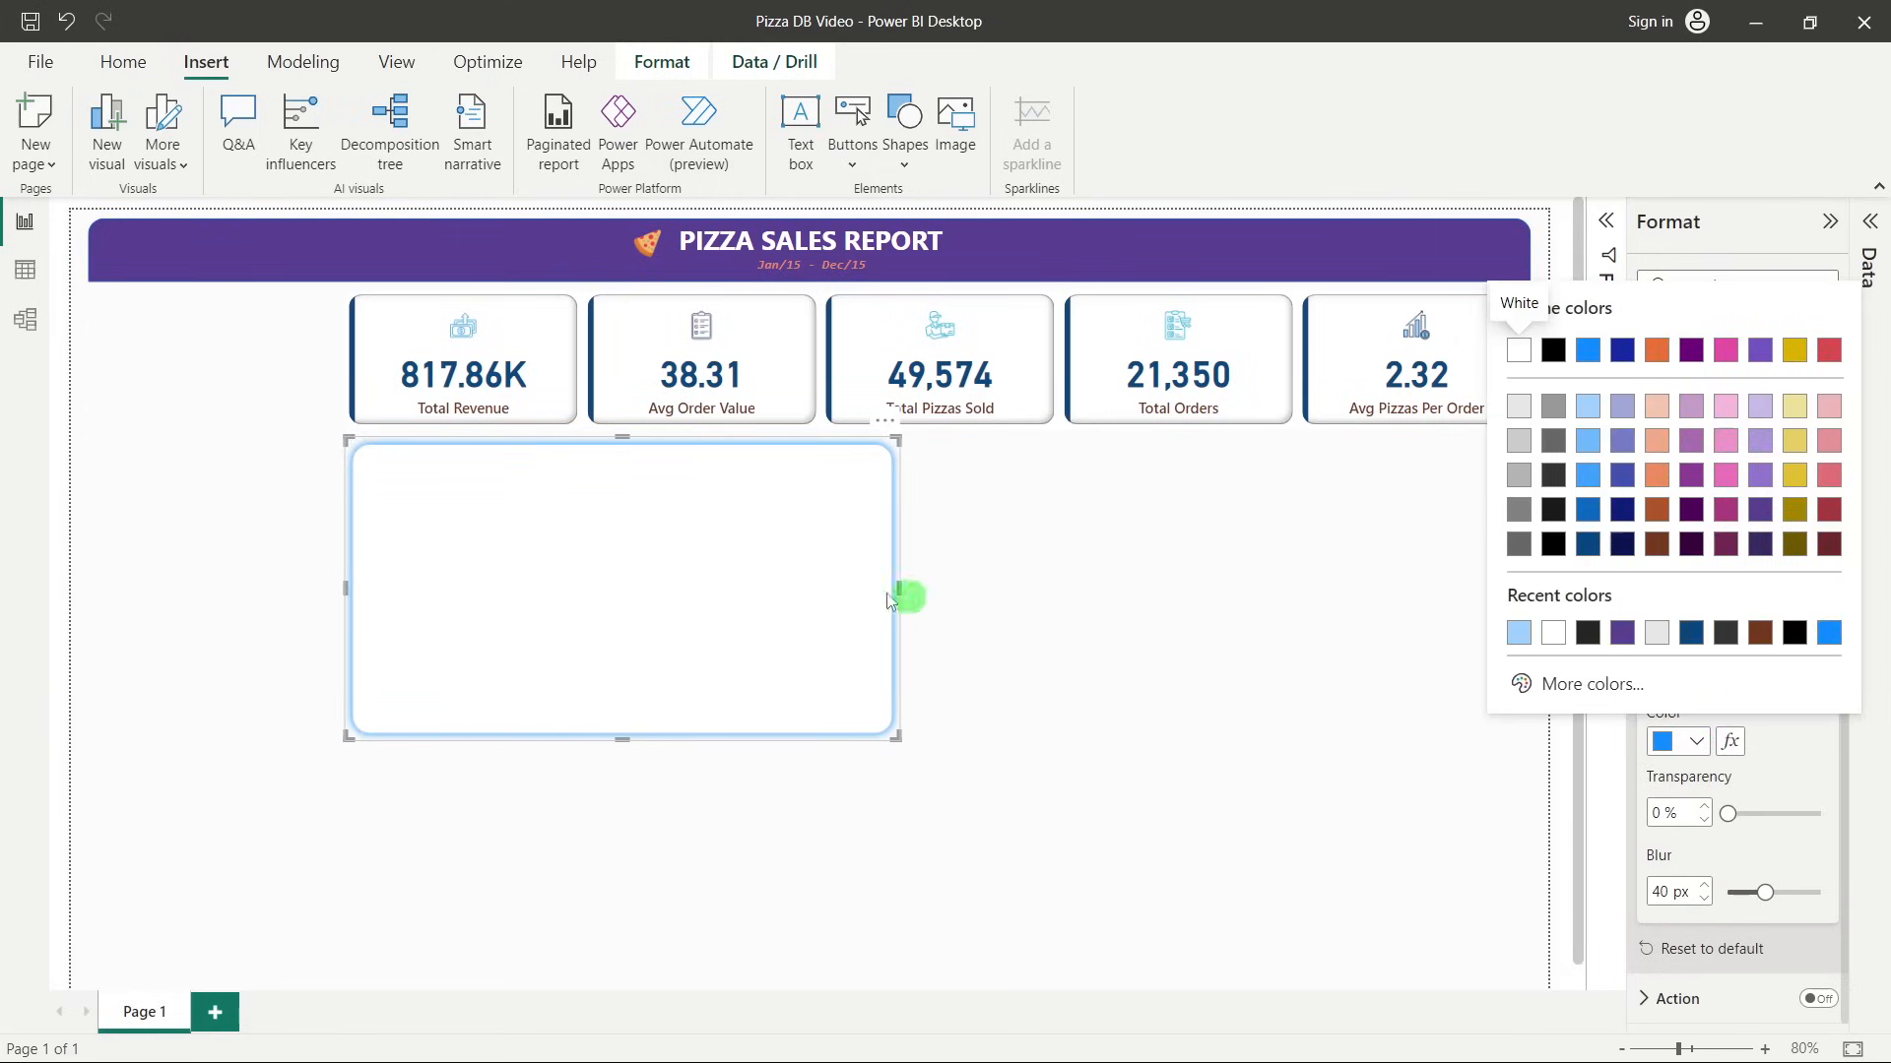
left_click(1519, 406)
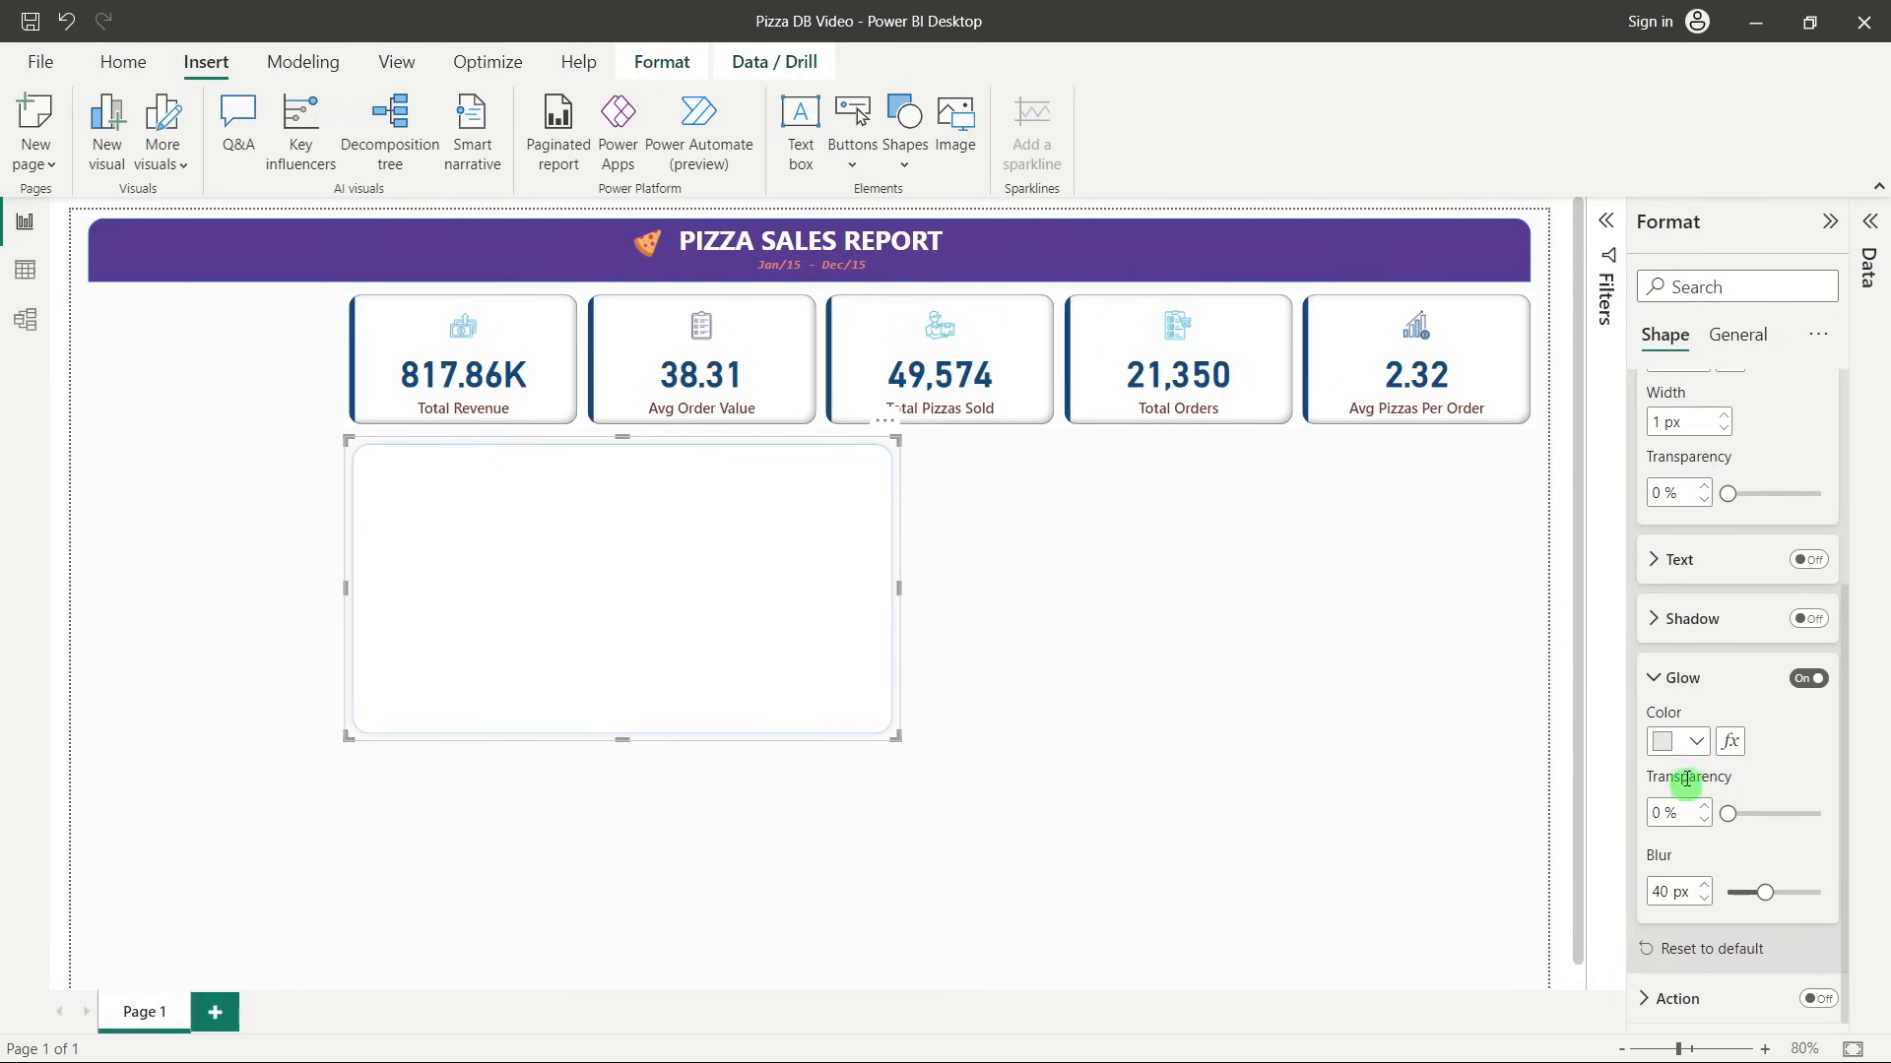
left_click(1688, 741)
left_click(1518, 438)
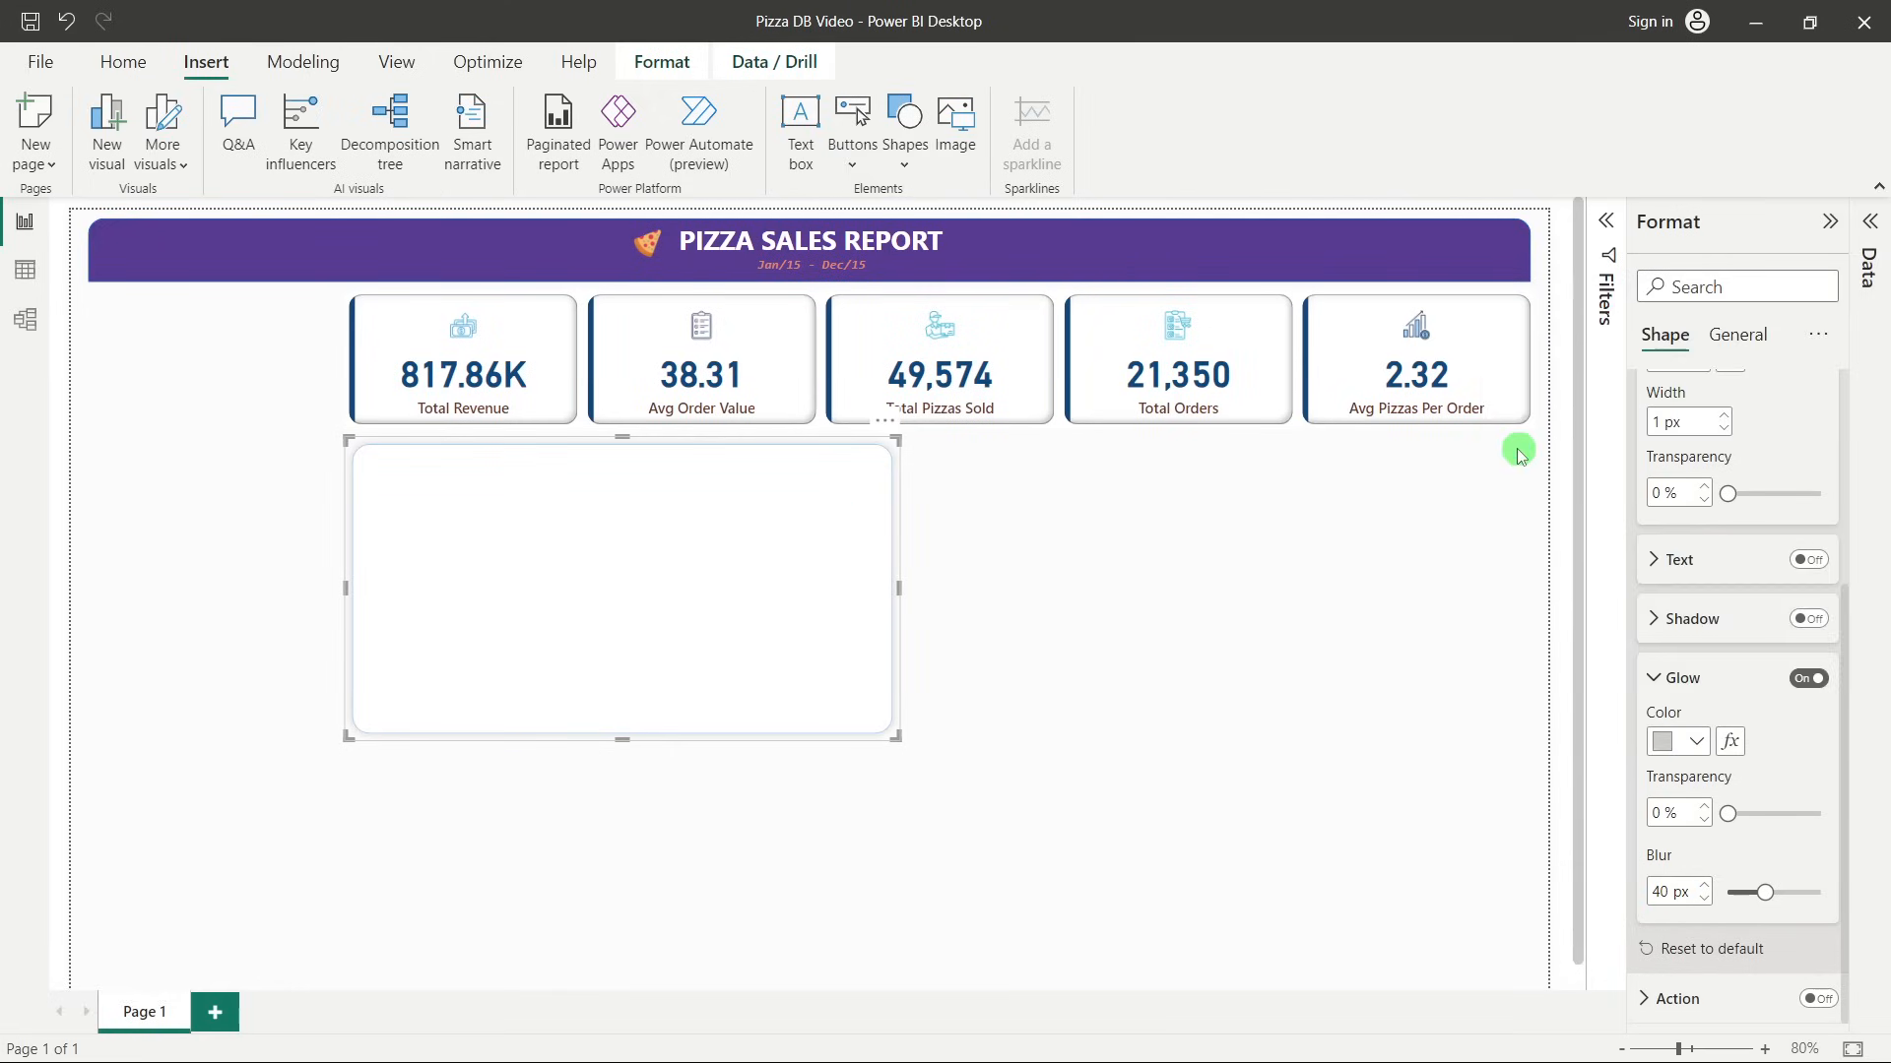
left_click(1049, 566)
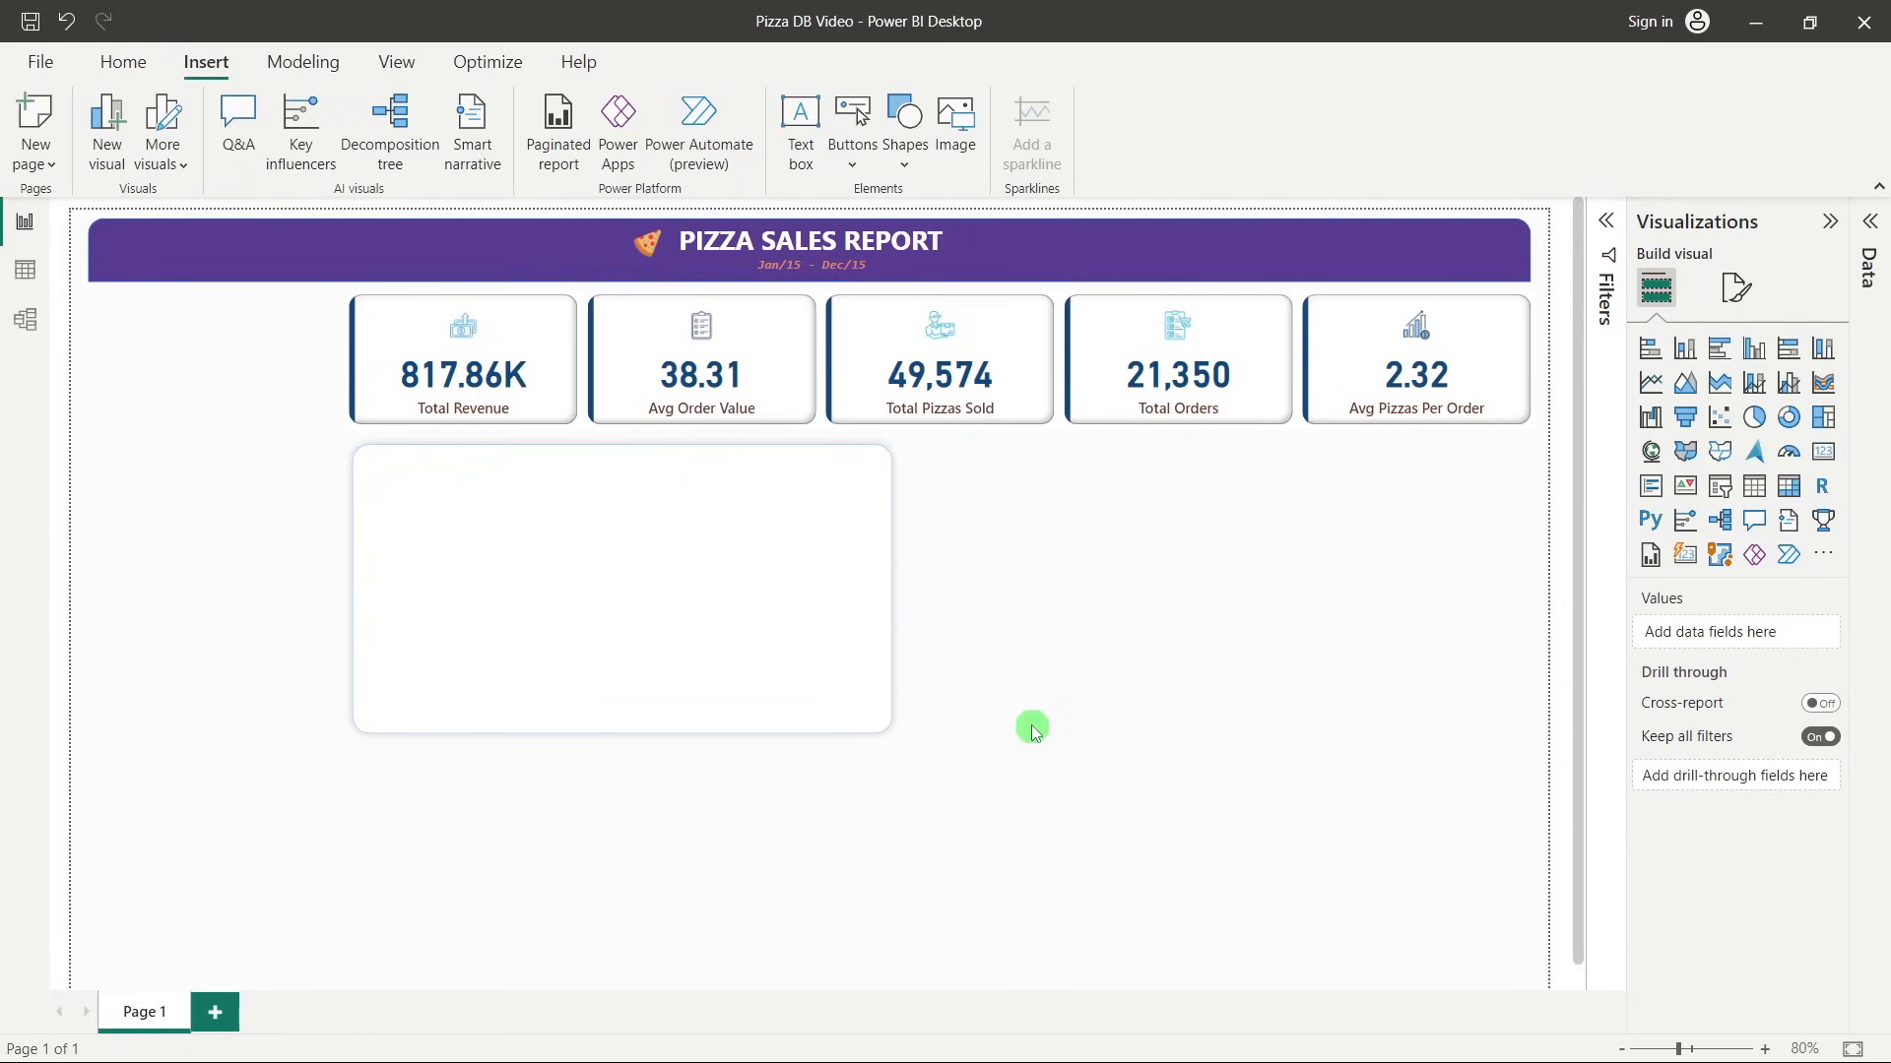
Switch to the Pizza Sales PowerPoint presentation, reread the daily trend bar chart requirement, and return to Power BI.
key("alt+Tab")
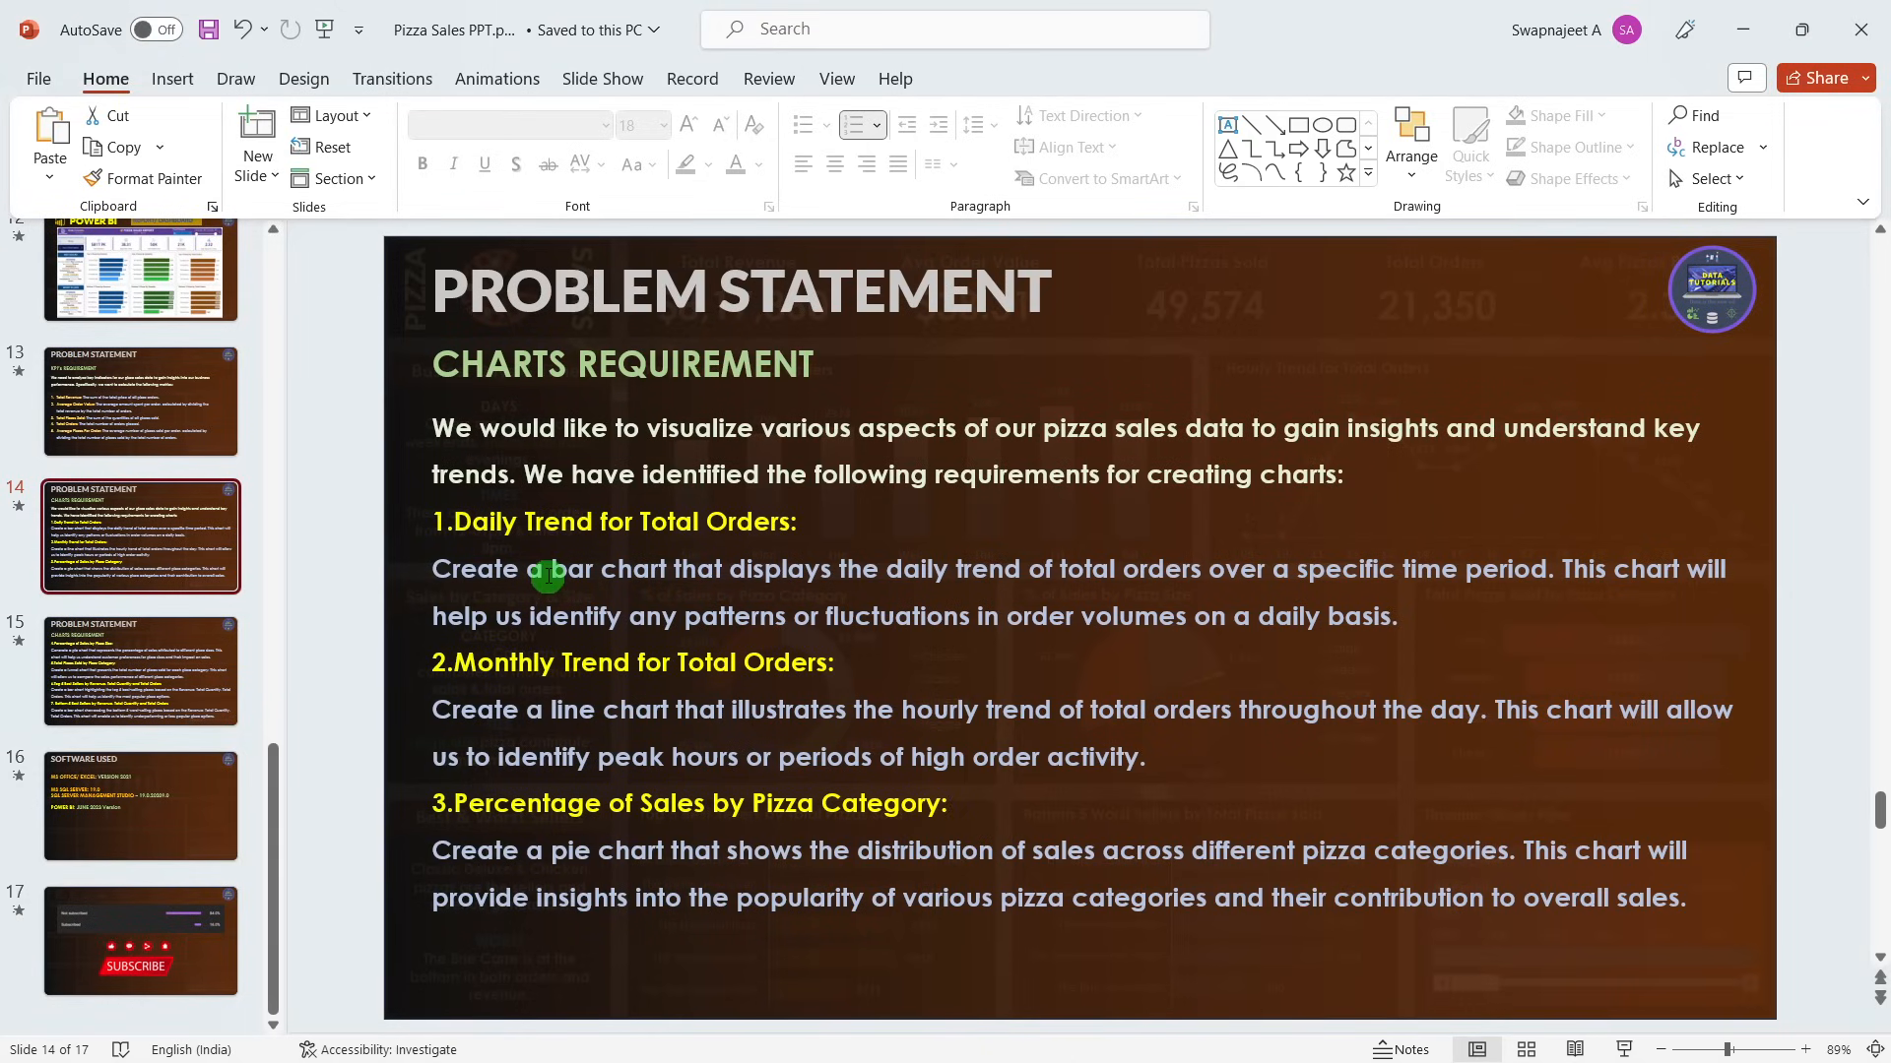
left_click_drag(540, 577, 612, 578)
left_click_drag(904, 578, 943, 580)
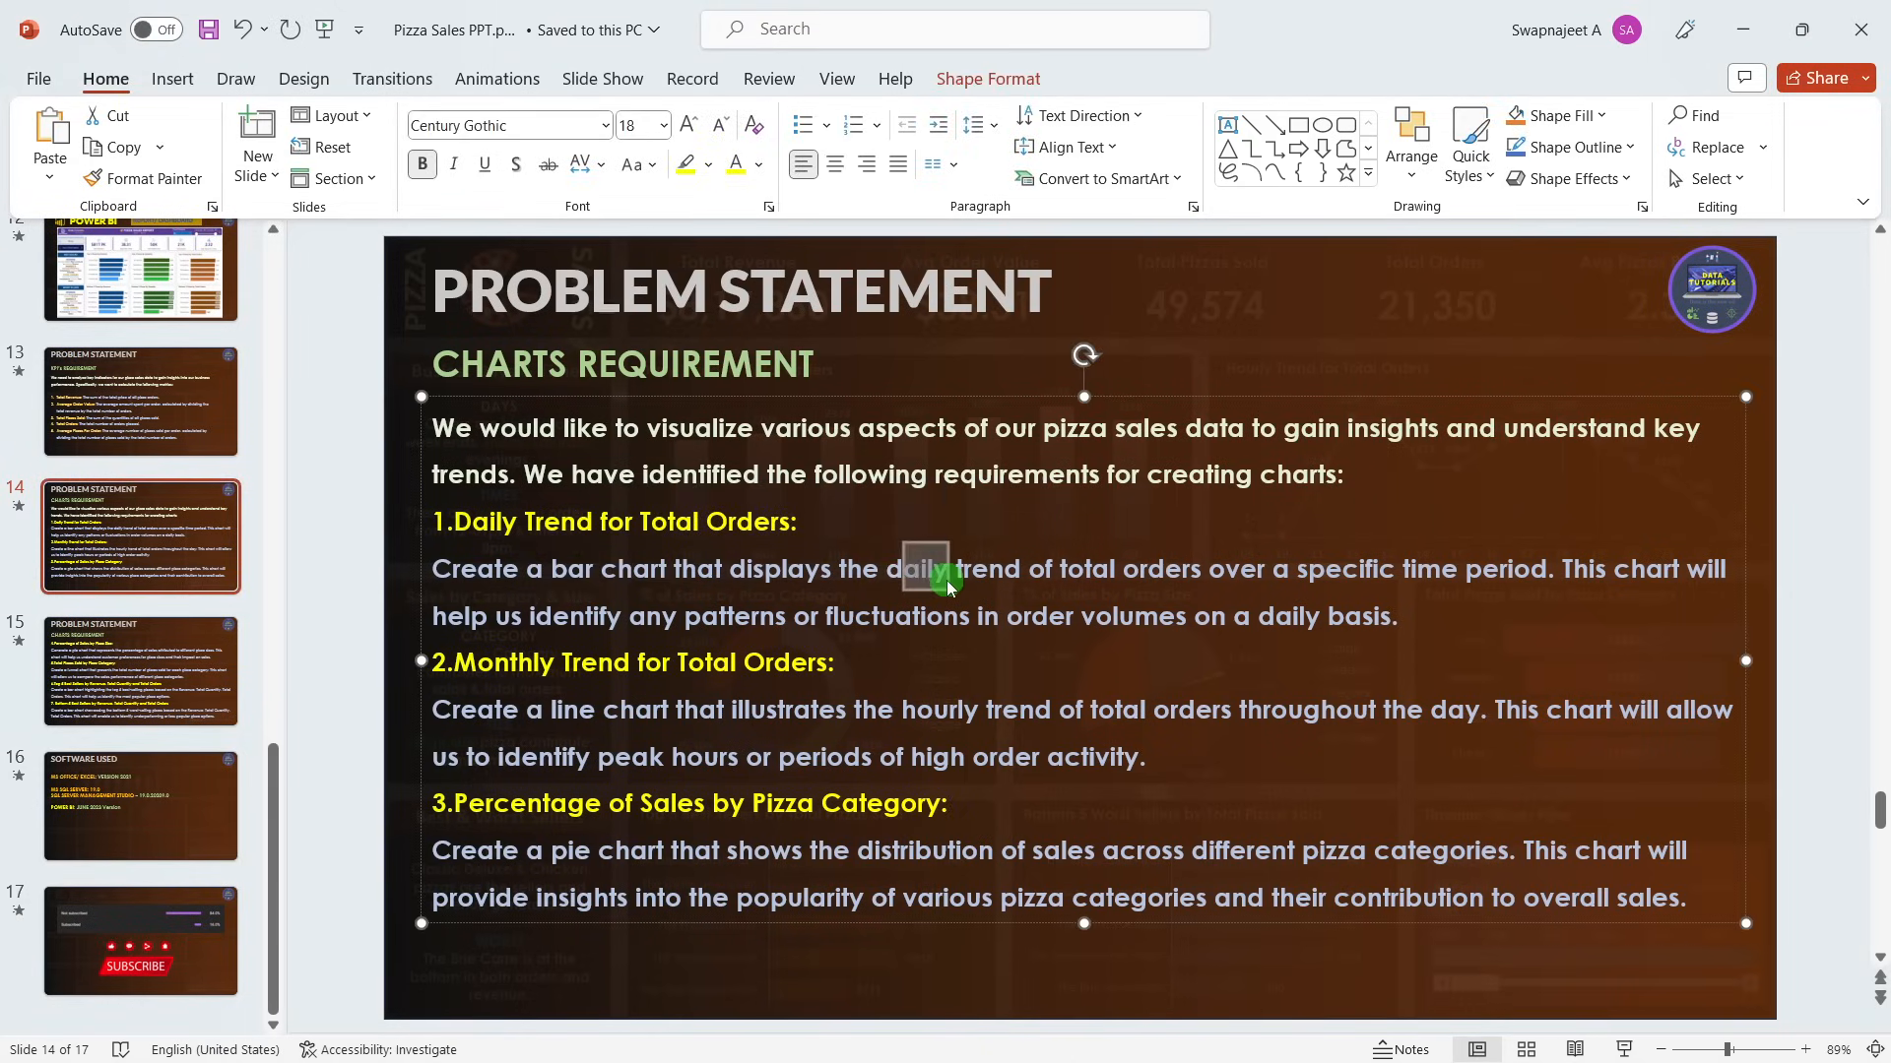
key("alt+Tab")
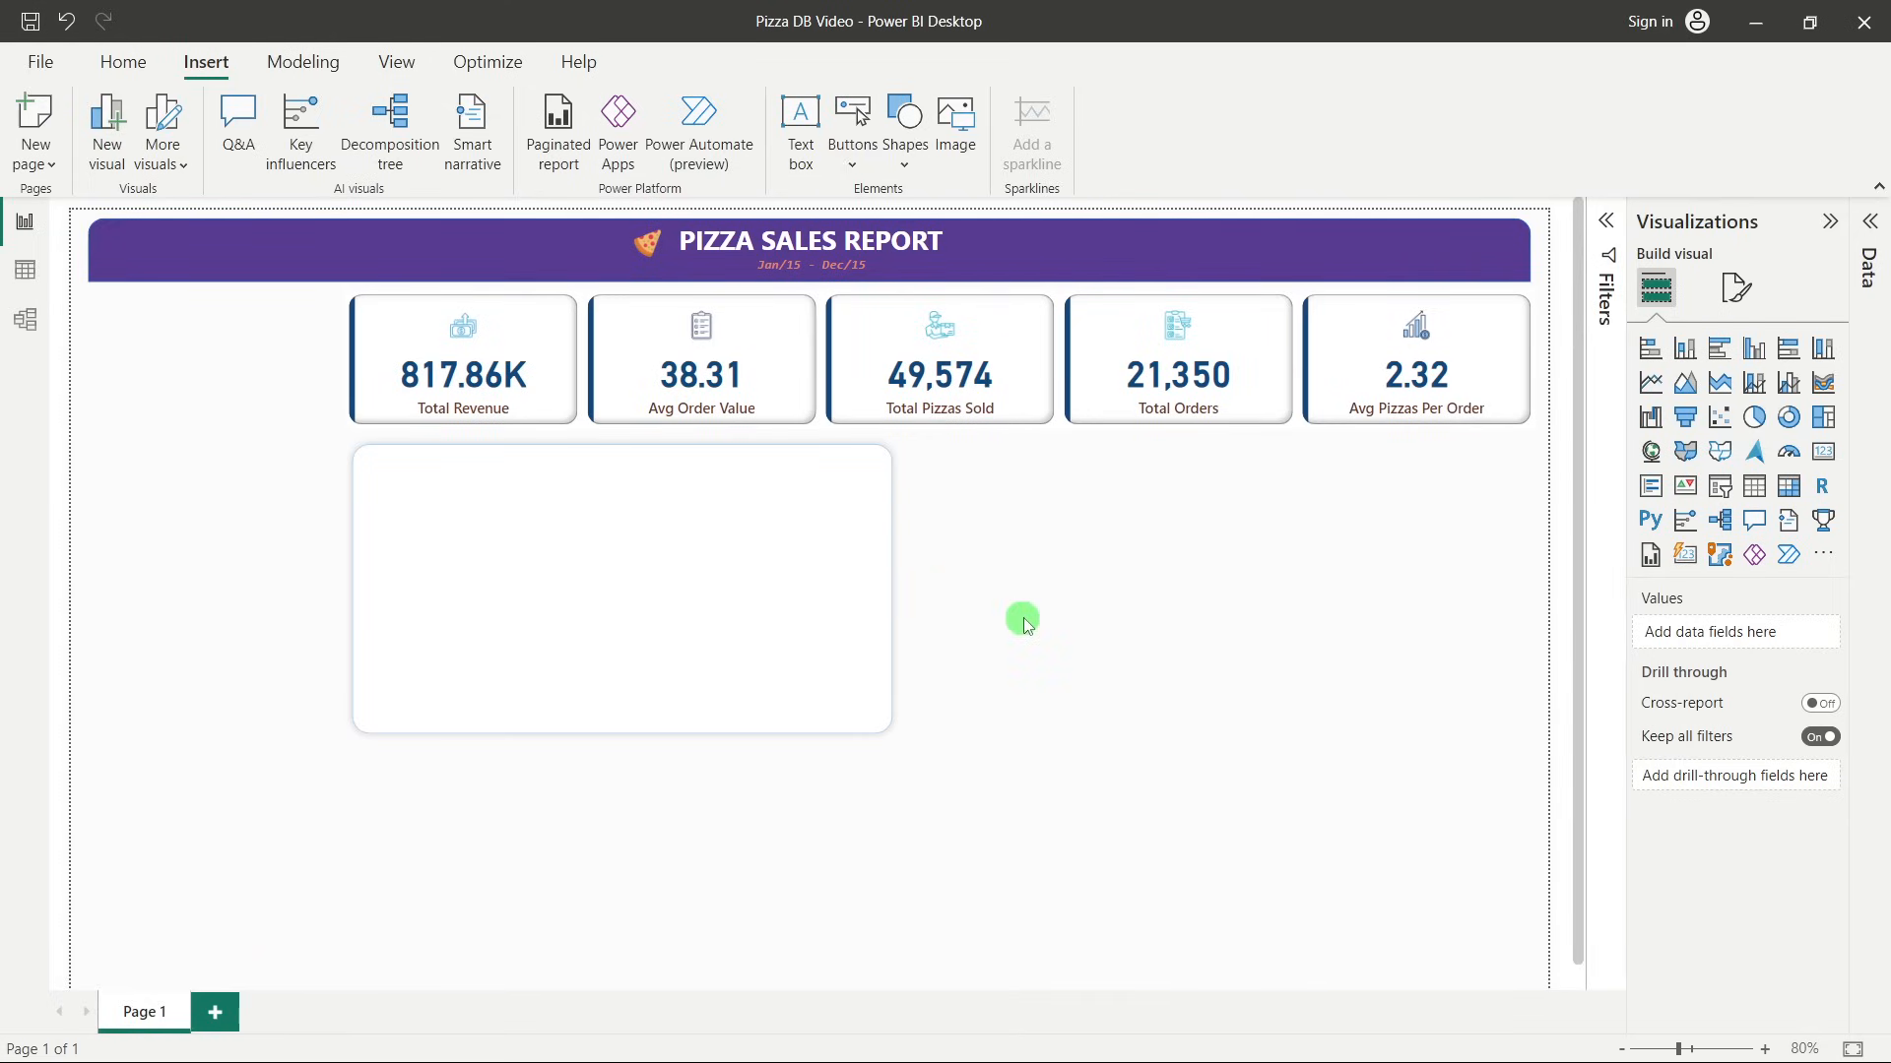
Nudge the white rounded rectangle slightly up towards the KPI cards.
left_click(643, 587)
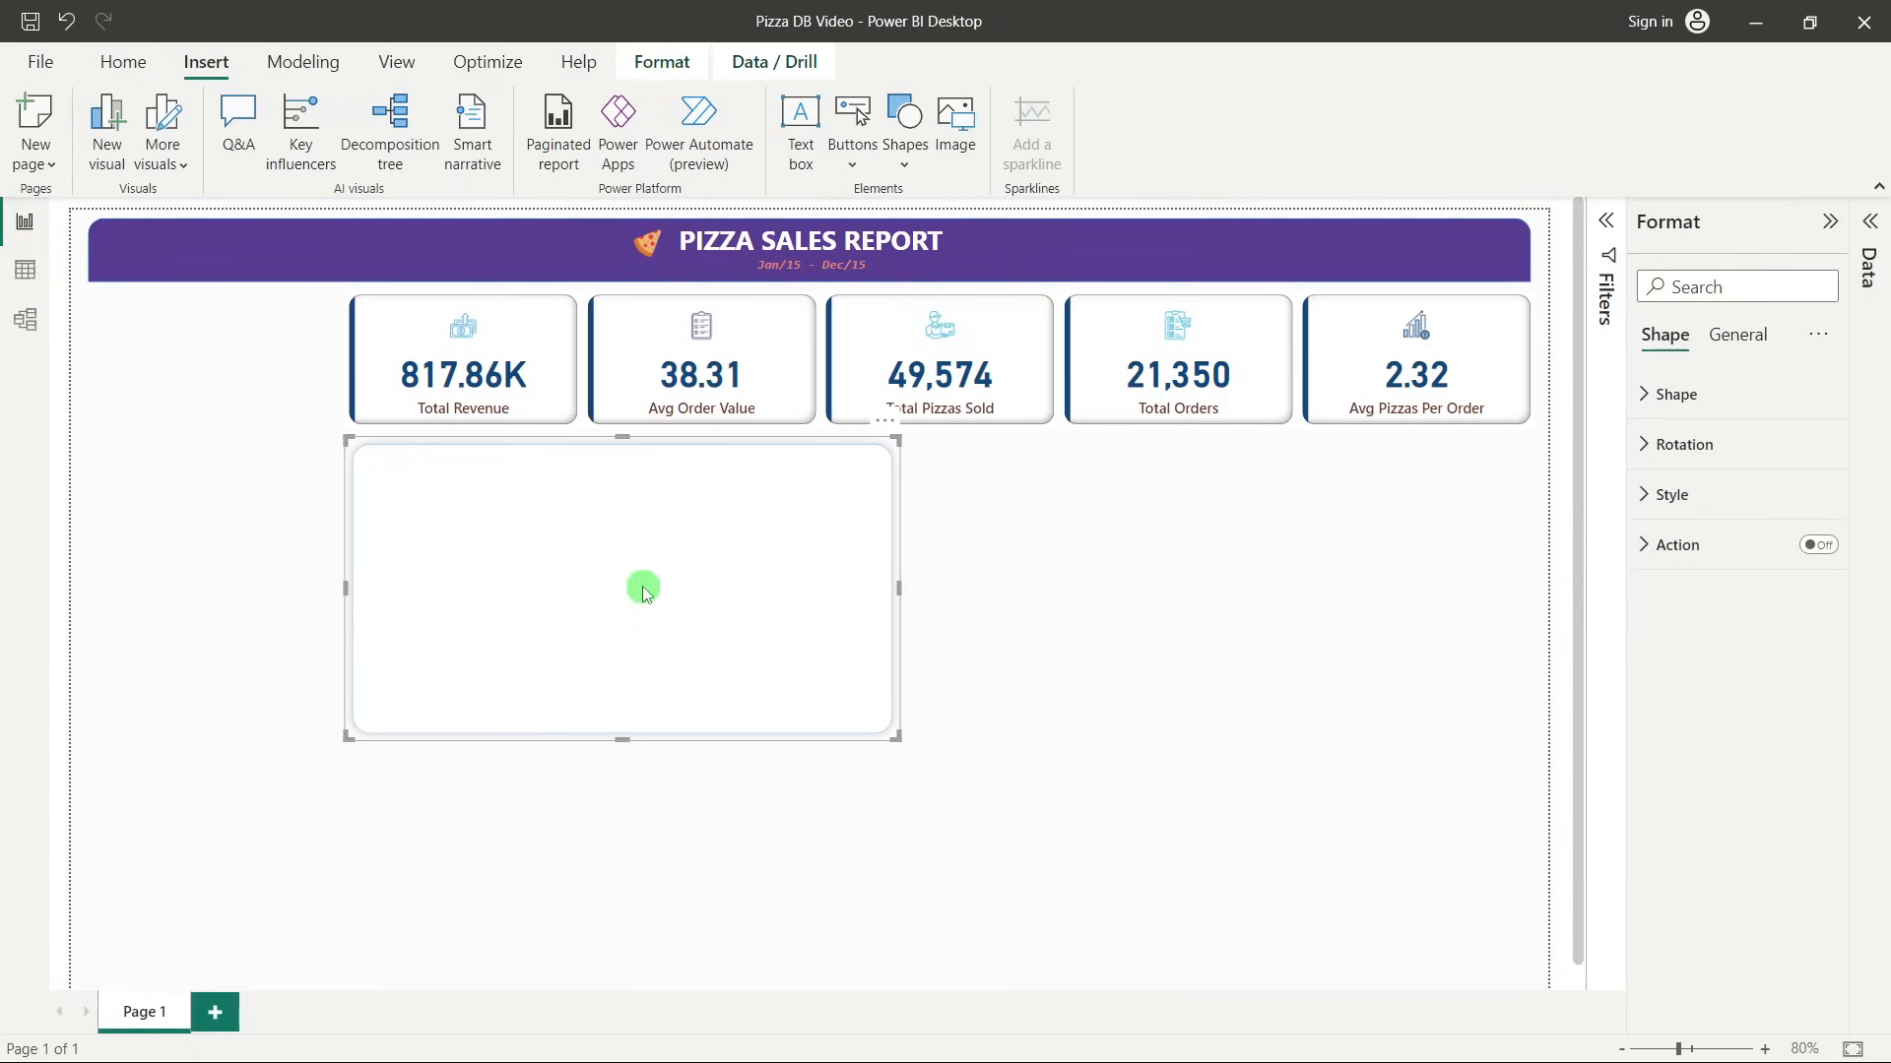
key("Up")
key("Up")
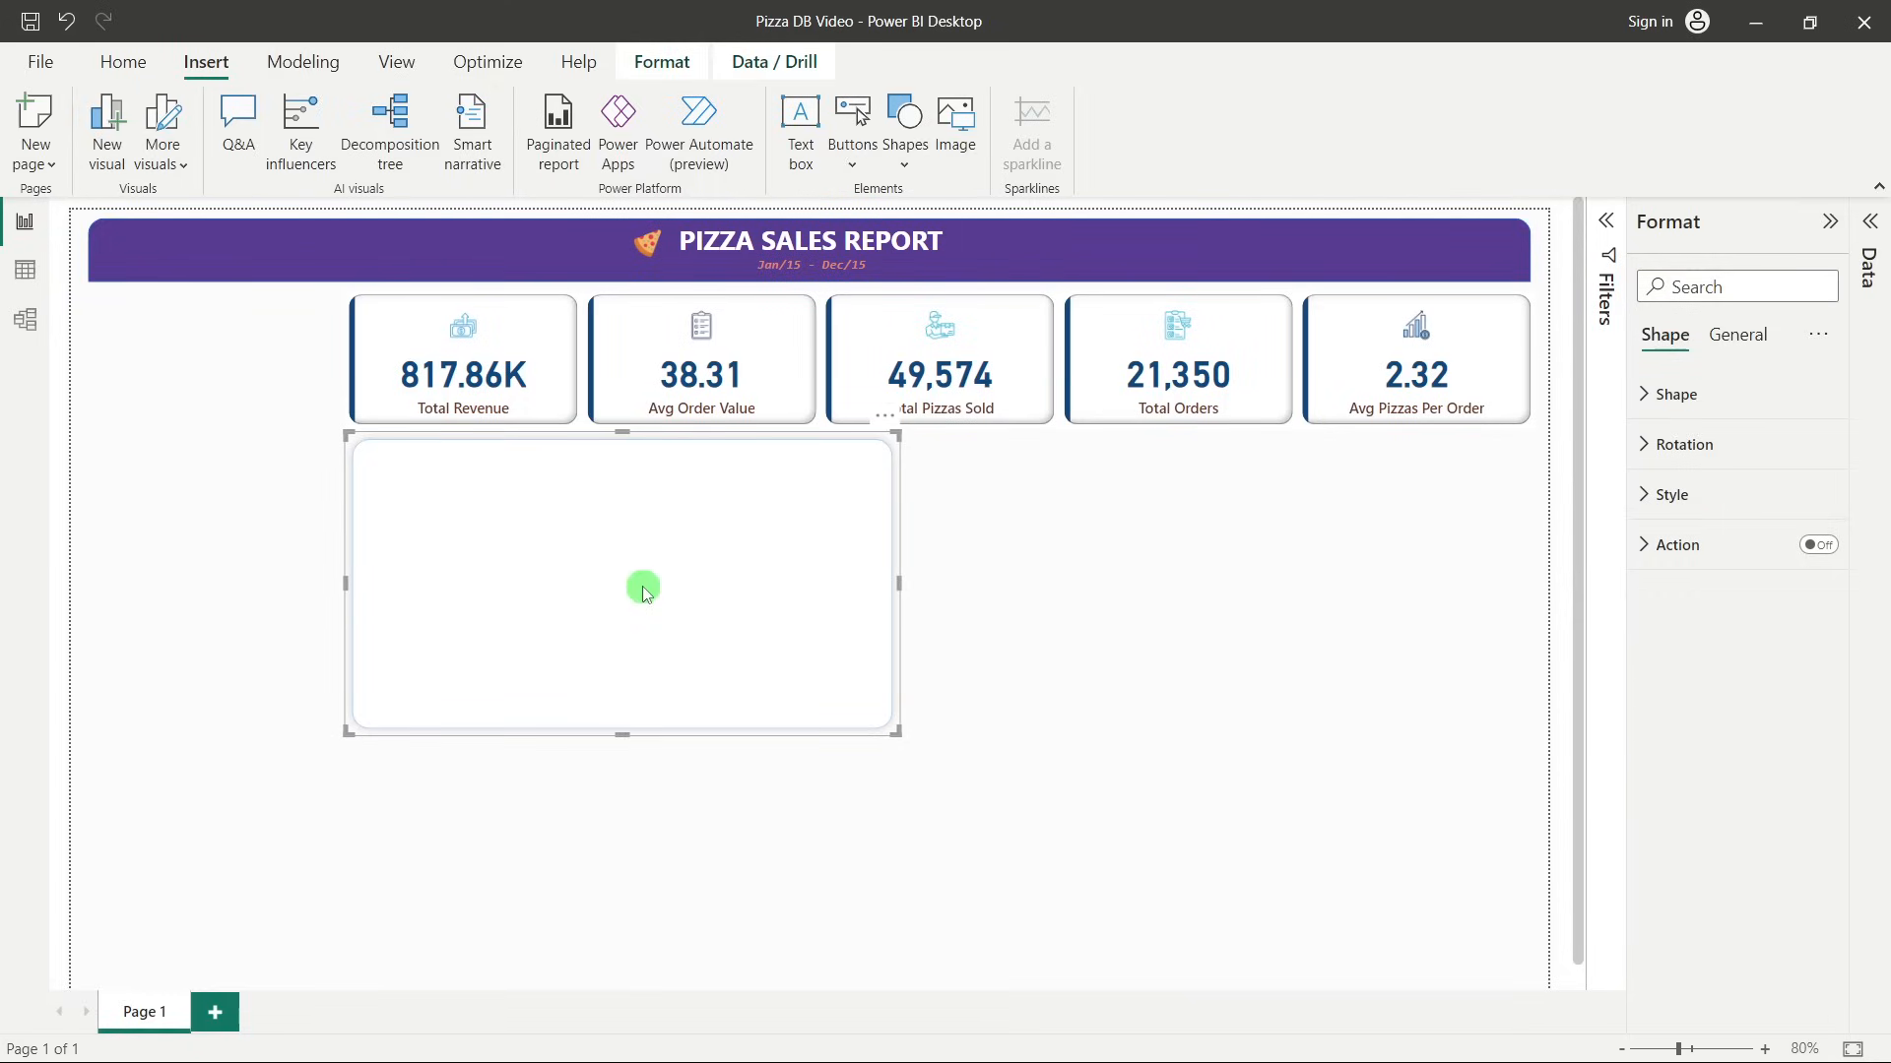
Show the pizza_sales table data and examine its order_date and order_time columns.
left_click(177, 460)
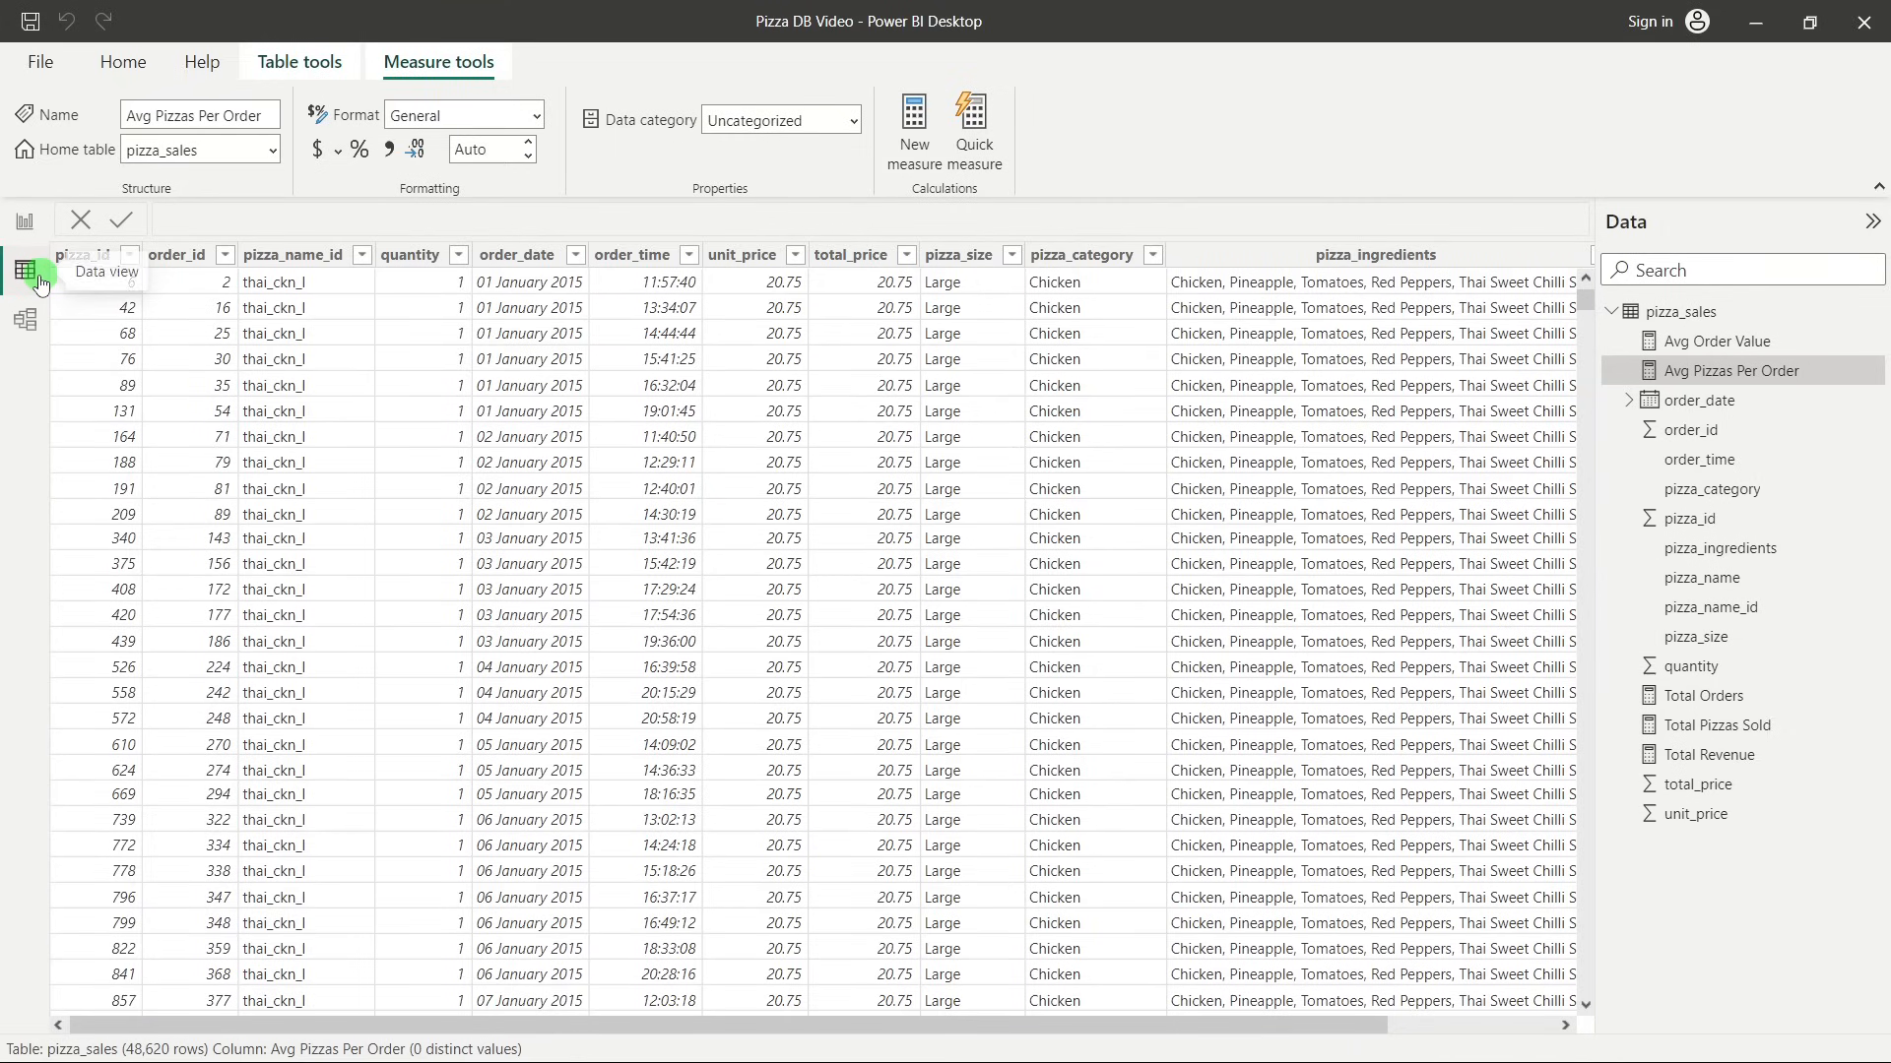
left_click(512, 254)
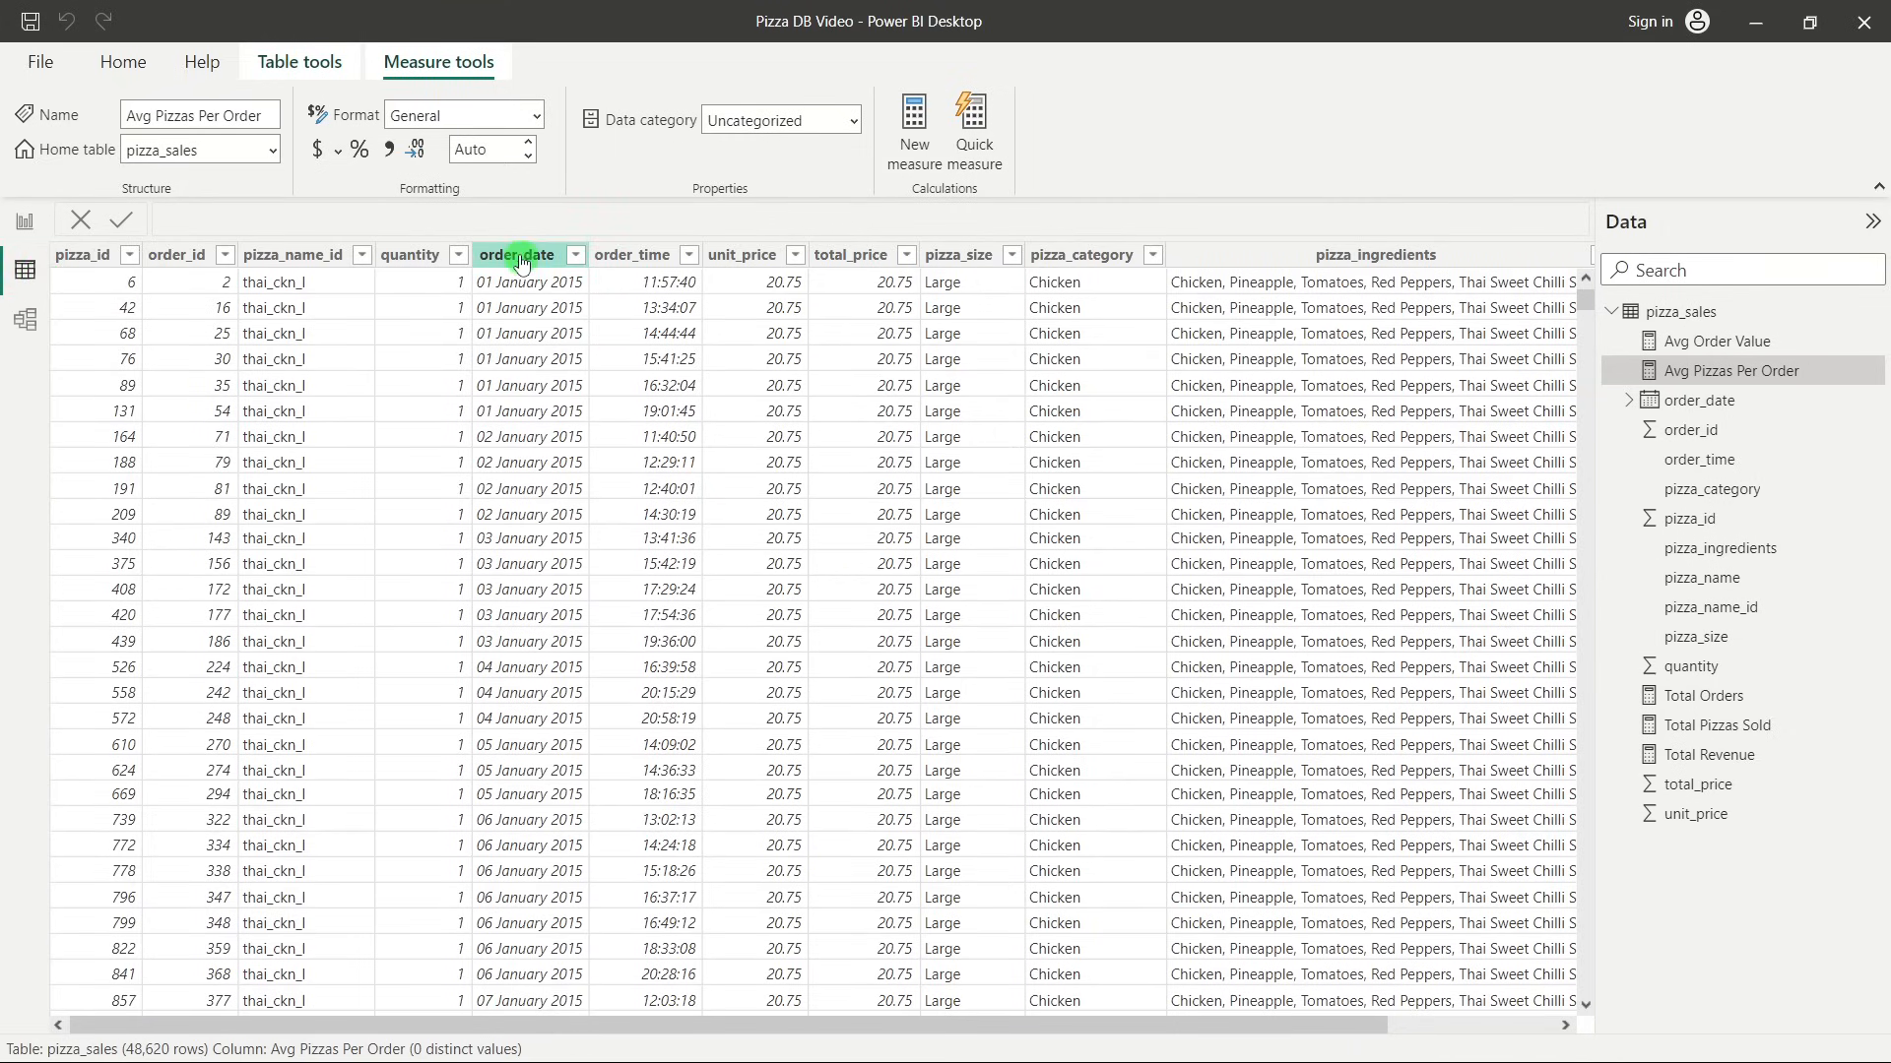
left_click_drag(745, 1027, 507, 1014)
left_click(634, 436)
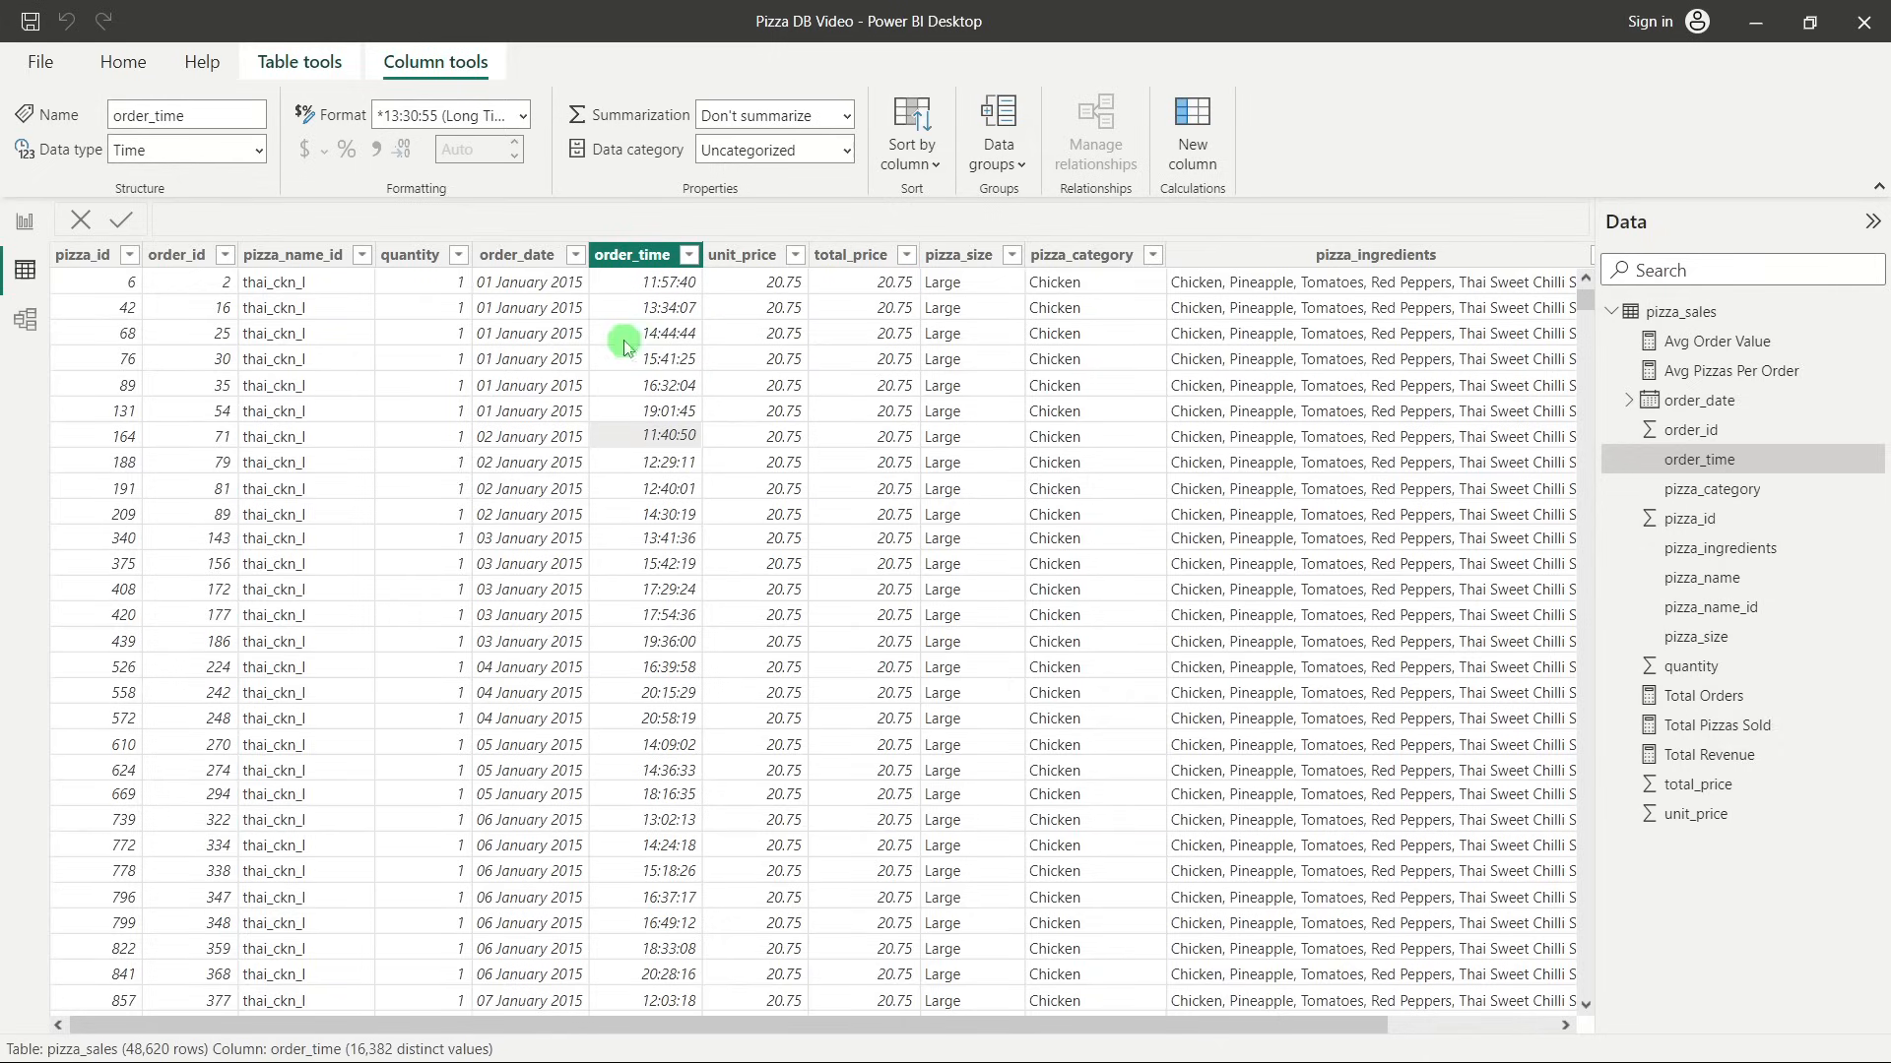
Open the pizza_sales query in Power Query Editor and add a Name of Day column from order_date.
left_click(111, 65)
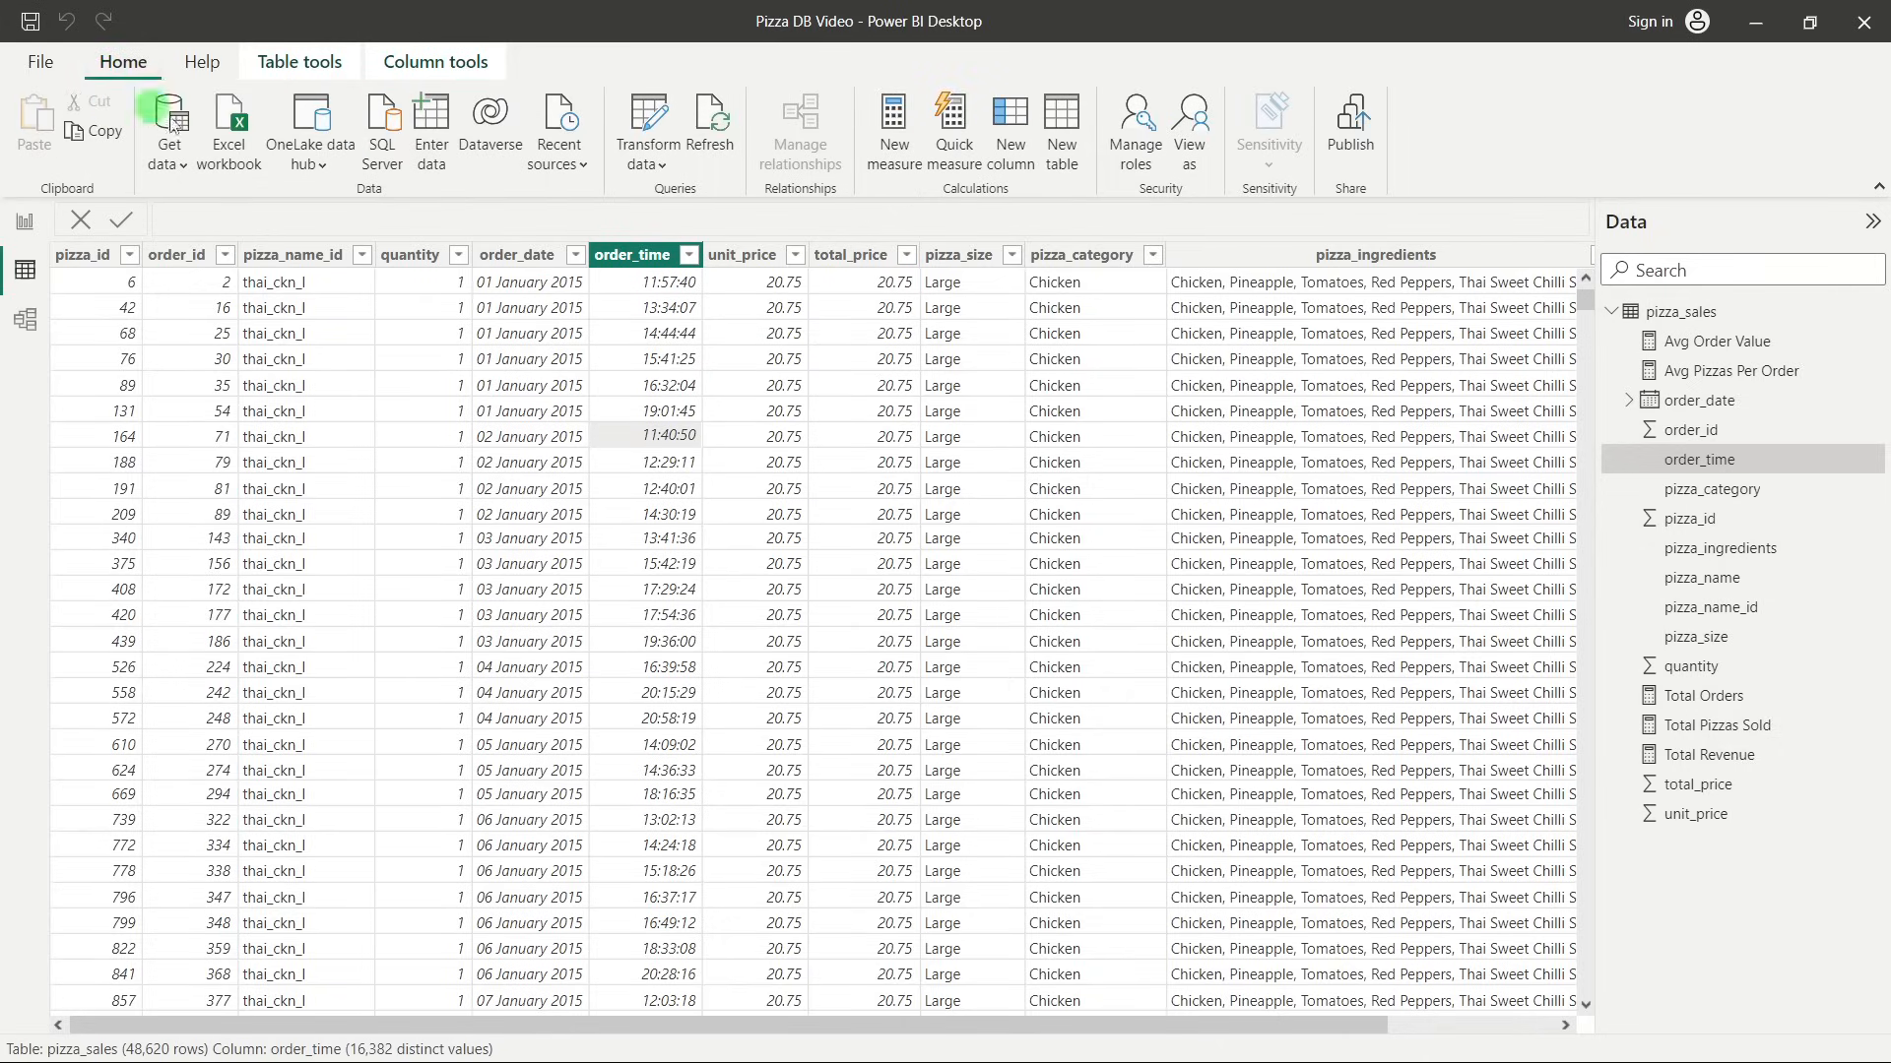
left_click(641, 136)
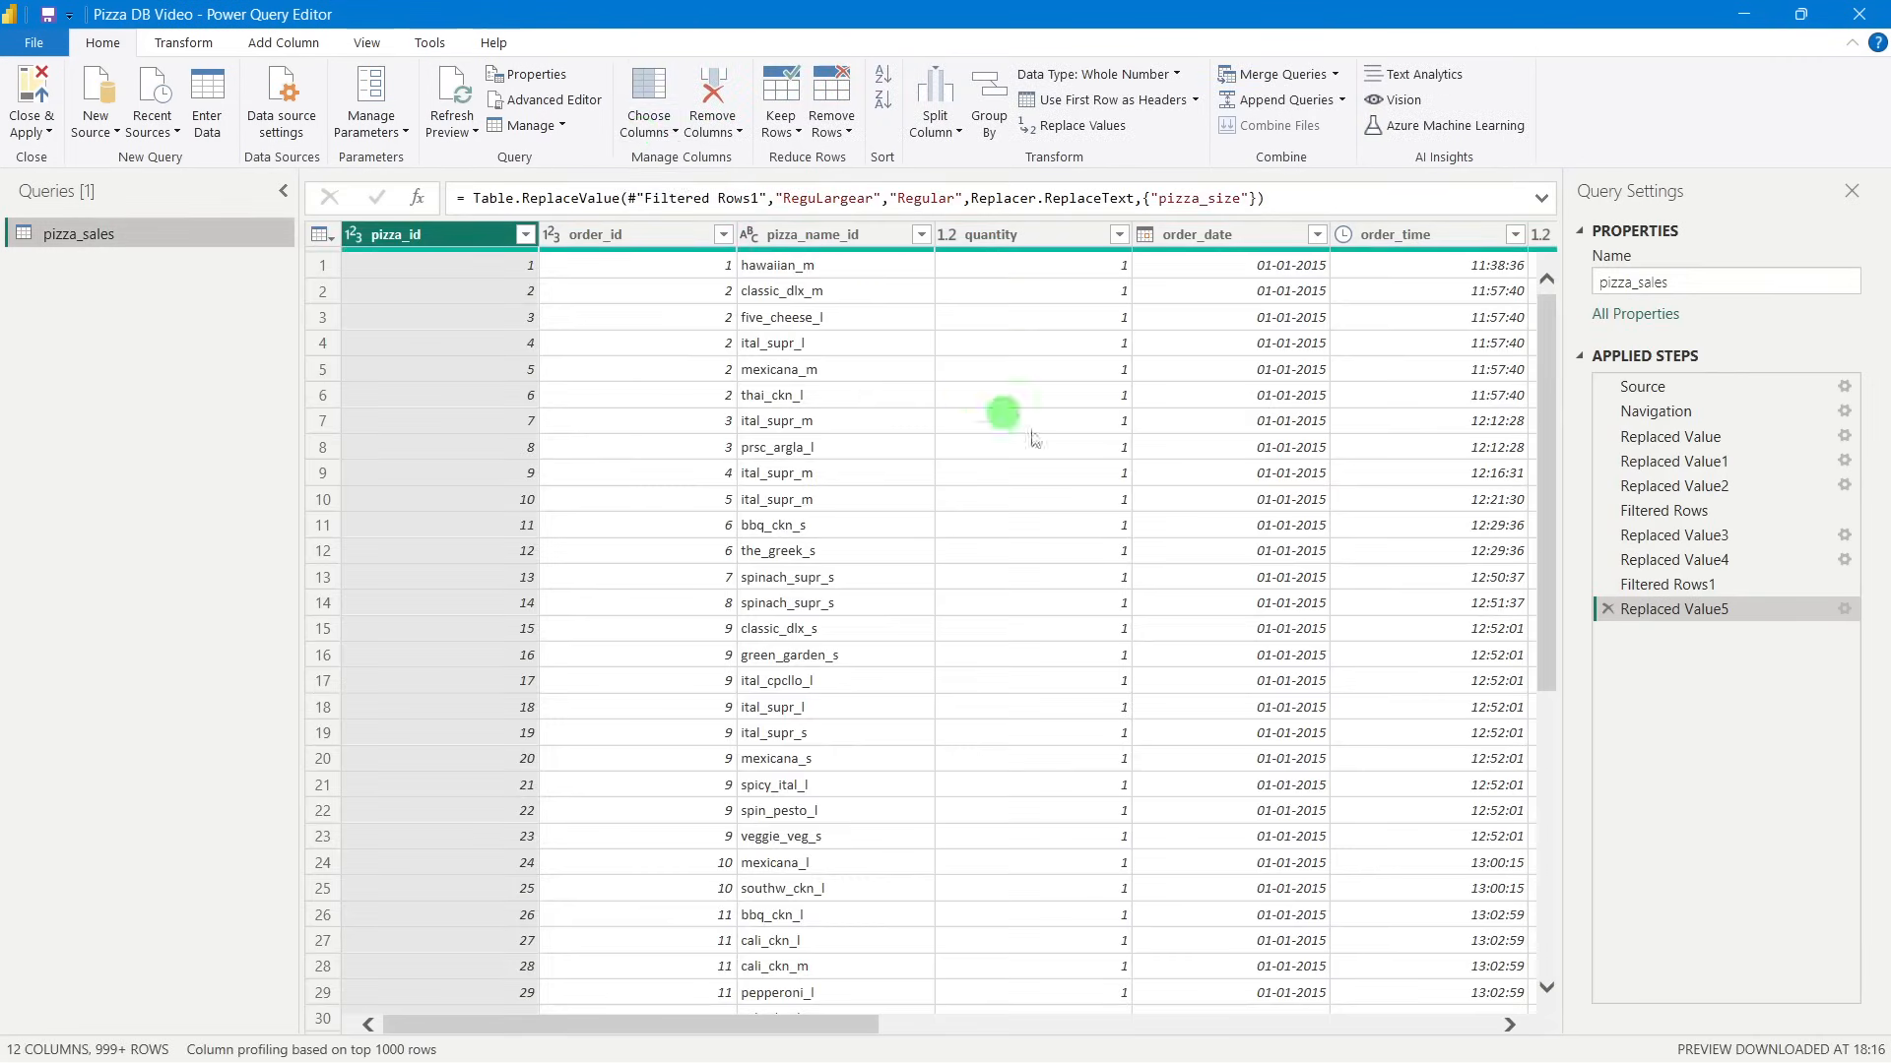
left_click_drag(863, 1029, 1071, 1039)
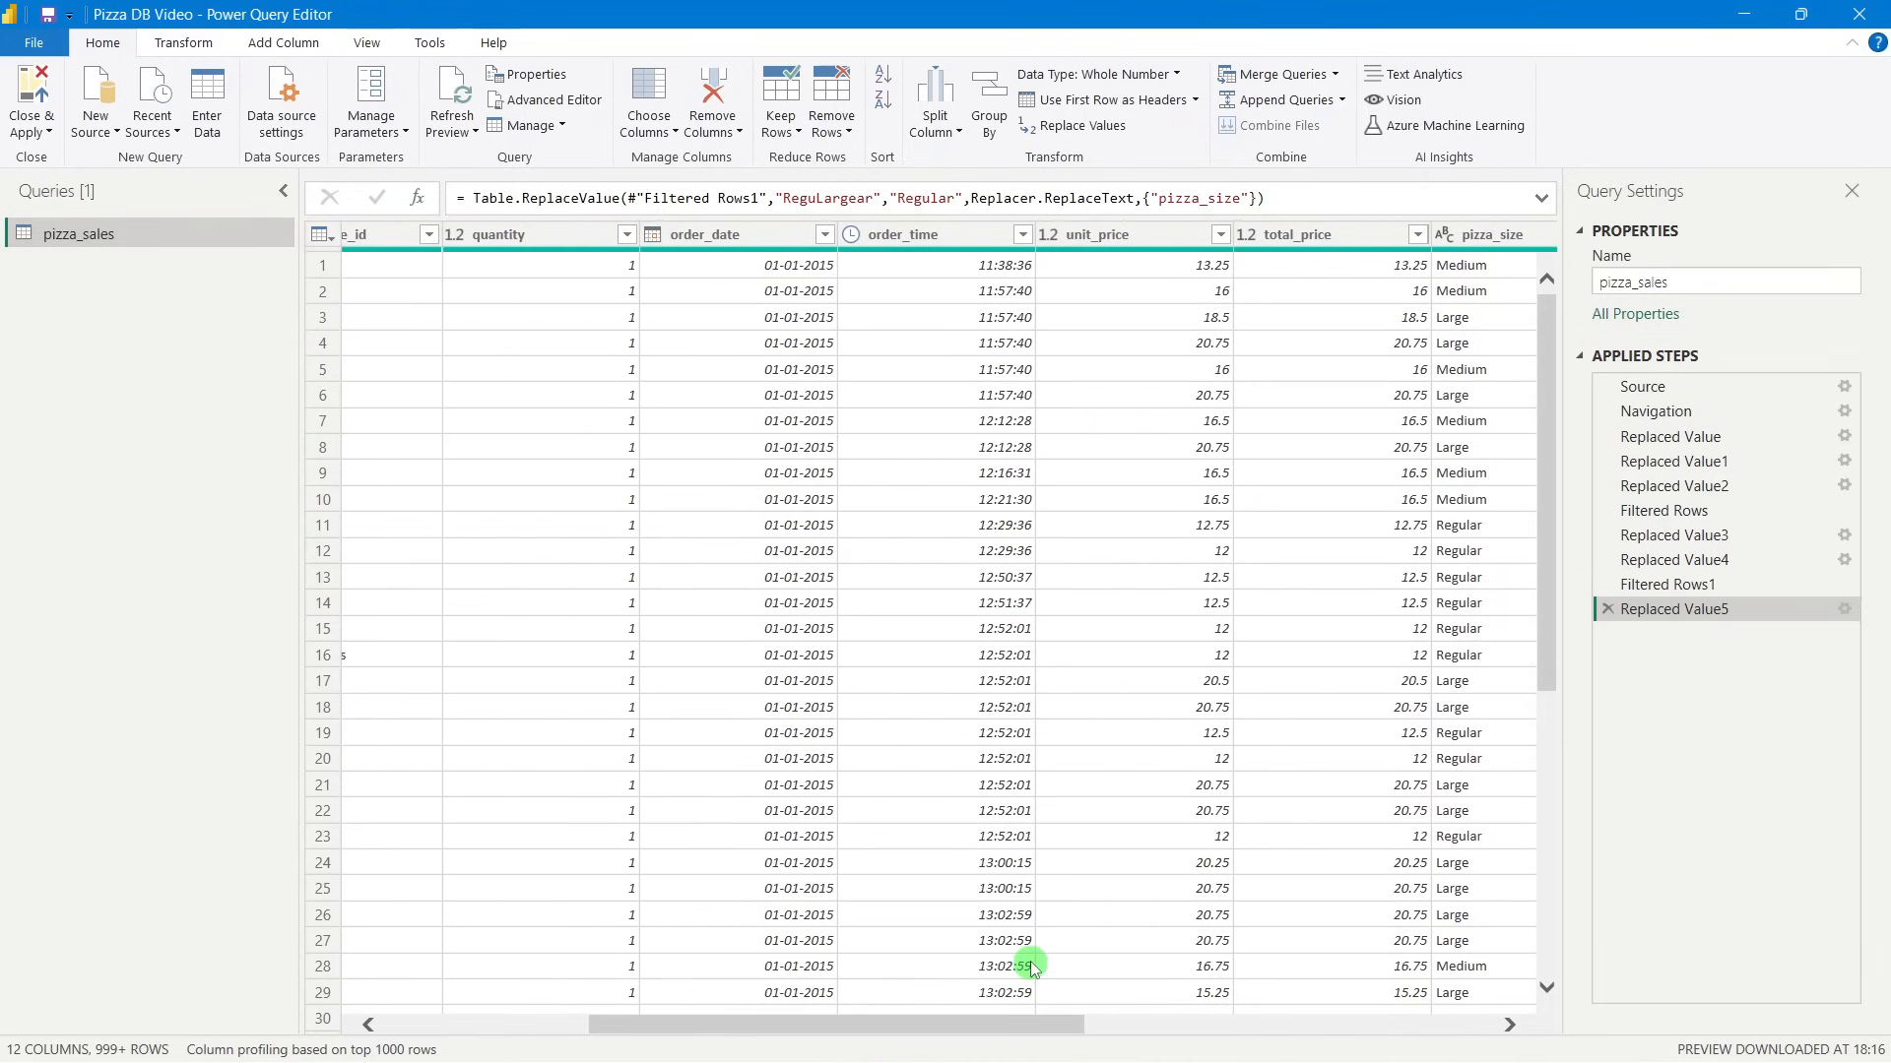
left_click(718, 236)
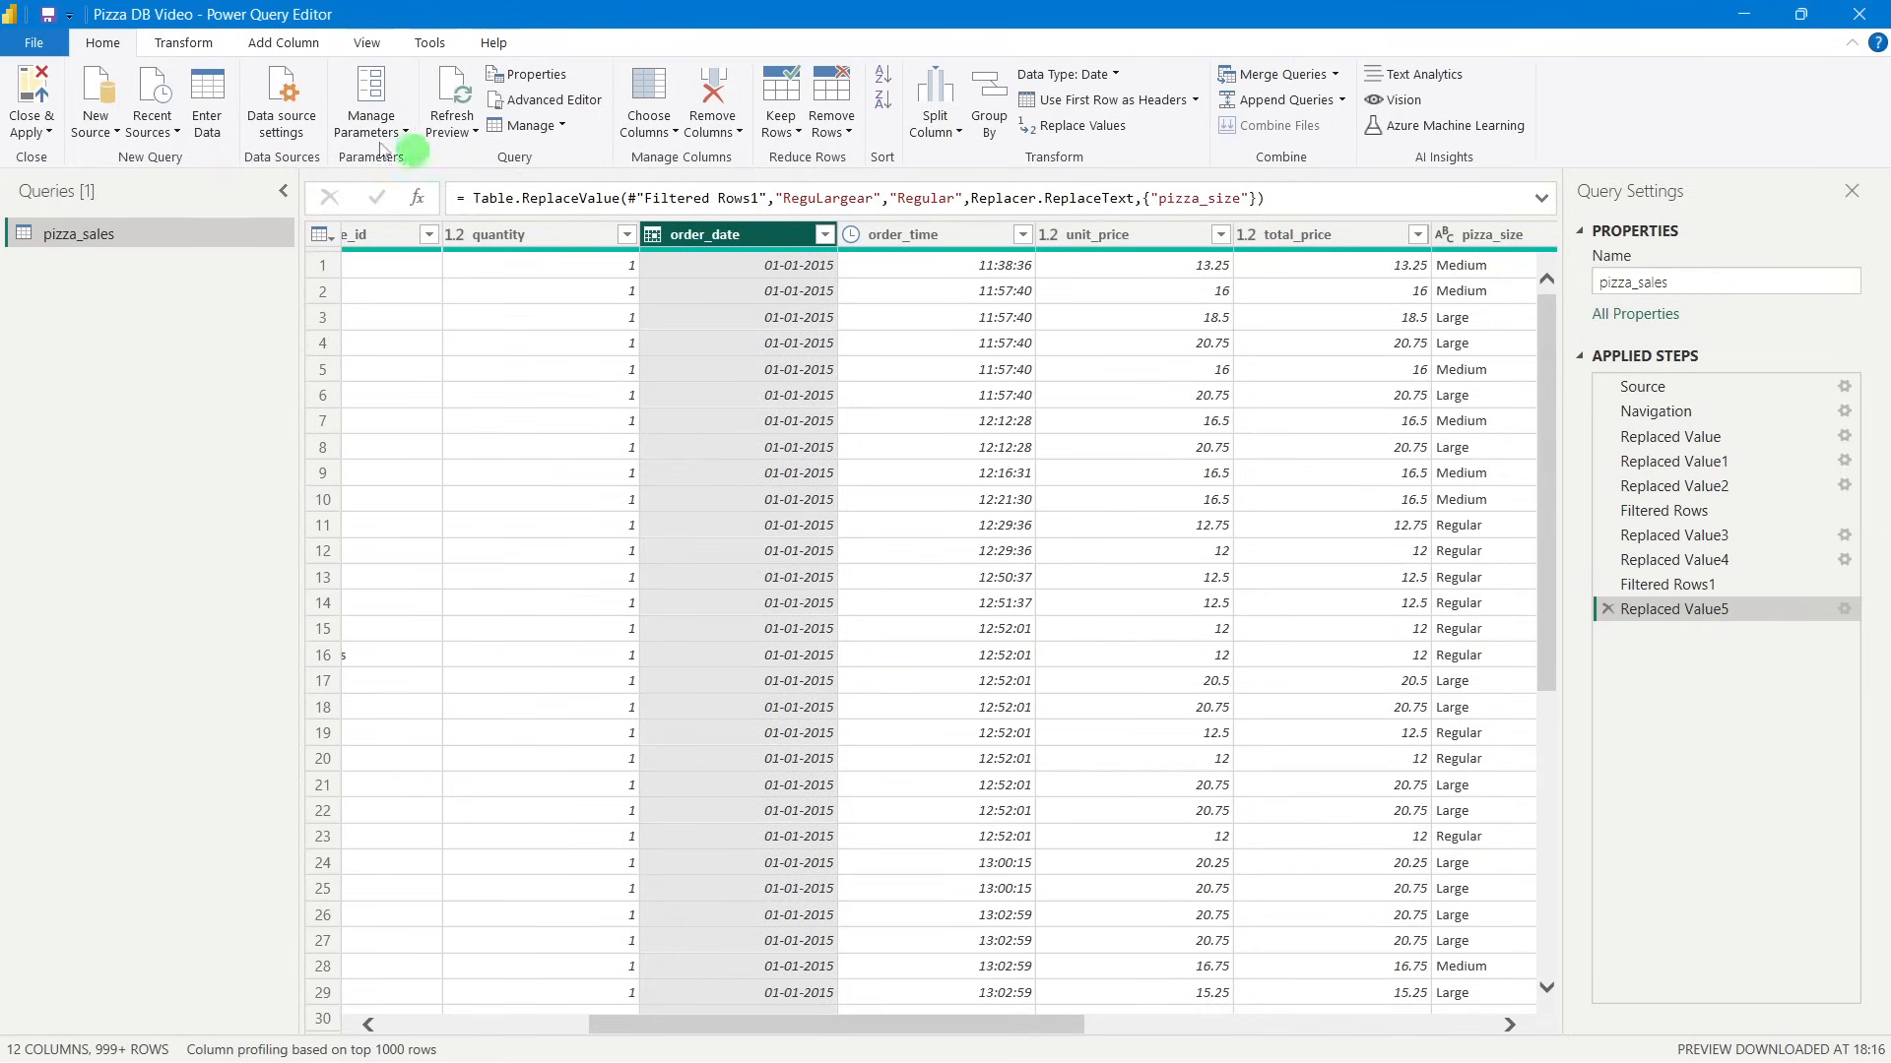
left_click(280, 45)
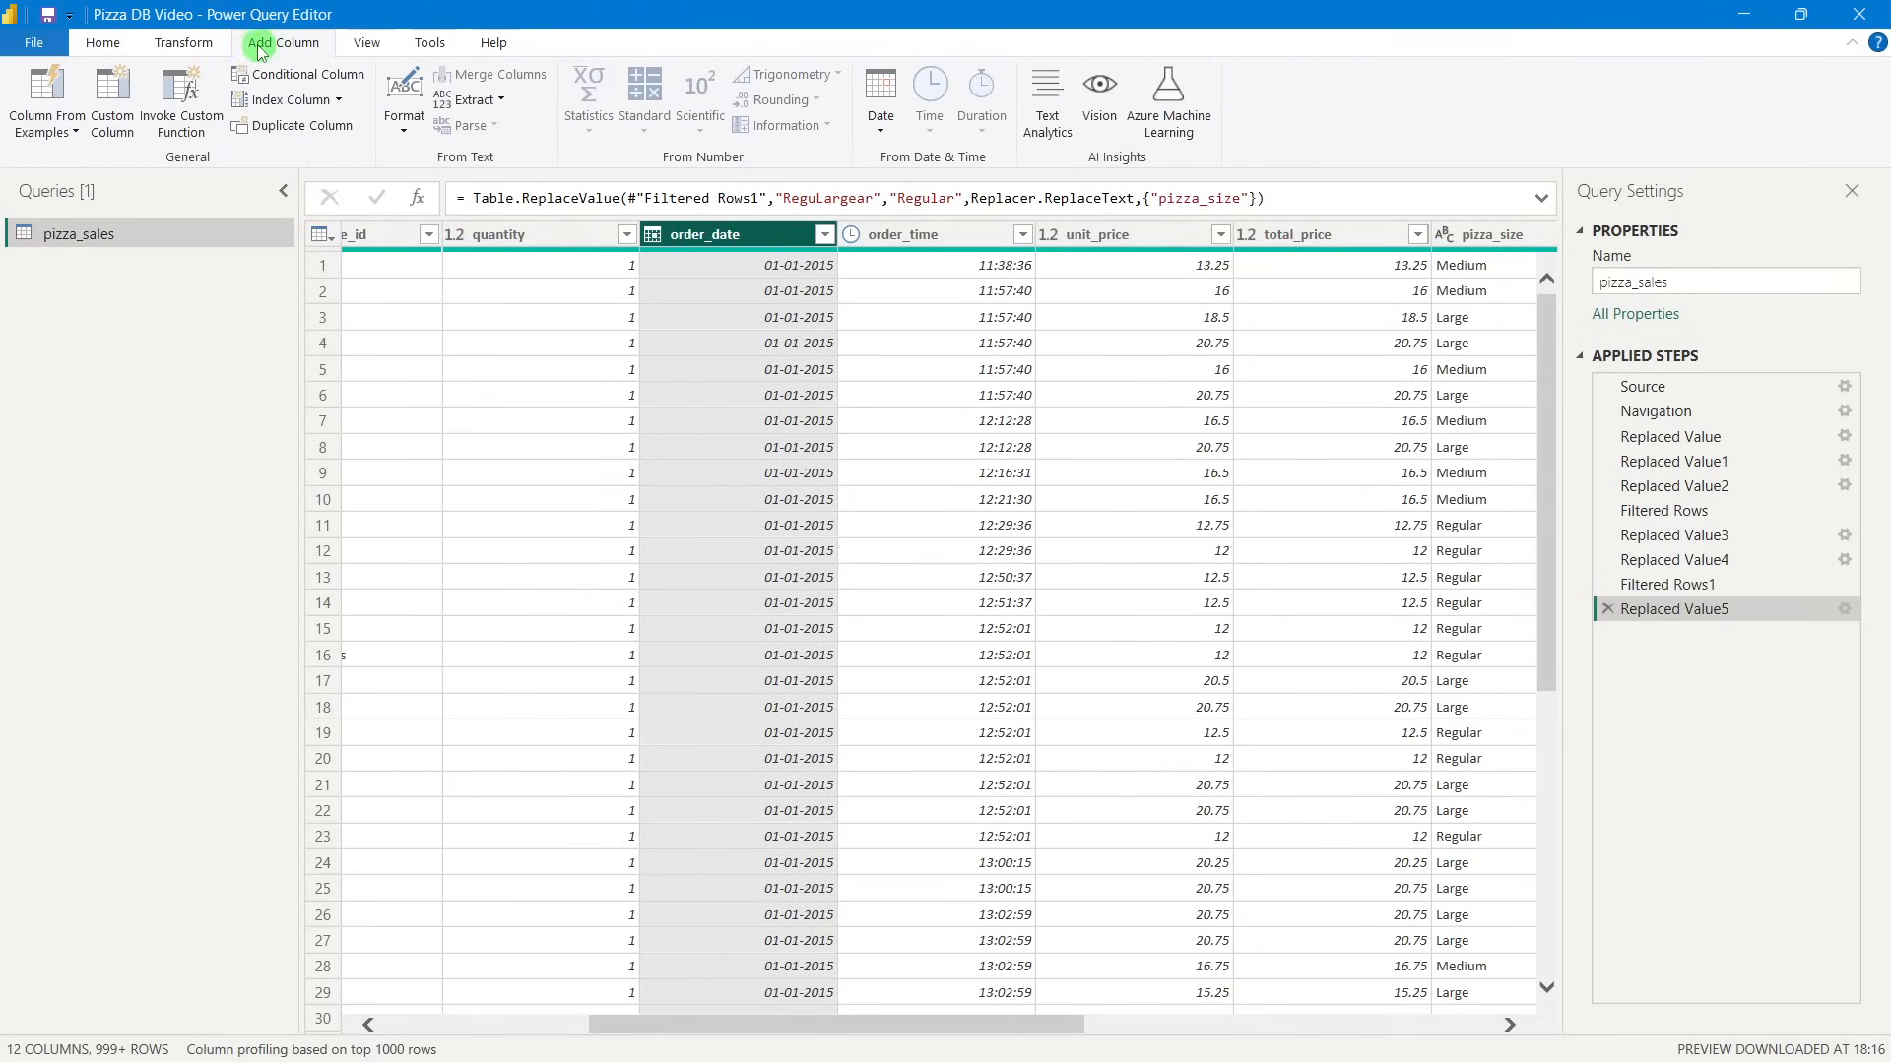
left_click(873, 131)
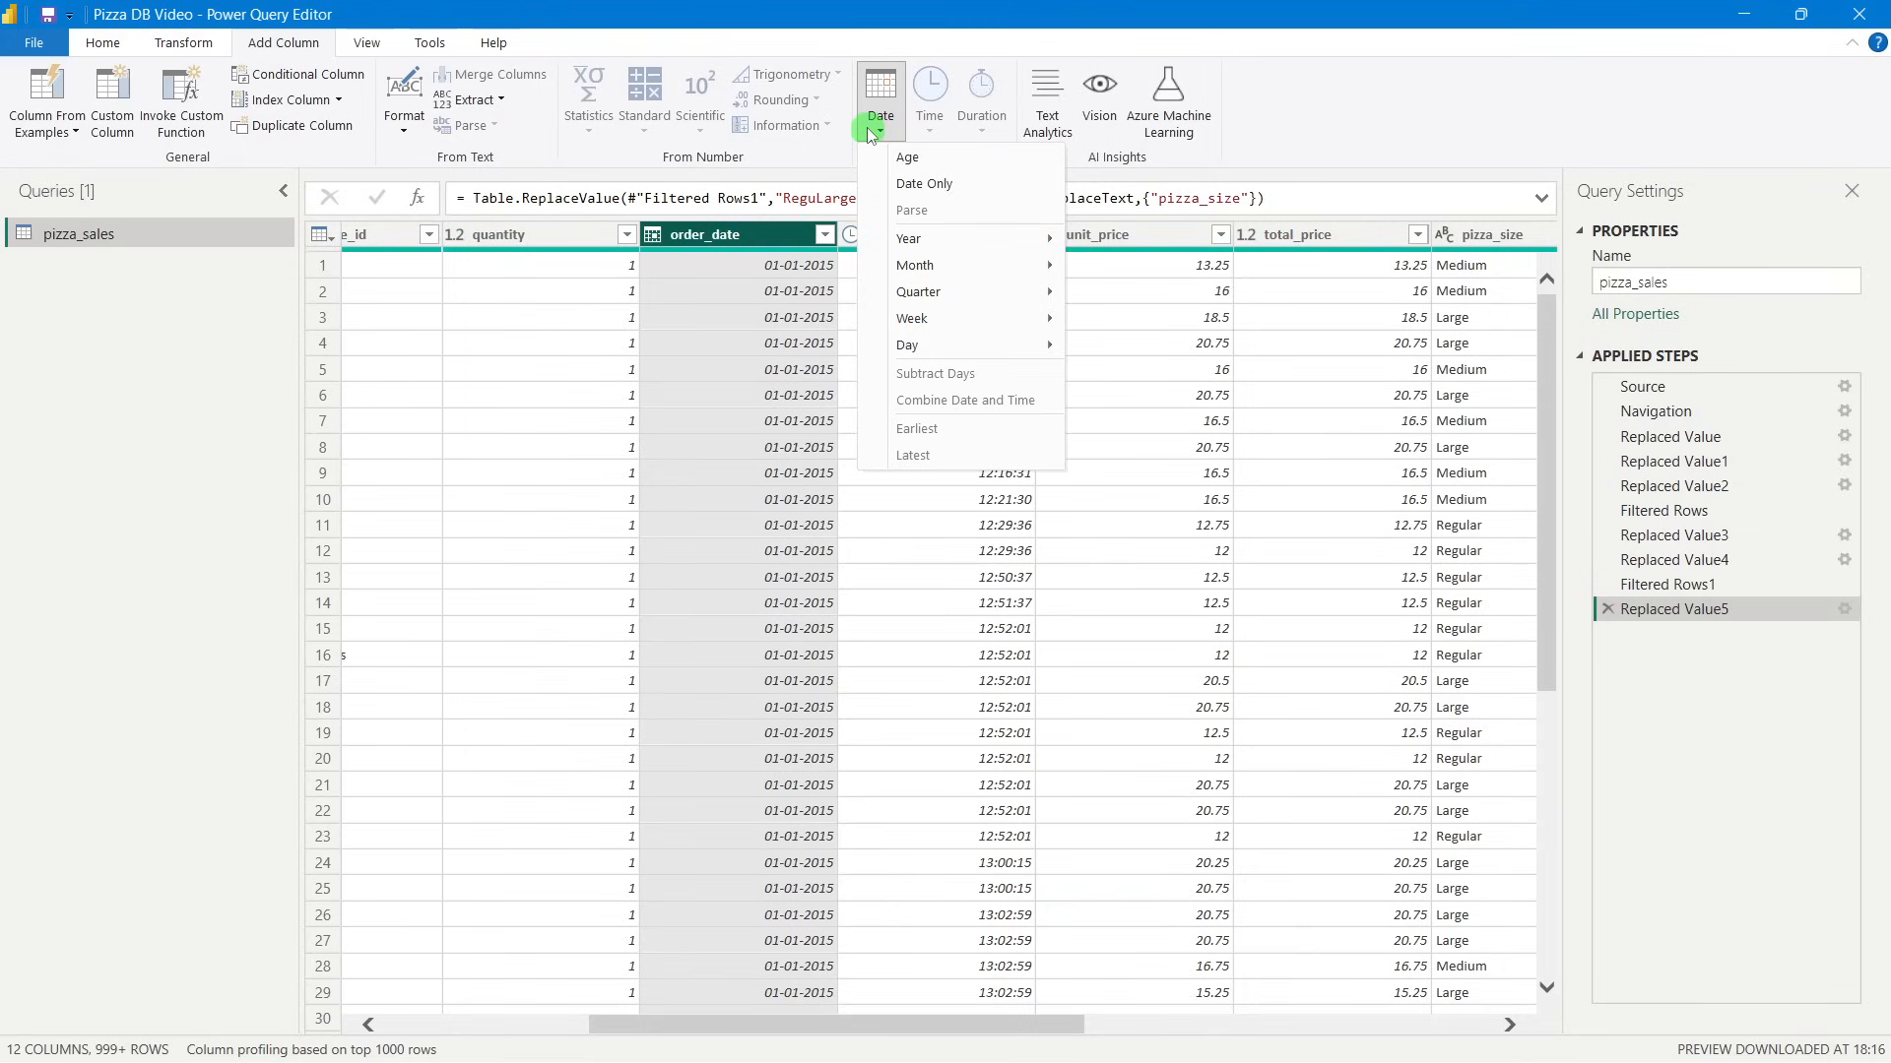
mouse_move(916, 349)
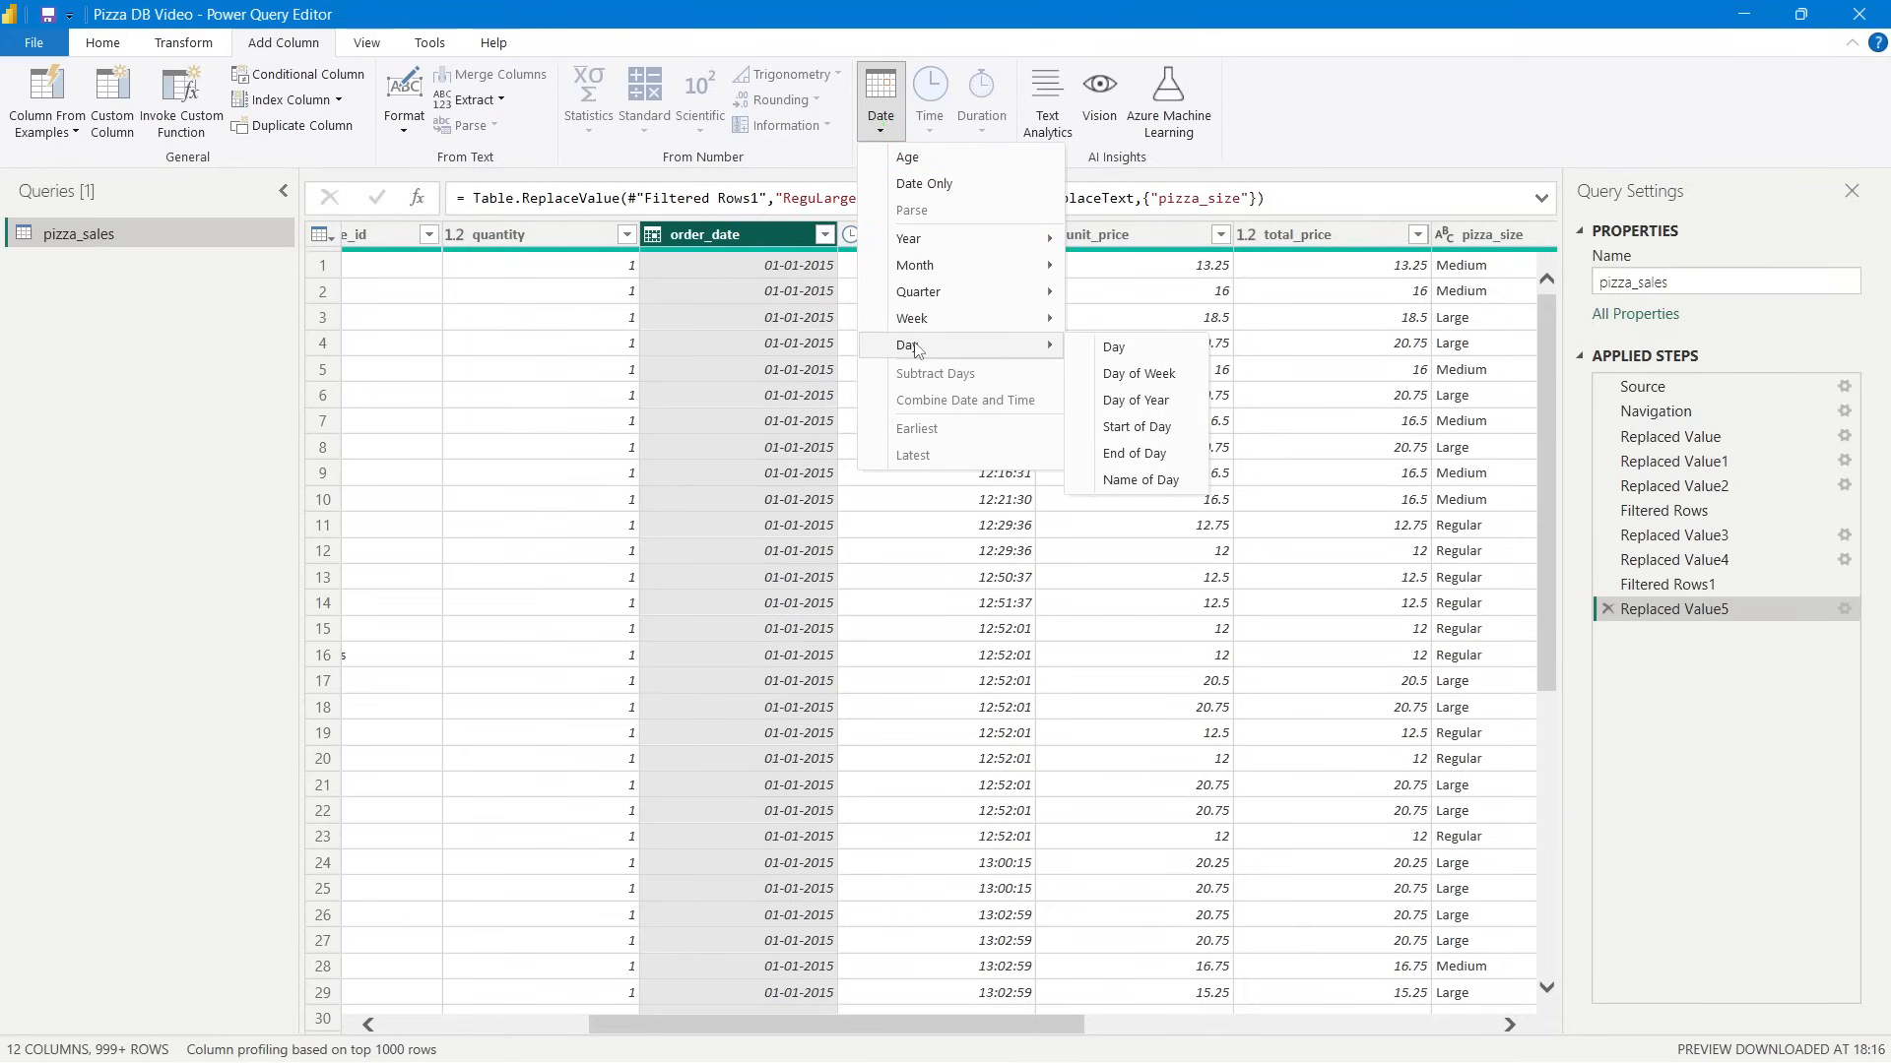
left_click(1132, 480)
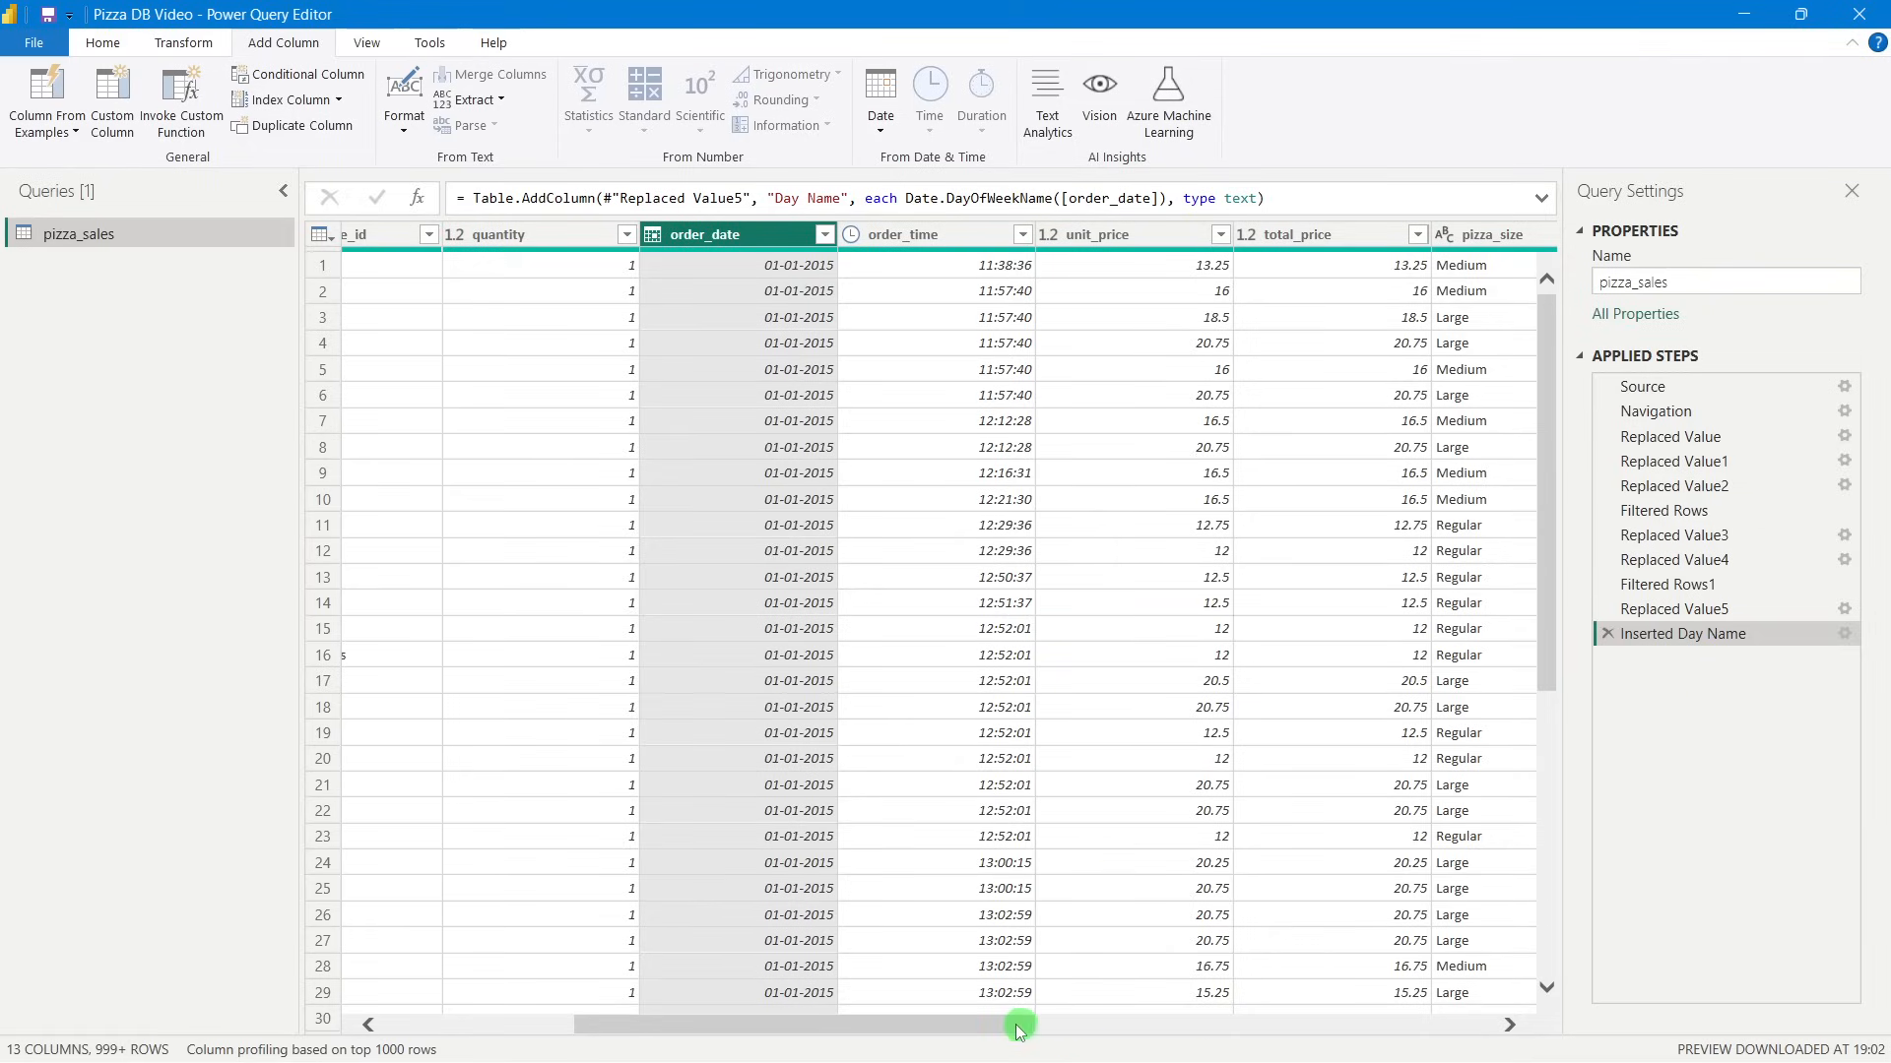
Check the values in the new Day Name column, and close and apply the query changes.
left_click_drag(1014, 1024, 1548, 1024)
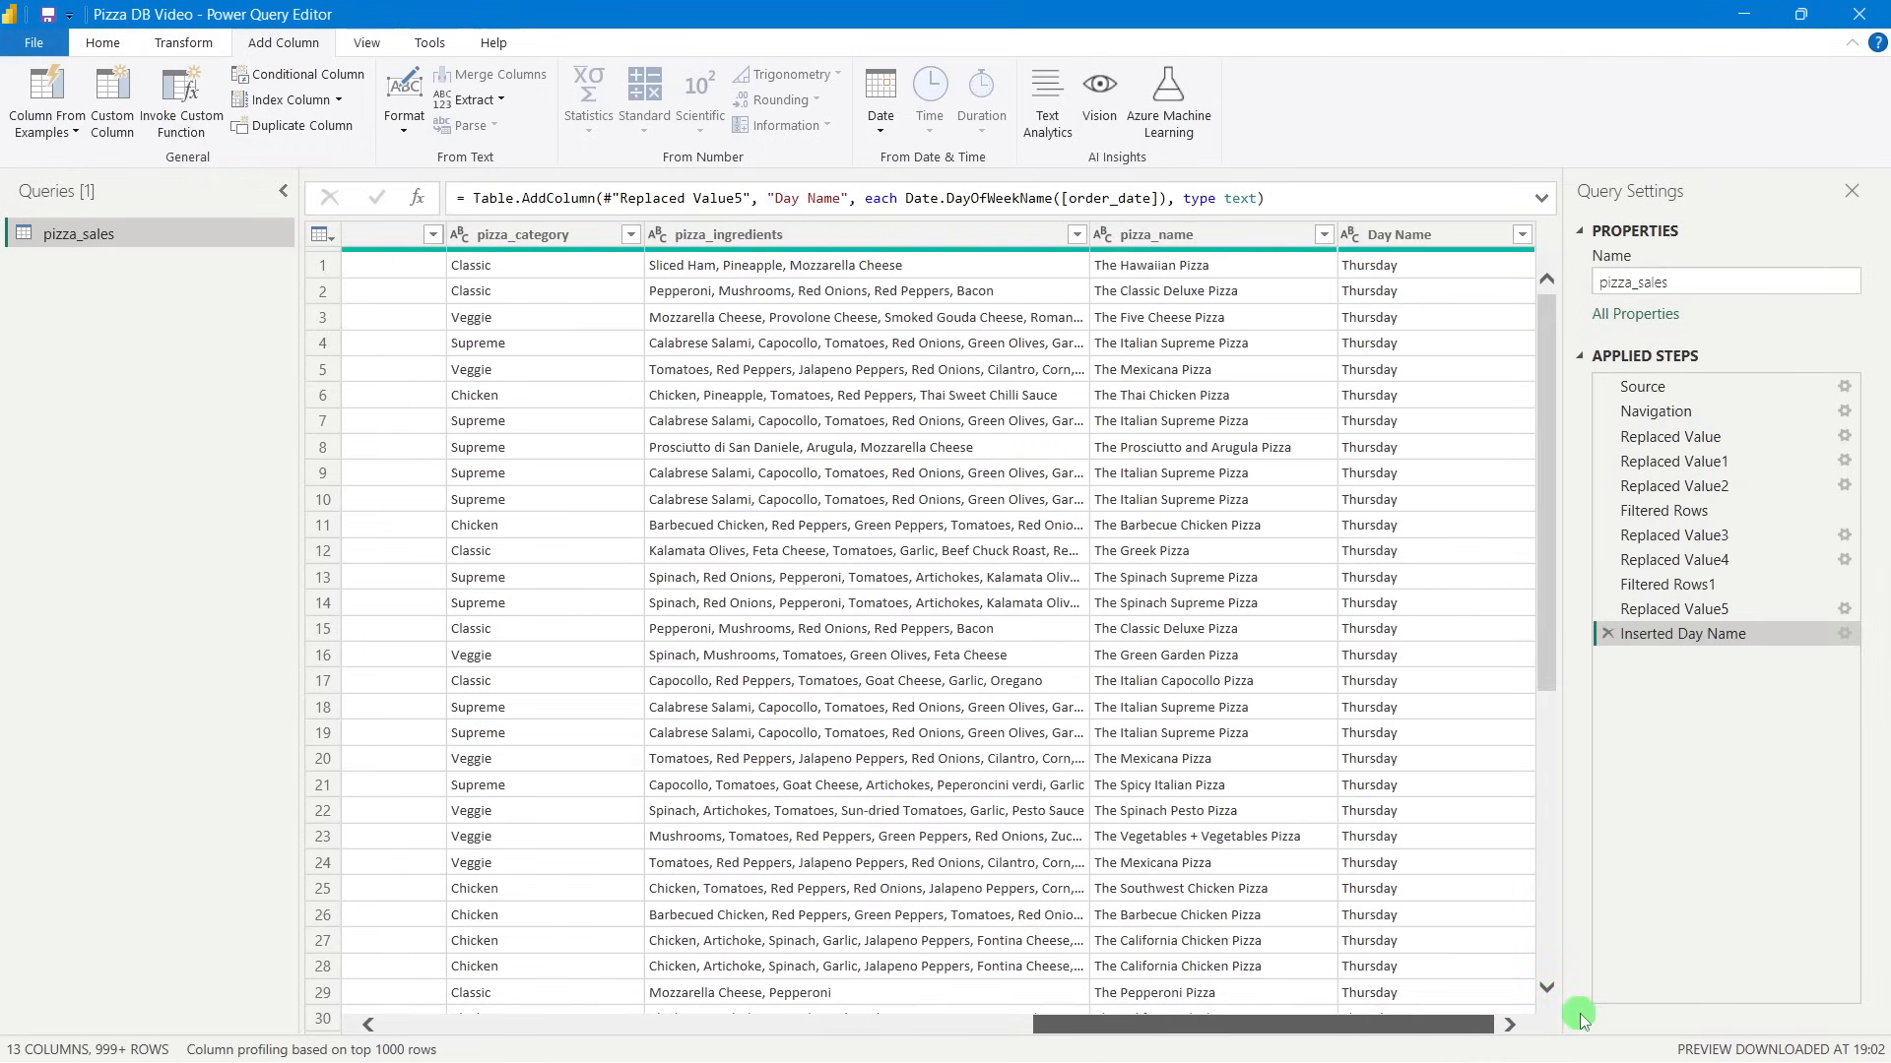
left_click(1424, 262)
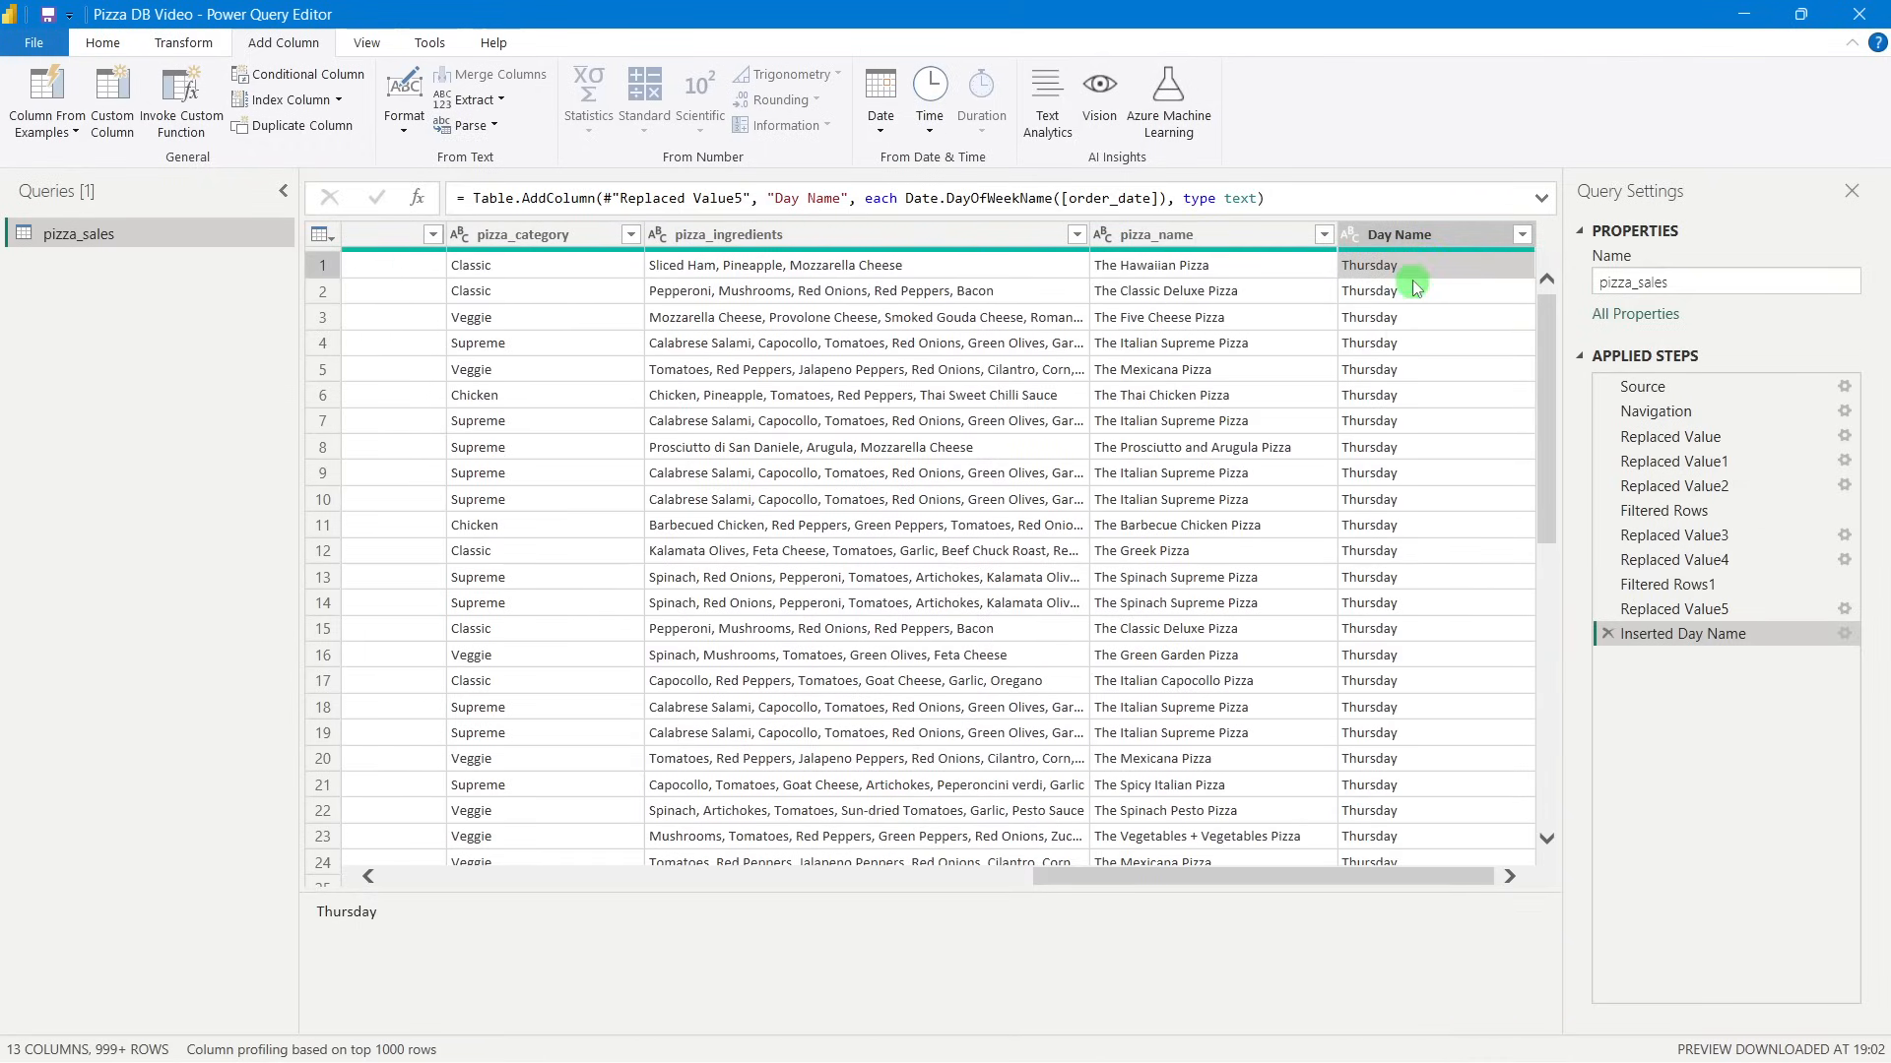
left_click(1428, 652)
left_click(1398, 344)
left_click(1409, 271)
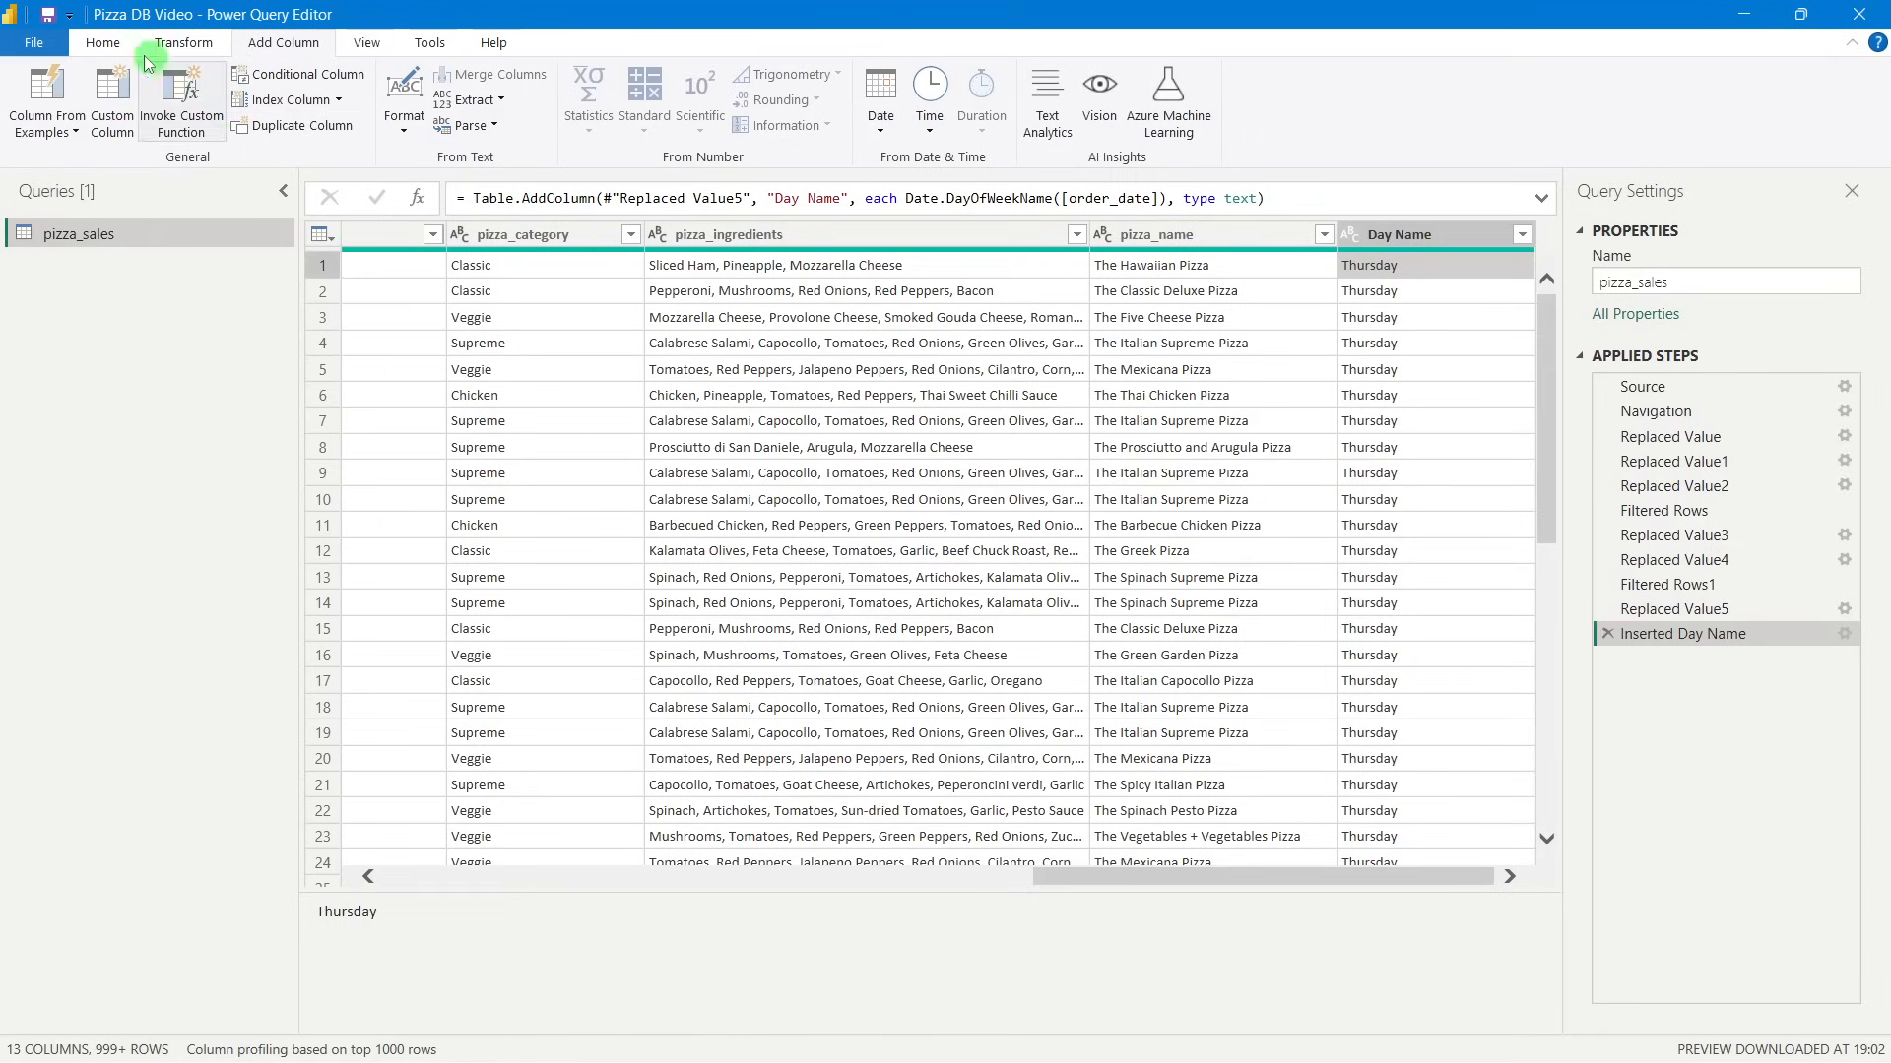
left_click(103, 44)
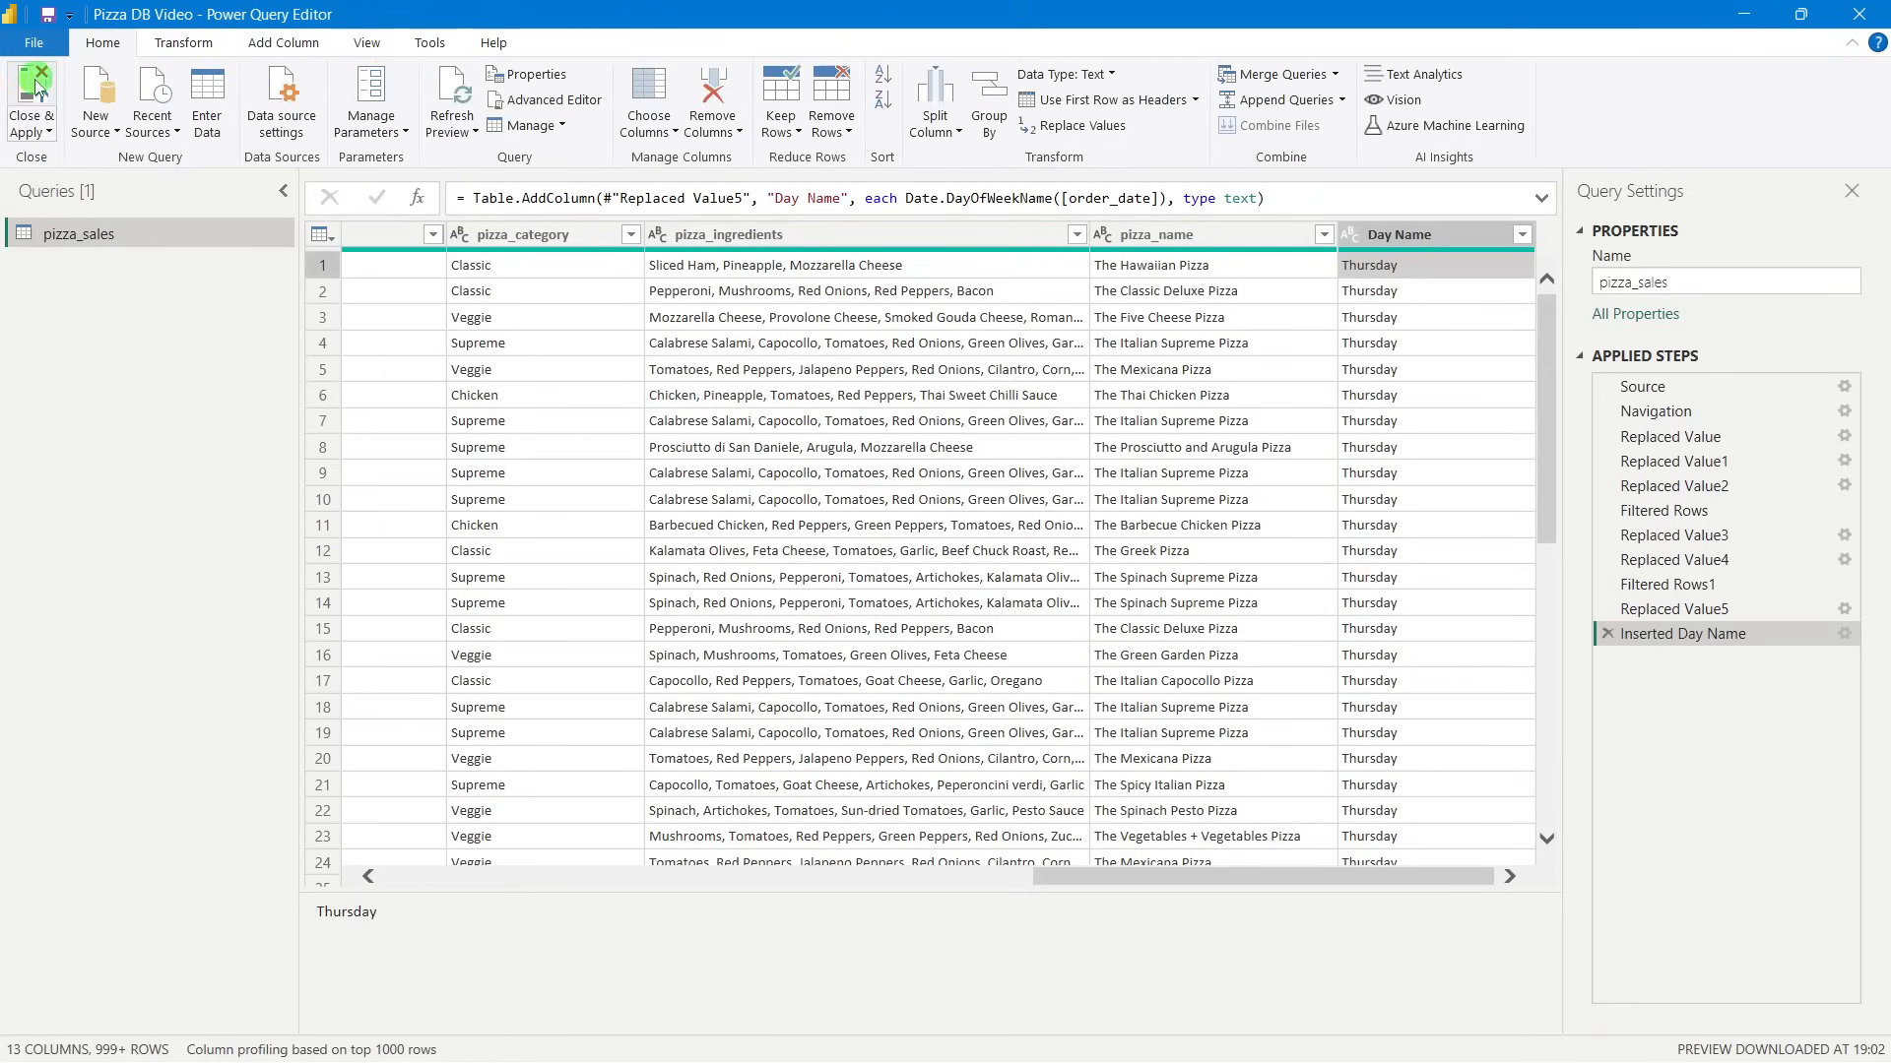
left_click(38, 86)
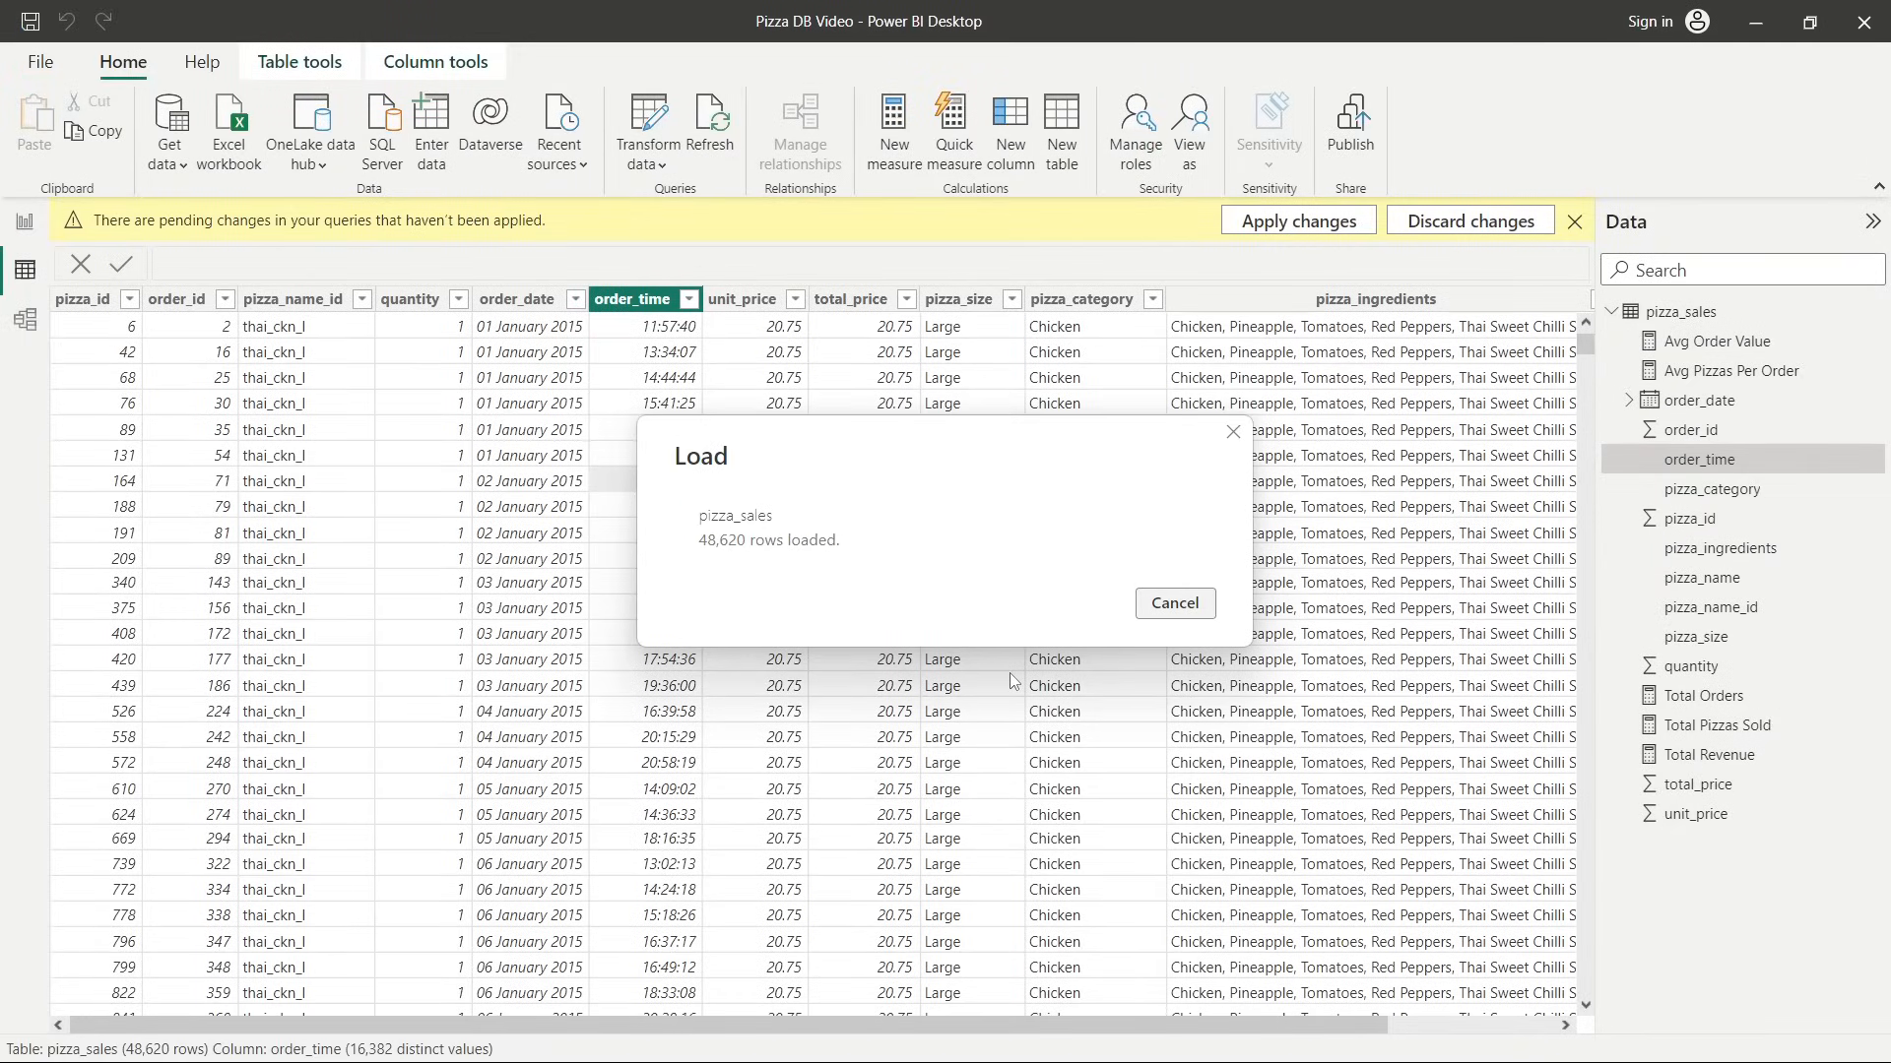
Add a new calculated column to the pizza_sales table and name it Order Day in its formula.
scroll(1032, 1026, "right", 3)
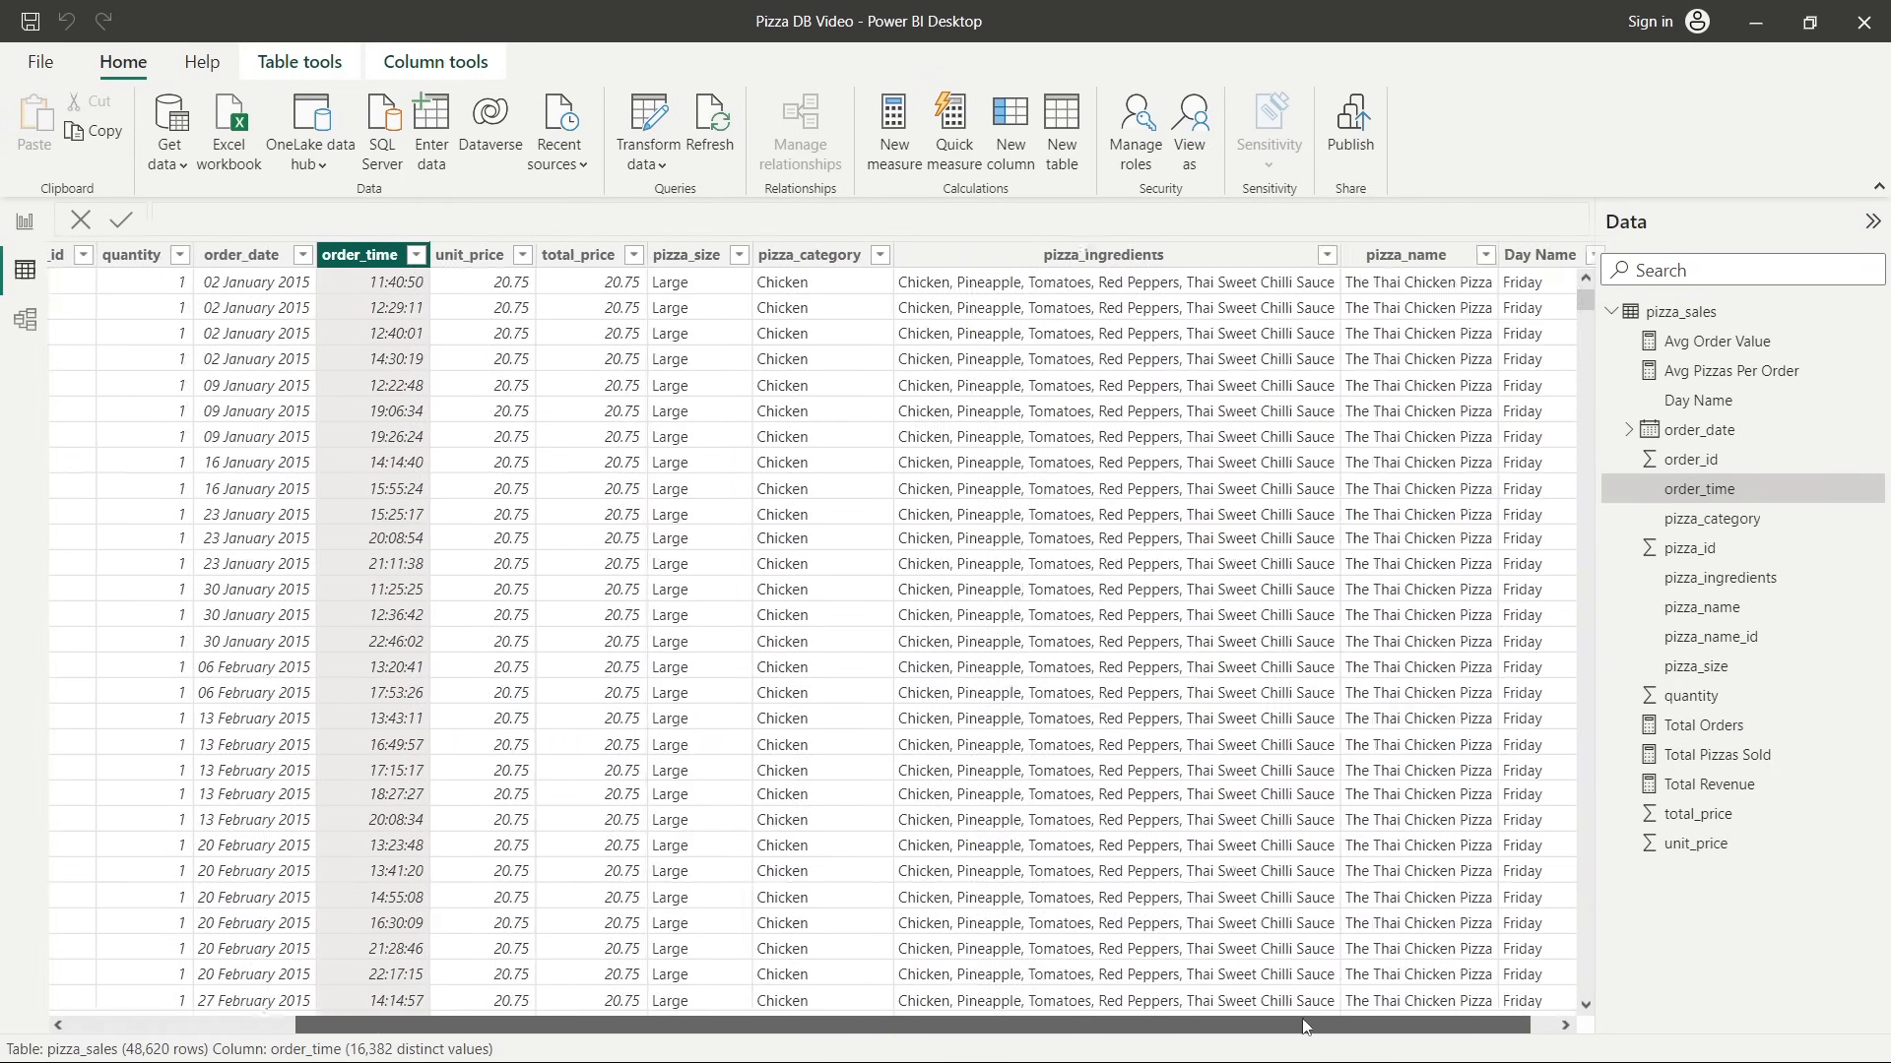
left_click(1513, 285)
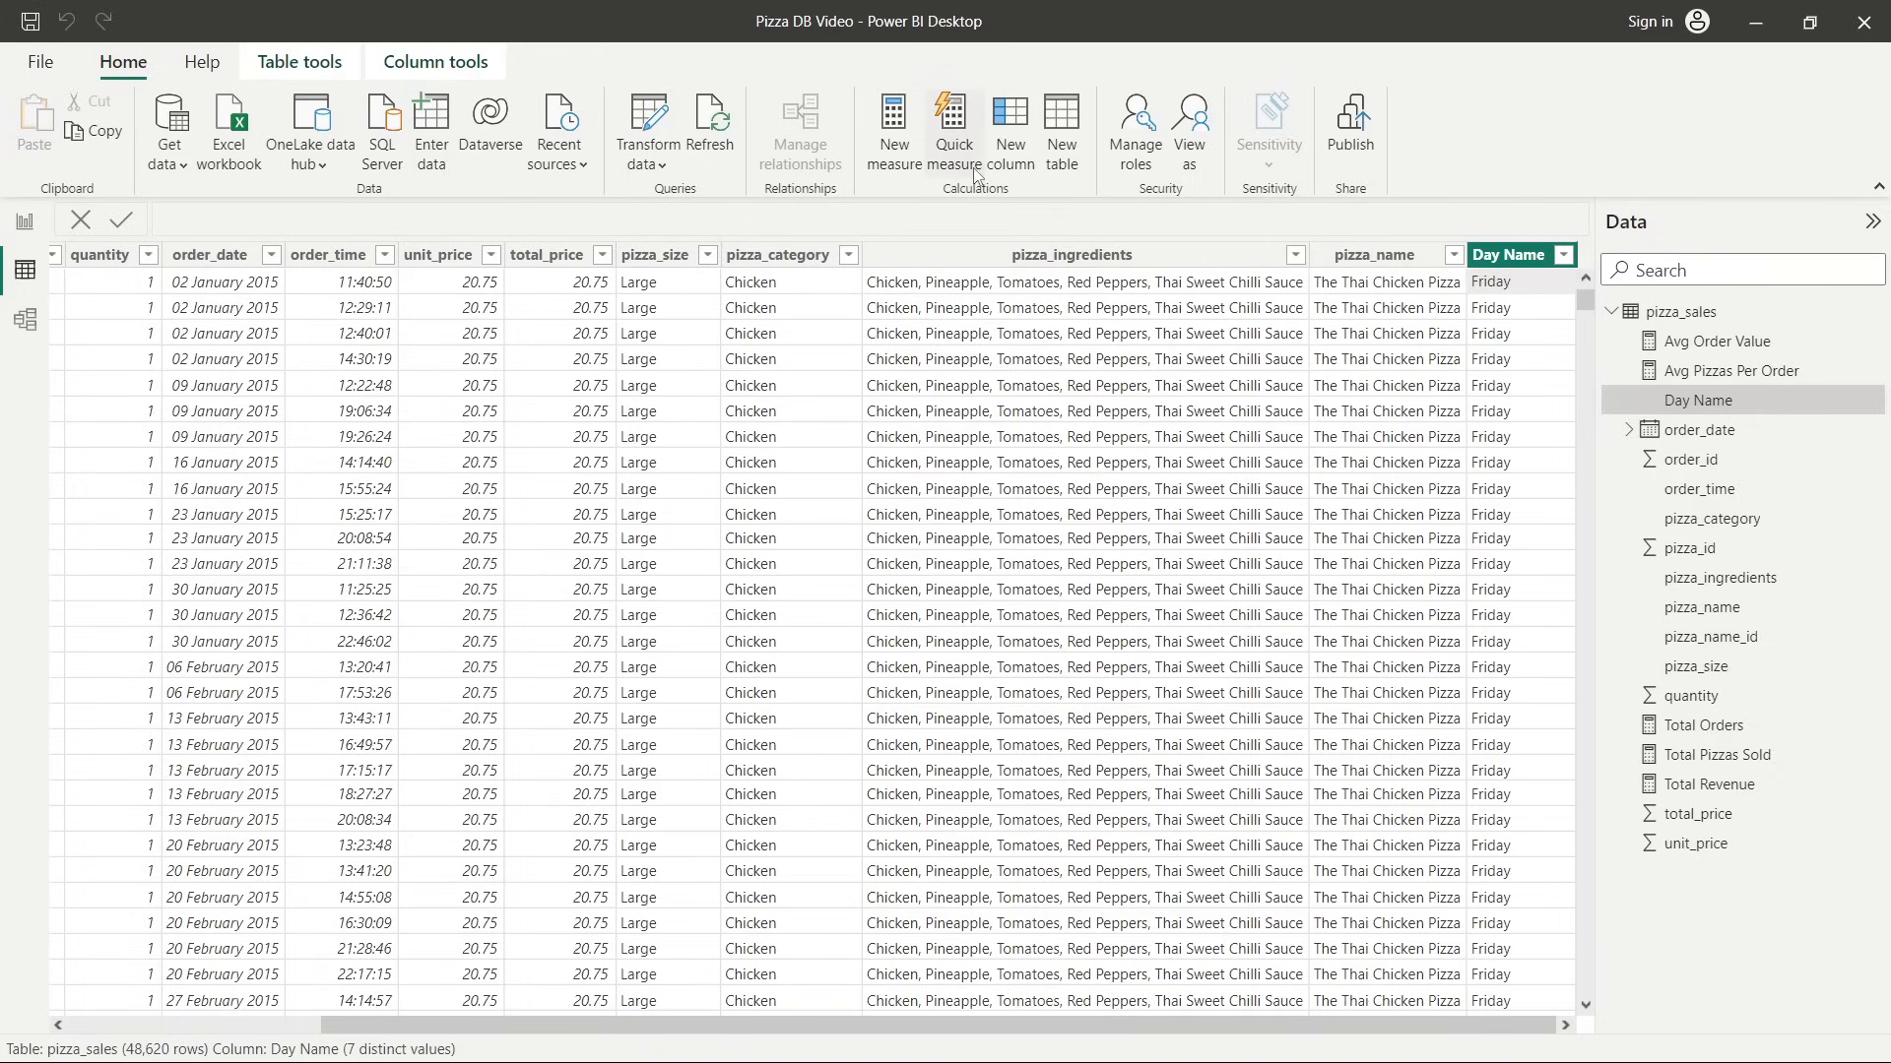
left_click(1005, 173)
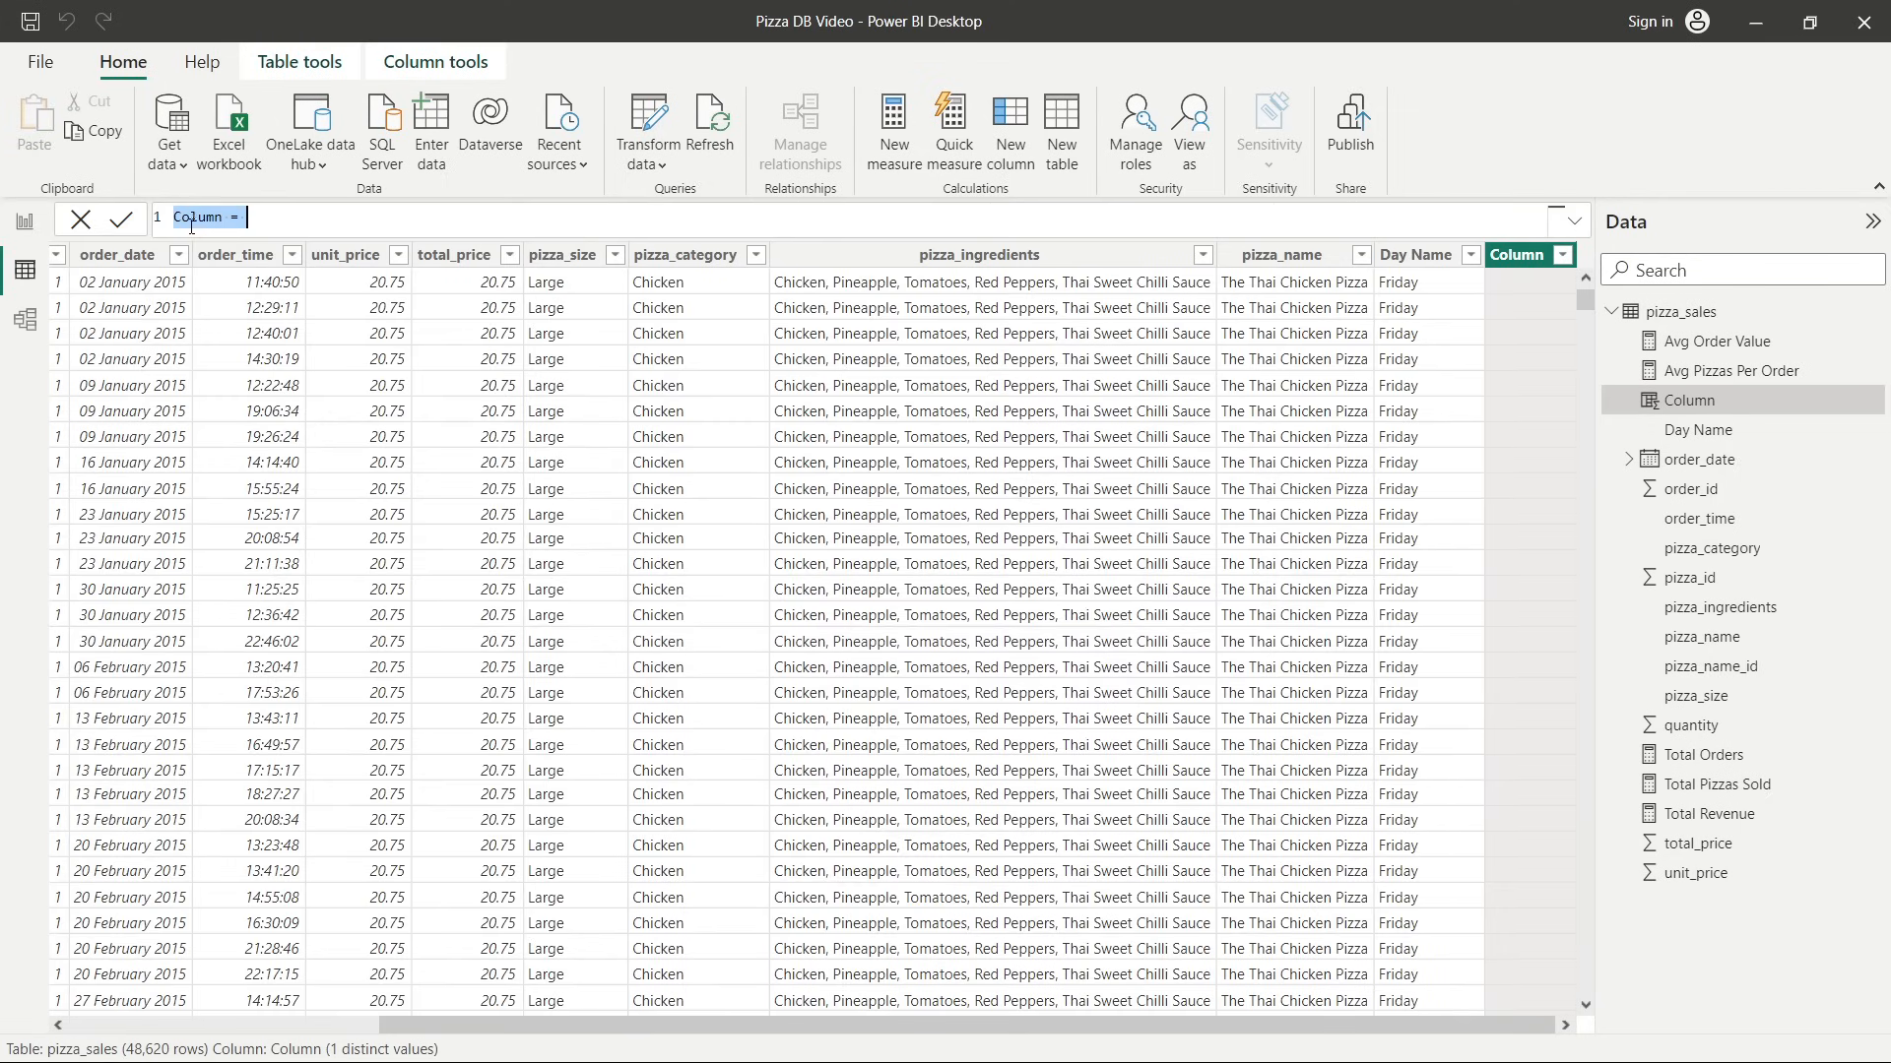
double_click(187, 217)
type("Order Day = ")
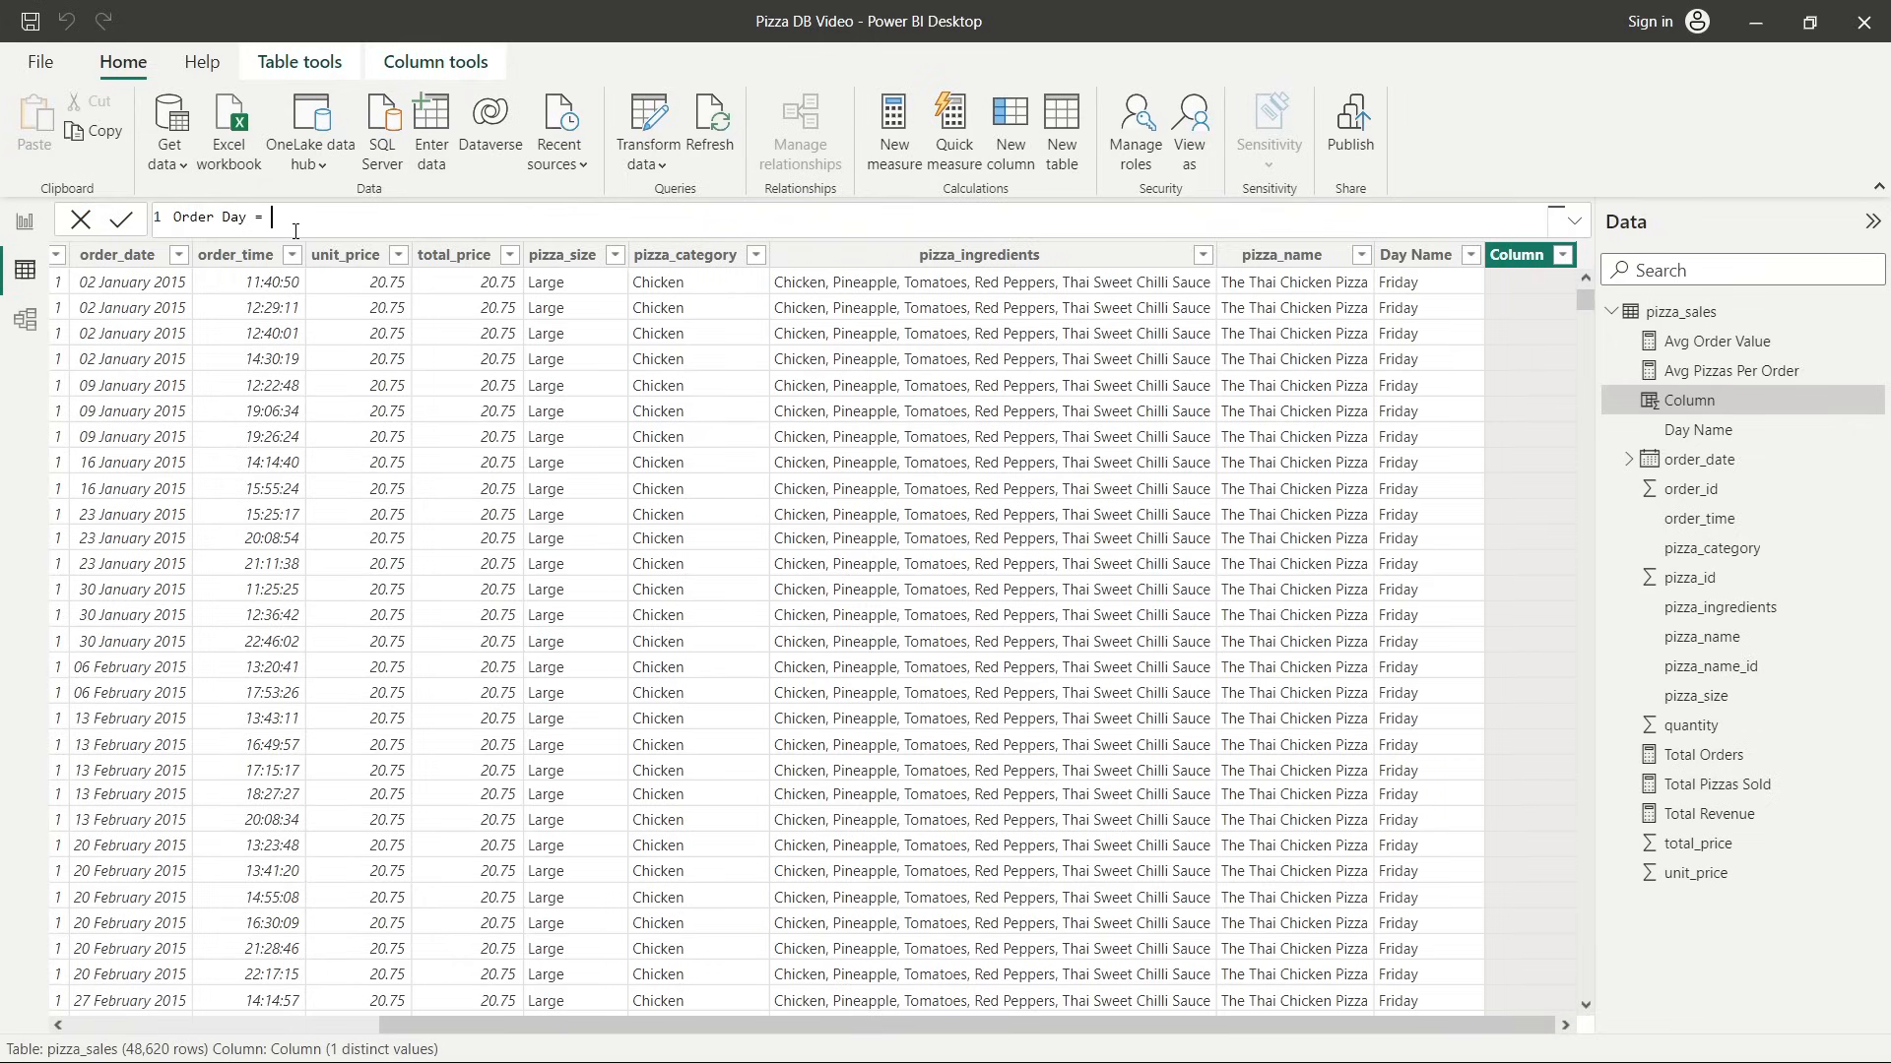
Define Order Day as UPPER(LEFT(pizza_sales[Day Name], 3)), commit the formula and return to the report page.
type("UPPER(")
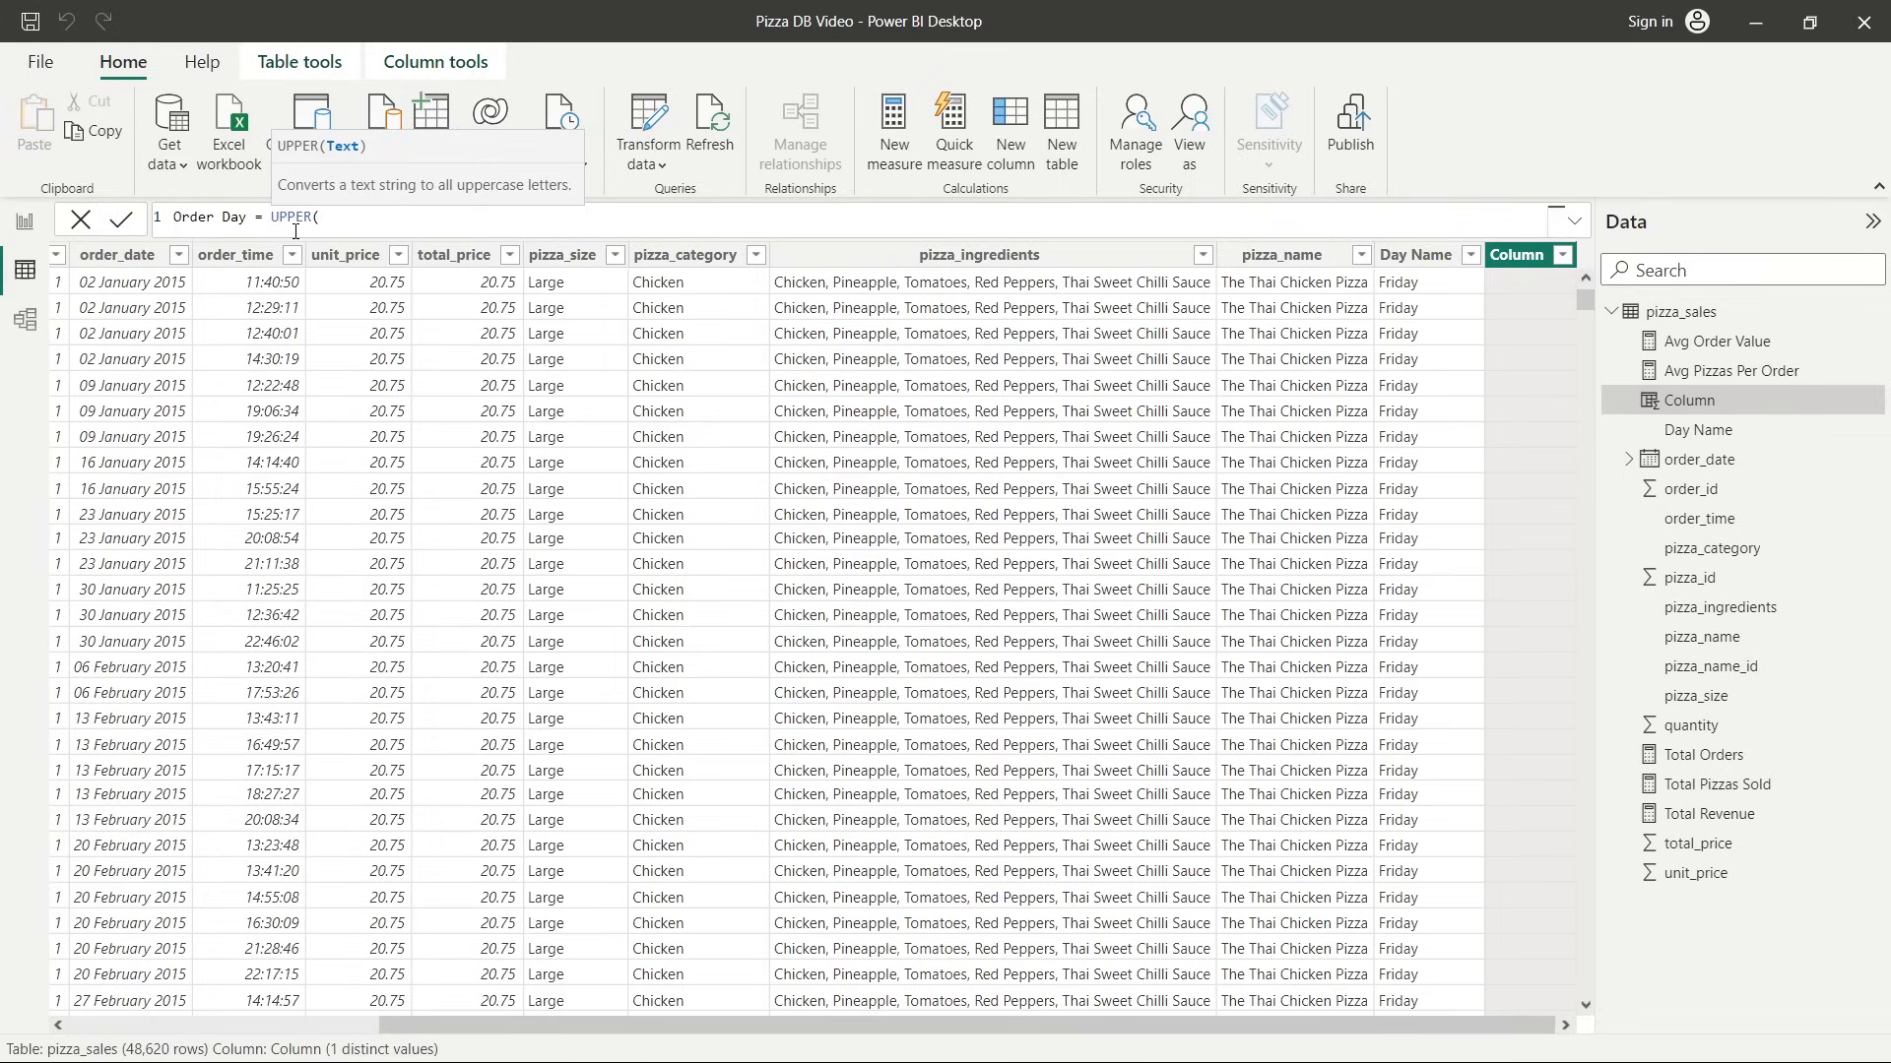
type("lef")
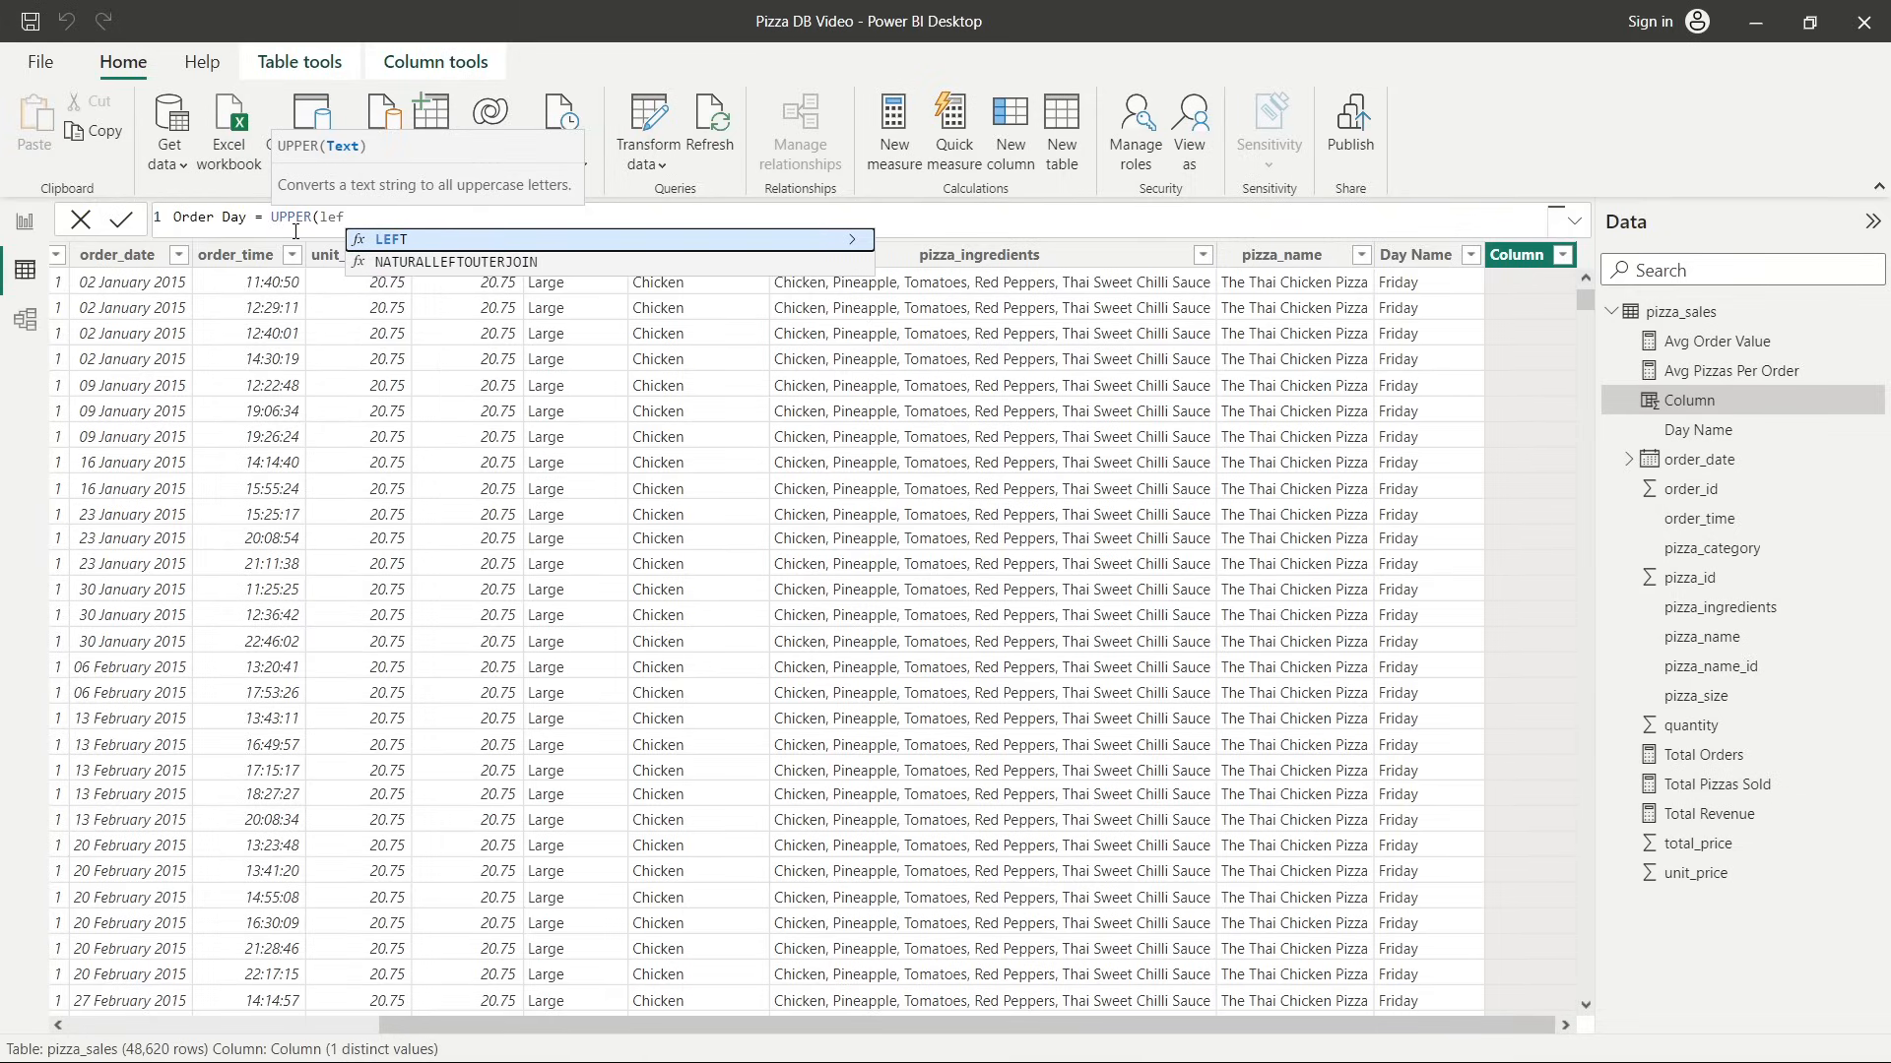
key("Tab")
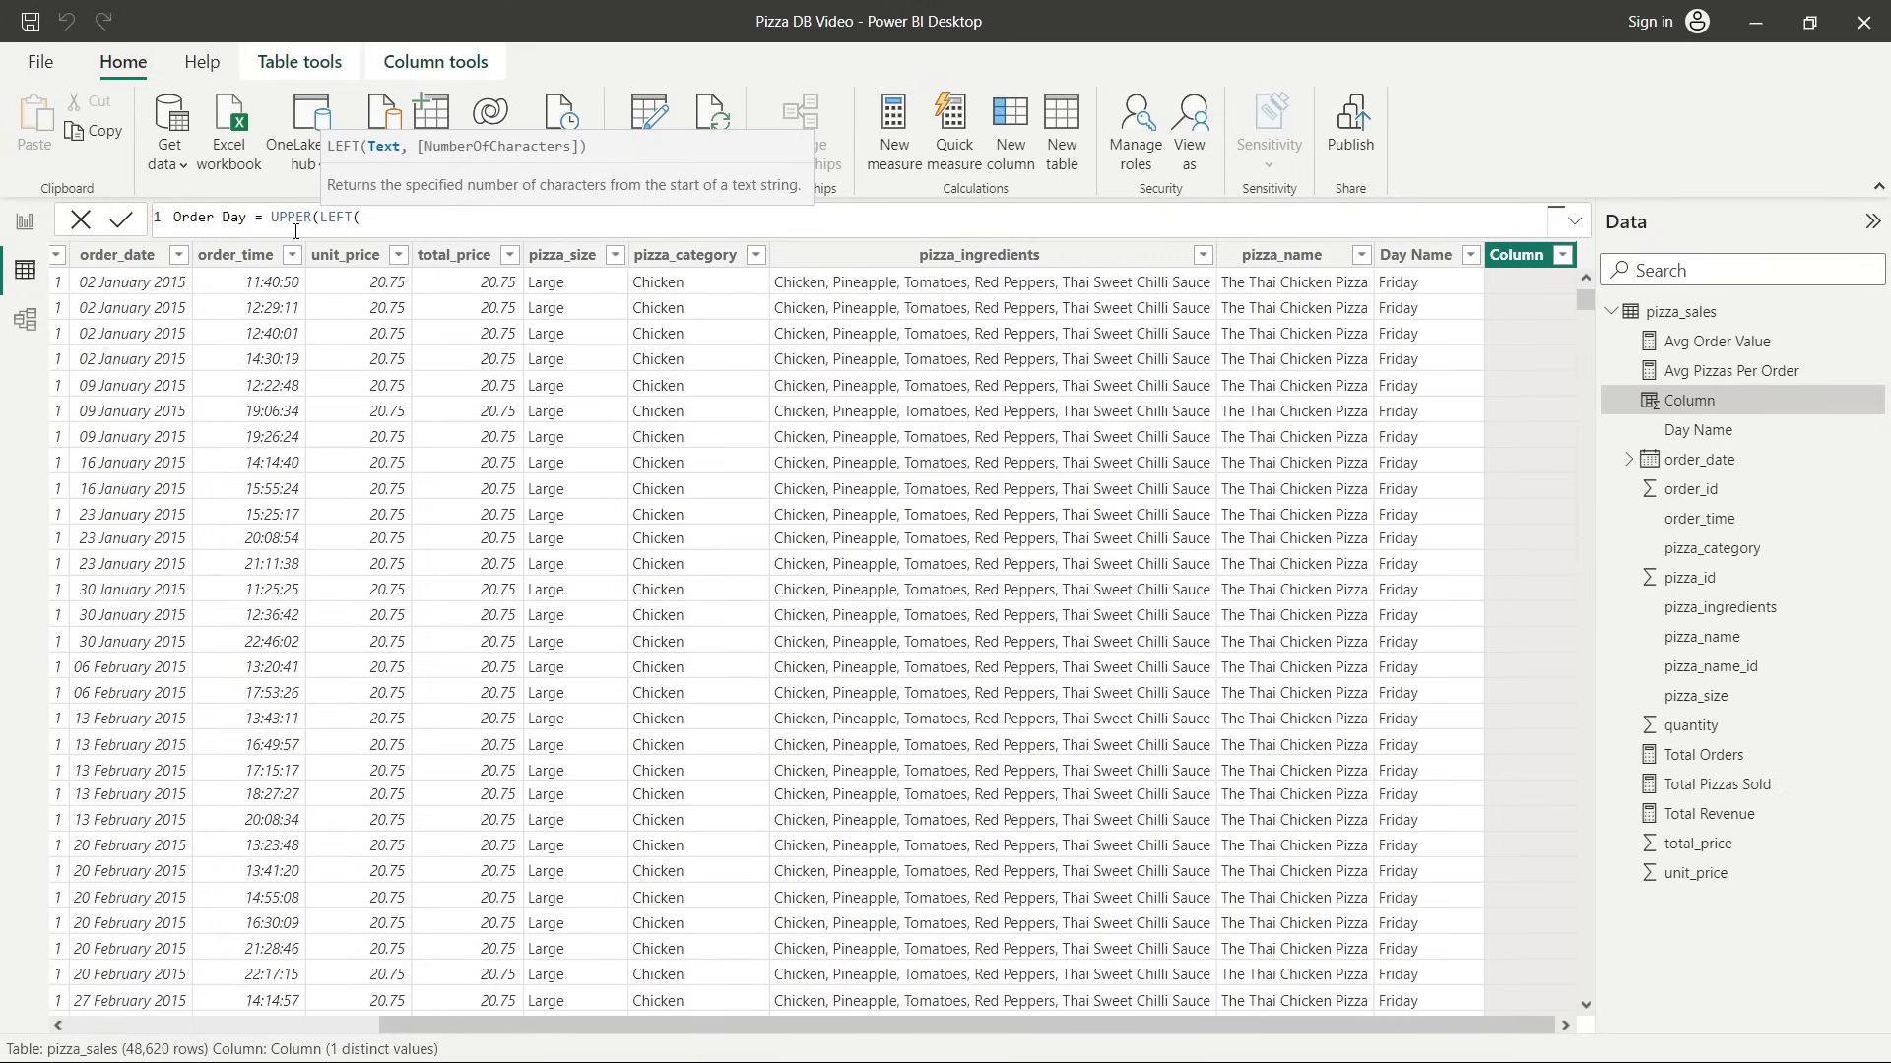
scroll(295, 230, "up", 2)
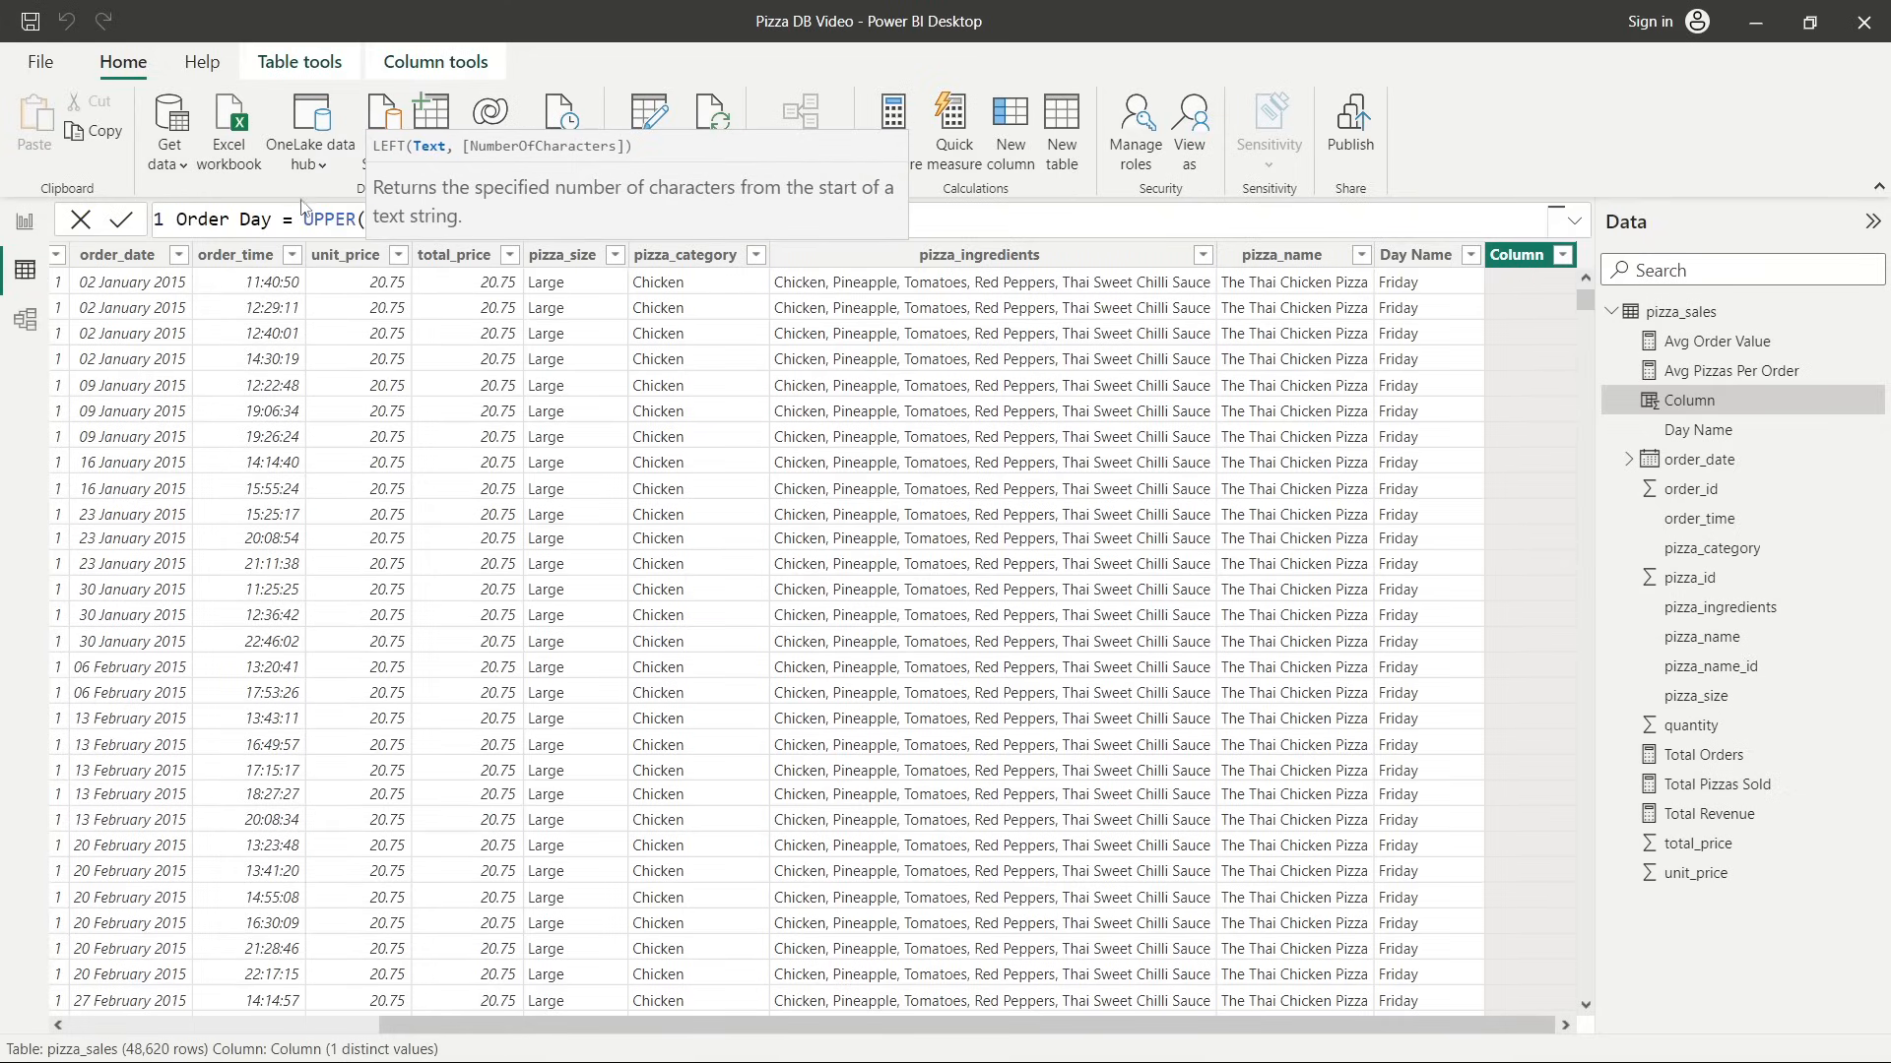
key("Escape")
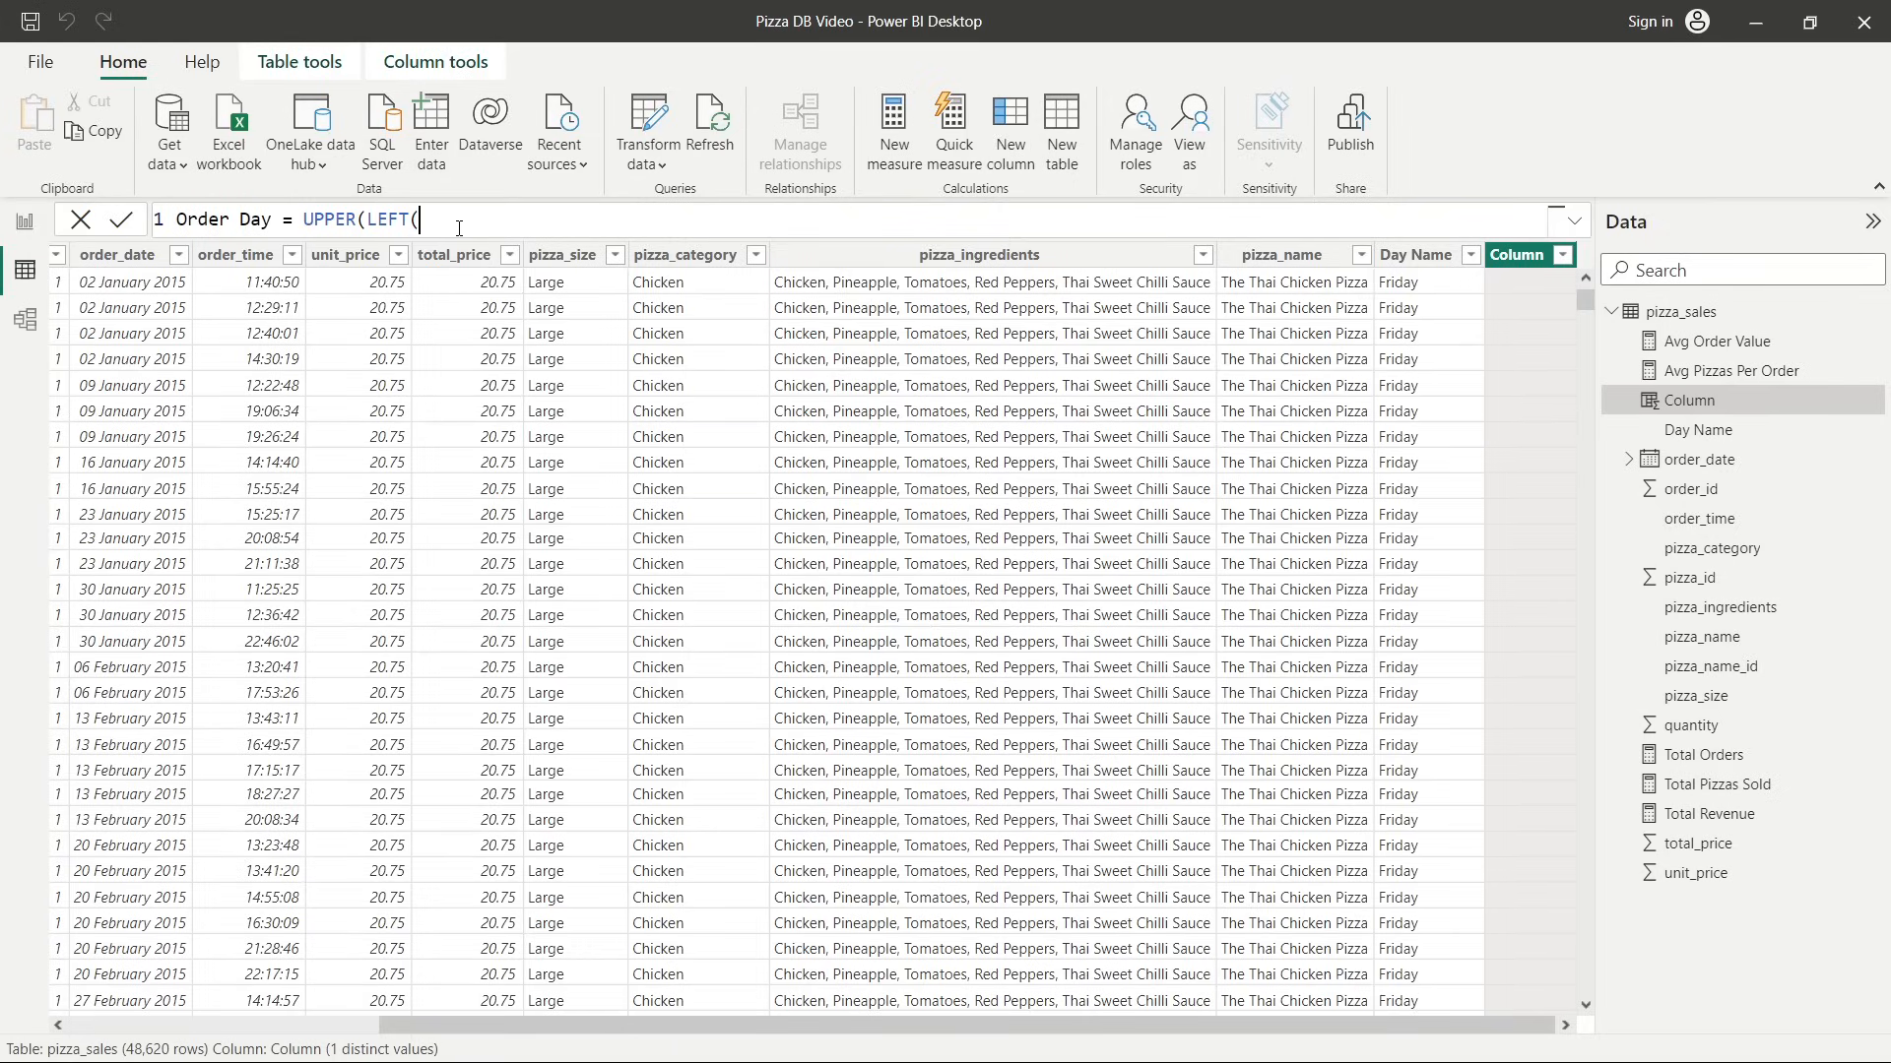
left_click(414, 216)
type("day")
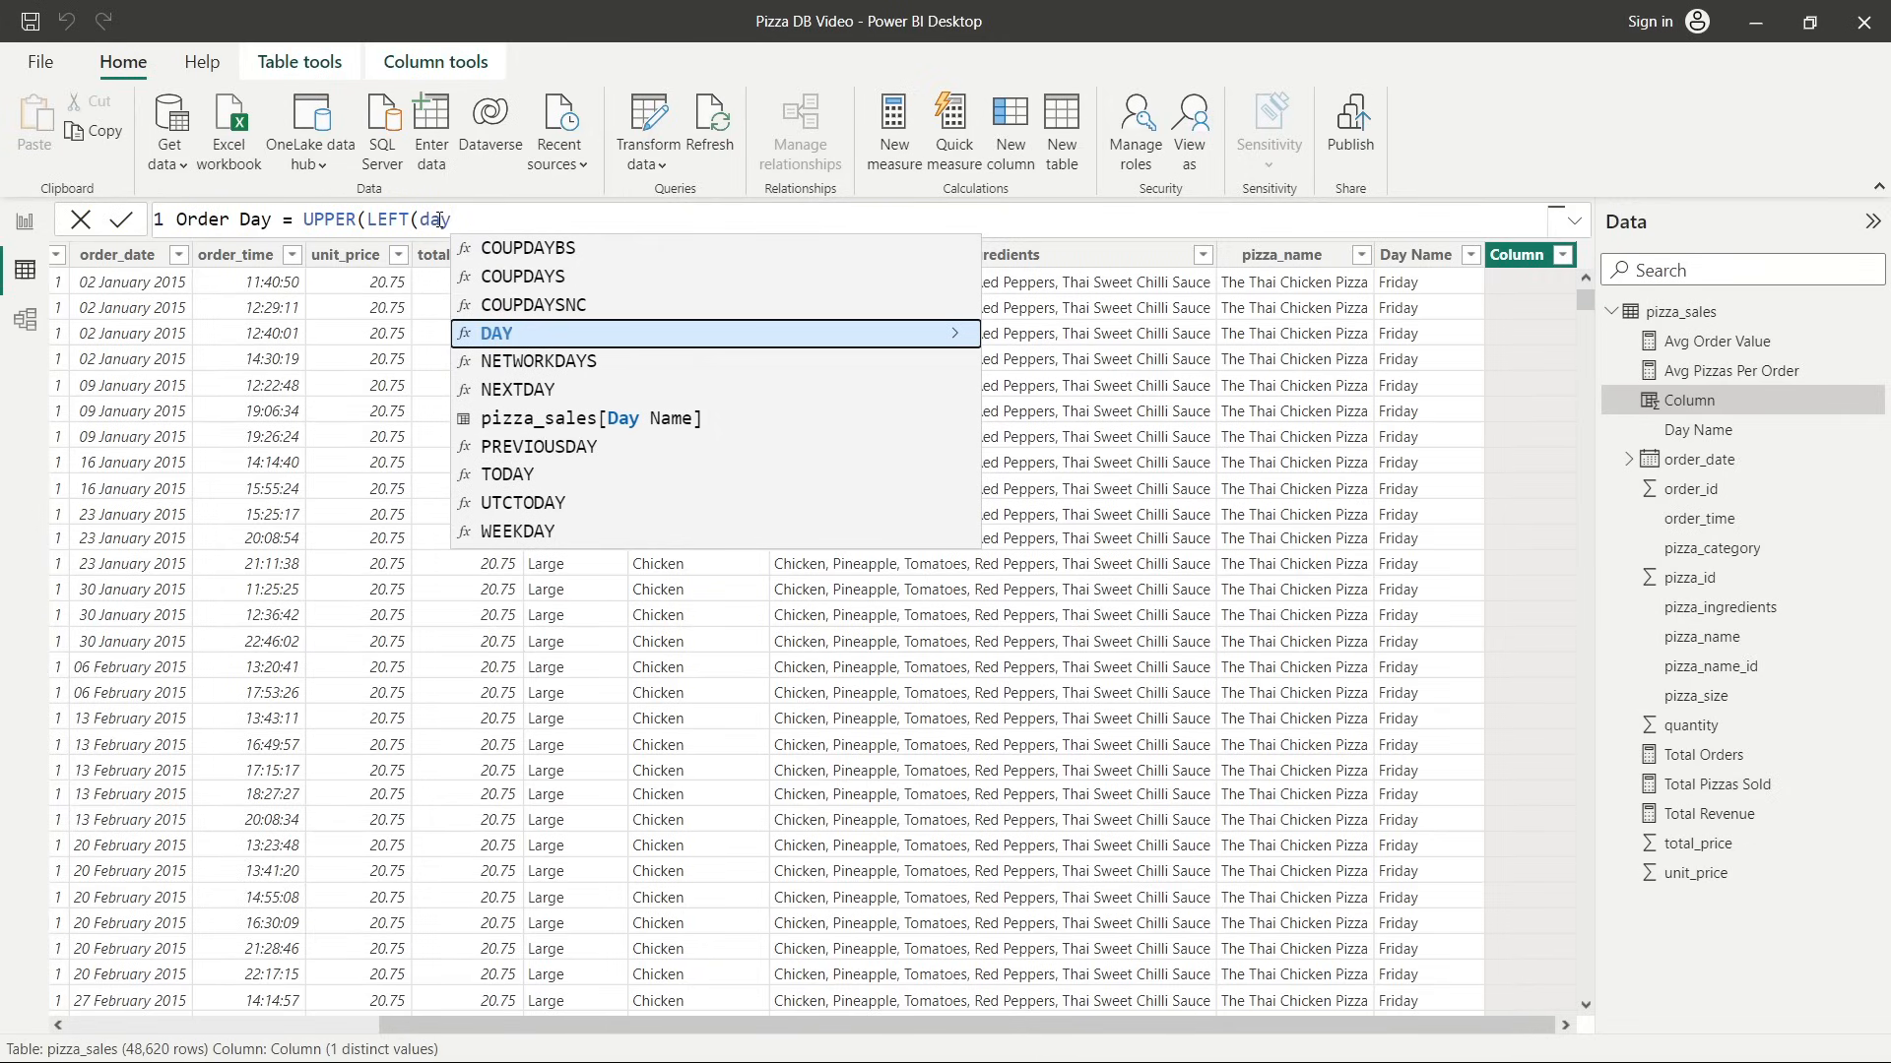
left_click(650, 418)
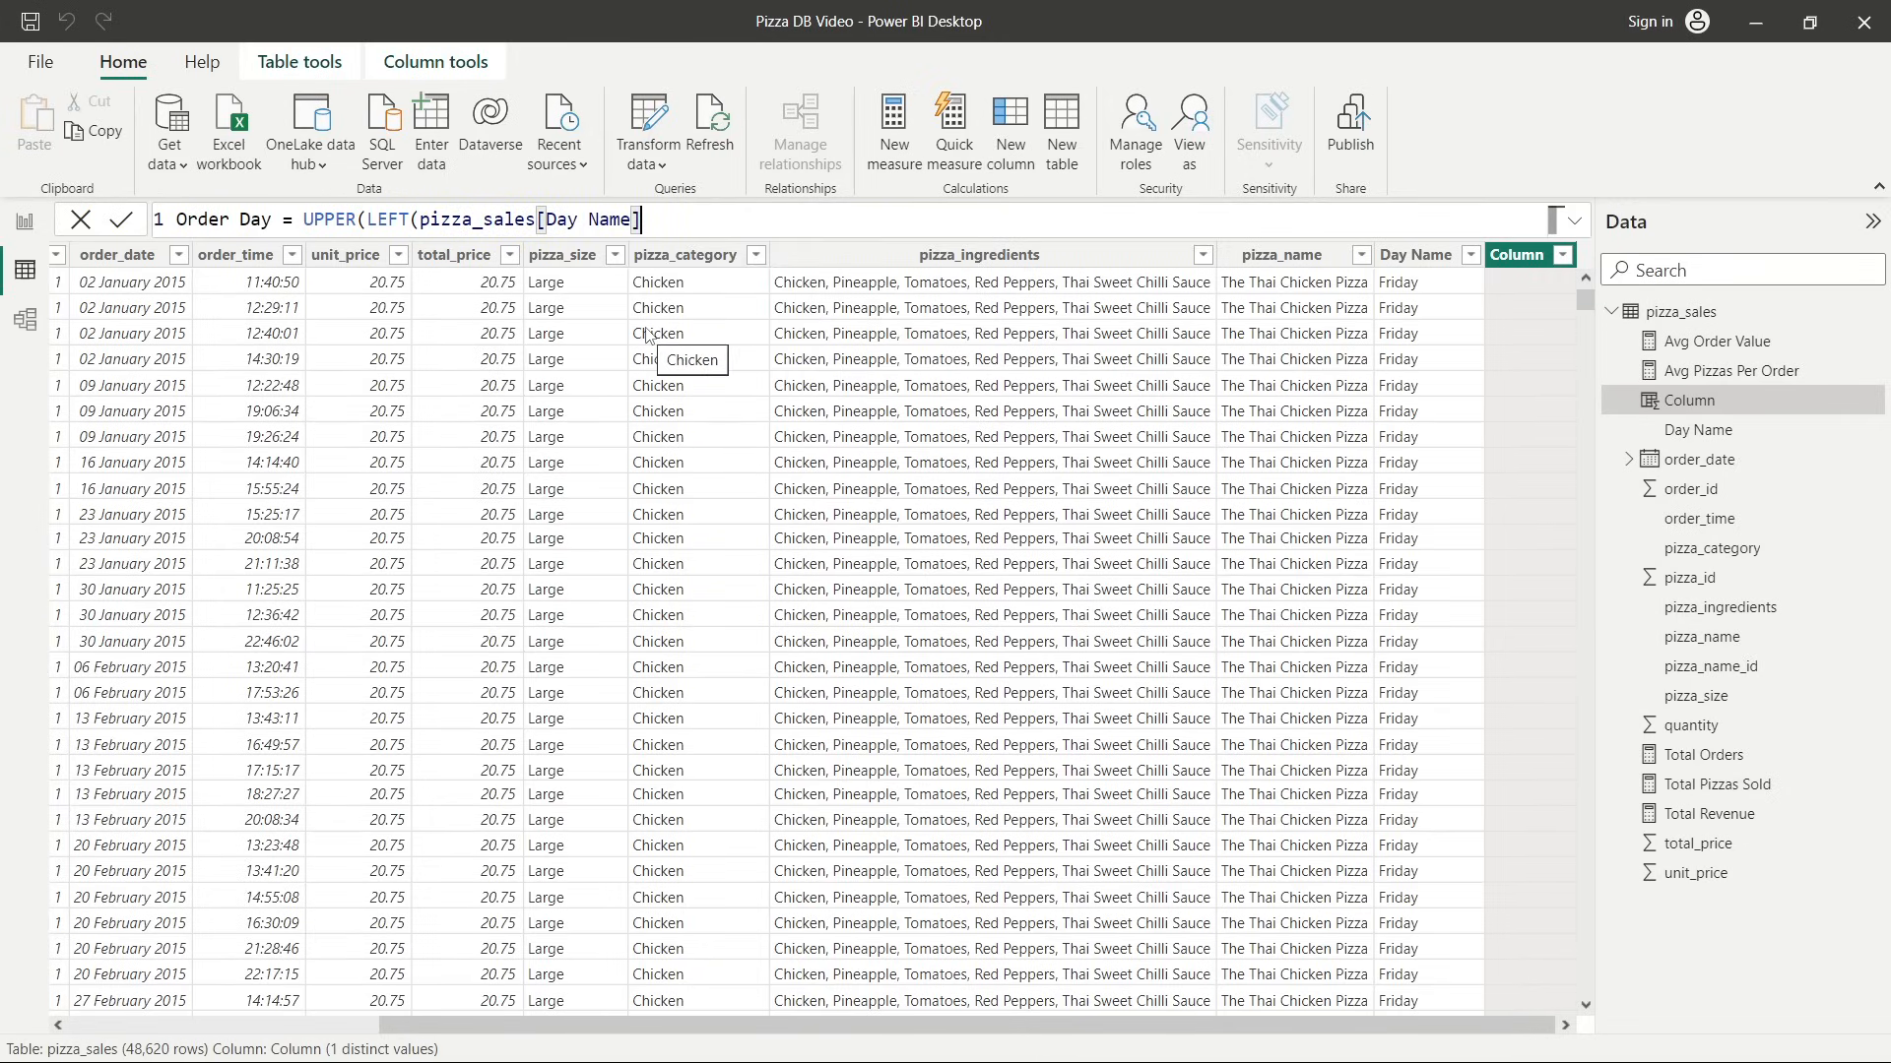
type(",")
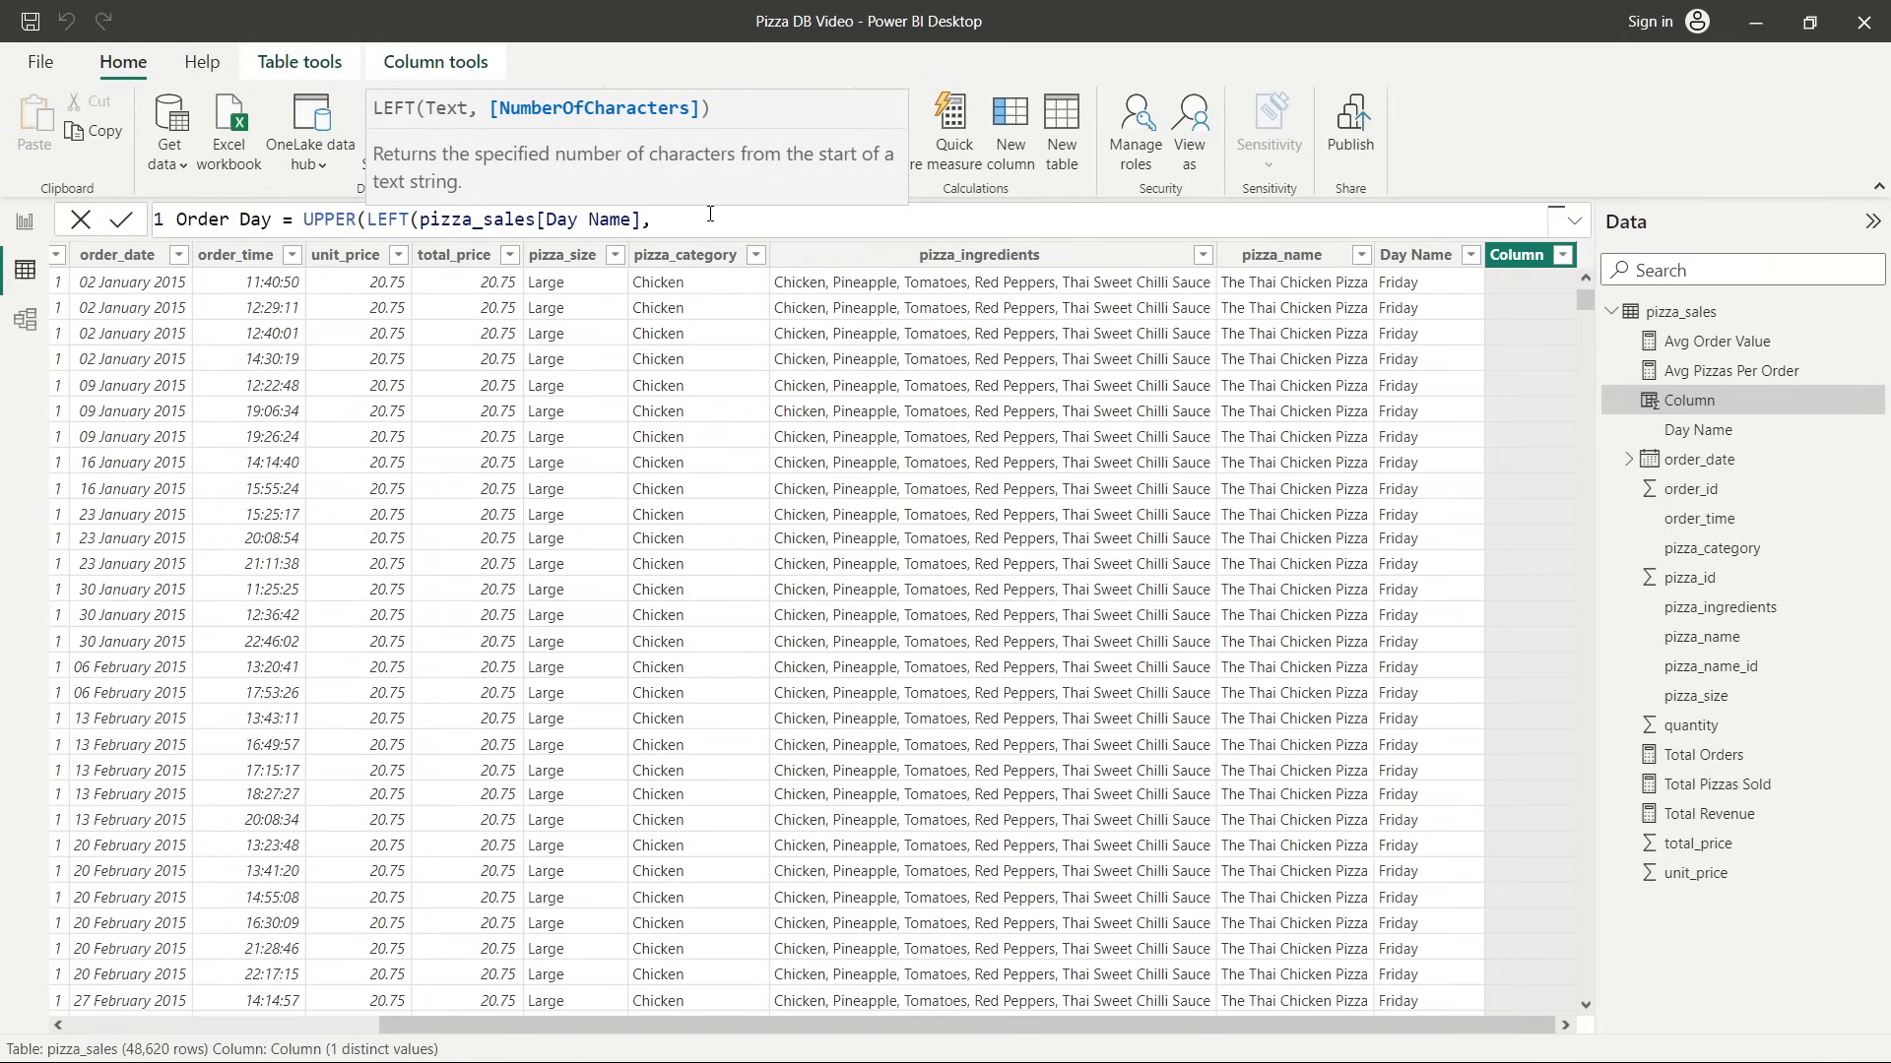
type(" 3))")
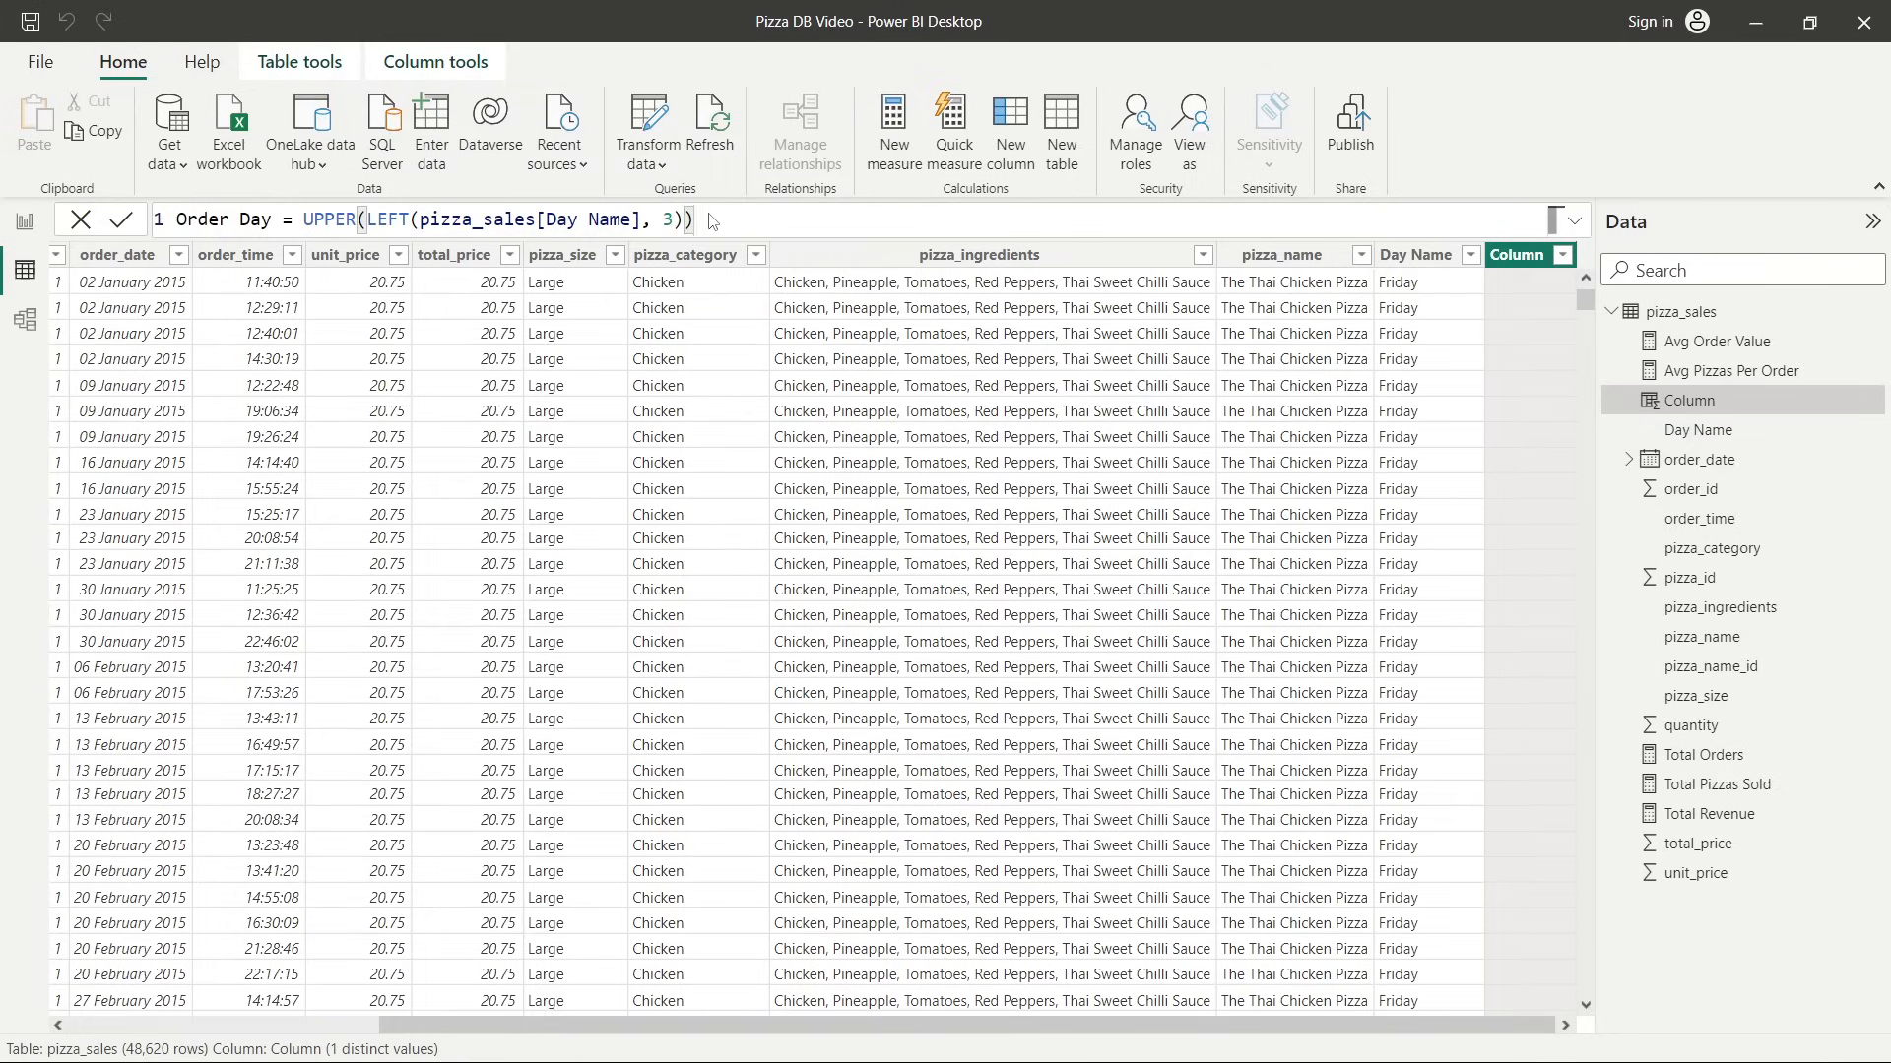
key("Return")
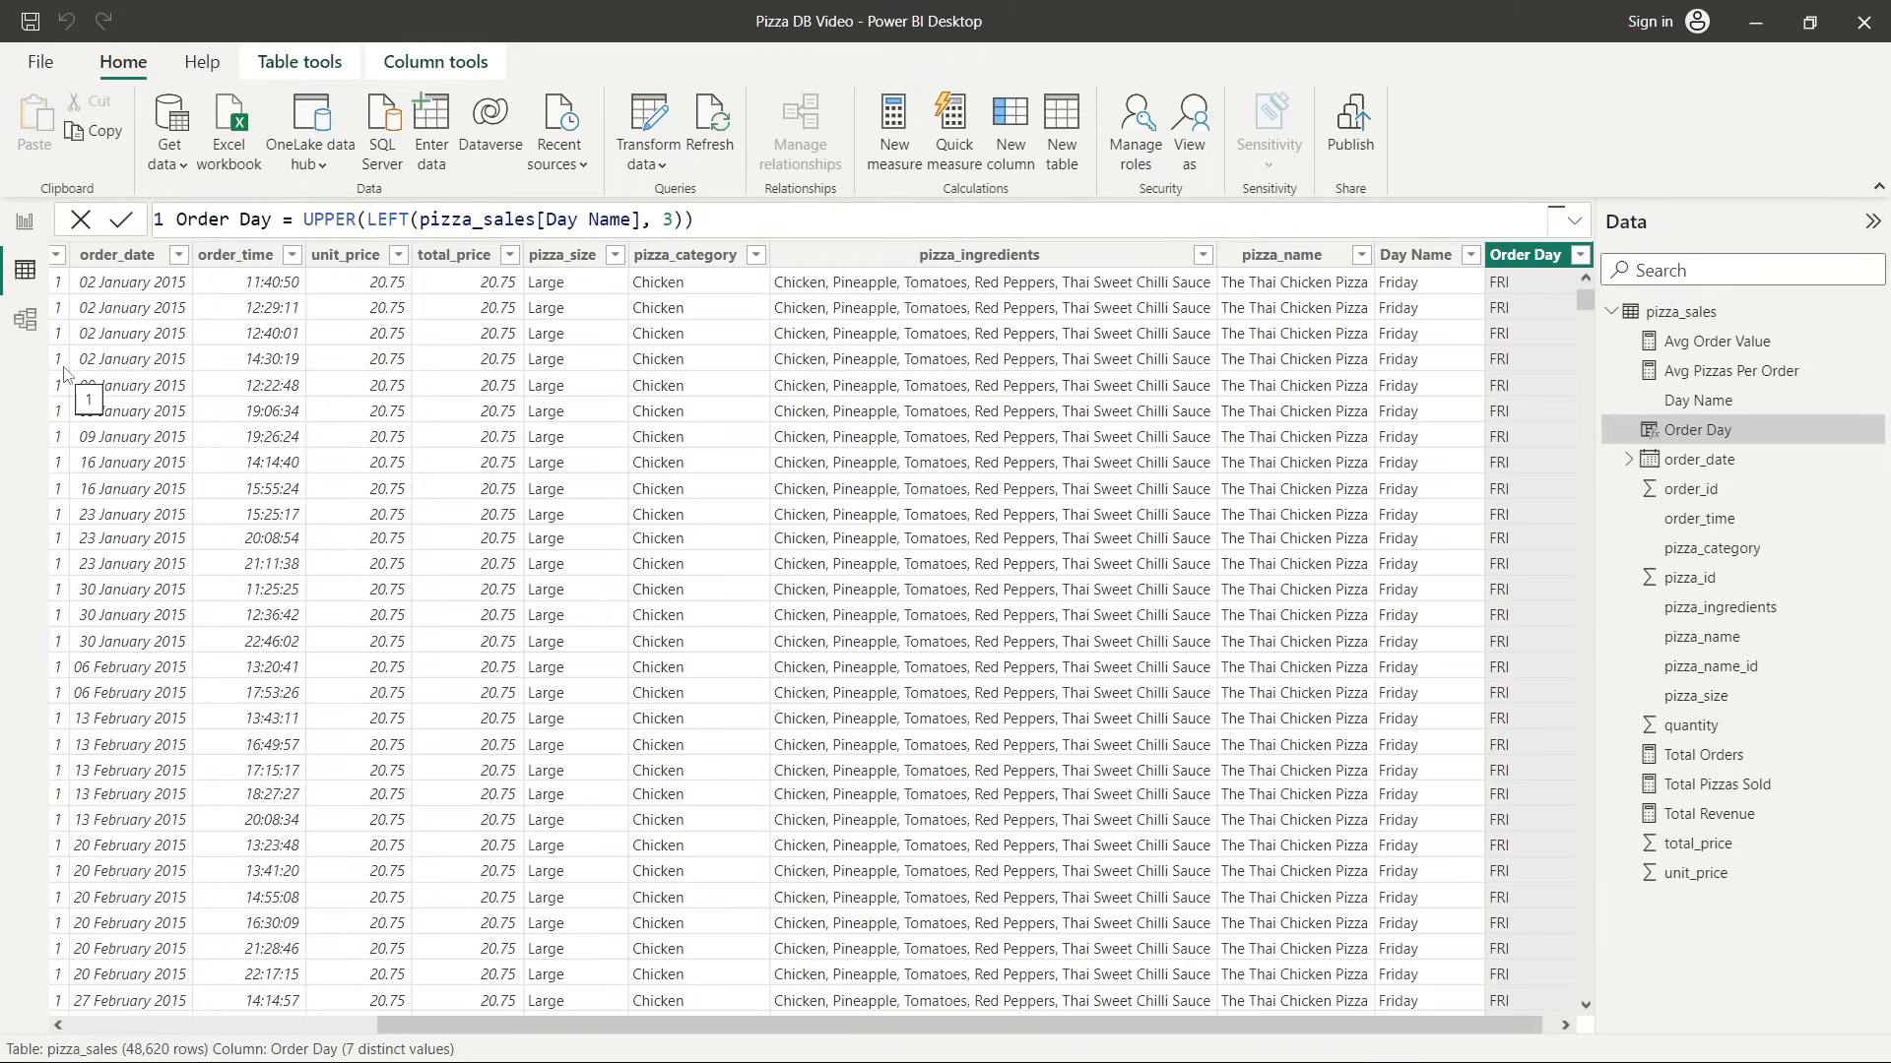
left_click(22, 224)
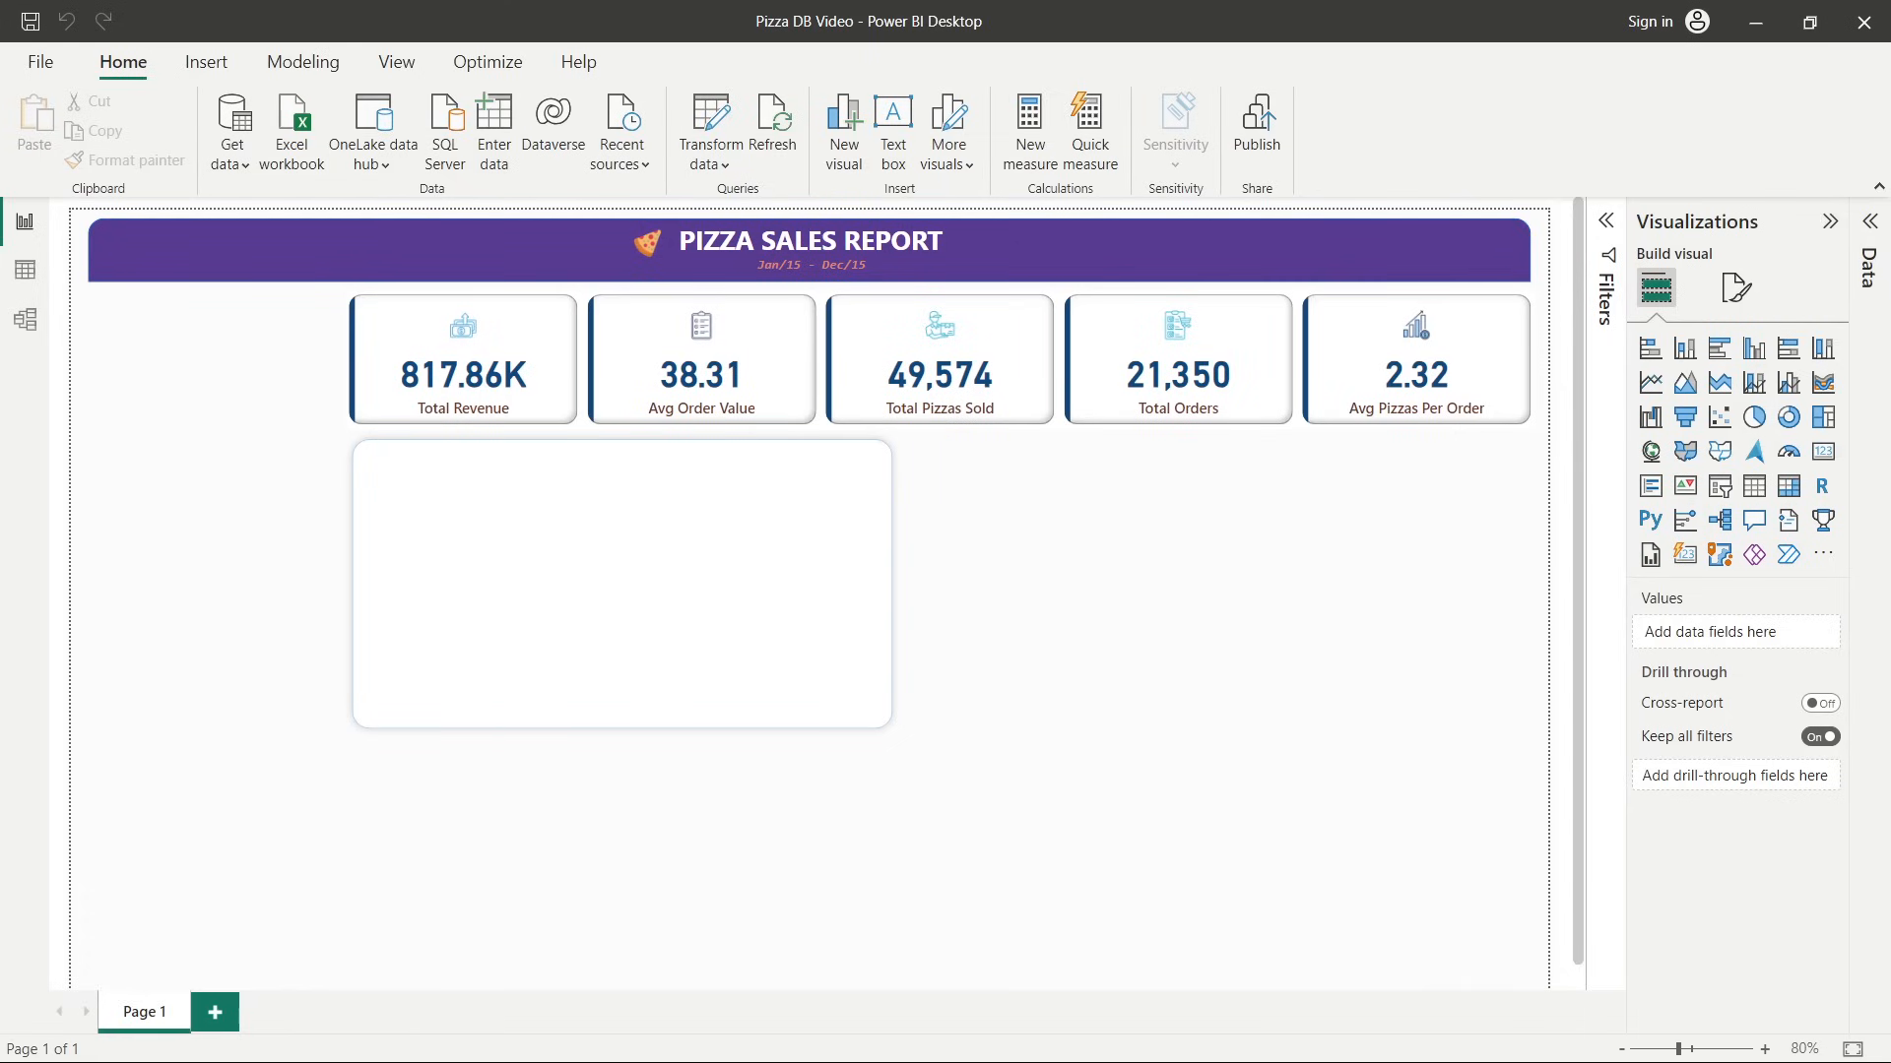
key("alt+Tab")
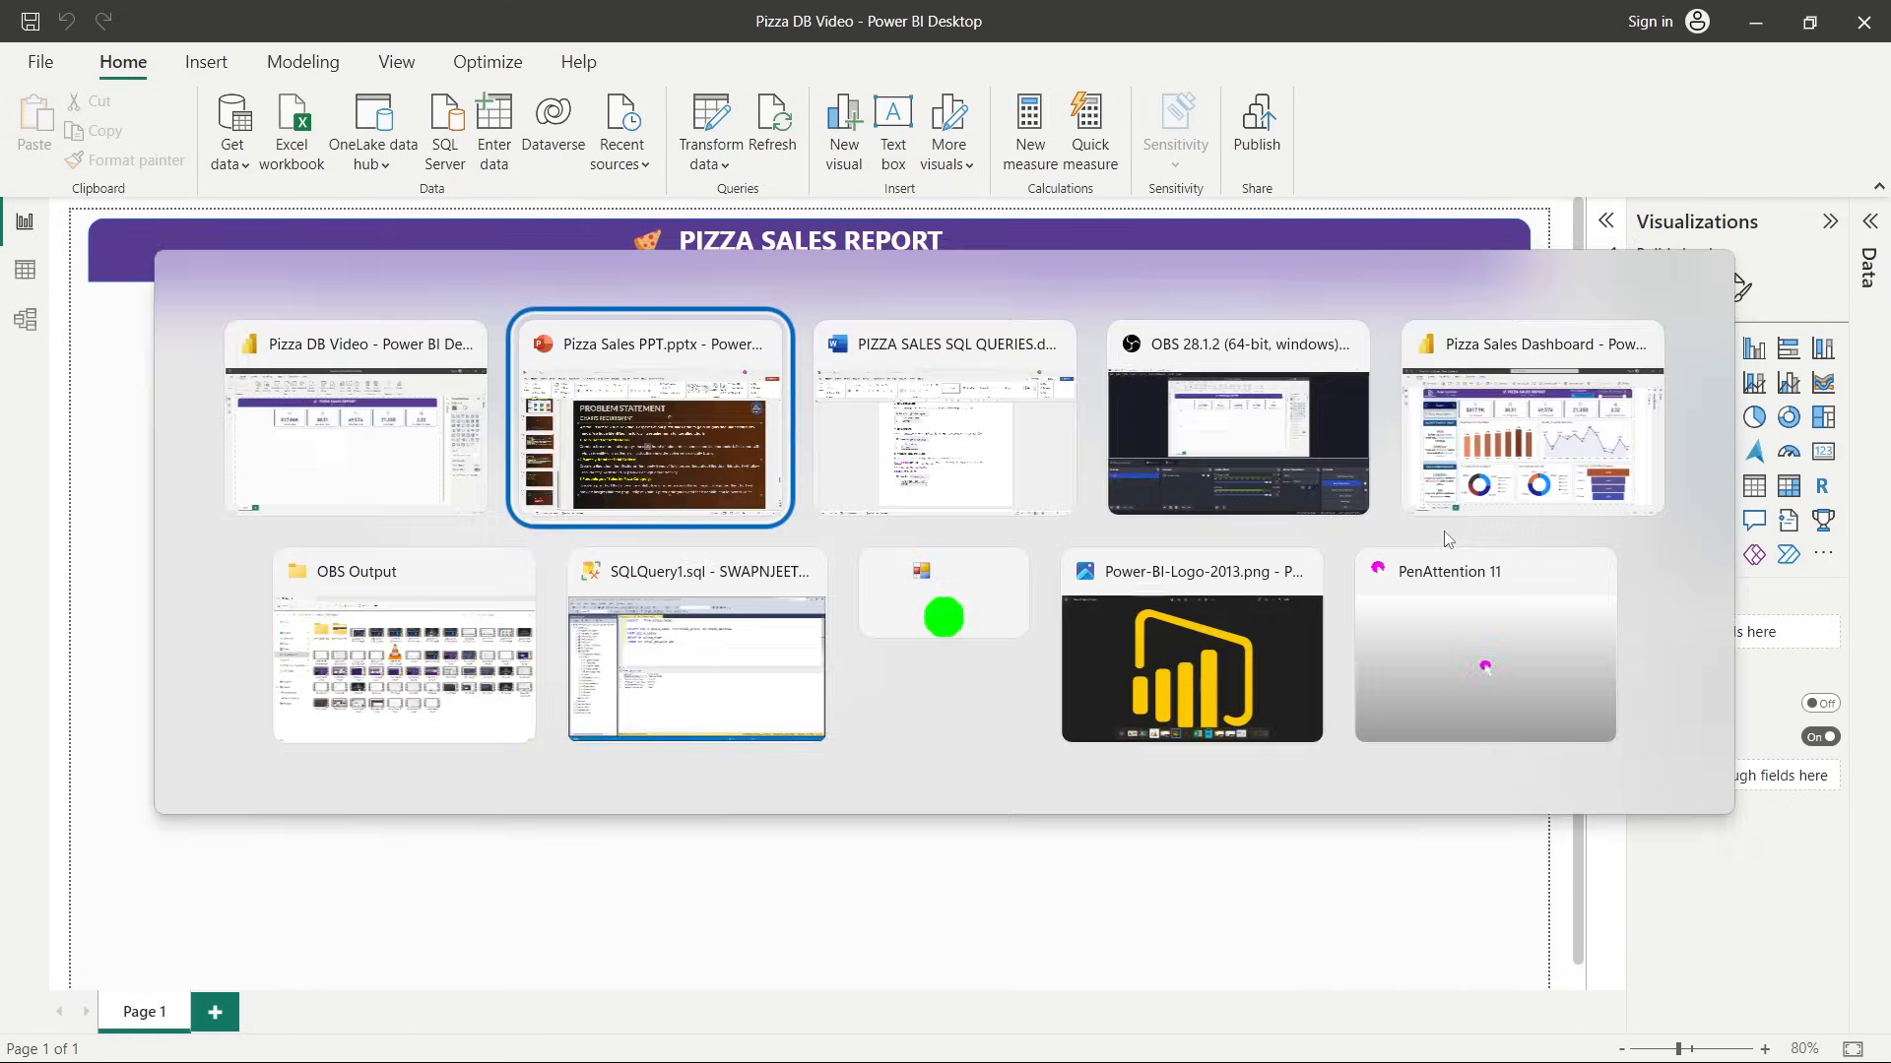
left_click(1312, 488)
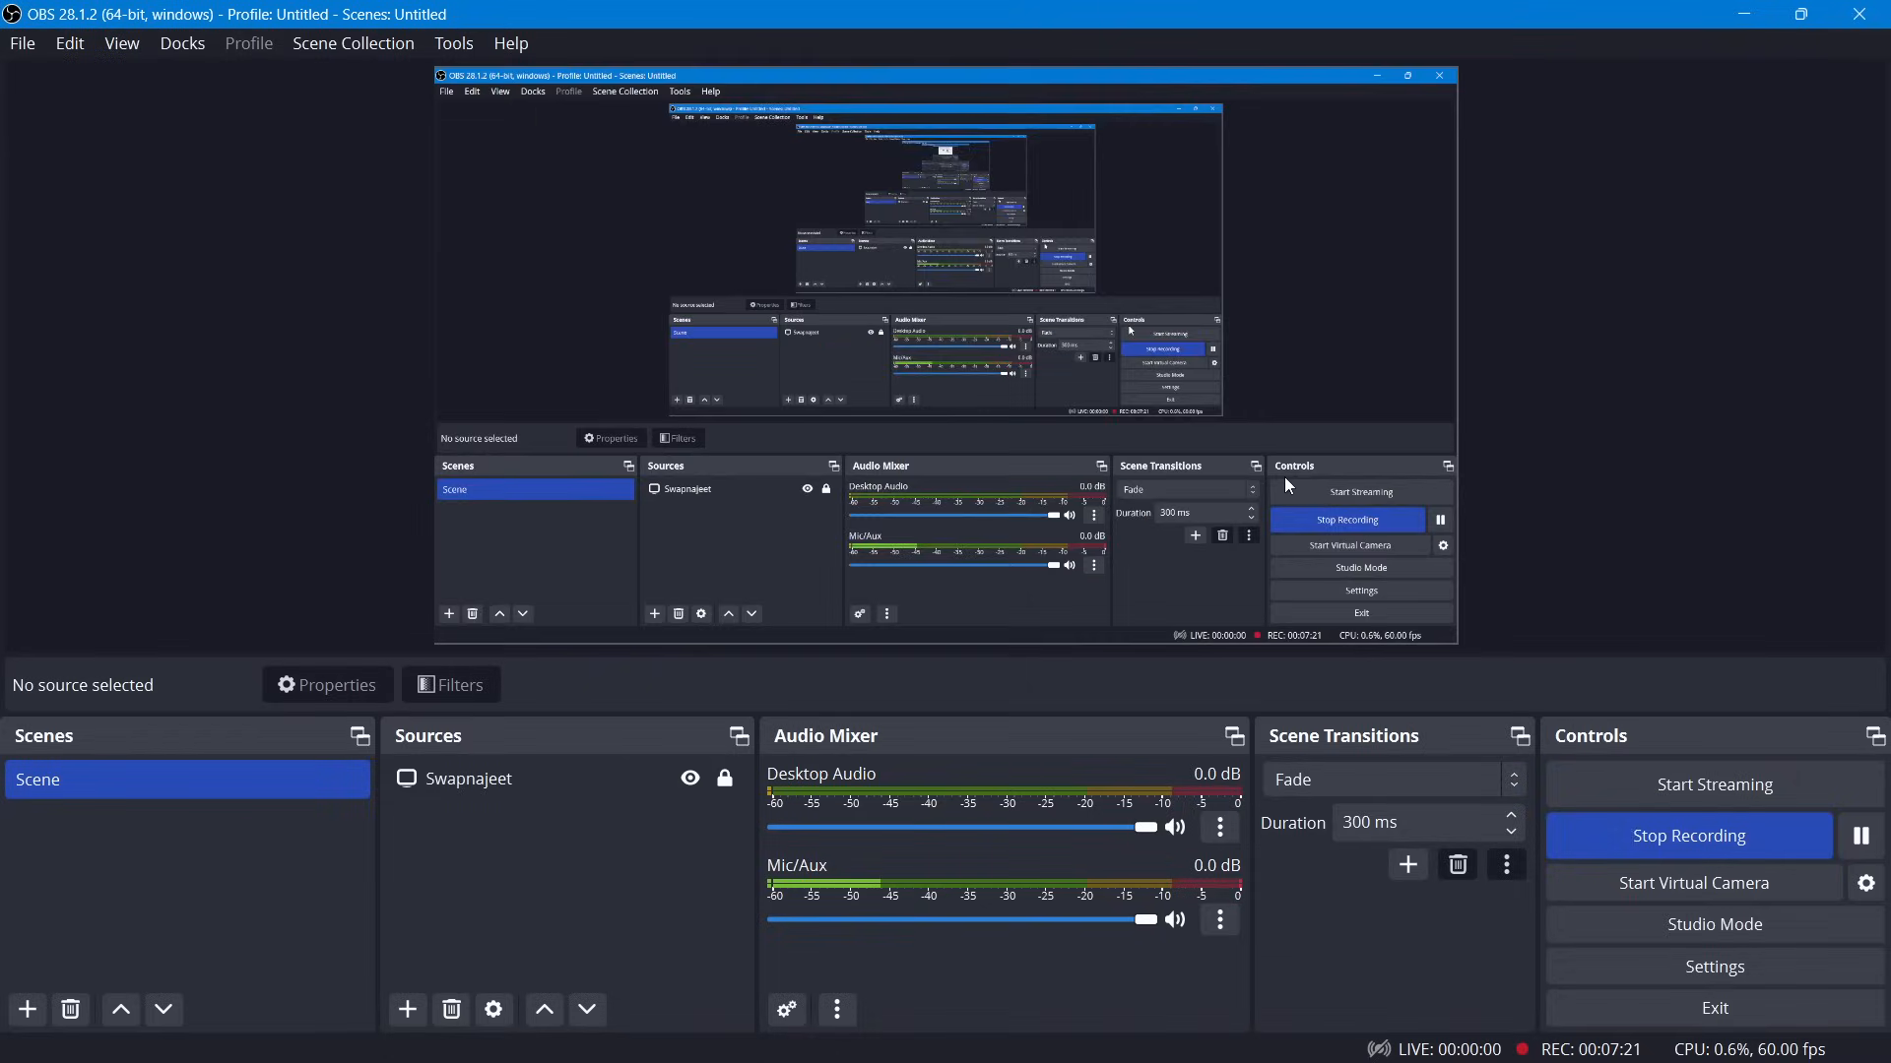
key("alt+Tab")
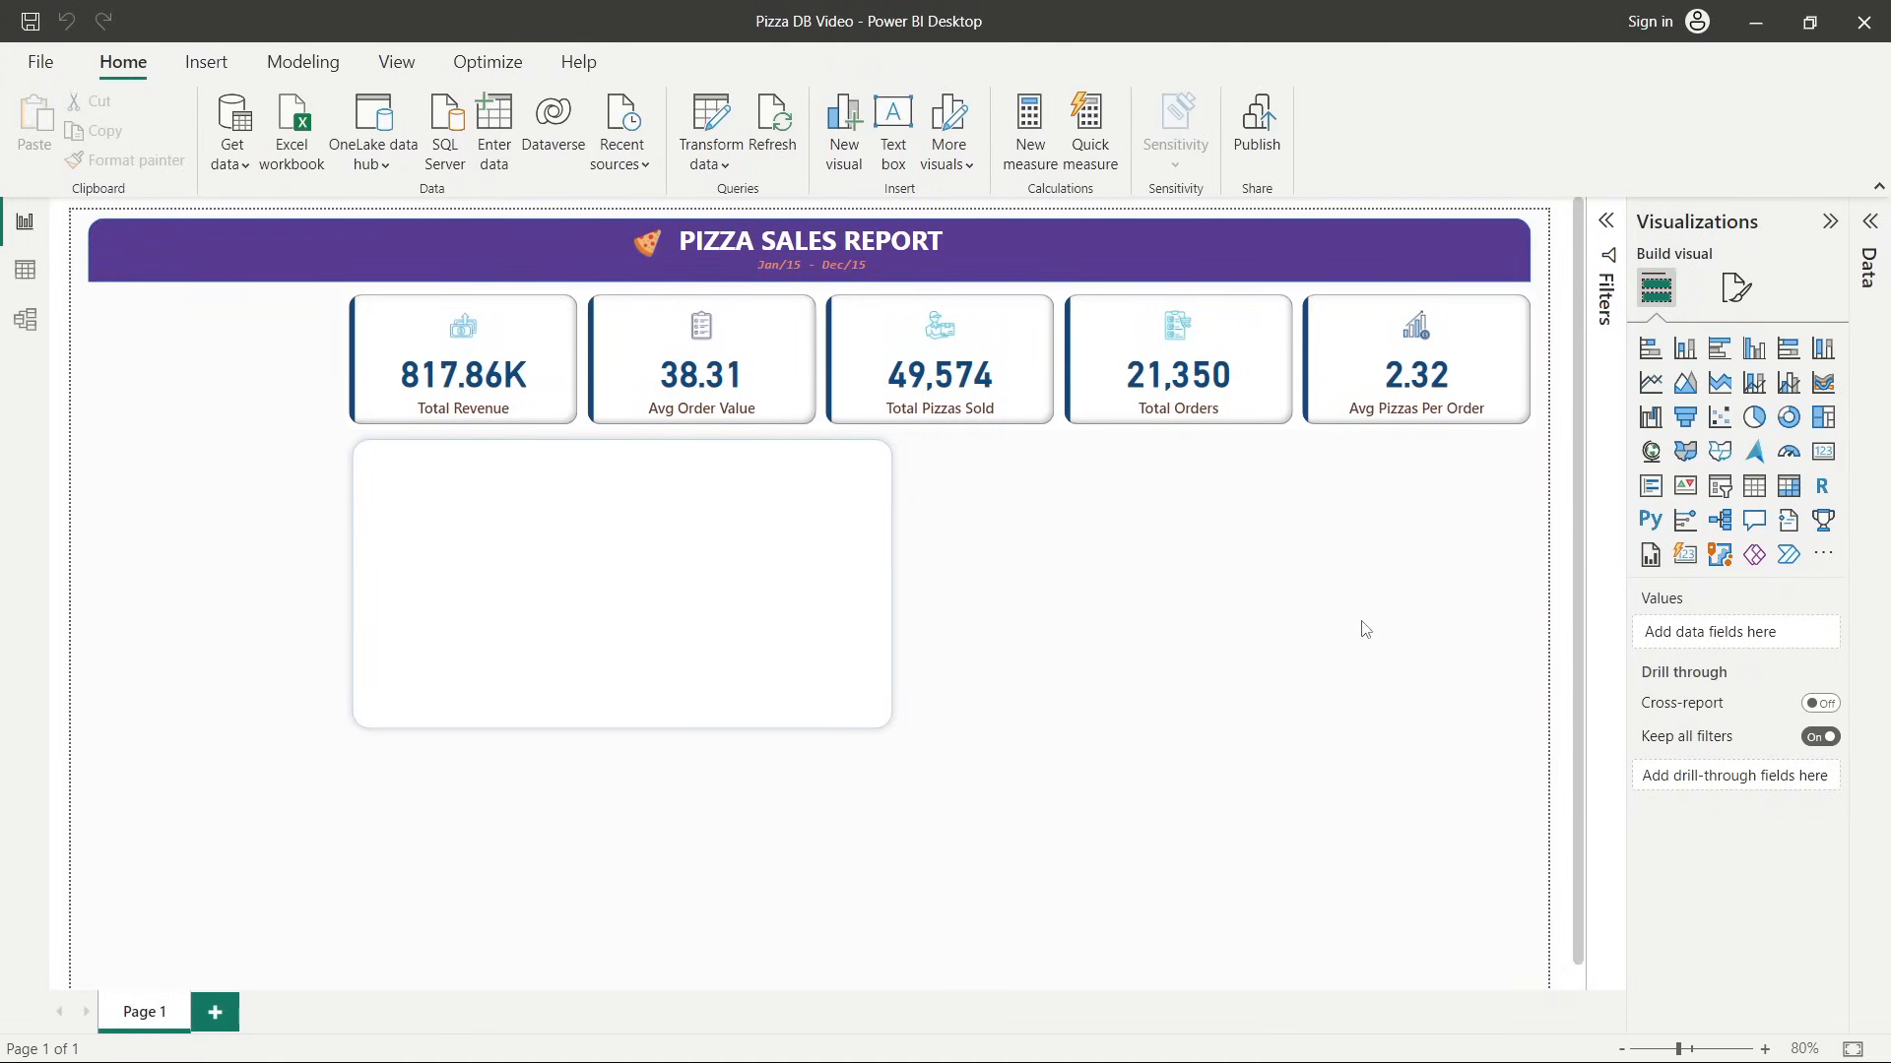
Insert a stacked column chart and place and size it inside the white rounded rectangle below the KPI cards.
left_click(1684, 348)
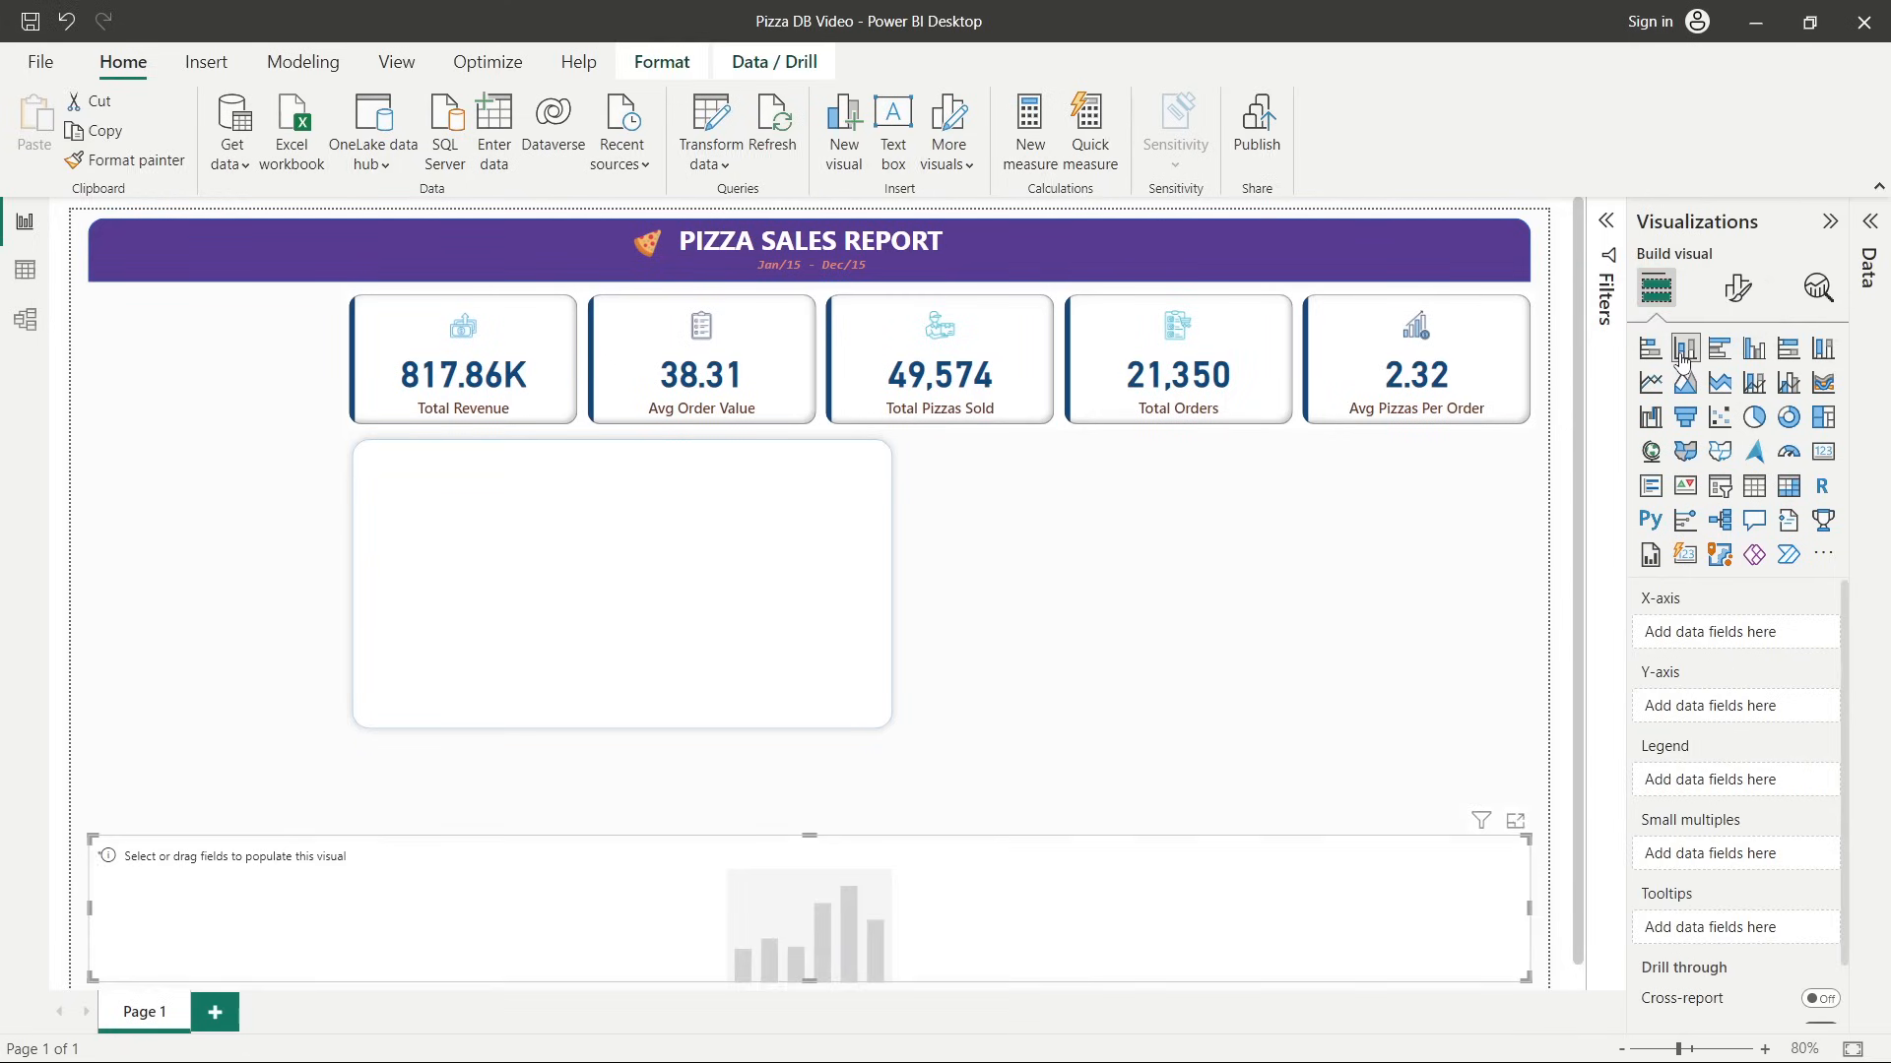
left_click_drag(663, 877, 687, 608)
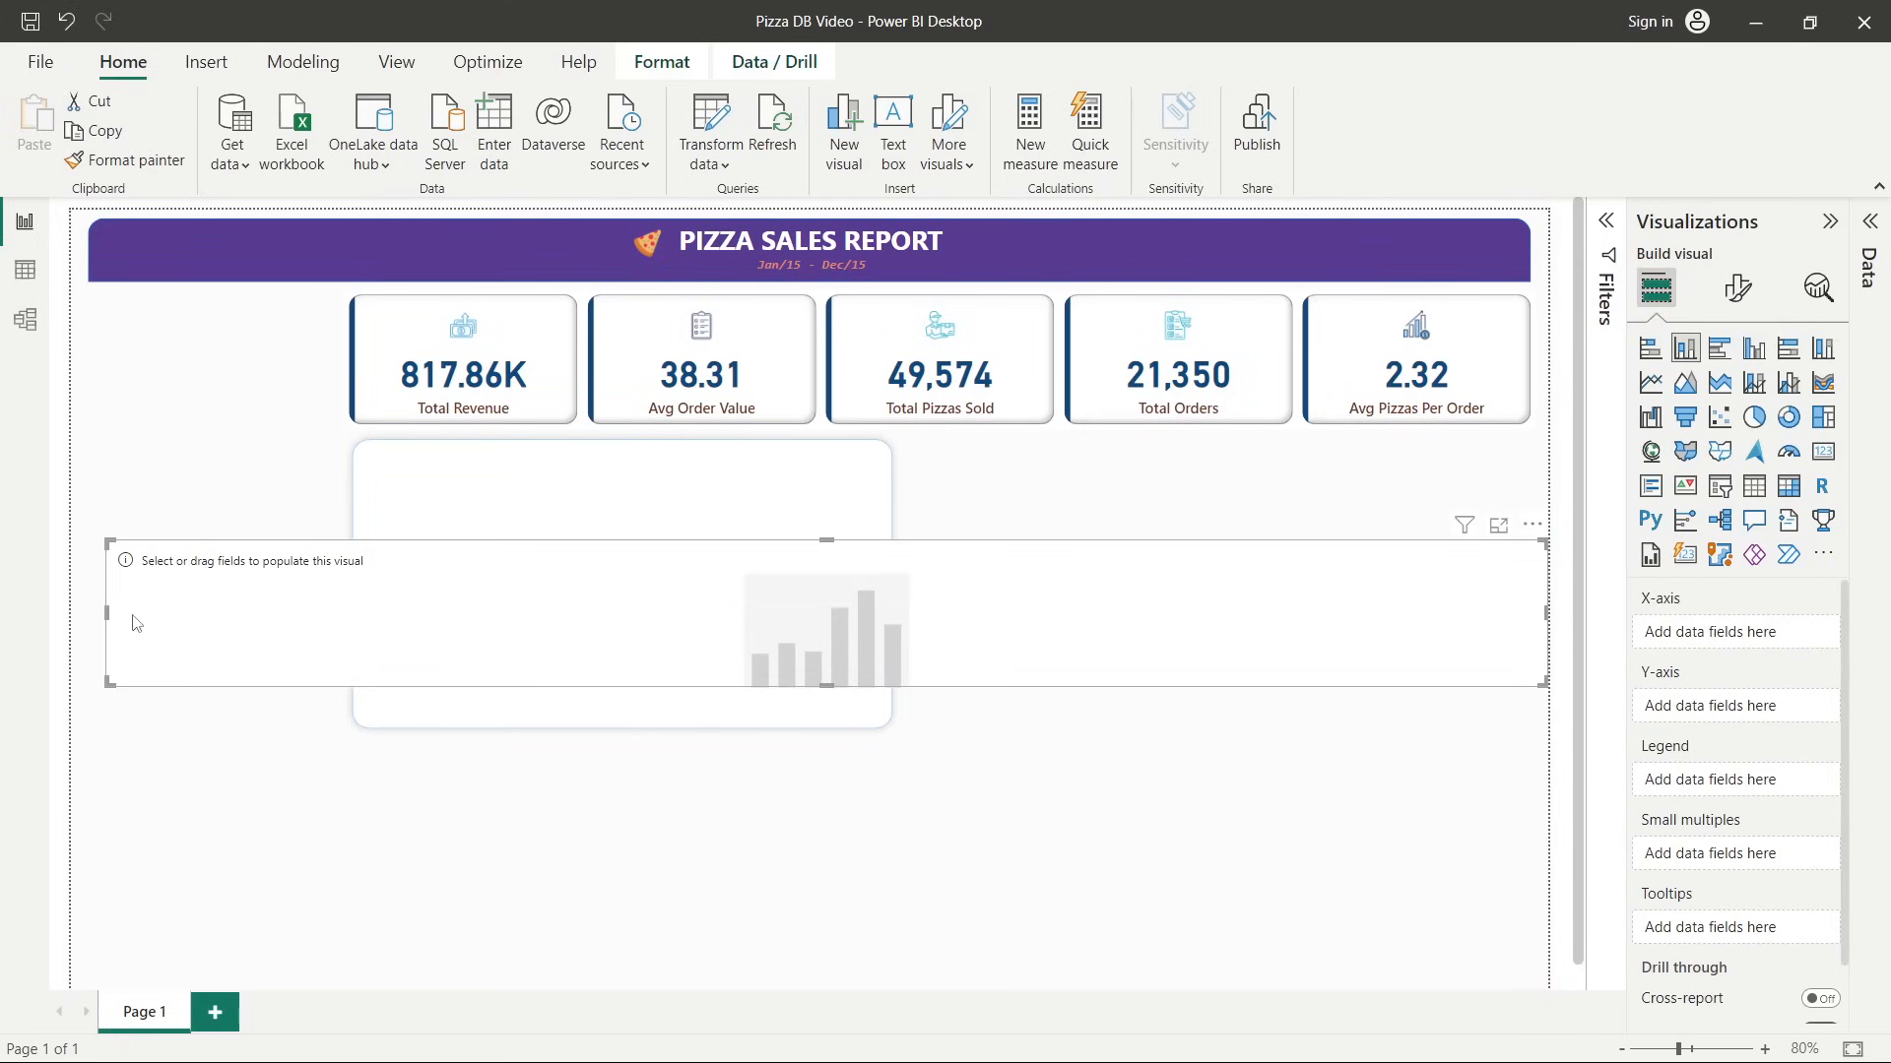
left_click_drag(106, 613, 515, 613)
left_click_drag(630, 540, 657, 478)
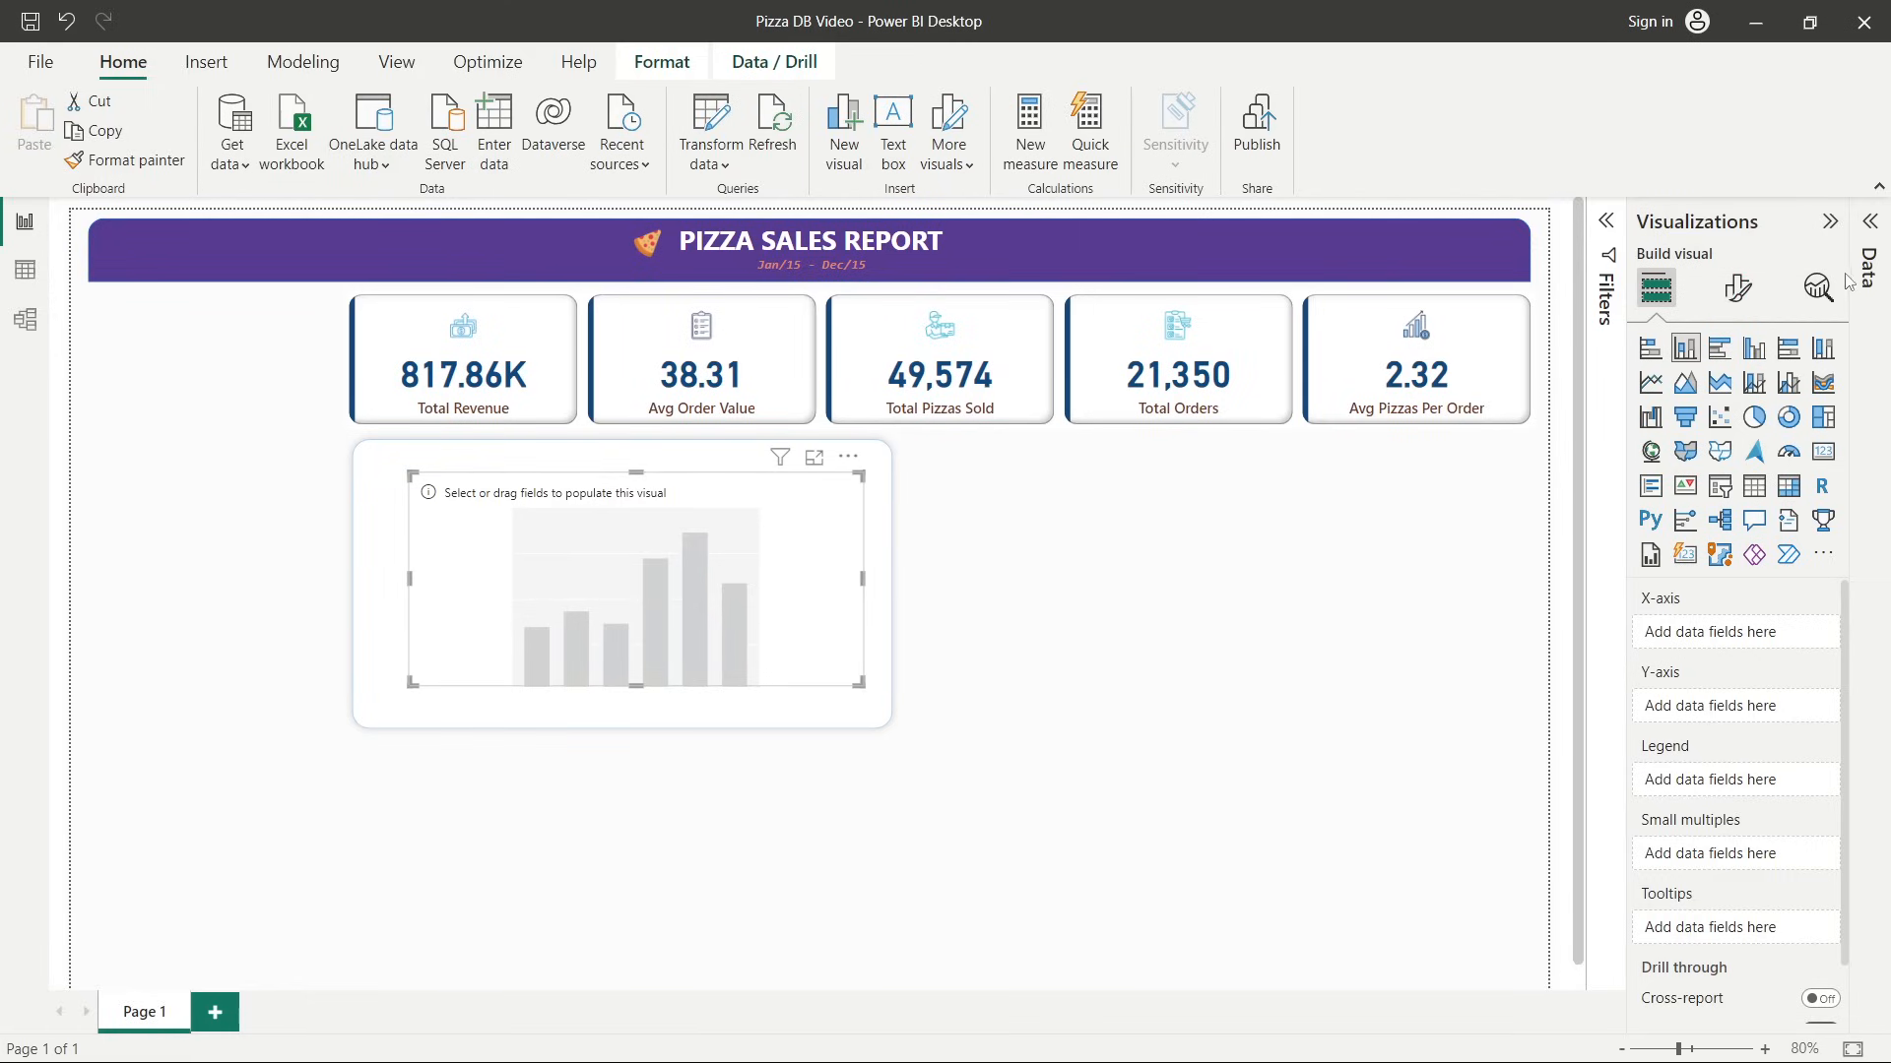
Plot Total Orders on the Y-axis against Order Day on the X-axis of the column chart.
left_click(1868, 246)
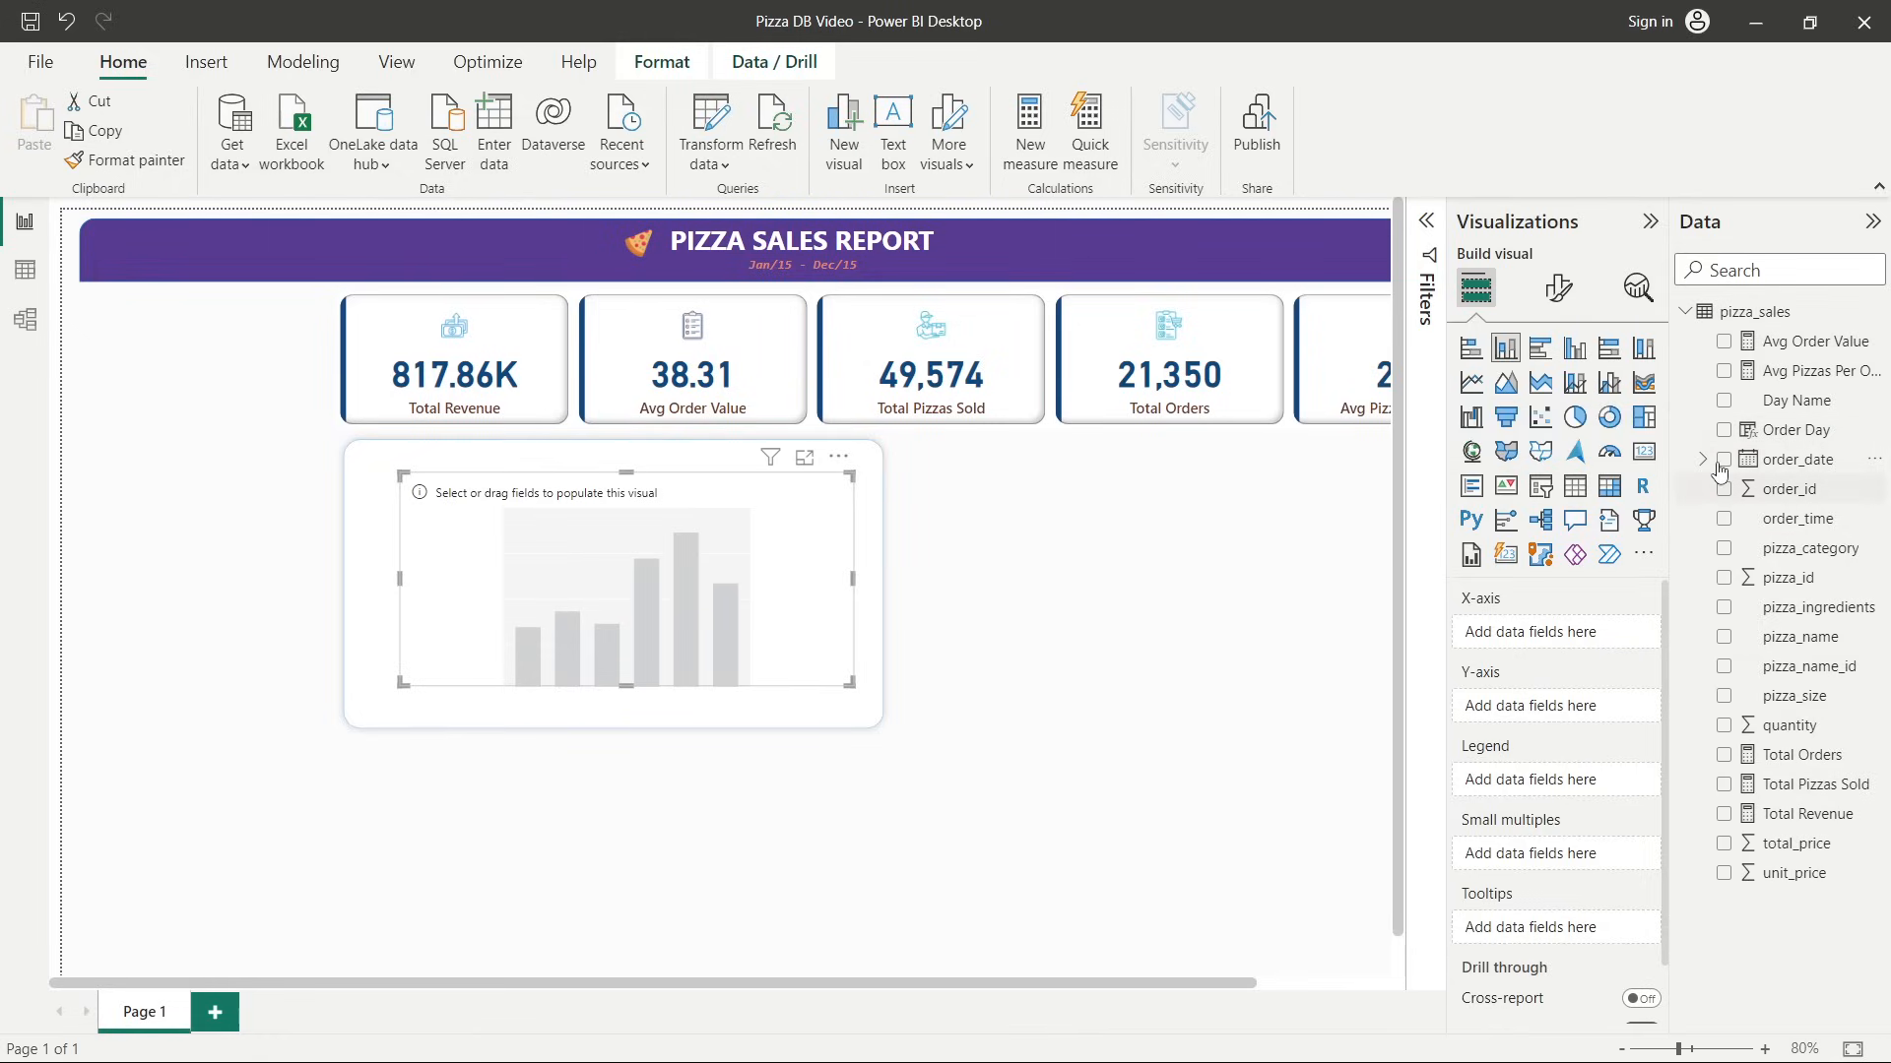
left_click(1724, 430)
left_click_drag(1517, 633, 1495, 712)
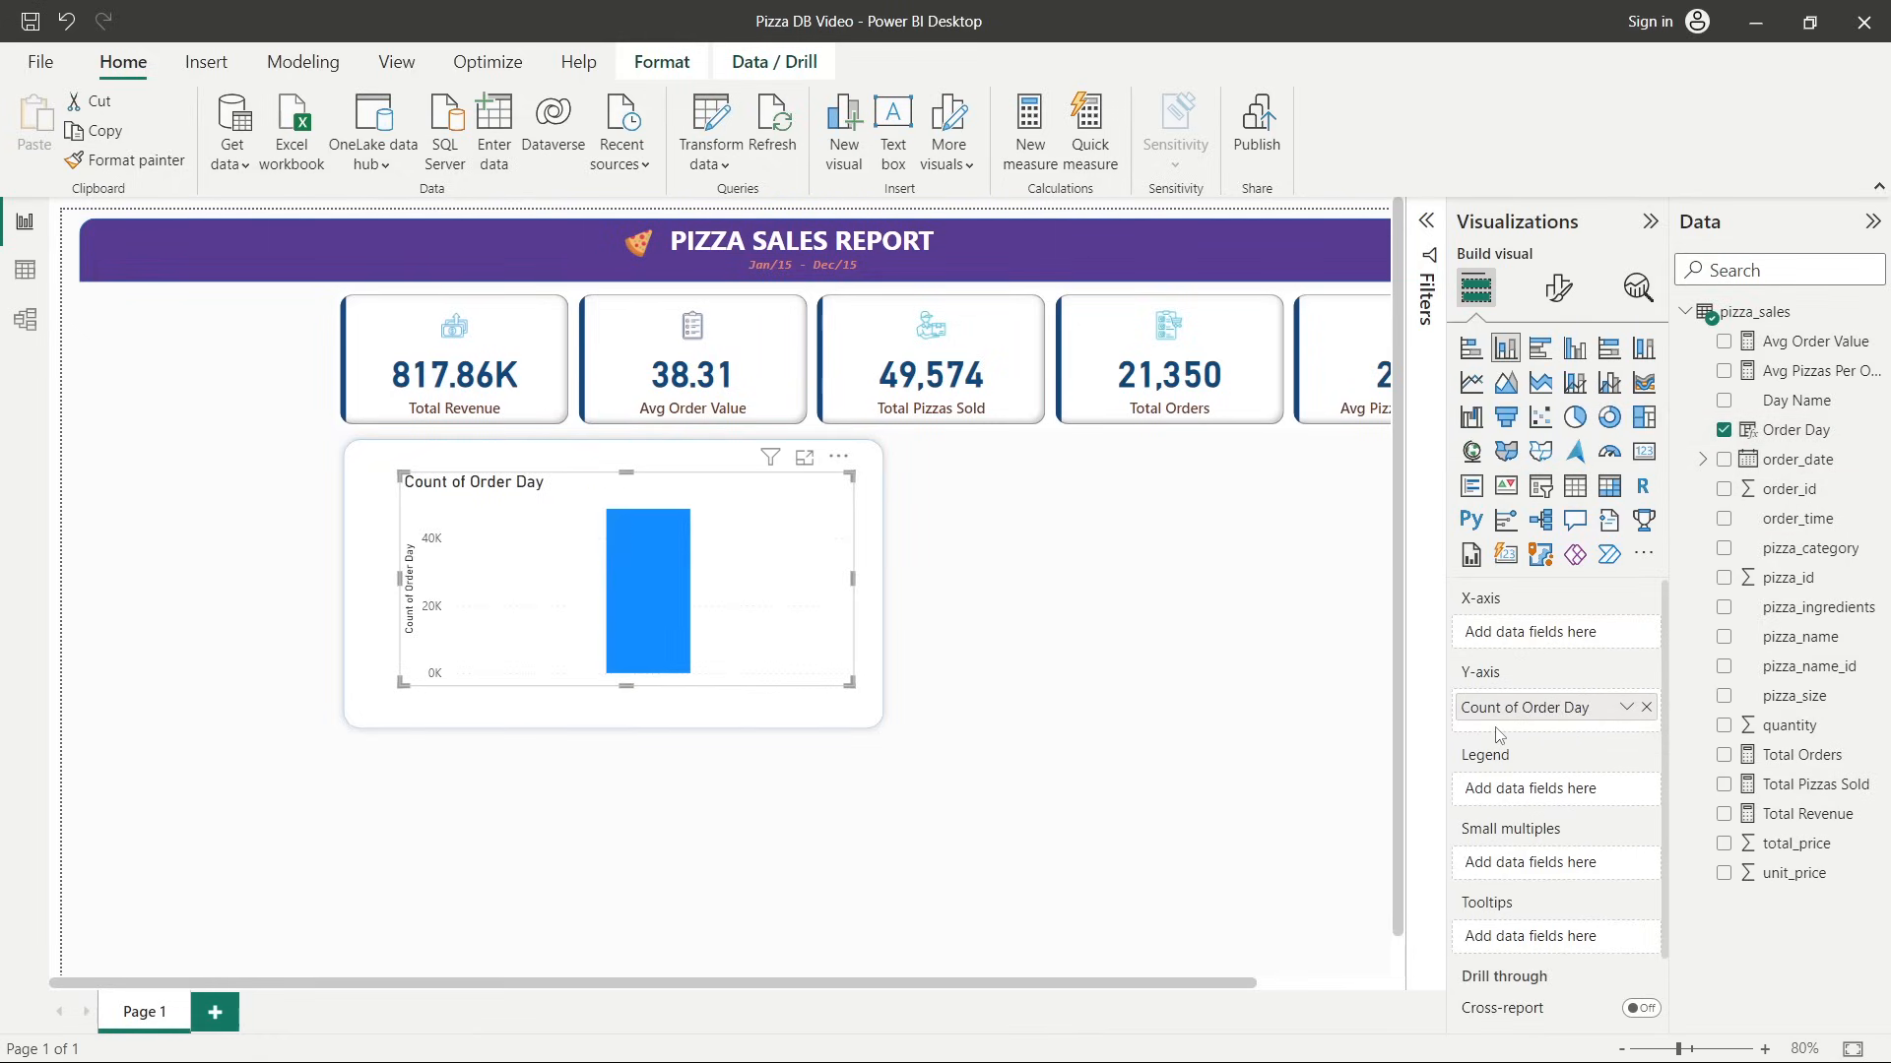
left_click(1646, 709)
left_click(1724, 431)
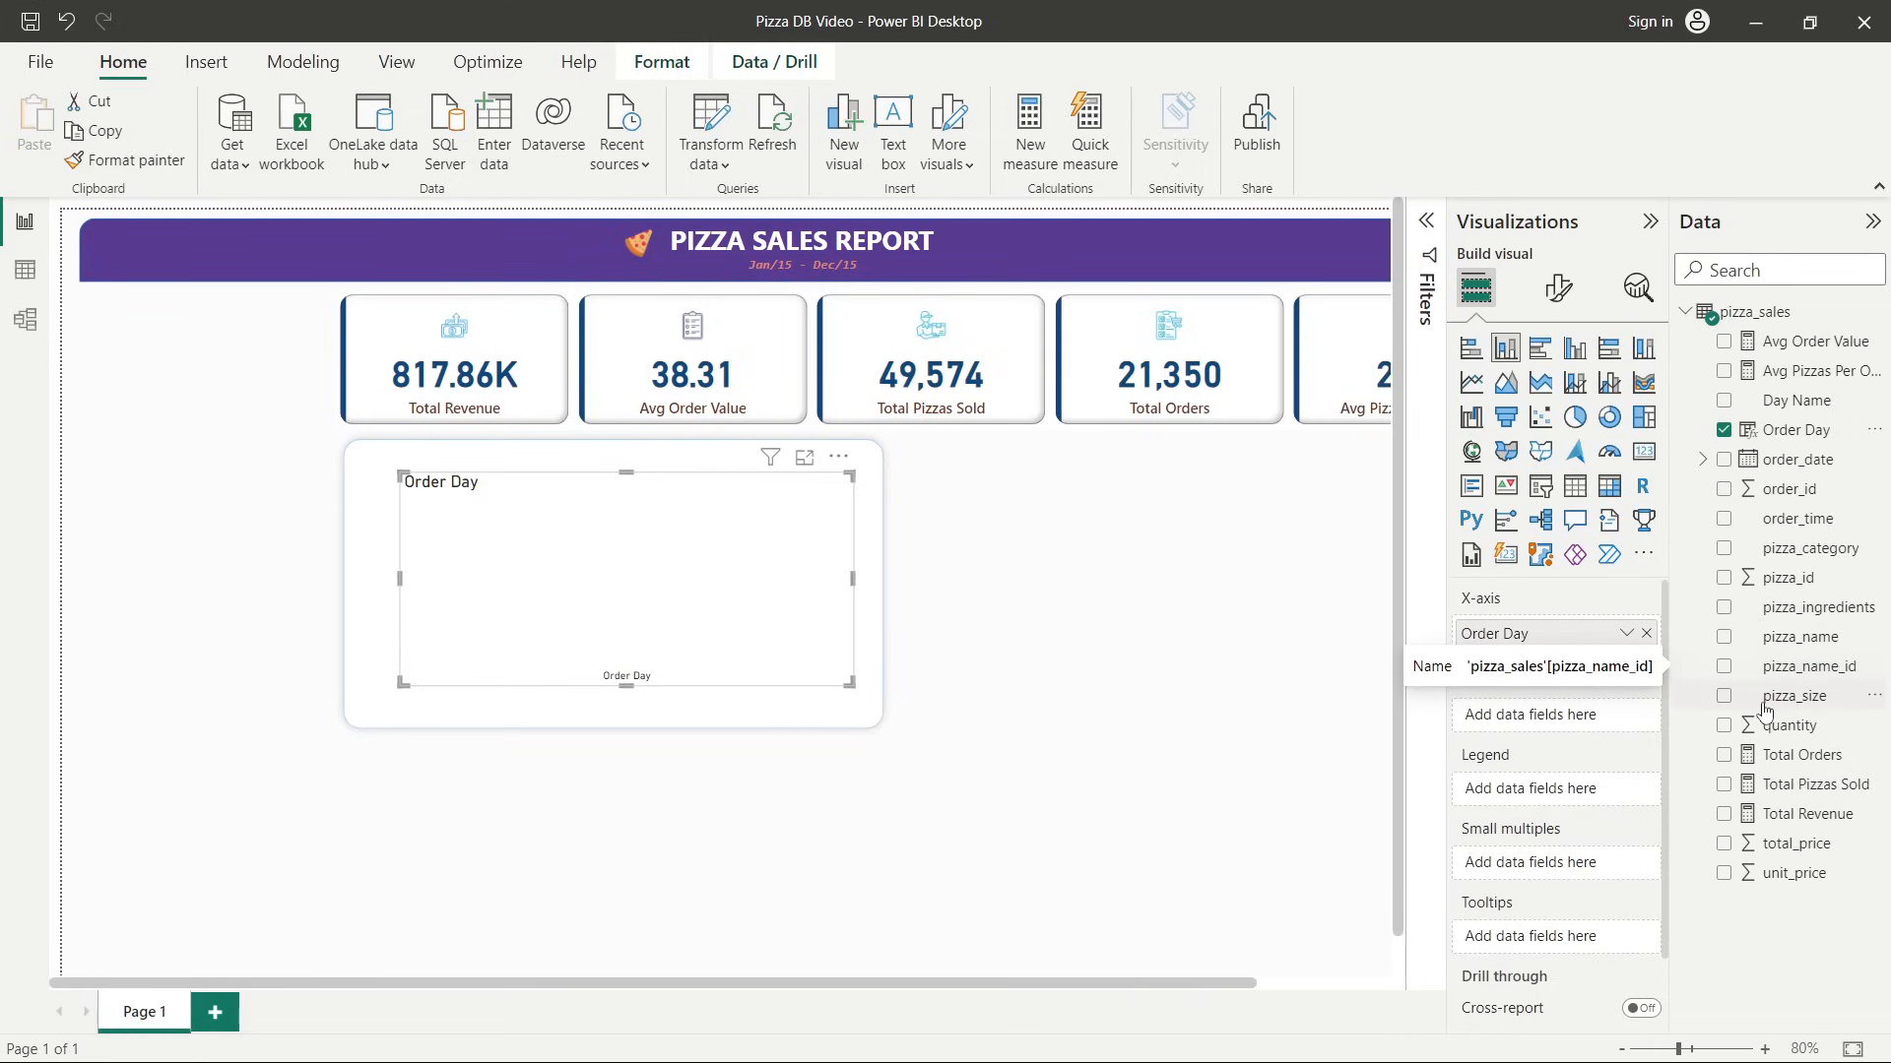
left_click(1723, 757)
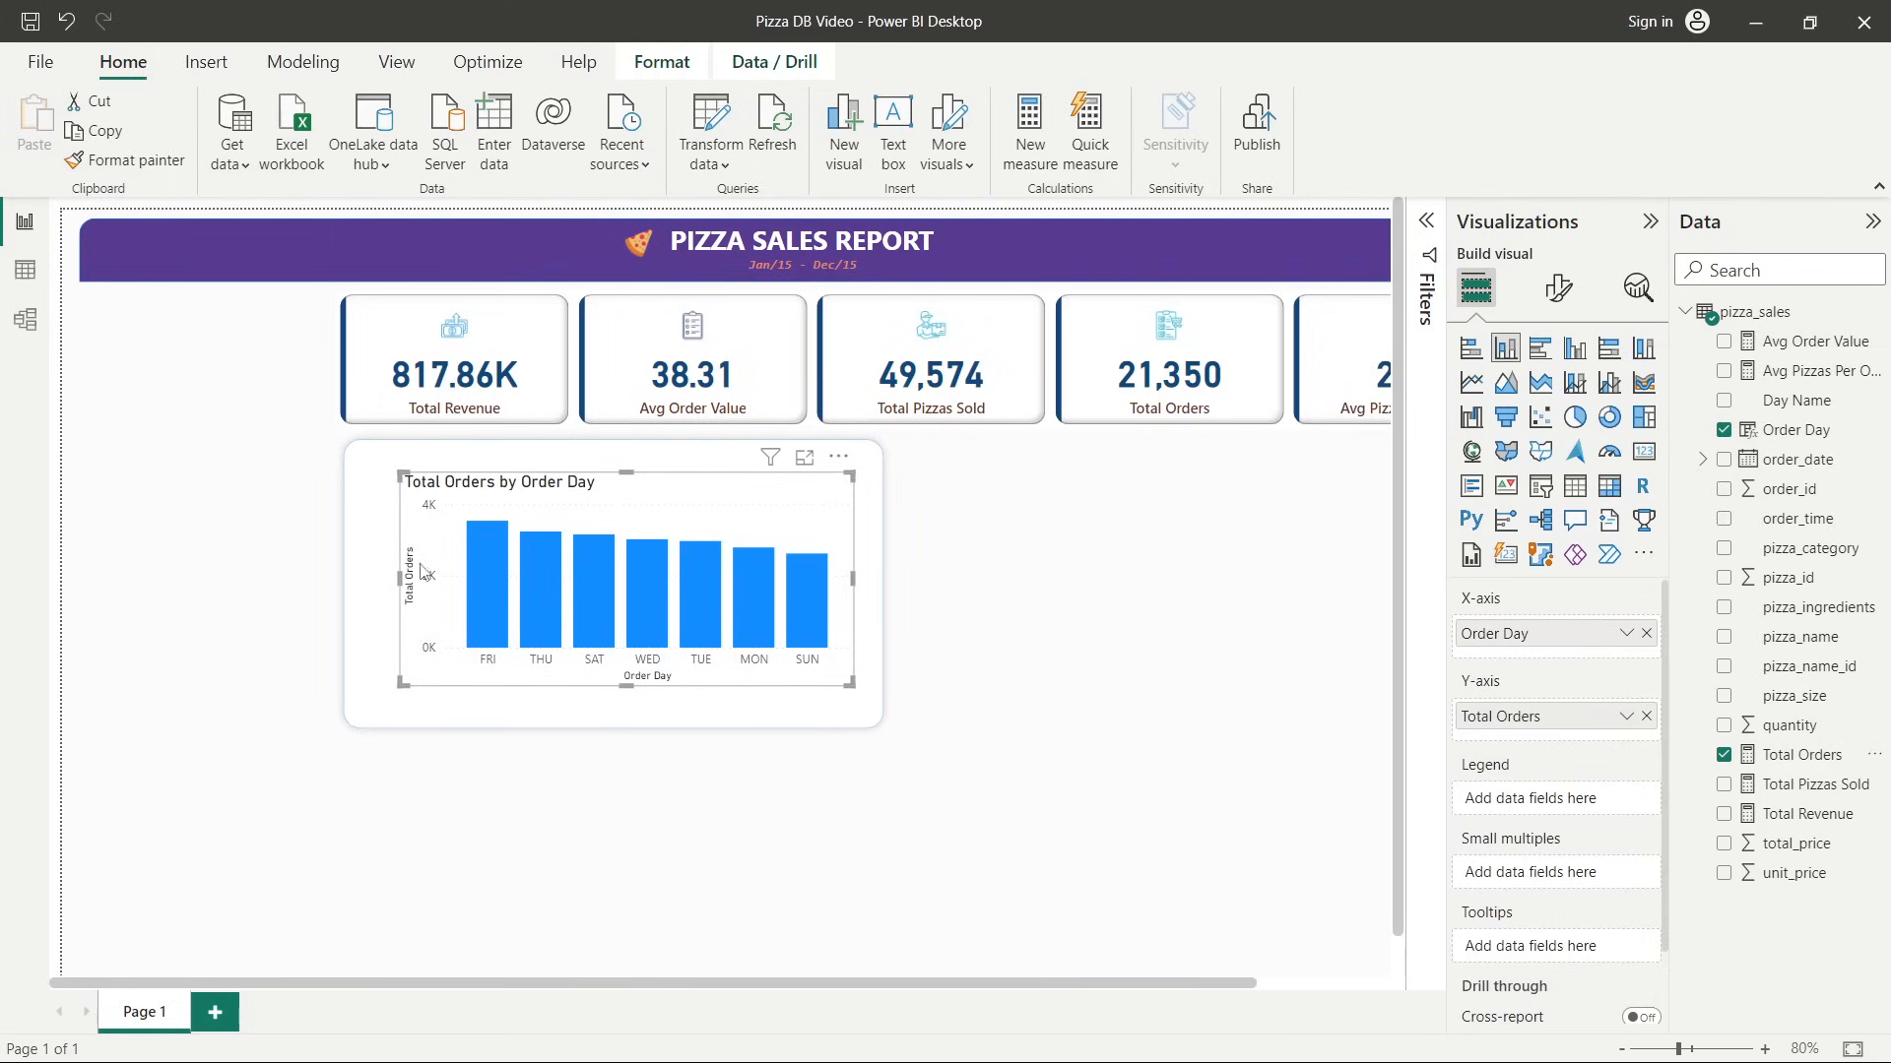
left_click(1872, 223)
Enlarge the Total Orders by Order Day chart on all sides so it fills the white rounded rectangle.
mouse_move(521, 574)
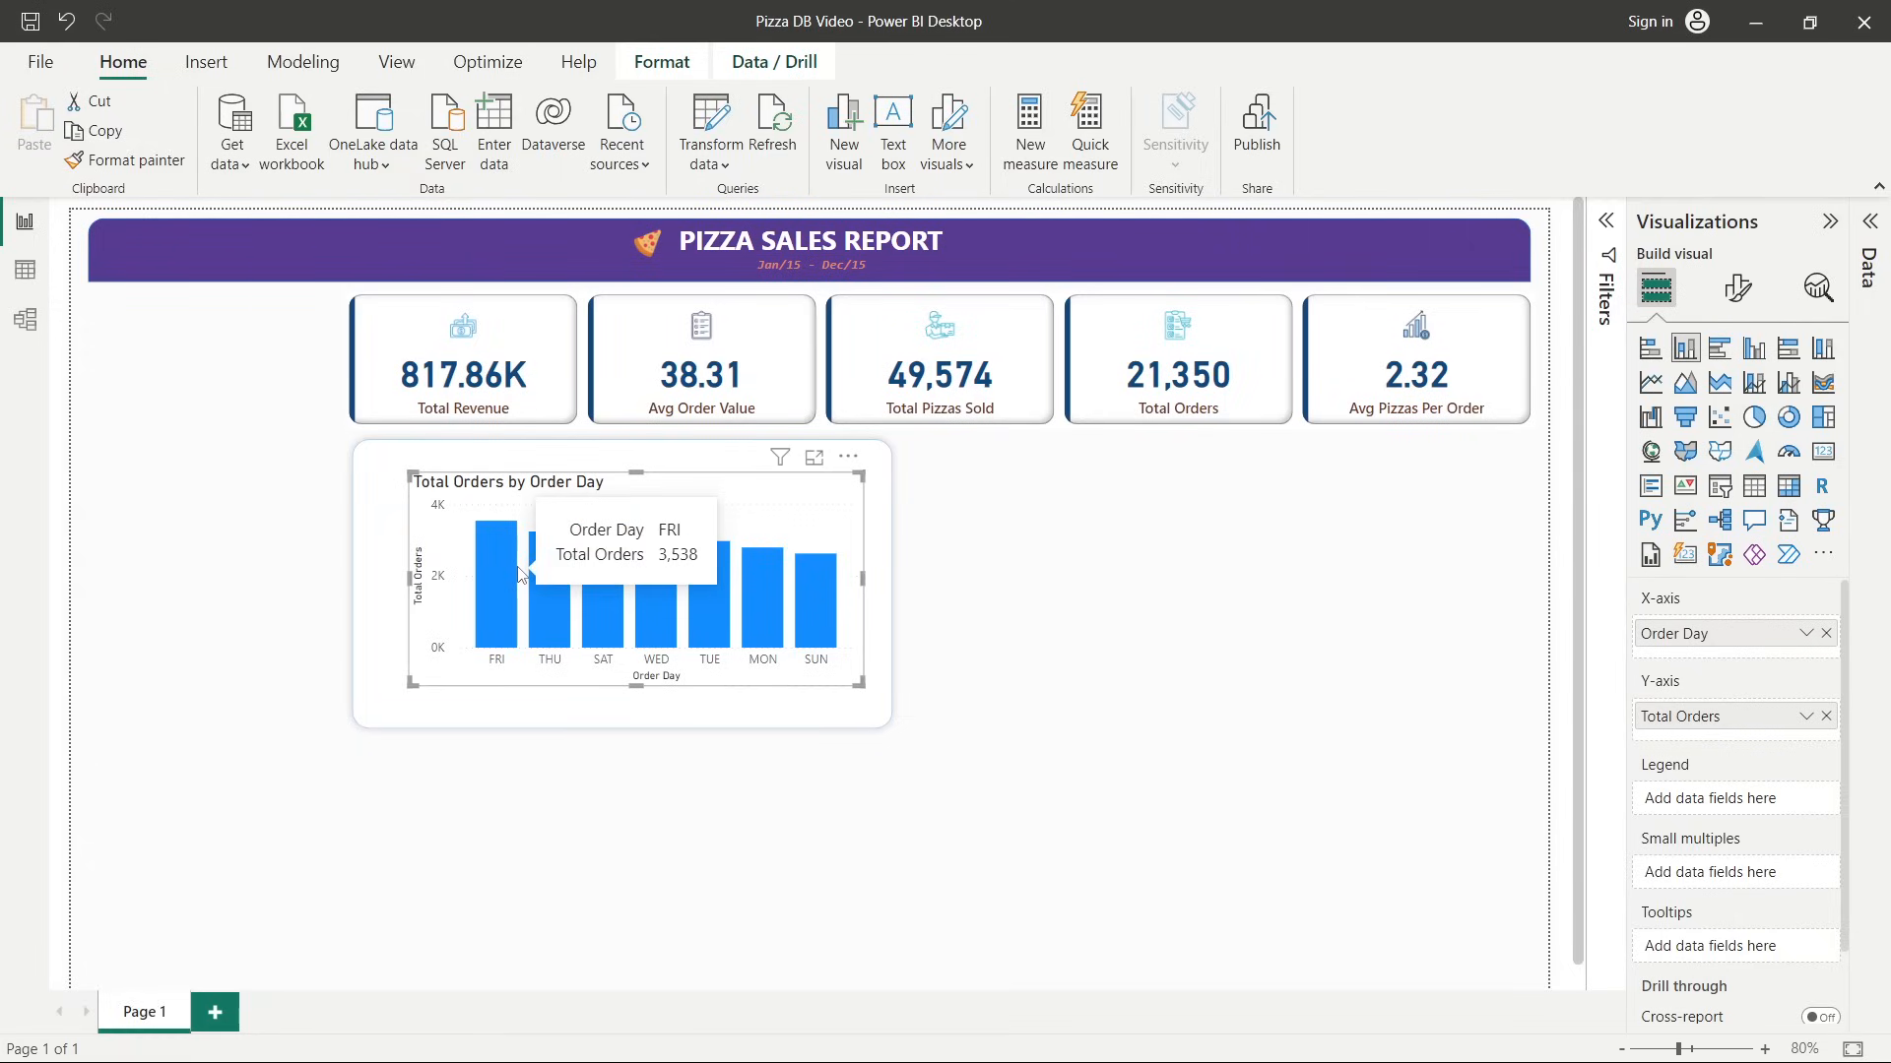
left_click_drag(410, 579, 354, 583)
left_click_drag(619, 472, 618, 462)
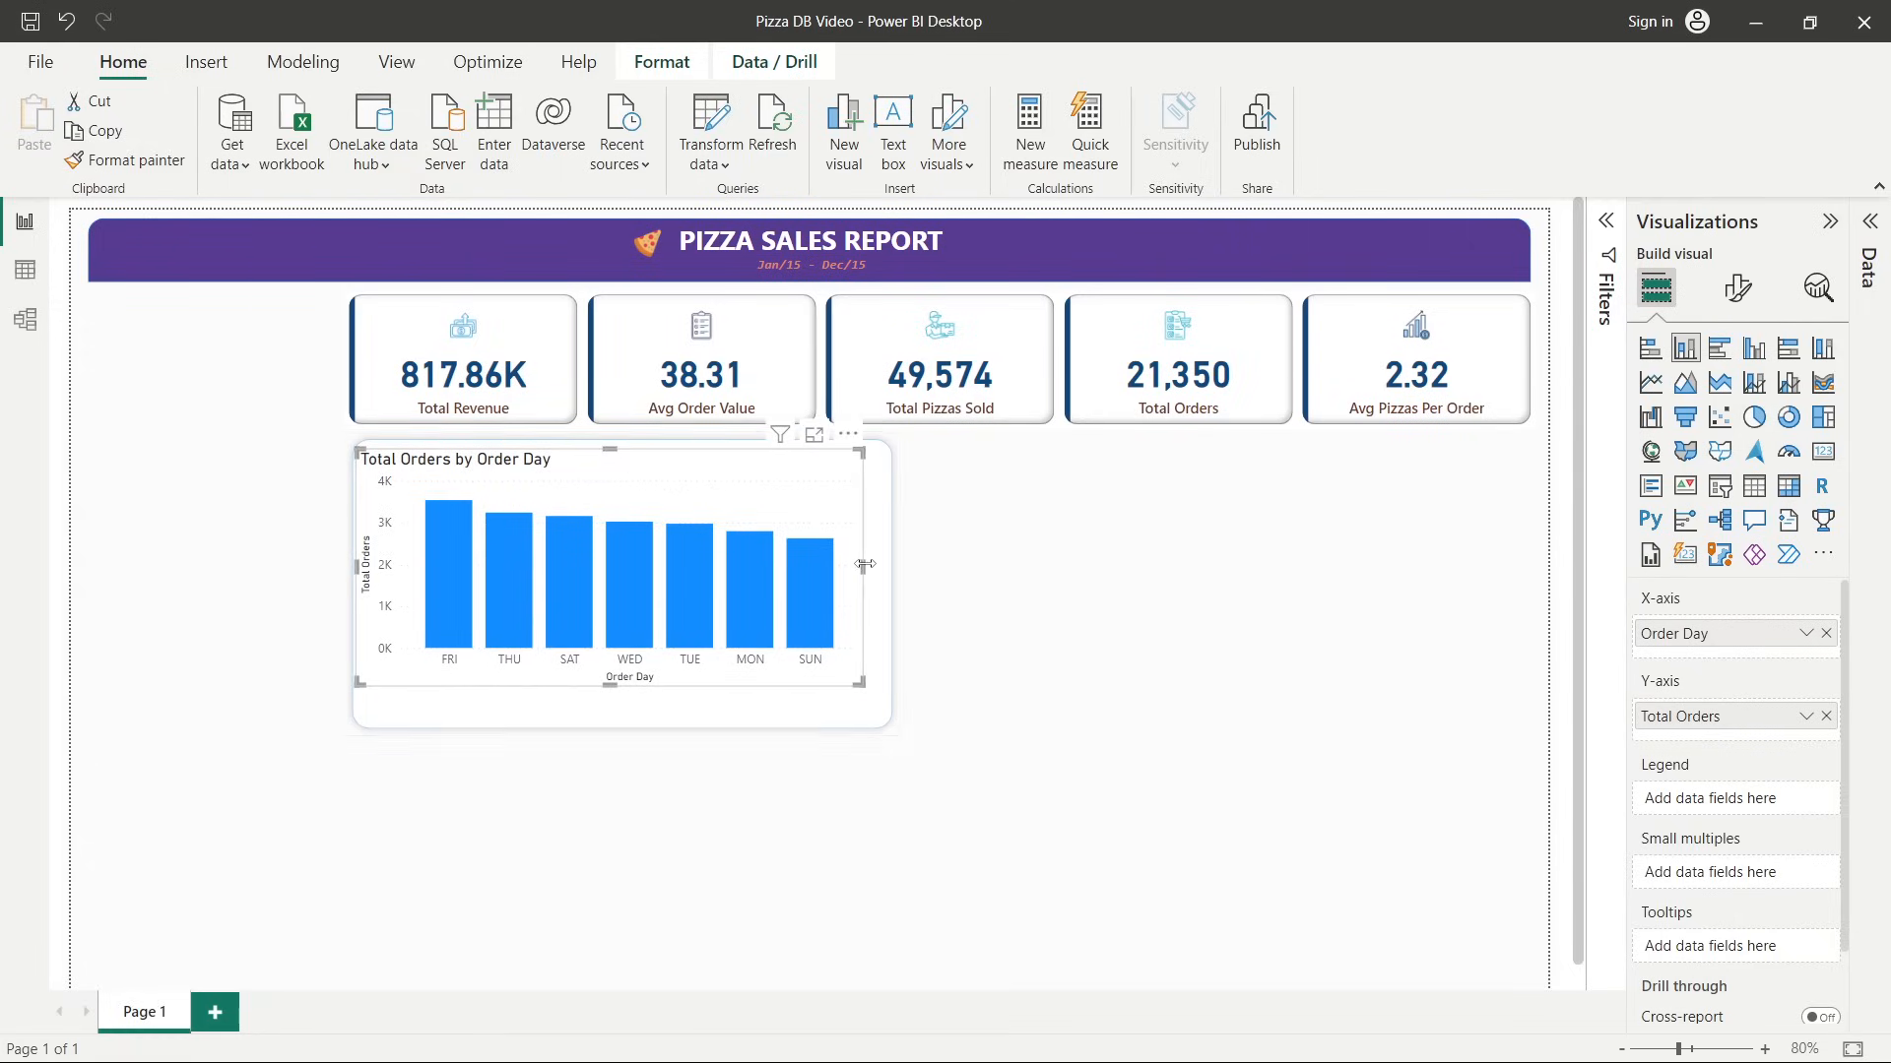
left_click_drag(865, 564, 888, 565)
left_click_drag(627, 686, 632, 733)
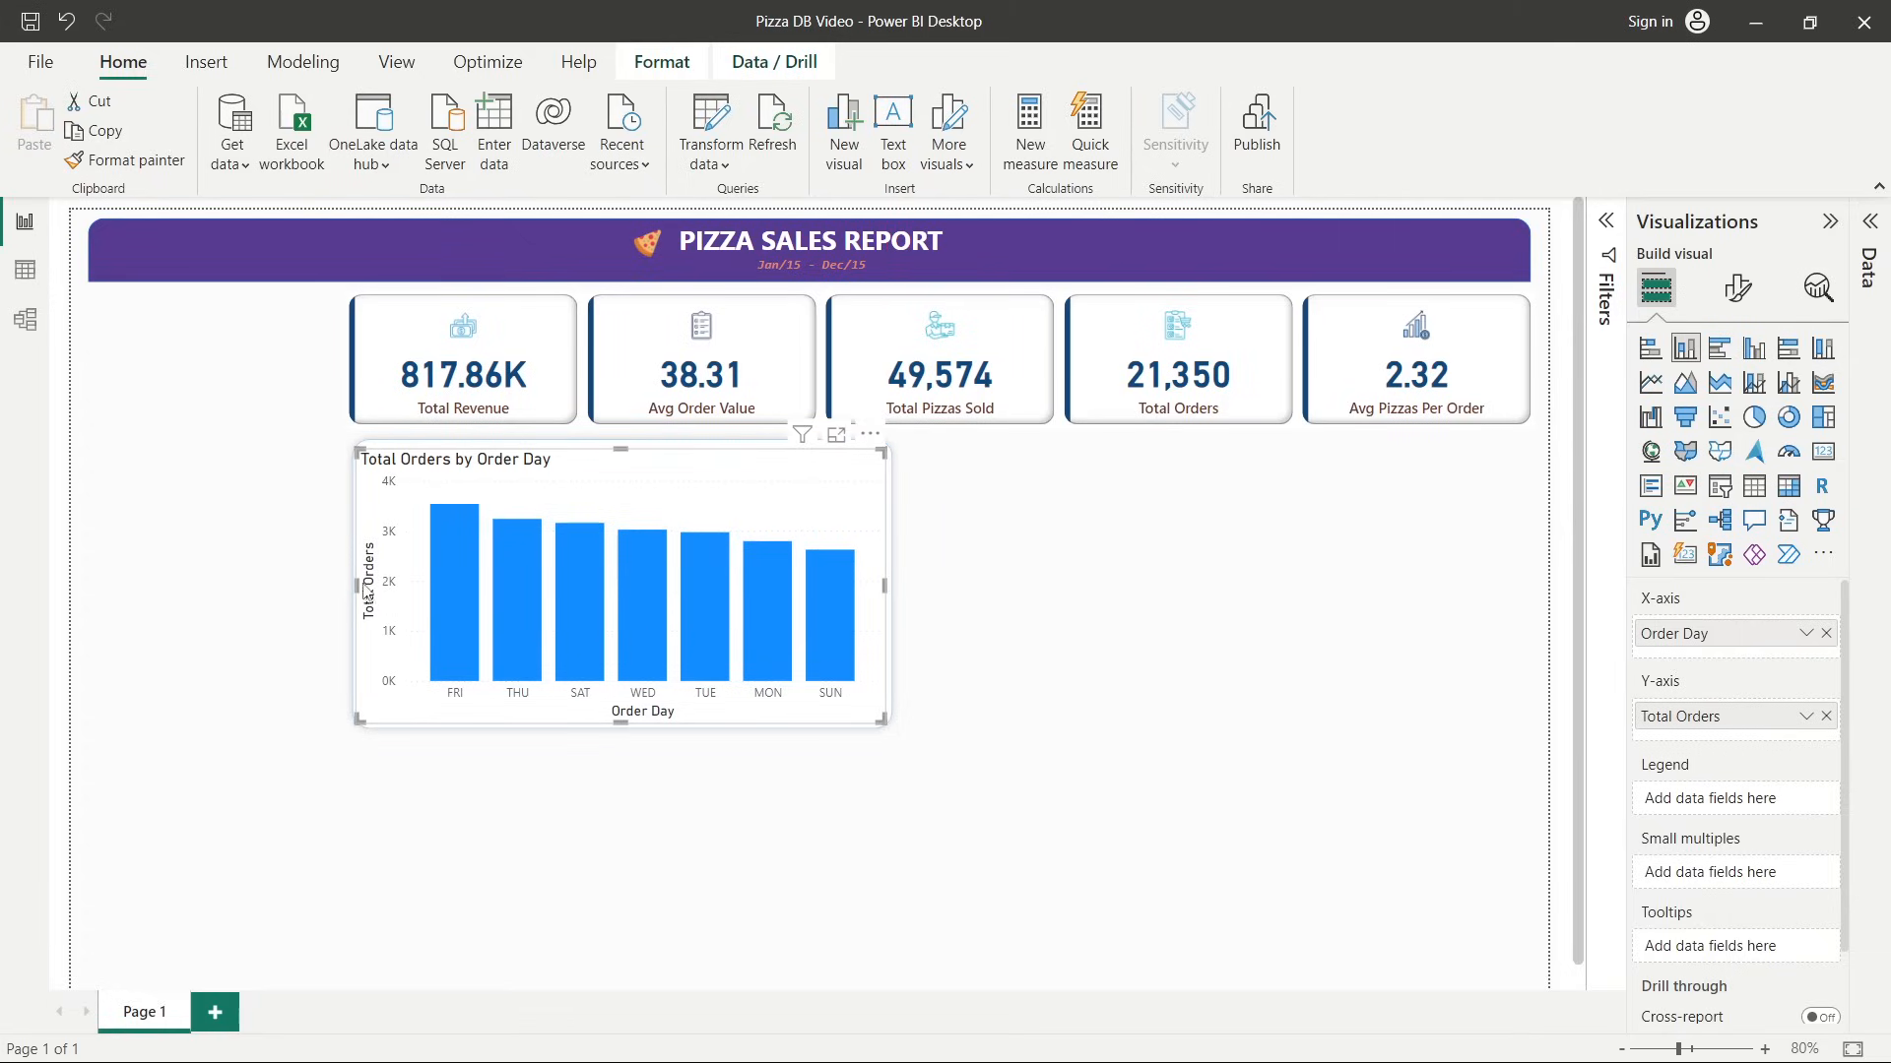
left_click_drag(368, 589, 362, 591)
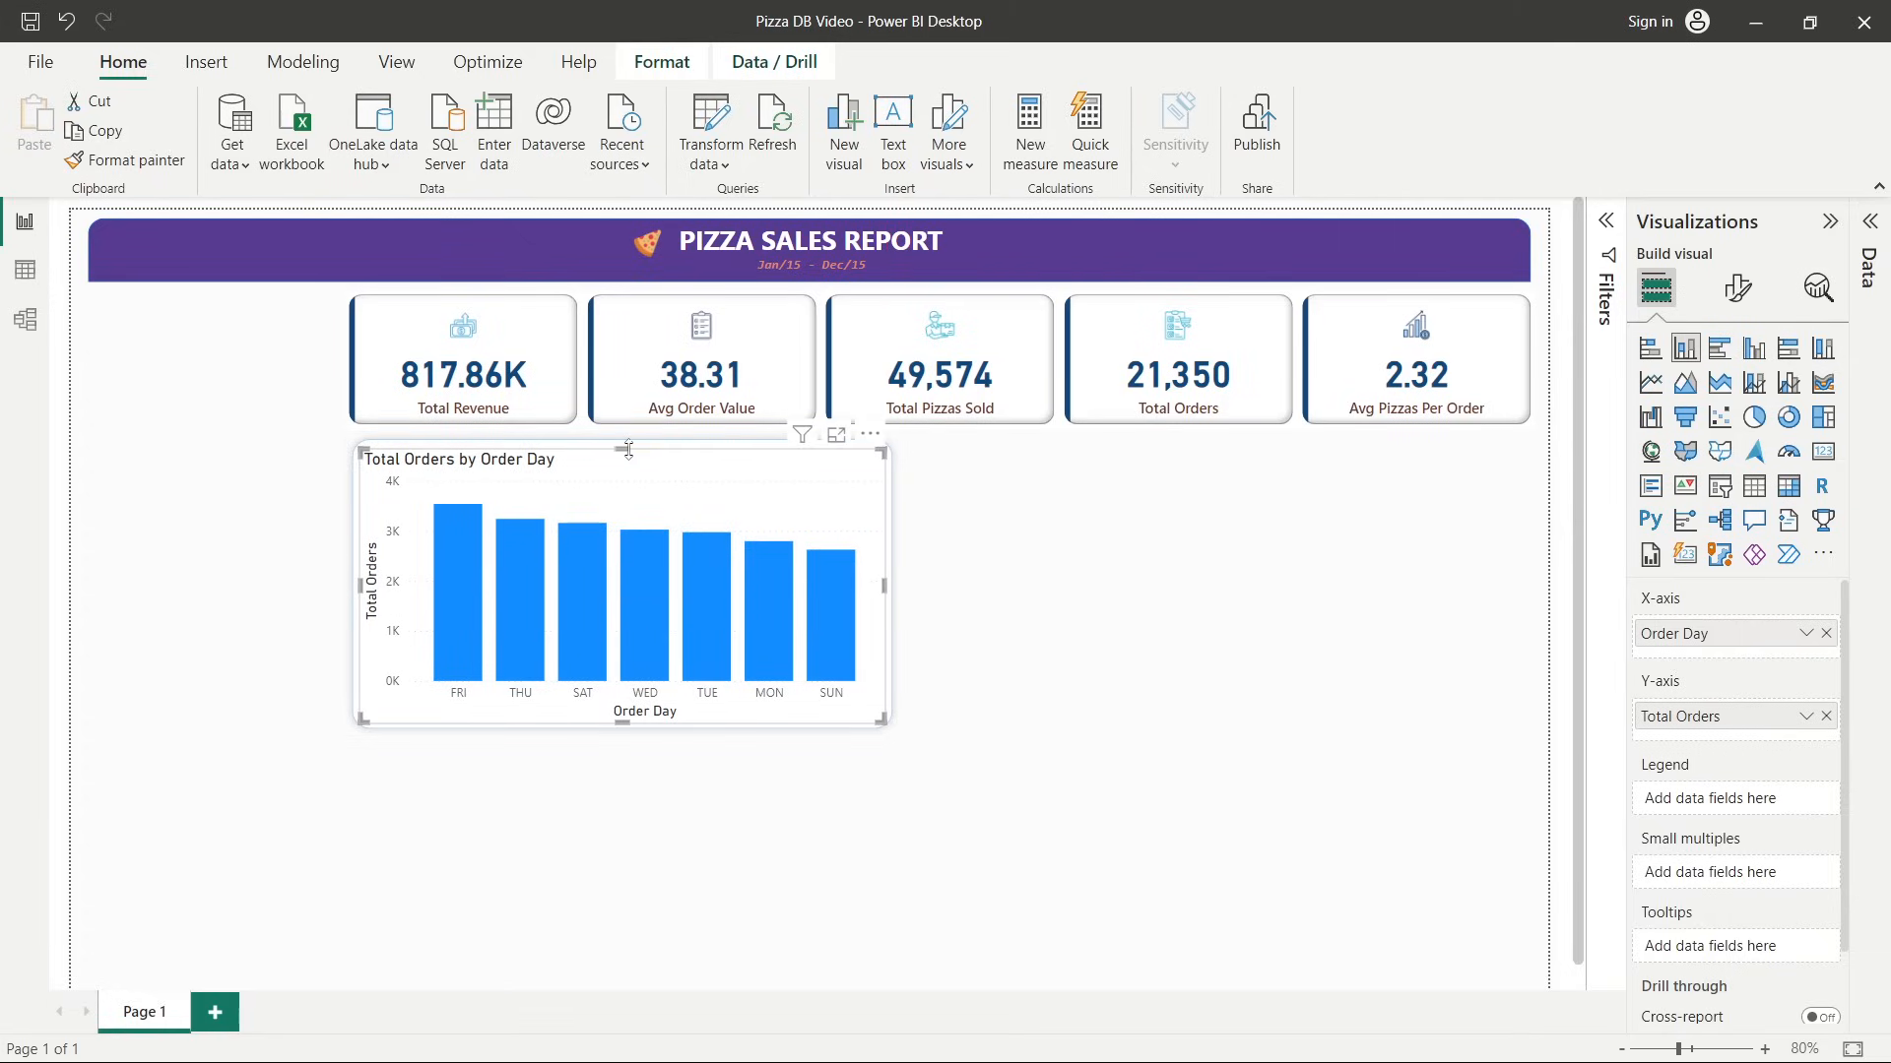
left_click_drag(627, 449, 627, 441)
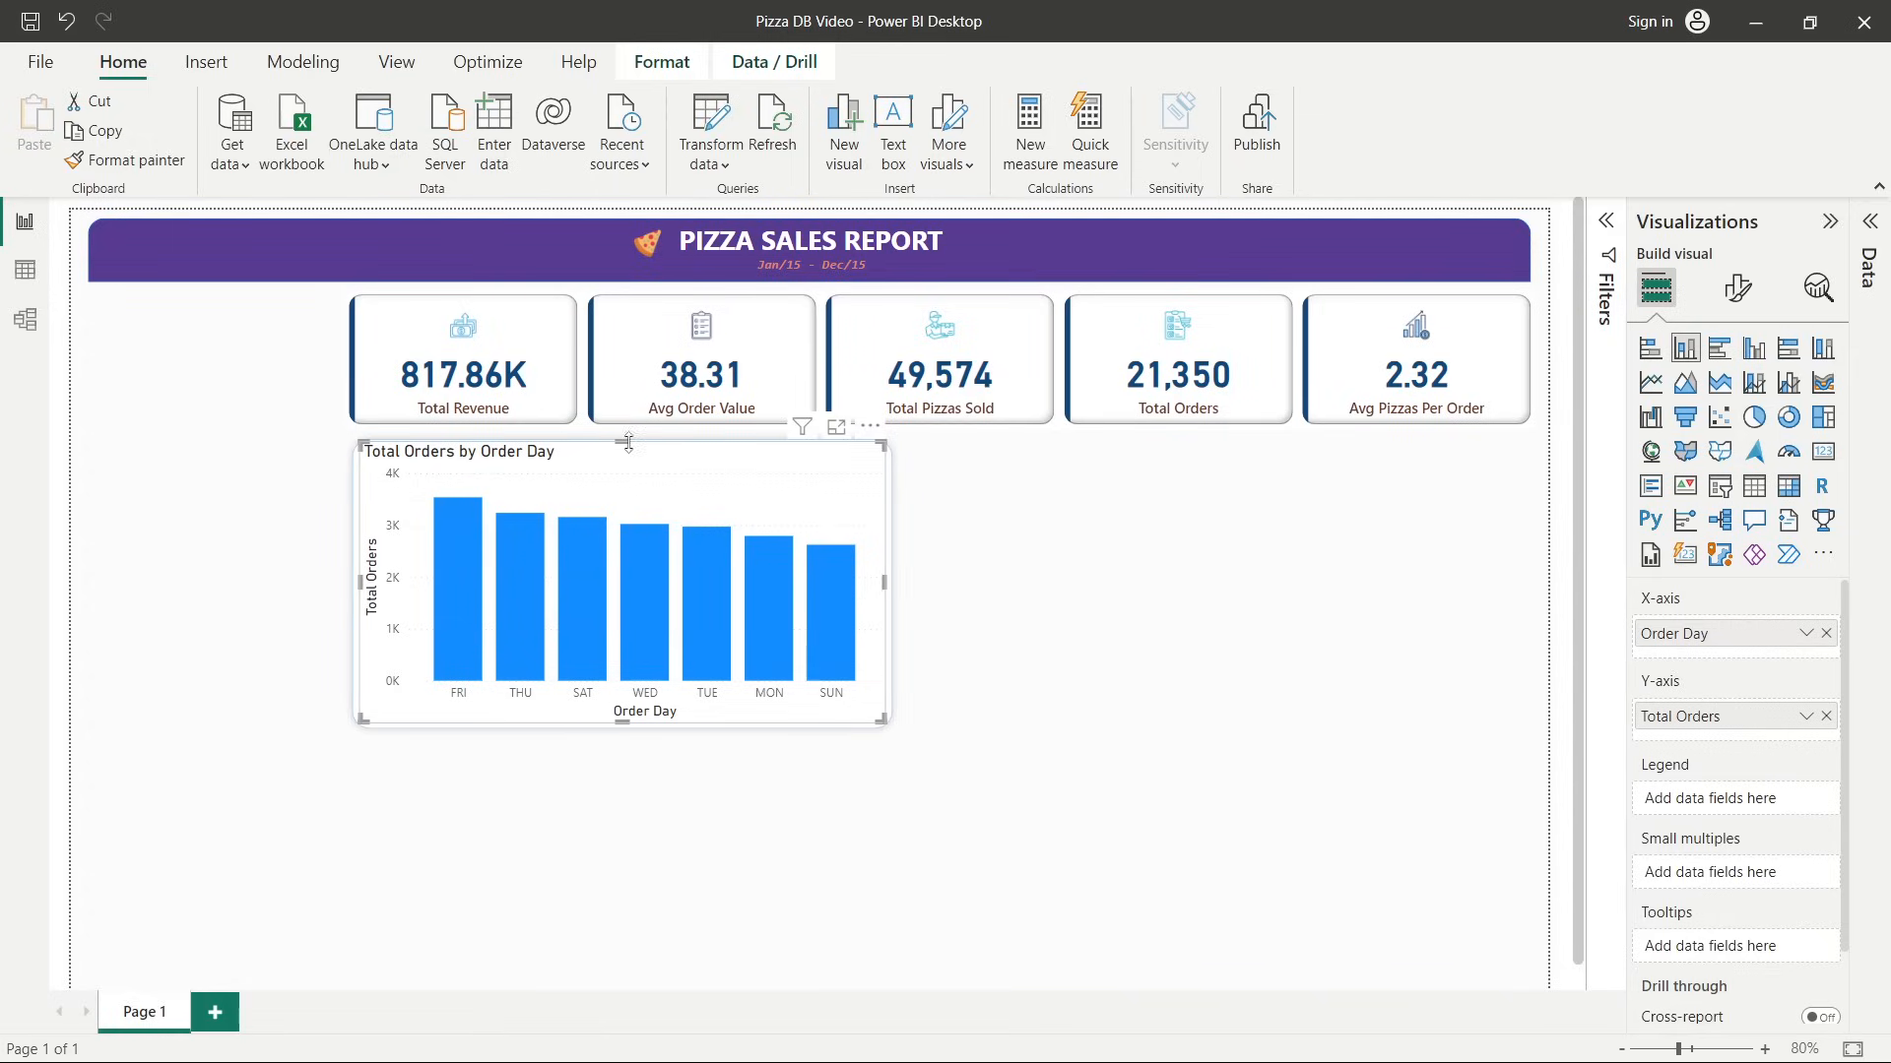
left_click(1146, 551)
Turn off the background of the Total Orders by Order Day chart and return to its visual-specific formatting options.
left_click(839, 459)
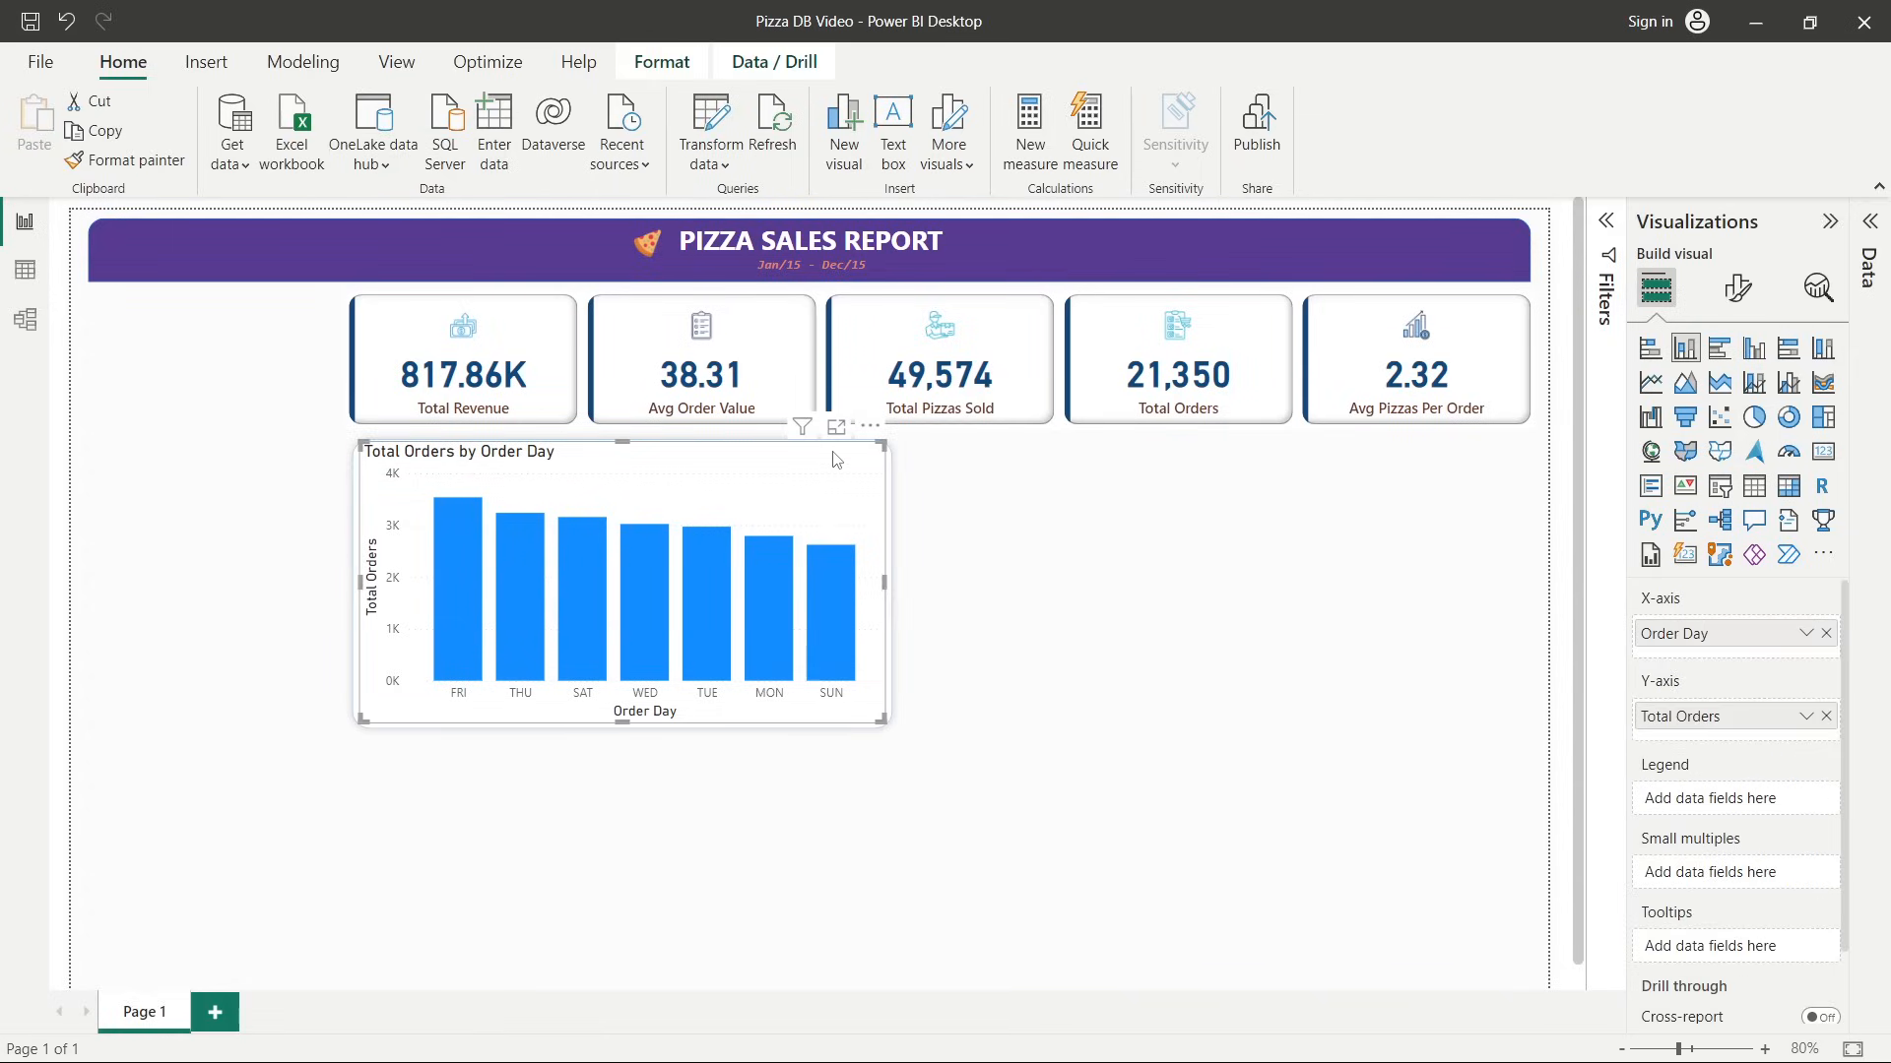
left_click(1738, 288)
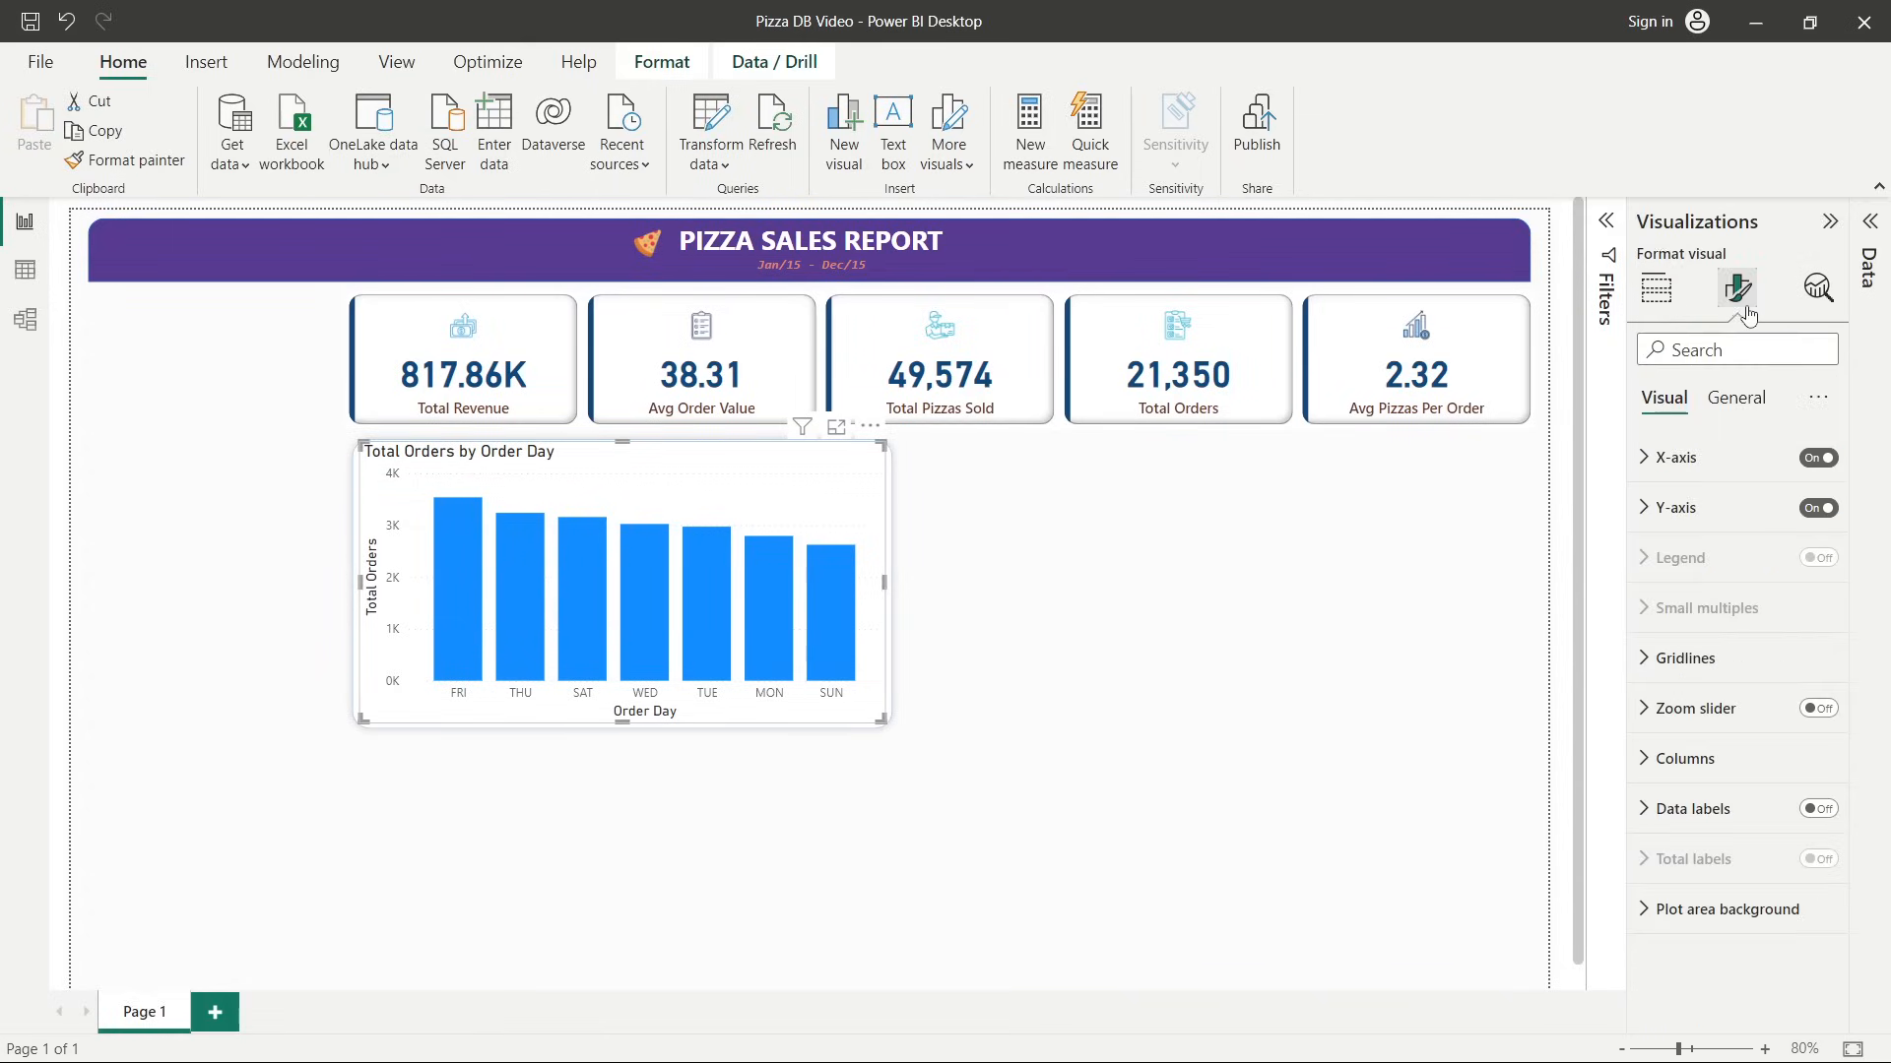
left_click(1739, 404)
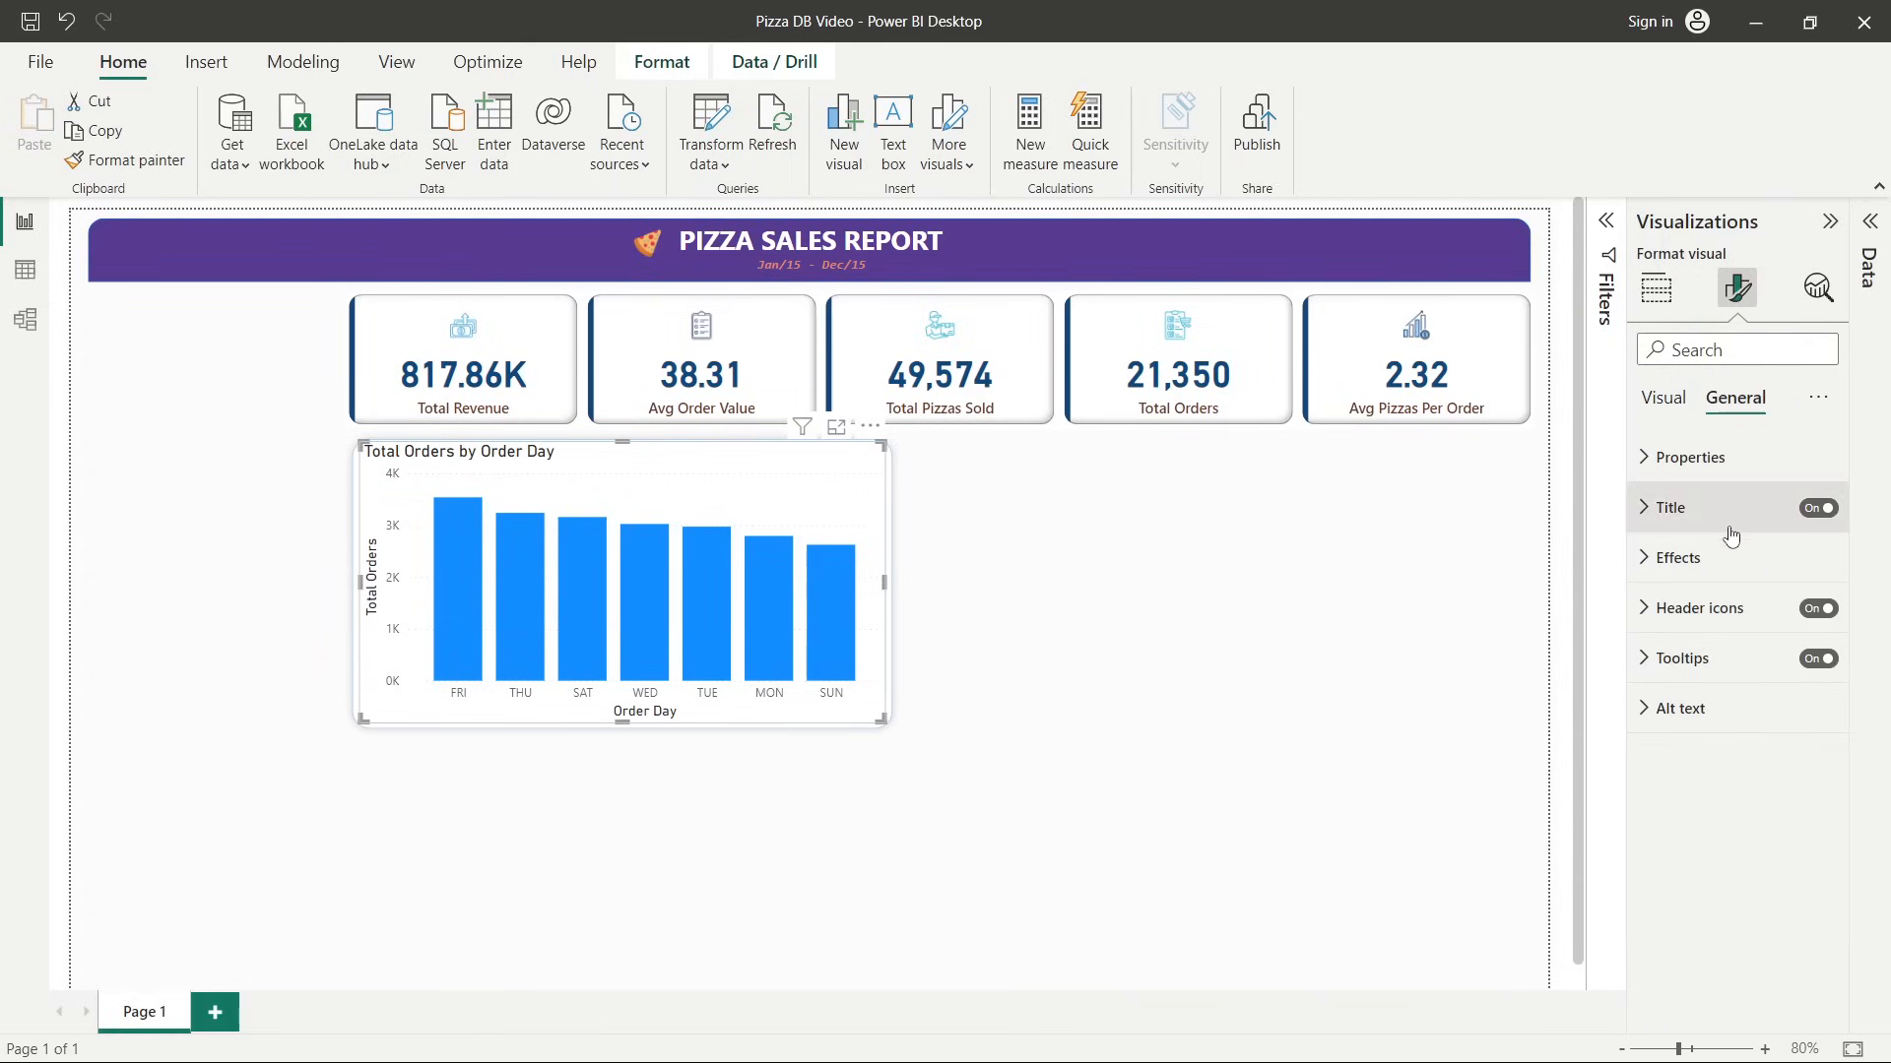
left_click(1716, 556)
left_click(1808, 618)
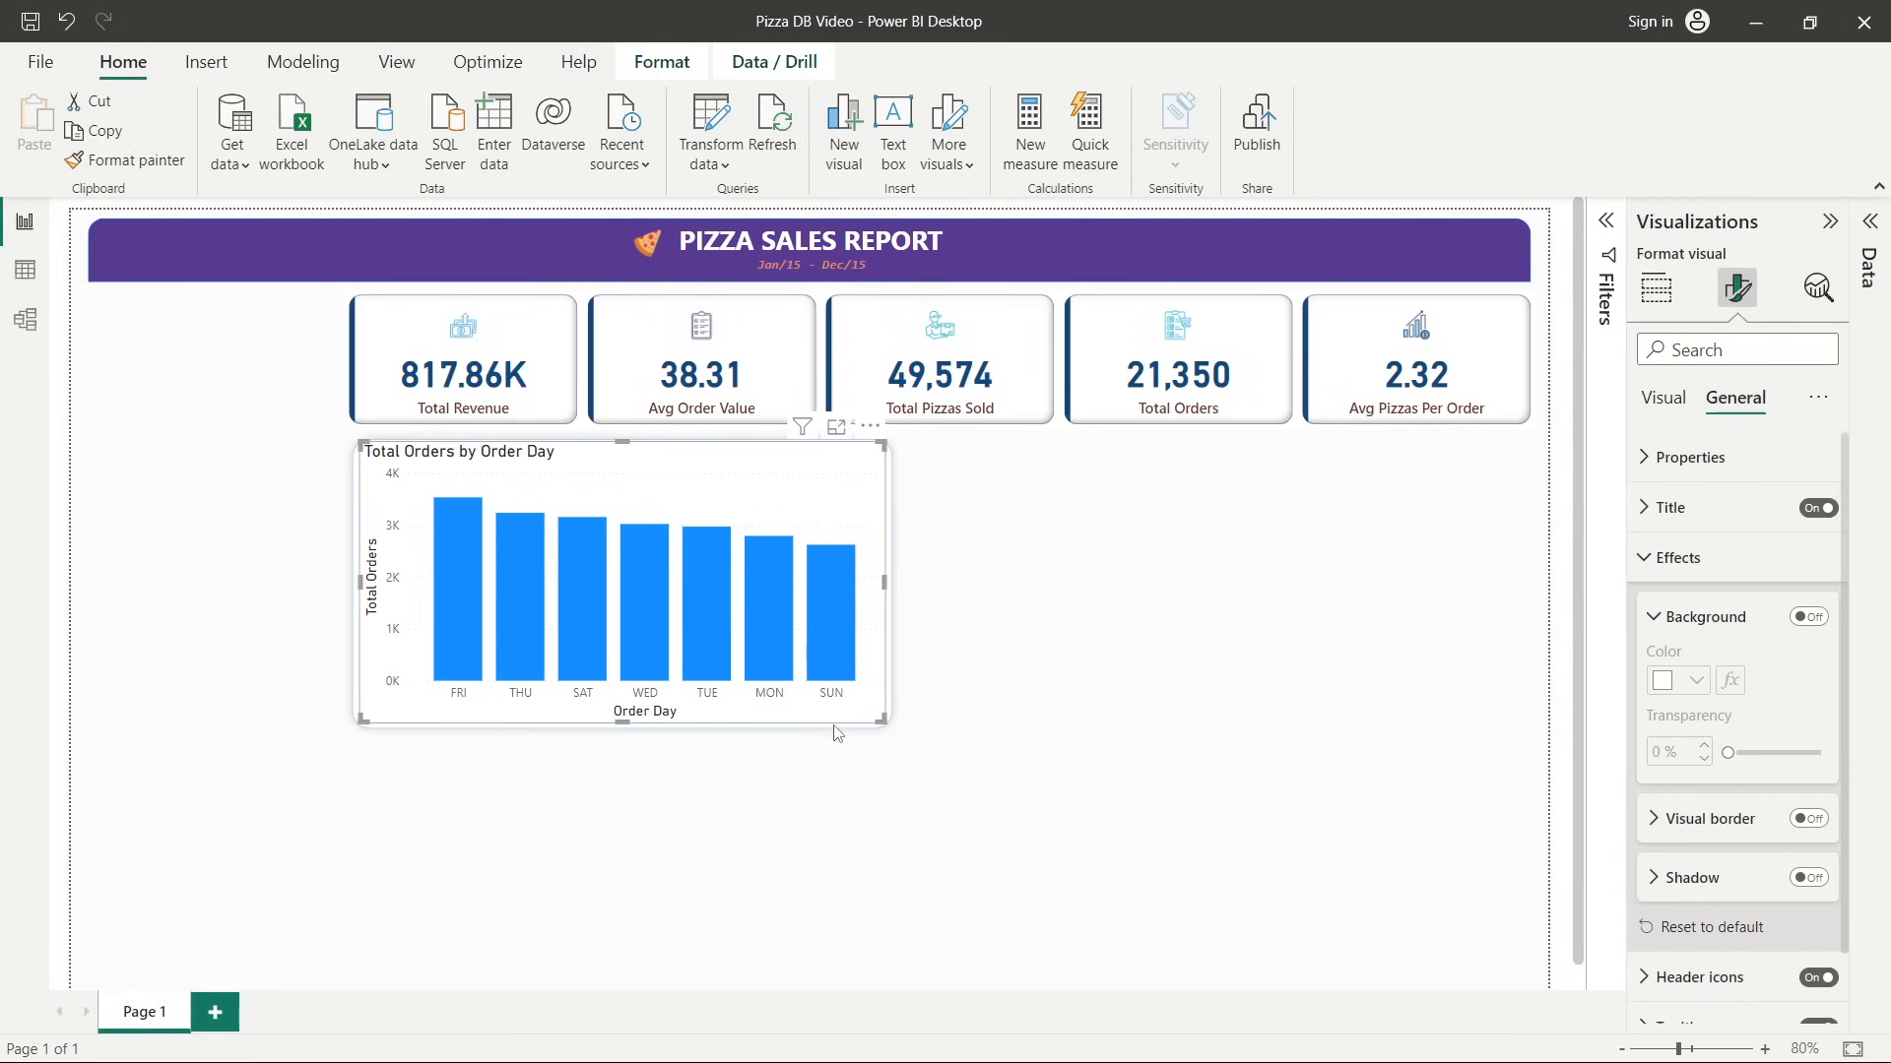
left_click(1654, 402)
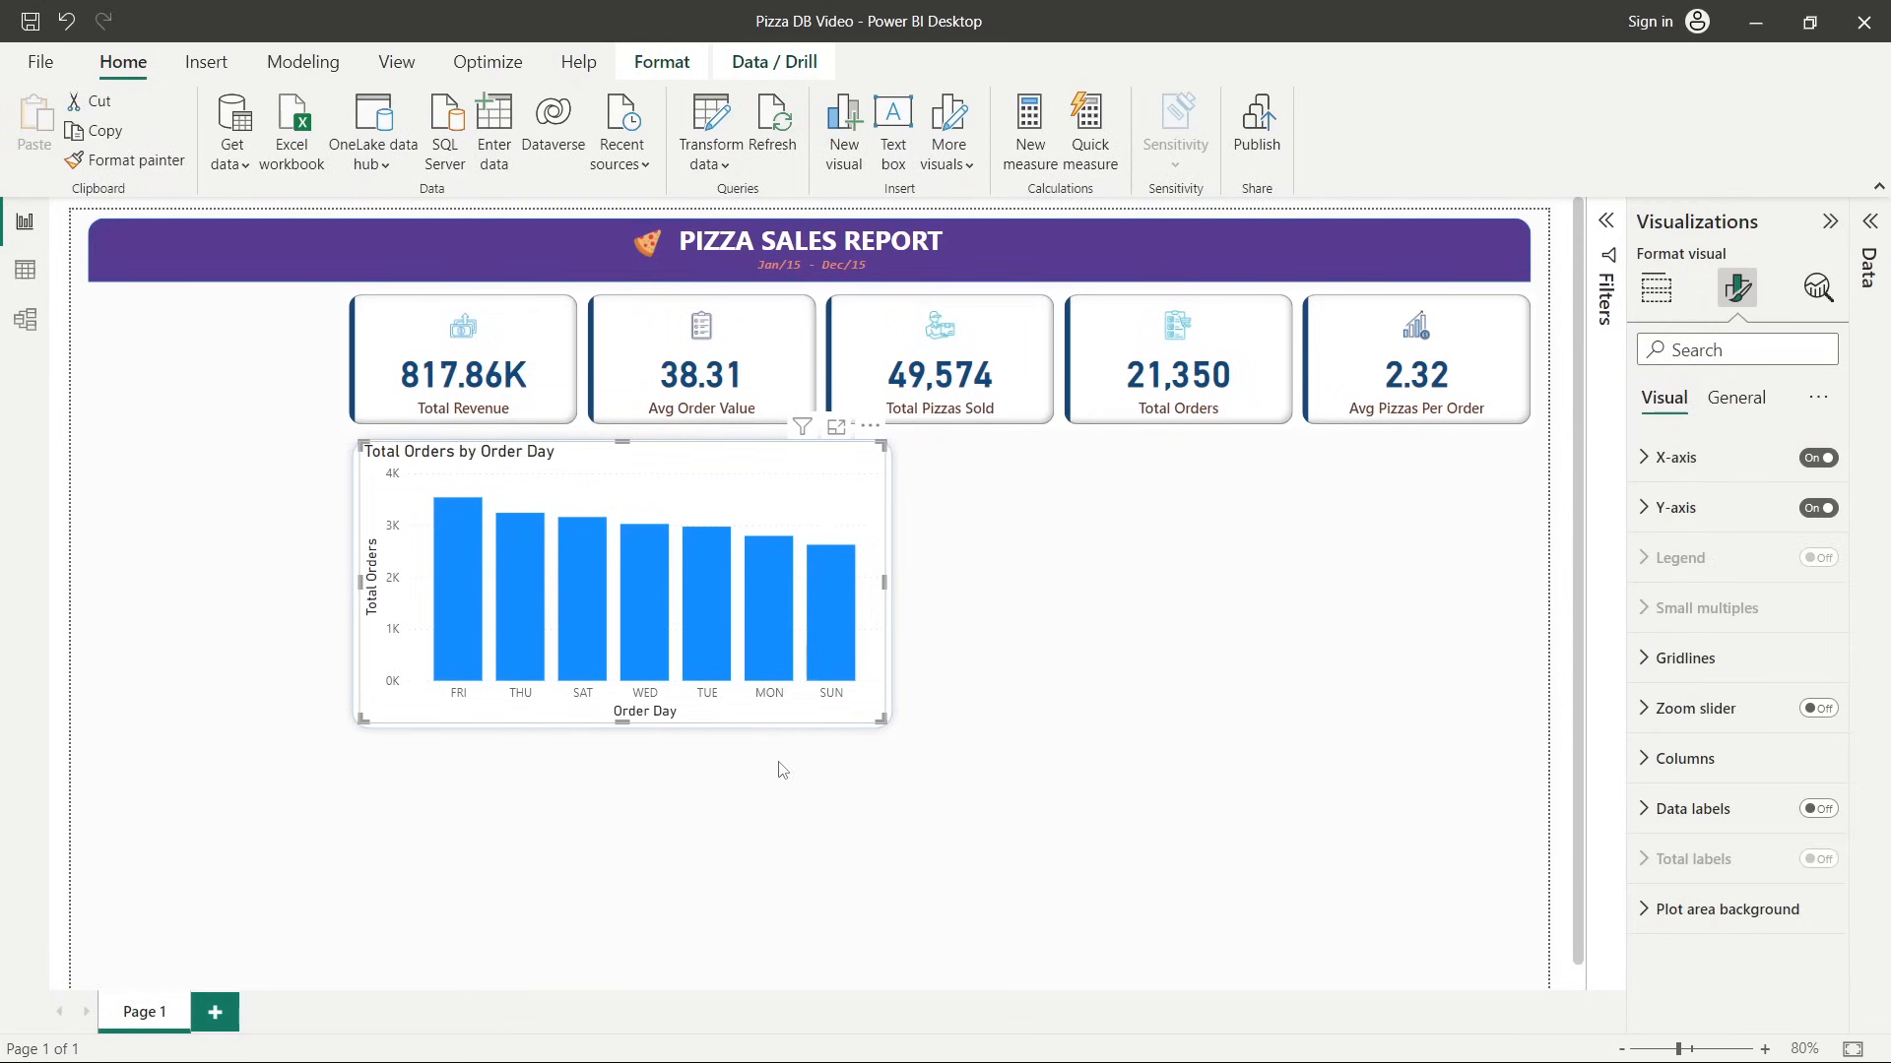
Turn off the X-axis title of the Total Orders by Order Day chart.
left_click(1648, 459)
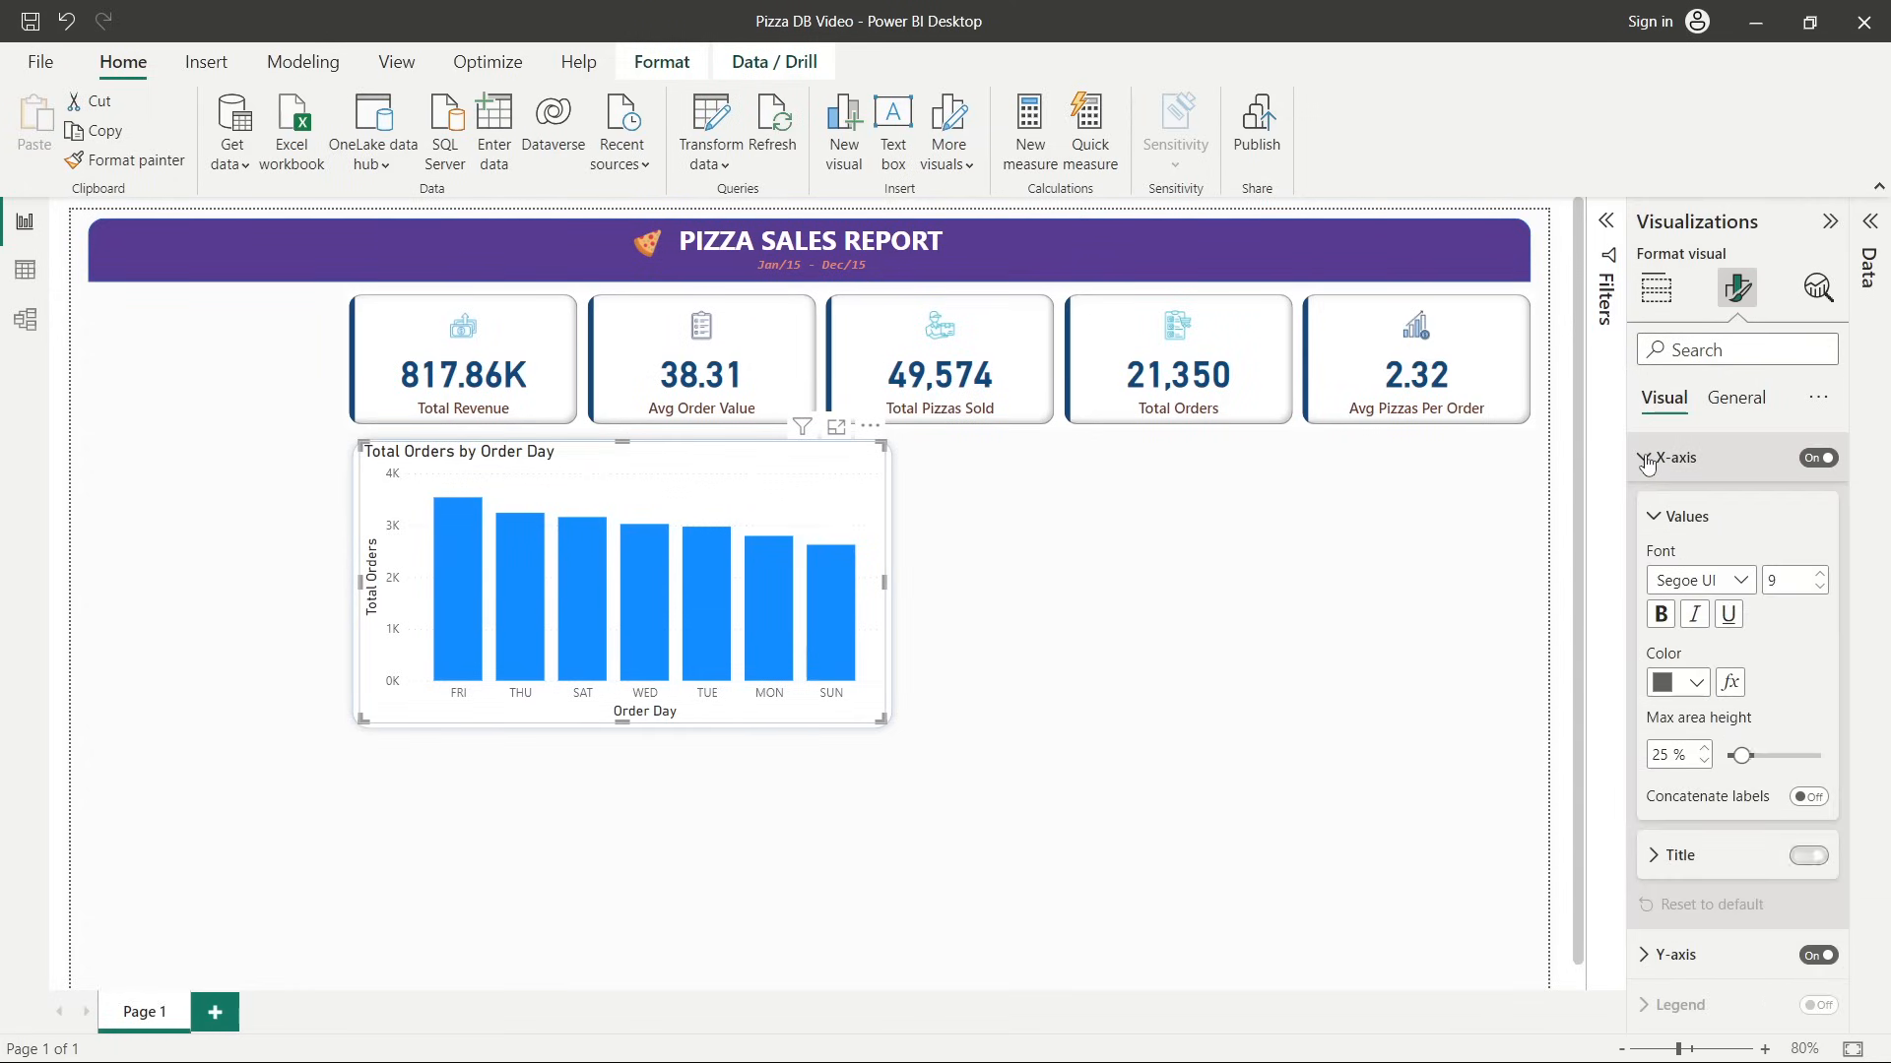
left_click(1796, 863)
left_click(1645, 457)
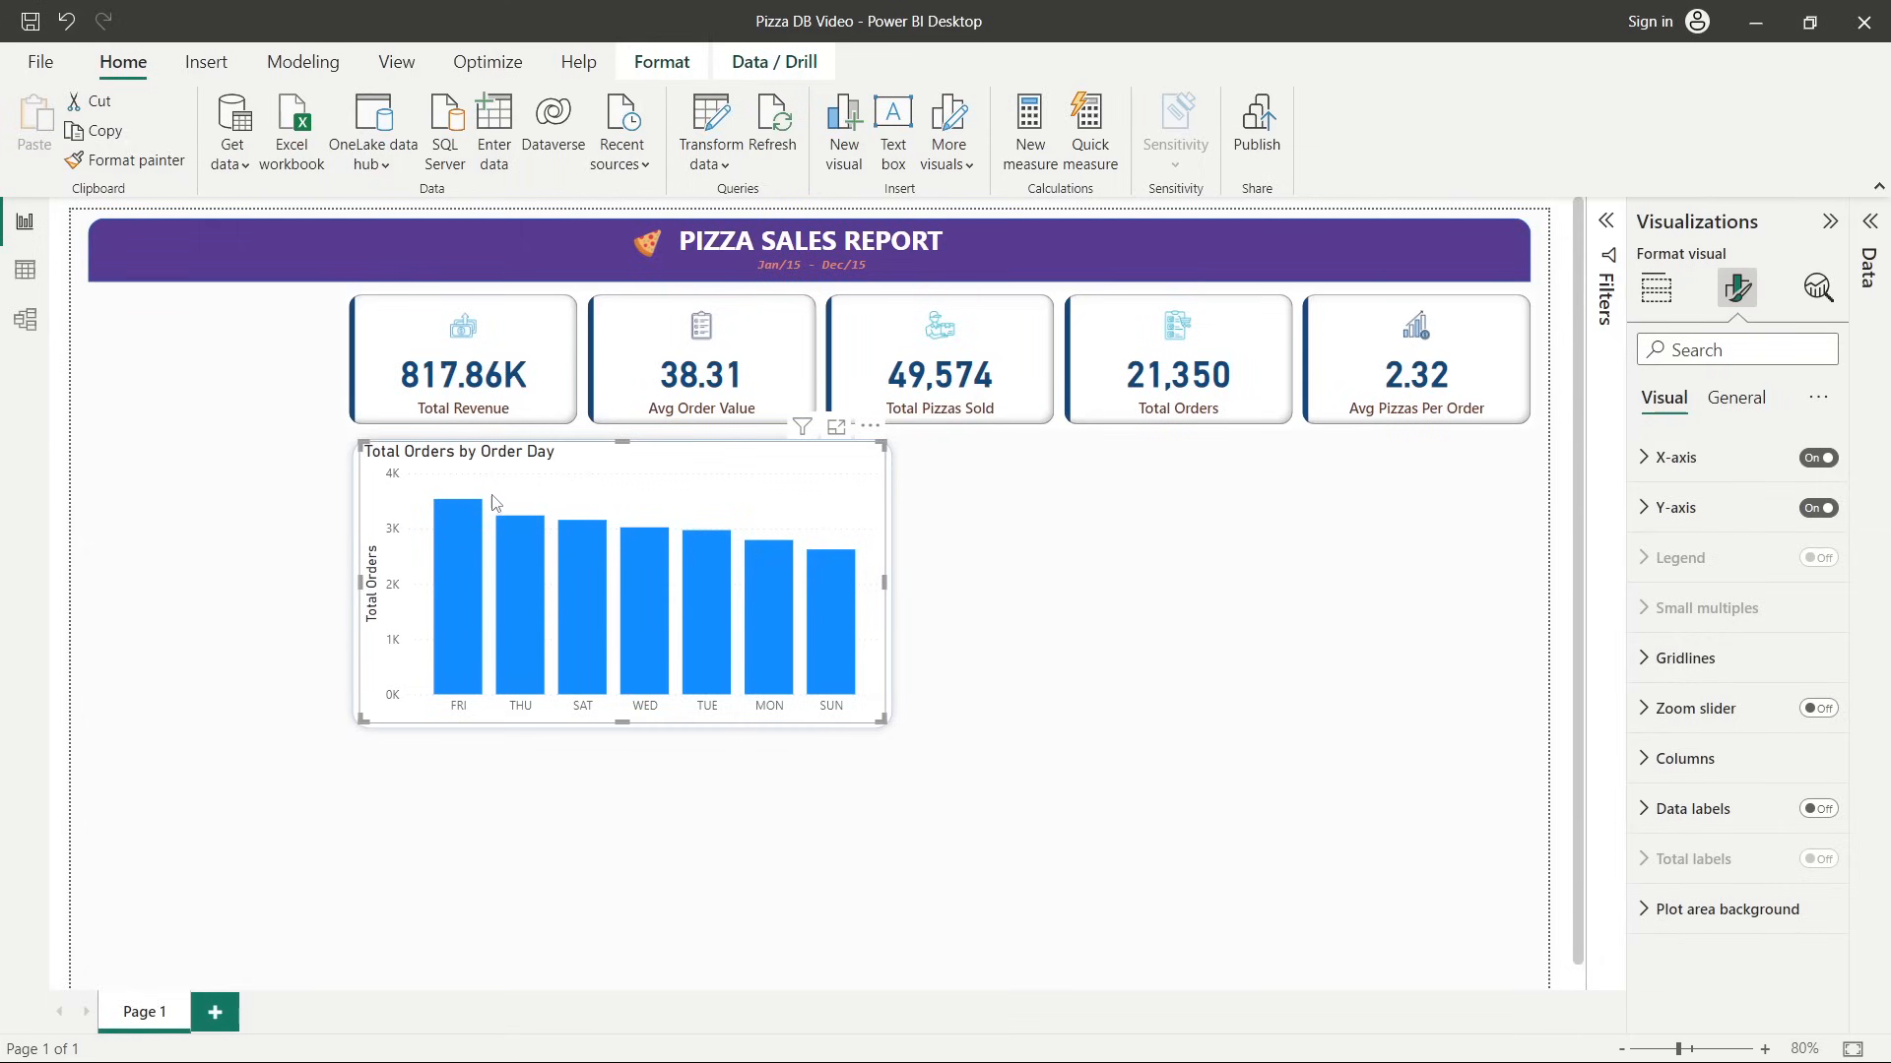
Turn off the Y-axis values and the Y-axis title of the Total Orders by Order Day chart.
left_click(1818, 509)
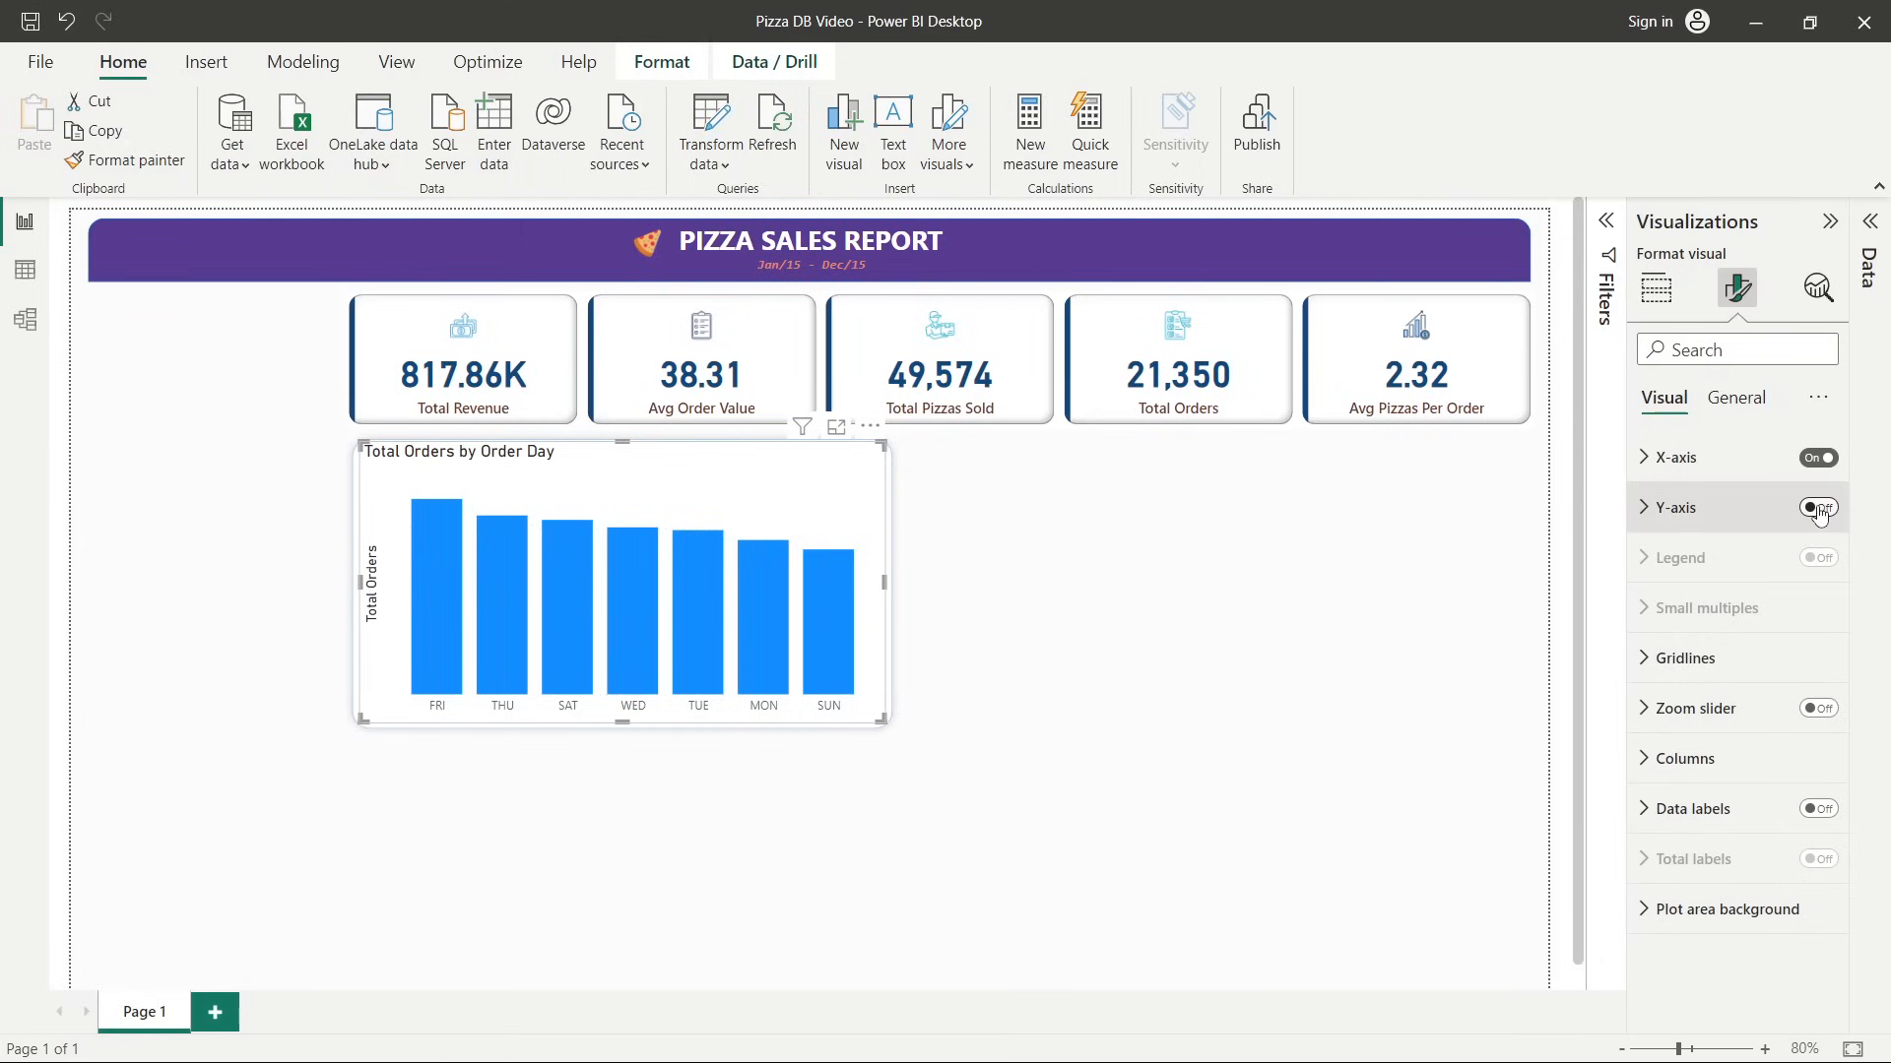
left_click(1647, 509)
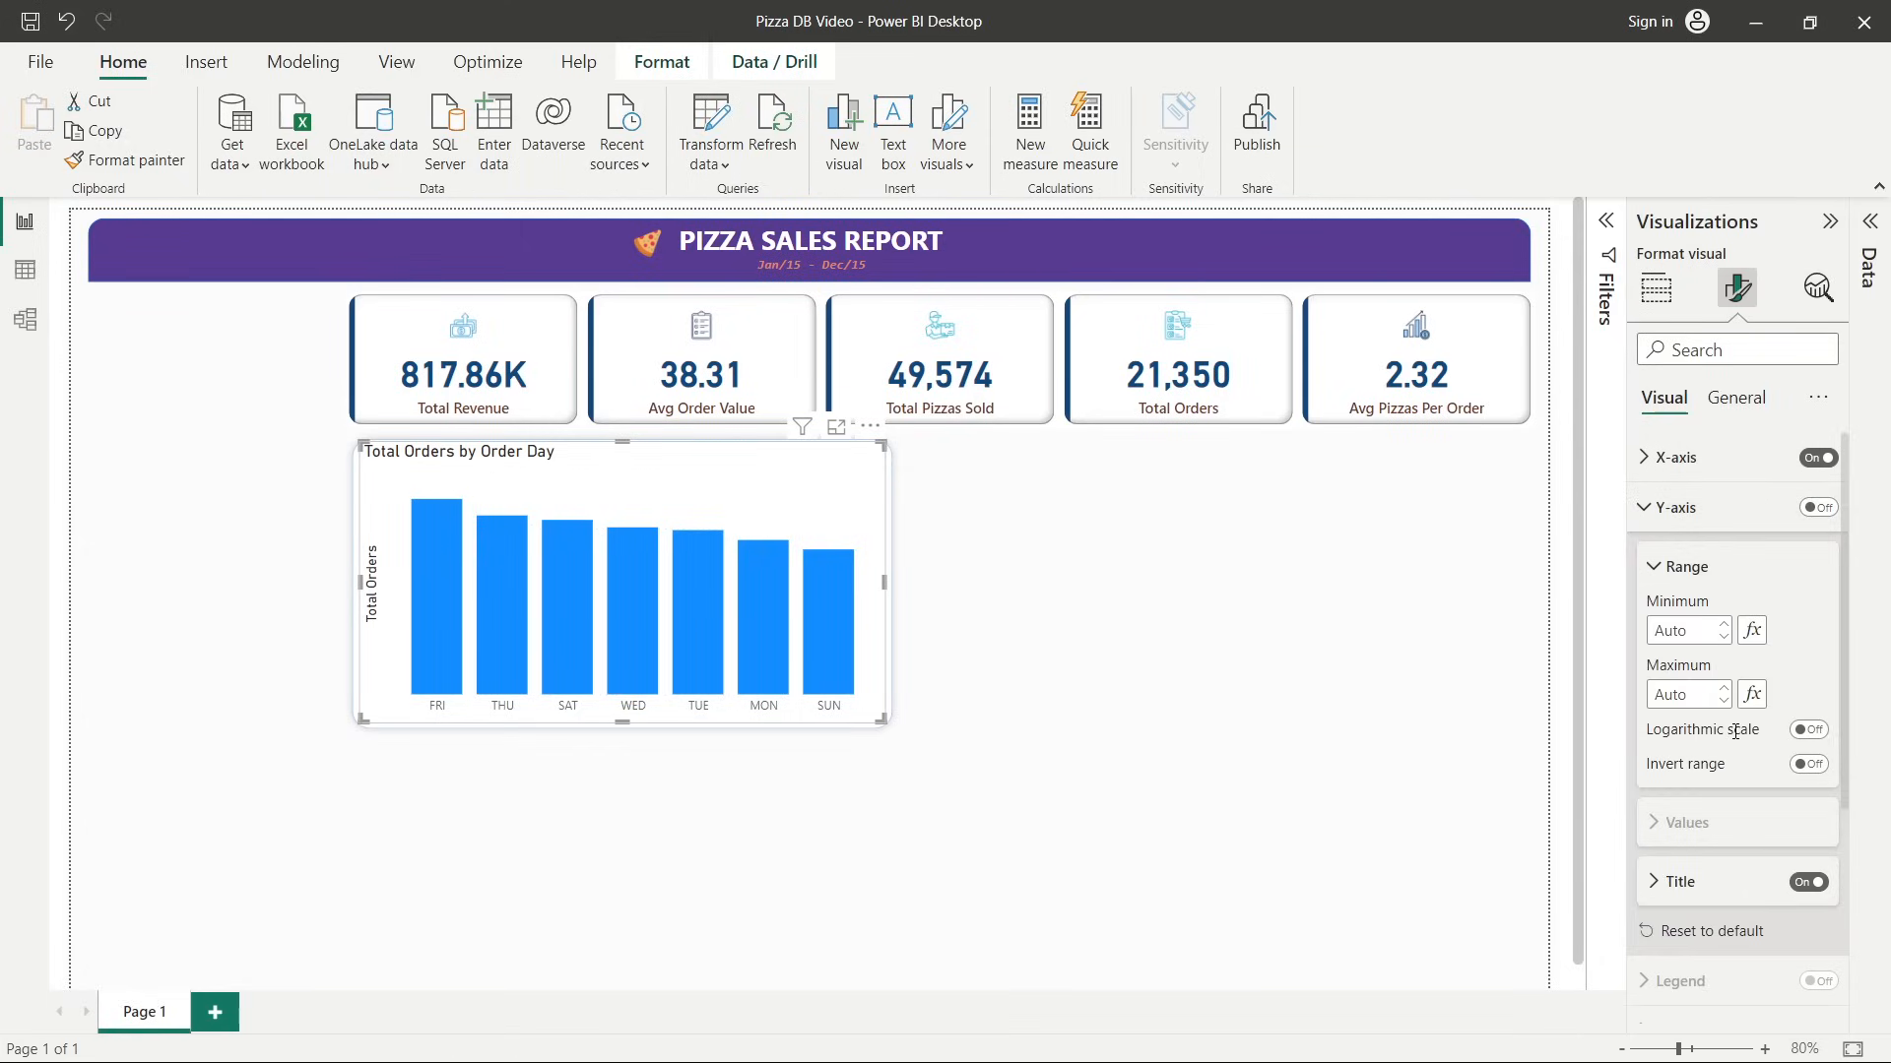
left_click(1804, 902)
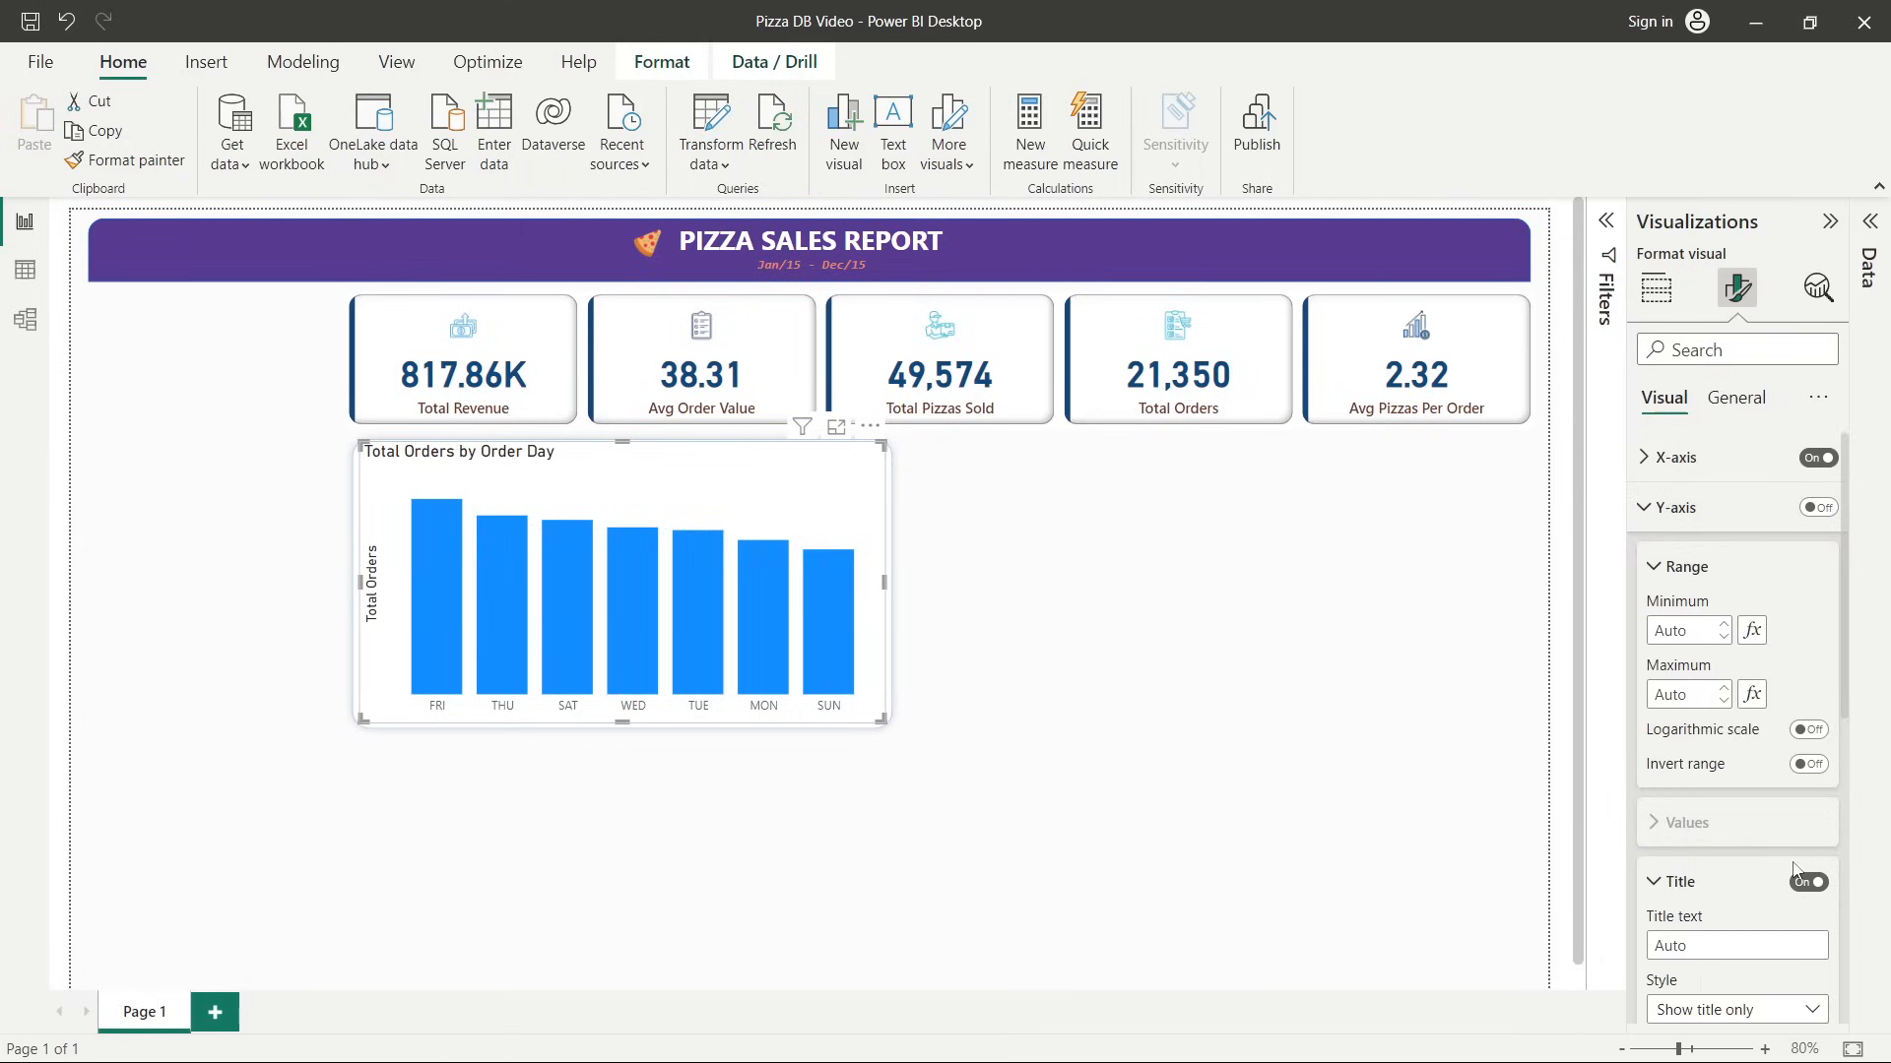
left_click(1809, 882)
left_click(1641, 512)
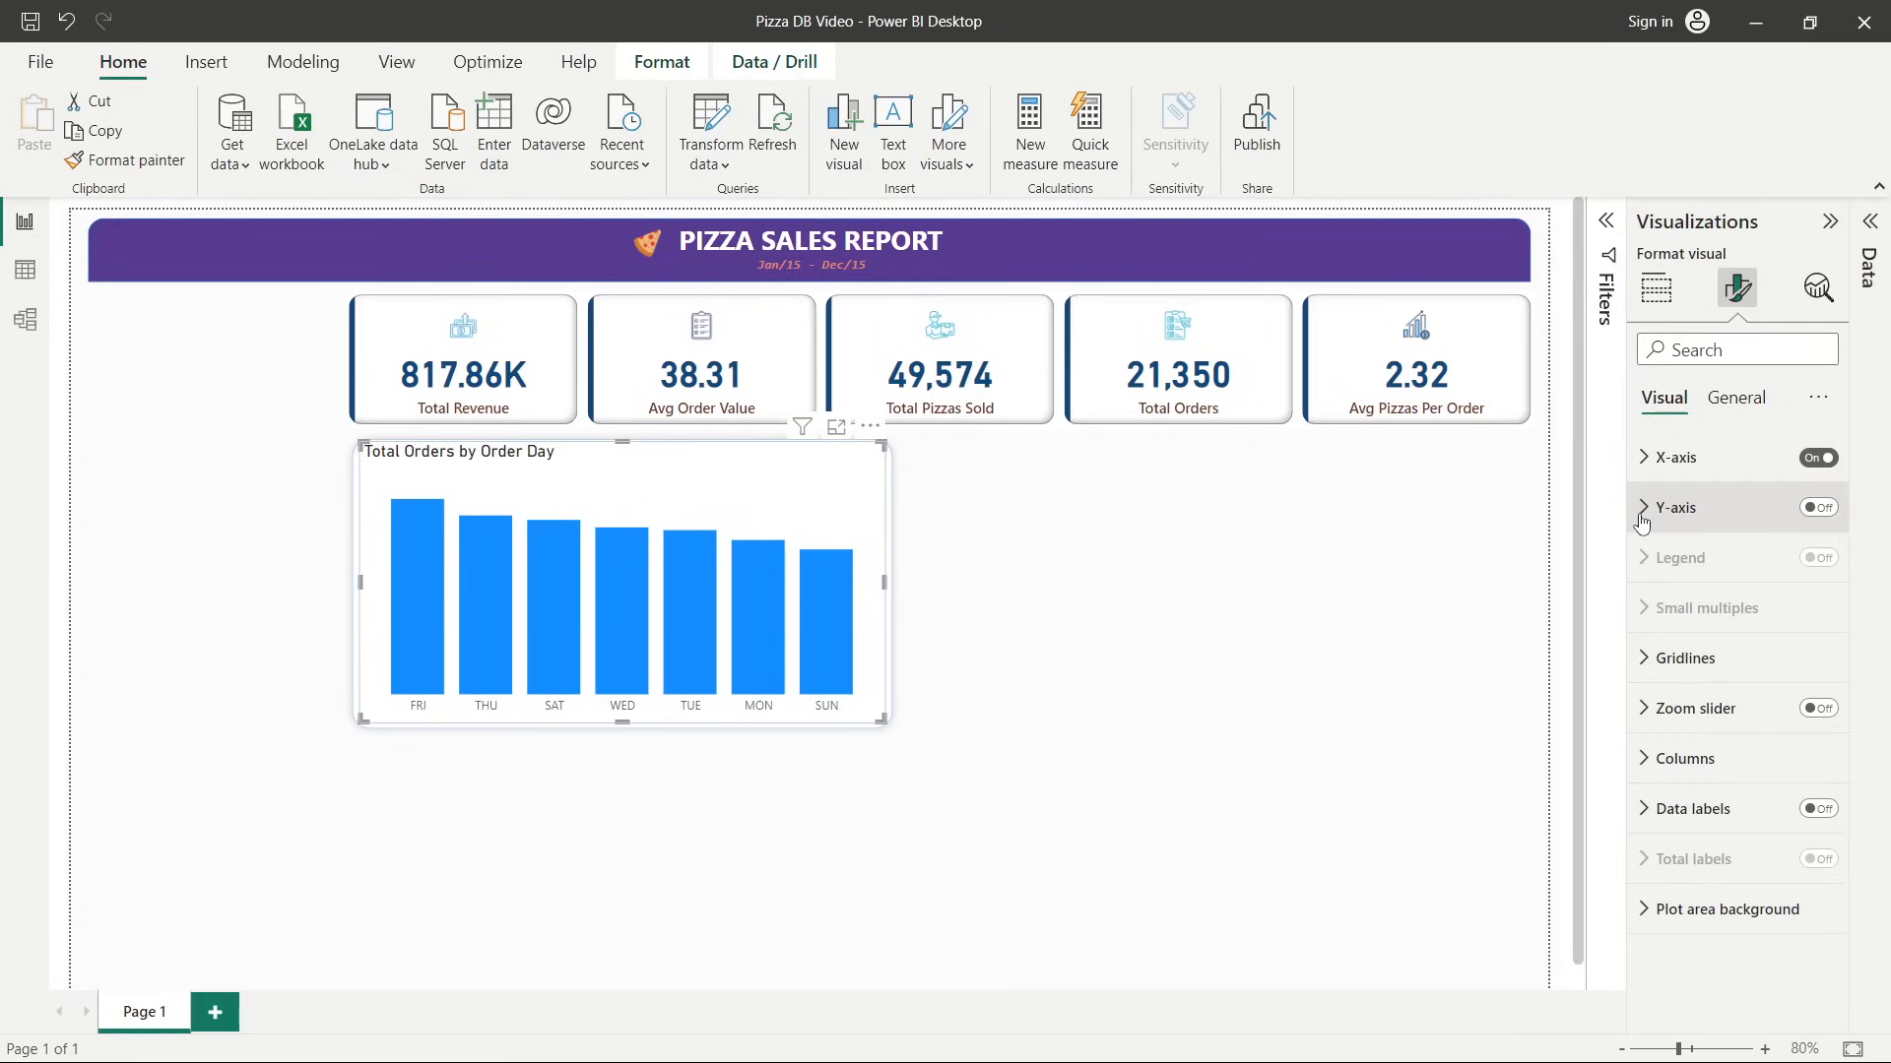
left_click(1750, 668)
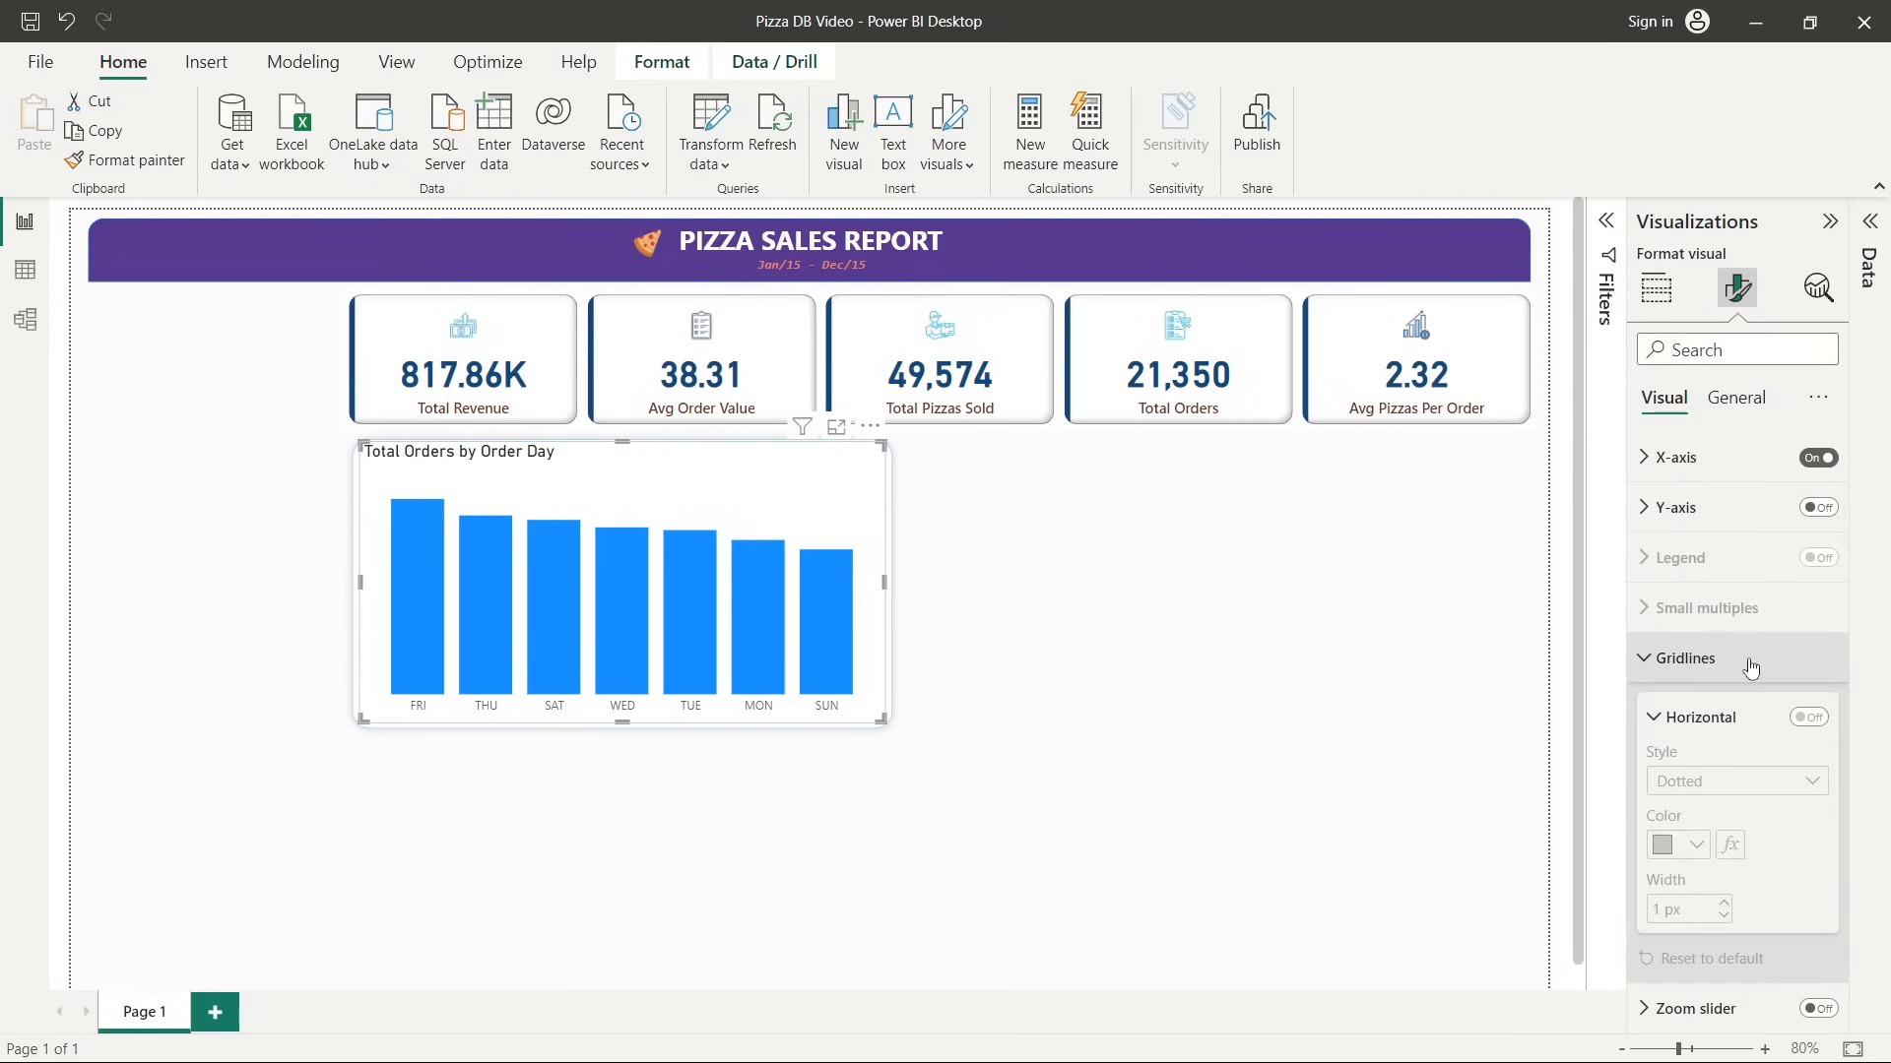
left_click(1750, 668)
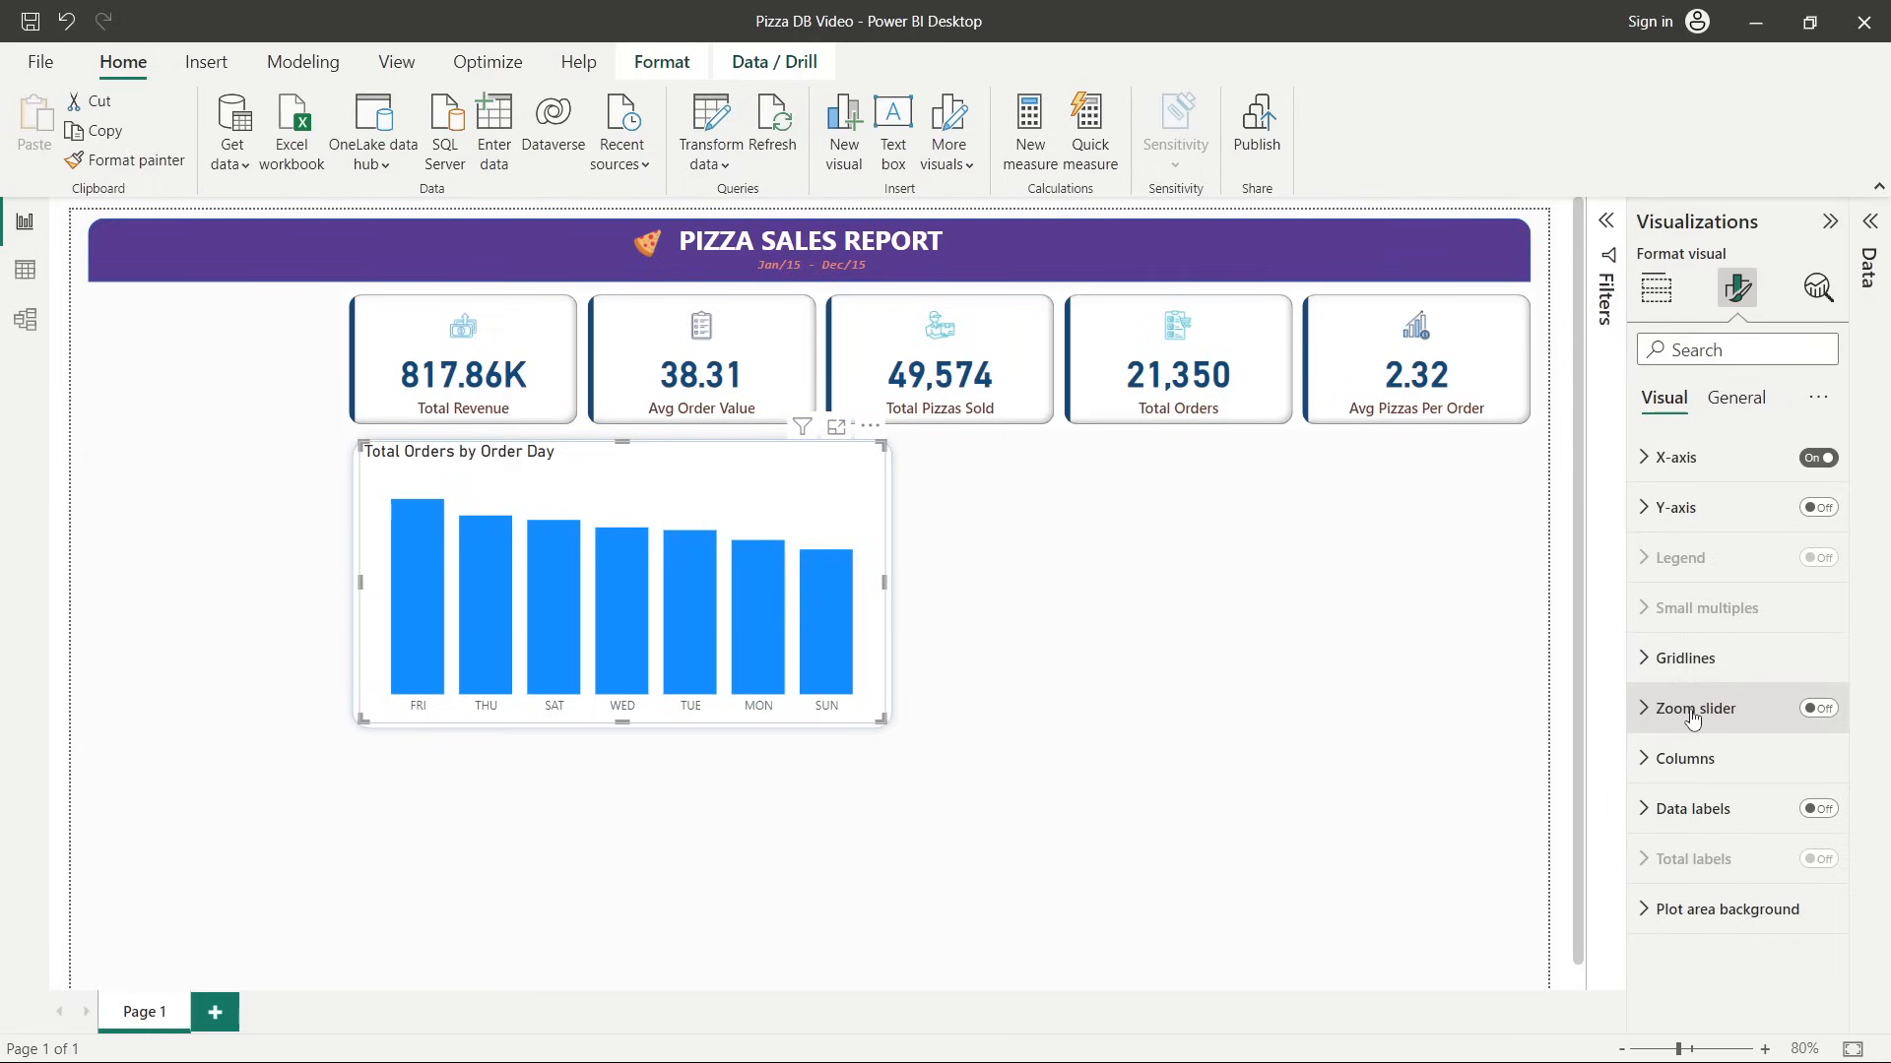
Set the chart's default column color to conditional formatting with the Gradient style, based on the Total Orders field.
left_click(1703, 769)
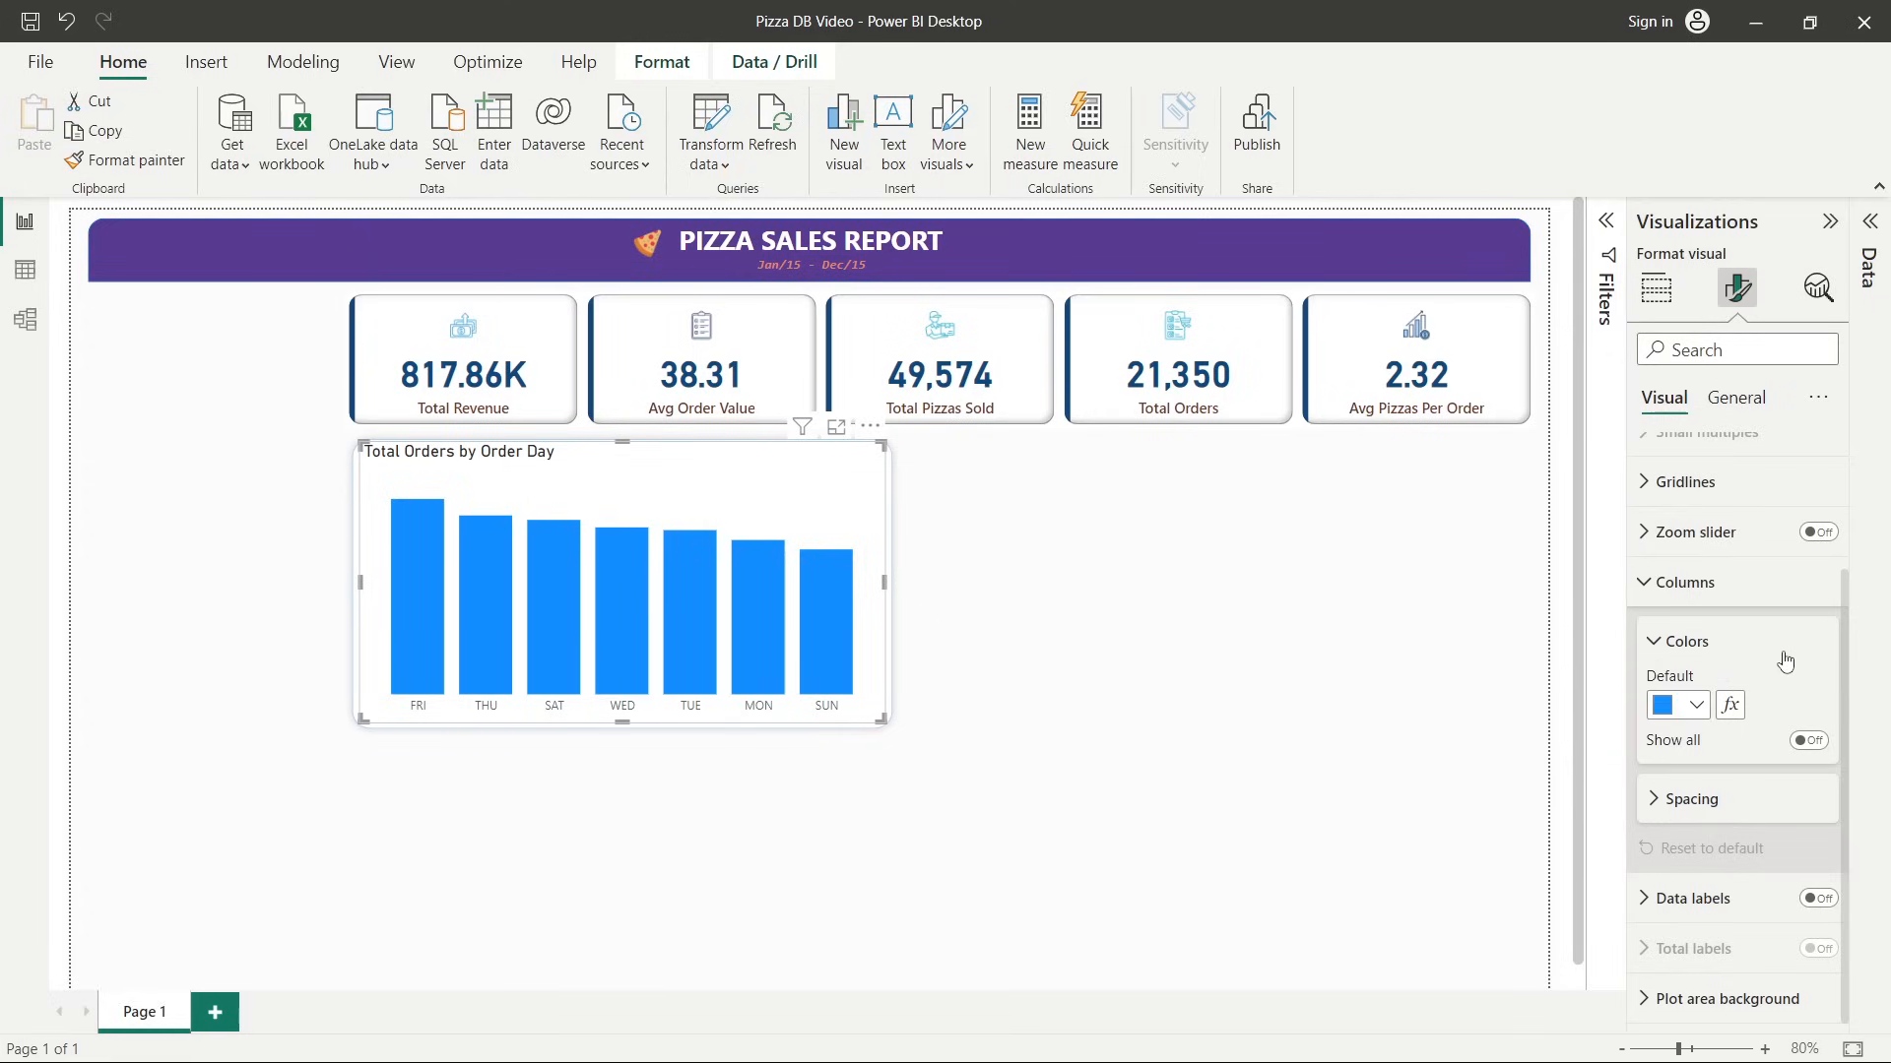
left_click(1726, 711)
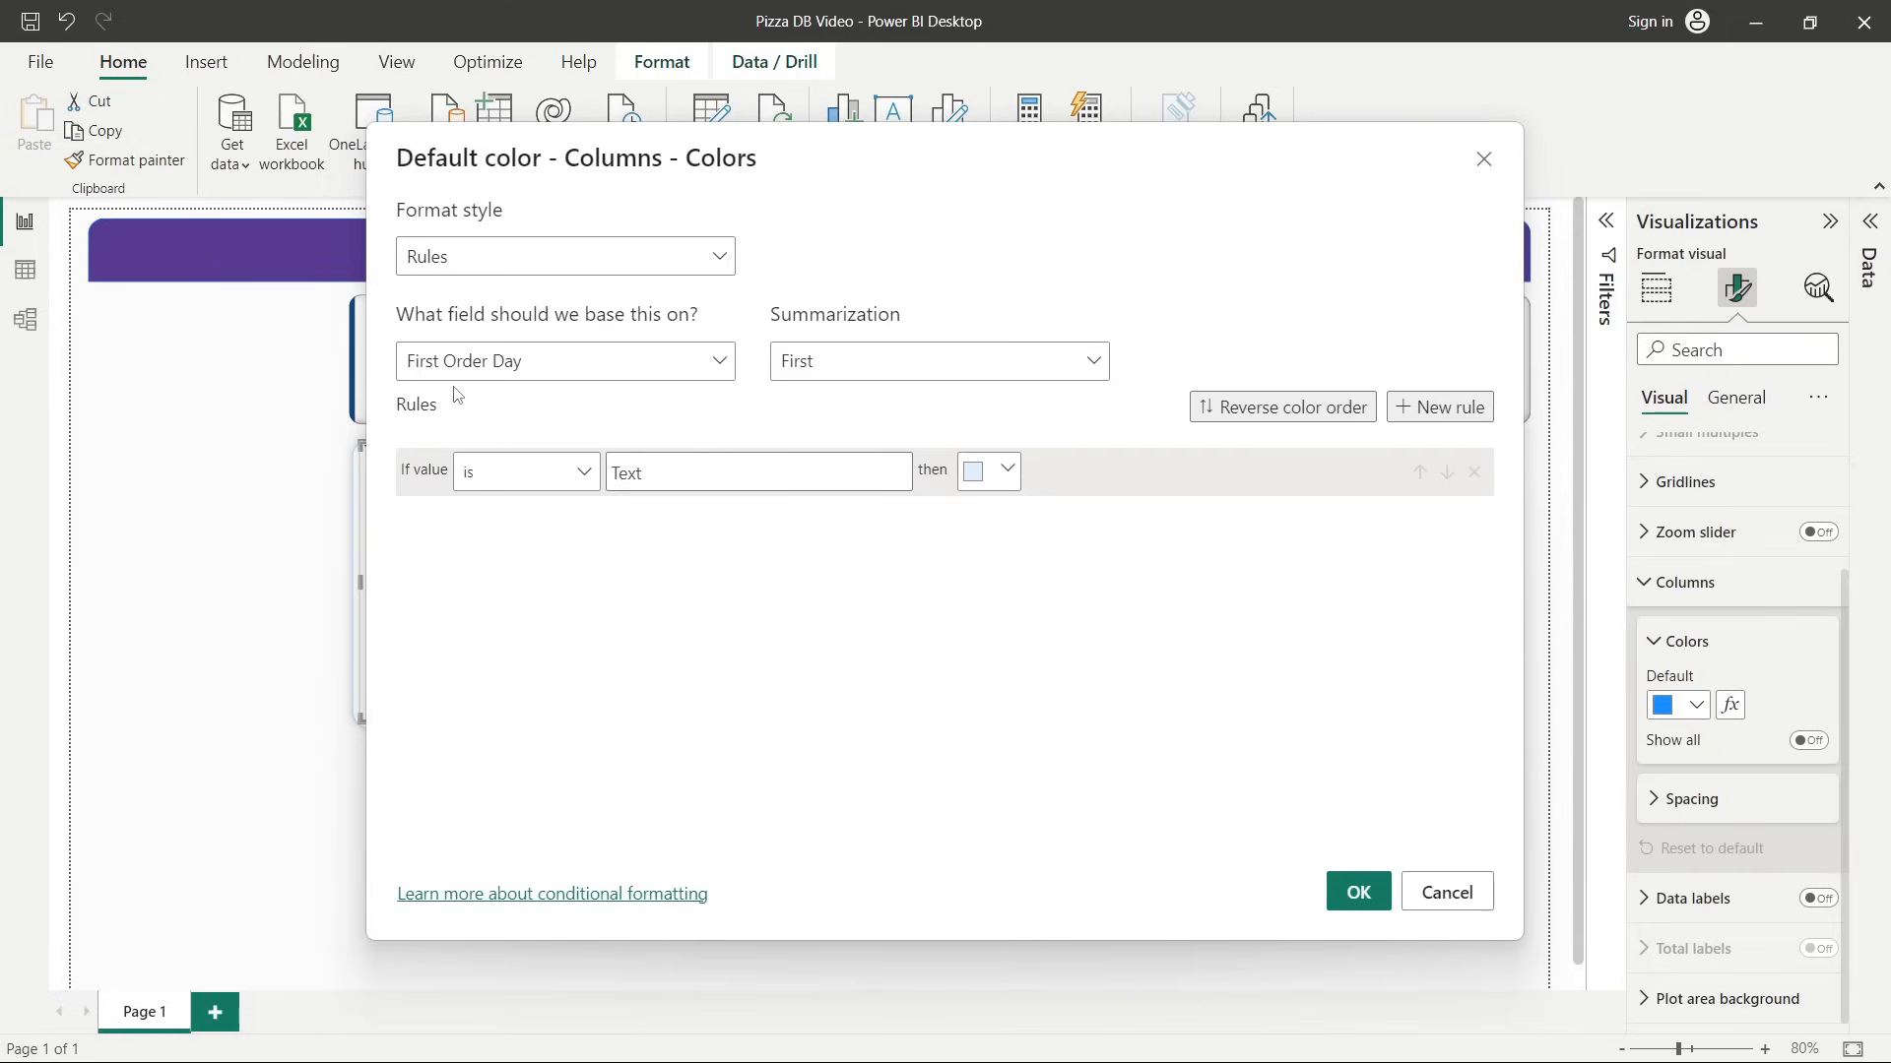
left_click(436, 277)
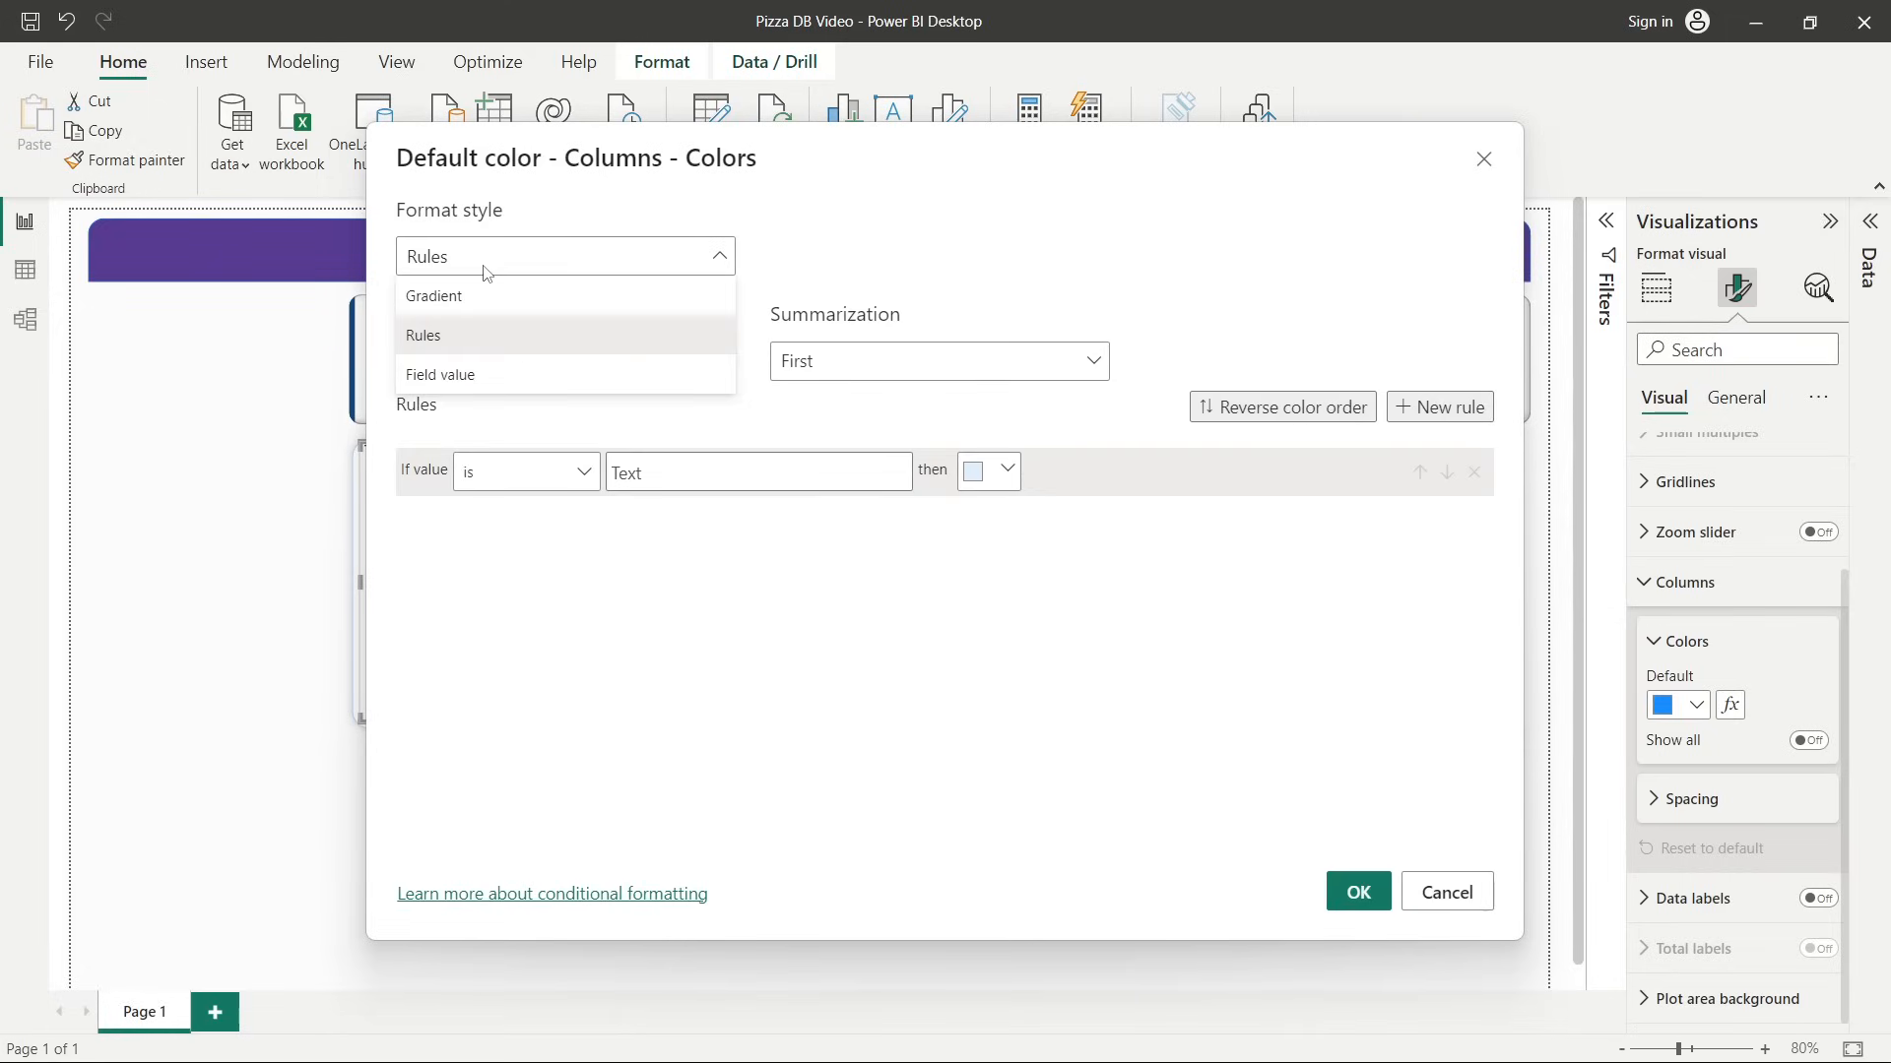
left_click(448, 295)
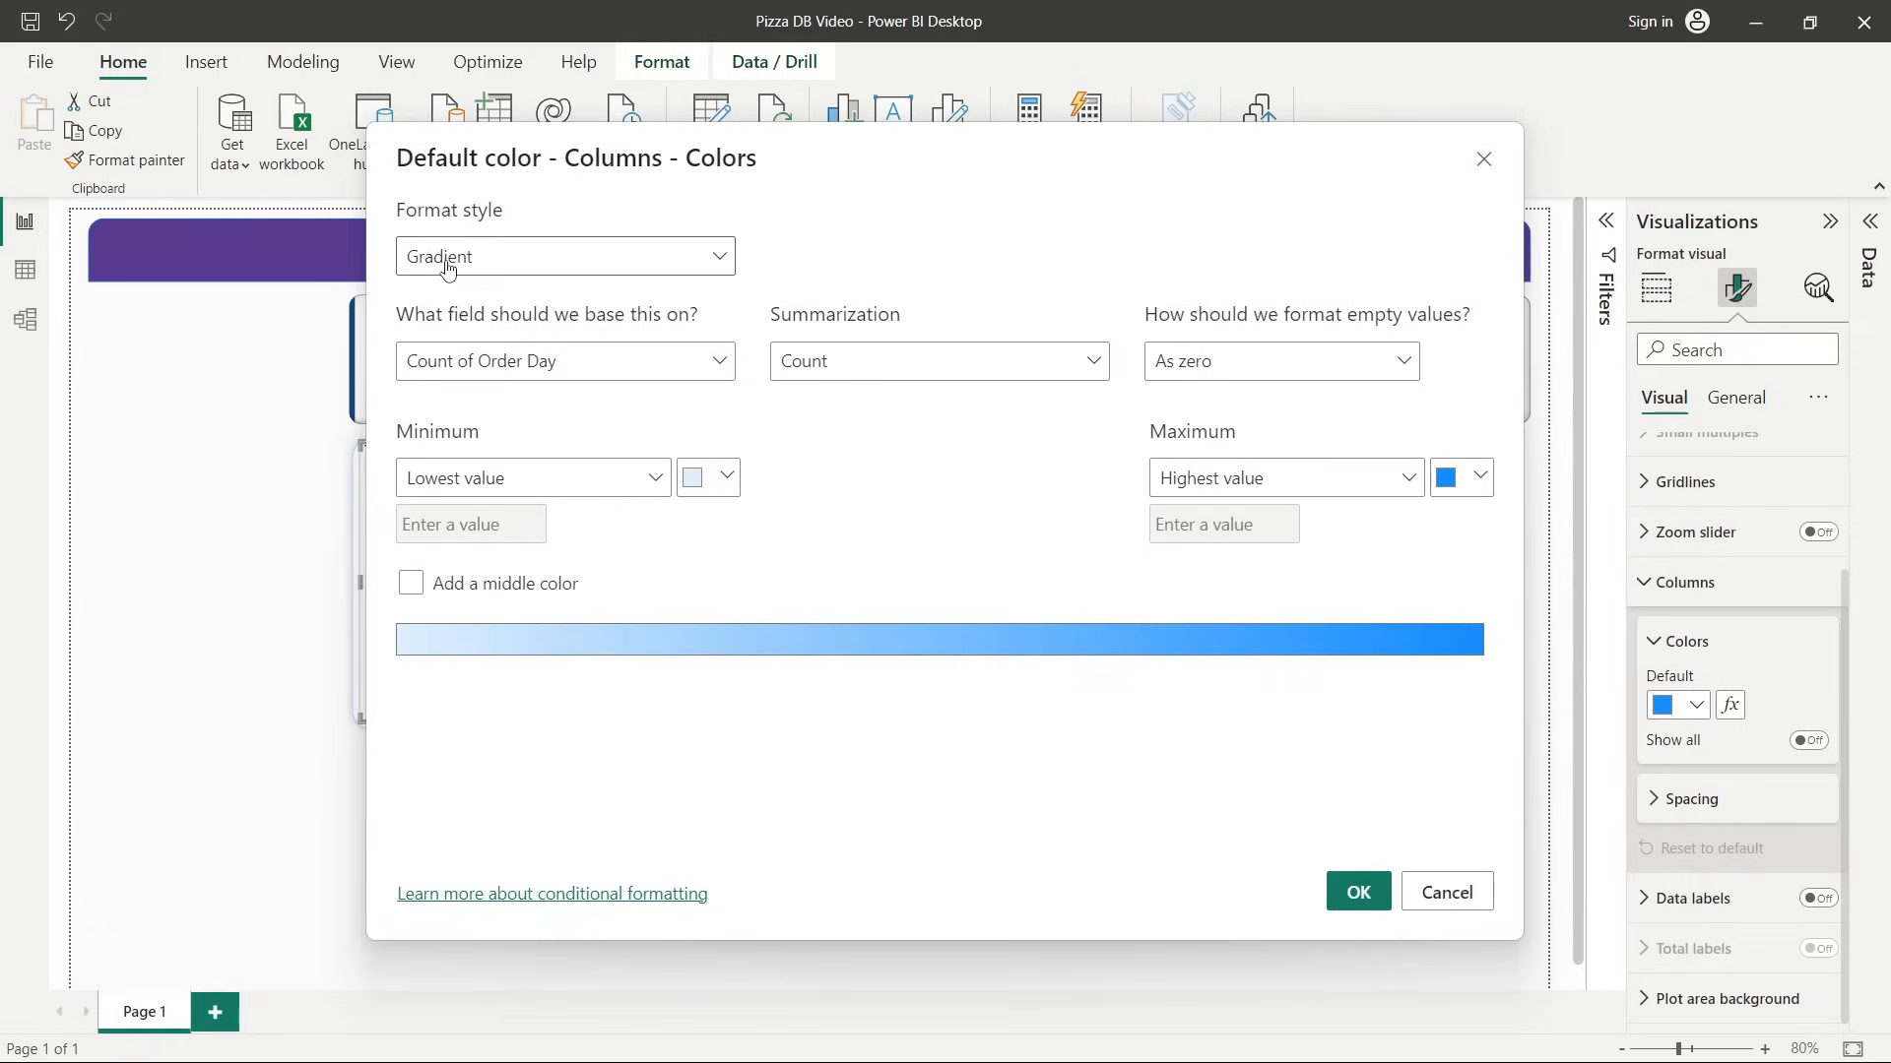
left_click(448, 261)
left_click(990, 264)
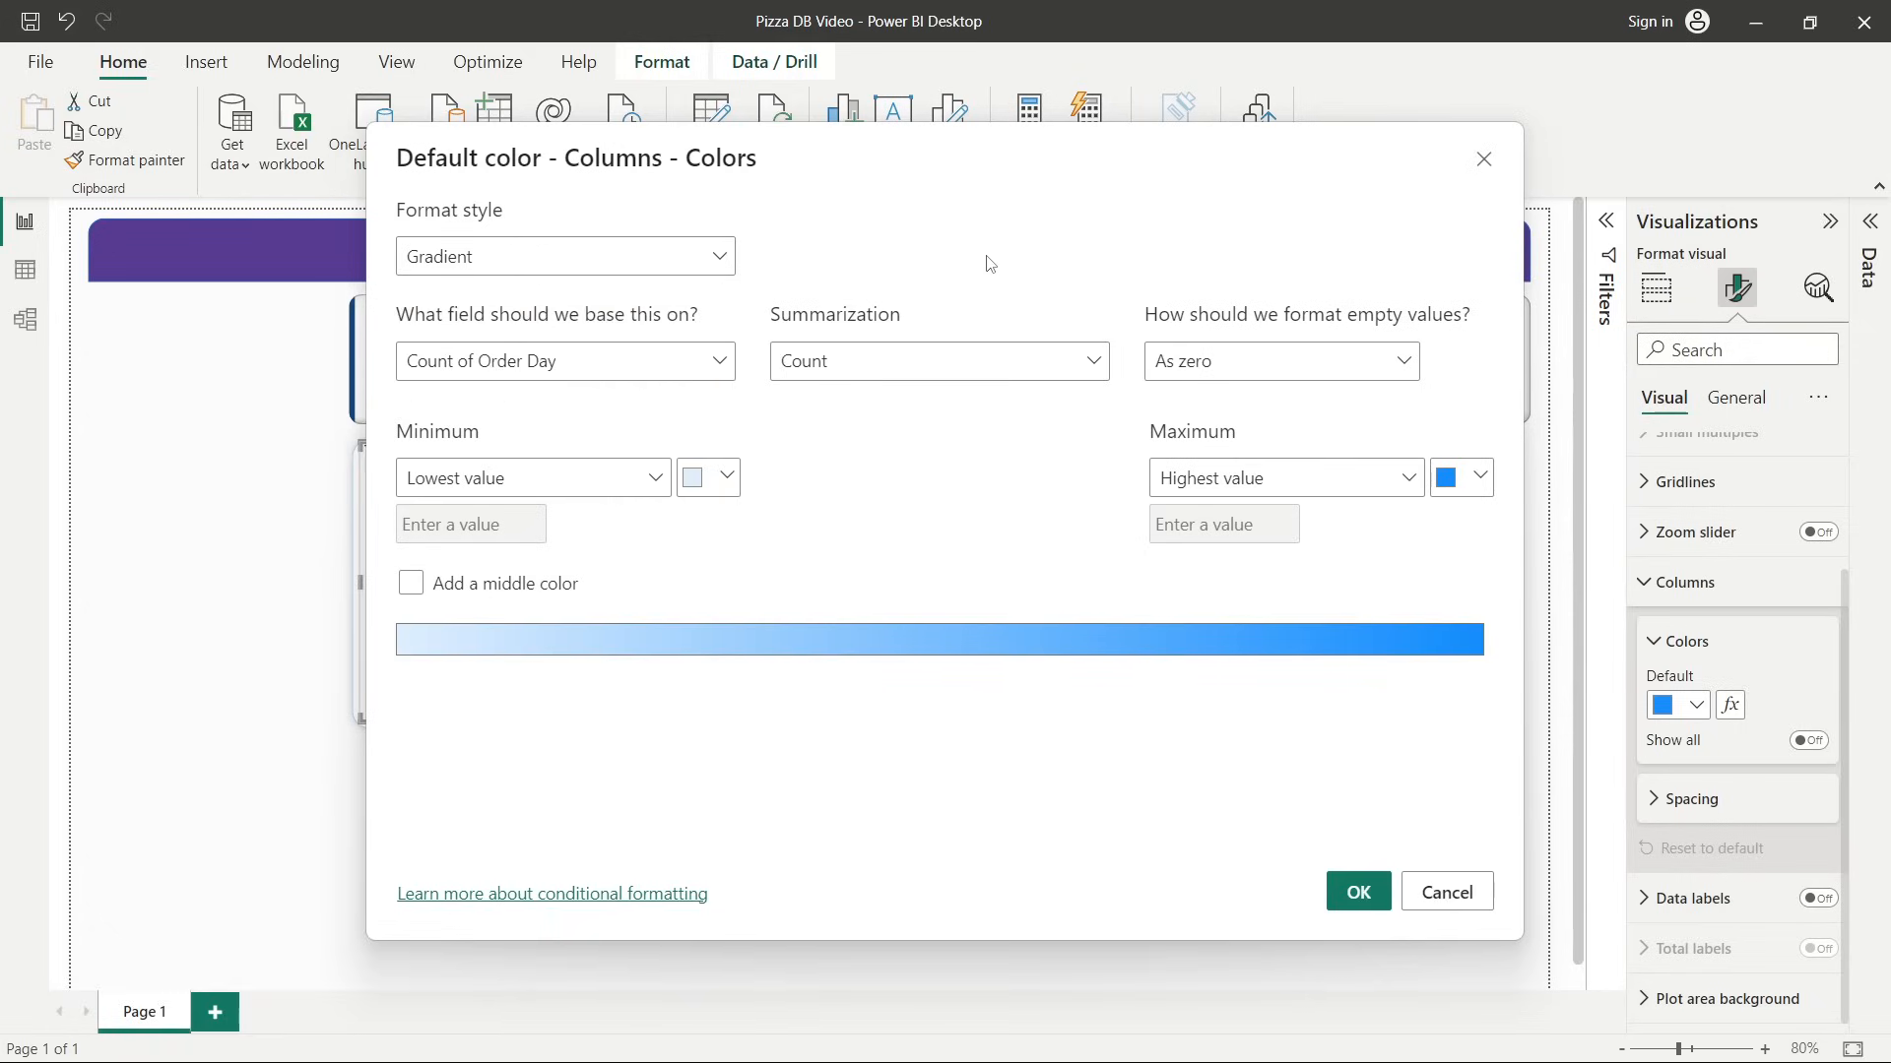
left_click(507, 368)
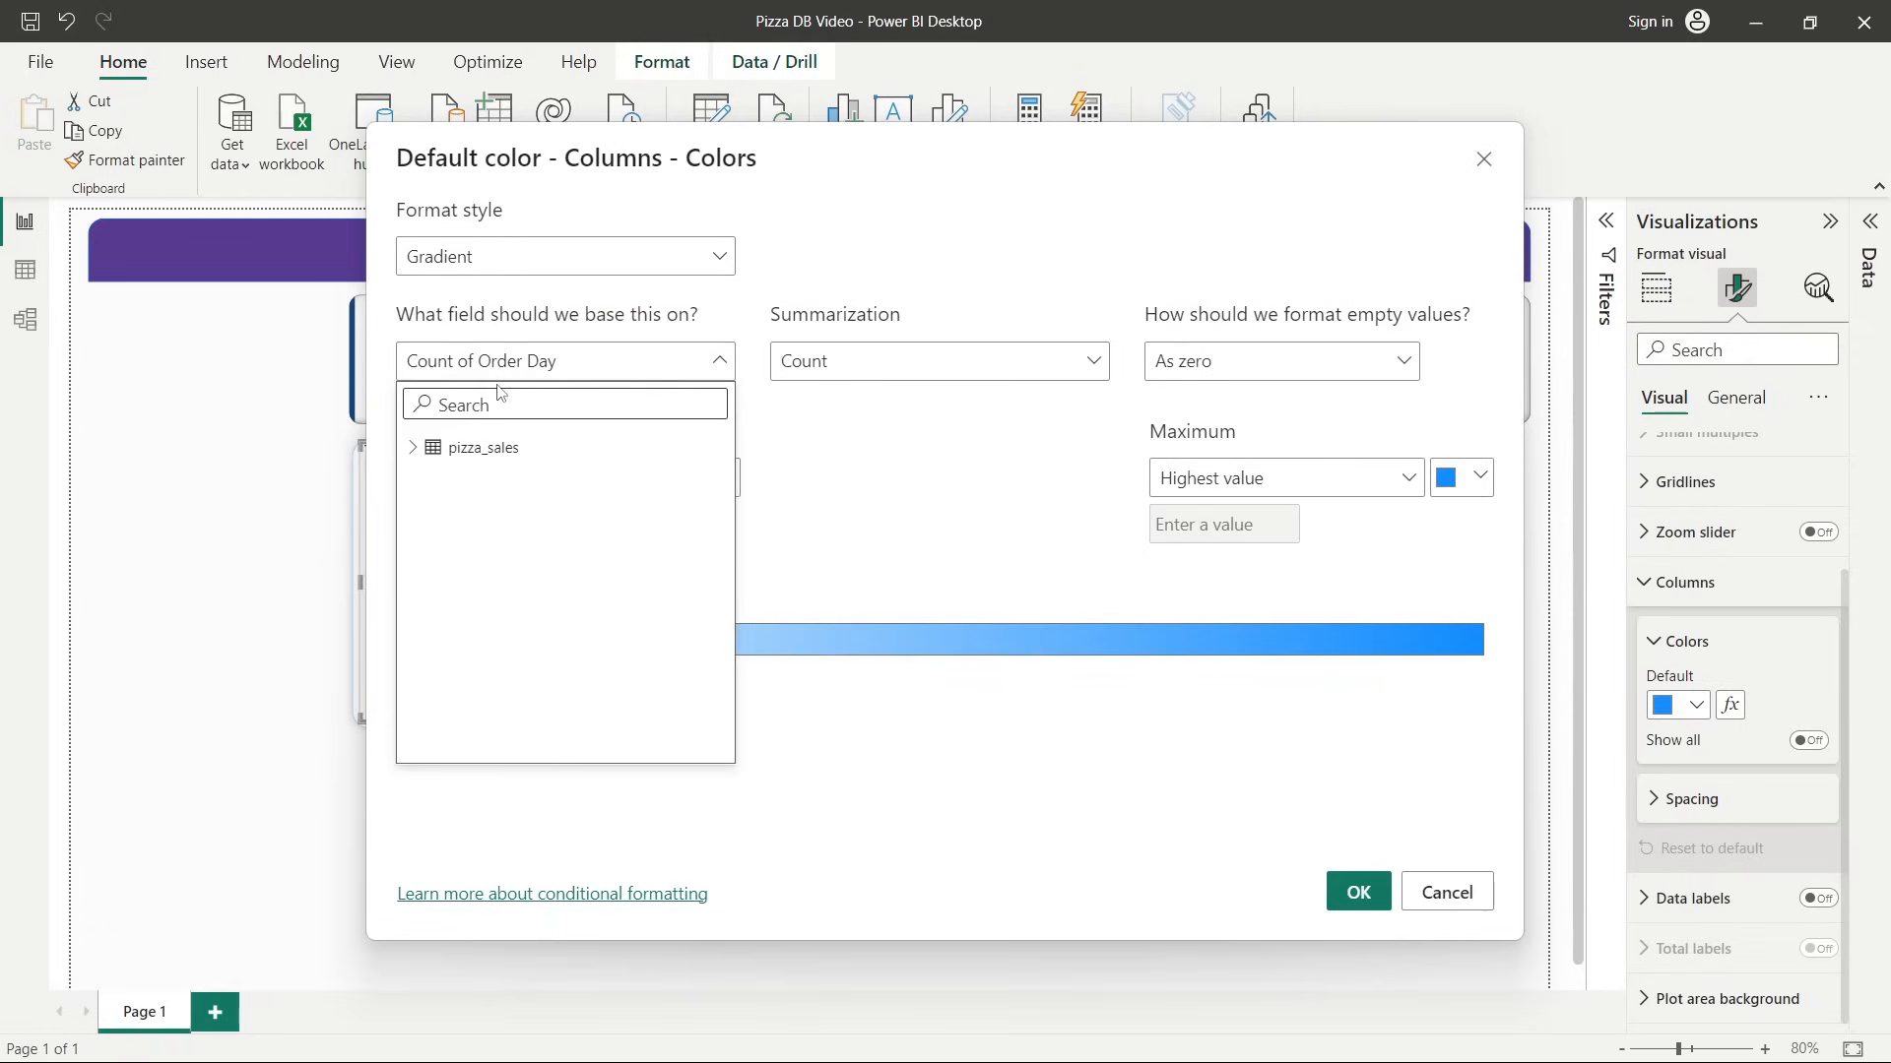
type("tot")
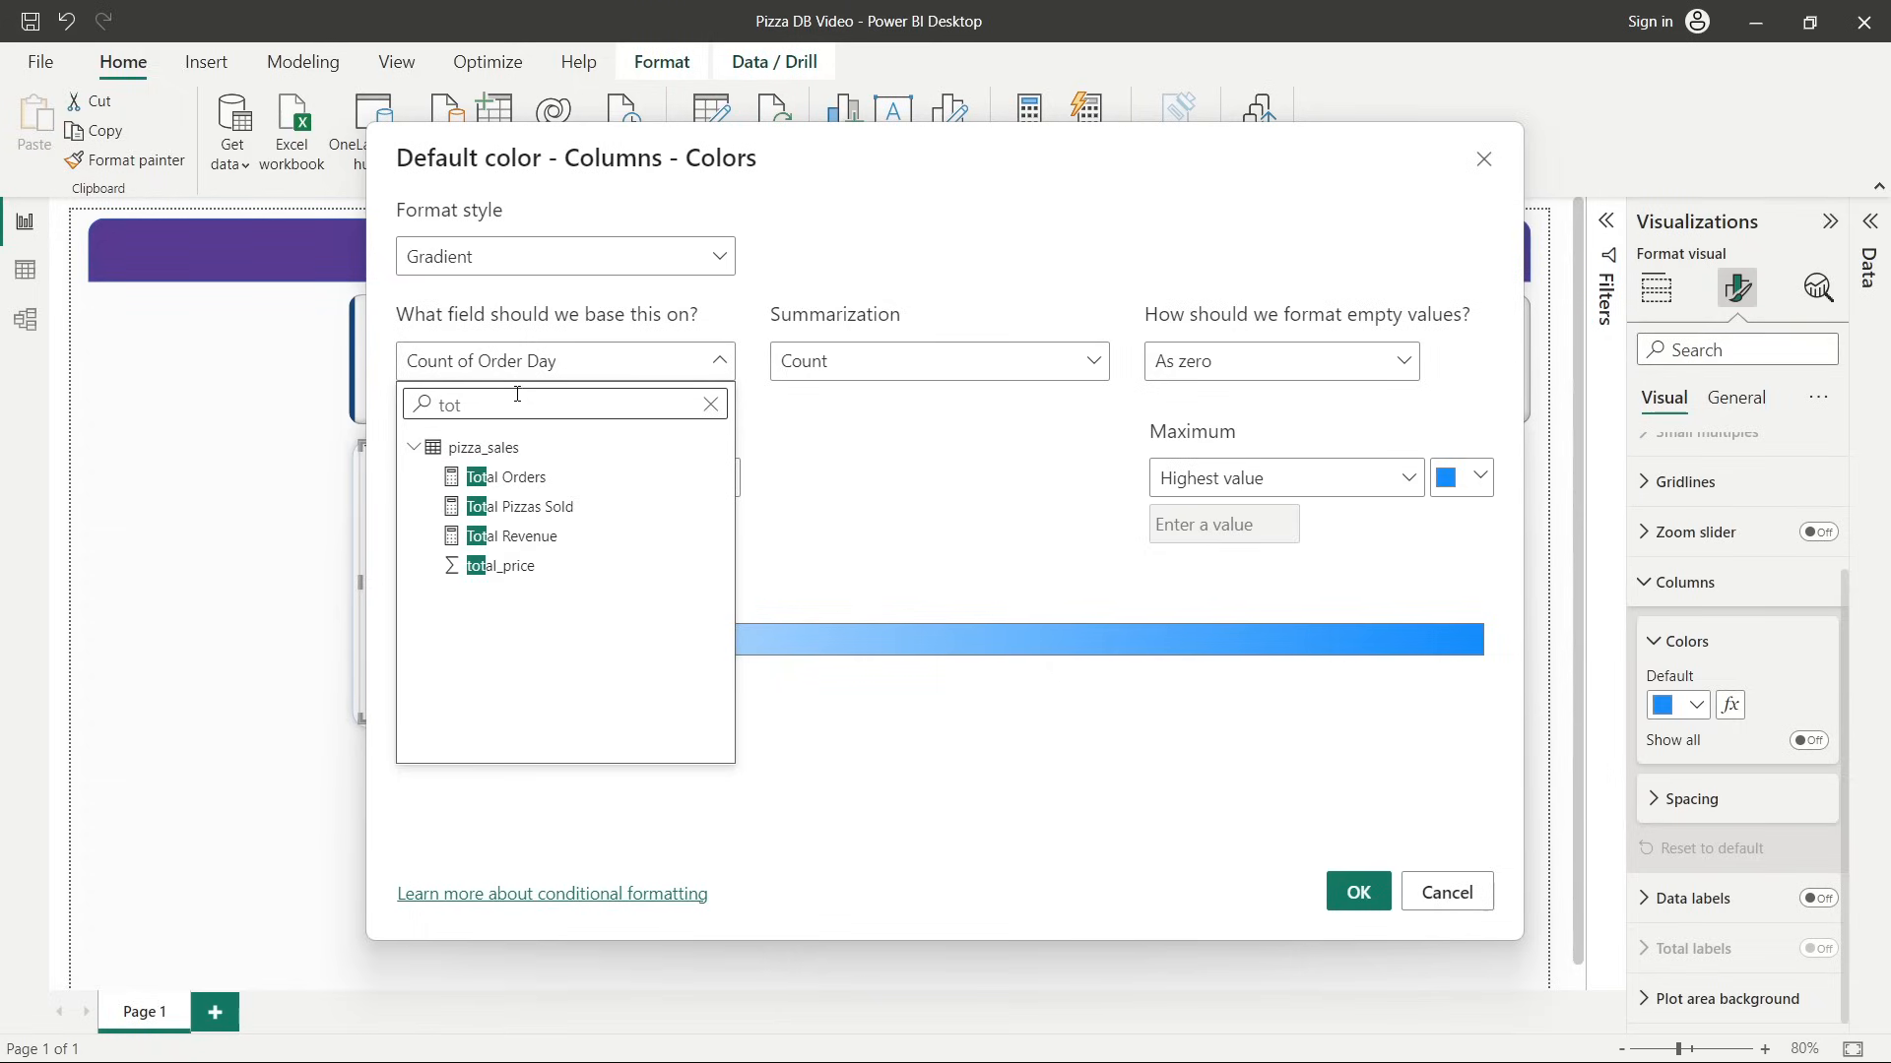
left_click(532, 477)
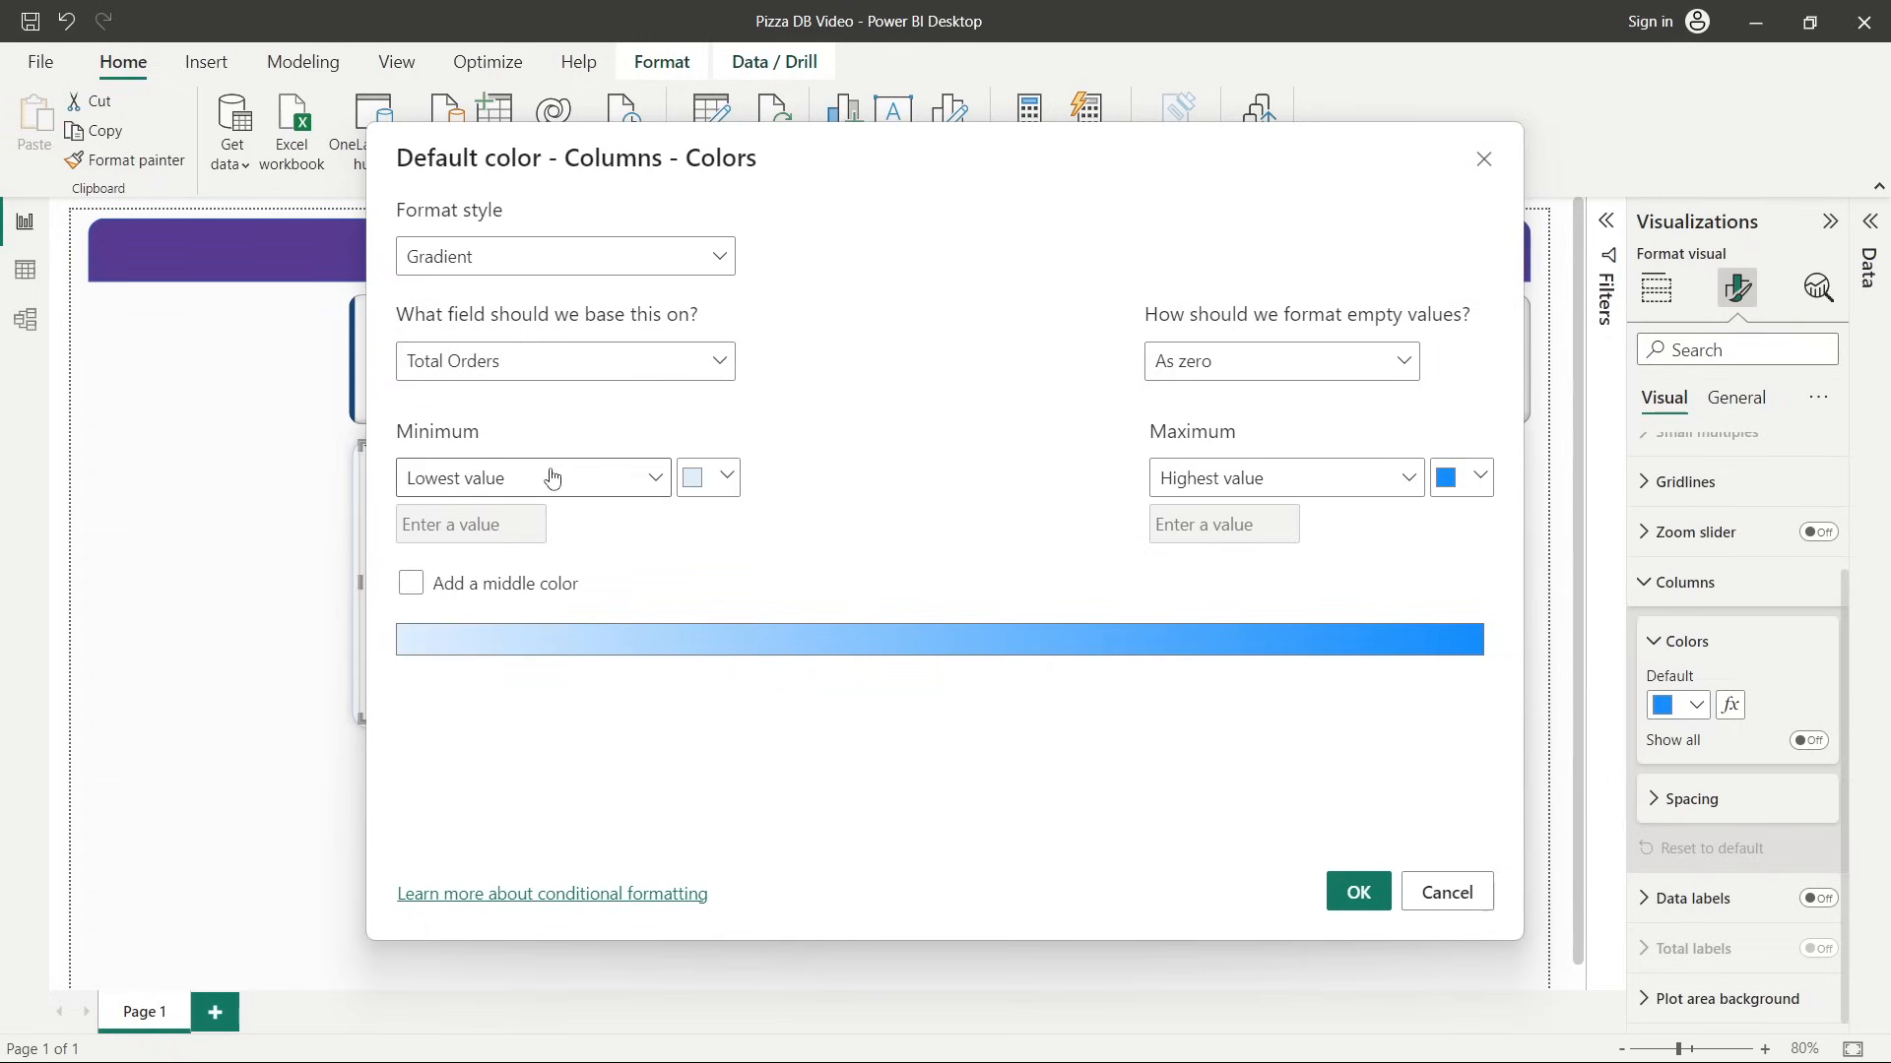
Set the gradient's minimum (lowest value) color to hex #EB895F.
left_click(709, 478)
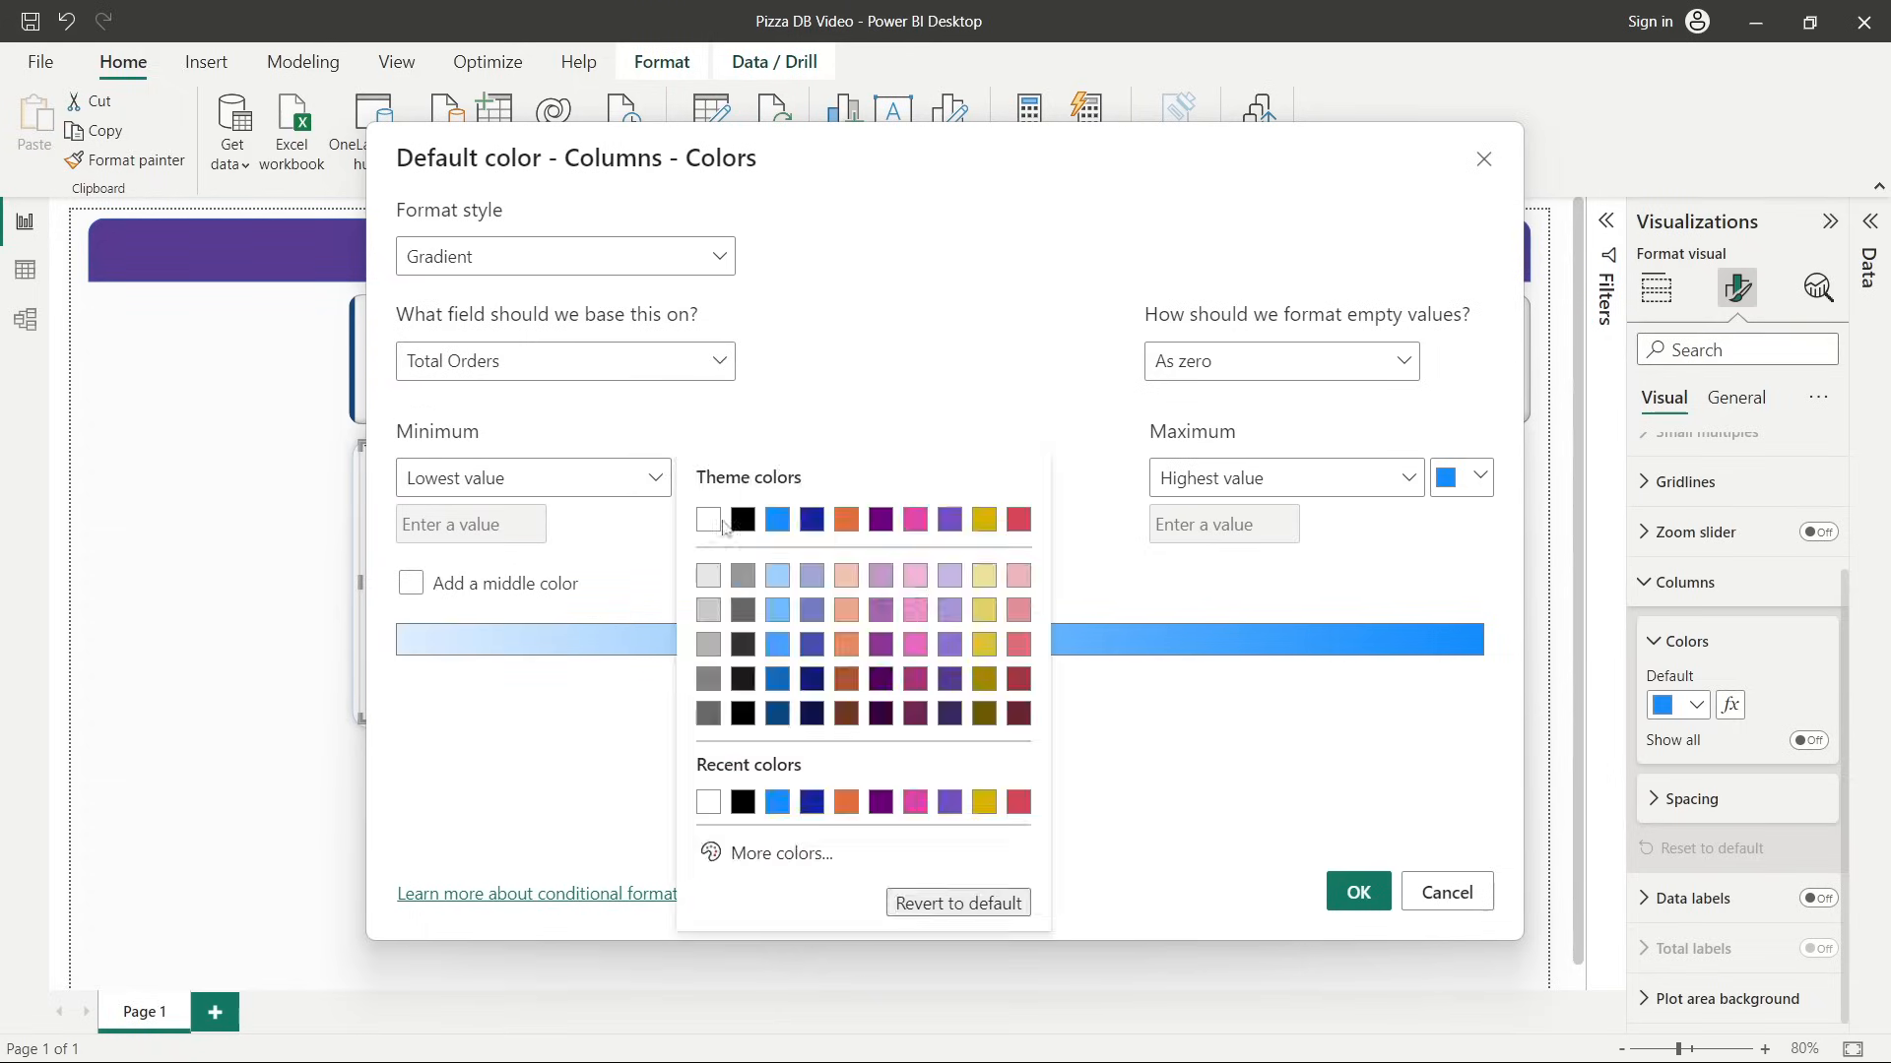
left_click(780, 855)
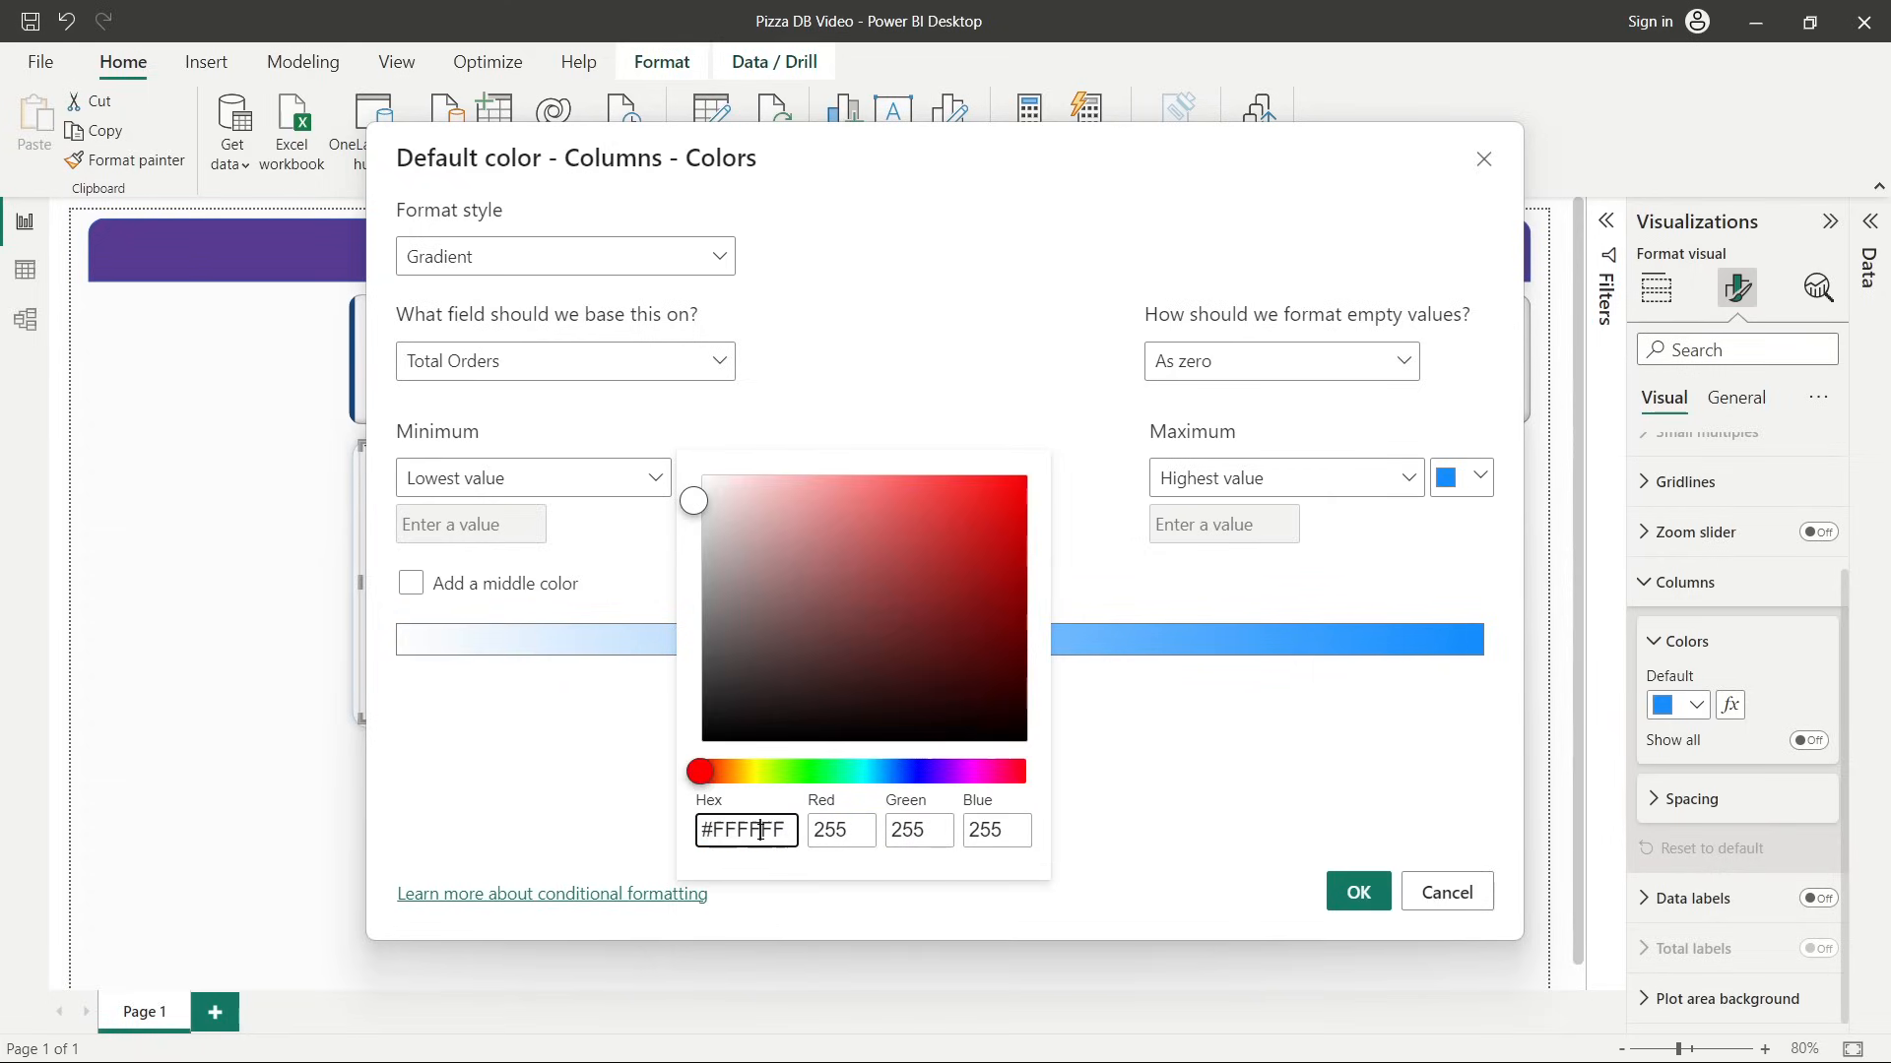
double_click(758, 830)
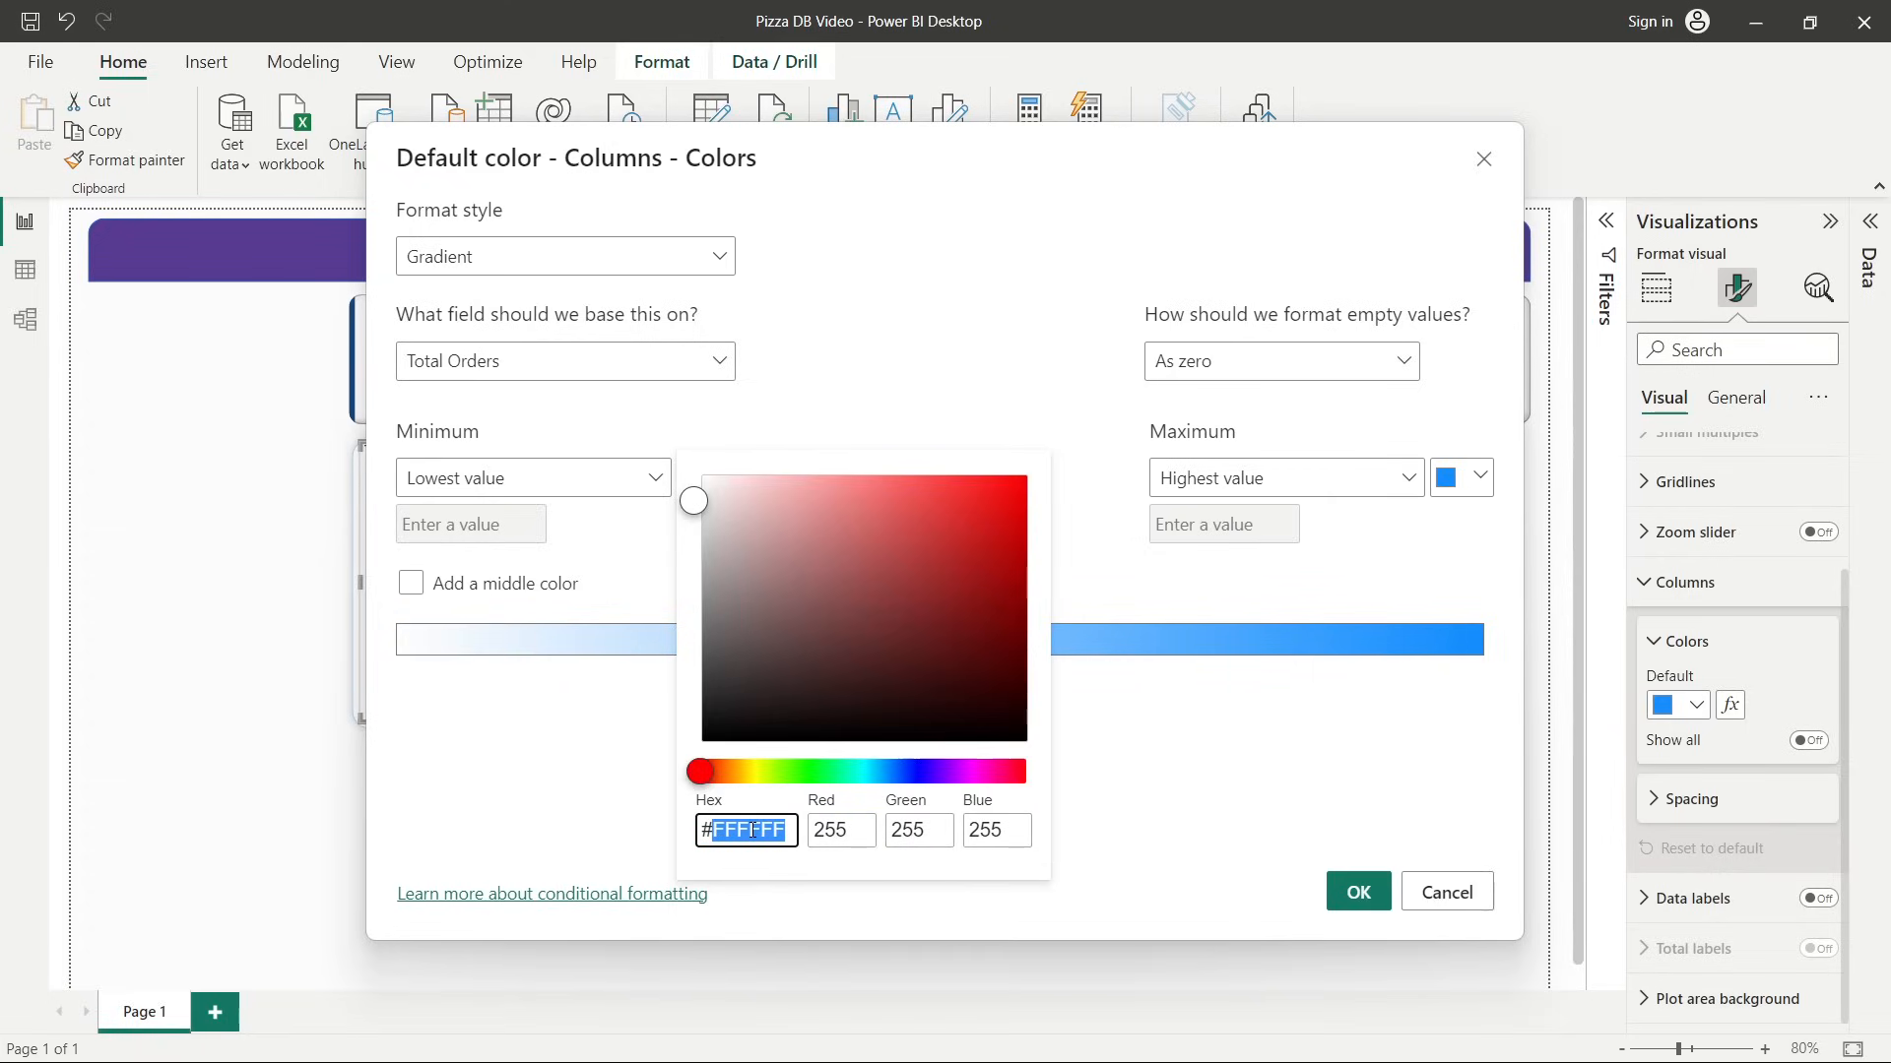
type("EB")
type("89%f")
key("BackSpace")
key("BackSpace")
type("5F")
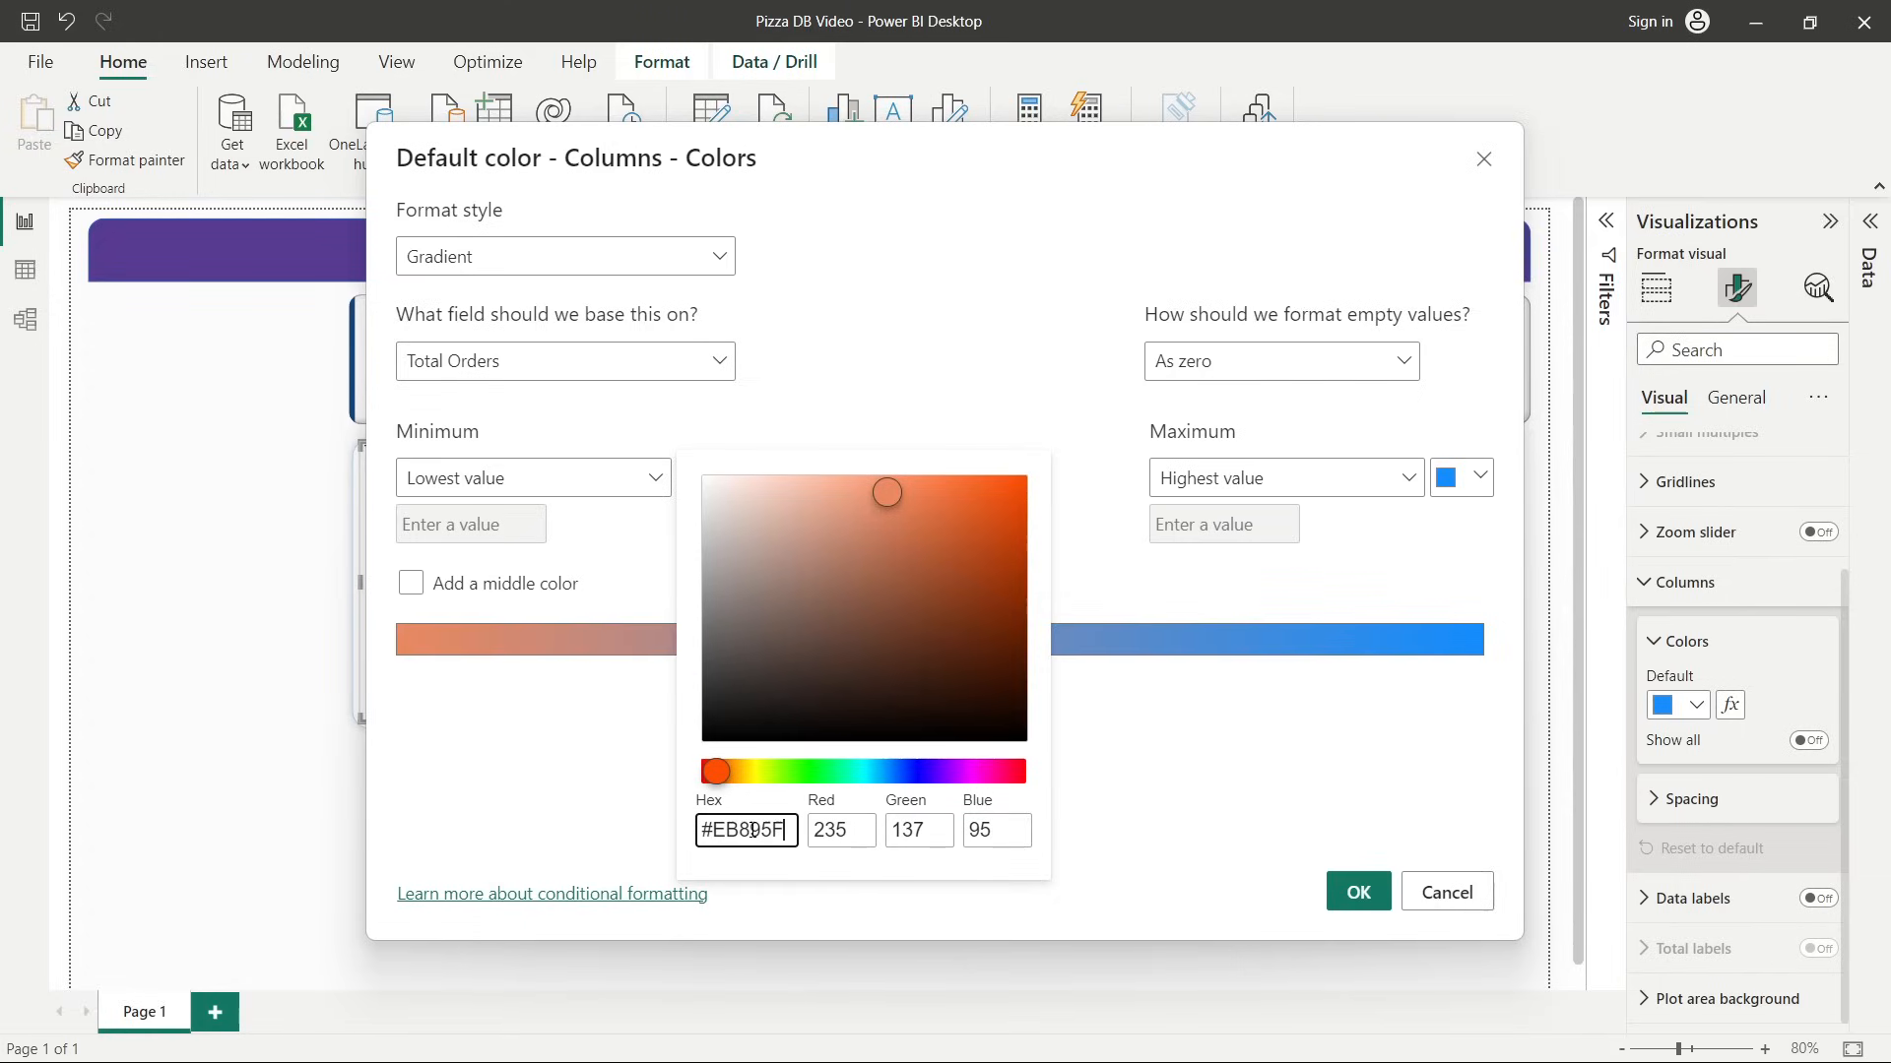
left_click(582, 523)
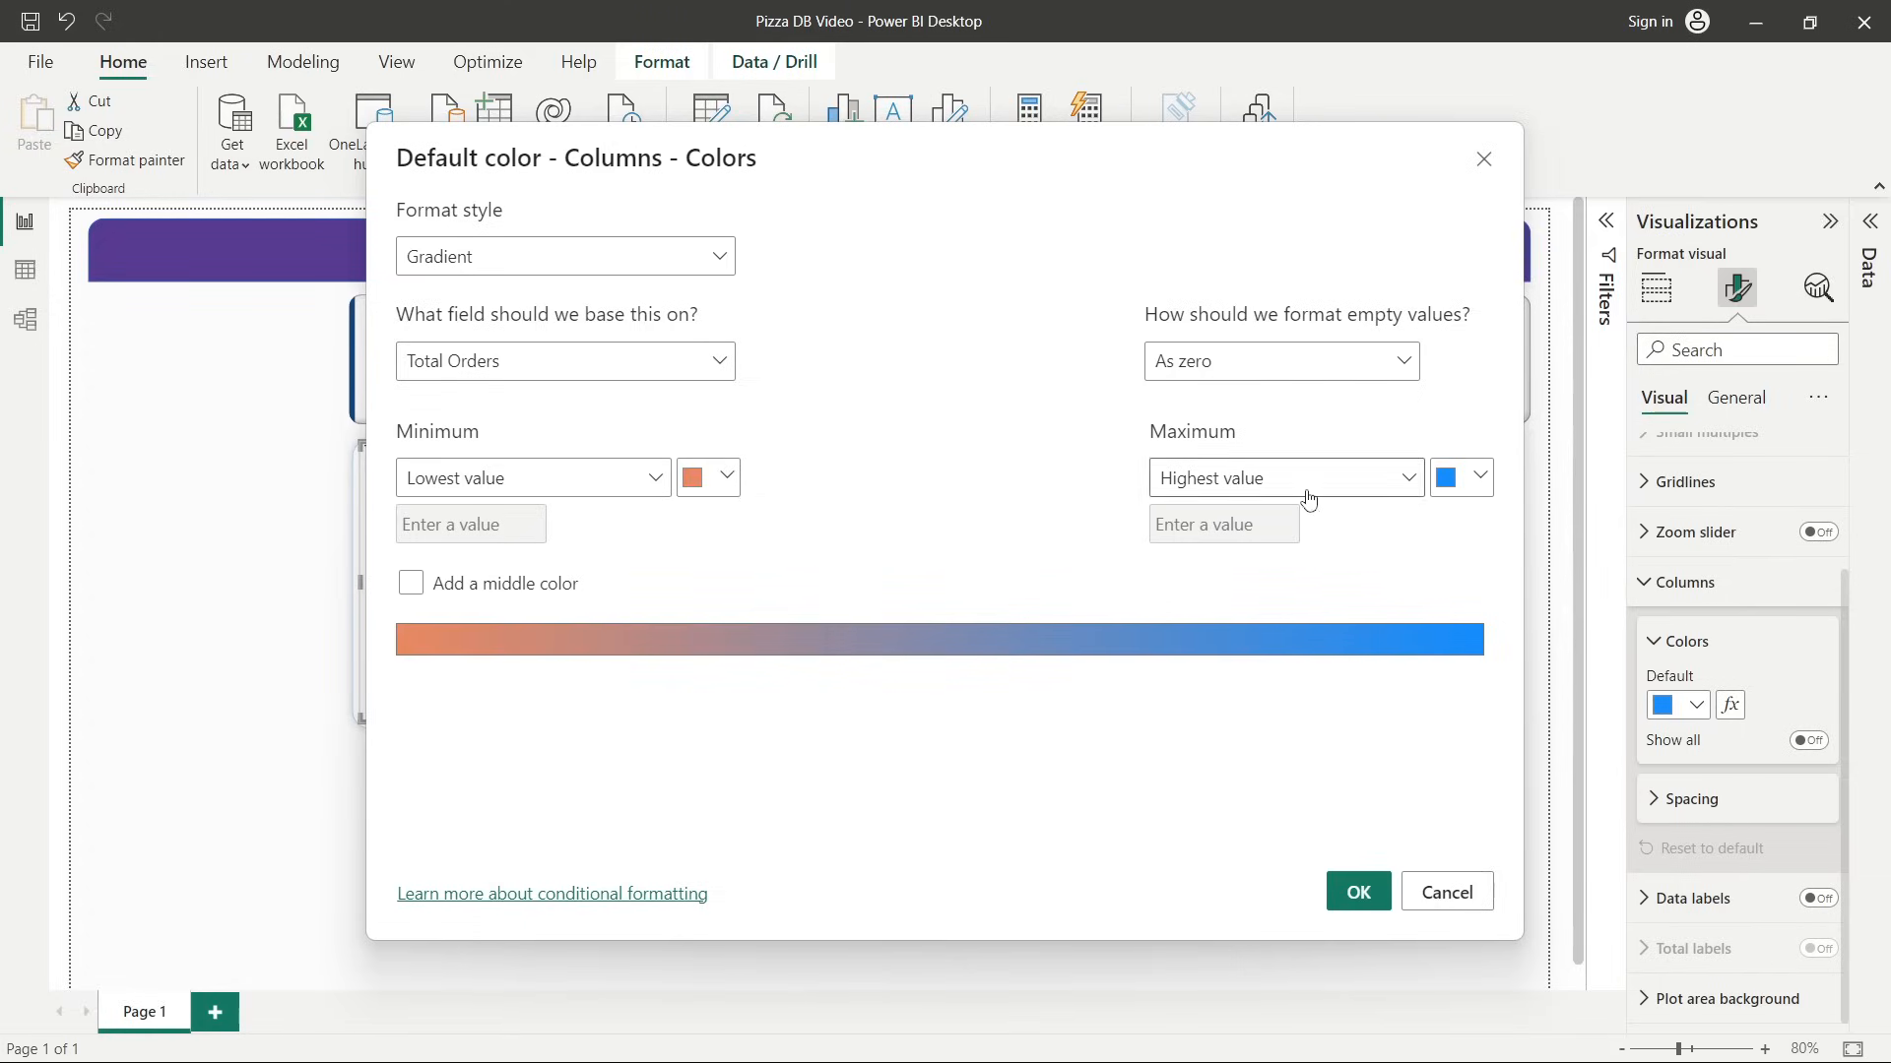
Set the gradient's maximum (highest value) color to hex #73361C and apply the conditional formatting to the columns.
left_click(1455, 489)
left_click(1221, 854)
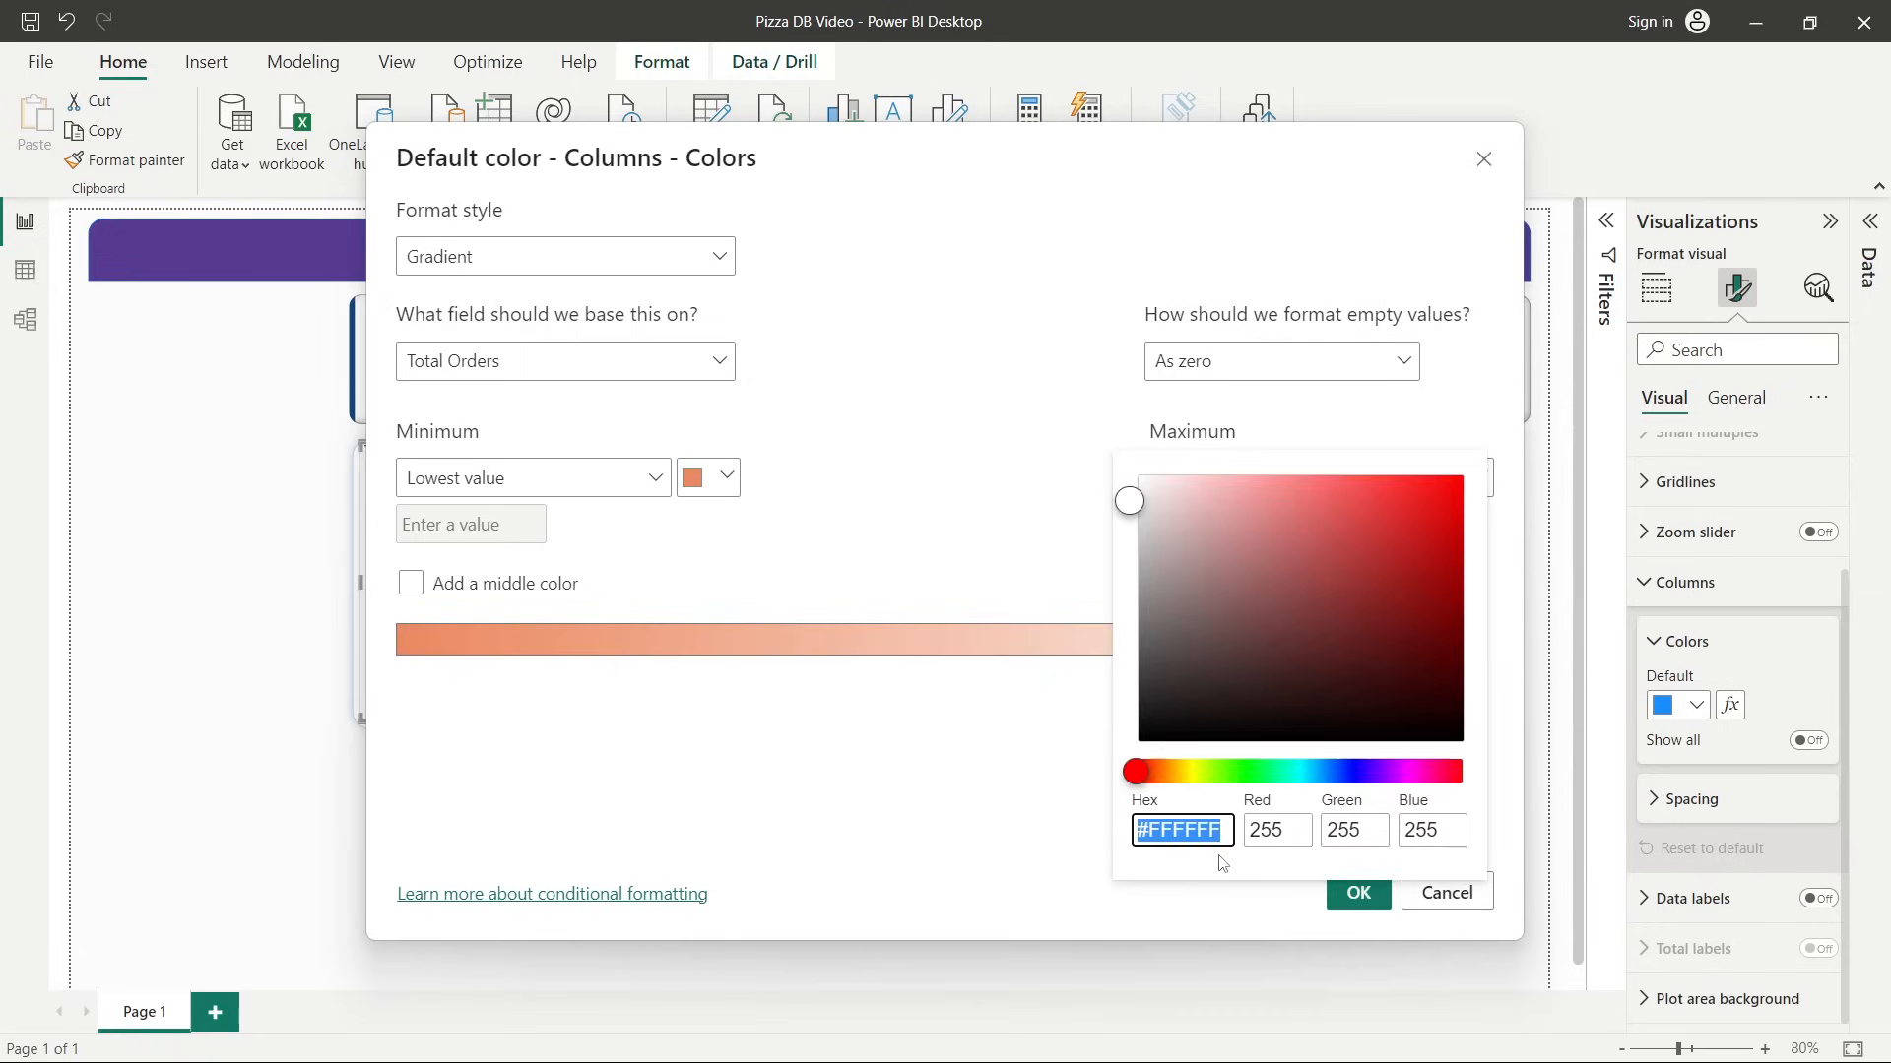
triple_click(1187, 826)
double_click(1199, 825)
key("BackSpace")
type("73361C")
left_click(1016, 770)
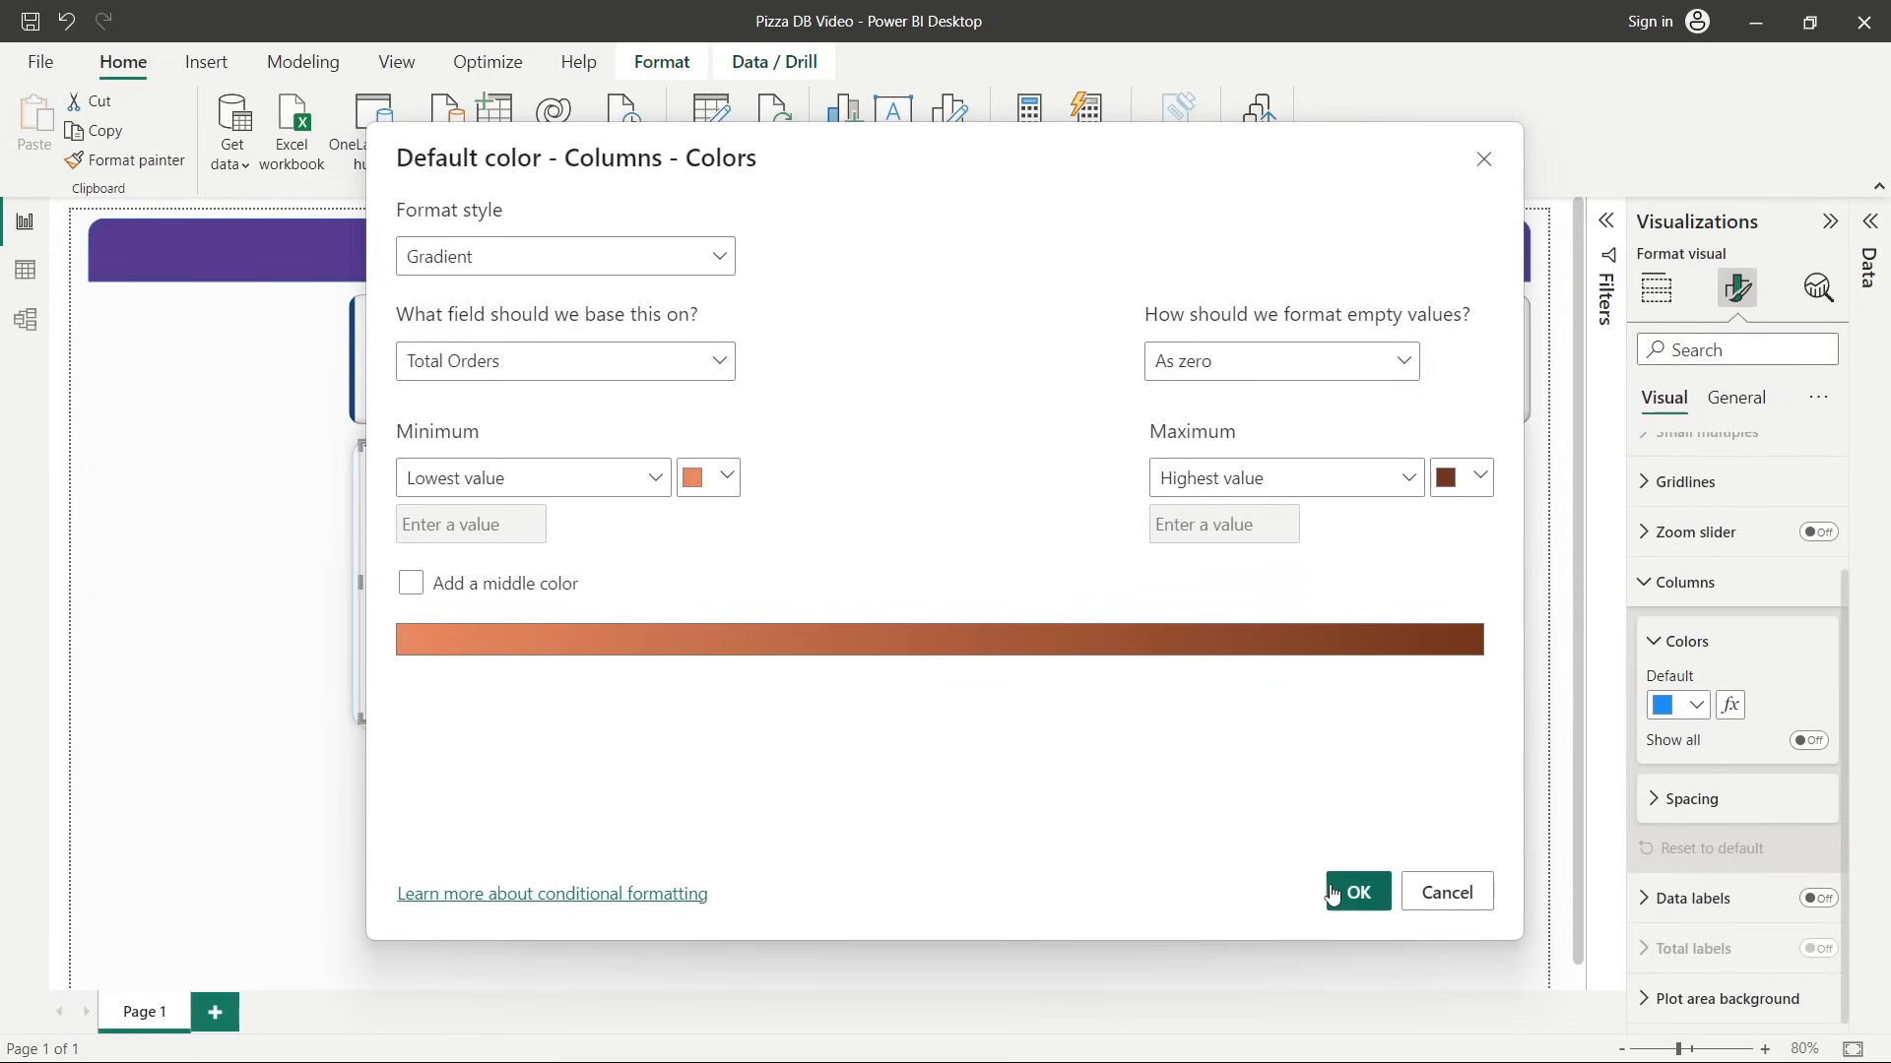
left_click(1339, 892)
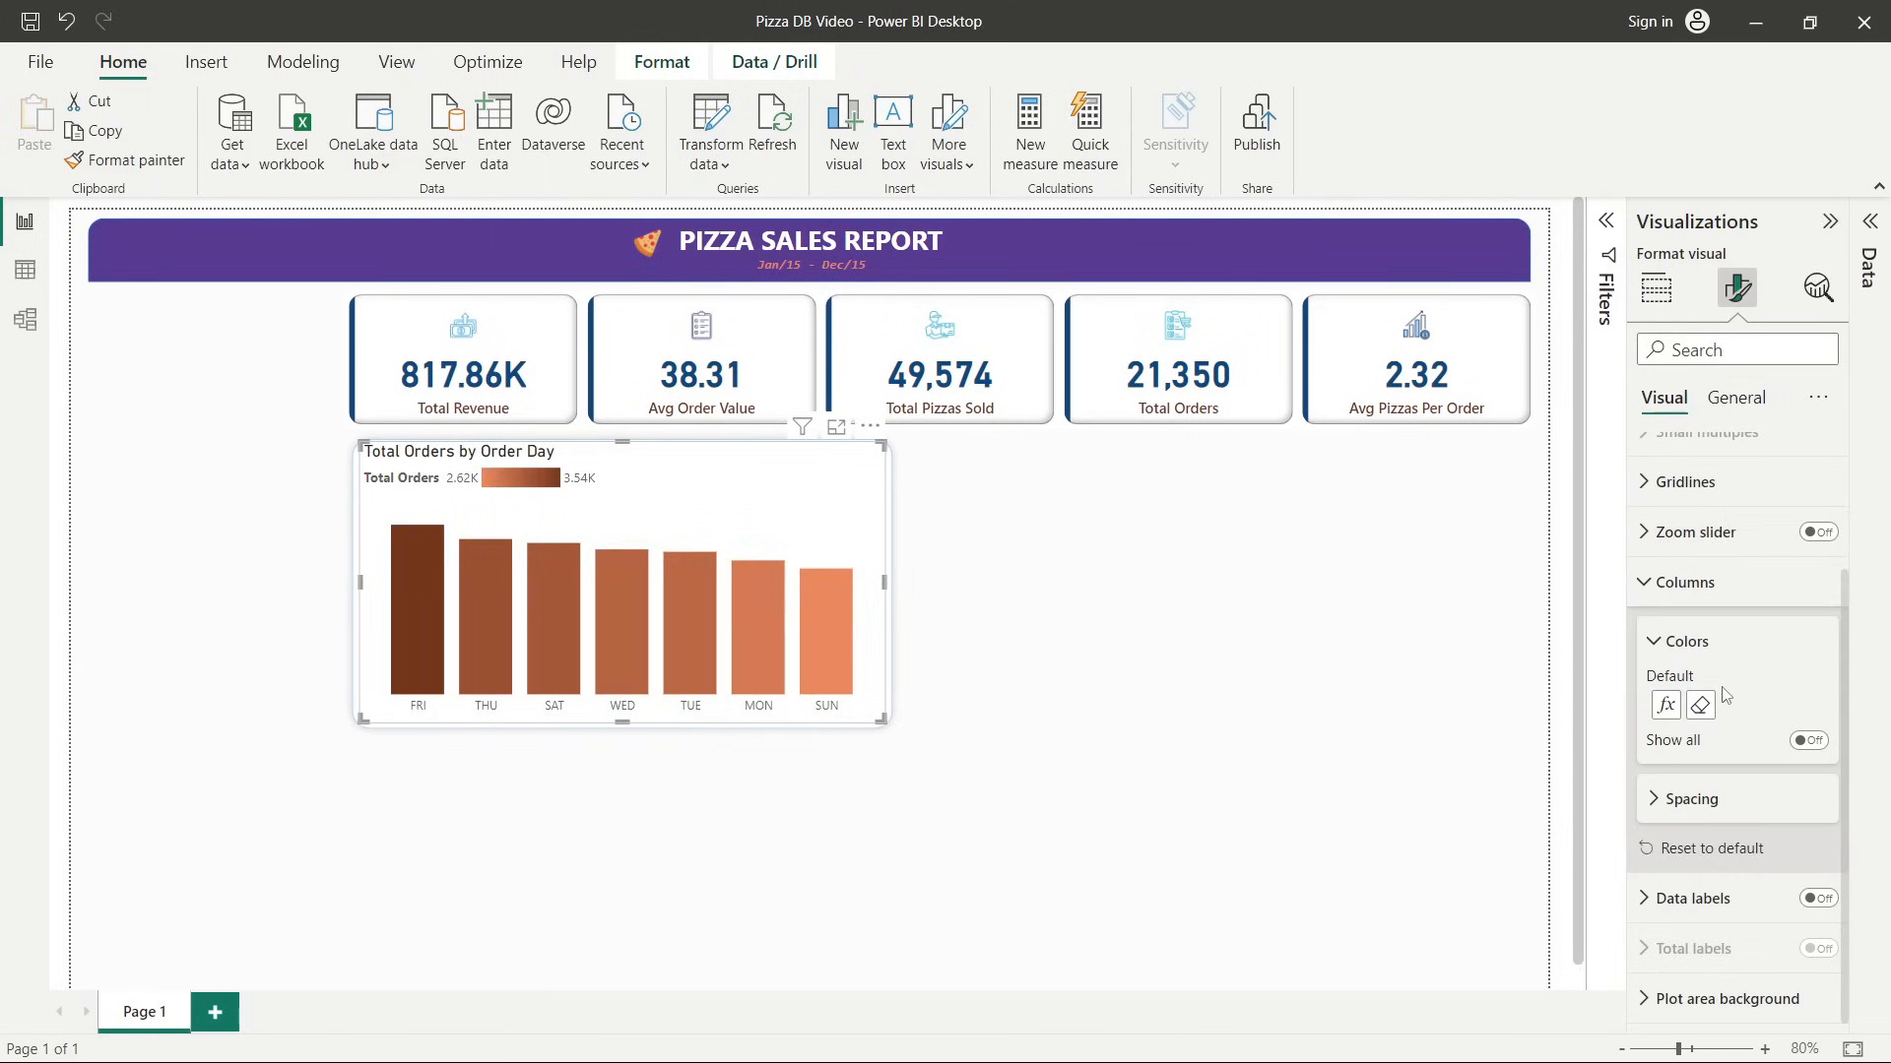
Hide the legend of the Total Orders by Order Day chart and turn on its data labels.
left_click(1658, 589)
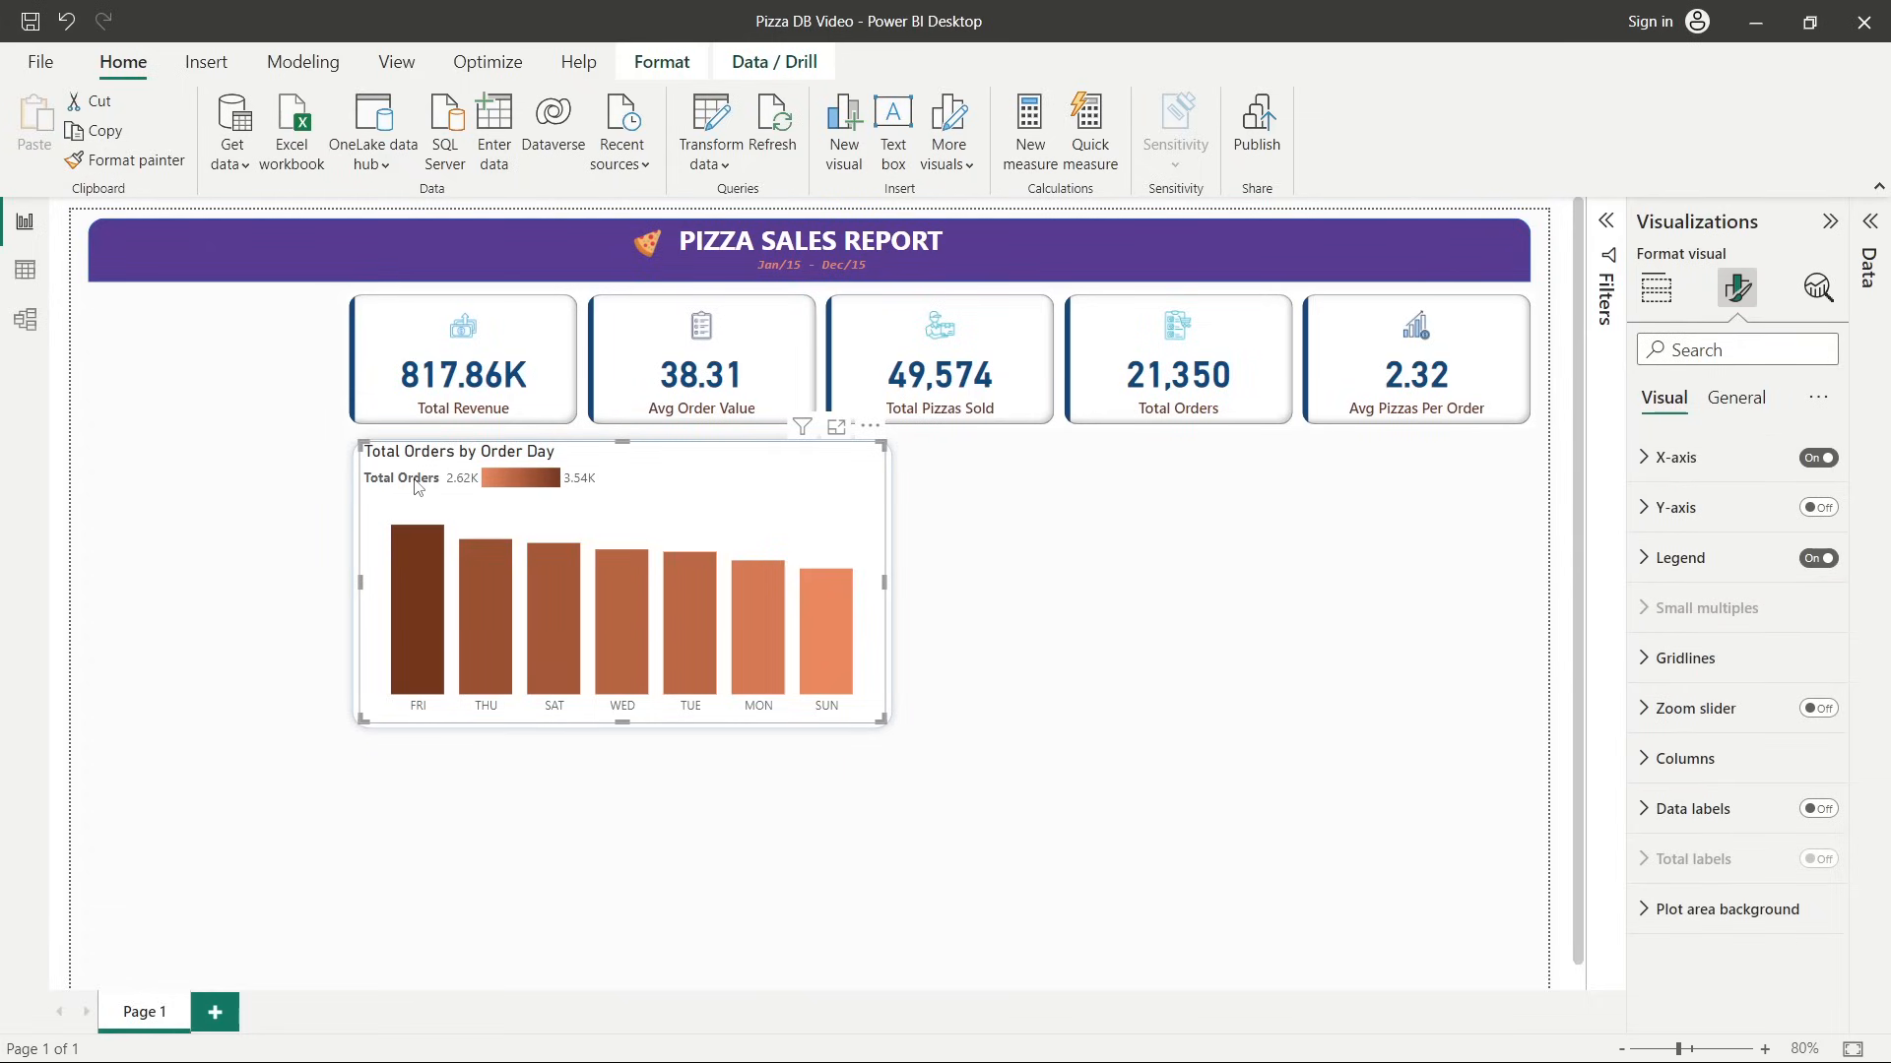
left_click(1819, 559)
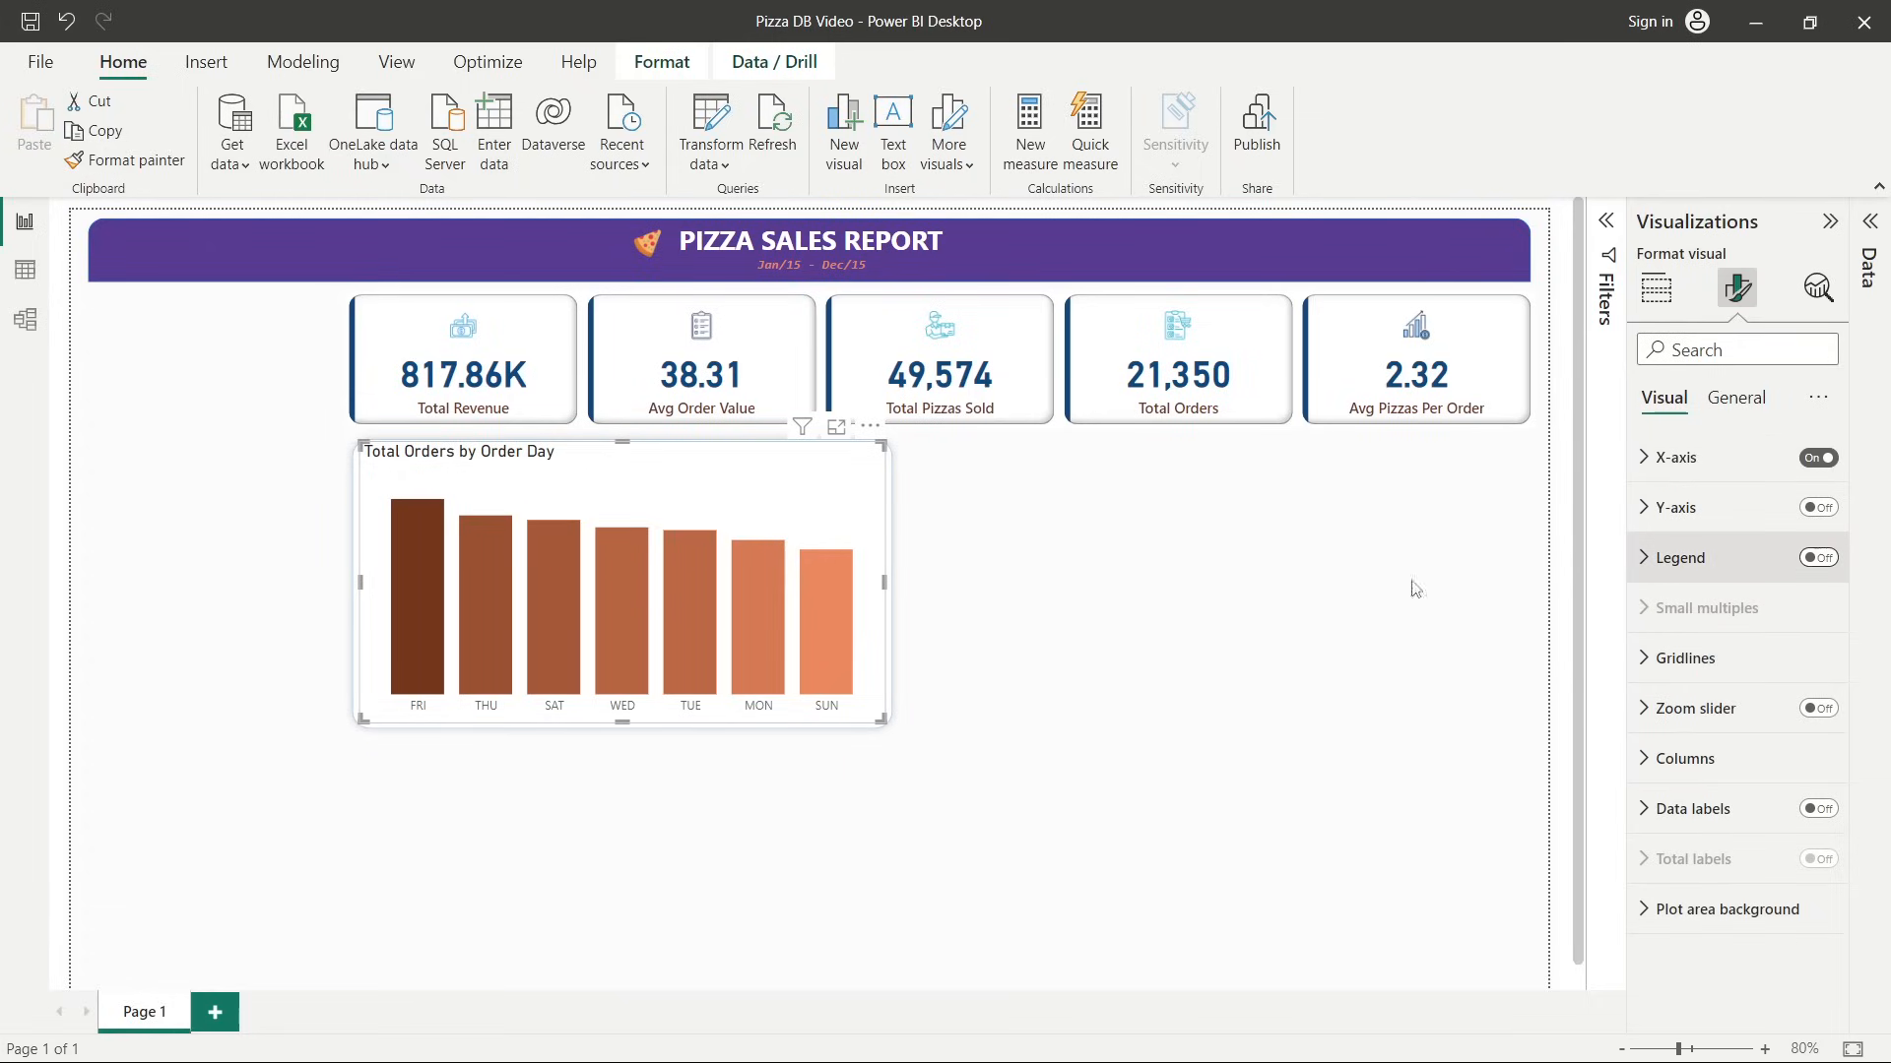
left_click(1671, 815)
scroll(1671, 813, "down", 3)
left_click(1818, 543)
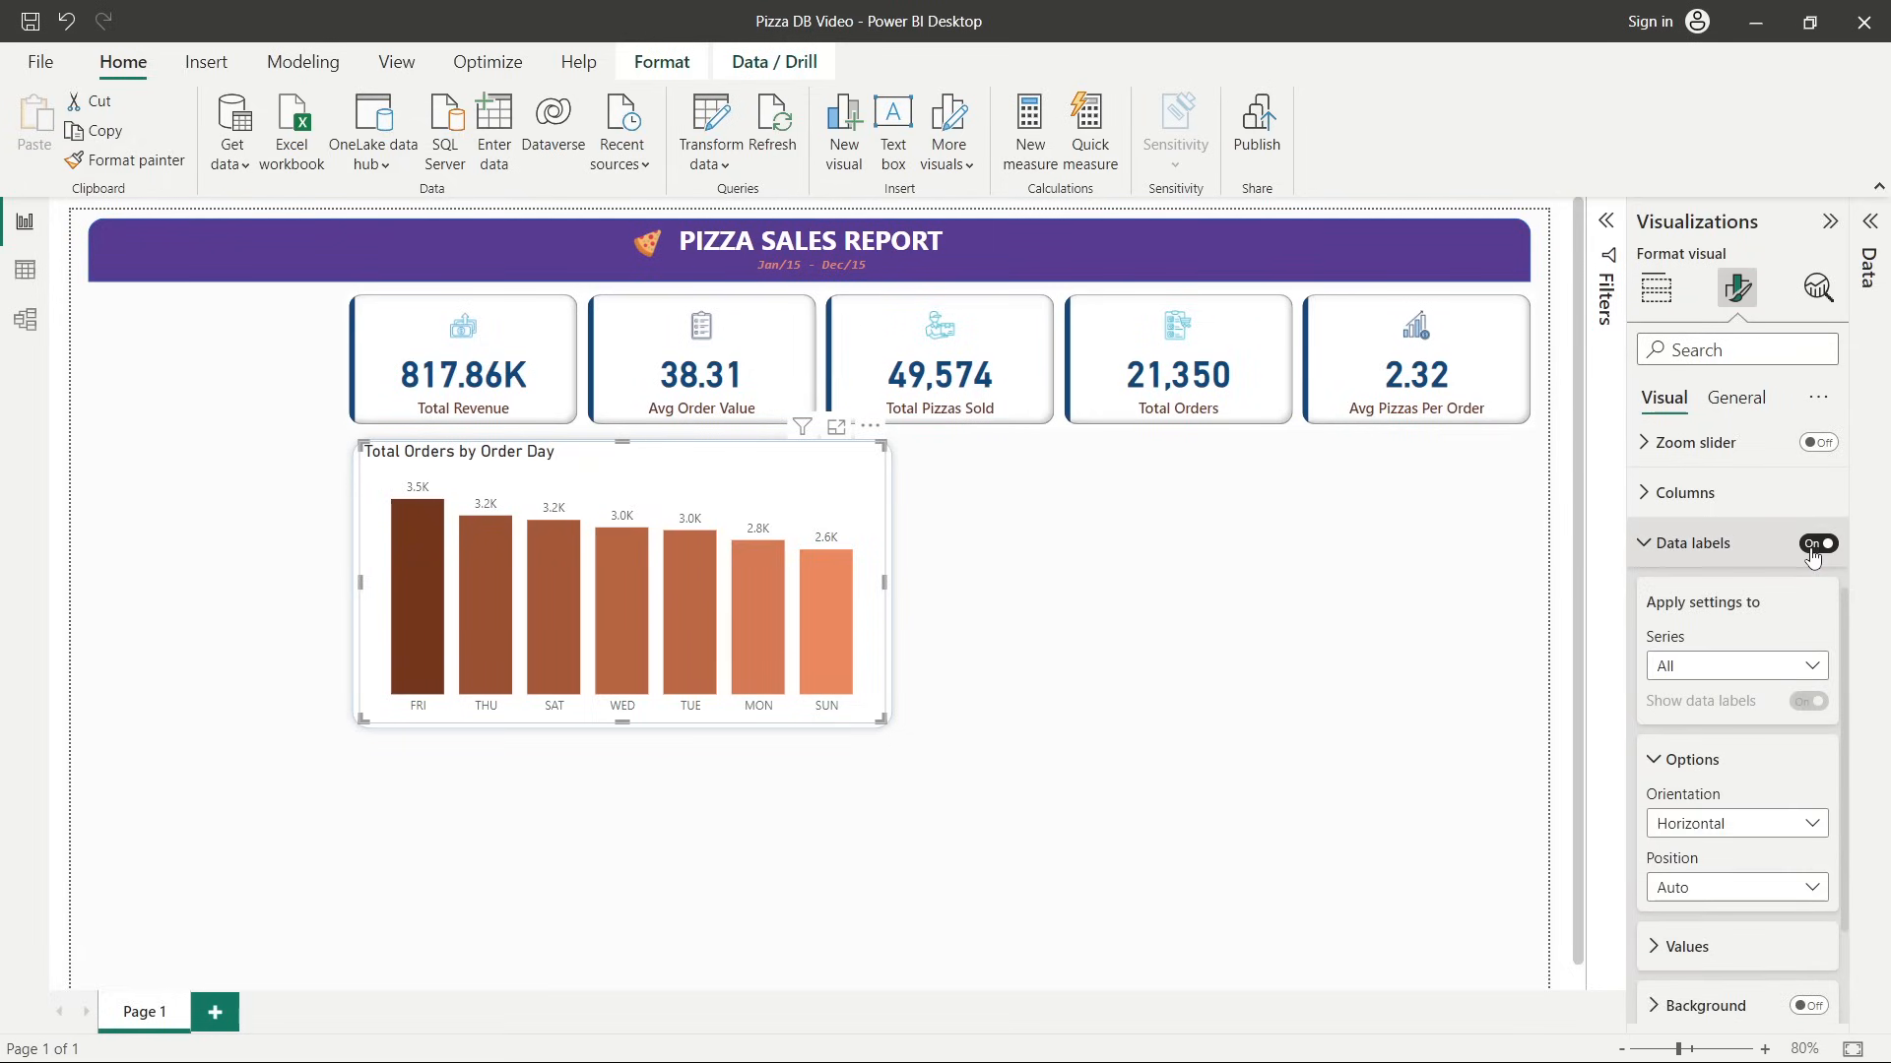
Set the color of the chart's data label values to a very dark gray.
scroll(1801, 674, "down", 3)
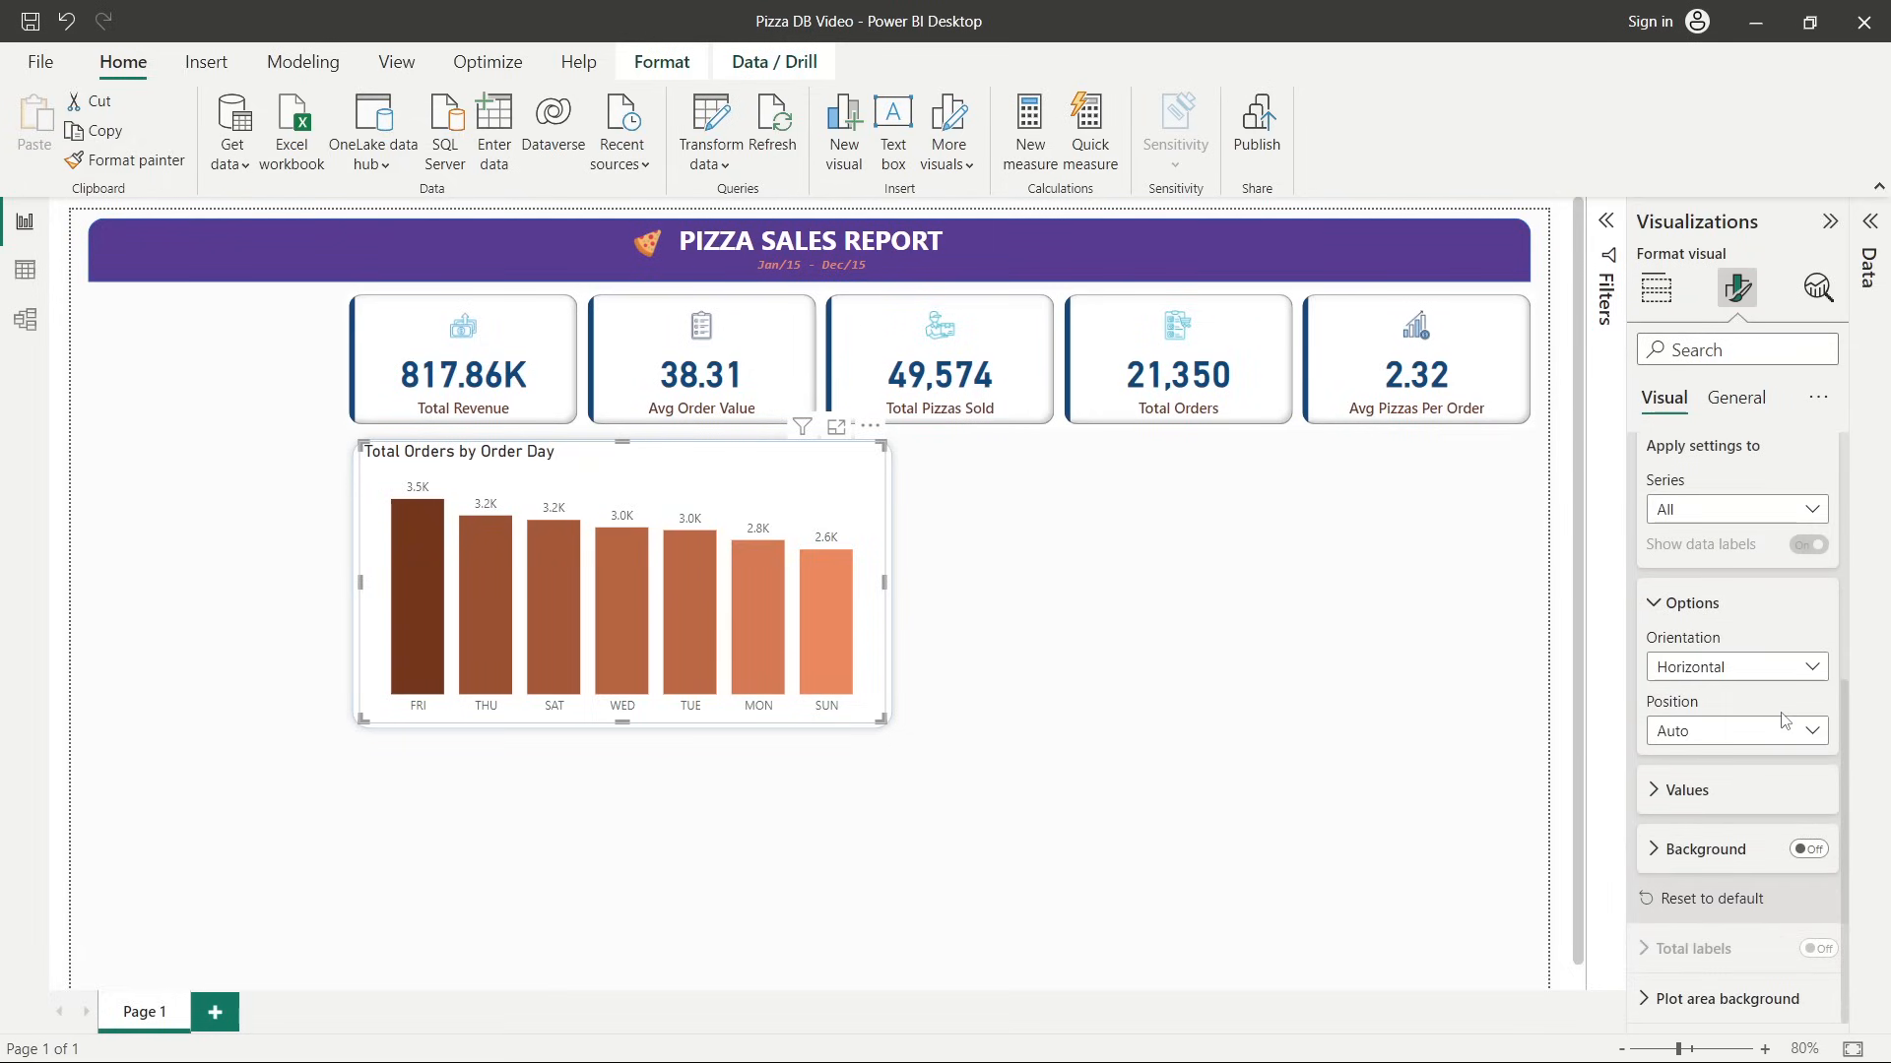
left_click(1687, 788)
scroll(1707, 777, "down", 5)
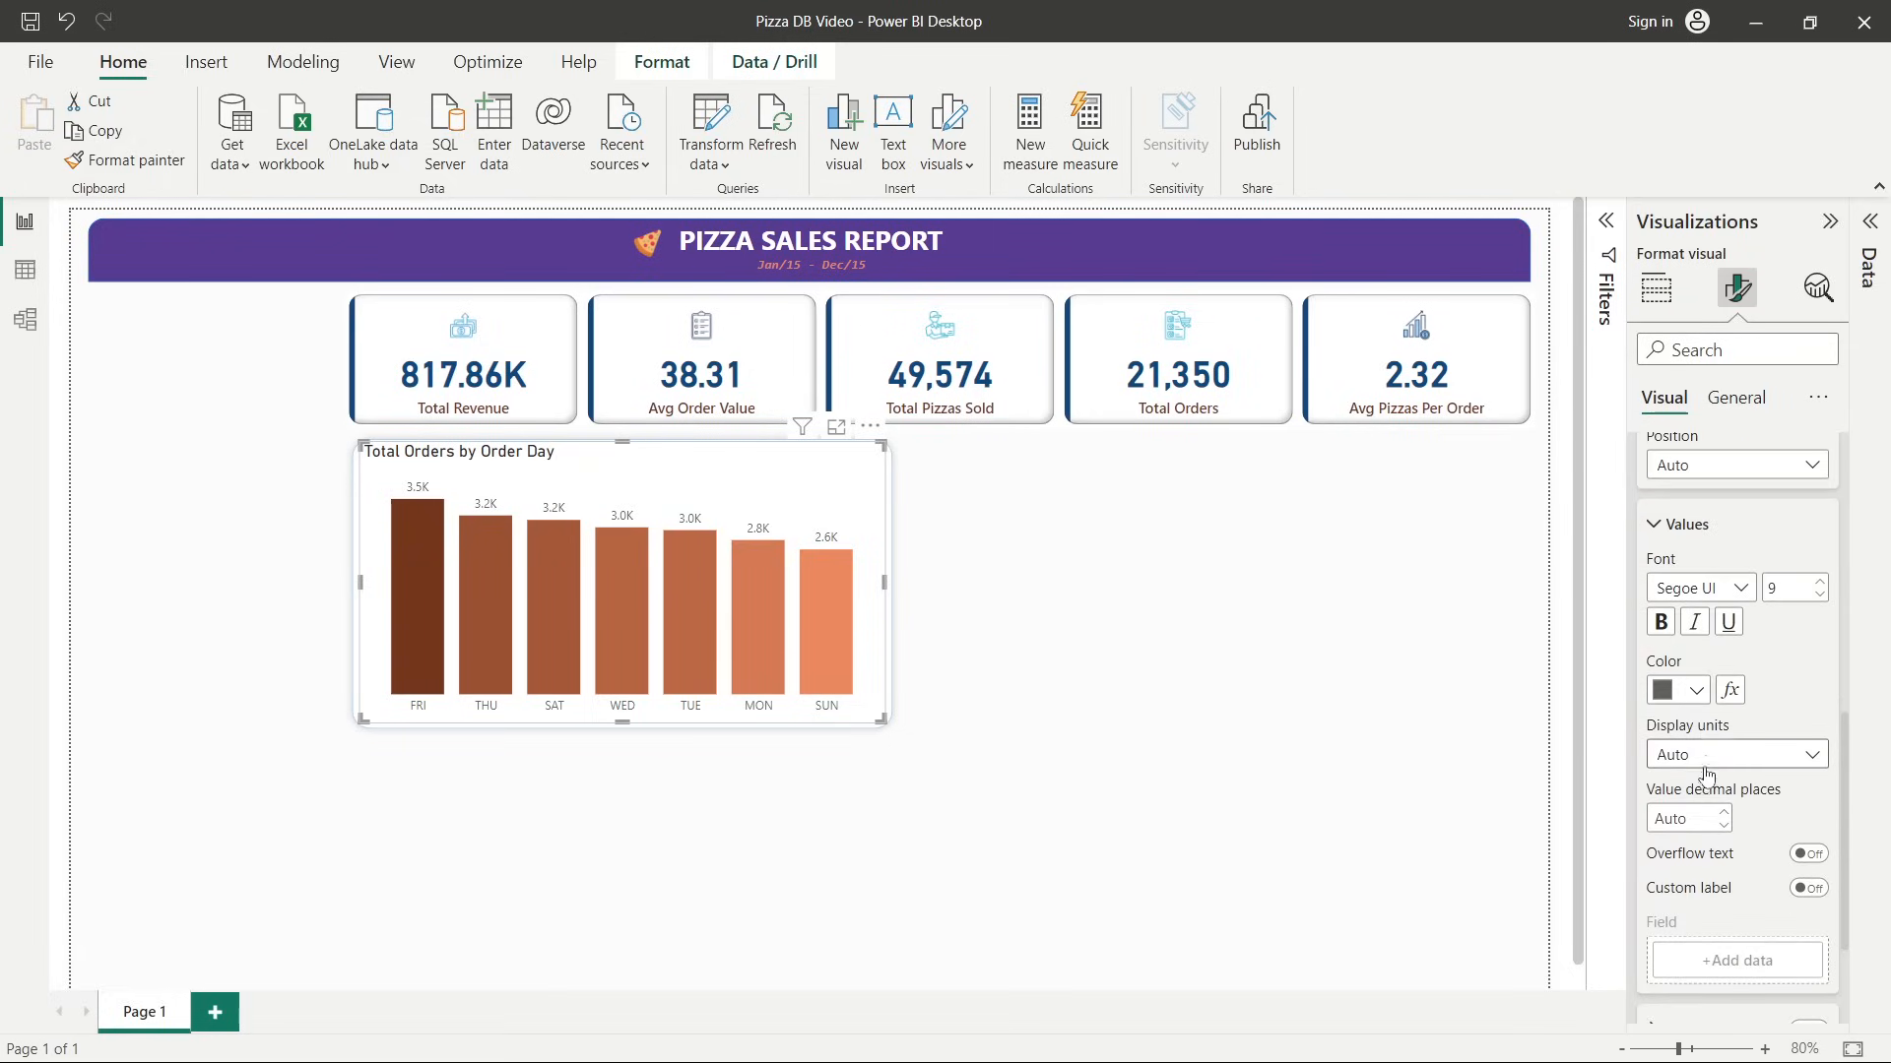
left_click(1694, 690)
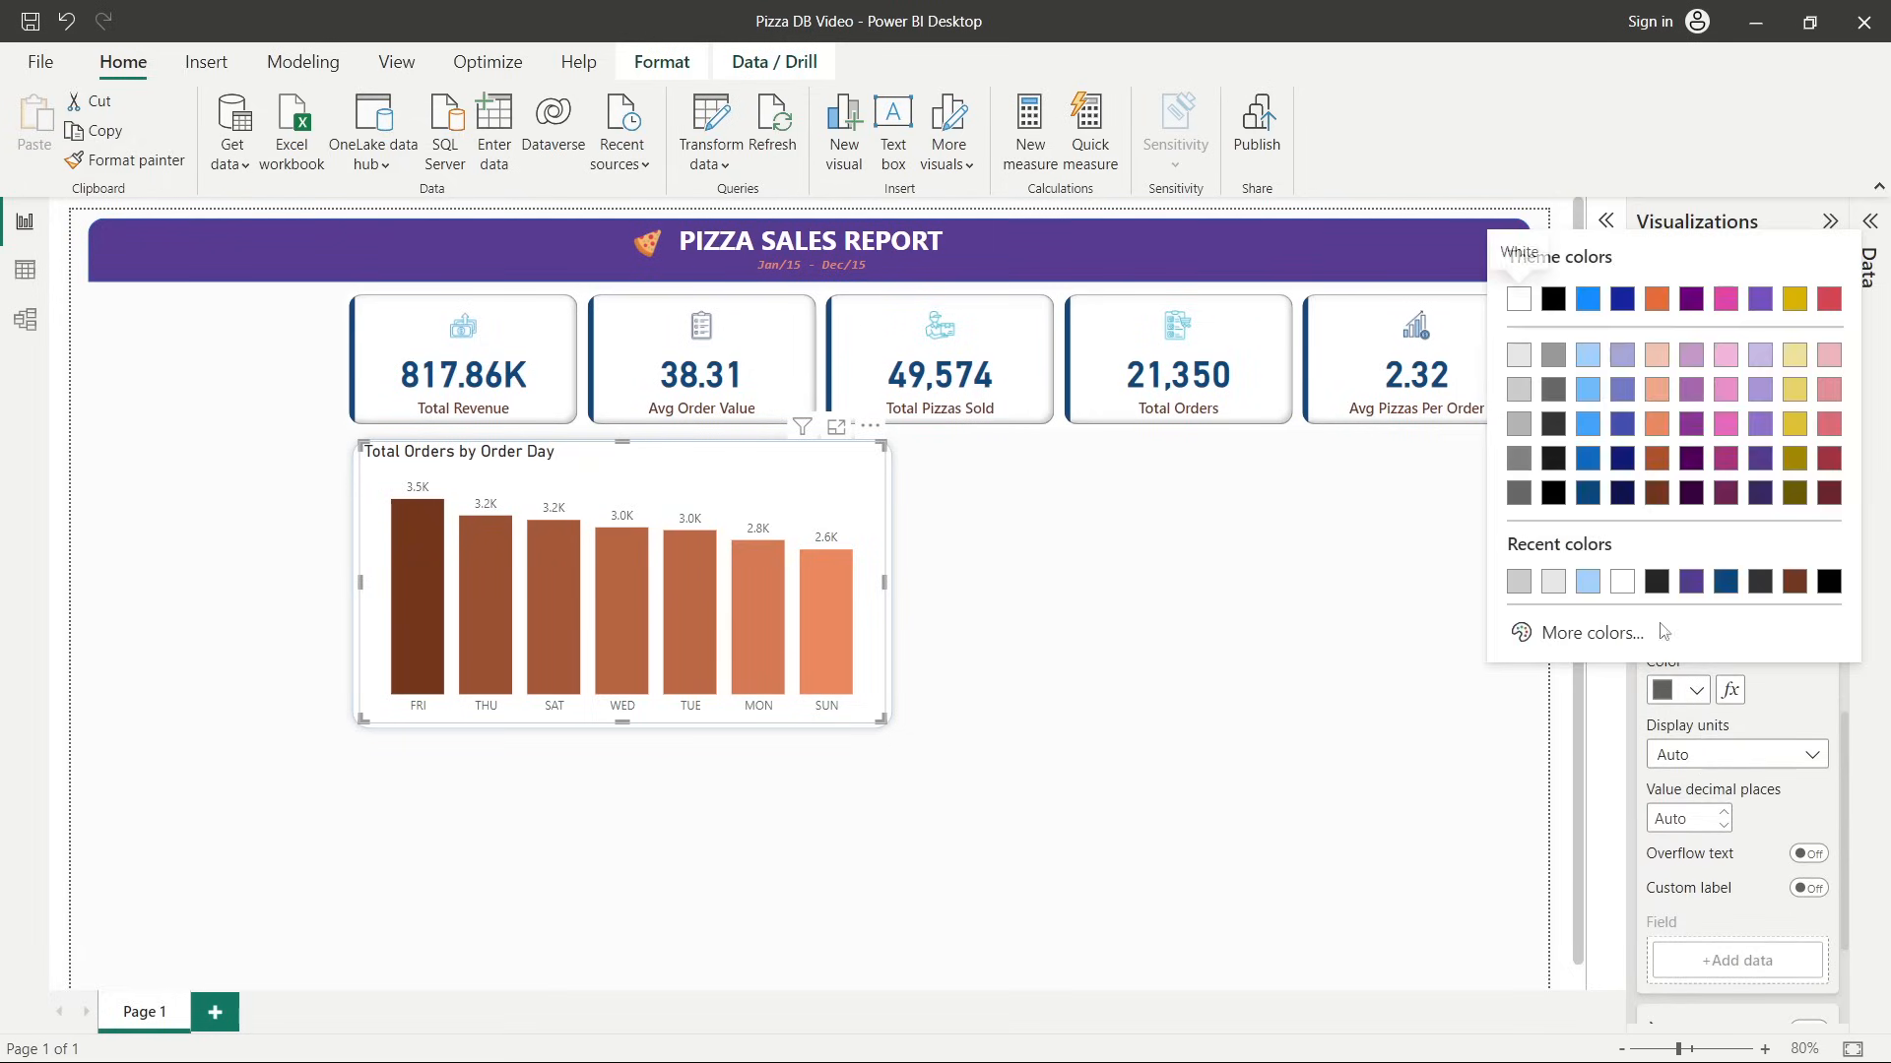
left_click(1560, 434)
Set the data label values to the Segoe UI Semibold font at size 10.5.
left_click(1726, 588)
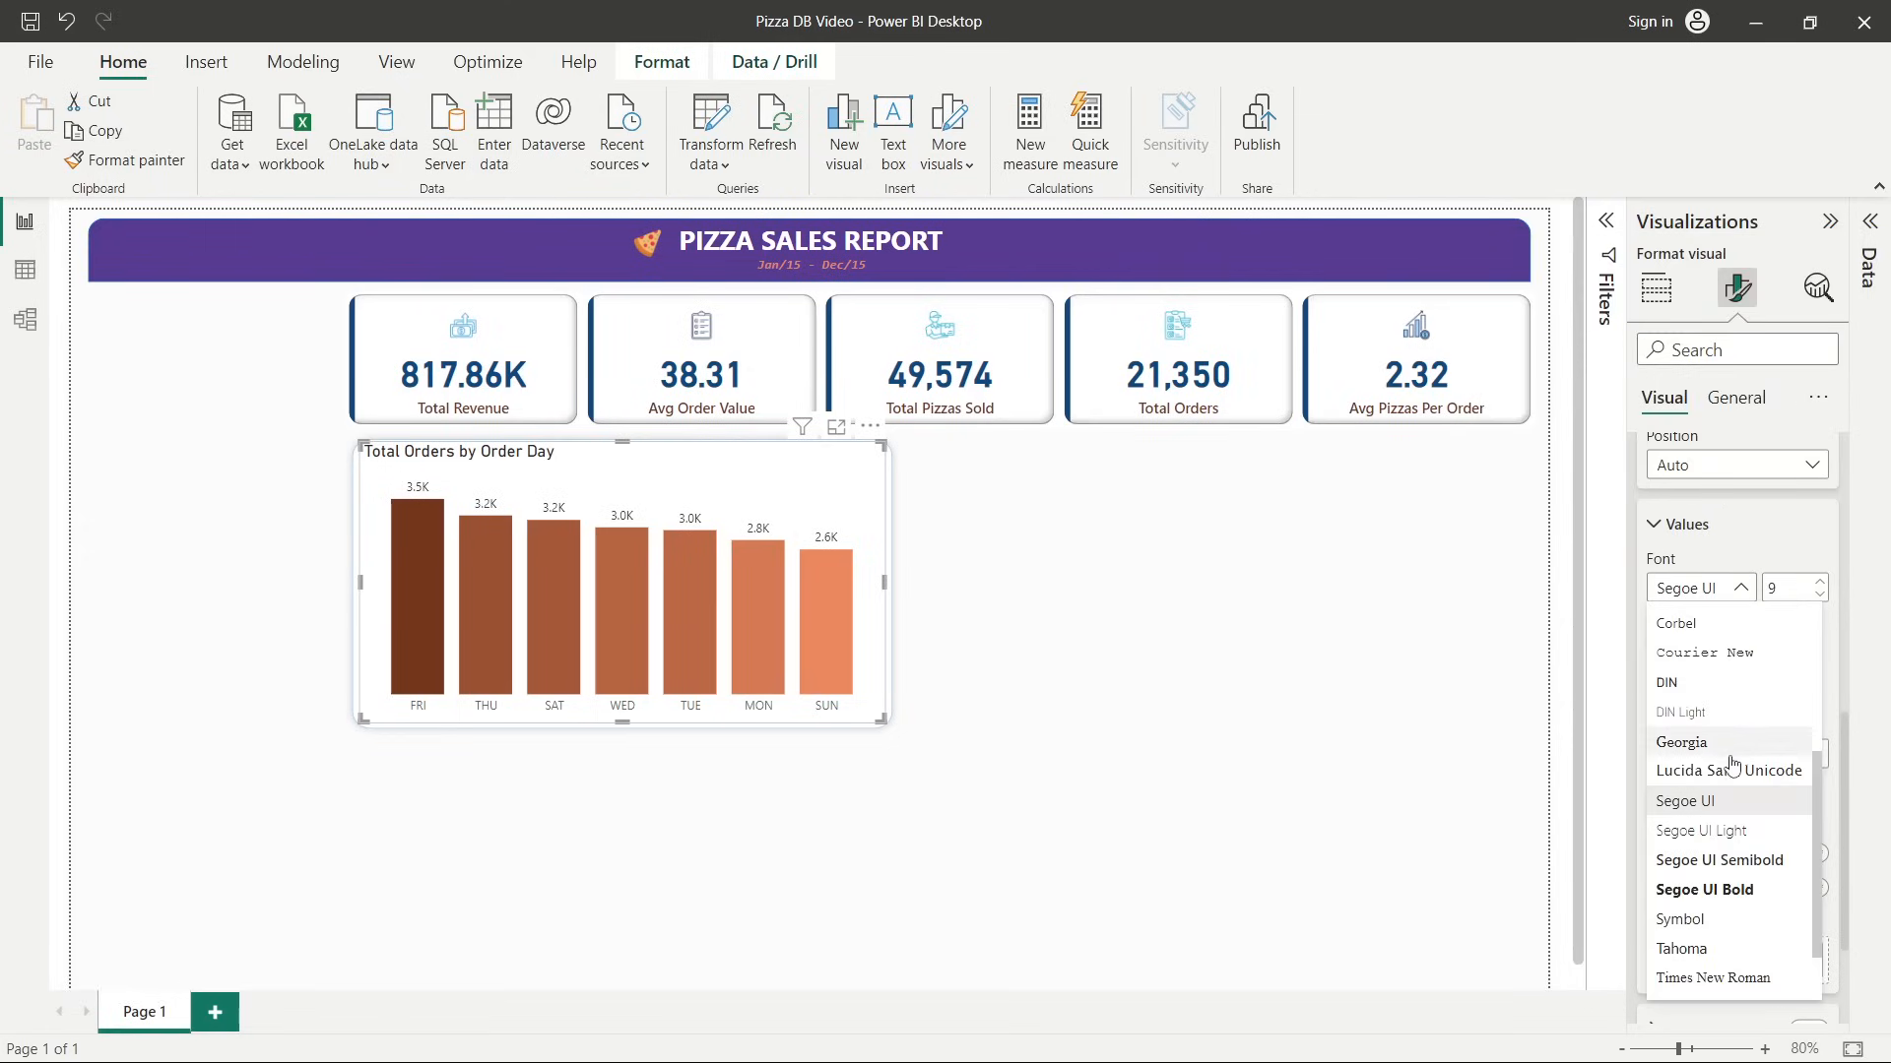
left_click(1718, 859)
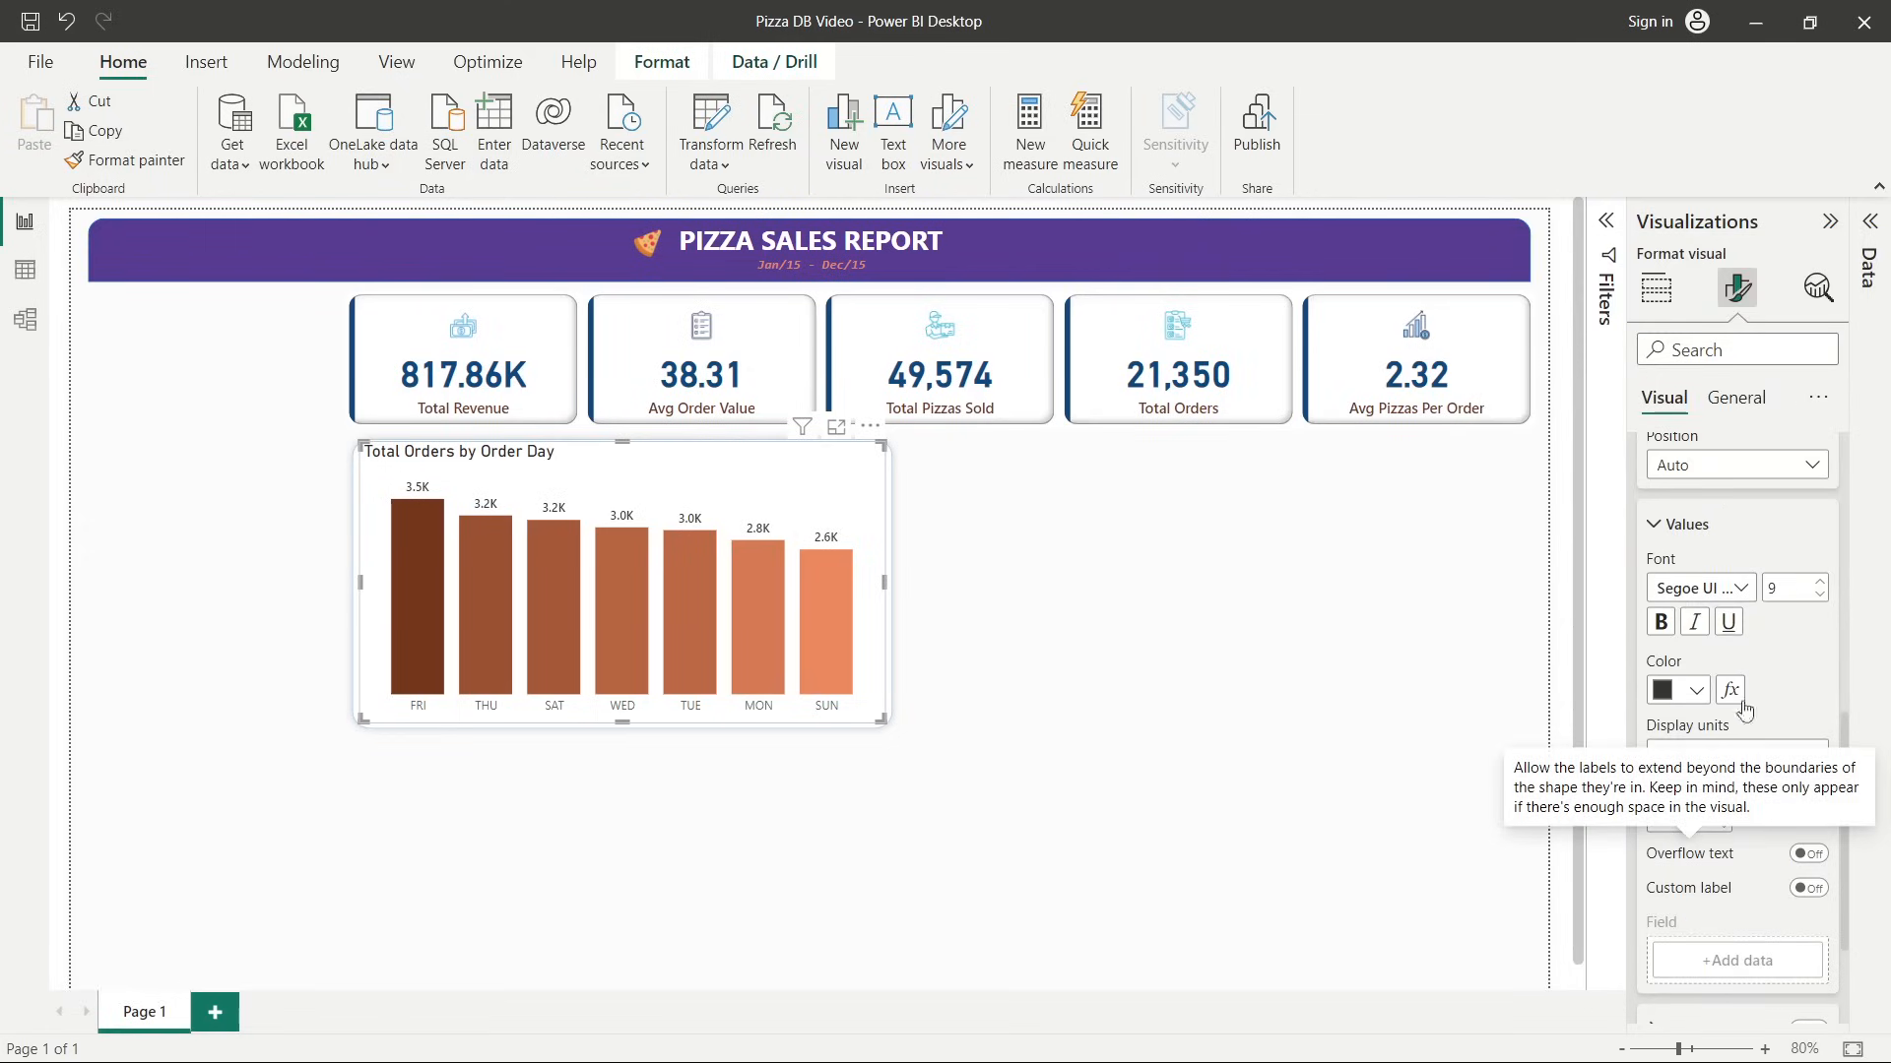
type("10")
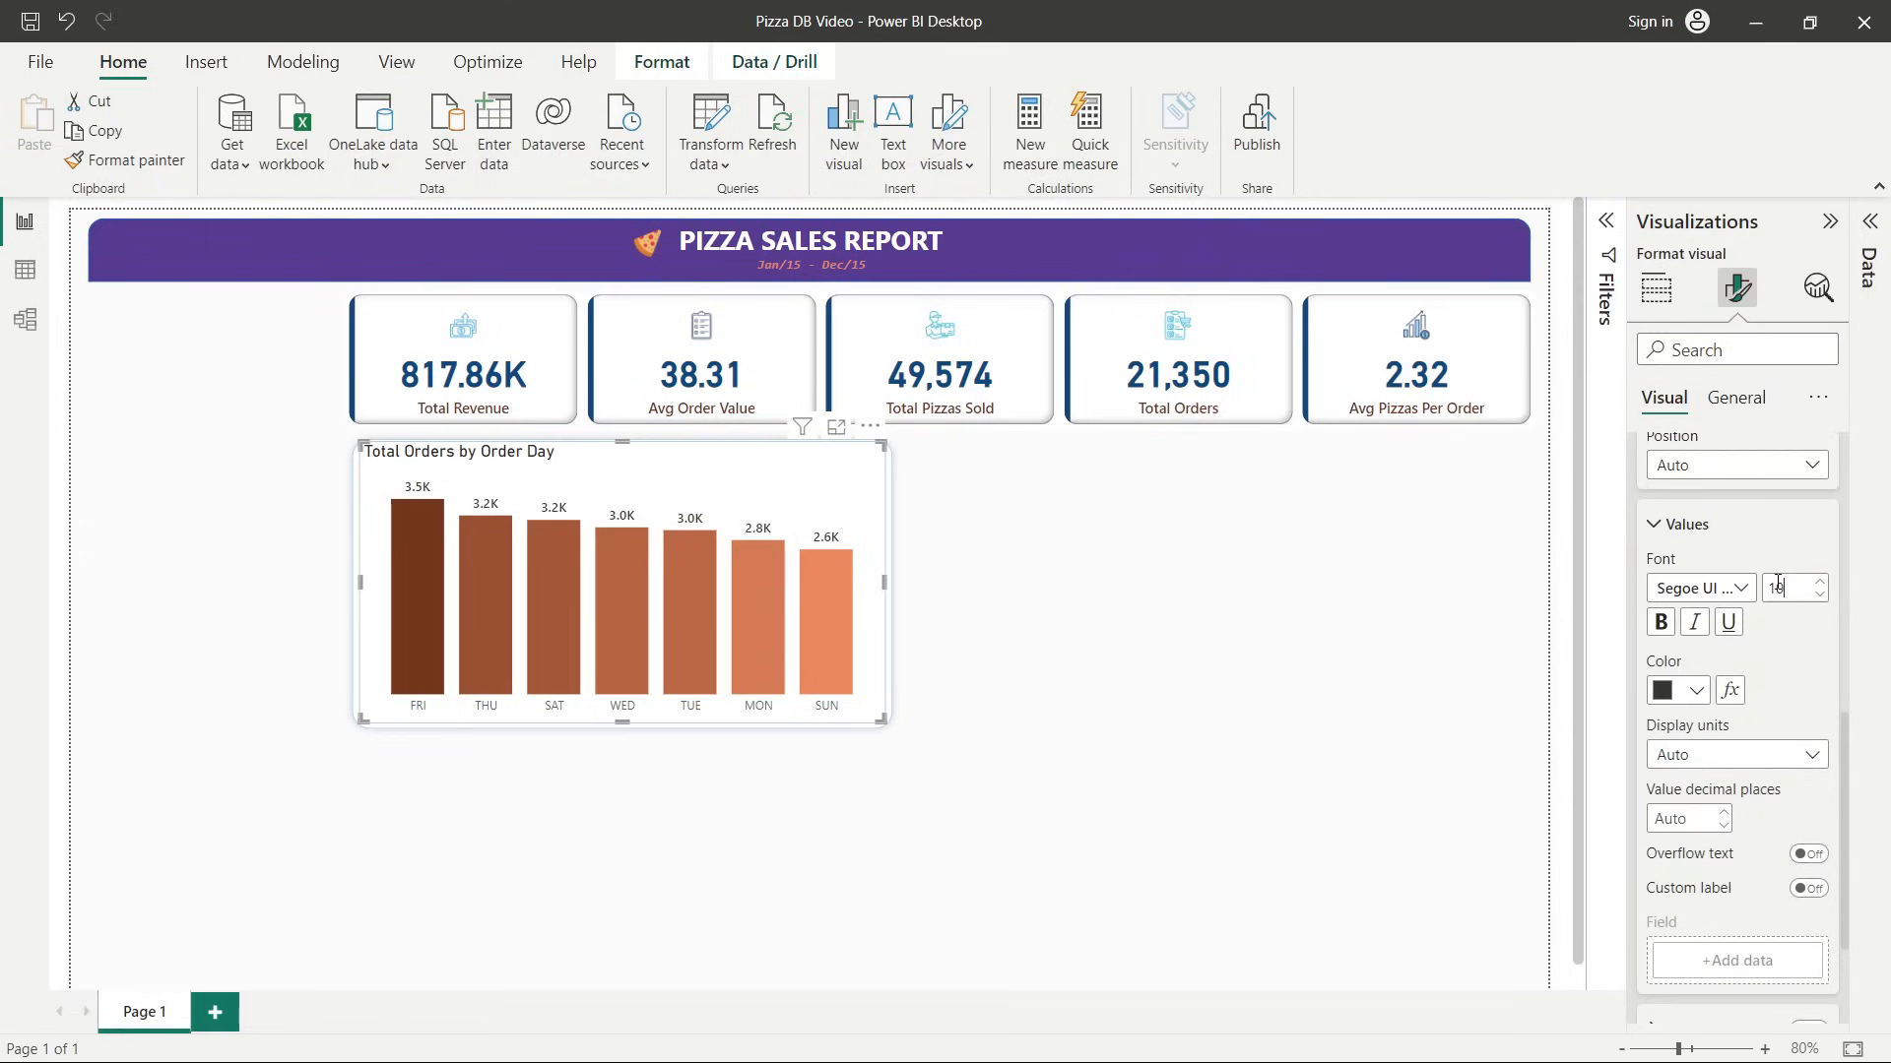
left_click(1820, 581)
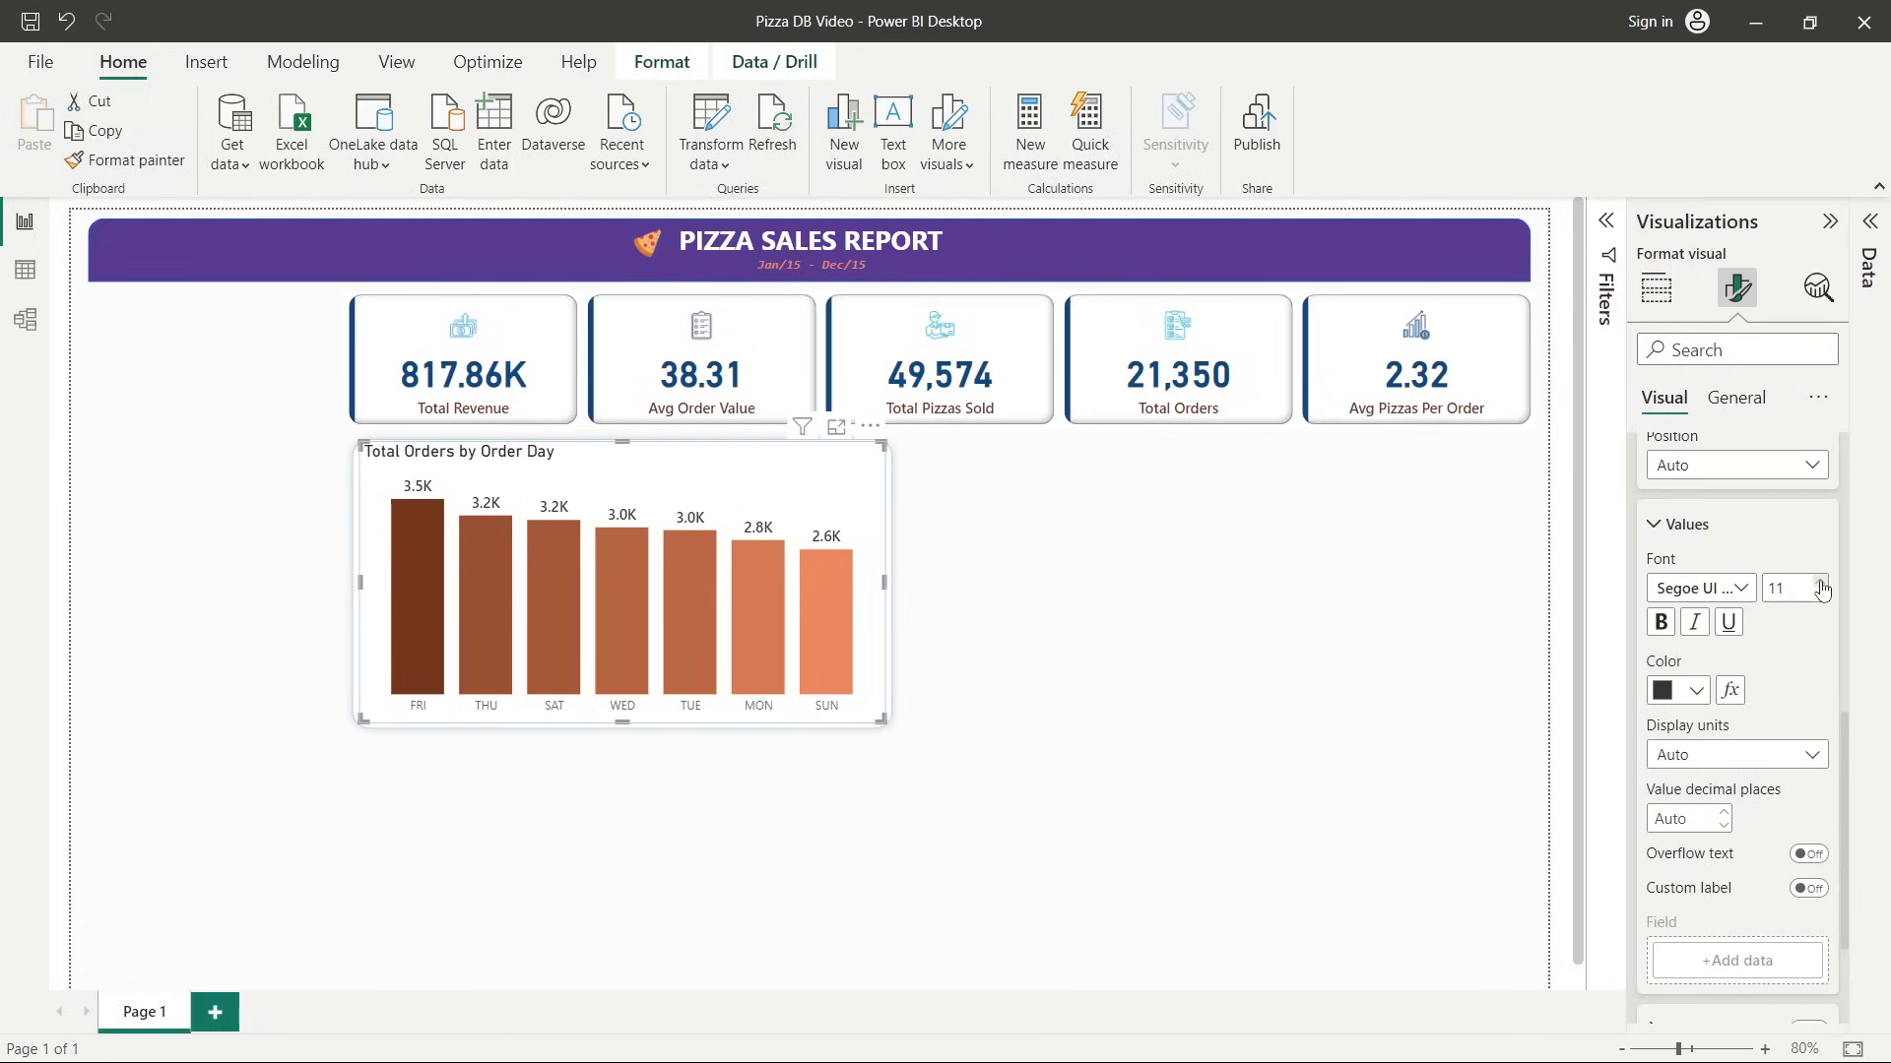
type("10.5")
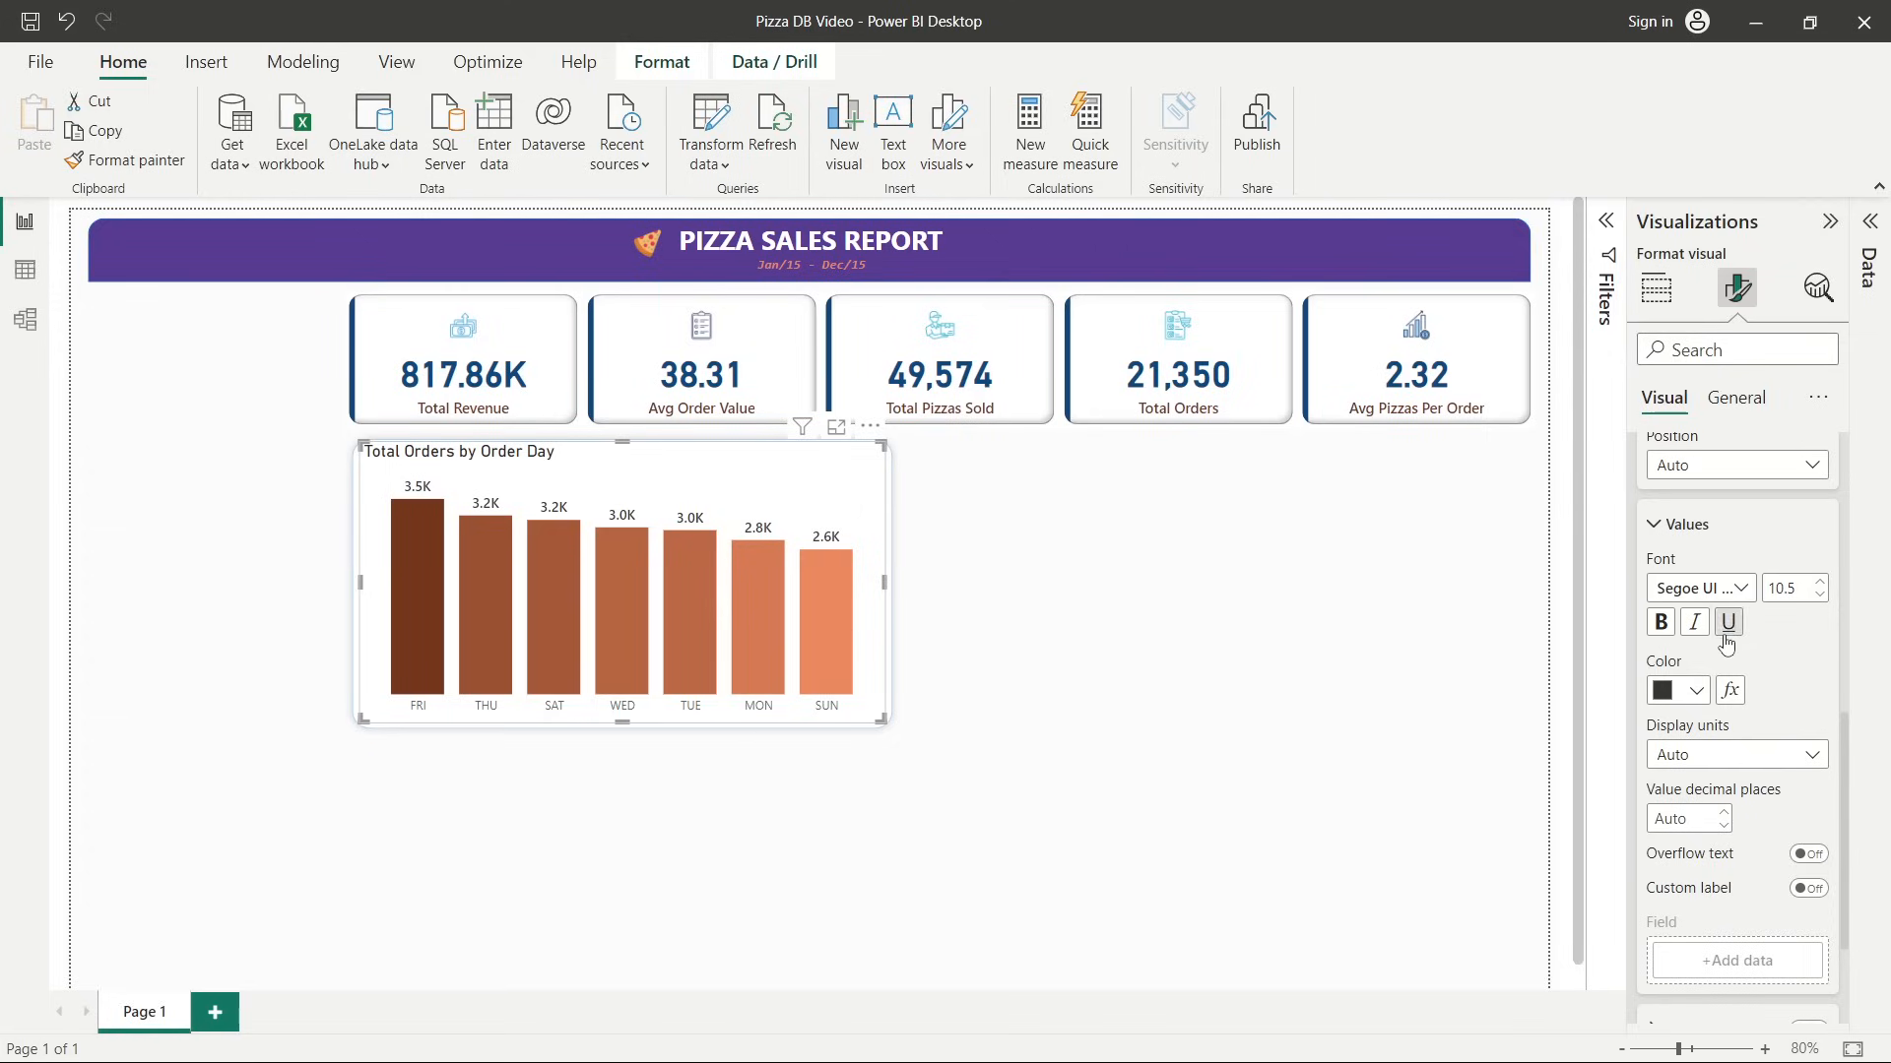
Format the chart's X-axis values in Segoe UI Semibold at size 10 with a very dark gray color.
scroll(1725, 642, "up", 5)
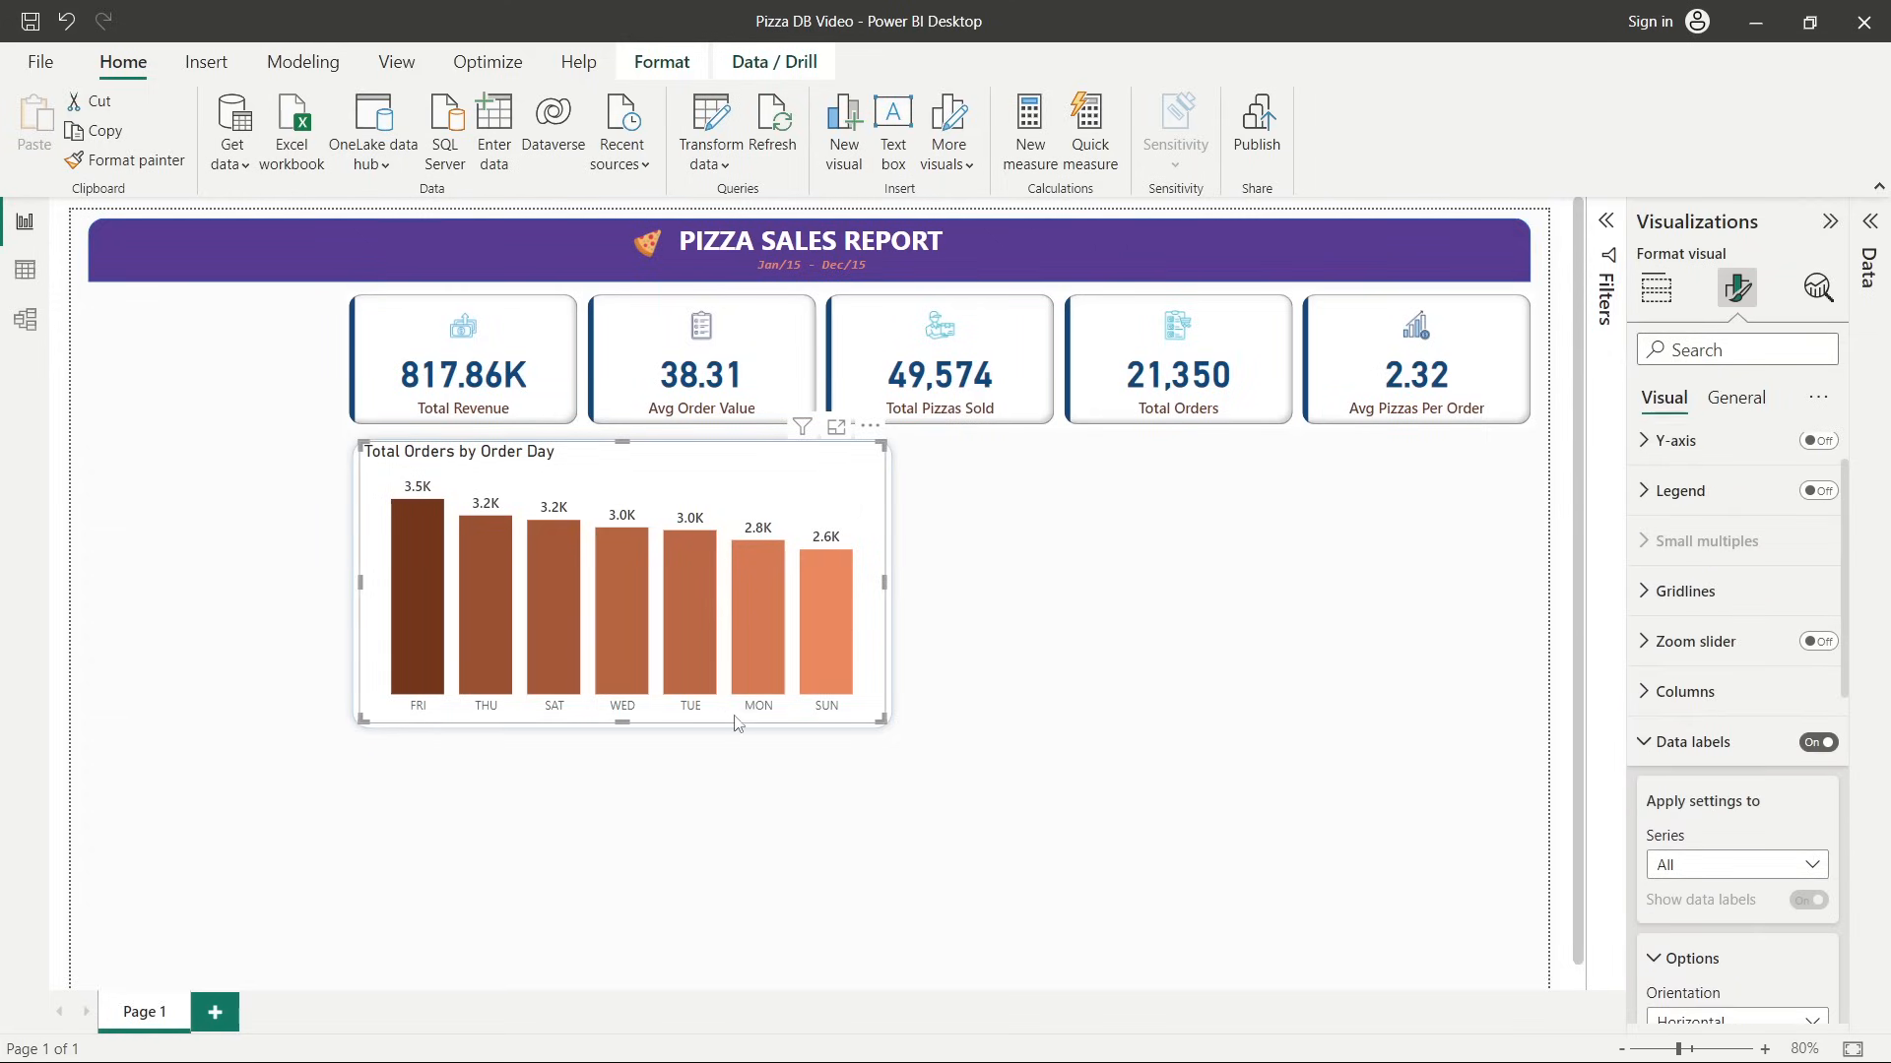
scroll(1723, 590, "up", 1)
left_click(1719, 461)
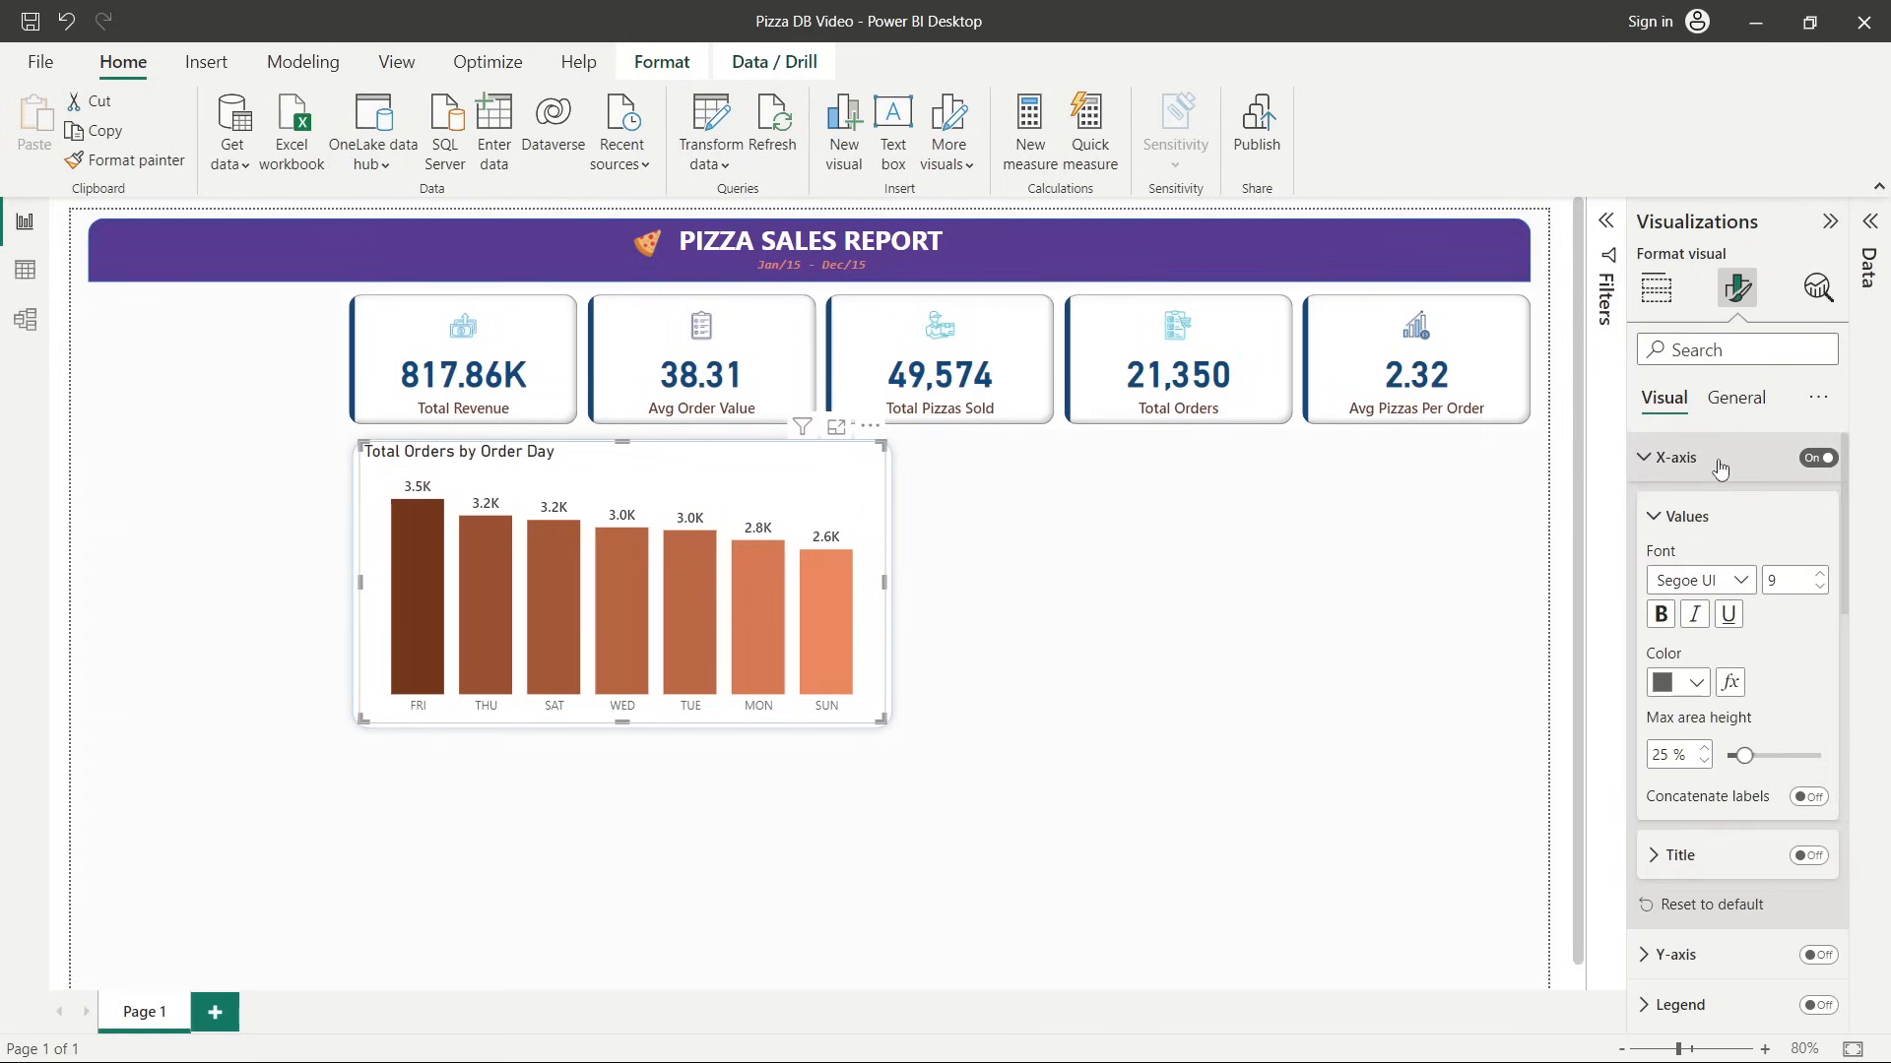
left_click(1709, 581)
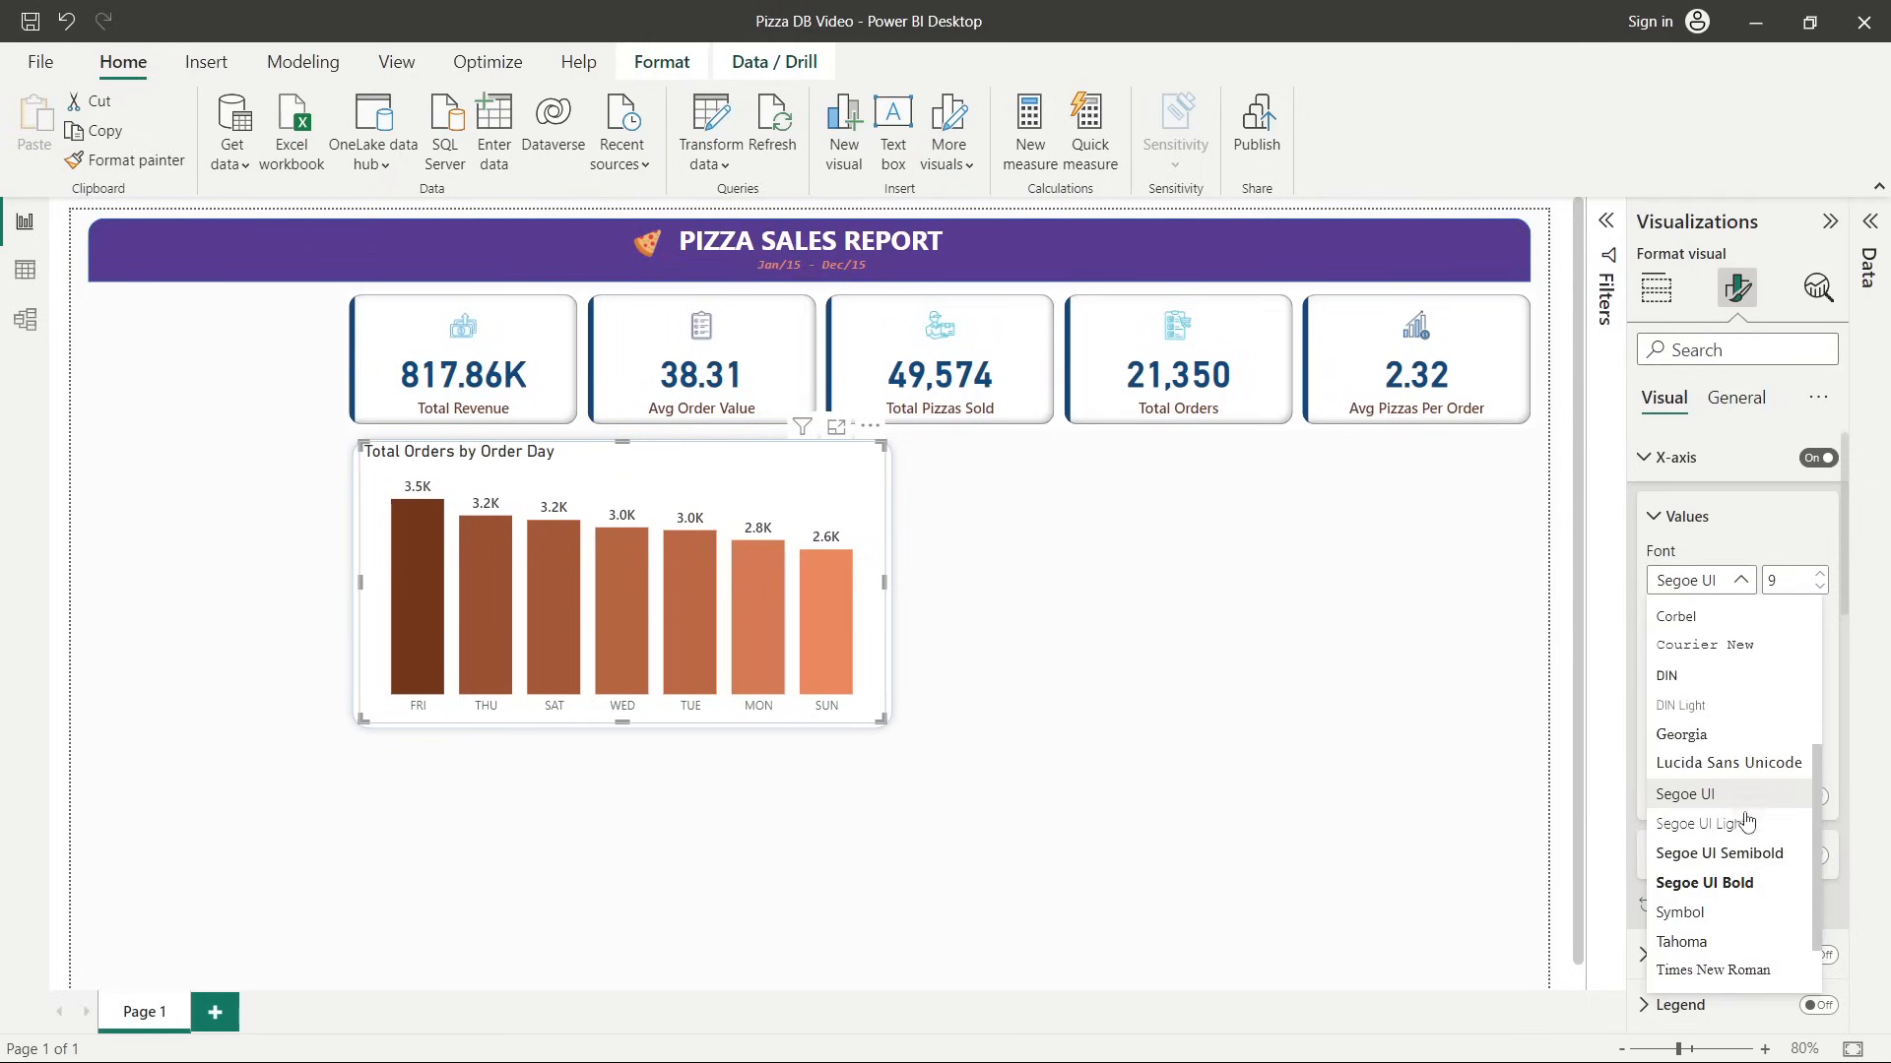
left_click(1741, 855)
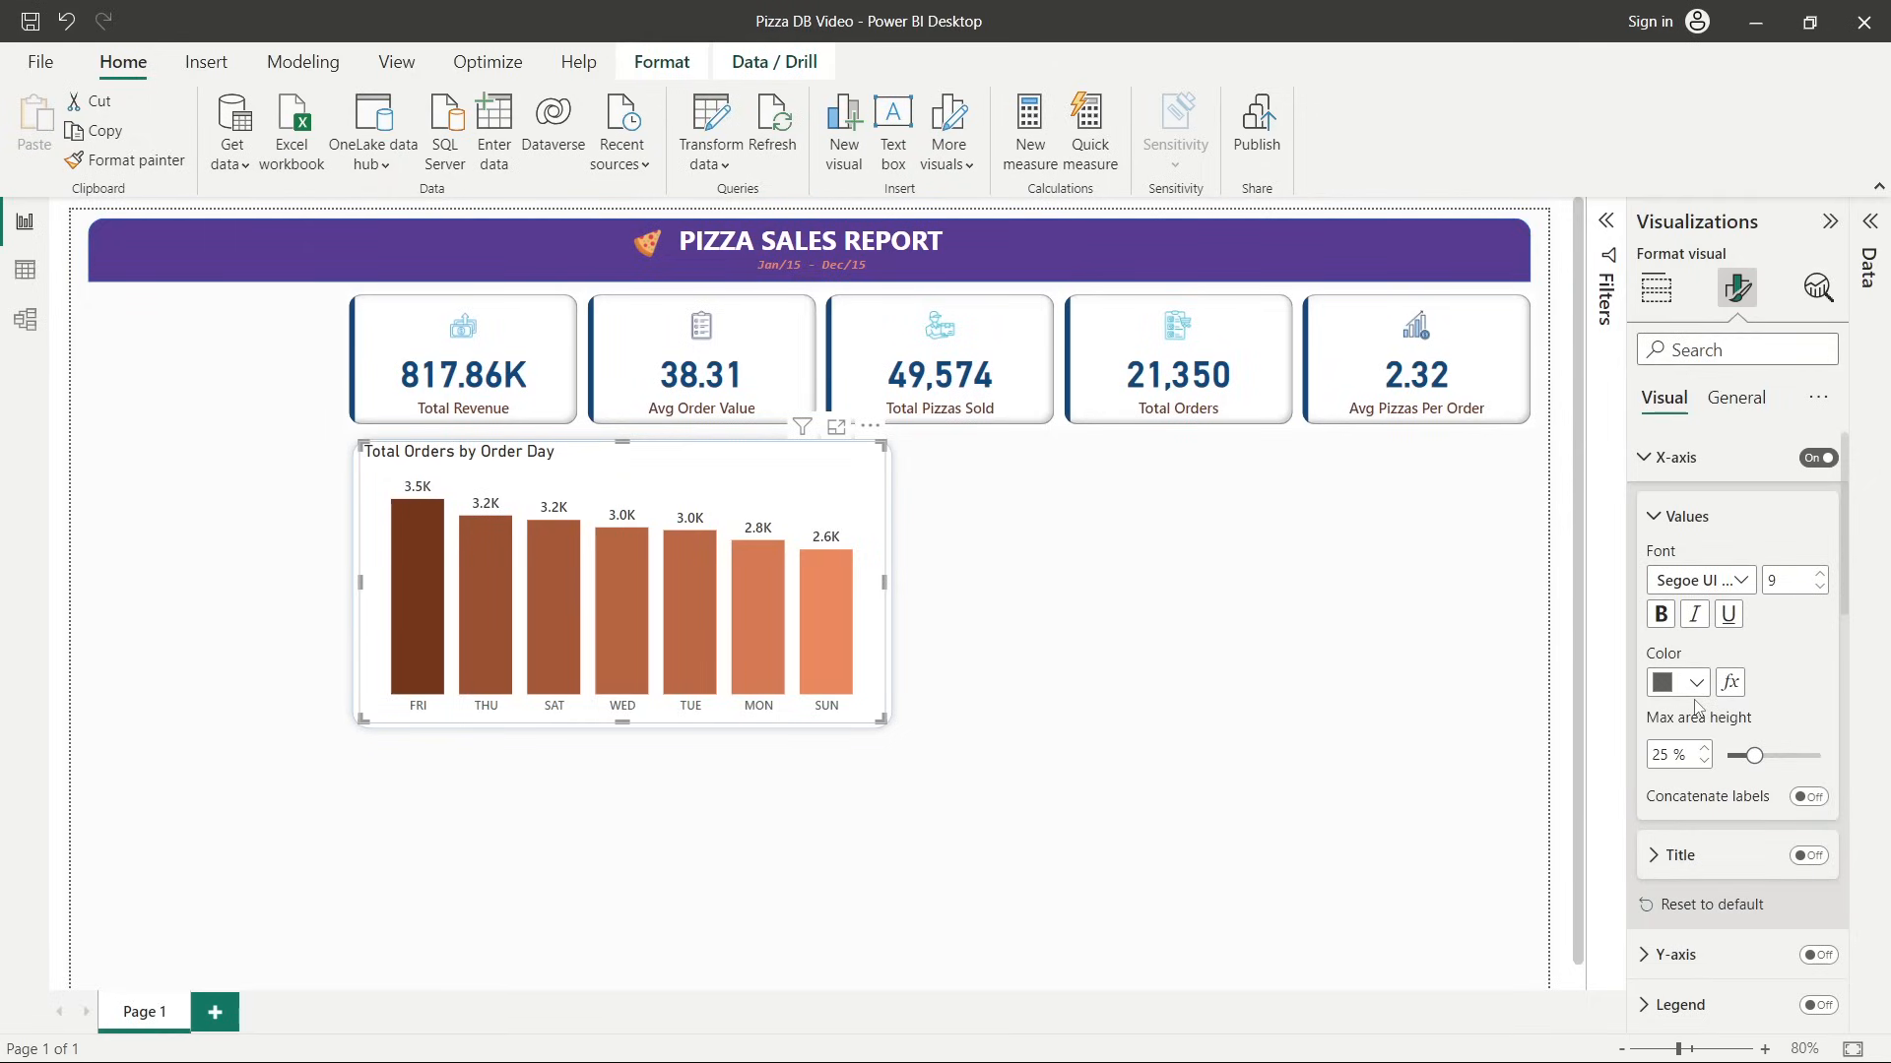
left_click(1694, 684)
left_click(1553, 420)
left_click(1818, 576)
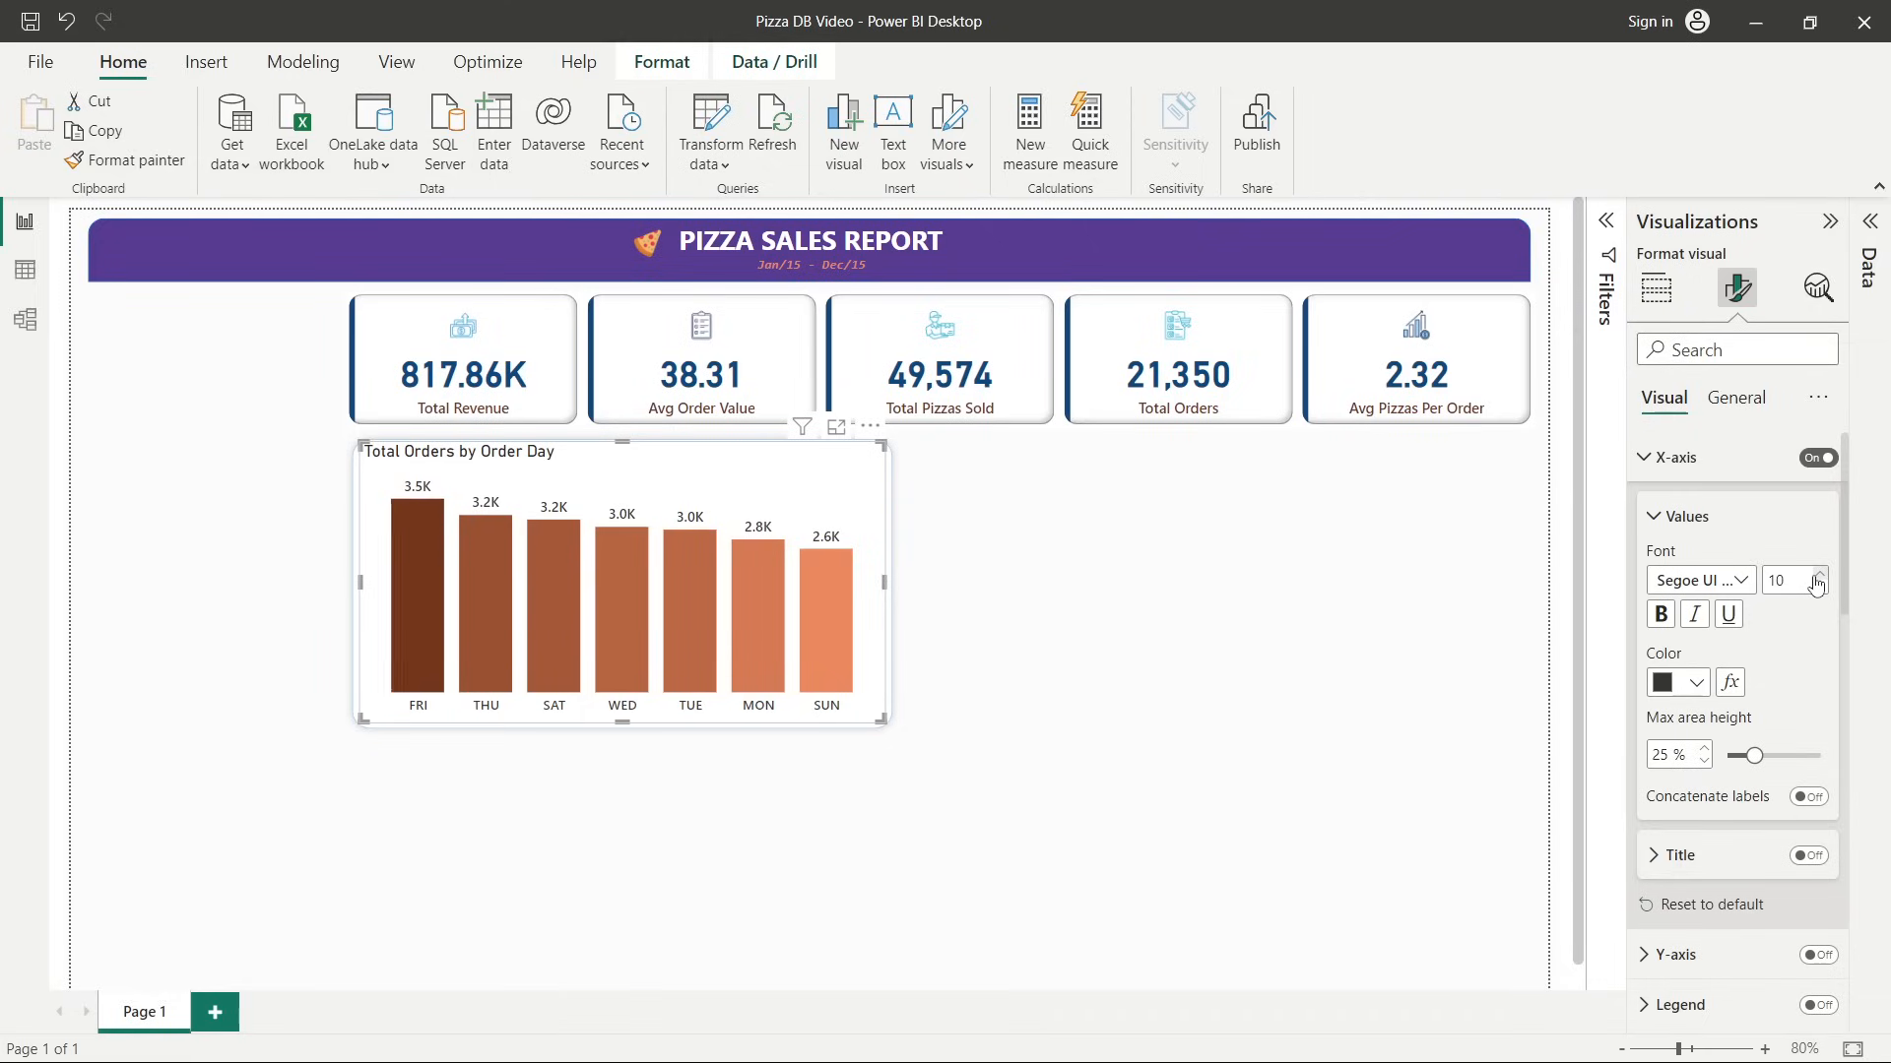
left_click(1288, 597)
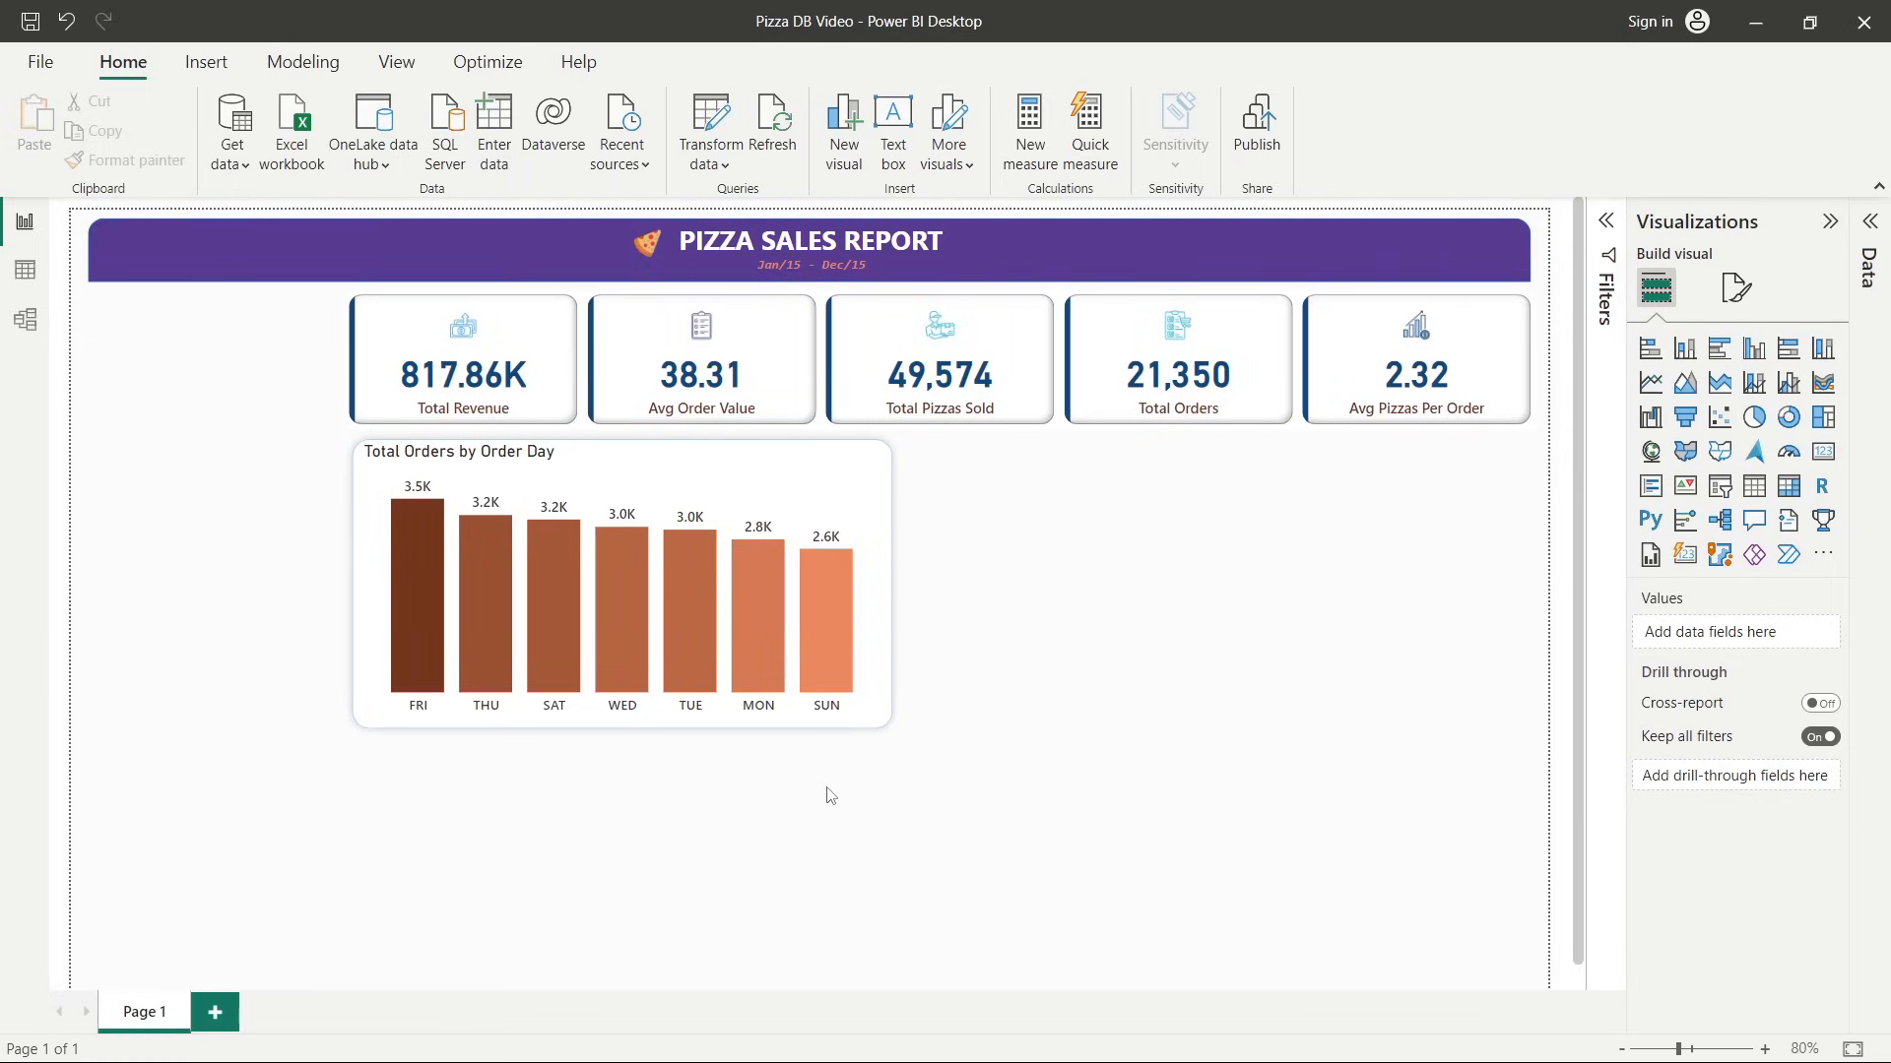
Sort the Total Orders by Order Day chart's axis by Order Day in ascending order.
left_click(820, 475)
left_click(869, 427)
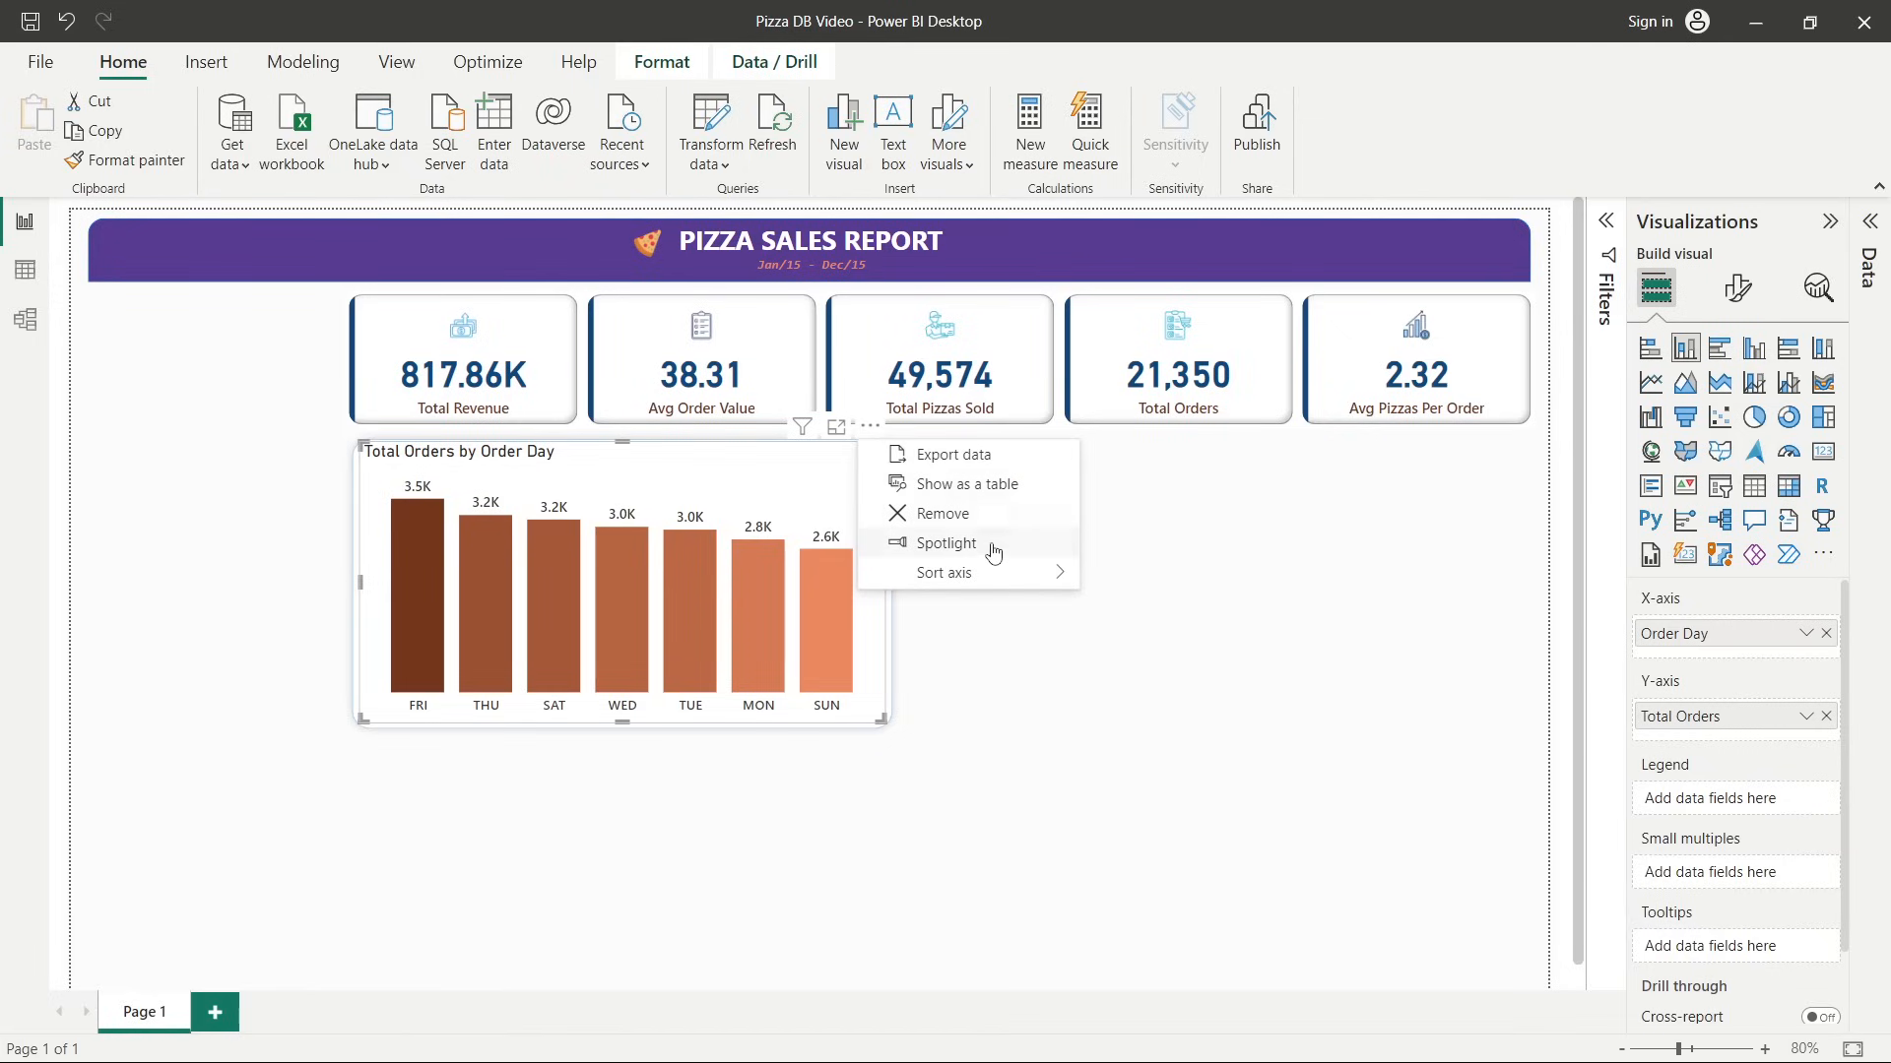
mouse_move(988, 579)
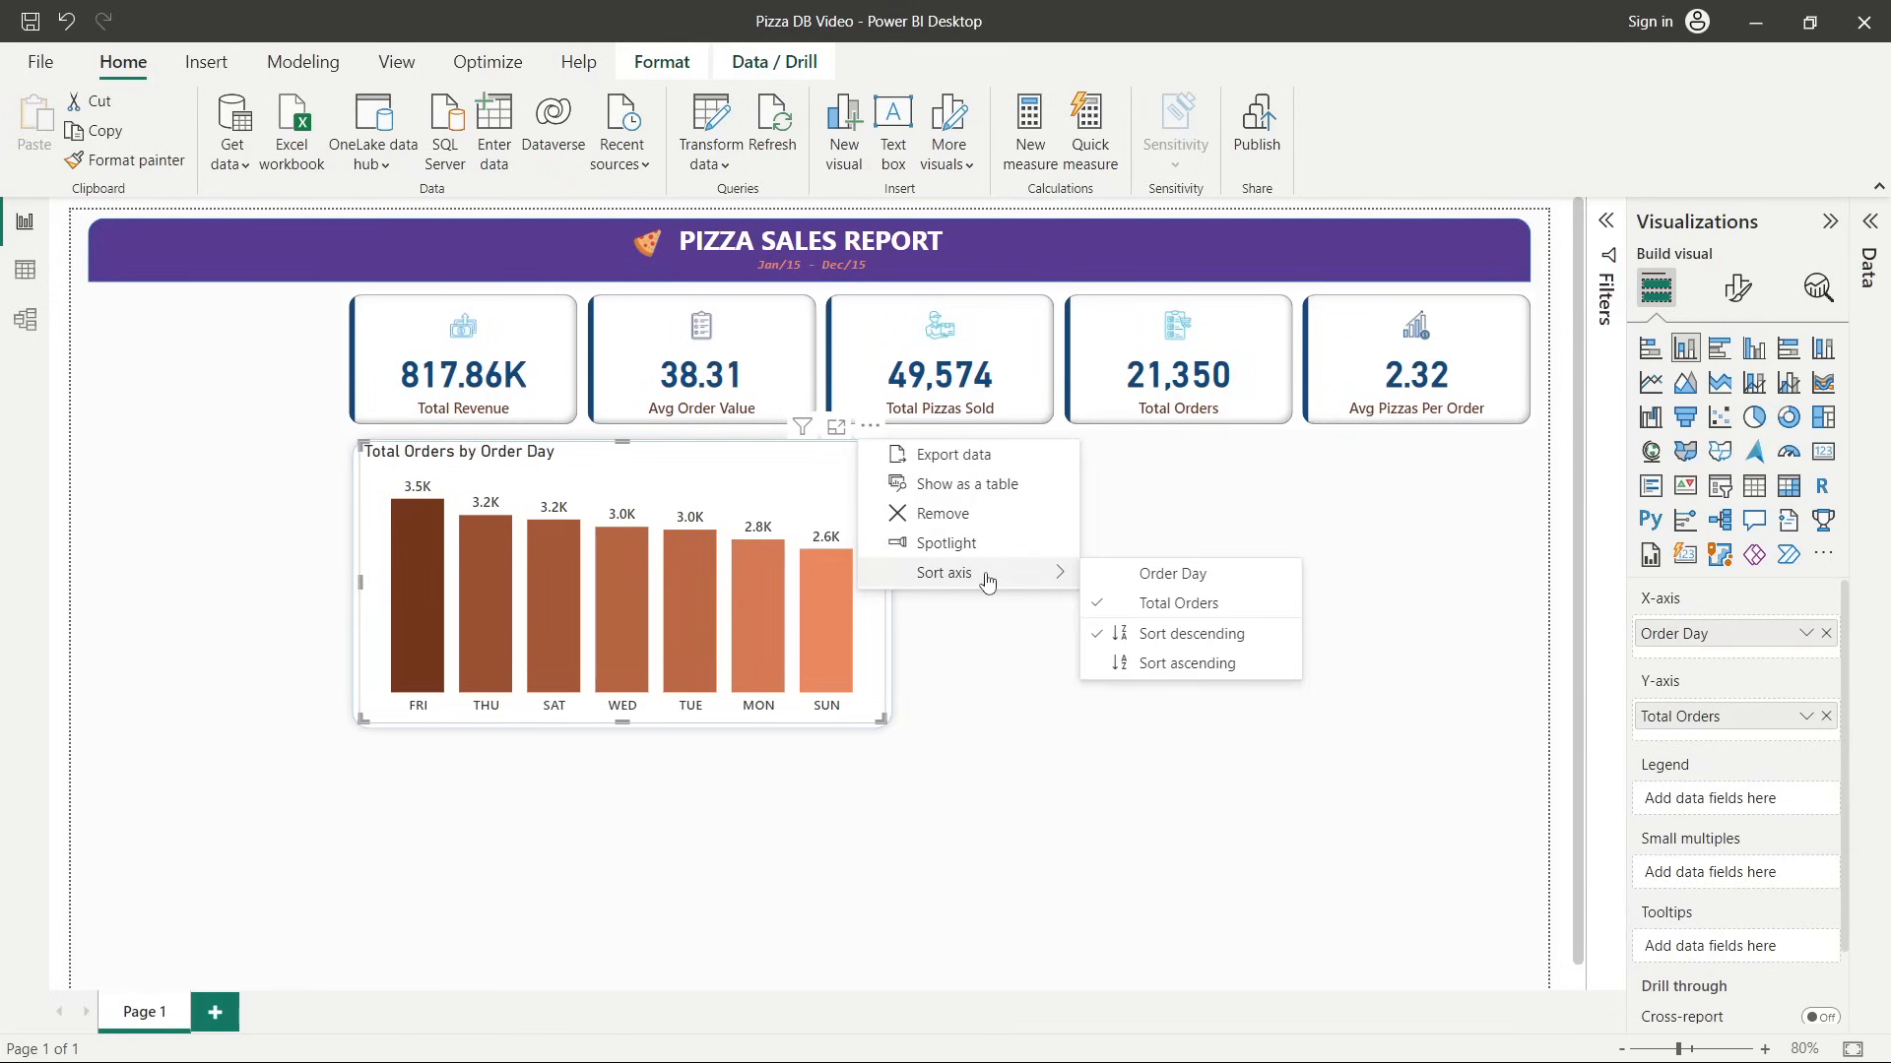
left_click(1167, 581)
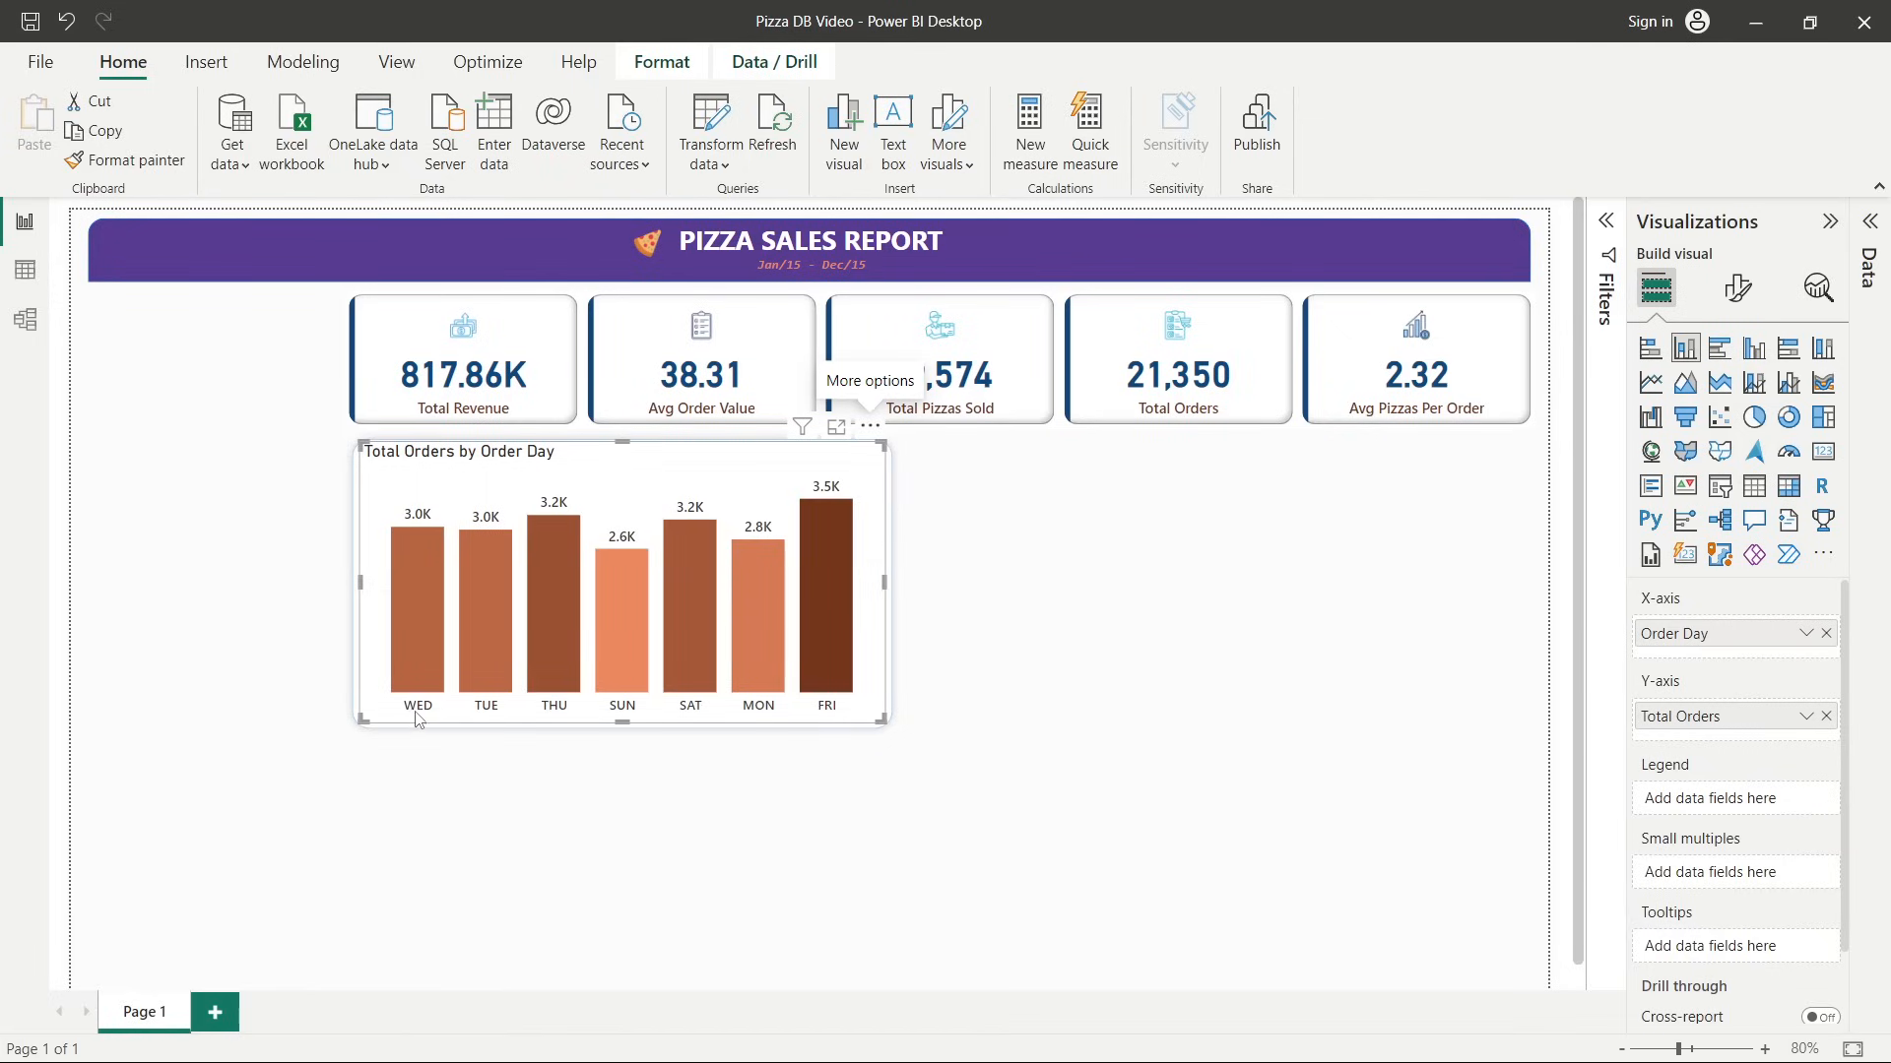
left_click(870, 426)
mouse_move(1014, 583)
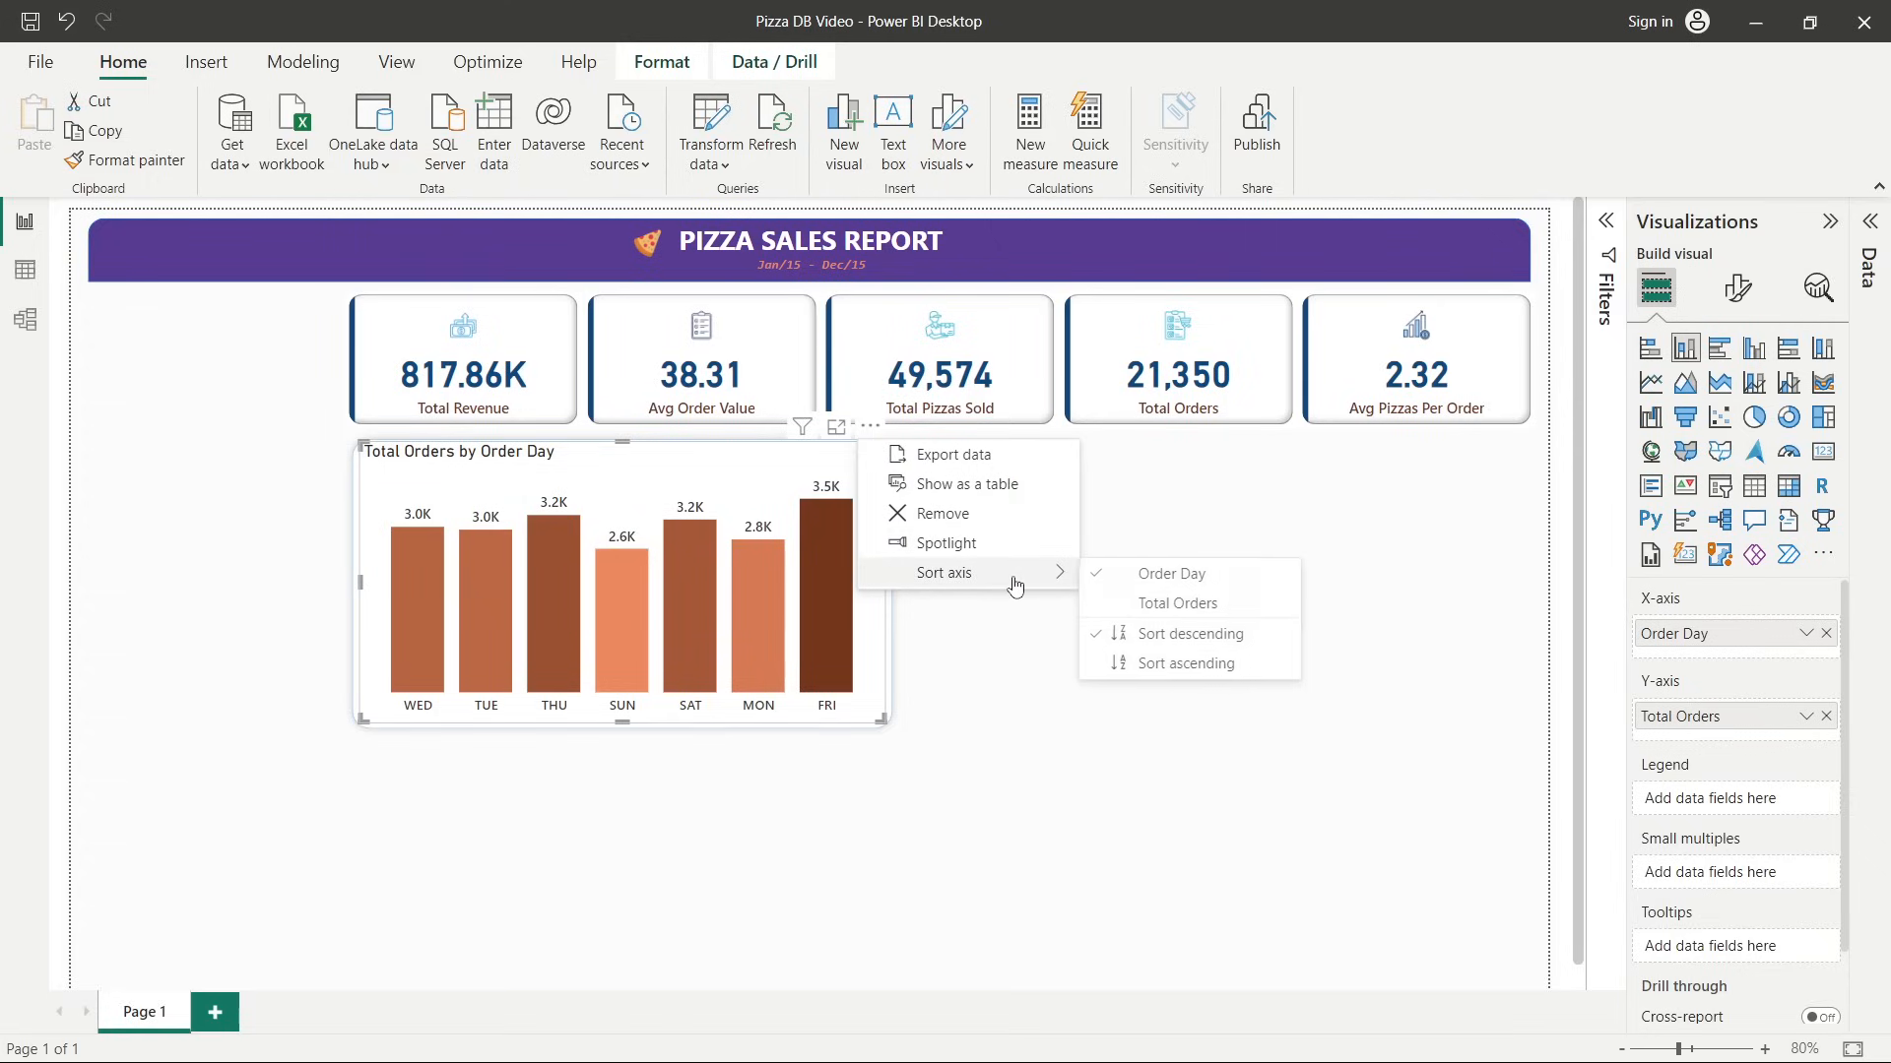
left_click(1122, 662)
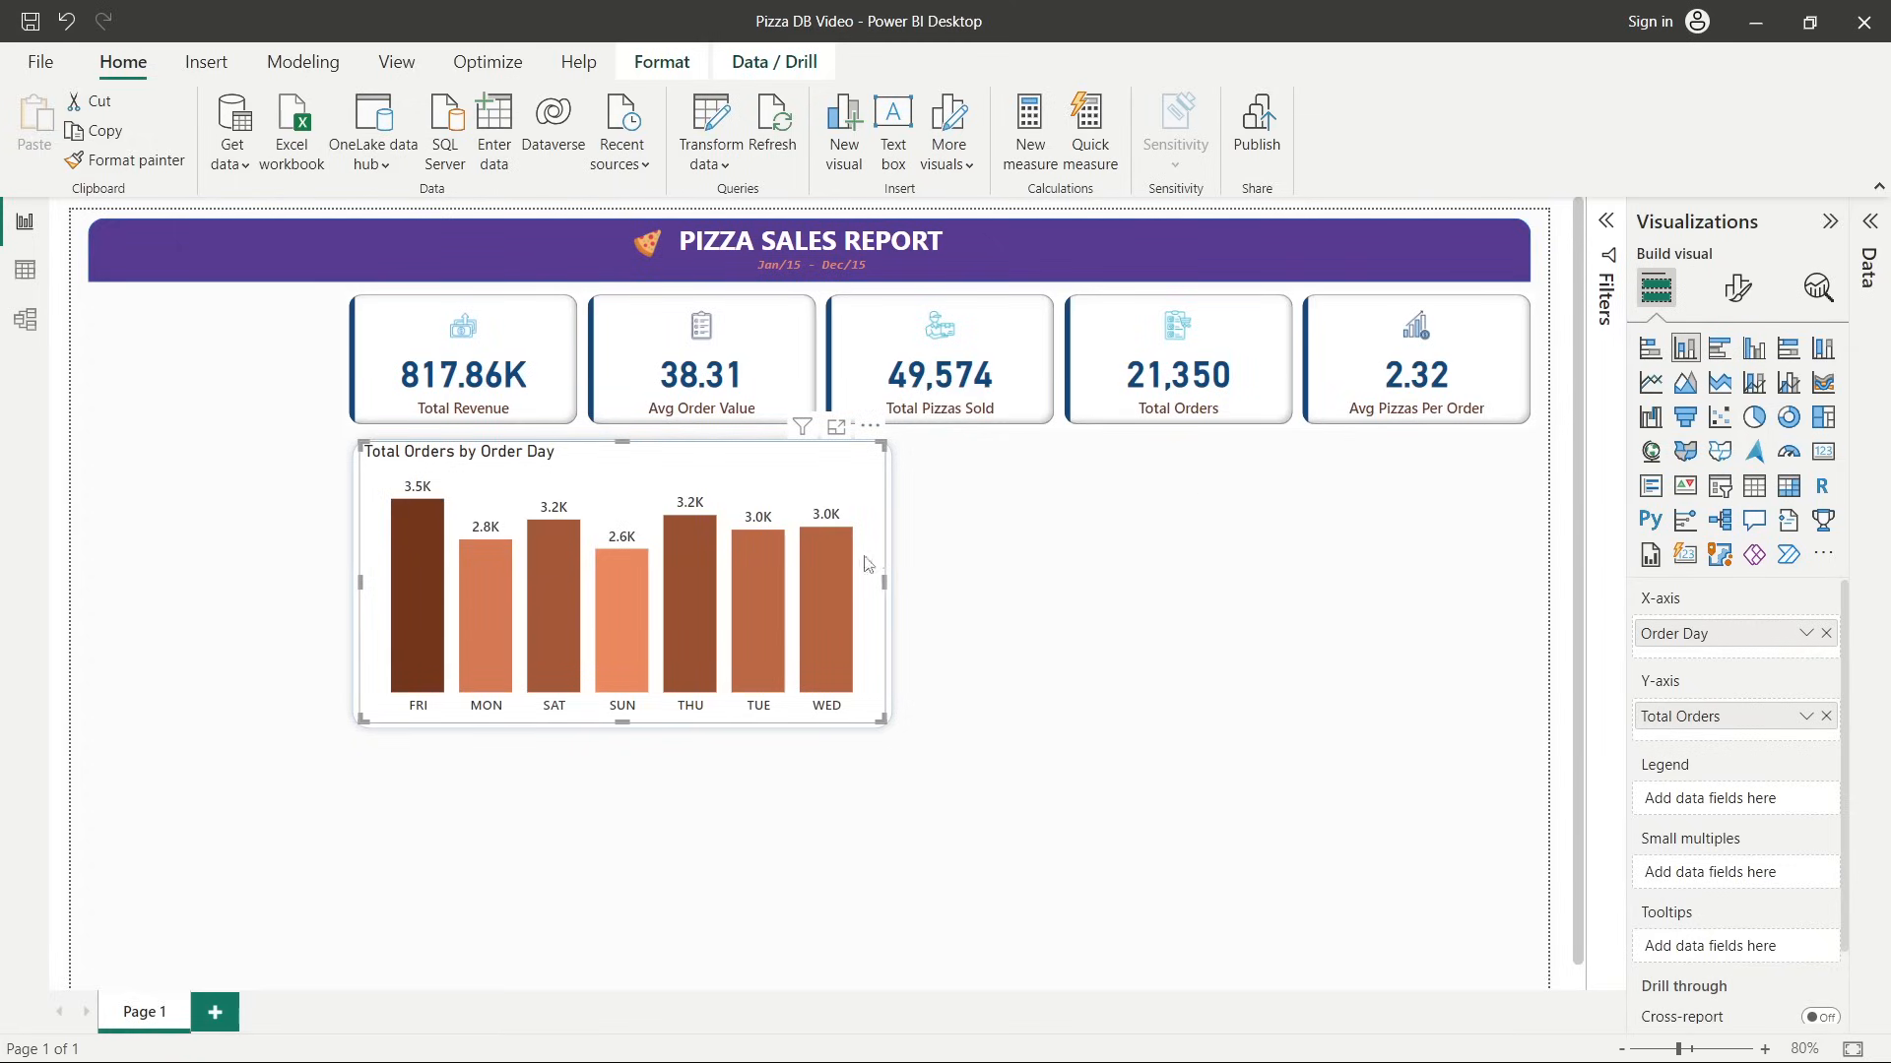
Set the inner padding between the chart's columns to 40 px.
mouse_move(711, 598)
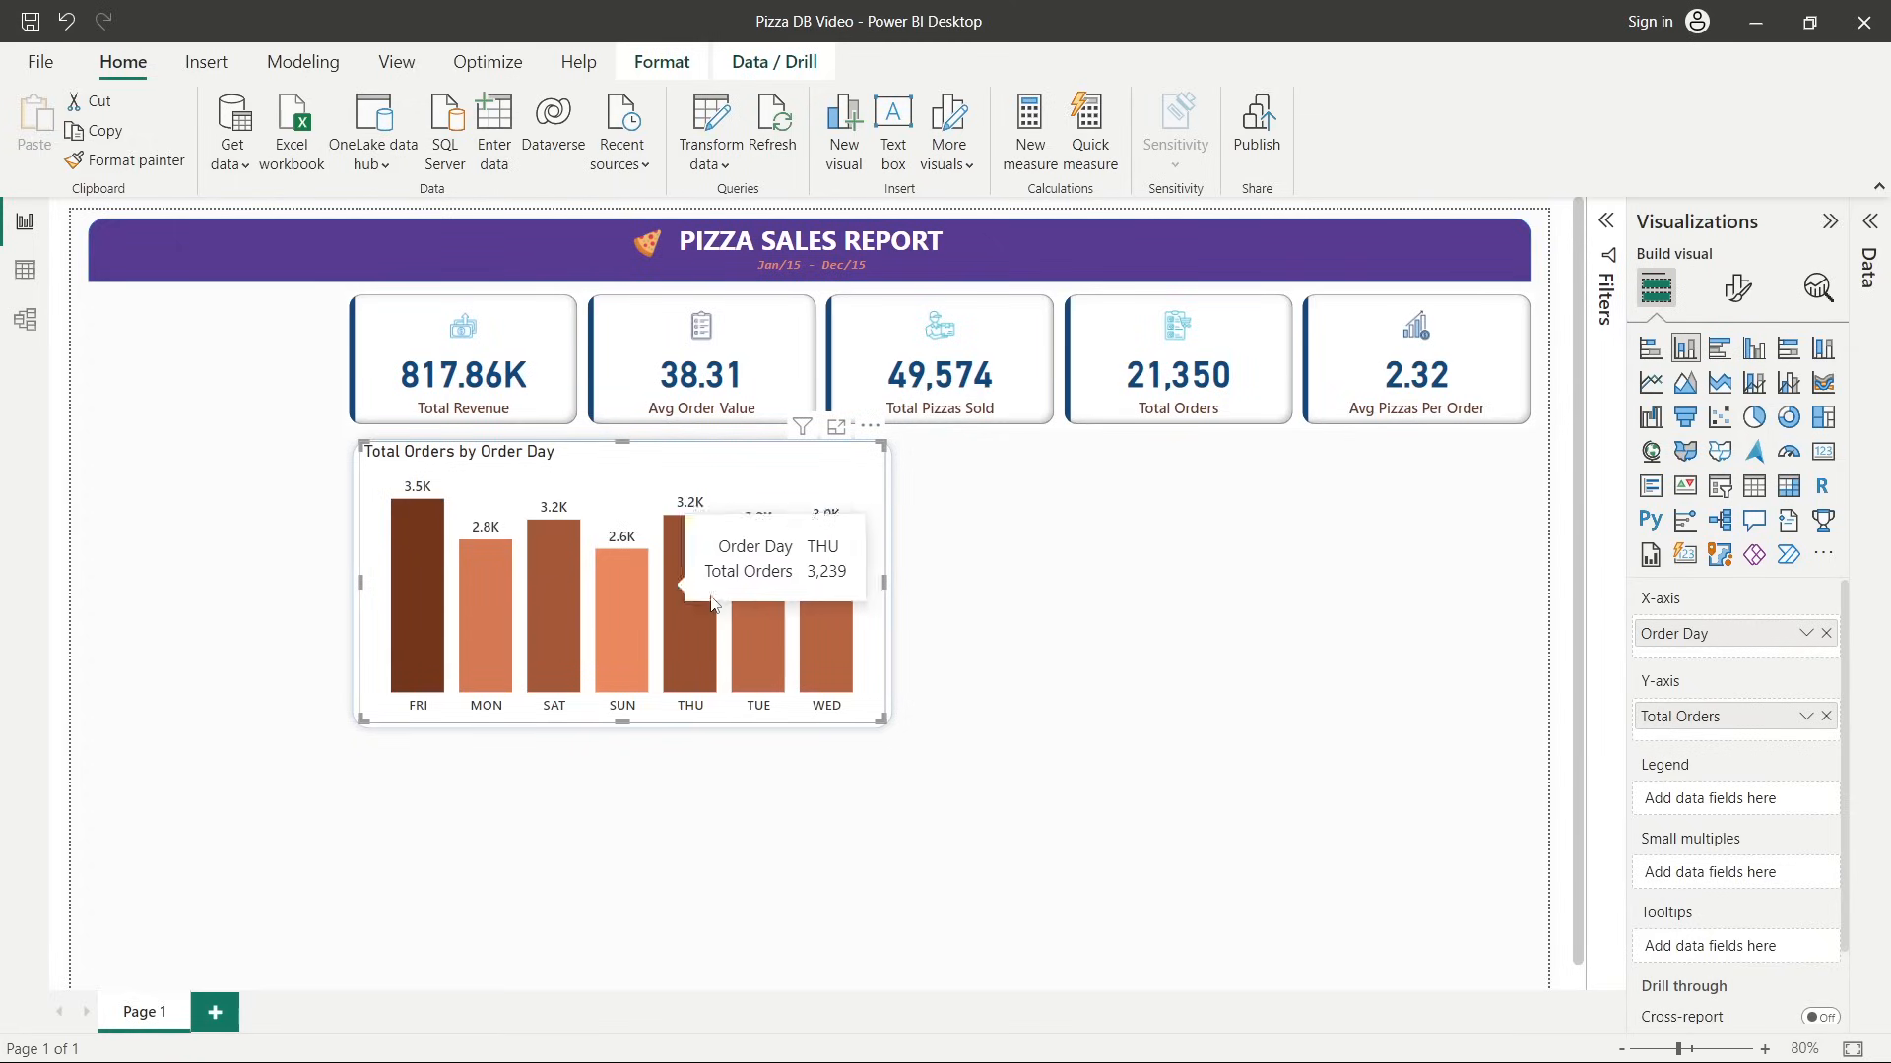
left_click(1736, 294)
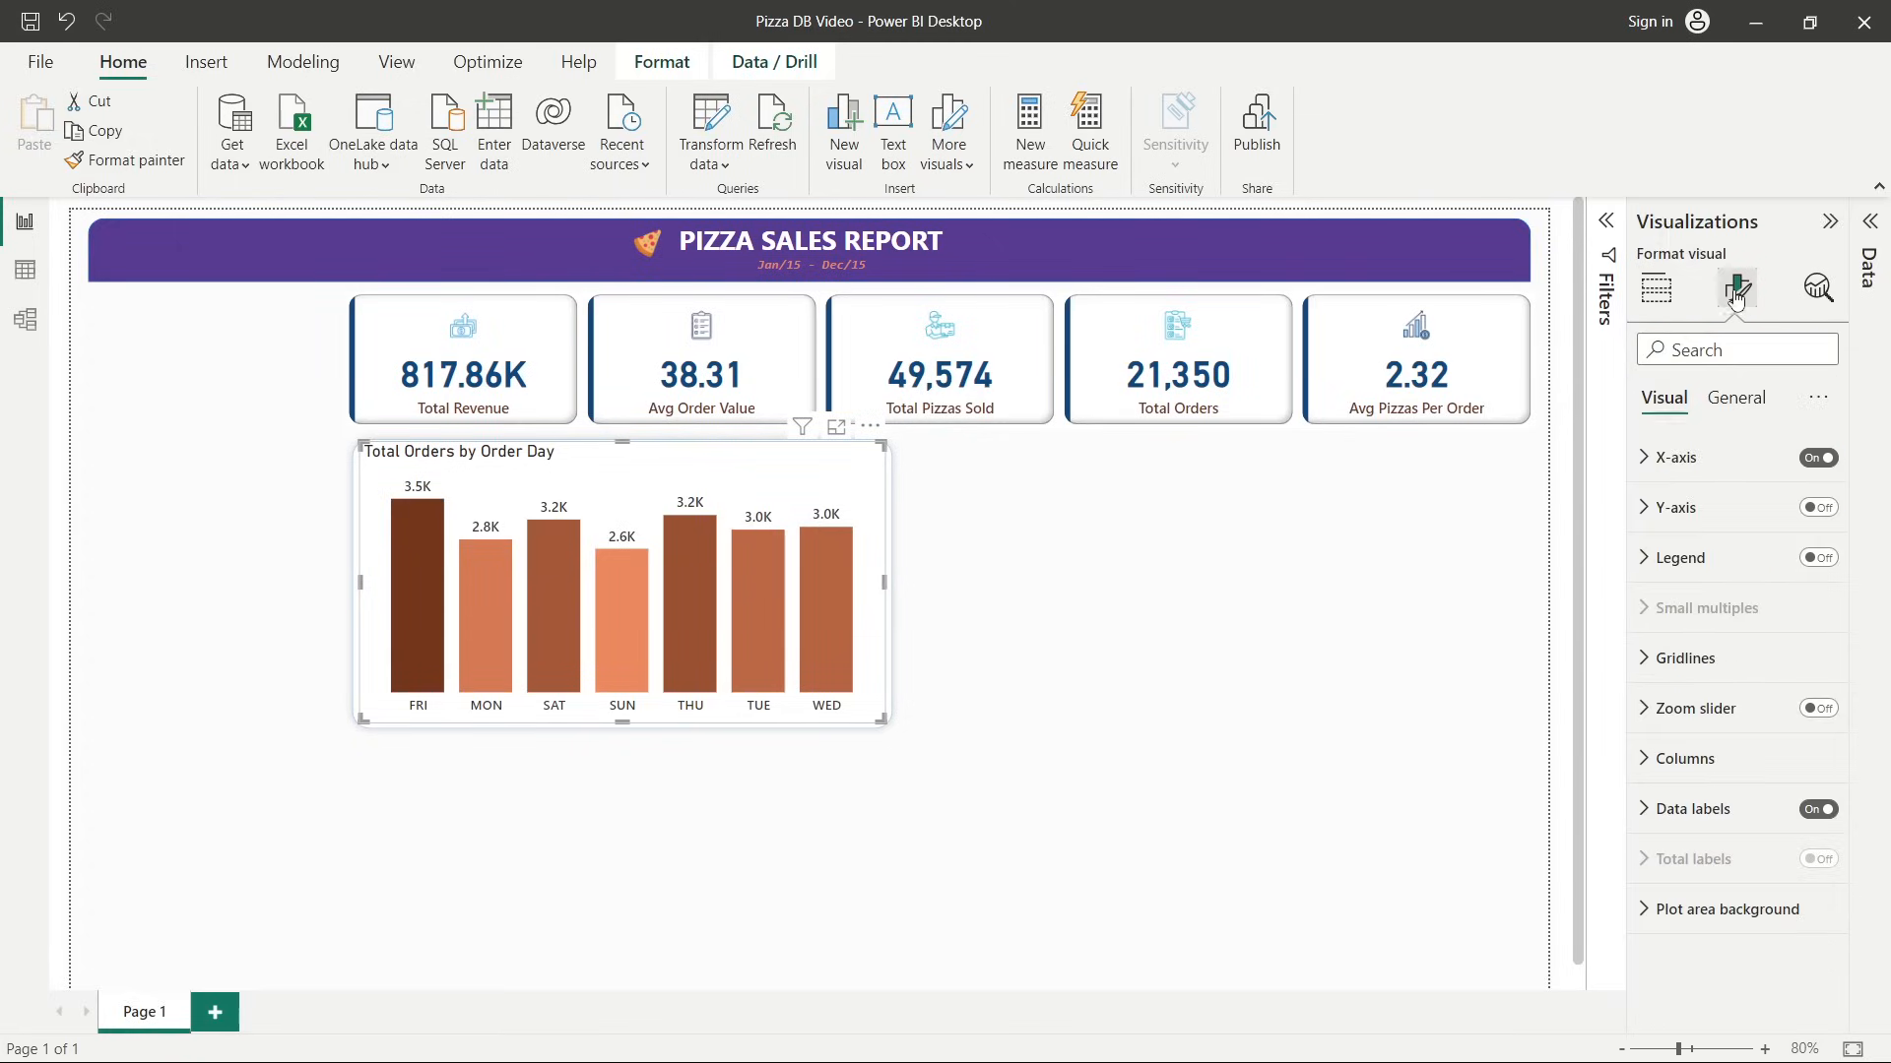
left_click(1718, 765)
scroll(1720, 767, "down", 2)
left_click(1692, 793)
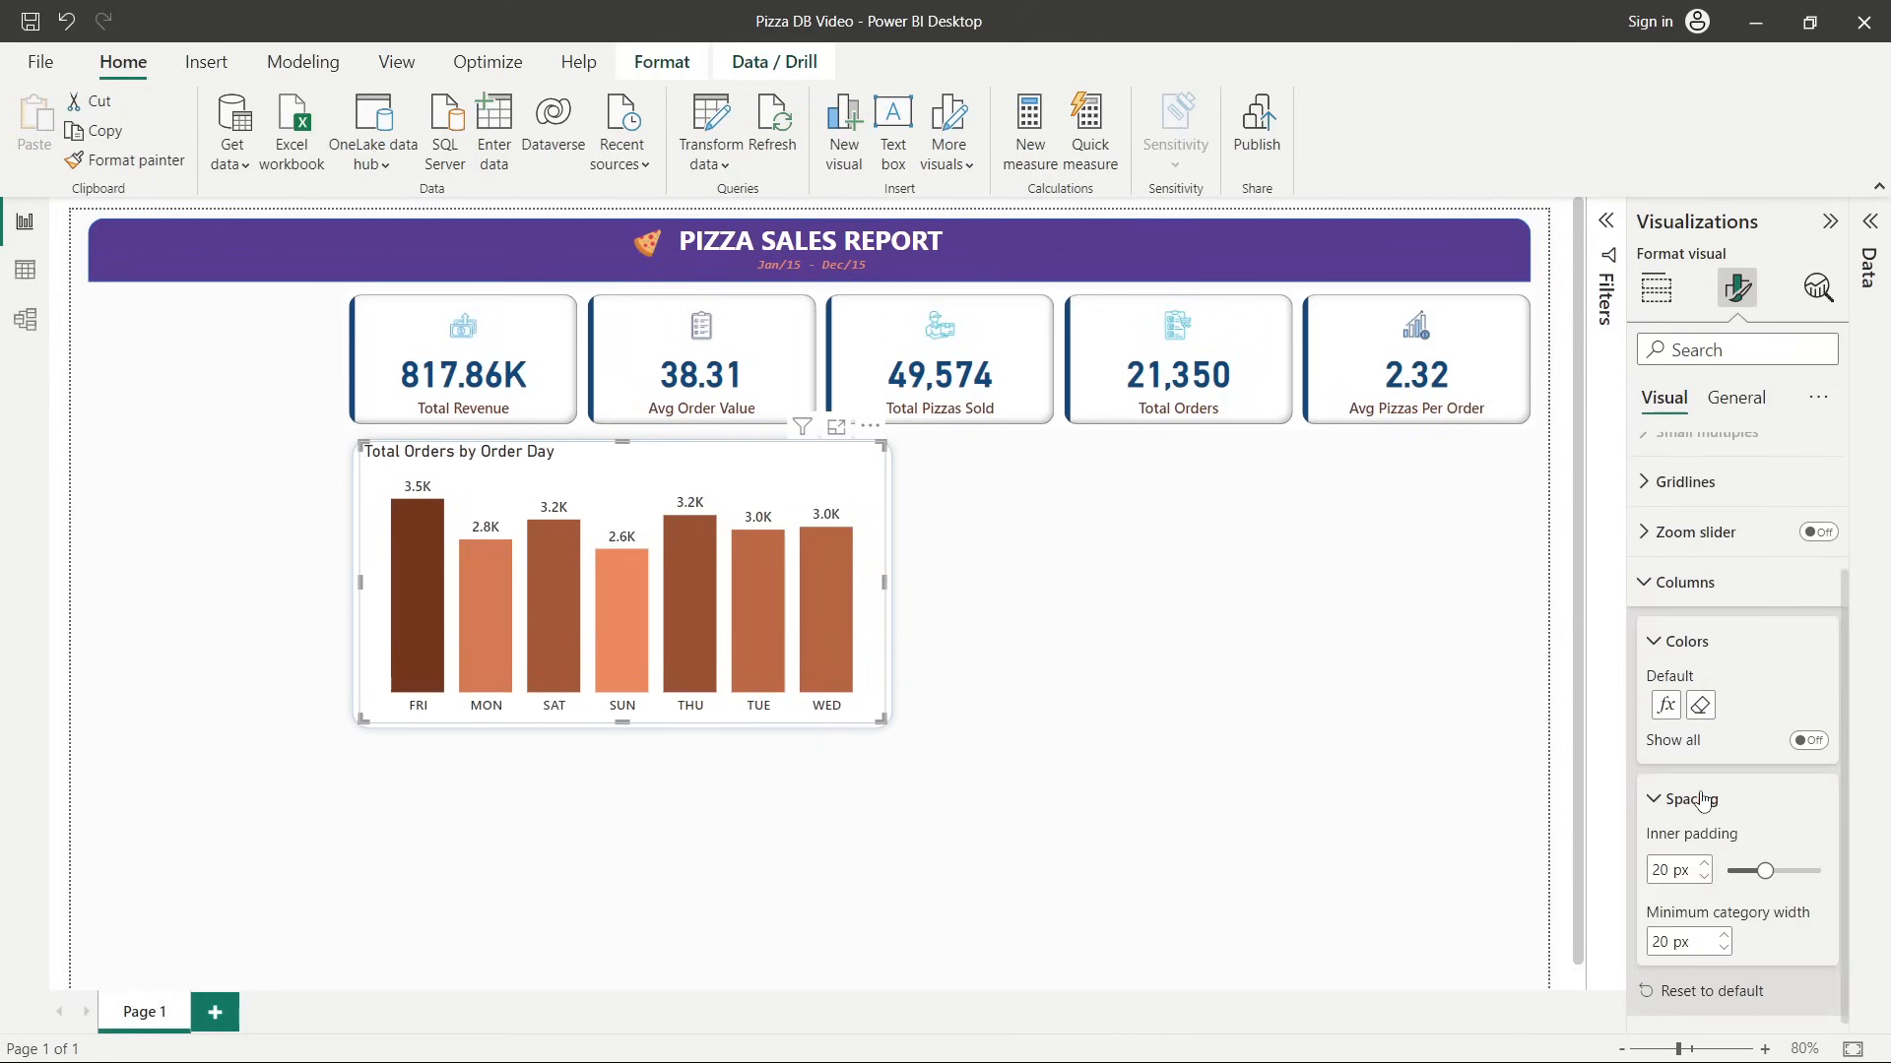
scroll(1689, 748, "down", 2)
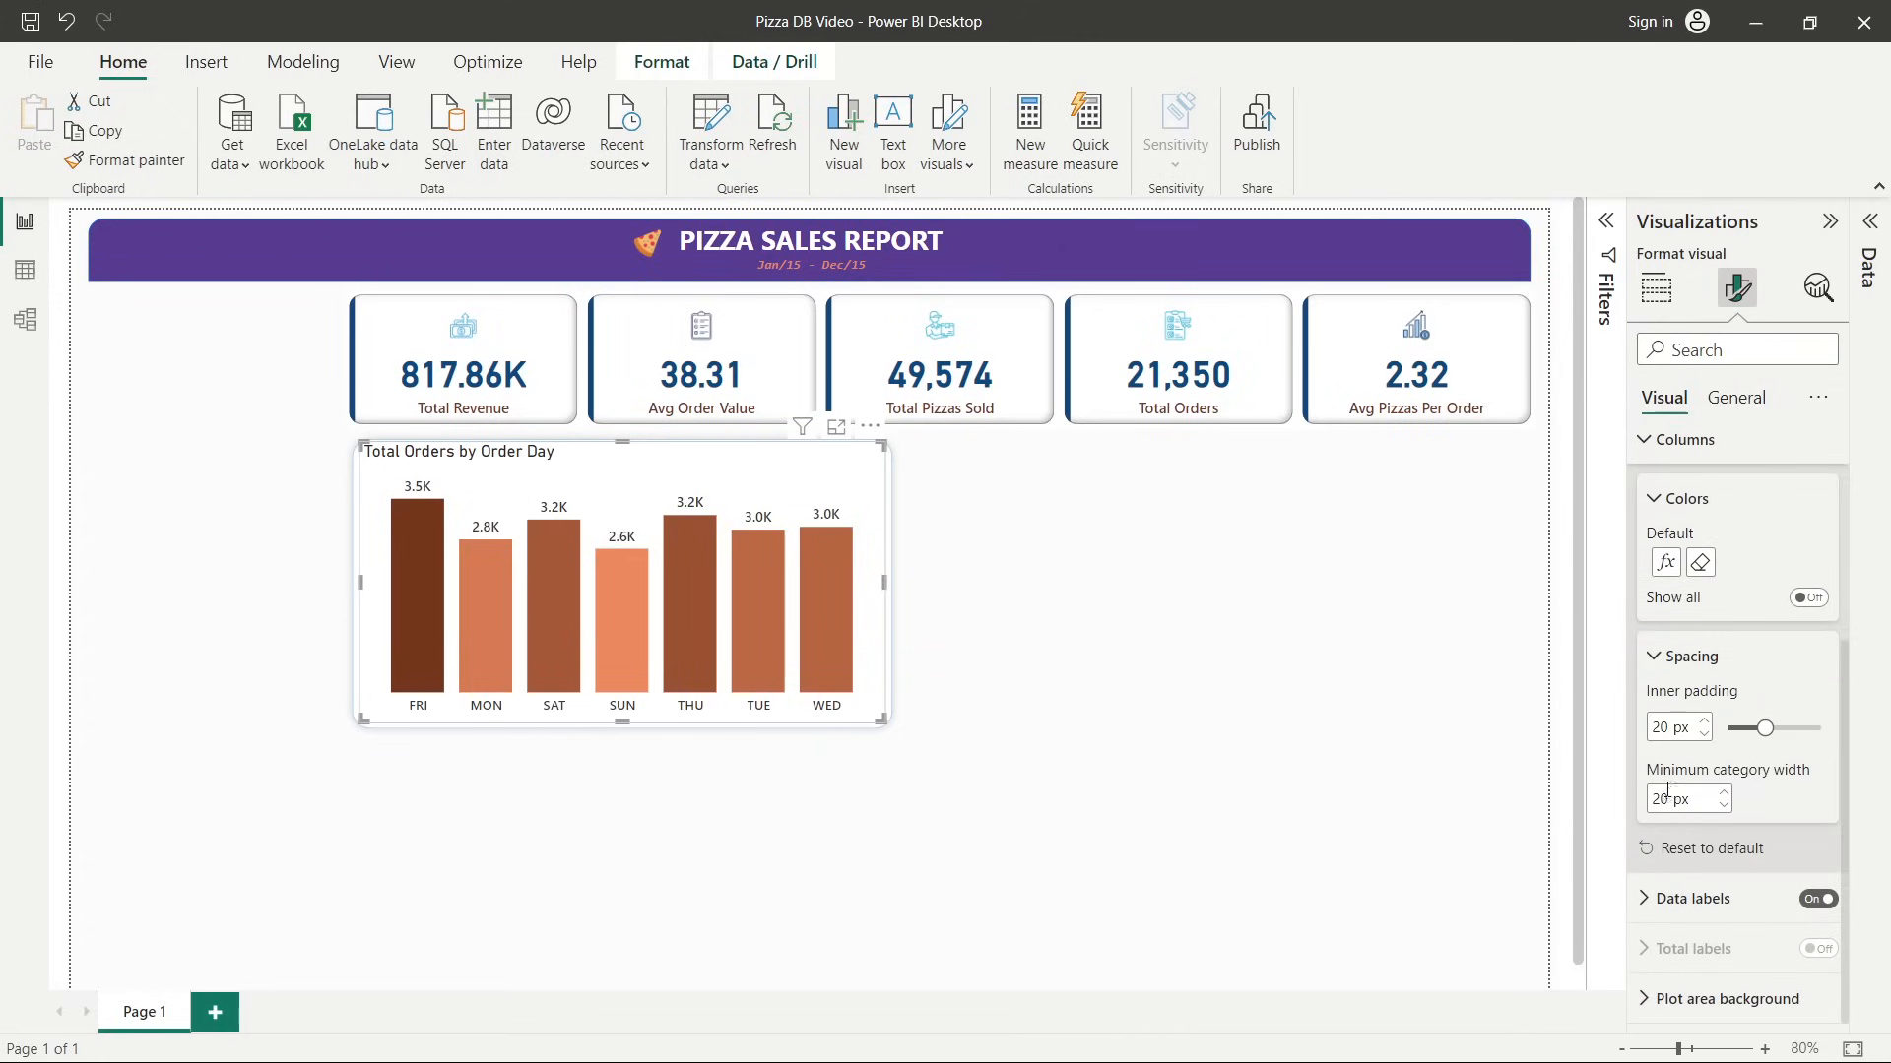
double_click(1669, 729)
type("40")
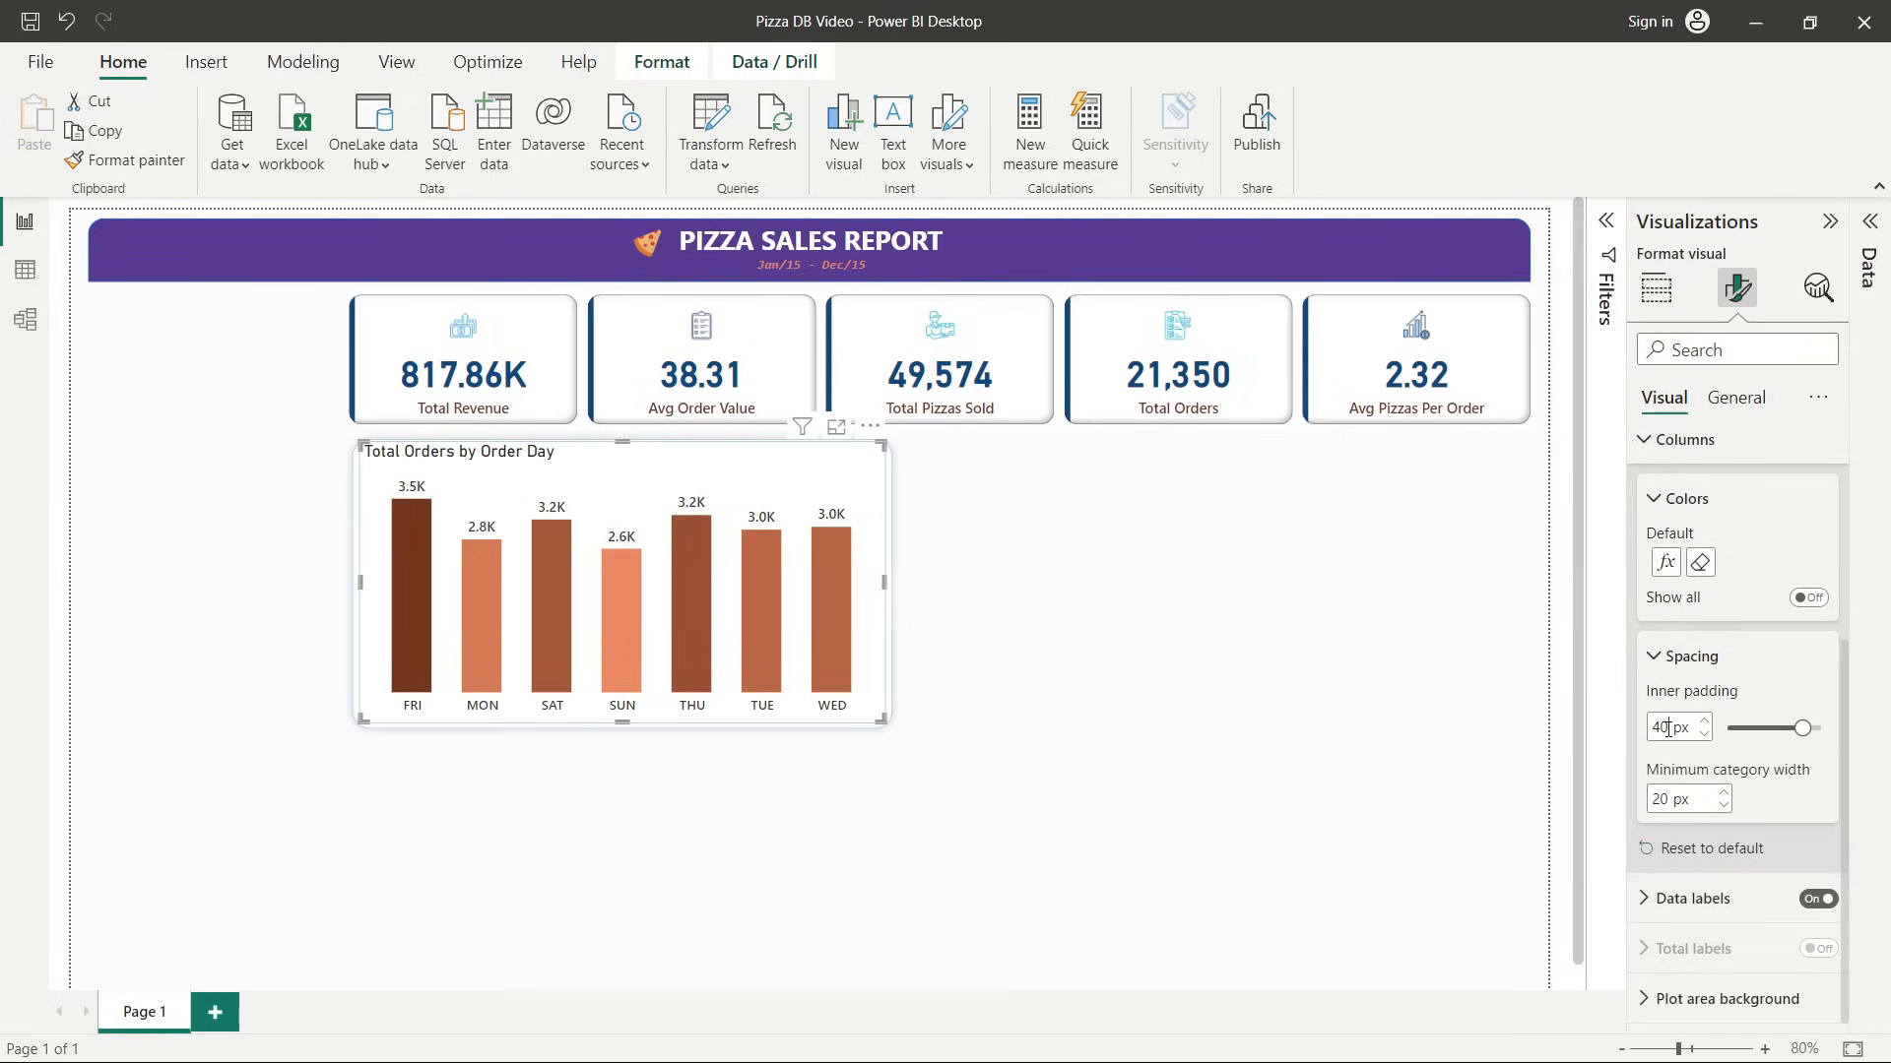
left_click(1068, 654)
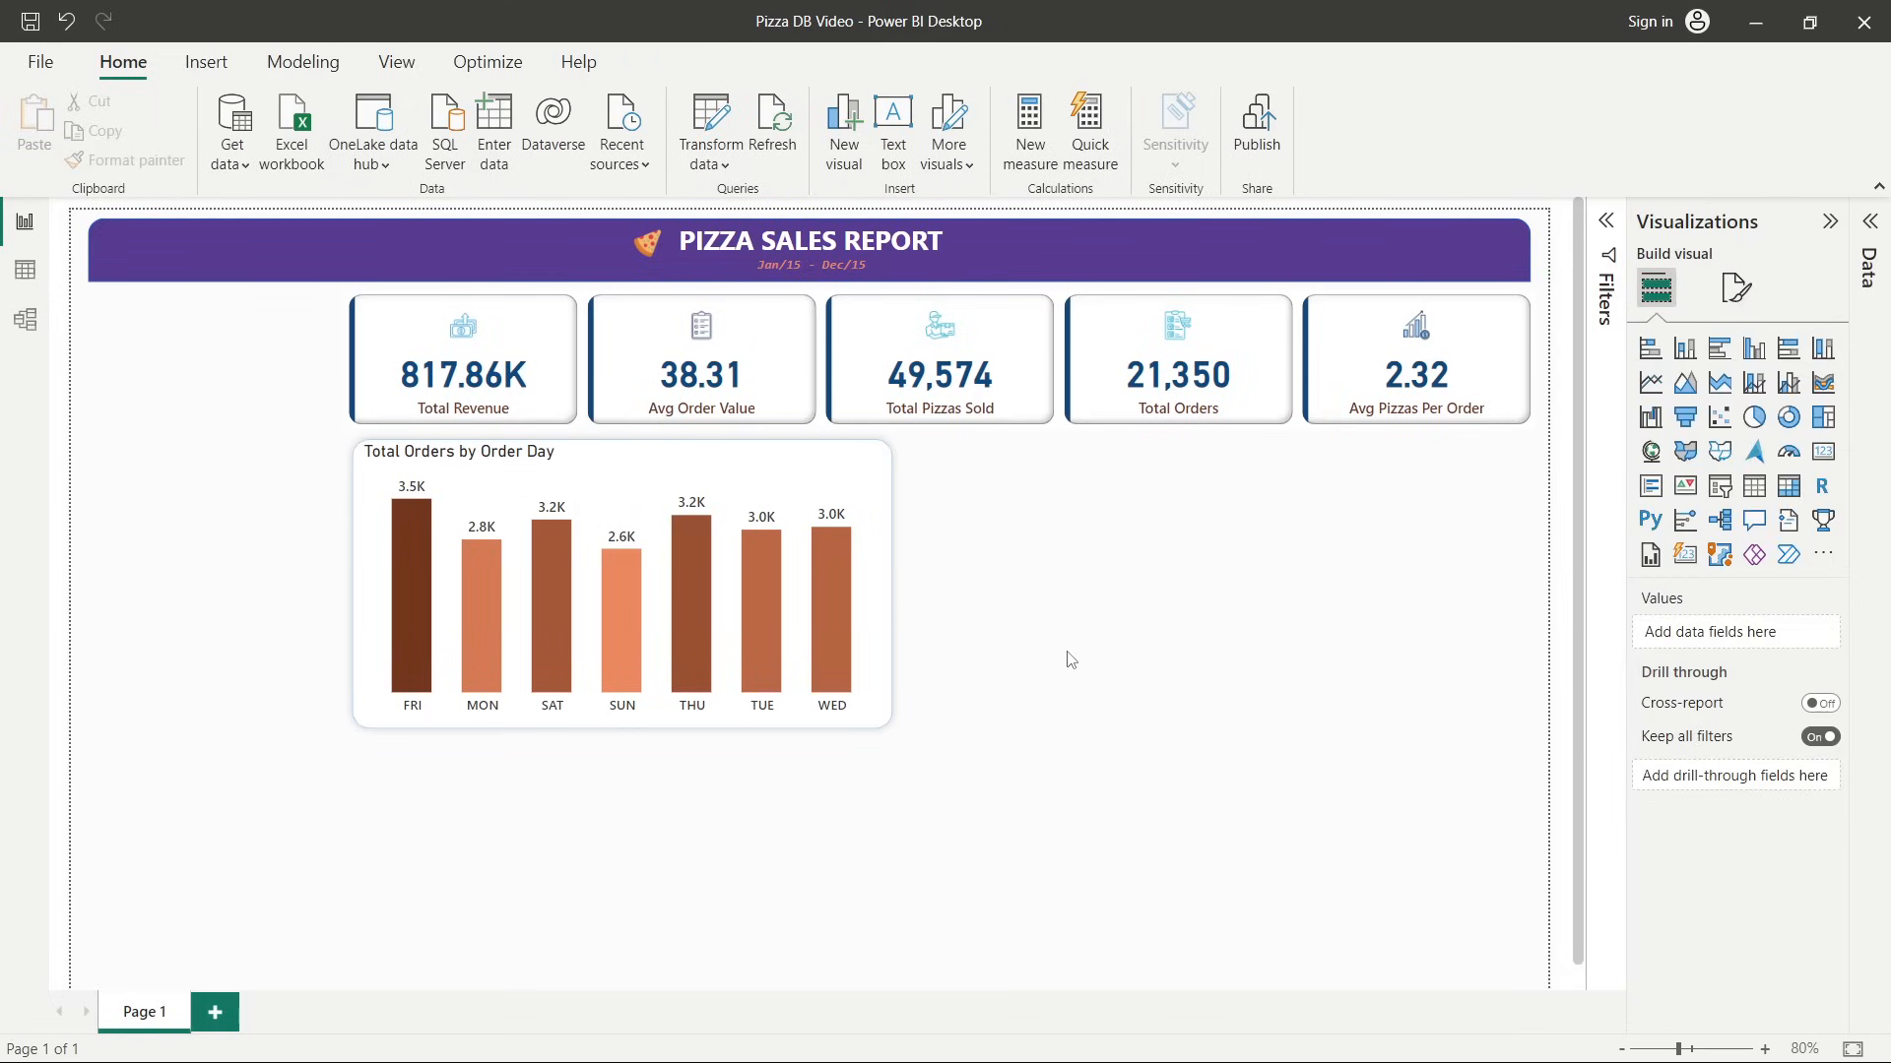
left_click(856, 480)
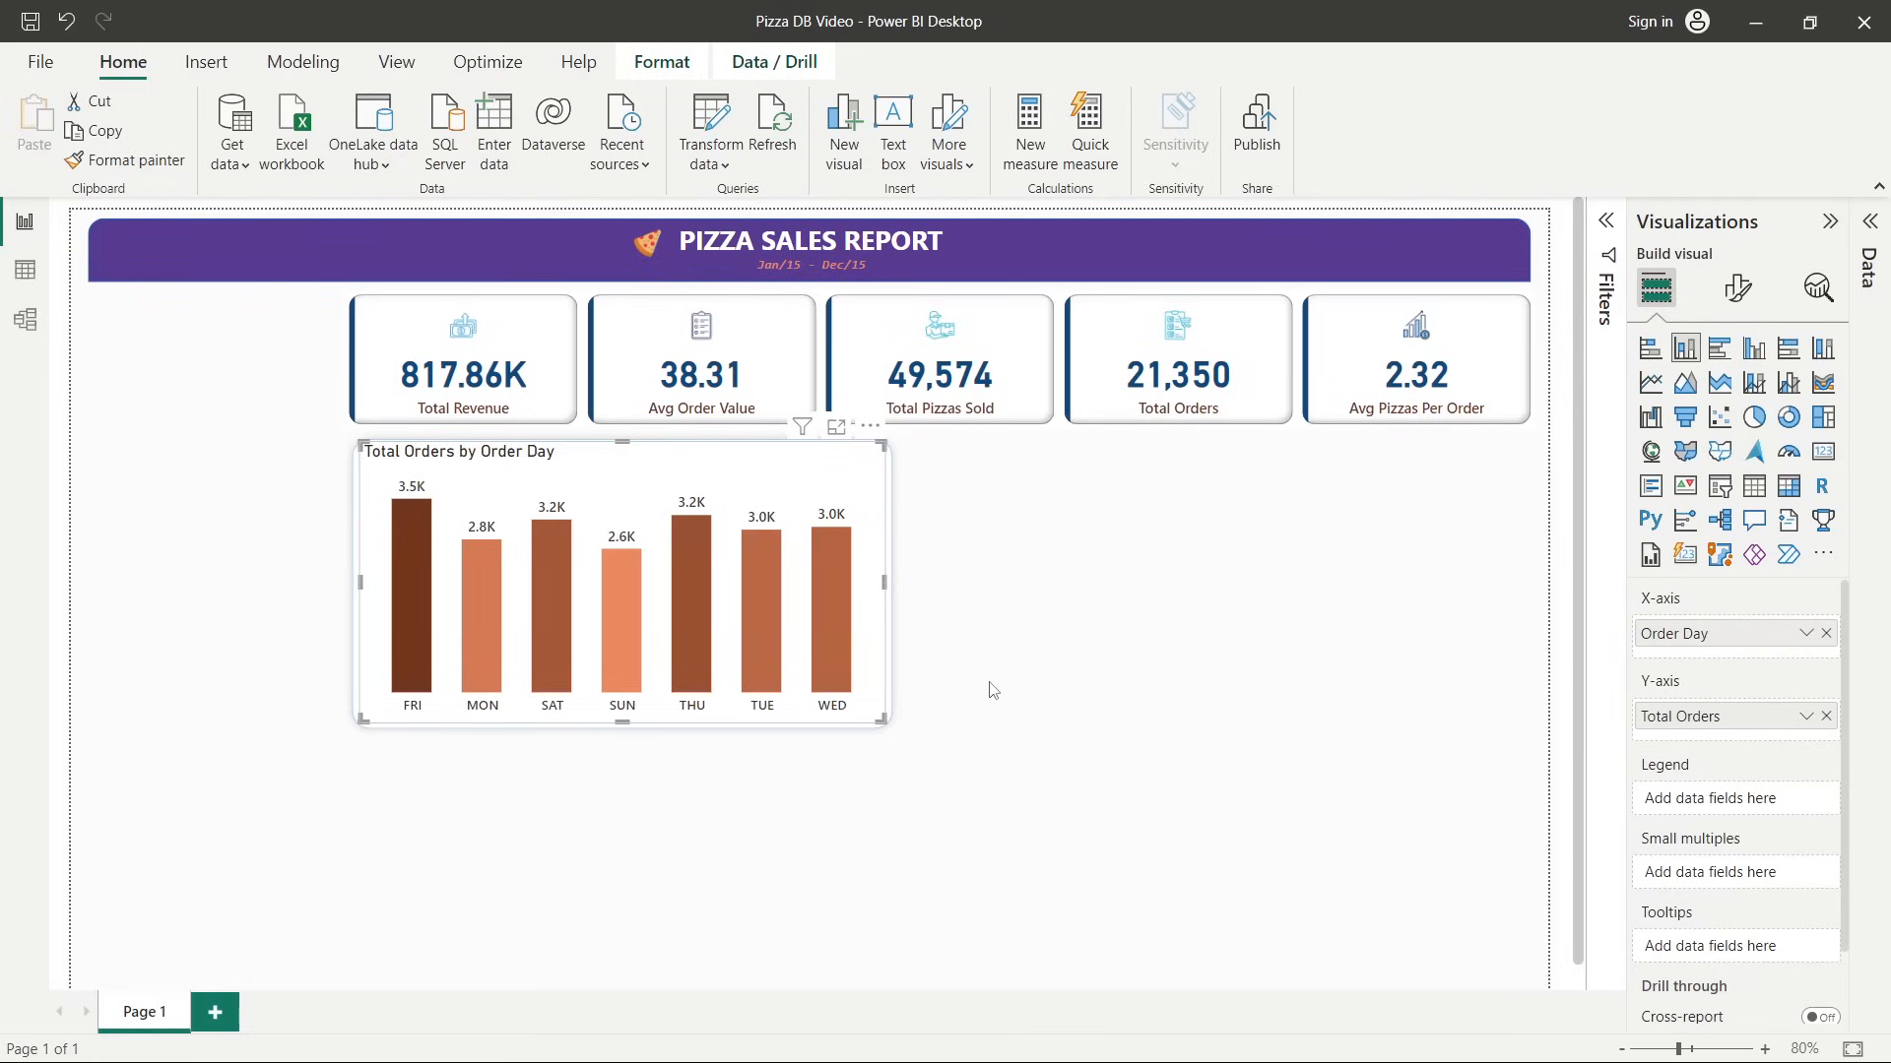
left_click(870, 425)
left_click(764, 479)
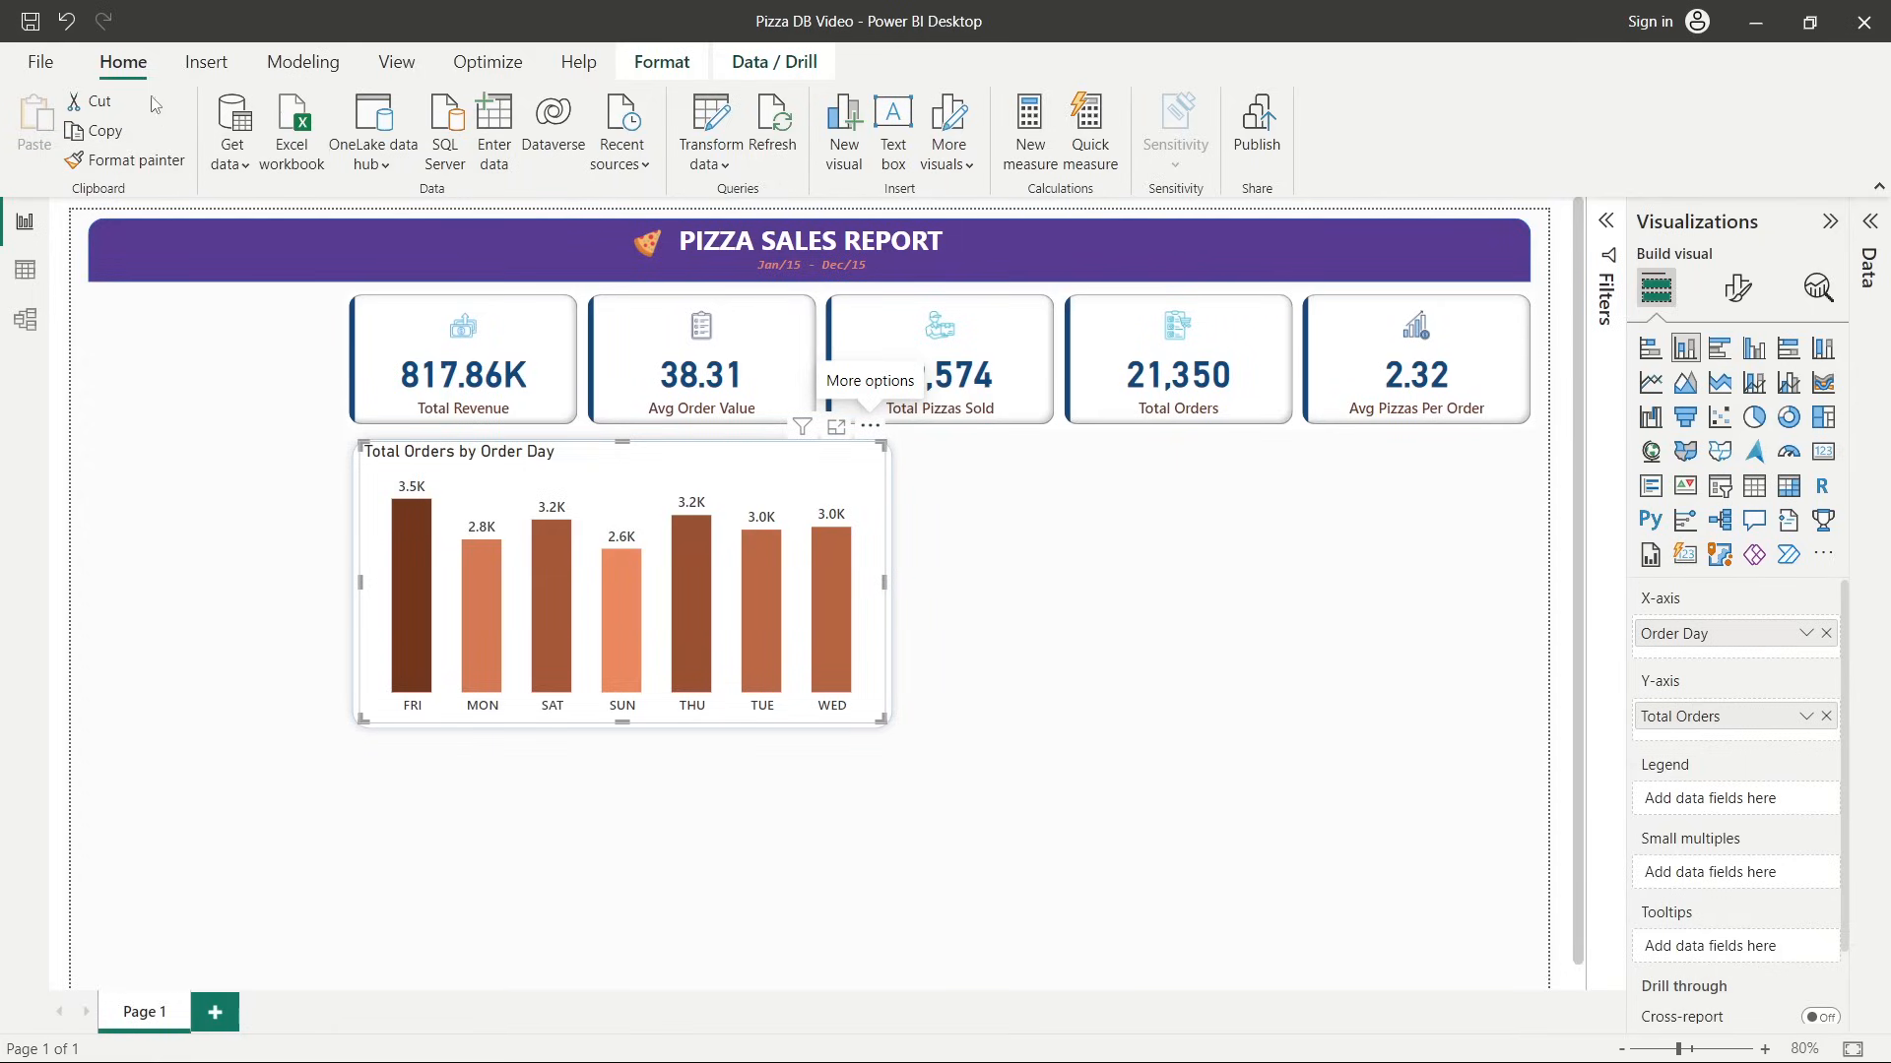
Switch to the Power Query Editor and start a conditional column named Day Number in the pizza_sales query.
left_click(711, 124)
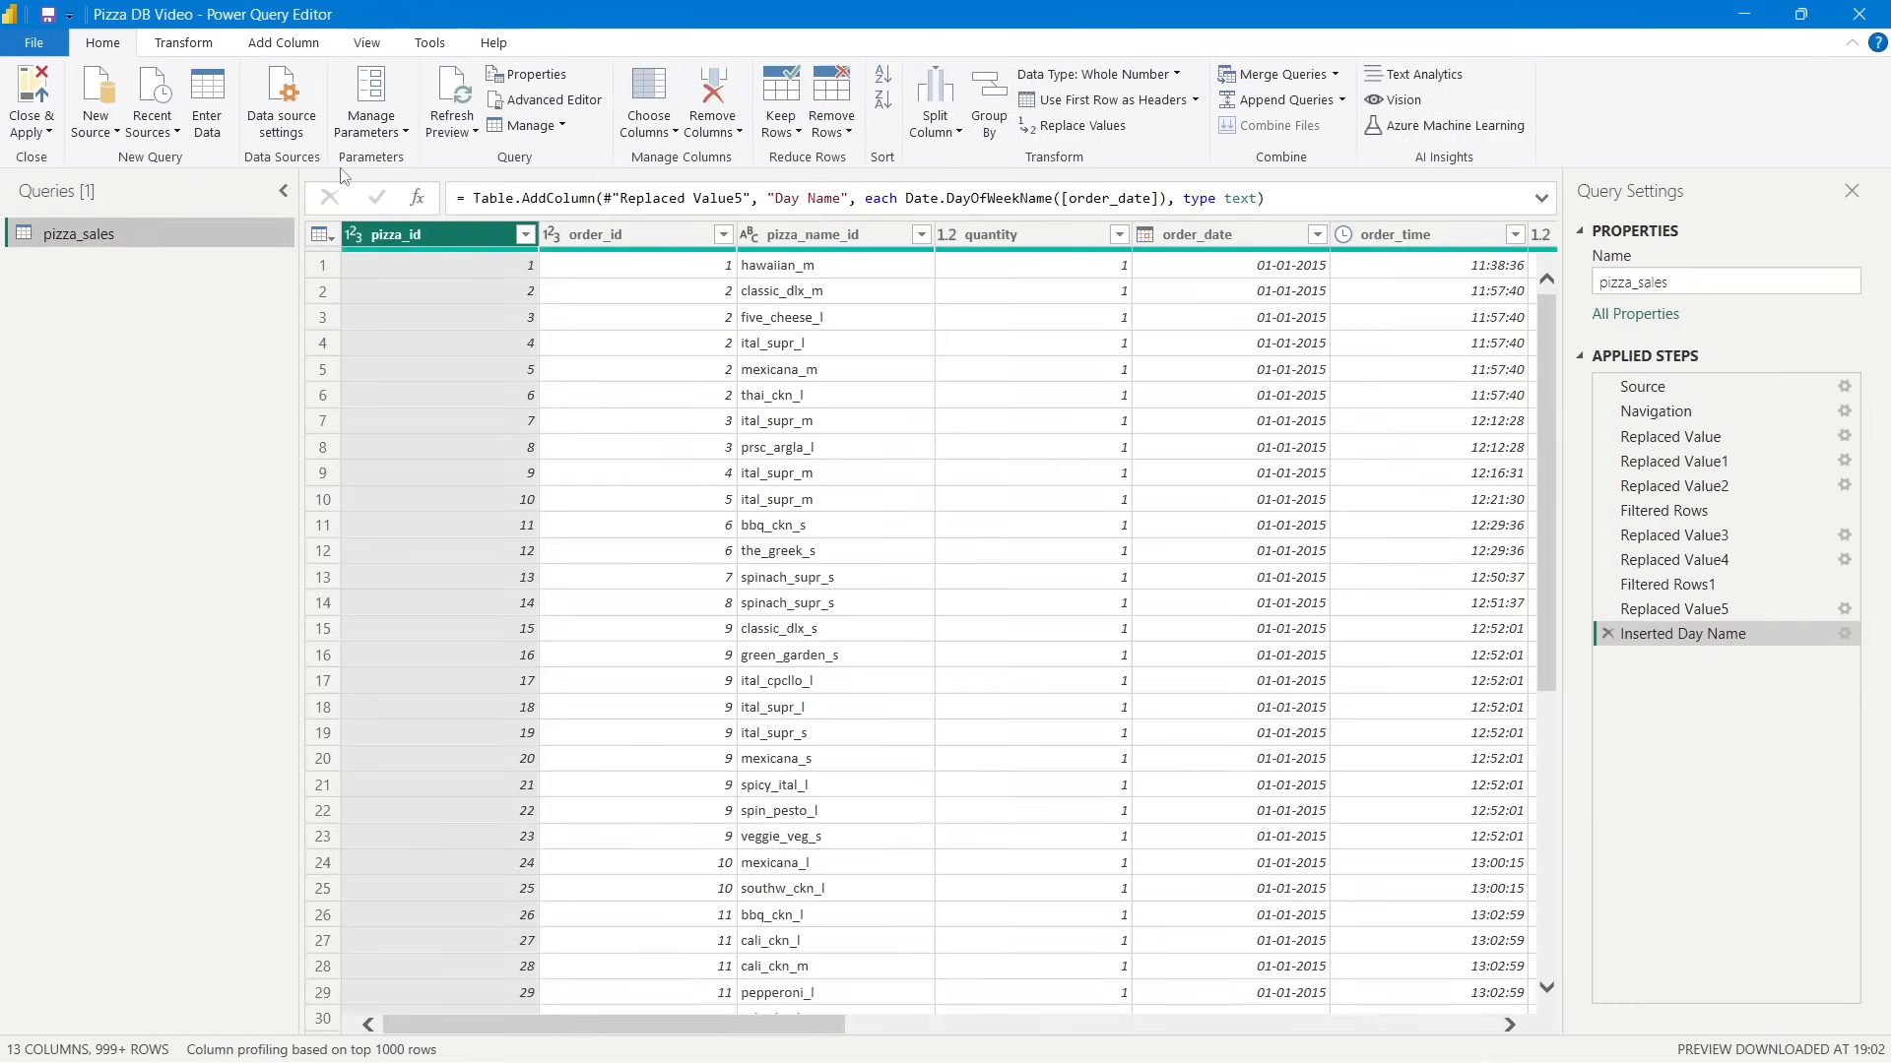
left_click(279, 47)
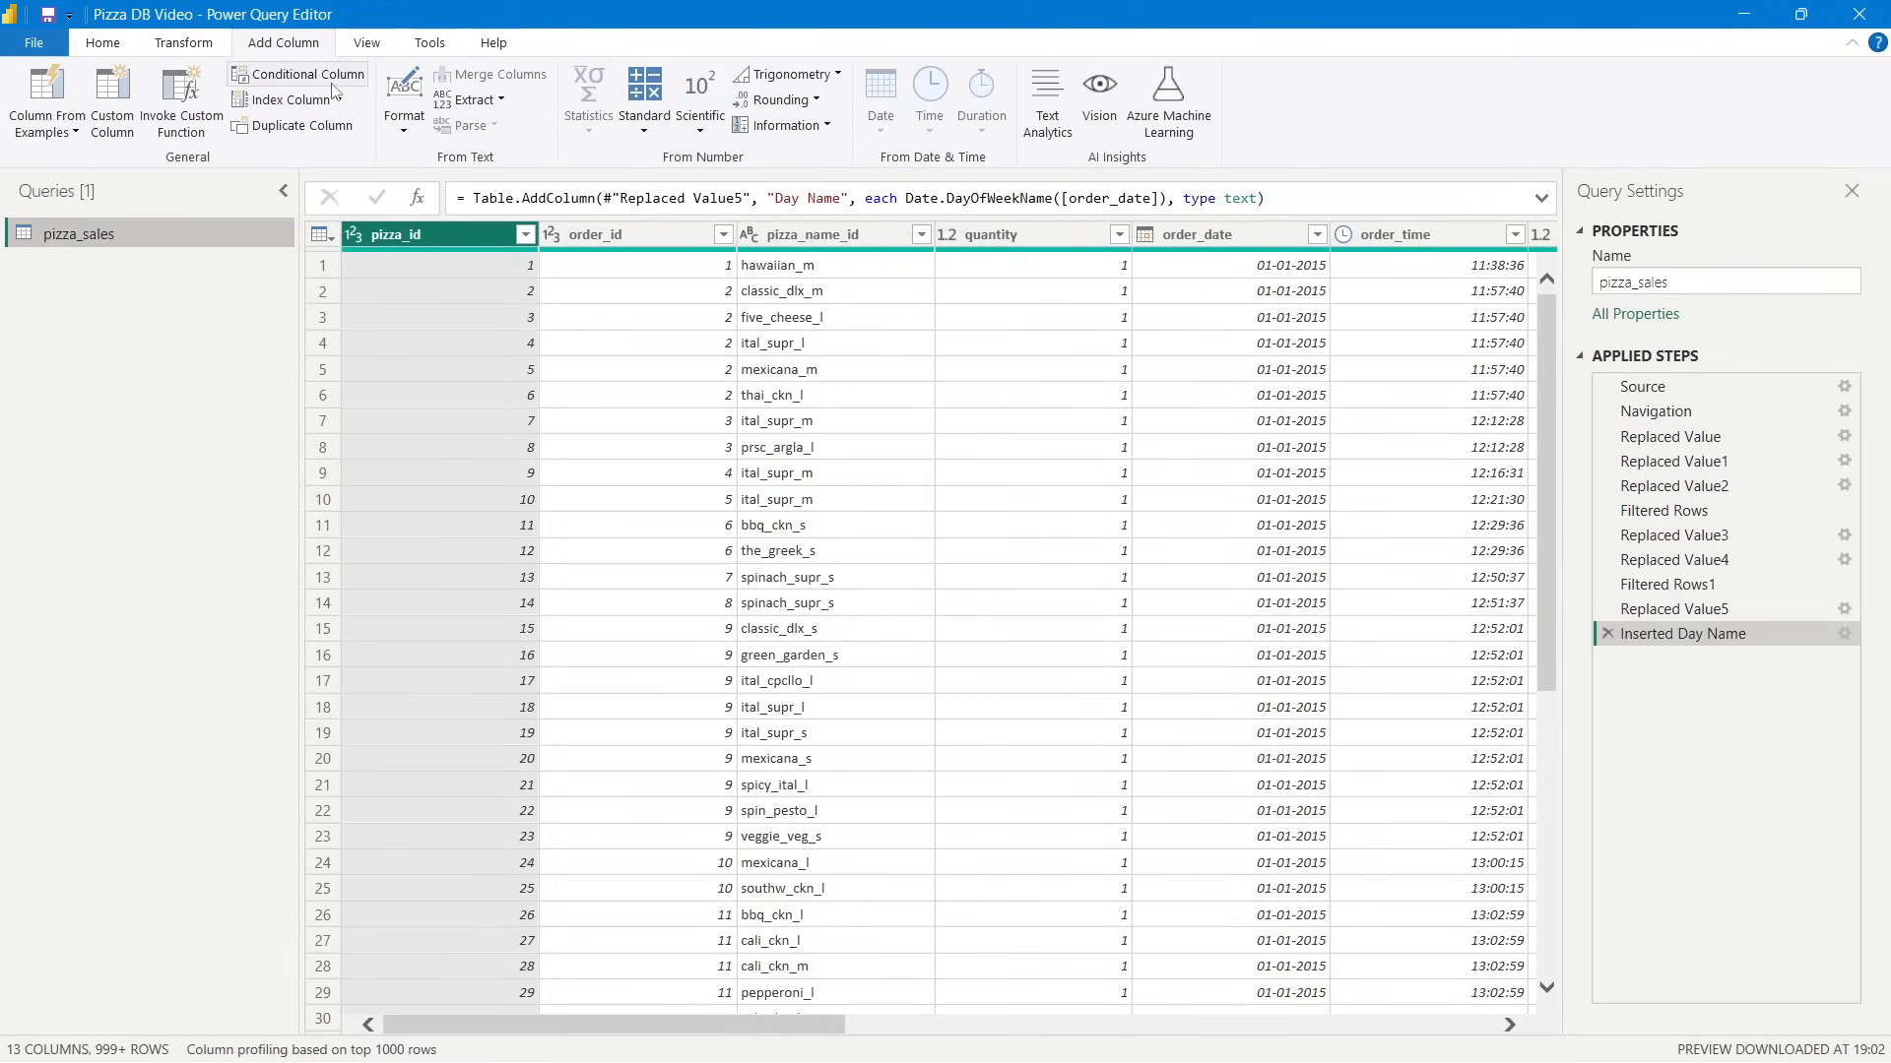
left_click(293, 81)
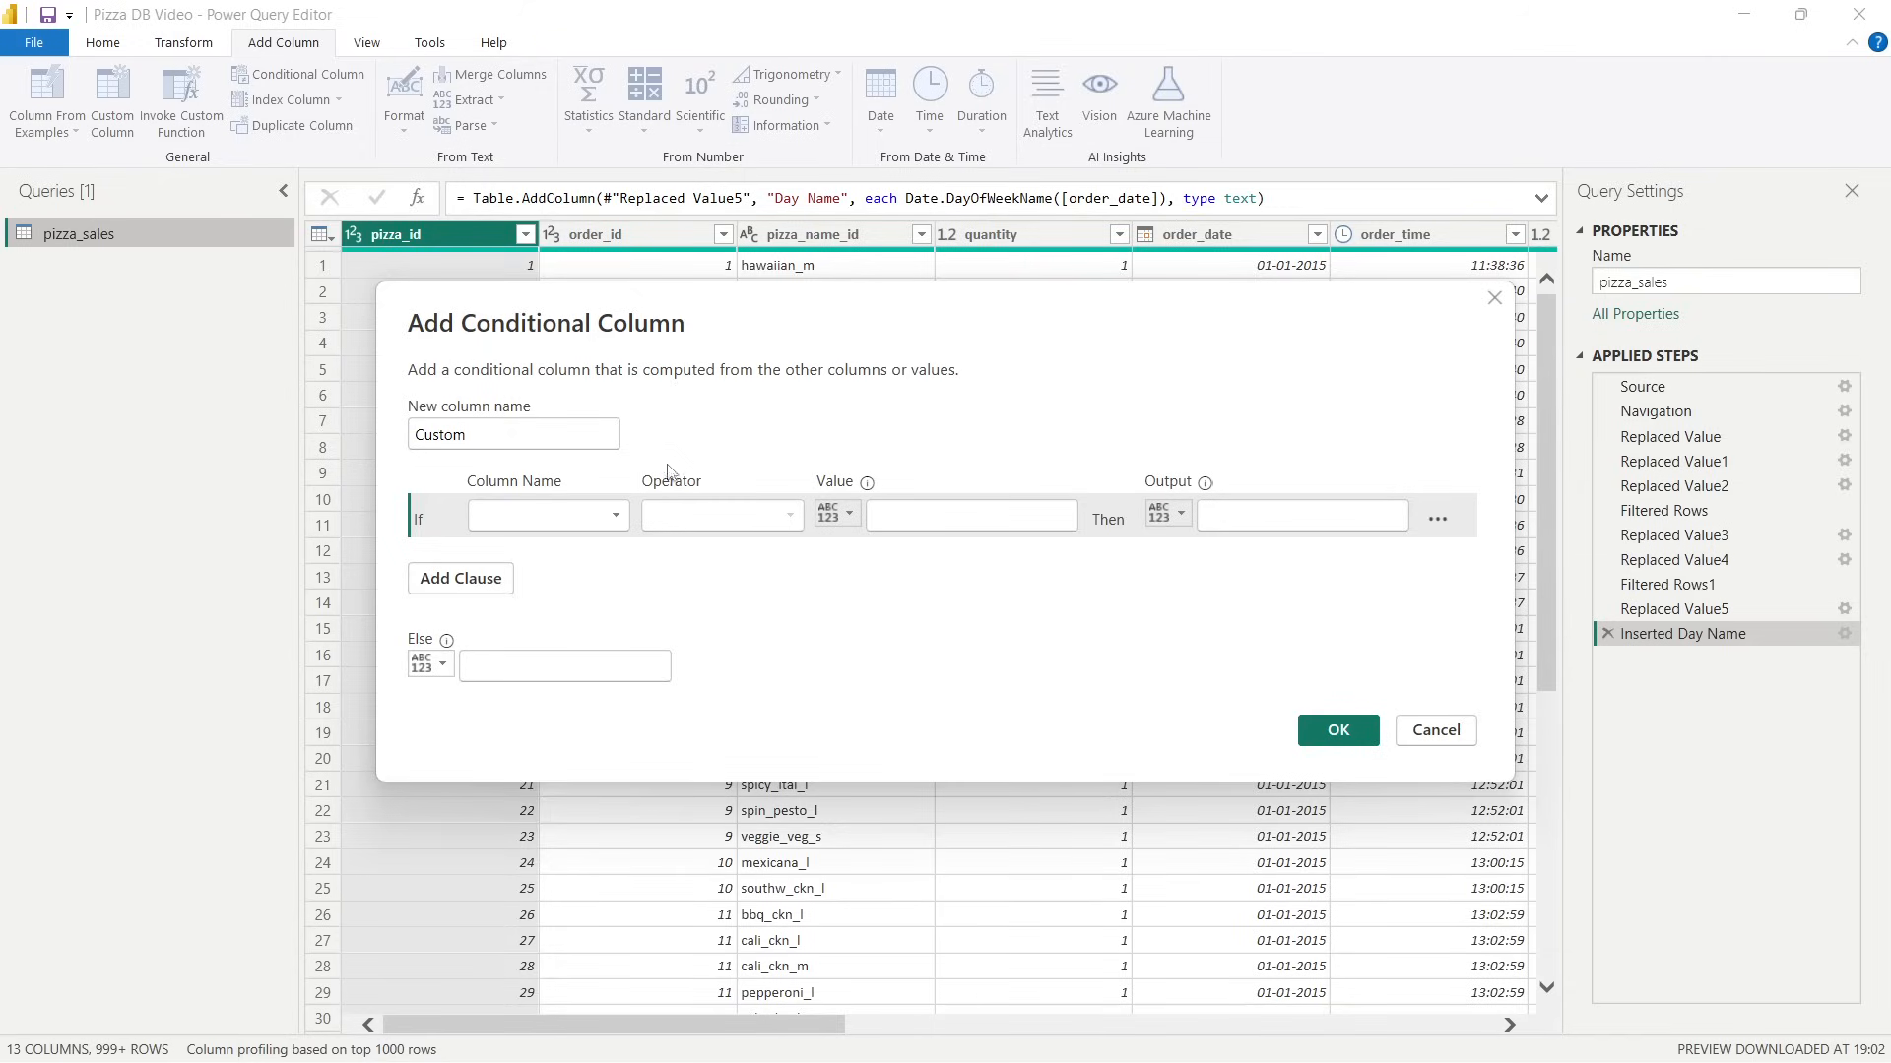
left_click_drag(470, 435, 406, 443)
type("Day Number")
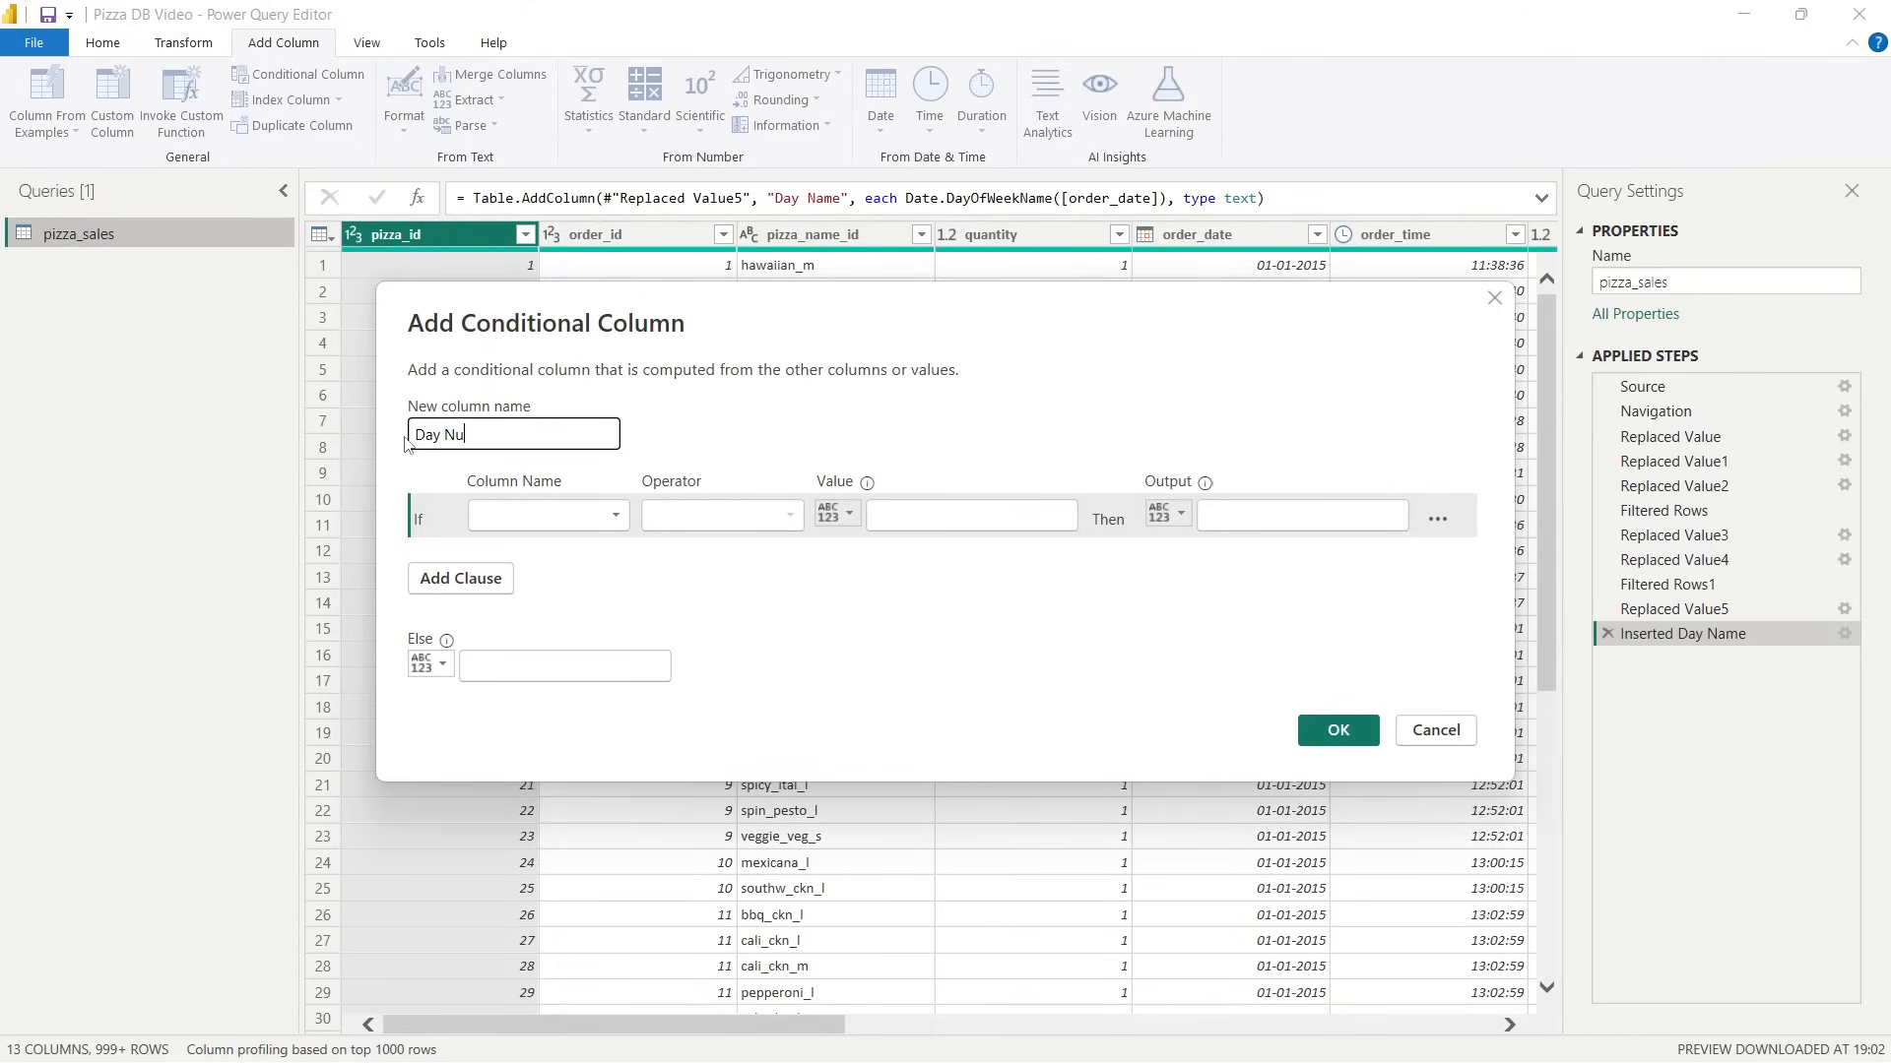
Define the first condition so that Day Name equal to Sunday outputs 1.
left_click(545, 520)
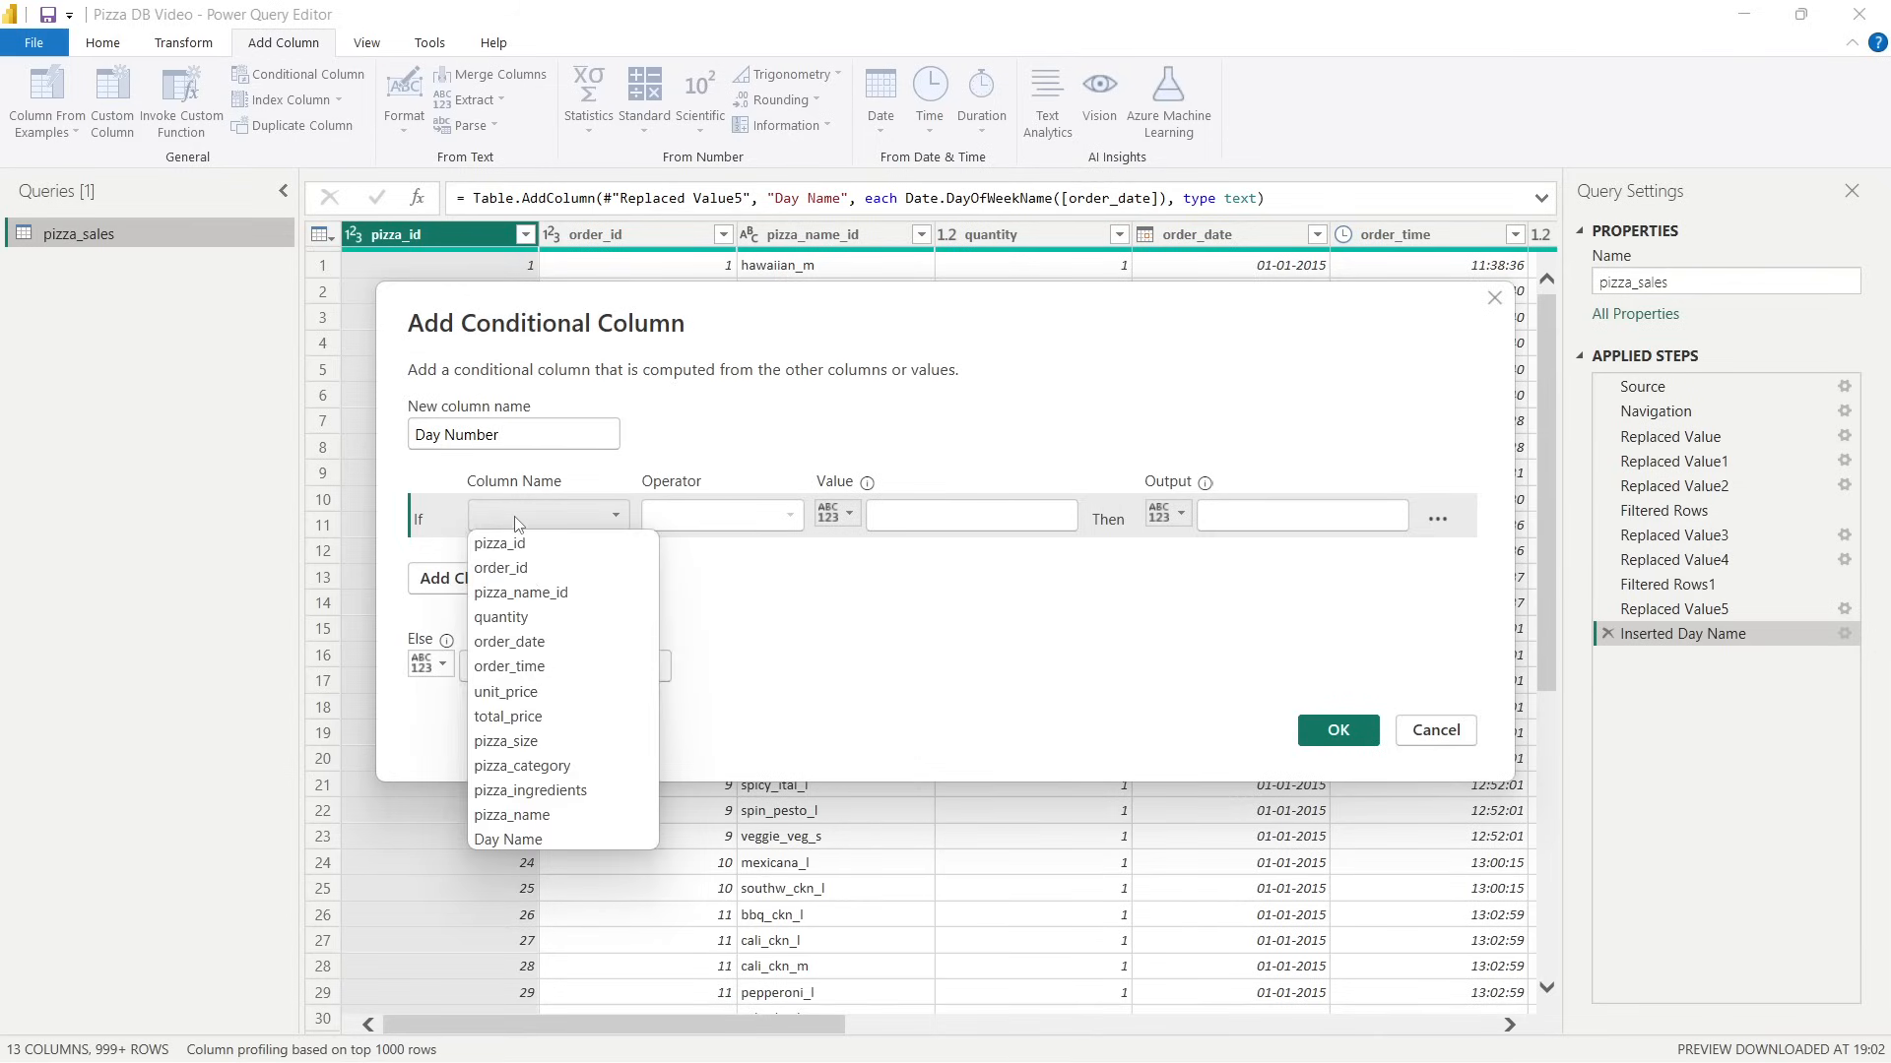
left_click(530, 838)
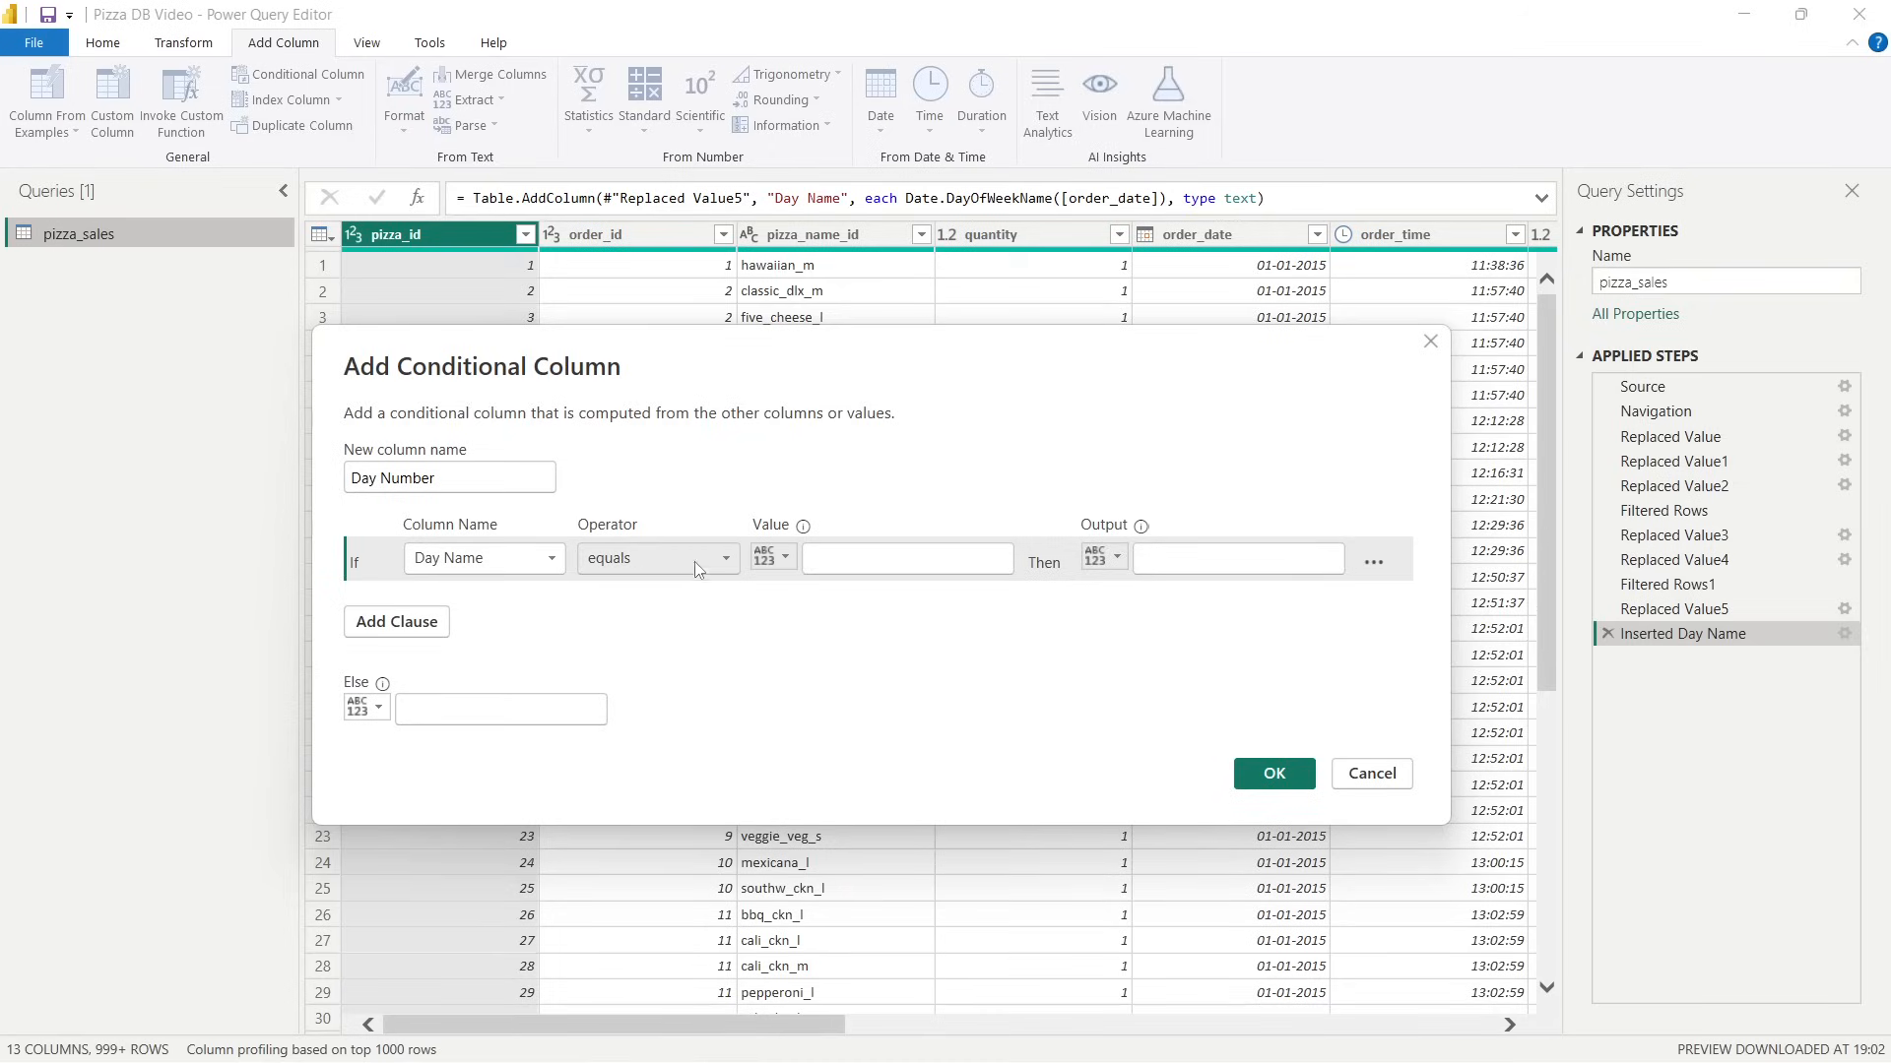
left_click(876, 555)
type("Sunday")
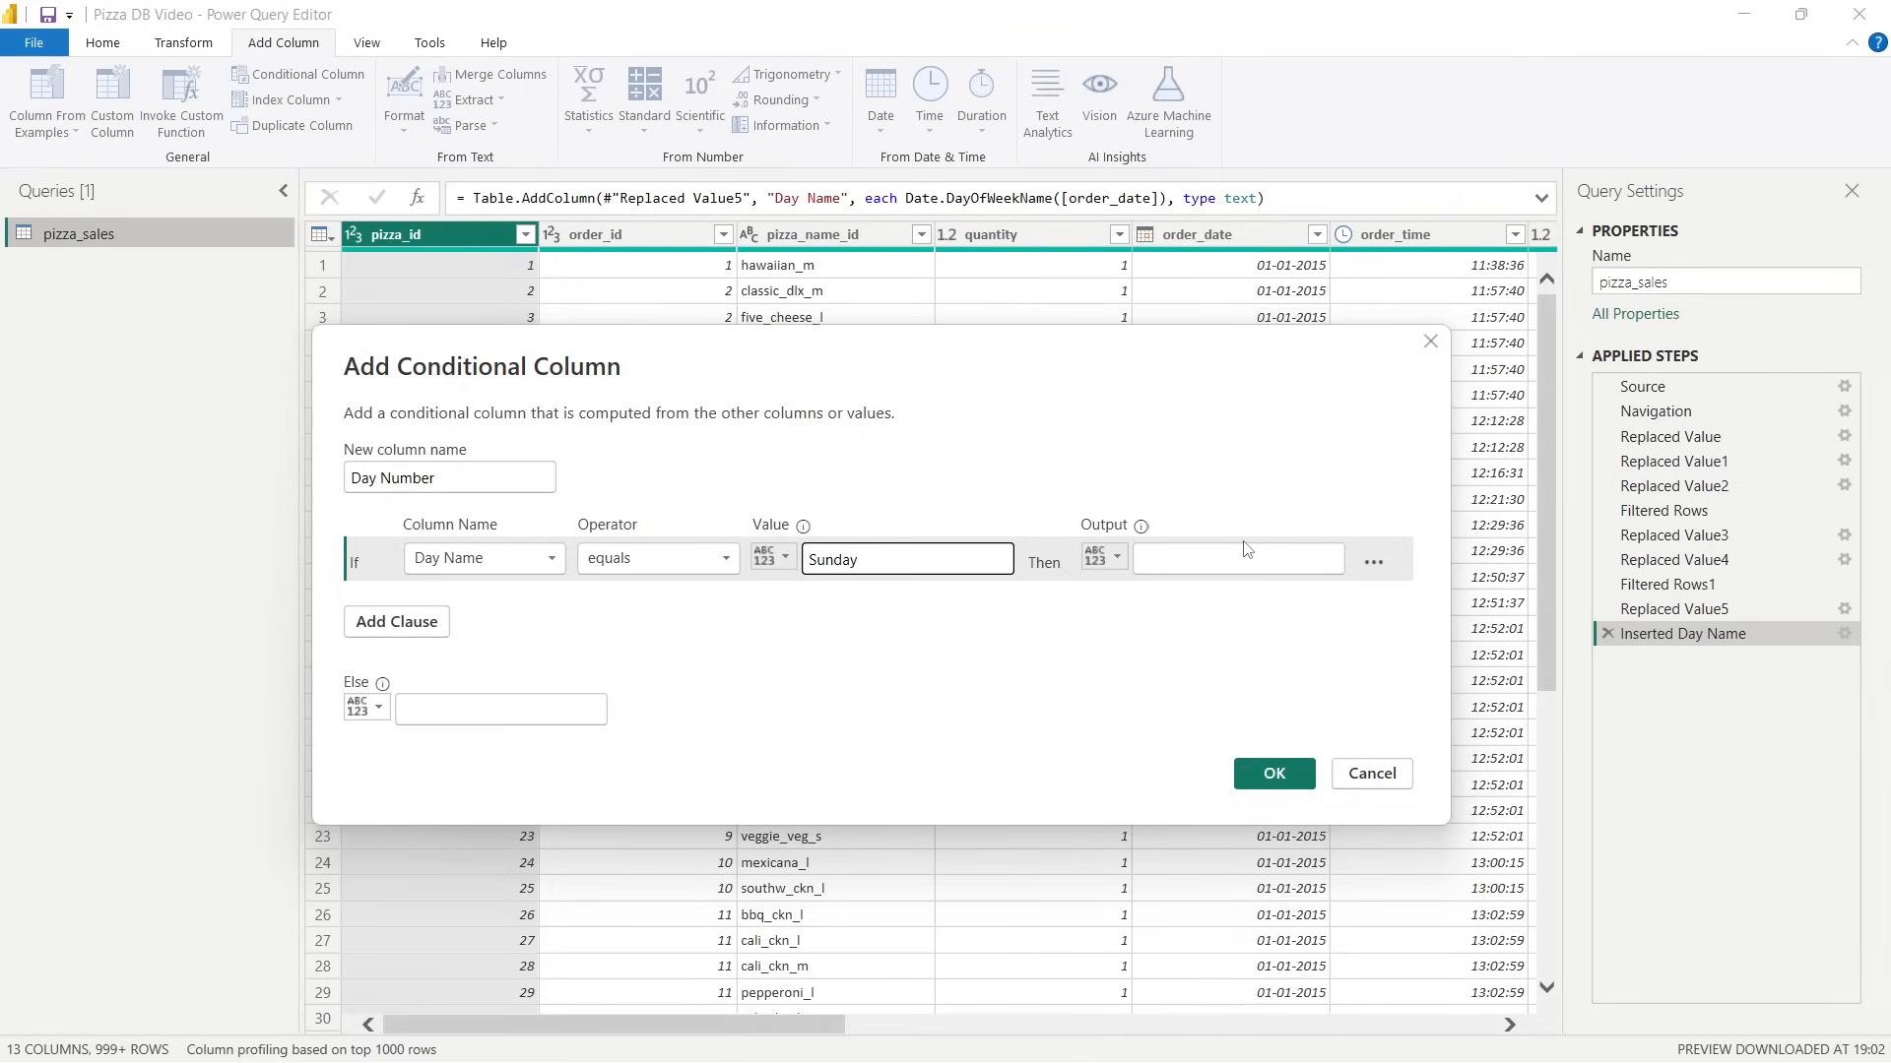
left_click(1204, 559)
type("1")
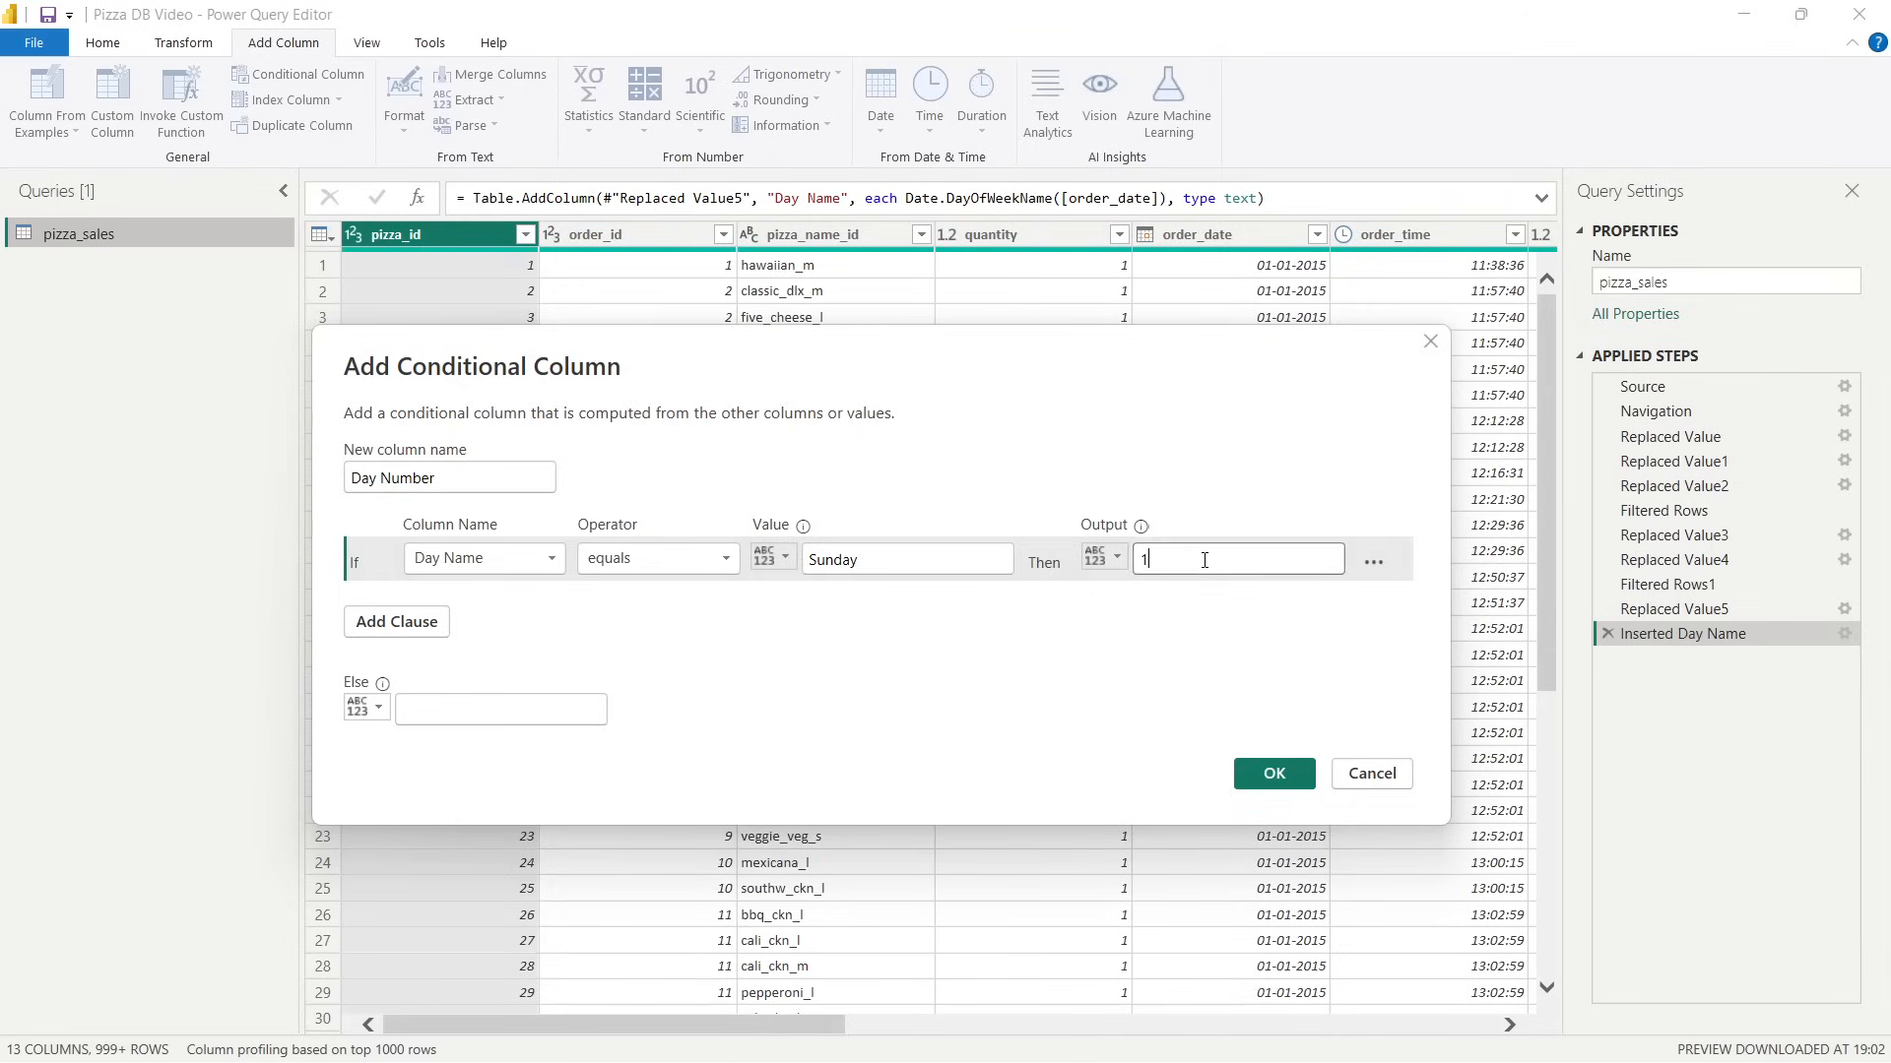
left_click_drag(867, 559, 804, 559)
left_click(875, 560)
left_click_drag(876, 559, 796, 559)
left_click(862, 559)
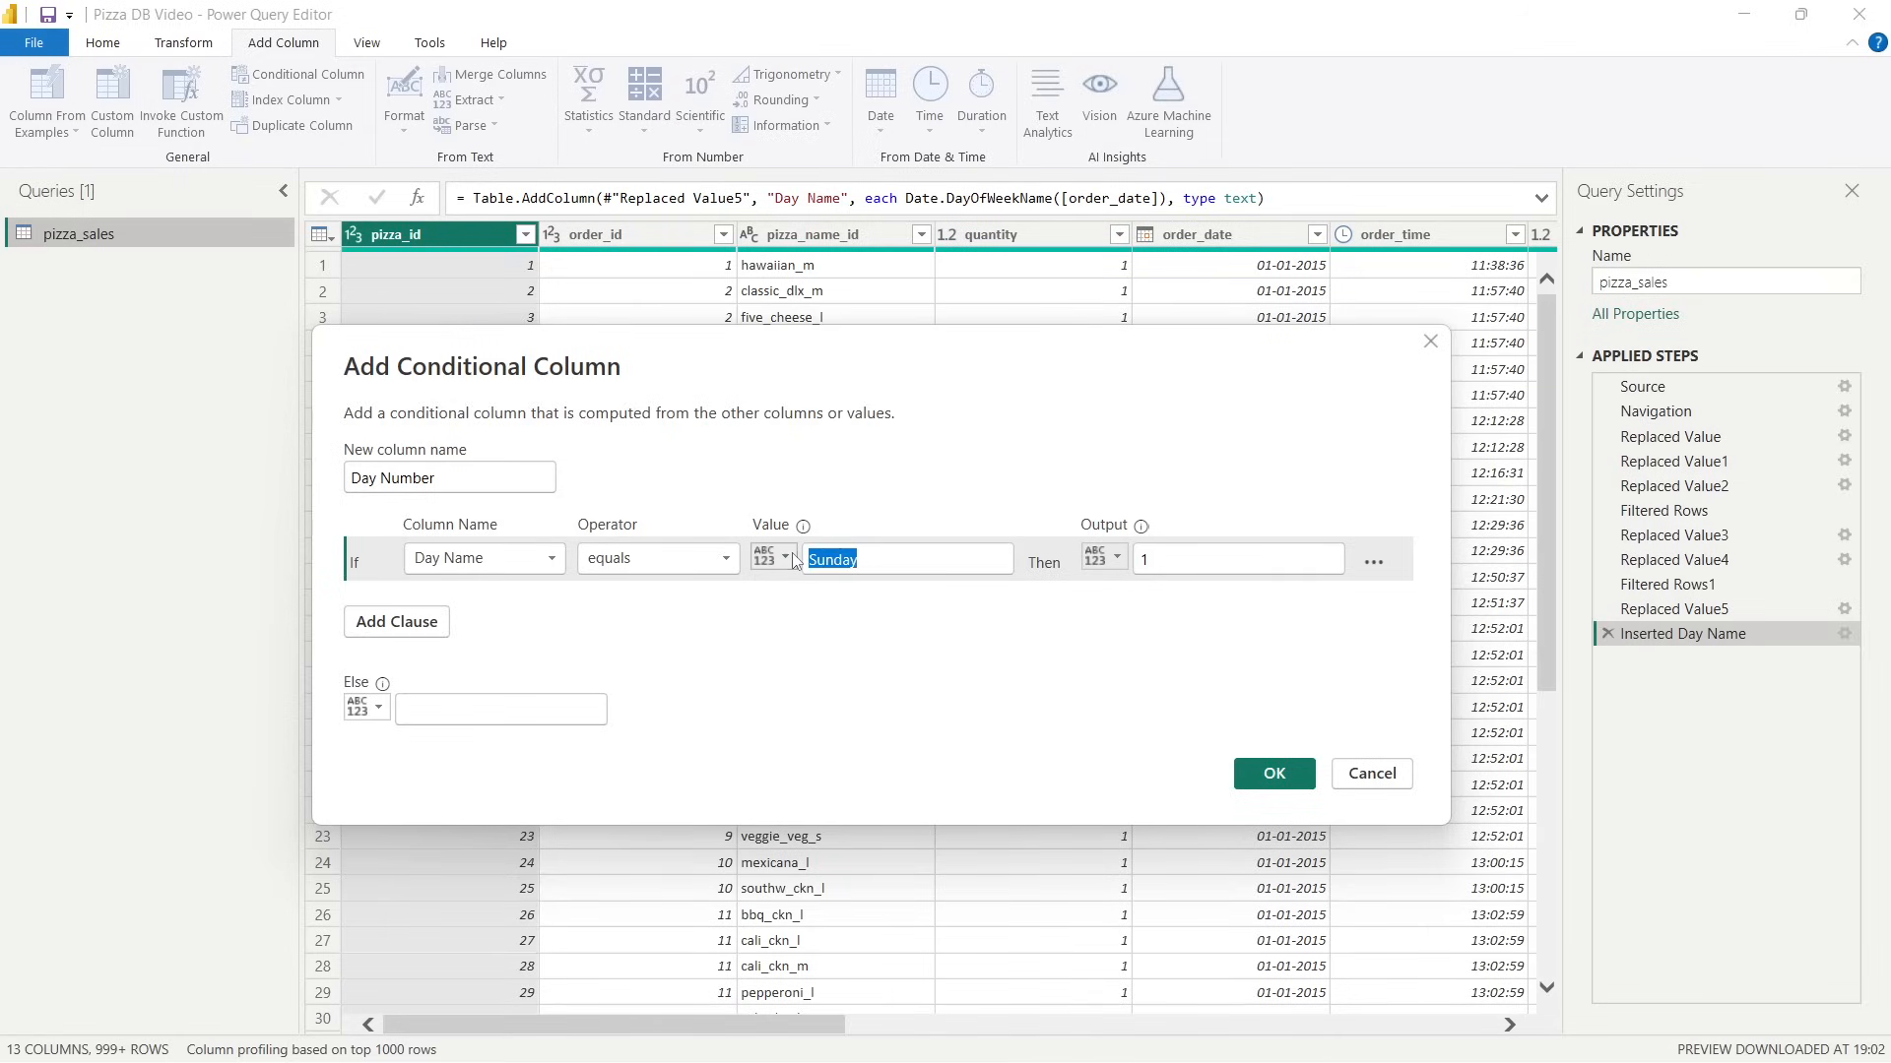
left_click(896, 557)
left_click_drag(869, 564, 808, 568)
left_click(813, 561)
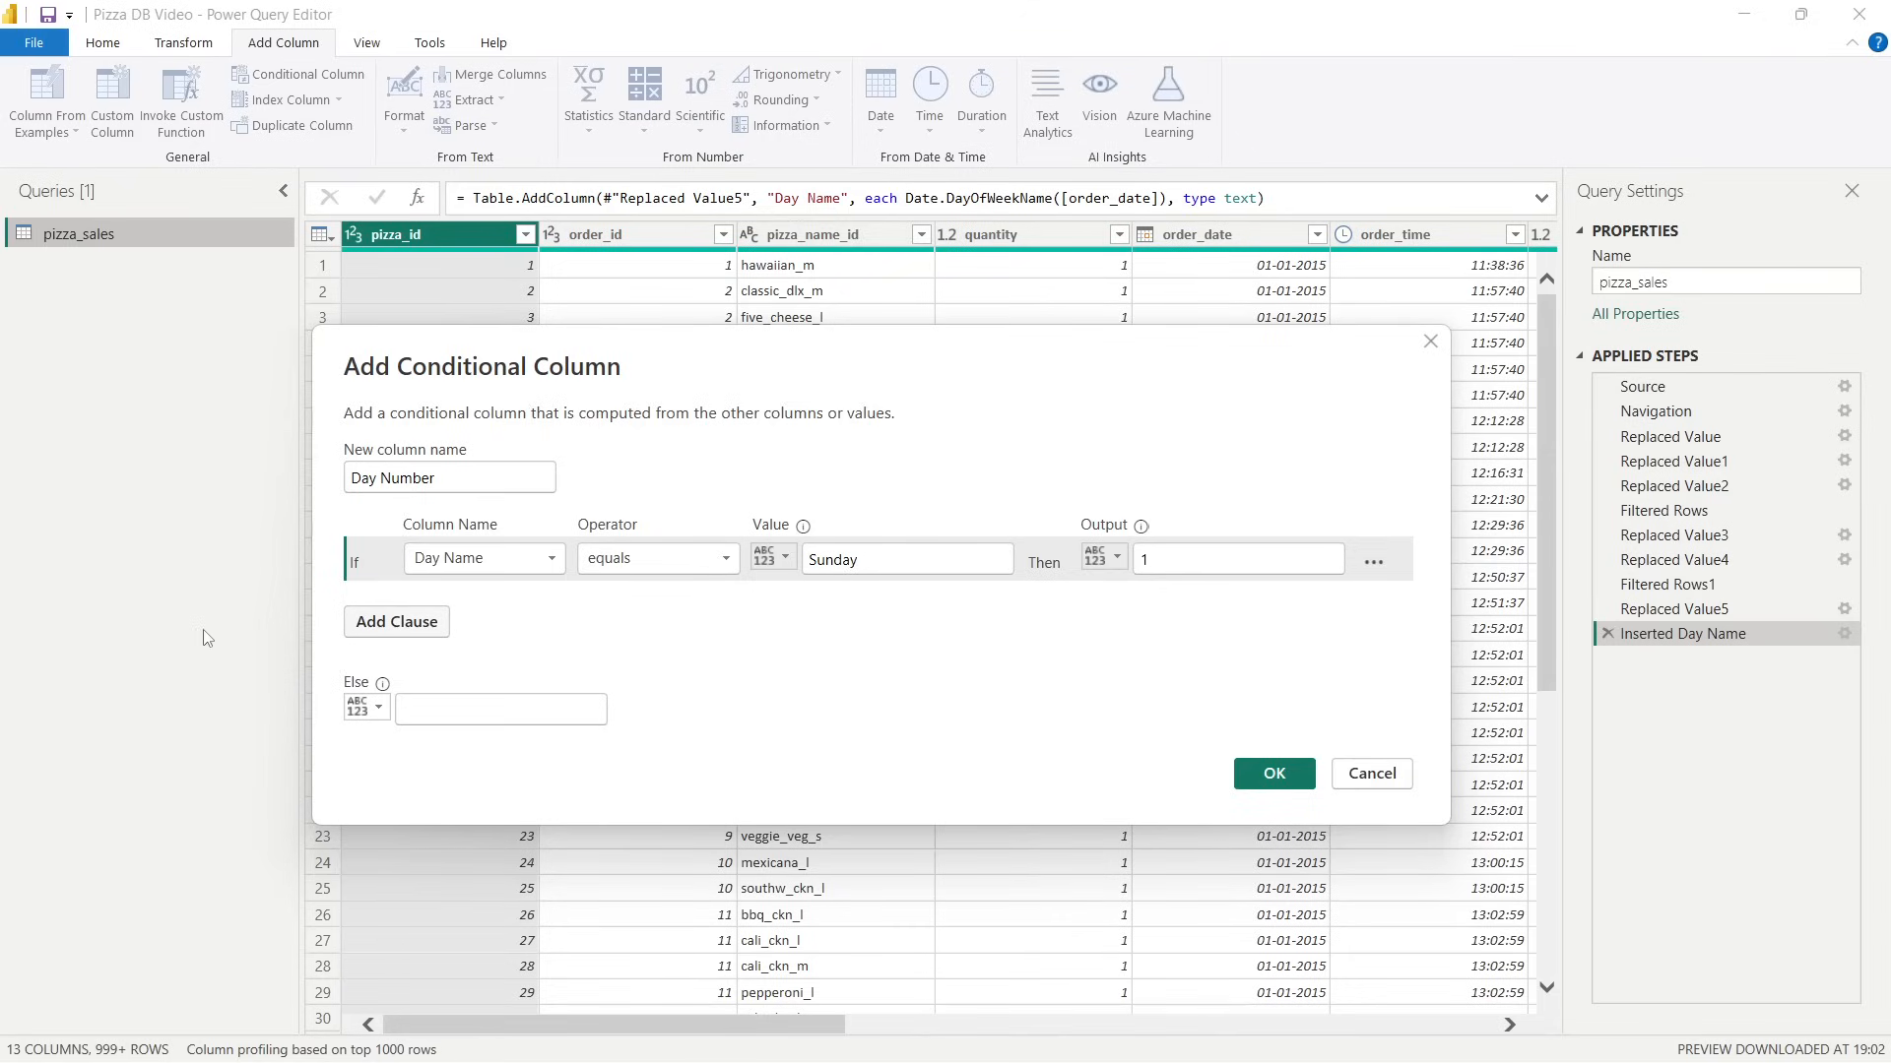
Add an Else If clause so that Day Name equal to Monday outputs 2.
left_click(347, 635)
left_click(485, 603)
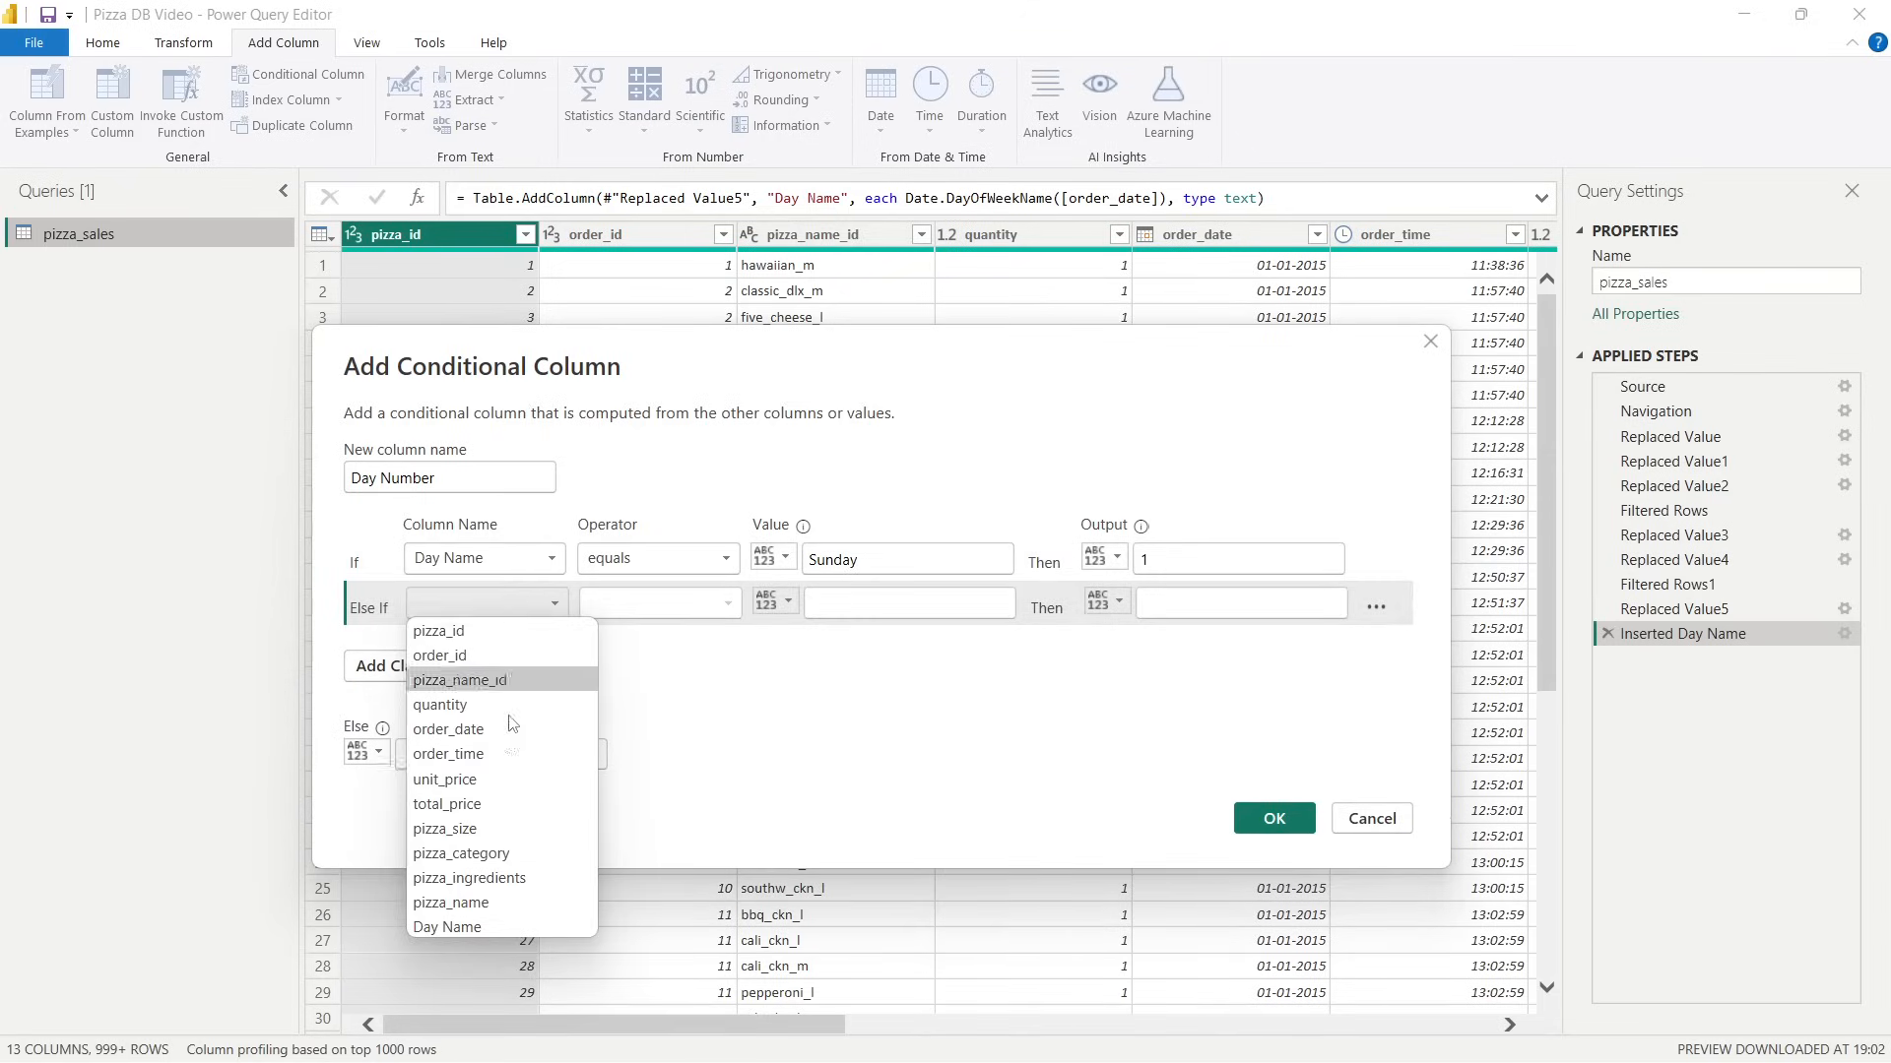
left_click(459, 927)
left_click(865, 604)
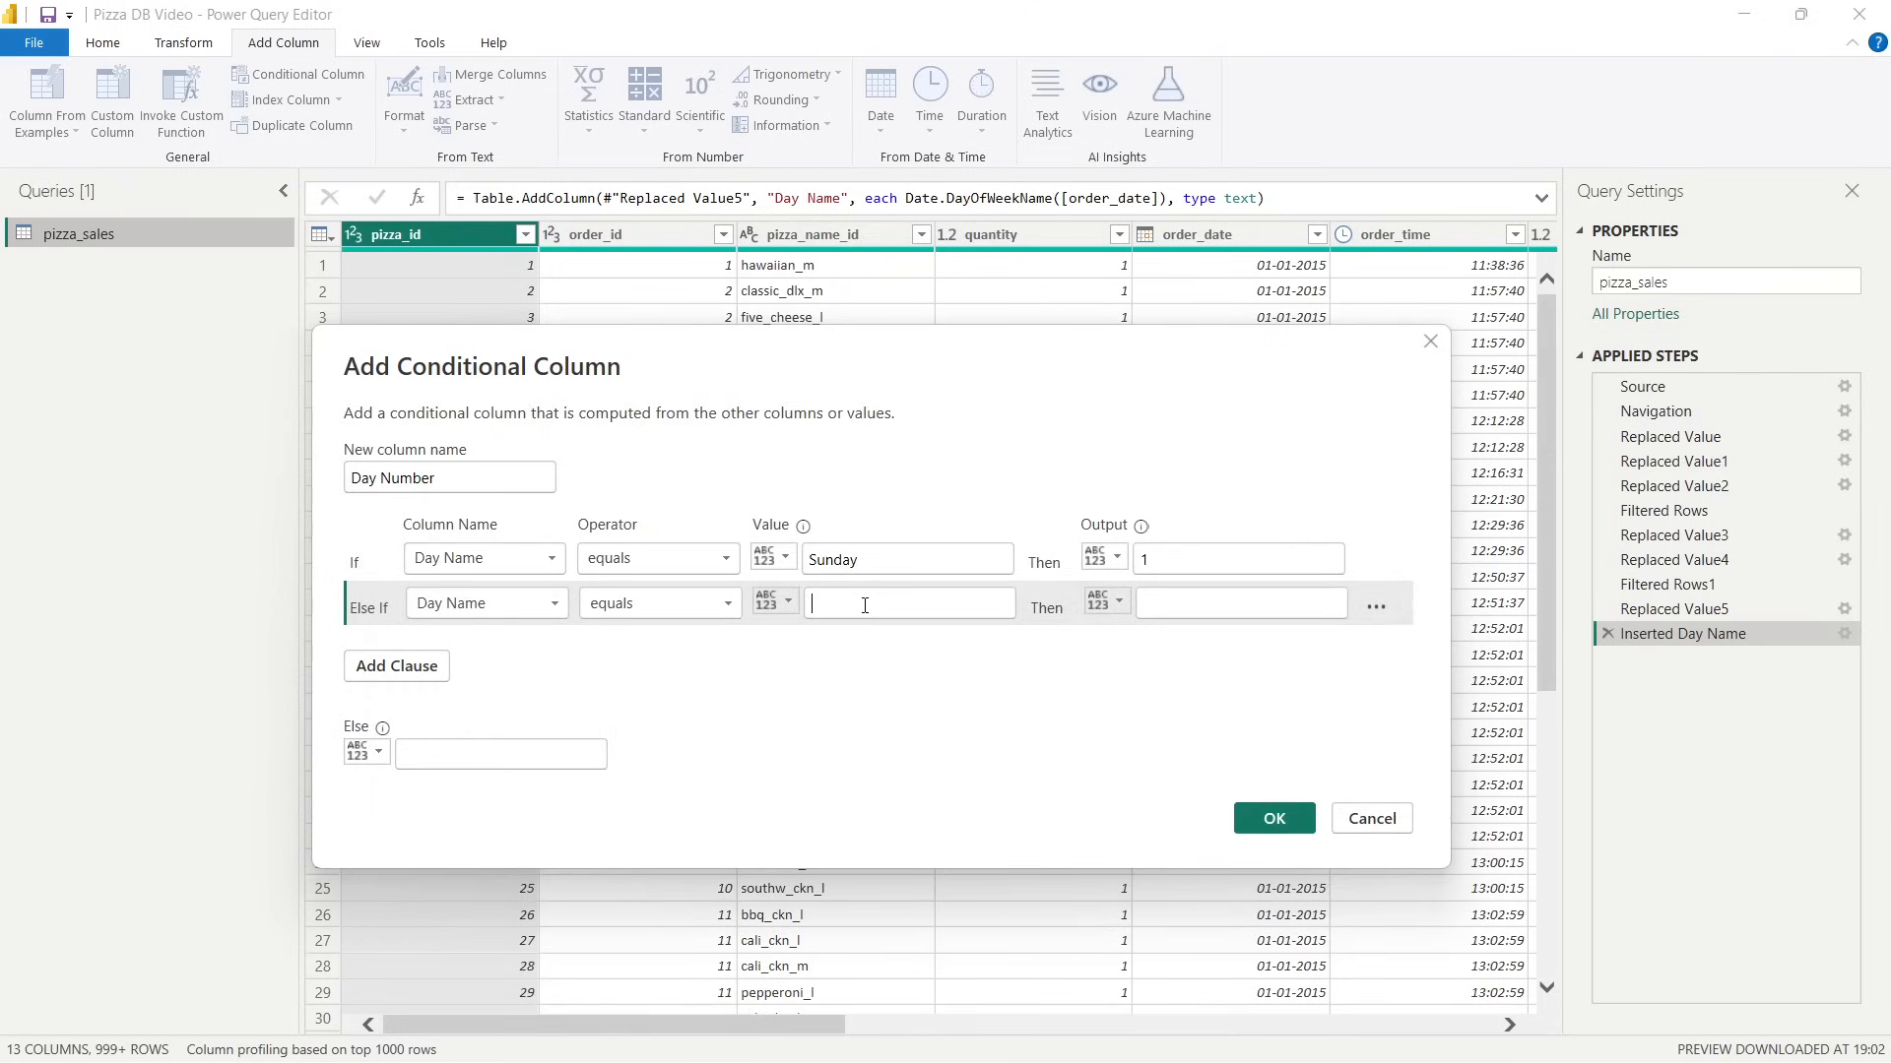
left_click(865, 606)
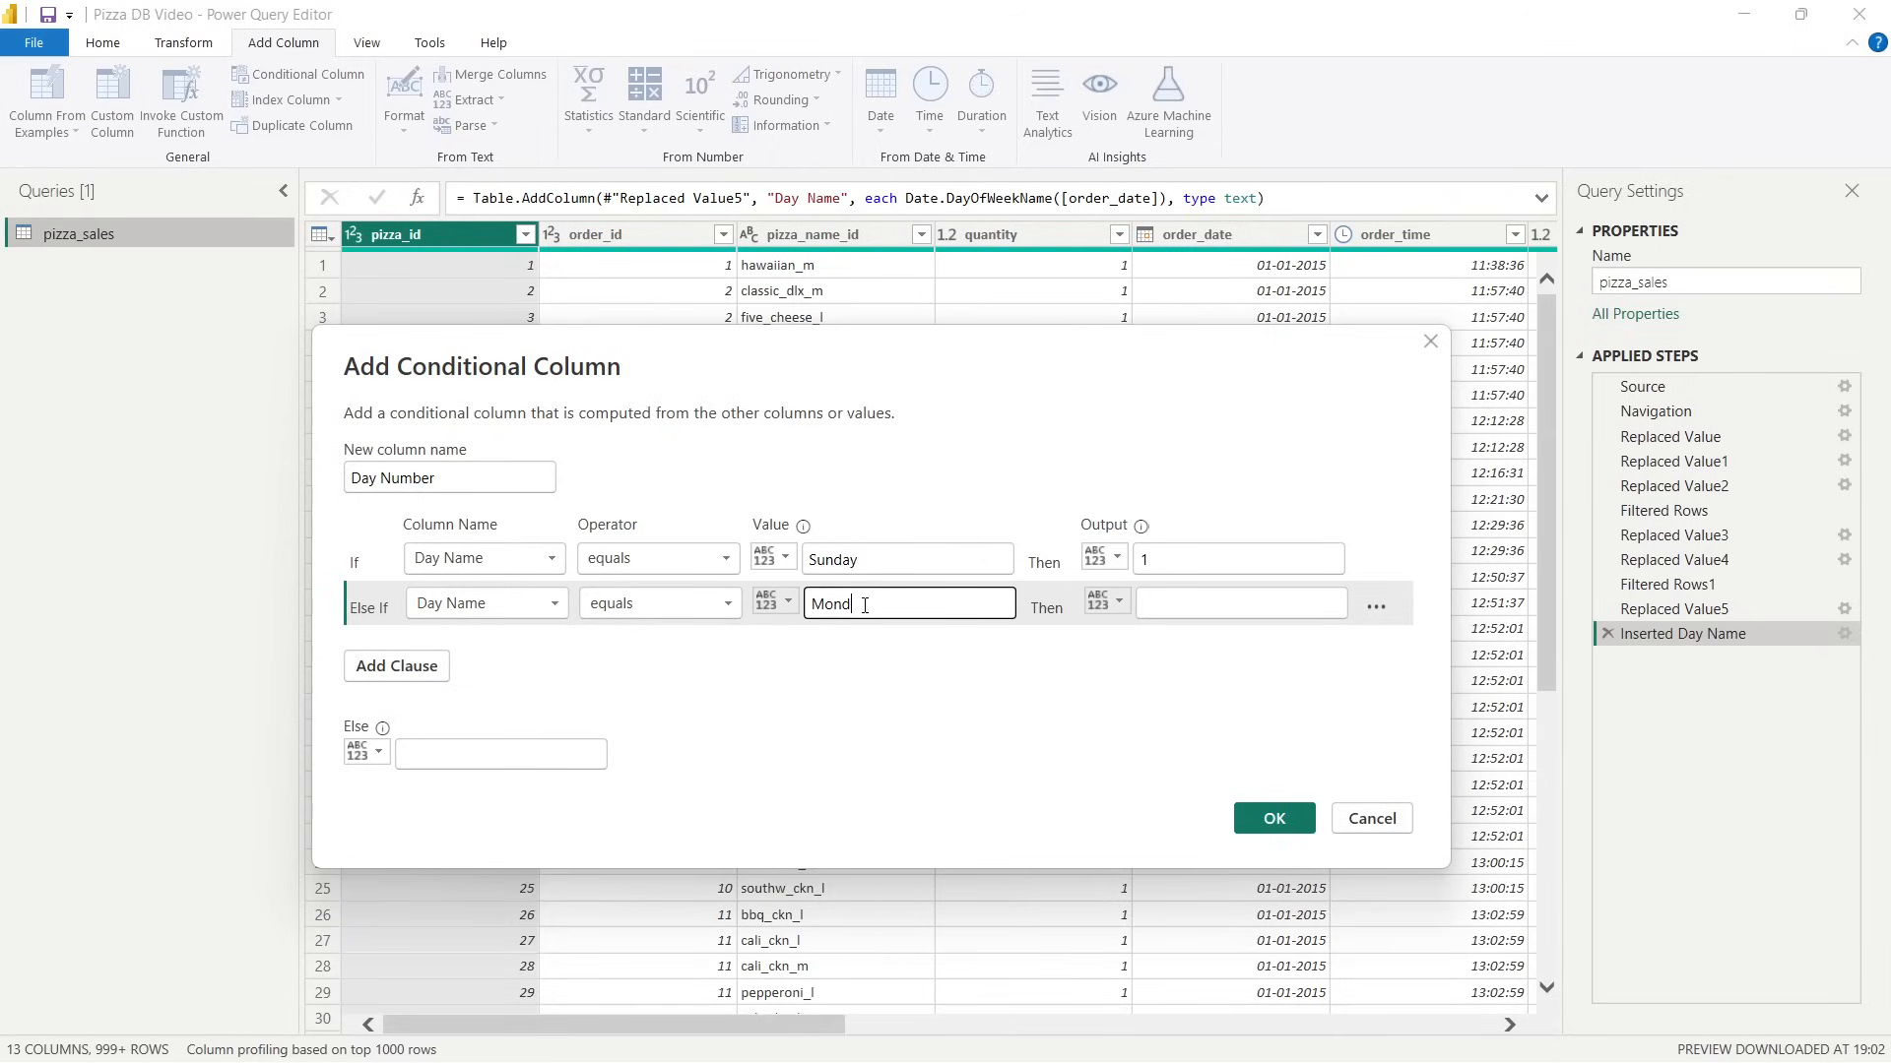
left_click(1179, 594)
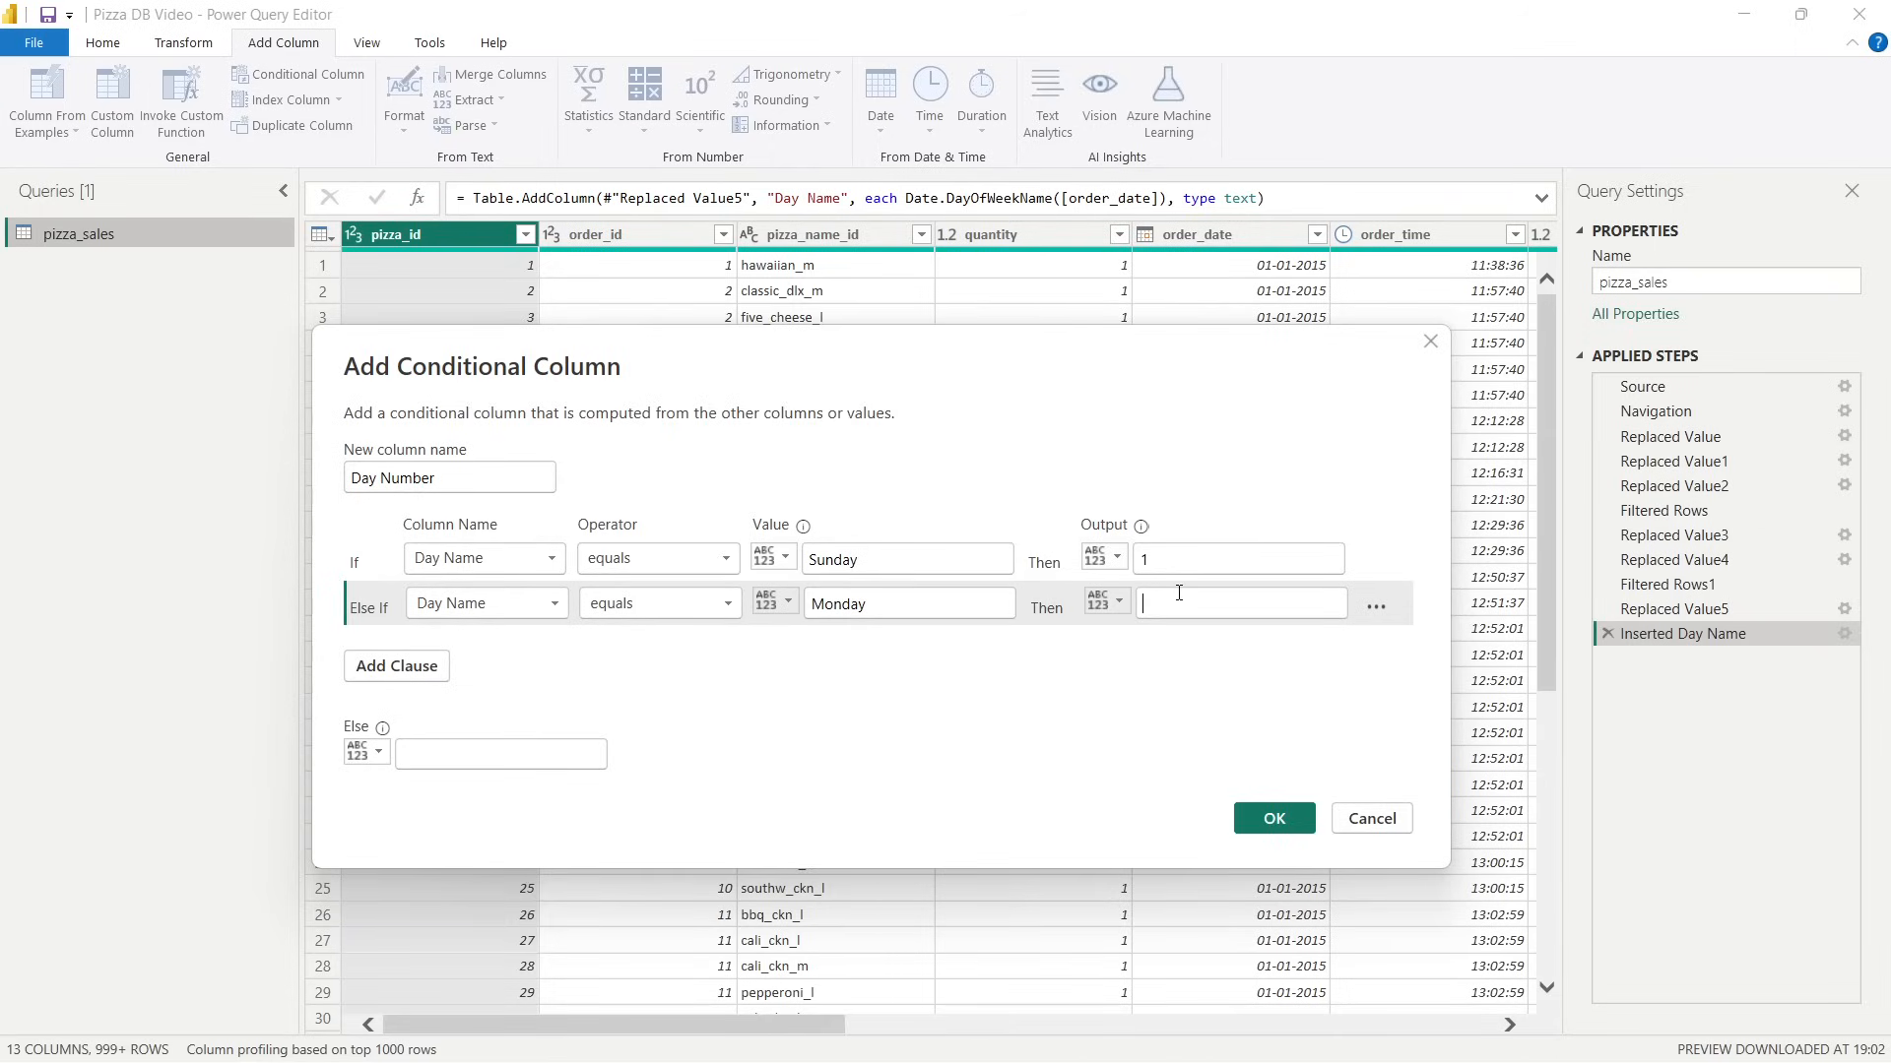
type("2")
Add an Else If clause so that Day Name equal to Tuesday outputs 3.
left_click(396, 665)
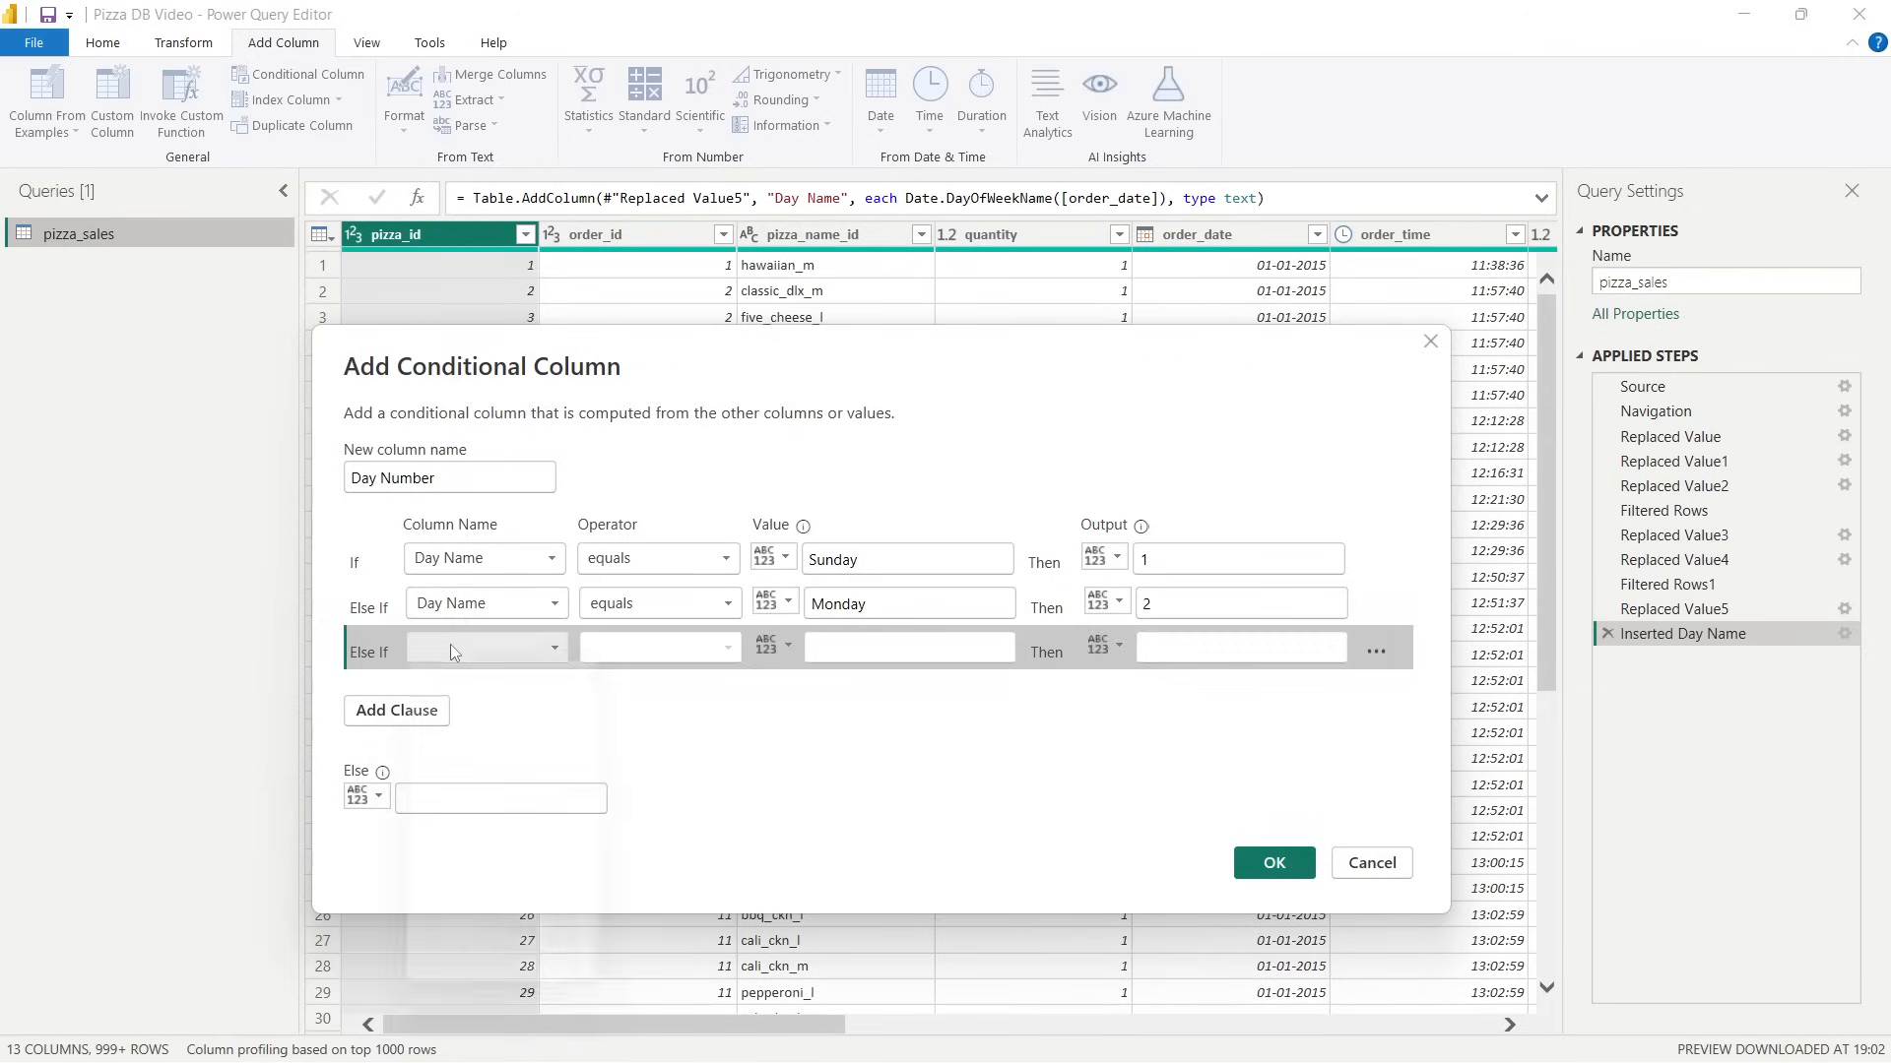
left_click(451, 644)
left_click(447, 971)
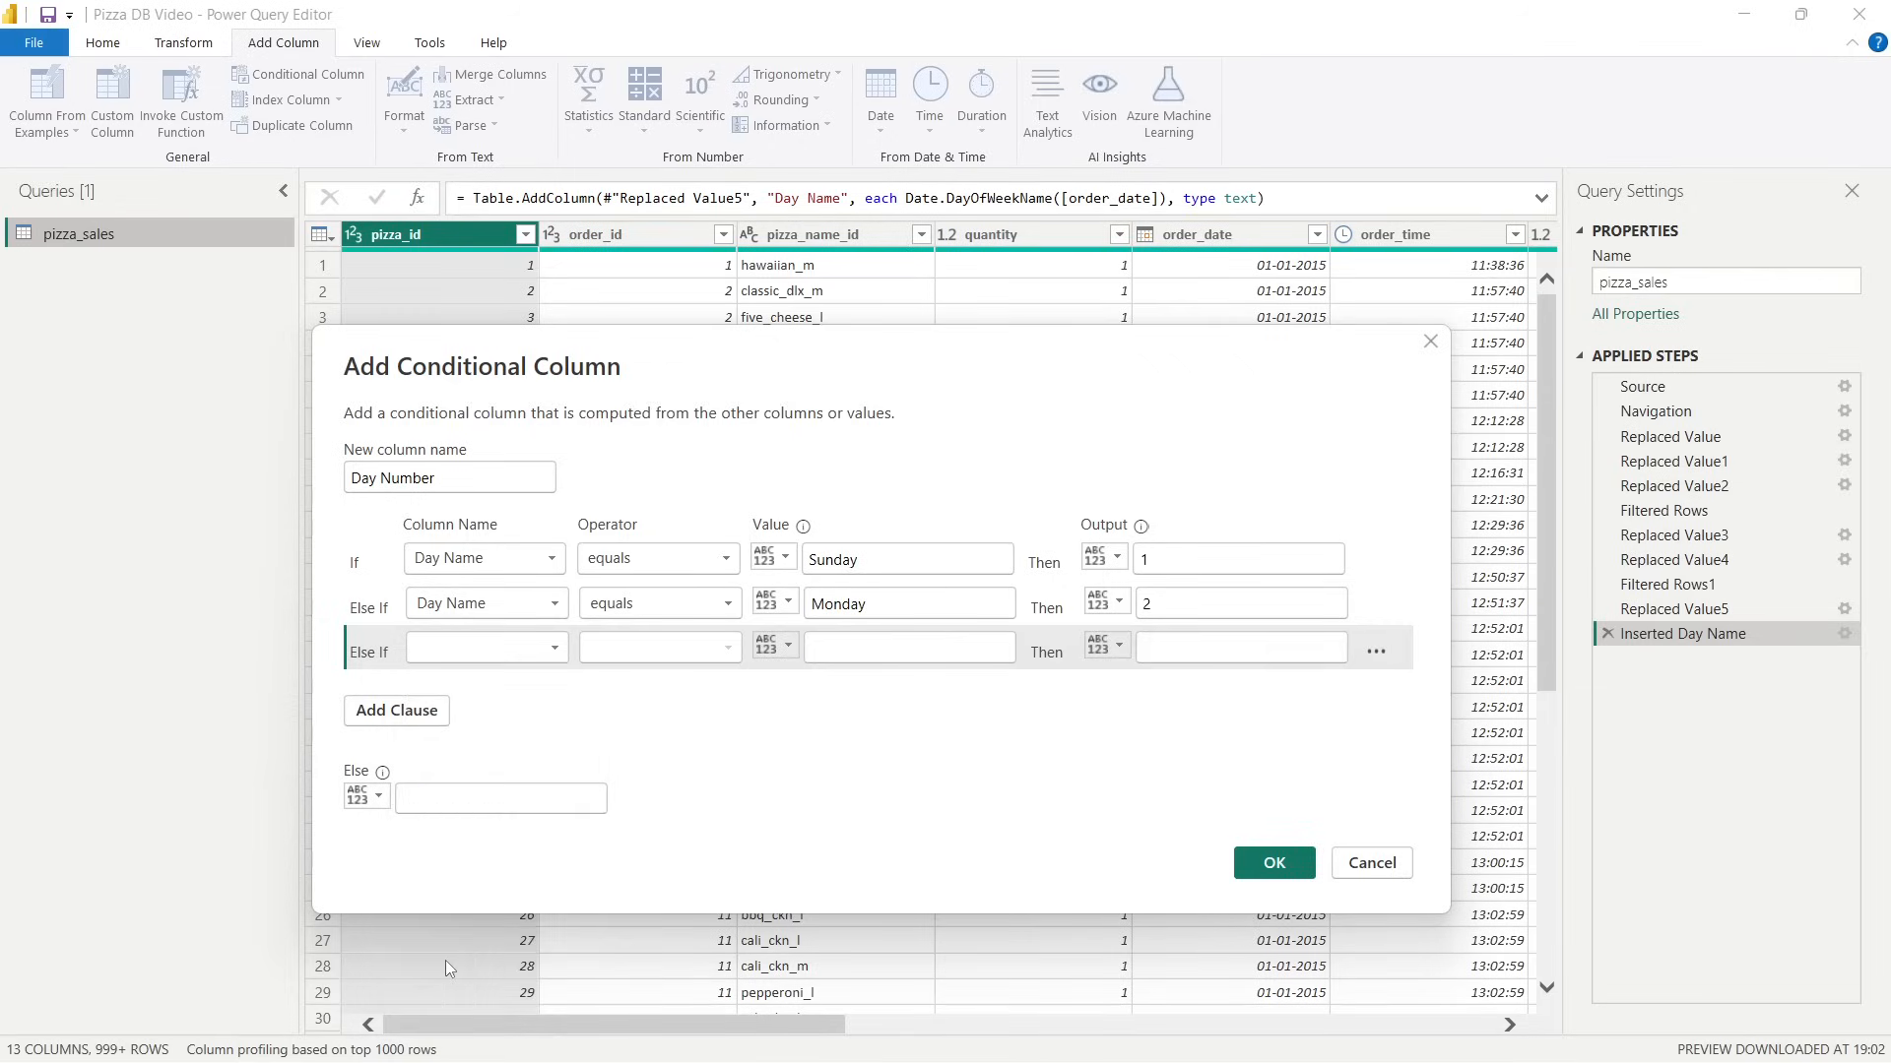
left_click(850, 644)
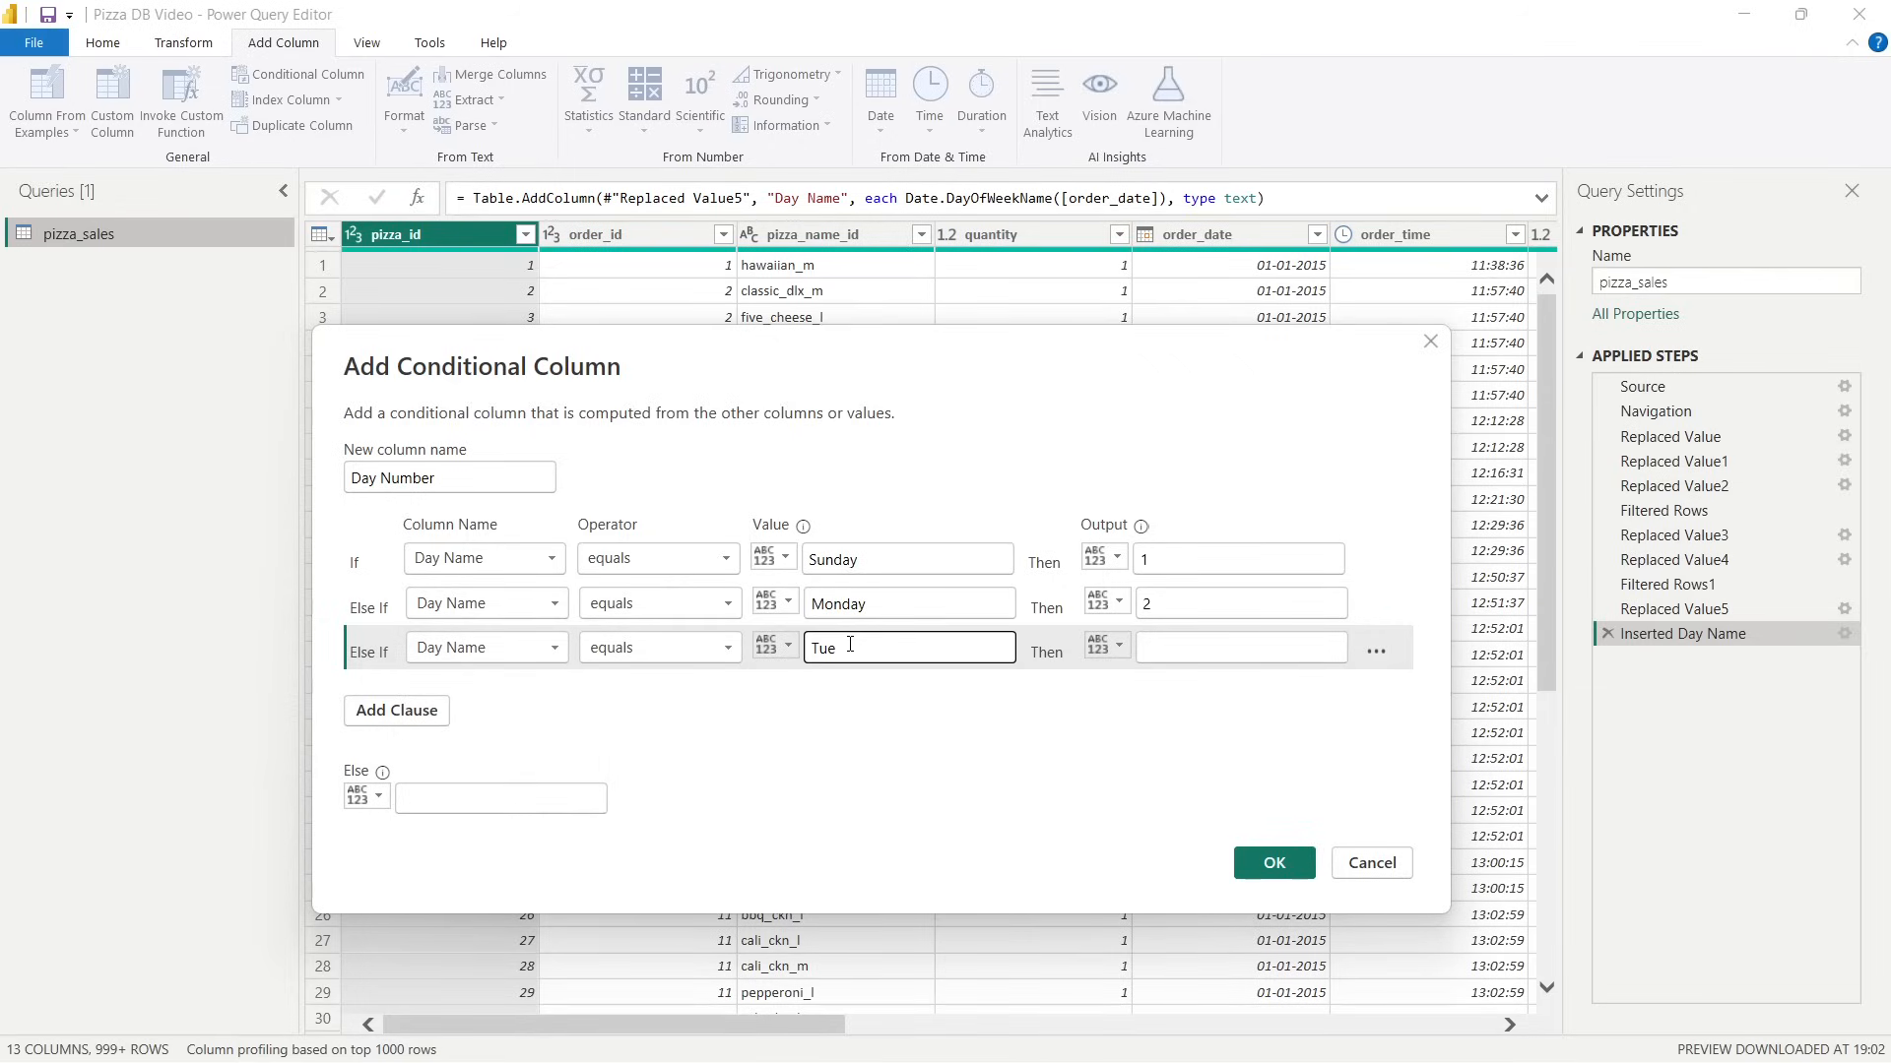
left_click(1169, 652)
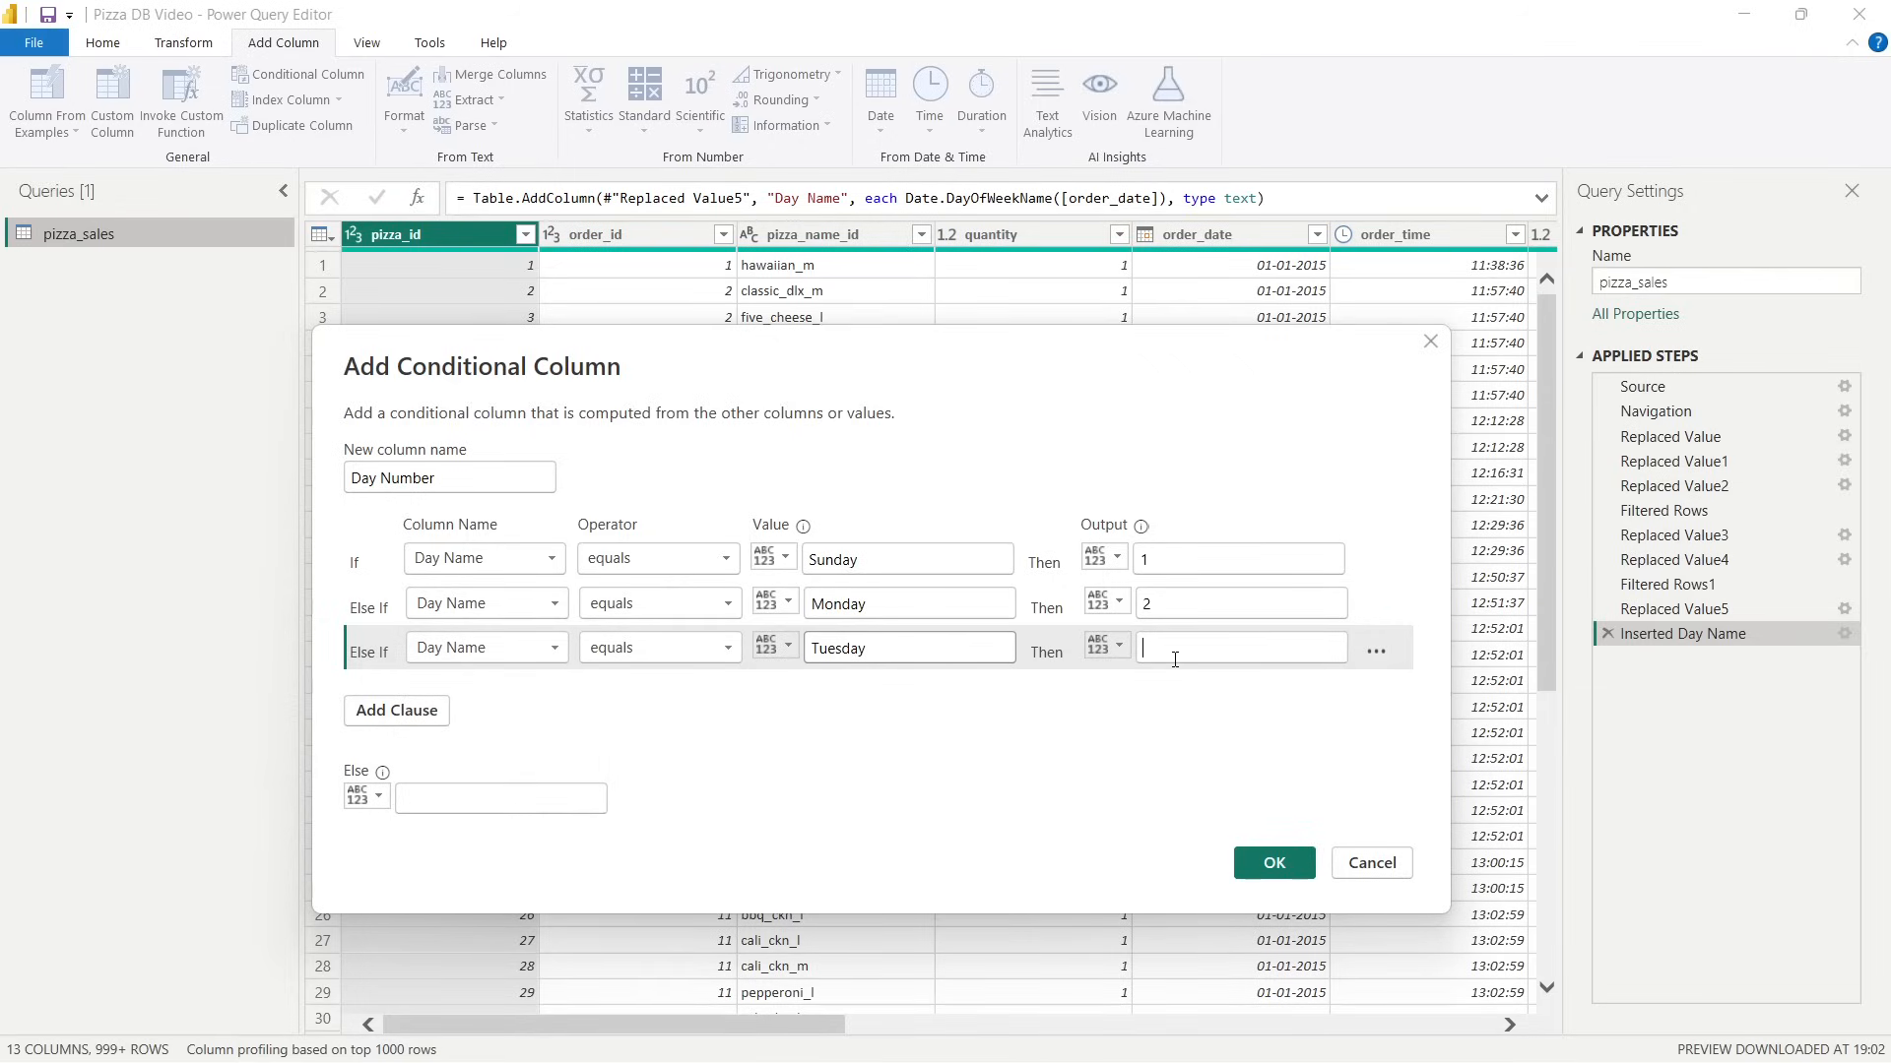
type("3")
Add an Else If clause so that Day Name equal to Wednesday outputs 4.
left_click(396, 710)
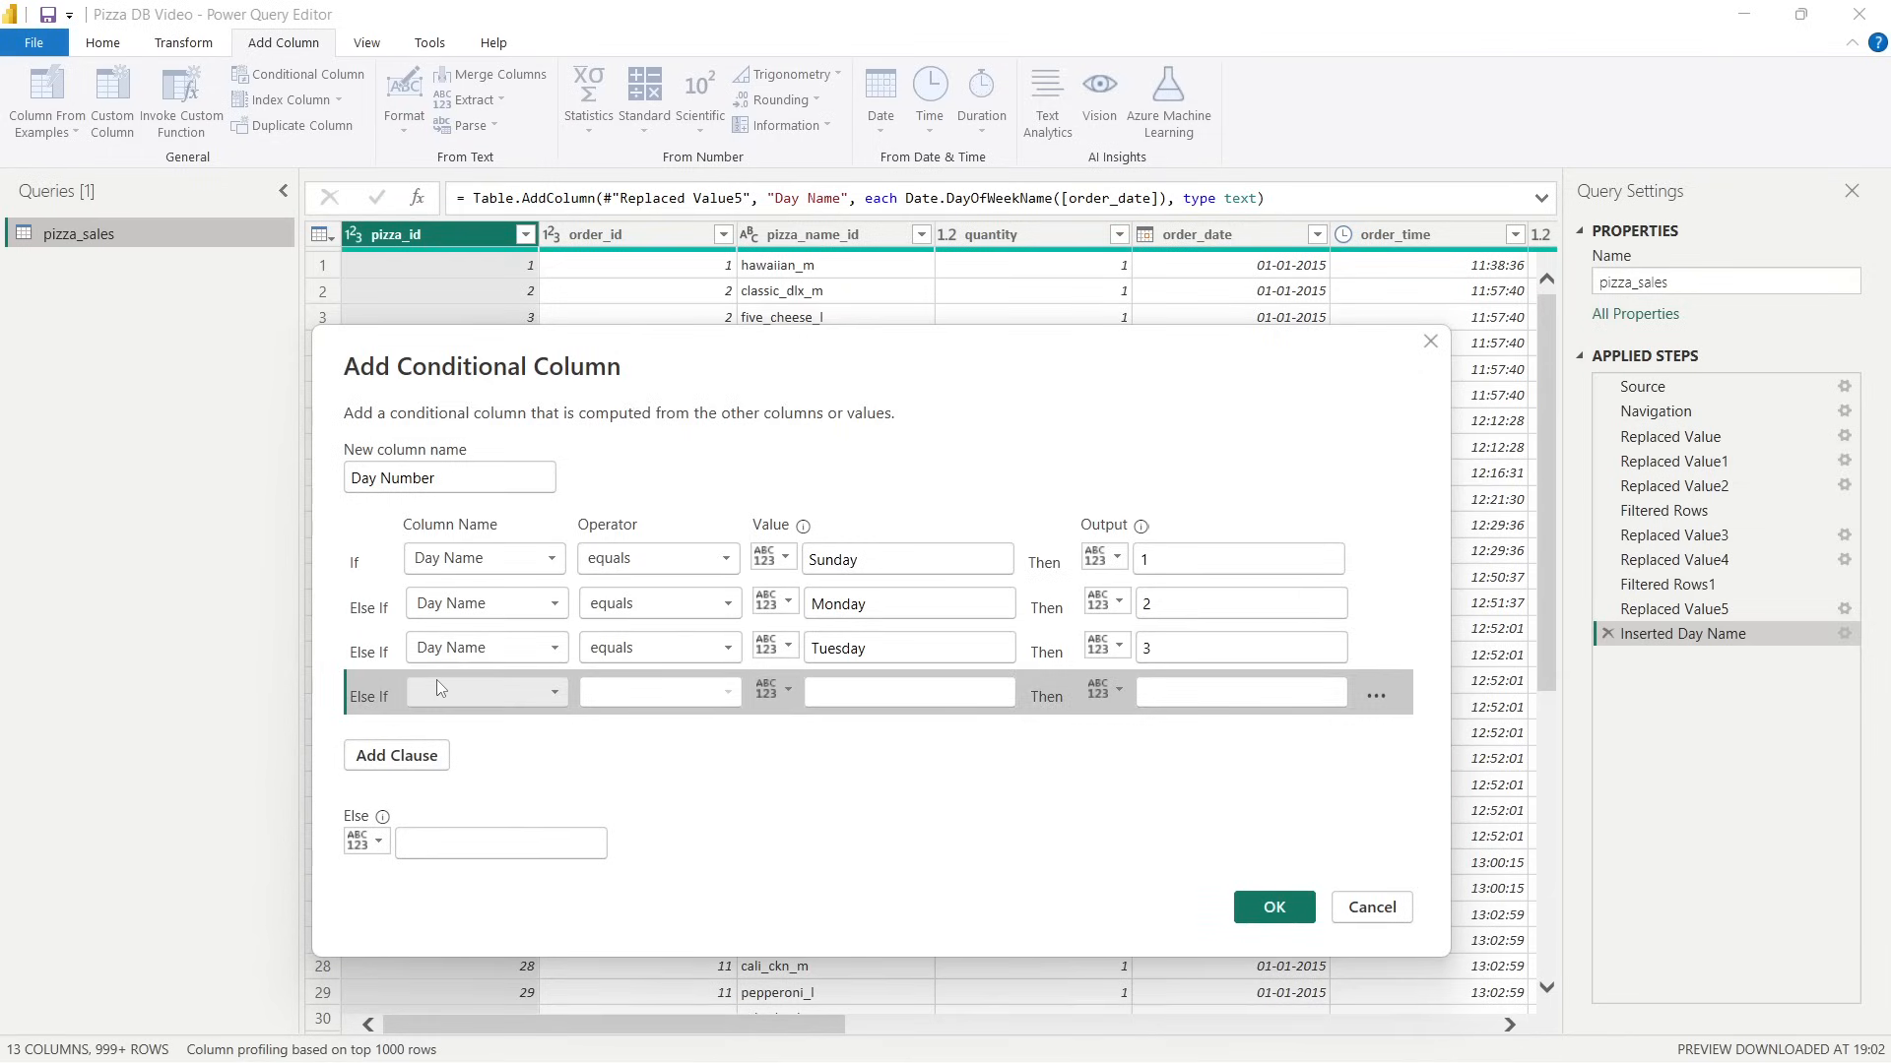
left_click(436, 681)
left_click(476, 1015)
left_click(810, 693)
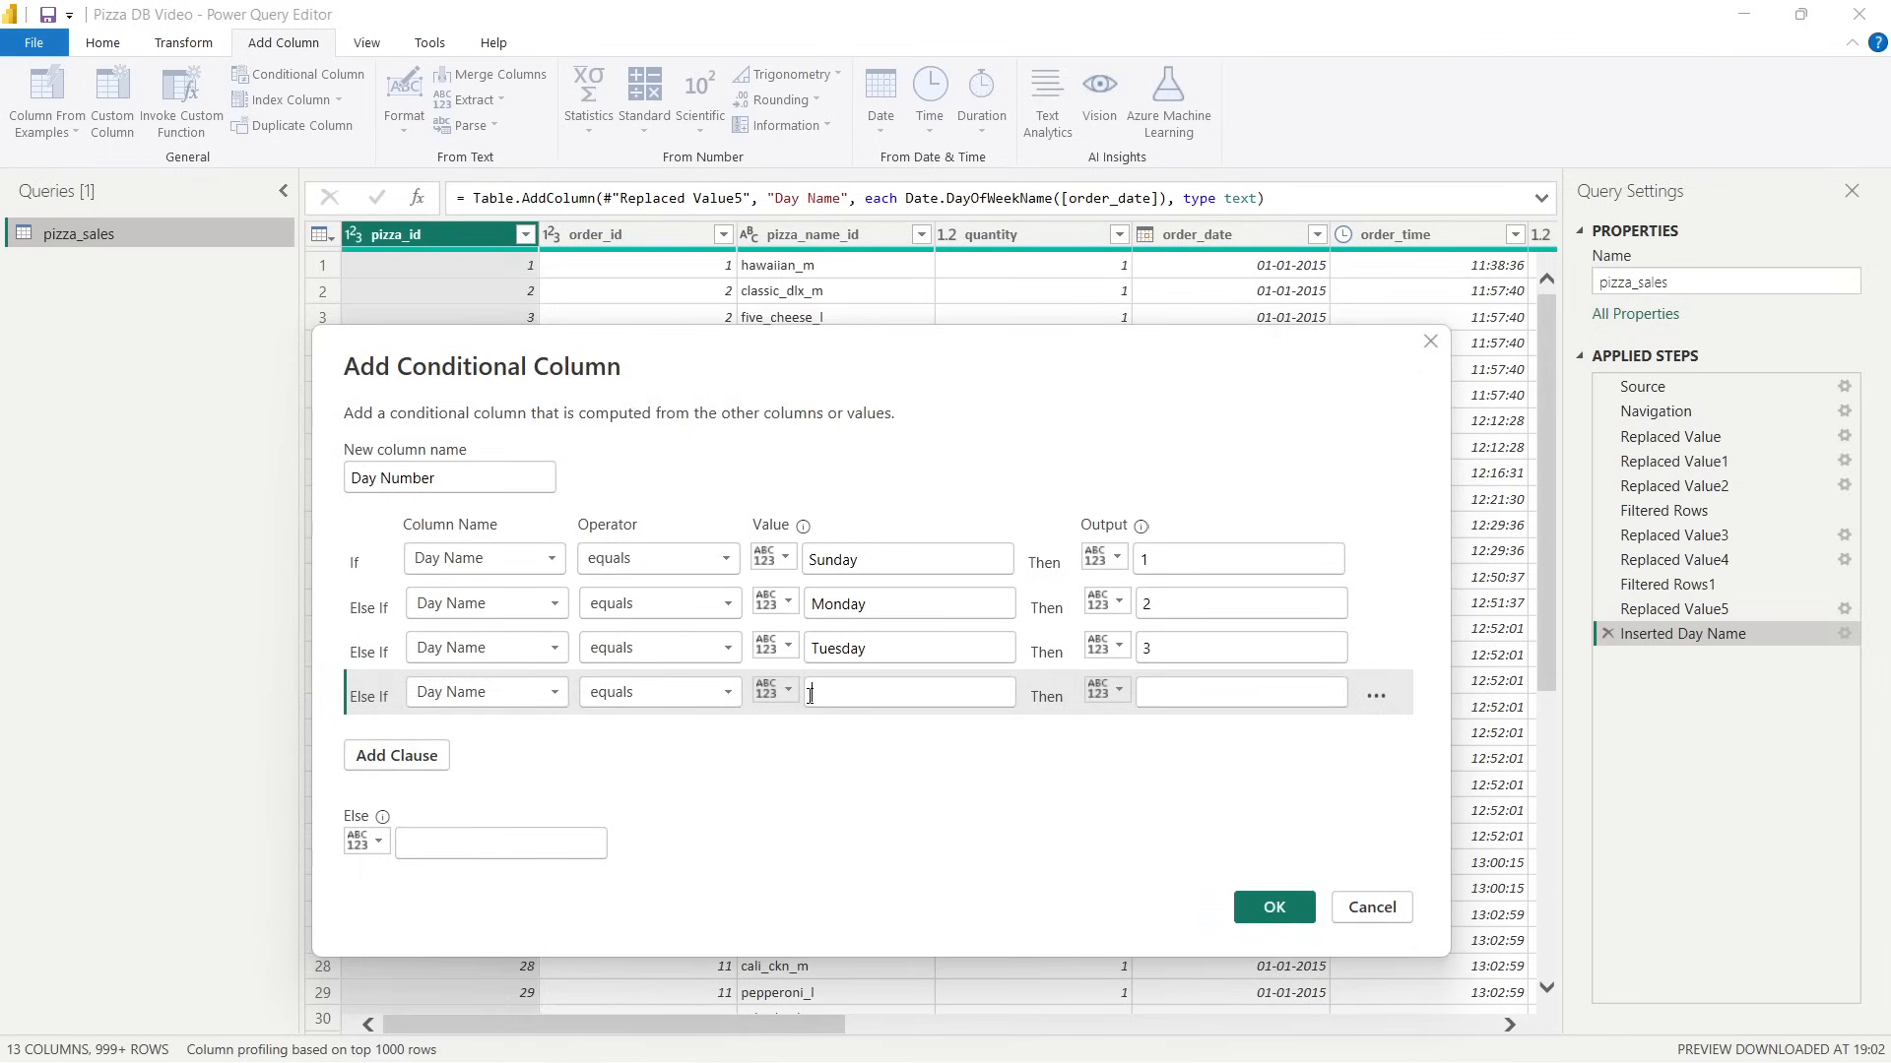
type("W")
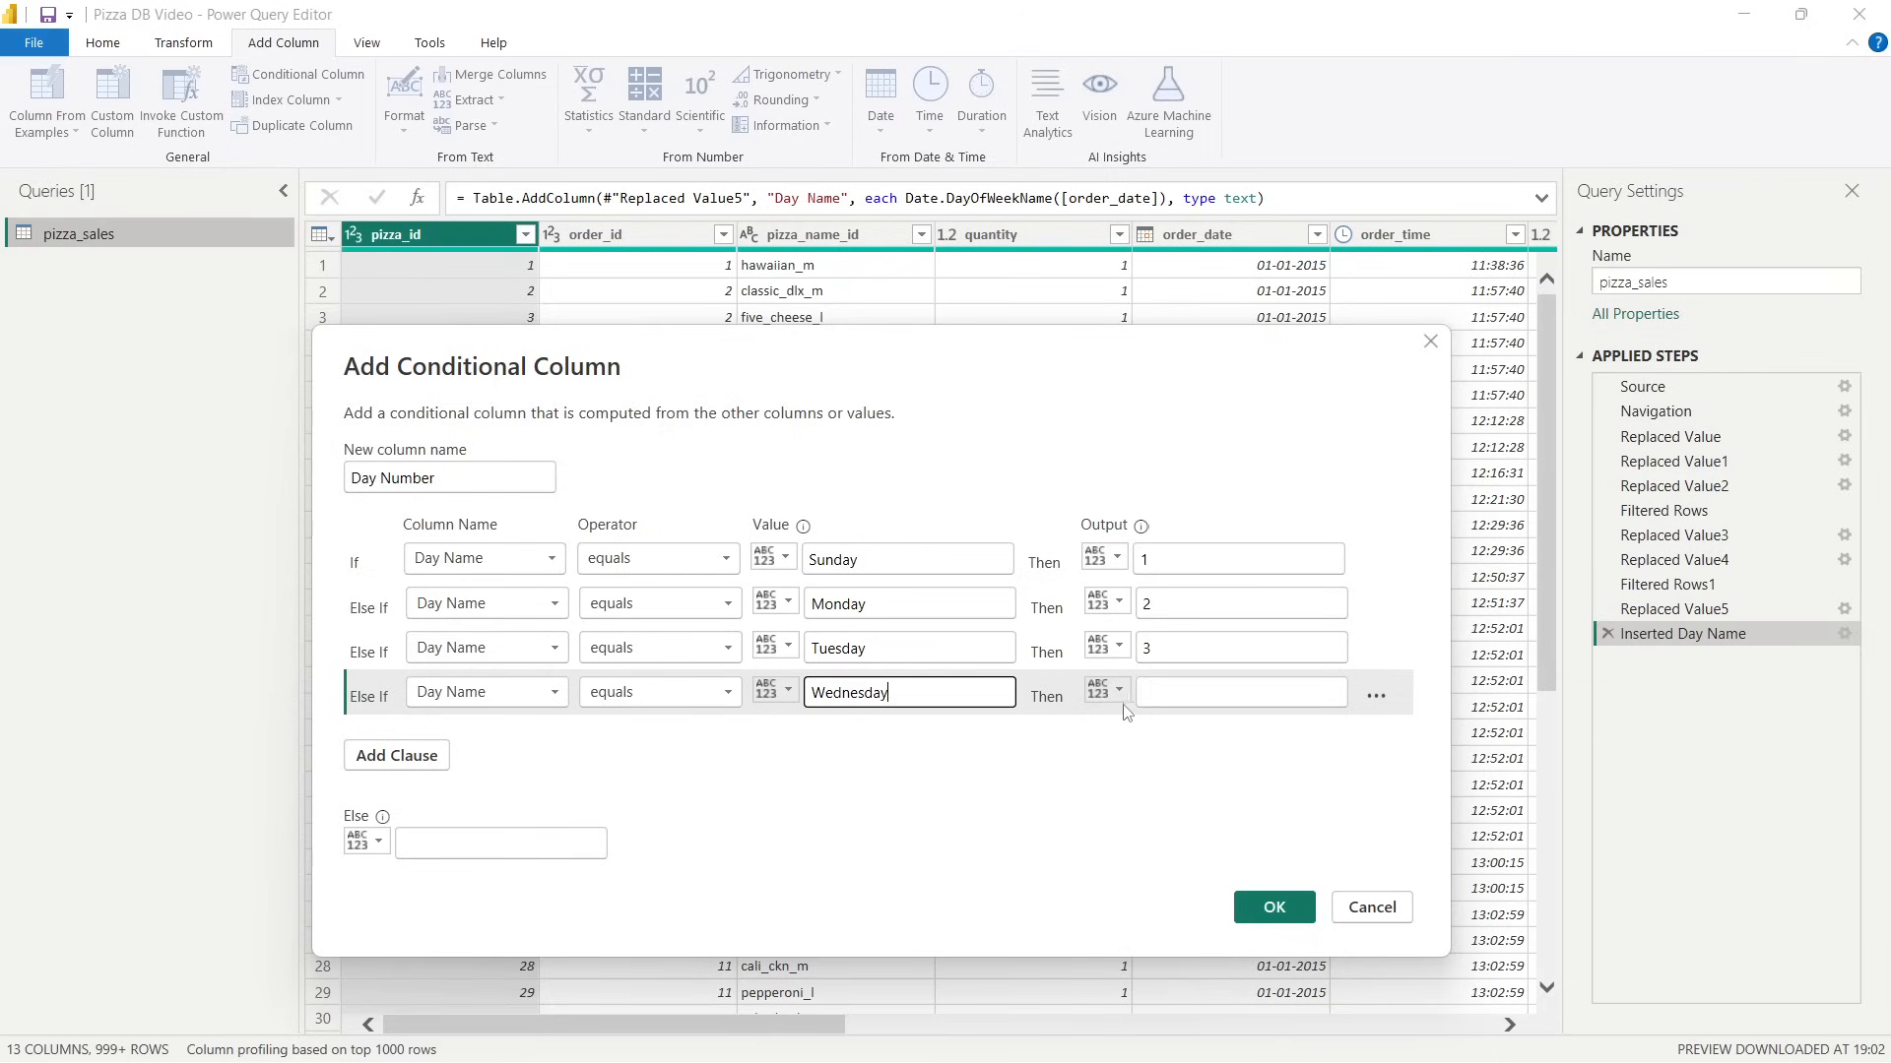
type("ednesday")
left_click(1173, 680)
Add an Else If clause so that Day Name equal to Thursday outputs 5.
left_click(396, 756)
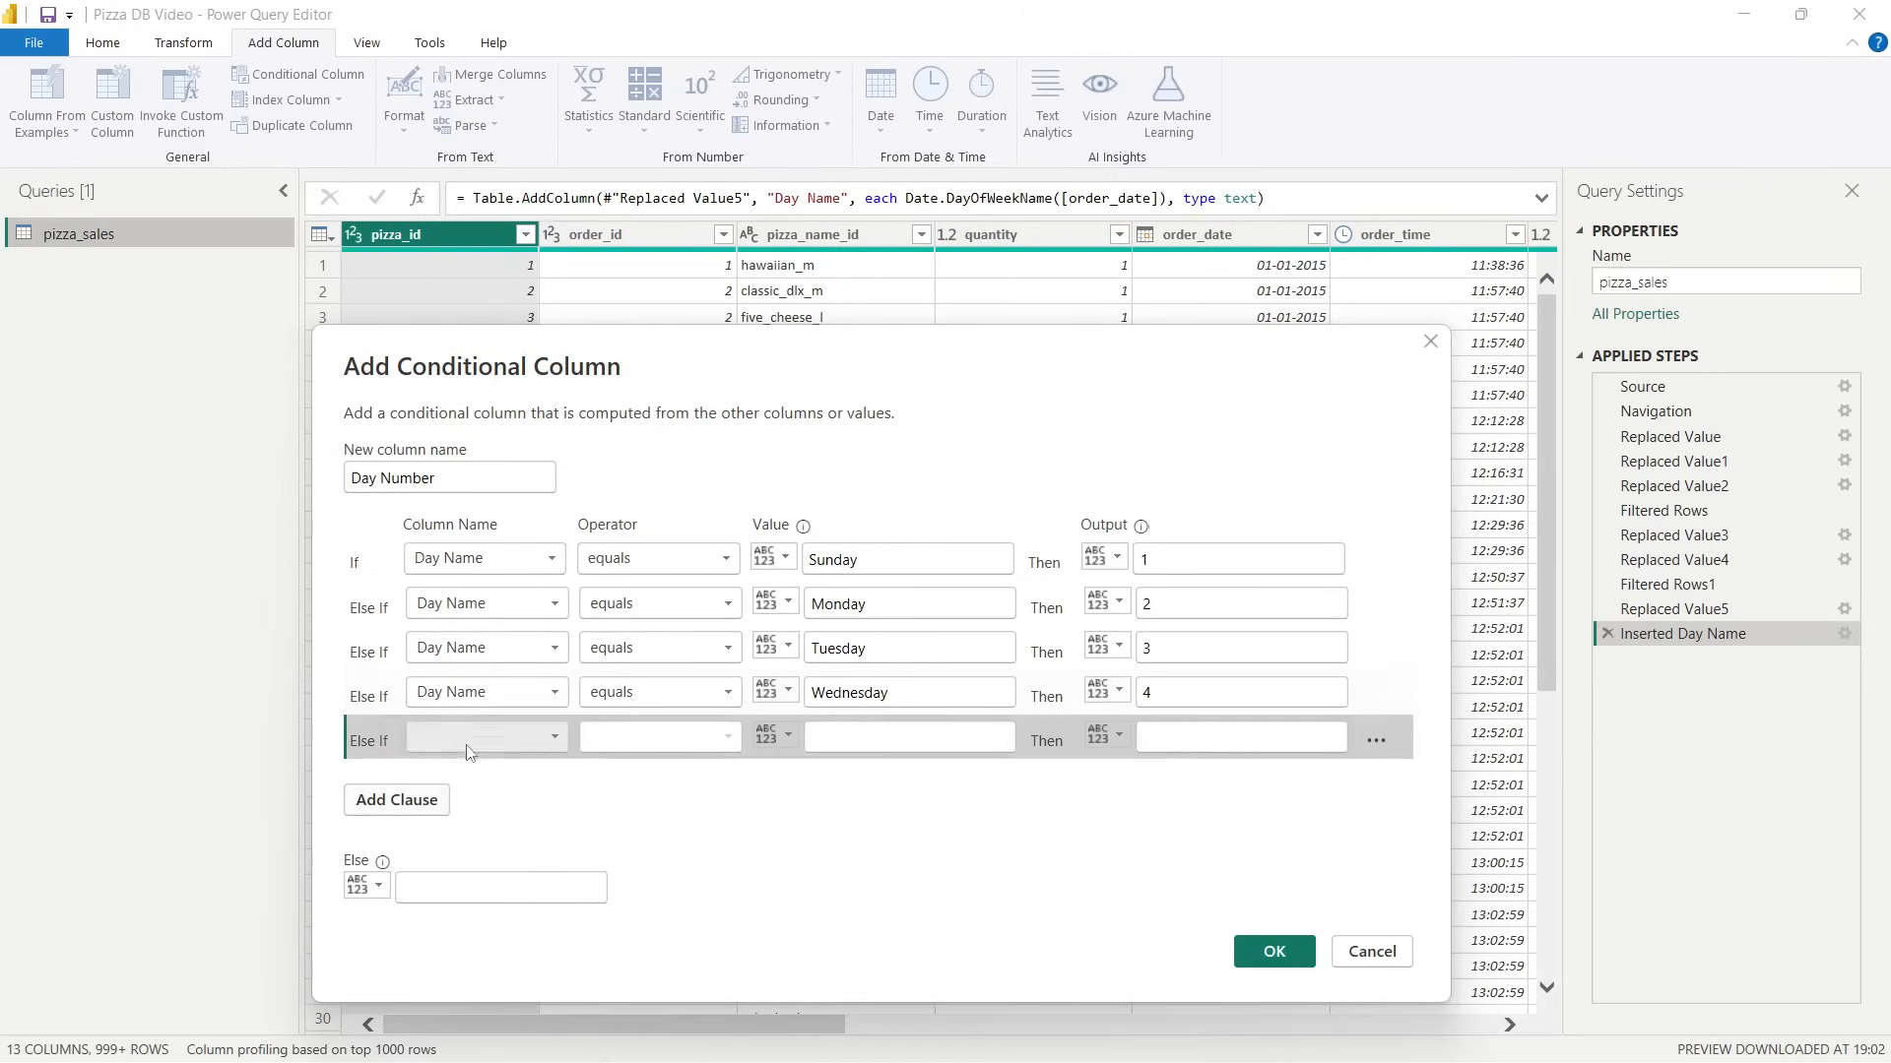
left_click(494, 739)
left_click(447, 706)
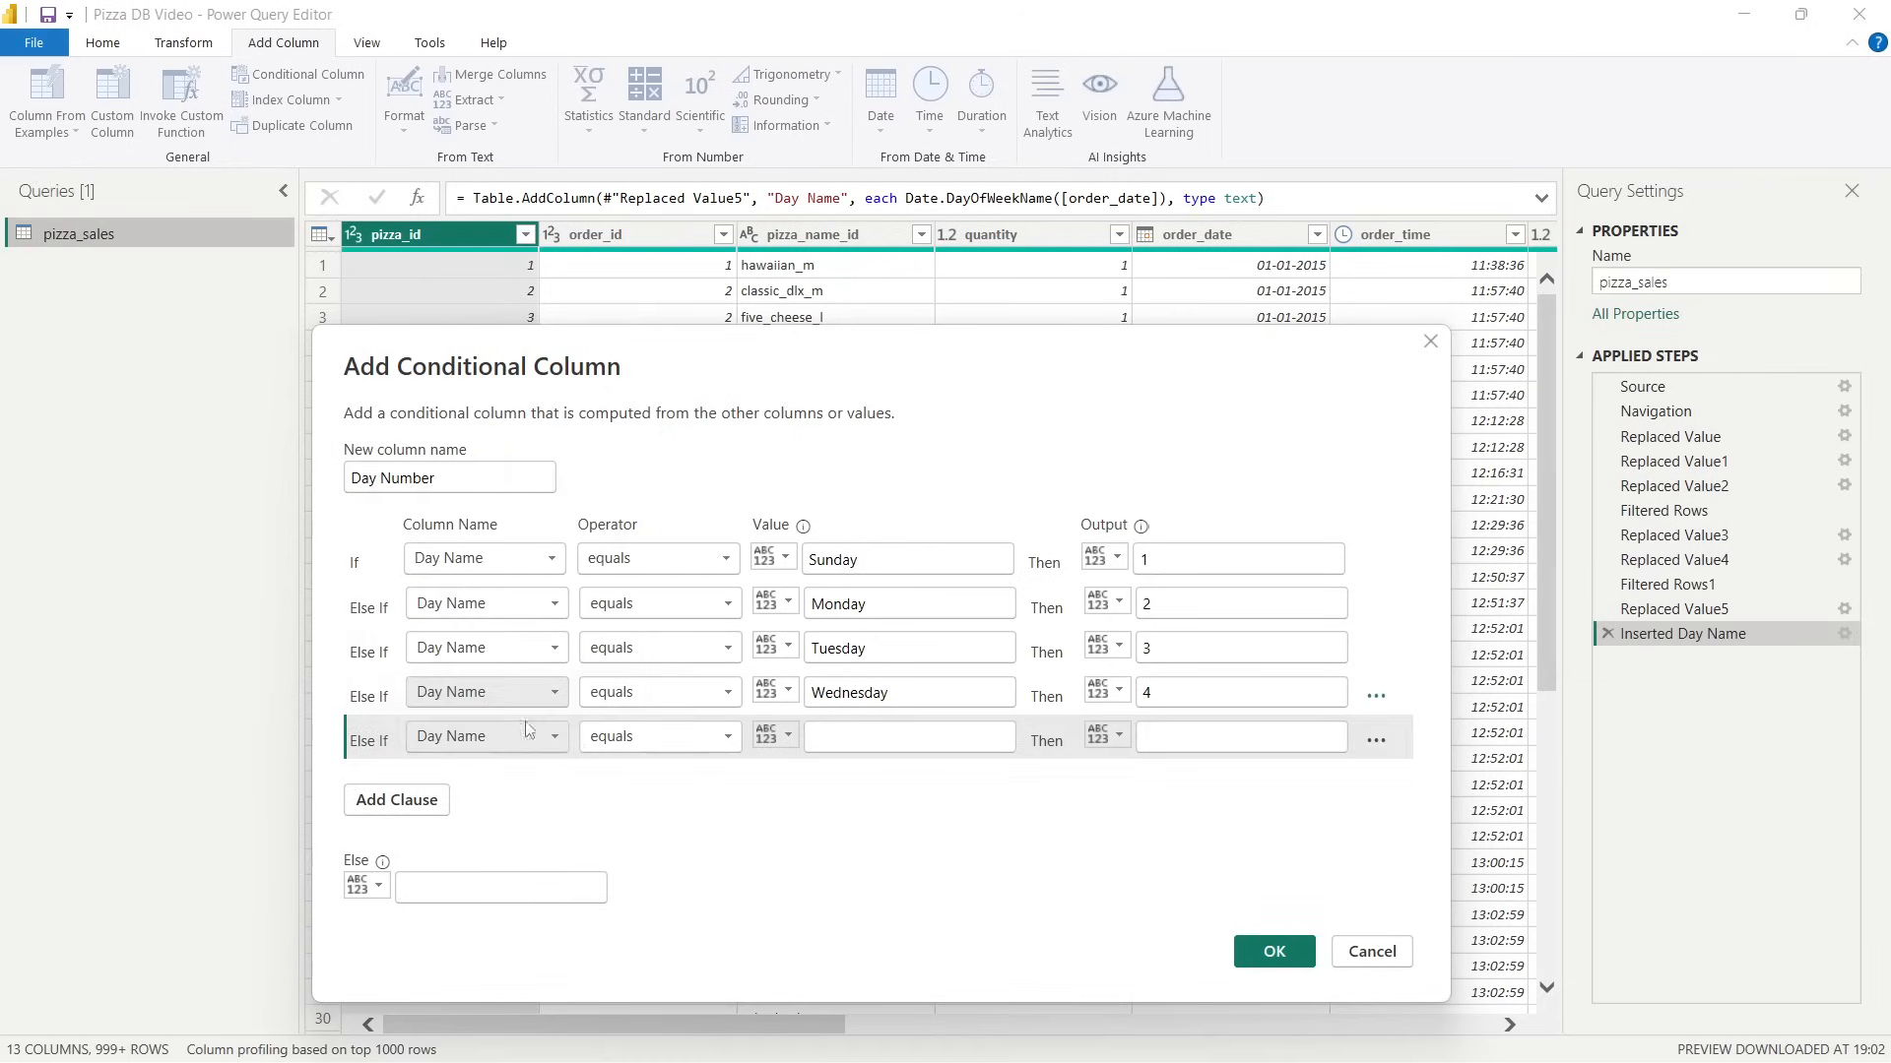
left_click(896, 732)
type("Thursday")
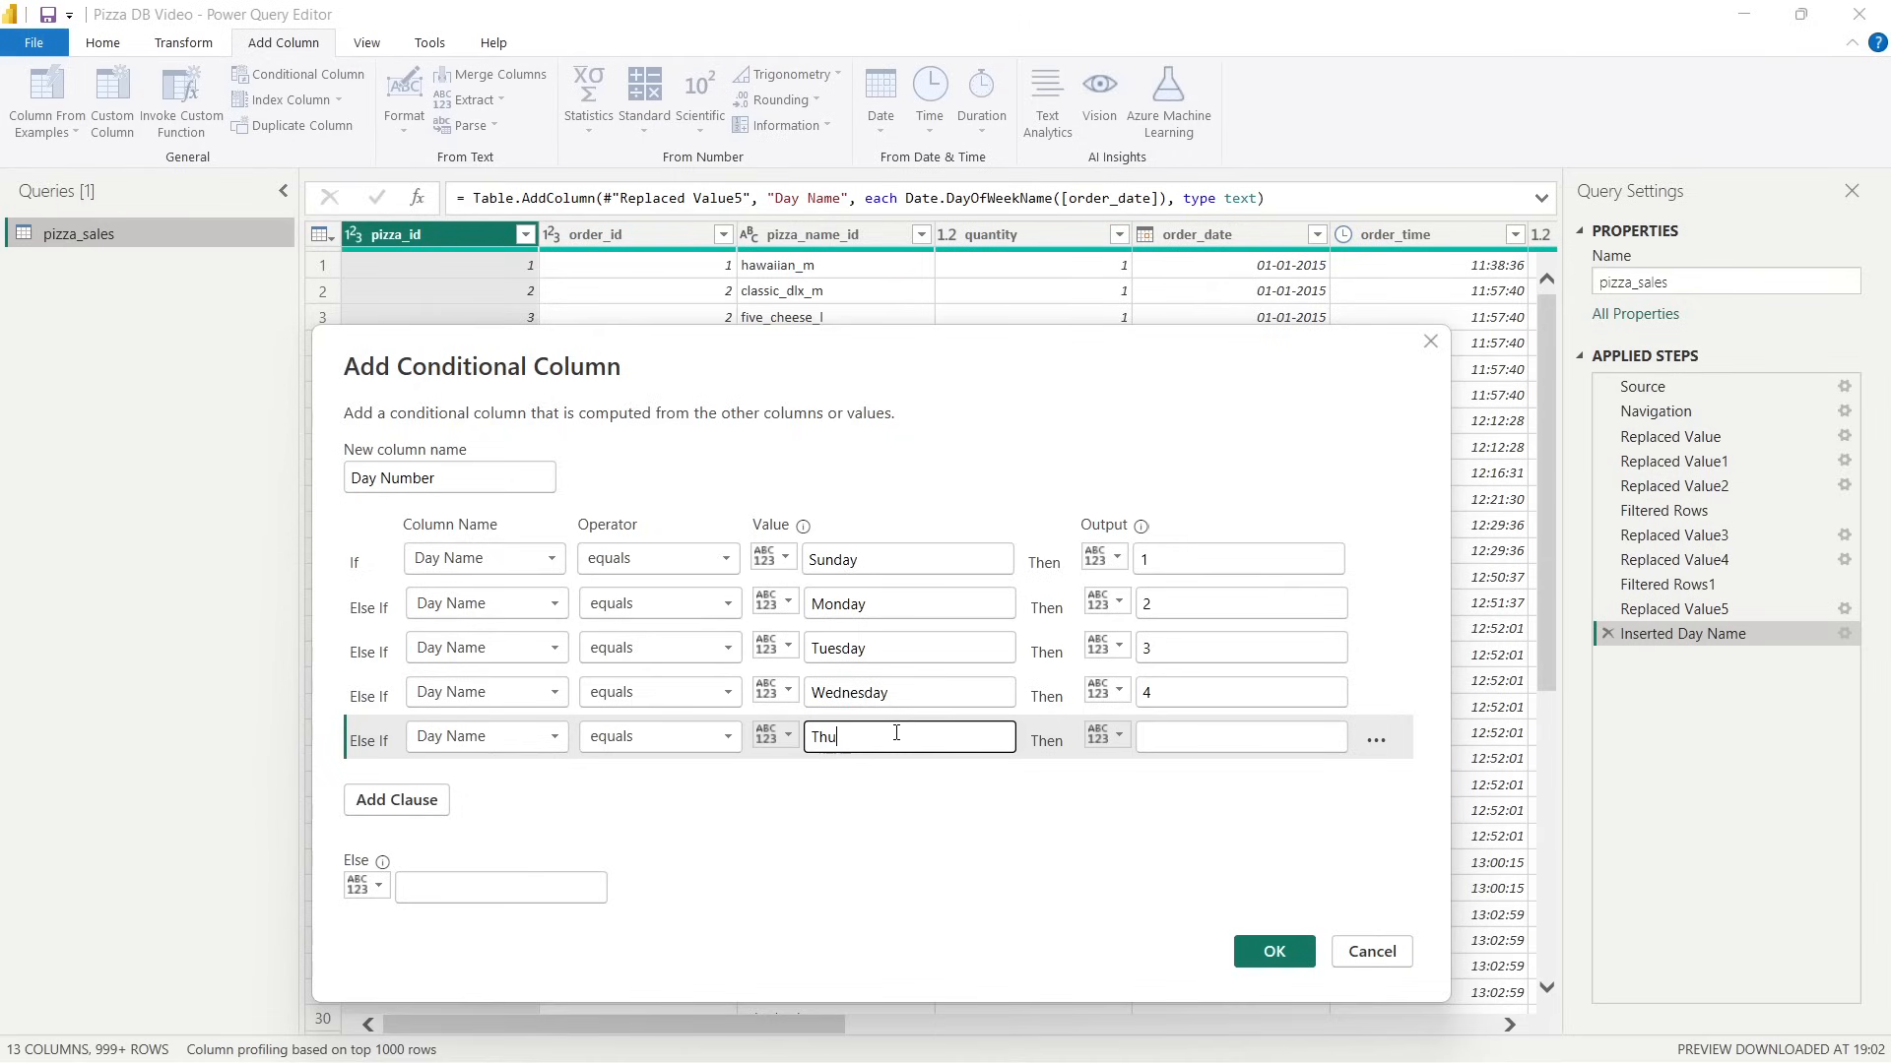
left_click(1196, 733)
type("5")
Add an Else If clause so that Day Name equal to Friday outputs 6.
left_click(431, 799)
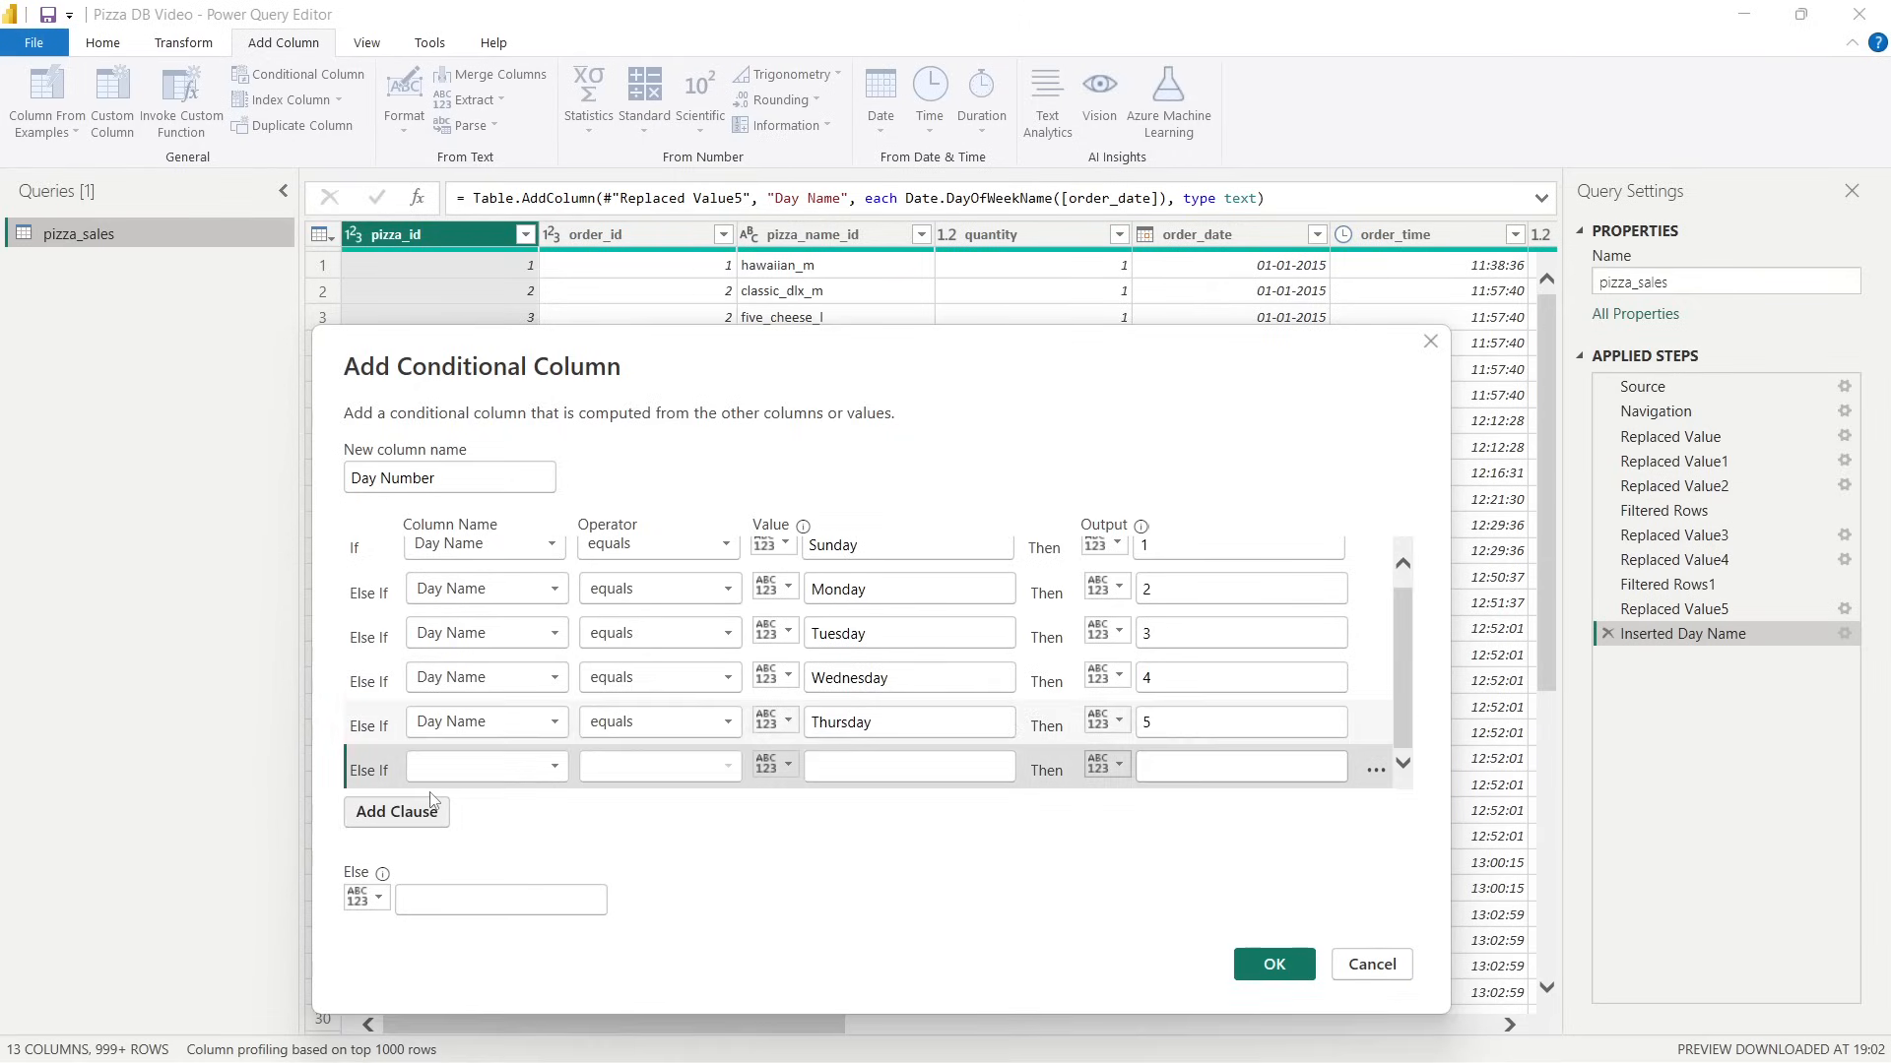
left_click(463, 767)
left_click(455, 734)
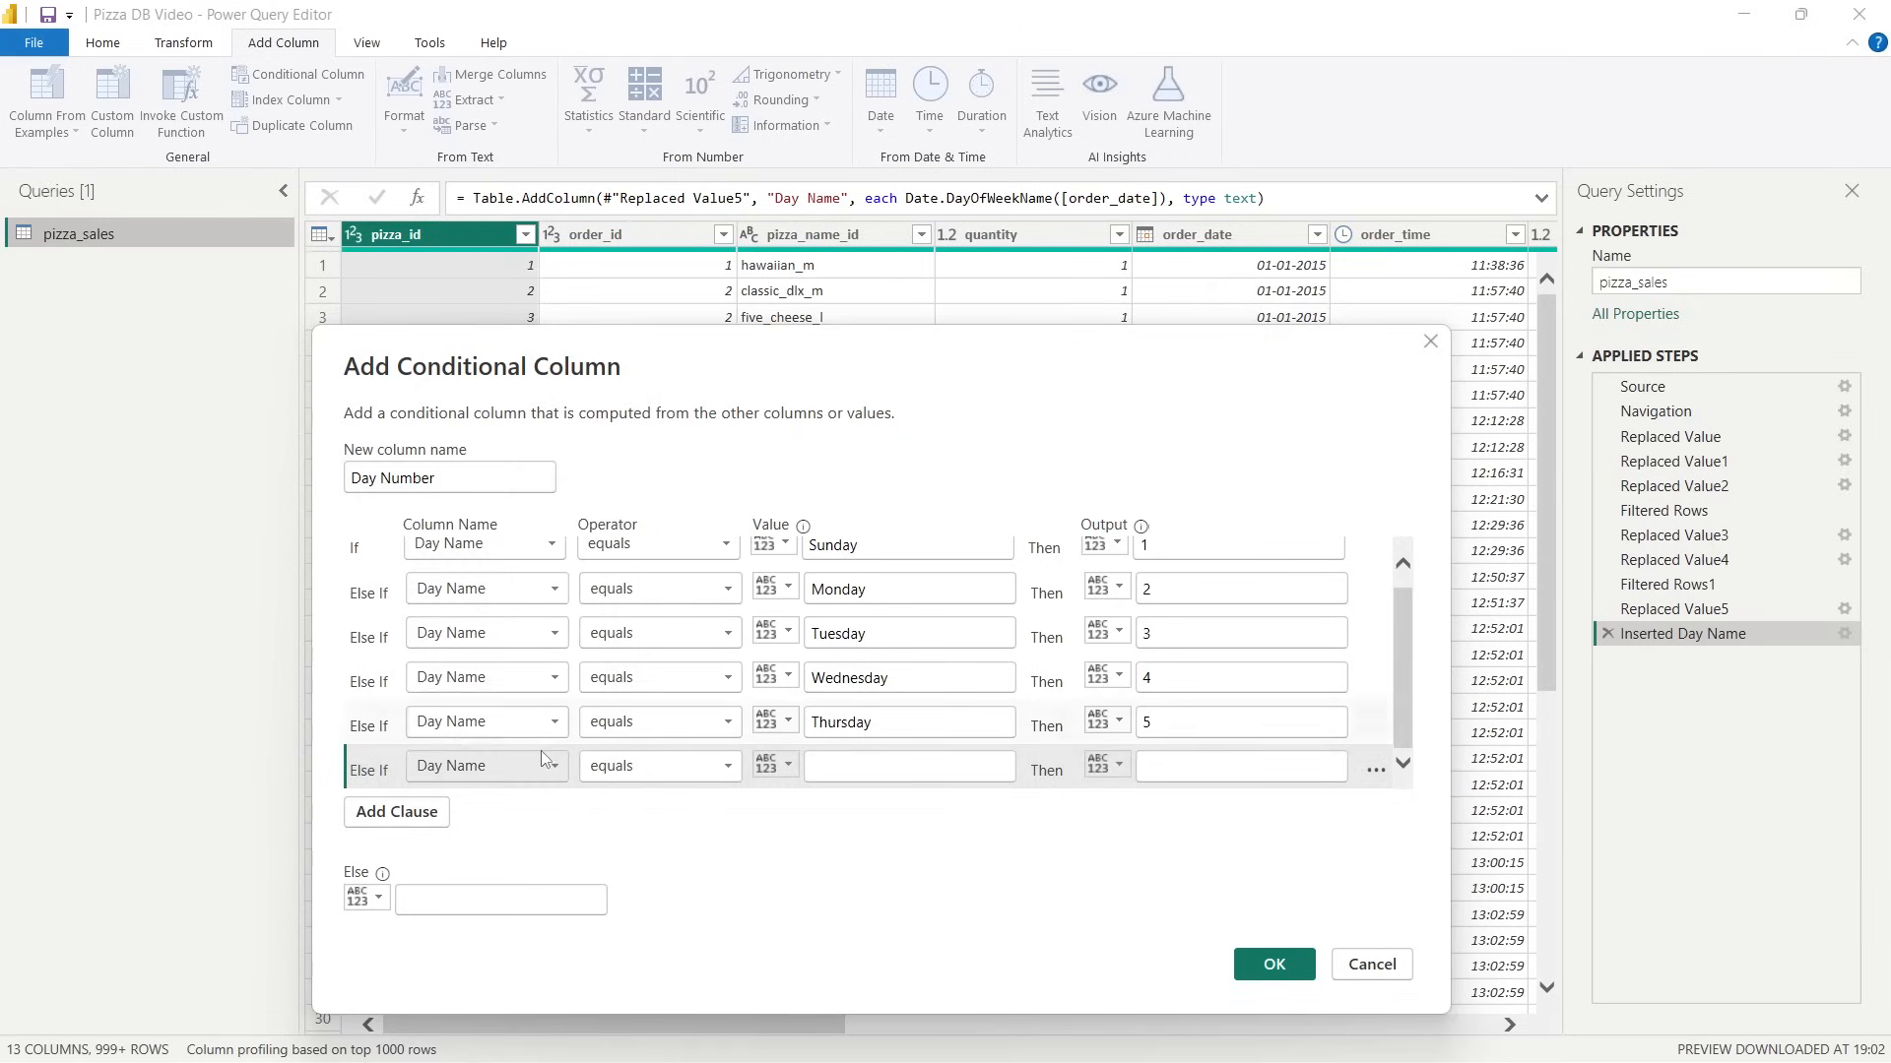
left_click(861, 759)
type("F")
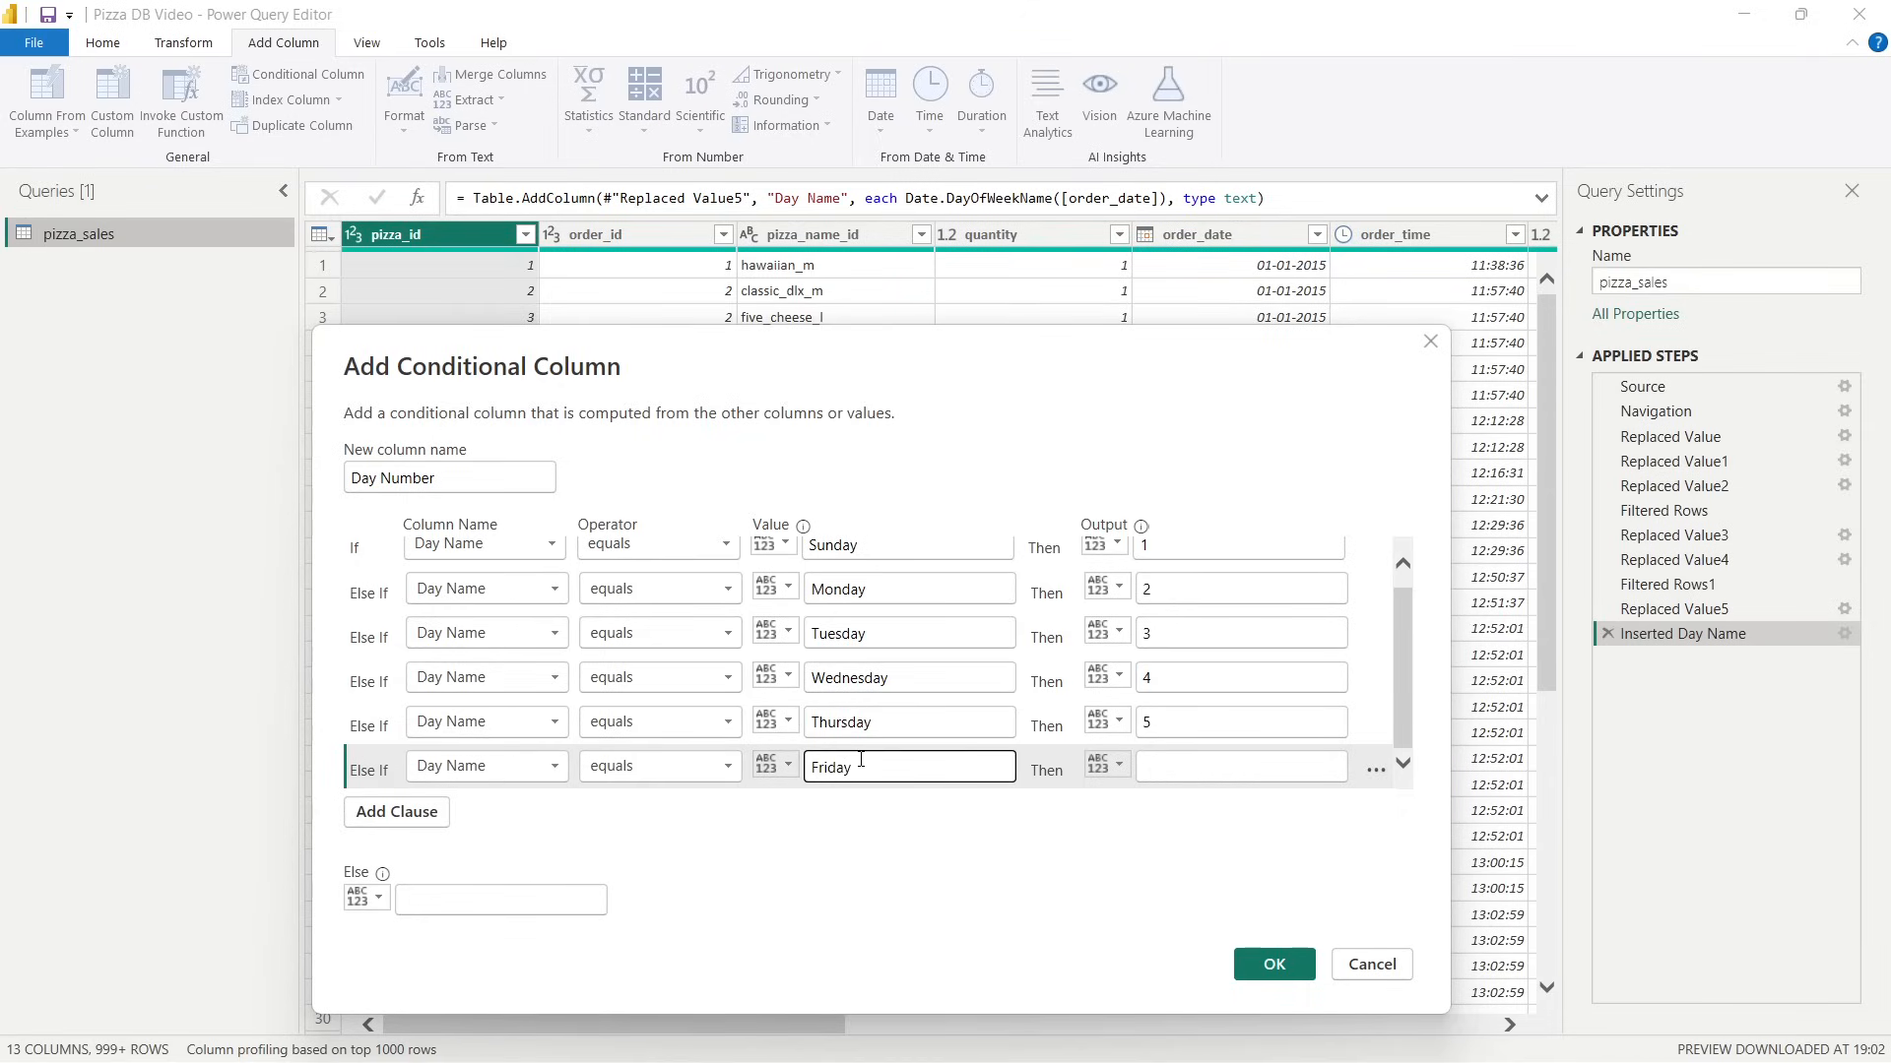
type("riday")
left_click(1179, 763)
type("6")
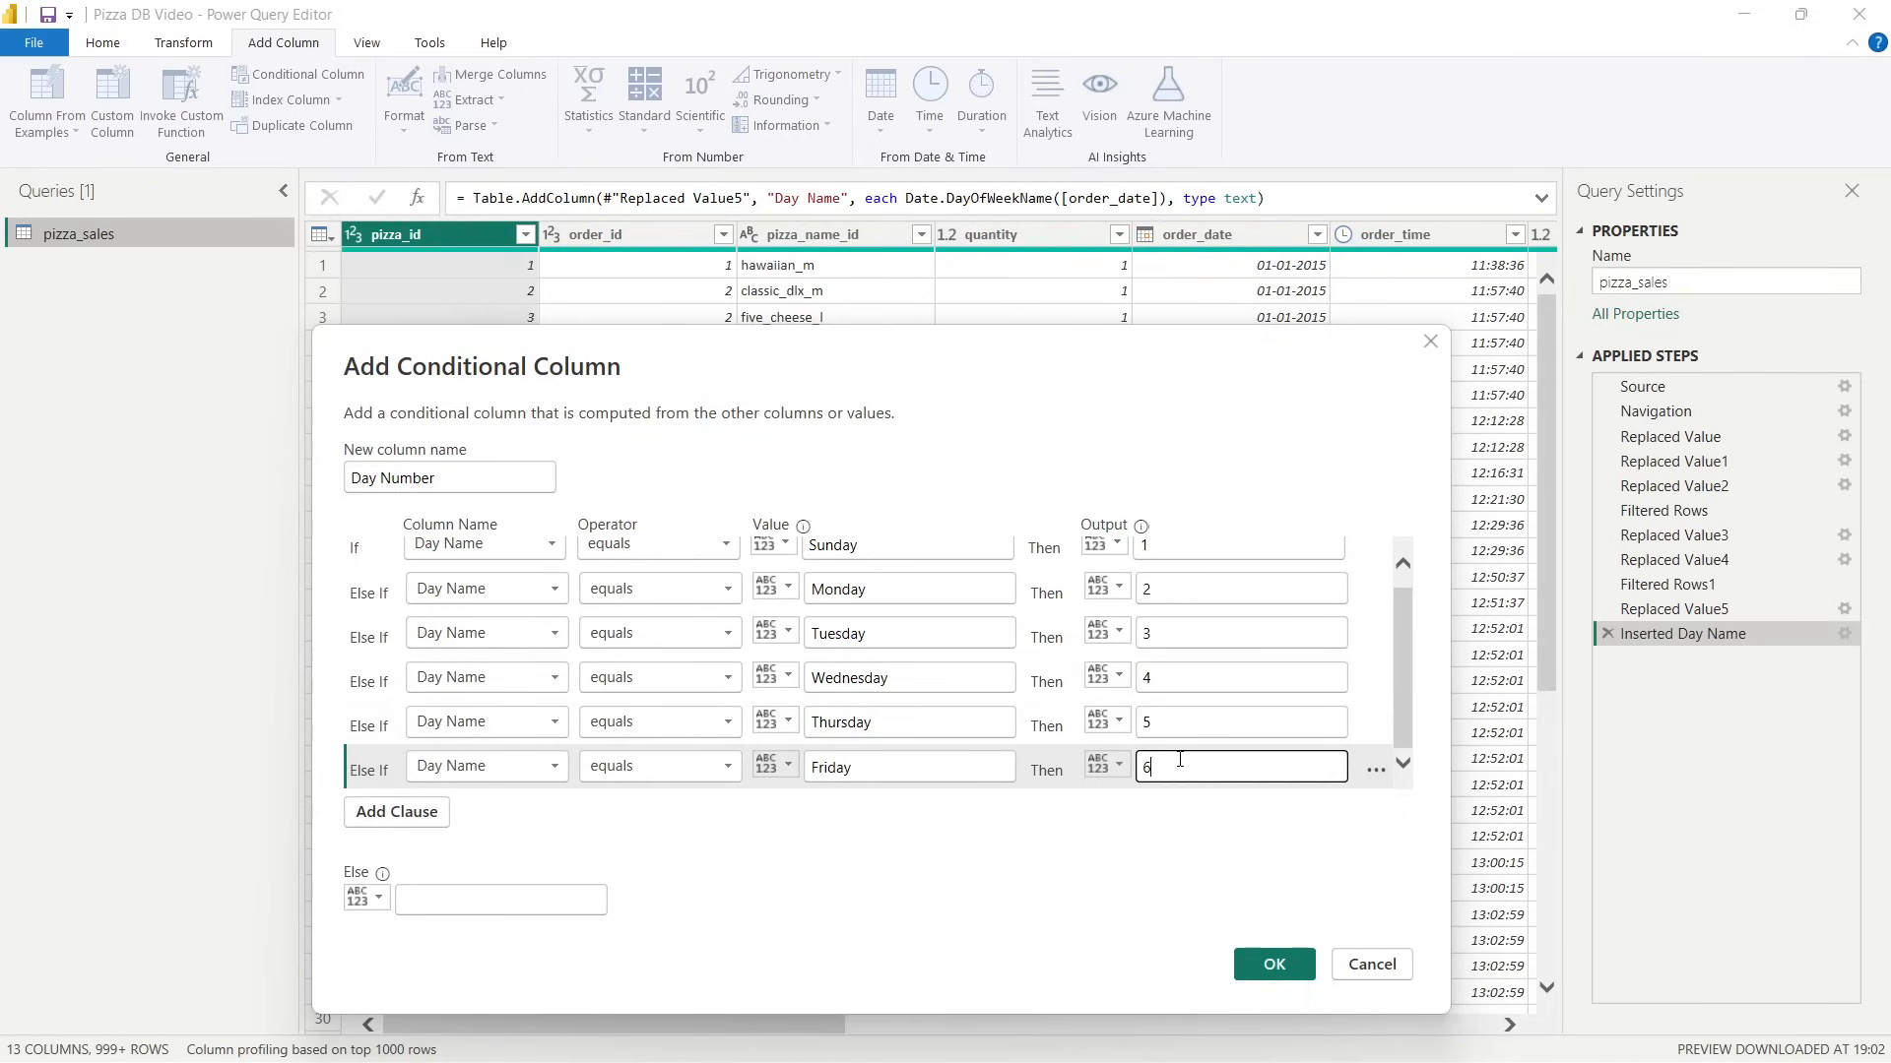
Add an Else If clause so that Day Name equal to Saturday outputs 7.
left_click(405, 809)
left_click(482, 768)
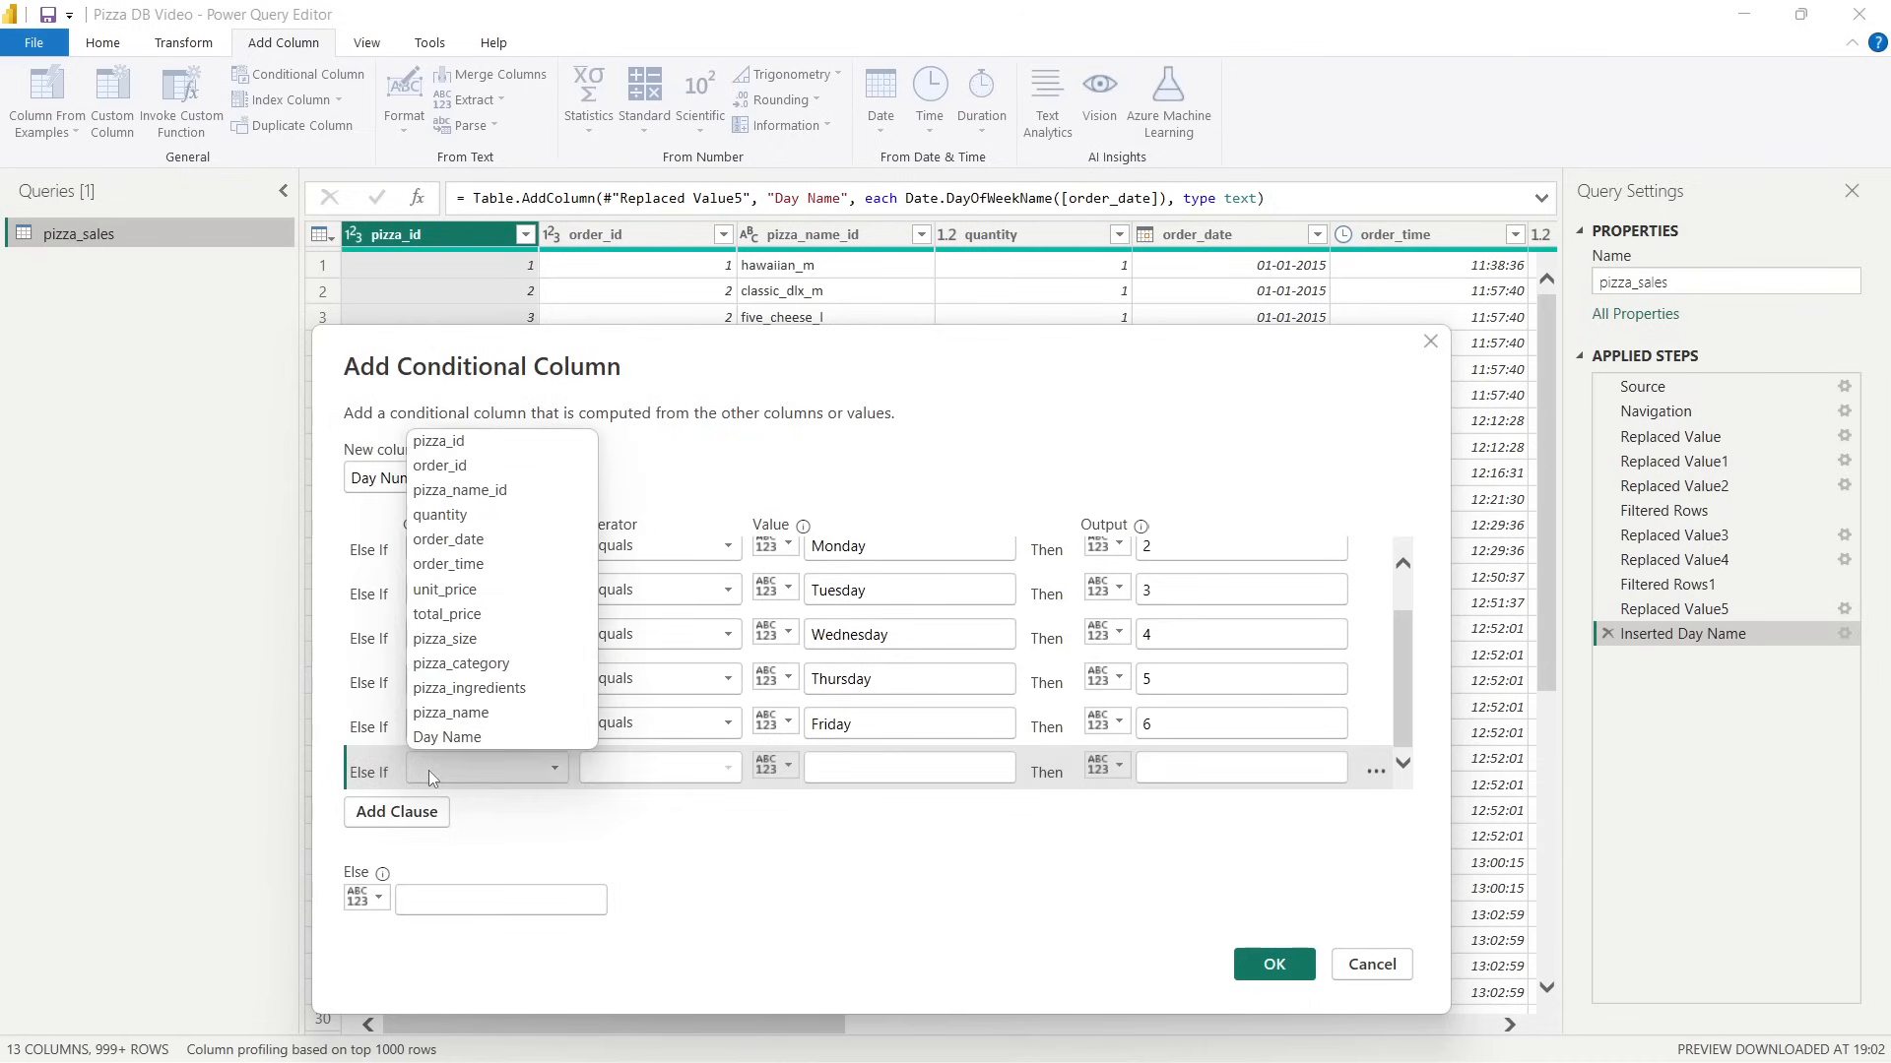
left_click(413, 734)
left_click(889, 768)
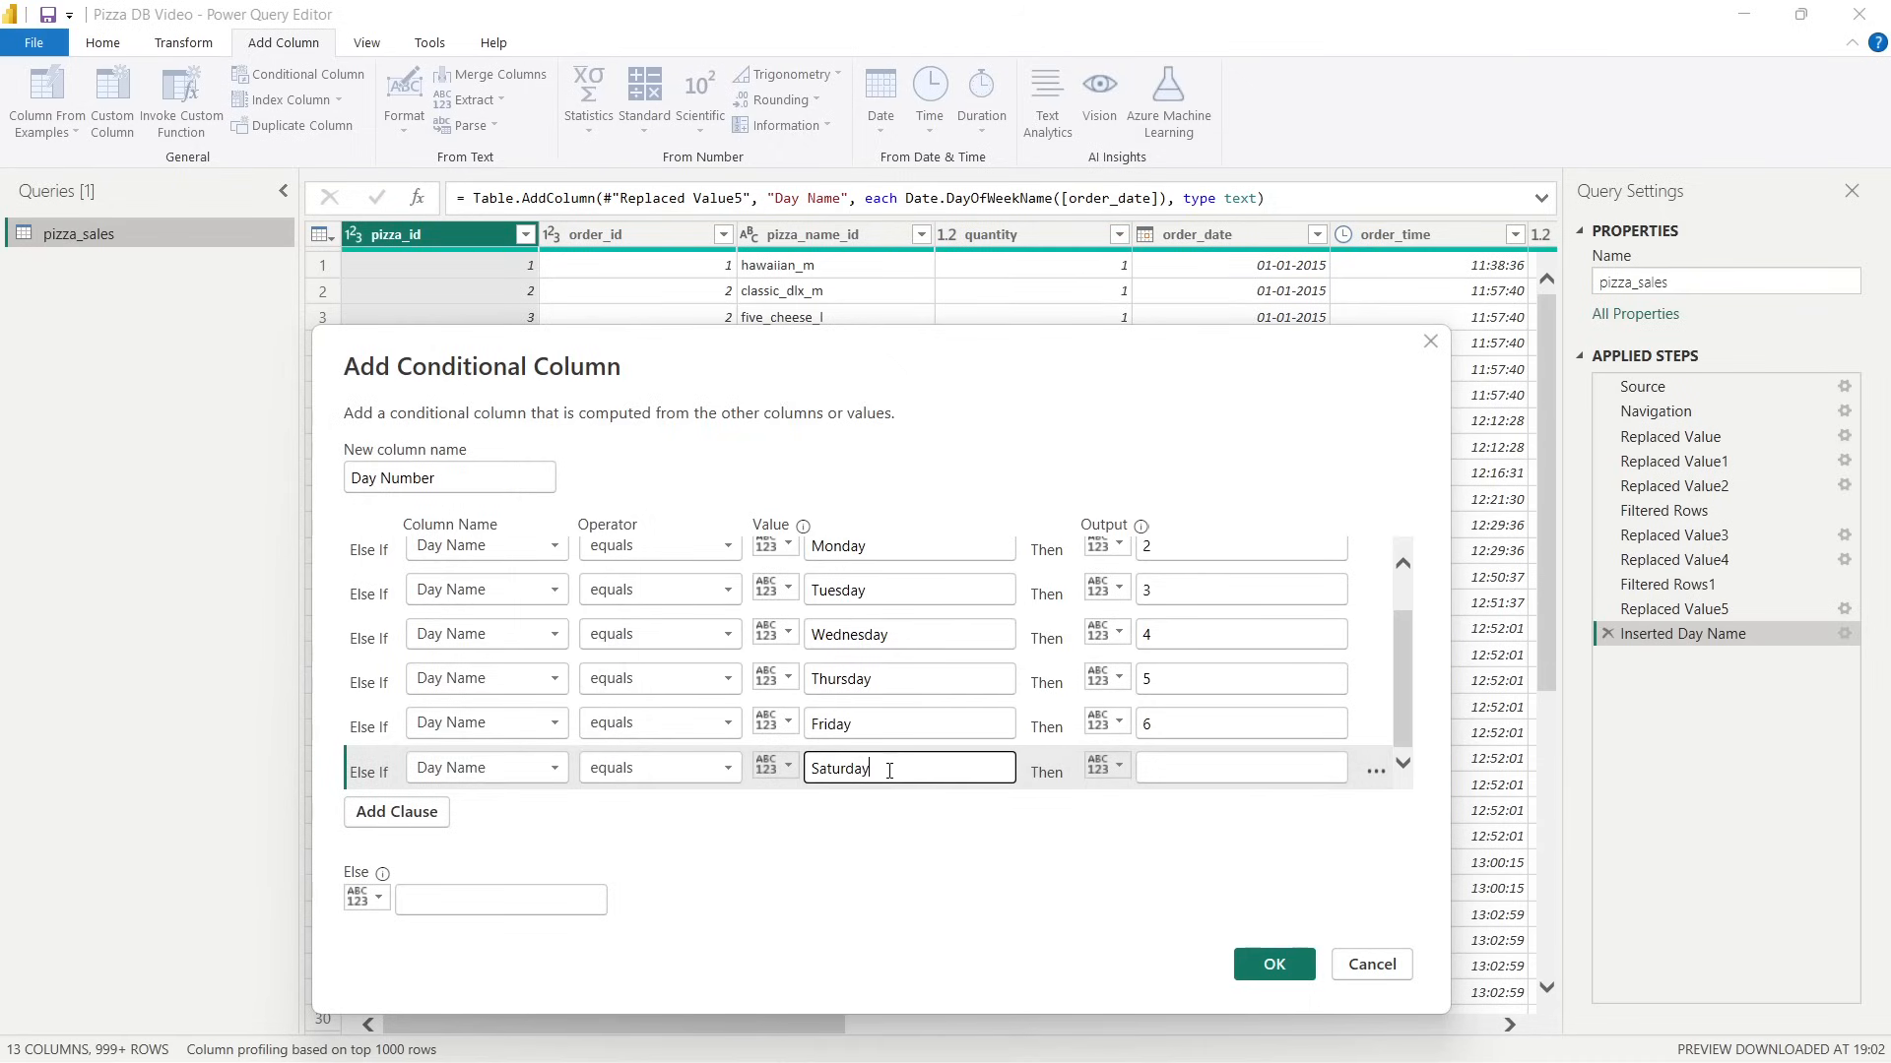
left_click(1142, 766)
type("7")
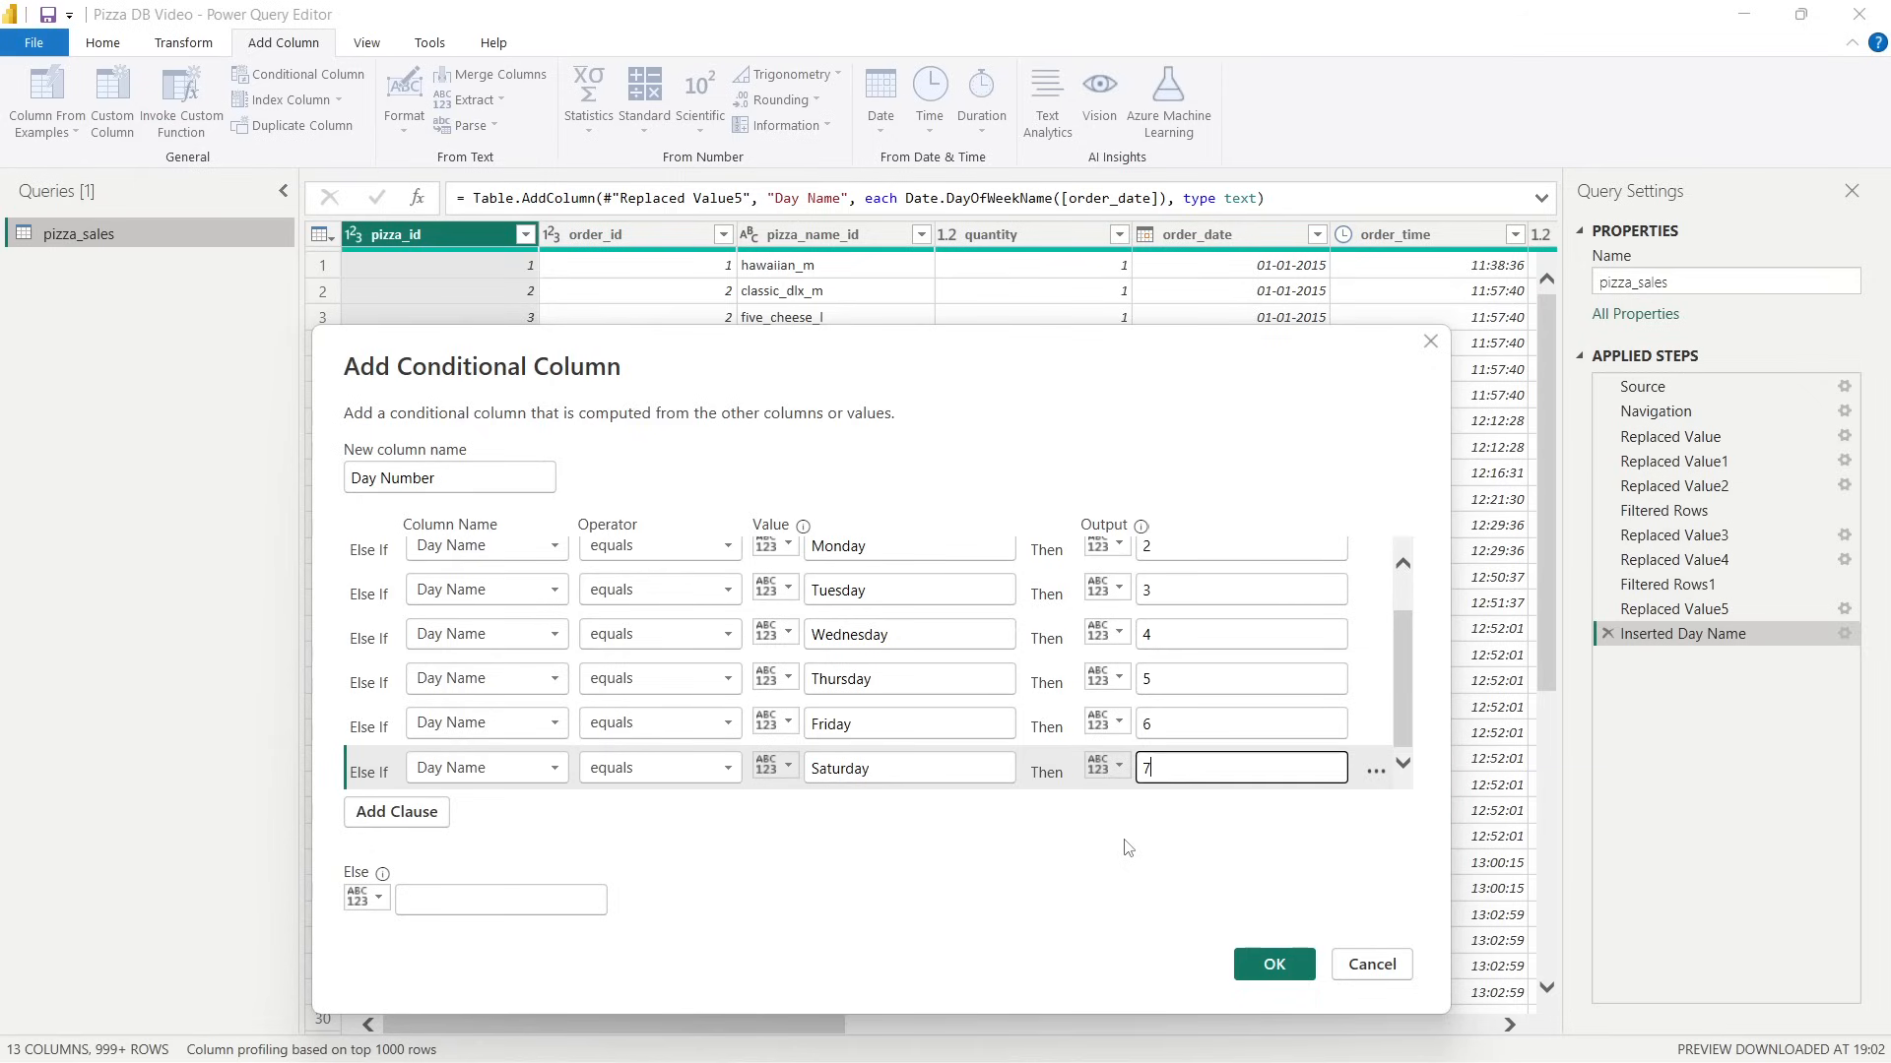
Review the weekday clauses and create the Day Number conditional column.
scroll(1207, 743, "up", 2)
scroll(1209, 738, "down", 1)
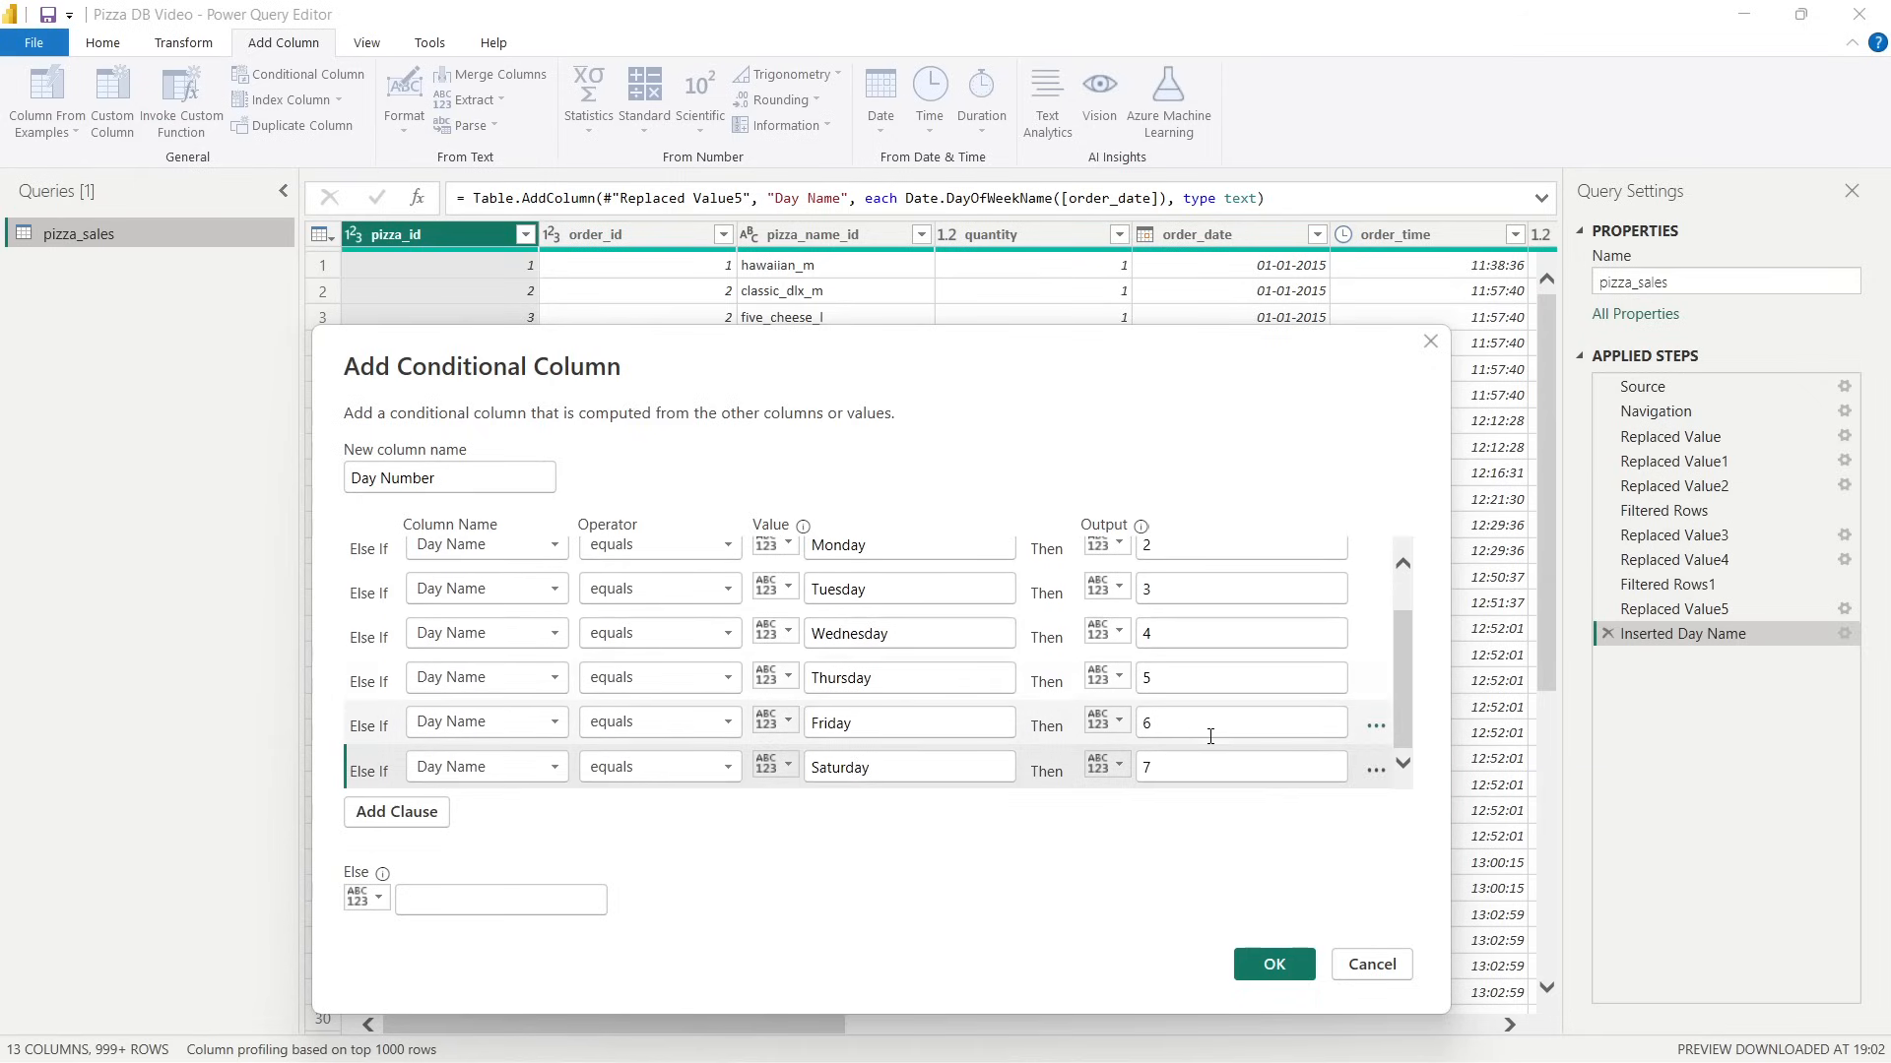
scroll(1083, 669, "up", 1)
scroll(863, 605, "down", 1)
scroll(863, 605, "down", 1)
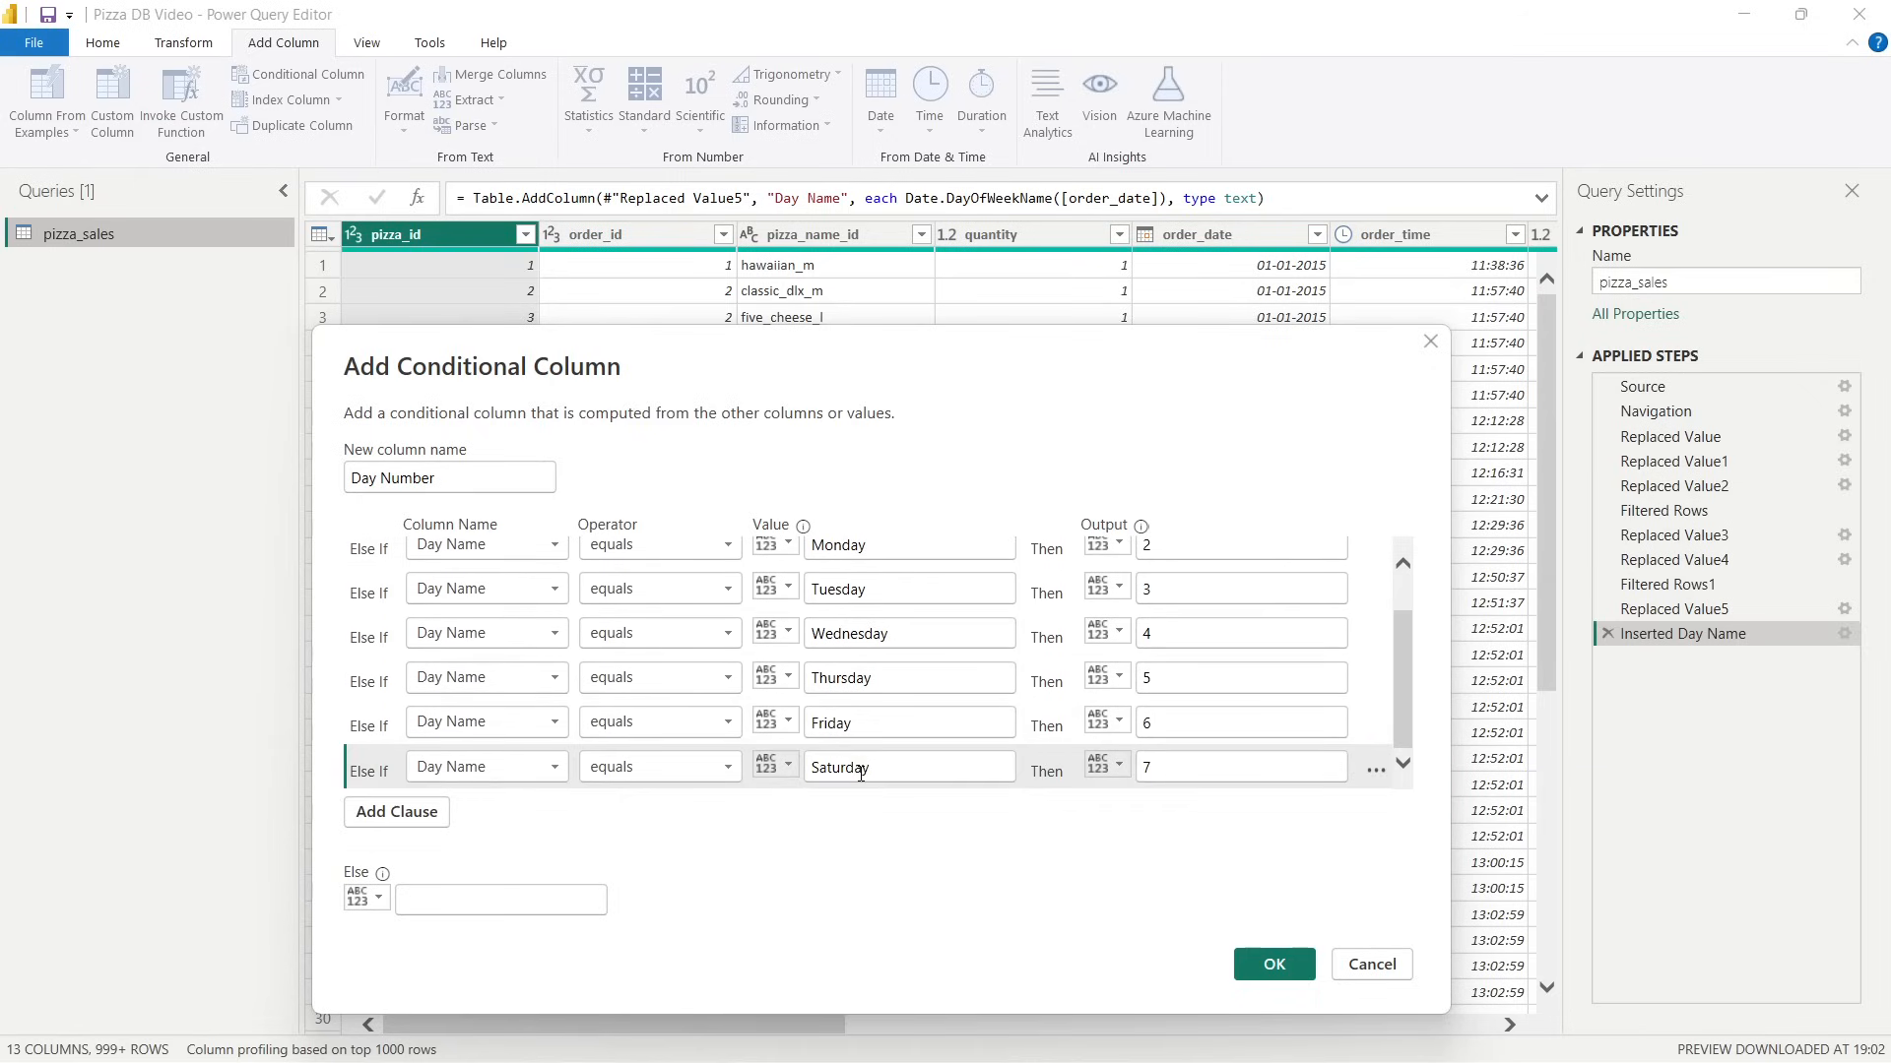
scroll(1152, 556, "up", 2)
left_click(1270, 964)
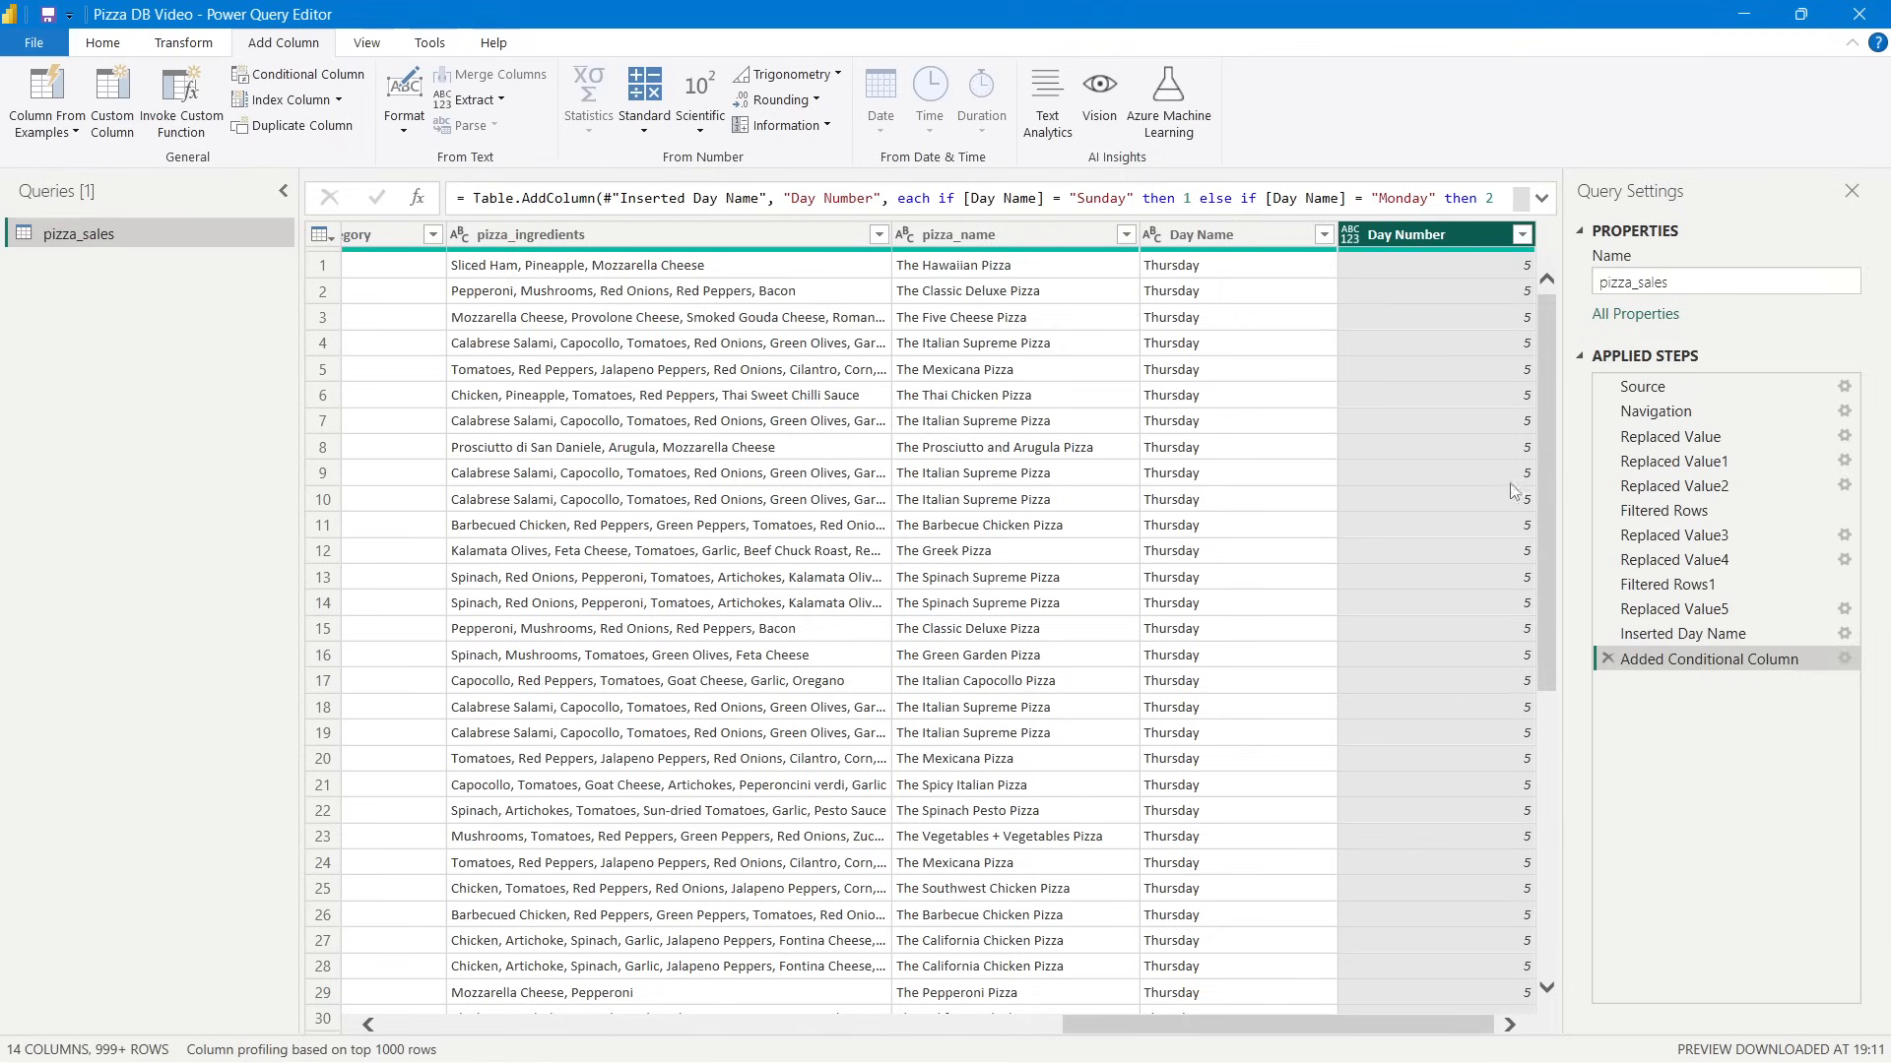
Check the Day Number filter values, keep them all selected, and close and apply the query changes to the report.
left_click(1522, 234)
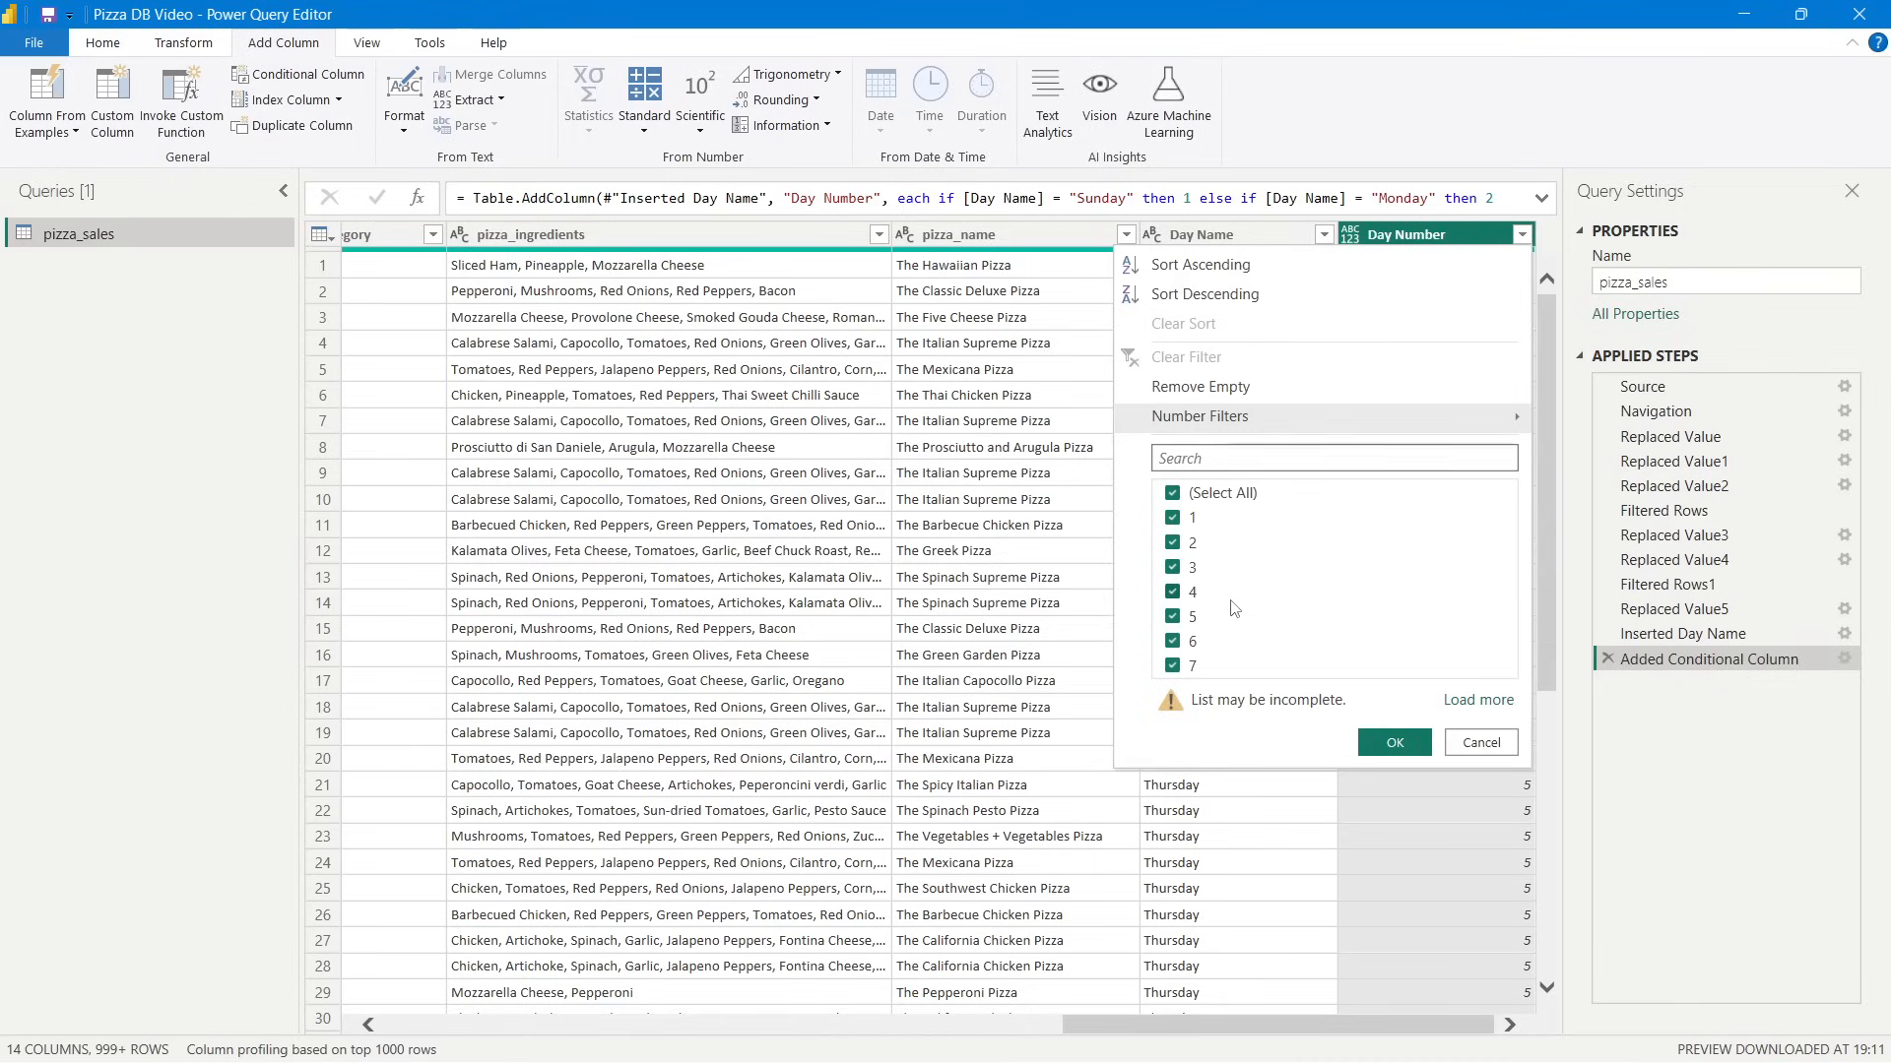
left_click(1385, 739)
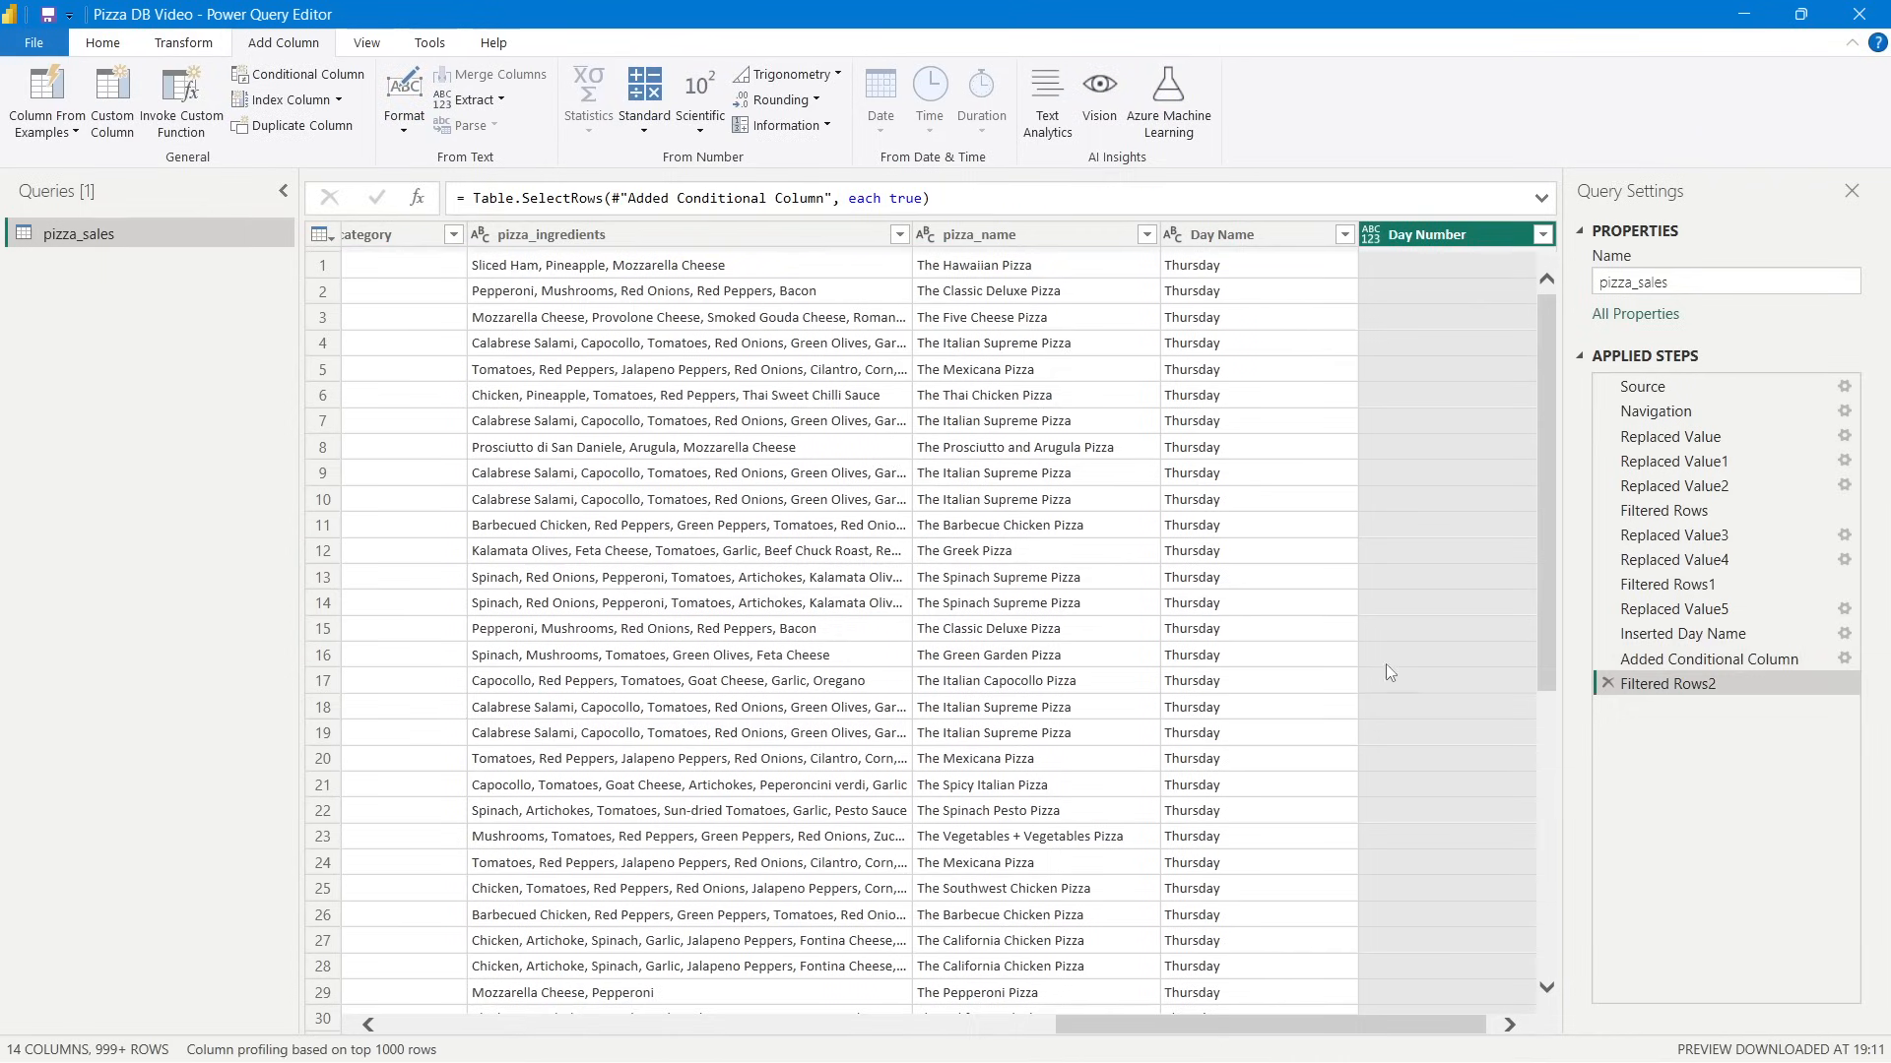
left_click(104, 49)
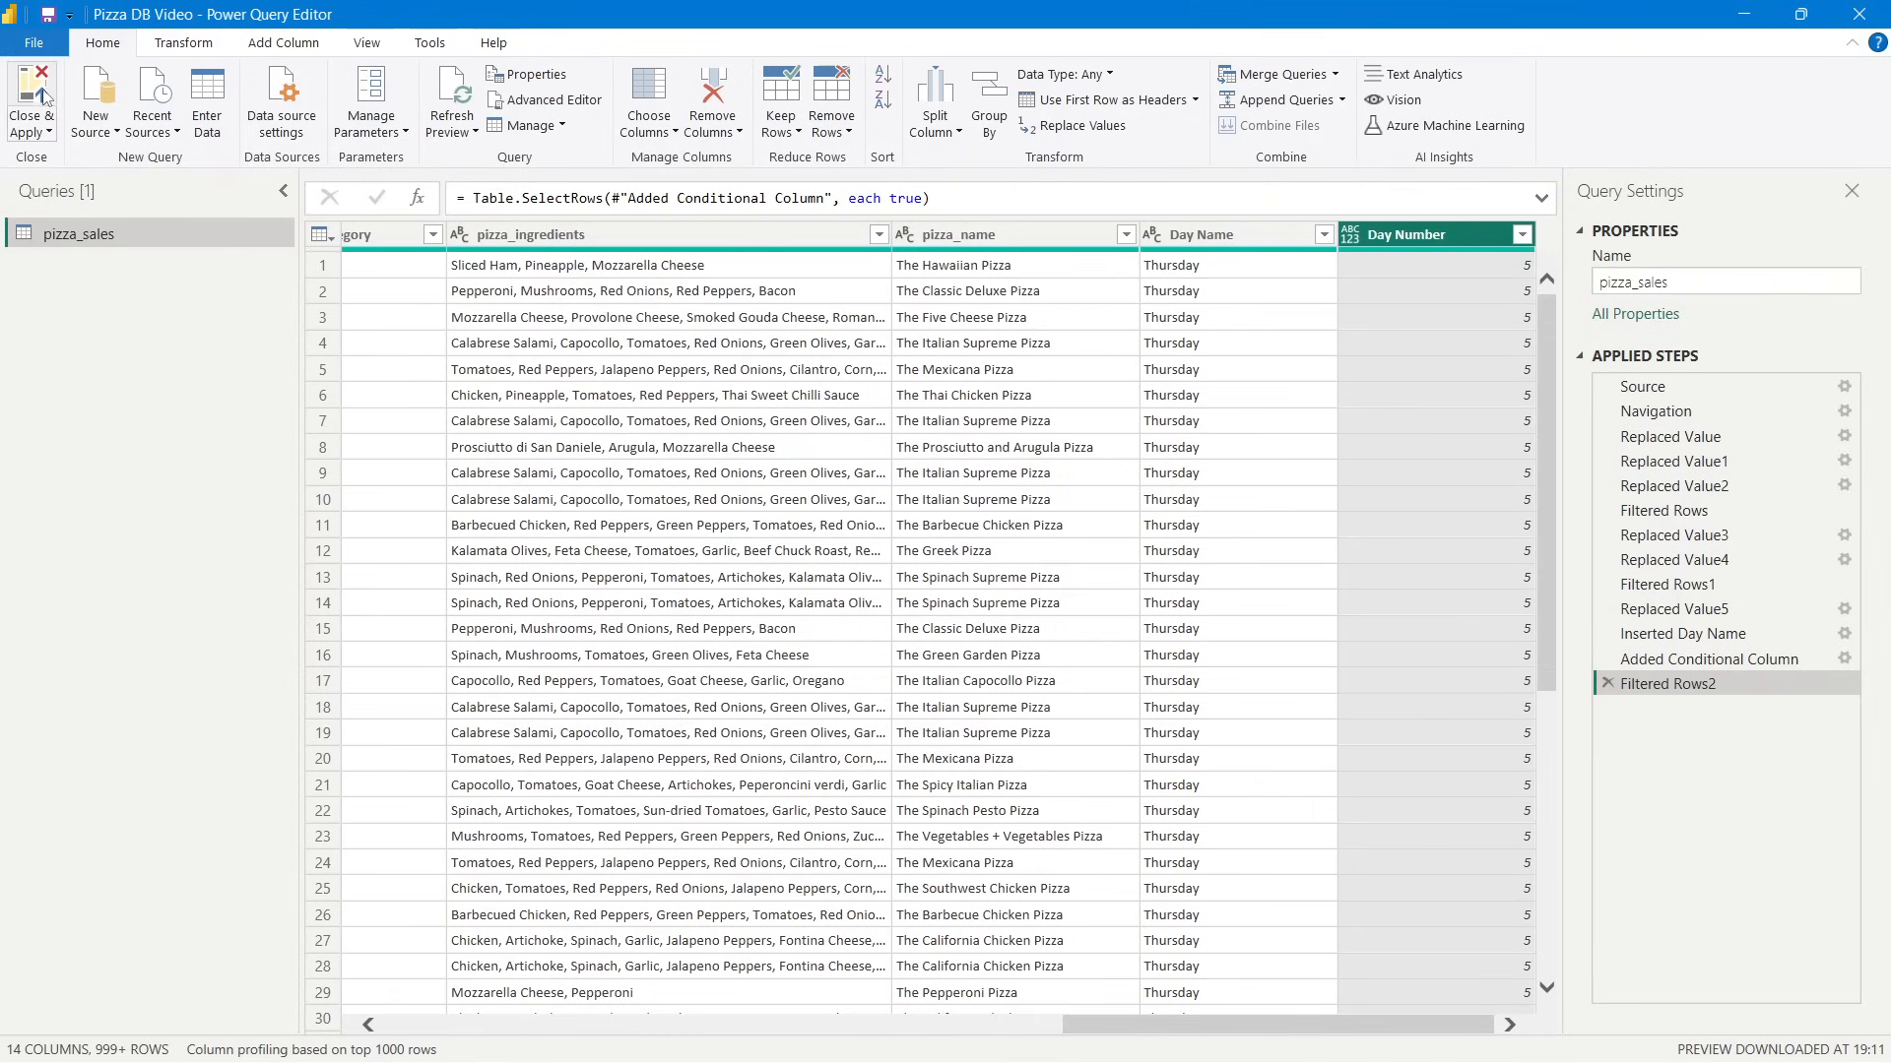
left_click(42, 93)
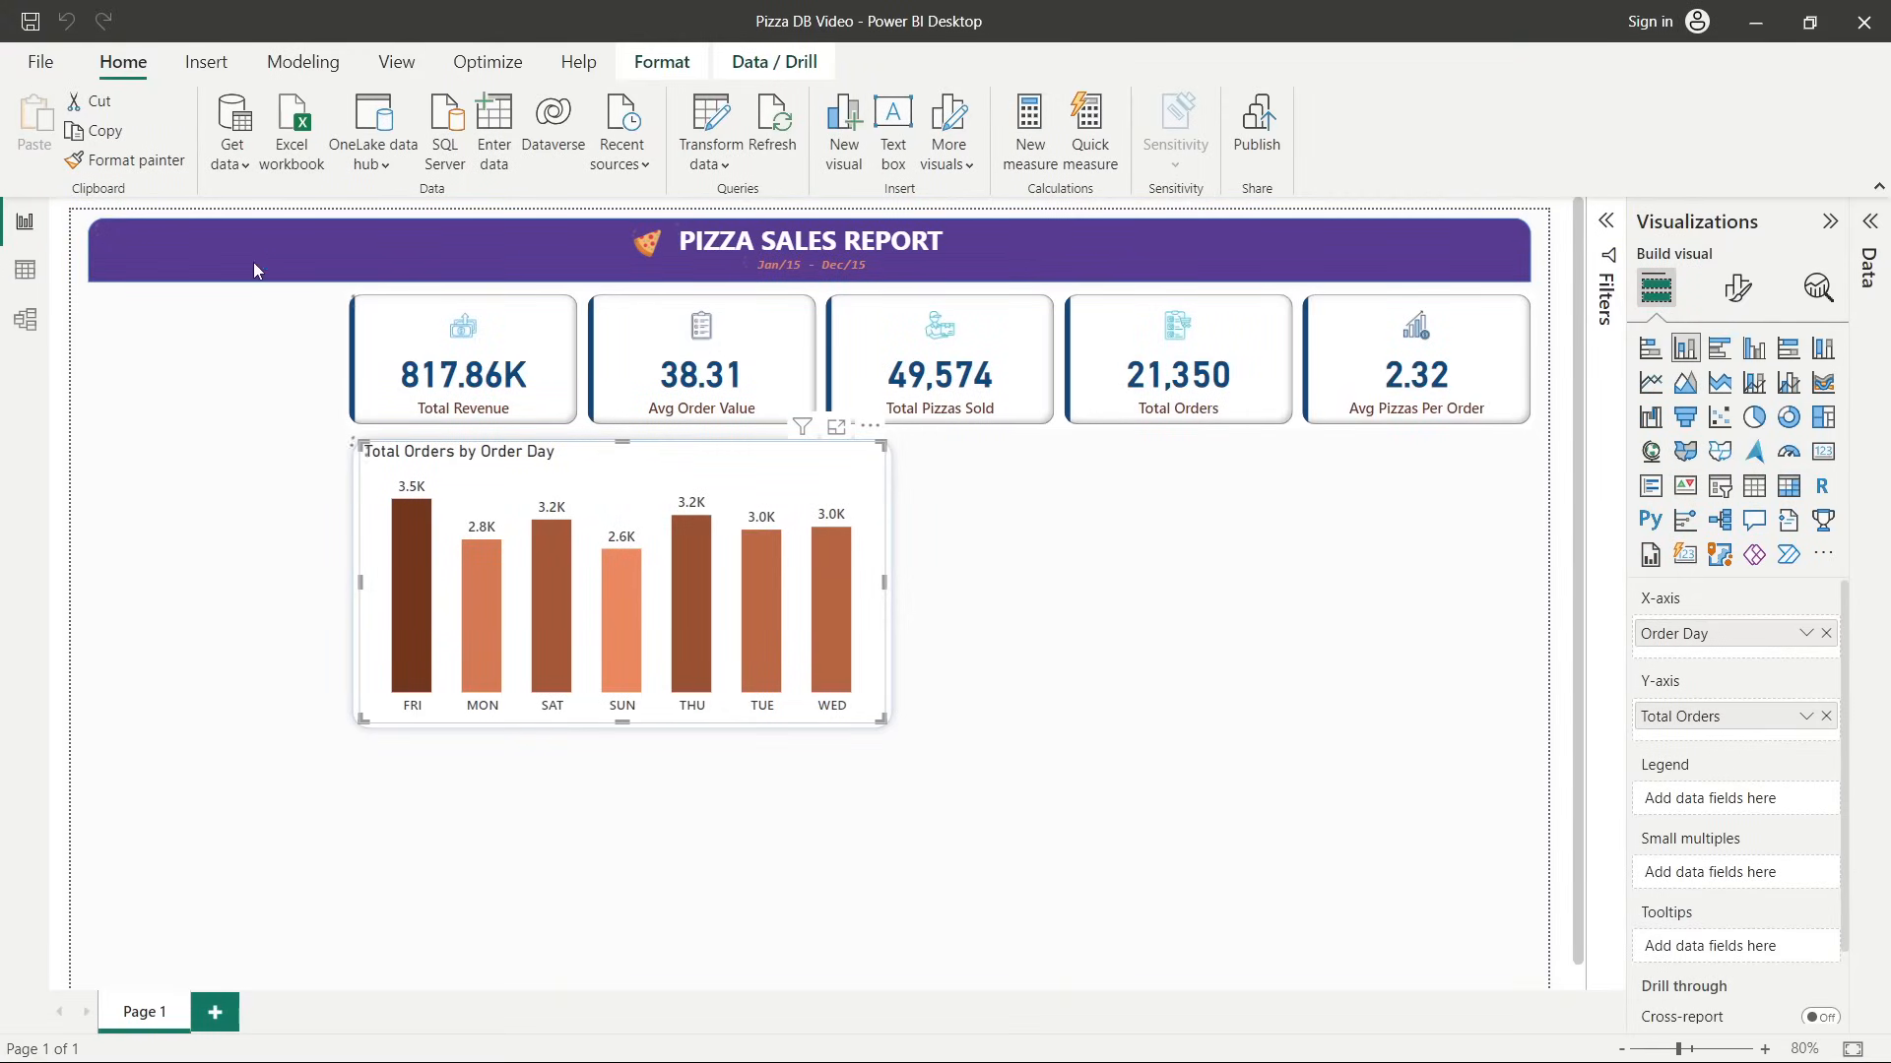
Examine the Order Day and Day Number columns in the pizza_sales table data, and return to the report page.
left_click(29, 281)
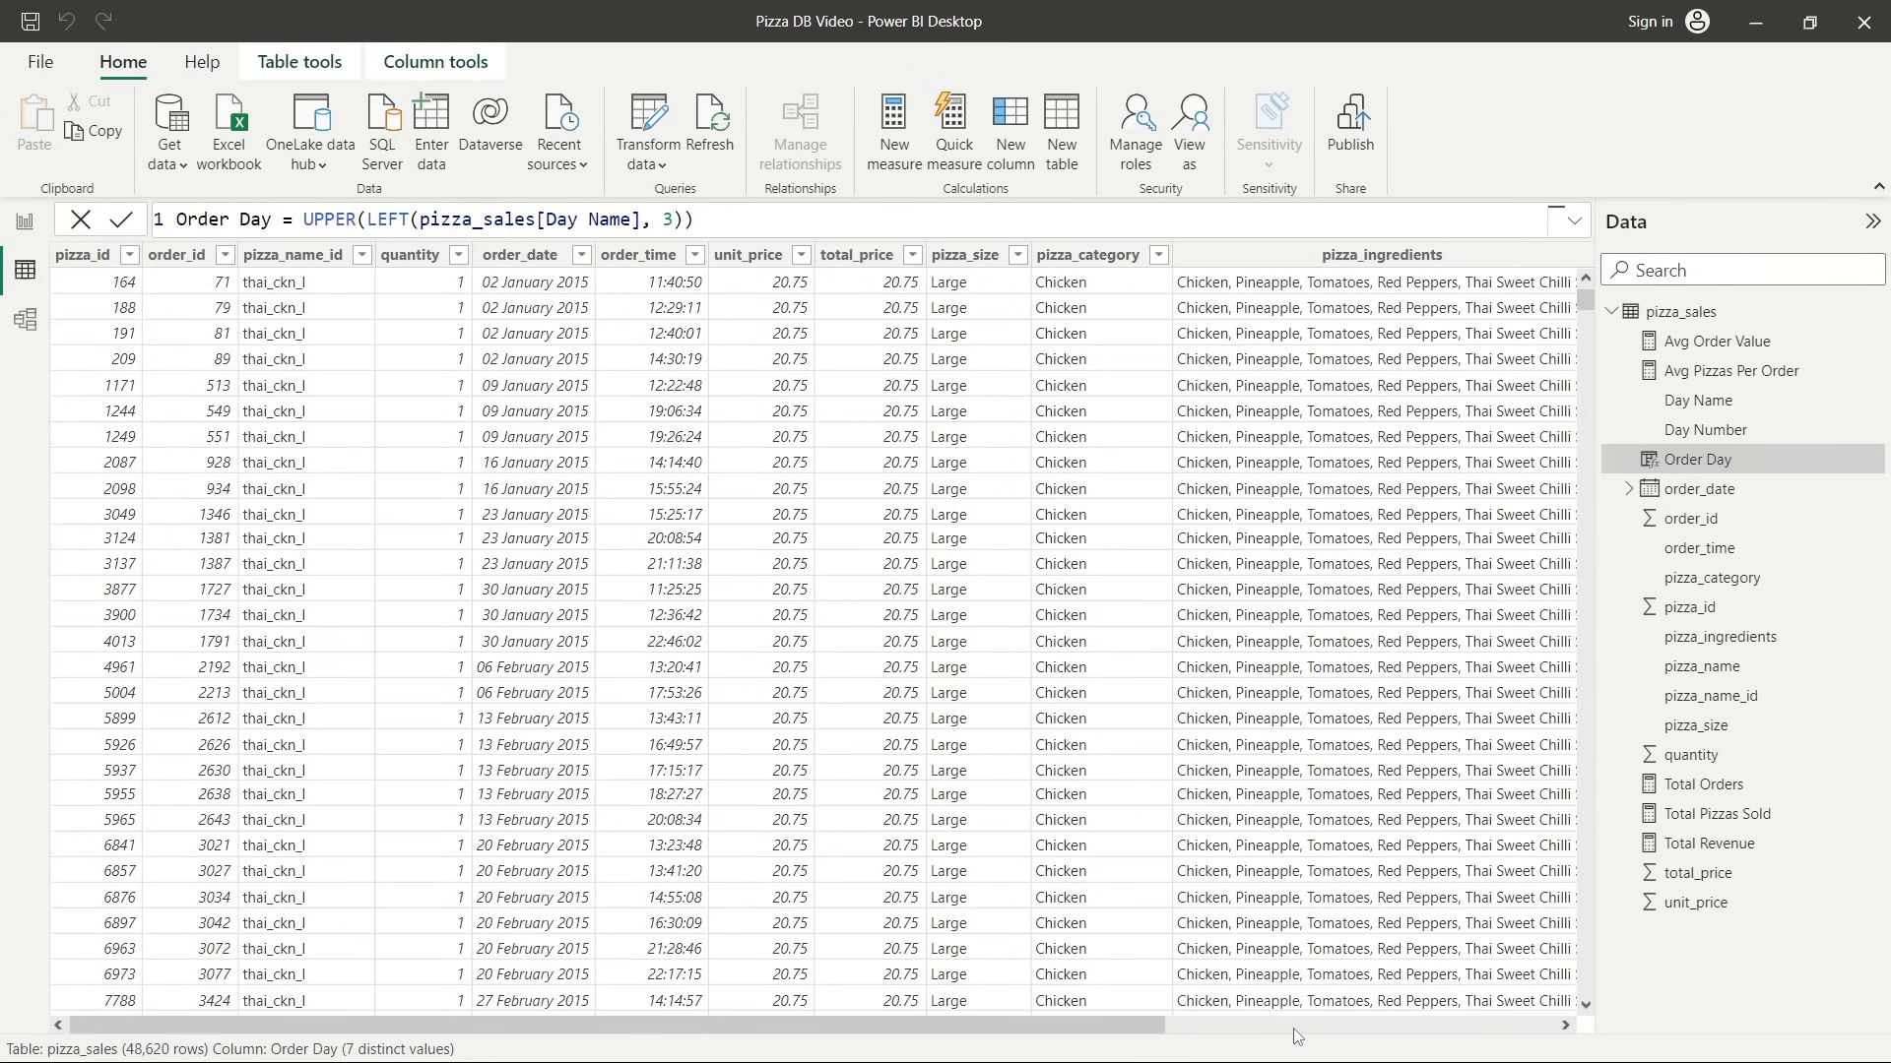
left_click(1295, 1027)
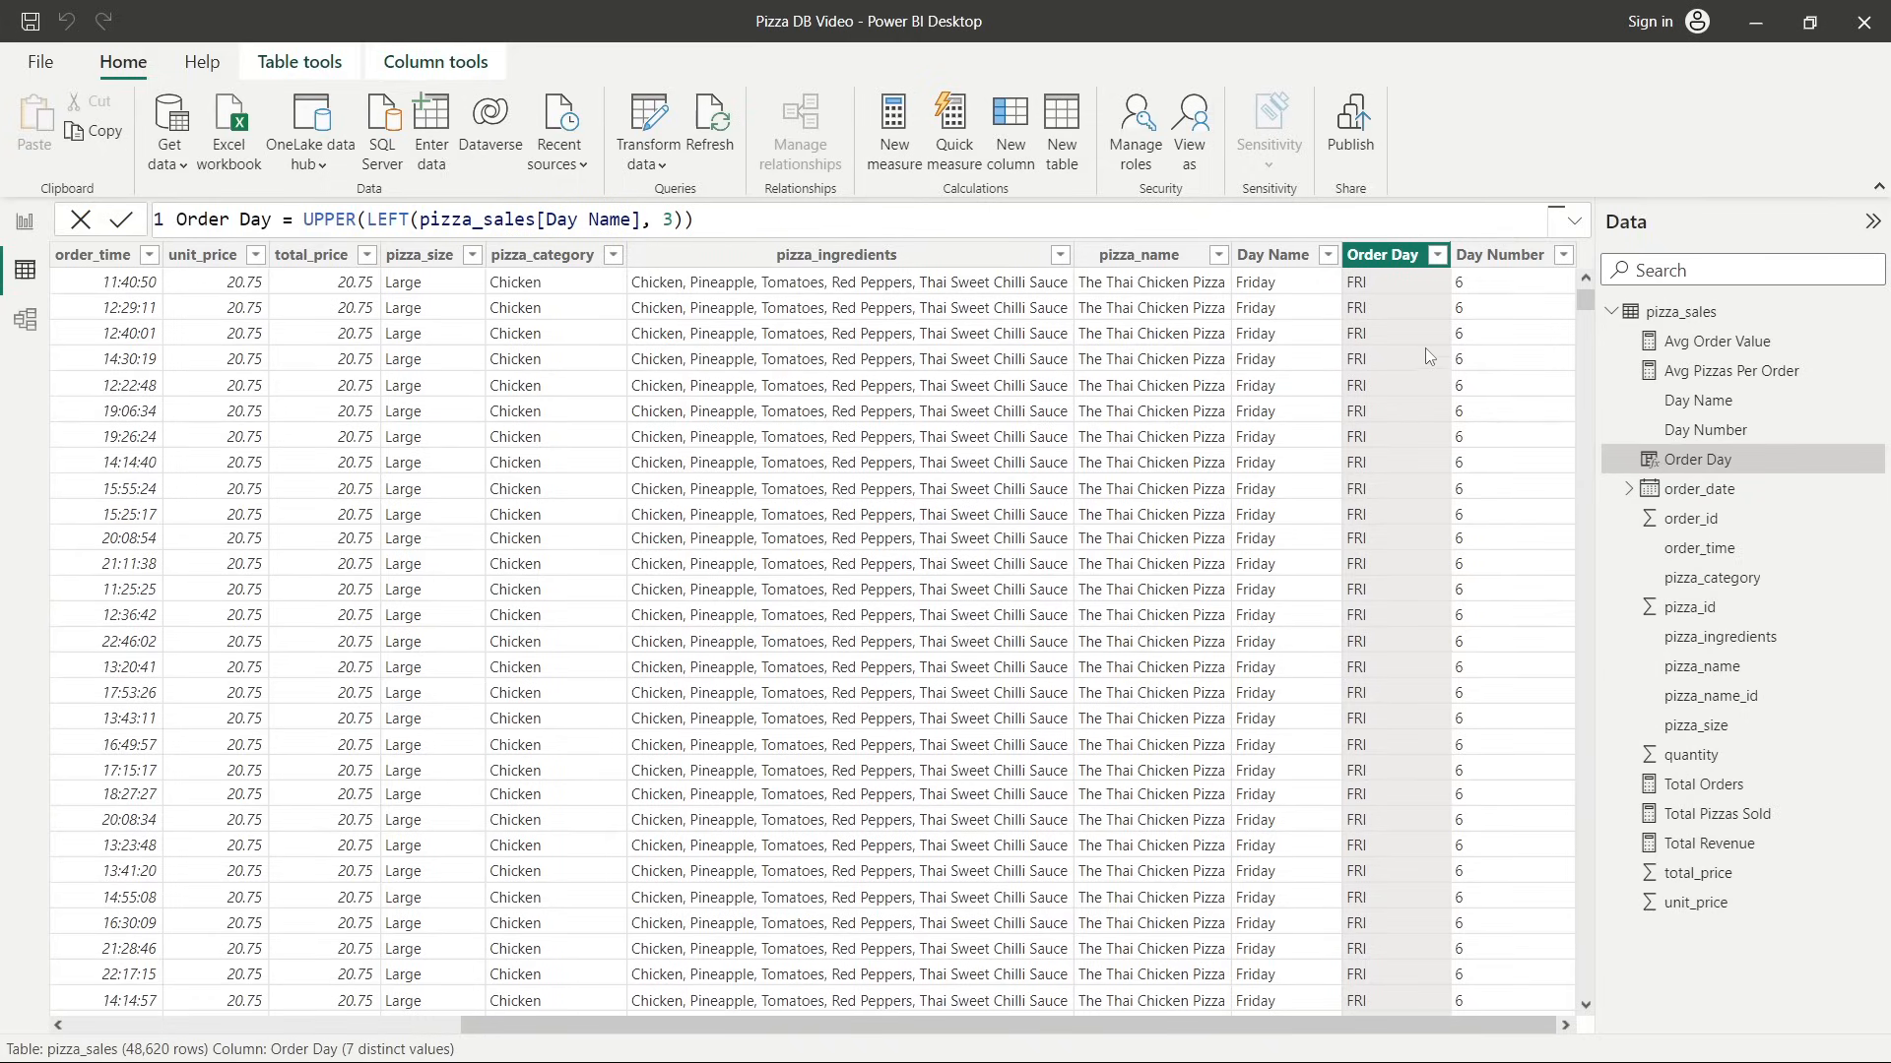
left_click(1469, 302)
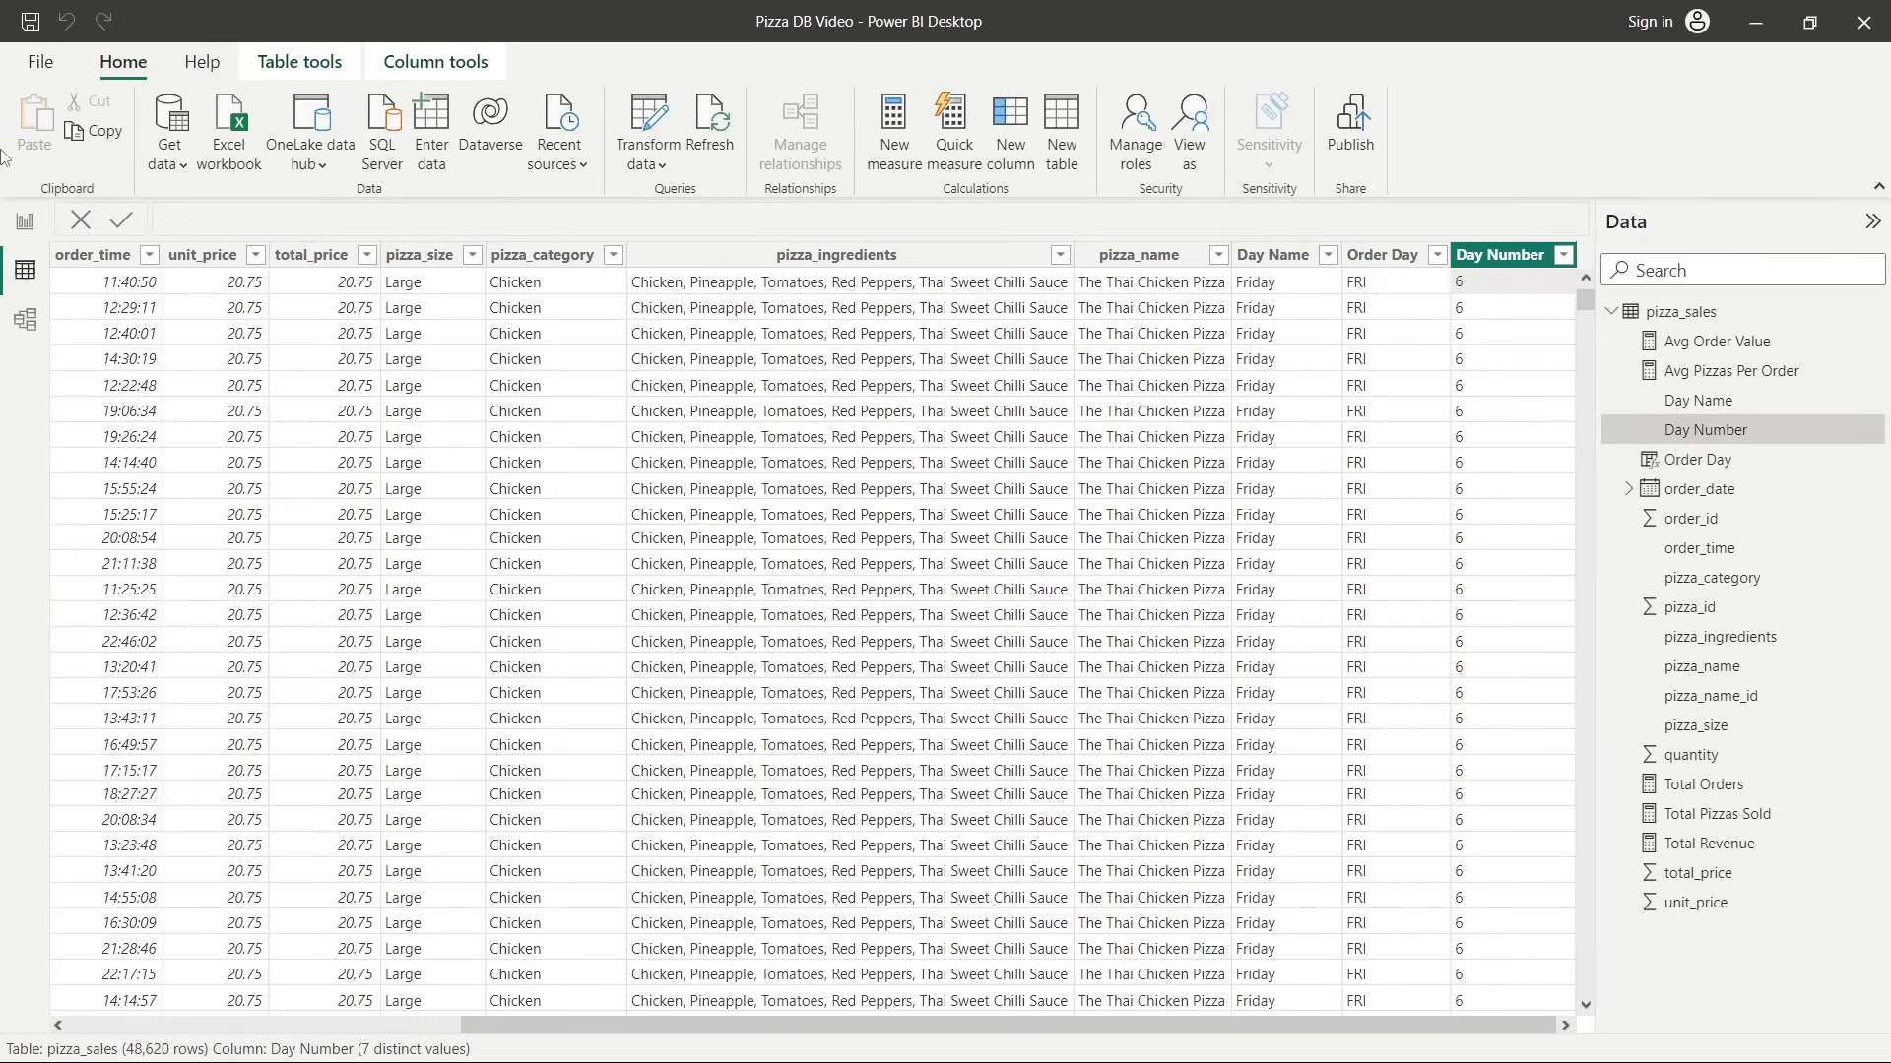
left_click(26, 222)
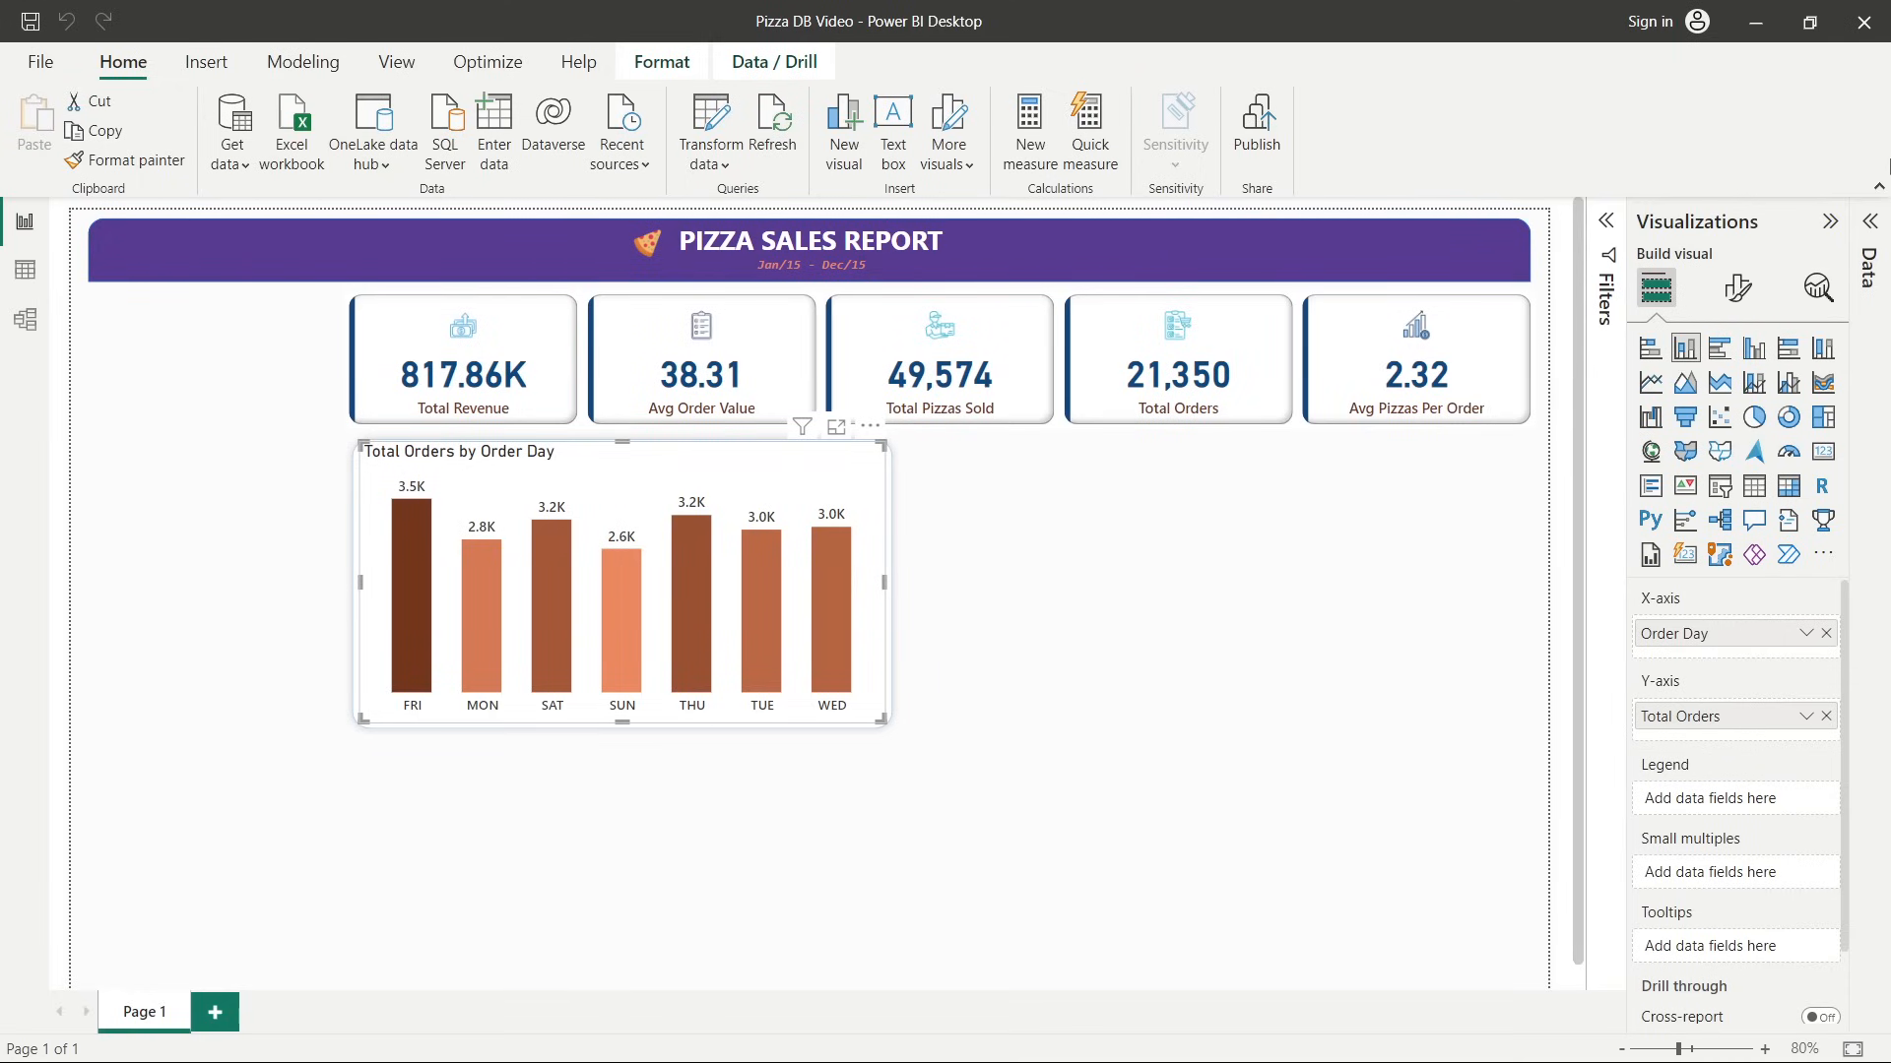
Sort the Order Day column by Day Number so the Total Orders chart follows weekday order.
left_click(1871, 223)
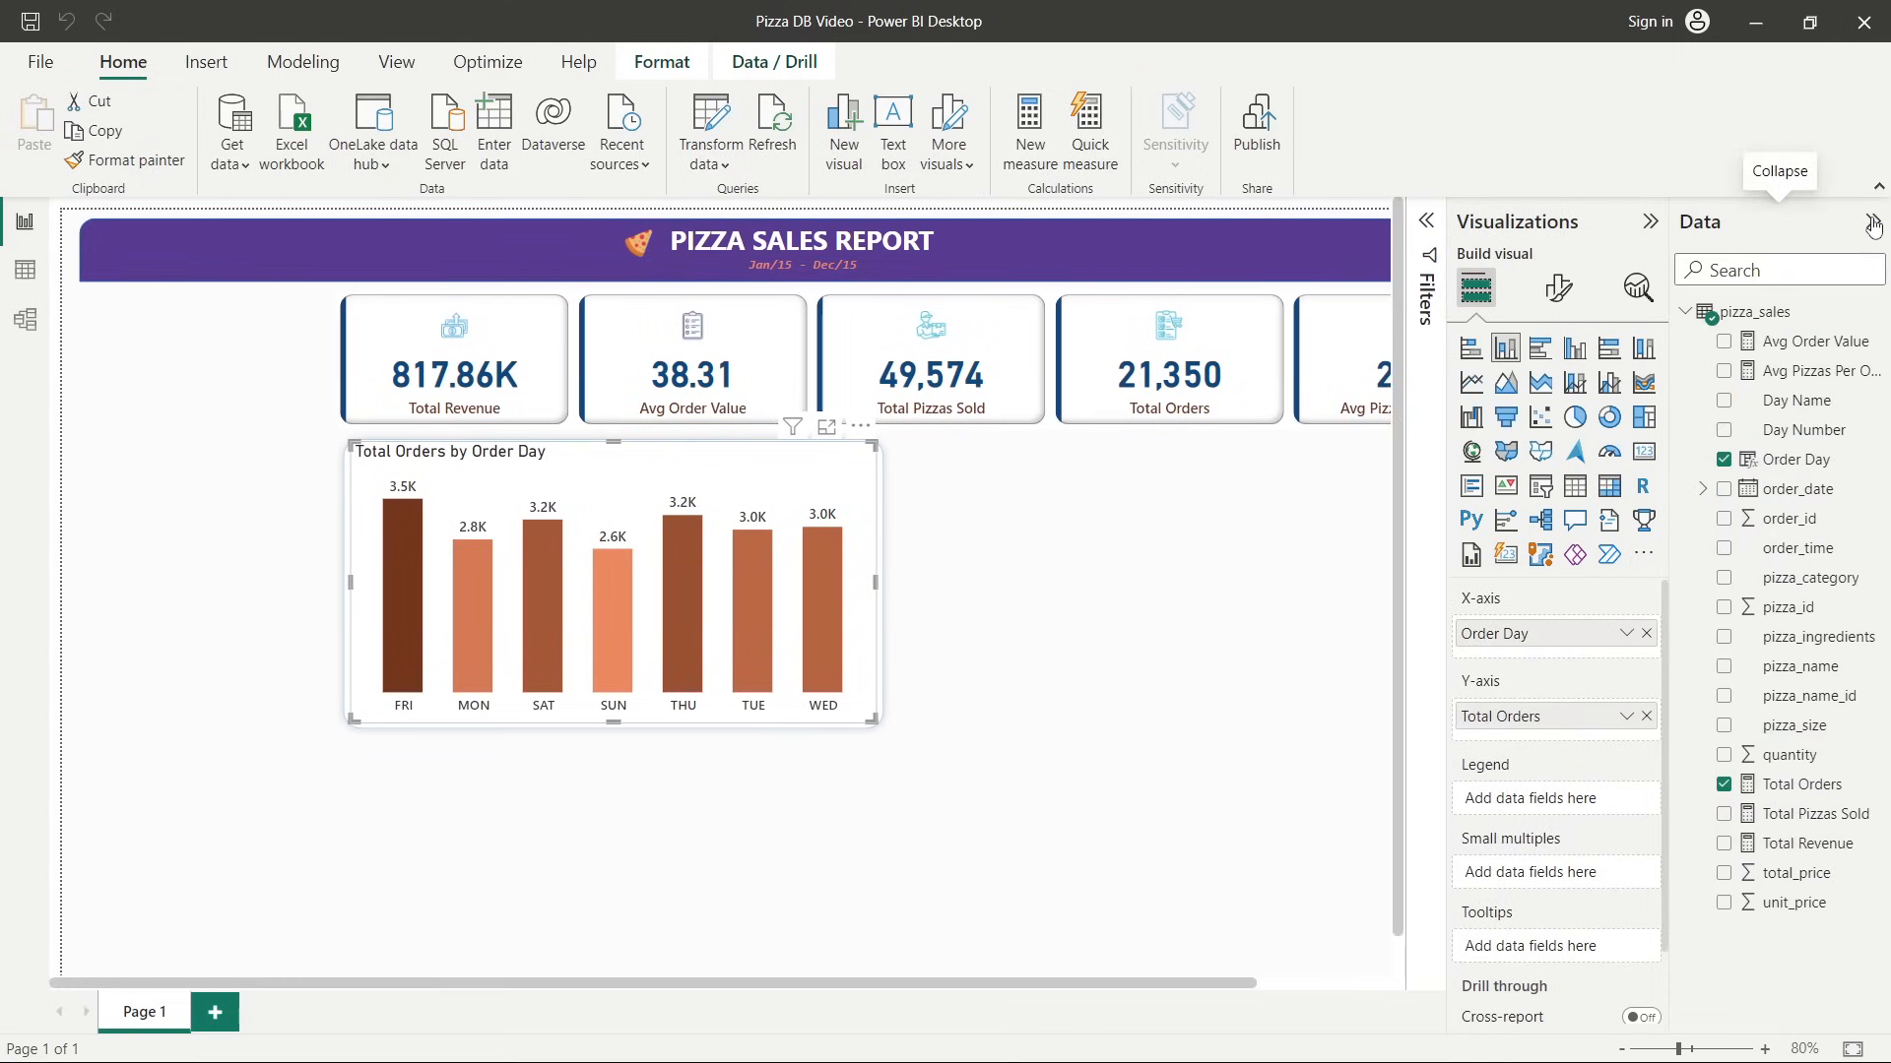
left_click(1798, 460)
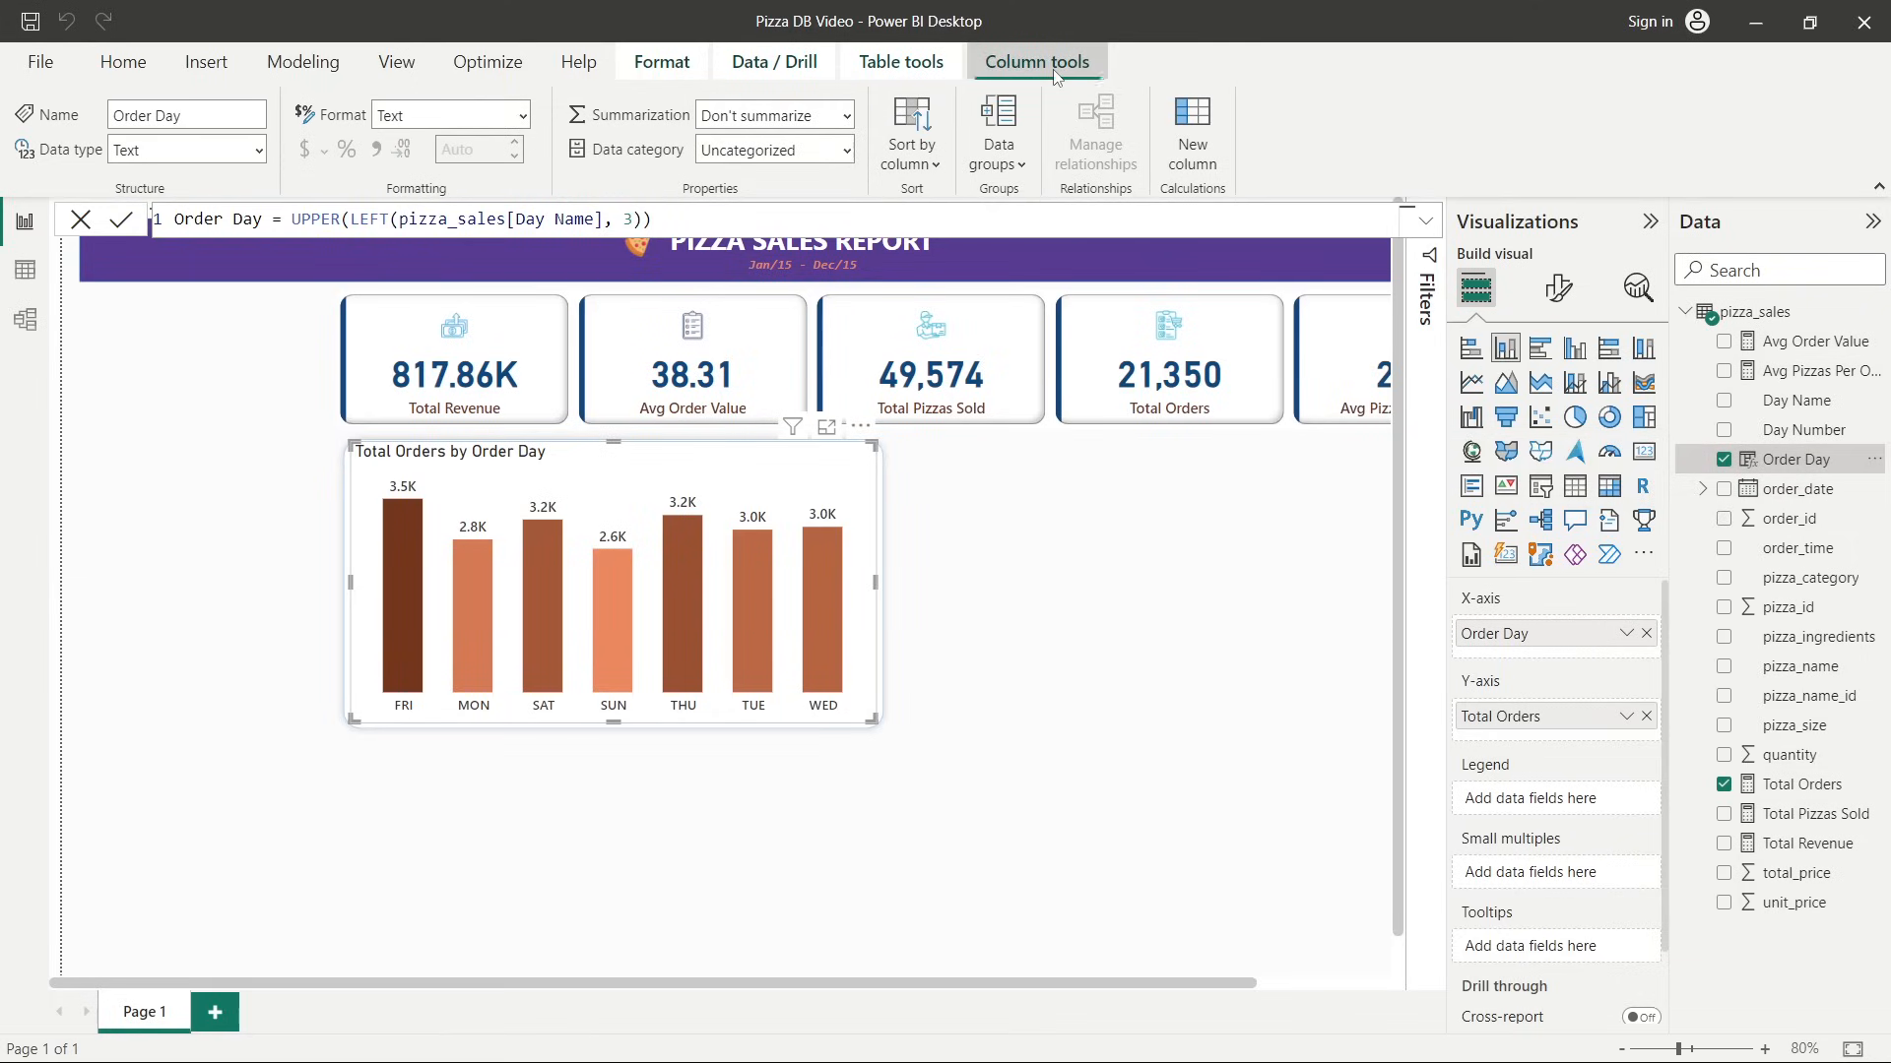
left_click(929, 166)
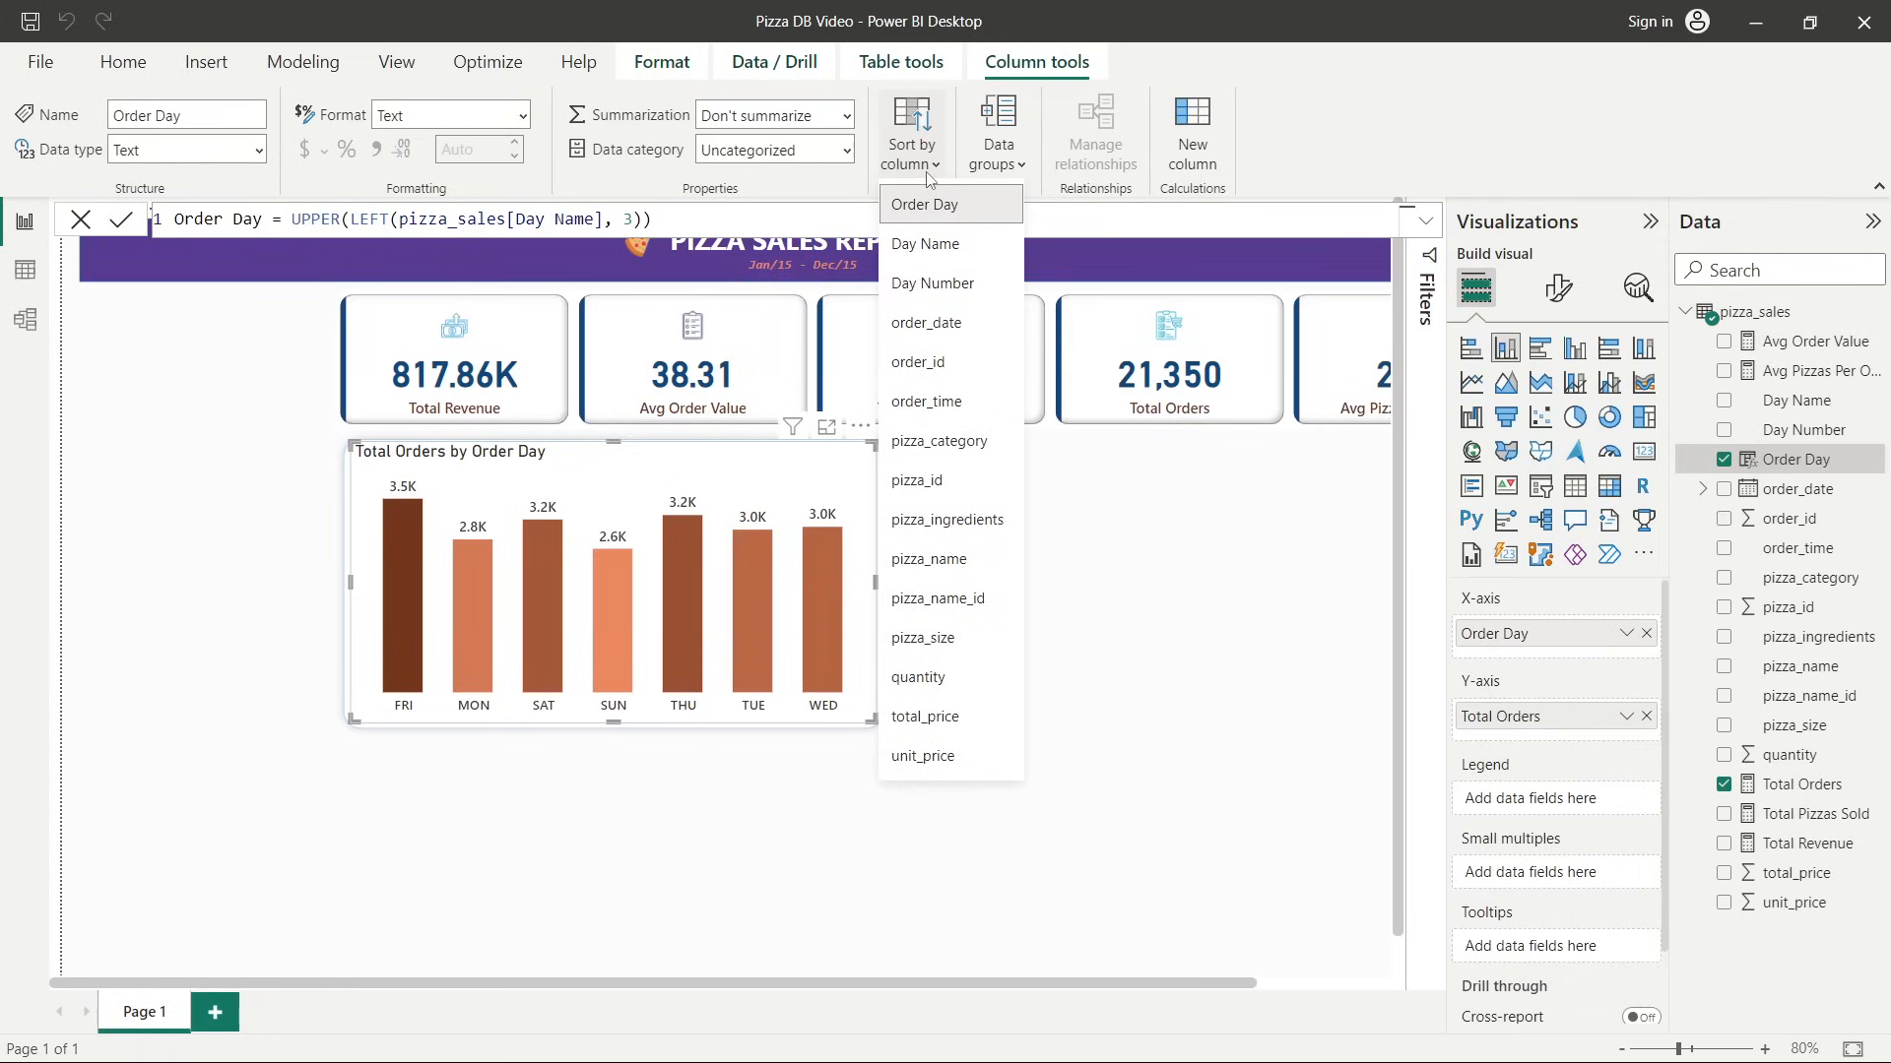
left_click(933, 283)
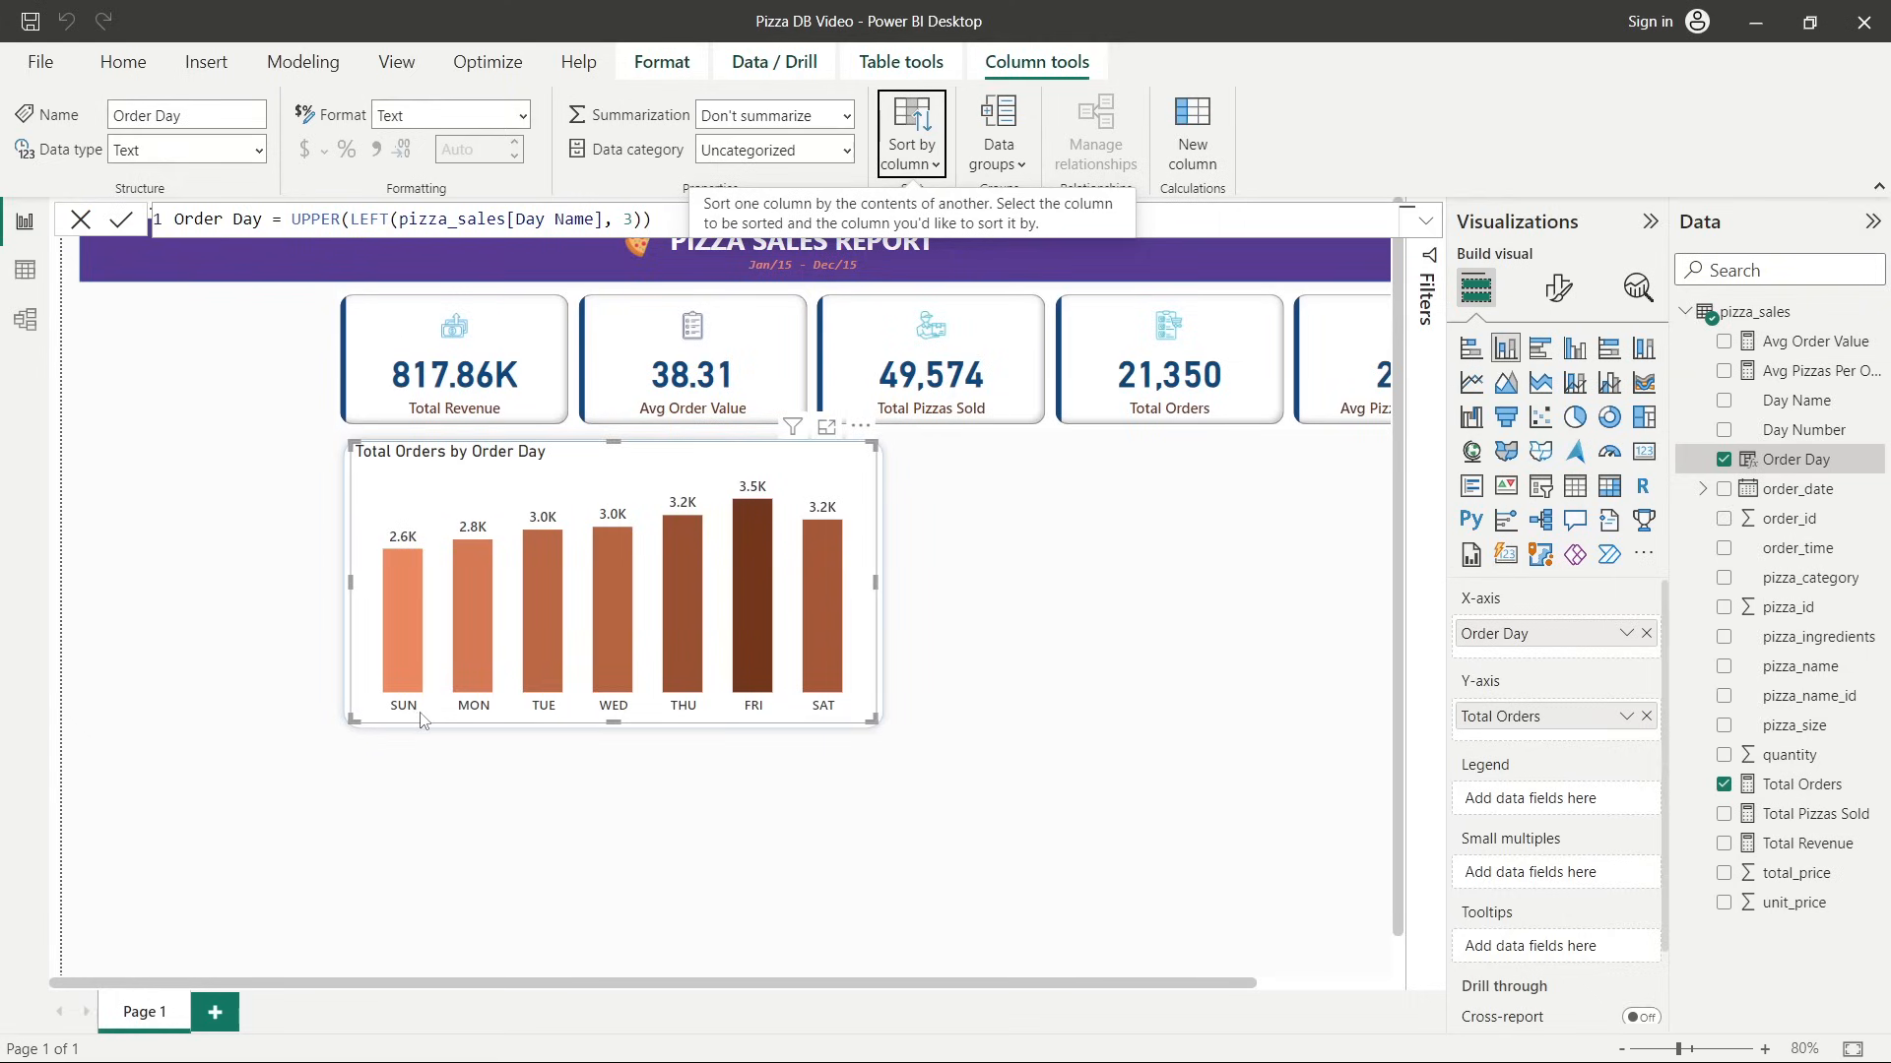
Check the axis sorting options of the Total Orders by Order Day chart and deselect the chart.
left_click(859, 425)
mouse_move(951, 586)
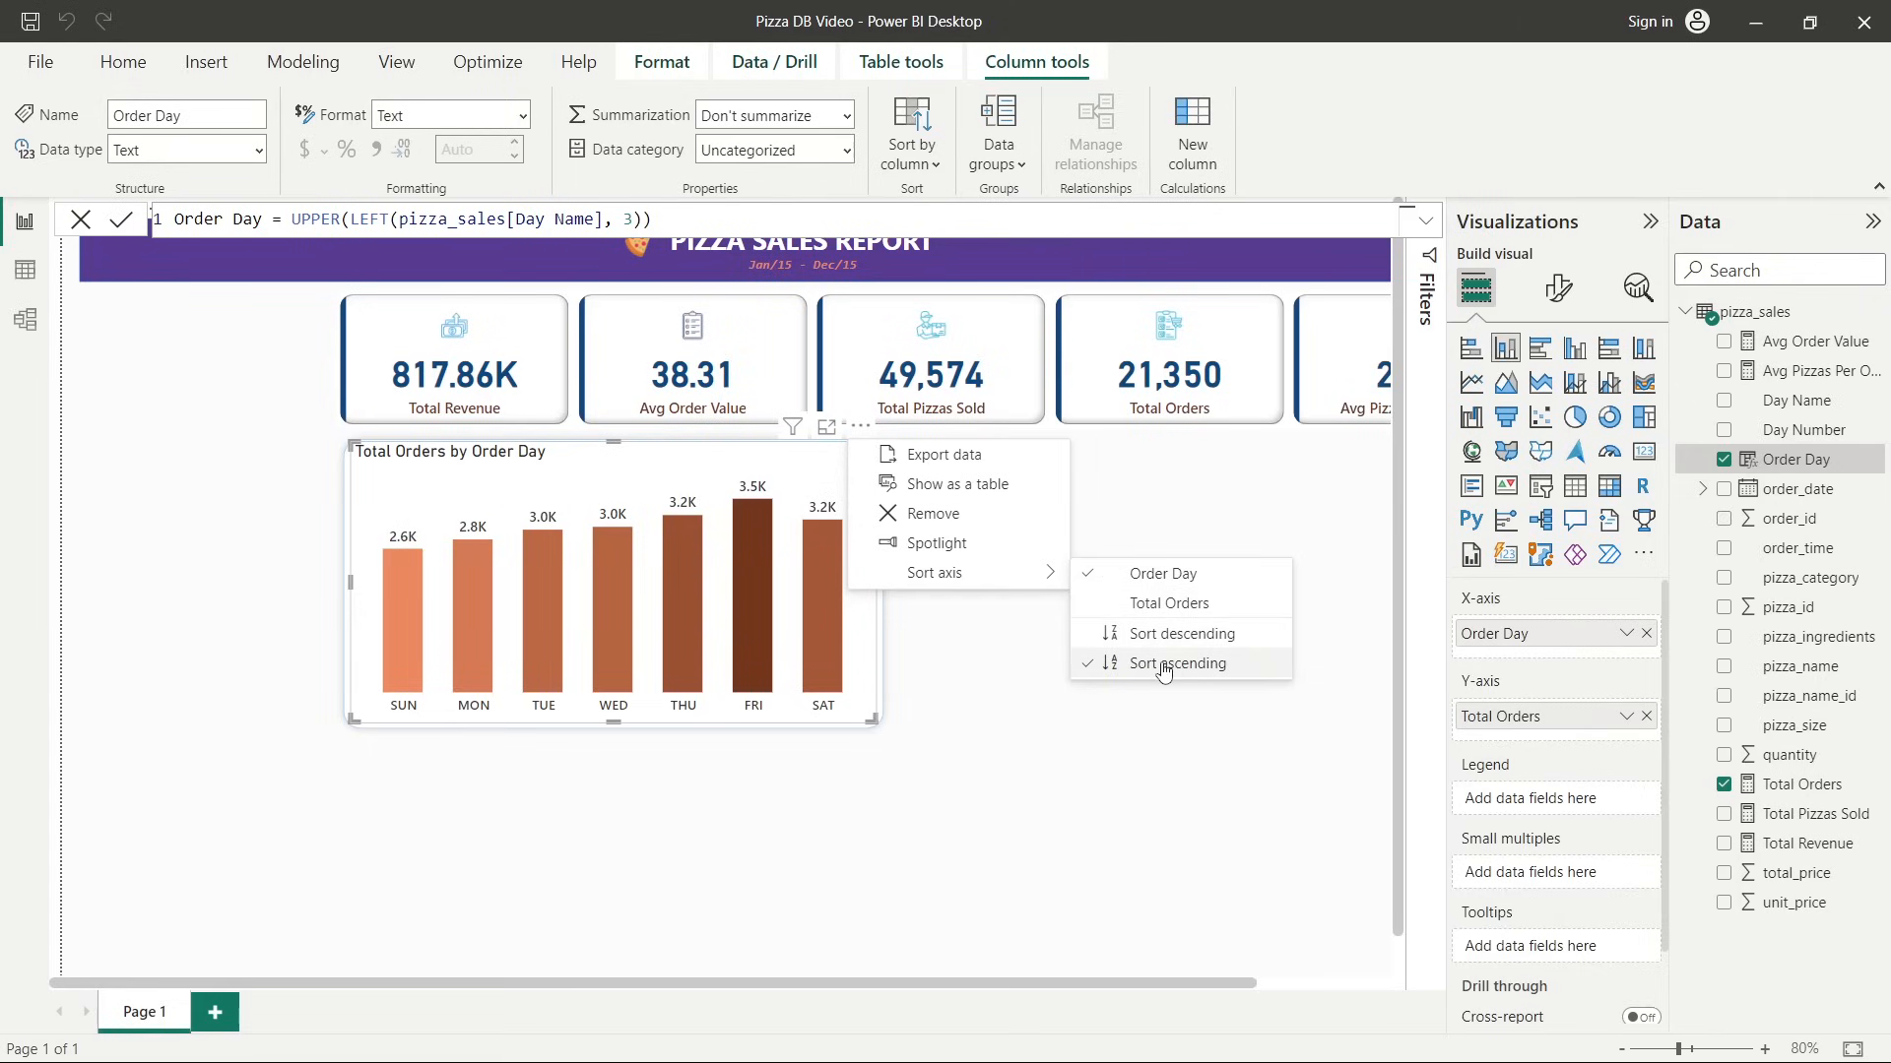
scroll(992, 675, "down", 1)
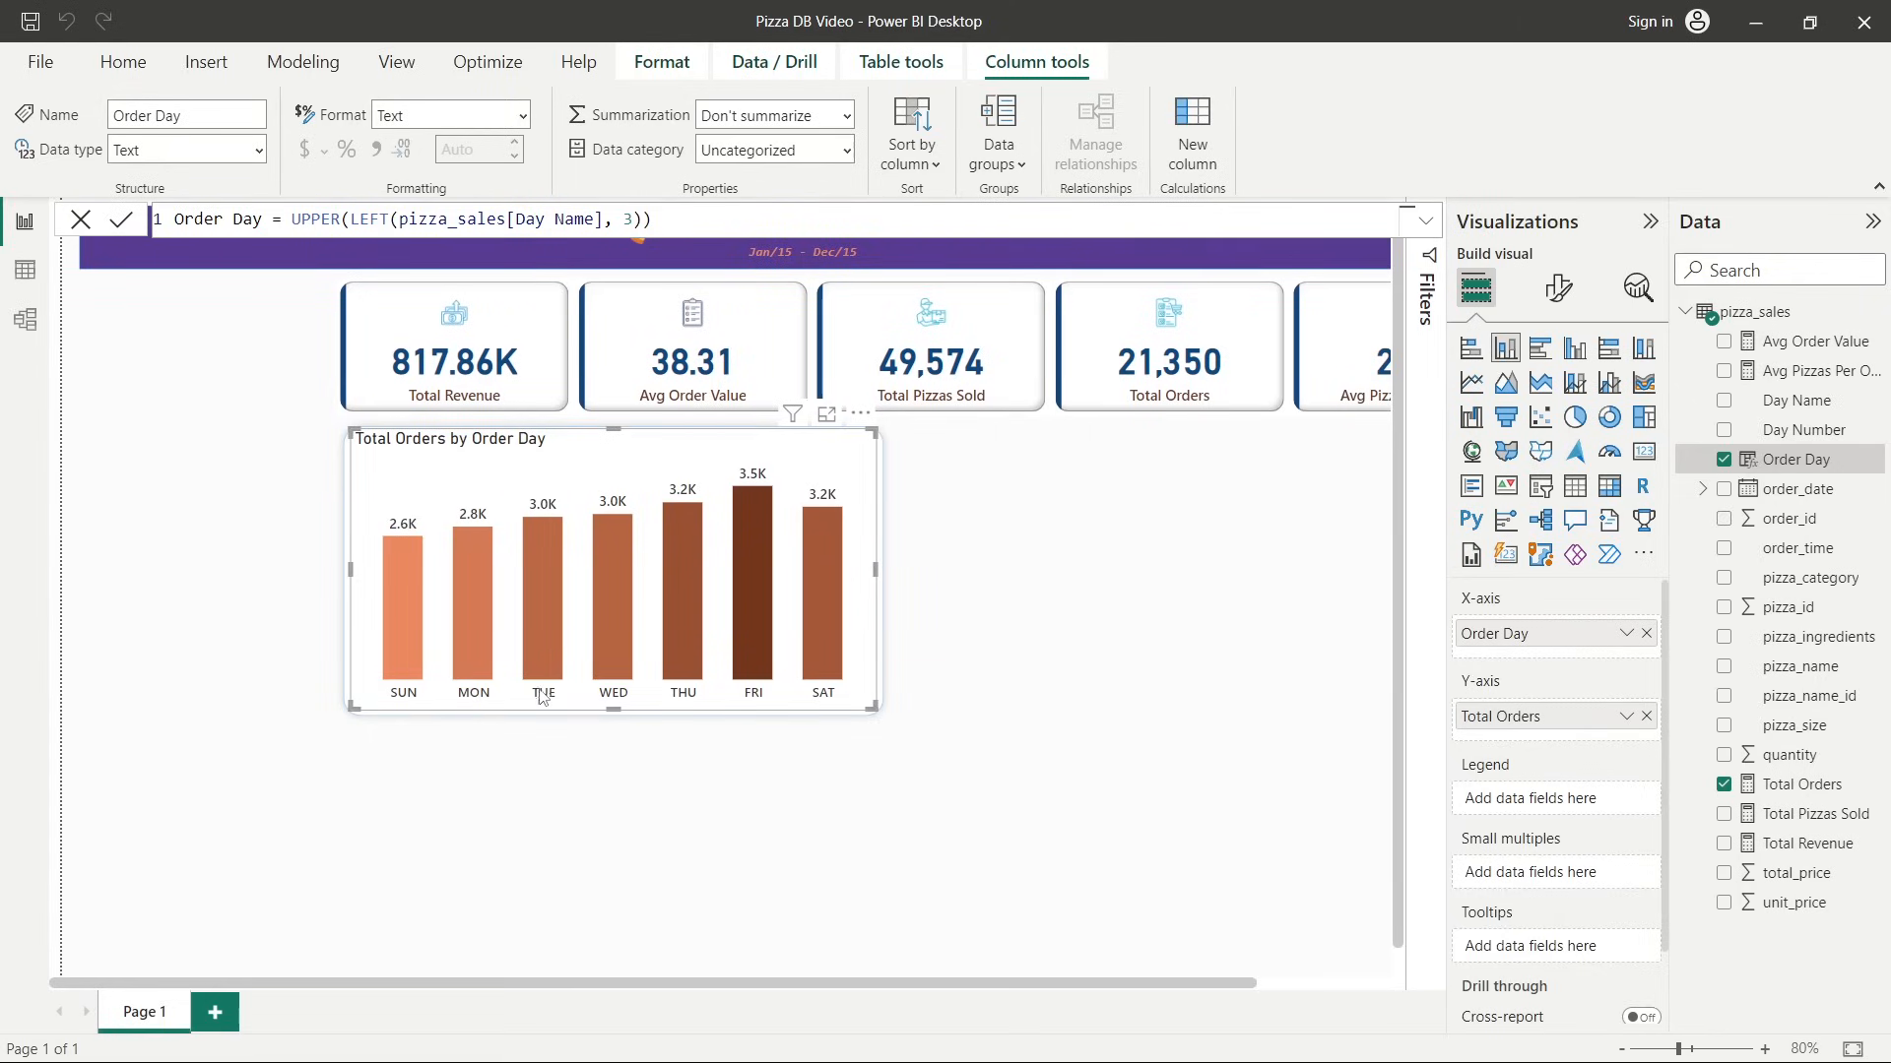
left_click(1150, 628)
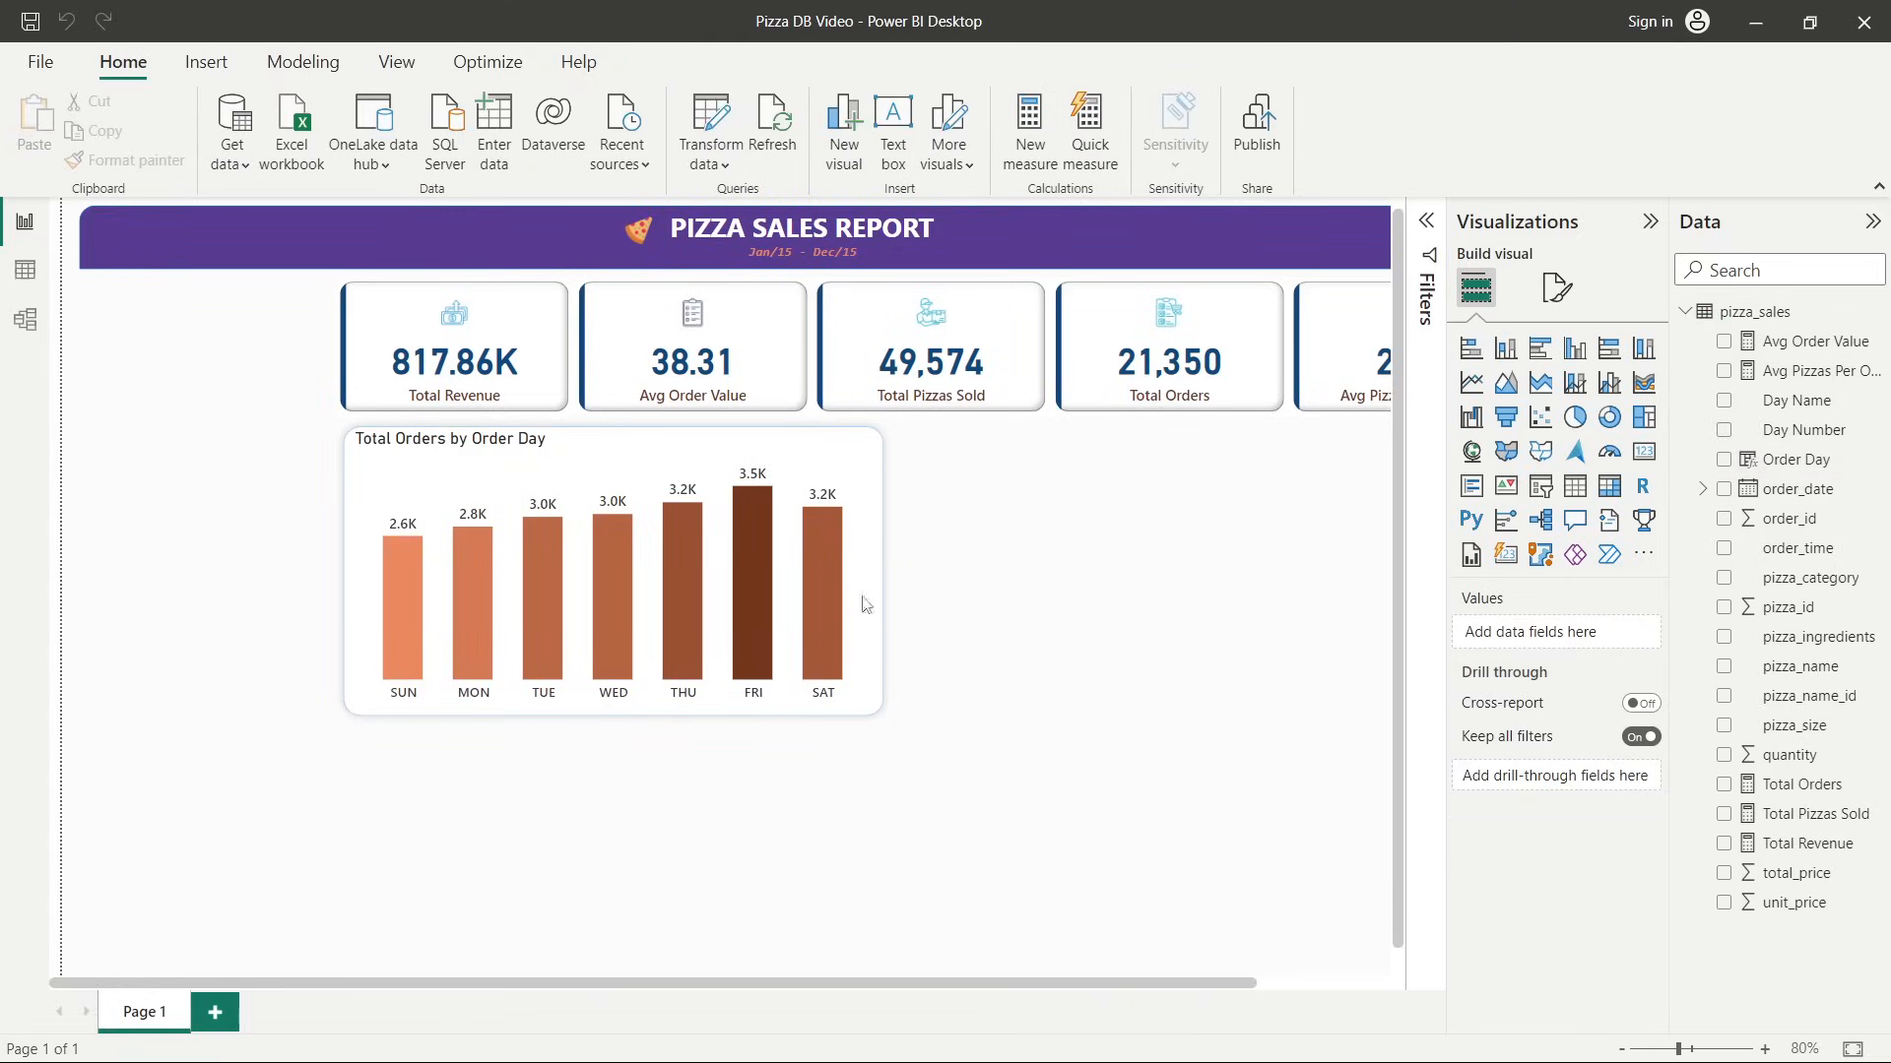
Lower the upper edge of the Total Orders by Order Day chart slightly within its background card and deselect it.
left_click(659, 468)
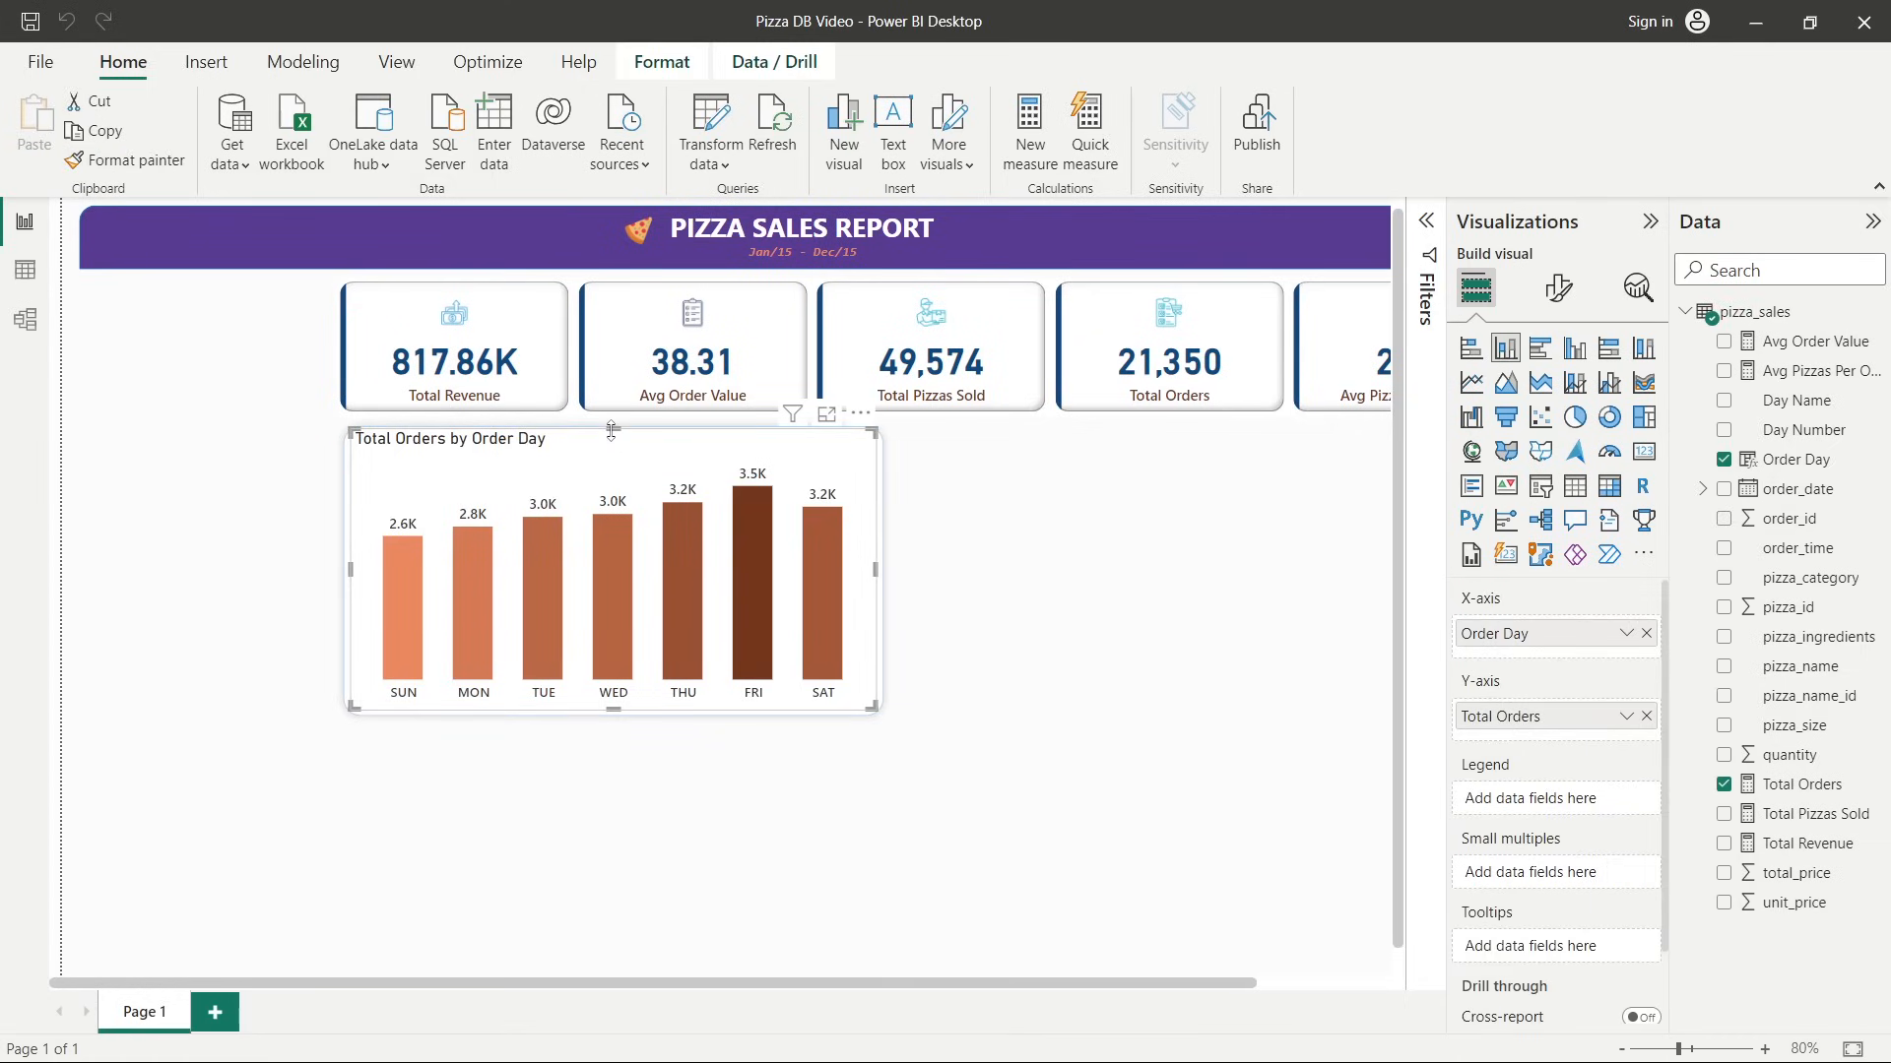
left_click_drag(611, 436, 612, 441)
left_click(1000, 515)
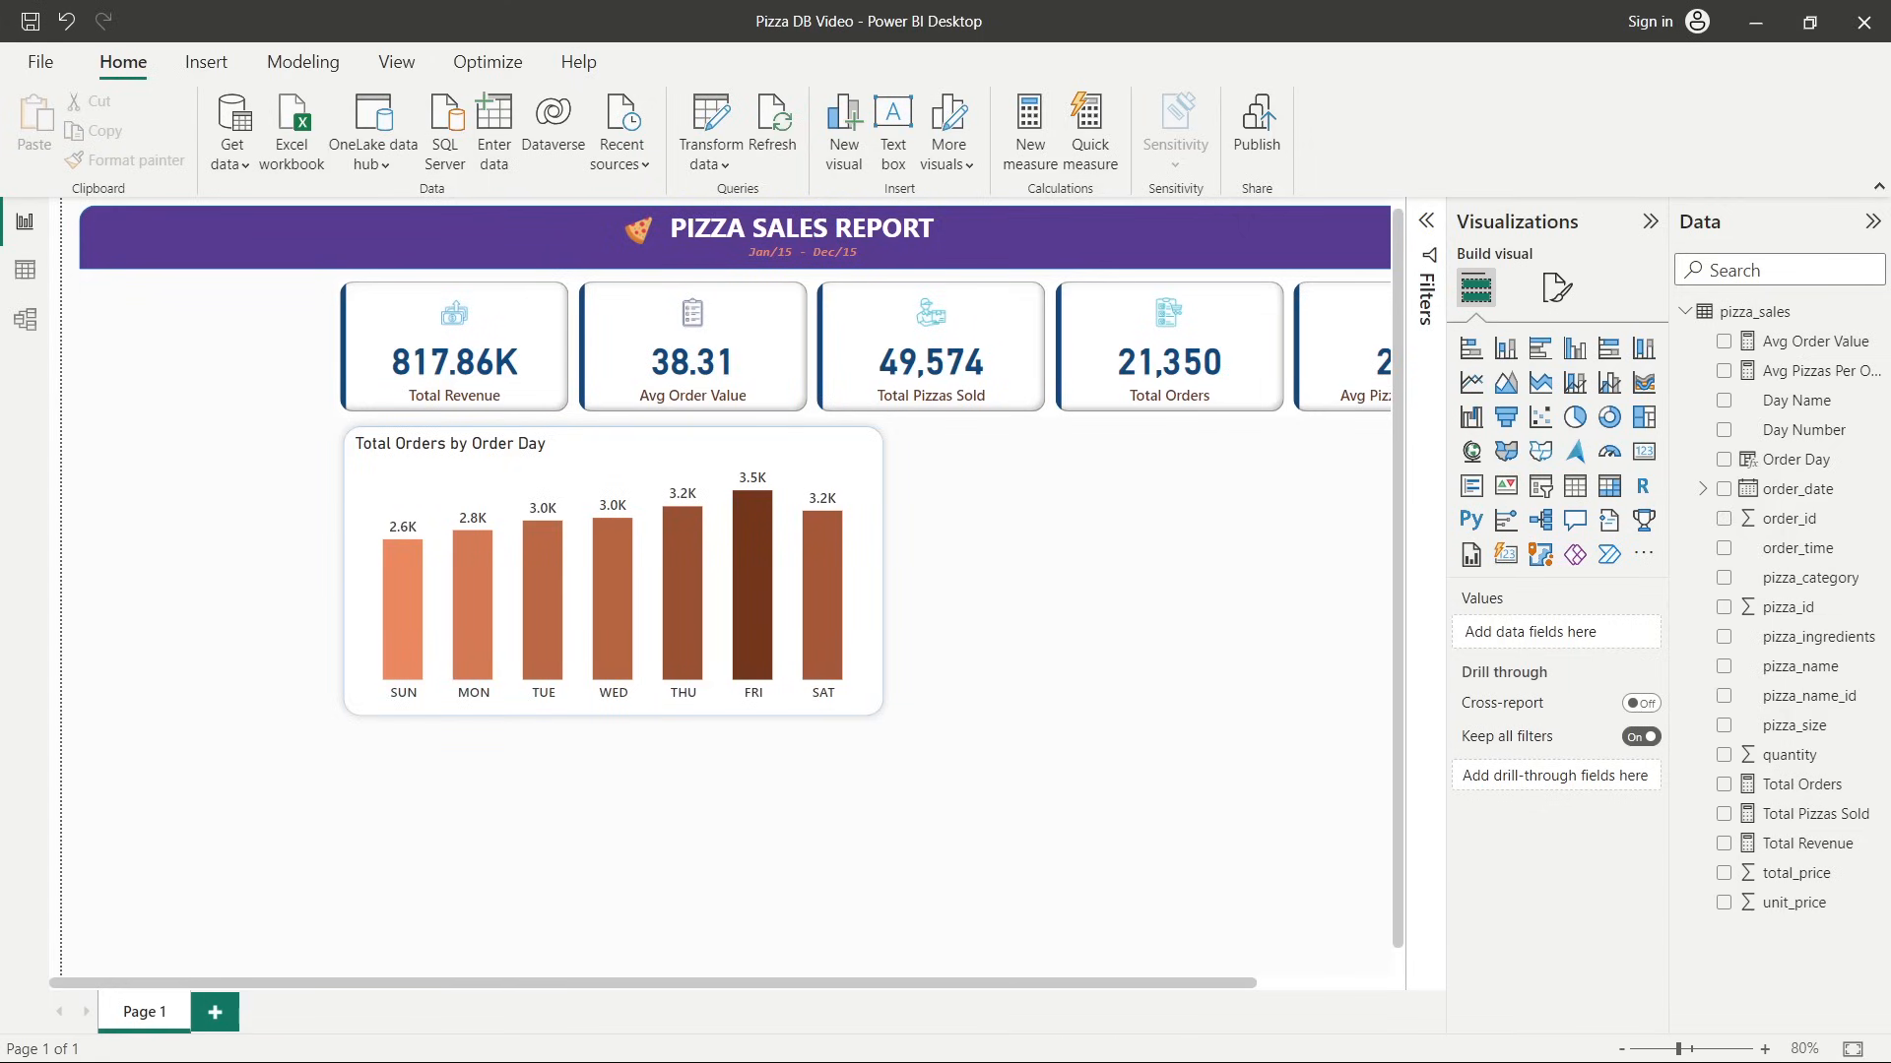
Switch to the PIZZA SALES SQL QUERIES document in Word, check the Daily Trend for Total Orders query output, and return to Power BI.
key("alt+Tab")
key("alt+Tab")
key("alt+Tab")
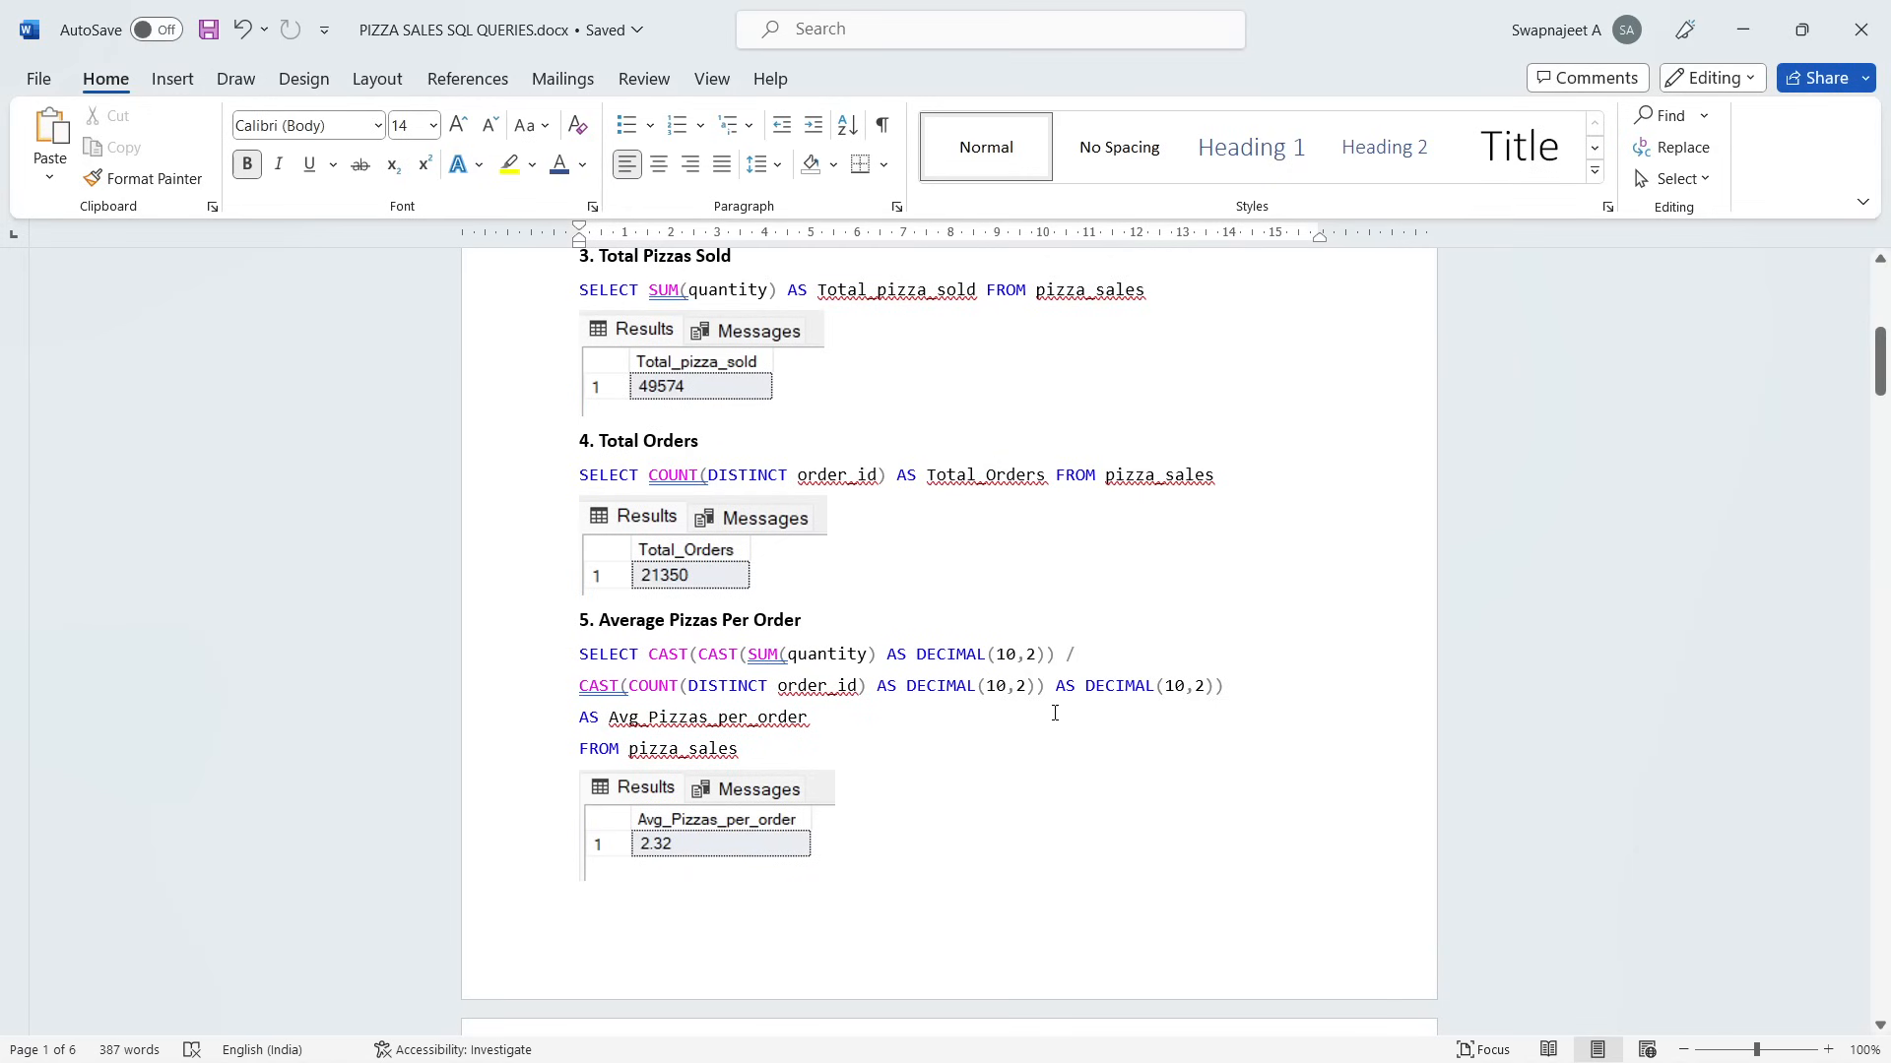
scroll(1054, 718, "down", 8)
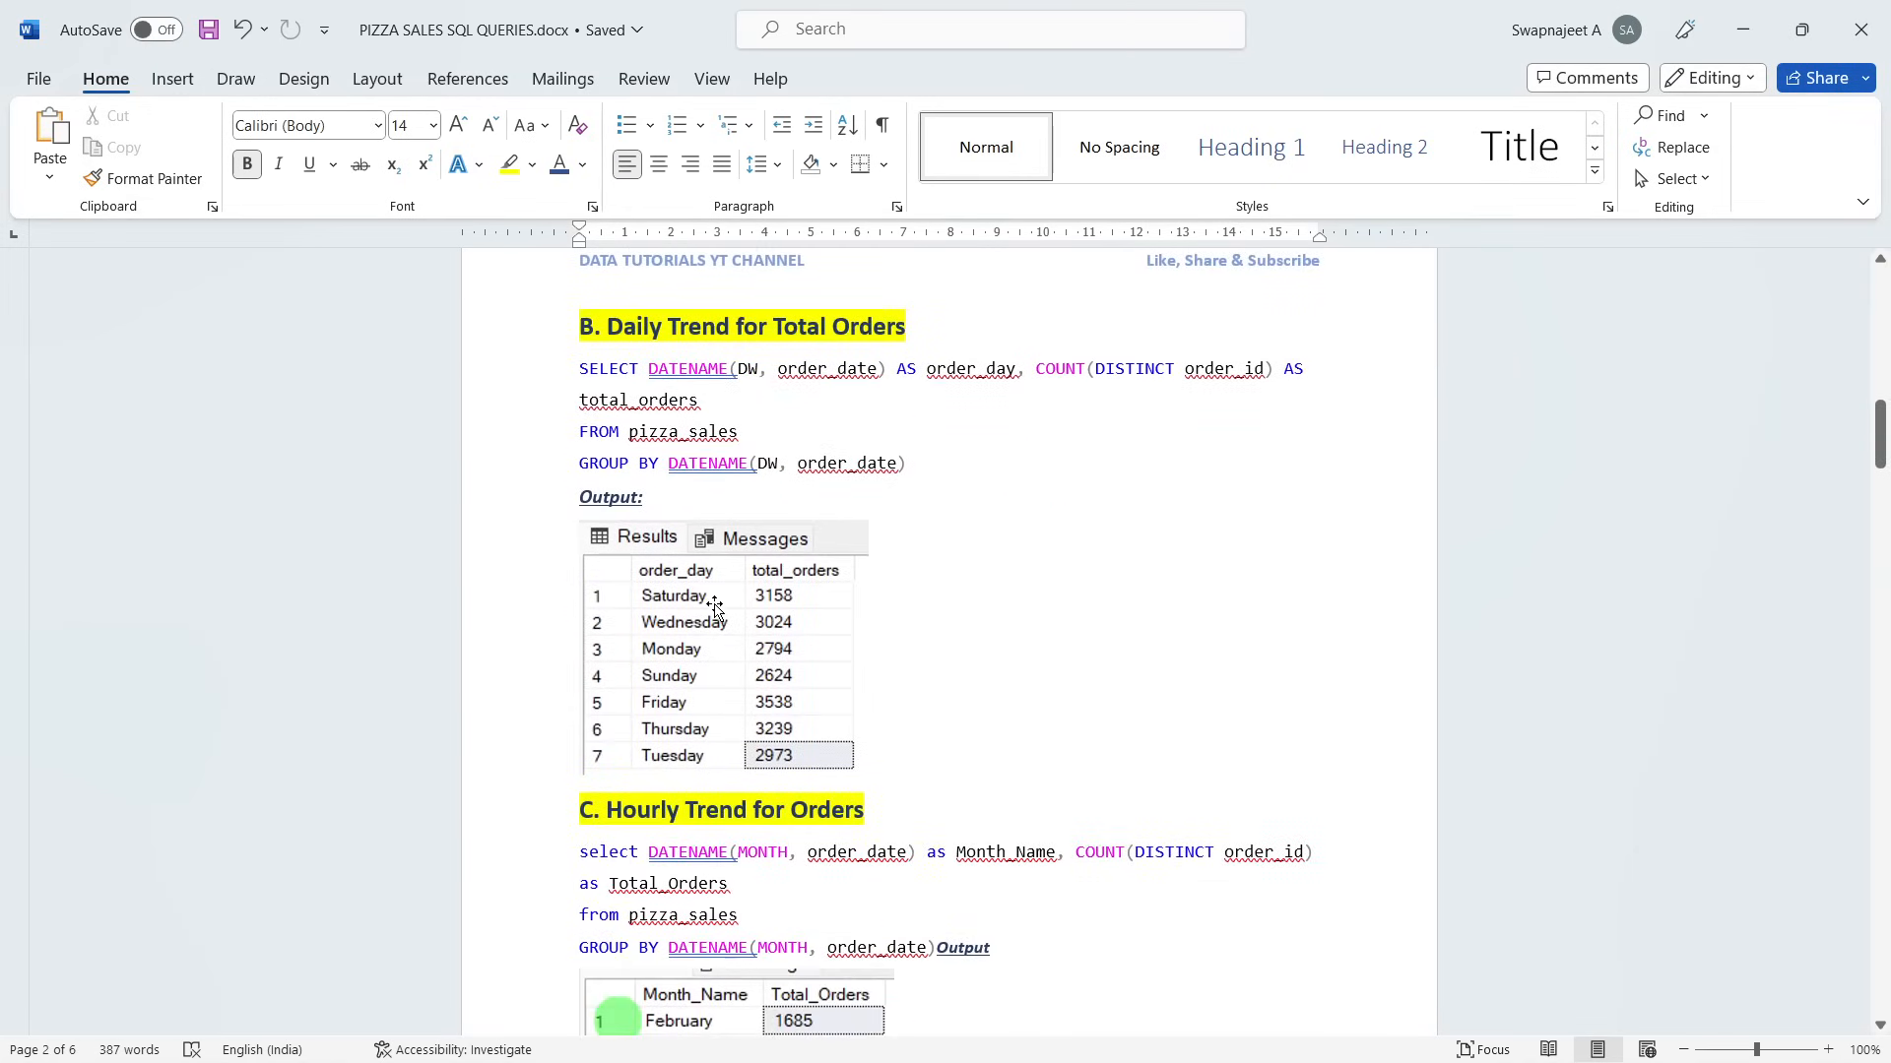
key("alt+Tab")
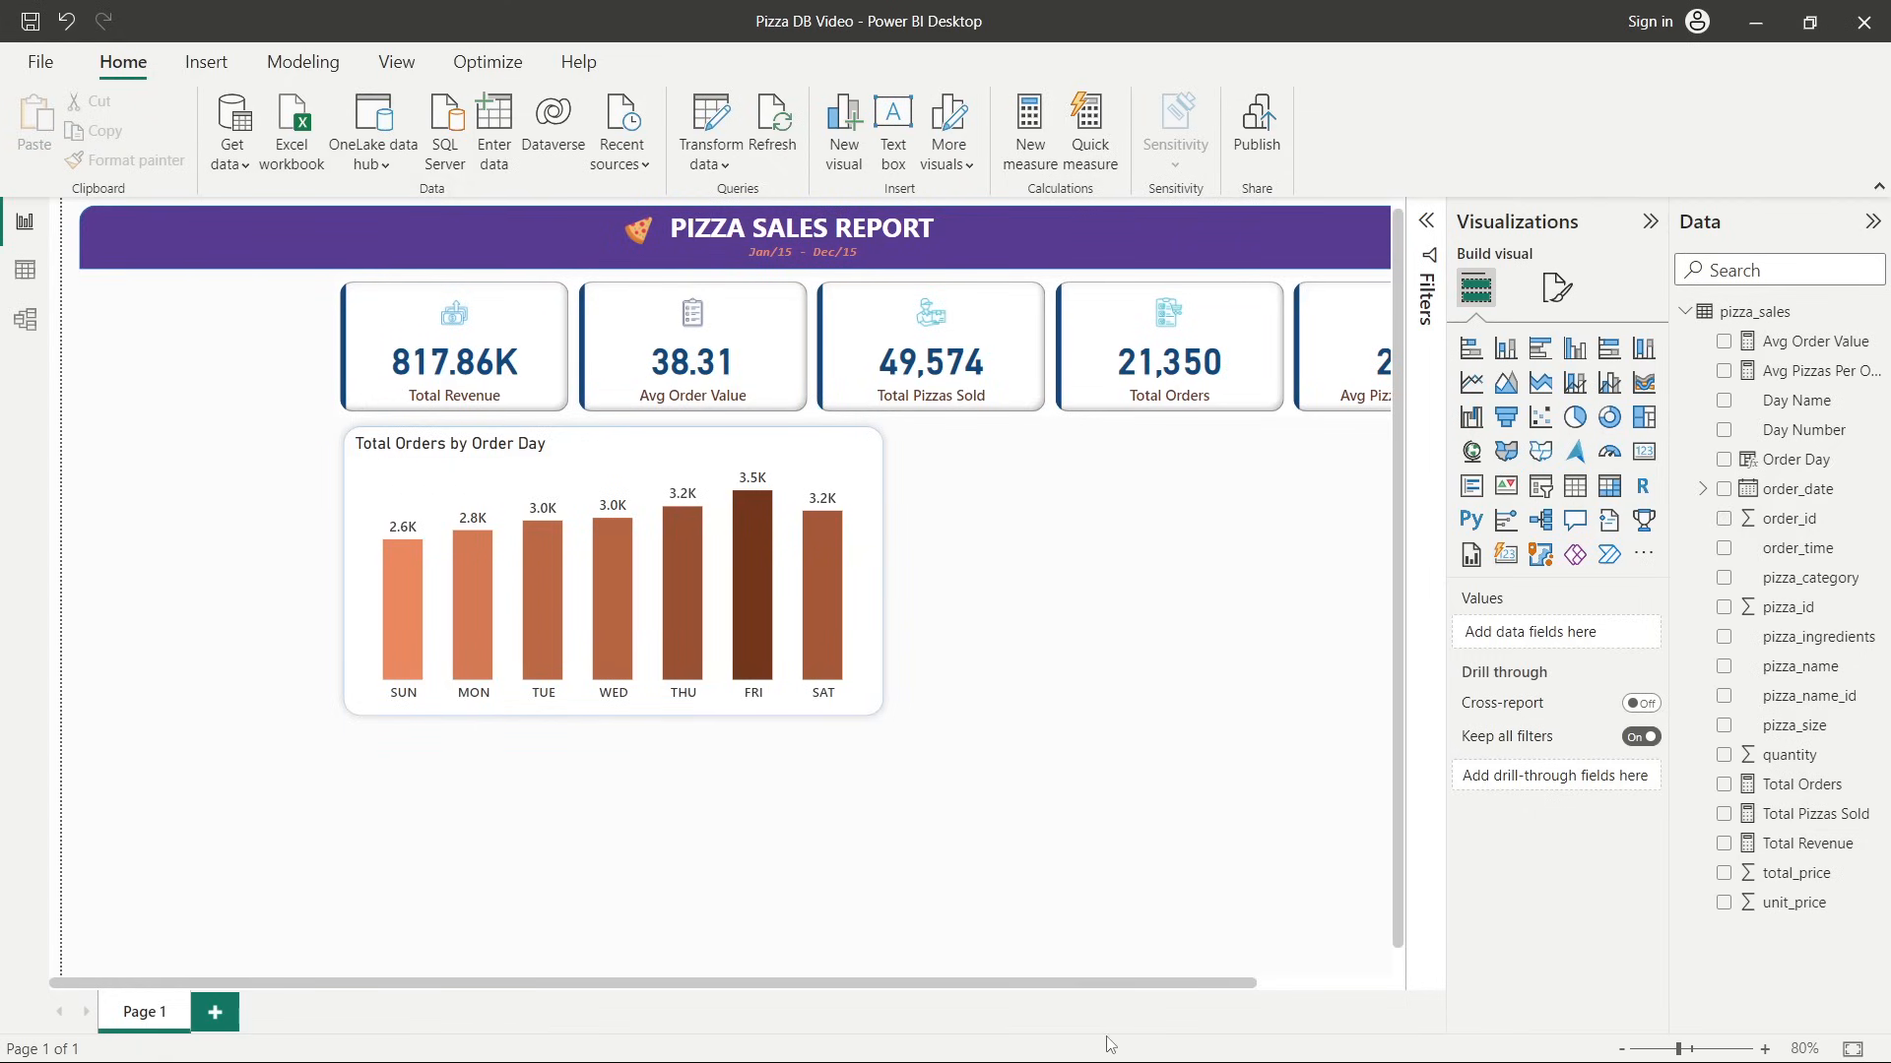
Switch to the Charts Requirement slide in PowerPoint and select the heading text "Daily Trend for Total Orders".
key("alt+Tab")
key("alt+Tab")
key("alt+Tab")
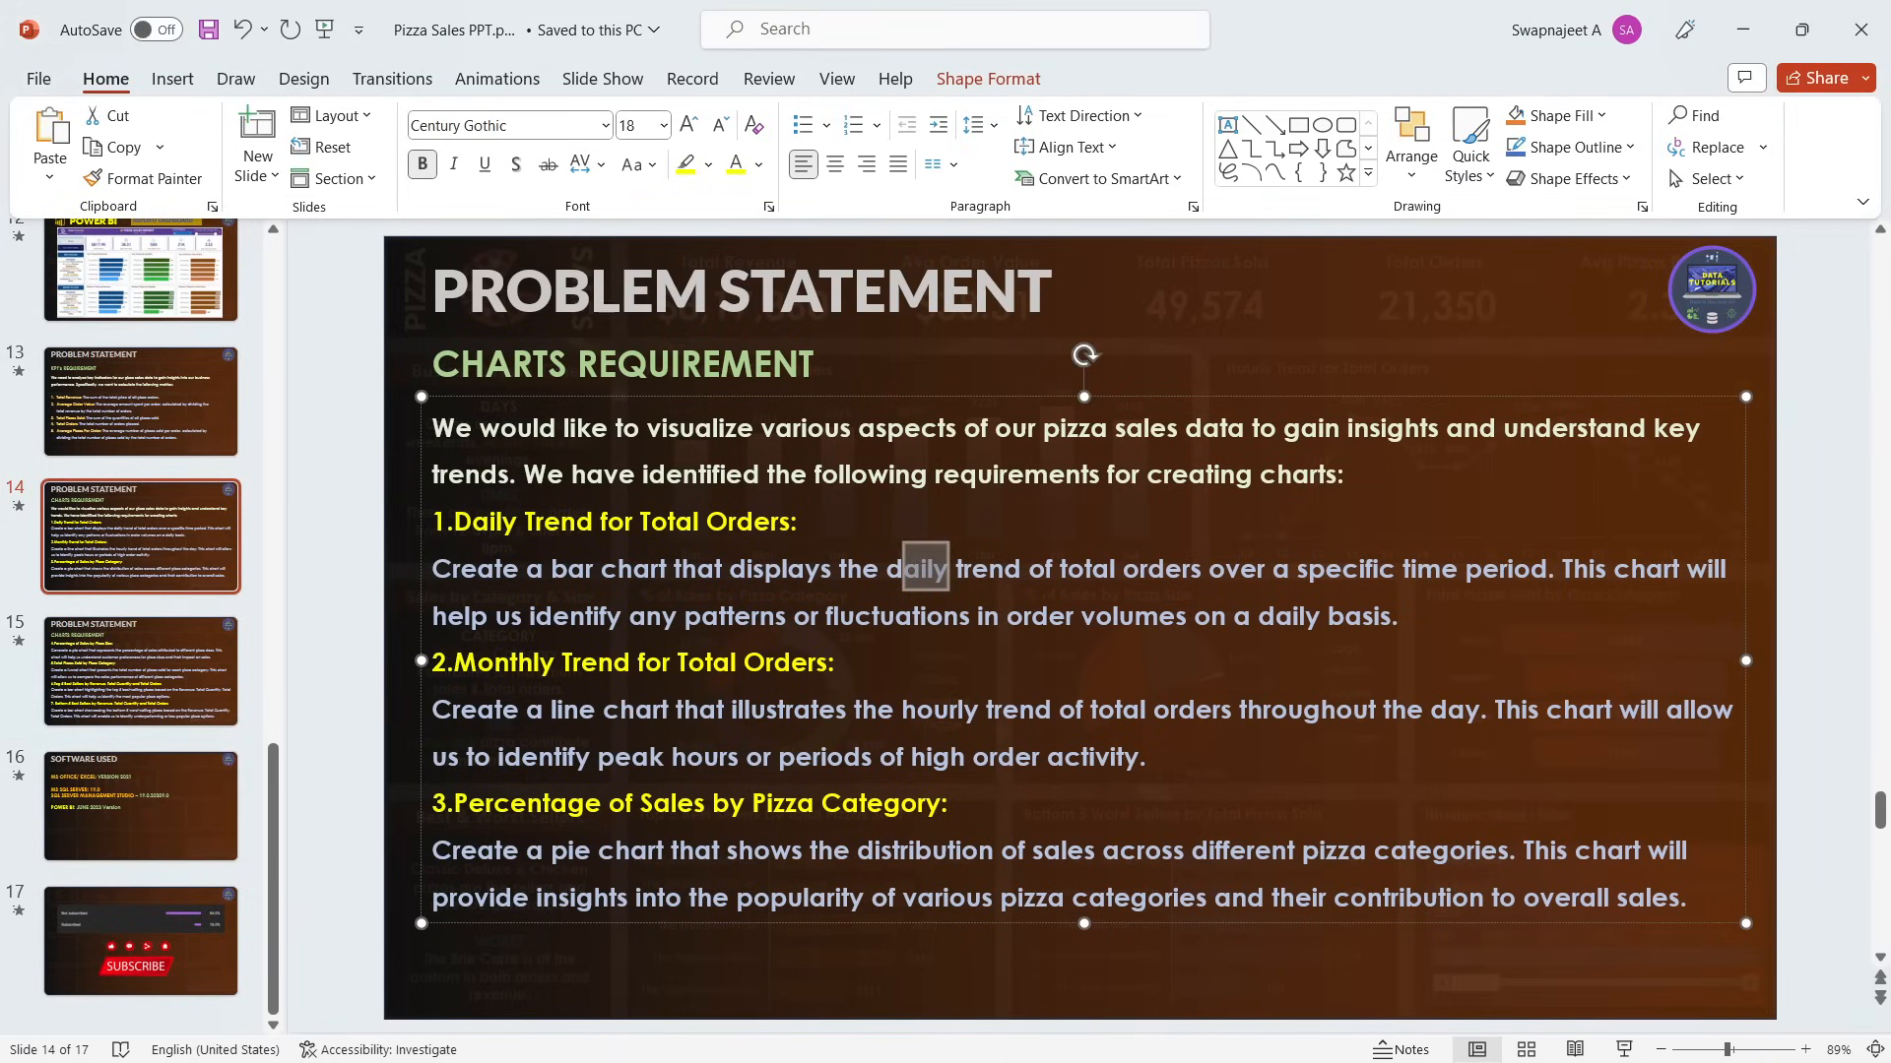
left_click(533, 661)
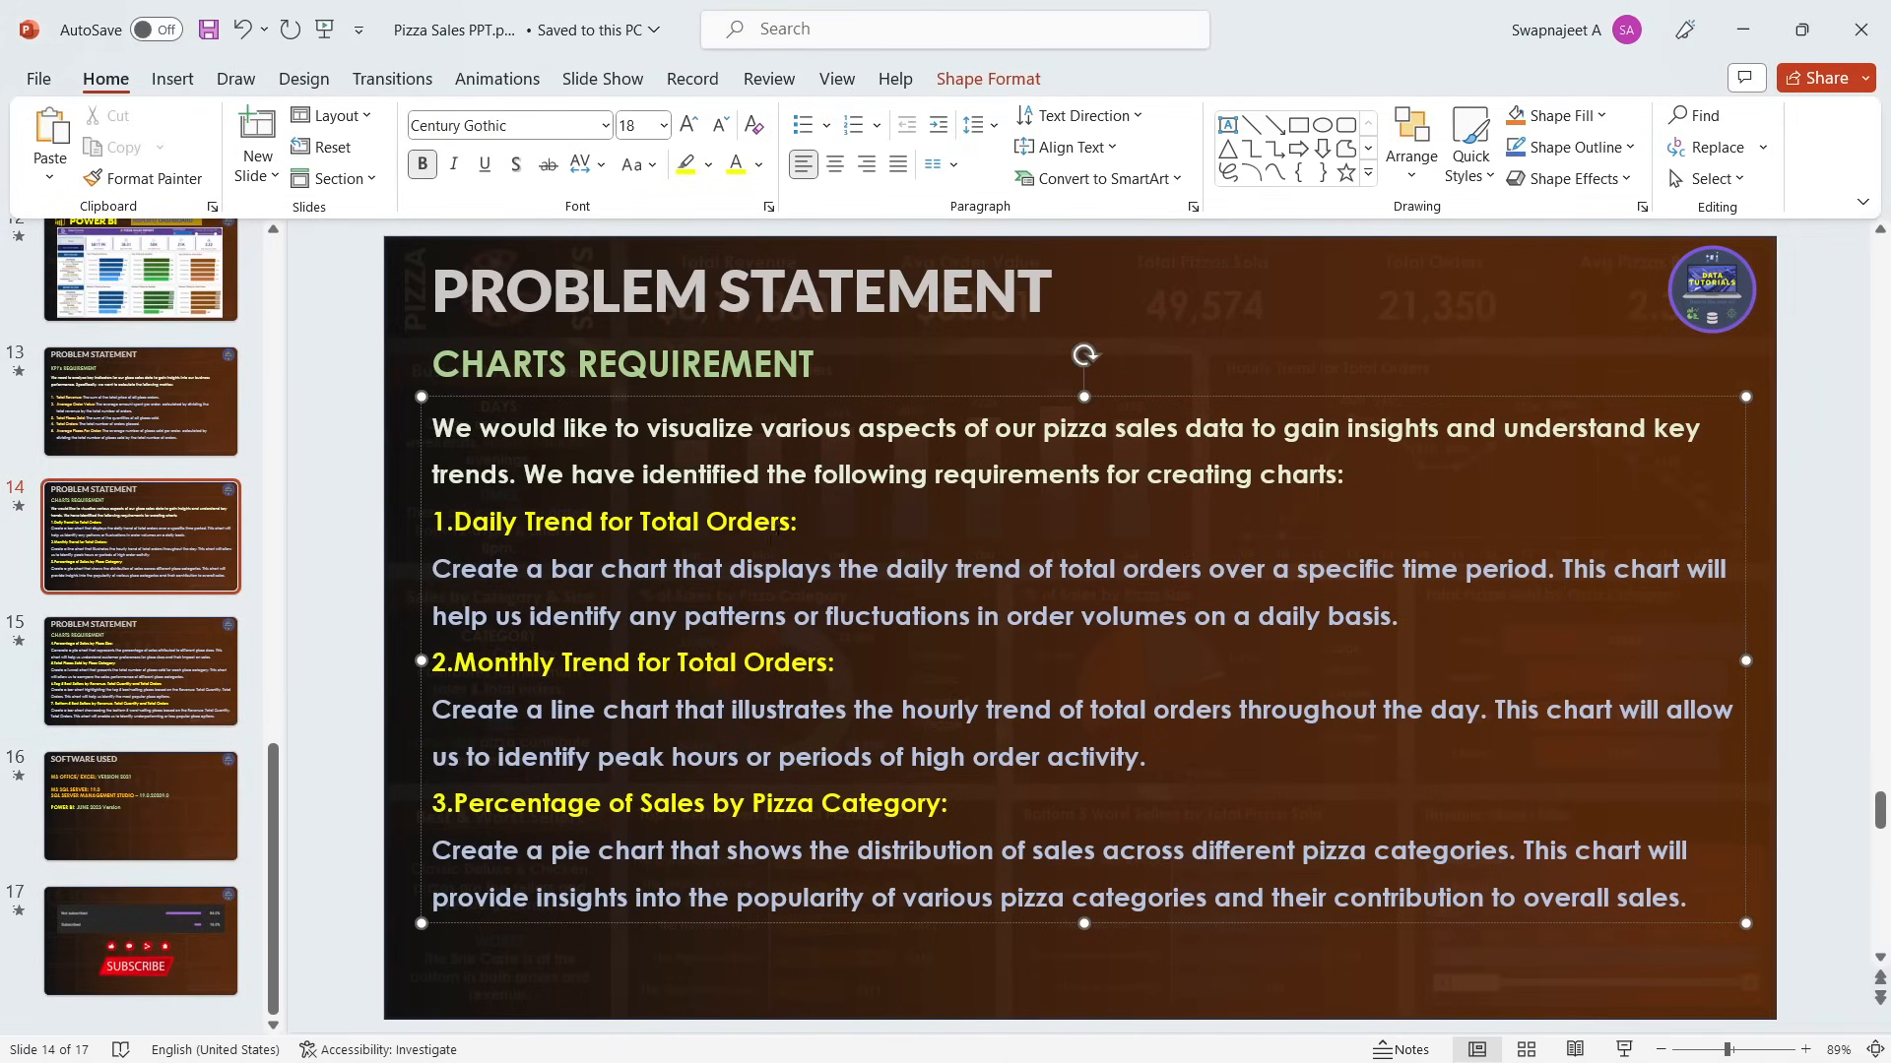
left_click_drag(791, 524, 496, 532)
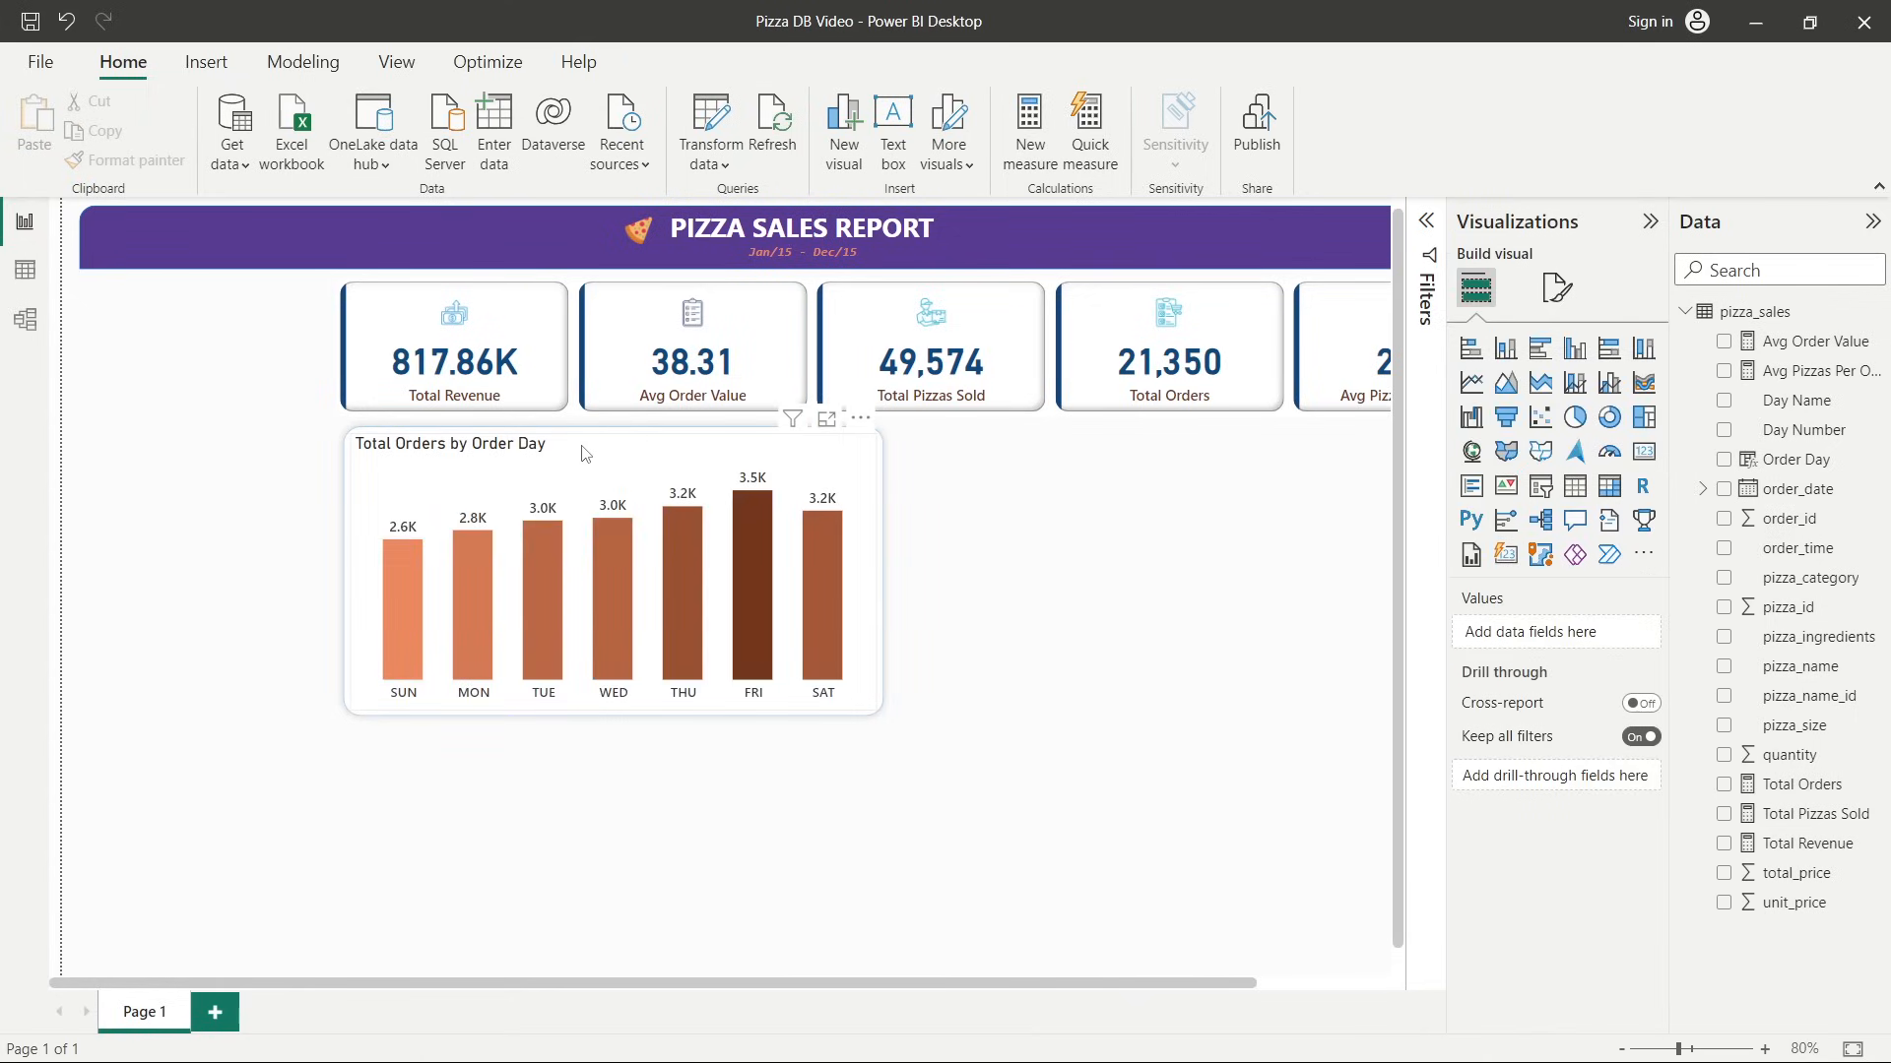
Switch to Power BI and change the bar chart's title text to "Daily Trend for Total Orders".
left_click(579, 444)
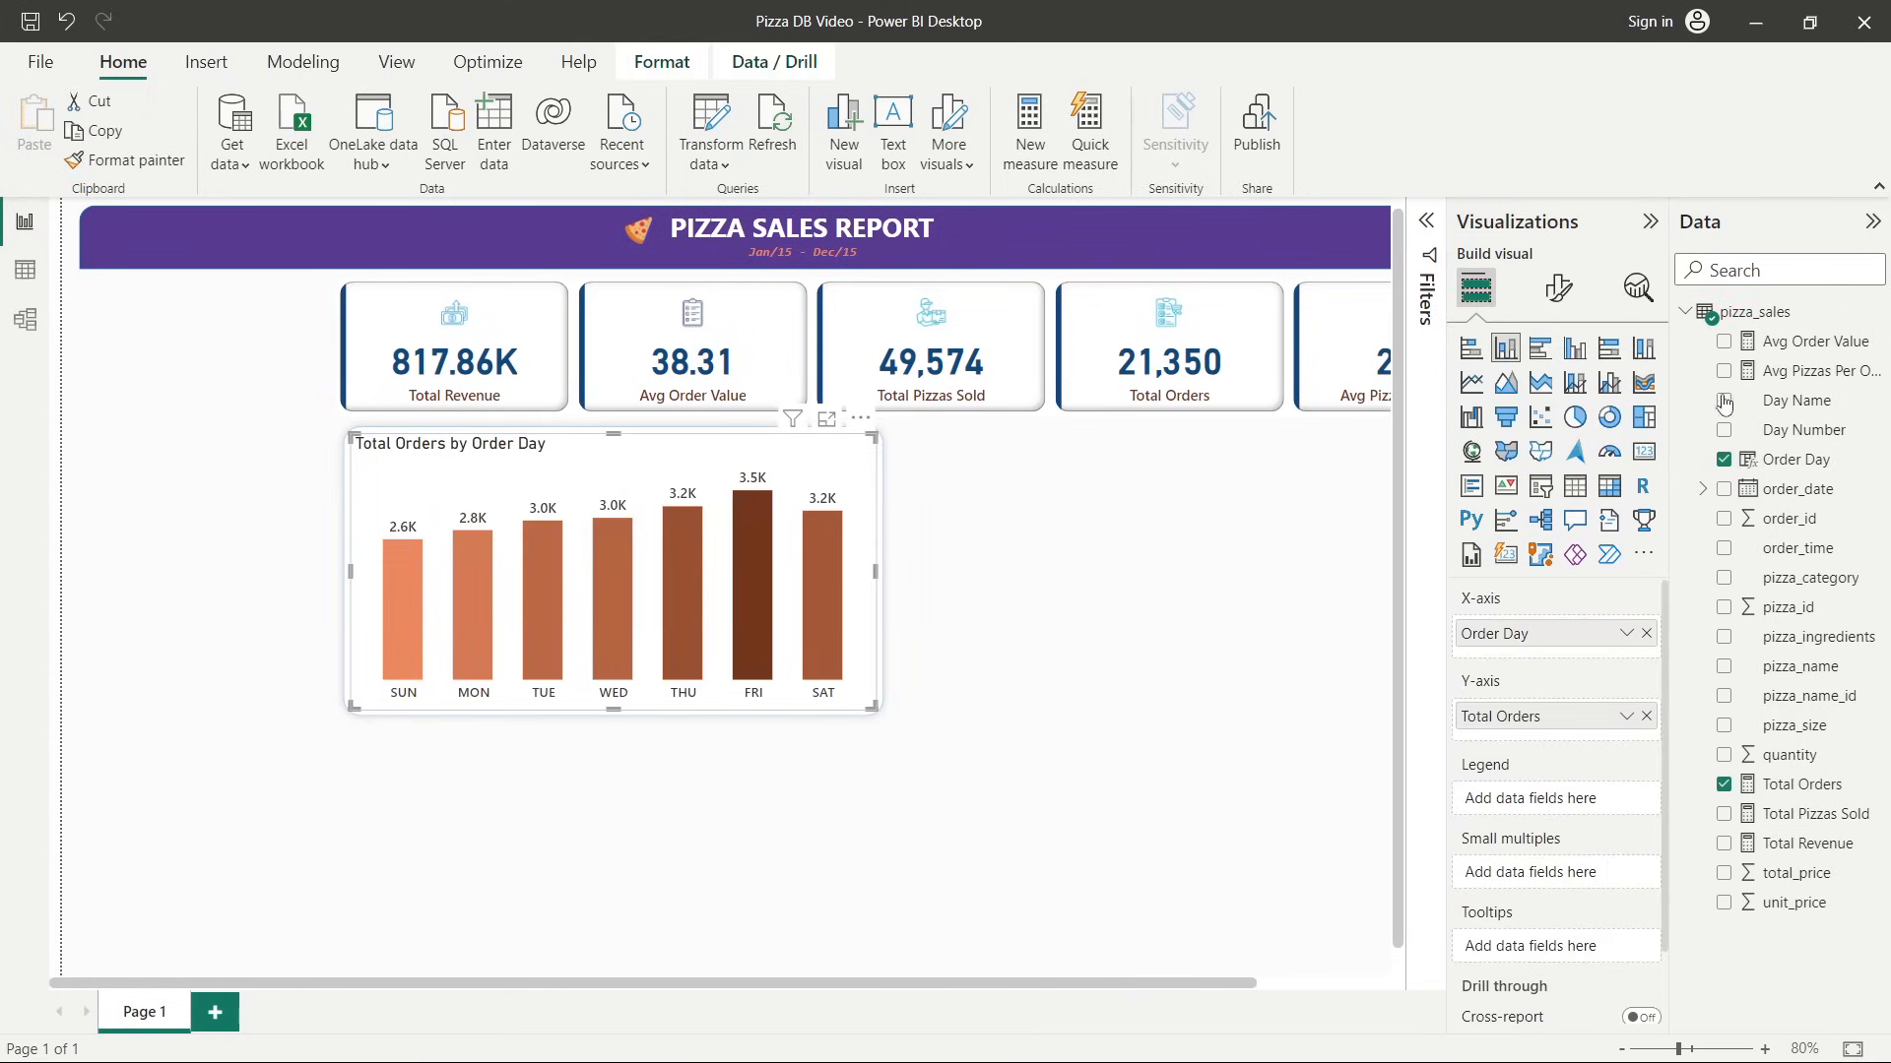
left_click(1575, 296)
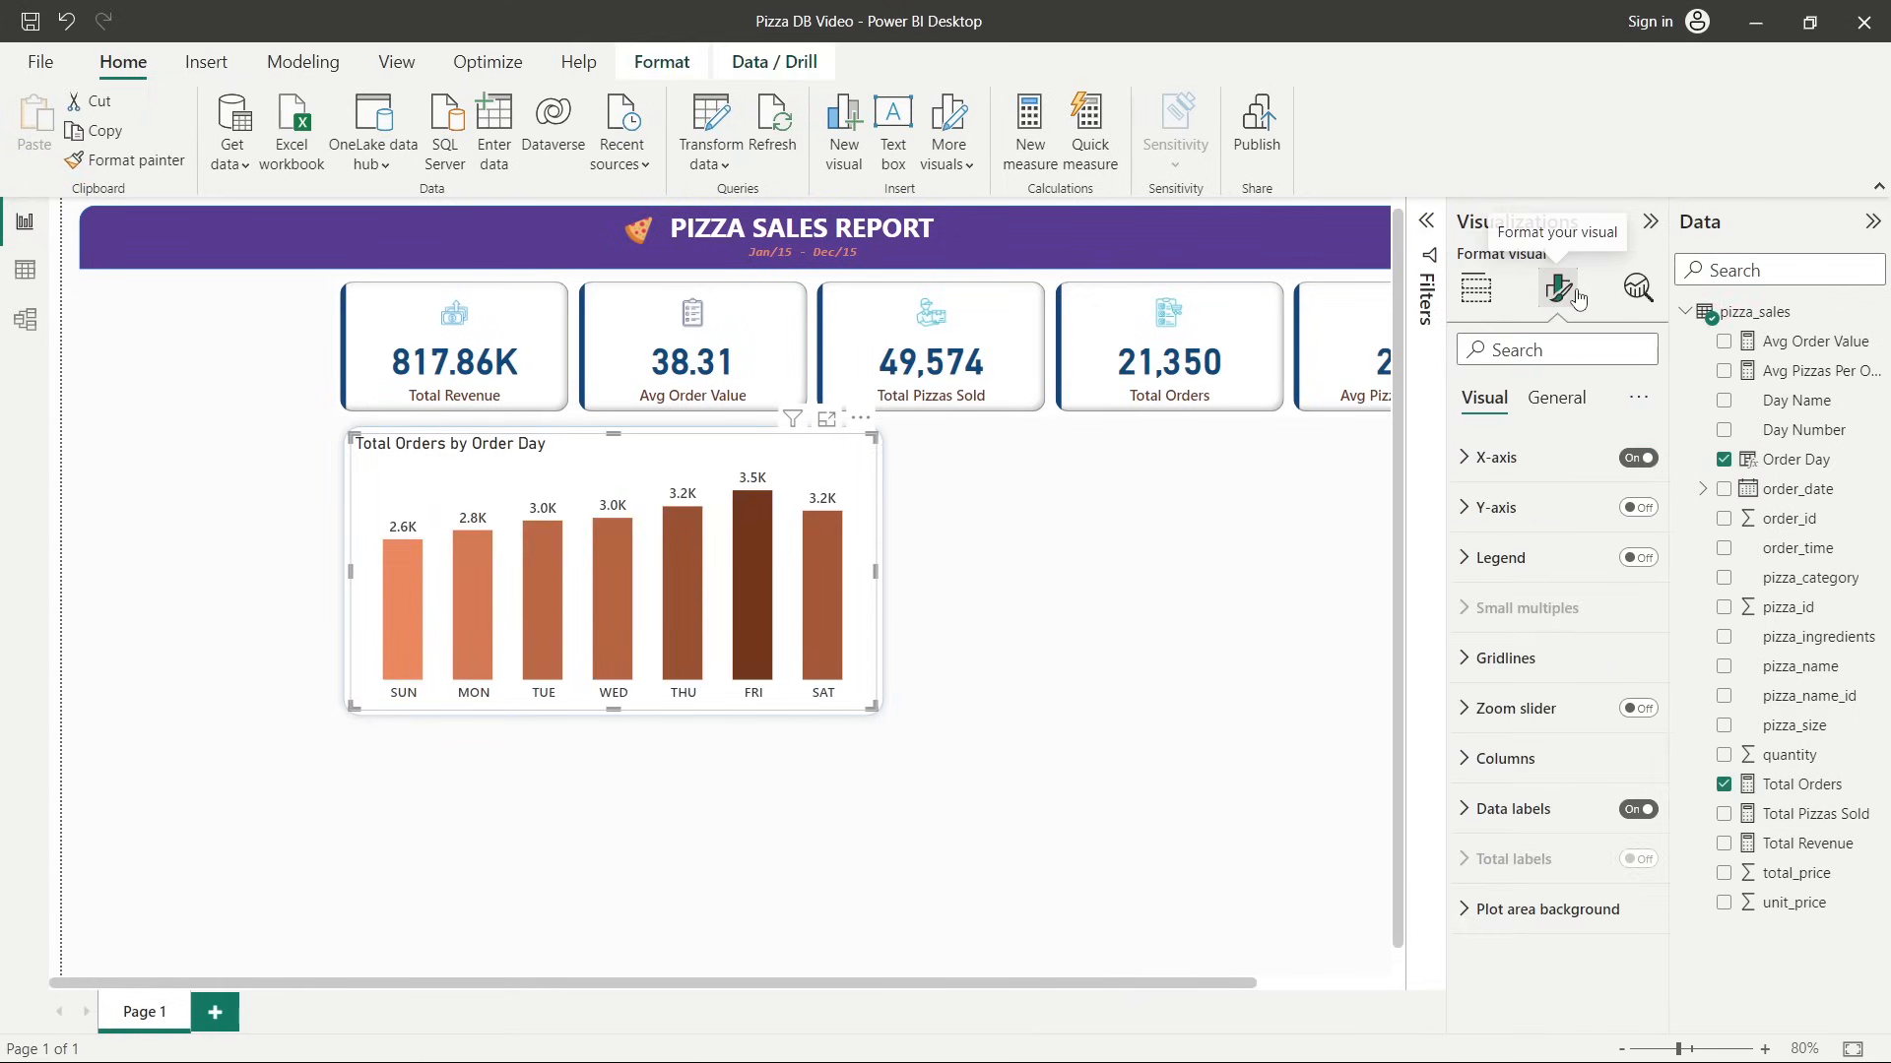
left_click(1556, 407)
left_click(1533, 507)
double_click(1497, 630)
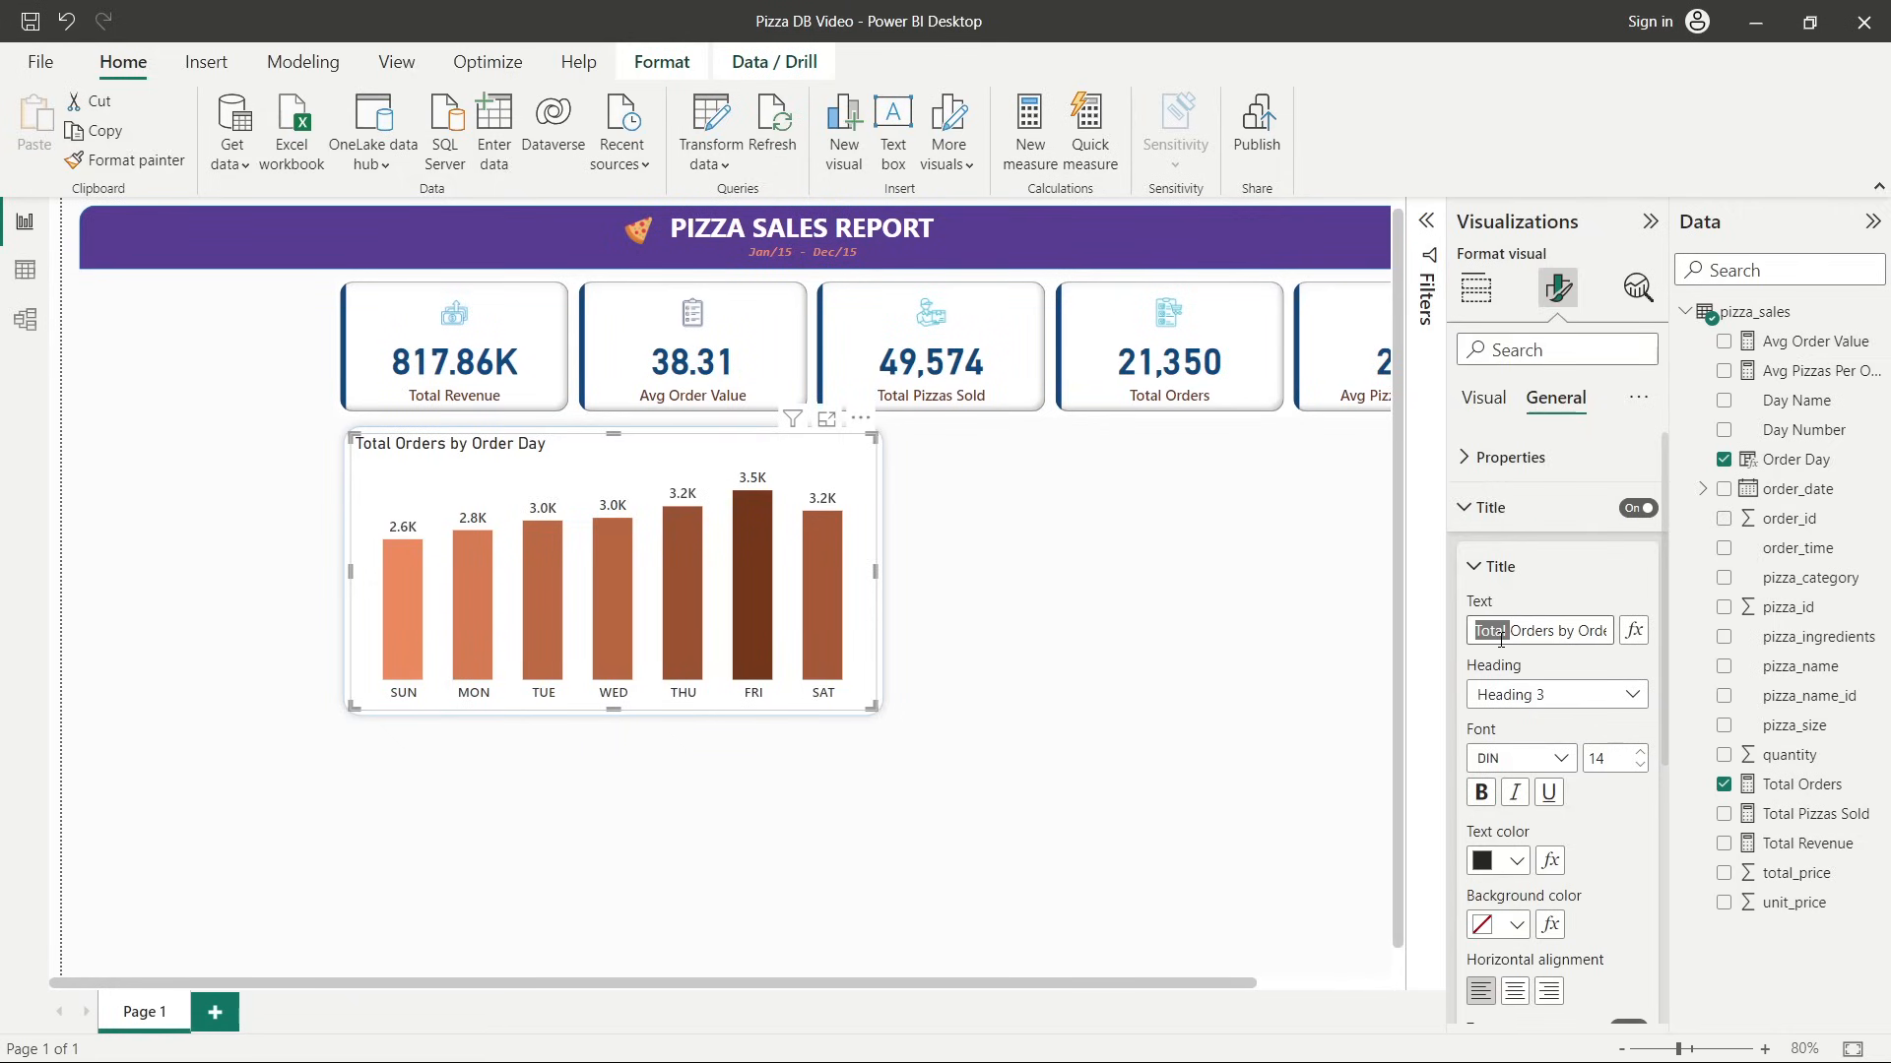
key("ctrl+a")
type("Daily Trend for Total Orders")
Format the bar chart title with a Segoe UI family font, size 12 and dark brown text, and deselect the chart.
left_click(1562, 758)
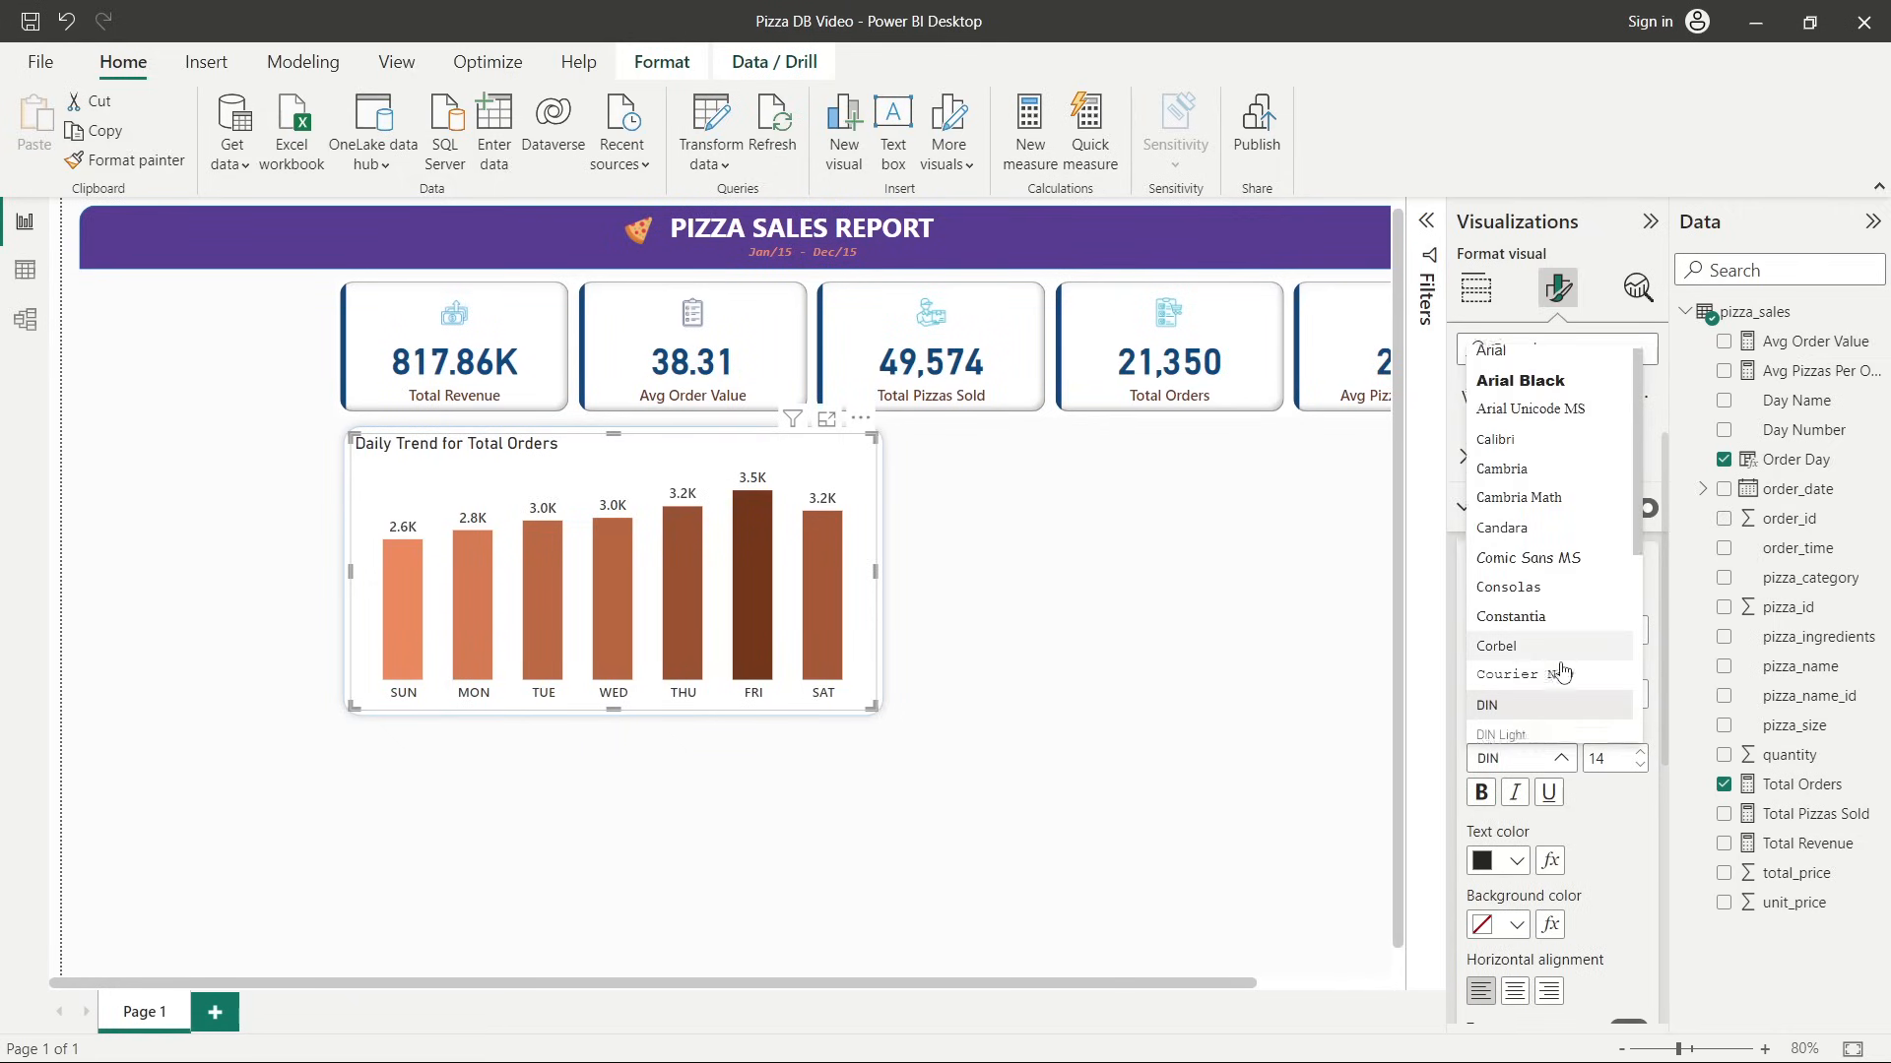
scroll(1556, 680, "down", 5)
left_click(1539, 610)
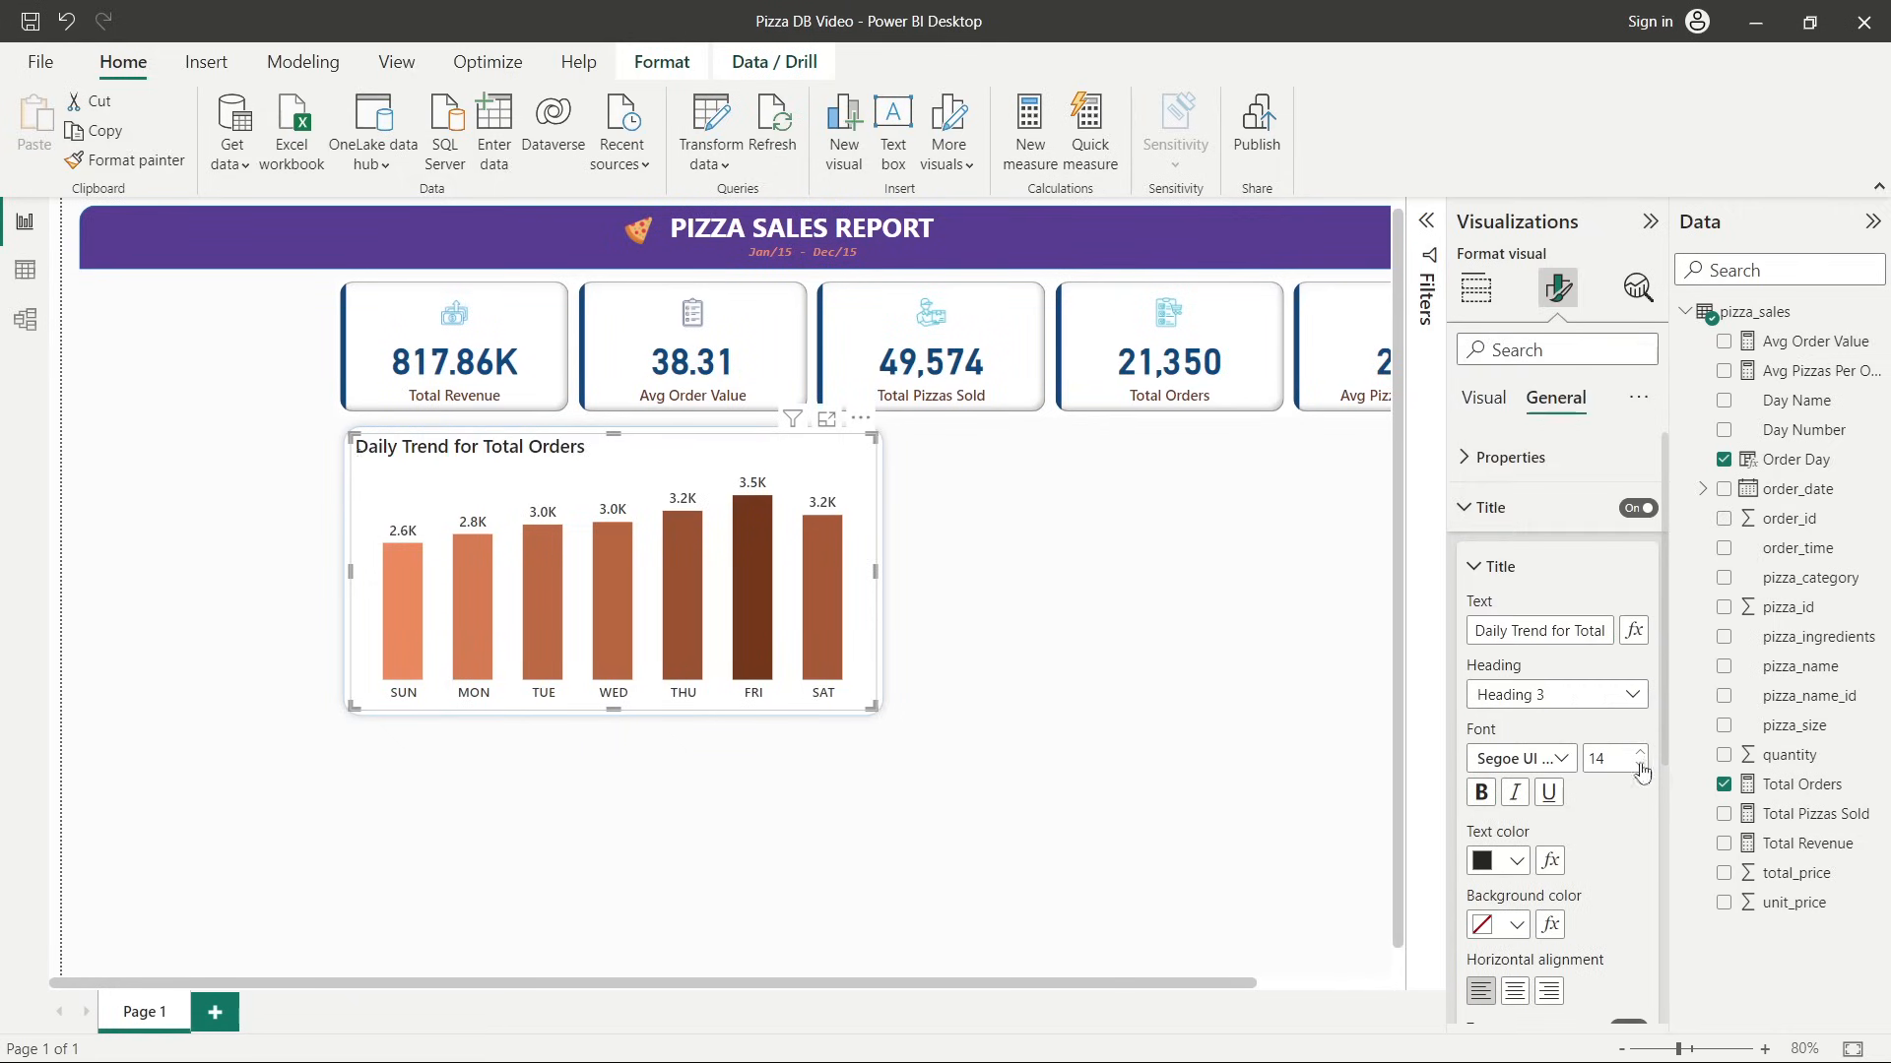
left_click(1639, 768)
left_click(1639, 767)
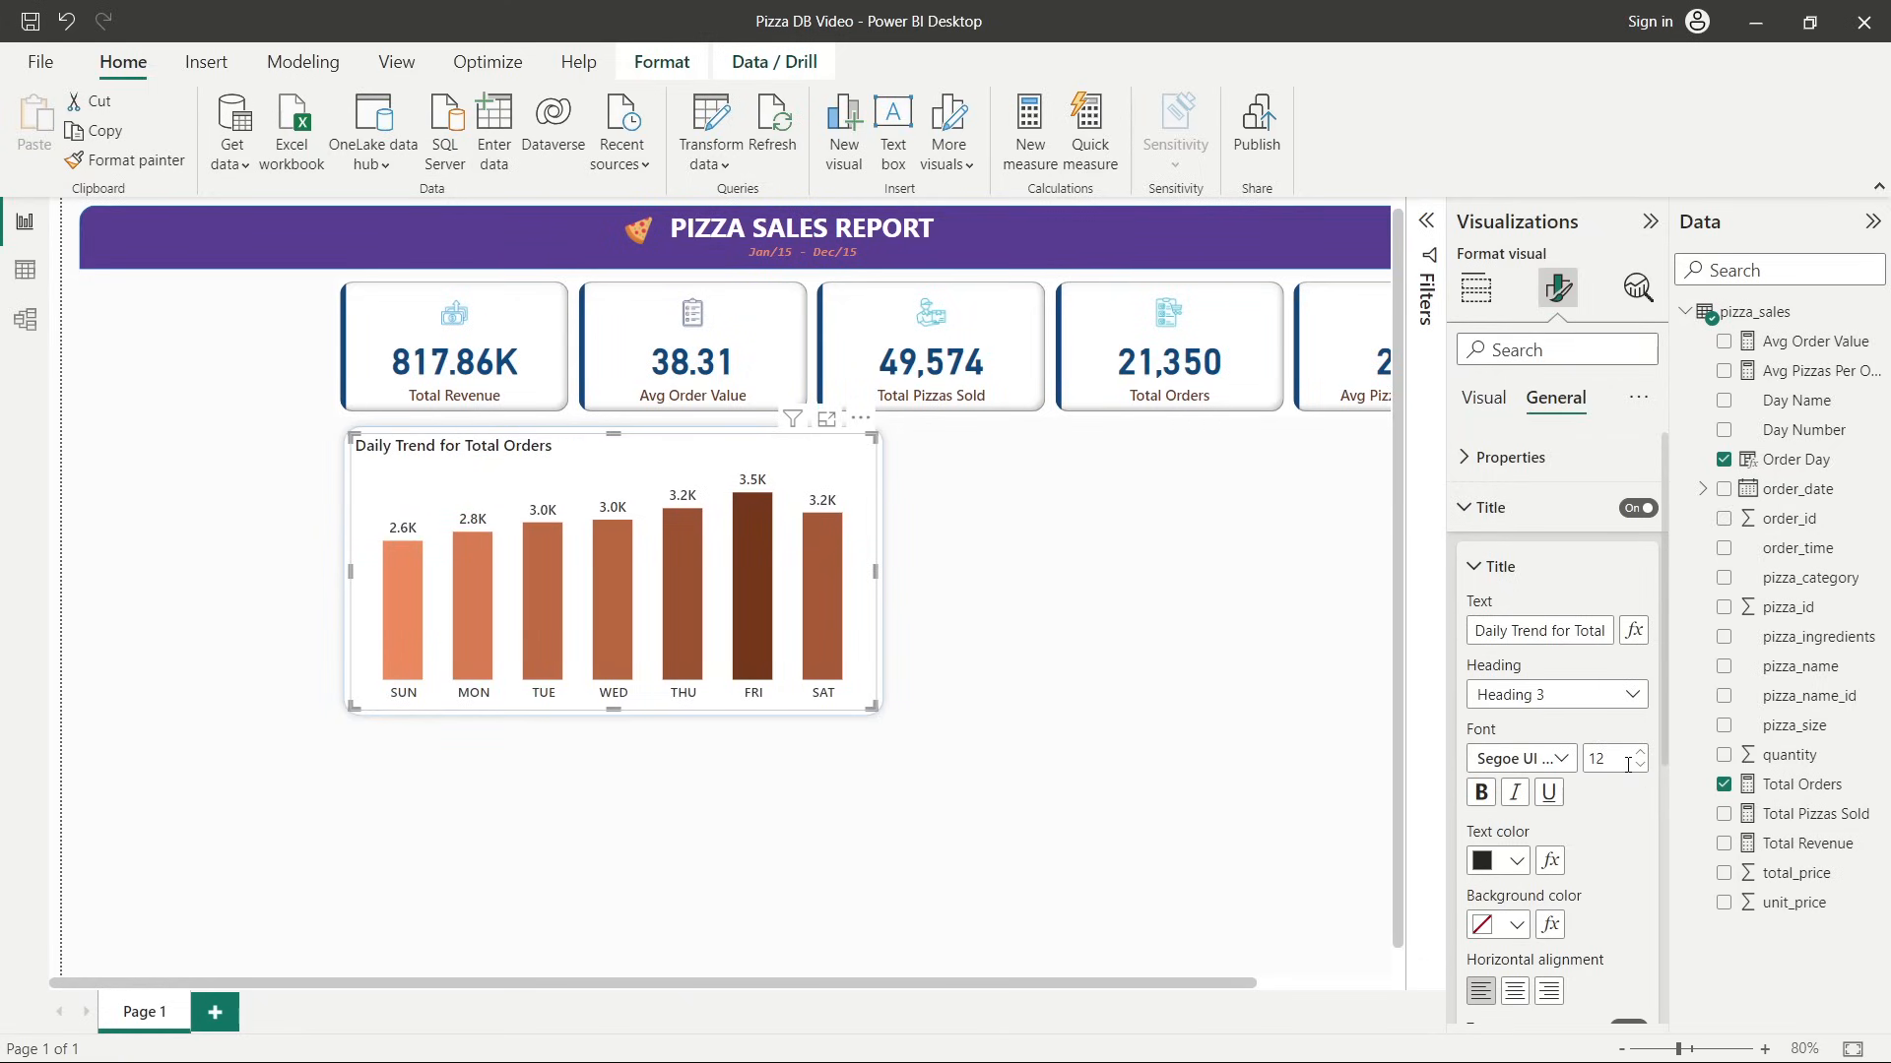
left_click(1505, 871)
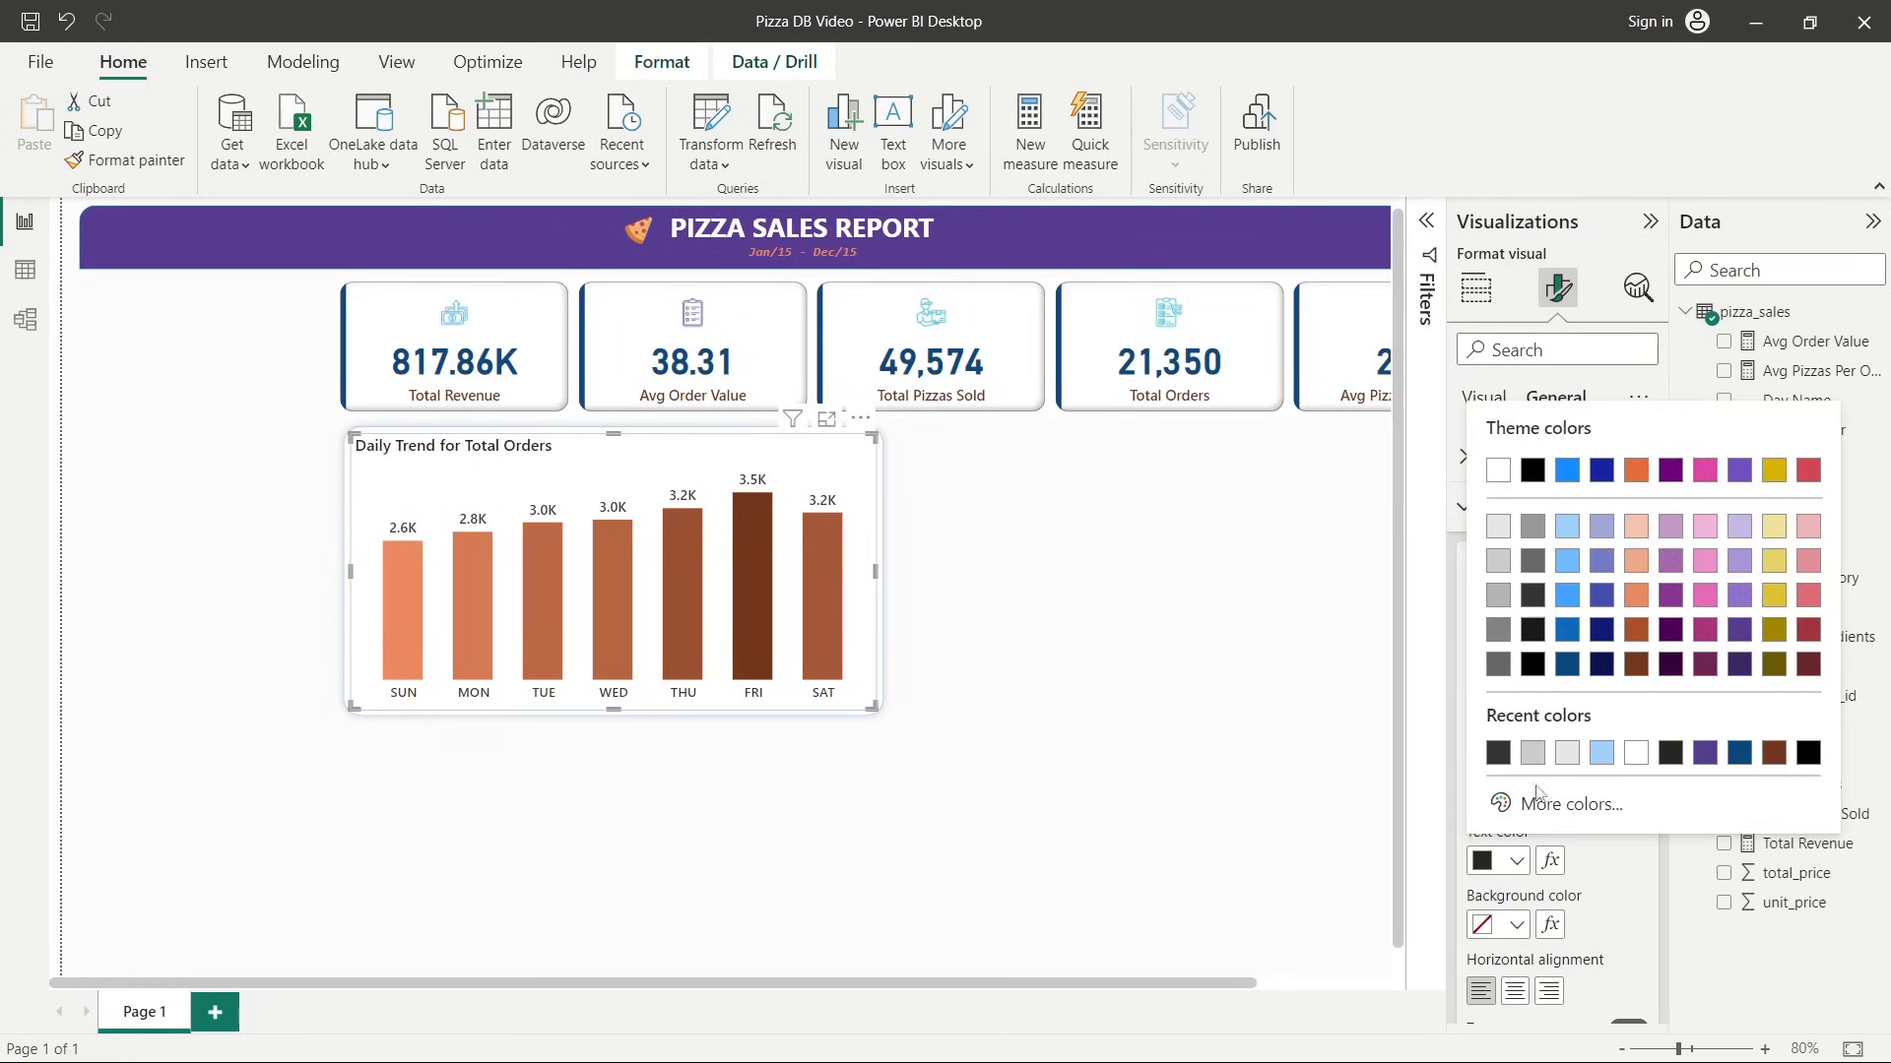
left_click(1640, 667)
left_click(1202, 520)
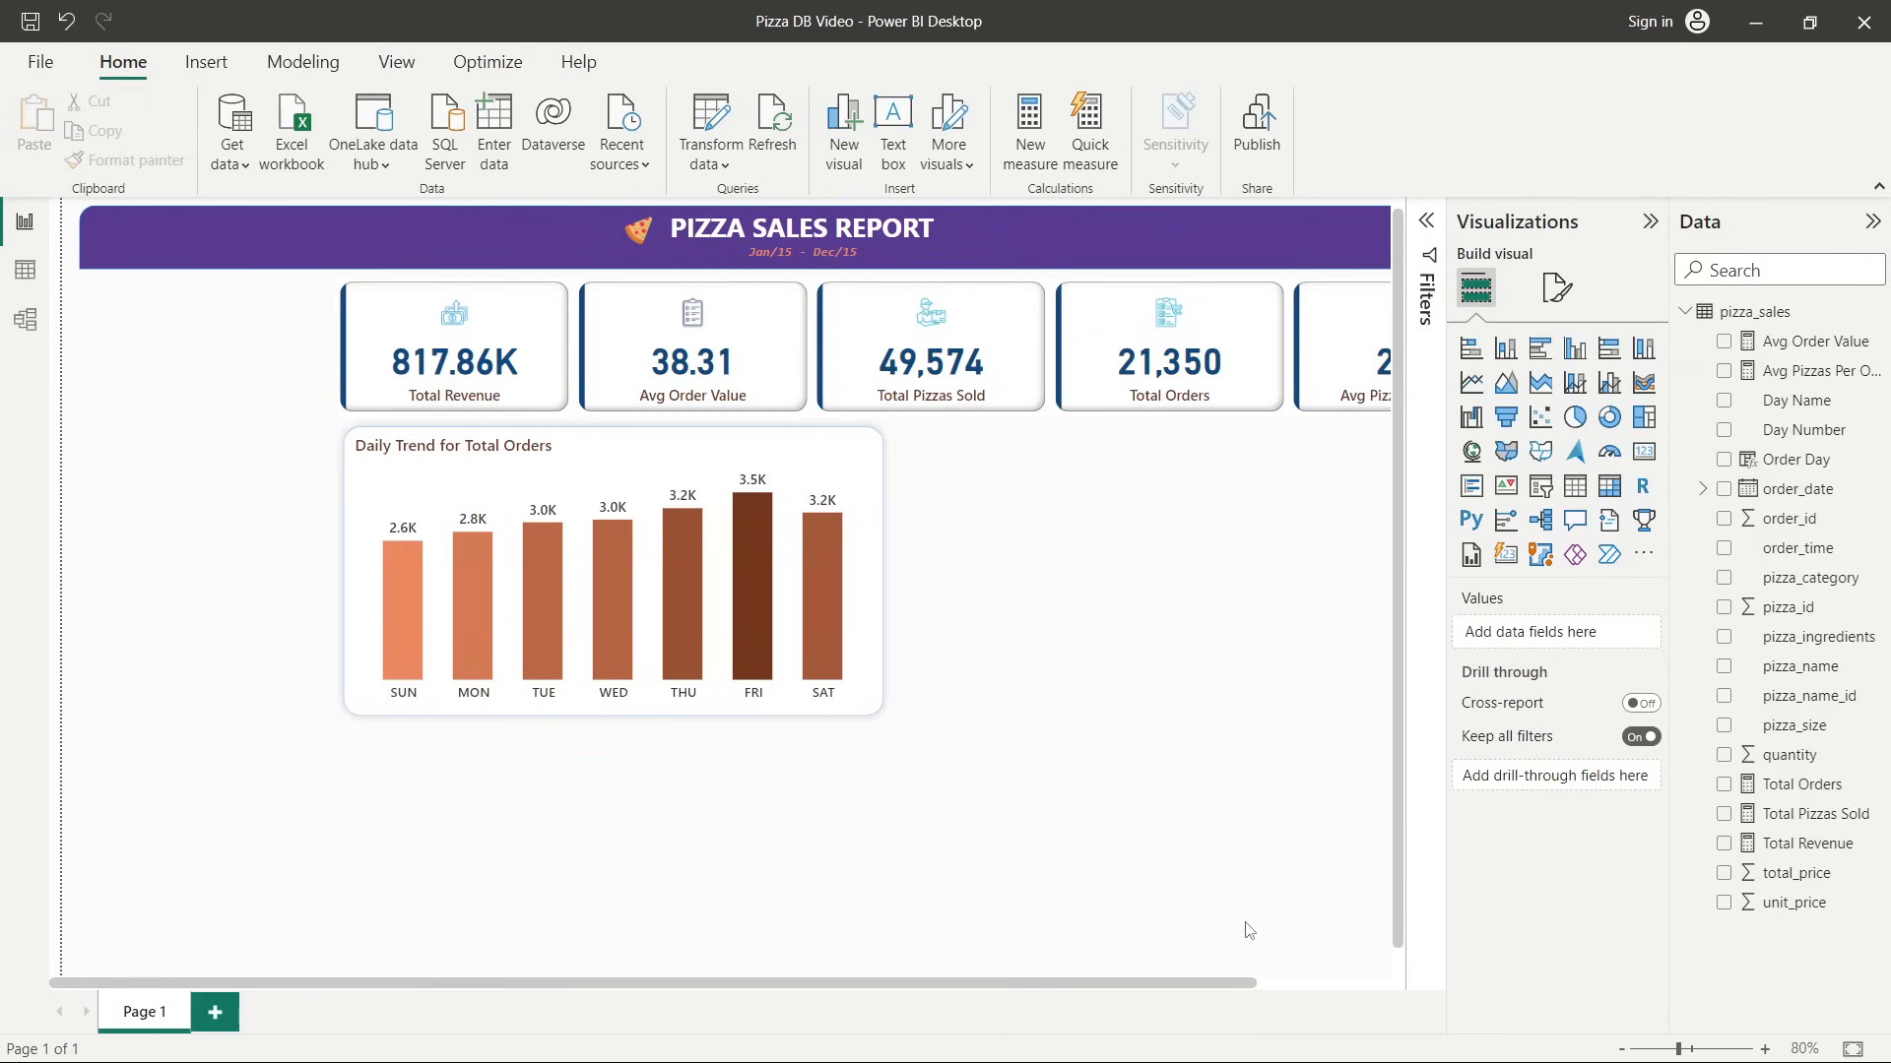
Duplicate the bar chart's white background card, place the copy beside it, and widen it to align with the Avg Pizzas Per Order card's outer edge.
left_click(1864, 225)
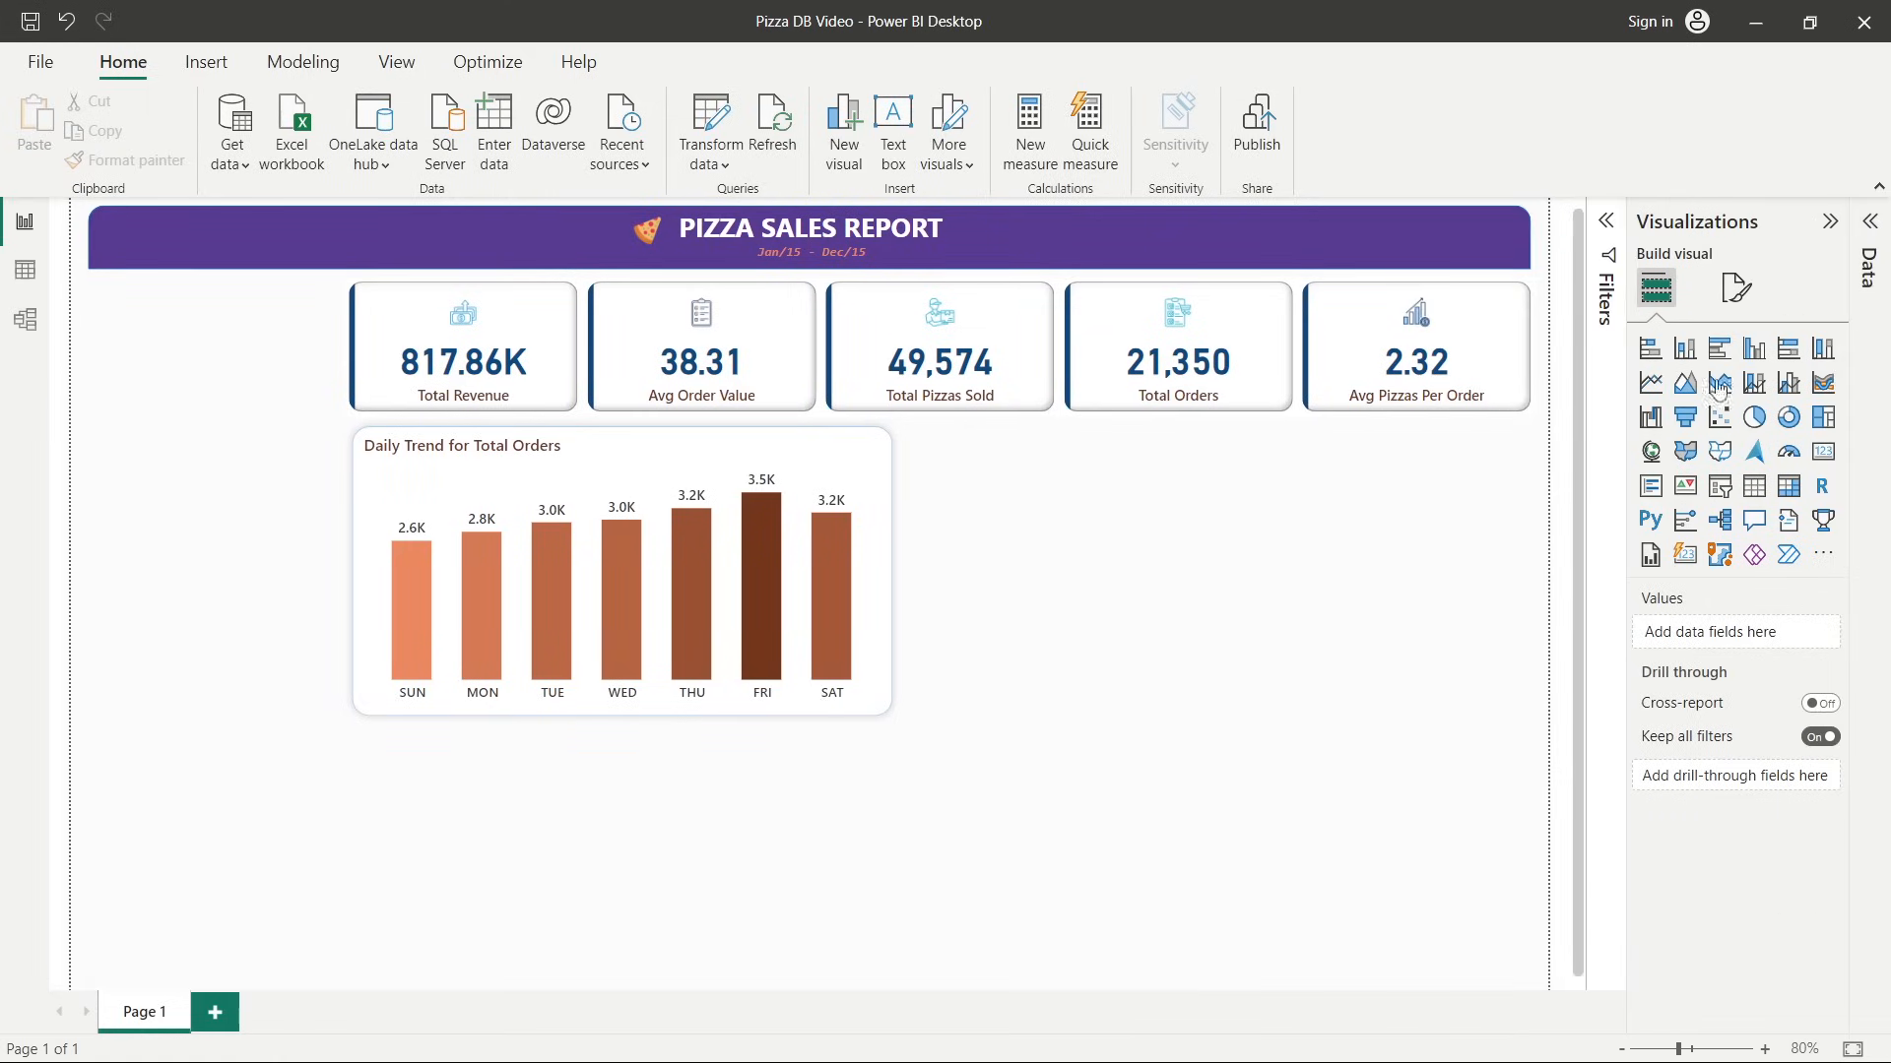
left_click(895, 720)
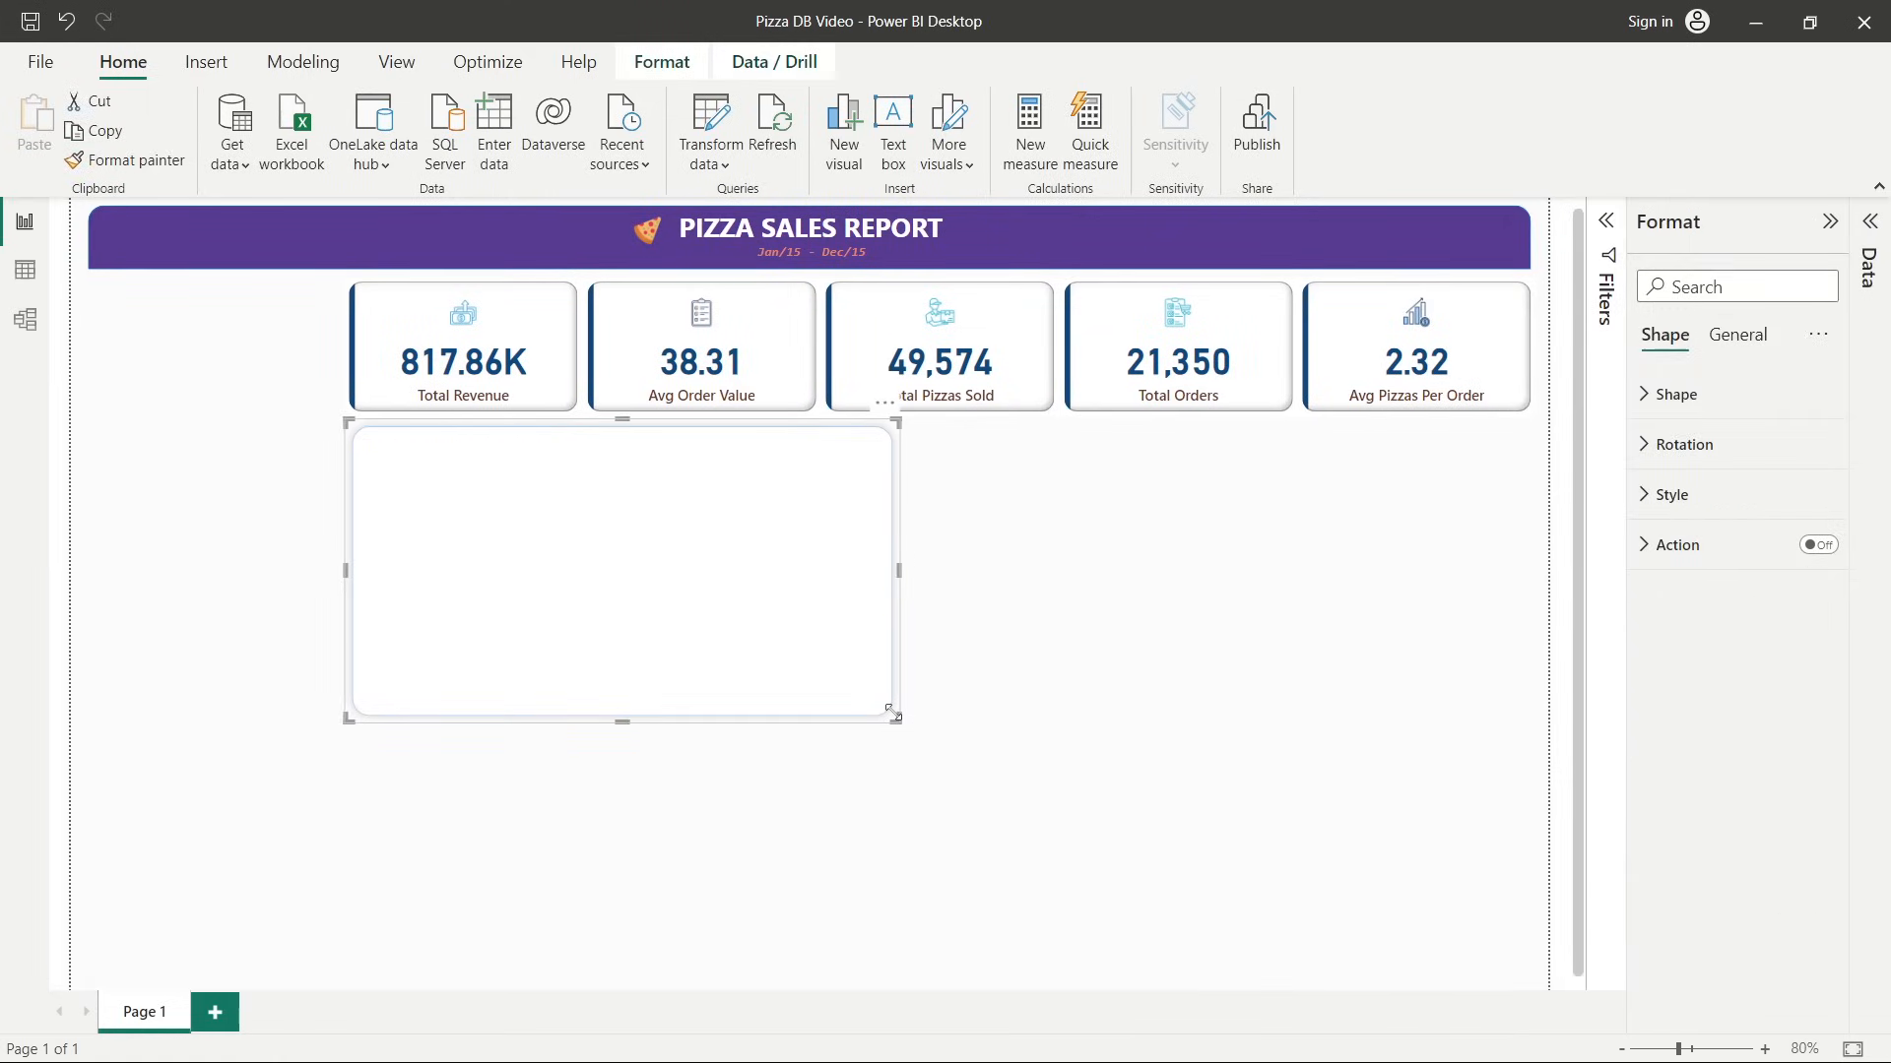
key("ctrl+c")
key("ctrl+v")
left_click_drag(857, 697, 1363, 624)
left_click_drag(1455, 573, 1534, 581)
left_click(1373, 791)
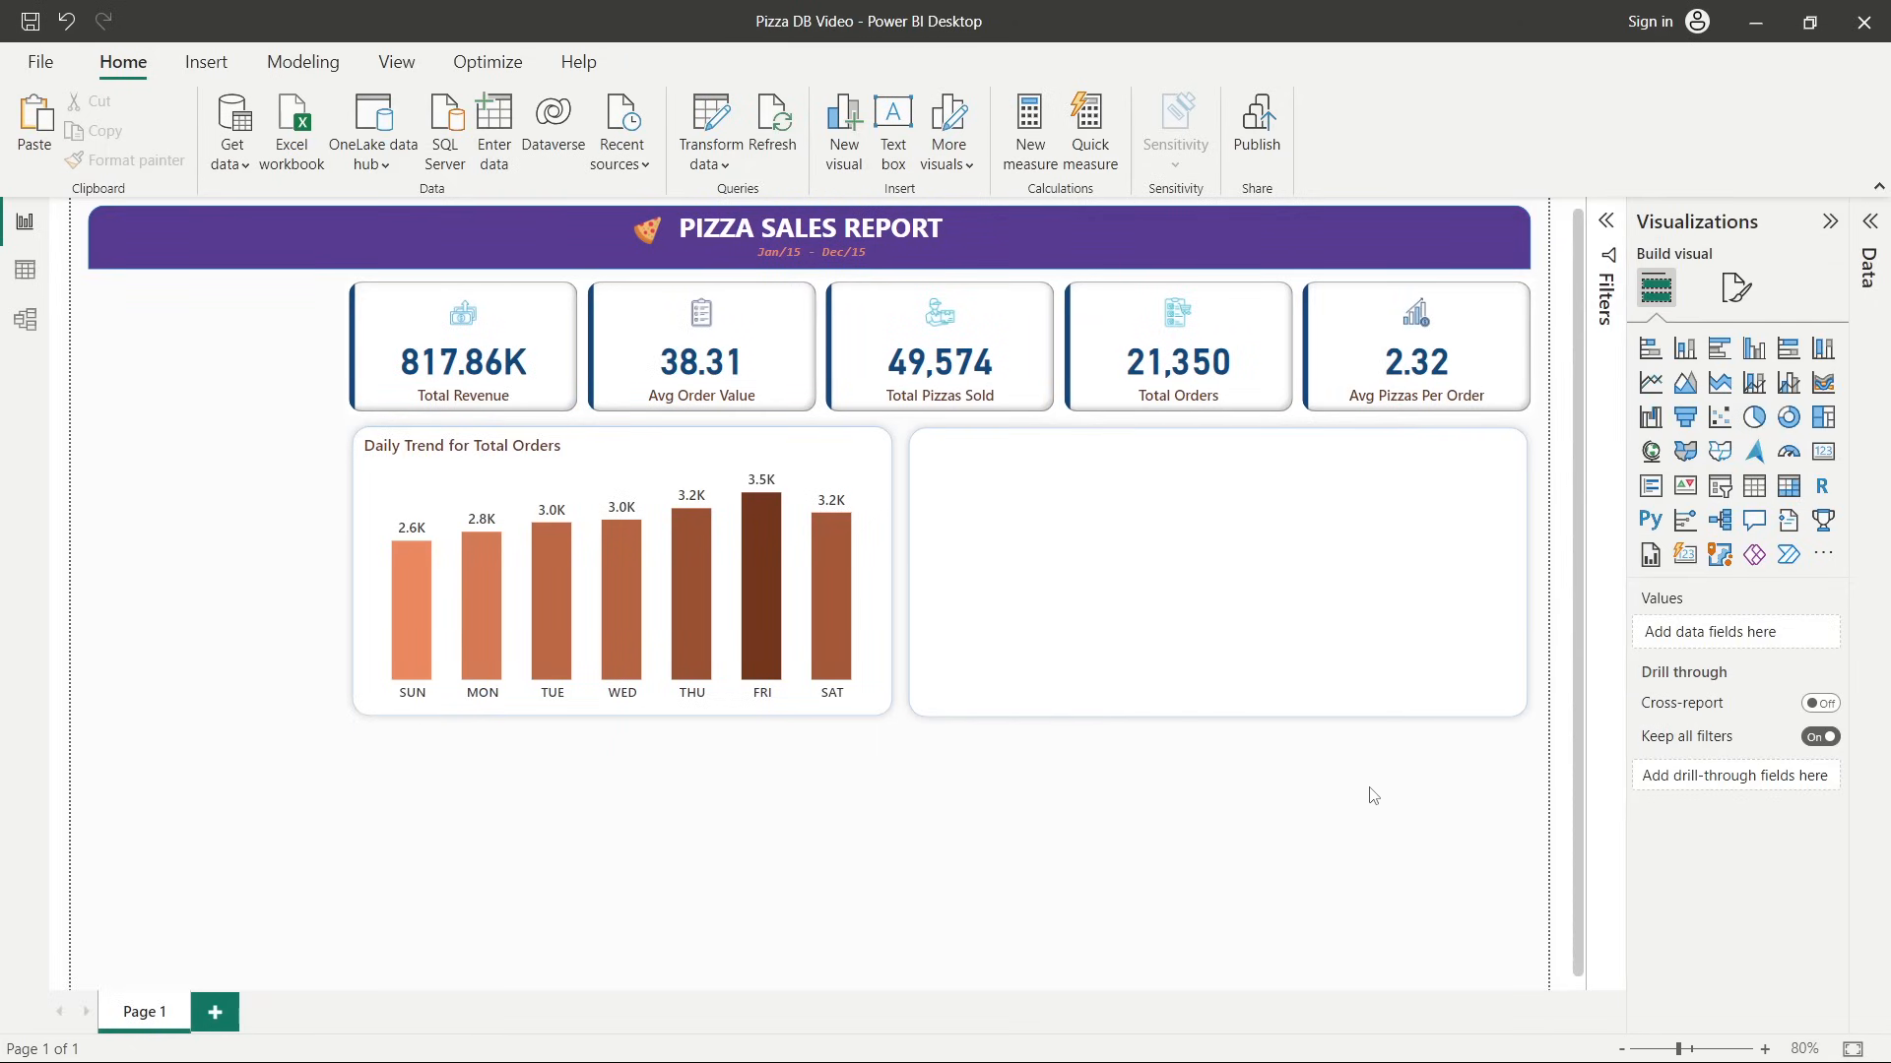
Examine the levels of the order_date field's Date Hierarchy in the pizza_sales table.
left_click(1870, 228)
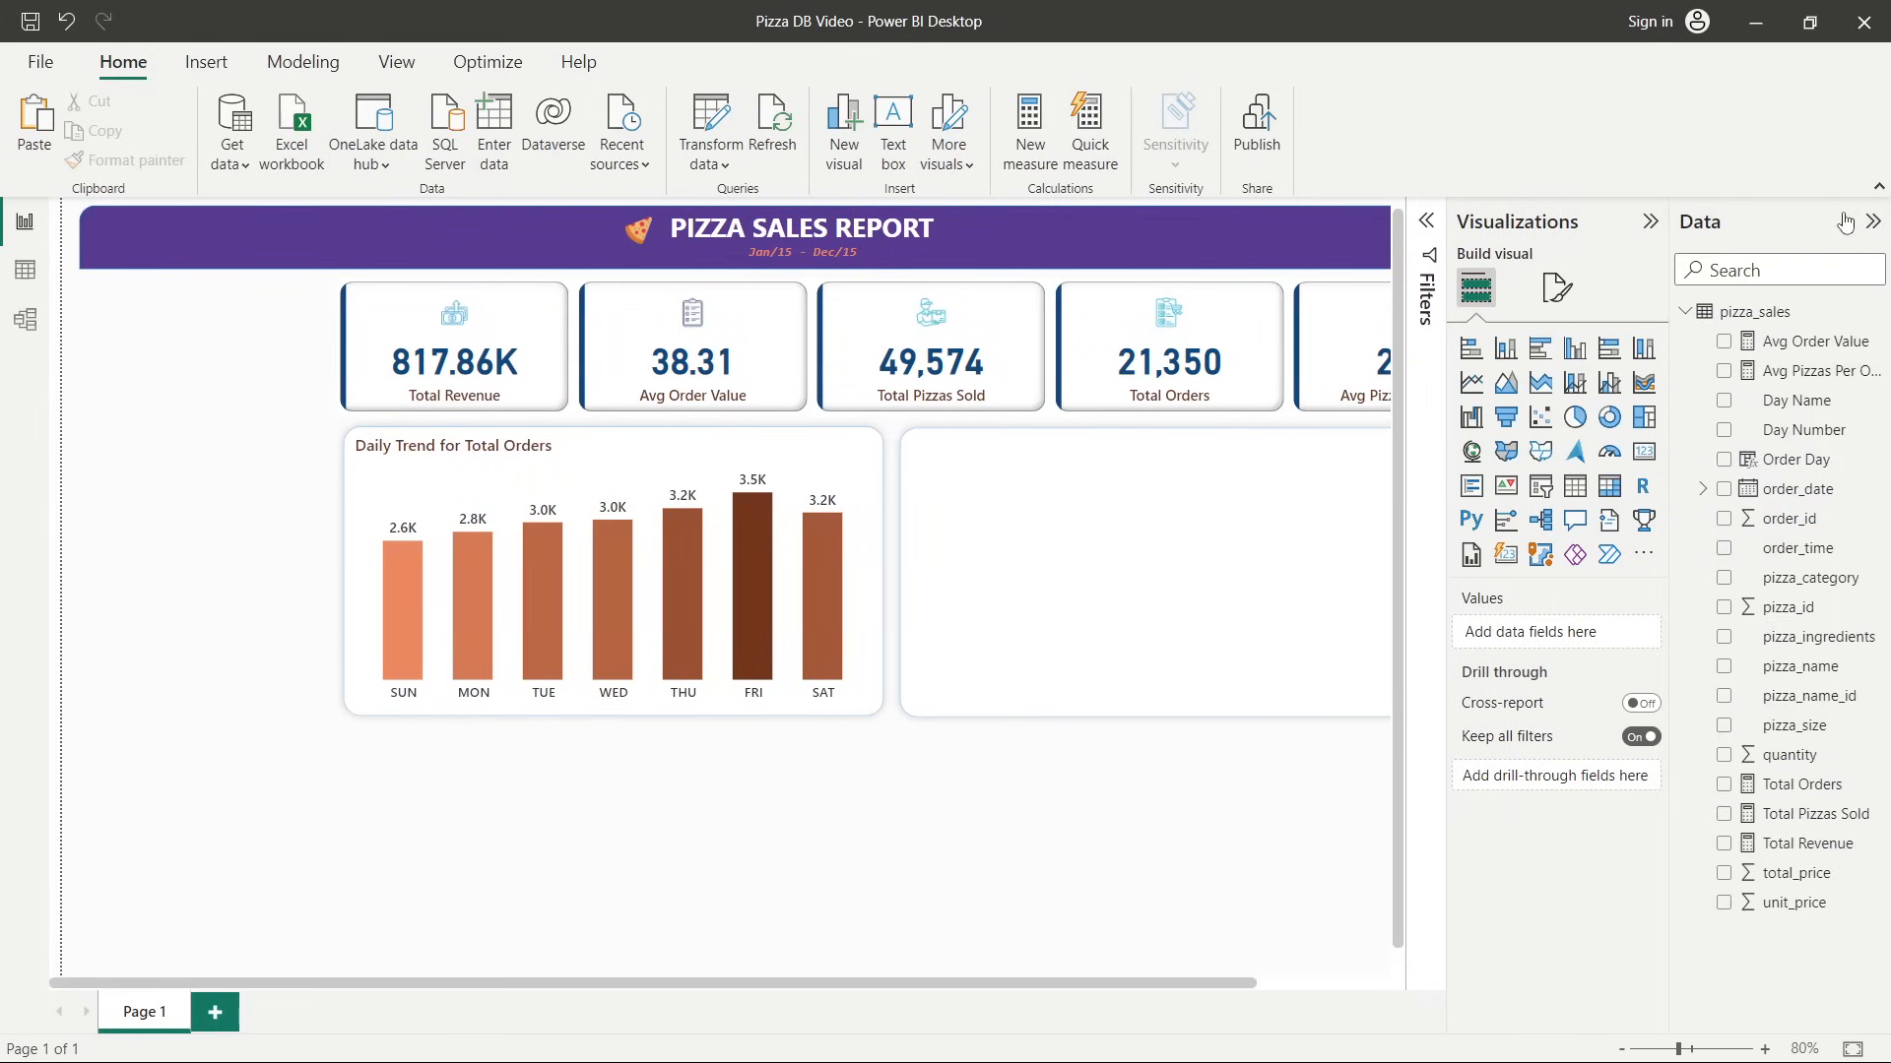
left_click(1651, 223)
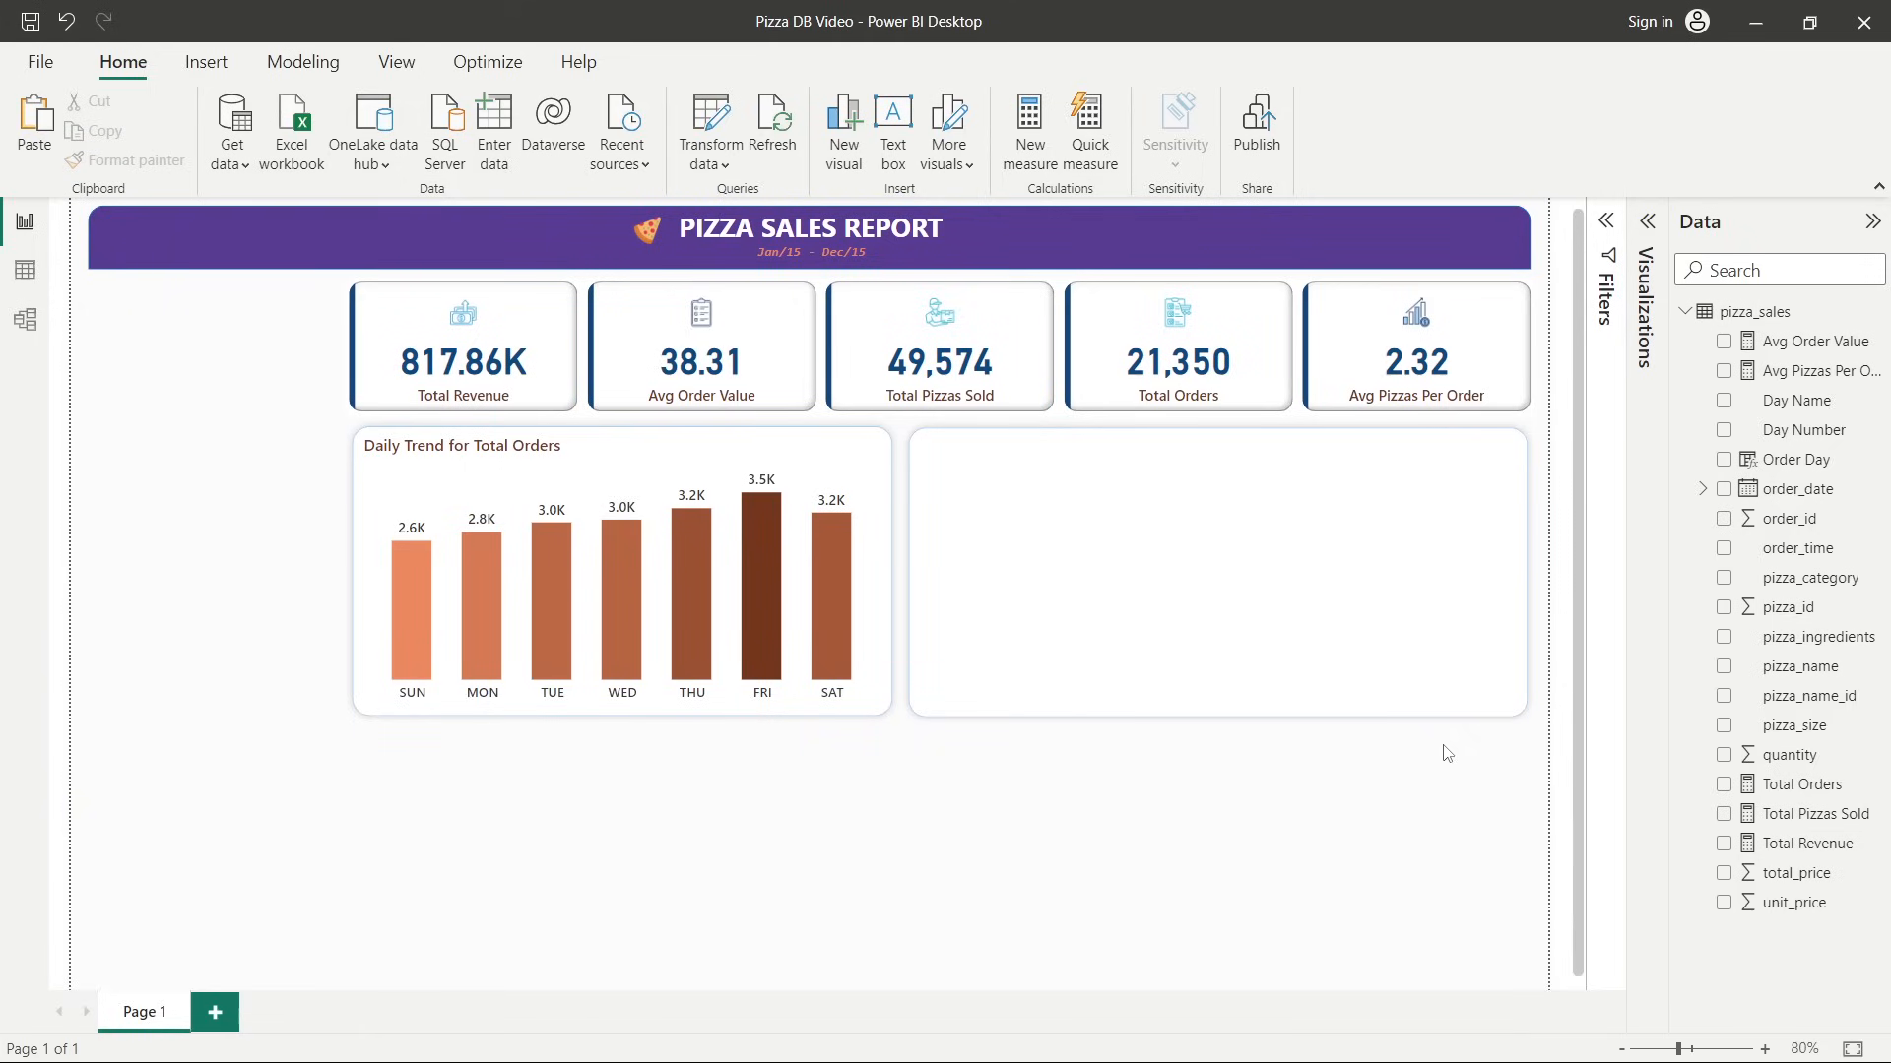
left_click(1702, 489)
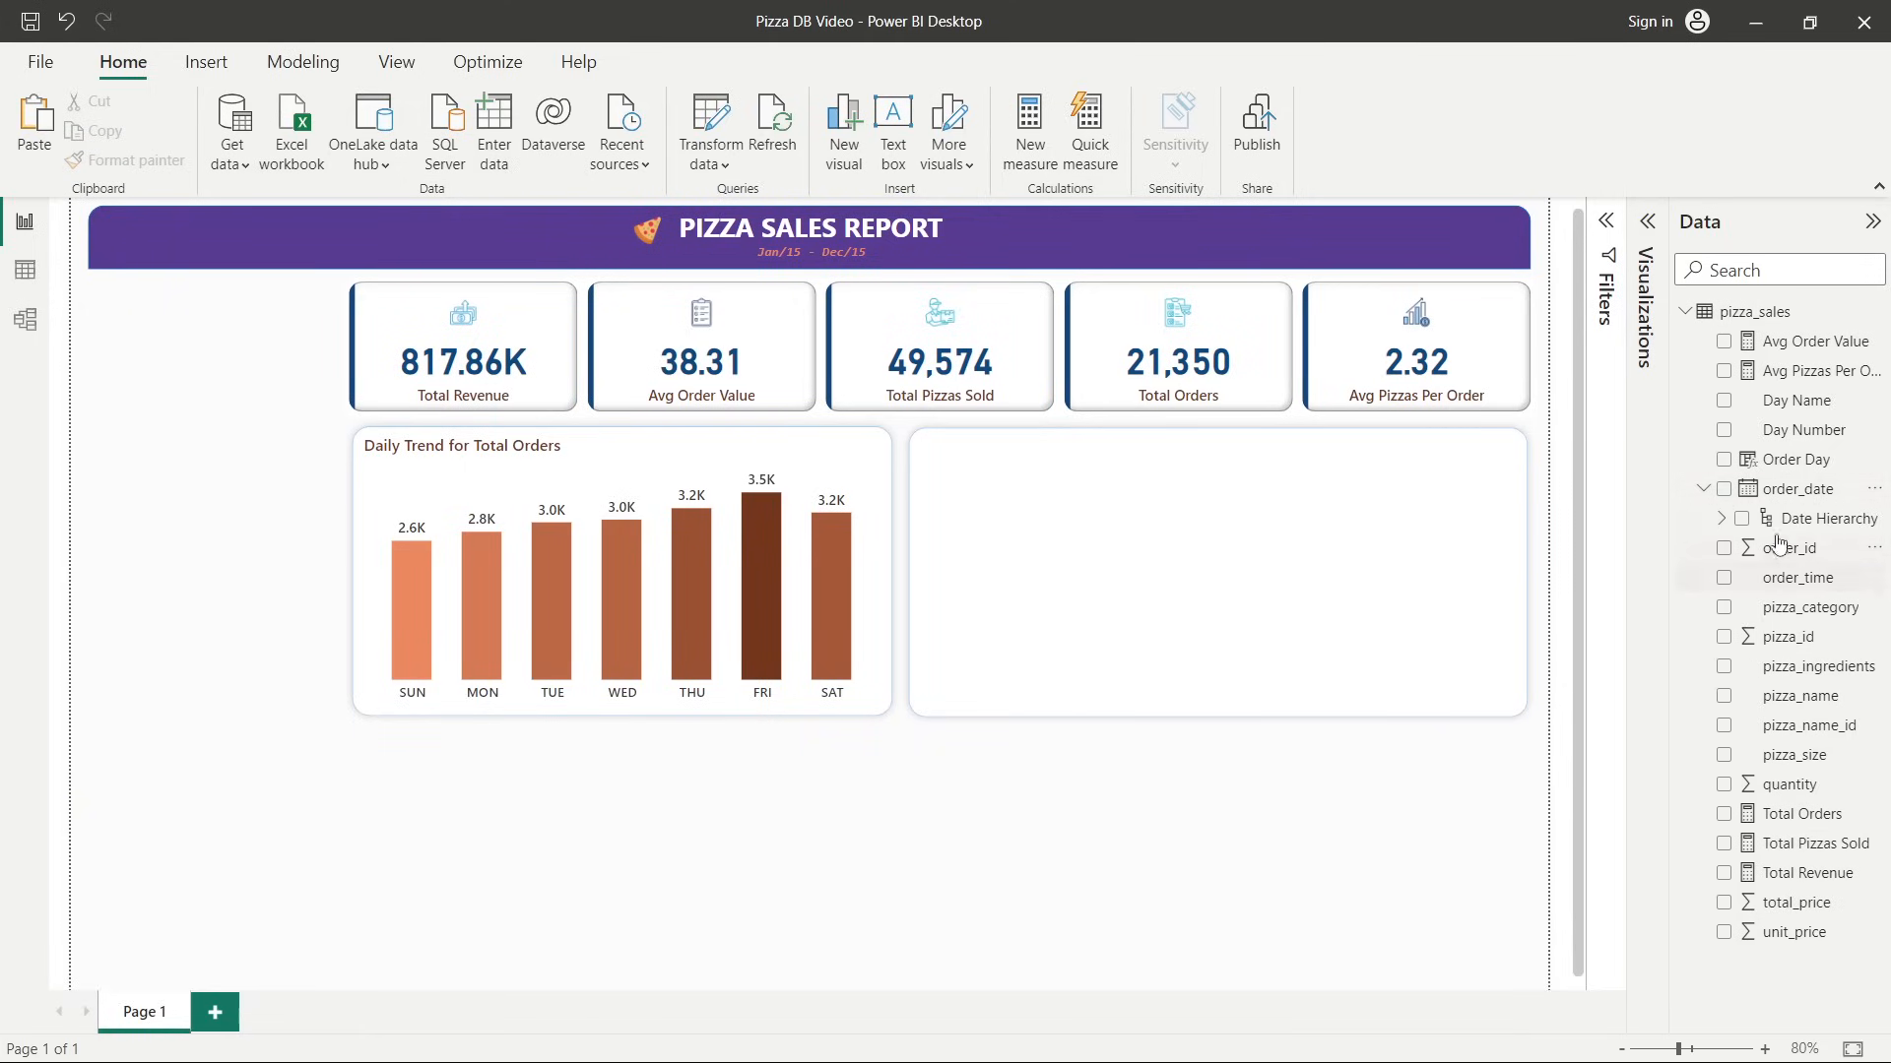
left_click(1721, 519)
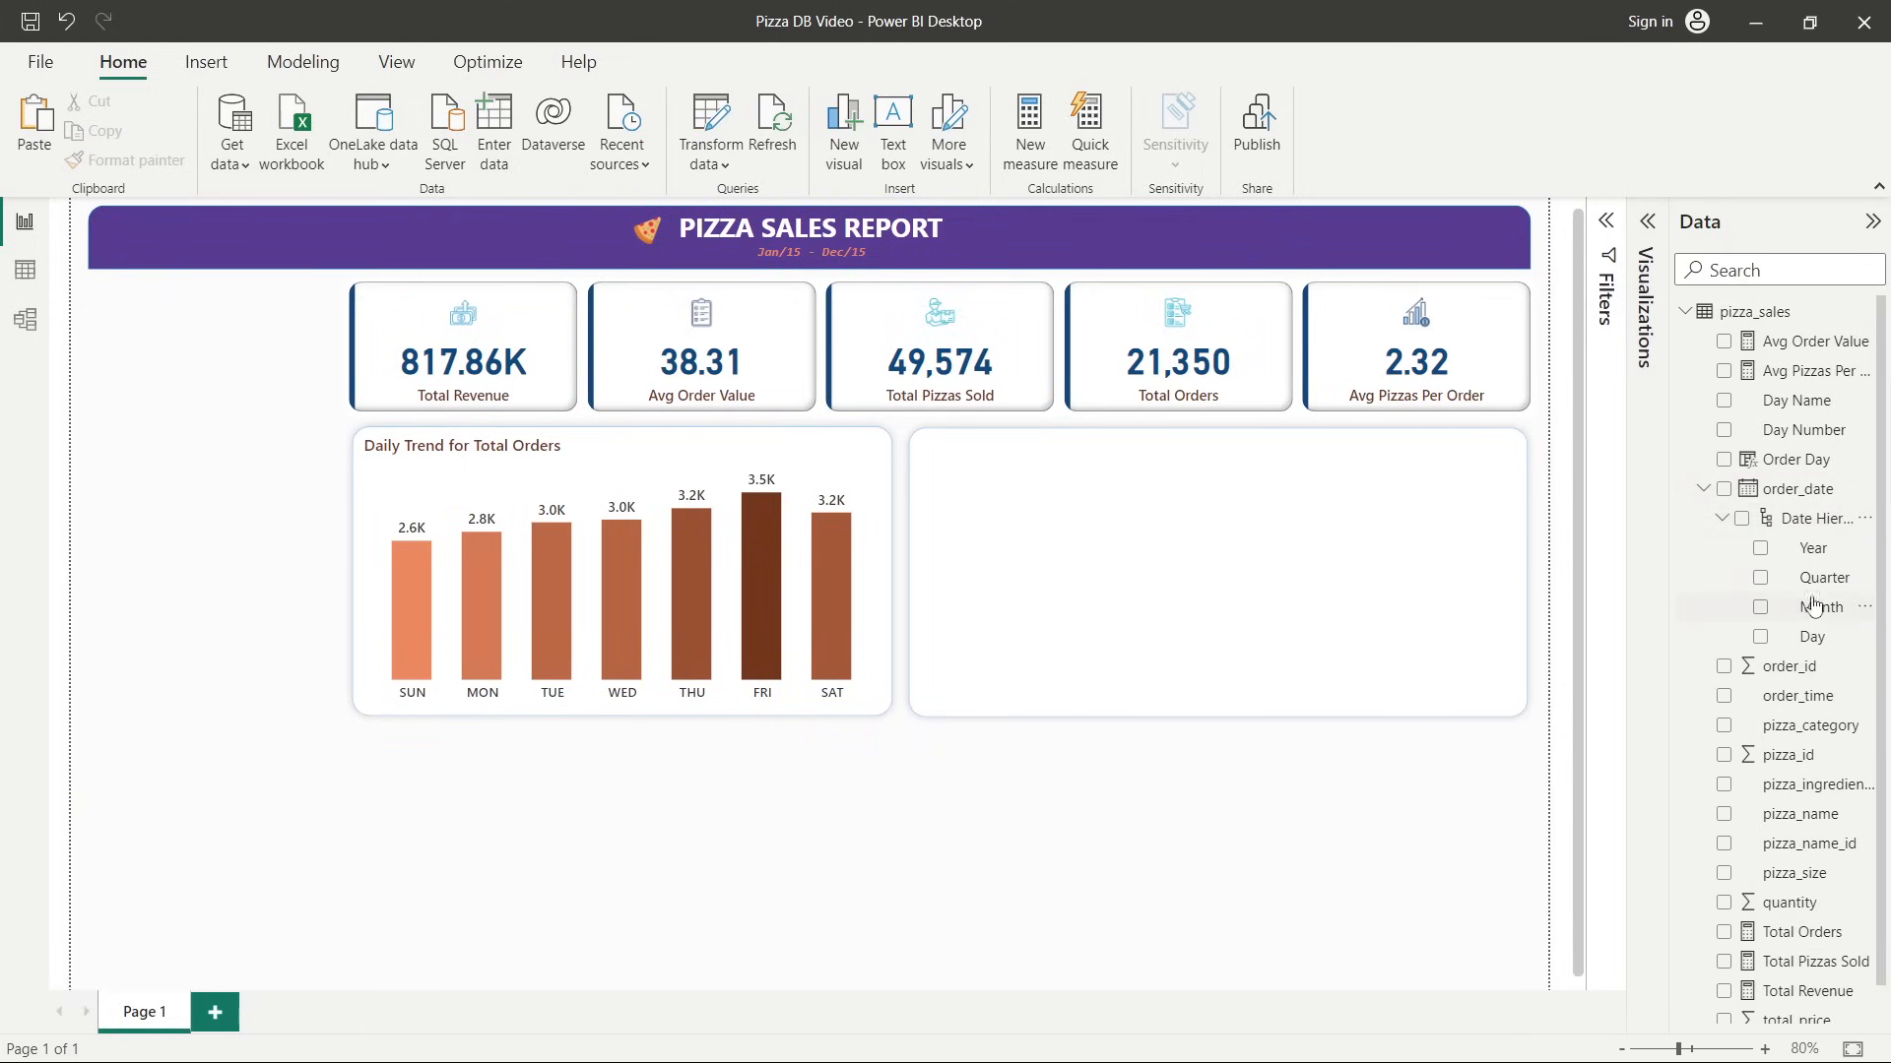
left_click(1721, 519)
left_click(1703, 489)
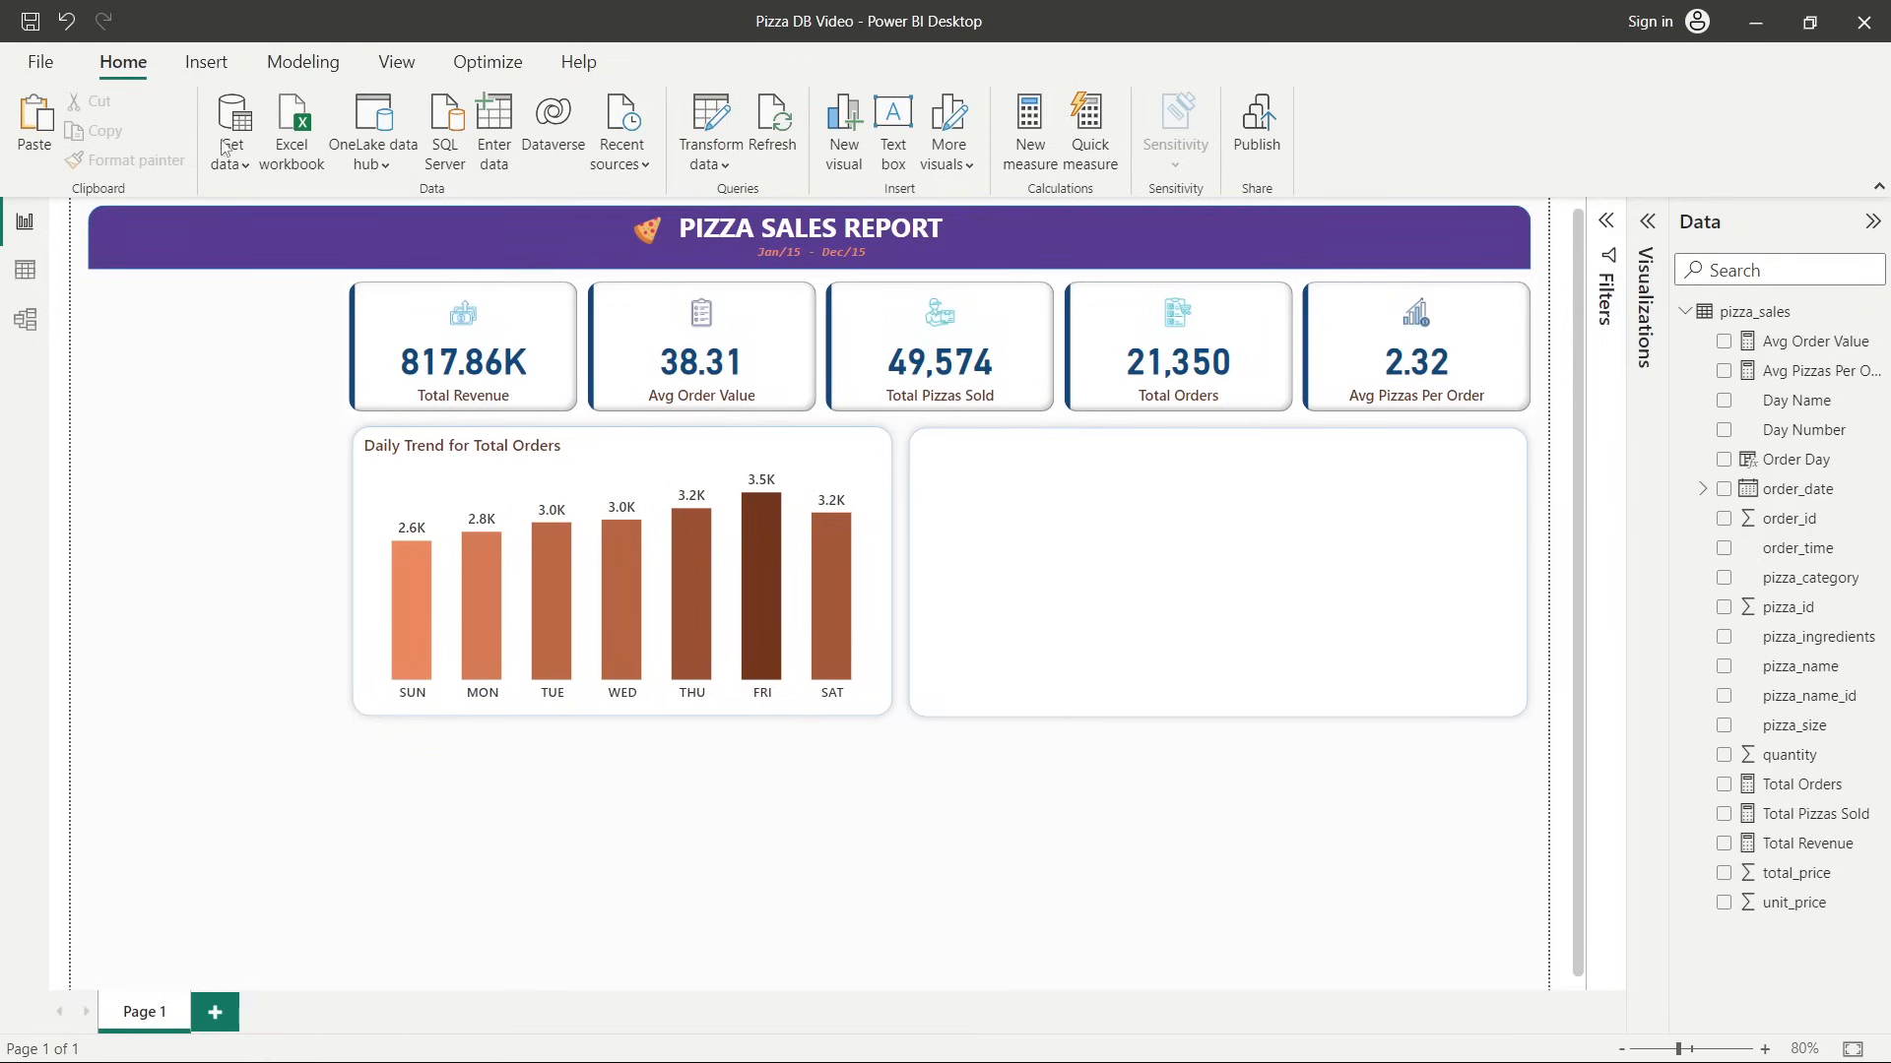
Open the pizza_sales query in Power Query Editor and add a column with the name of the month from order_date.
left_click(713, 117)
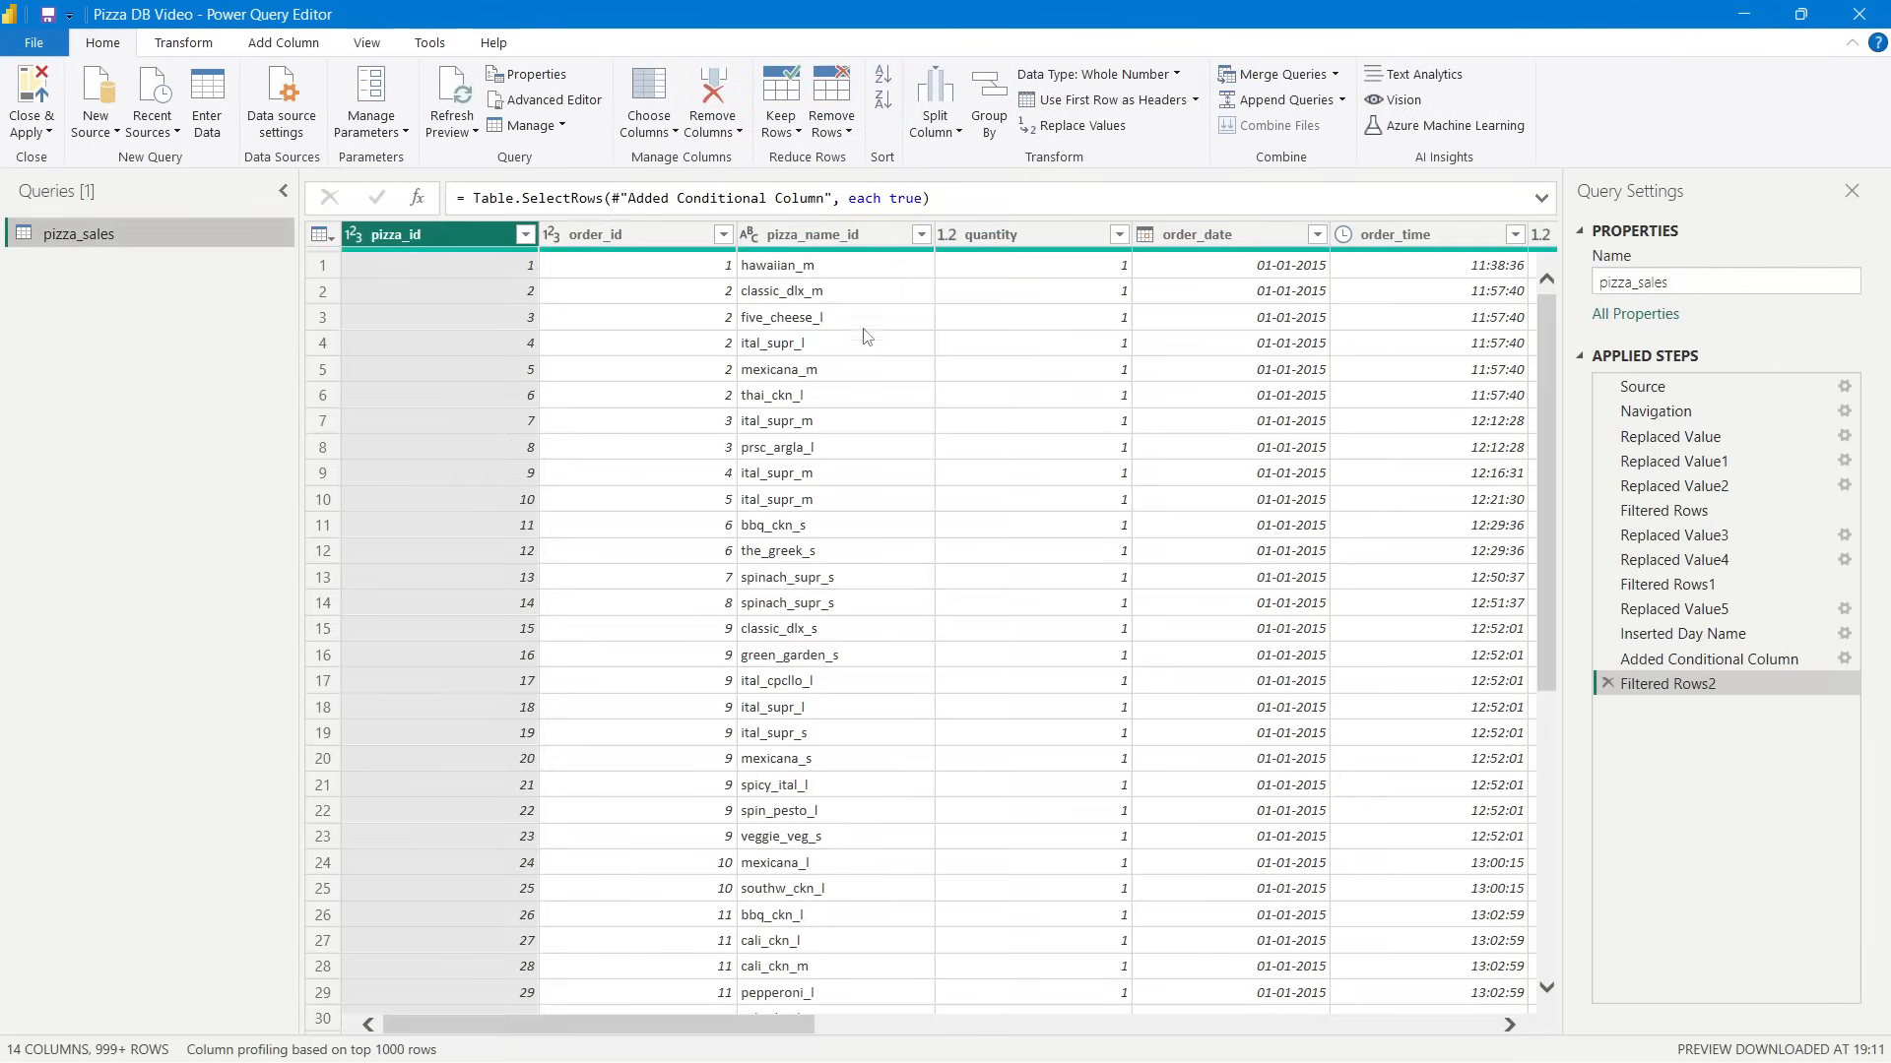
left_click(1231, 242)
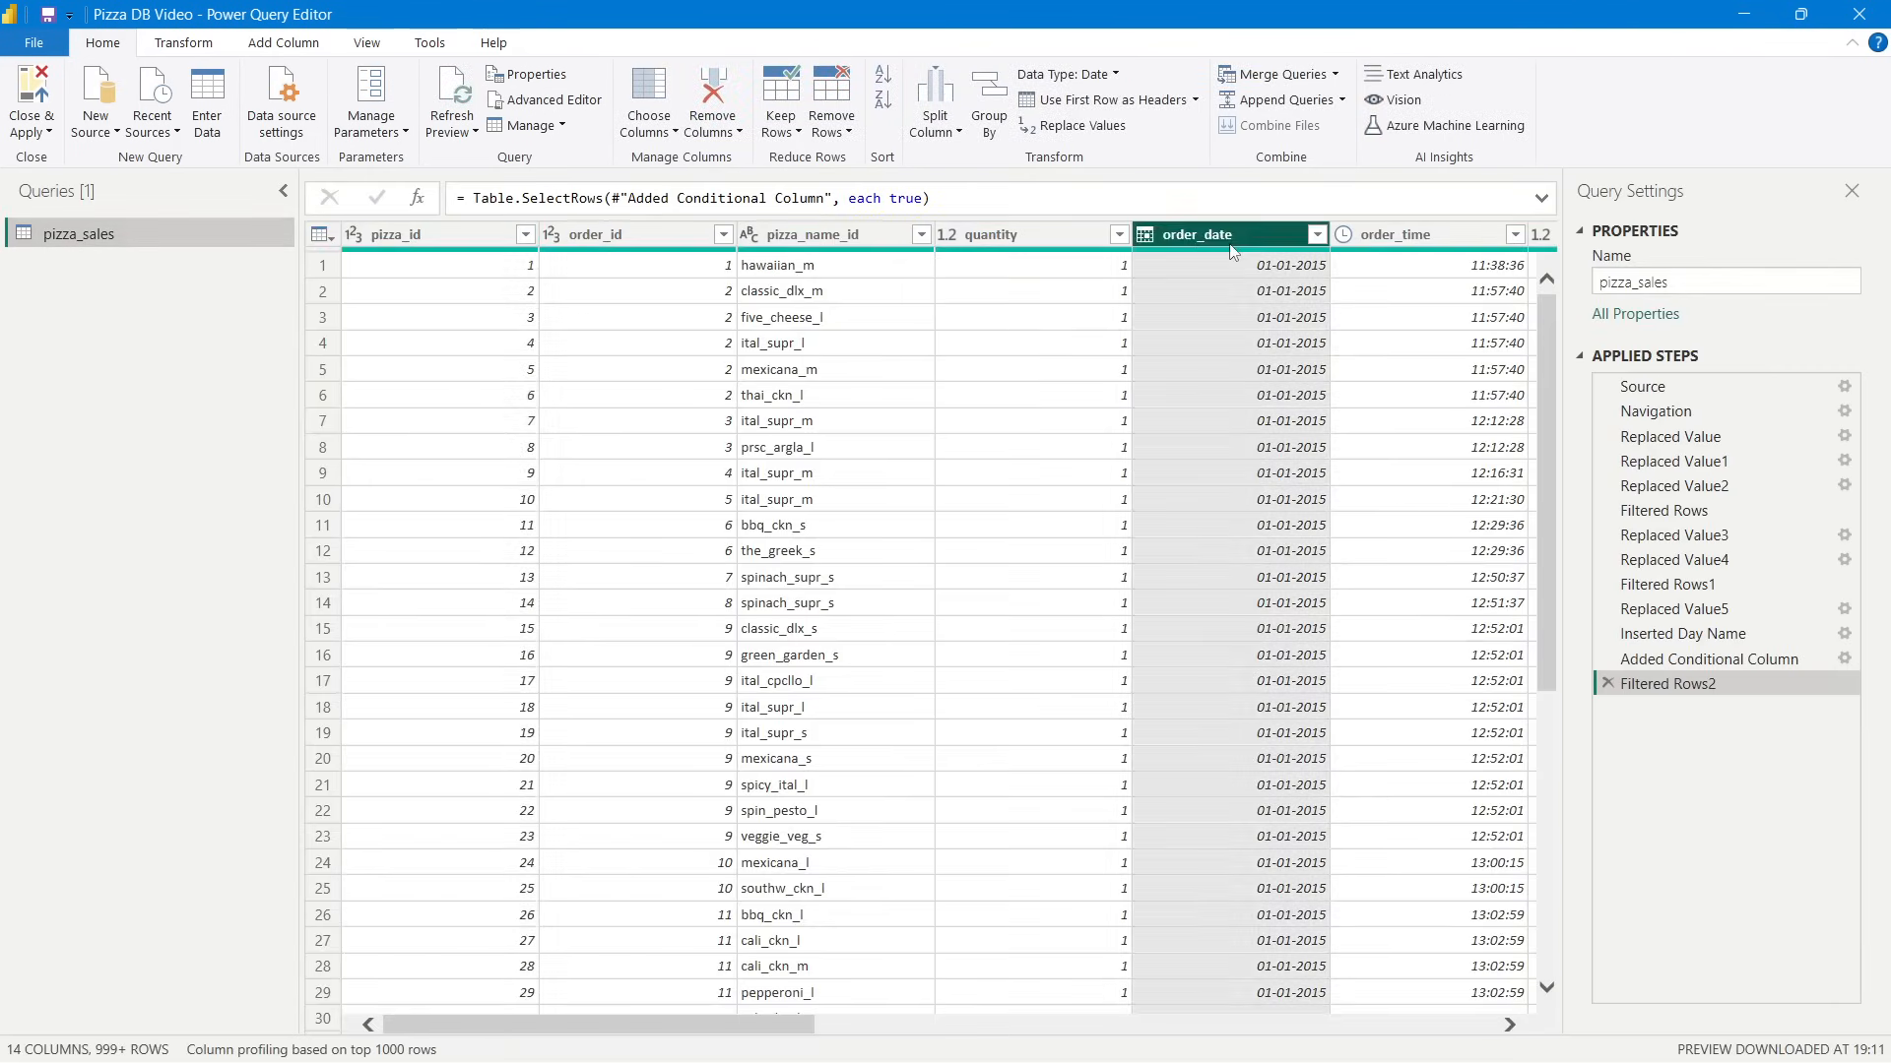
left_click_drag(800, 1026, 926, 1026)
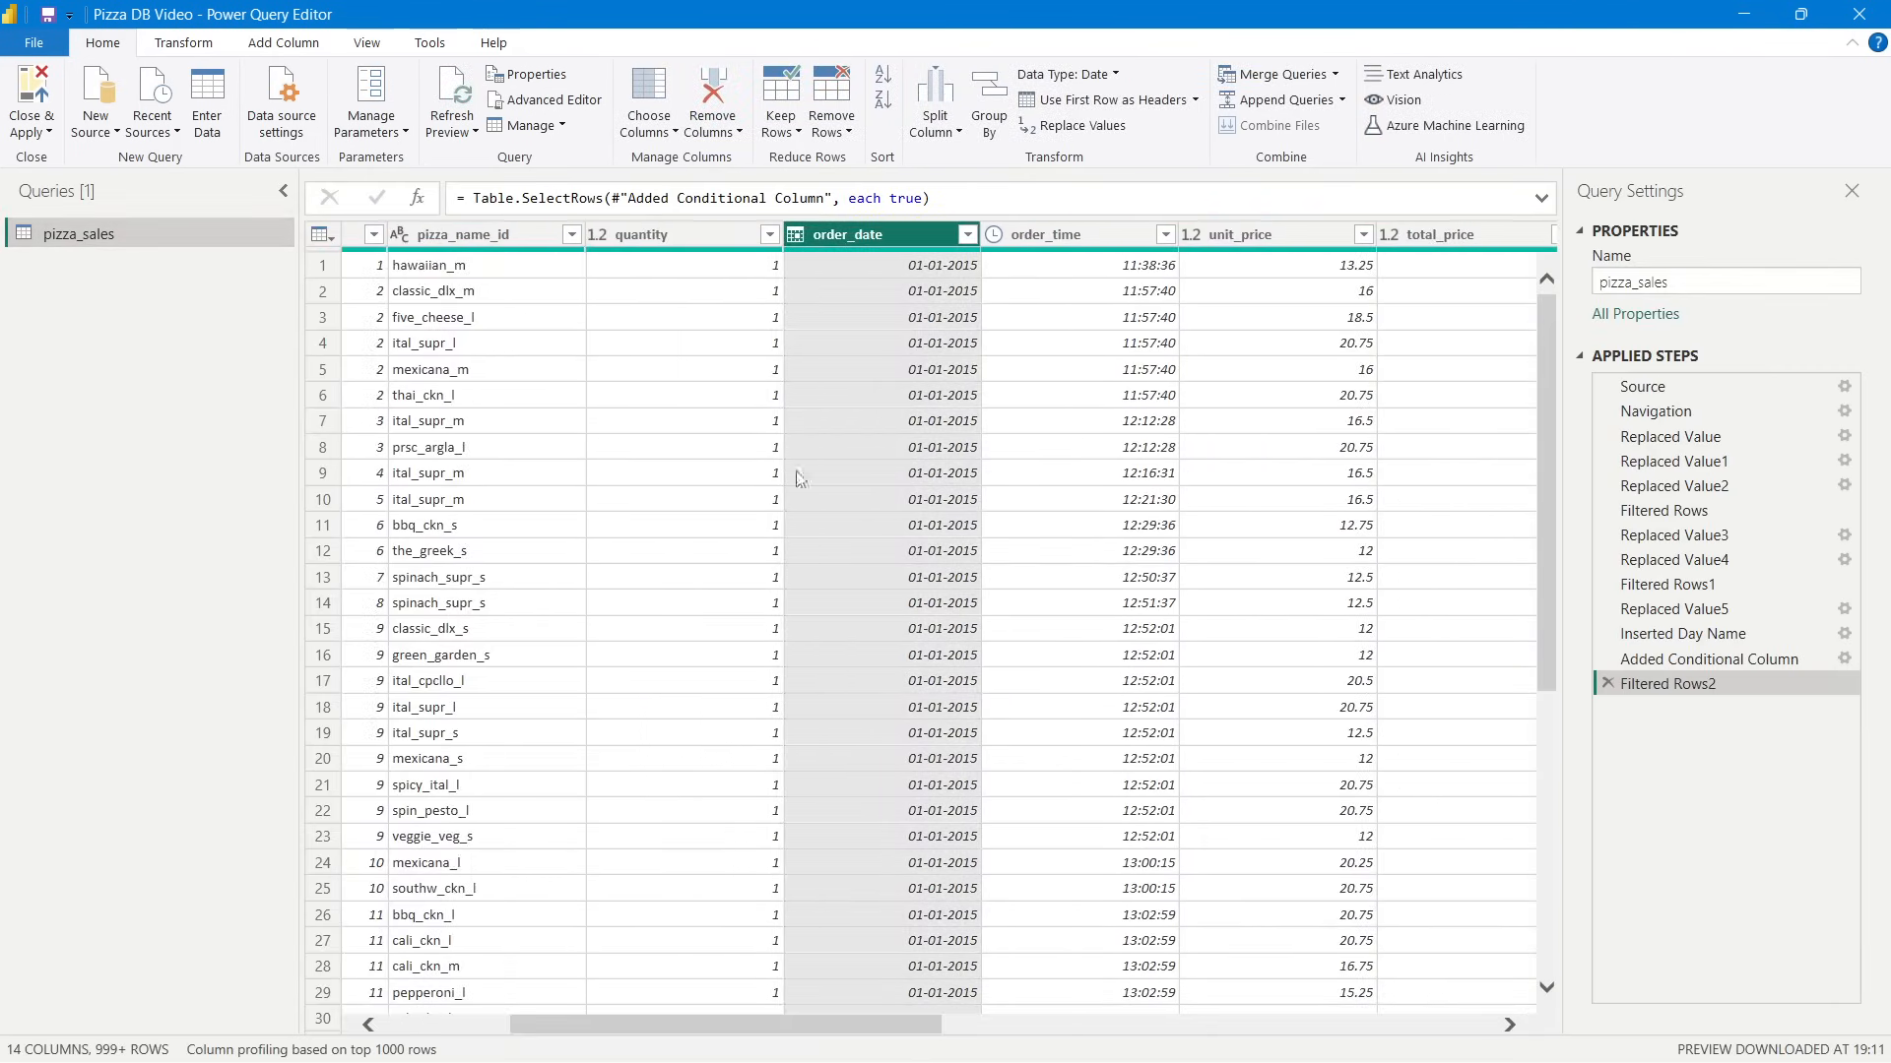
left_click(262, 49)
left_click(881, 116)
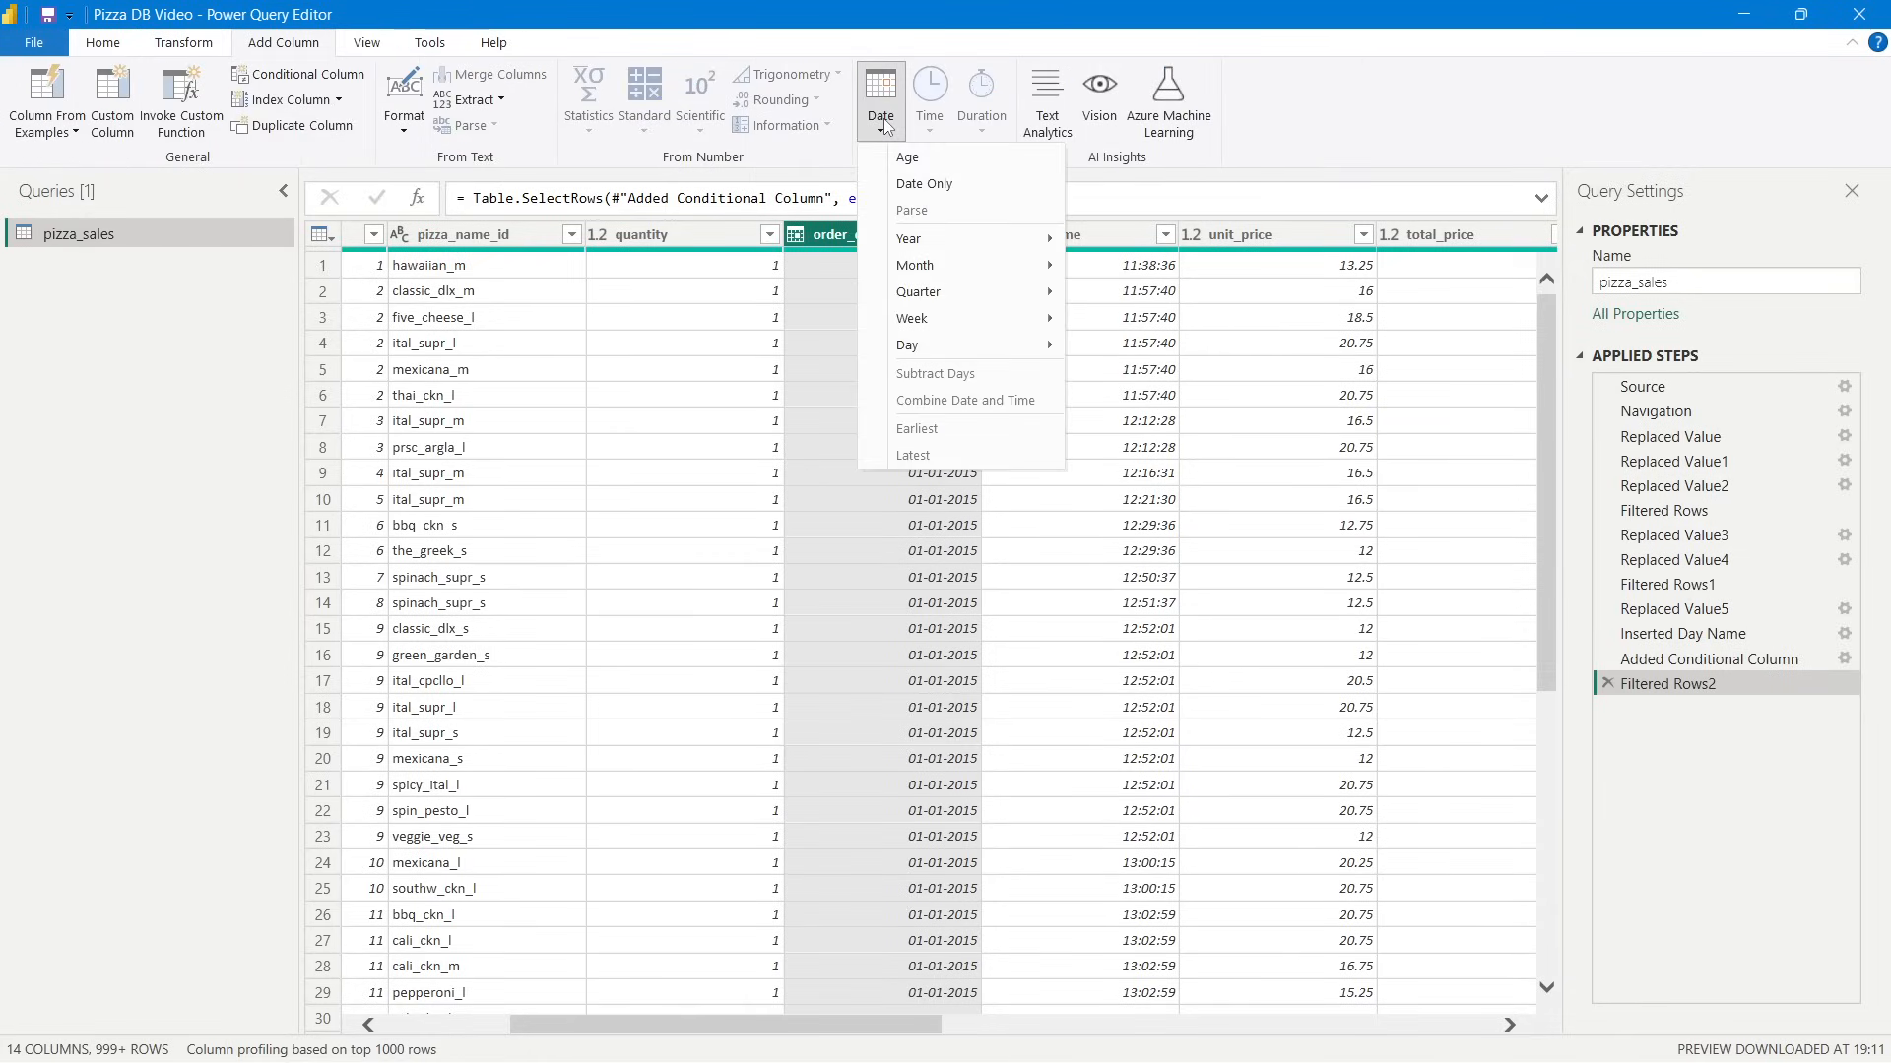
mouse_move(972, 341)
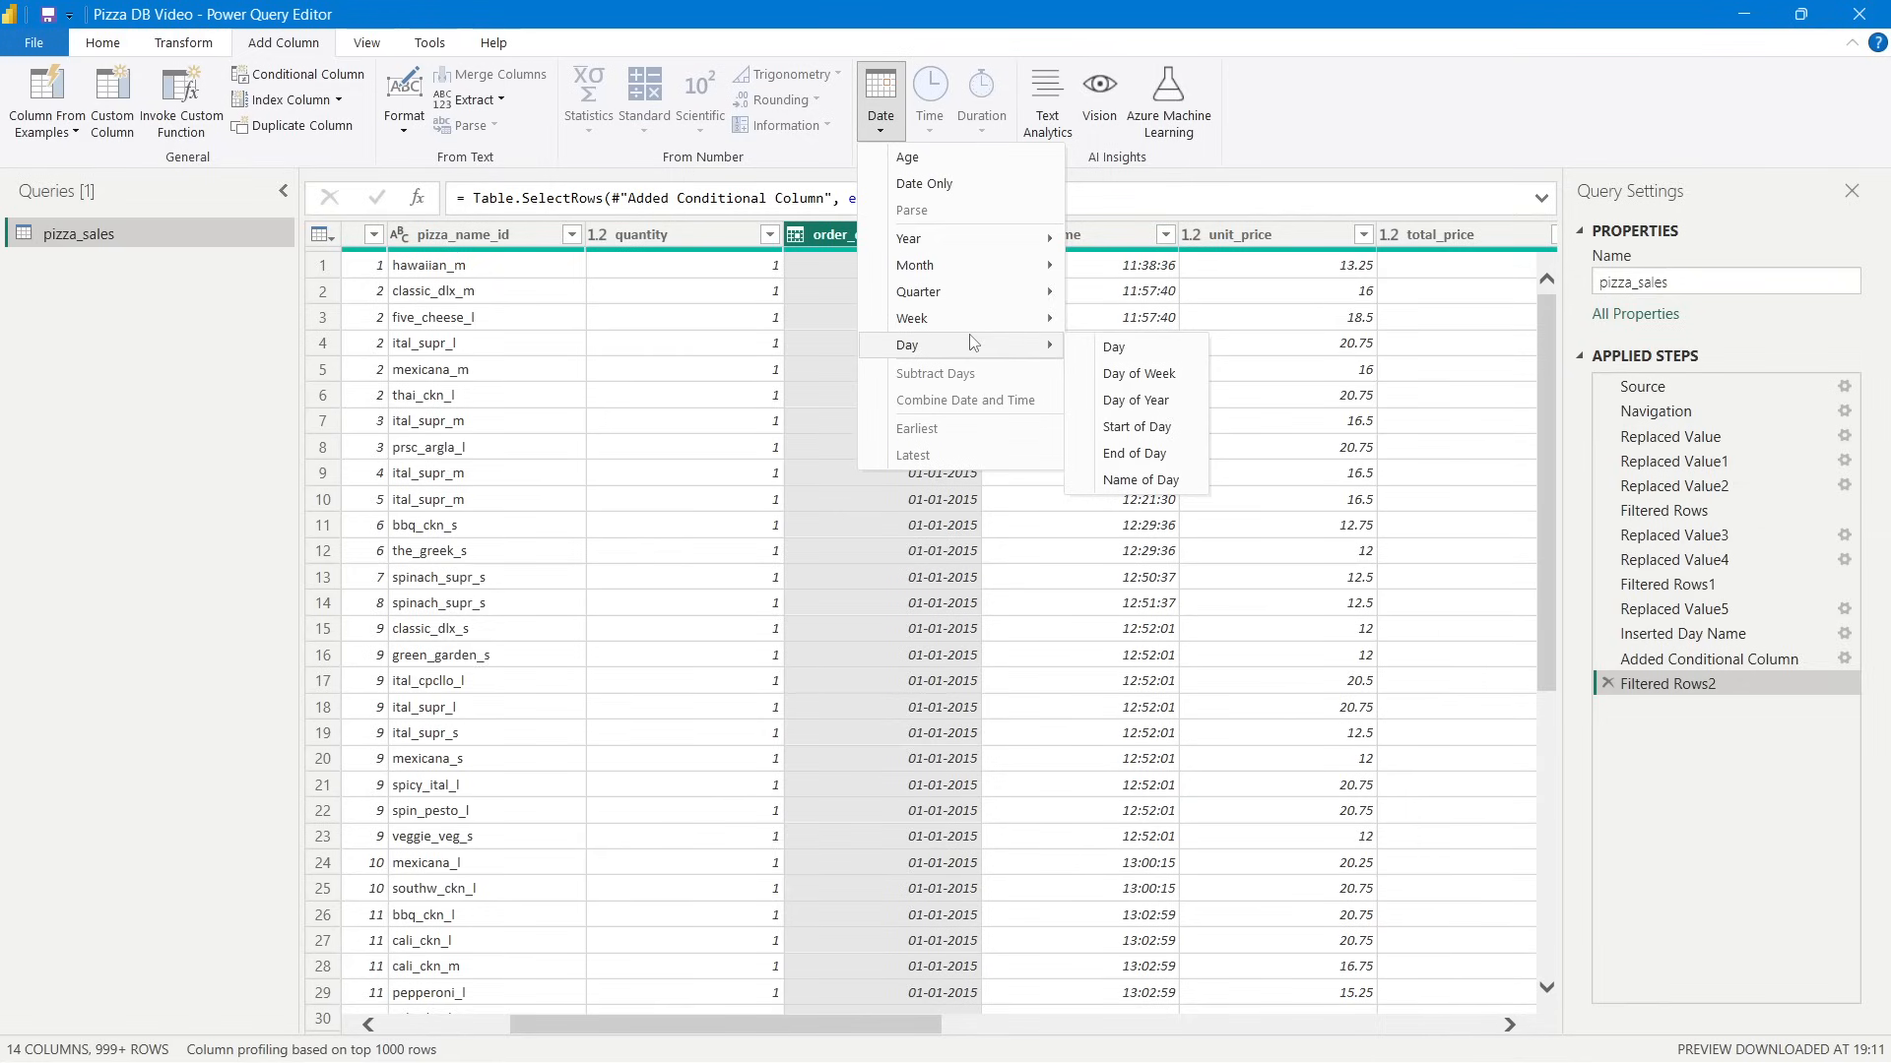
mouse_move(953, 268)
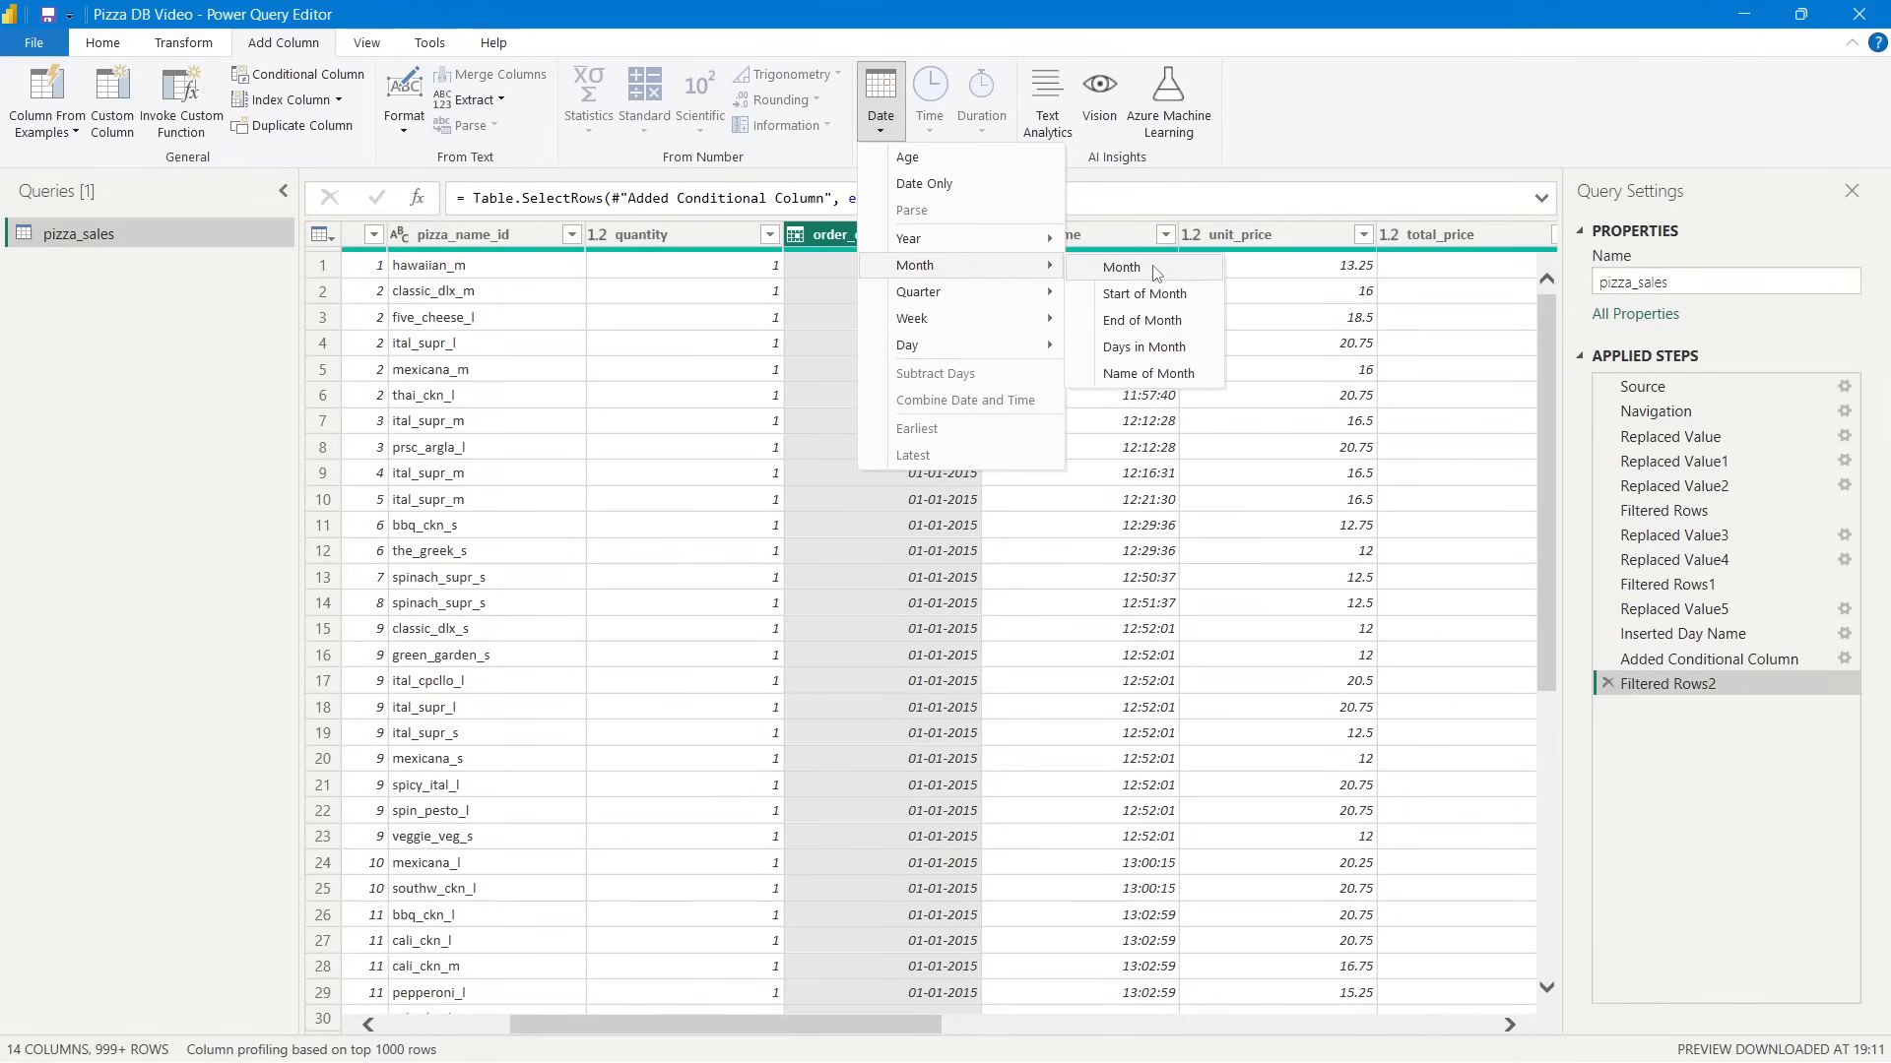
left_click(1147, 373)
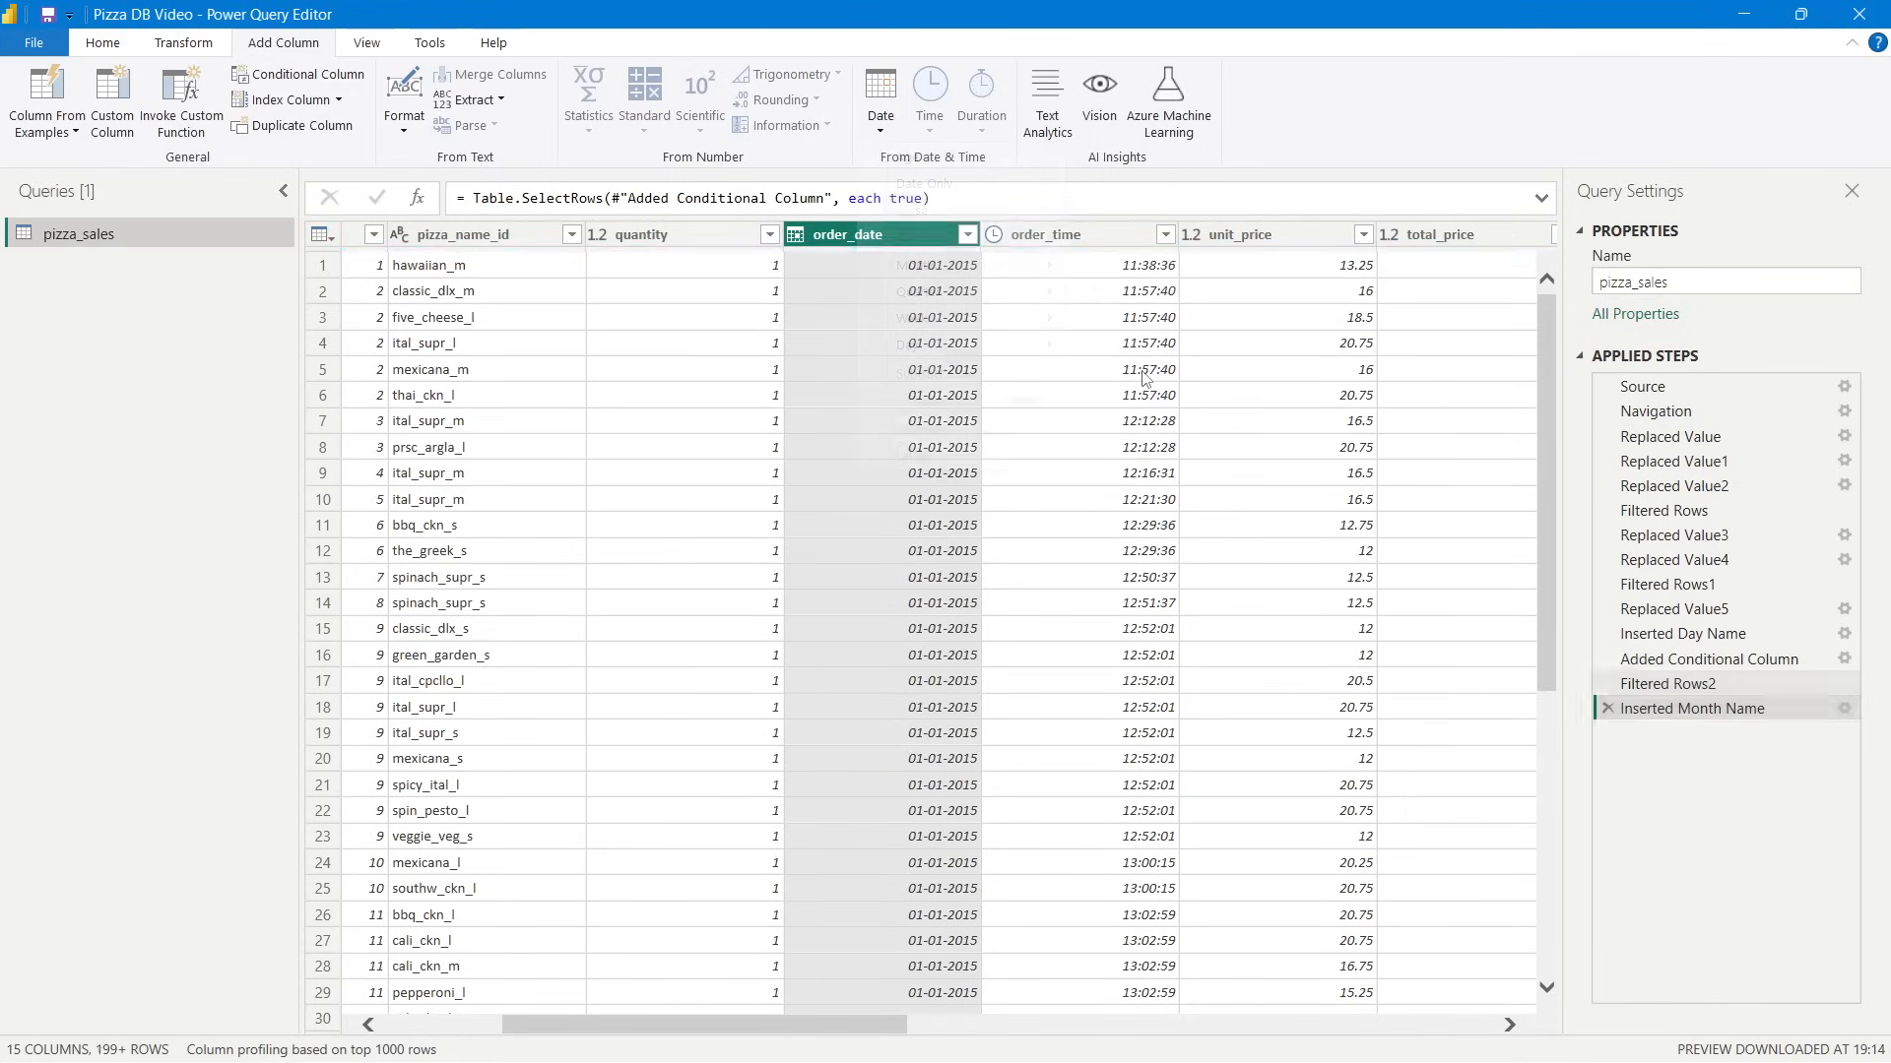
Check the new Month Name column and add a numeric Month column derived from order_date.
left_click_drag(904, 1027, 1489, 1029)
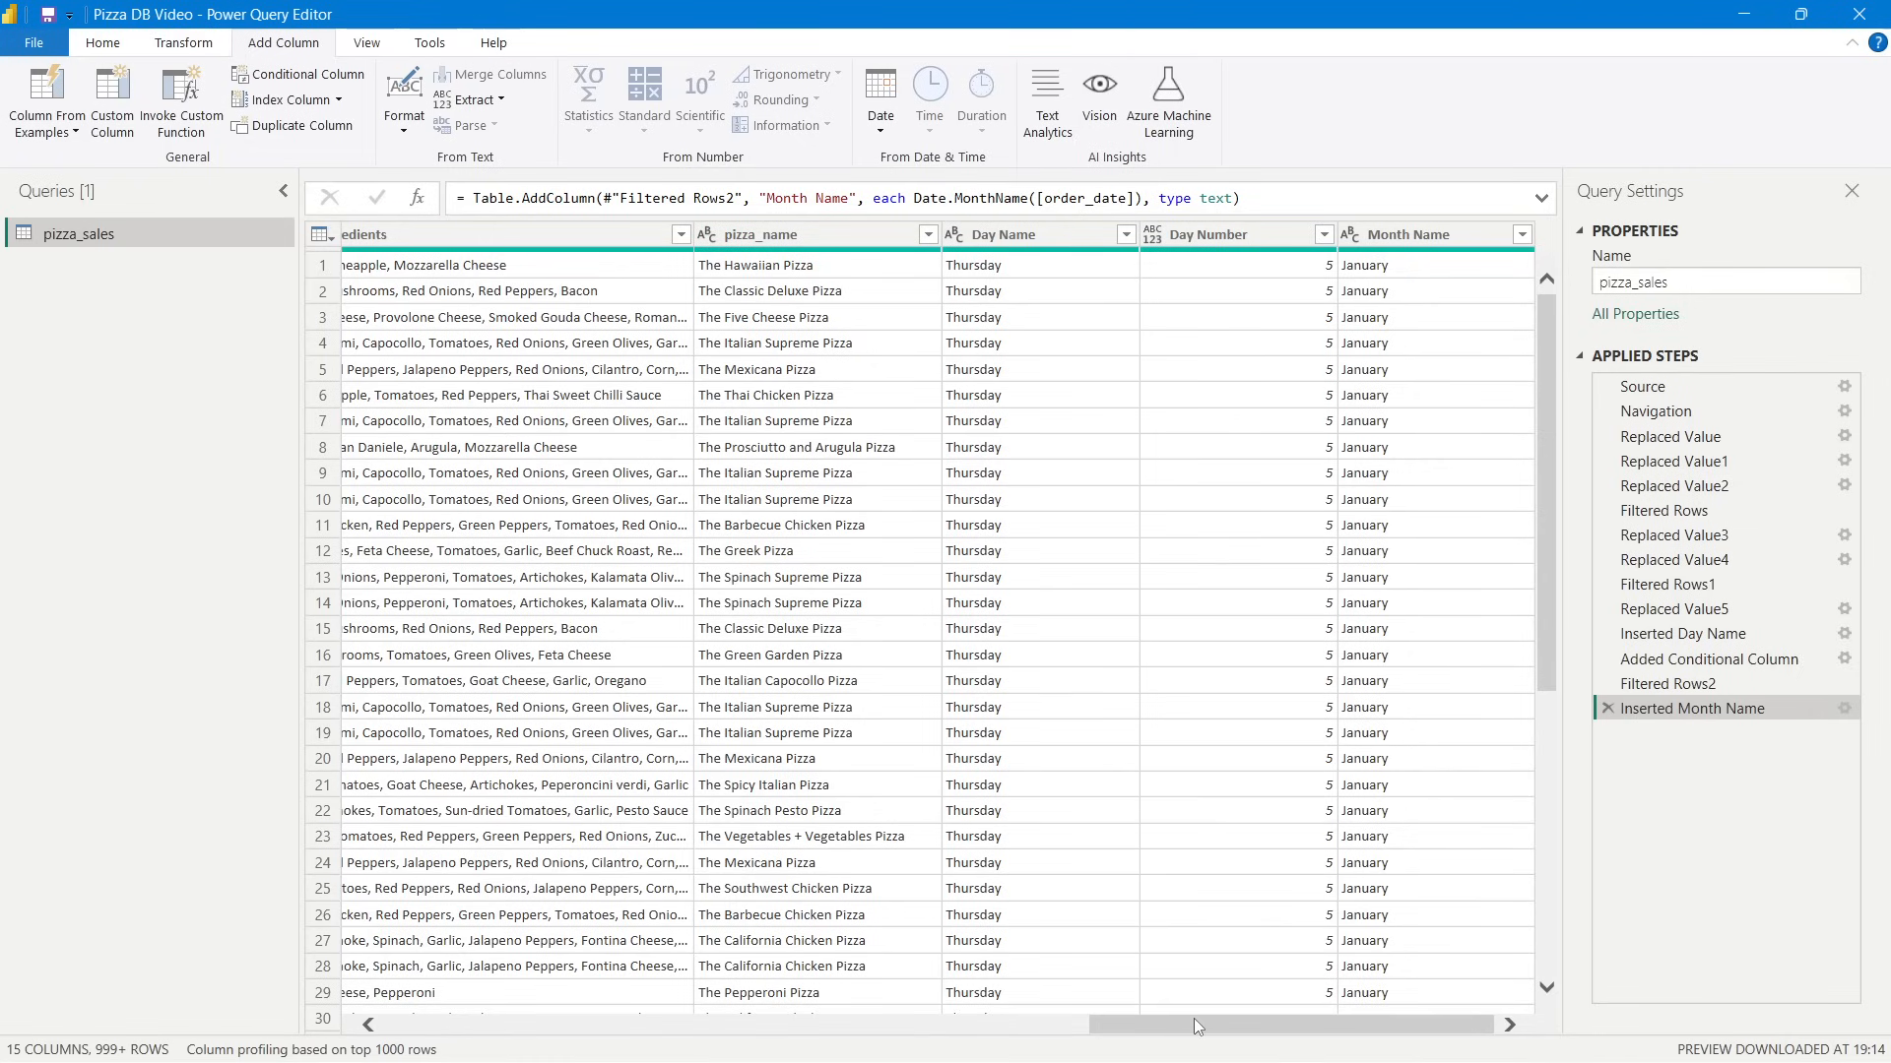
left_click_drag(1198, 1027, 1382, 401)
left_click(880, 116)
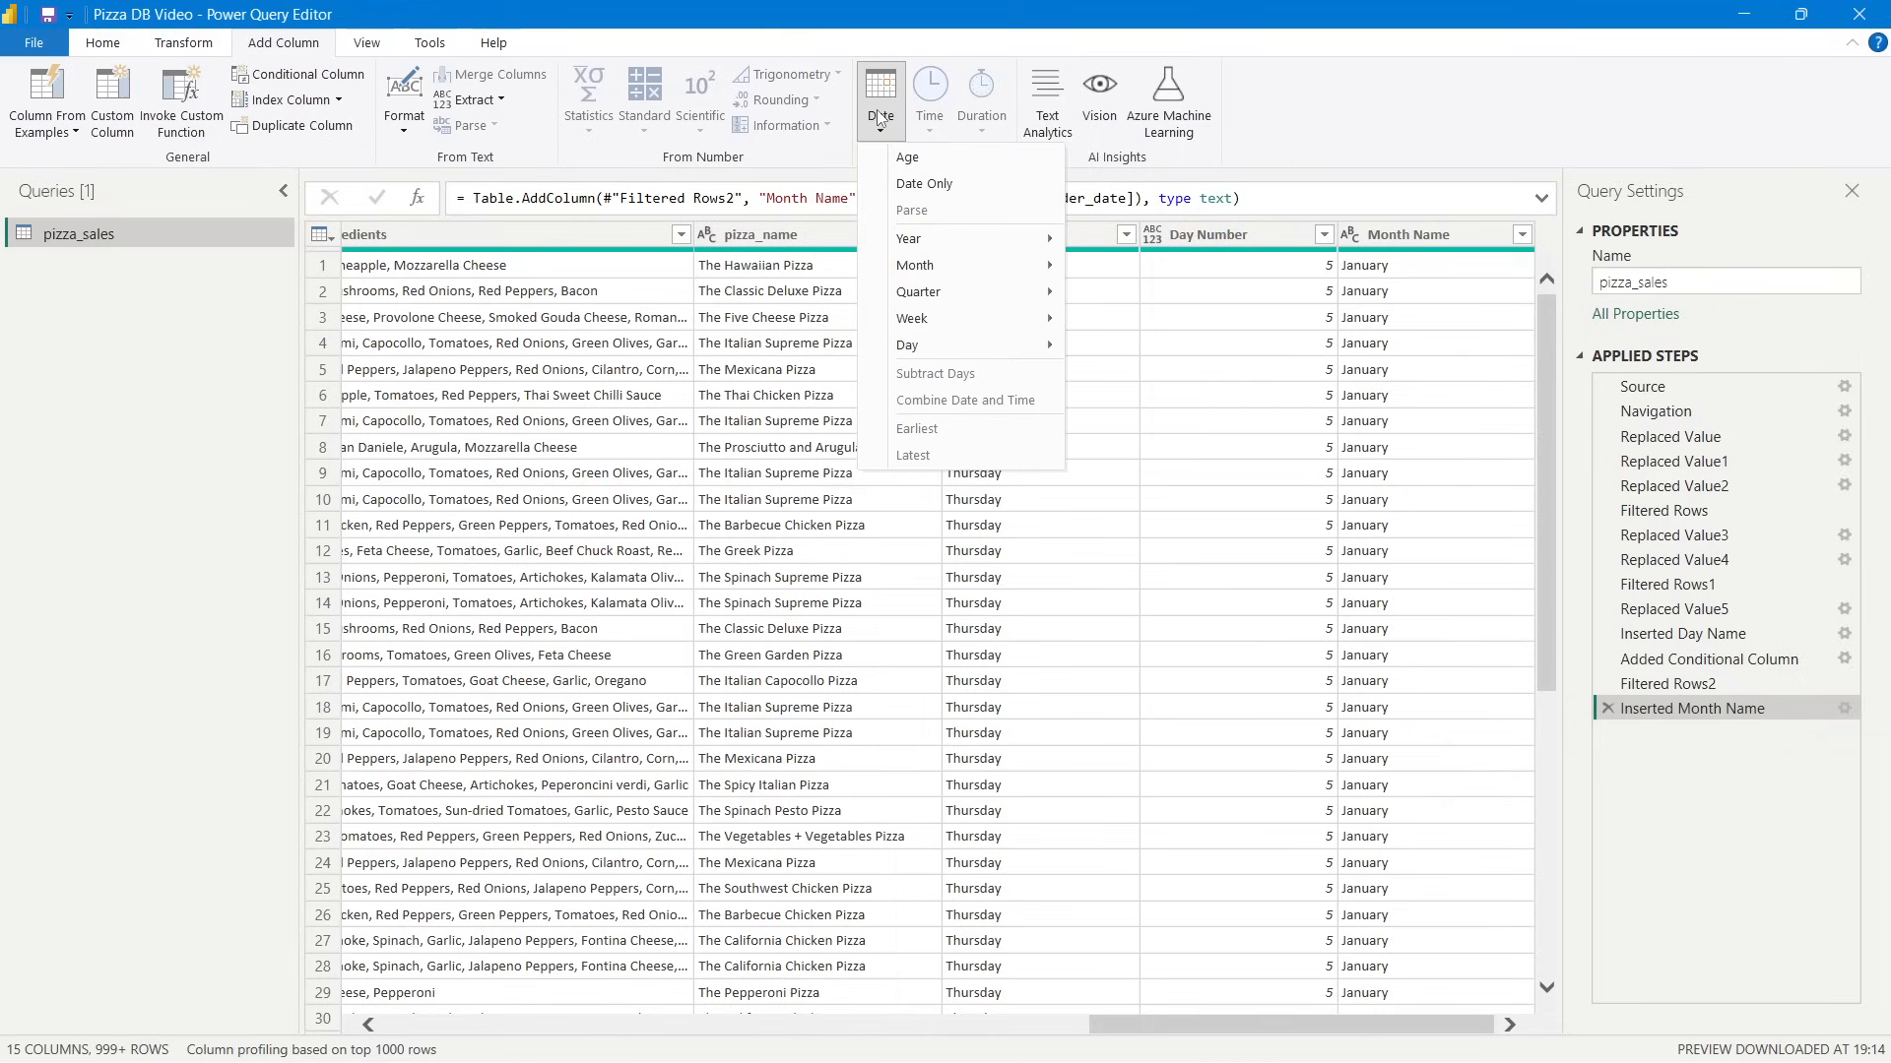
mouse_move(965, 266)
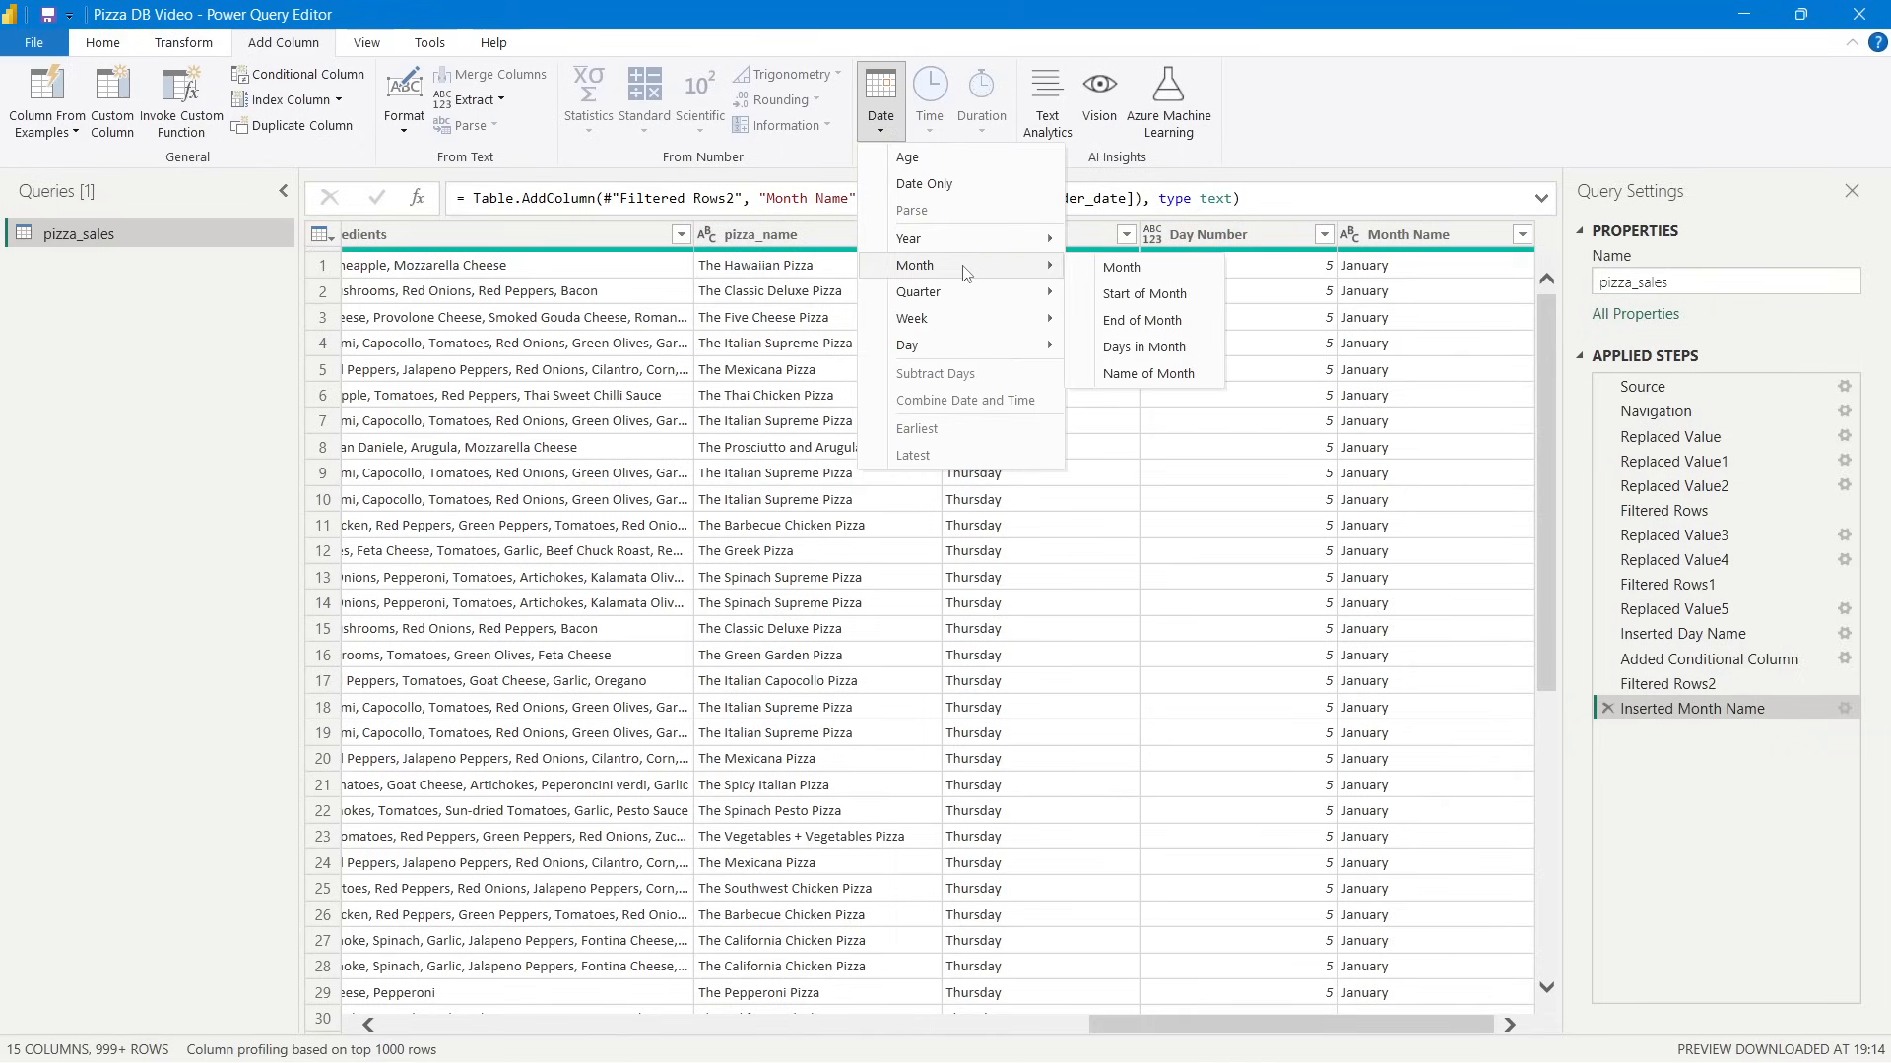
left_click(1112, 268)
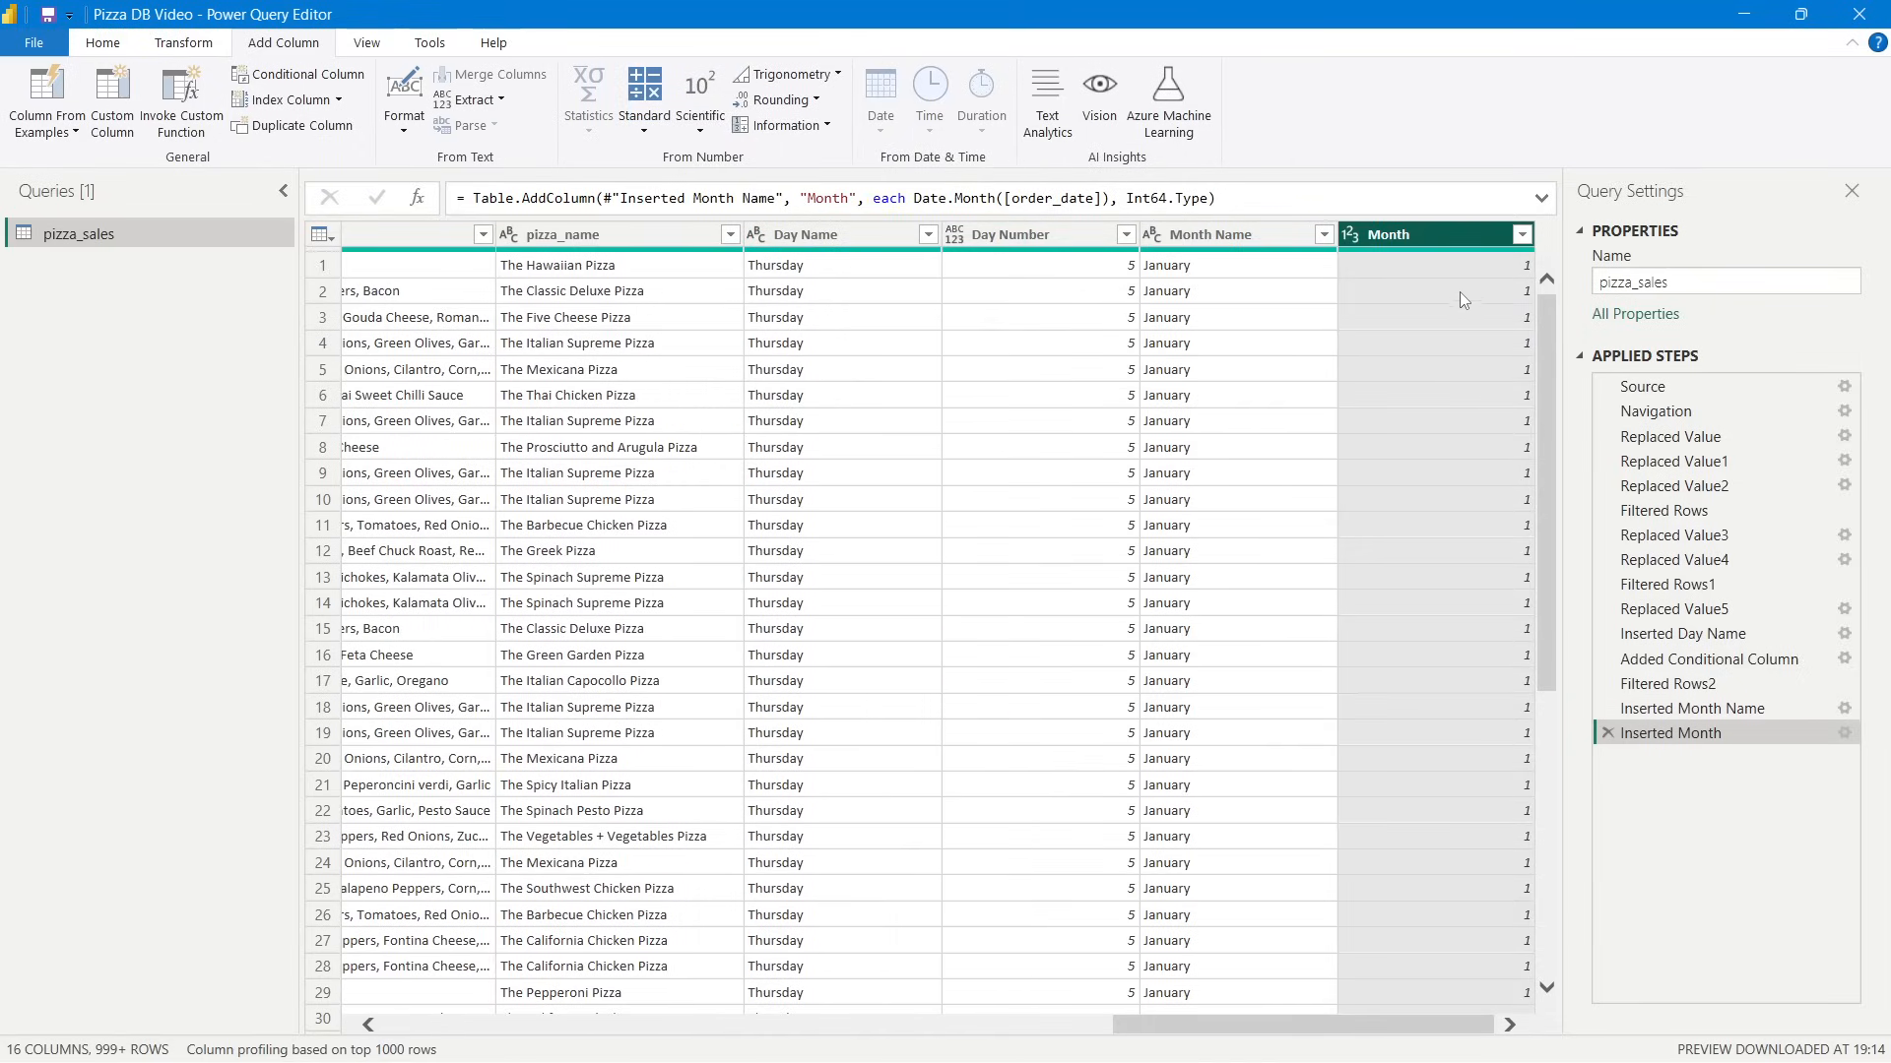
Rename the newly added Month column to Month Number.
right_click(1390, 240)
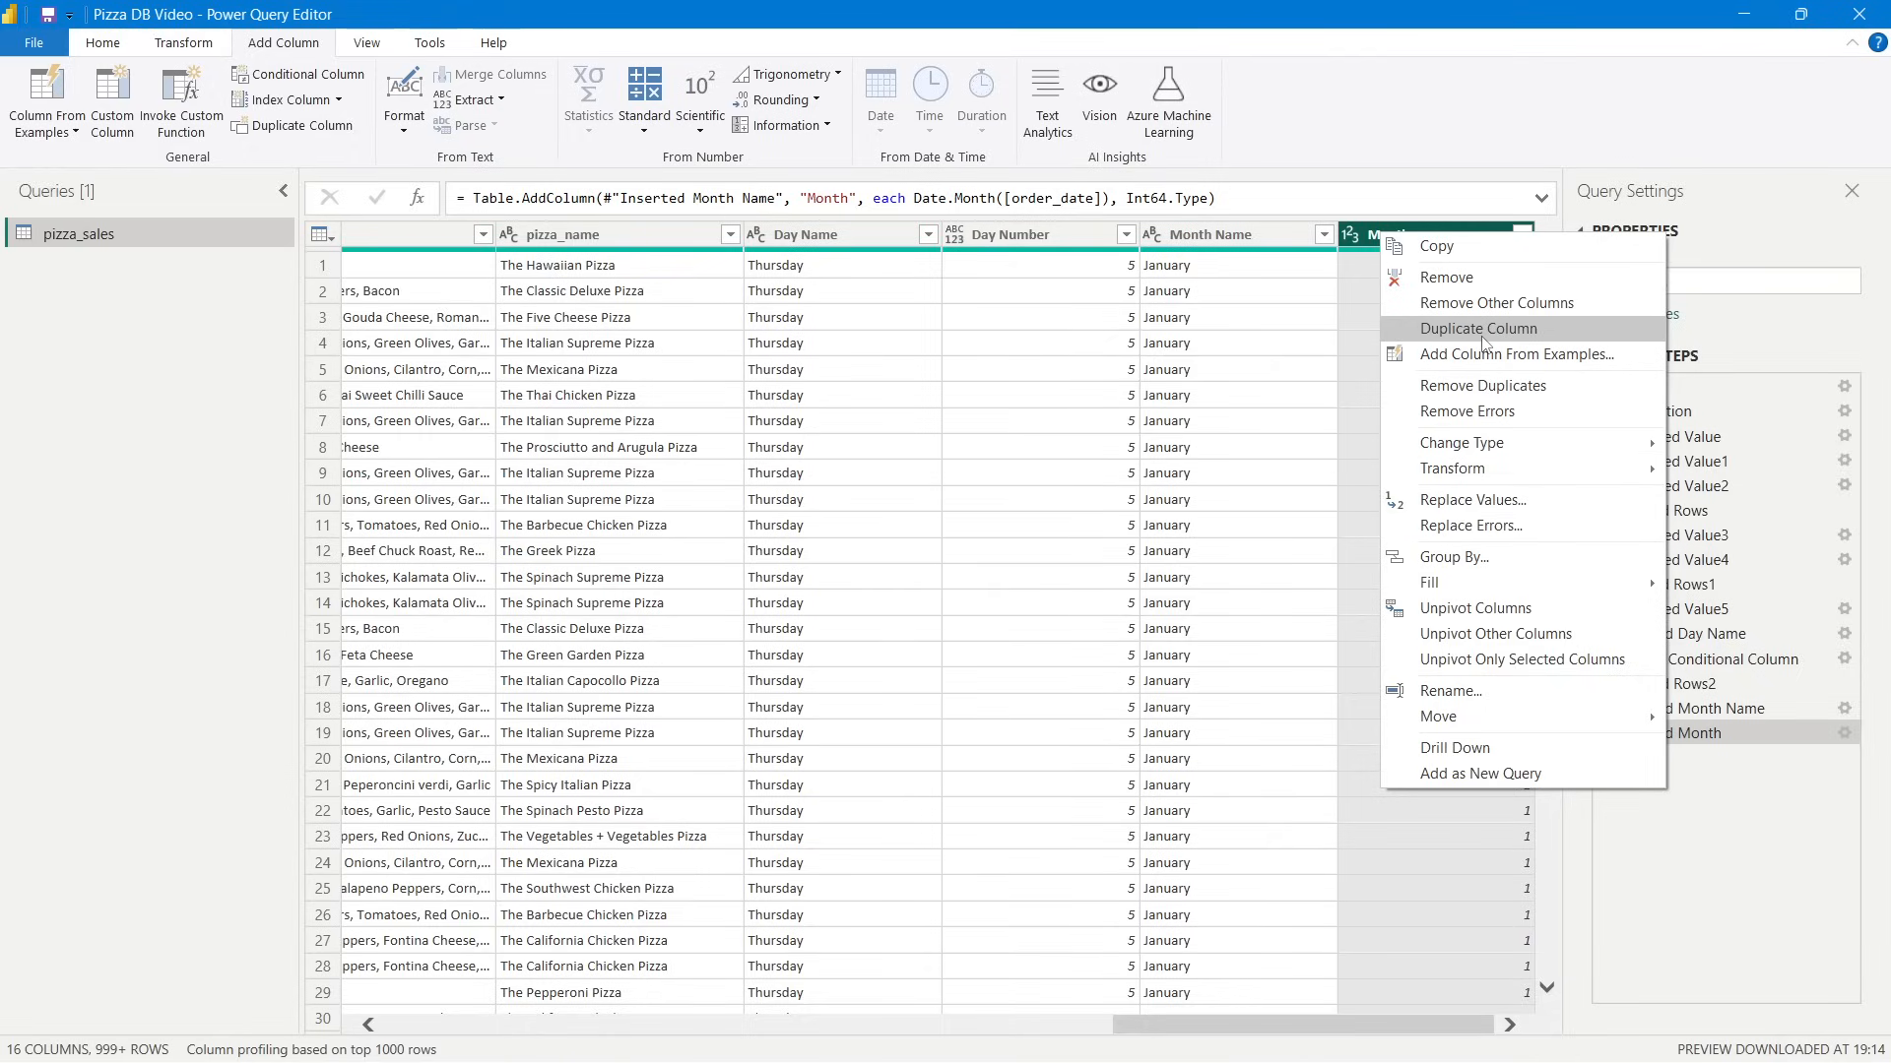
left_click(1463, 686)
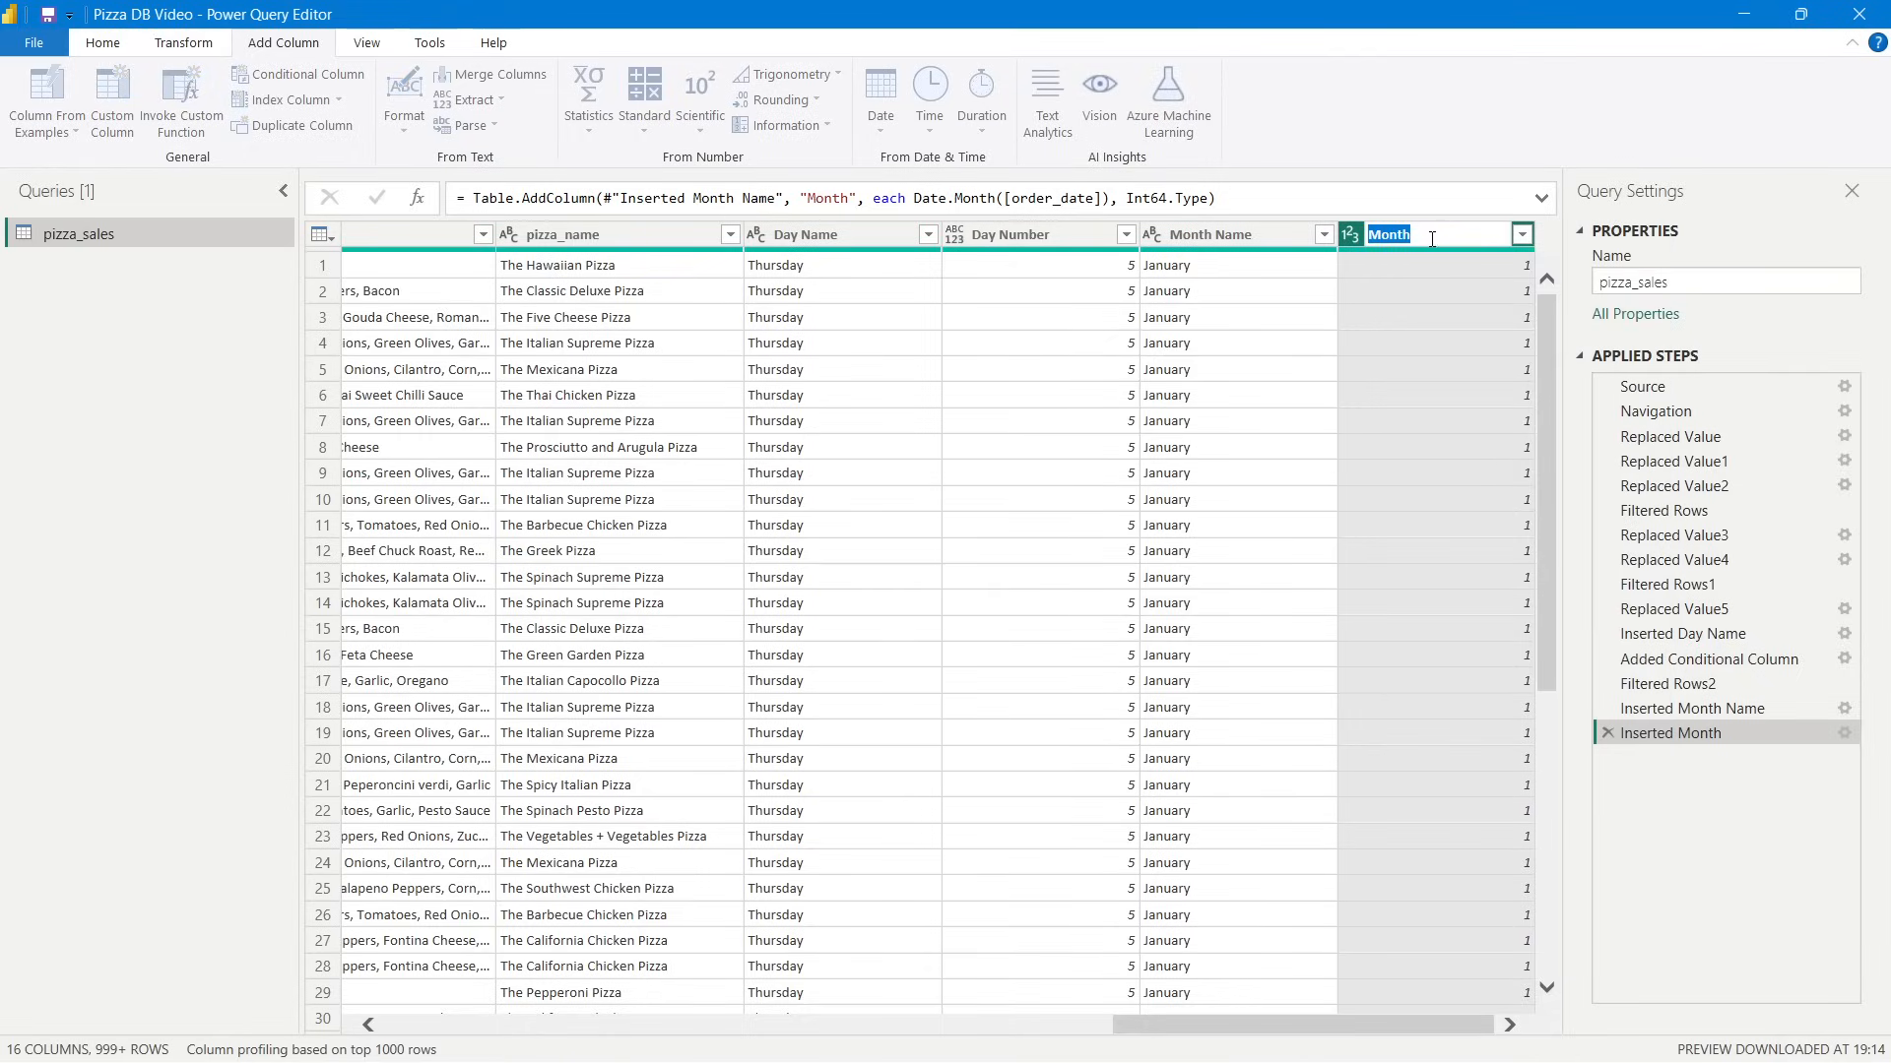
key("Return")
key("Return")
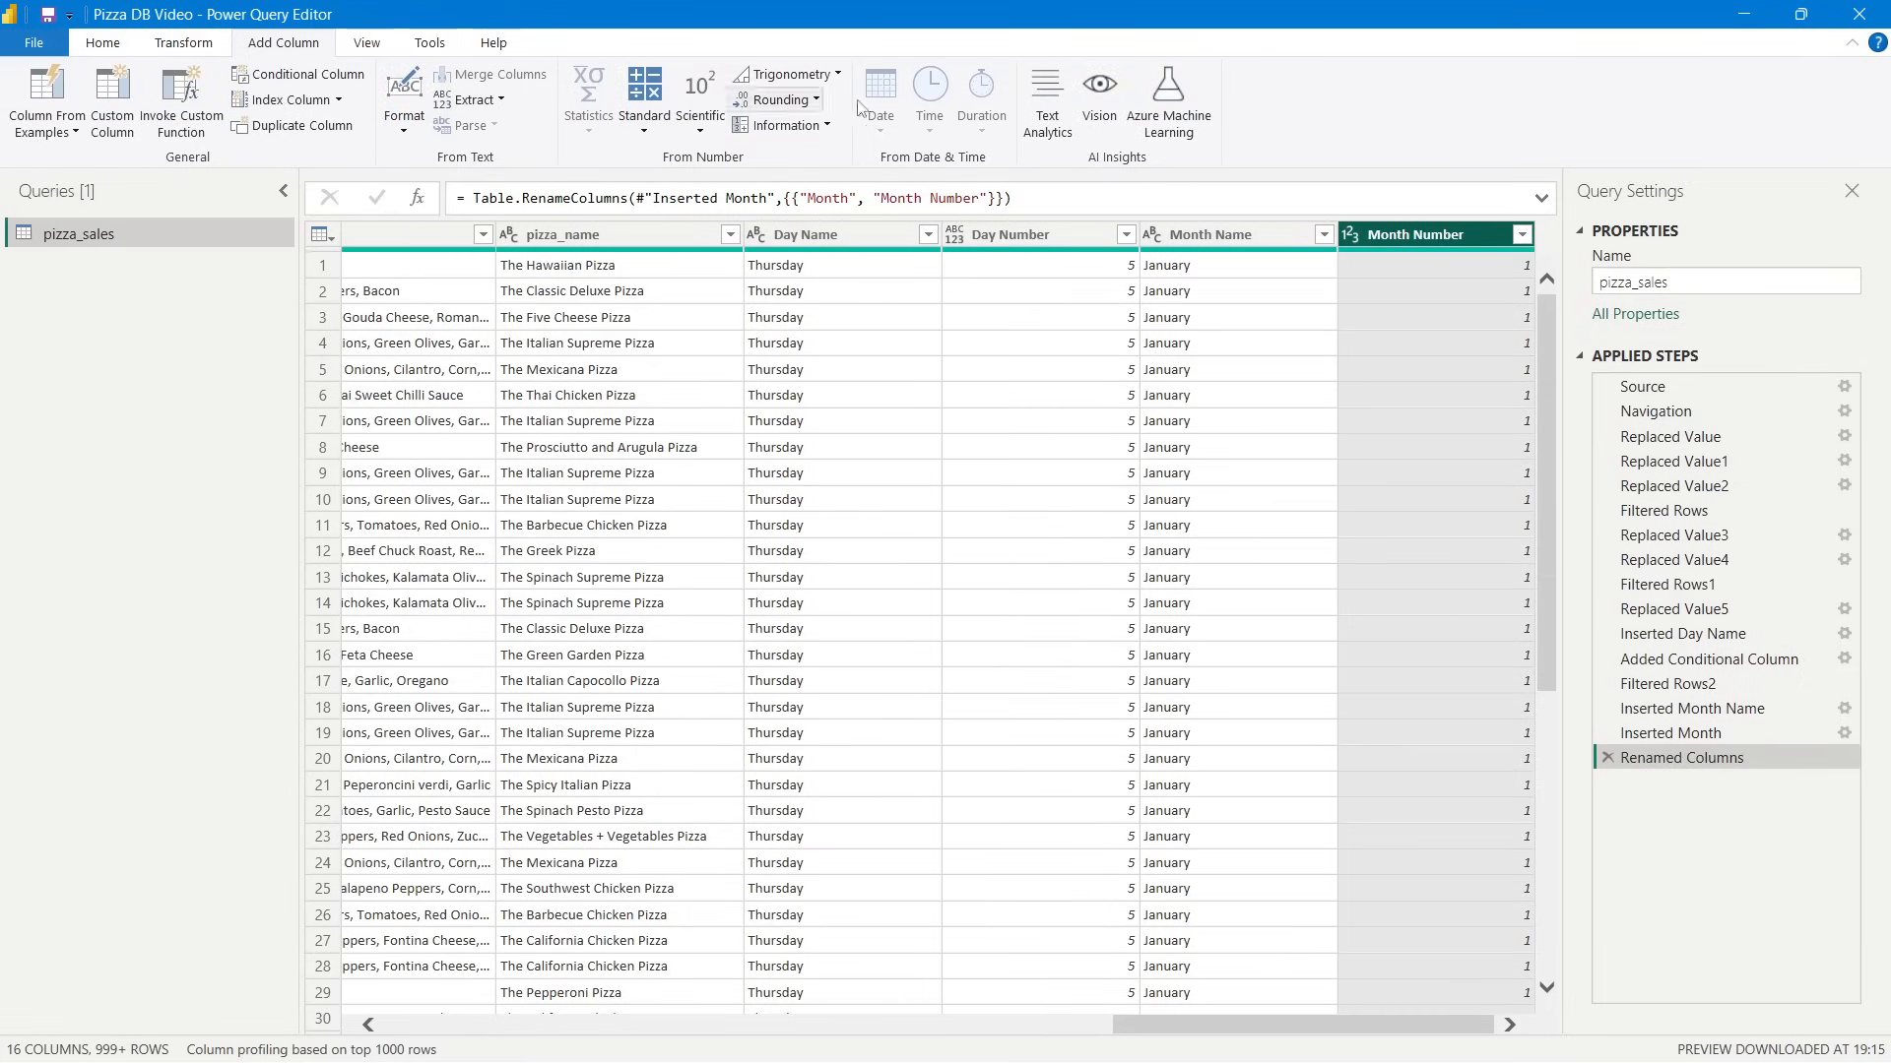
Add a column with the day of the month derived from order_date.
left_click(834, 285)
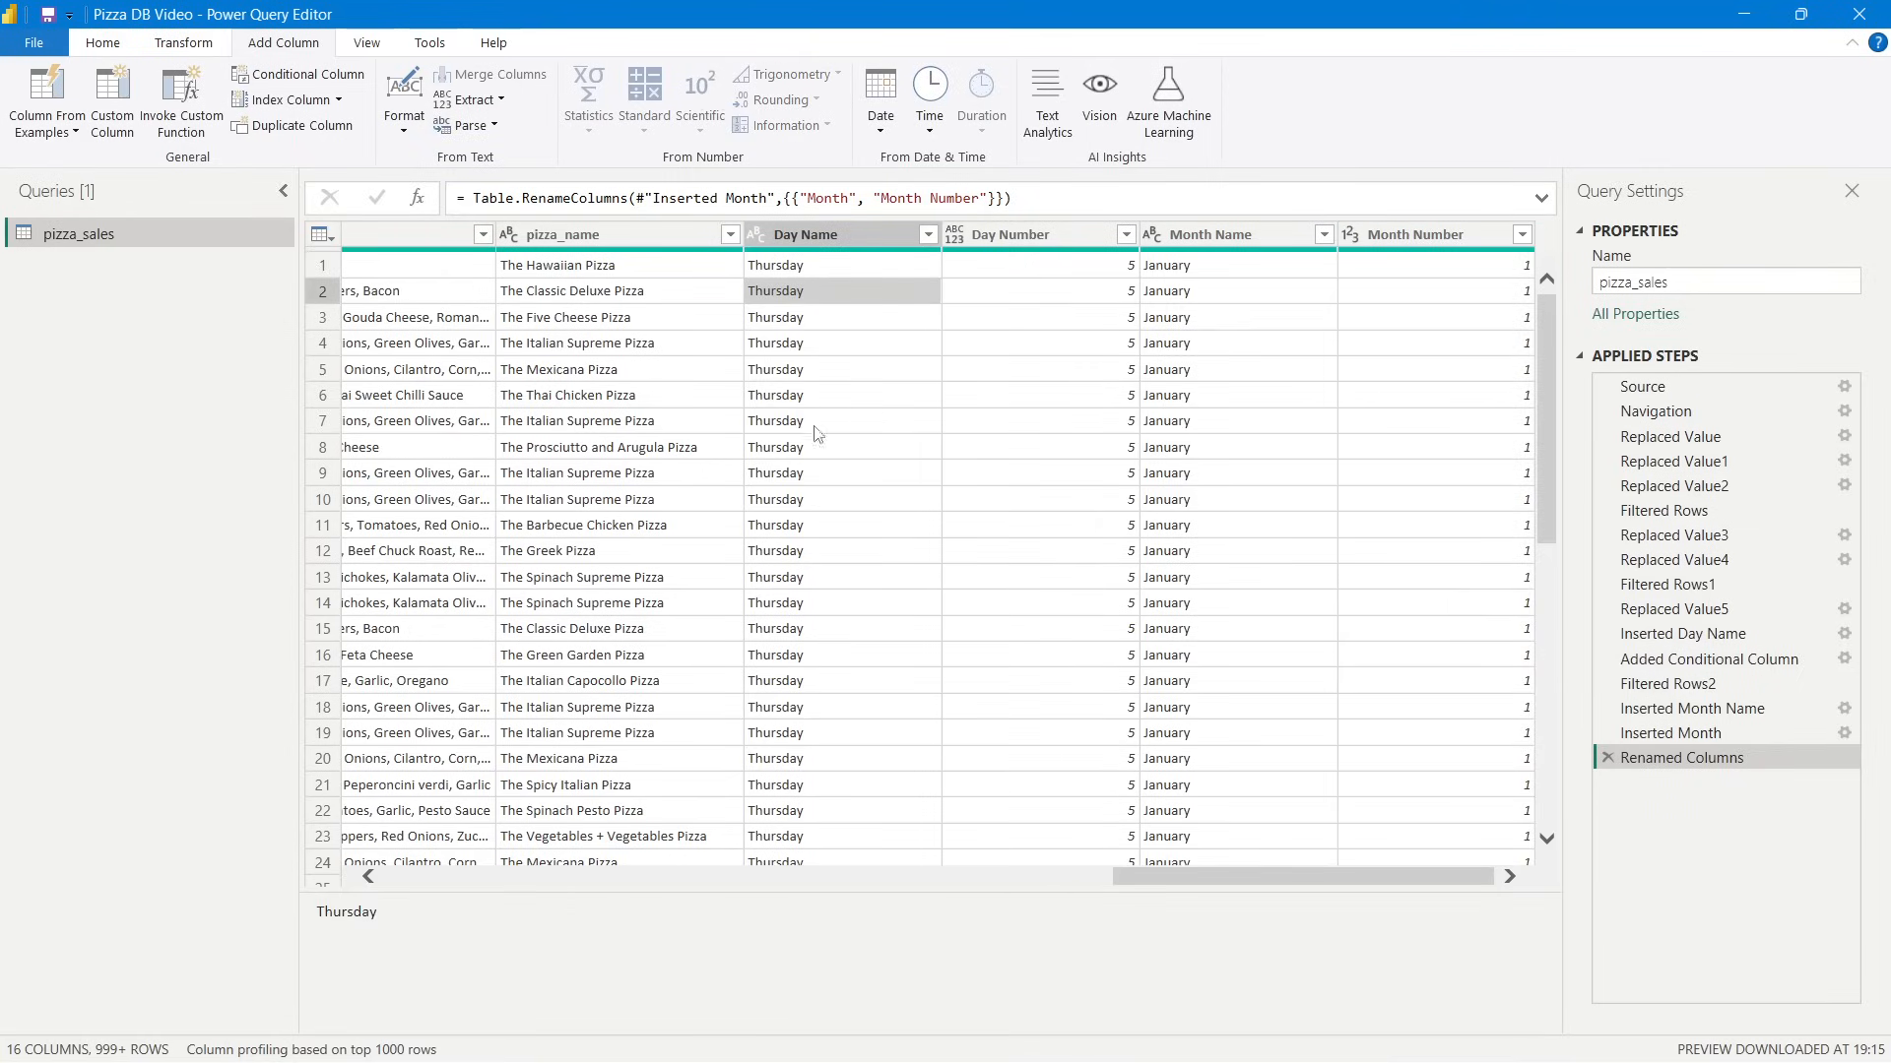
left_click(1045, 875)
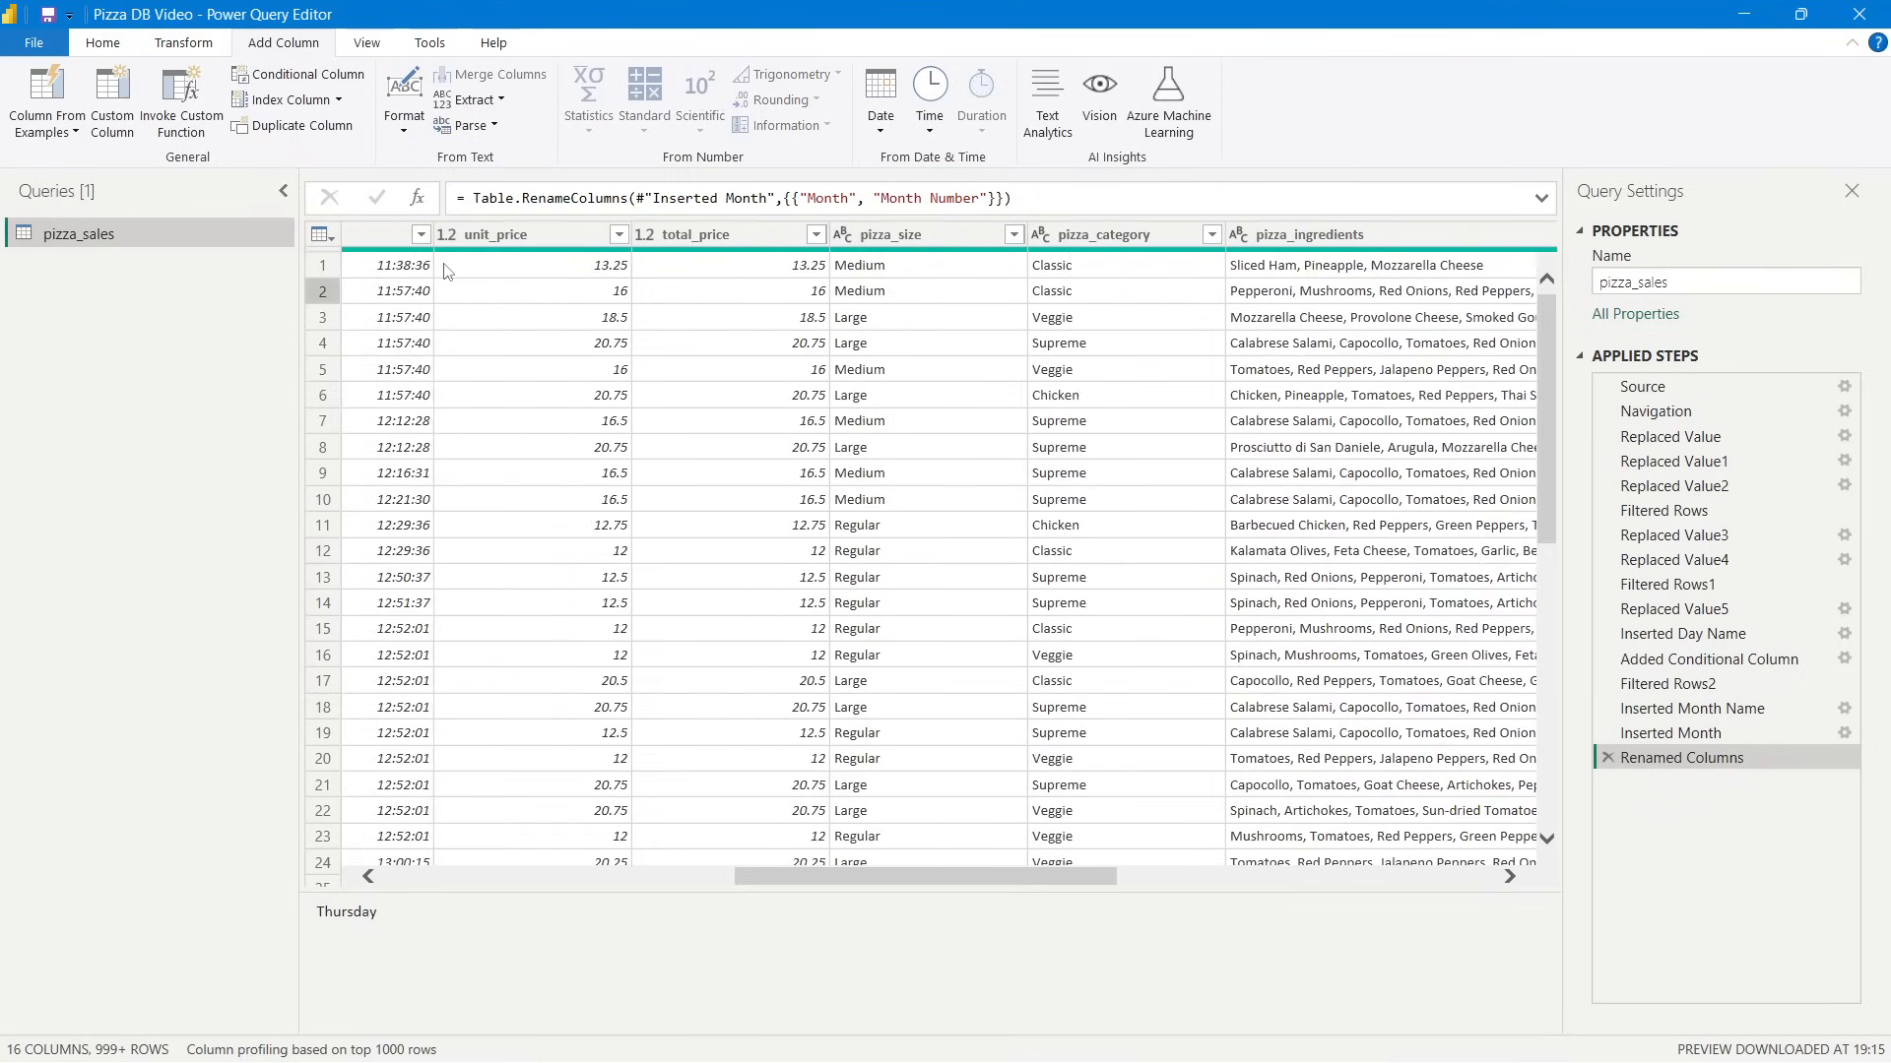
left_click_drag(743, 876, 669, 886)
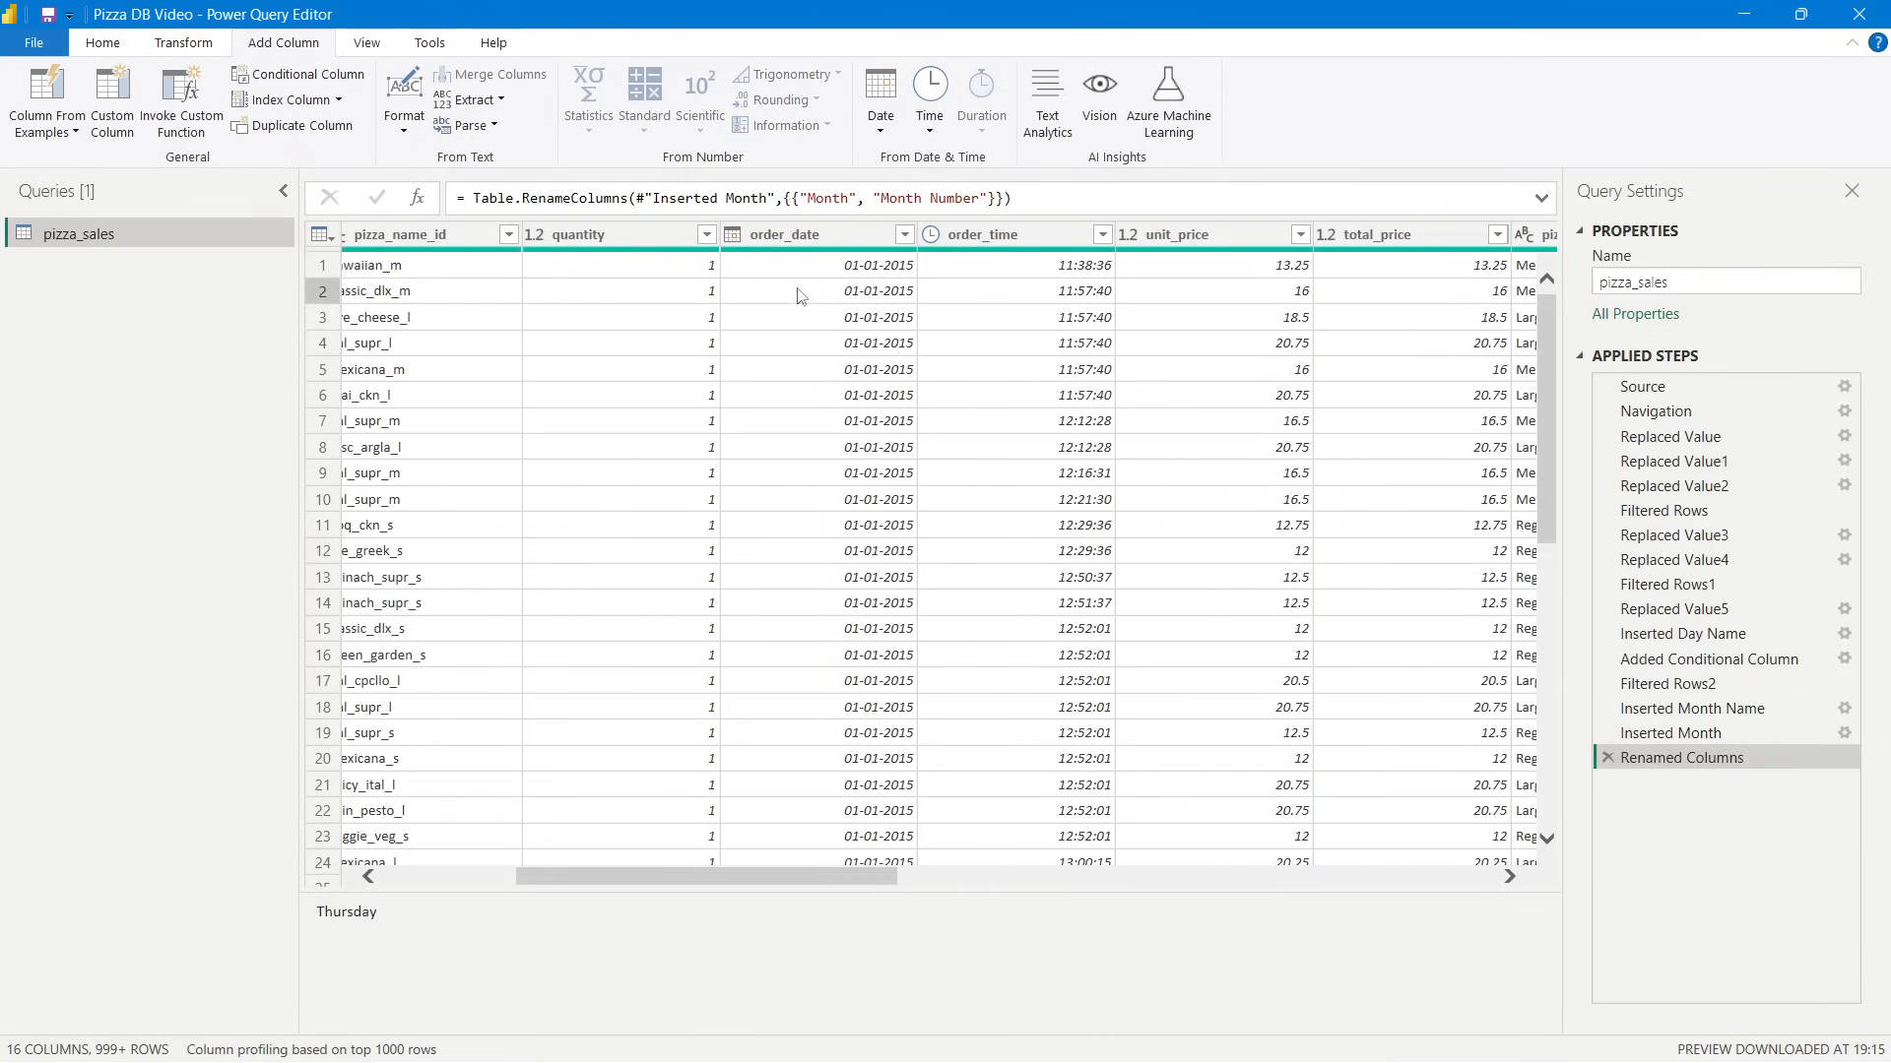
left_click(785, 235)
left_click(881, 128)
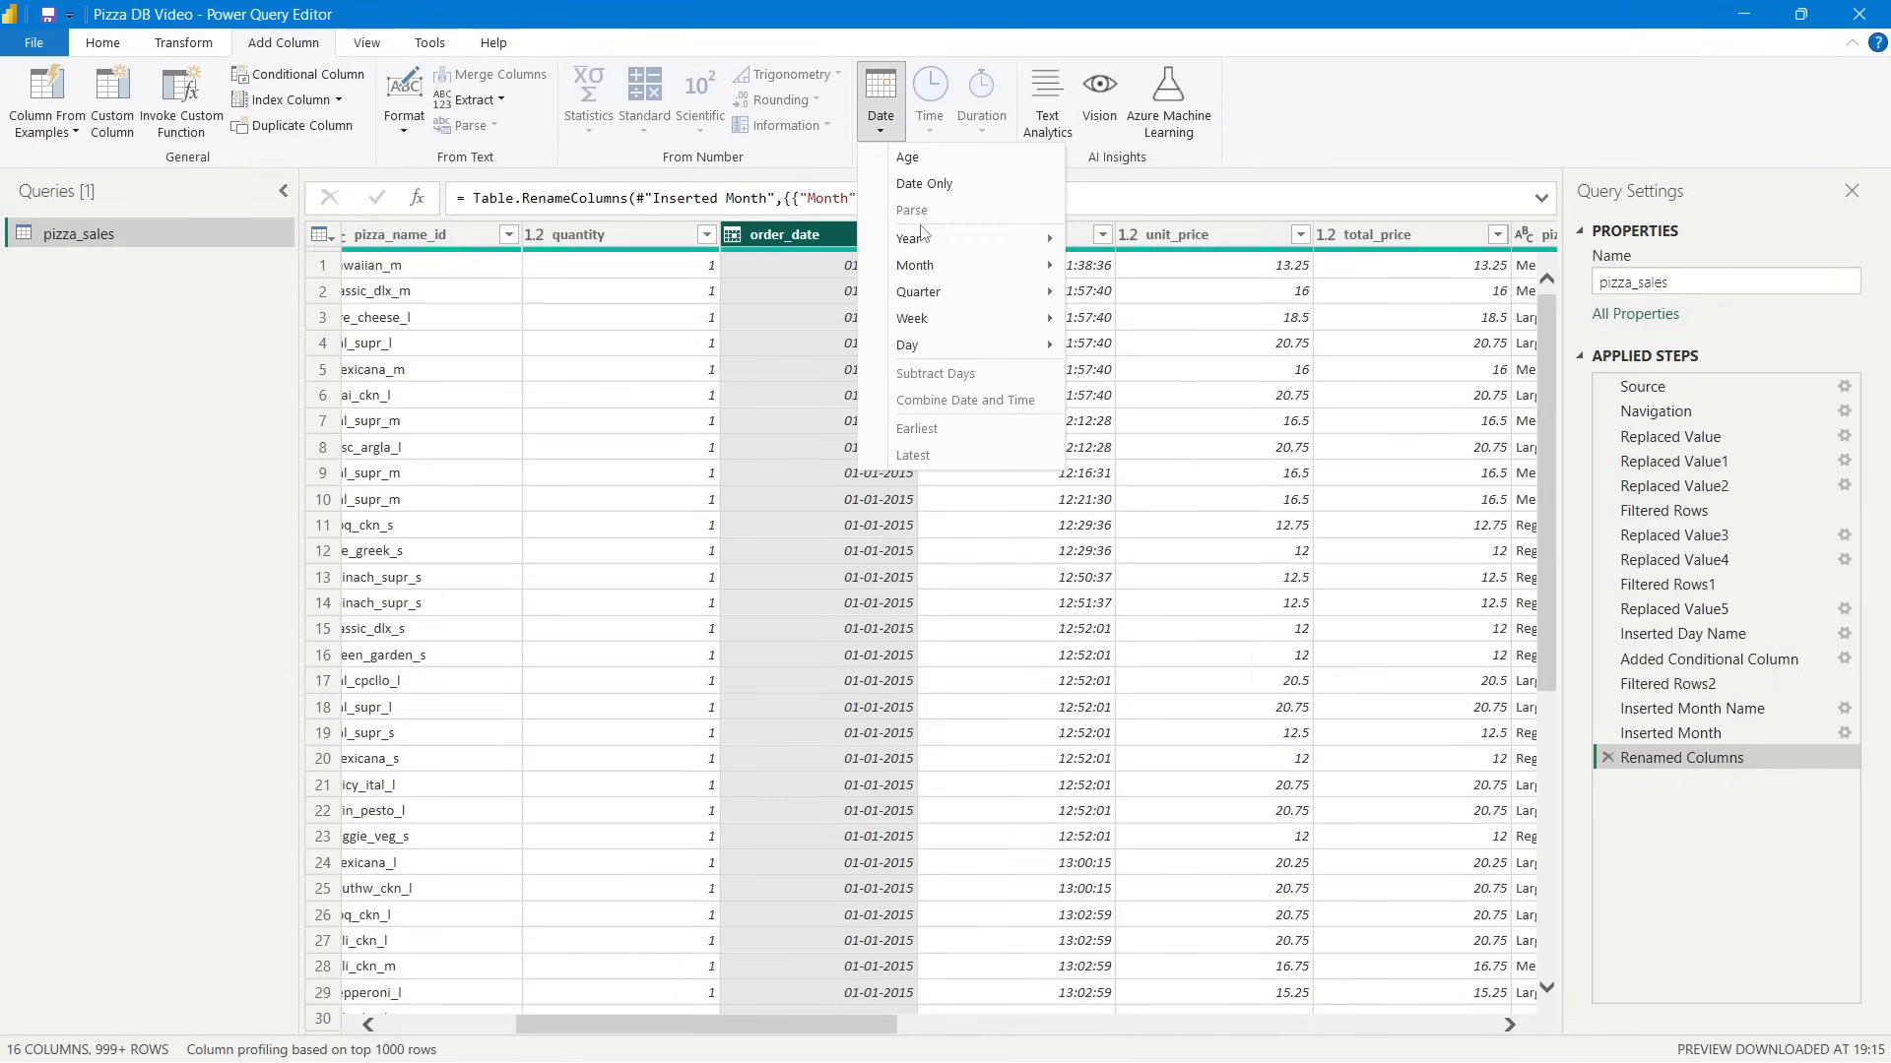
mouse_move(920, 346)
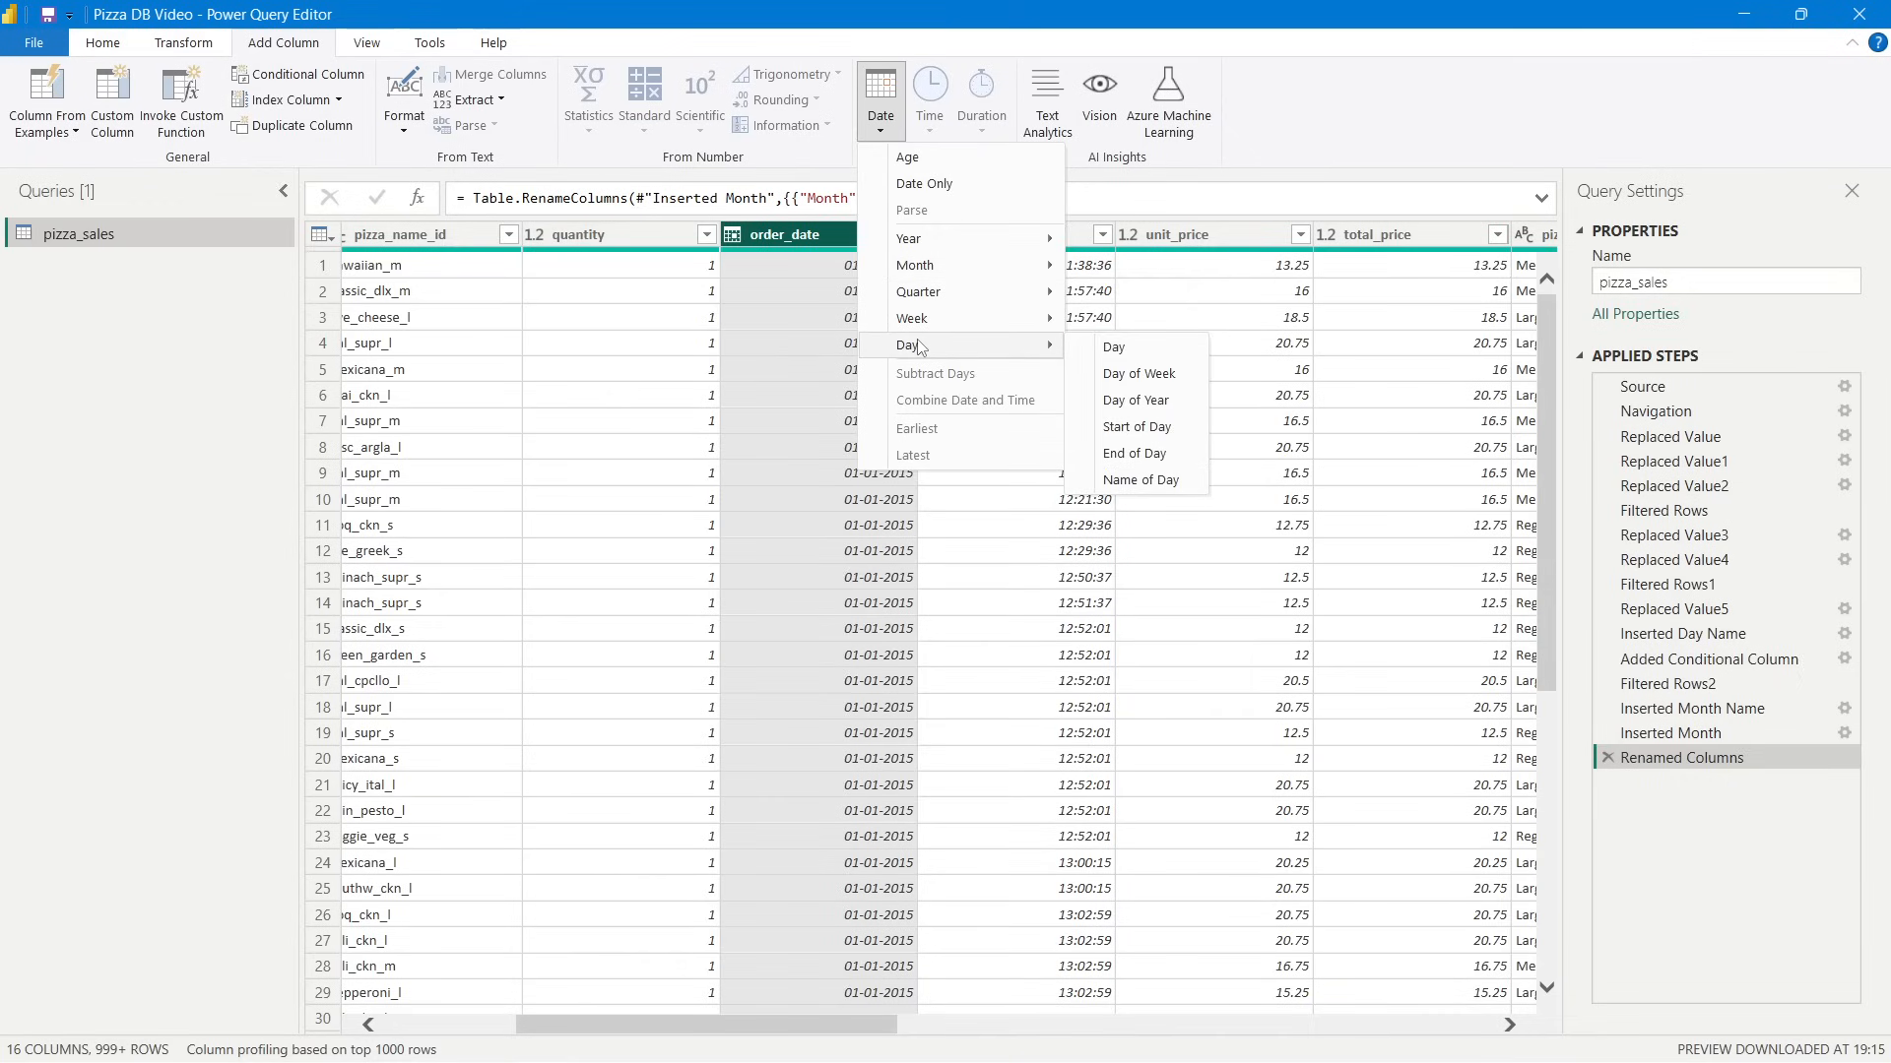
left_click(1114, 349)
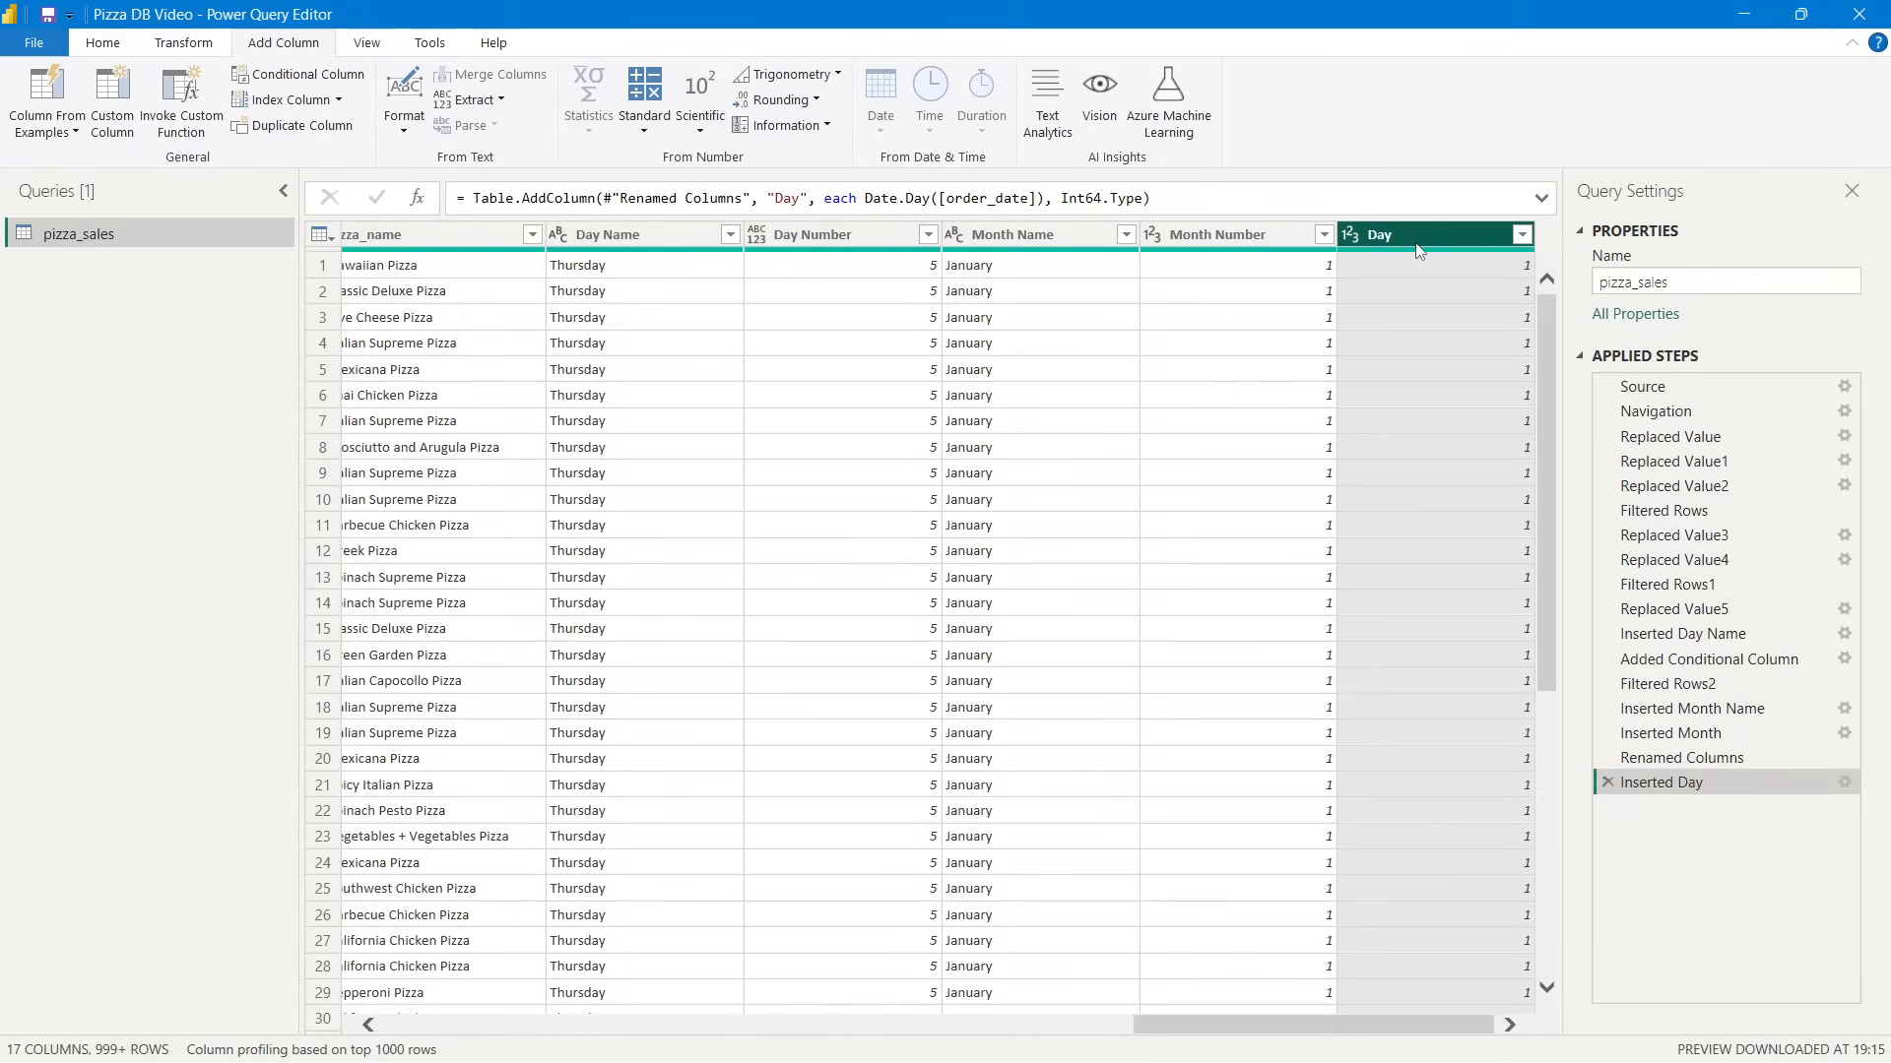
Remove the newly added Day column from the pizza_sales query.
left_click(587, 272)
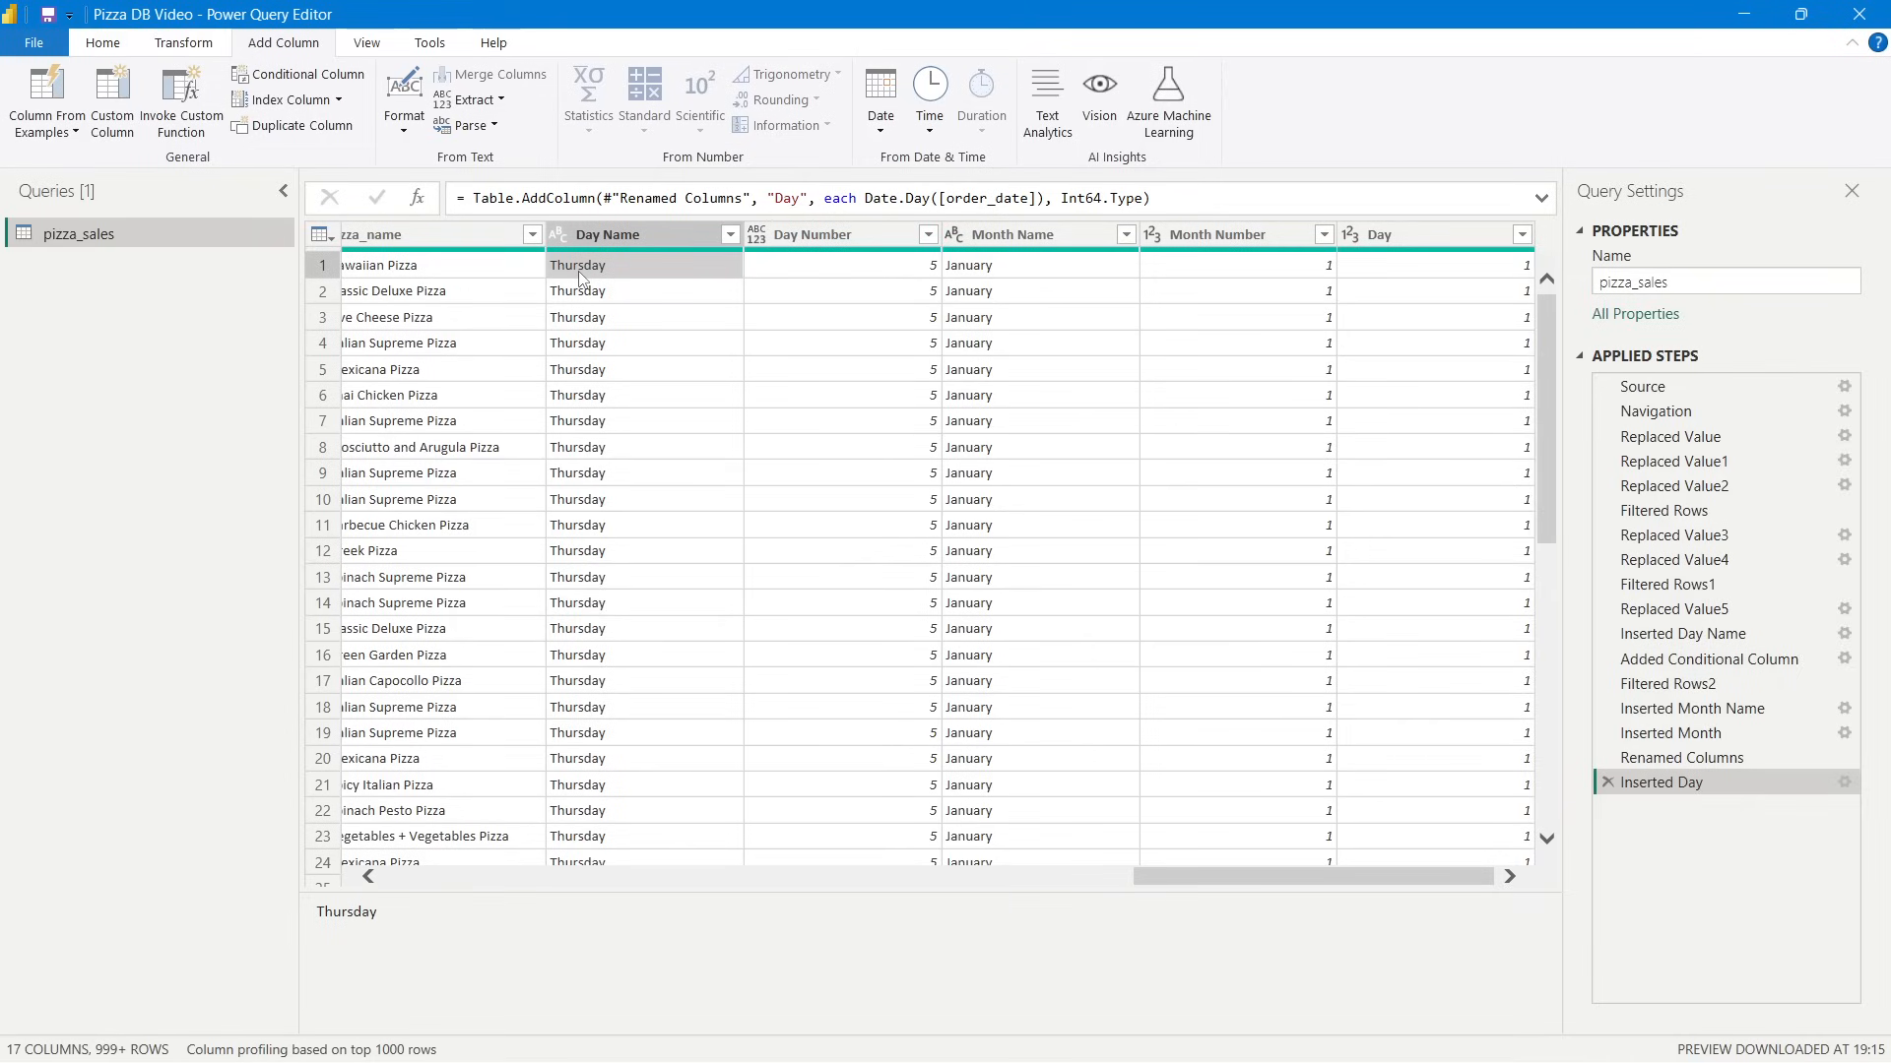
left_click(1399, 243)
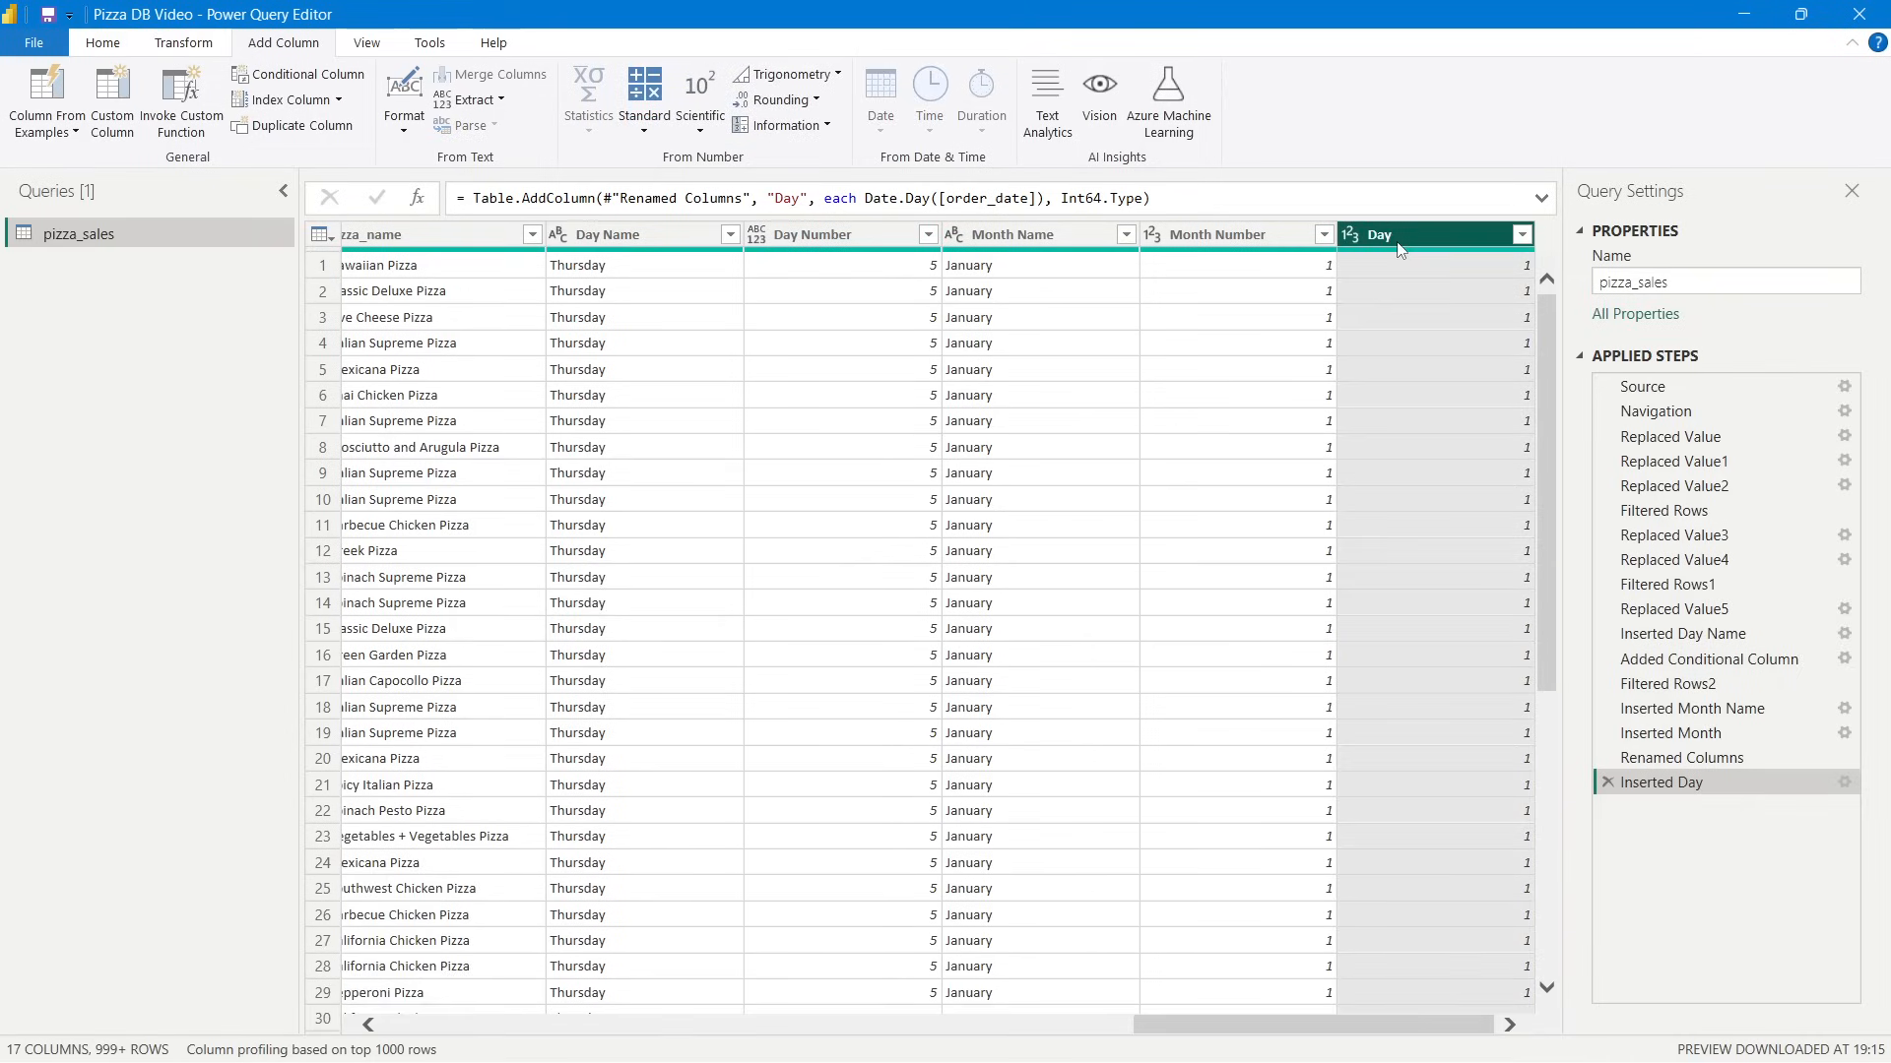
right_click(1391, 242)
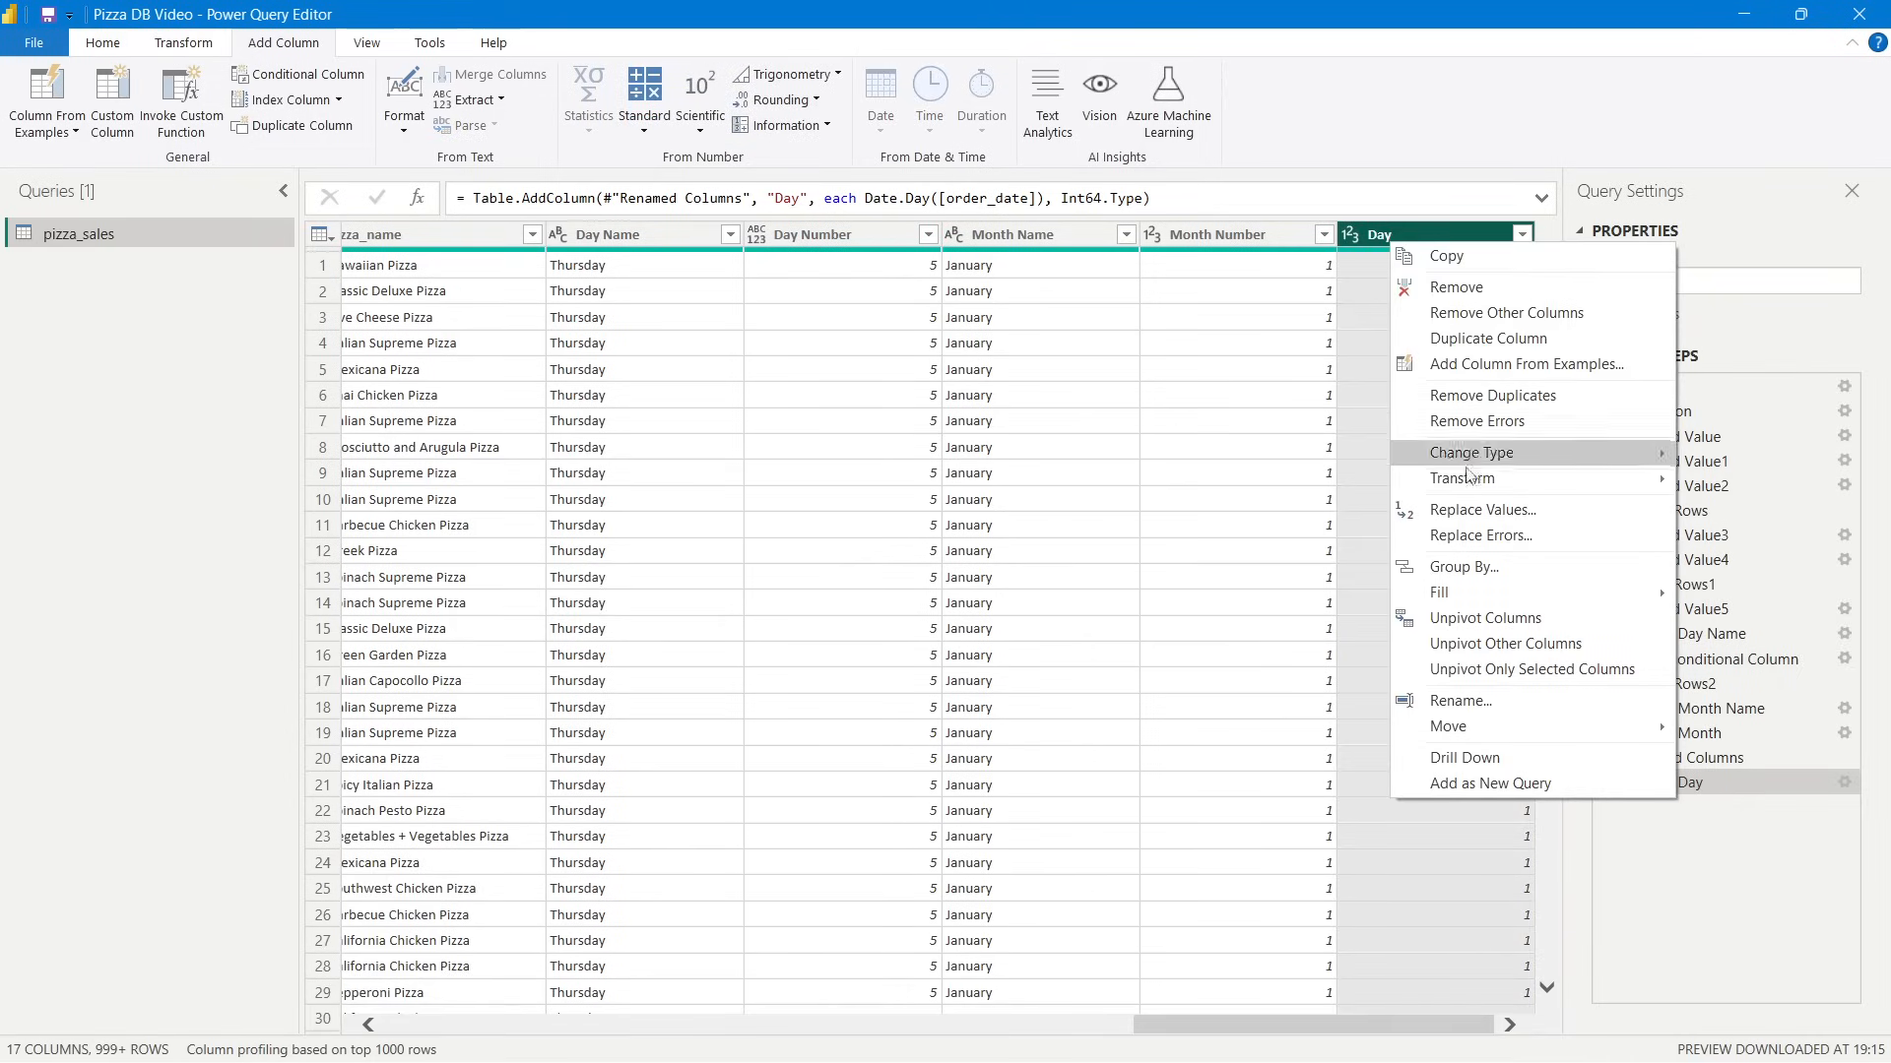
left_click(1377, 234)
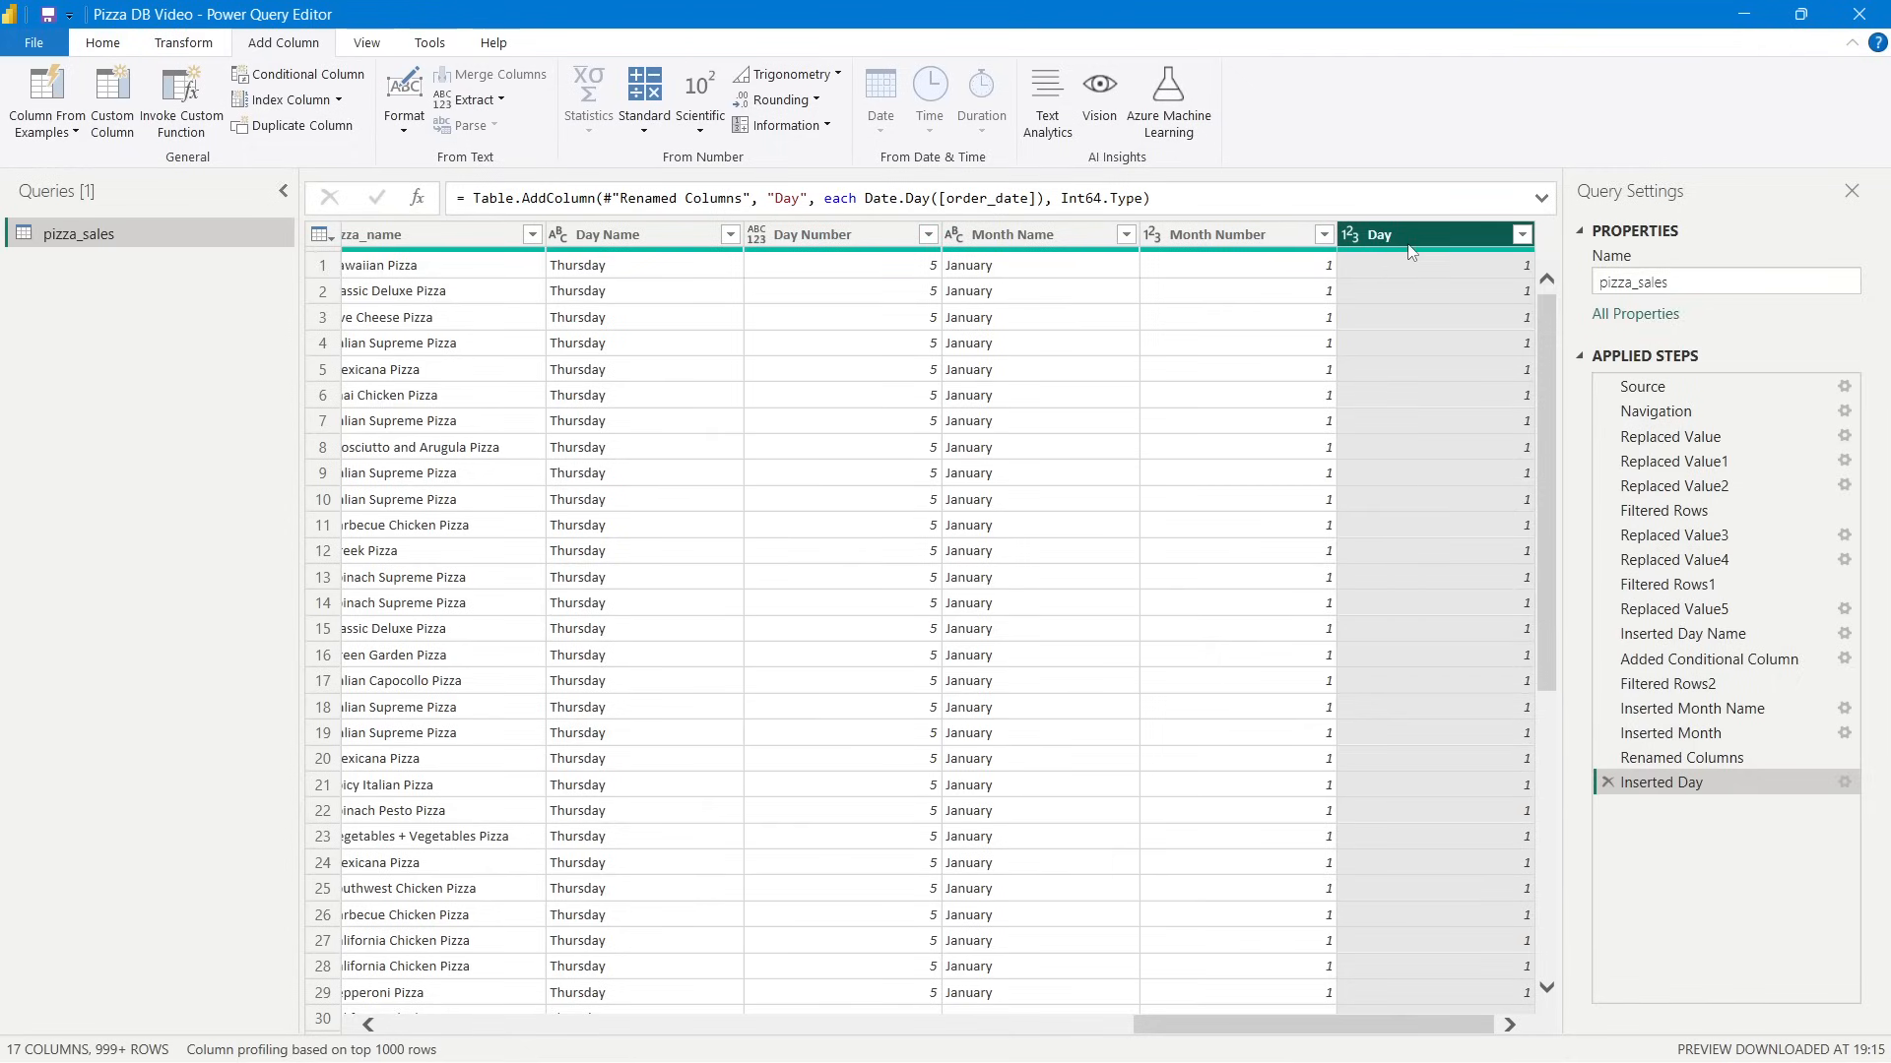
right_click(1414, 248)
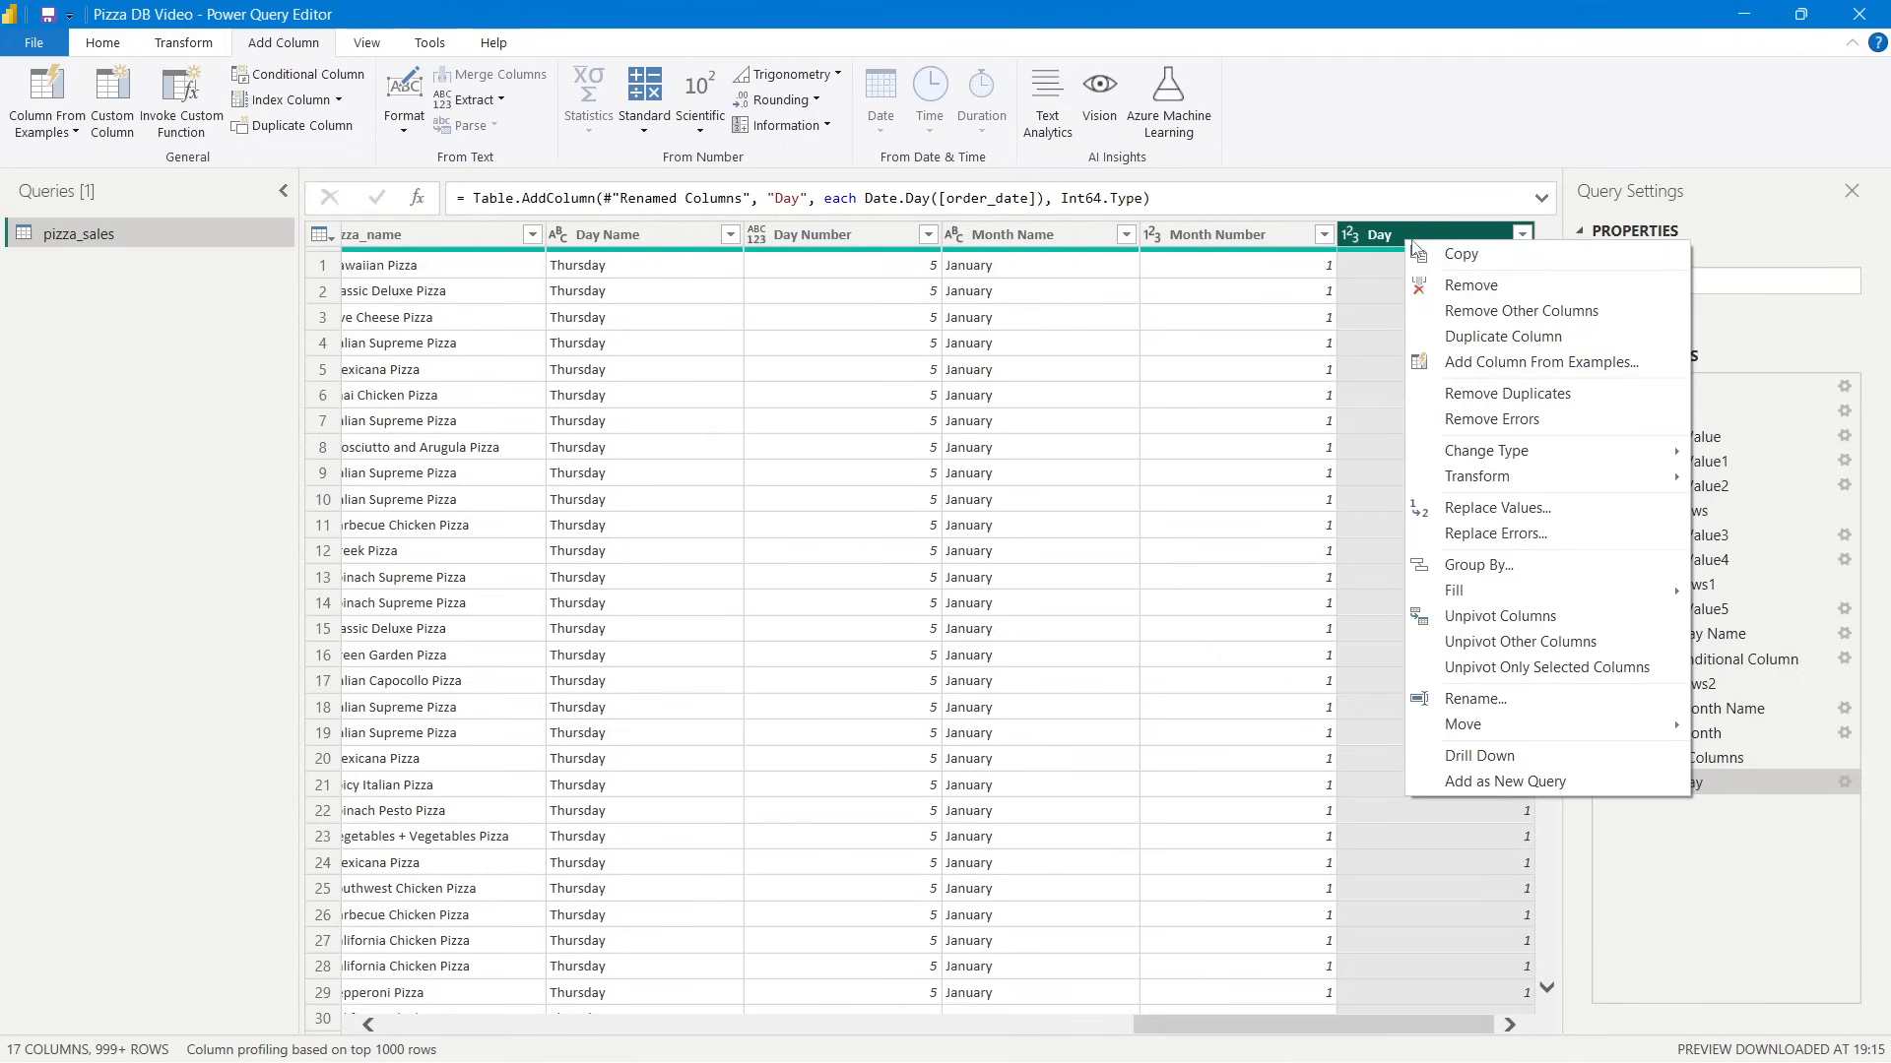
left_click(1482, 286)
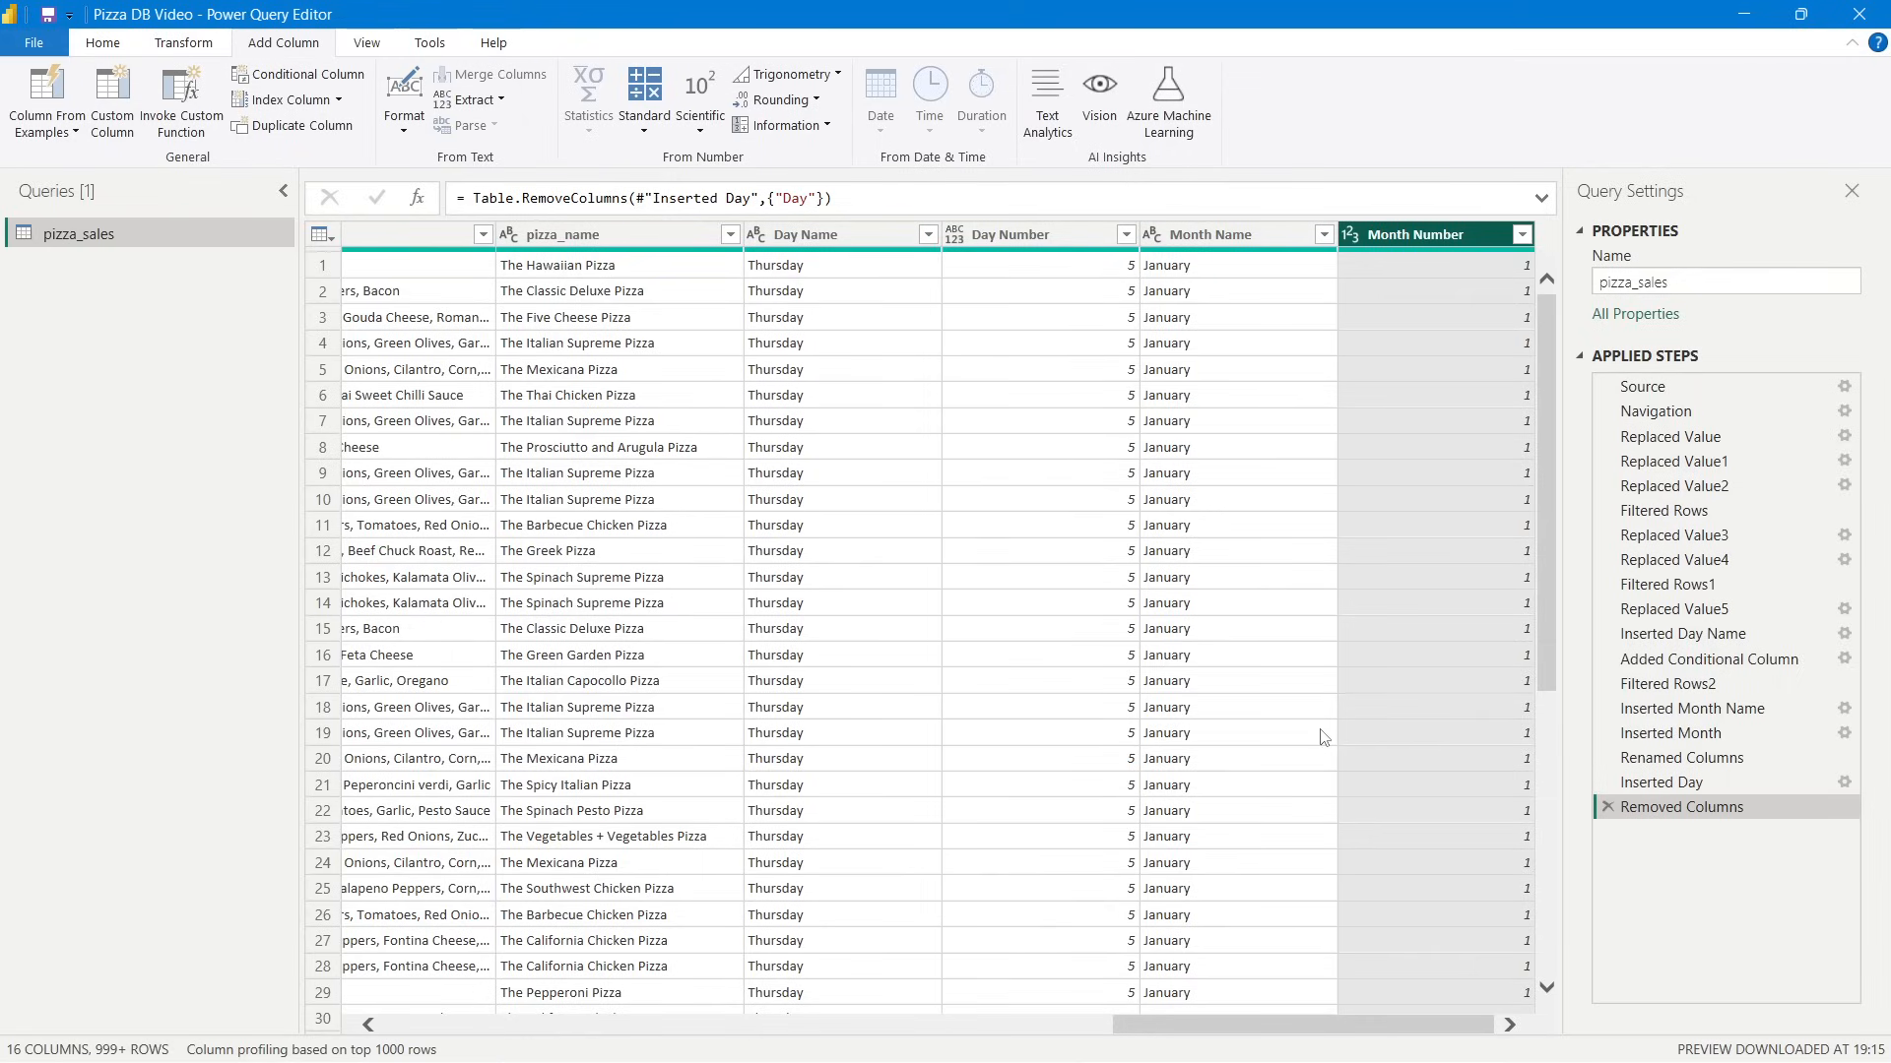
Check the Month Number column's rows and filter values, and apply the query changes to the report.
scroll(1322, 736, "down", 14)
left_click_drag(1539, 669, 1532, 1061)
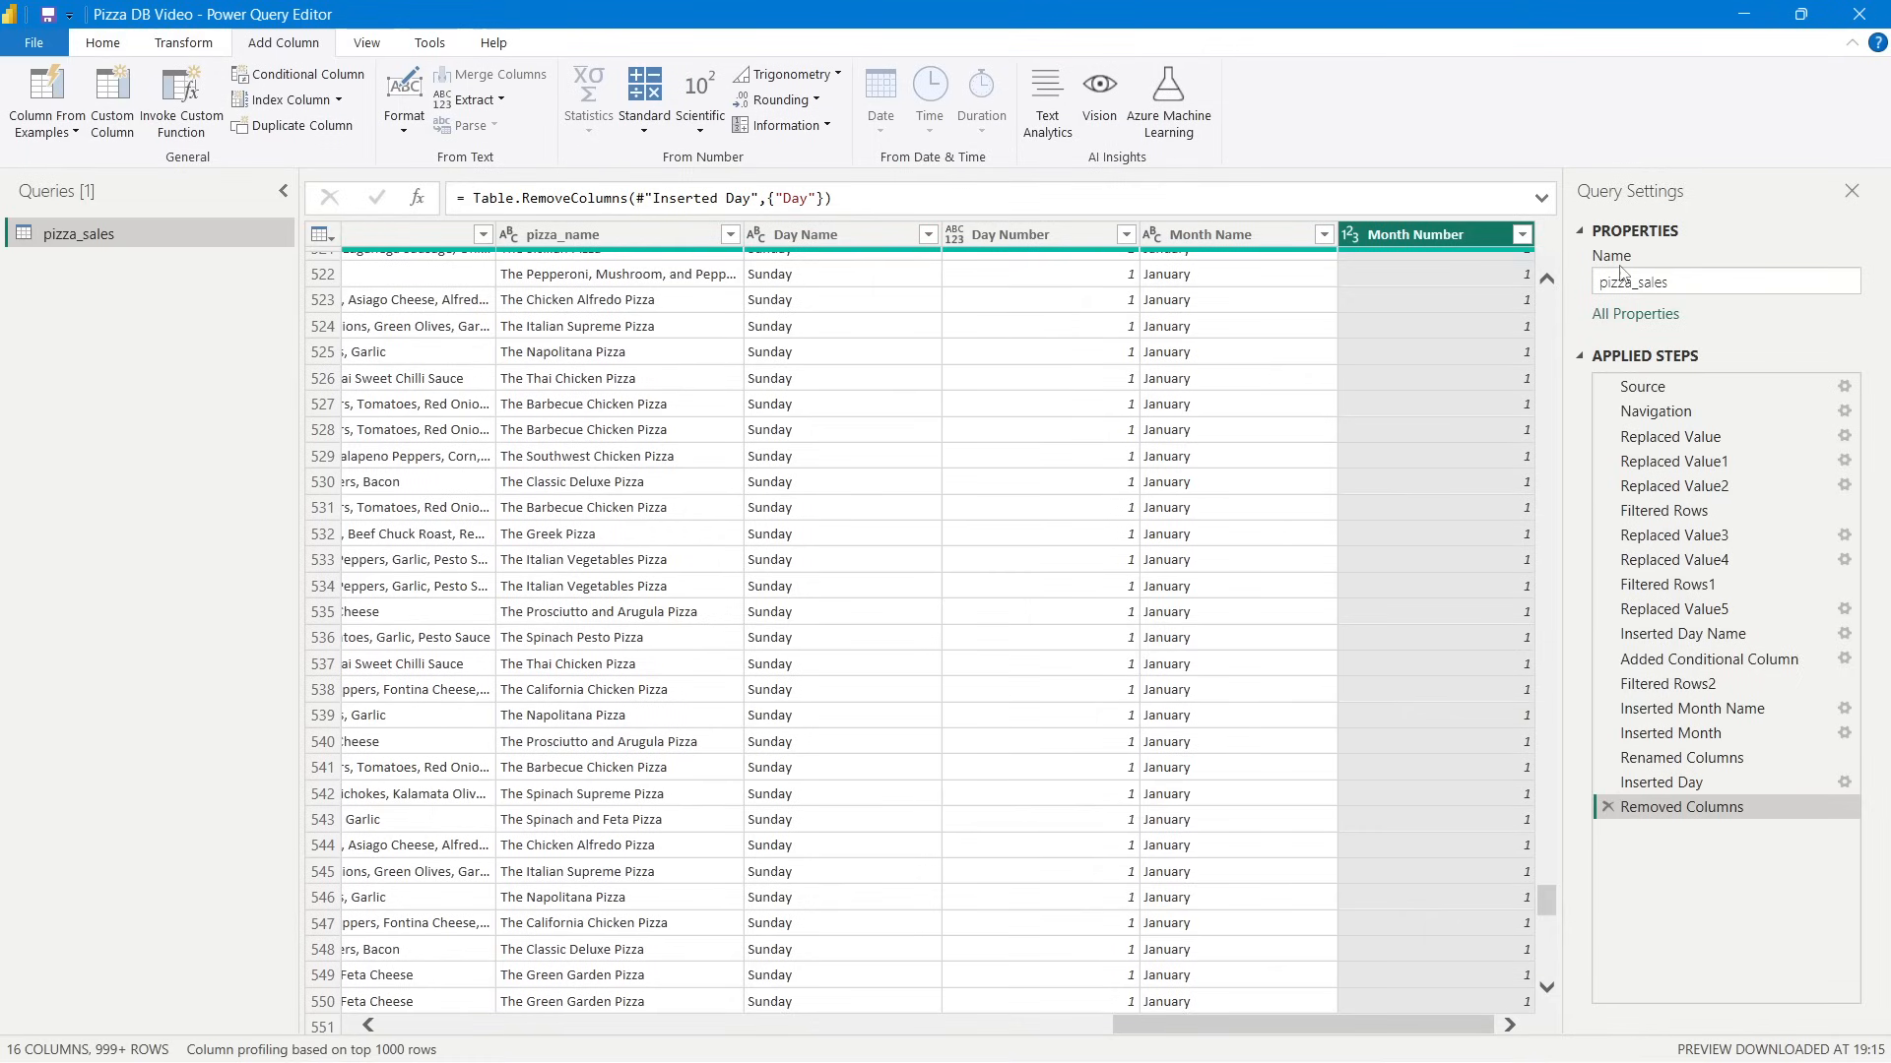
left_click(1522, 234)
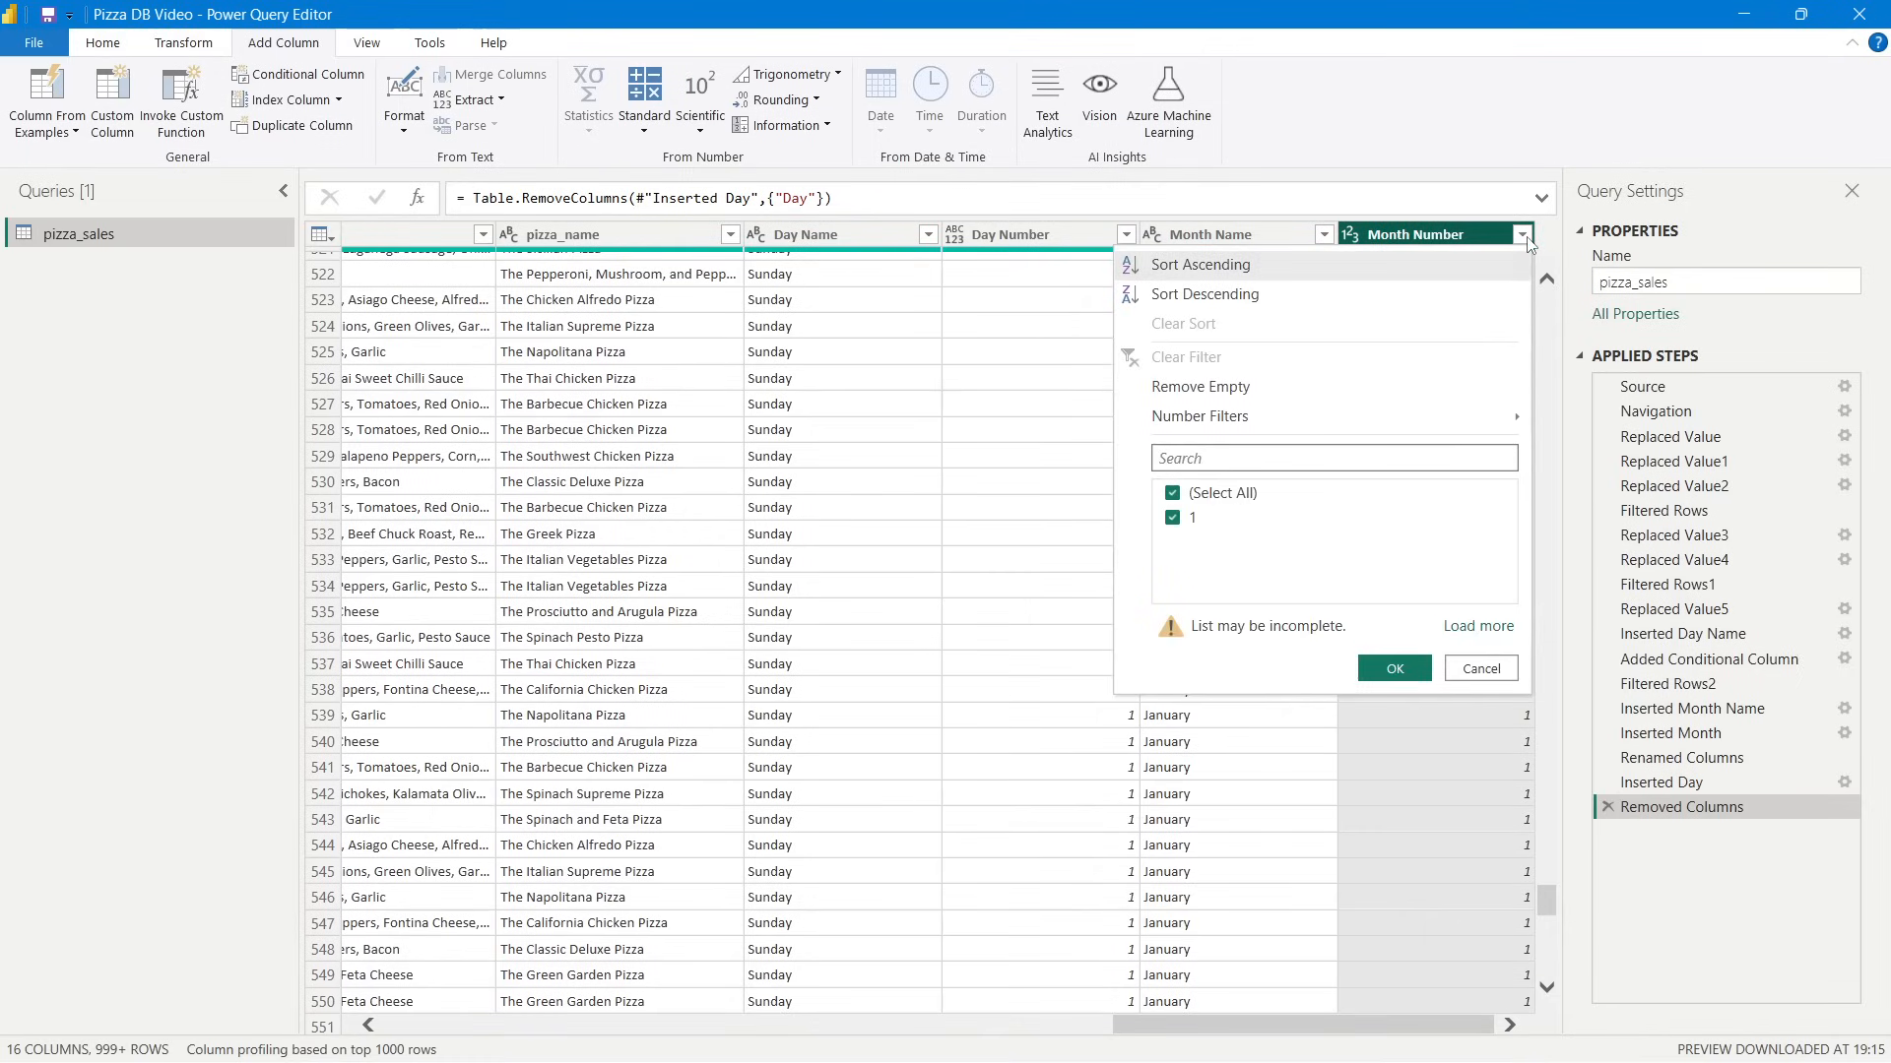
left_click(1526, 238)
left_click(119, 48)
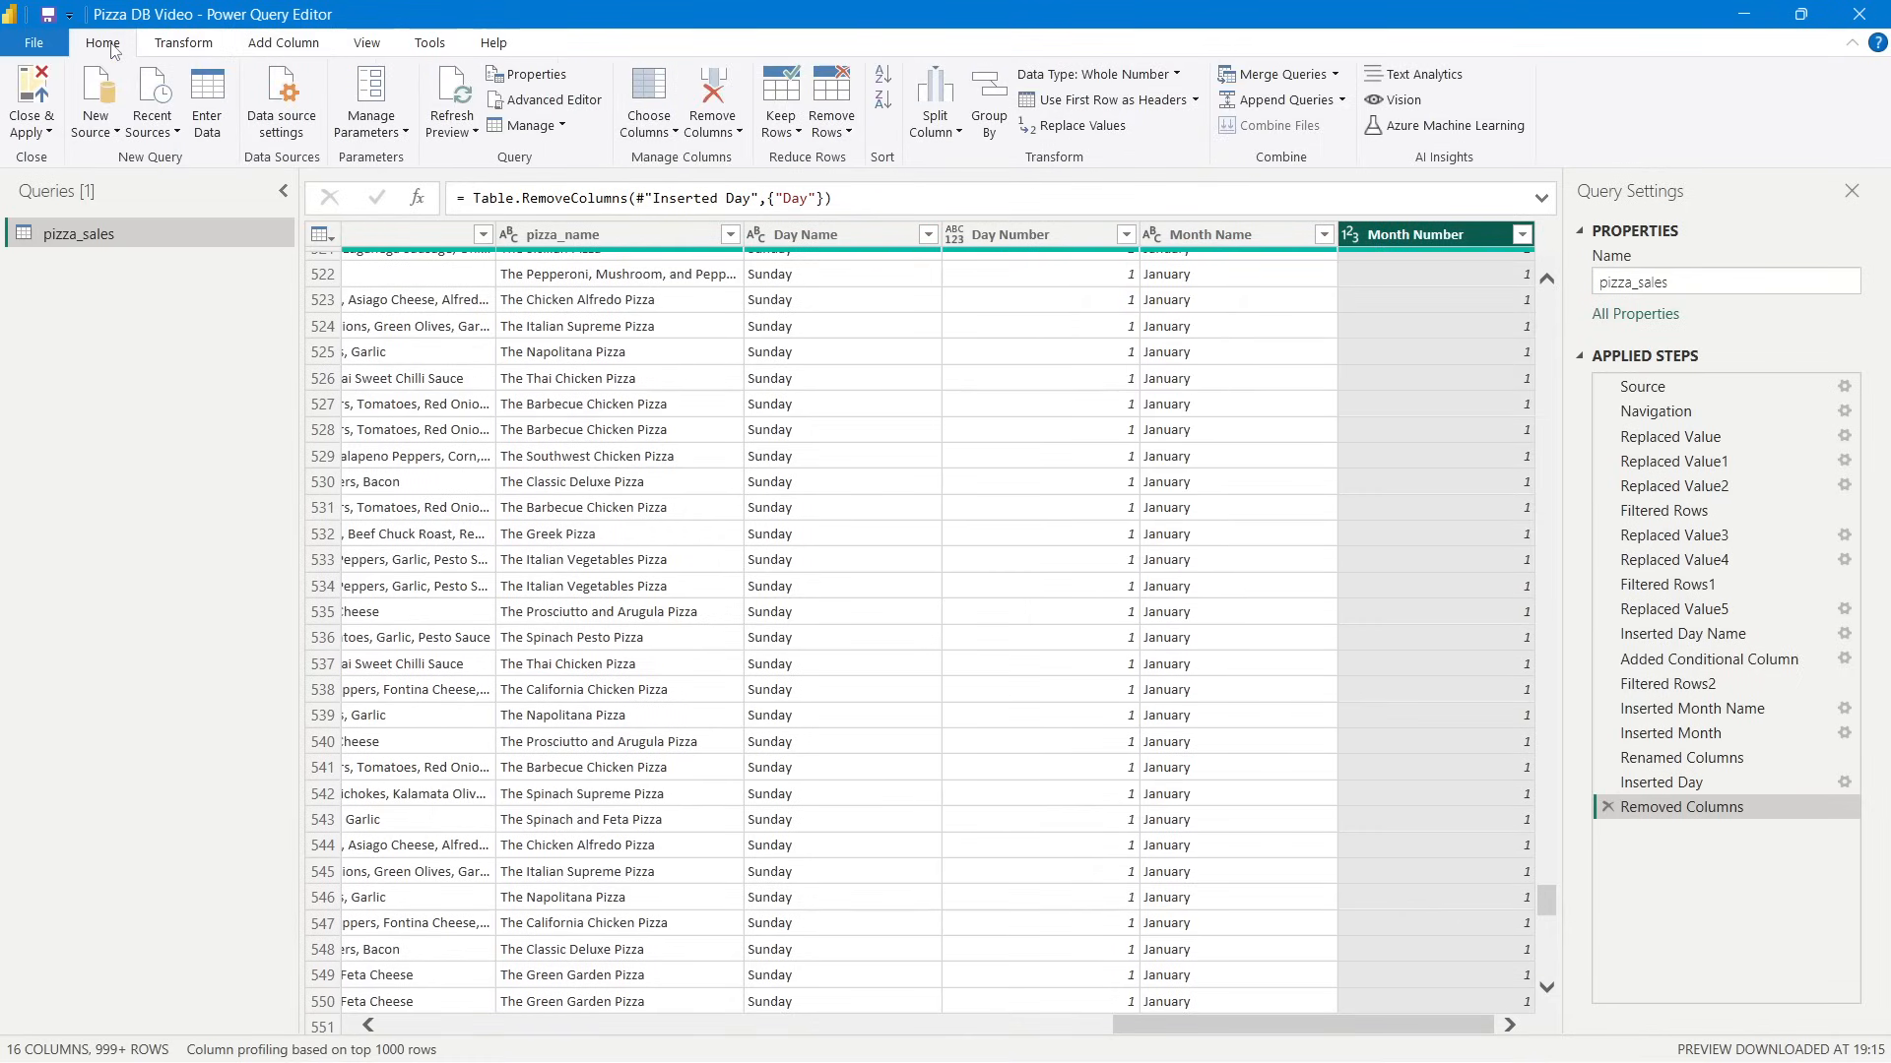
left_click(35, 91)
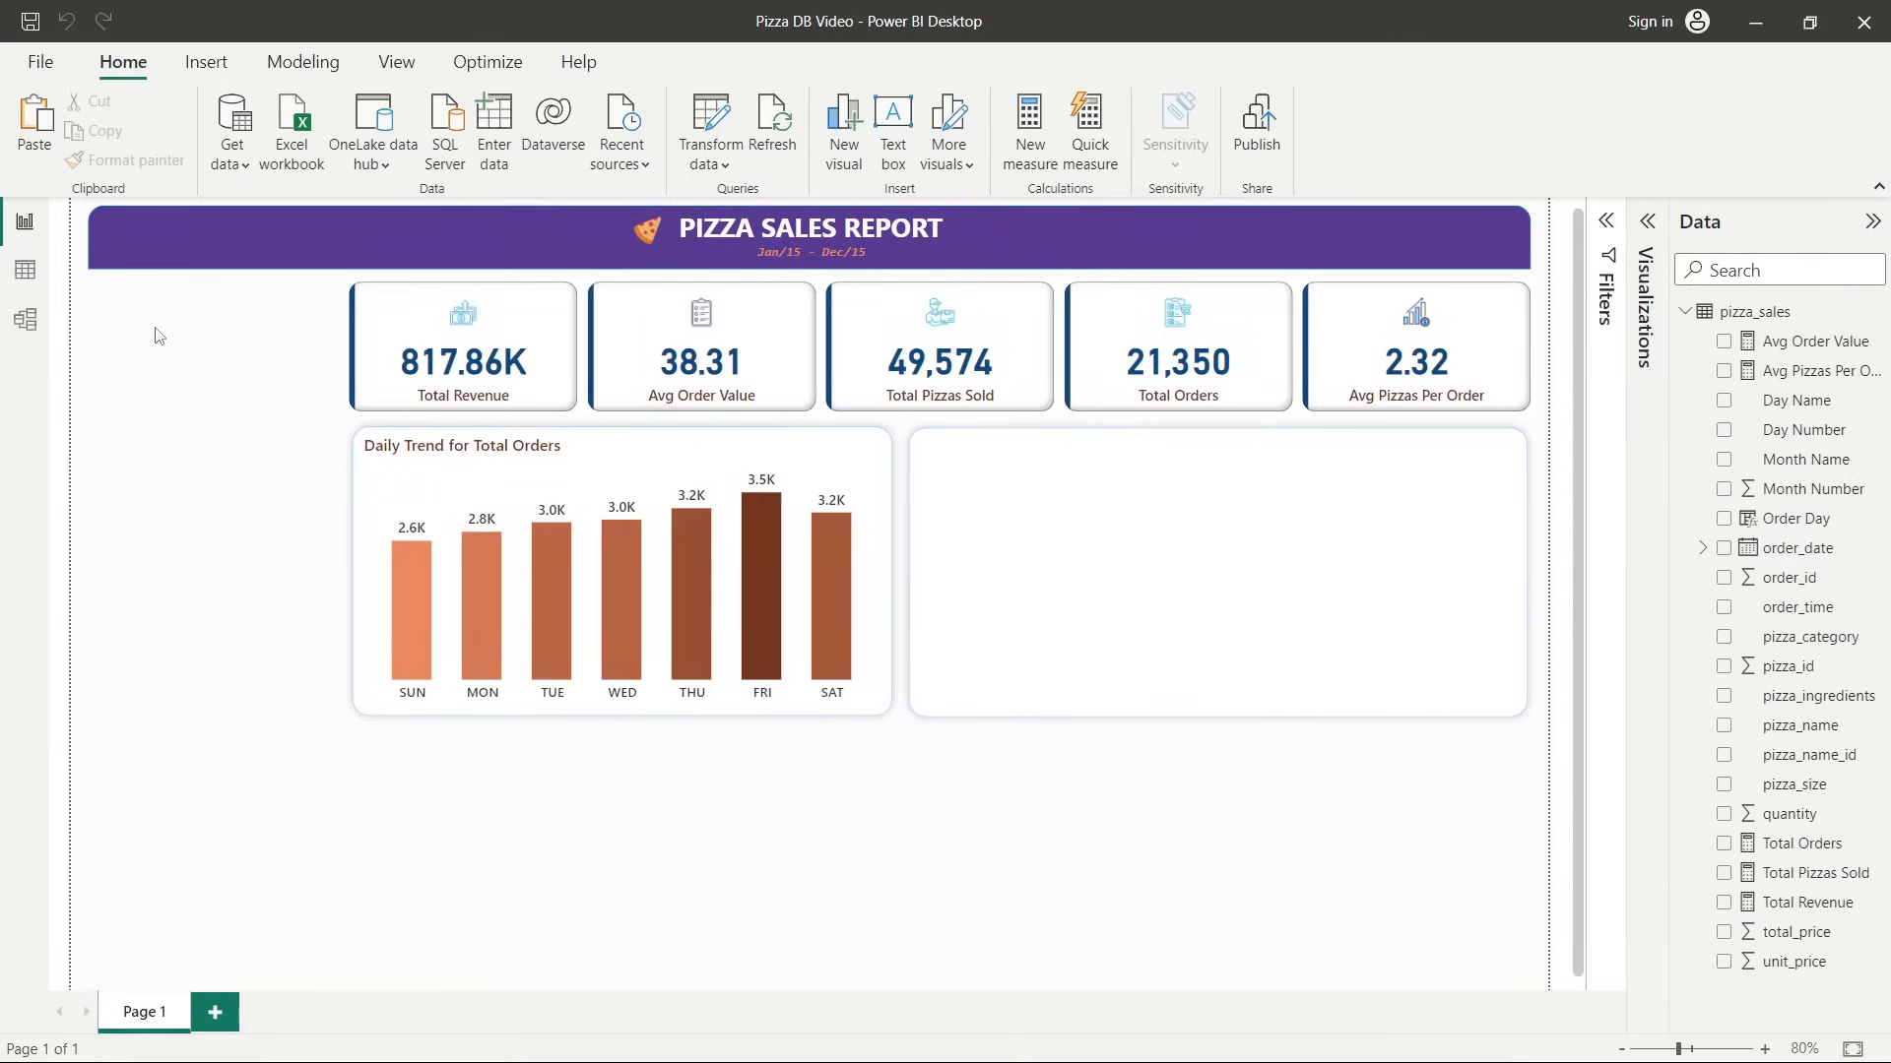
Examine the distinct Month Number values and compare them with the Month Name column in the pizza_sales data table.
left_click(33, 281)
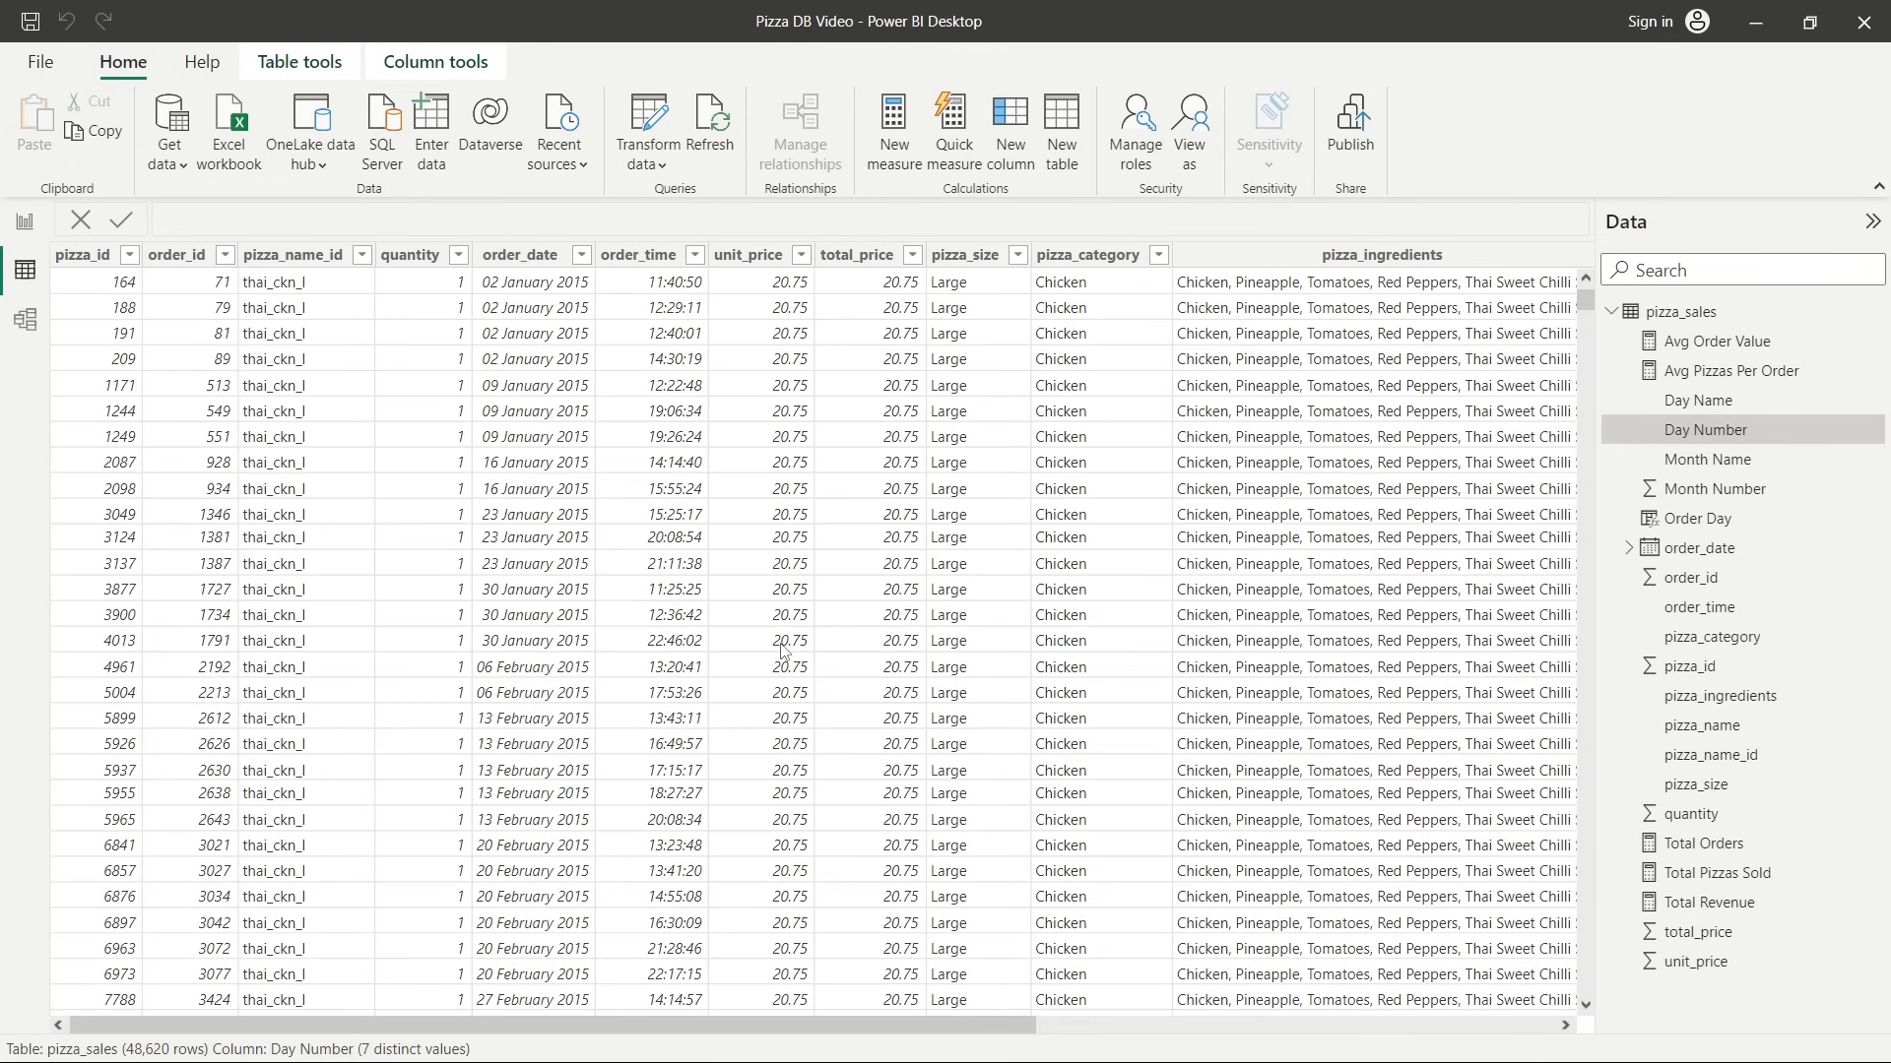
left_click(1263, 1033)
left_click(1563, 255)
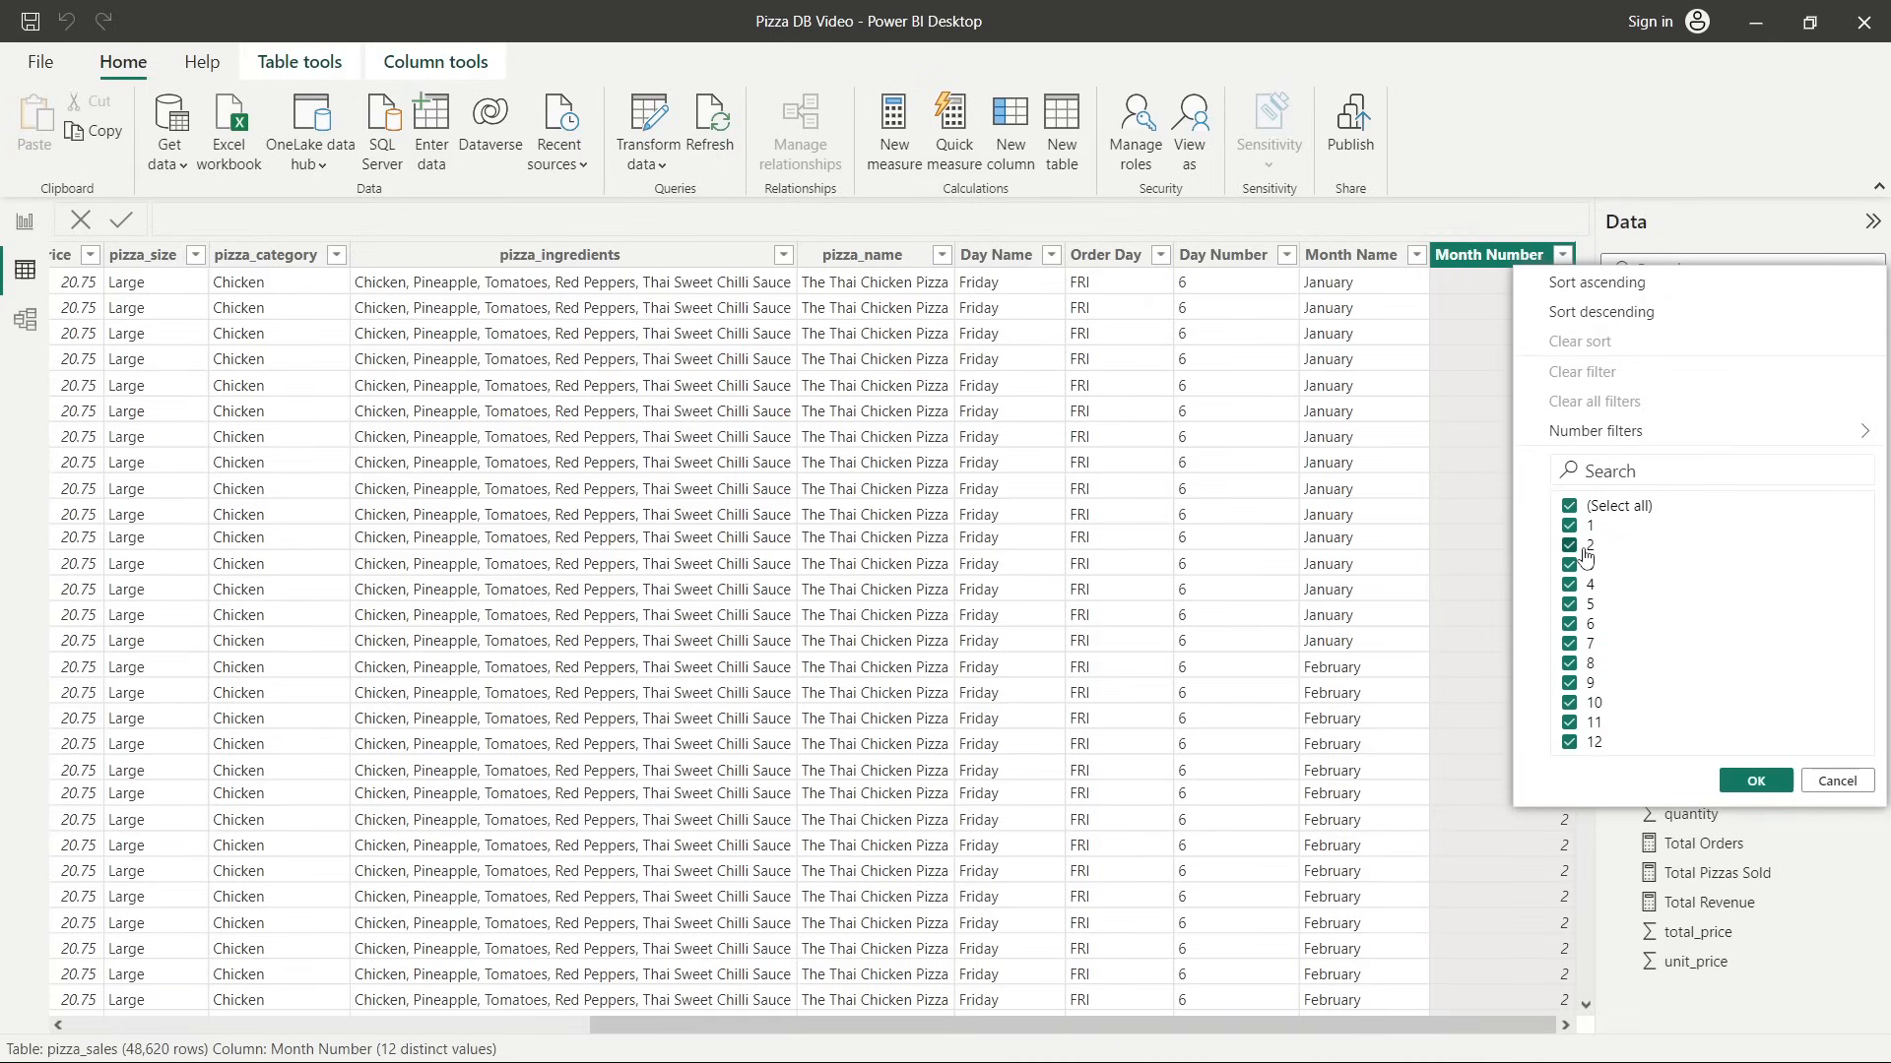
left_click(1420, 599)
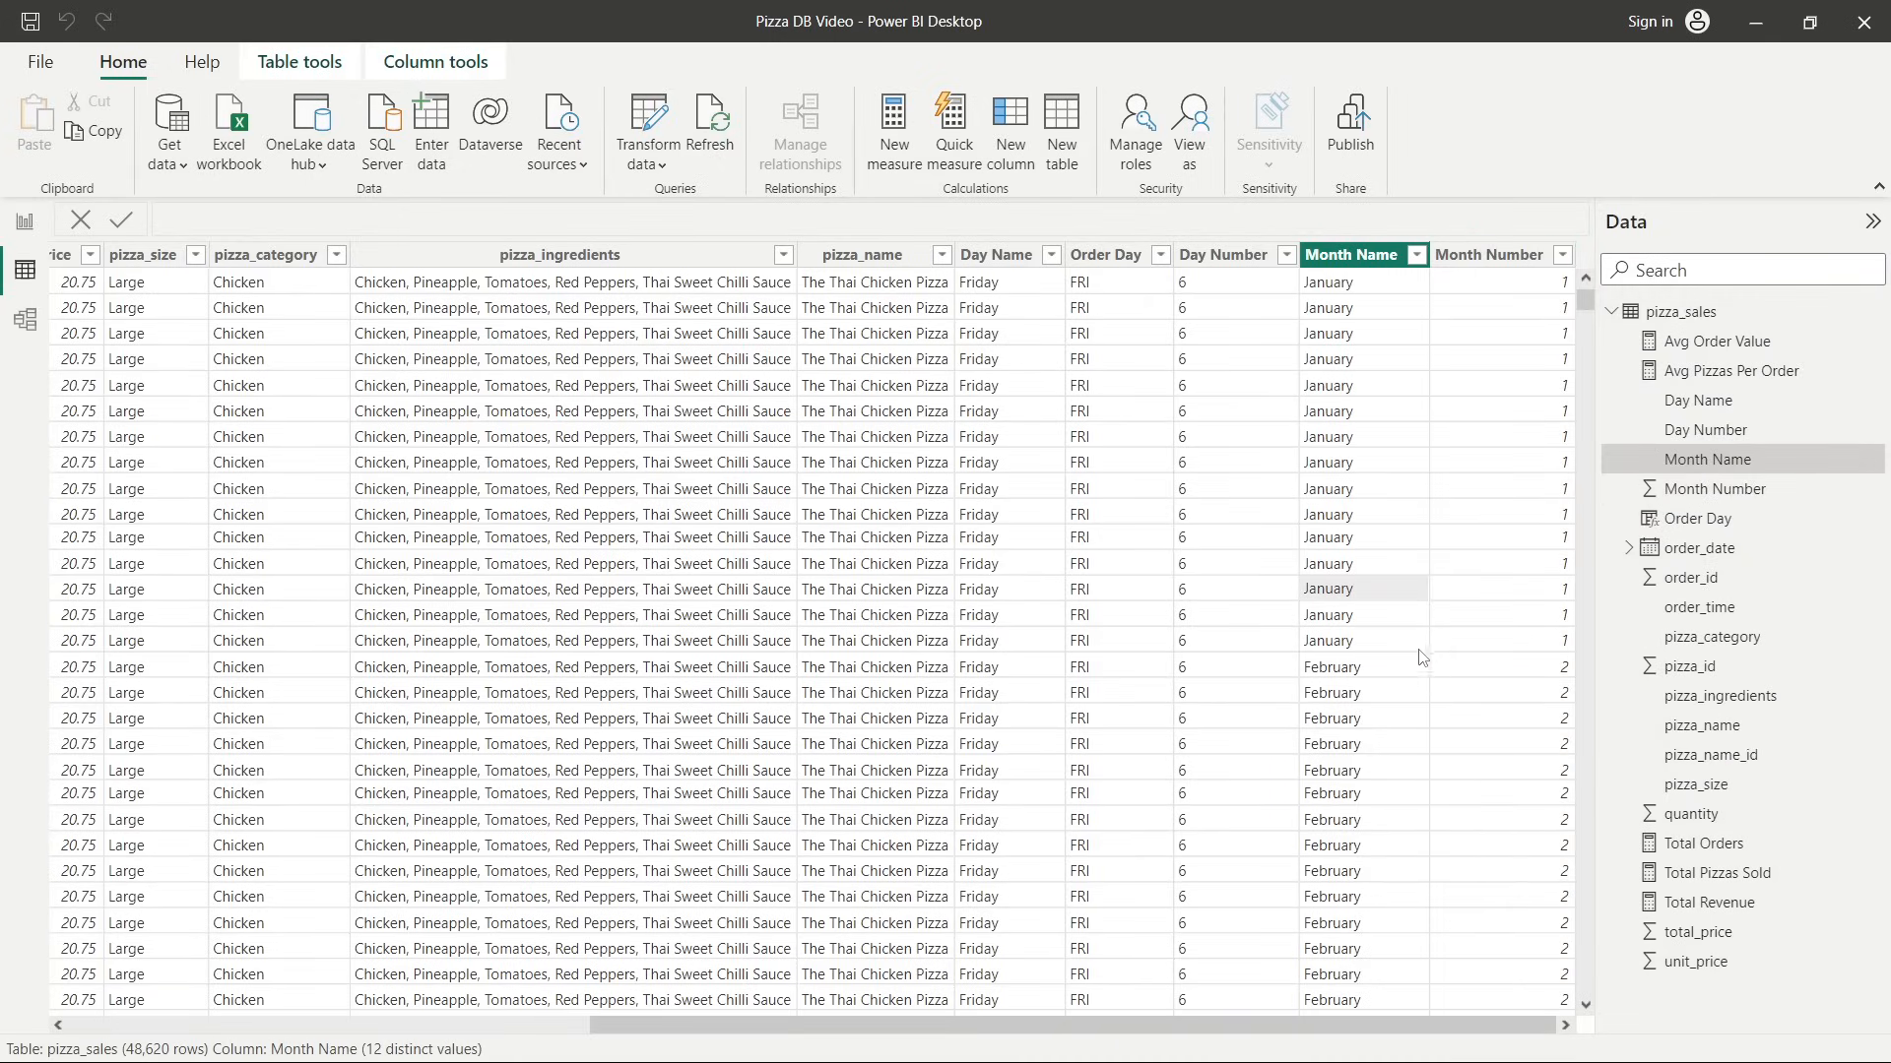
left_click(1556, 679)
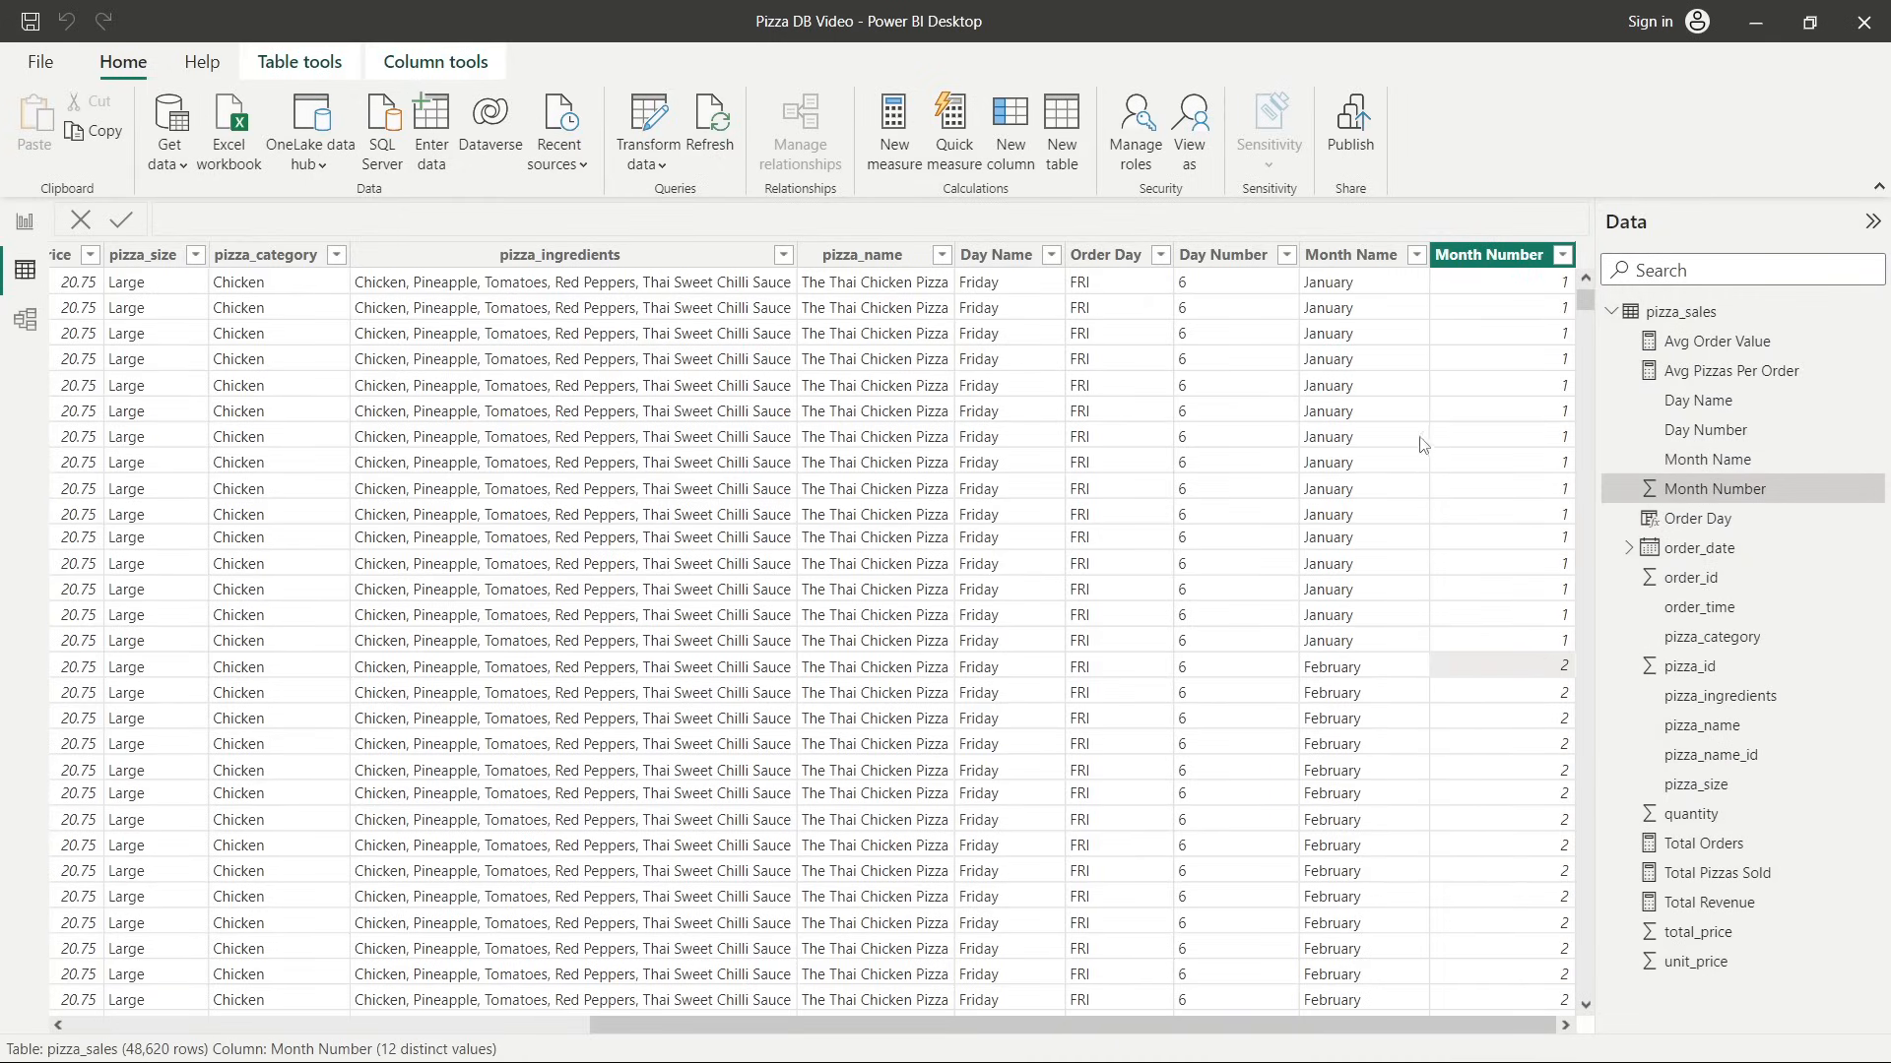
left_click(1407, 409)
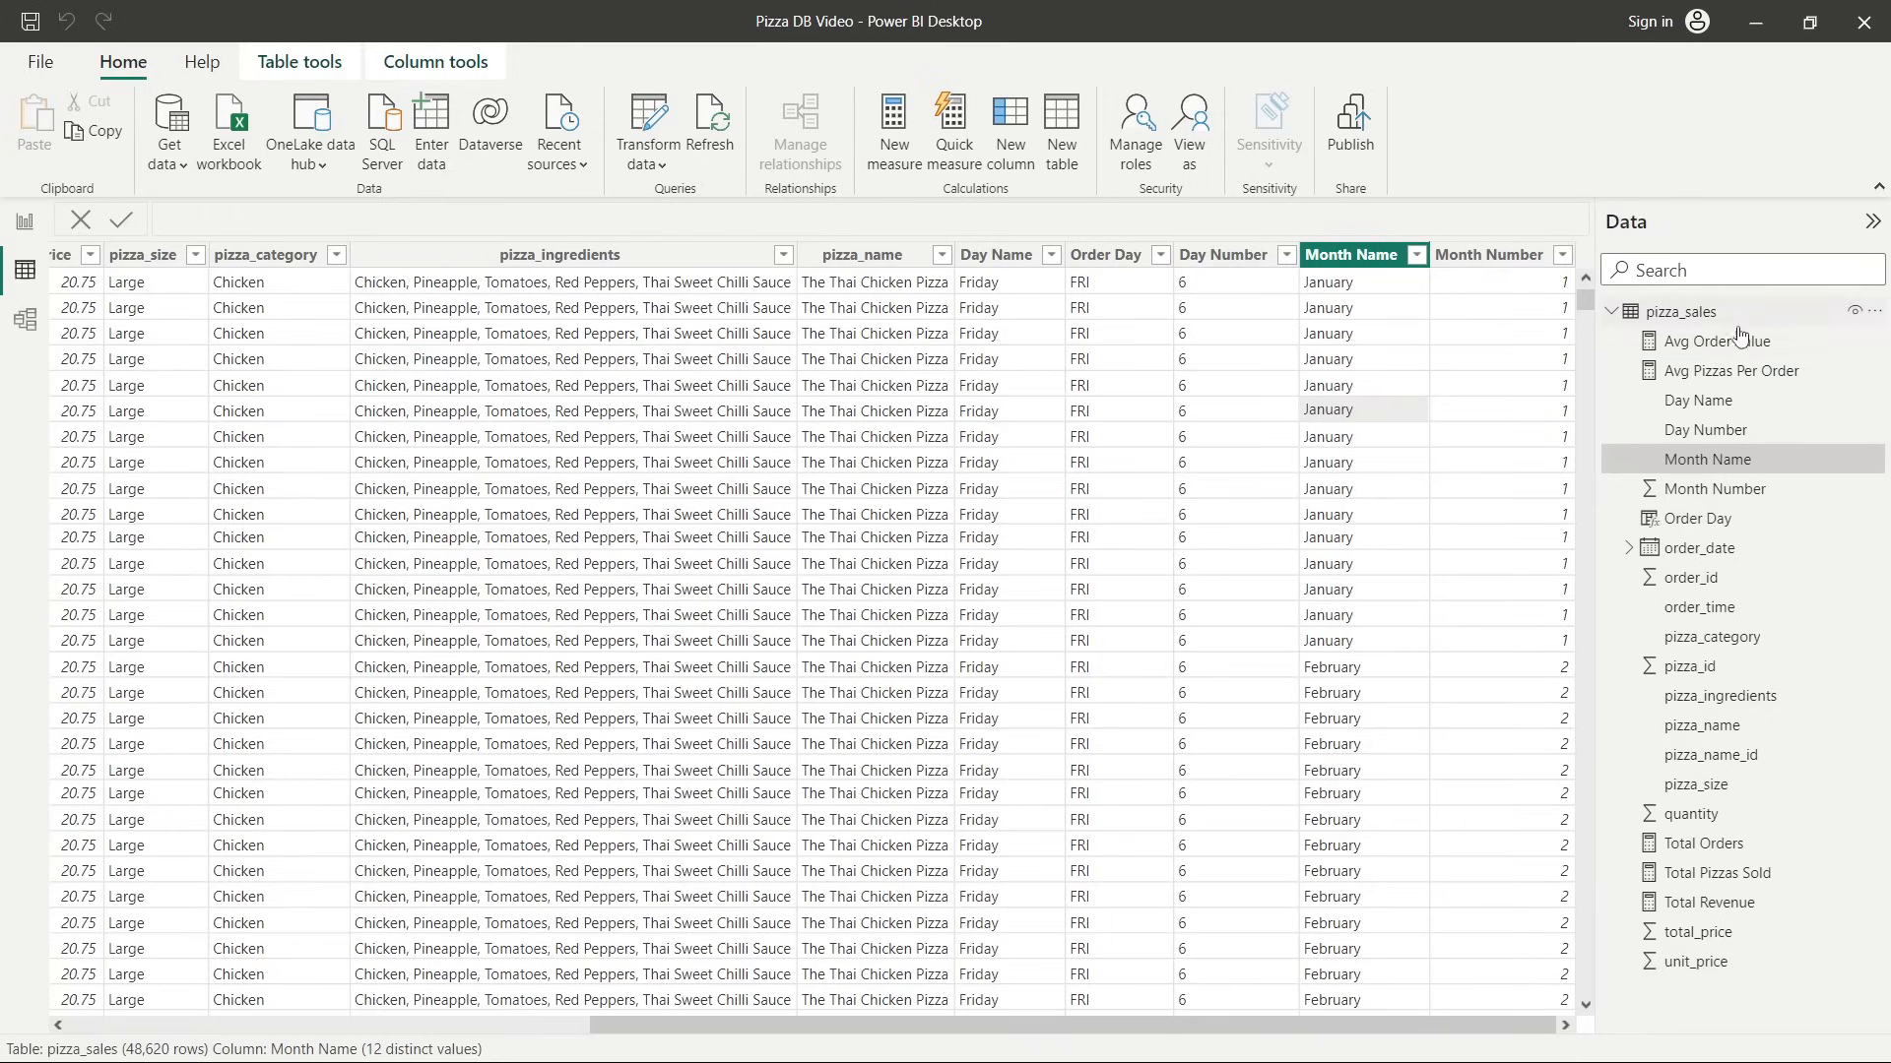
Copy the Order Day column's formula into a new calculated column in pizza_sales.
left_click(1090, 286)
left_click_drag(695, 218, 140, 243)
key("ctrl+c")
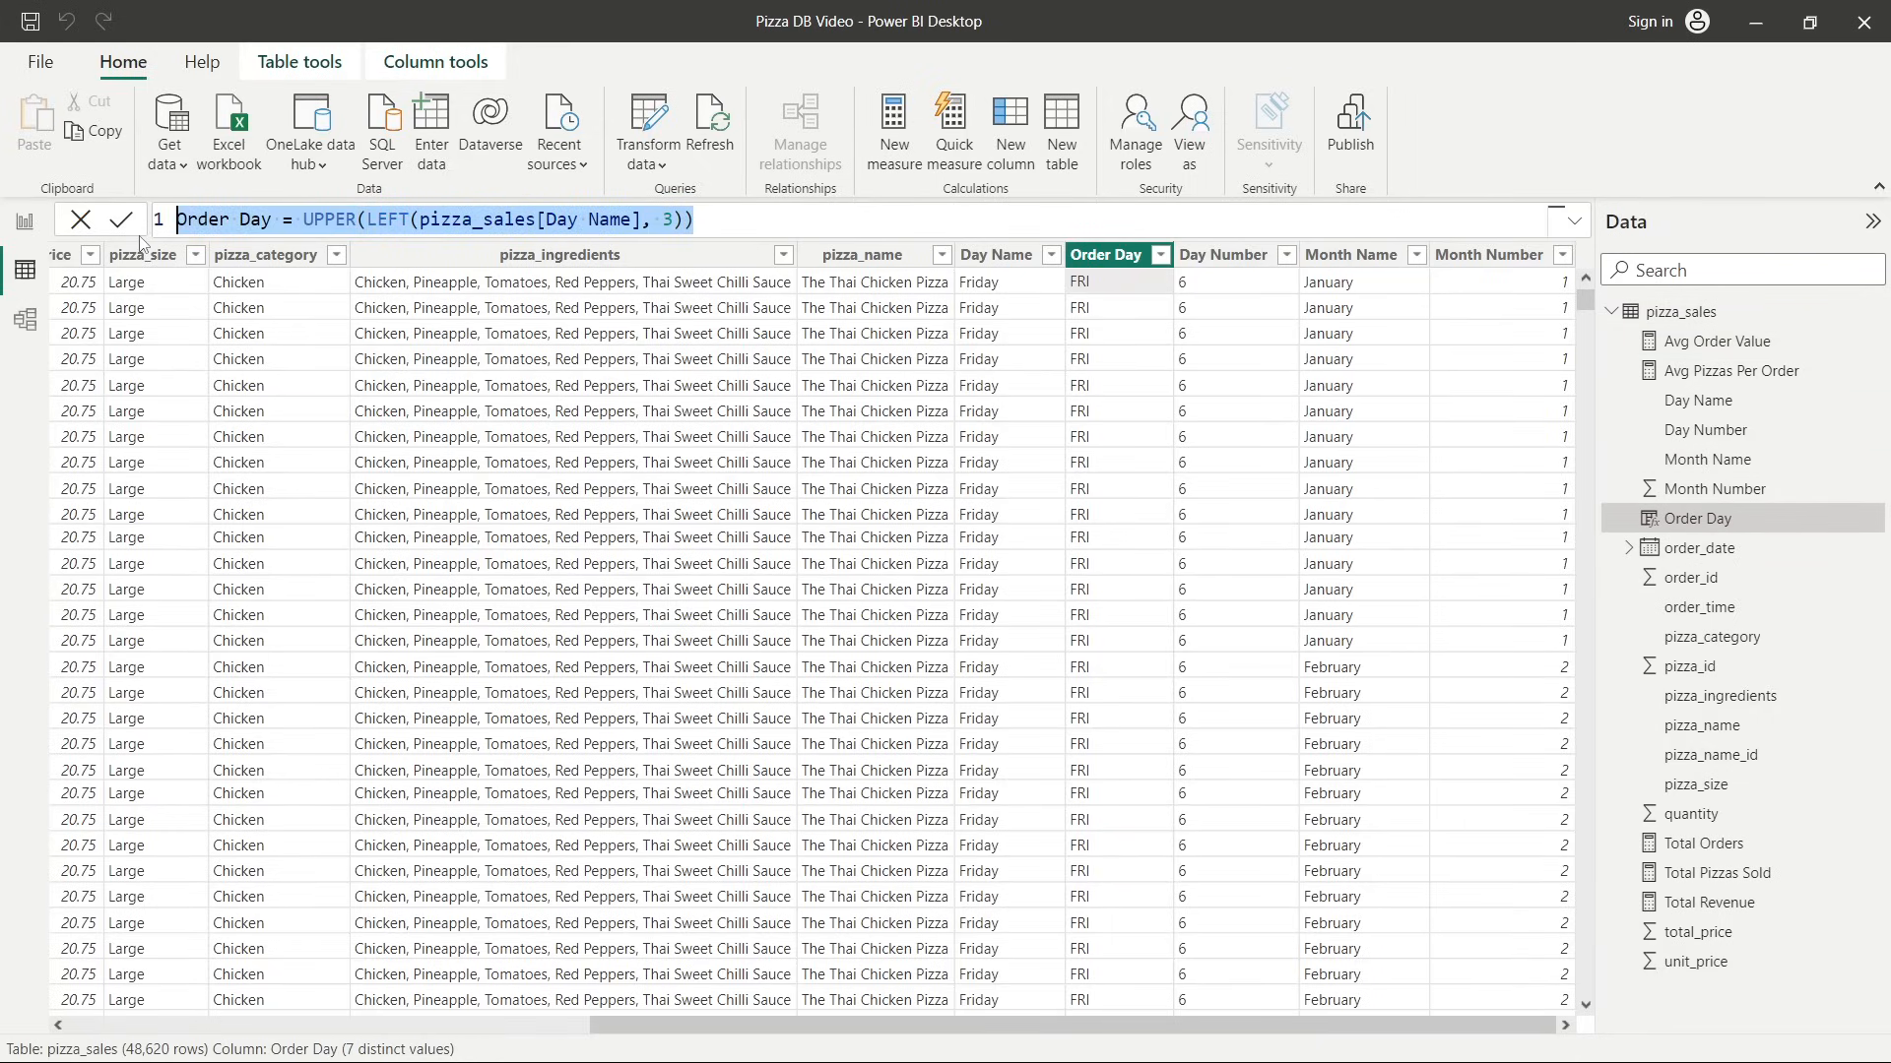
left_click(1011, 131)
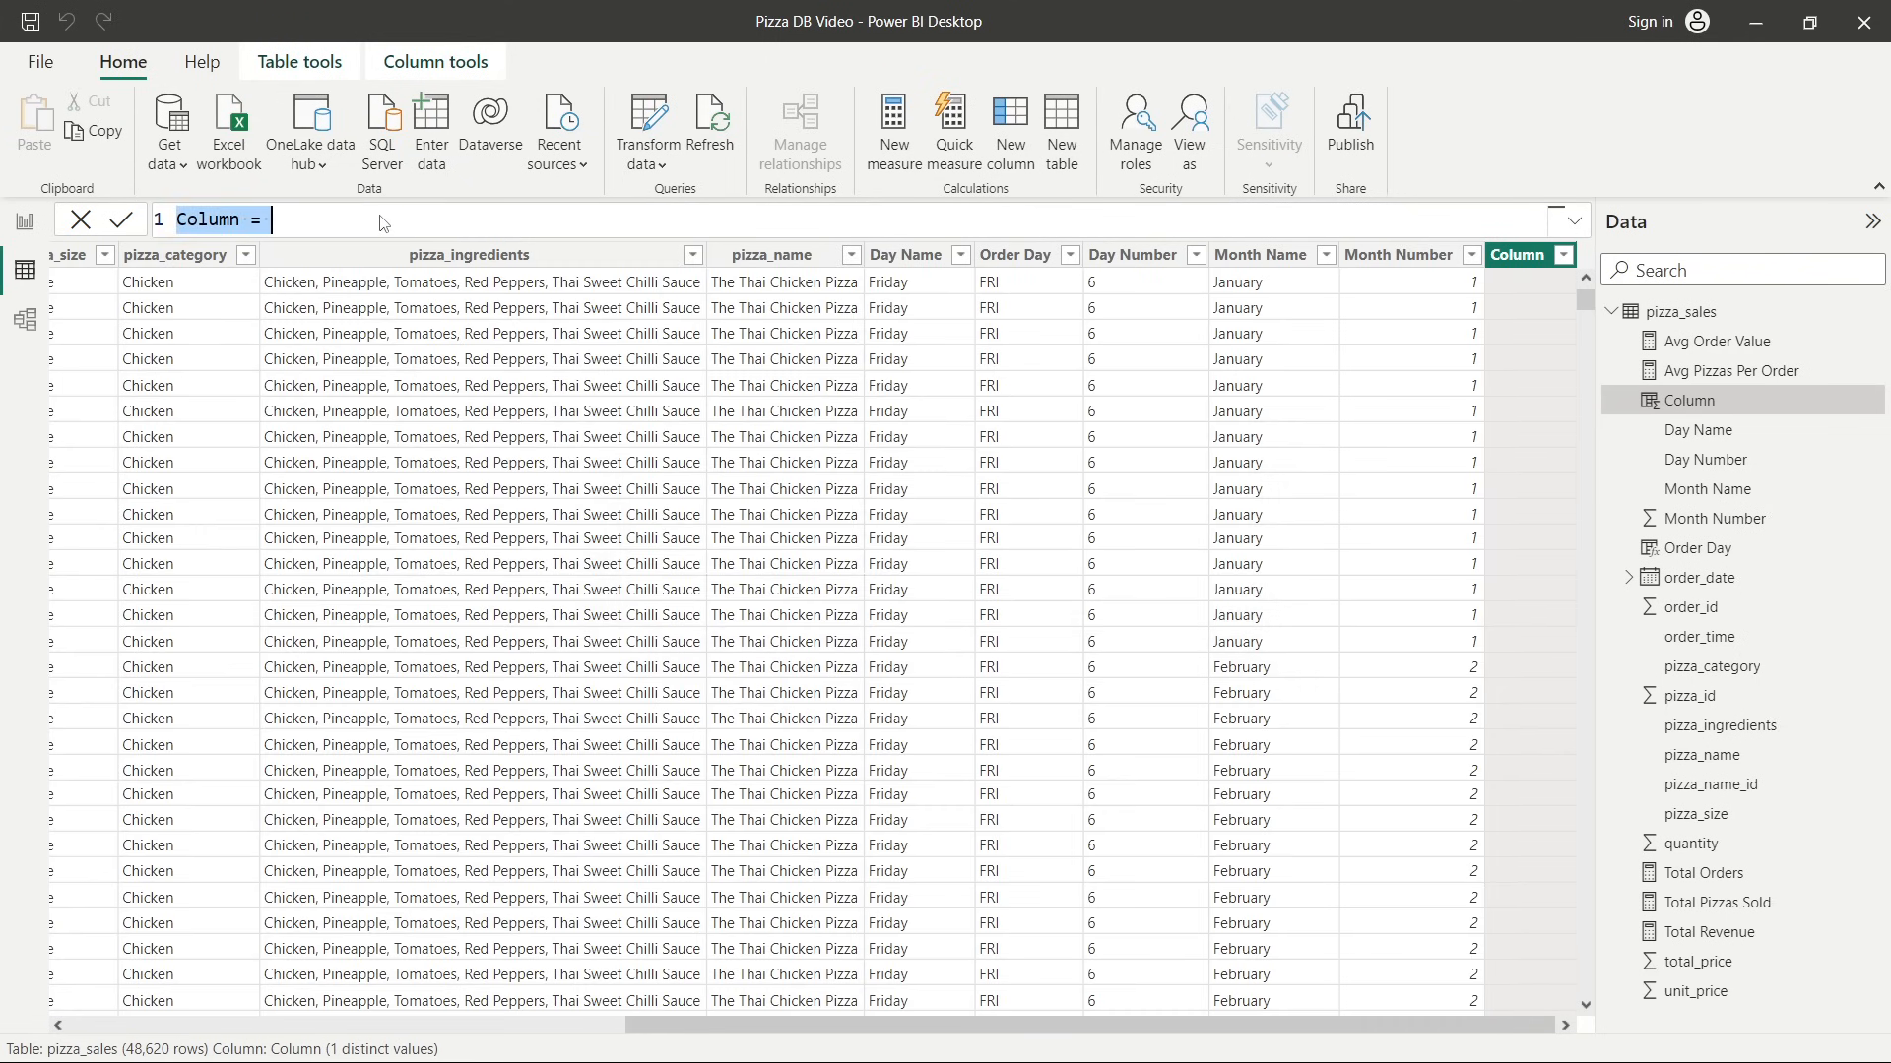
key("ctrl+v")
Change the pasted formula to Order Month = UPPER(LEFT(pizza_sales[Month Name], 3)) and commit it.
left_click(248, 219)
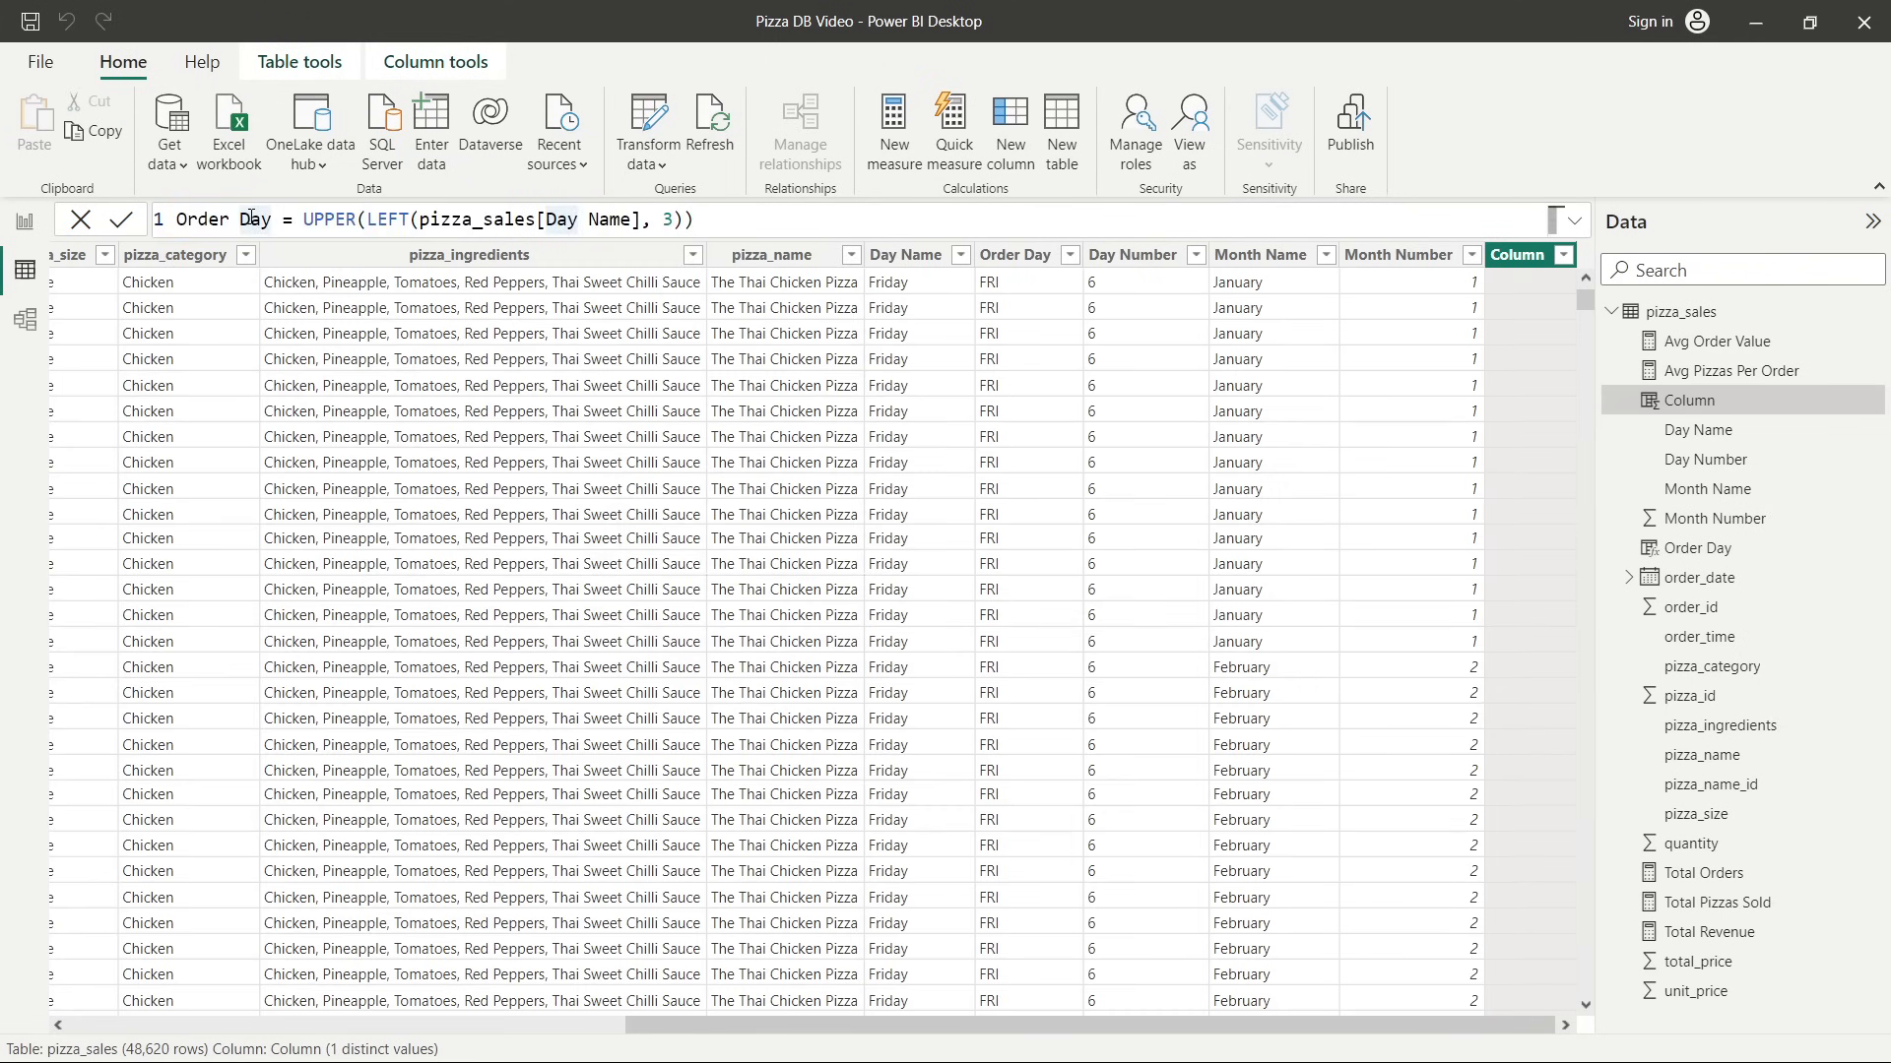
double_click(254, 219)
type("Month")
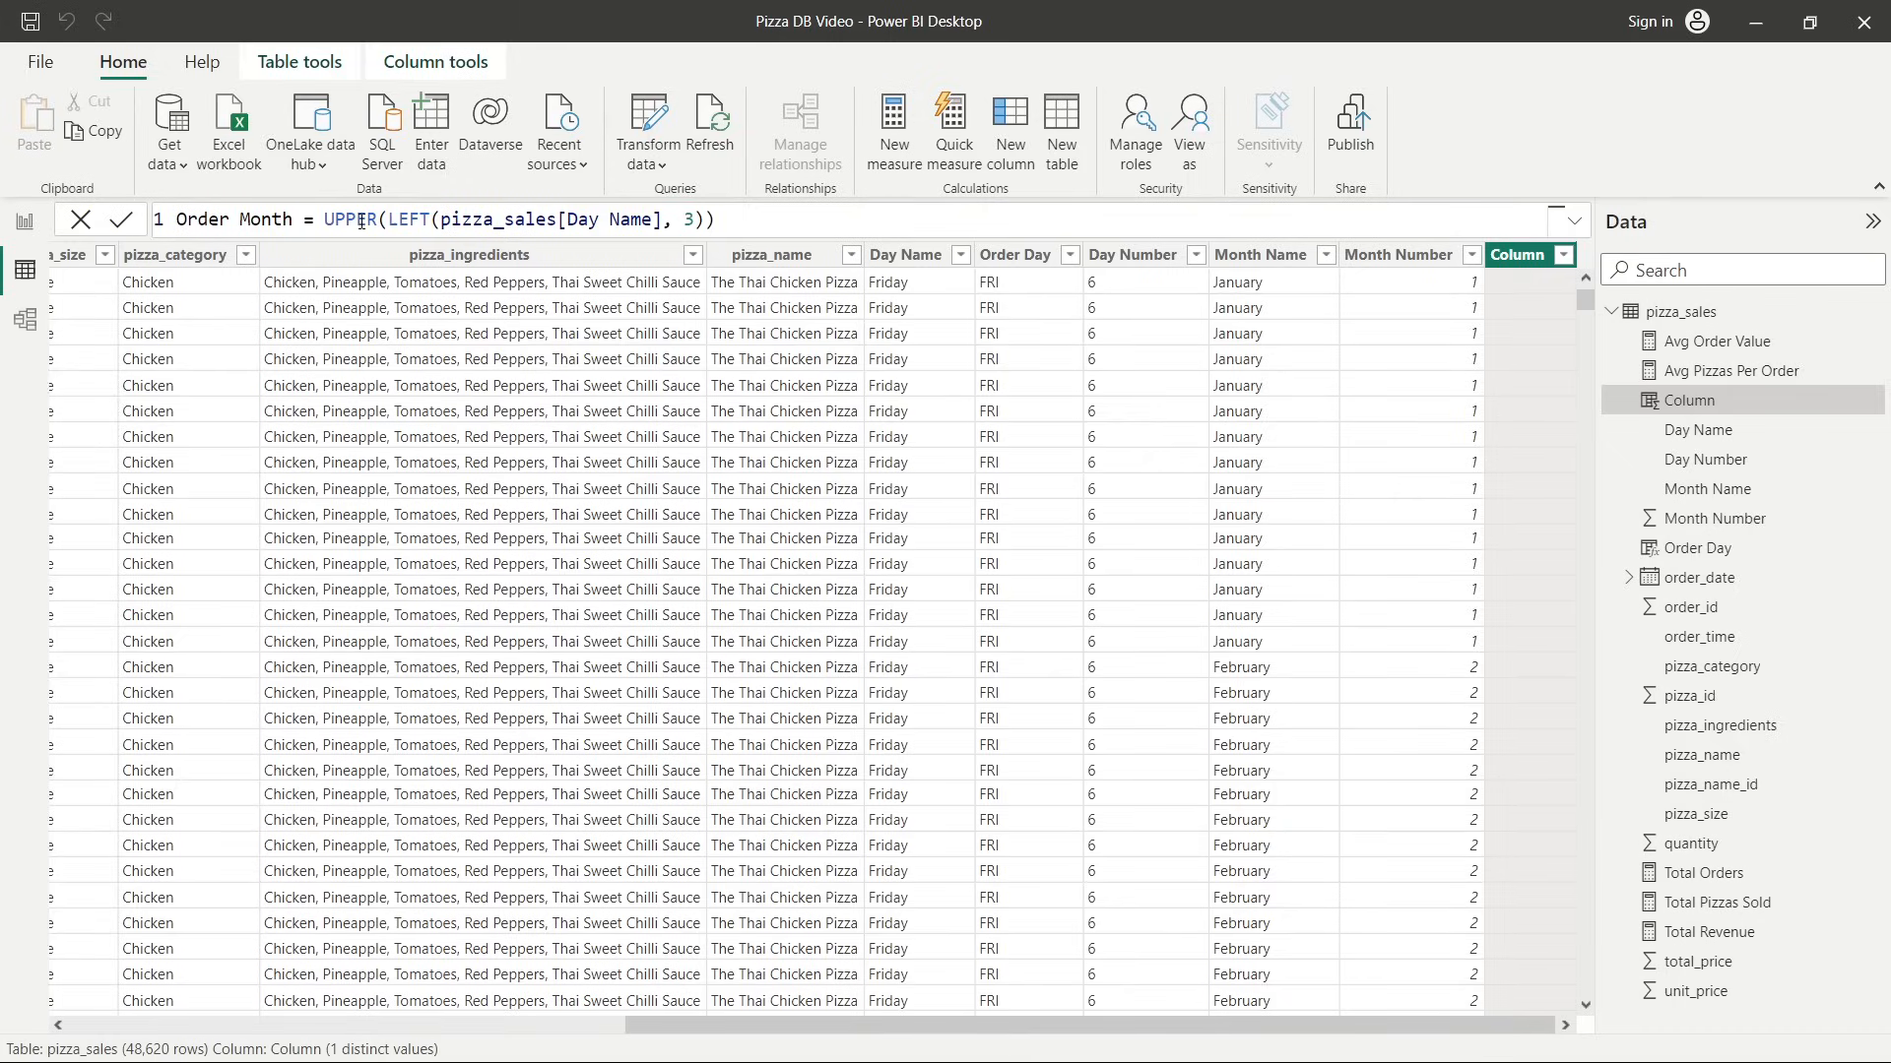
left_click_drag(654, 218, 568, 218)
type("M")
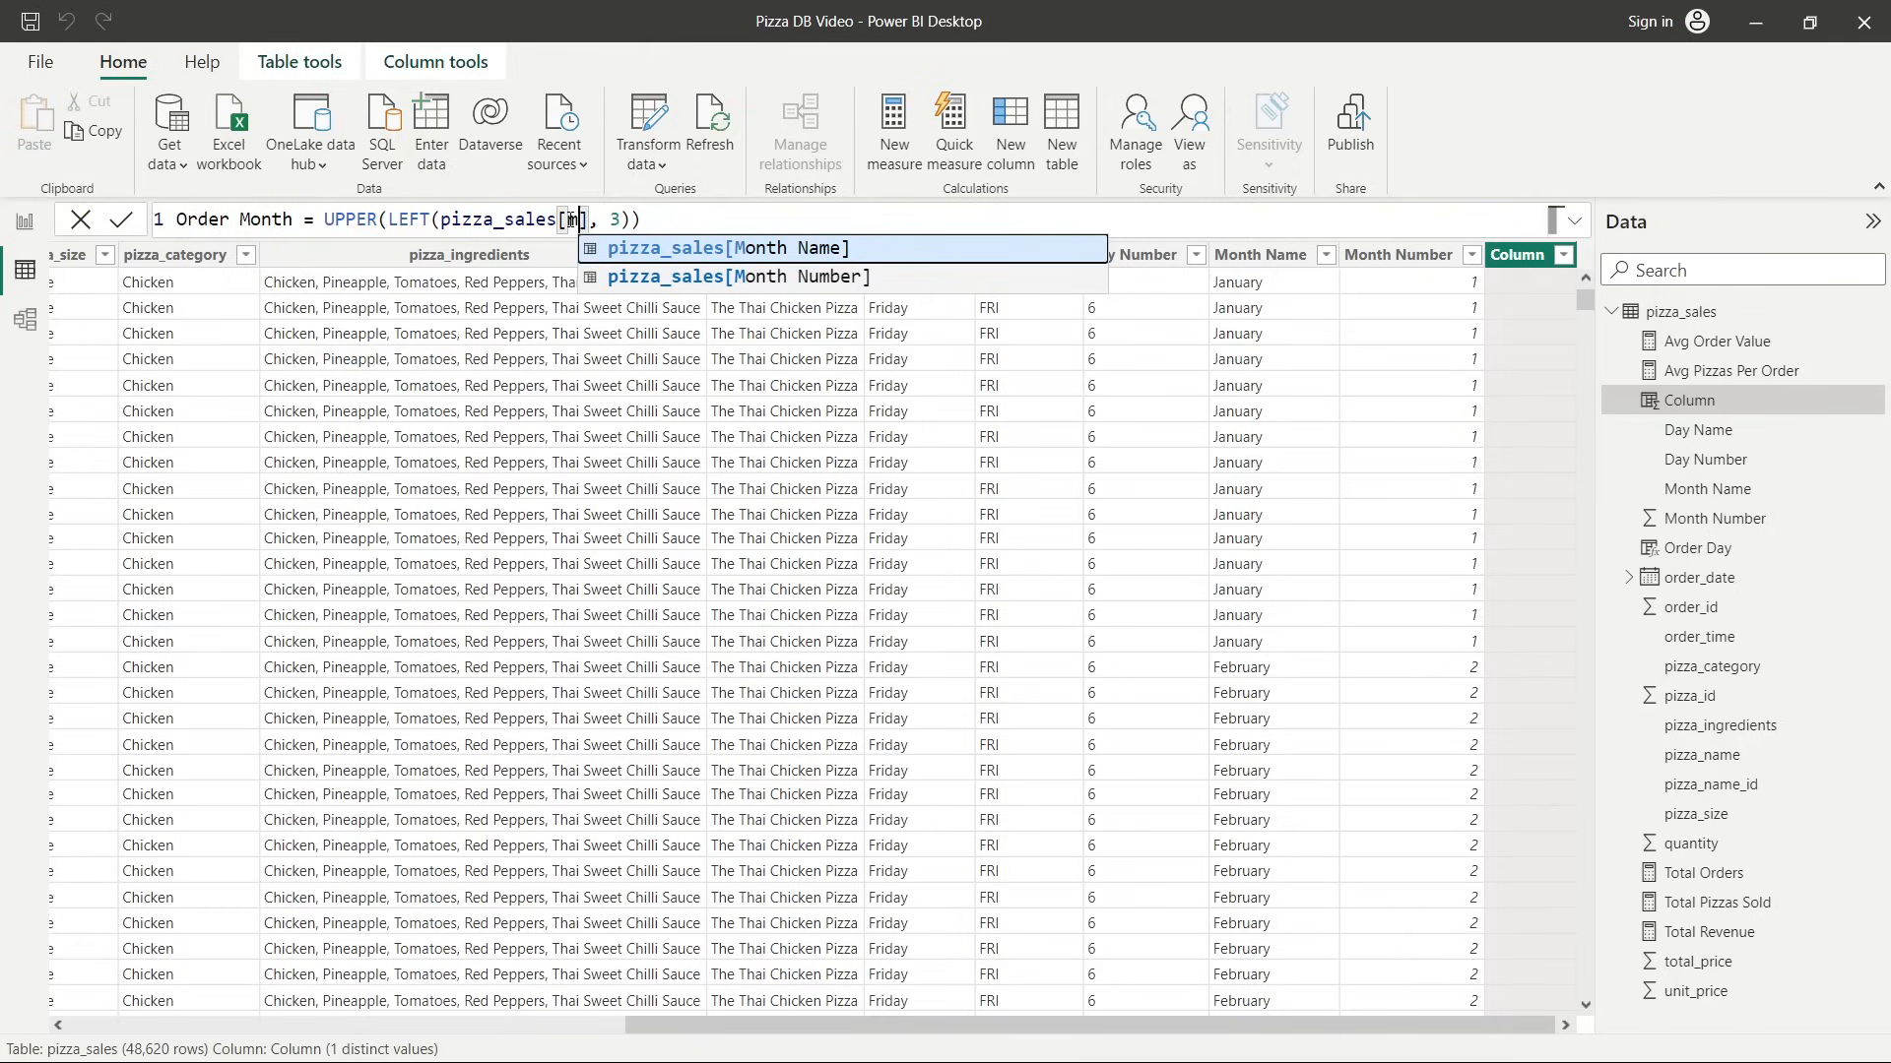
left_click(936, 252)
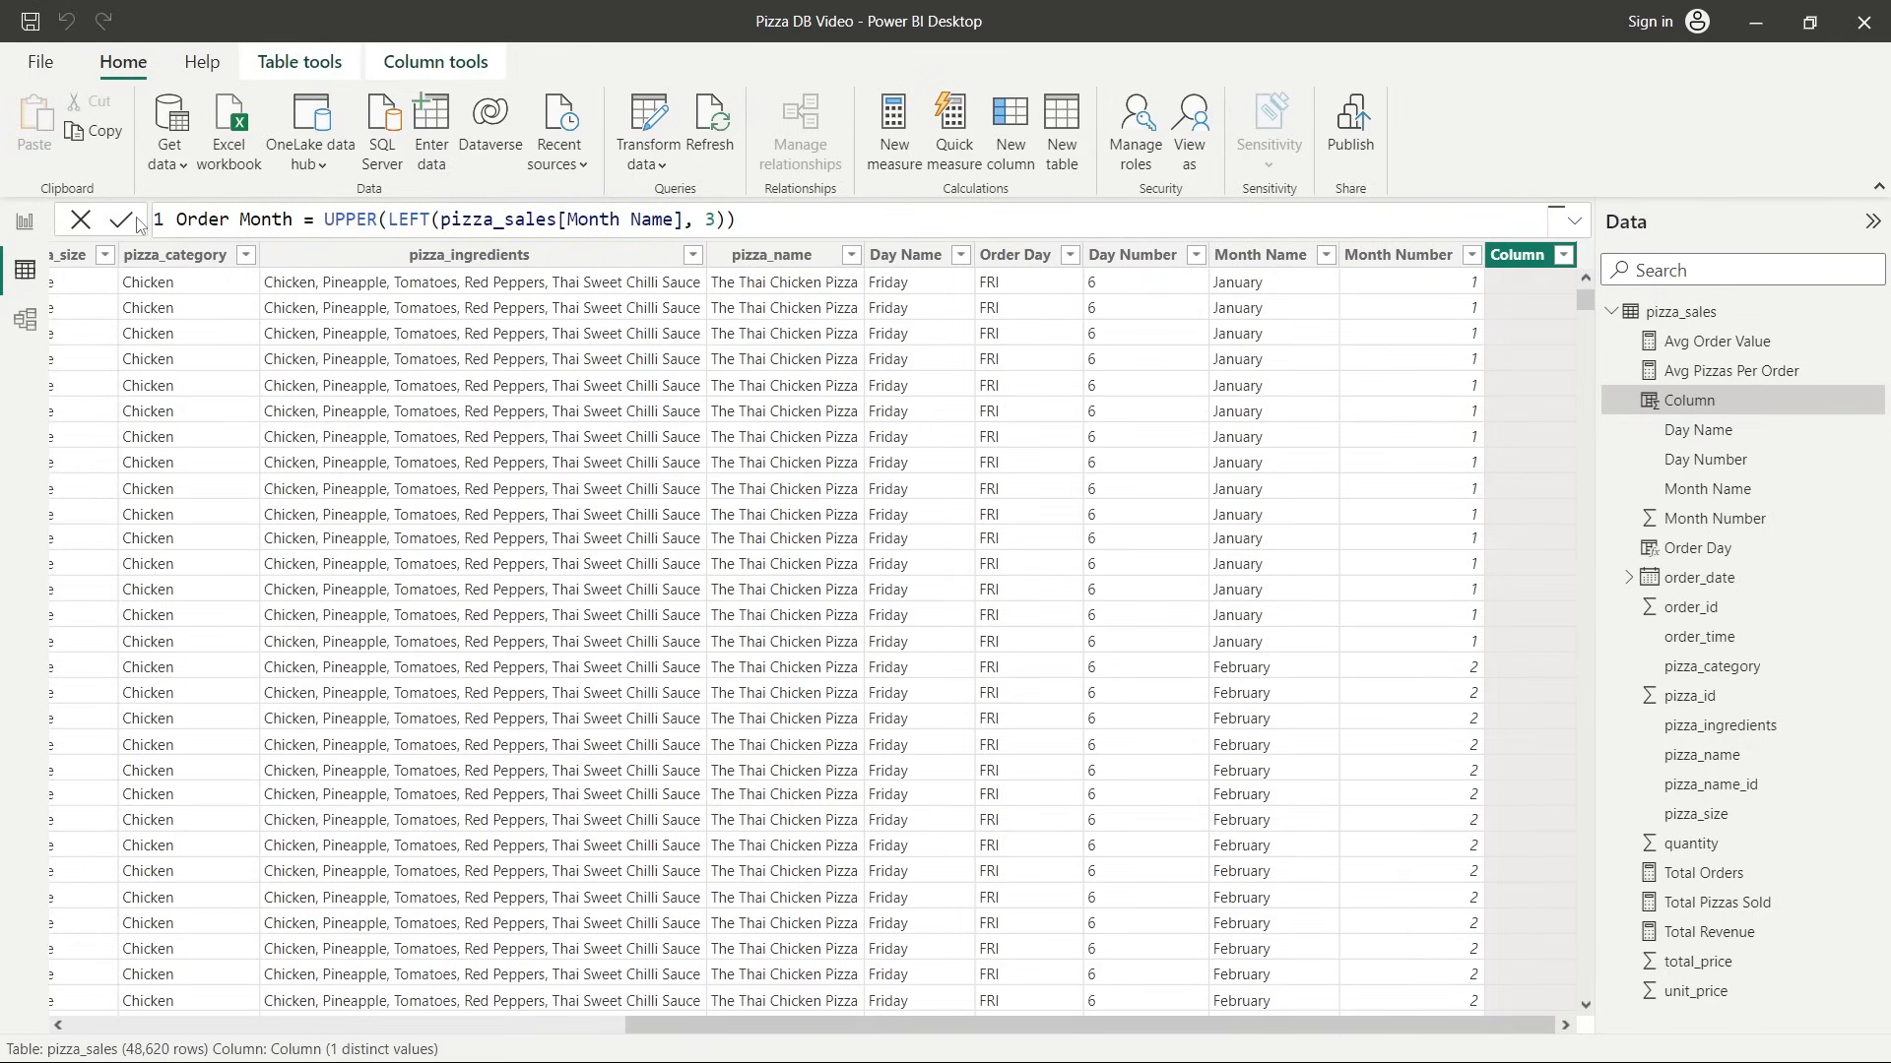
key("Return")
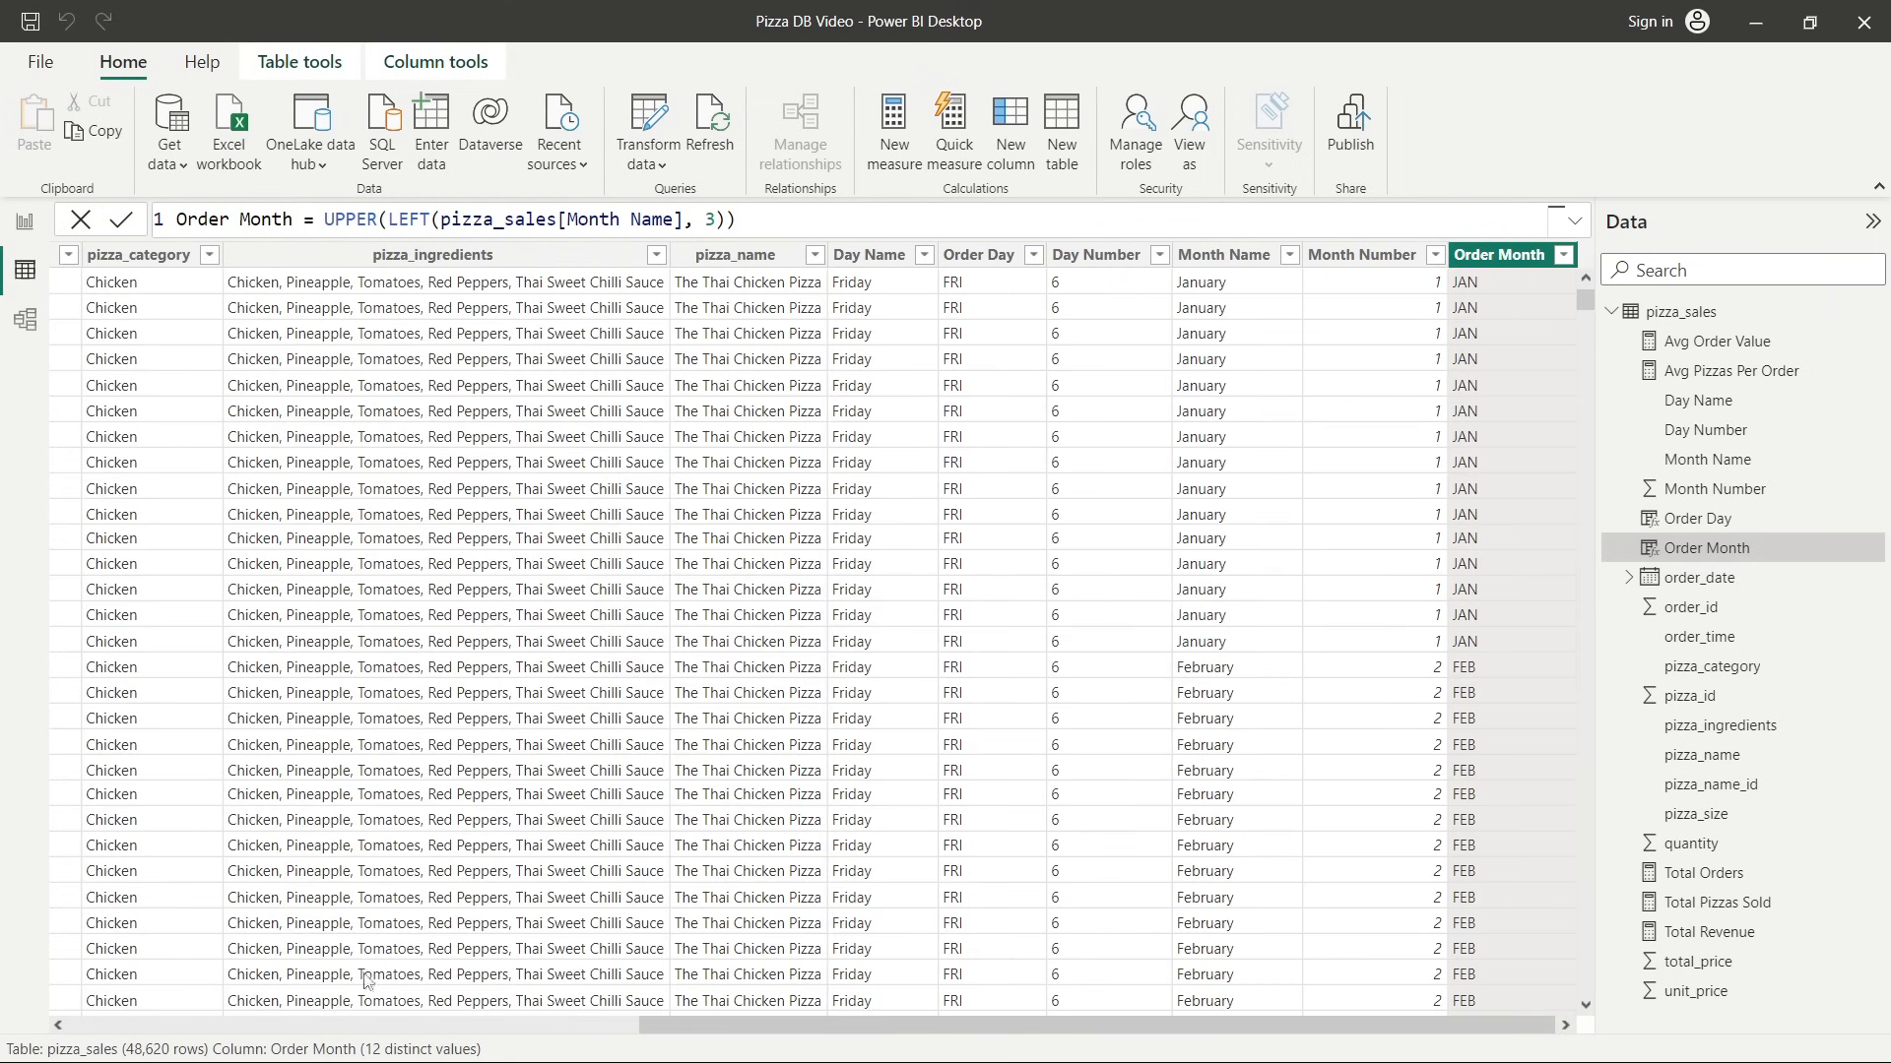
Insert an area chart on the report page and resize it to fit the empty card beside the daily trend chart.
left_click(40, 242)
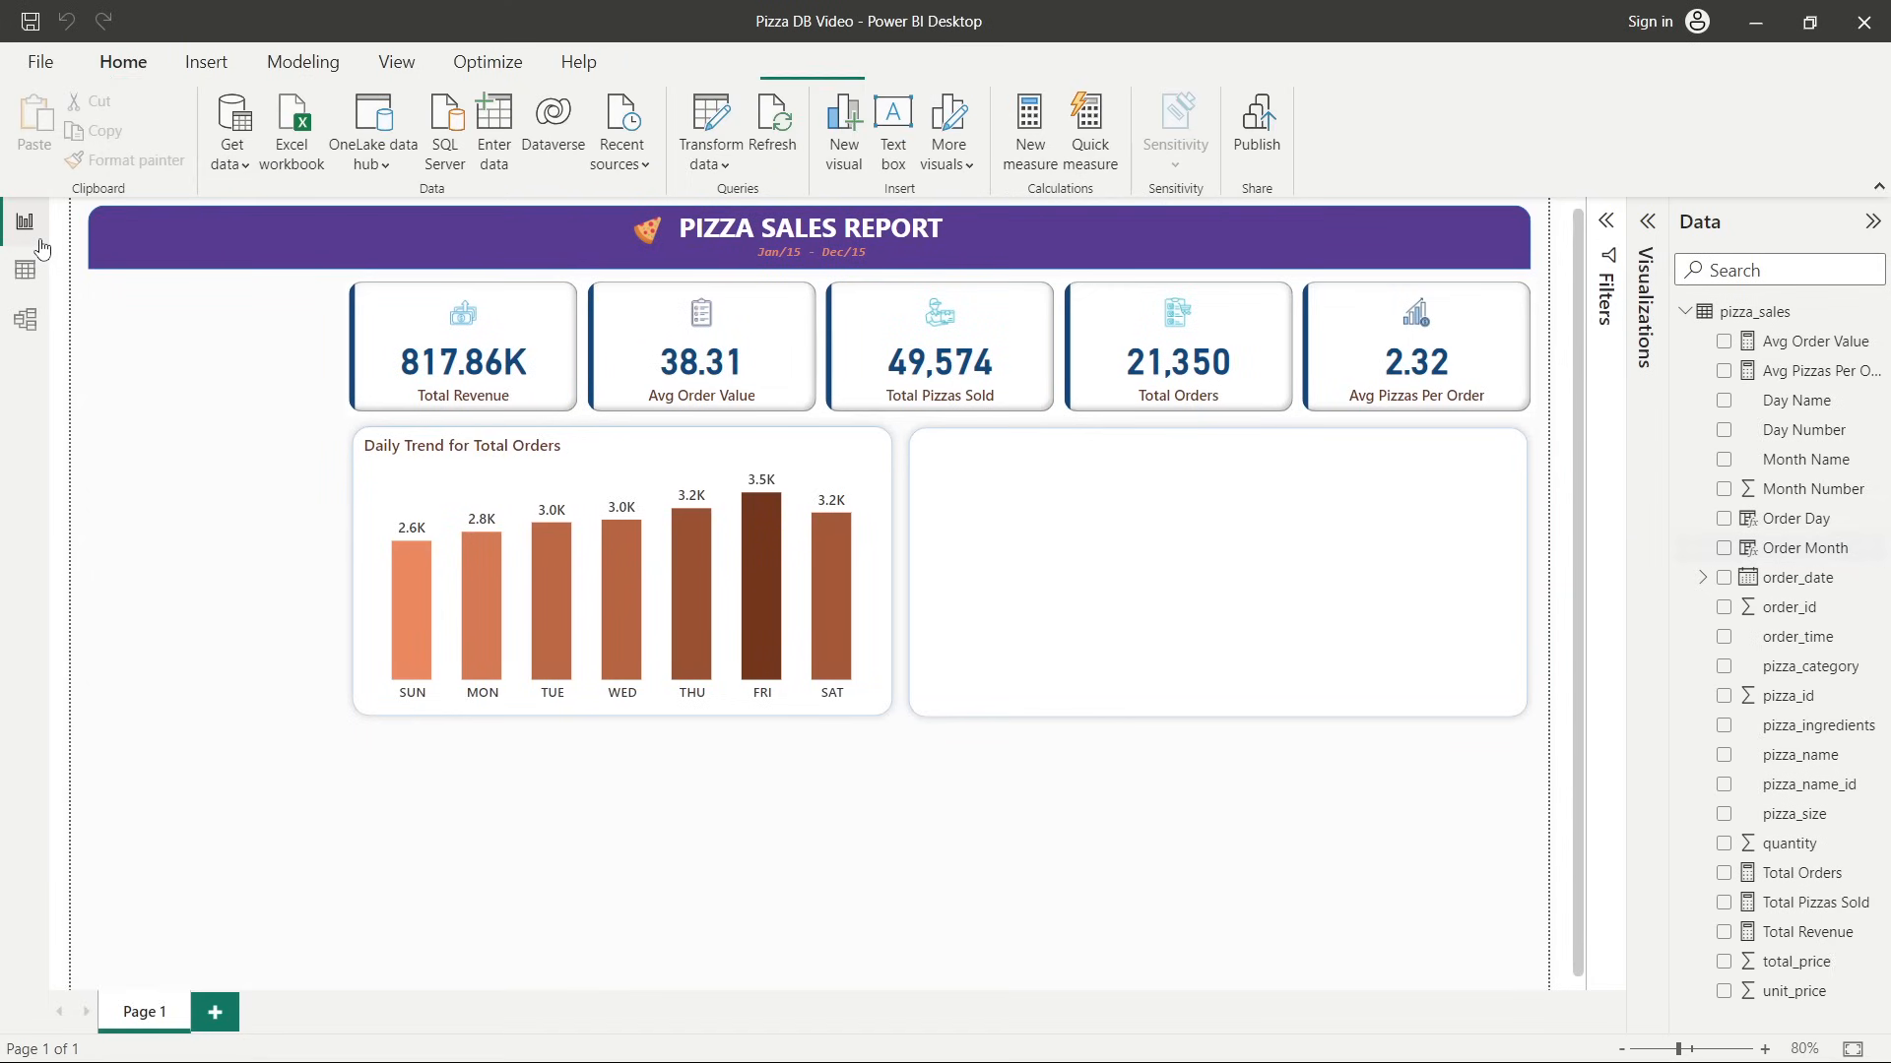
left_click(1648, 221)
left_click_drag(1243, 989, 1377, 987)
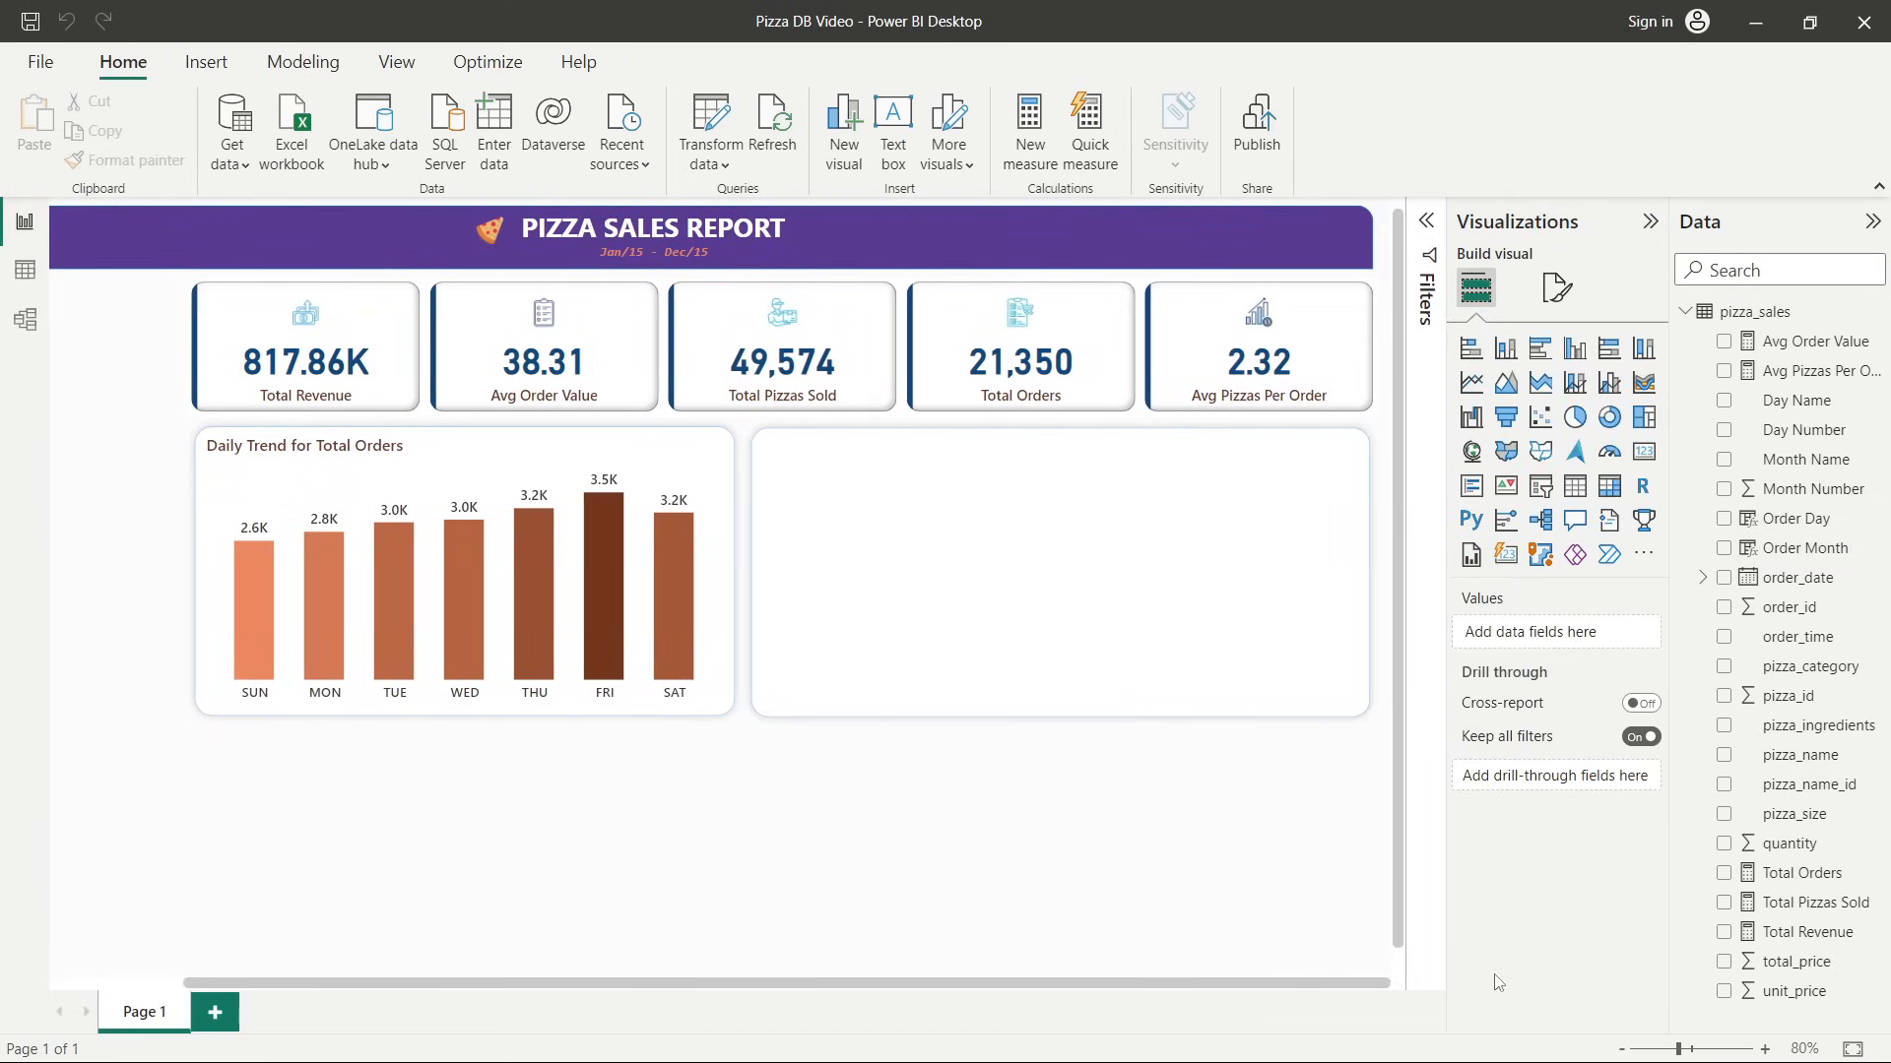
left_click(1501, 386)
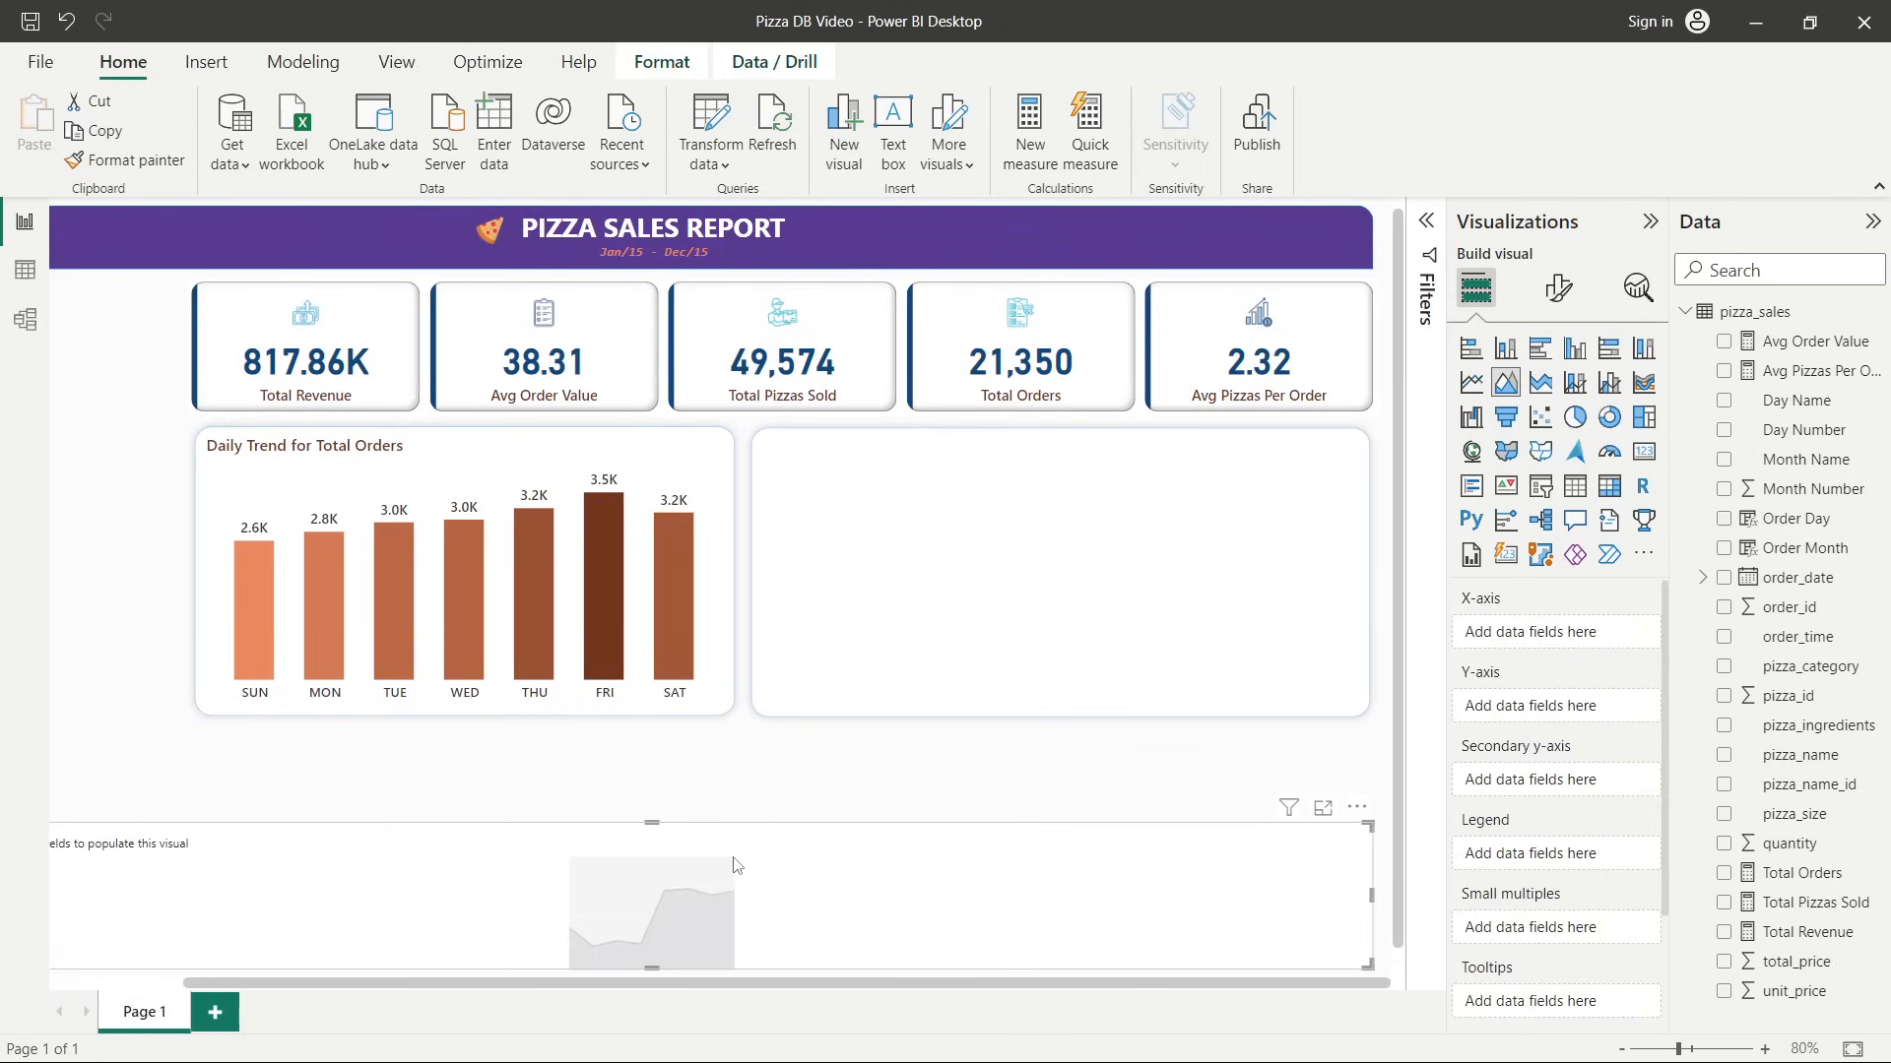
left_click_drag(709, 846, 726, 425)
left_click_drag(115, 481, 363, 541)
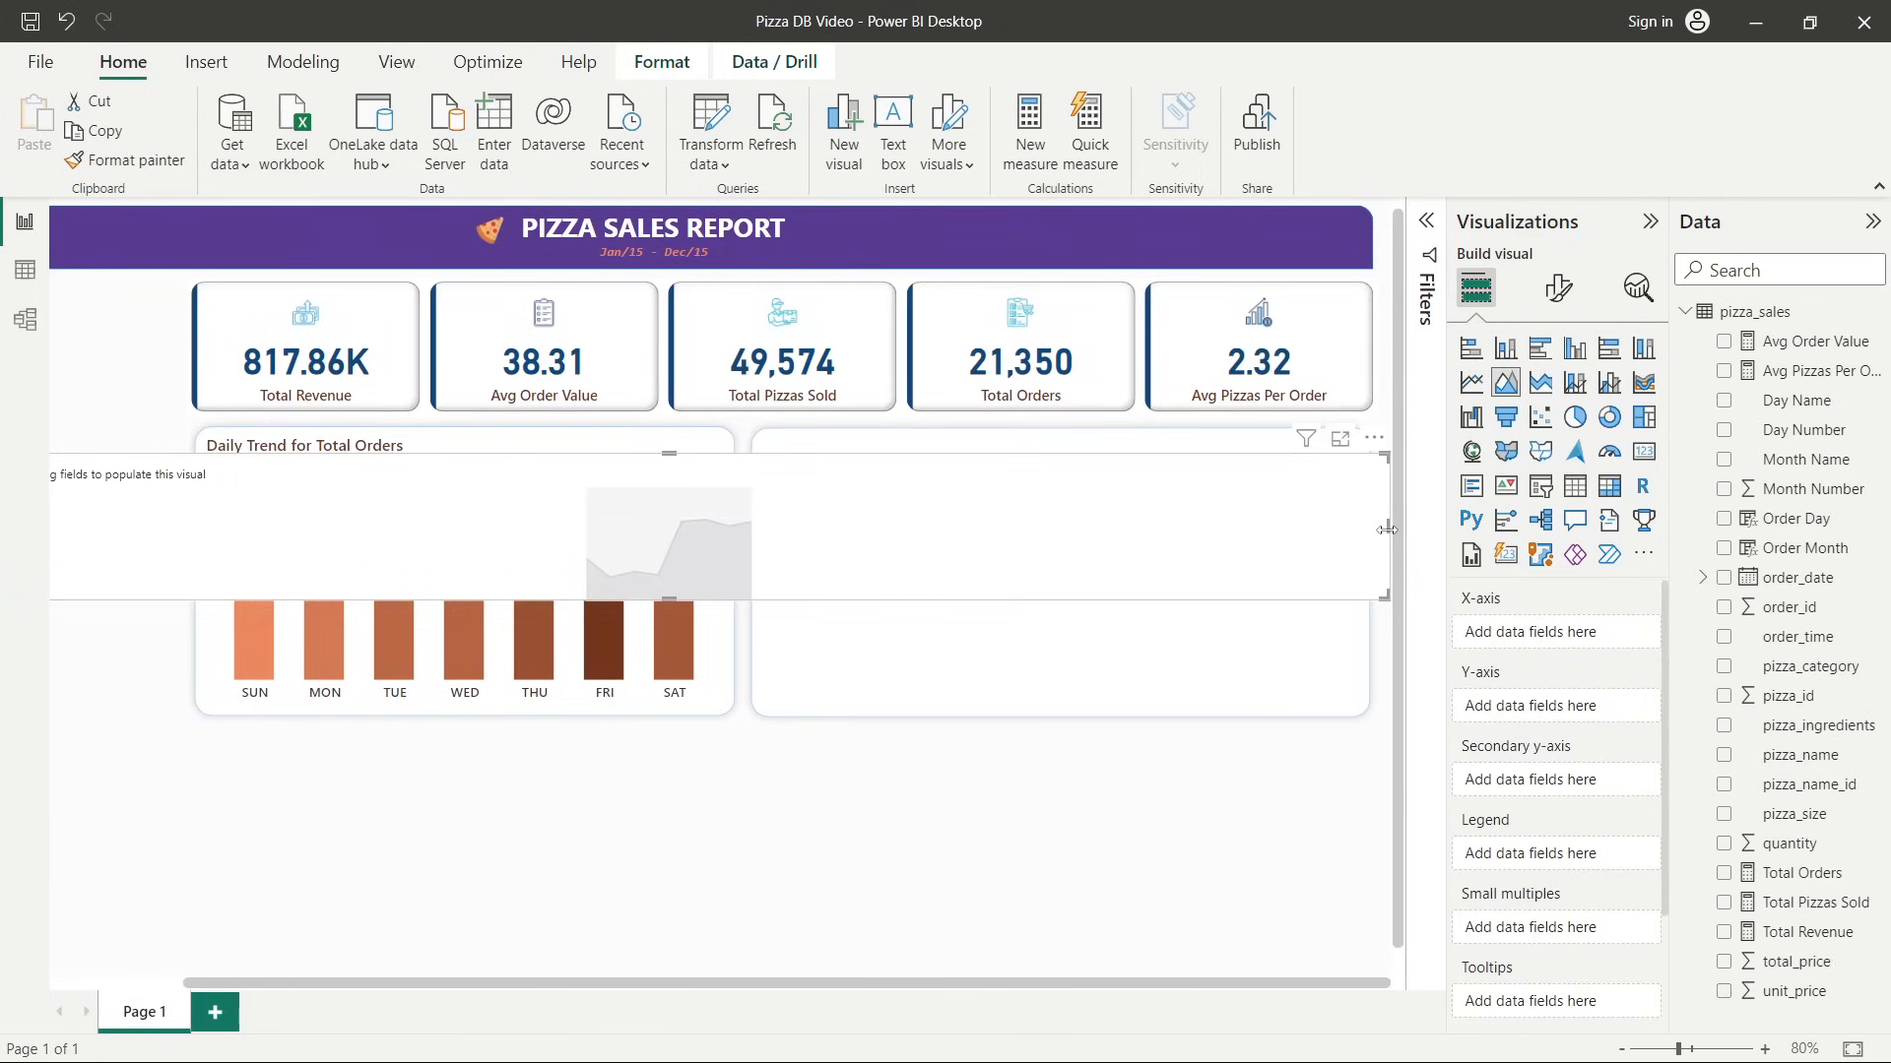
left_click_drag(1386, 529, 1118, 550)
left_click_drag(1226, 616, 1352, 701)
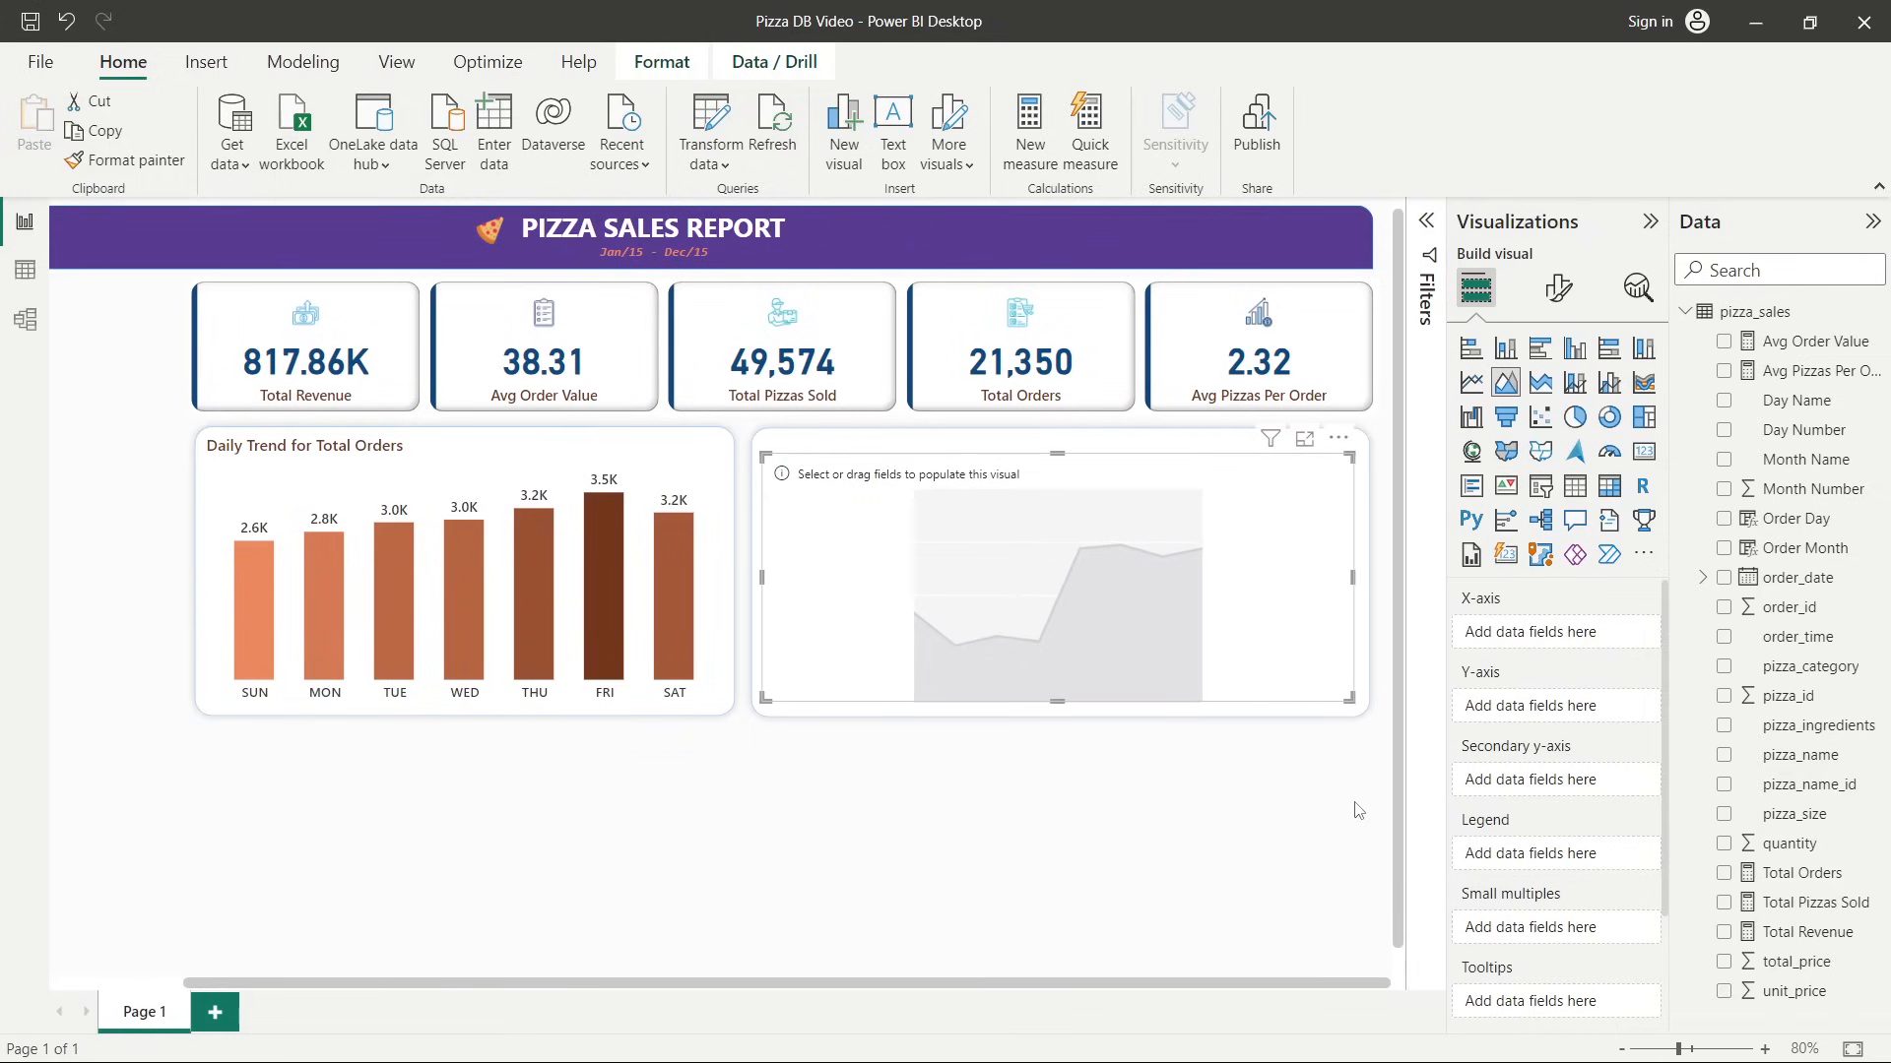
Plot Total Orders on the chart's Y-axis with Order Month, instead of Month Name, on the X-axis.
left_click(1725, 462)
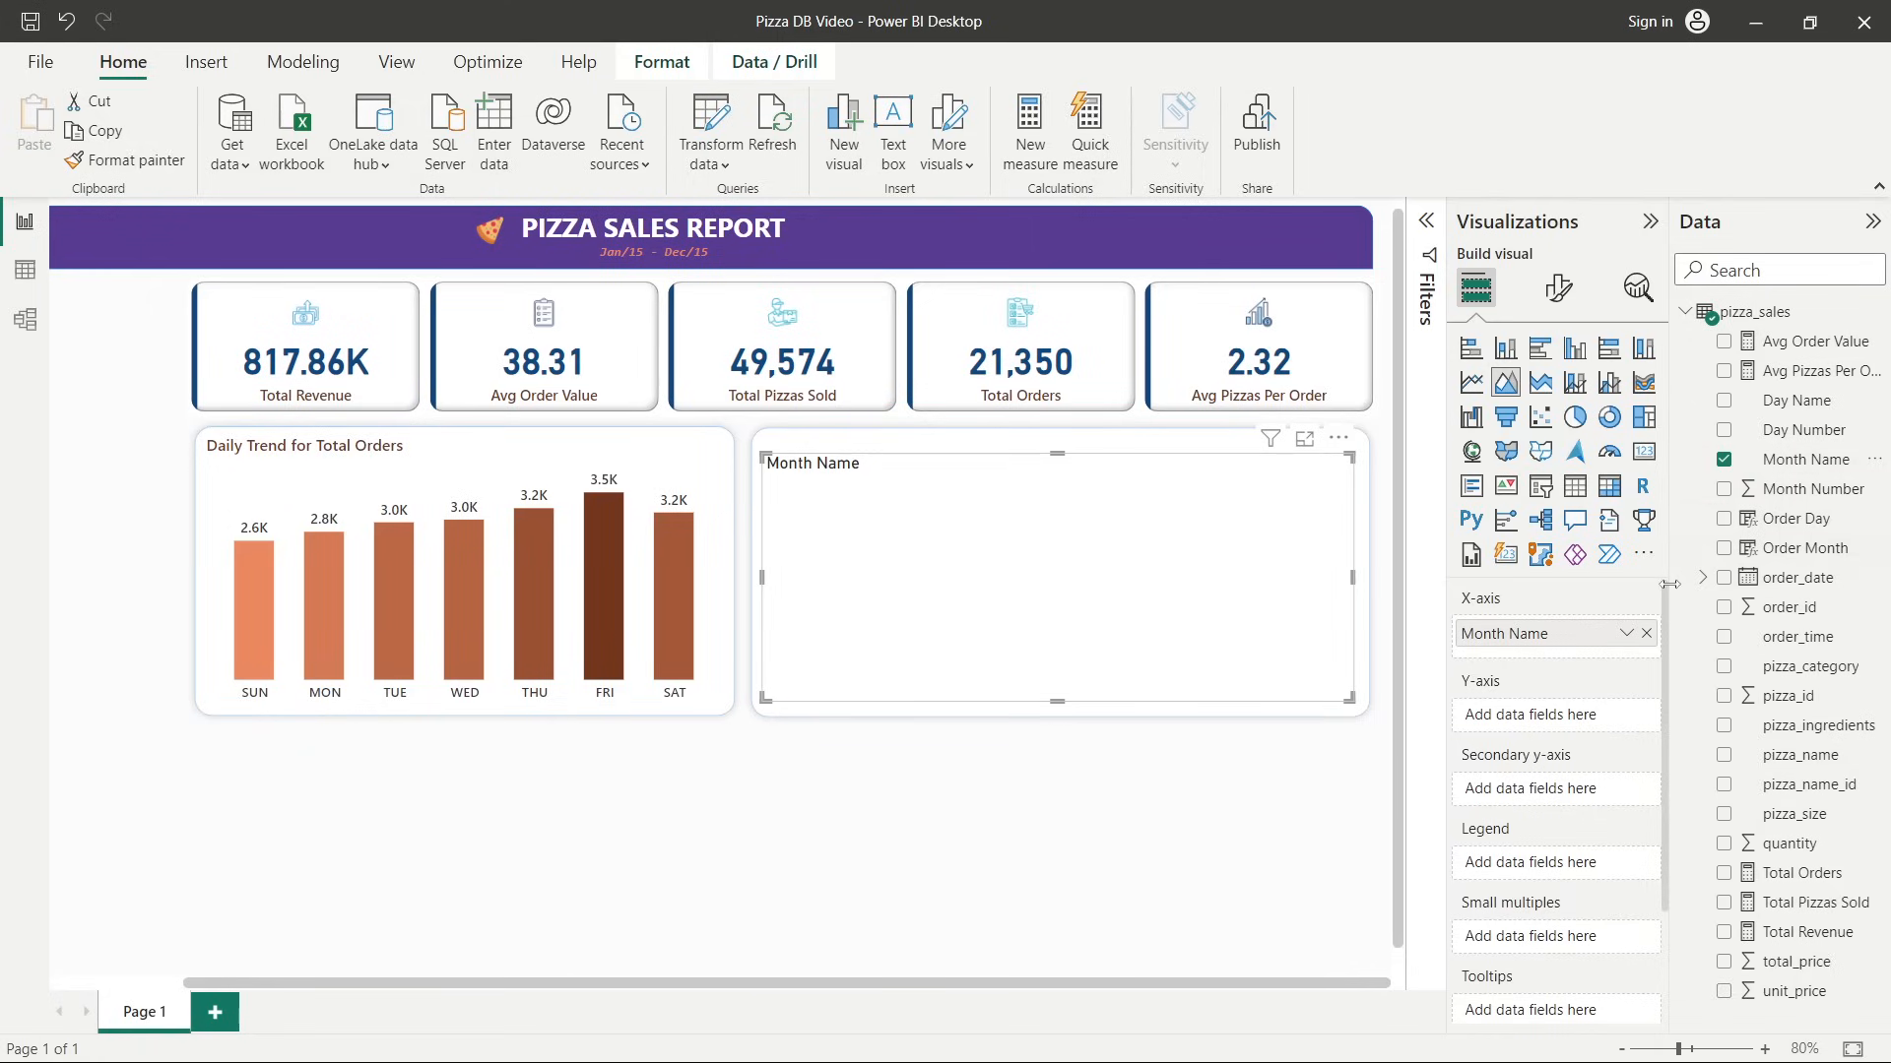
left_click(1723, 873)
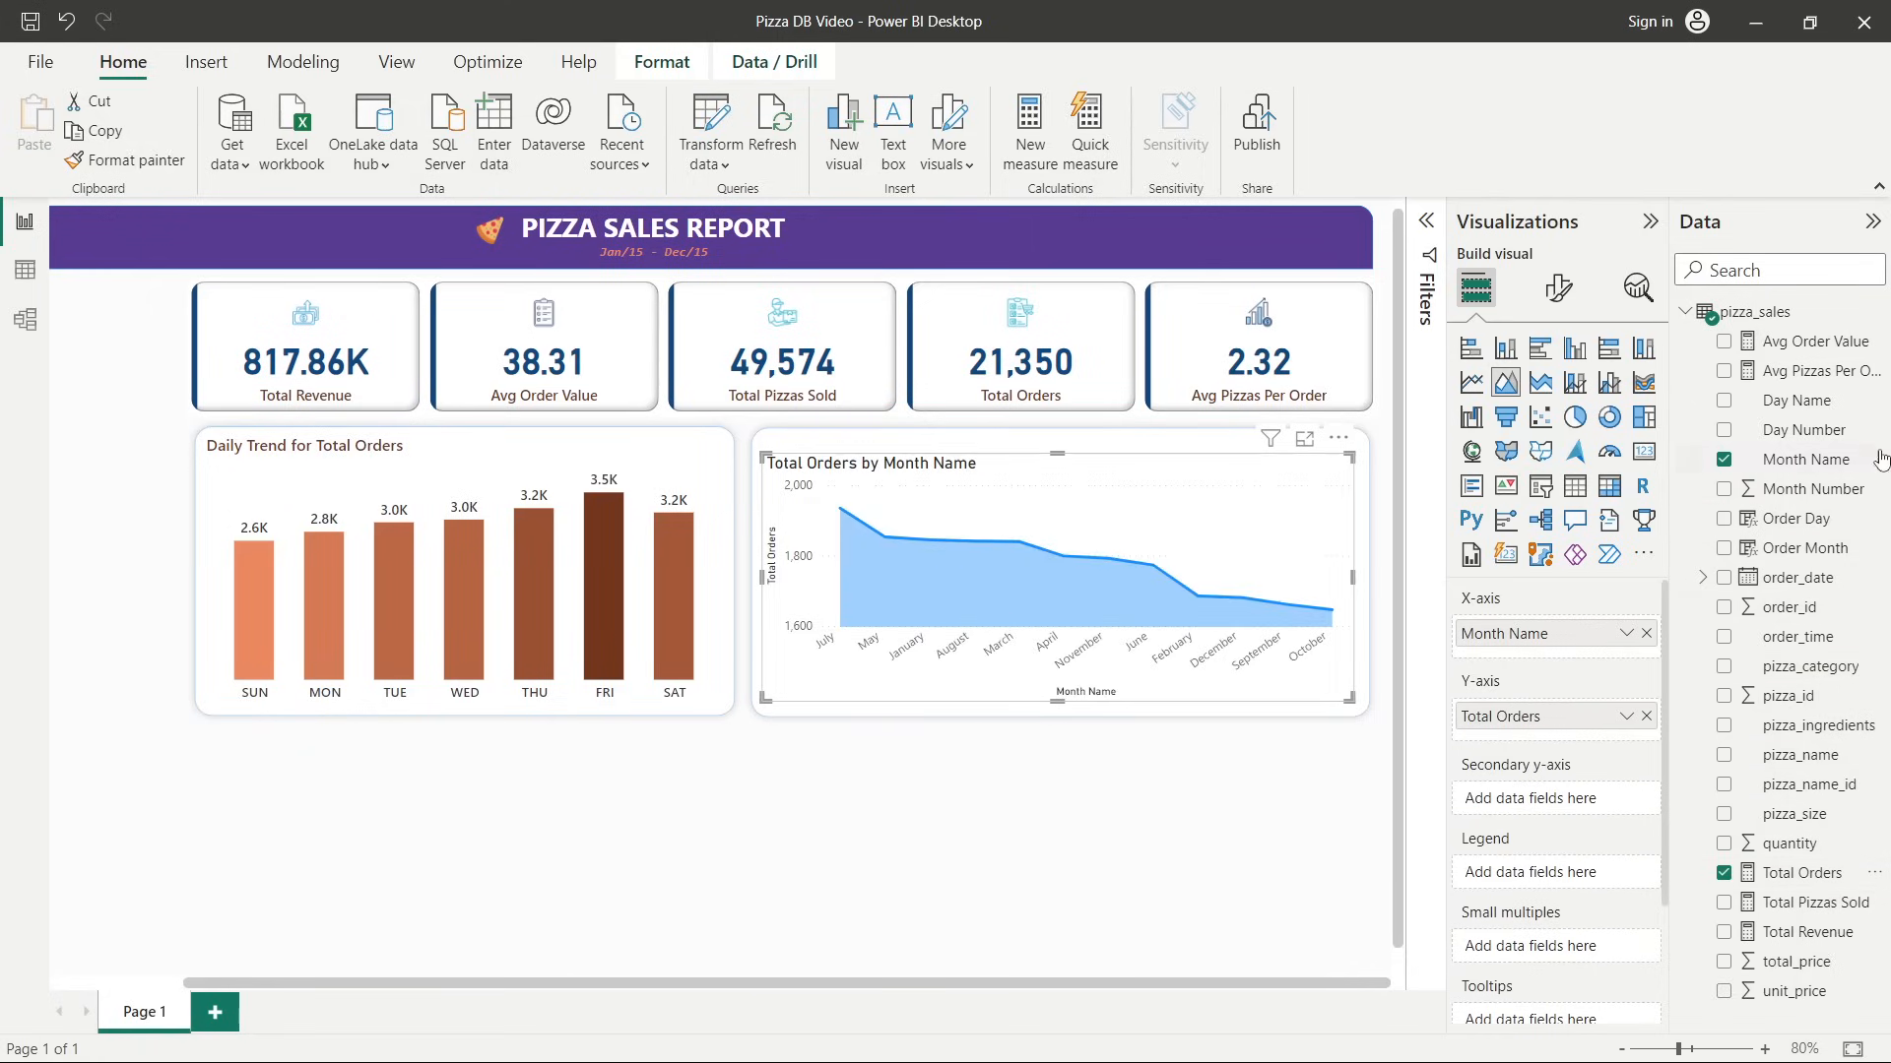
left_click(1723, 460)
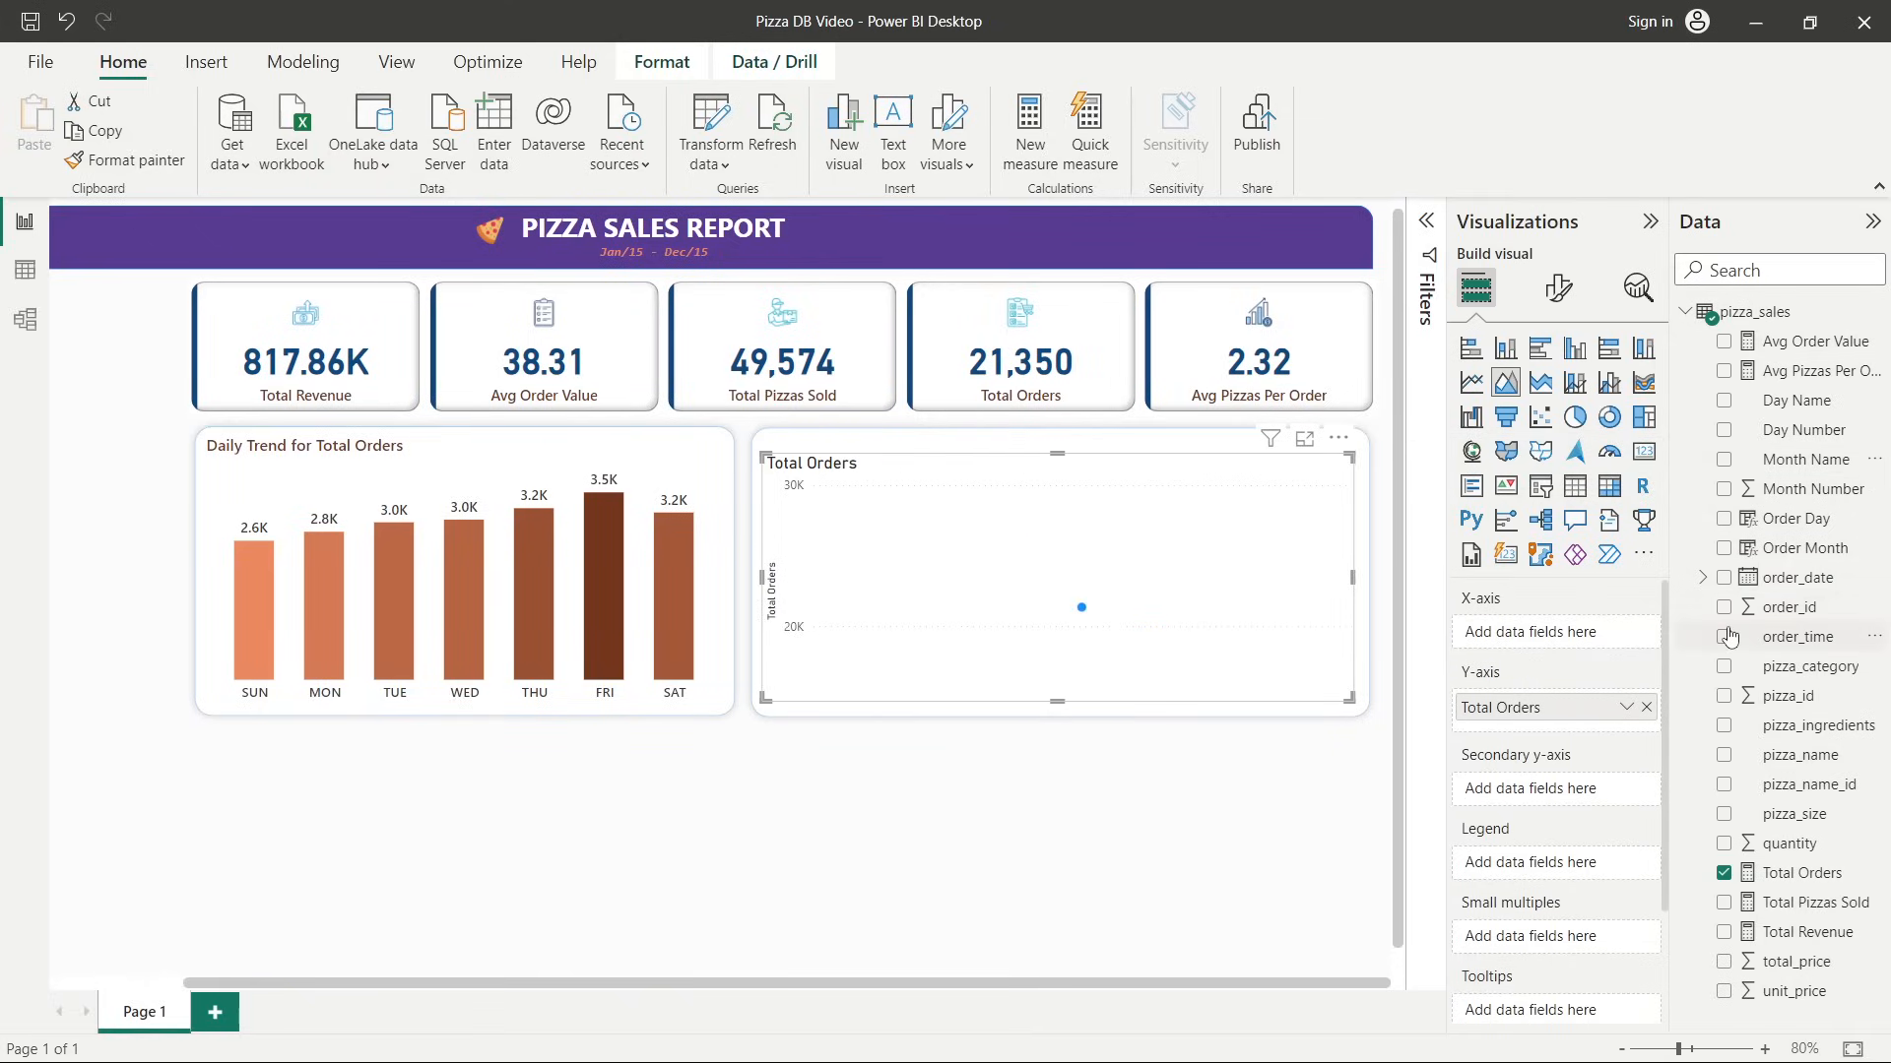
left_click(1723, 549)
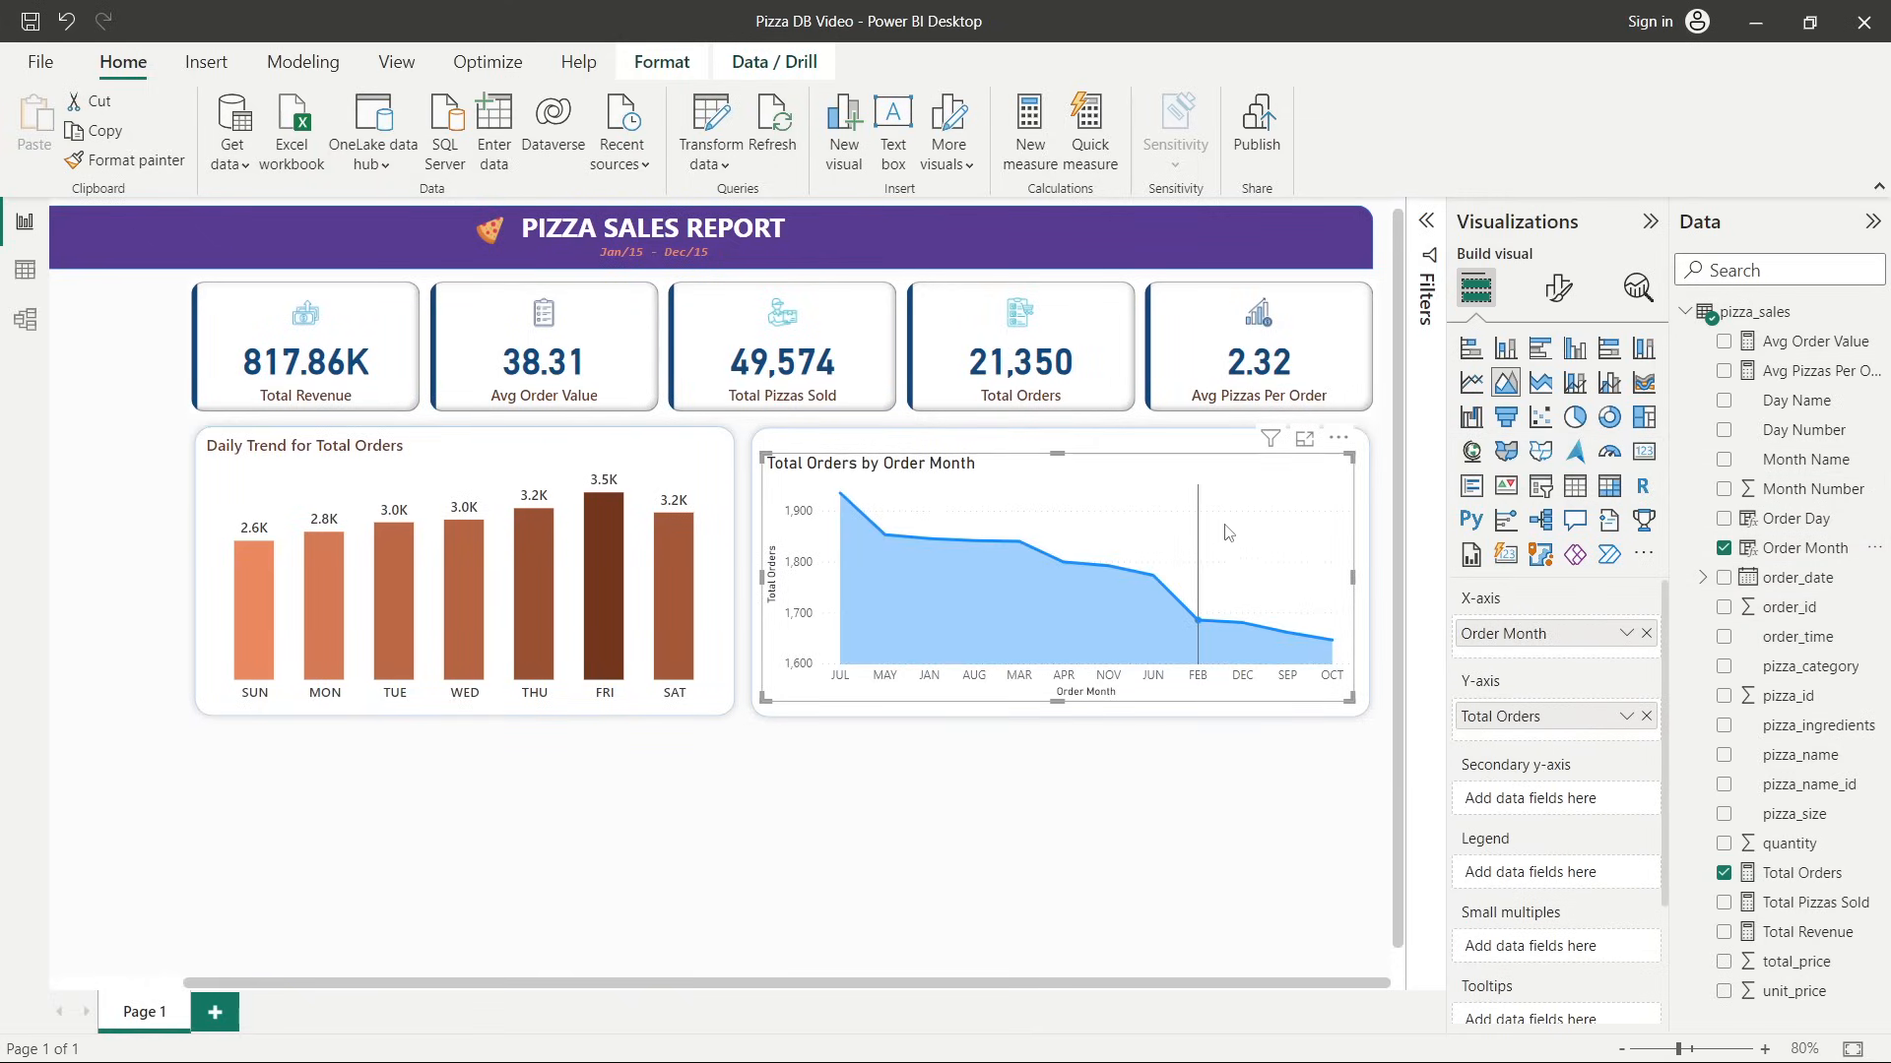
mouse_move(1231, 530)
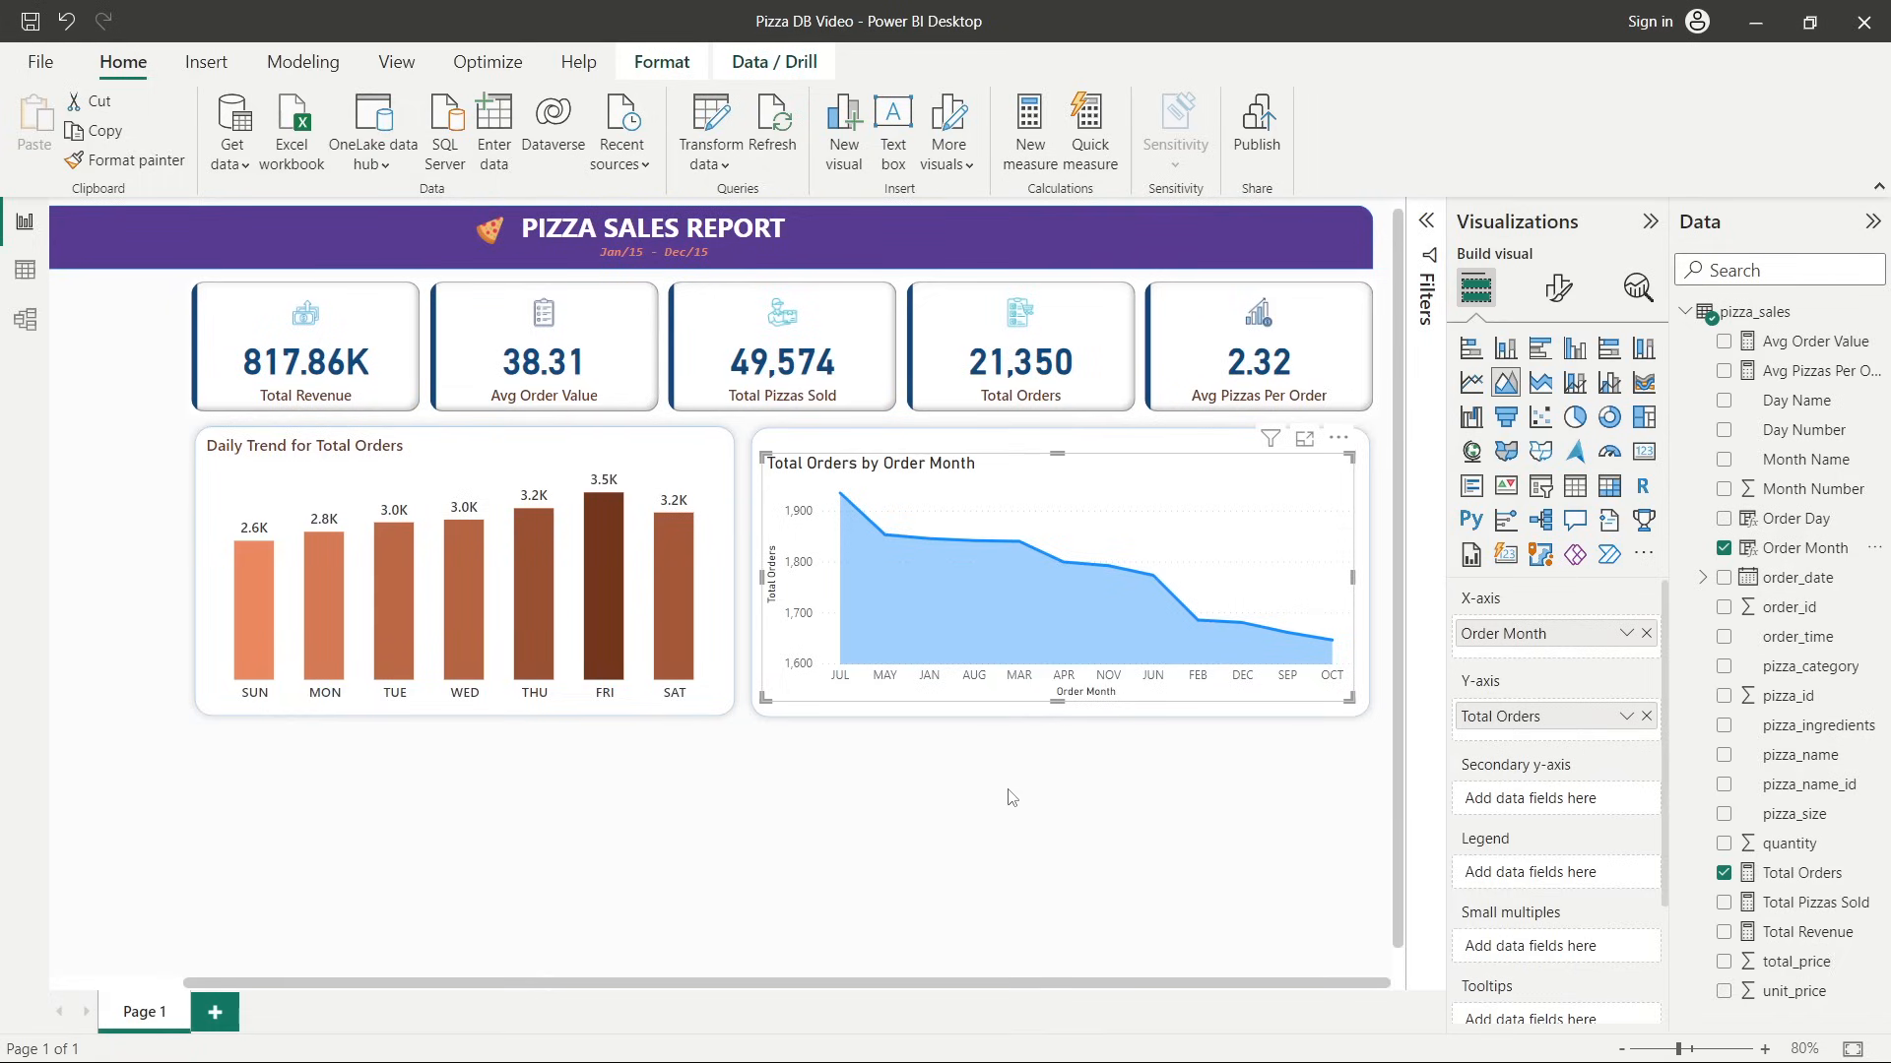
Set the Order Month column to sort by Month Number.
left_click(1782, 548)
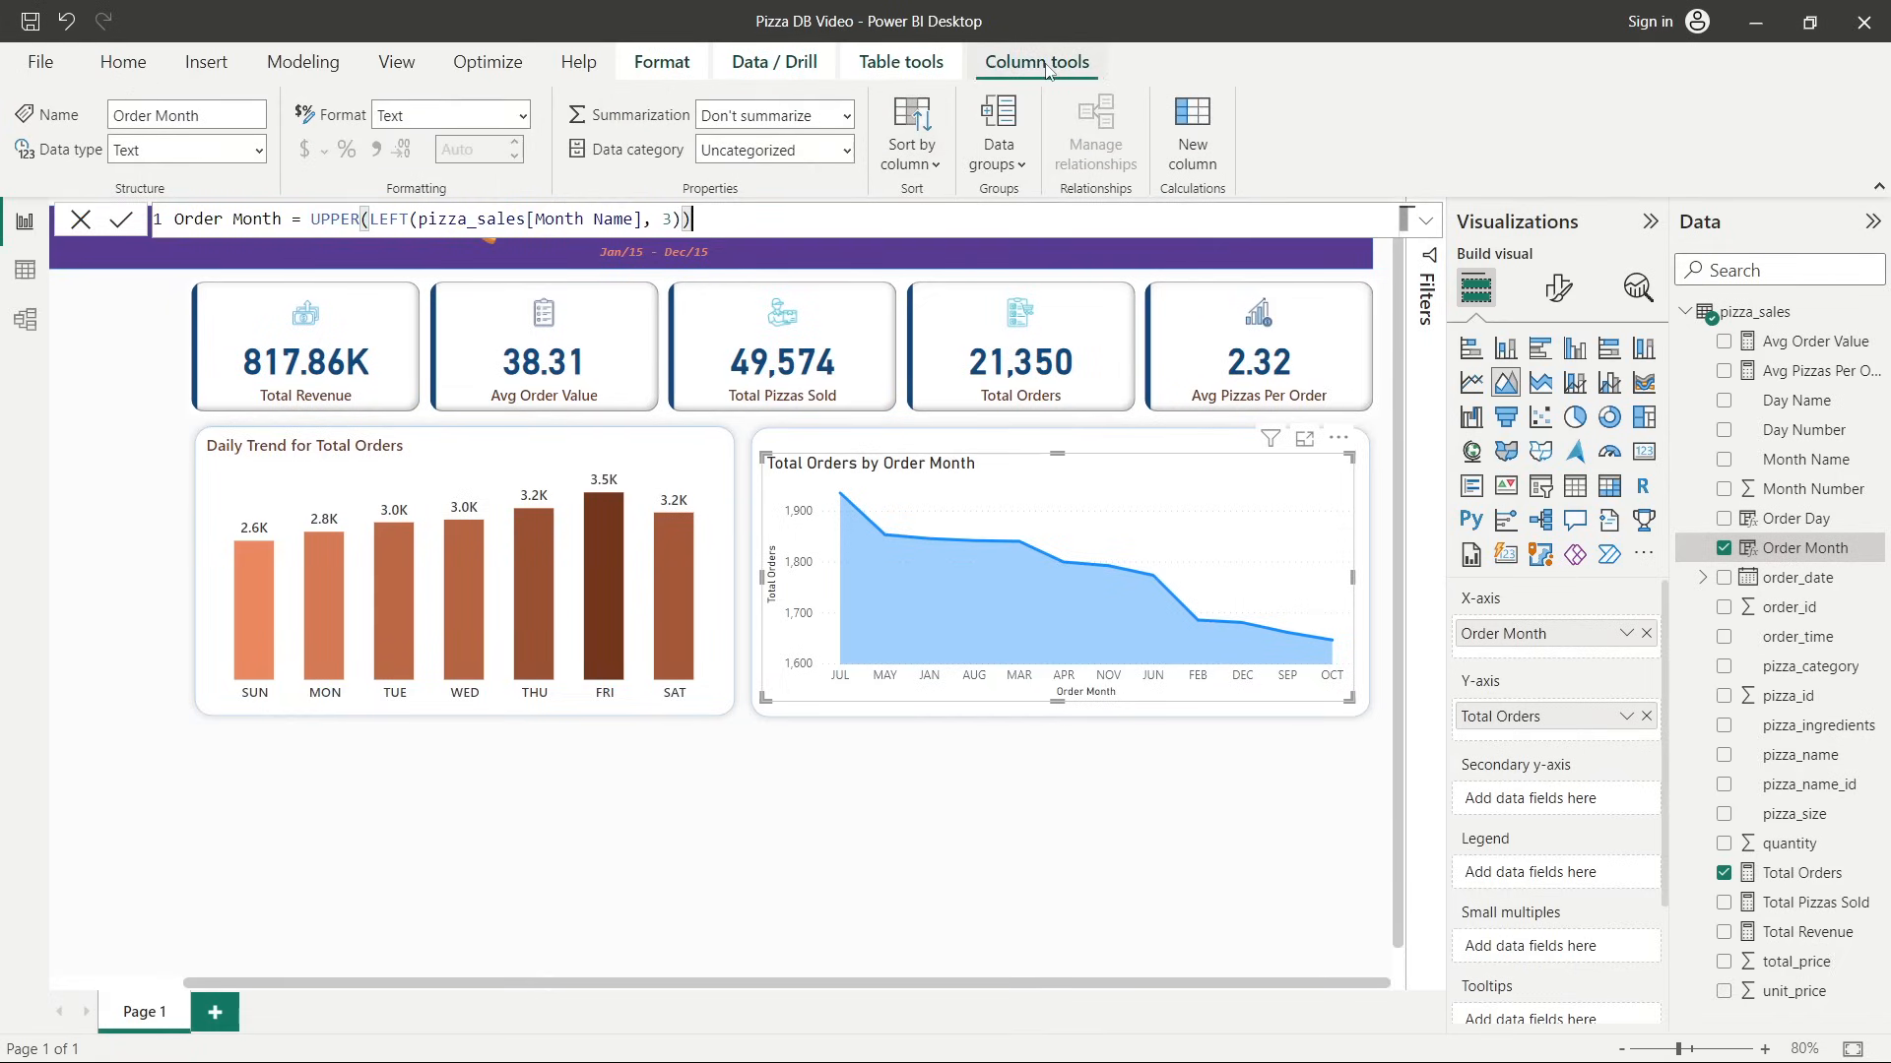
left_click(929, 173)
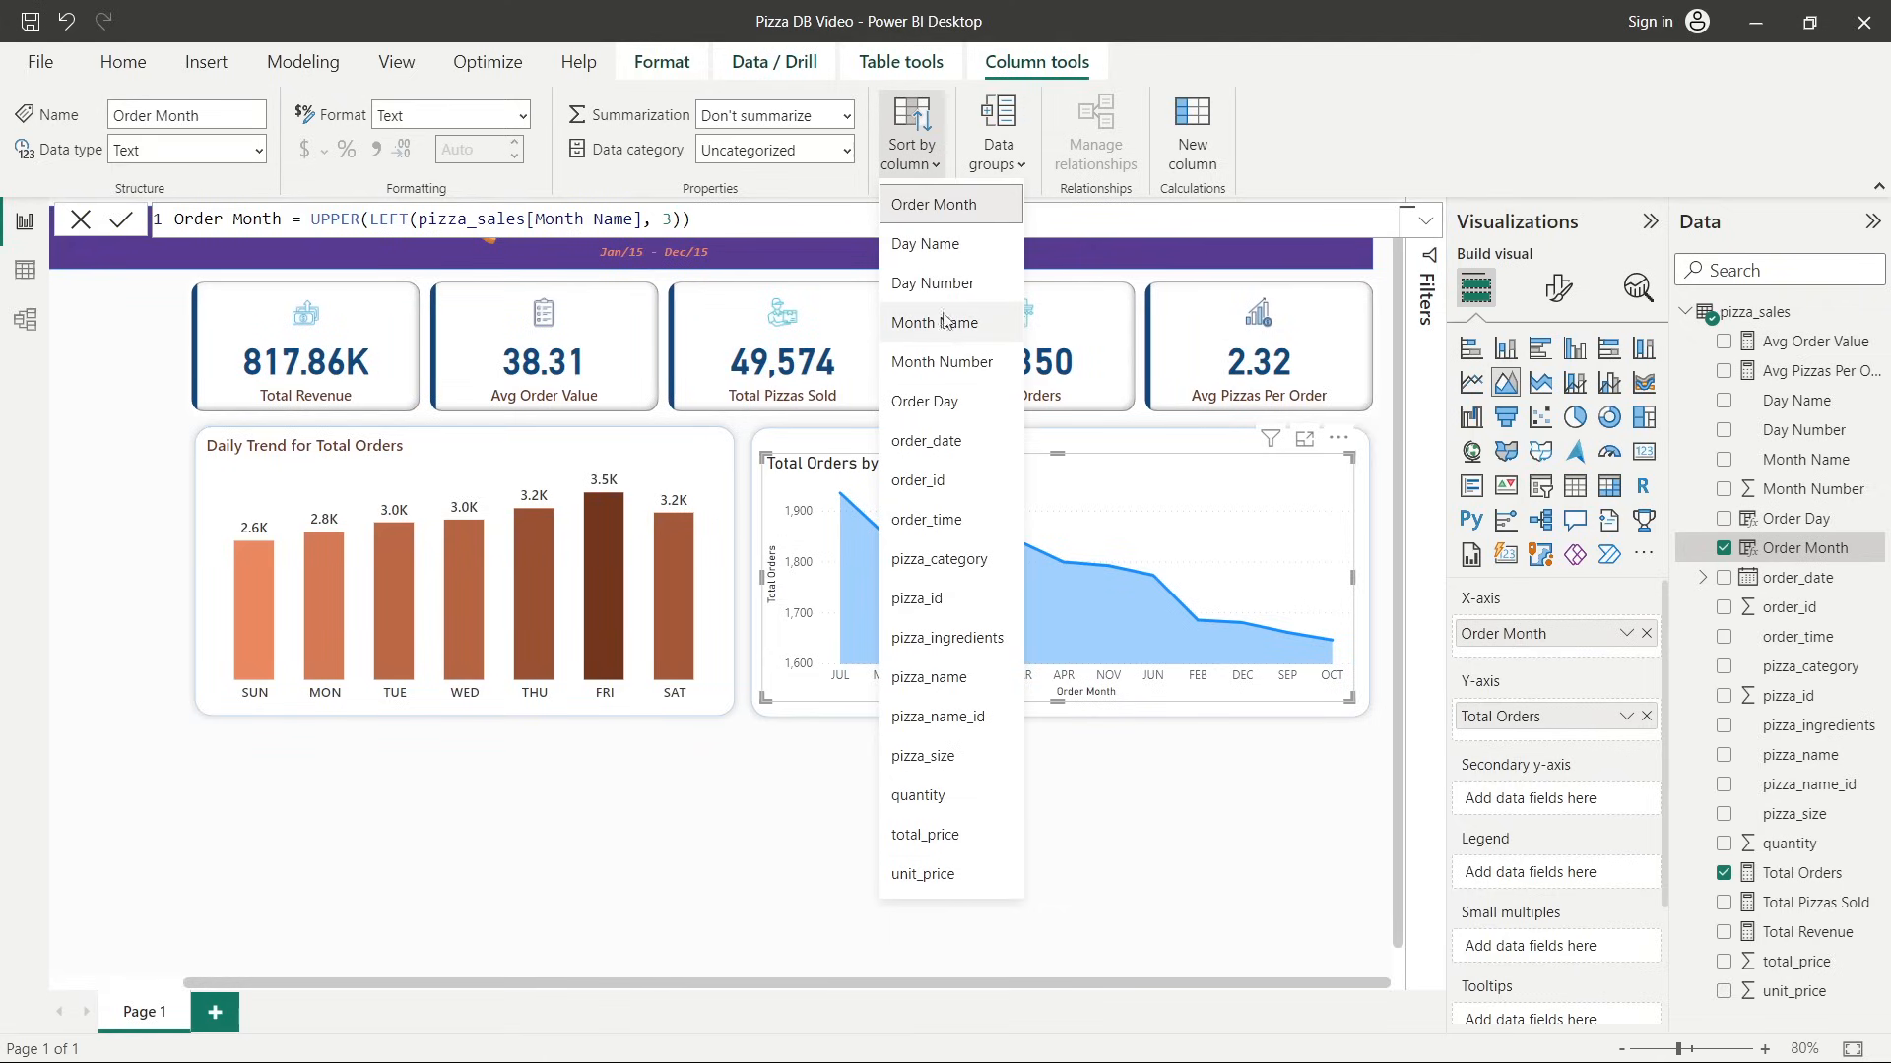
left_click(943, 362)
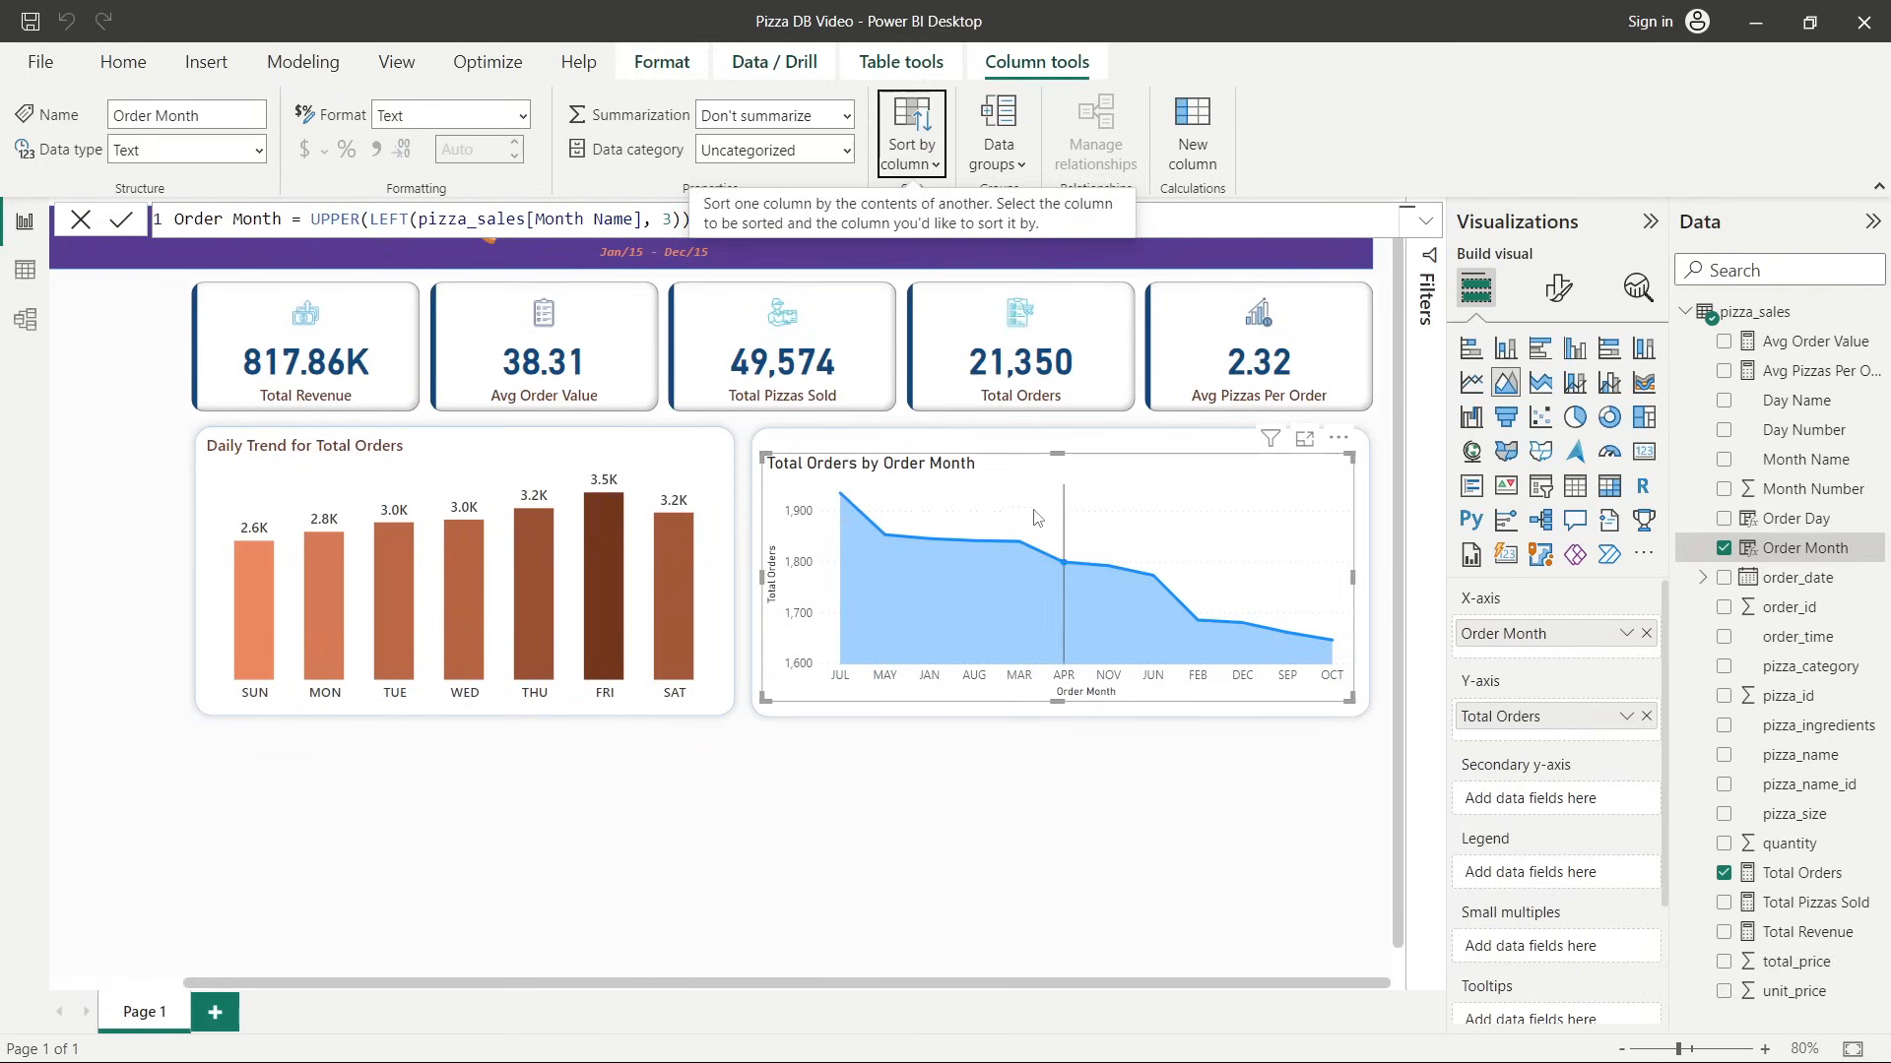
Sort the area chart's axis by Order Month in ascending order and stretch the chart vertically to fill its card.
left_click(1341, 442)
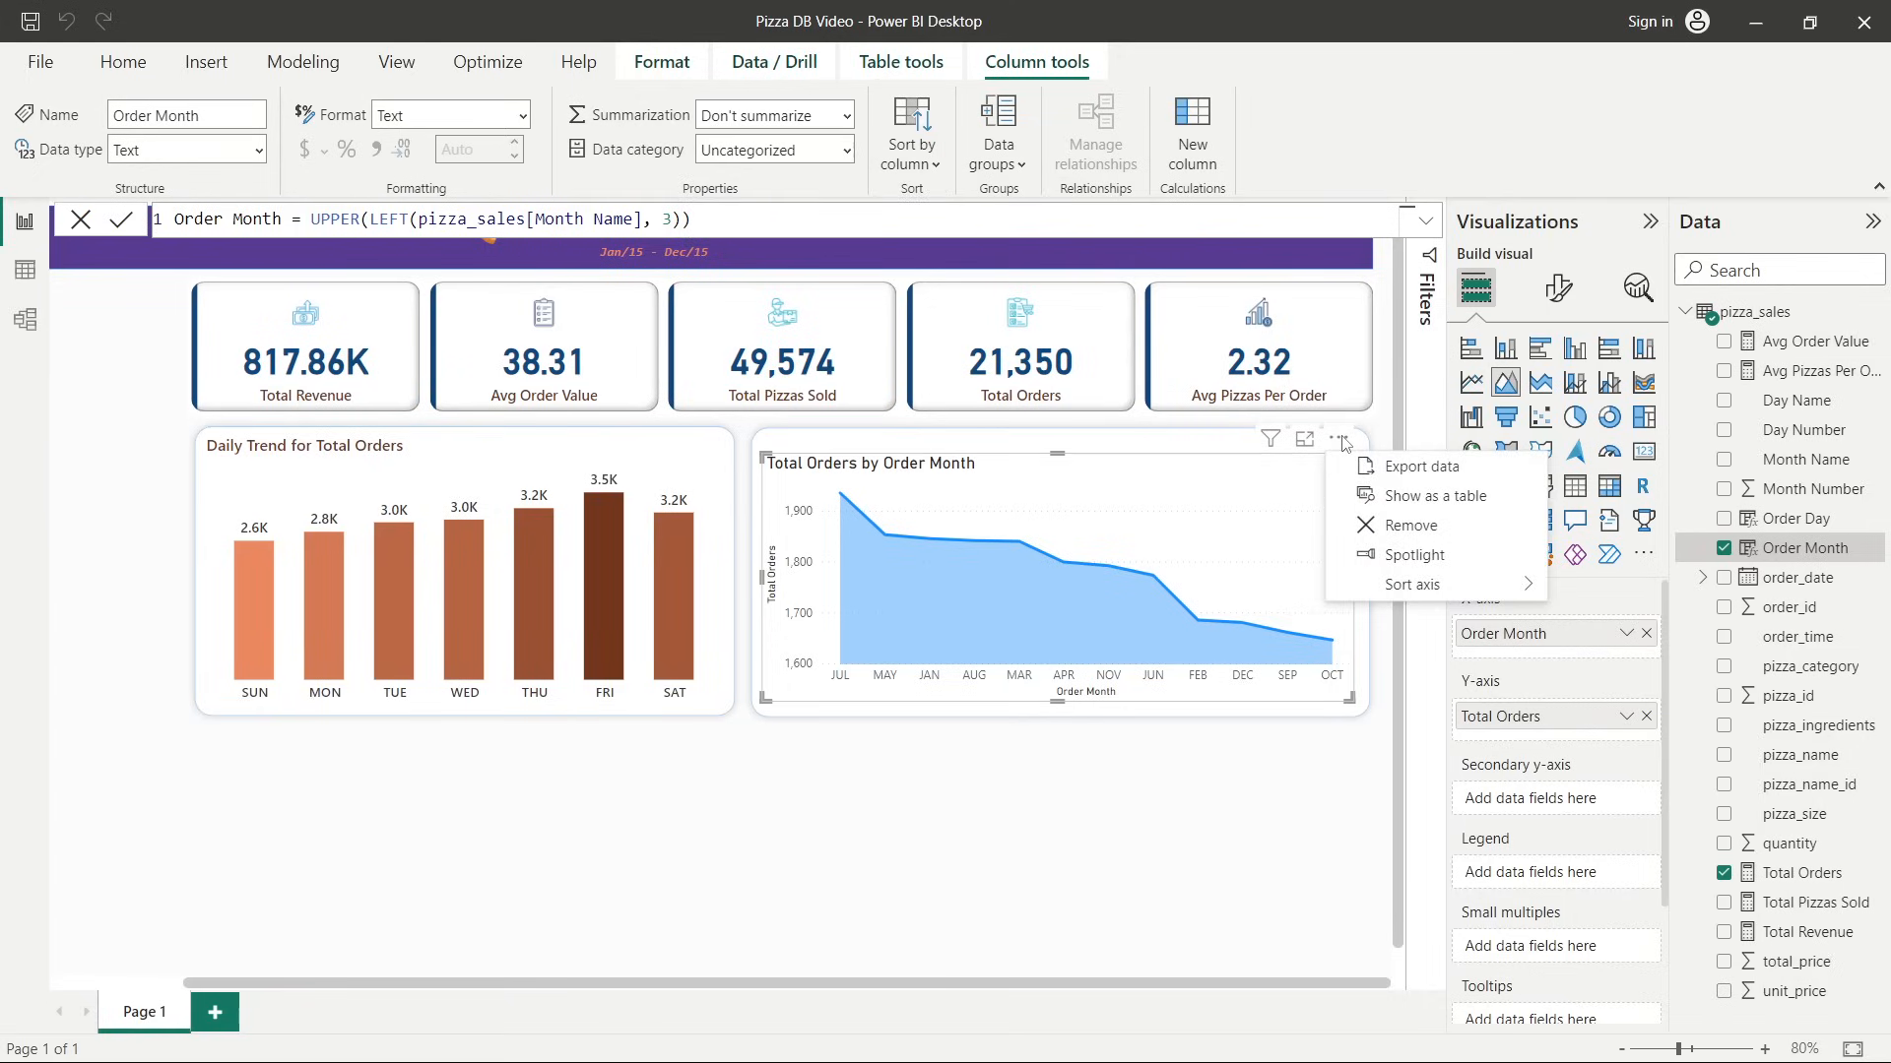
mouse_move(1516, 587)
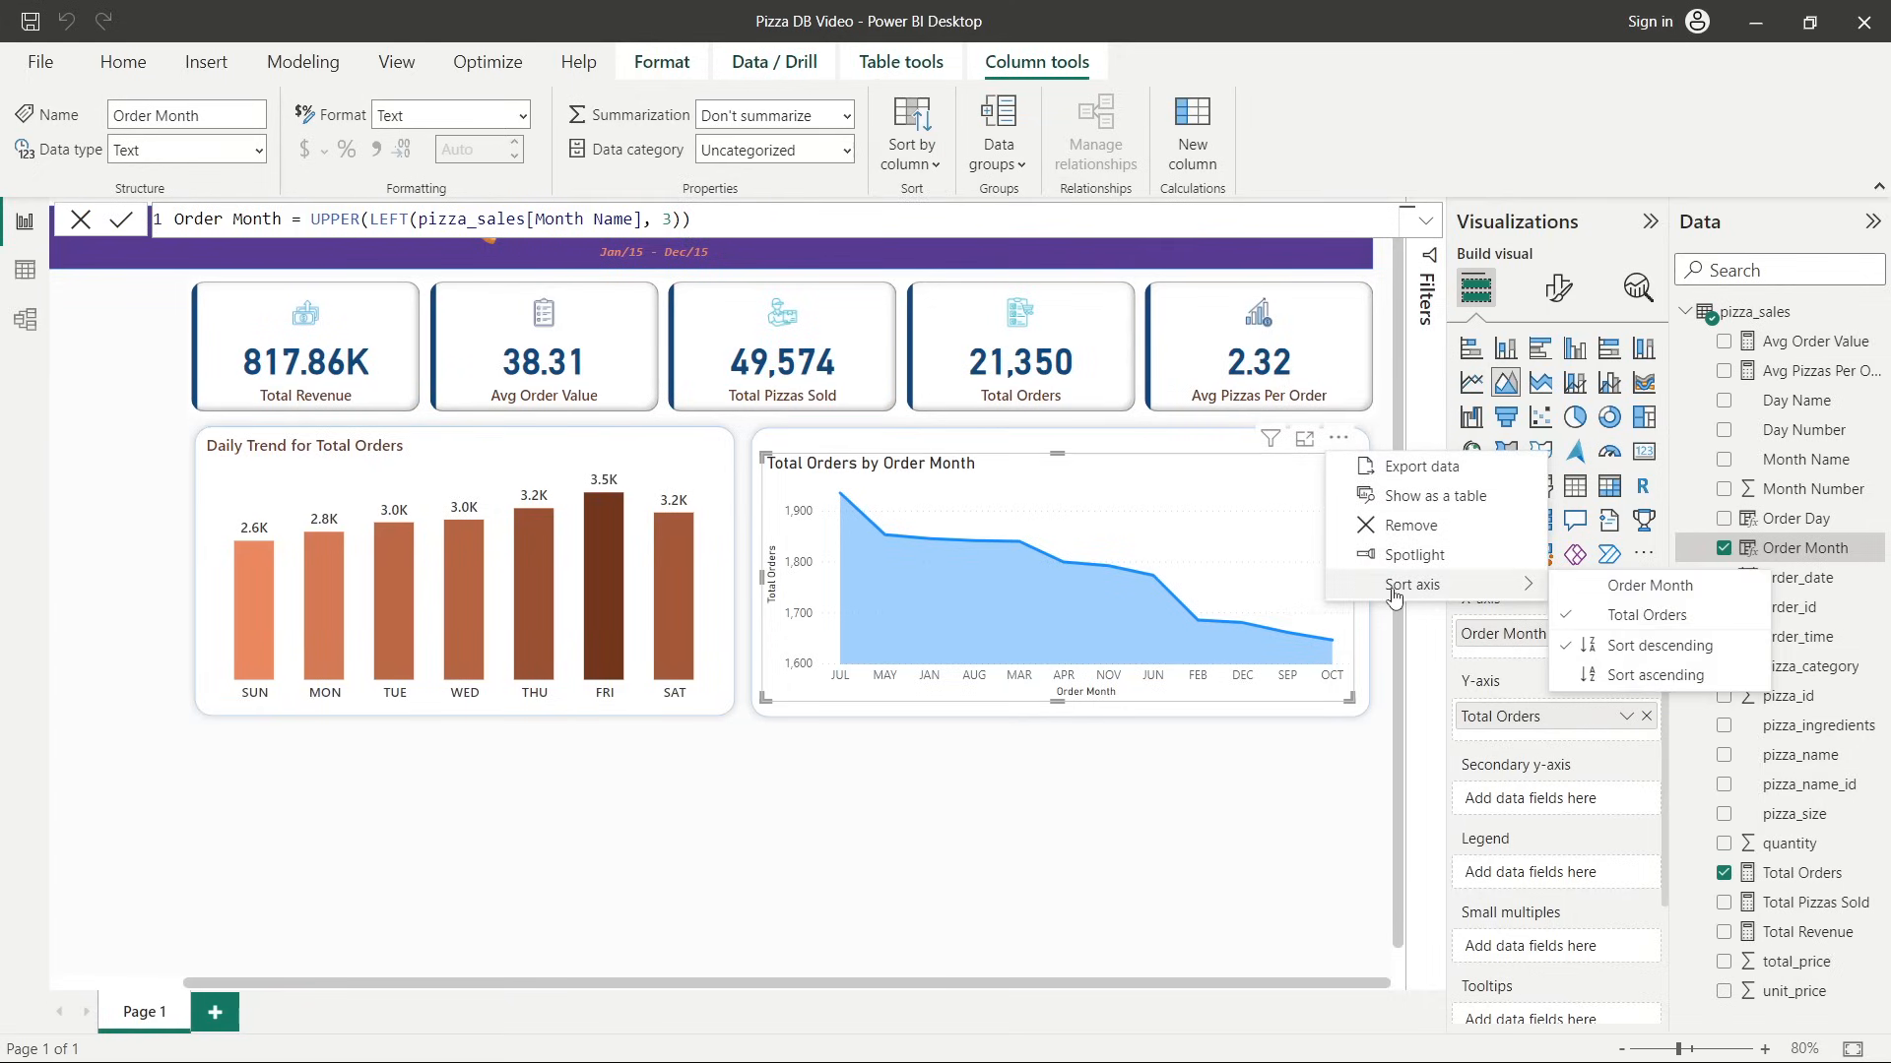
left_click(1612, 588)
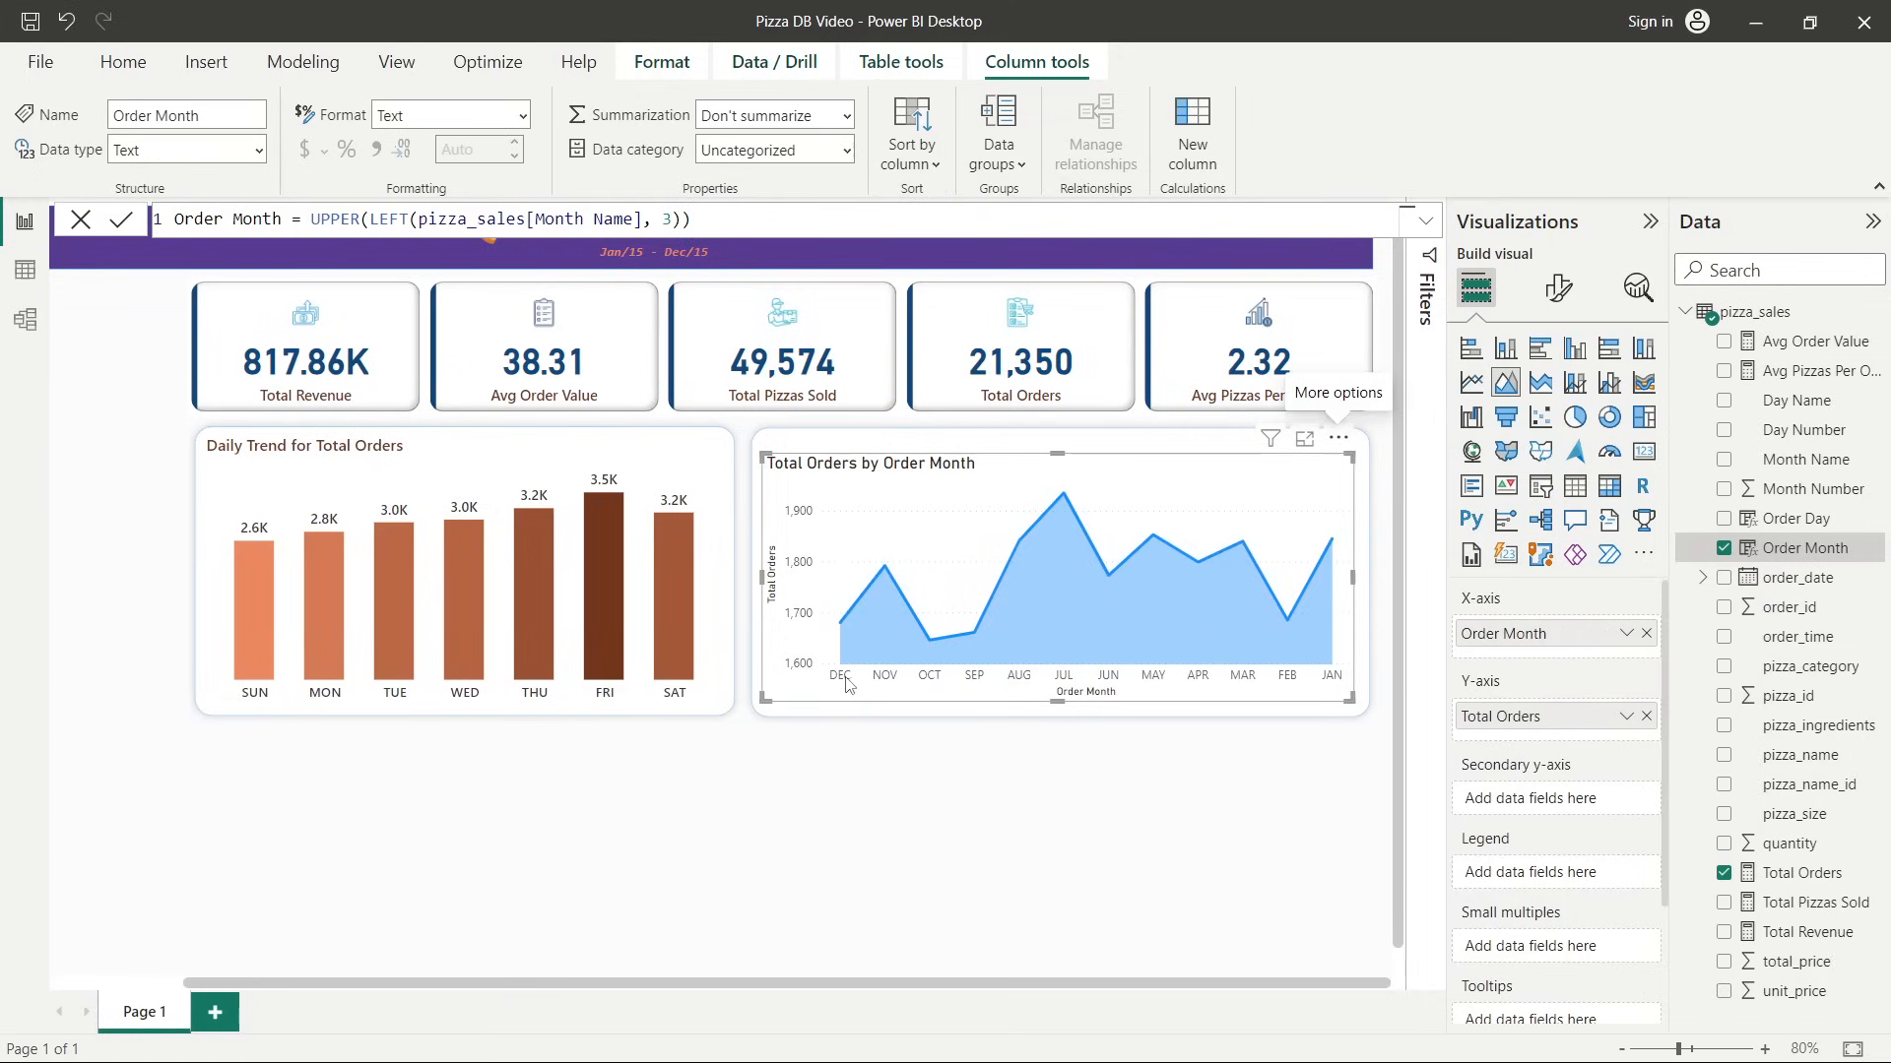
left_click(1338, 437)
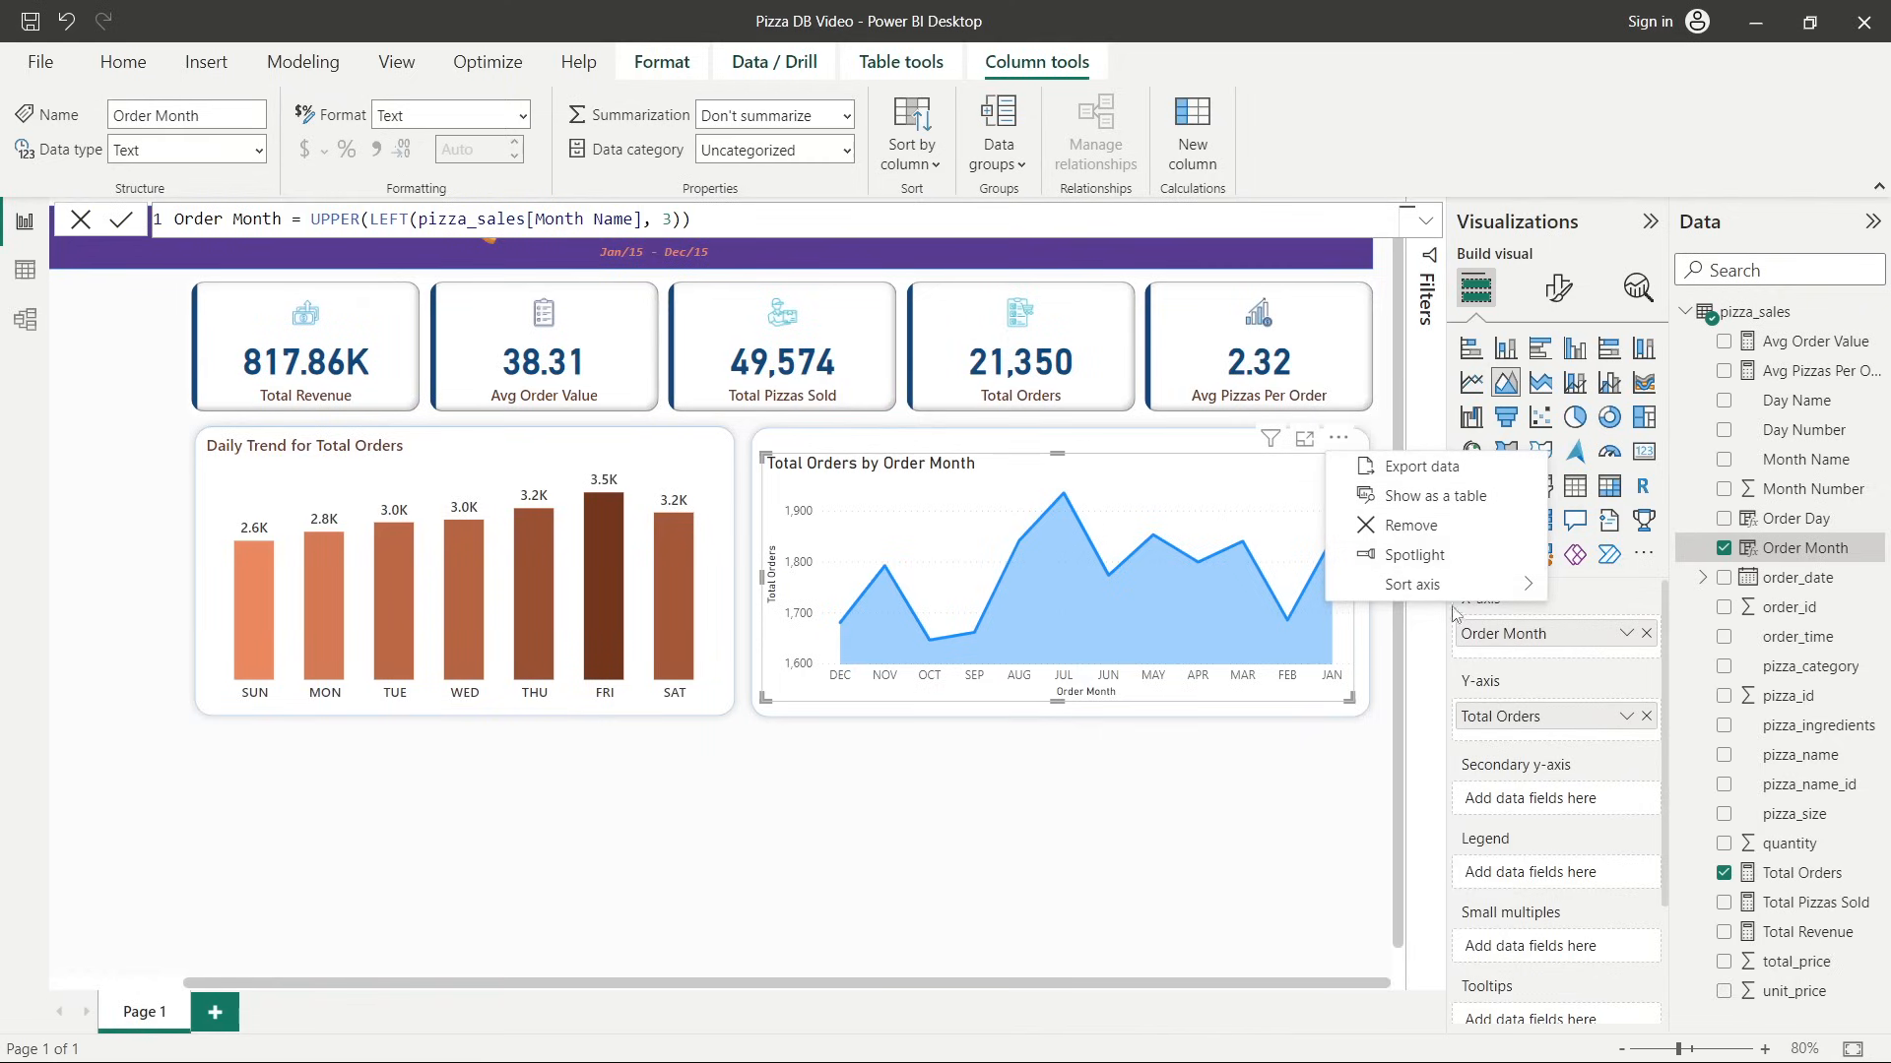
mouse_move(1489, 590)
left_click(1655, 677)
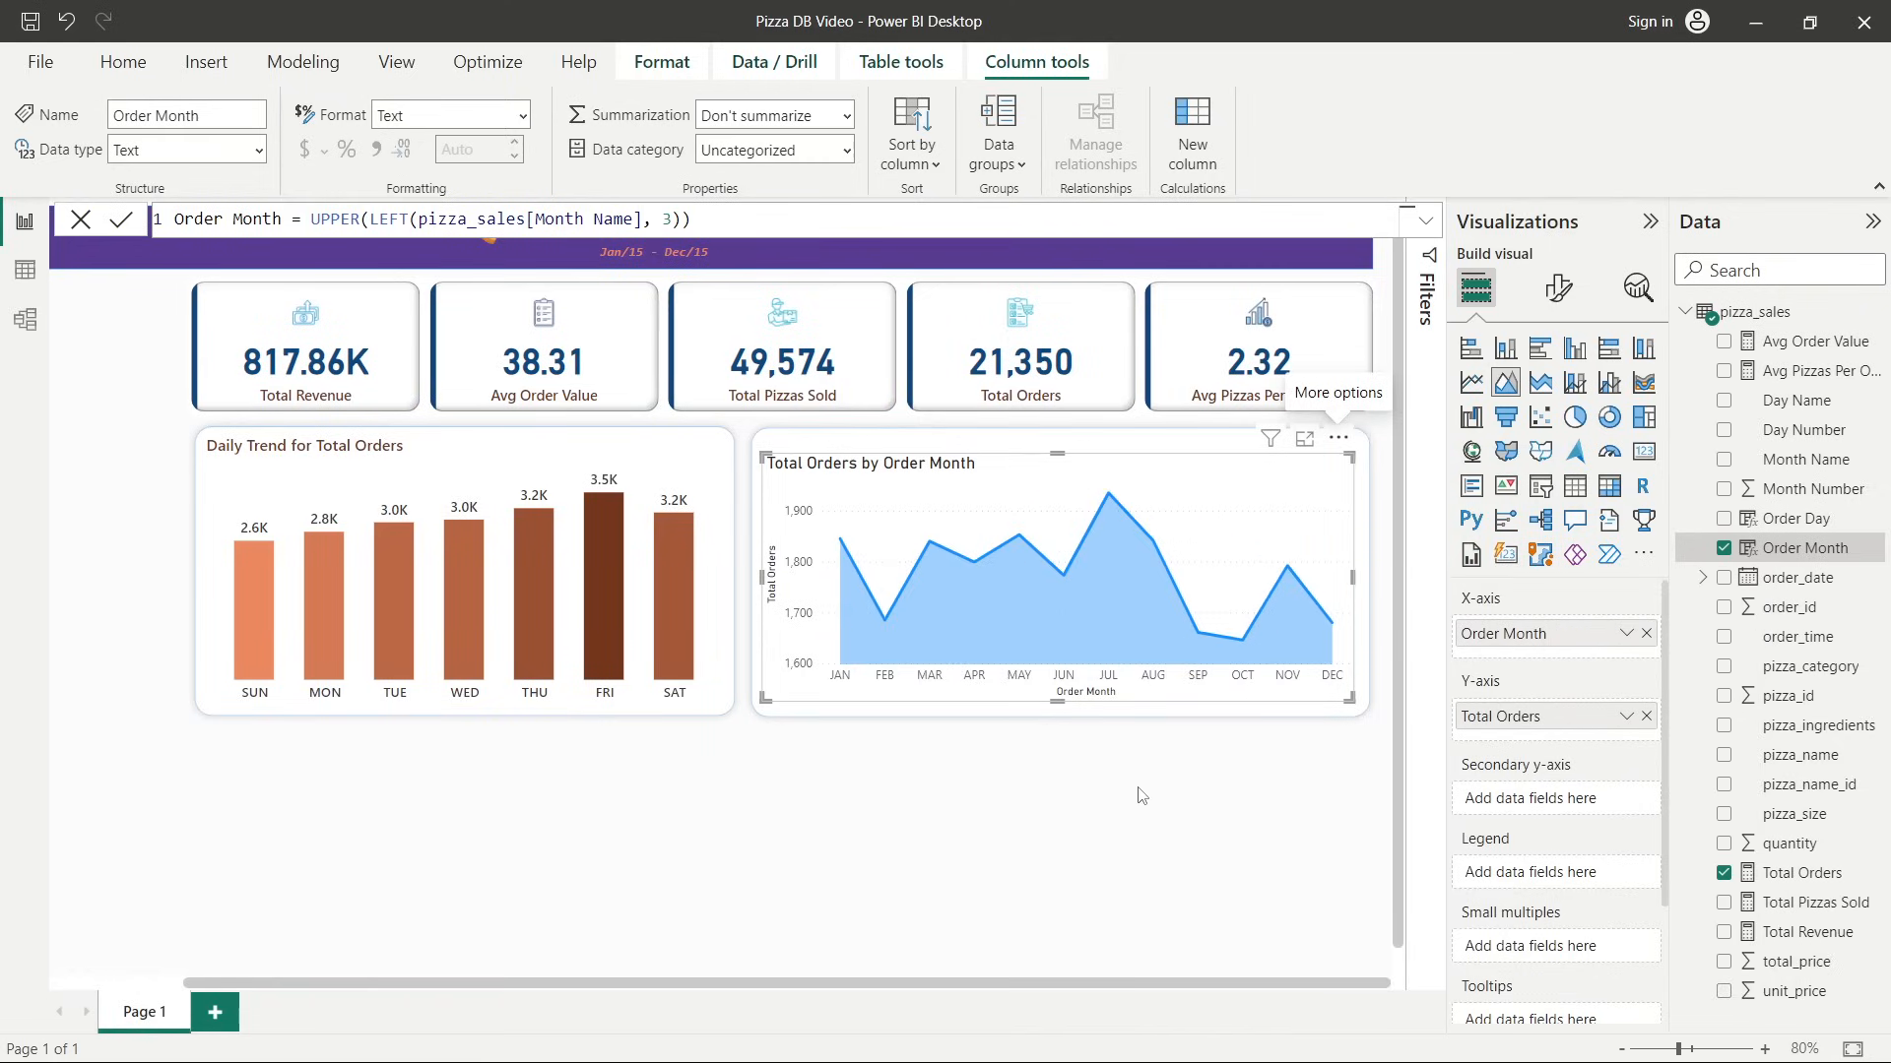
left_click_drag(1057, 453, 1058, 433)
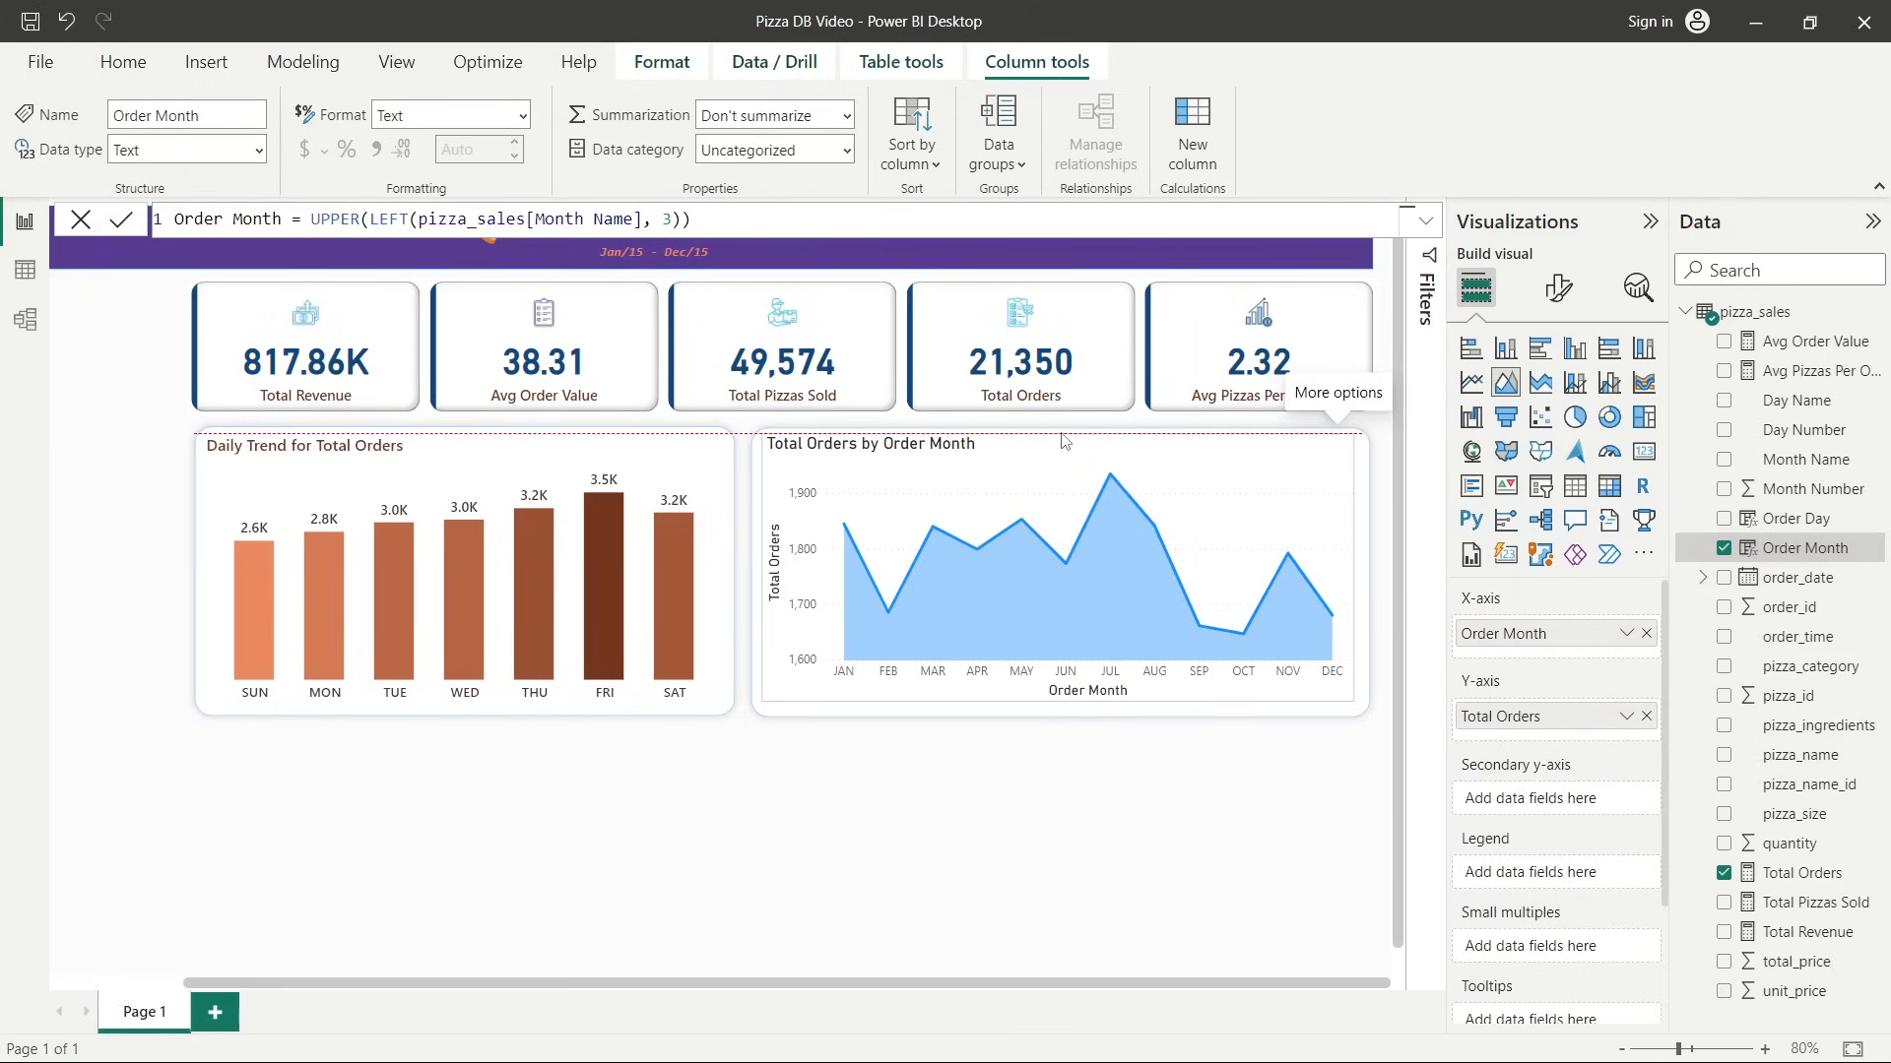
left_click_drag(1058, 701, 1060, 716)
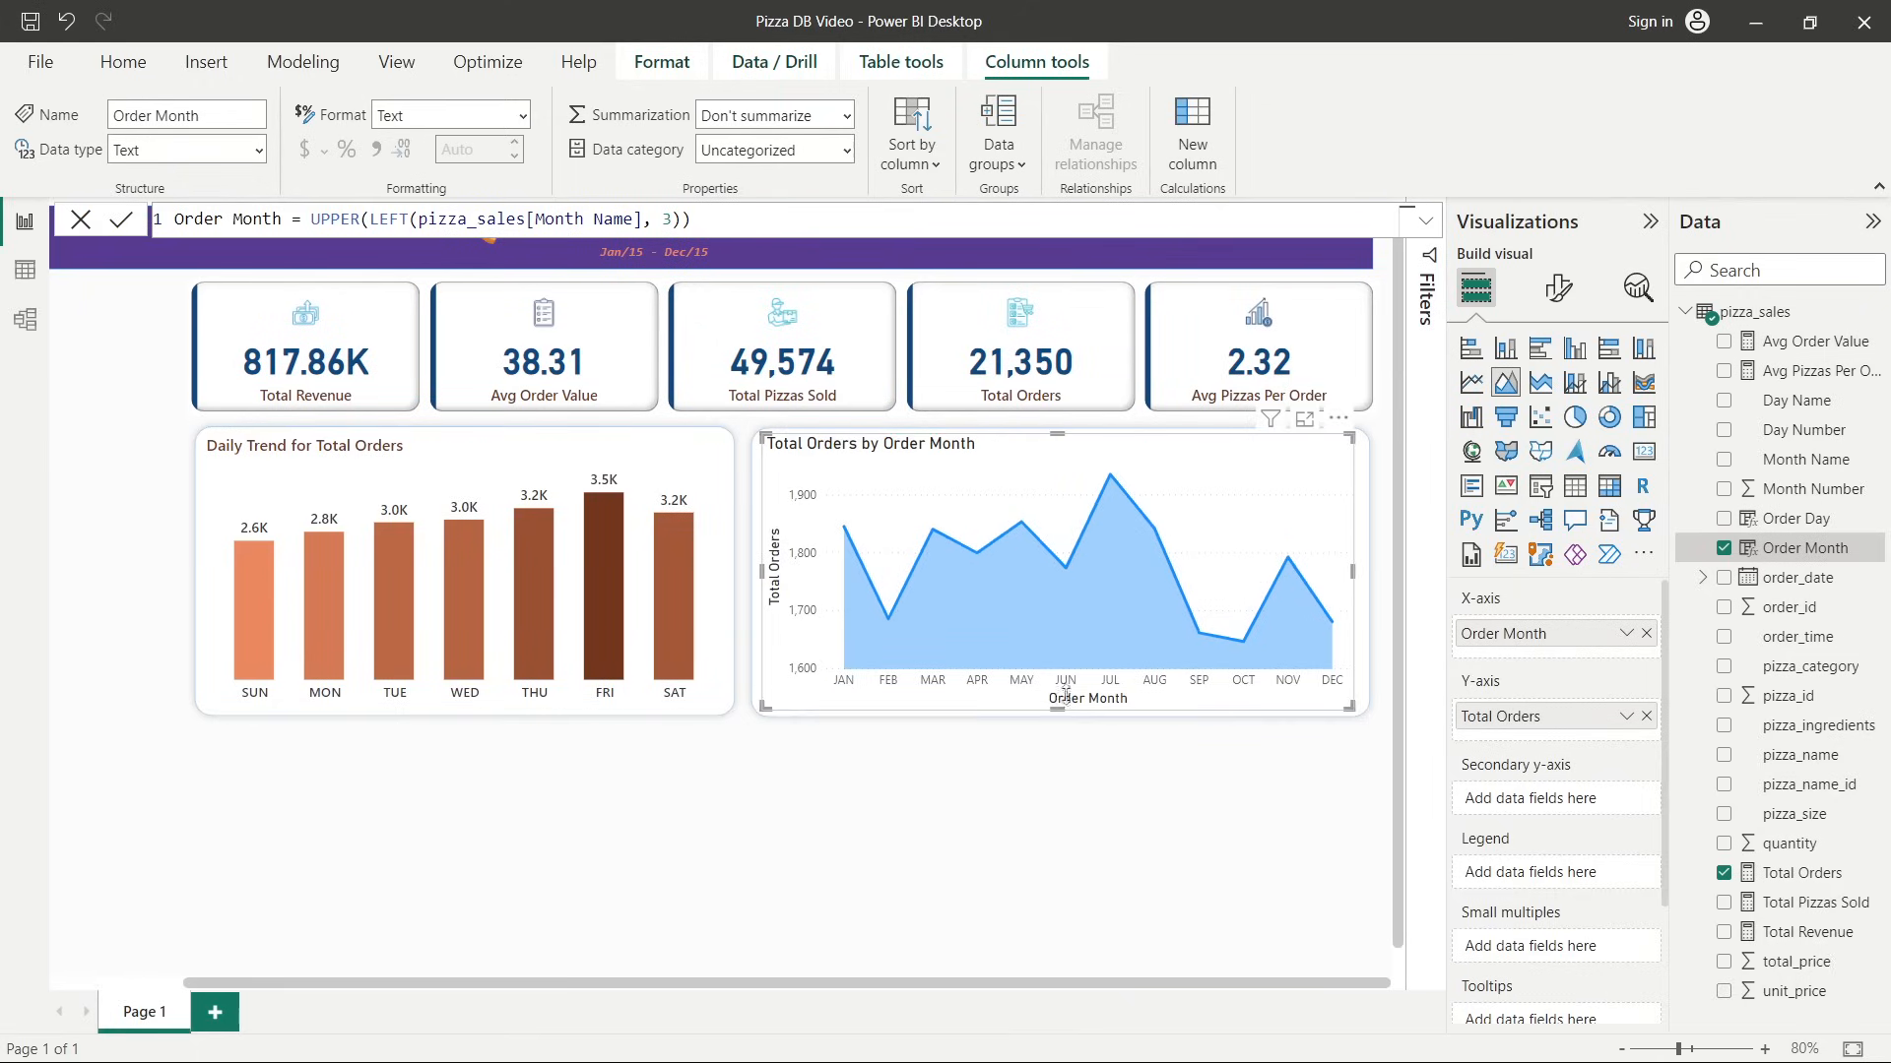
Turn off the X-axis and Y-axis titles of the area chart.
left_click(1558, 288)
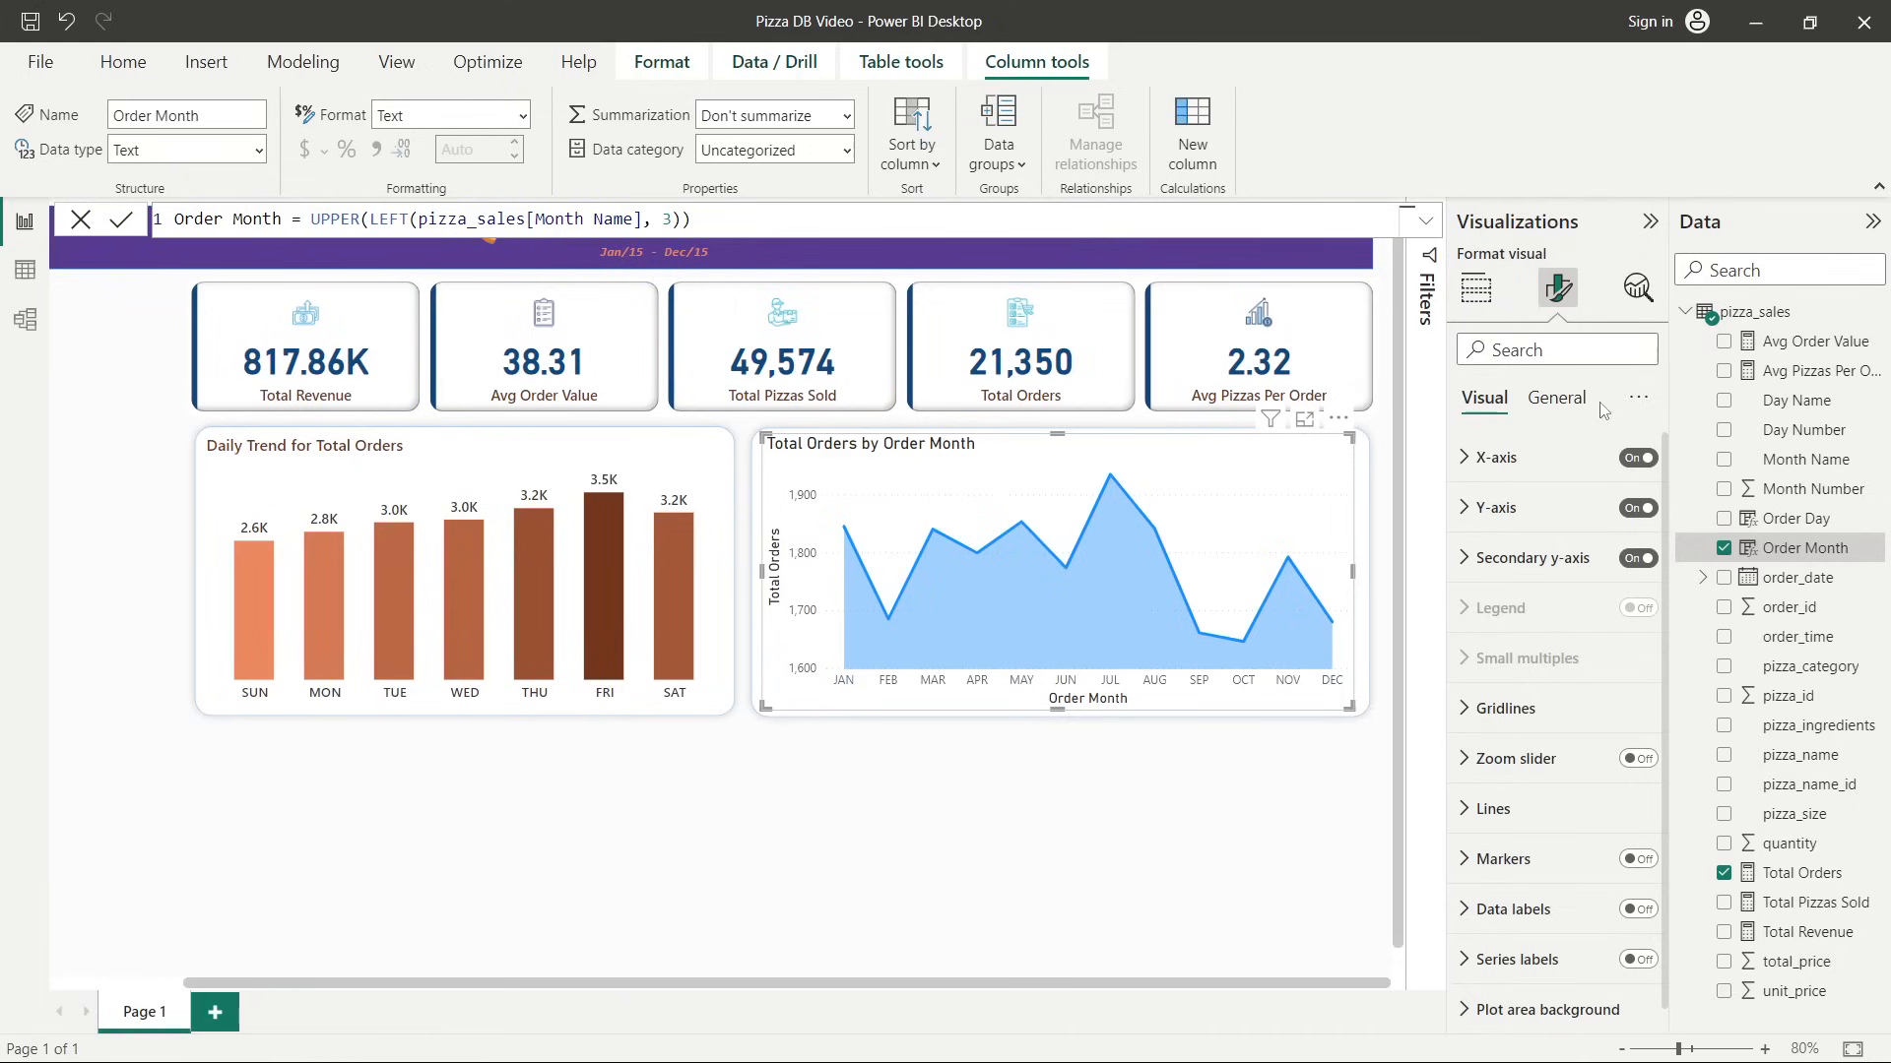
left_click(1497, 458)
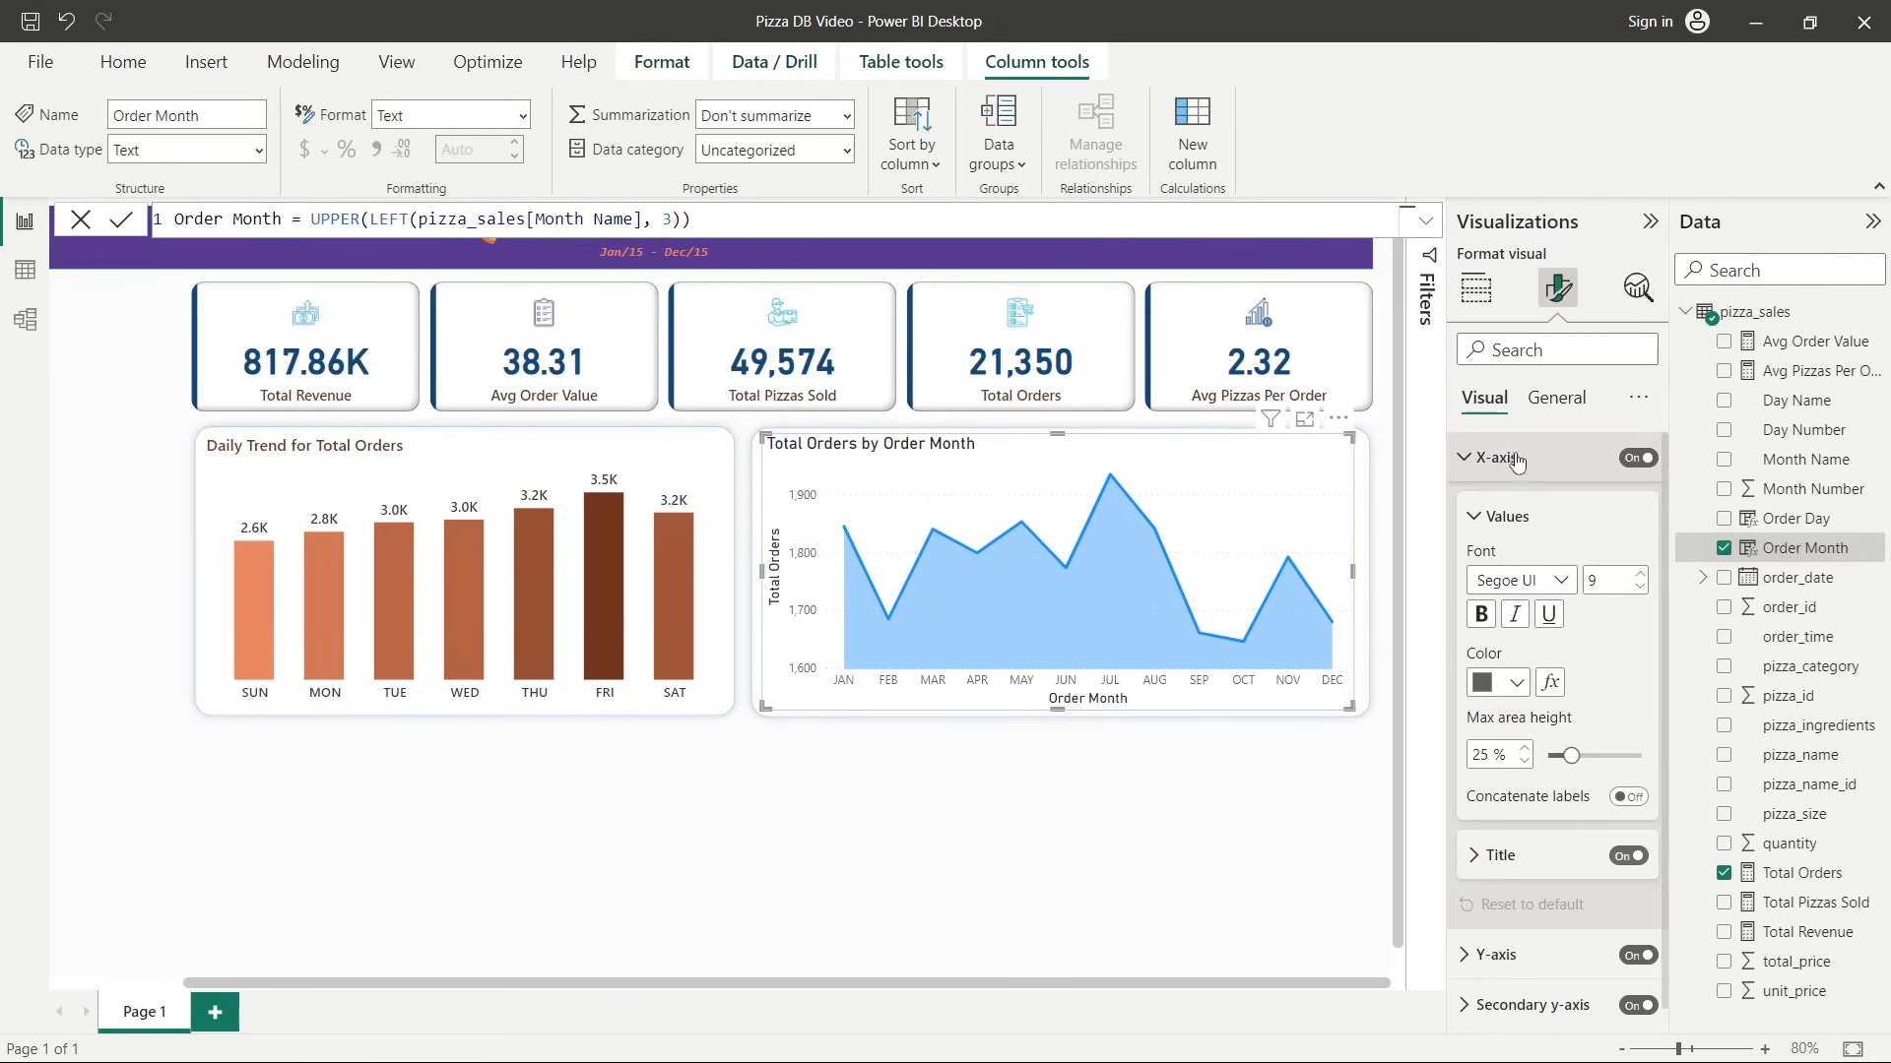
left_click(1634, 866)
left_click(1507, 461)
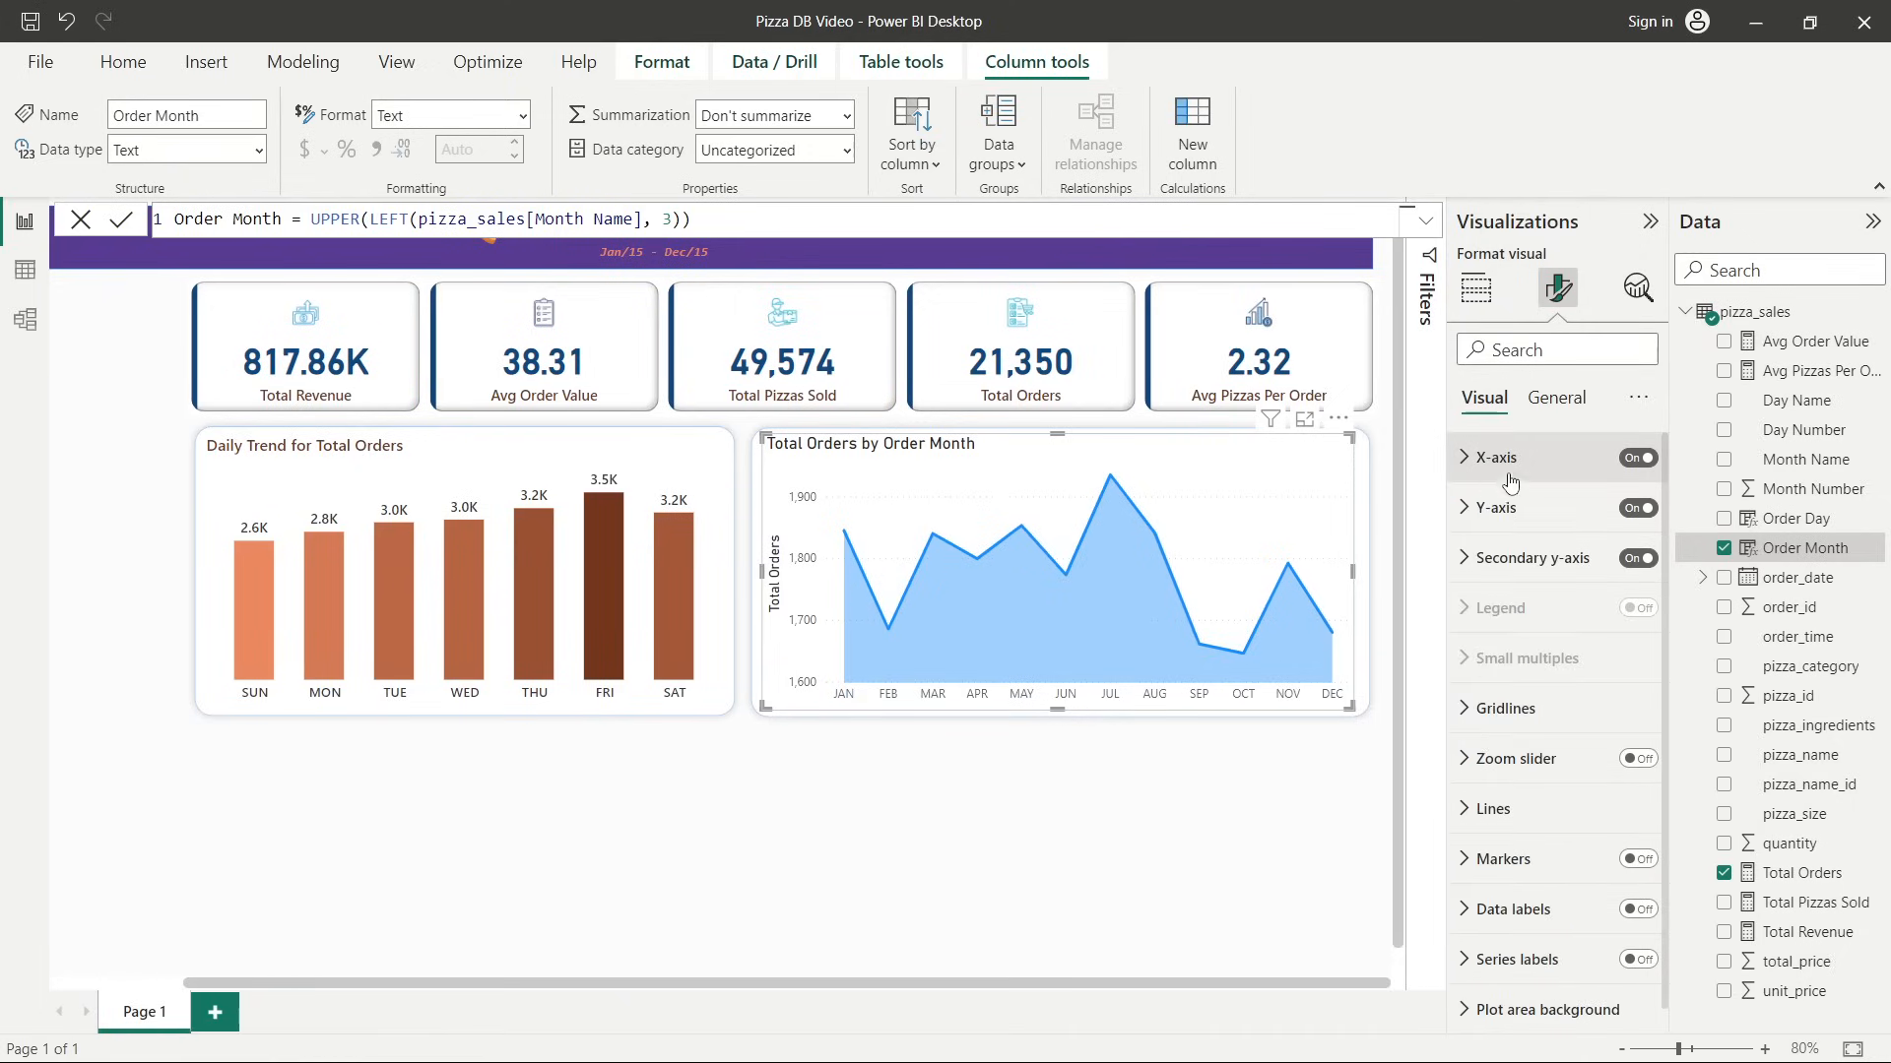
left_click(1642, 524)
left_click(1536, 510)
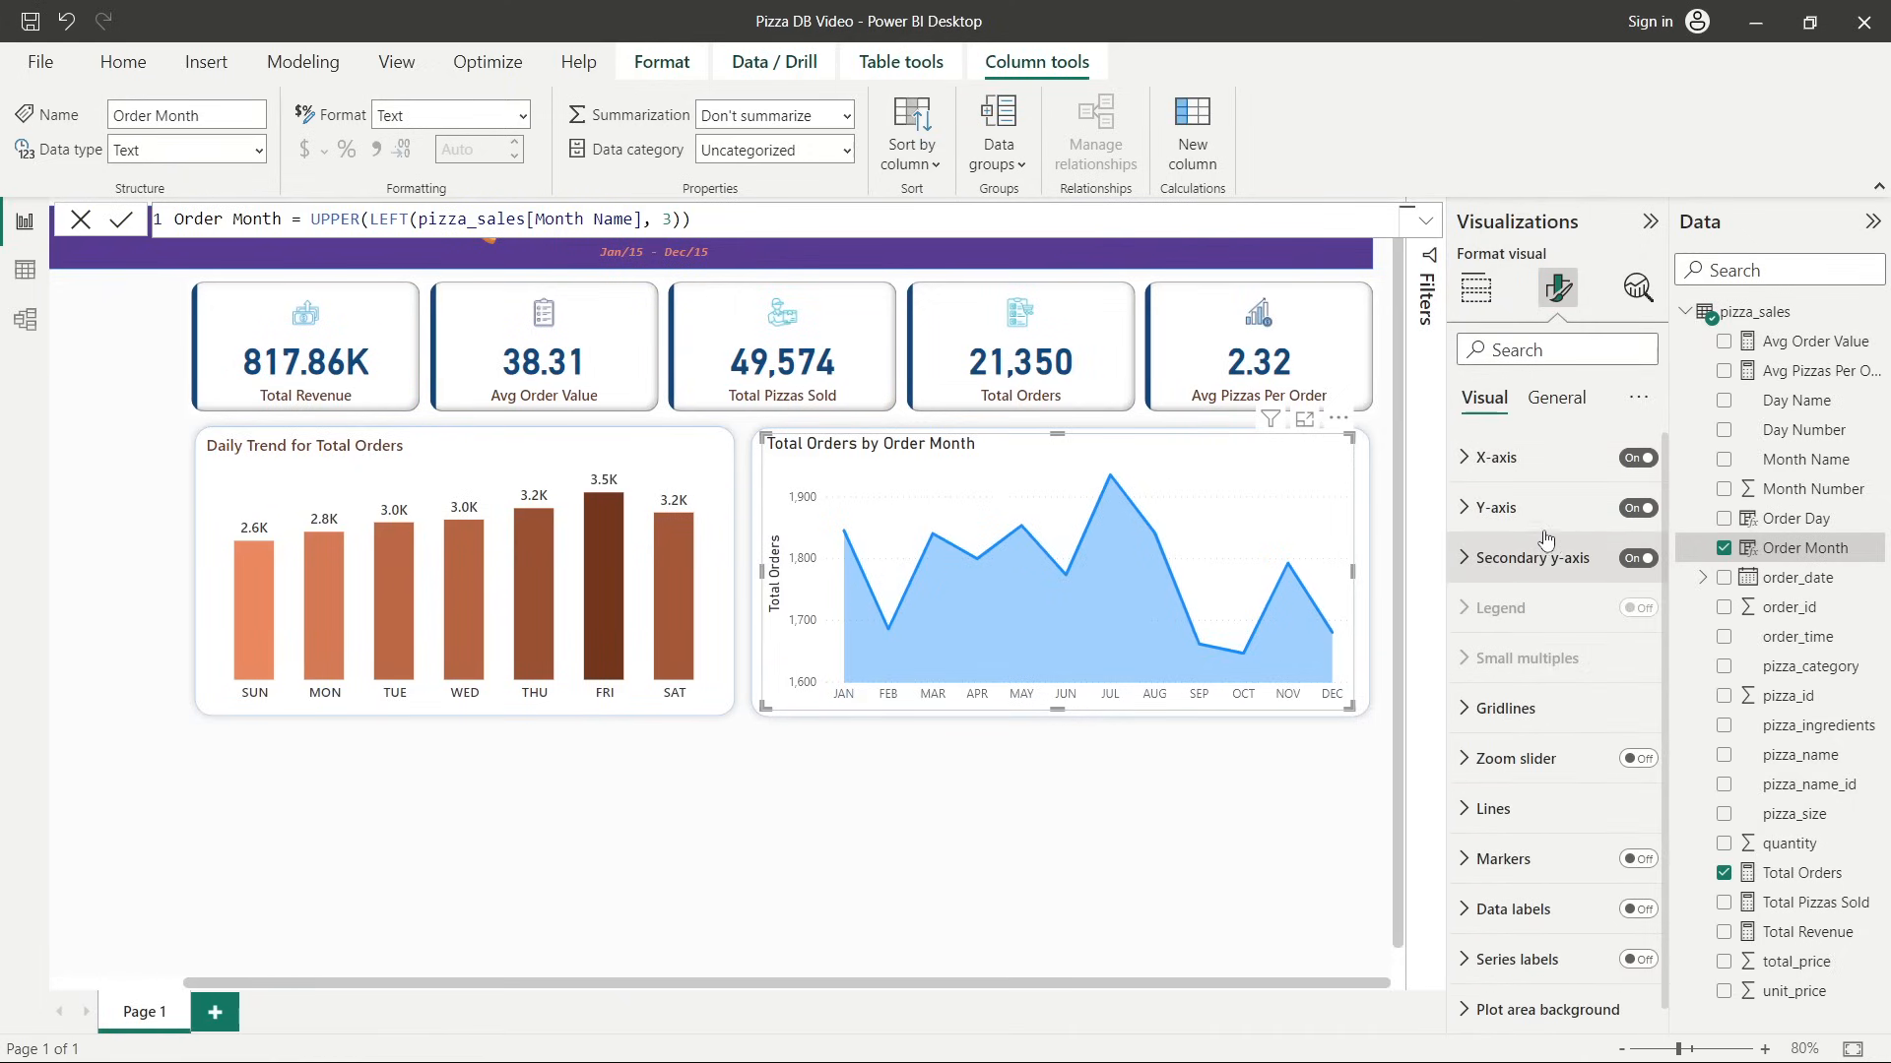
left_click(1516, 508)
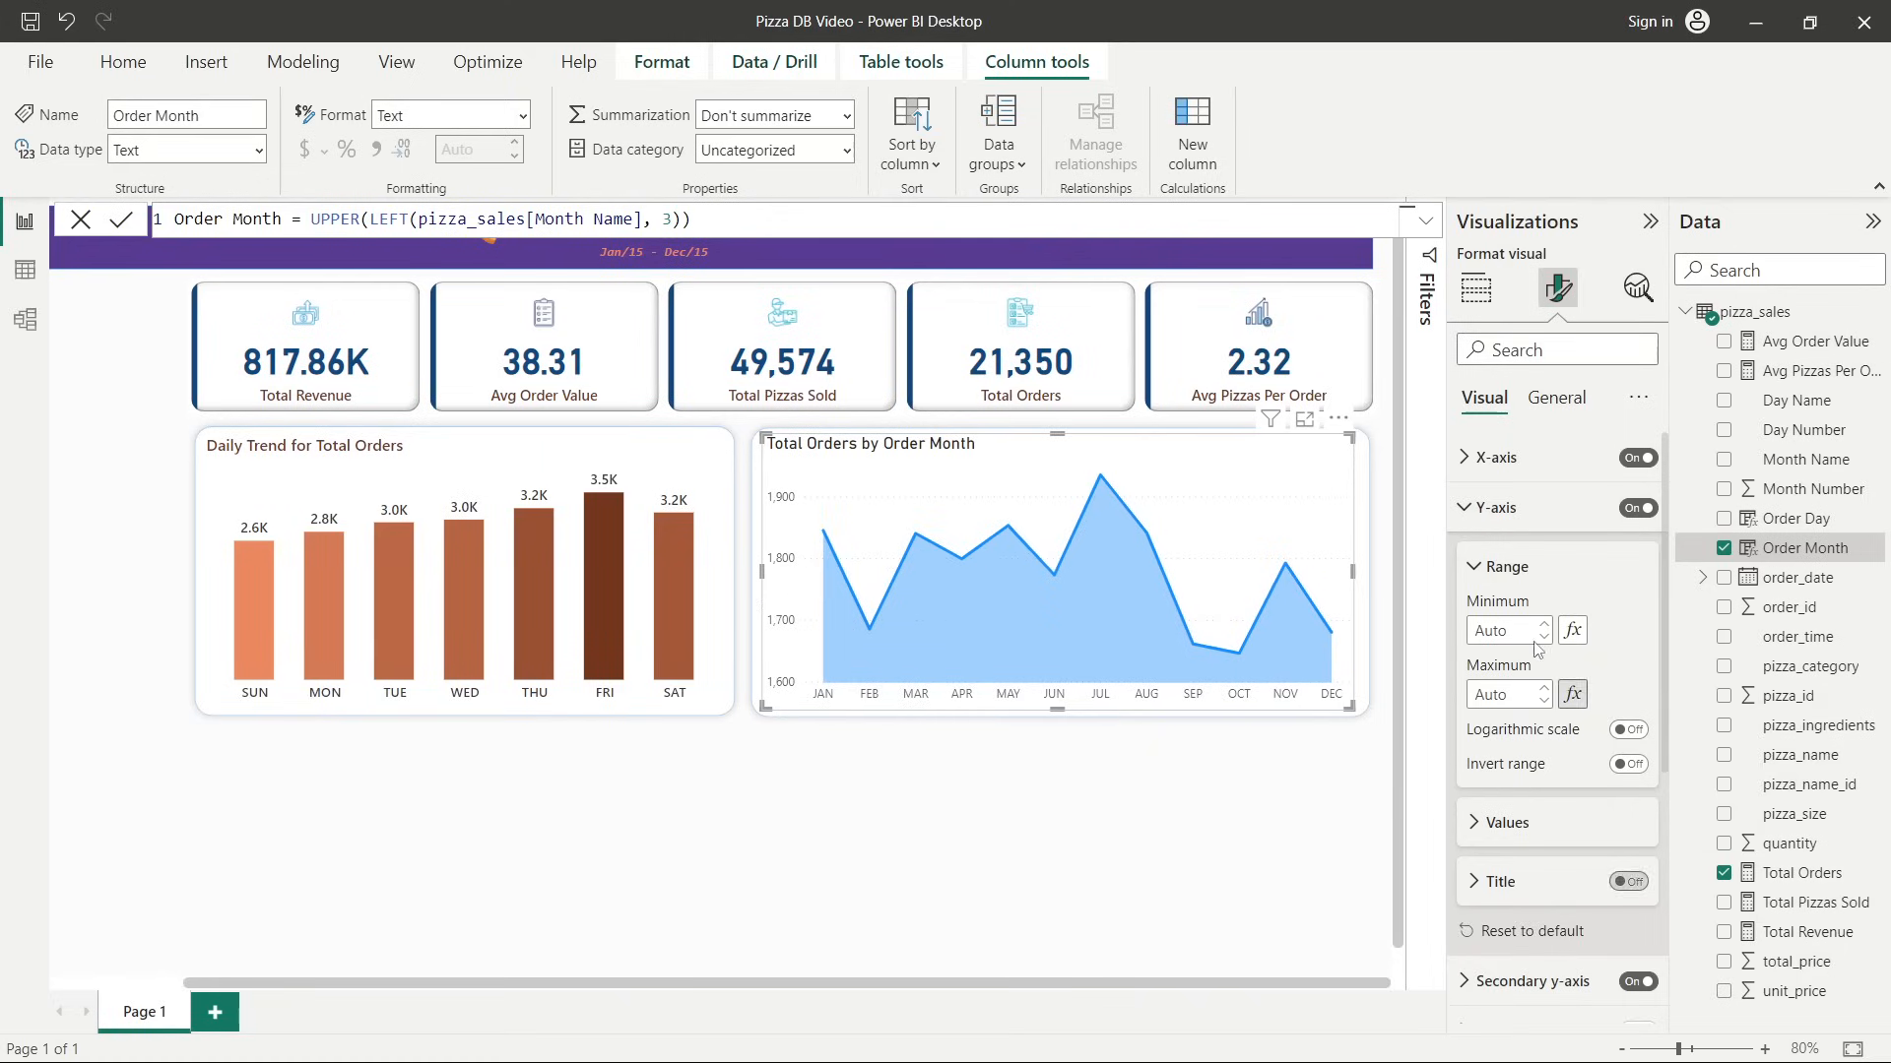
left_click(1499, 507)
Format the X-axis values in a heavier Segoe UI font at size 10 in a darker colour, and turn off the Y-axis.
left_click(1495, 458)
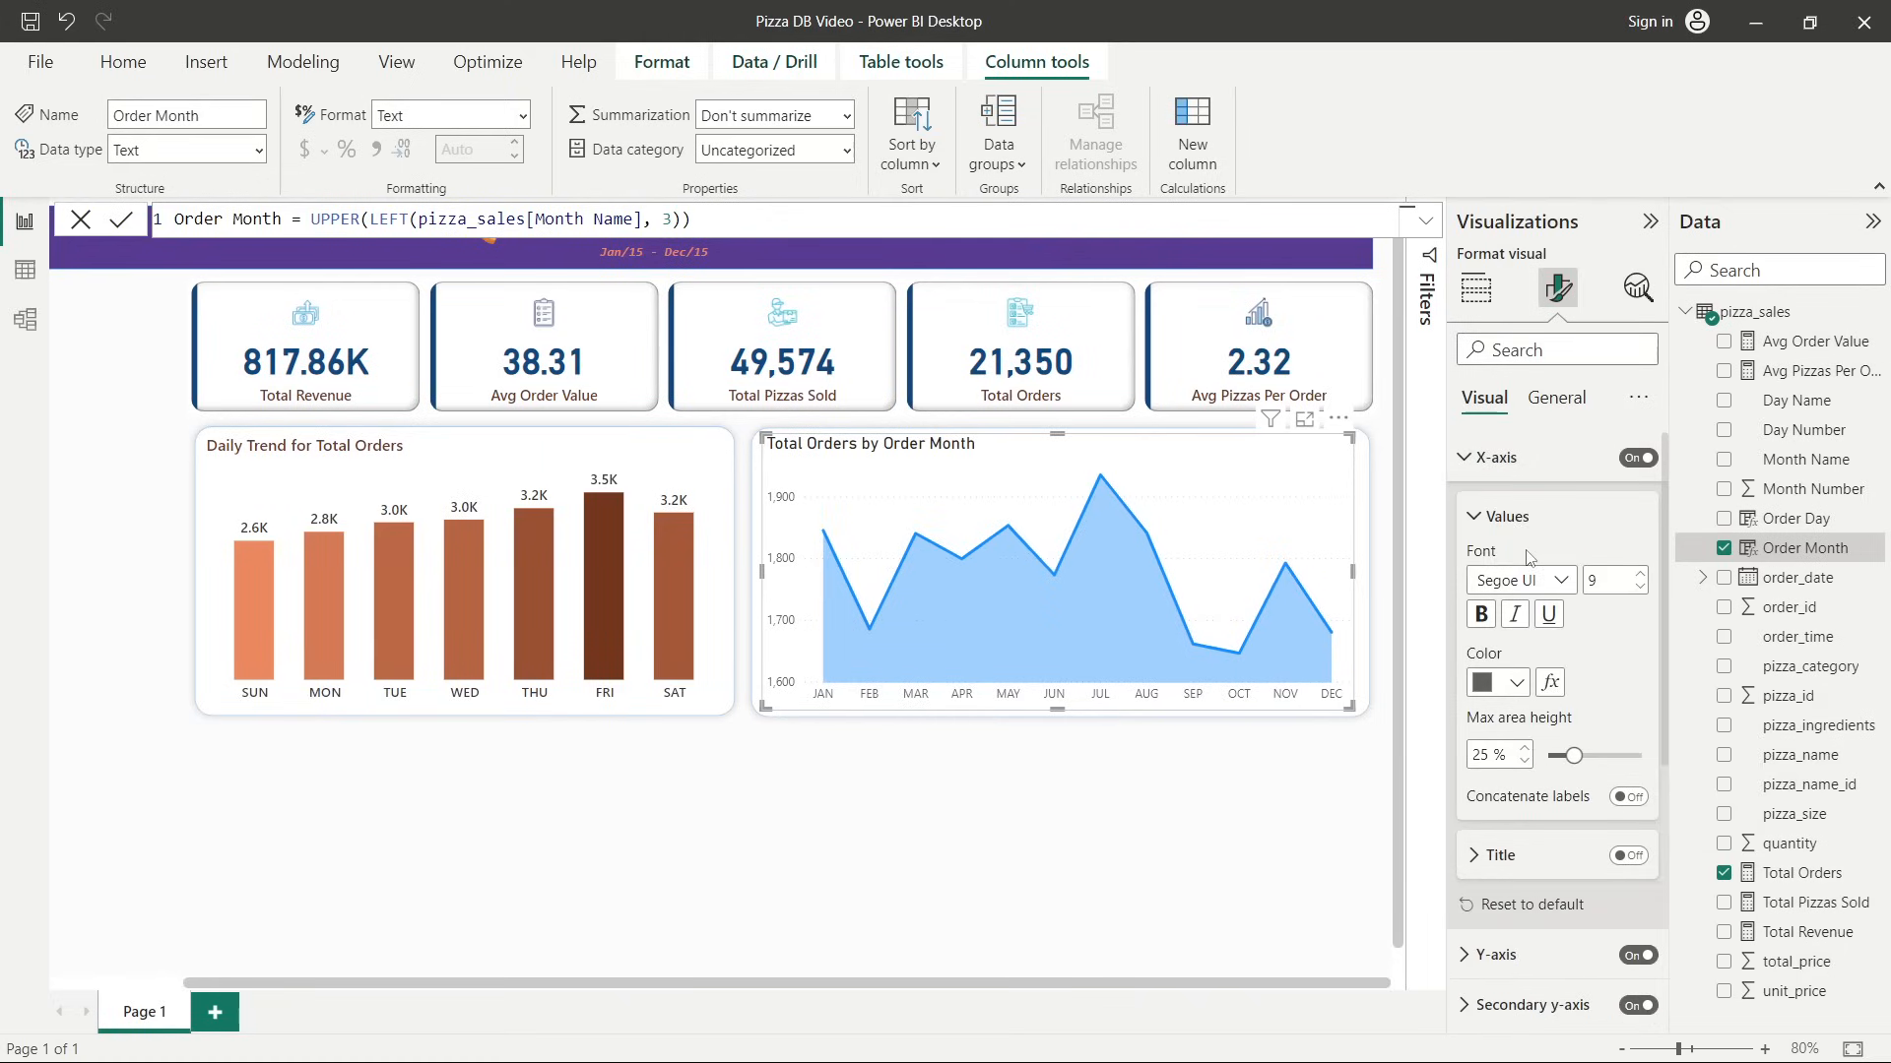
left_click(1527, 581)
left_click(1538, 854)
left_click(1639, 574)
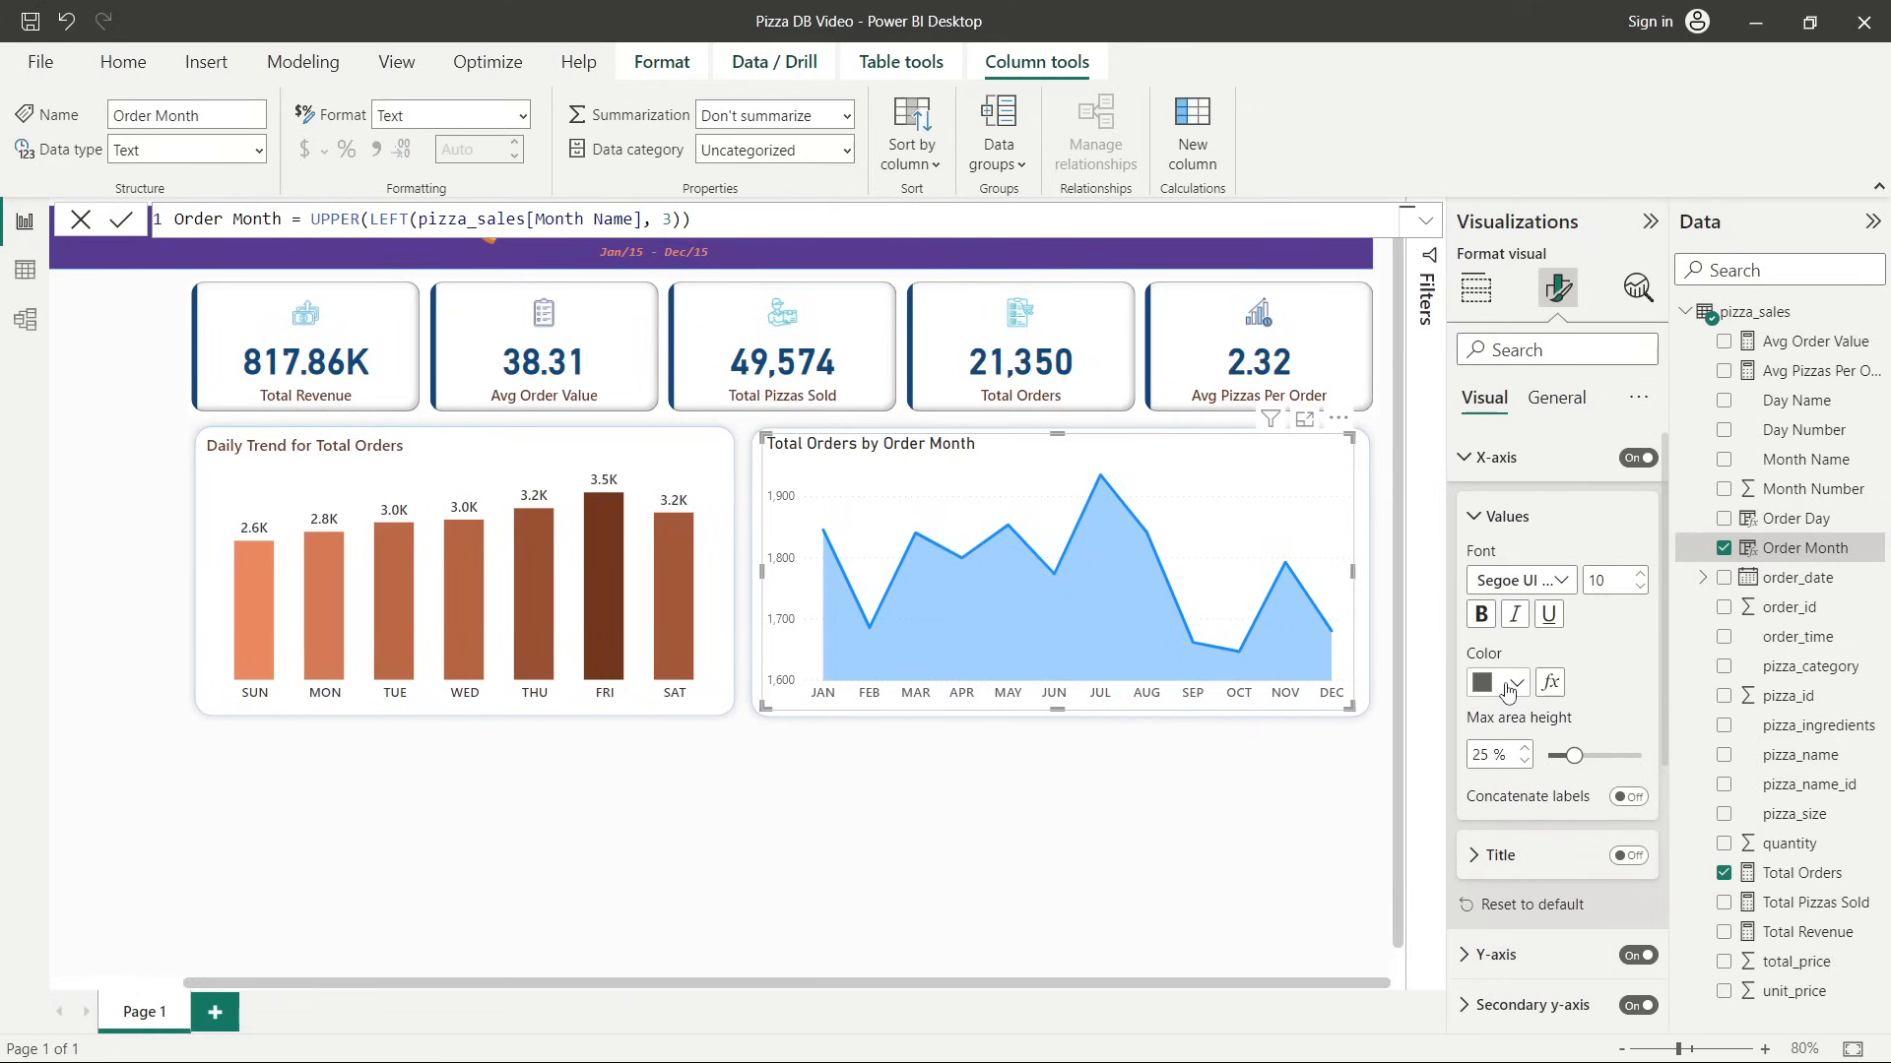
left_click(1507, 689)
left_click(1539, 433)
left_click(1506, 518)
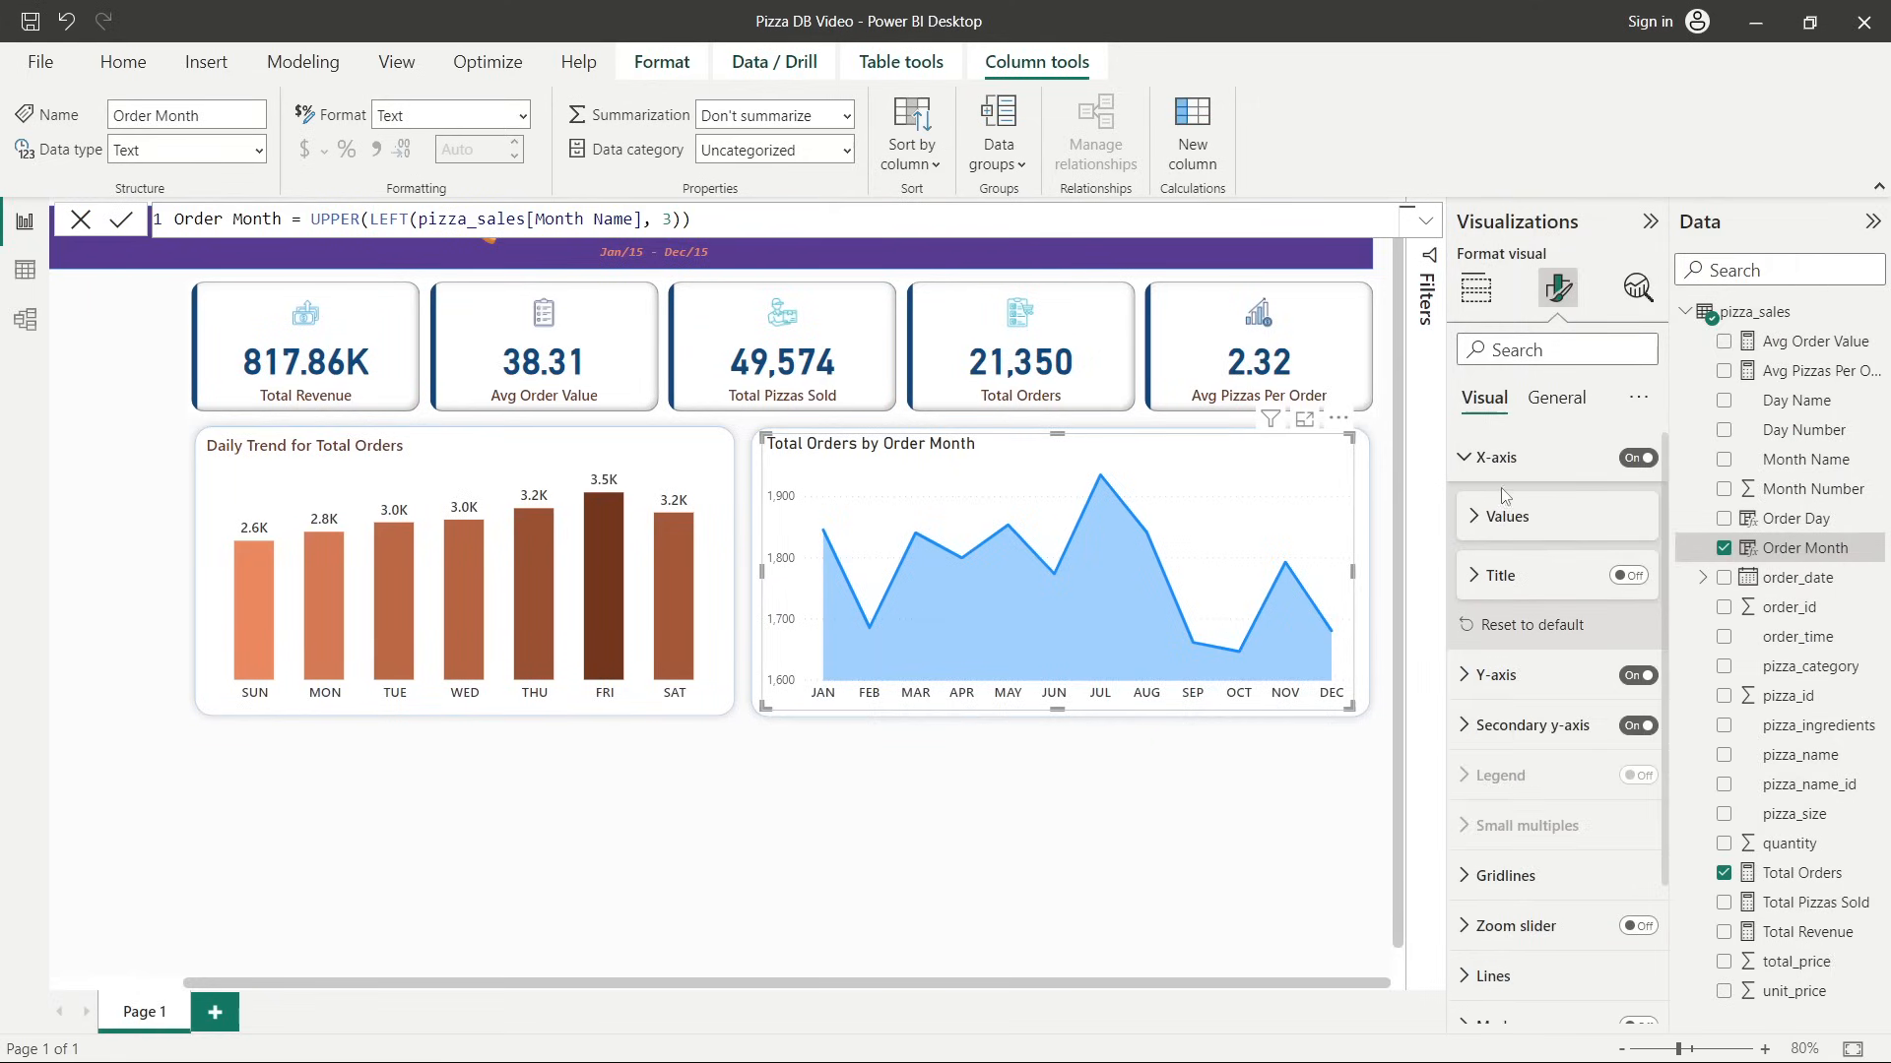
left_click(1637, 674)
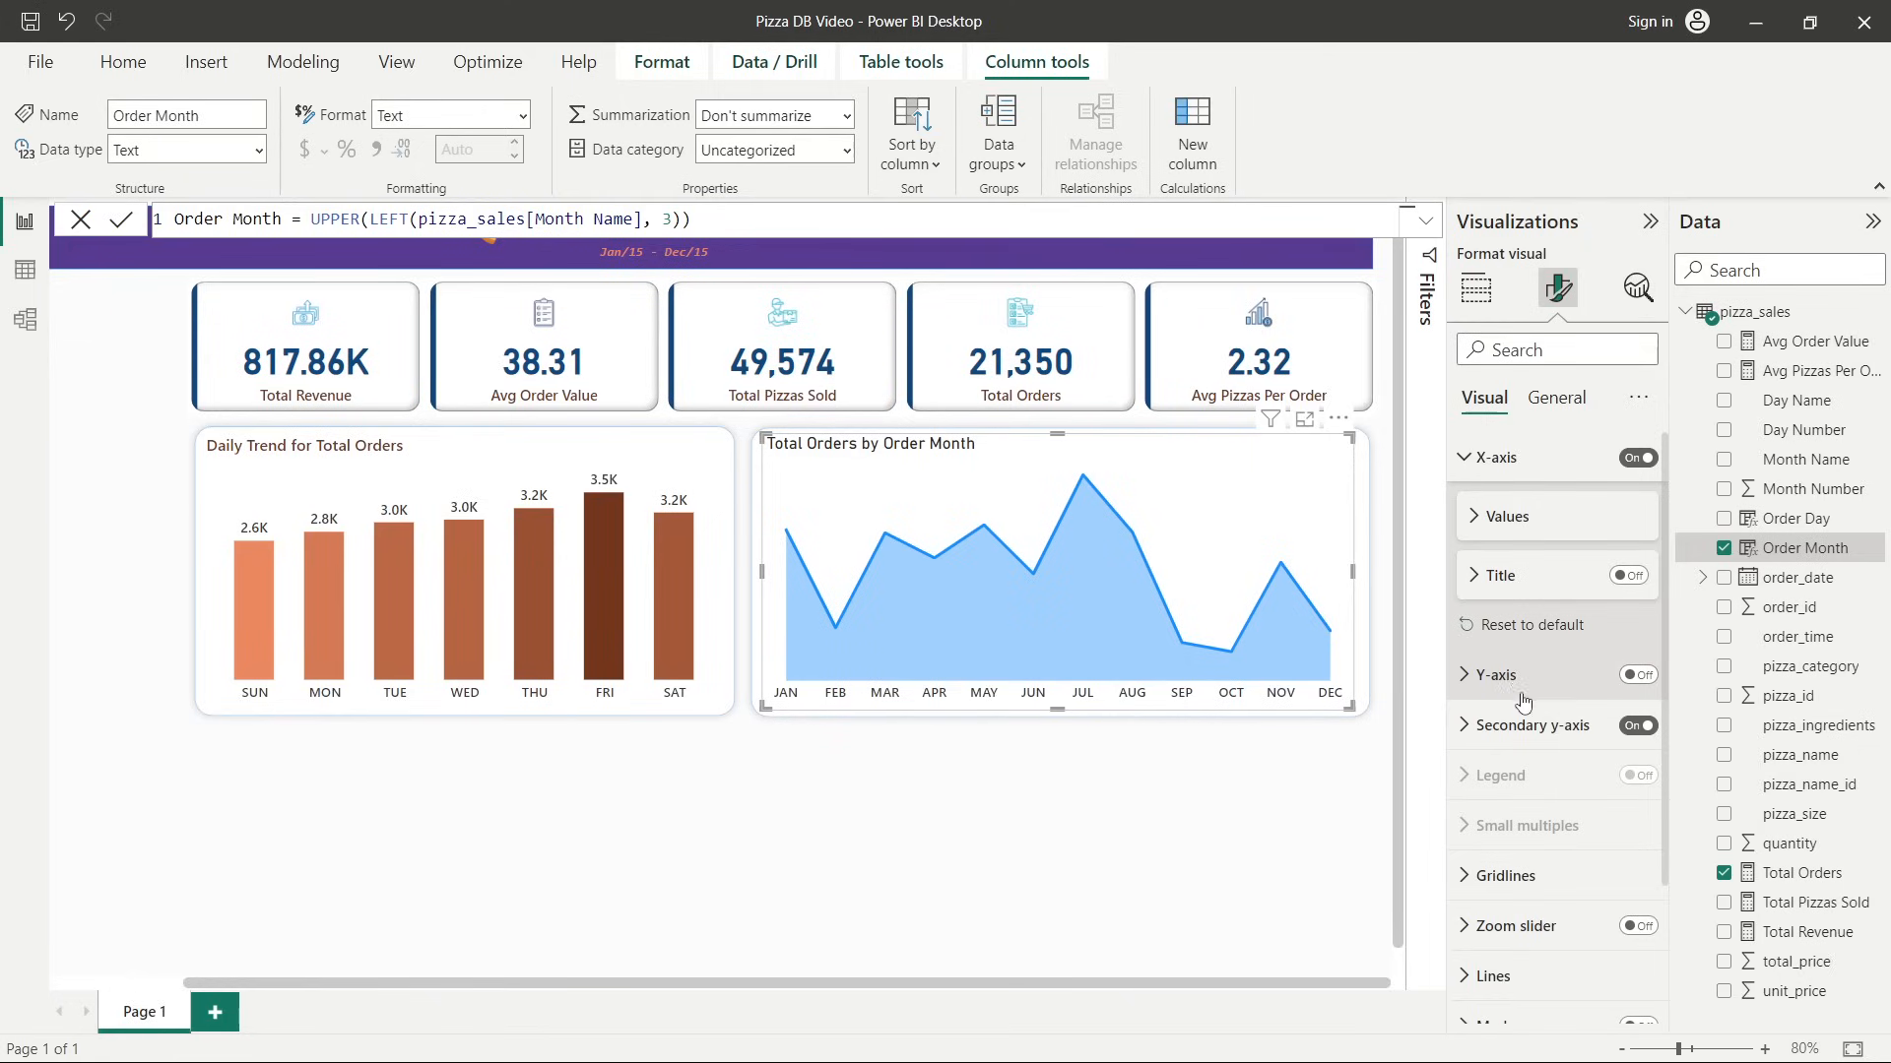
Try dark blue for the Total Orders line and shaded area, and settle on a medium indigo.
scroll(1501, 682, "down", 2)
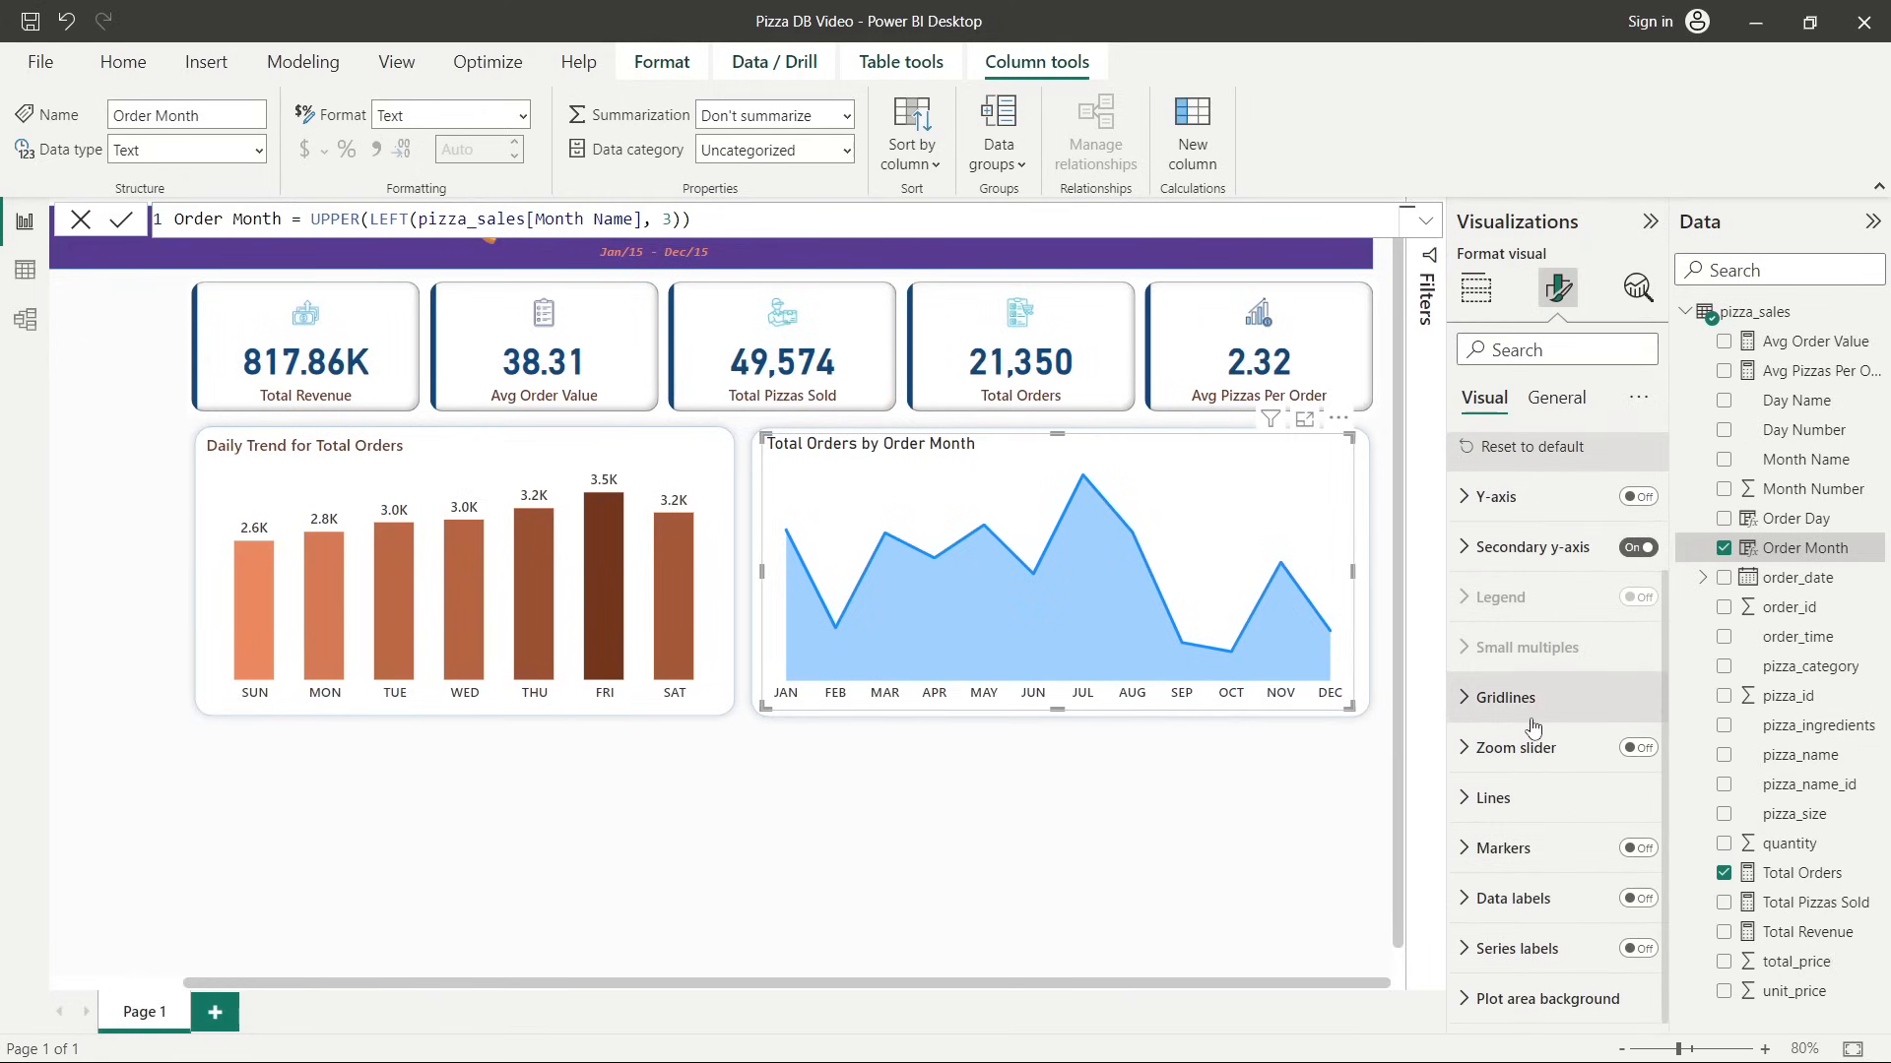
left_click(1533, 811)
scroll(1536, 810, "down", 2)
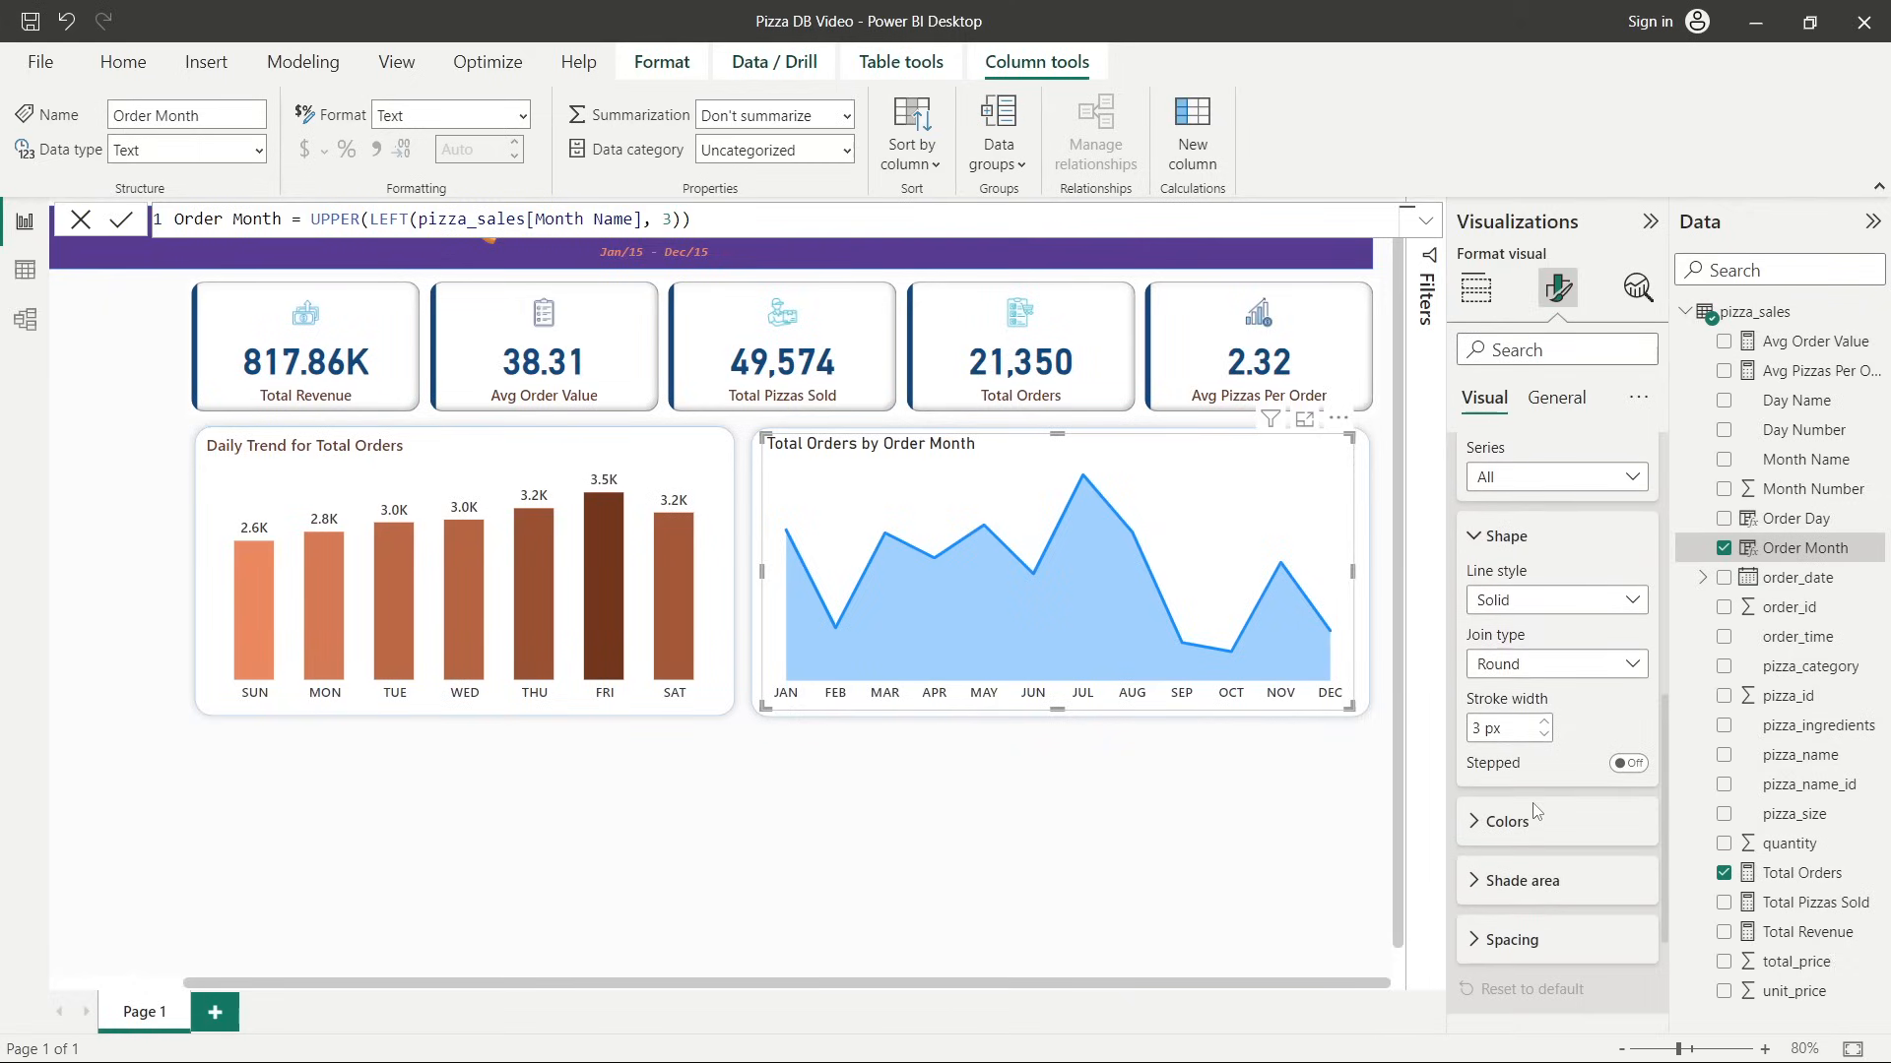
scroll(1533, 811, "down", 1)
left_click(1527, 741)
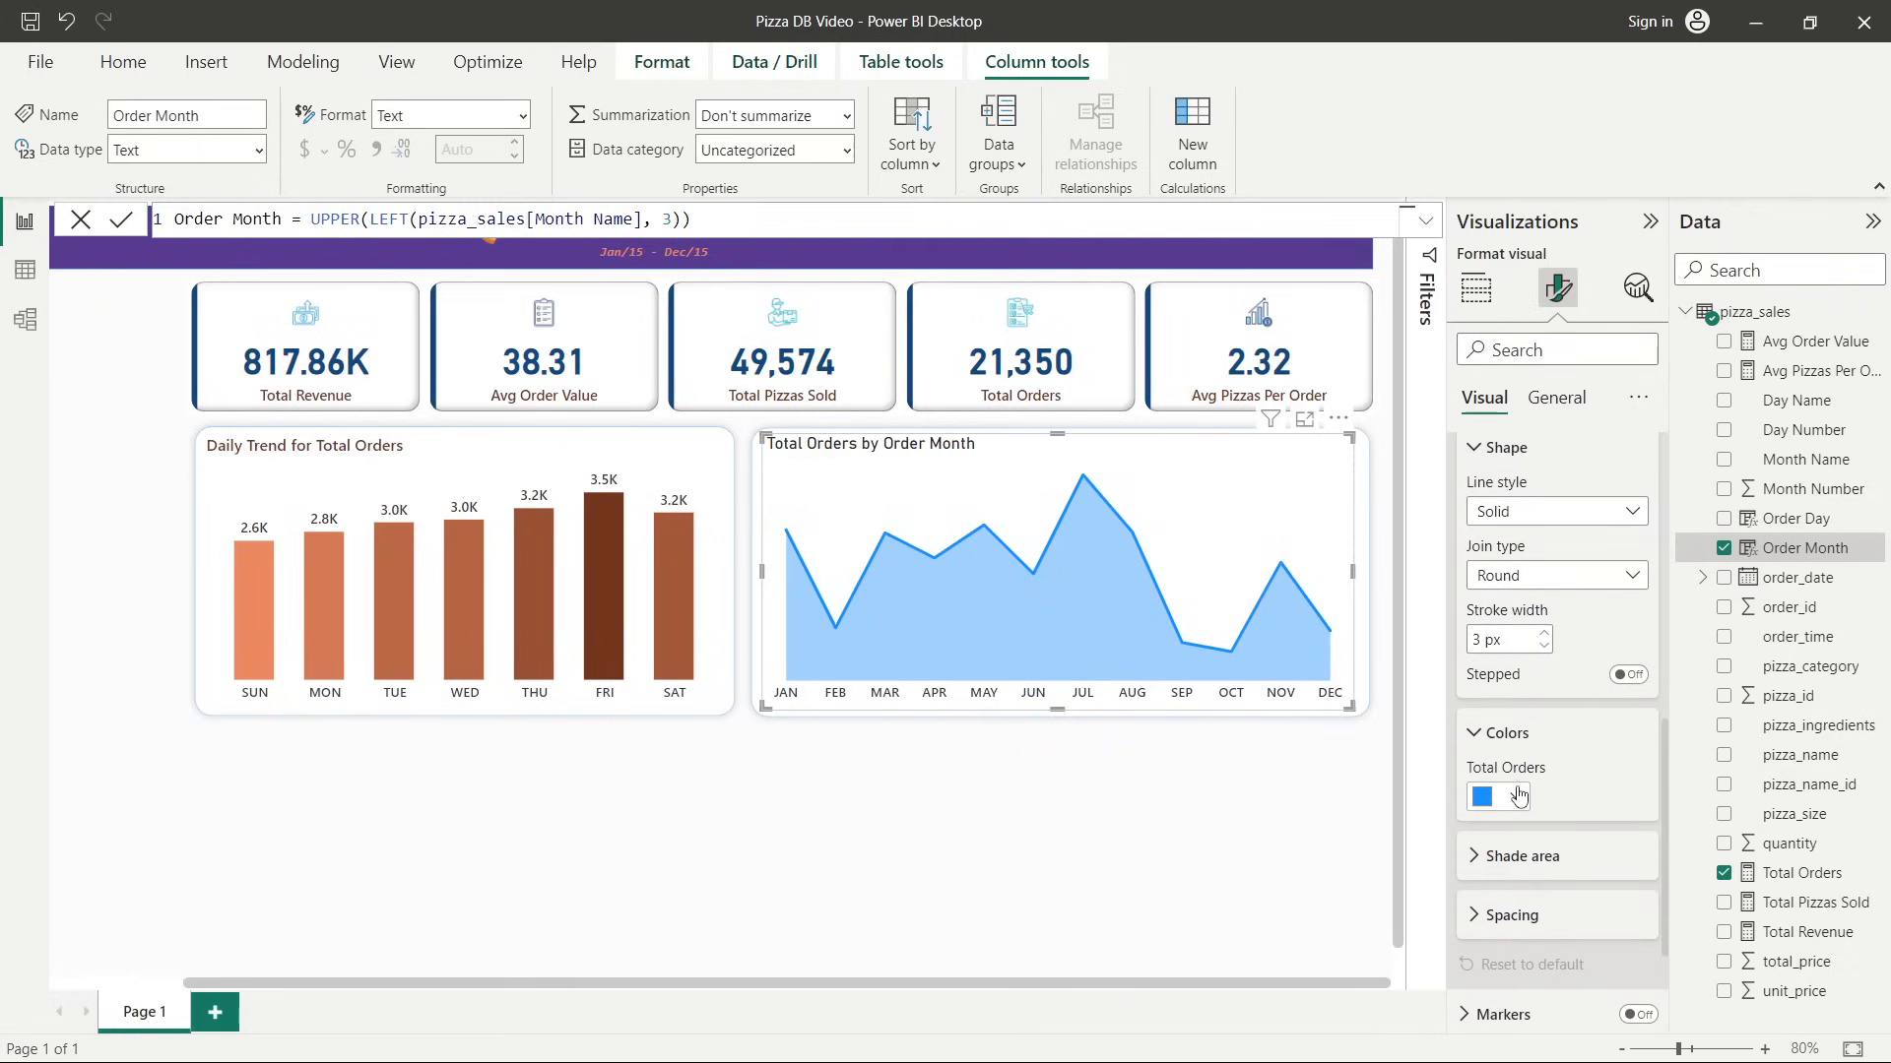
left_click(1517, 797)
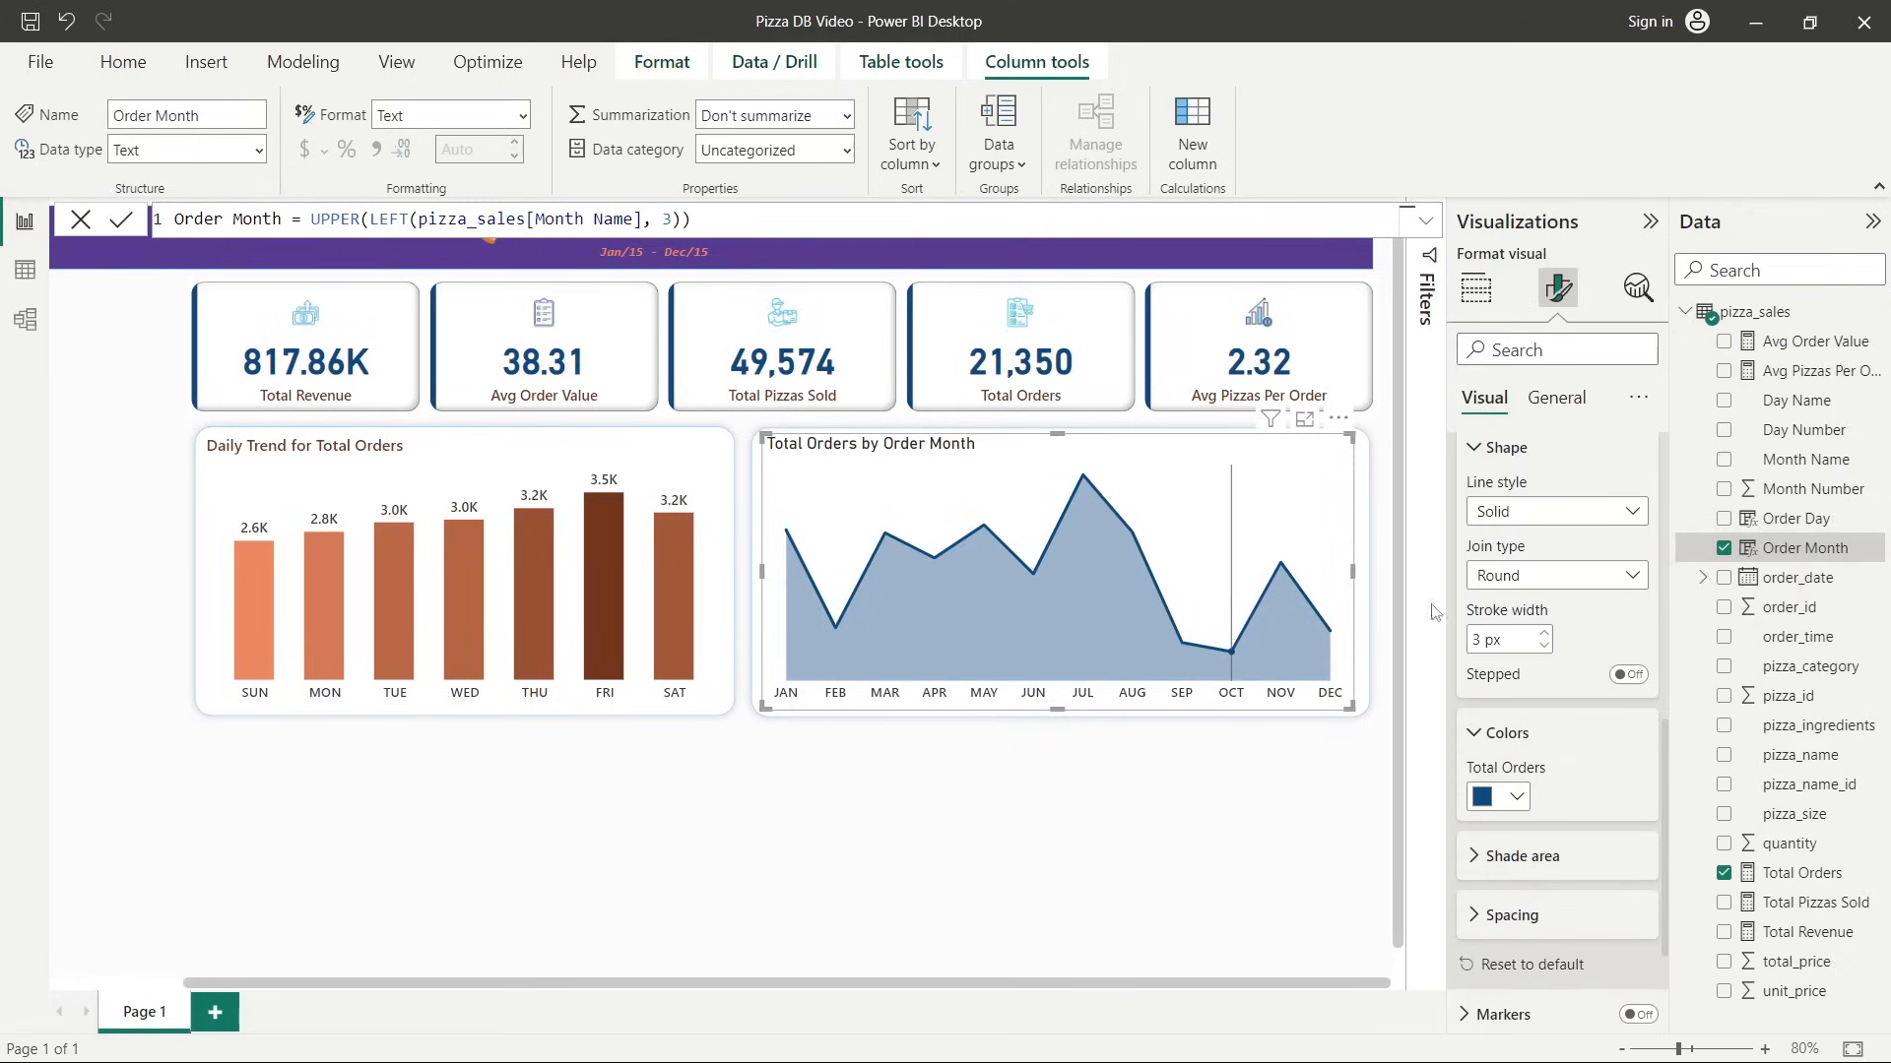
left_click(1515, 798)
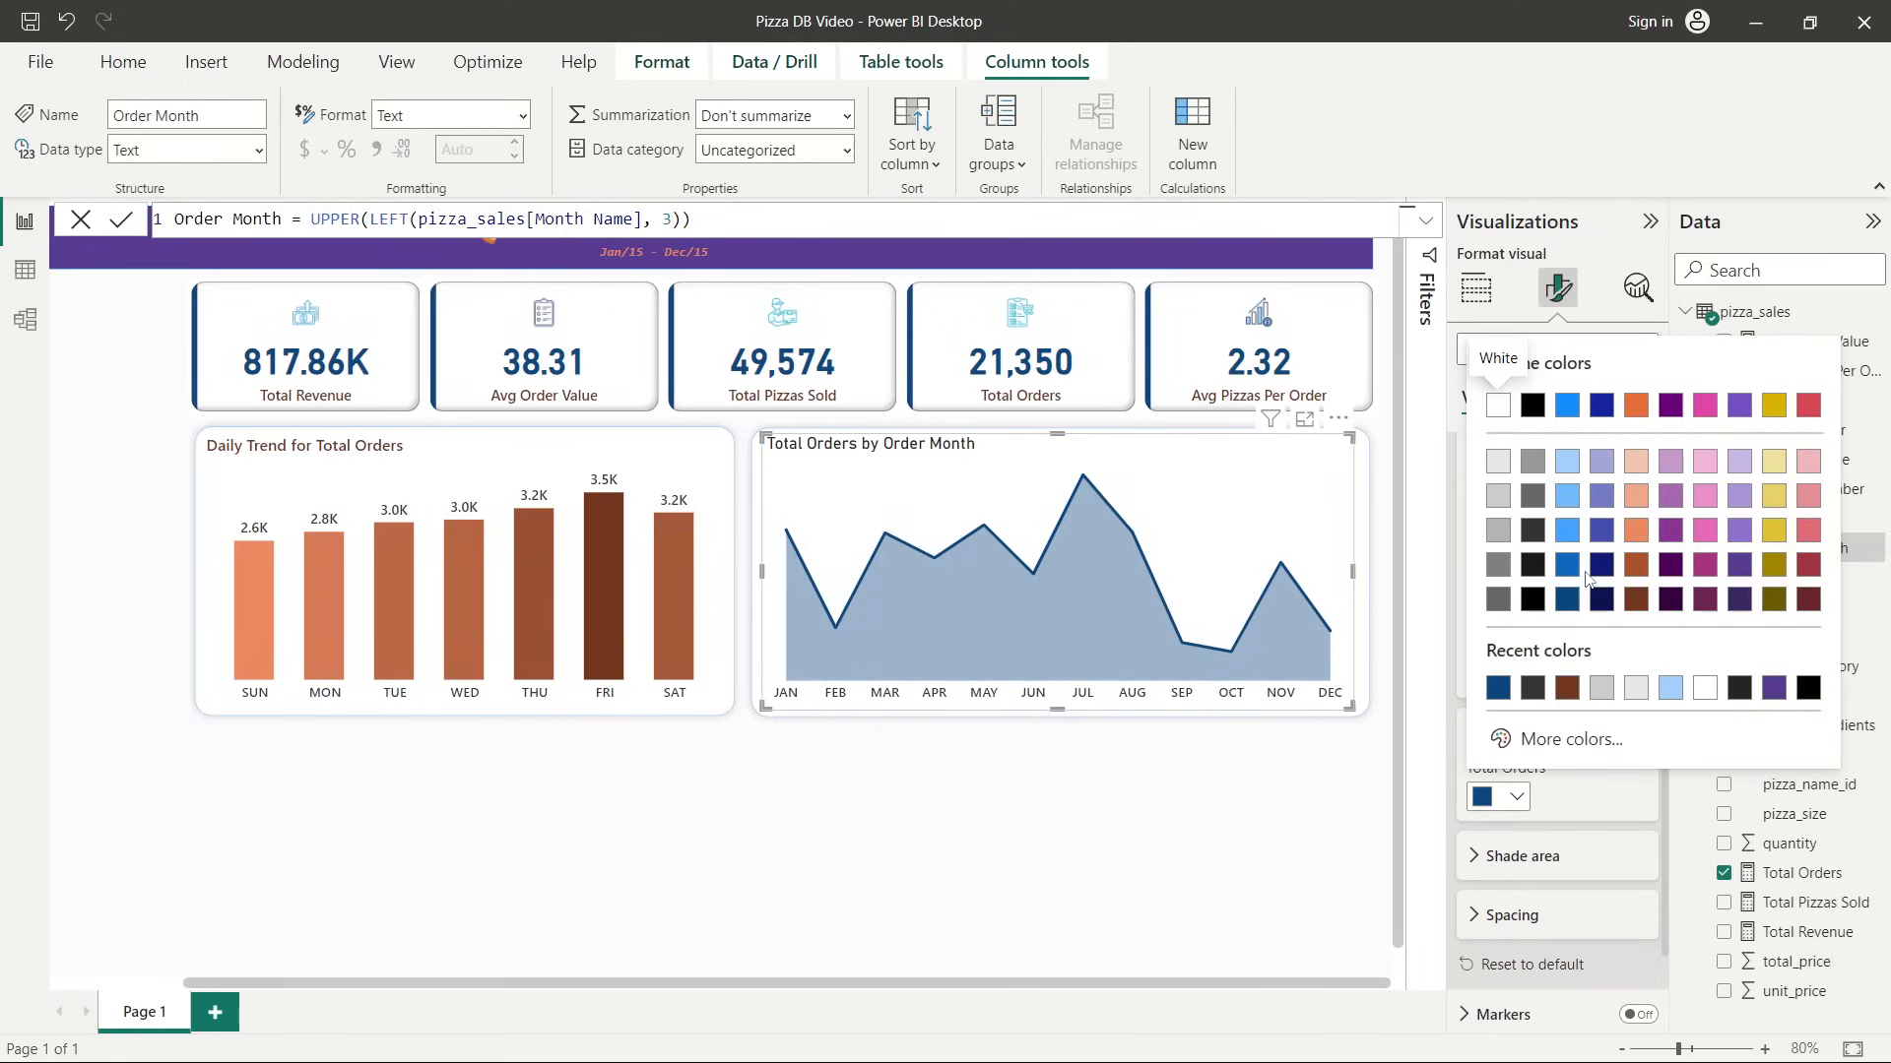
left_click(1602, 532)
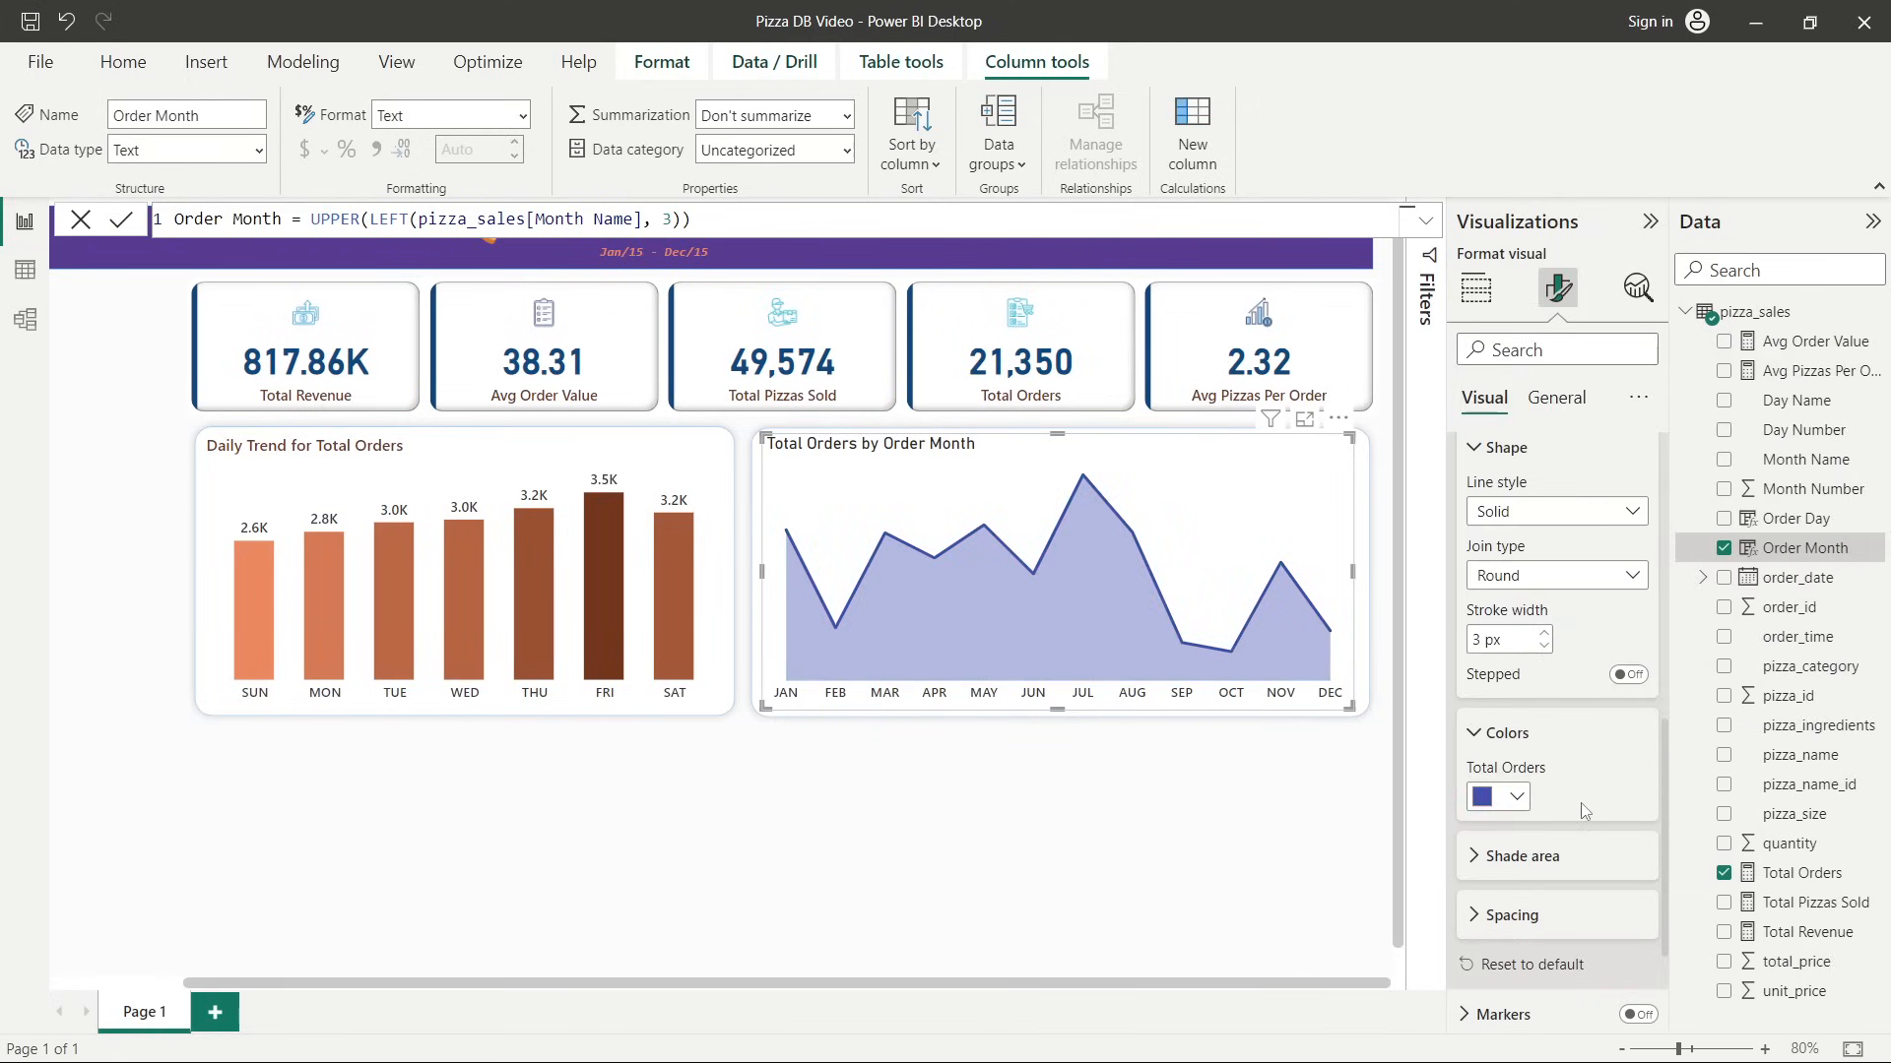
Try shade area transparencies of 20% and 80% on the area chart, and settle on 85%.
left_click(1569, 855)
scroll(1536, 768, "down", 3)
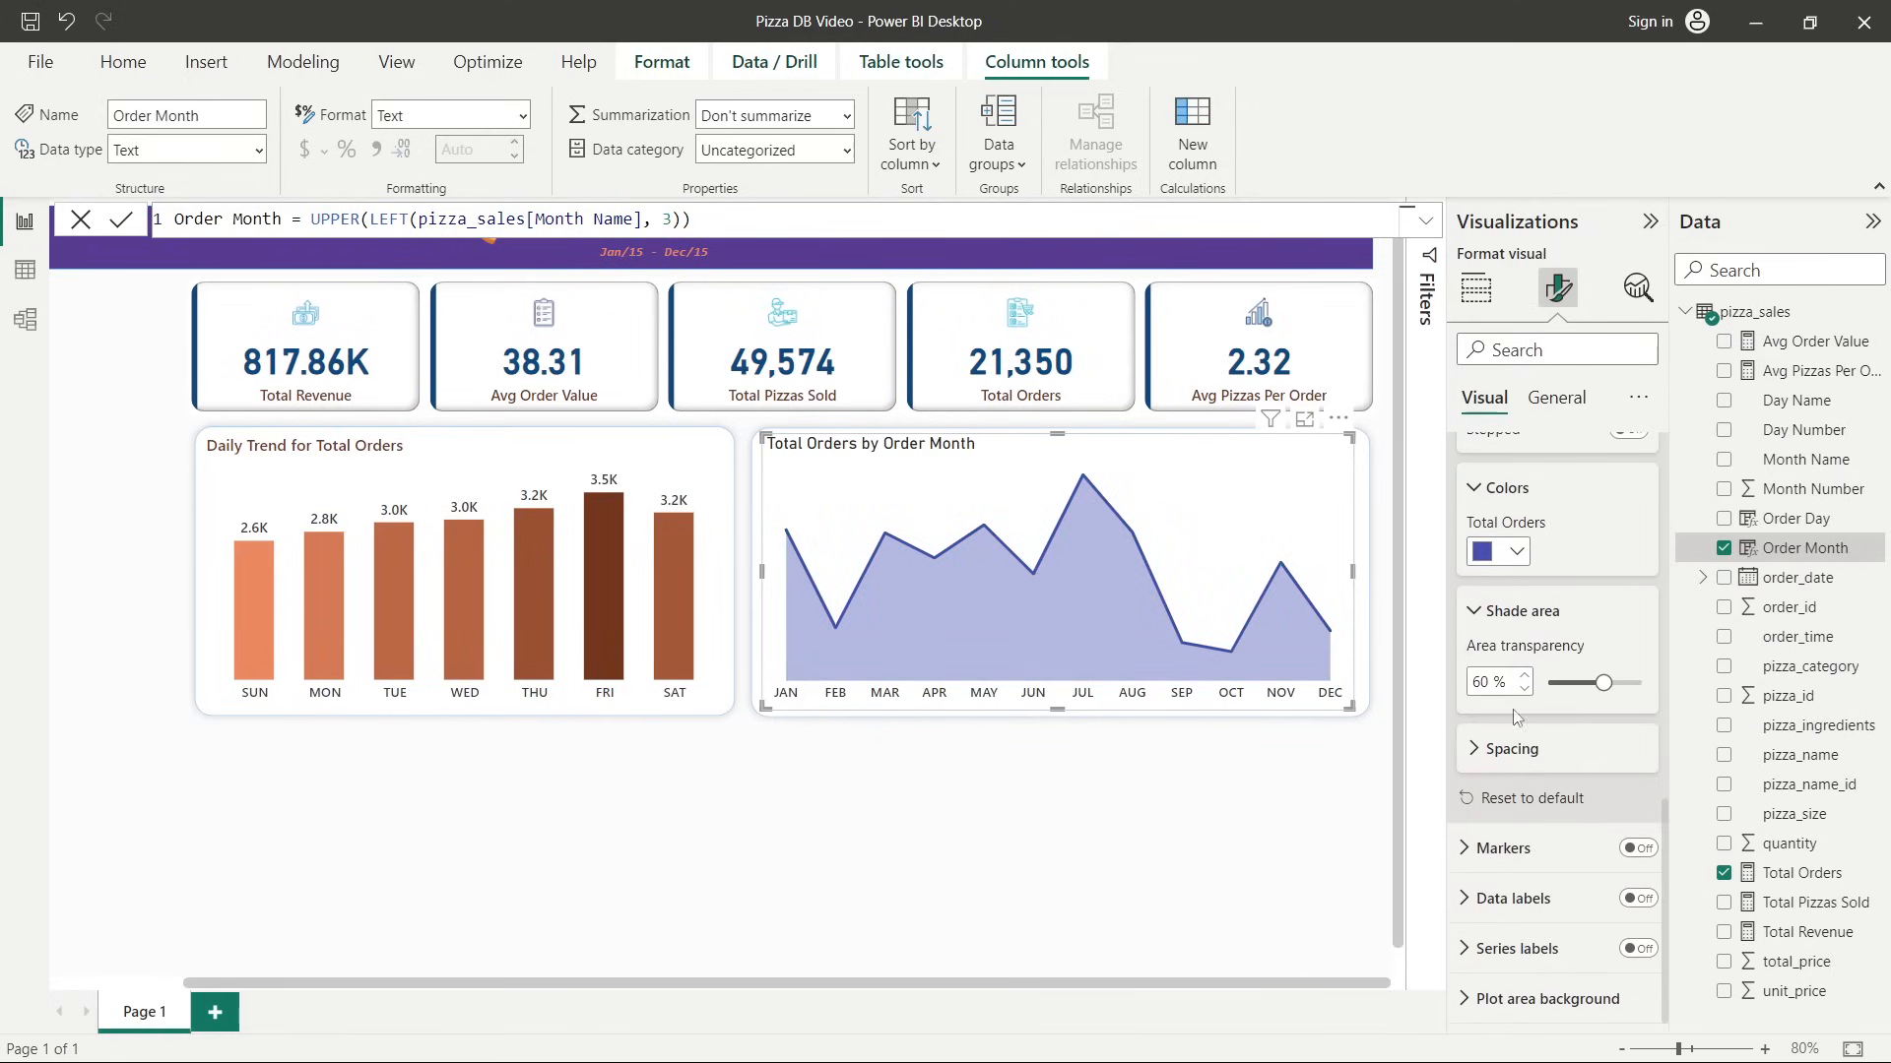
left_click_drag(1491, 684, 1464, 689)
type("20")
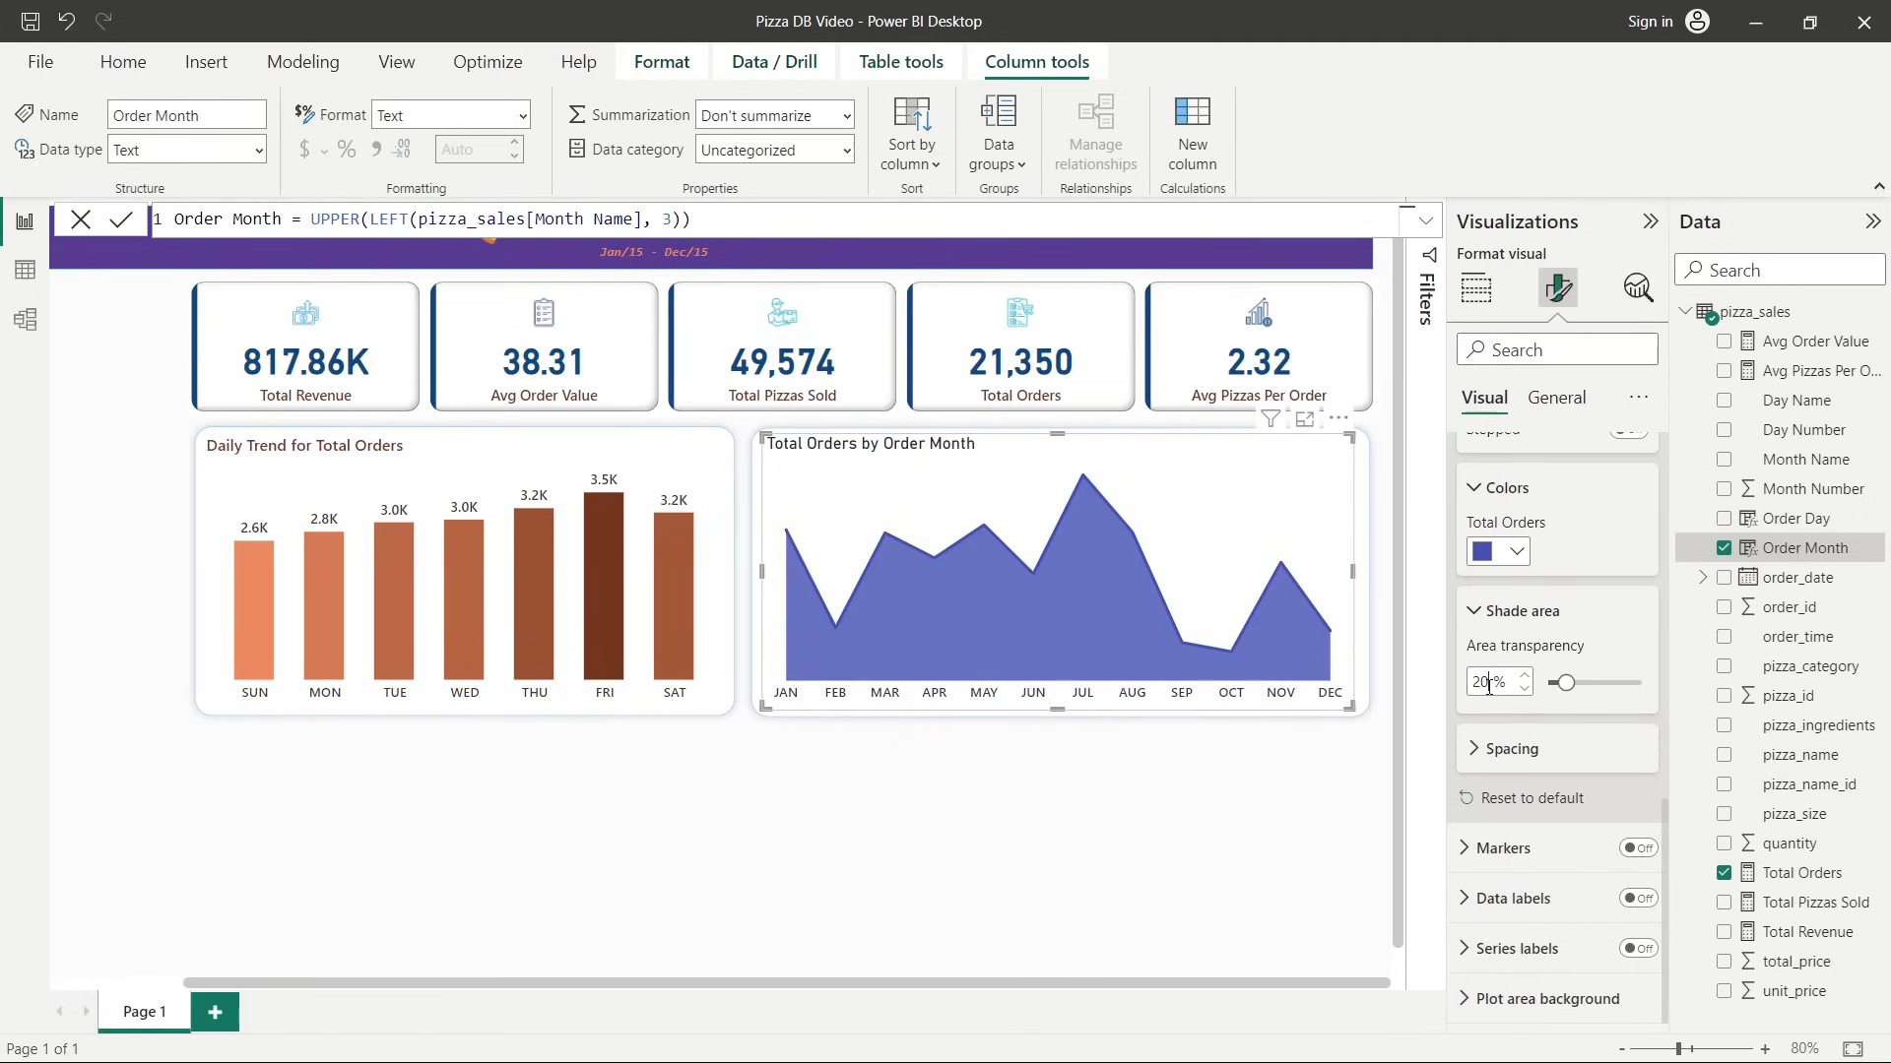
type("80")
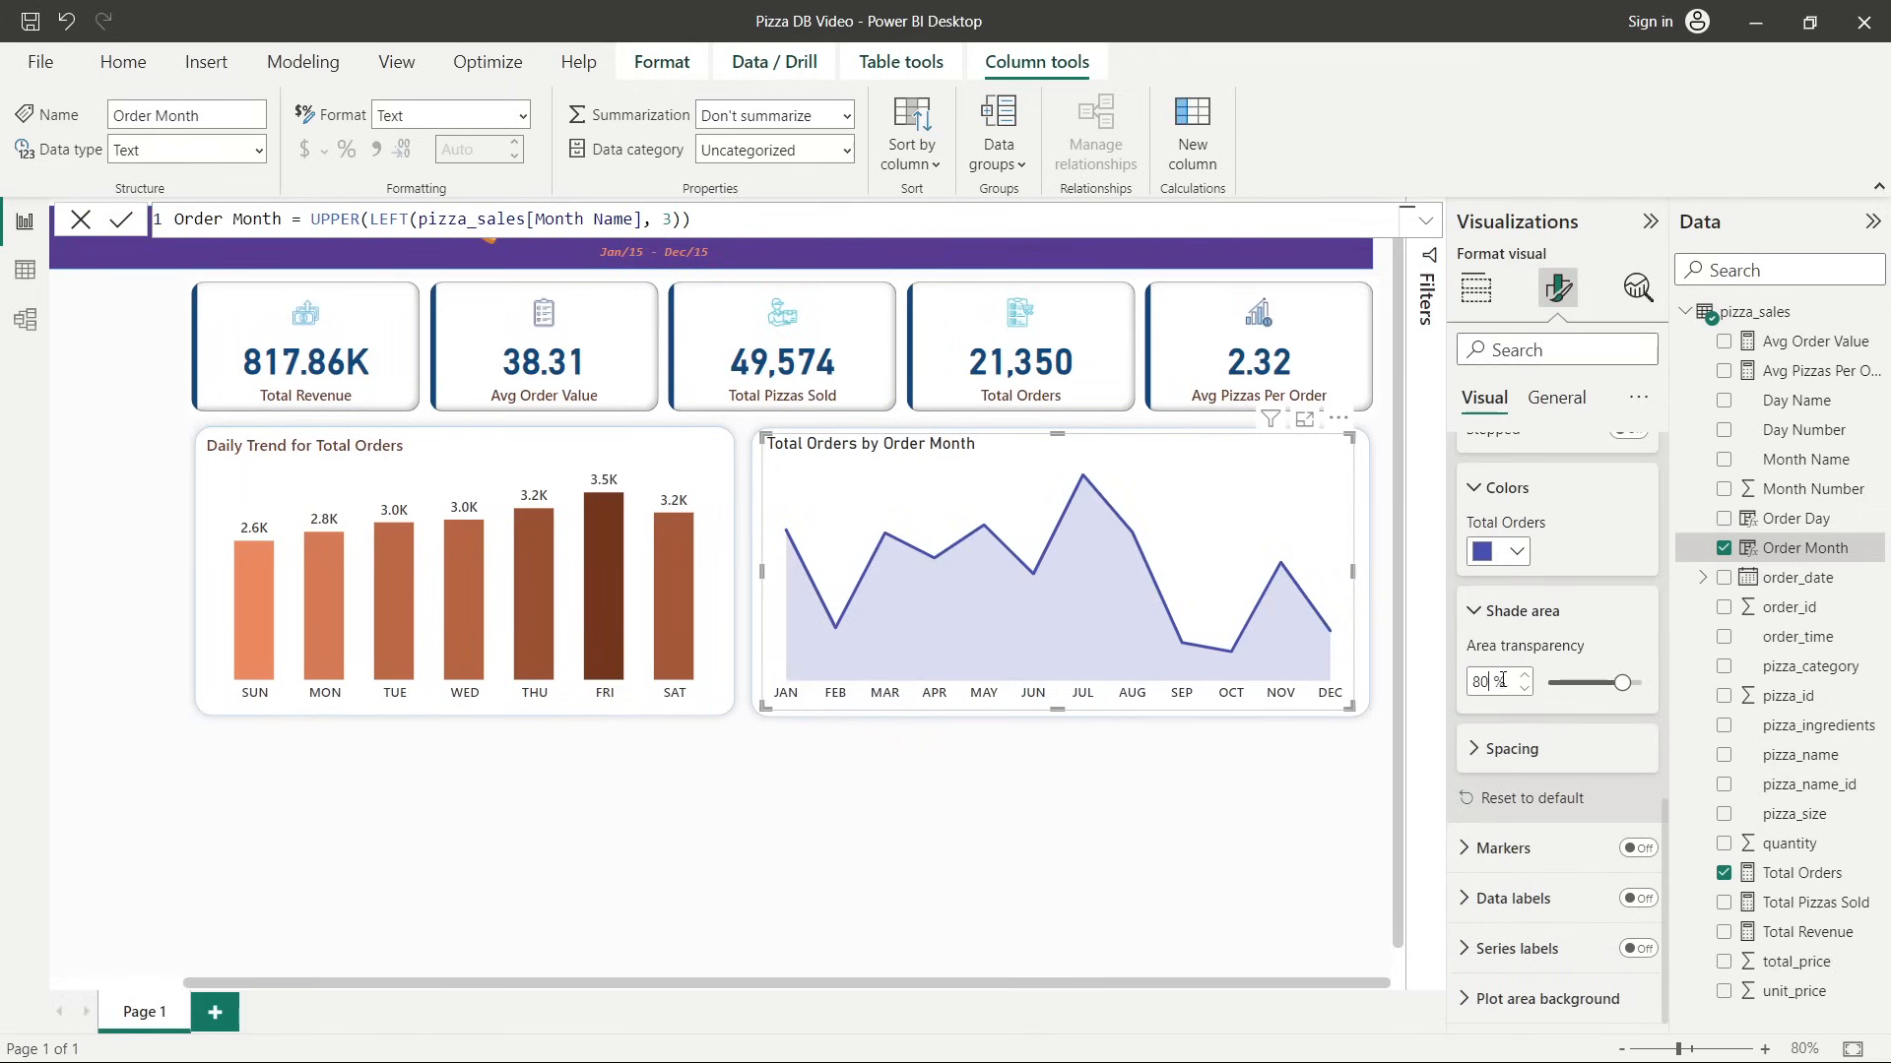
type("5")
left_click(1474, 490)
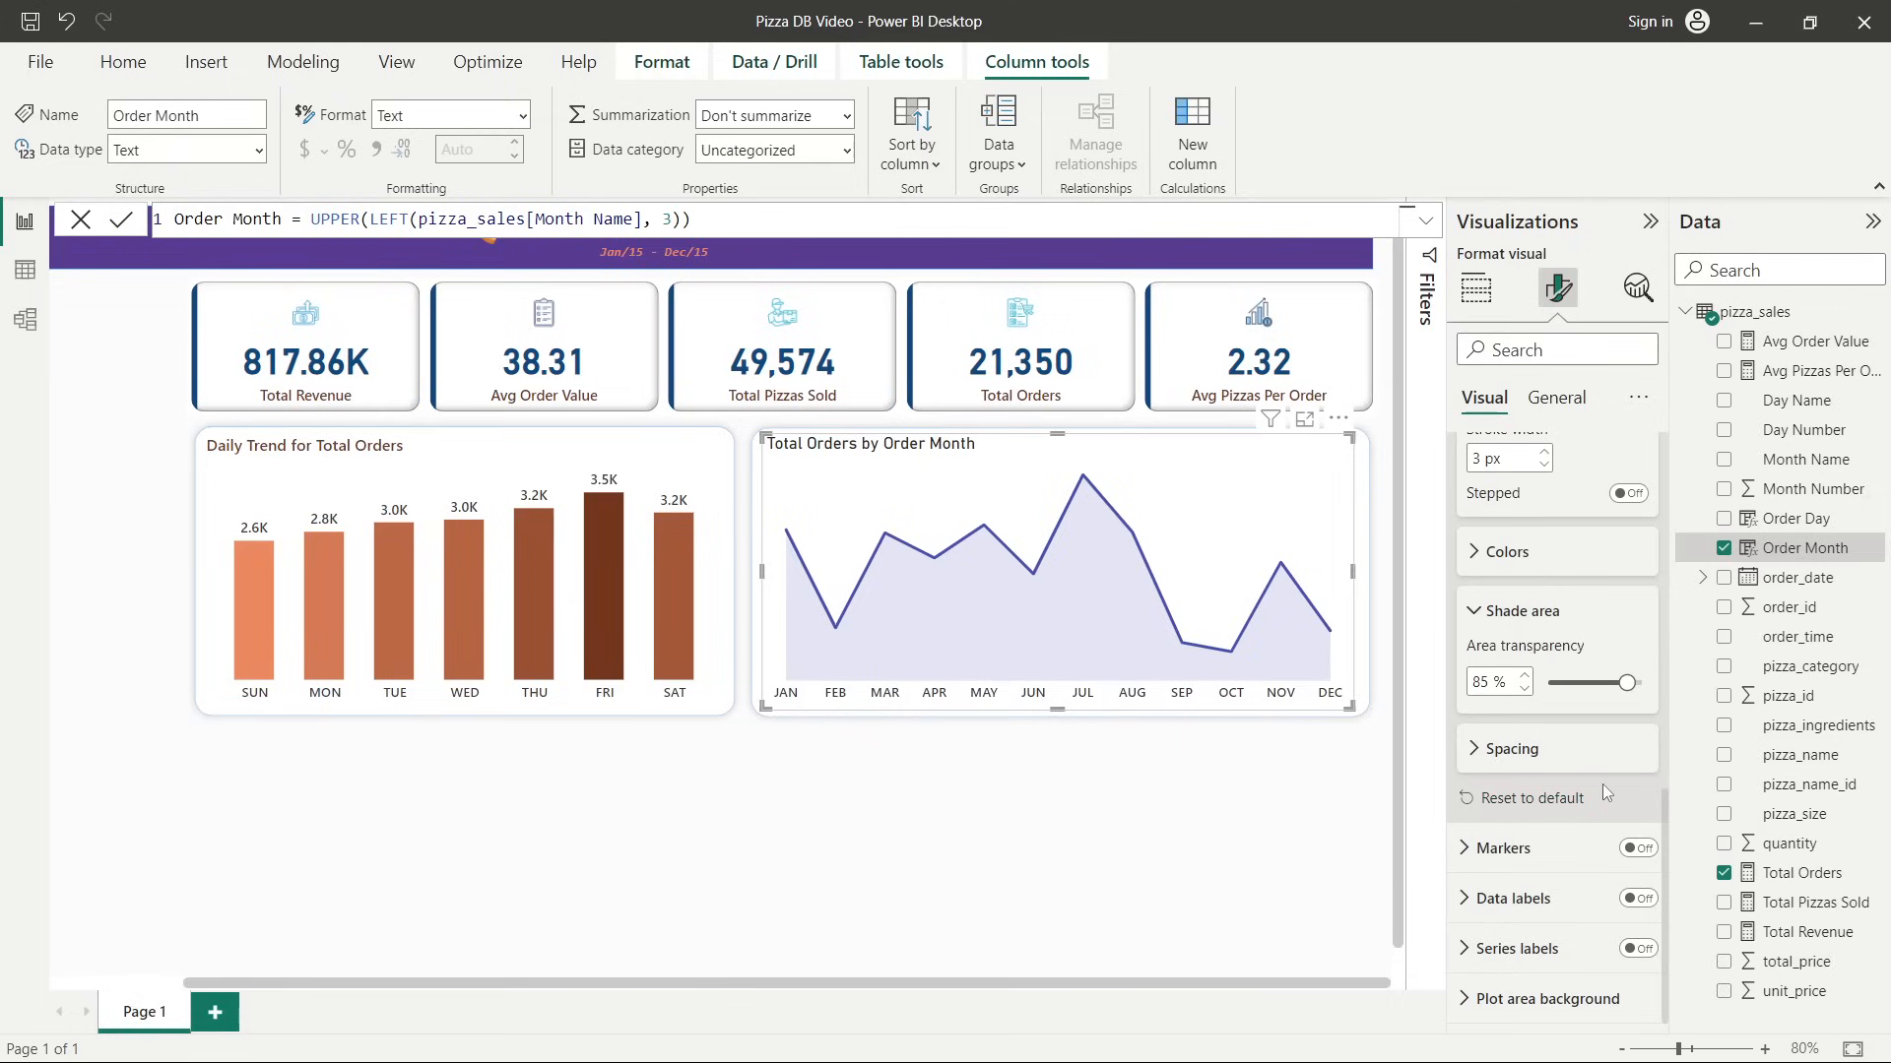
Turn on the markers for the area chart's Total Orders line and show their shape settings.
left_click(1503, 848)
left_click(1637, 523)
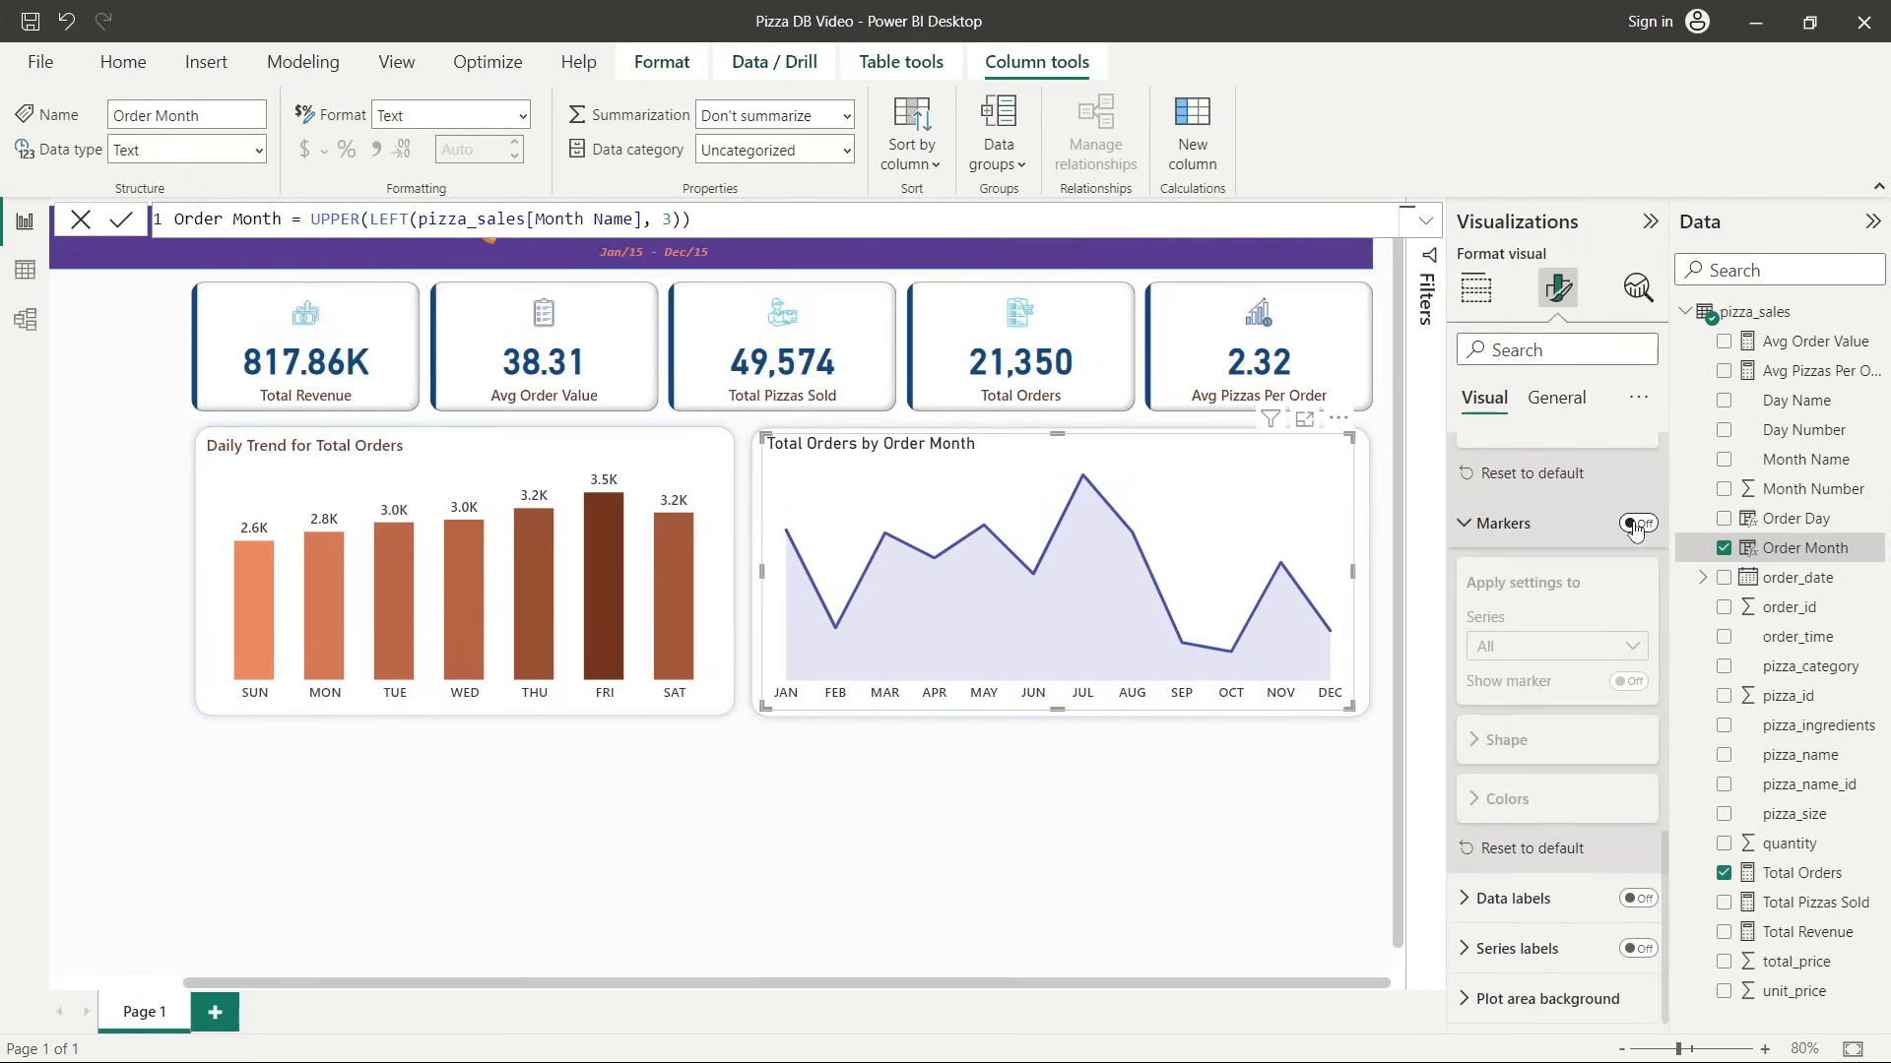
left_click(1506, 739)
left_click(1524, 805)
left_click(1522, 804)
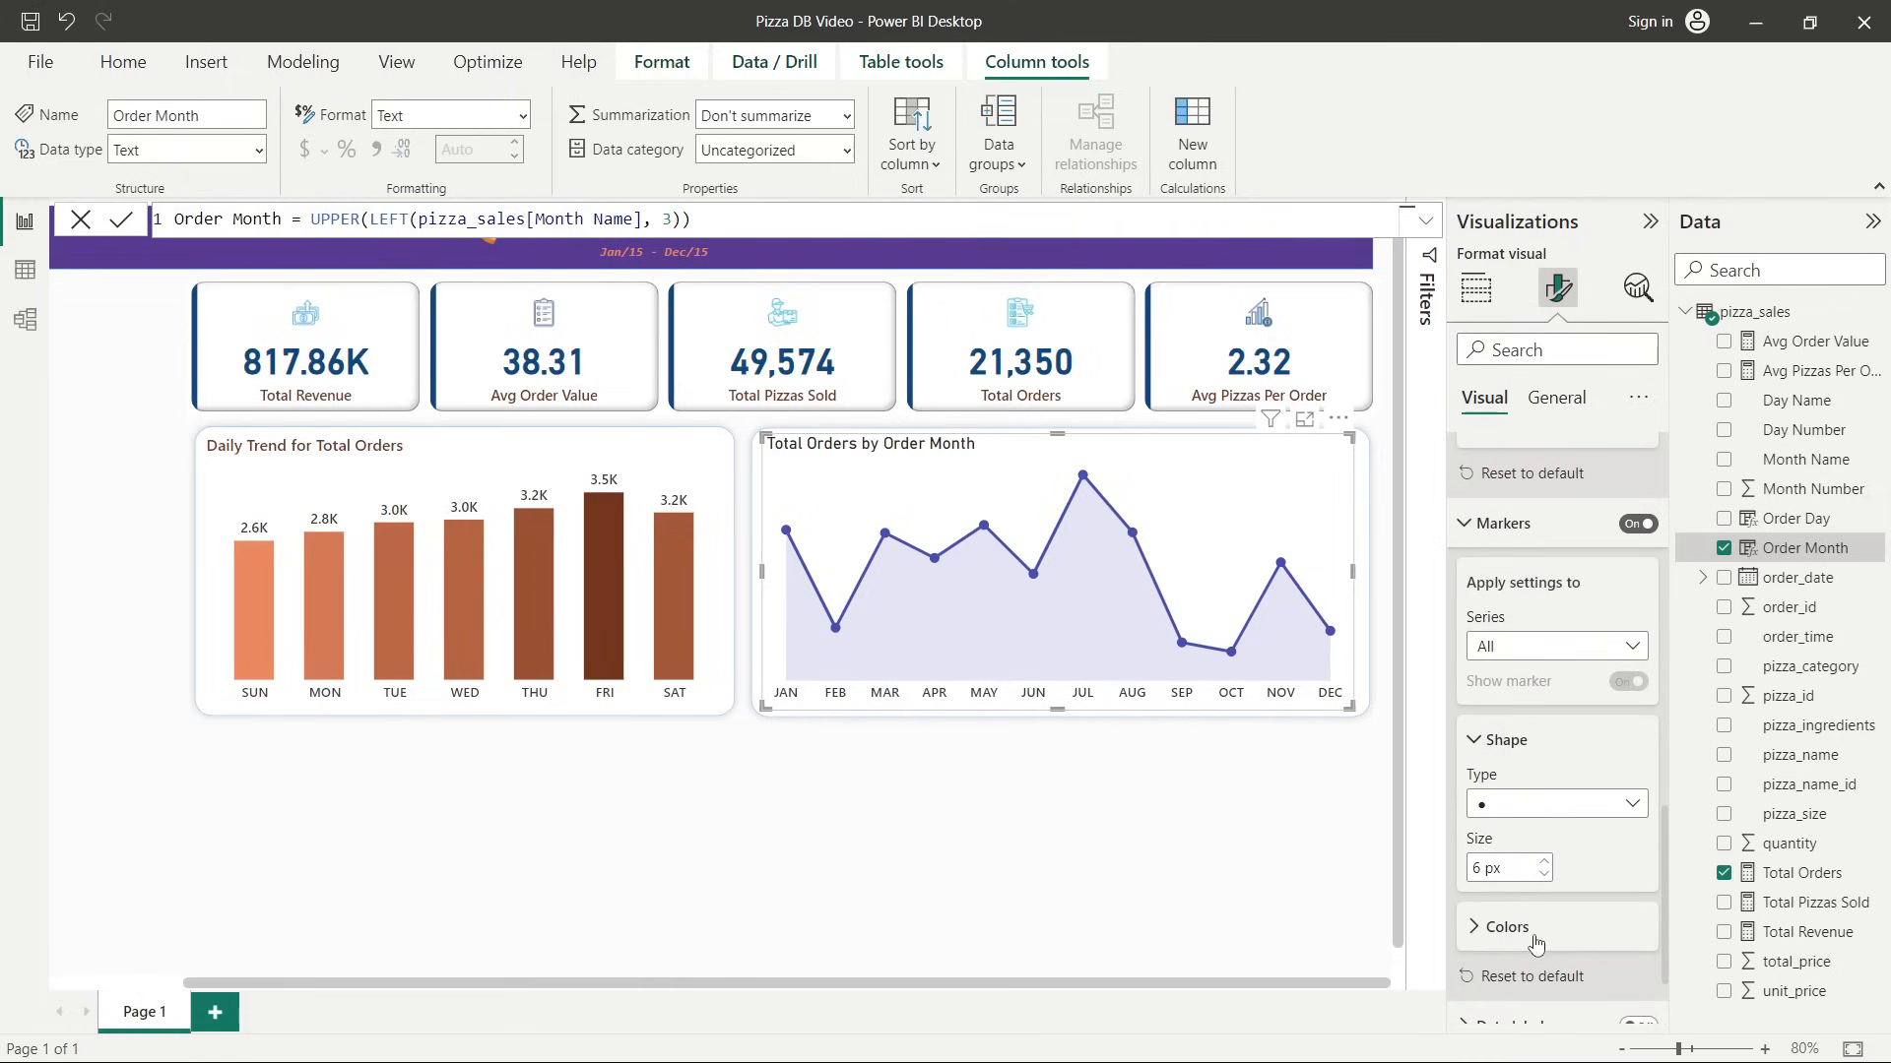
Turn on the data labels of the monthly area chart.
scroll(1535, 943, "down", 2)
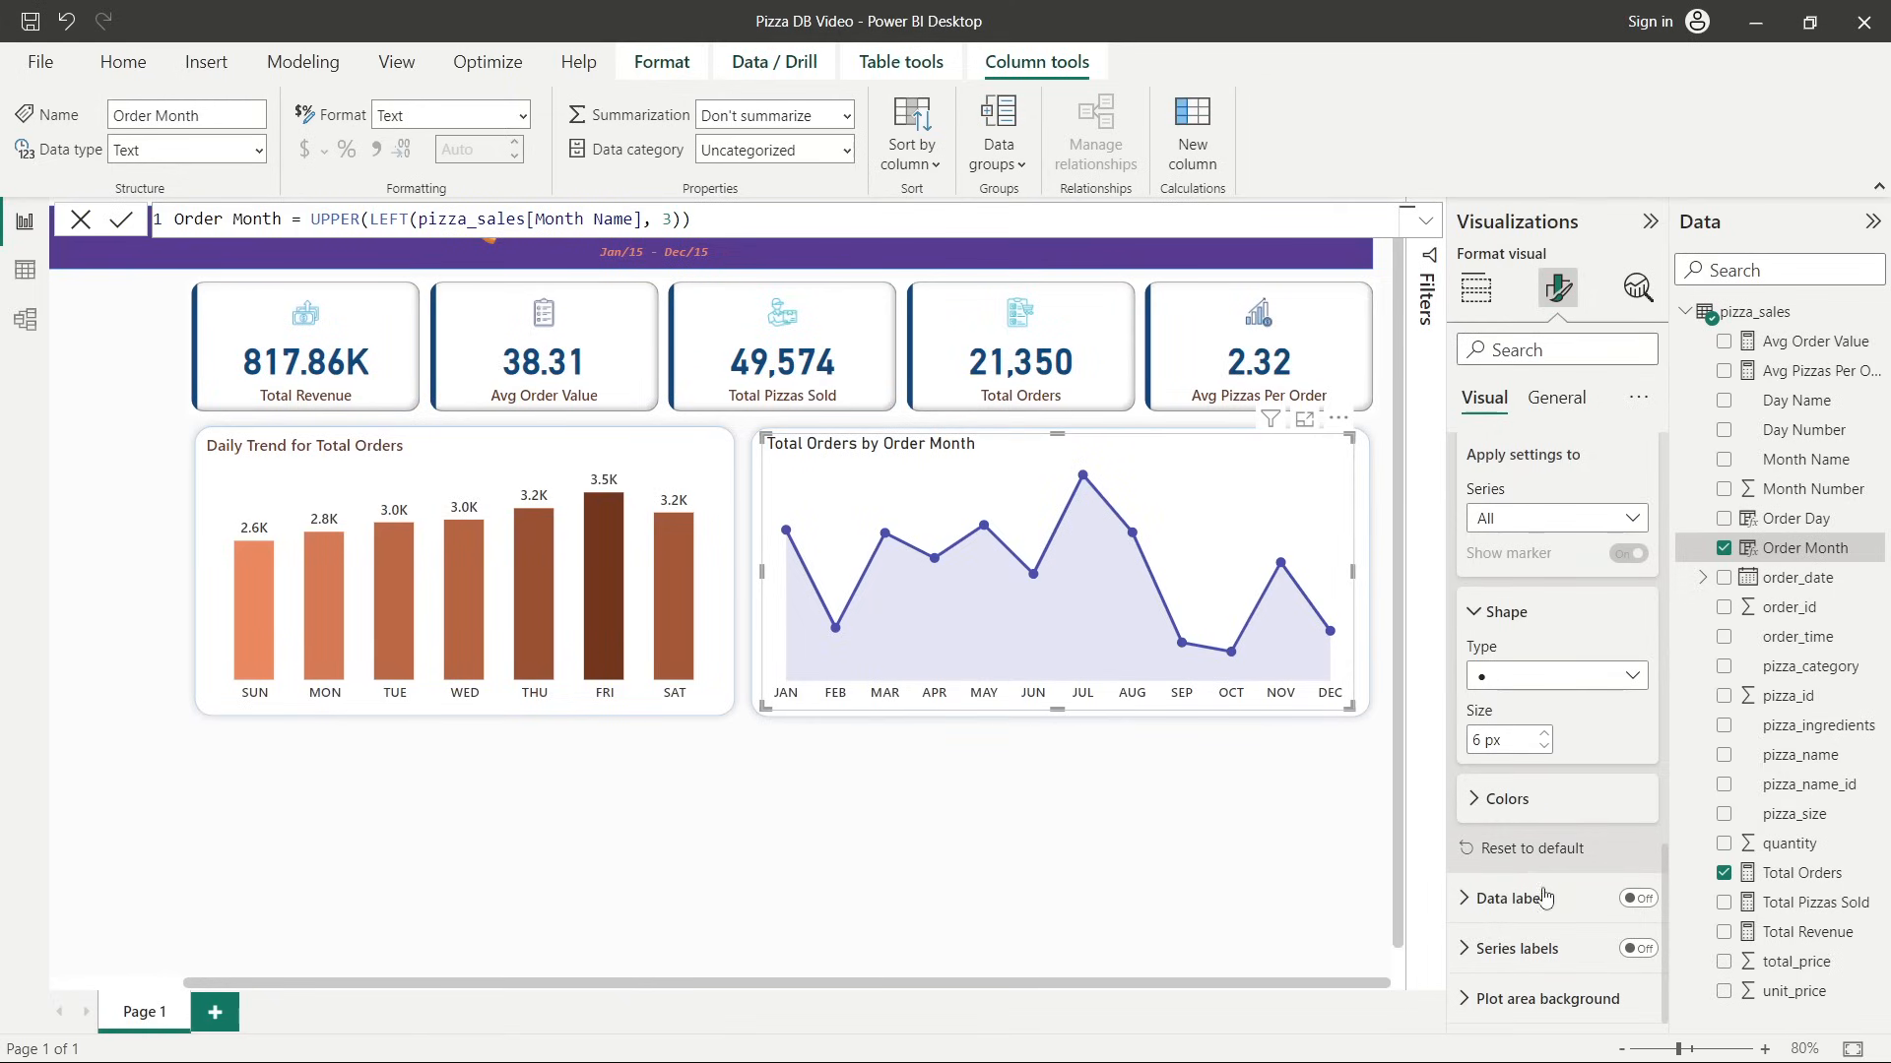
left_click(1544, 896)
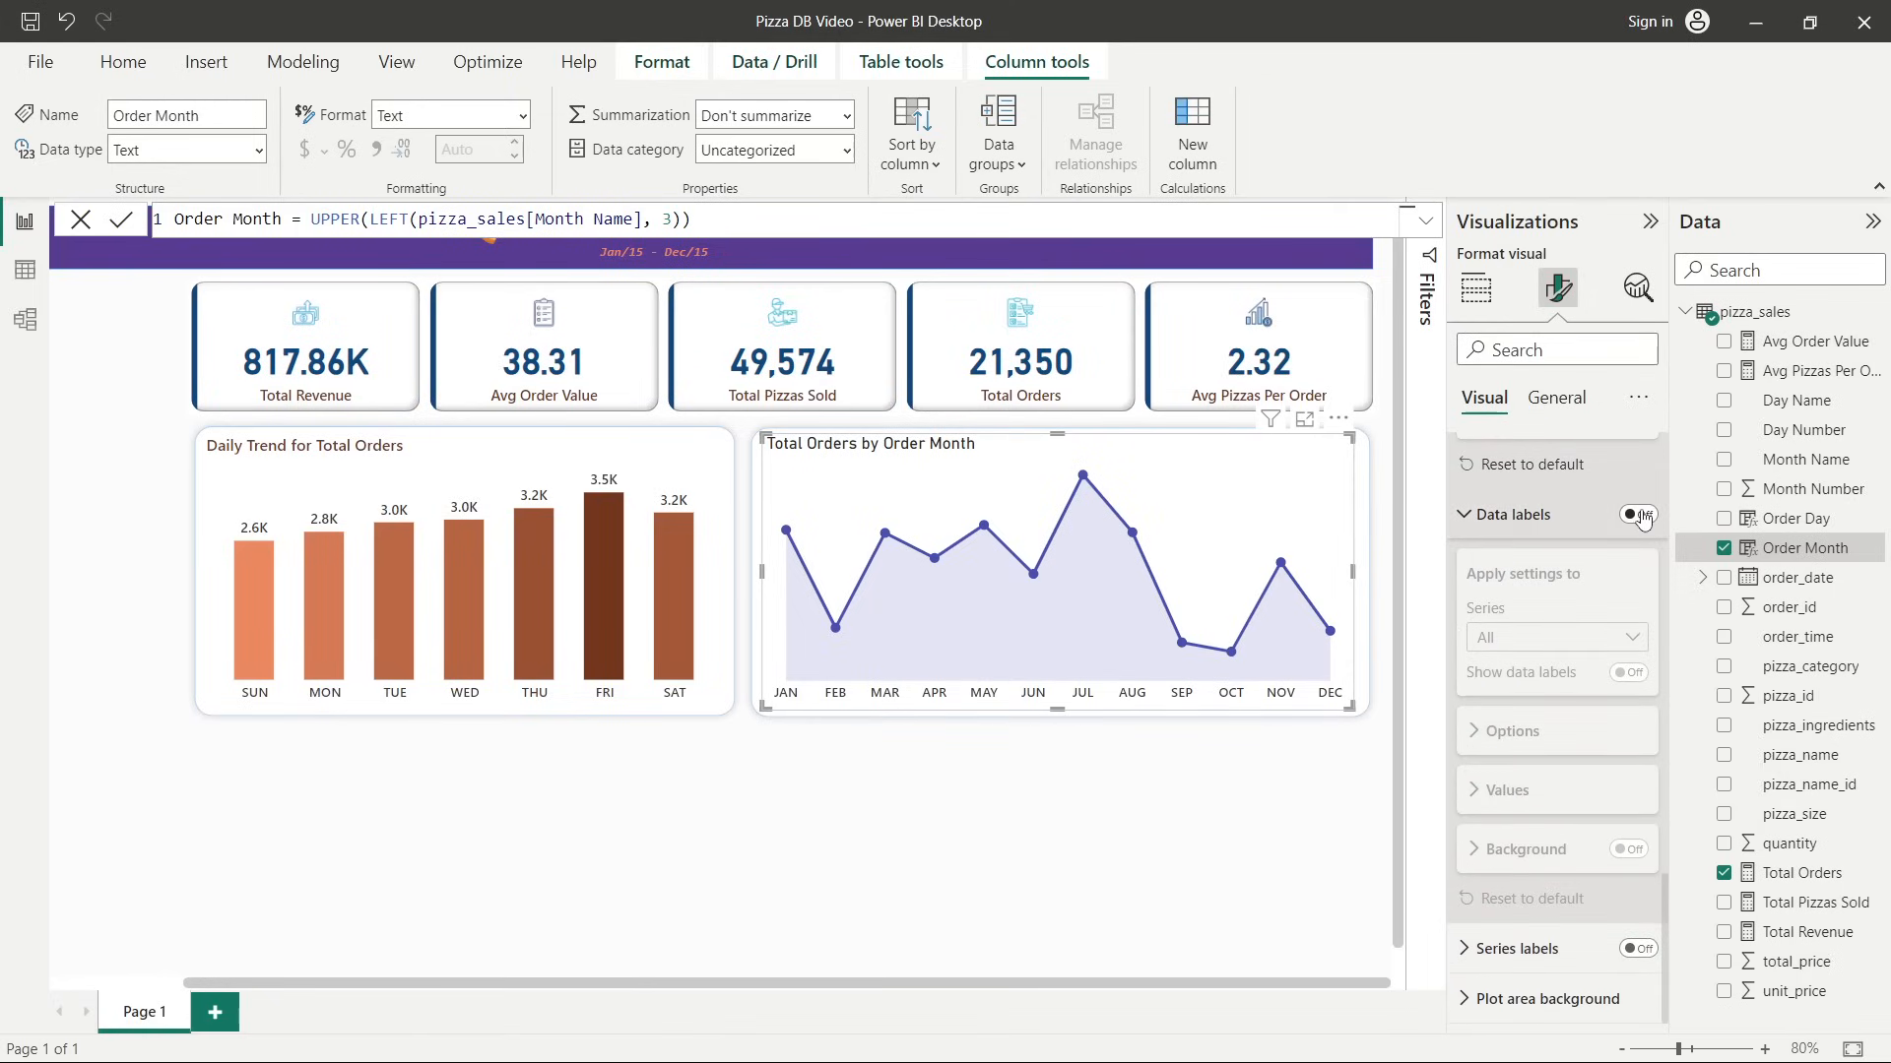
left_click(1644, 517)
scroll(1481, 857, "down", 1)
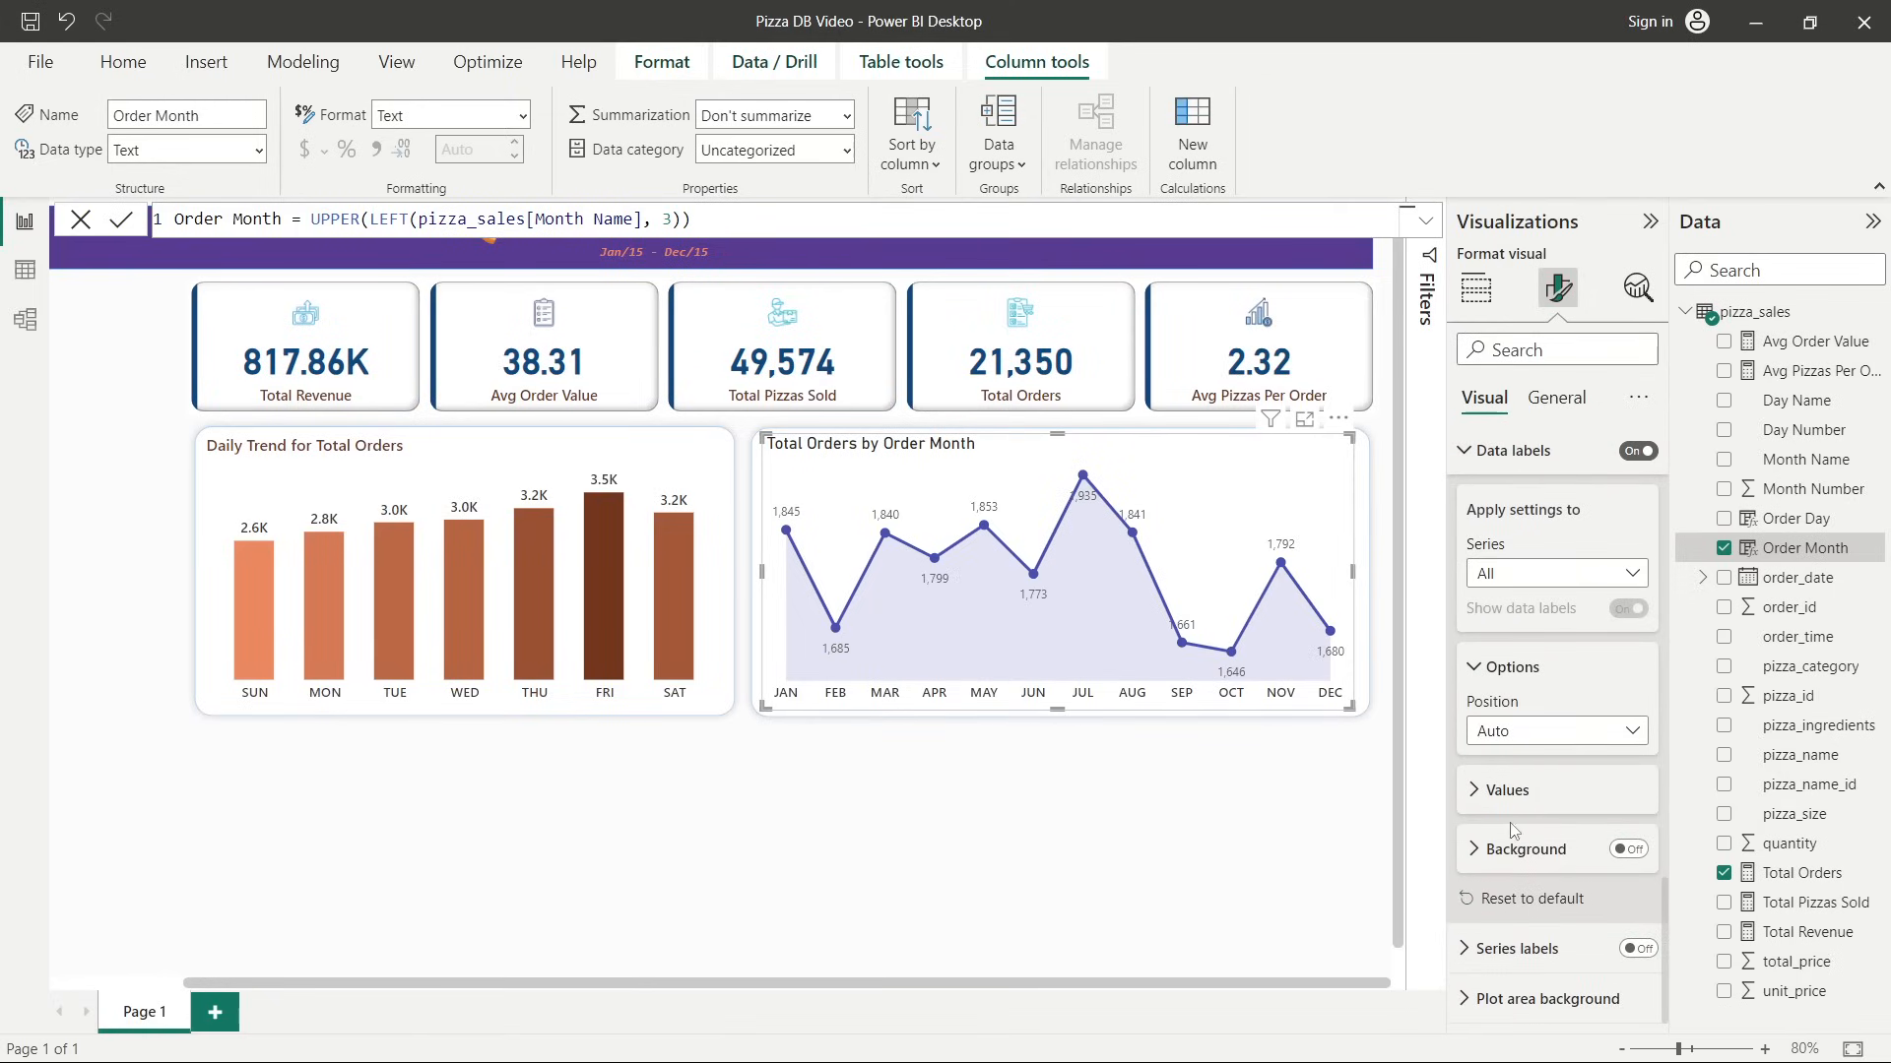
Set the area chart's data label values to Segoe UI Semibold at size 10 and open their colour choices.
left_click(1508, 791)
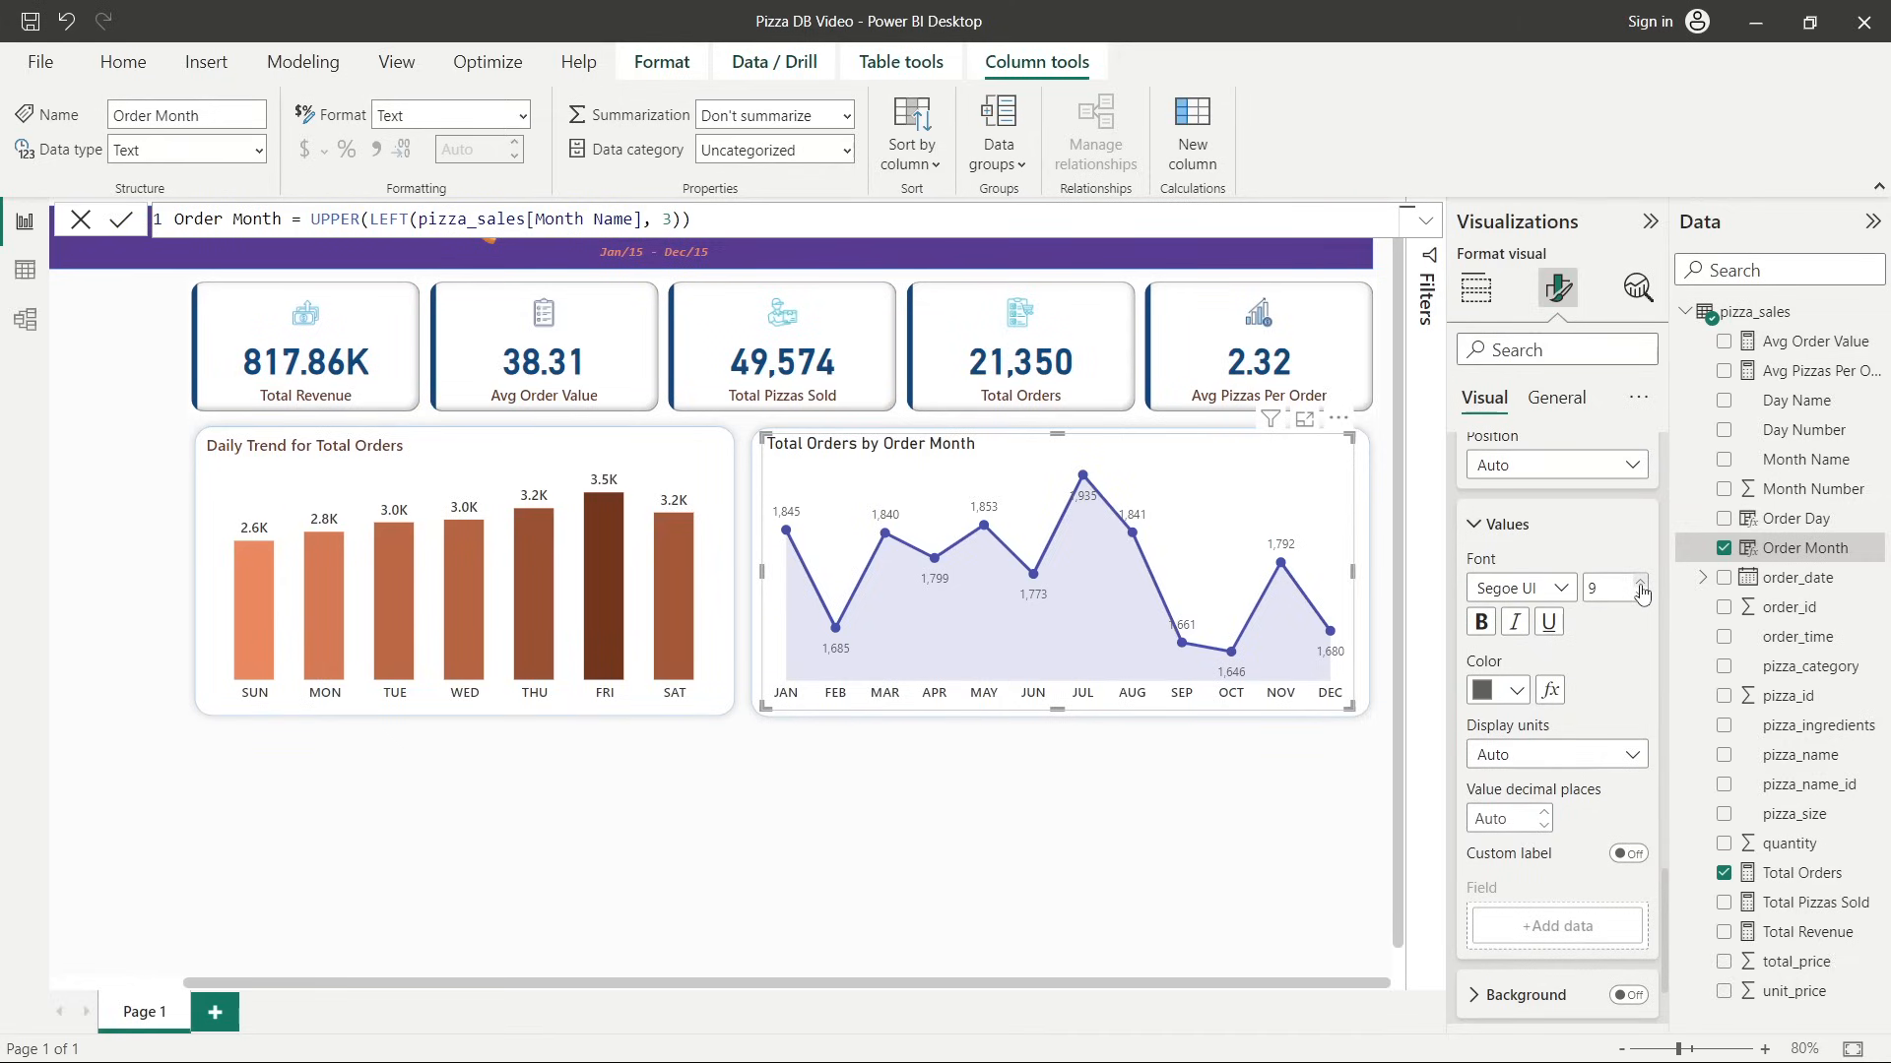
left_click(1642, 588)
left_click(1574, 596)
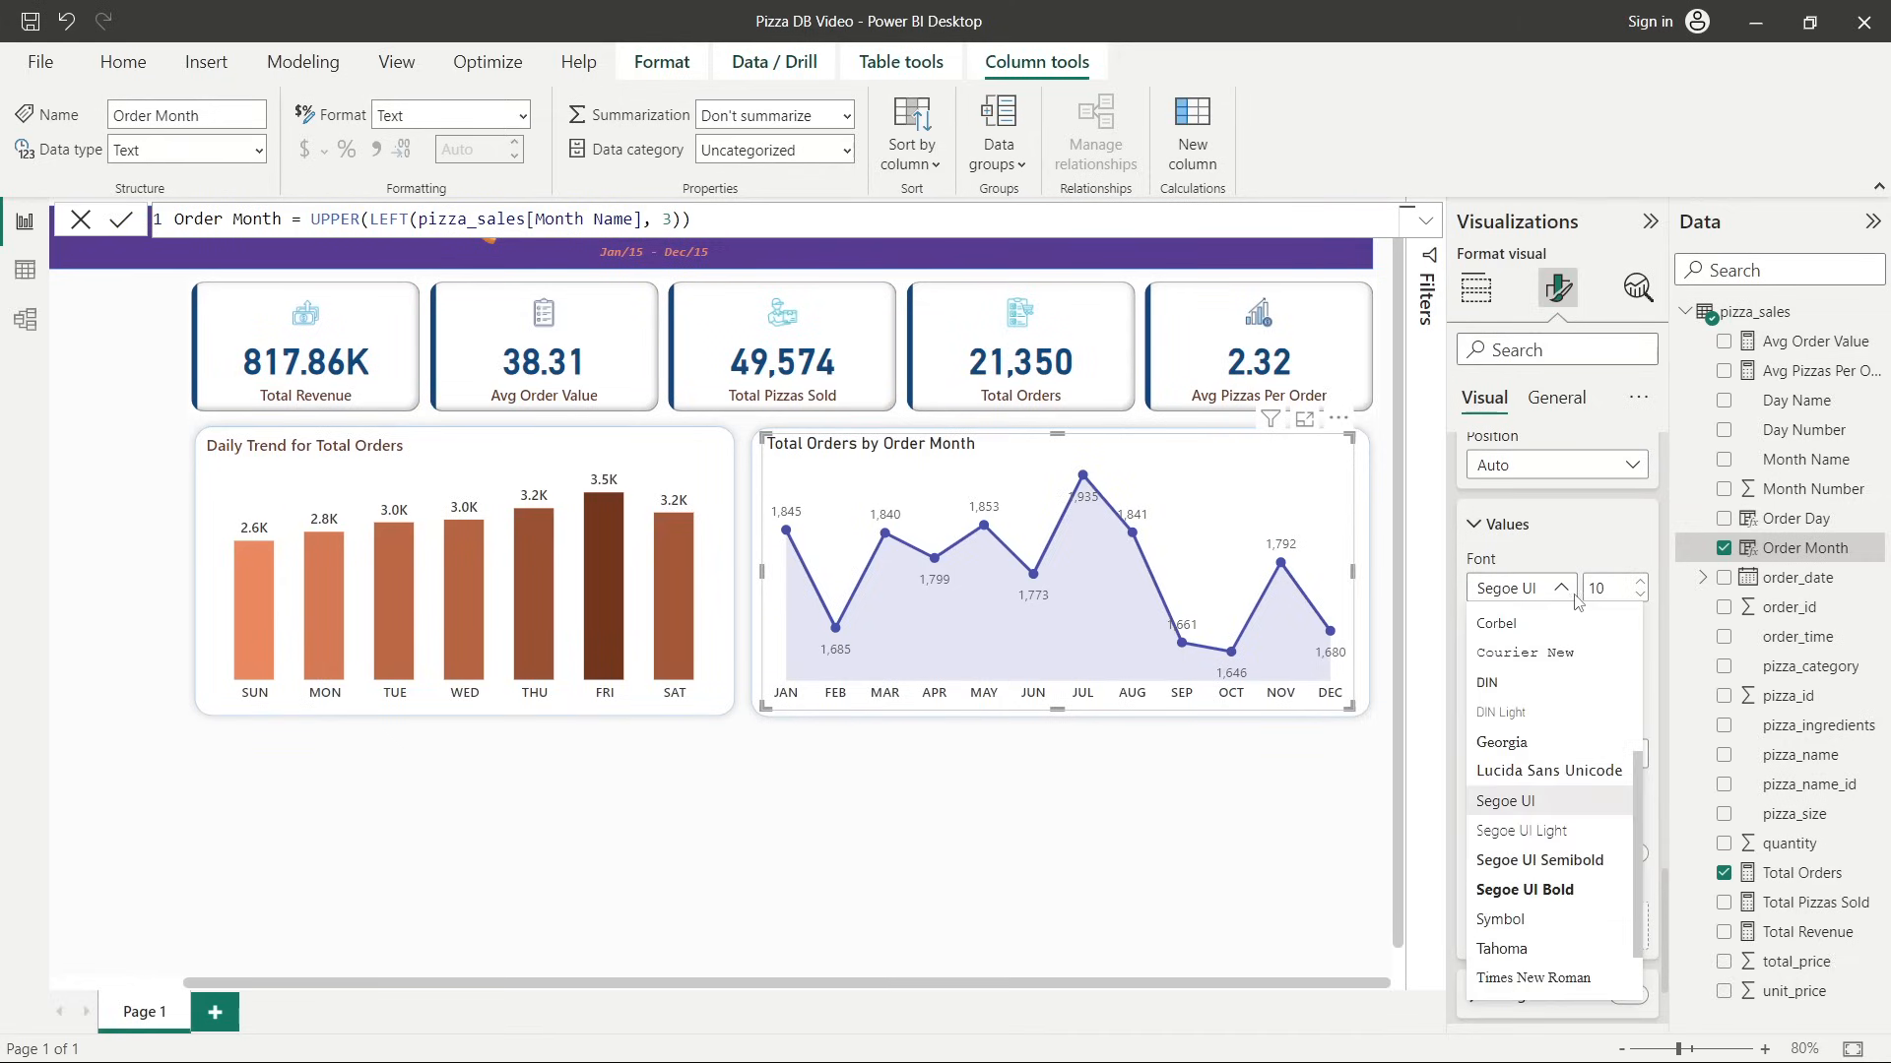
left_click(1539, 860)
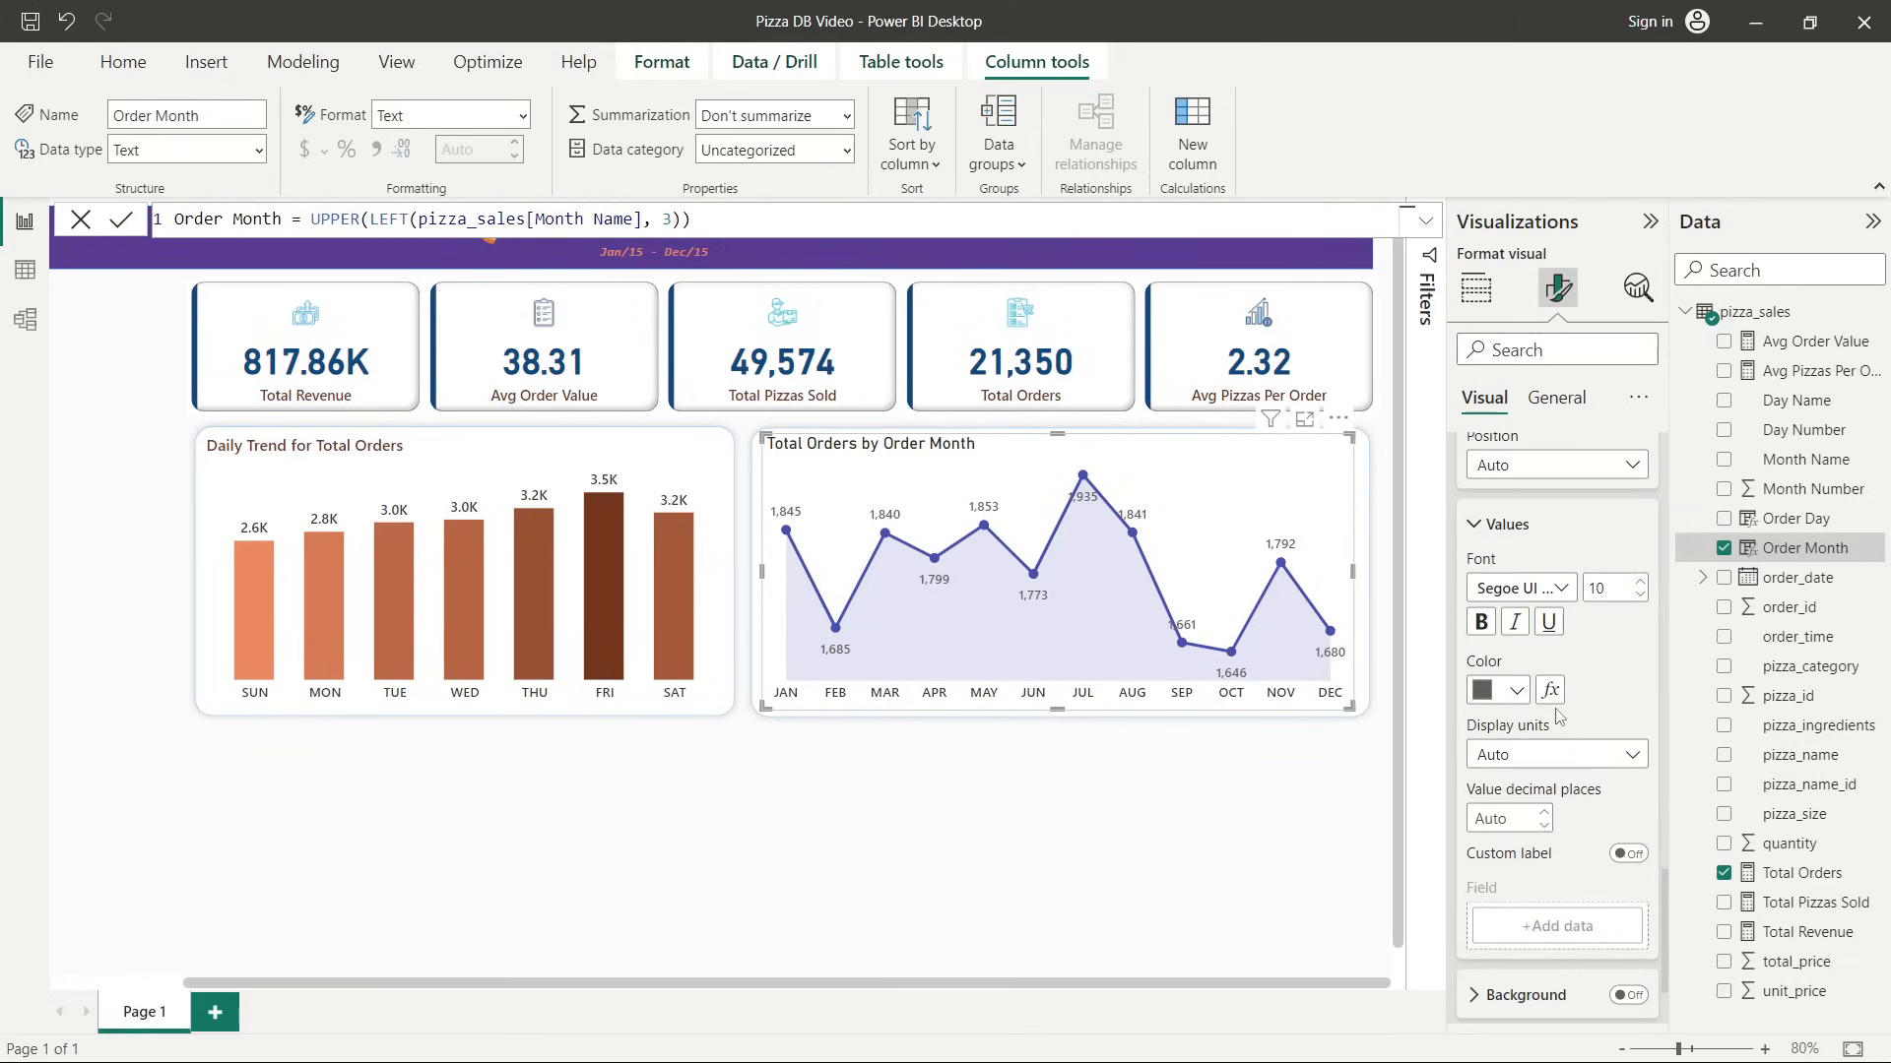
left_click(1499, 690)
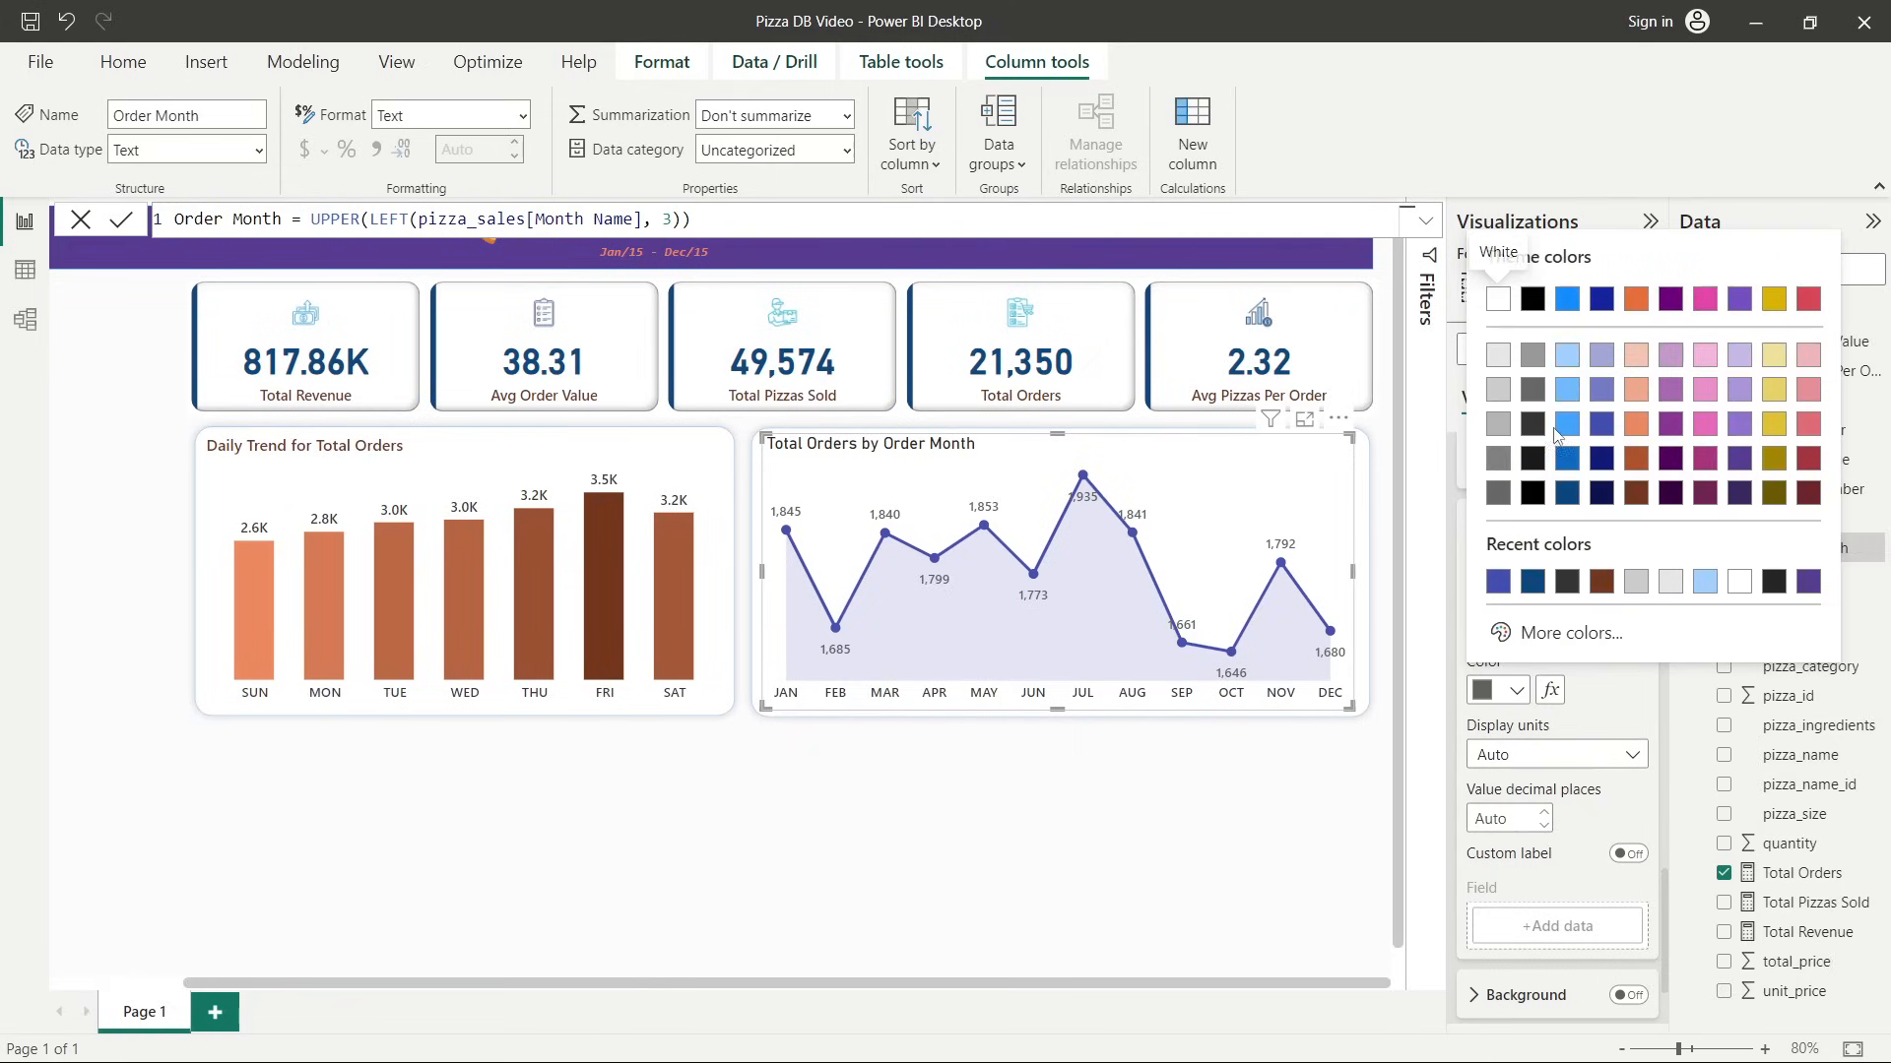
Set the monthly line chart's data label text to dark grey and enable the label background.
left_click(1534, 436)
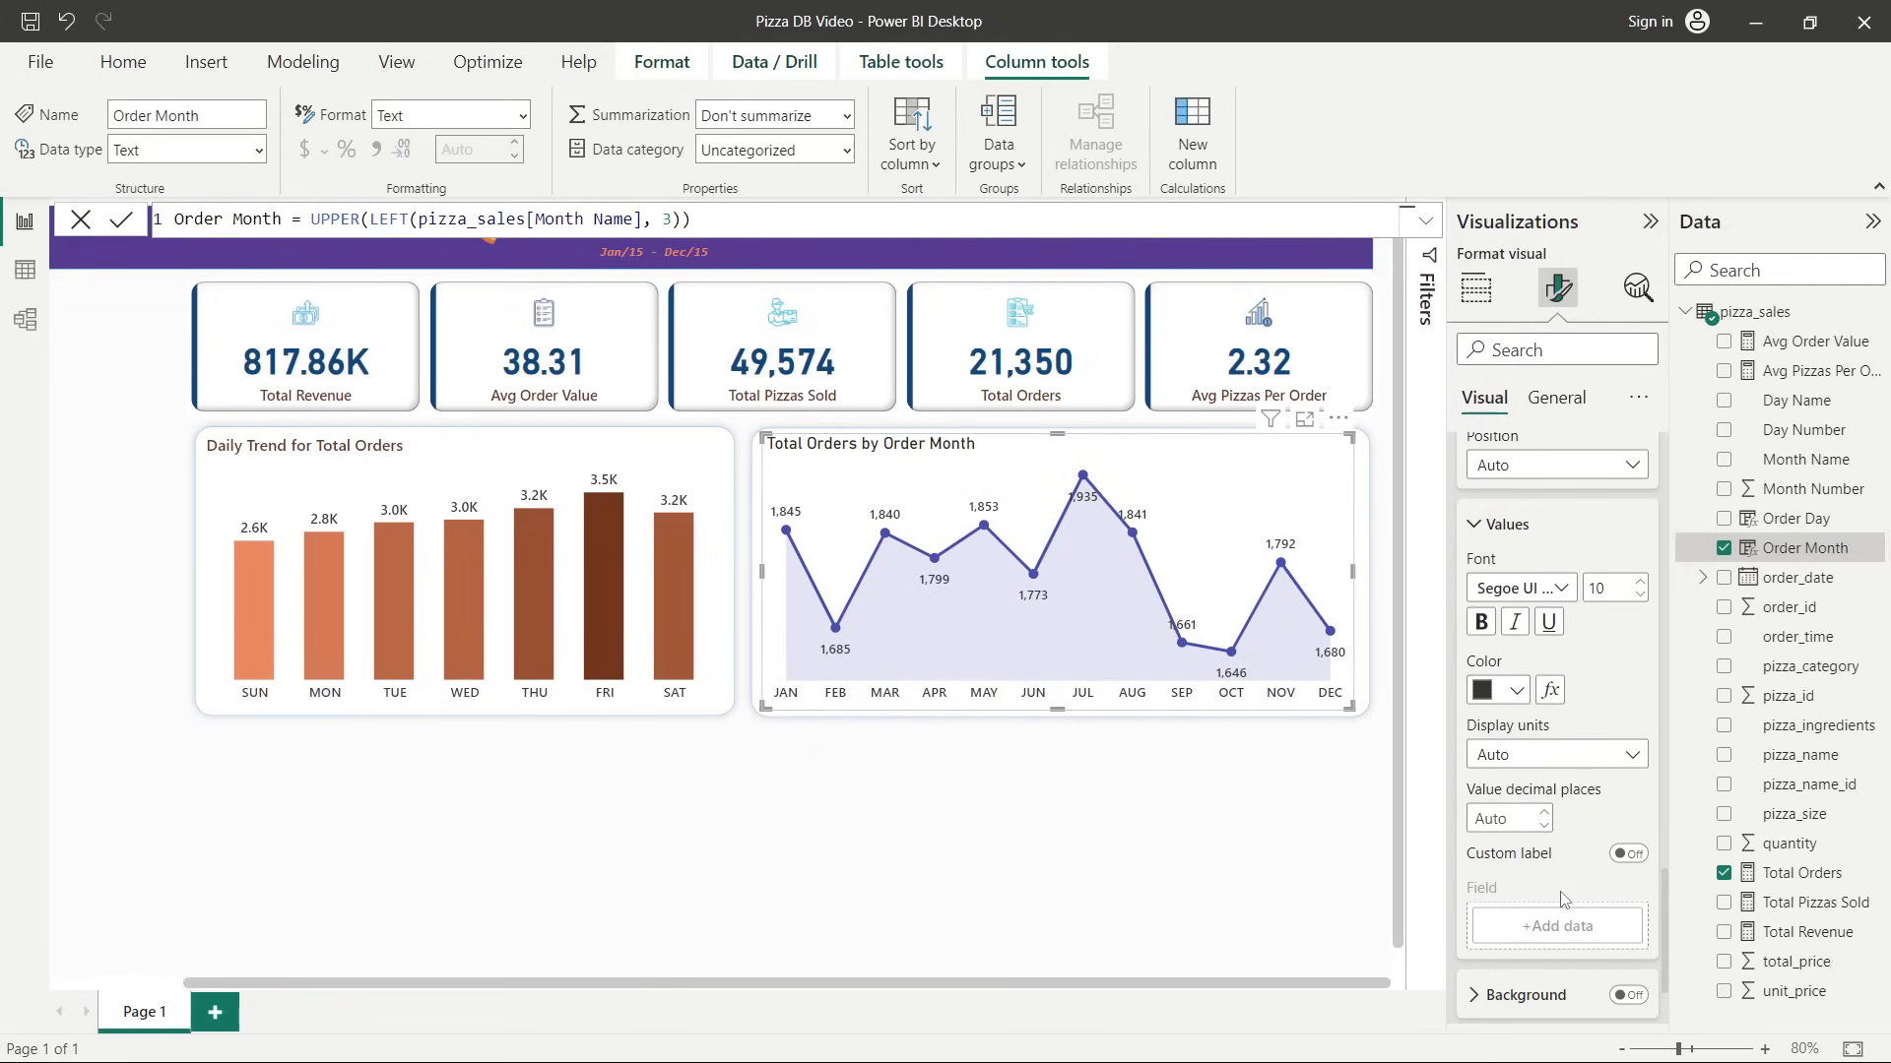
scroll(1550, 883, "down", 2)
left_click(1539, 849)
scroll(1576, 788, "down", 2)
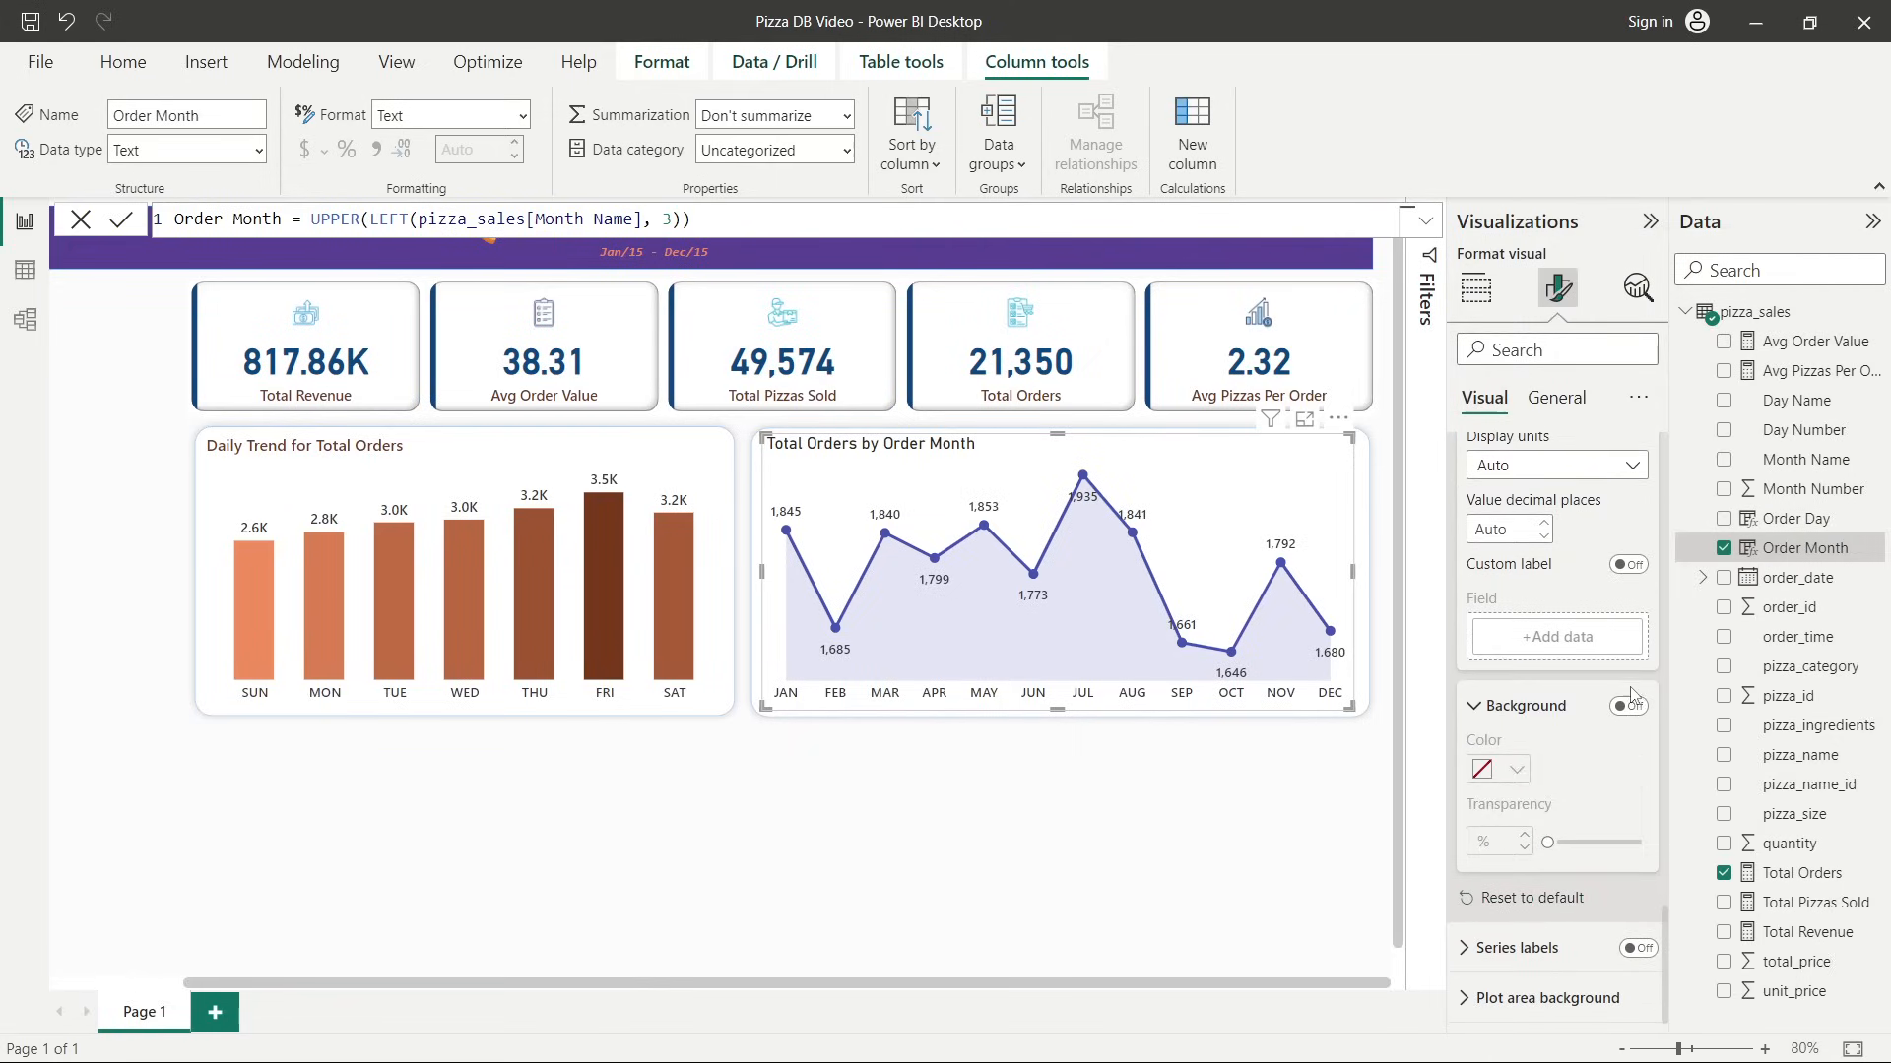
left_click(1627, 706)
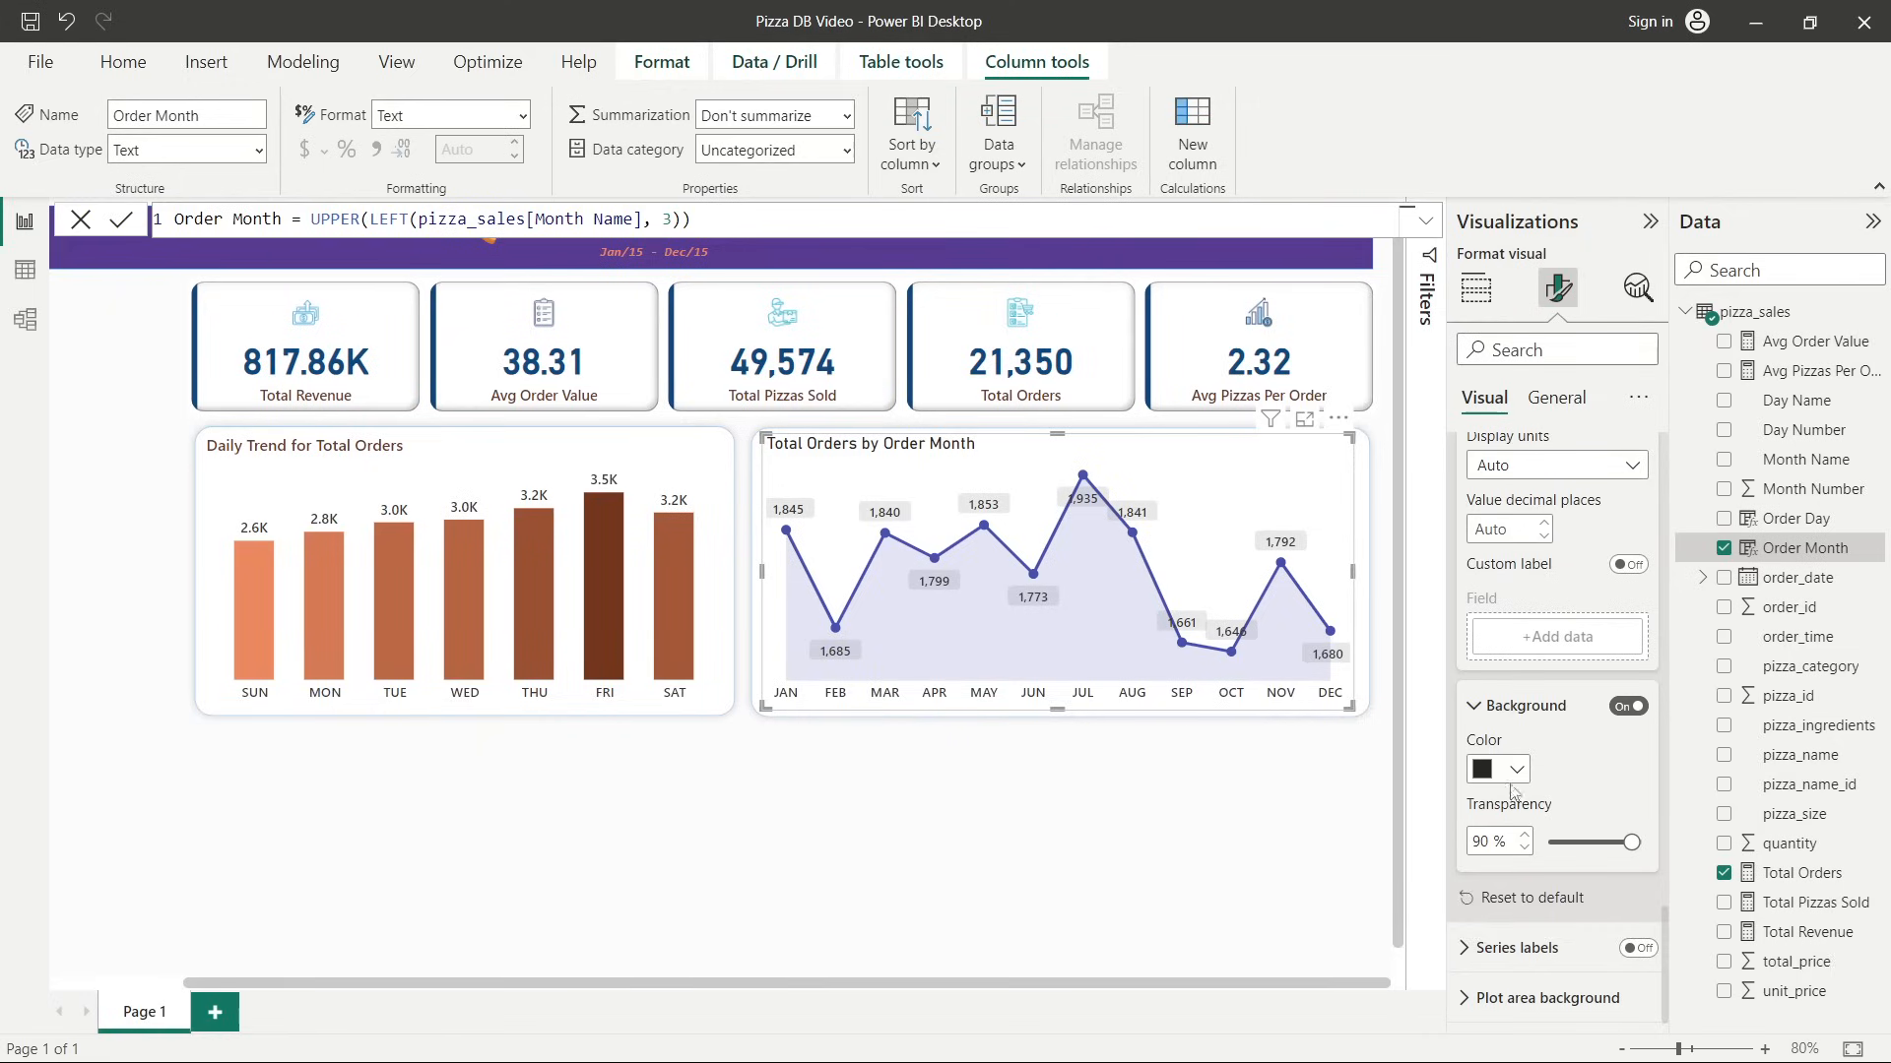
Set the data label background to light grey with 65% transparency.
left_click(1514, 778)
left_click(1489, 450)
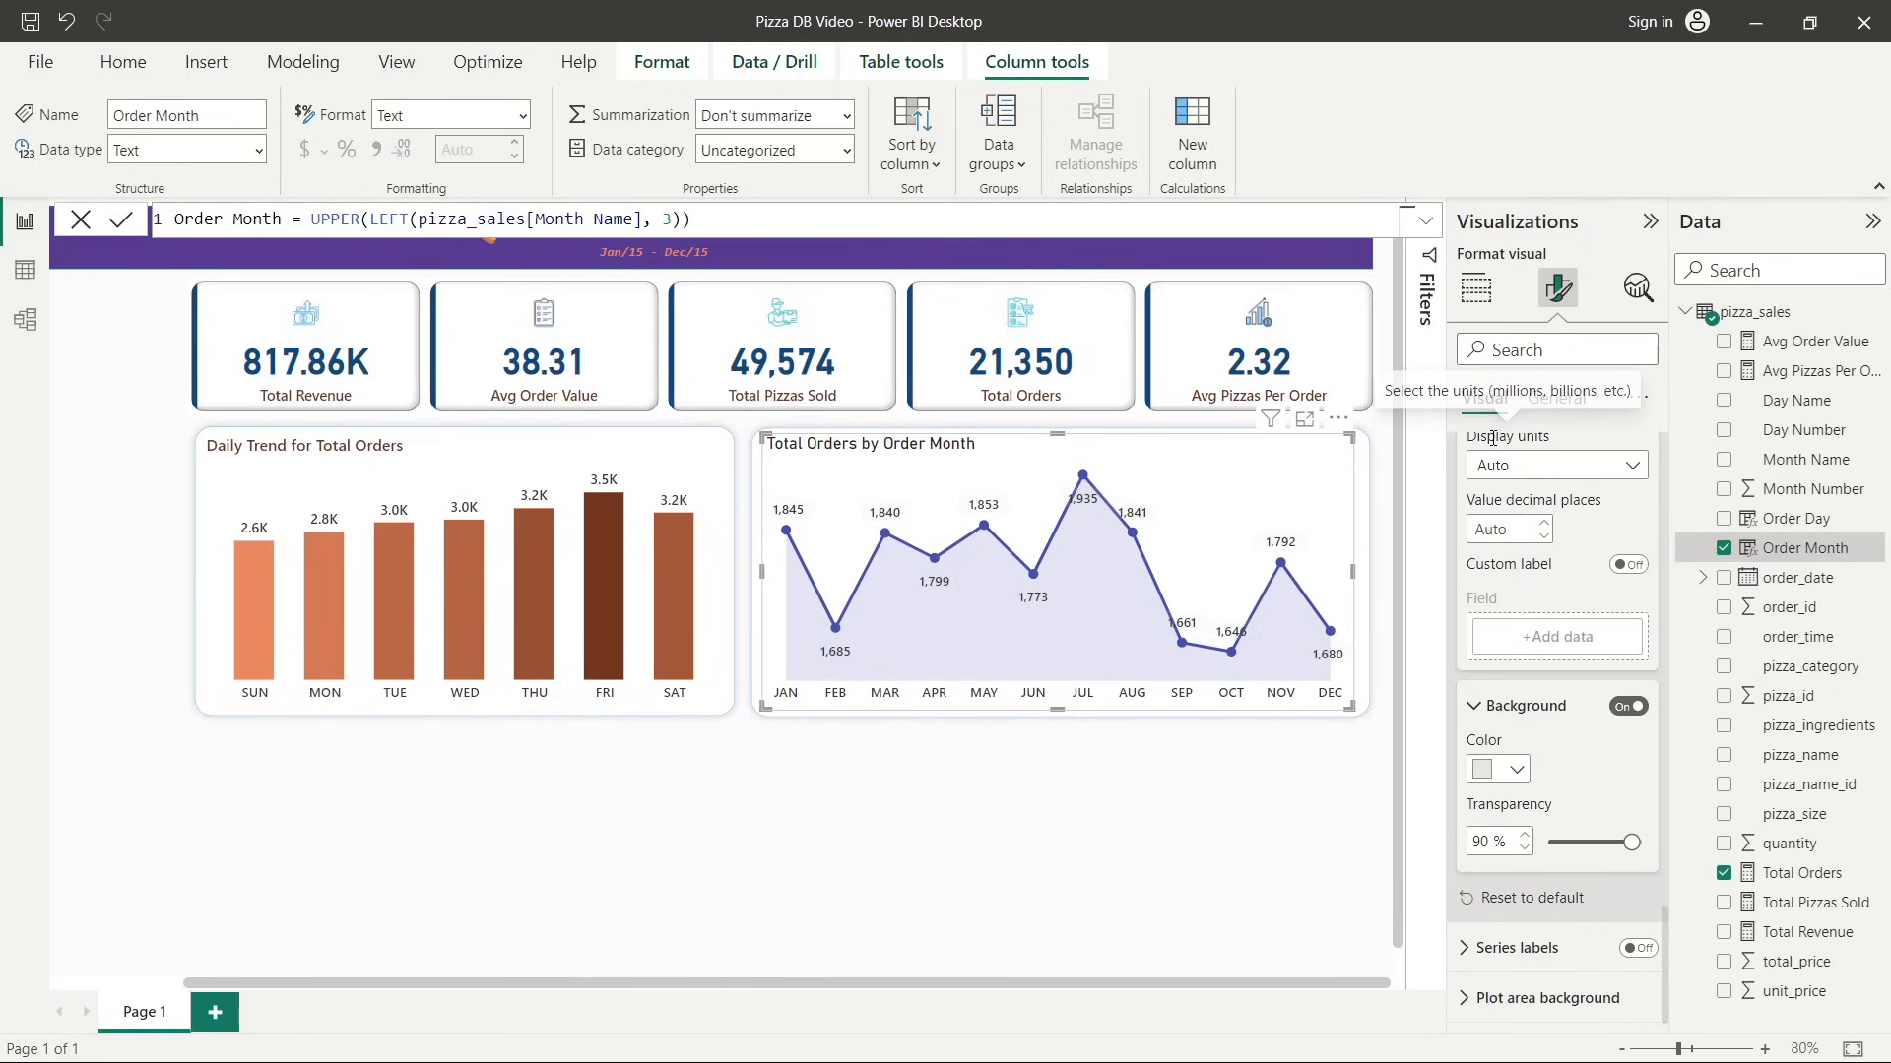
left_click_drag(1628, 845, 1614, 848)
double_click(1482, 843)
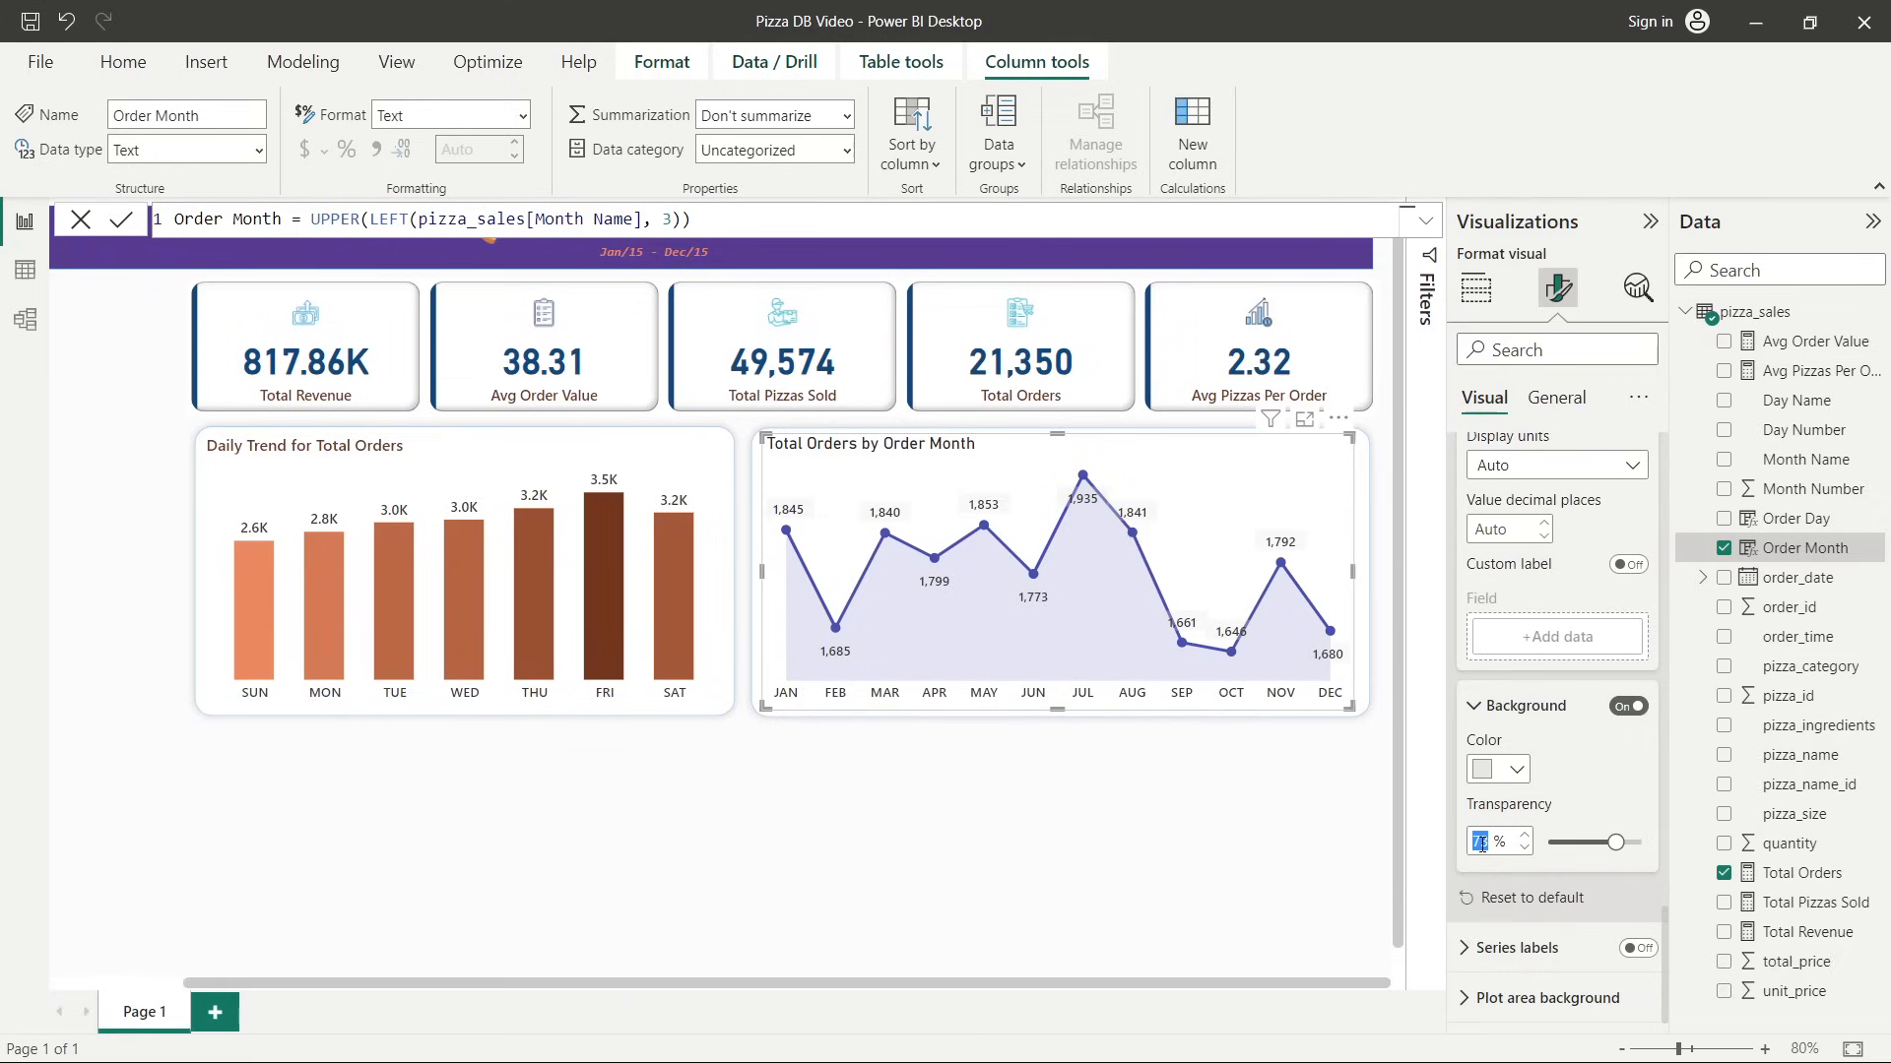
type("65")
Switch to the Pizza Sales PPT in PowerPoint and copy the heading text "Monthly Trend for Total Orders" without its number and colon.
key("alt+Tab")
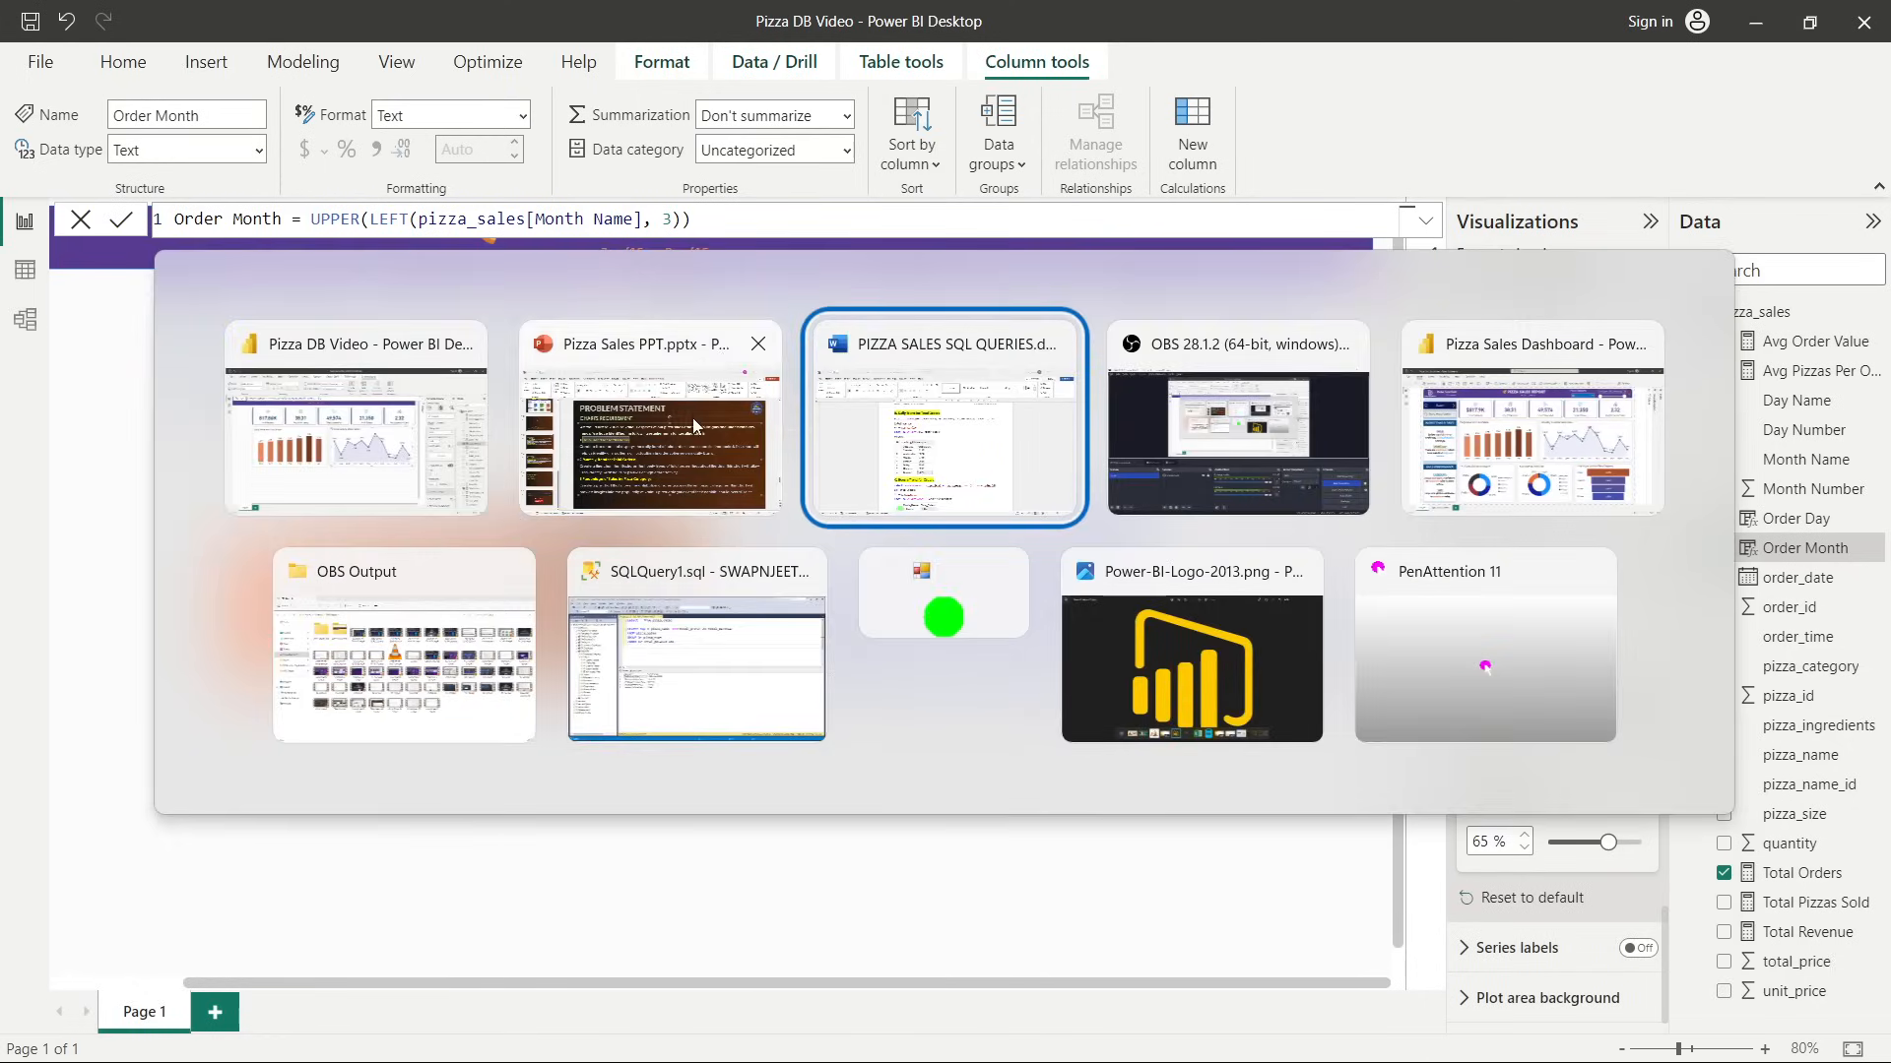
left_click(694, 418)
triple_click(683, 656)
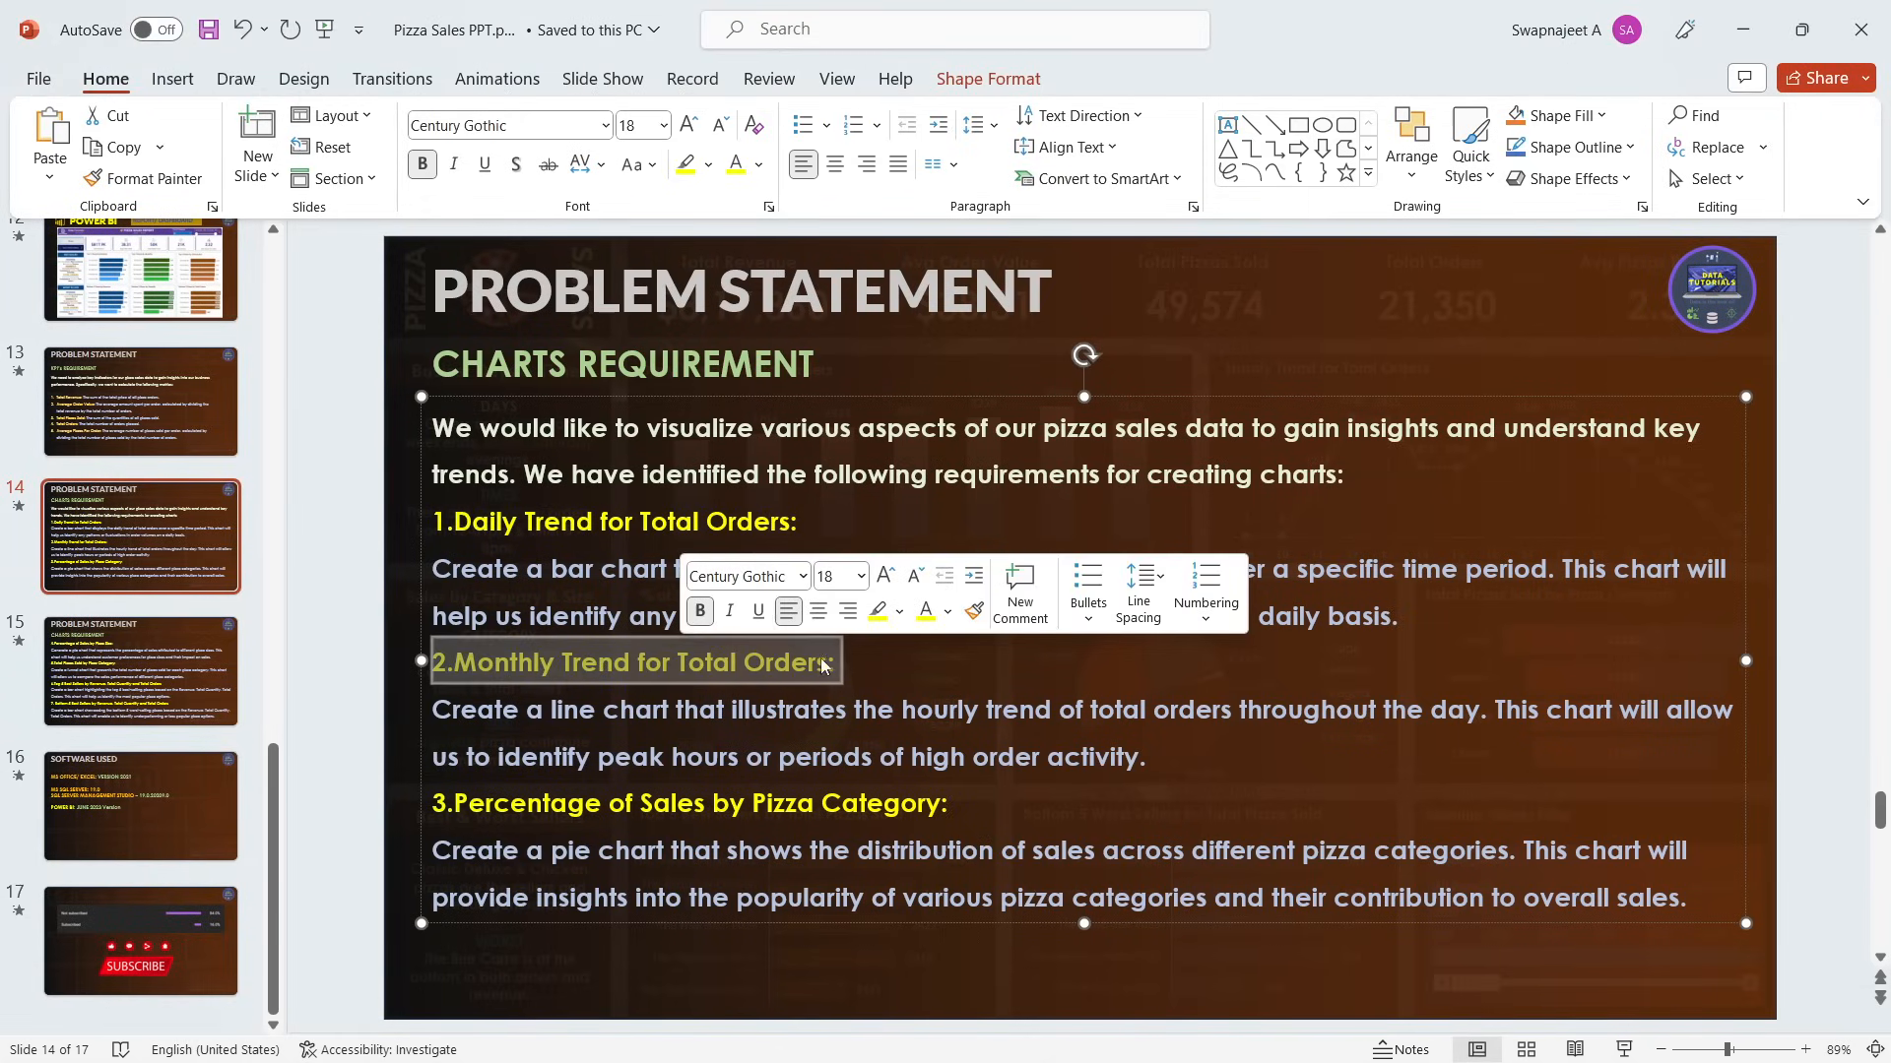
left_click(828, 663)
left_click_drag(828, 662, 486, 678)
key("ctrl+c")
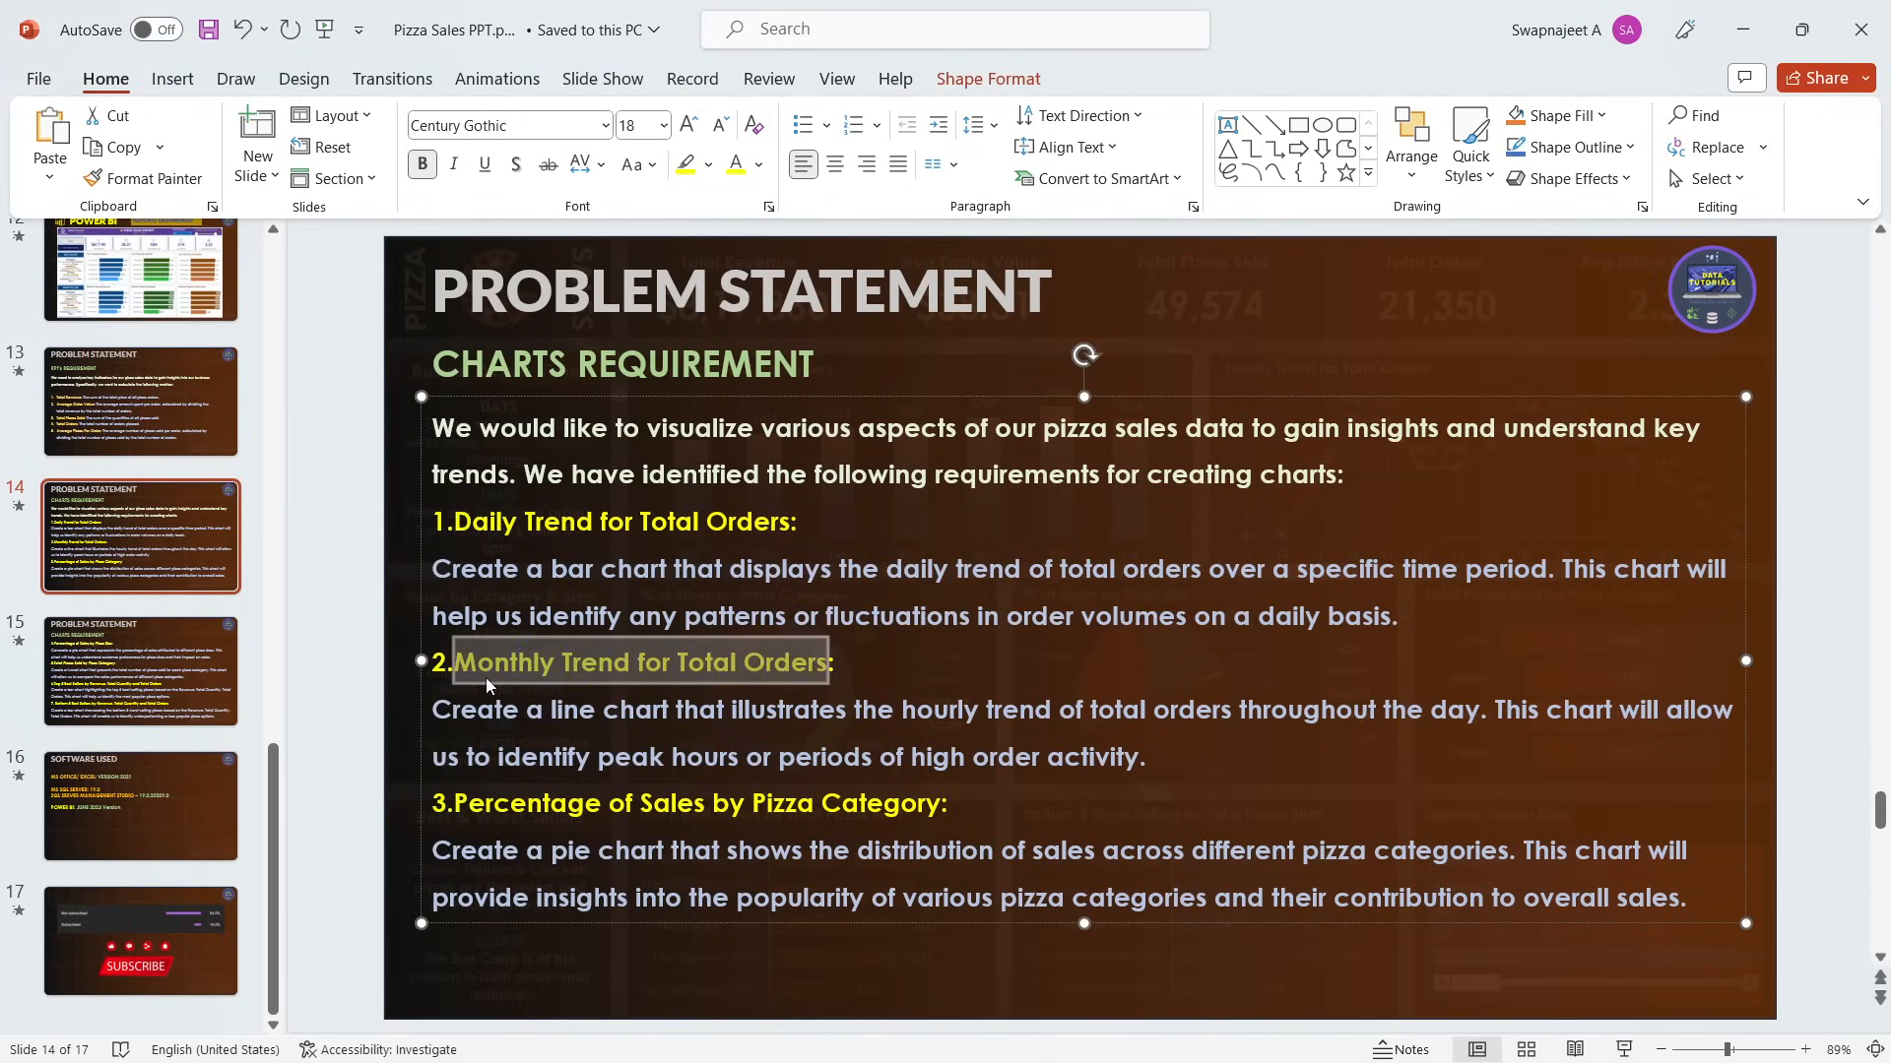
Return to Power BI and replace the line chart's title with the copied text "Monthly Trend for Total Orders".
key("alt+Tab")
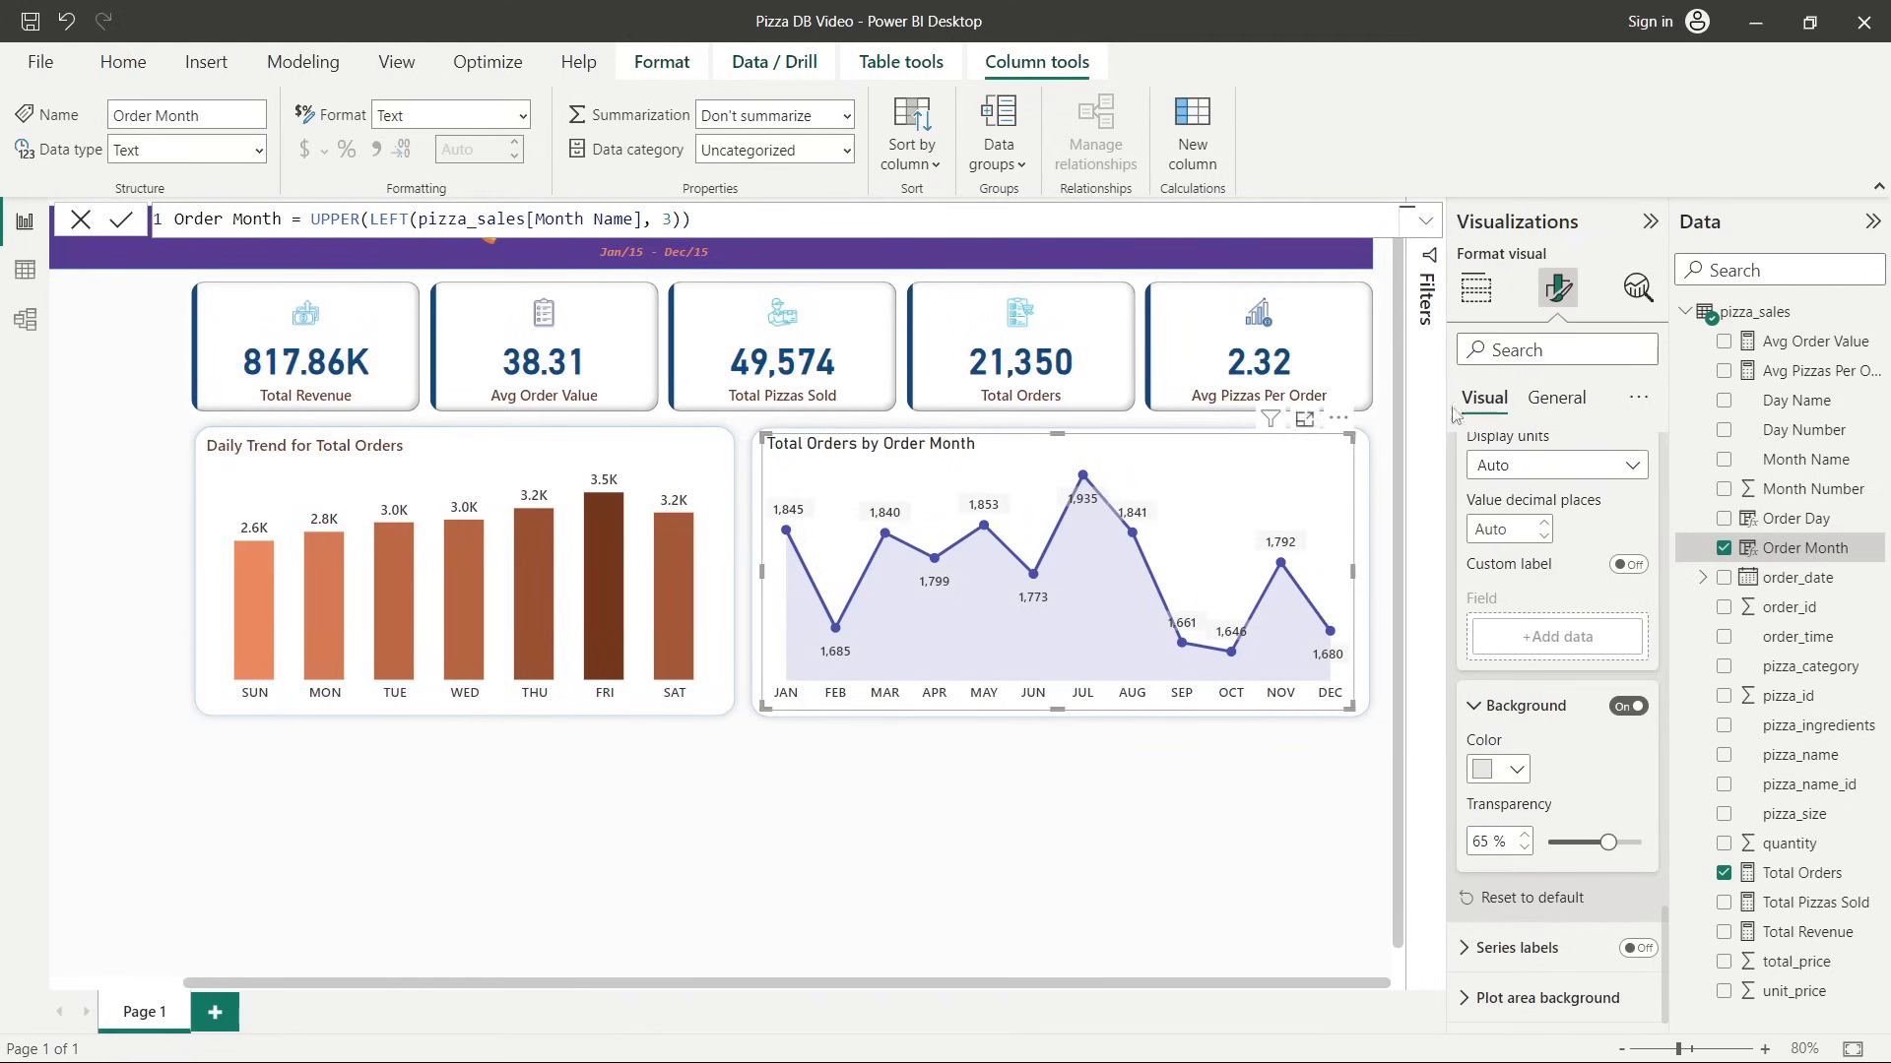
left_click(1556, 398)
left_click(1514, 556)
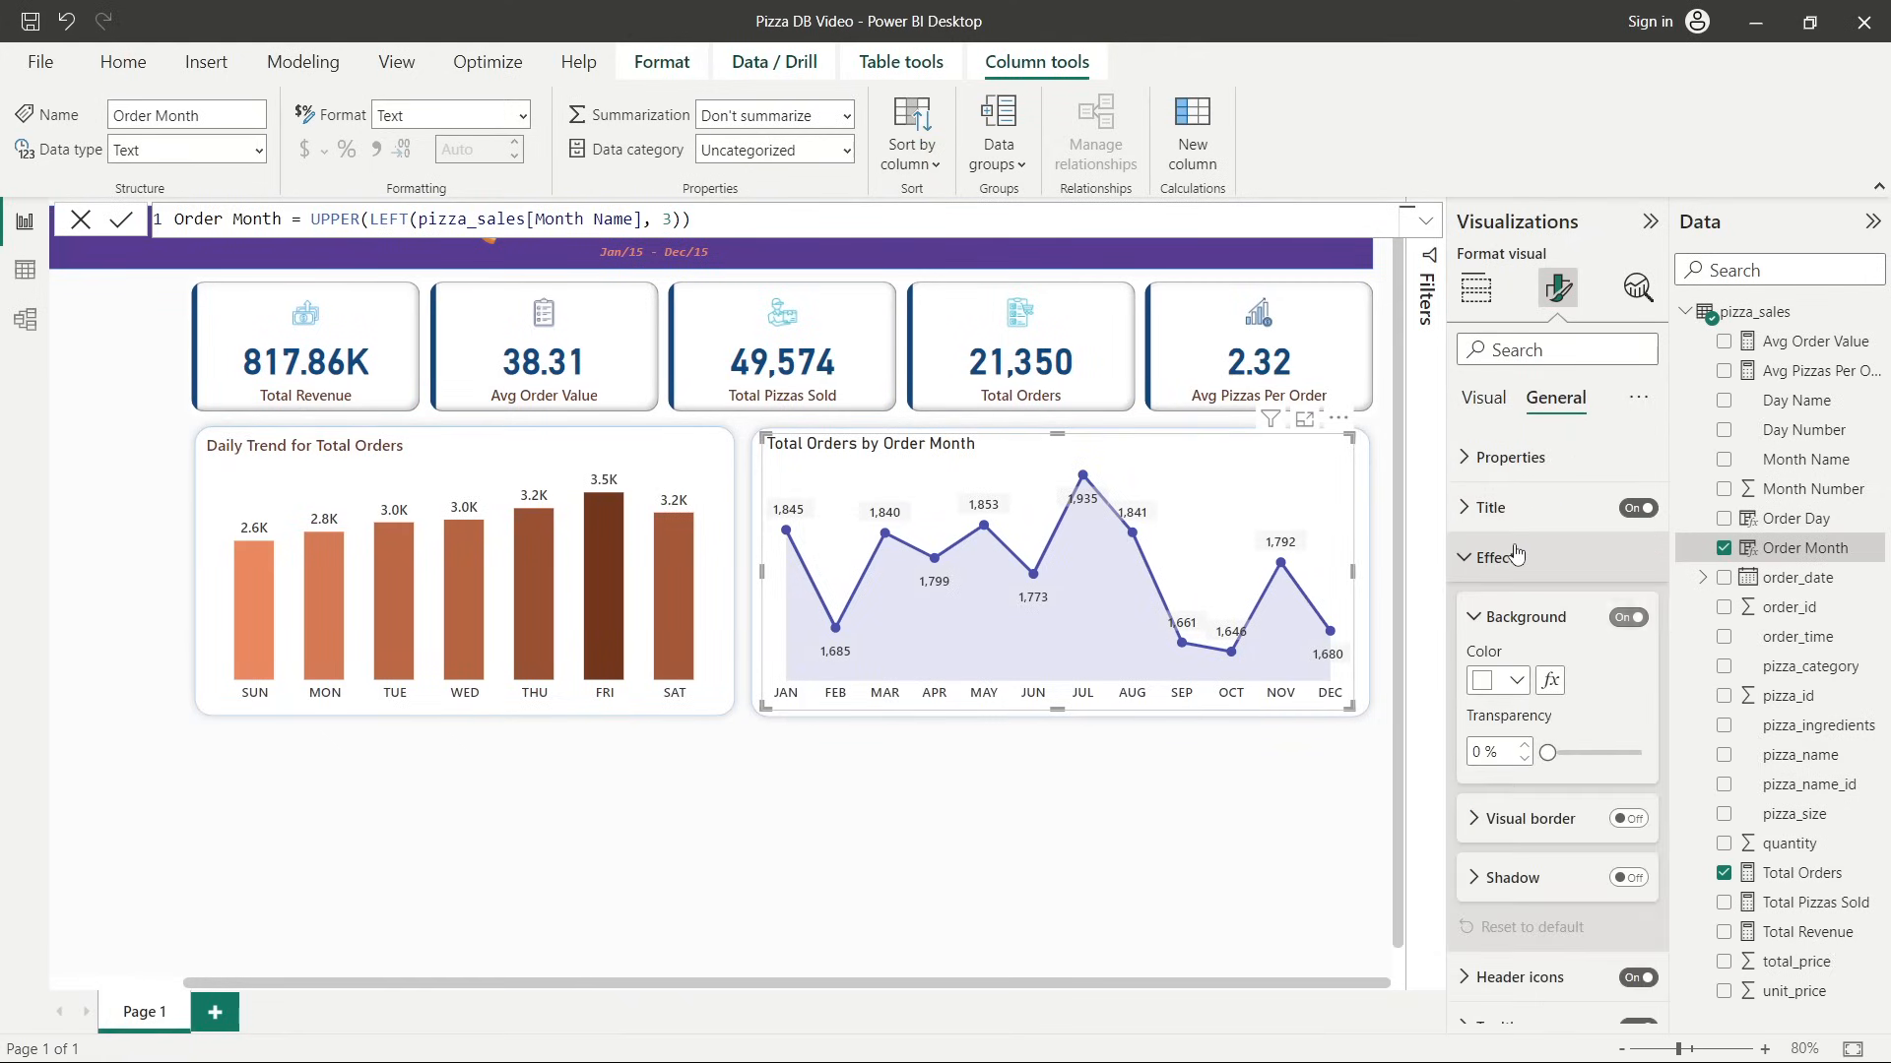
left_click(1513, 558)
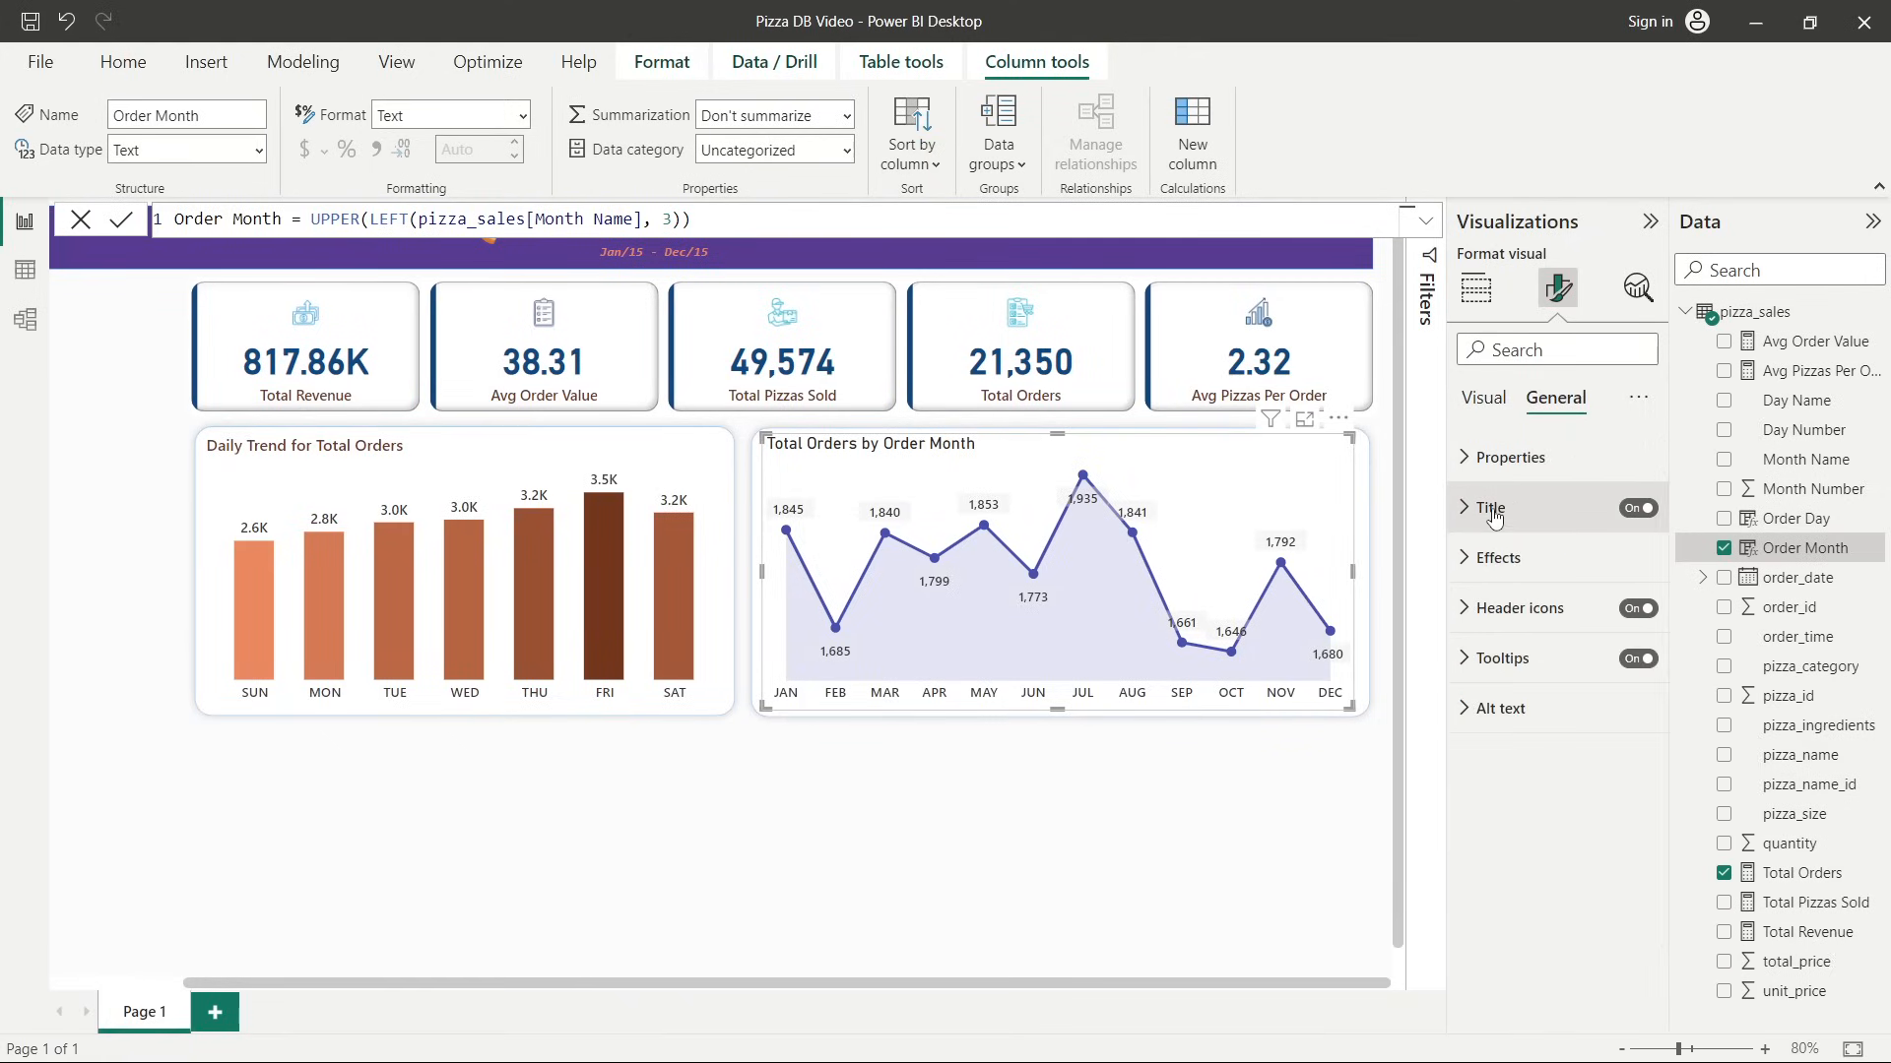
left_click(1491, 508)
left_click(1560, 631)
key("ctrl+v")
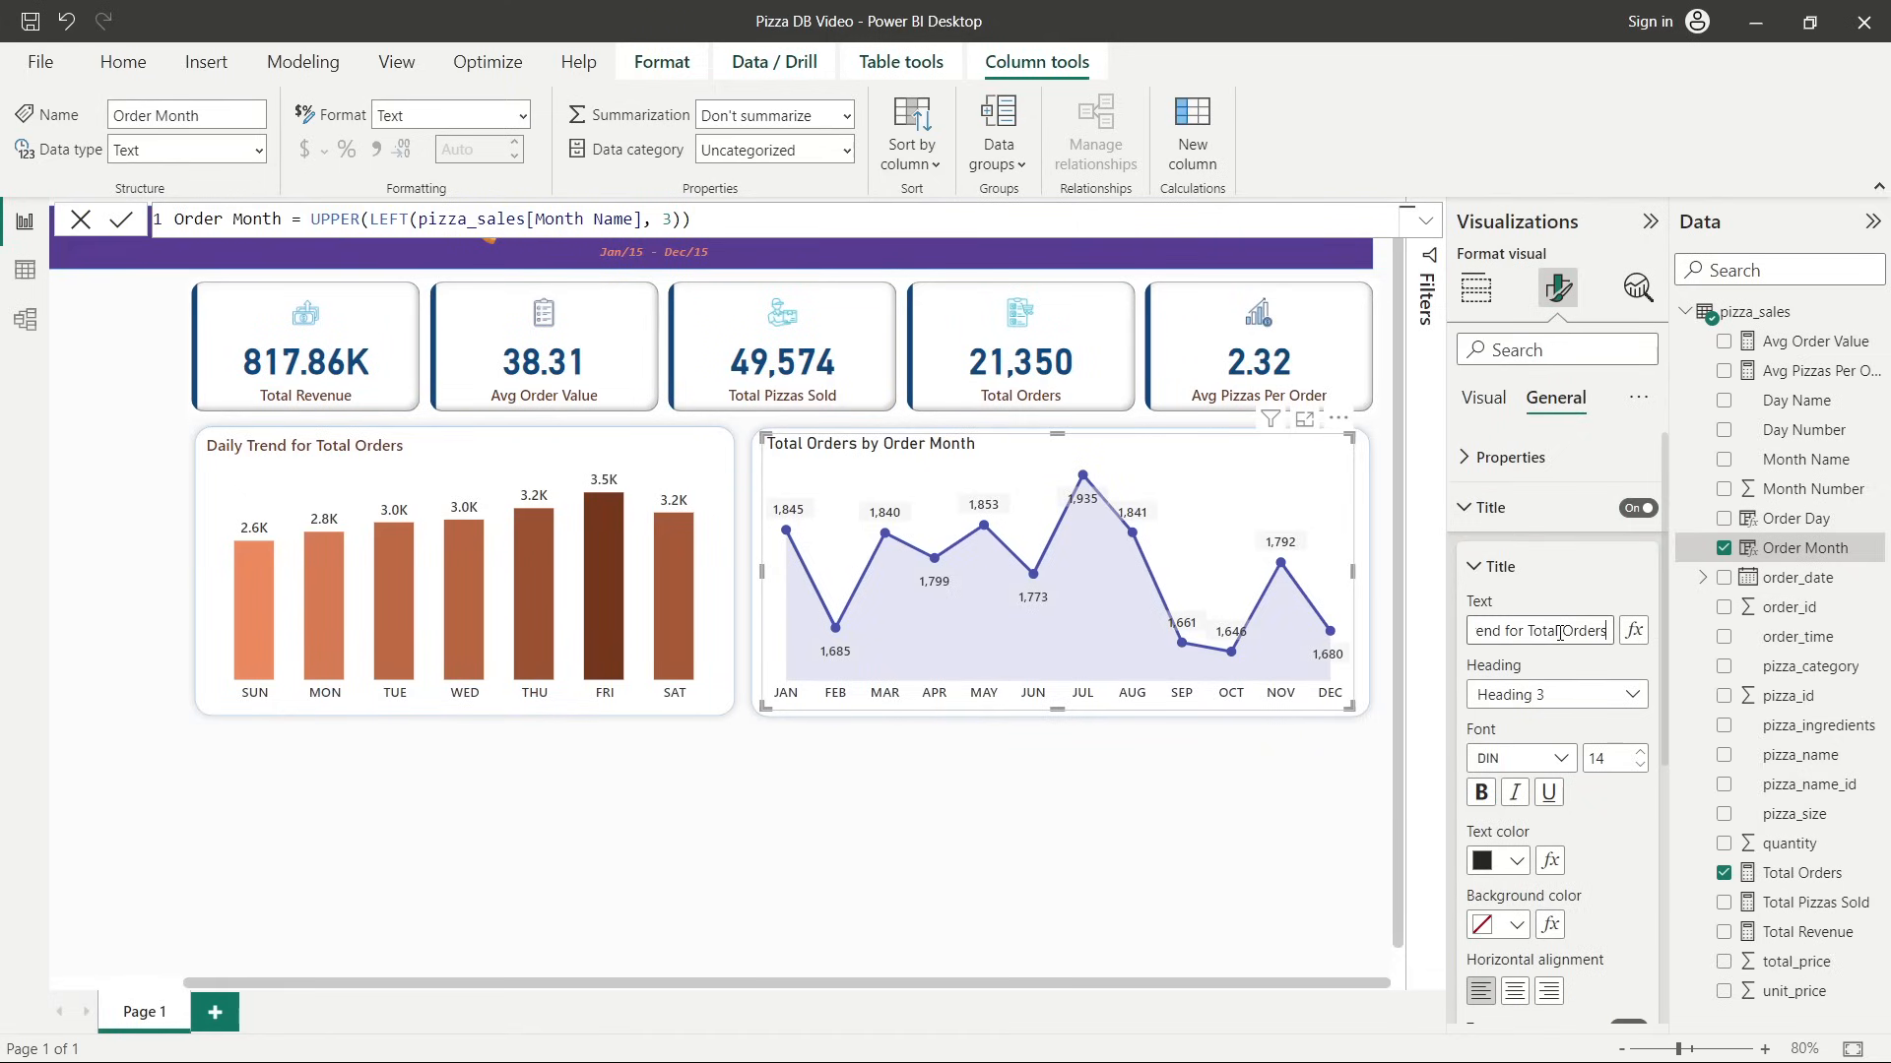
left_click(1077, 791)
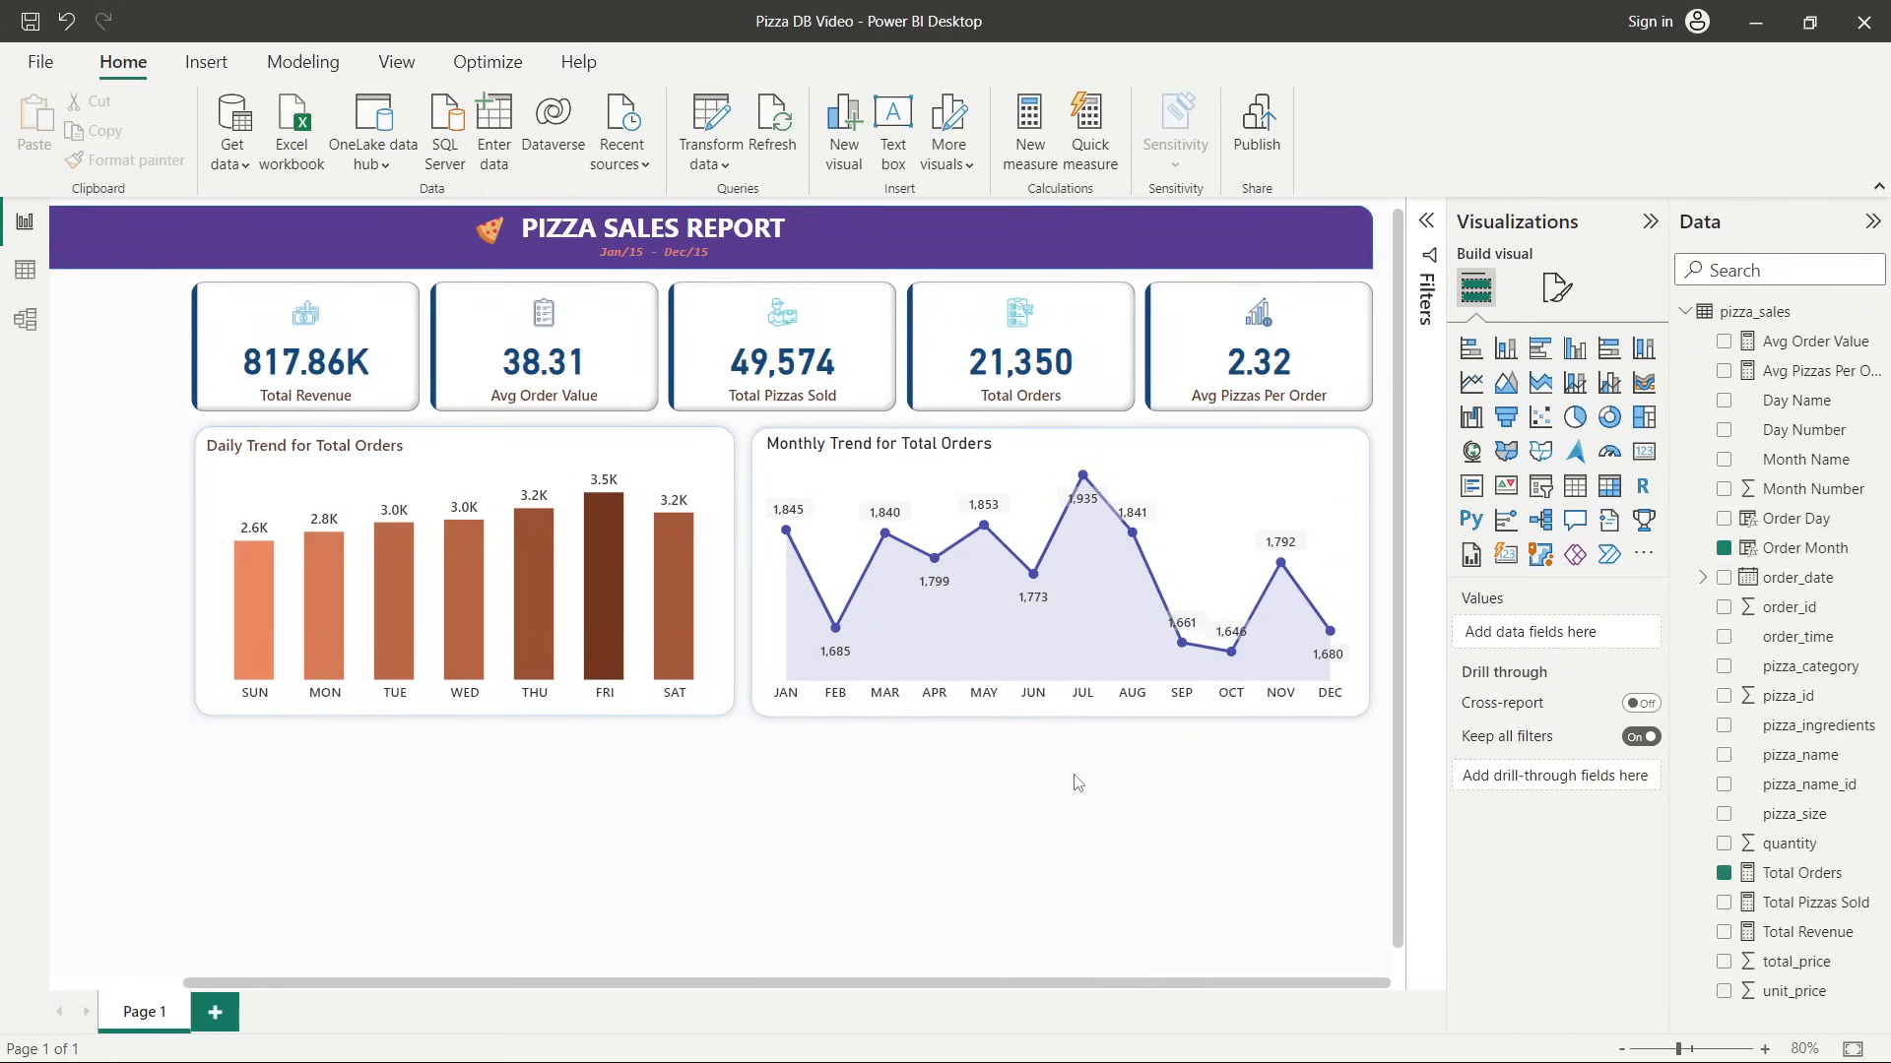
Change the monthly chart's title text color to dark brown, matching the daily trend chart's title.
left_click(1559, 289)
left_click(1556, 401)
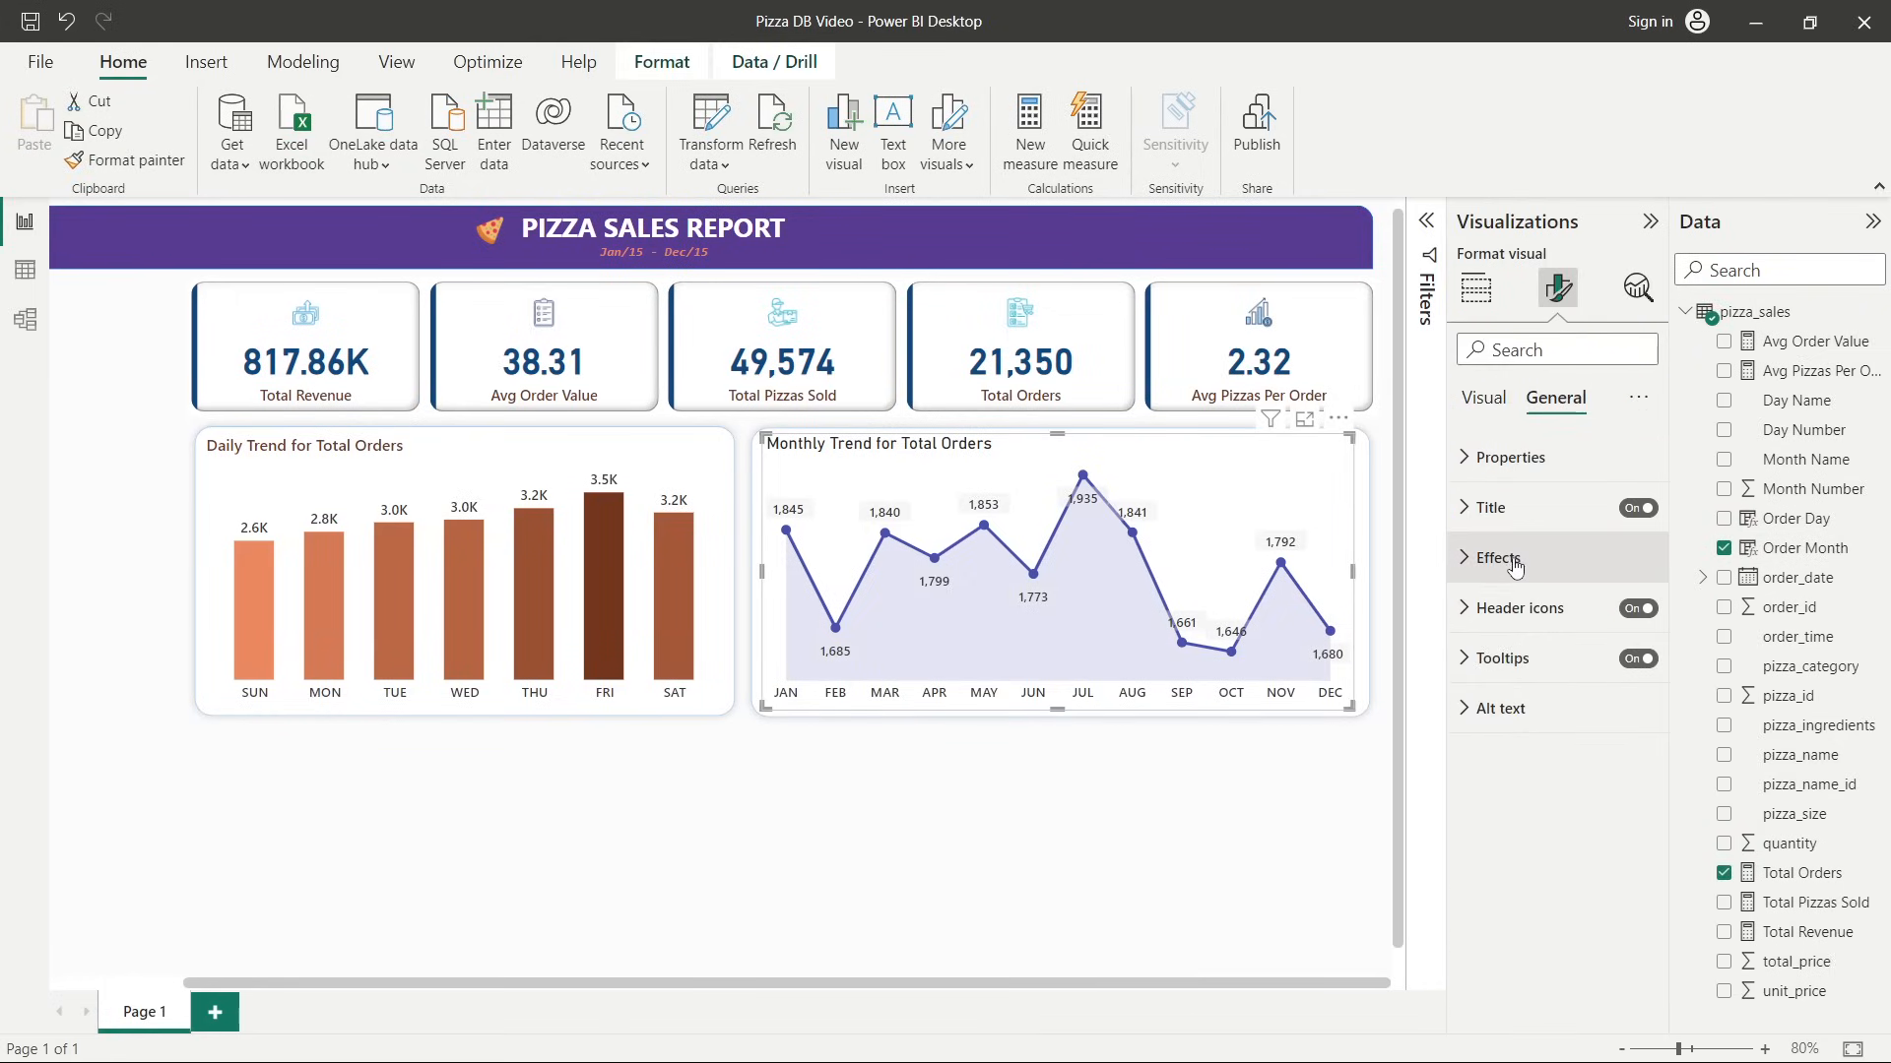
left_click(1482, 509)
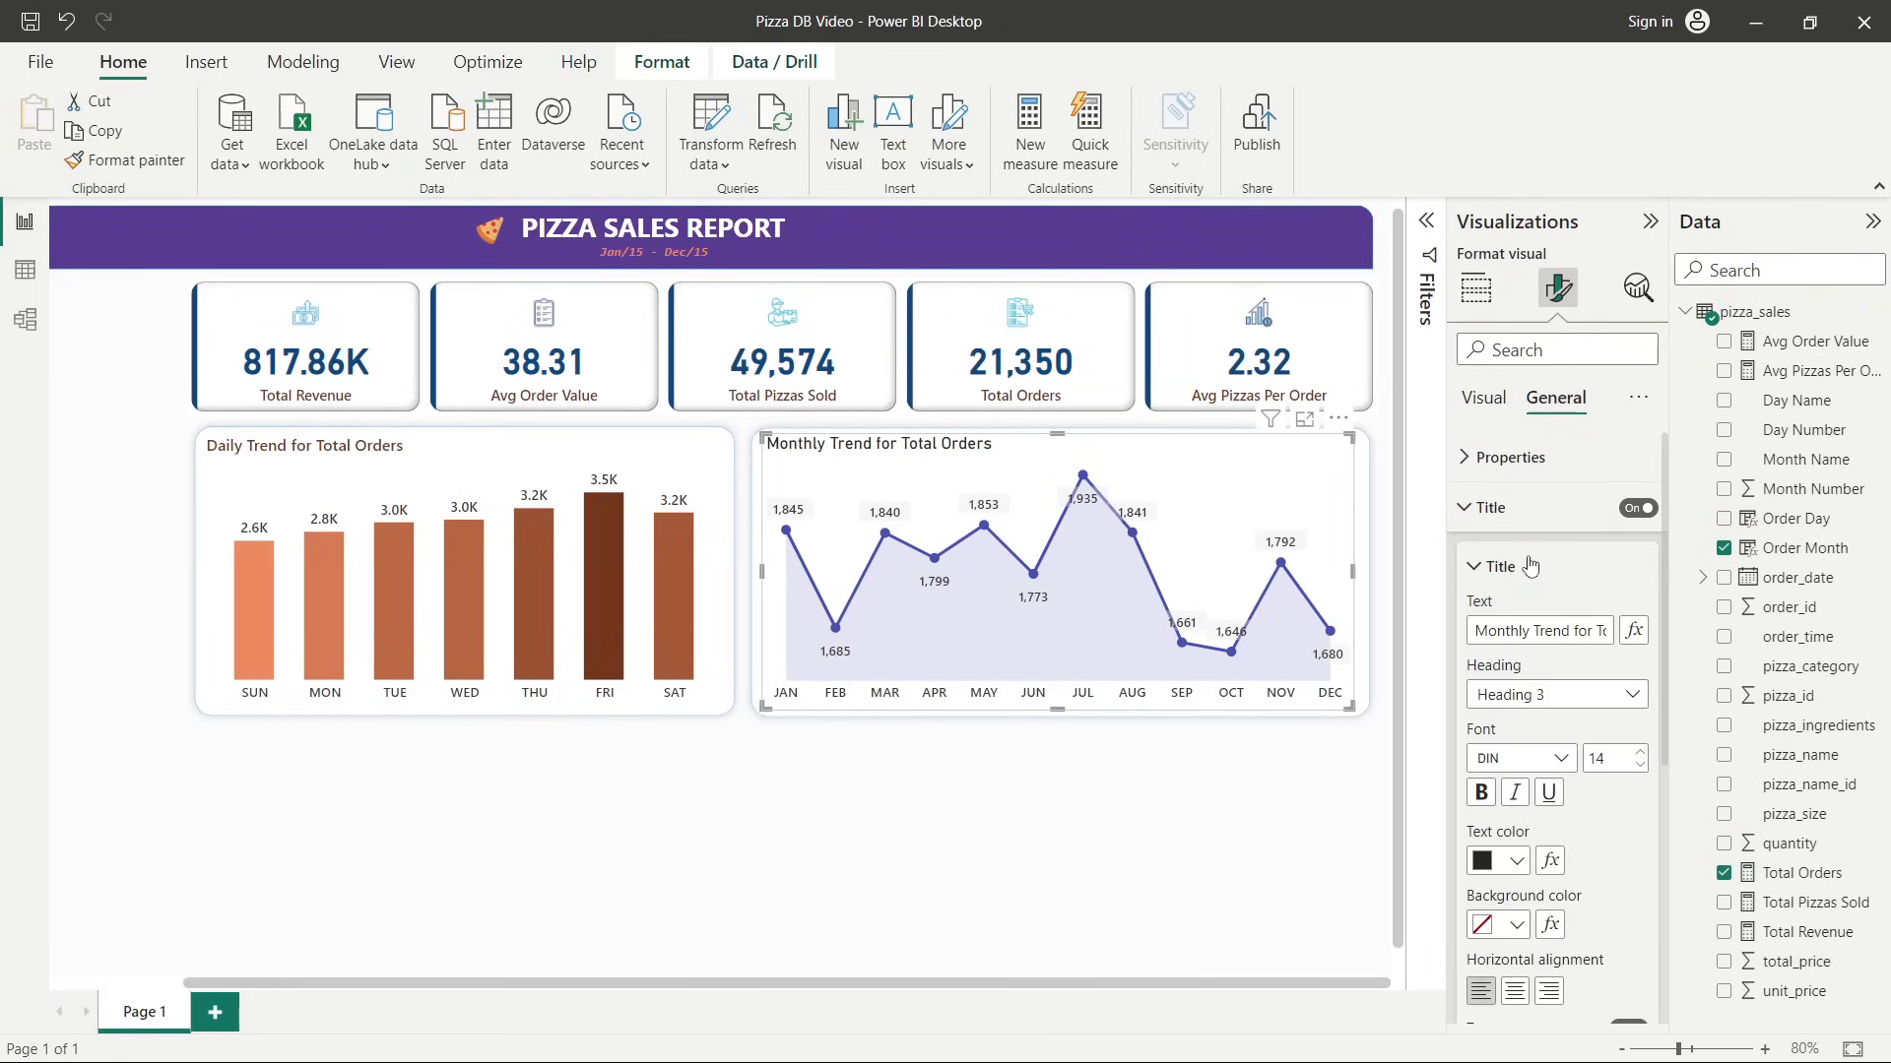
left_click(1512, 861)
left_click(1635, 668)
left_click(866, 867)
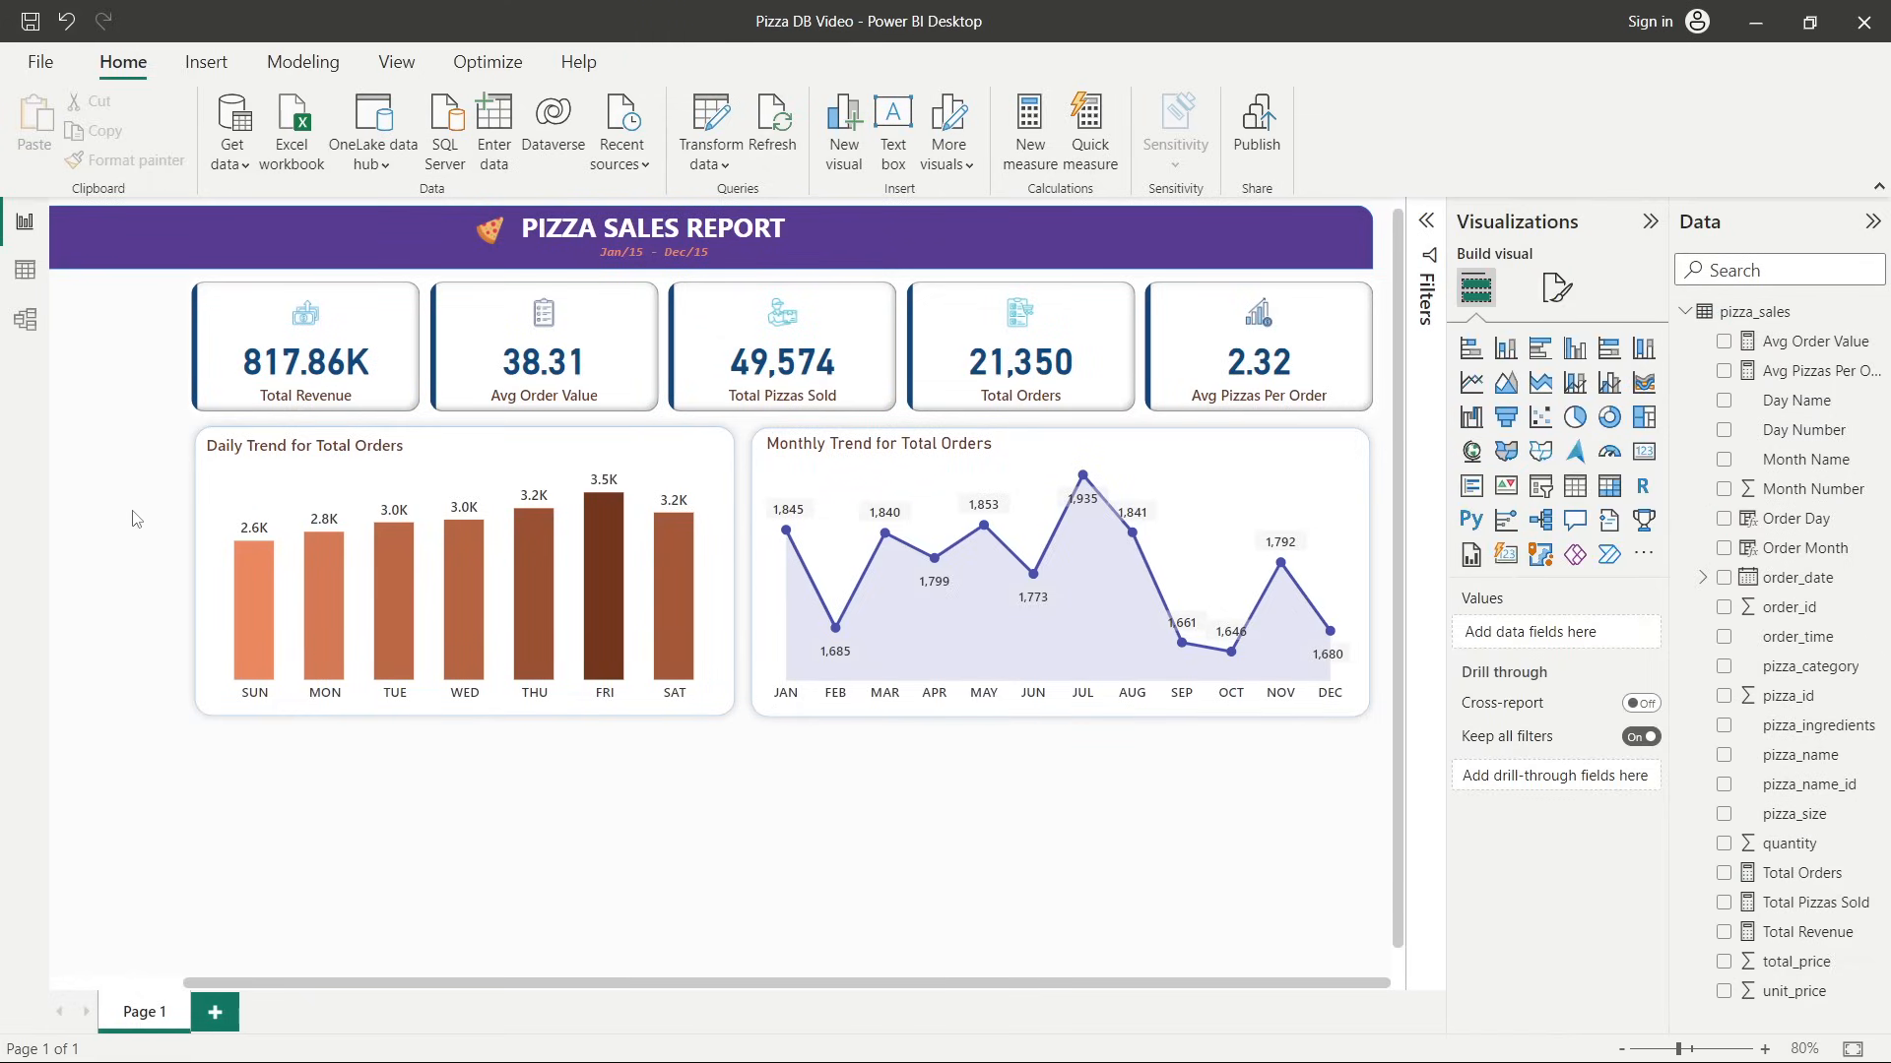
Check the monthly chart against the PowerPoint requirement and the monthly order query output in the Word document of SQL queries.
key("alt+Tab")
left_click(477, 569)
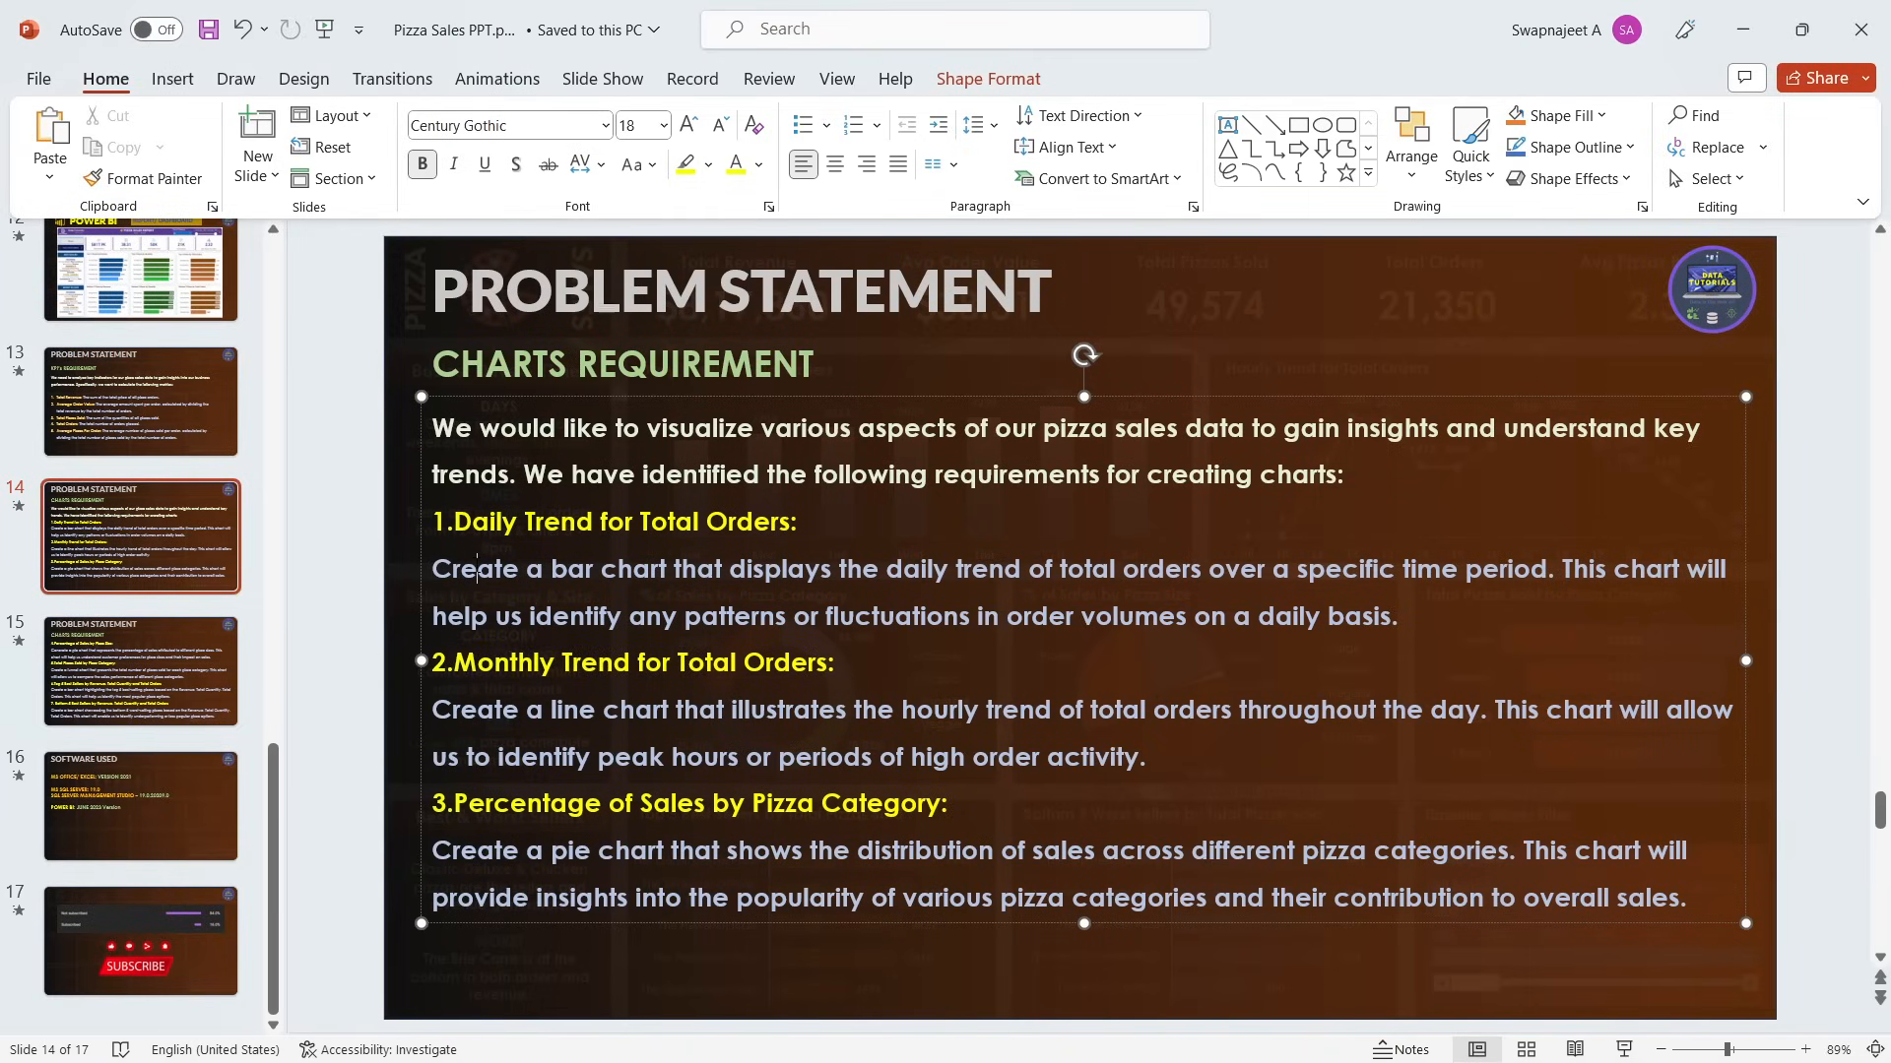
key("alt+Tab")
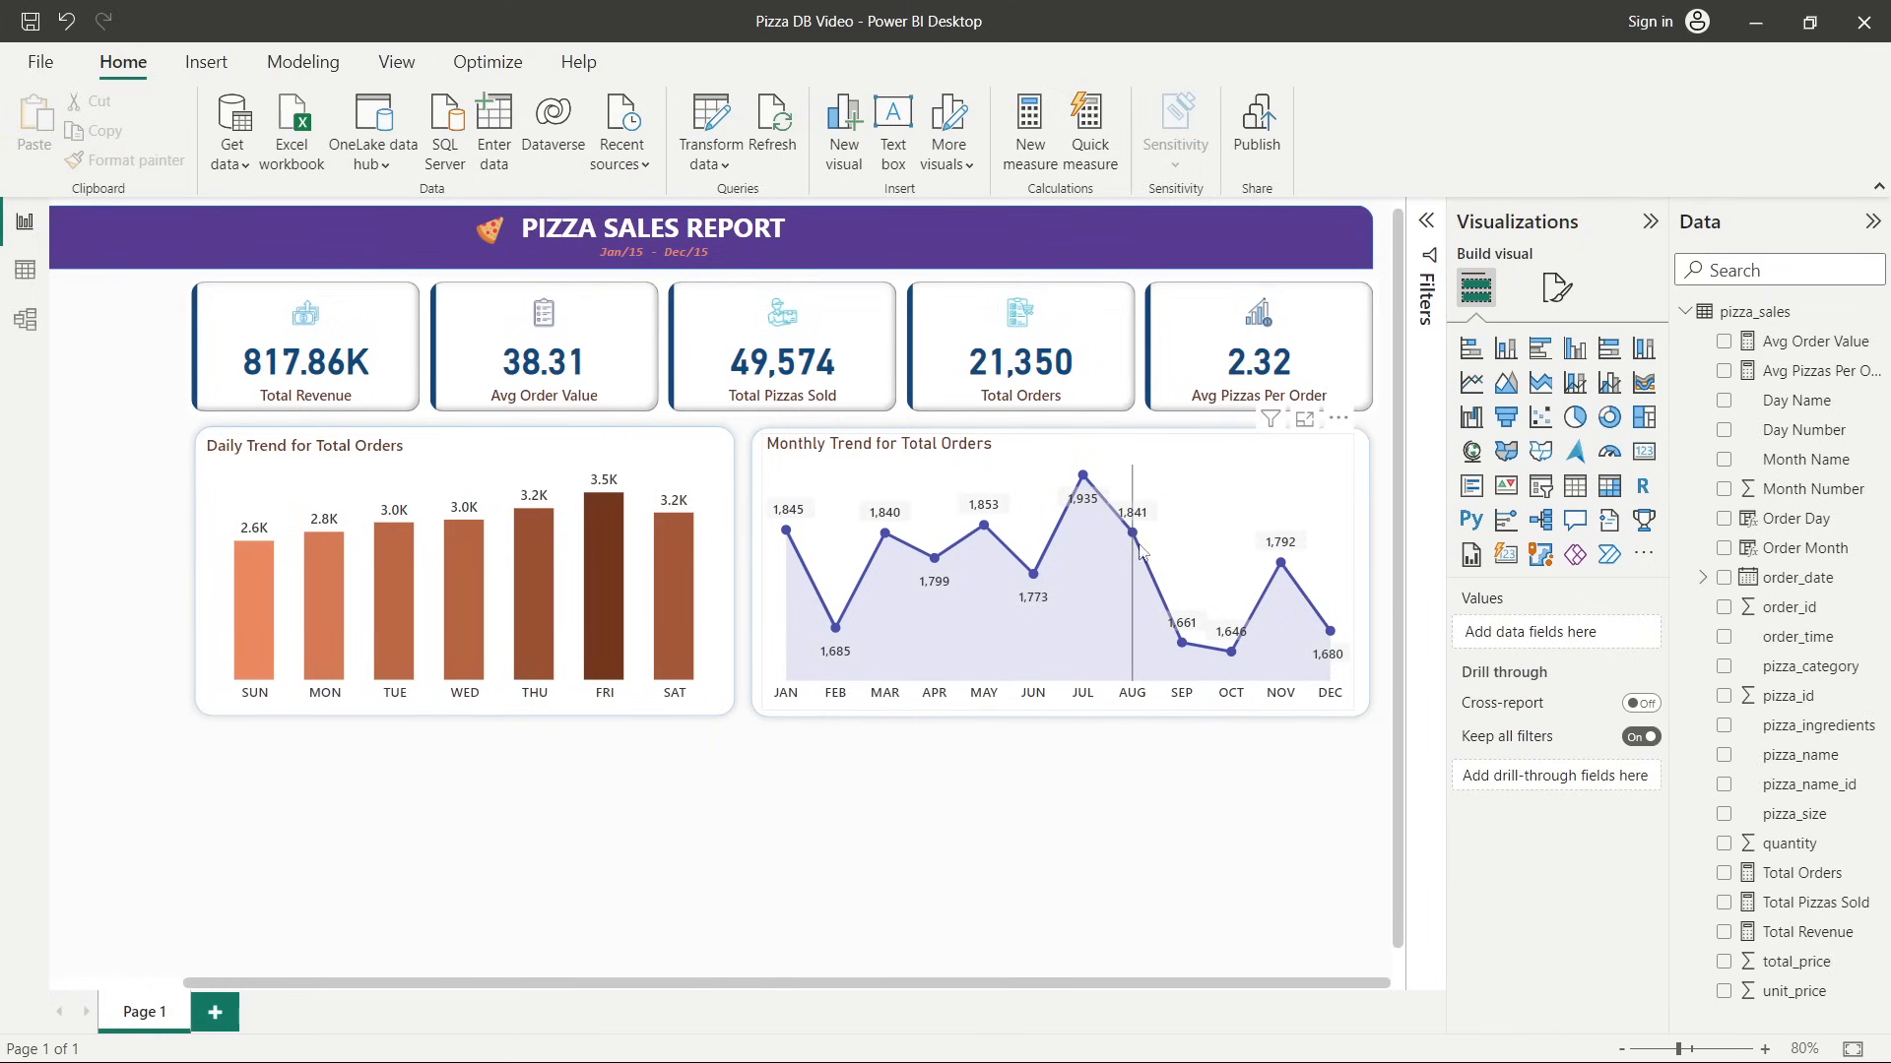
key("alt+Tab")
key("alt+Tab")
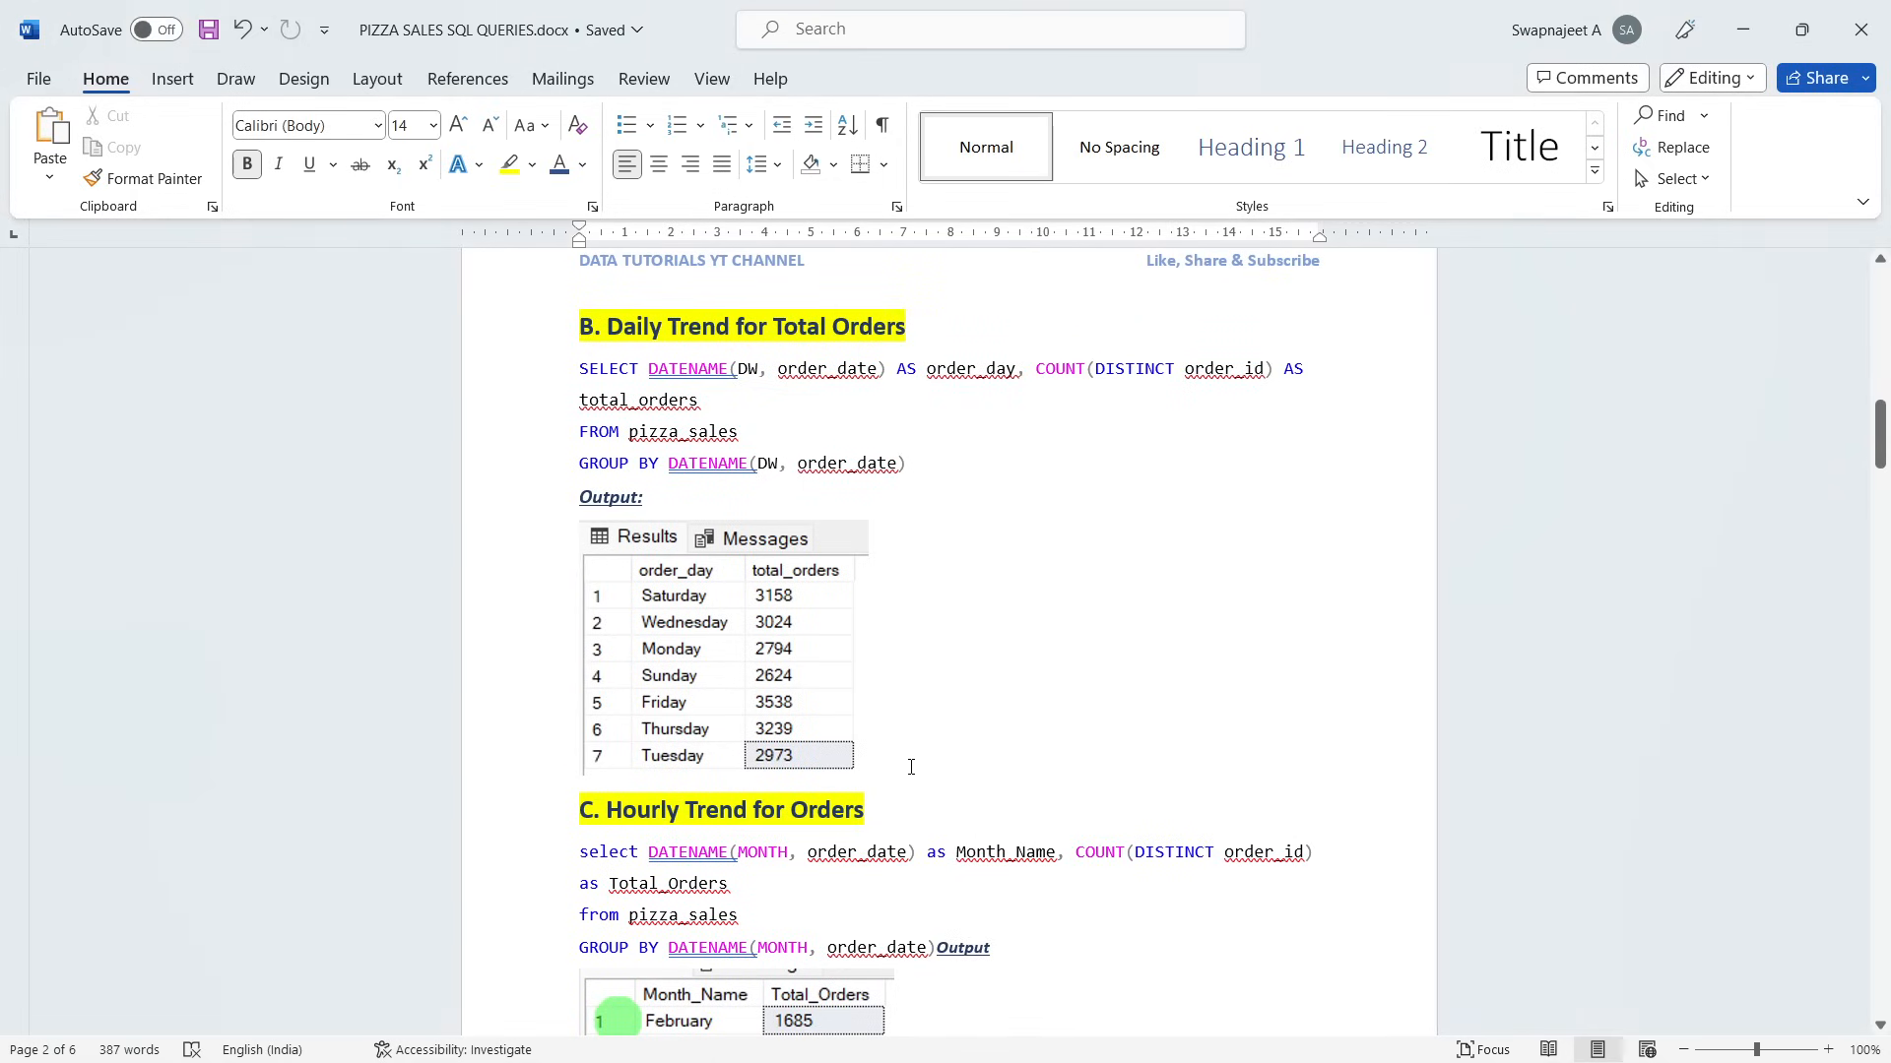
scroll(920, 798, "down", 6)
key("alt+Tab")
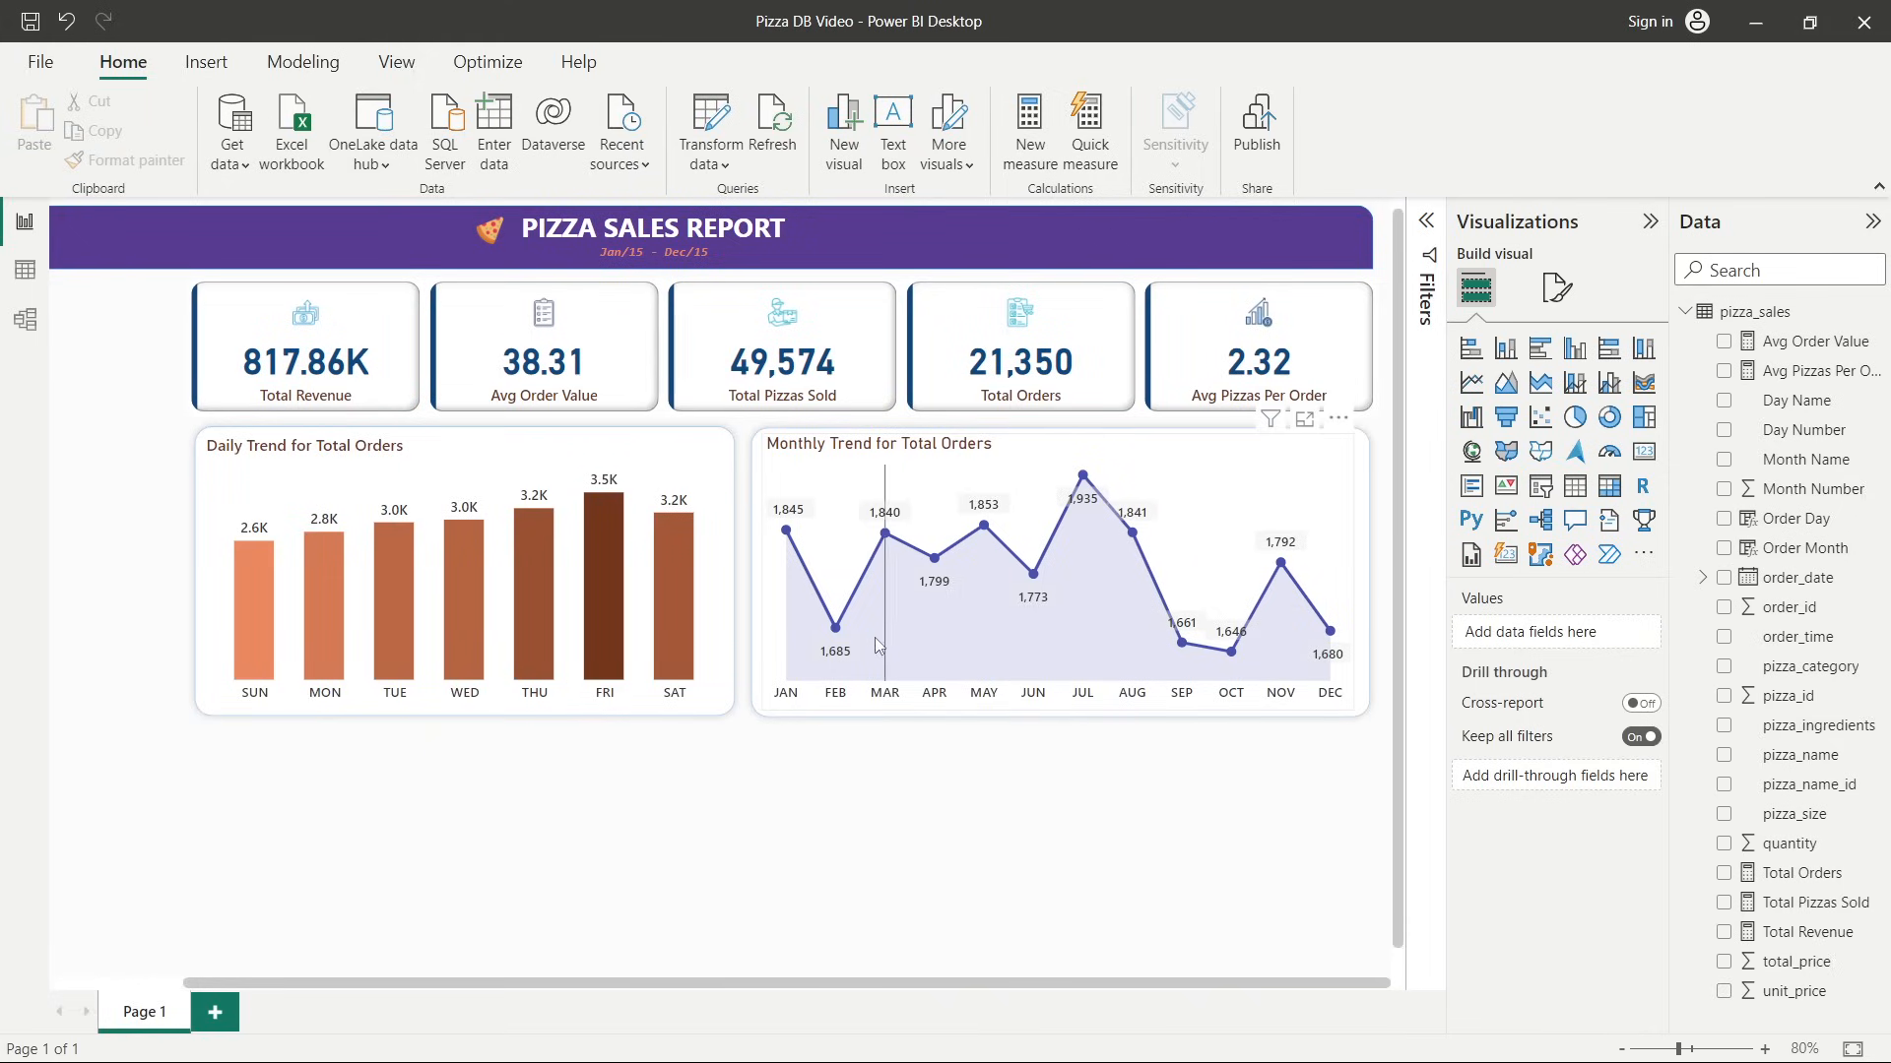
key("alt+Tab")
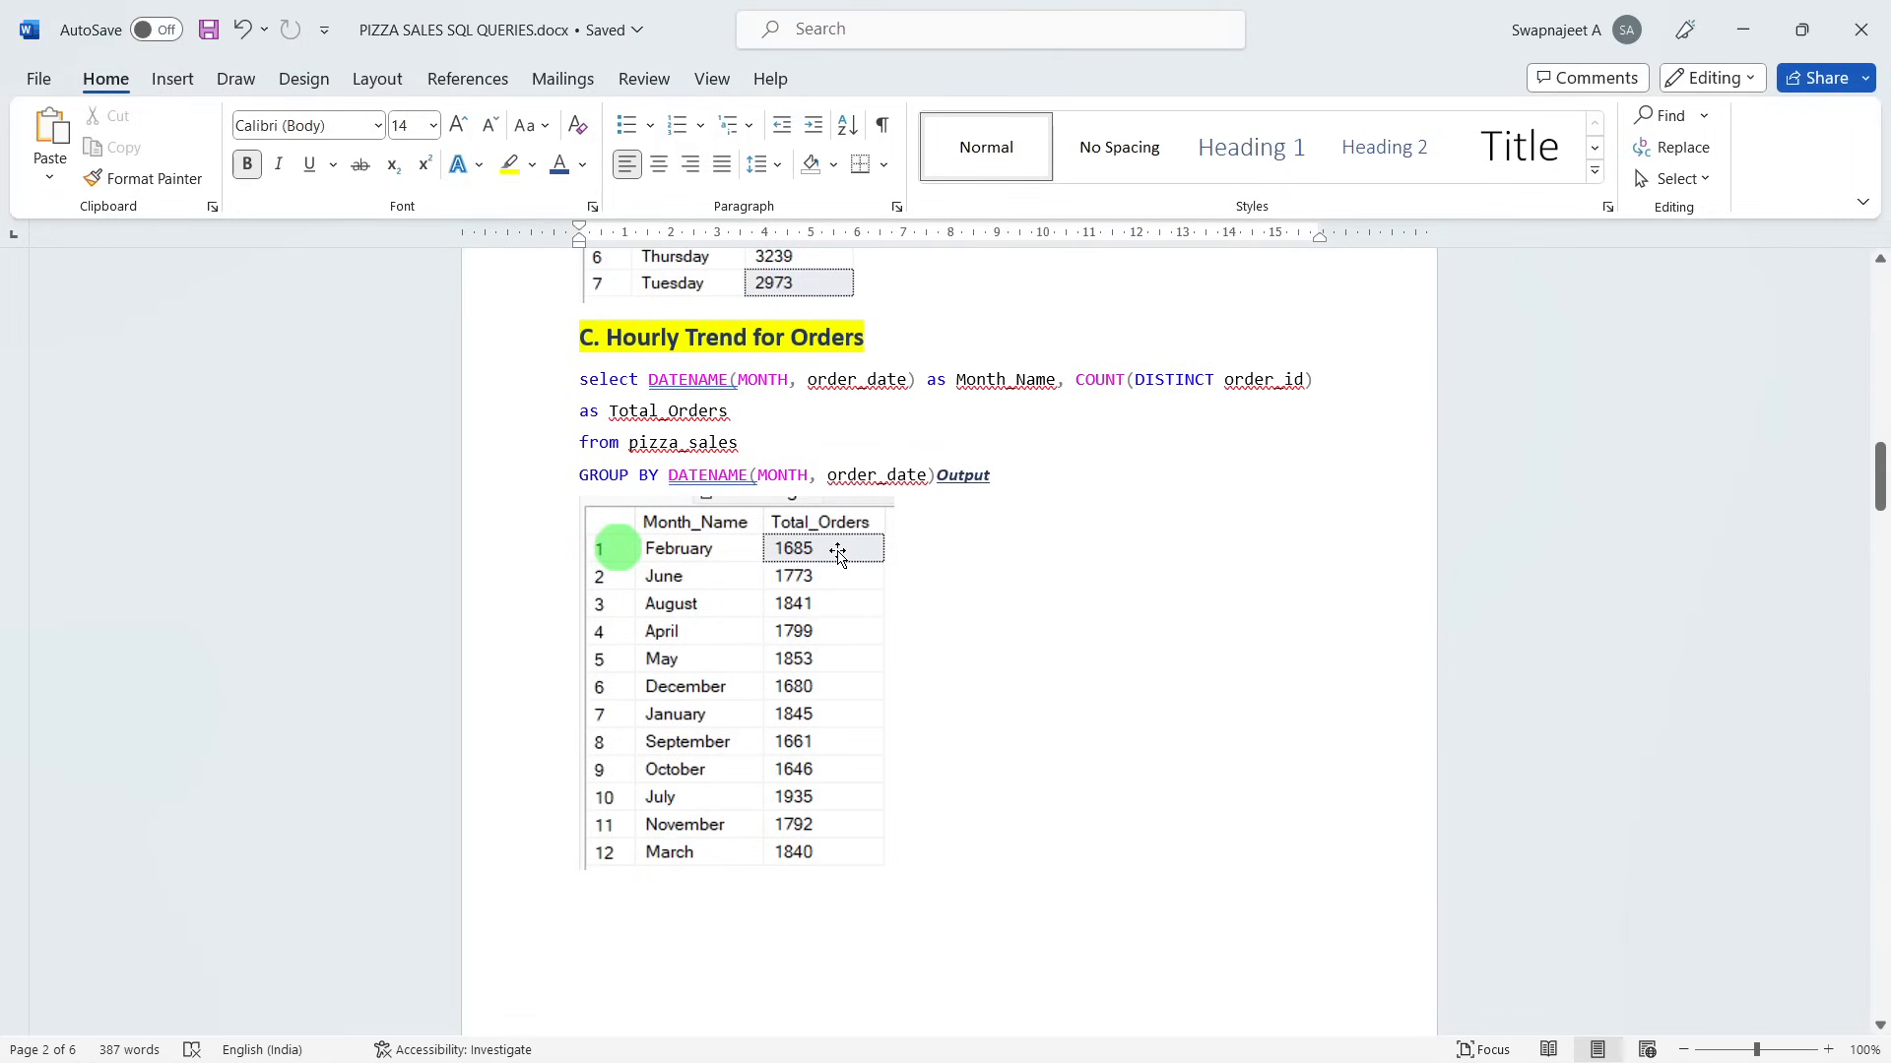
key("alt+Tab")
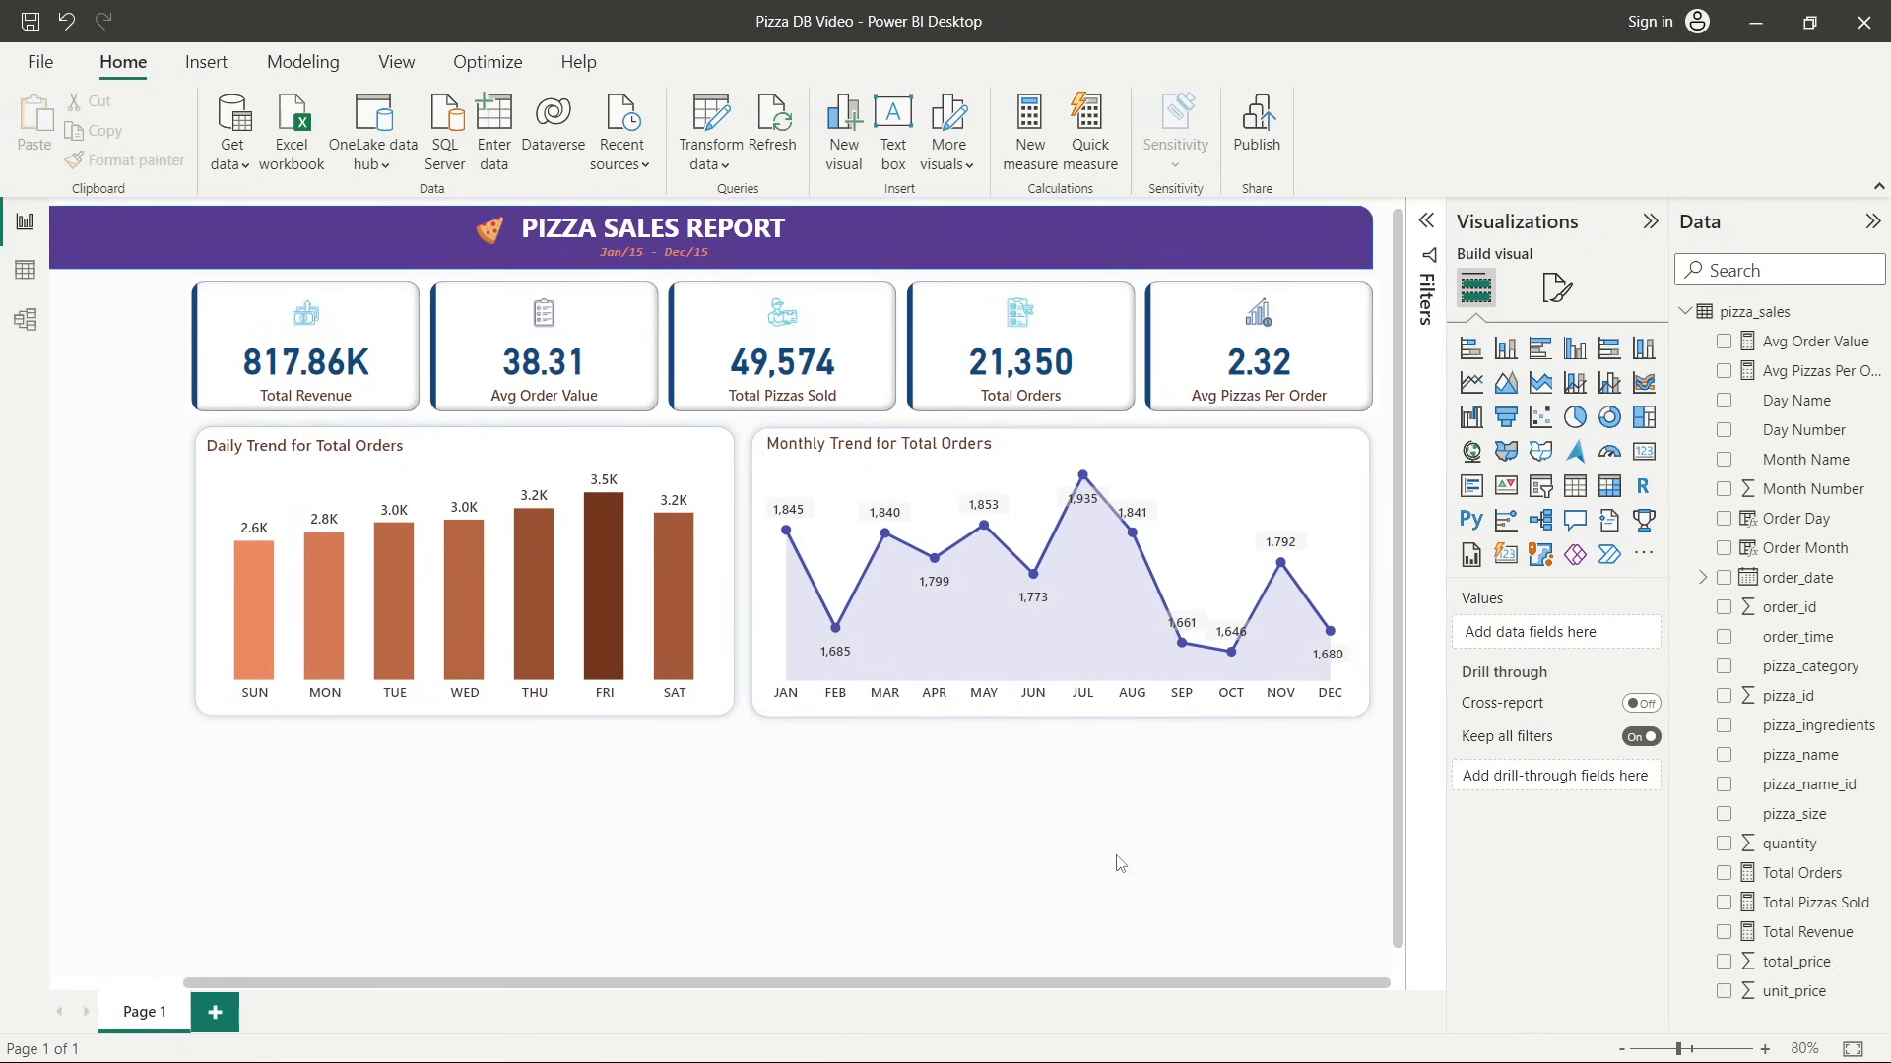
Review the "Percentage of Sales by Pizza Category" chart requirement in PowerPoint and return to the Power BI report.
left_click(240, 783)
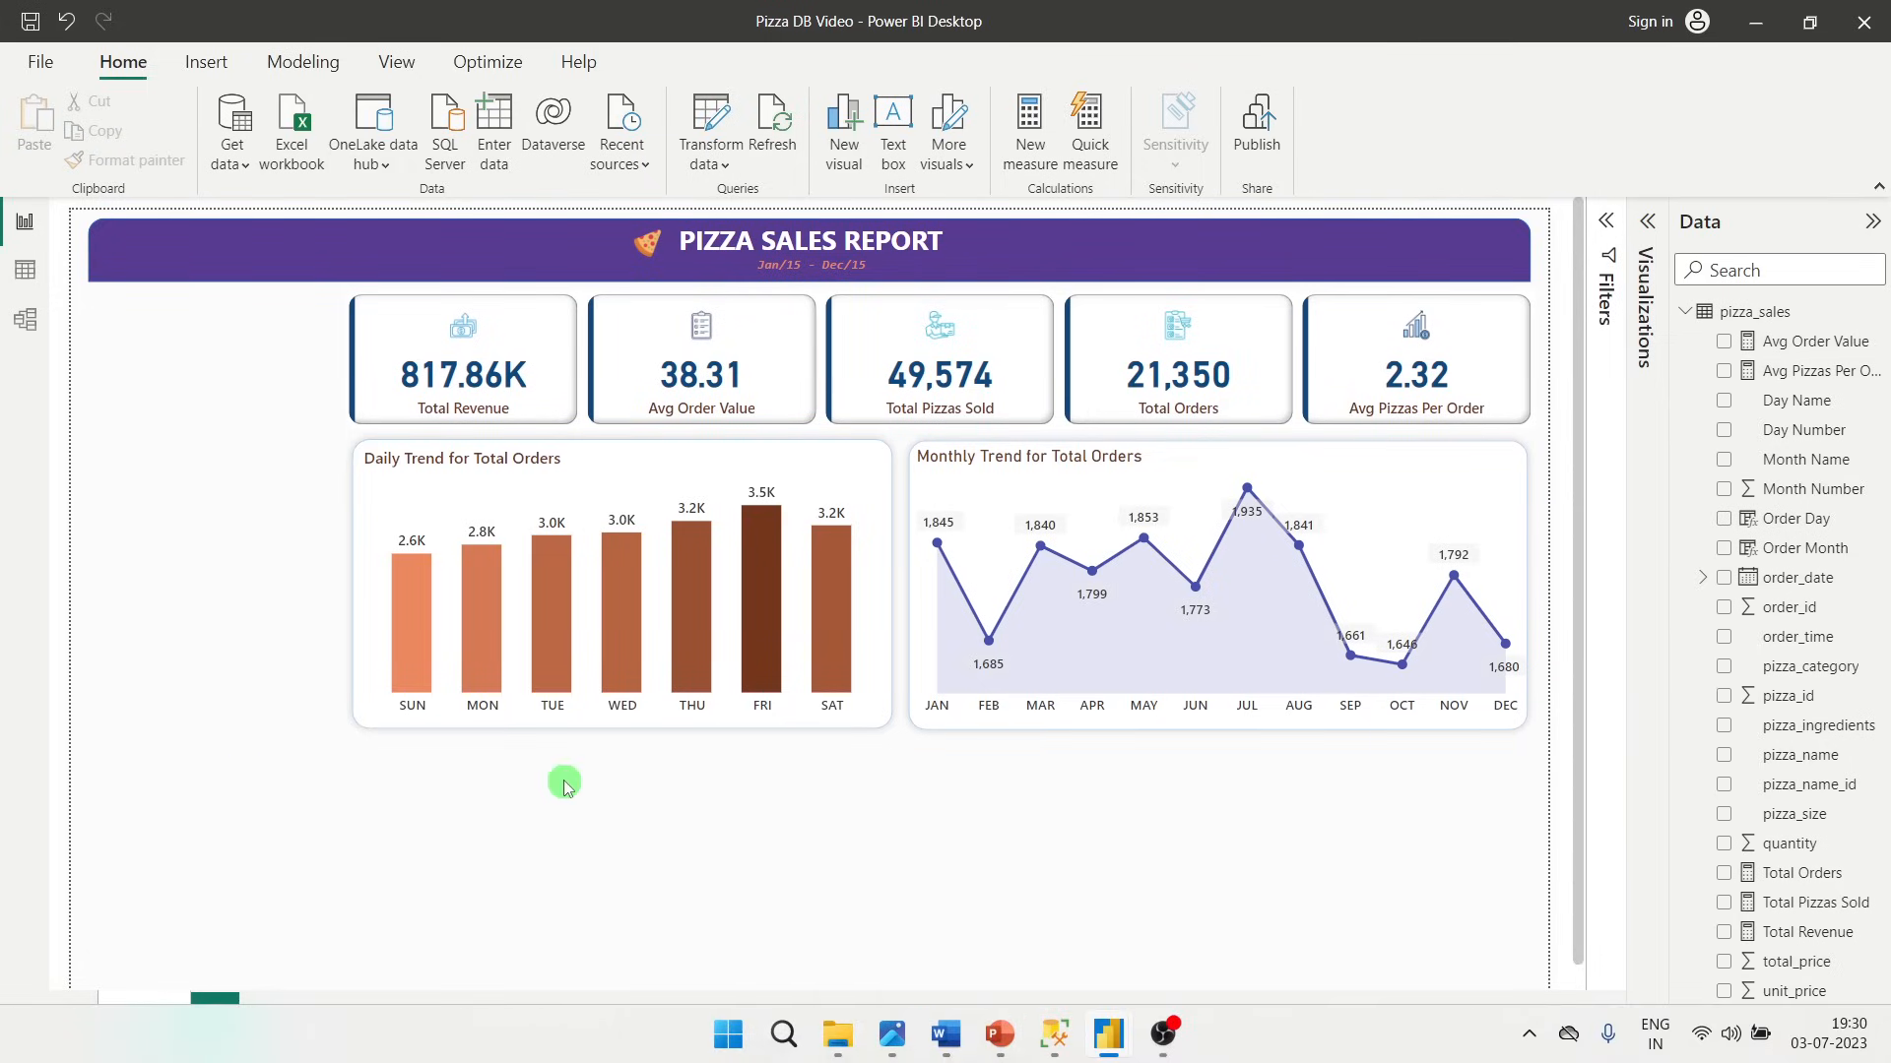
scroll(564, 783, "down", 1)
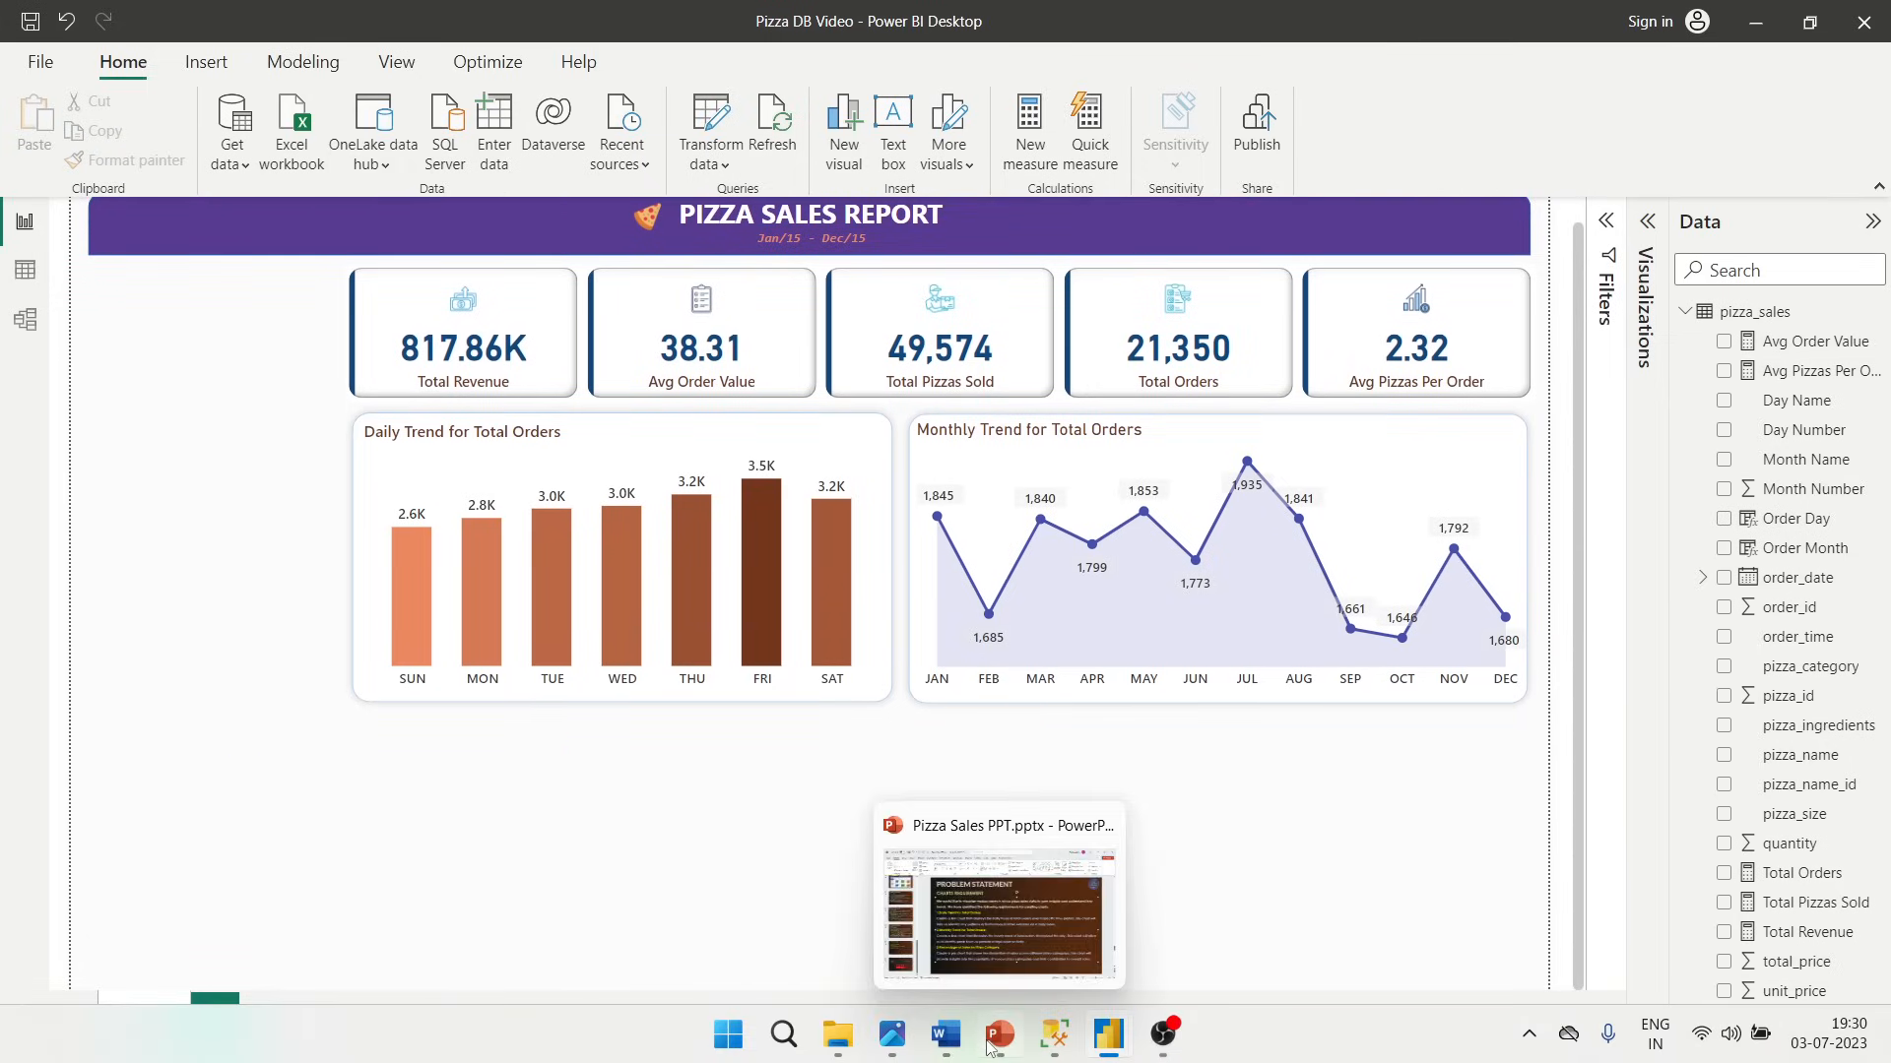
left_click(1000, 1034)
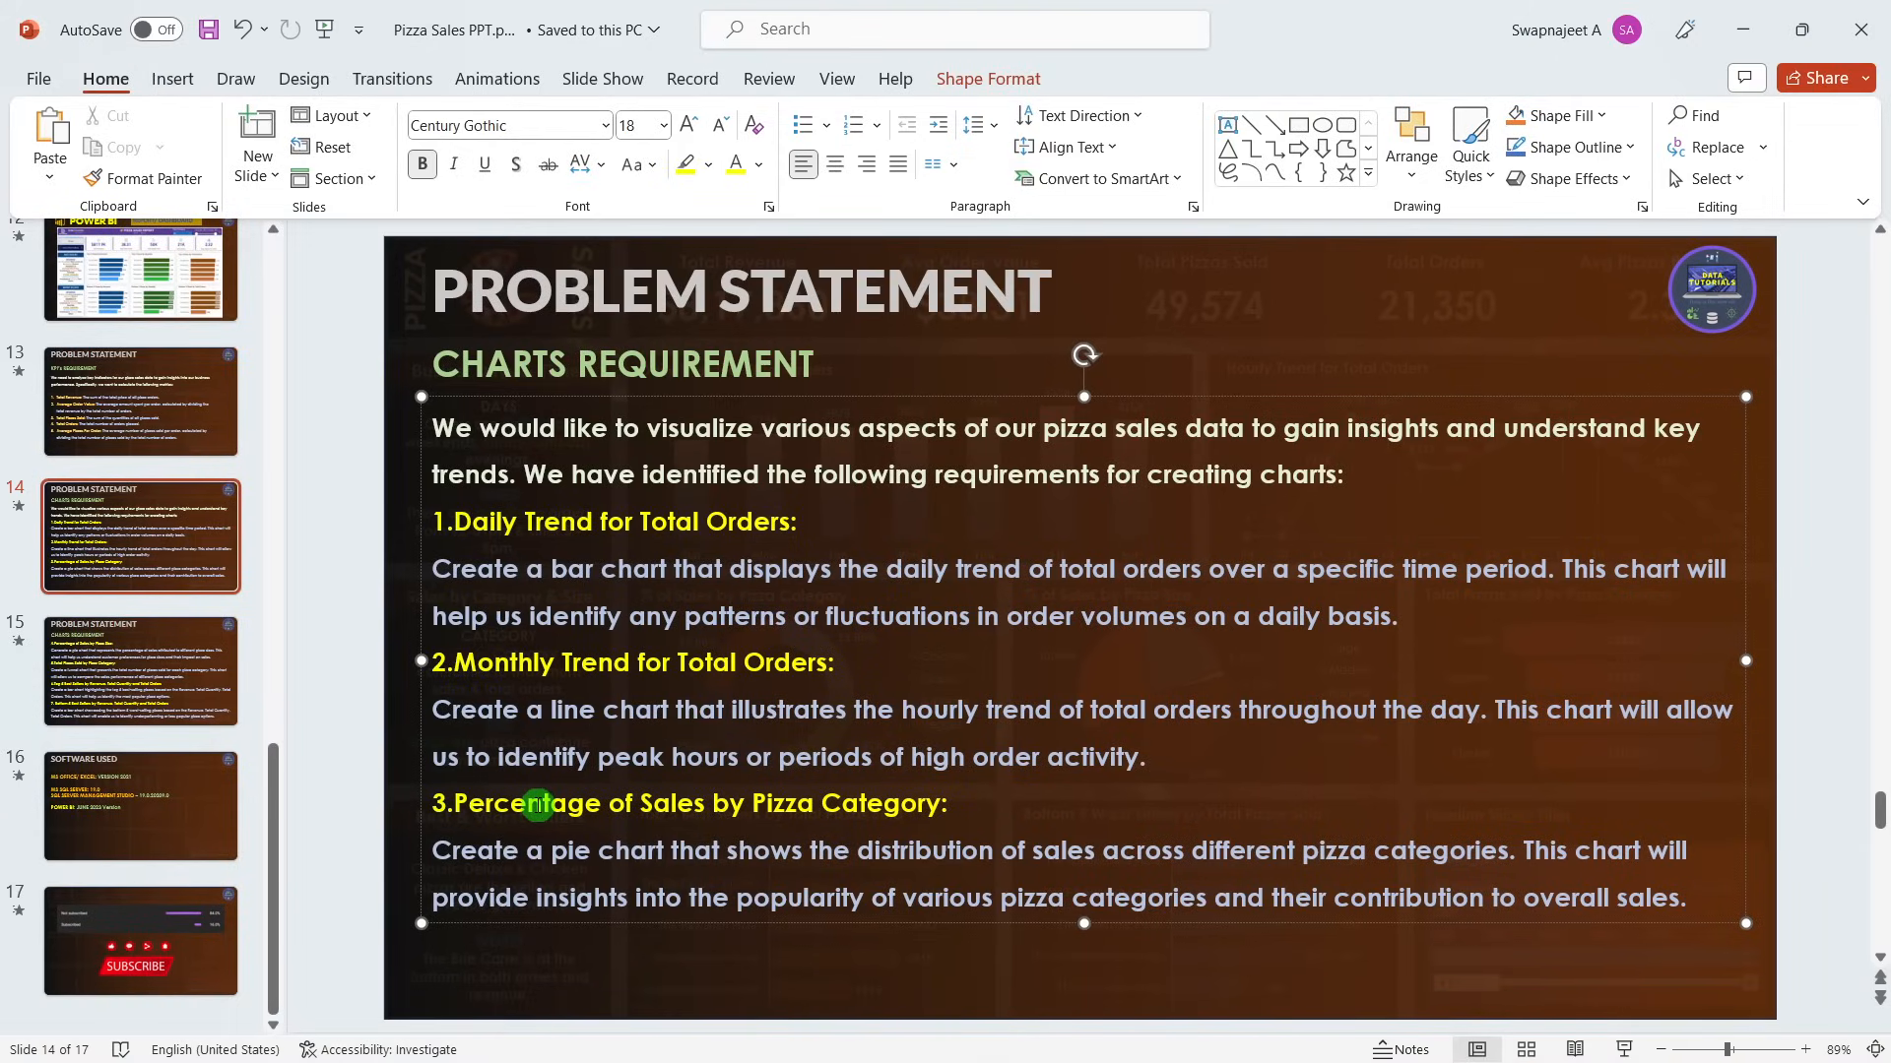
key("alt+Tab")
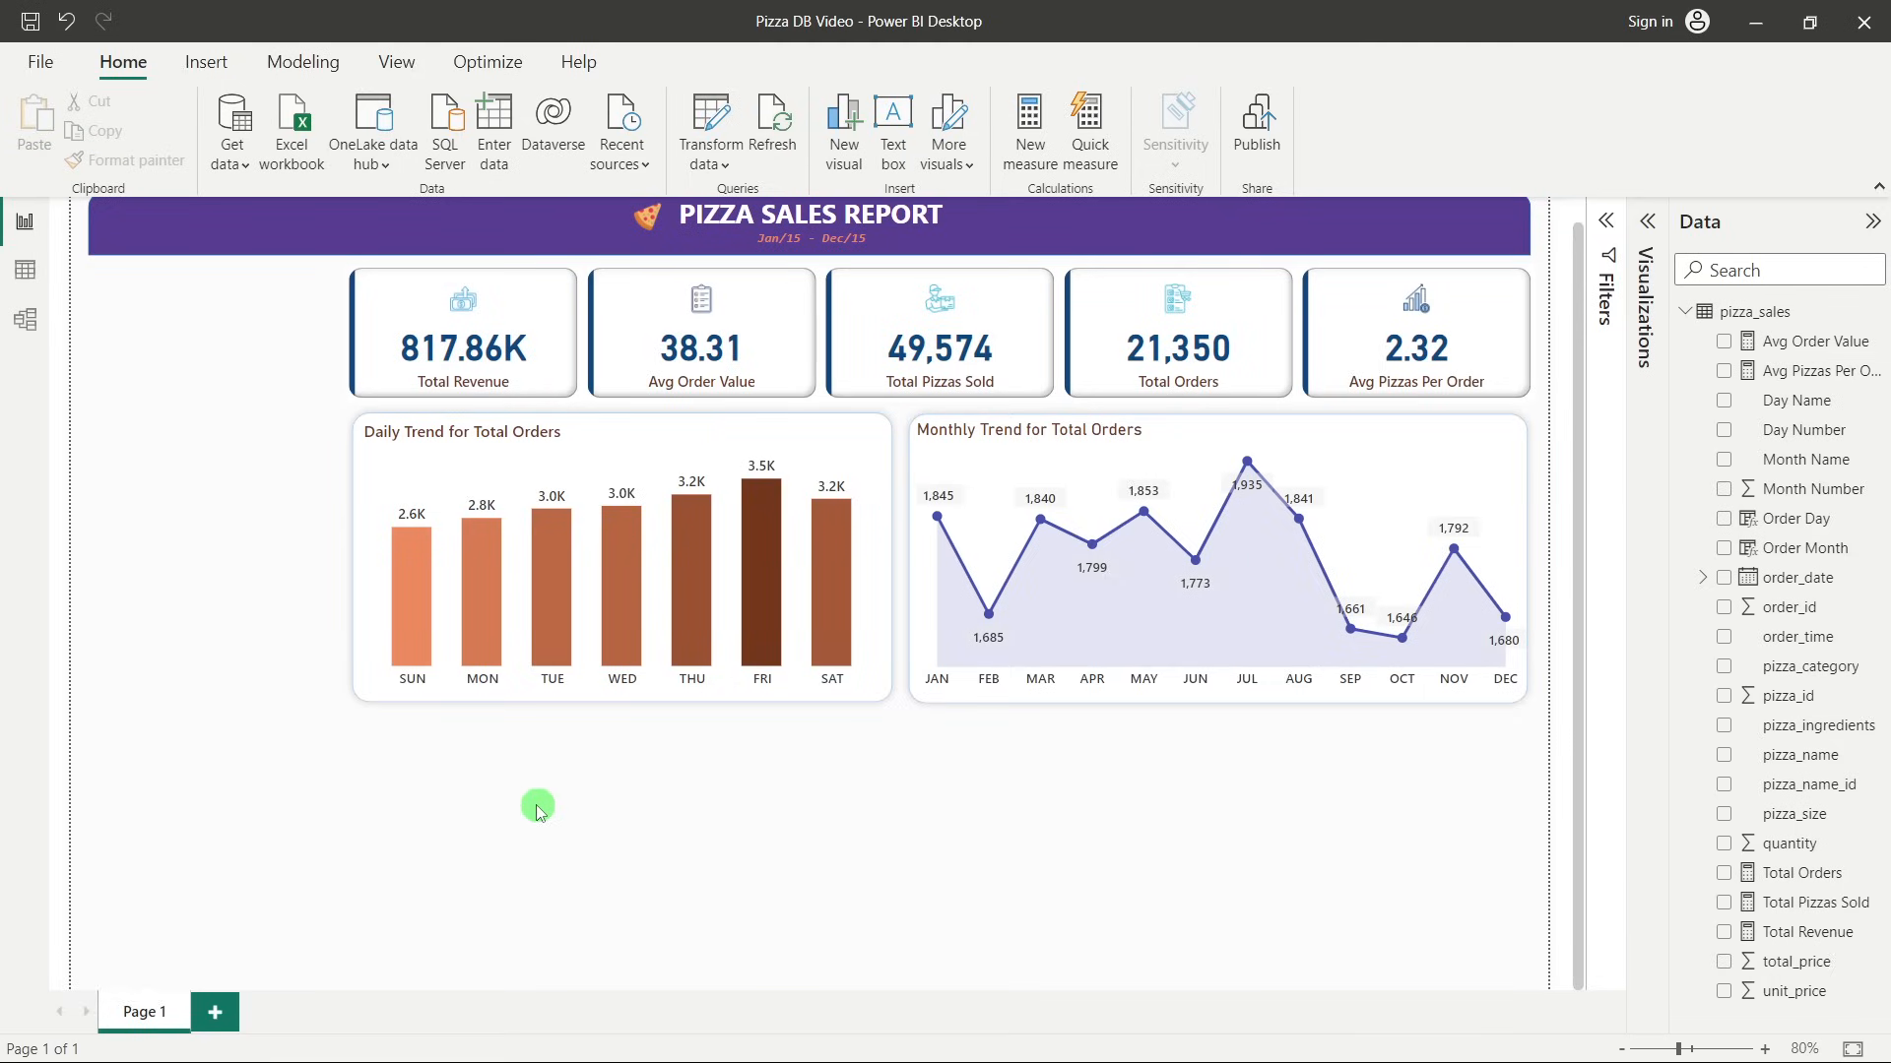
Duplicate the blank card behind the daily trend chart, place the copy directly below that chart, and narrow it.
left_click(356, 705)
key("ctrl+c")
key("ctrl+v")
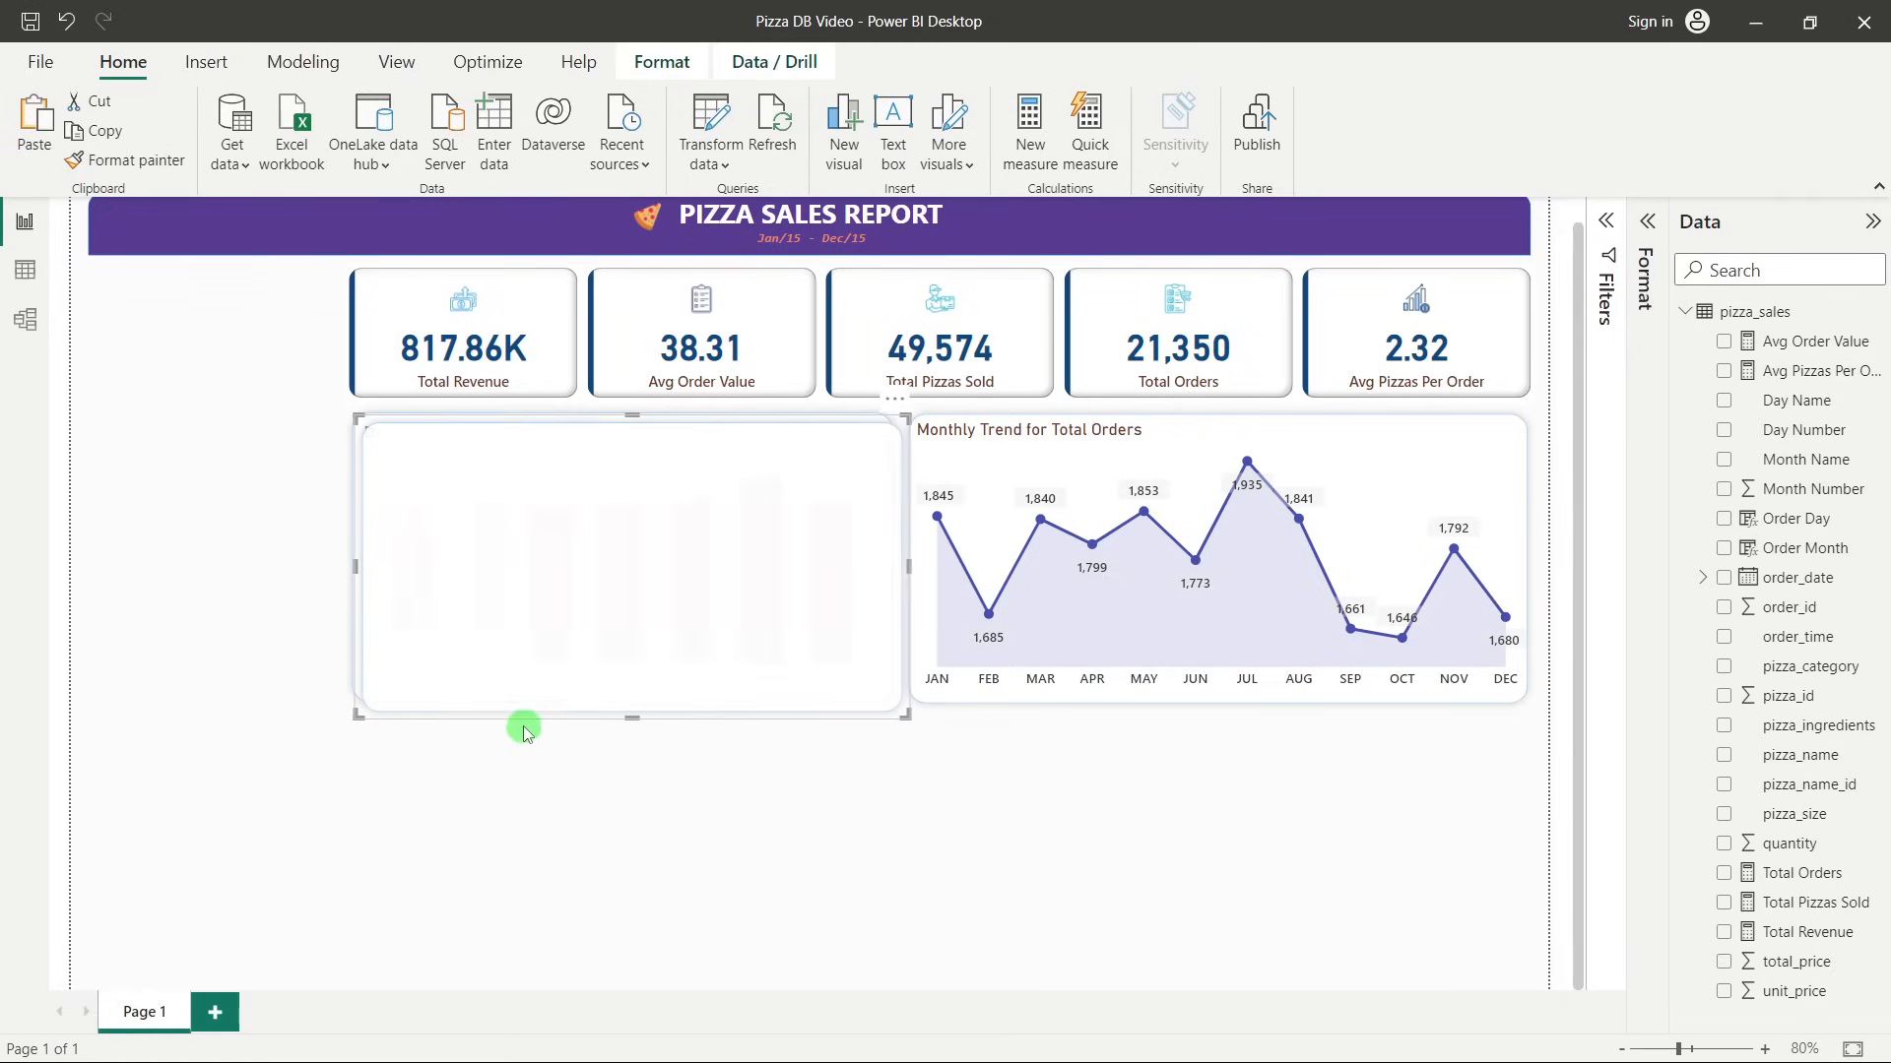
left_click_drag(525, 720, 624, 711)
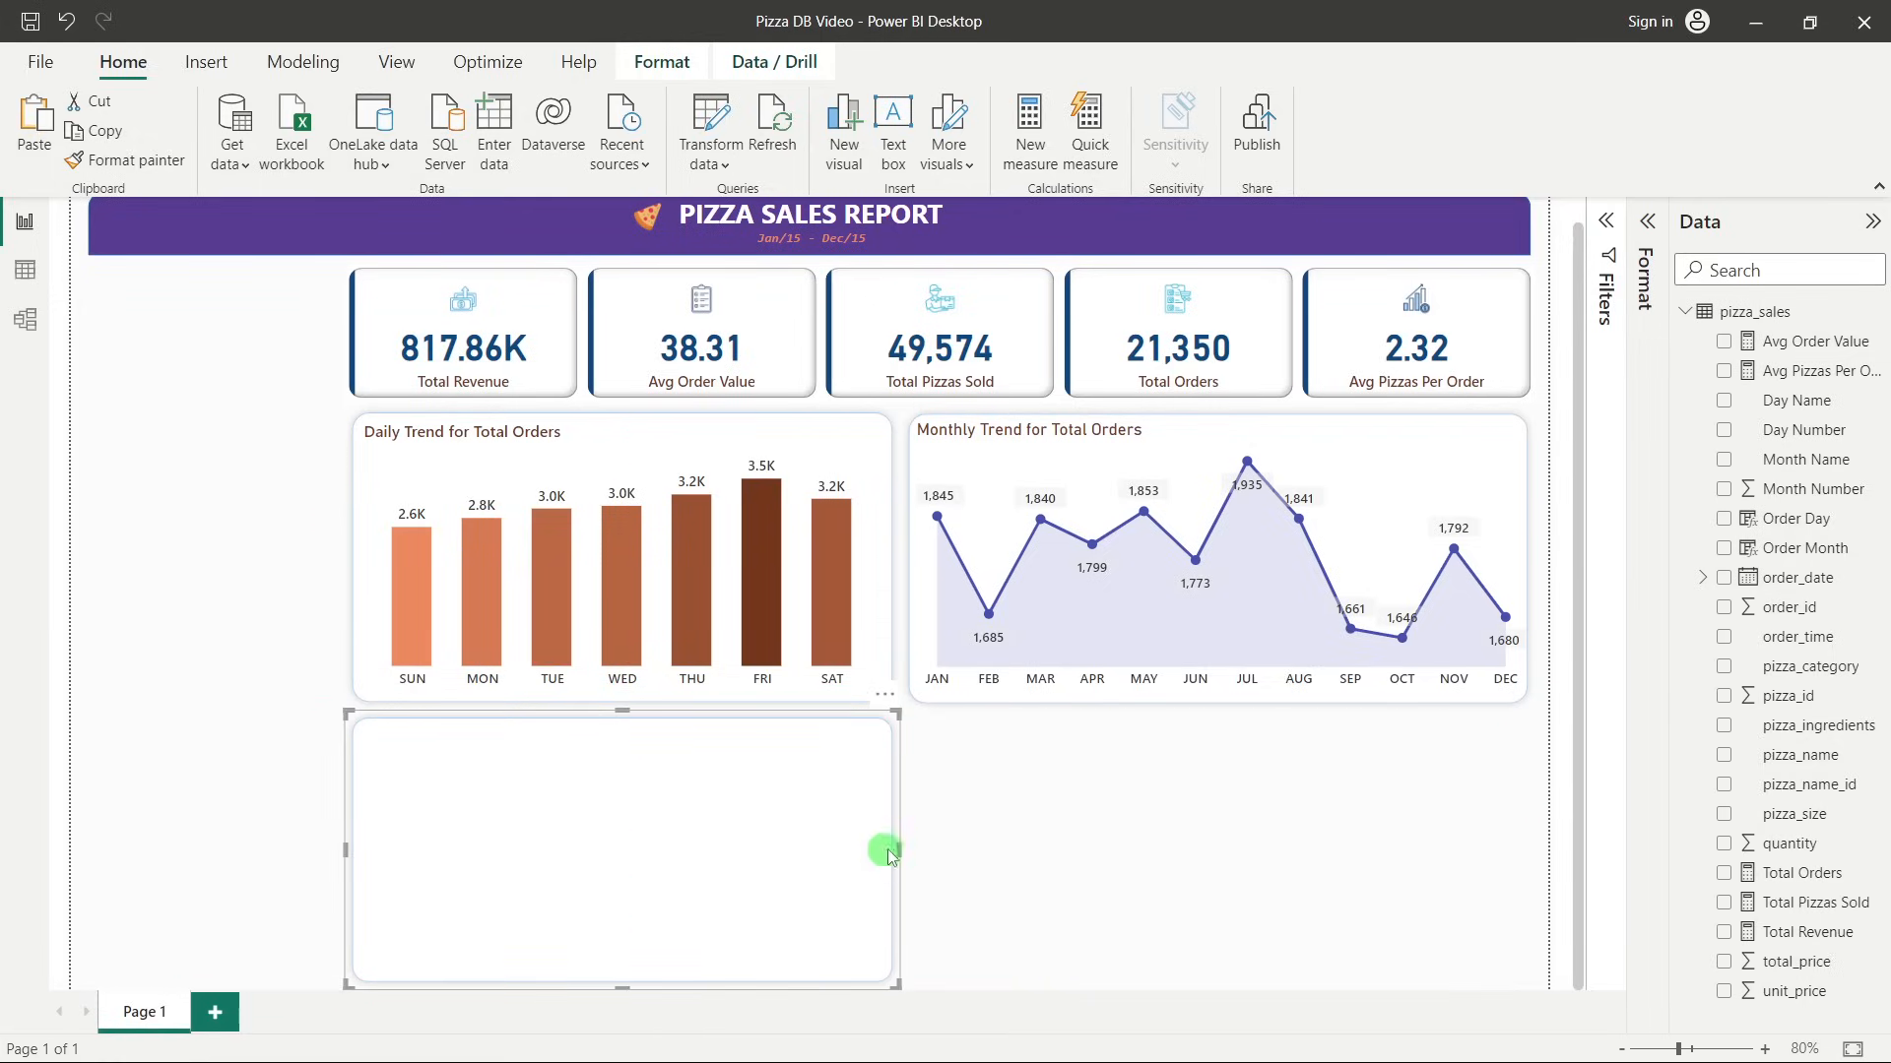
left_click_drag(886, 852, 786, 853)
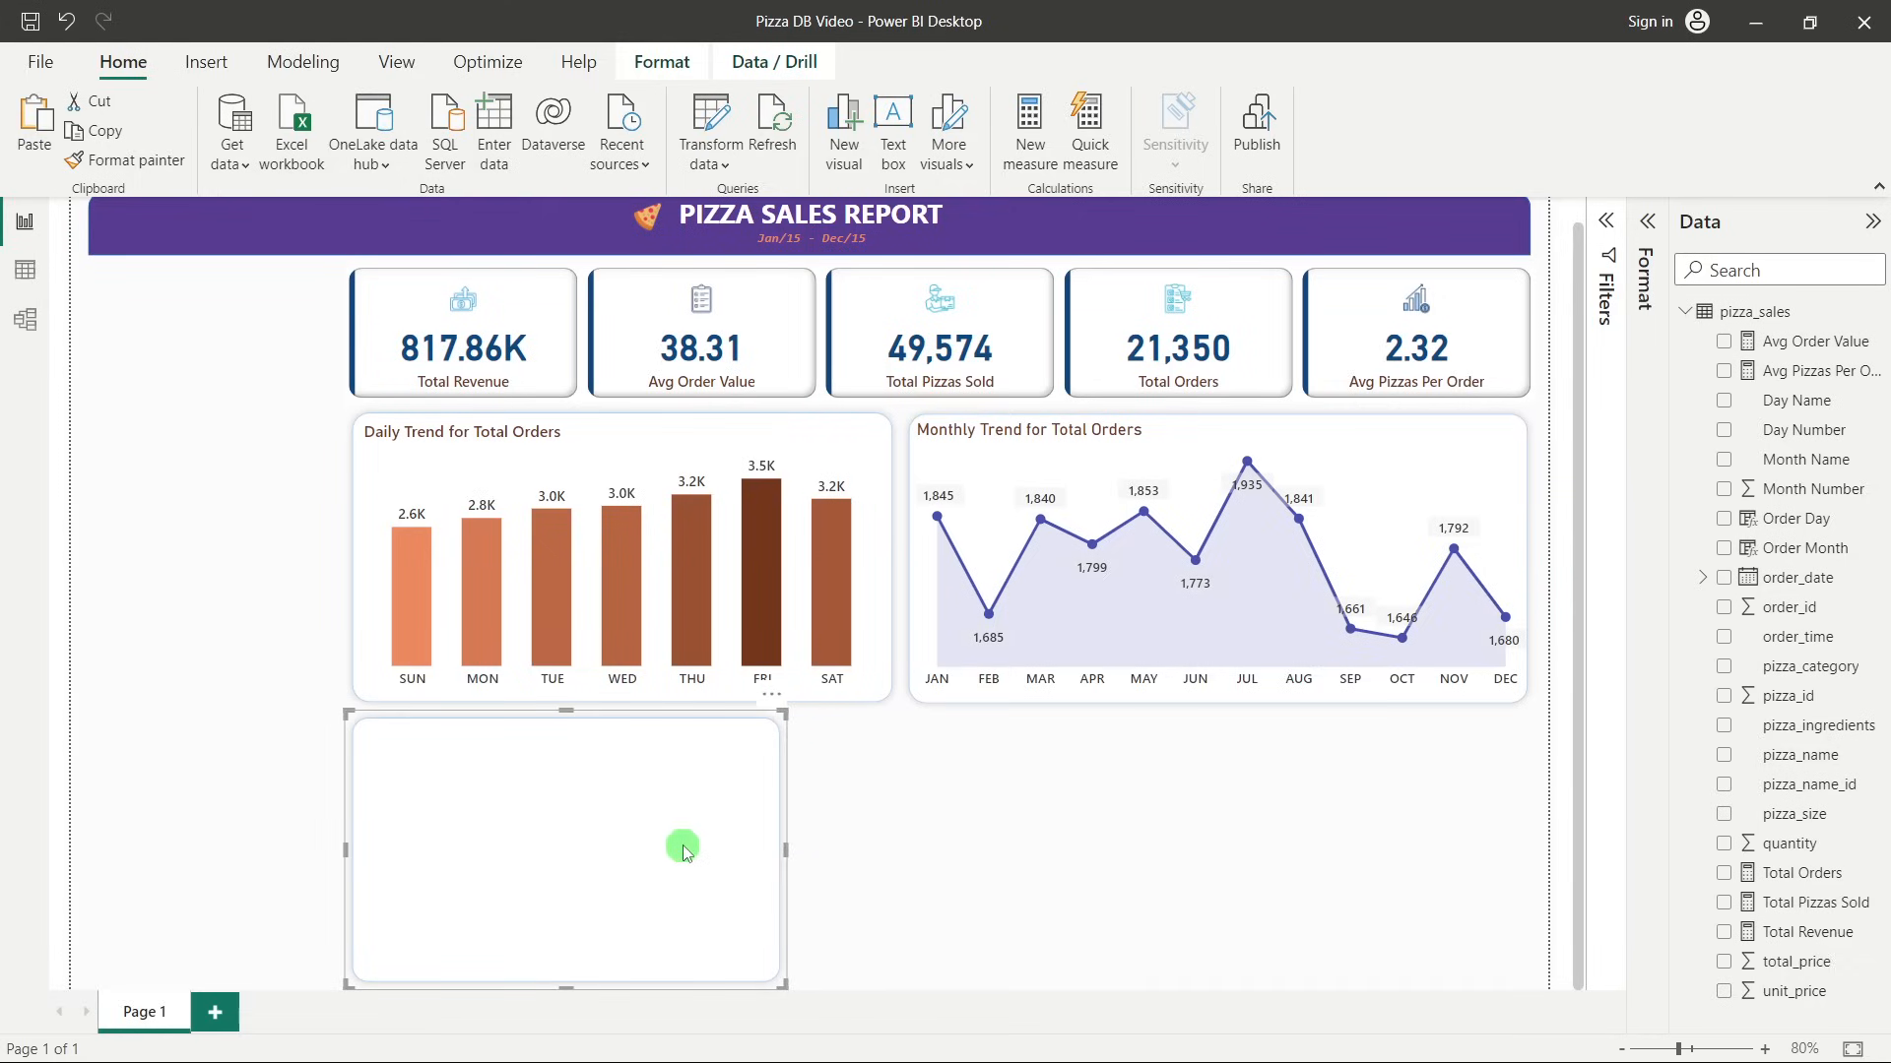
Duplicate the narrowed blank card and place the copy beside it, under the monthly trend chart.
key("ctrl+c")
key("ctrl+v")
left_click_drag(613, 847, 1072, 844)
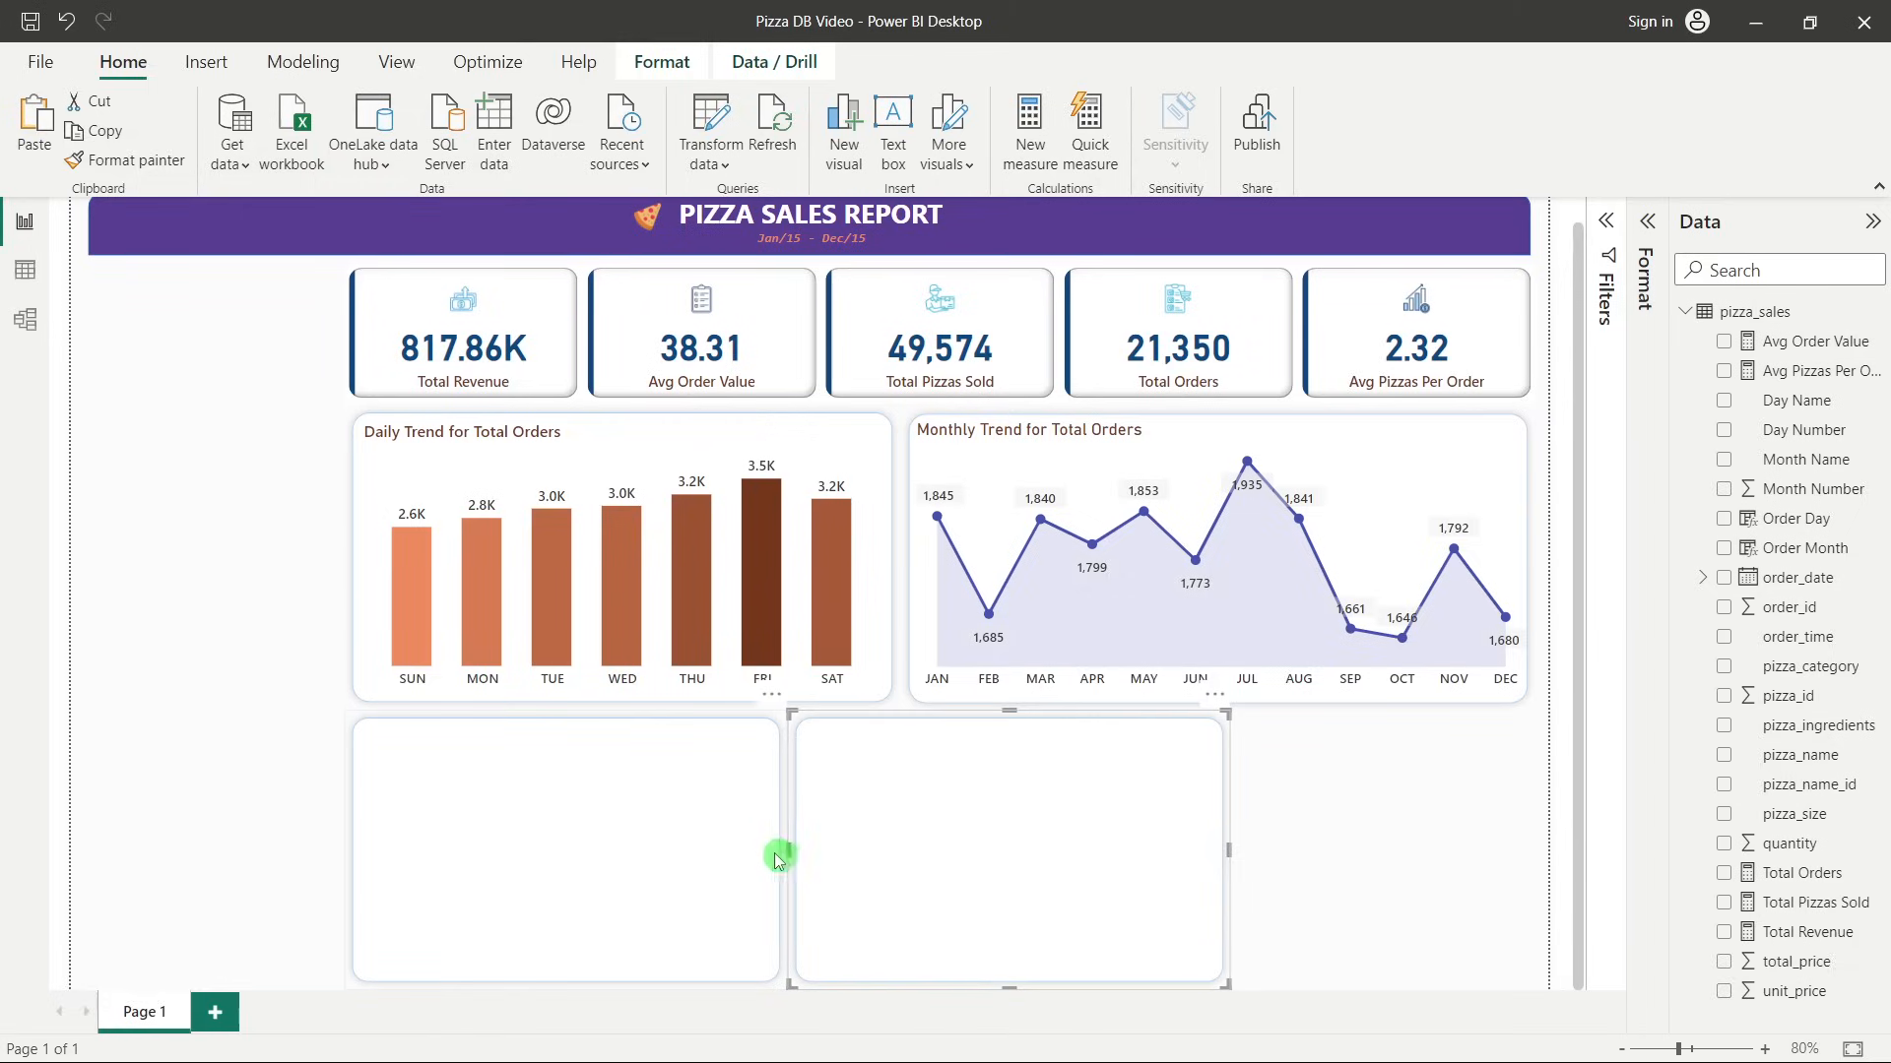
Narrow both blank cards in the lower row slightly and move the second one closer to the first.
left_click(782, 855)
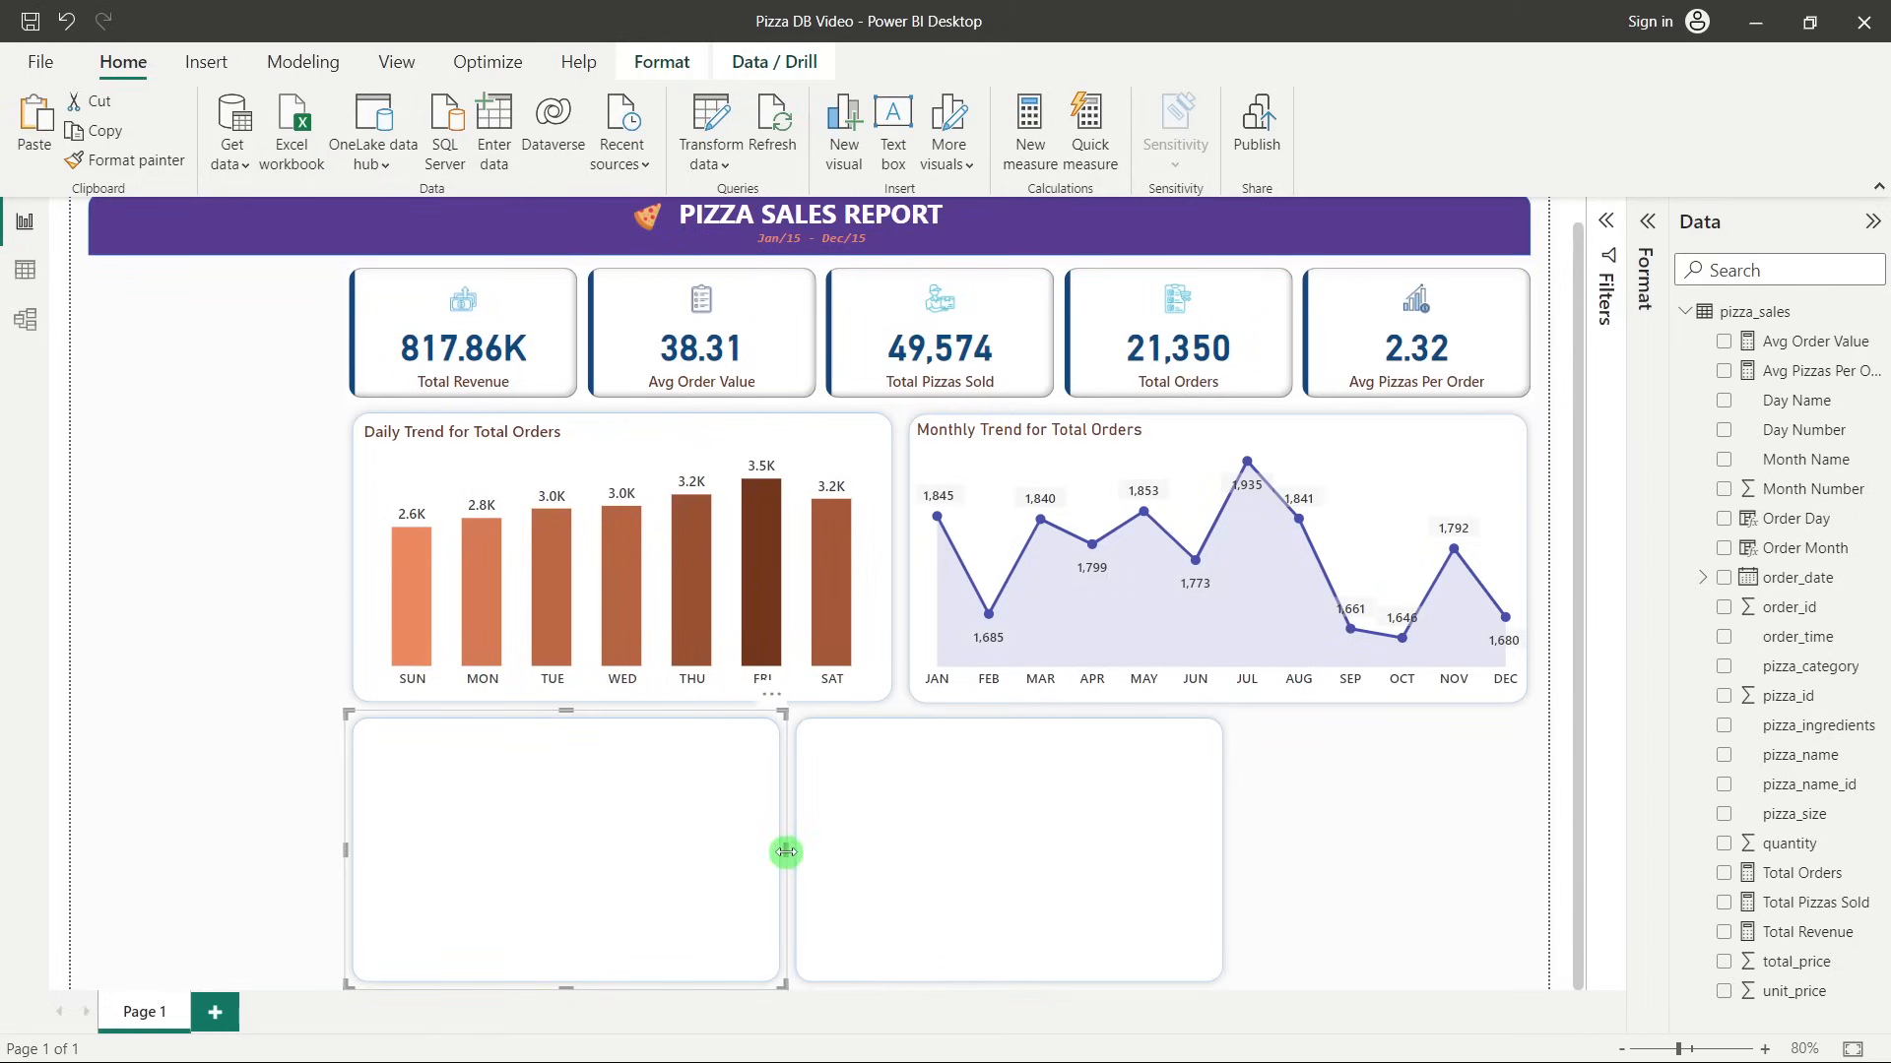
left_click_drag(785, 852, 766, 855)
left_click(1203, 849)
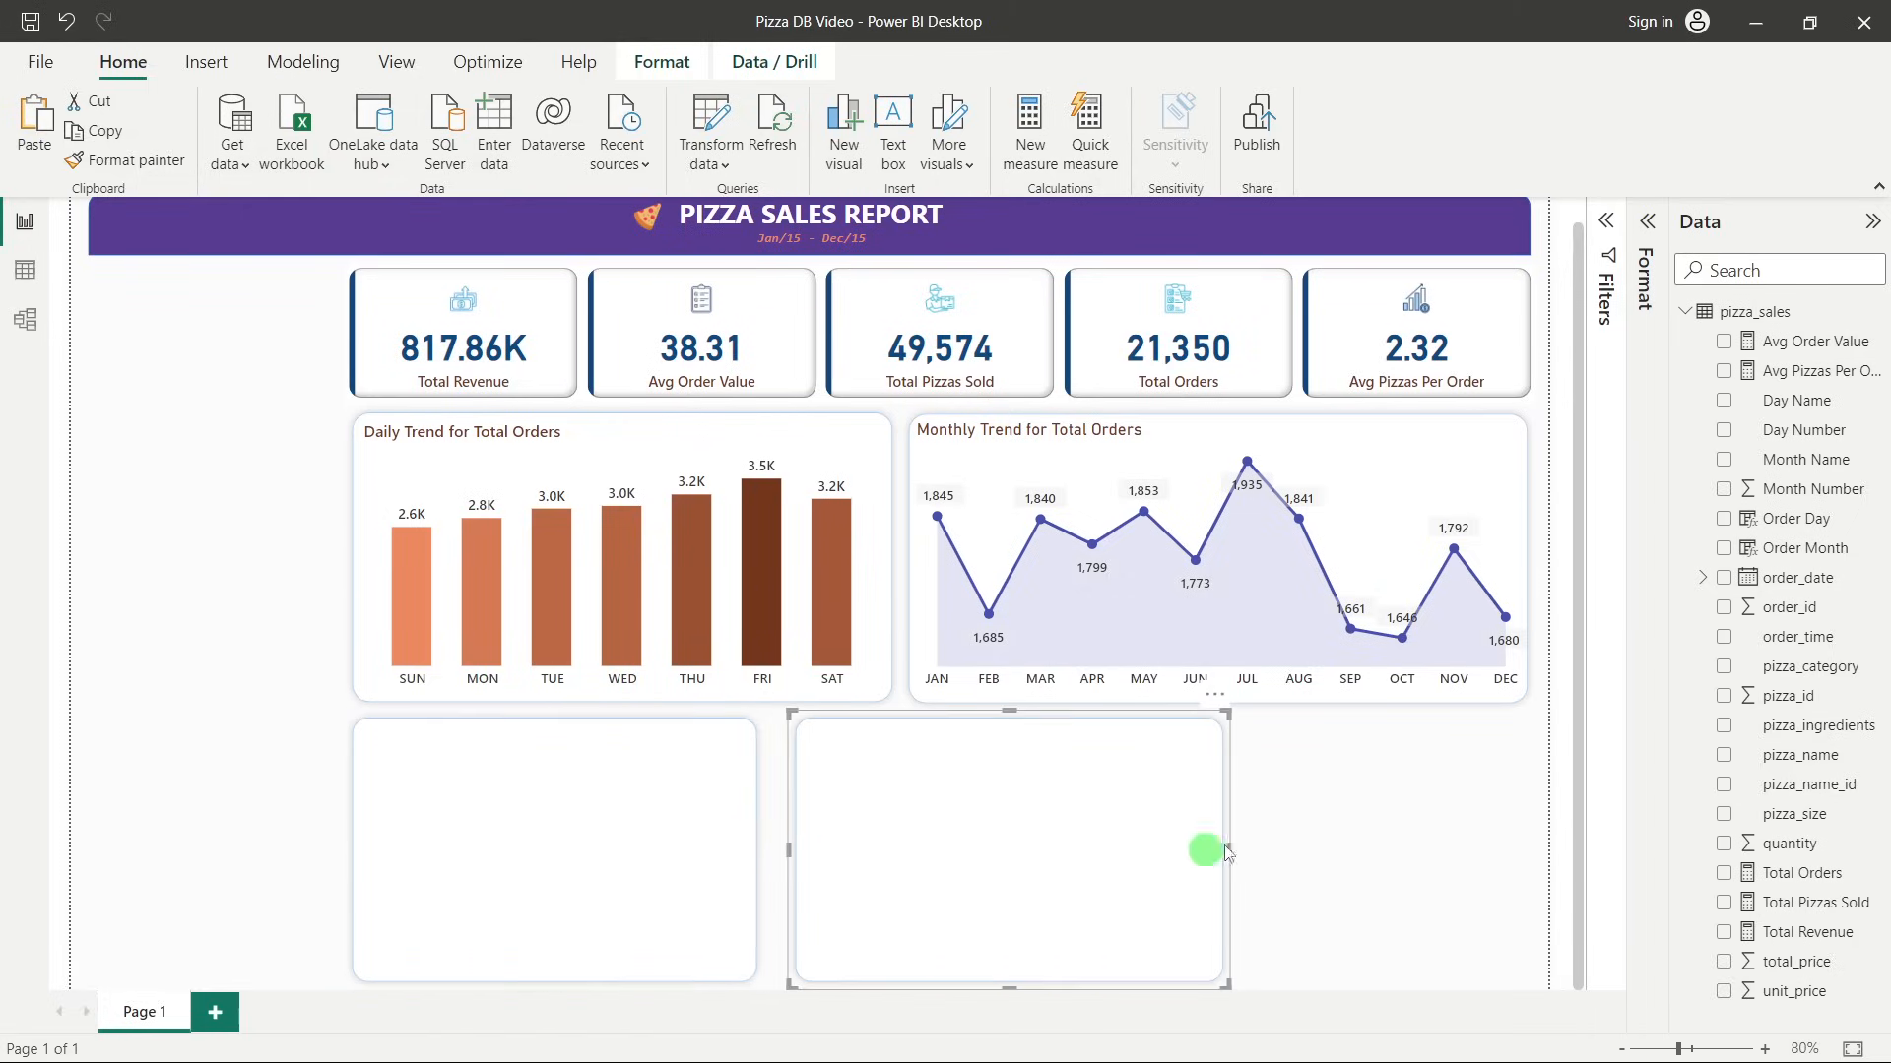
left_click_drag(1224, 849, 1203, 849)
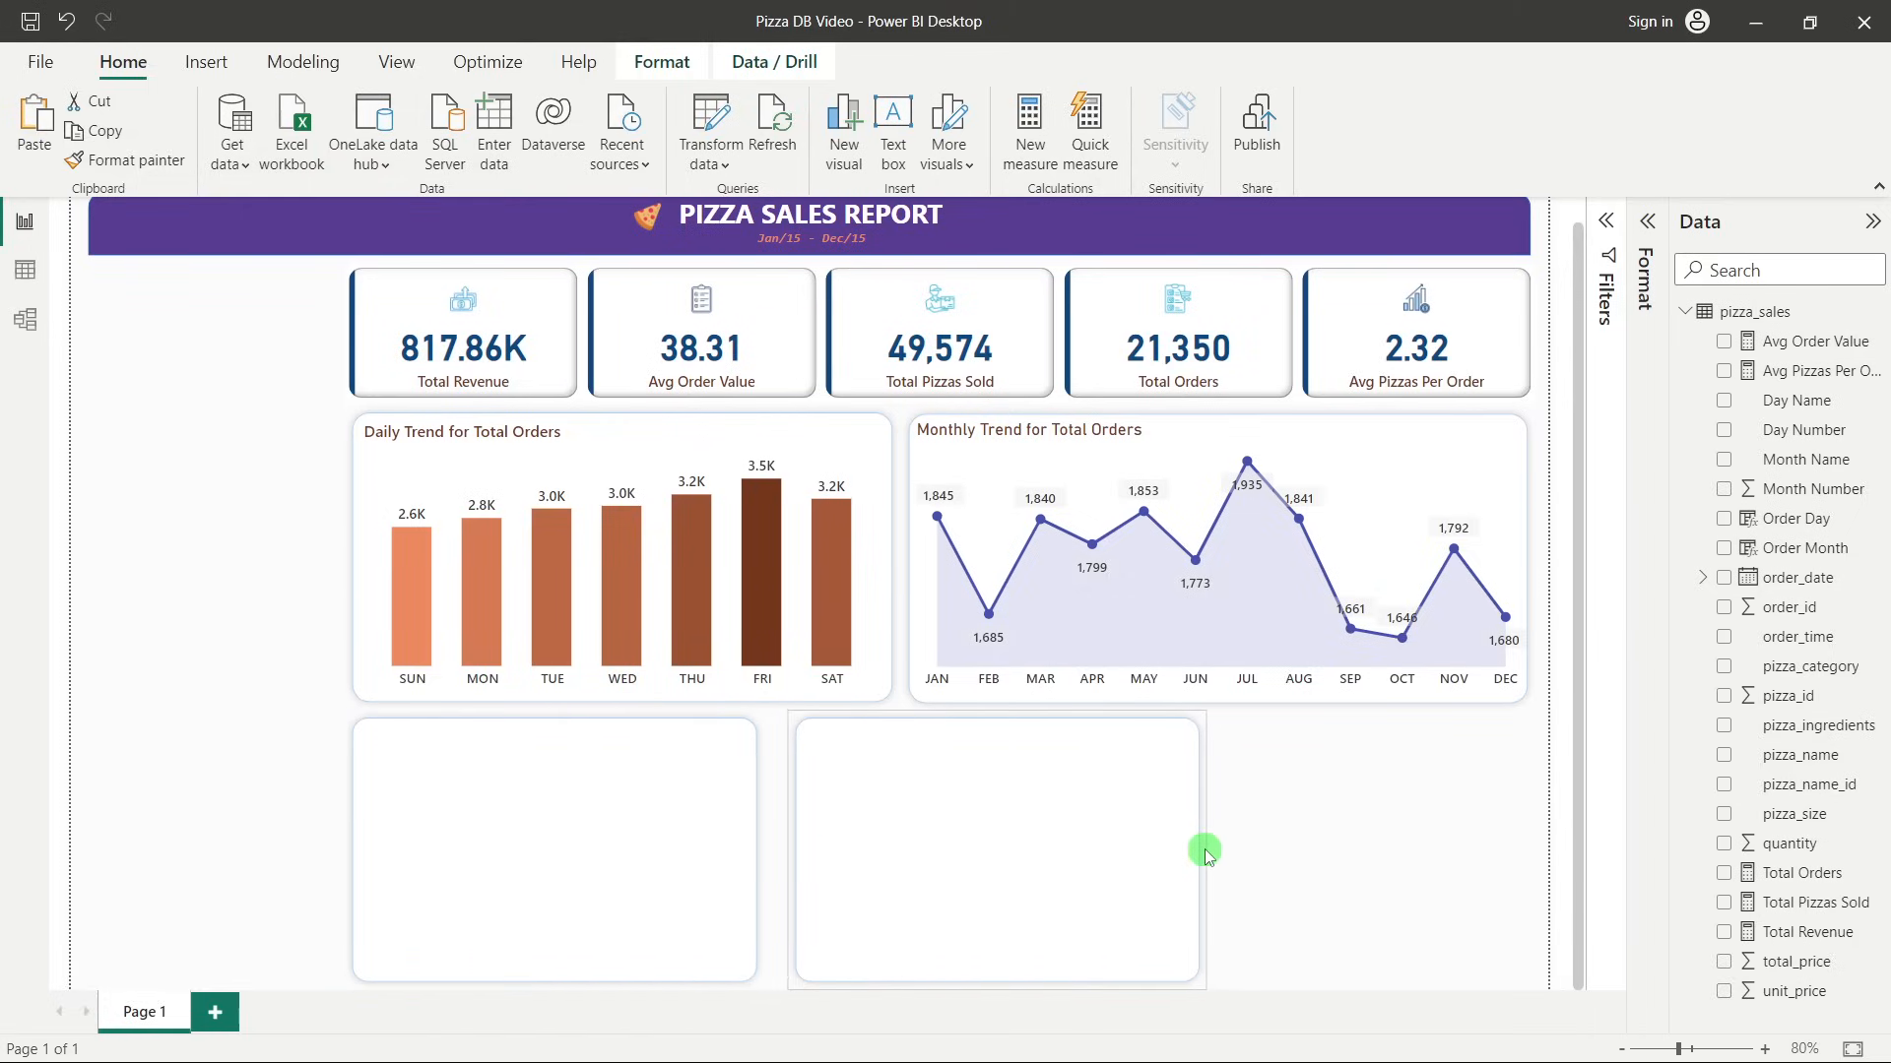
left_click(757, 856)
left_click_drag(764, 853, 771, 857)
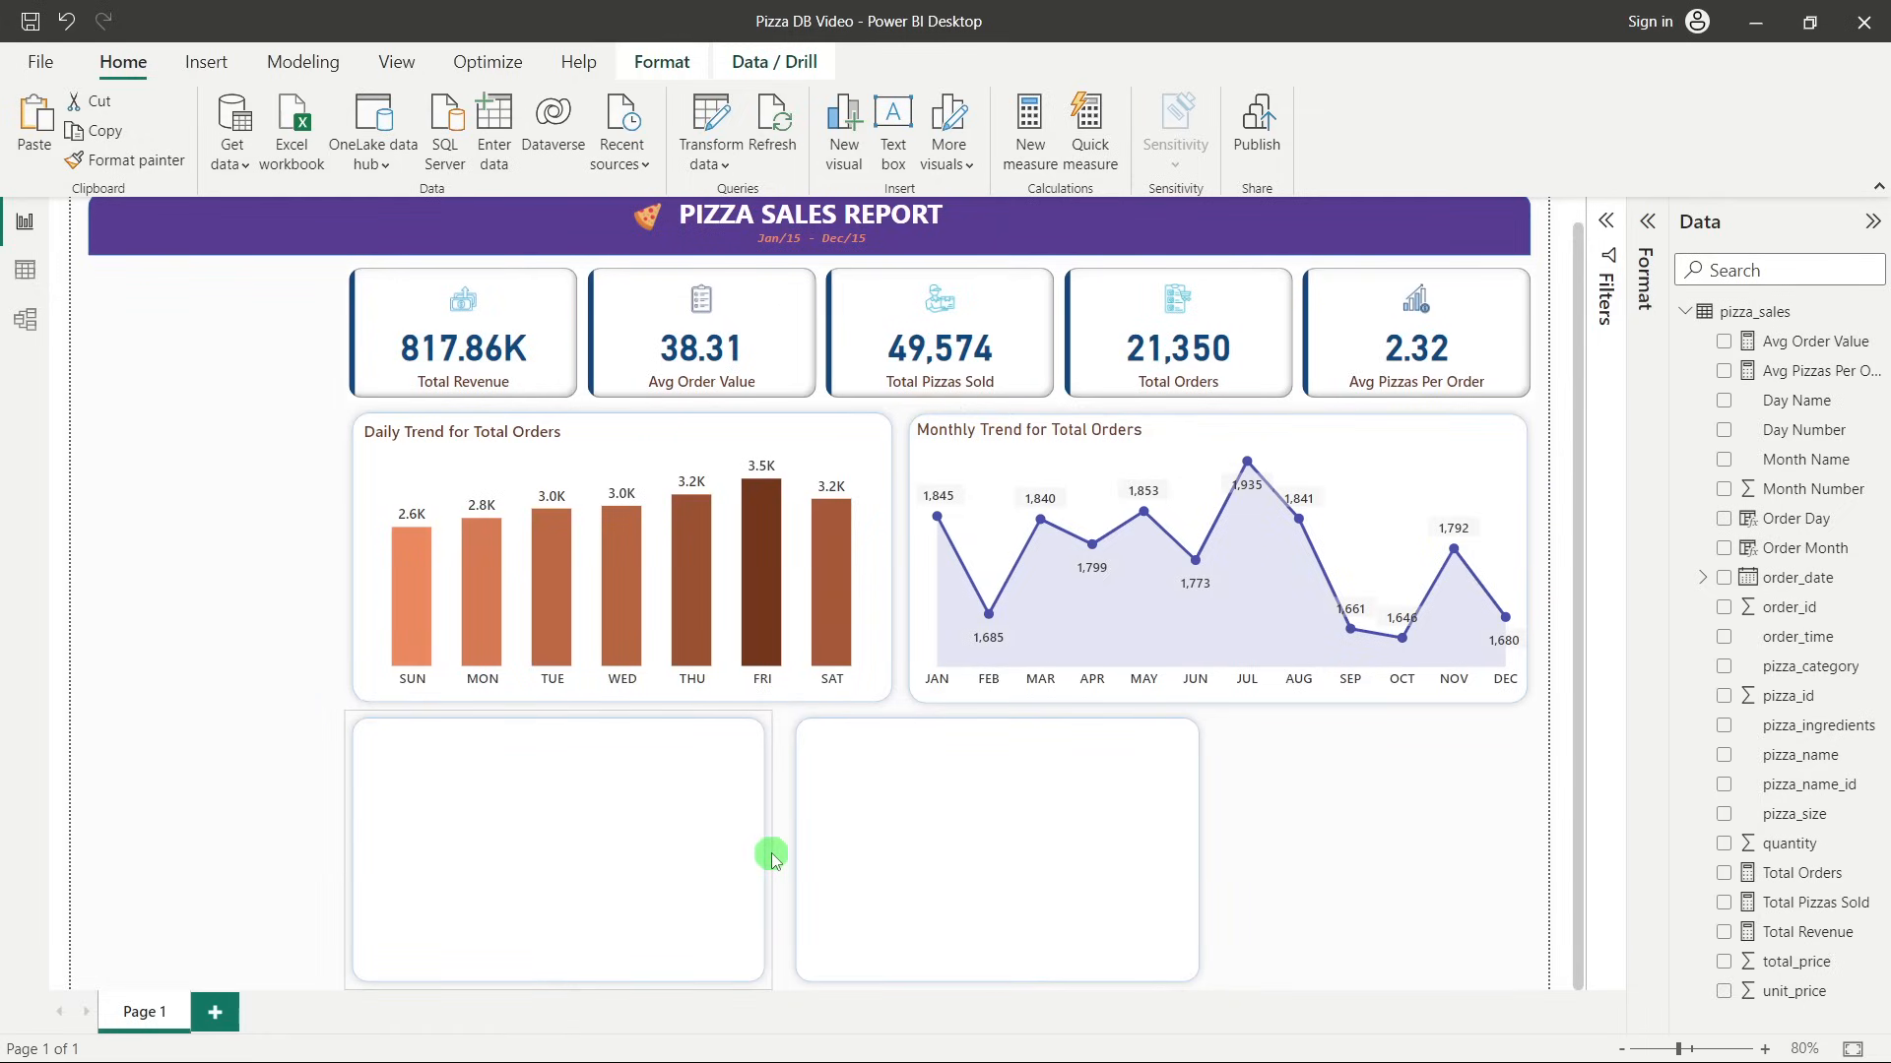
left_click_drag(906, 848, 895, 849)
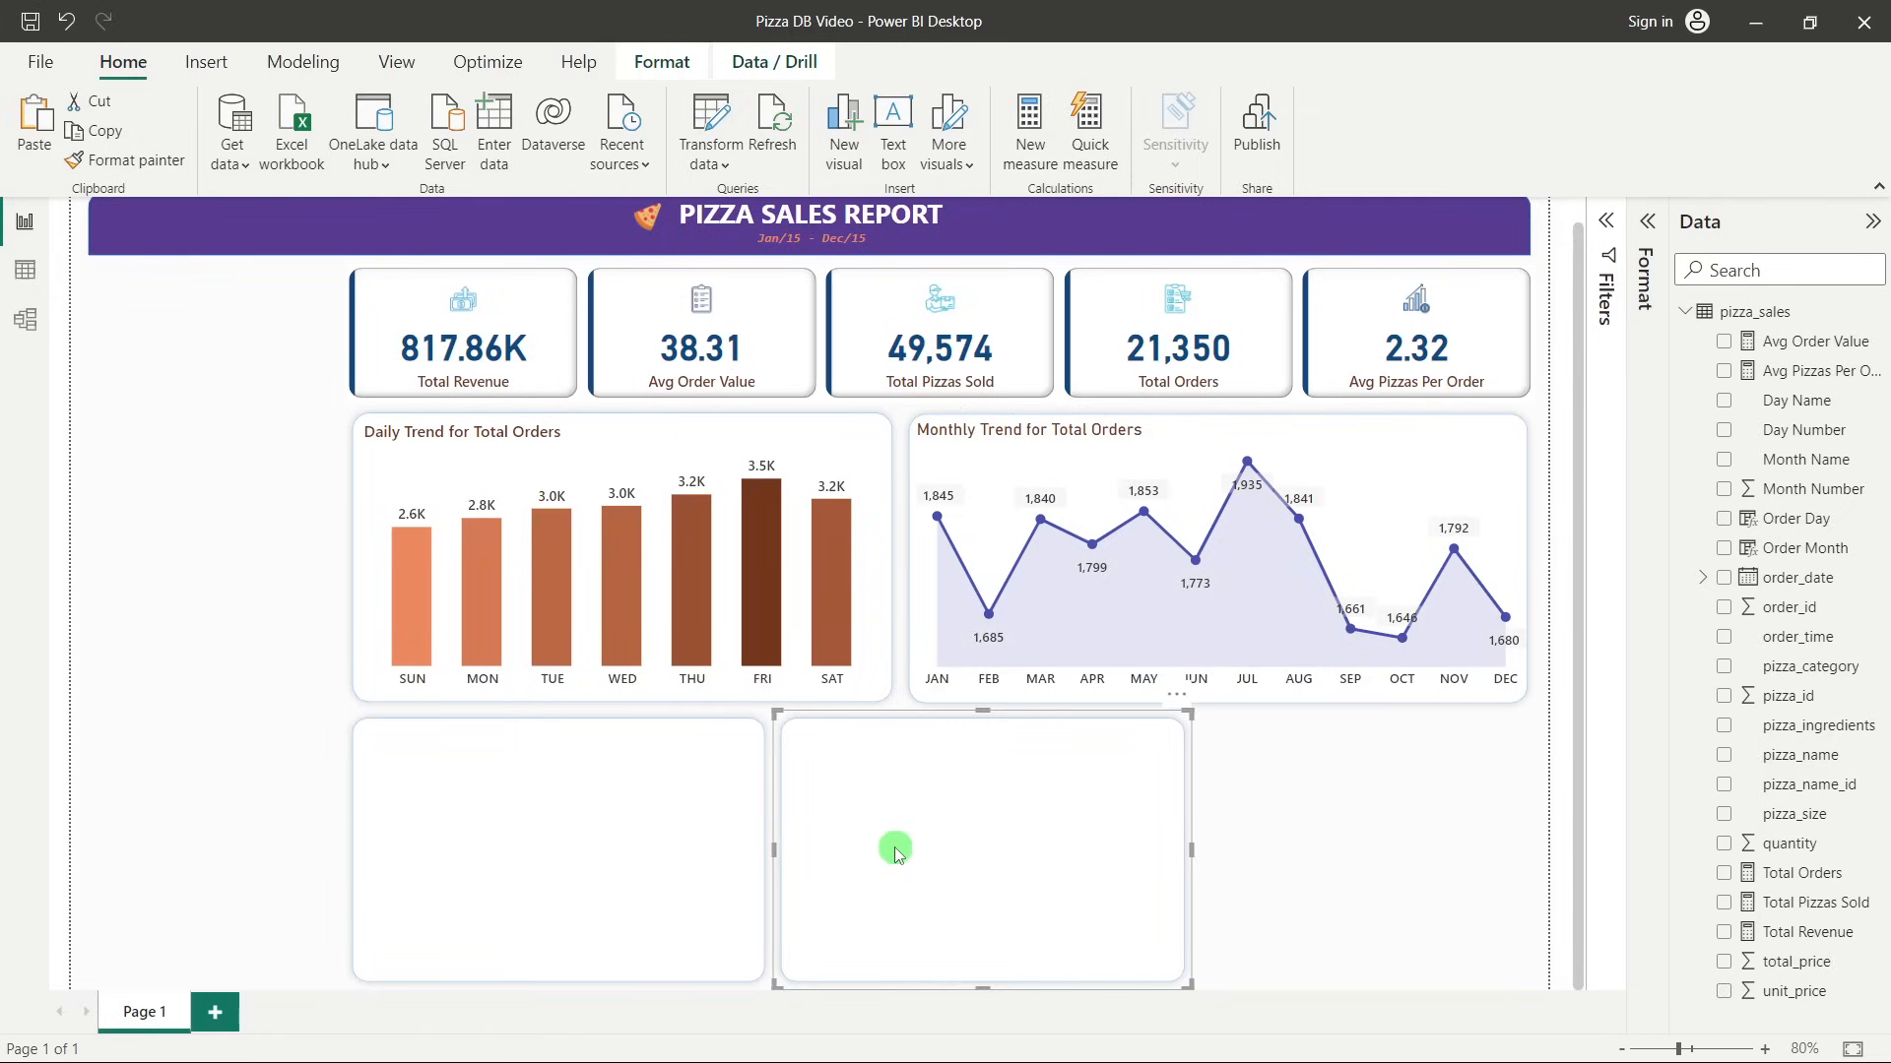
Duplicate the second blank card in the lower row and place the copy at the row's right end, under the monthly trend chart.
key("ctrl+c")
key("ctrl+v")
left_click_drag(1115, 832, 1439, 835)
Adjust the widths of the three blank lower cards so they sit side by side with even gaps.
left_click(749, 853)
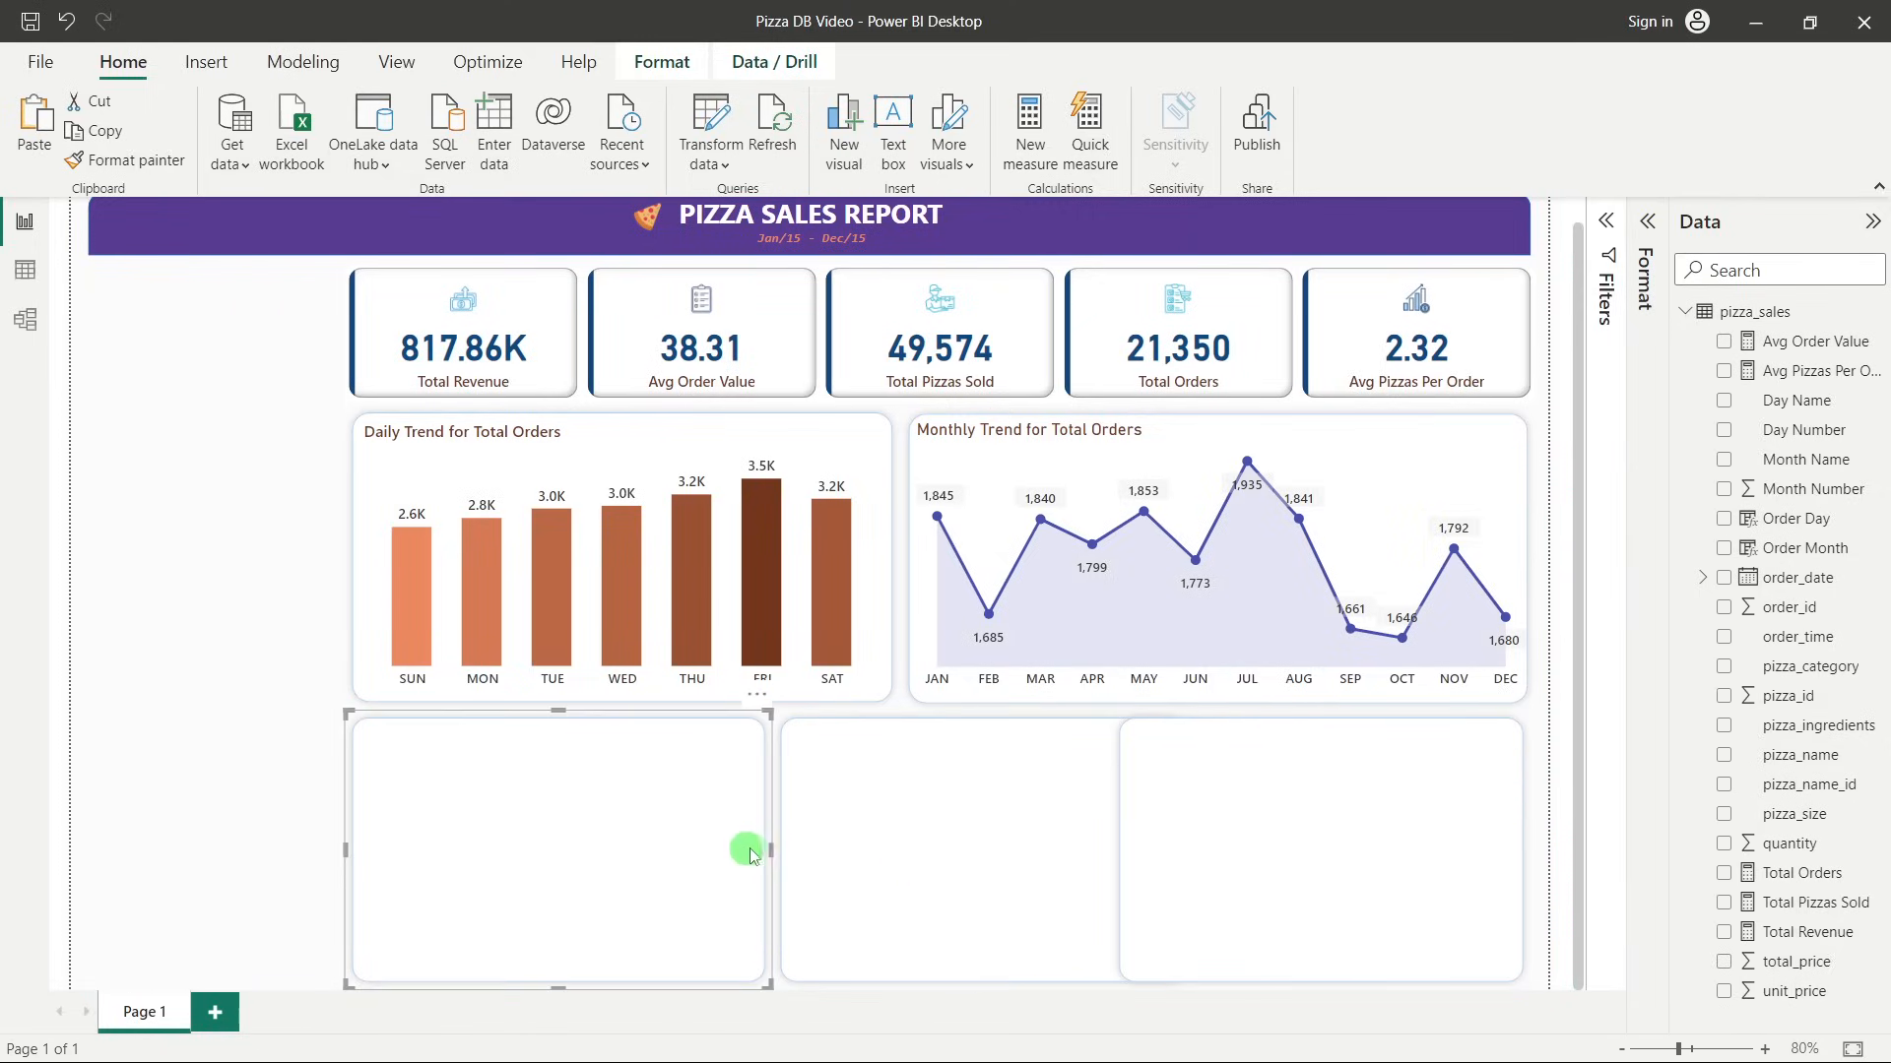
left_click_drag(769, 852, 827, 850)
left_click_drag(1174, 853, 1152, 843)
left_click(1228, 847)
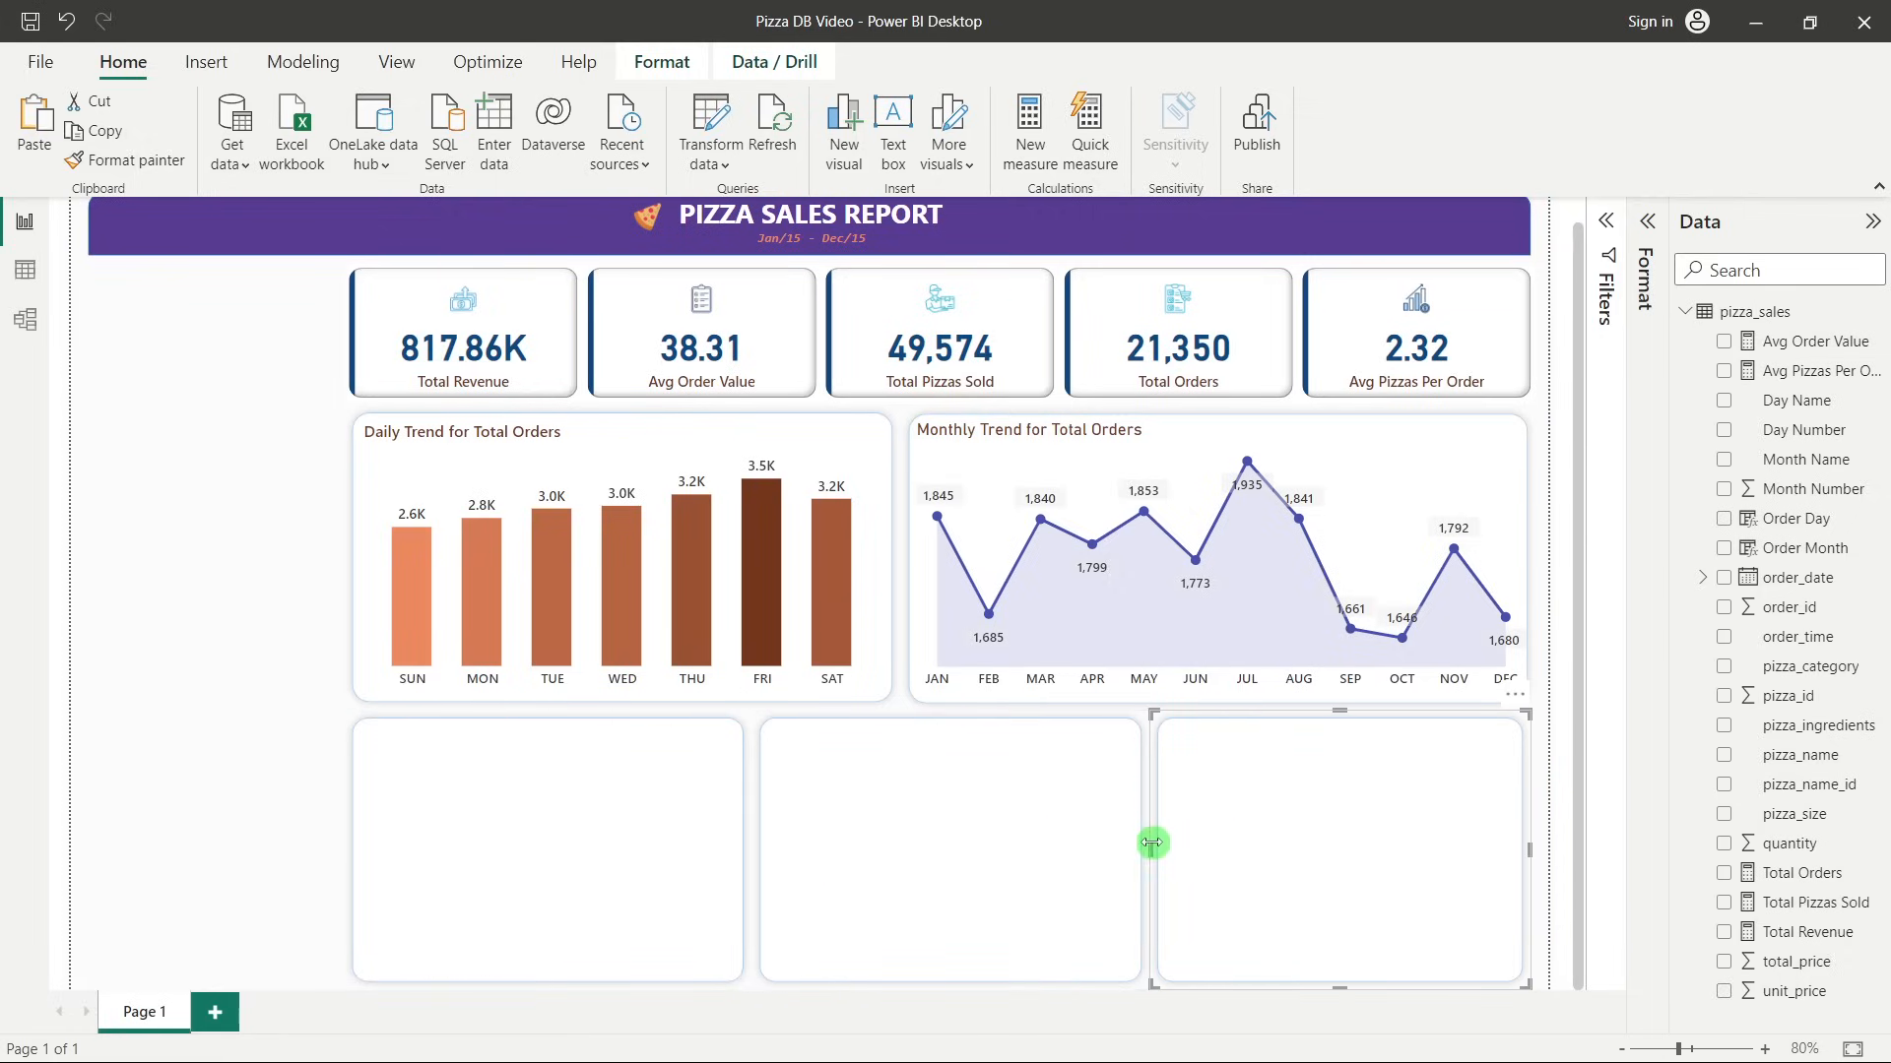
left_click(298, 707)
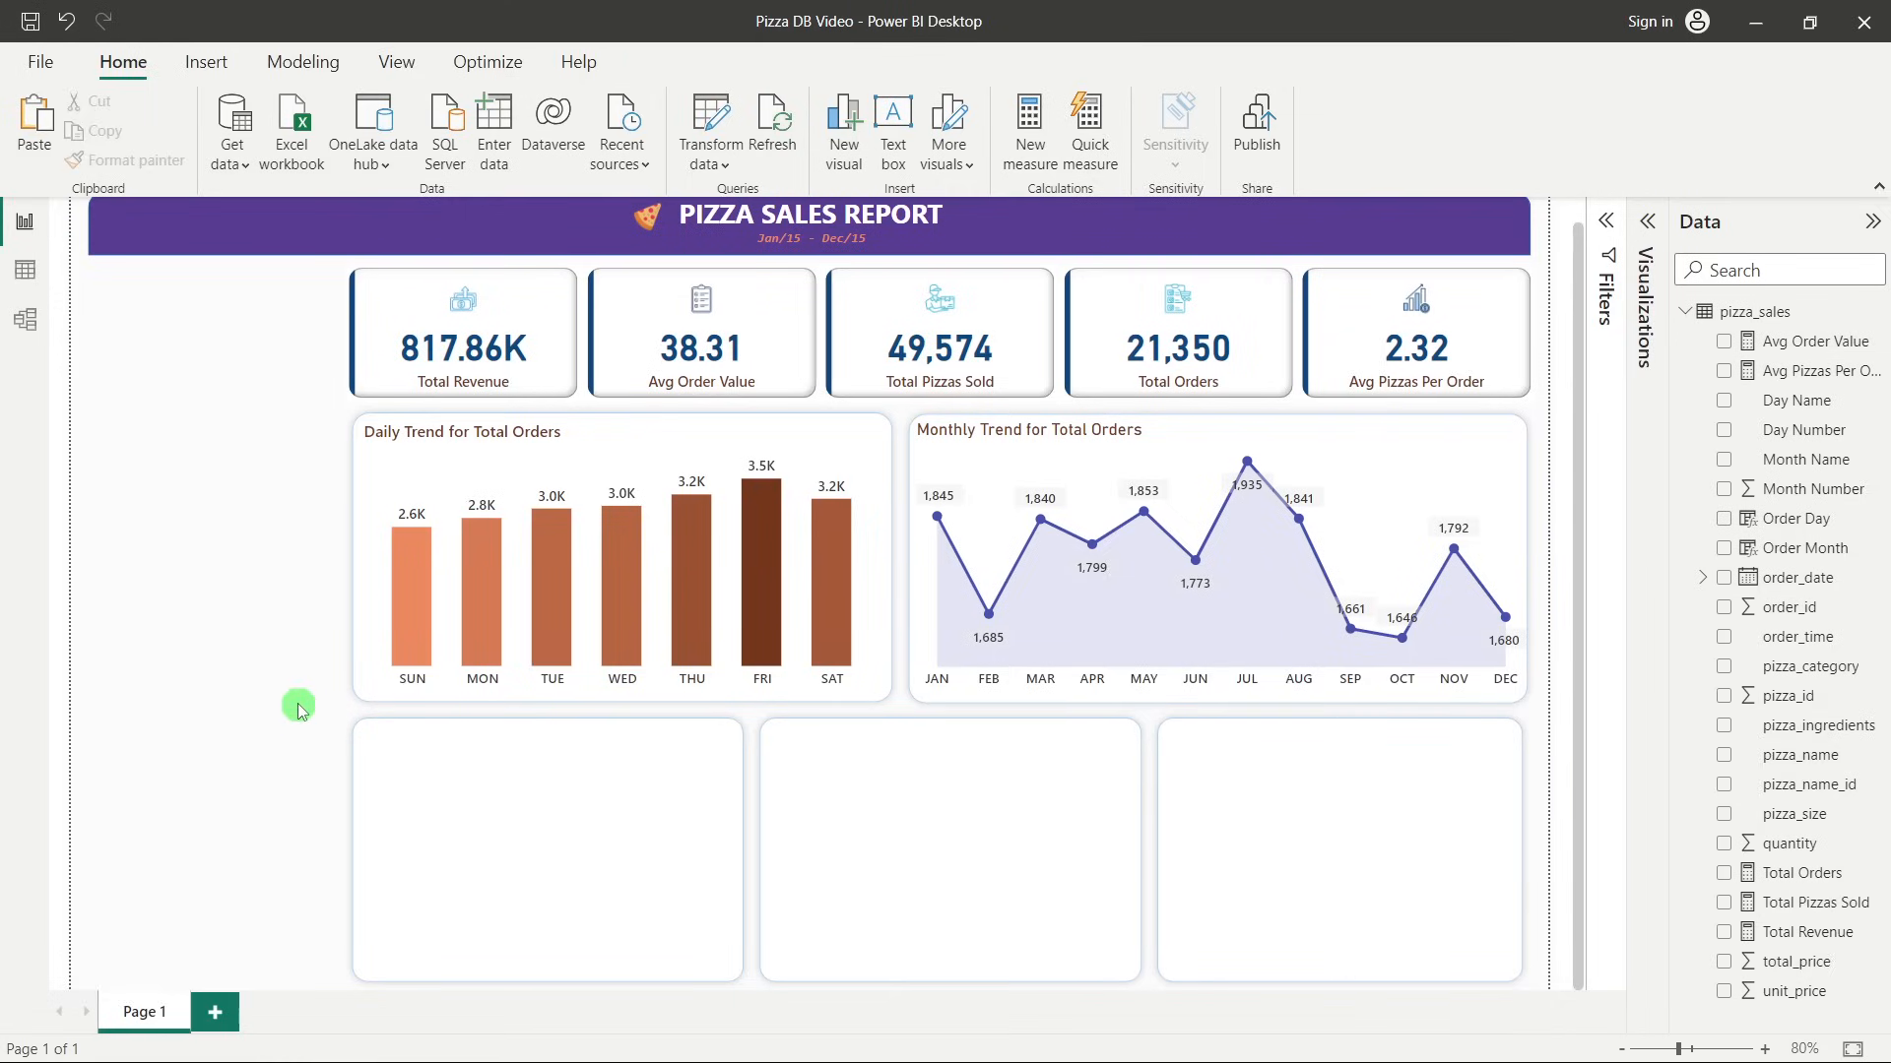
left_click(553, 784)
left_click_drag(747, 853, 751, 848)
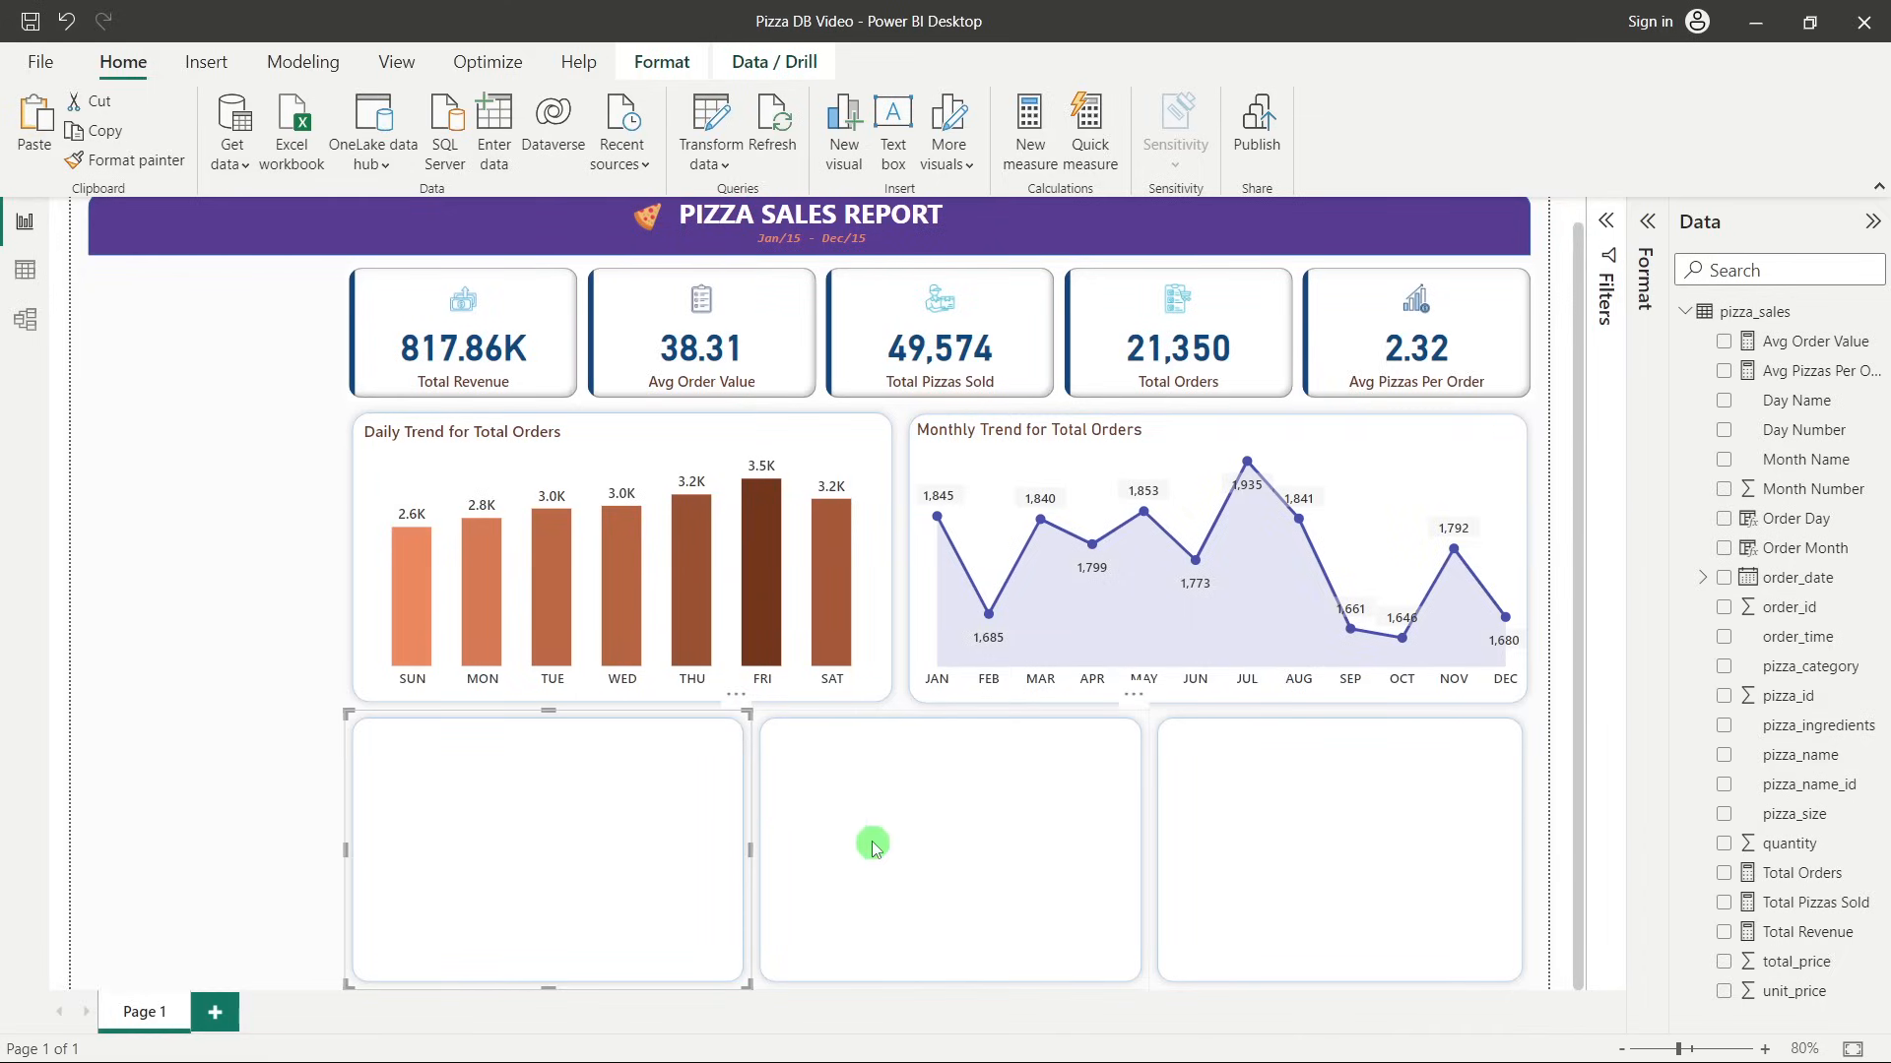
left_click(870, 839)
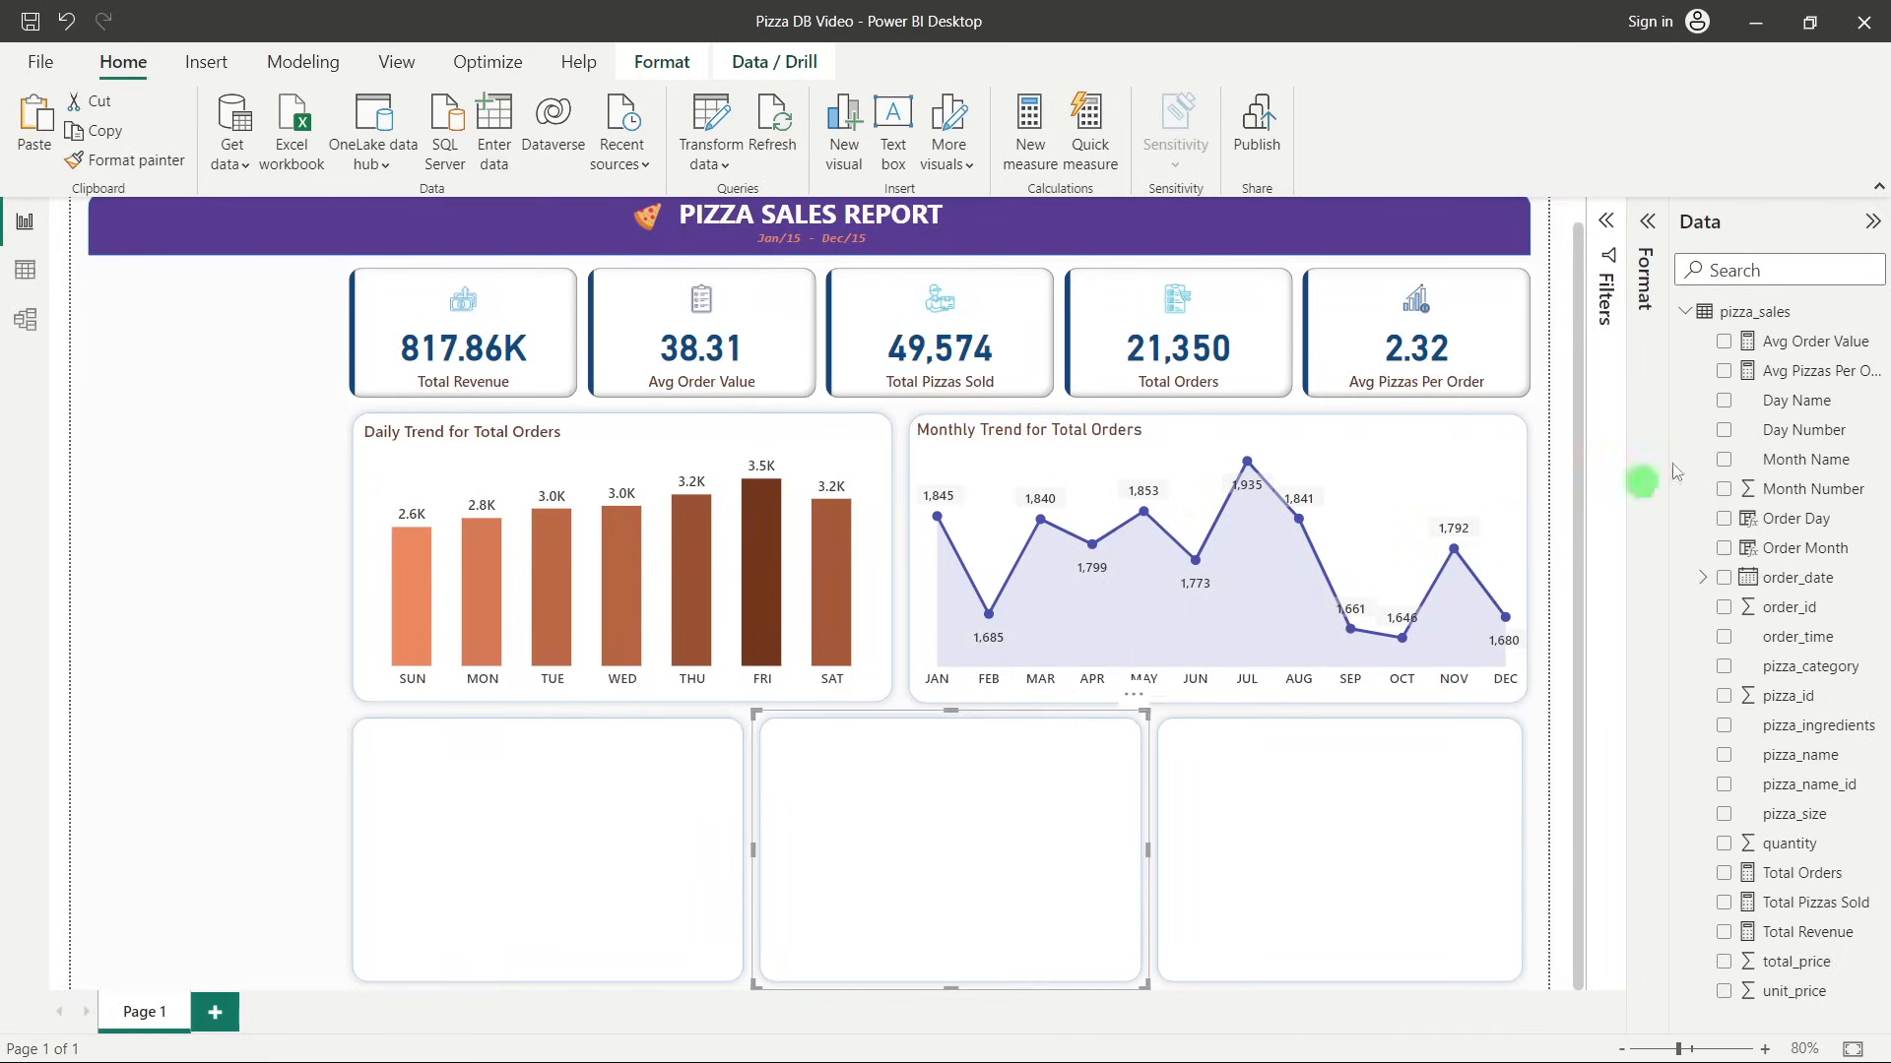
left_click(330, 763)
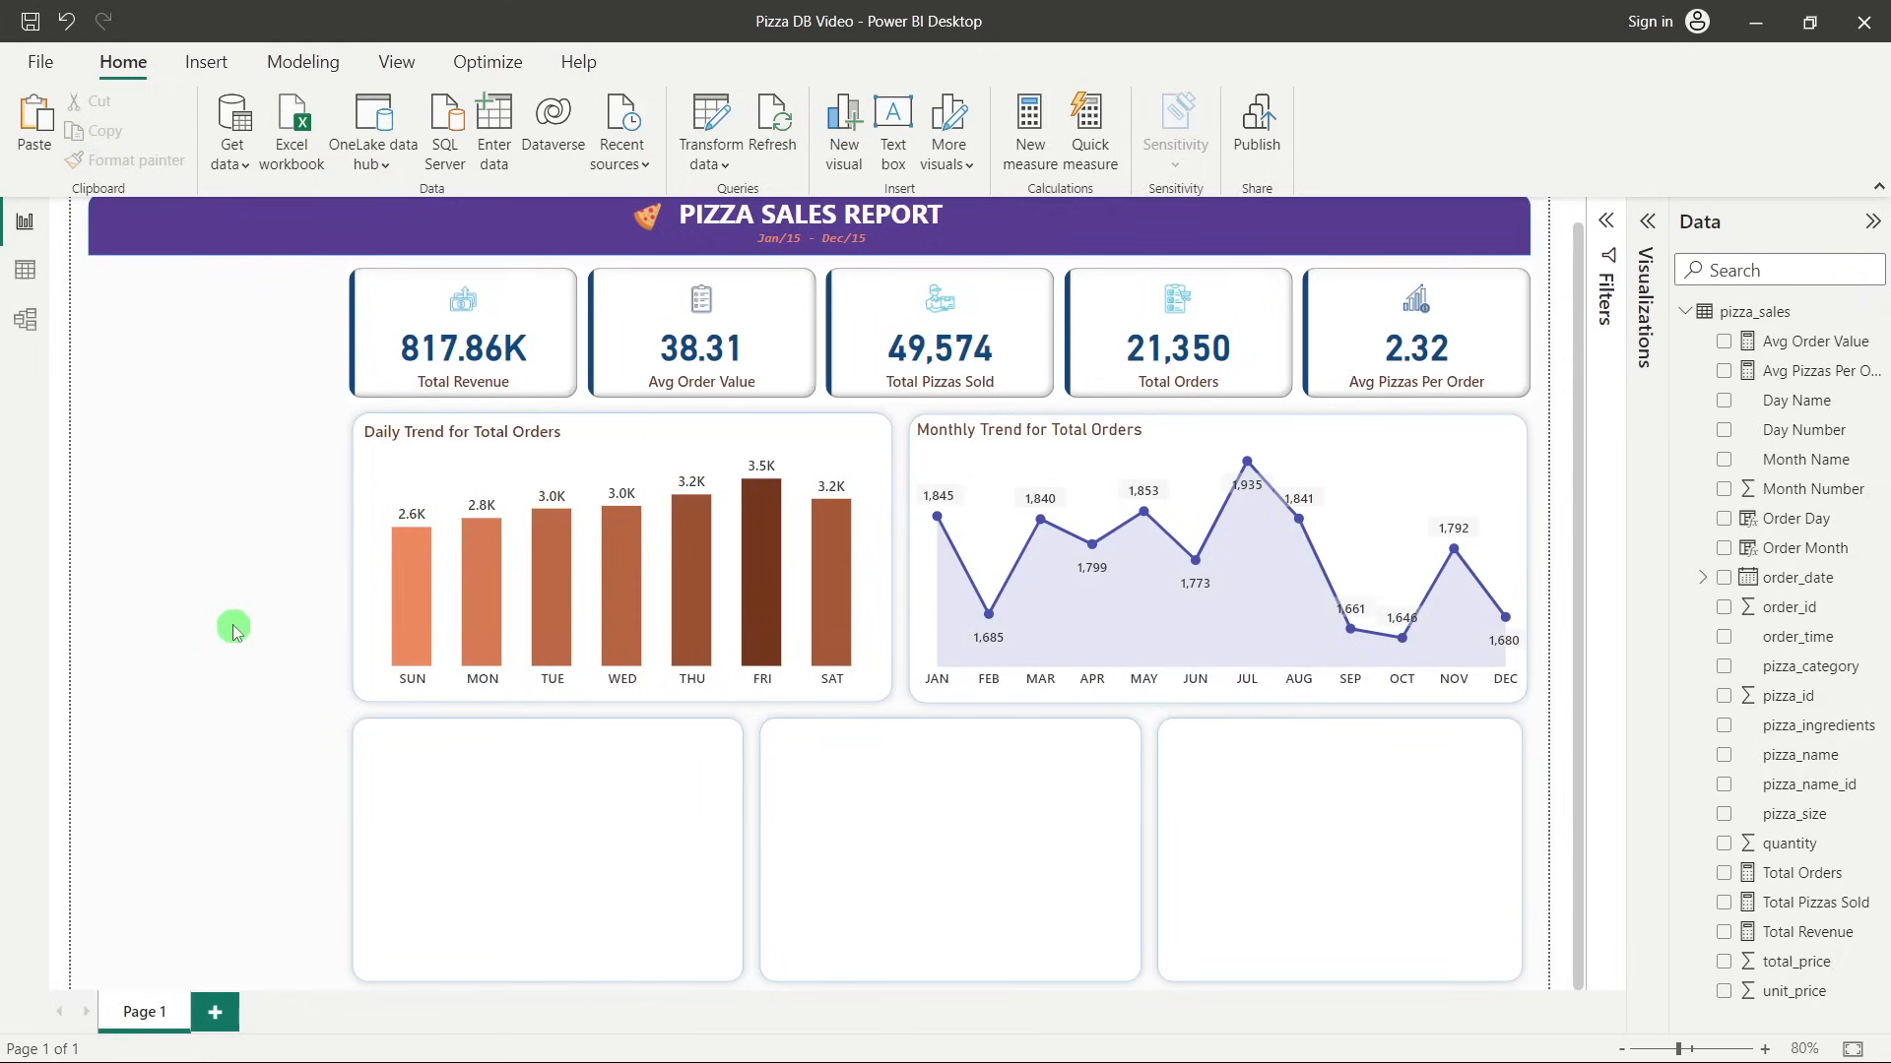
Insert a donut chart, place it on the first blank card below the daily trend chart, and enlarge it.
left_click(1643, 229)
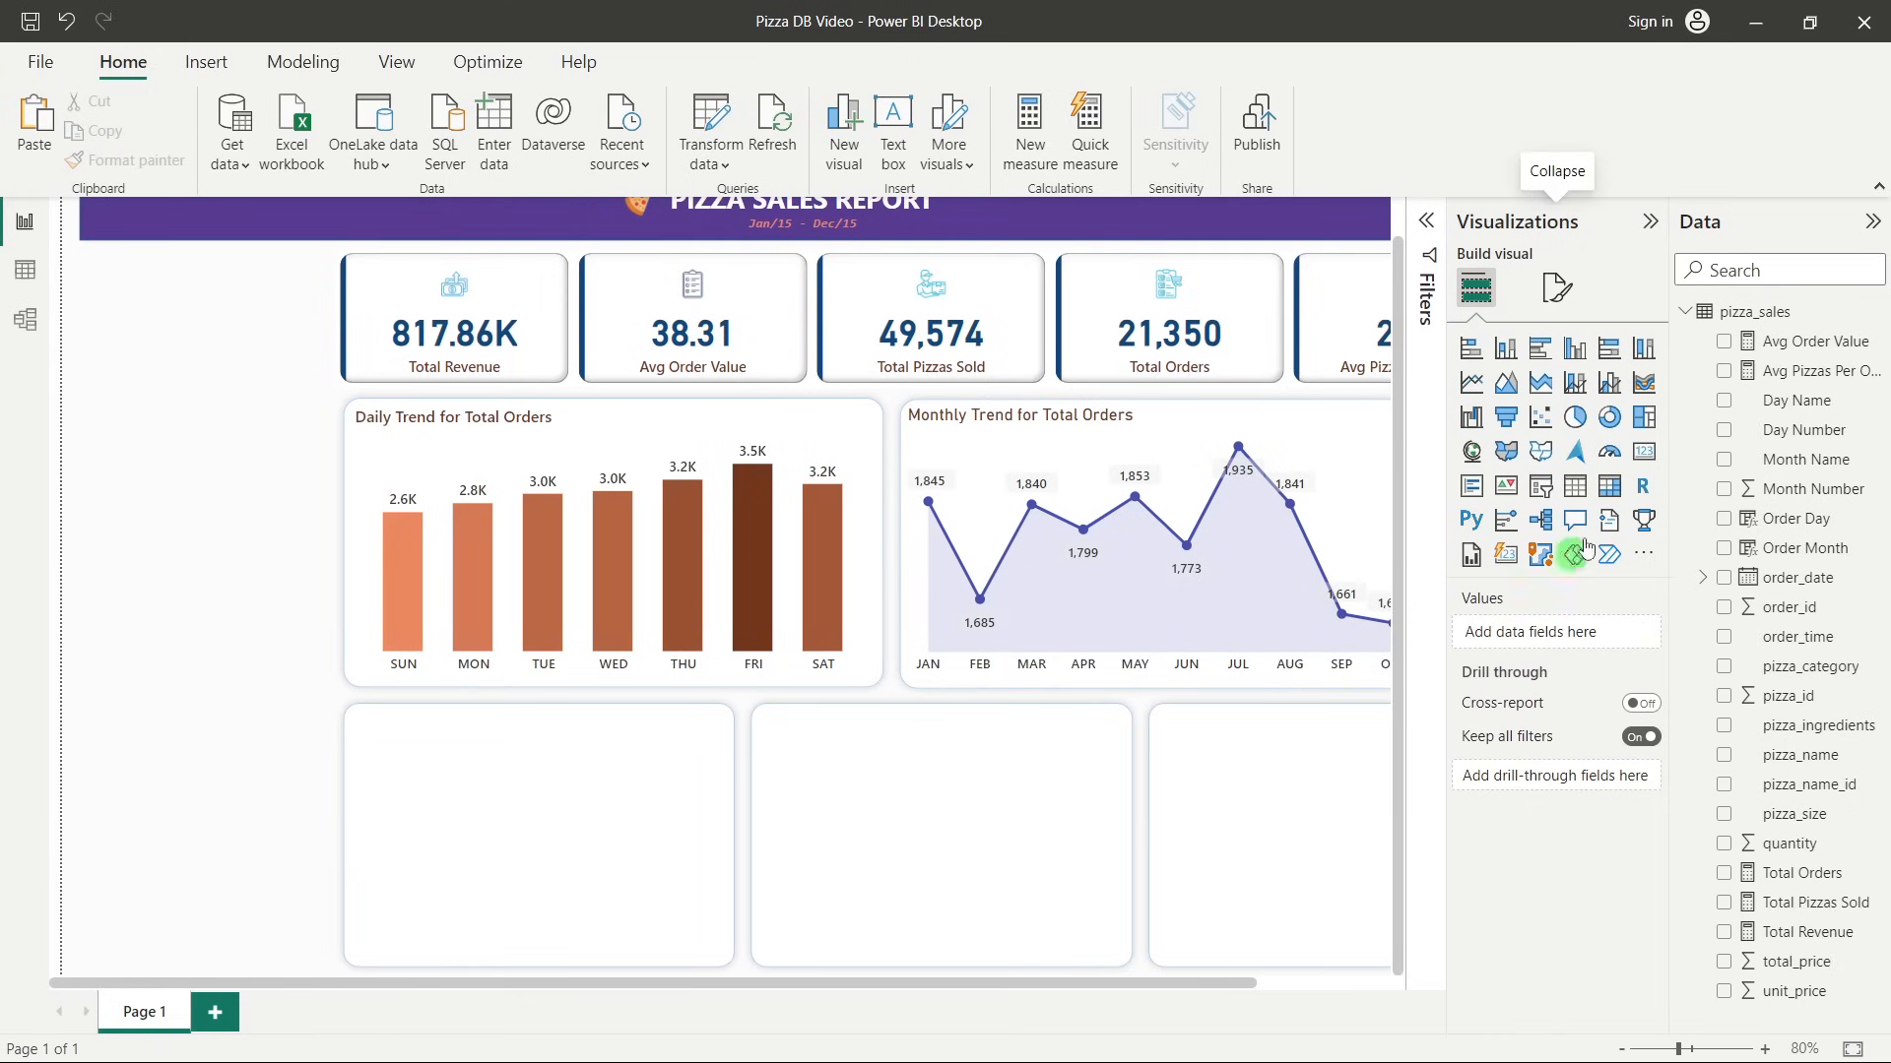
left_click(1620, 421)
left_click_drag(295, 422, 486, 820)
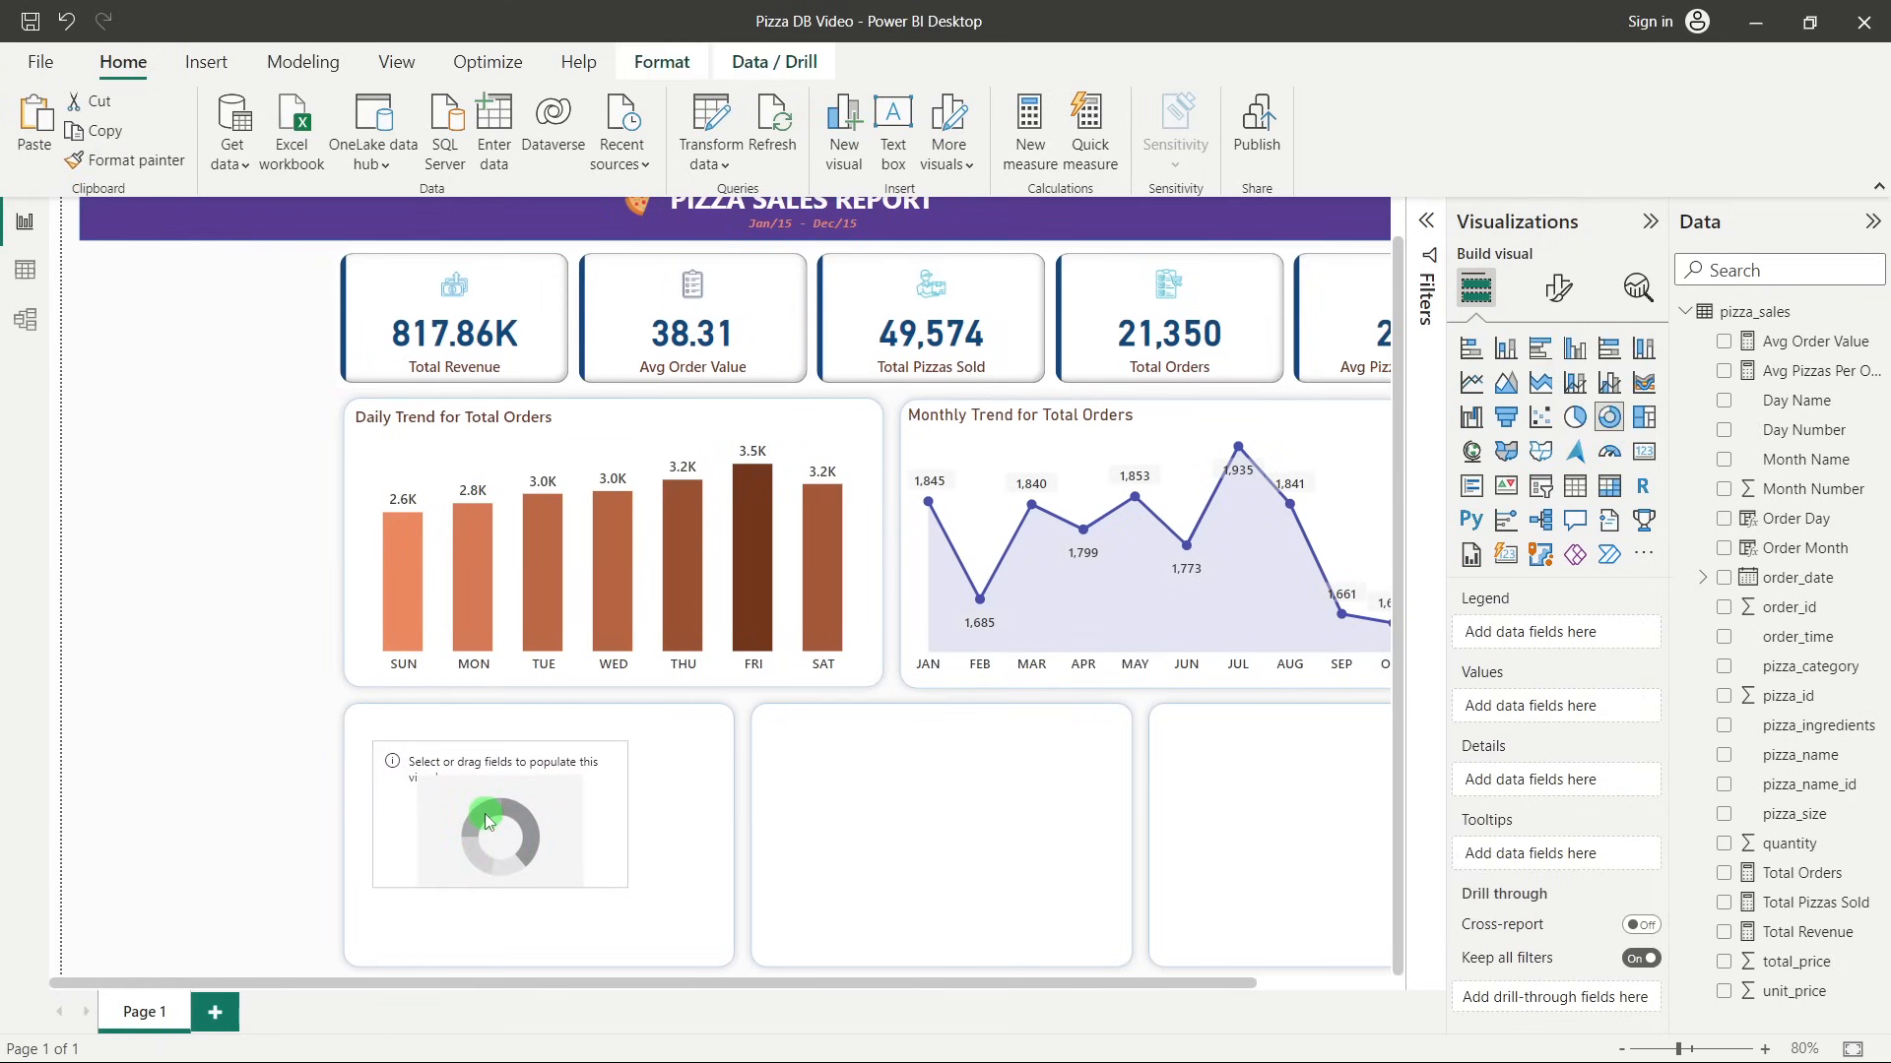
left_click_drag(625, 887, 690, 916)
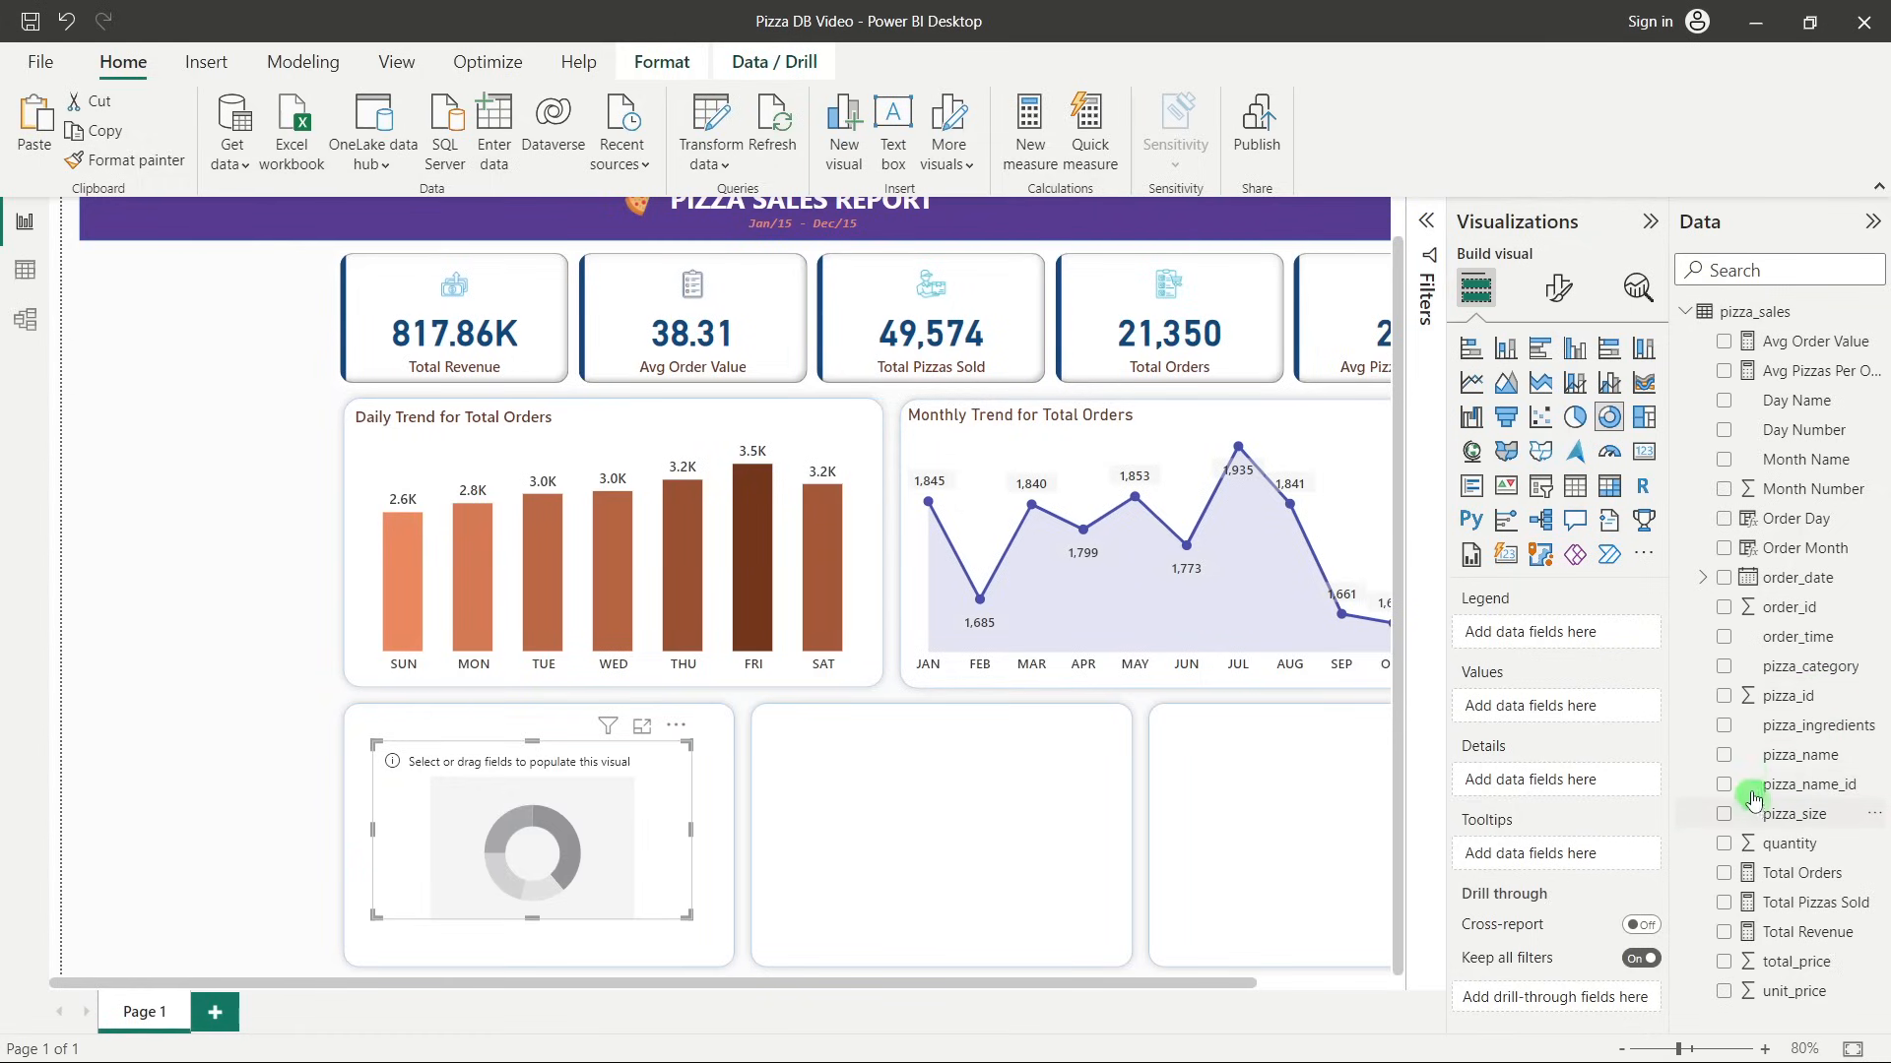
Assign pizza_category as the donut chart's legend and Total Revenue as its values, checking the requirement slide in PowerPoint.
left_click(1724, 666)
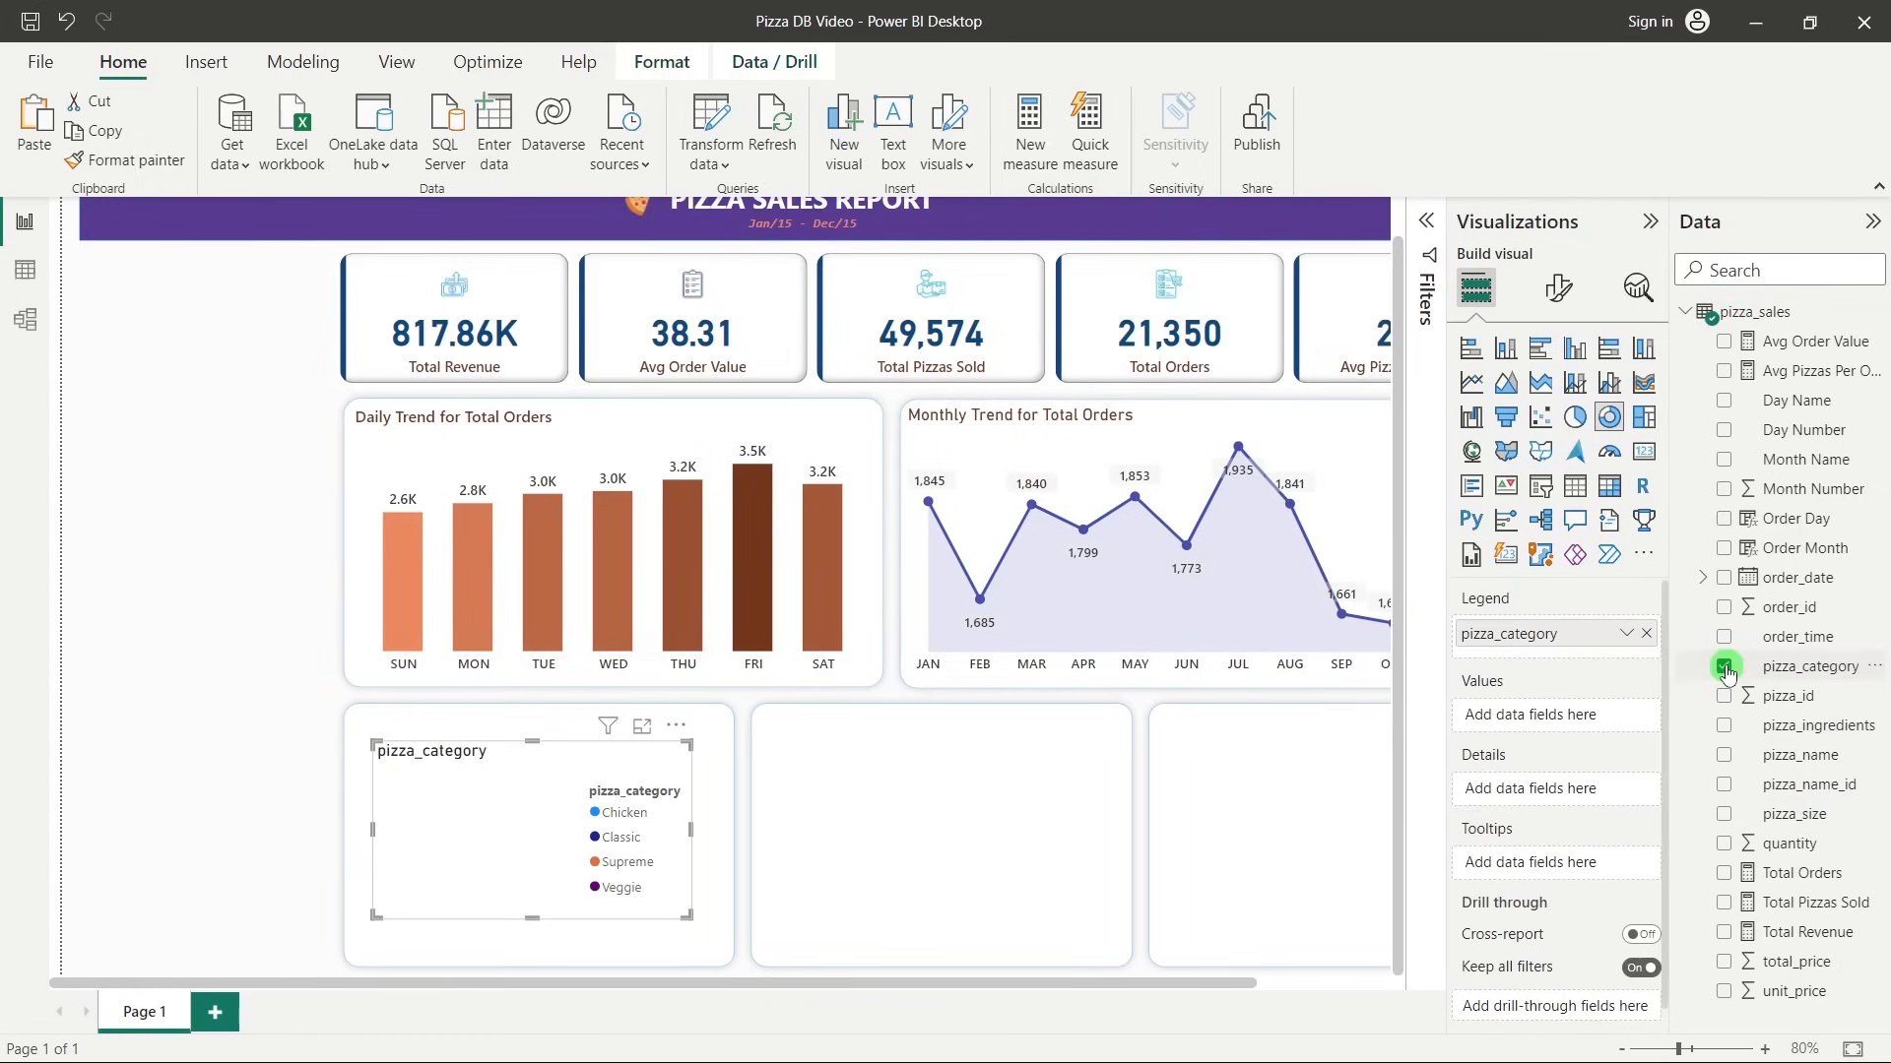
key("alt+Tab")
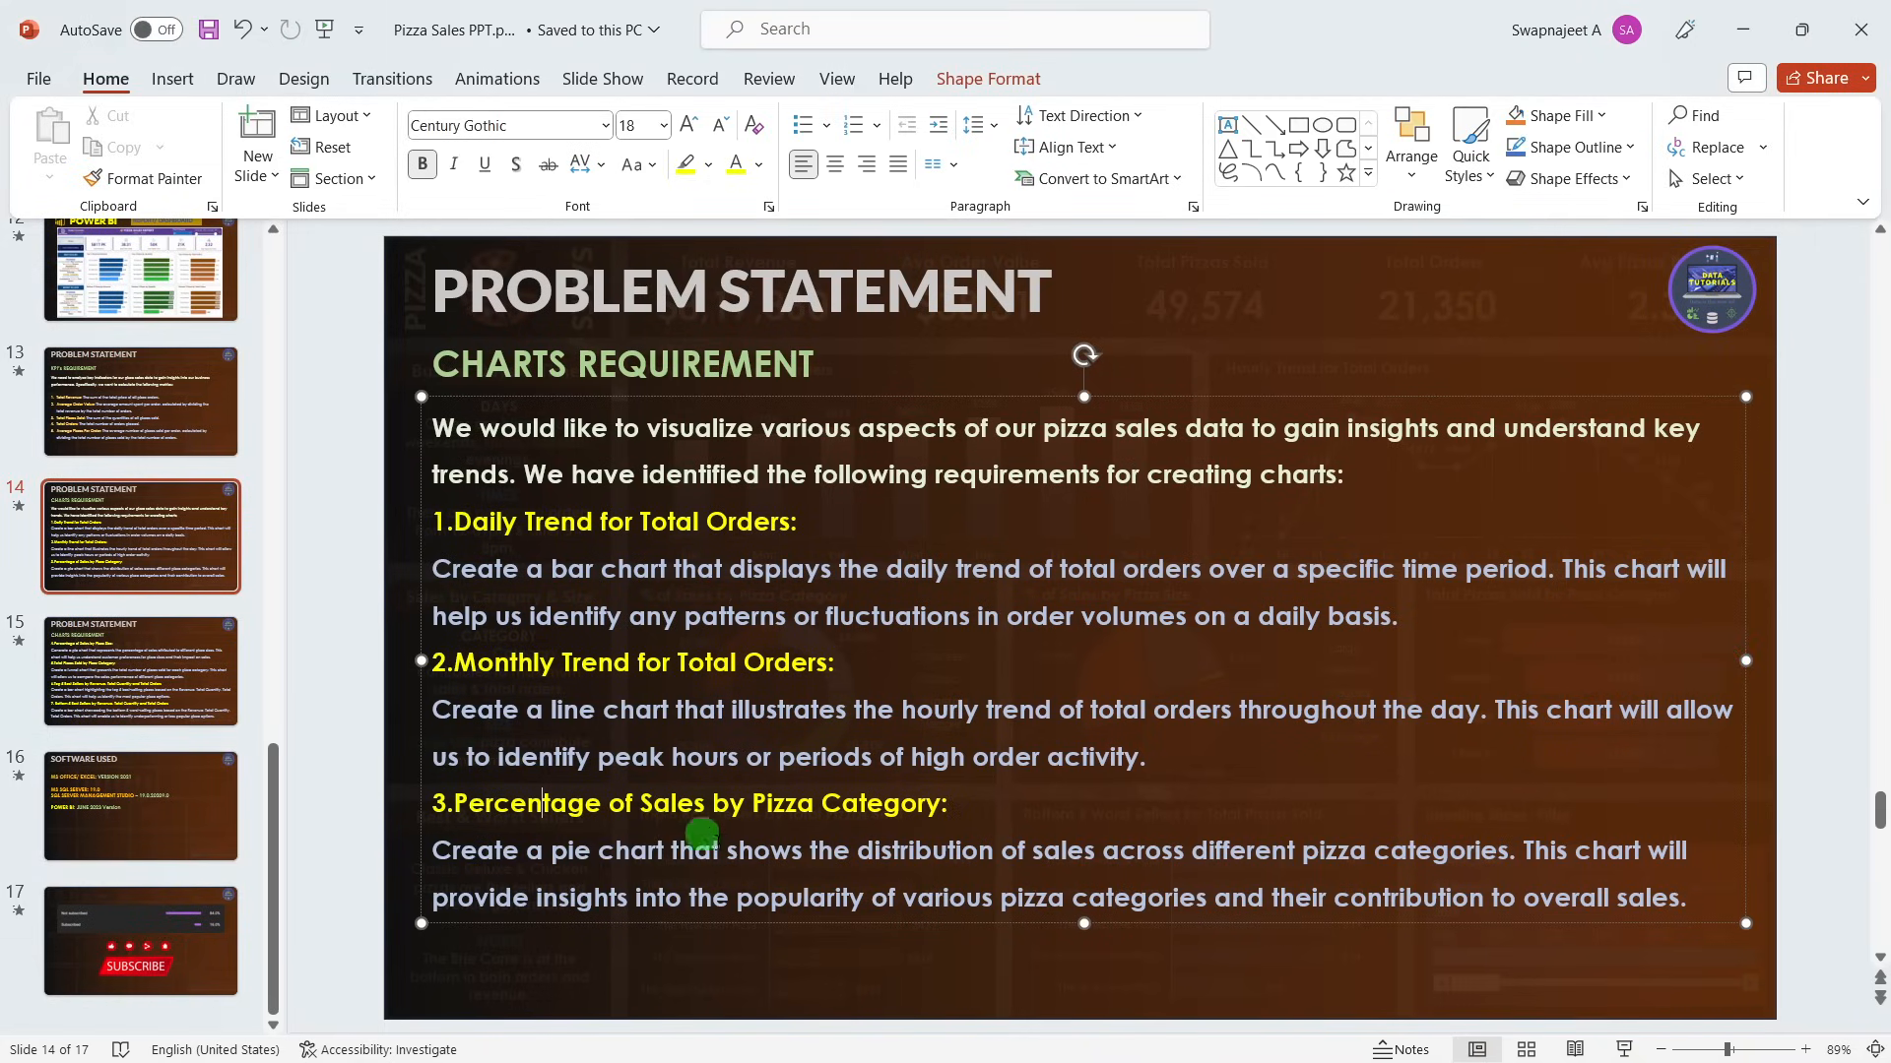
key("alt+Tab")
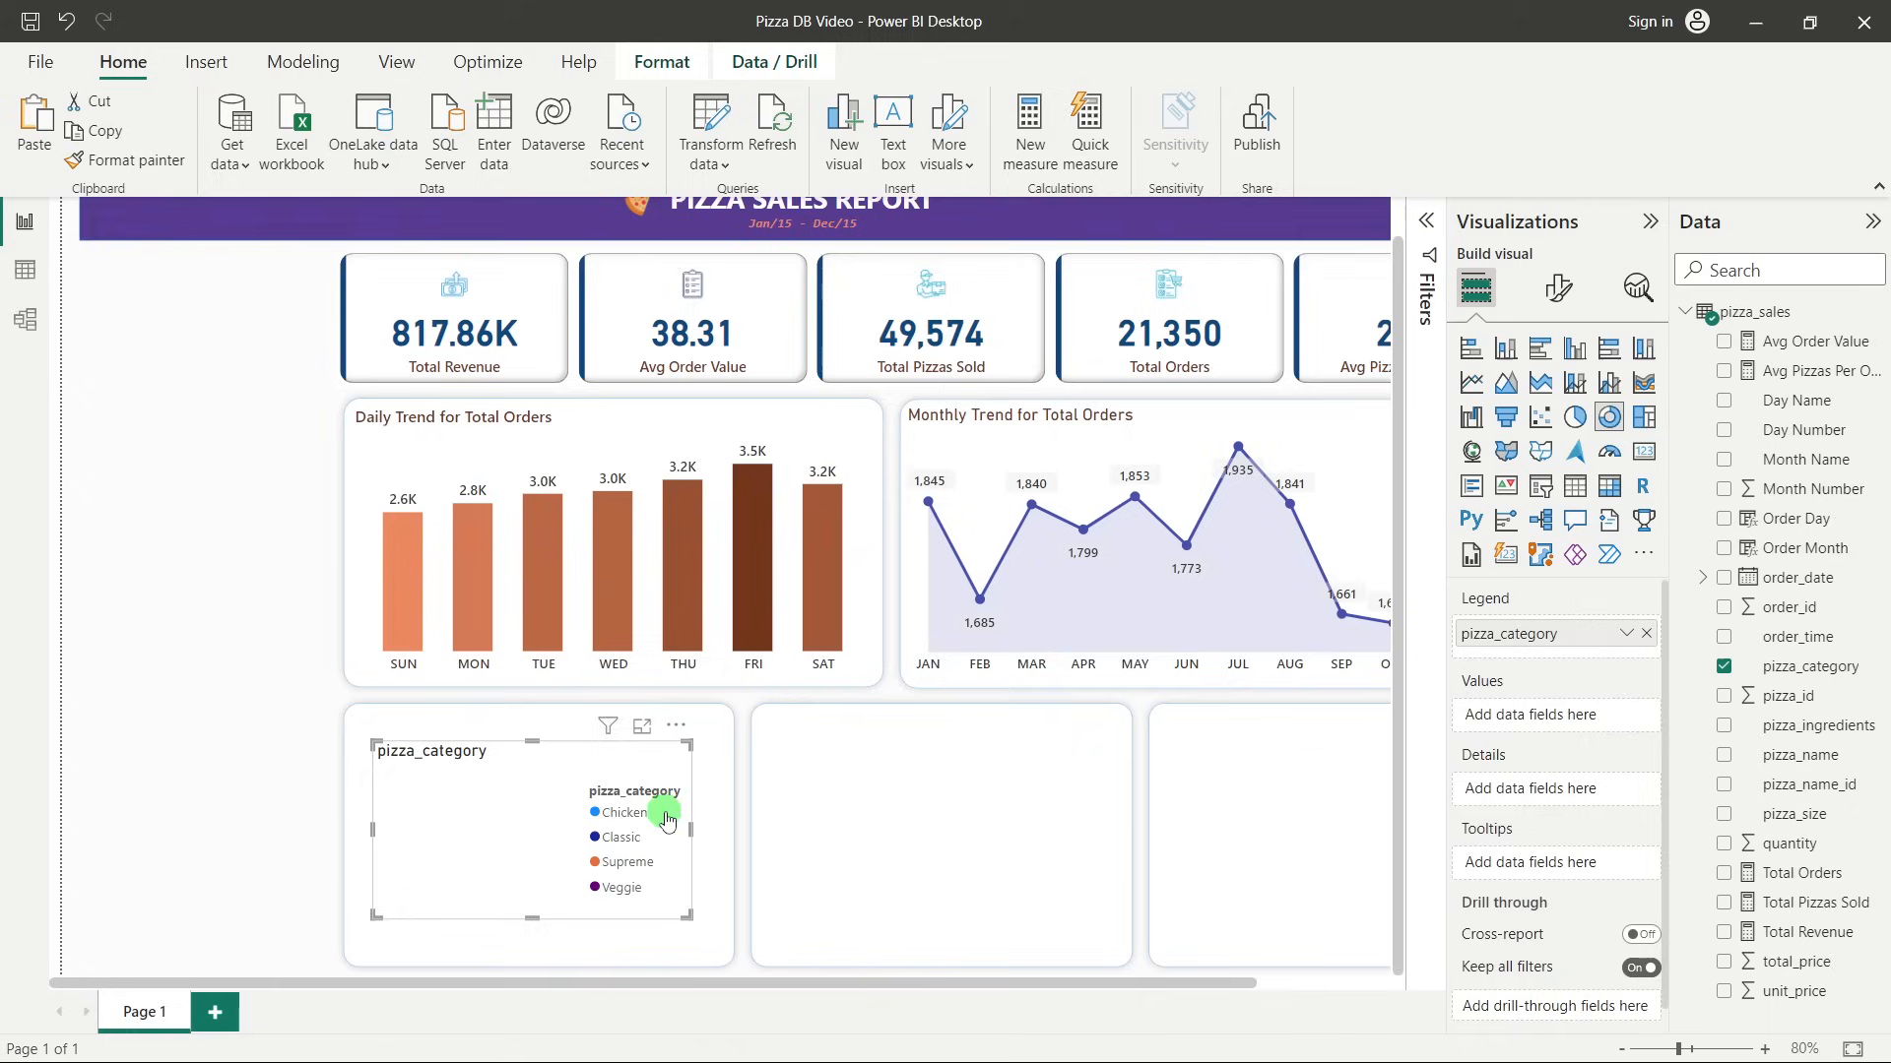
left_click(1724, 932)
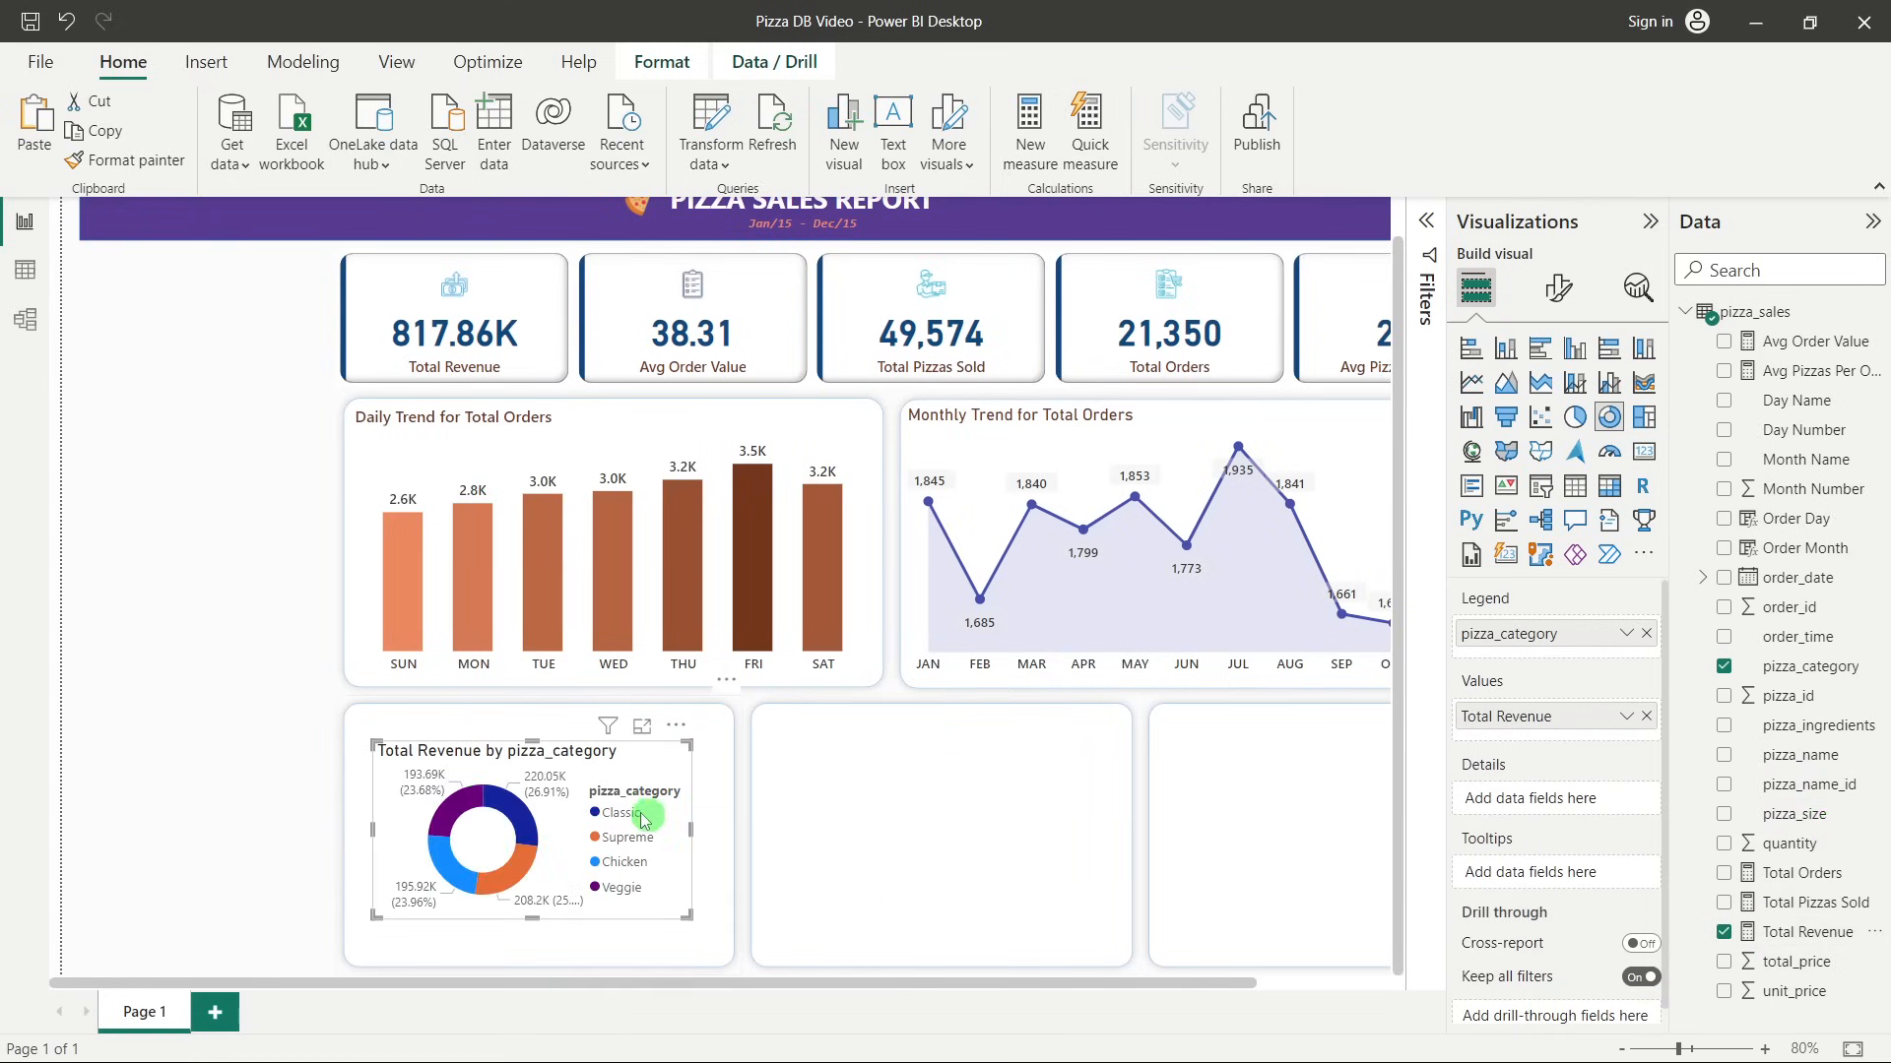
Move the donut chart to the card's upper-left corner and enlarge it to fill the card.
left_click_drag(440, 767, 419, 733)
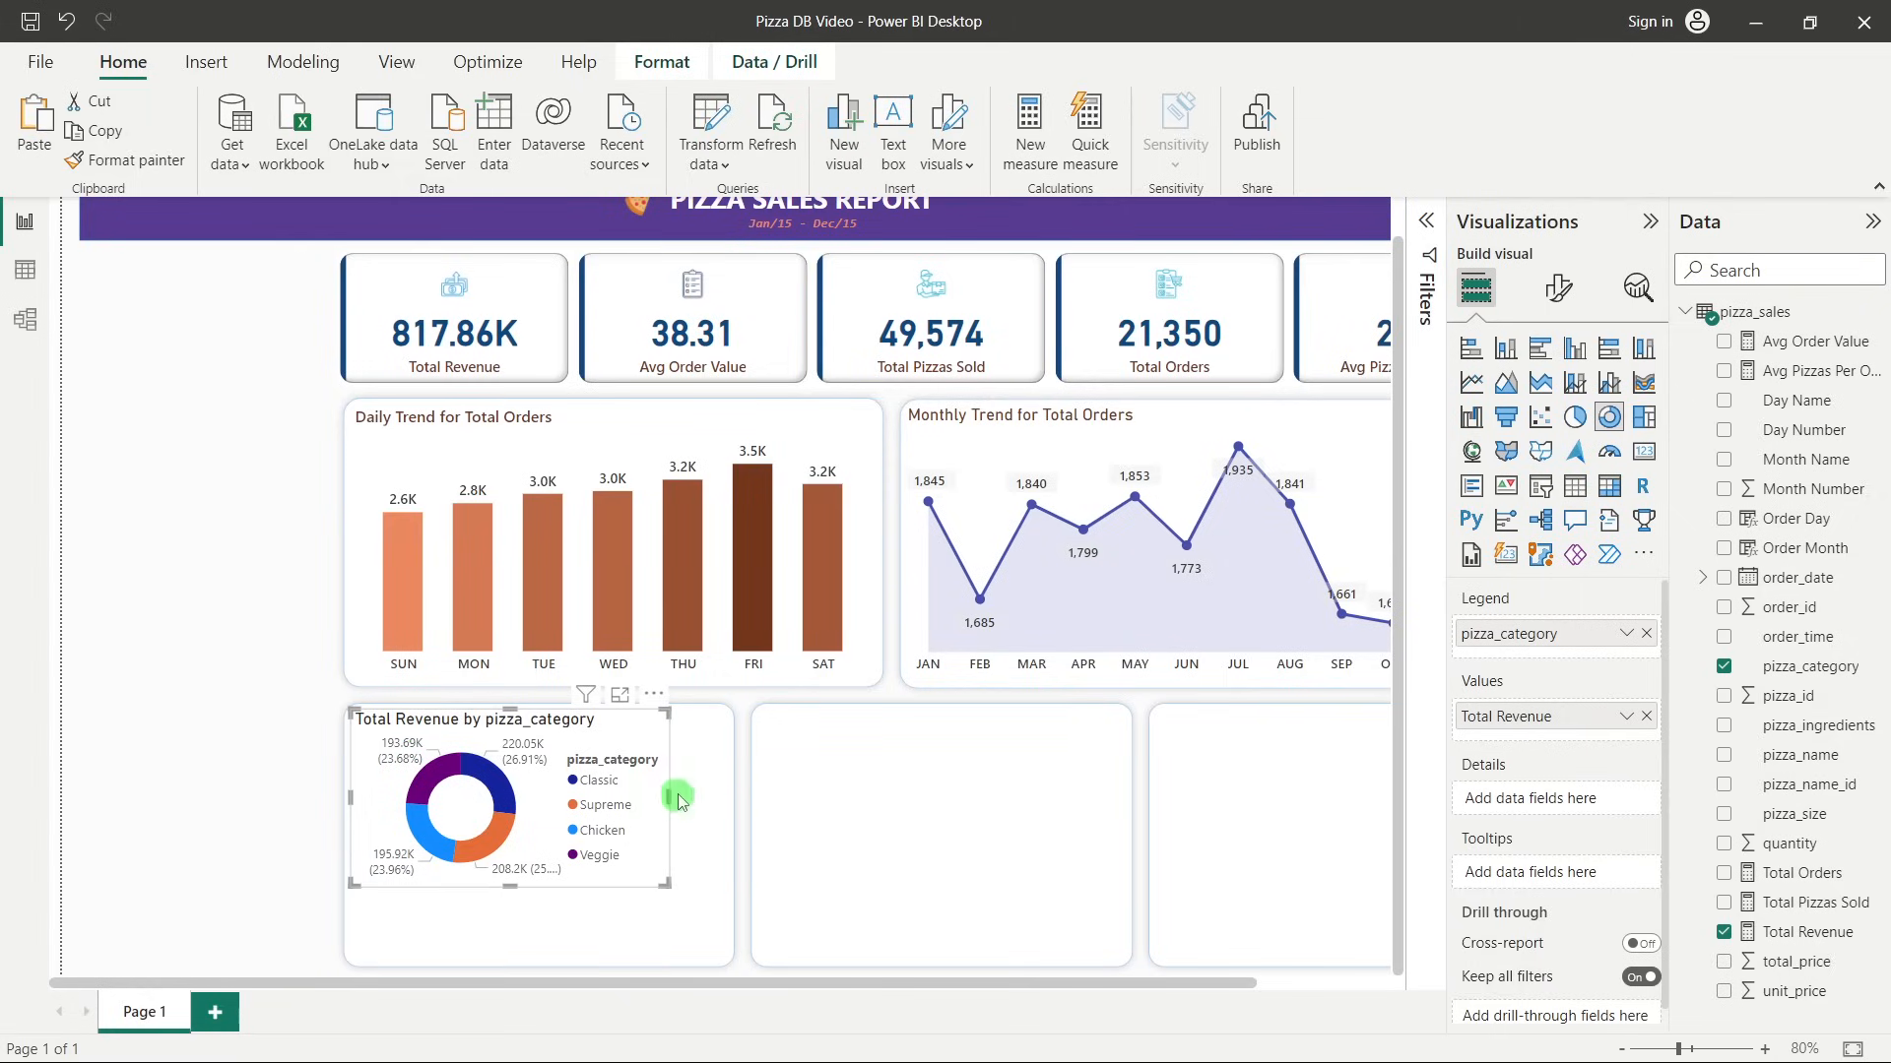
left_click_drag(670, 797, 728, 797)
left_click_drag(545, 887, 549, 960)
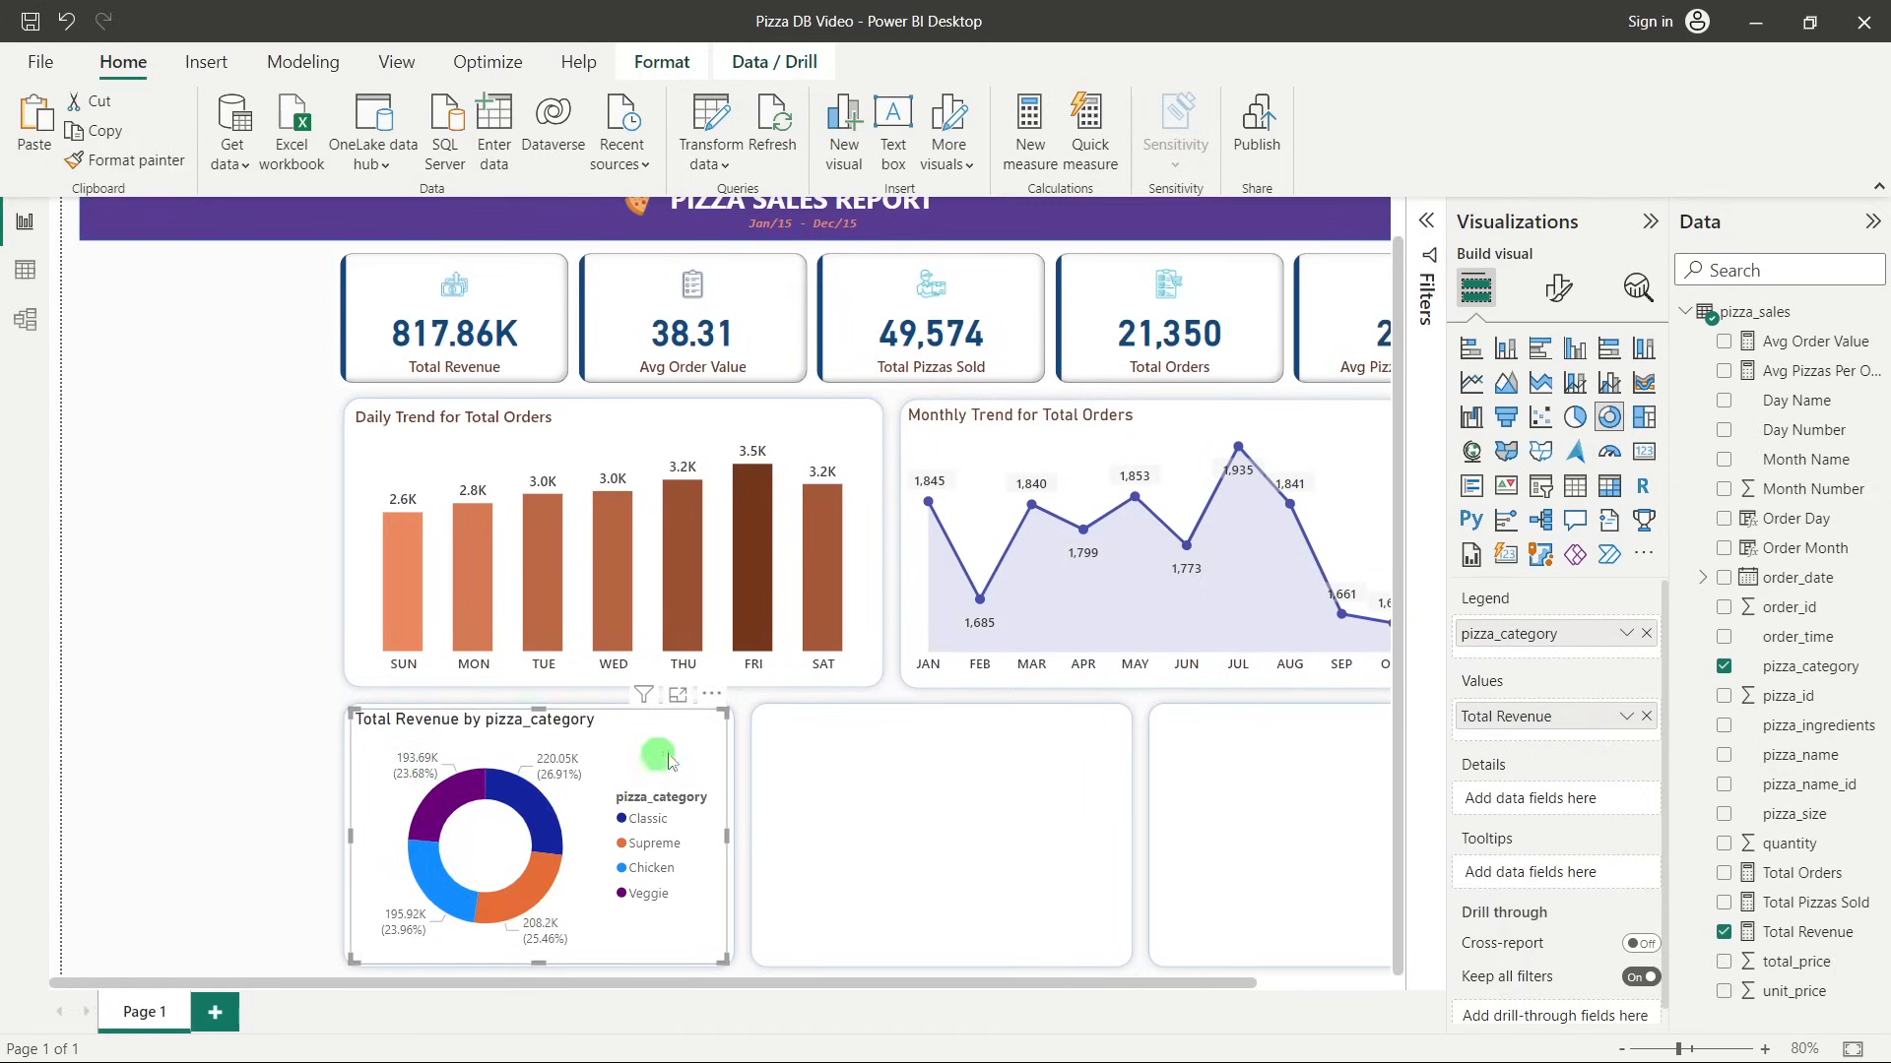
Set the donut chart's detail labels to show only the percent of total.
left_click(1559, 295)
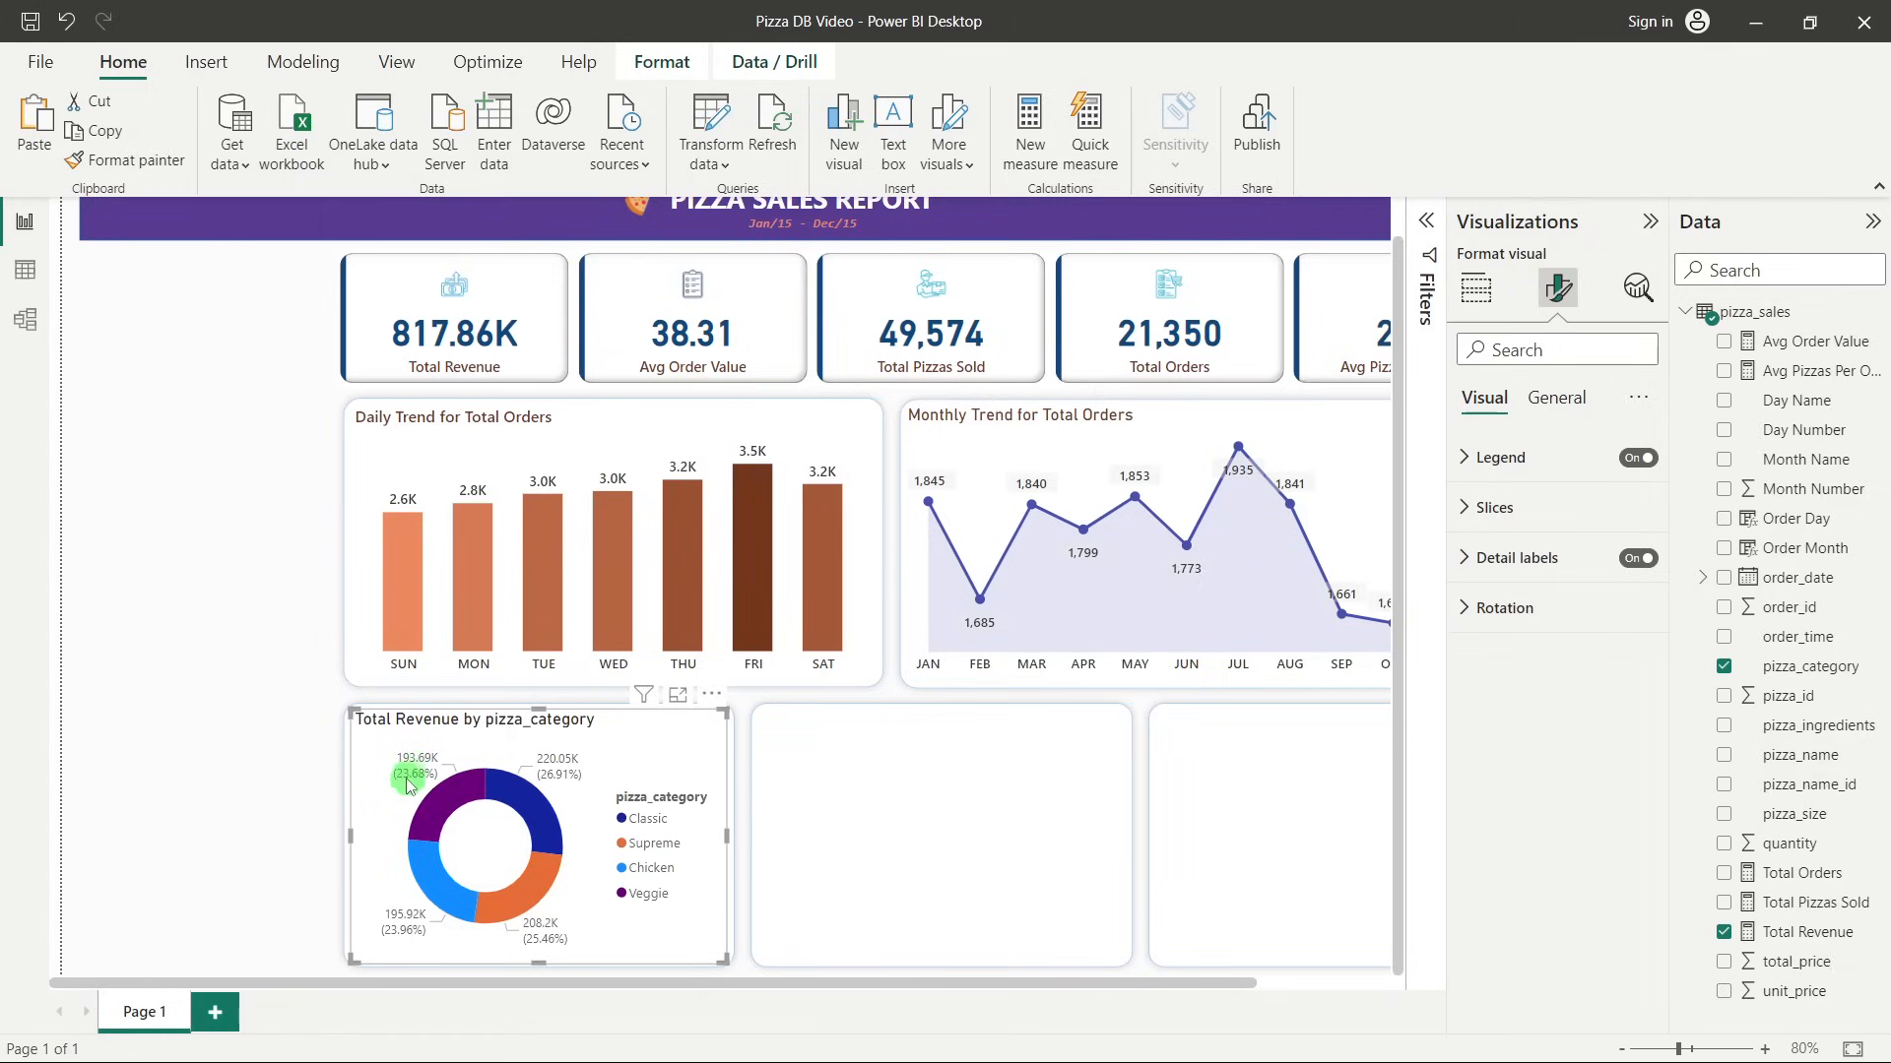
mouse_move(407, 767)
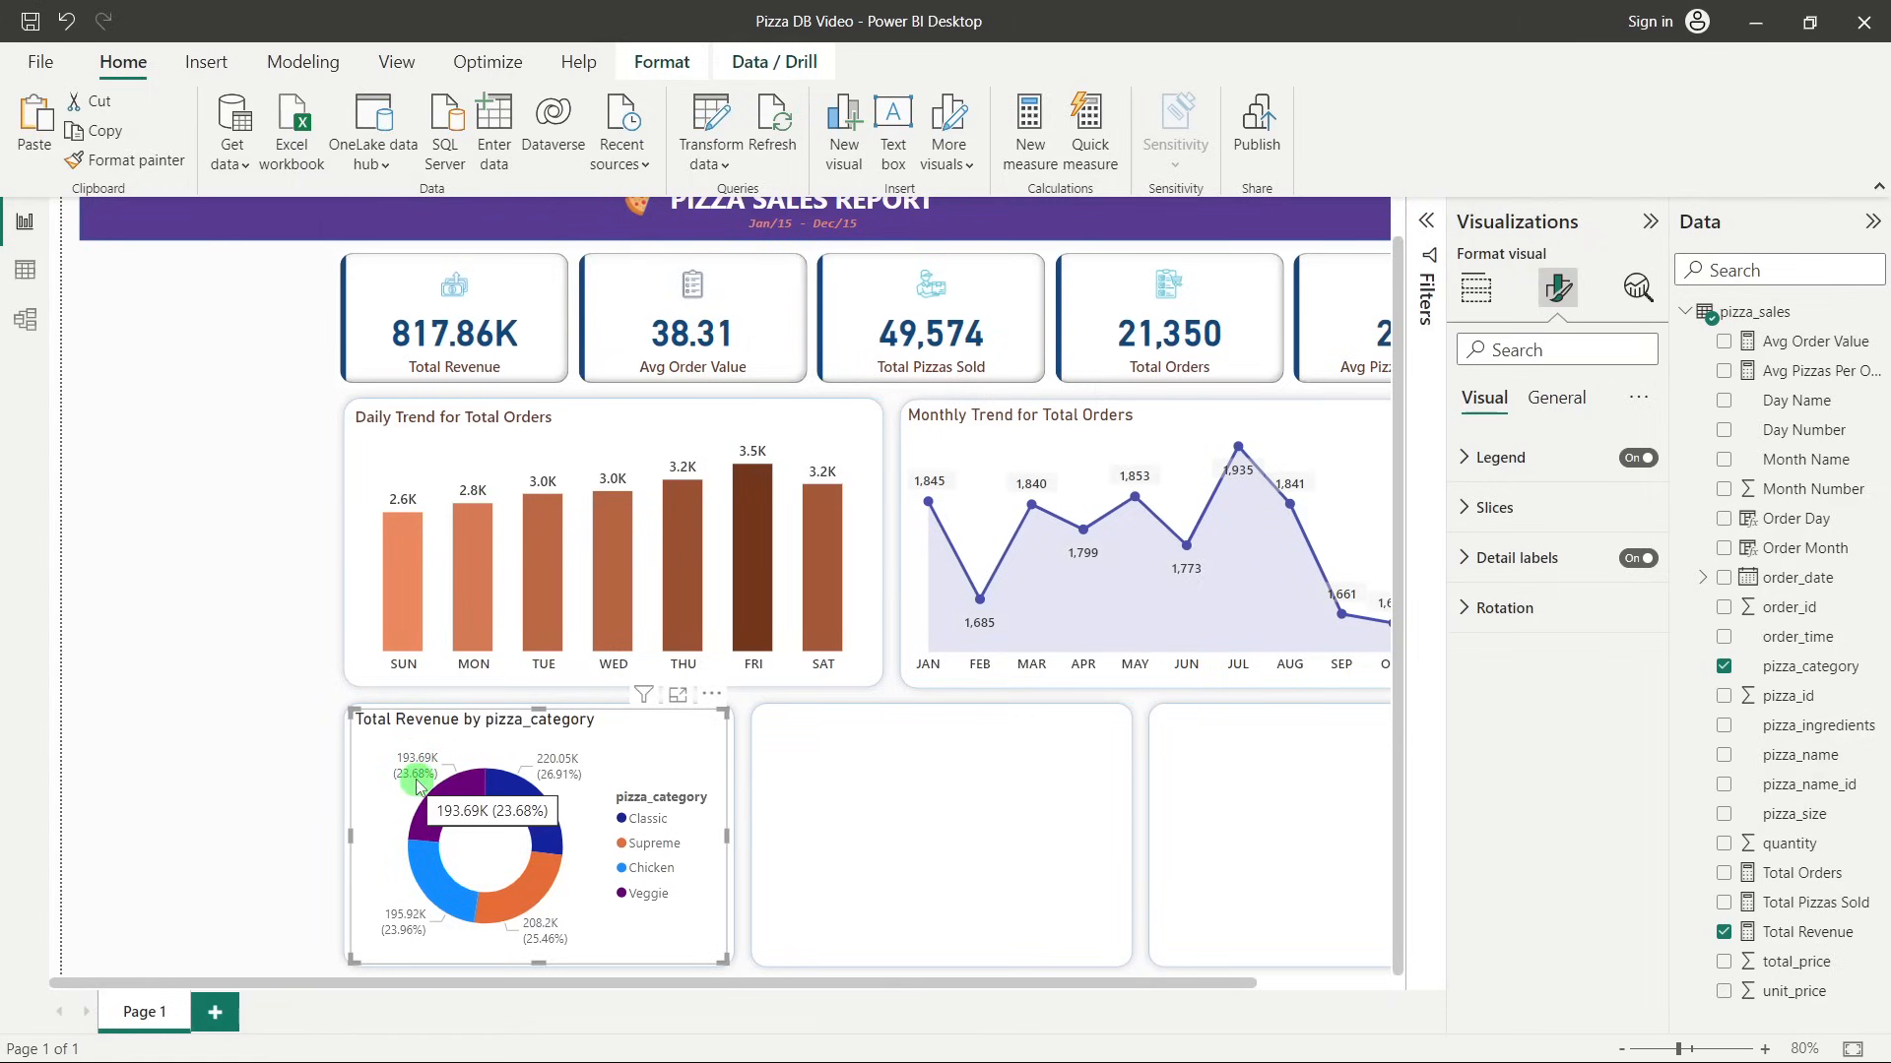
left_click(1493, 579)
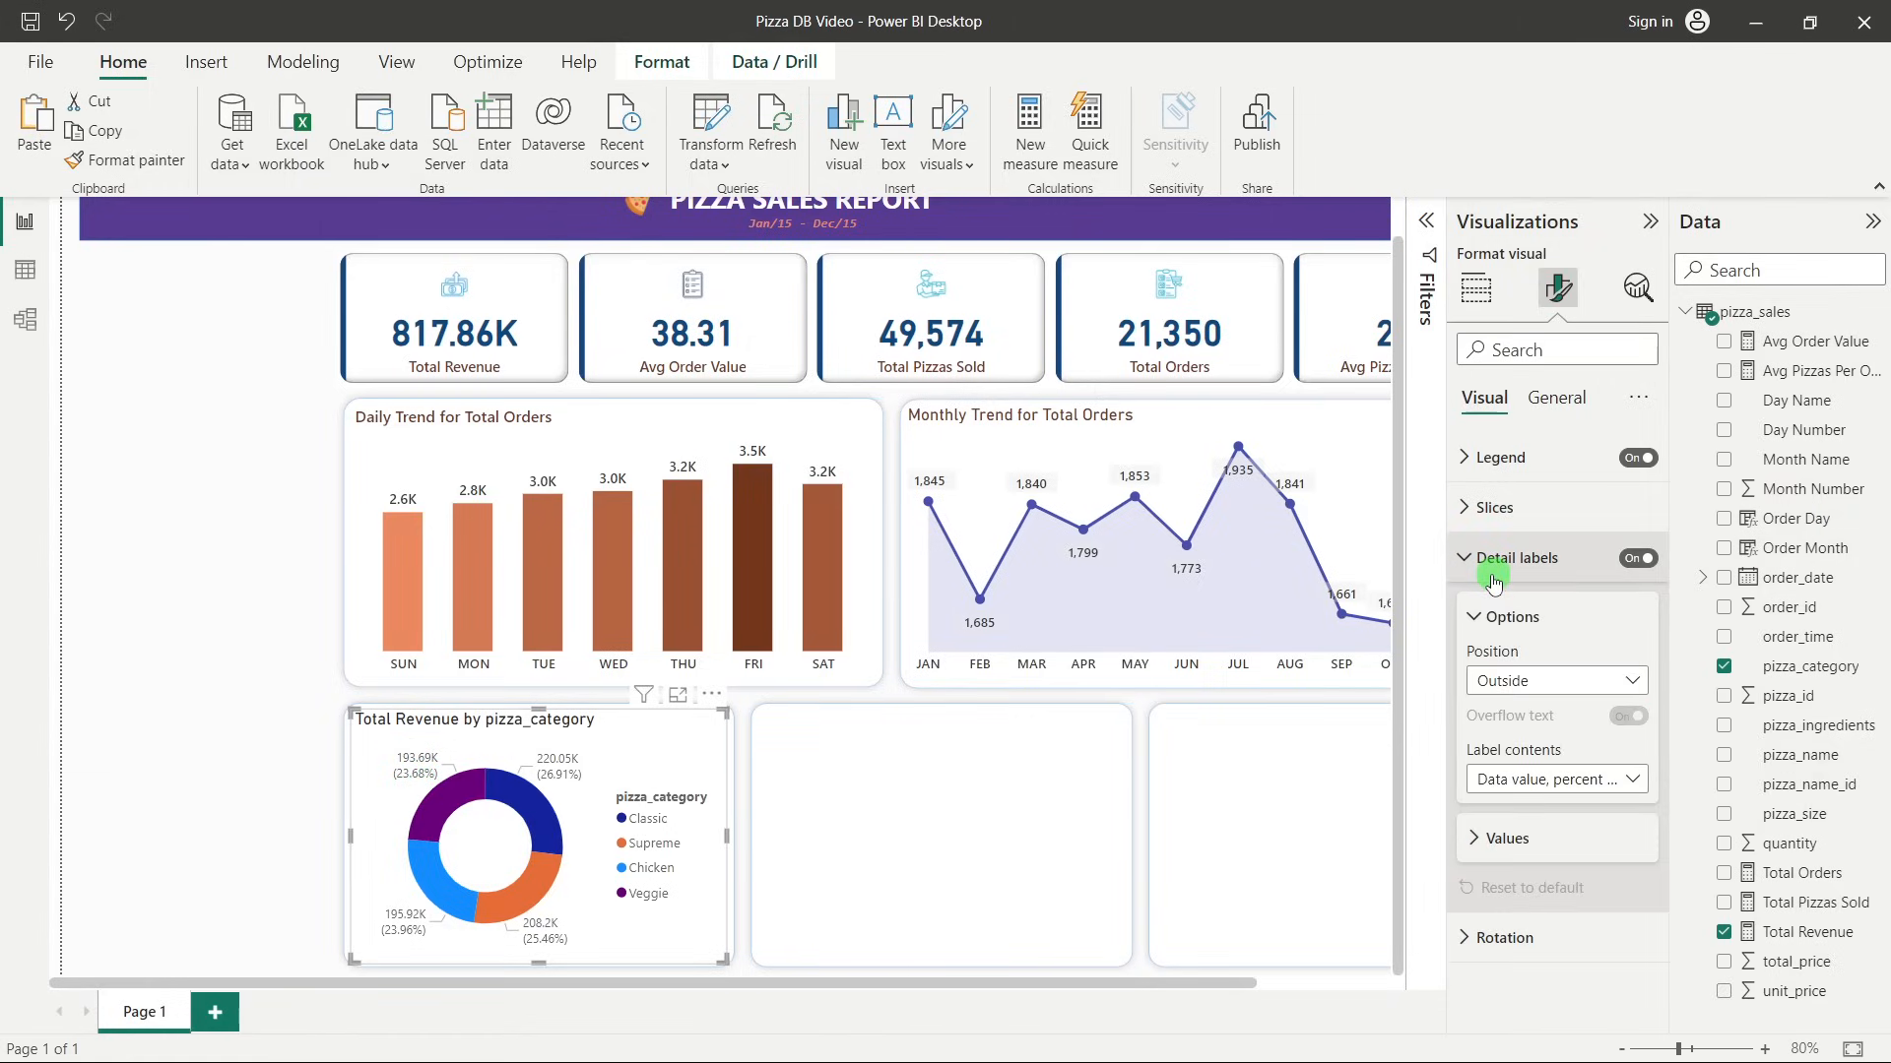
left_click(1489, 778)
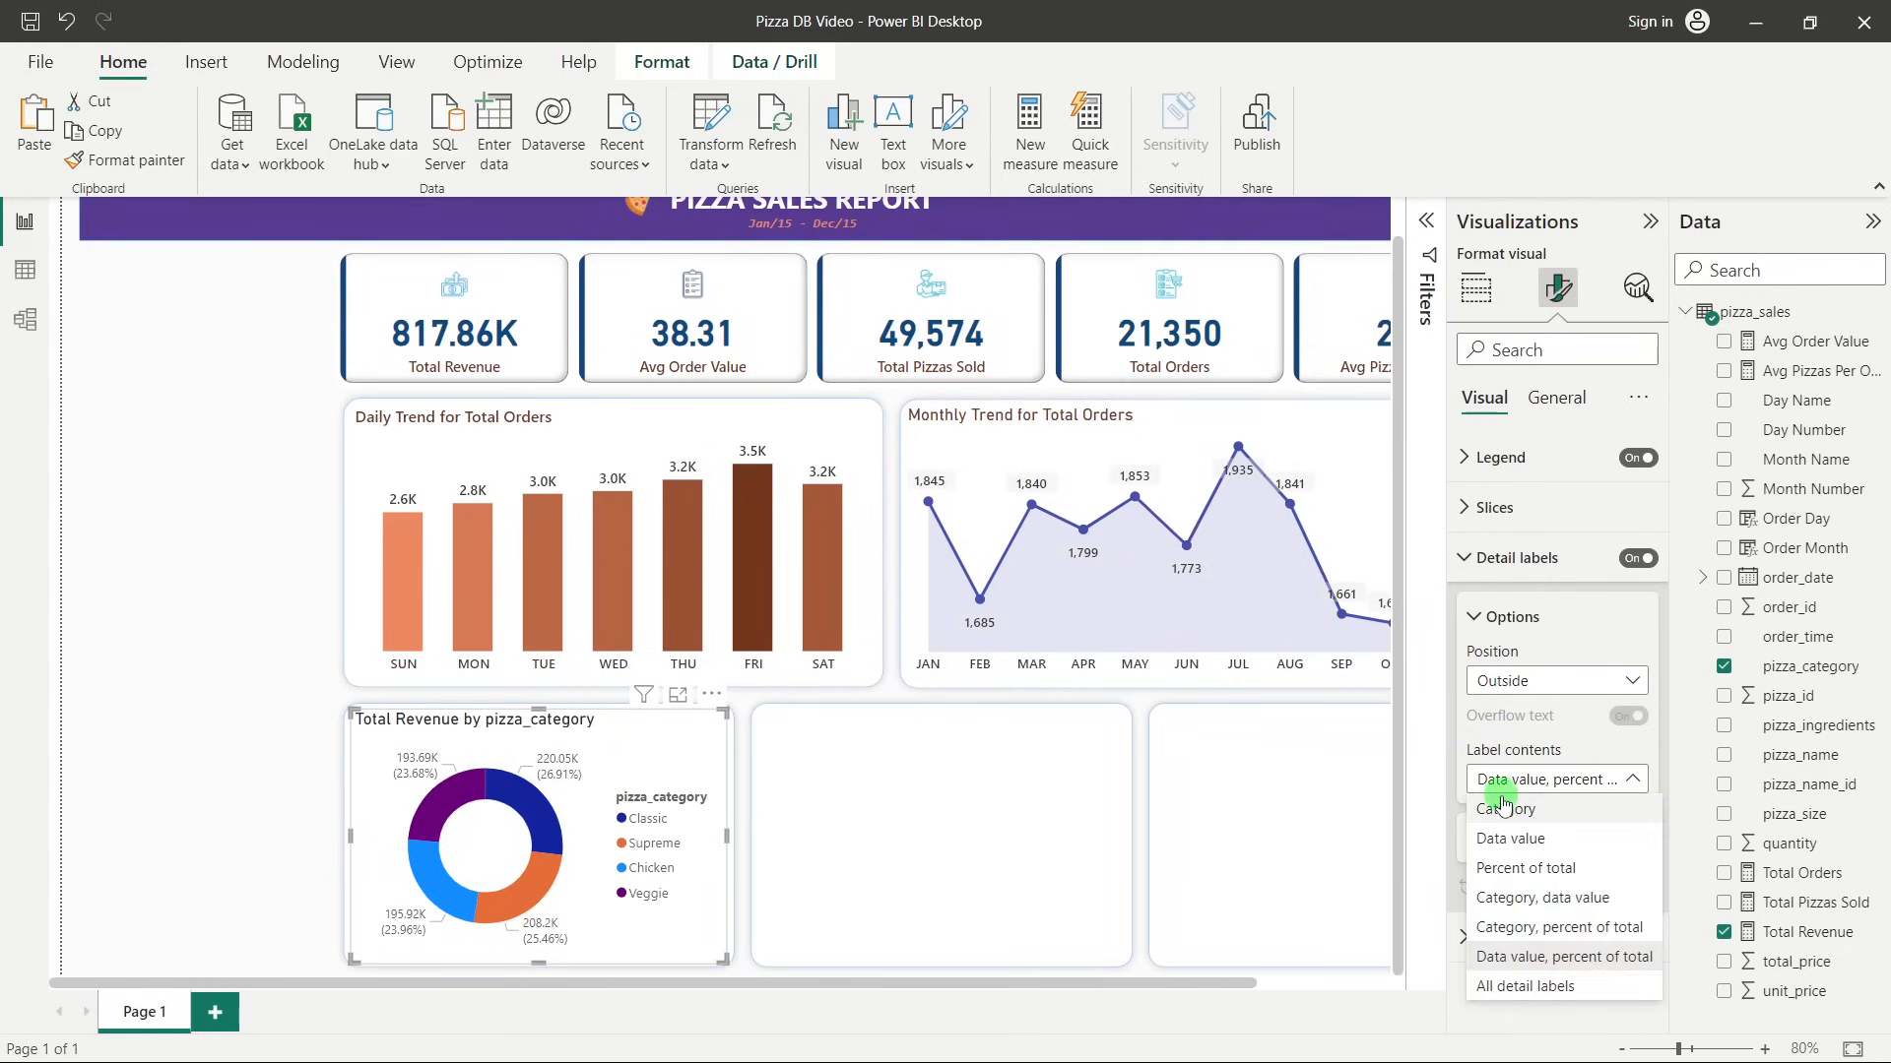
left_click(1518, 869)
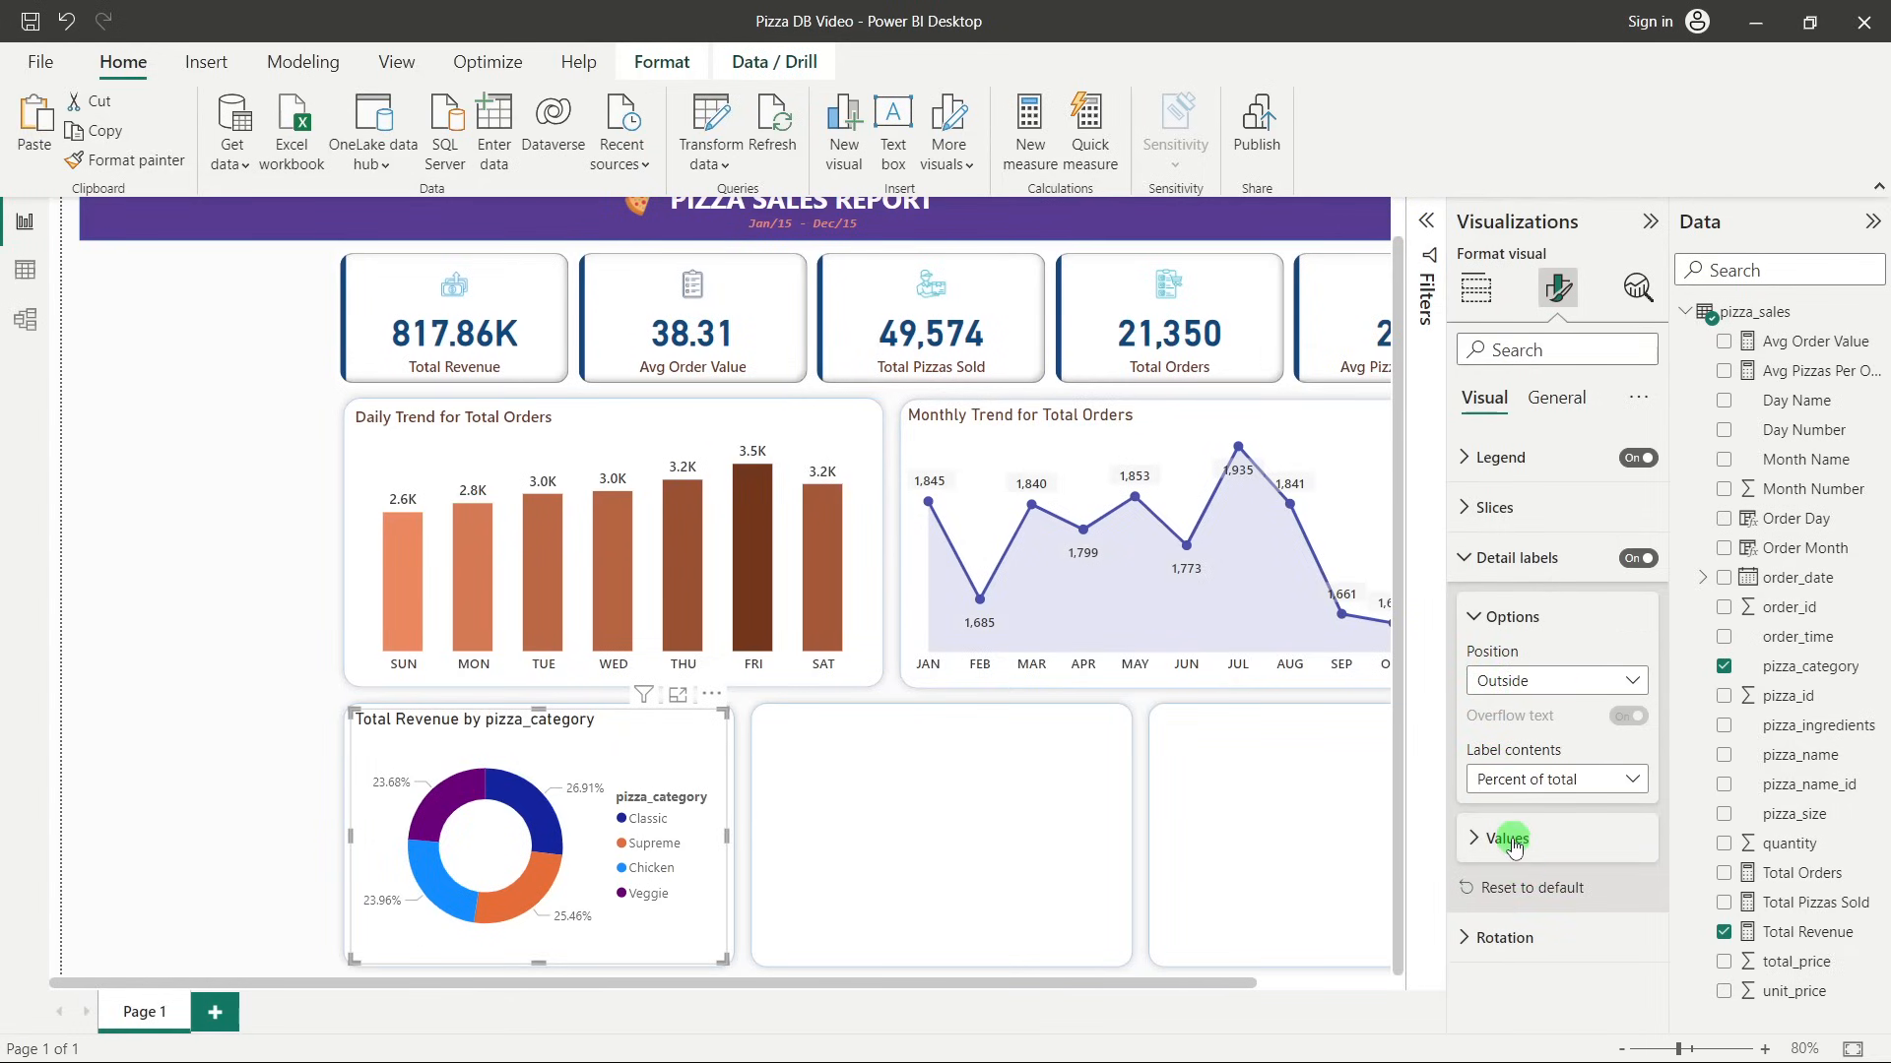
Format the donut chart's detail label values in Segoe UI Semibold, size 10, with a dark grey colour.
left_click(1513, 840)
left_click(1561, 603)
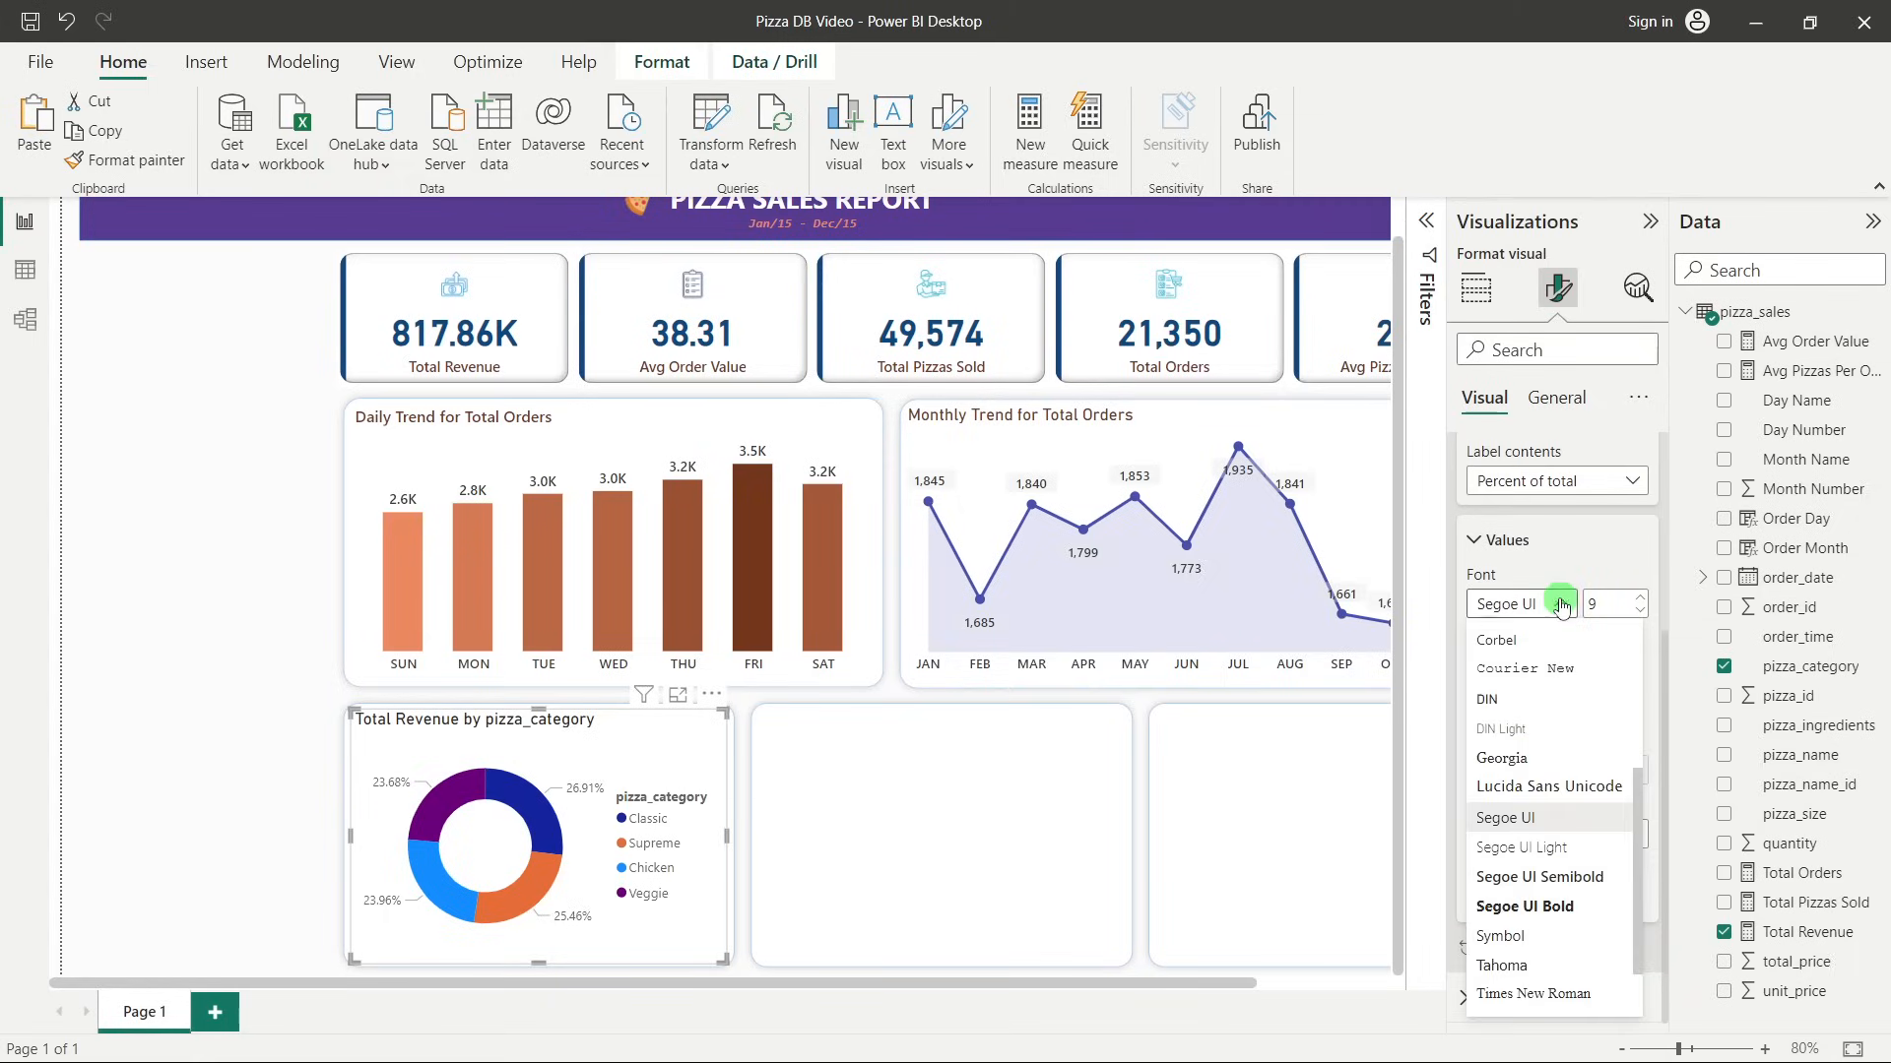
left_click(1556, 875)
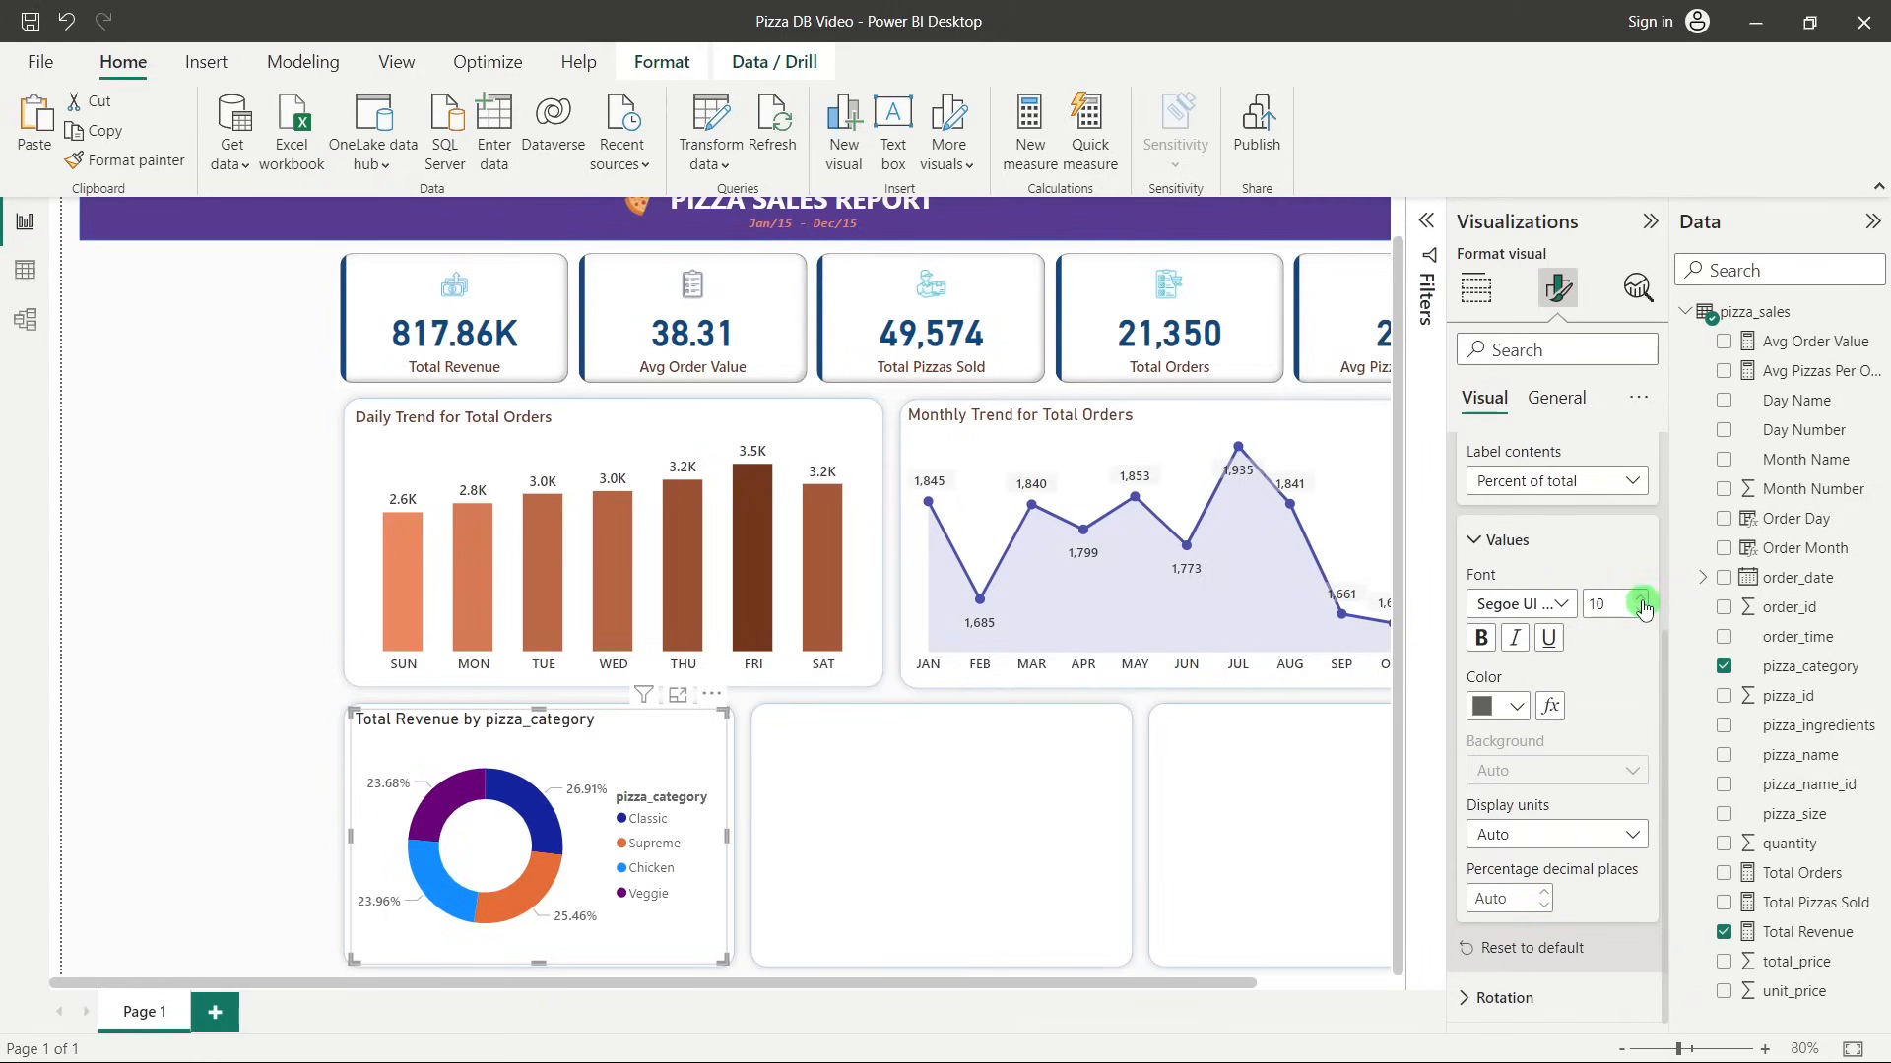
left_click(1516, 706)
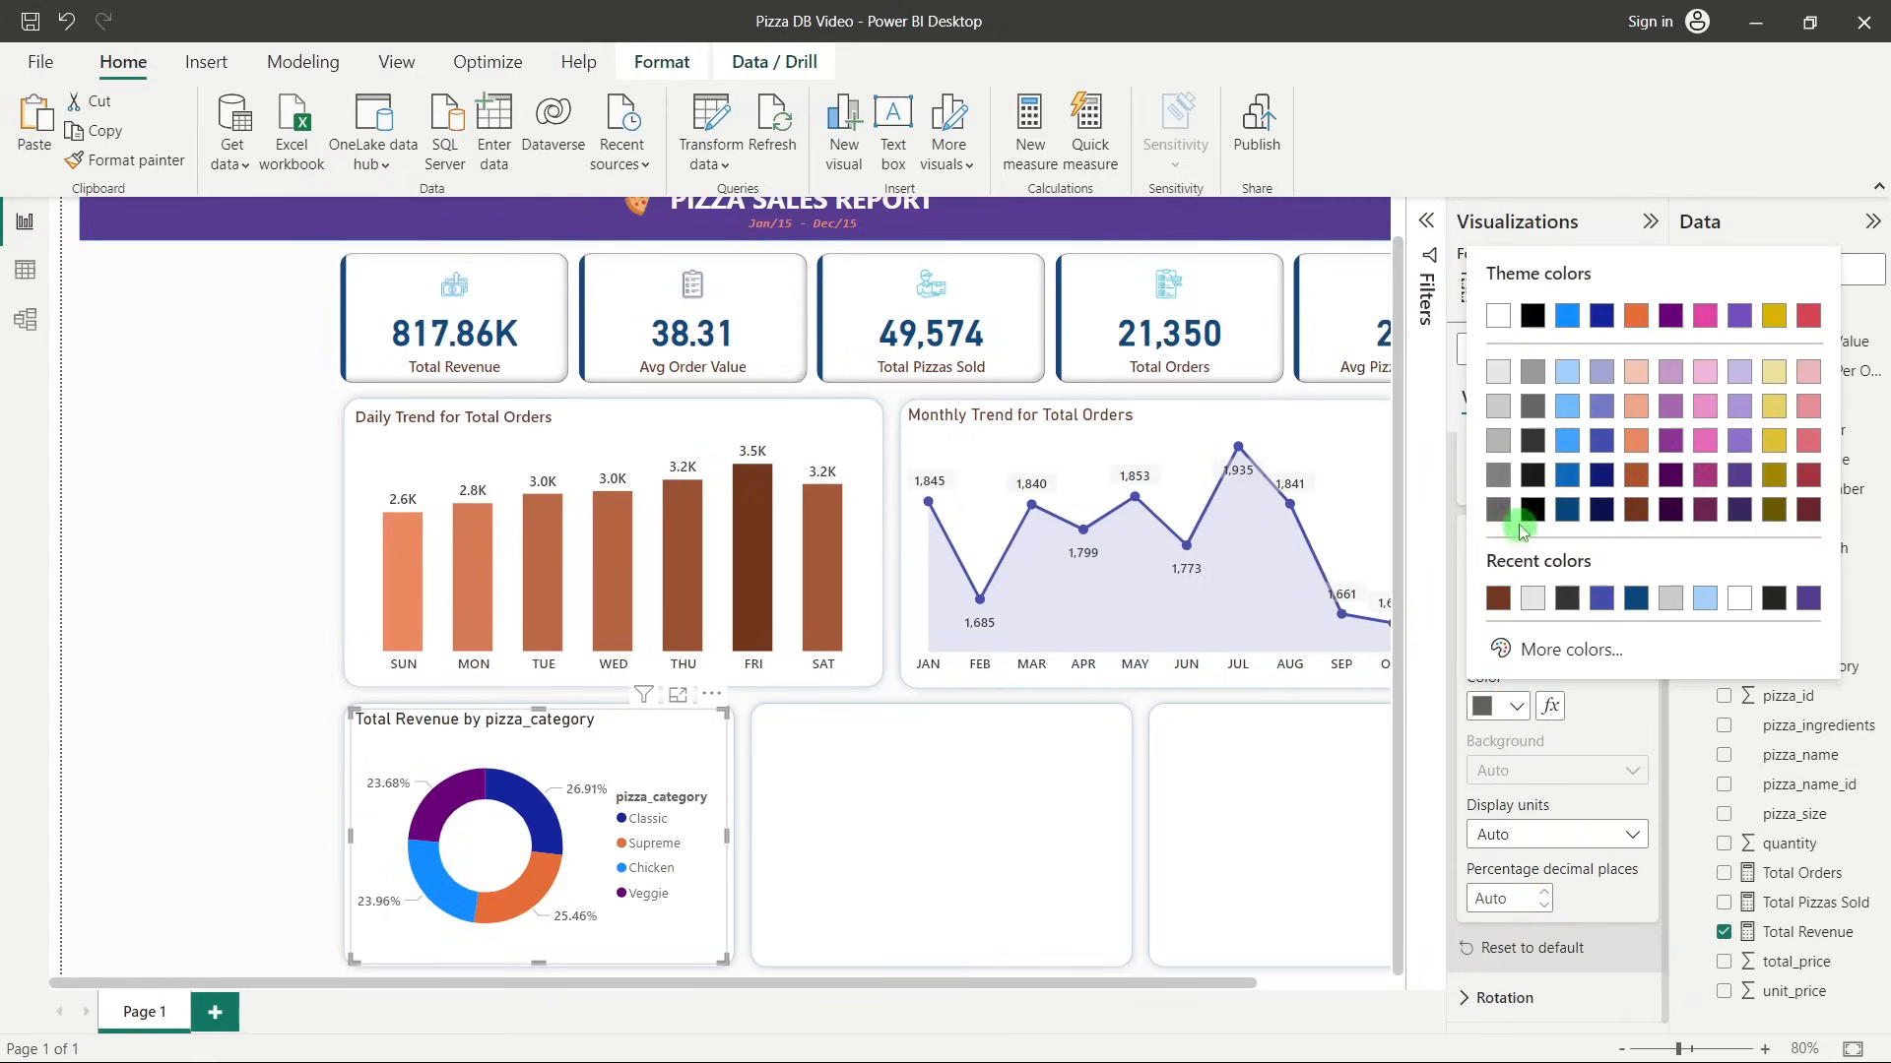
left_click(1542, 460)
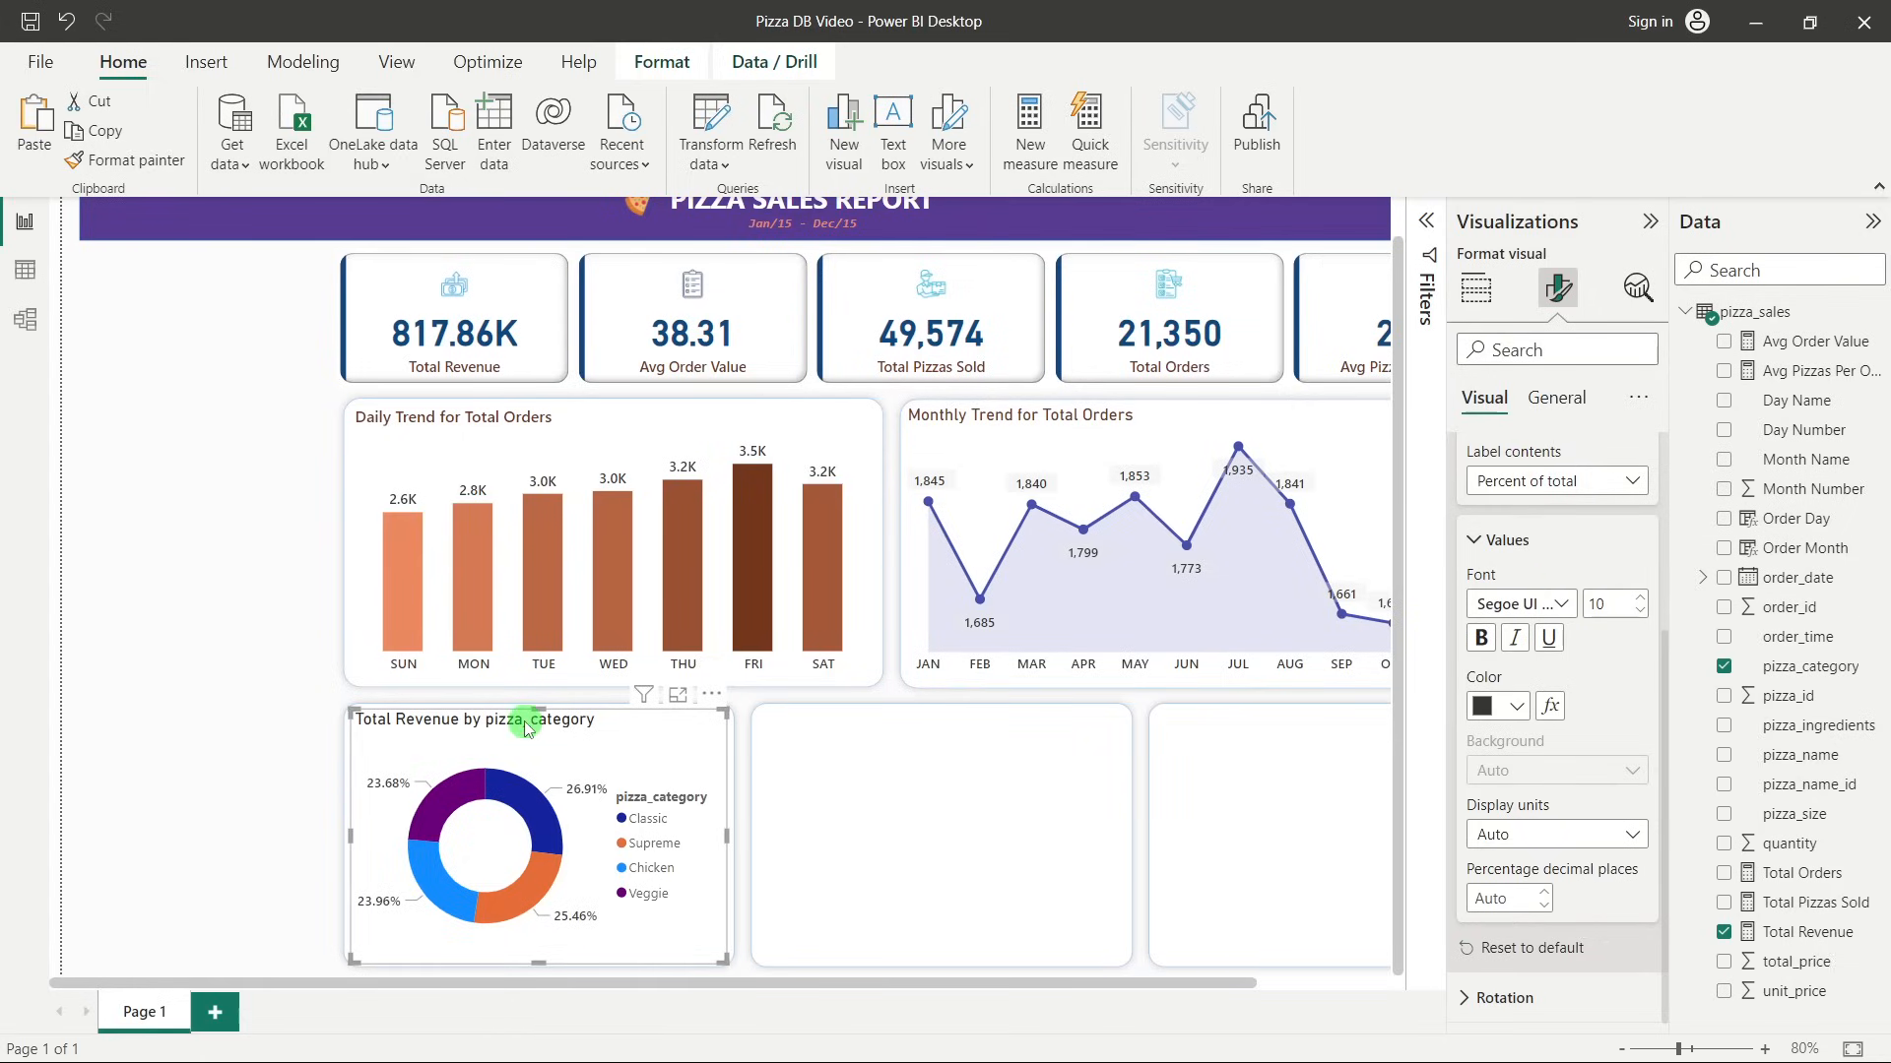
Copy "of Sales by Pizza Category" from the charts requirement slide in PowerPoint and return to the Power BI report.
key("alt+Tab")
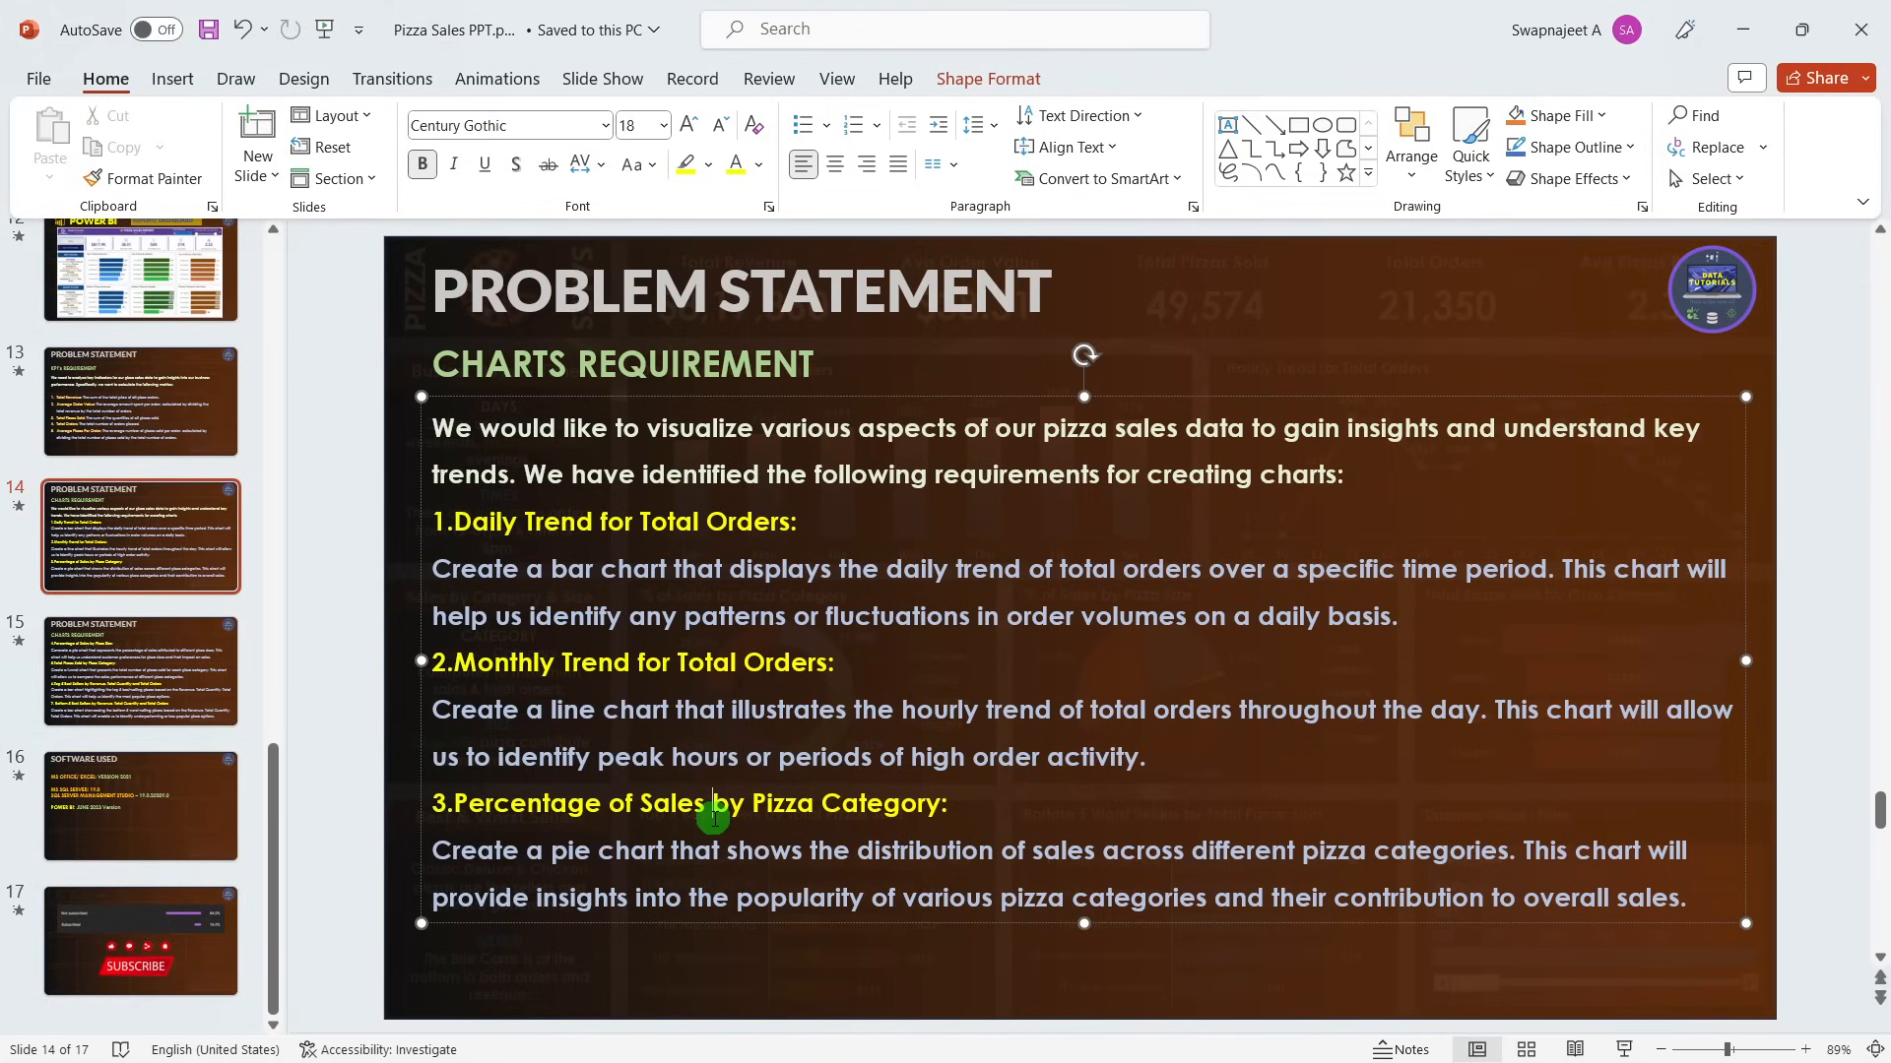
left_click_drag(940, 805, 626, 794)
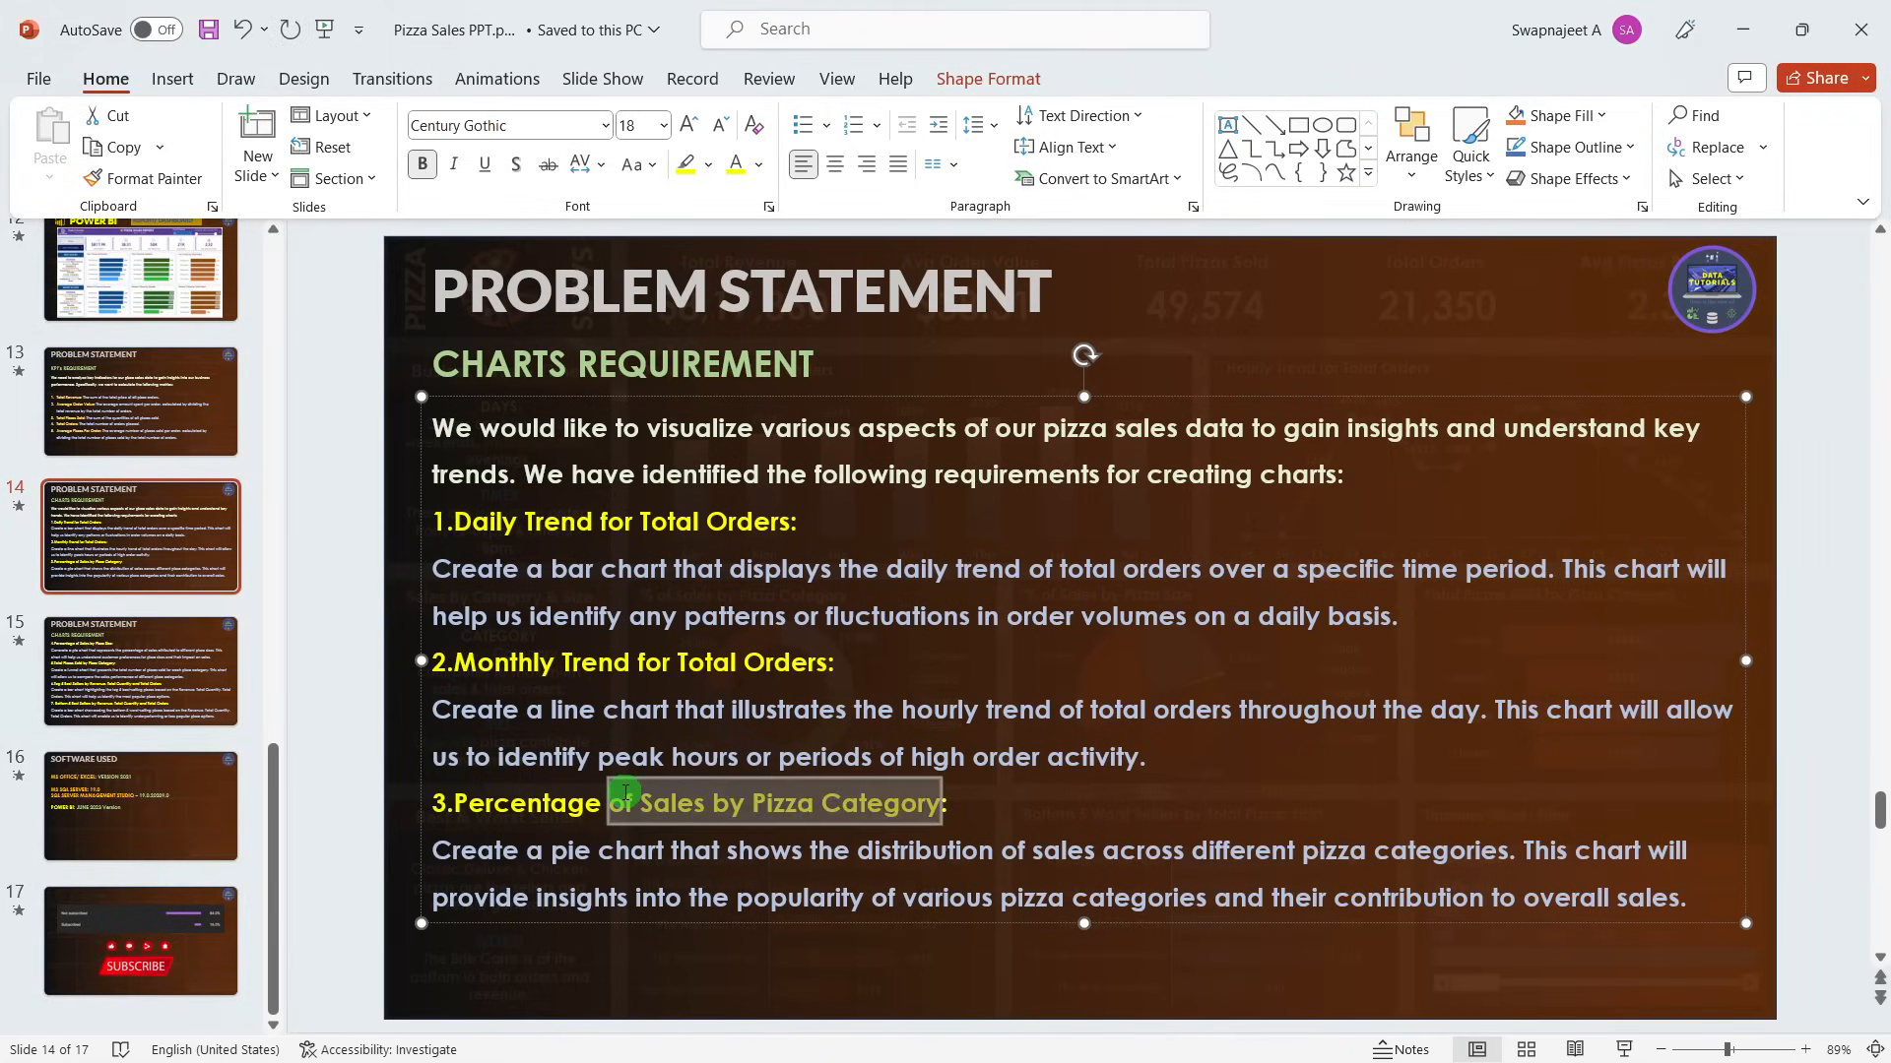
key("ctrl+c")
key("alt+Tab")
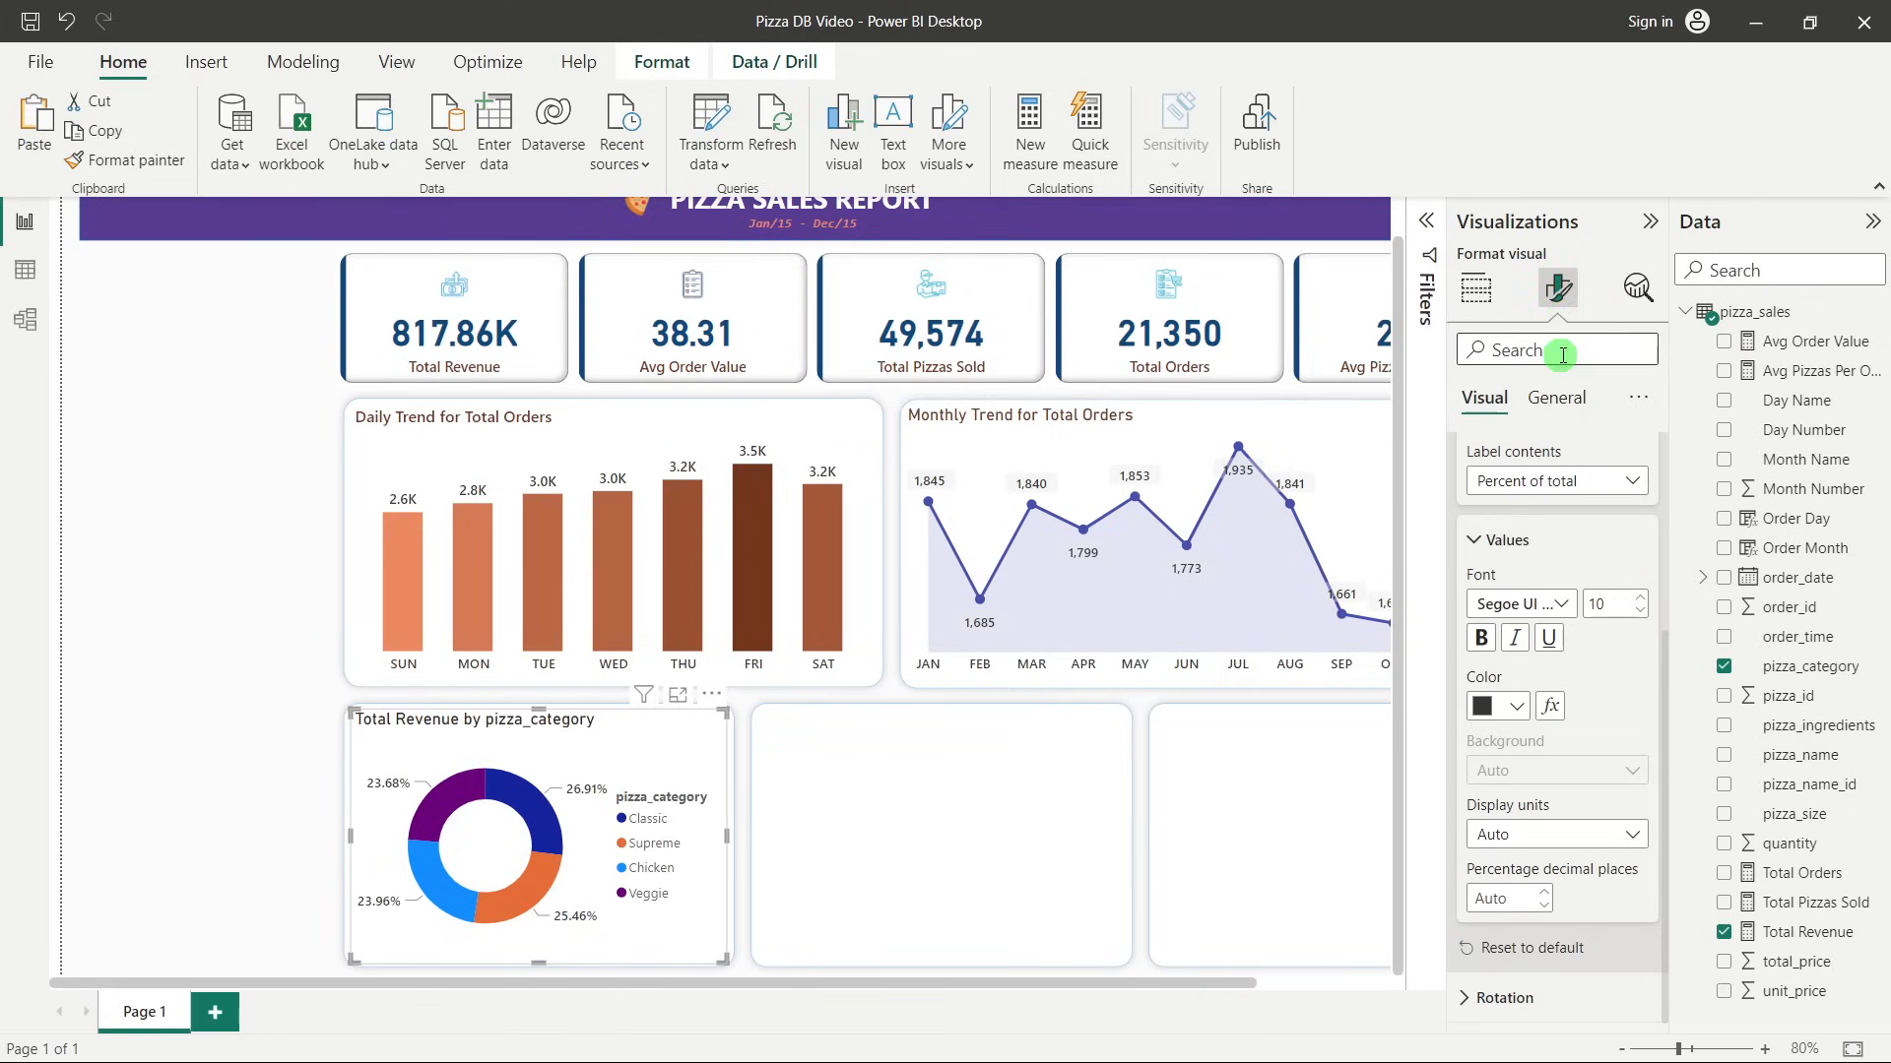
Turn off the donut chart's background.
left_click(1550, 394)
left_click(1524, 559)
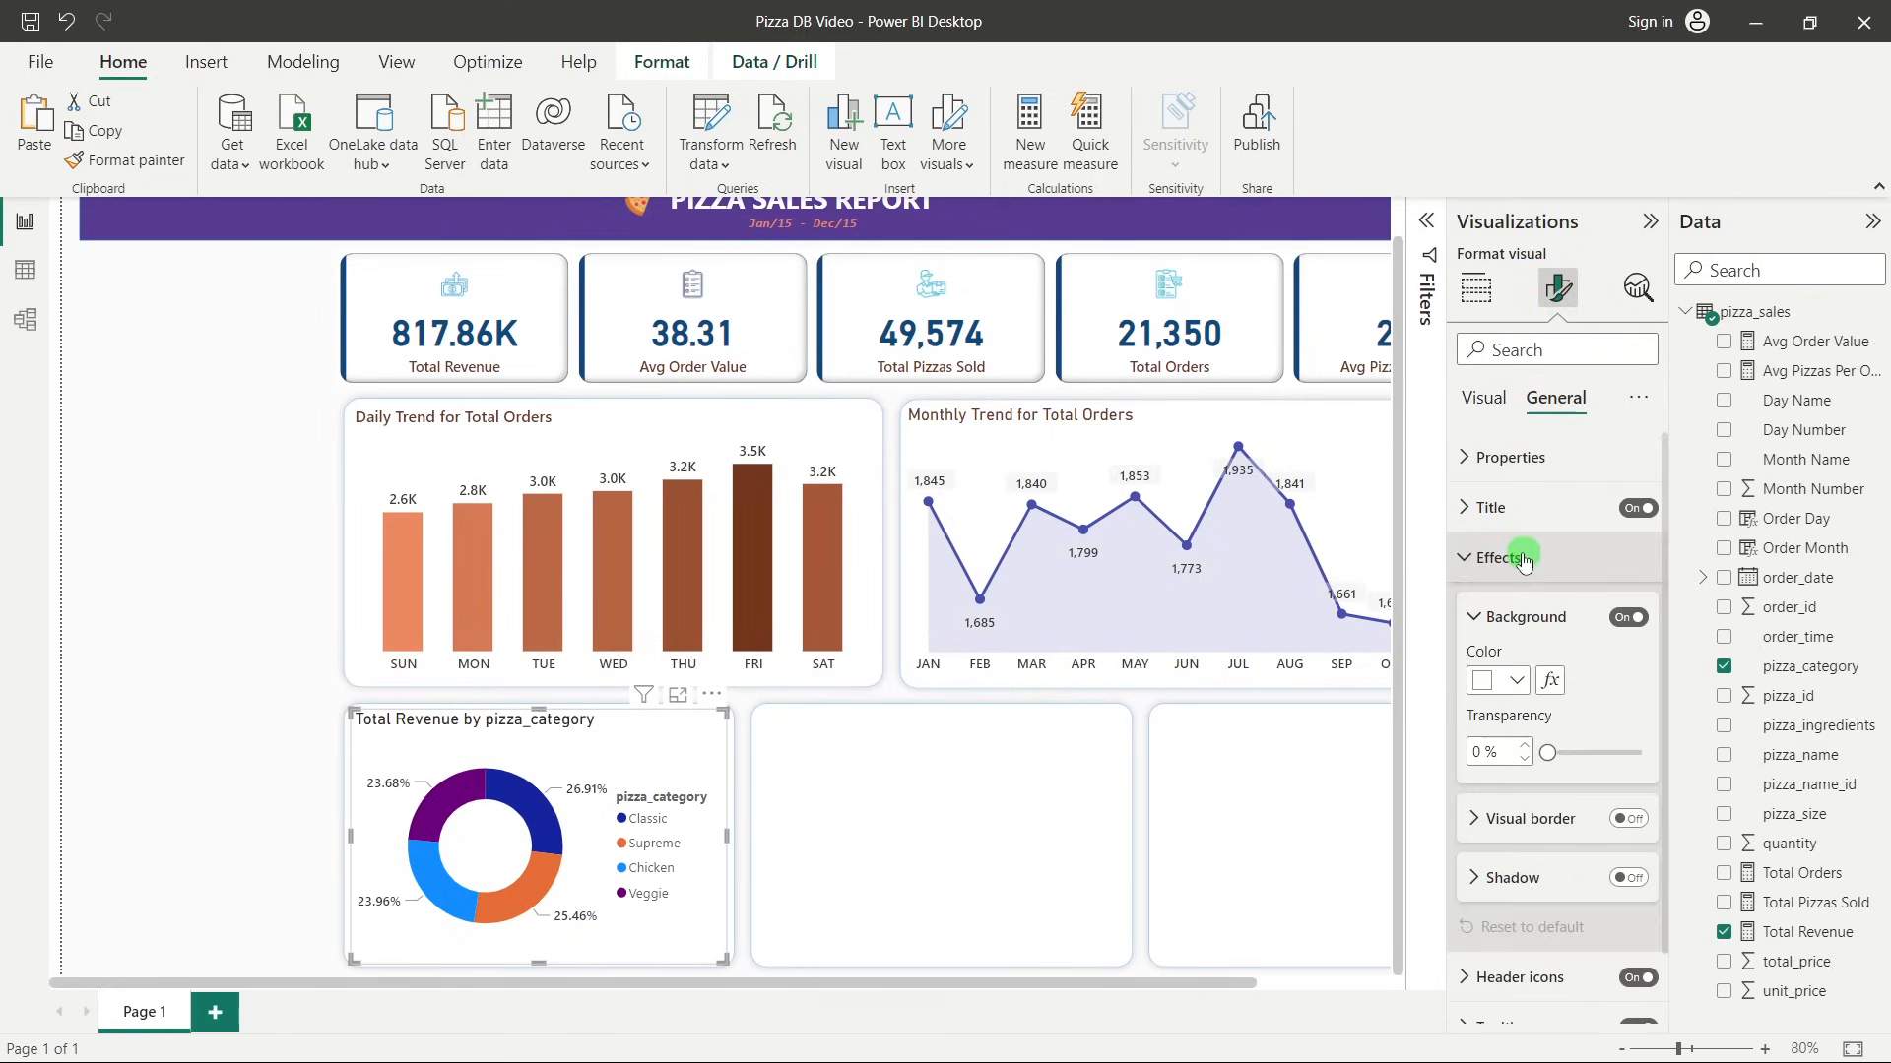
left_click(1525, 564)
left_click(1525, 564)
left_click(1634, 617)
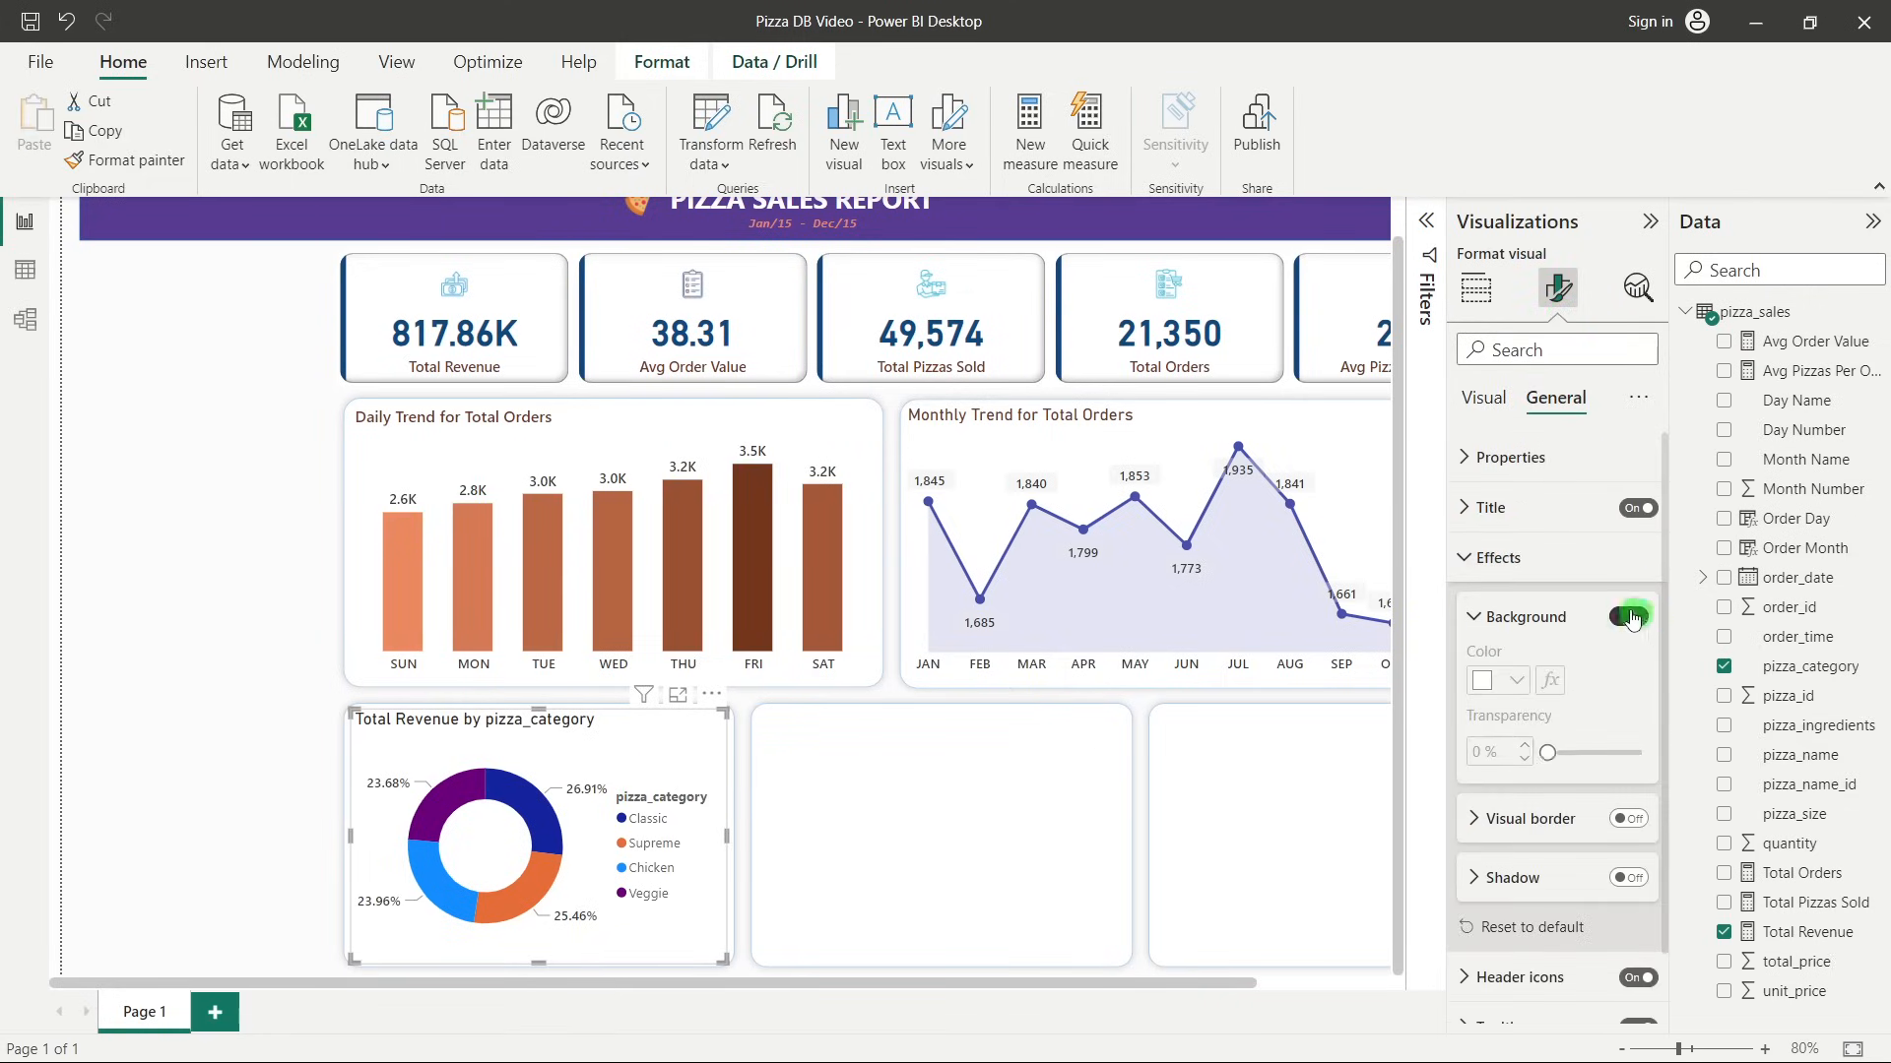
left_click(1549, 576)
Replace the donut chart's title text with "% of Sales by Pizza Category" using the copied wording.
left_click(1519, 507)
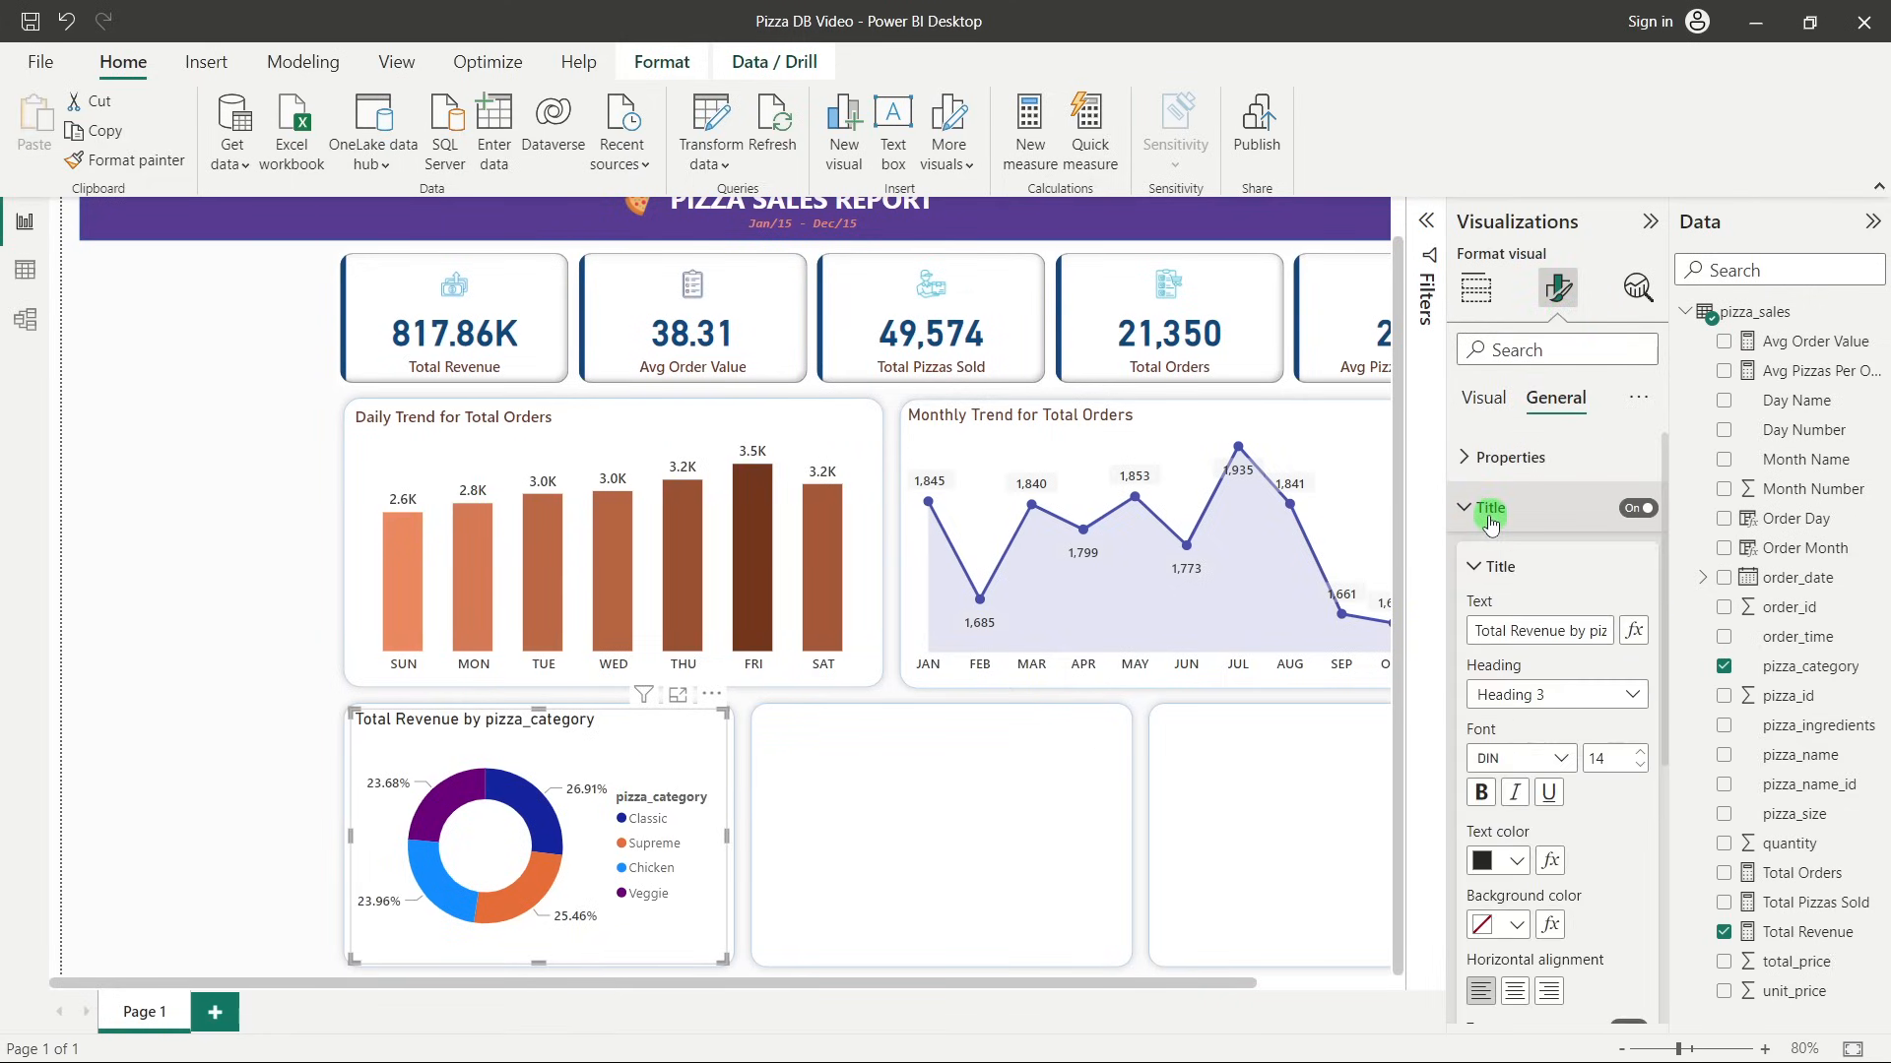
triple_click(1525, 632)
key("ctrl+v")
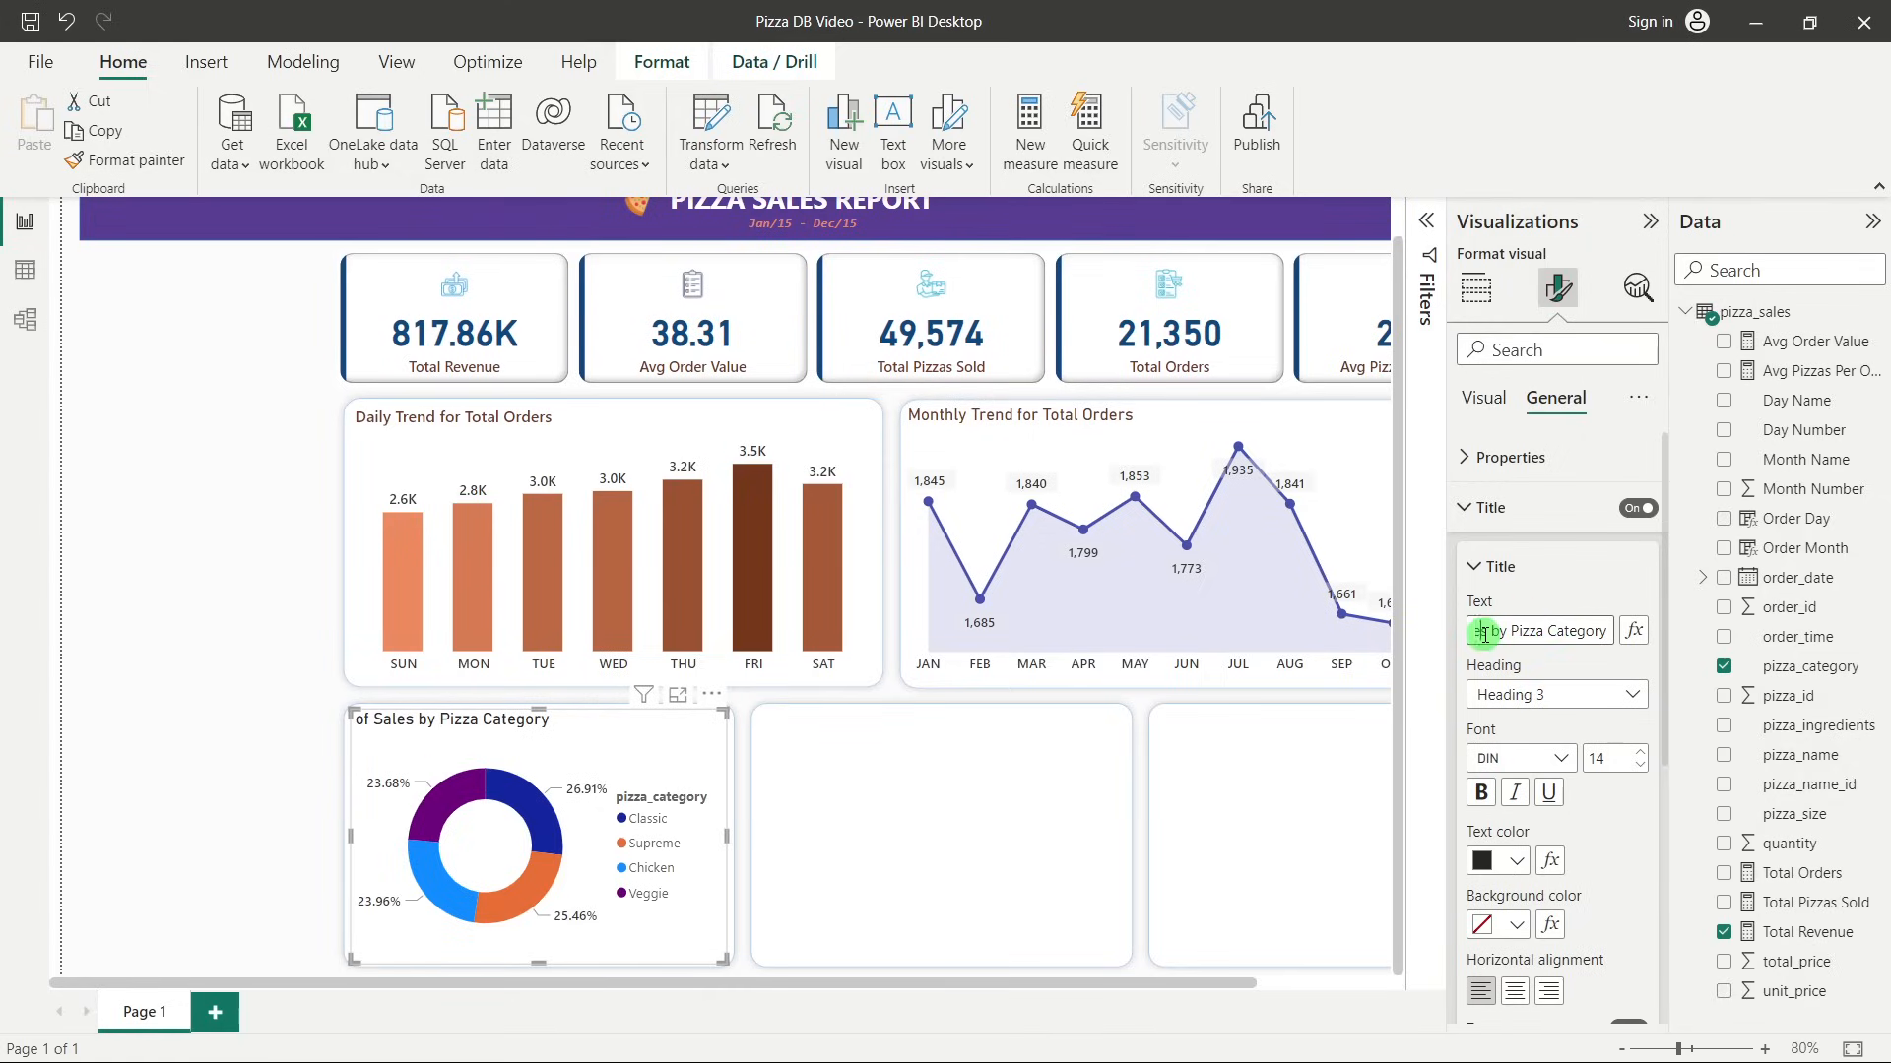
left_click_drag(1485, 631, 1443, 636)
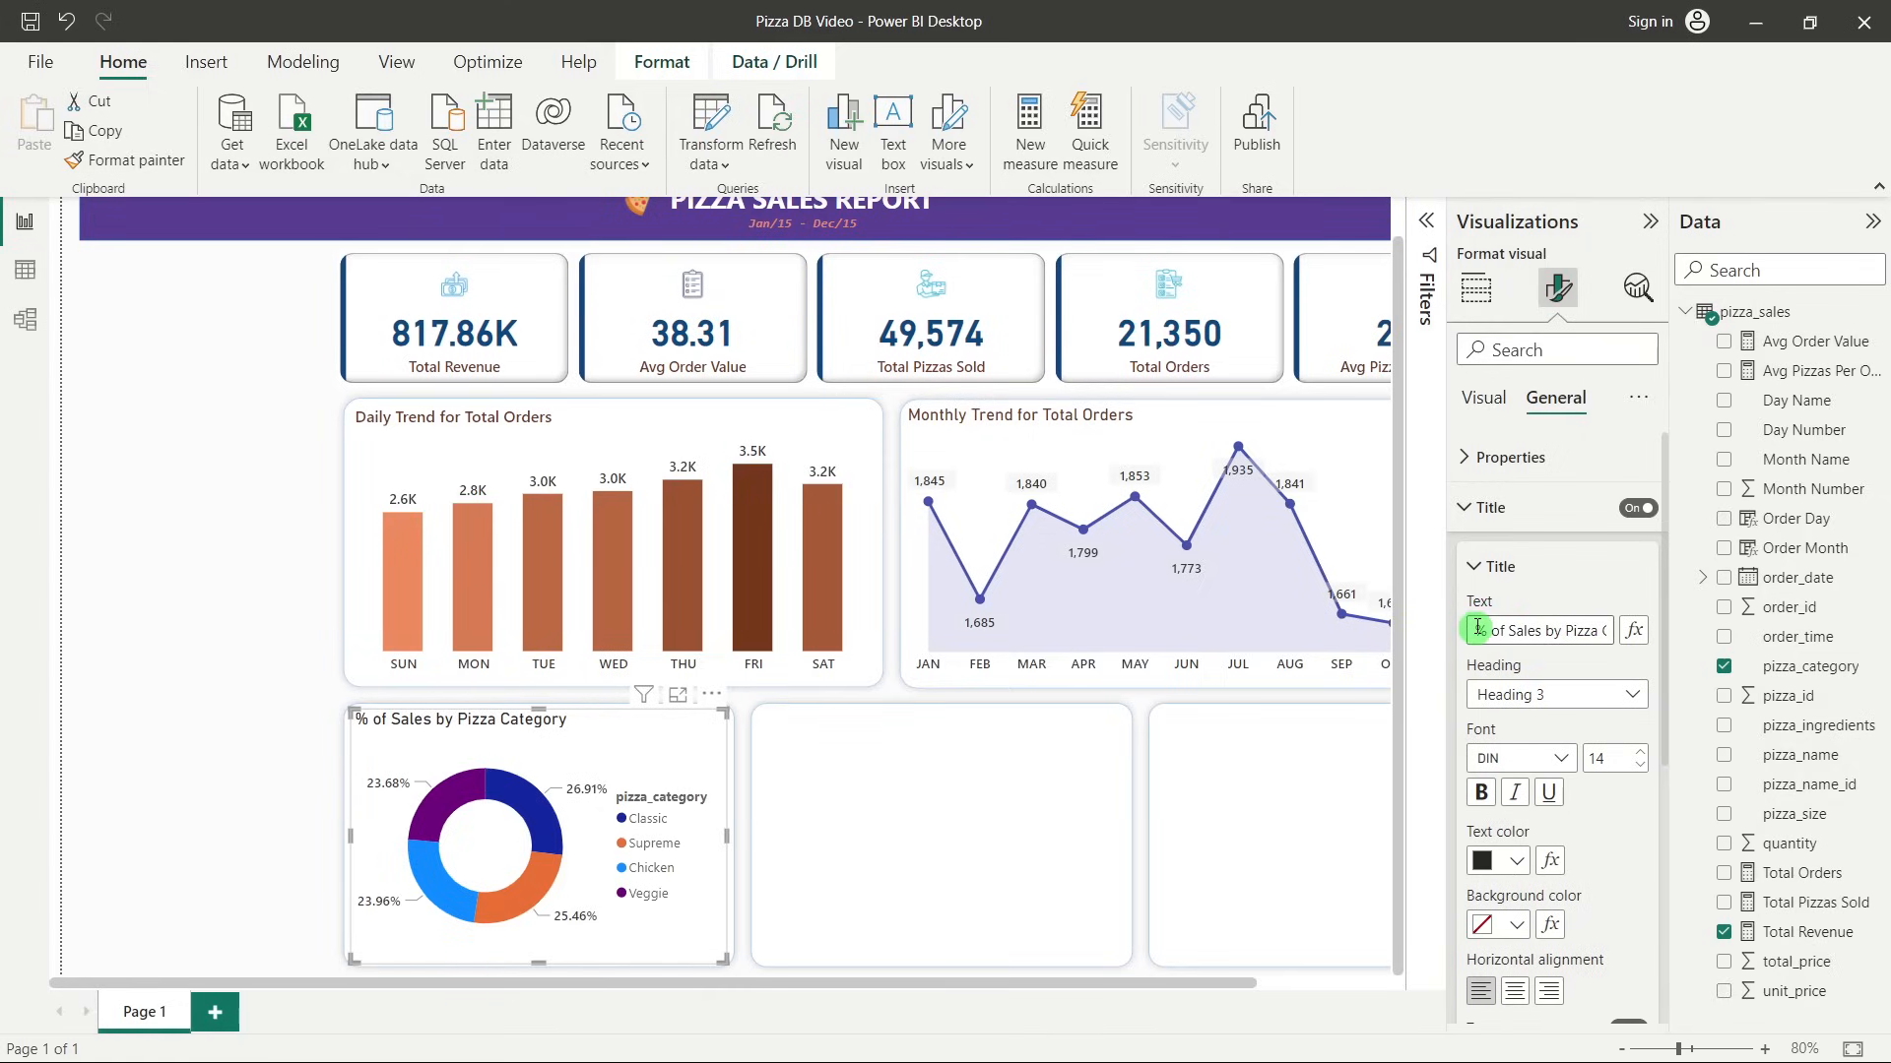
Change the donut chart title's font to a heavier Segoe UI style and set its size to 11.
left_click(1563, 763)
scroll(1551, 709, "down", 3)
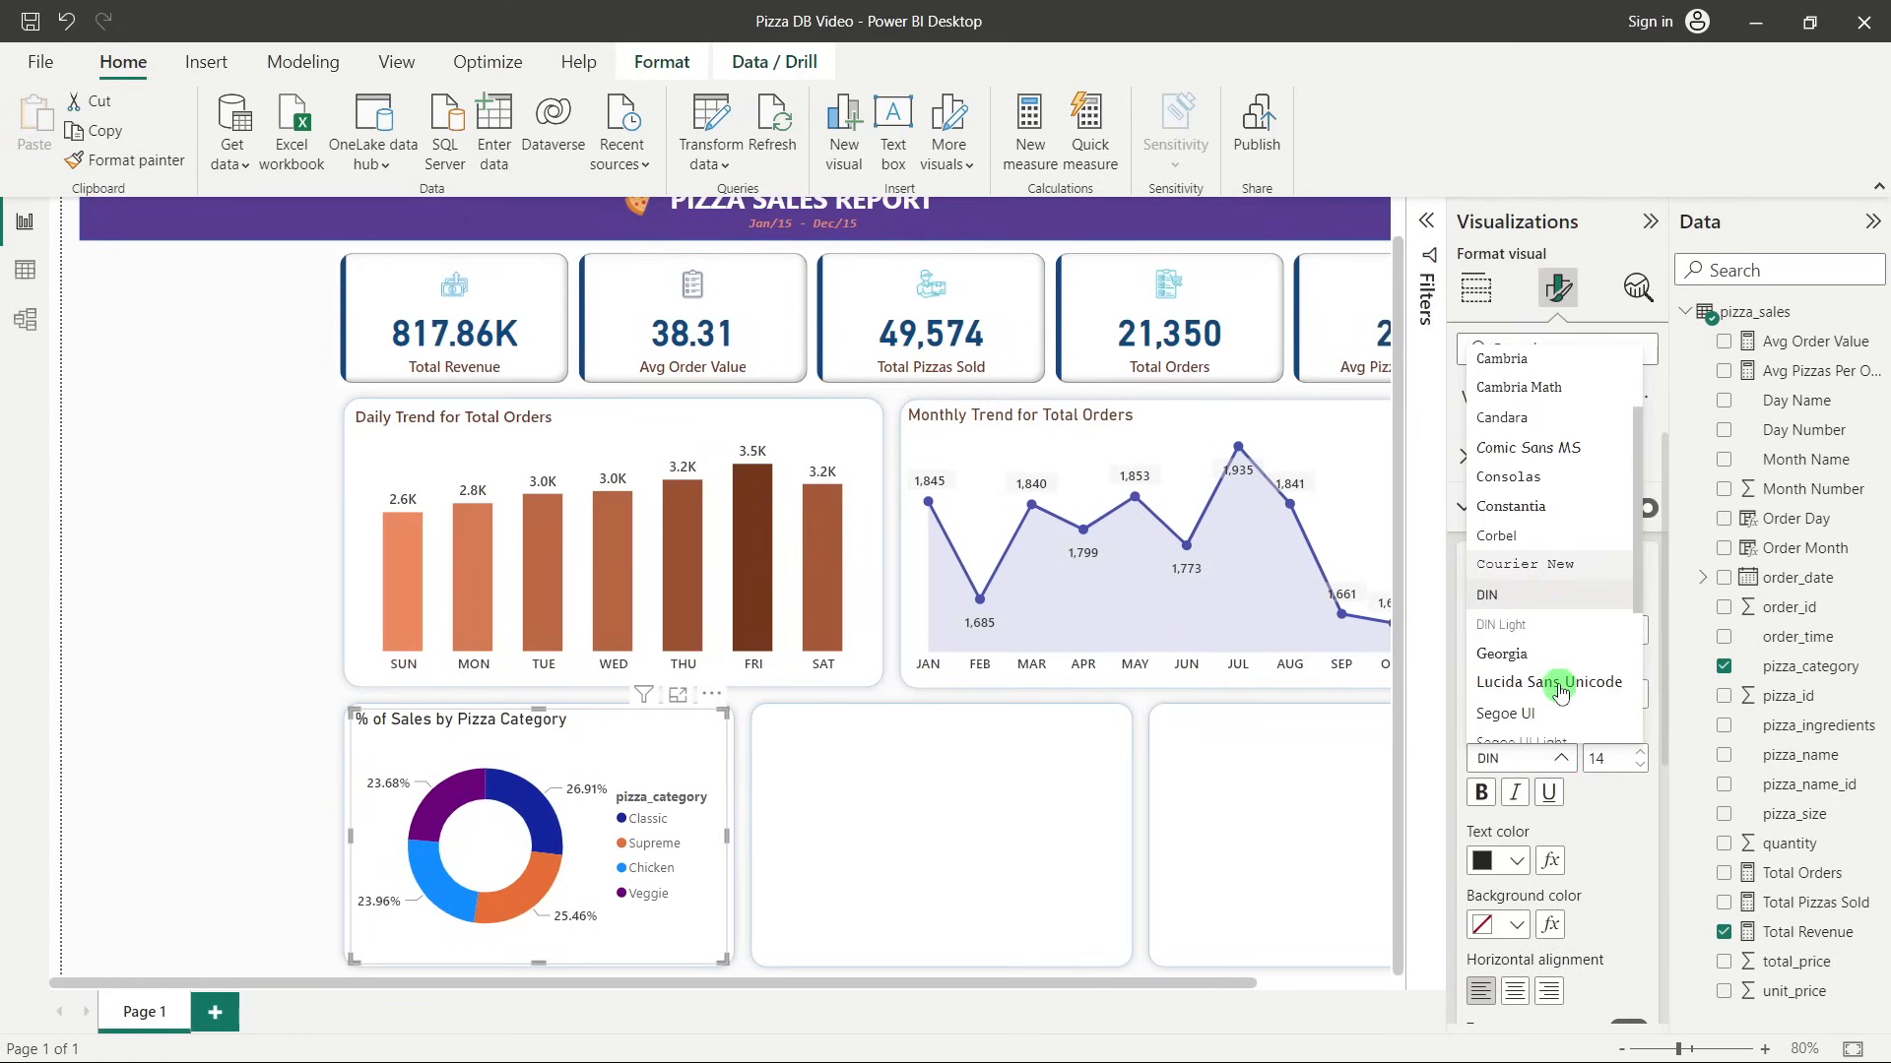
left_click(1529, 622)
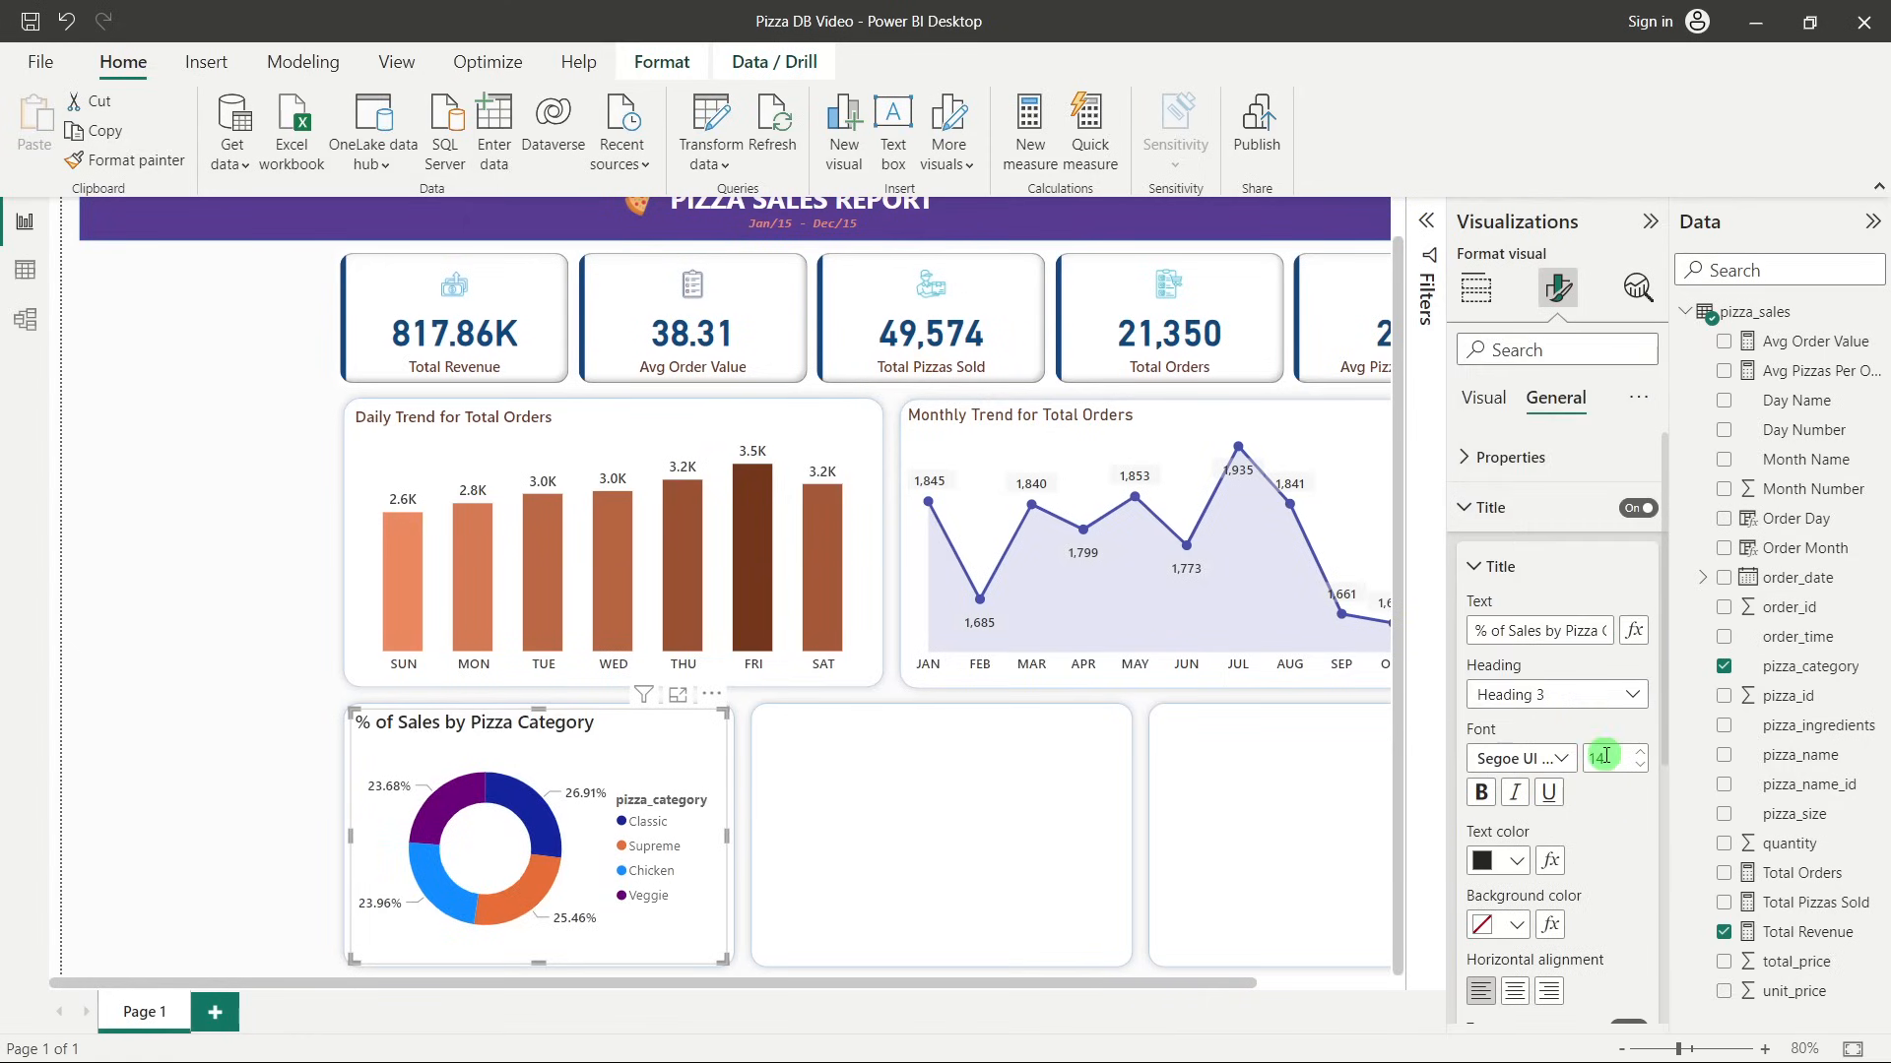
type("11")
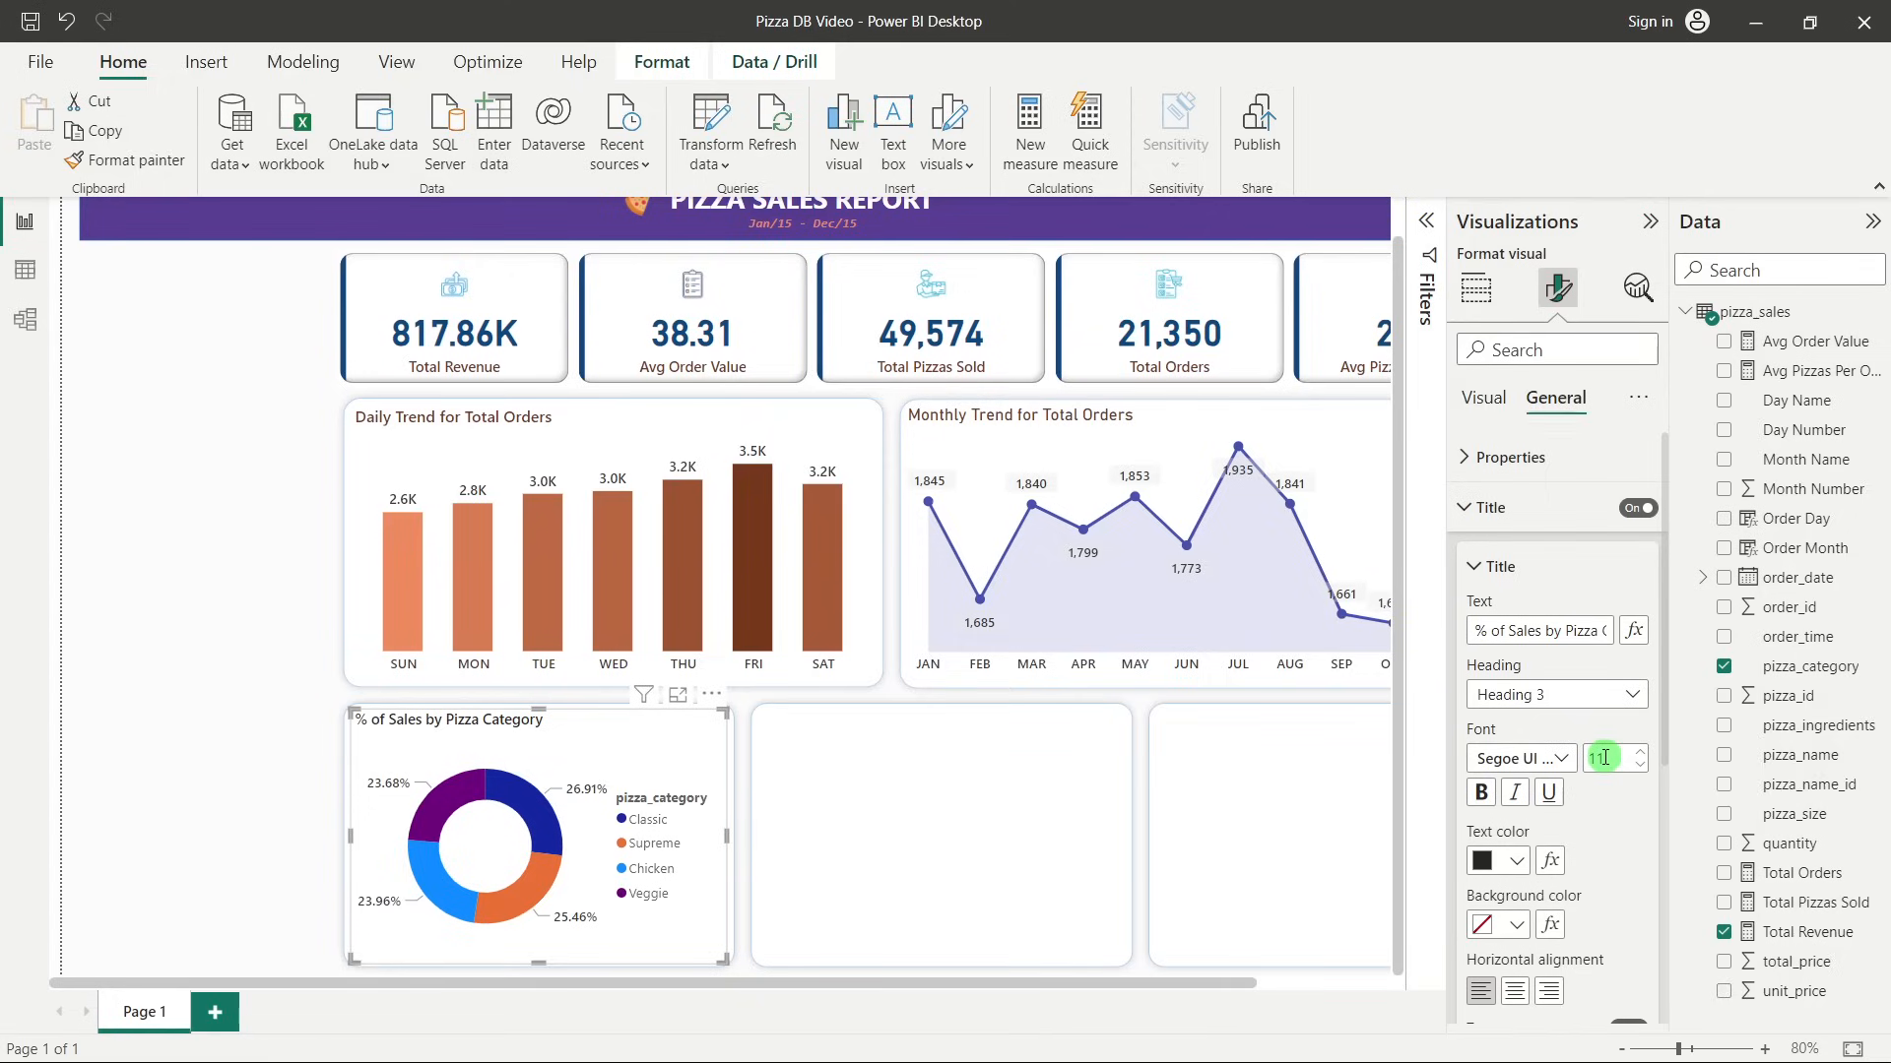
Set the donut chart title's font size to 12 and its text color to the recently used dark brown.
type("2")
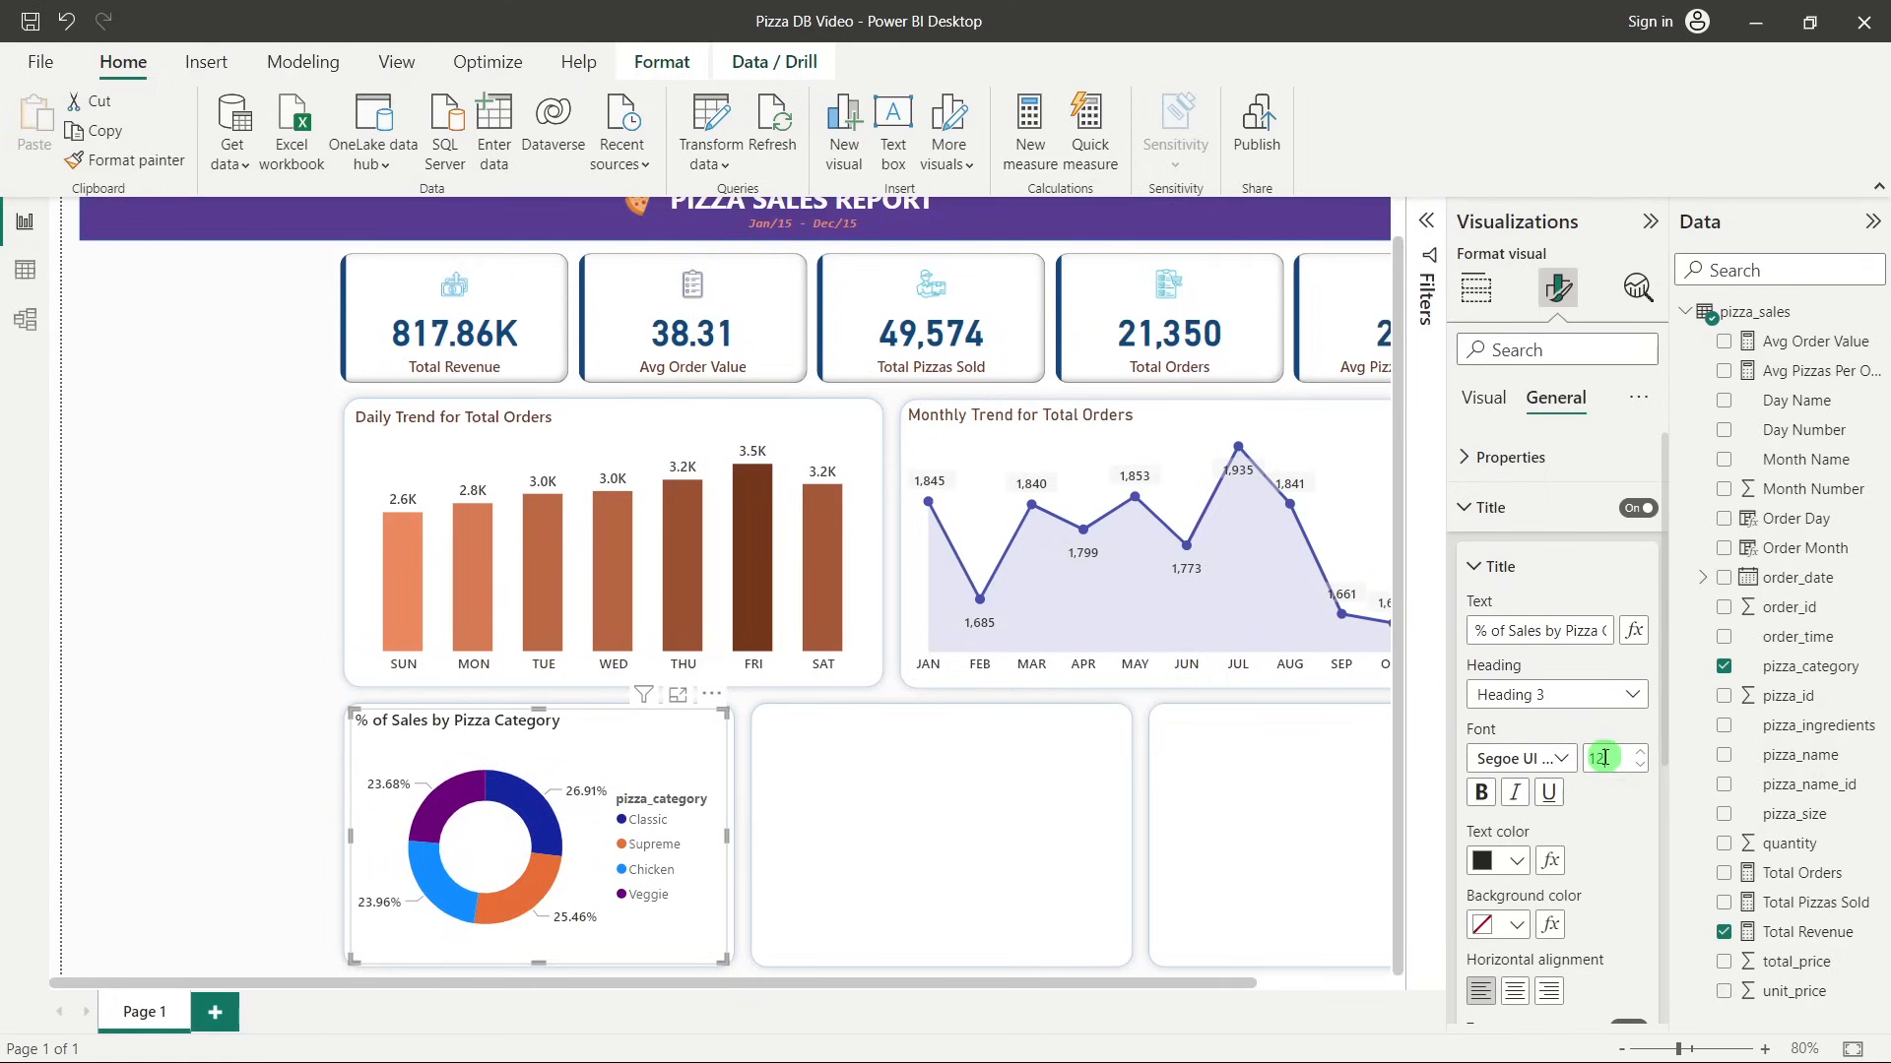
left_click(1519, 860)
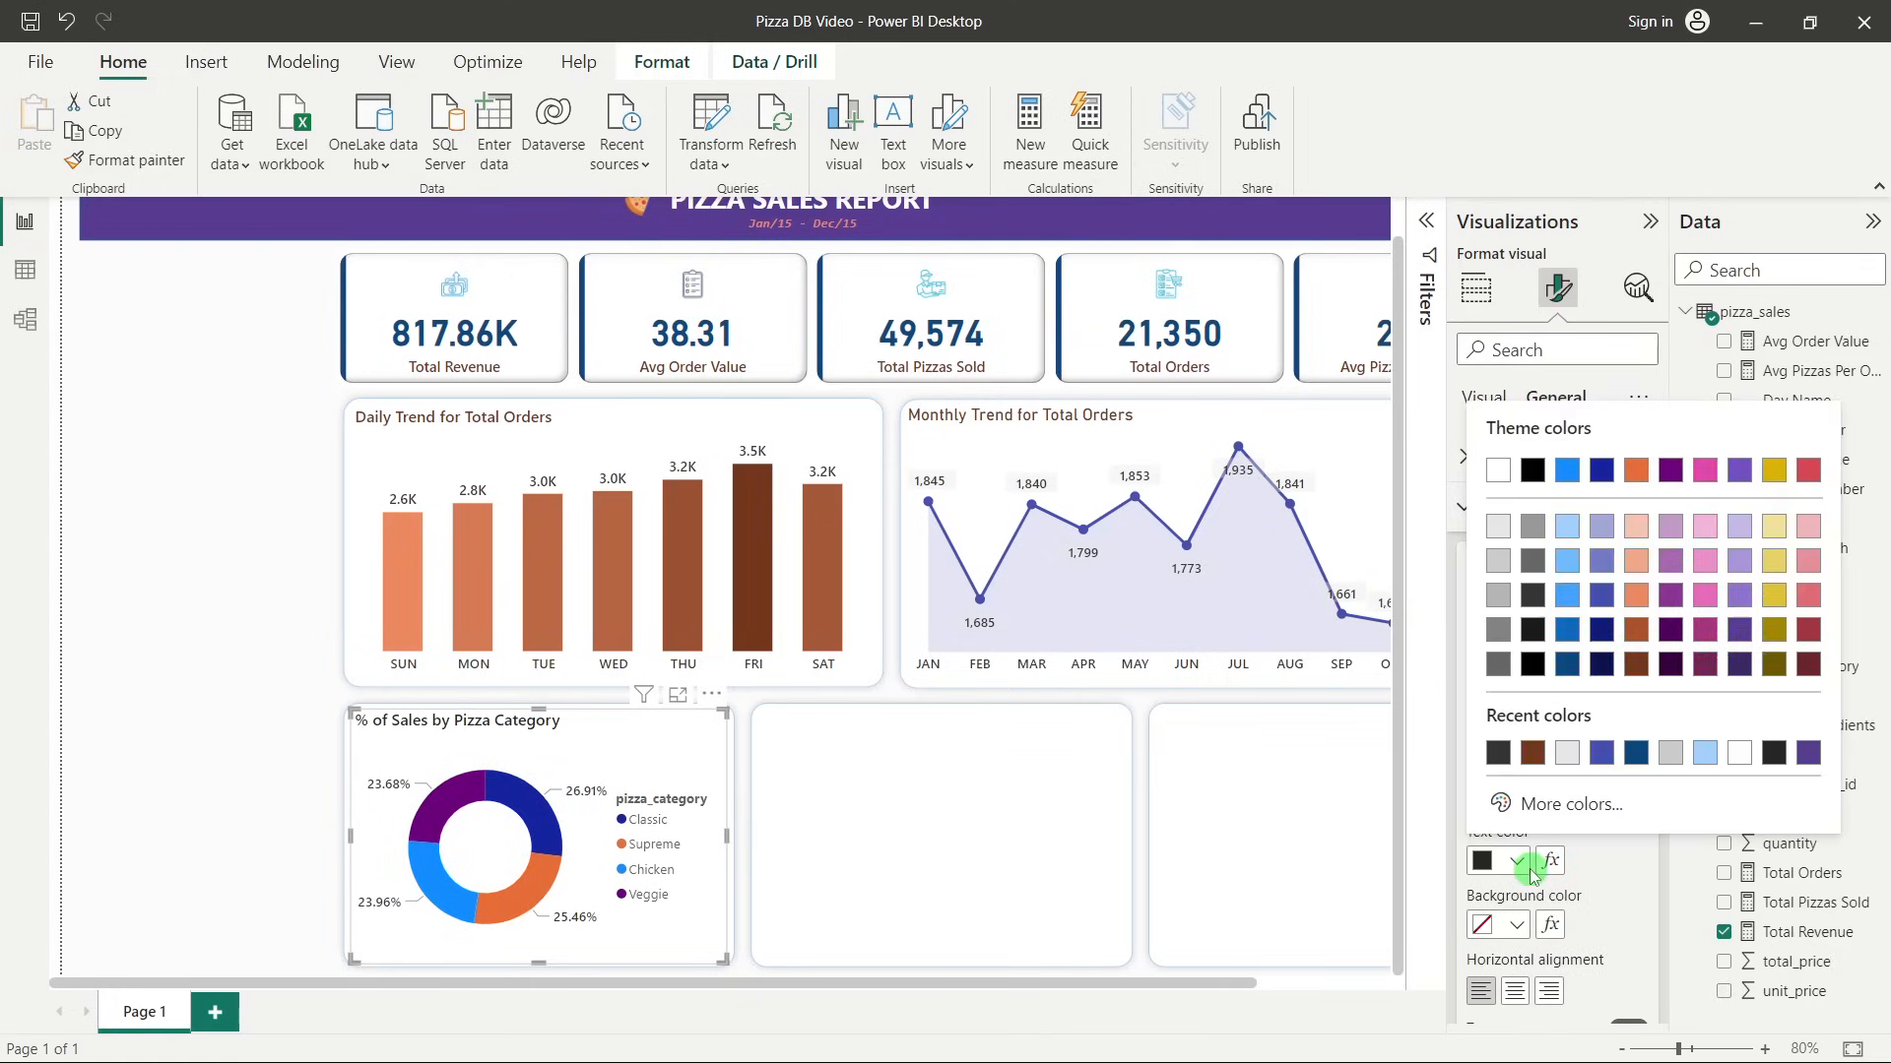
left_click(1542, 739)
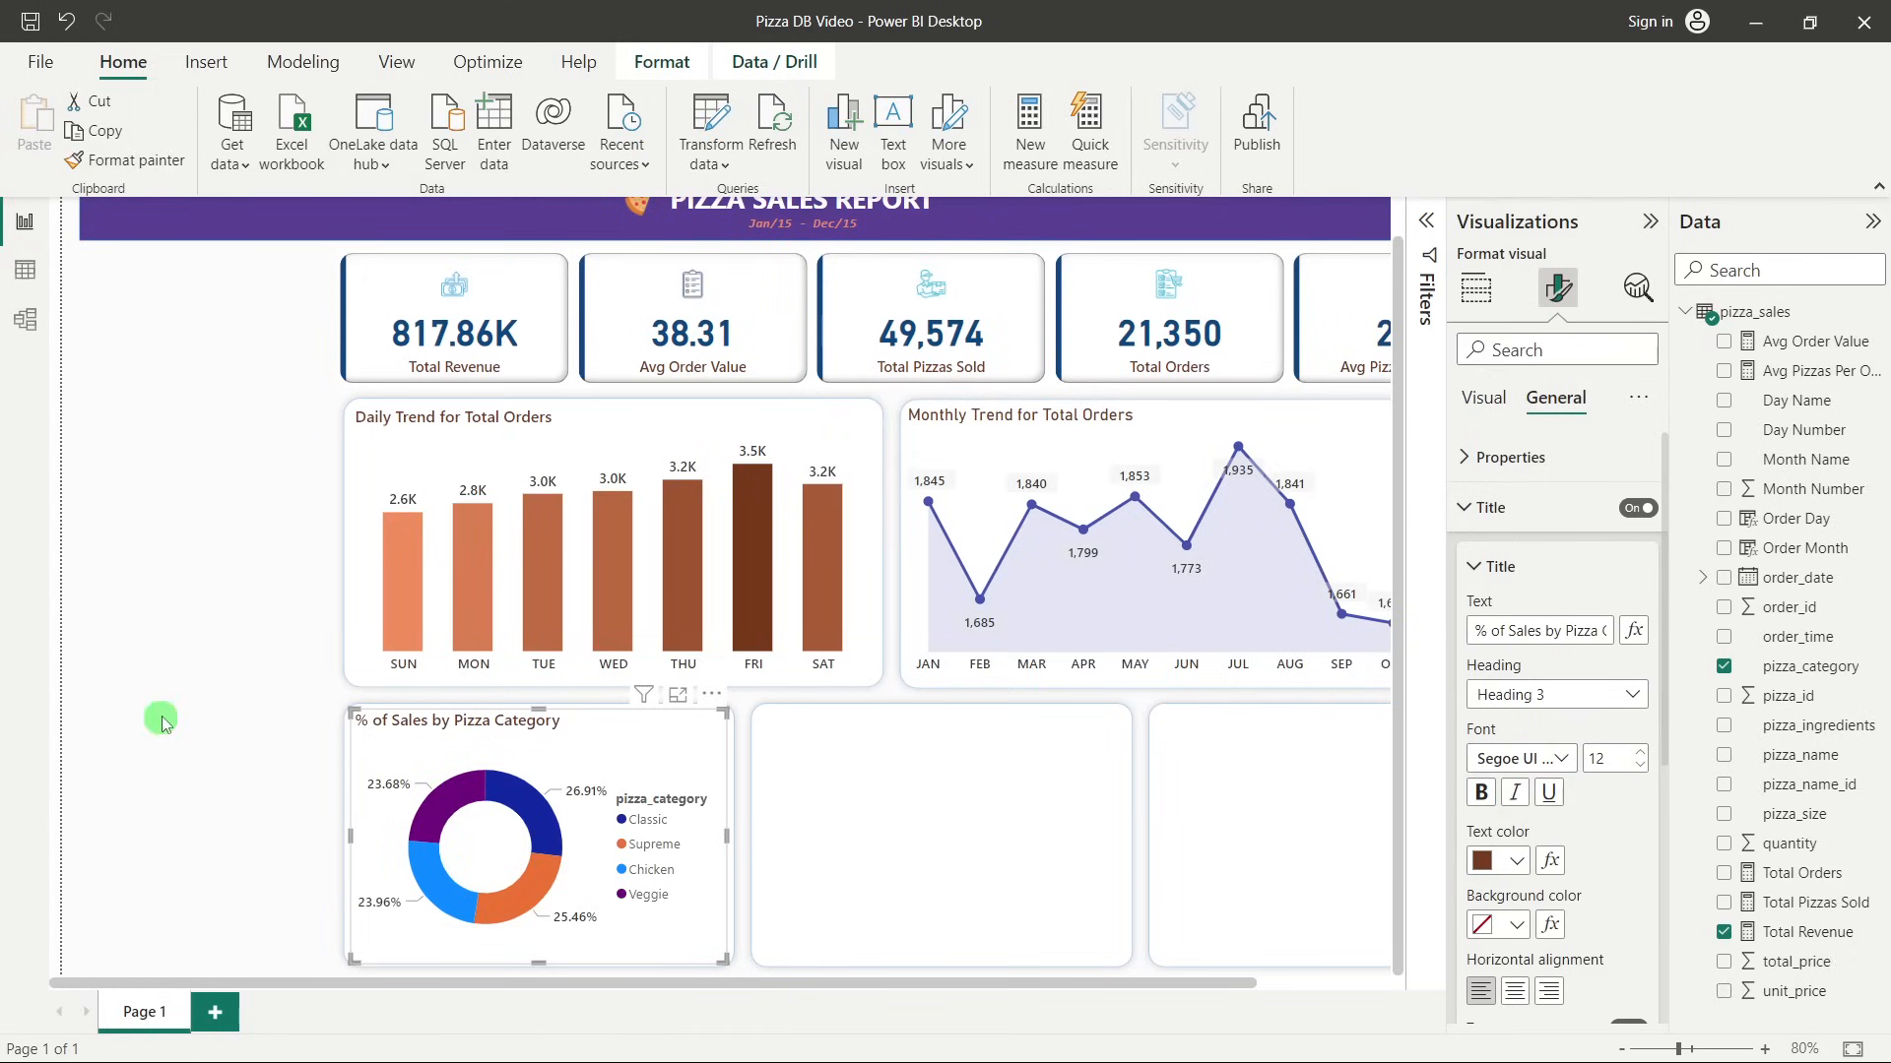
left_click(204, 672)
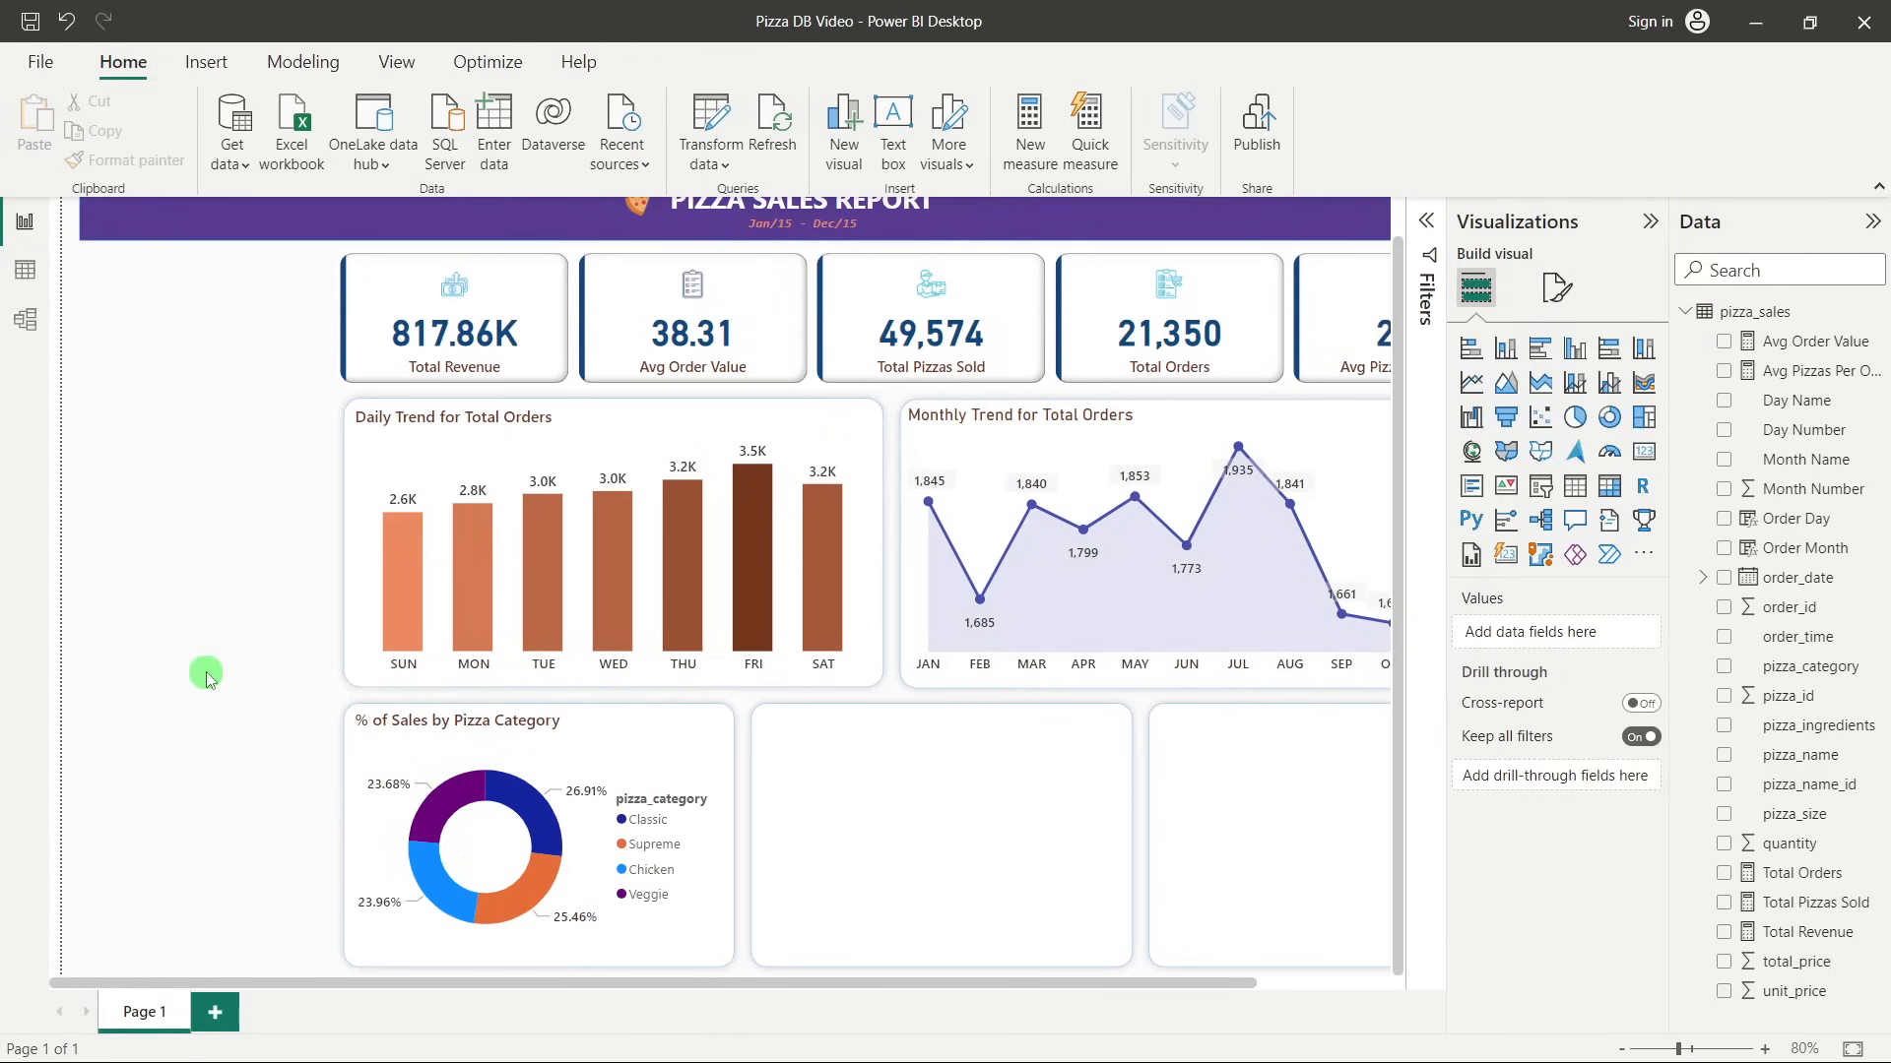
Switch to PowerPoint, read the "Percentage of Sales by Pizza Size" chart requirement on slide 15, and return to the Power BI report.
key("alt+Tab")
left_click(774, 795)
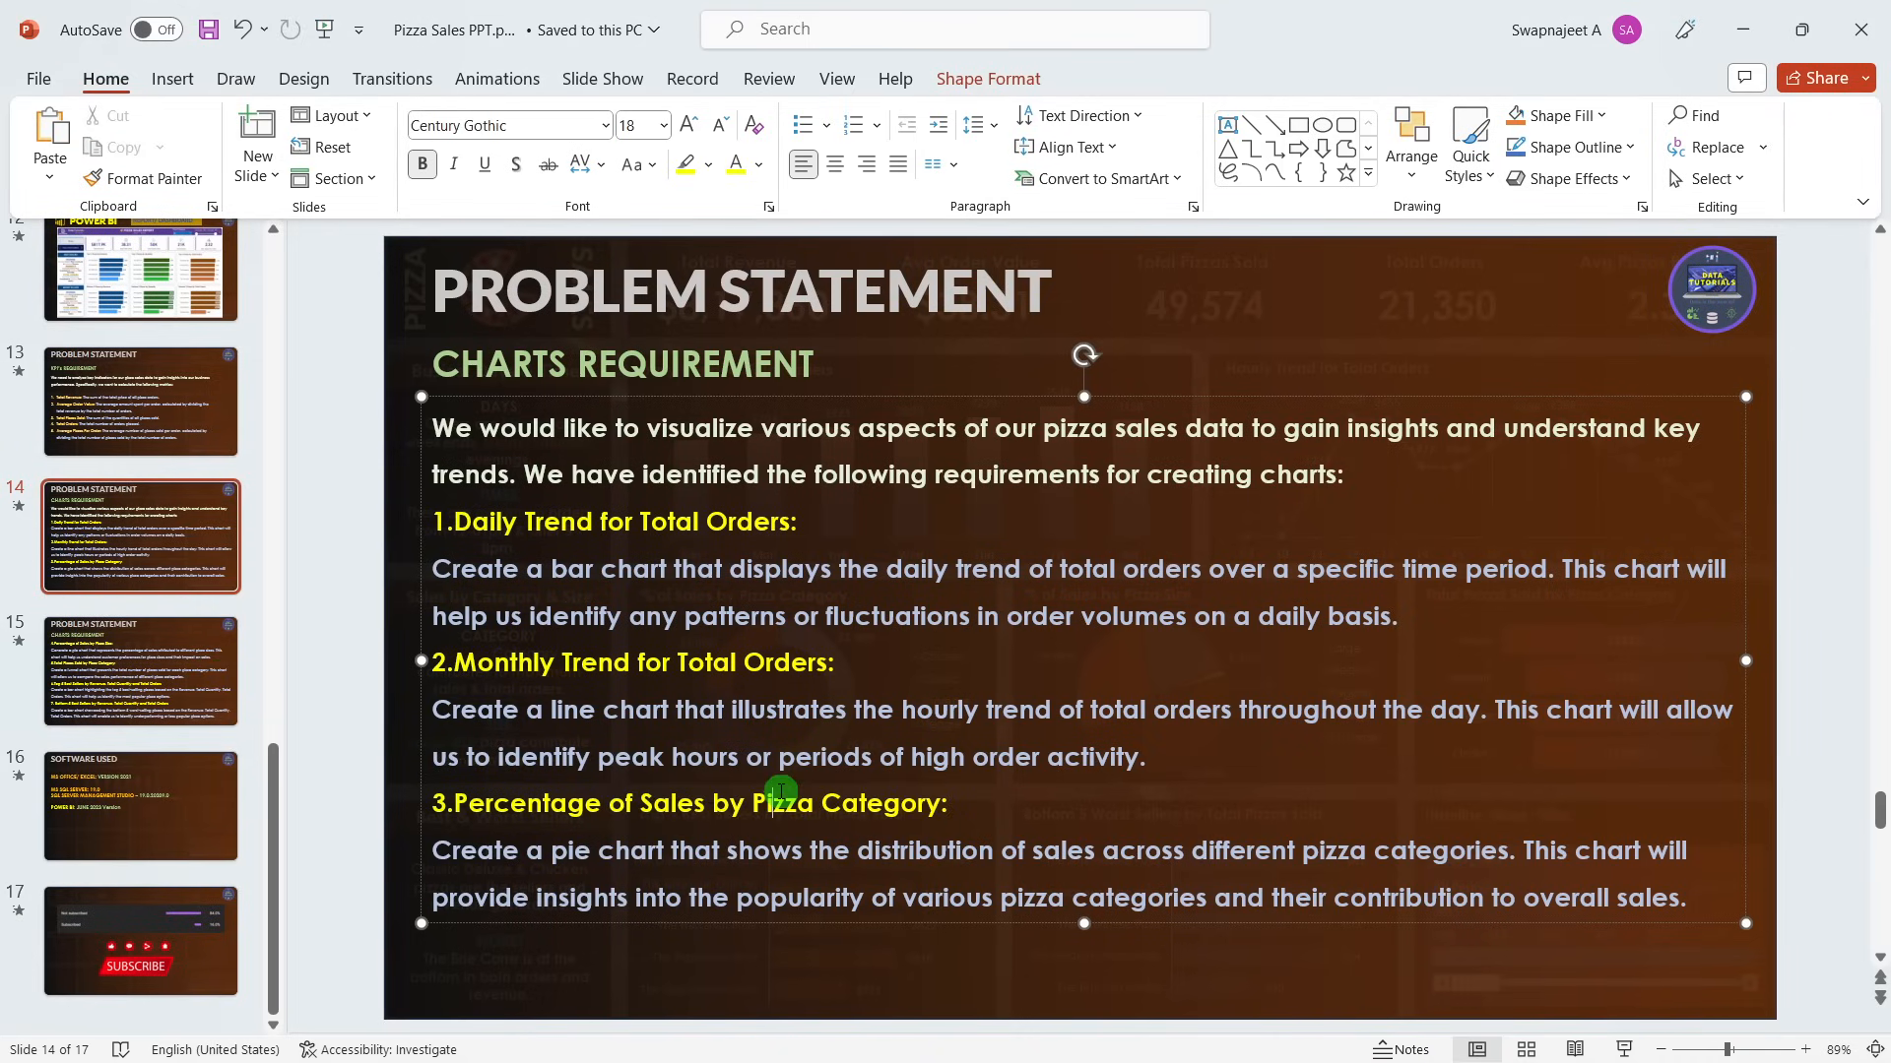
left_click(169, 663)
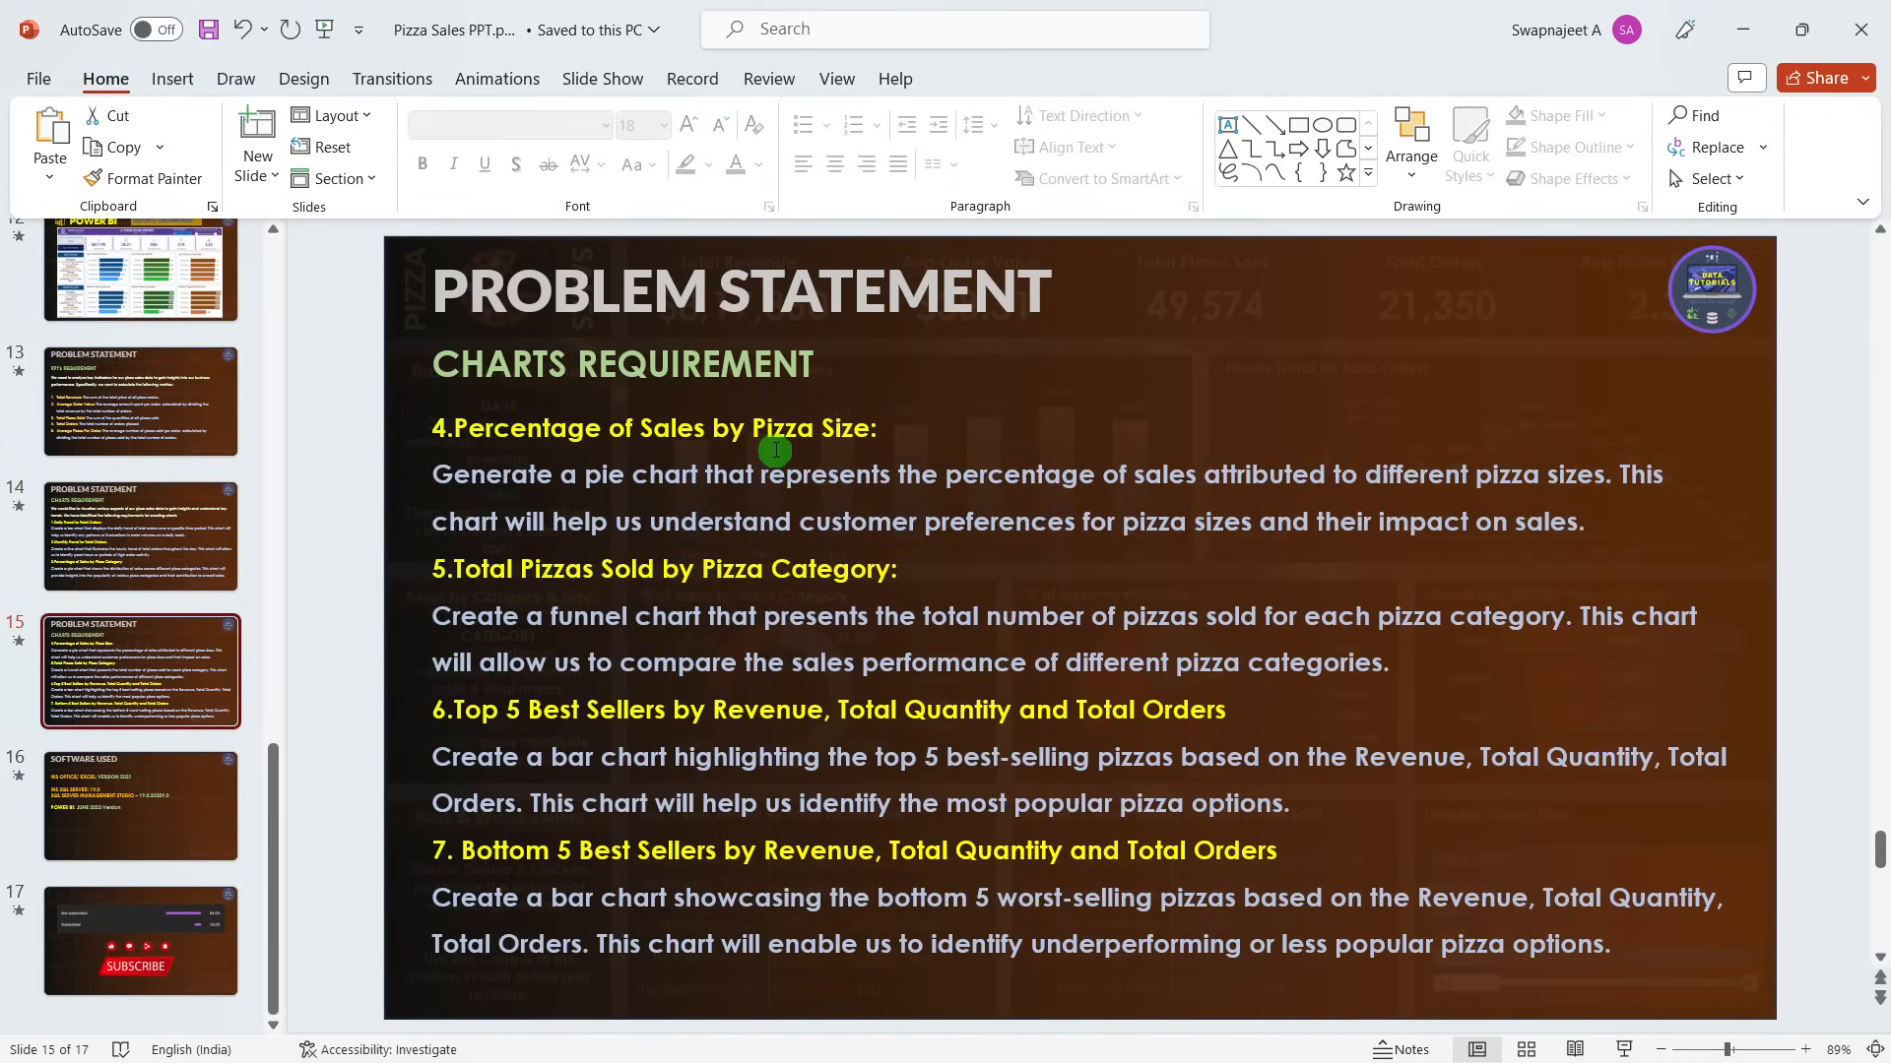
key("alt+Tab")
Duplicate the pizza category donut chart and place the copy in the empty middle card of the bottom row.
left_click(676, 767)
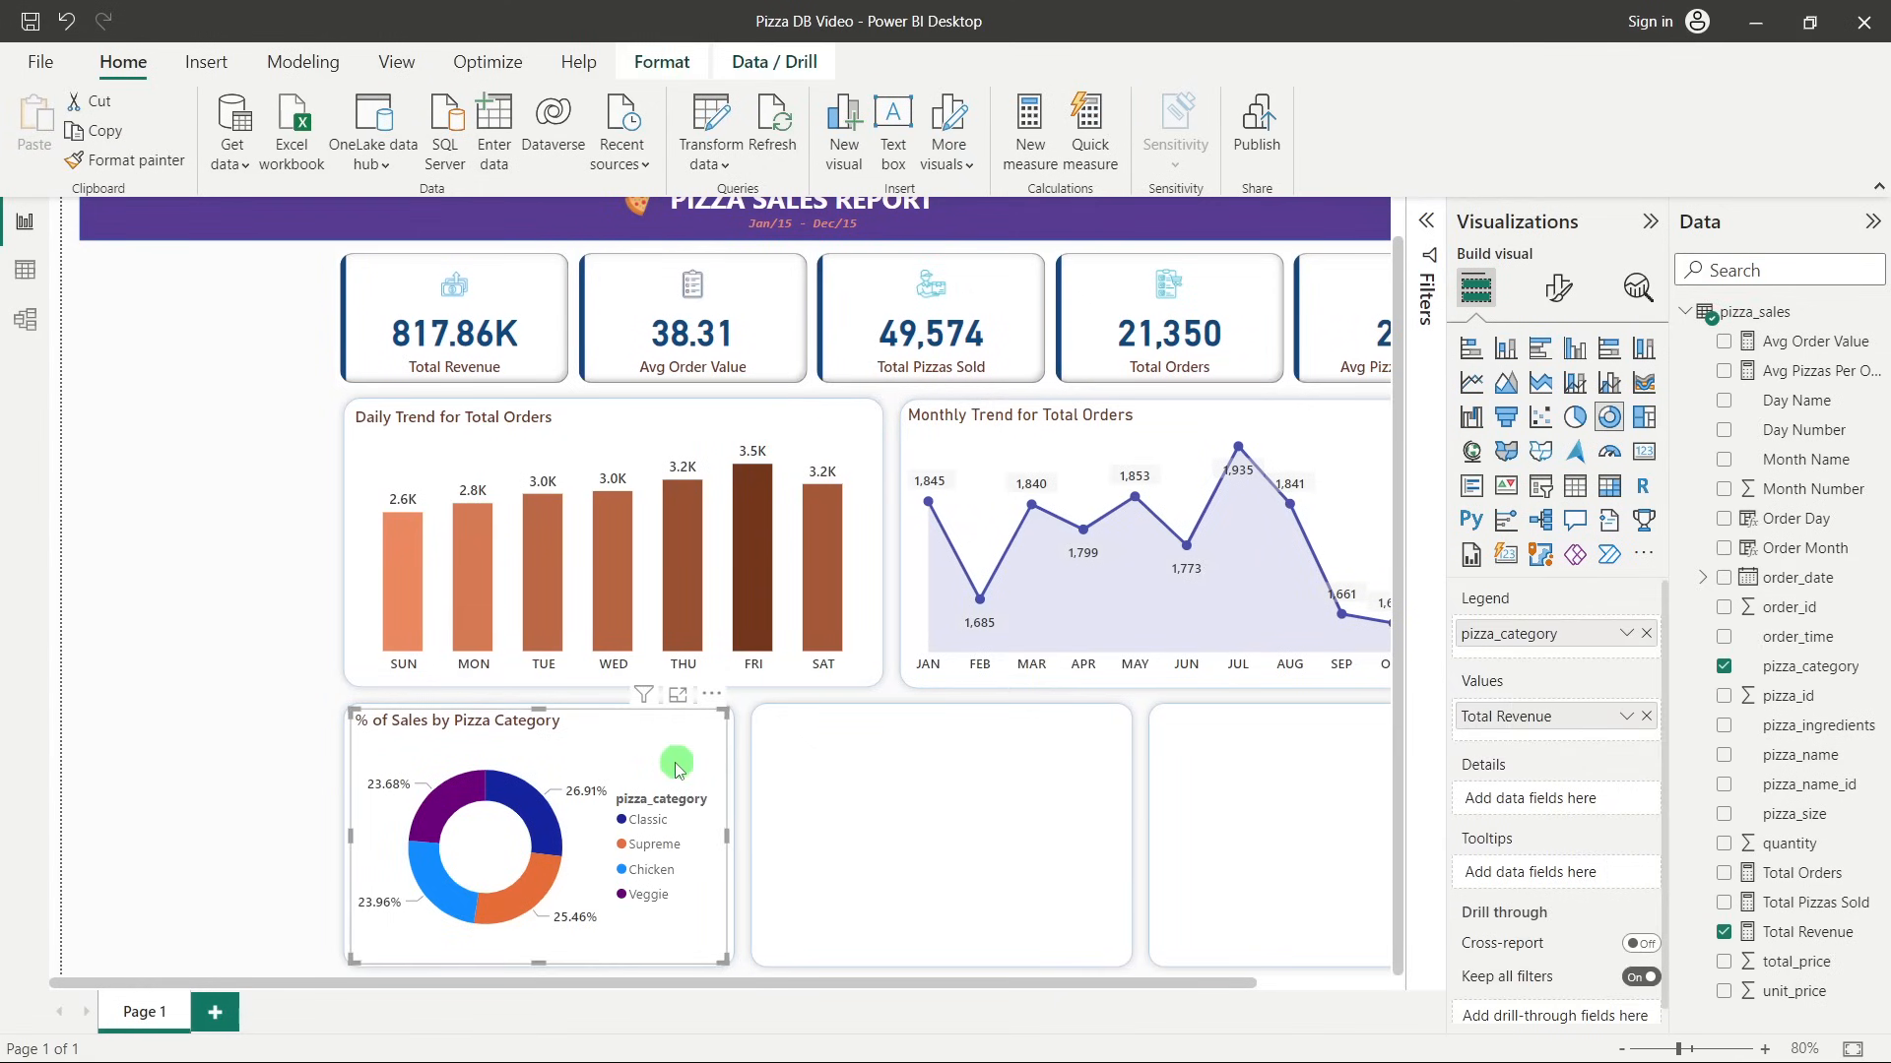
key("ctrl+v")
left_click_drag(613, 765, 1003, 753)
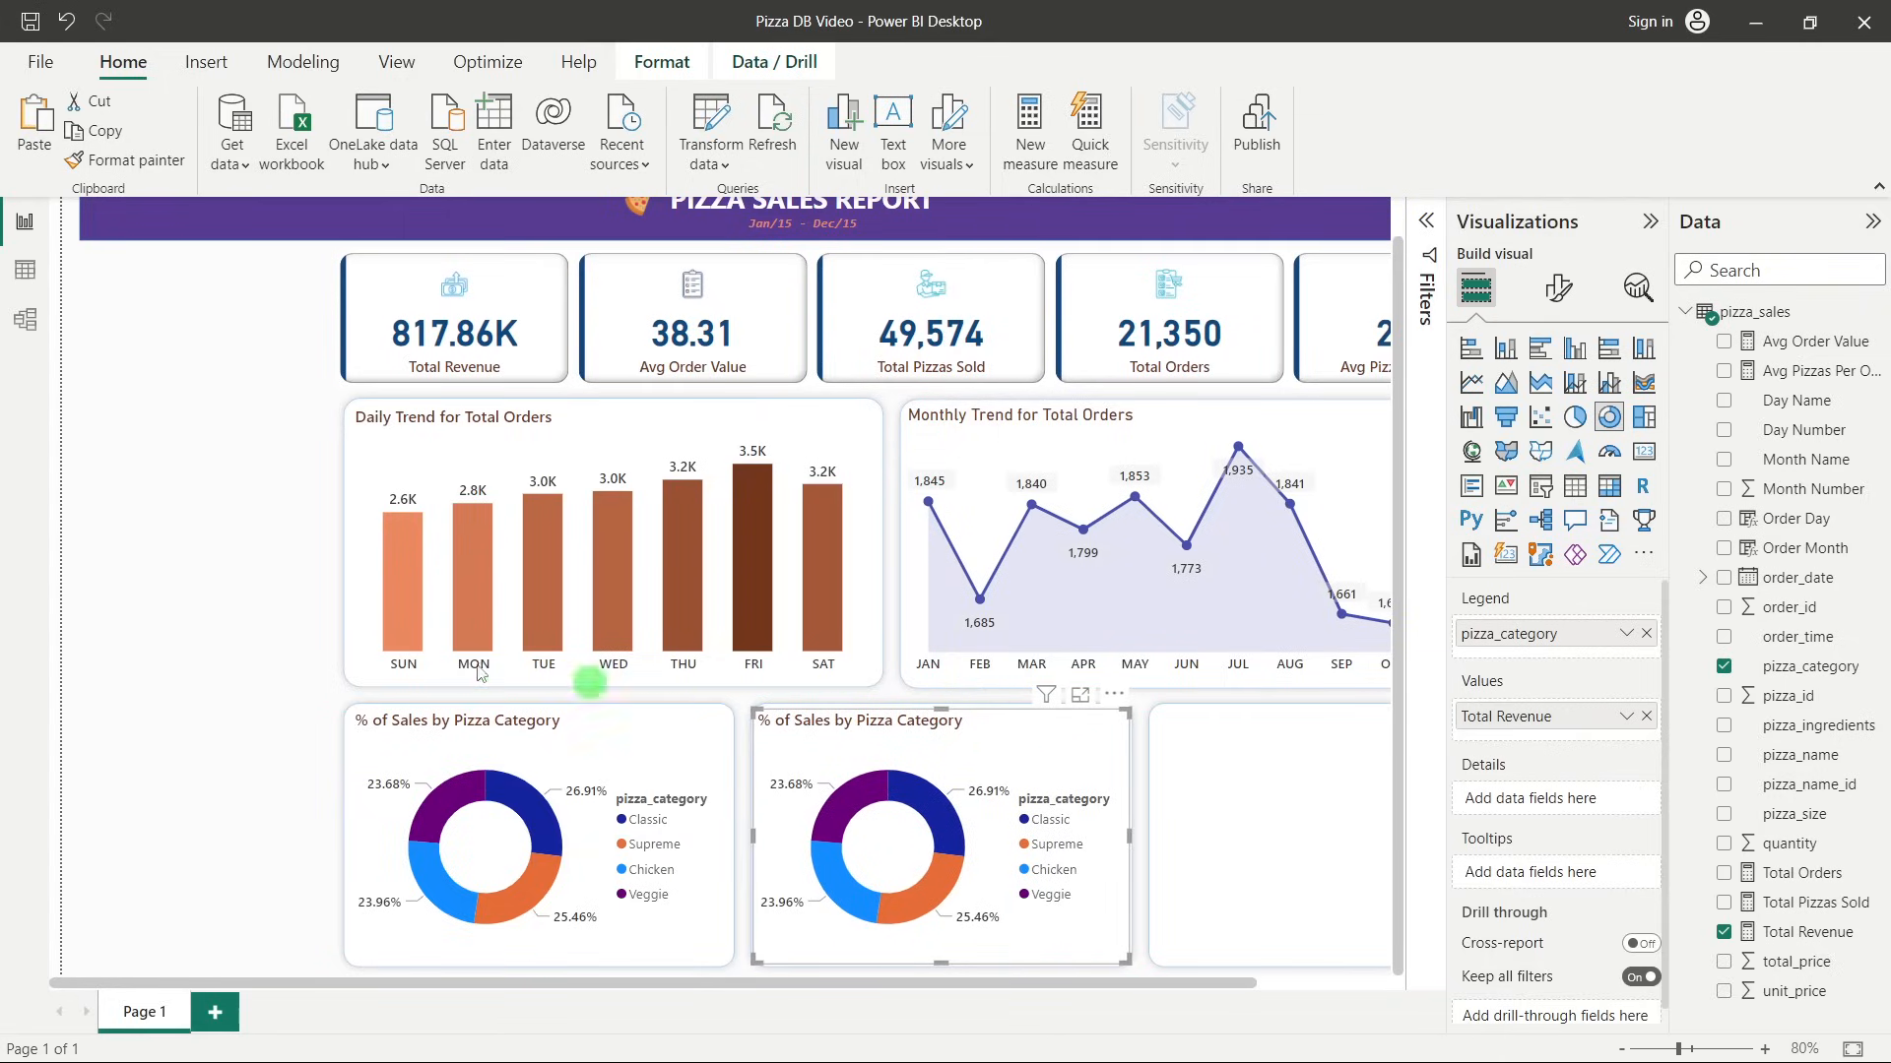
left_click(287, 709)
Replace the copied donut chart's legend field pizza_category with pizza_size.
left_click(997, 757)
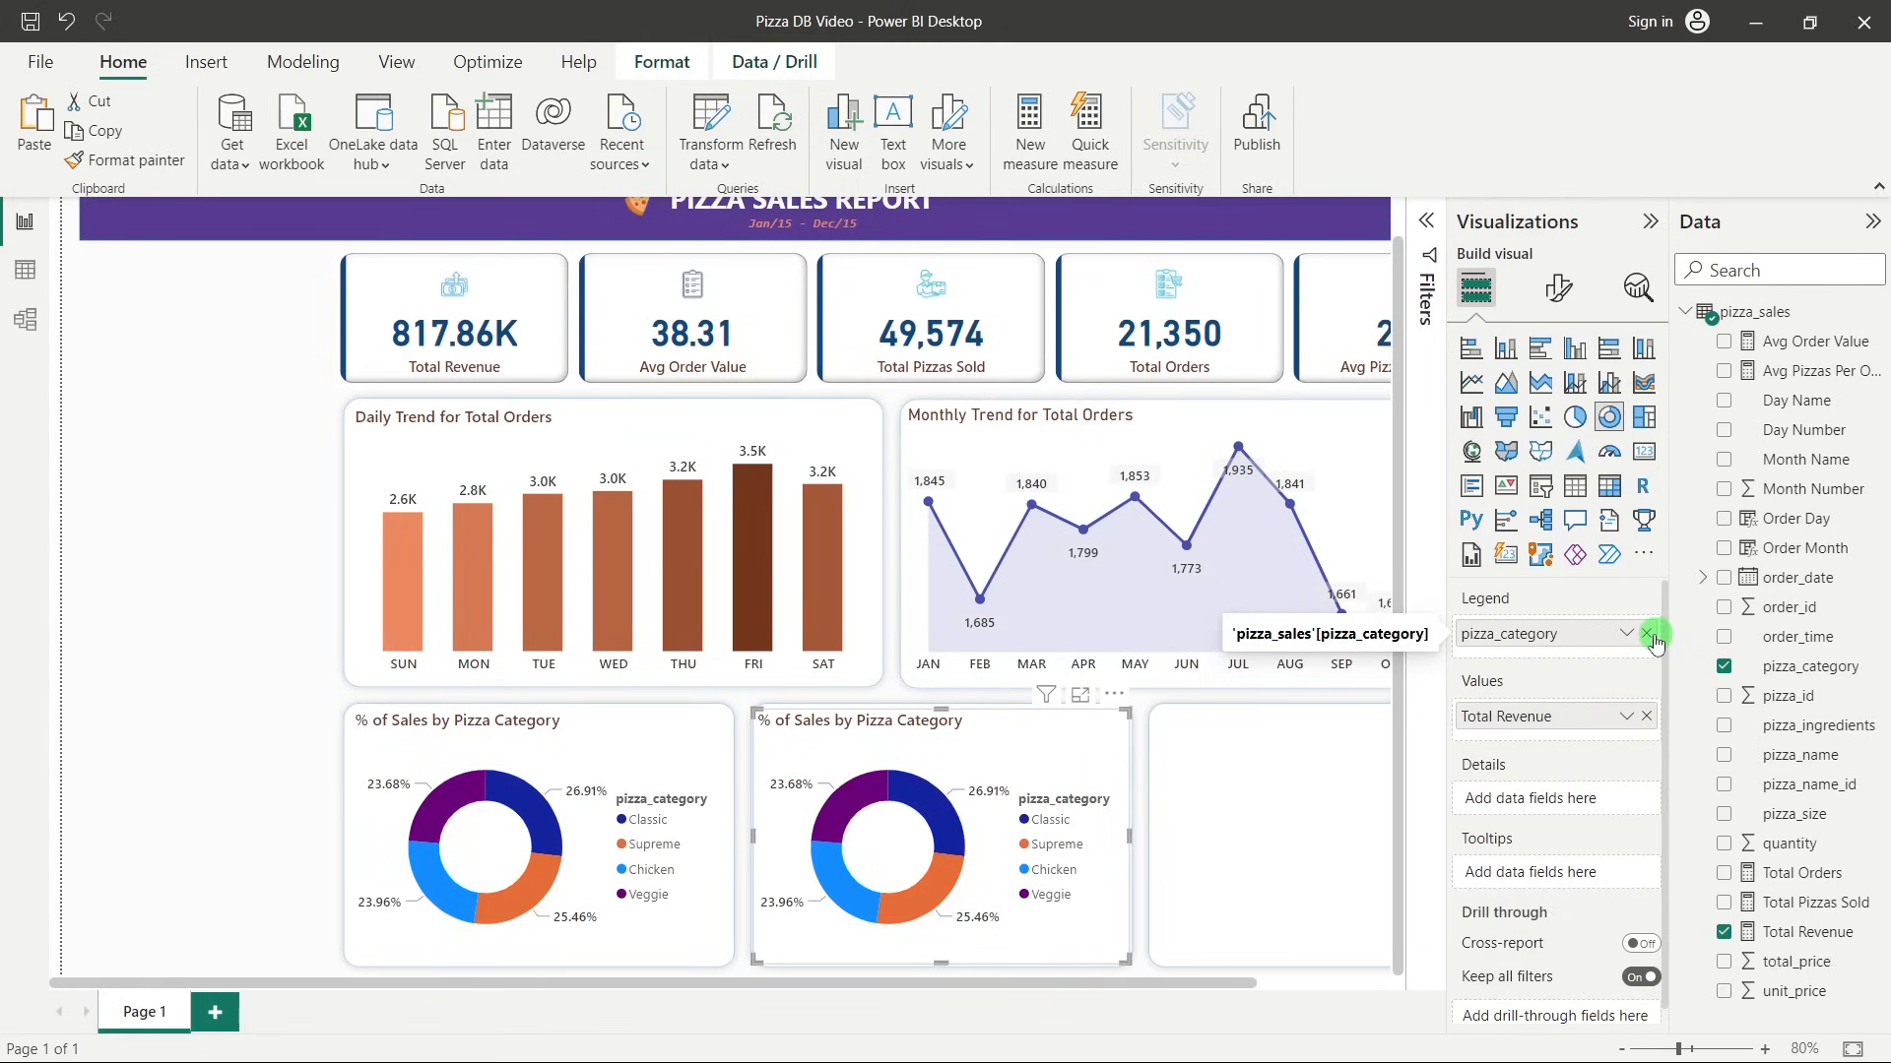
left_click(1649, 635)
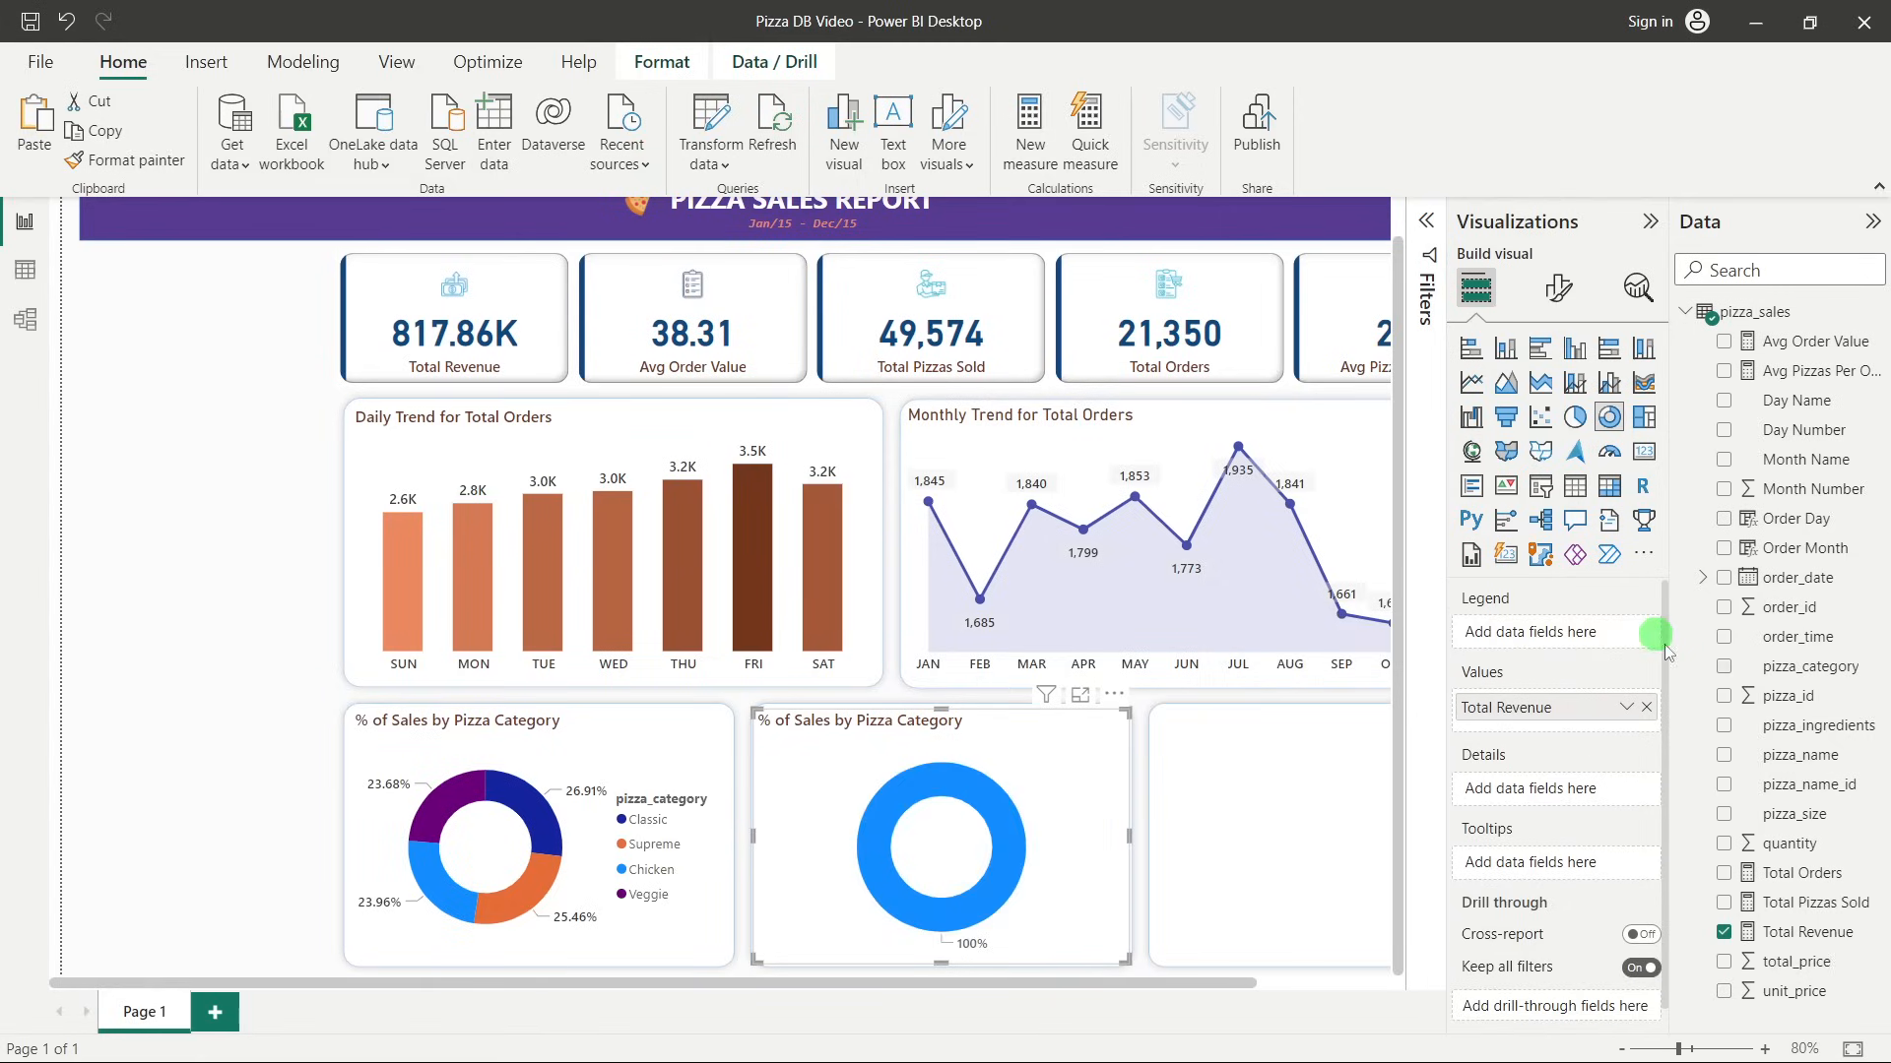
left_click(1724, 815)
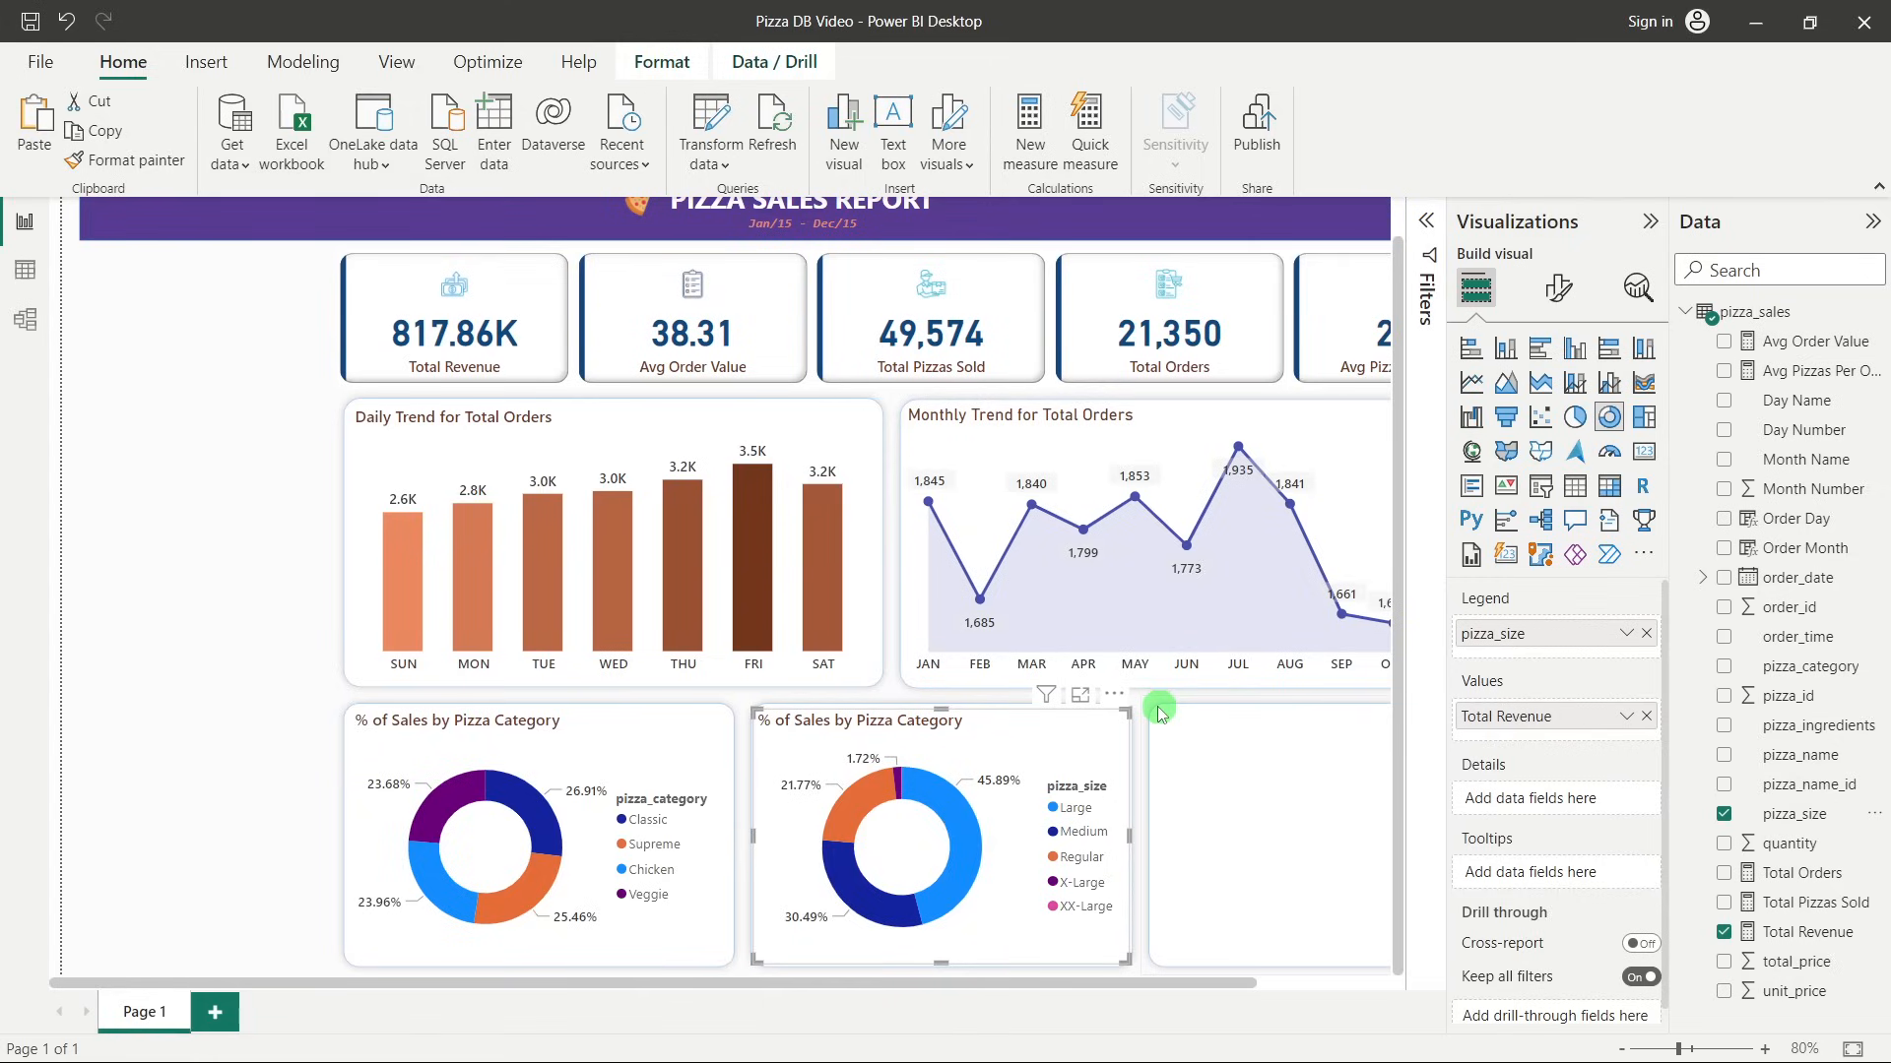
left_click(219, 692)
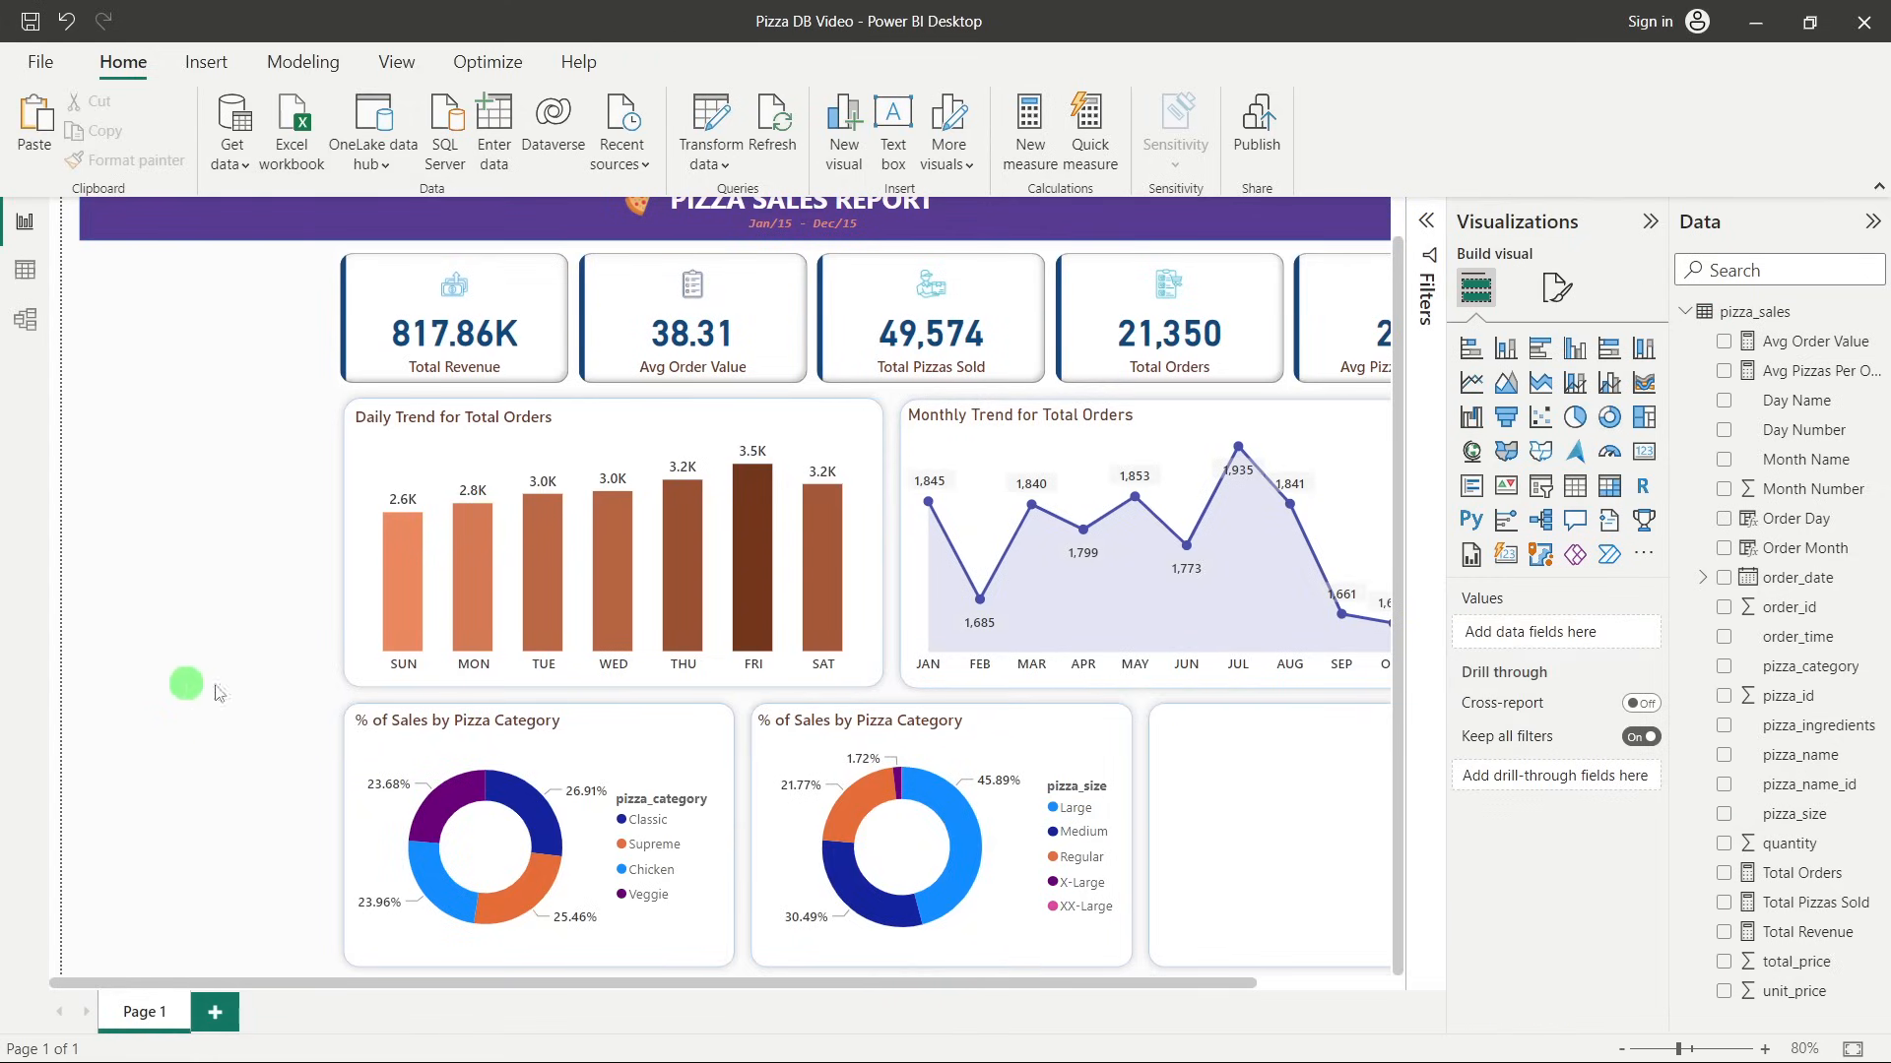
Set the pizza size donut chart's rotation to 2°.
left_click(998, 746)
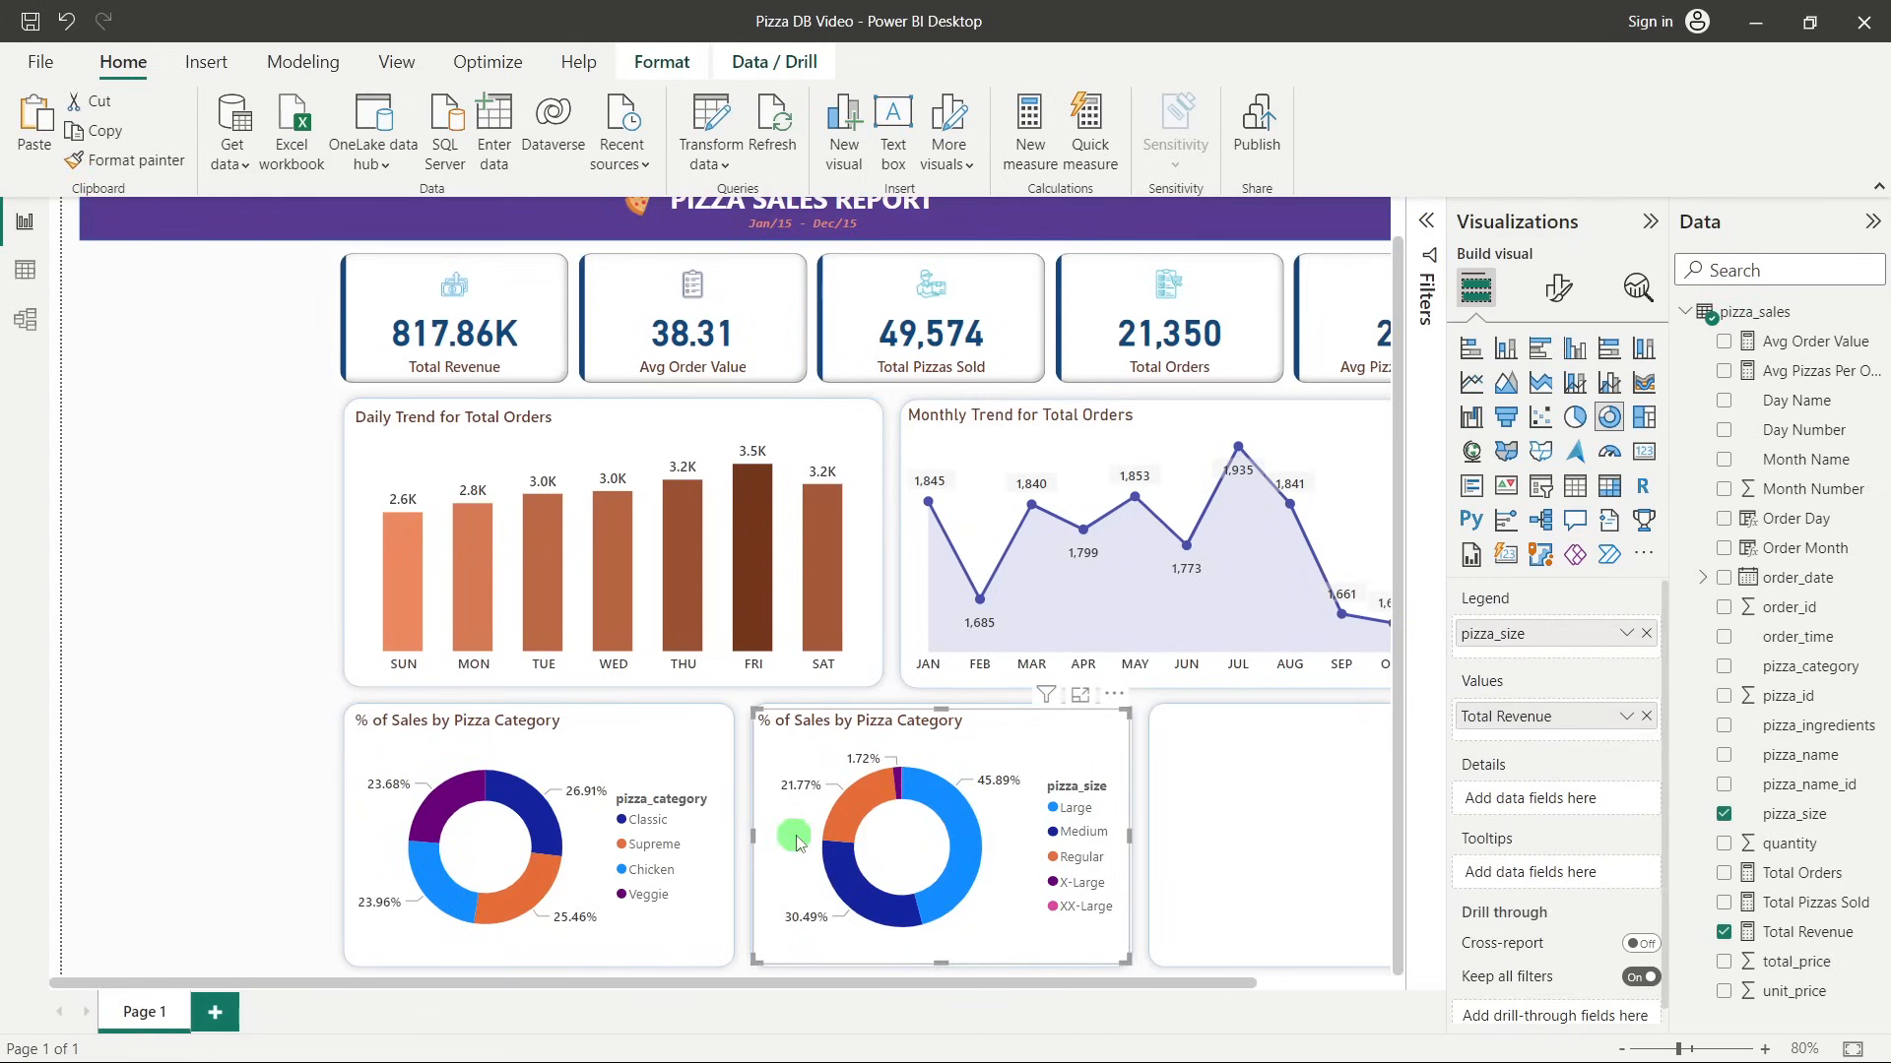
left_click(1872, 221)
left_click(1738, 287)
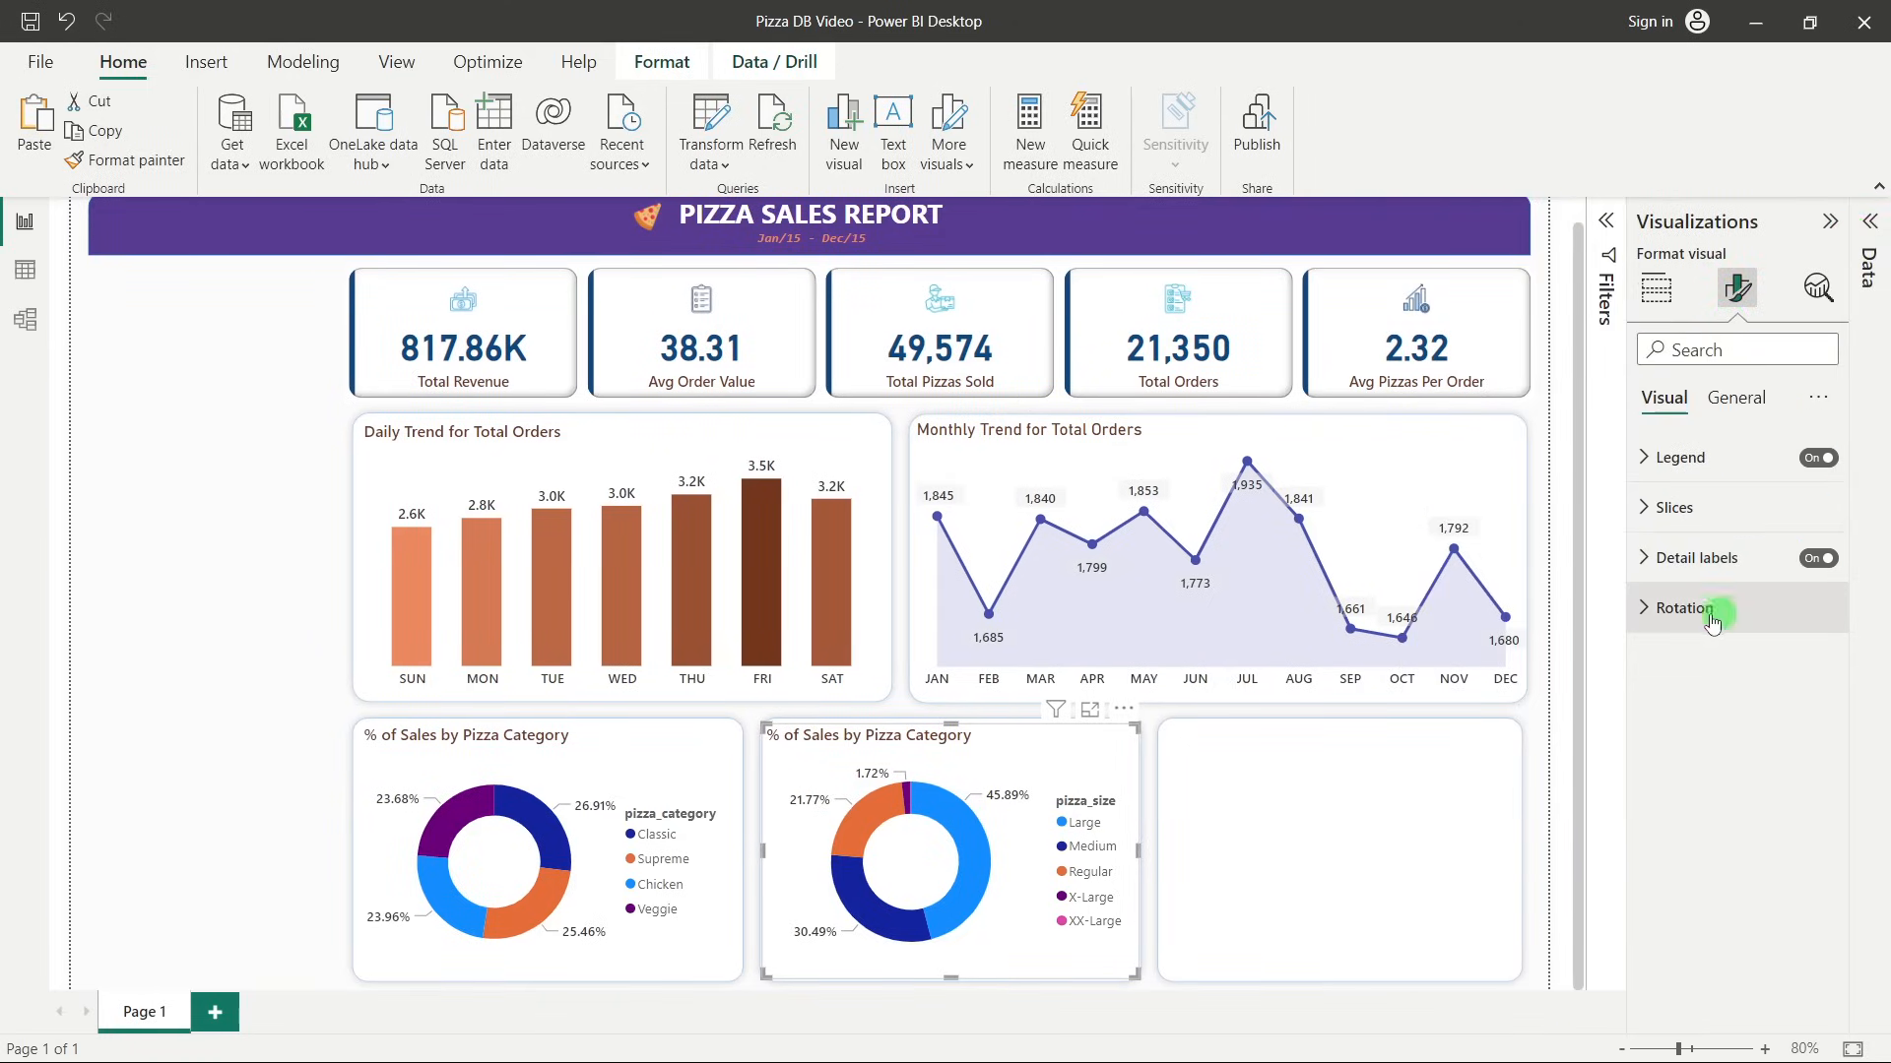
left_click(1674, 507)
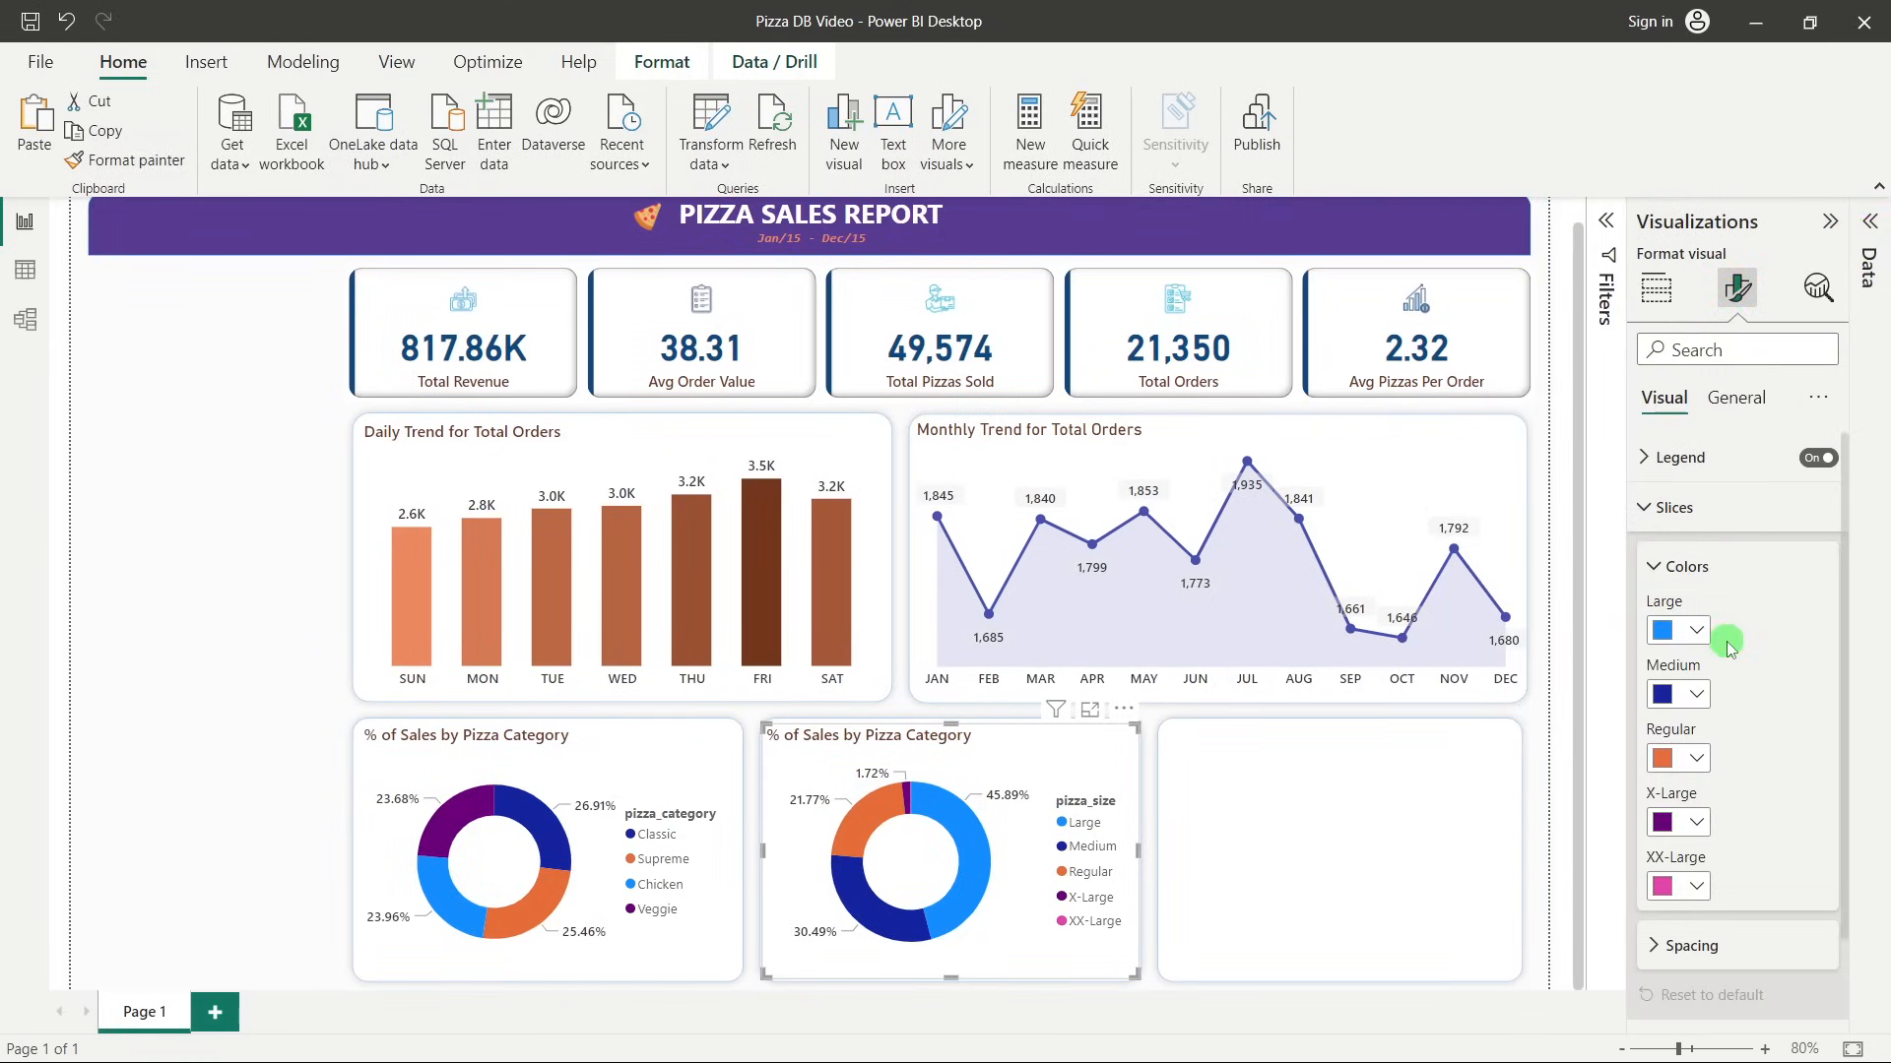
left_click(1684, 507)
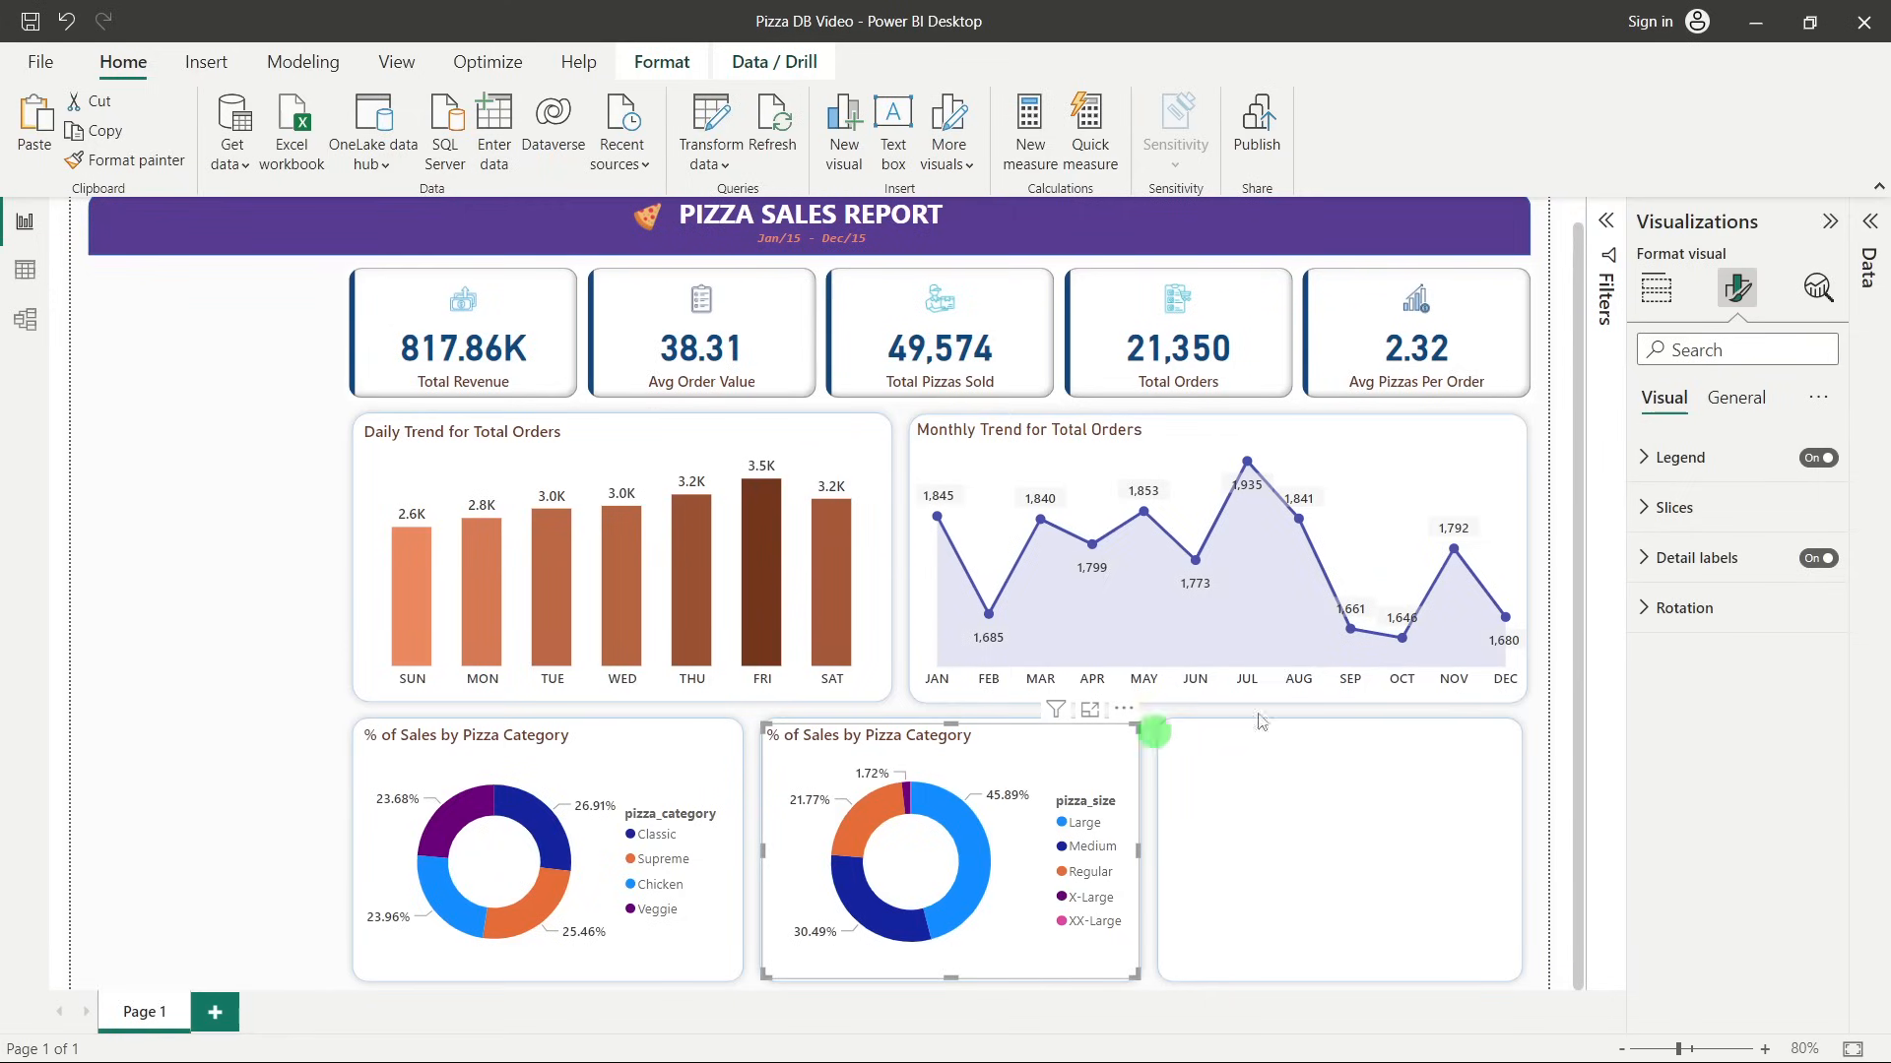
left_click(1686, 607)
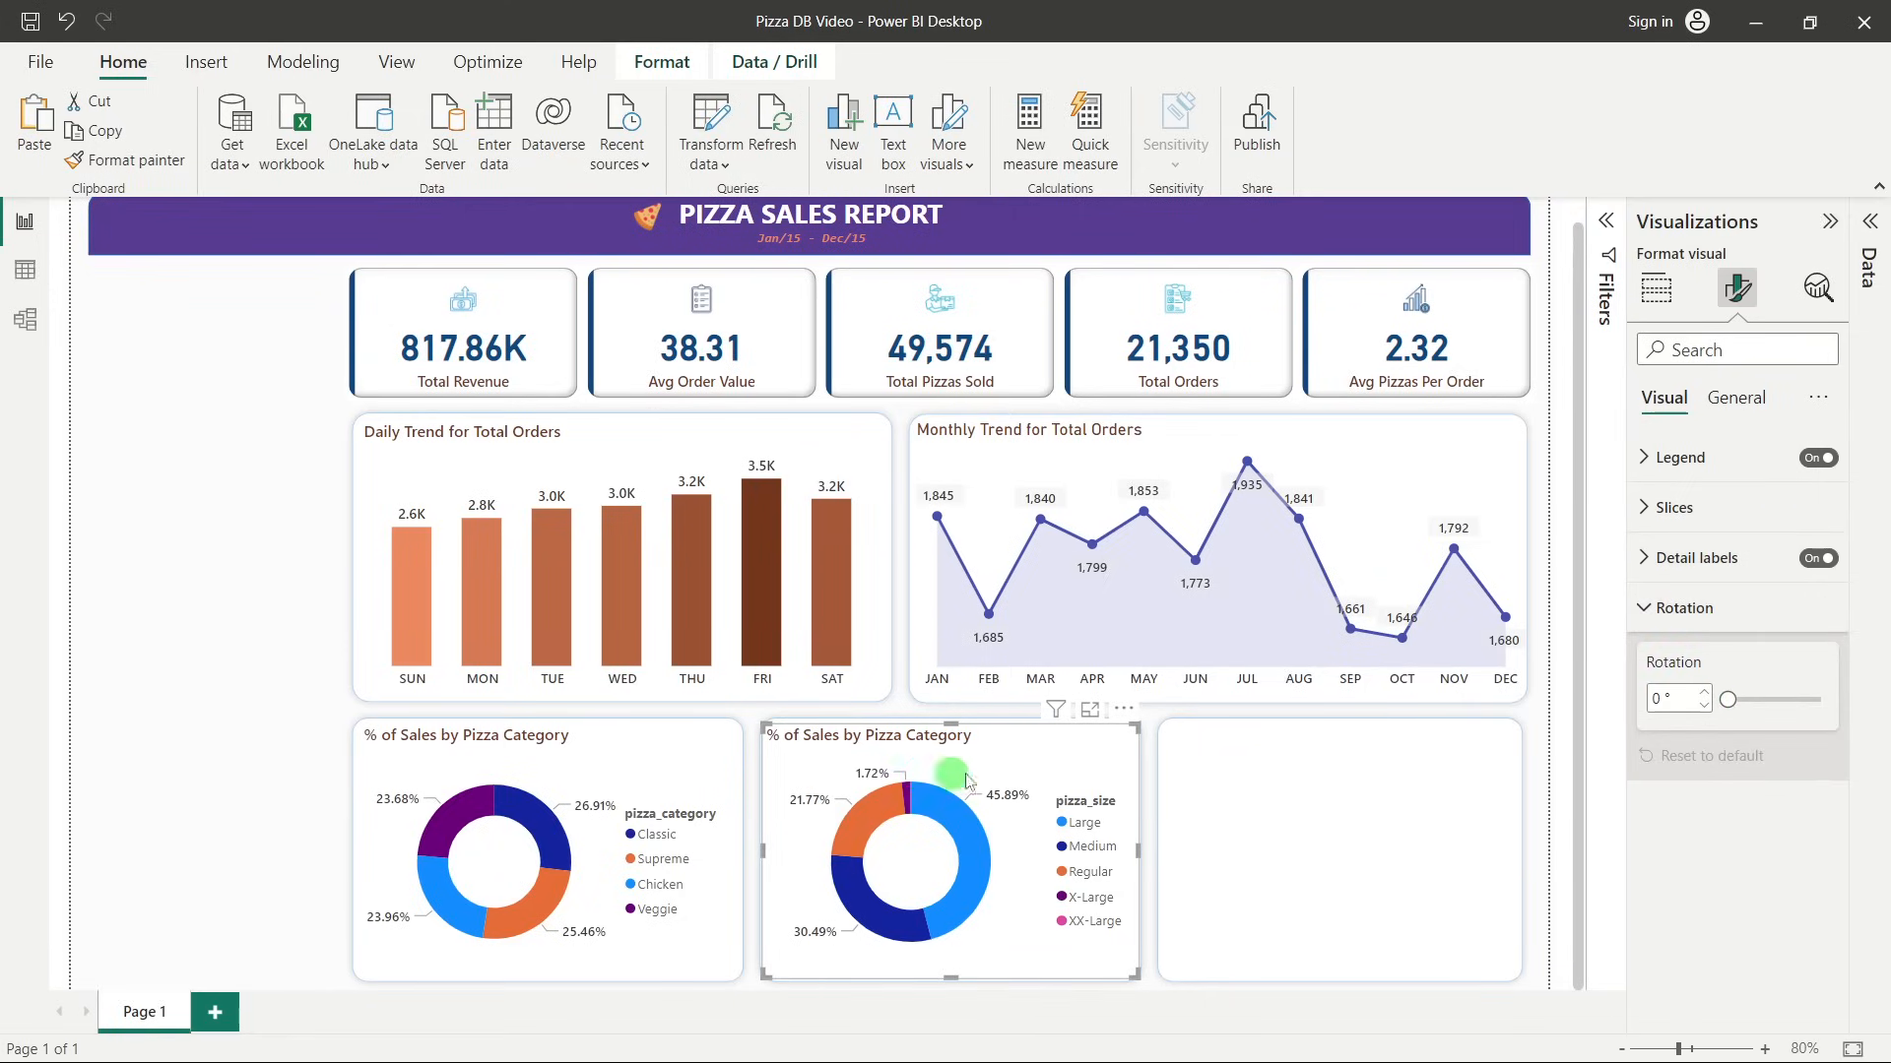
left_click(1702, 697)
left_click(1703, 697)
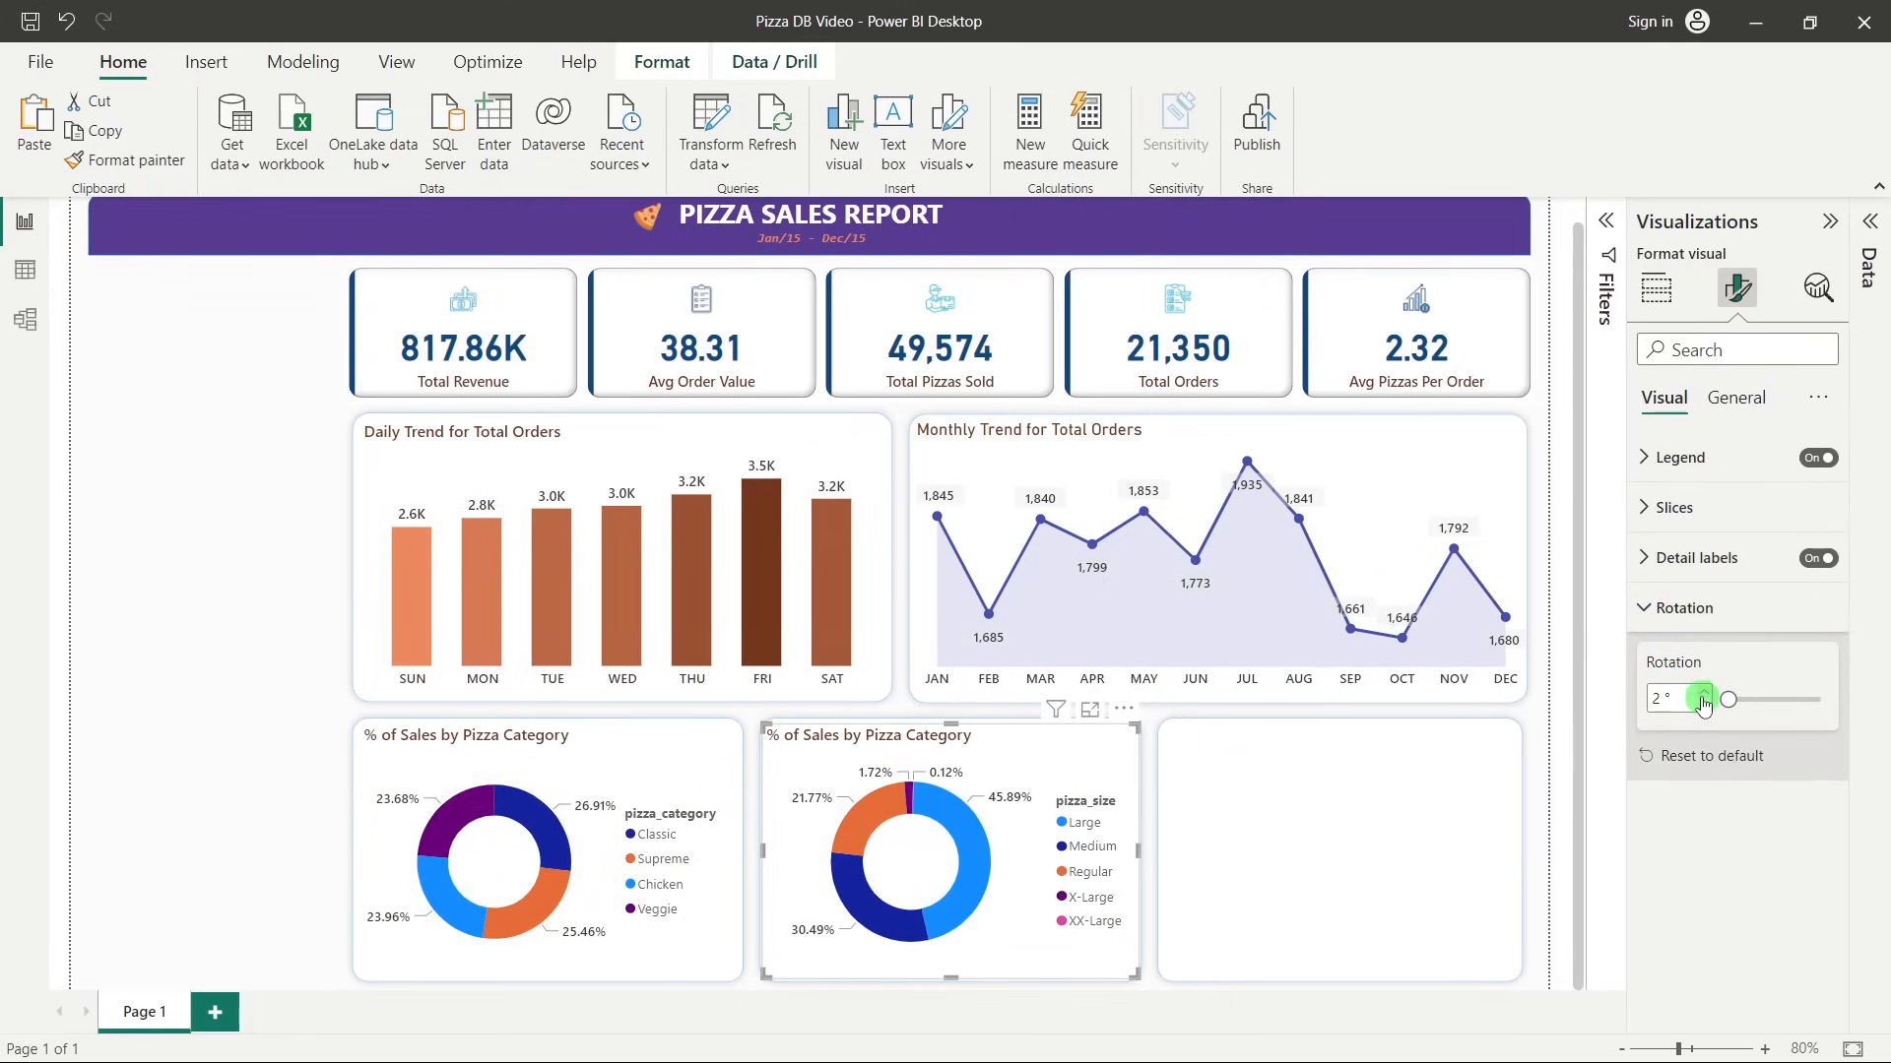
left_click(284, 759)
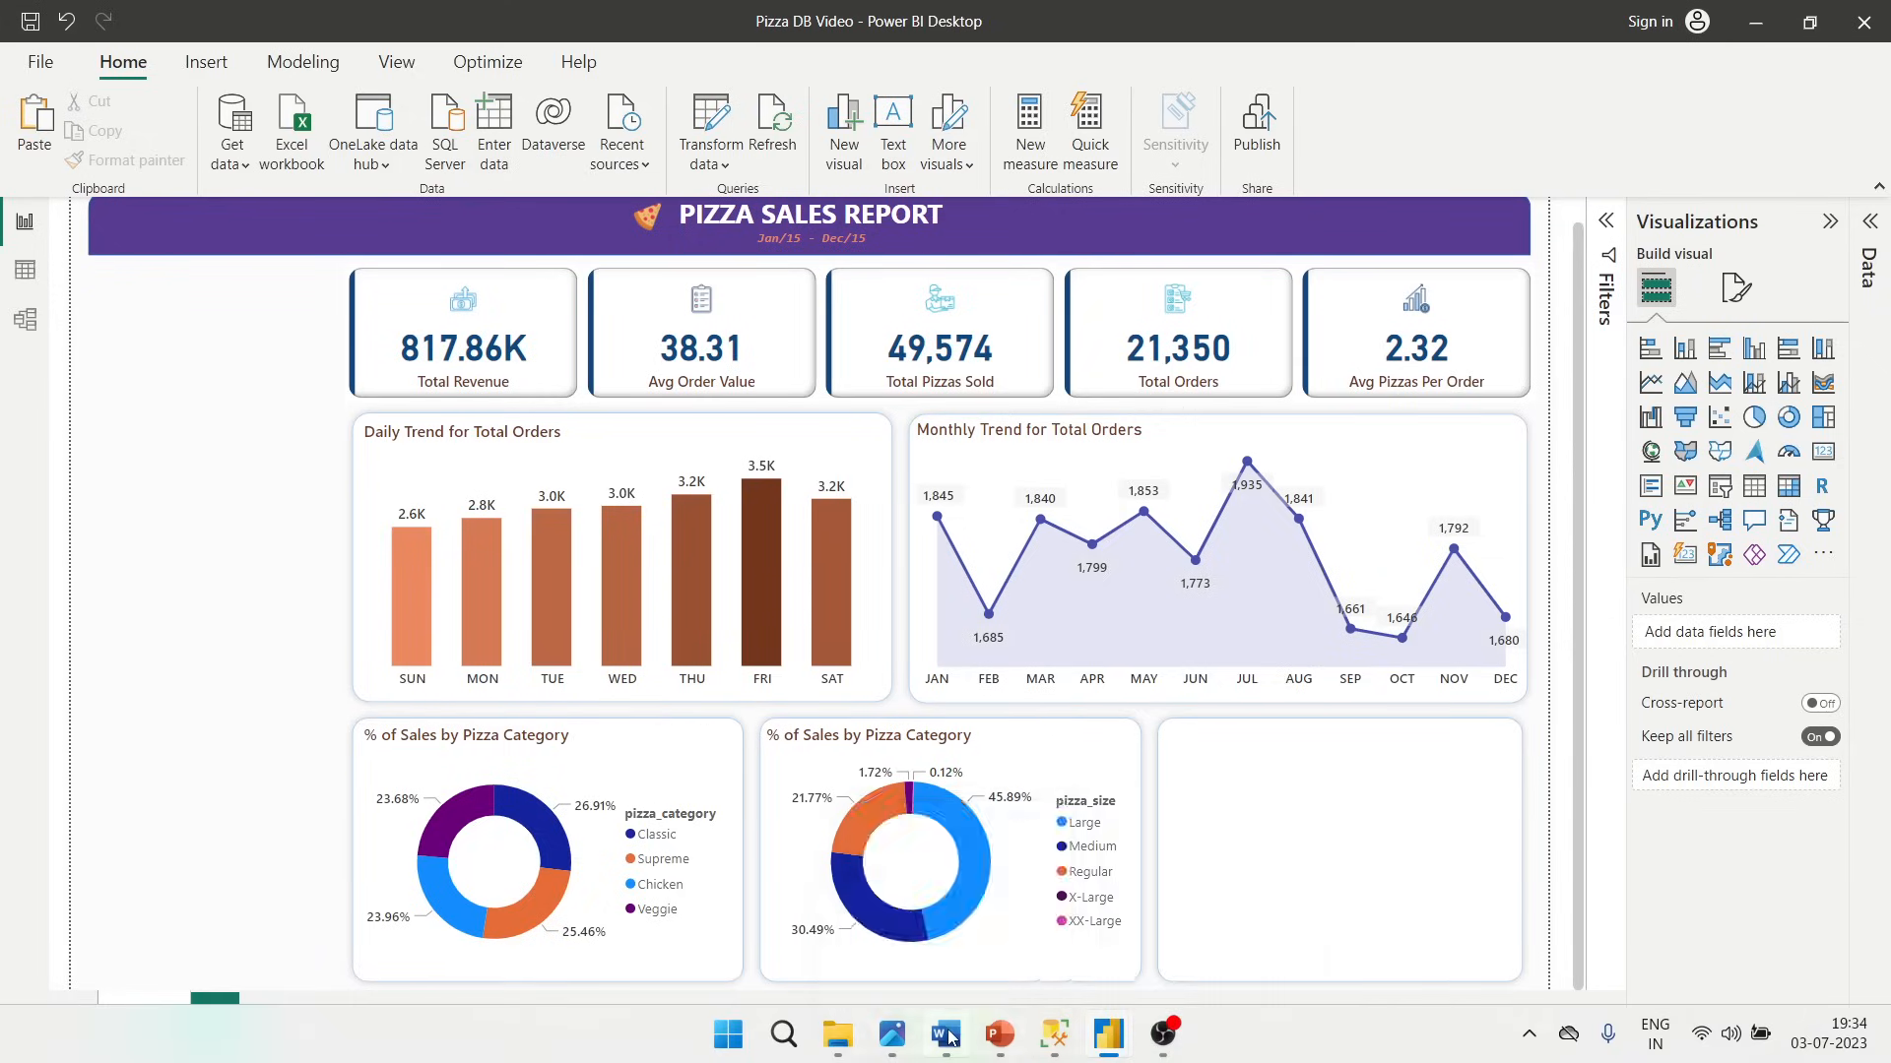
Compare the category donut's revenue and percentages with the "% of Sales by Pizza Category" query output in the Word document PIZZA SALES SQL QUERIES.
mouse_move(944, 1034)
left_click(960, 952)
scroll(903, 696, "down", 8)
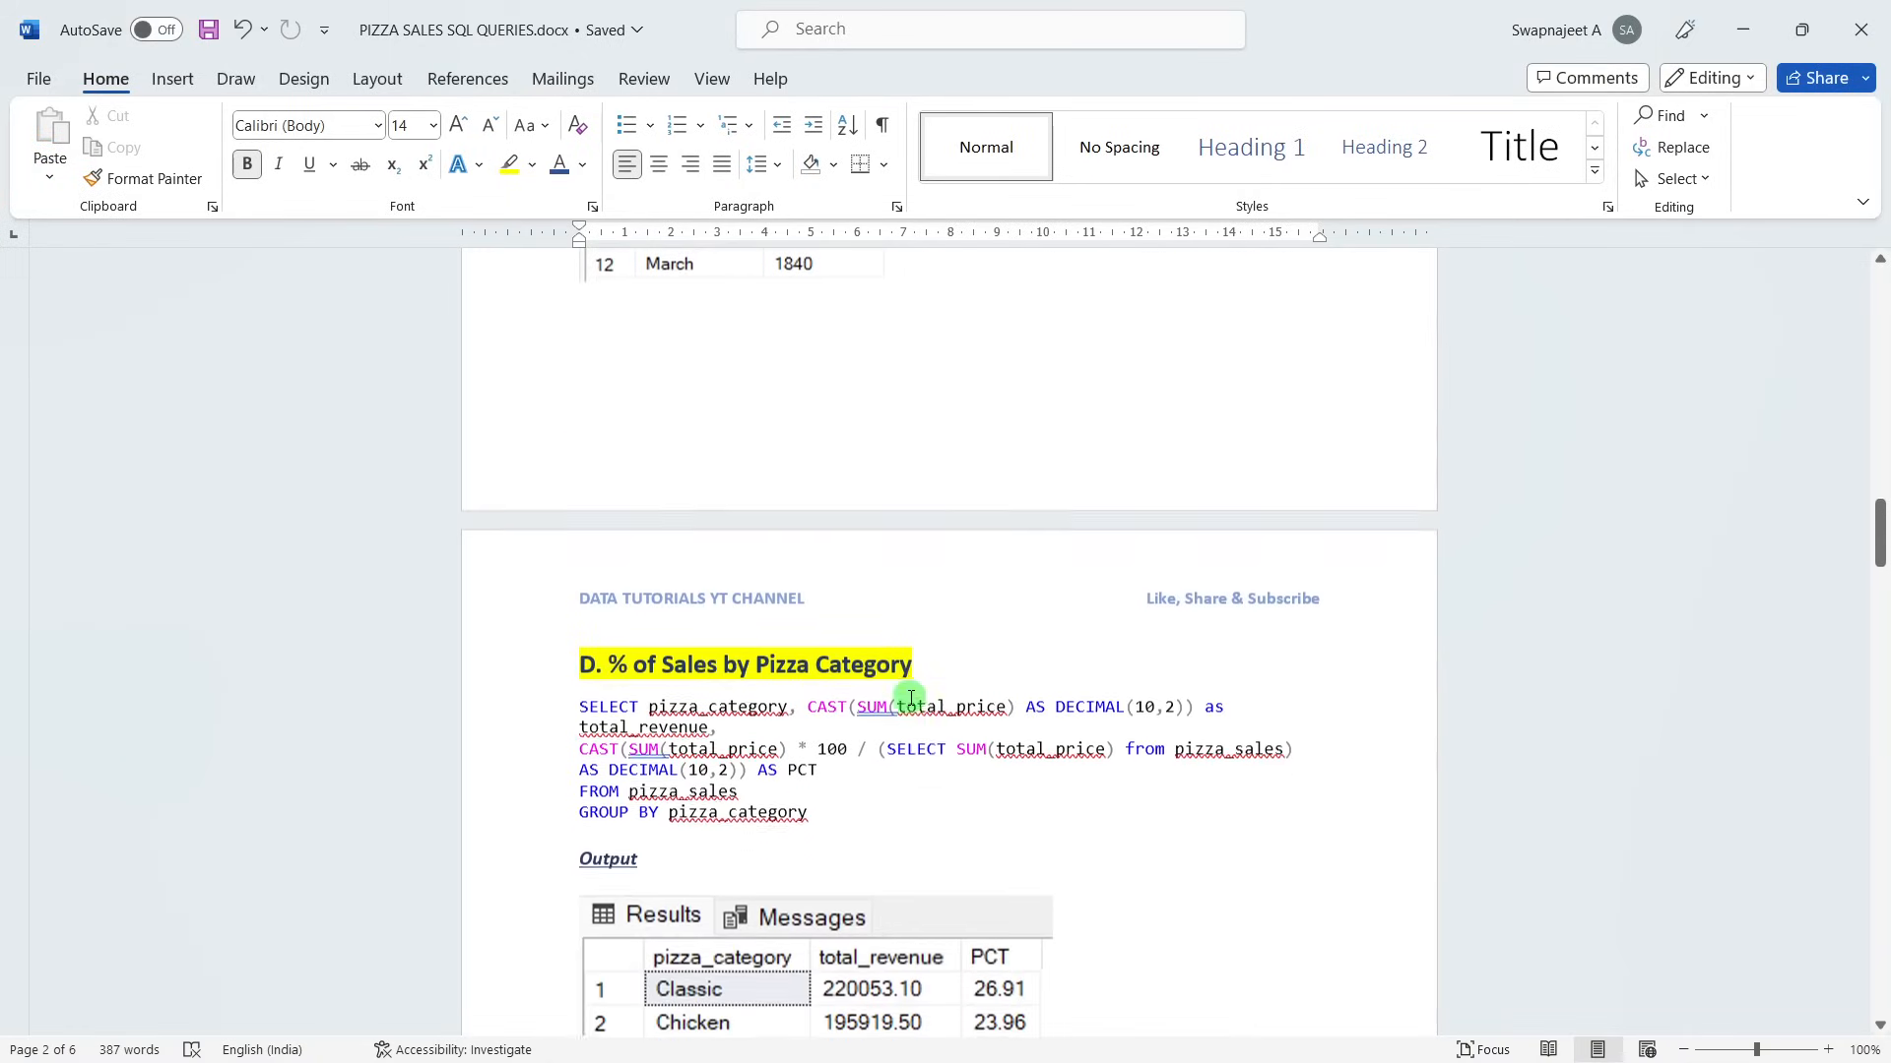
scroll(910, 698, "down", 3)
scroll(908, 689, "up", 2)
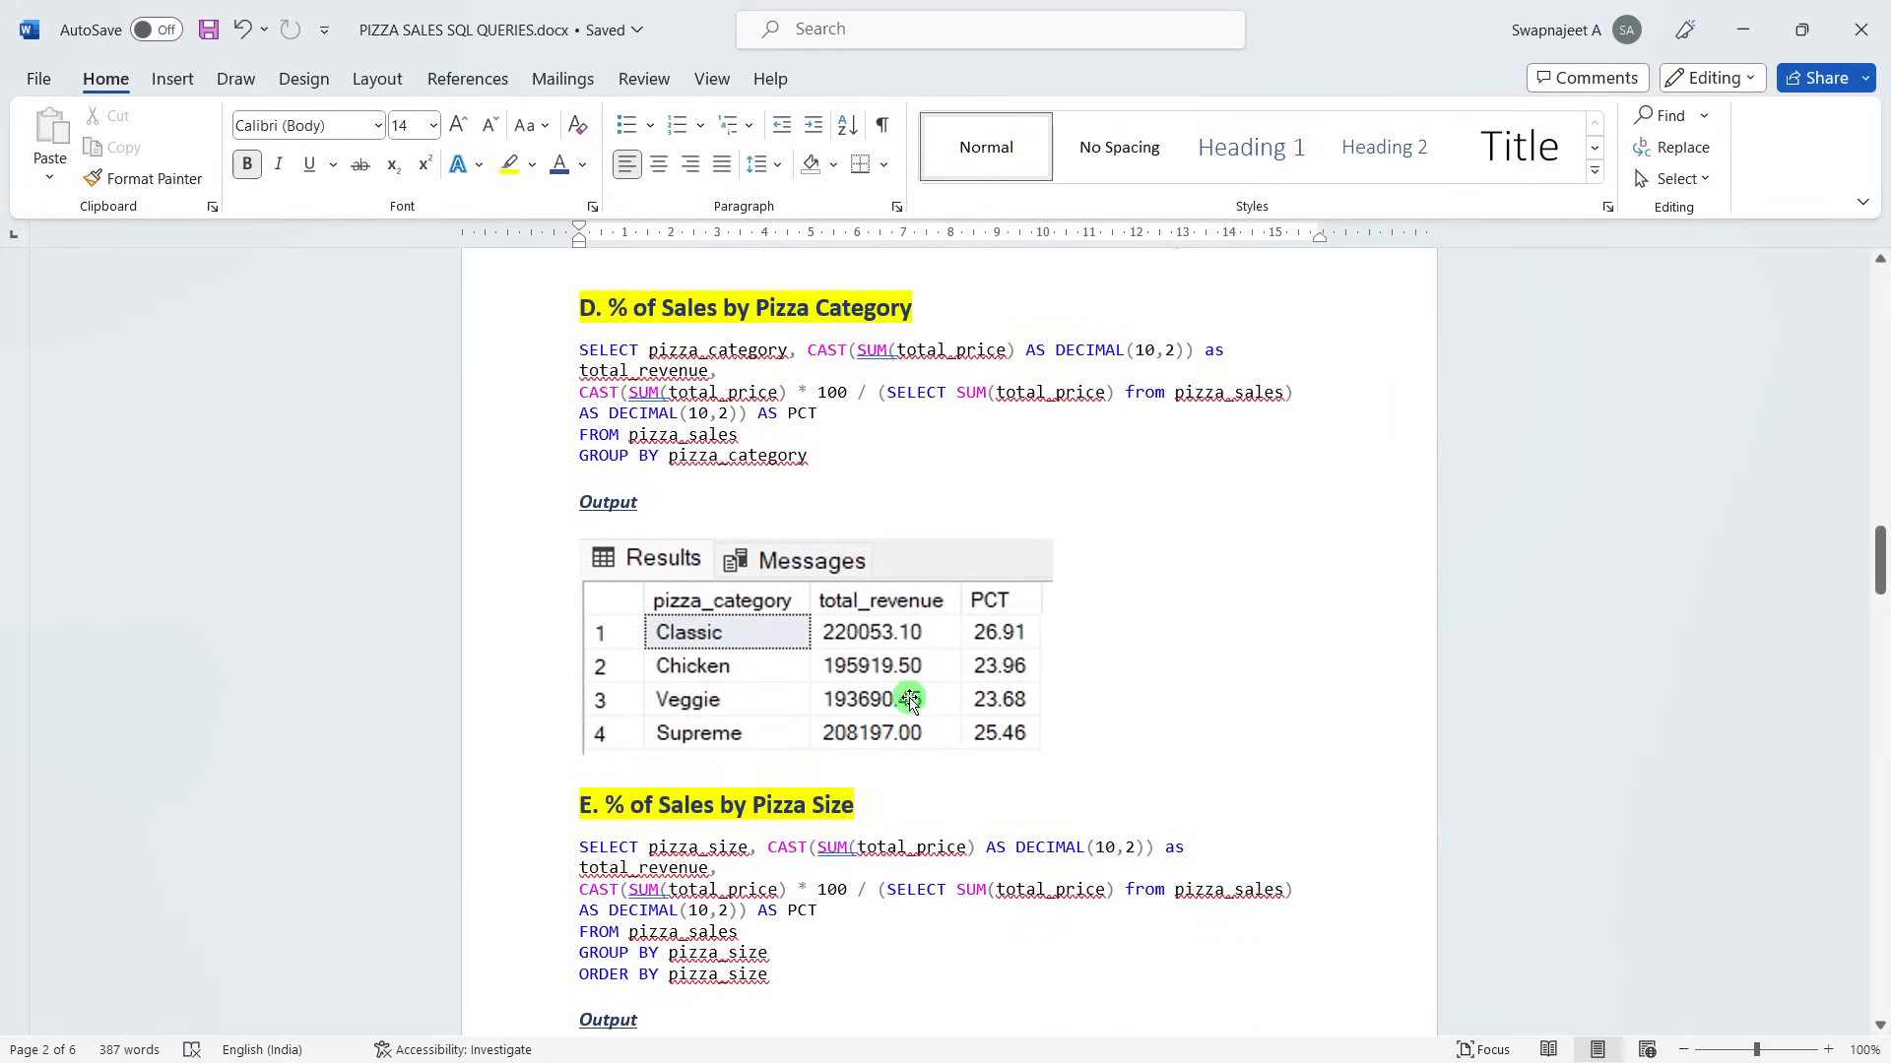
scroll(906, 697, "up", 2)
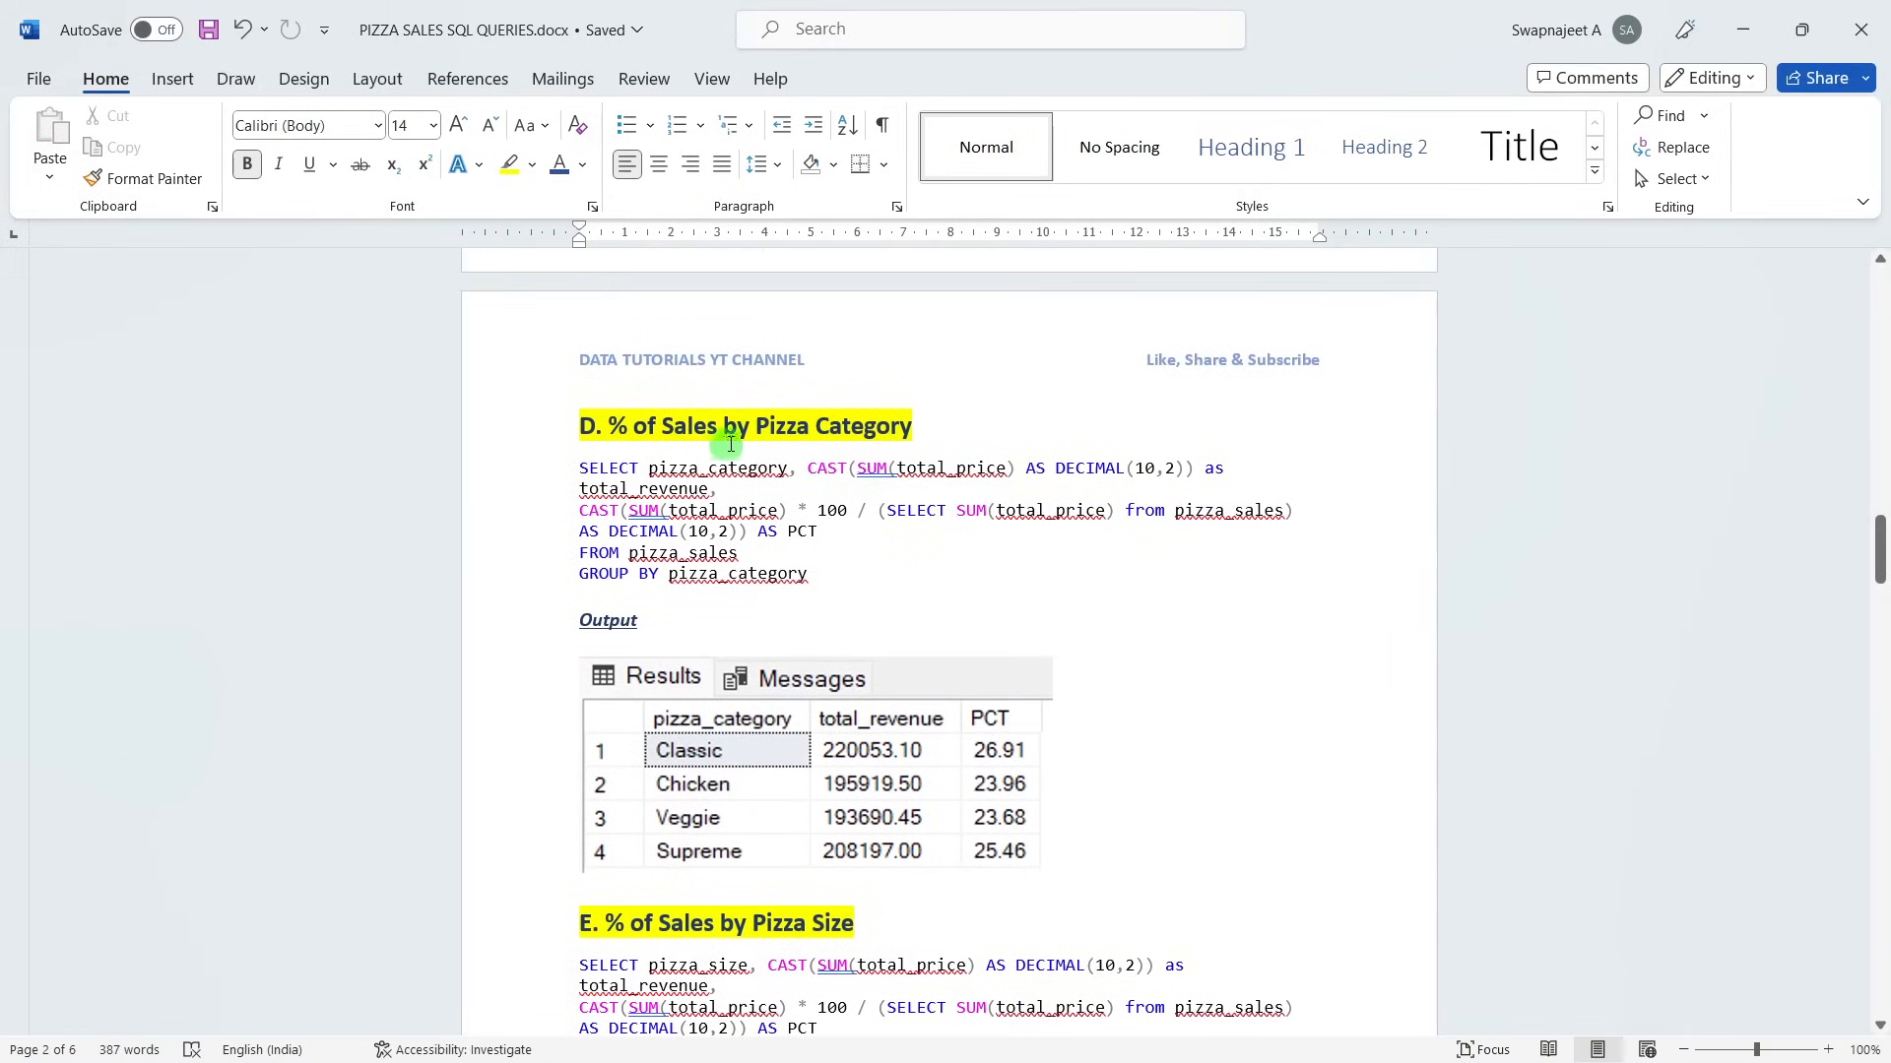
key("alt+Tab")
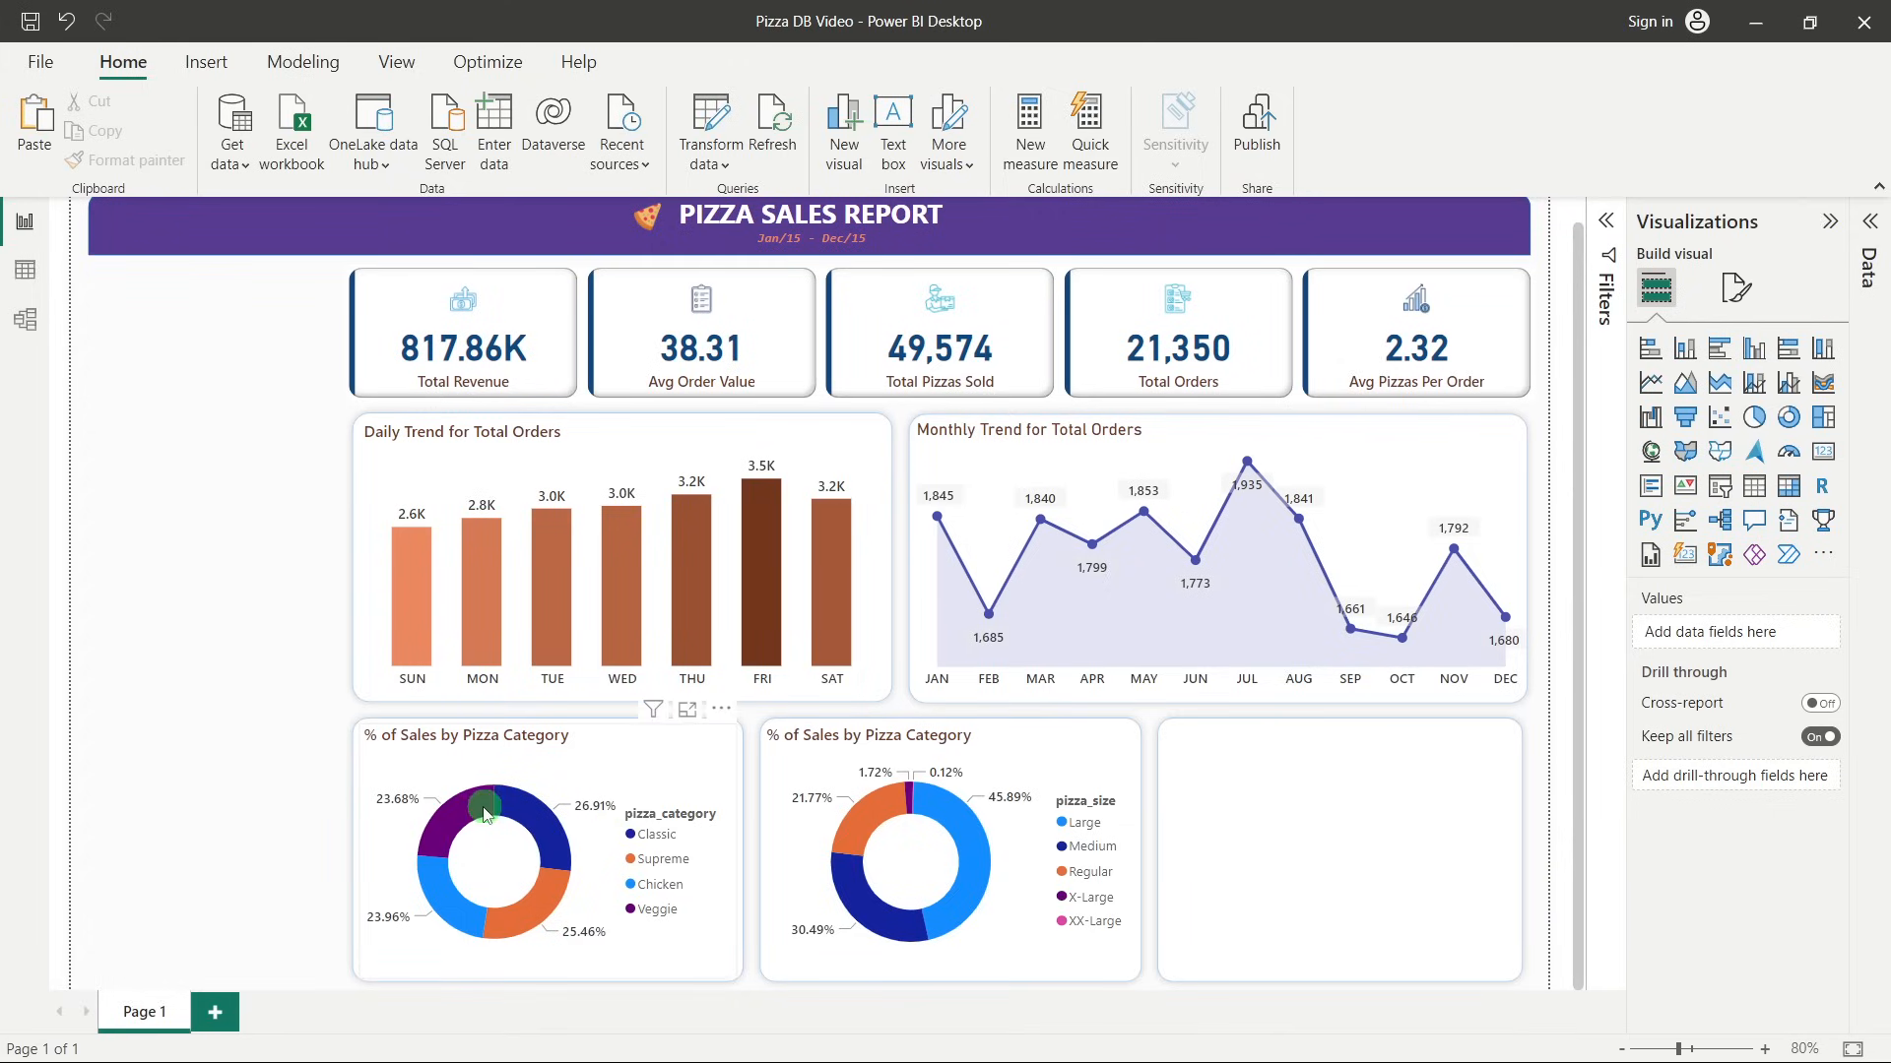
mouse_move(475, 817)
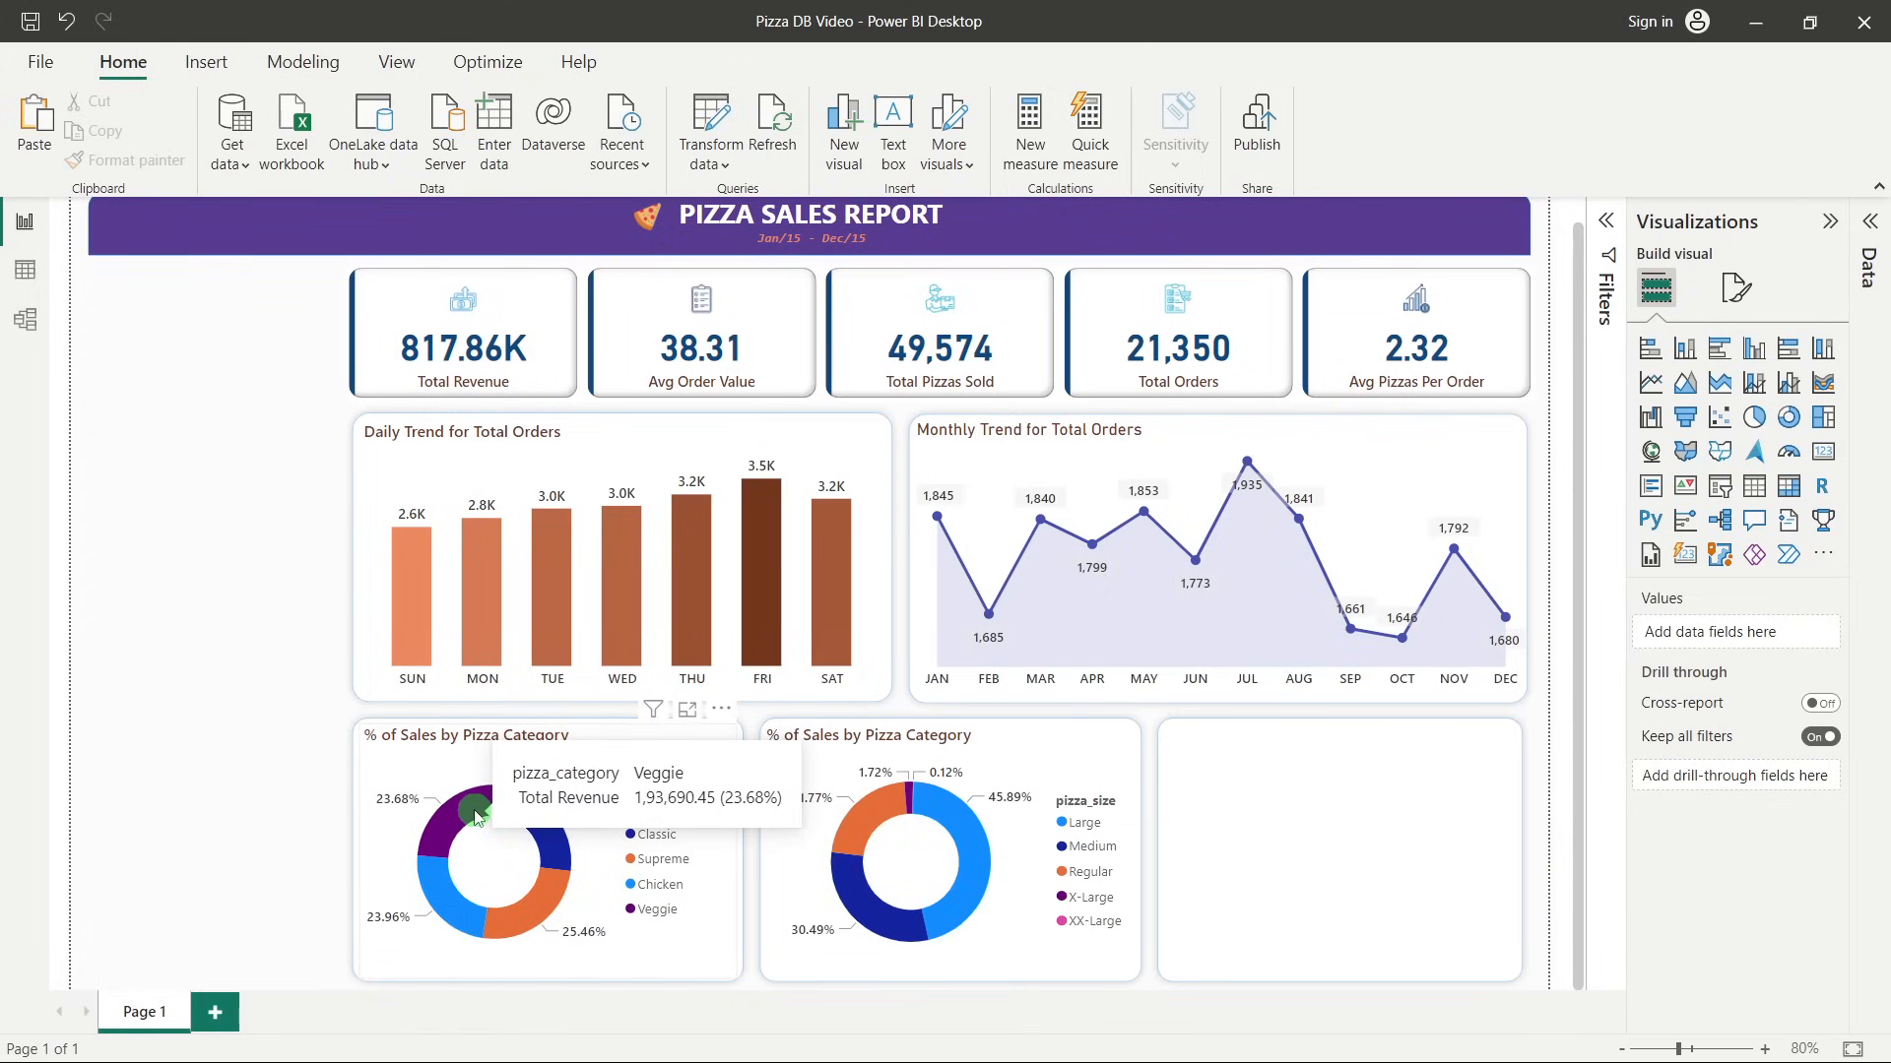
key("alt+Tab")
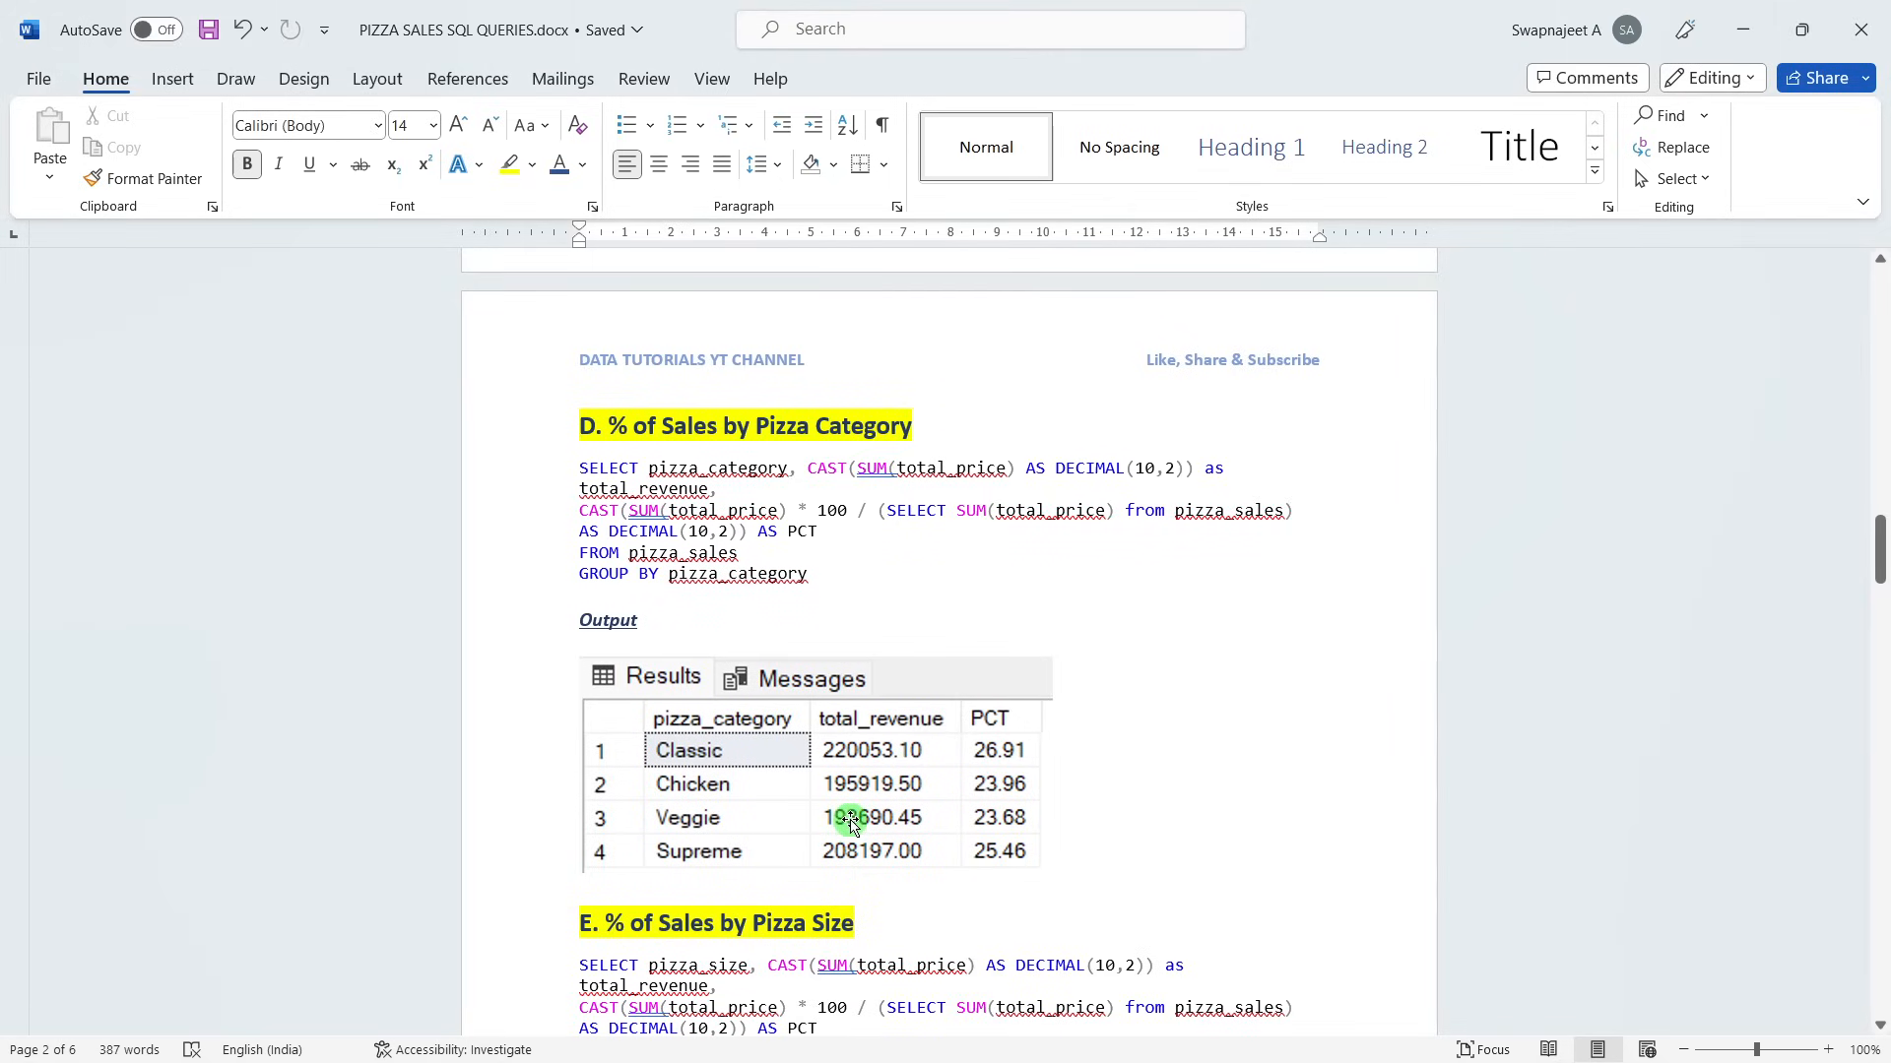
key("alt+Tab")
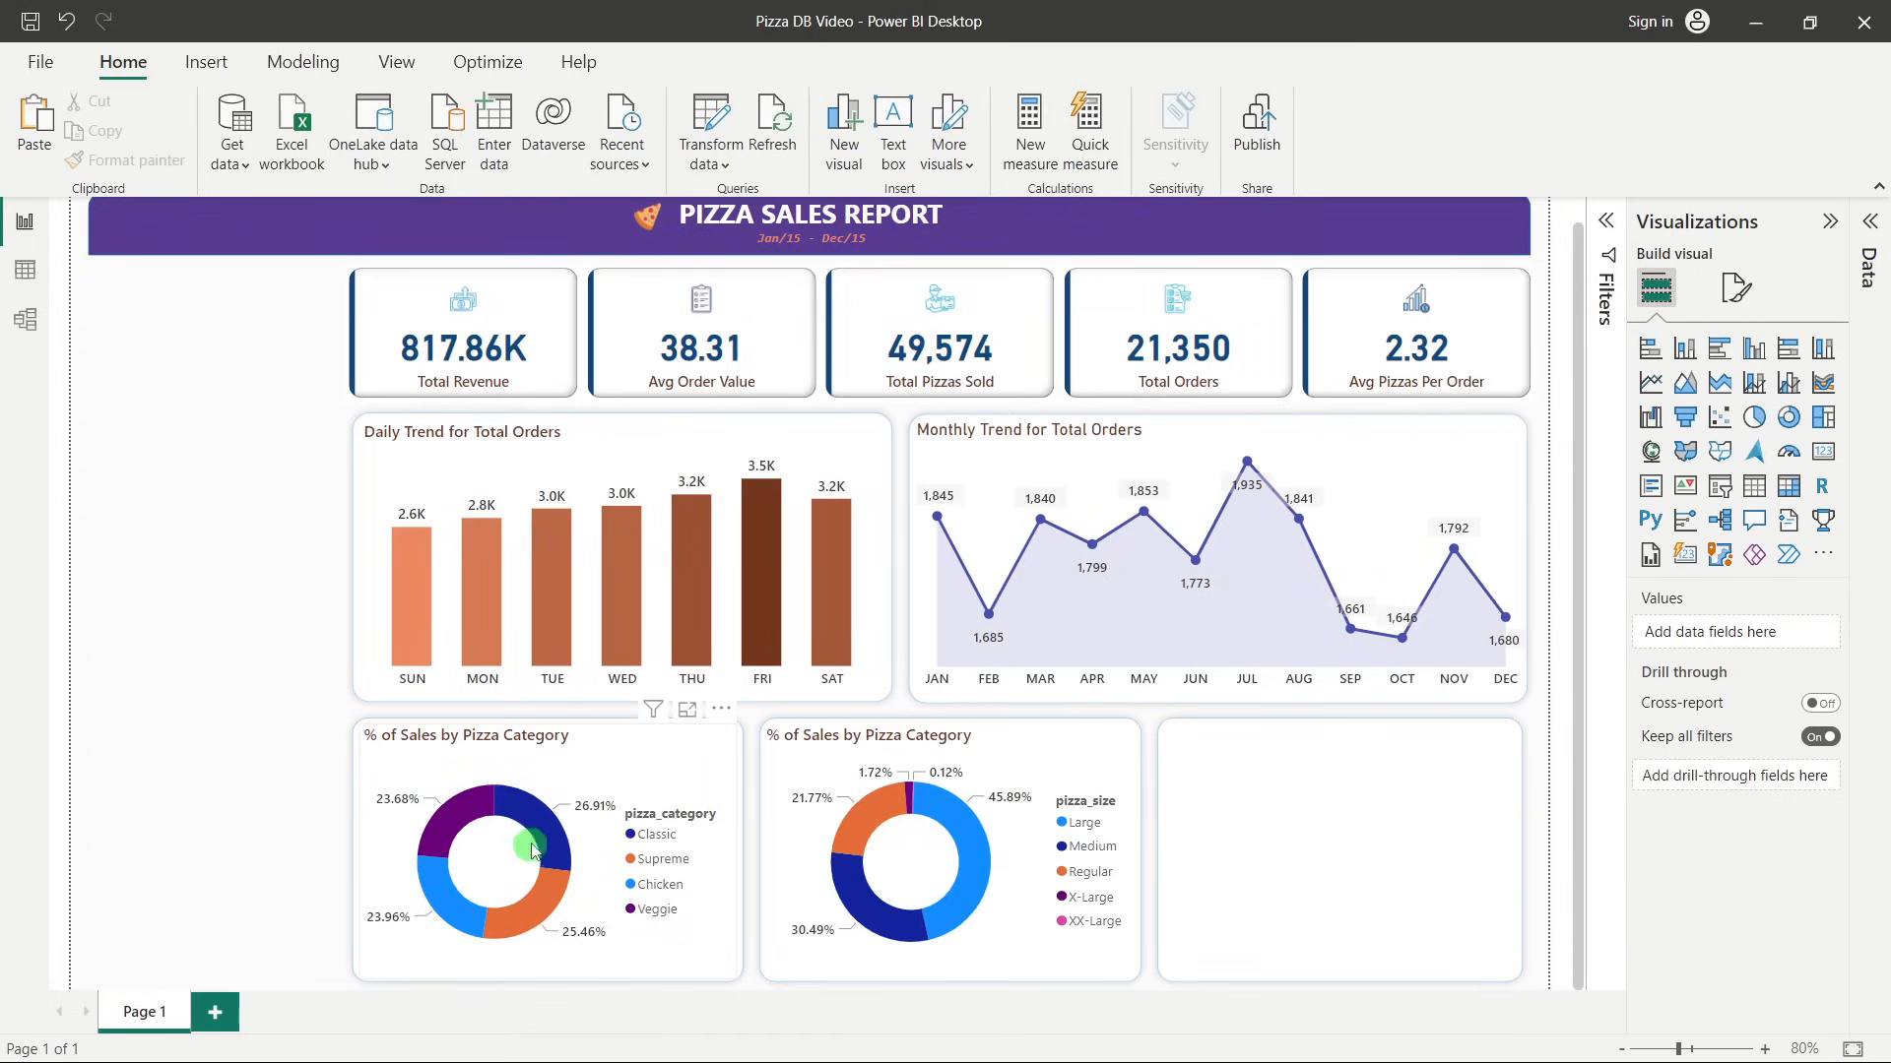
mouse_move(548, 894)
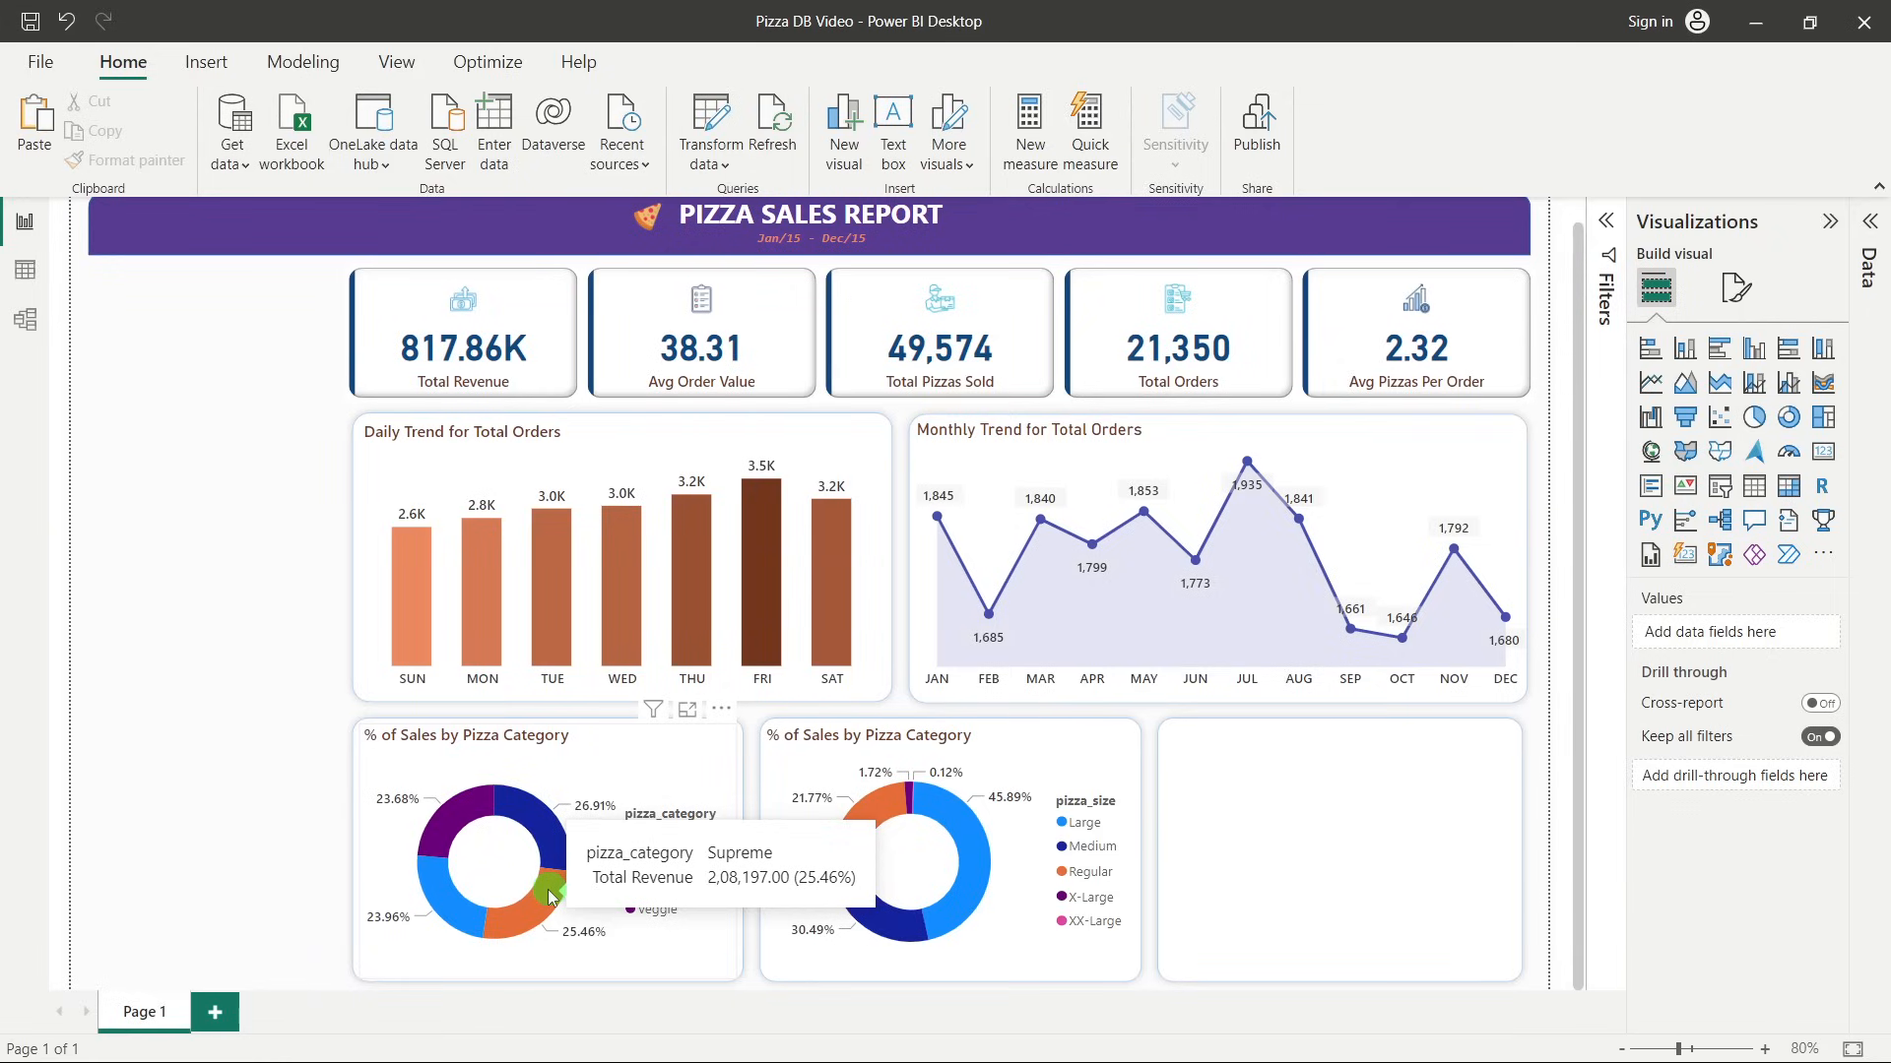
key("alt+Tab")
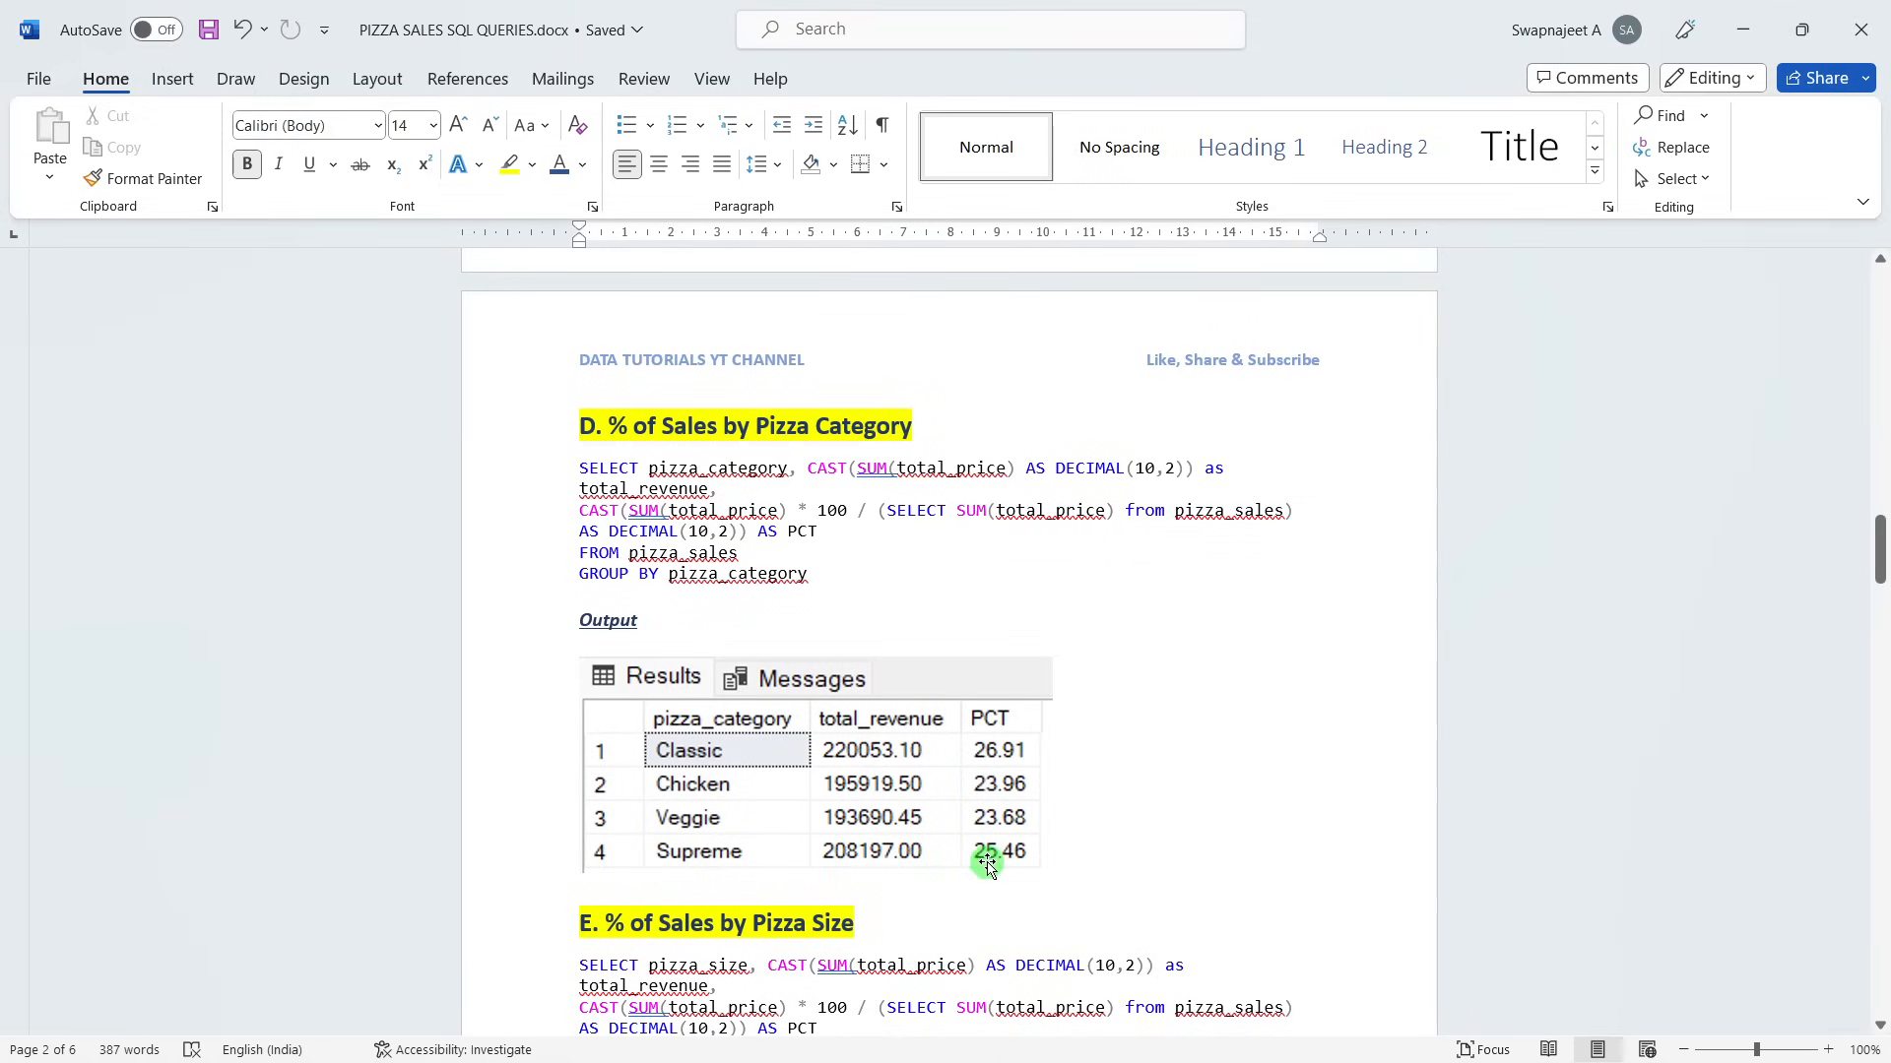
key("alt+Tab")
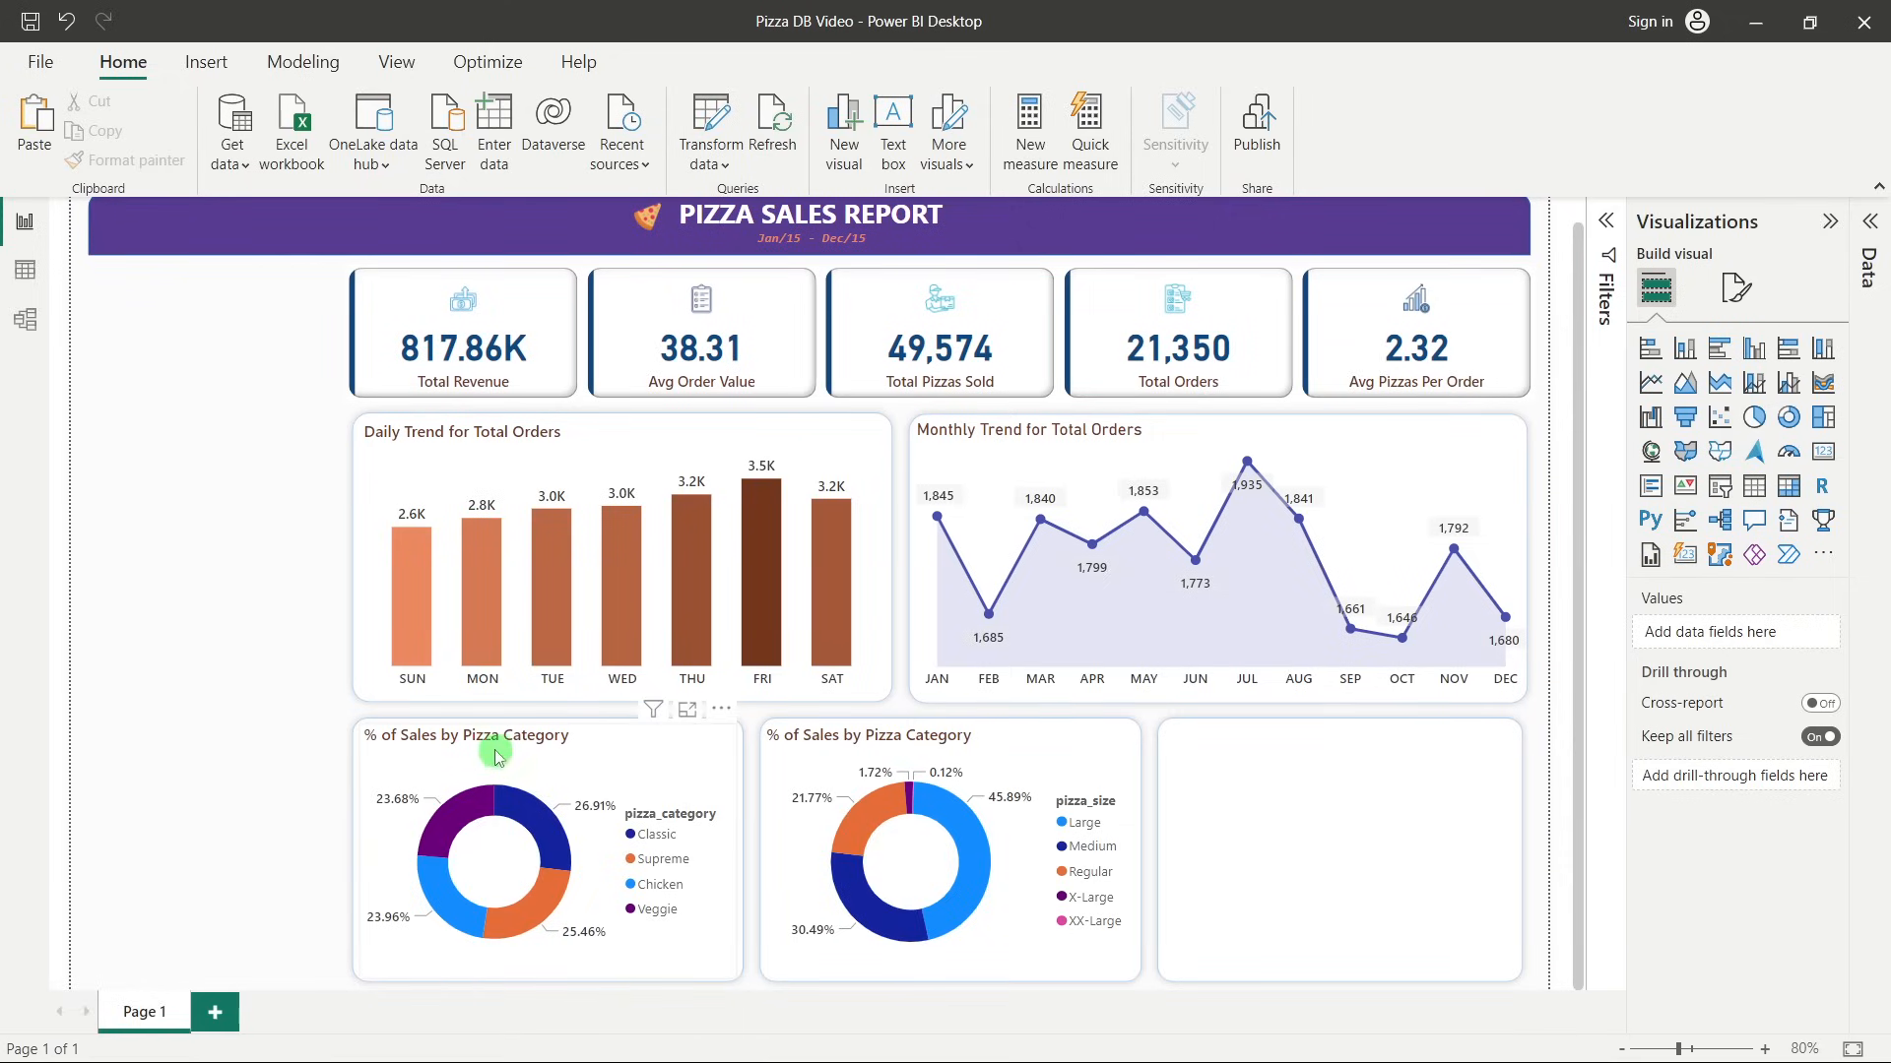
Compare the pizza size donut's revenue and percentages with the "% of Sales by Pizza Size" query output in the Word document PIZZA SALES SQL QUERIES.
key("alt+Tab")
scroll(978, 750, "down", 6)
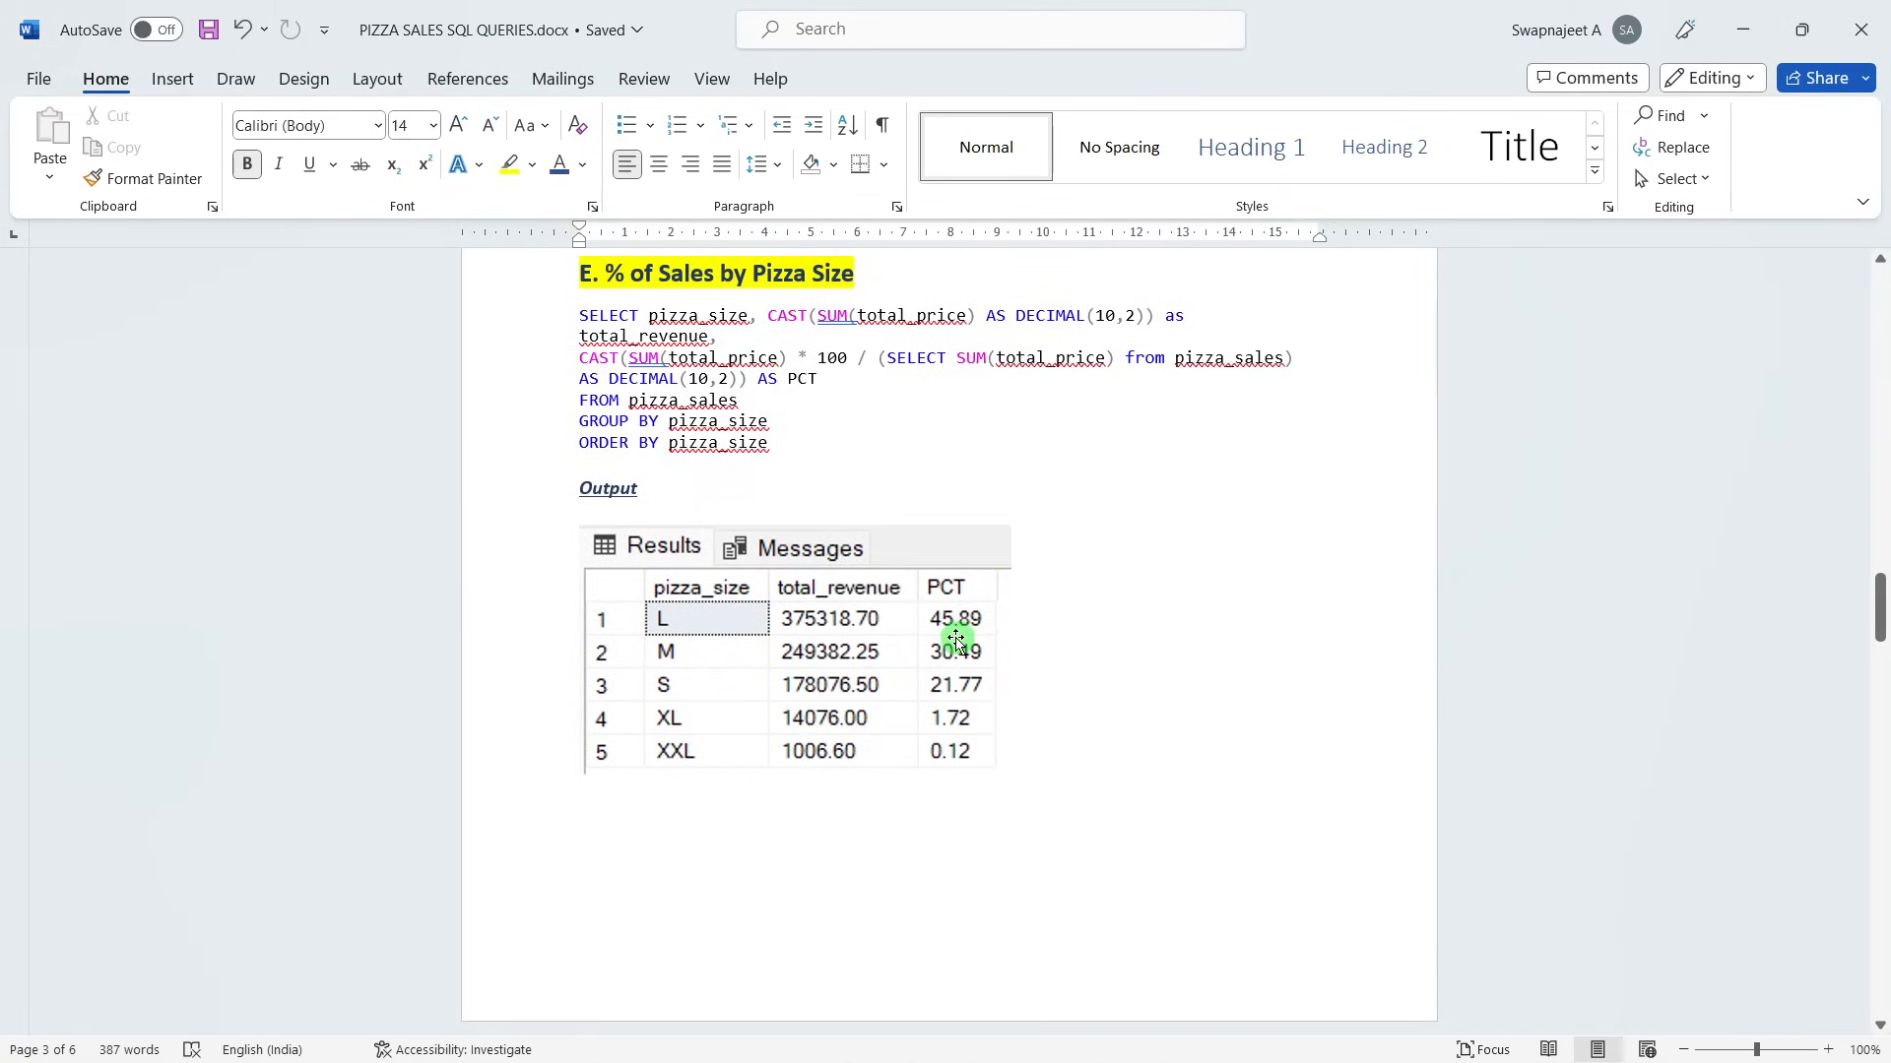
key("alt+Tab")
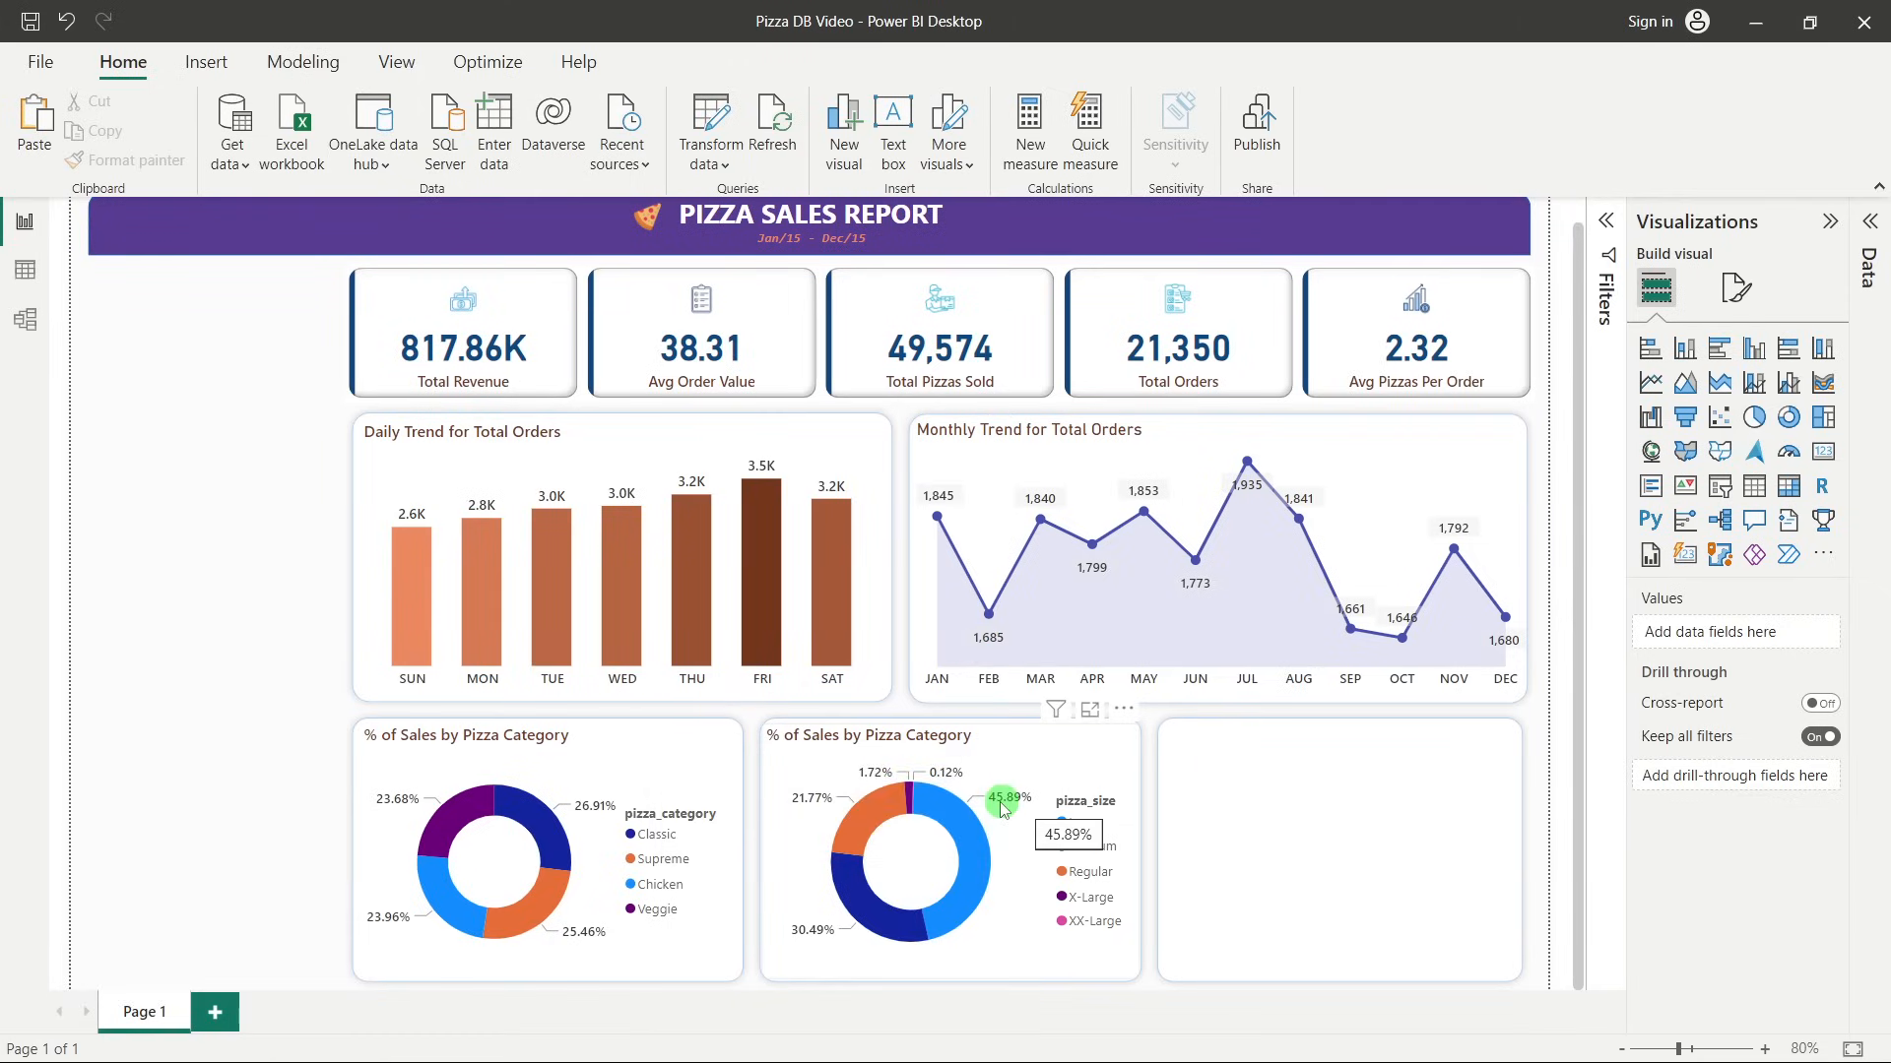
mouse_move(958, 842)
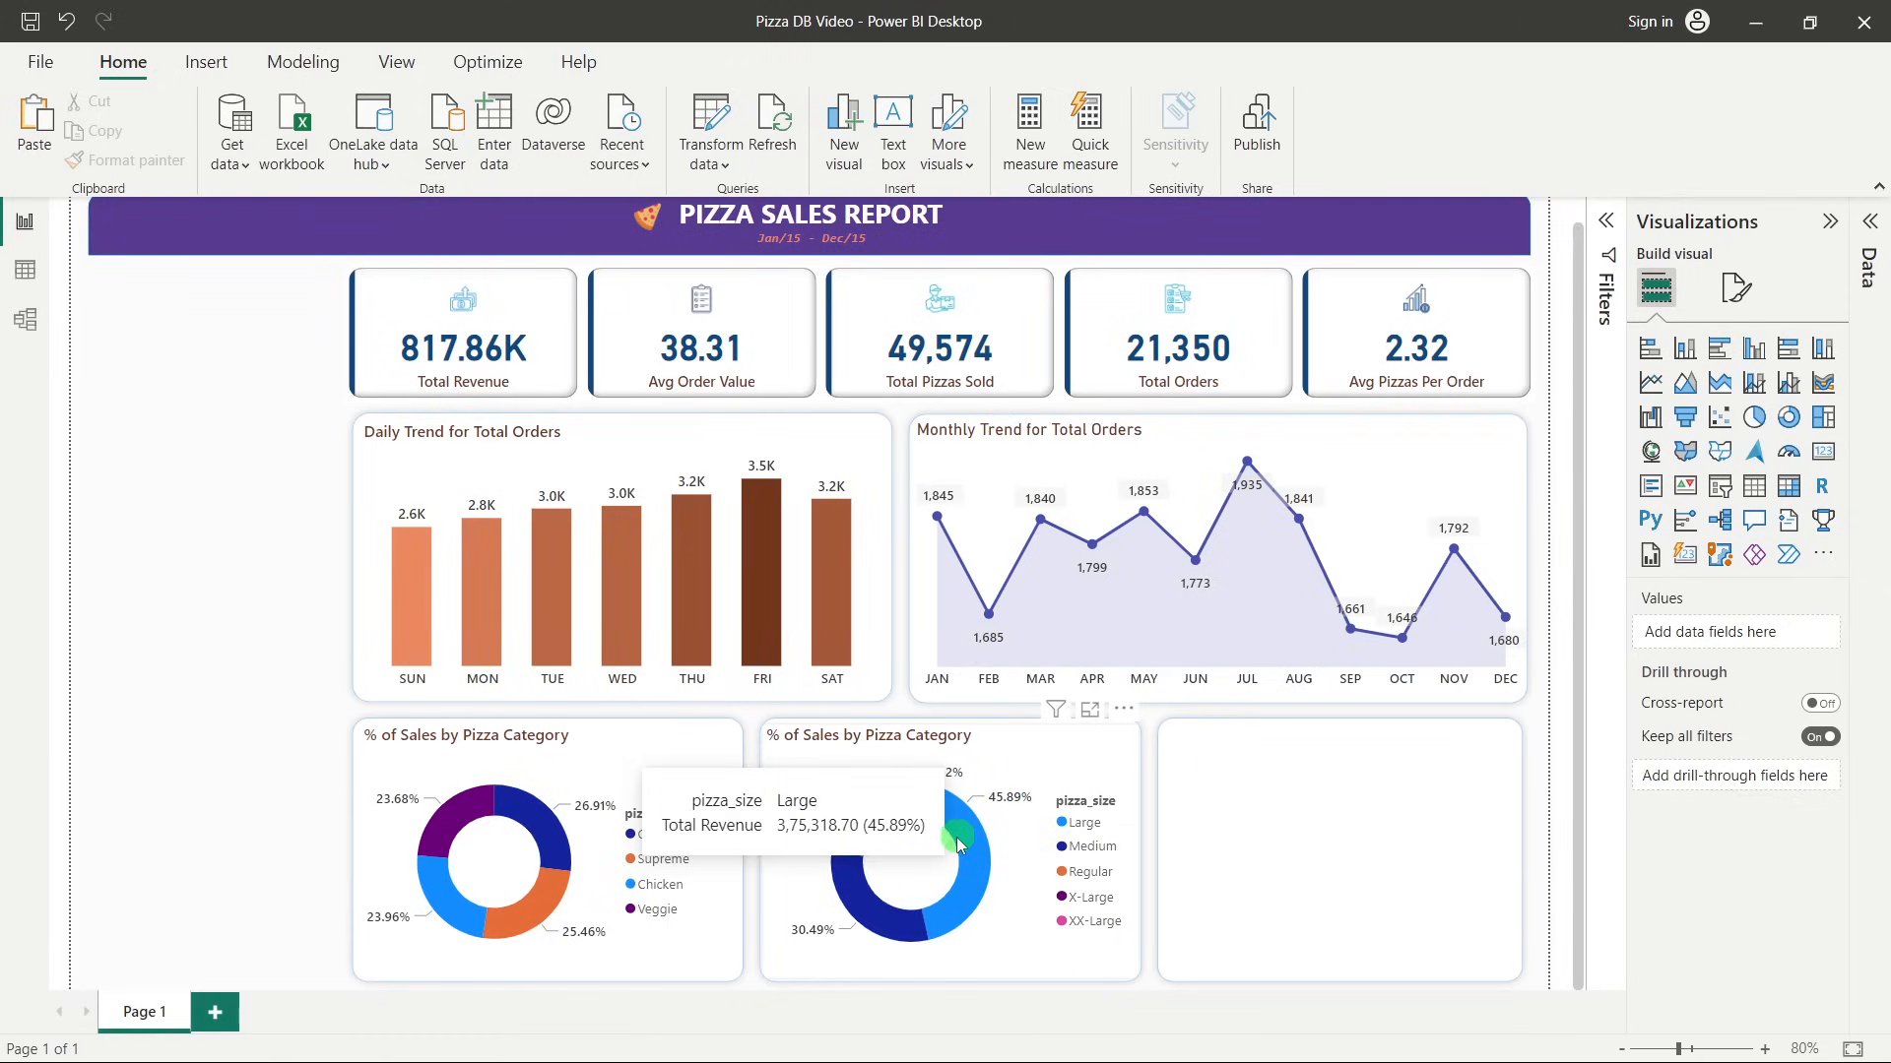
key("alt+Tab")
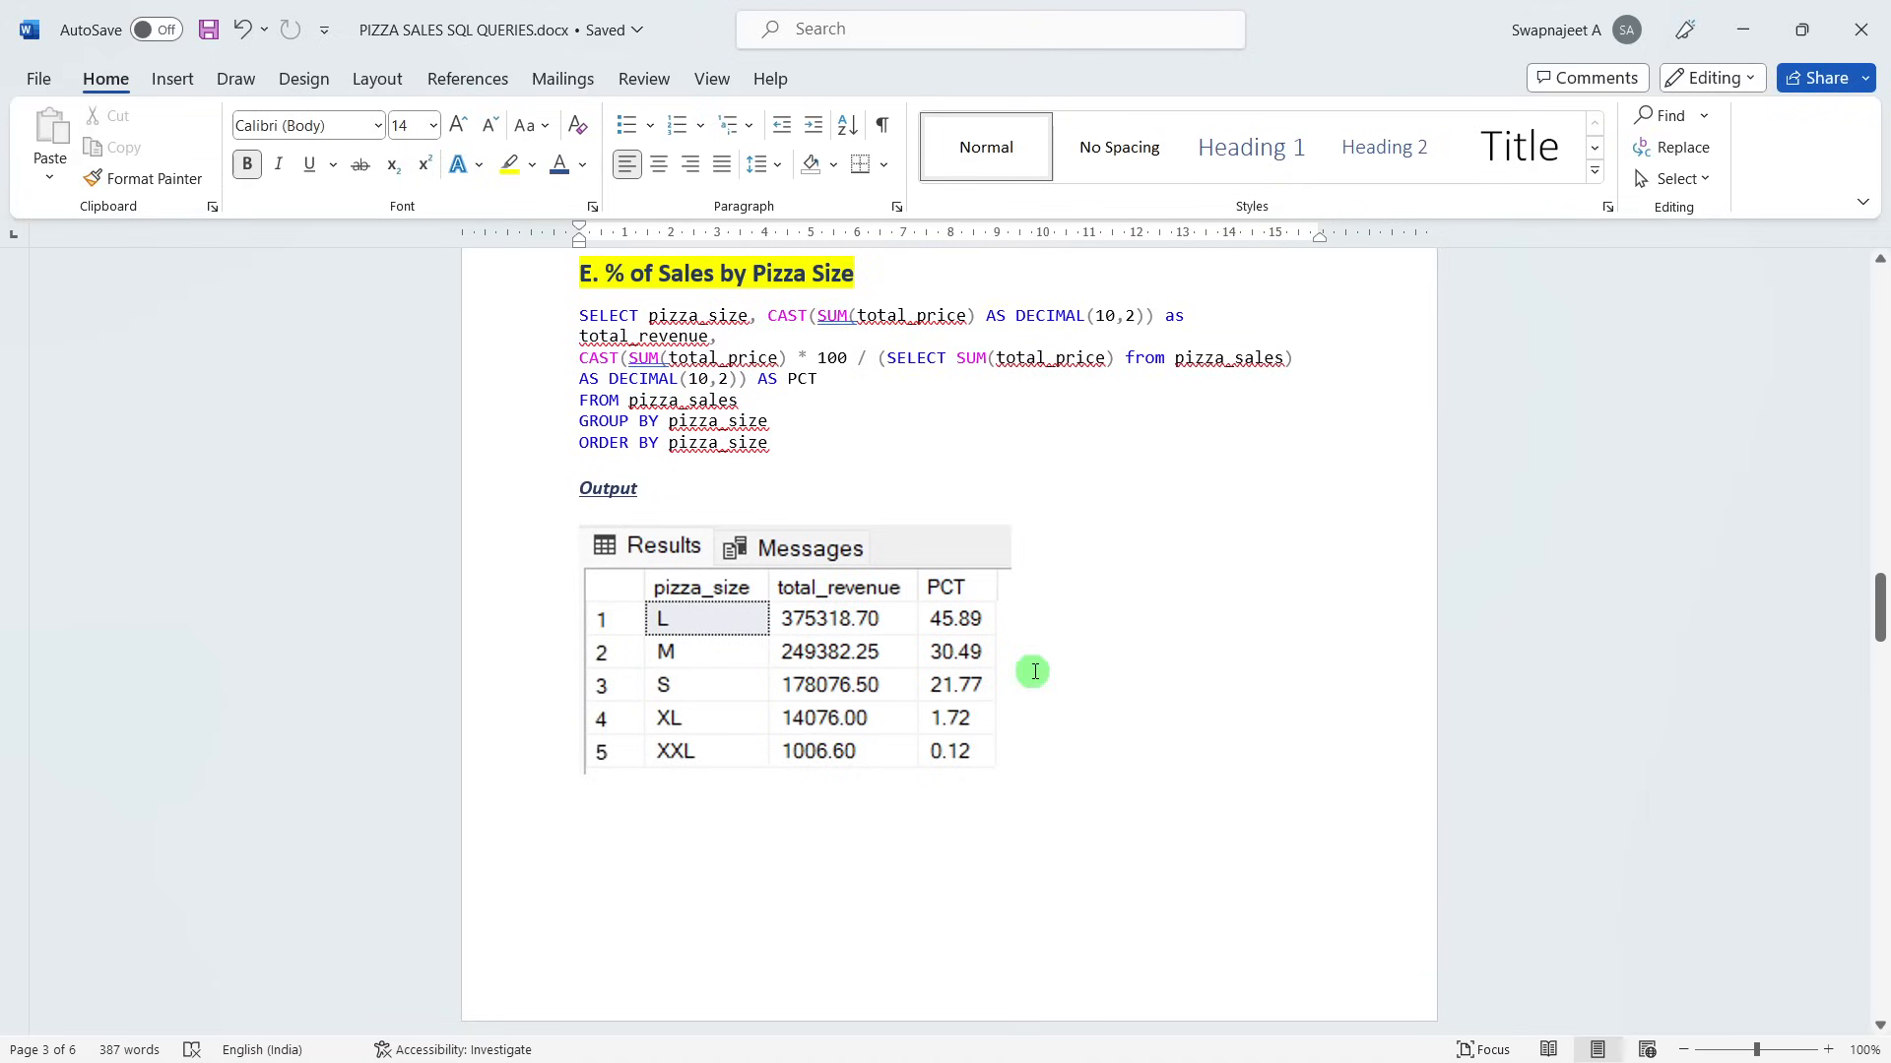
key("alt+Tab")
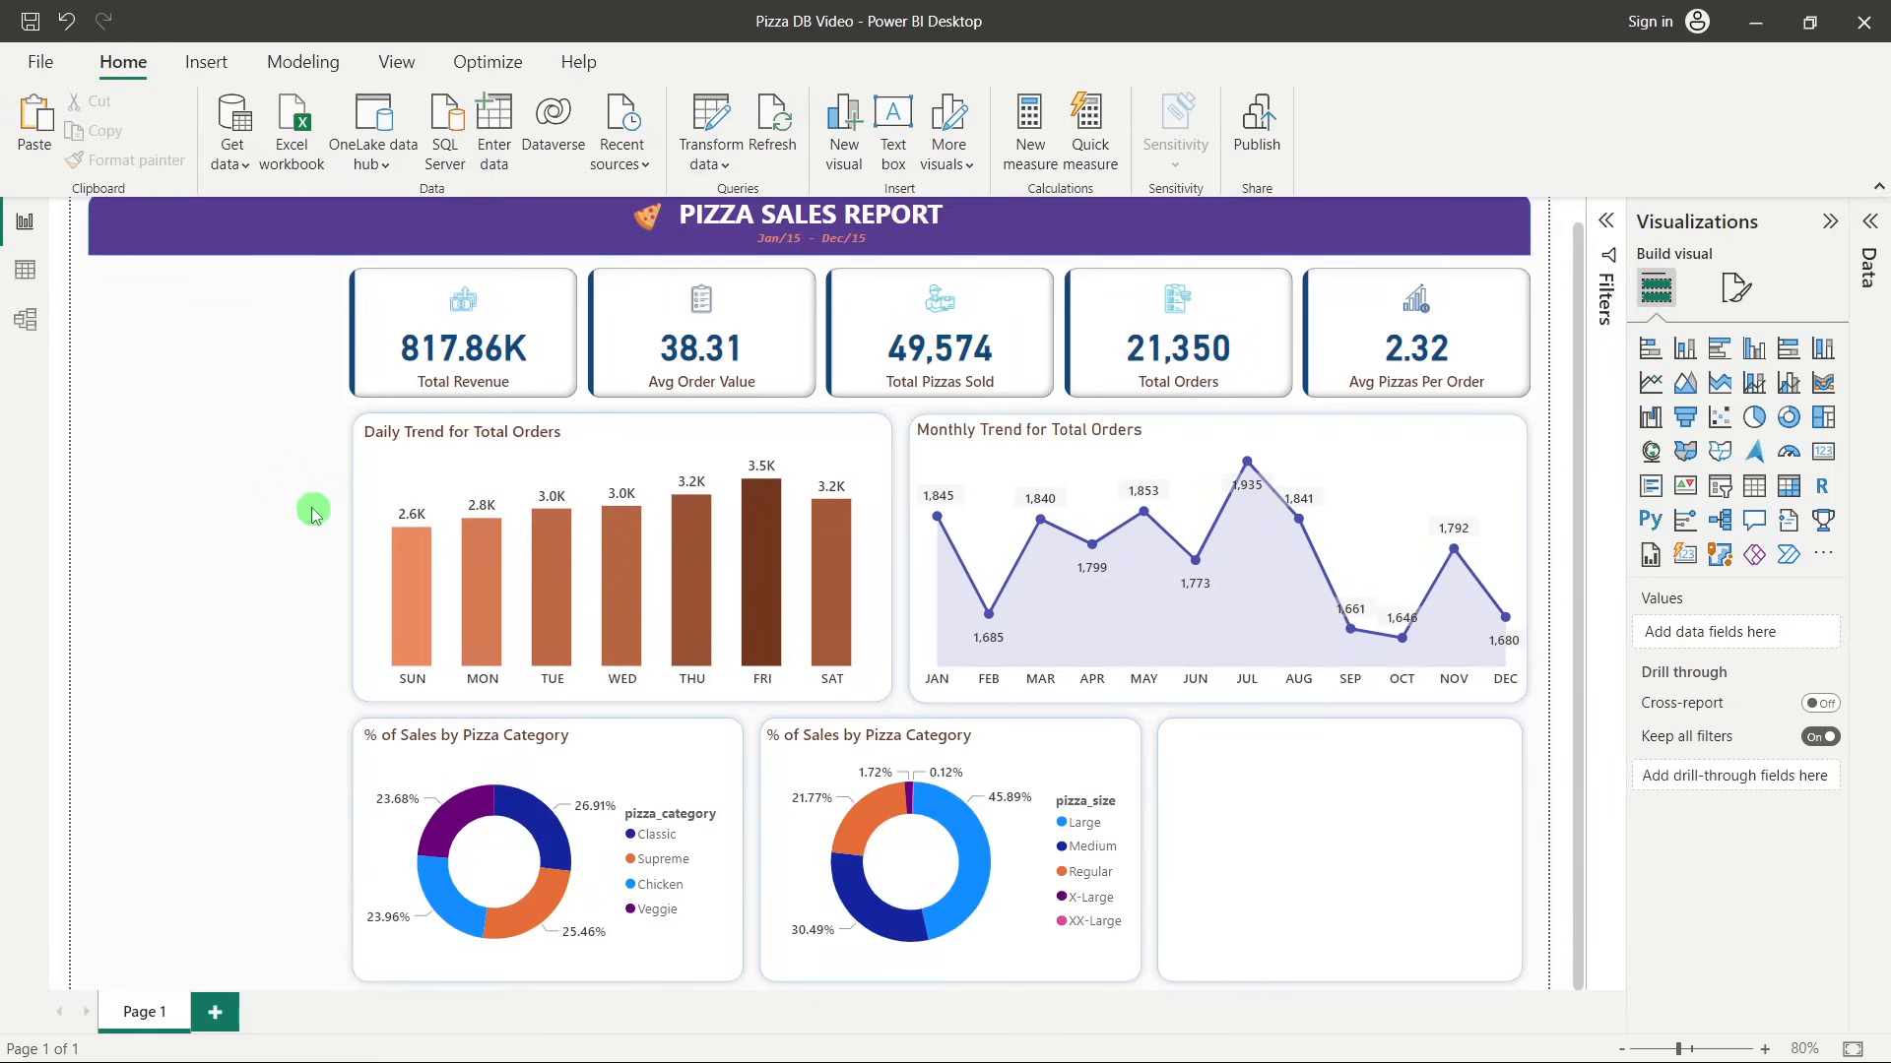
key("alt+Tab")
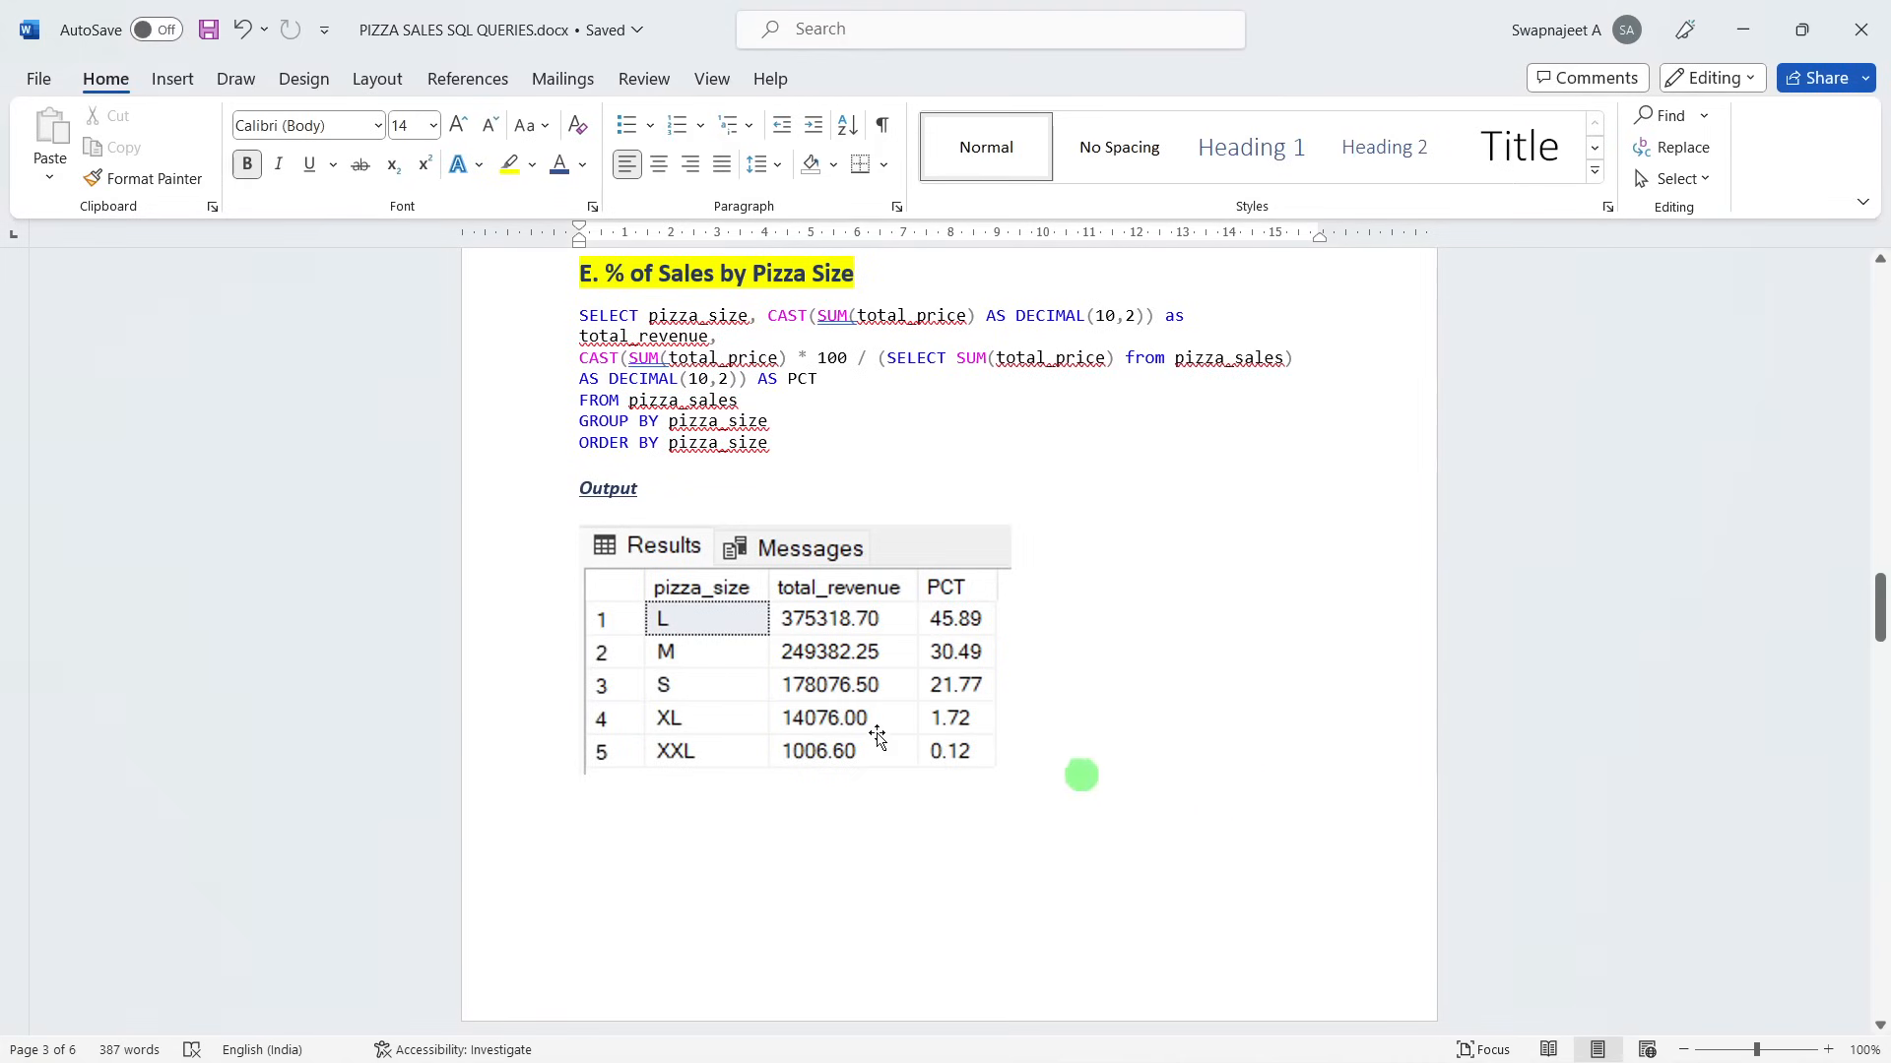
Check the charts requirement slide in the Pizza Sales PowerPoint presentation, then return to the Power BI report.
key("alt+Tab")
key("alt+Tab")
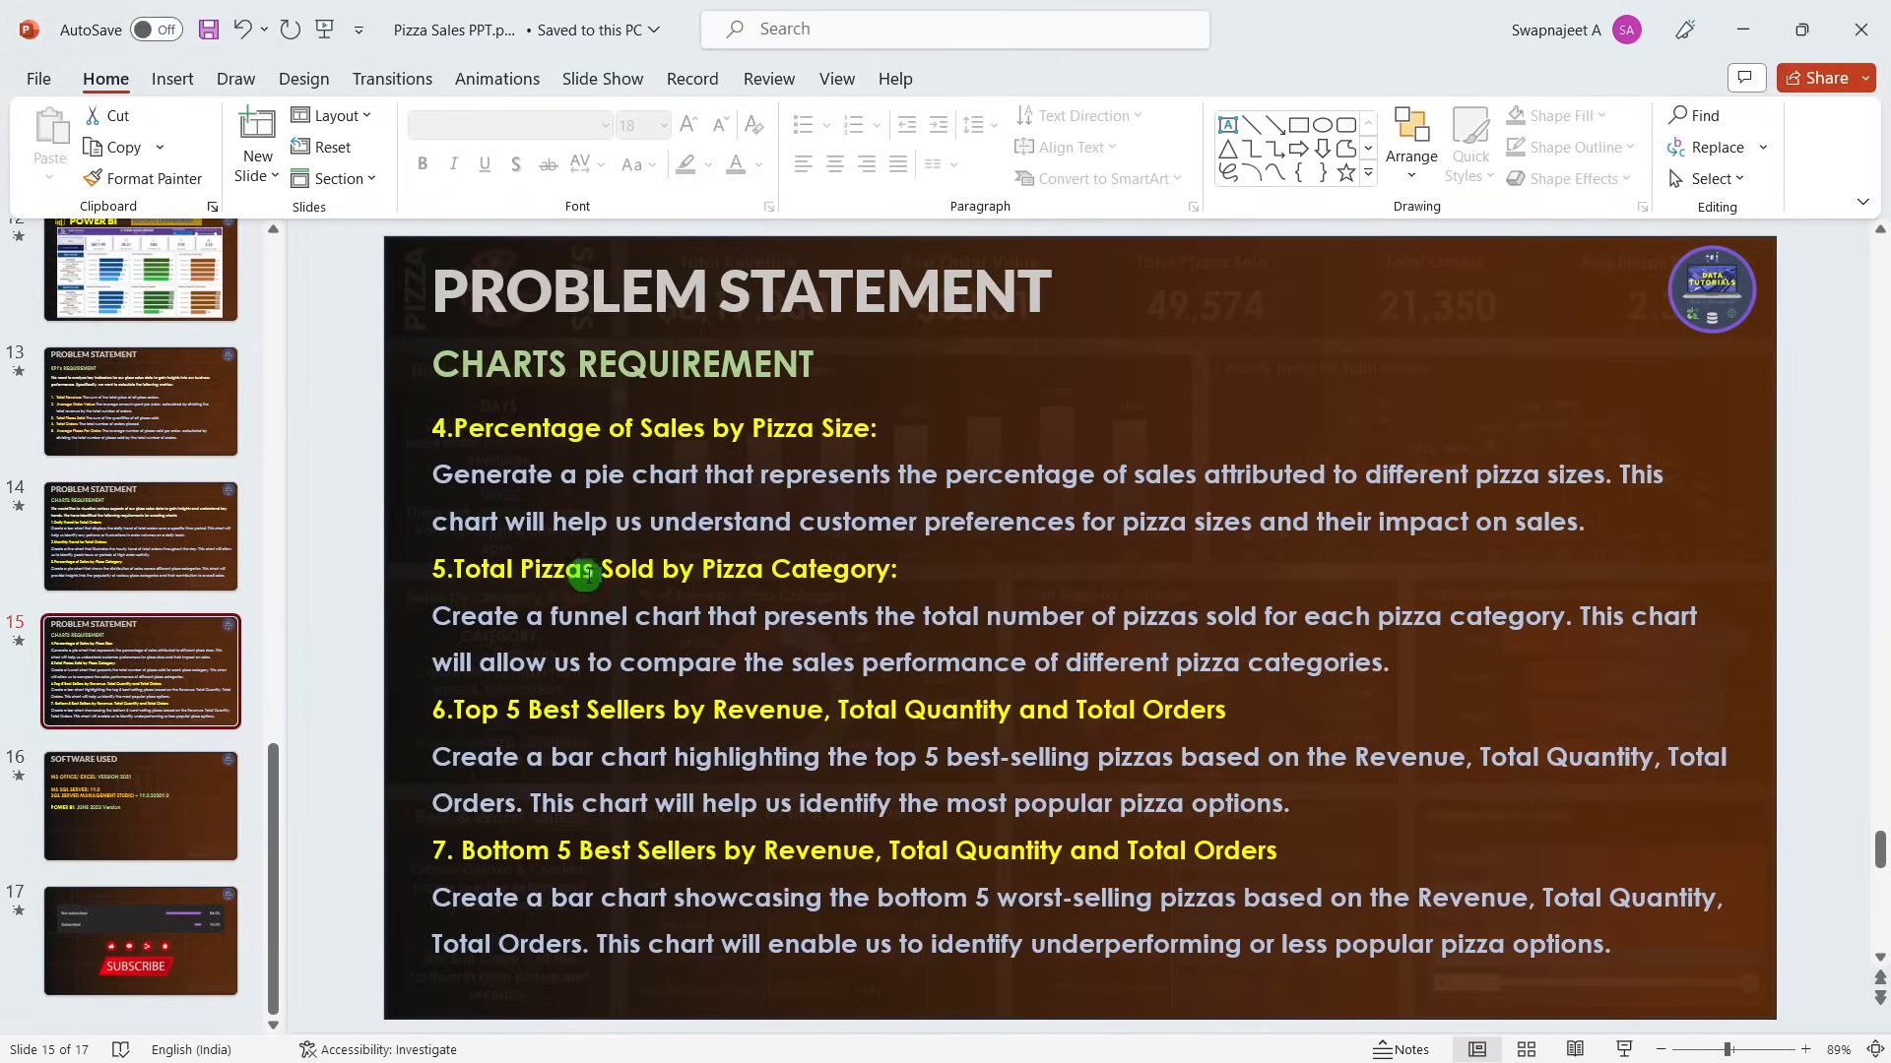
key("alt+Tab")
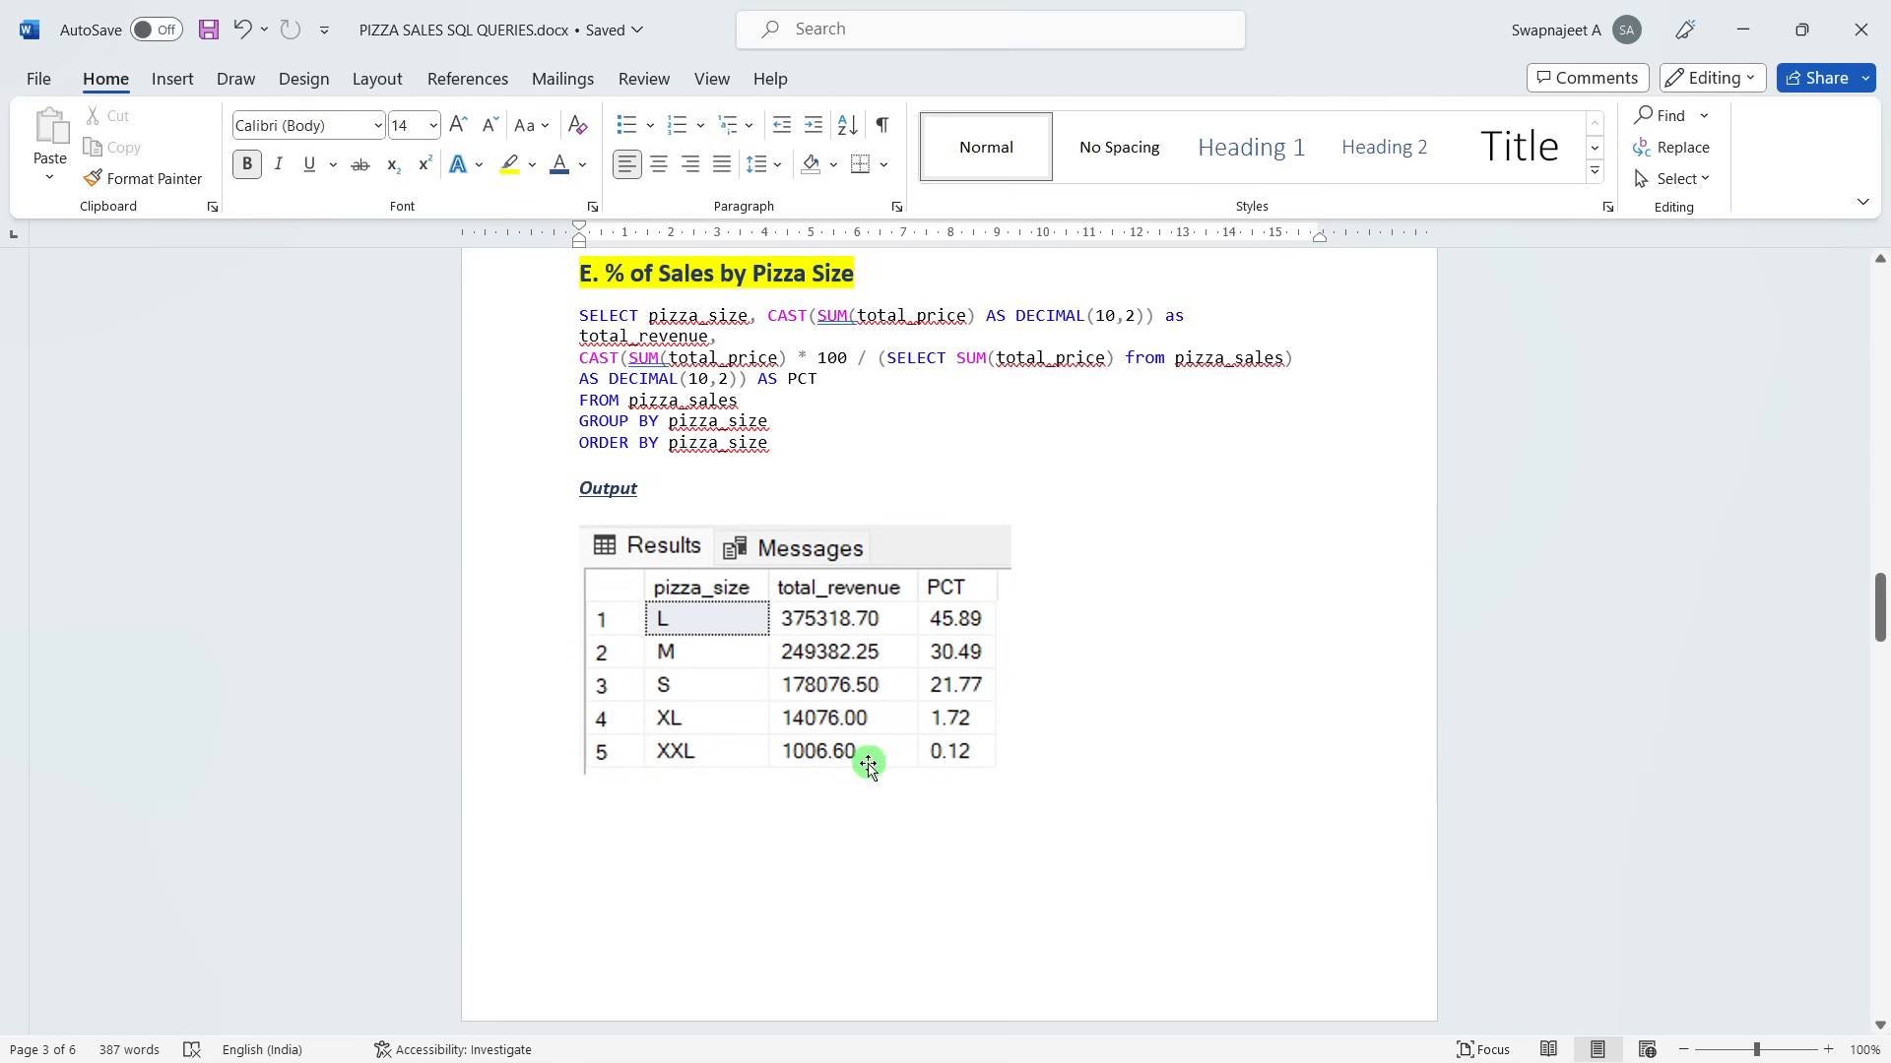
key("alt+Tab")
key("alt+Tab")
key("Tab")
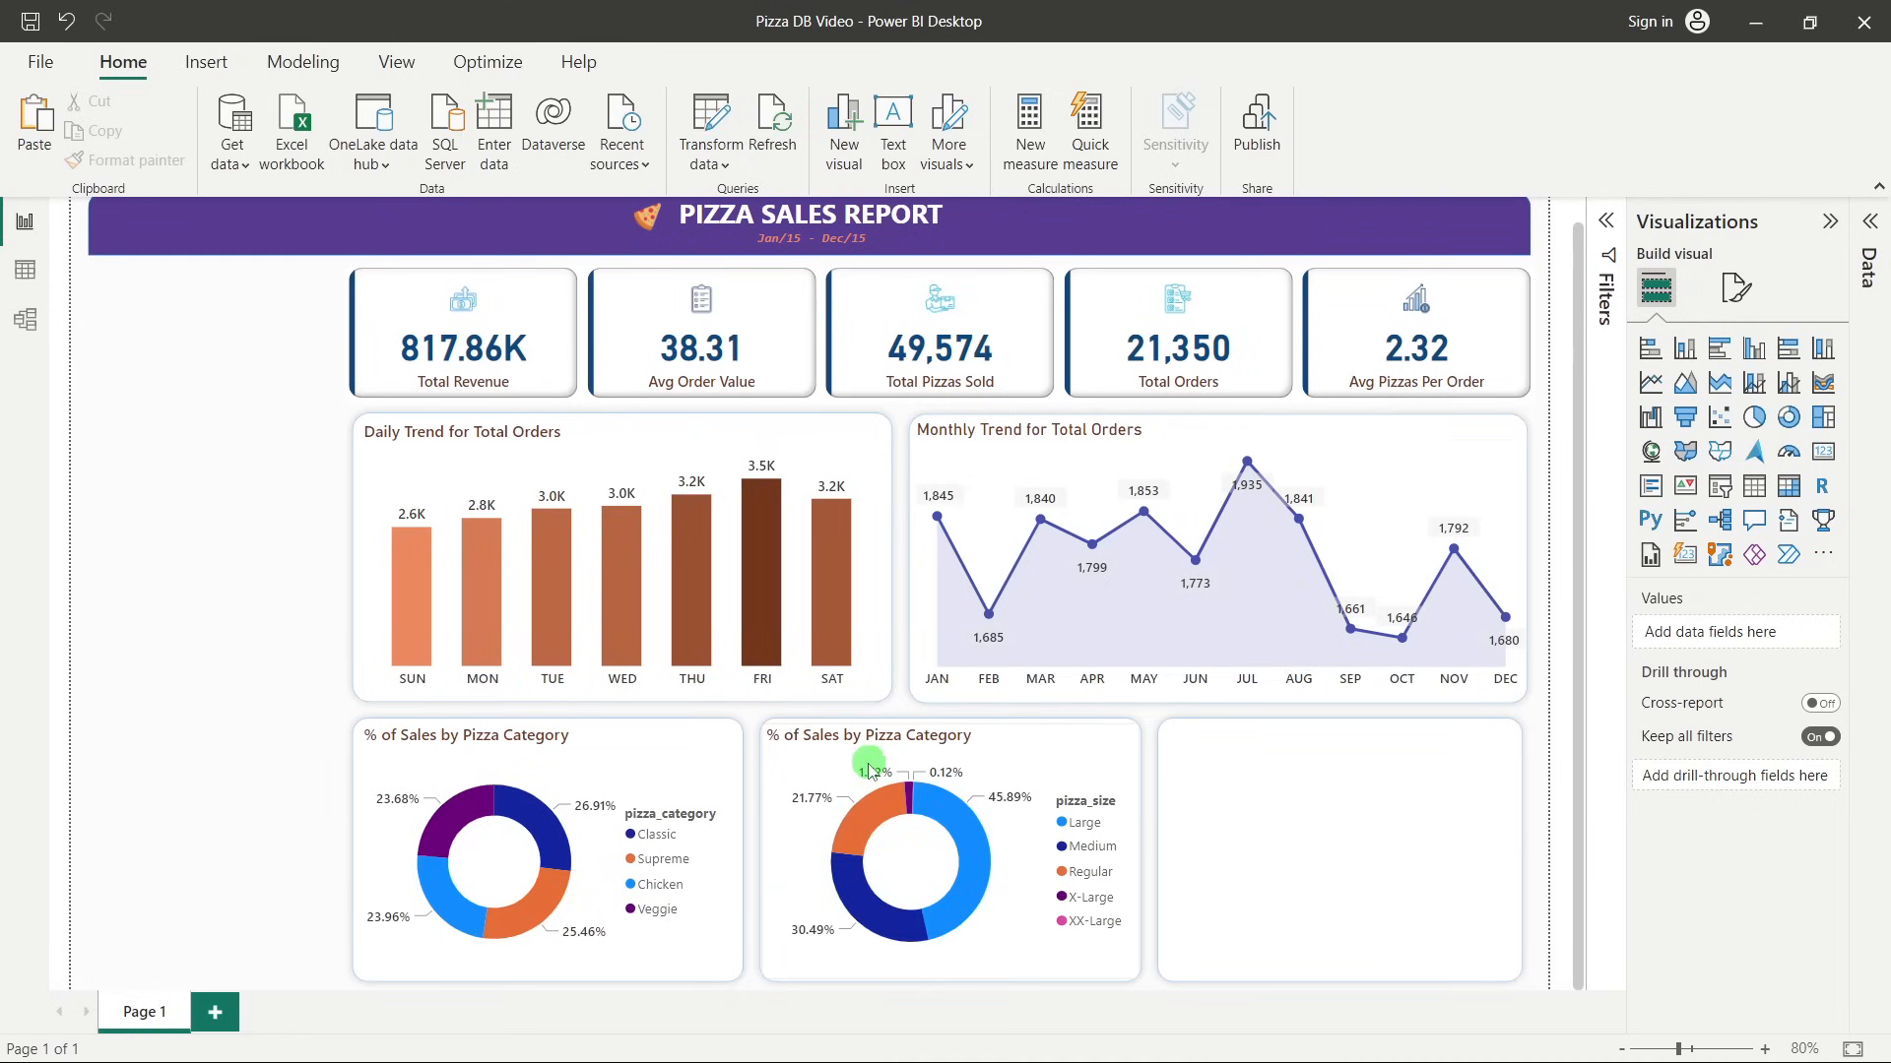
Change the pizza size donut chart's title to "% of Sales by Pizza Size".
left_click(860, 749)
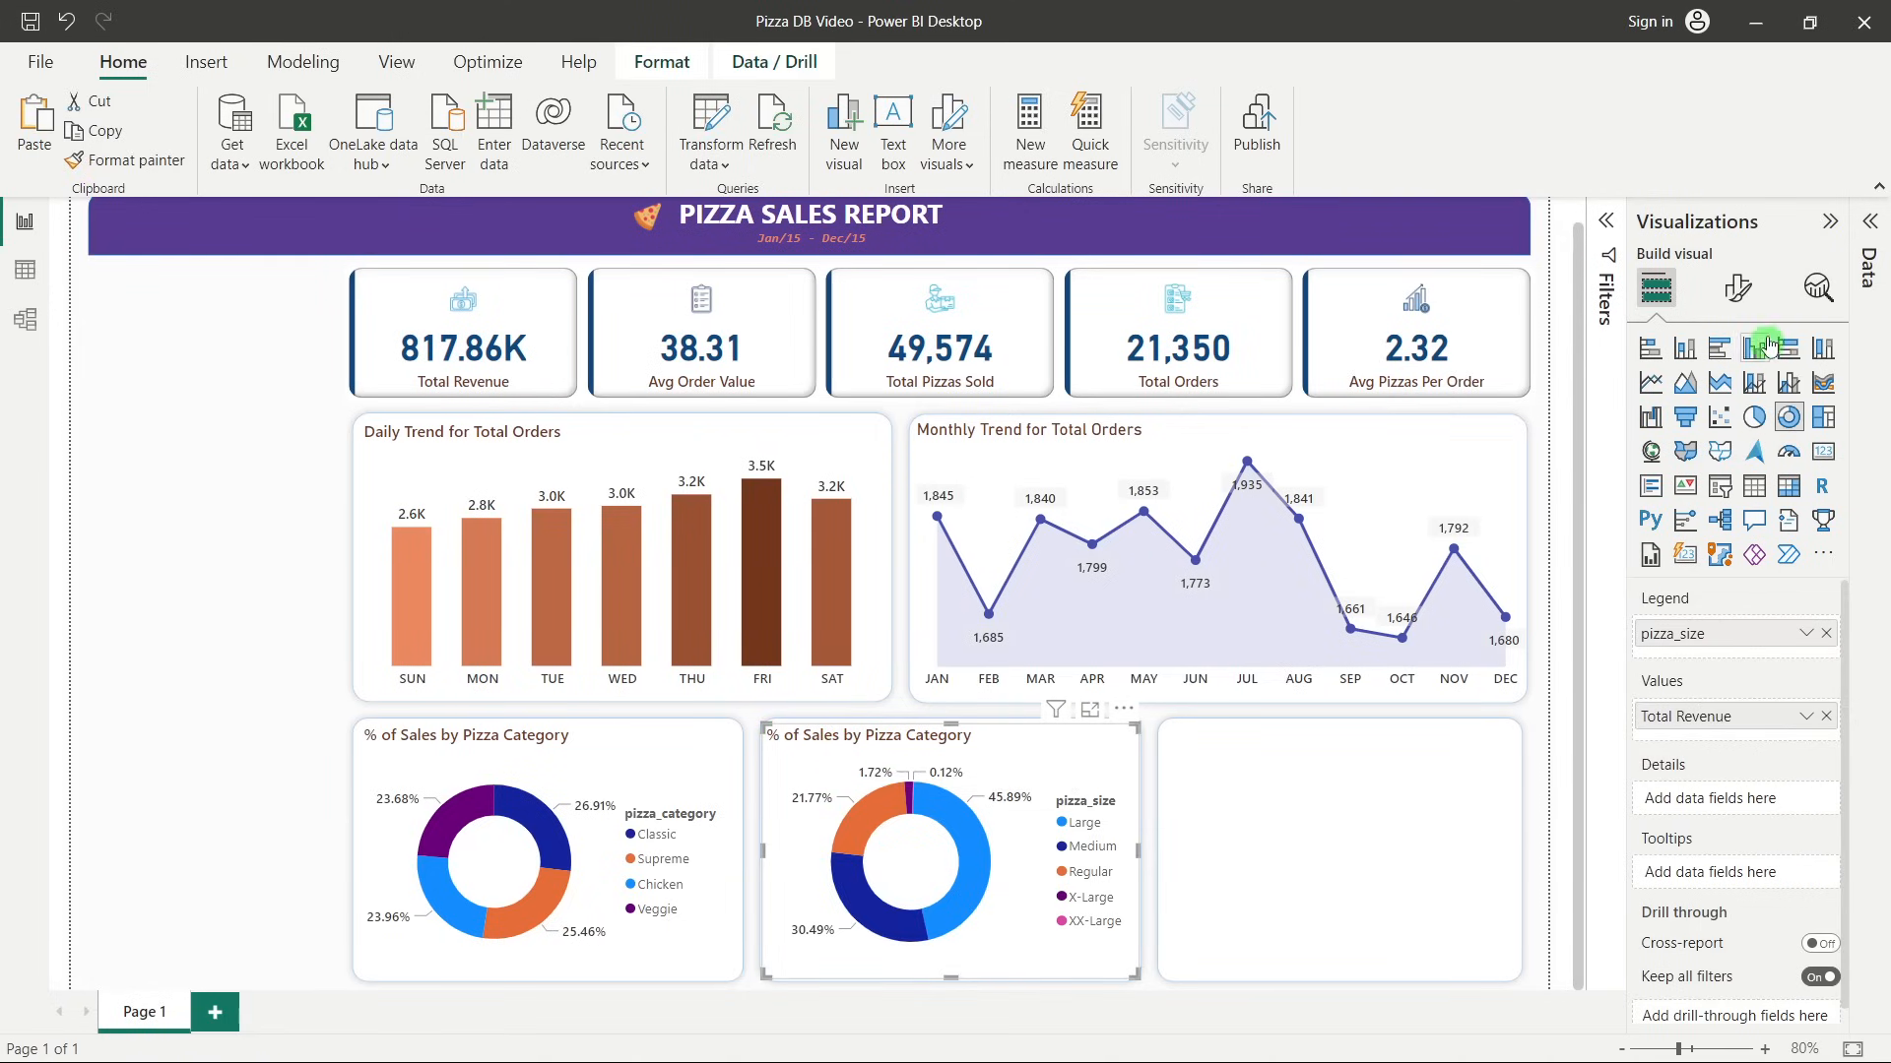
left_click(1742, 309)
left_click(1736, 397)
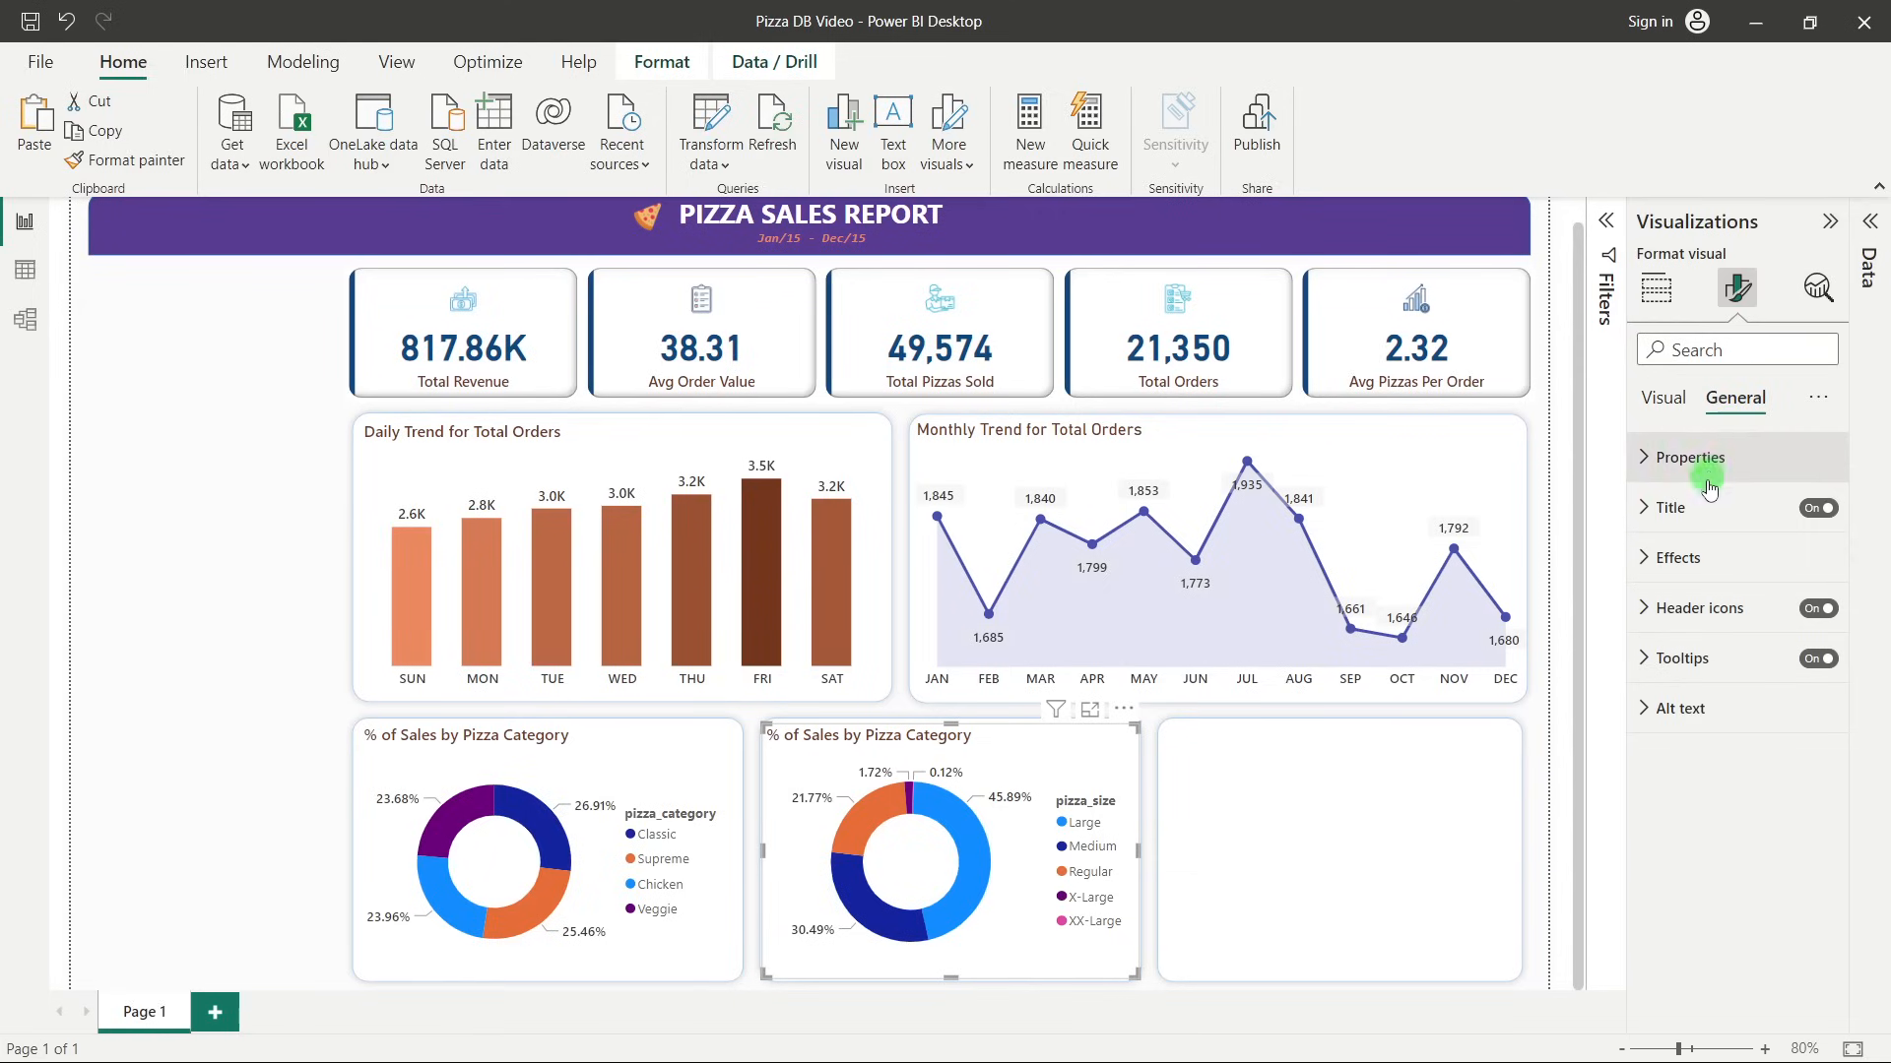
left_click(1689, 557)
left_click(1698, 524)
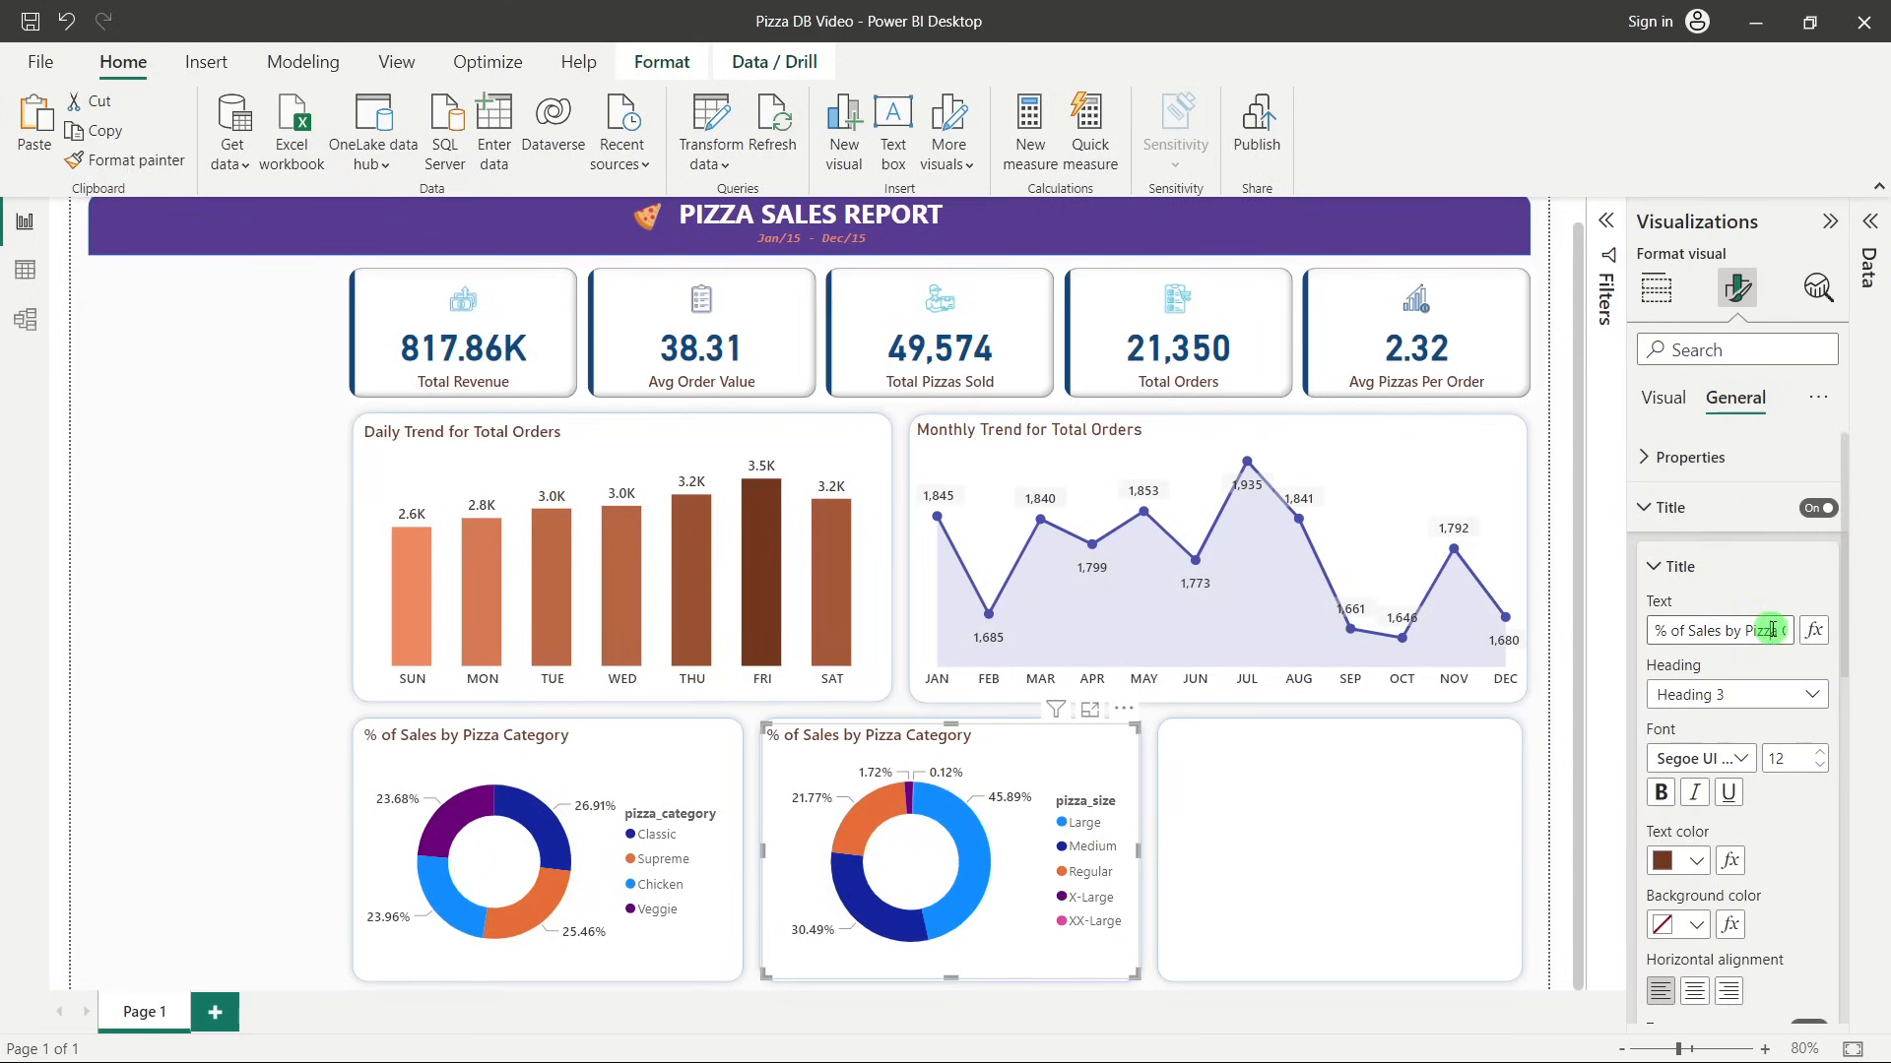
left_click_drag(1779, 632, 1807, 635)
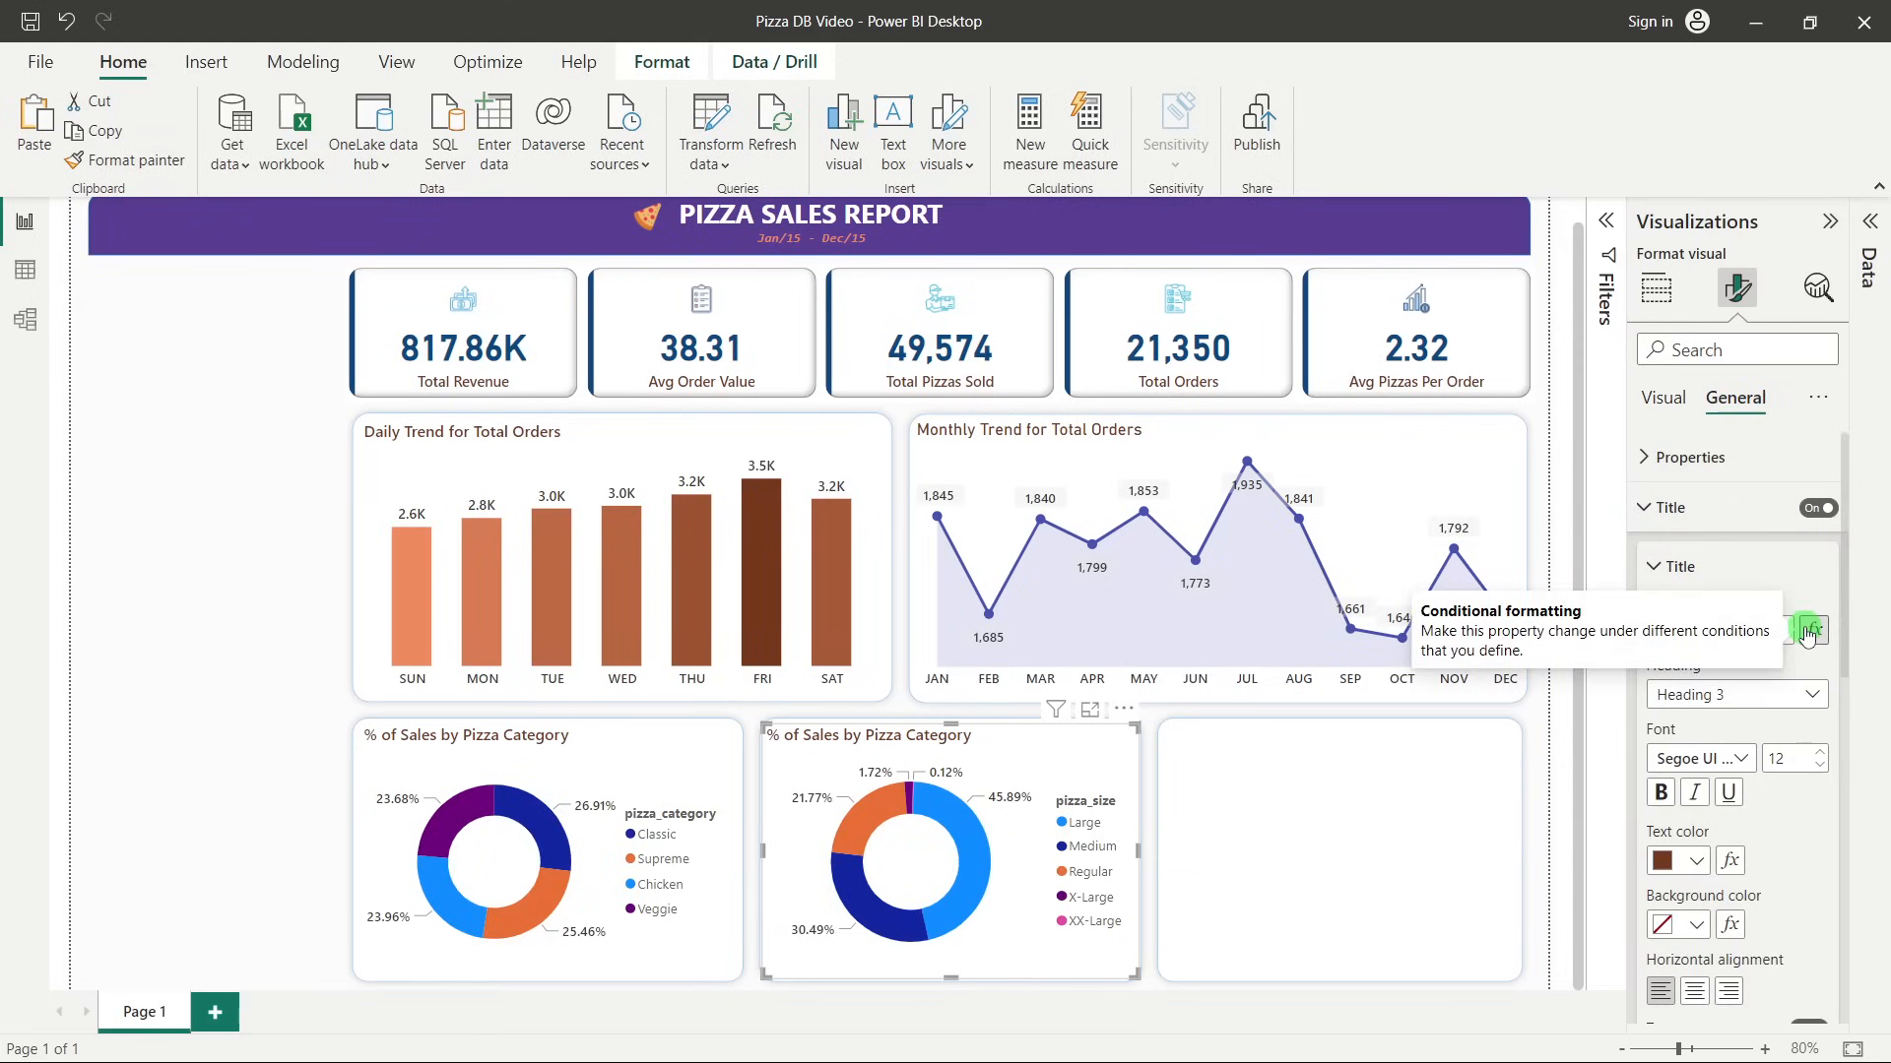
type("Size")
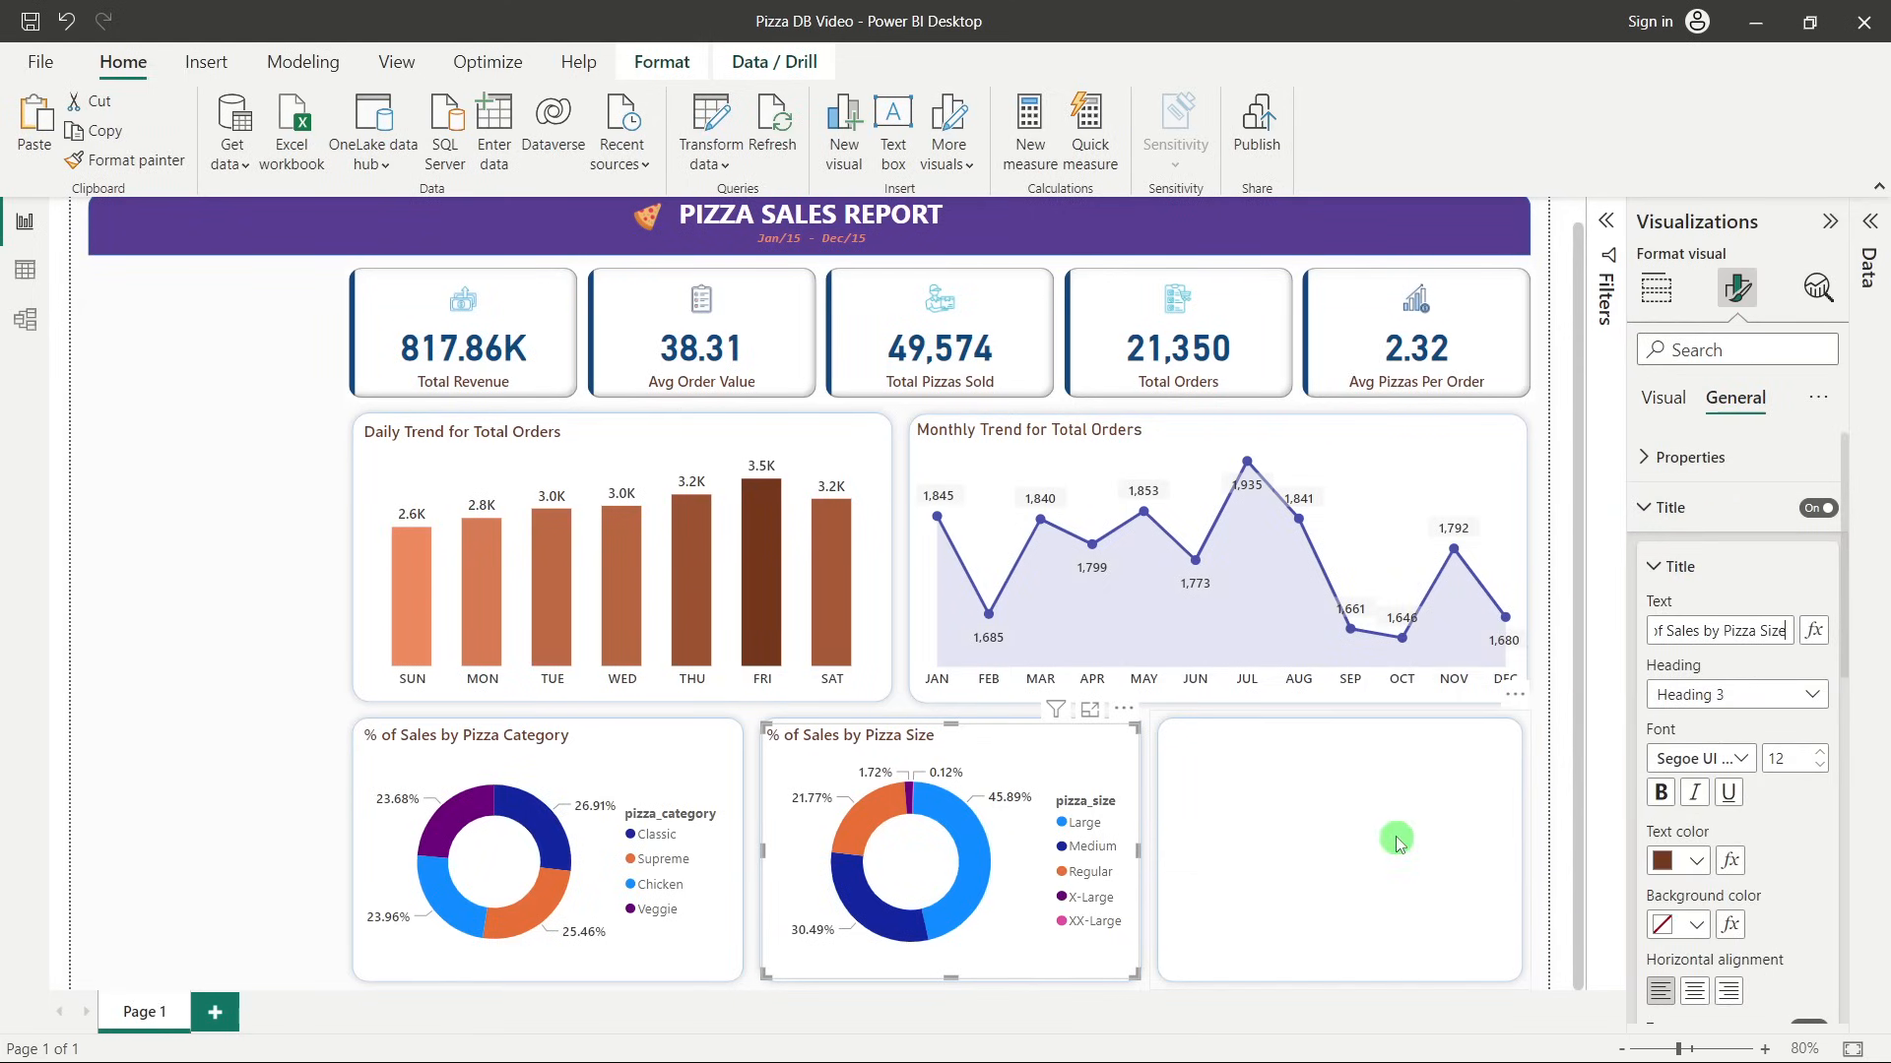
Insert a funnel chart and fit it inside the empty third card of the bottom row.
left_click(1392, 832)
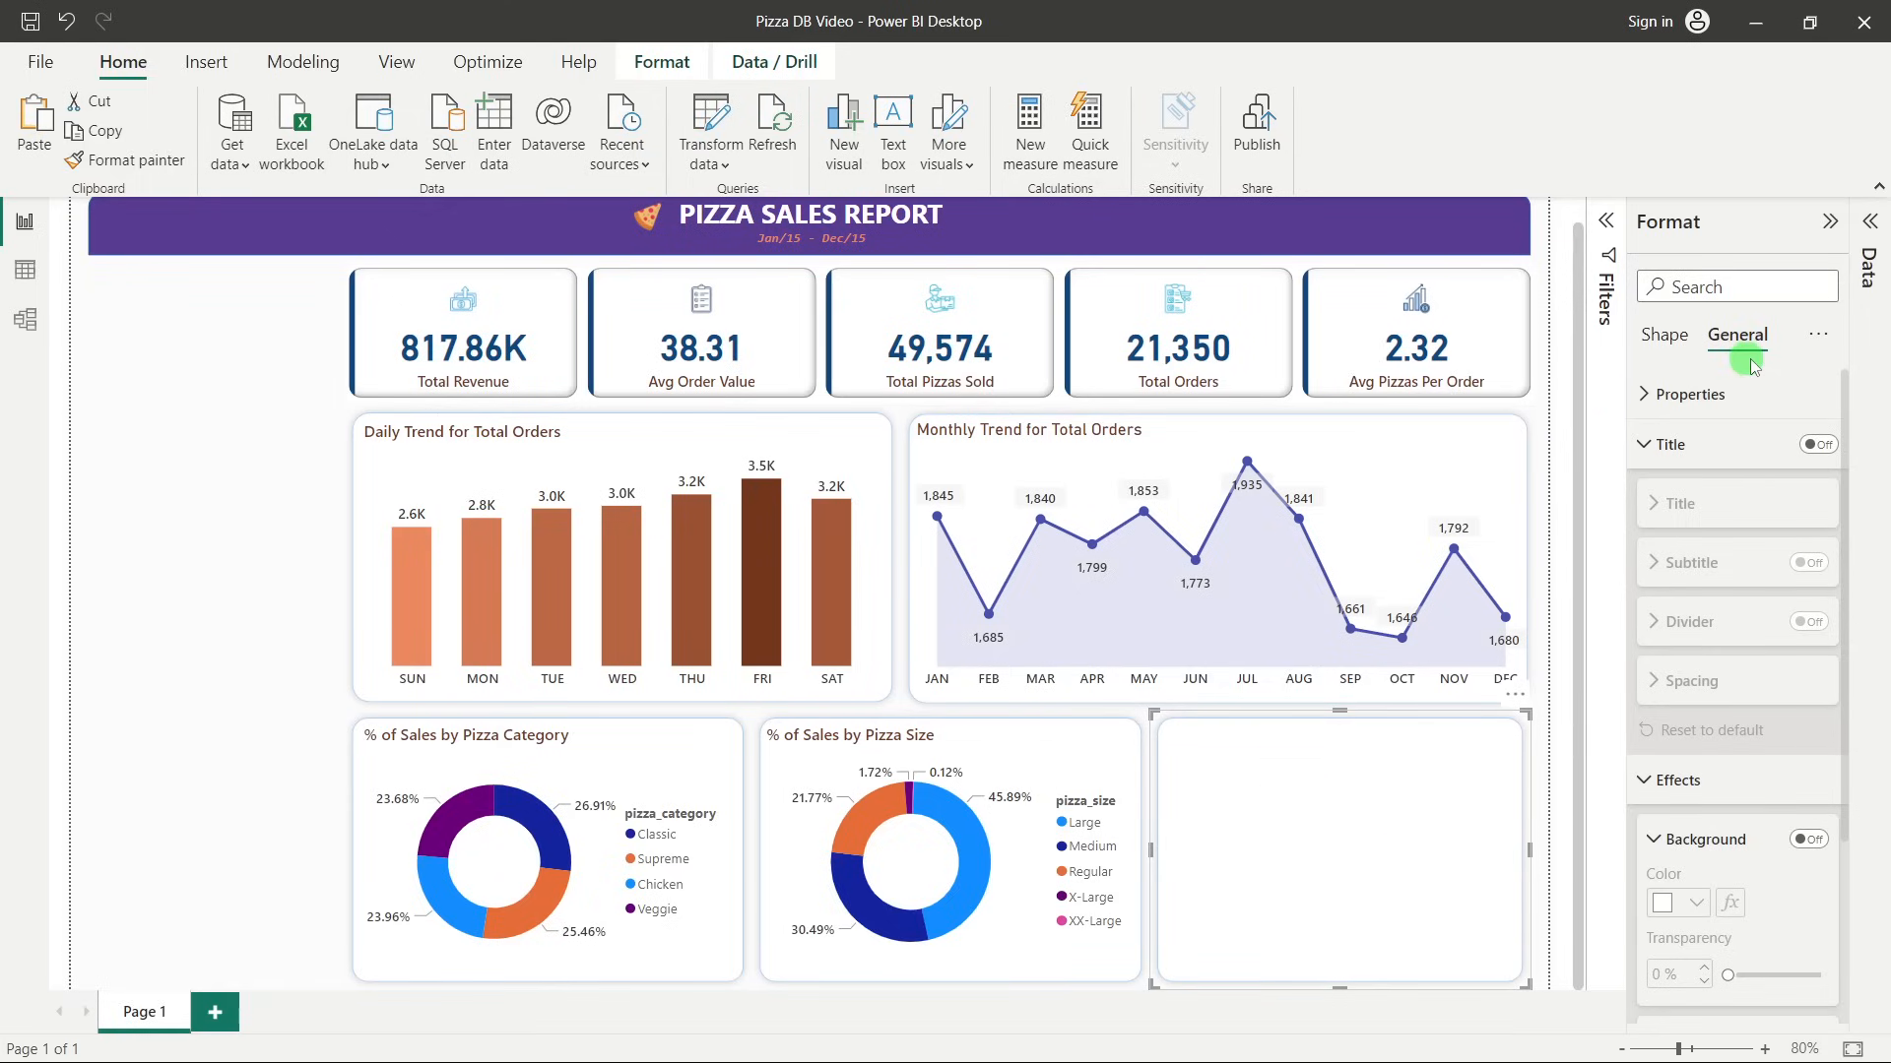
left_click(1870, 232)
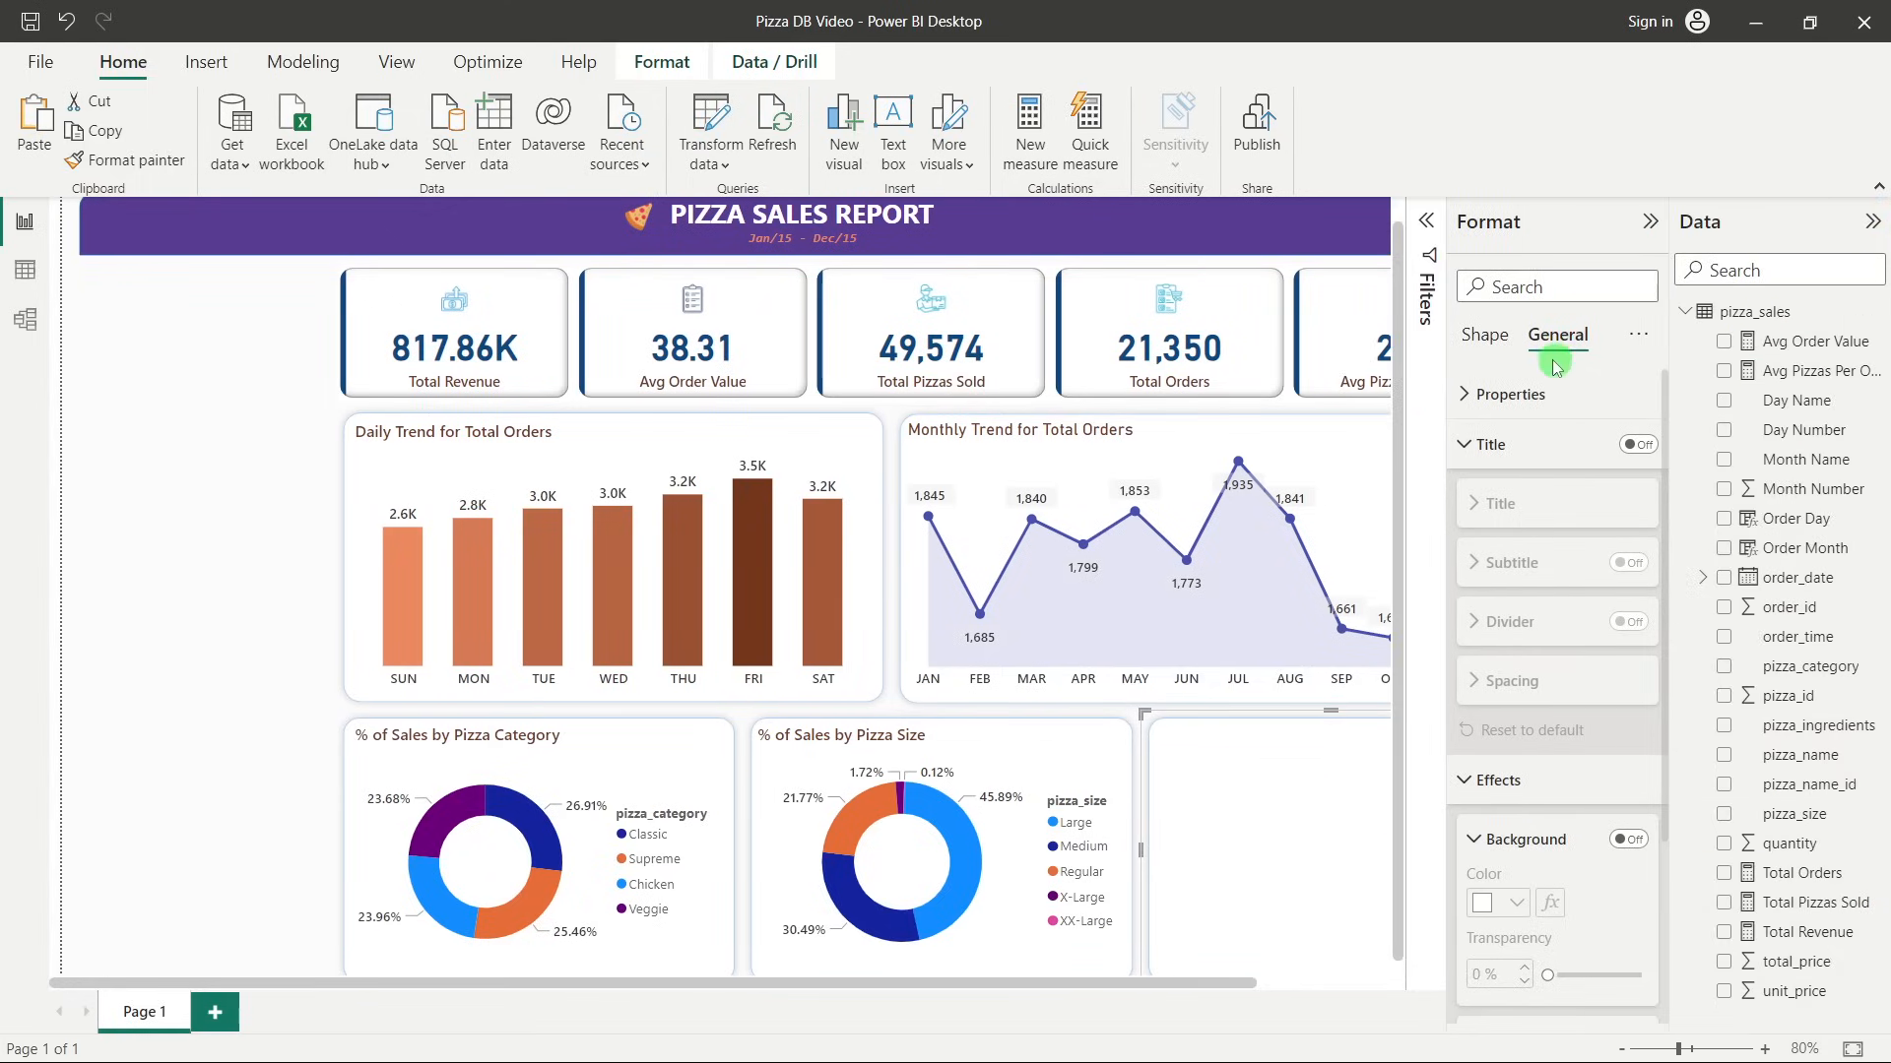
left_click(233, 766)
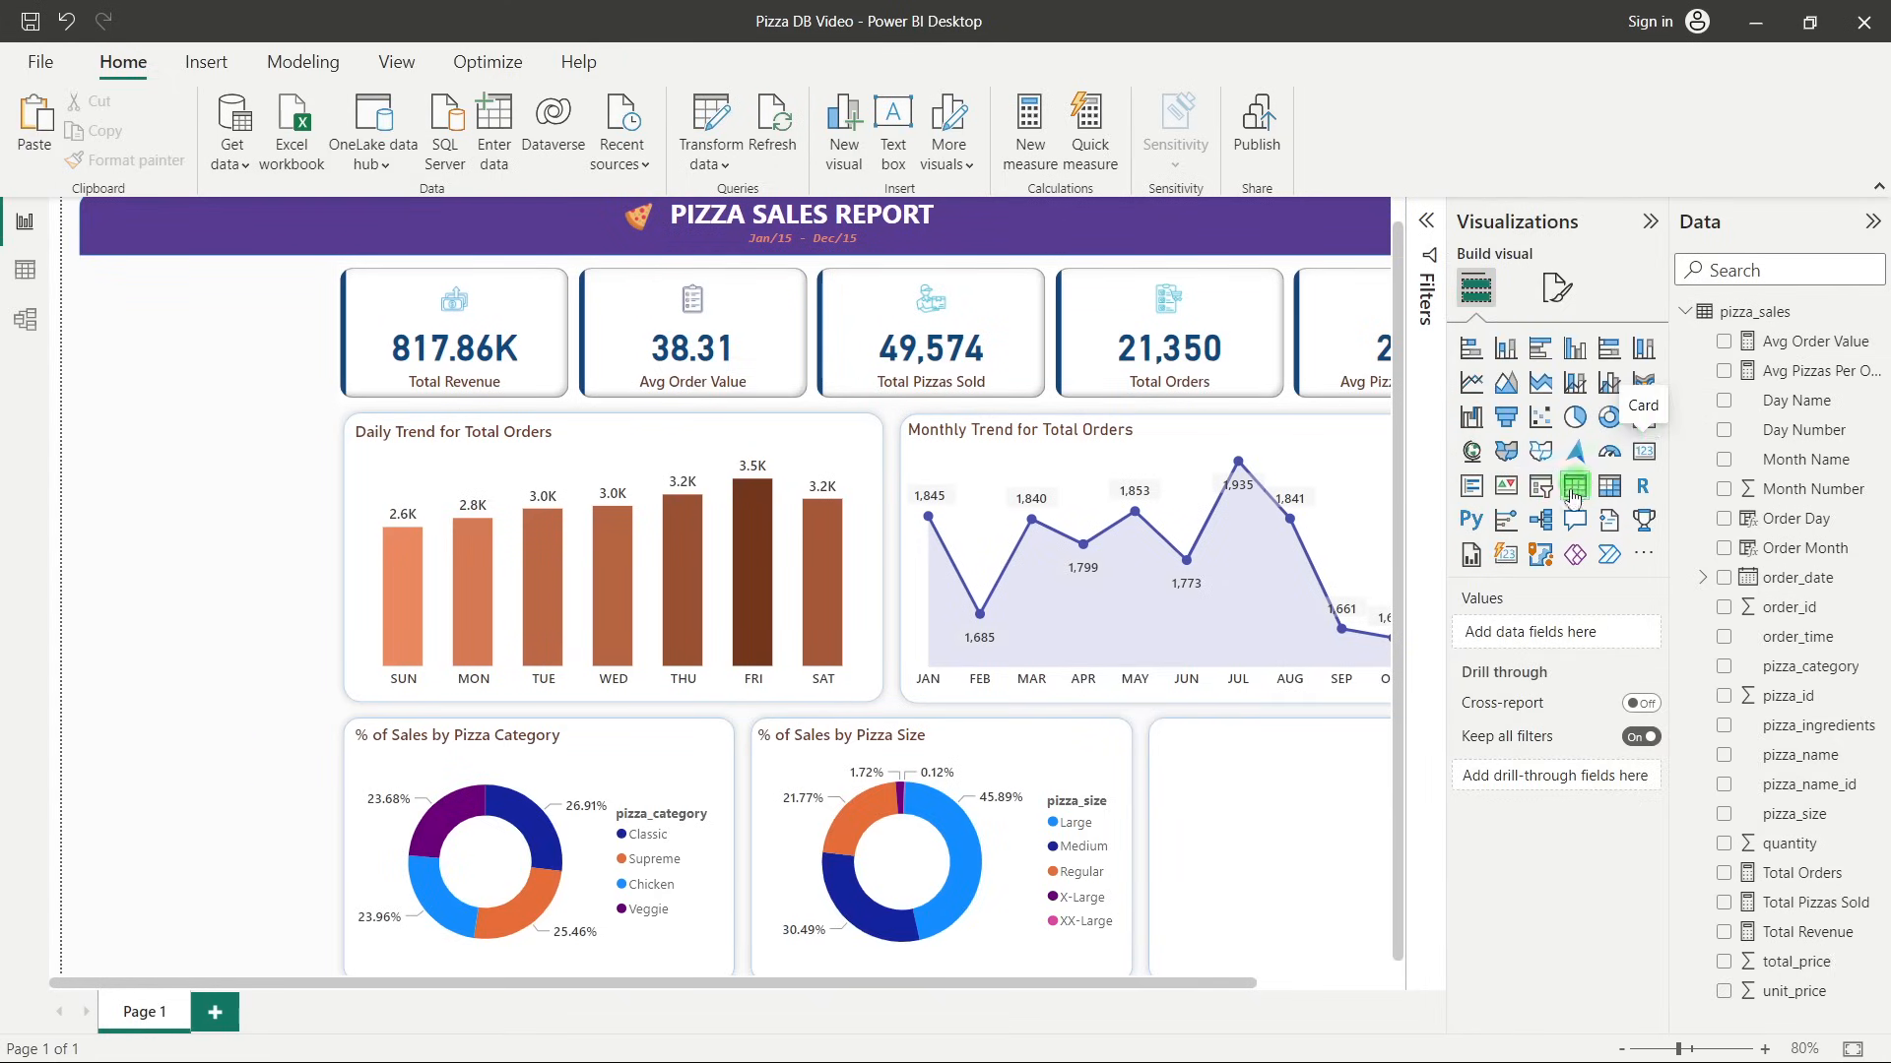
left_click(1505, 416)
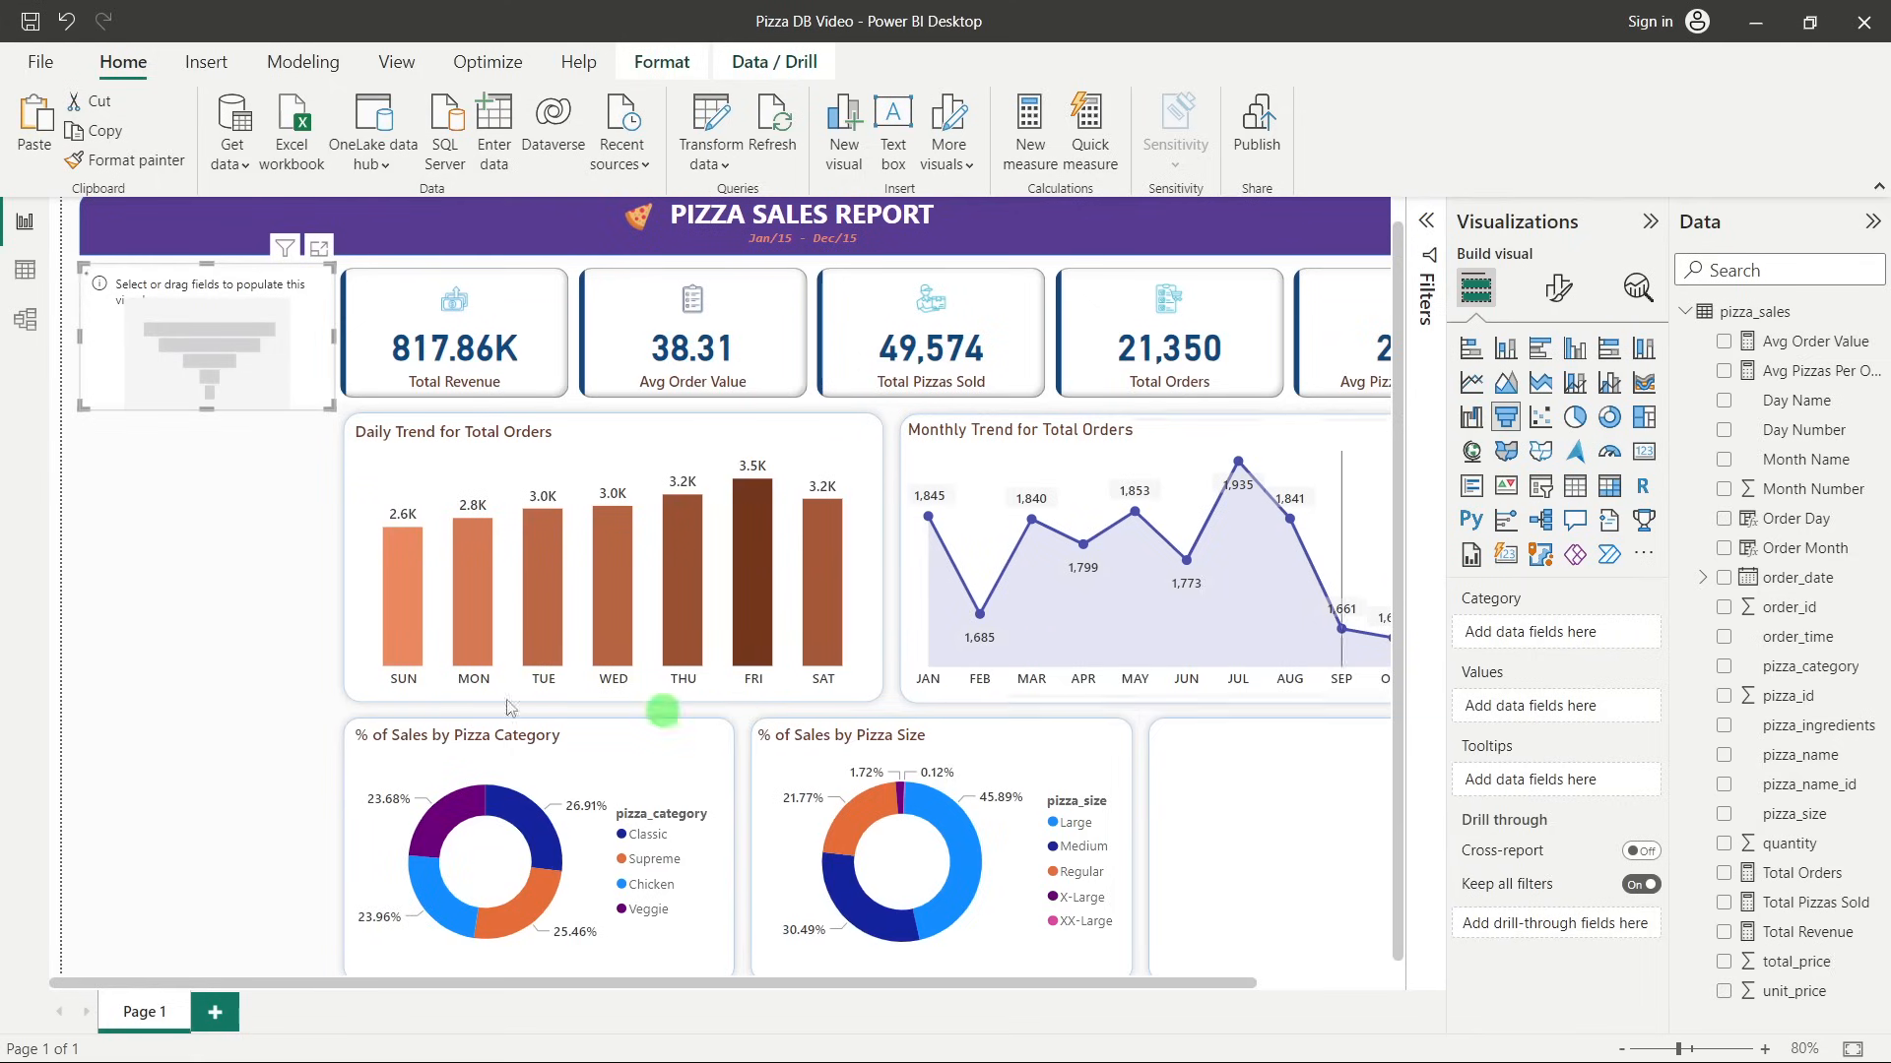
left_click_drag(147, 286, 1202, 788)
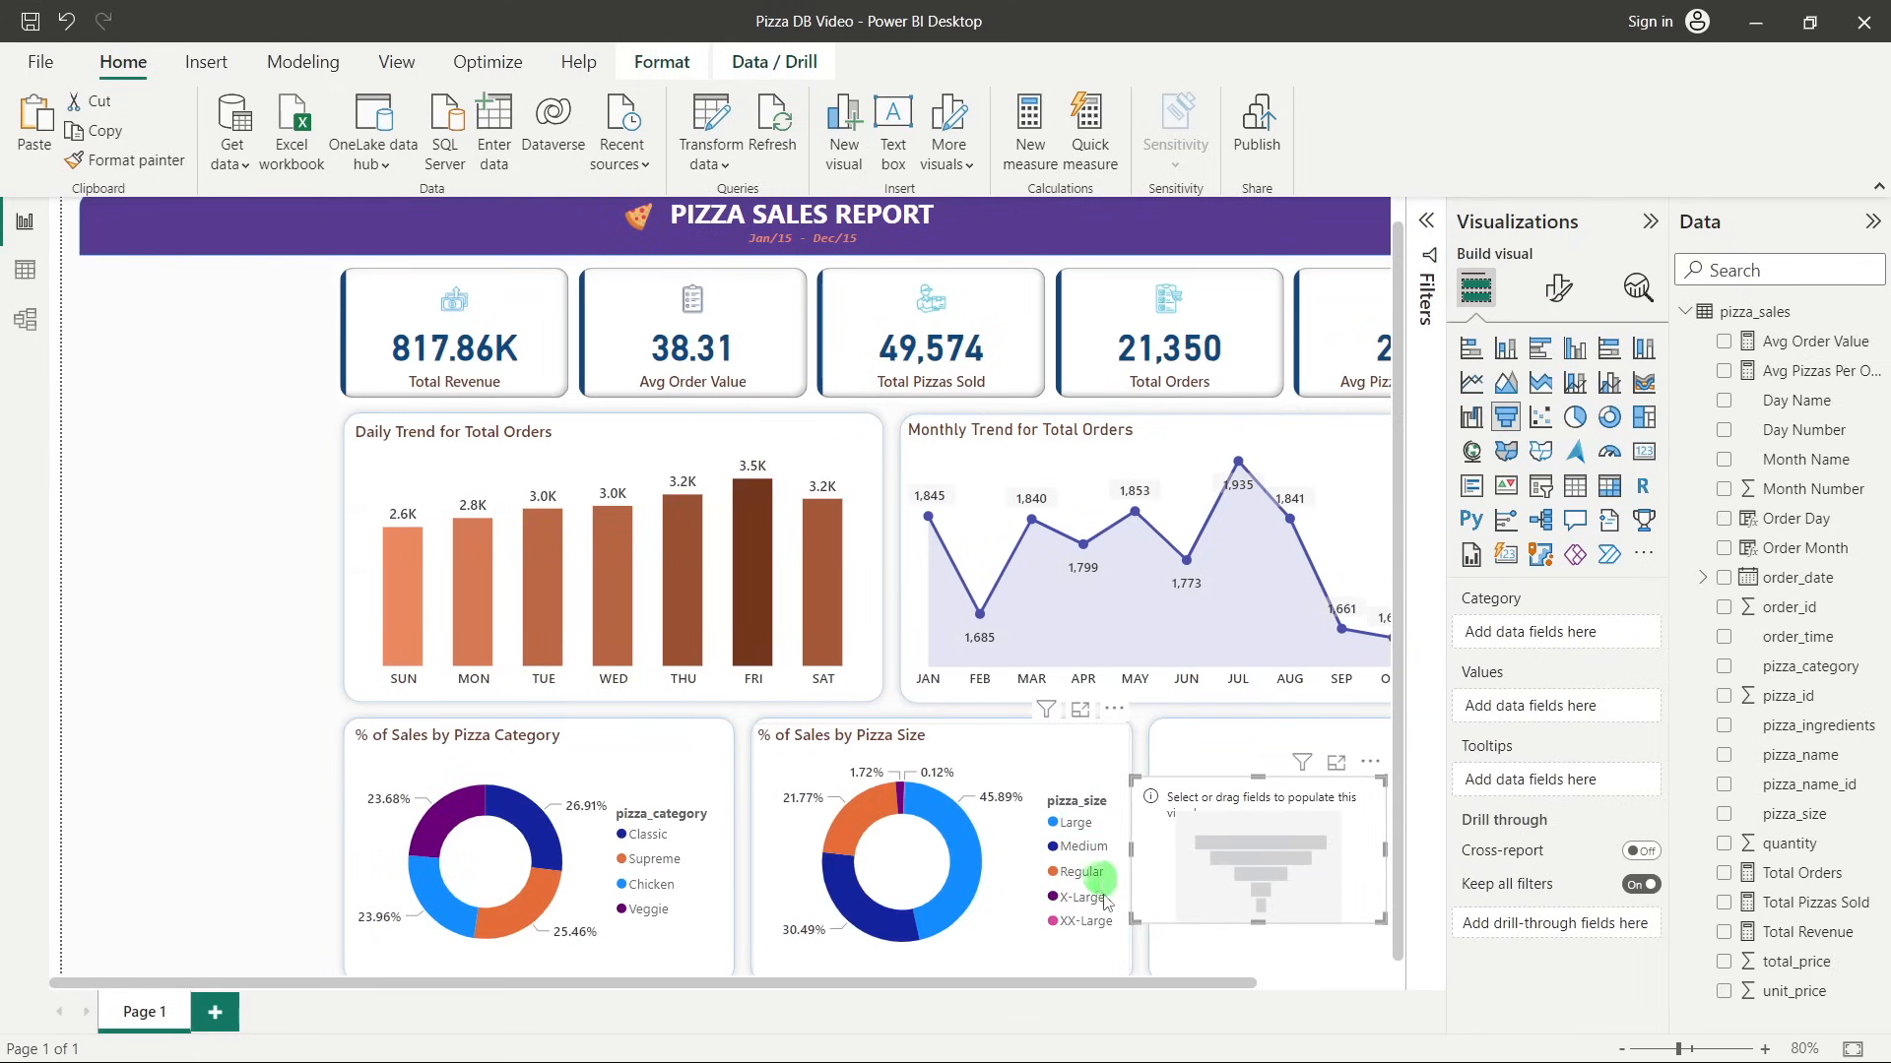
left_click_drag(1114, 982, 1247, 983)
left_click_drag(1110, 784, 1164, 753)
left_click_drag(1288, 889, 1331, 958)
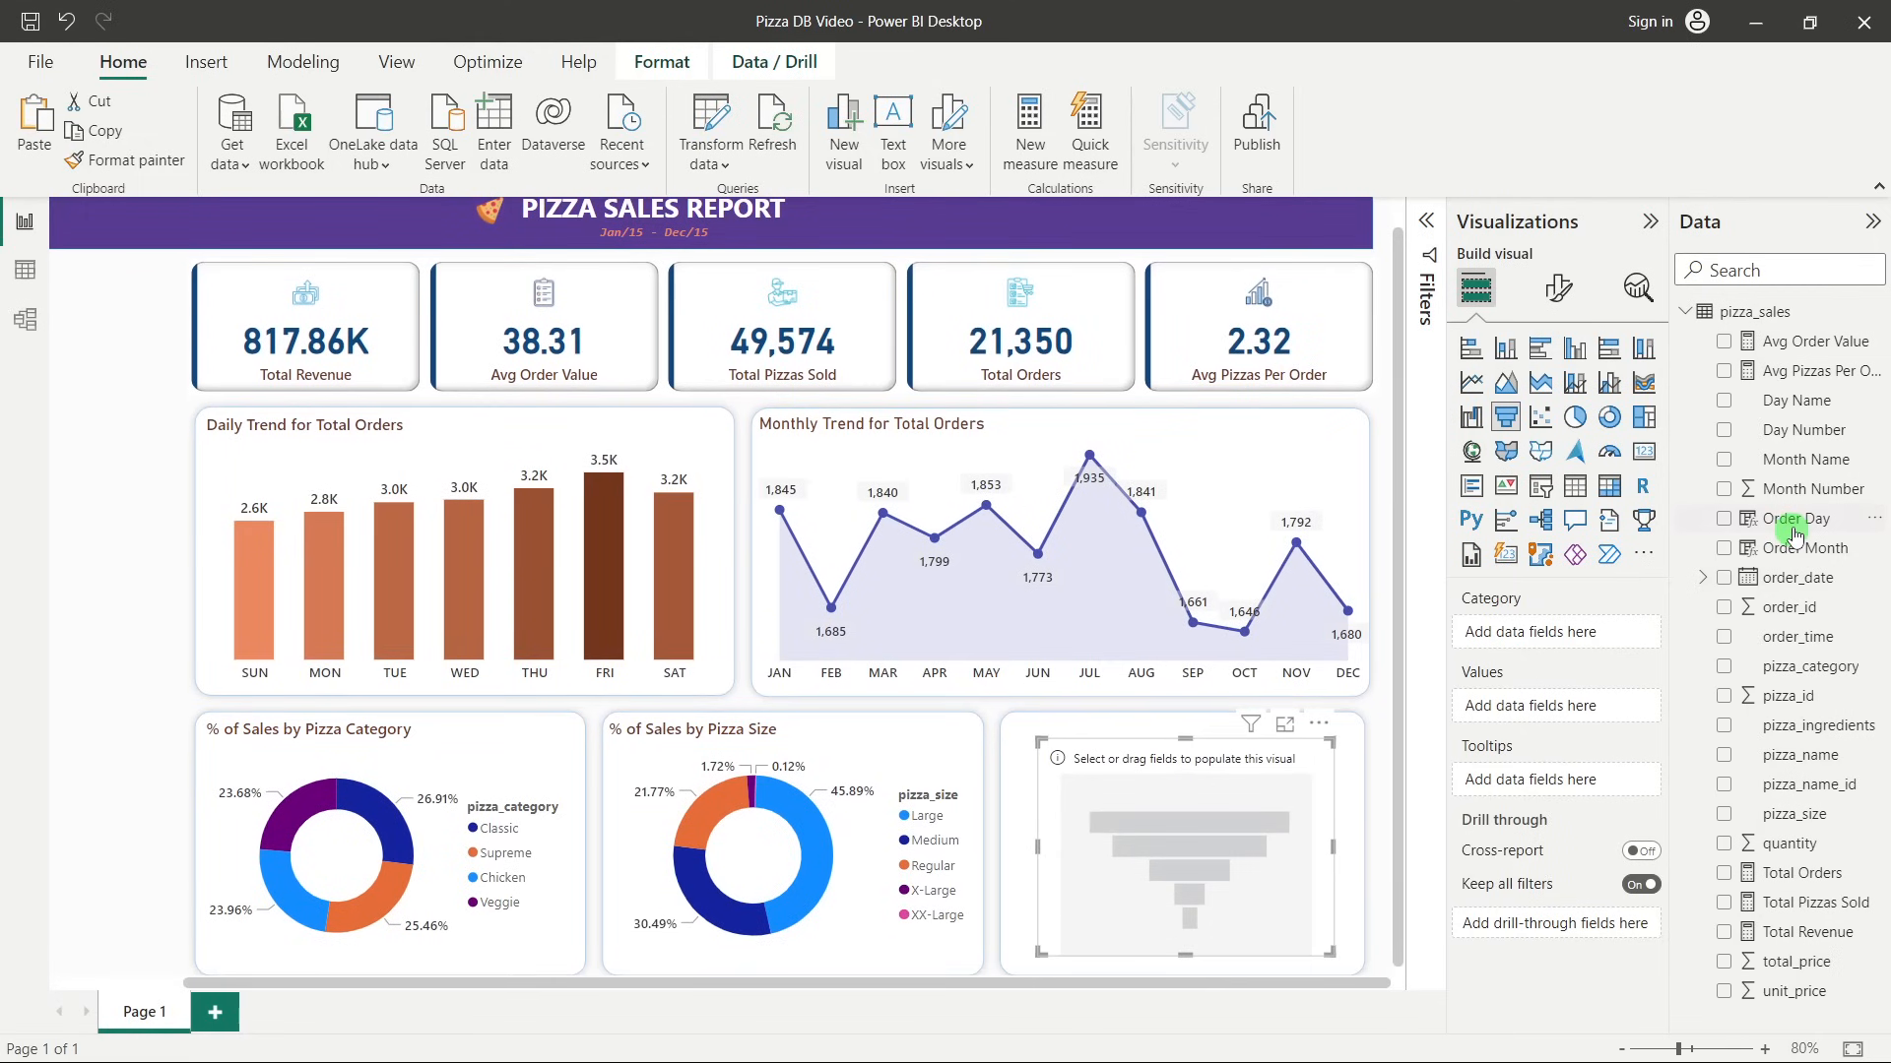
Read requirement 5, "Total Pizzas Sold by Pizza Category", on the PowerPoint problem statement slide and return to Power BI.
key("alt+Tab")
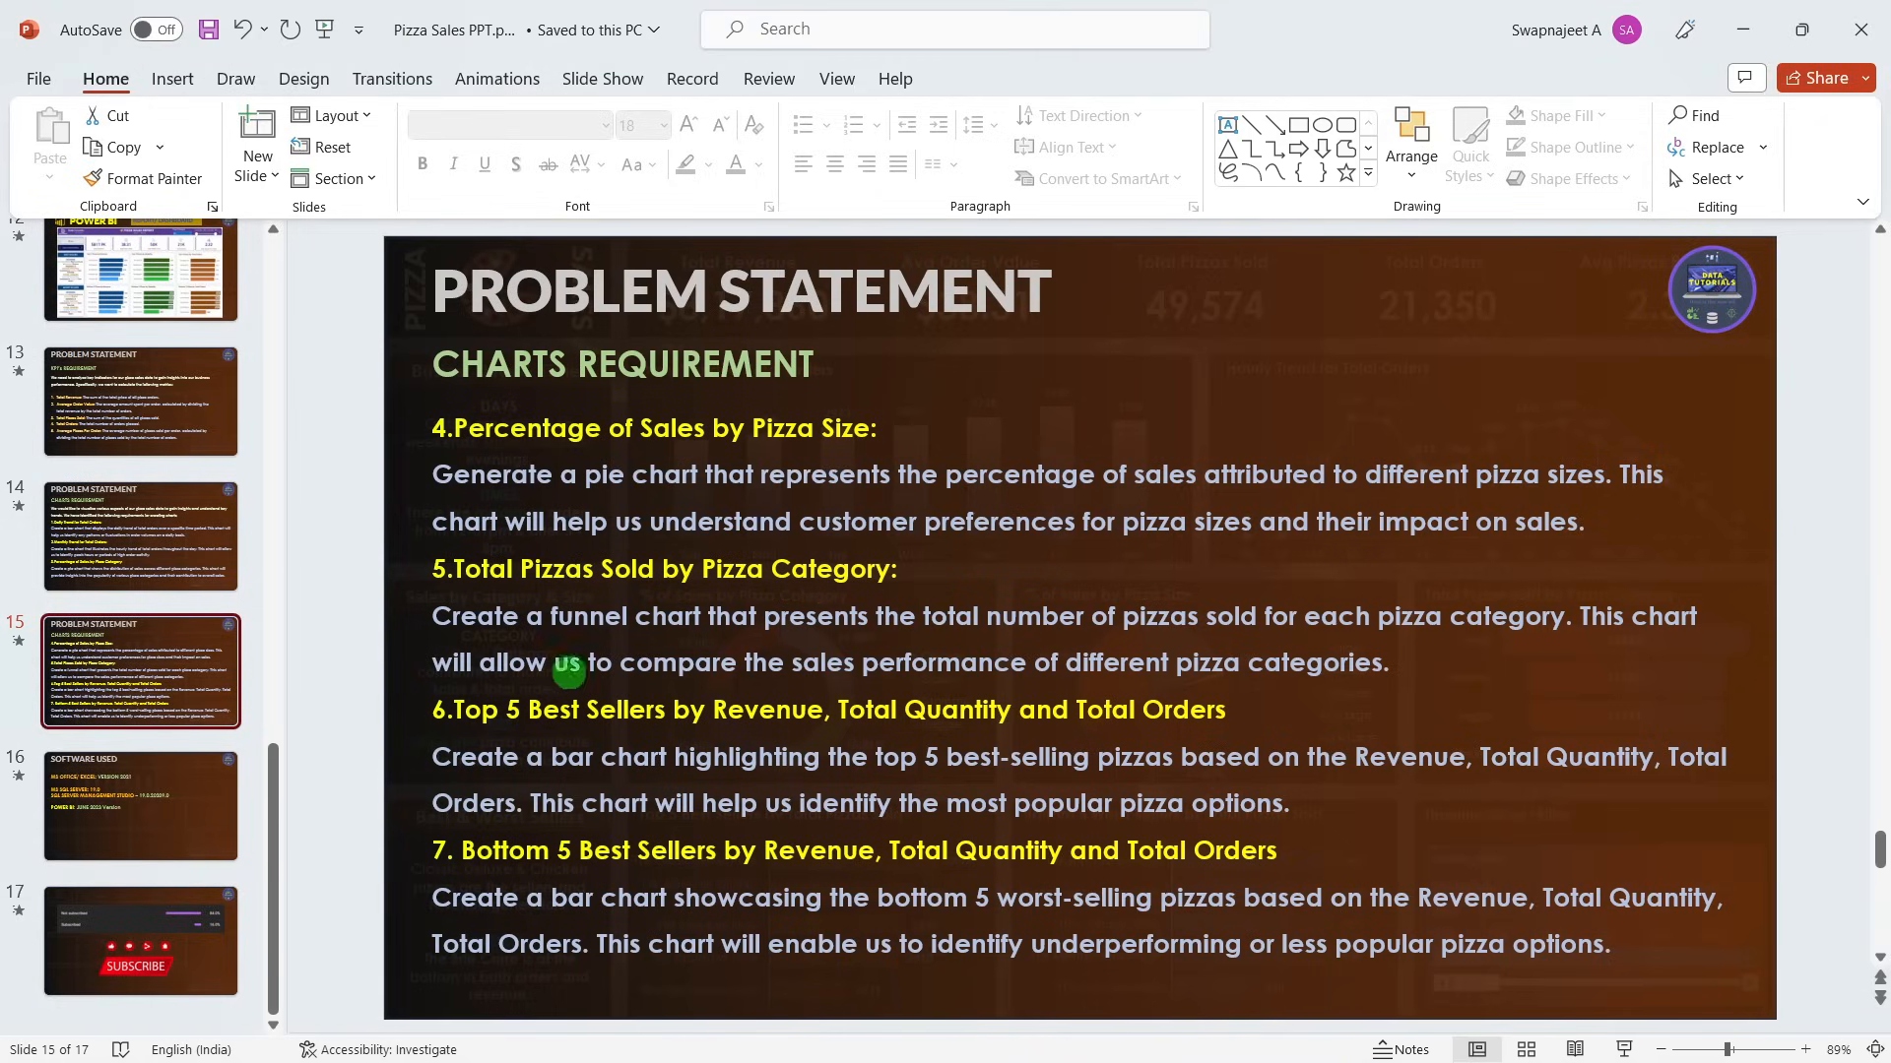
left_click(676, 431)
left_click_drag(680, 431, 754, 428)
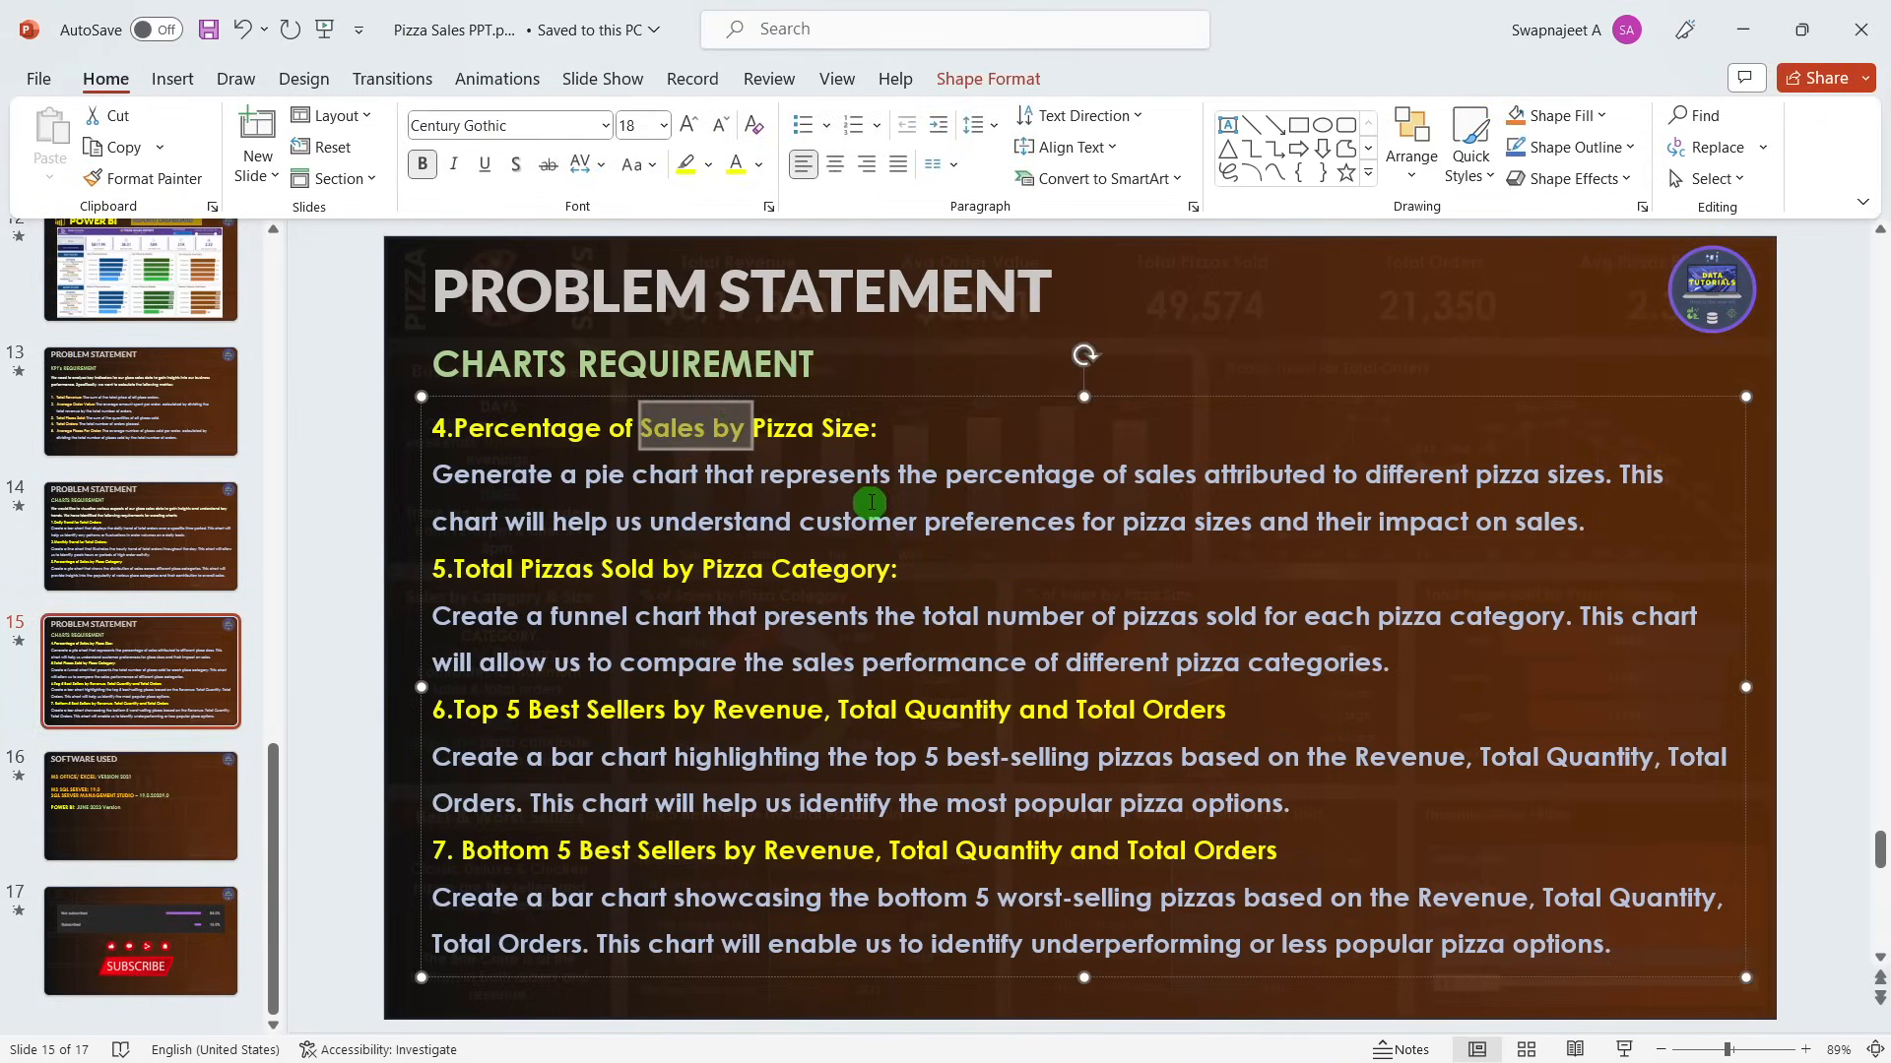
left_click_drag(665, 568, 907, 568)
key("alt+Tab")
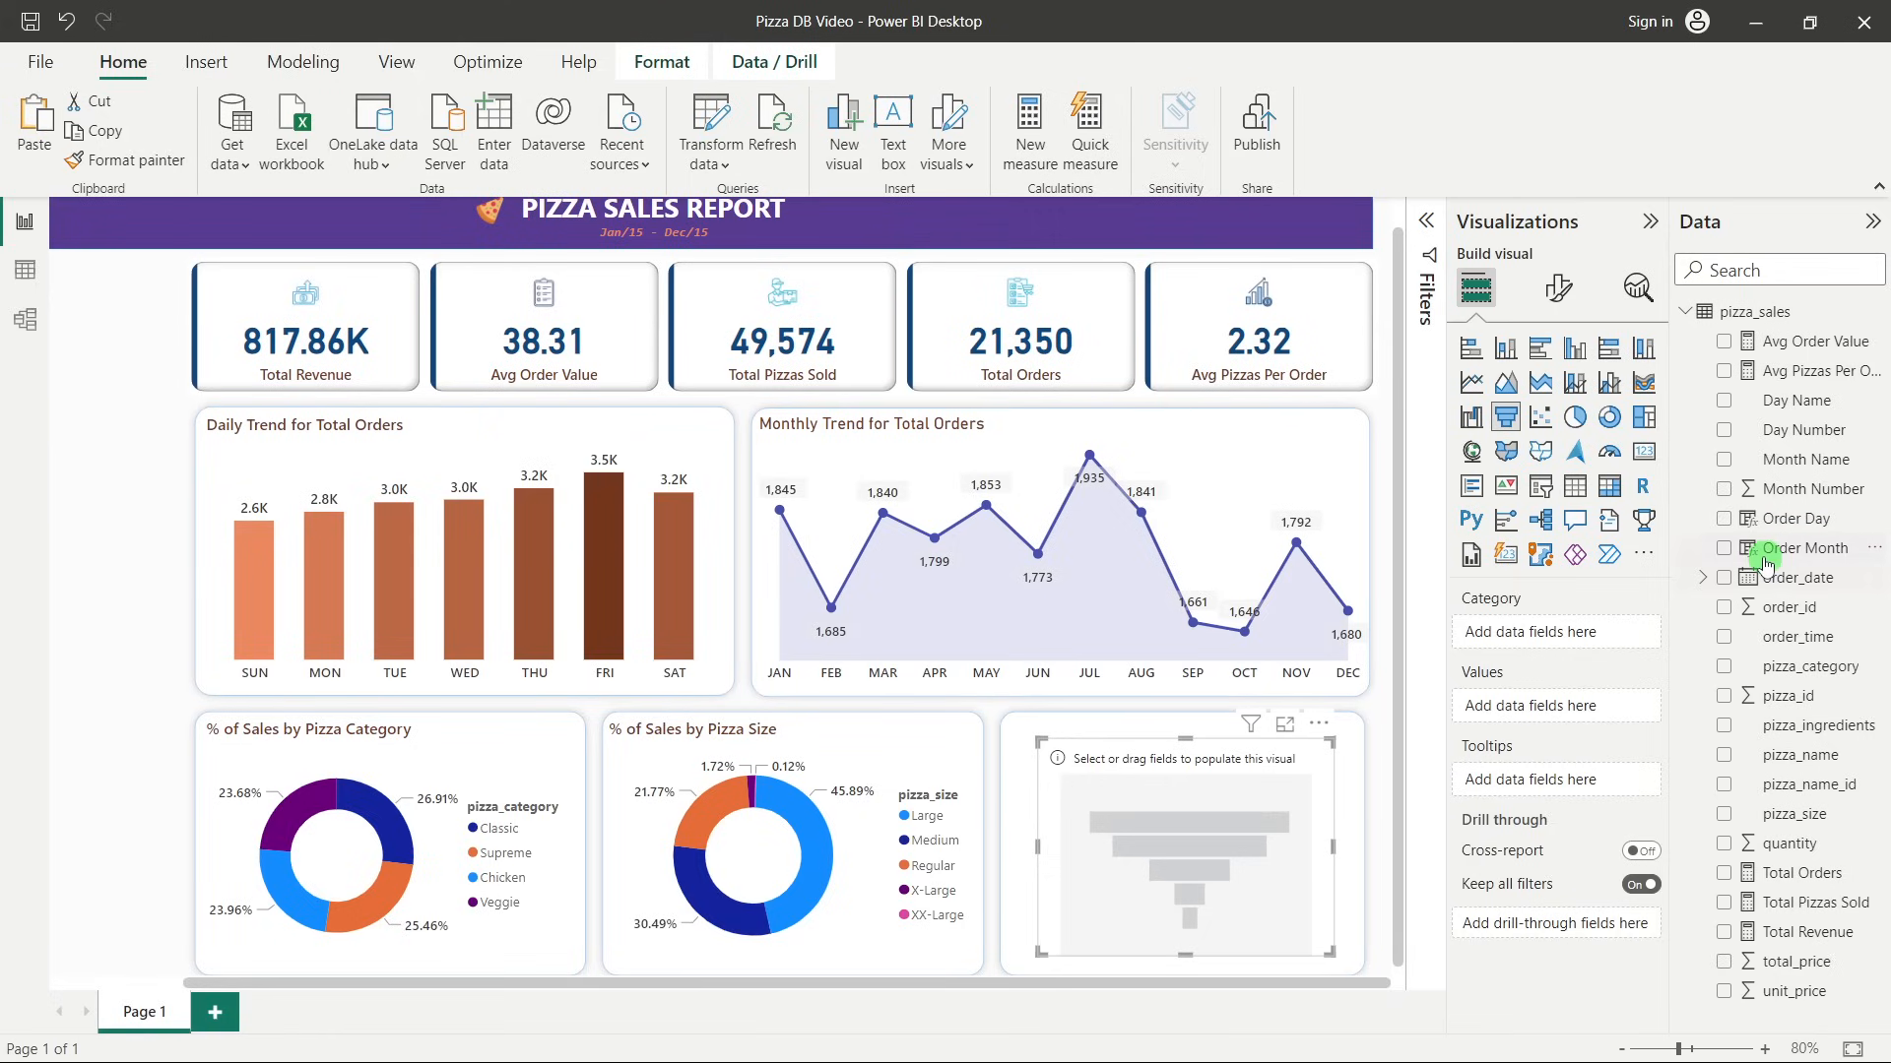
key("alt+Tab")
key("alt+Tab")
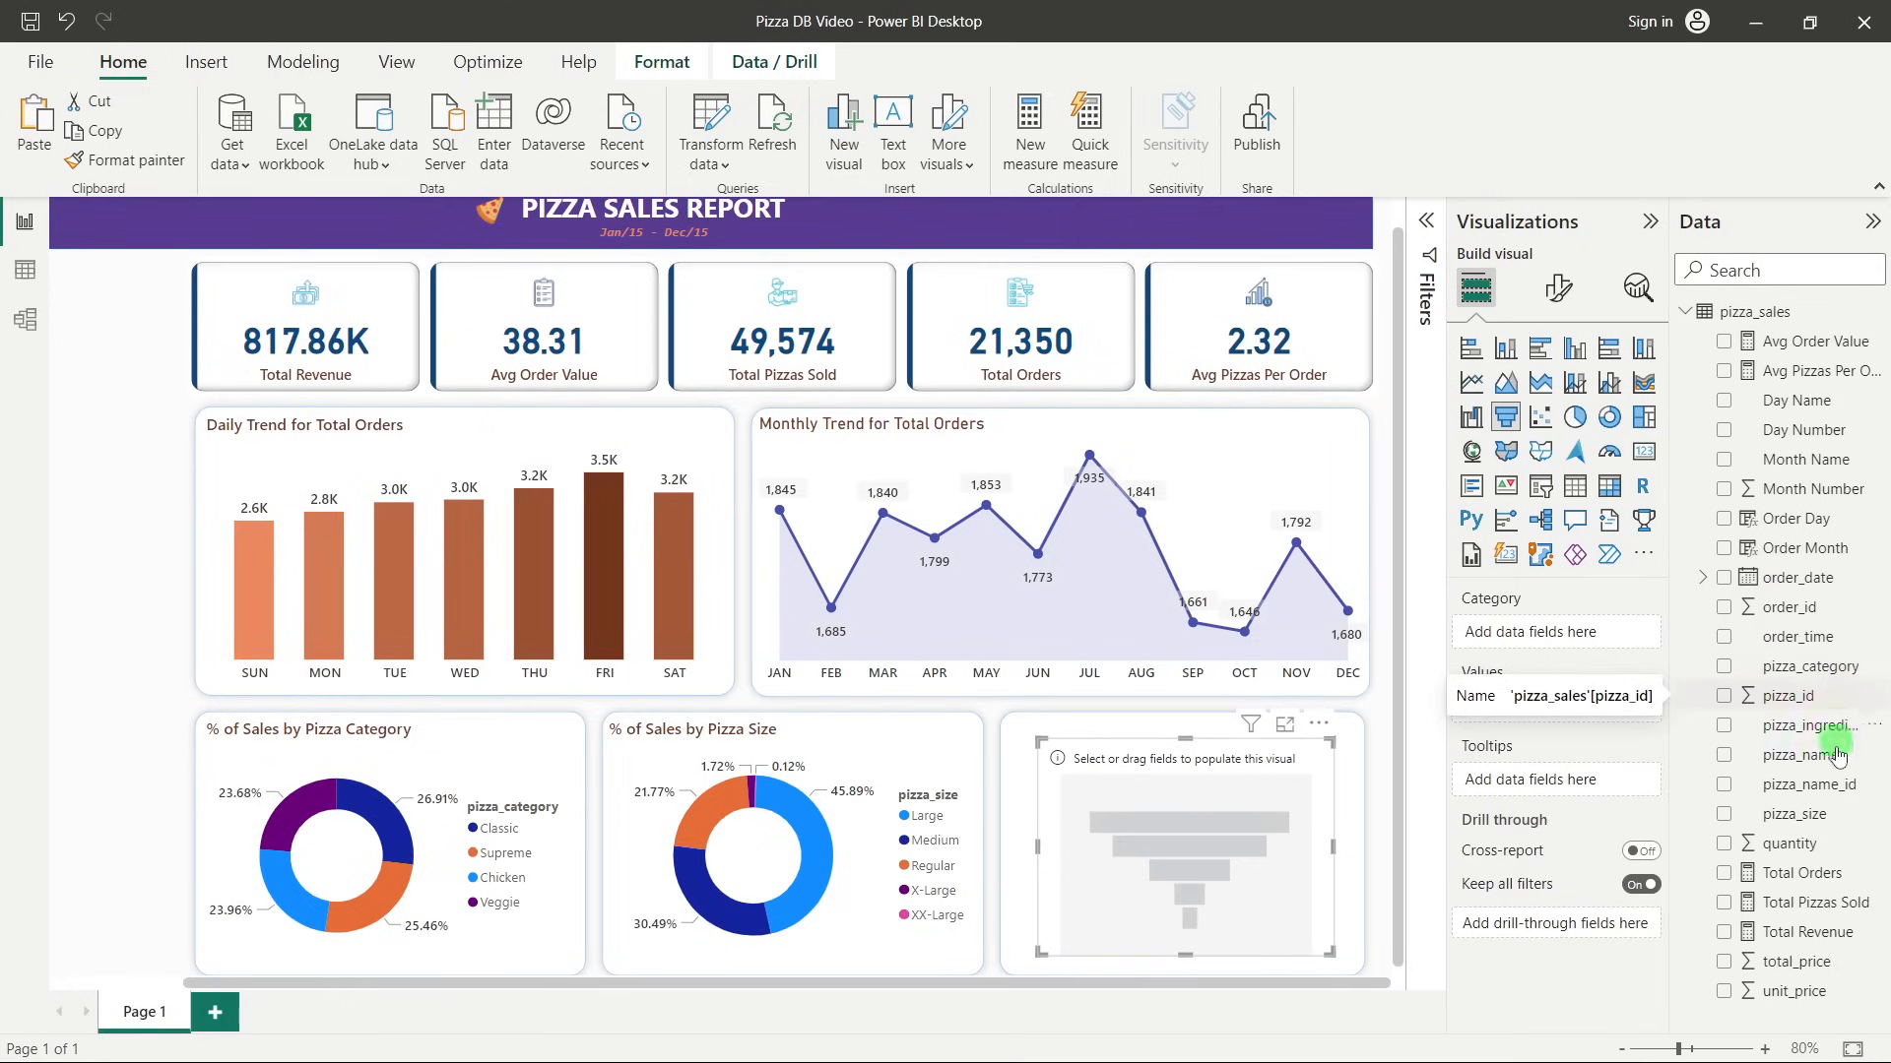
Assign pizza_category as the funnel chart's category and Total Pizzas Sold as its values.
left_click(1723, 666)
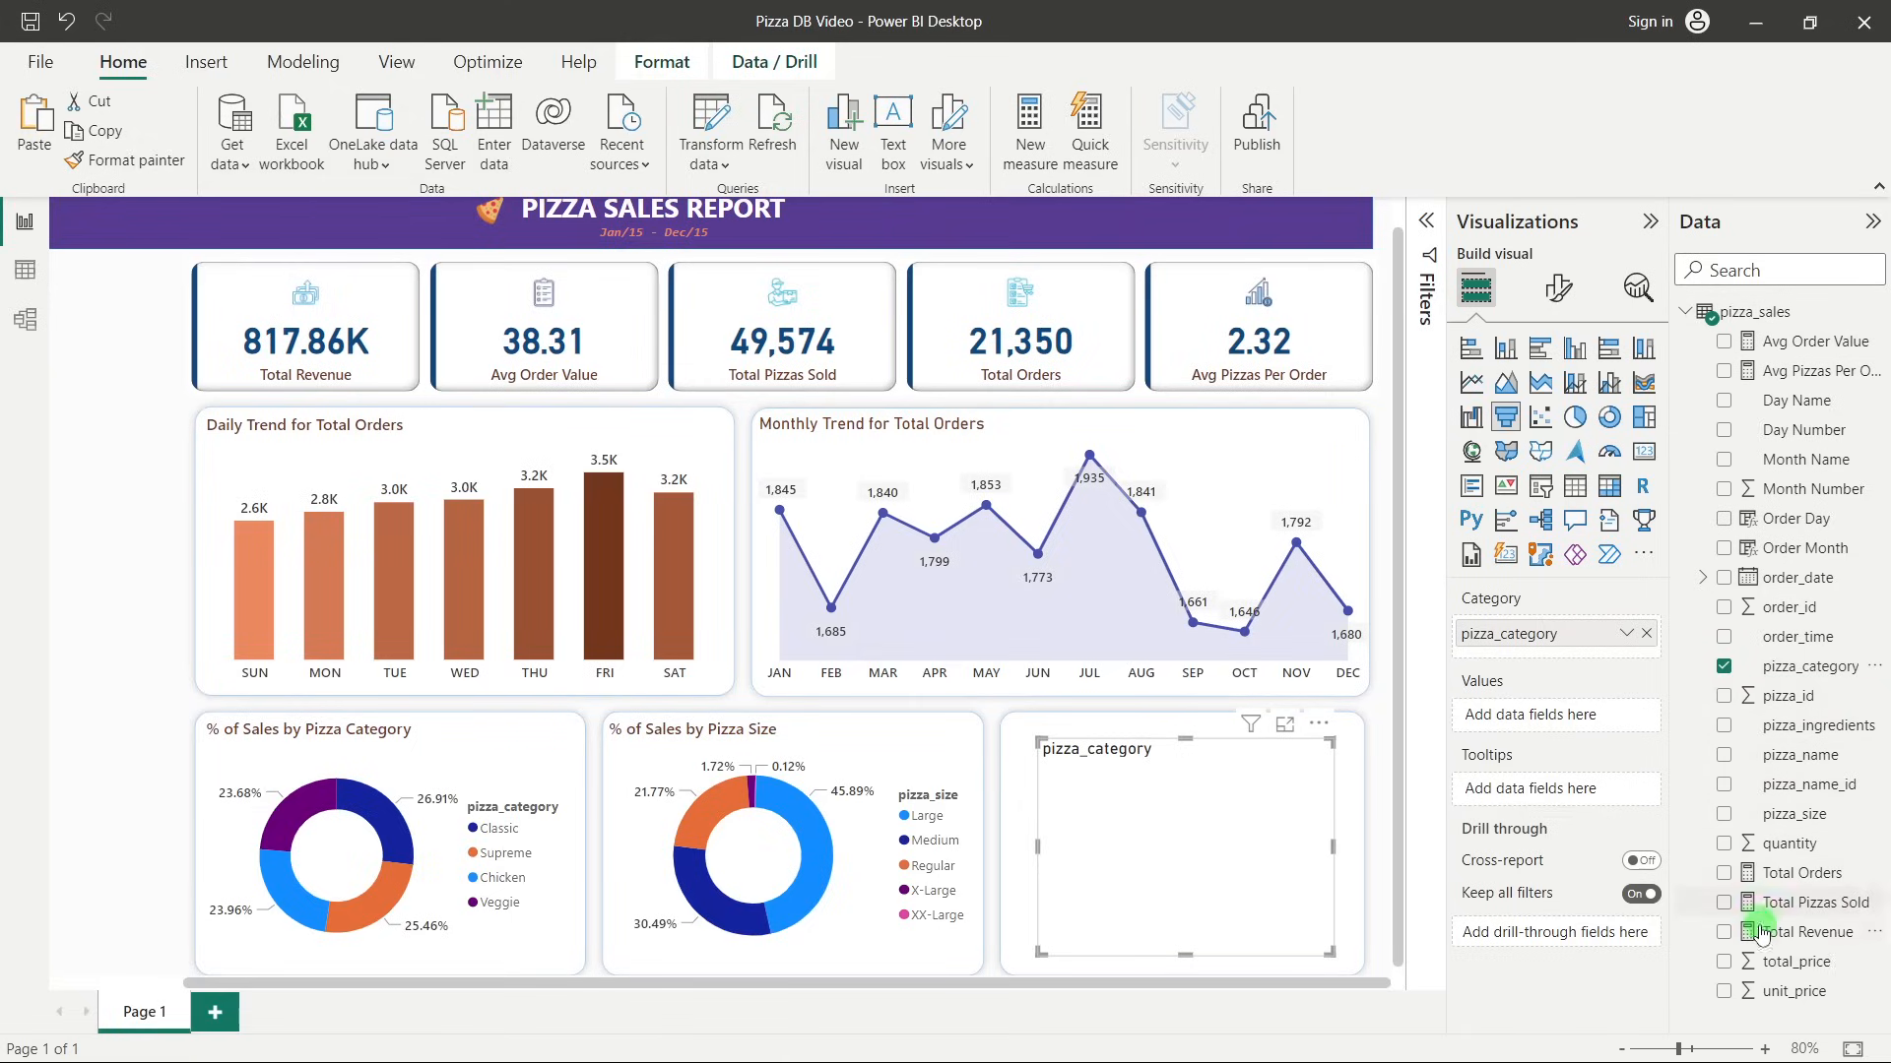
left_click(1724, 904)
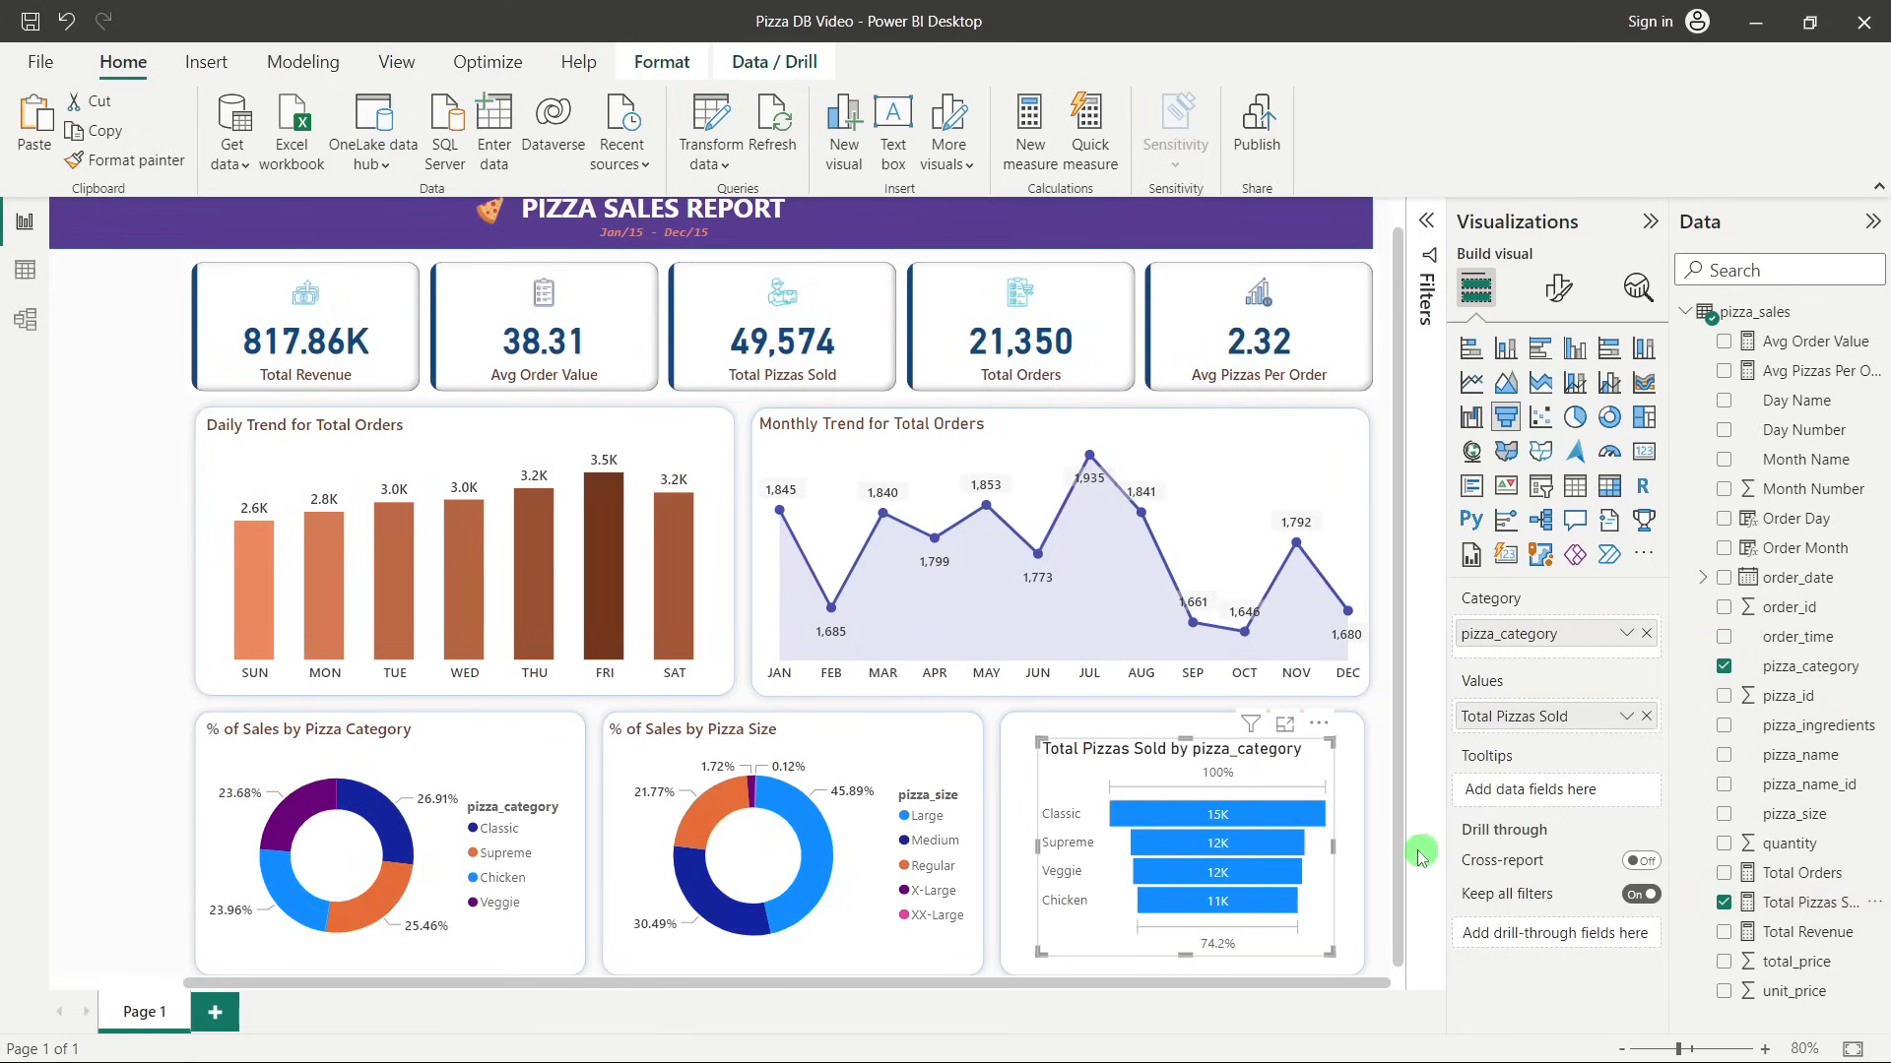
key("Delete")
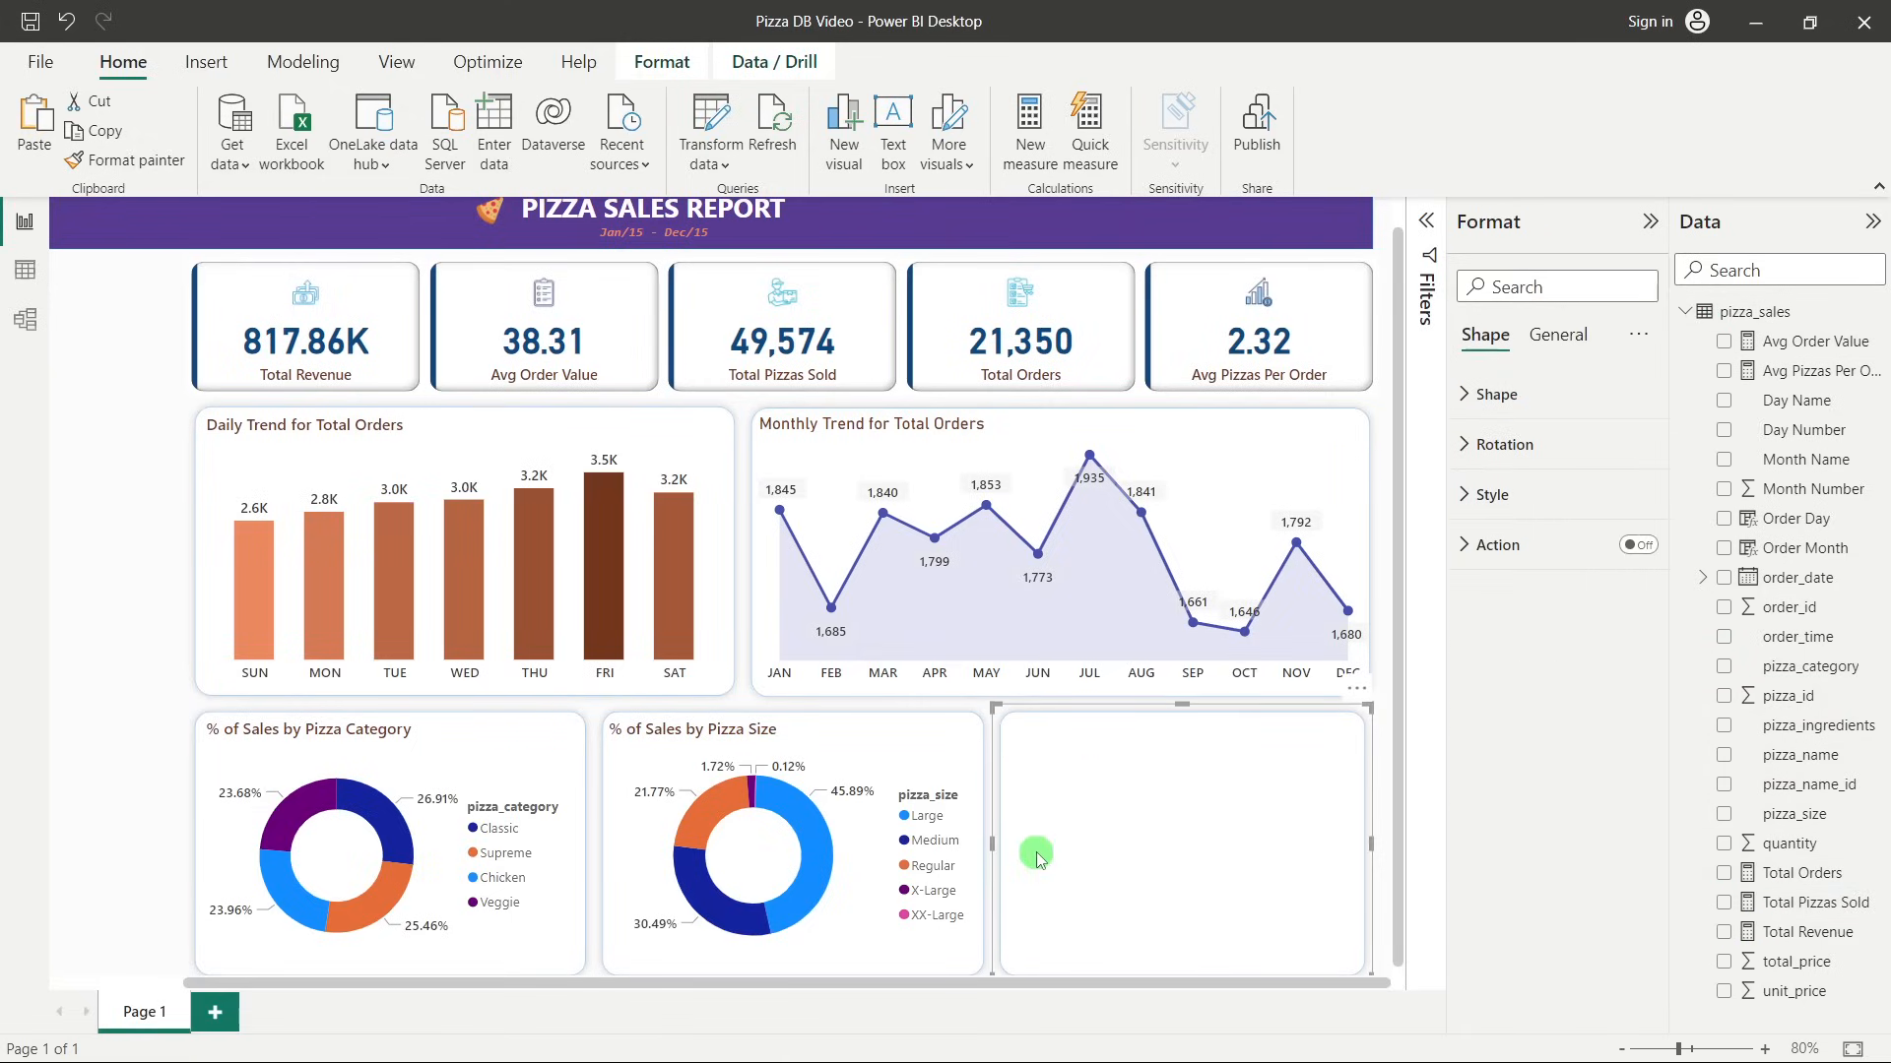
key("ctrl+z")
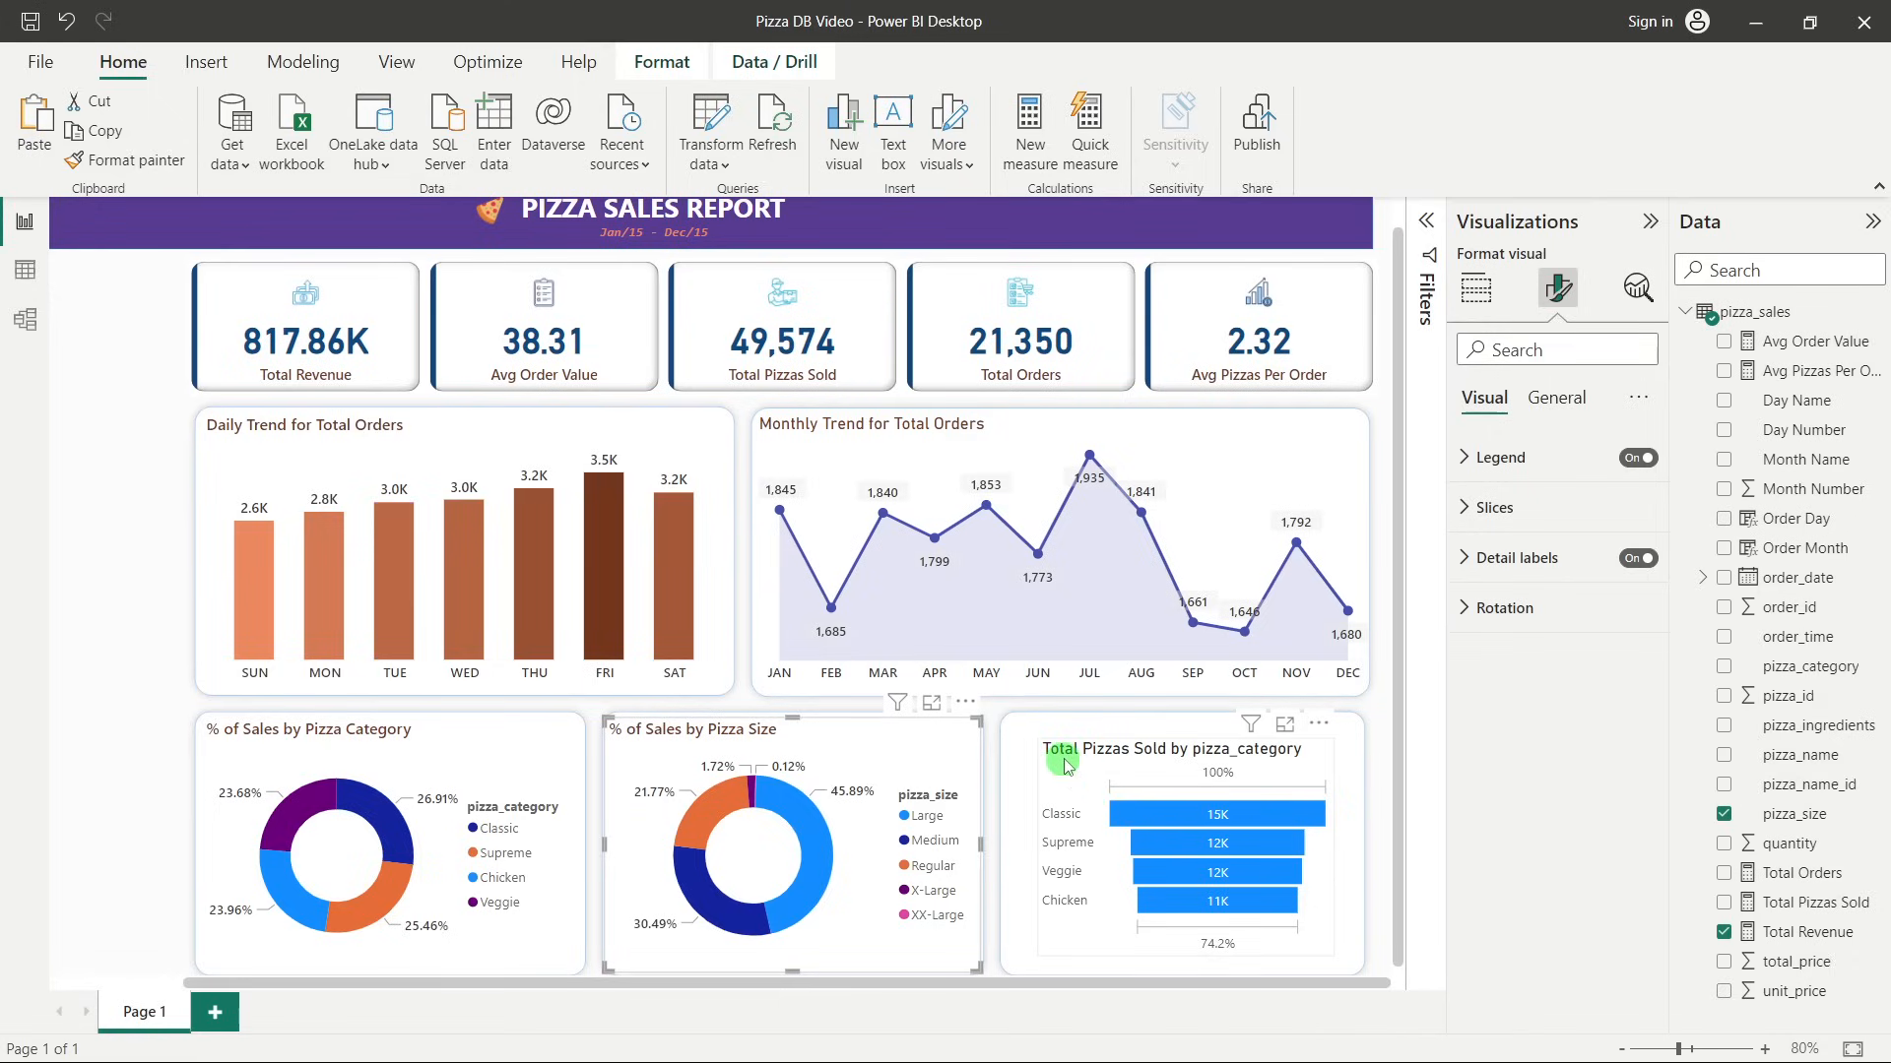
Enlarge the funnel chart on all four sides so it fills its card.
left_click(1034, 835)
left_click_drag(1029, 849, 1001, 847)
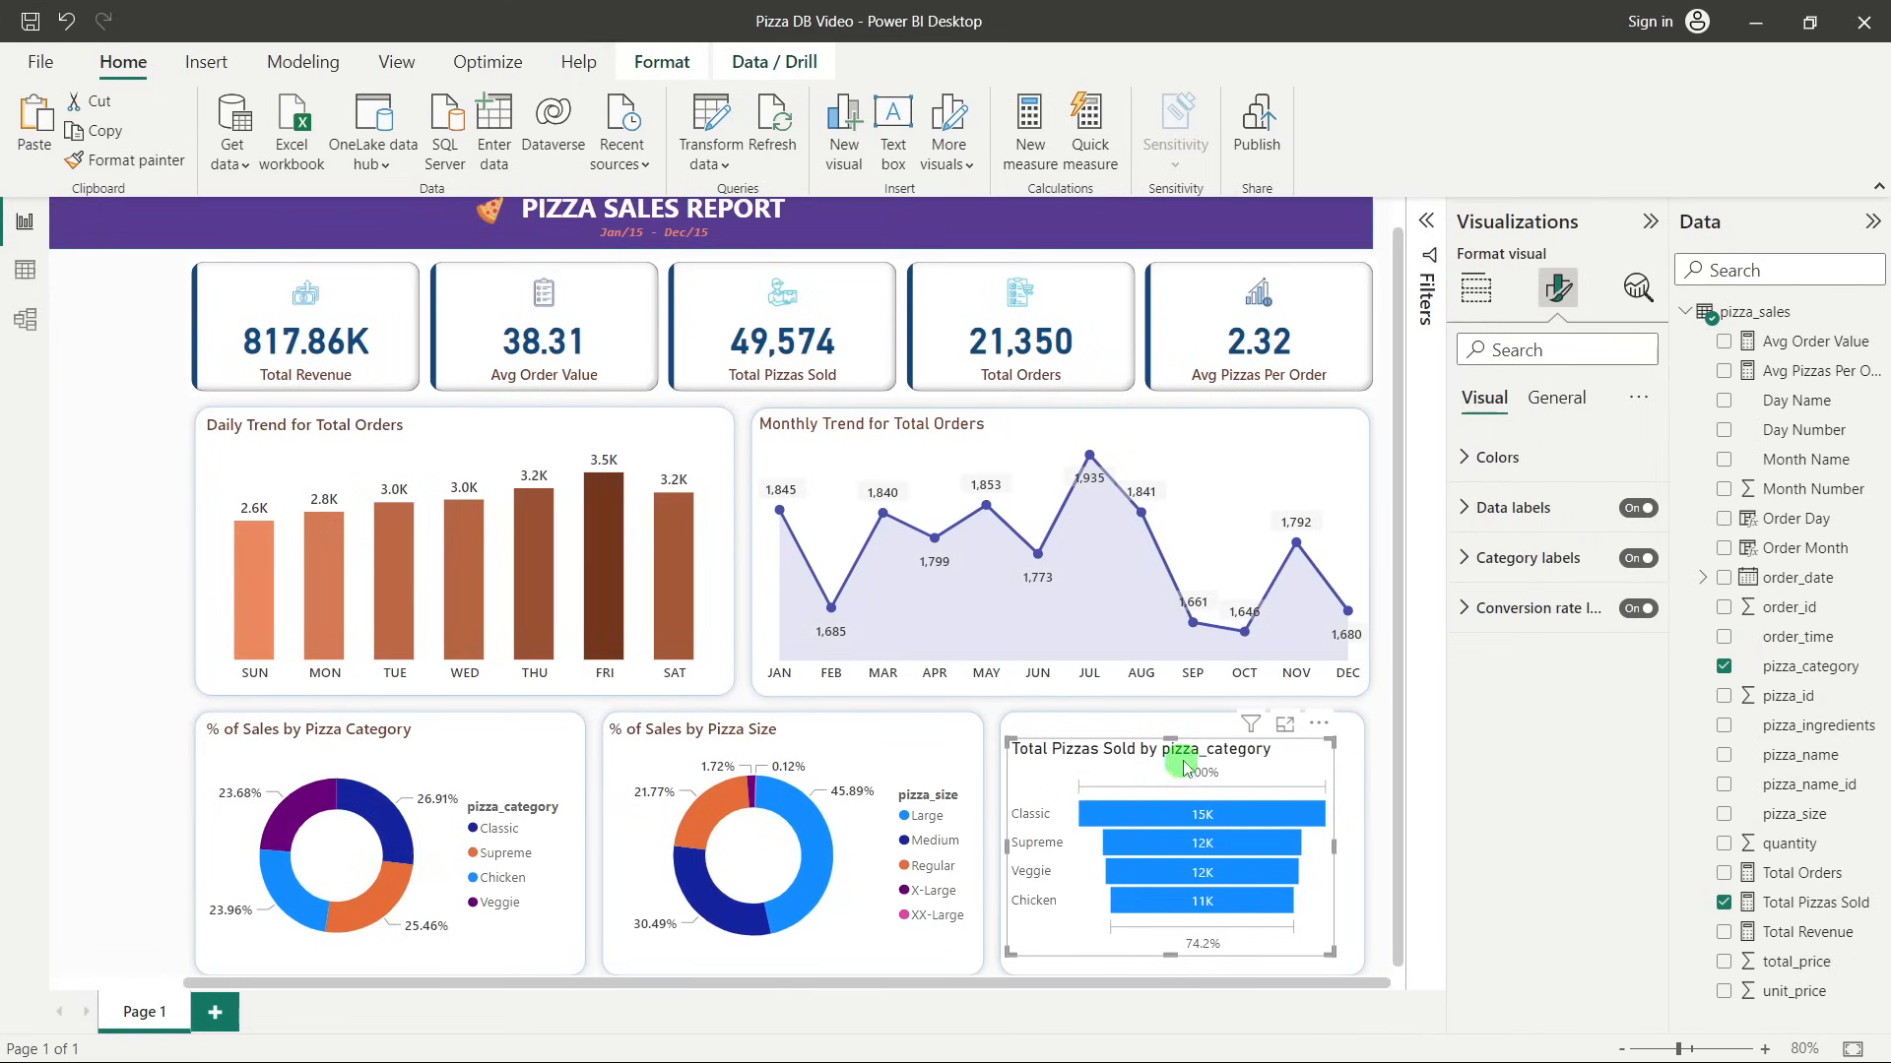
left_click_drag(1176, 738, 1176, 718)
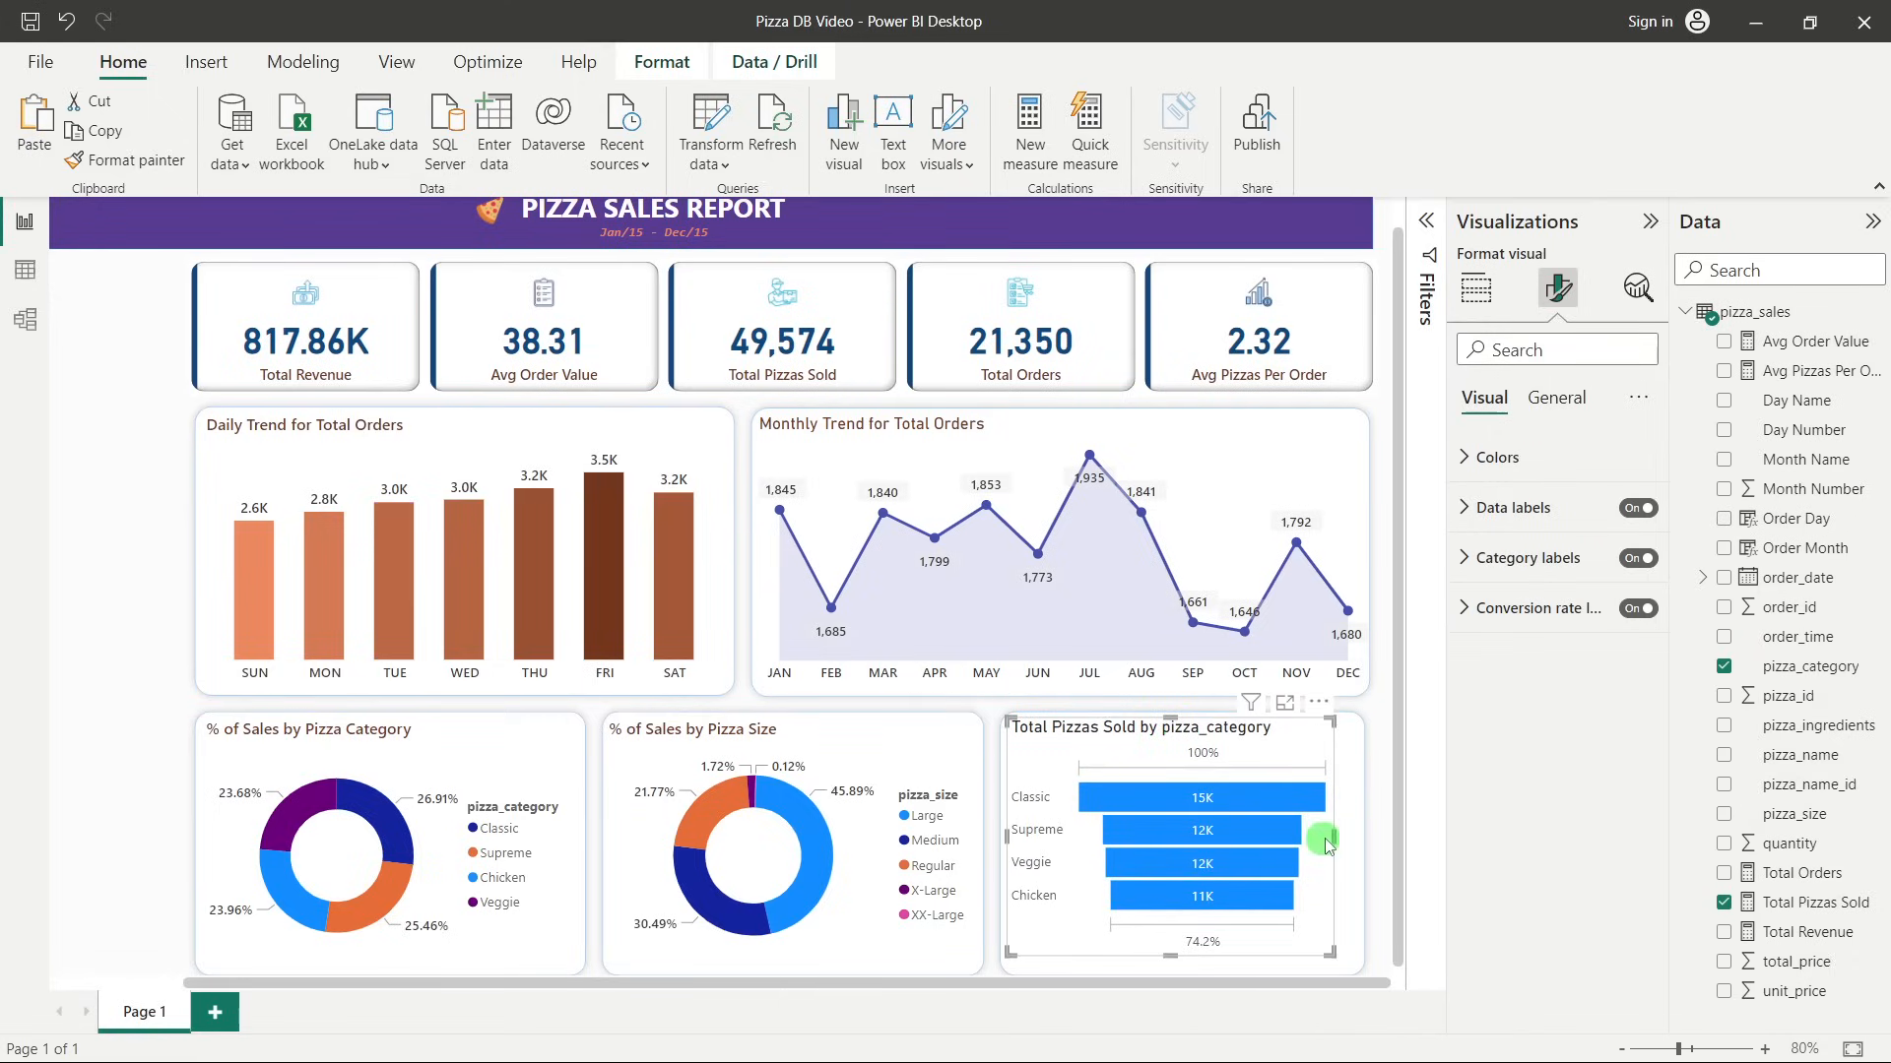
left_click_drag(1333, 844, 1356, 843)
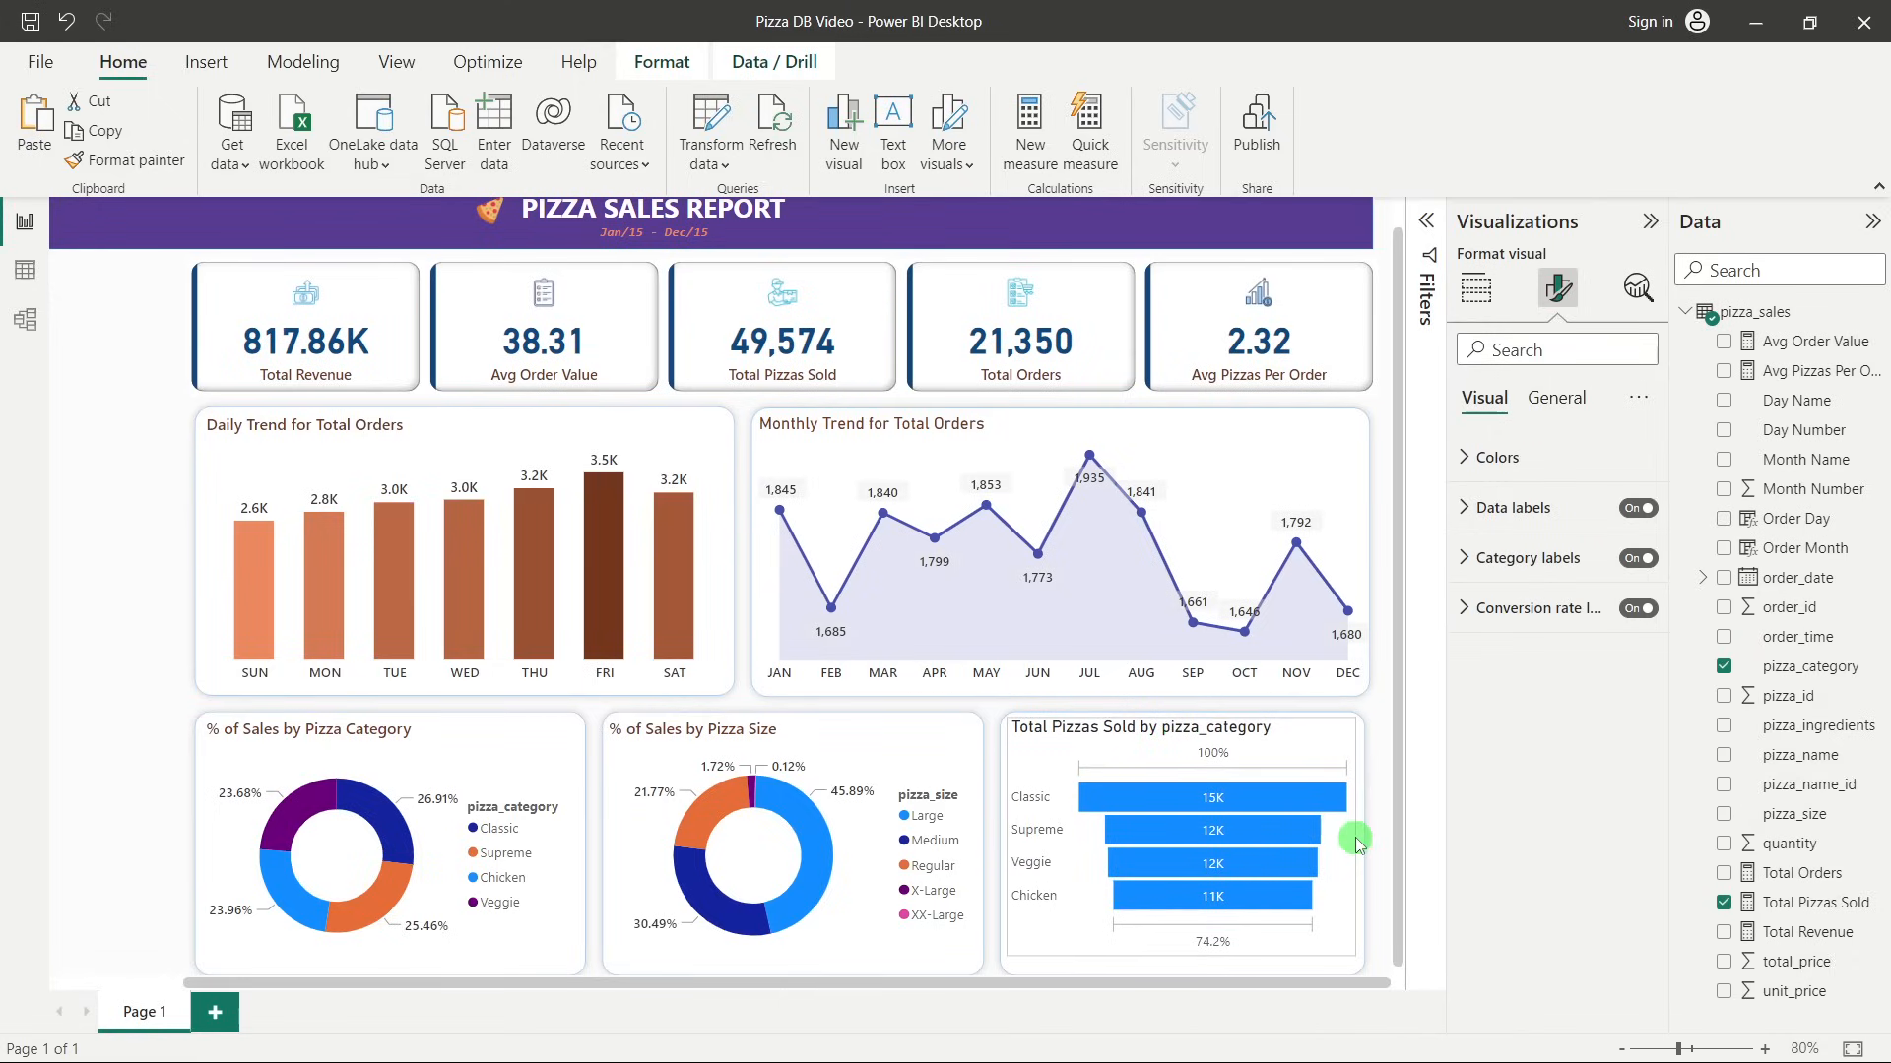
left_click(1182, 965)
left_click(925, 892)
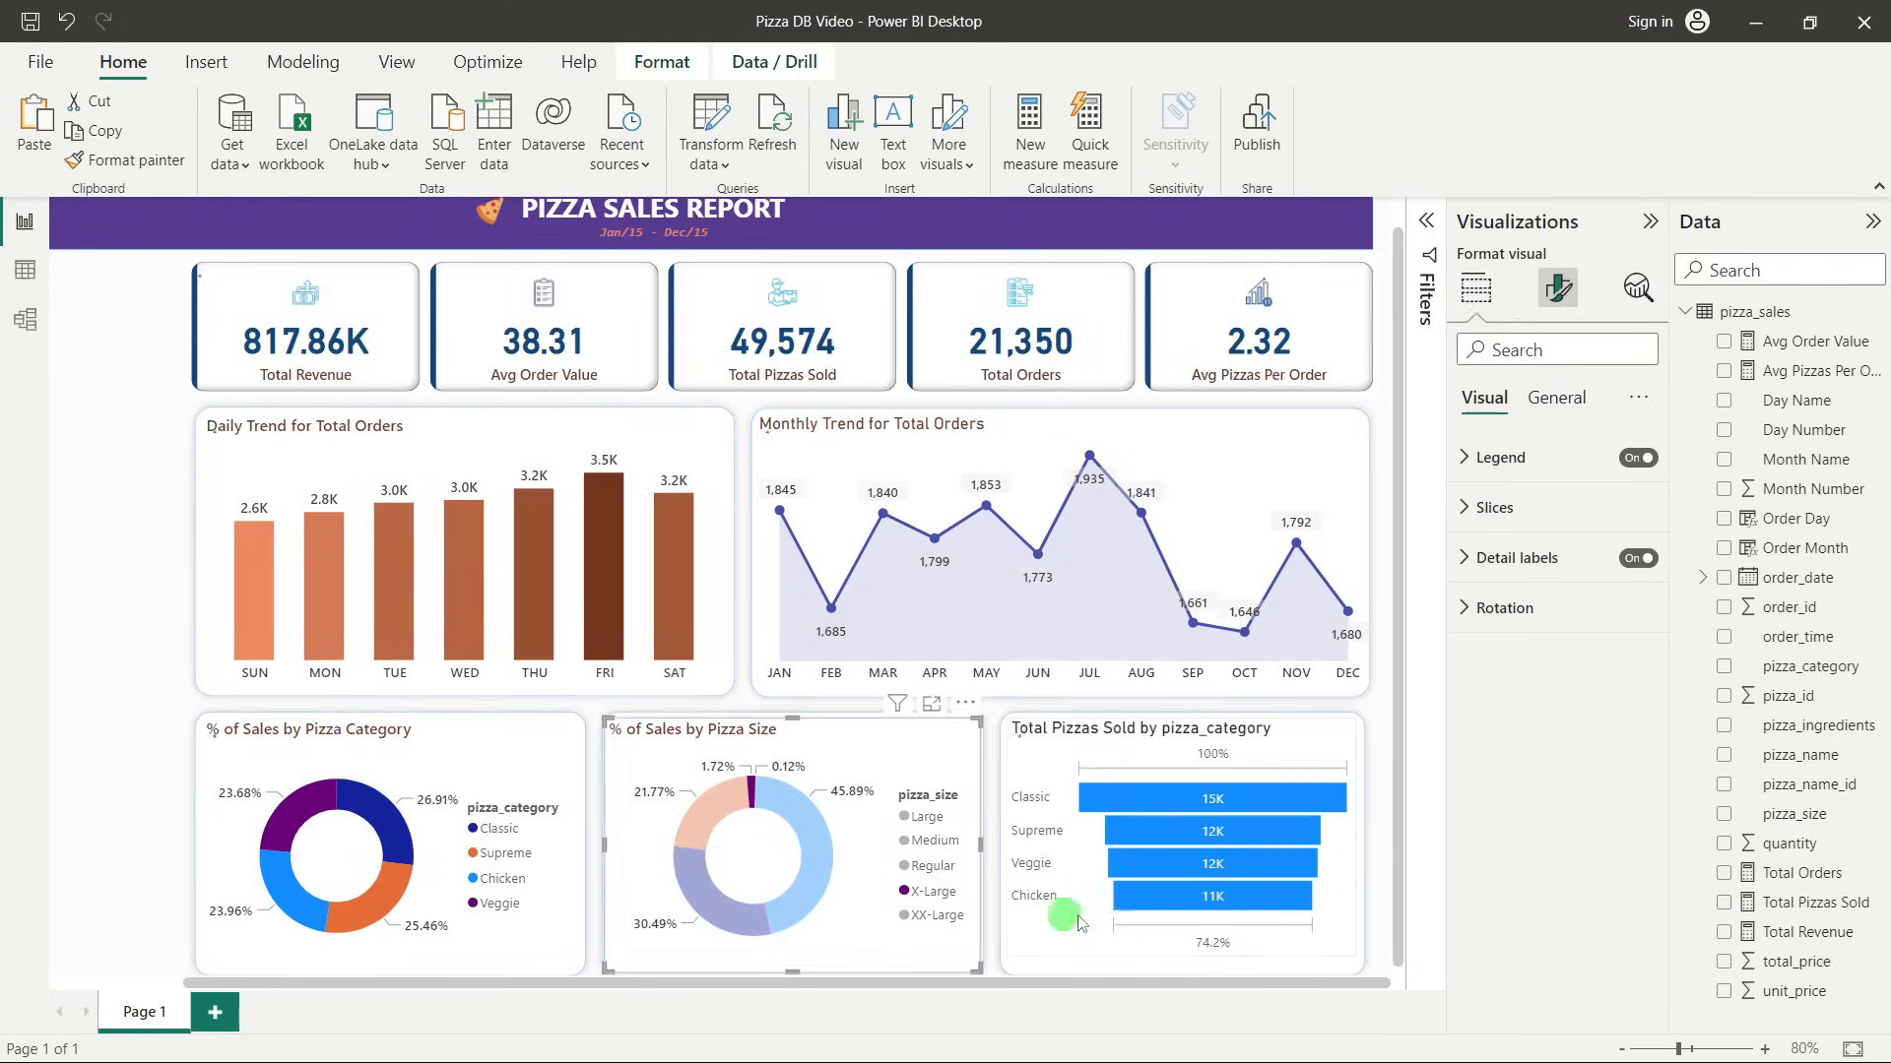
left_click(916, 892)
left_click(1171, 953)
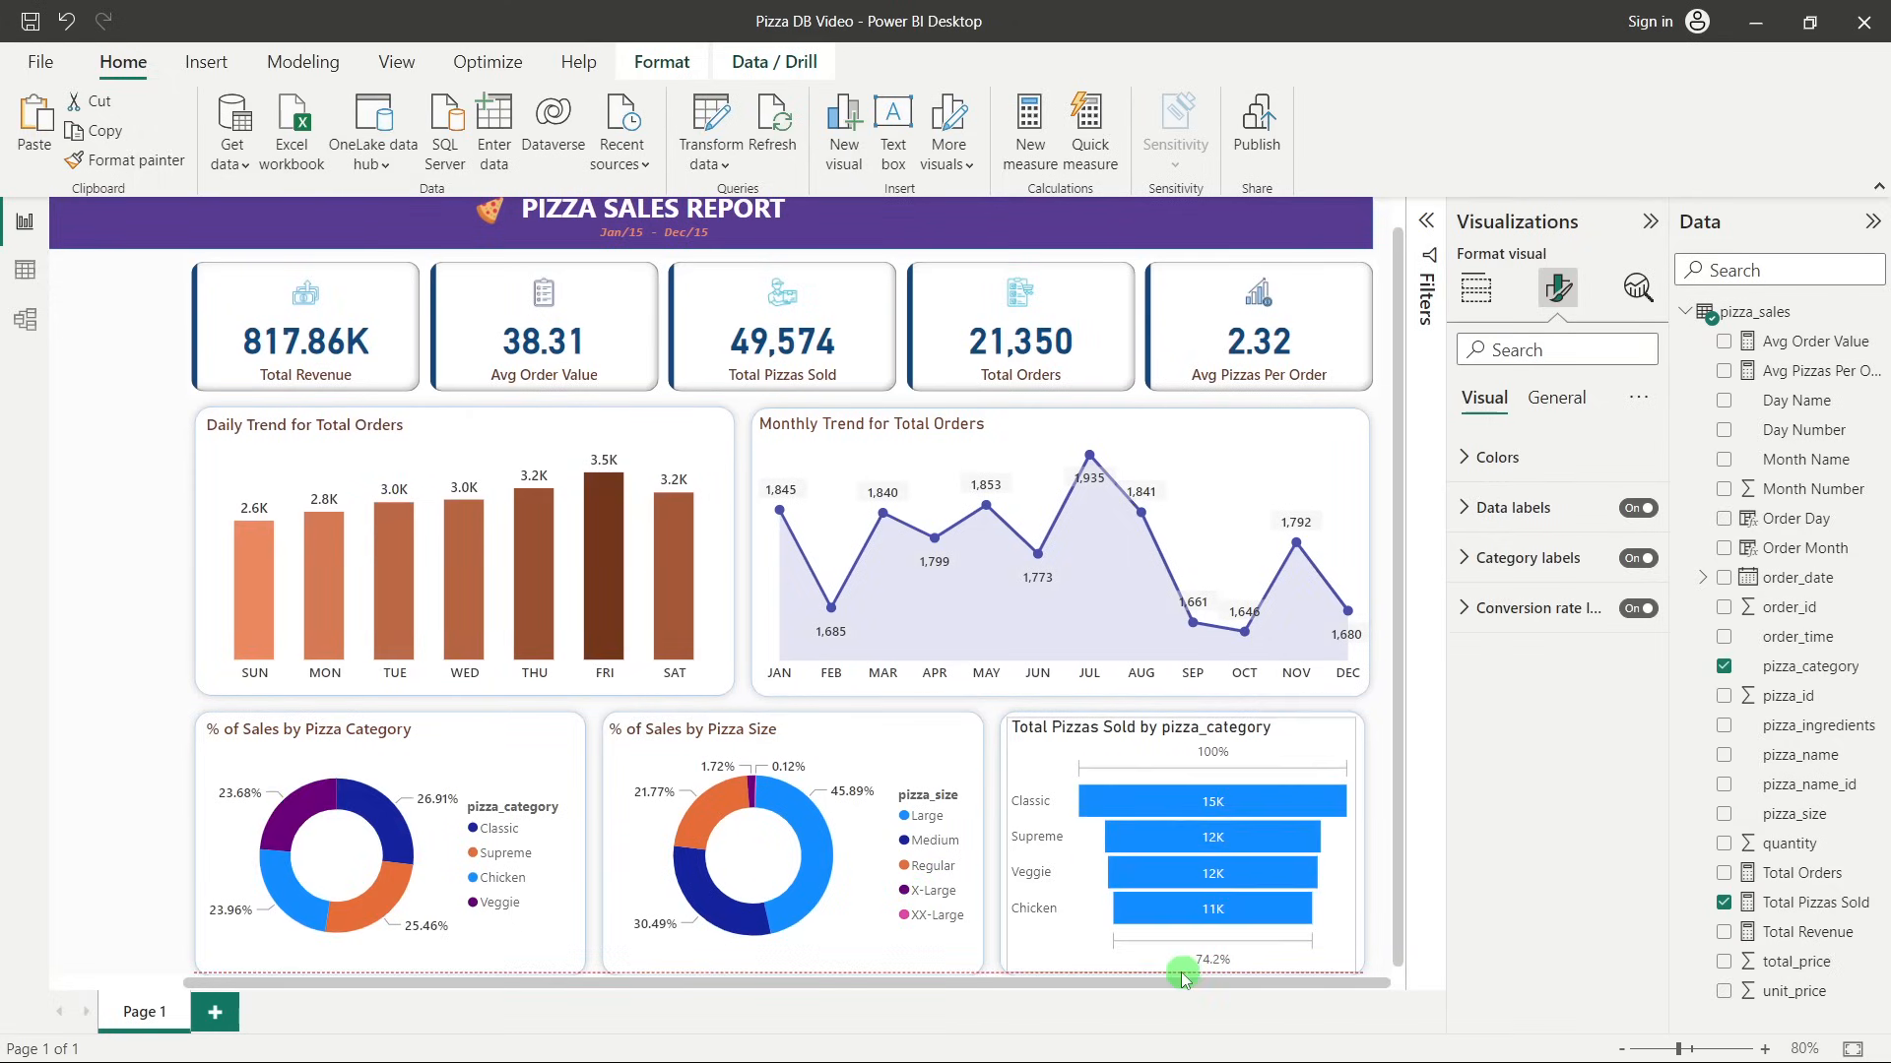
Turn off the funnel chart's conversion rate labels.
scroll(1191, 915, "down", 1)
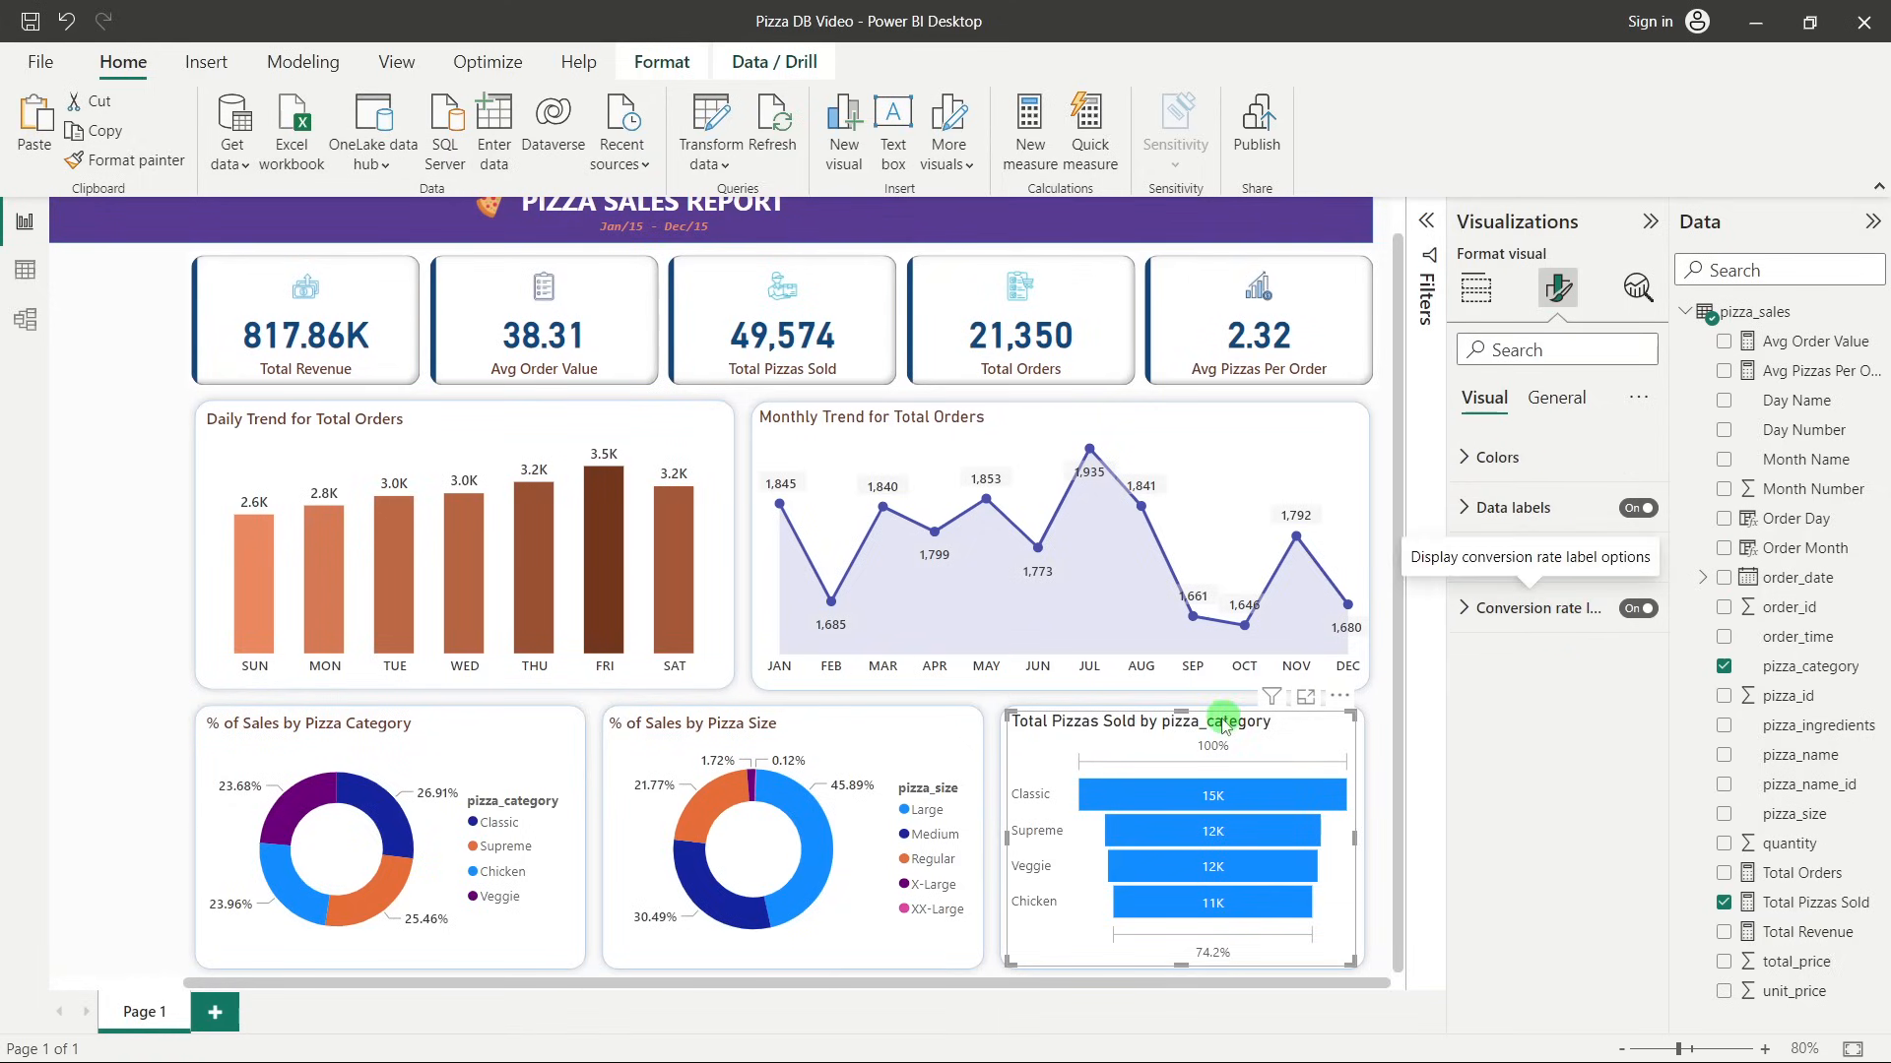
left_click(1639, 607)
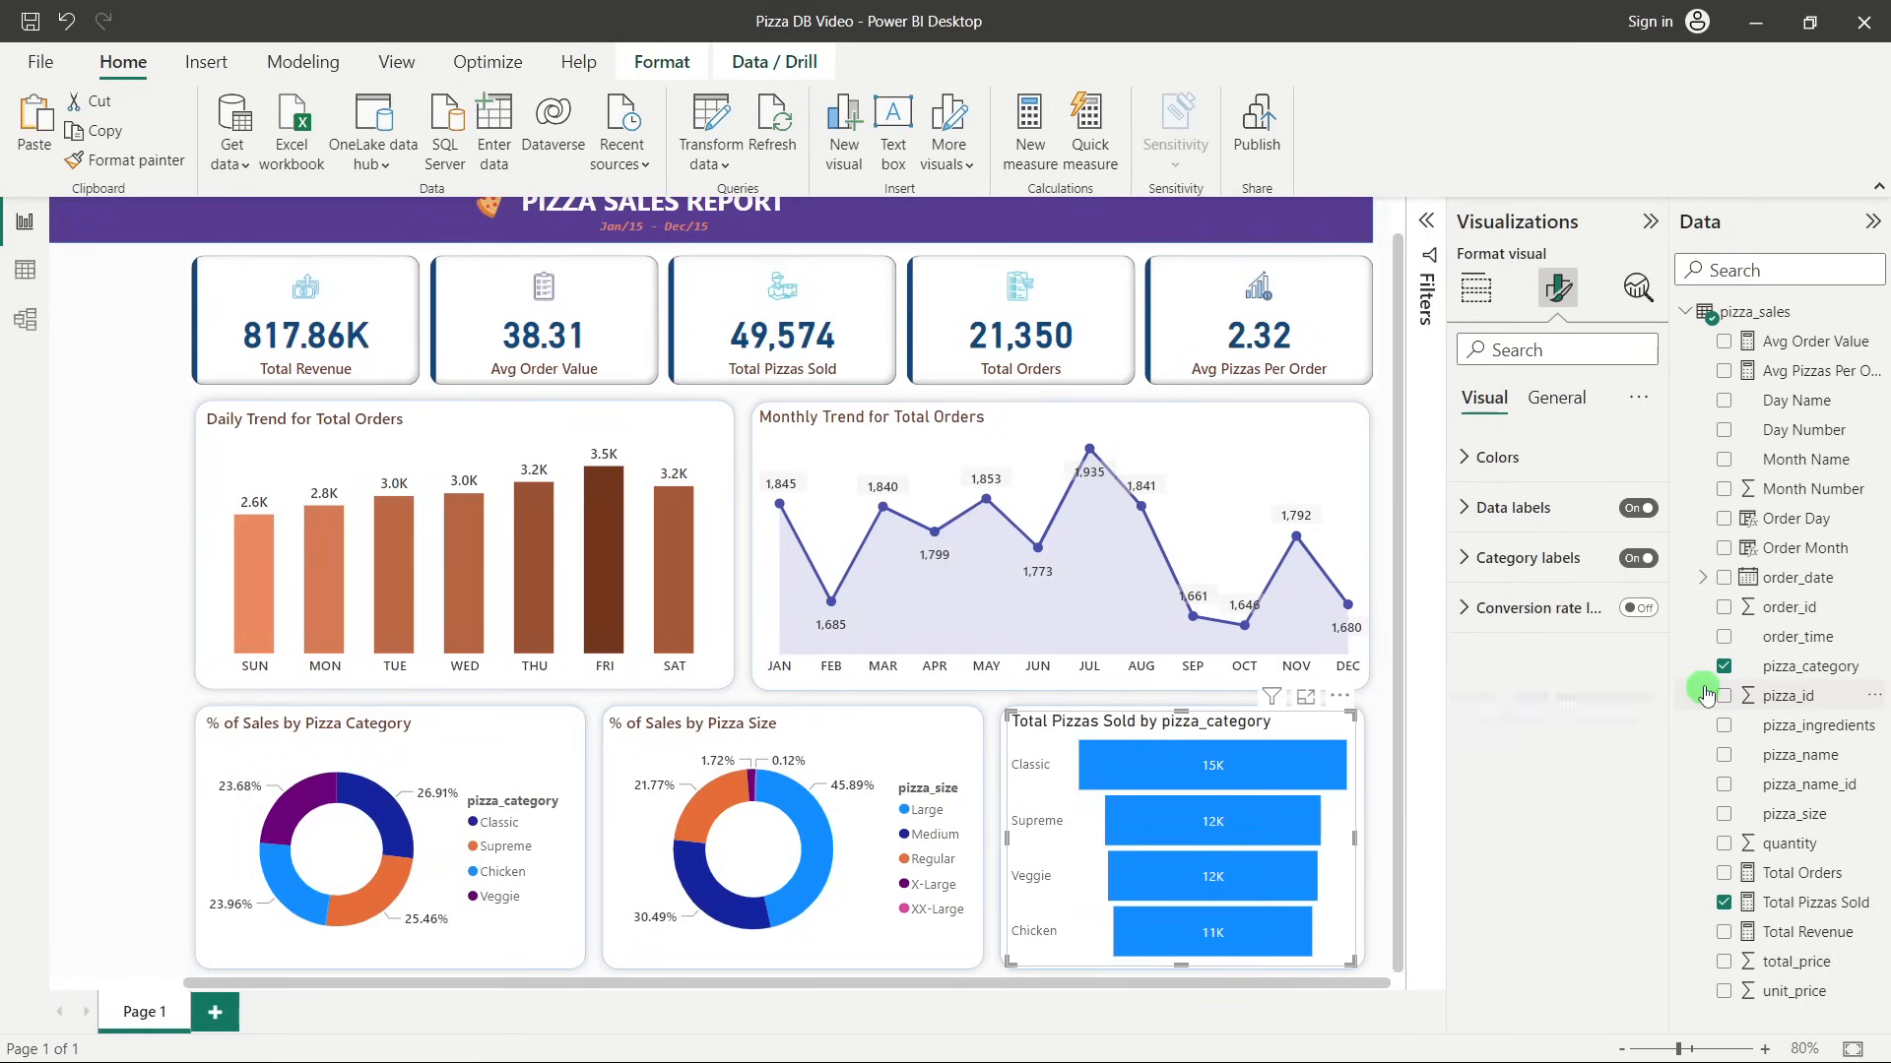
Set the funnel chart's default color to a conditional gradient based on the Total Pizzas Sold measure.
left_click(1514, 465)
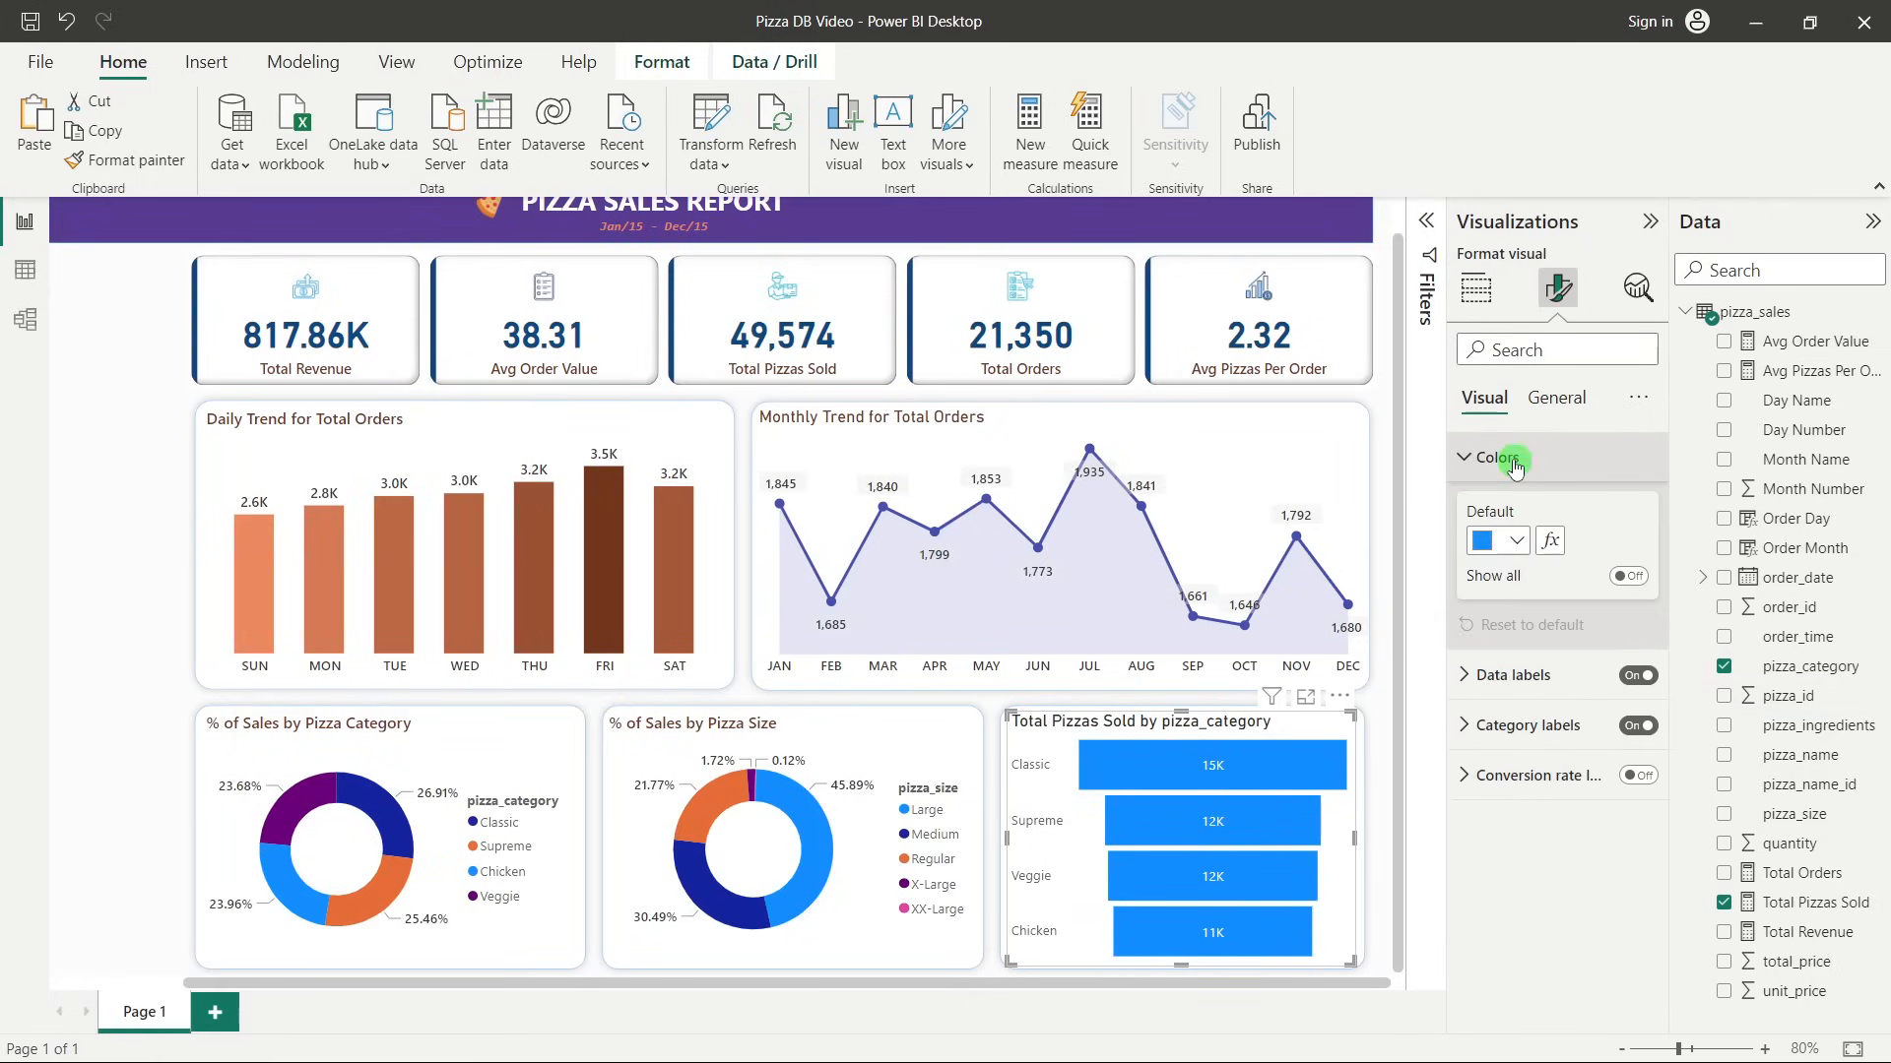
left_click(1548, 542)
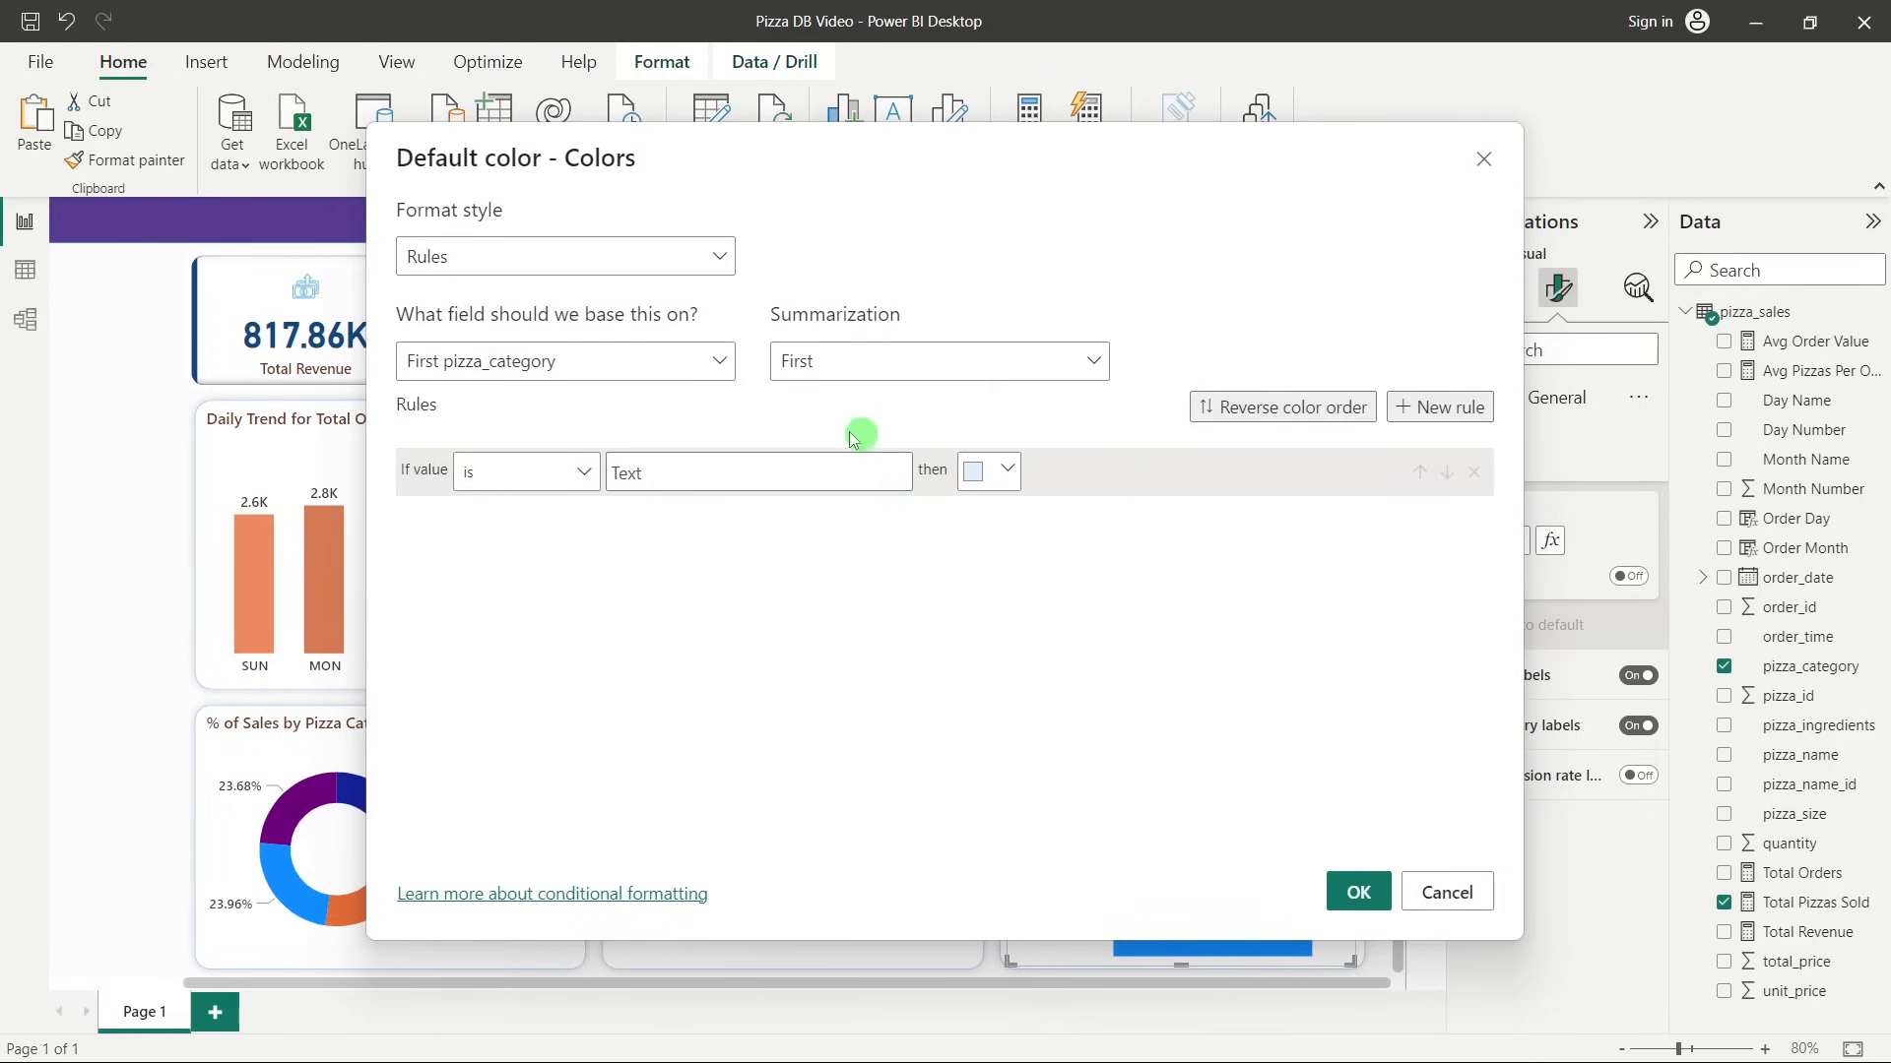
left_click(474, 258)
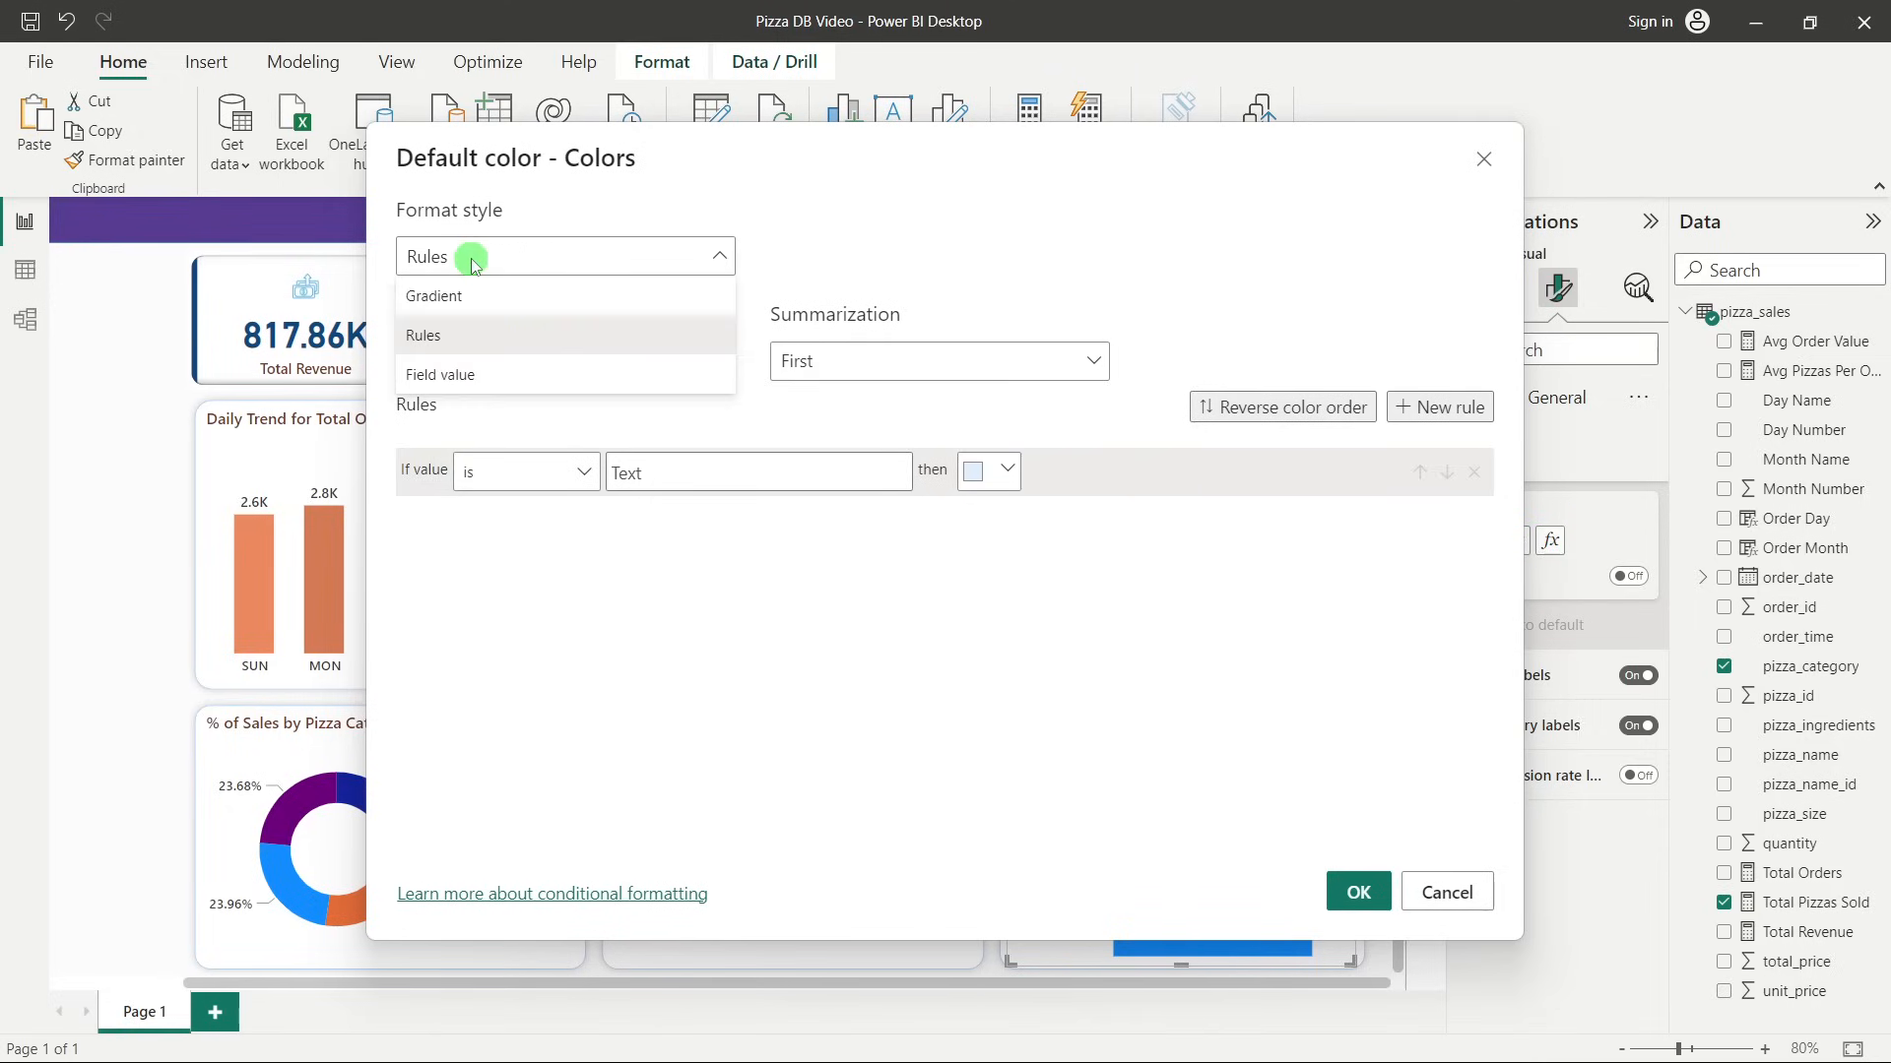
left_click(465, 292)
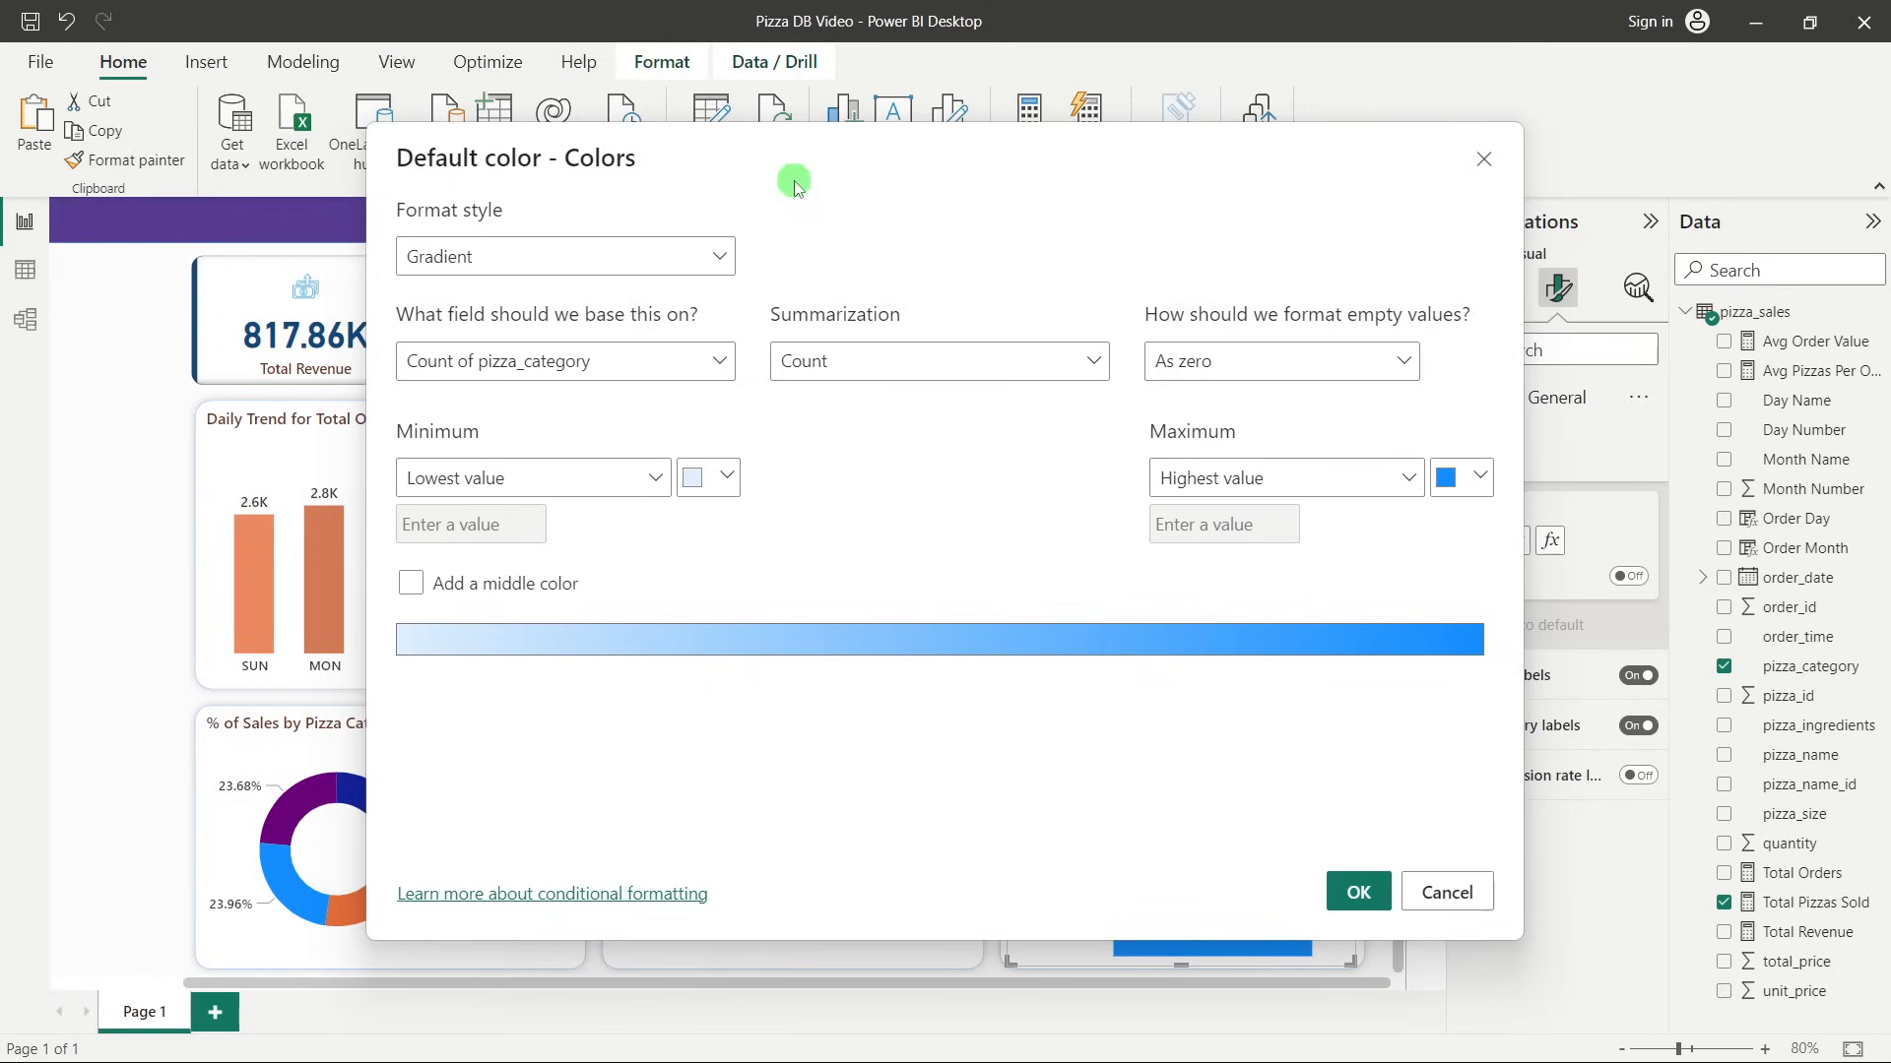
left_click_drag(789, 181, 686, 183)
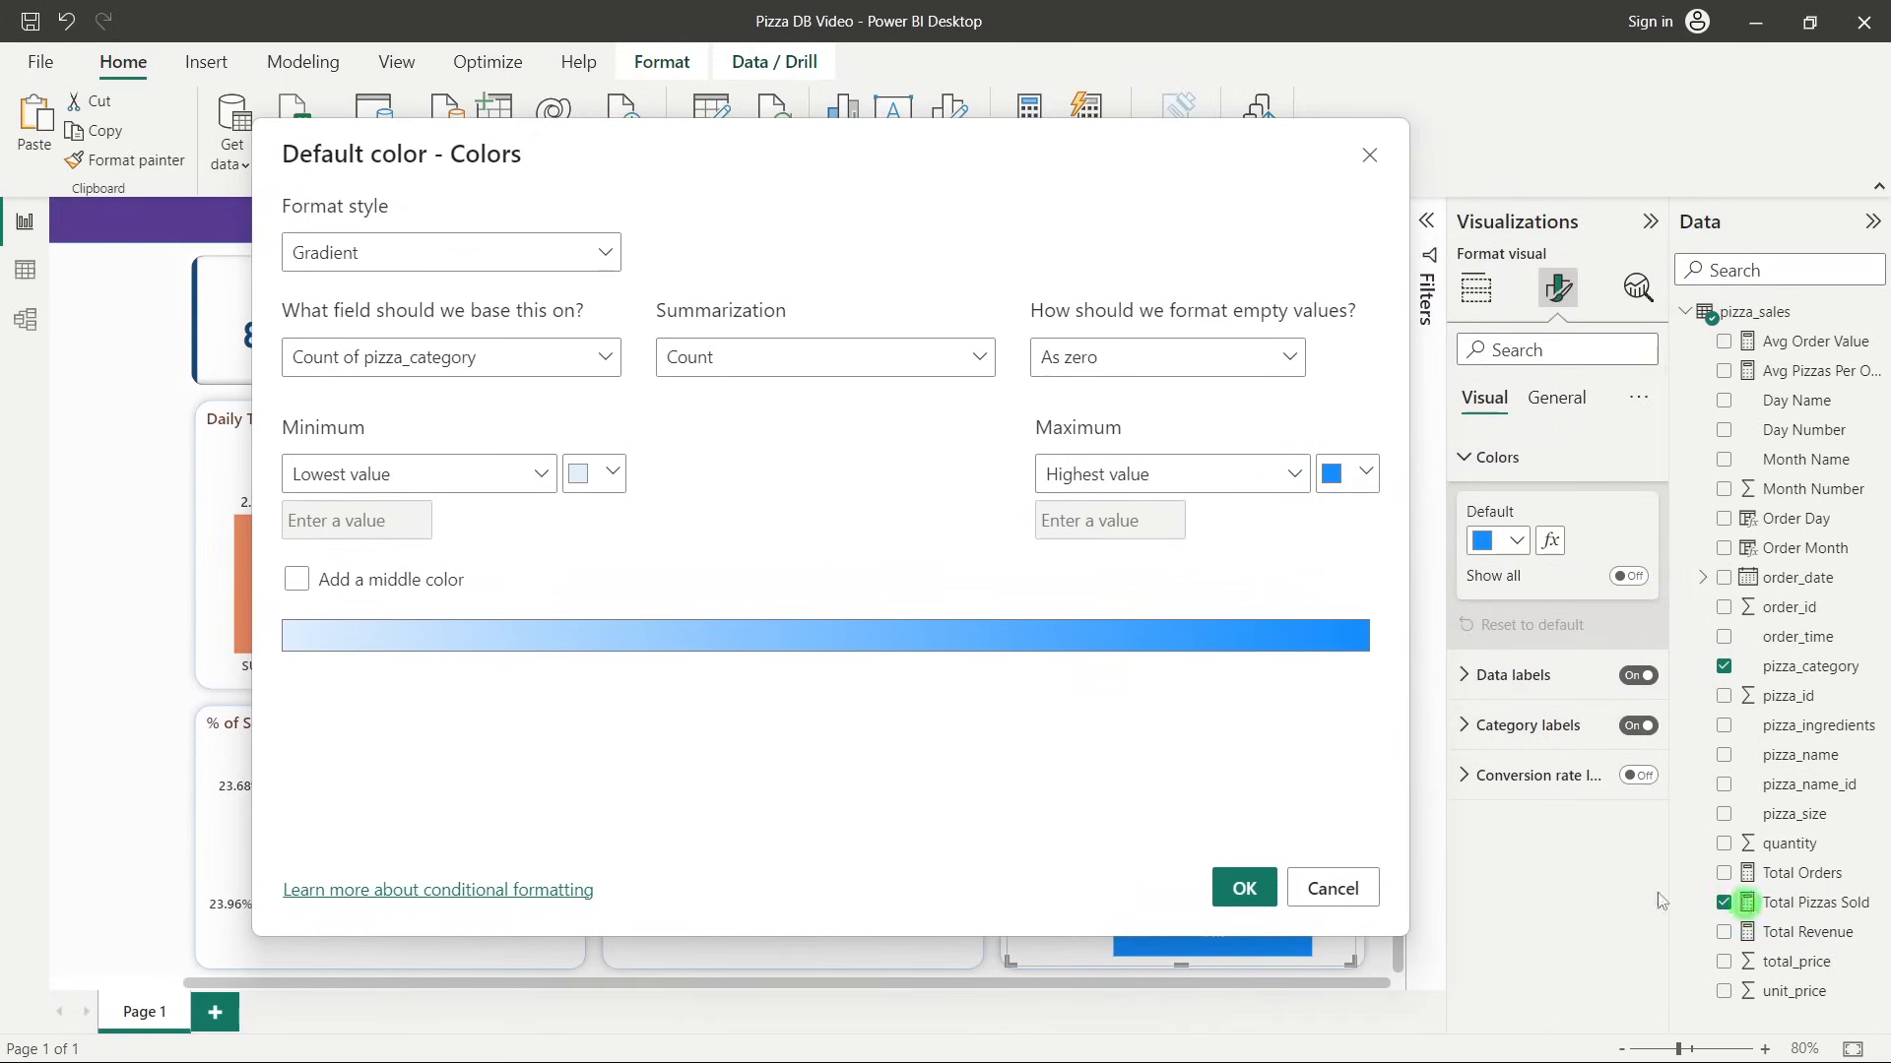
left_click(338, 359)
type("tot")
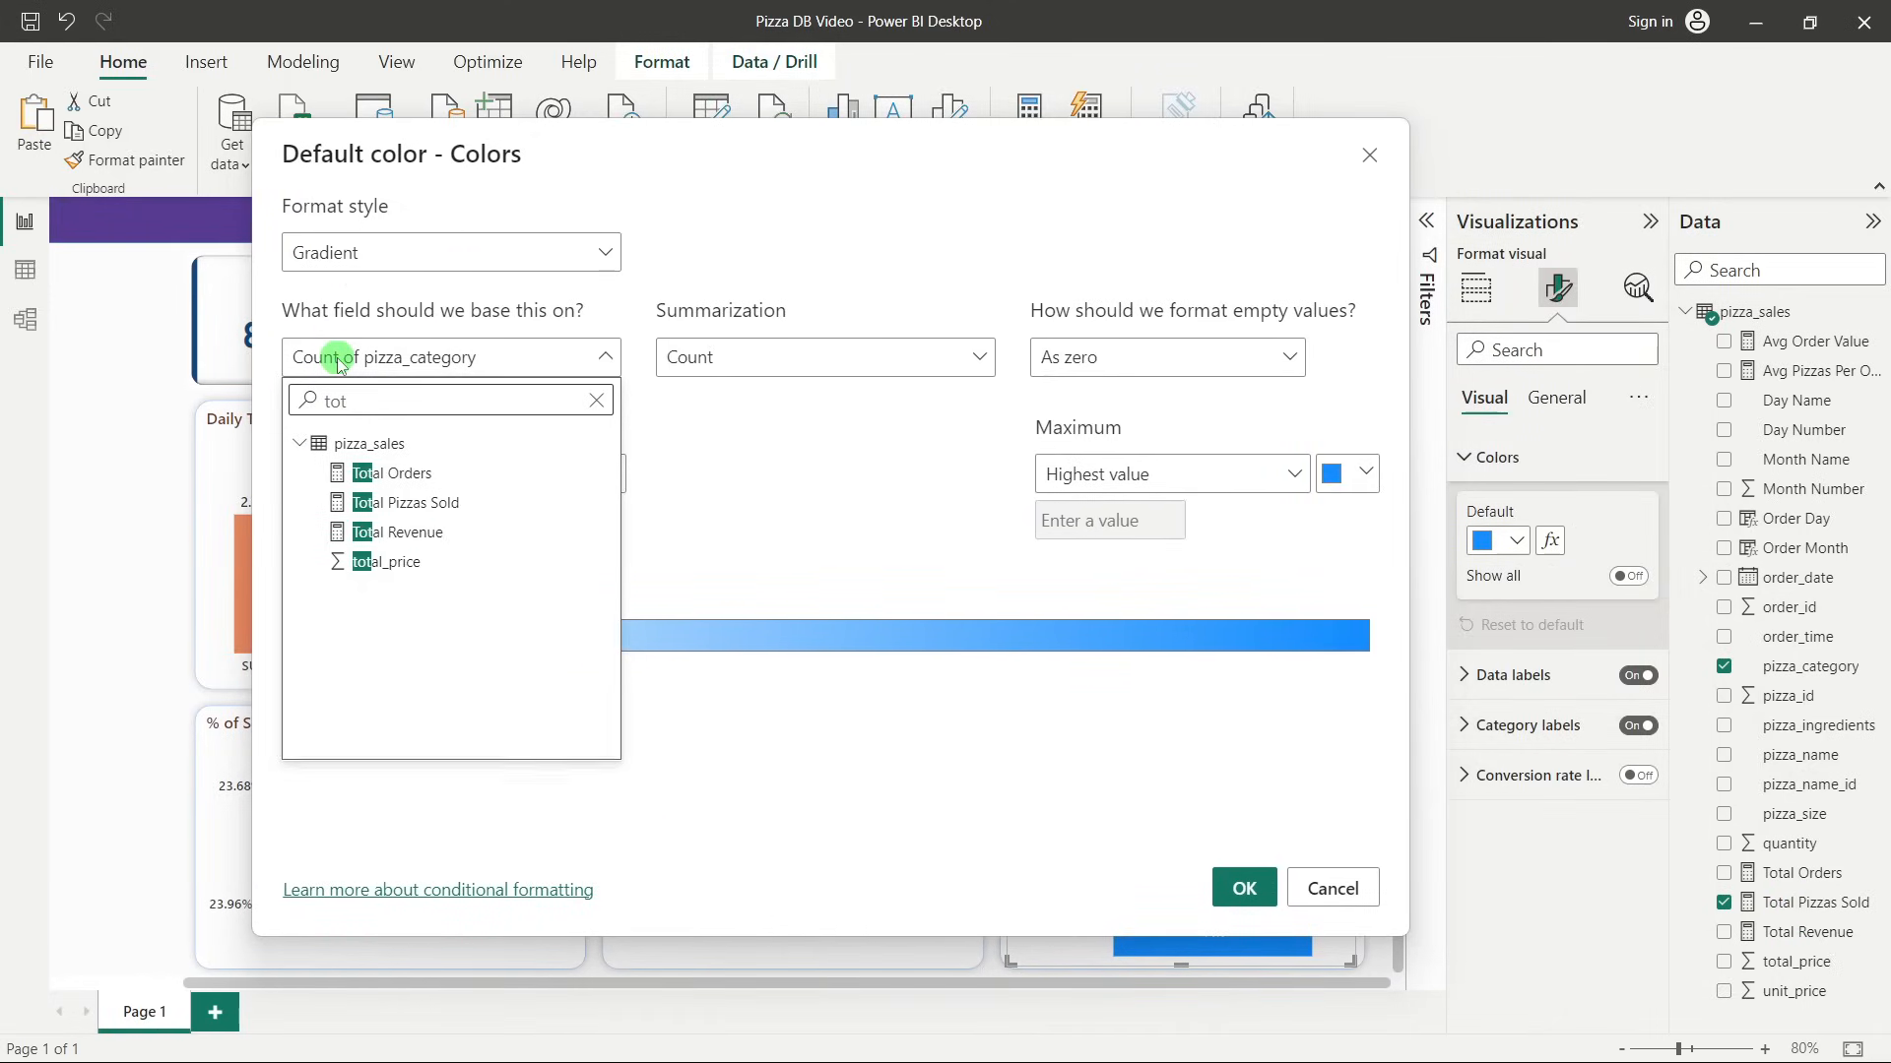
left_click(422, 503)
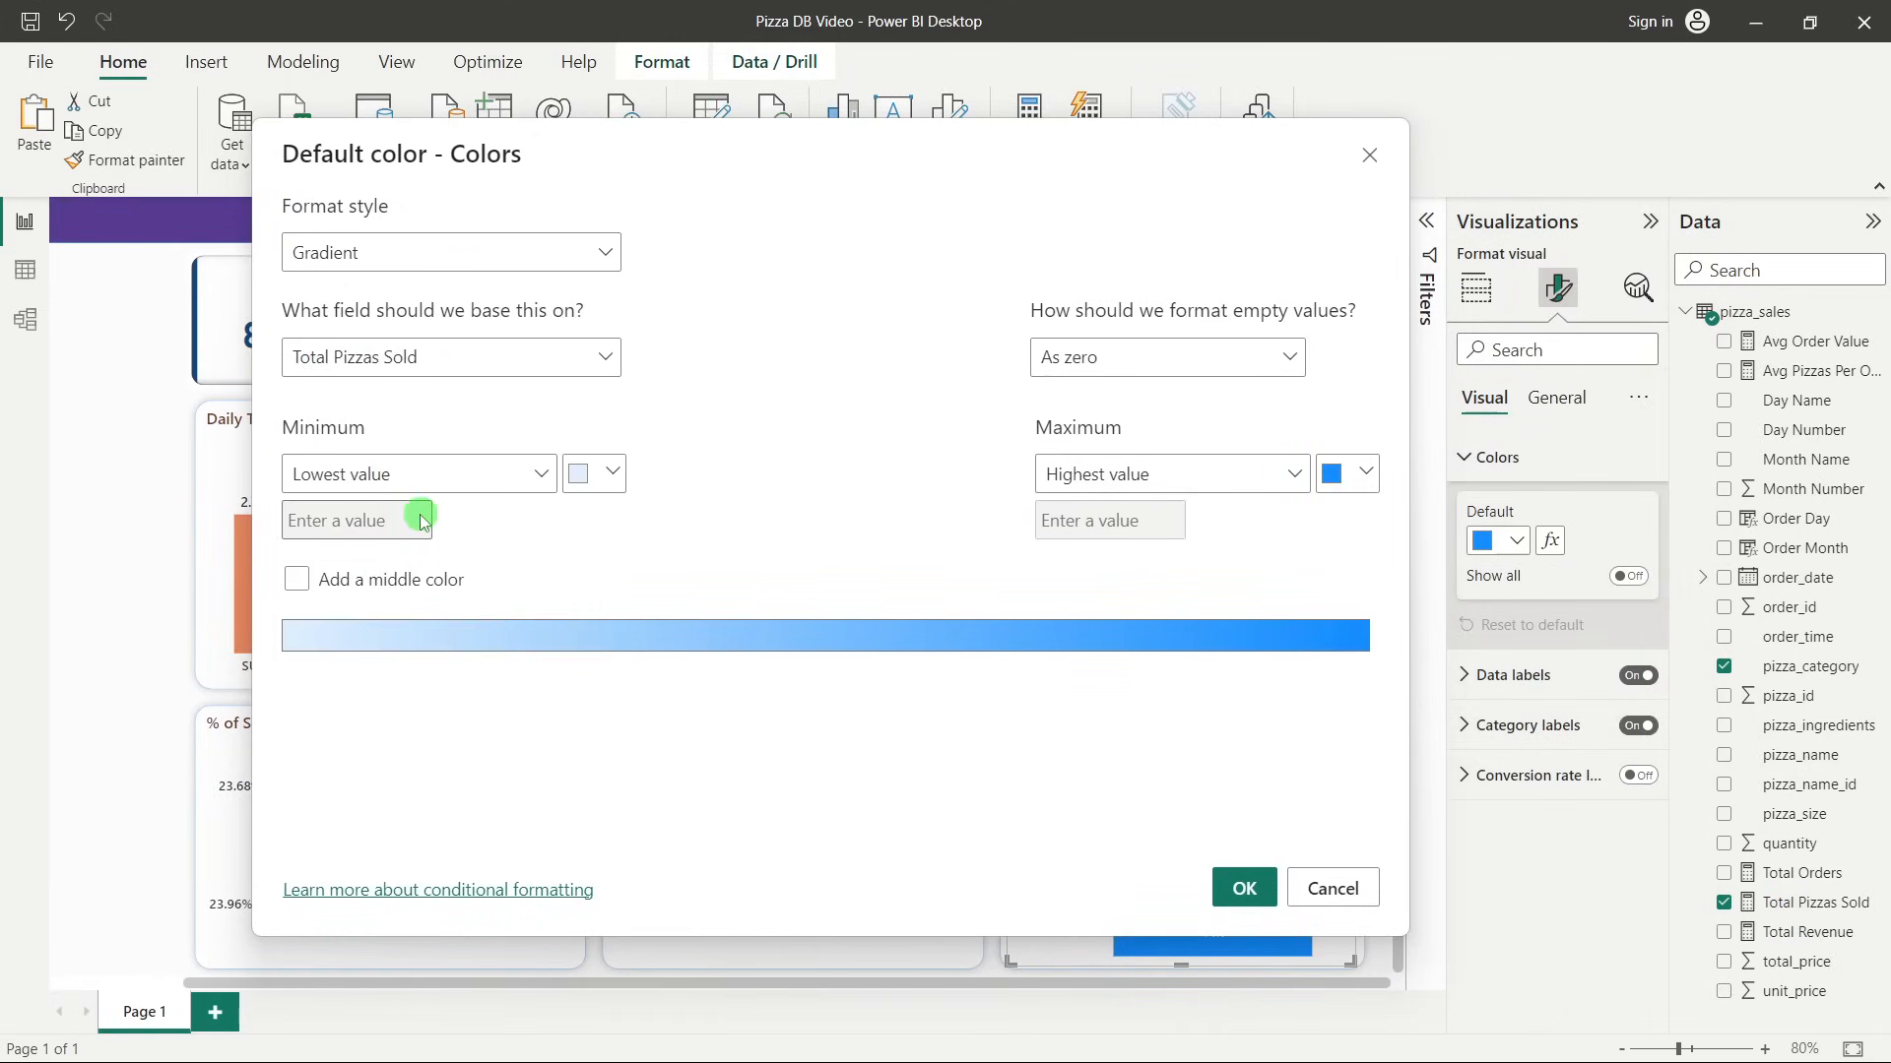
Set the gradient's lowest-value color to a custom indigo matching the monthly trend line.
left_click(592, 476)
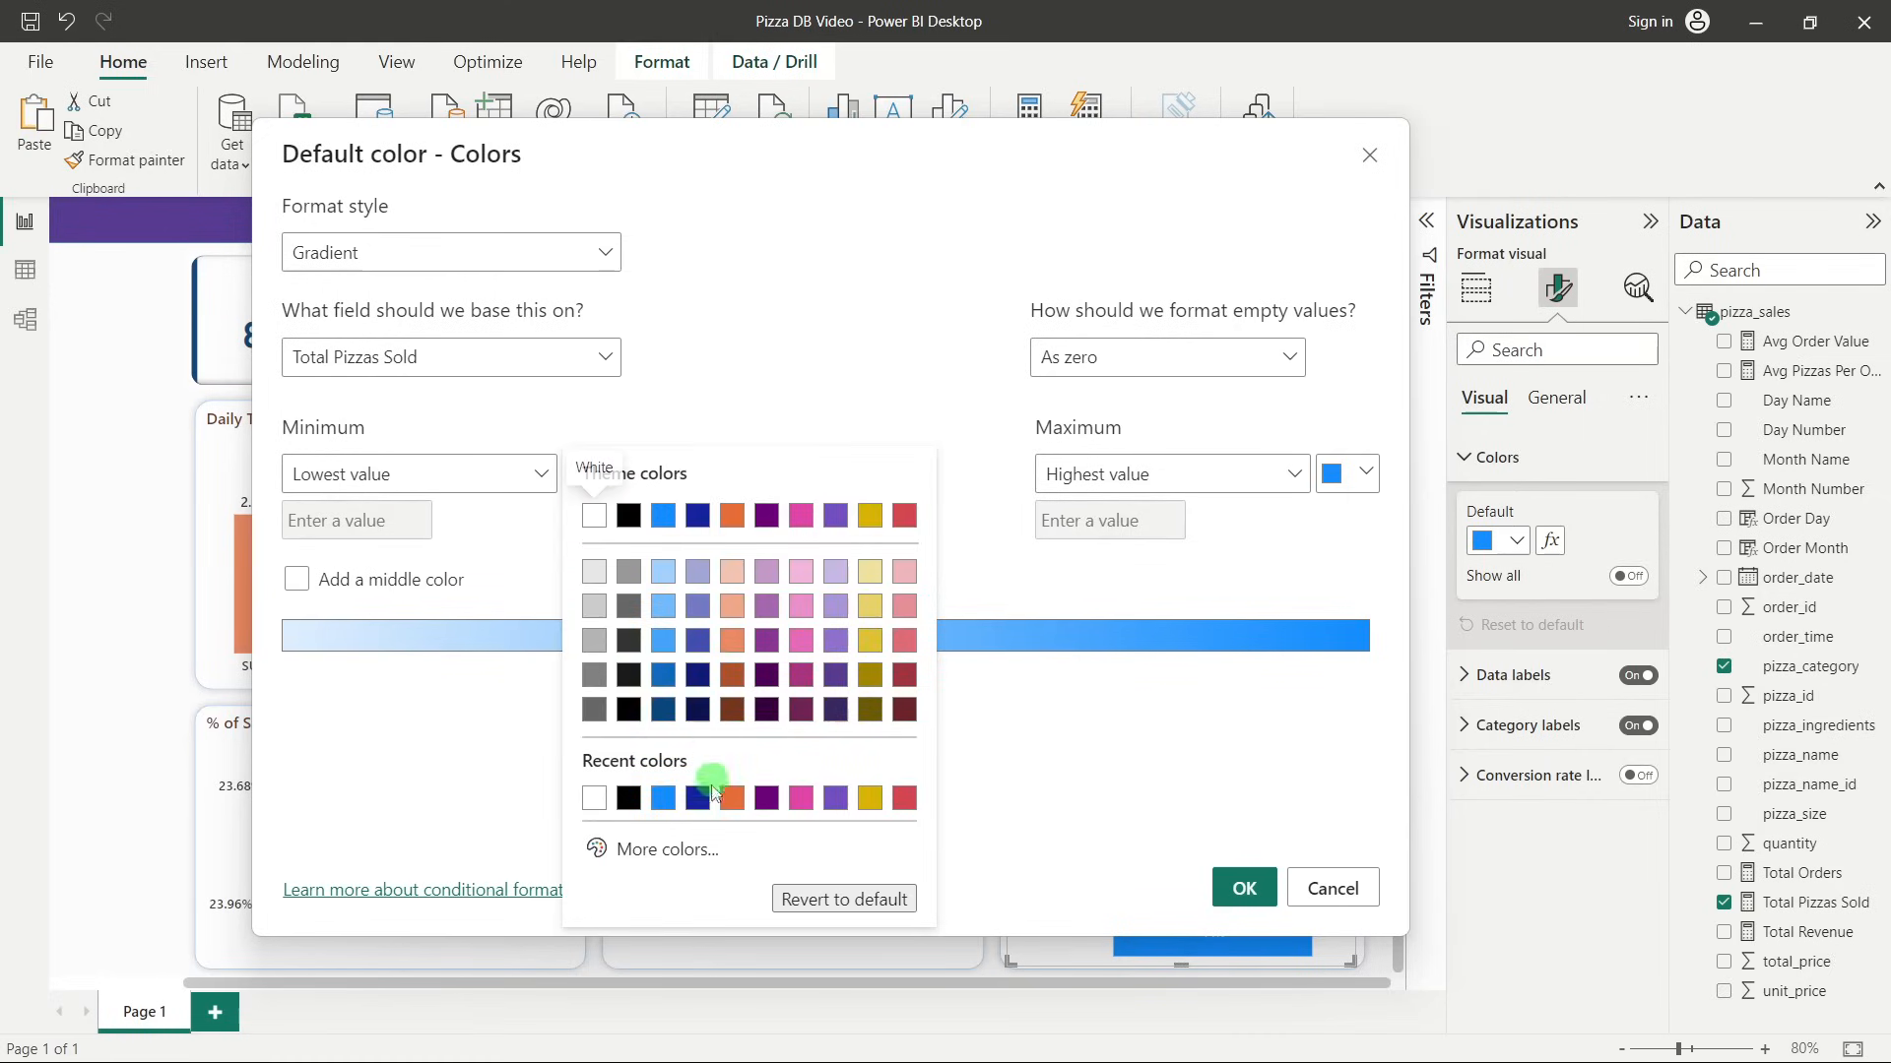
left_click(686, 851)
double_click(663, 825)
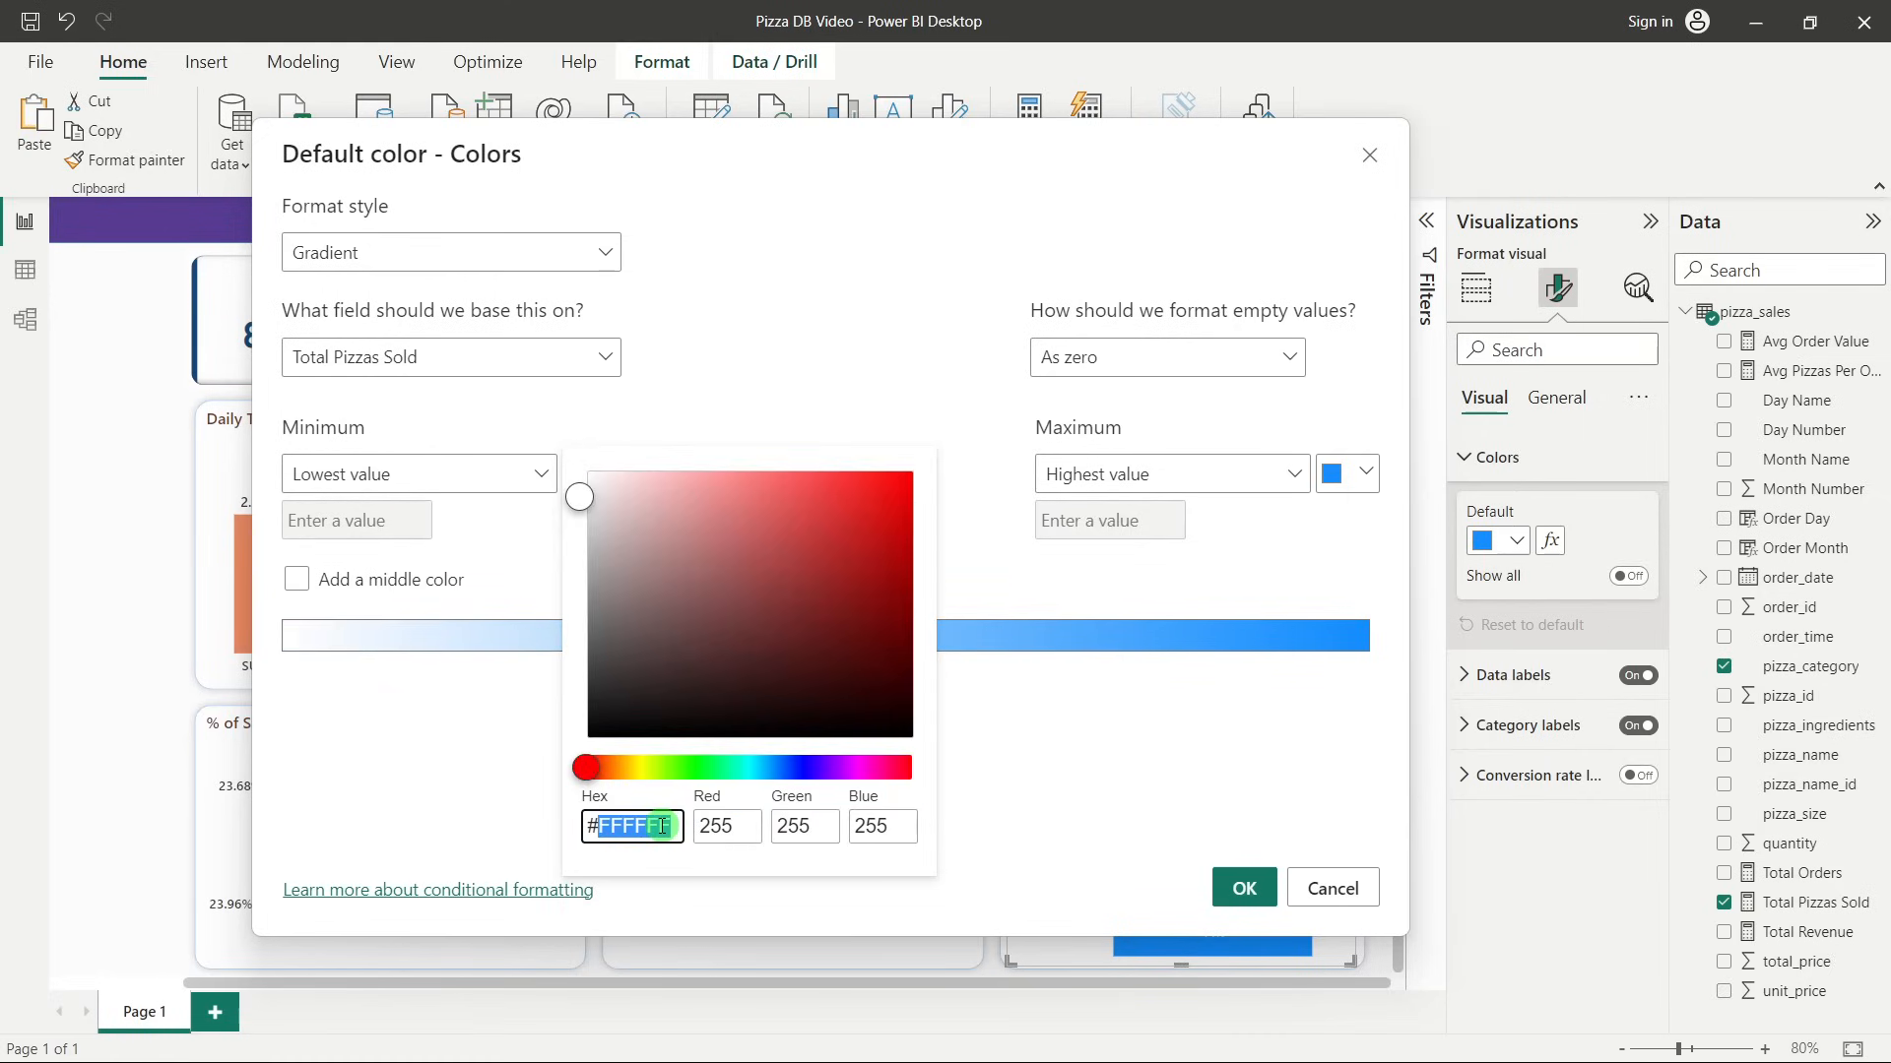
type("14")
type("4fb1")
left_click(1081, 711)
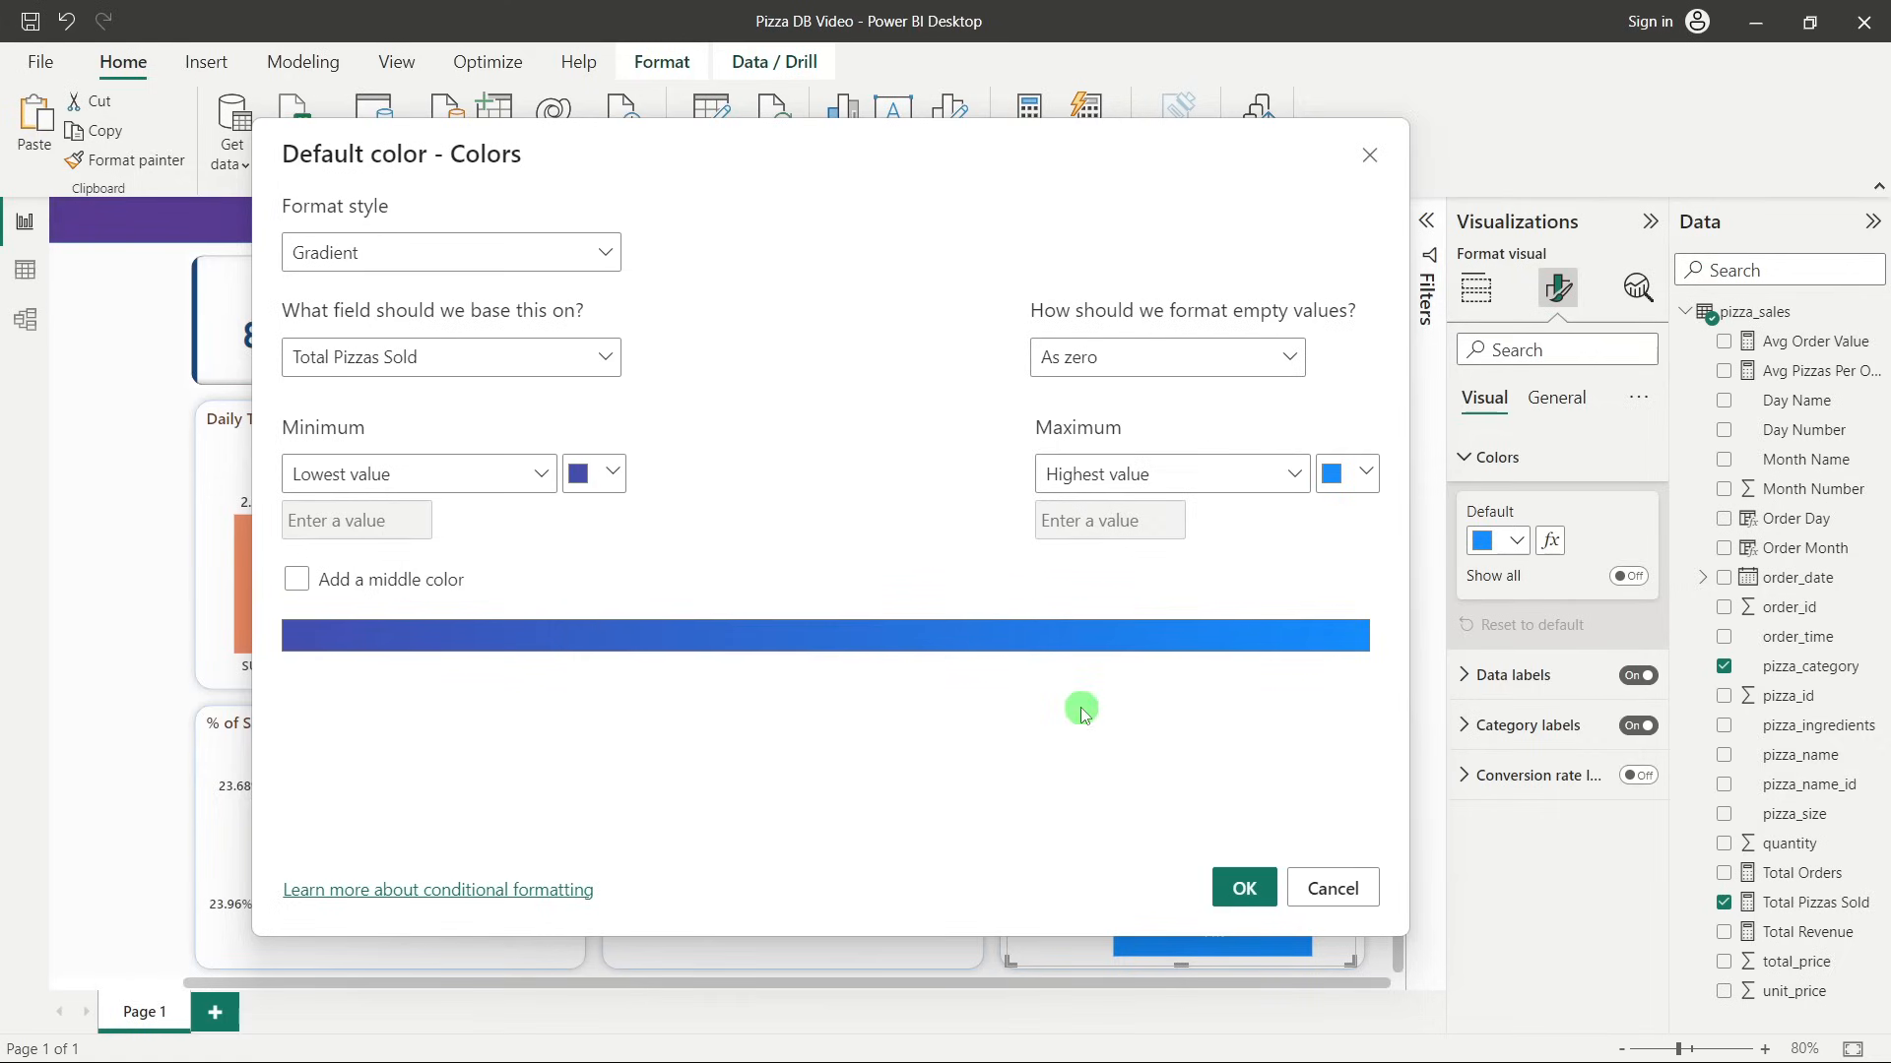
Set the gradient's highest-value color to #AD5129 and apply the conditional color to the funnel bars.
left_click(1347, 474)
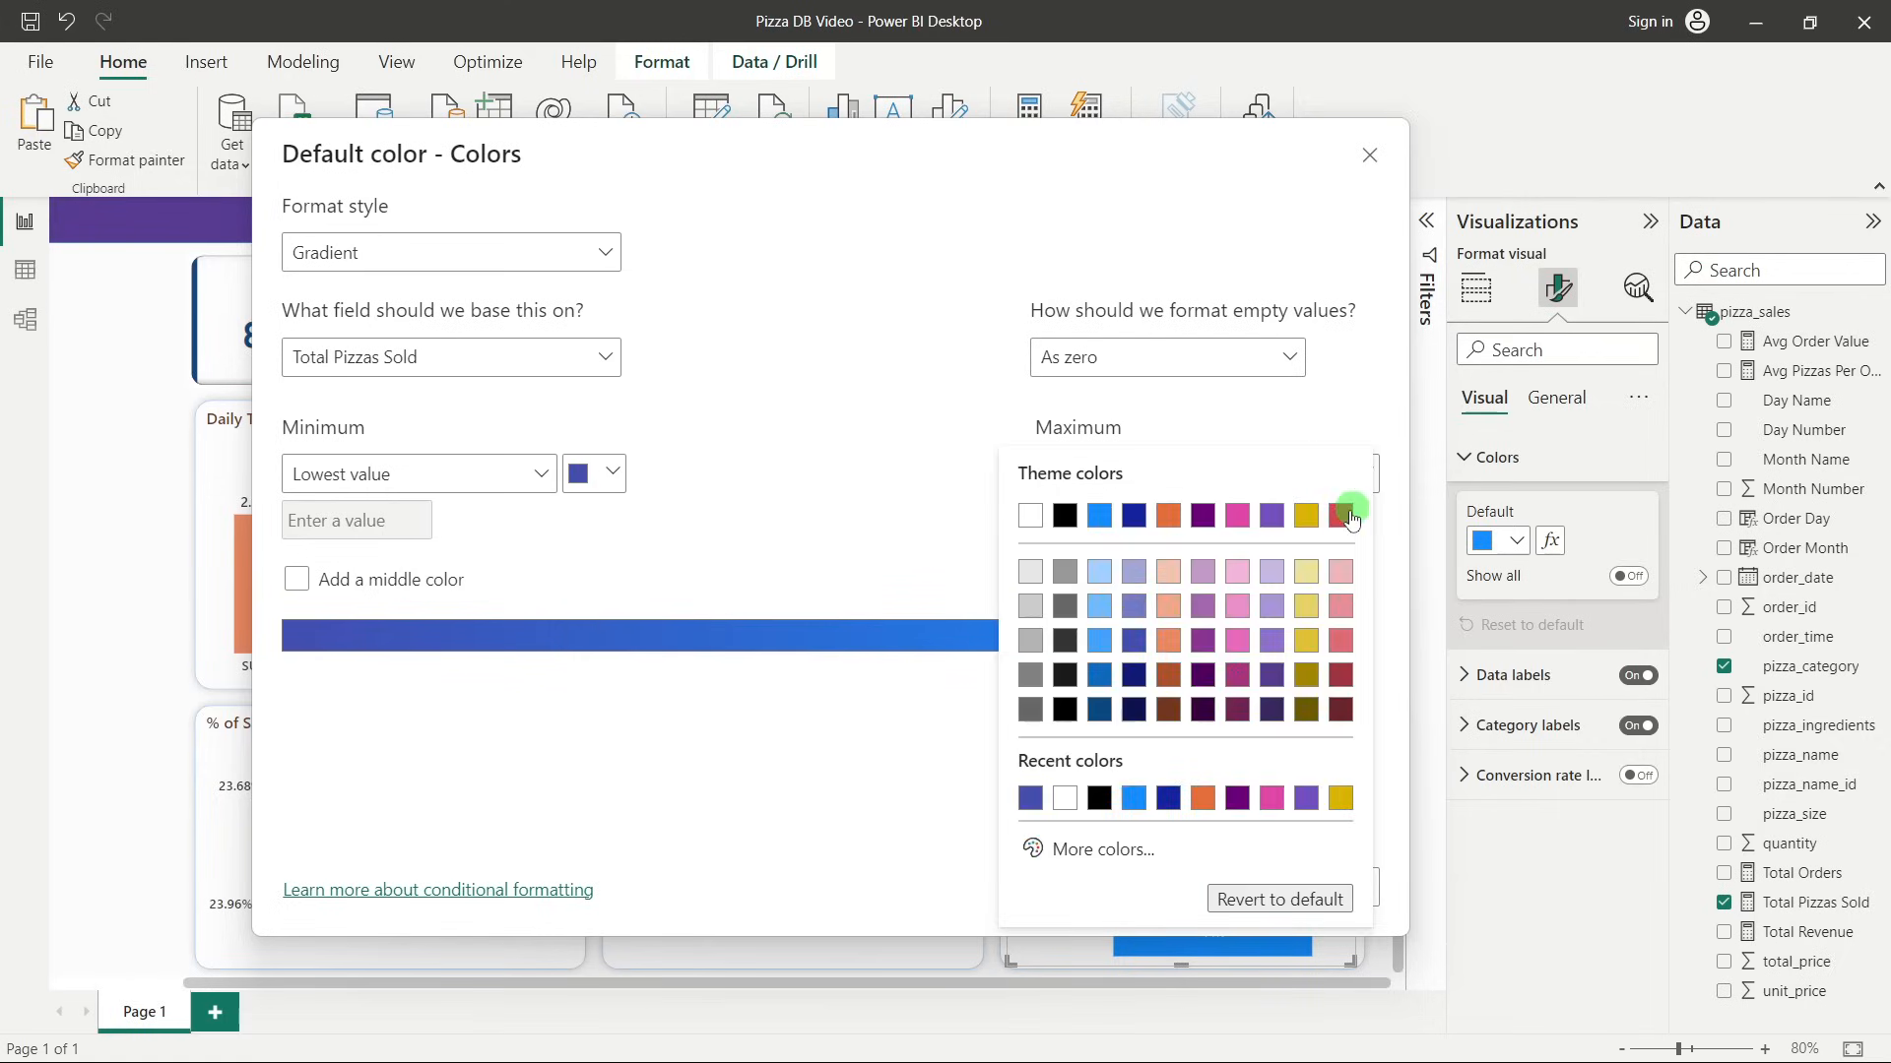
left_click(1132, 853)
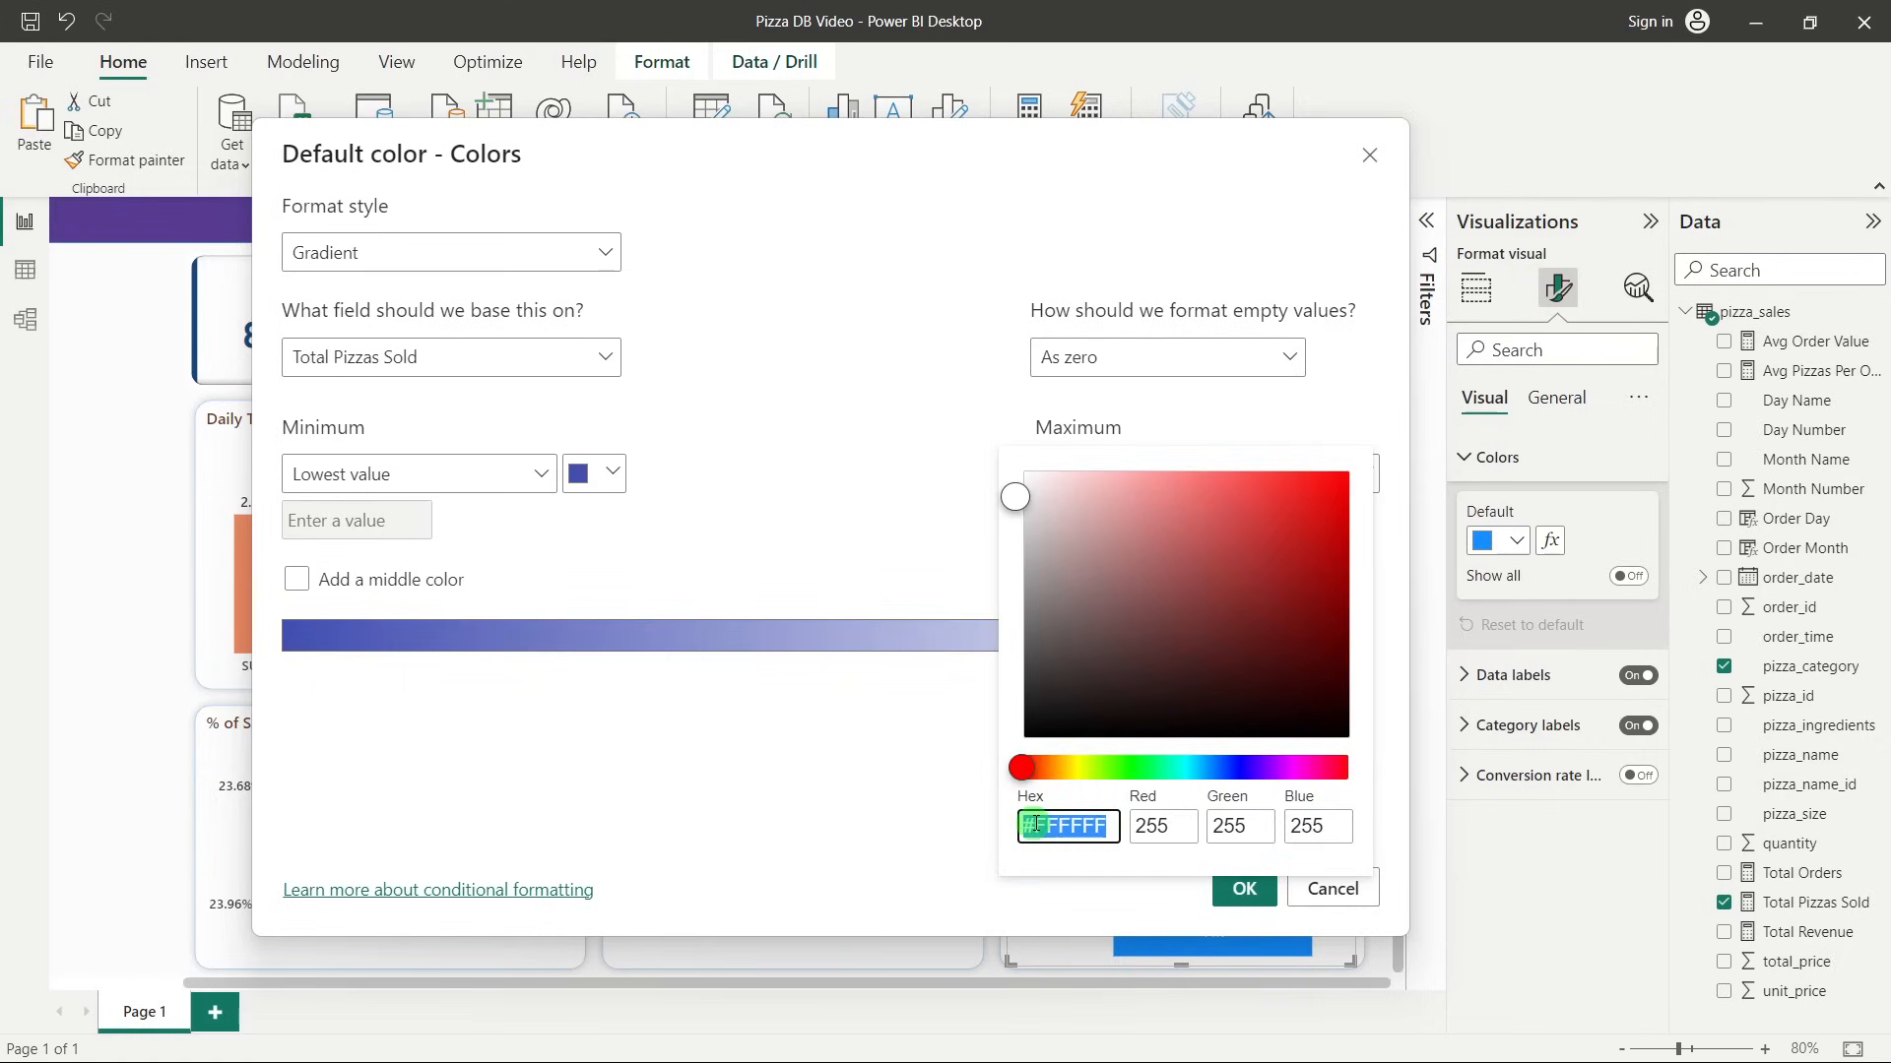
type("A")
type("D5129")
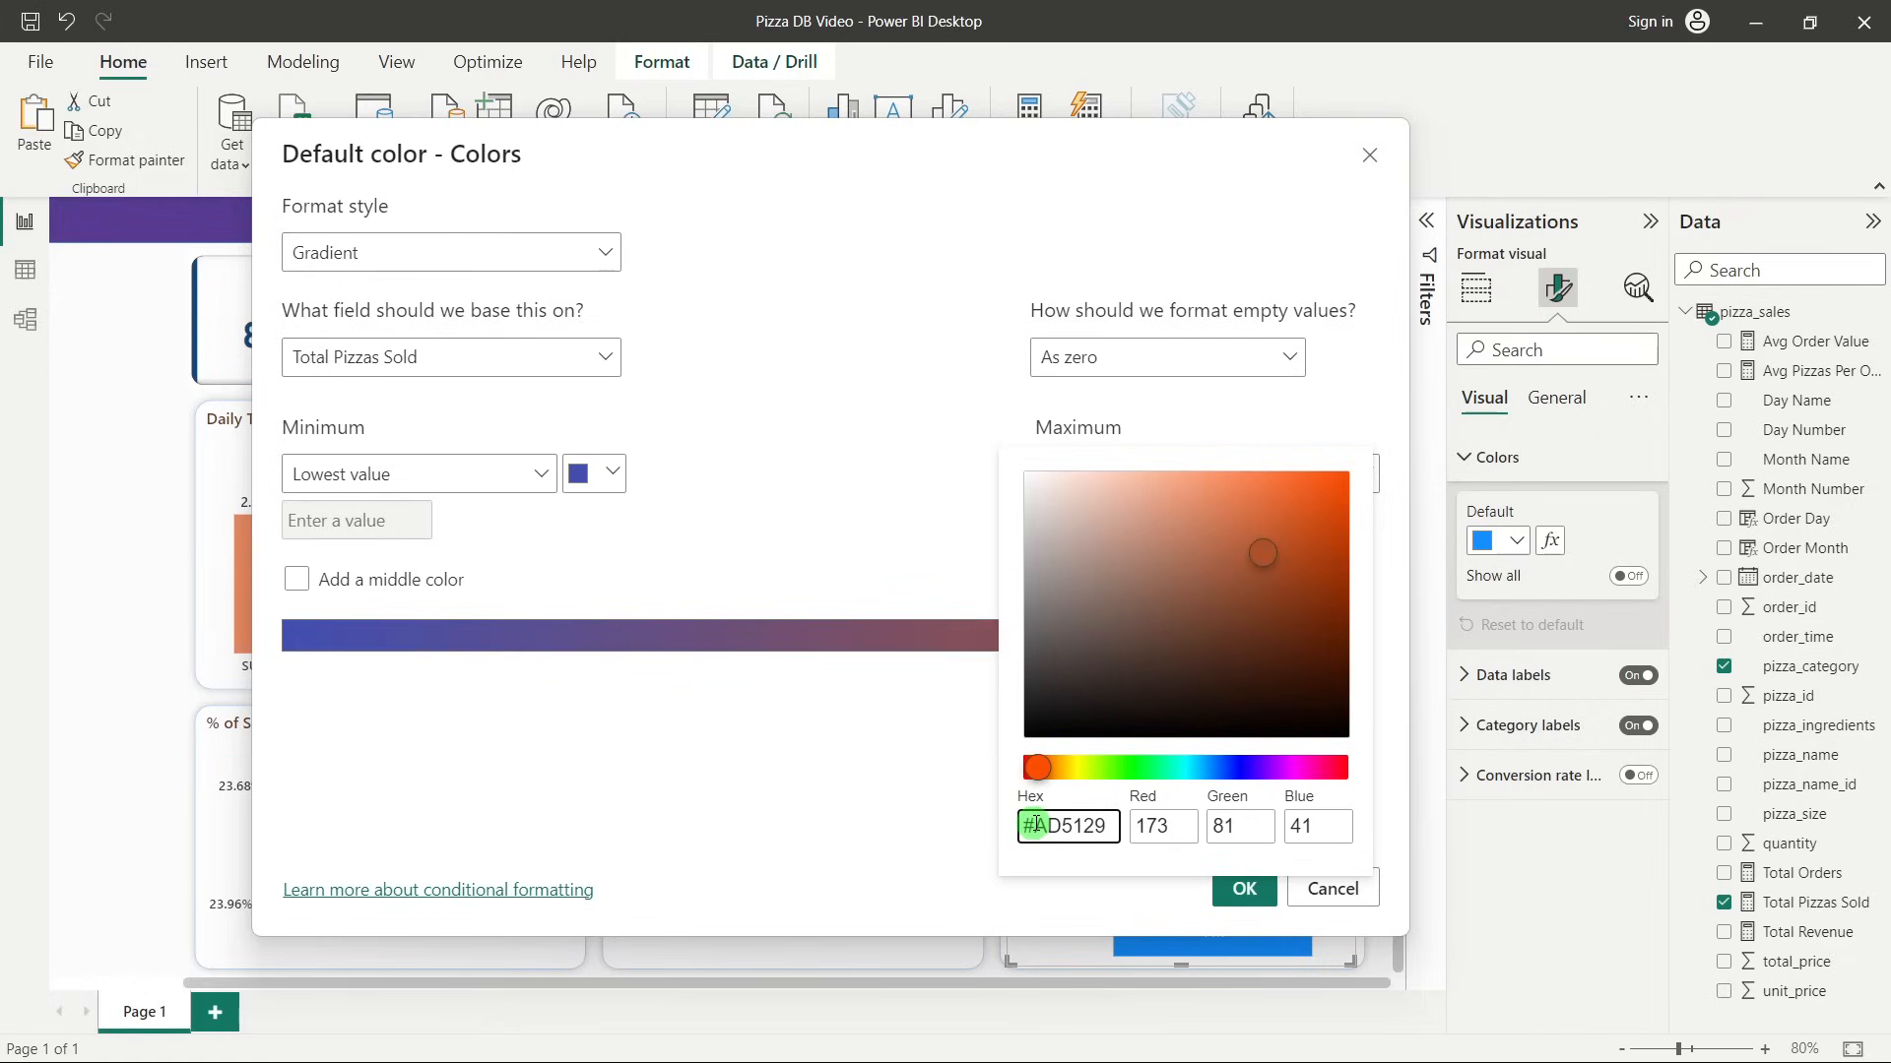
left_click(807, 788)
left_click(1244, 888)
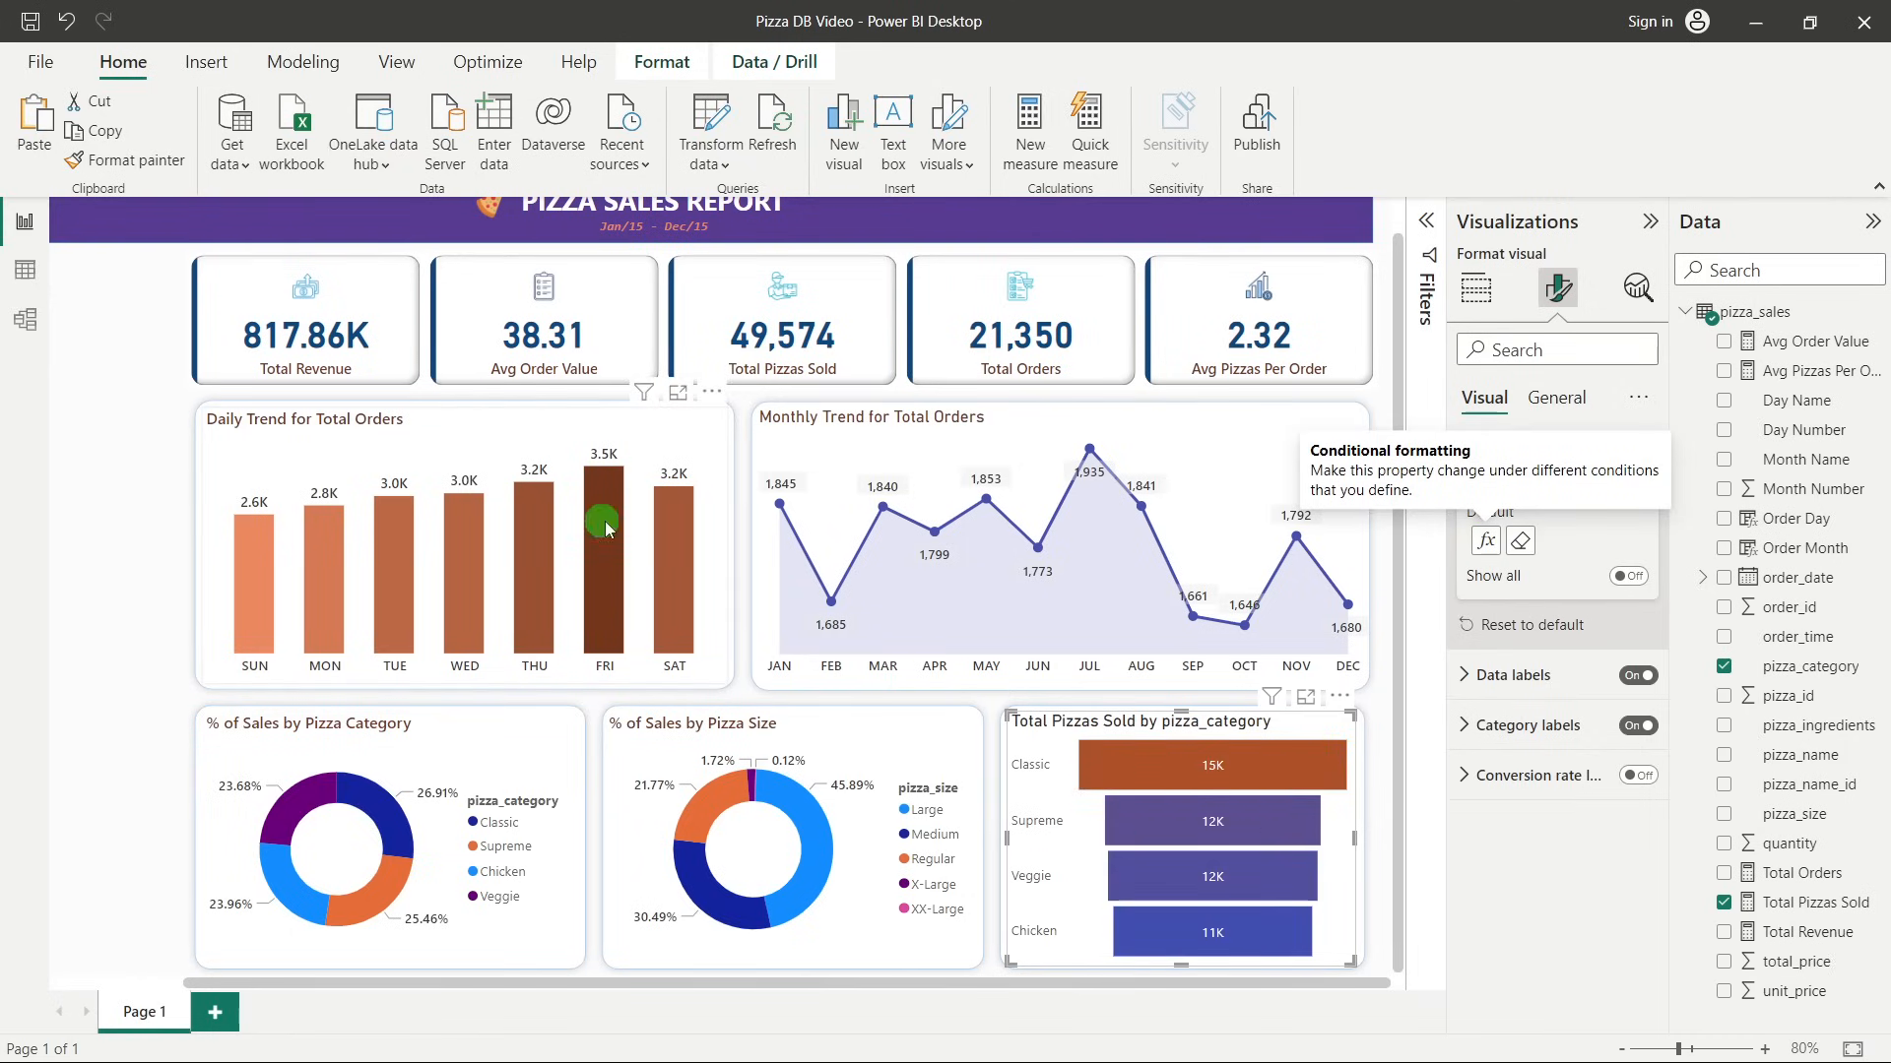
Set the display units of the funnel chart's data labels to None so they show full numbers.
mouse_move(589, 554)
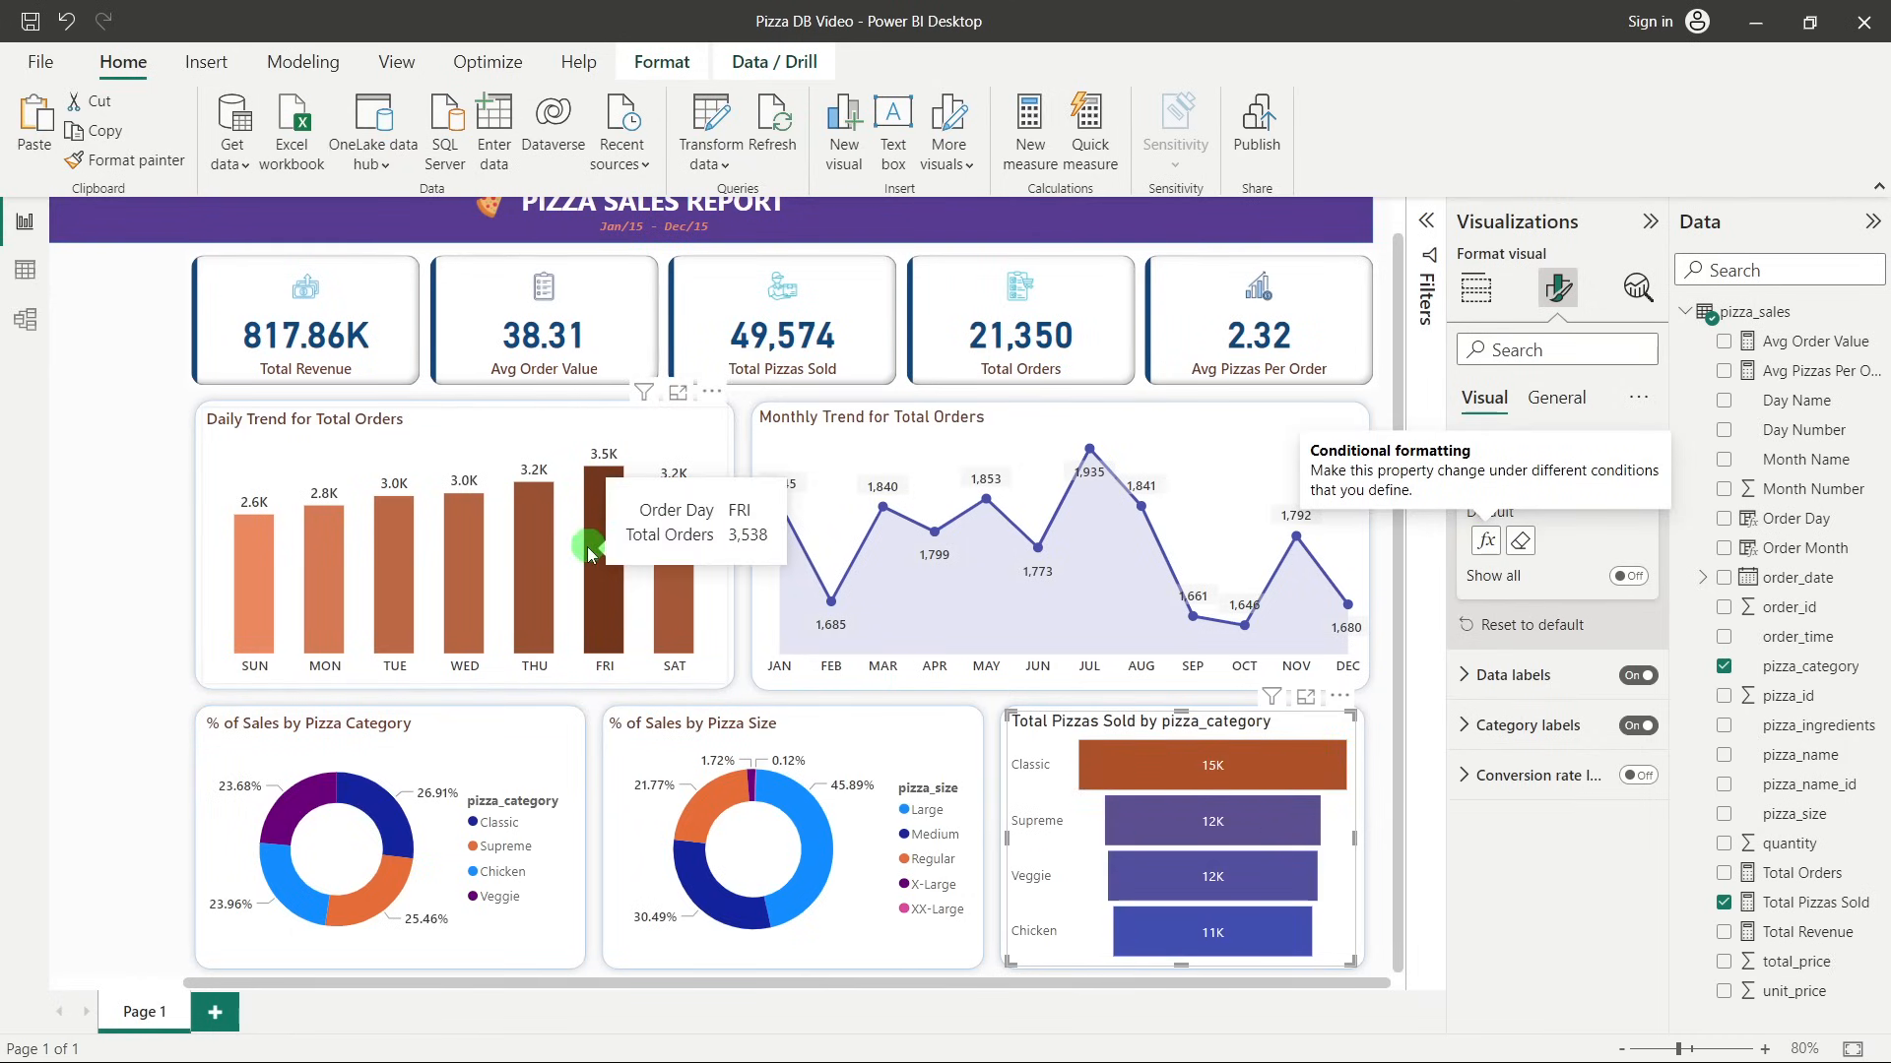
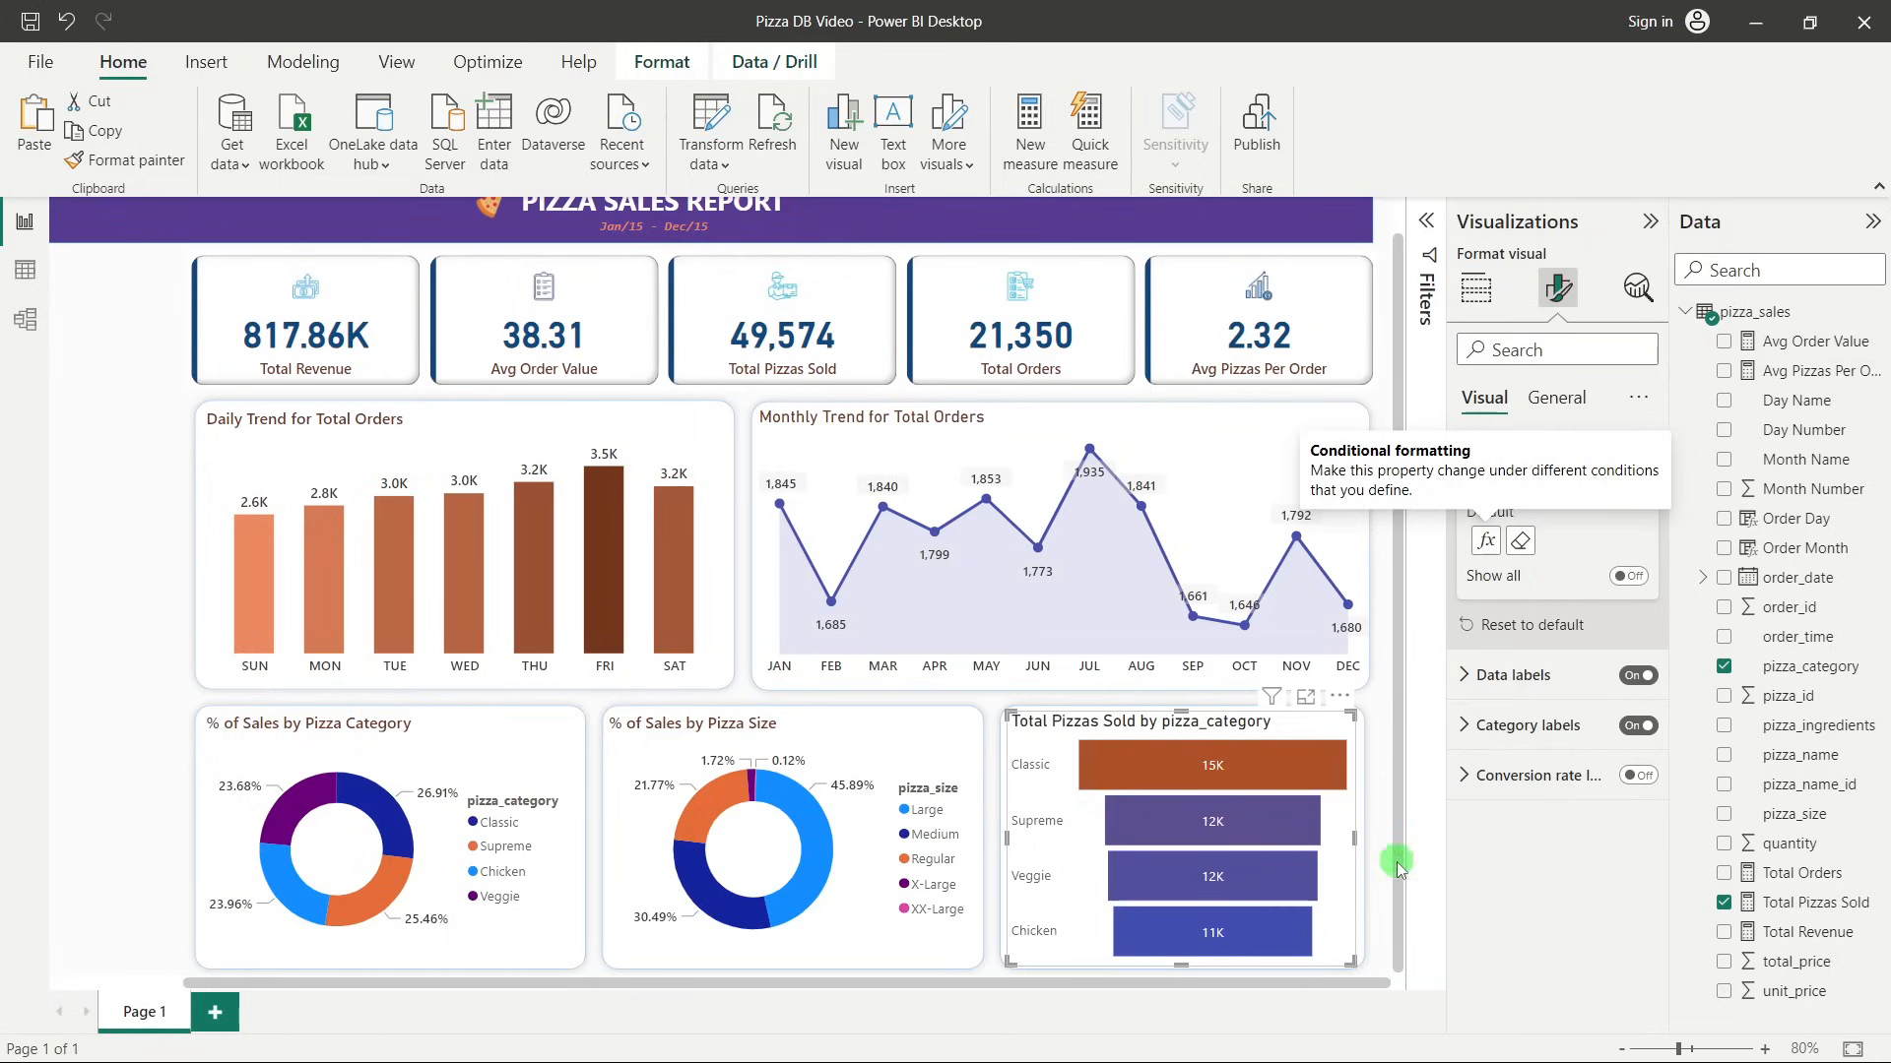
left_click(1533, 677)
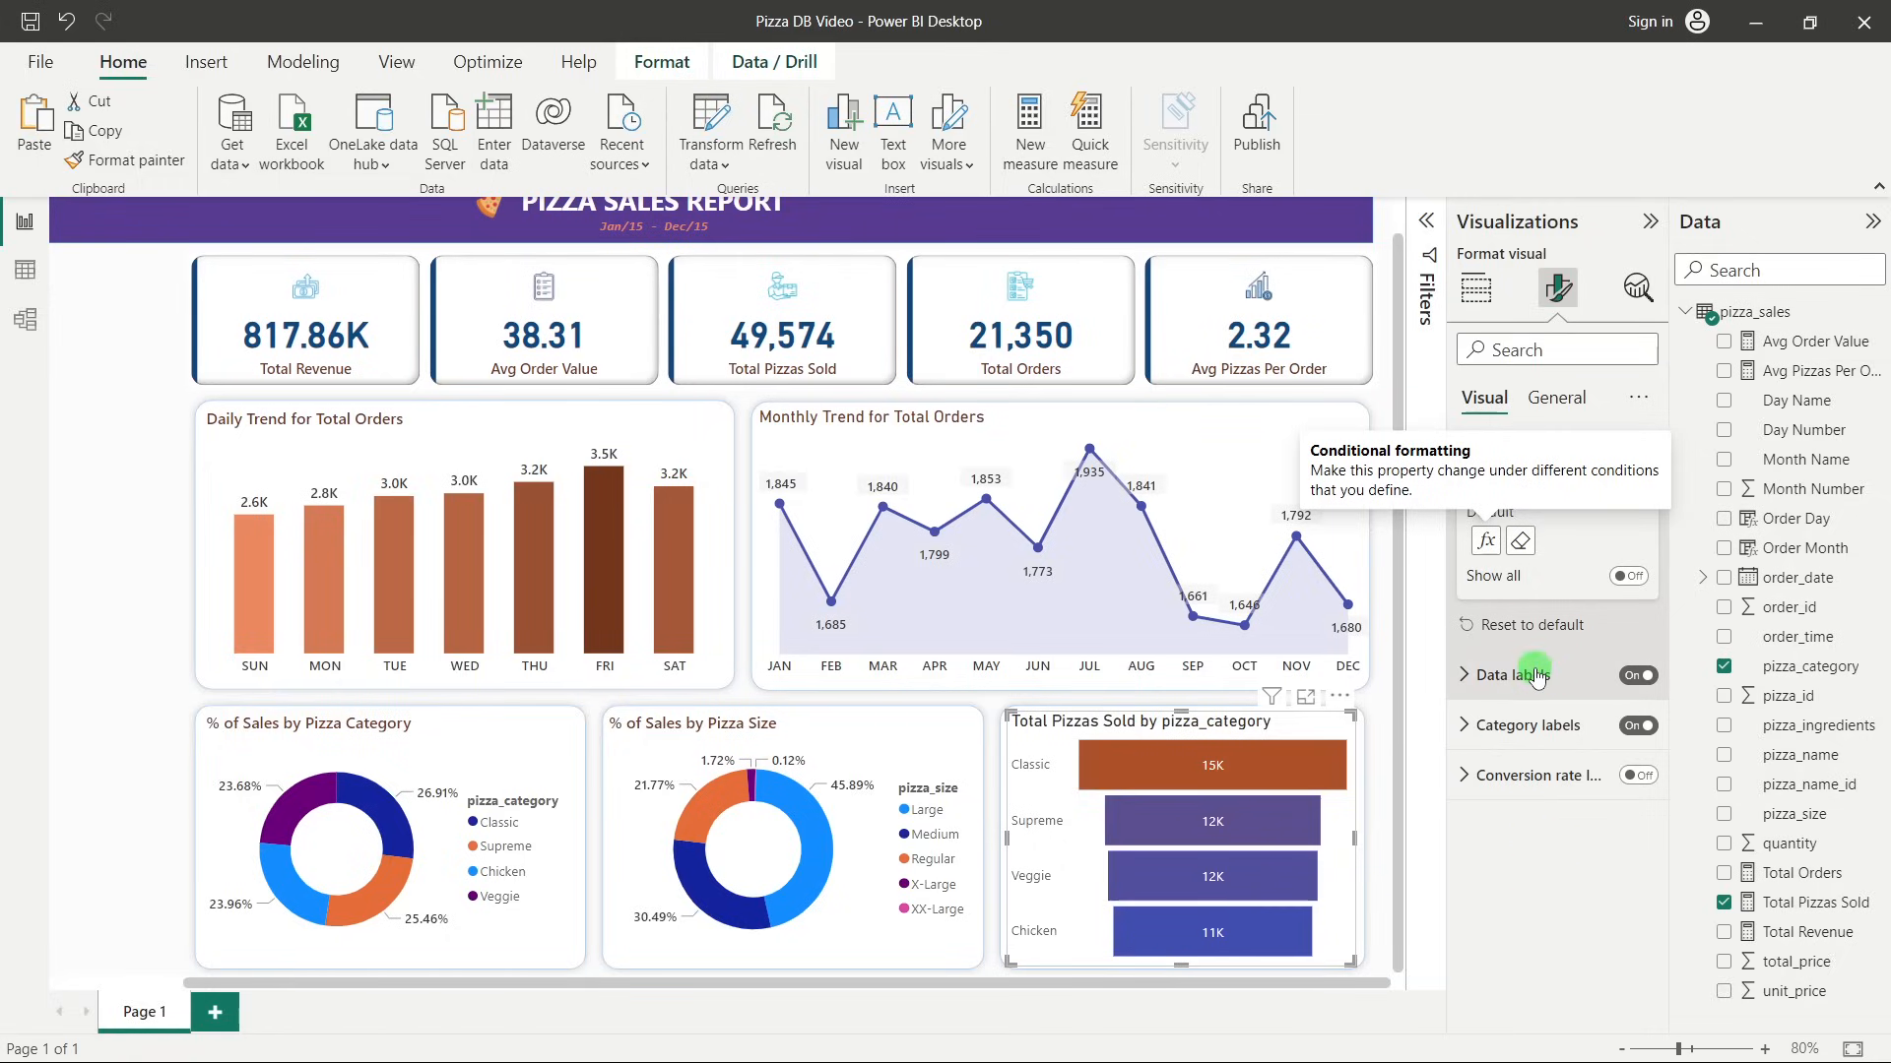
scroll(1536, 863, "down", 4)
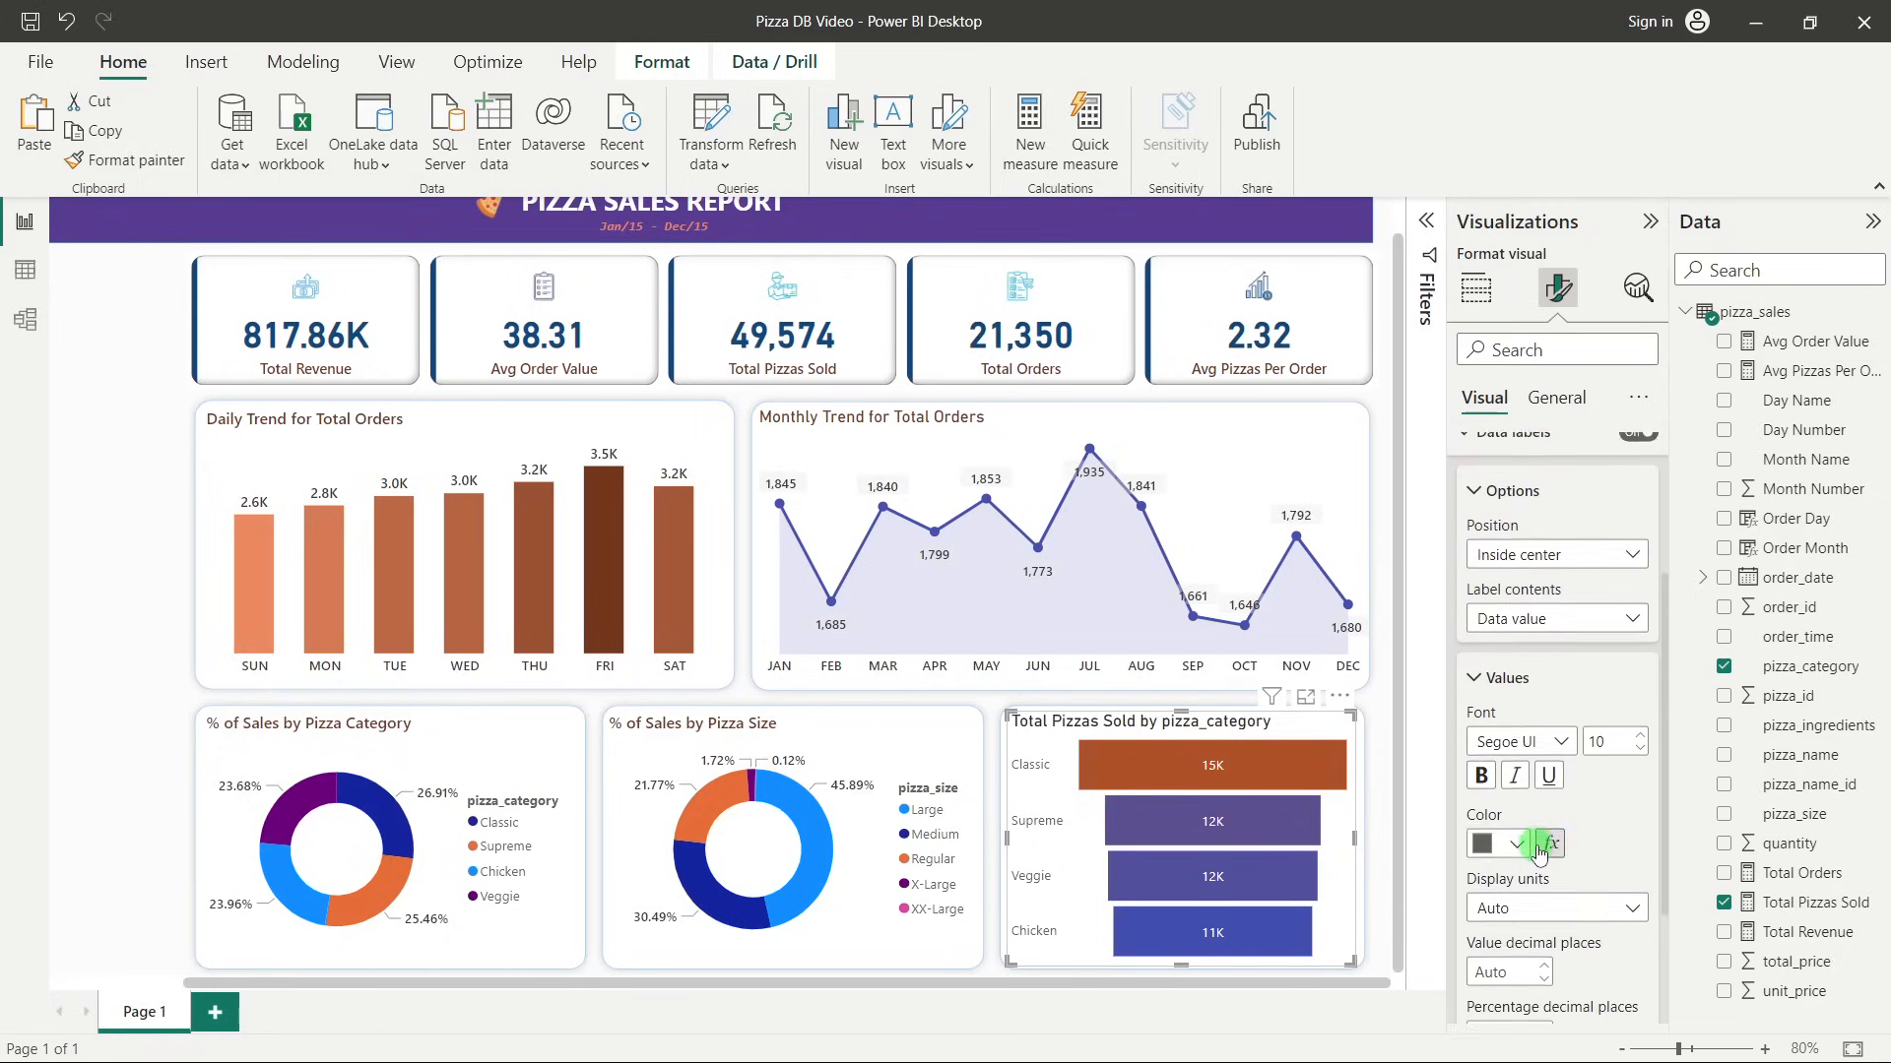
left_click(1523, 721)
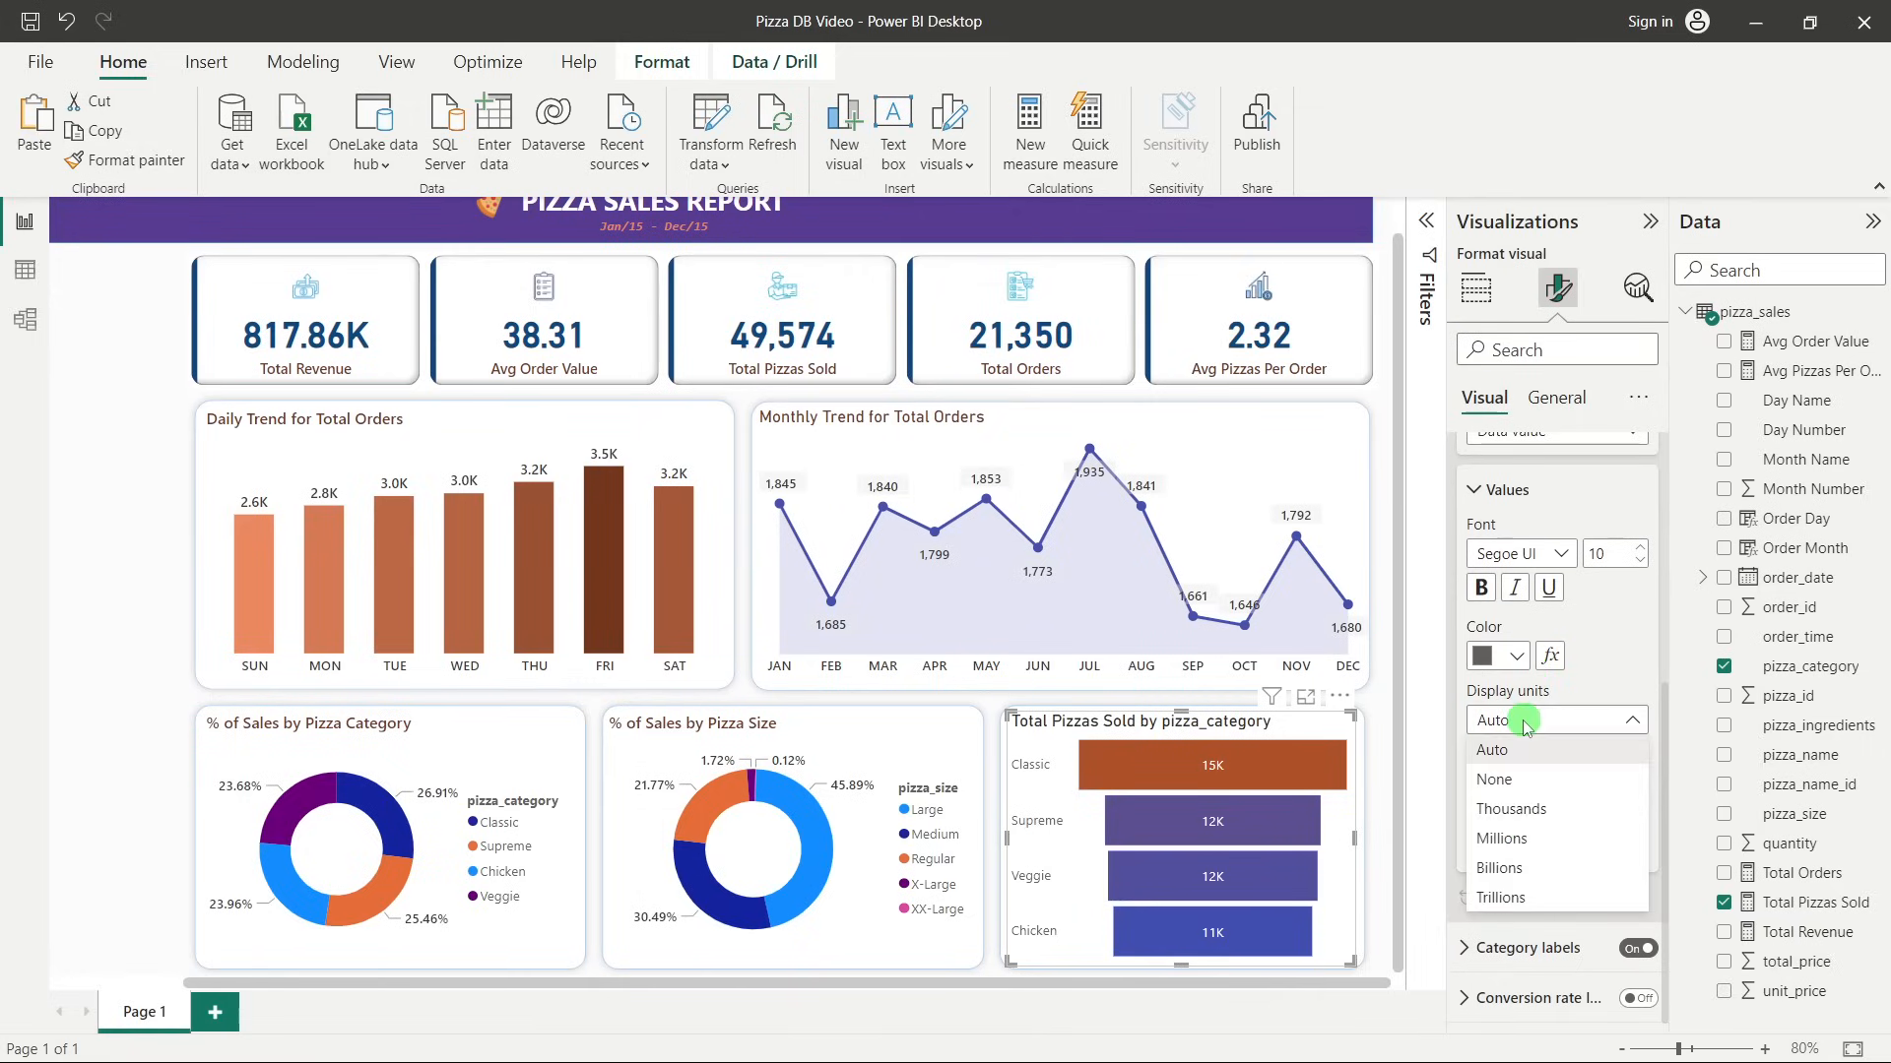
left_click(1495, 780)
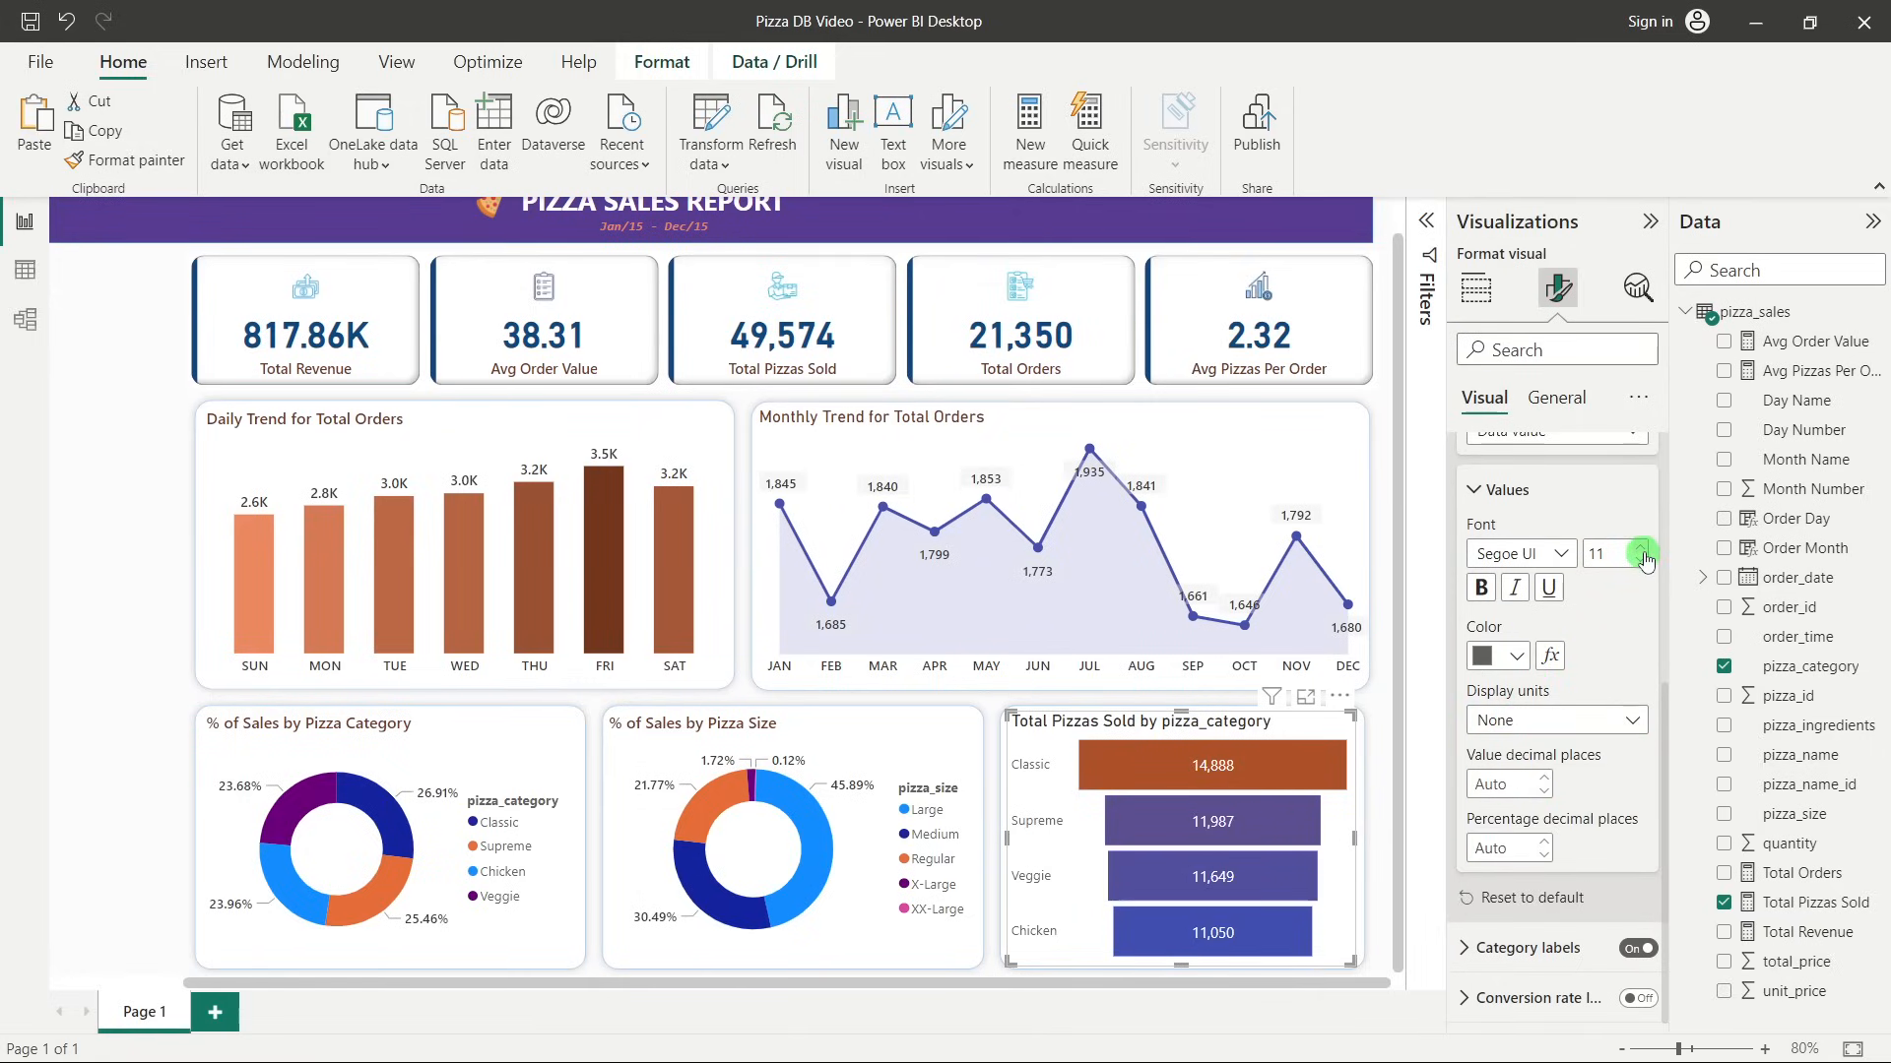
Format the funnel chart's data labels in white Segoe UI Semibold at size 10.5.
left_click(1536, 556)
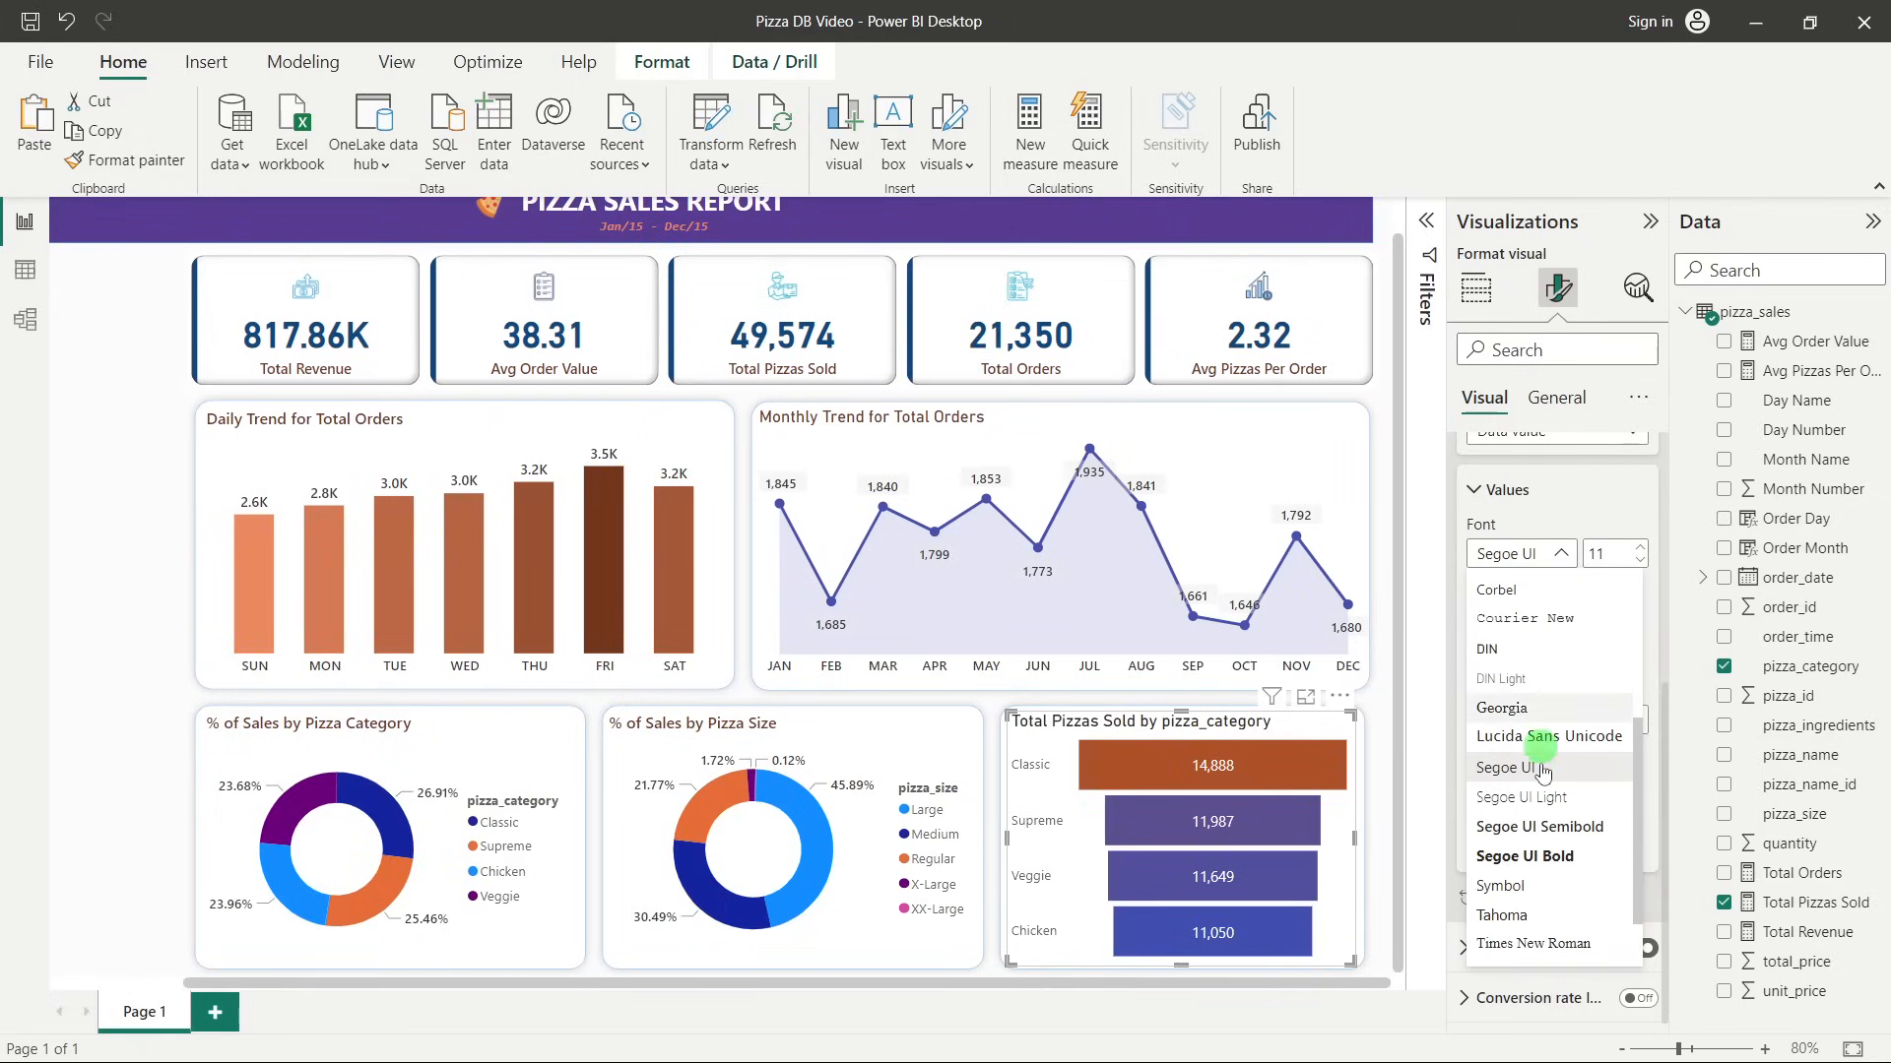
left_click(1538, 837)
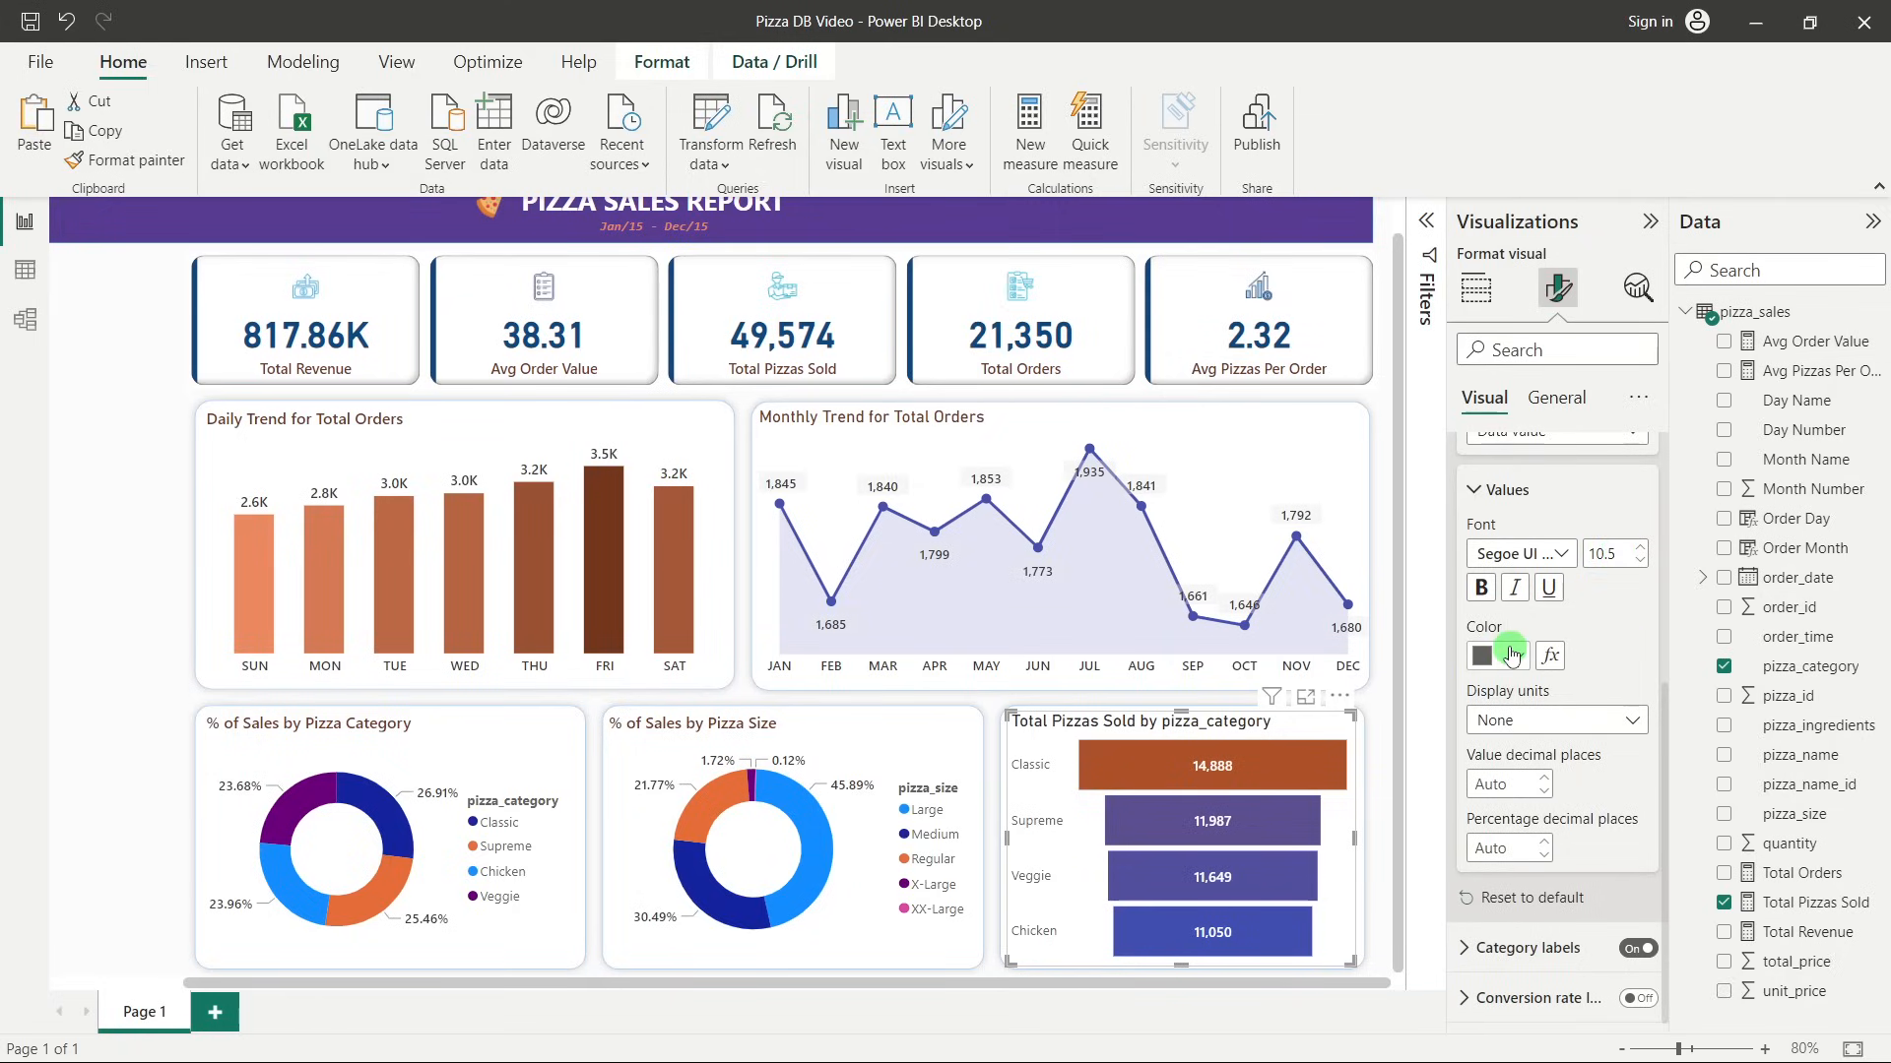
left_click(1511, 653)
left_click(1497, 265)
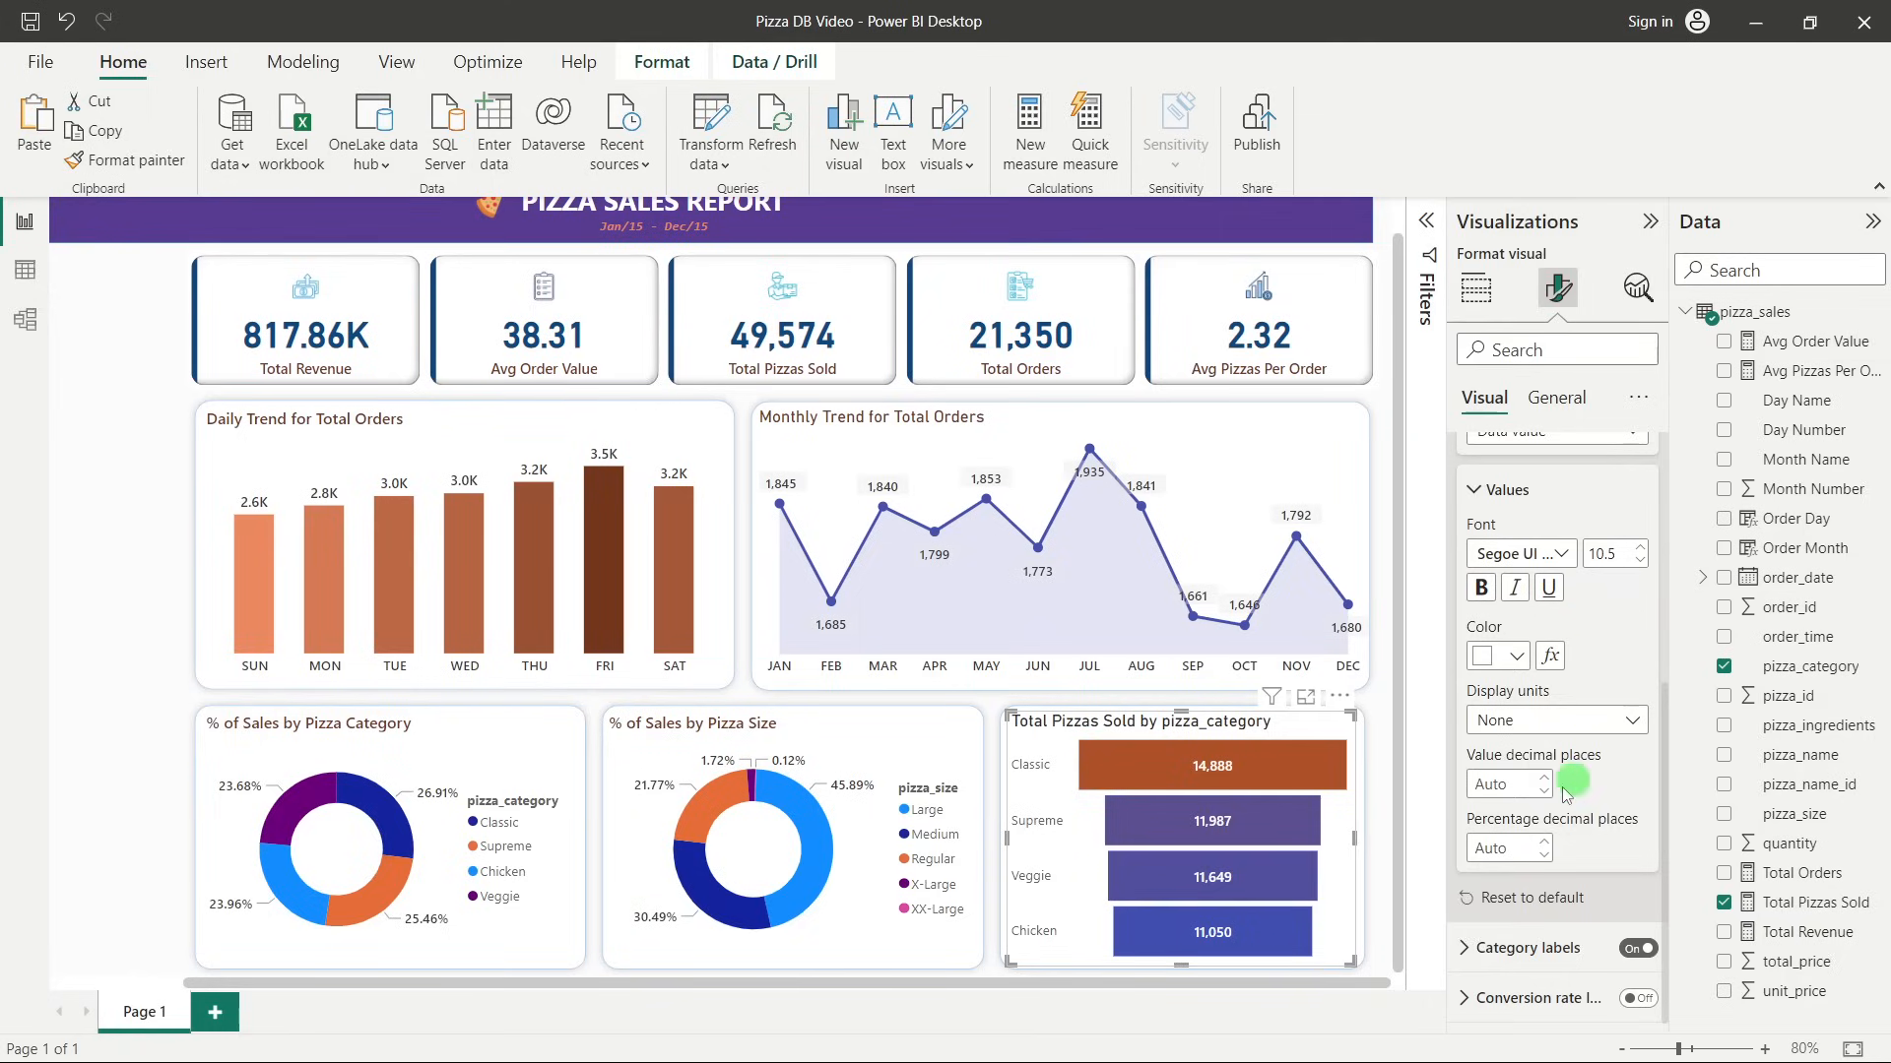
Format the funnel chart's category labels with a heavier Segoe UI font in black.
left_click(1527, 948)
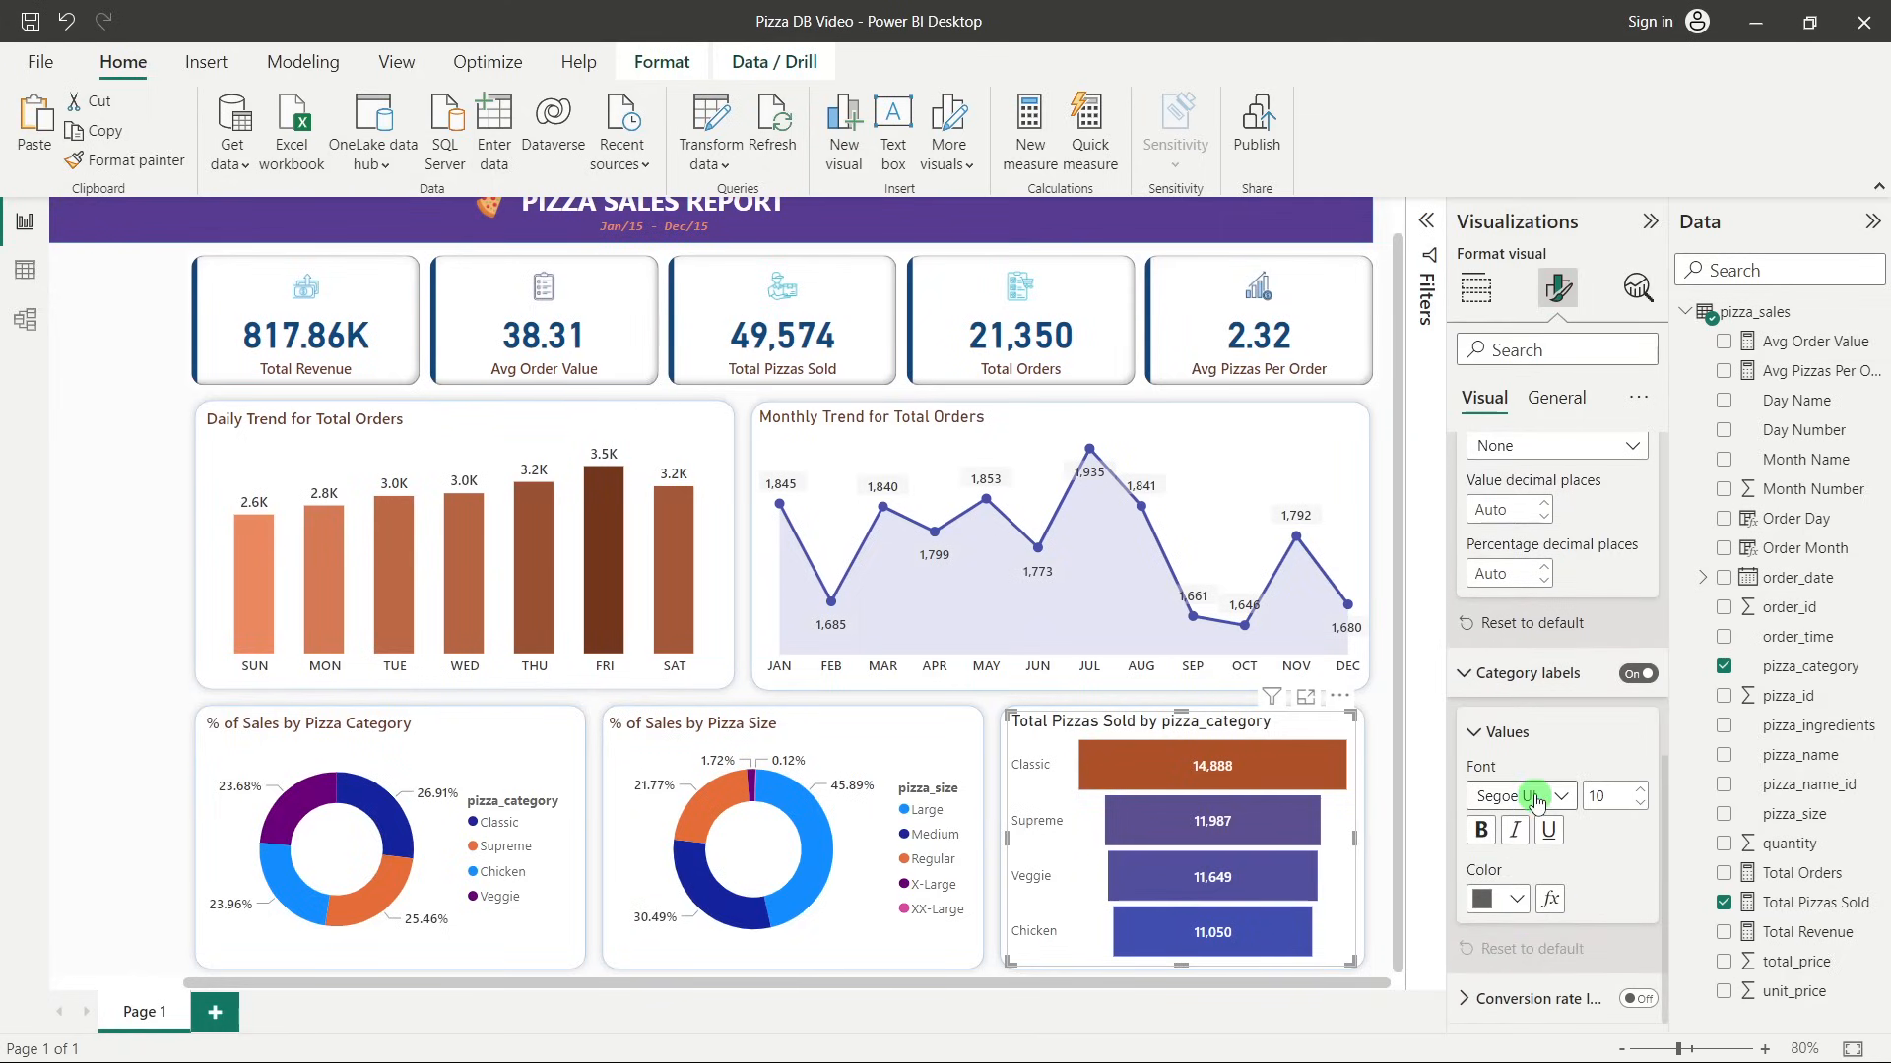
left_click(1556, 795)
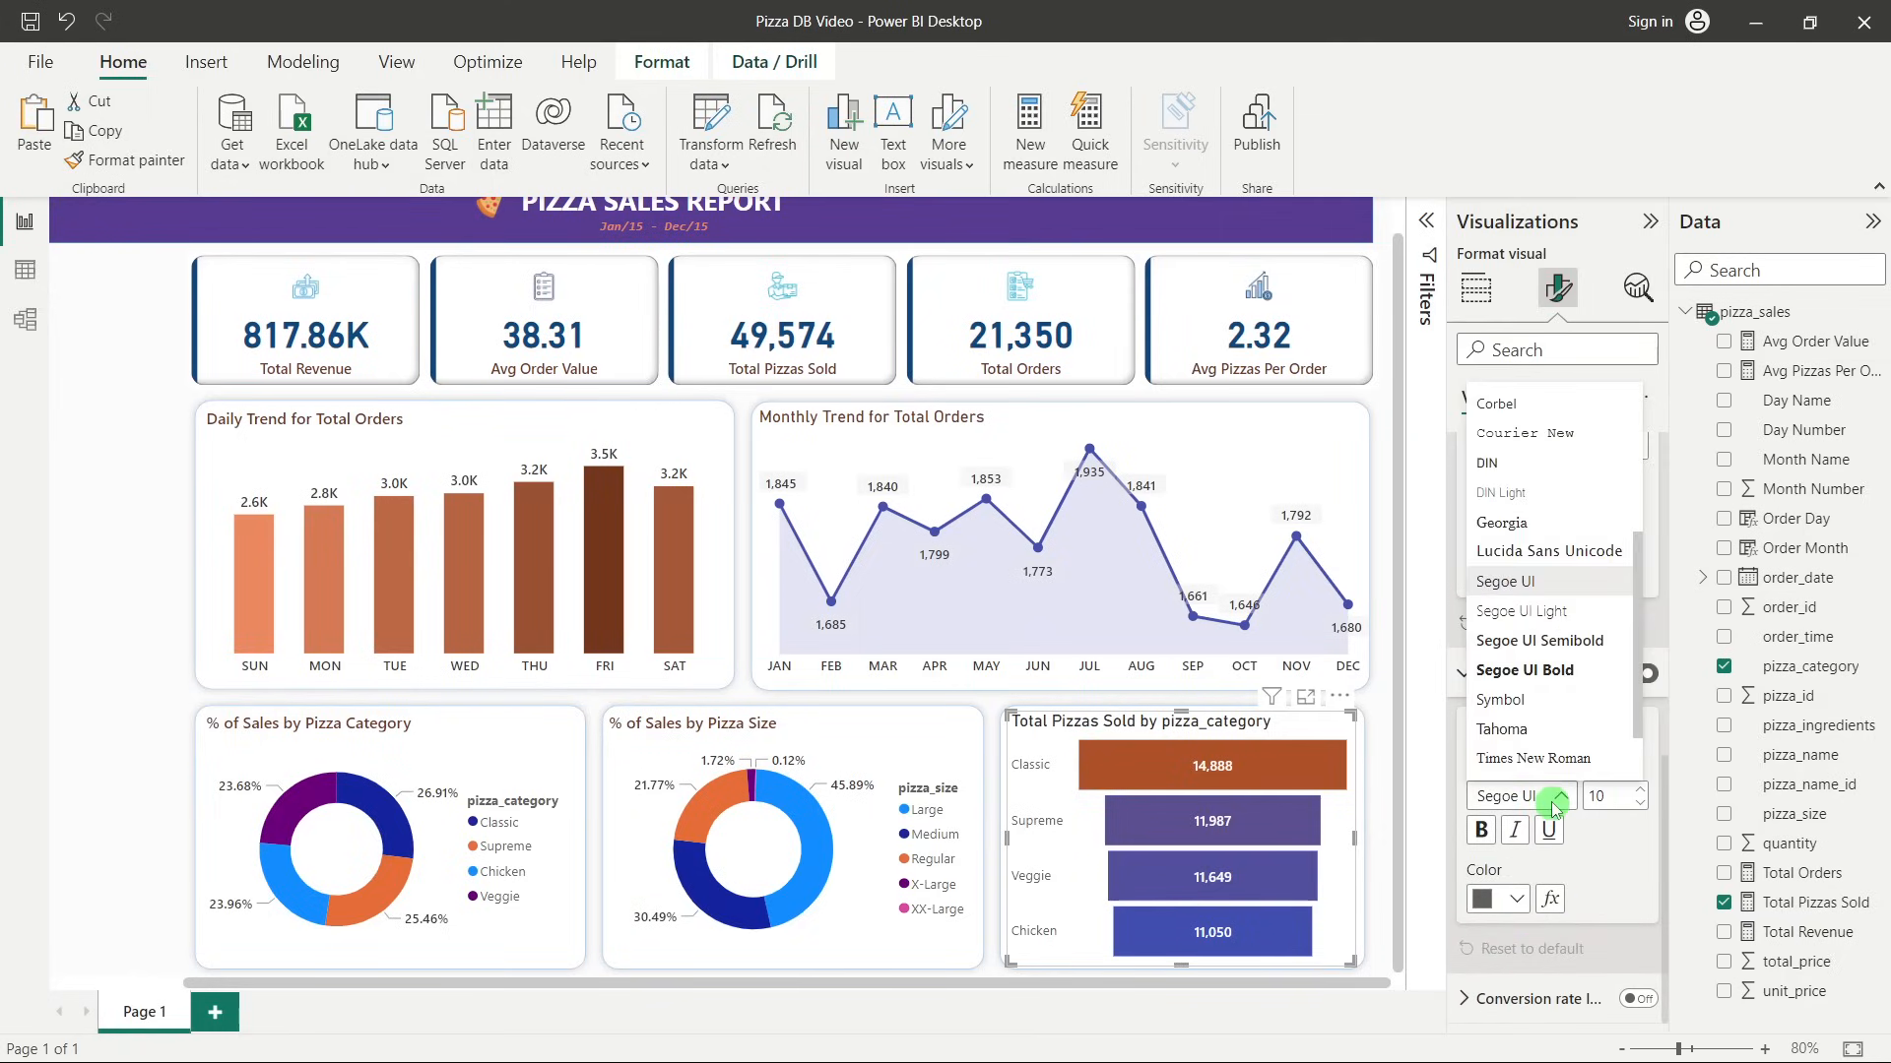
left_click(1549, 667)
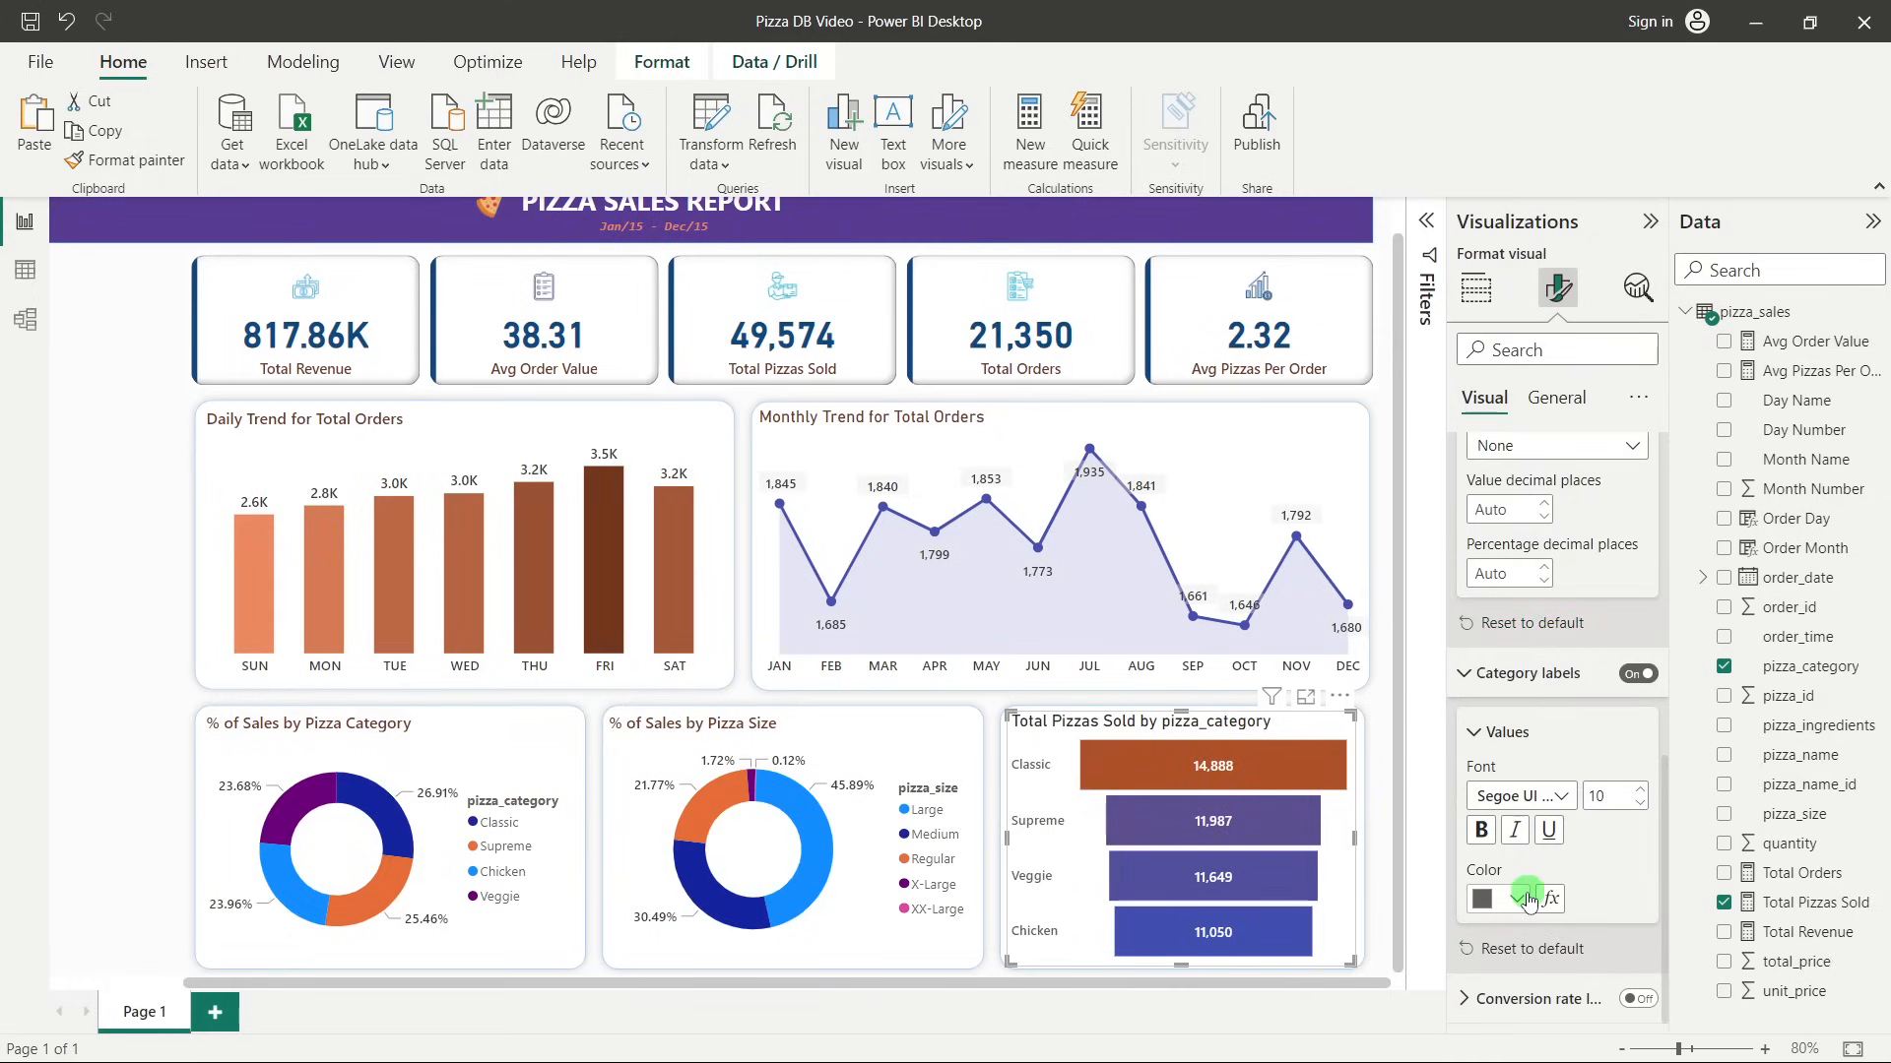
left_click(1507, 899)
left_click(1567, 667)
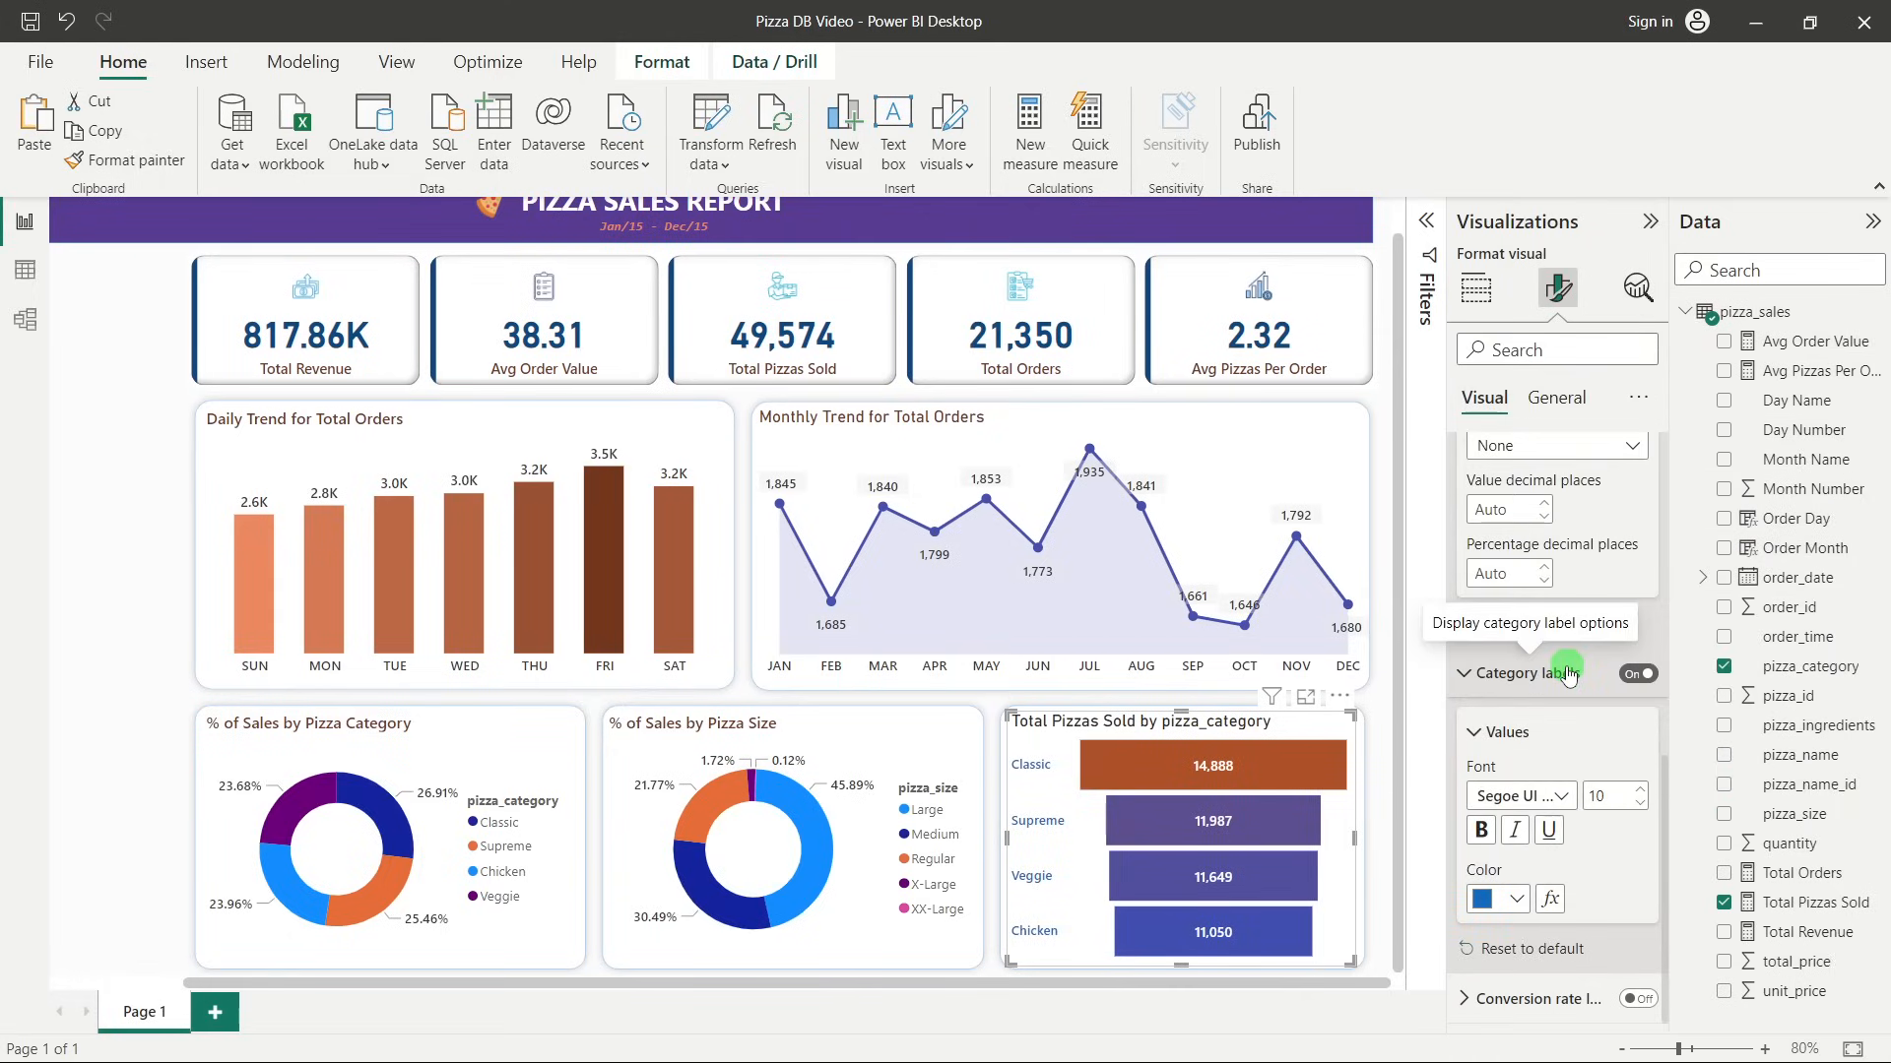
left_click(1514, 899)
left_click(1529, 513)
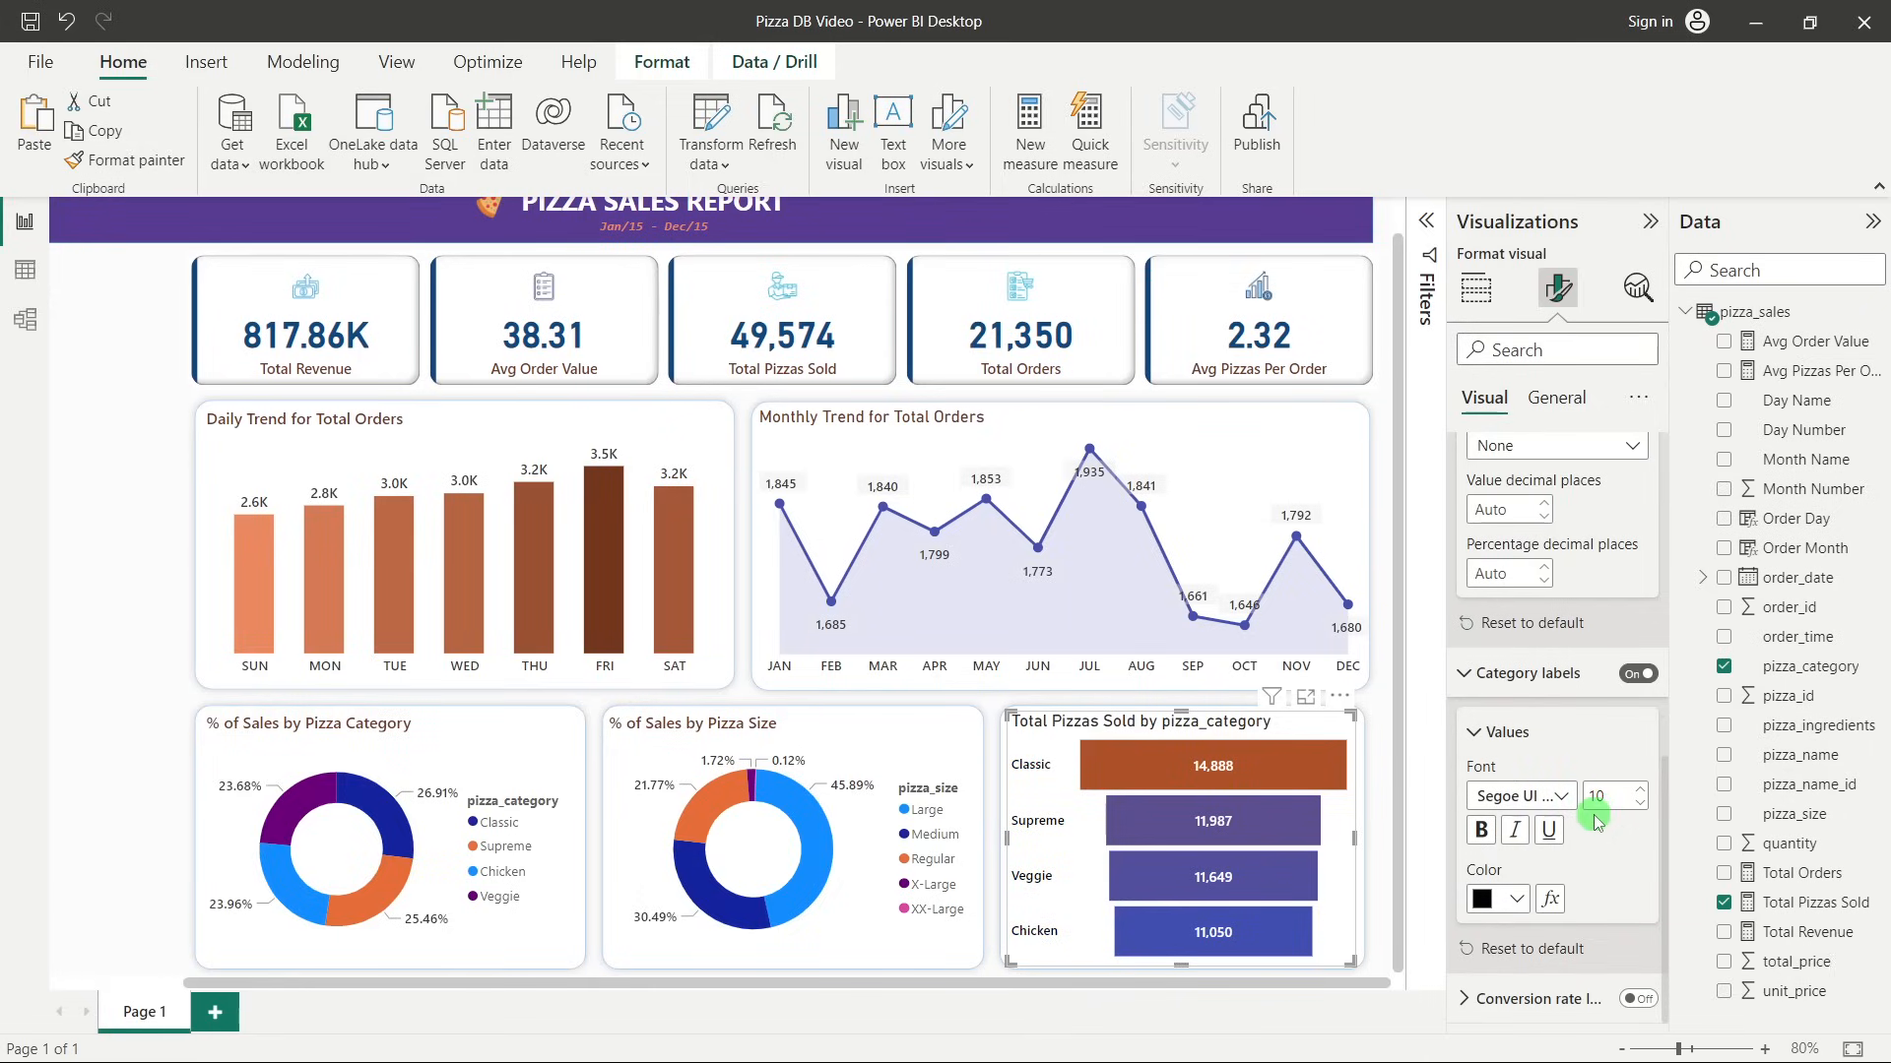
left_click(1036, 778)
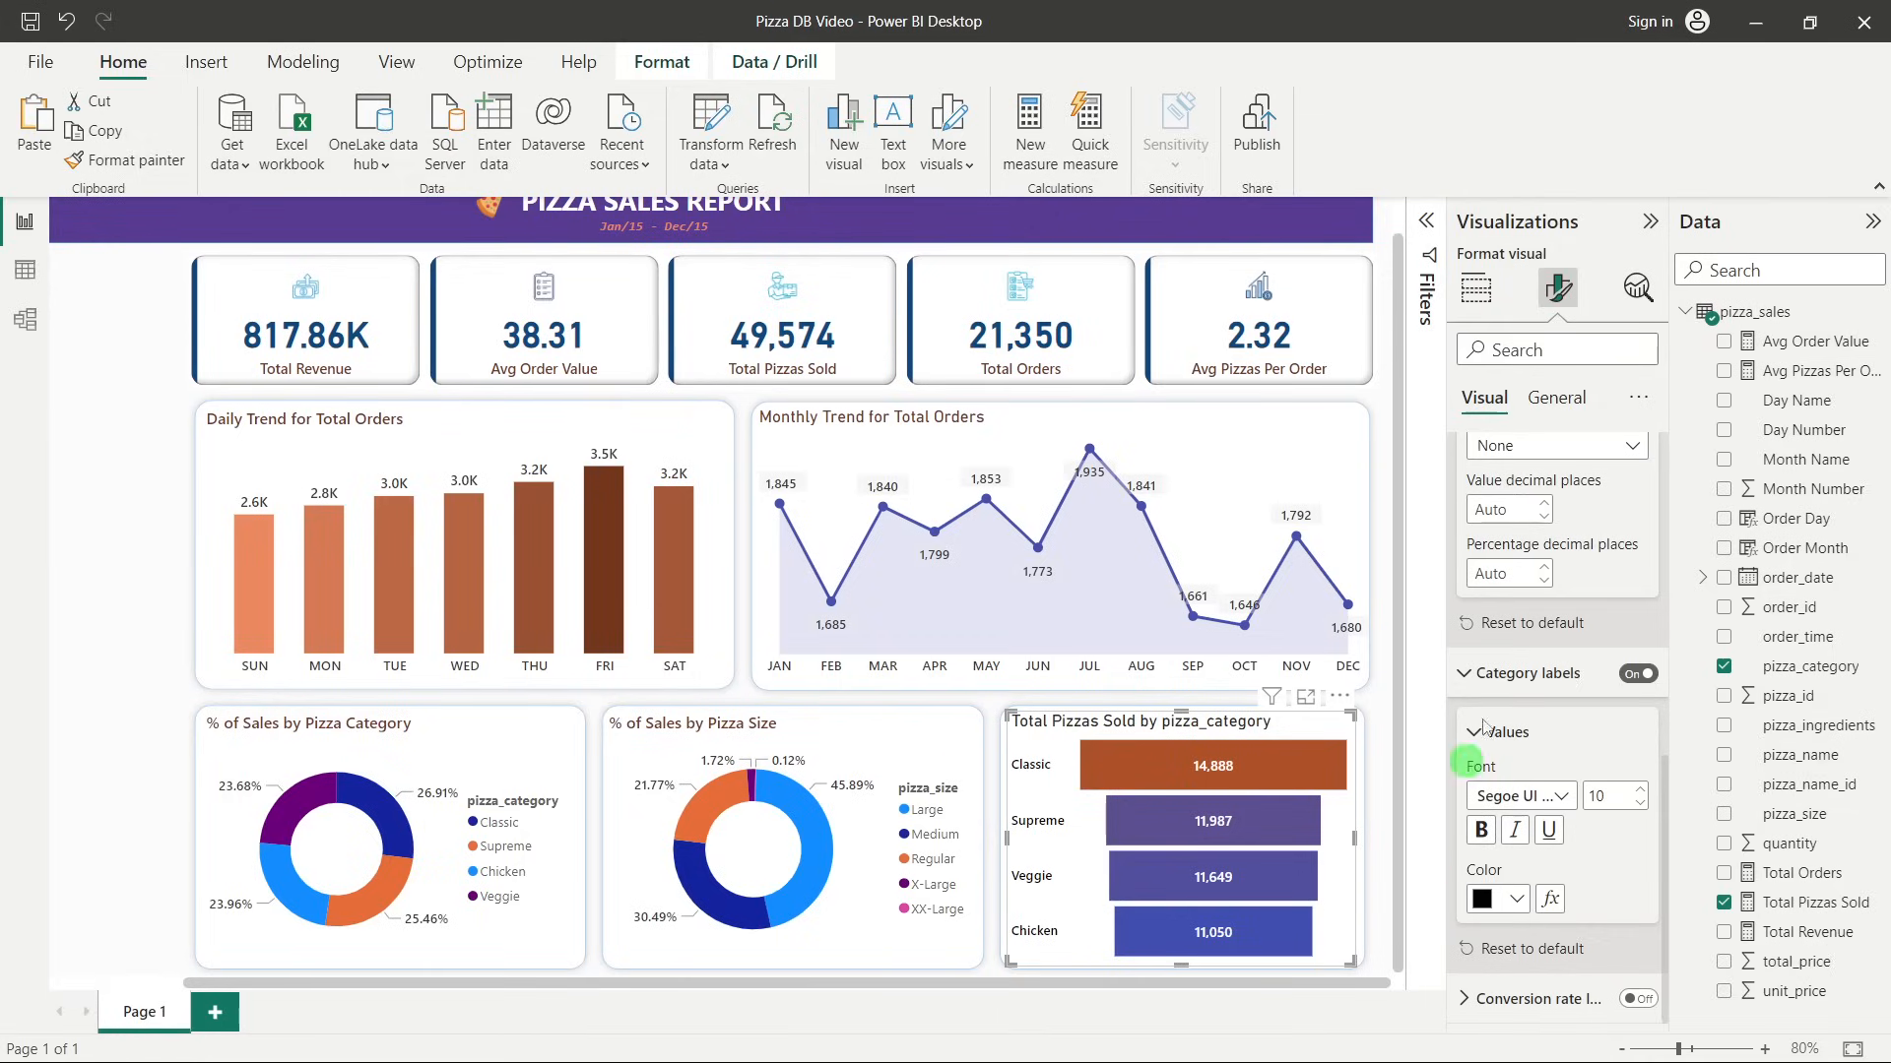
left_click(1650, 226)
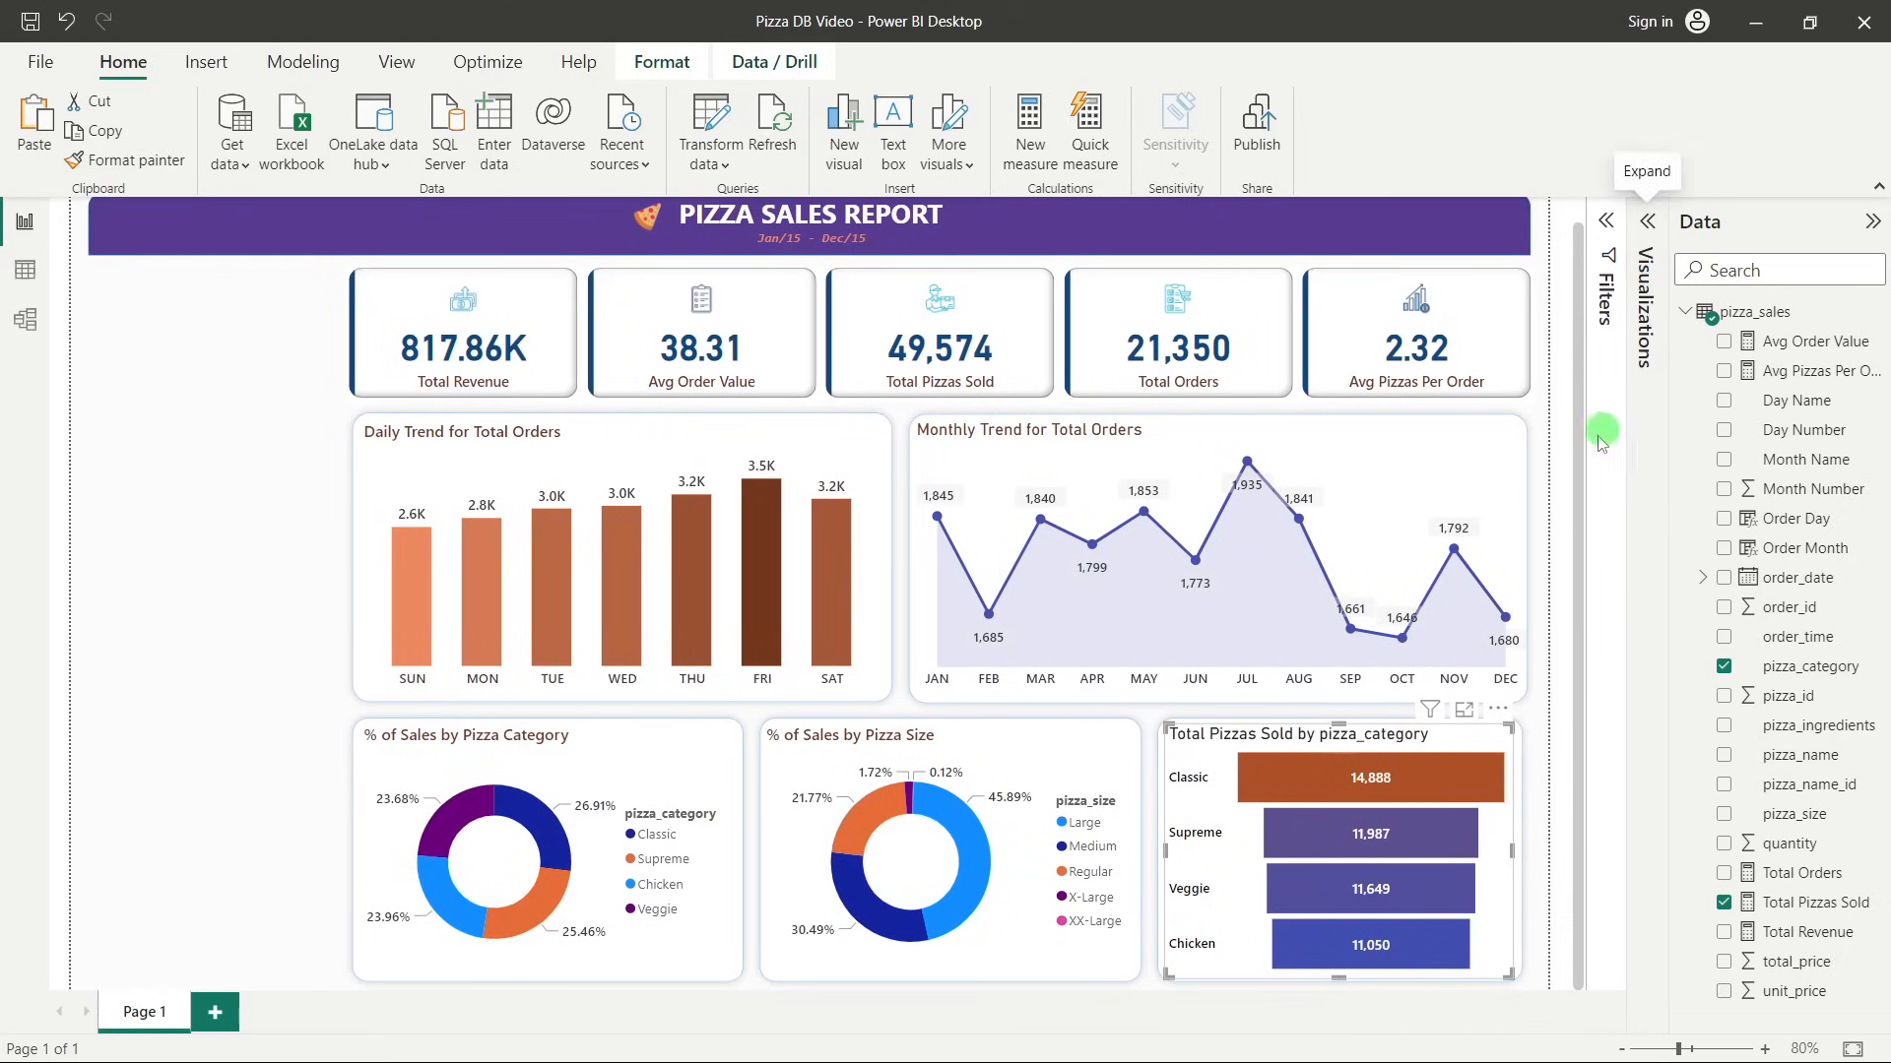
left_click(1563, 492)
left_click(1293, 748)
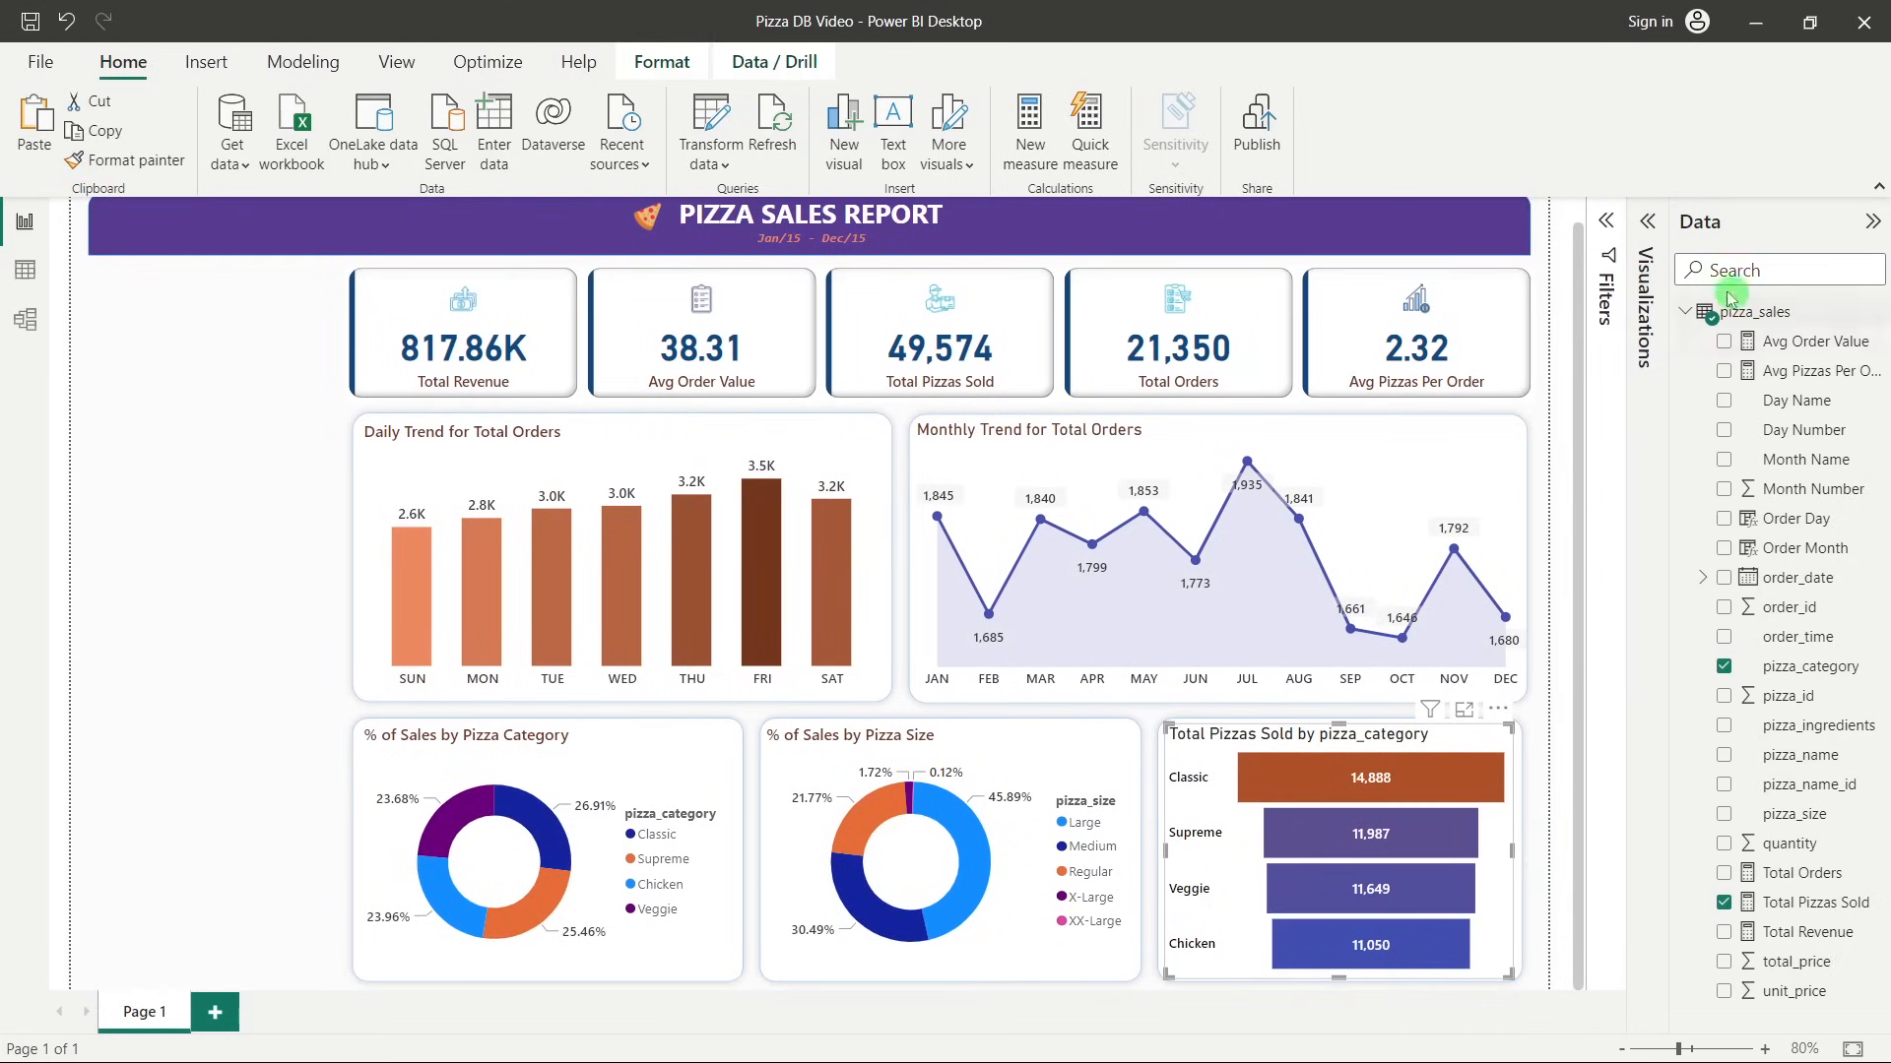
left_click(1648, 221)
Open the funnel chart's title settings and copy the heading "Total Pizzas Sold by Pizza Category" from requirement 5 on the PowerPoint slide.
left_click(1558, 288)
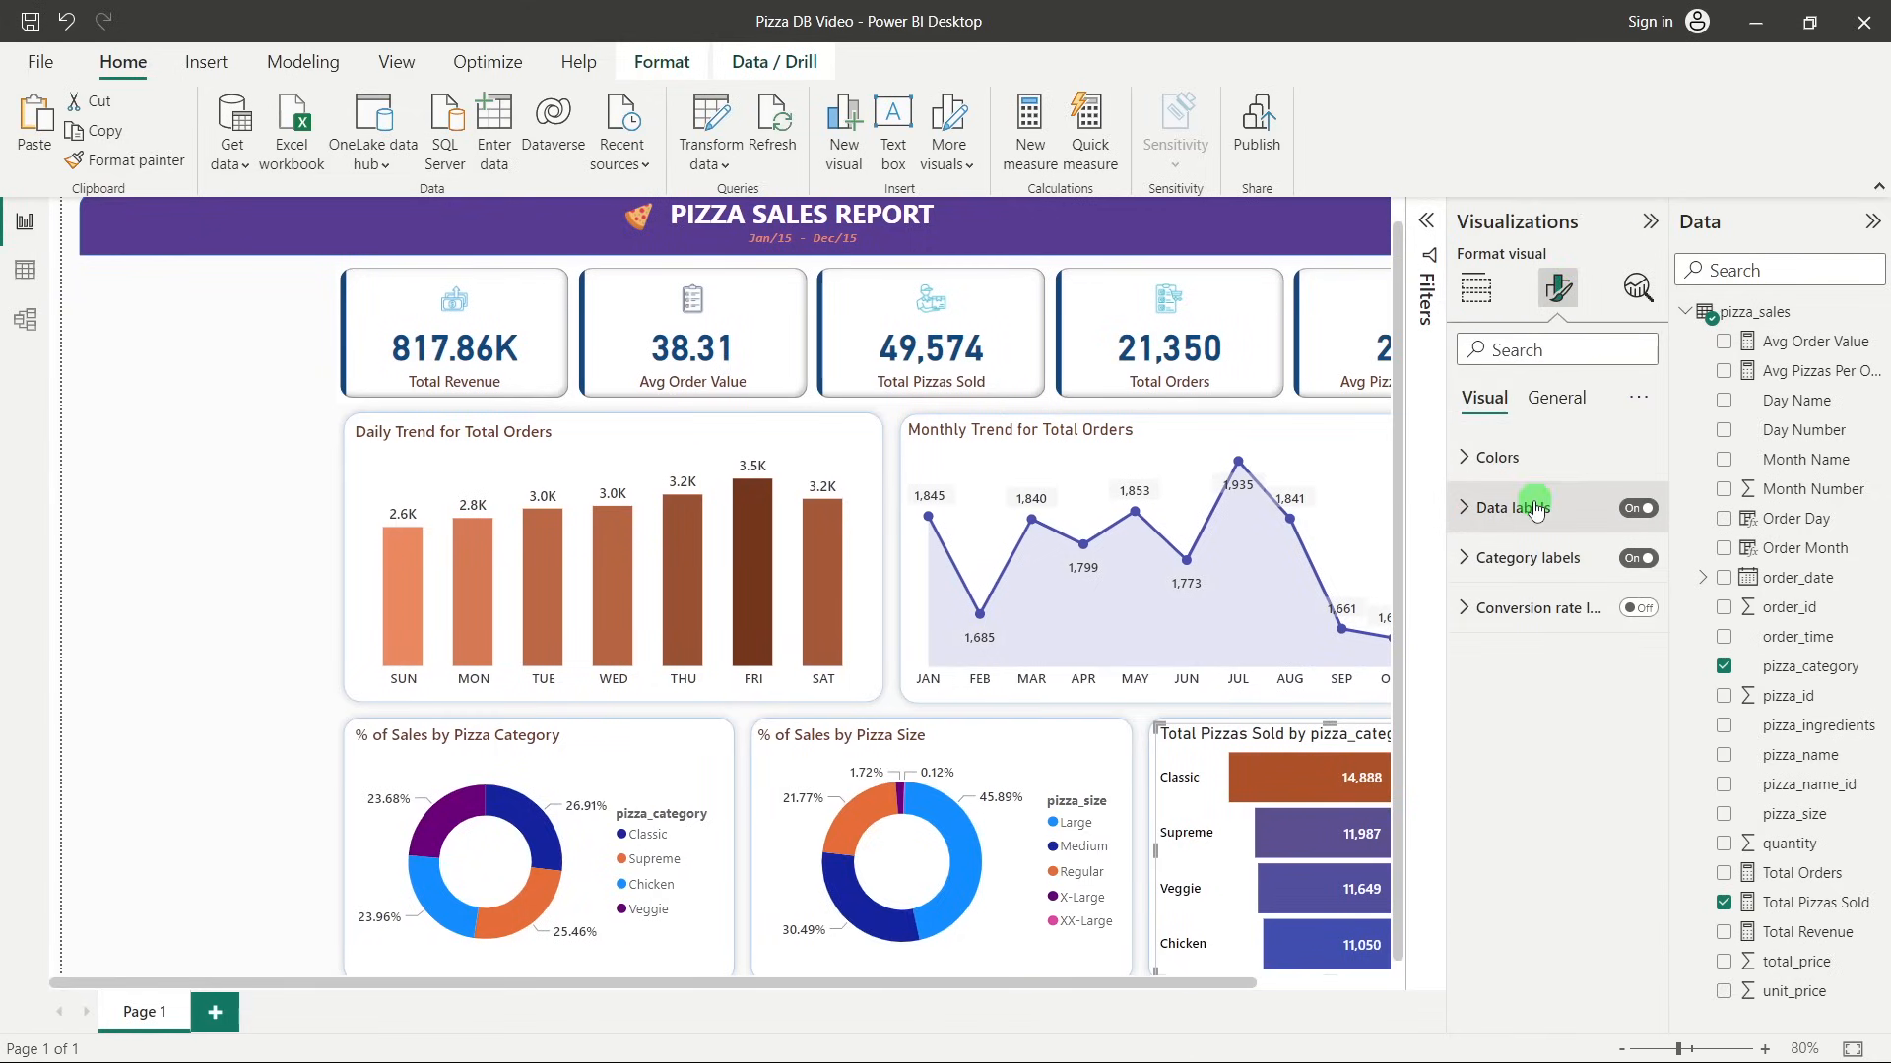
left_click(1553, 399)
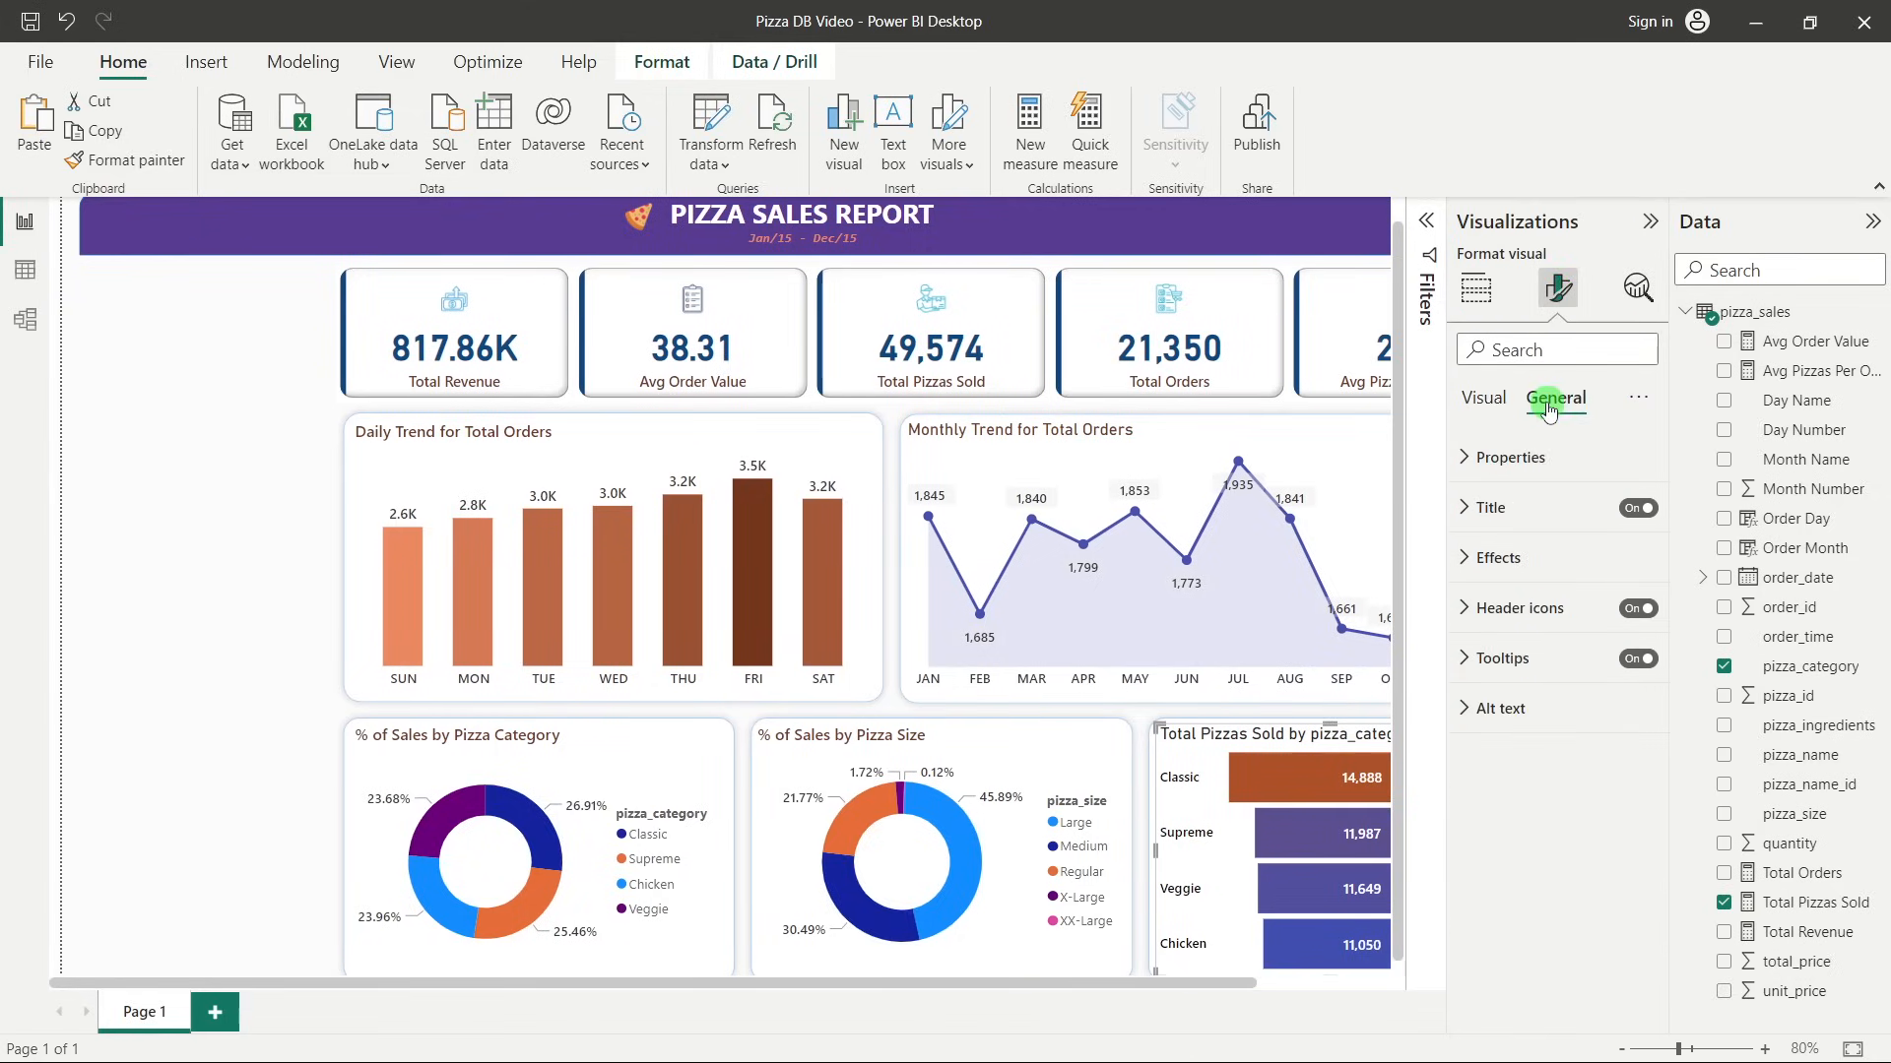
left_click(1515, 527)
key("alt+Tab")
left_click(541, 602)
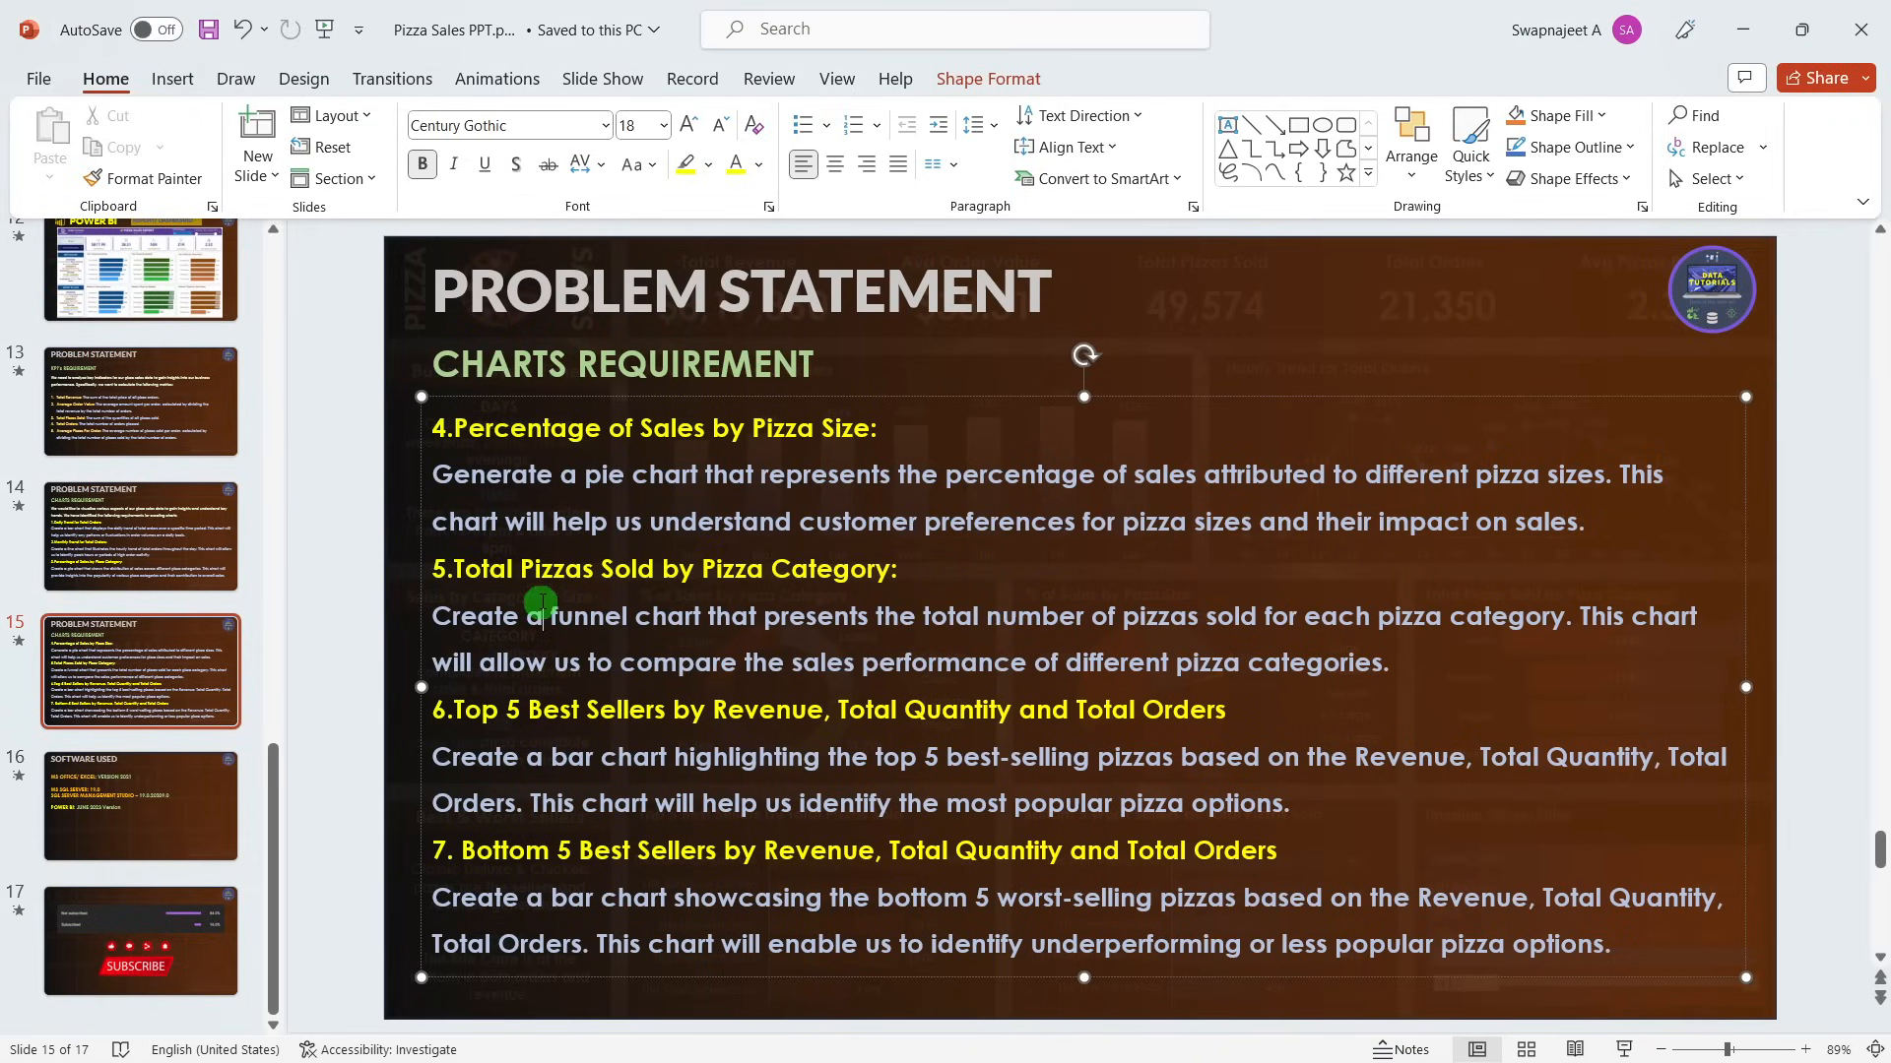
left_click_drag(455, 569, 880, 576)
key("ctrl+c")
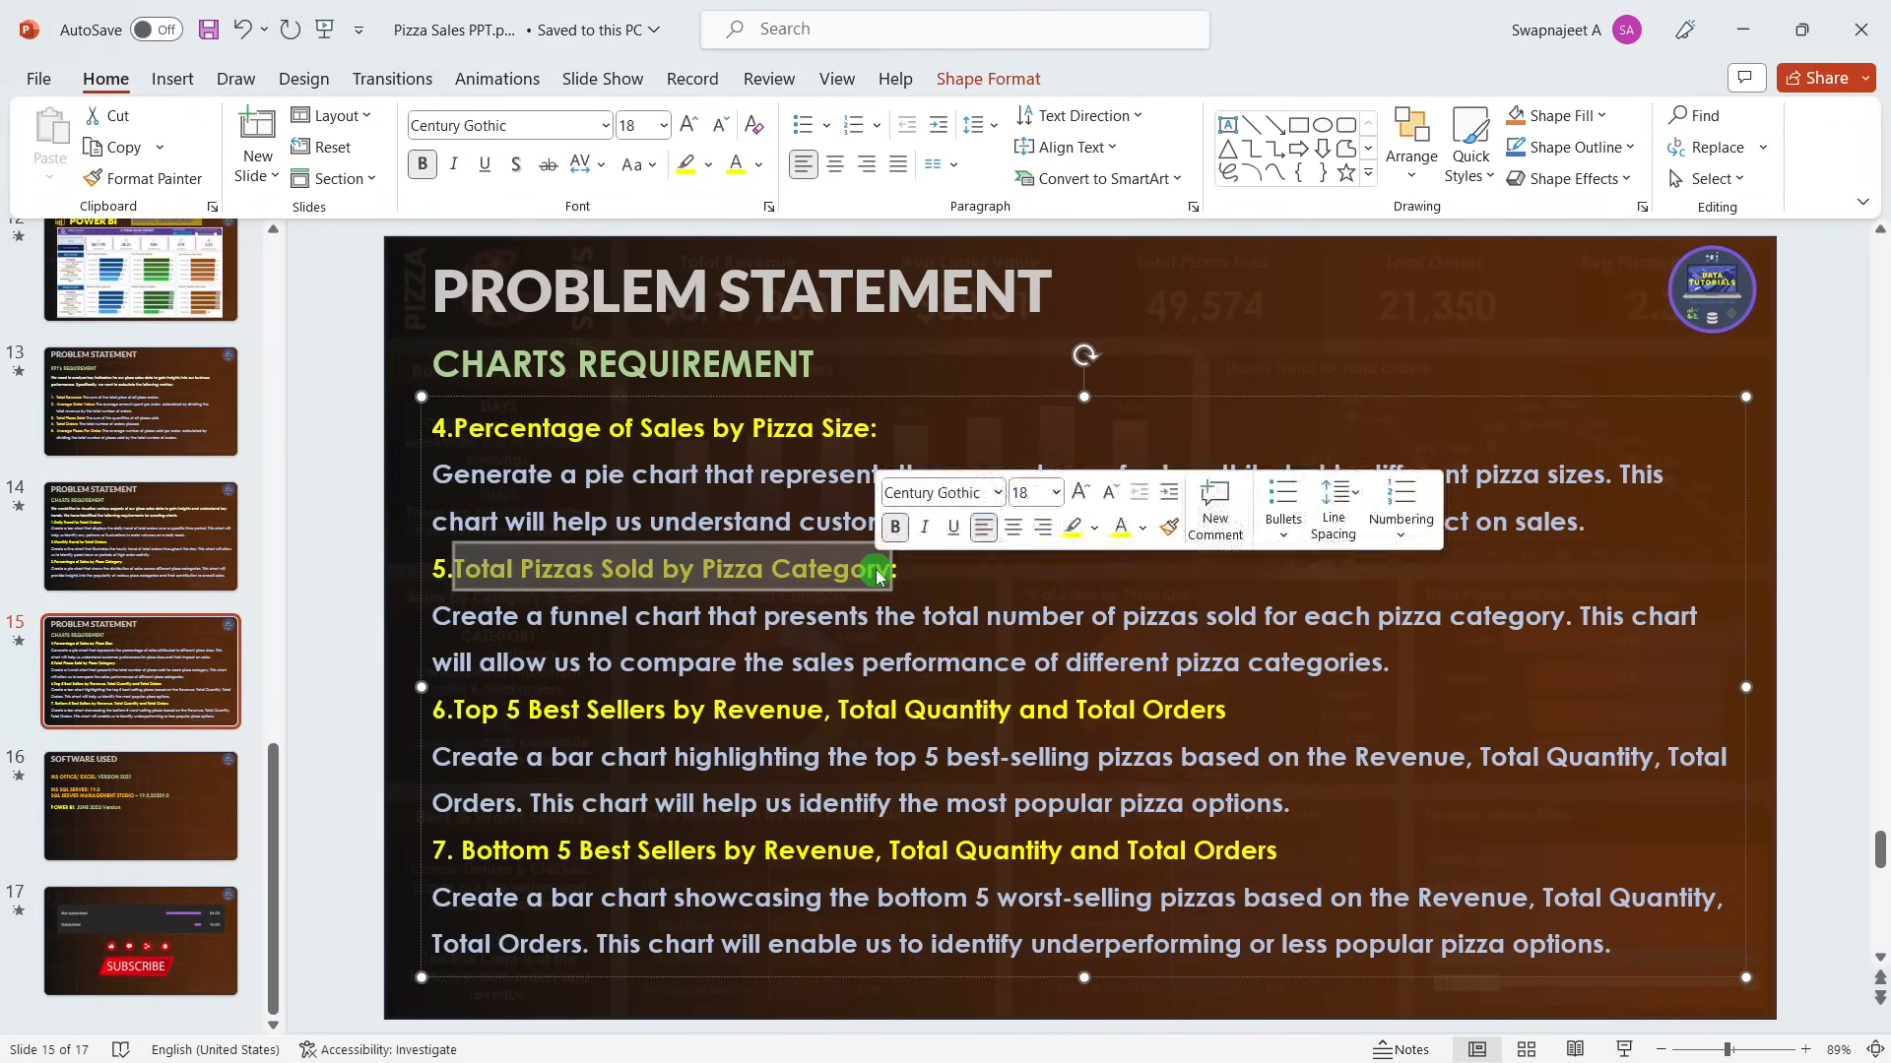
Return to Power BI and replace the funnel chart's title text with "Total Pizzas Sold by Pizza Category".
key("alt+Tab")
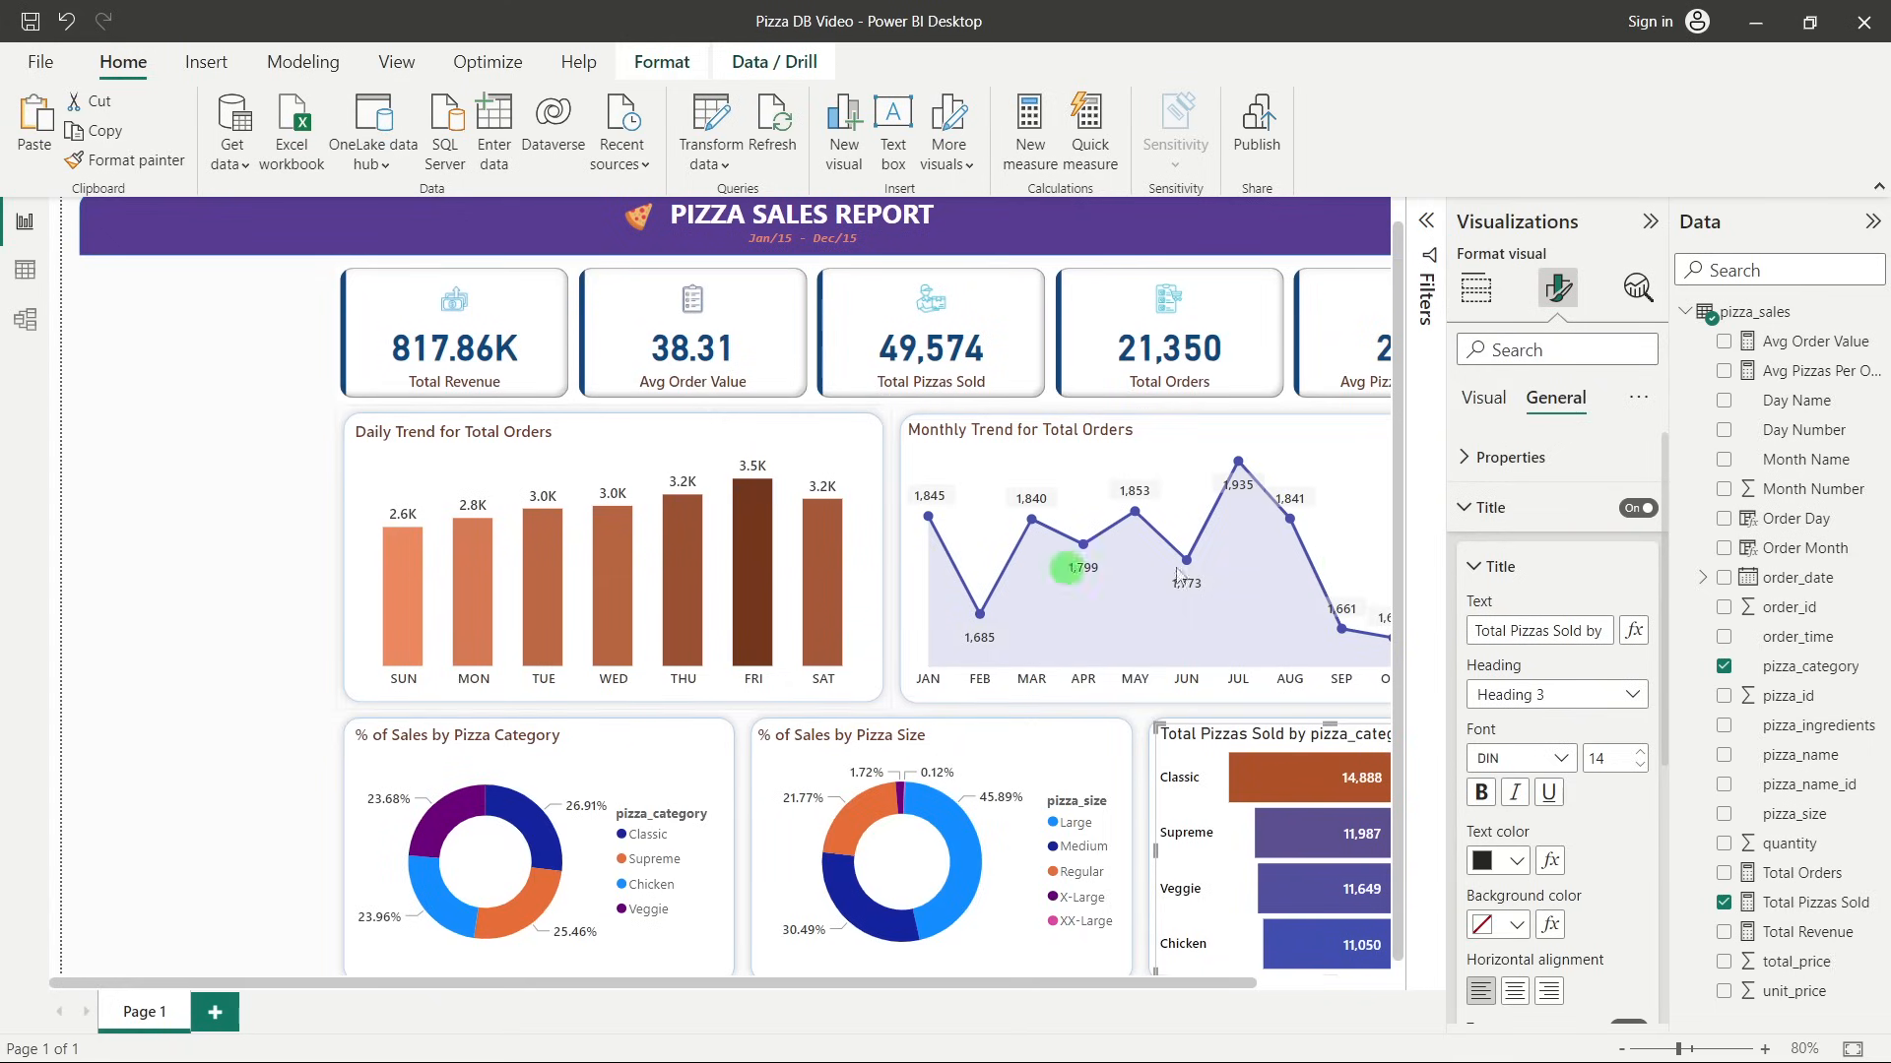
left_click(1542, 630)
key("ctrl+v")
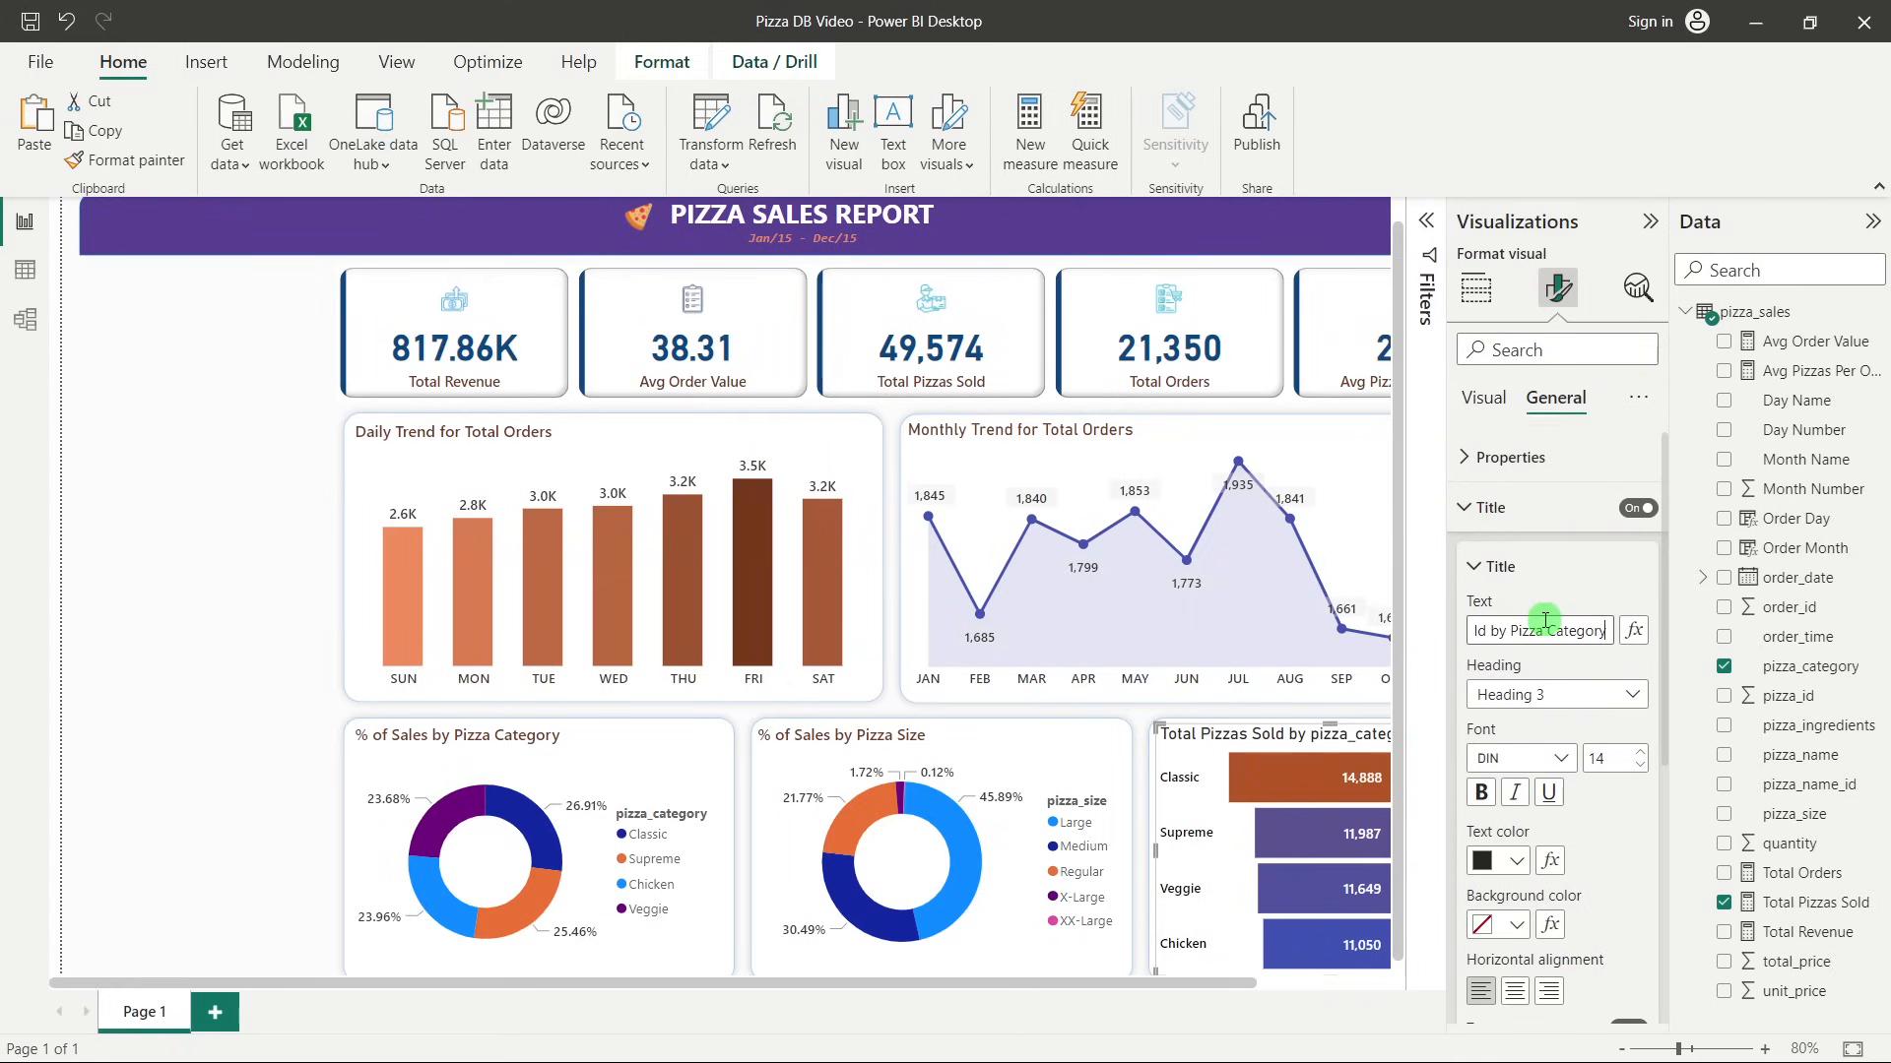
Format the funnel chart's title in Segoe UI Bold, dark brown, at size 12.
left_click(1526, 758)
scroll(1538, 696, "down", 3)
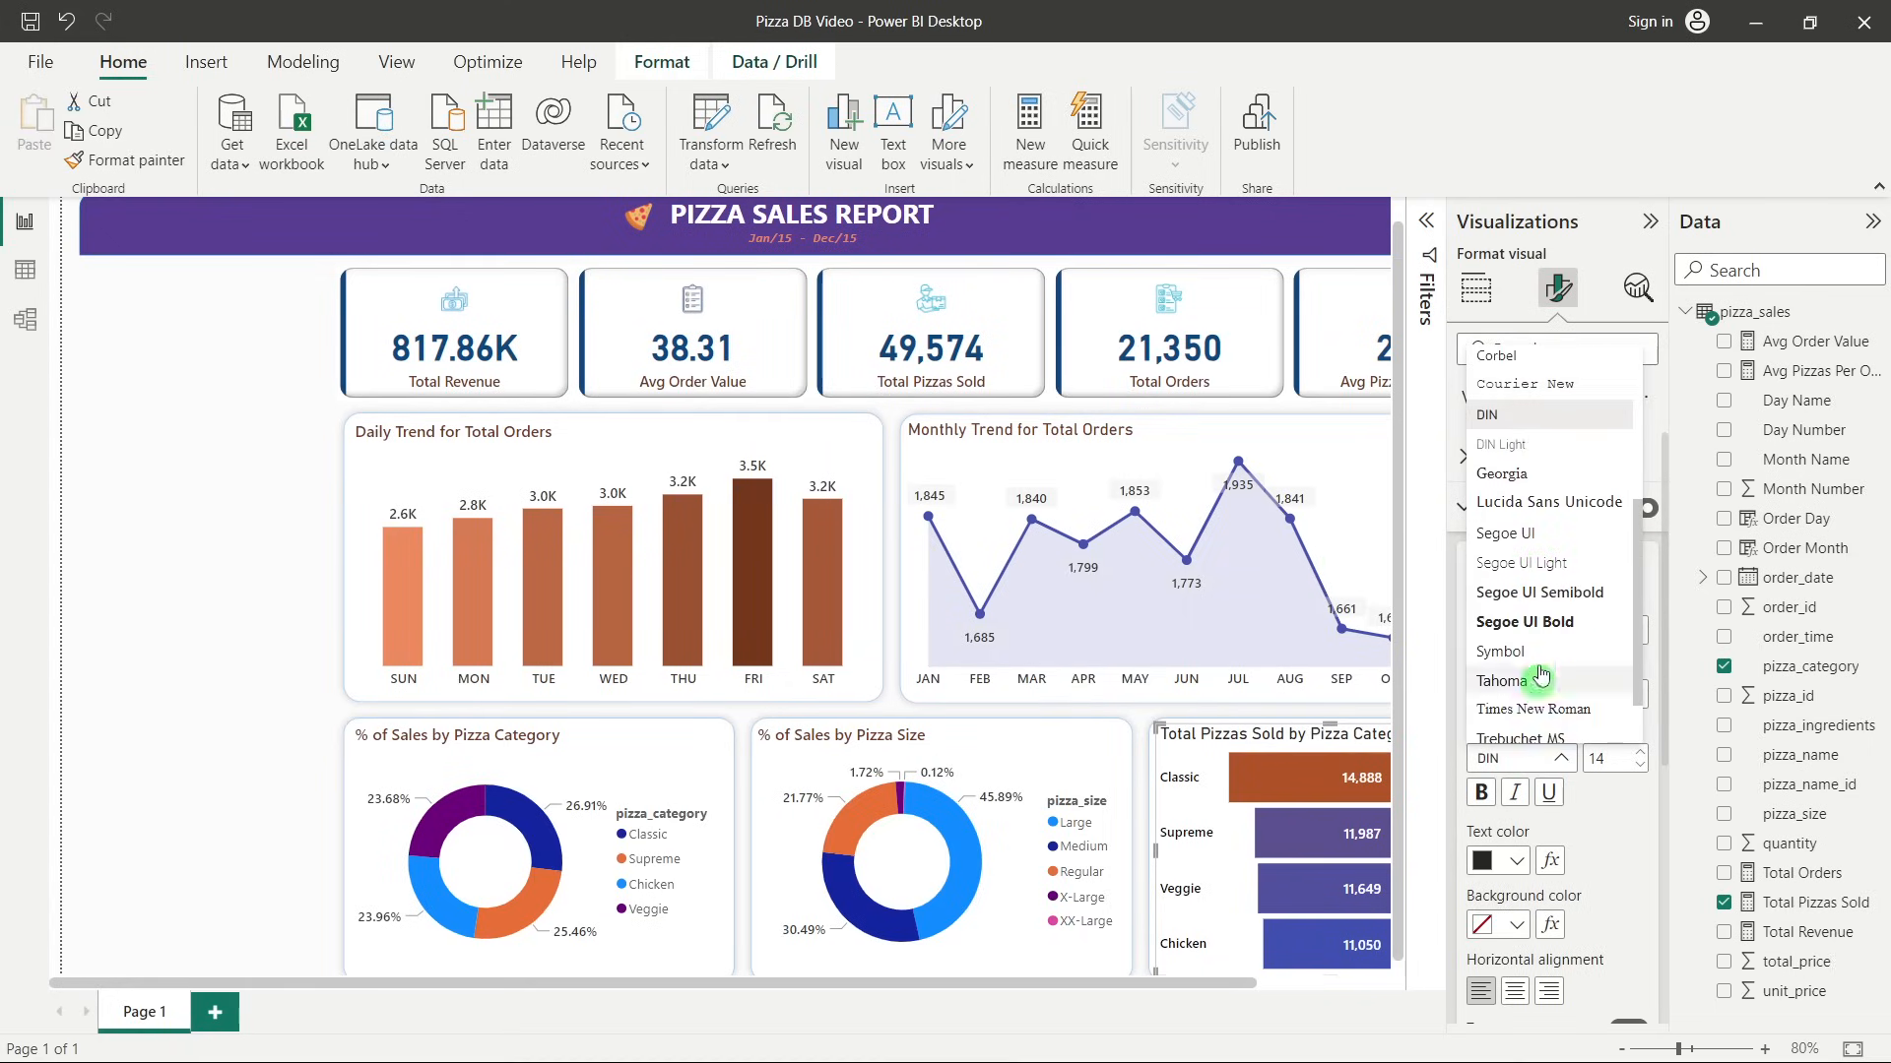
left_click(1538, 631)
left_click(1496, 860)
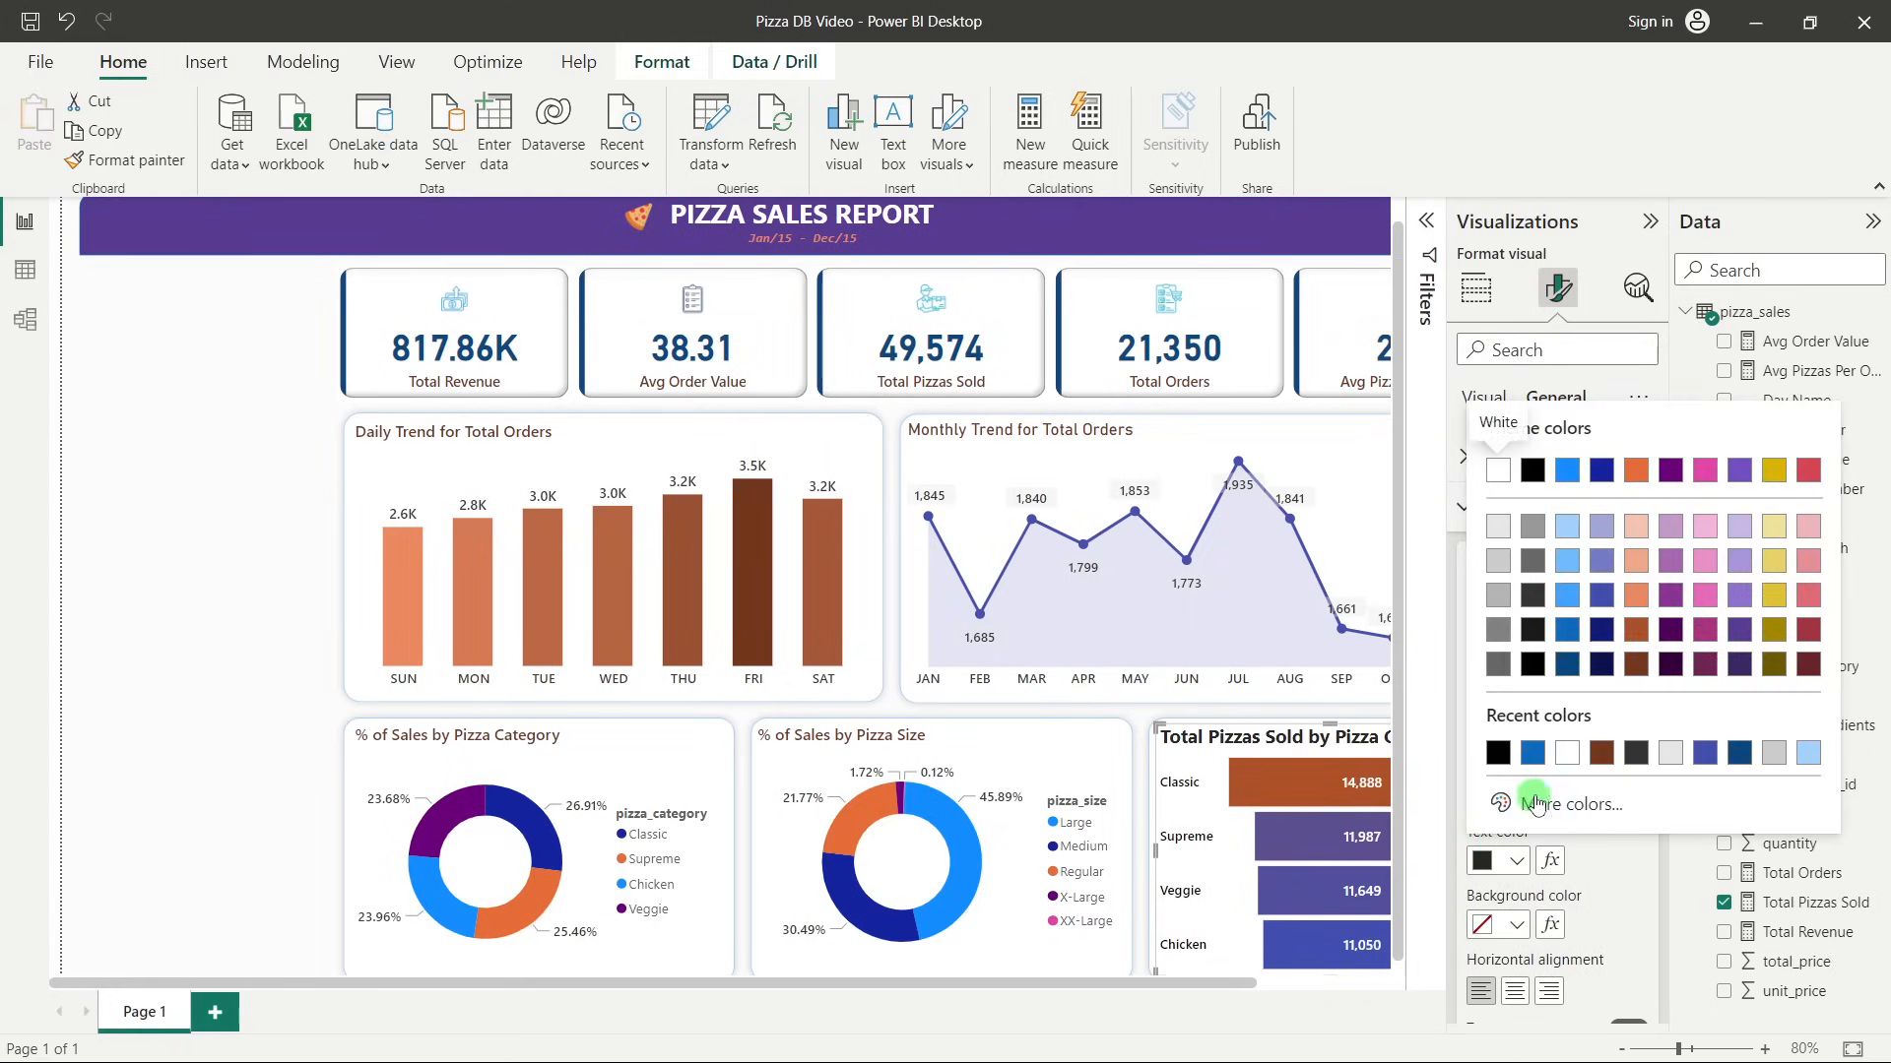
left_click(1644, 673)
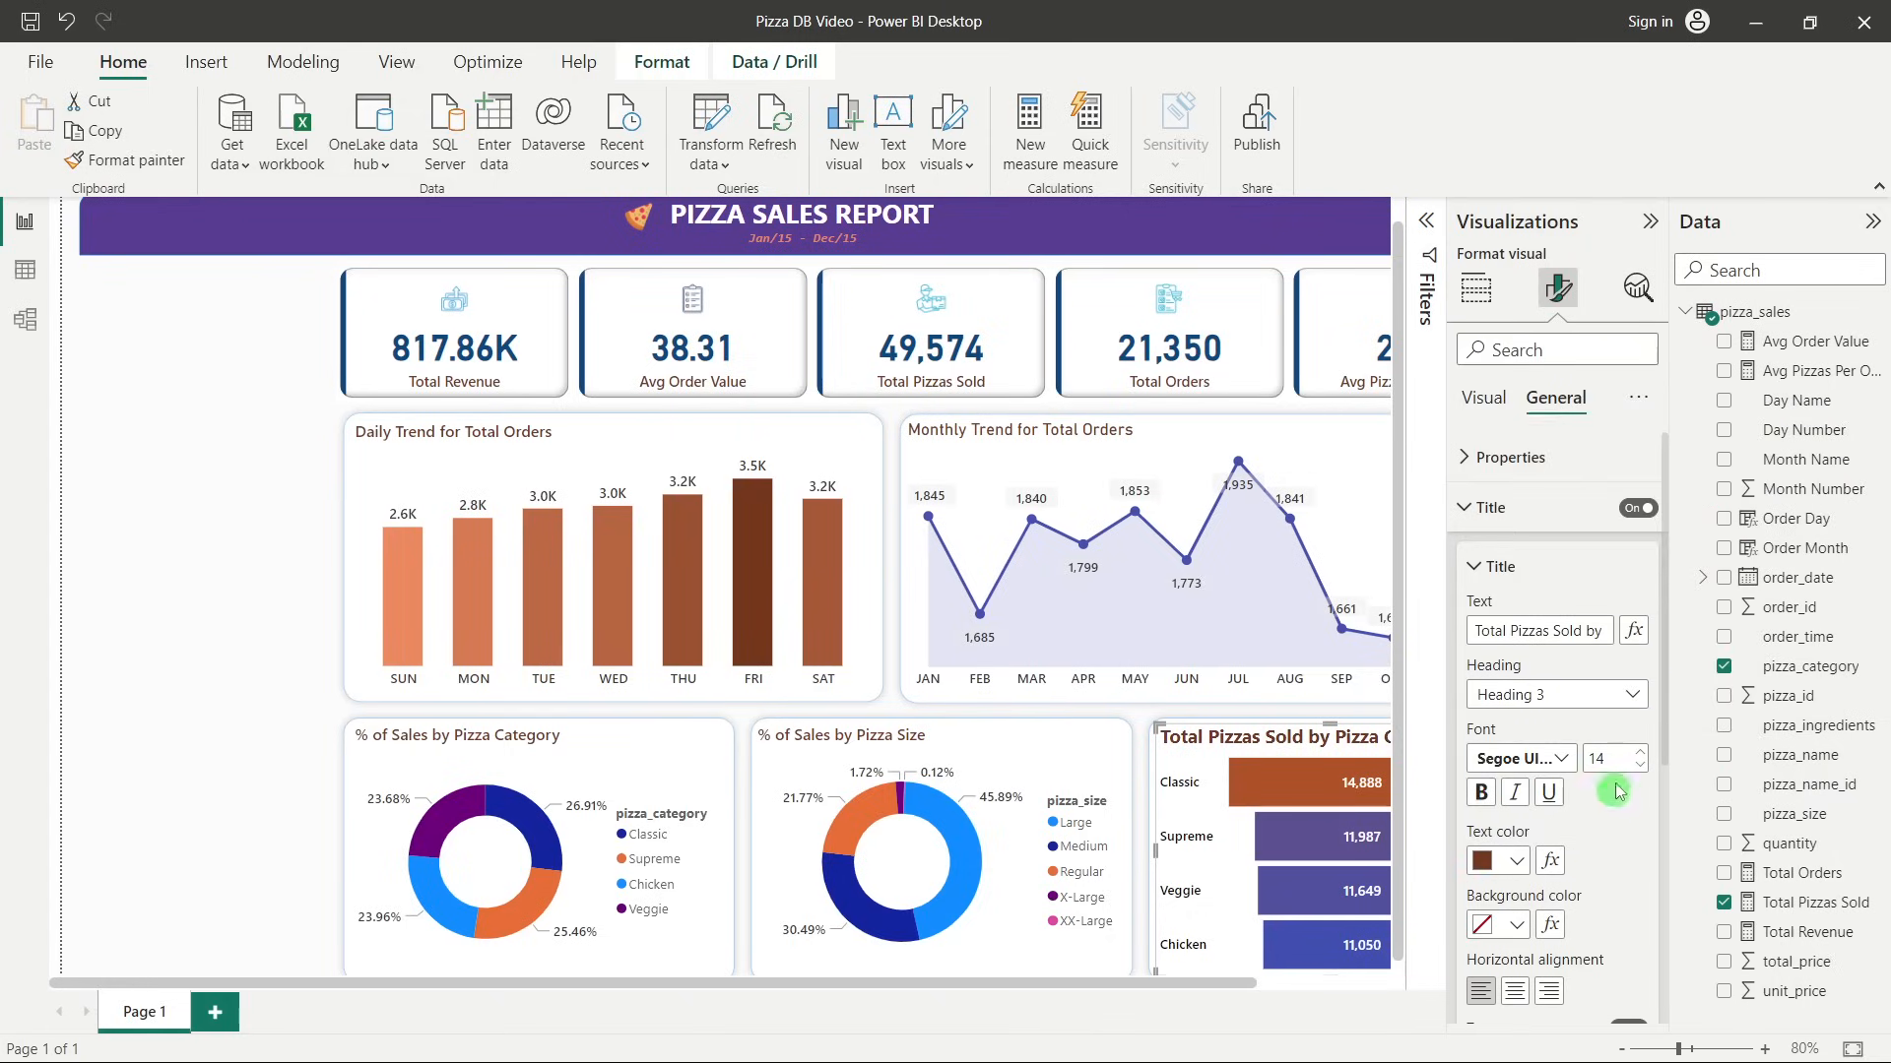
left_click(1641, 765)
left_click(1641, 765)
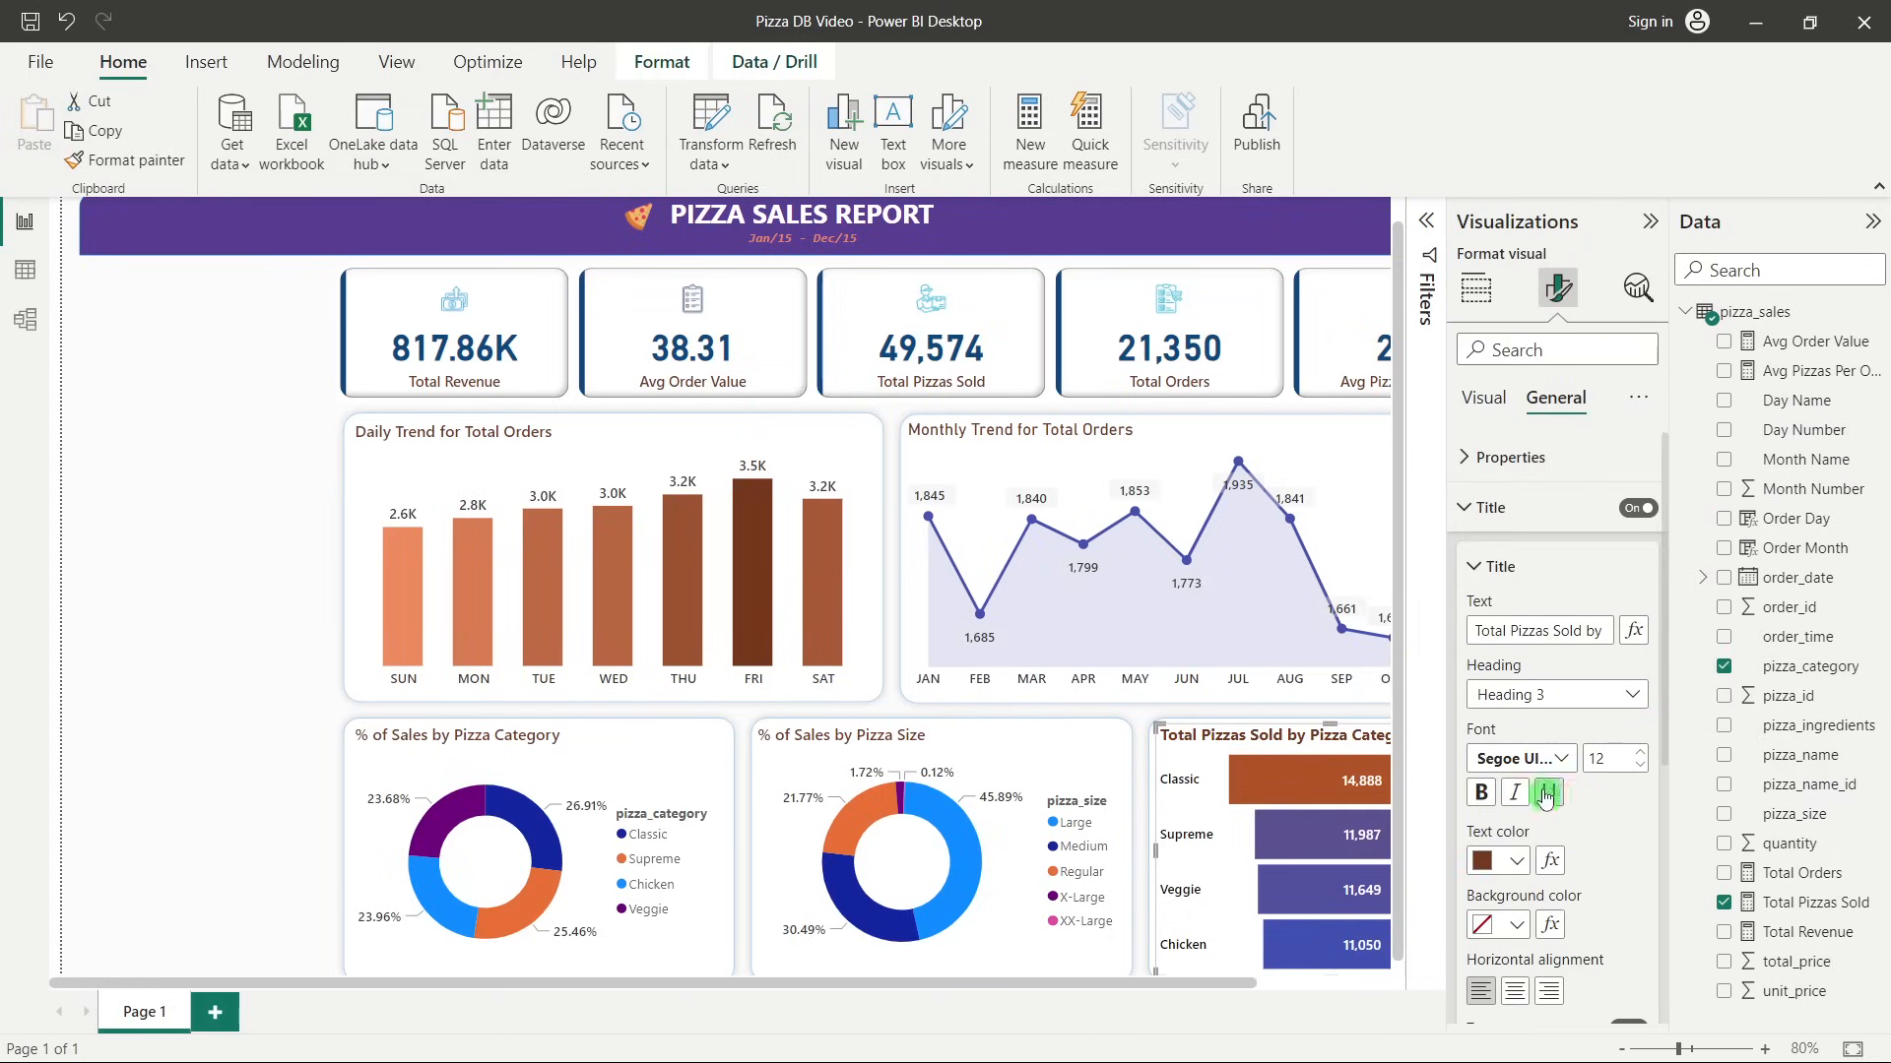
Try Segoe UI Semibold on the funnel chart's title and return it to Segoe UI Bold.
left_click(1531, 758)
left_click(1553, 523)
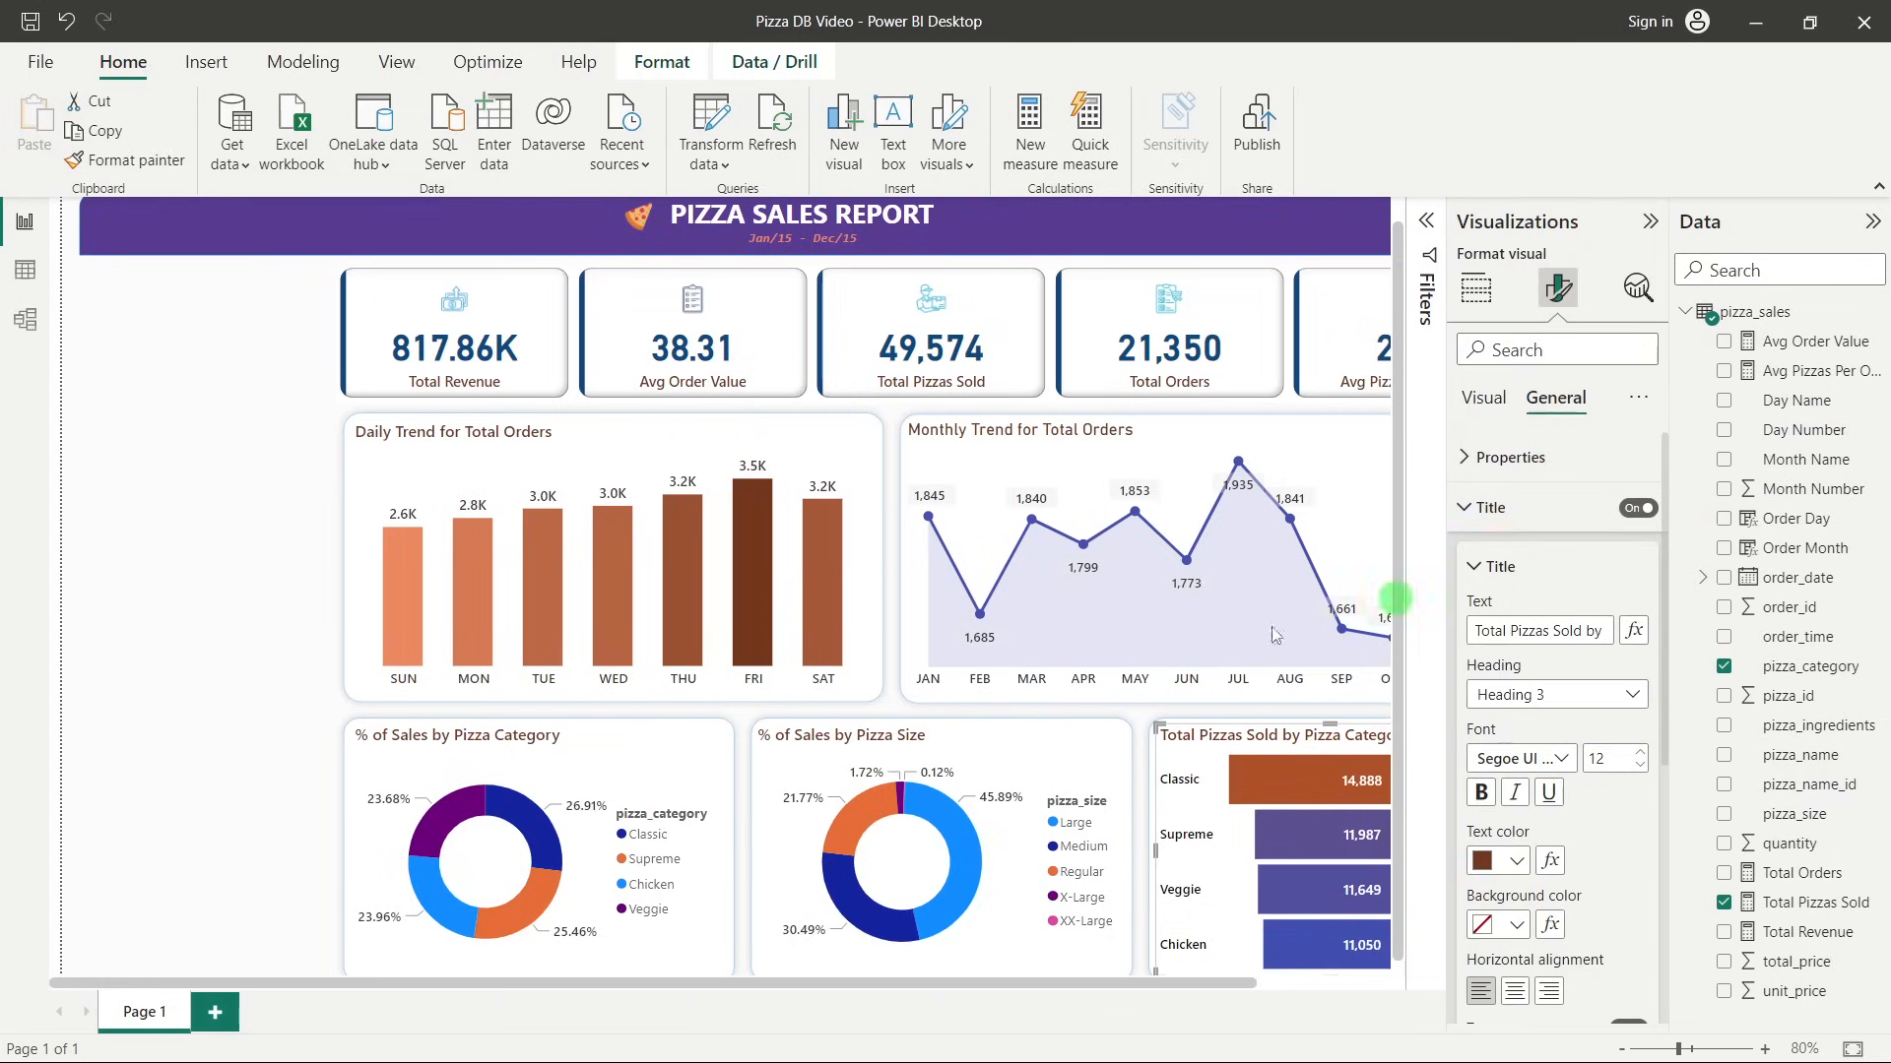
left_click(1541, 760)
left_click(1536, 578)
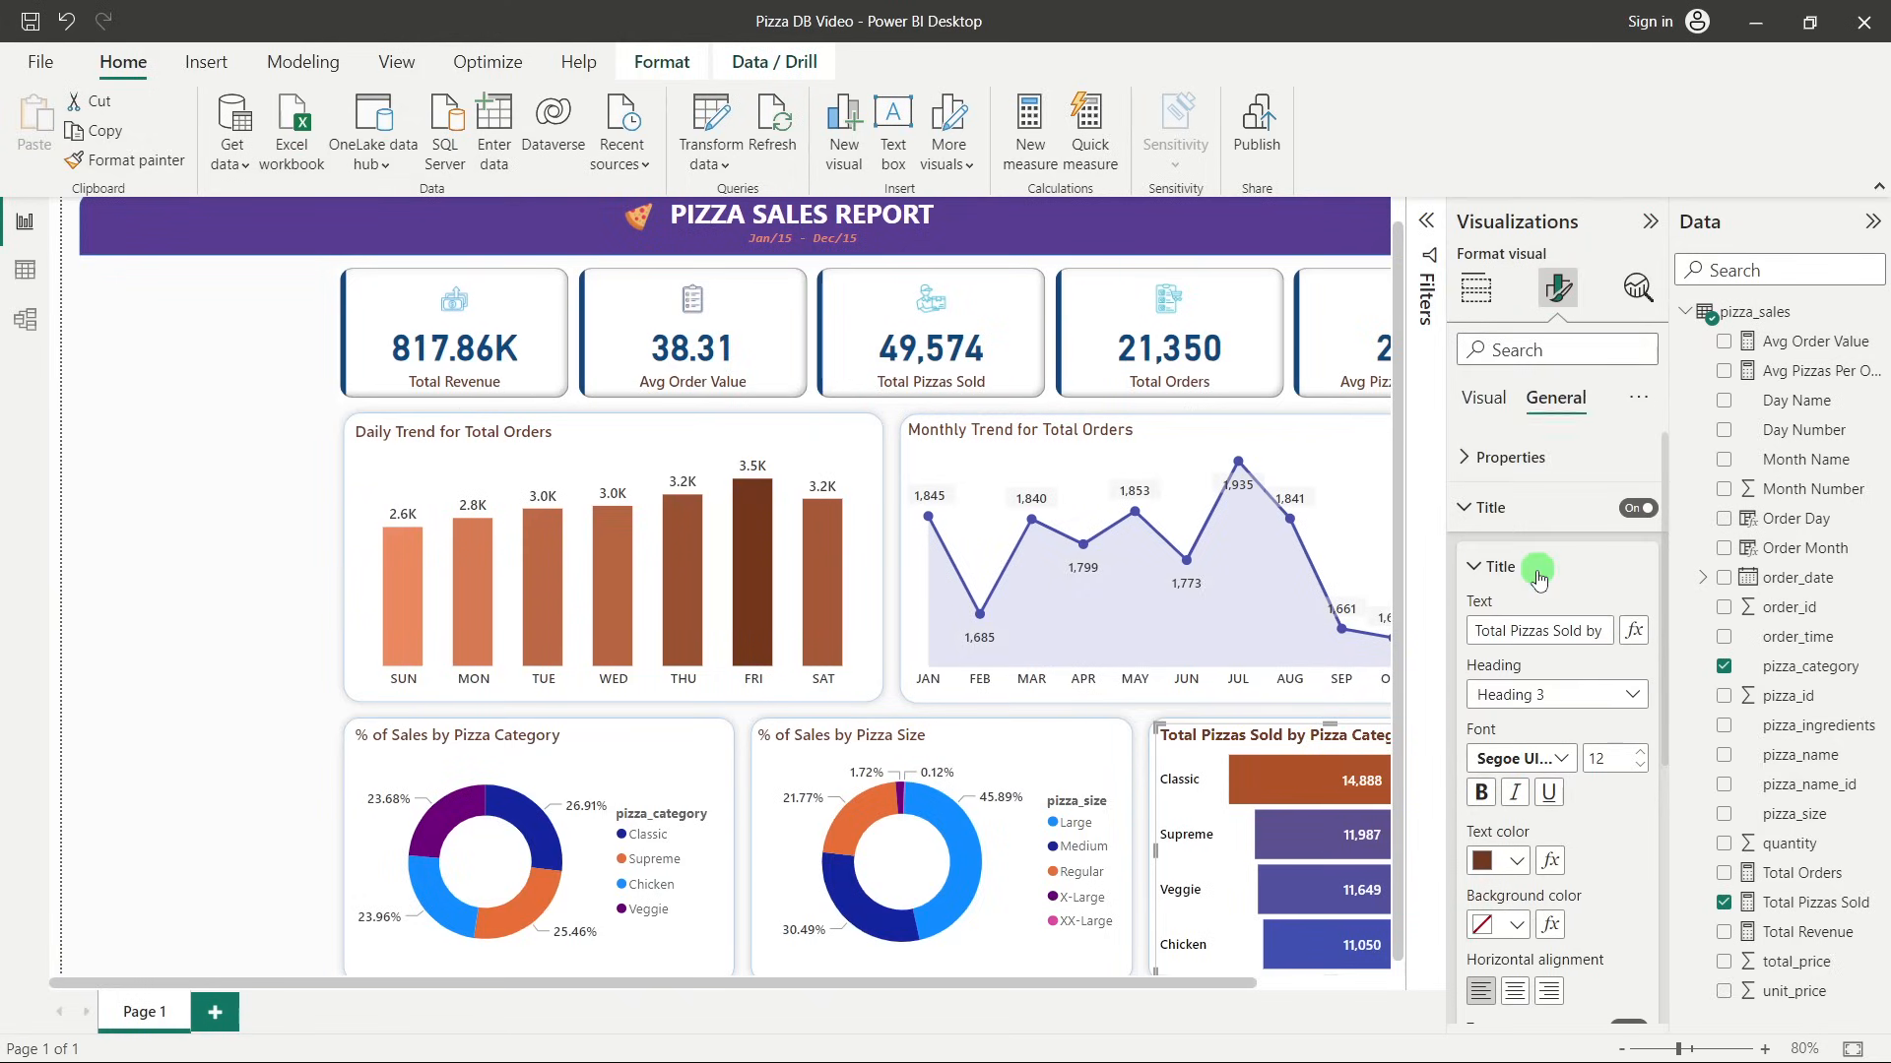
Set the title font of the Daily Trend for Total Orders chart to Segoe UI Bold.
left_click(699, 440)
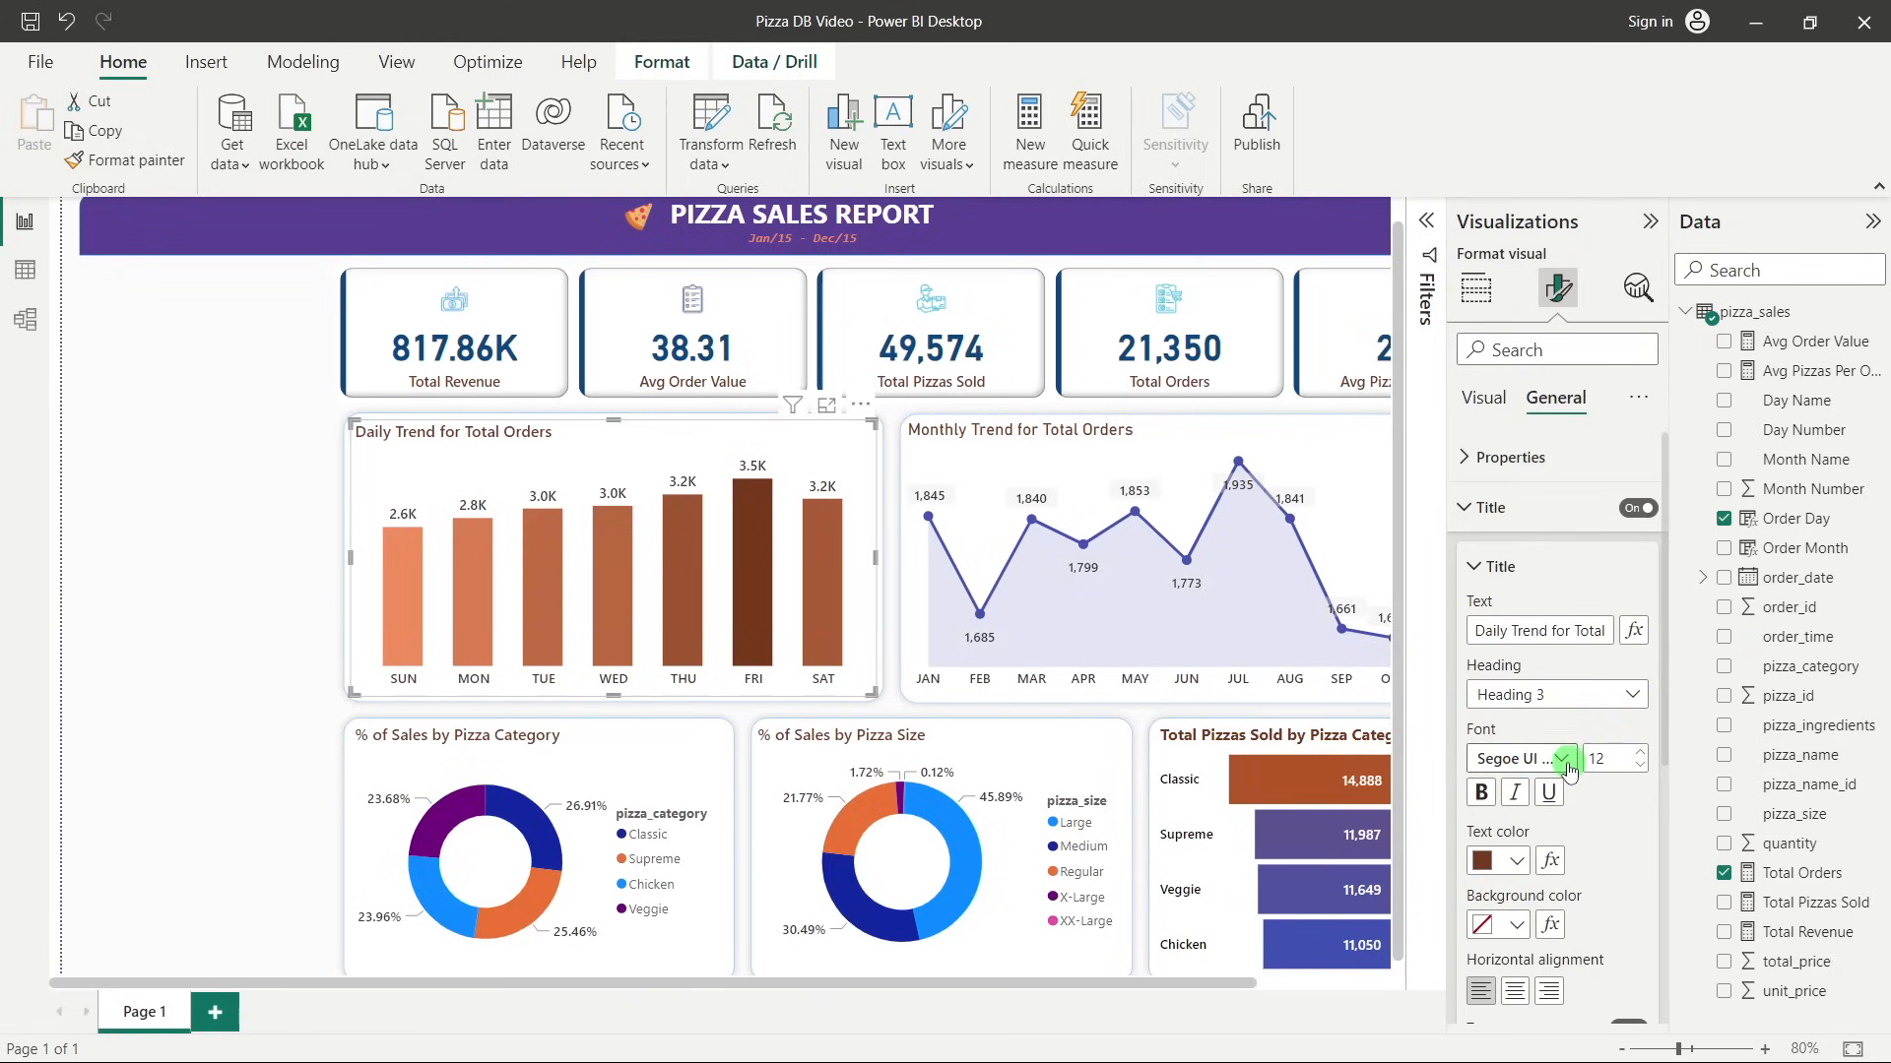
left_click(1536, 759)
left_click(1536, 574)
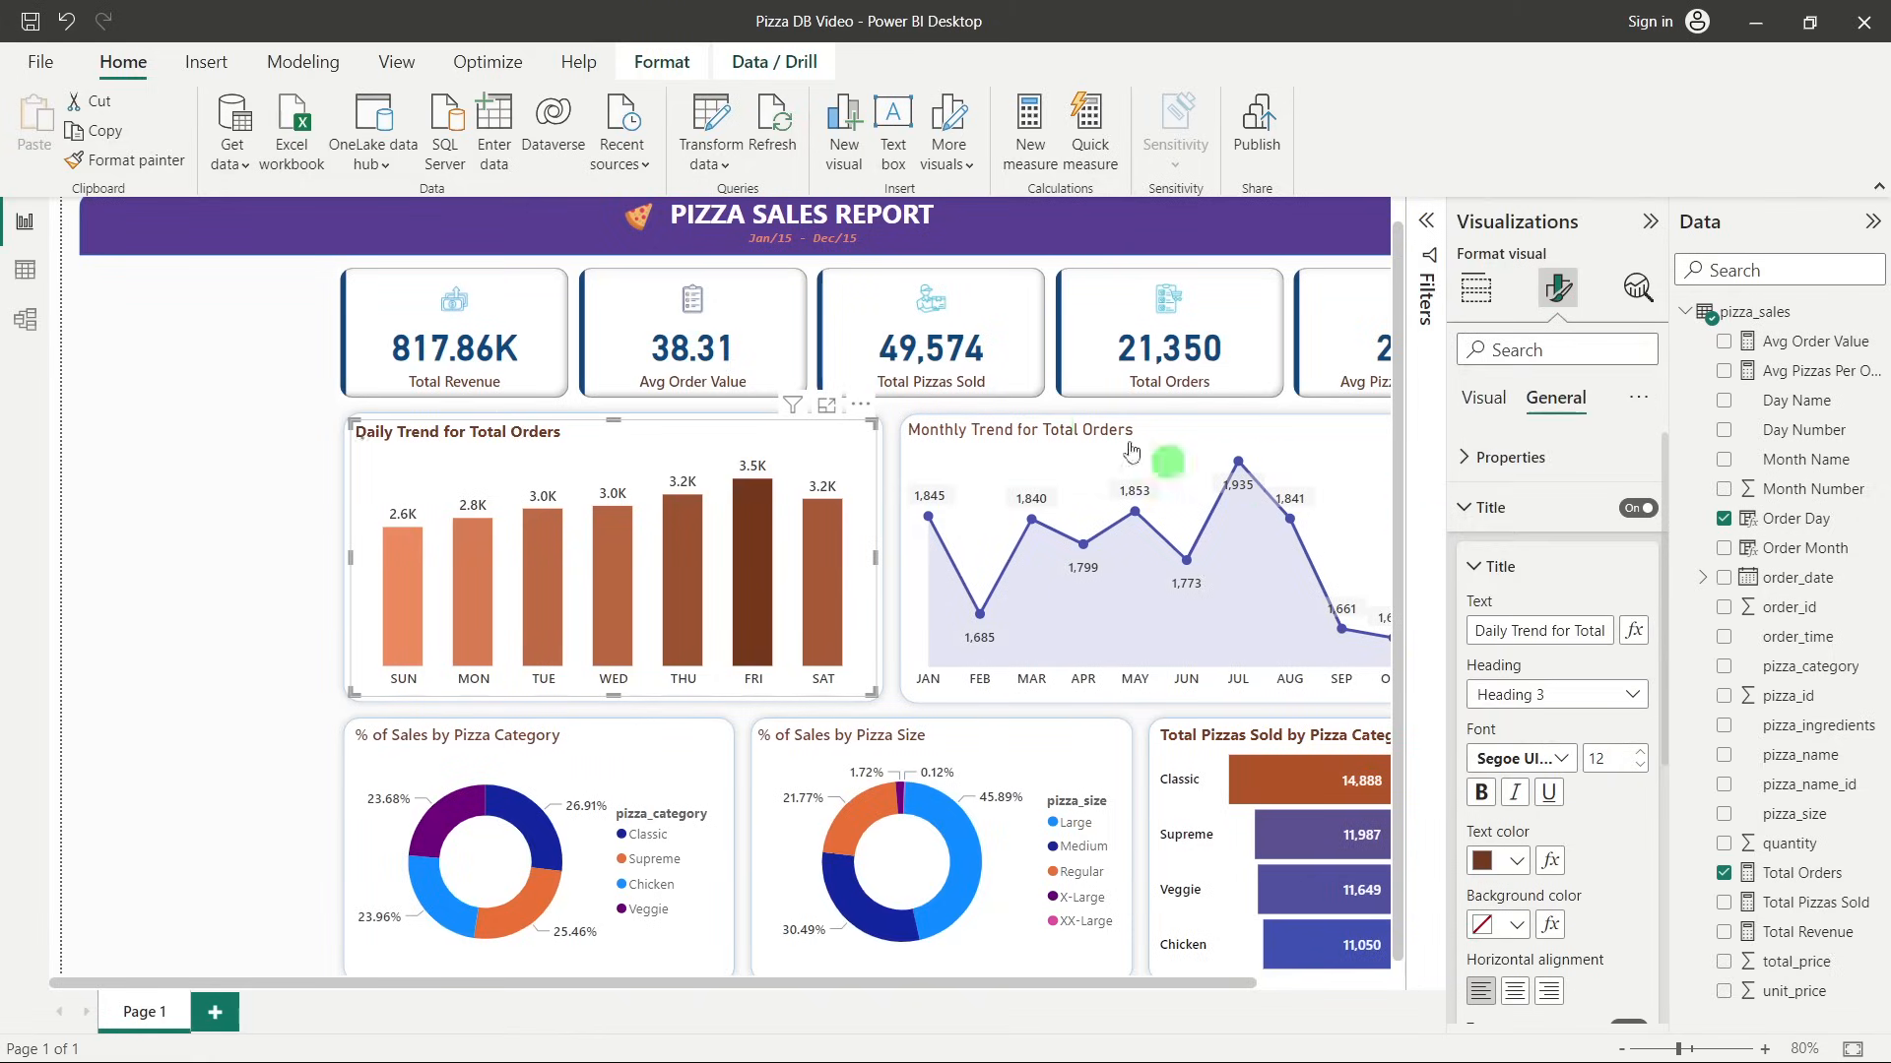
Set the title of the Monthly Trend for Total Orders chart to Segoe UI Bold at size 12.
left_click(995, 416)
left_click(1504, 718)
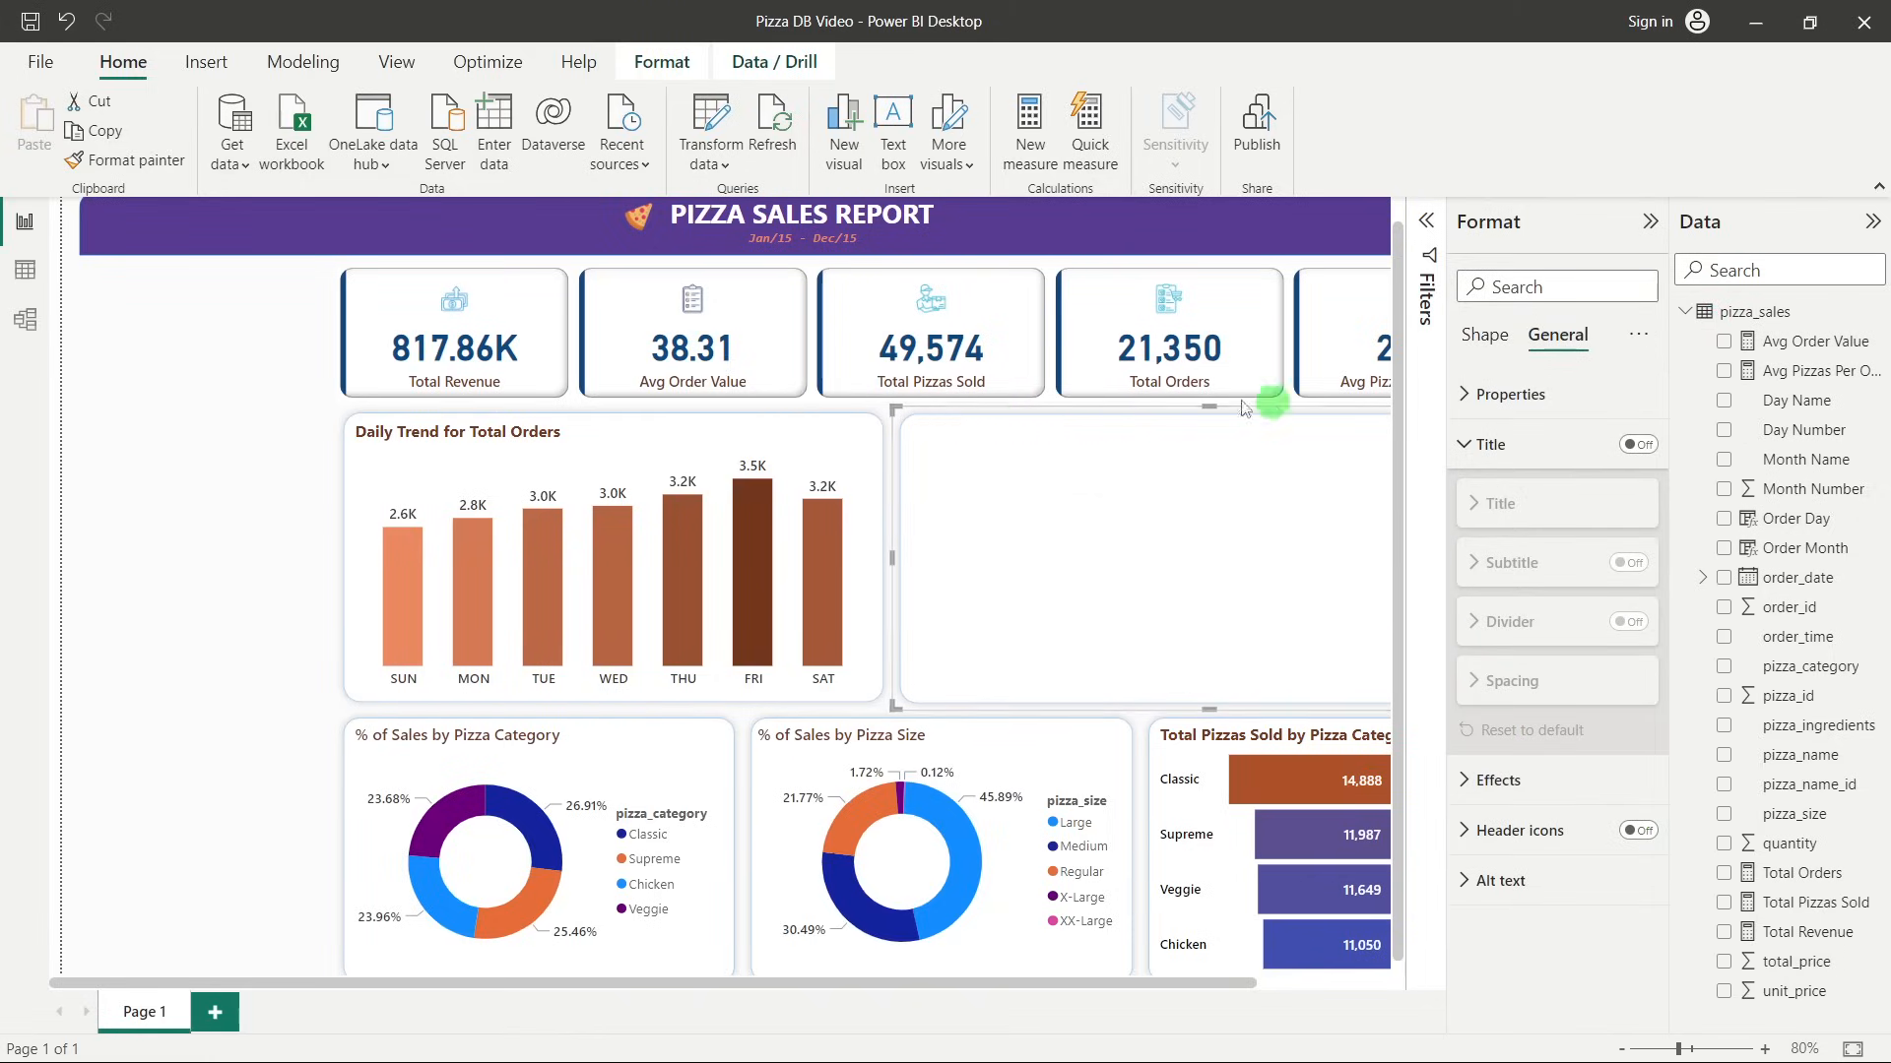
left_click(1321, 471)
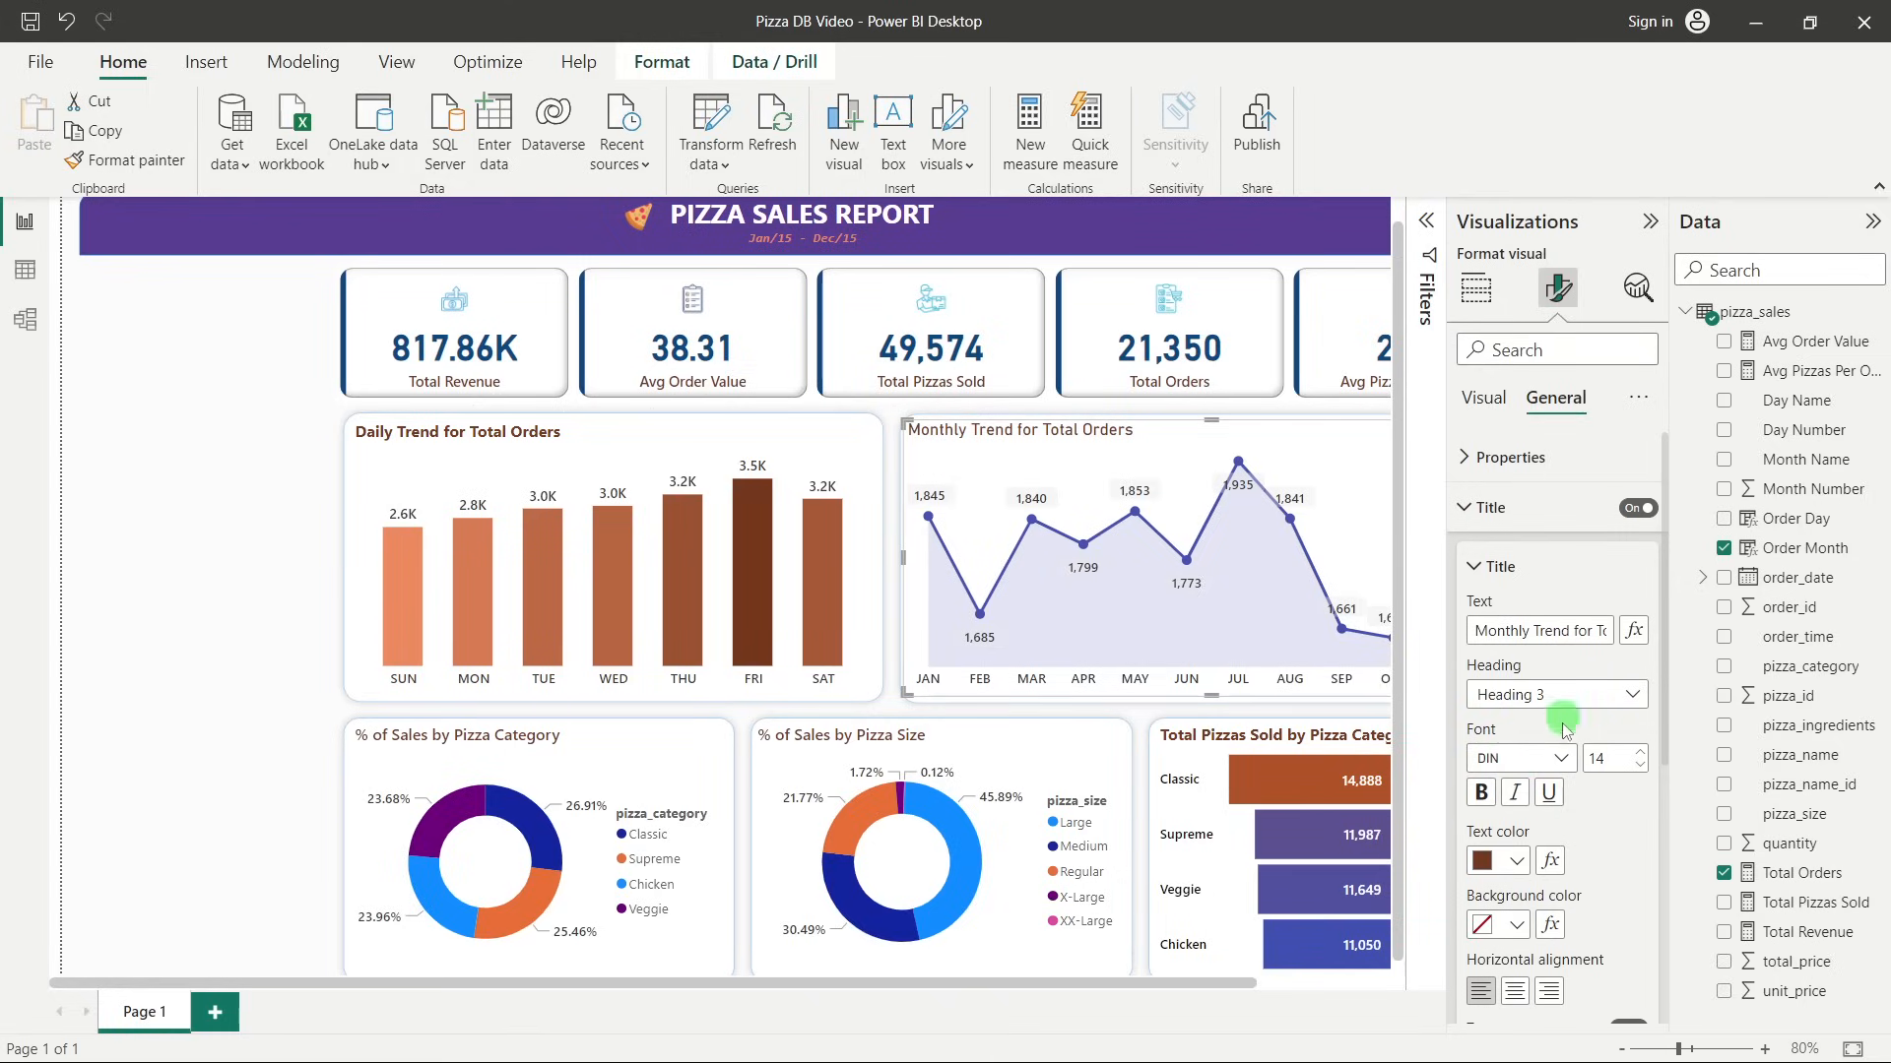
left_click(1547, 759)
scroll(1546, 590, "down", 3)
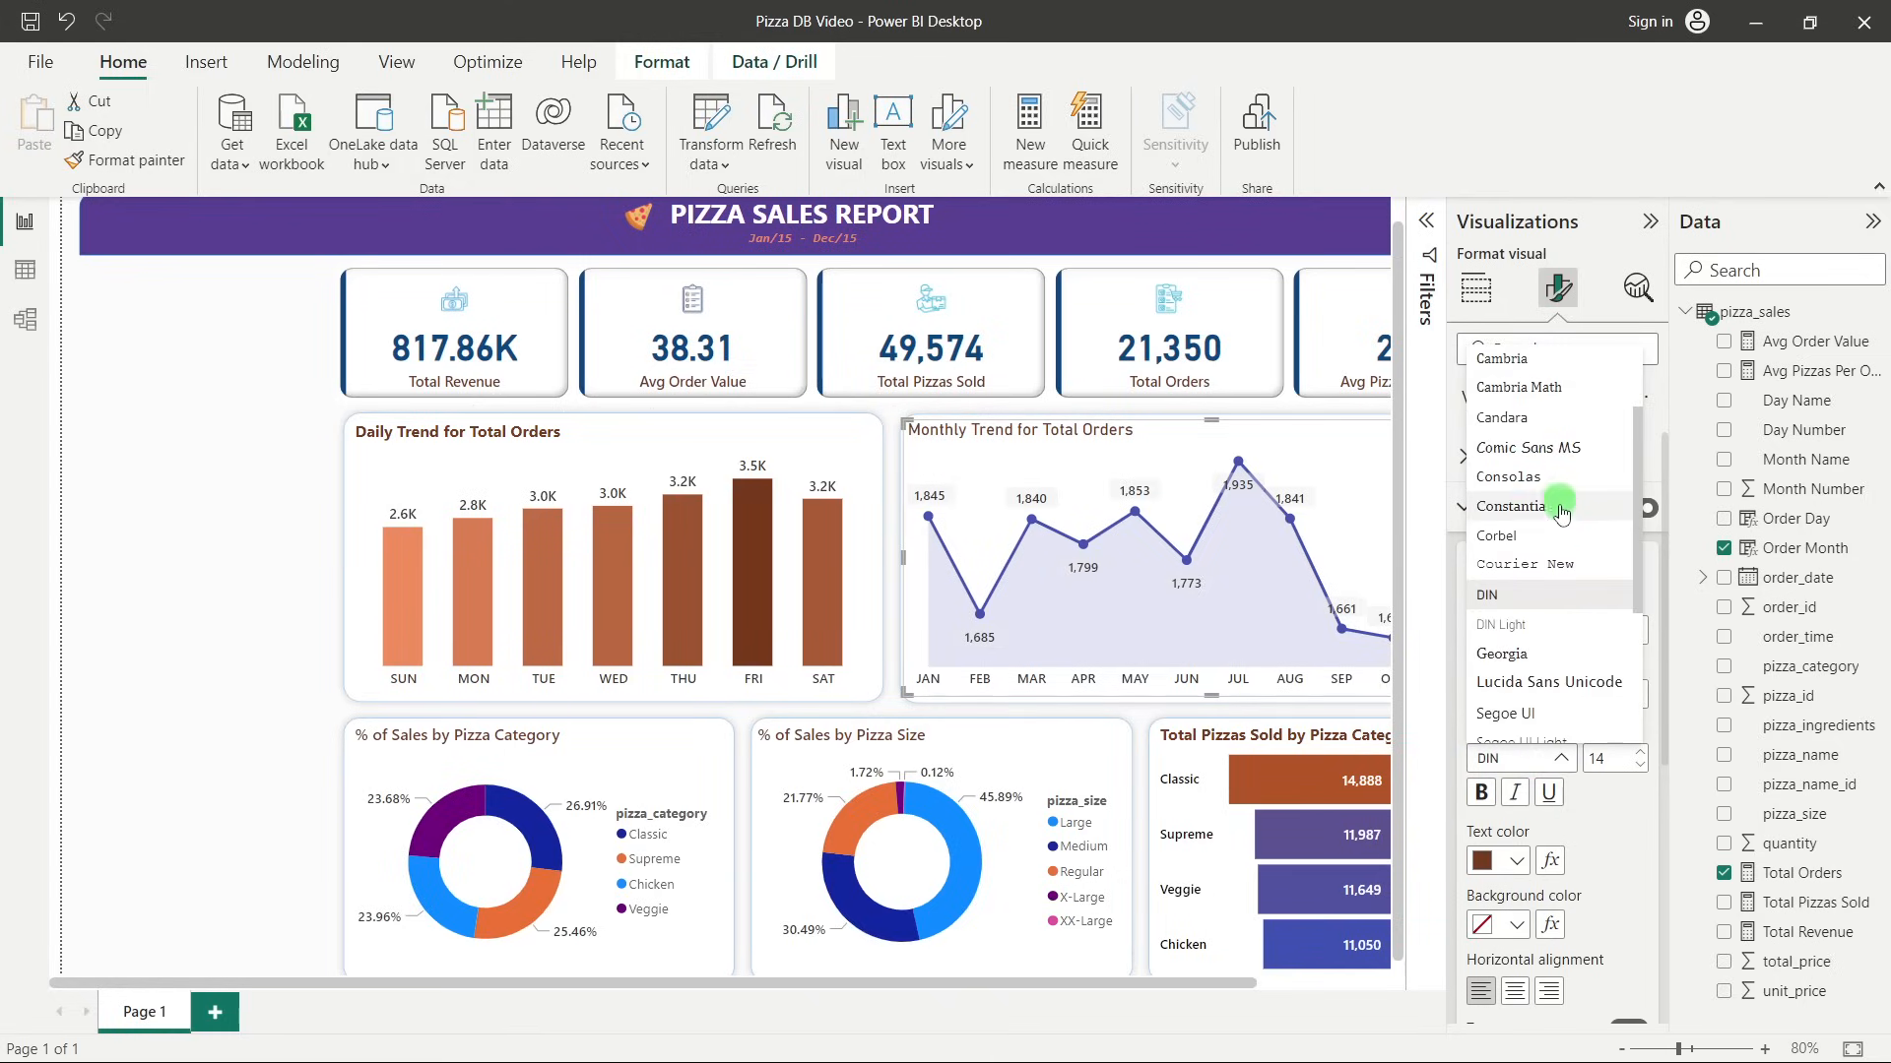
left_click(1527, 681)
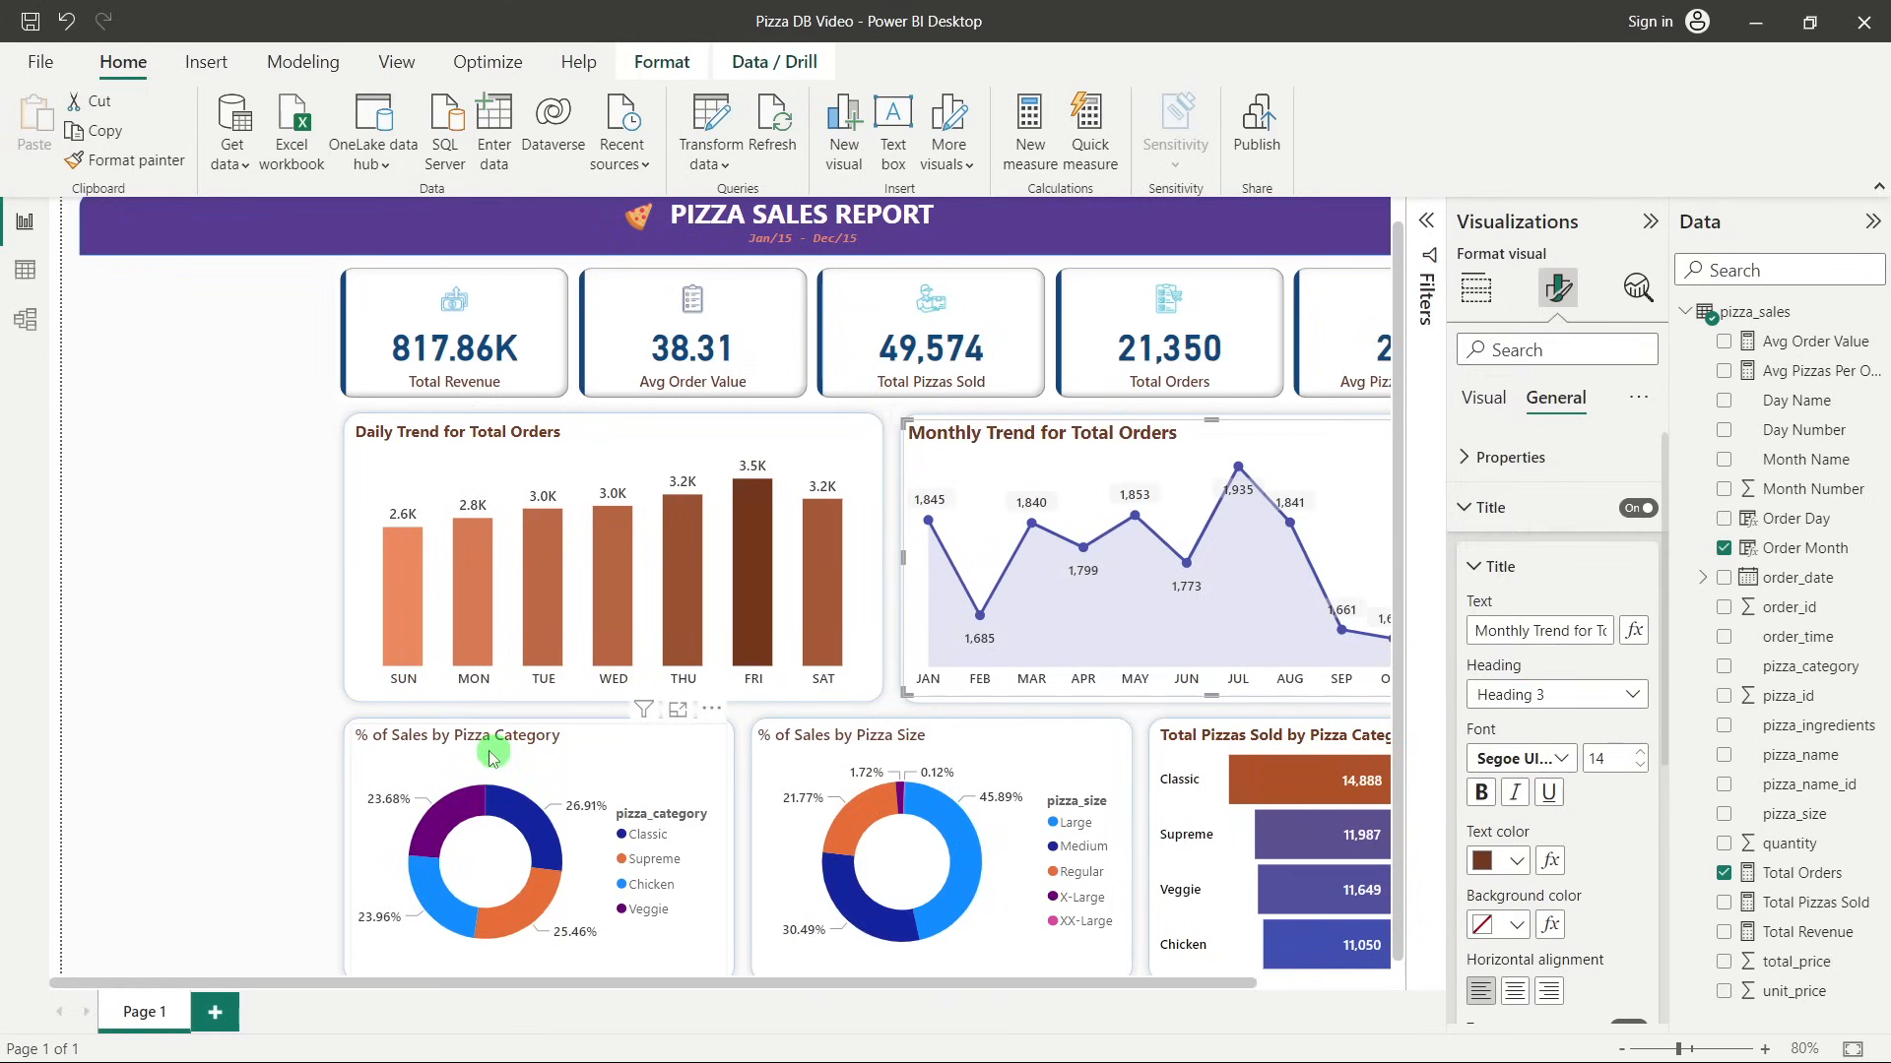
left_click(1613, 768)
double_click(1638, 769)
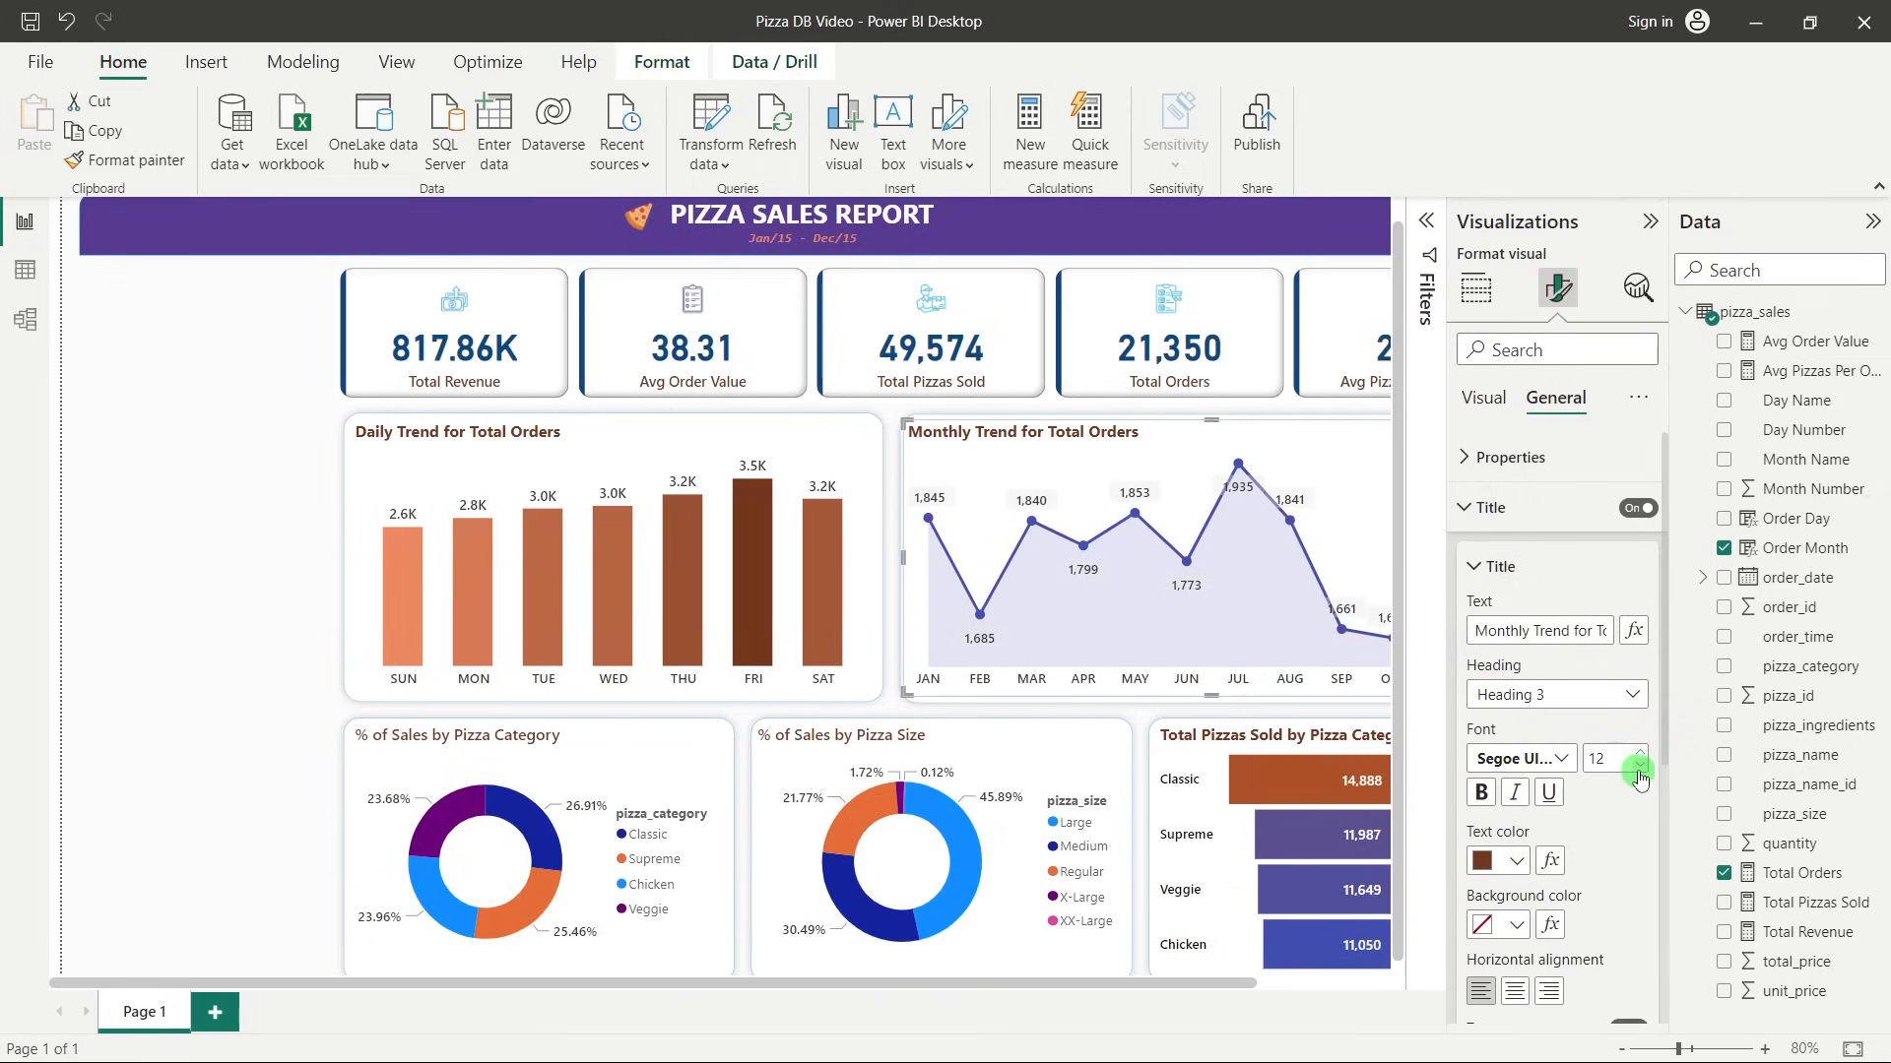
Set the title fonts of the Pizza Category and Pizza Size donut charts to Segoe UI Bold.
left_click(532, 743)
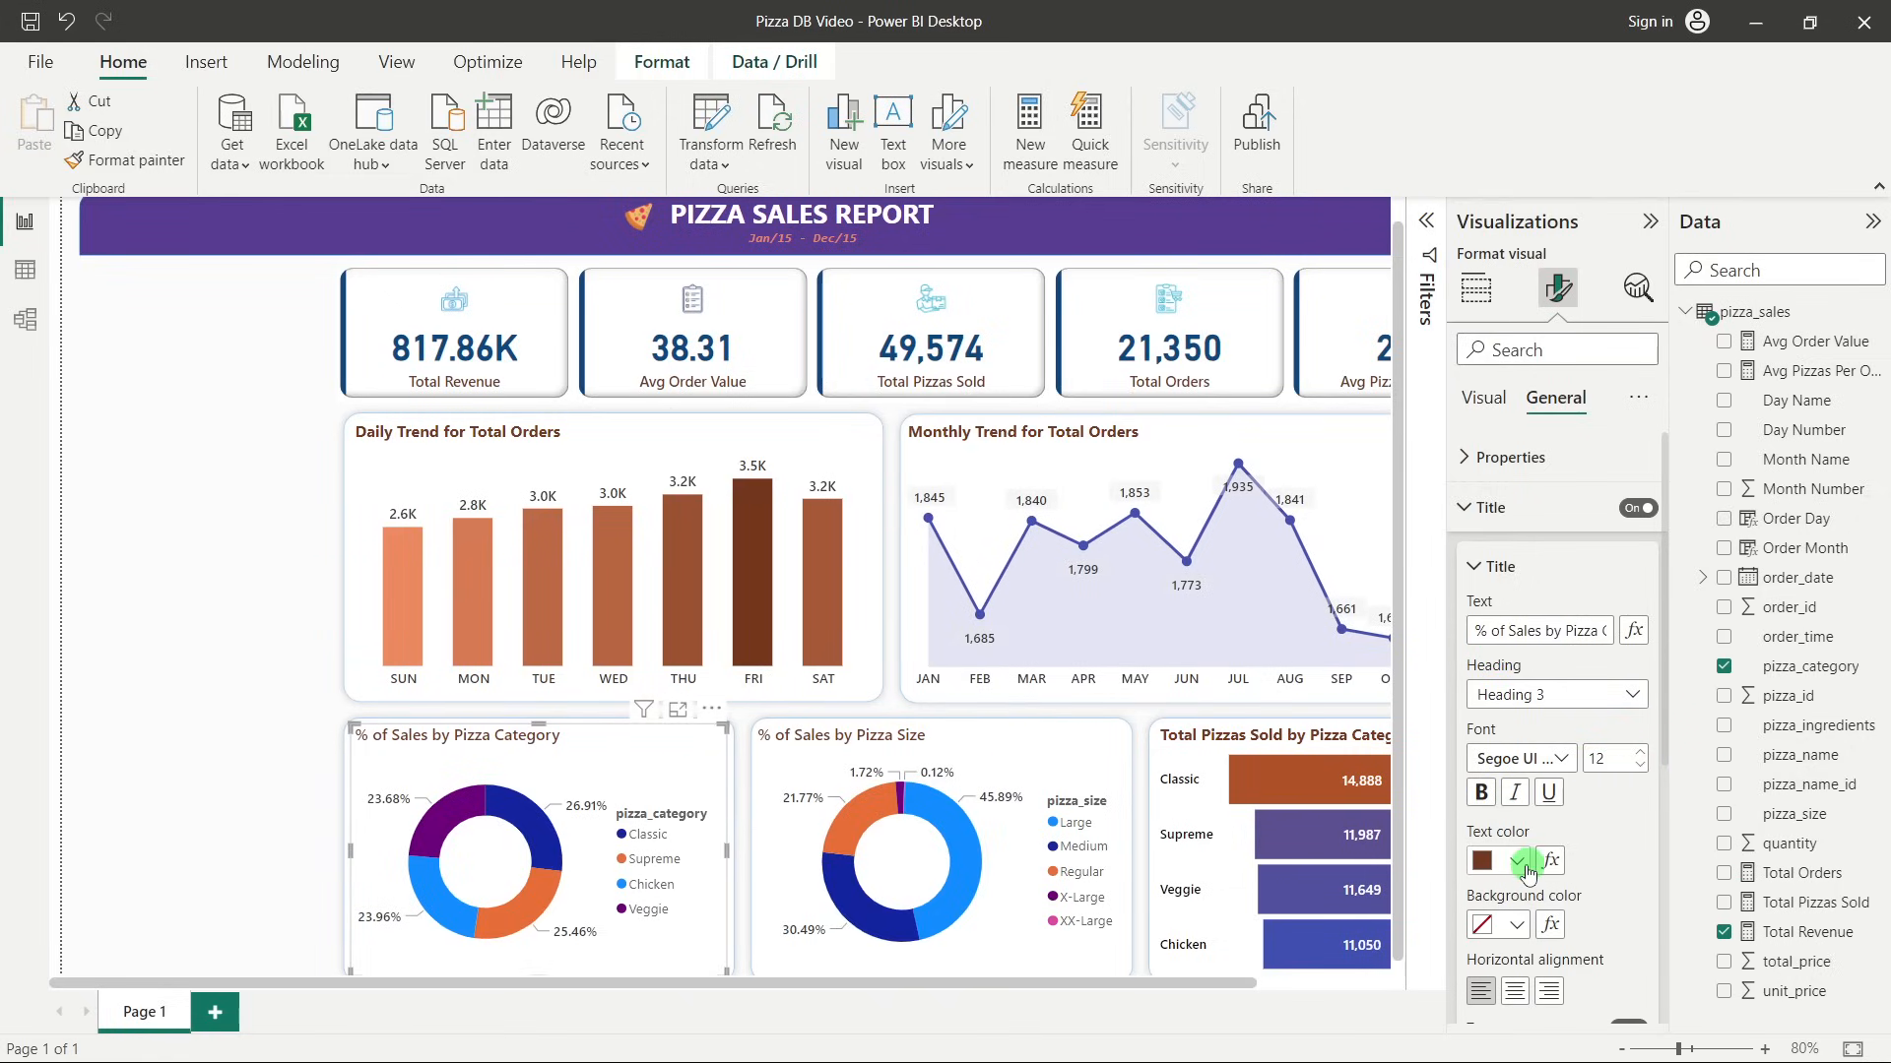
left_click(1574, 763)
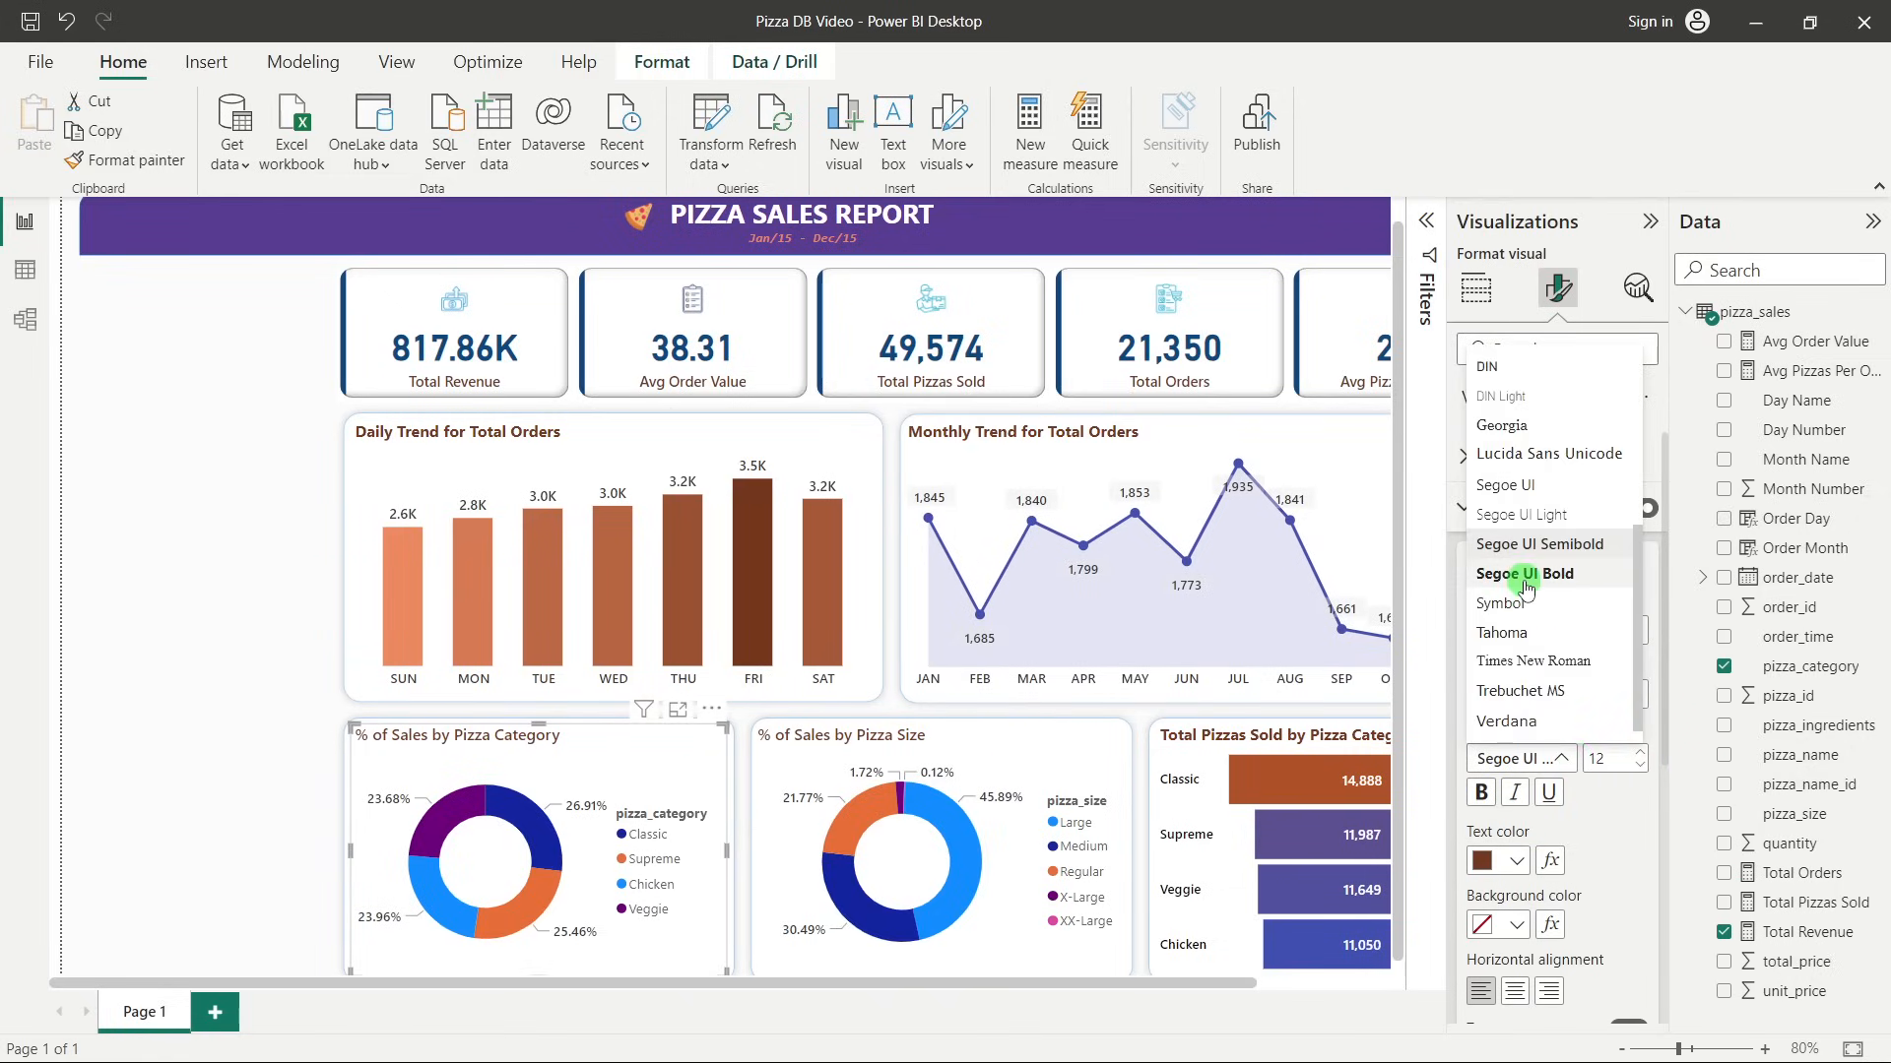
left_click(1522, 571)
left_click(851, 744)
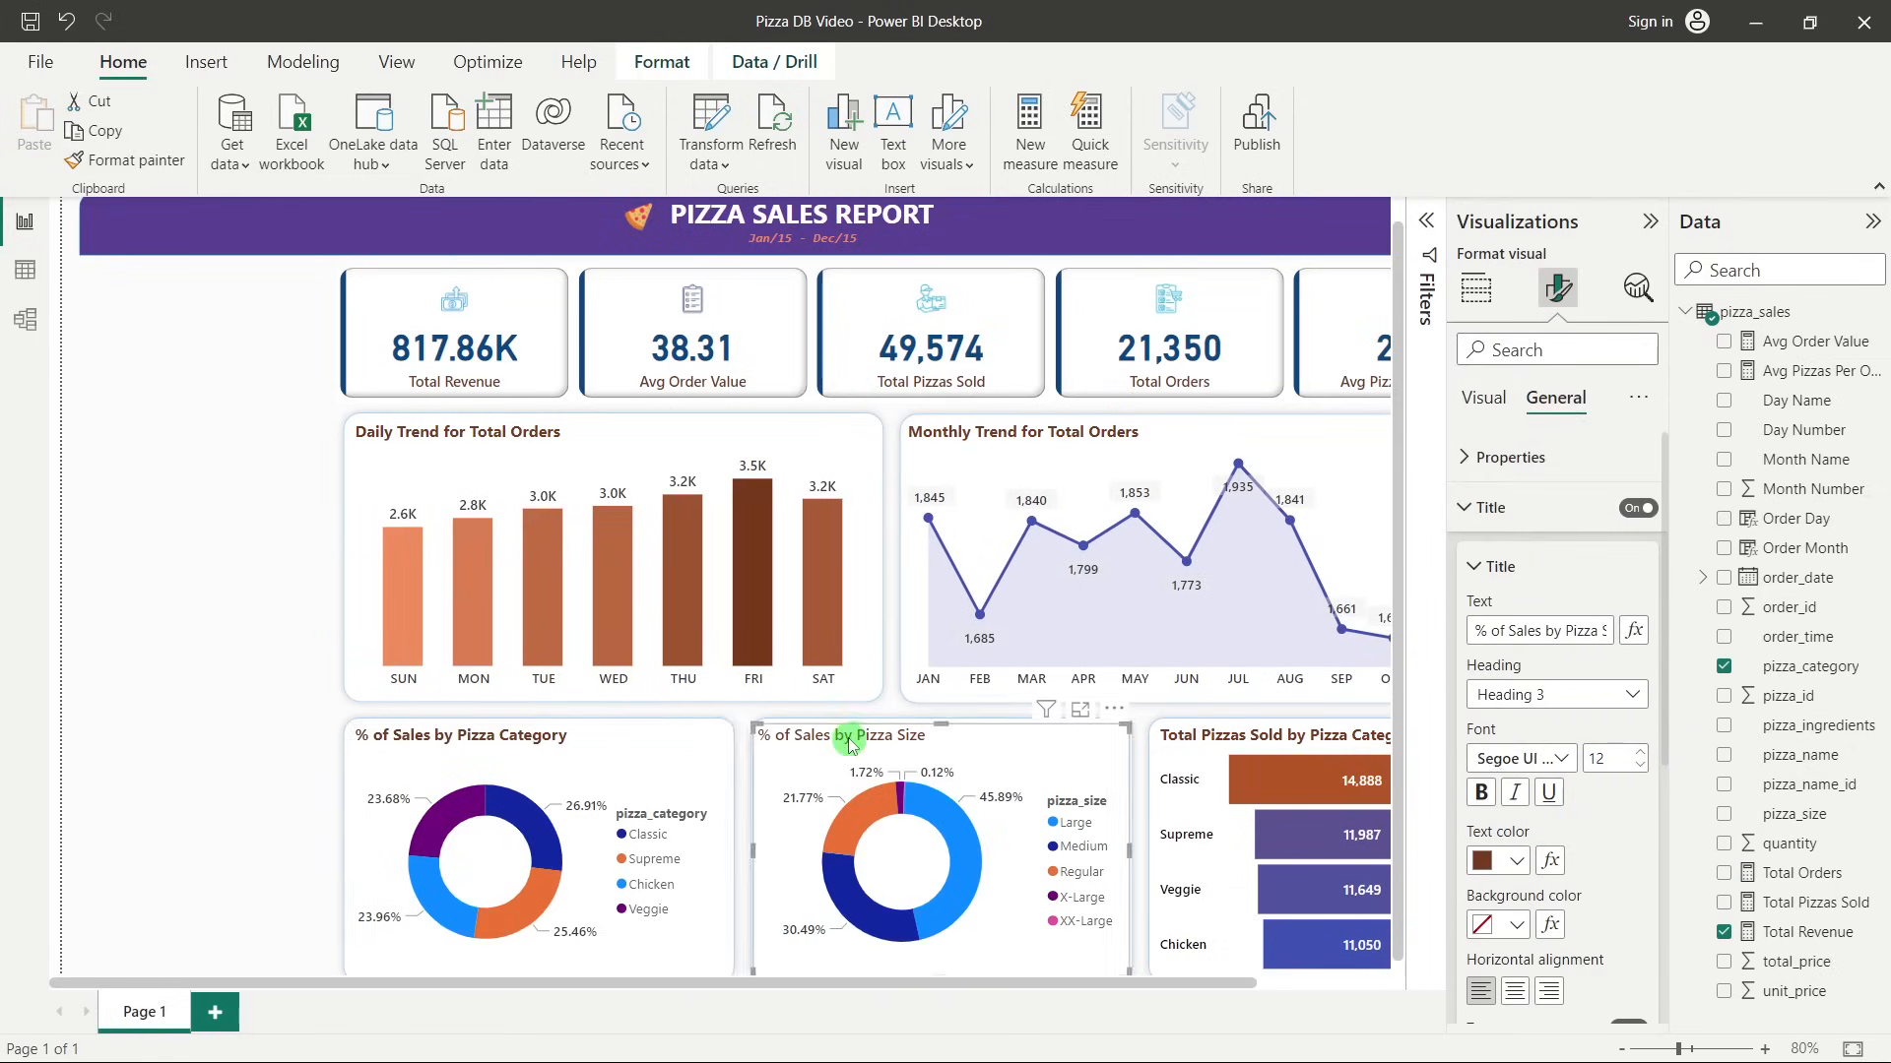
left_click(1561, 758)
left_click(1526, 574)
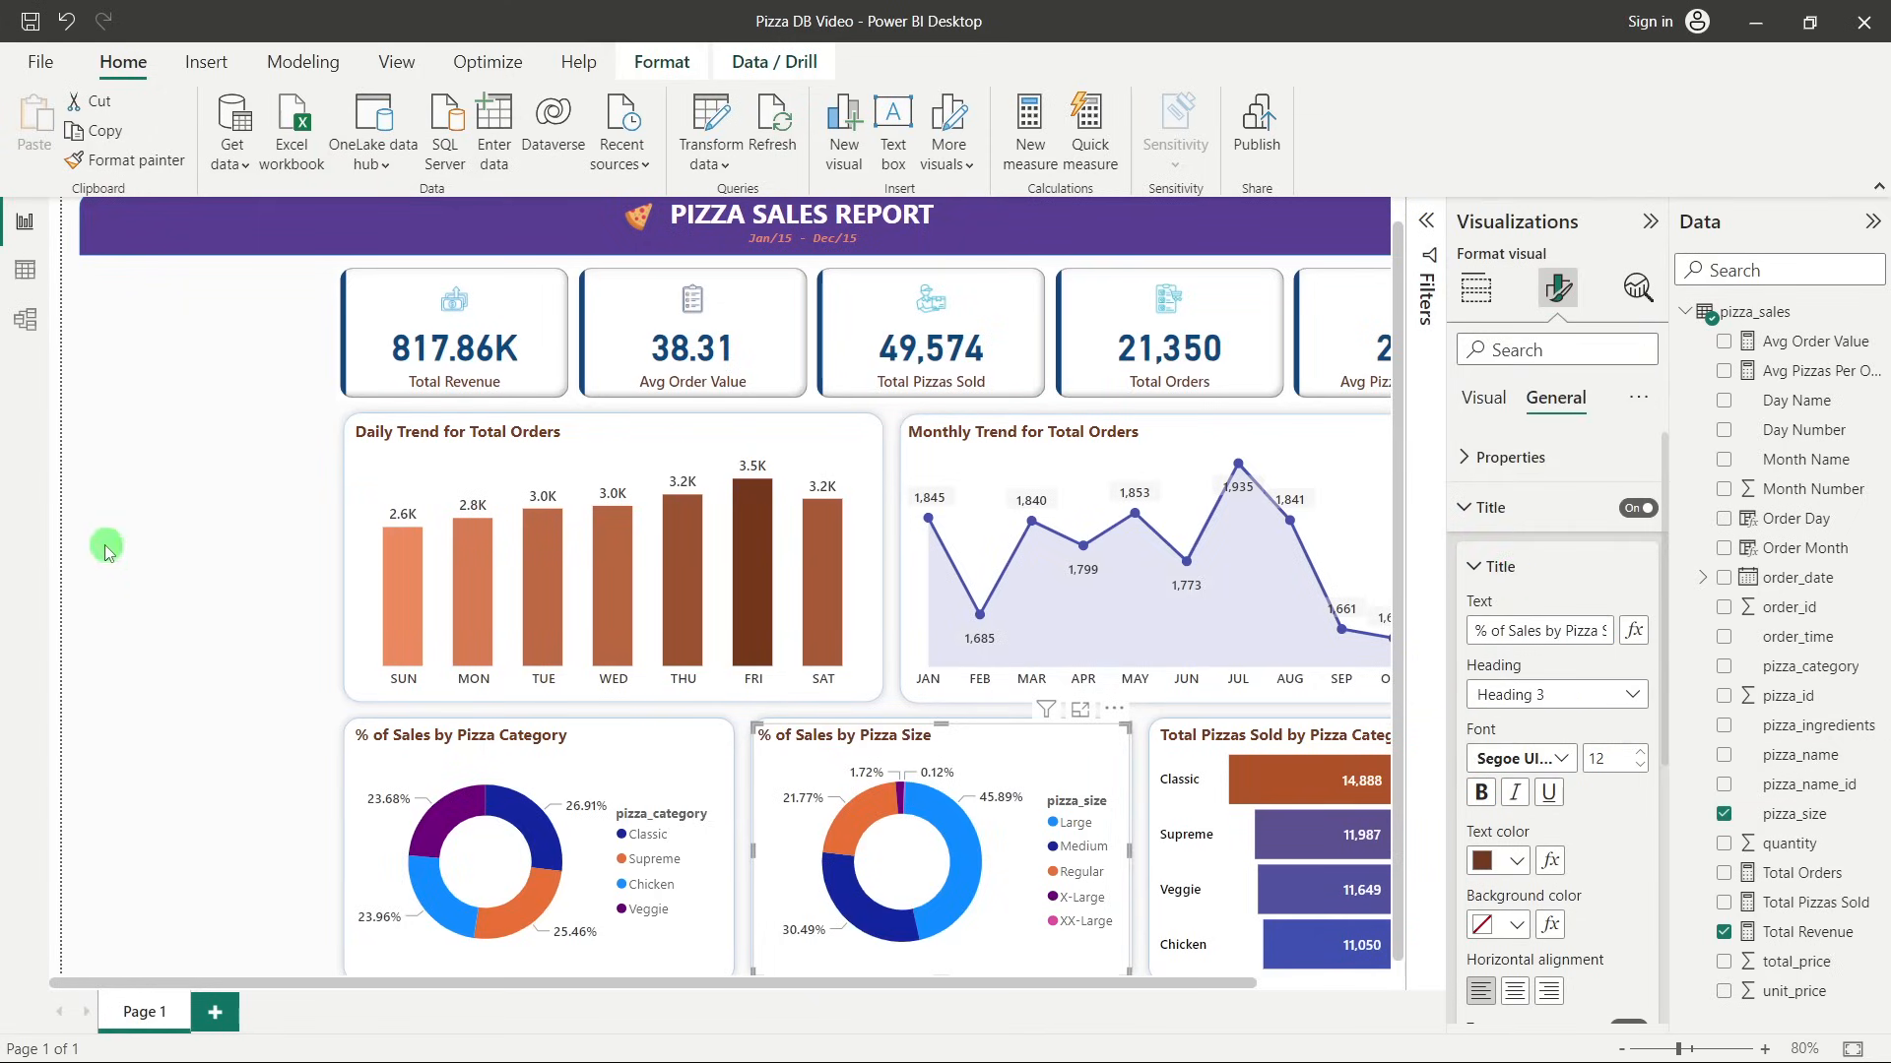
left_click(198, 528)
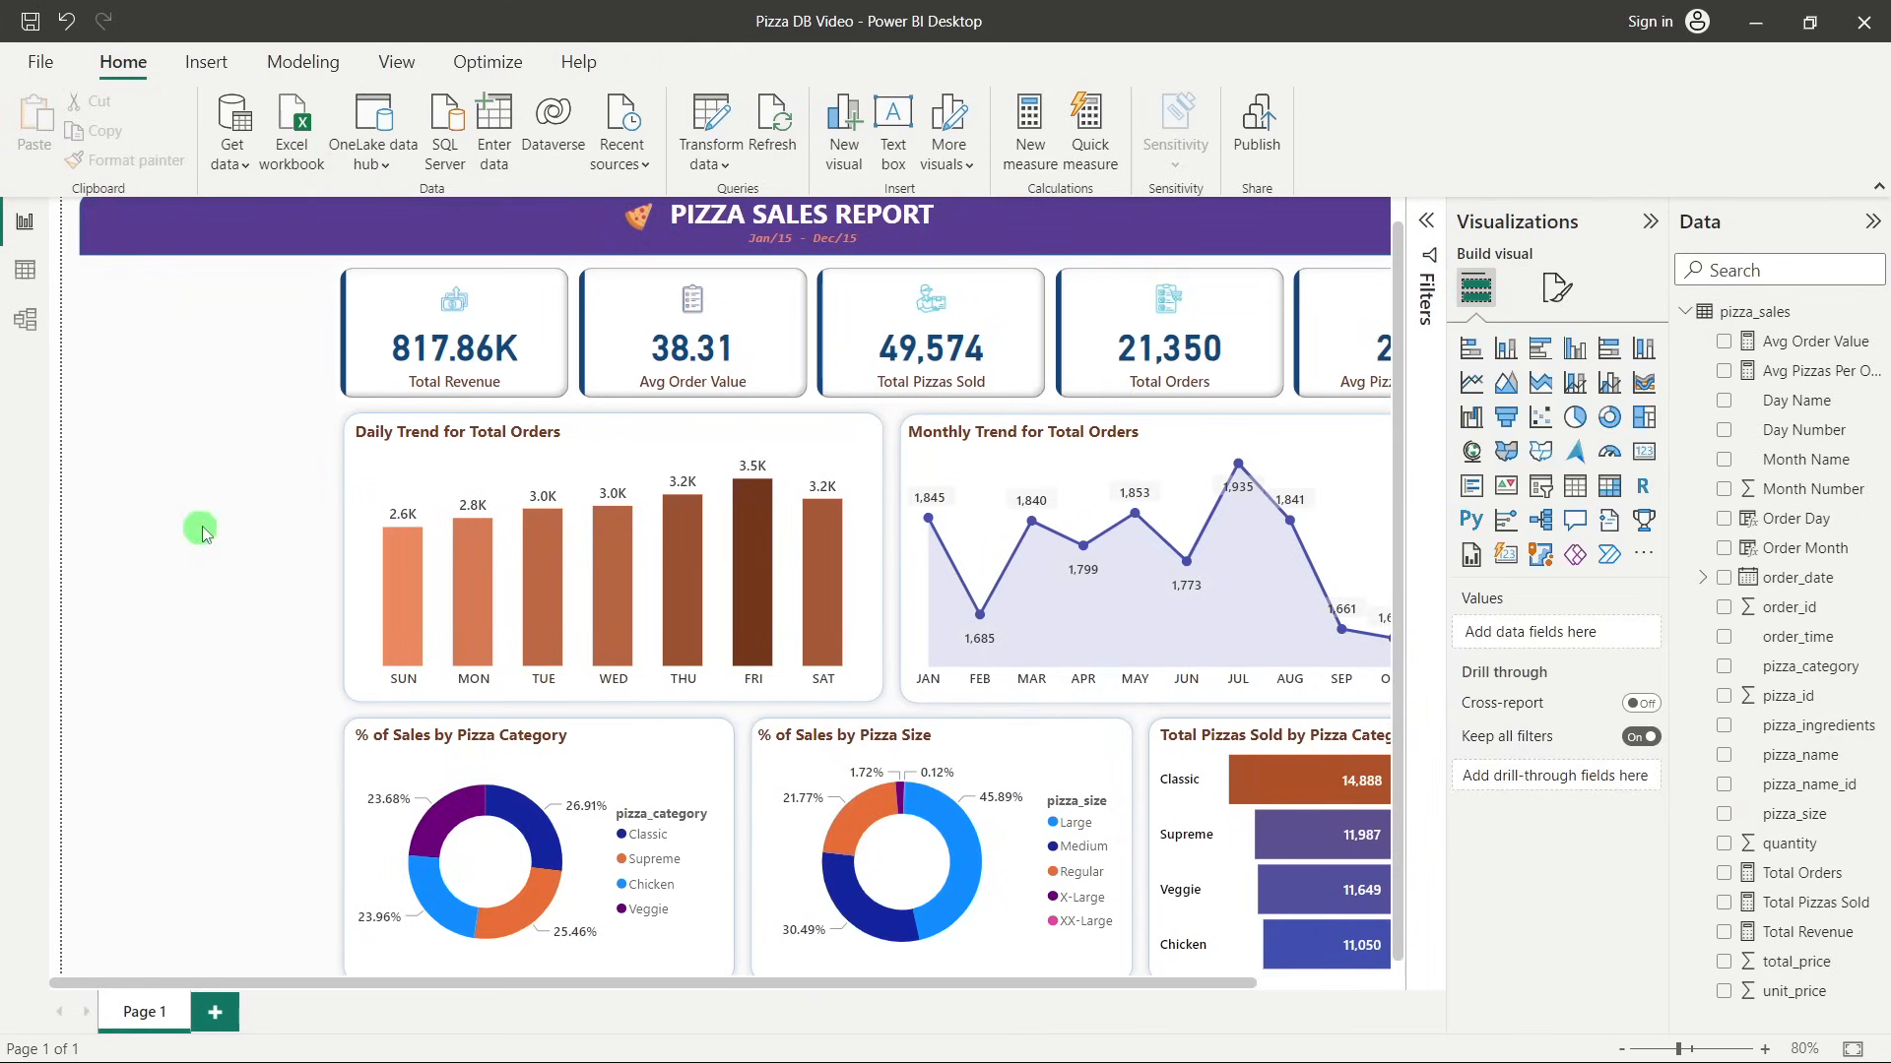
Duplicate the Daily Trend chart's white background shape and fit the copy as a narrow, full-height panel in the empty left column below the header.
left_click(1650, 220)
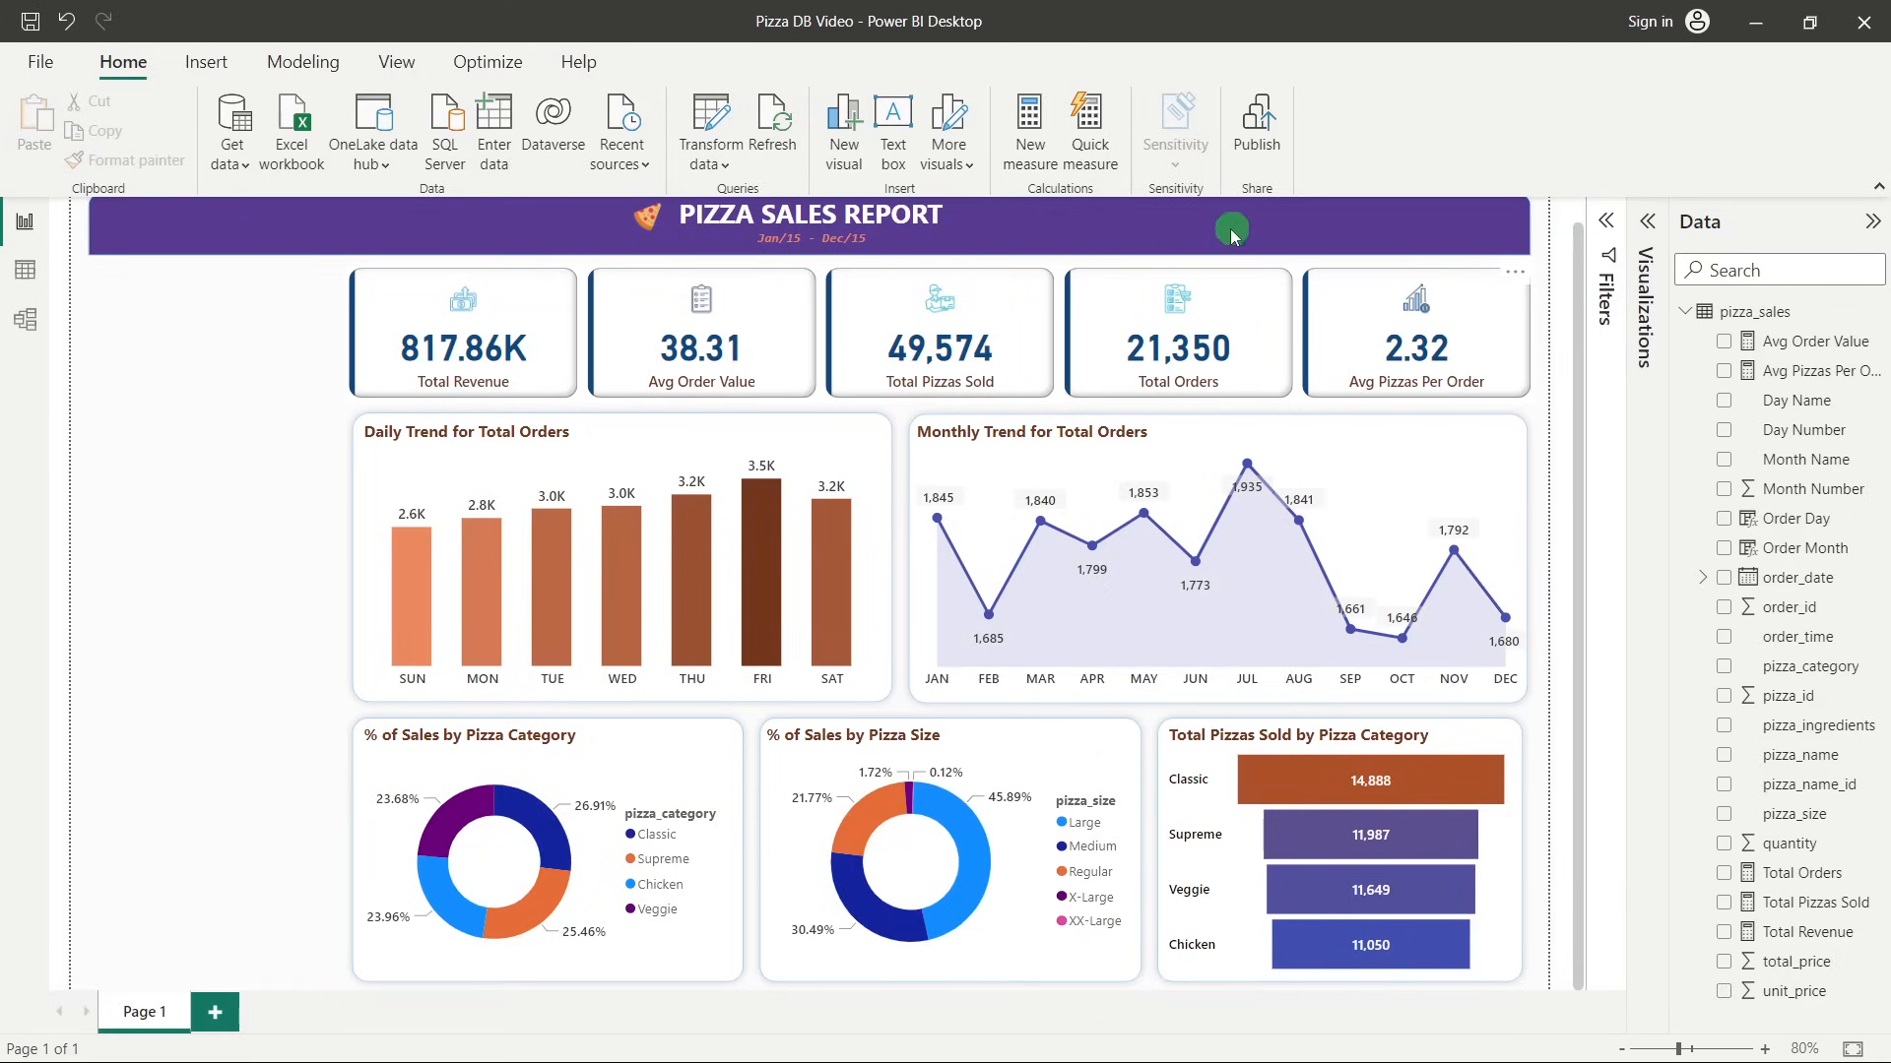
scroll(158, 596, "up", 1)
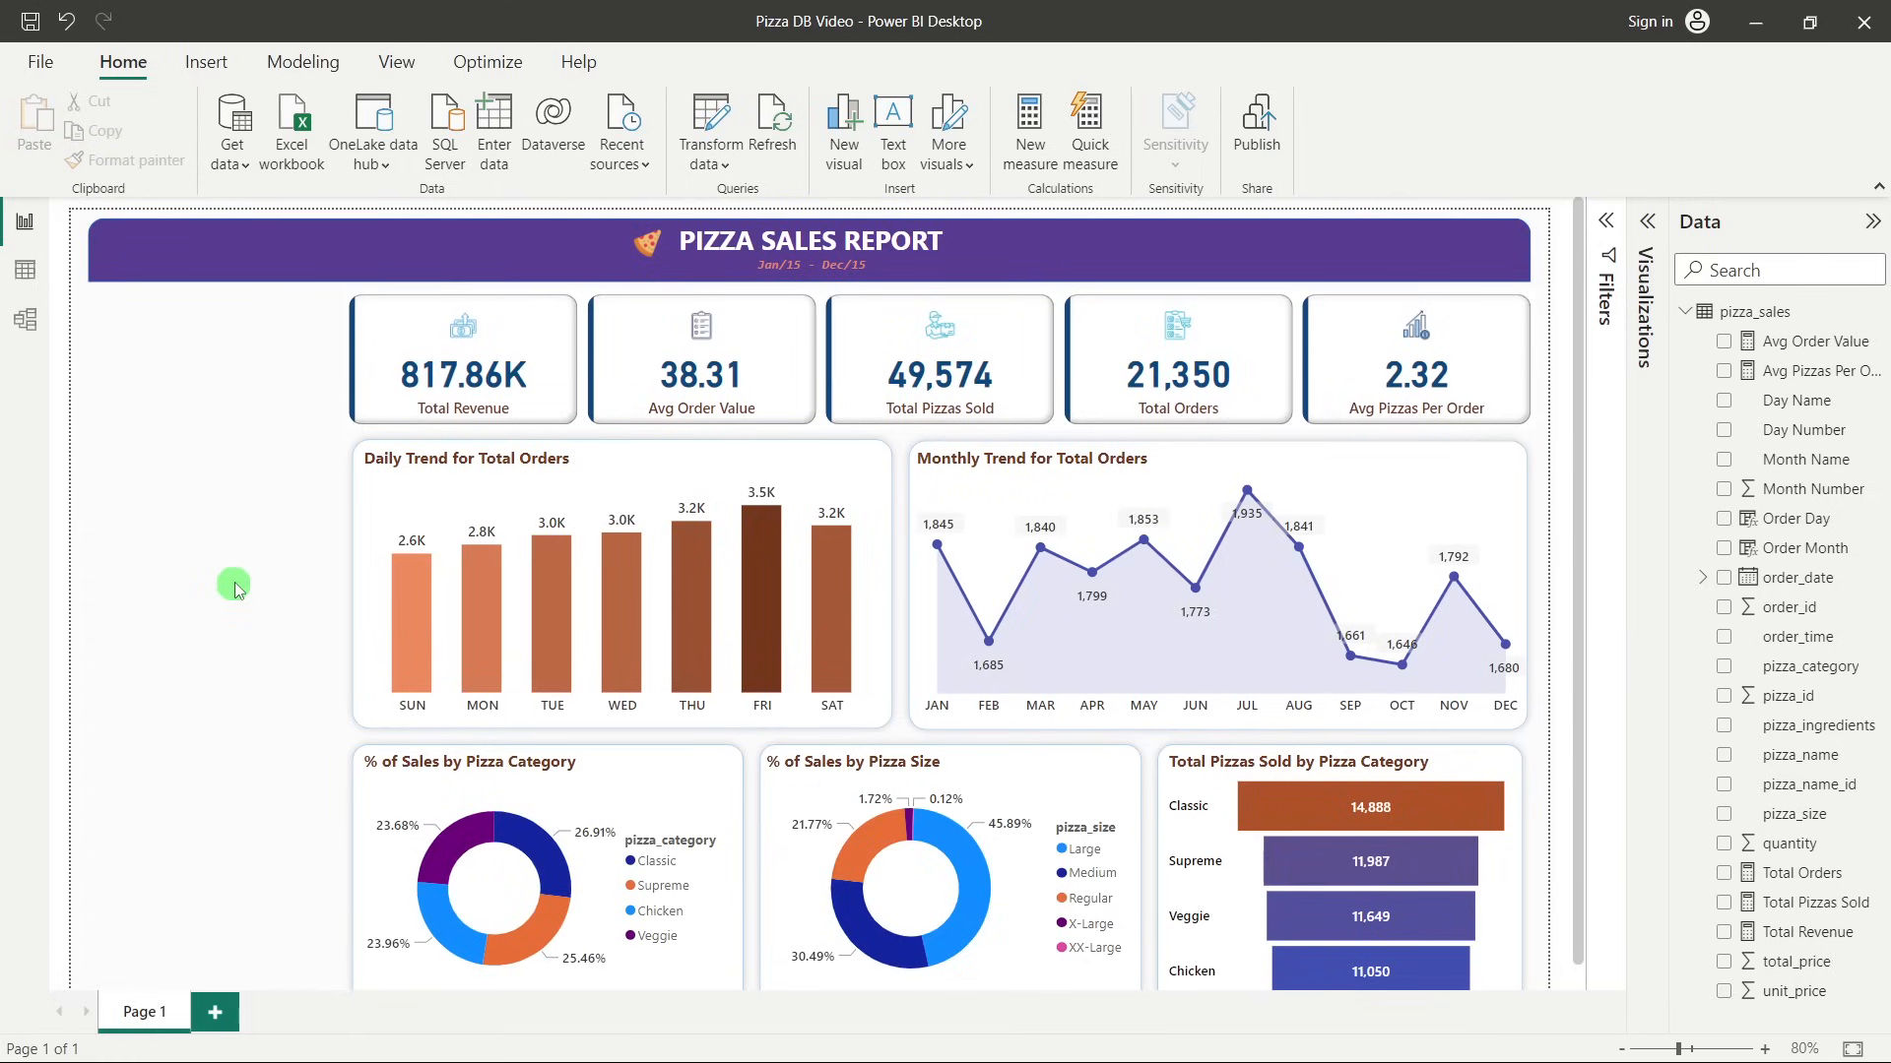
left_click(679, 448)
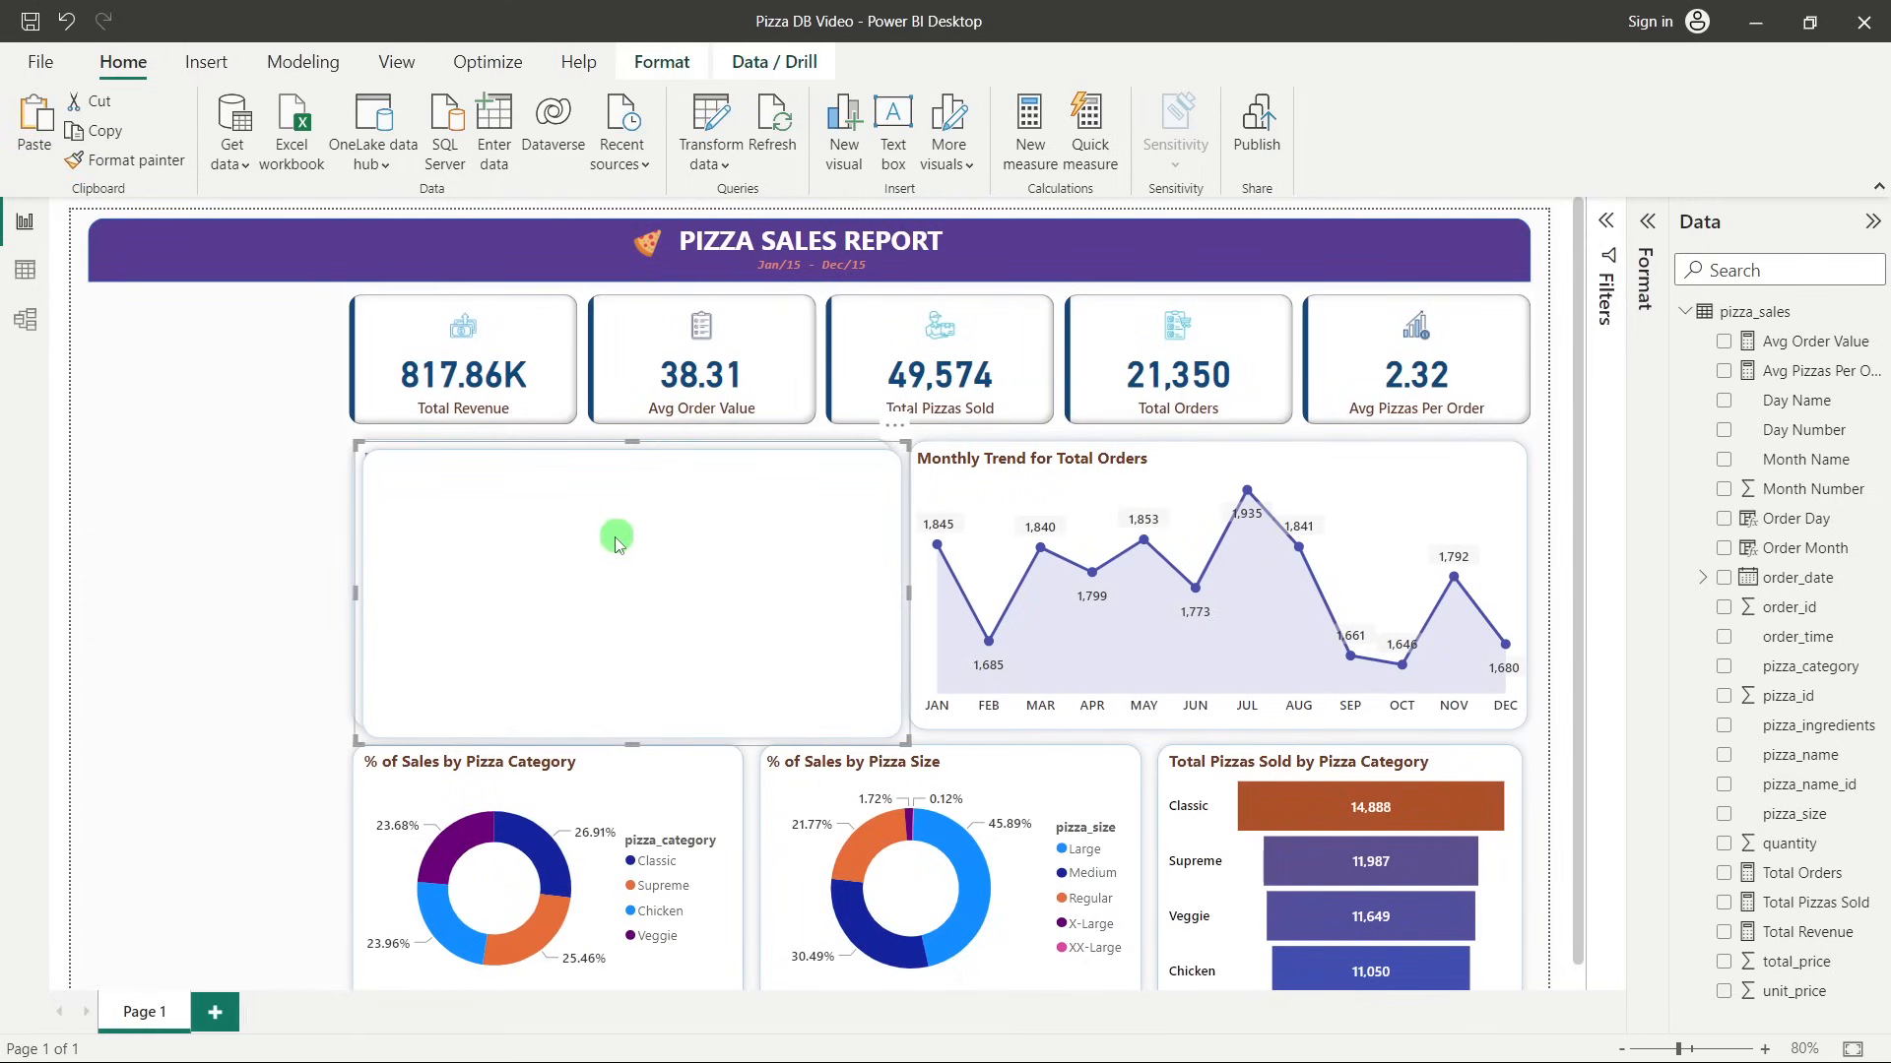
left_click_drag(502, 541, 341, 453)
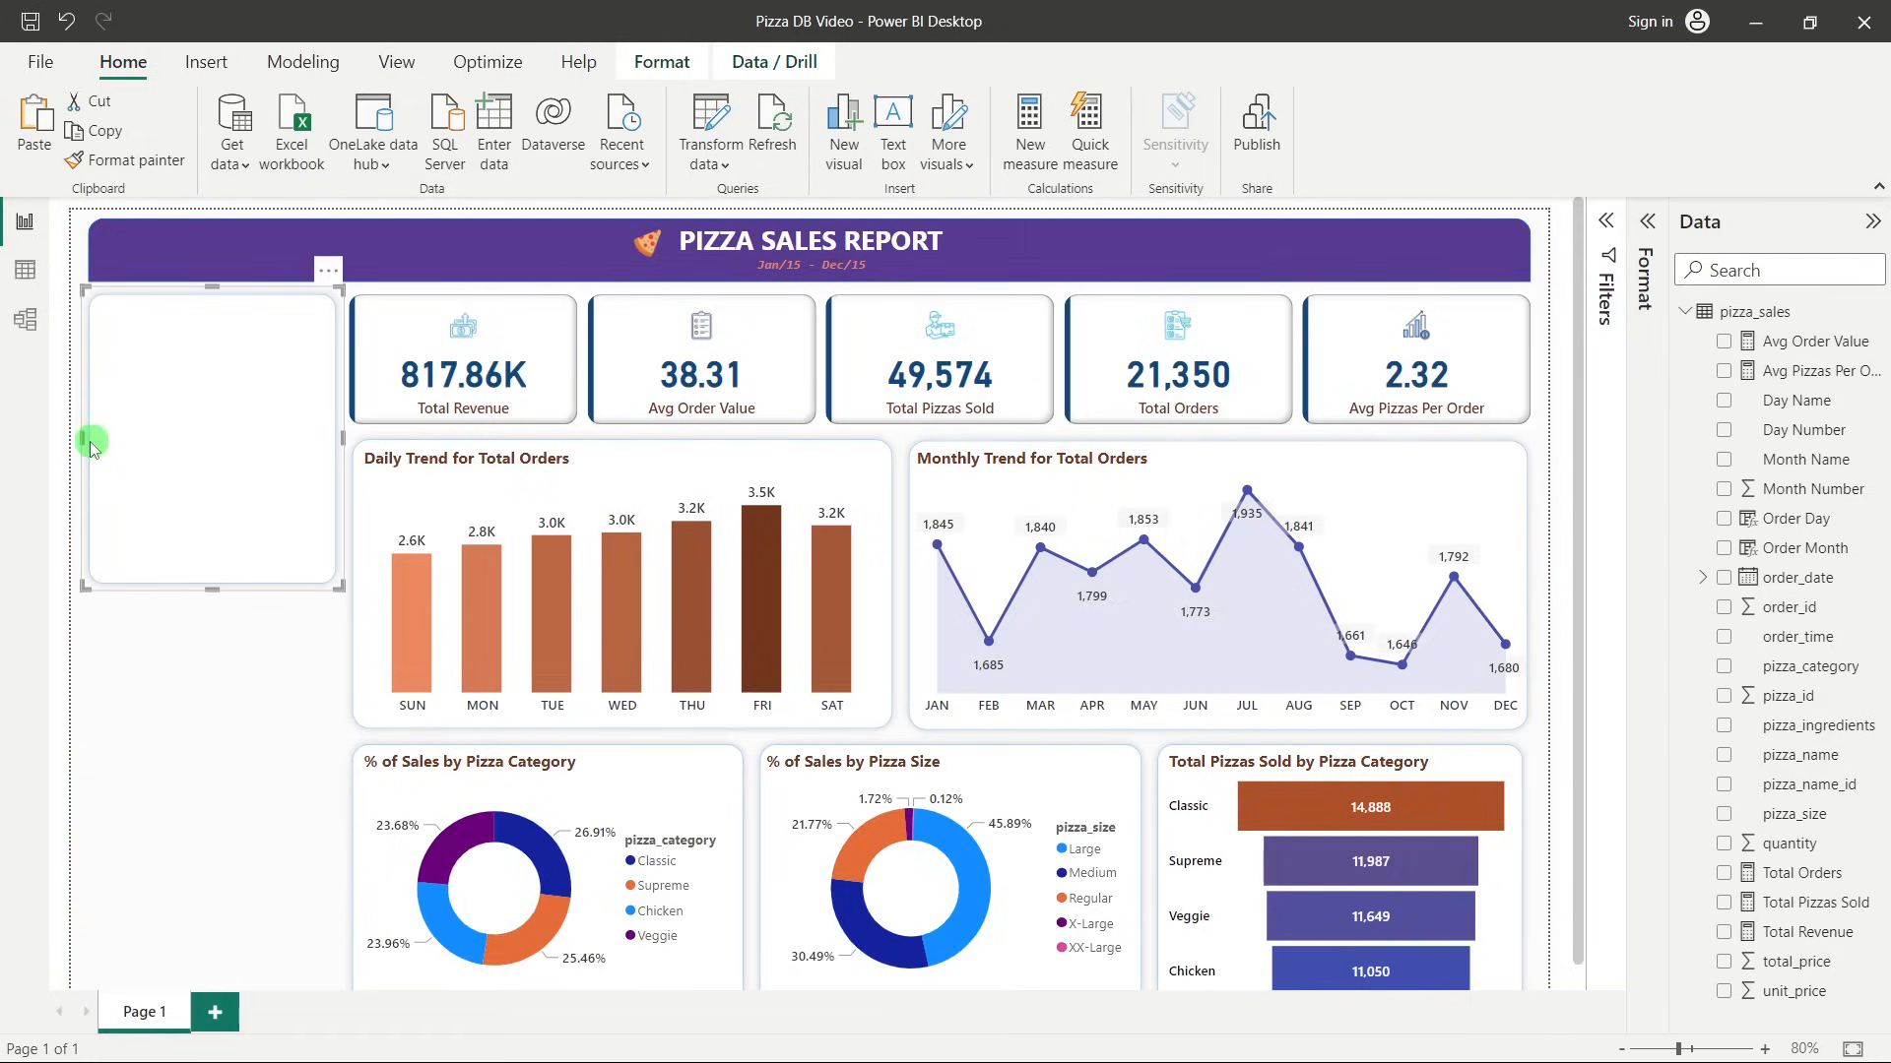
left_click_drag(88, 445, 88, 447)
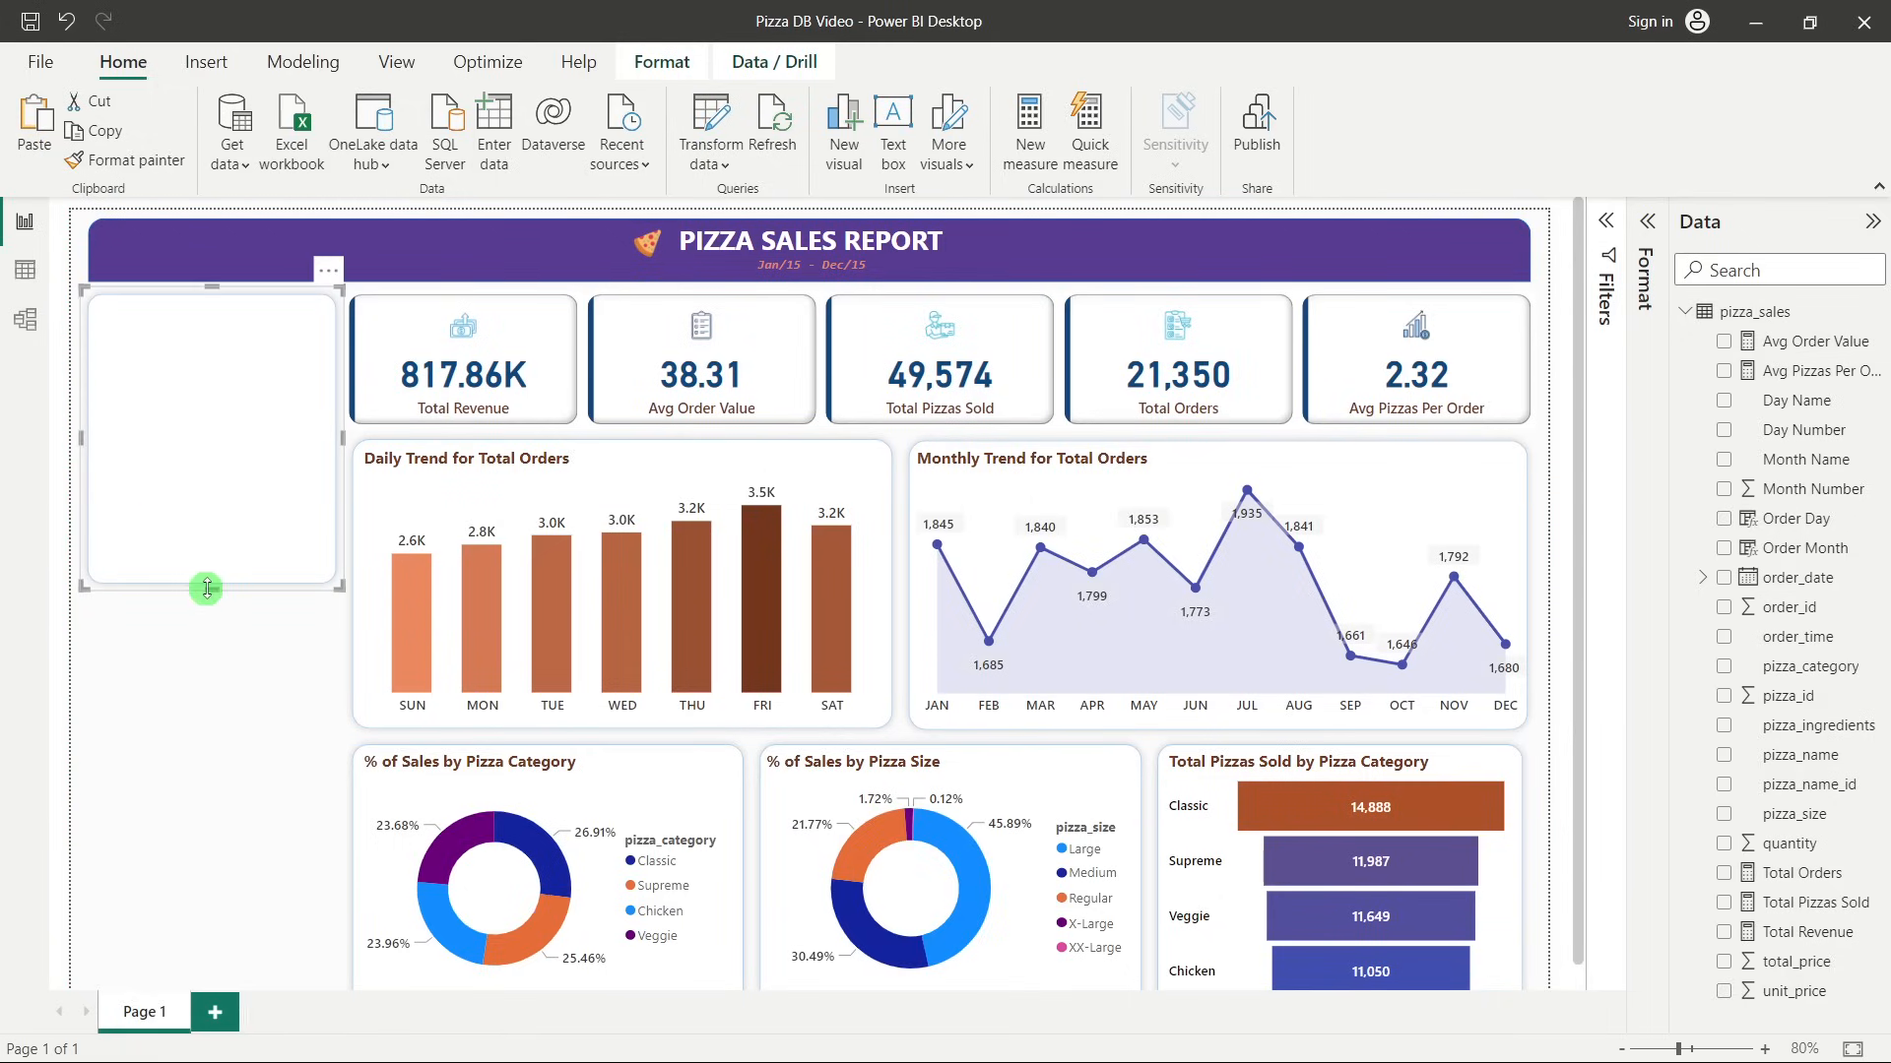
left_click_drag(206, 585, 226, 984)
scroll(329, 865, "down", 1)
scroll(253, 833, "up", 1)
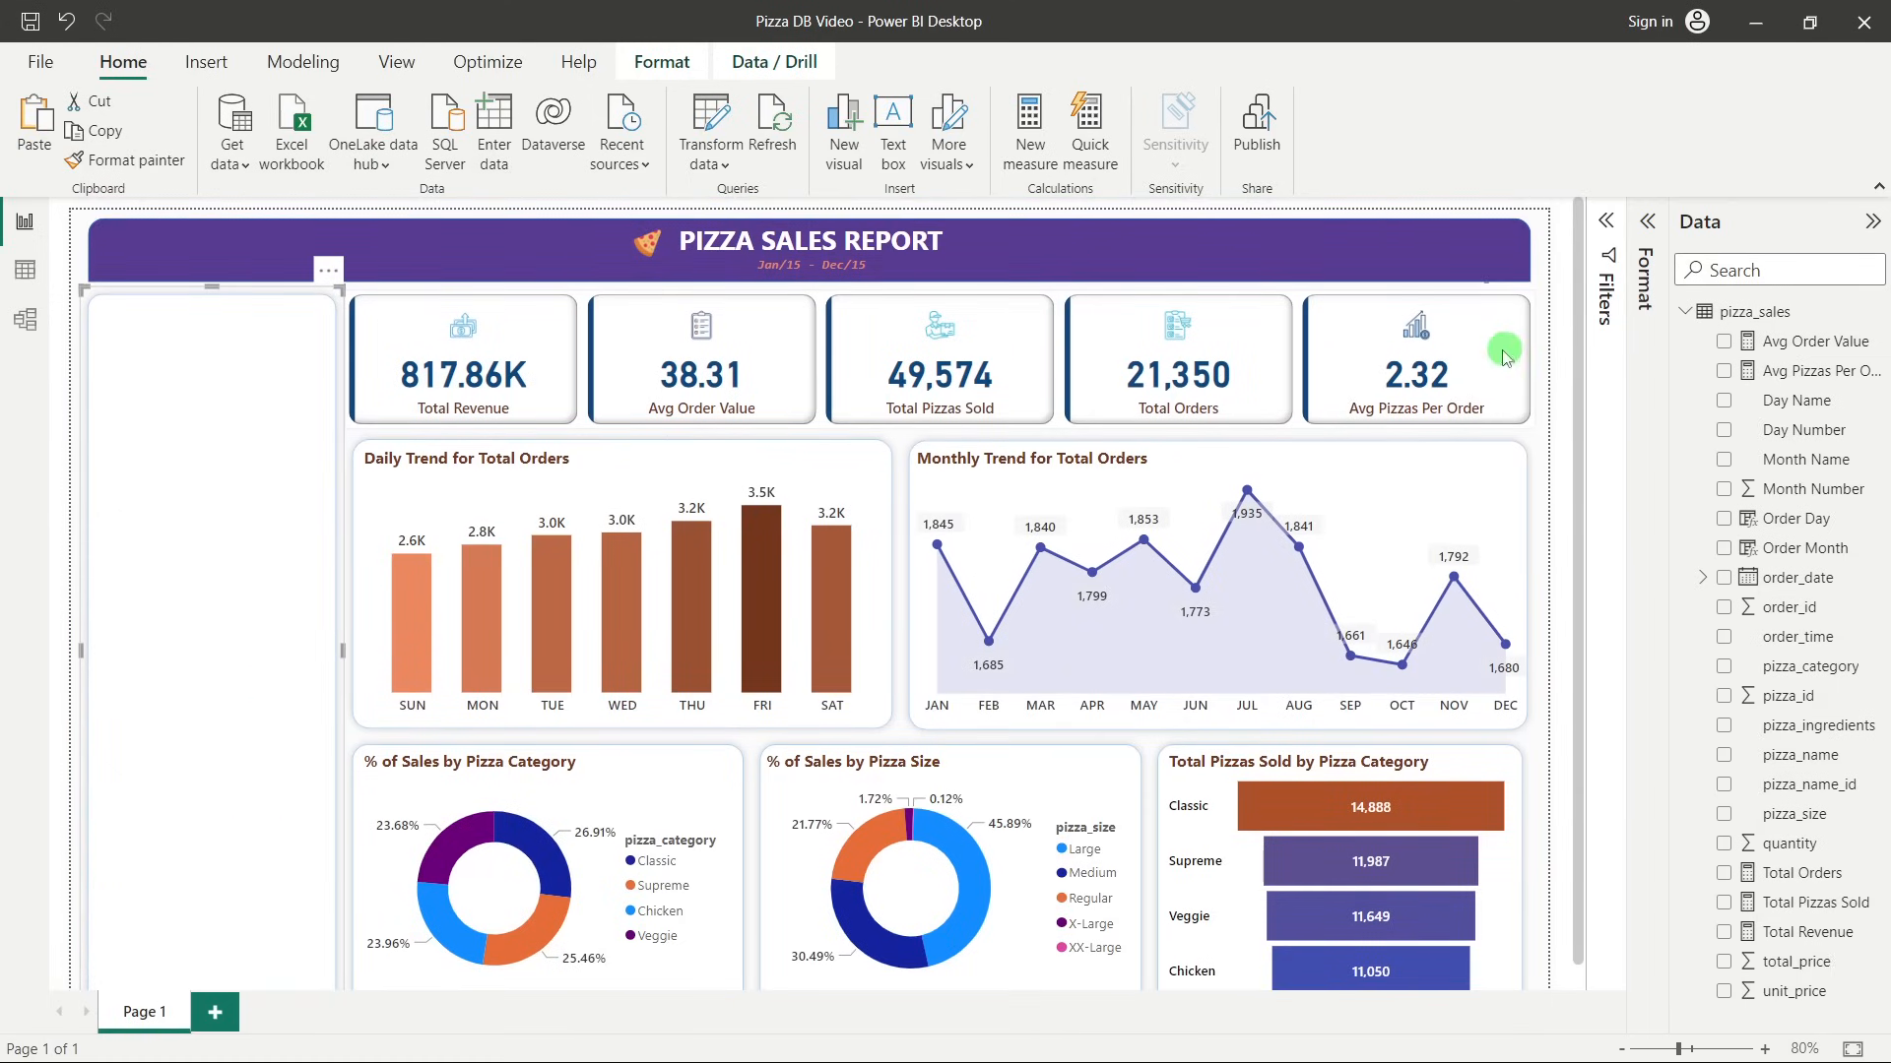
Fill the tall side panel shape with light blue at 50% transparency.
left_click(1873, 225)
left_click(1827, 225)
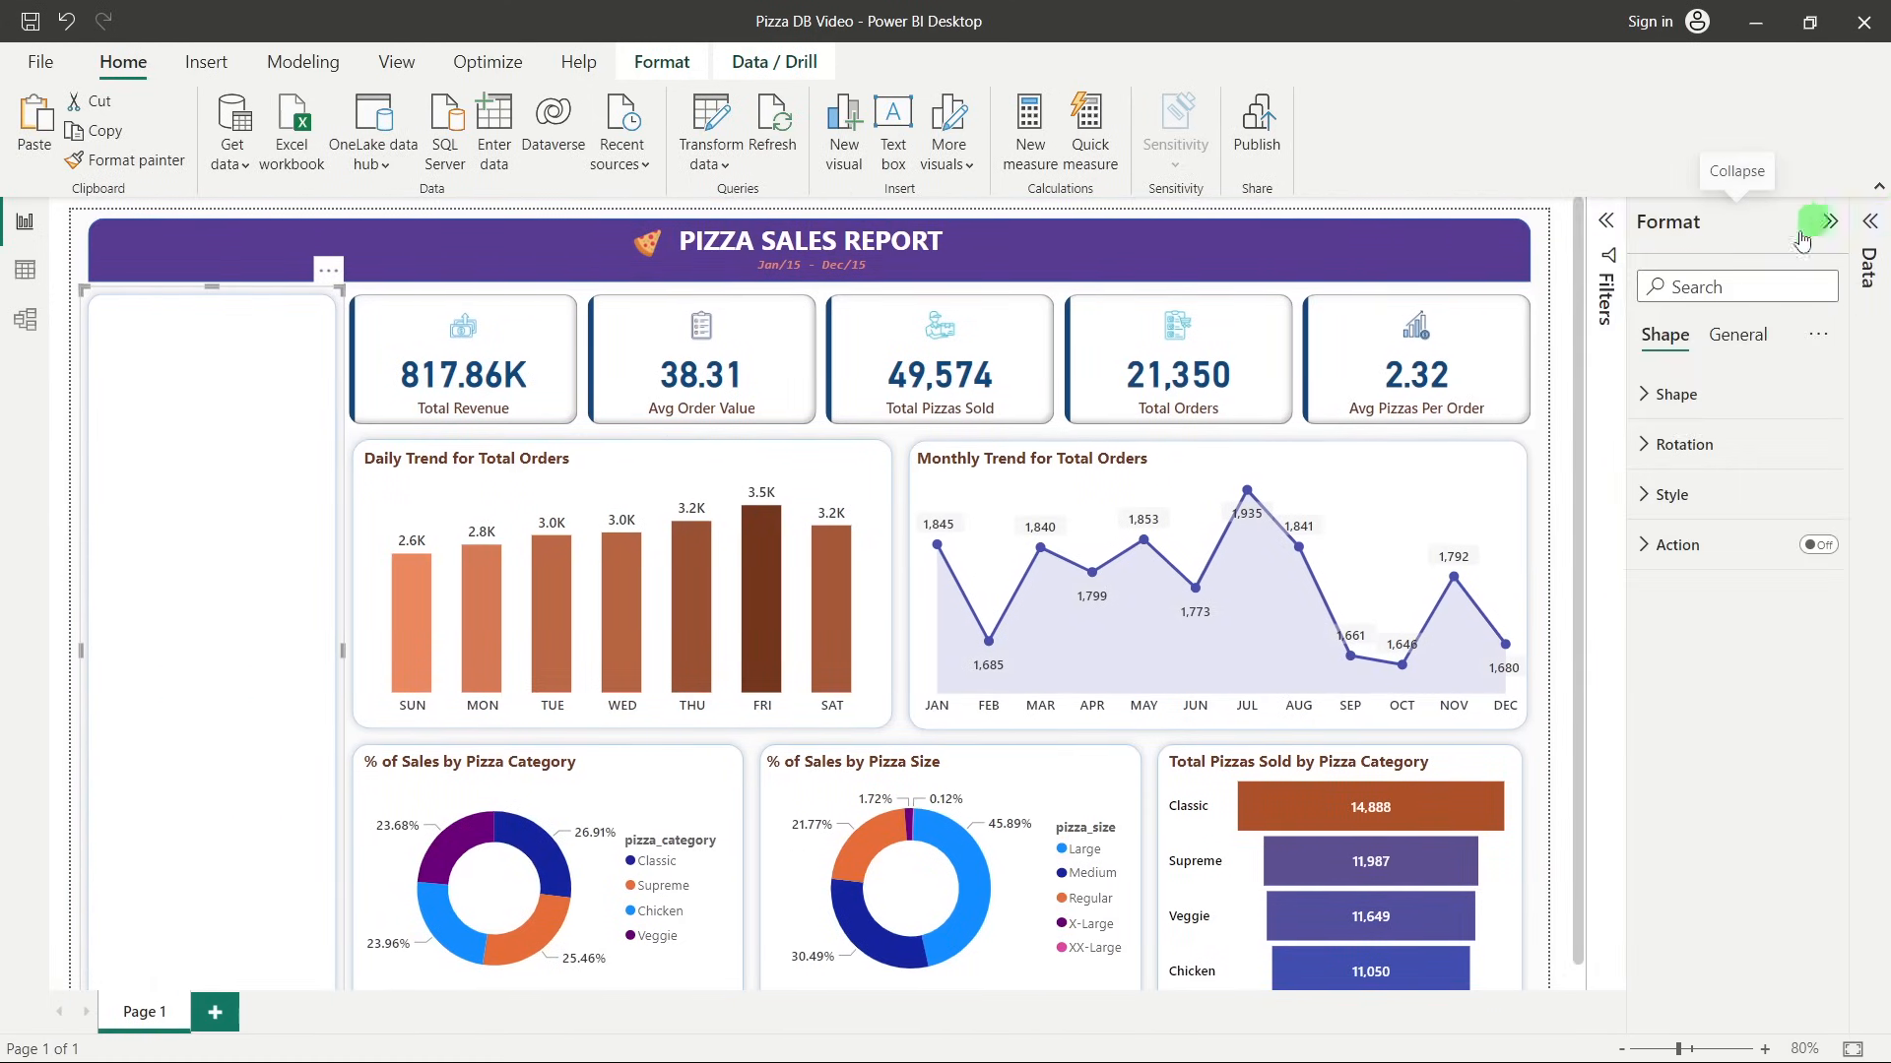
left_click(1675, 394)
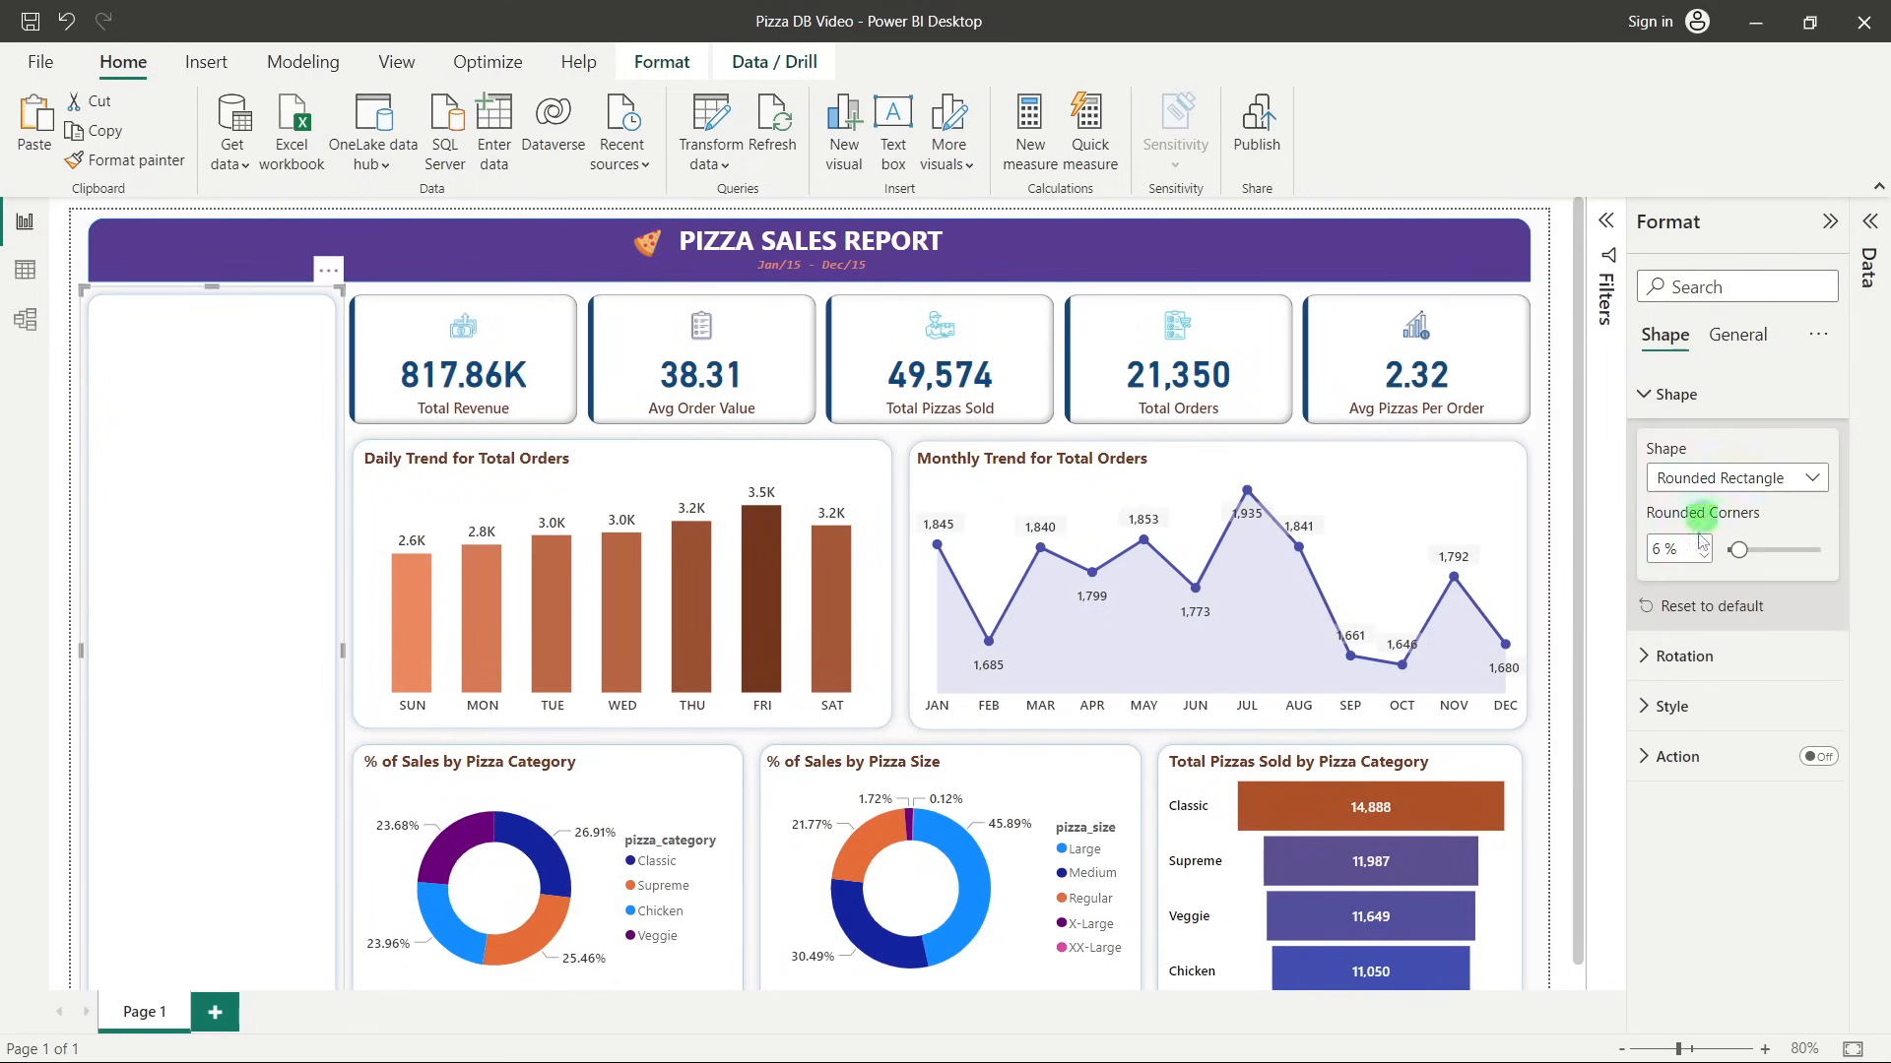
left_click(1679, 706)
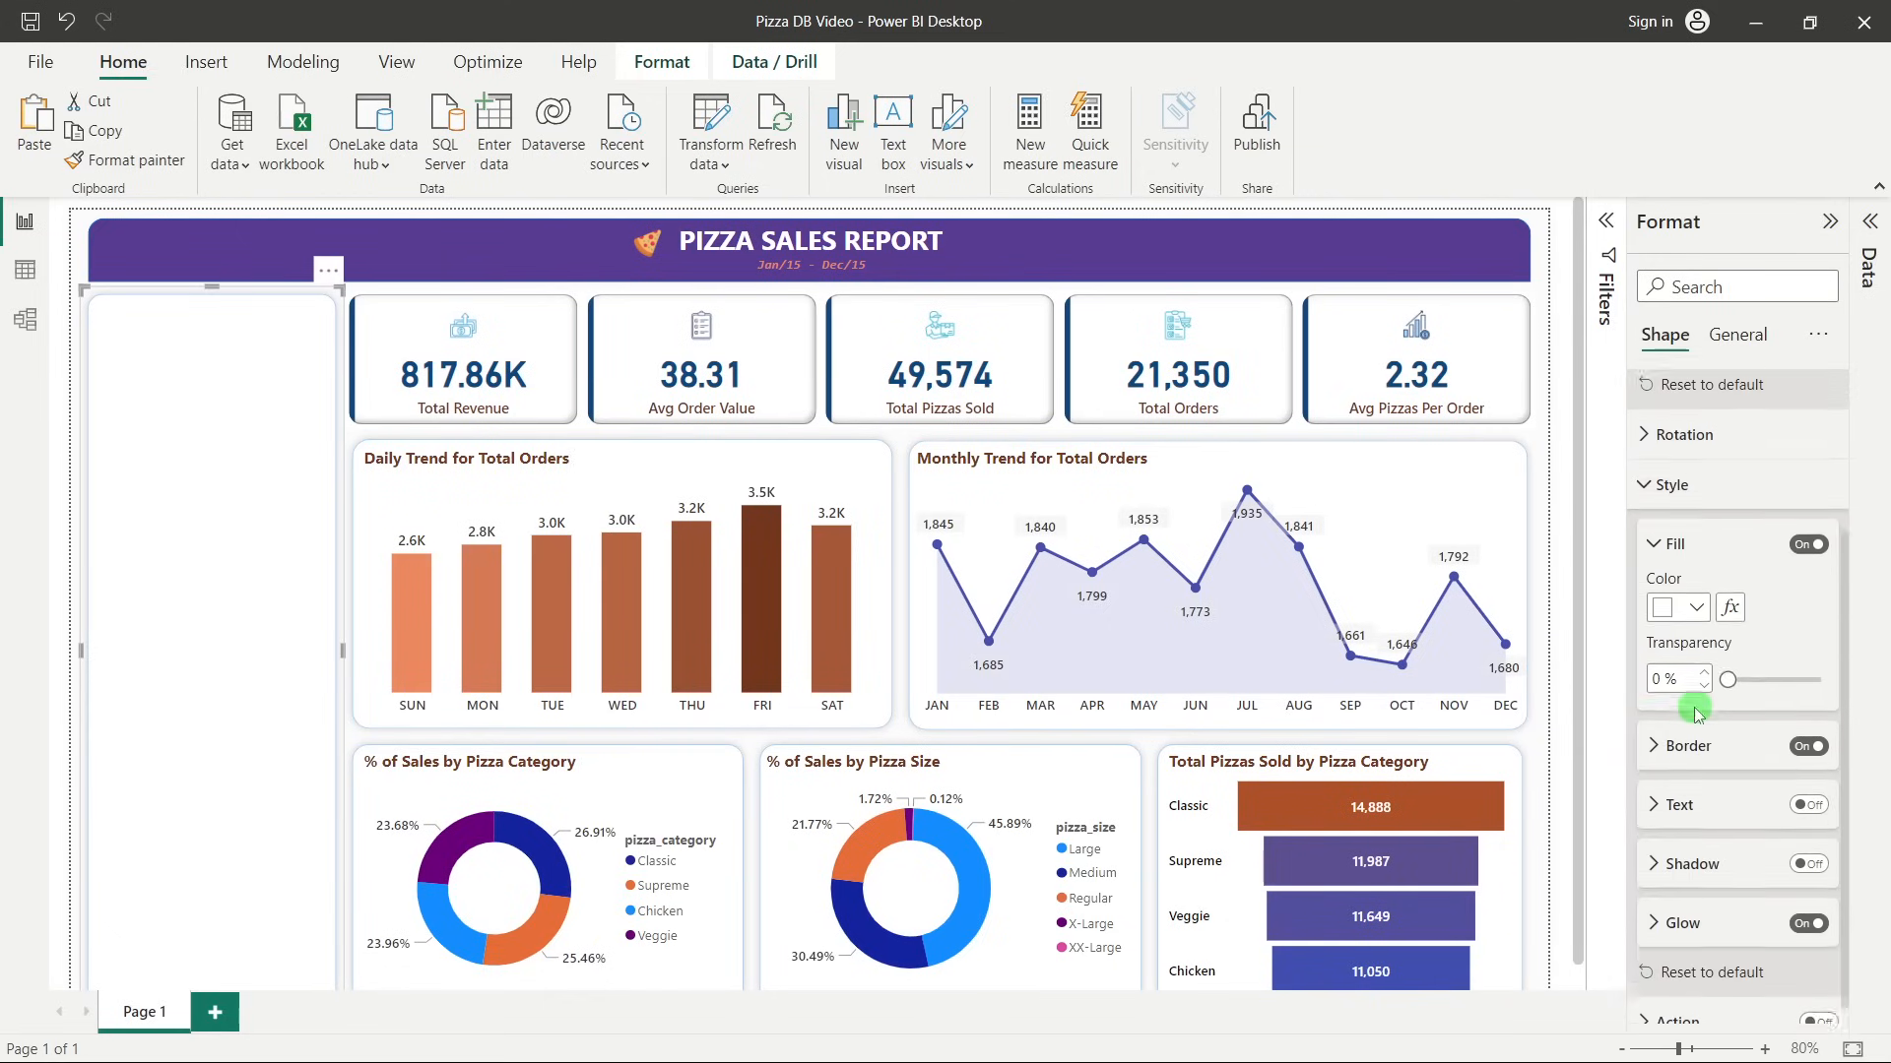
left_click(1698, 585)
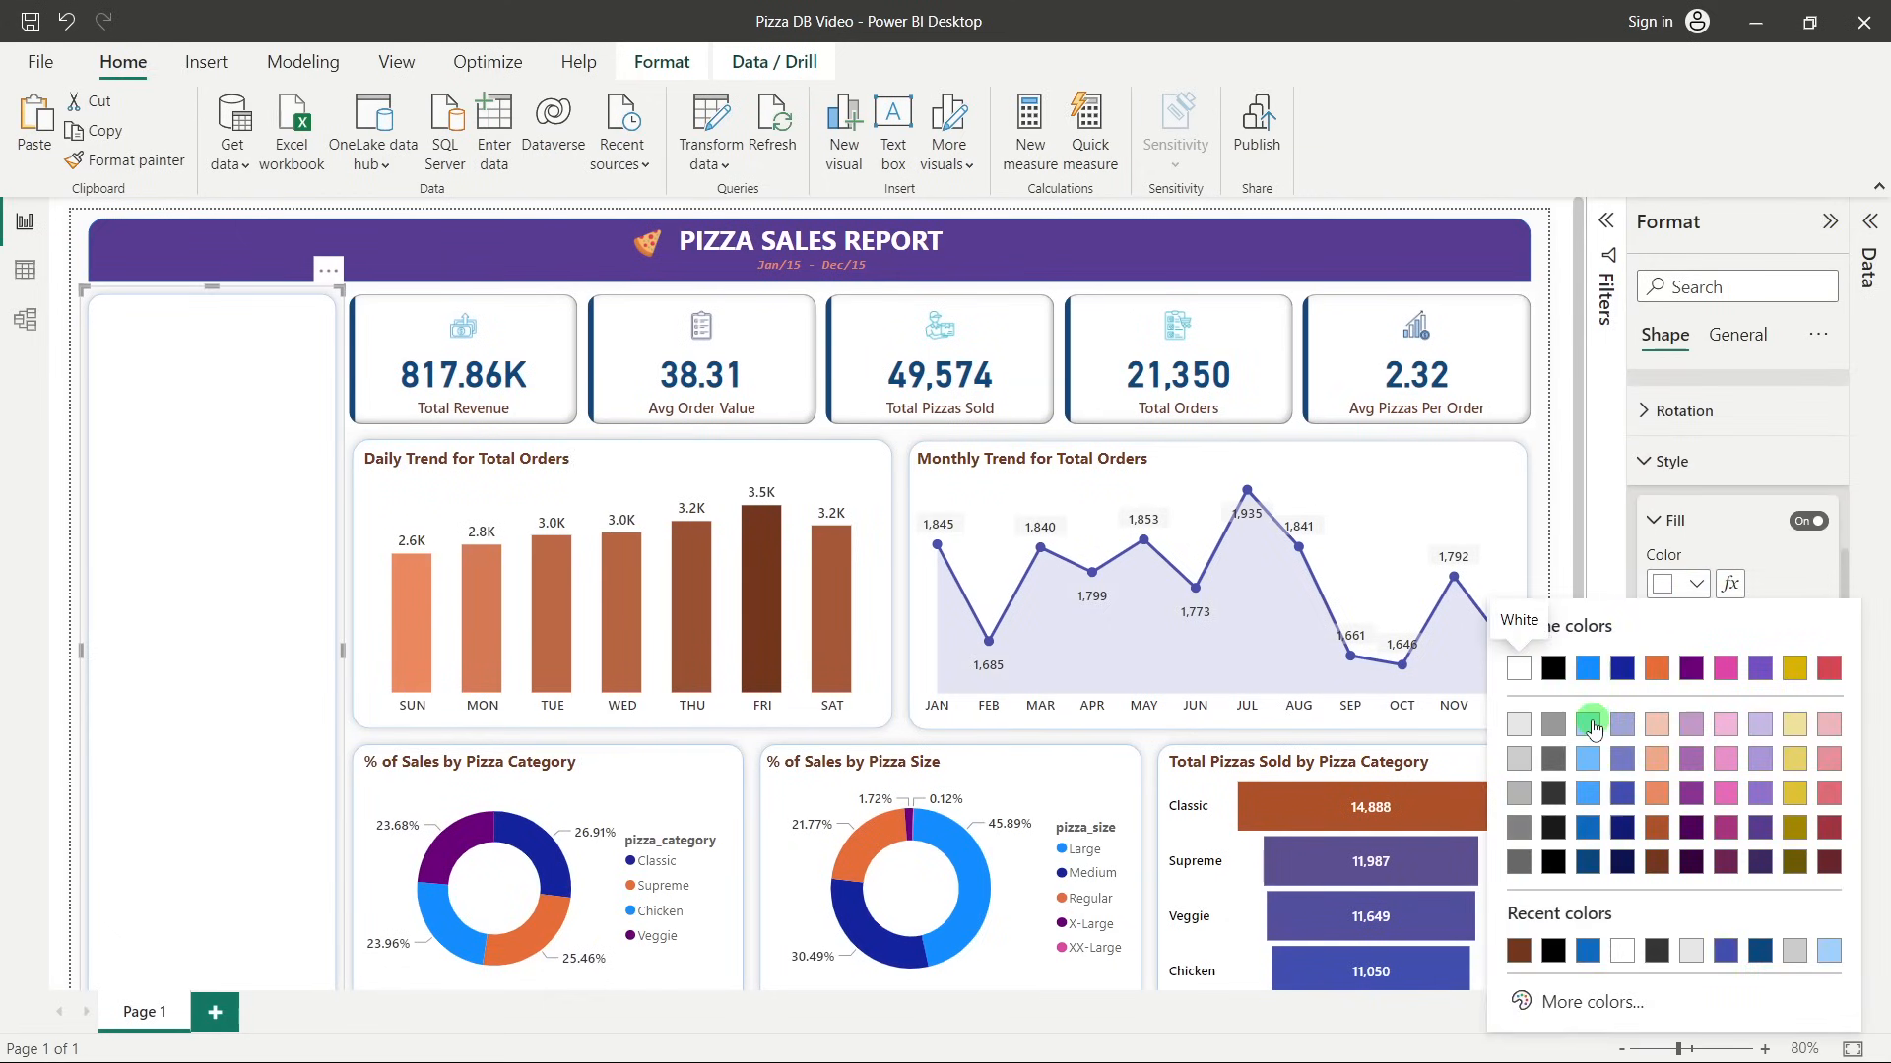
left_click(1591, 725)
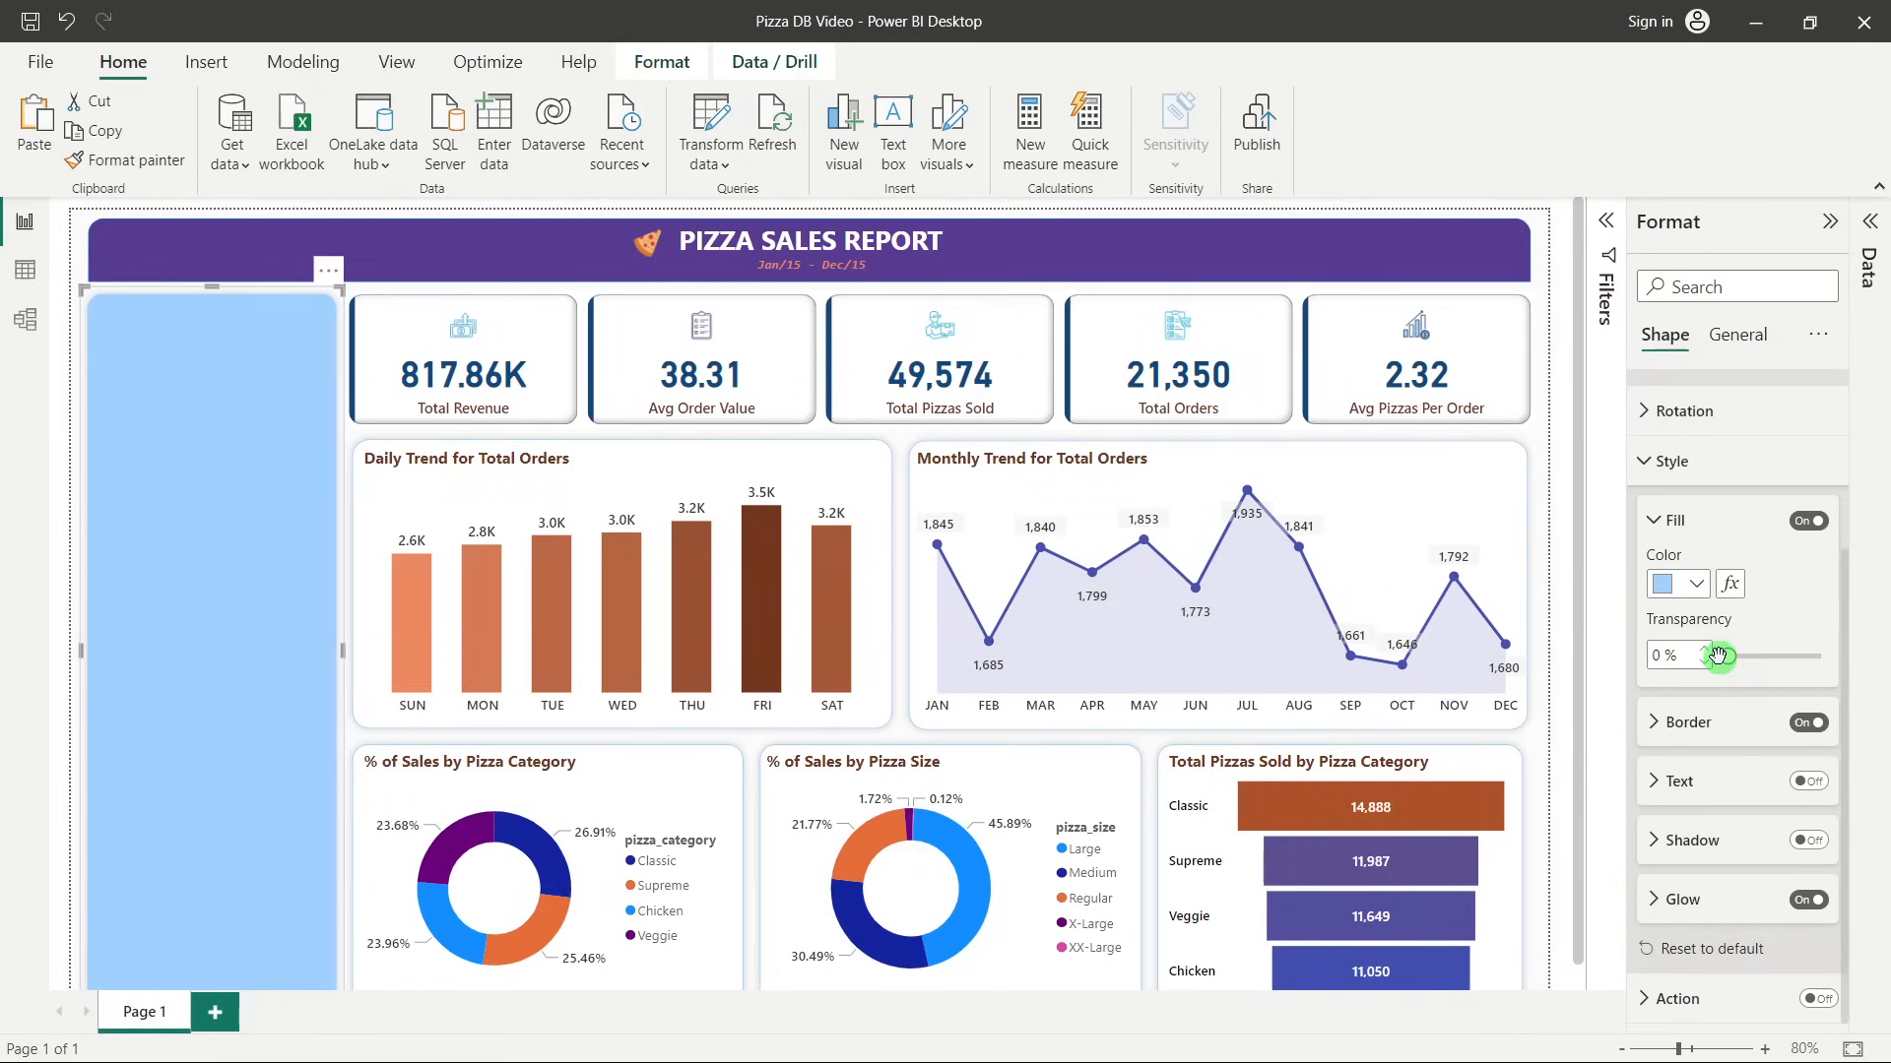
left_click(1667, 660)
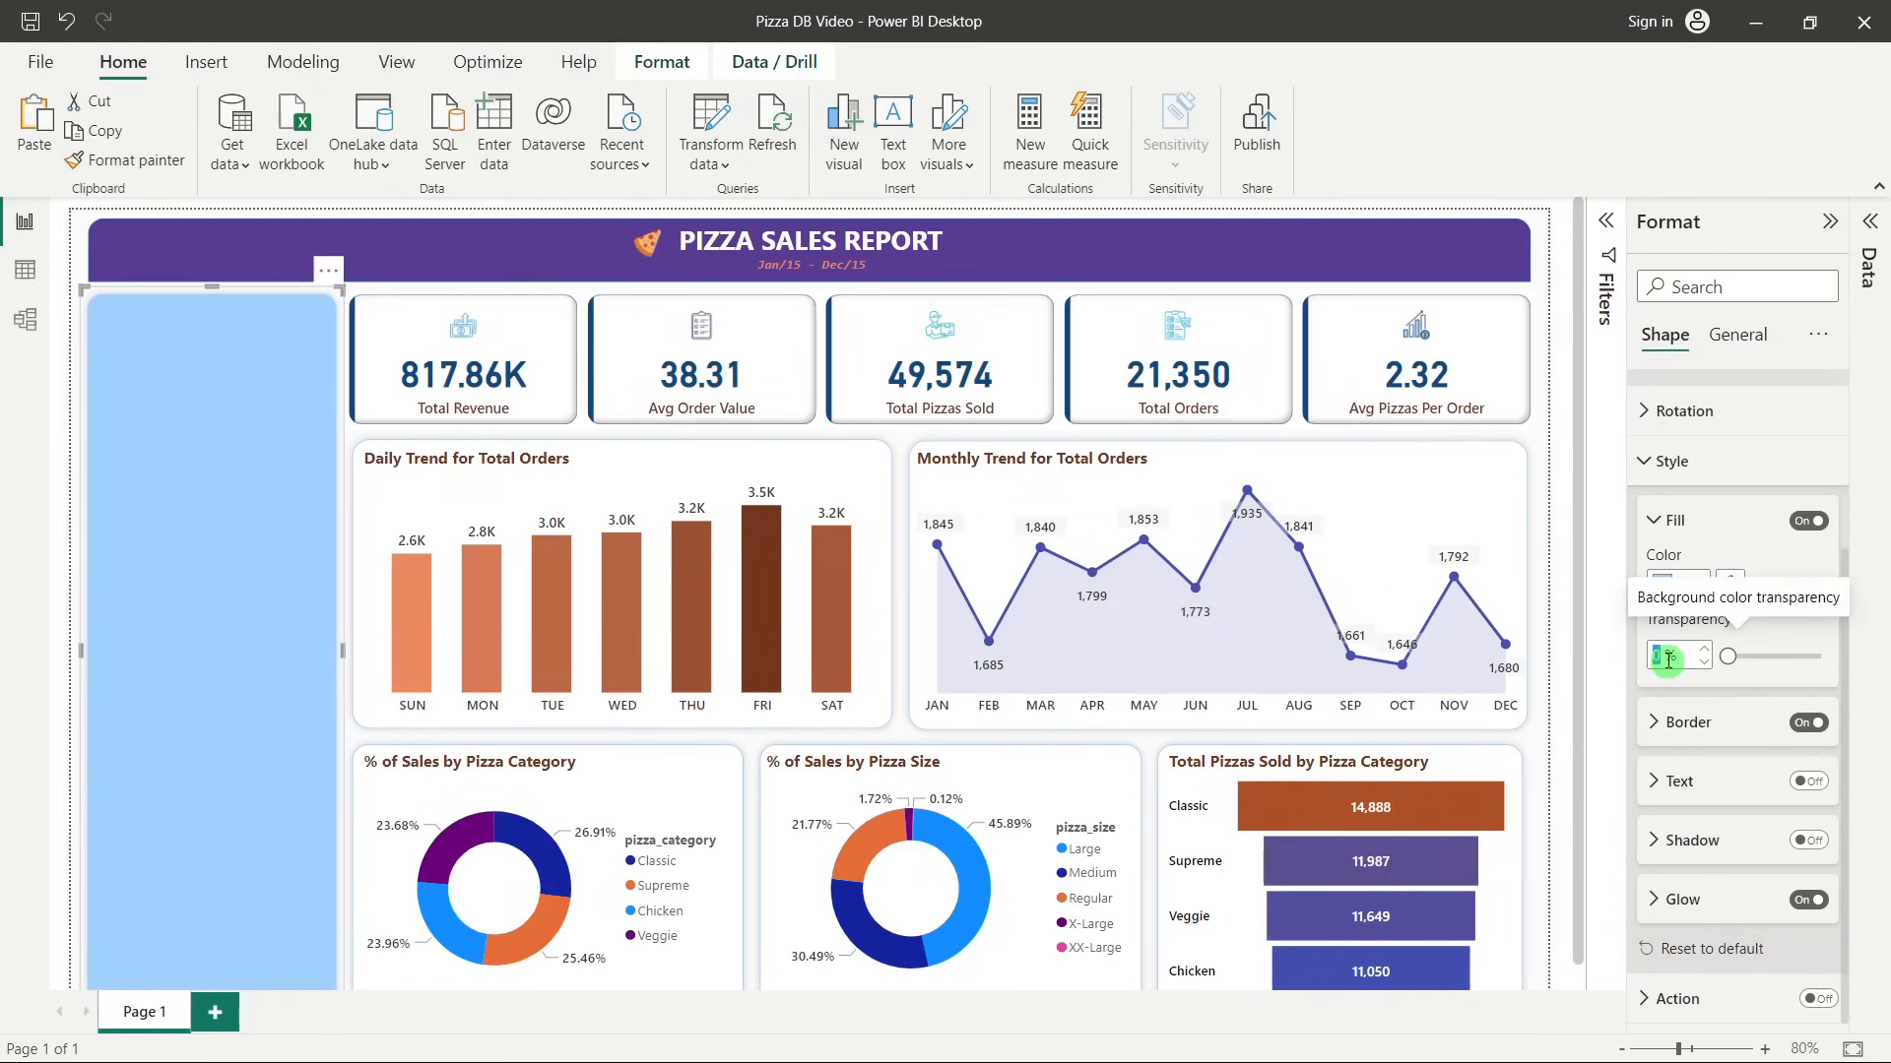
type("50")
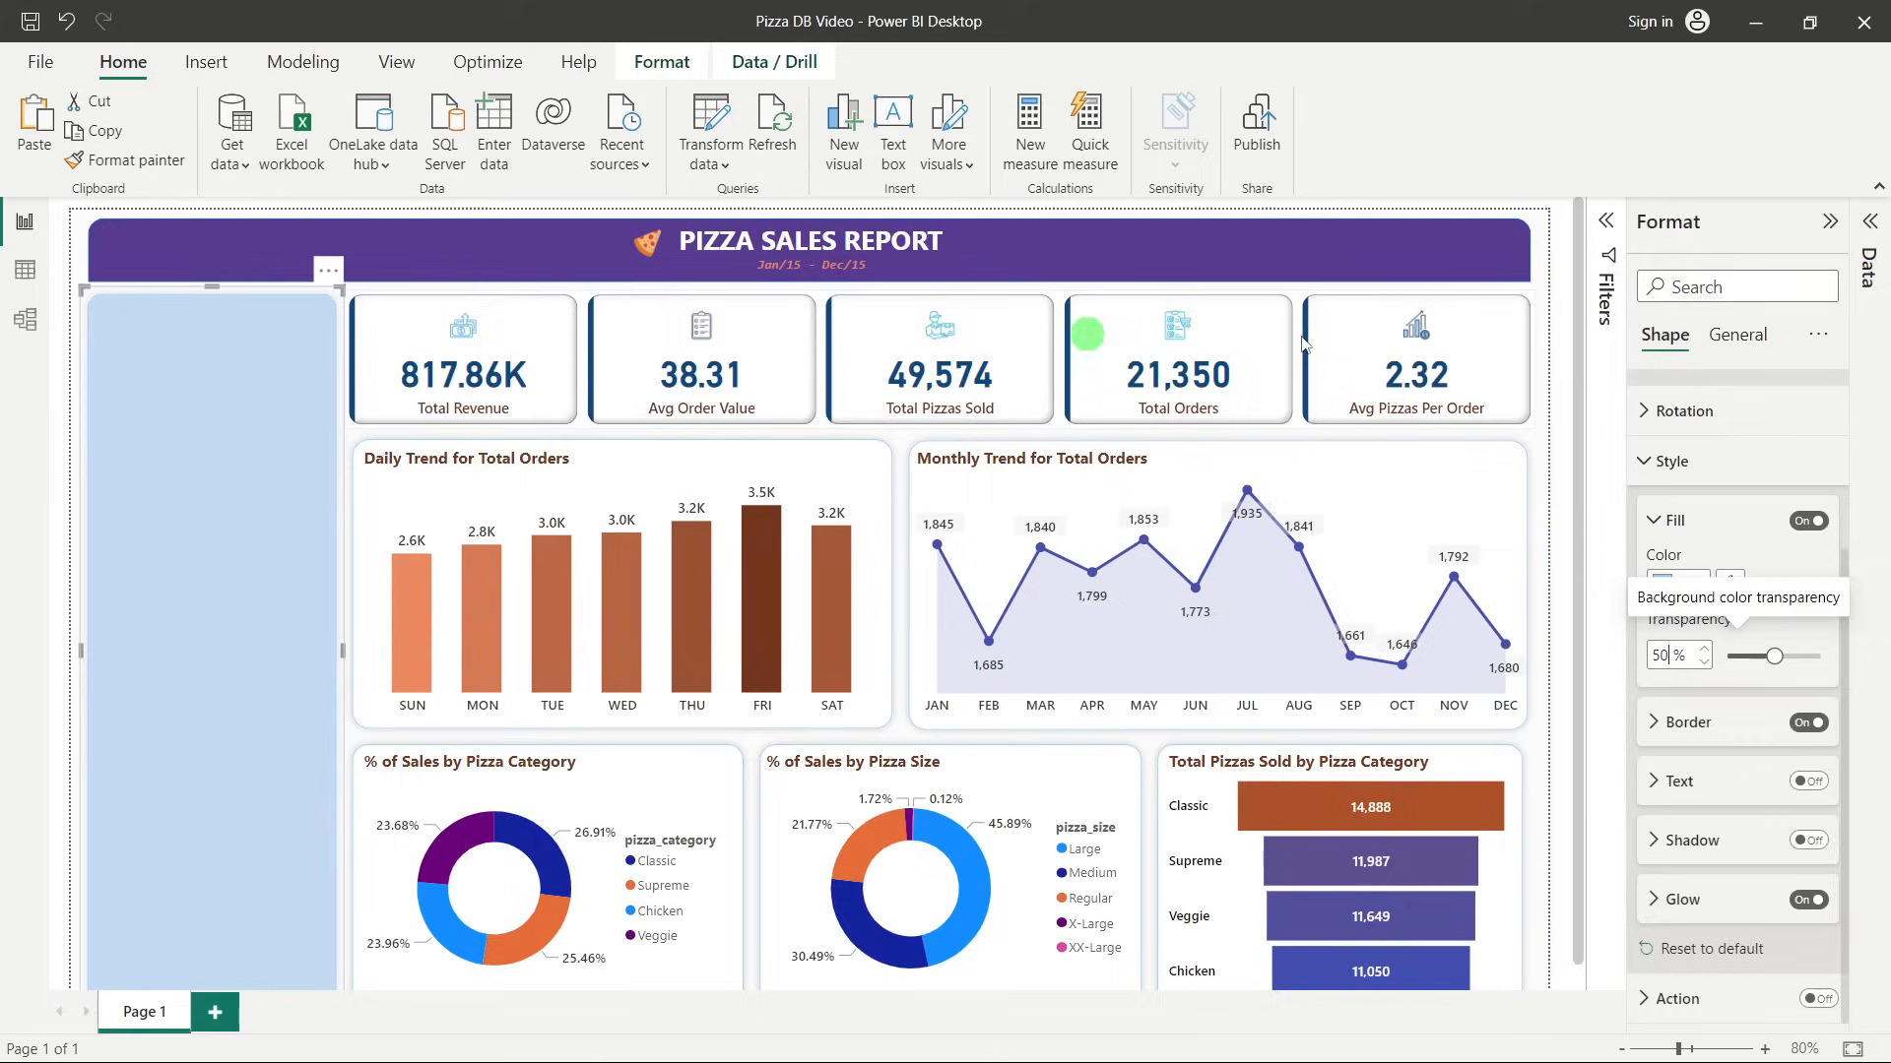
left_click(1567, 310)
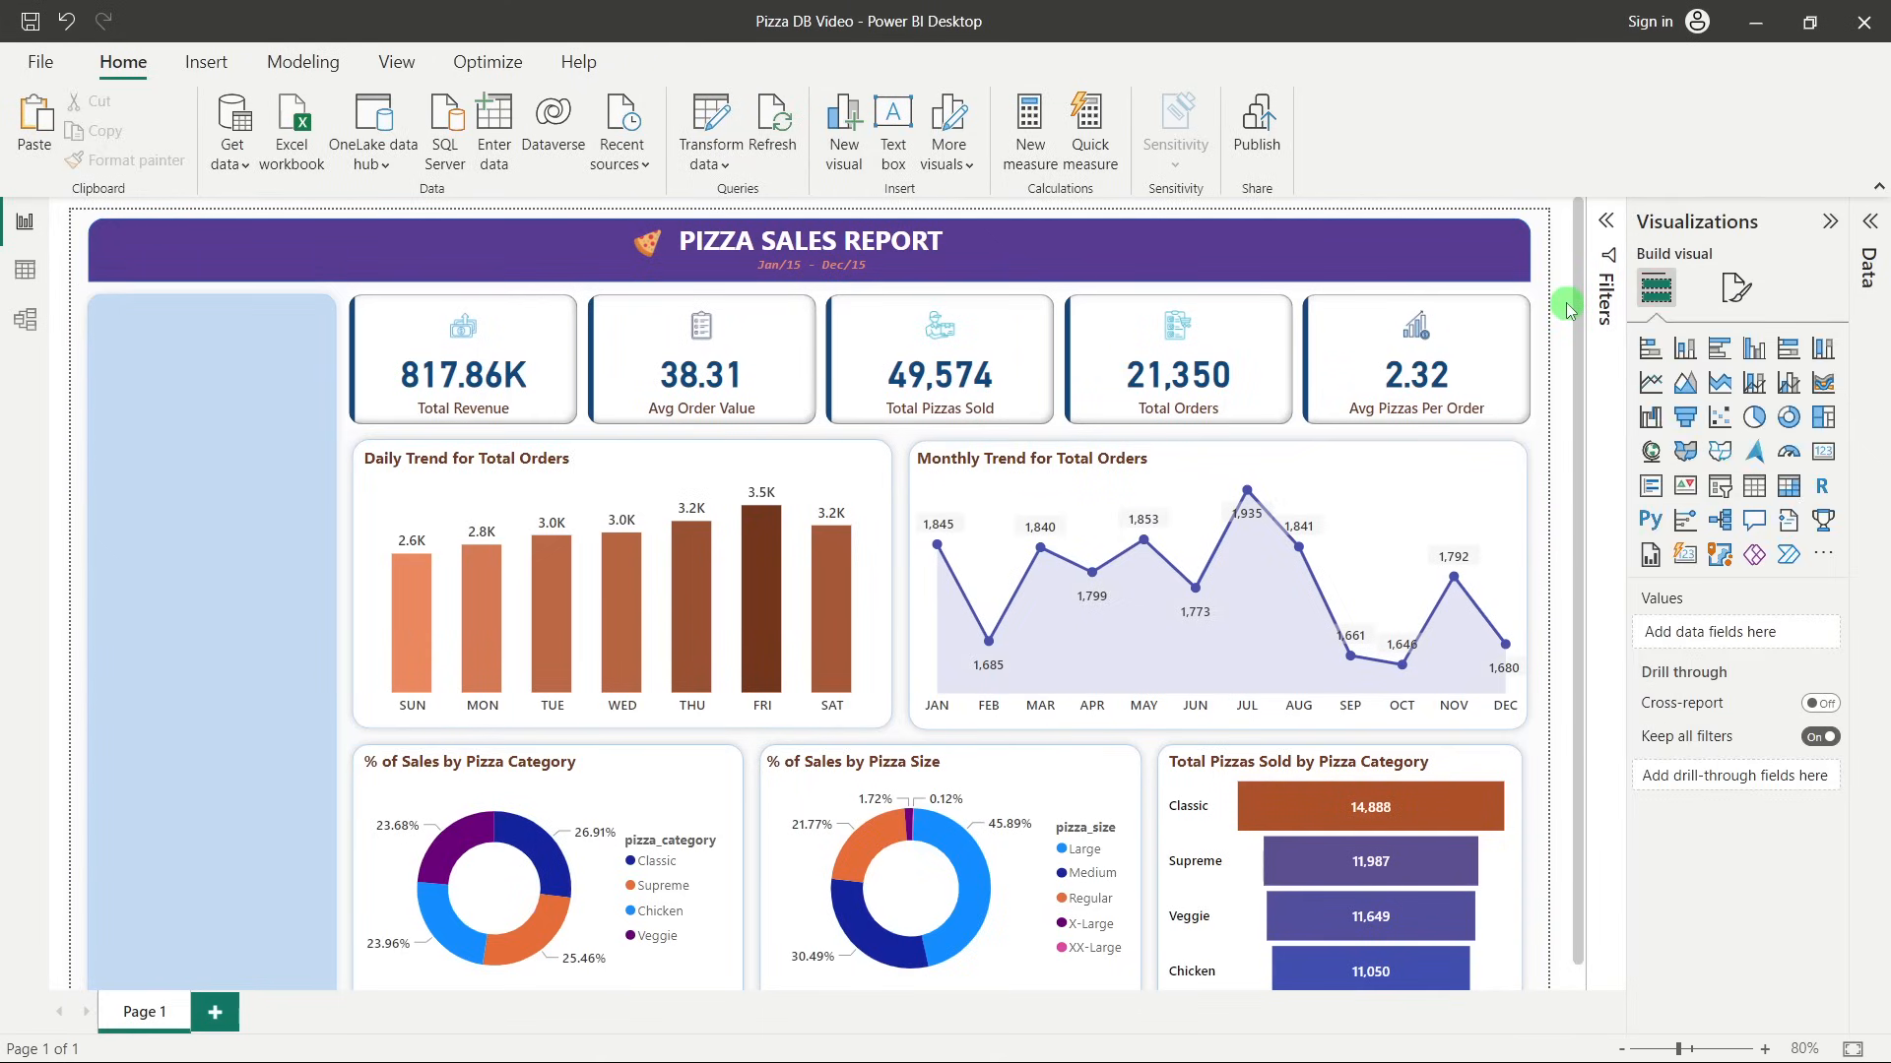
Examine the side panel in the reference Pizza Sales Dashboard file, comparing it with the report in Pizza DB Video.
key("alt+Tab")
key("alt+Tab")
mouse_move(1128, 1046)
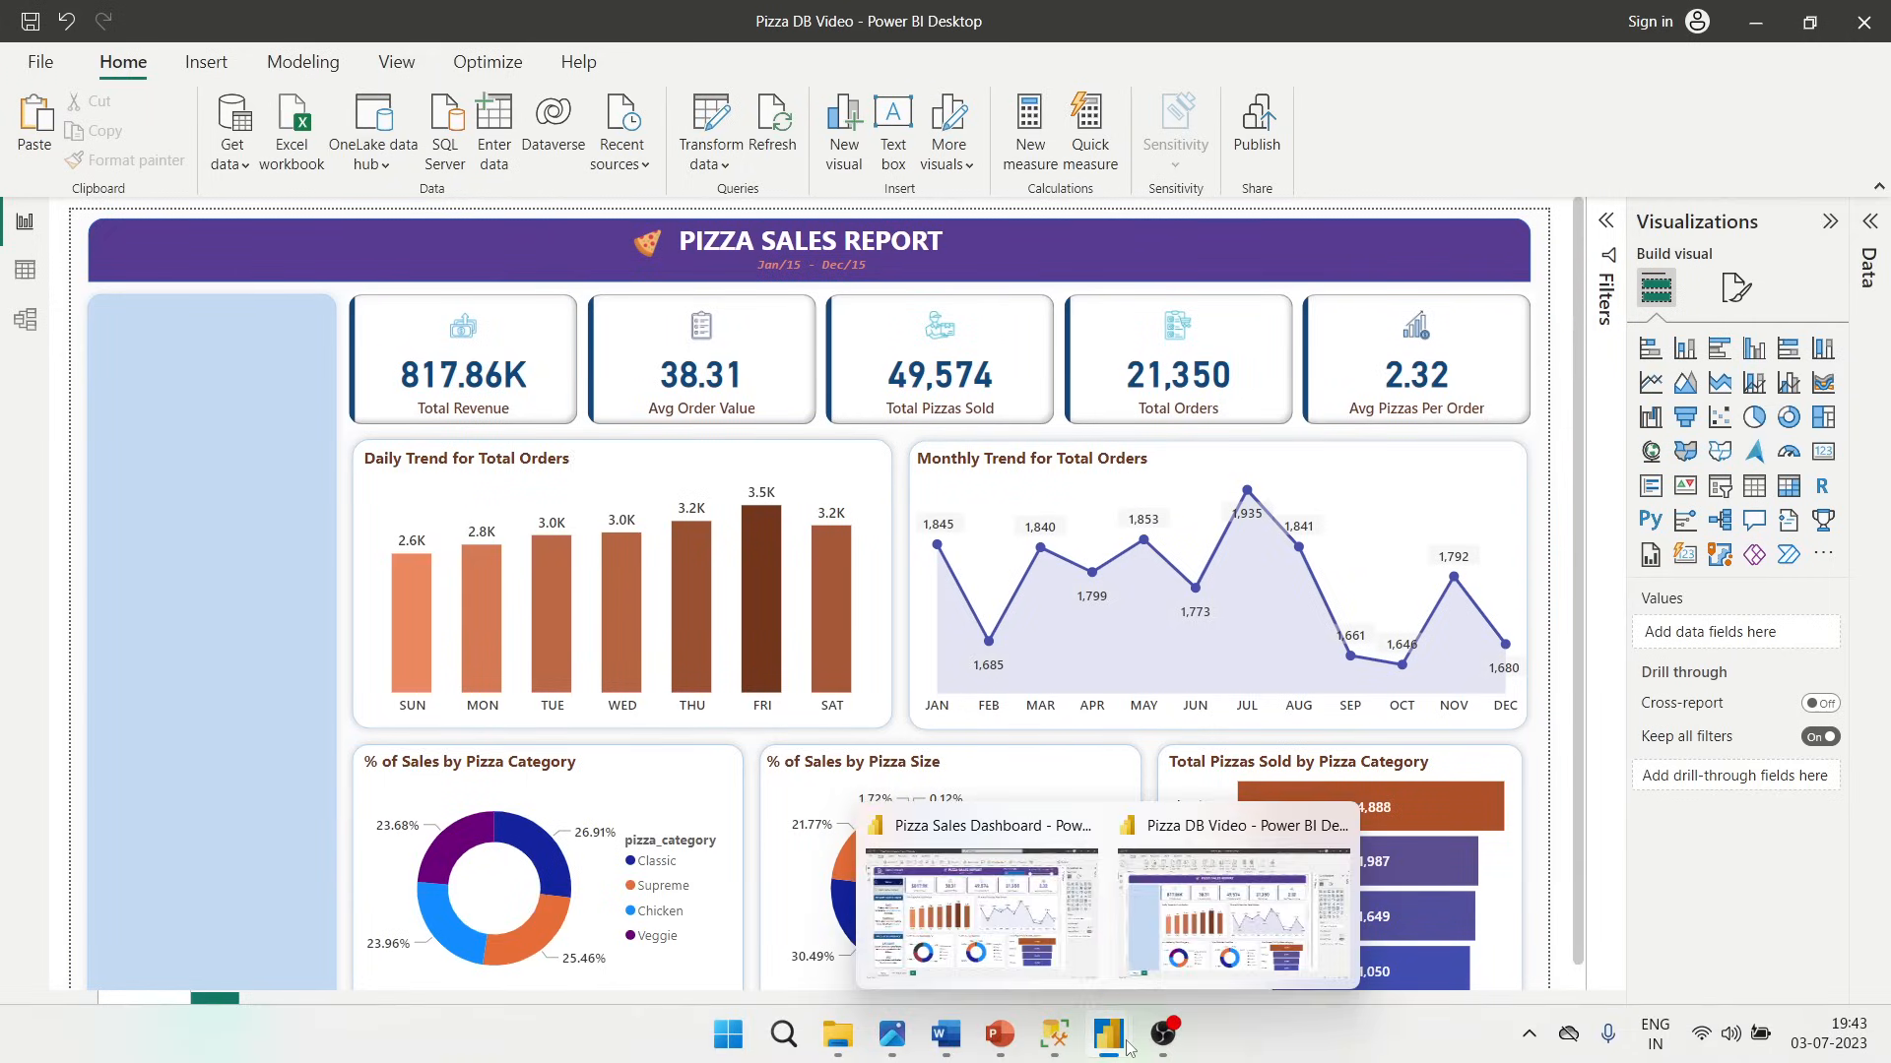
left_click(1061, 935)
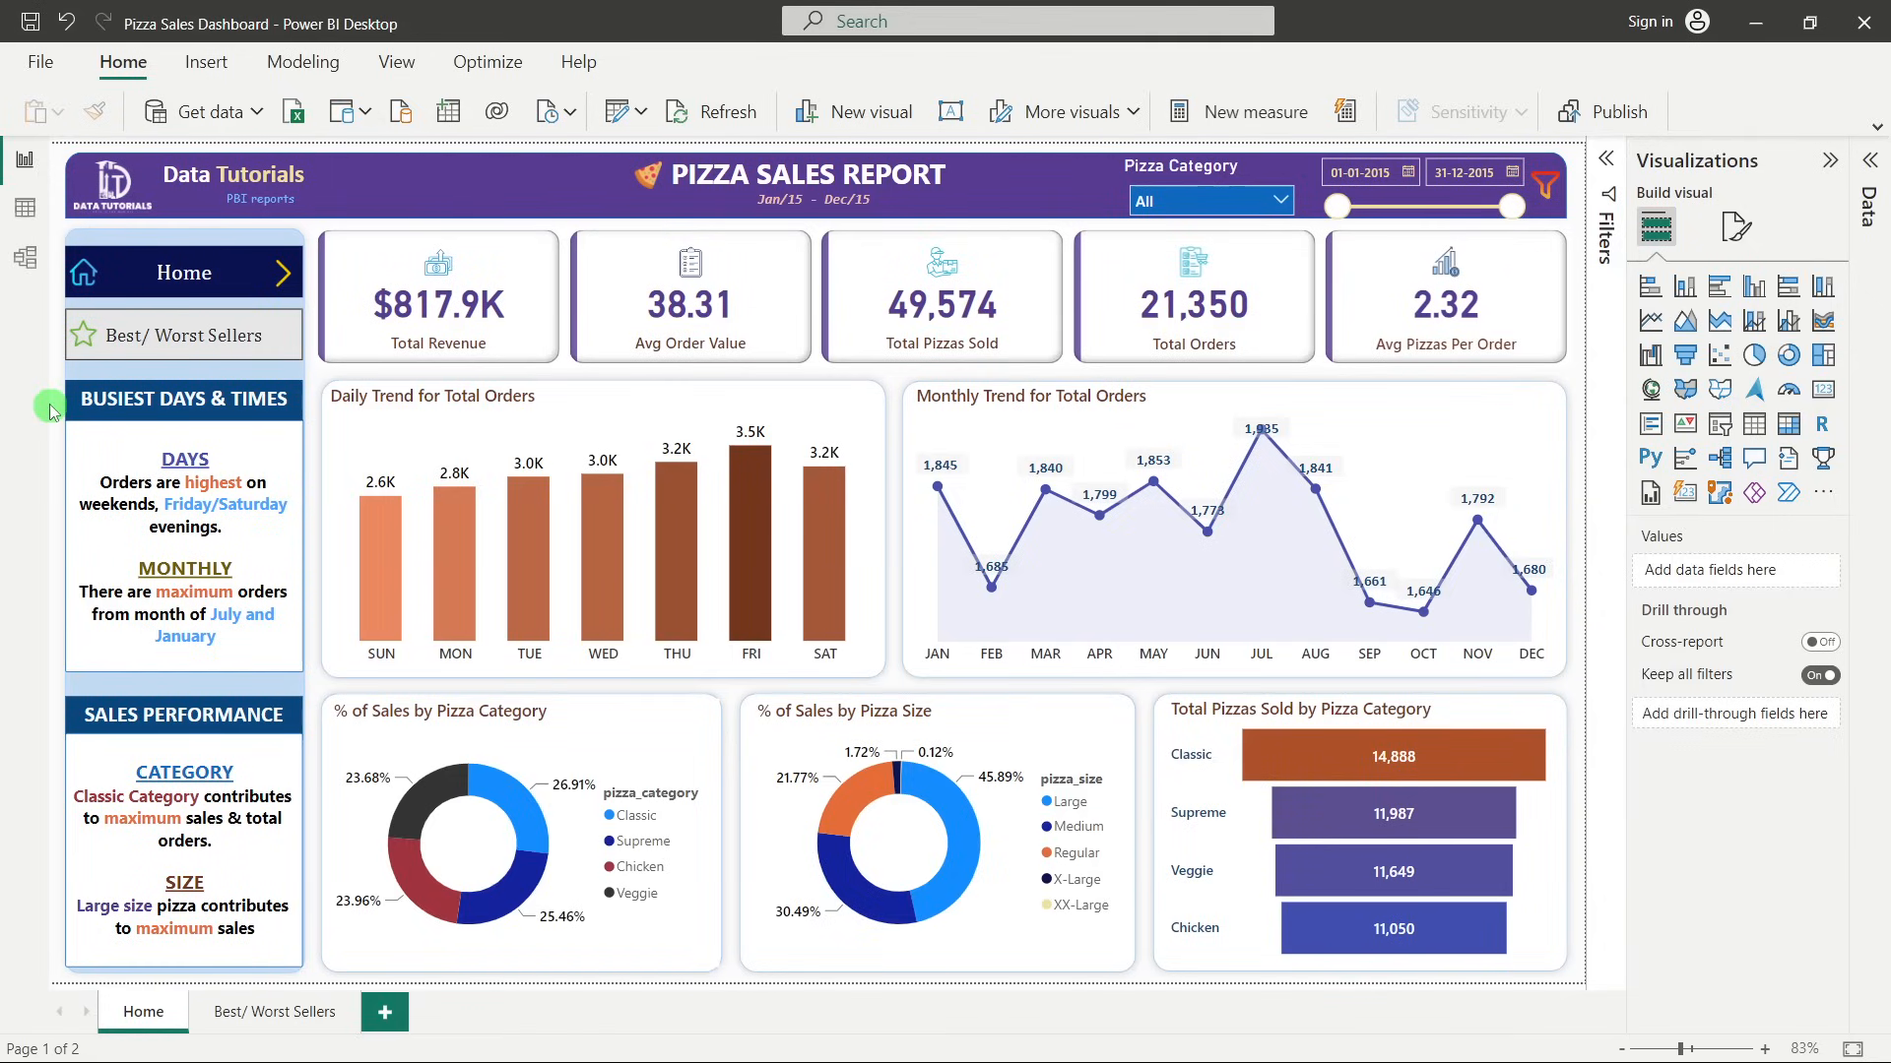
key("alt+Tab")
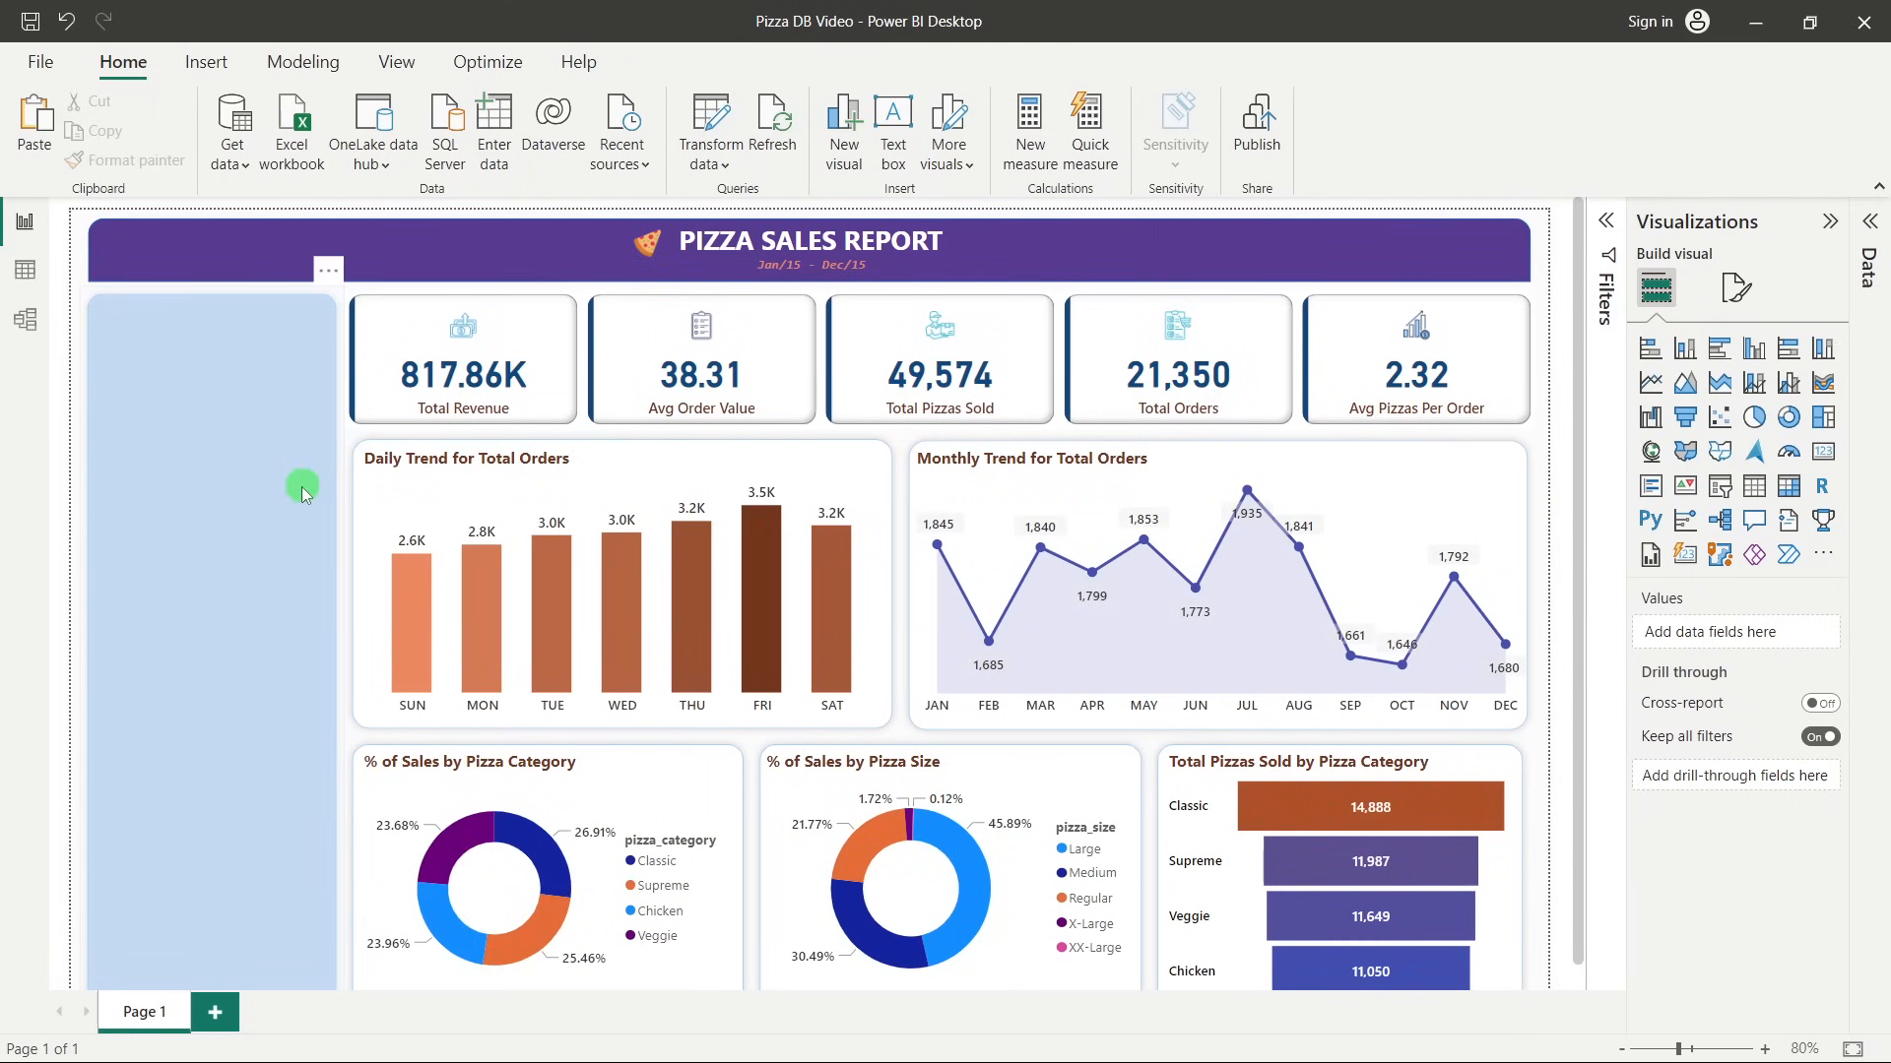
key("alt+Tab")
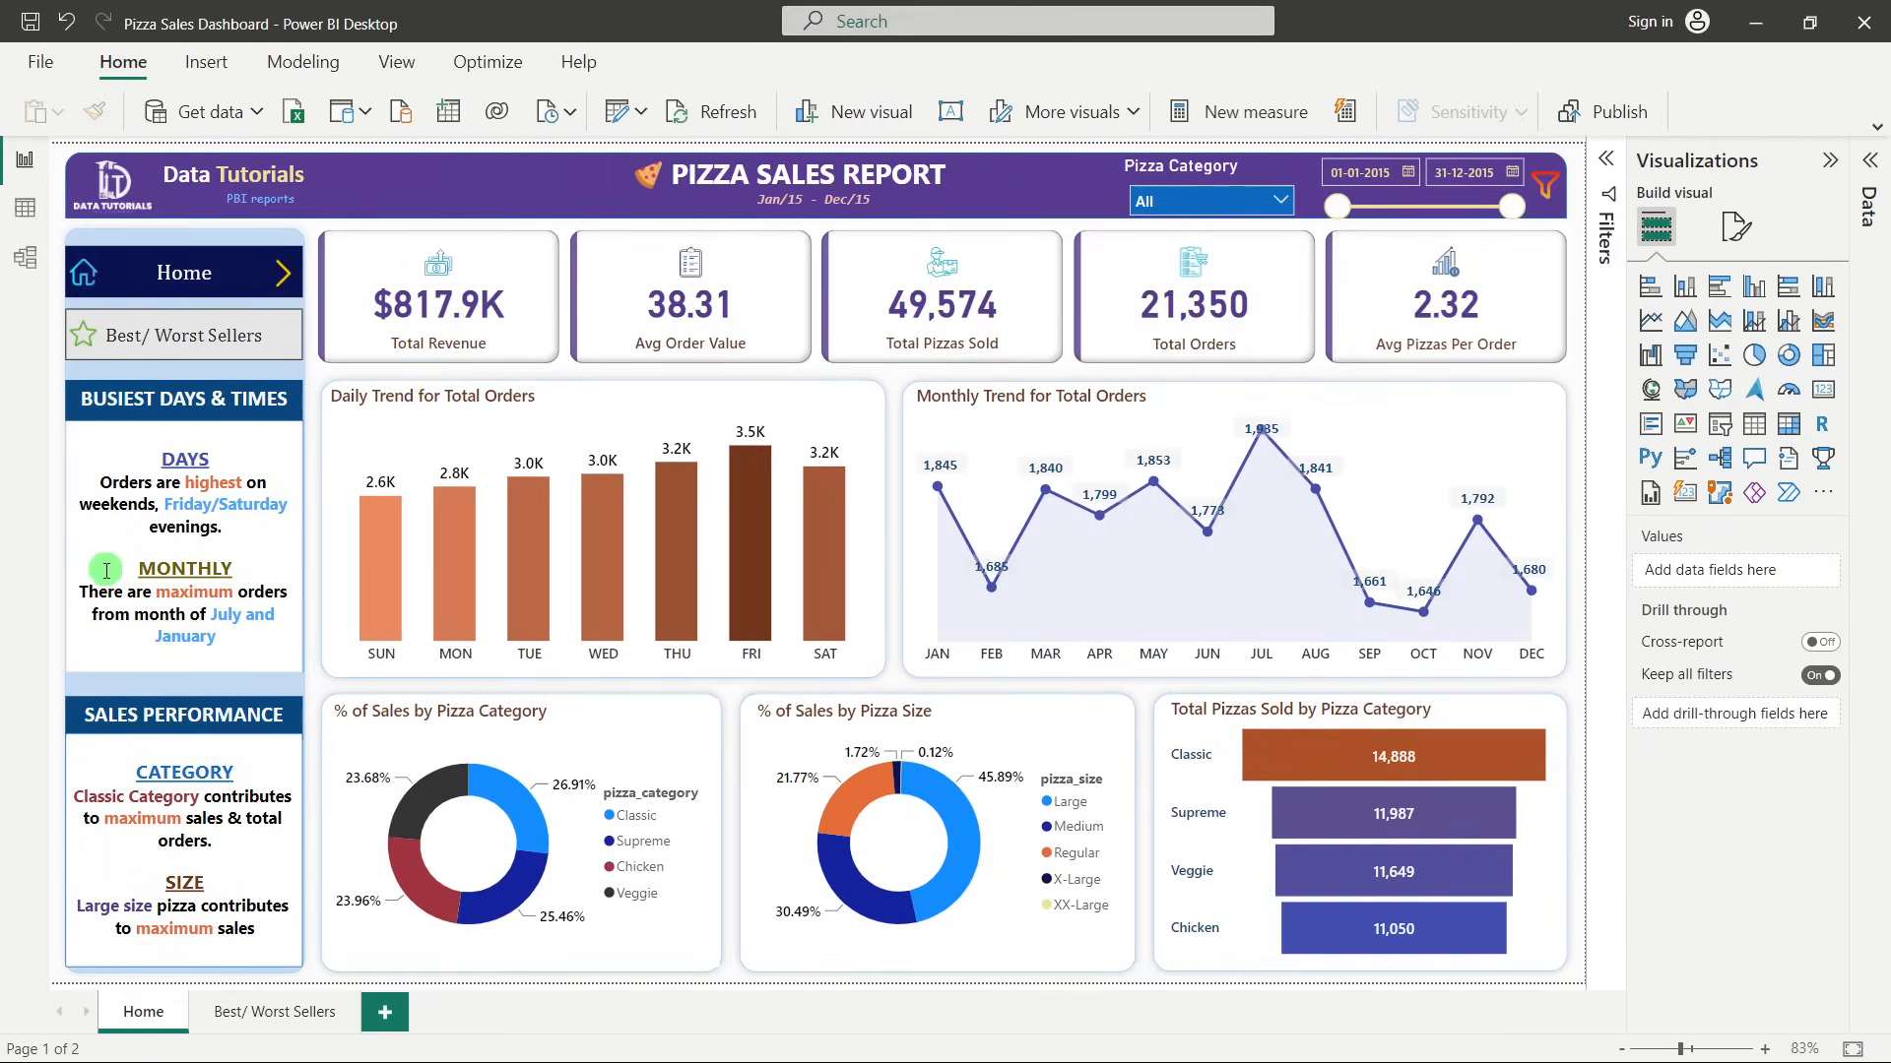
key("alt+Tab")
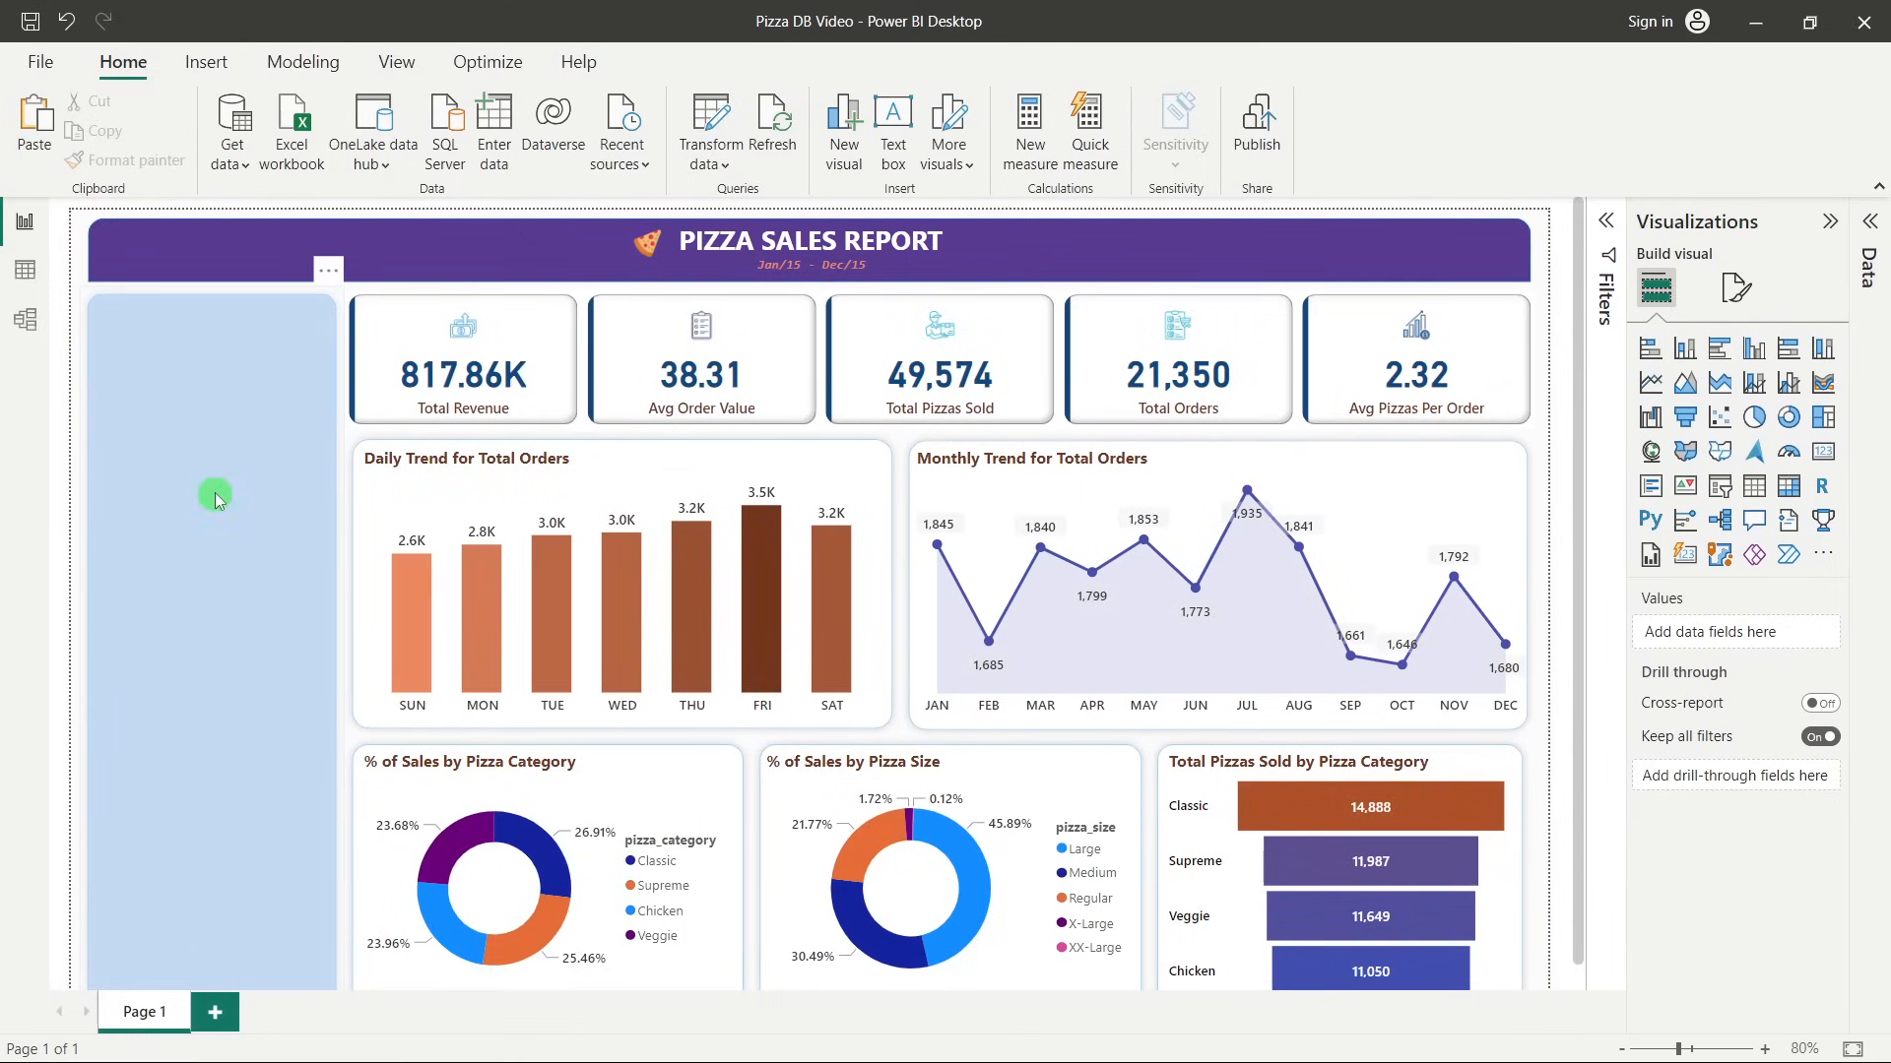
Insert a text box with the heading "BUSIEST DAYS & TIMES", copying the wording from the reference Pizza Sales Dashboard.
left_click(891, 126)
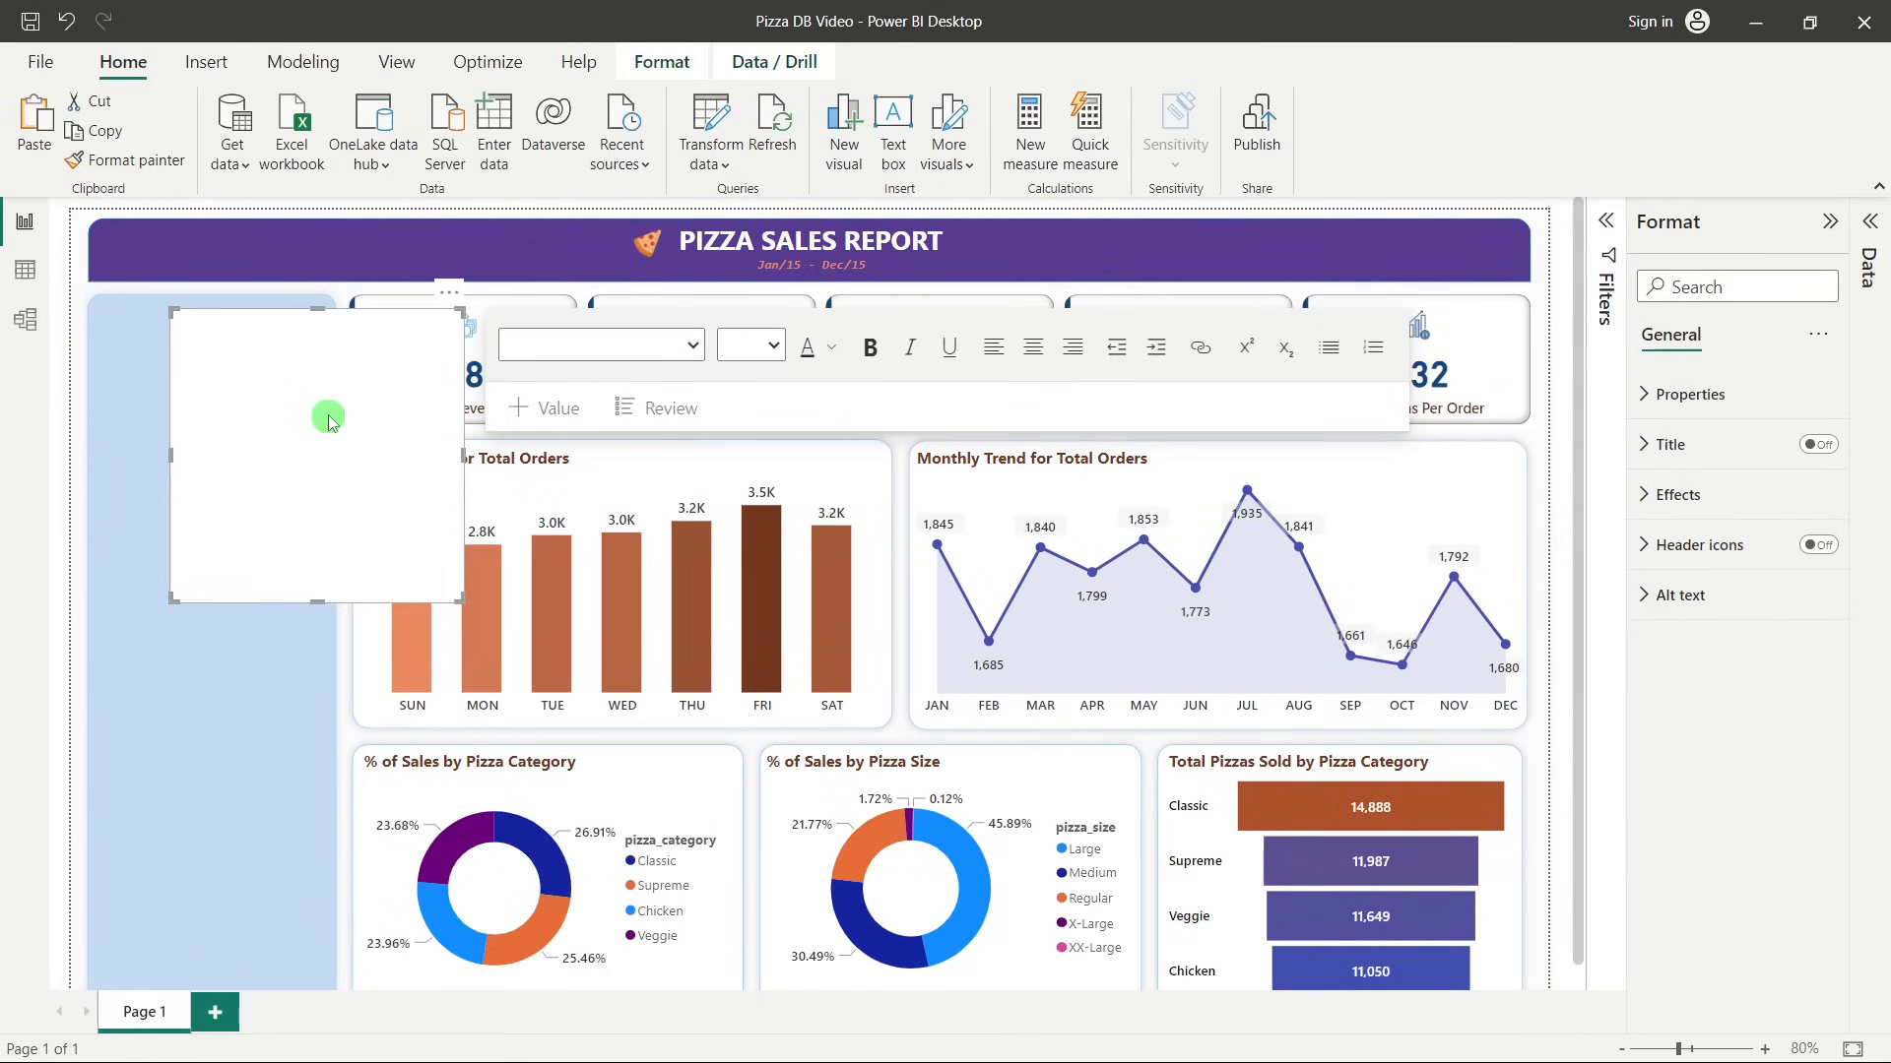
key("alt+Tab")
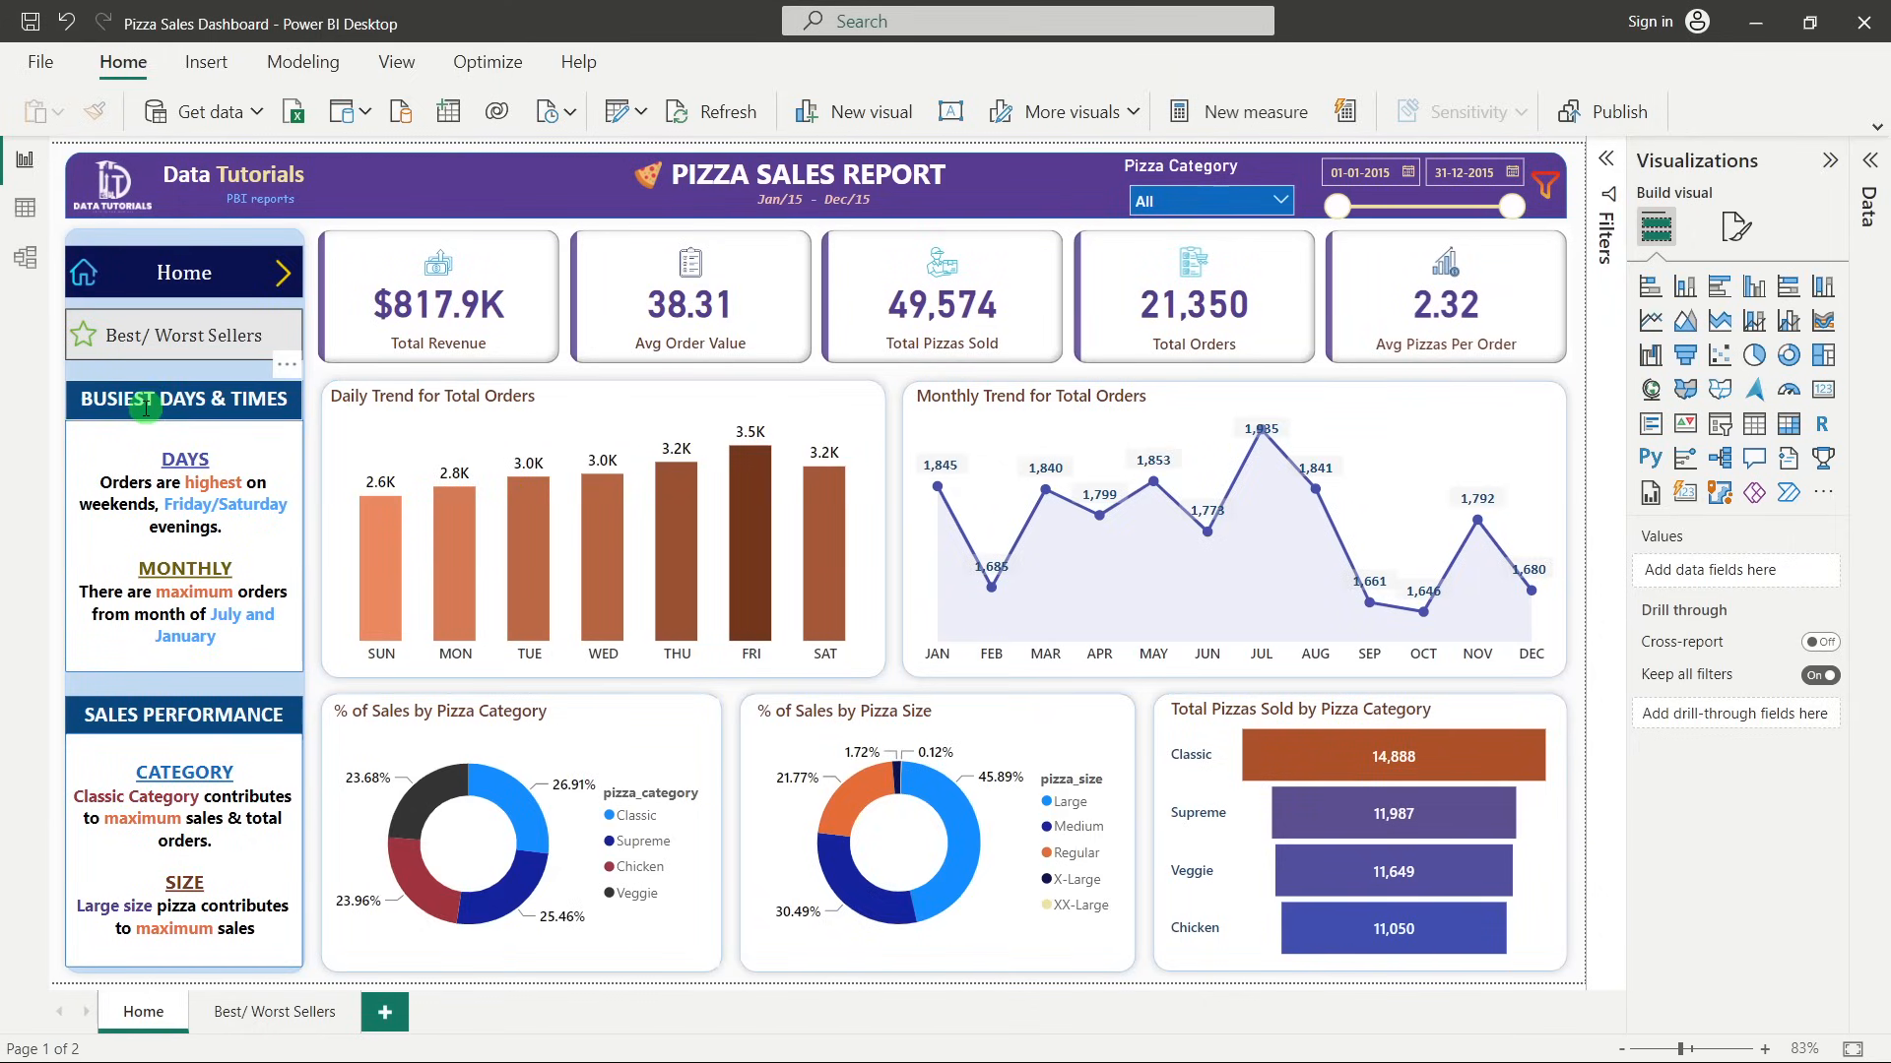
key("alt+Tab")
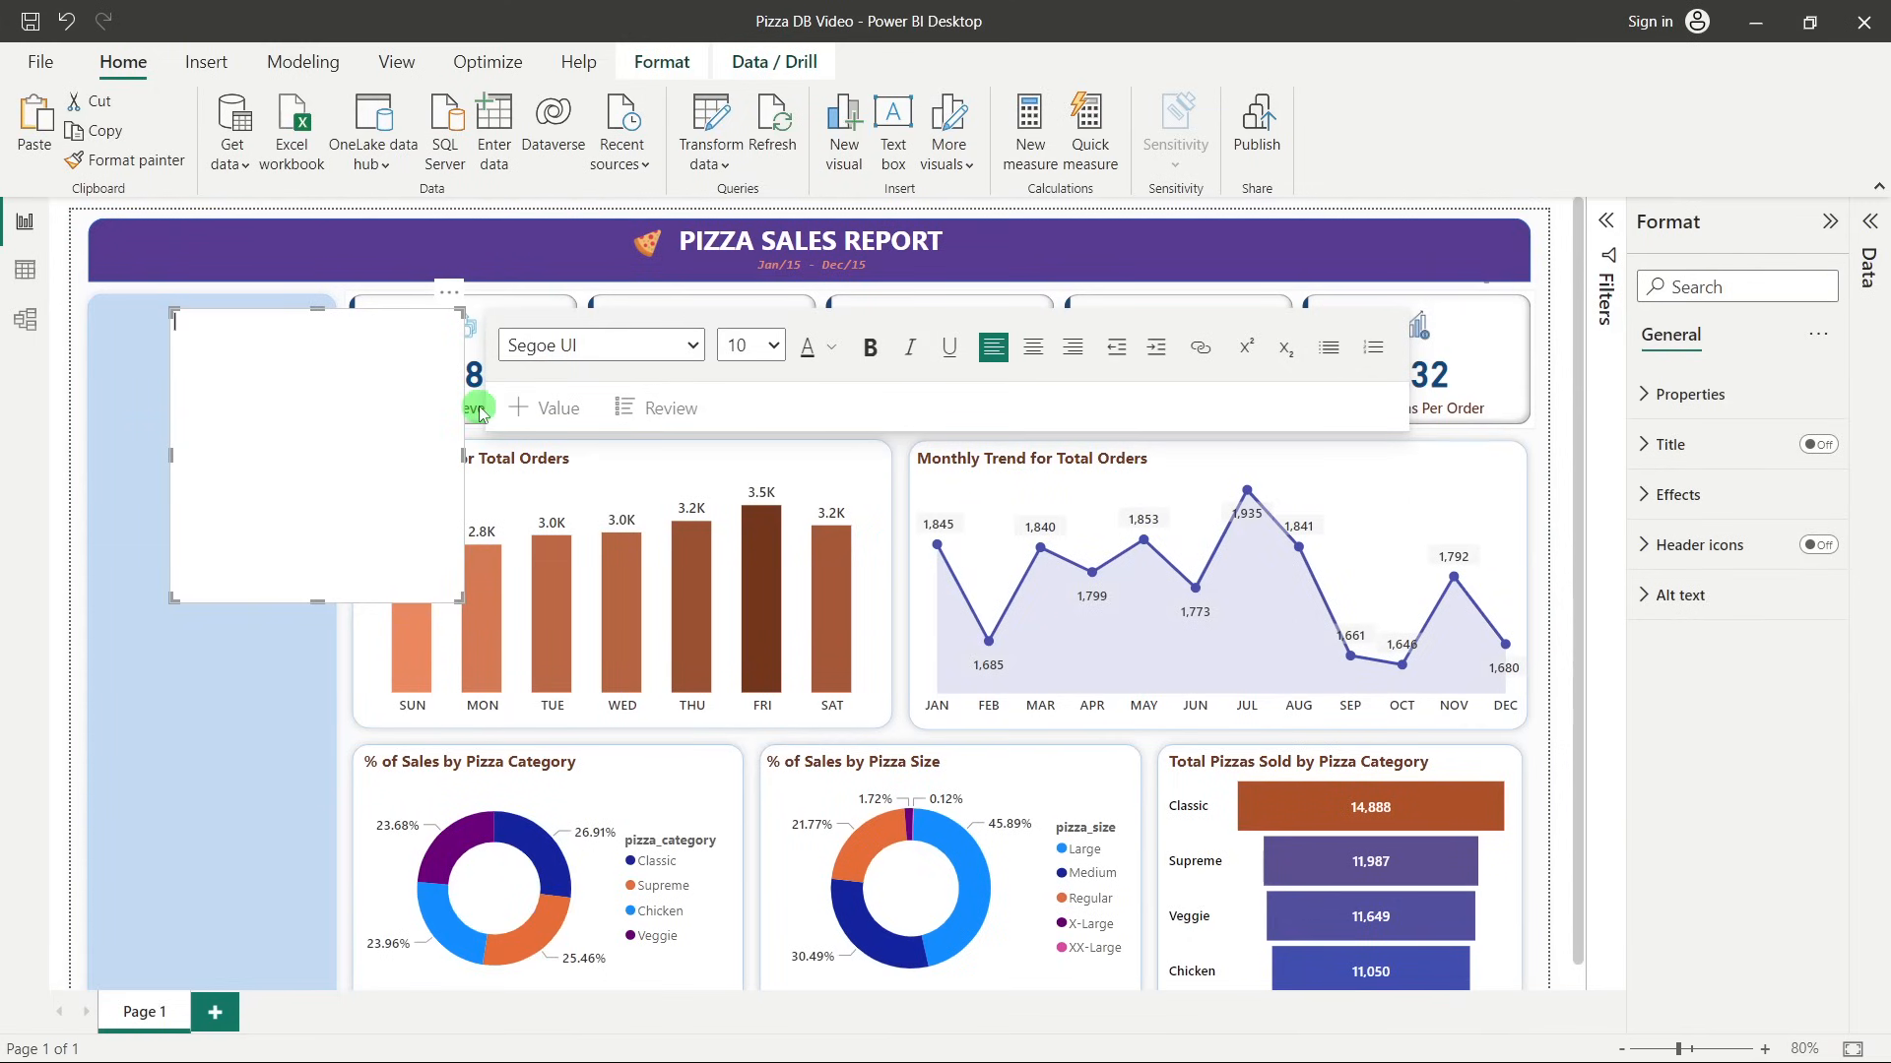
key("alt+Tab")
left_click(175, 399)
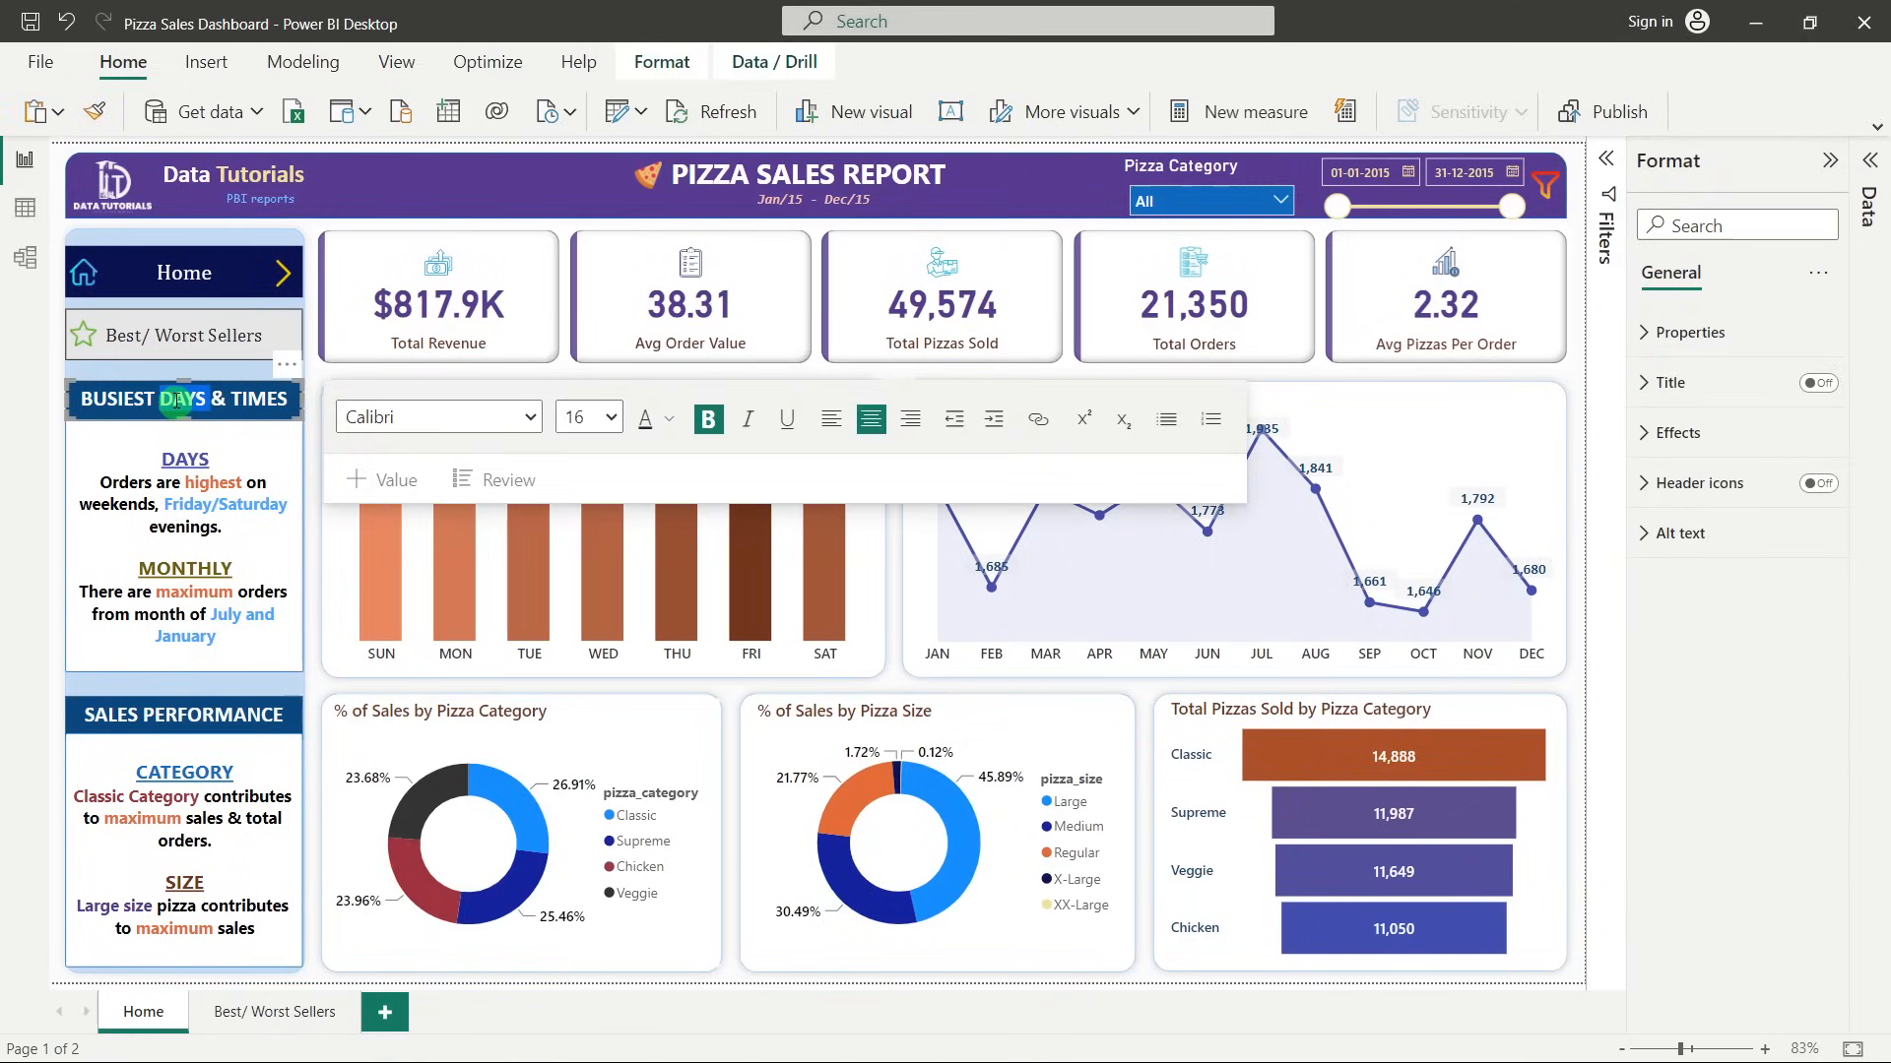
key("alt+Tab")
left_click(305, 376)
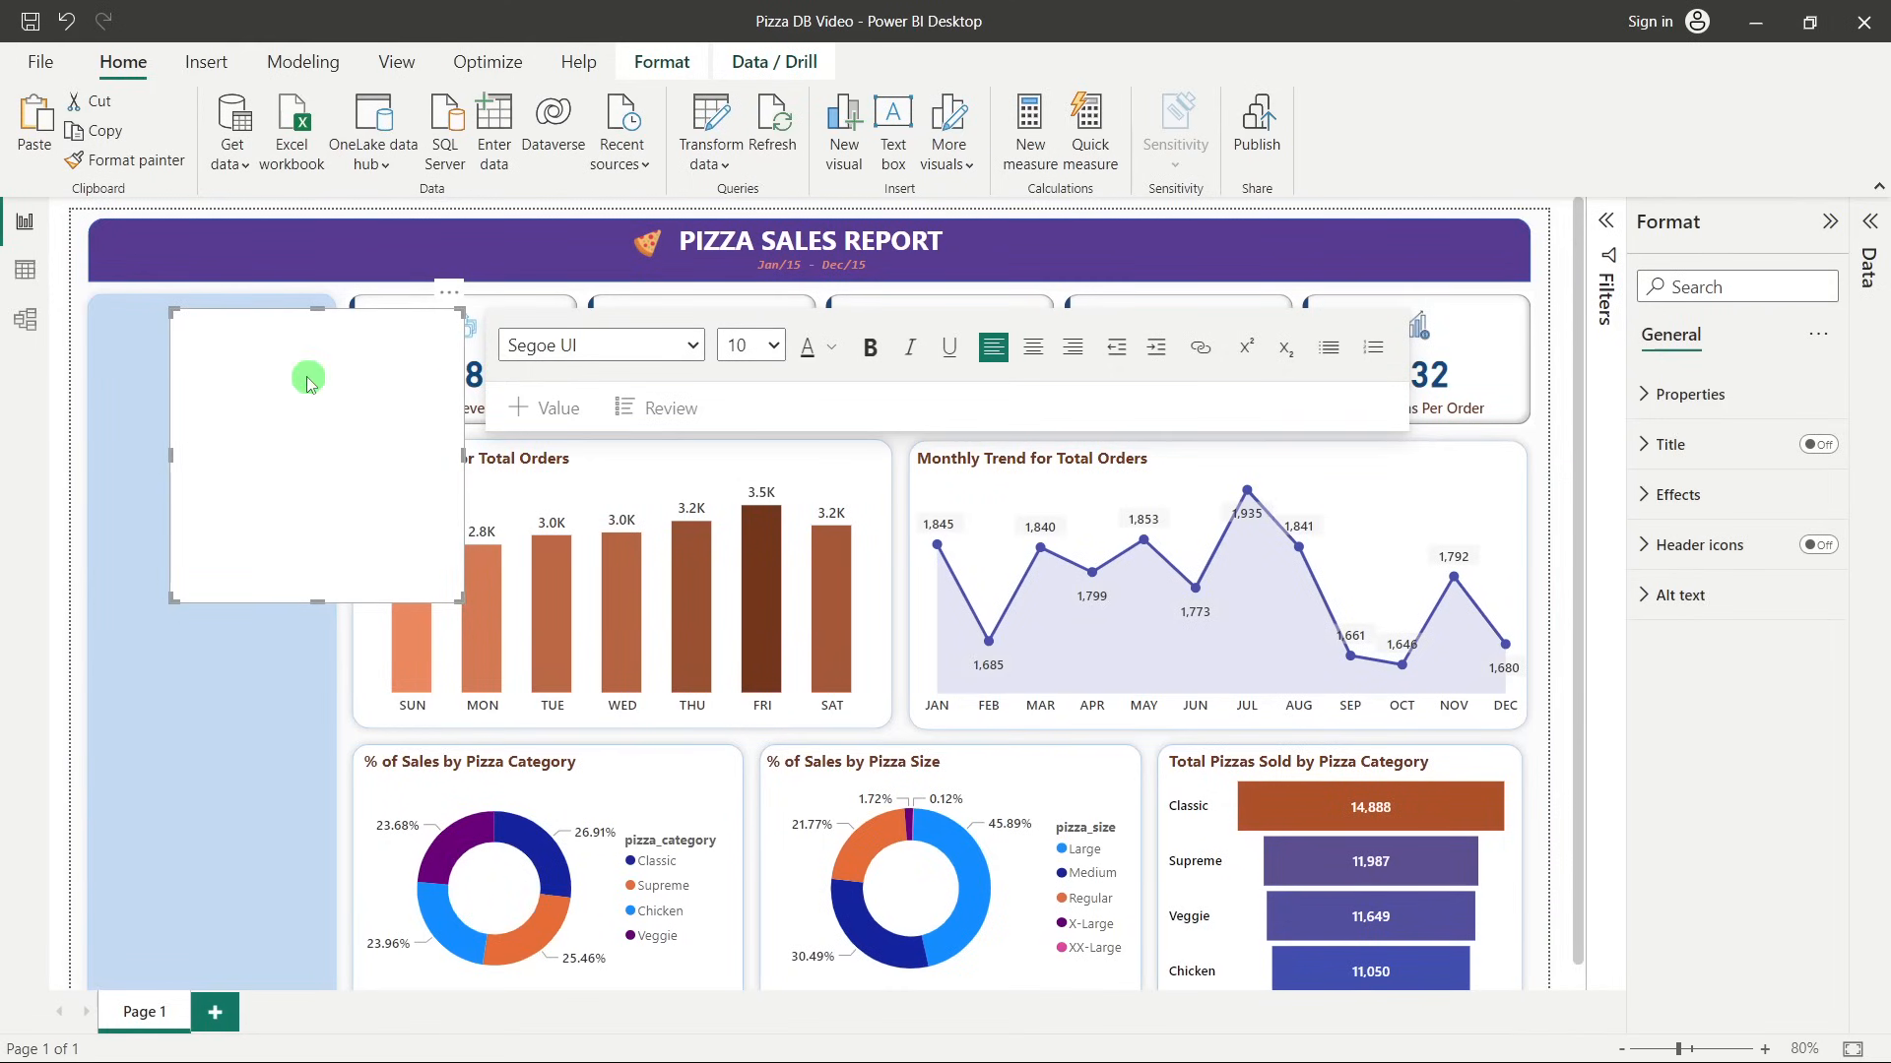
type("BUSIEST DAYS & TIMES")
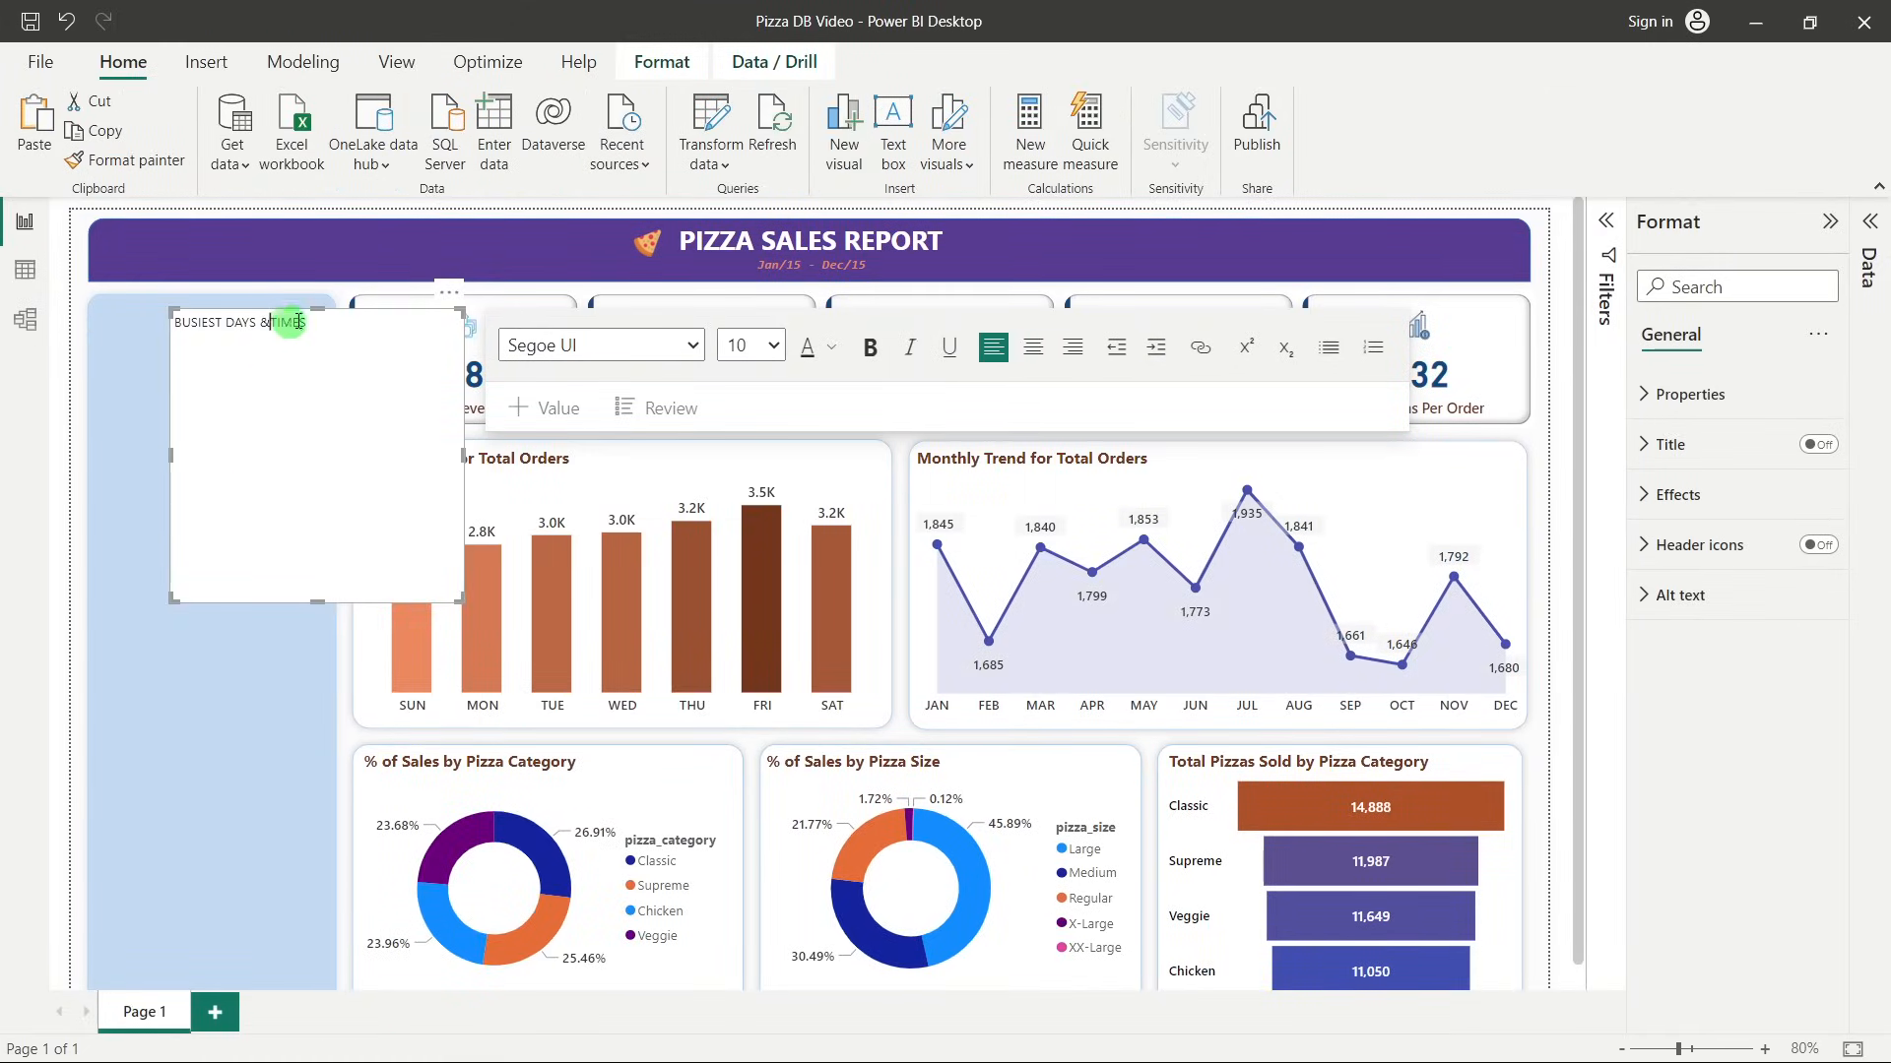
Format the "BUSIEST DAYS & TIMES" text as Calibri, size 16, bold, matching the reference dashboard's heading.
left_click_drag(310, 321, 190, 322)
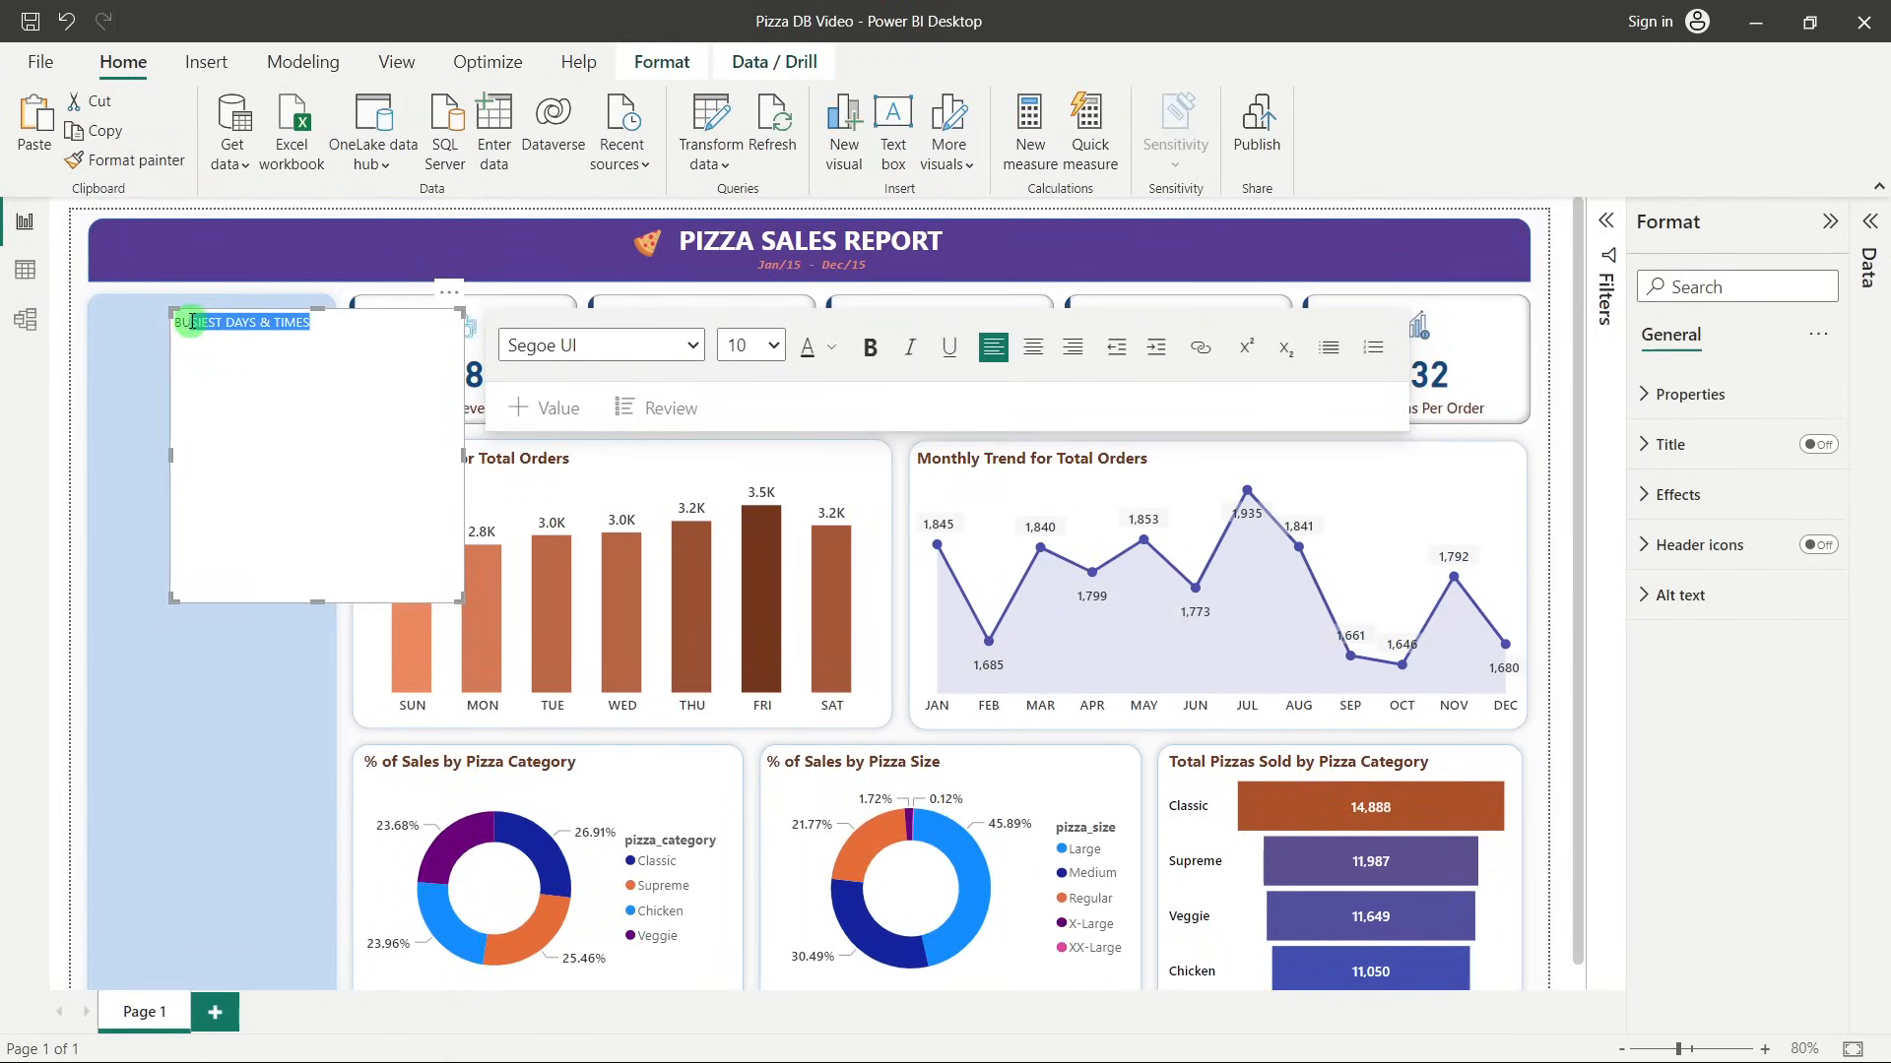
left_click(635, 344)
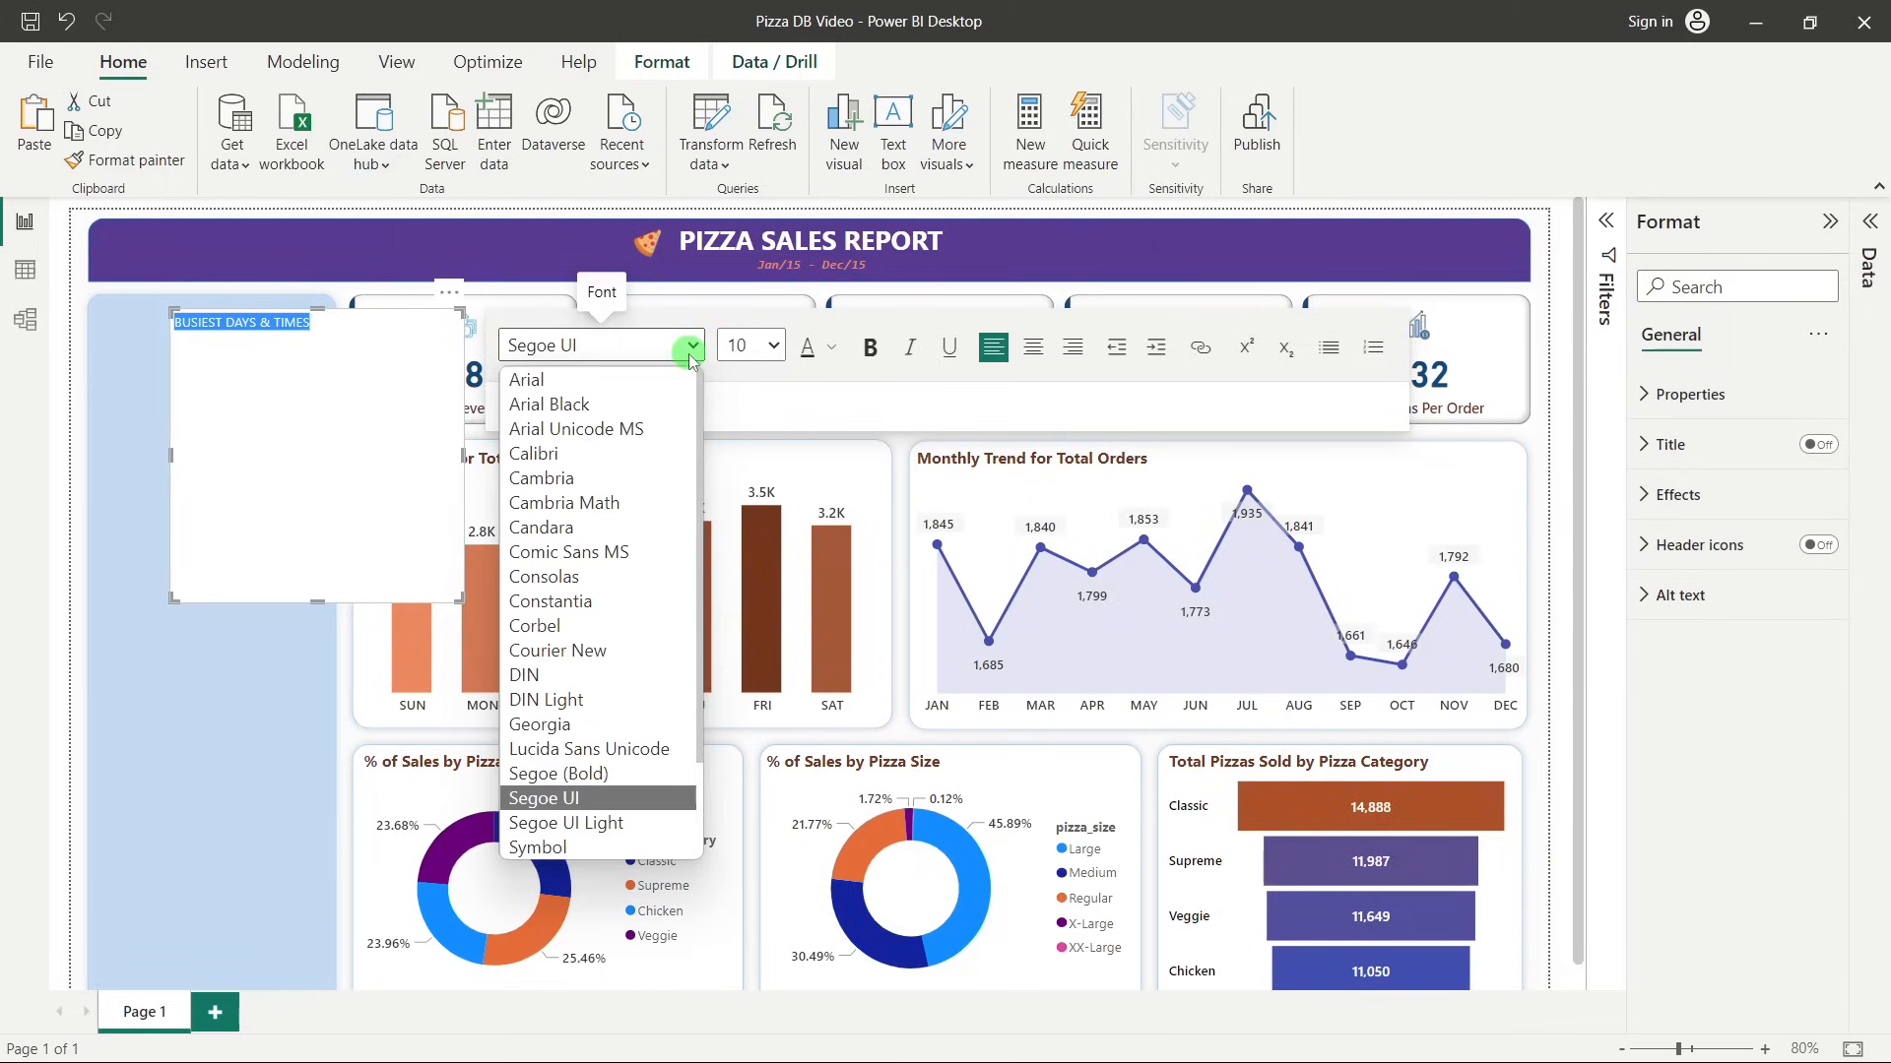
left_click(626, 458)
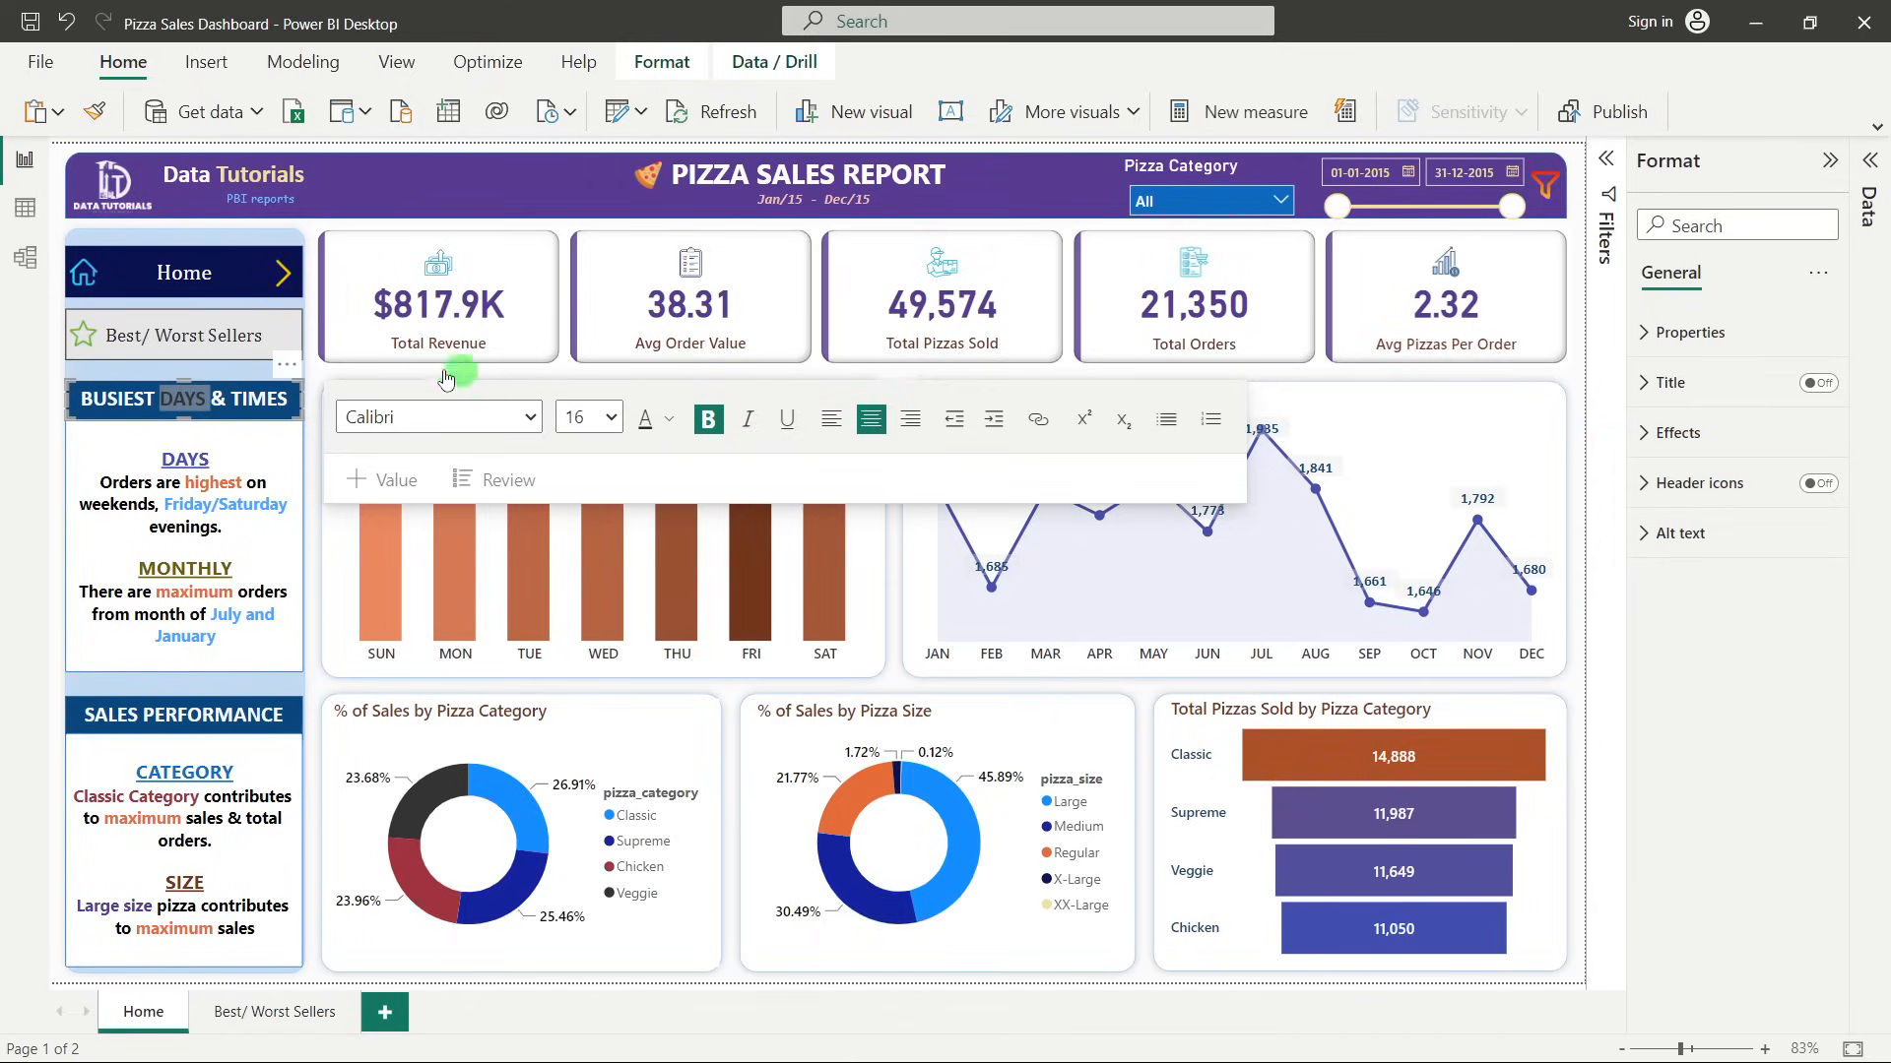
double_click(202, 405)
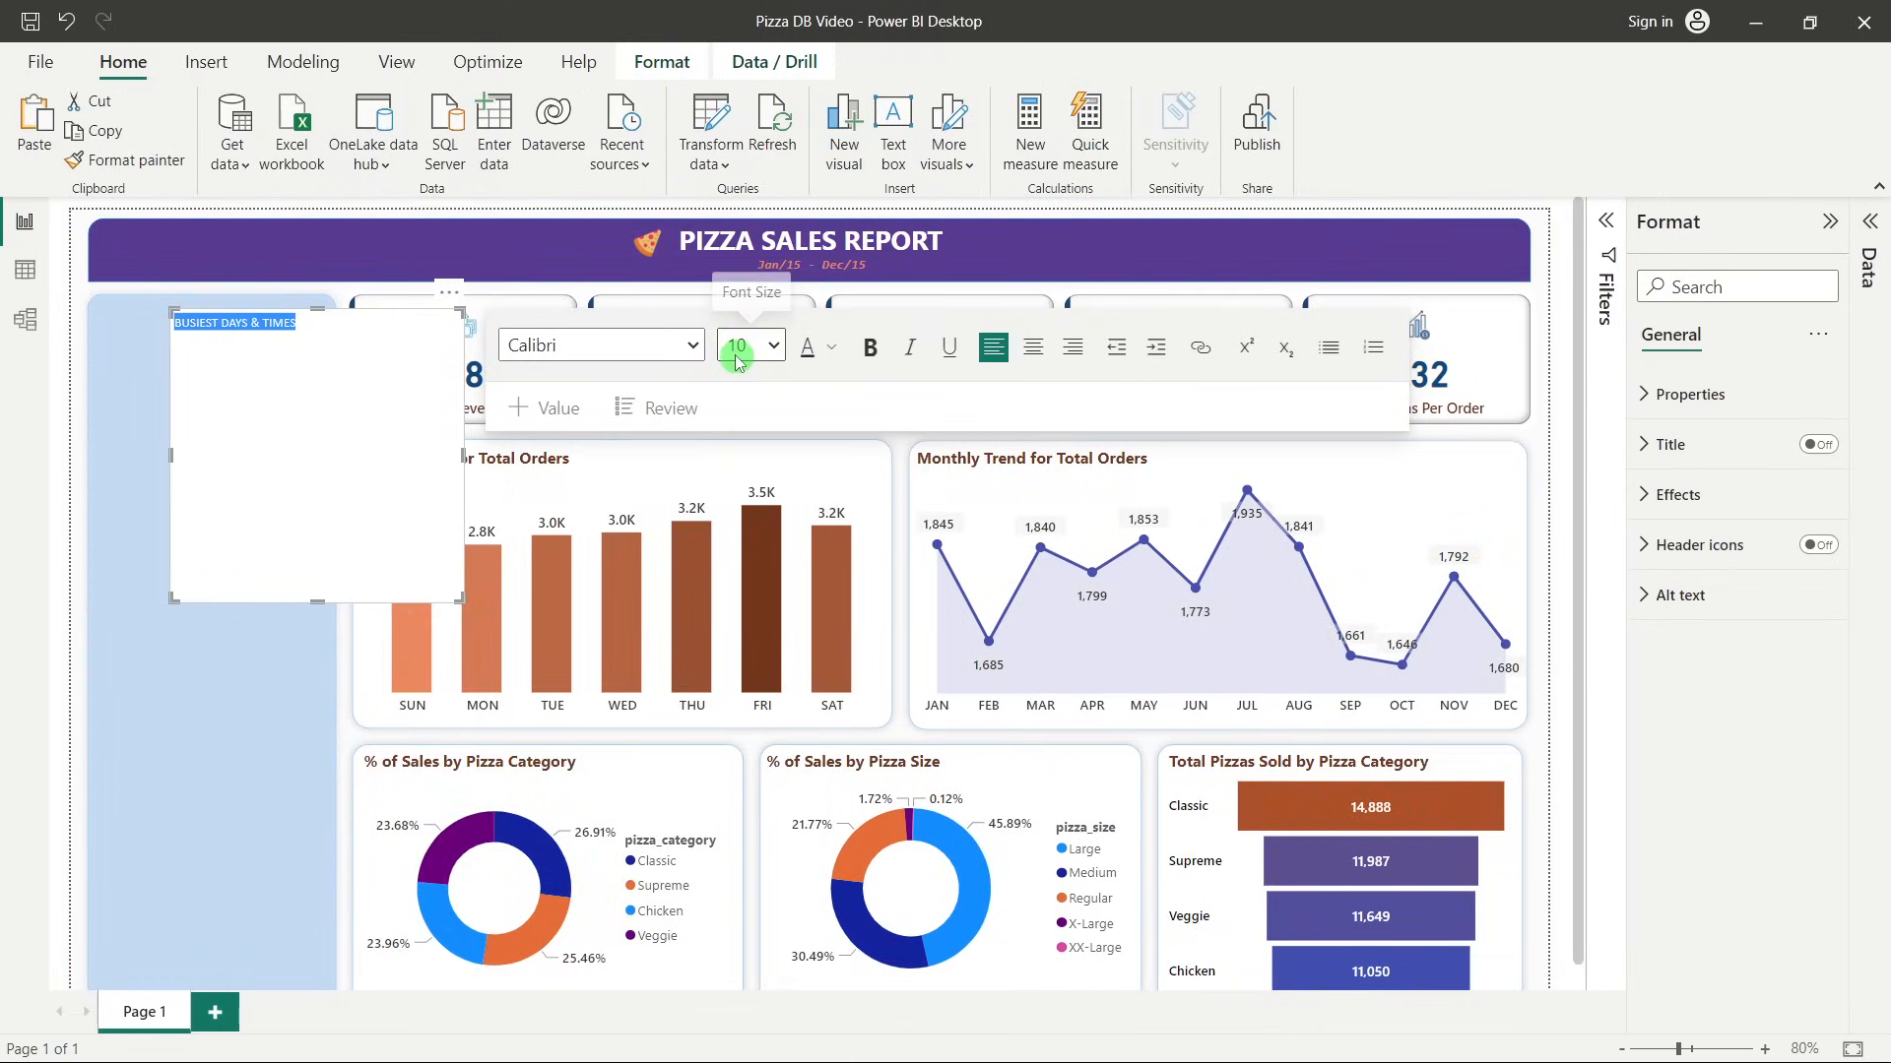
left_click(740, 346)
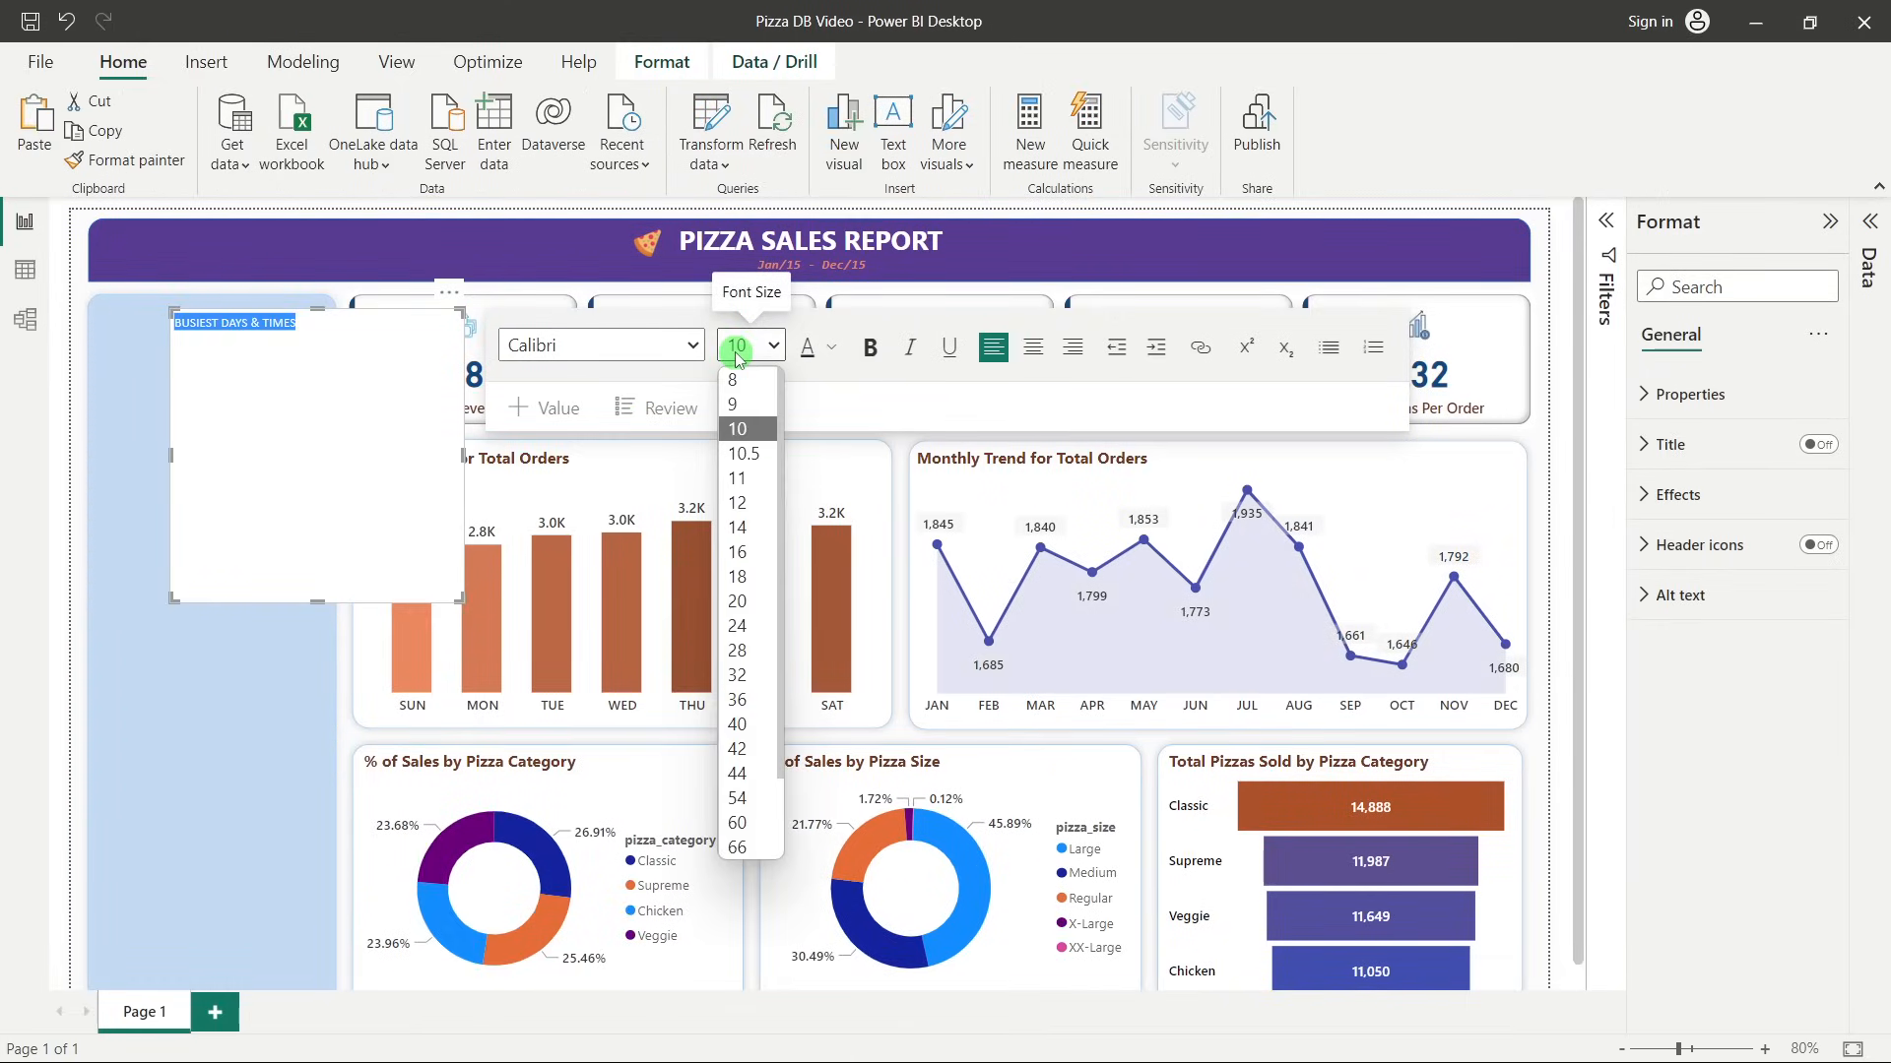
left_click(758, 549)
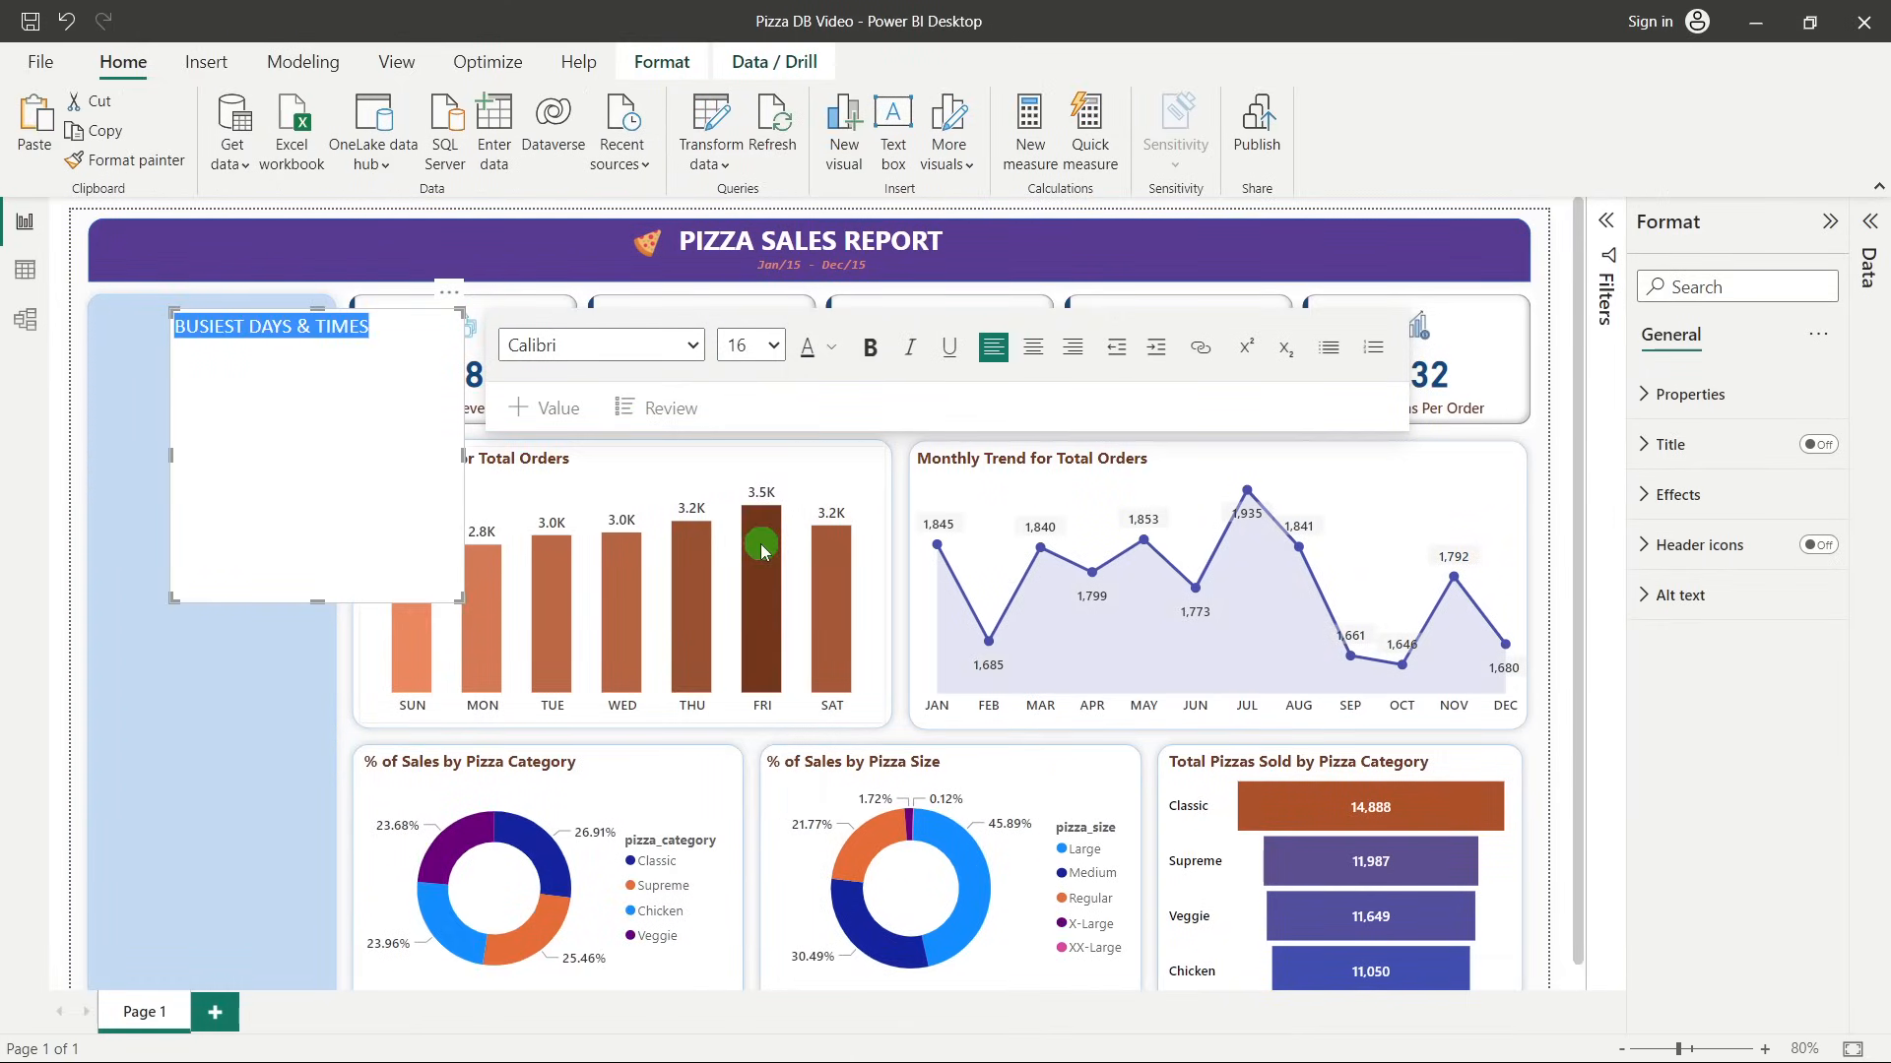
left_click(870, 347)
Center the heading text and shrink its text box to a narrow, single-line strip.
left_click_drag(460, 402, 392, 451)
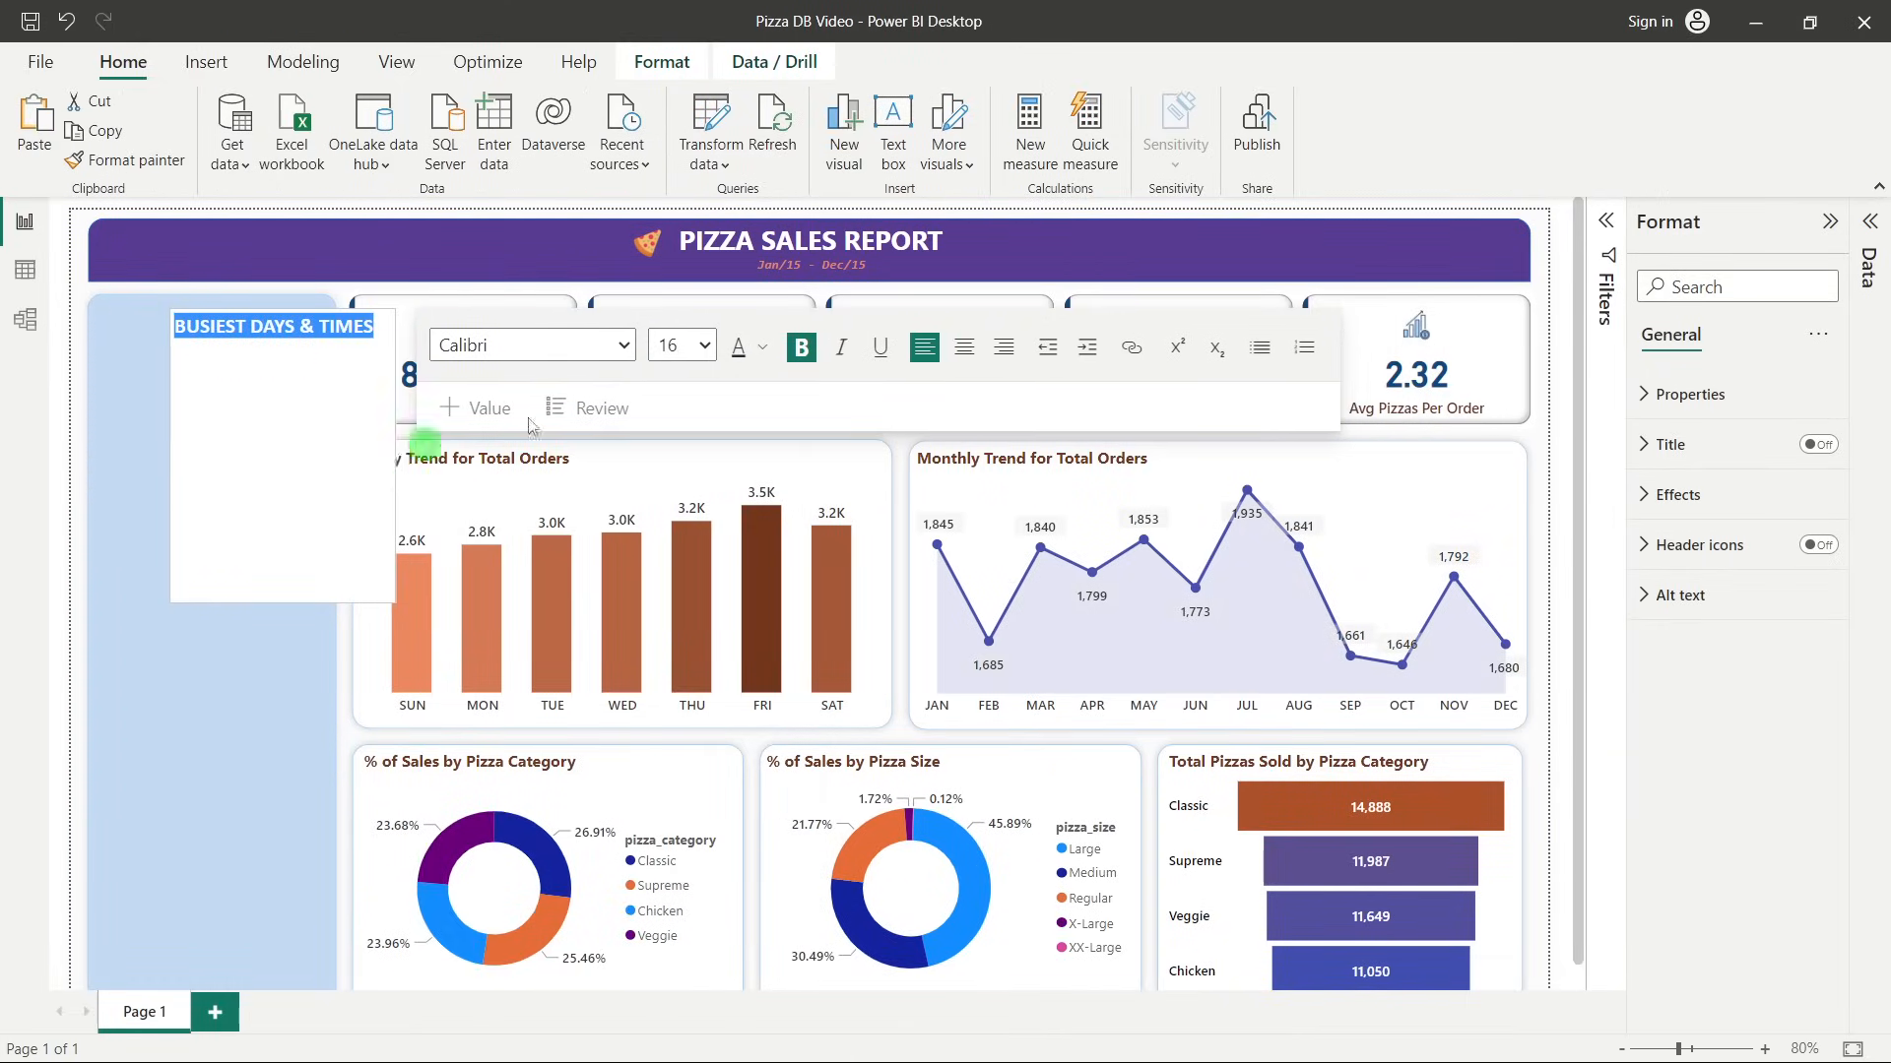
left_click(980, 354)
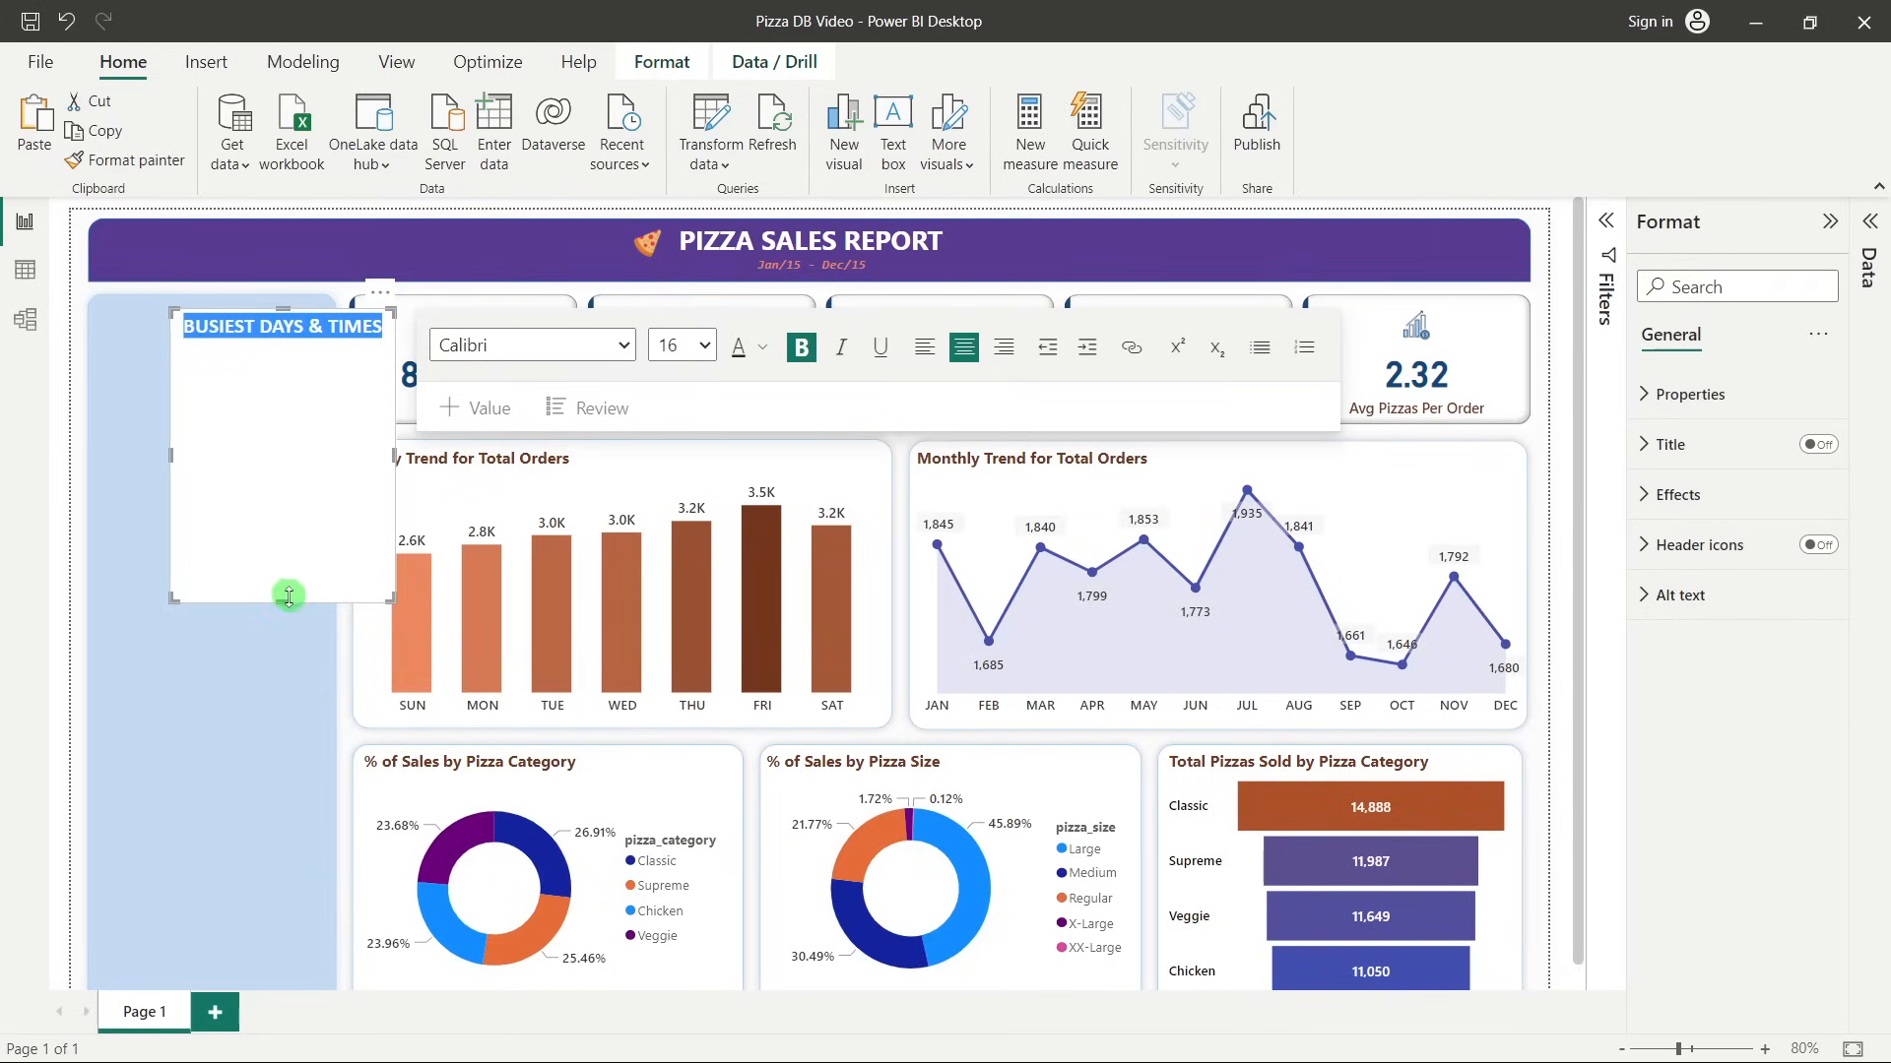
left_click_drag(284, 600, 321, 362)
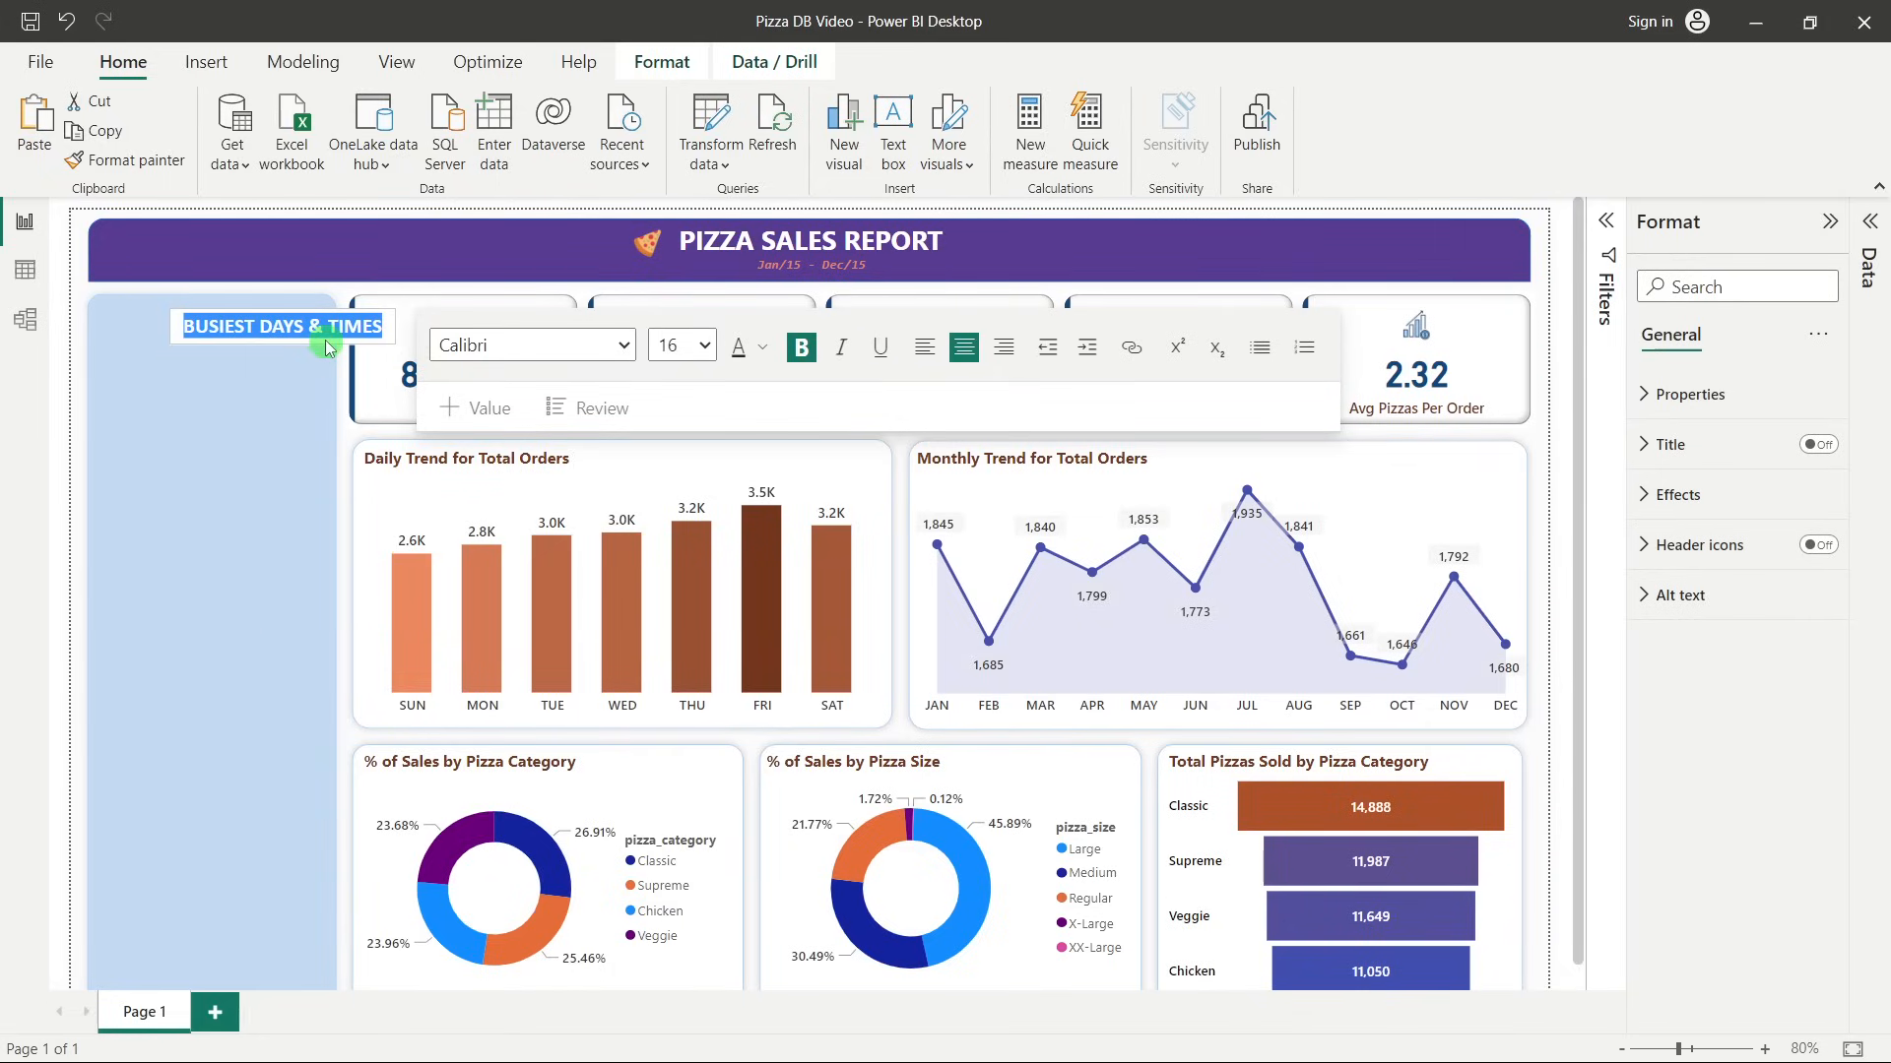
Send the light blue side panel shape backward in the stacking order, behind the heading text box.
left_click(239, 455)
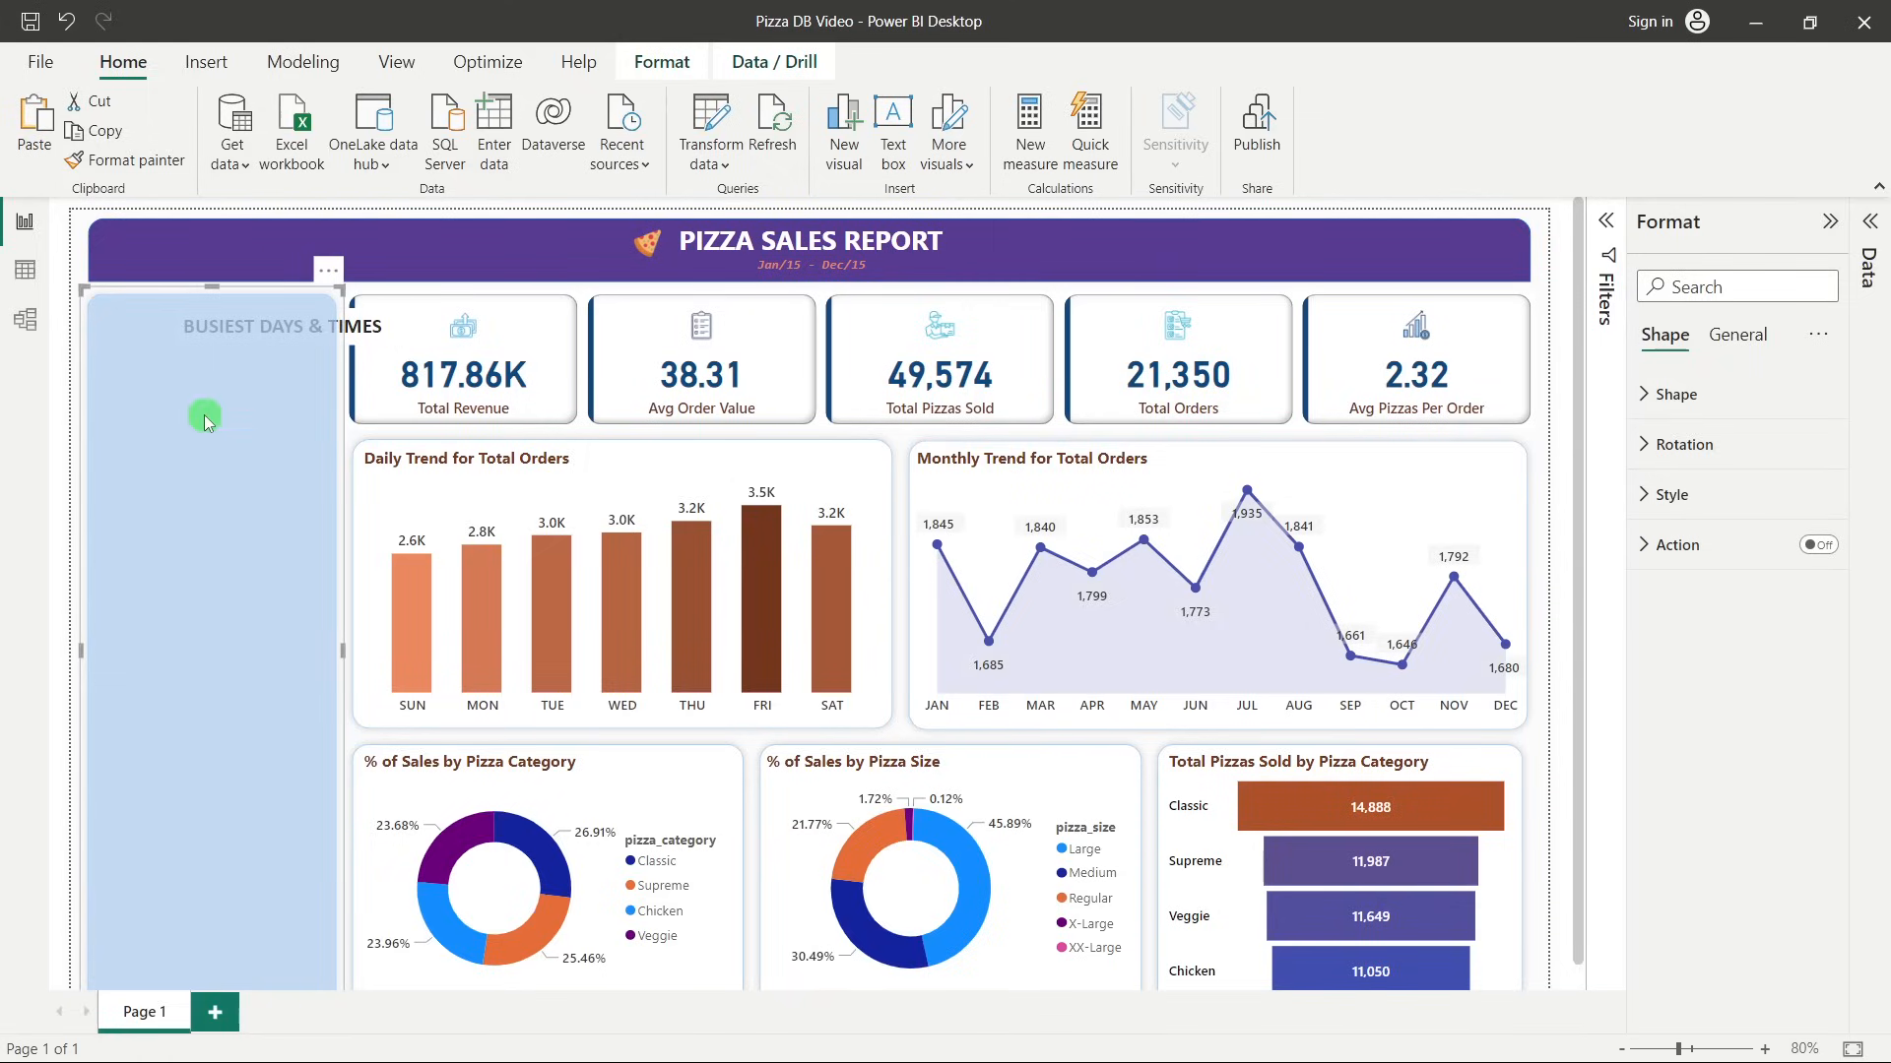
left_click(662, 61)
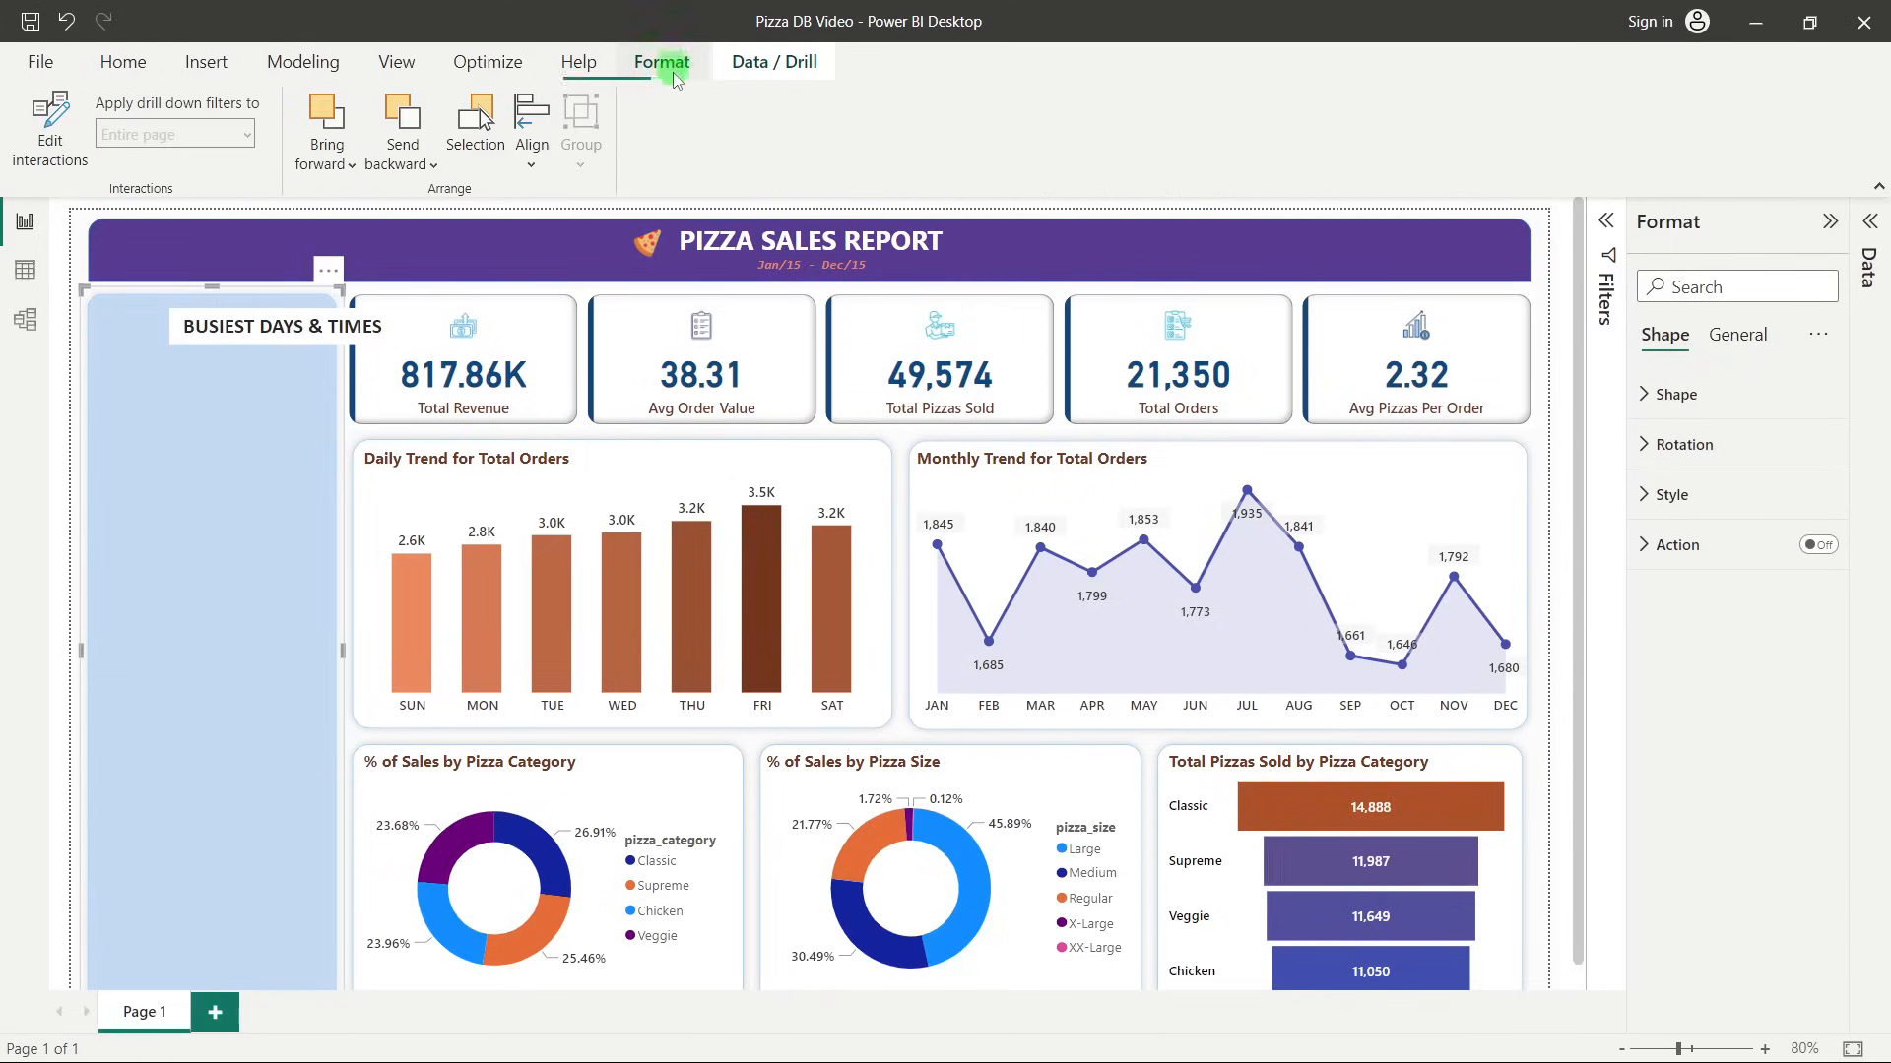
left_click(420, 107)
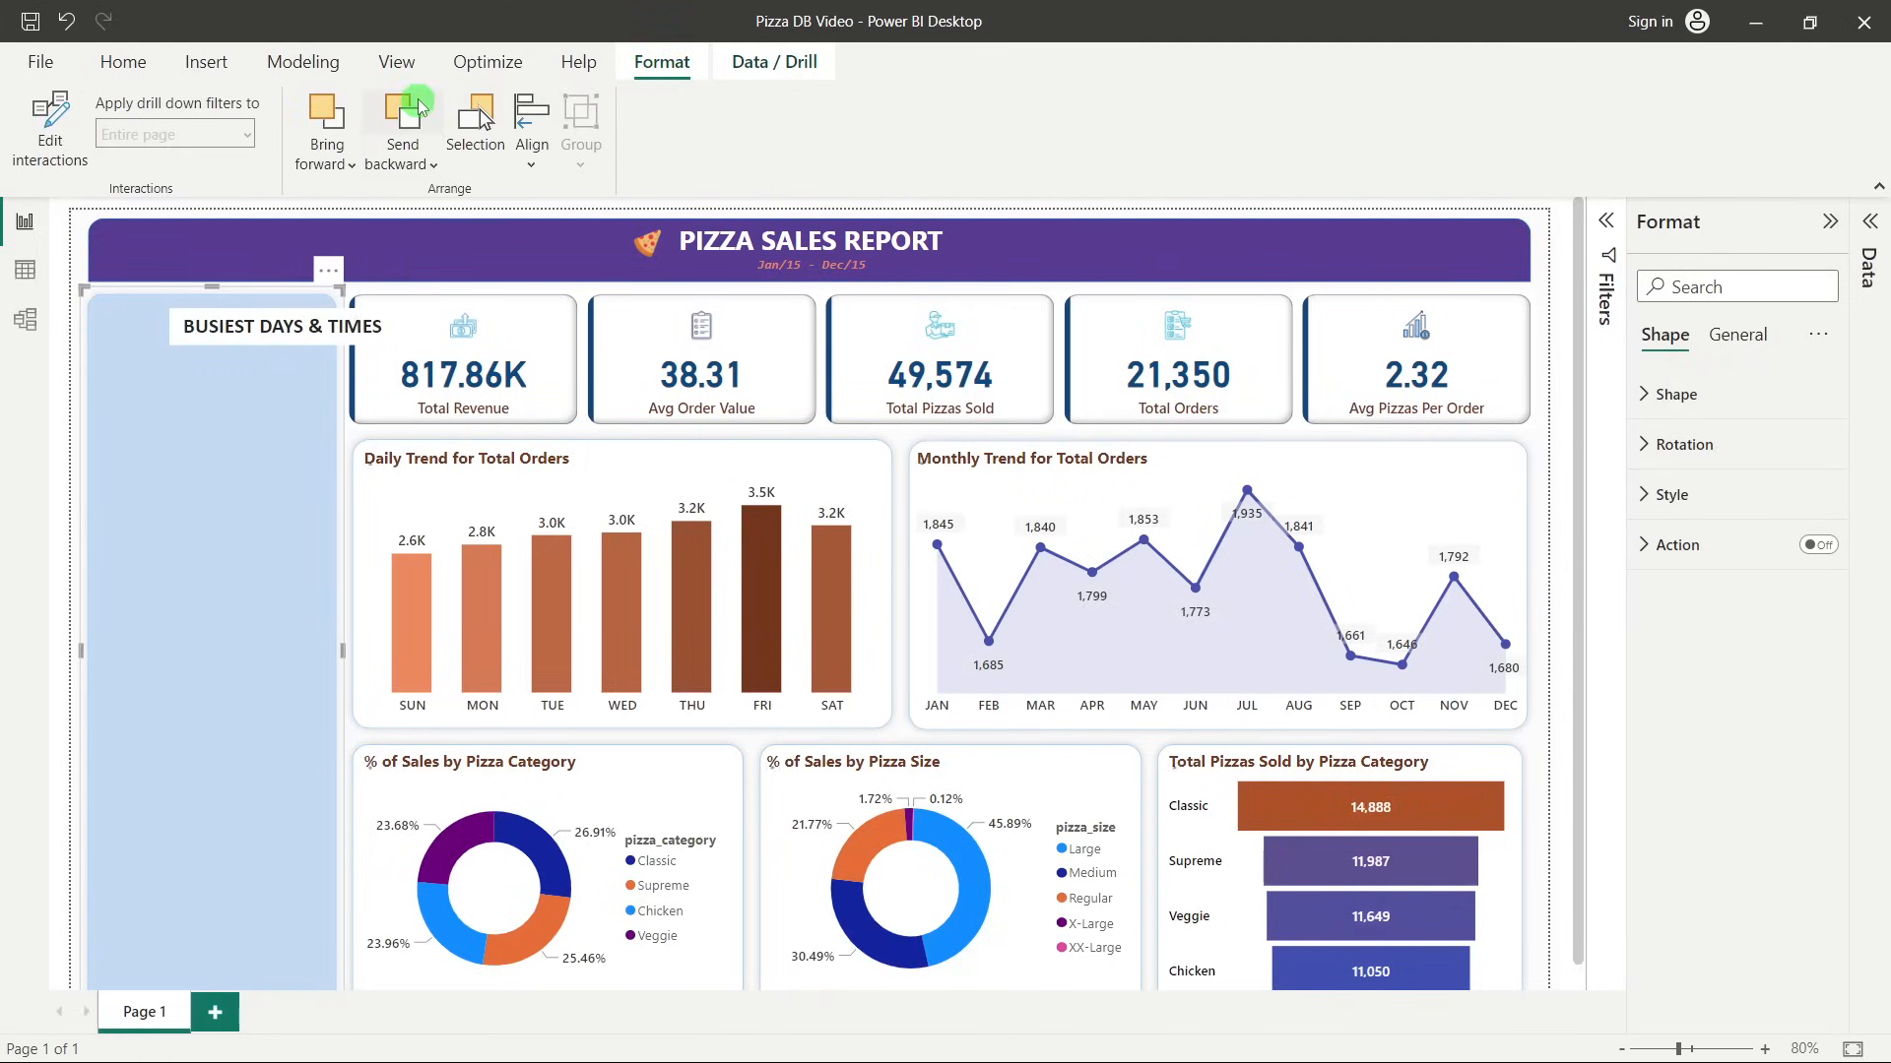
left_click(422, 107)
left_click(56, 460)
Move the "BUSIEST DAYS & TIMES" text box onto the side panel, match its width to the panel and nudge it up level with the Daily Trend chart.
left_click(272, 313)
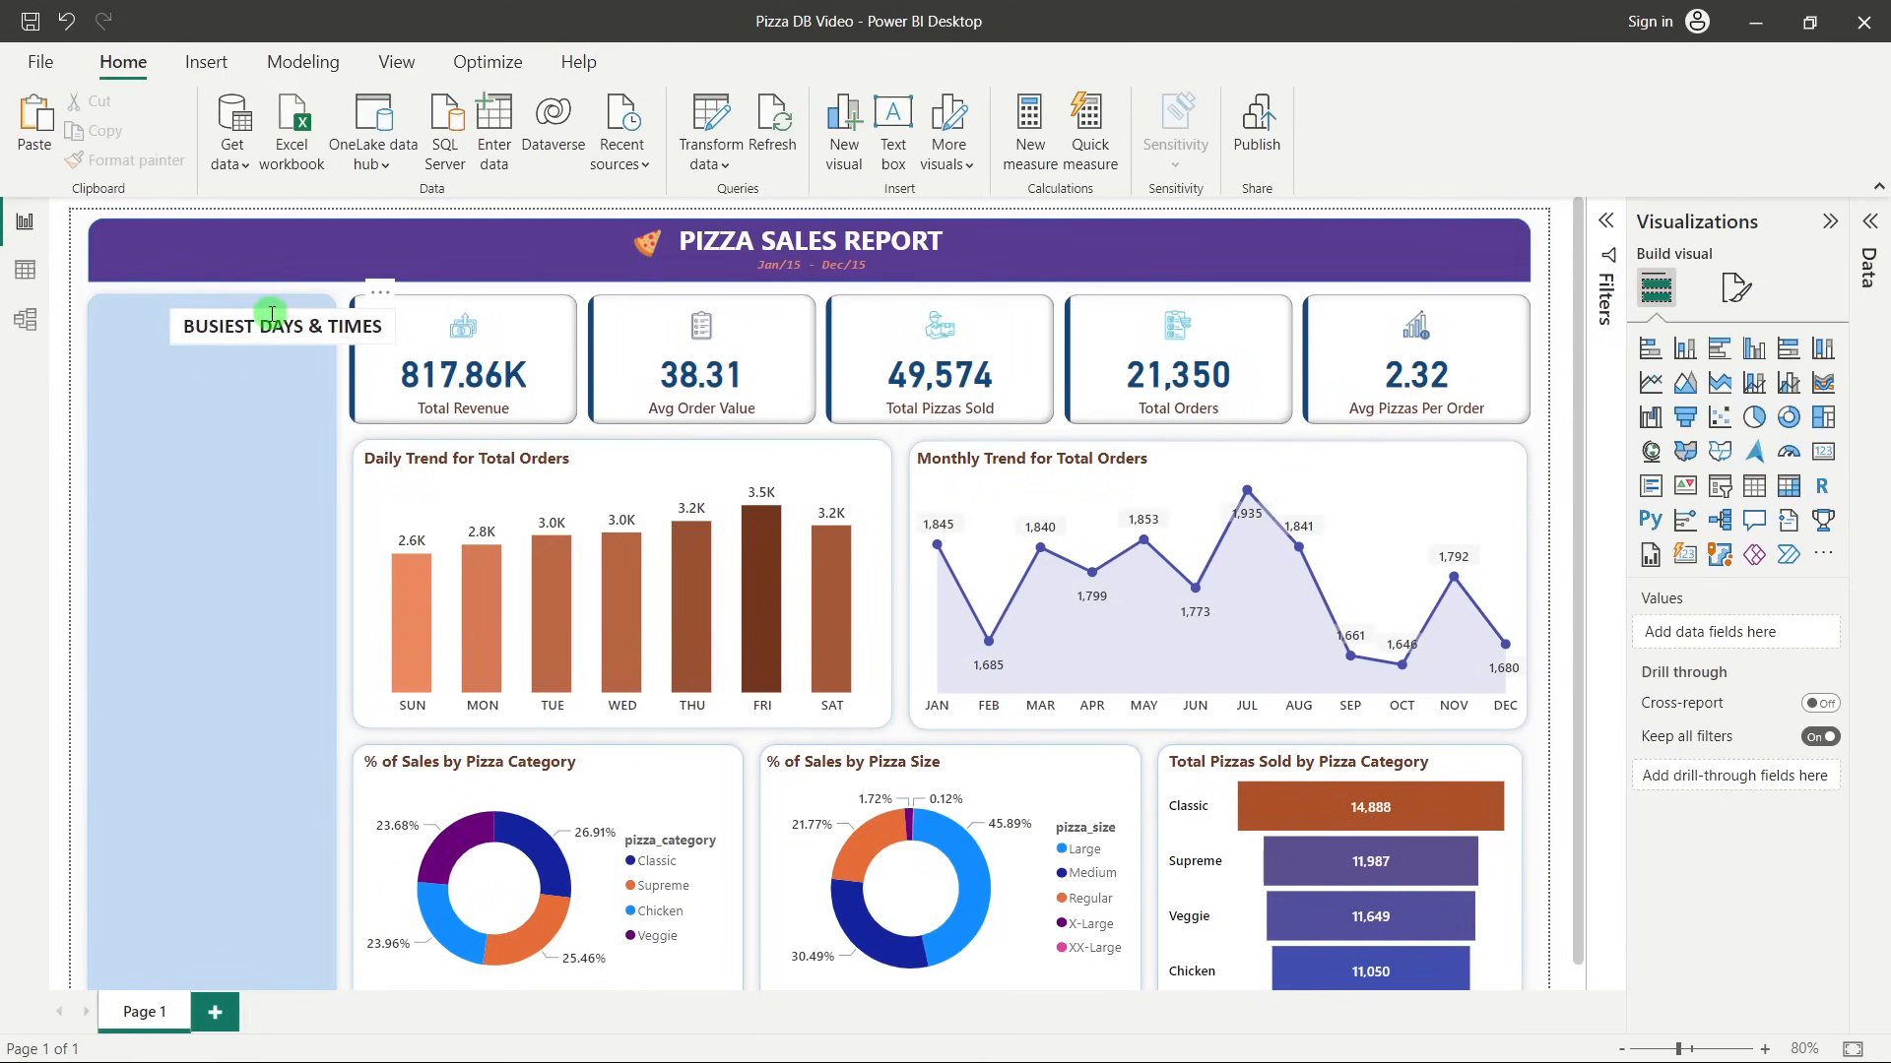
left_click_drag(233, 417, 198, 448)
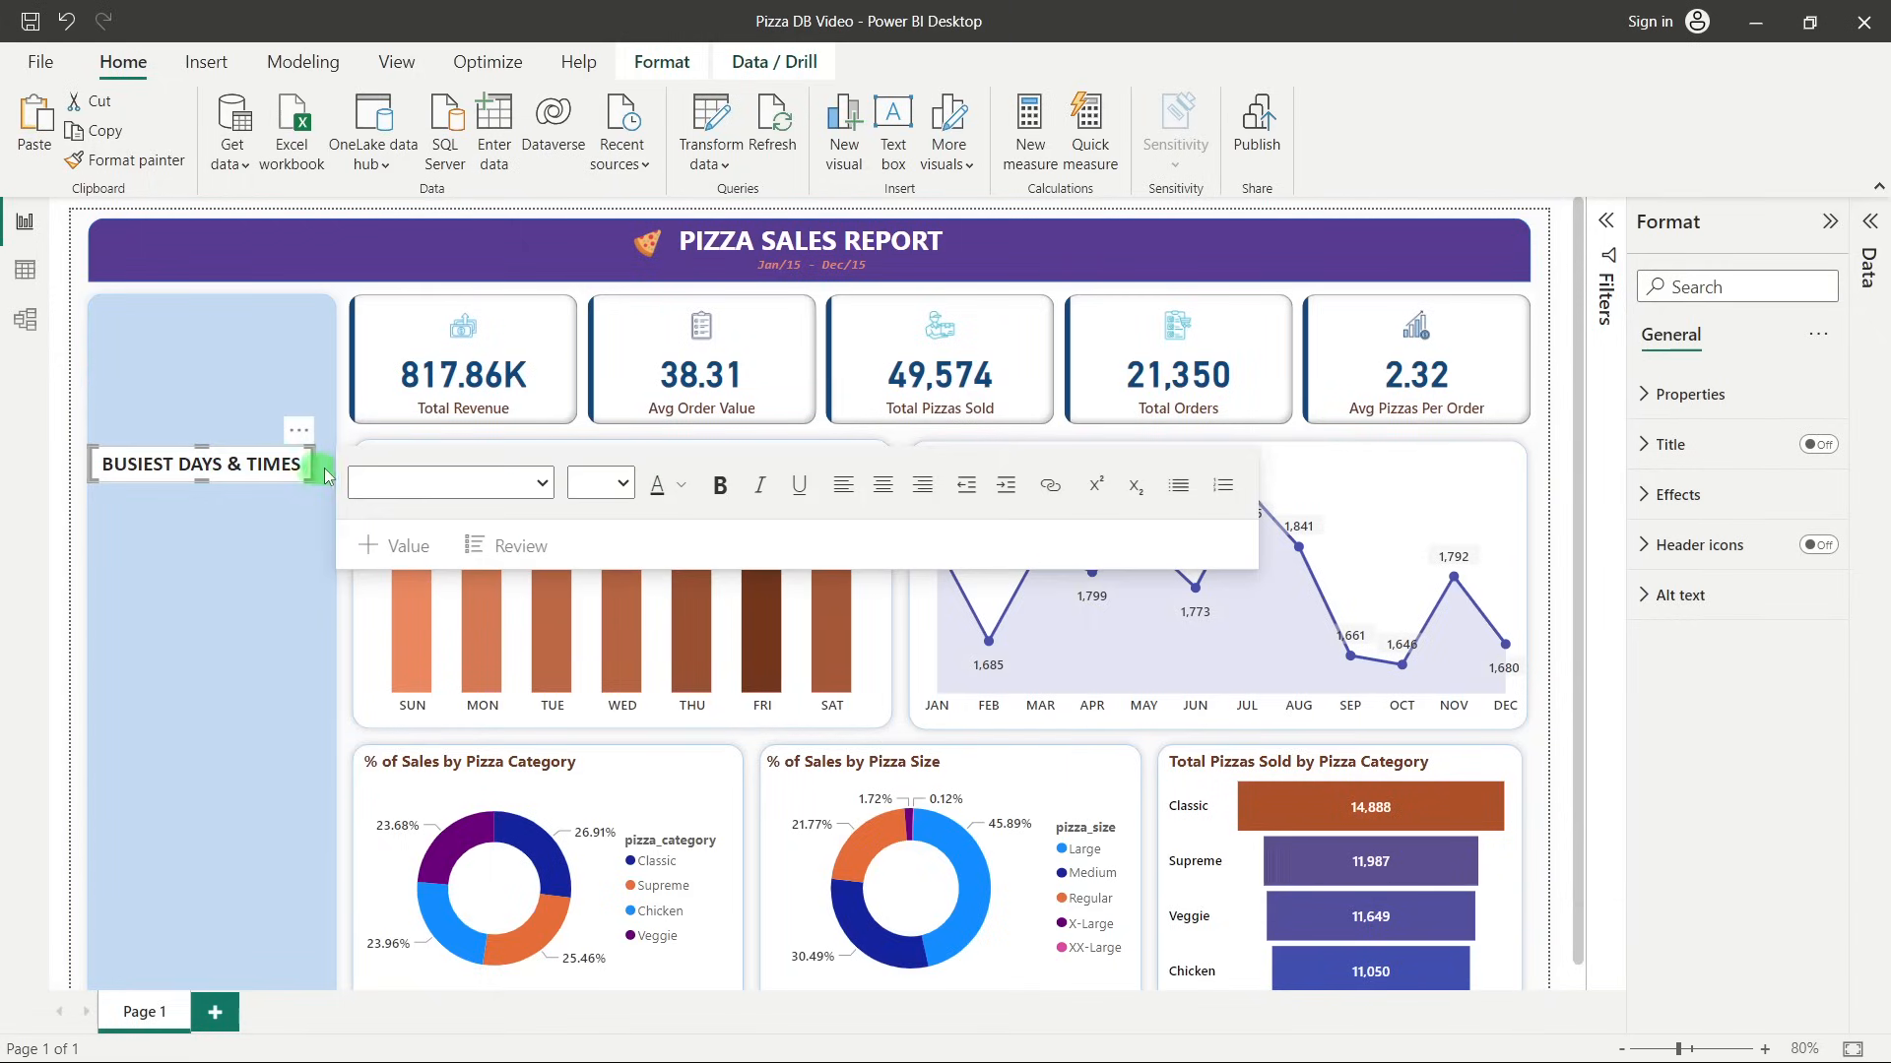
left_click_drag(325, 472, 335, 474)
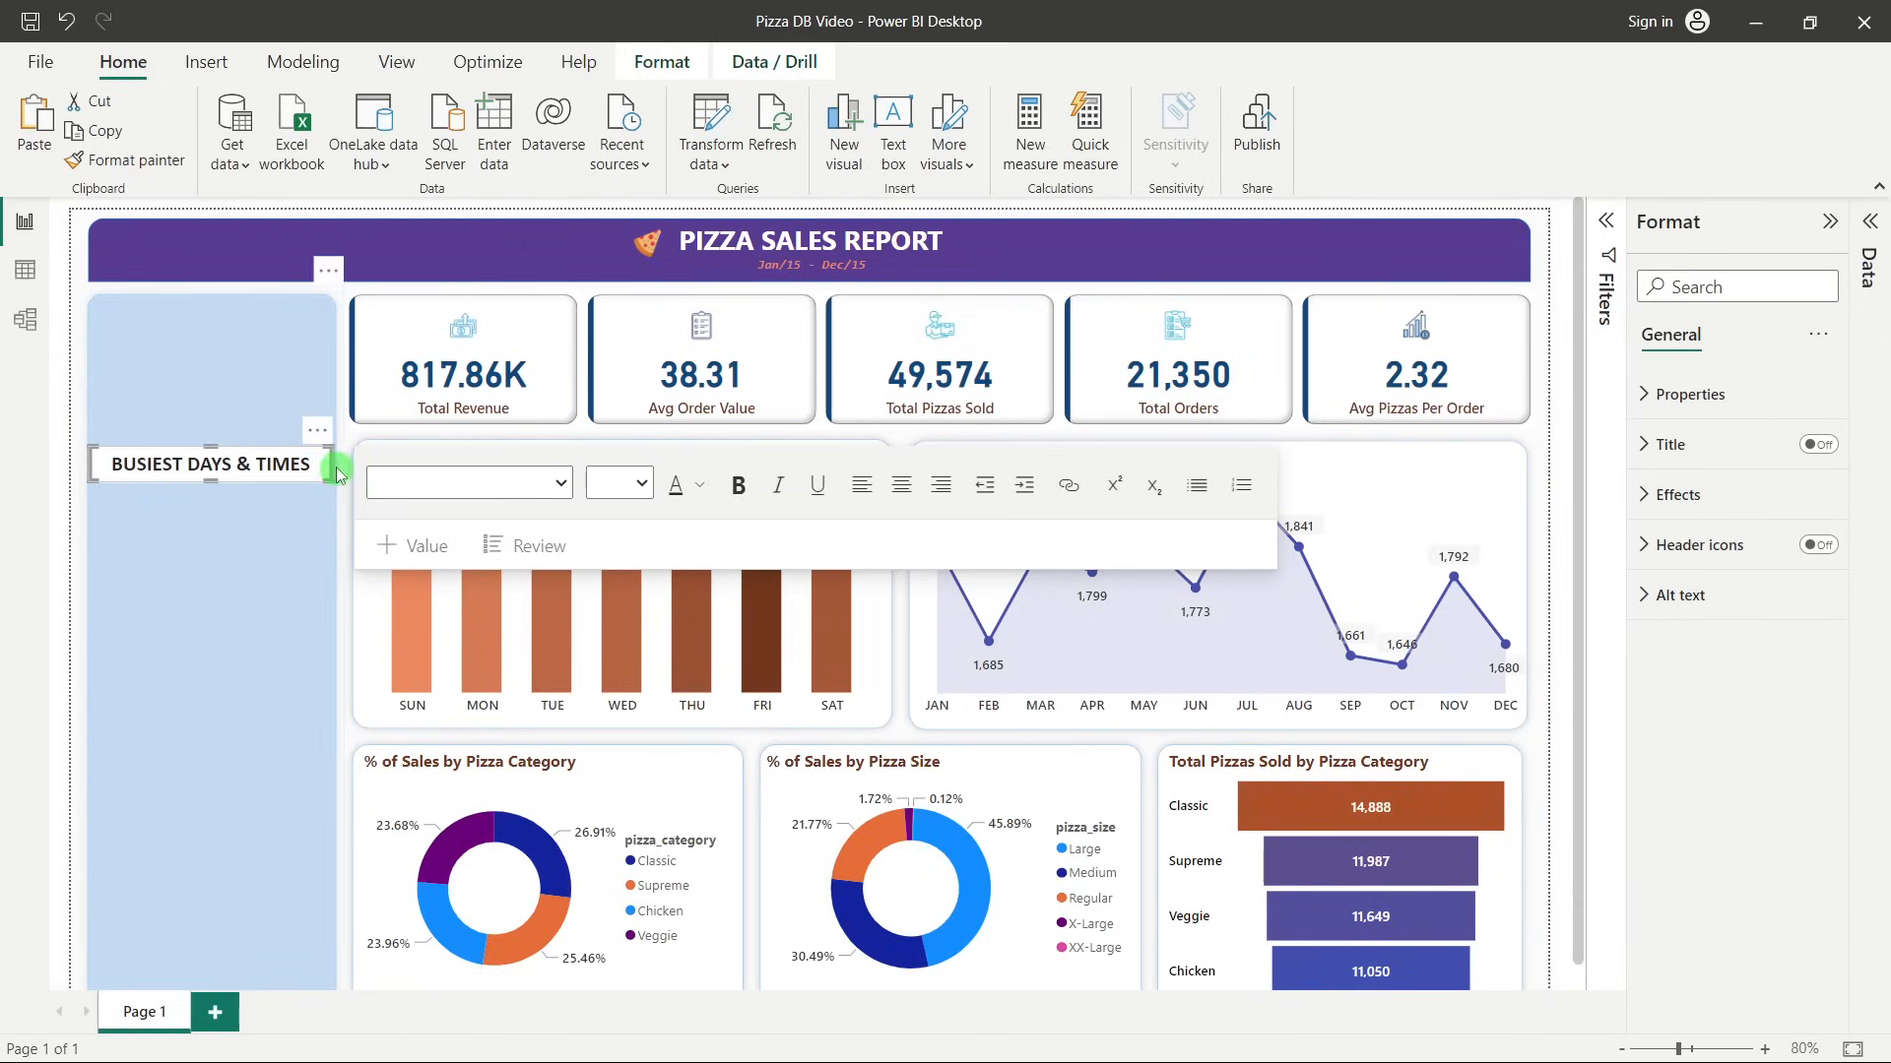
left_click_drag(335, 474, 335, 464)
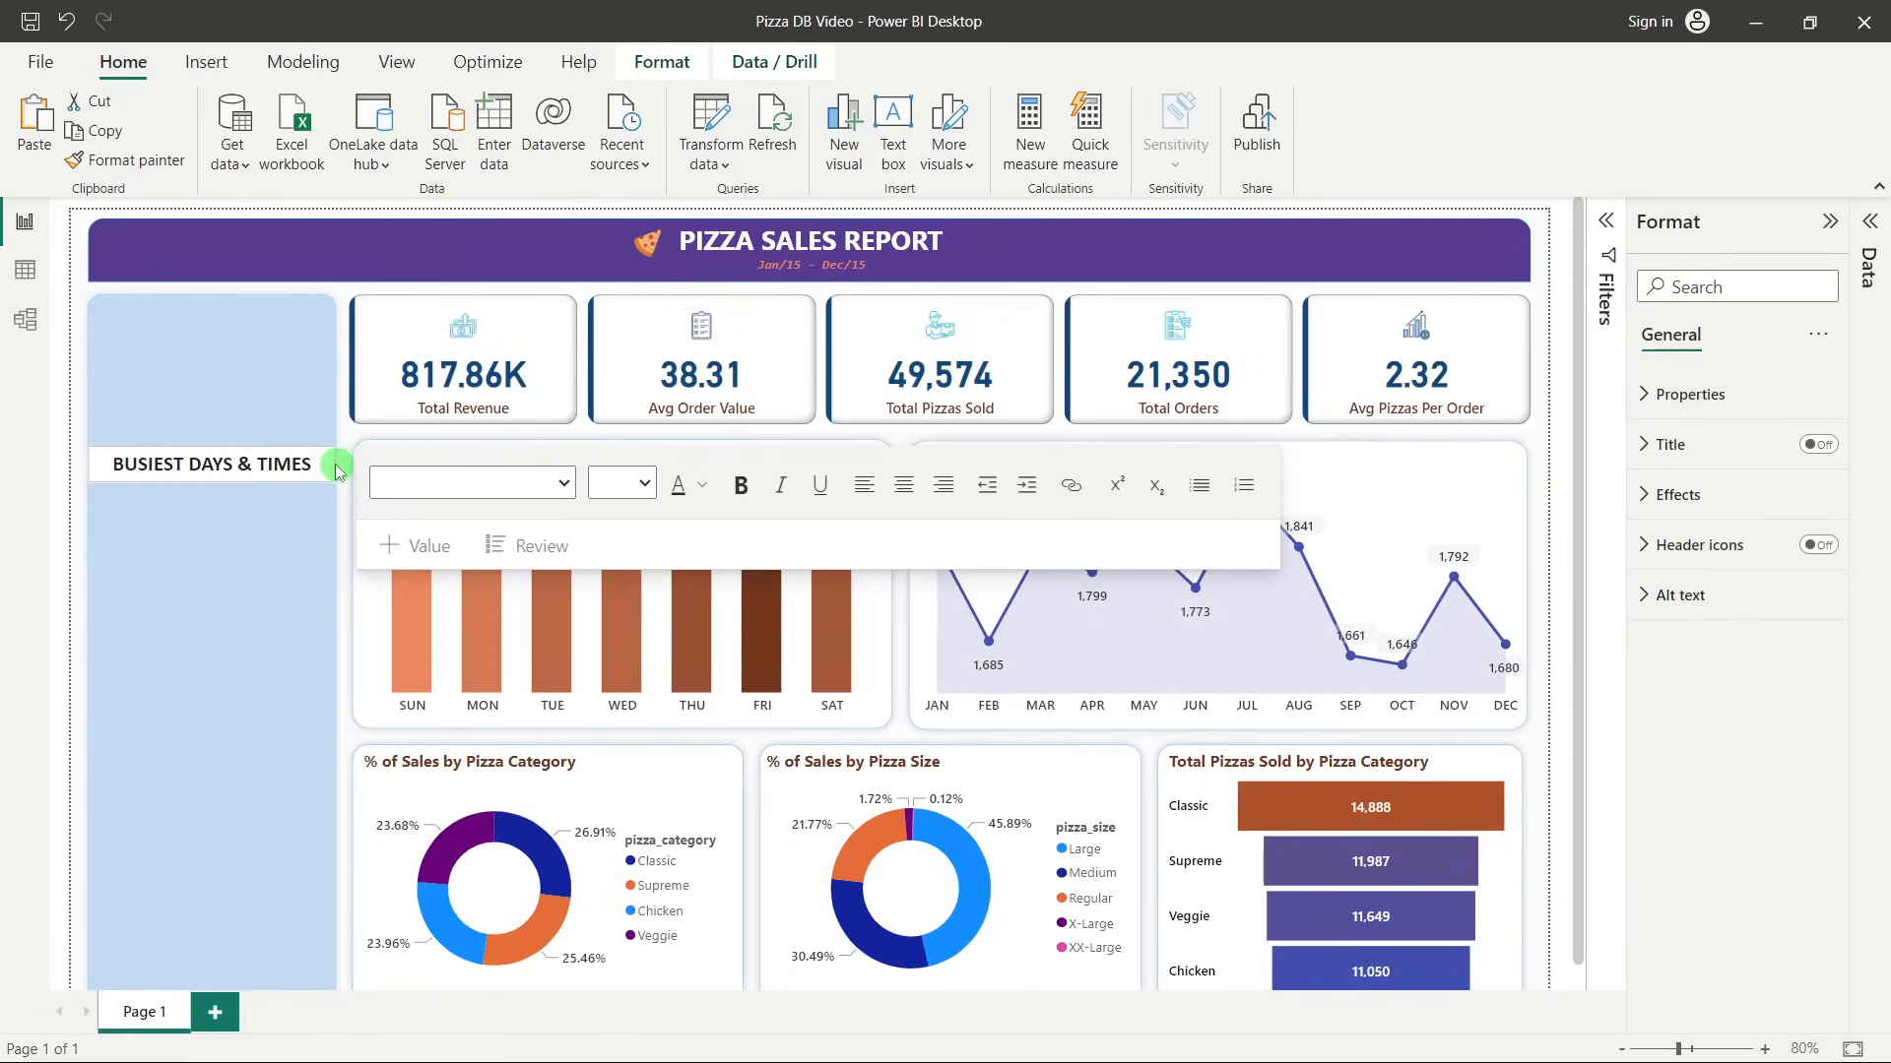
key("Up")
key("Up")
key("Up")
key("Up")
key("Up")
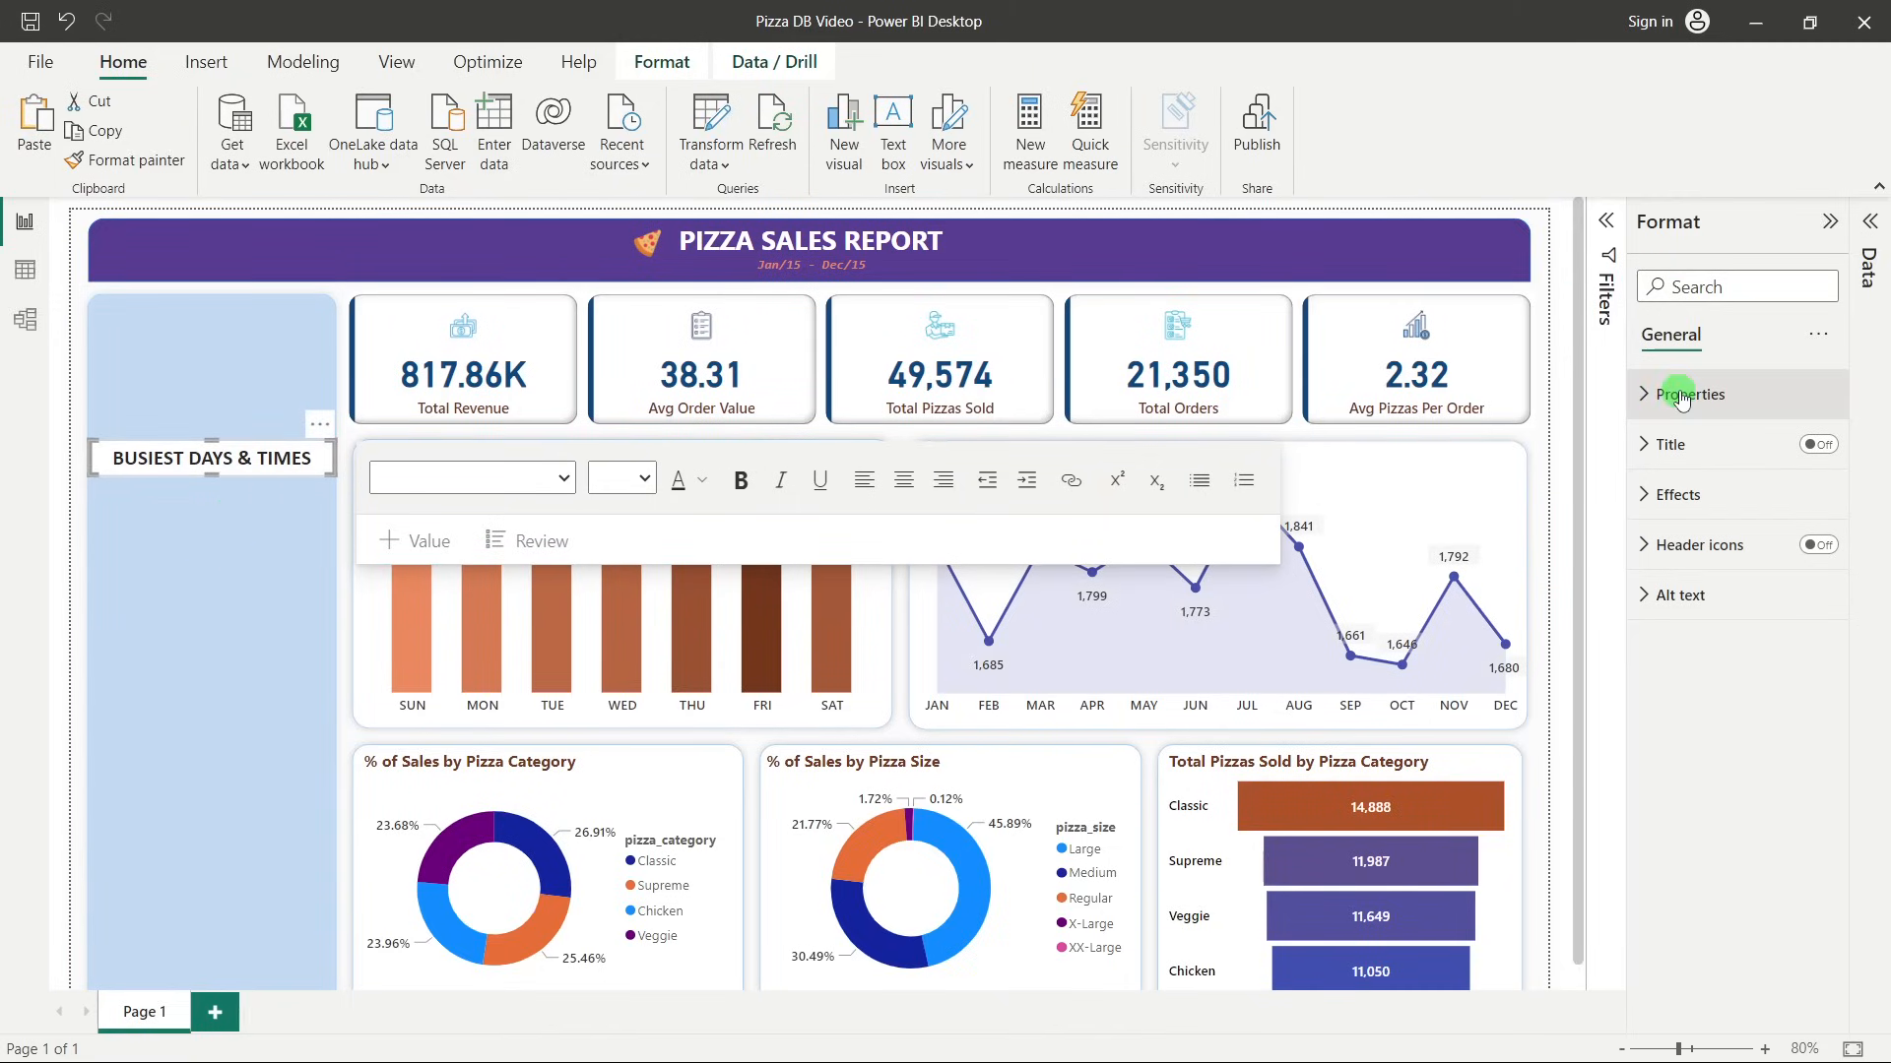
Set the background color of the "BUSIEST DAYS & TIMES" text box to dark navy blue.
left_click(1692, 493)
left_click(1809, 555)
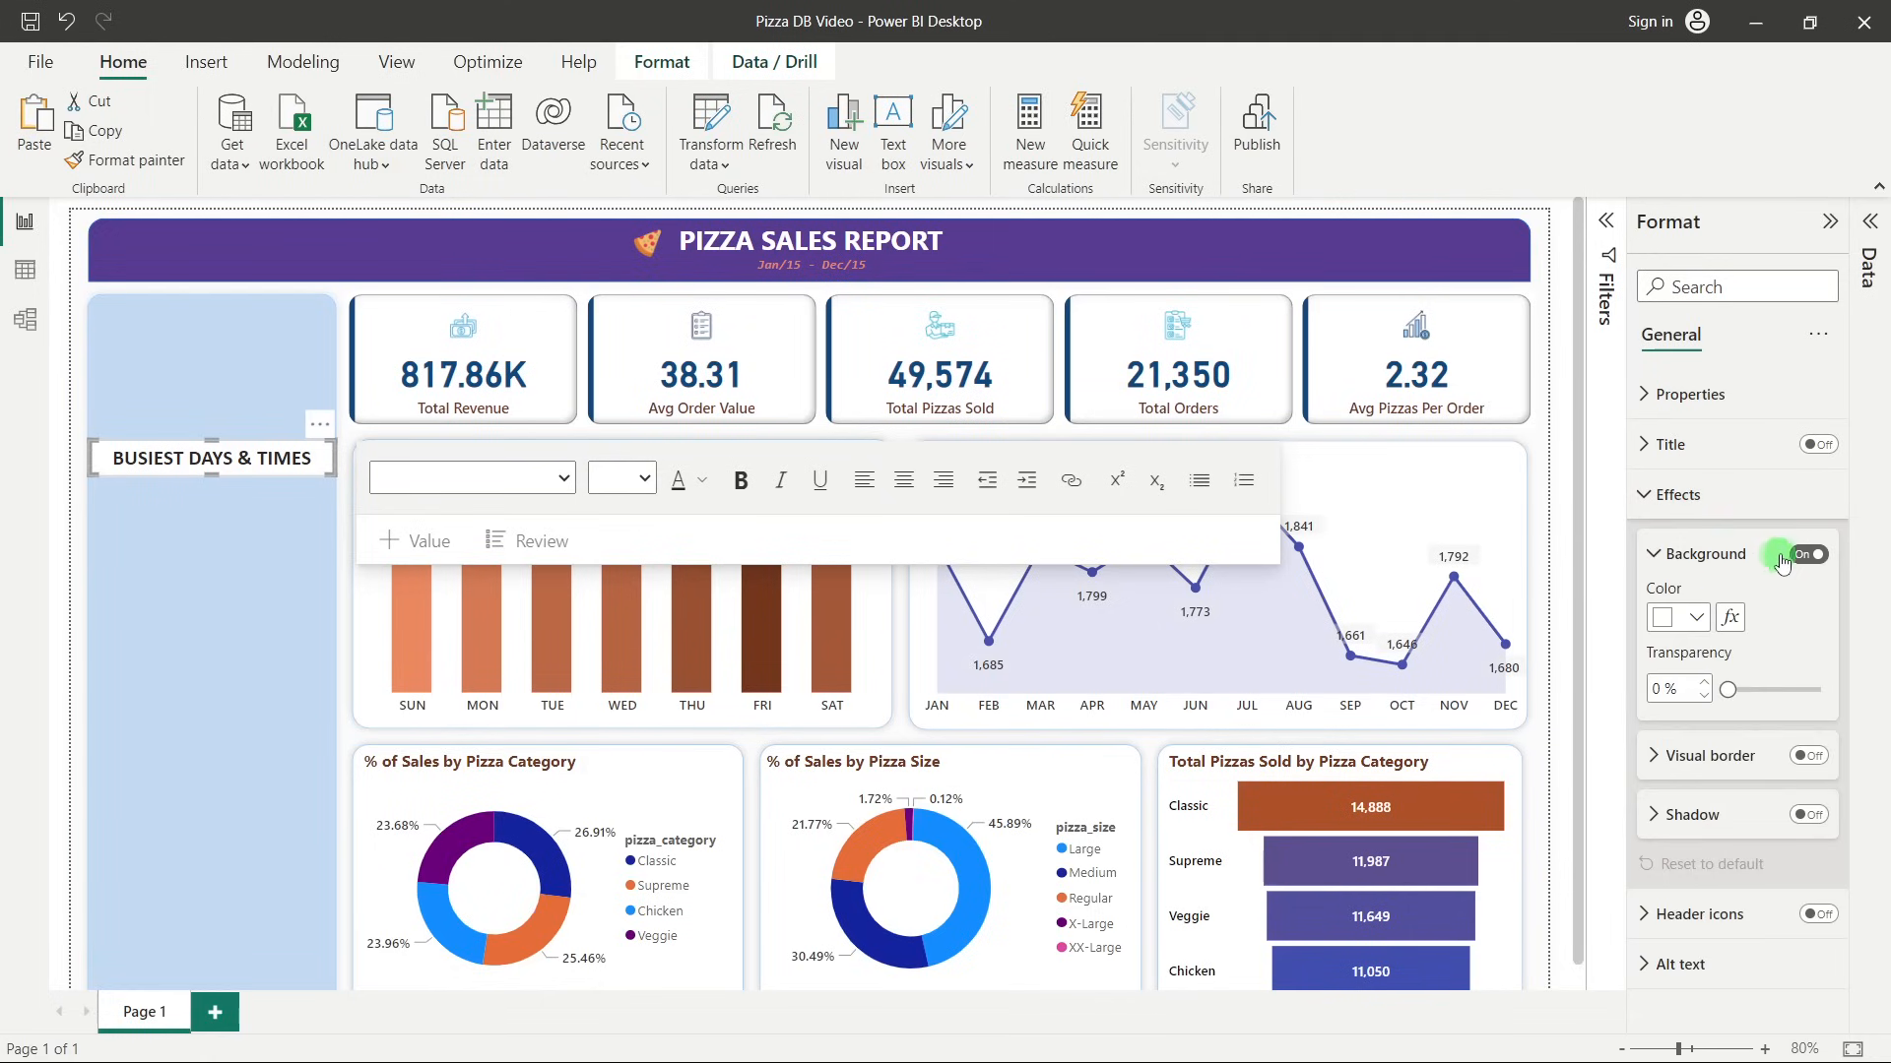
left_click(1690, 622)
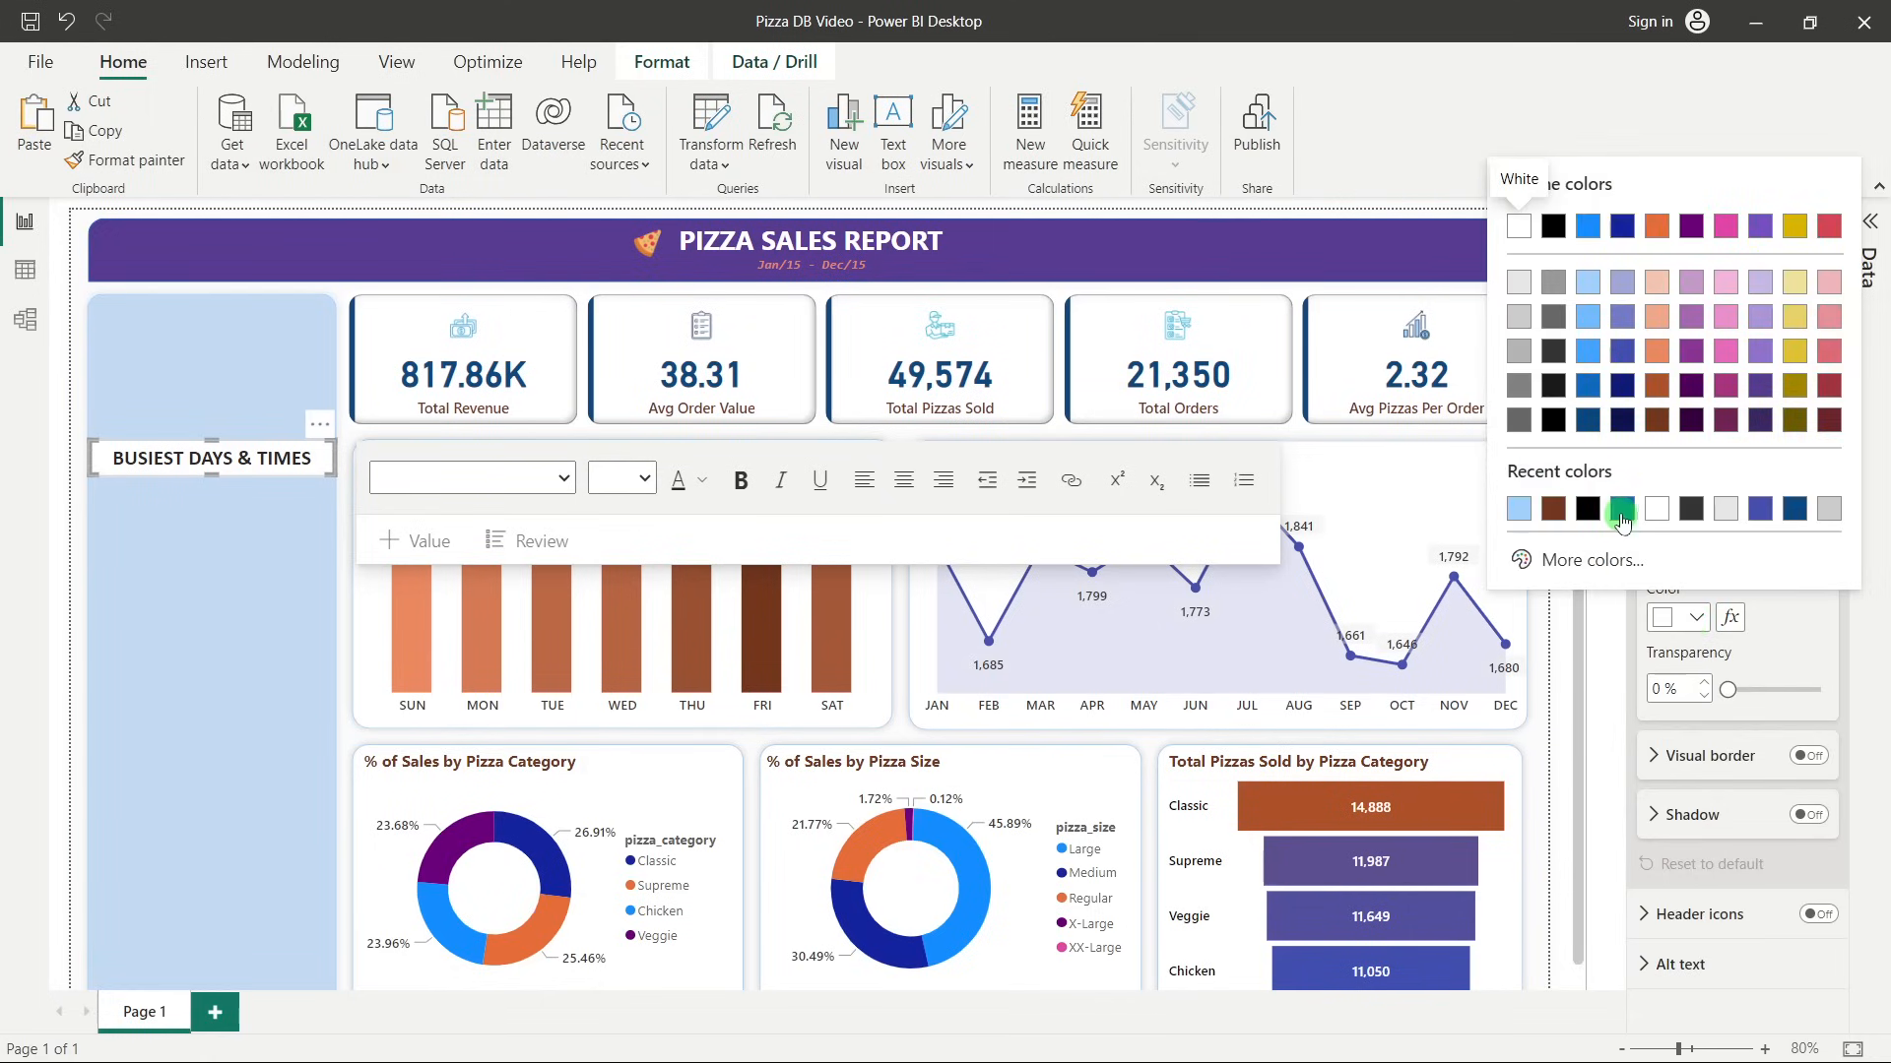
left_click(1623, 352)
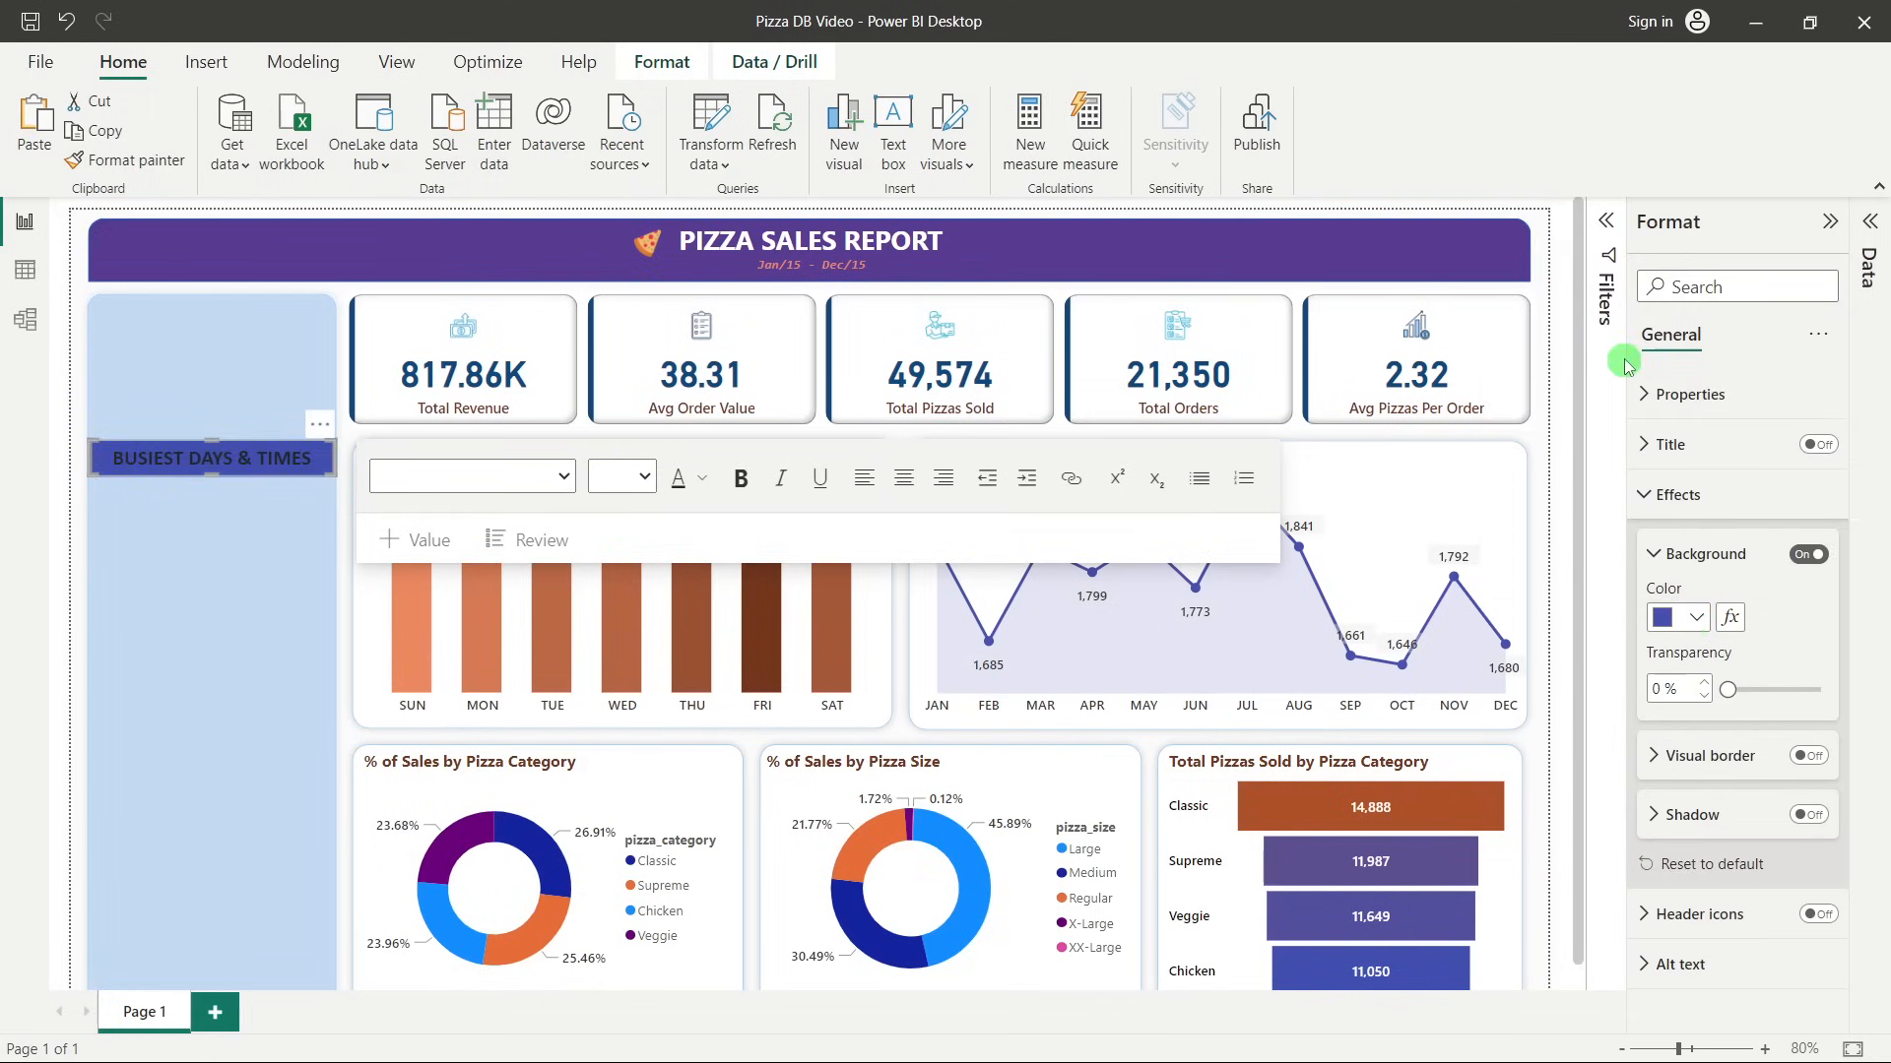
left_click(1696, 618)
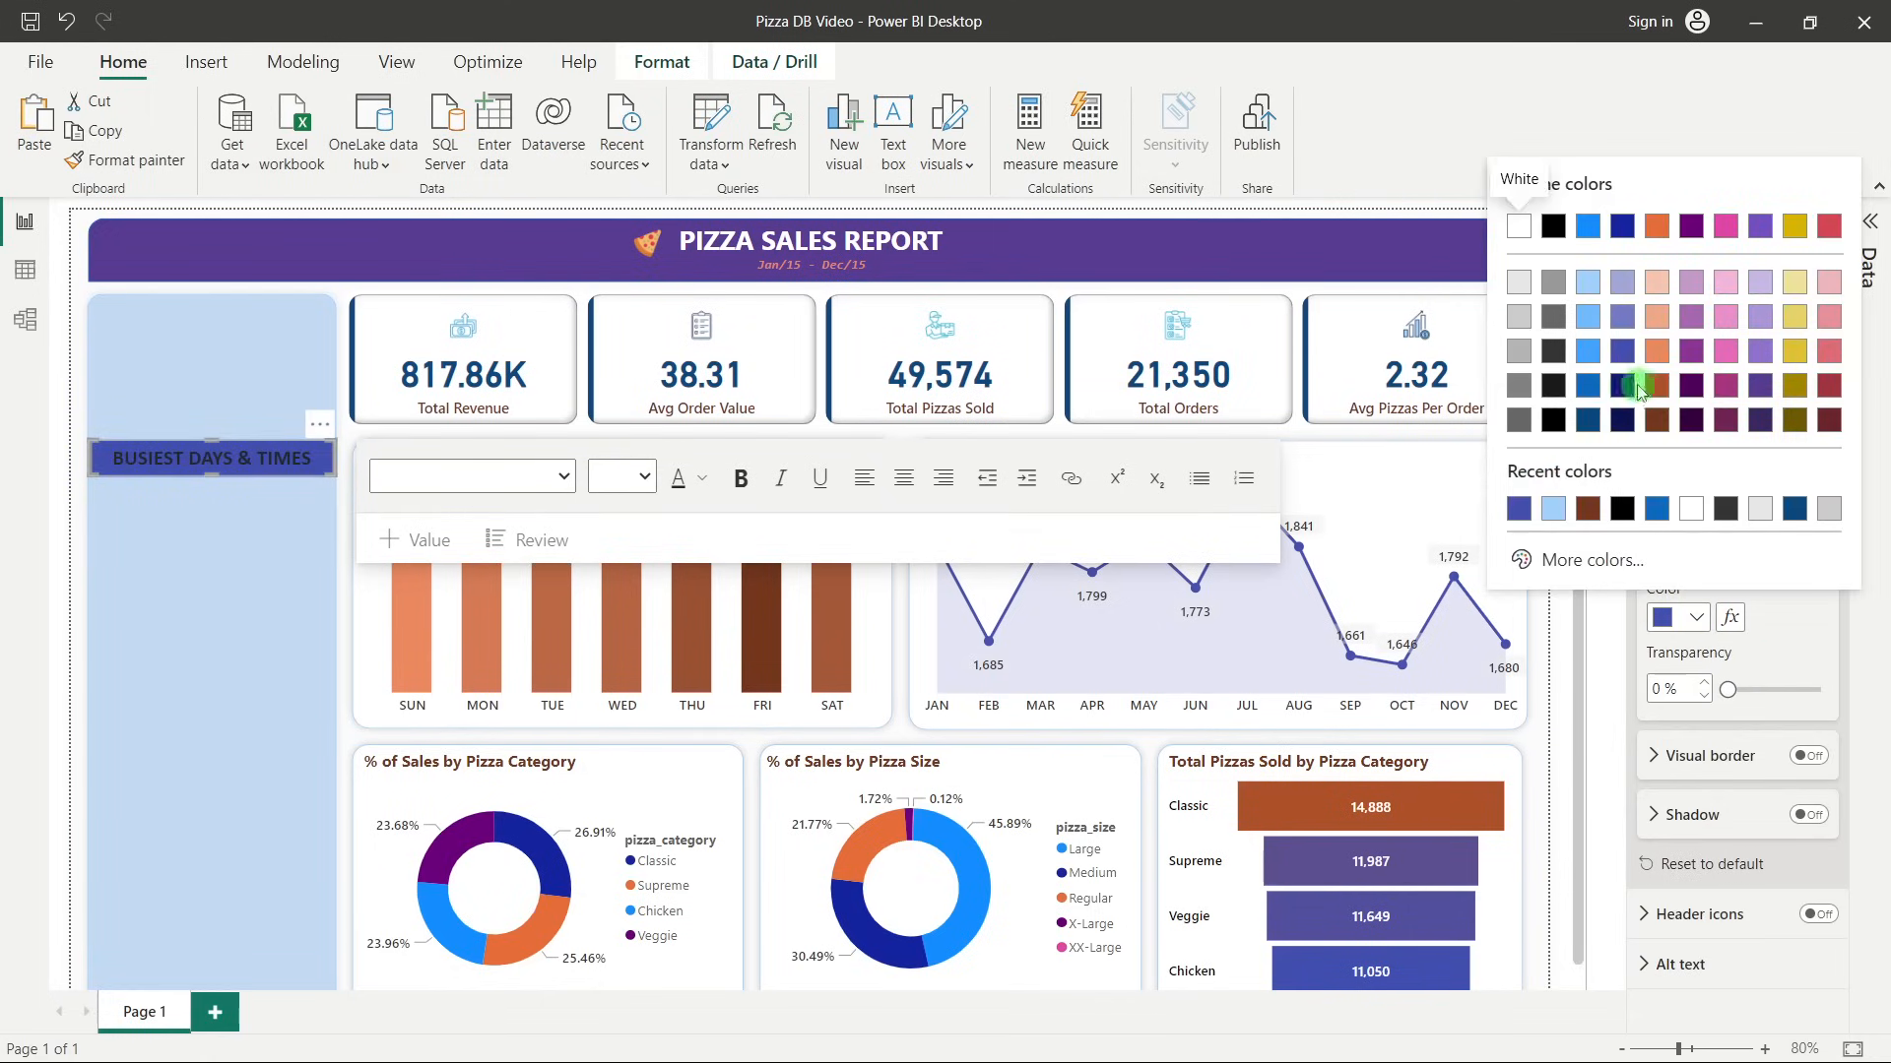
left_click(1617, 384)
Change the font color of the whole "BUSIEST DAYS & TIMES" heading to white.
left_click(215, 451)
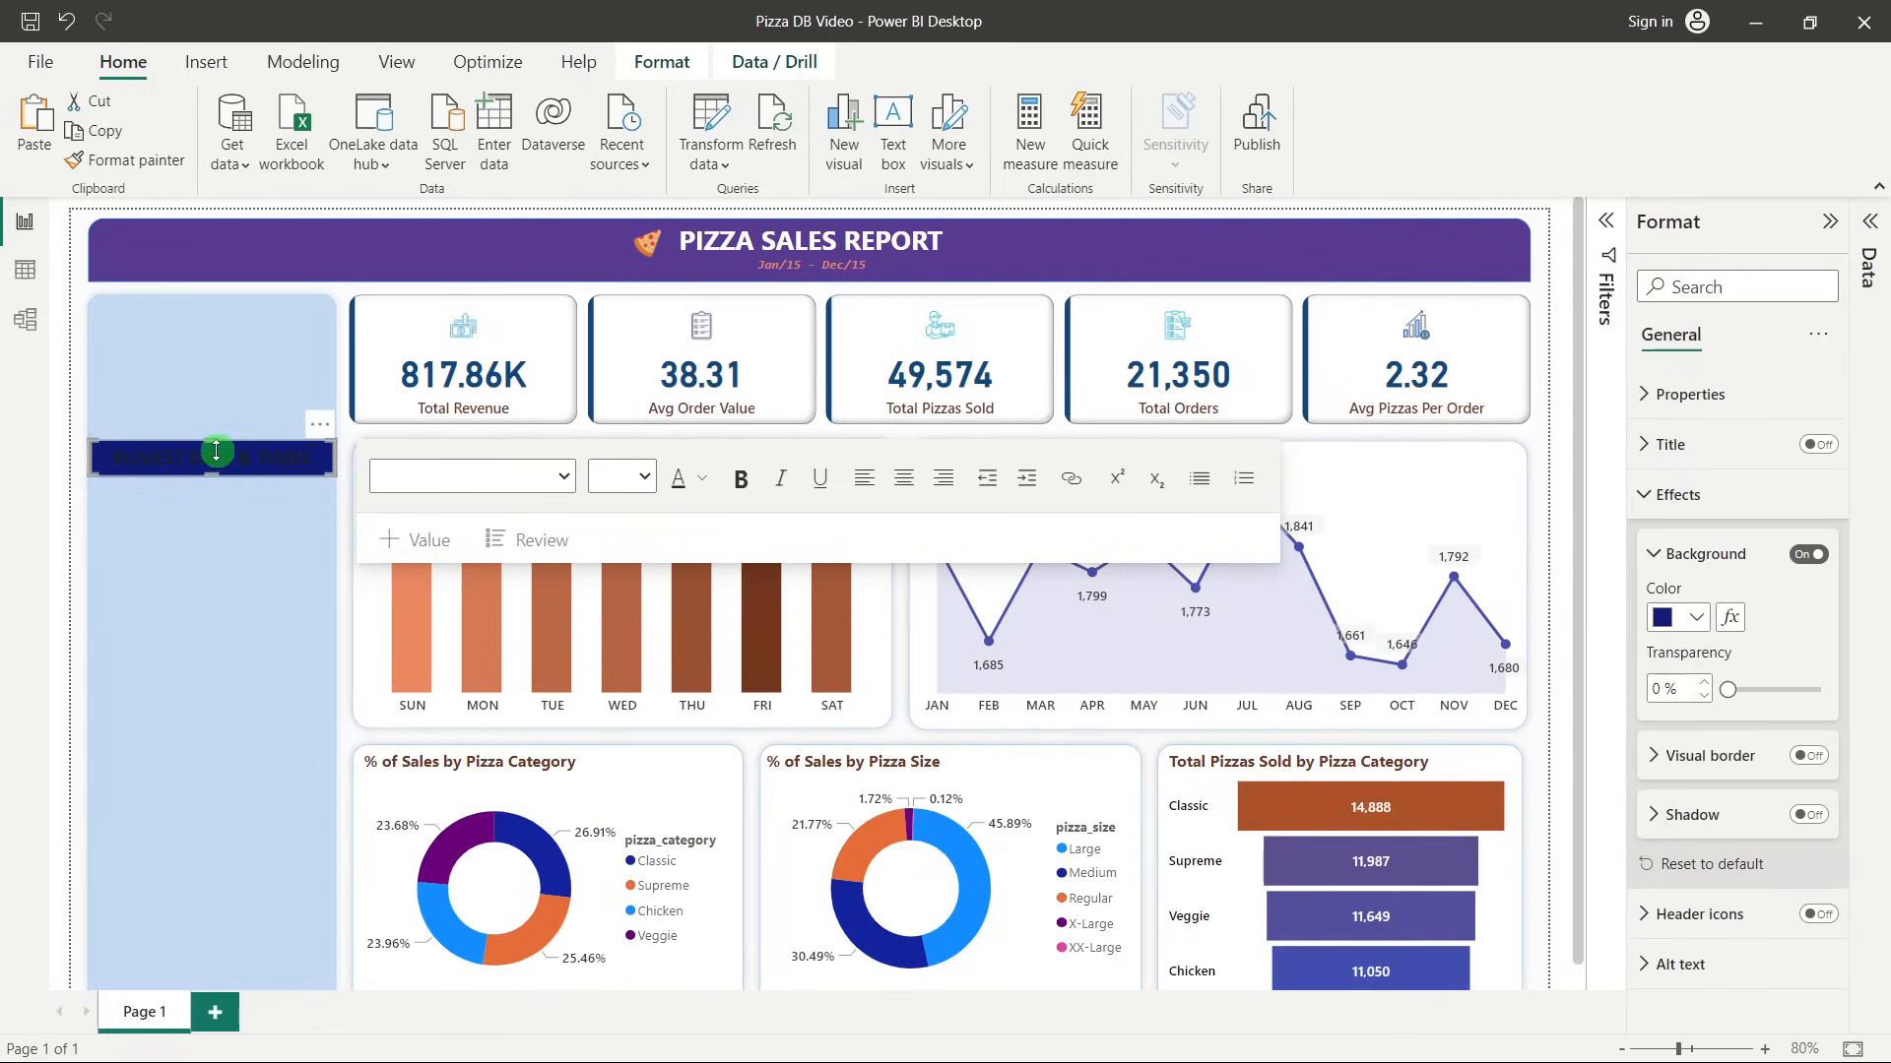
triple_click(218, 453)
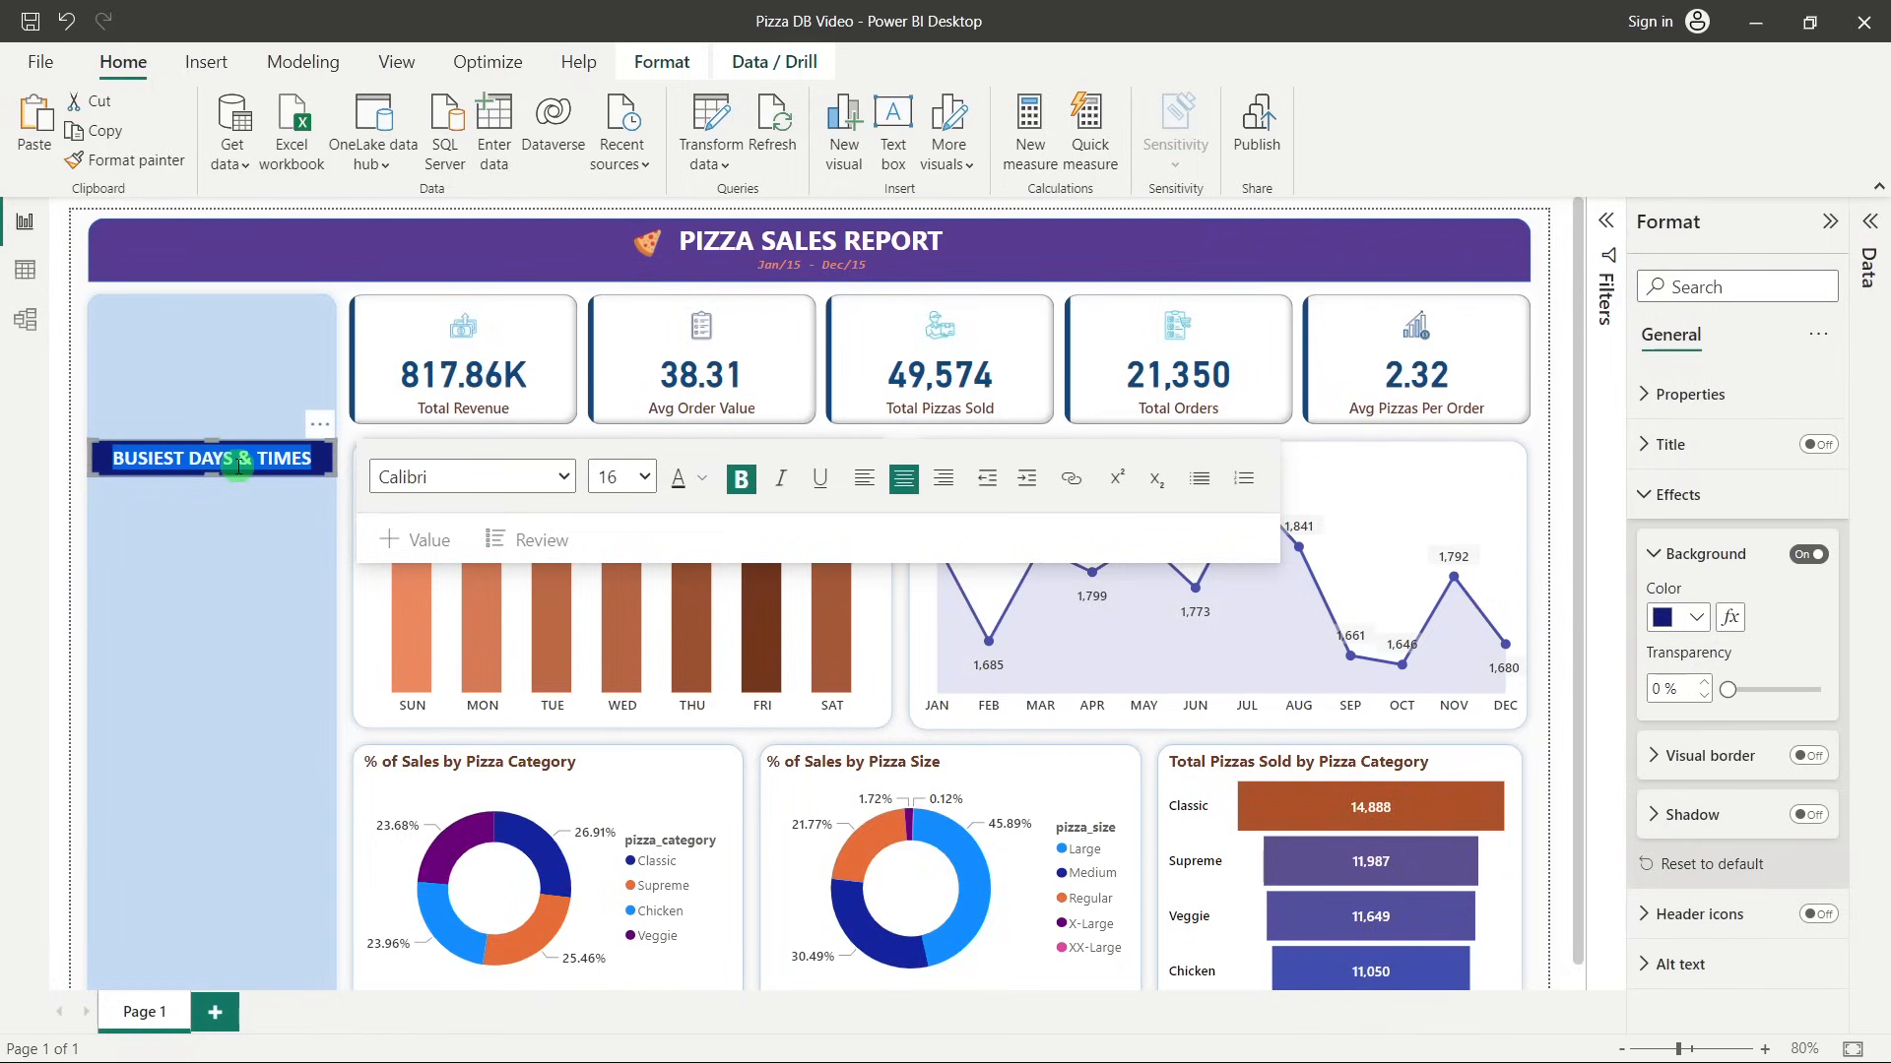
left_click(706, 490)
left_click(728, 569)
left_click(82, 502)
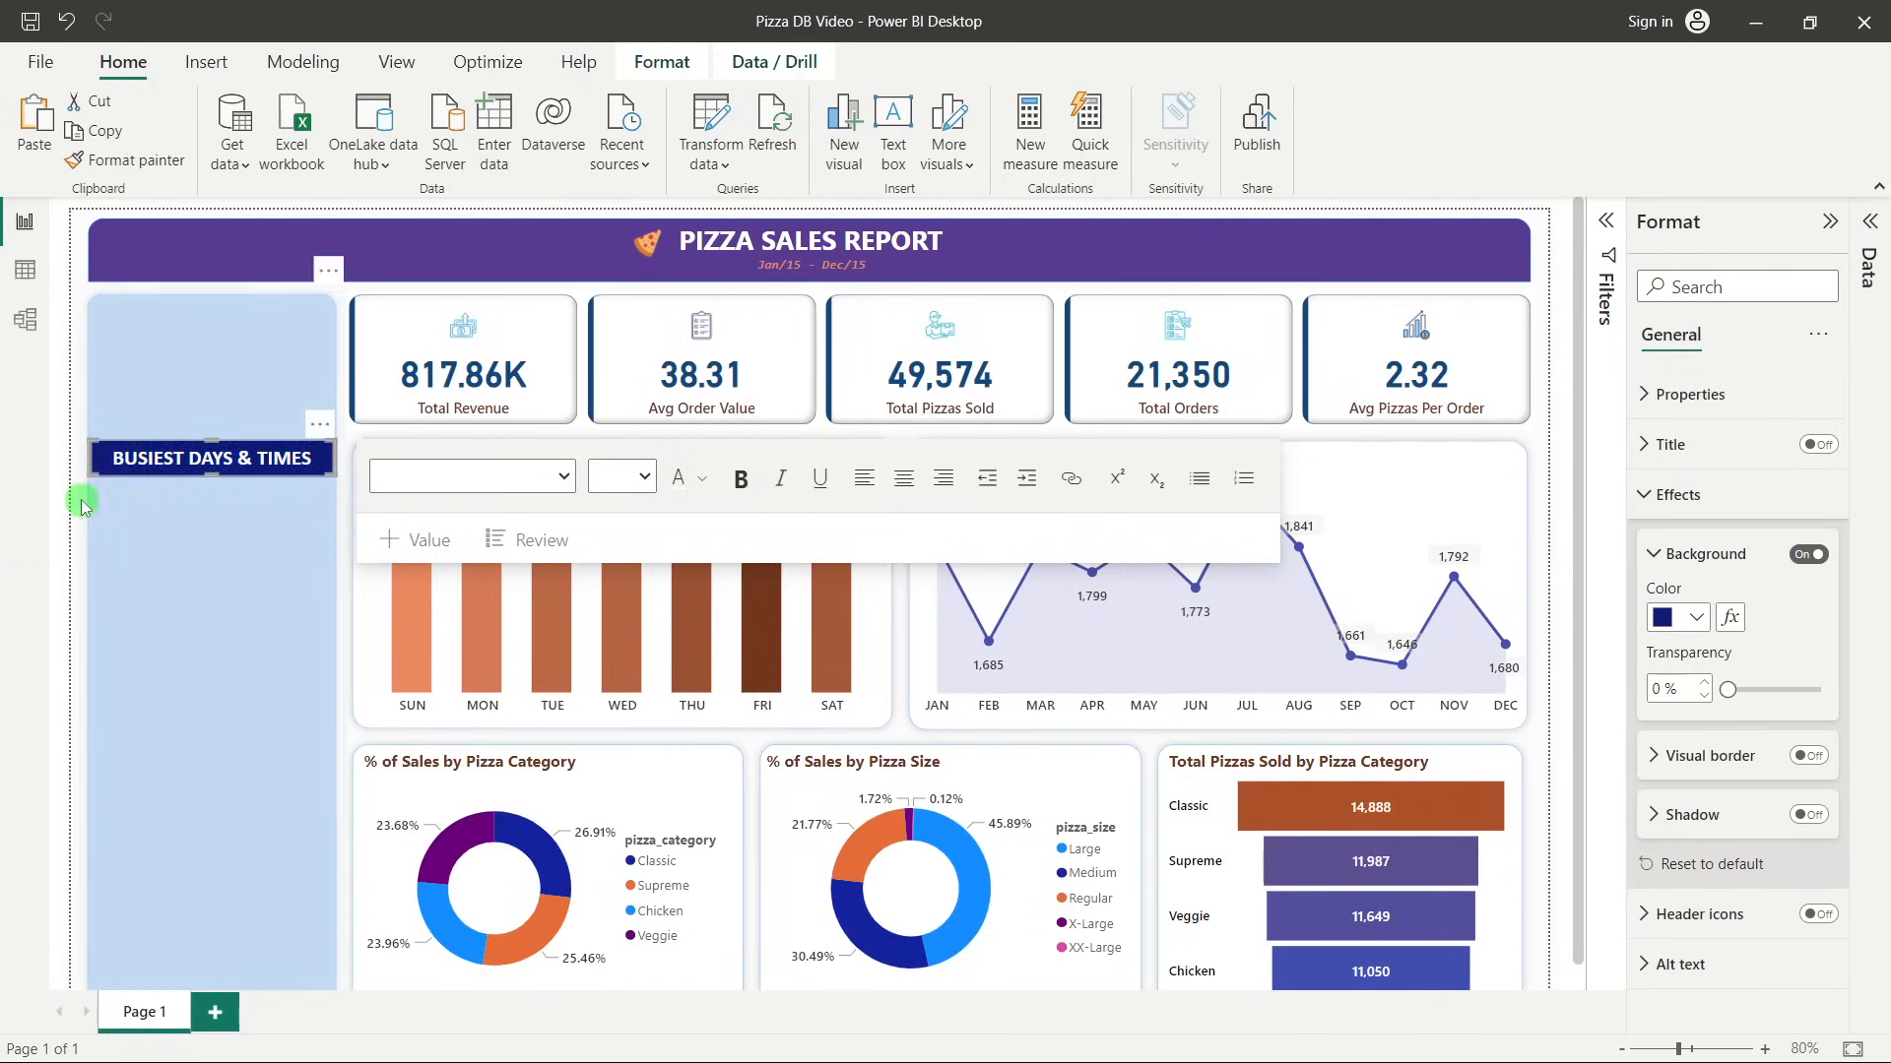
Add a text box directly under the "BUSIEST DAYS & TIMES" heading, match its width to the side panel and shorten its height.
left_click(56, 469)
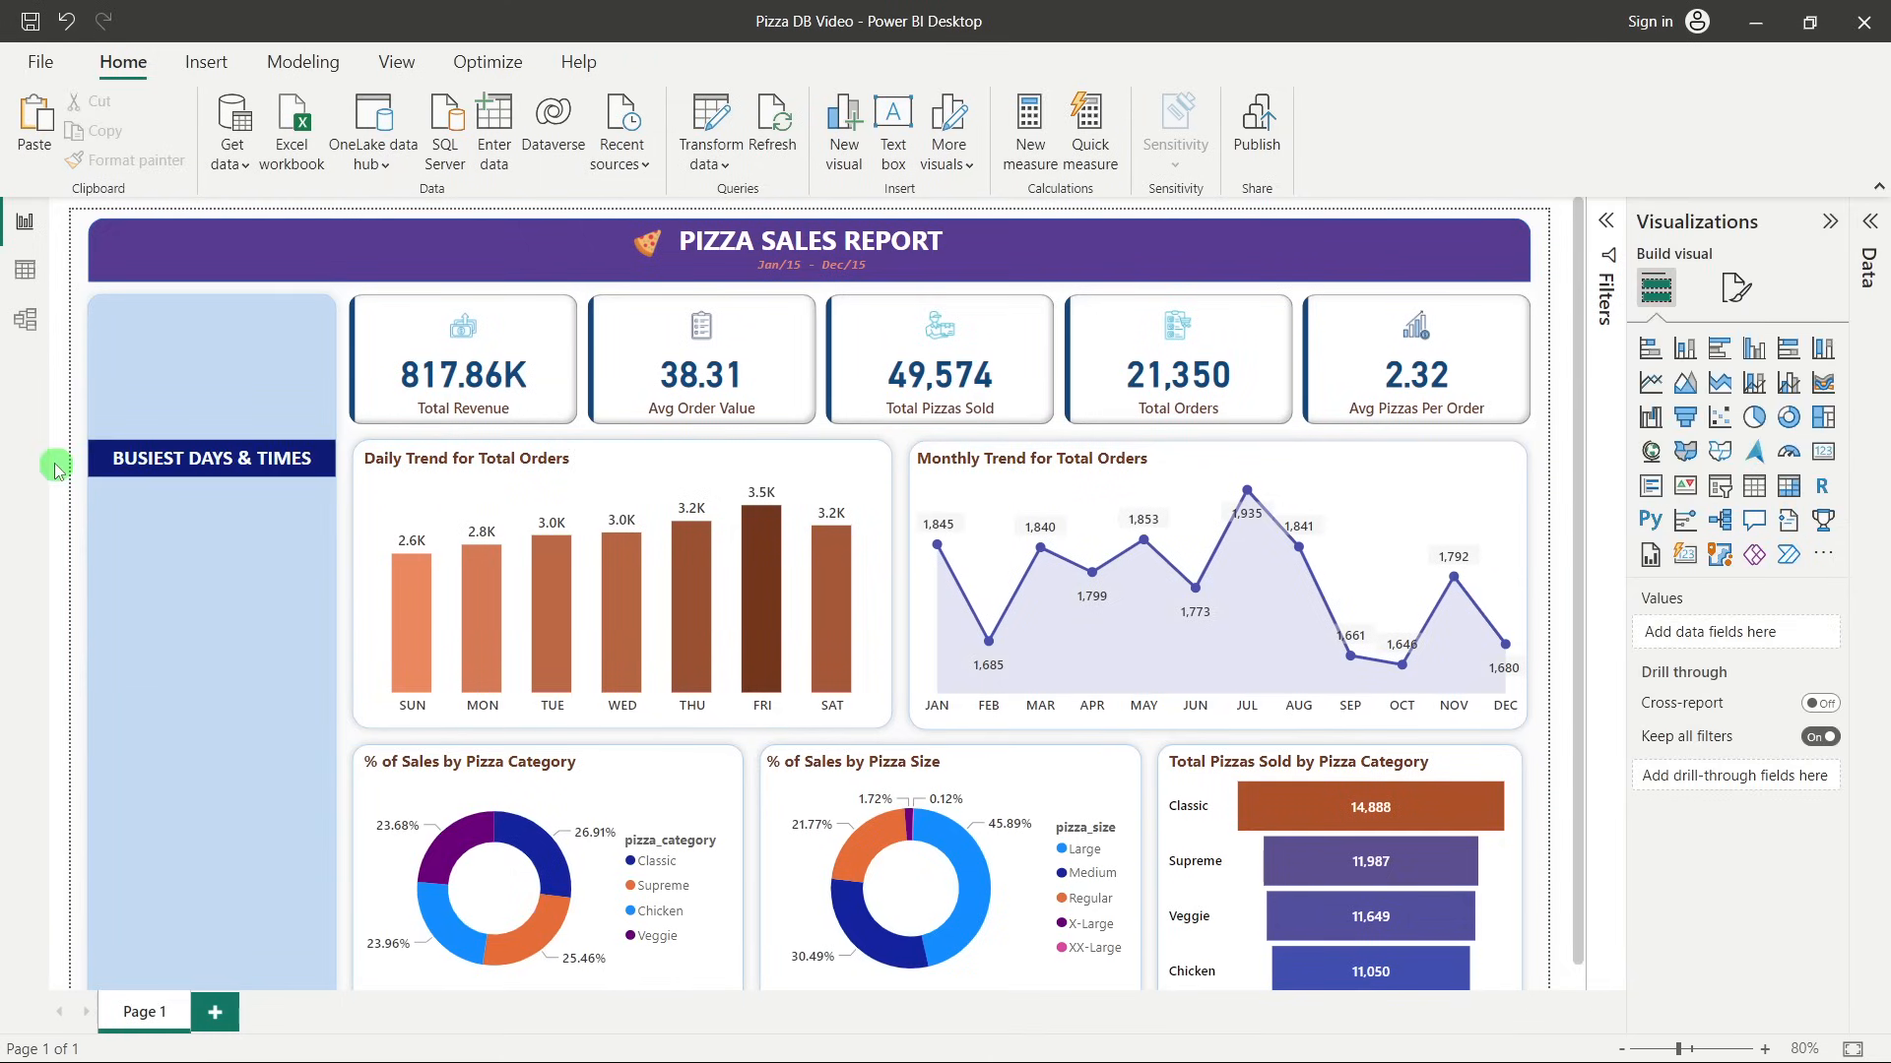
left_click(893, 128)
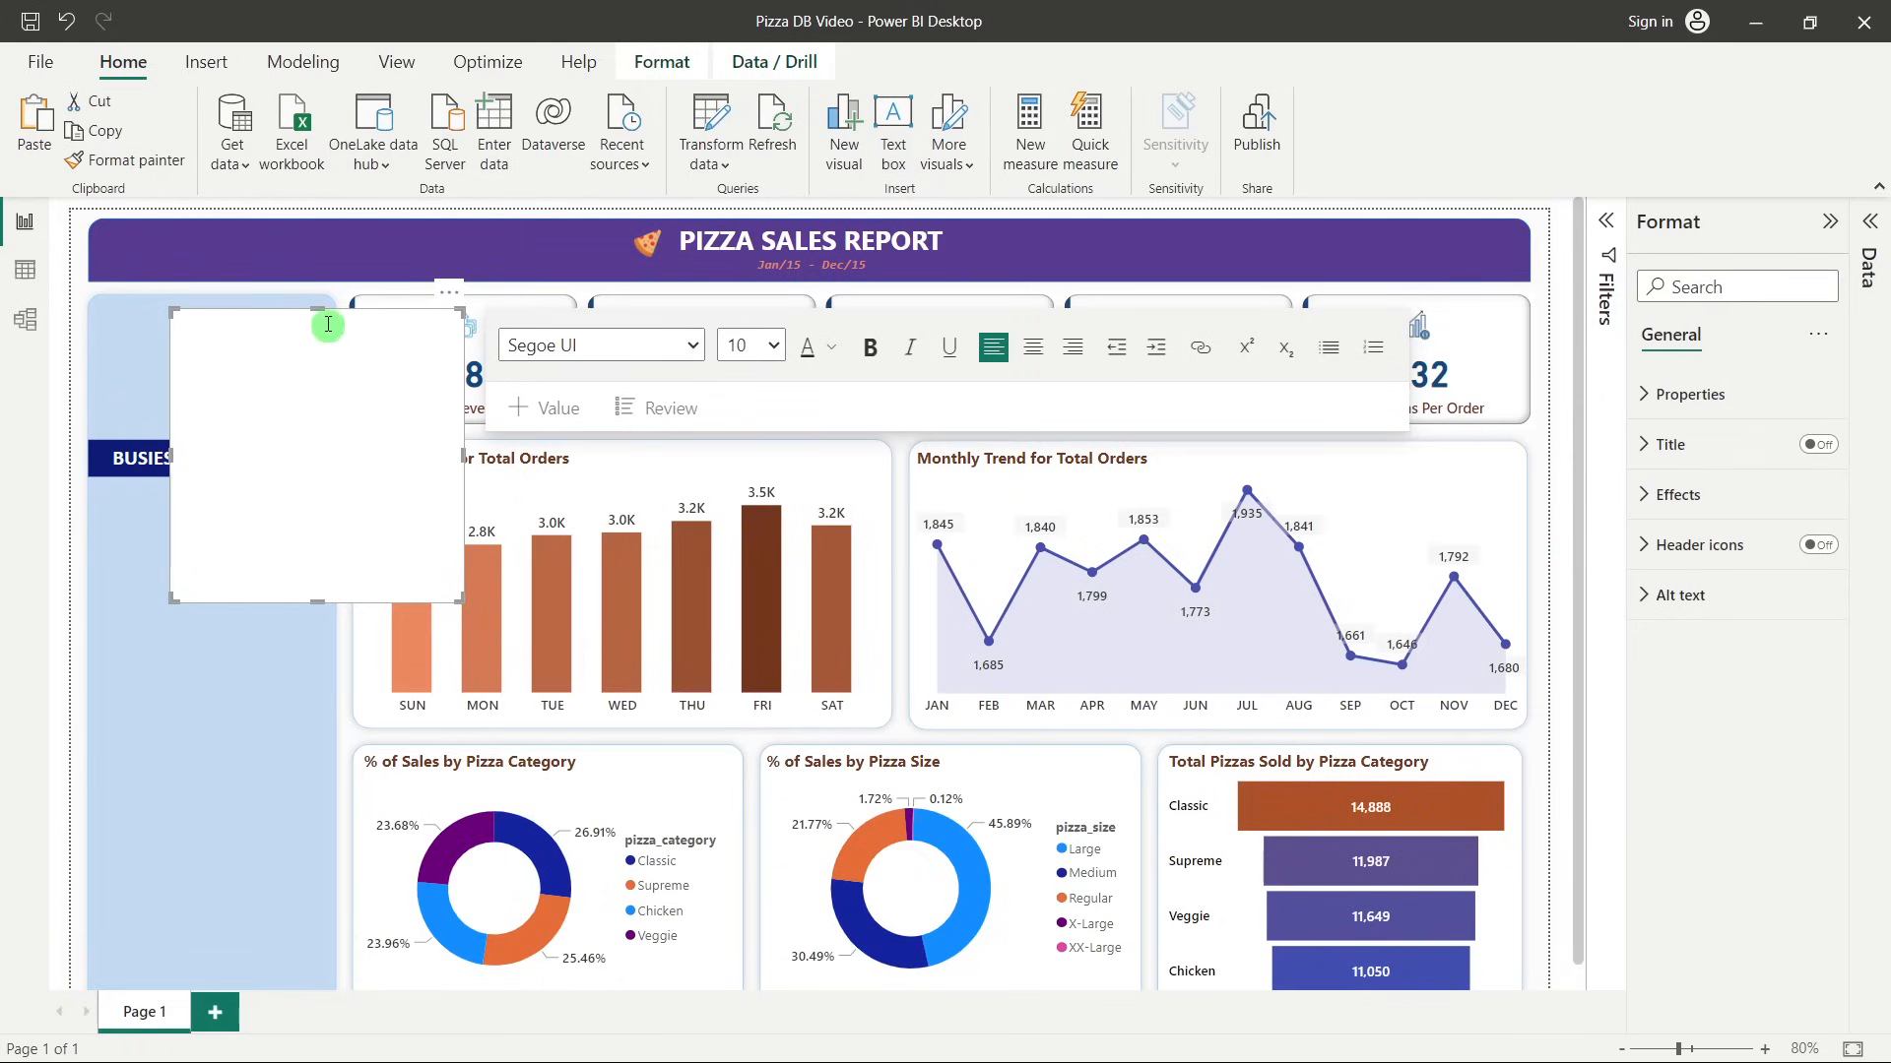
left_click_drag(330, 315, 244, 482)
left_click_drag(382, 625, 337, 622)
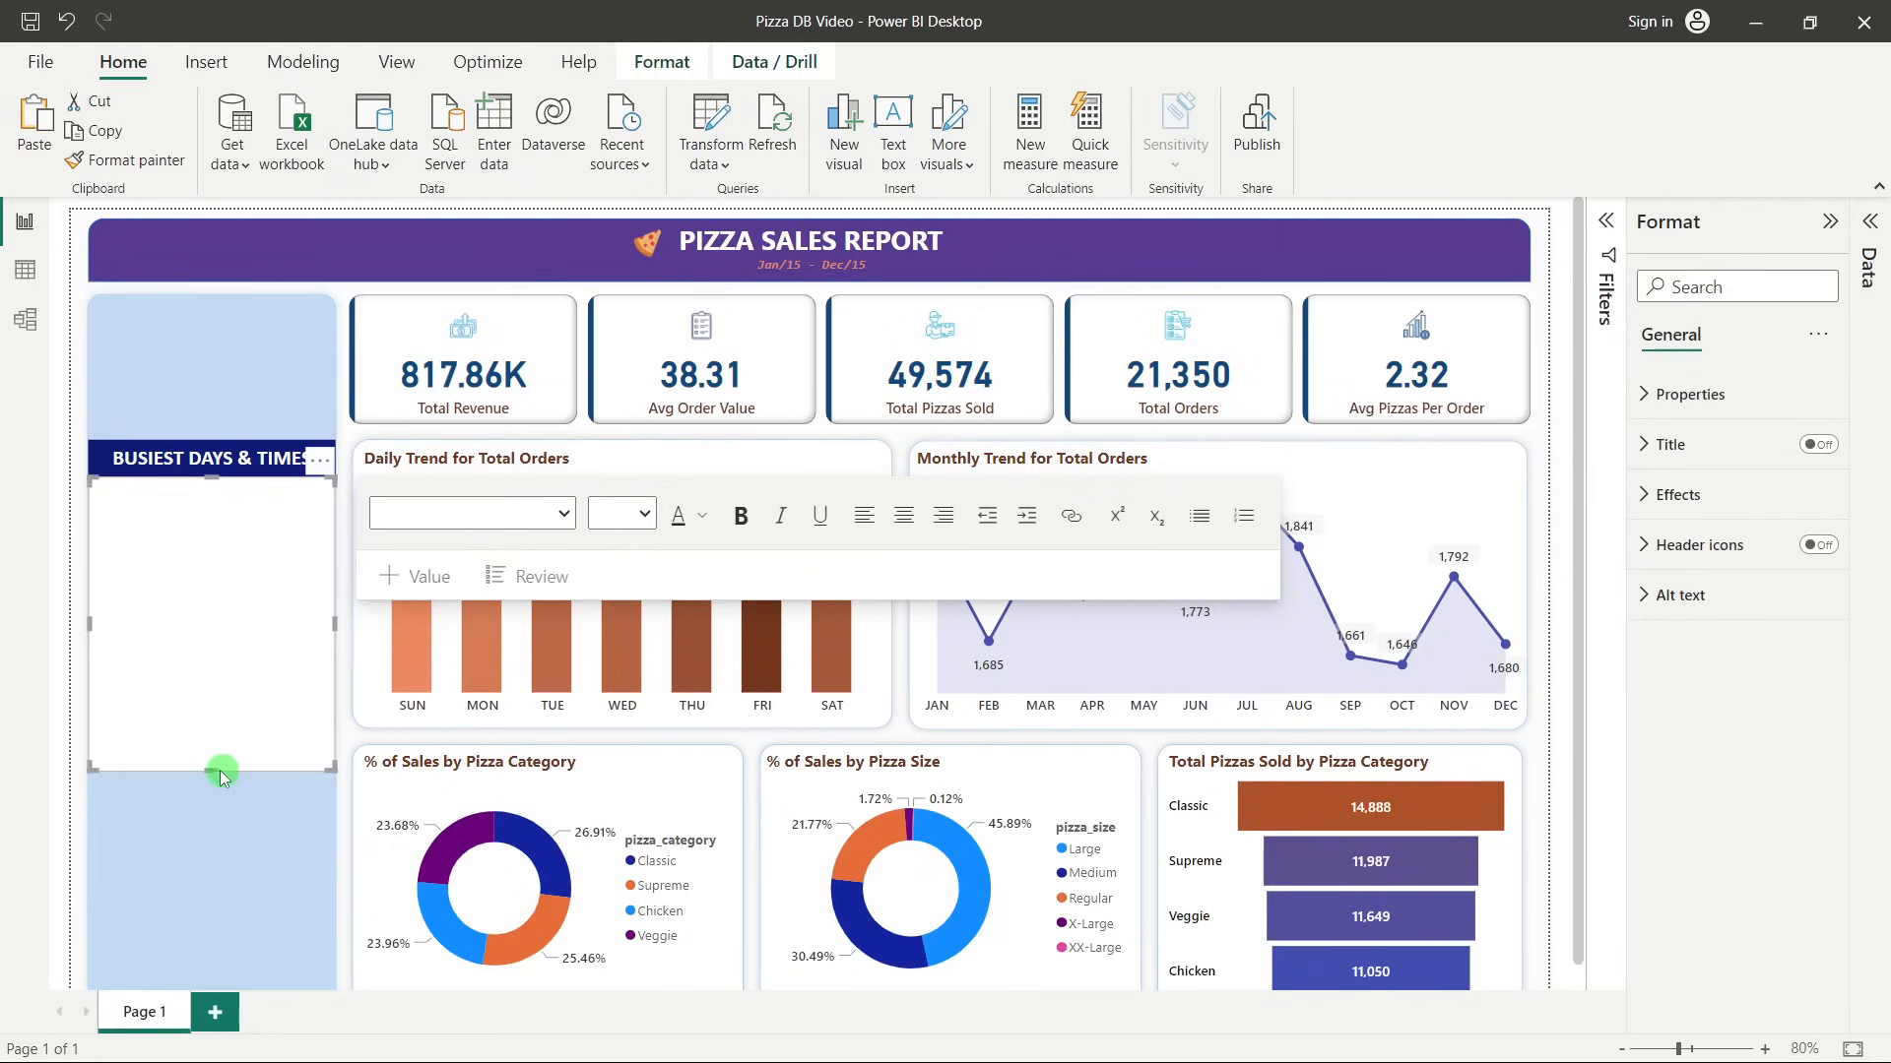
left_click_drag(220, 768, 220, 729)
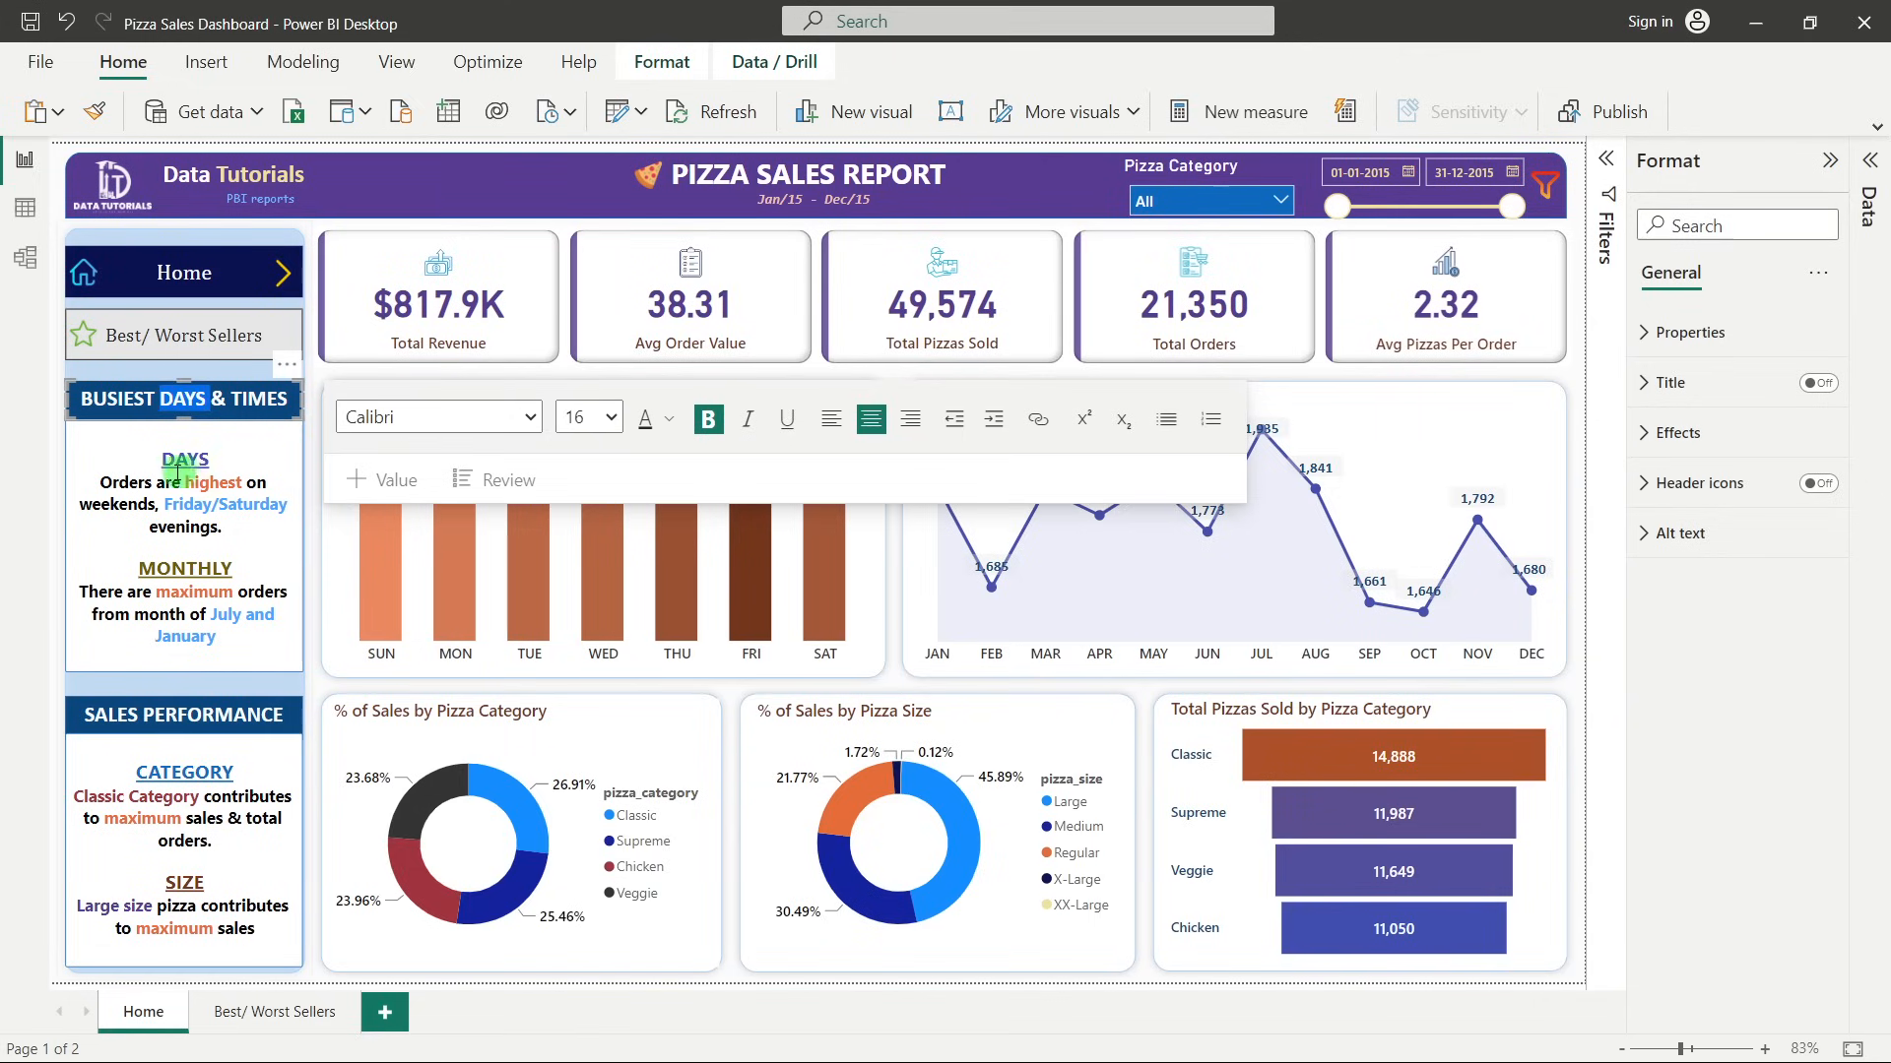
Copy the DAYS and MONTHLY insight text from the reference dashboard into the new text box and trim the box's height slightly.
left_click_drag(158, 455, 240, 640)
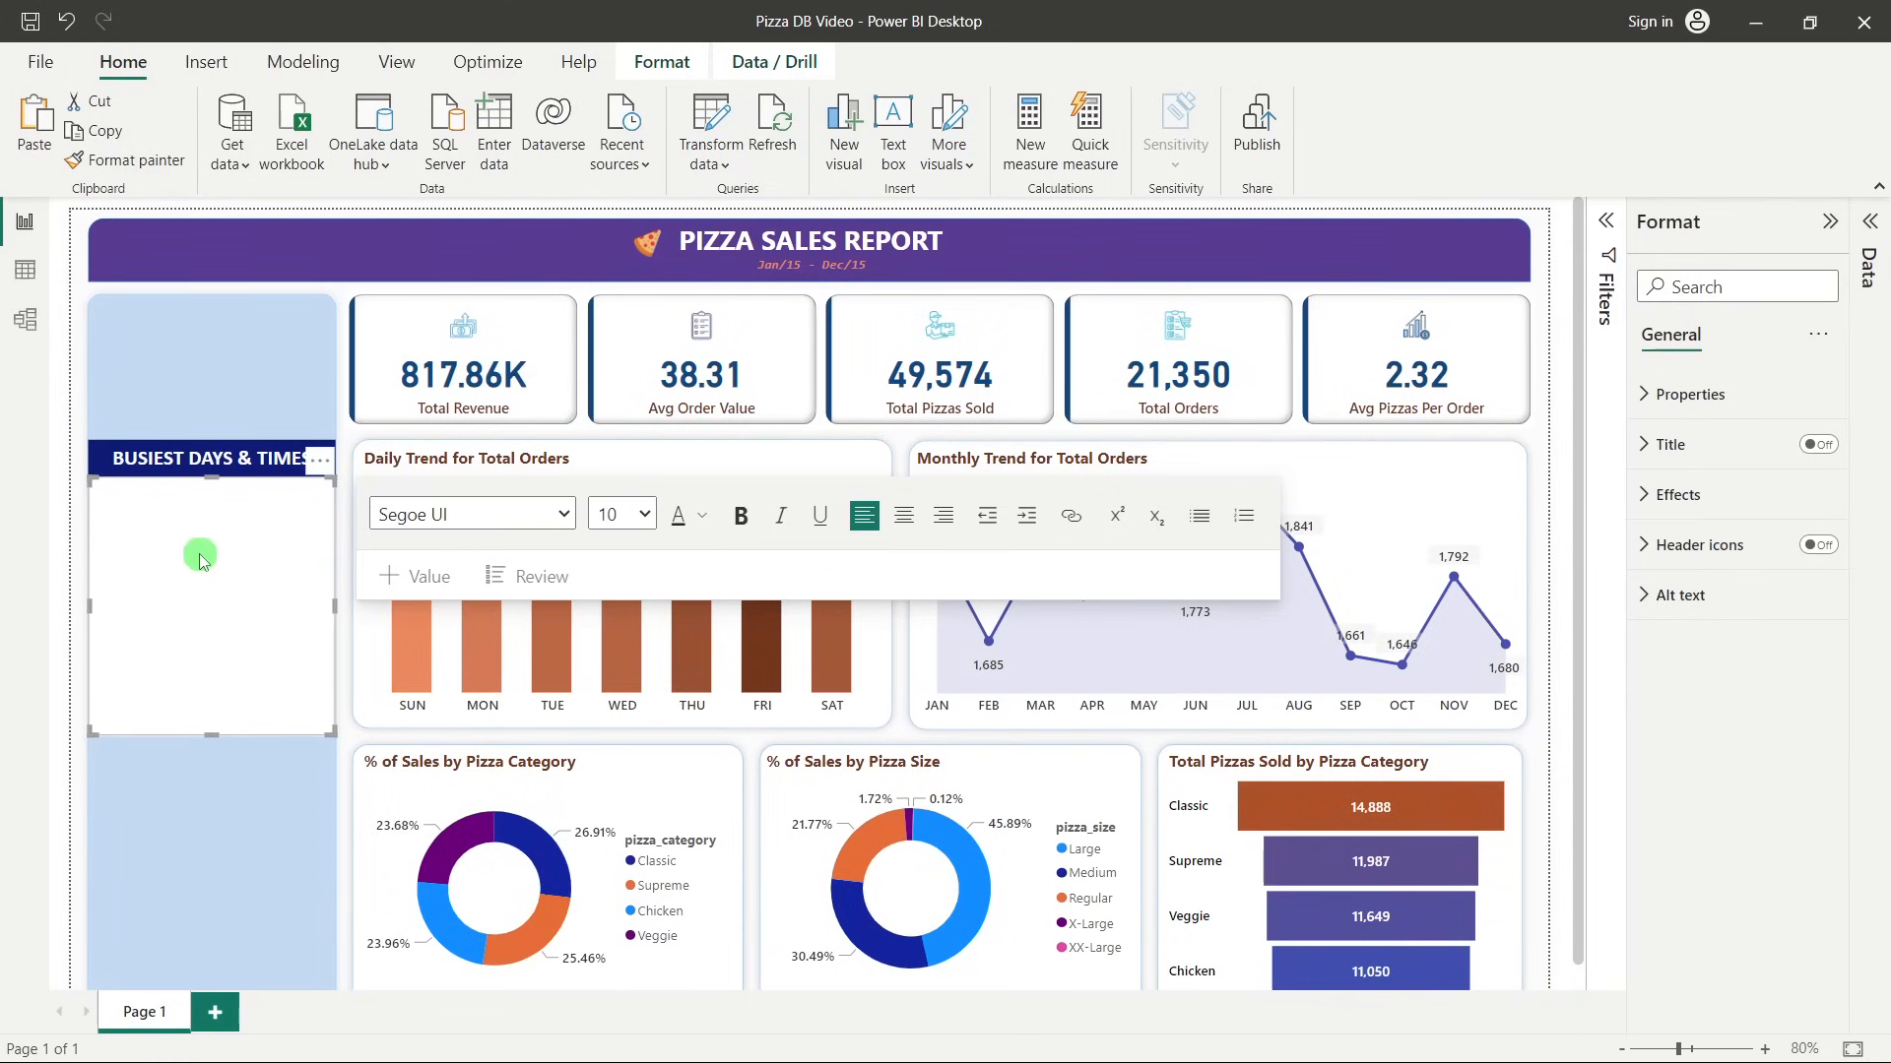
type("DAYS Orders are highest on weekends, Friday/Saturday evenings.  MONTHLY There are maximum orders from month of July and January")
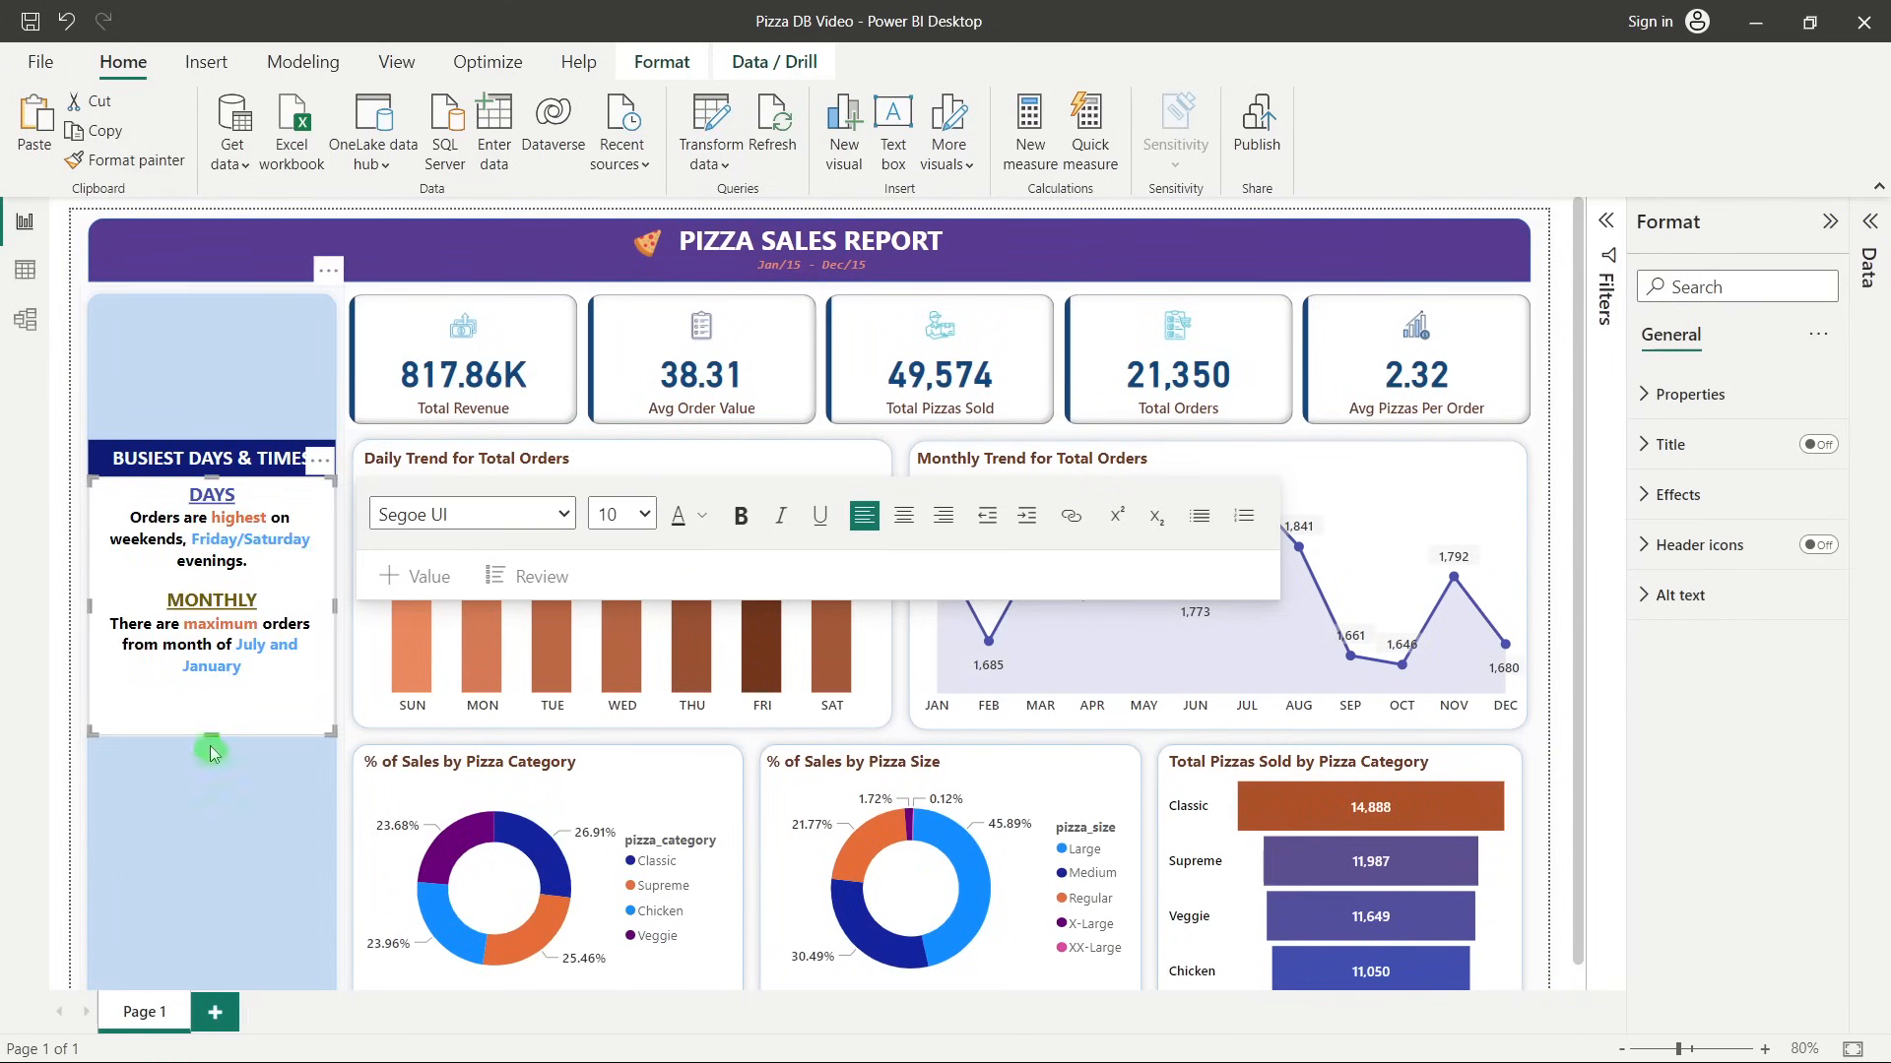
left_click_drag(208, 736, 207, 726)
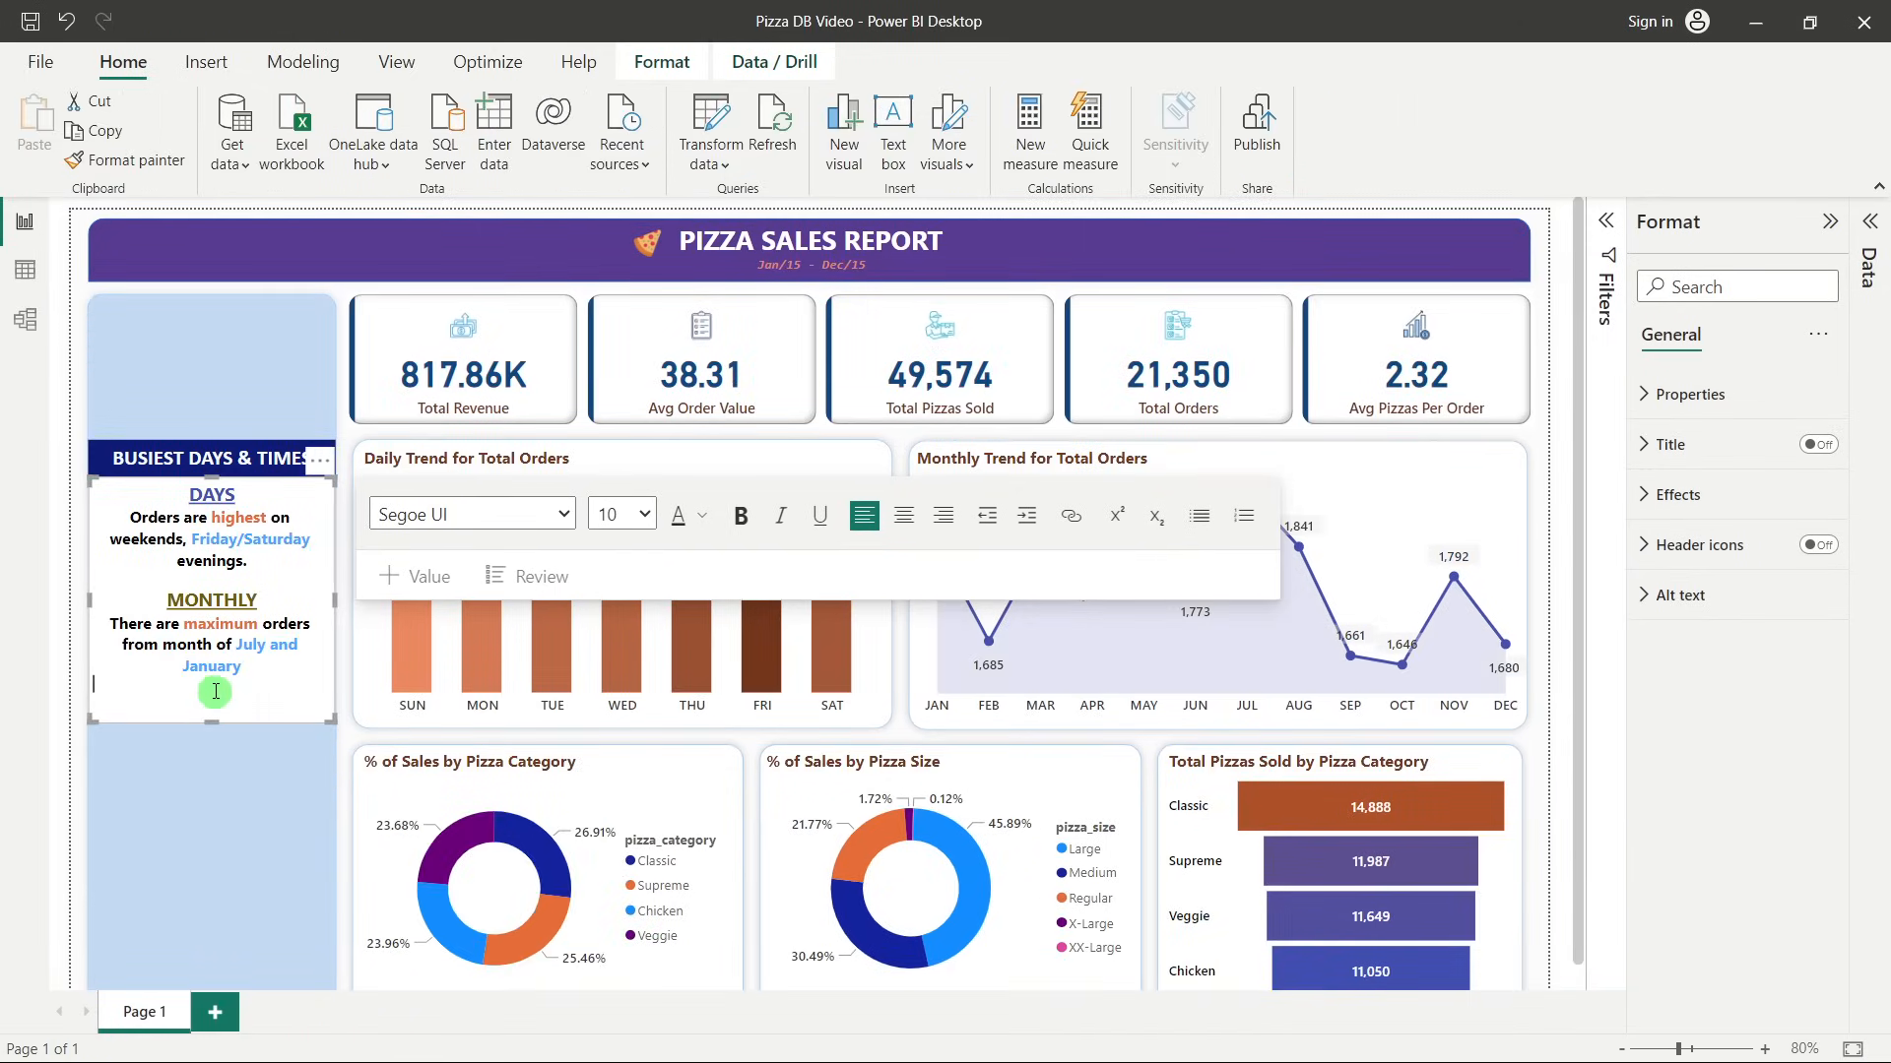
Insert a blank line above the DAYS subheading in the insight text box.
left_click(263, 673)
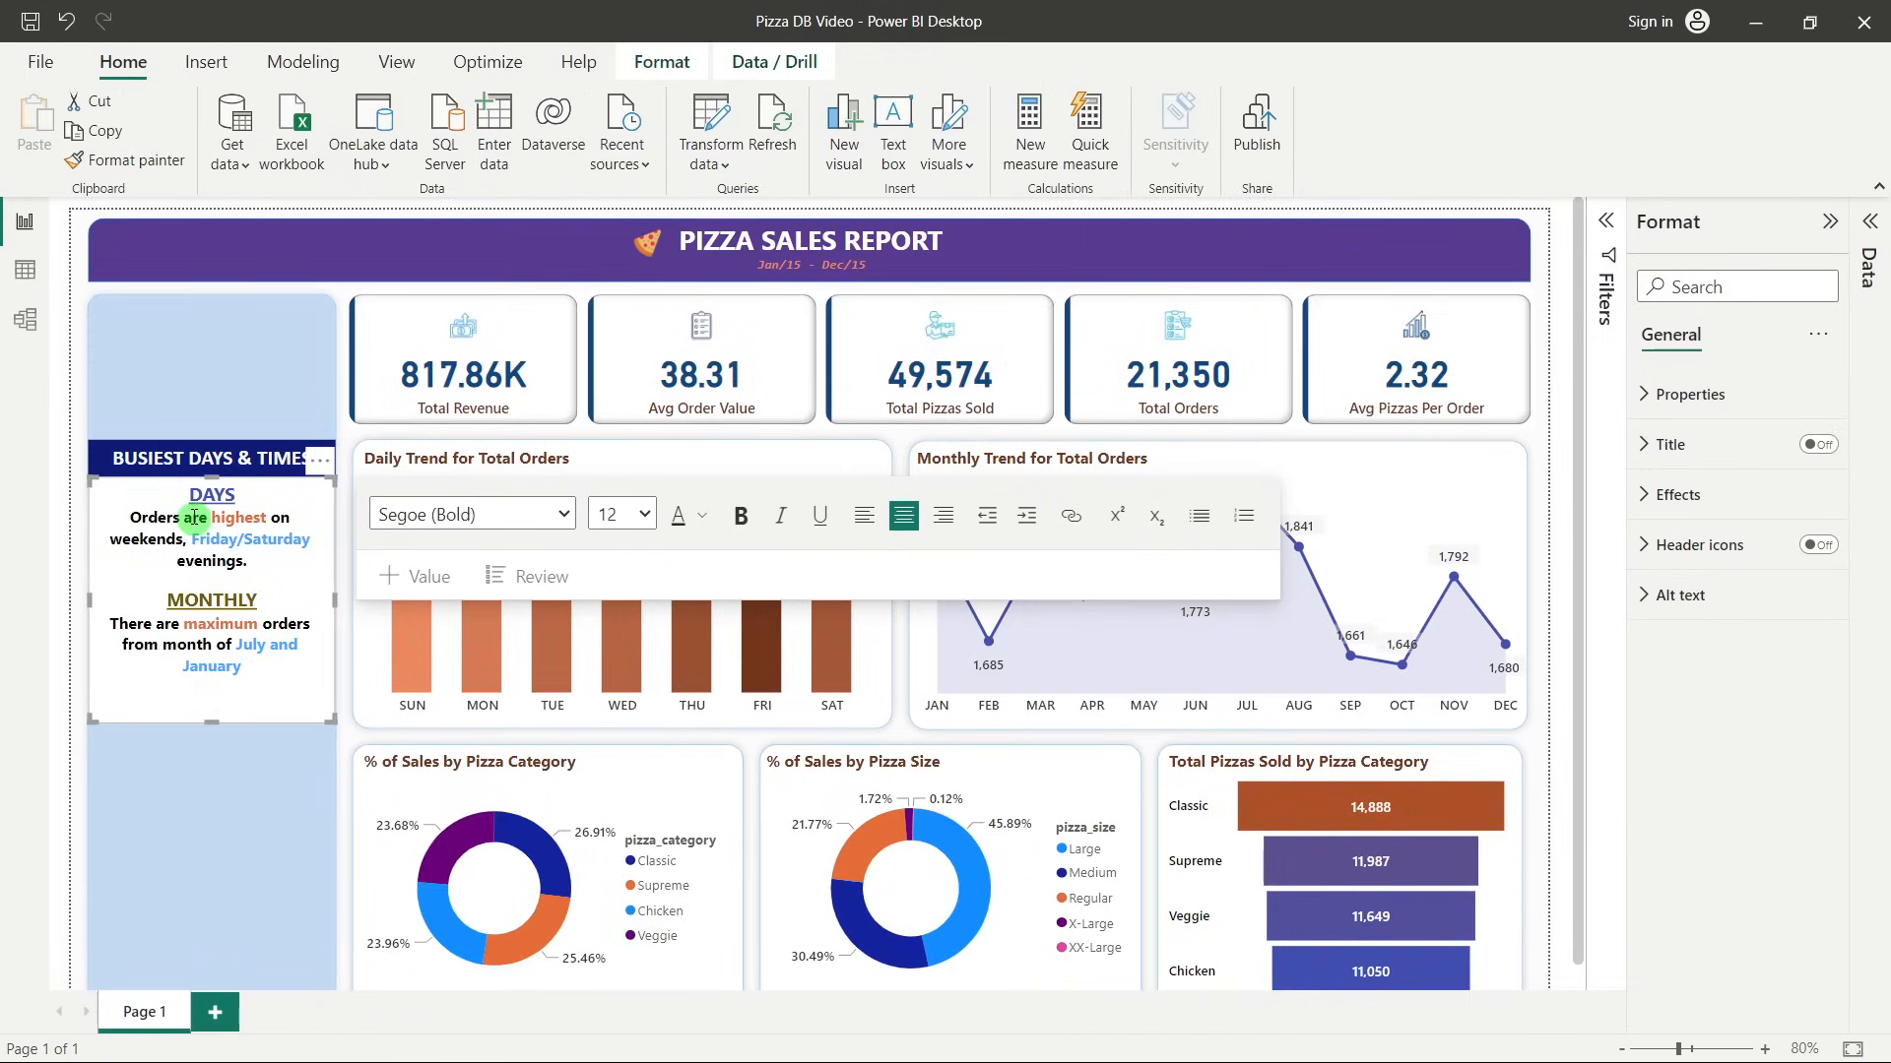
key("Return")
left_click(233, 536)
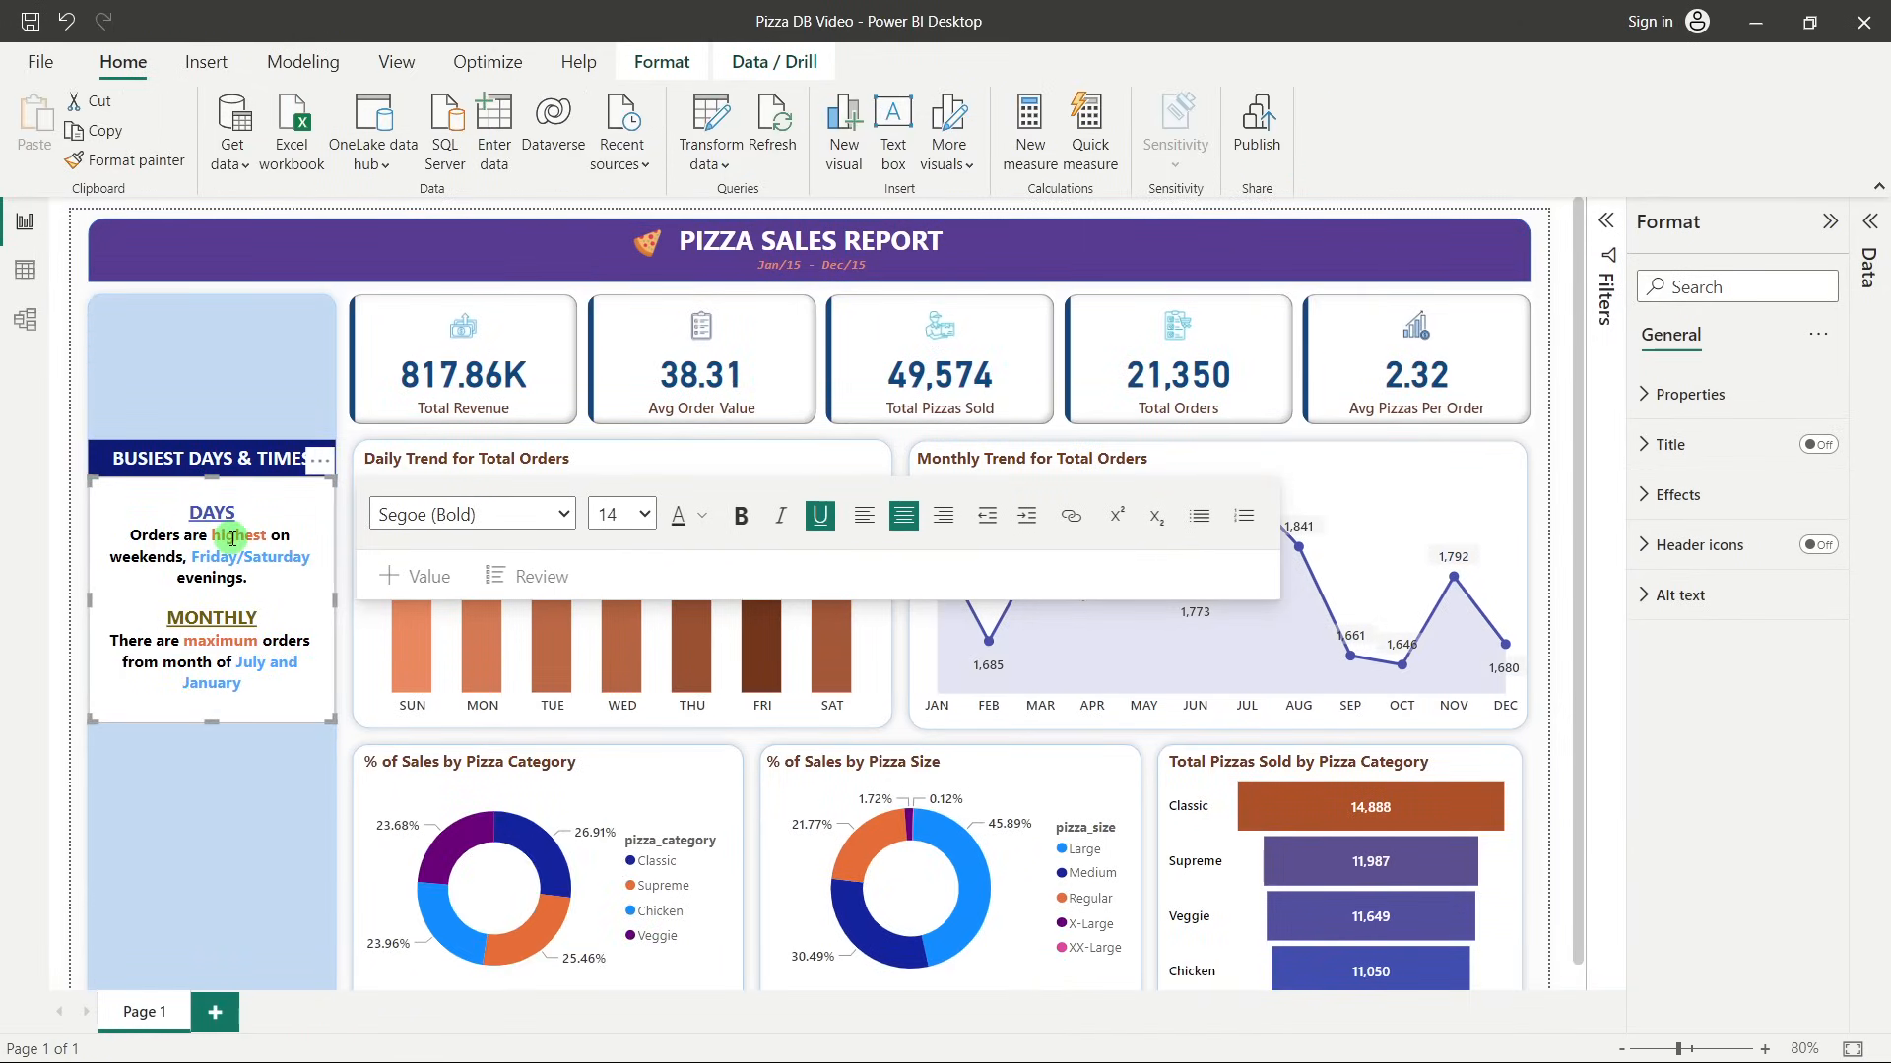
left_click(235, 533)
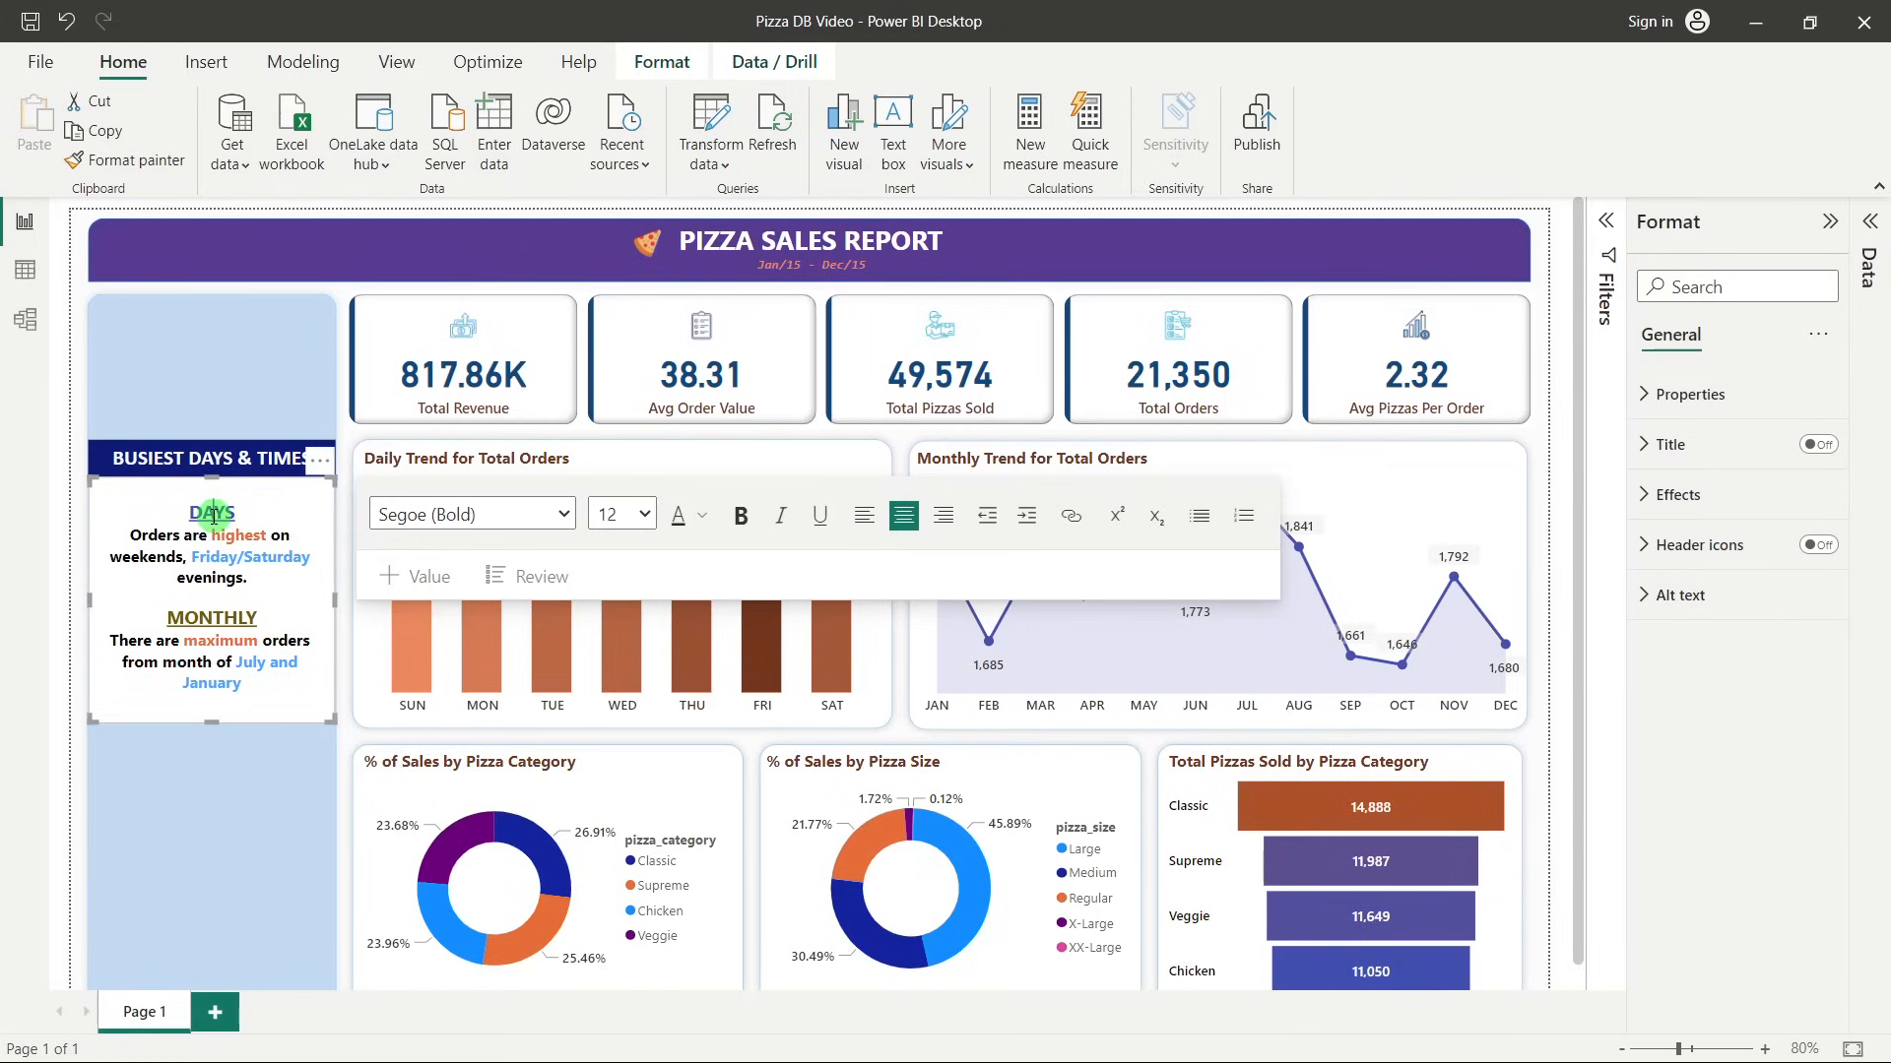
Check the DAYS and MONTHLY insight statements against the Daily Trend and Monthly Trend charts for total orders.
left_click(262, 679)
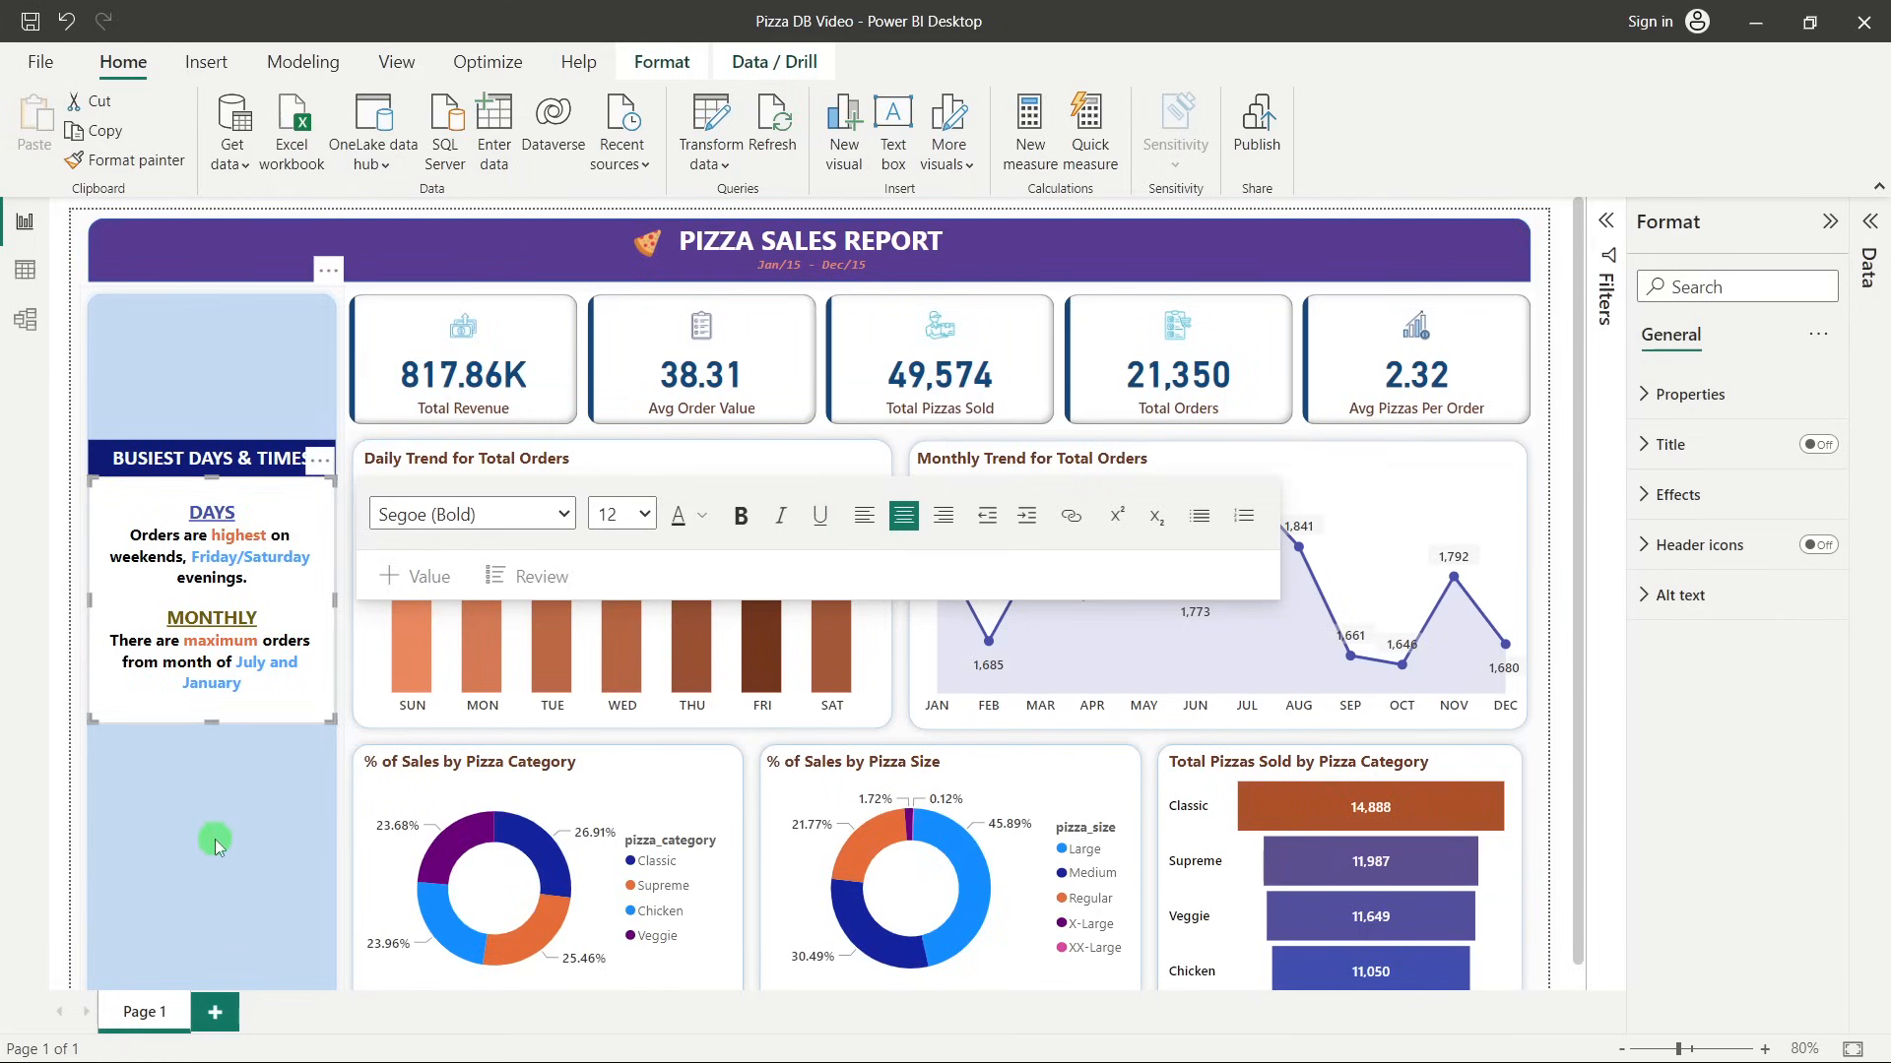
left_click(192, 675)
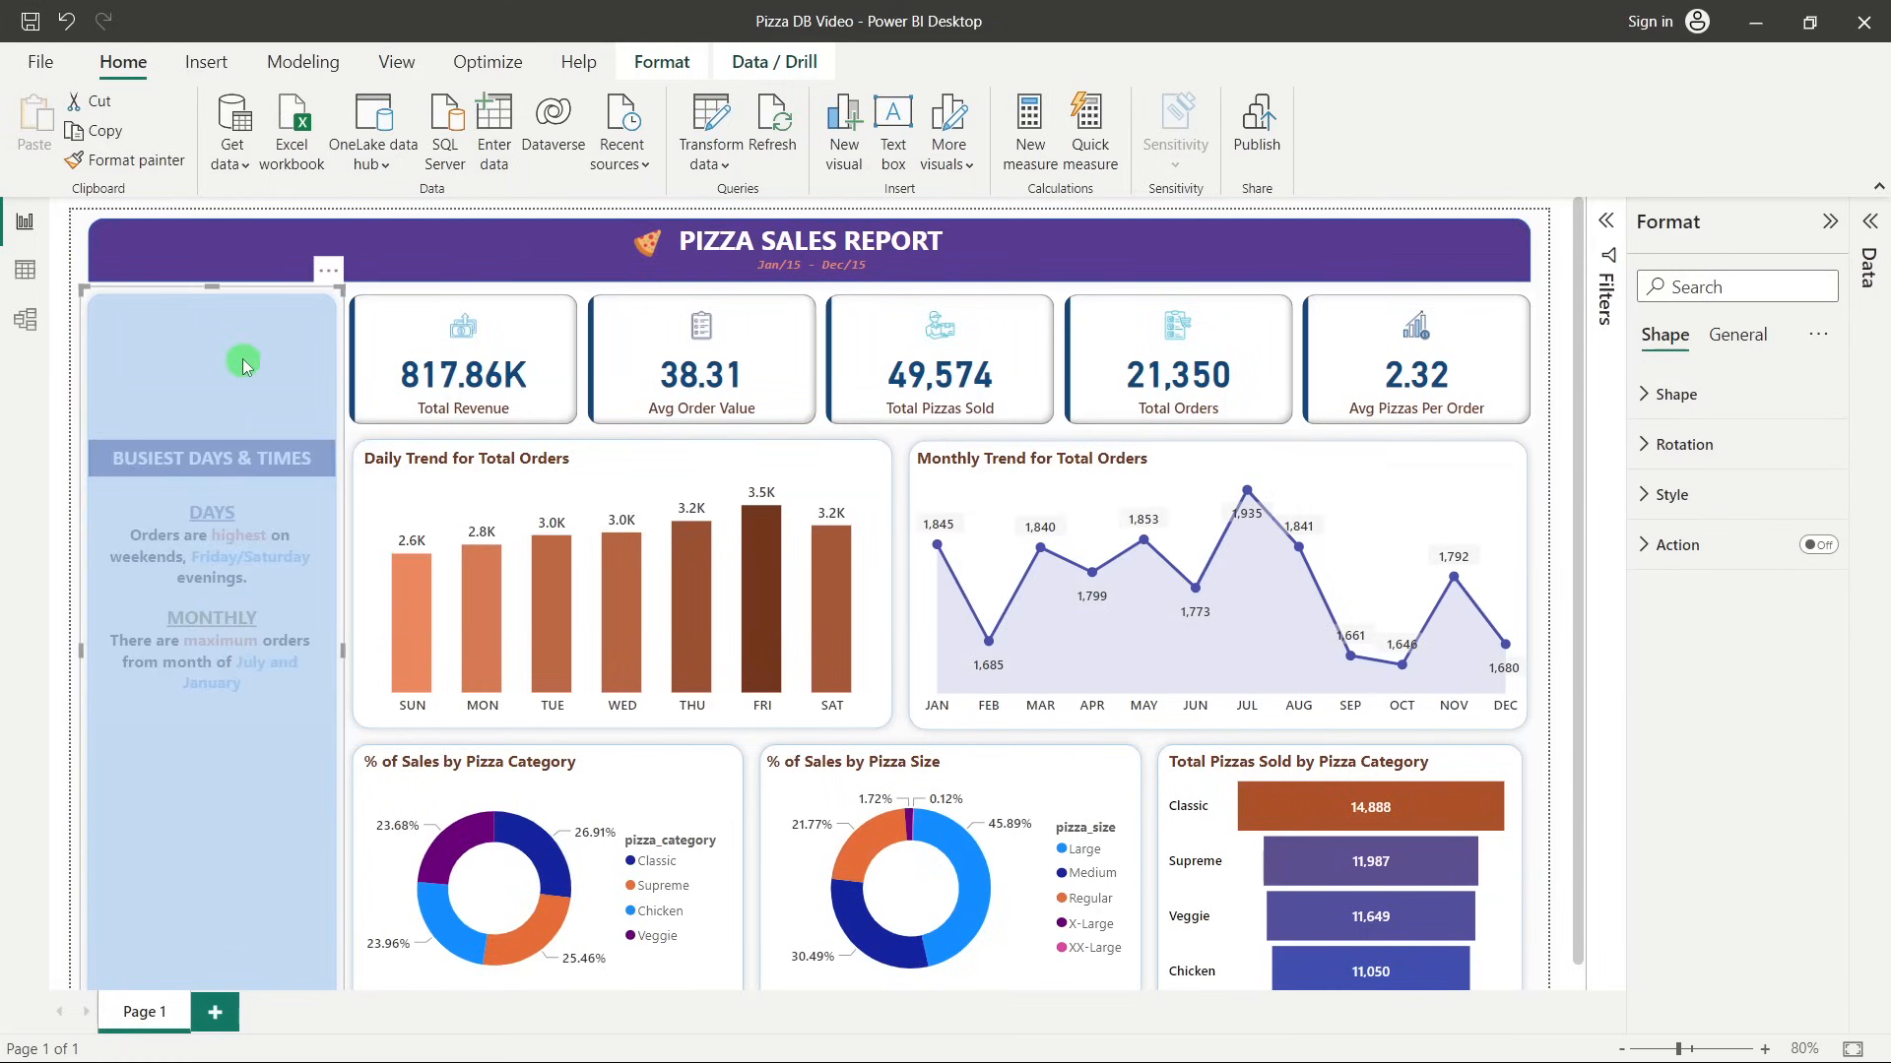
left_click(644, 583)
left_click(193, 535)
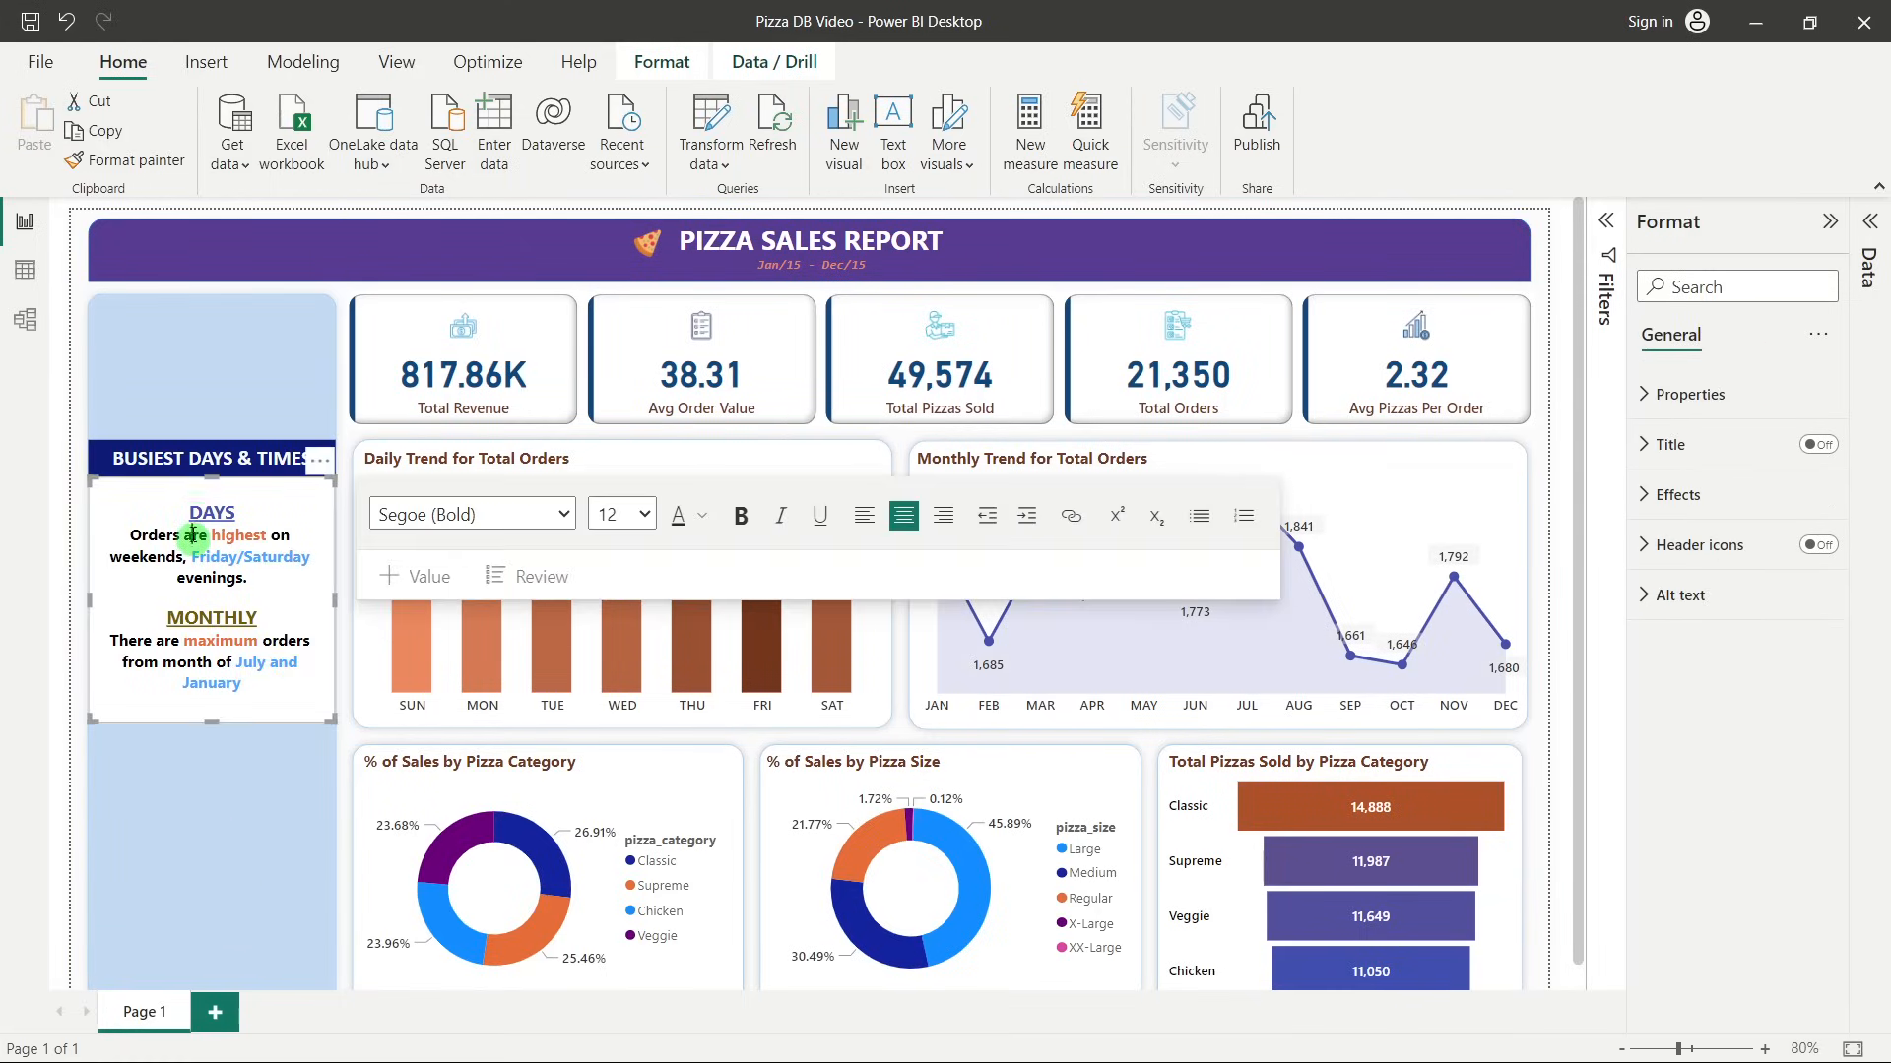
left_click(398, 771)
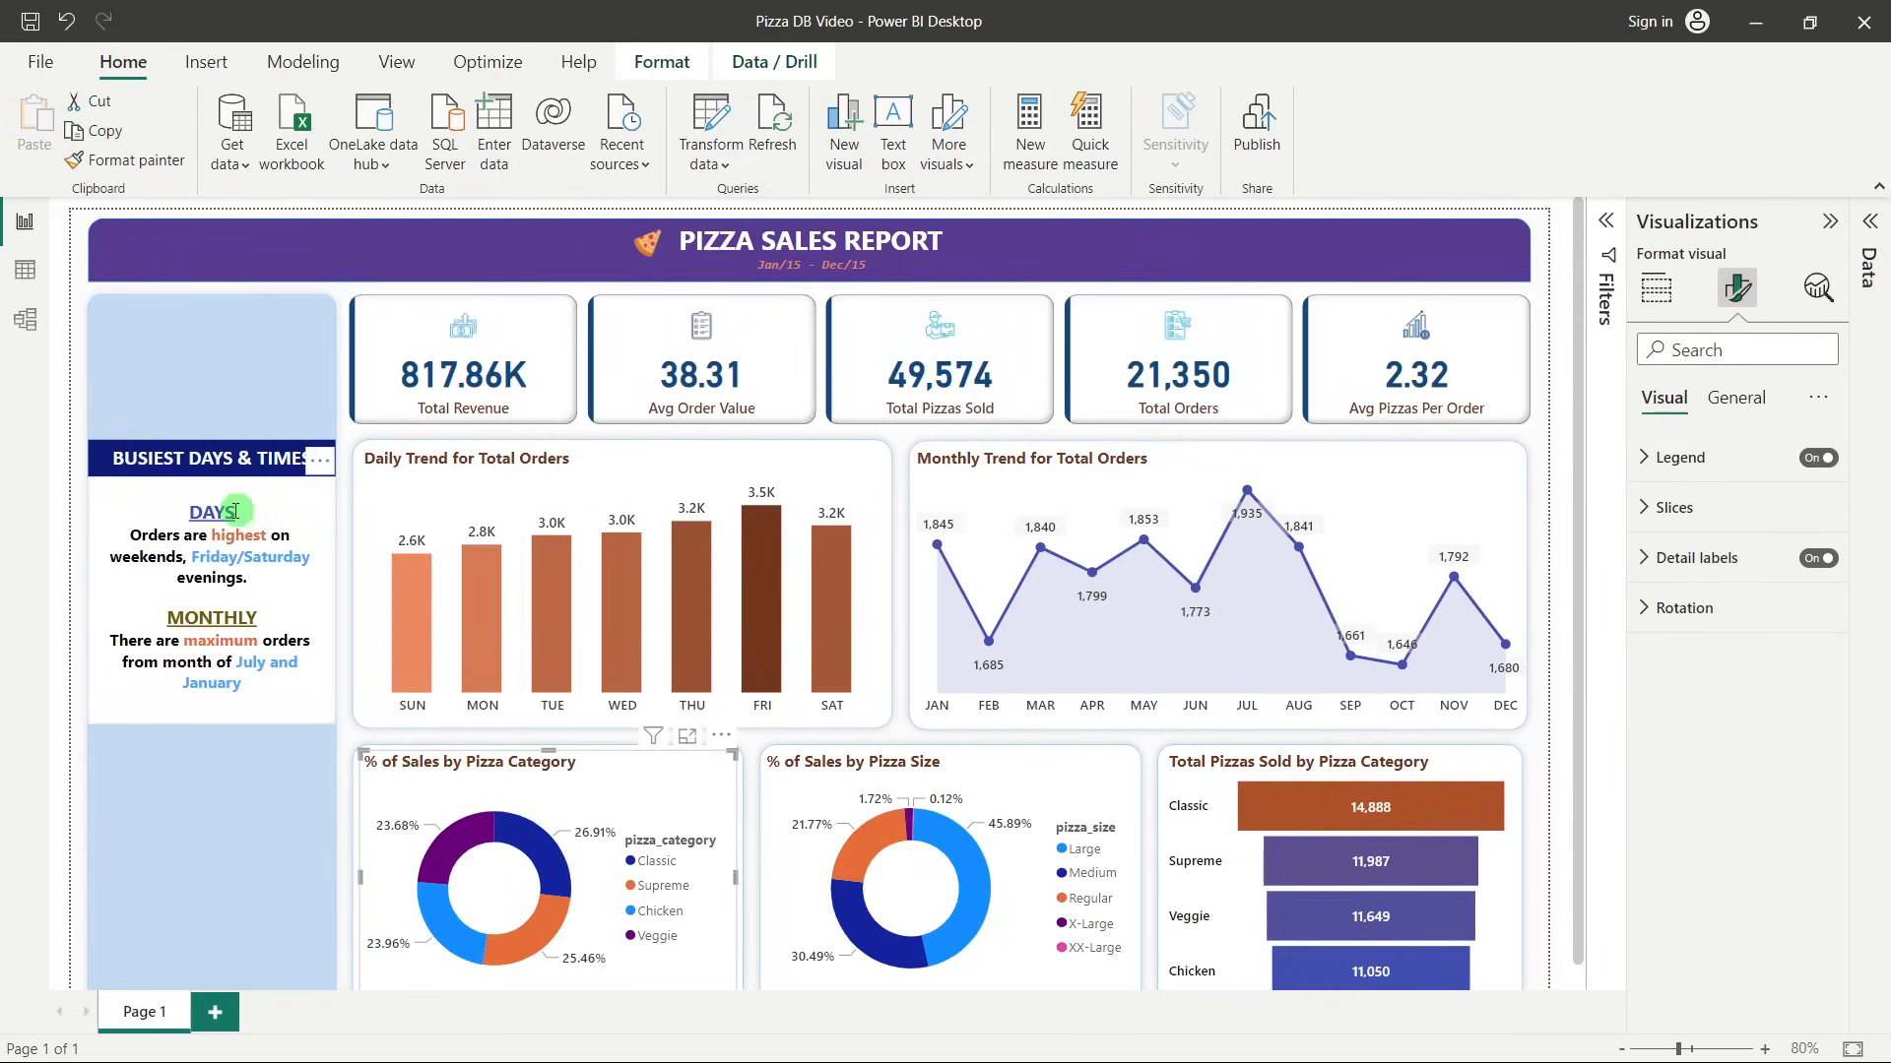
left_click(175, 536)
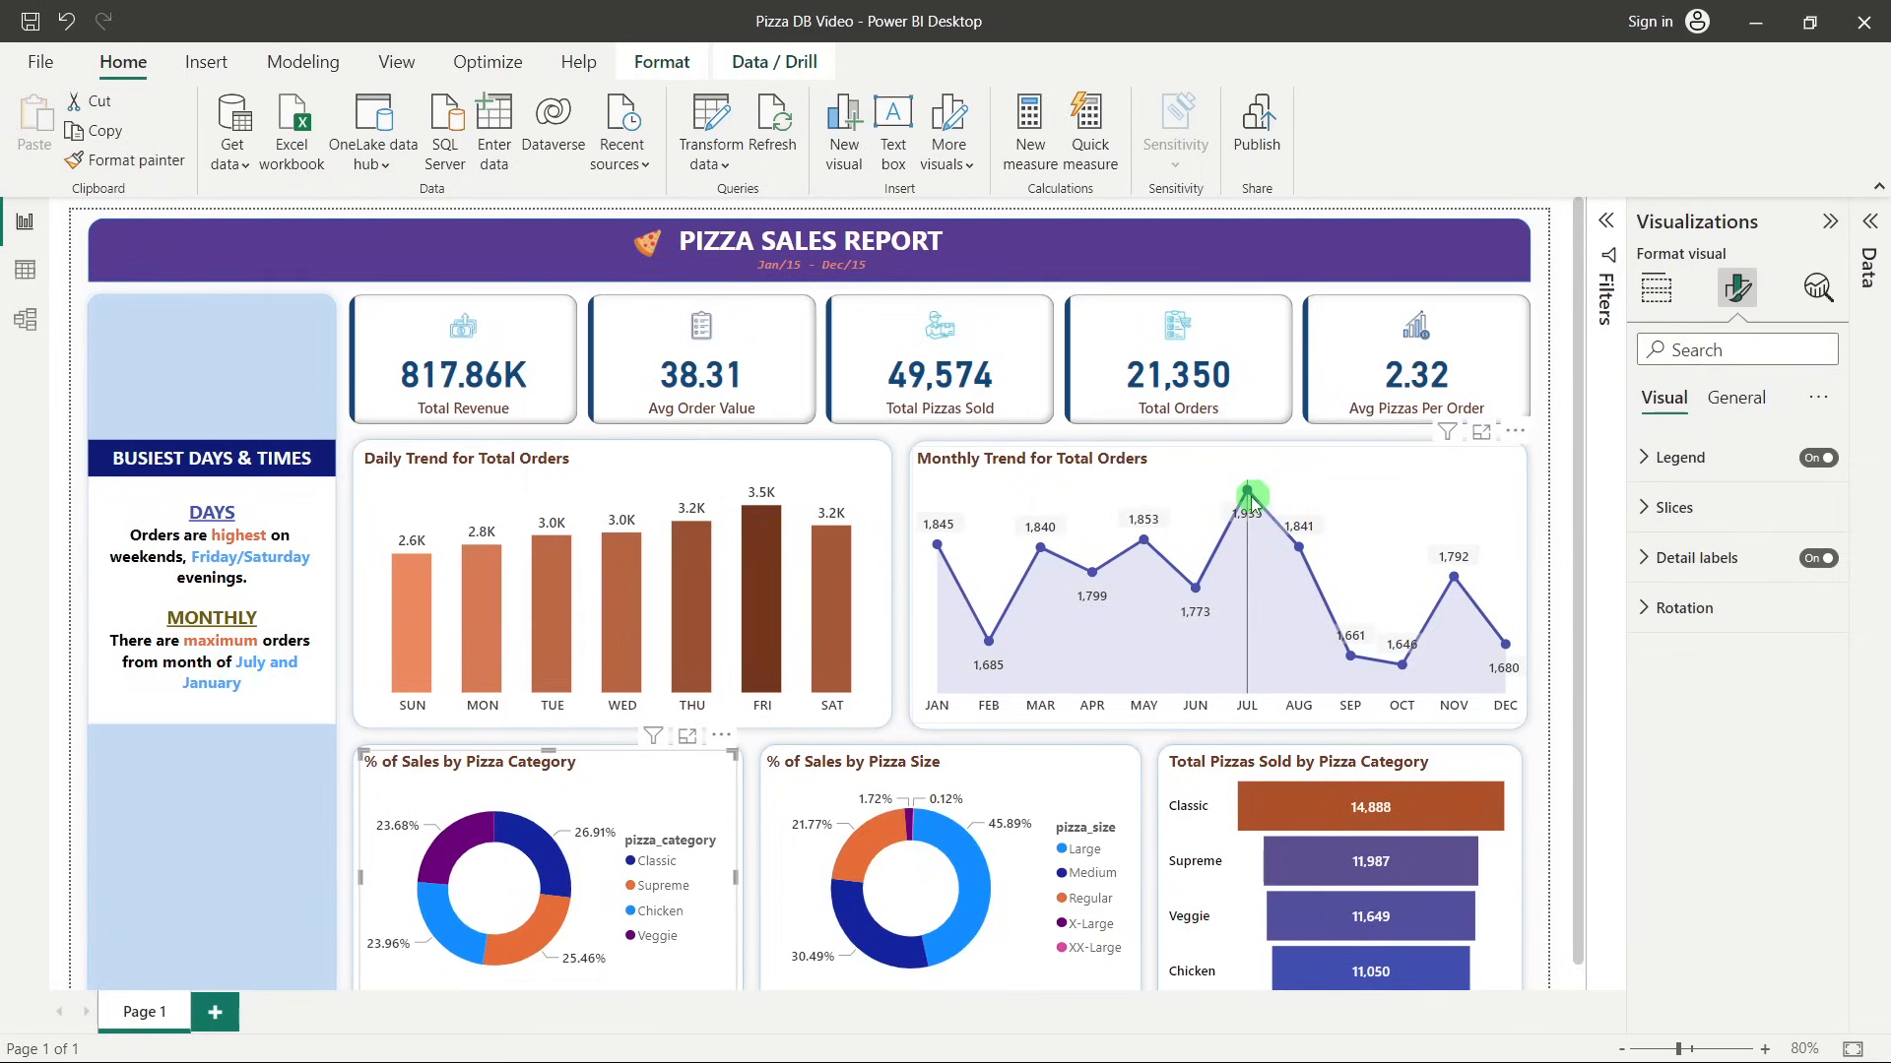
mouse_move(945, 568)
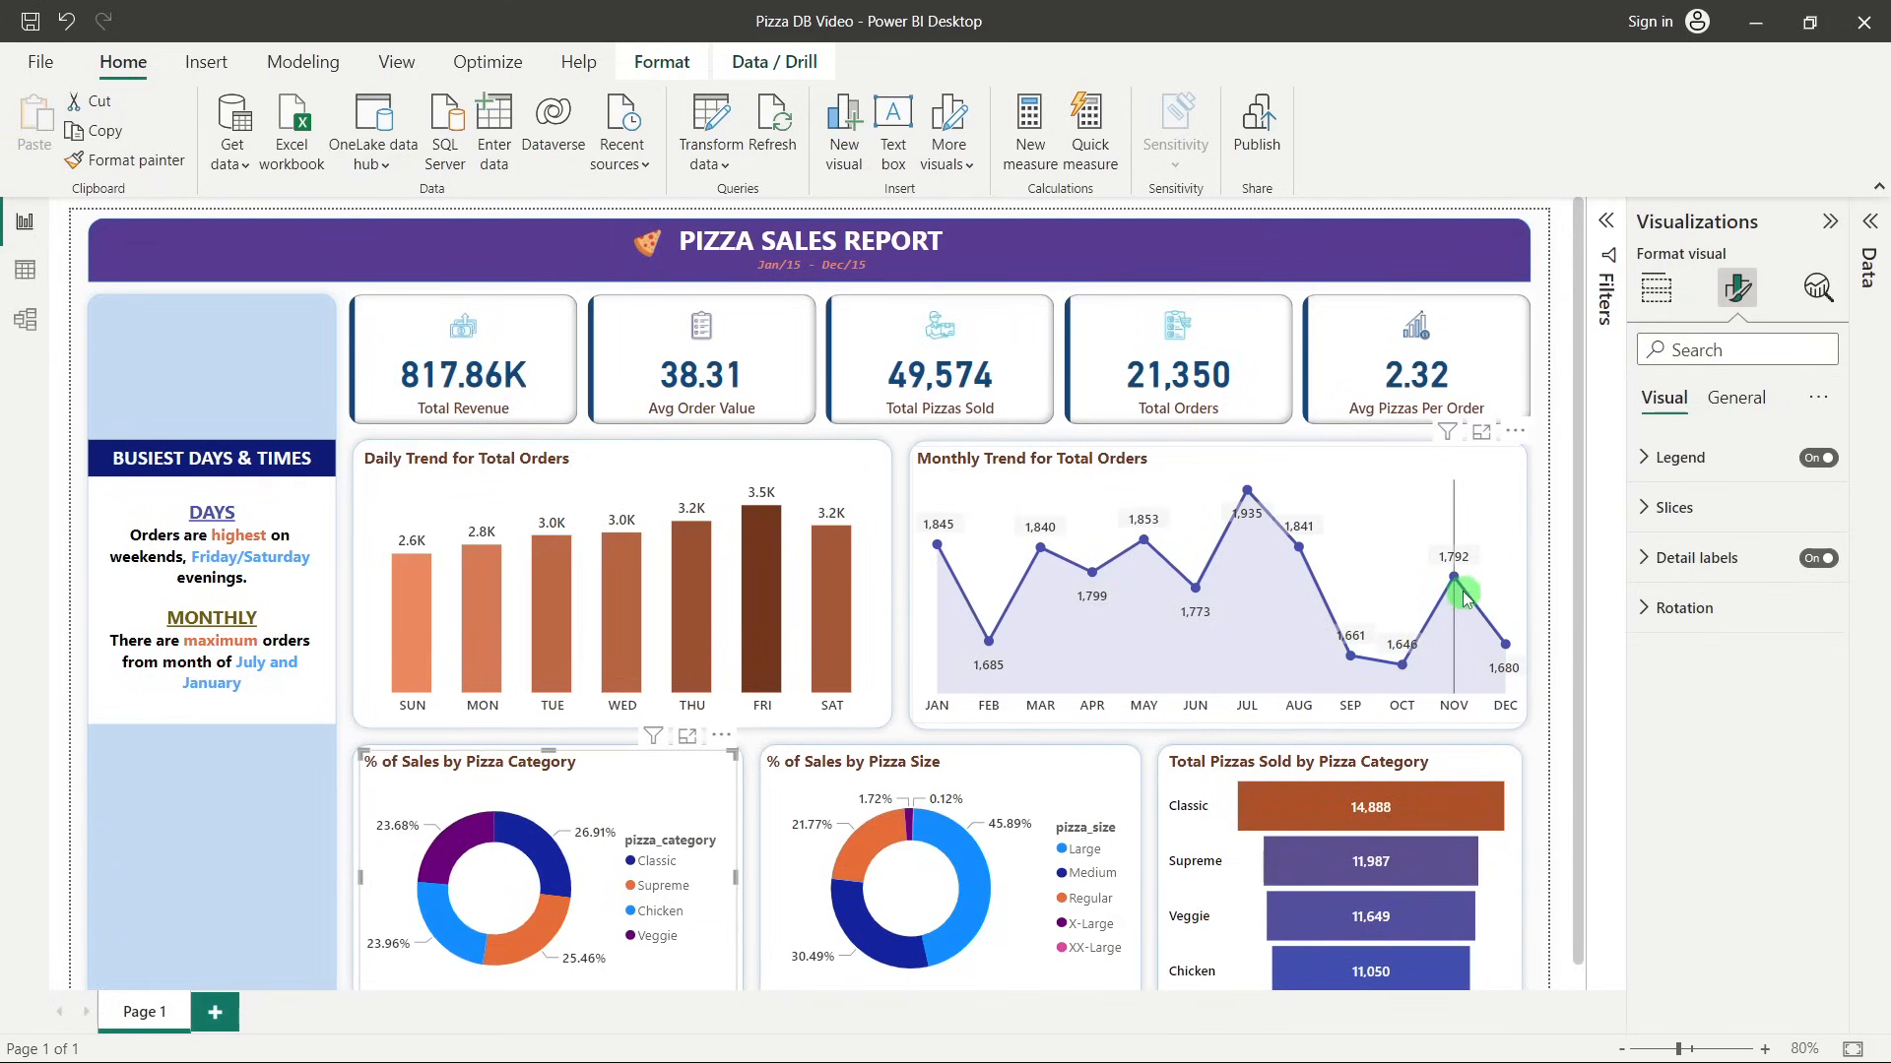
mouse_move(1507, 647)
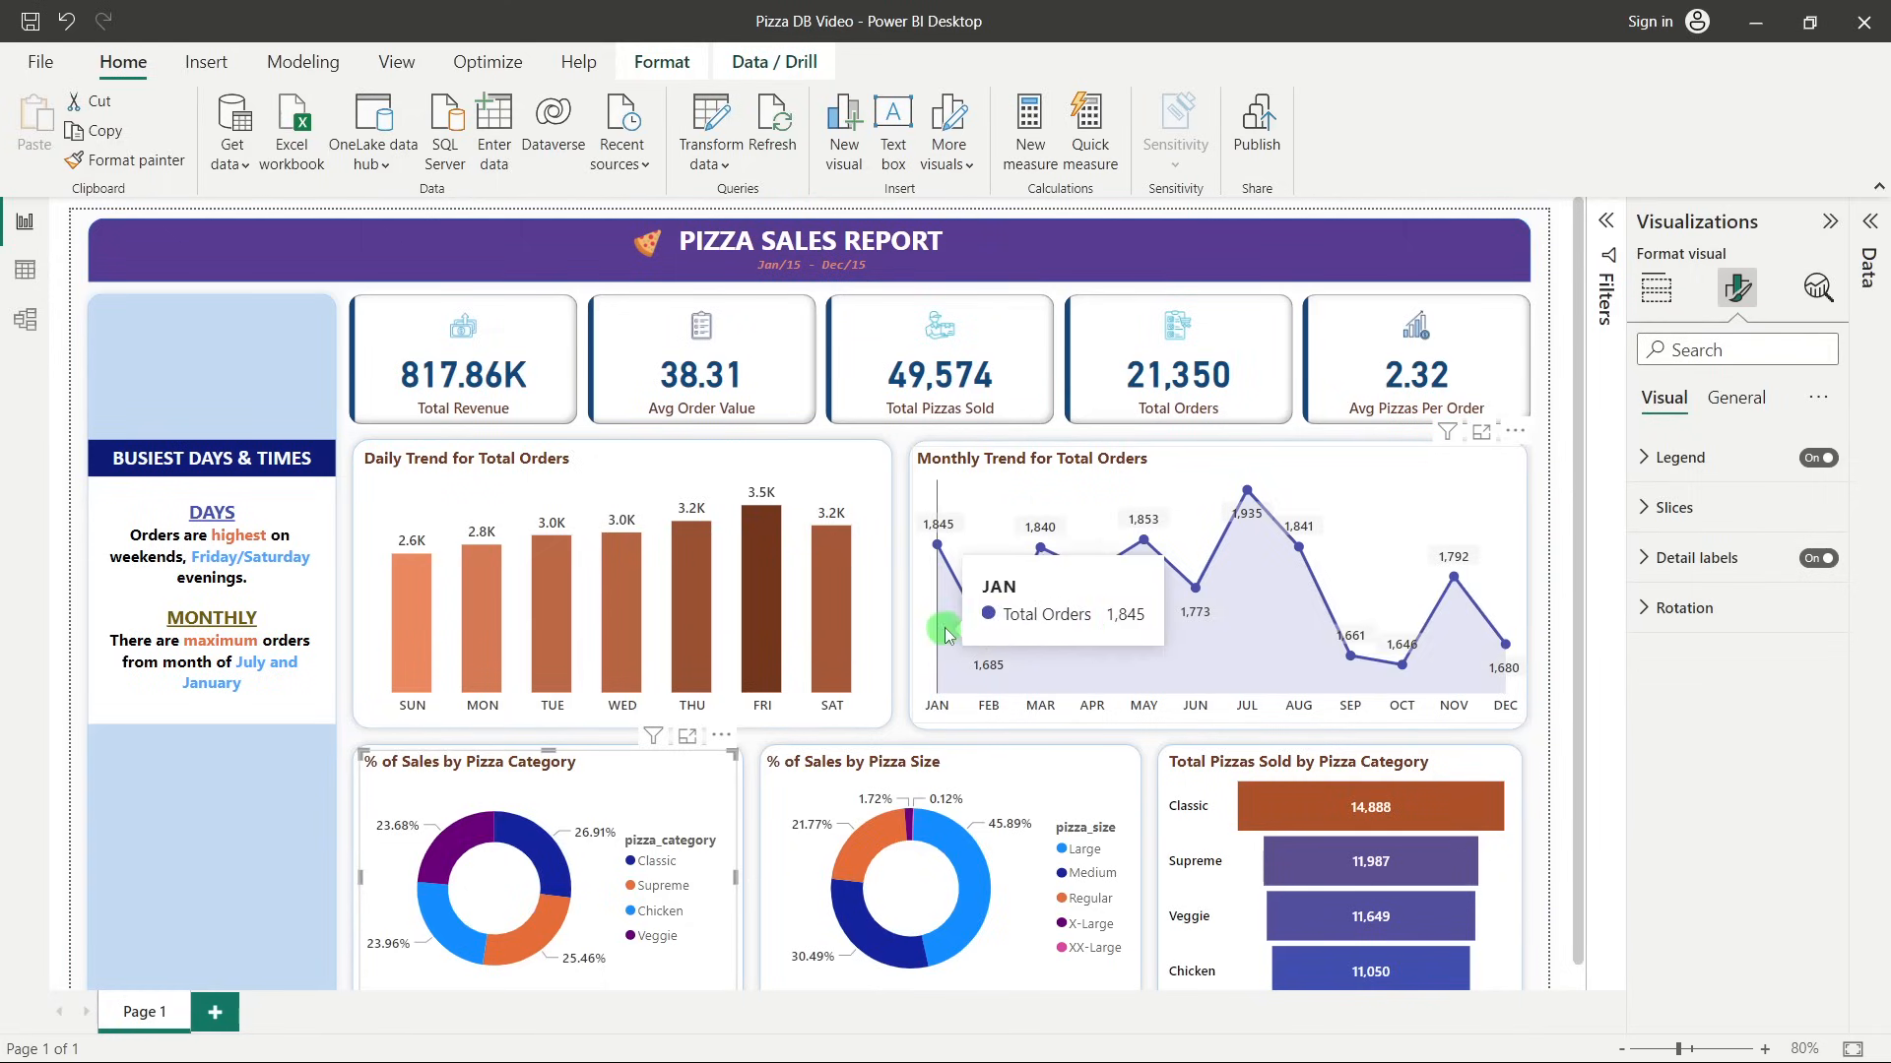
mouse_move(990, 642)
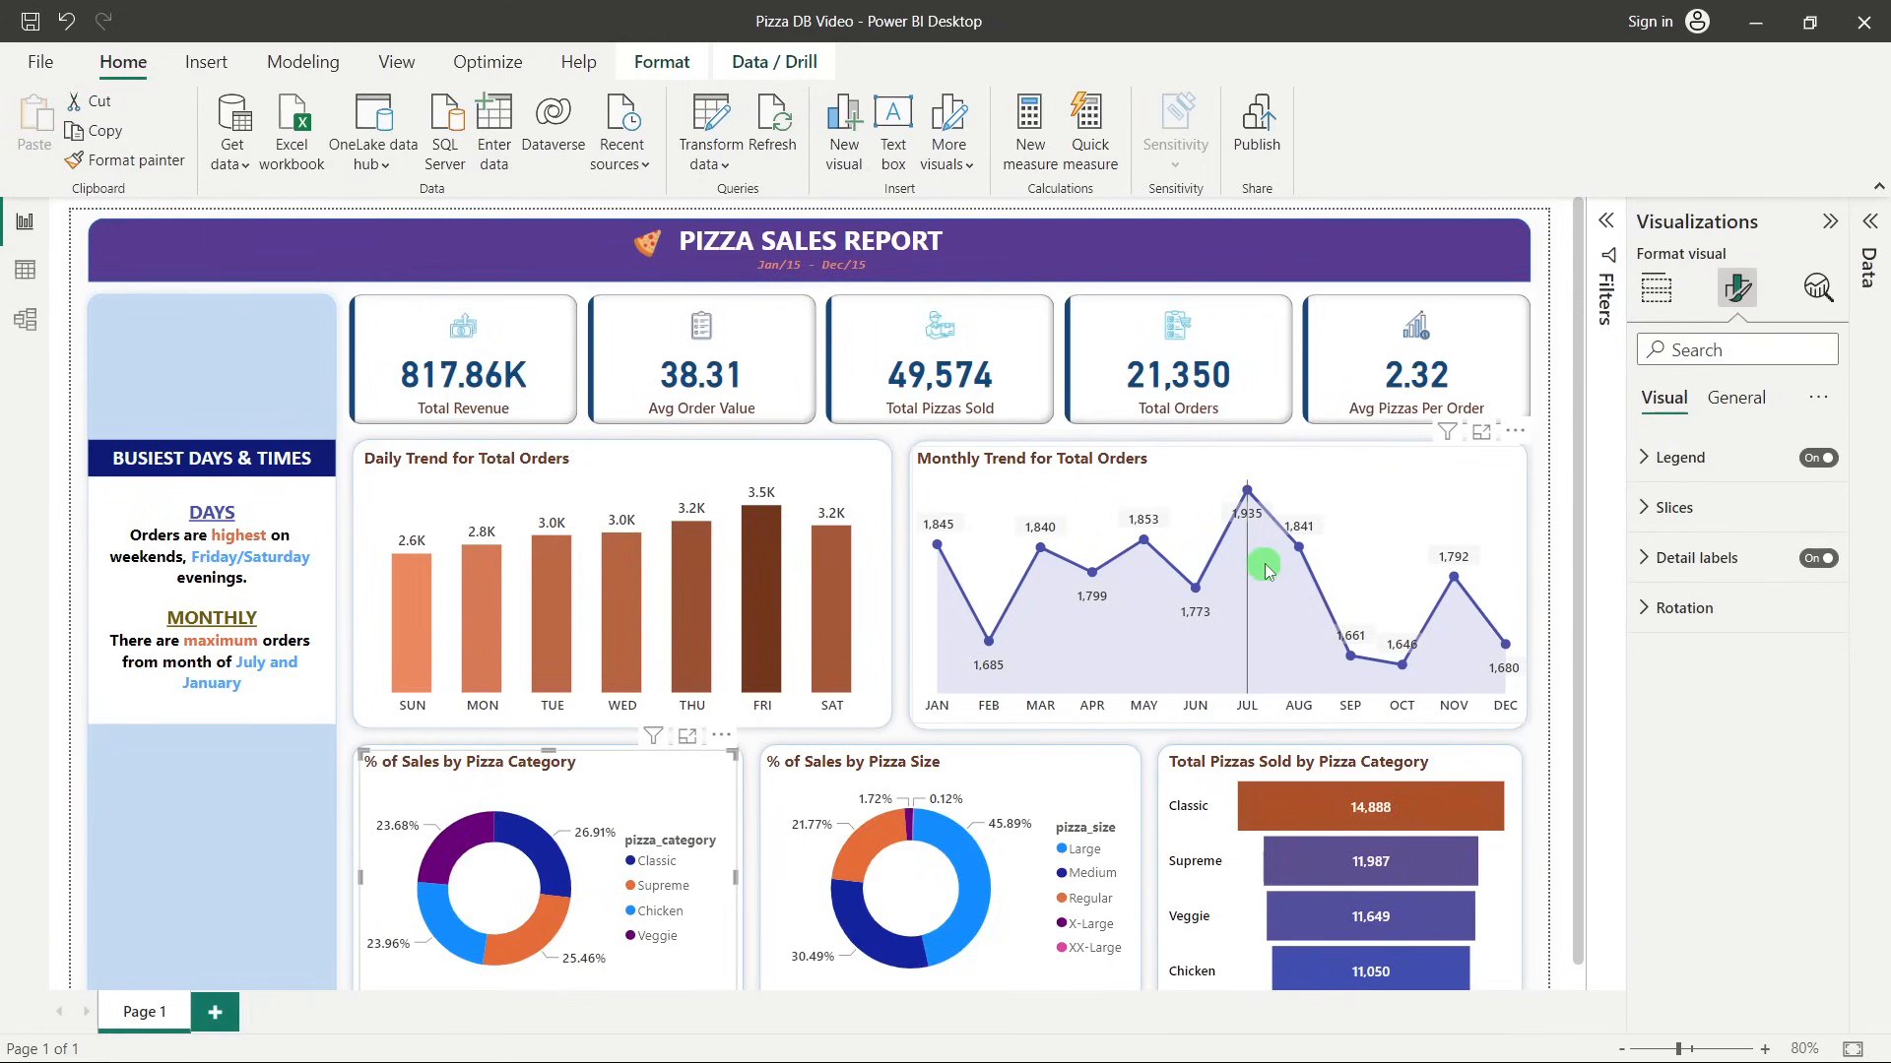
mouse_move(1268, 571)
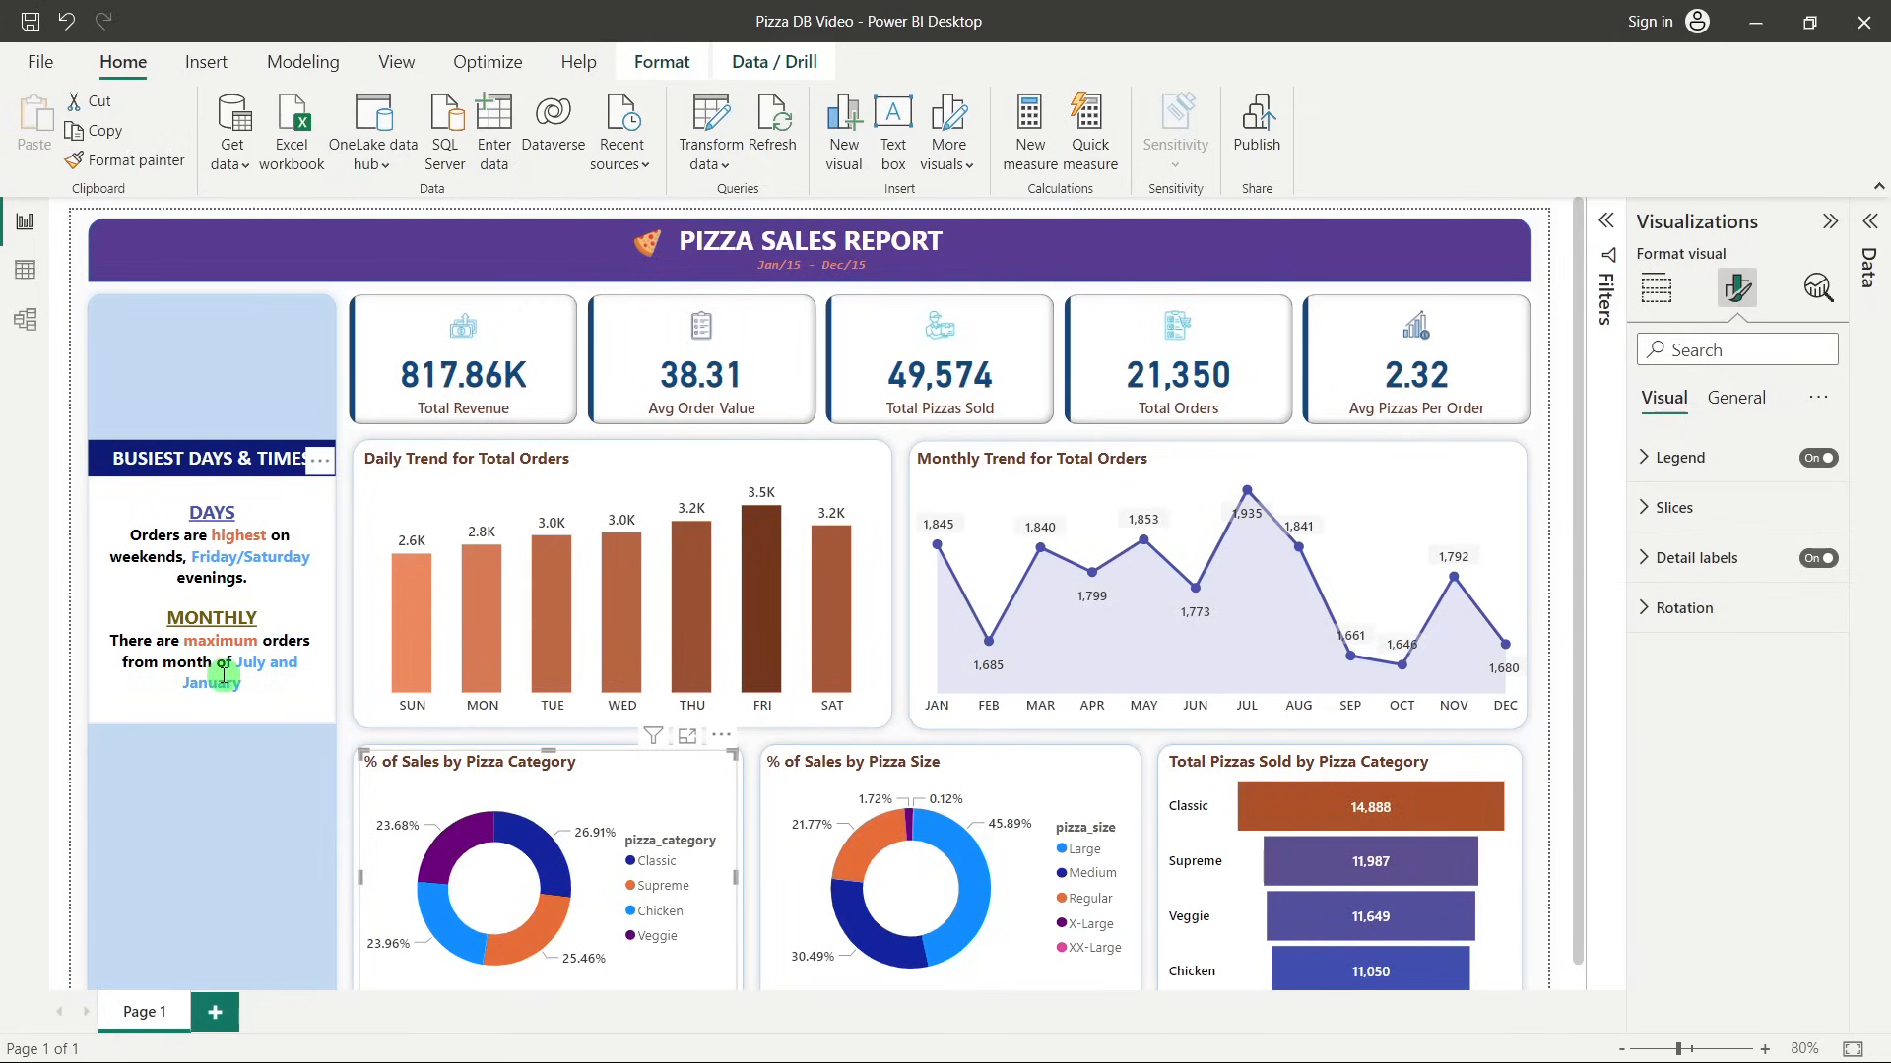
Turn on the visual border of the DAYS and MONTHLY insight text box.
key("ctrl+a")
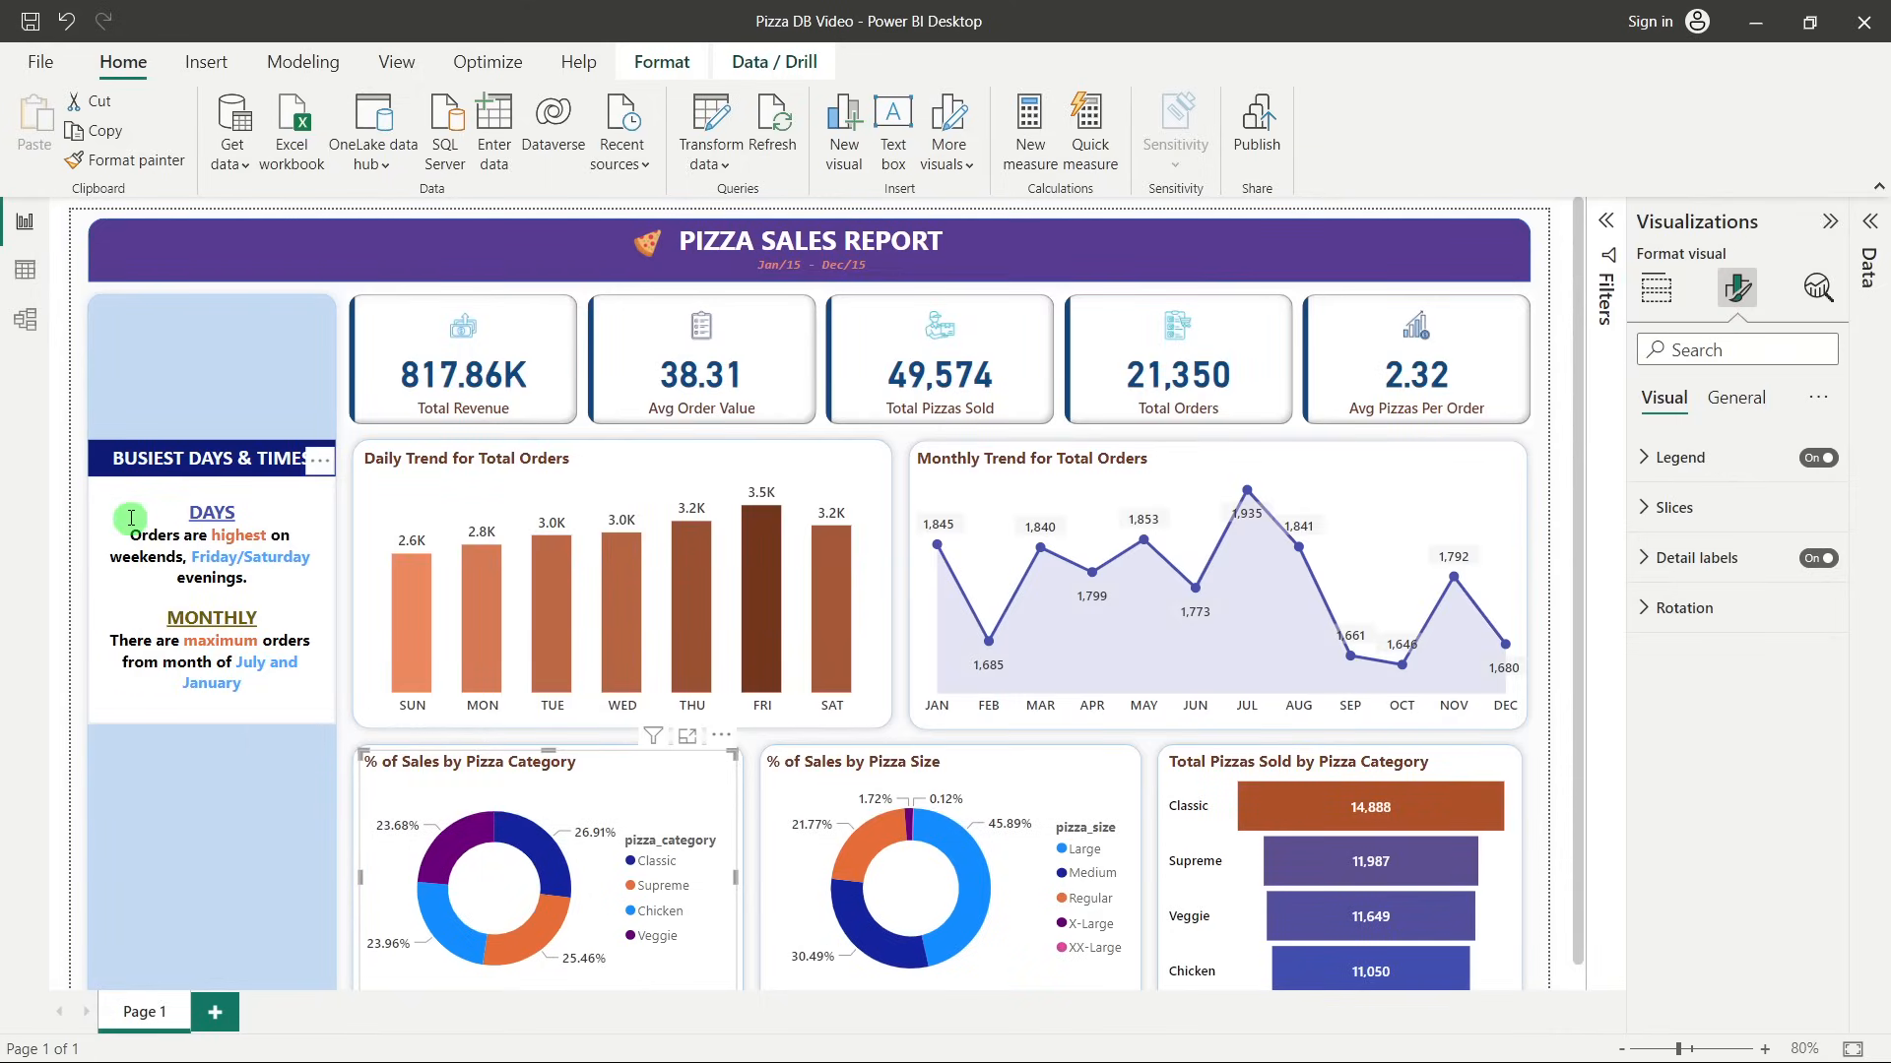
left_click(131, 518)
left_click(1713, 466)
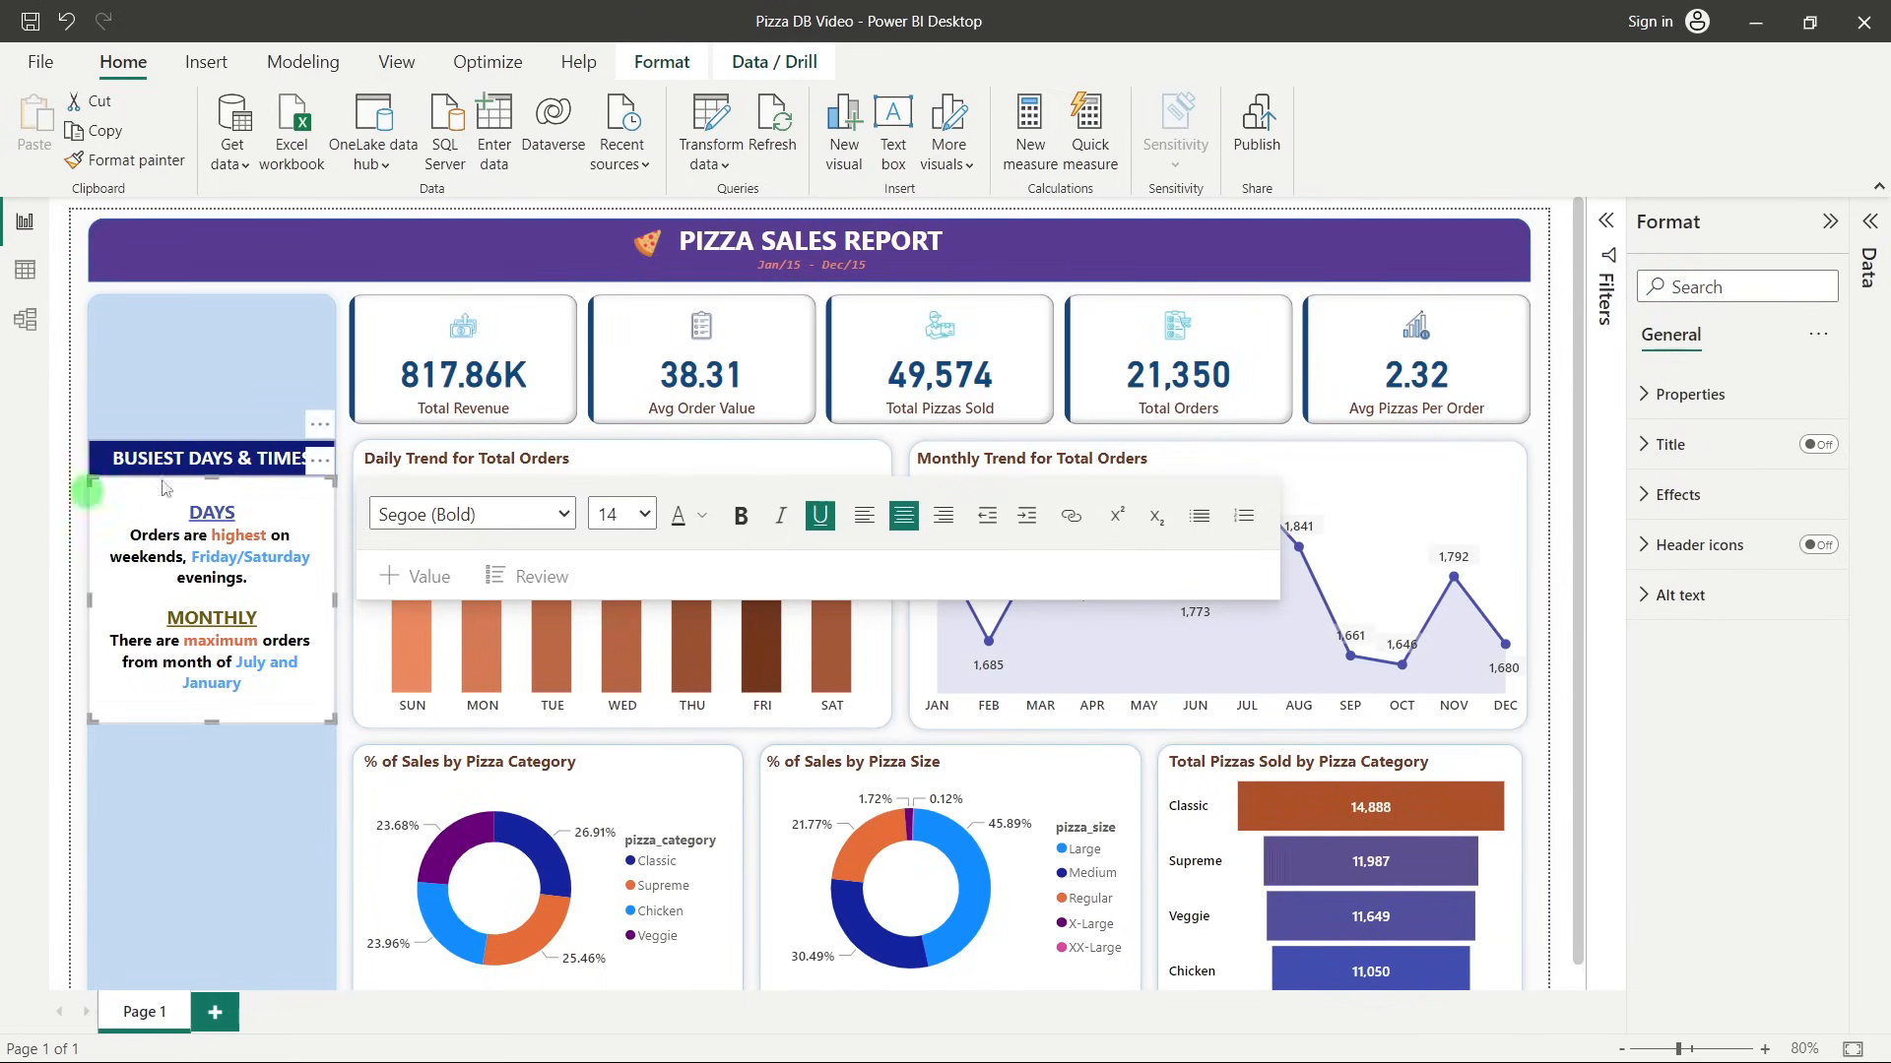
left_click(91, 492)
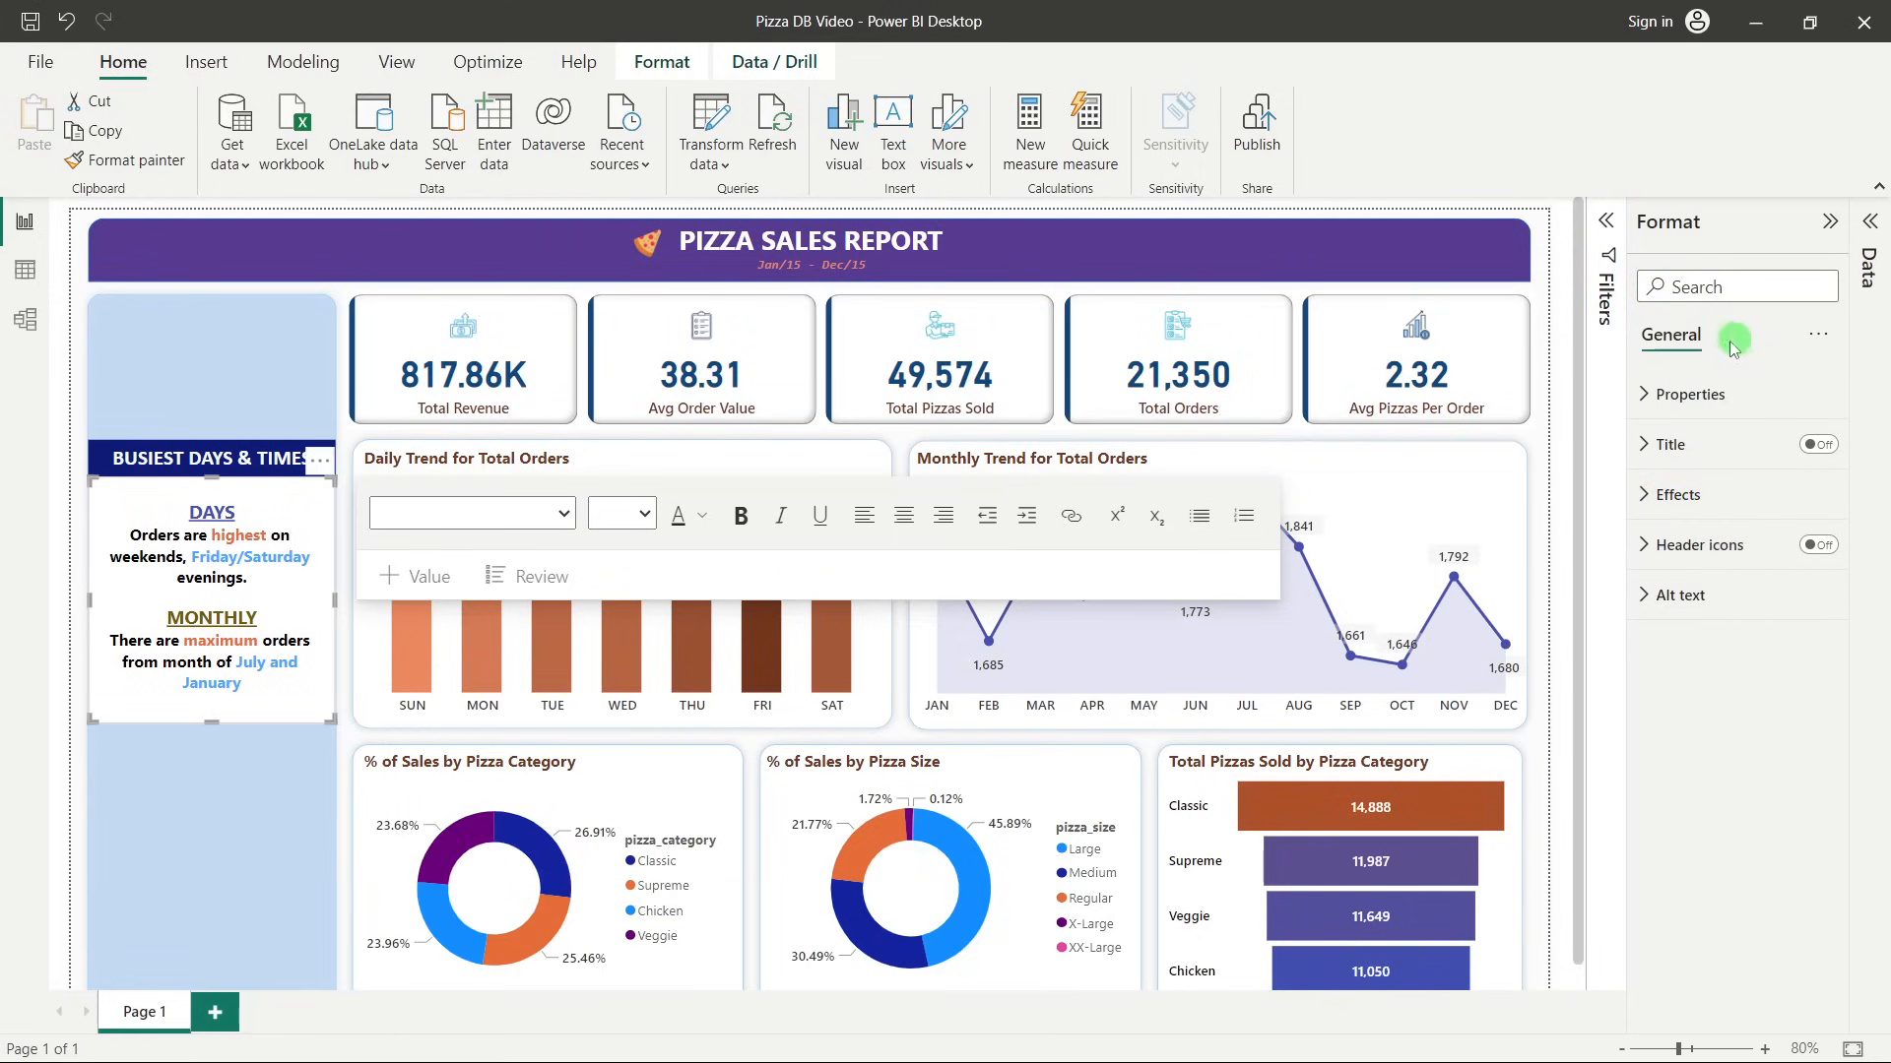
left_click(1684, 394)
left_click(1684, 394)
left_click(1694, 498)
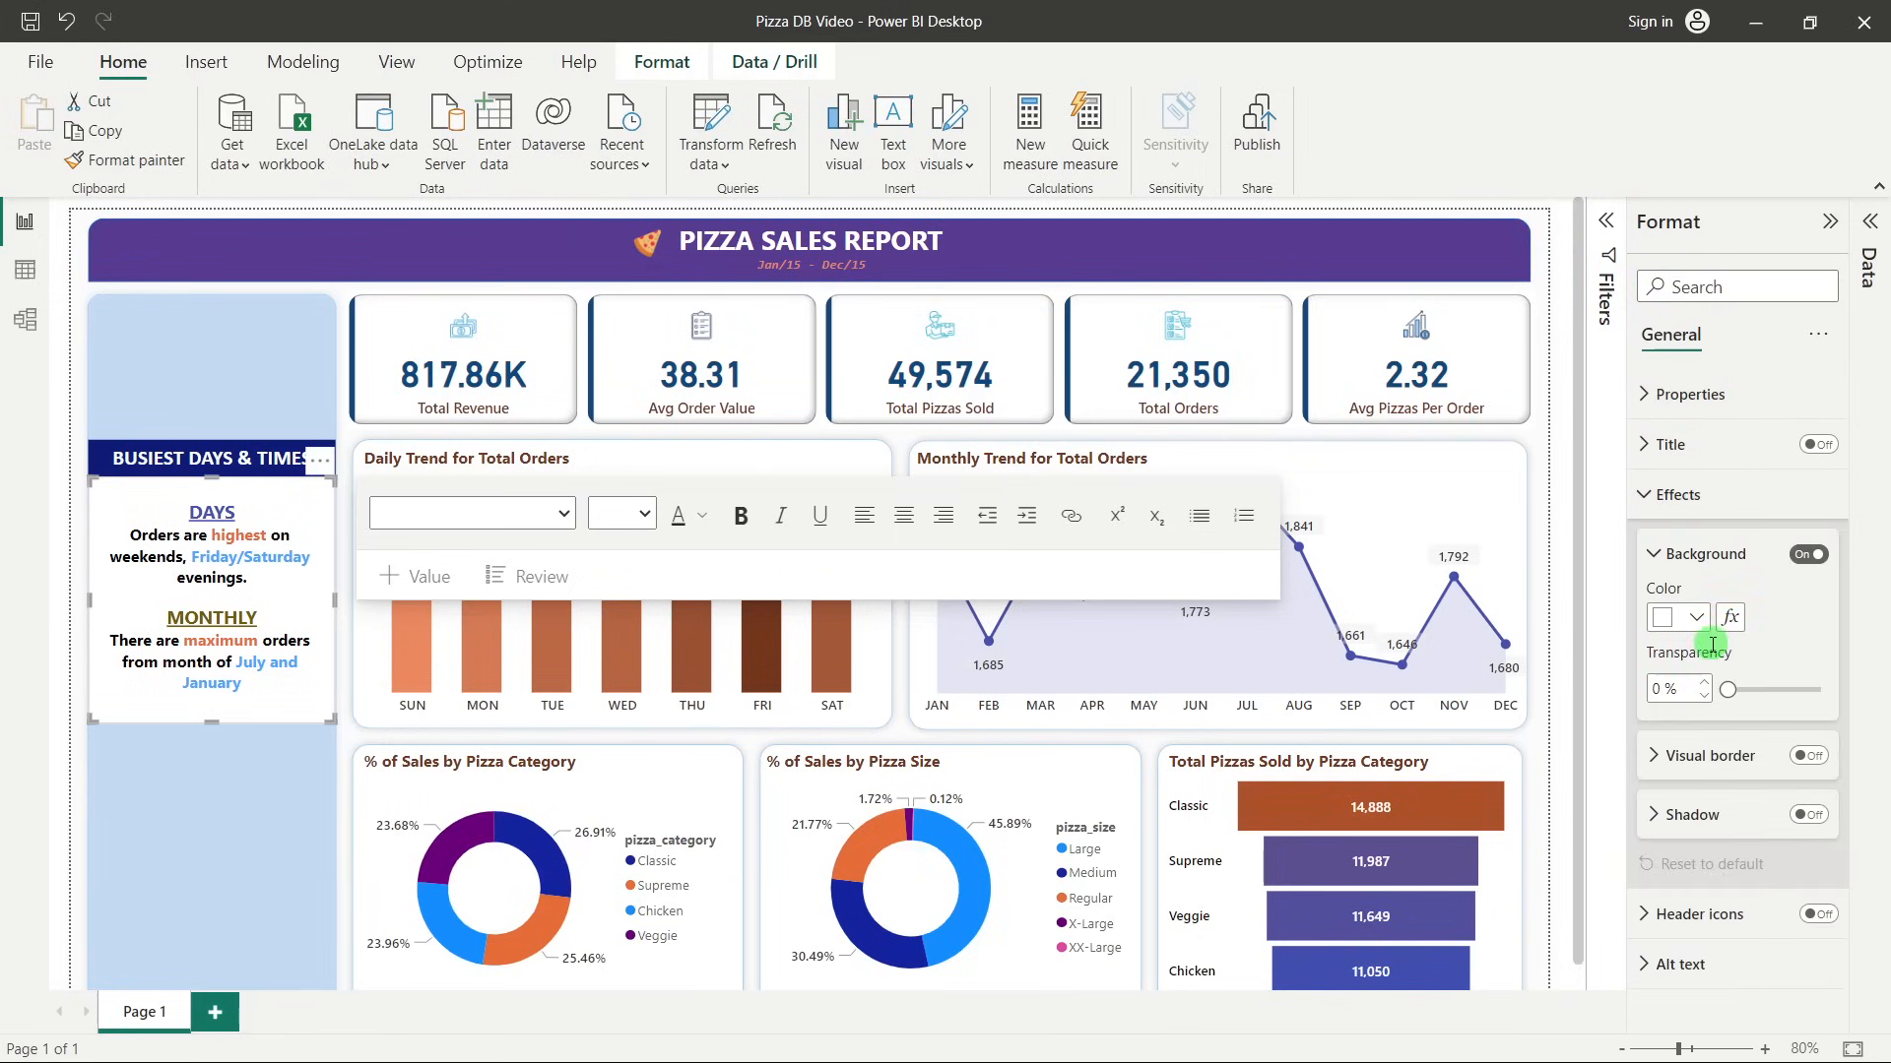
left_click(1718, 755)
scroll(1763, 689, "down", 1)
left_click(1808, 648)
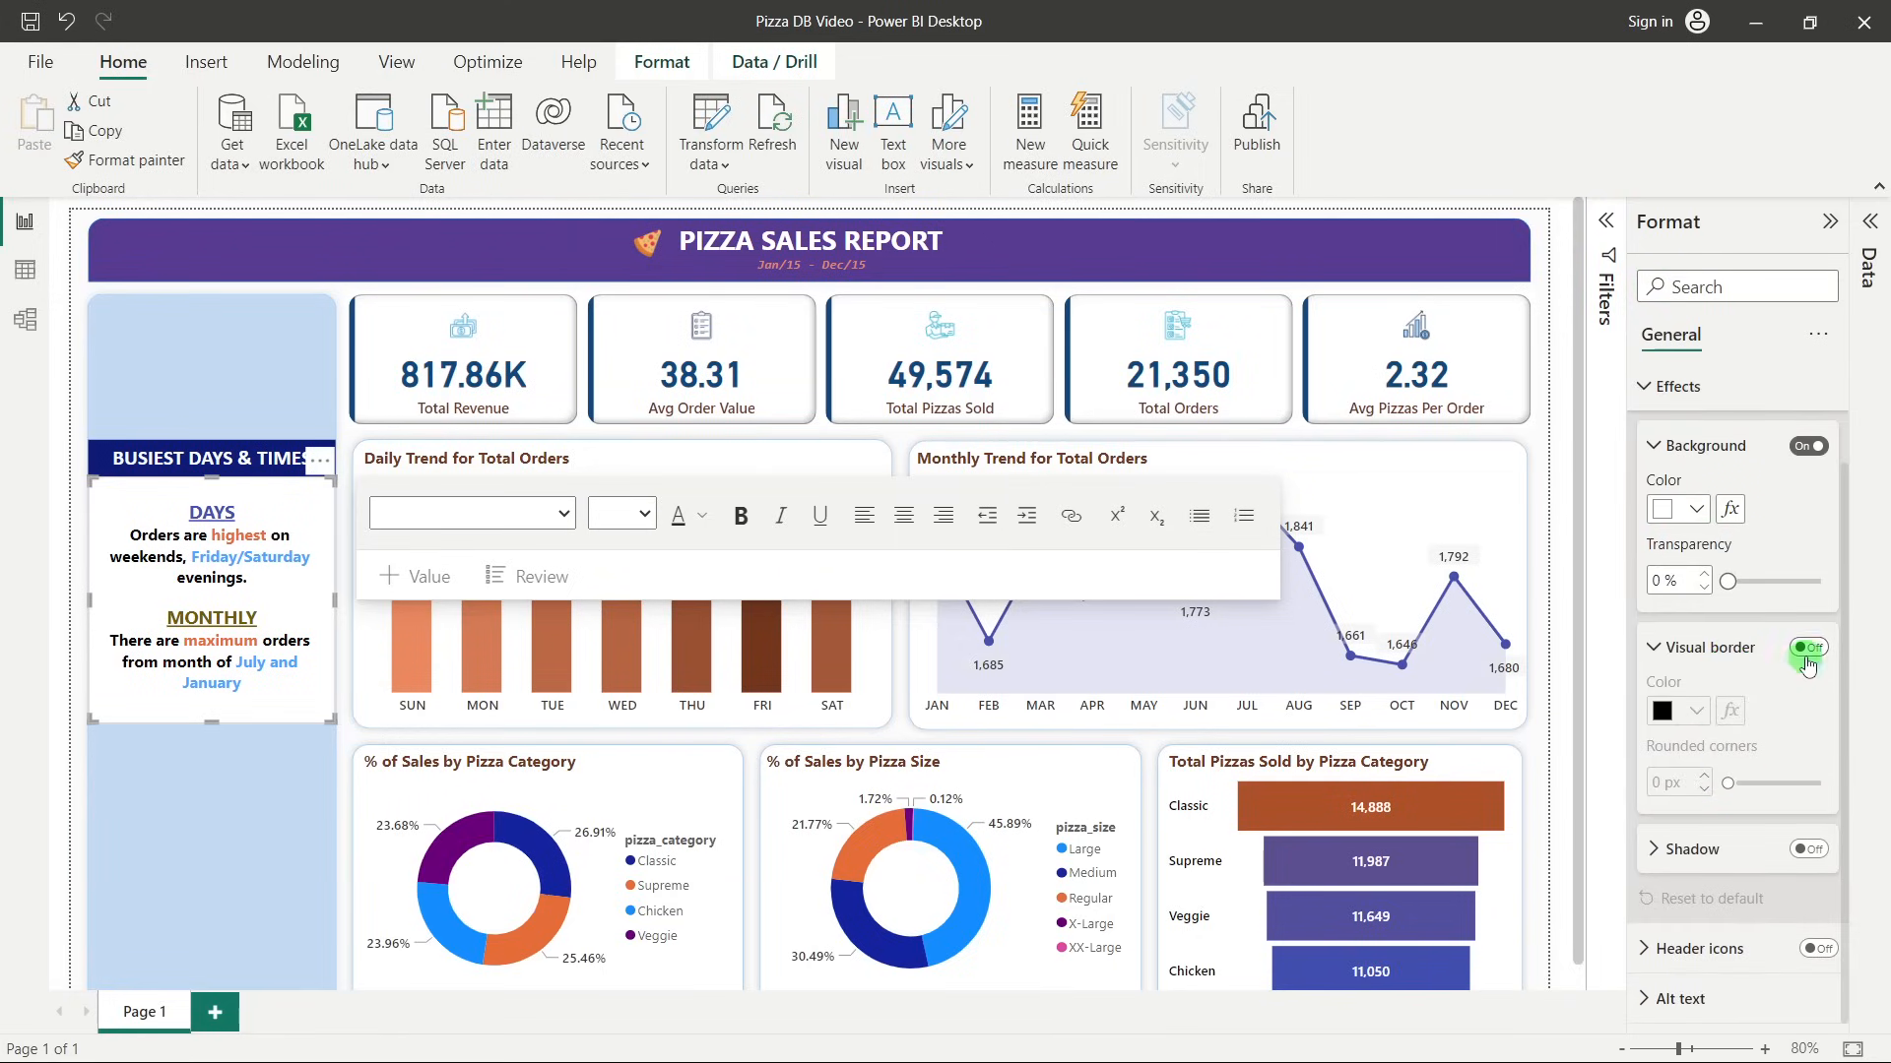
Set the visual border color of the insight text box to light blue and deselect the box to view the border.
left_click(1695, 711)
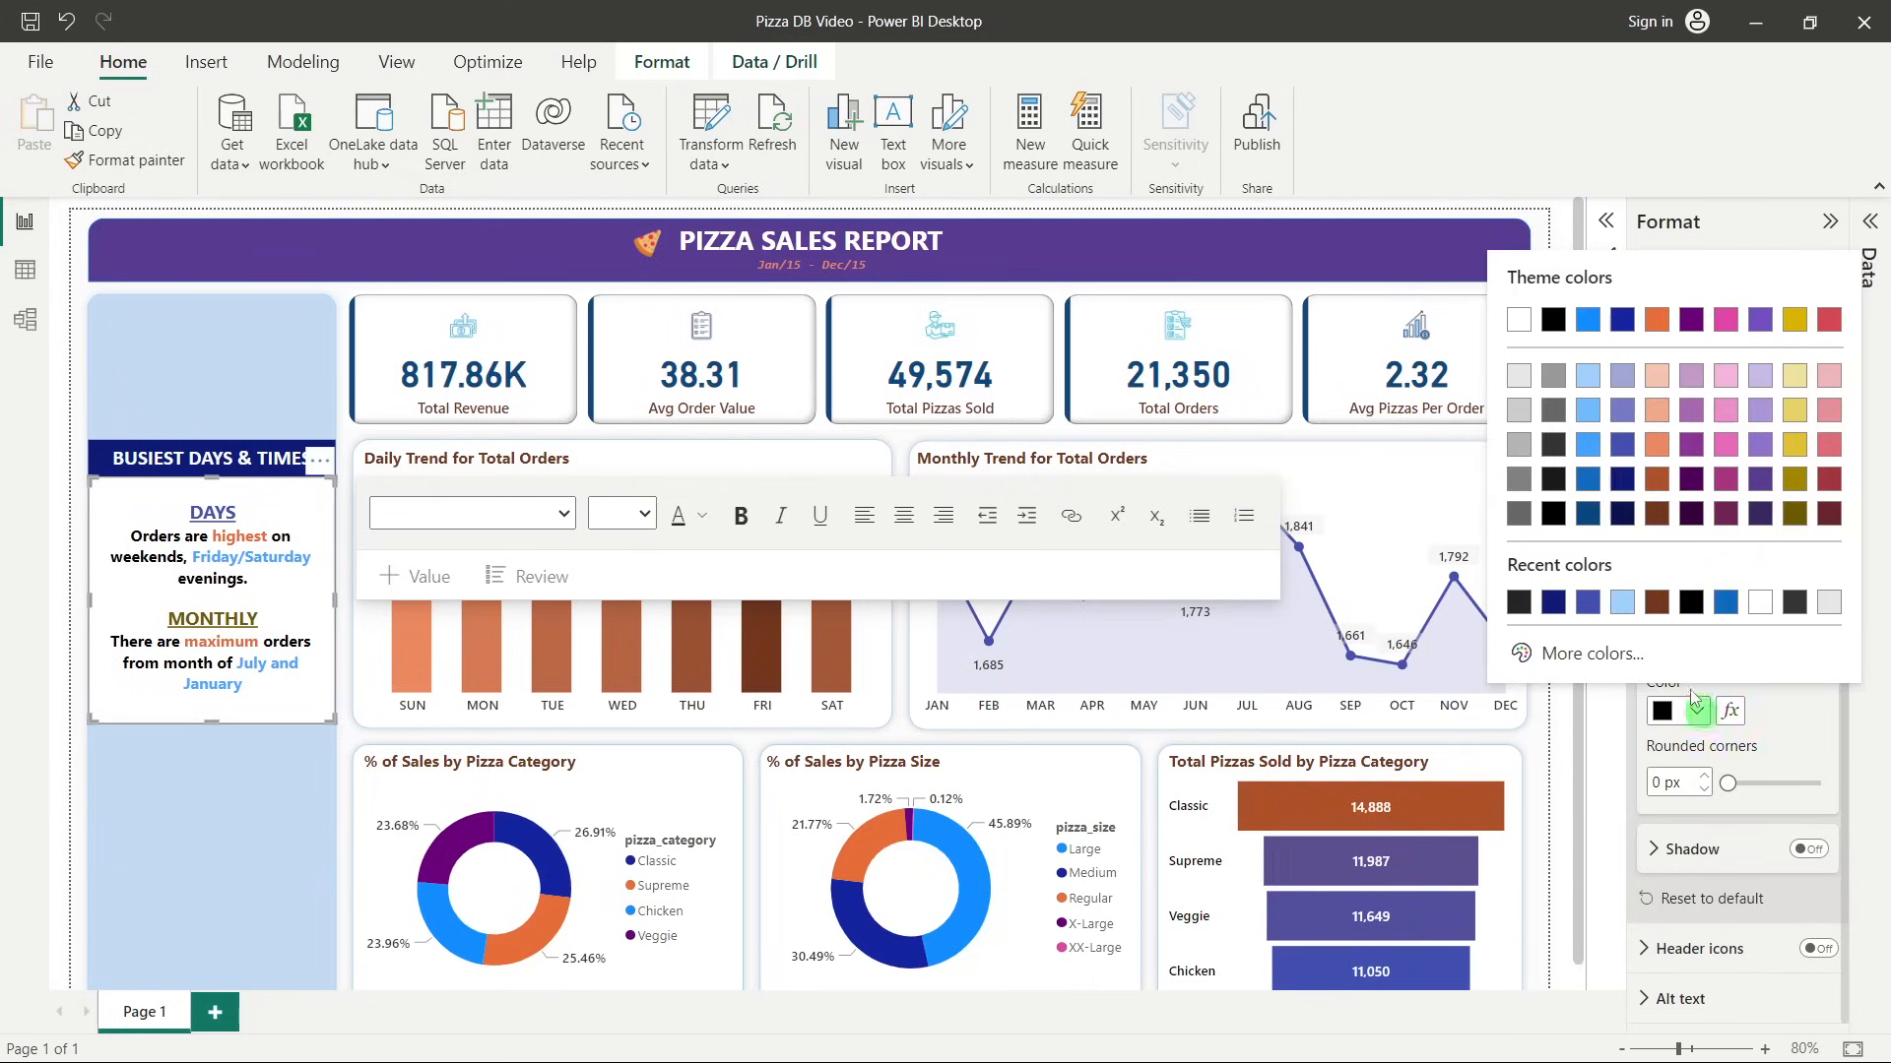
left_click(1596, 422)
left_click(1696, 711)
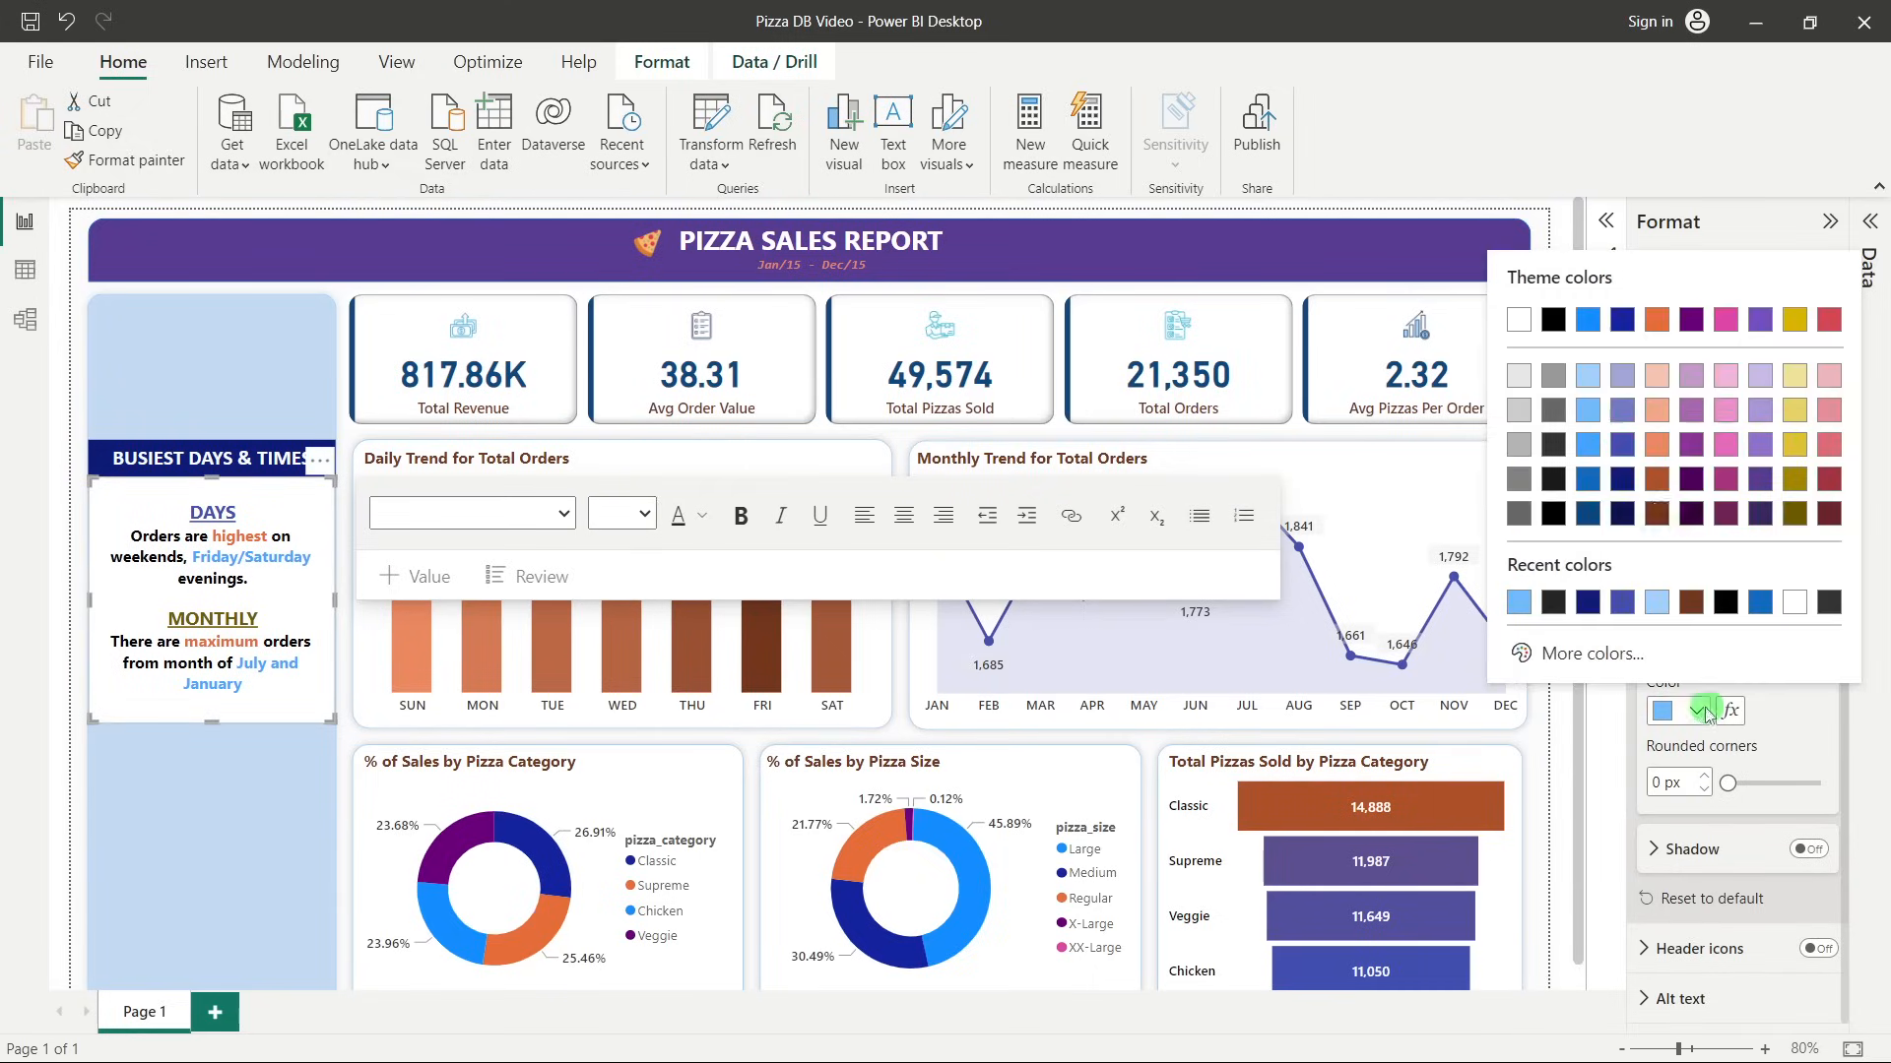
left_click(163, 773)
left_click(181, 840)
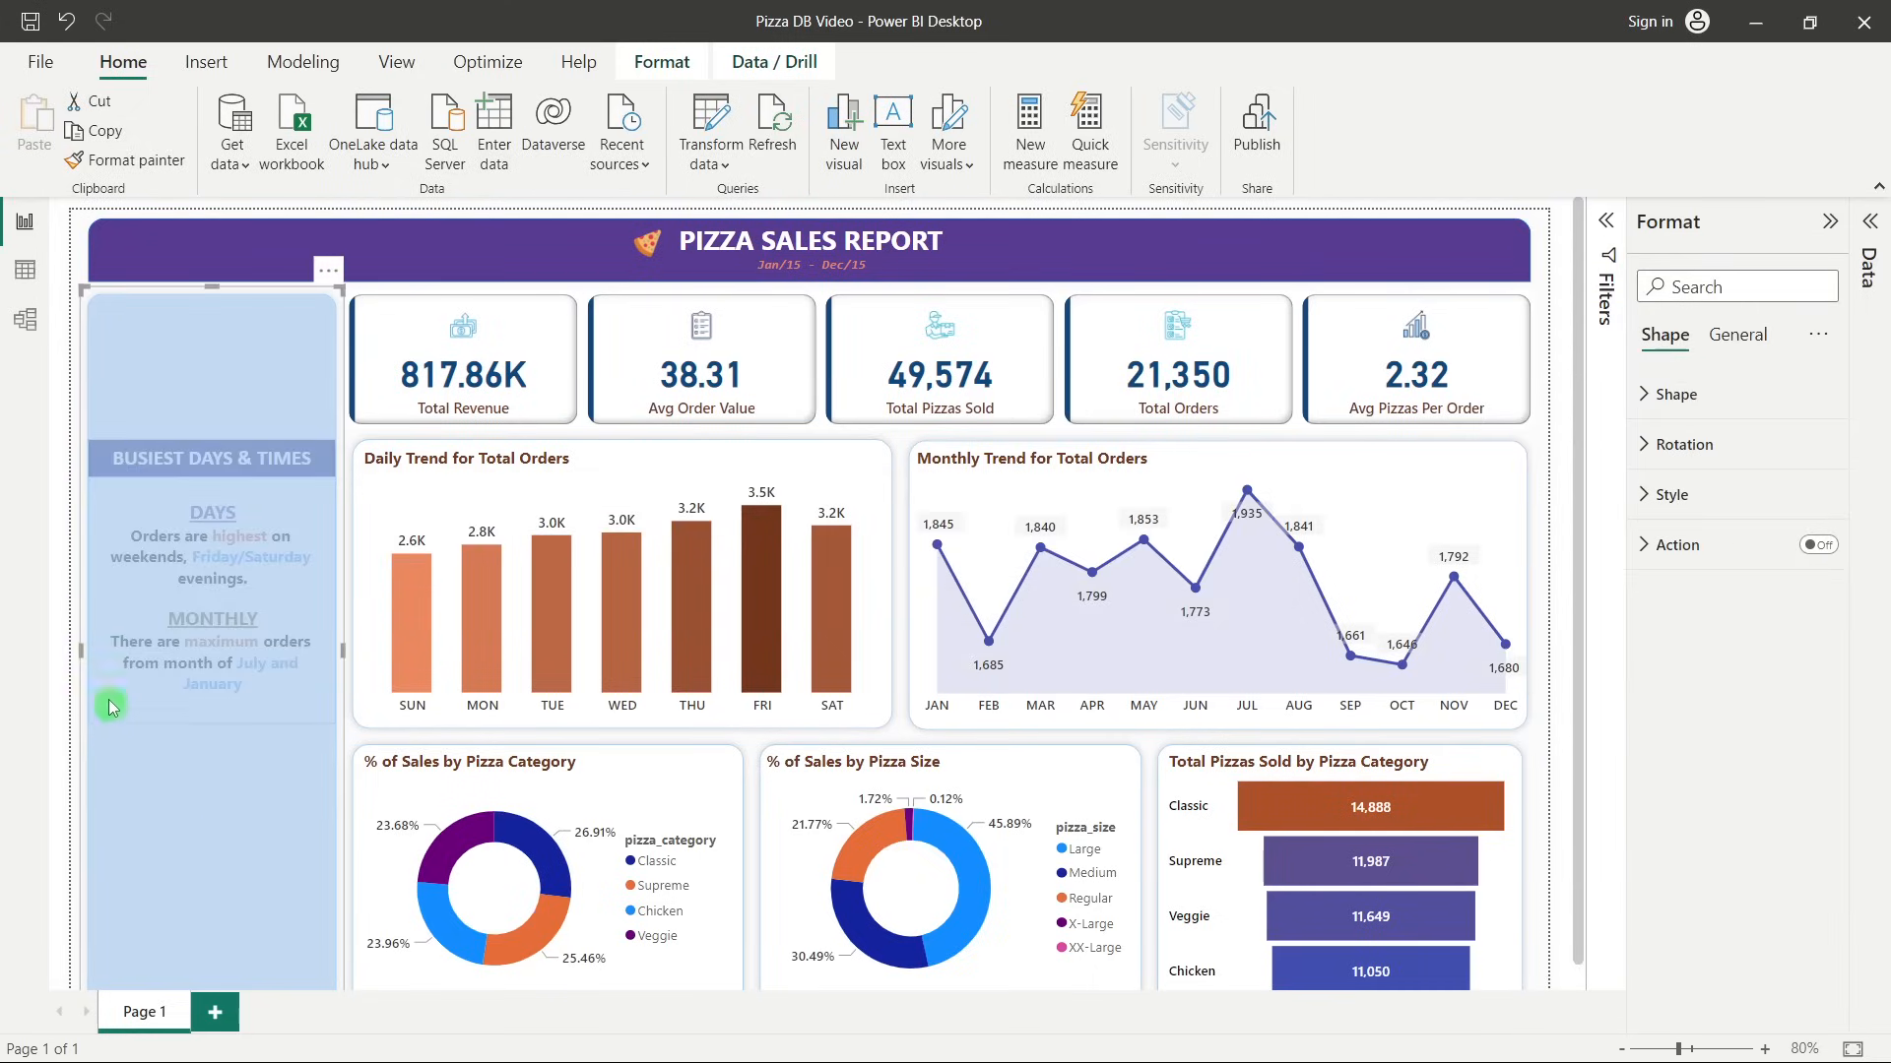
left_click(452, 322)
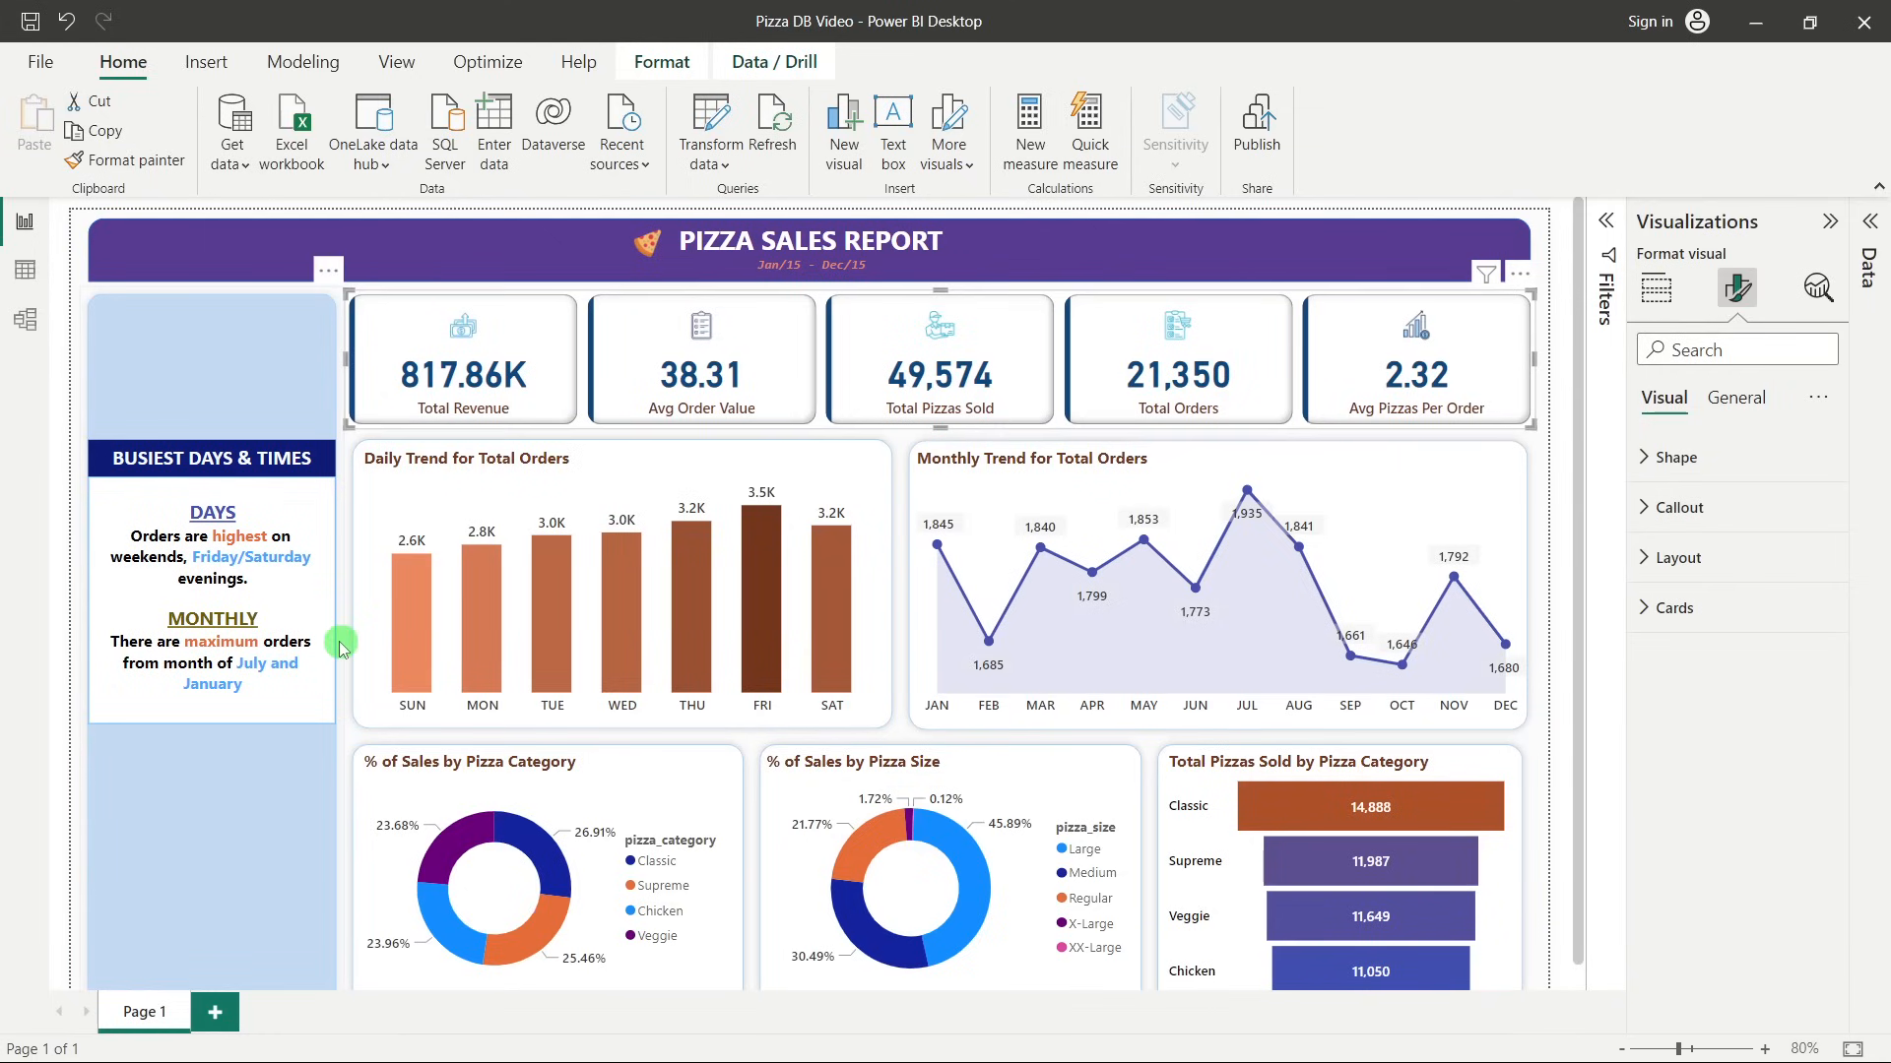
Duplicate the "BUSIEST DAYS & TIMES" heading box and place the copy below the insight text, level with the pizza category chart title.
scroll(293, 829, "down", 1)
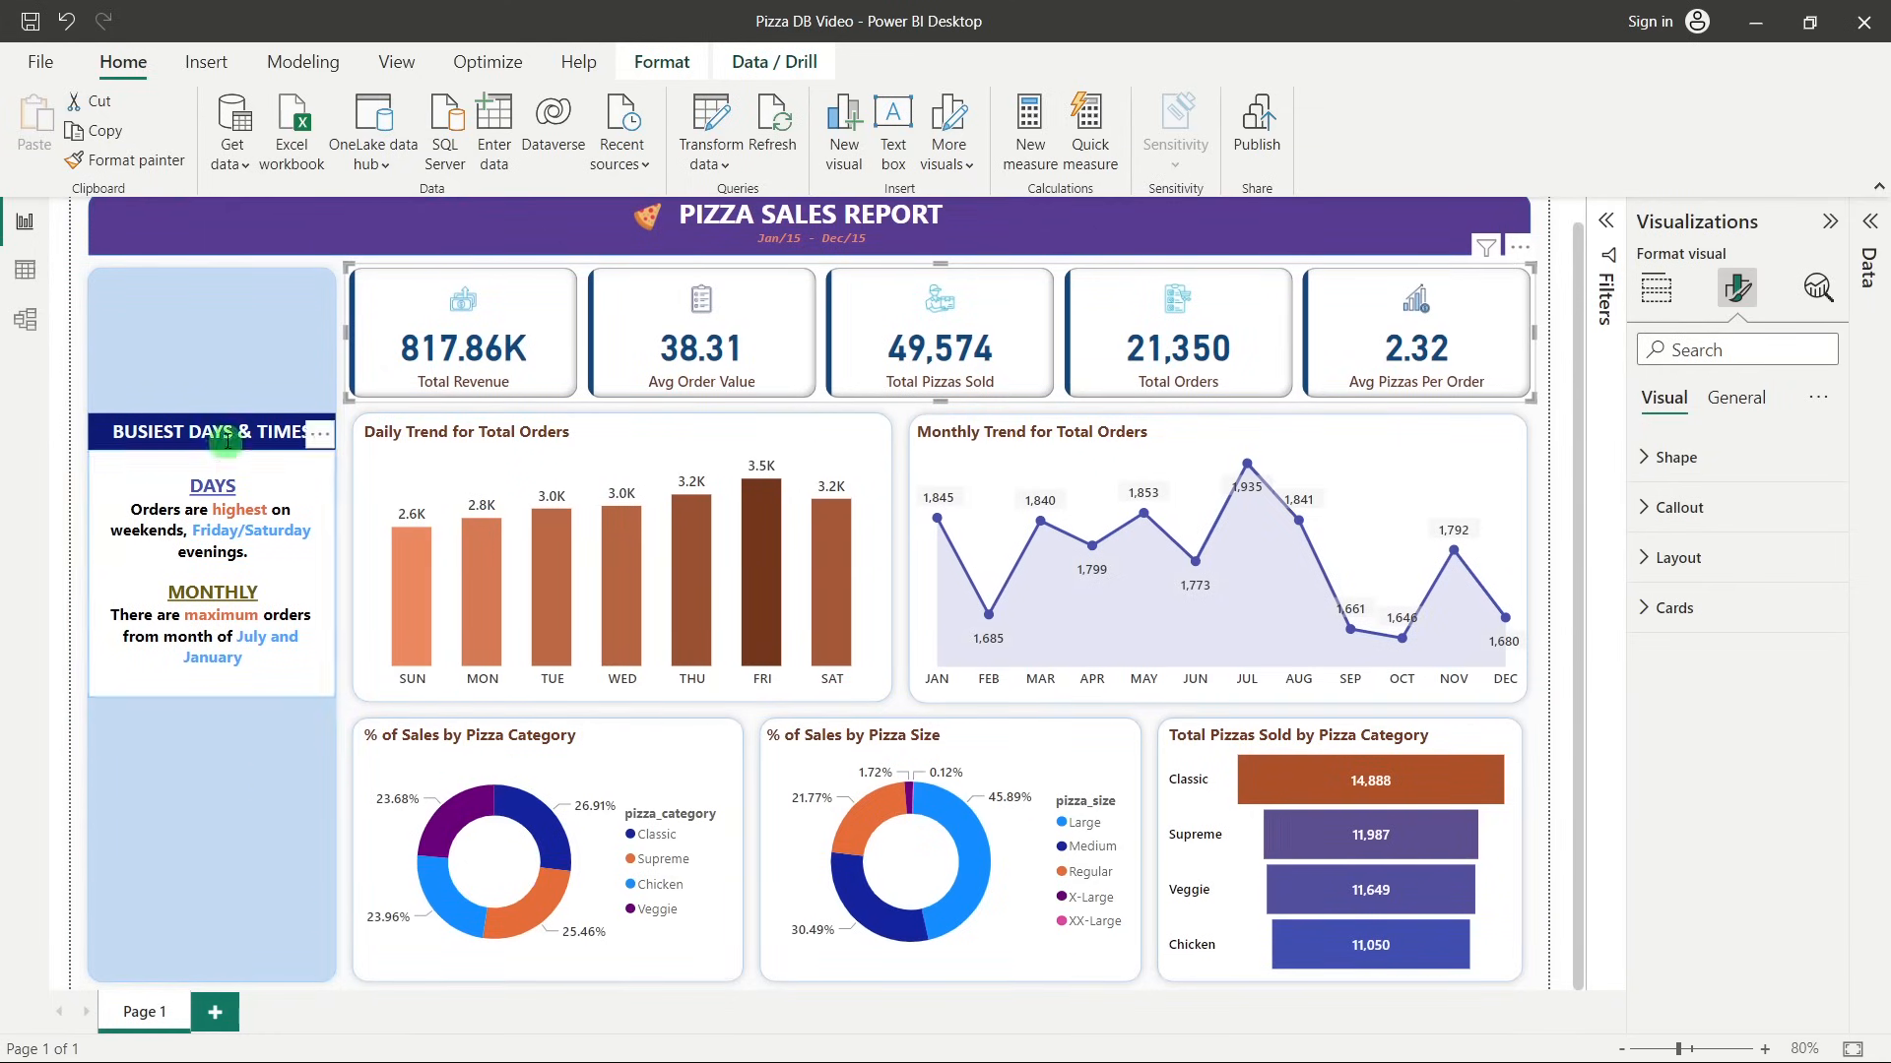
left_click(192, 424)
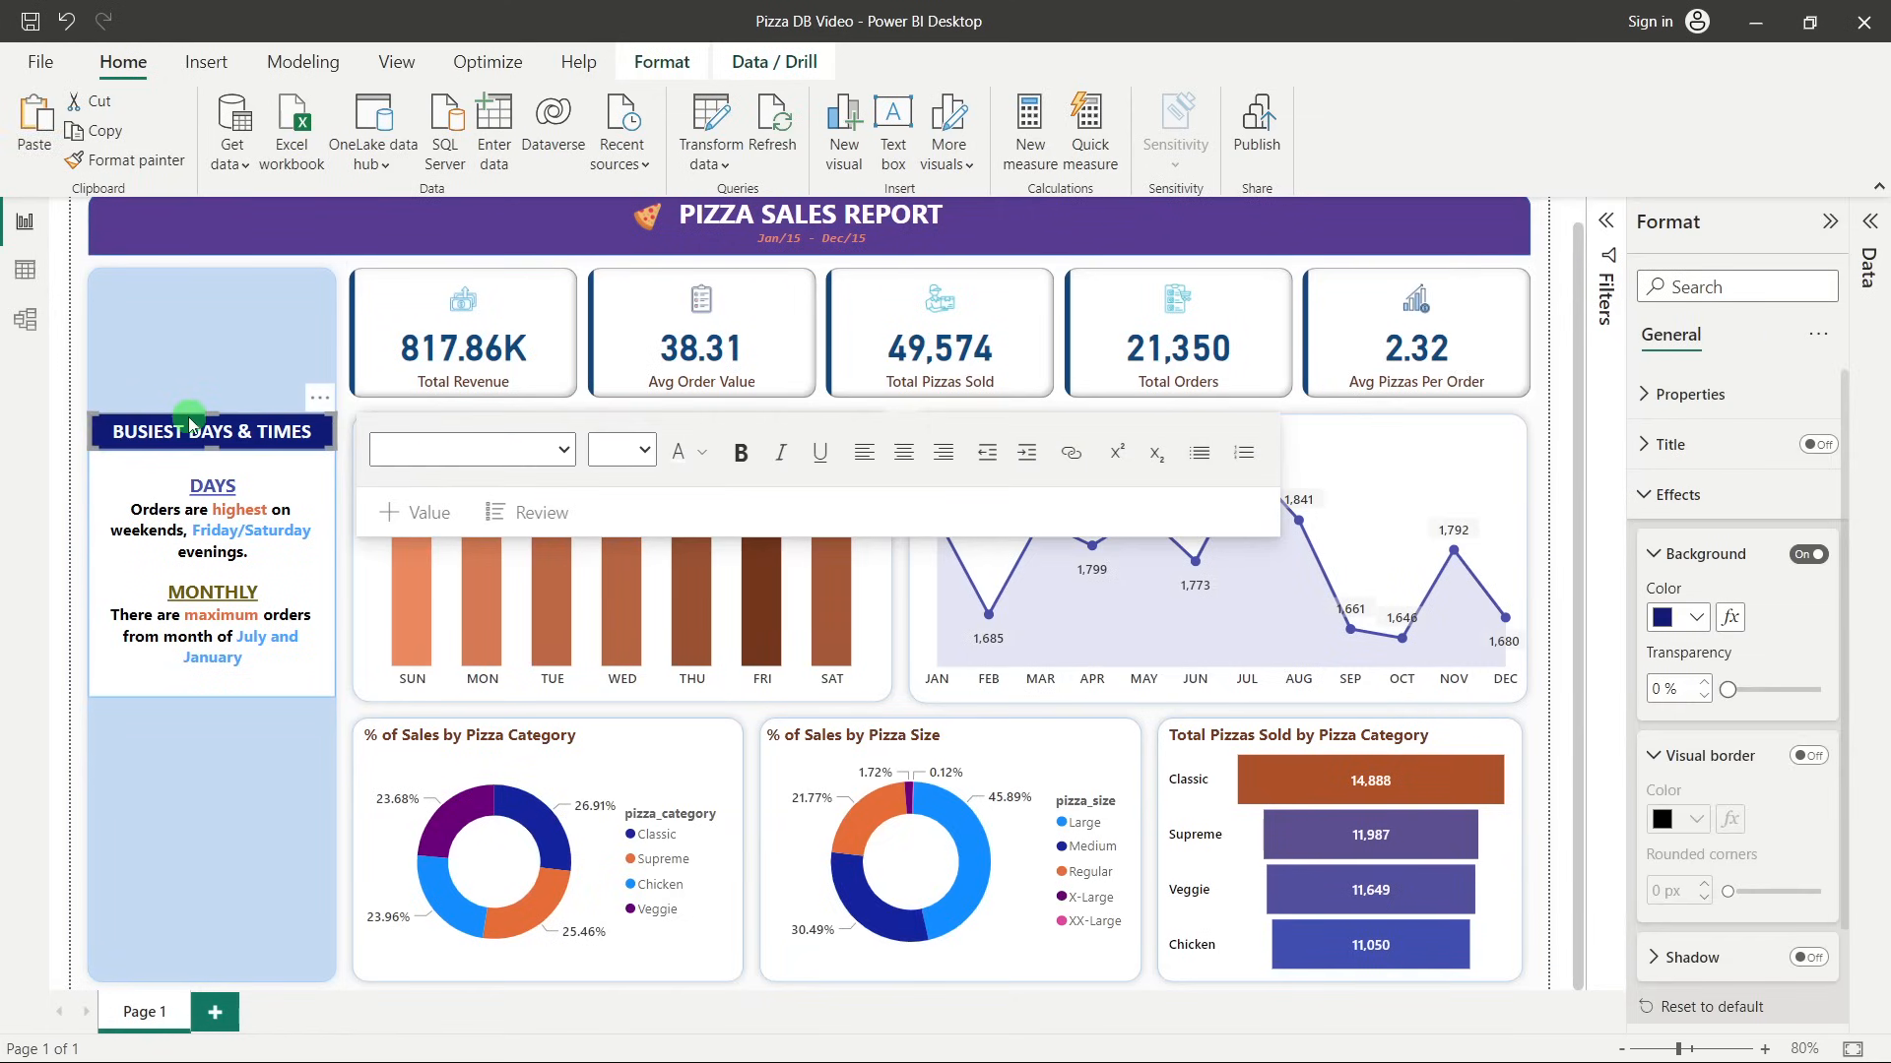
left_click_drag(191, 425, 219, 728)
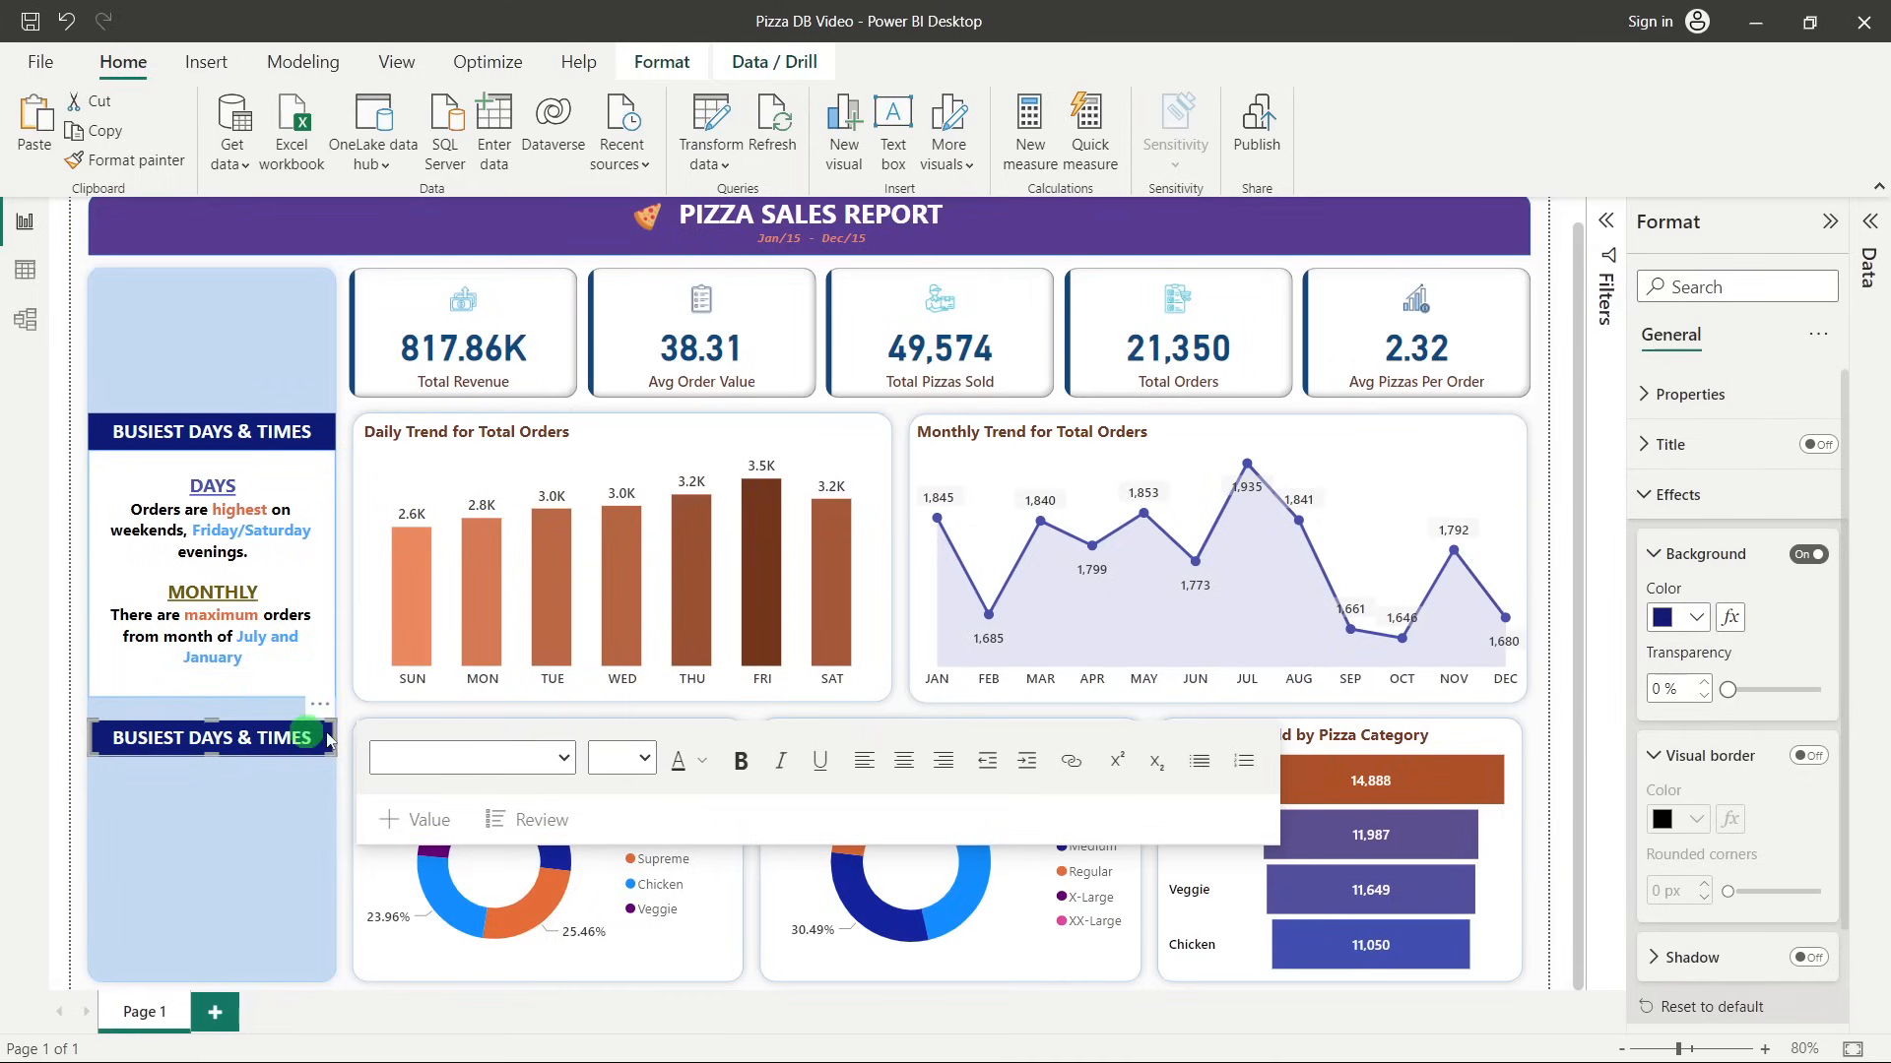
Duplicate the DAYS and MONTHLY insight text box, place the copy under the second heading and shorten it to the side panel's lower edge.
left_click(148, 473)
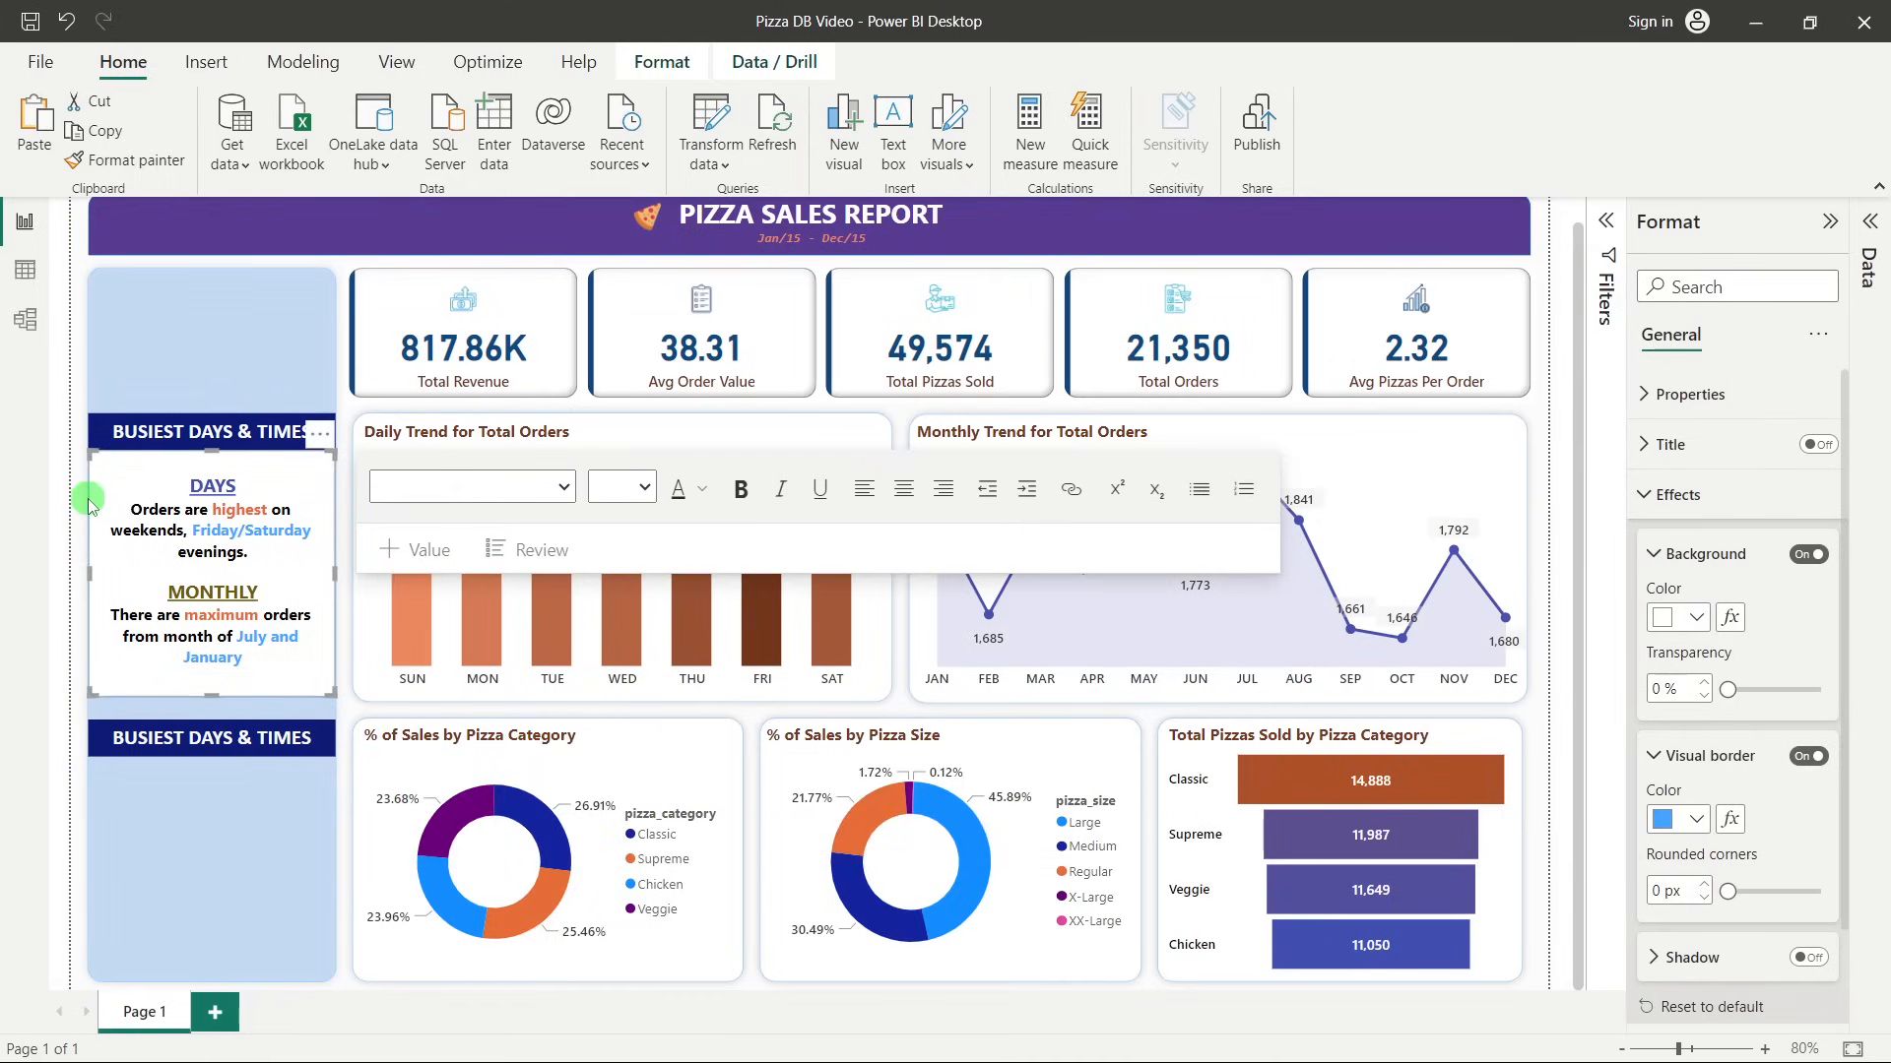
left_click_drag(88, 502, 150, 720)
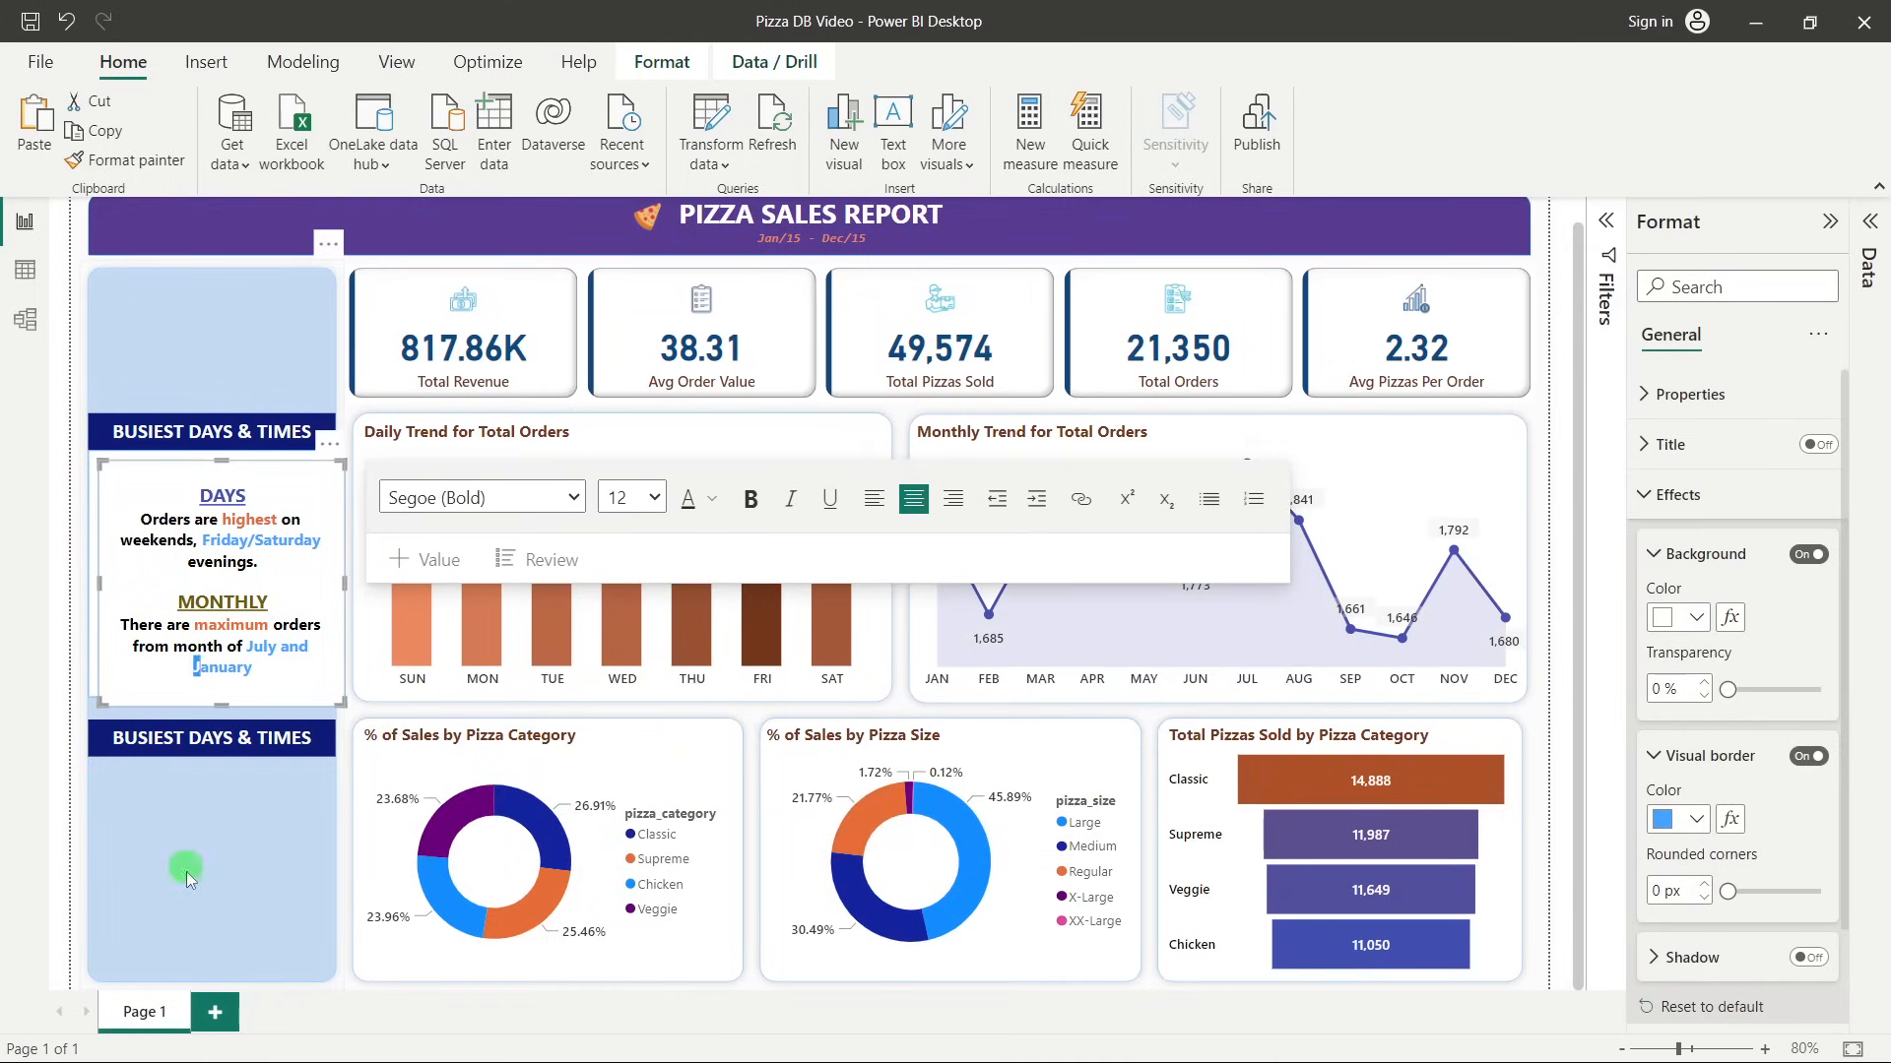
key("shift+Right")
key("shift+Right")
left_click_drag(131, 746, 128, 776)
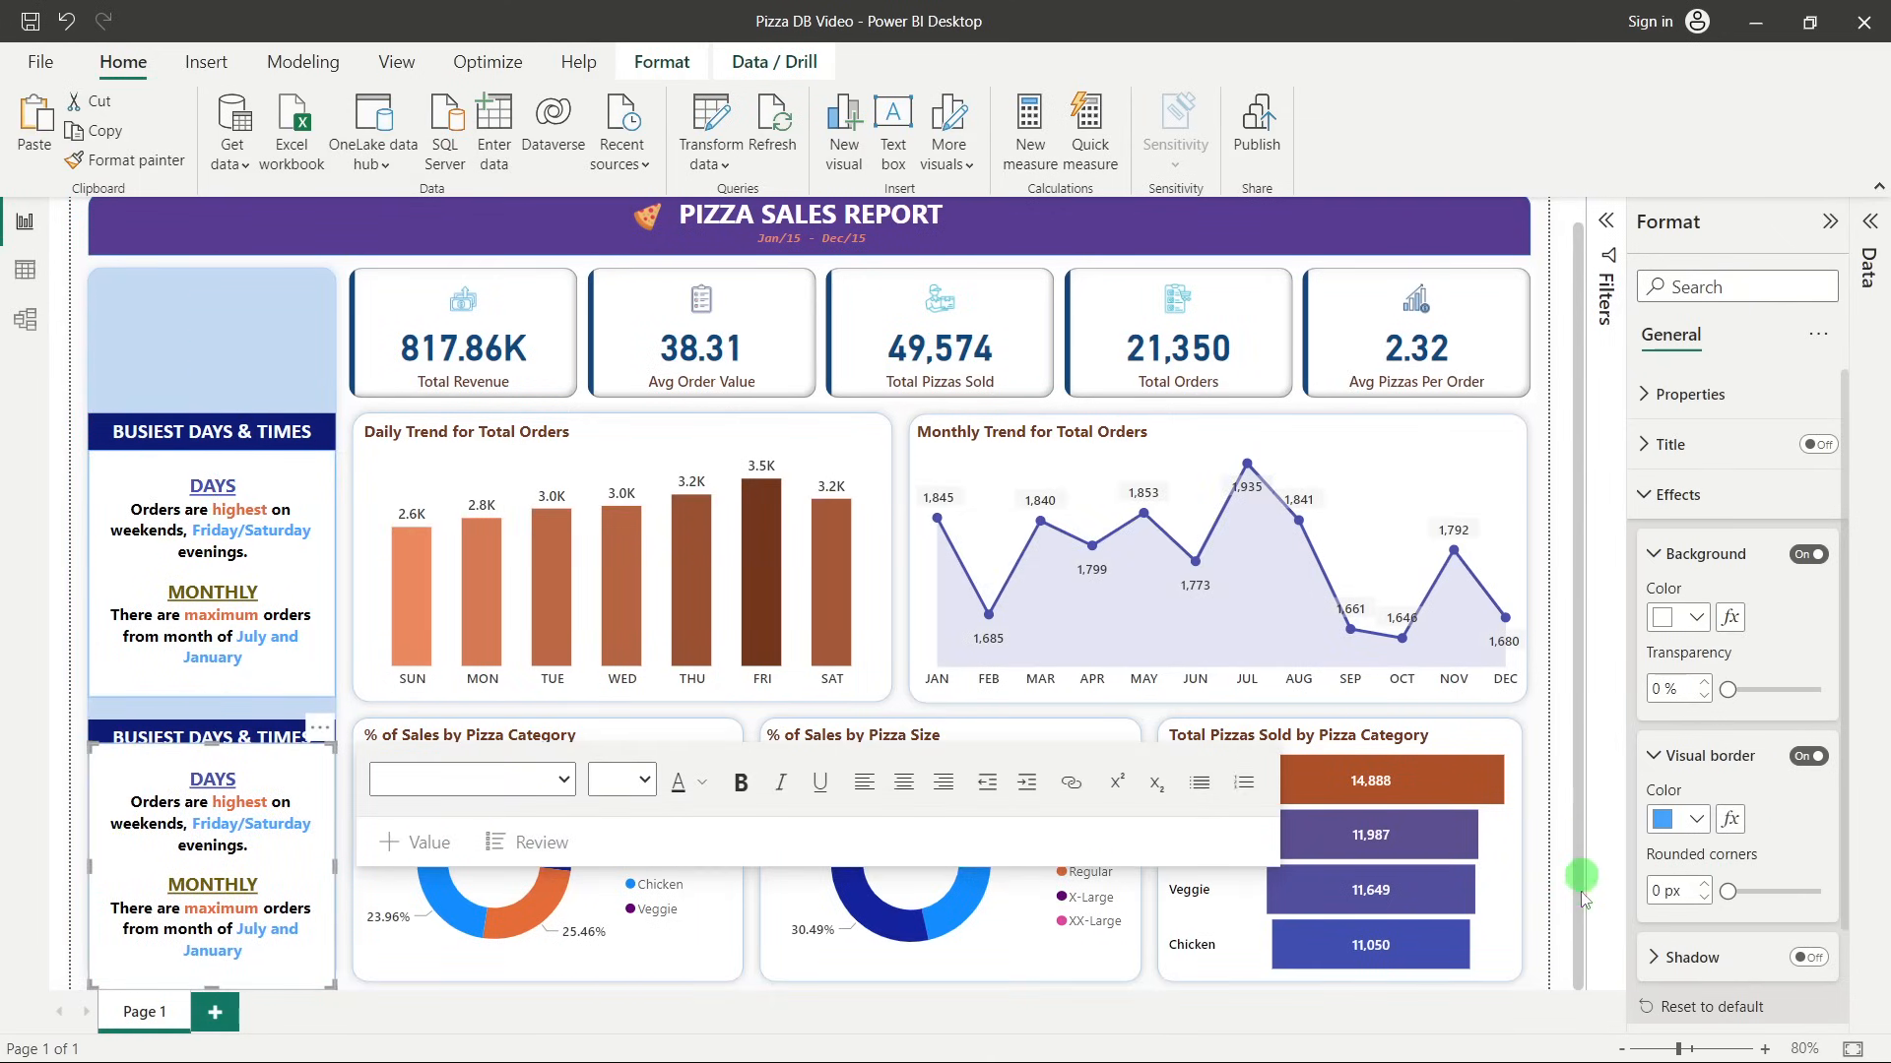
left_click_drag(213, 989, 212, 979)
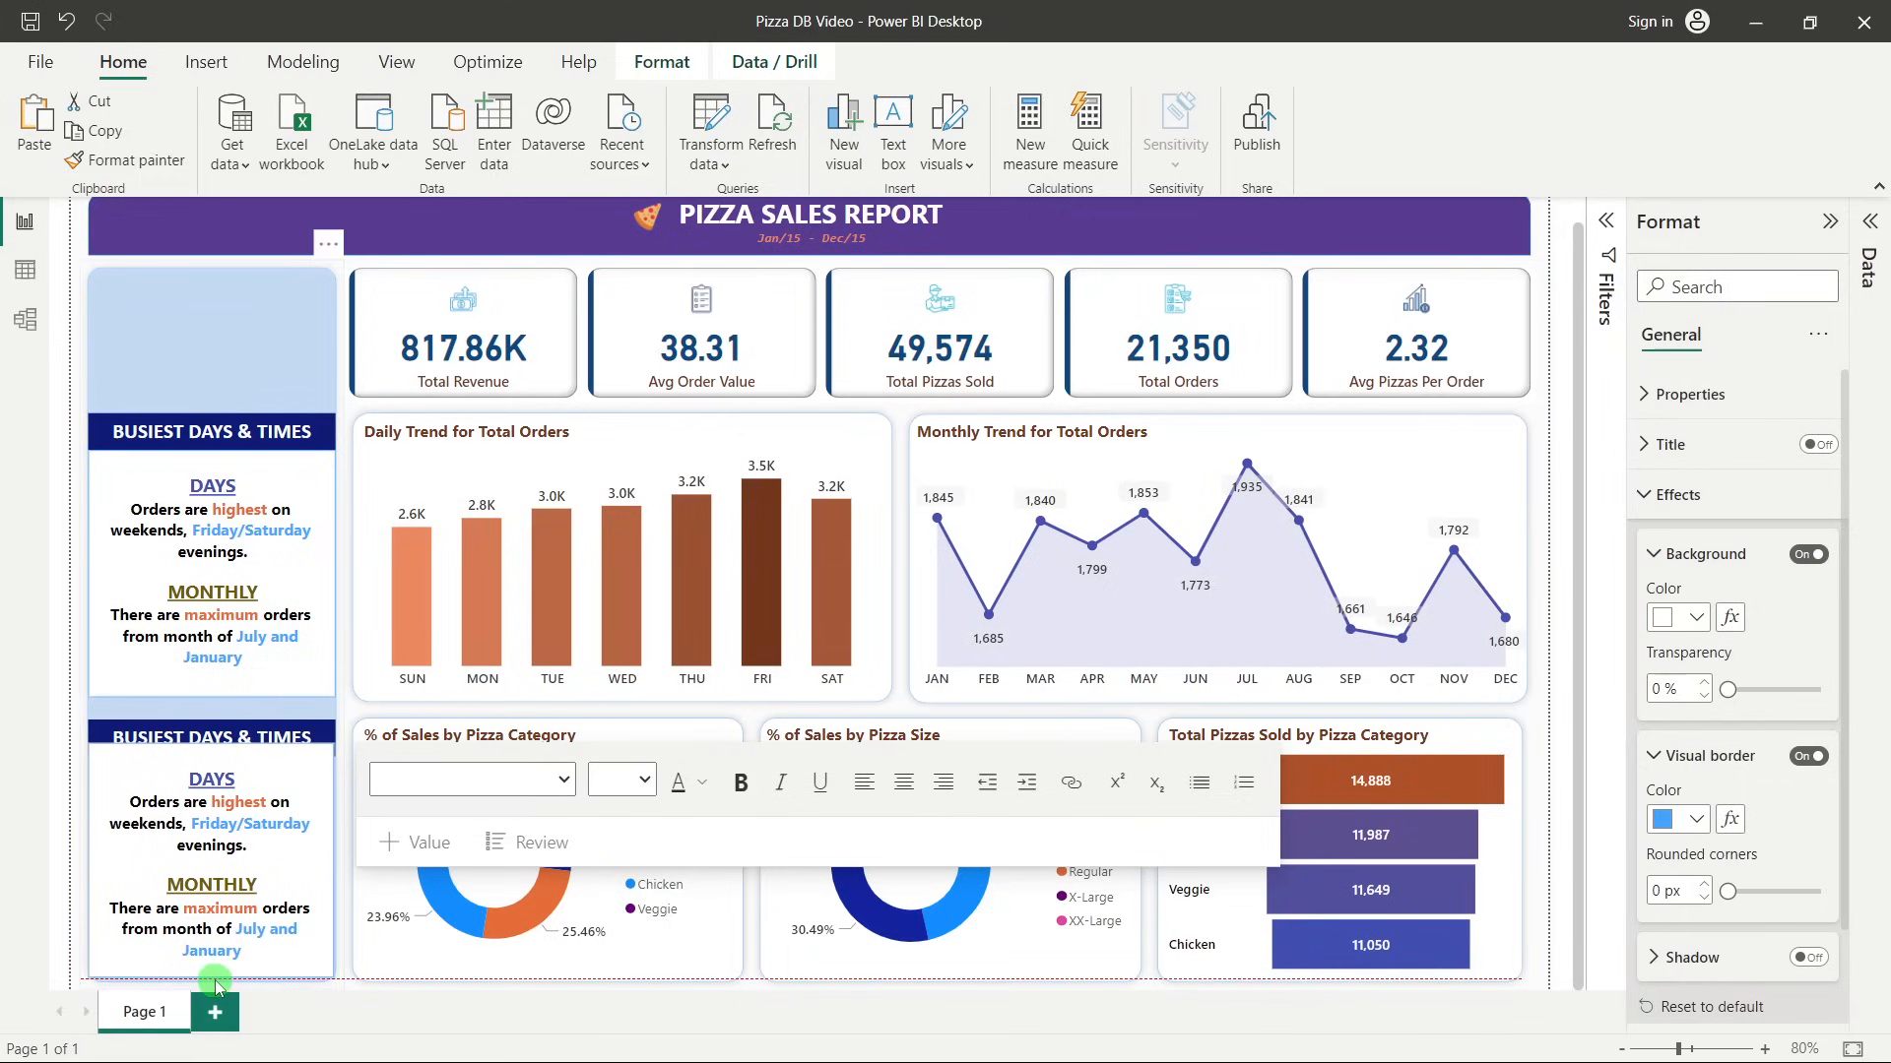
Lower the top edge of the second insight text box to just below its heading and compare the layout with the reference dashboard.
left_click_drag(210, 747, 215, 761)
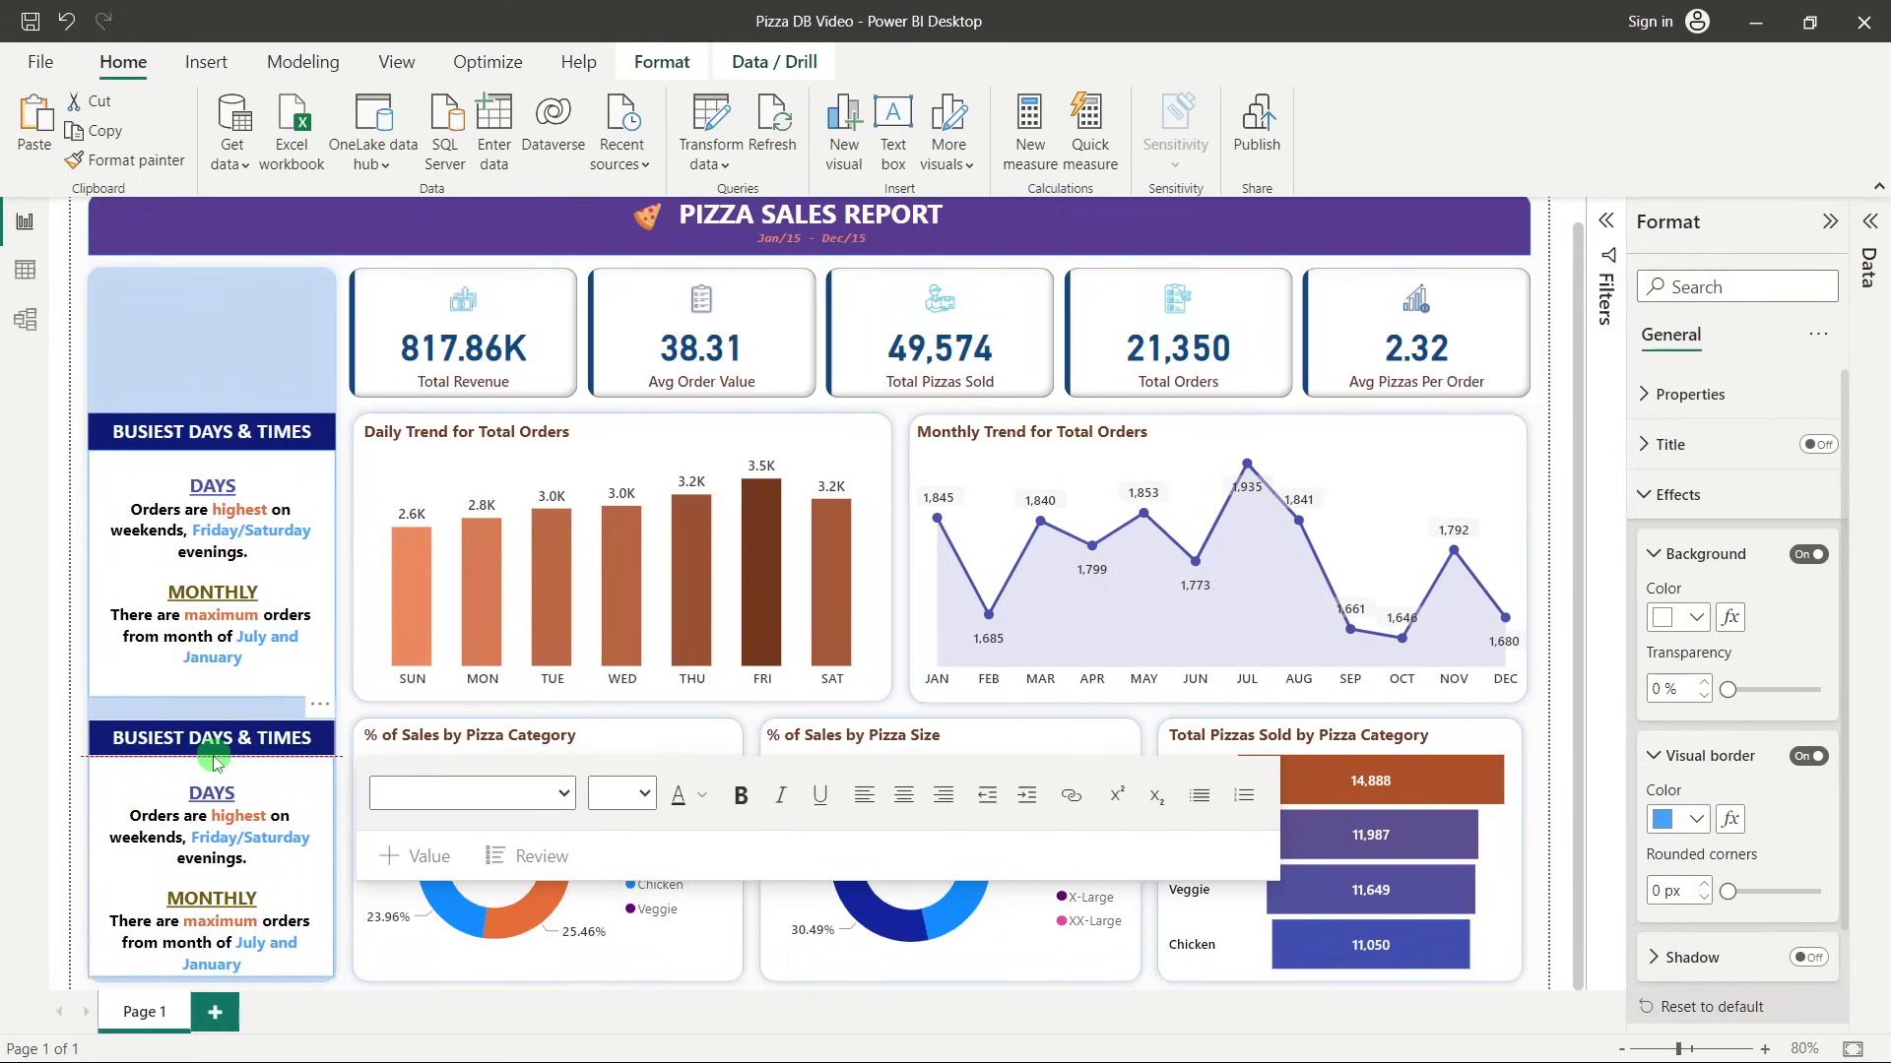
left_click(71, 649)
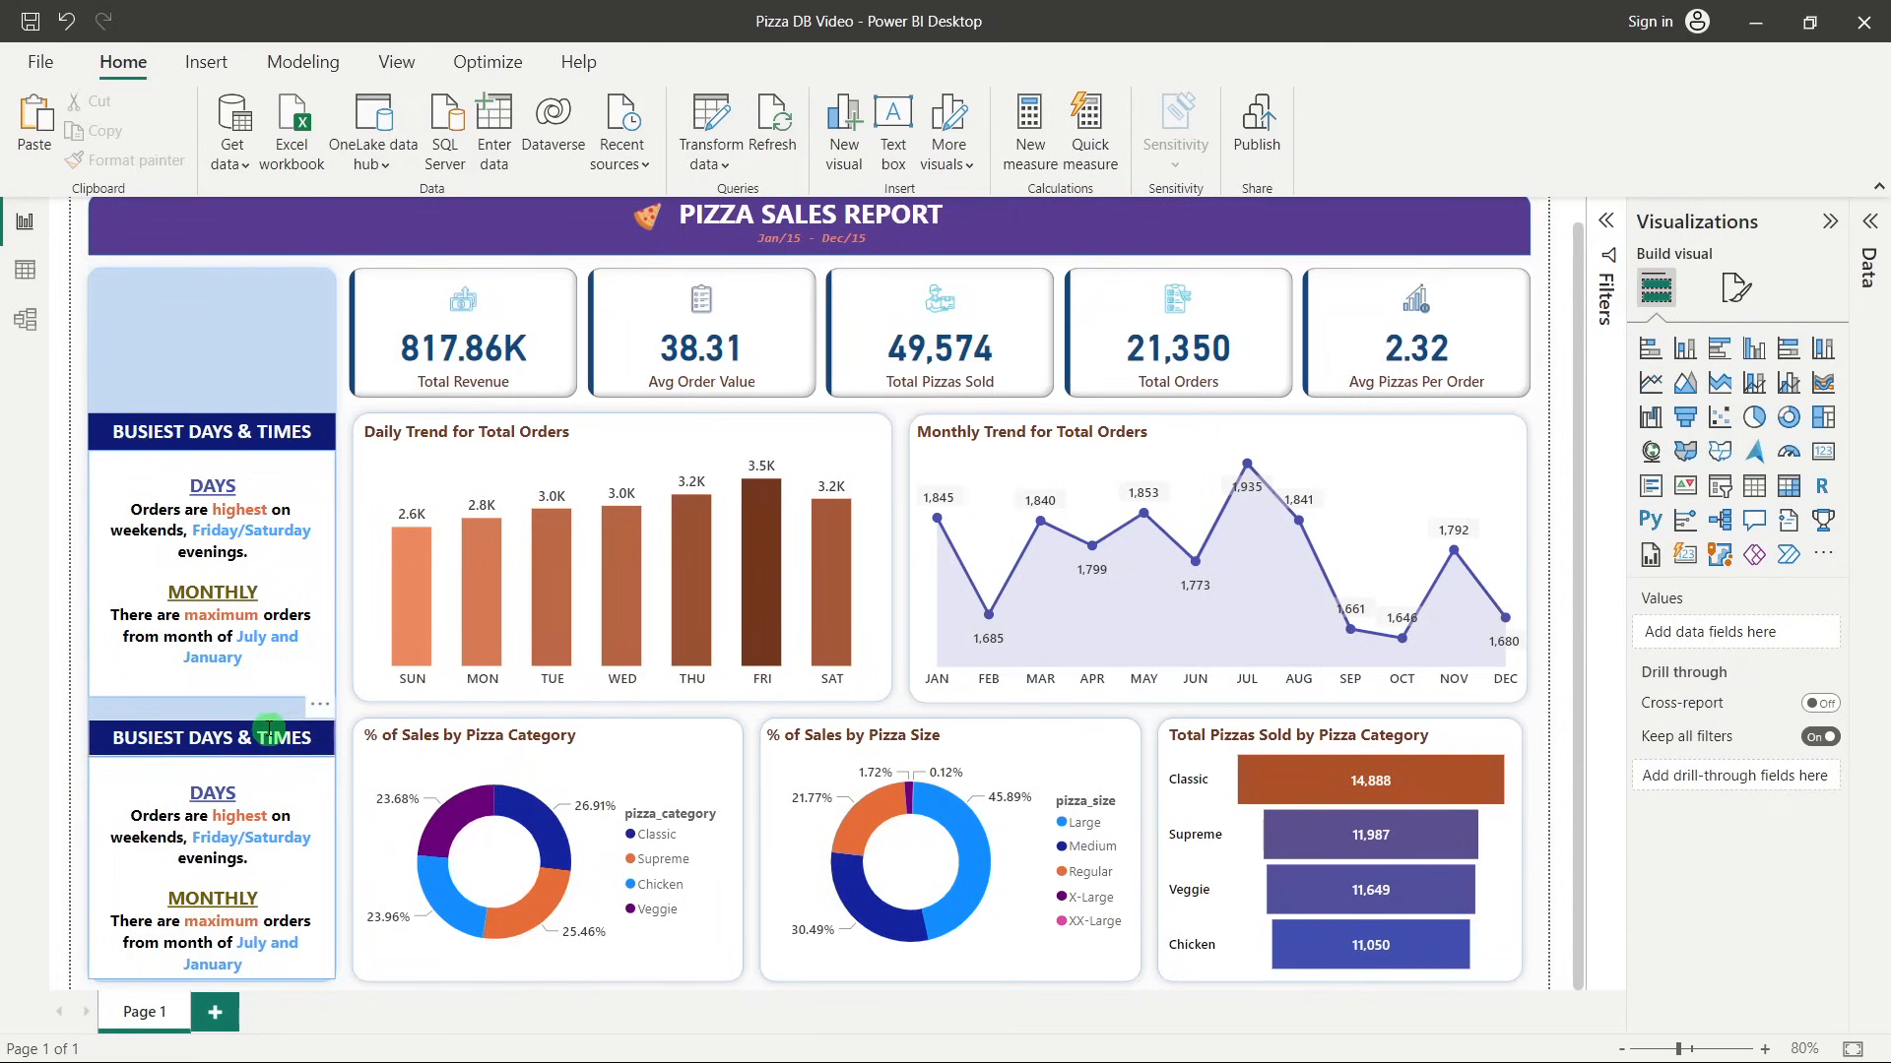
key("alt+Tab")
key("alt+Tab")
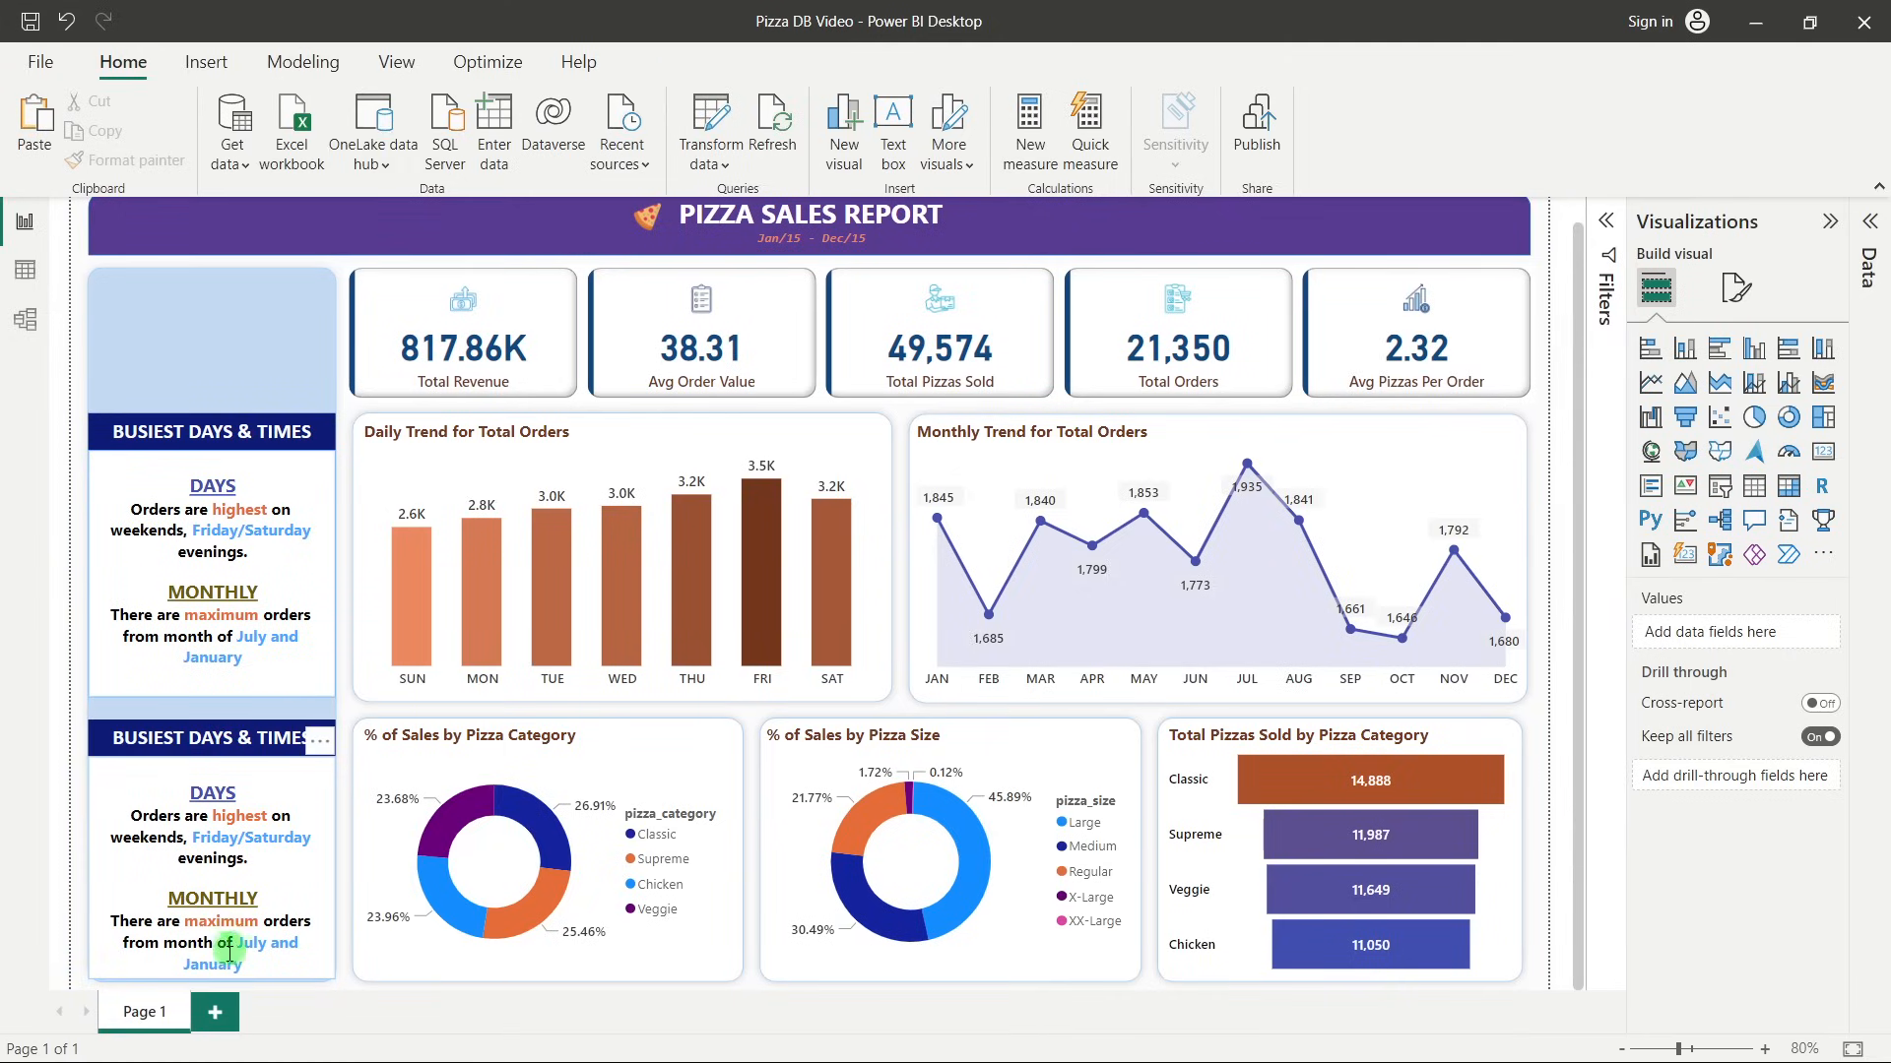
left_click(222, 979)
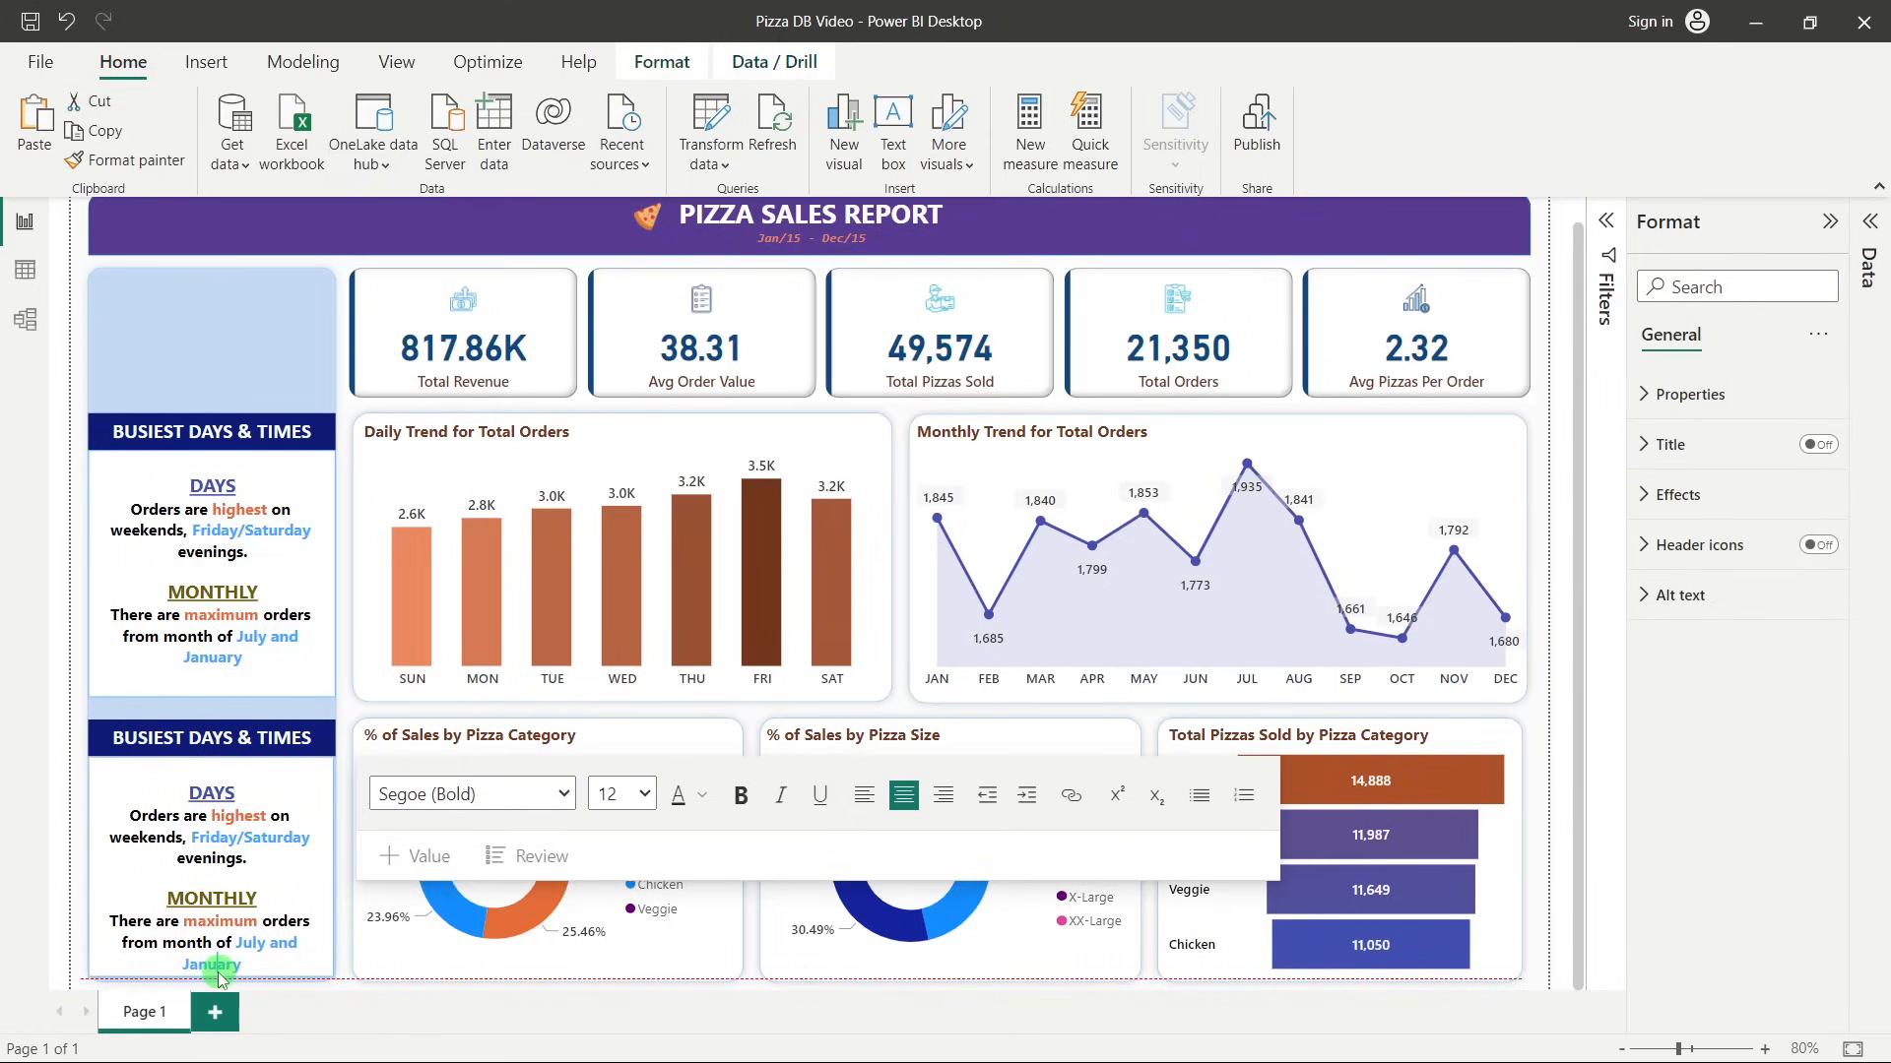
left_click(76, 845)
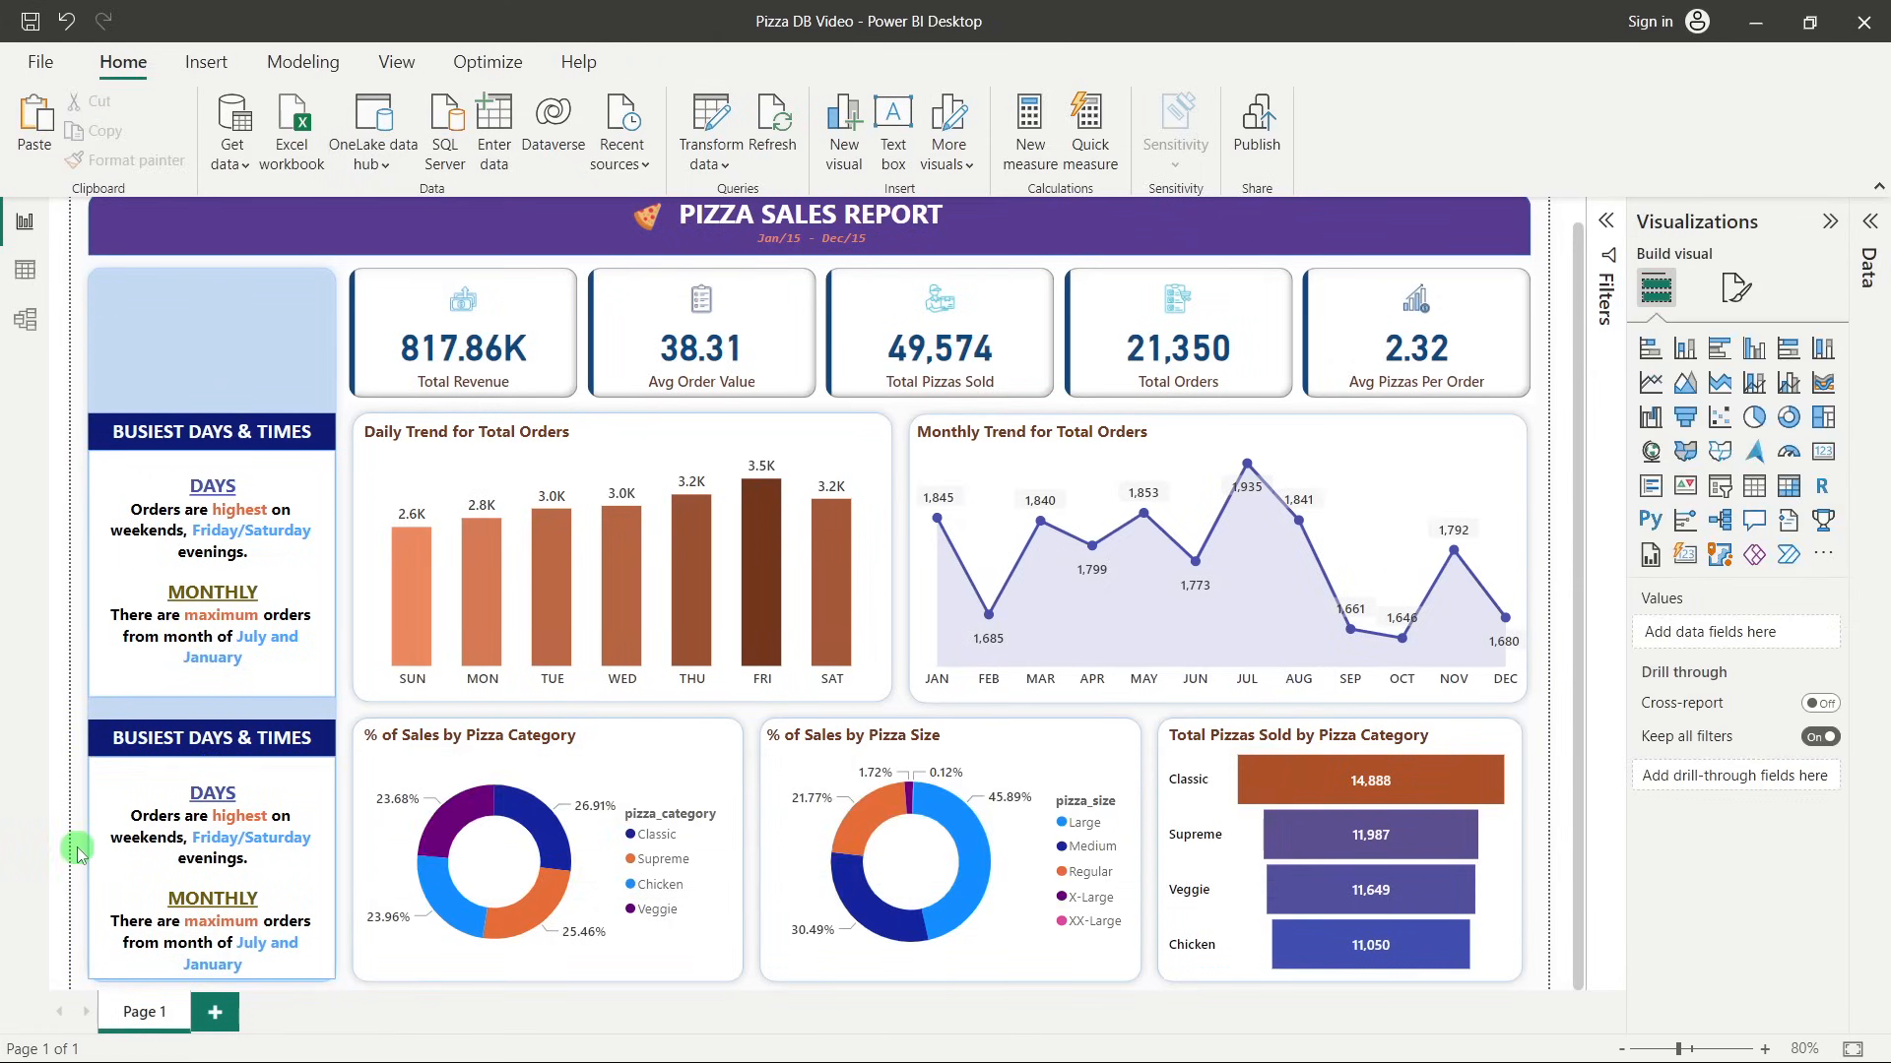
key("alt+Tab")
key("alt+Tab")
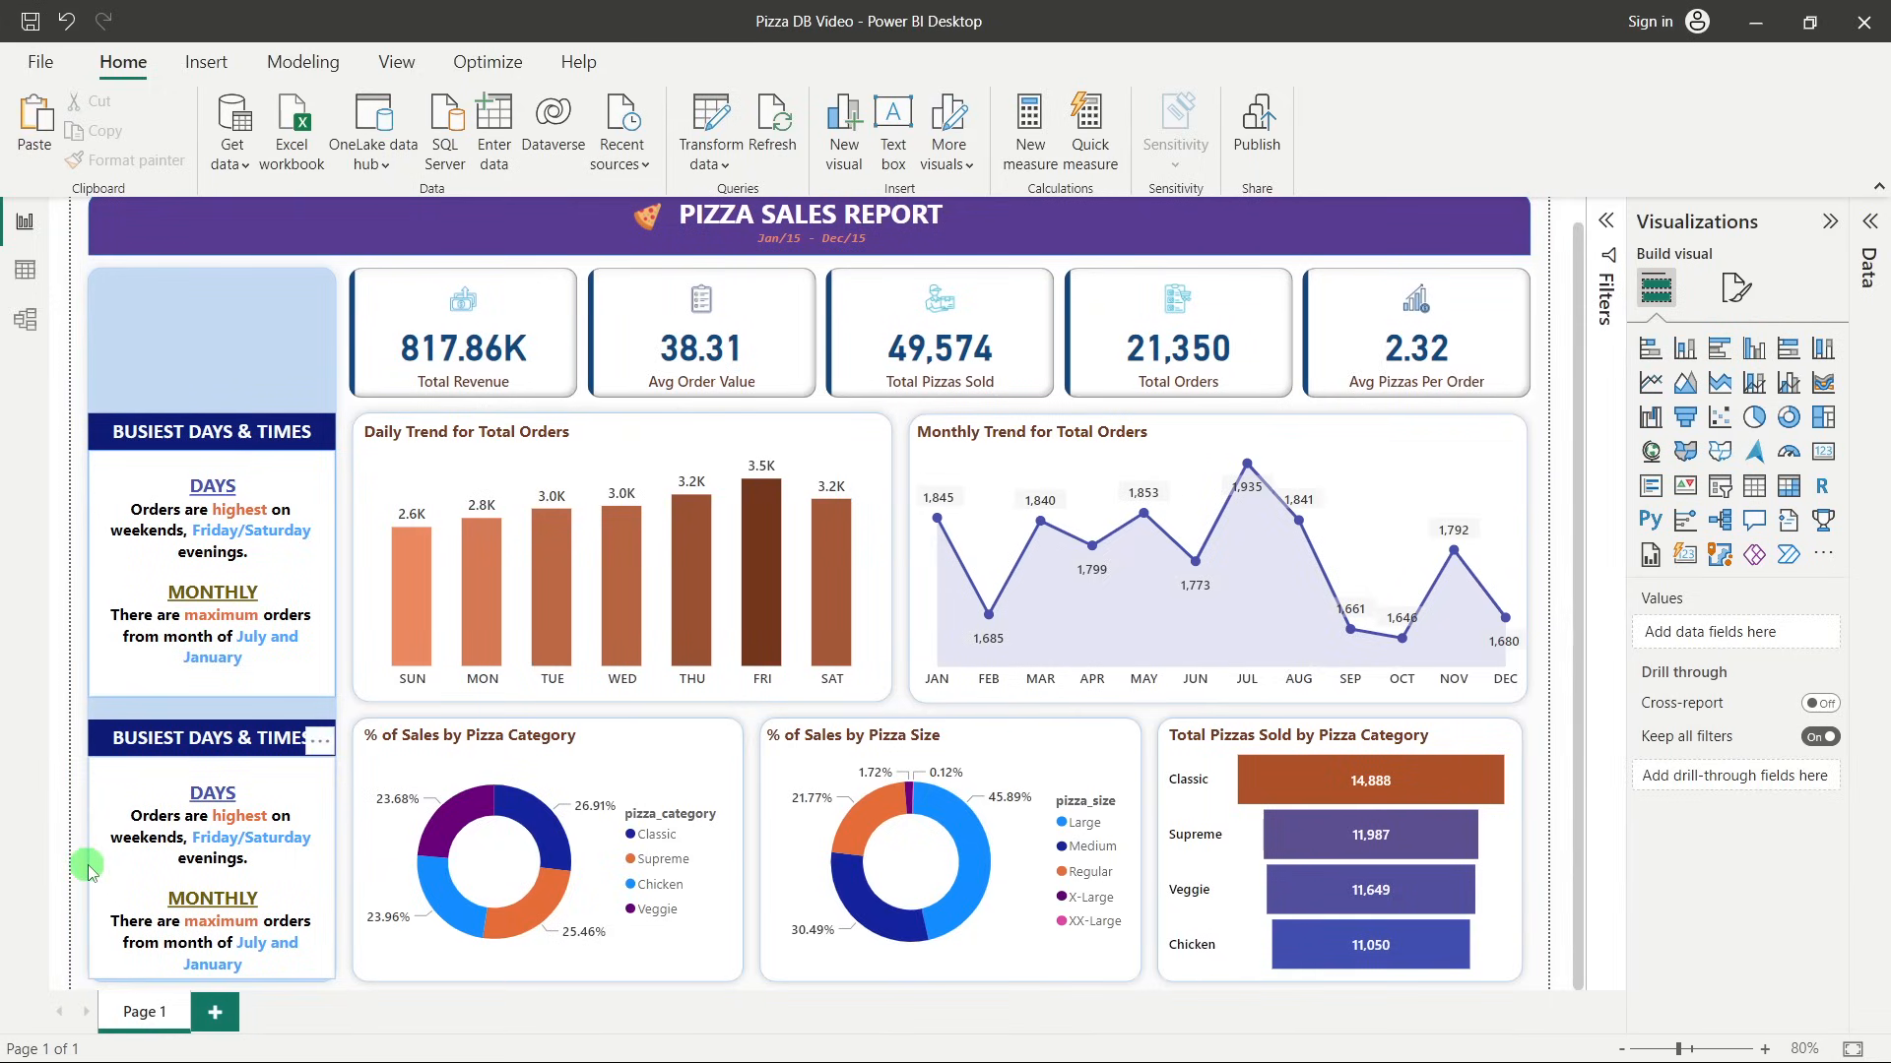
left_click(88, 869)
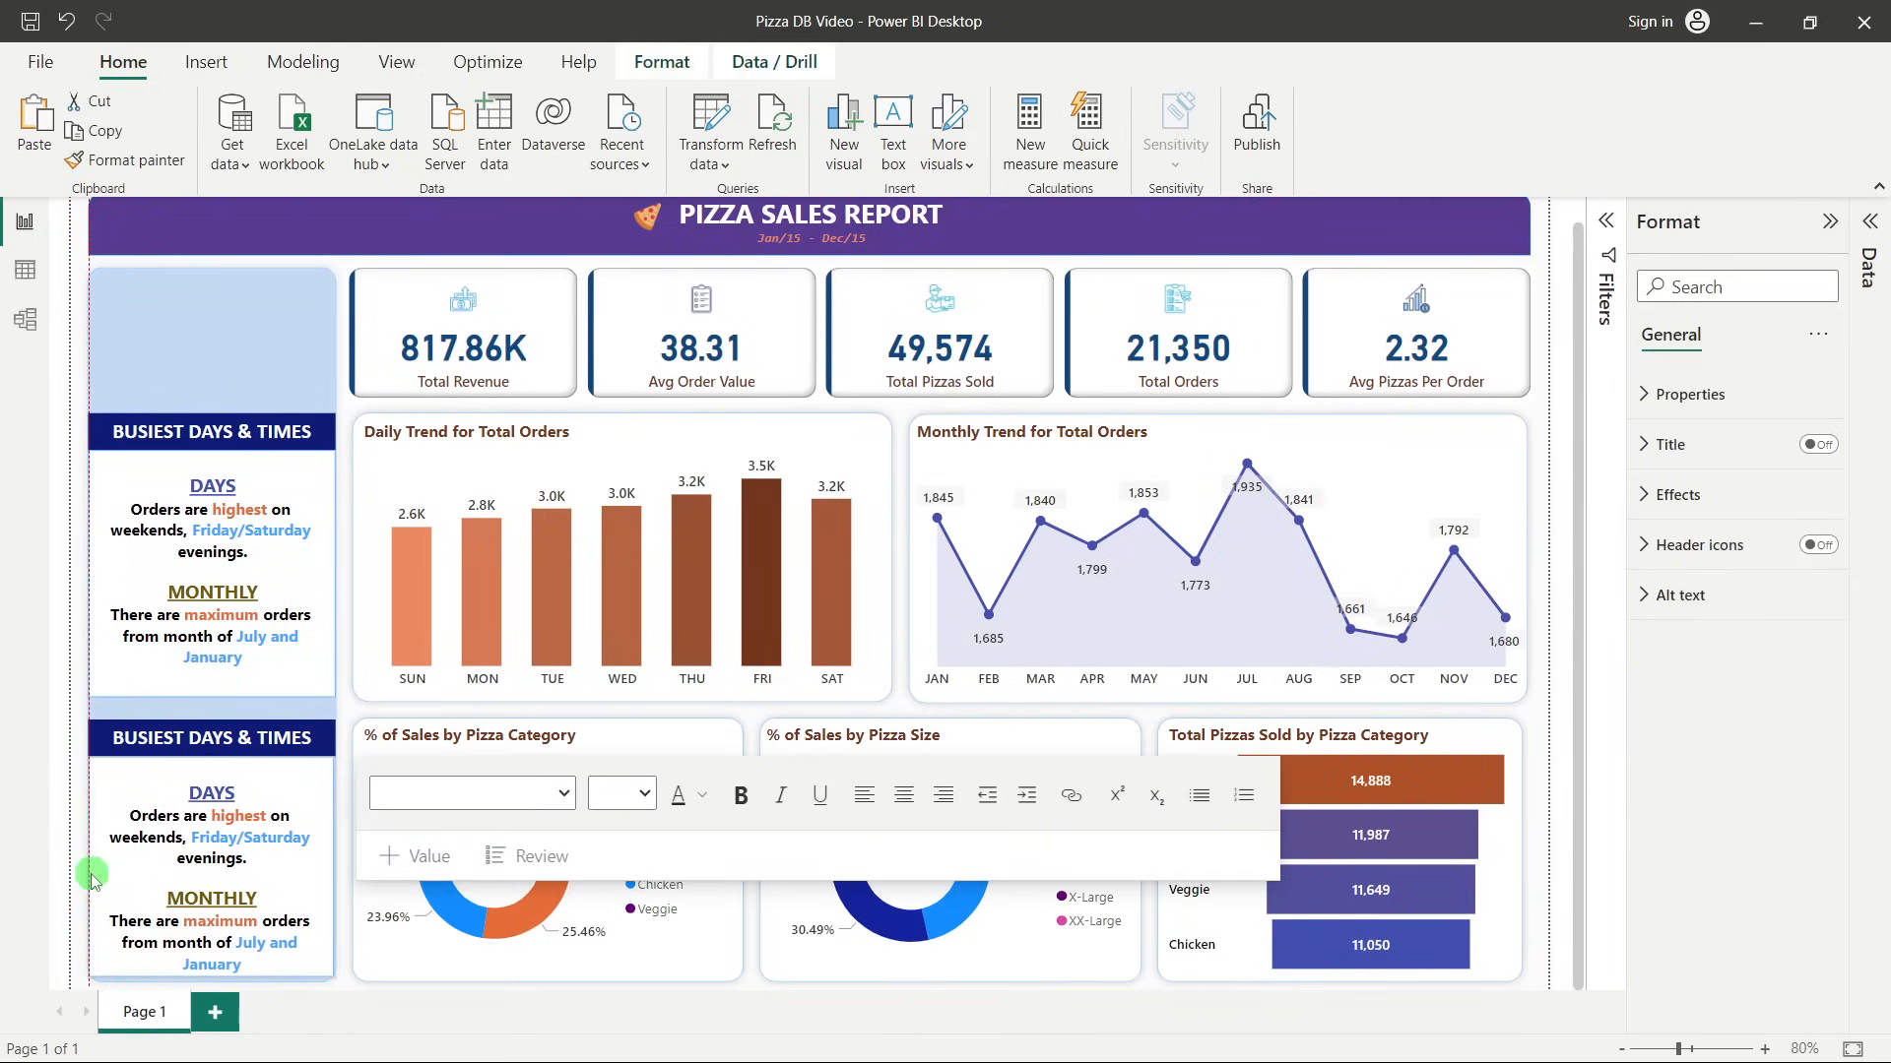
left_click(81, 874)
left_click(464, 755)
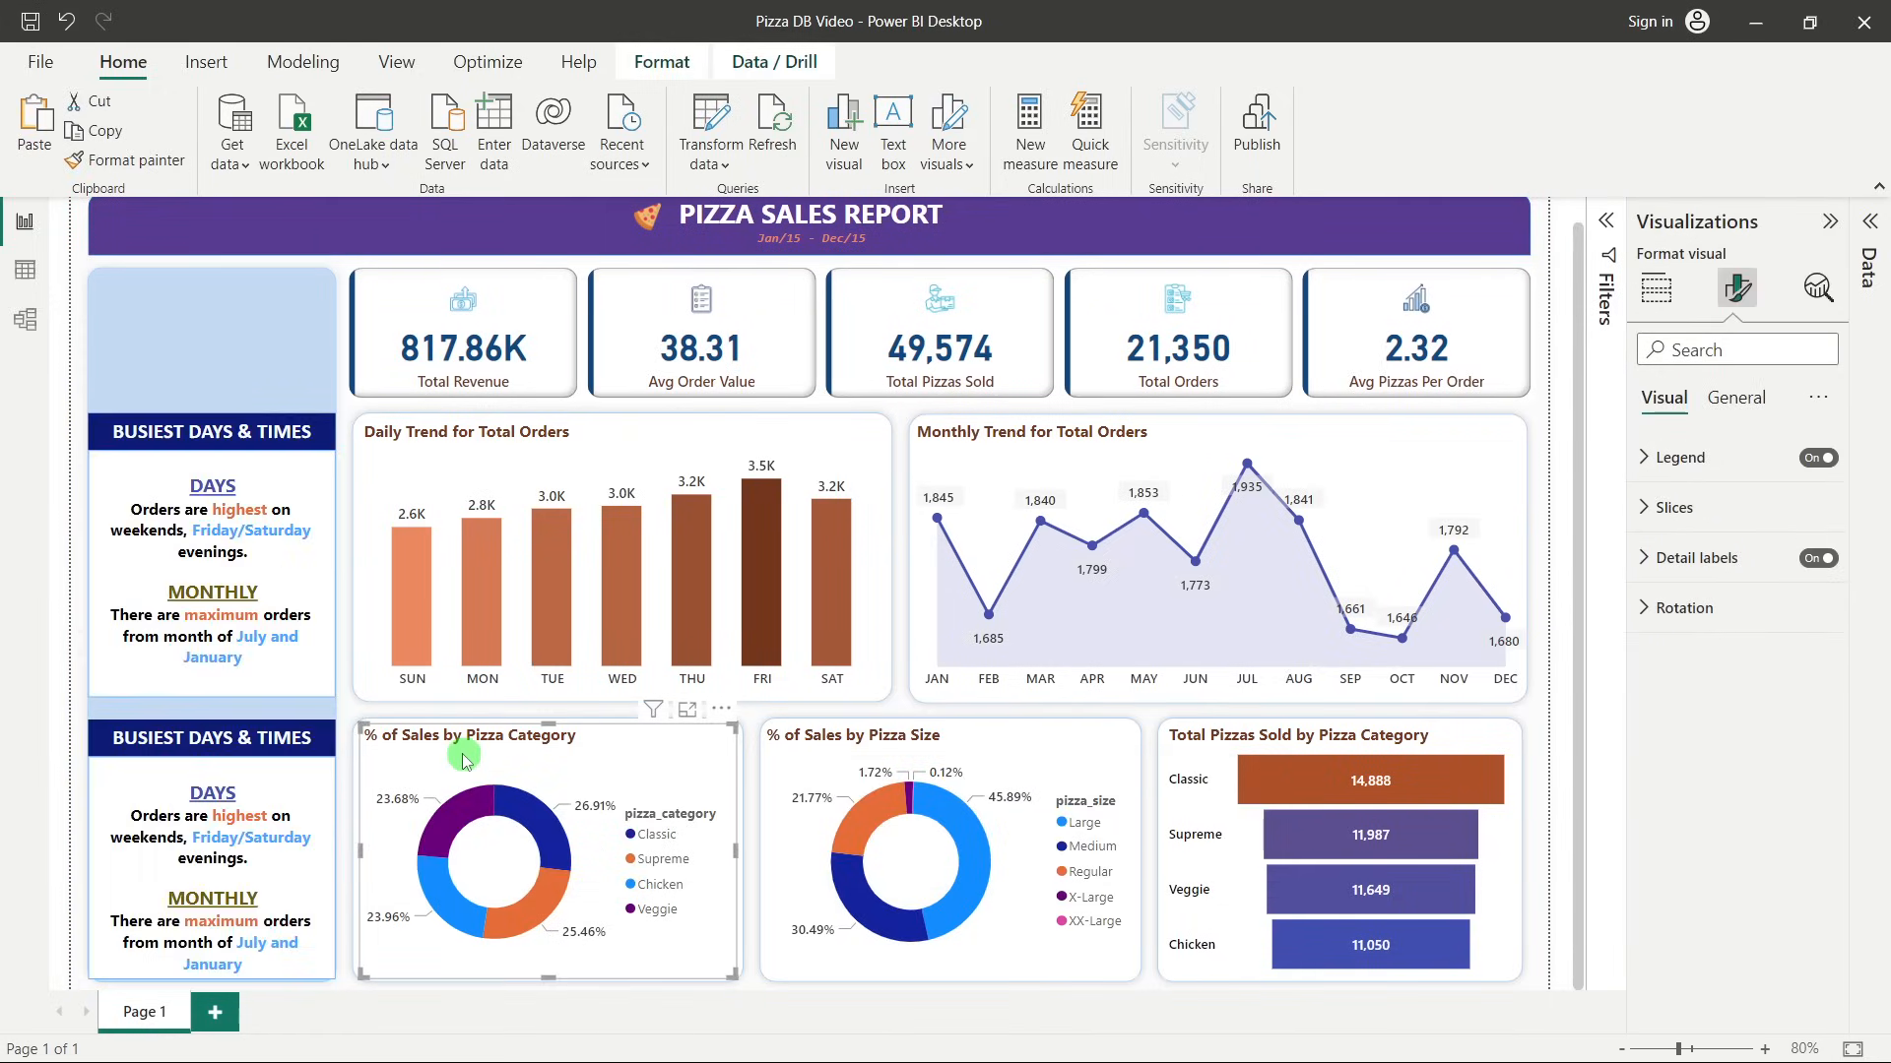
Copy the CATEGORY and SIZE insight text from the reference Pizza Sales Dashboard and paste it over the text in the second insight box.
key("alt+Tab")
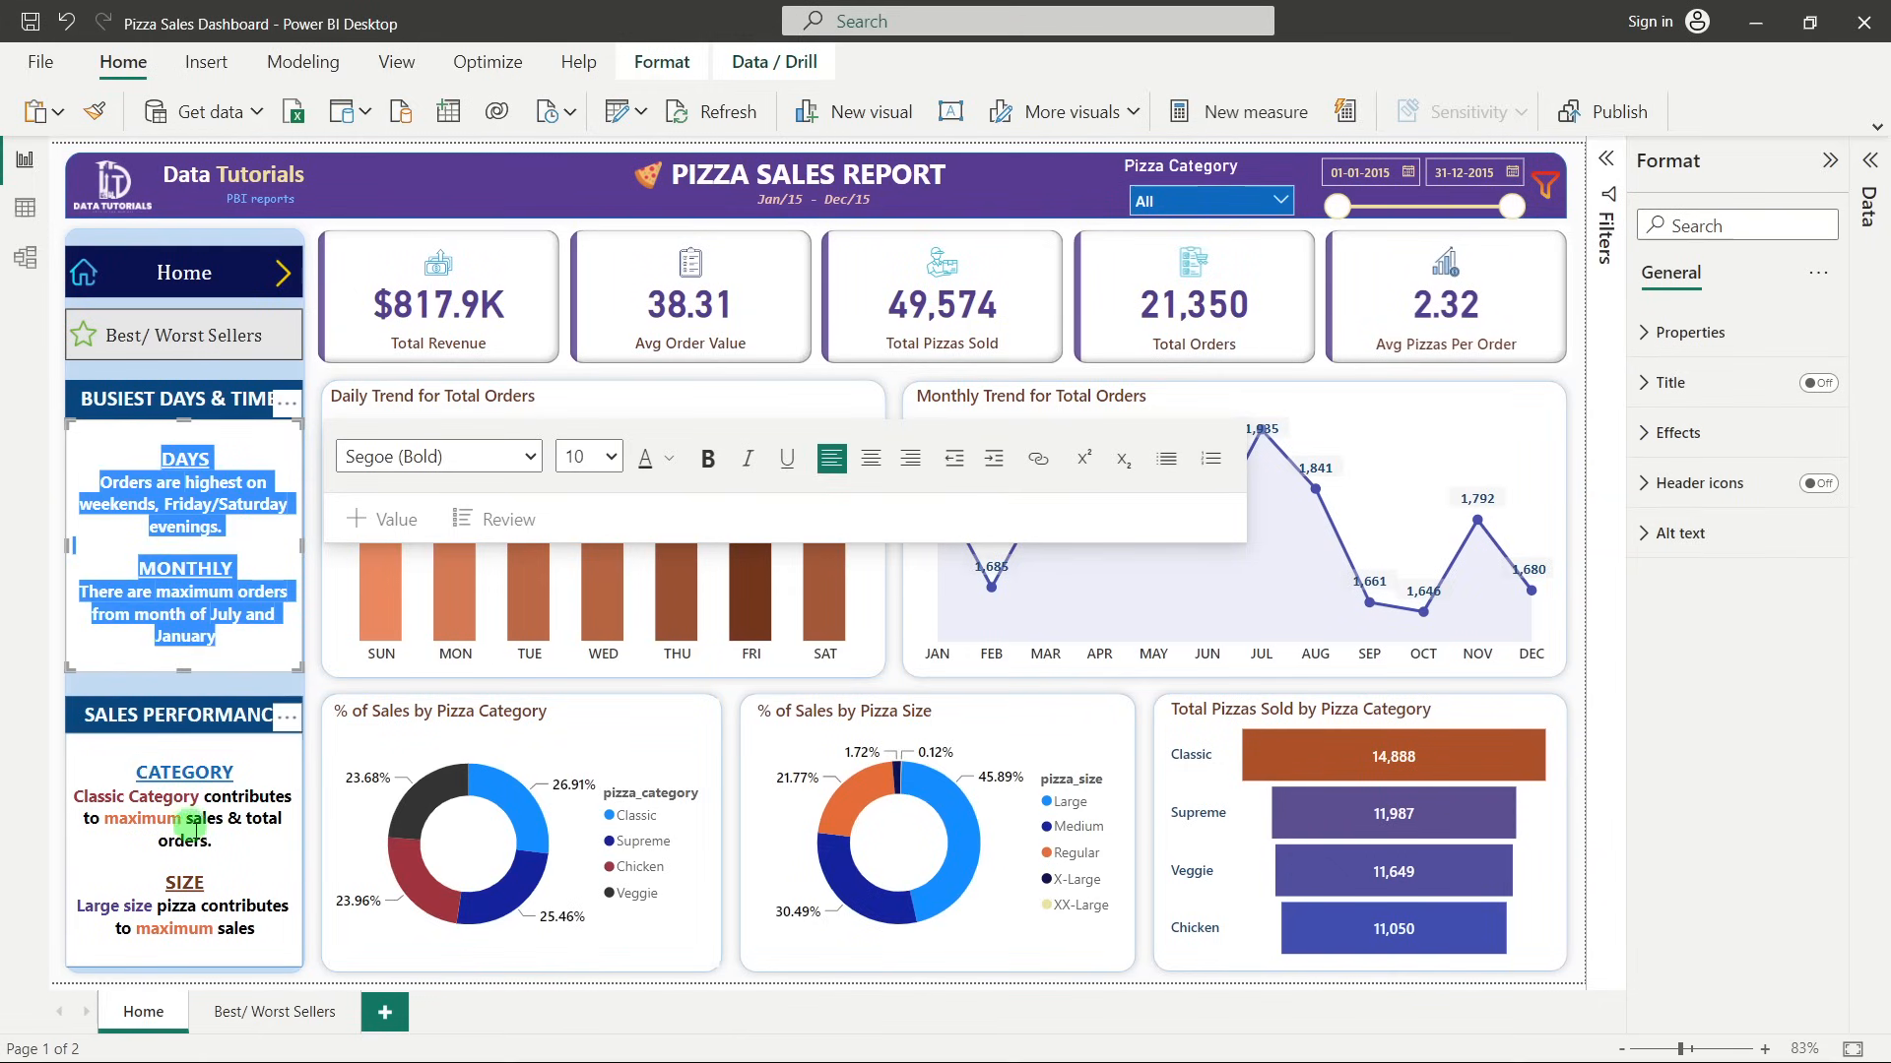
left_click_drag(136, 772, 257, 926)
key("ctrl+c")
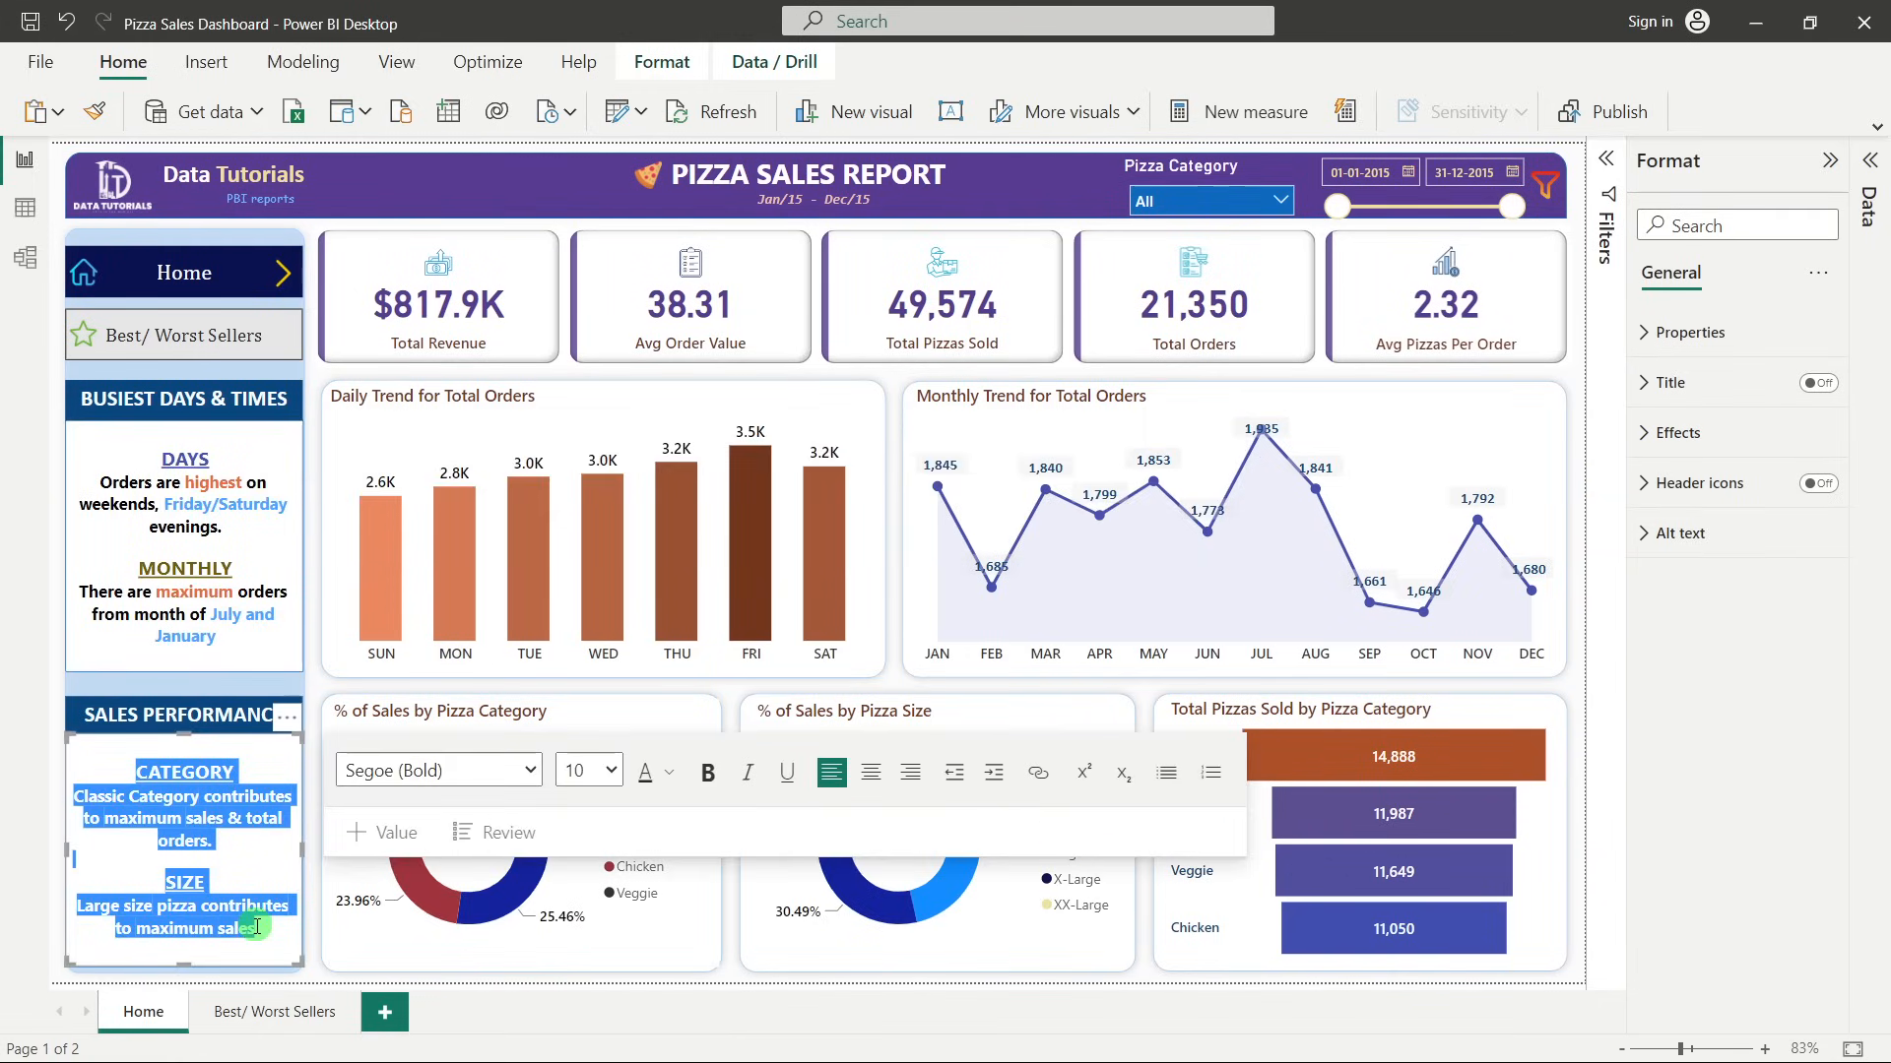
key("alt+Tab")
left_click_drag(252, 964, 196, 795)
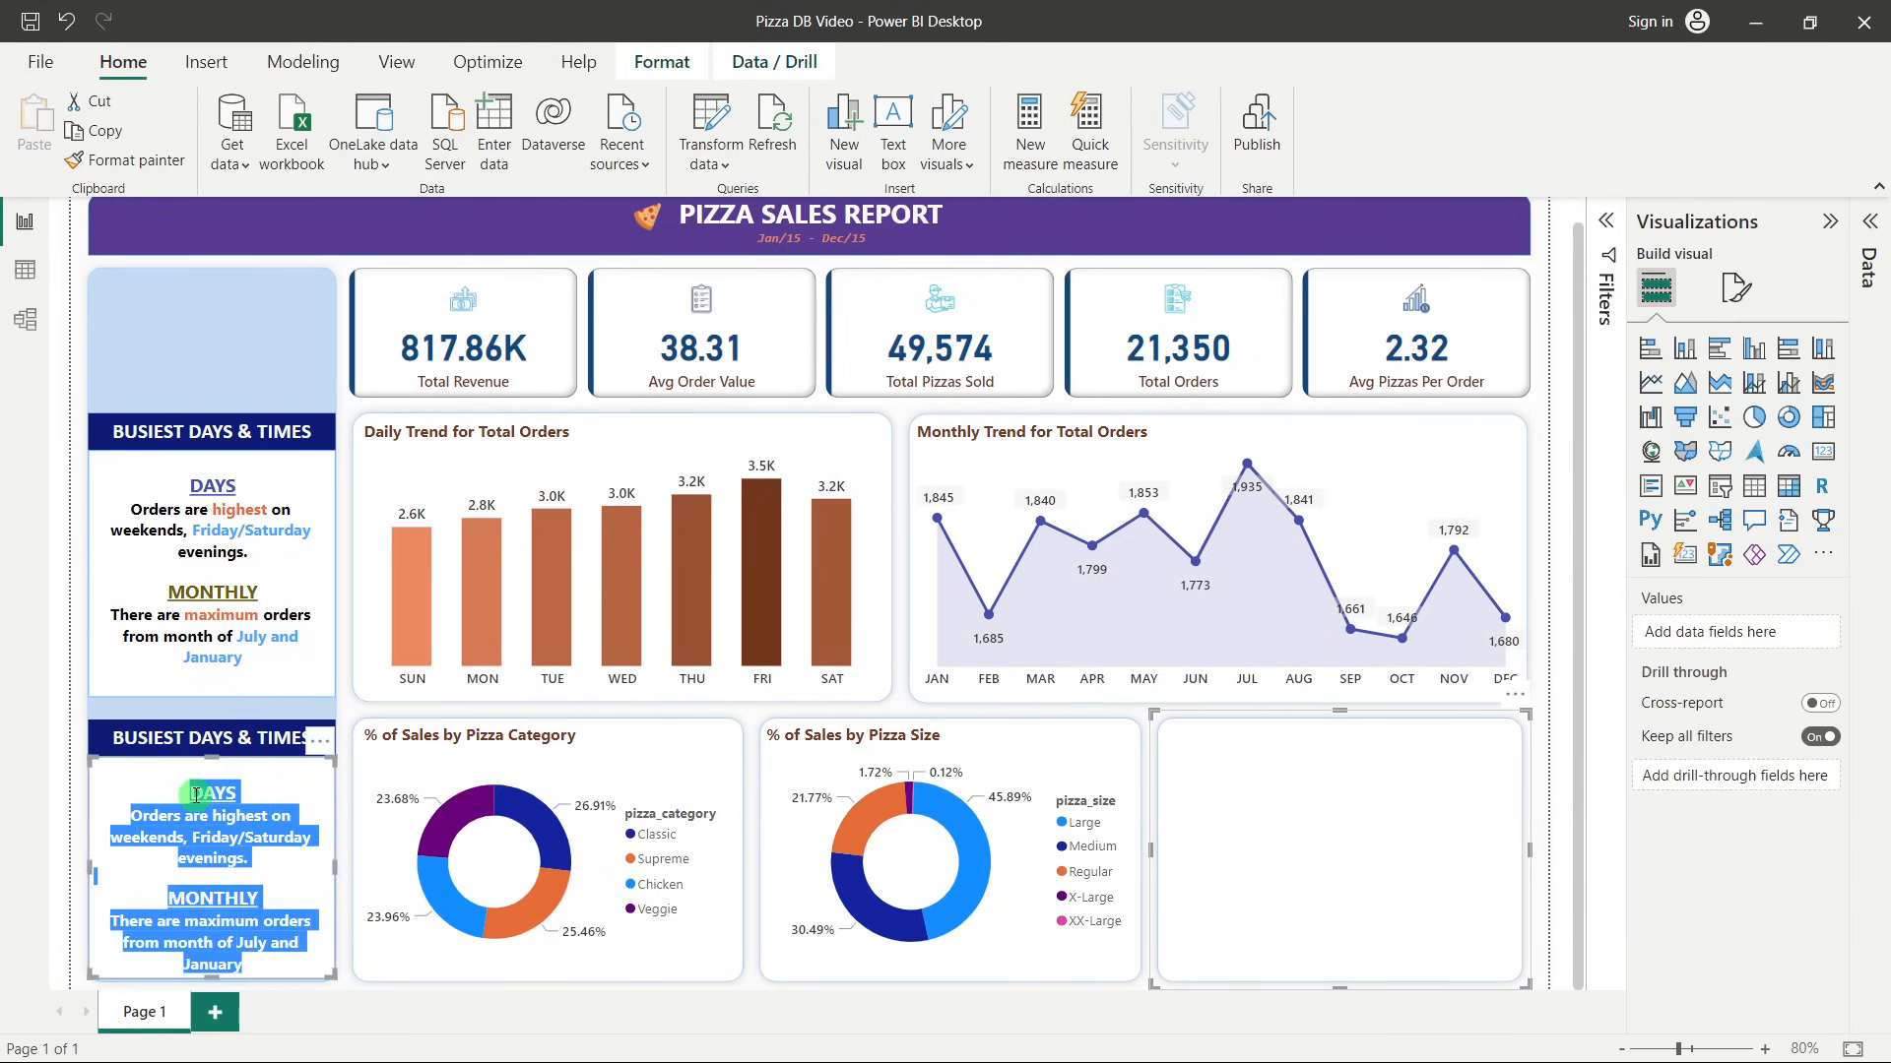
key("ctrl+v")
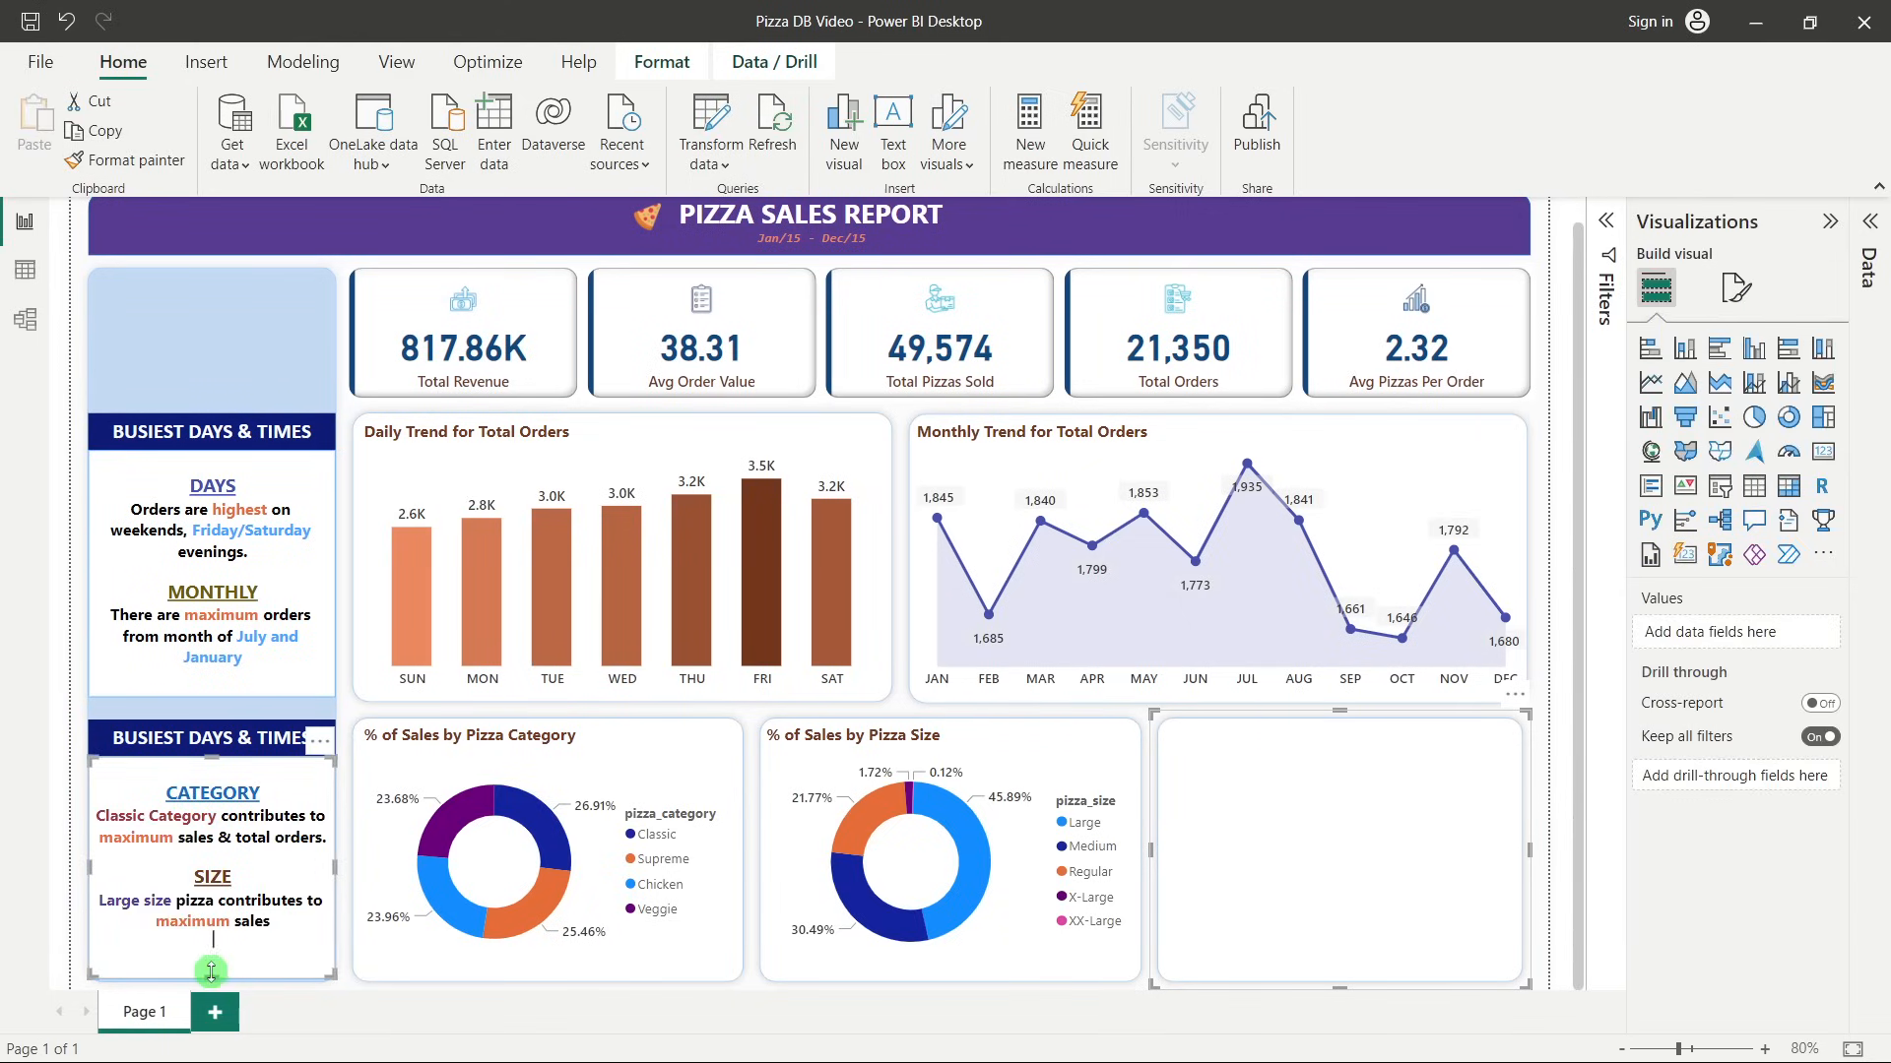
Shorten the CATEGORY and SIZE insight box slightly so it ends just above the side panel's lower edge, and deselect it.
left_click_drag(210, 976, 221, 969)
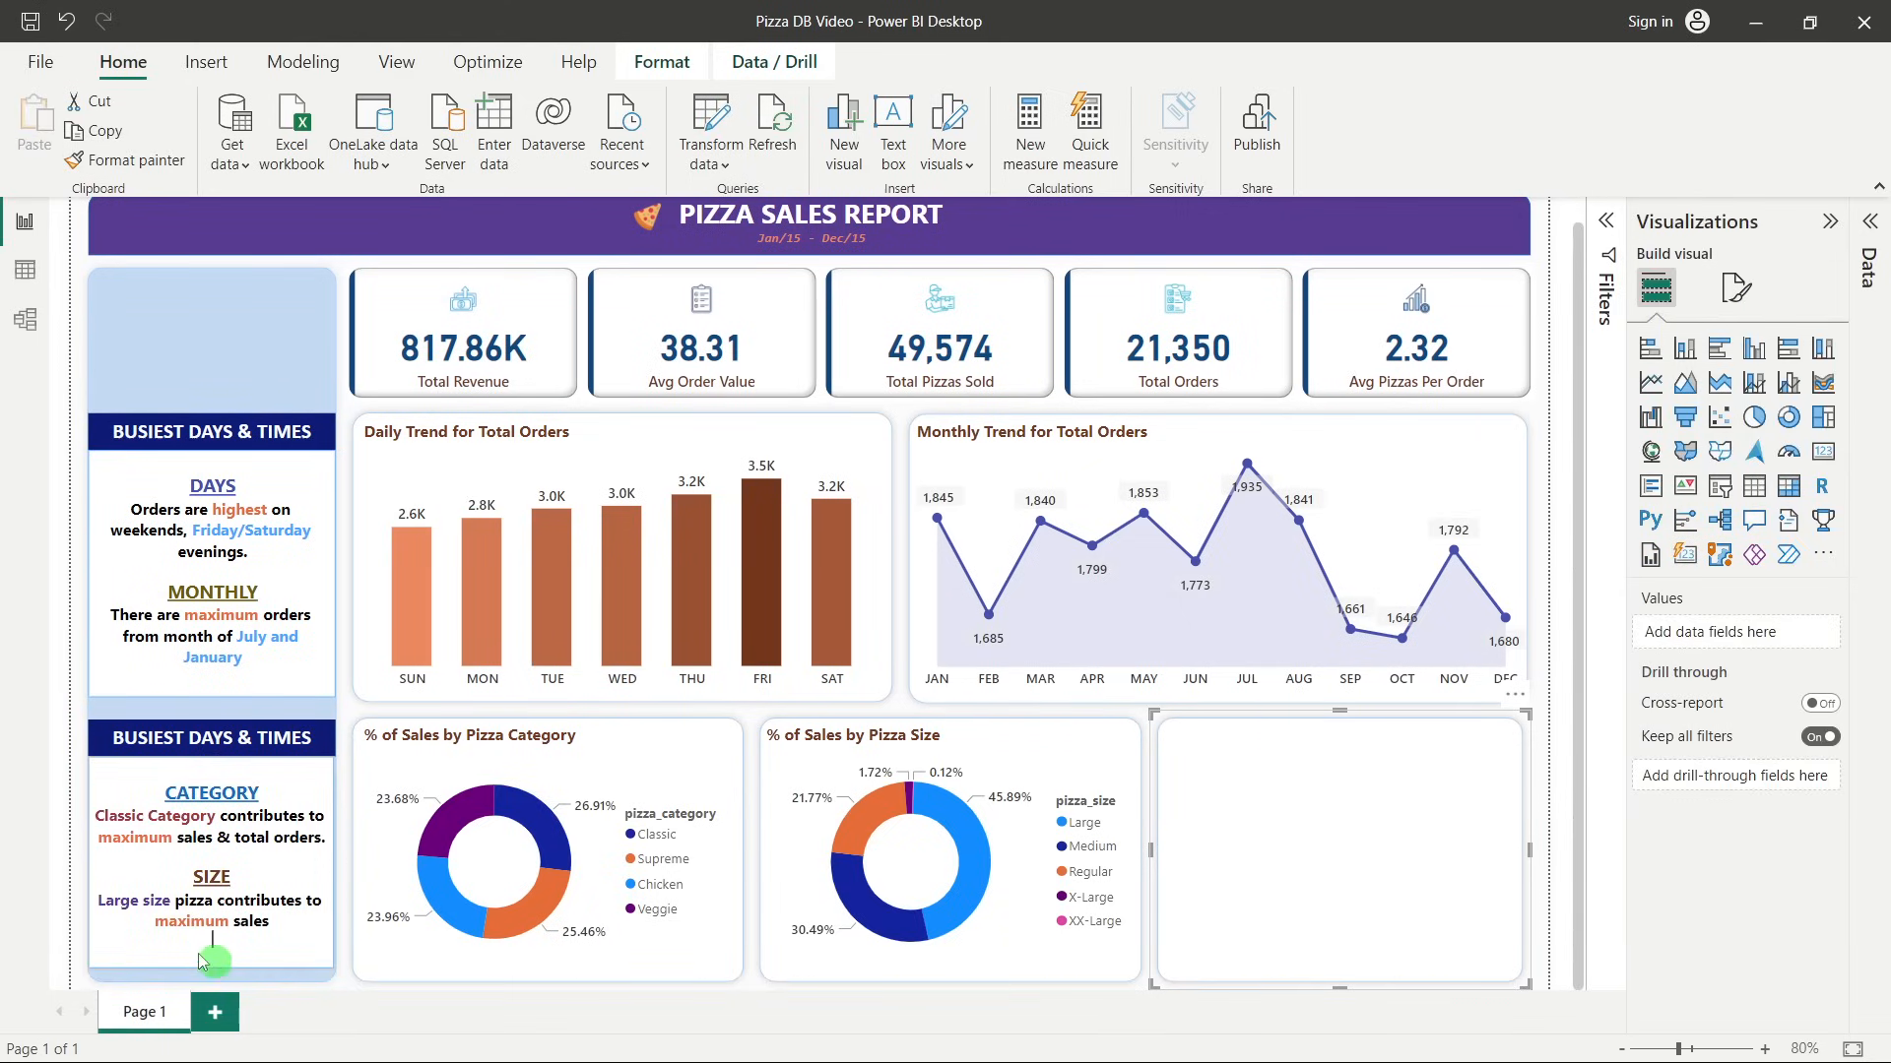
left_click(202, 961)
left_click(74, 904)
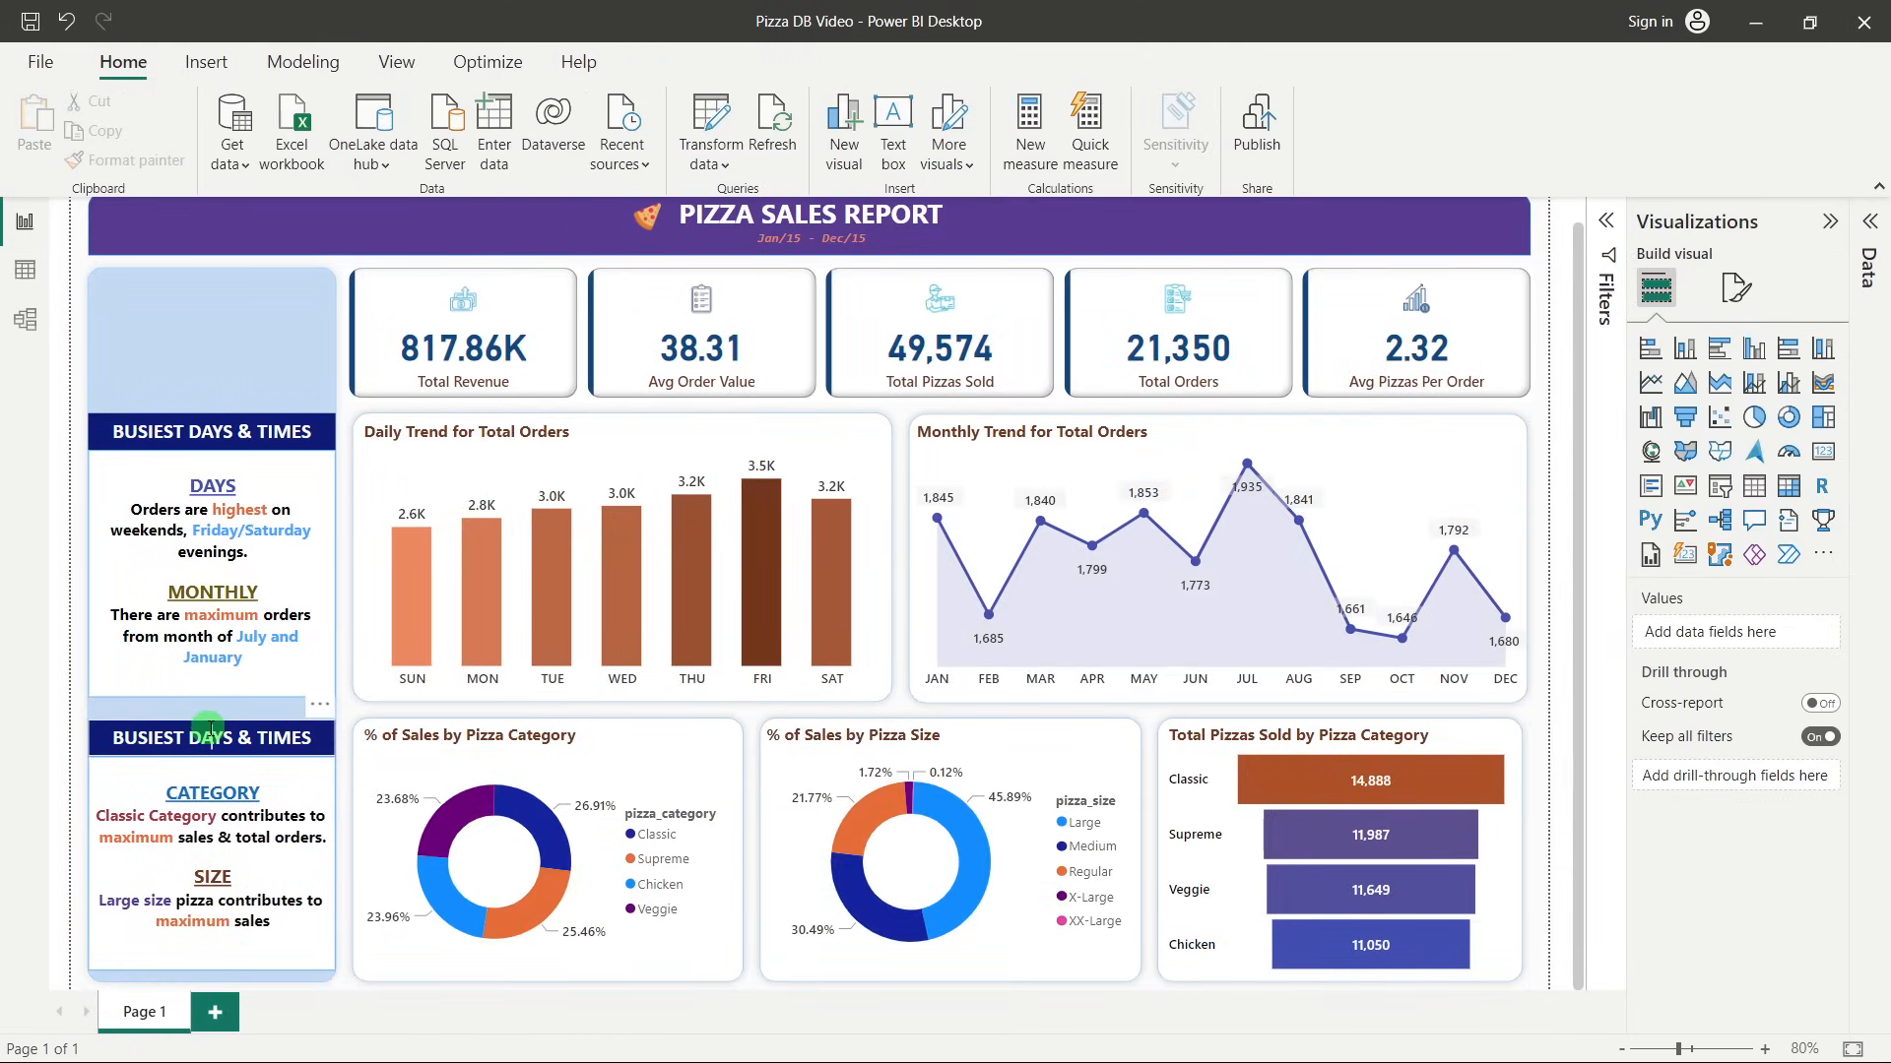
Replace the heading above the CATEGORY and SIZE insights with "SALES PERFORMANCE".
left_click(207, 729)
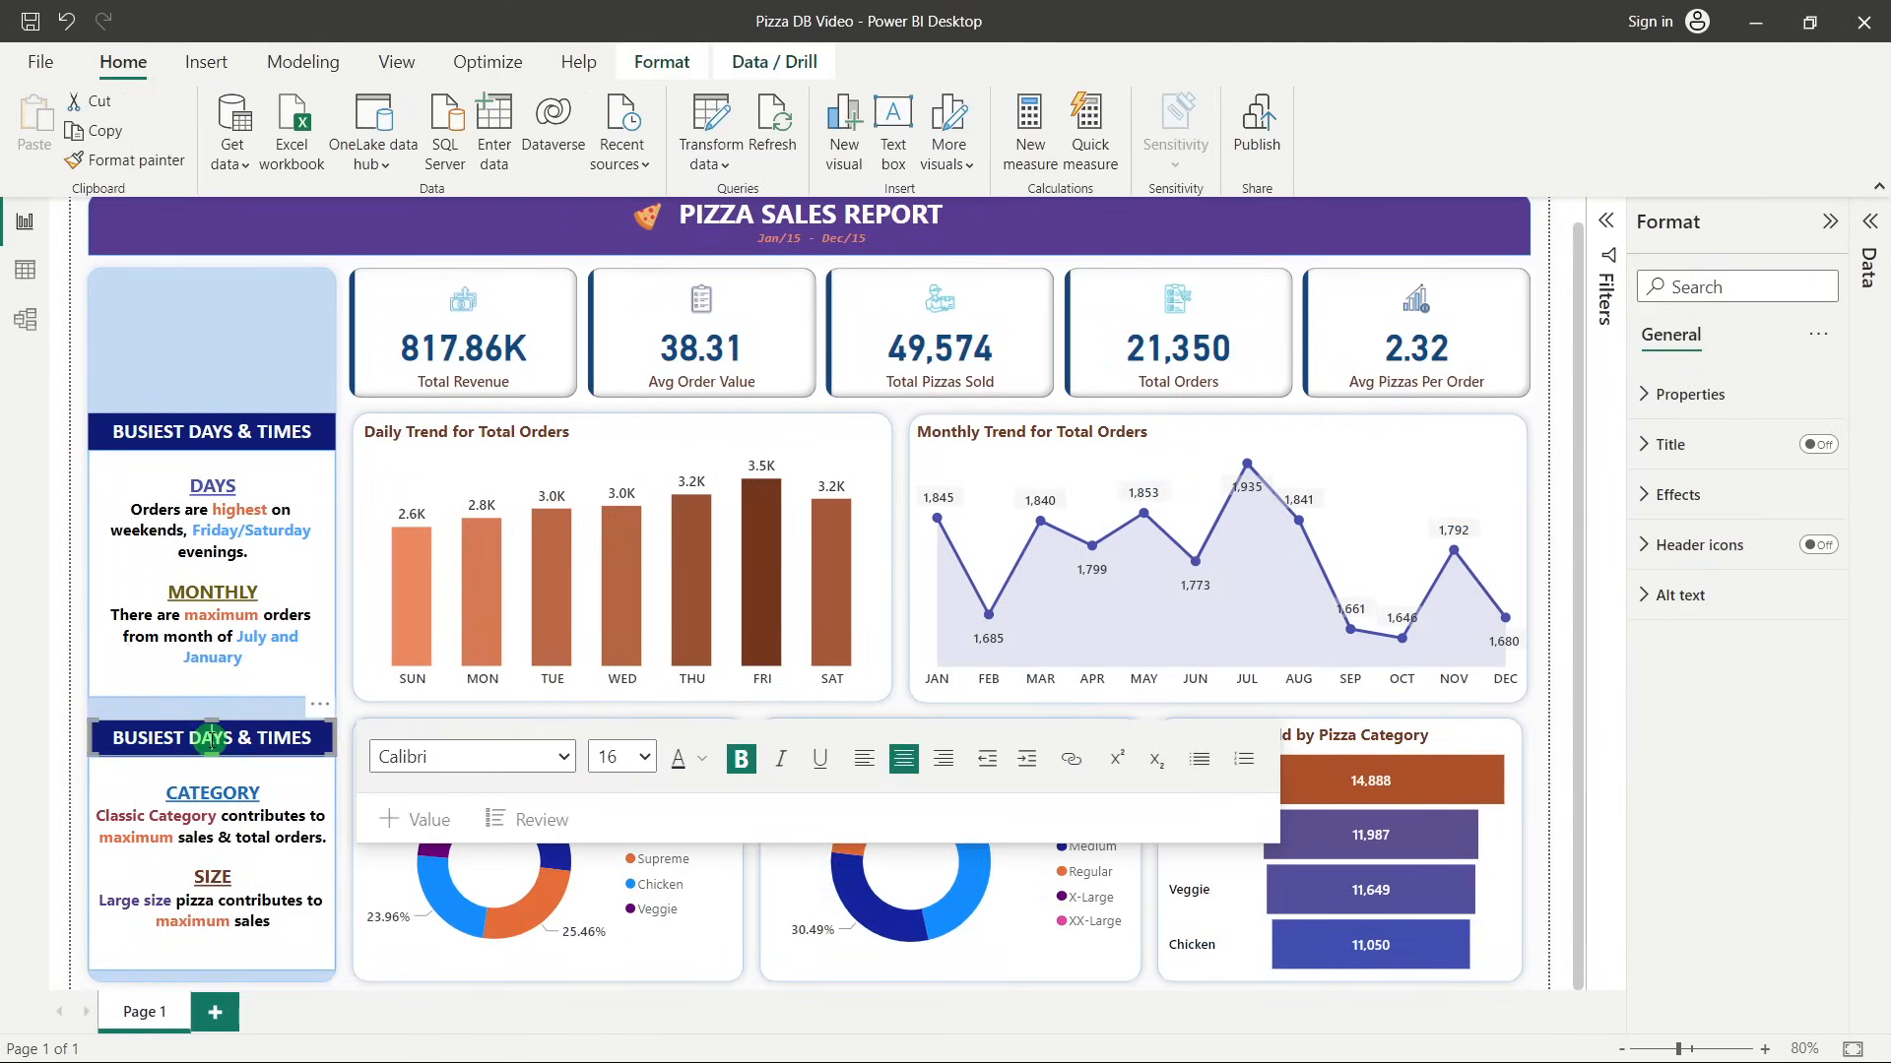
triple_click(211, 738)
type("SALES")
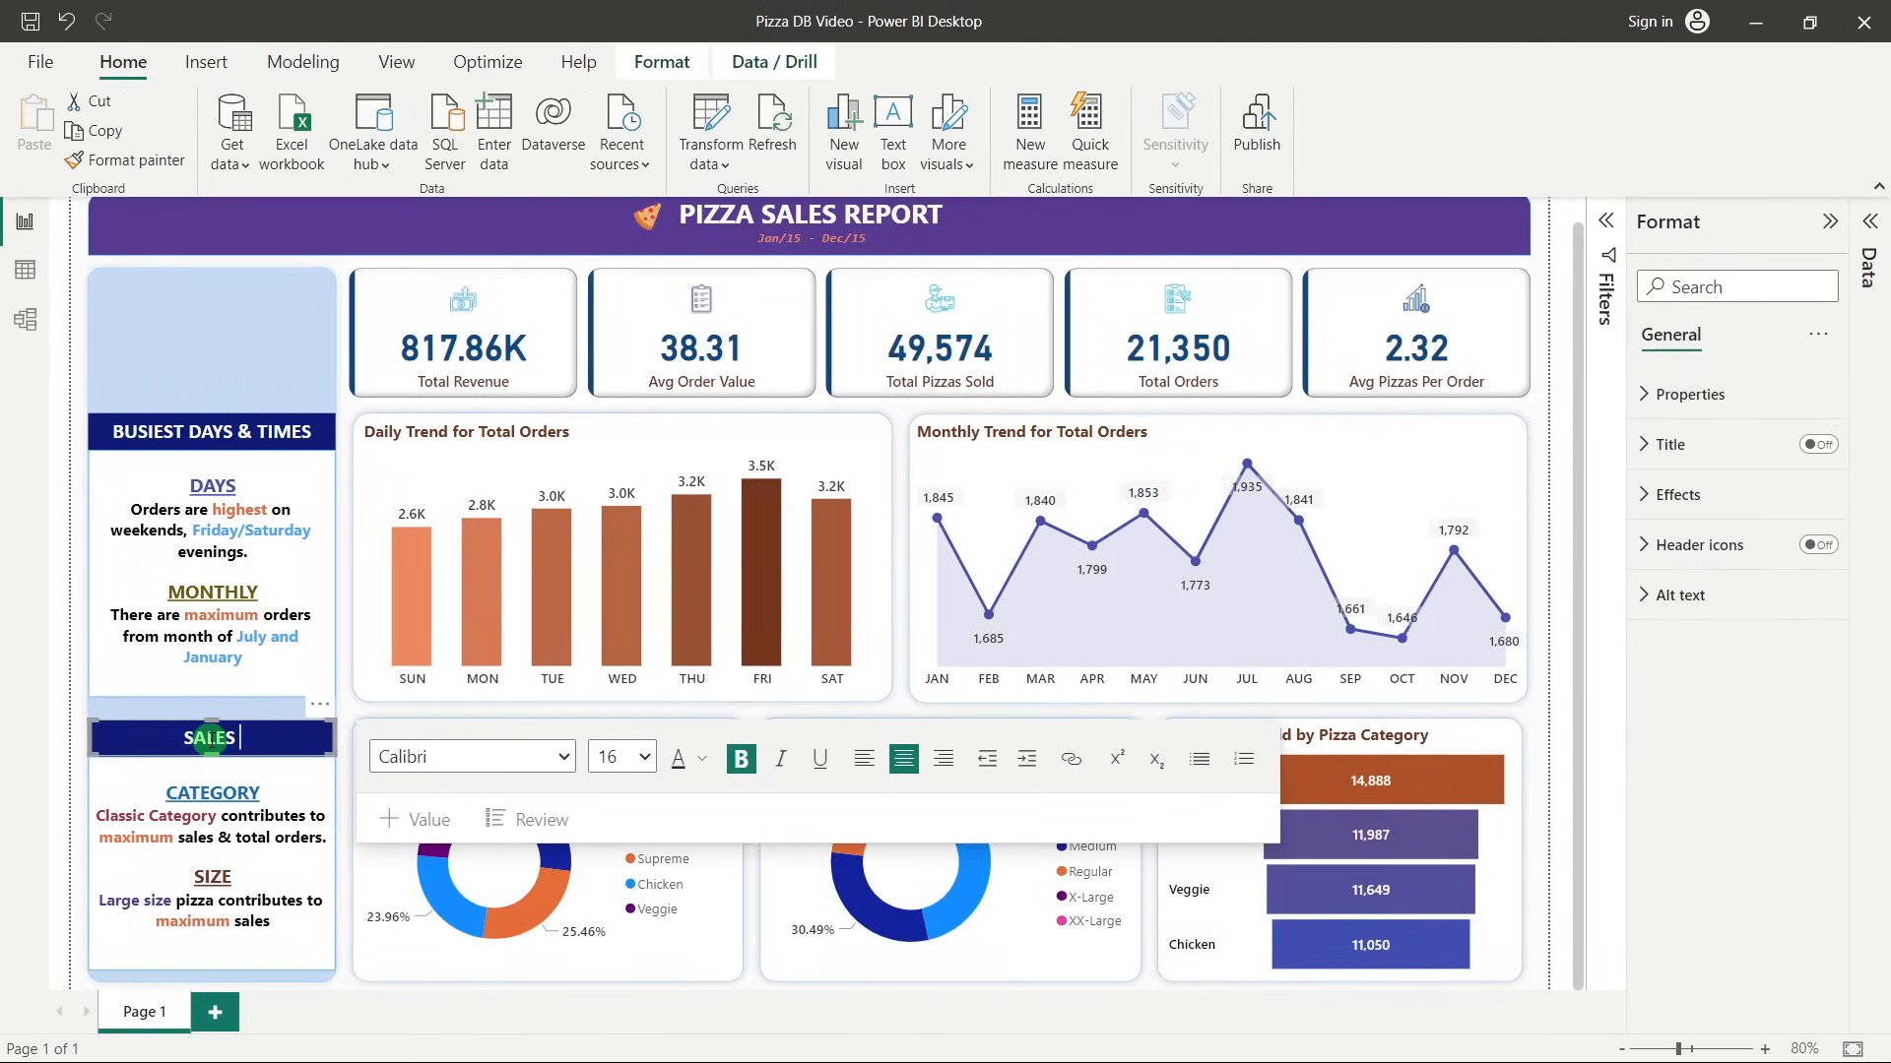
type(" PERFORMANCE")
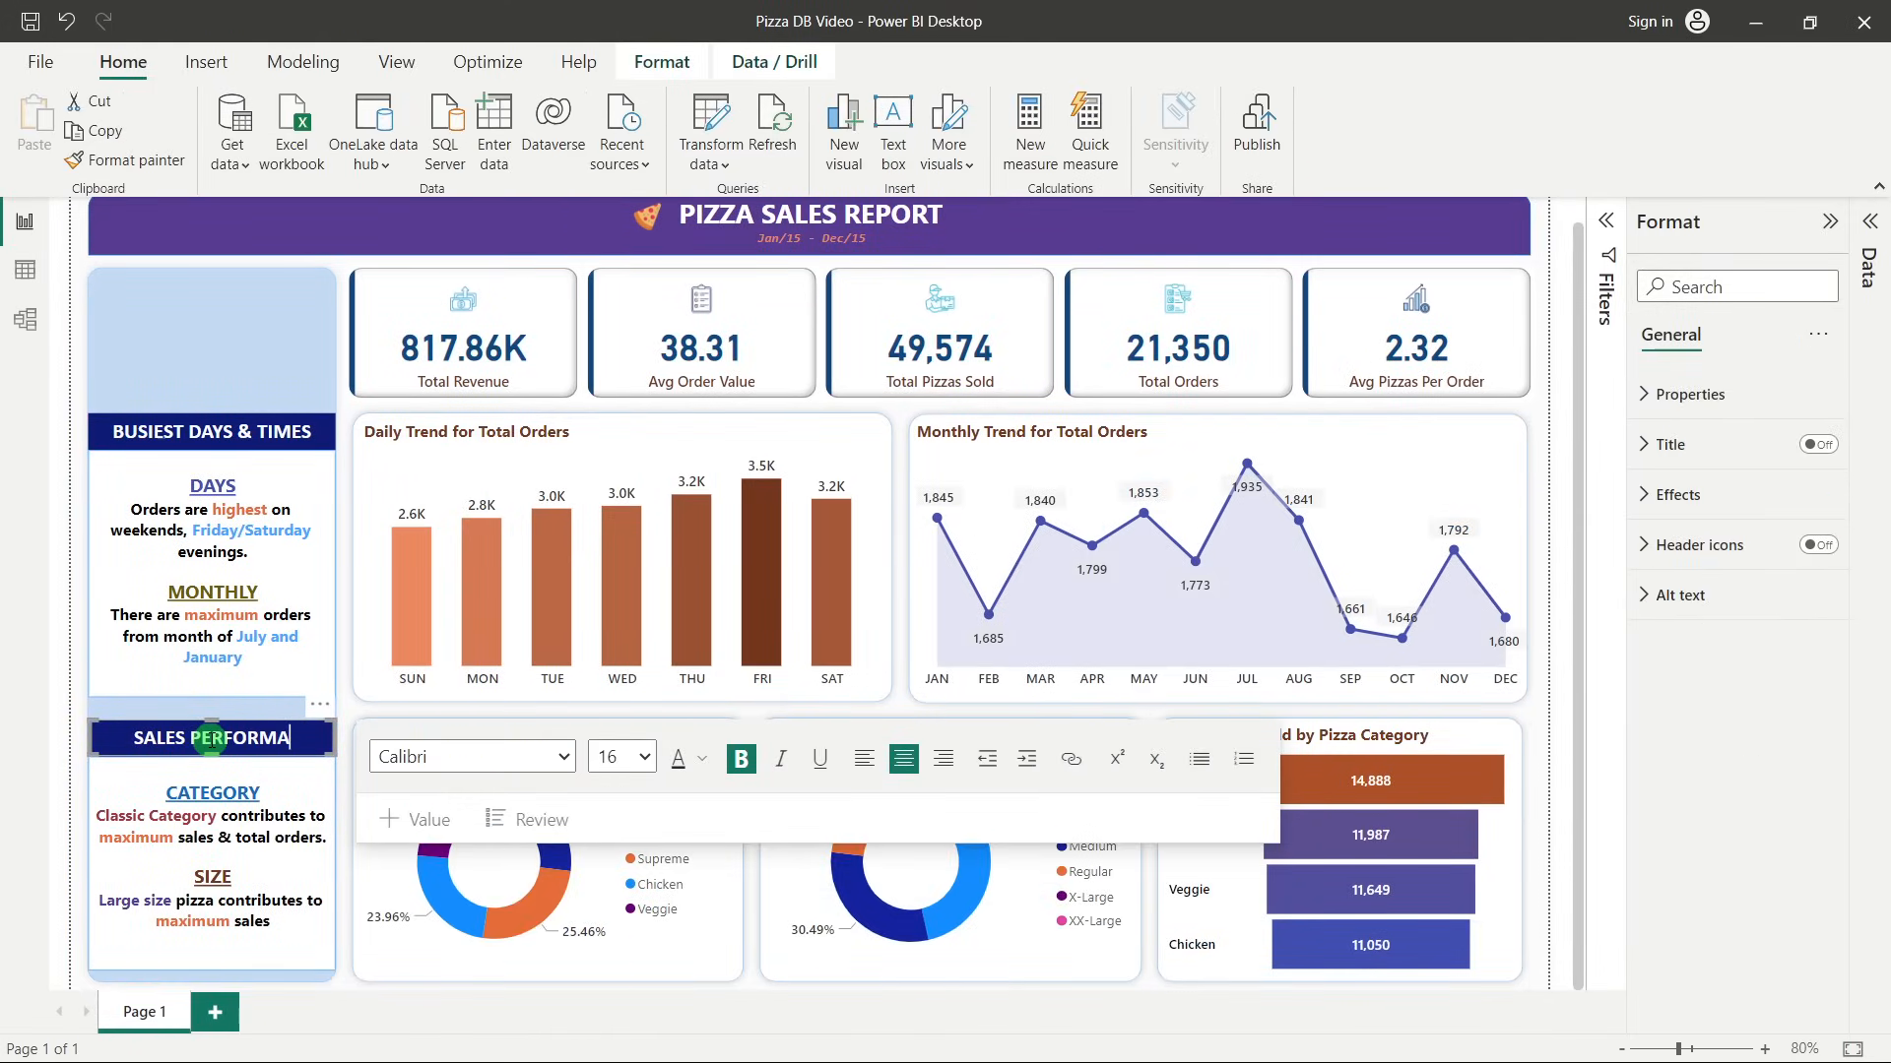
left_click(71, 714)
Examine the font, size, underline and color formatting of the titles and highlighted words in the two insight text boxes.
left_click(213, 511)
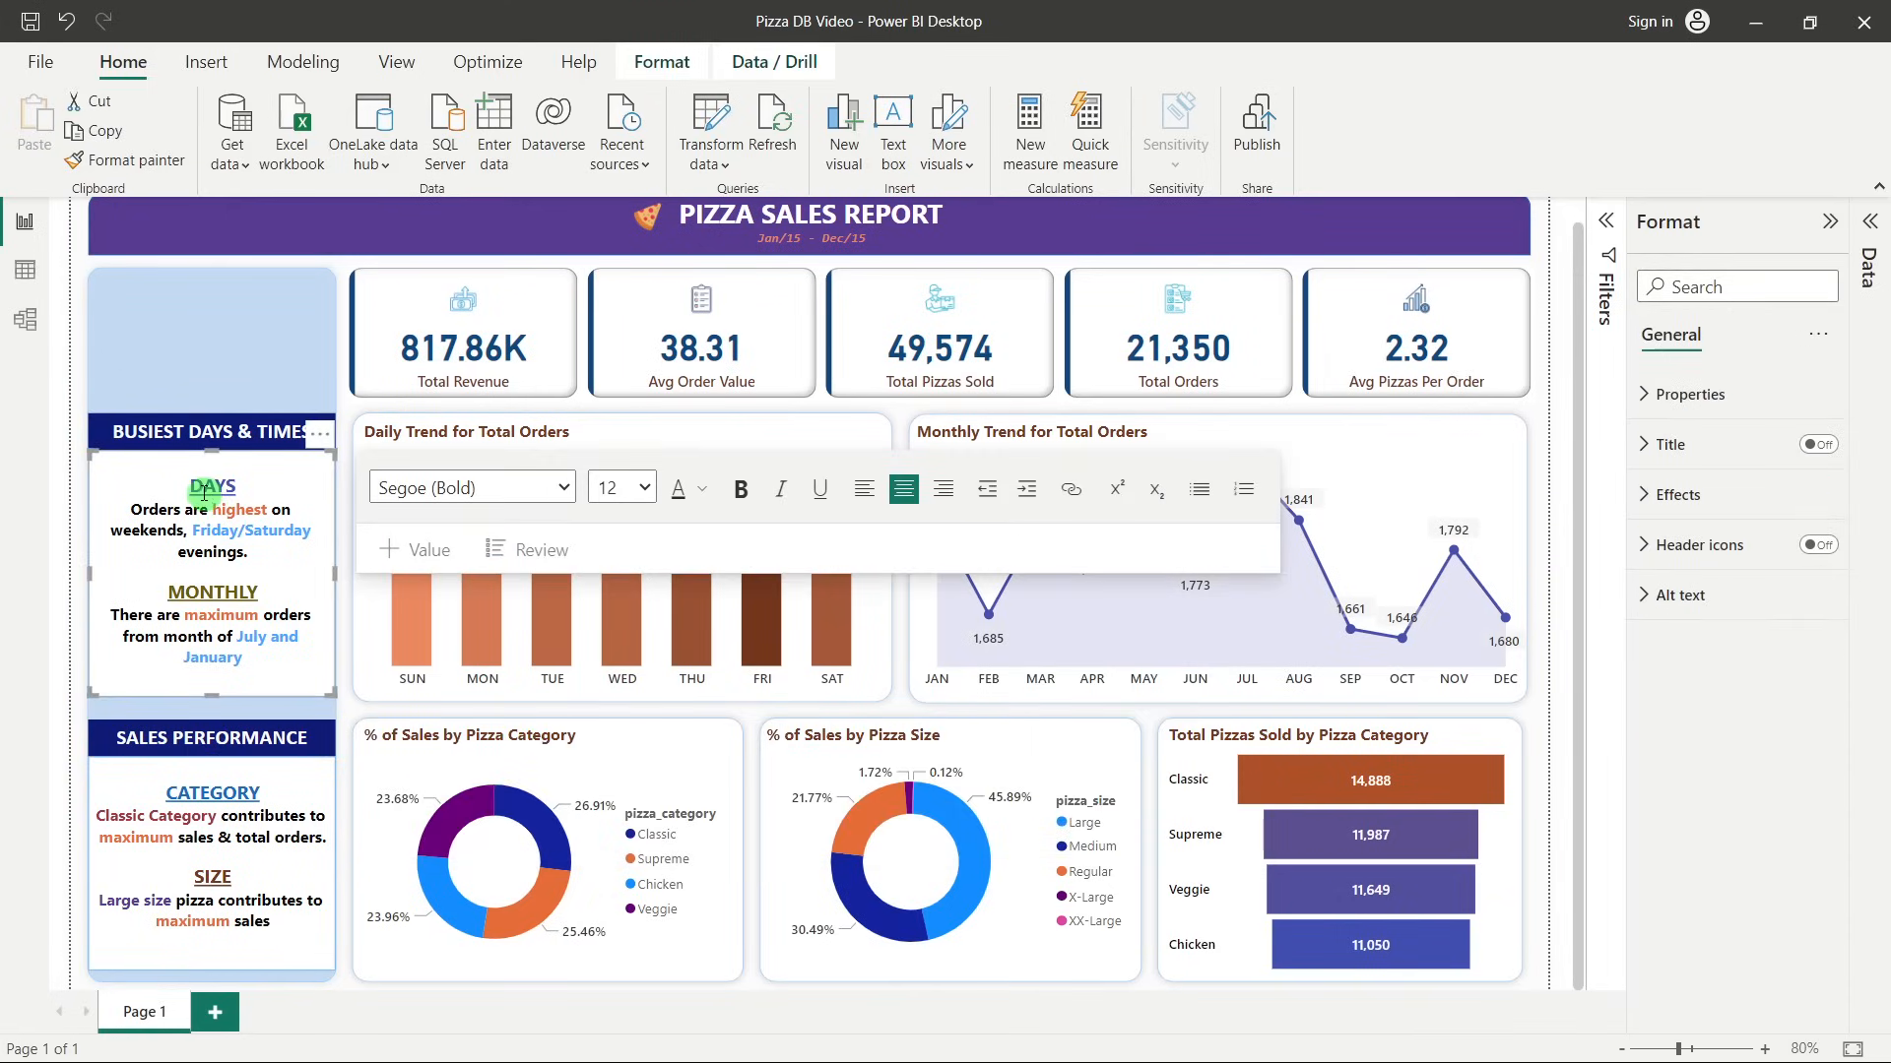
left_click_drag(194, 488, 237, 488)
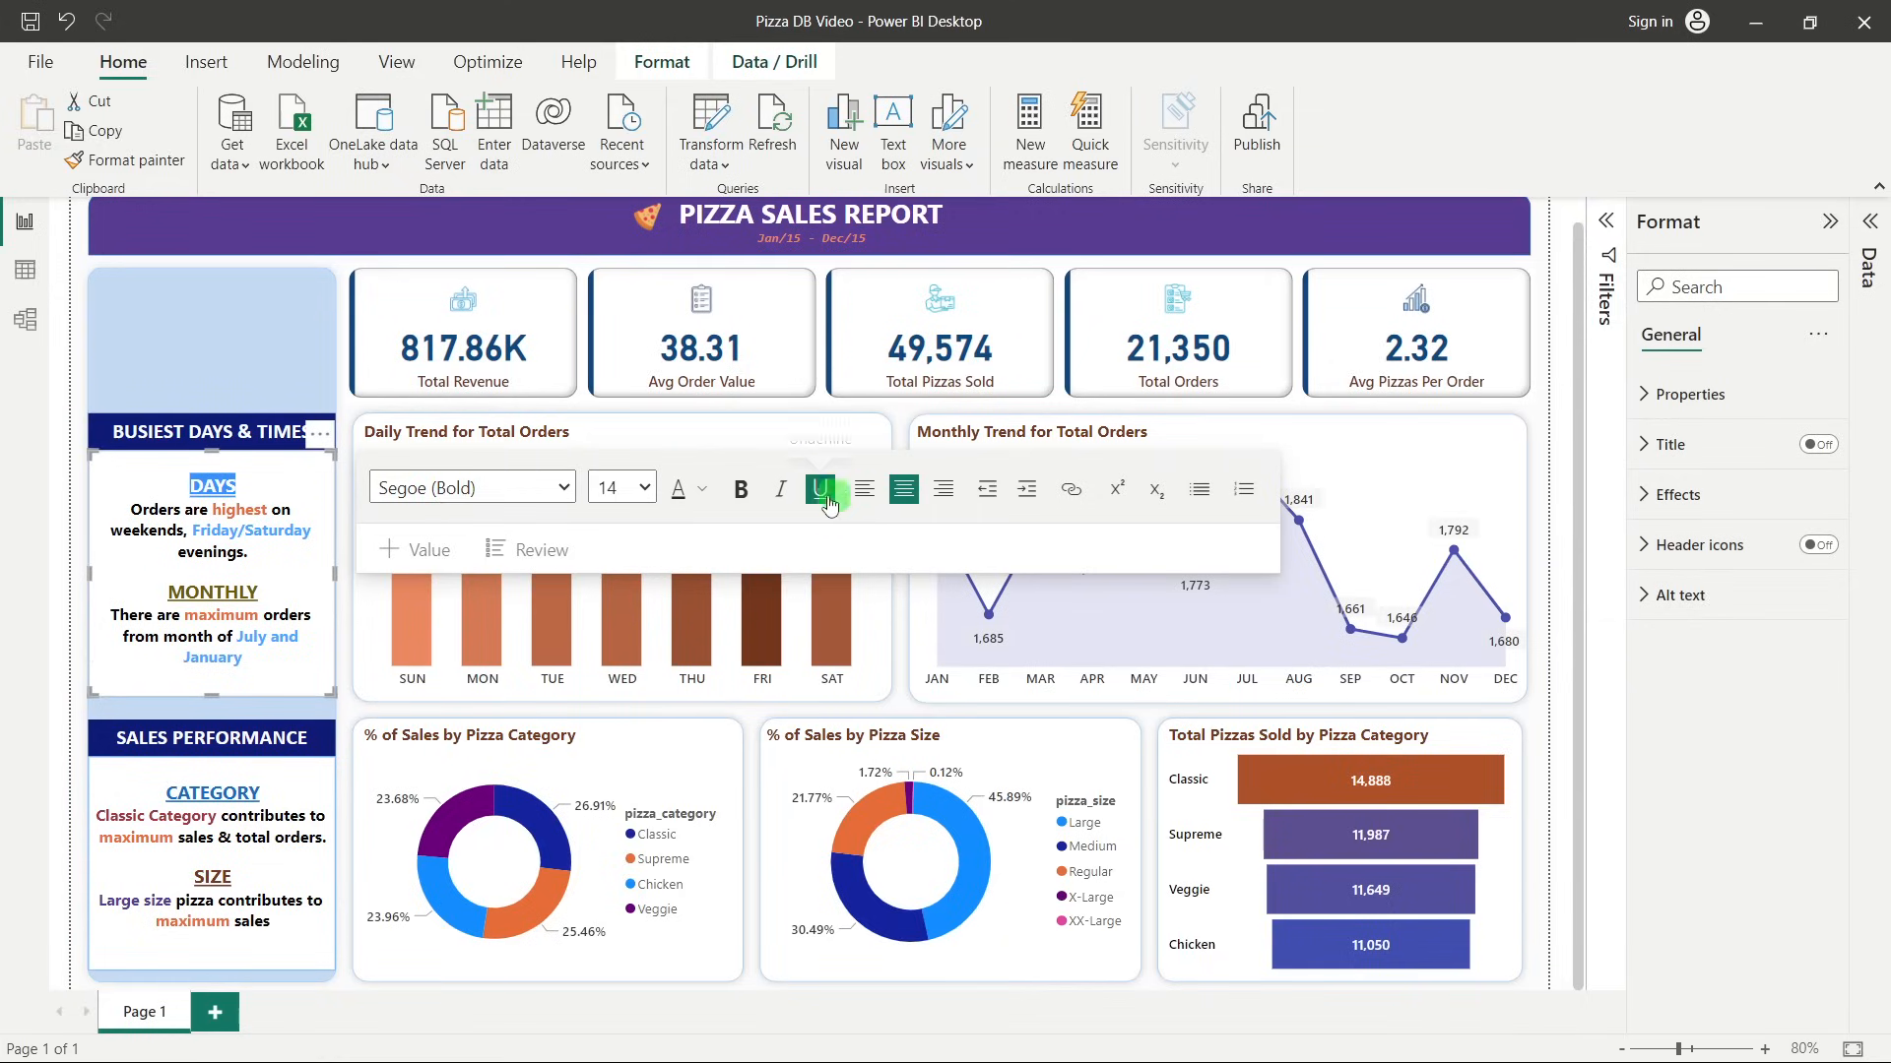
left_click(711, 496)
left_click(194, 527)
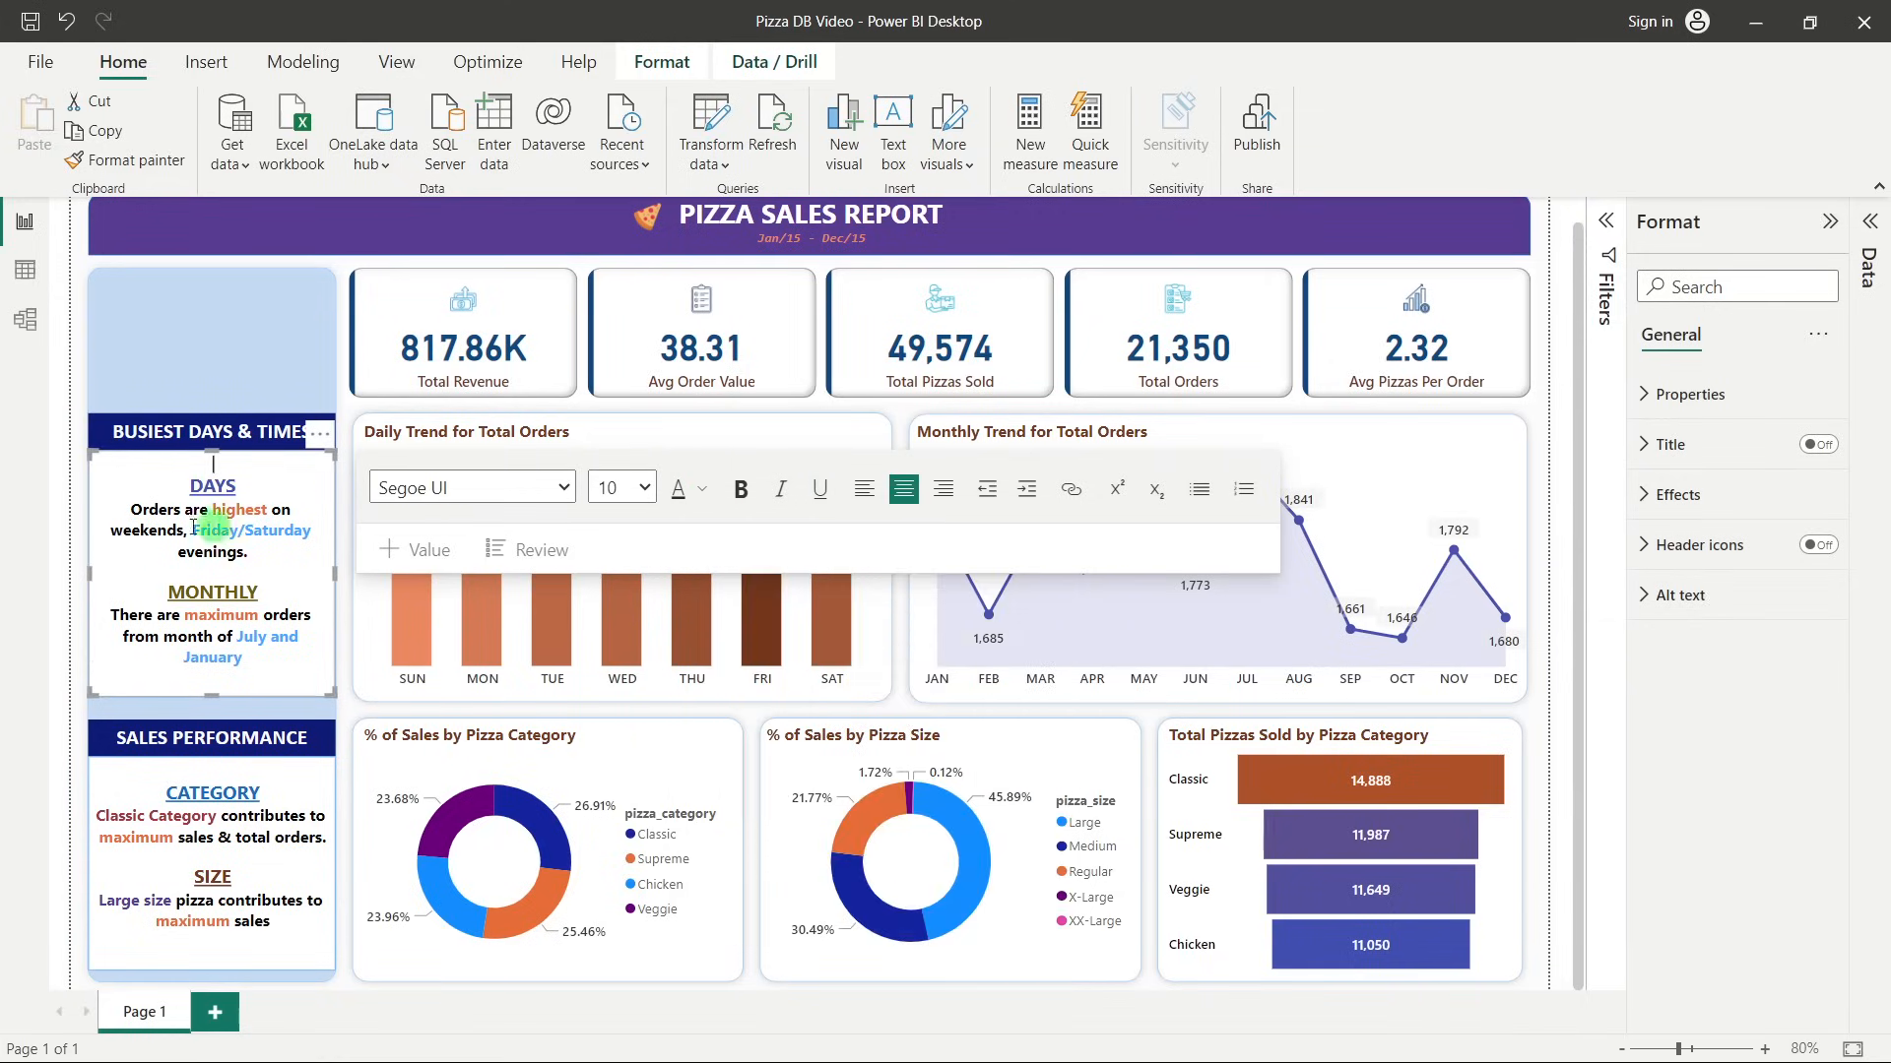
left_click(239, 559)
left_click_drag(194, 531, 288, 529)
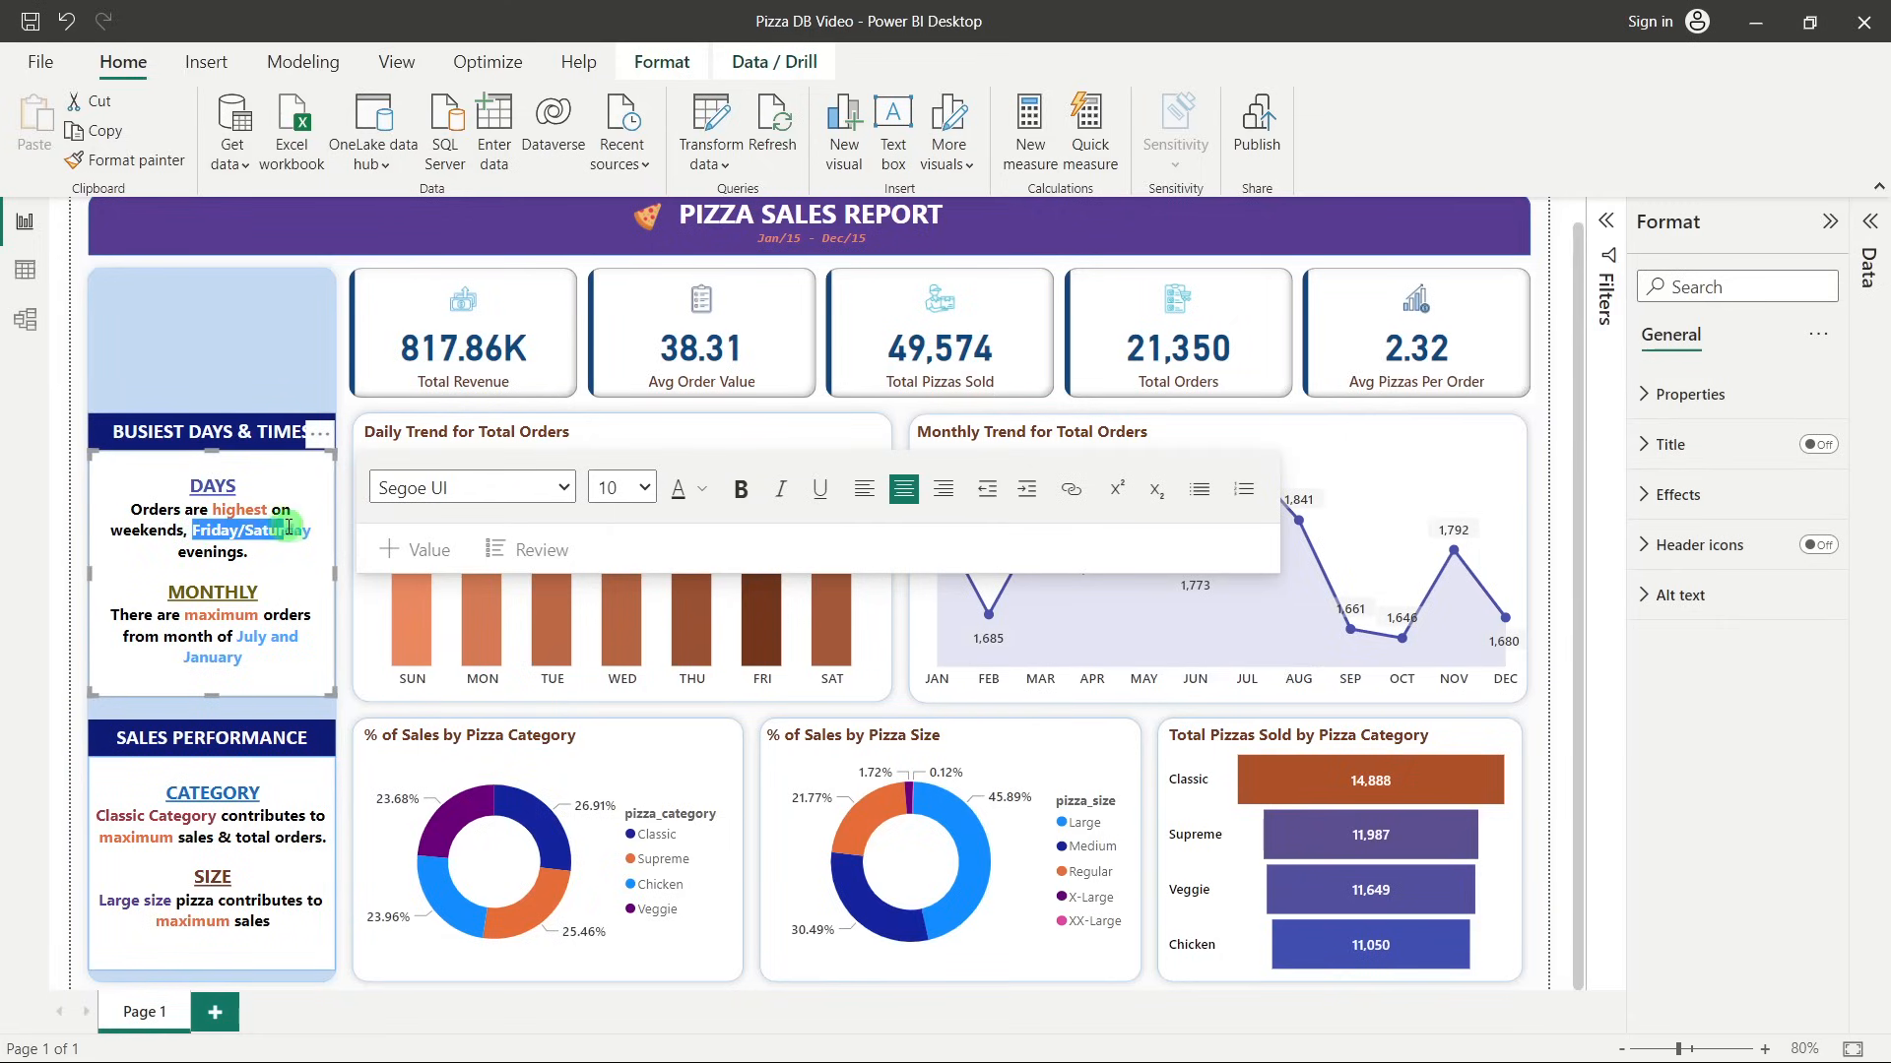
left_click(699, 489)
left_click(226, 565)
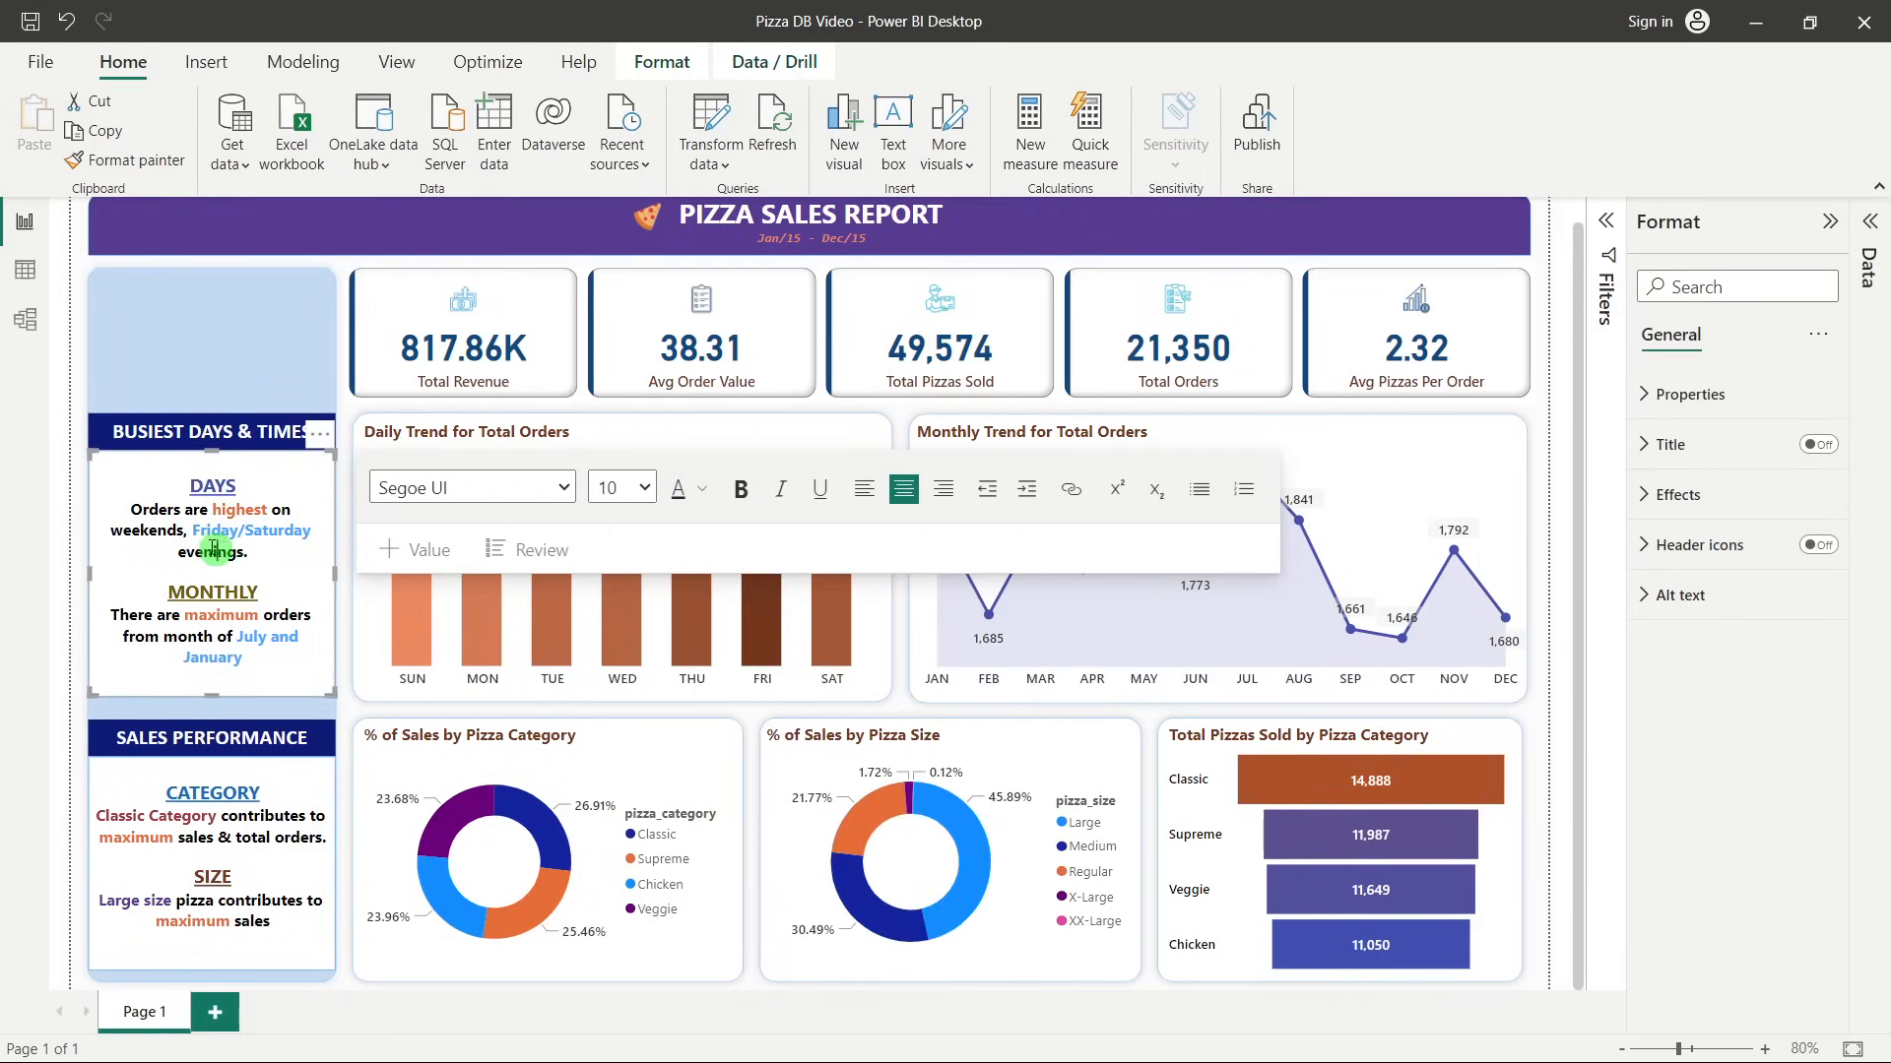
left_click_drag(213, 550, 158, 509)
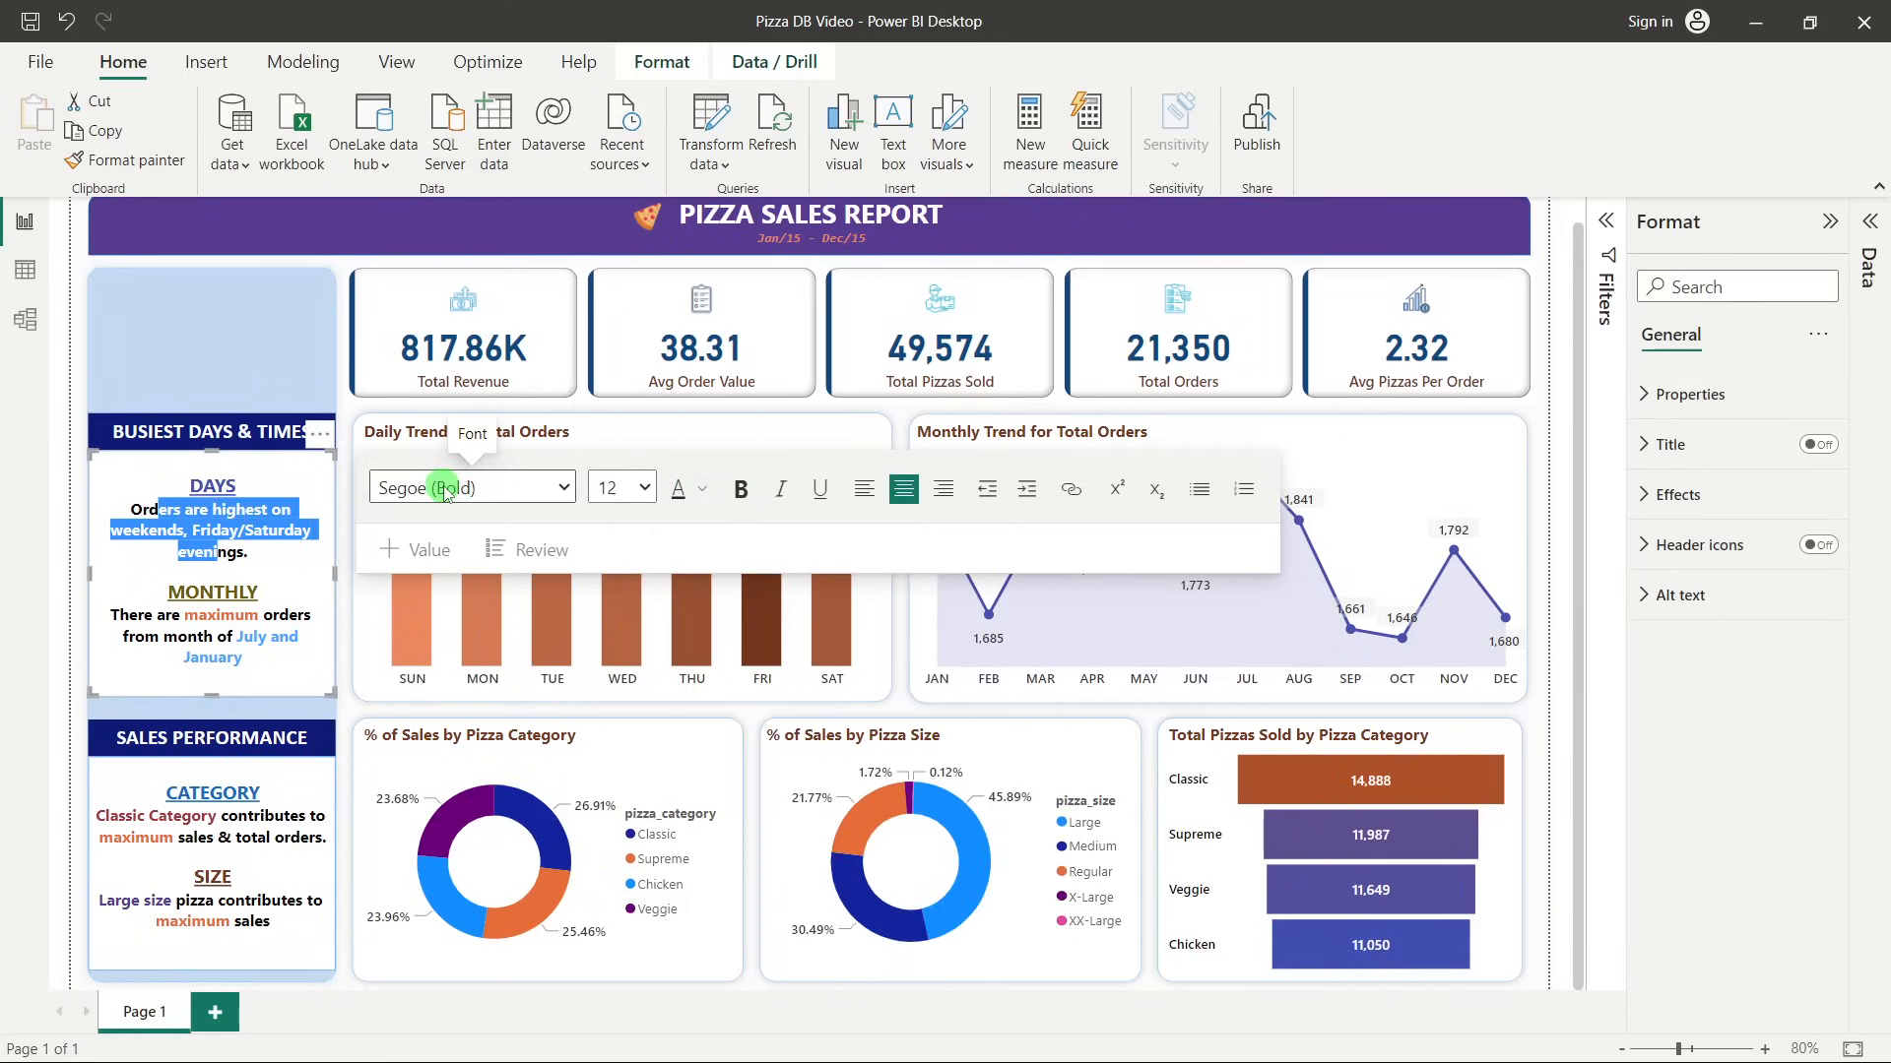
left_click(154, 562)
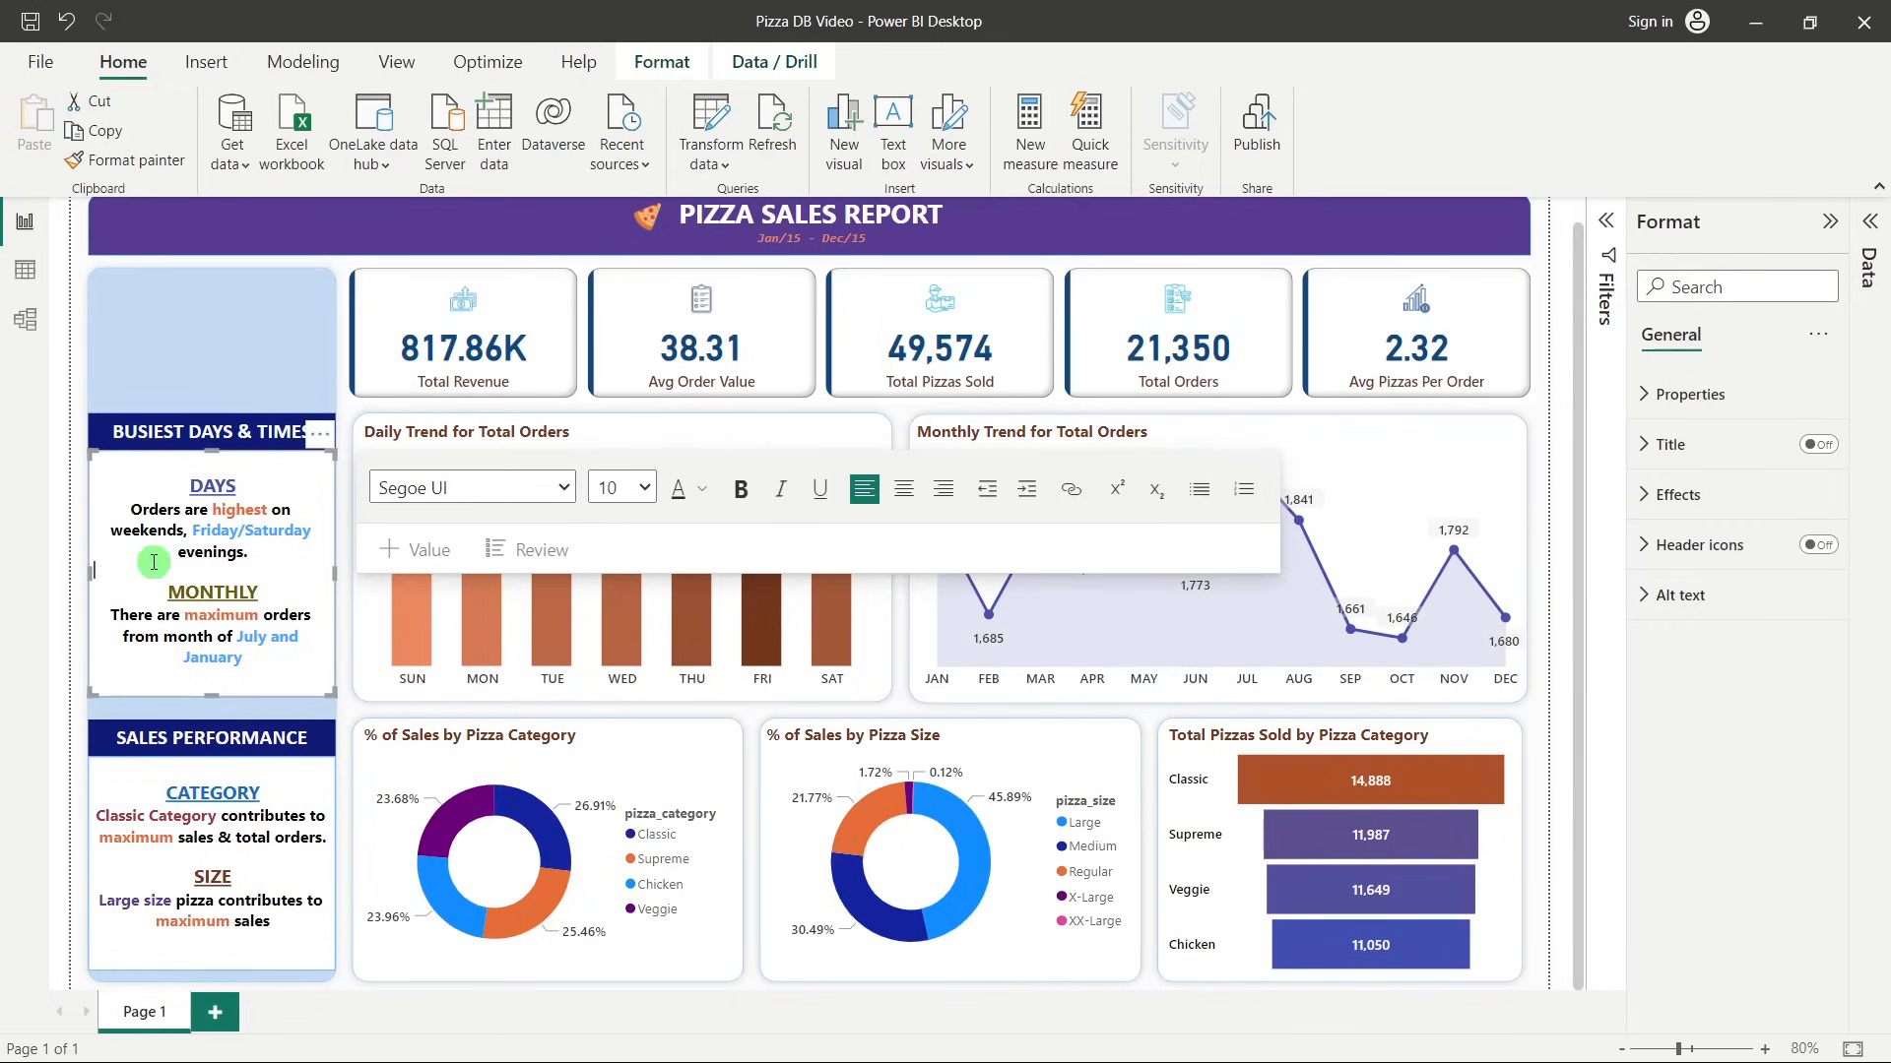
left_click(199, 791)
left_click(194, 876)
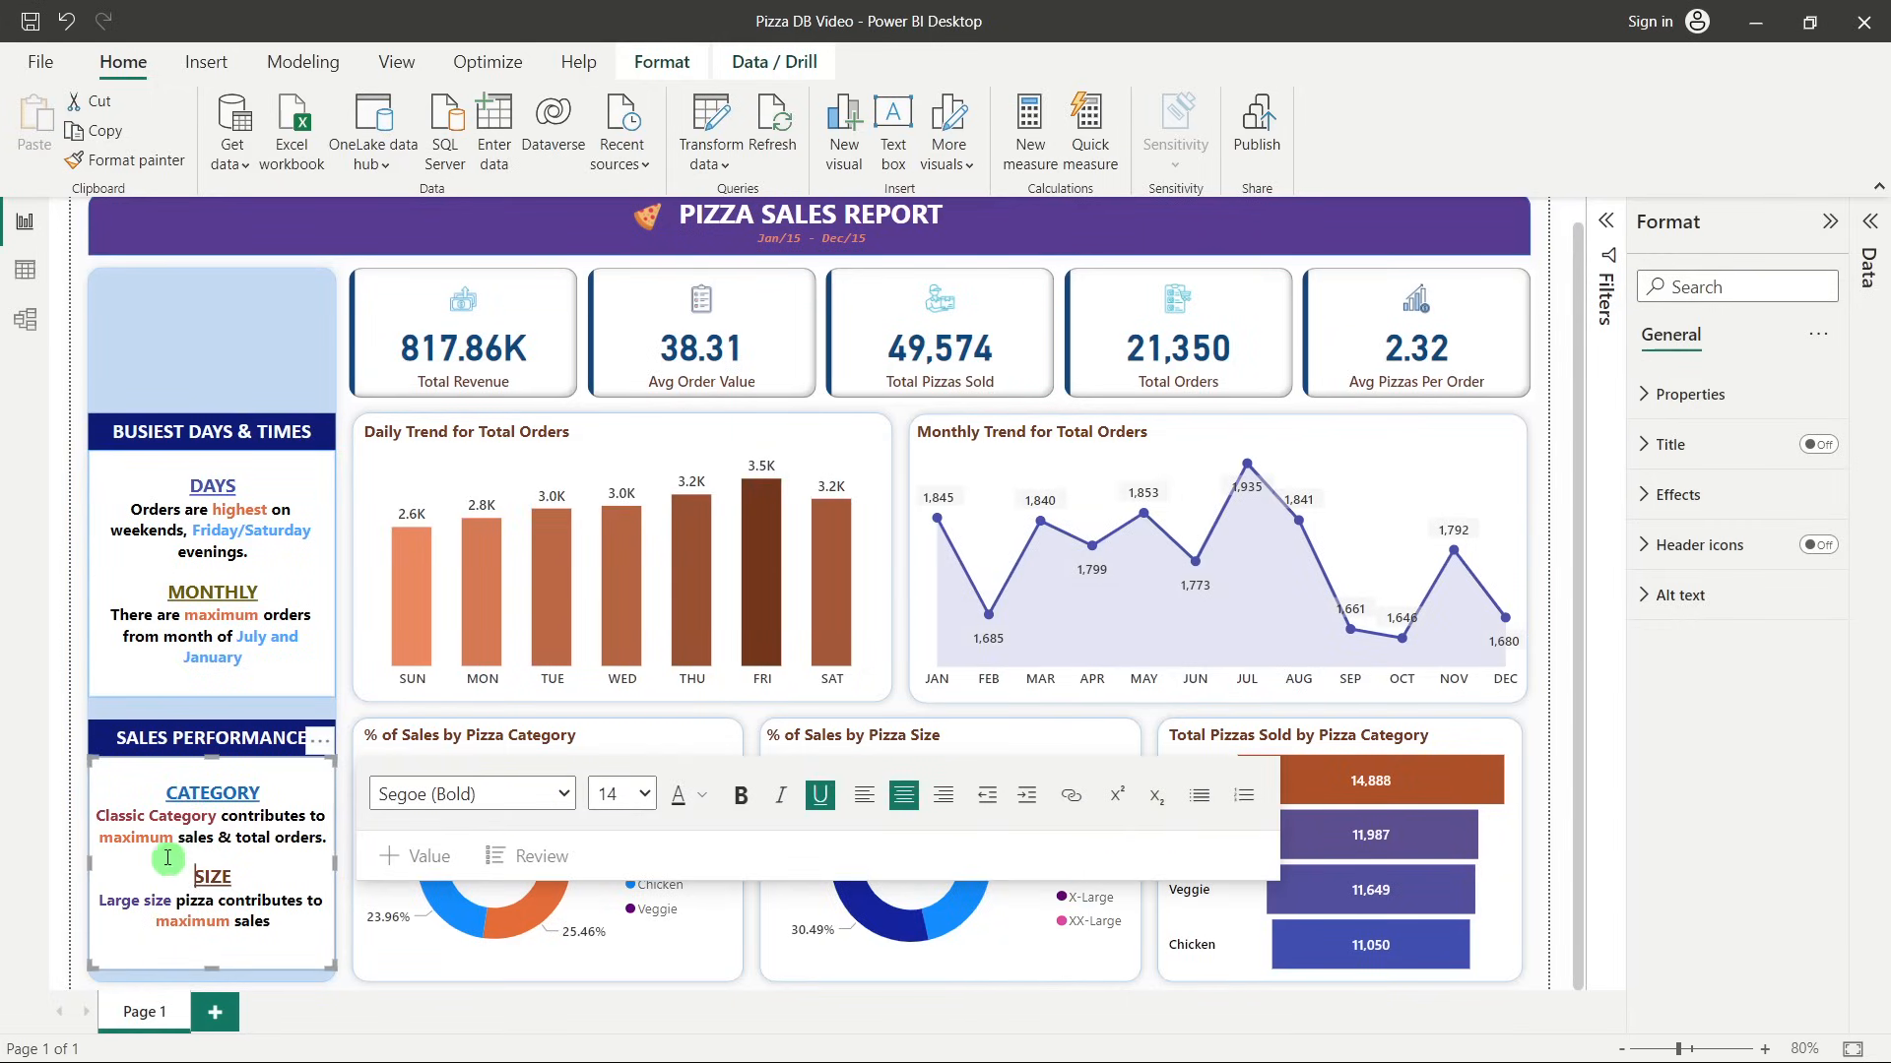
left_click(77, 809)
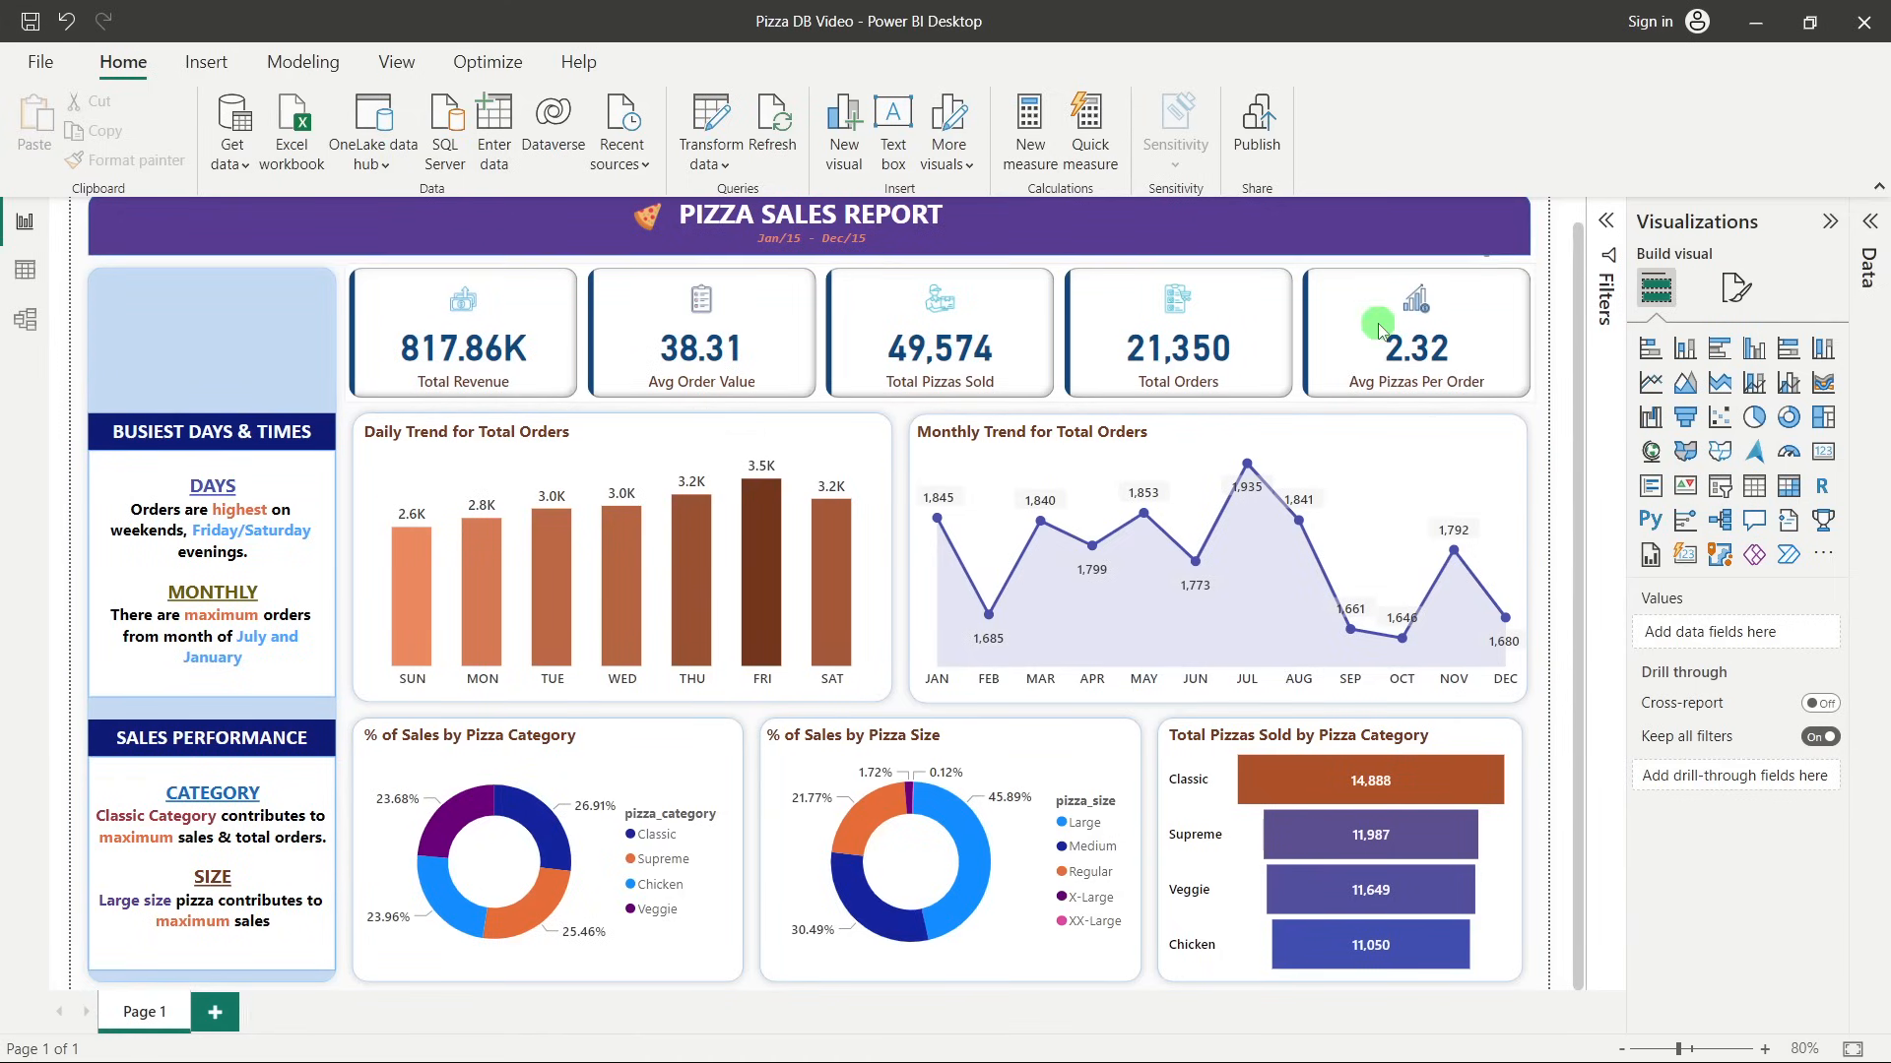
Add a slicer for the pizza_category field and place it over the upper part of the dashboard, near the Total Orders card.
scroll(1379, 315, "up", 1)
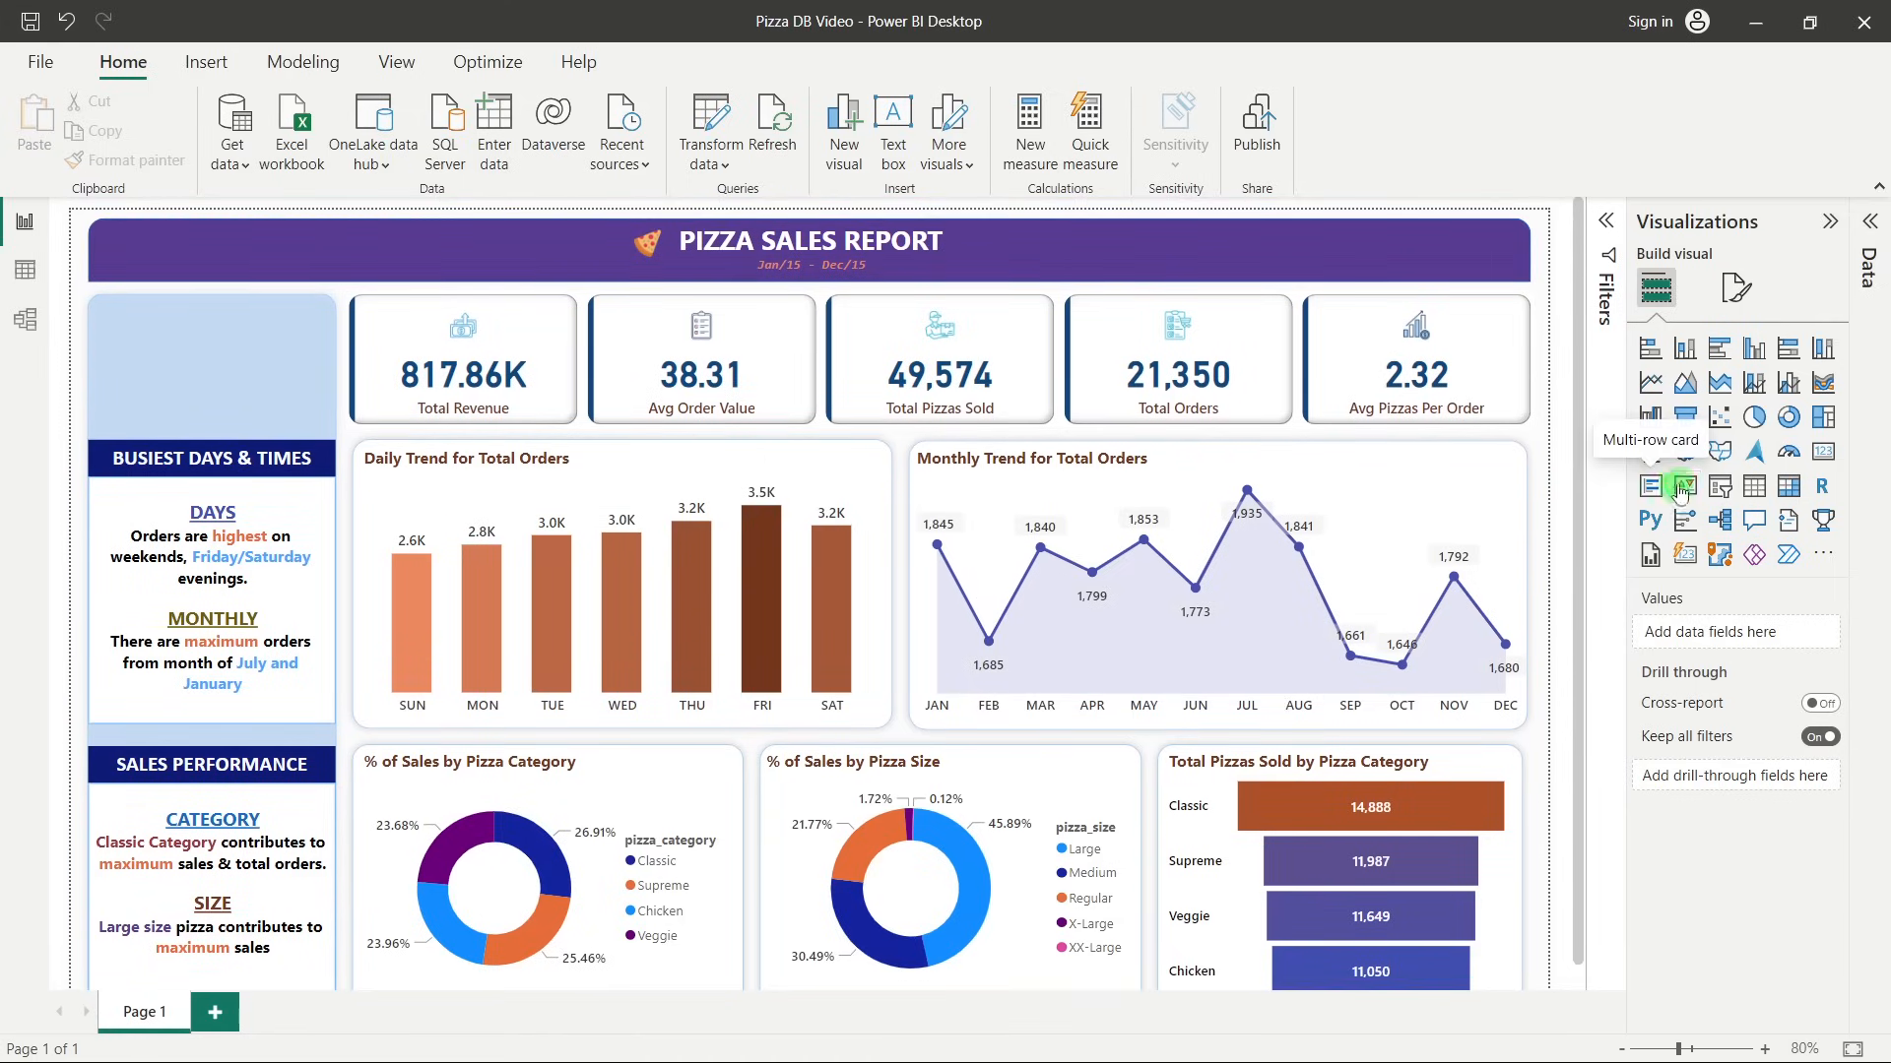
left_click(1720, 487)
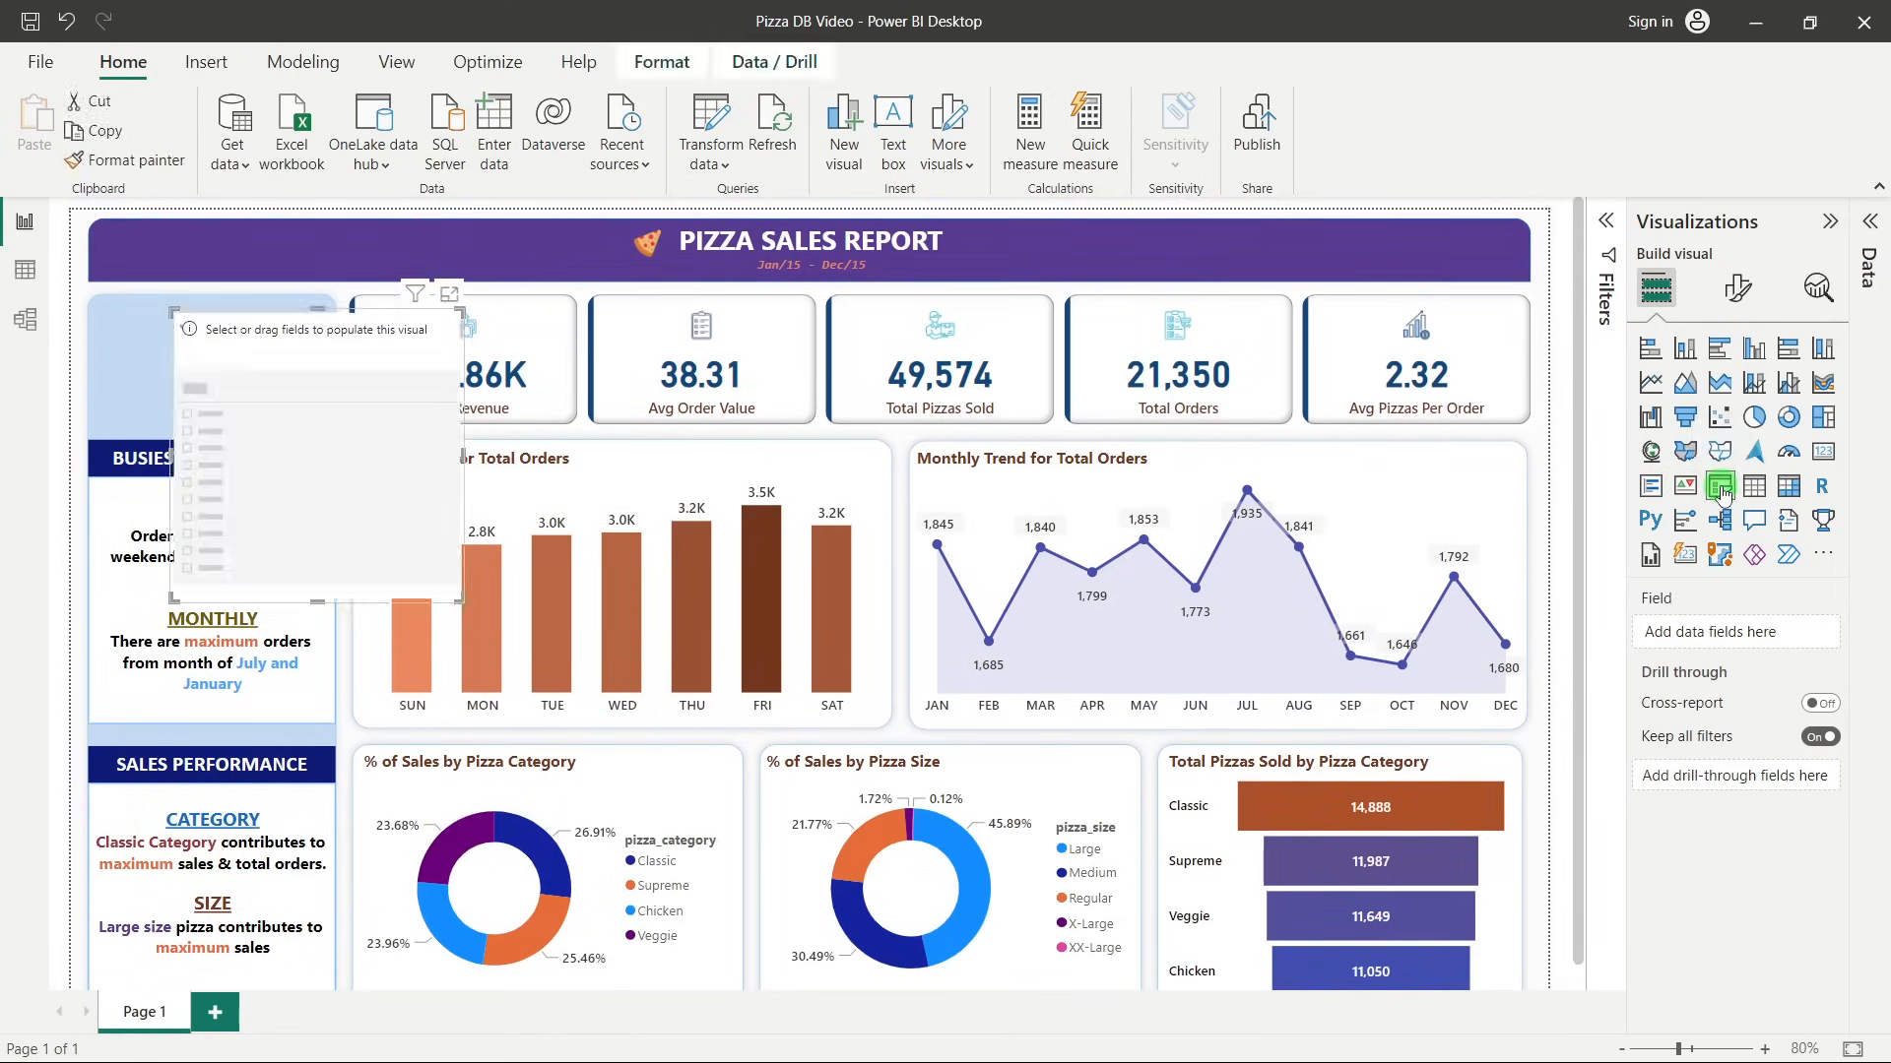
left_click_drag(403, 321, 1291, 266)
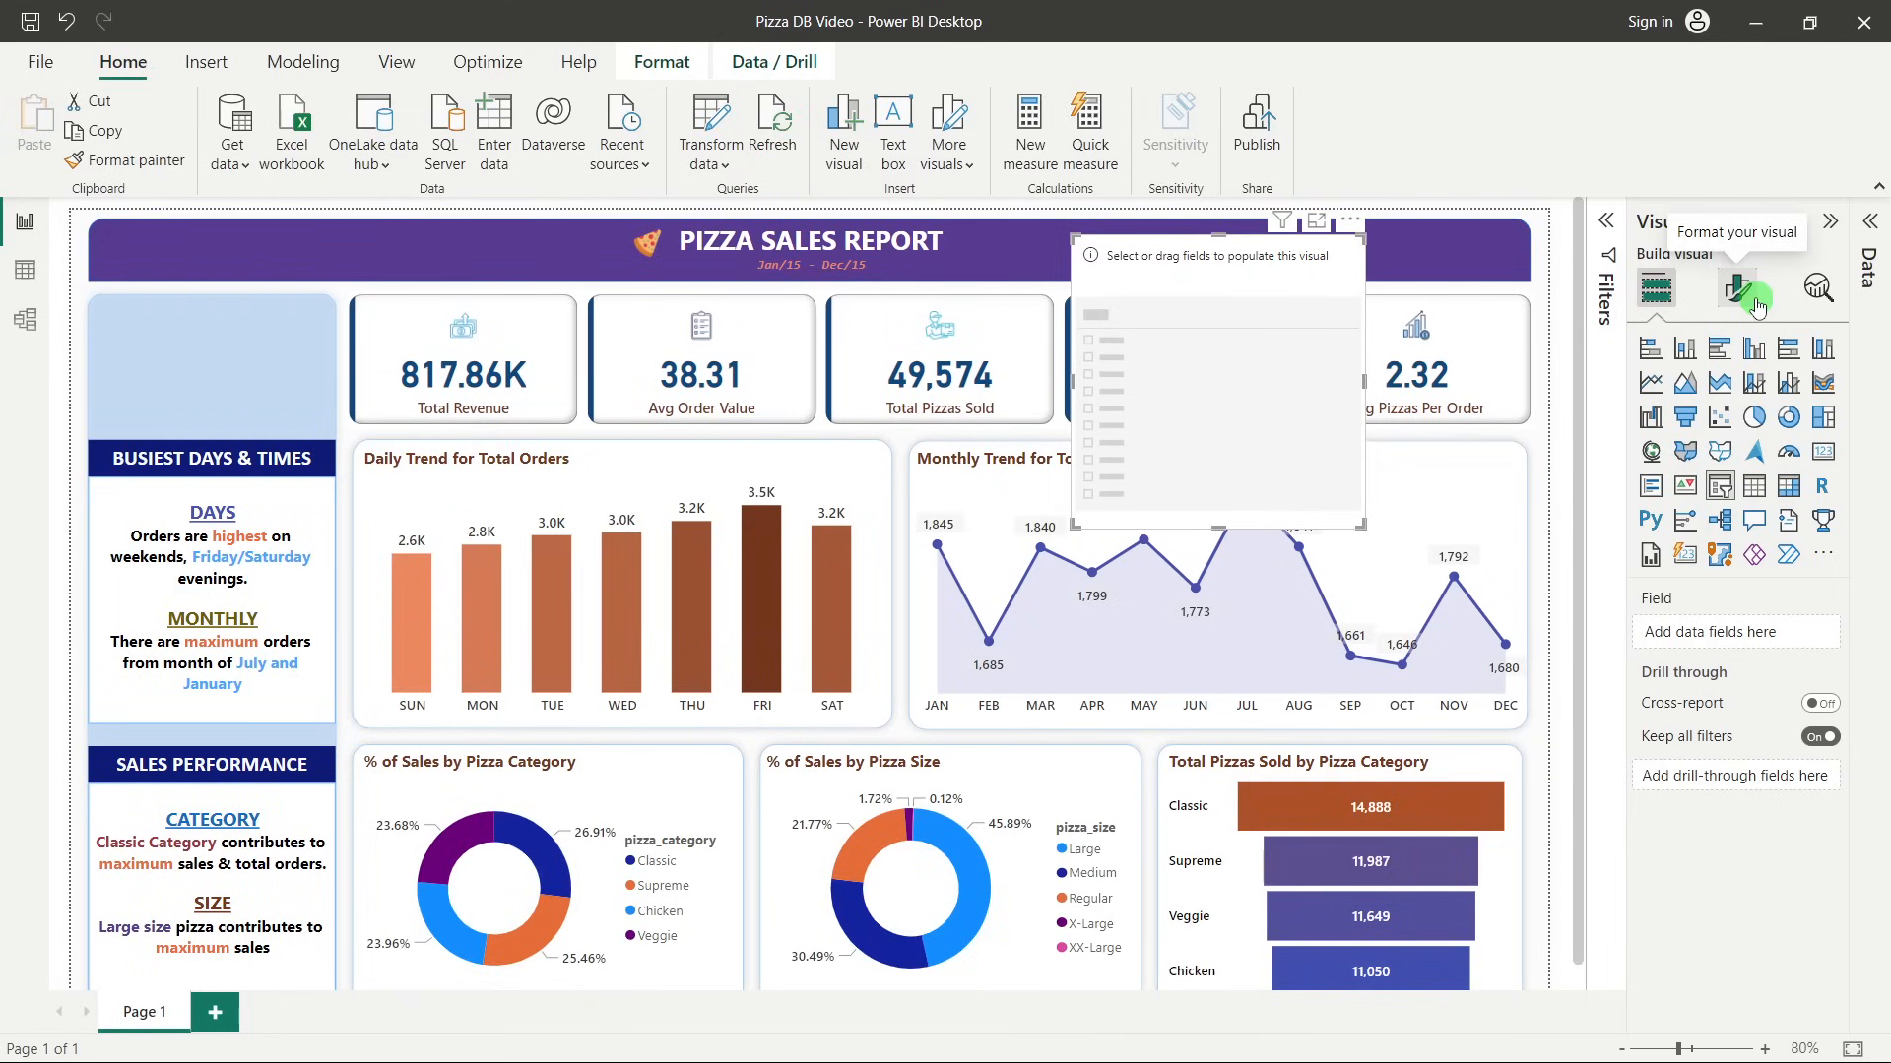
left_click(1869, 222)
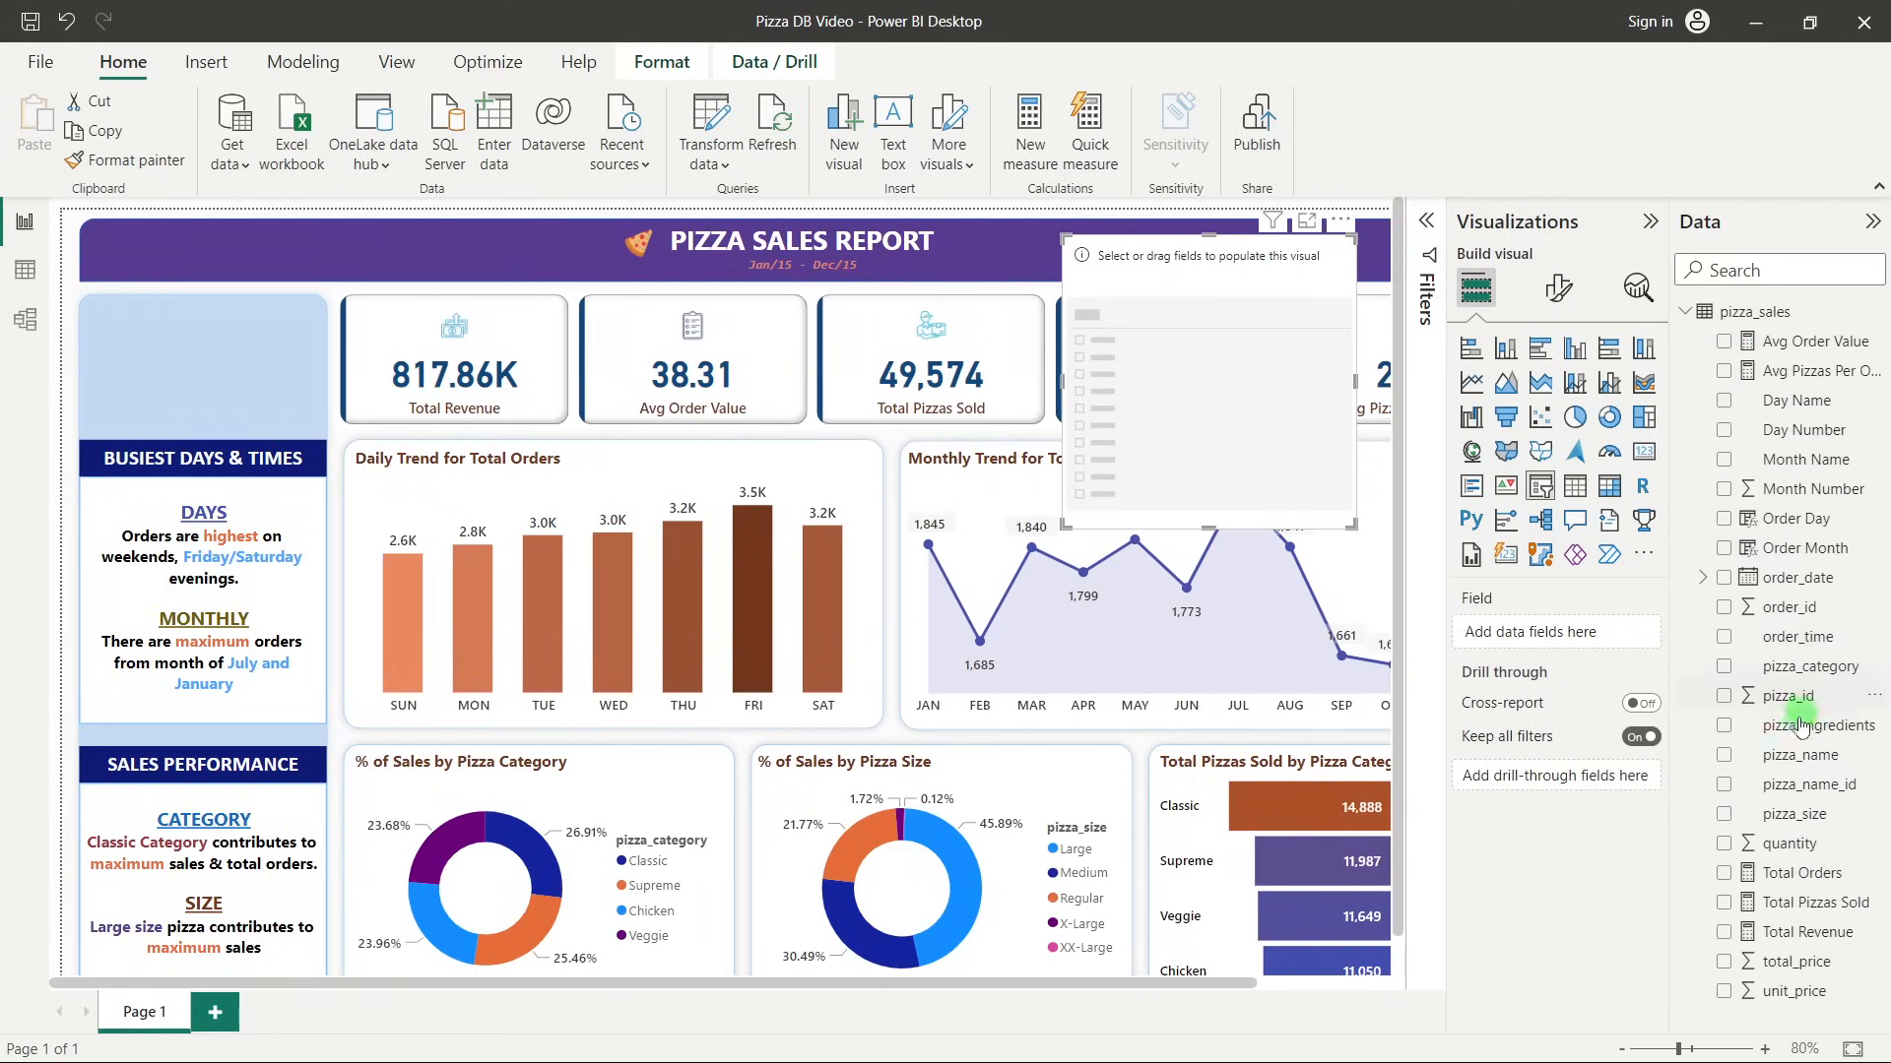
left_click(1723, 667)
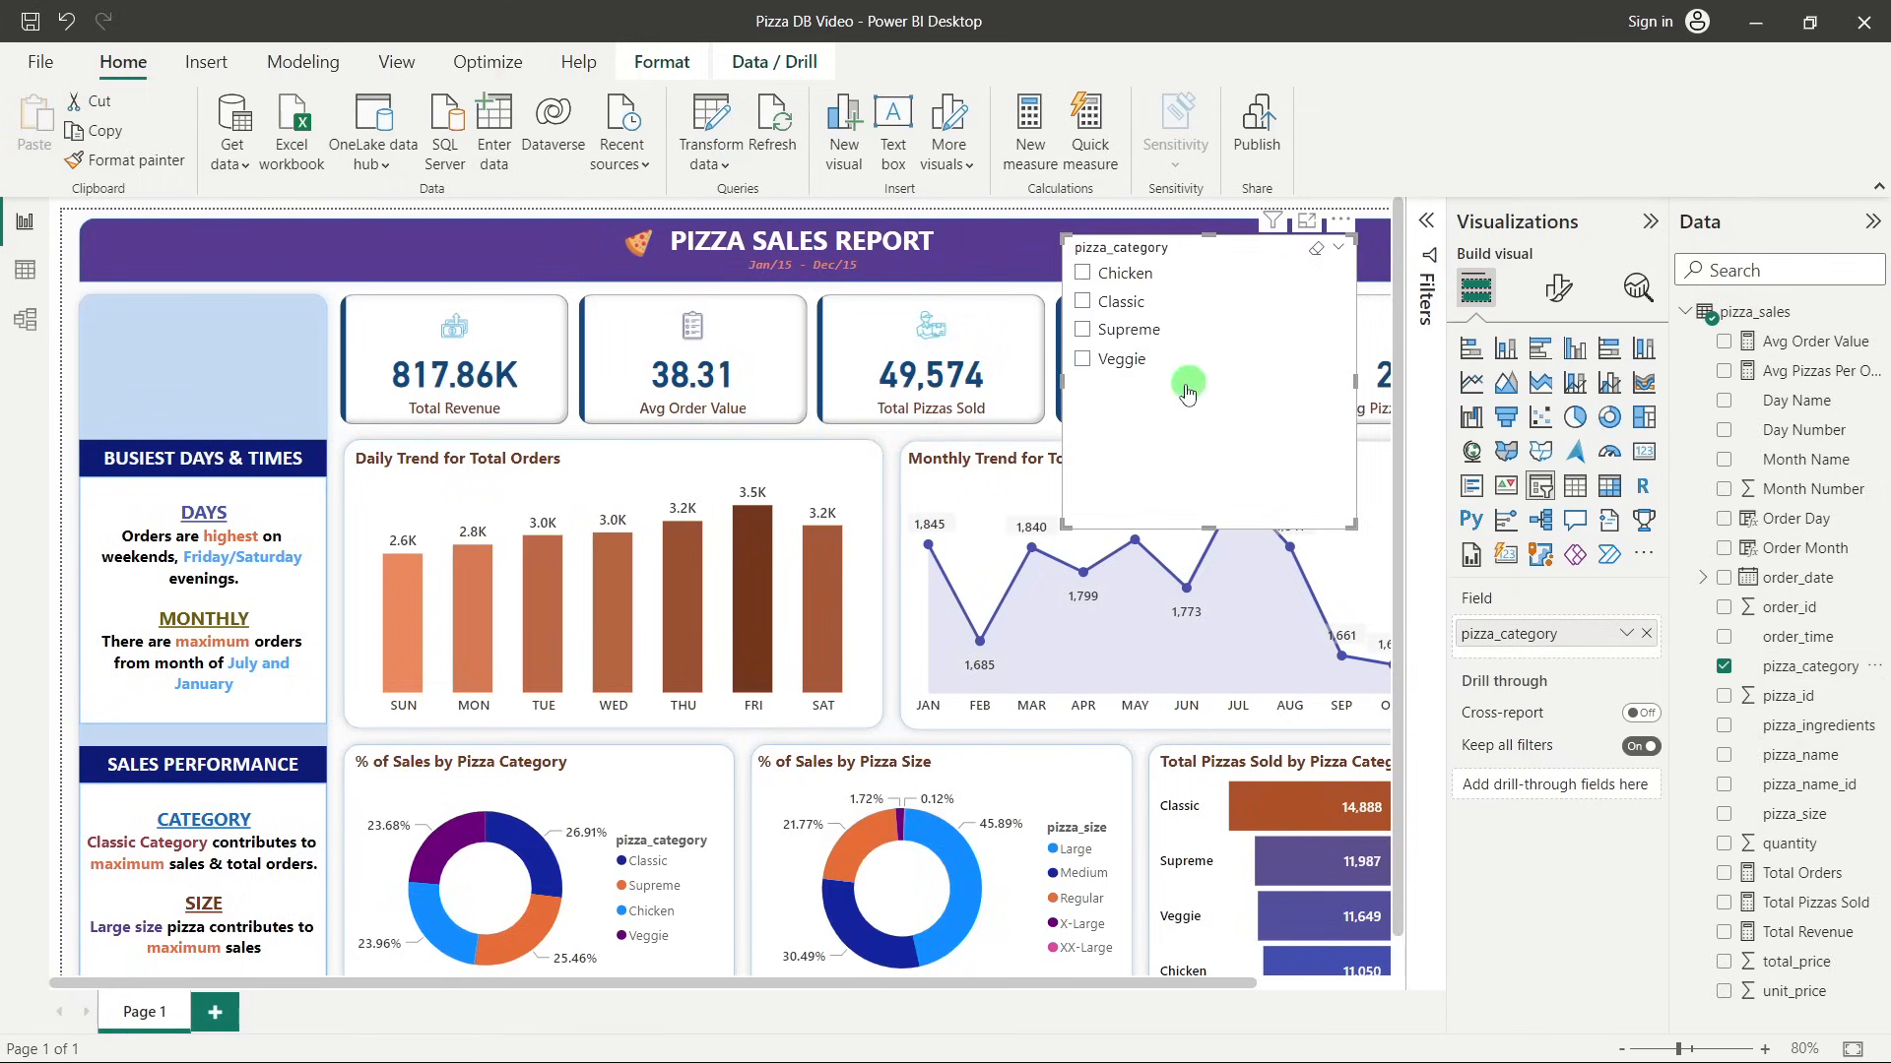
Change the pizza_category slicer's style to Dropdown and enable its "Select all" option.
left_click(1576, 300)
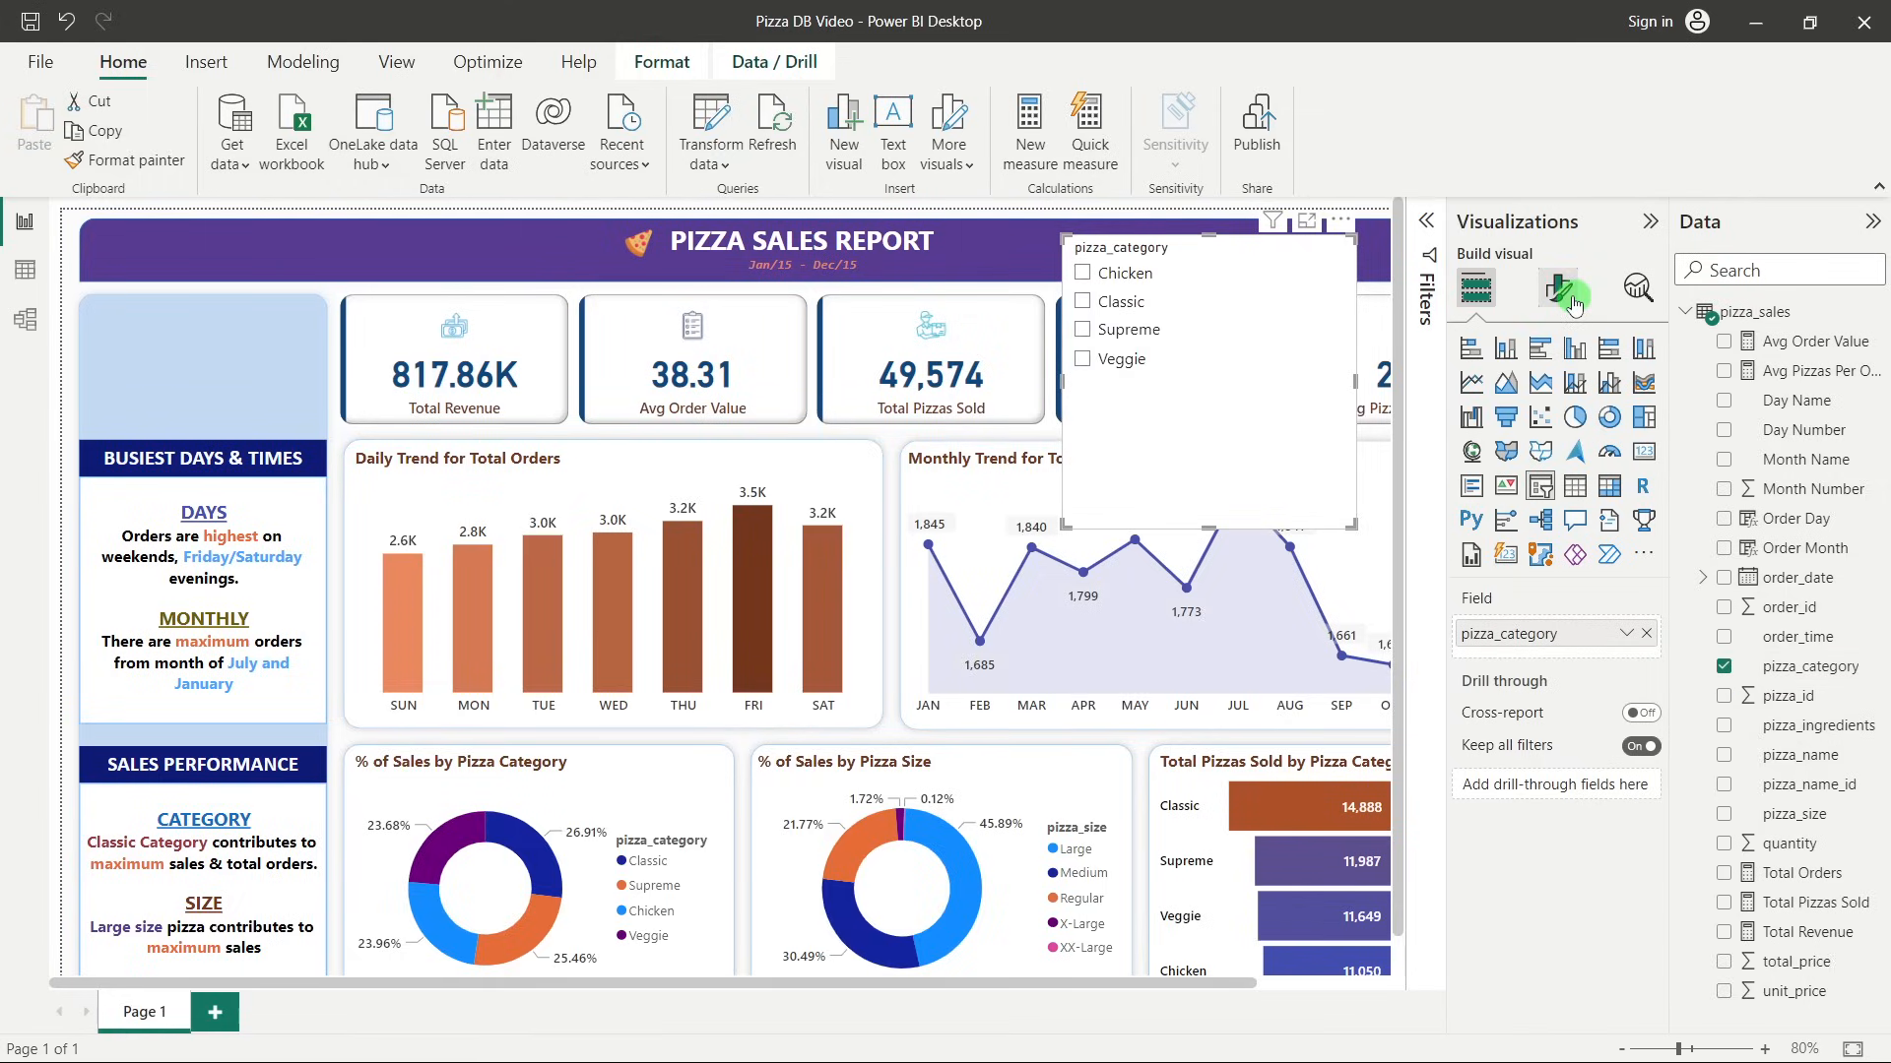
left_click(1537, 459)
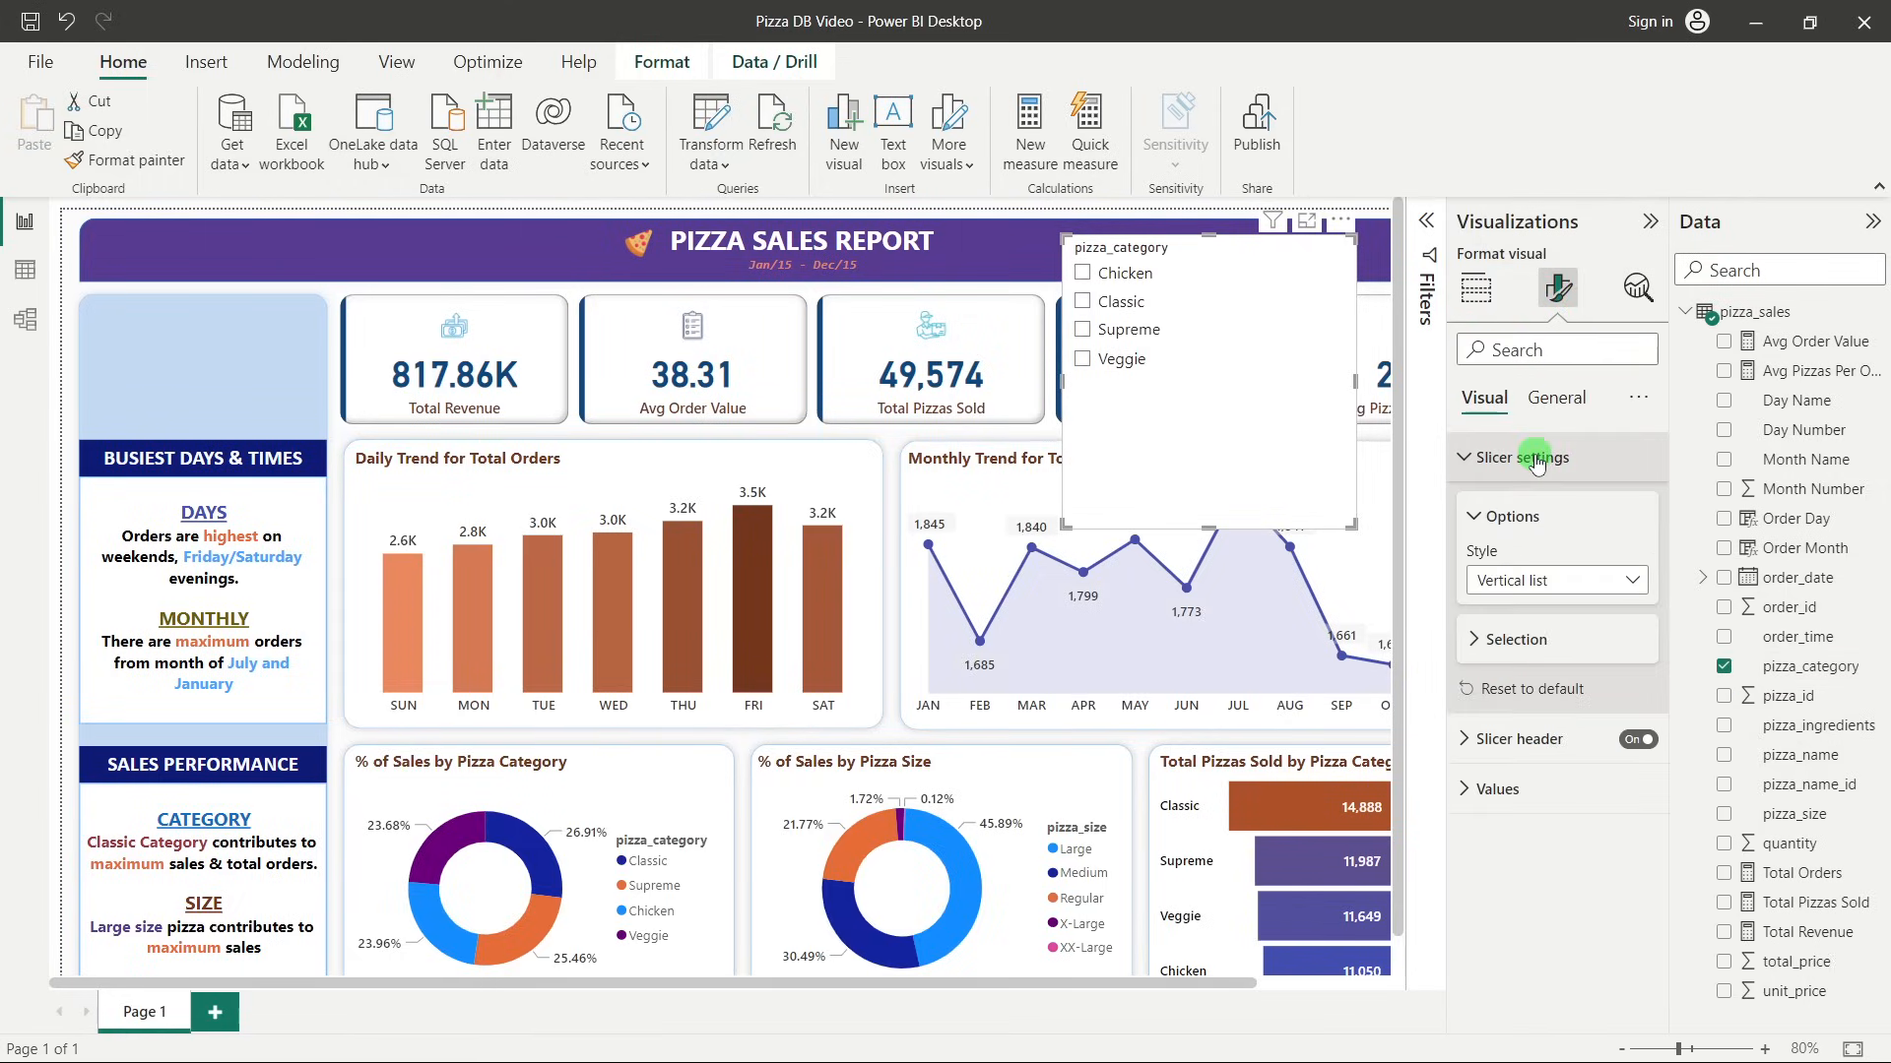
left_click(1517, 581)
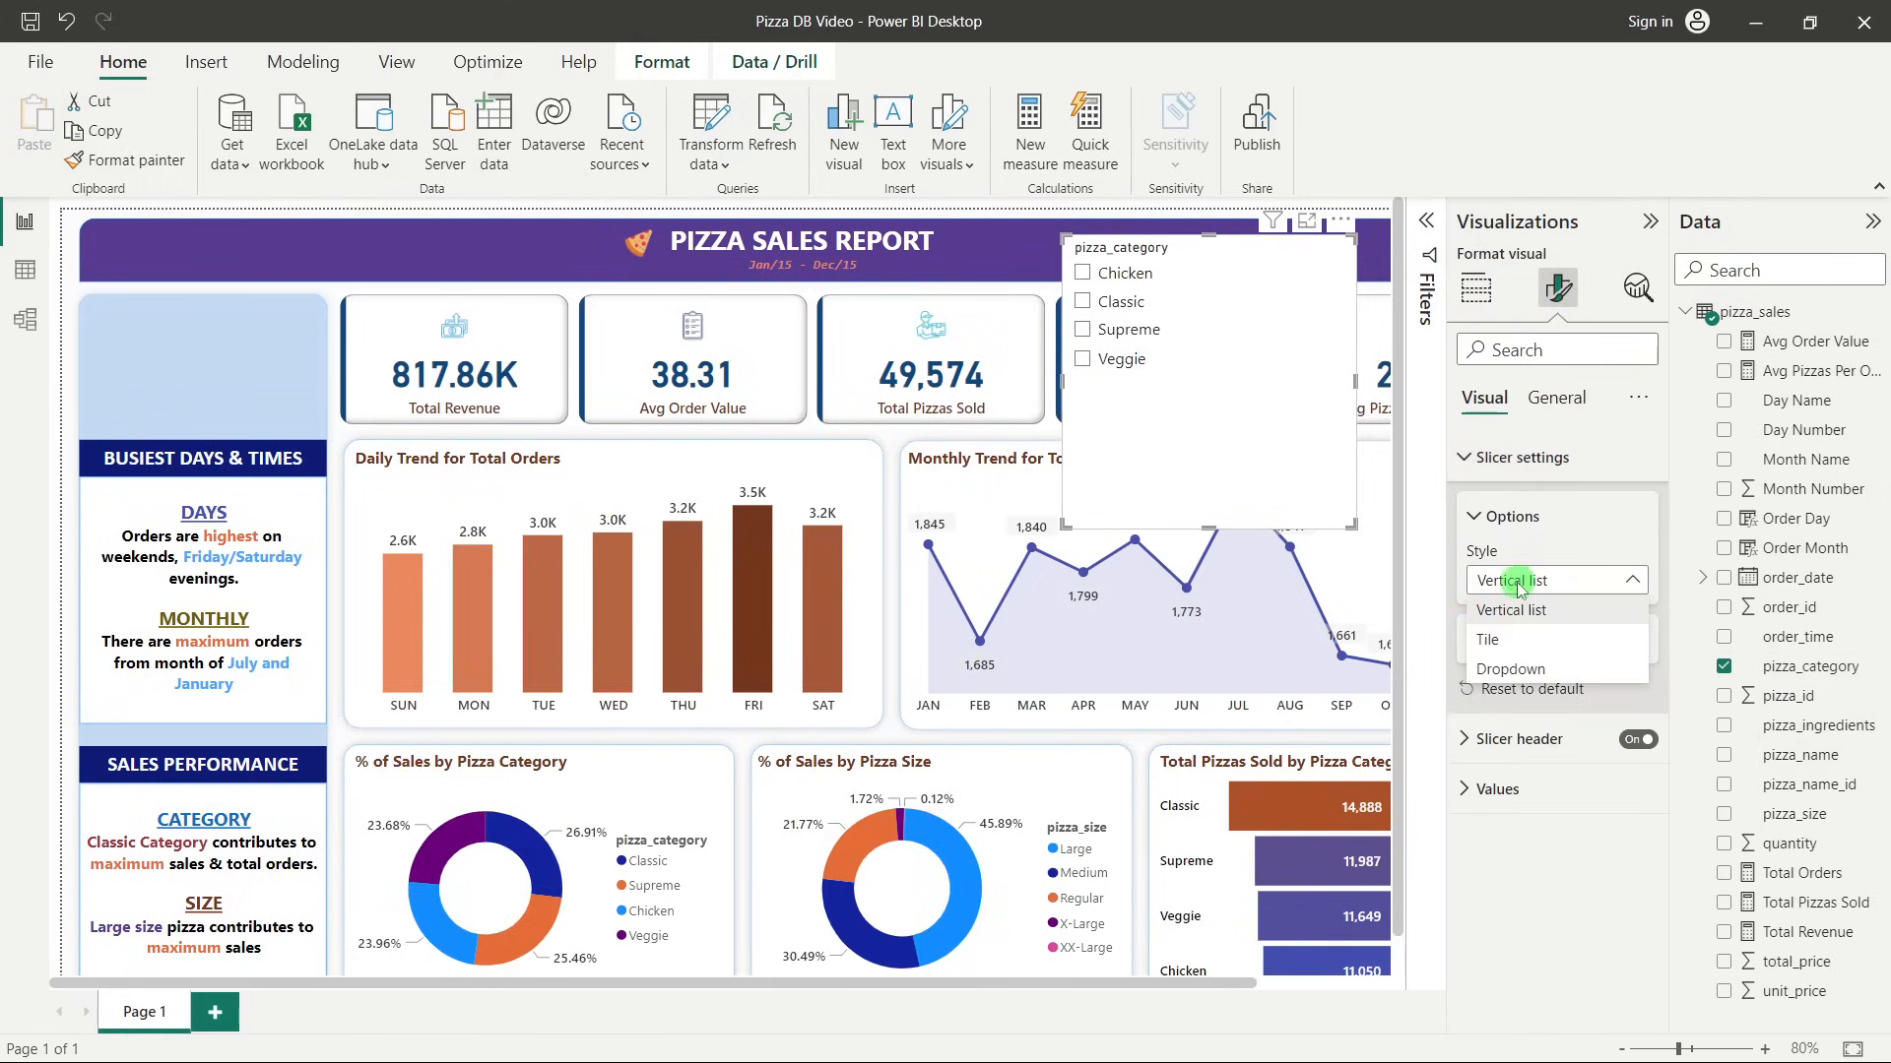
left_click(1511, 667)
left_click(1517, 640)
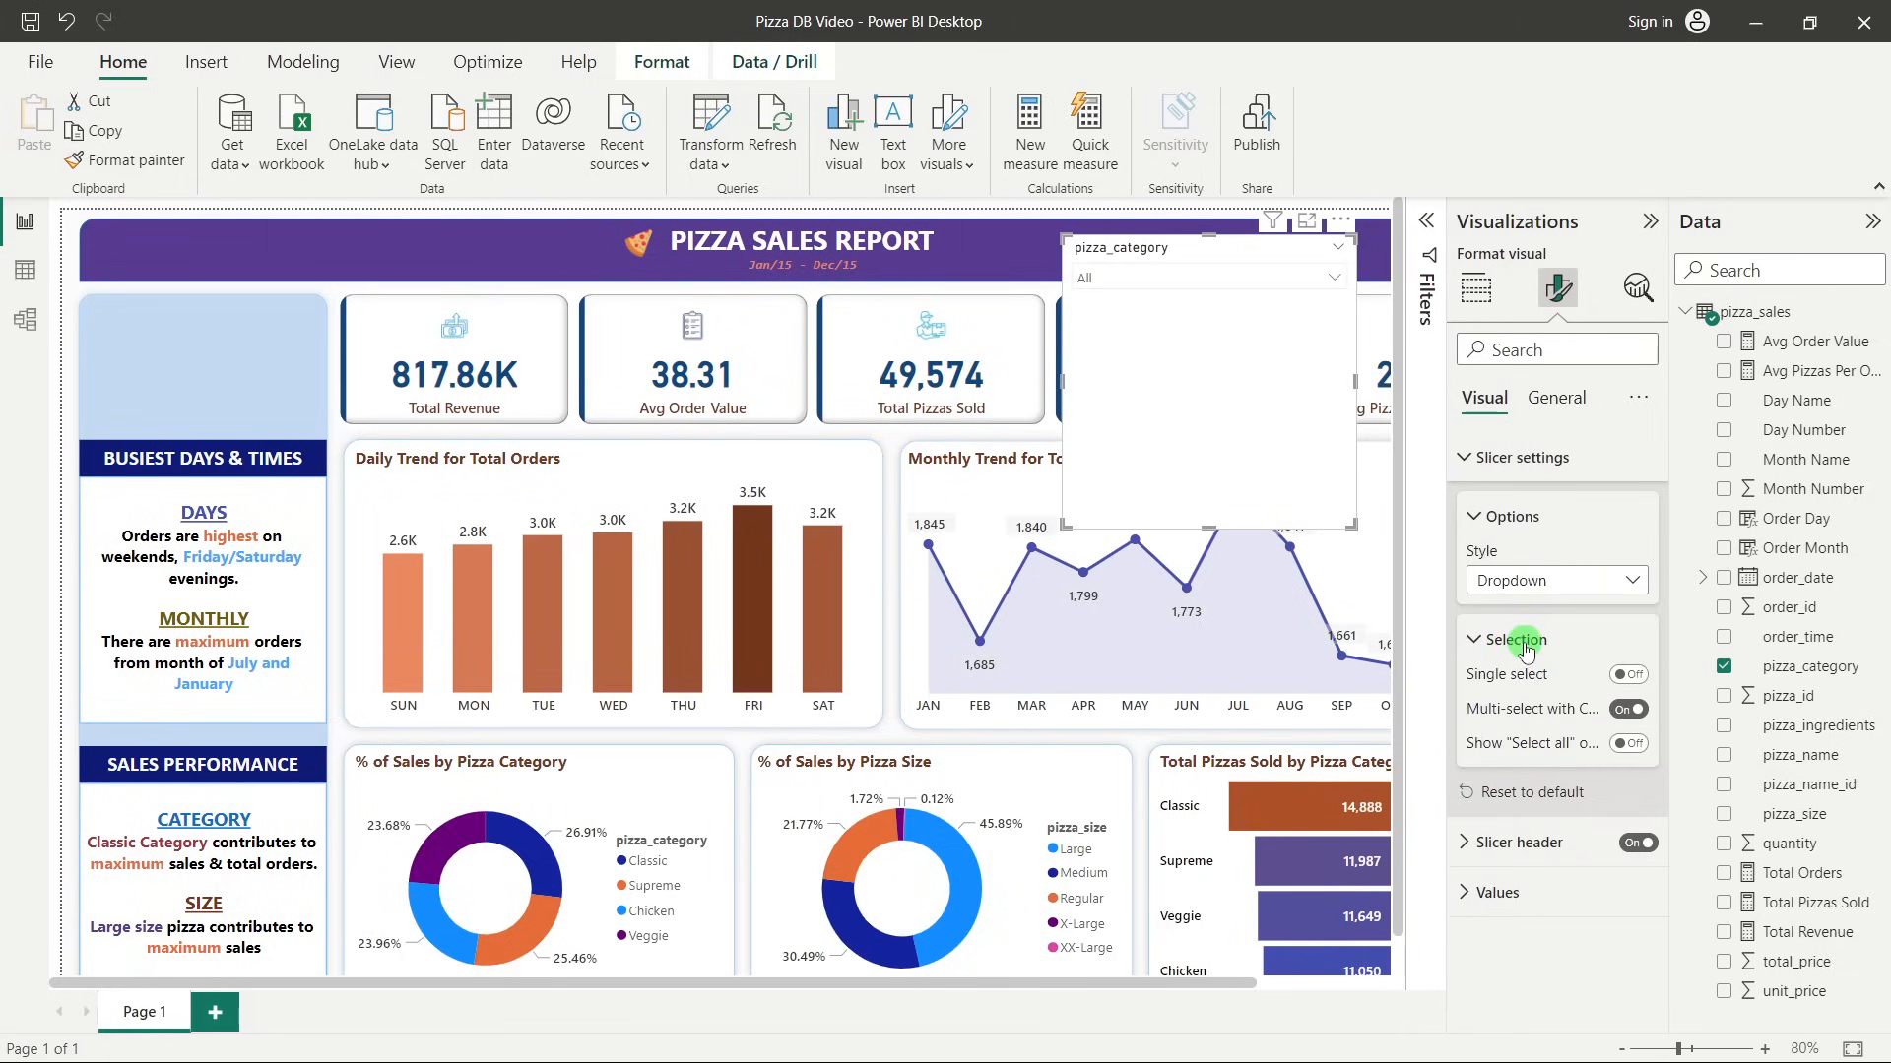
left_click(1630, 746)
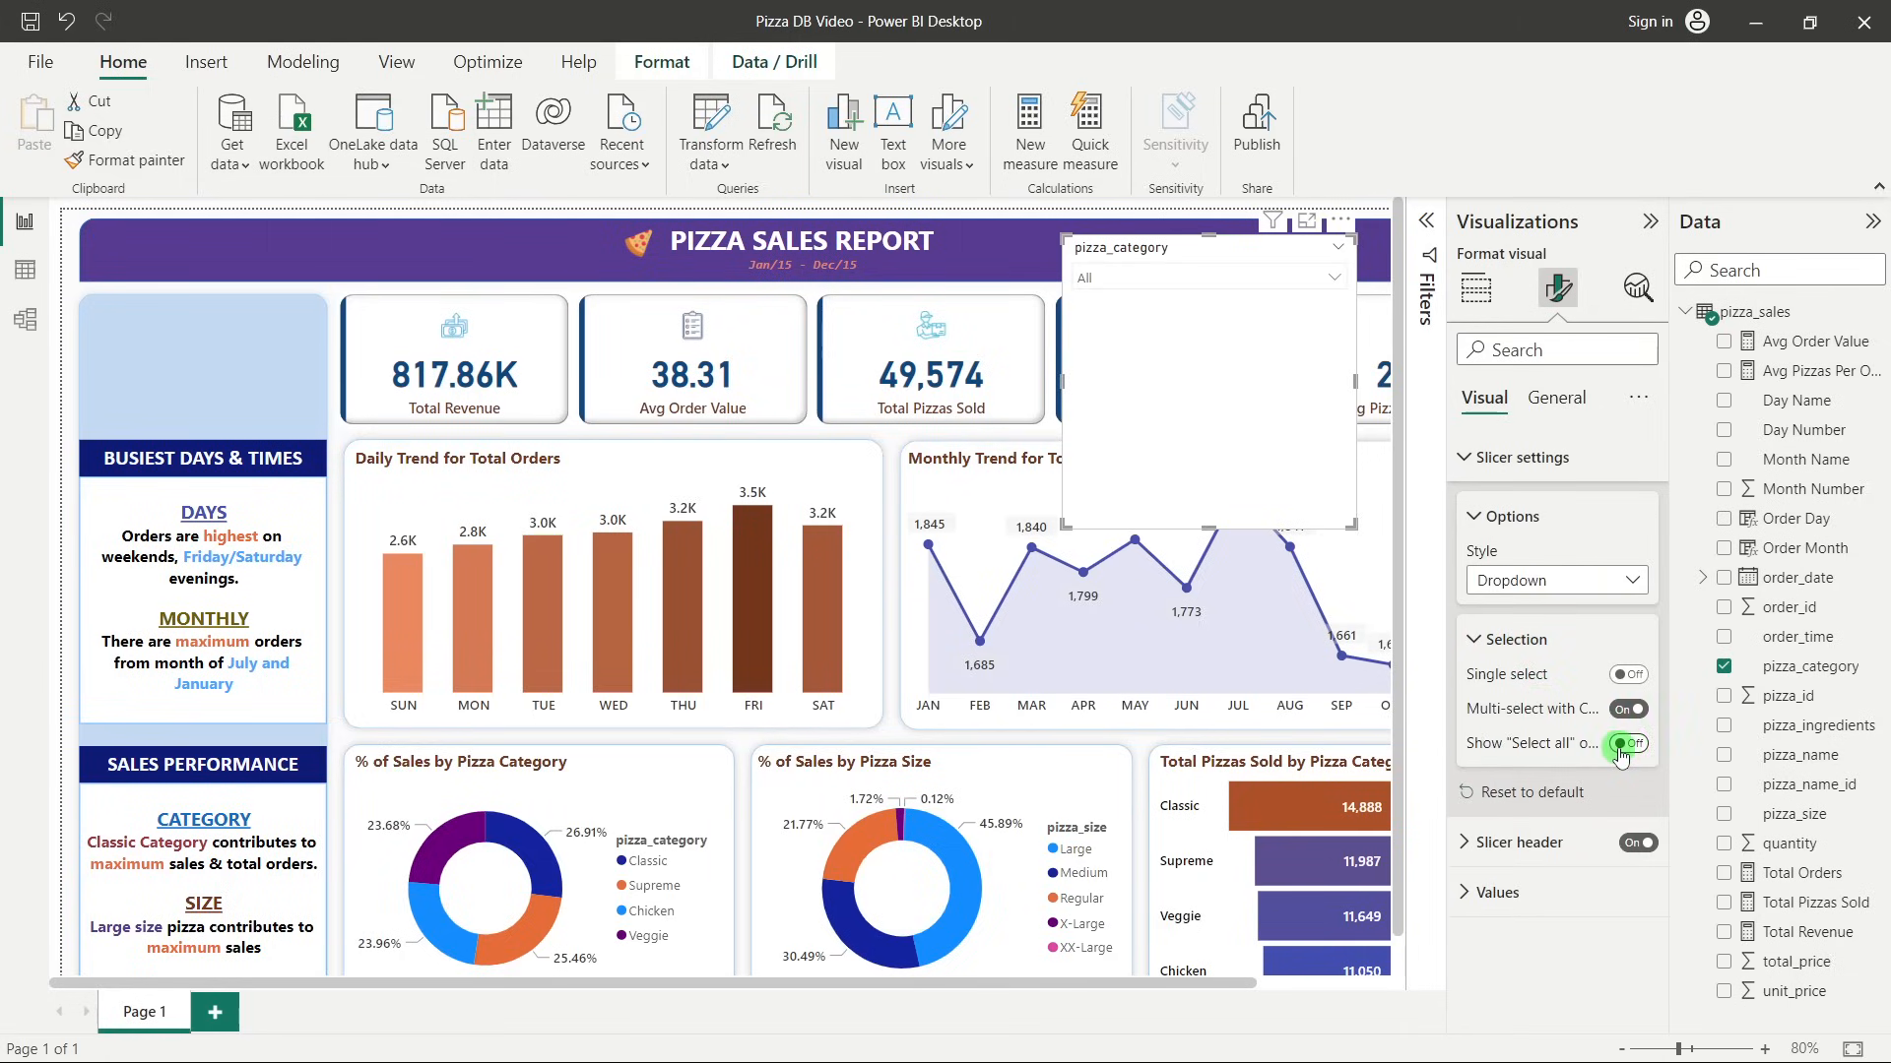
Select all categories in the pizza_category slicer's list and collapse it.
left_click(1109, 281)
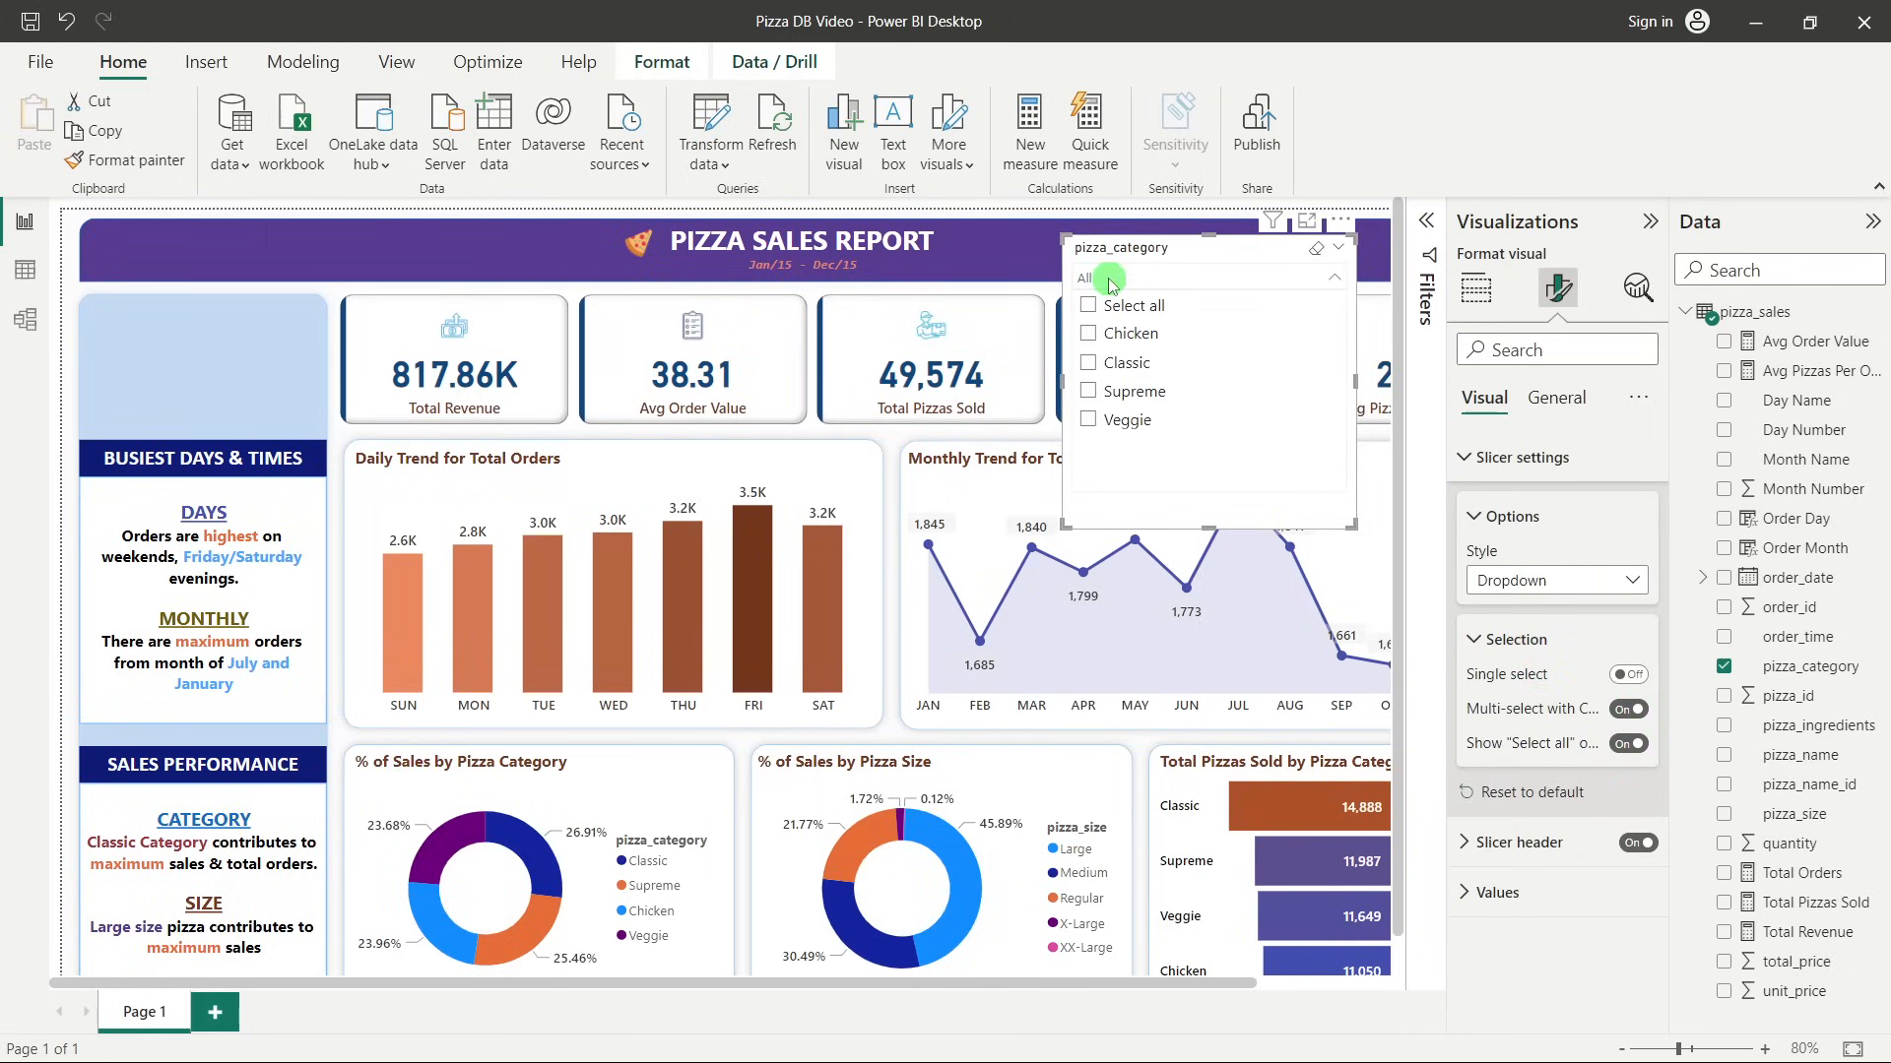
left_click(1095, 307)
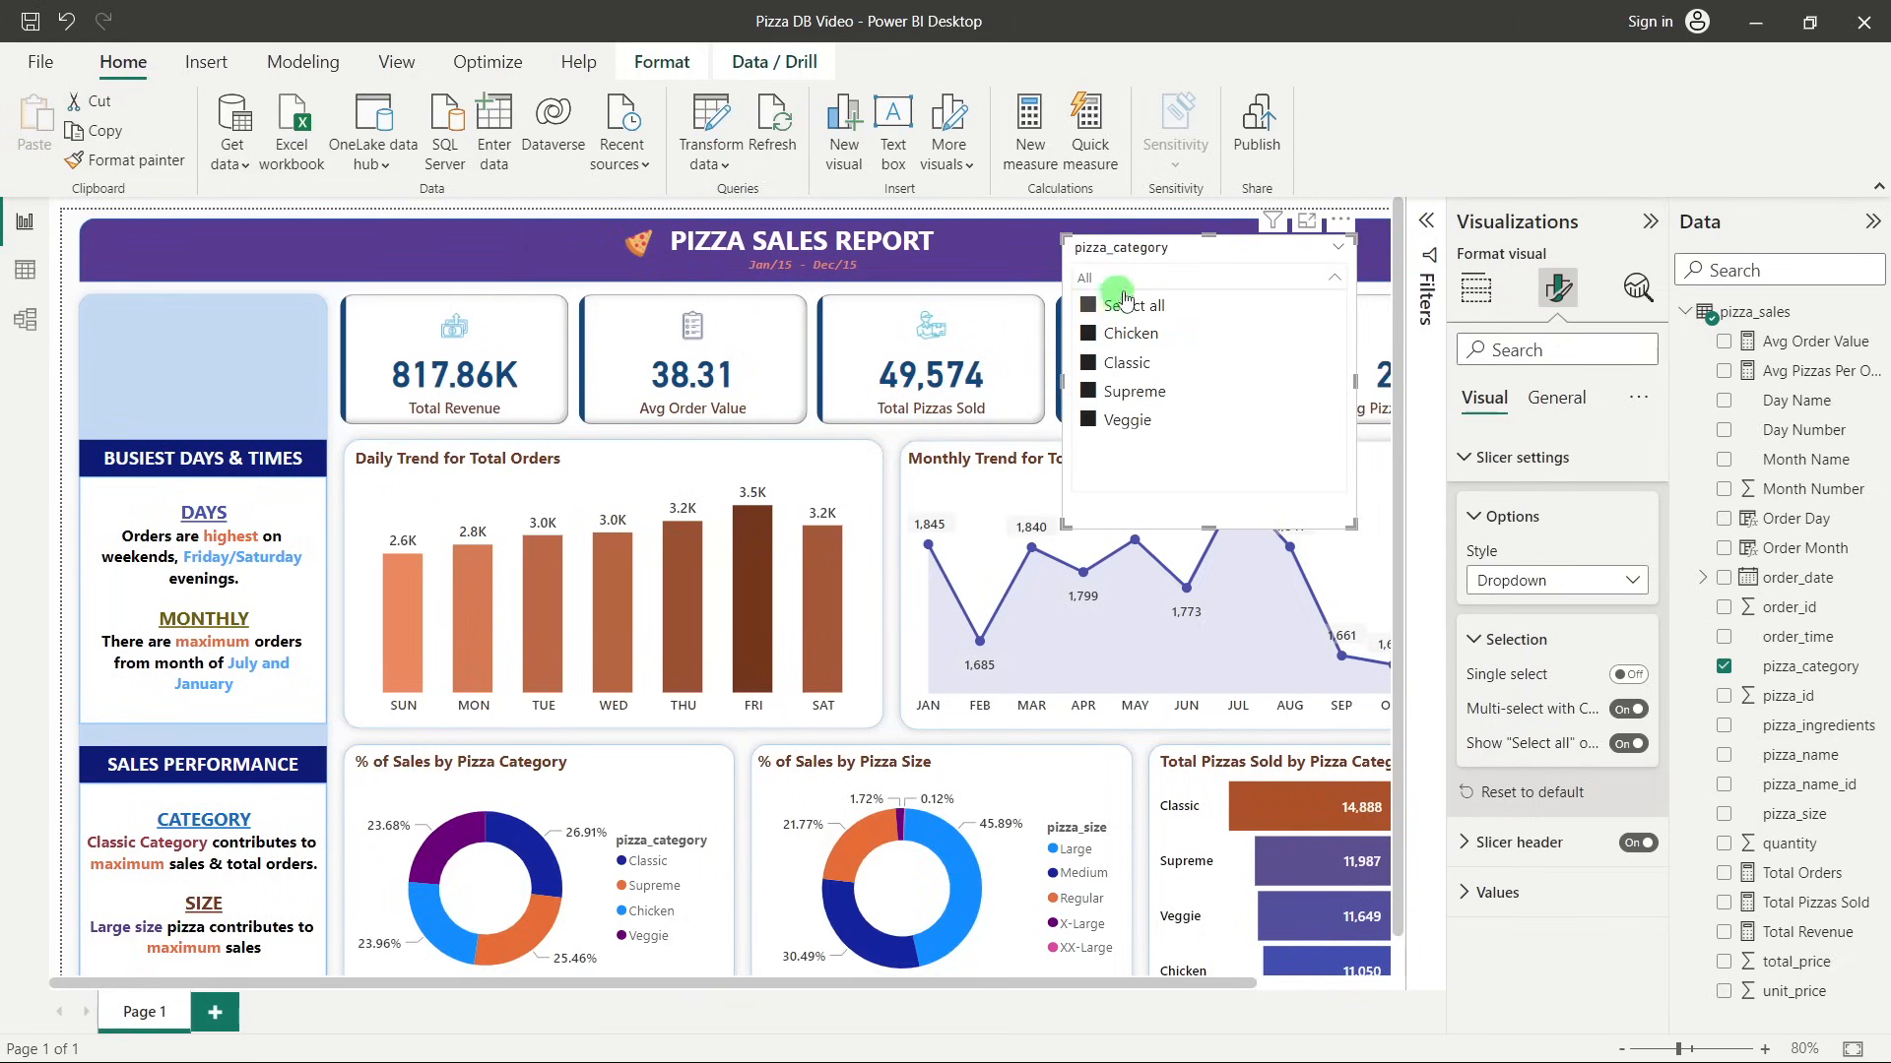
left_click(1113, 281)
Shrink the pizza_category slicer and fit it inside the purple header banner, just after the PIZZA SALES REPORT title.
left_click_drag(1148, 259, 1060, 254)
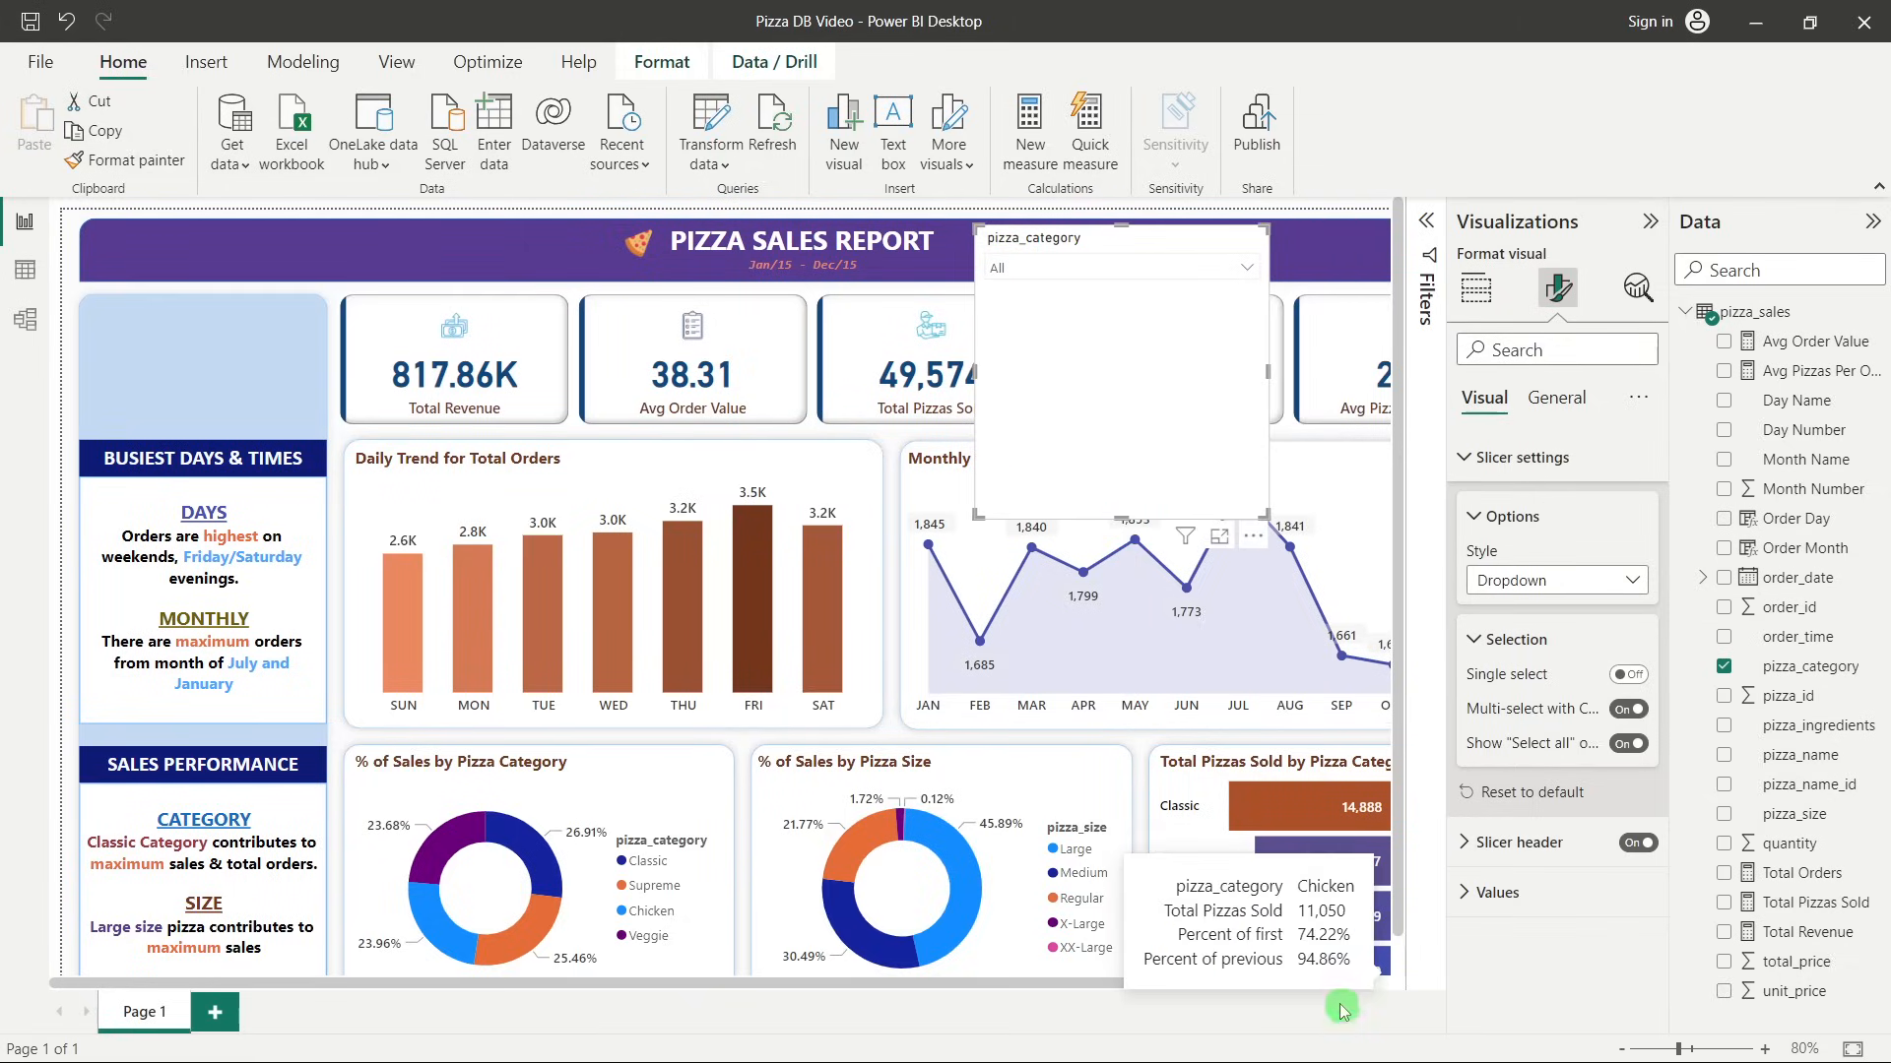
left_click_drag(1154, 984, 1292, 985)
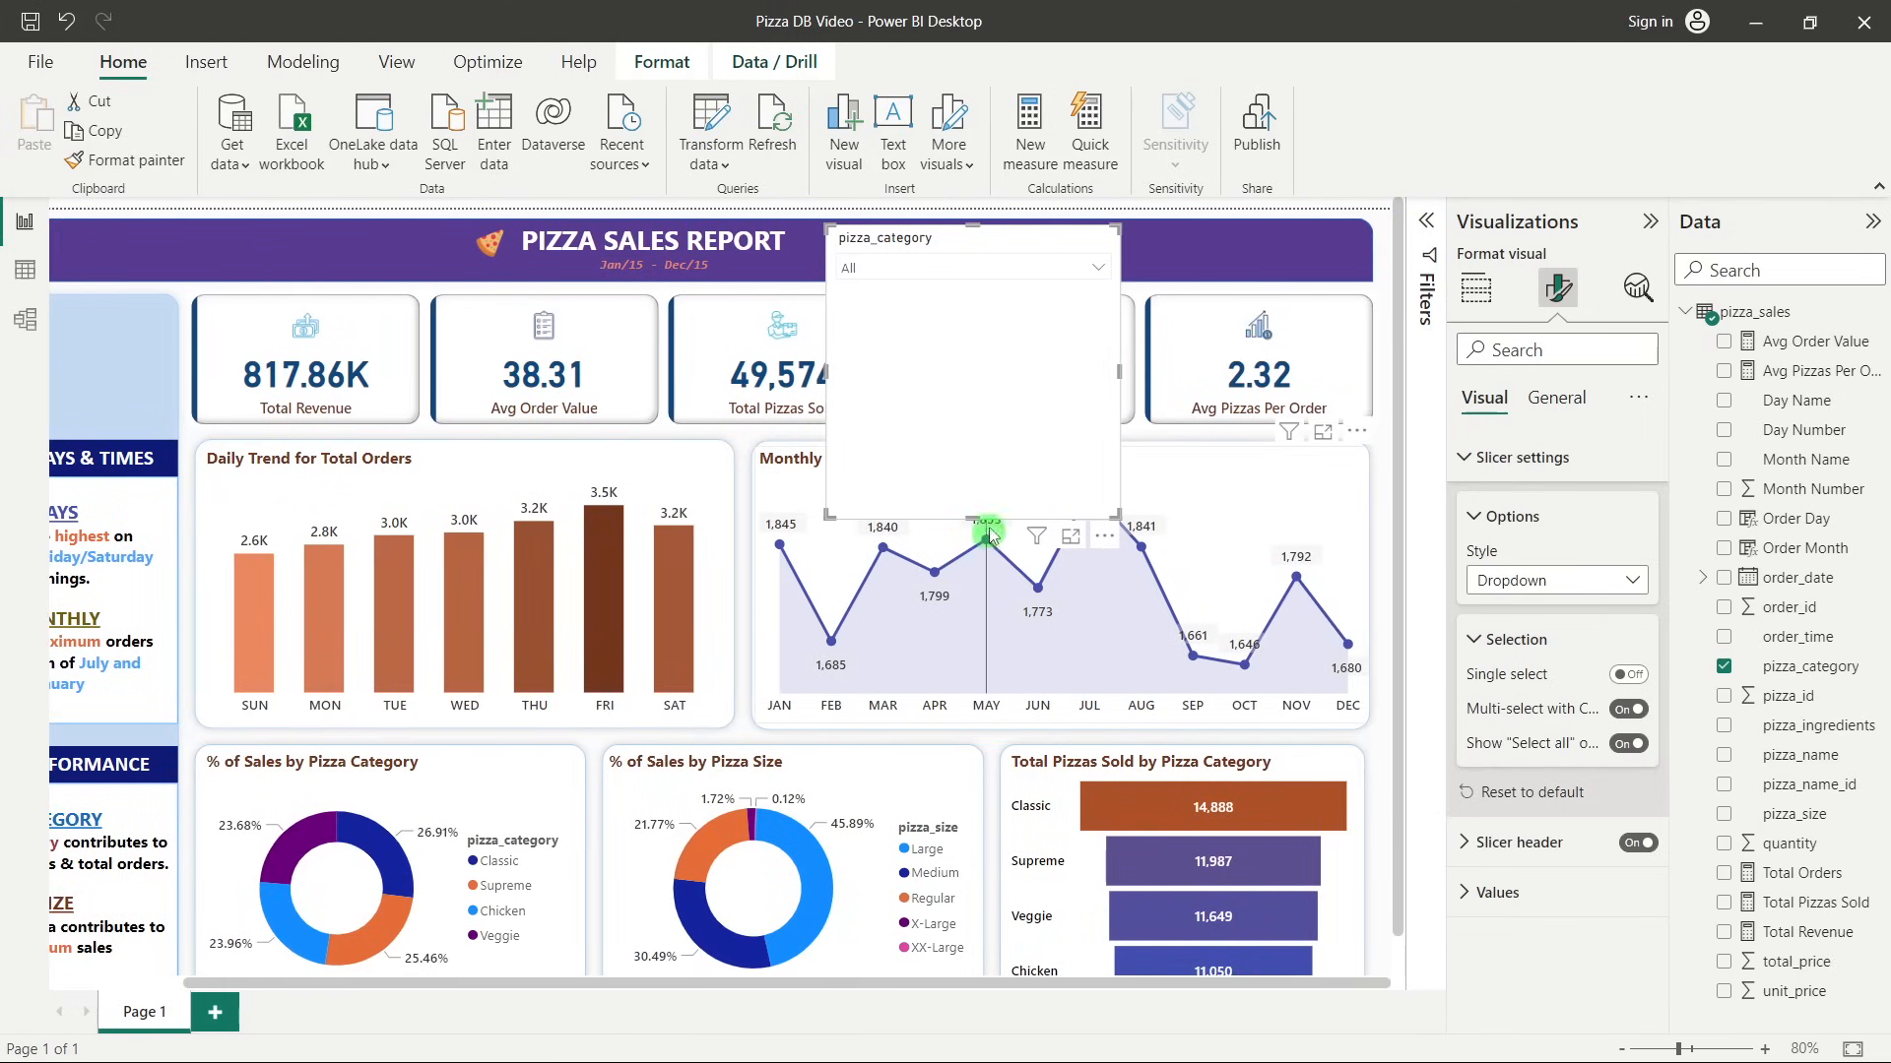
left_click_drag(973, 517, 1010, 237)
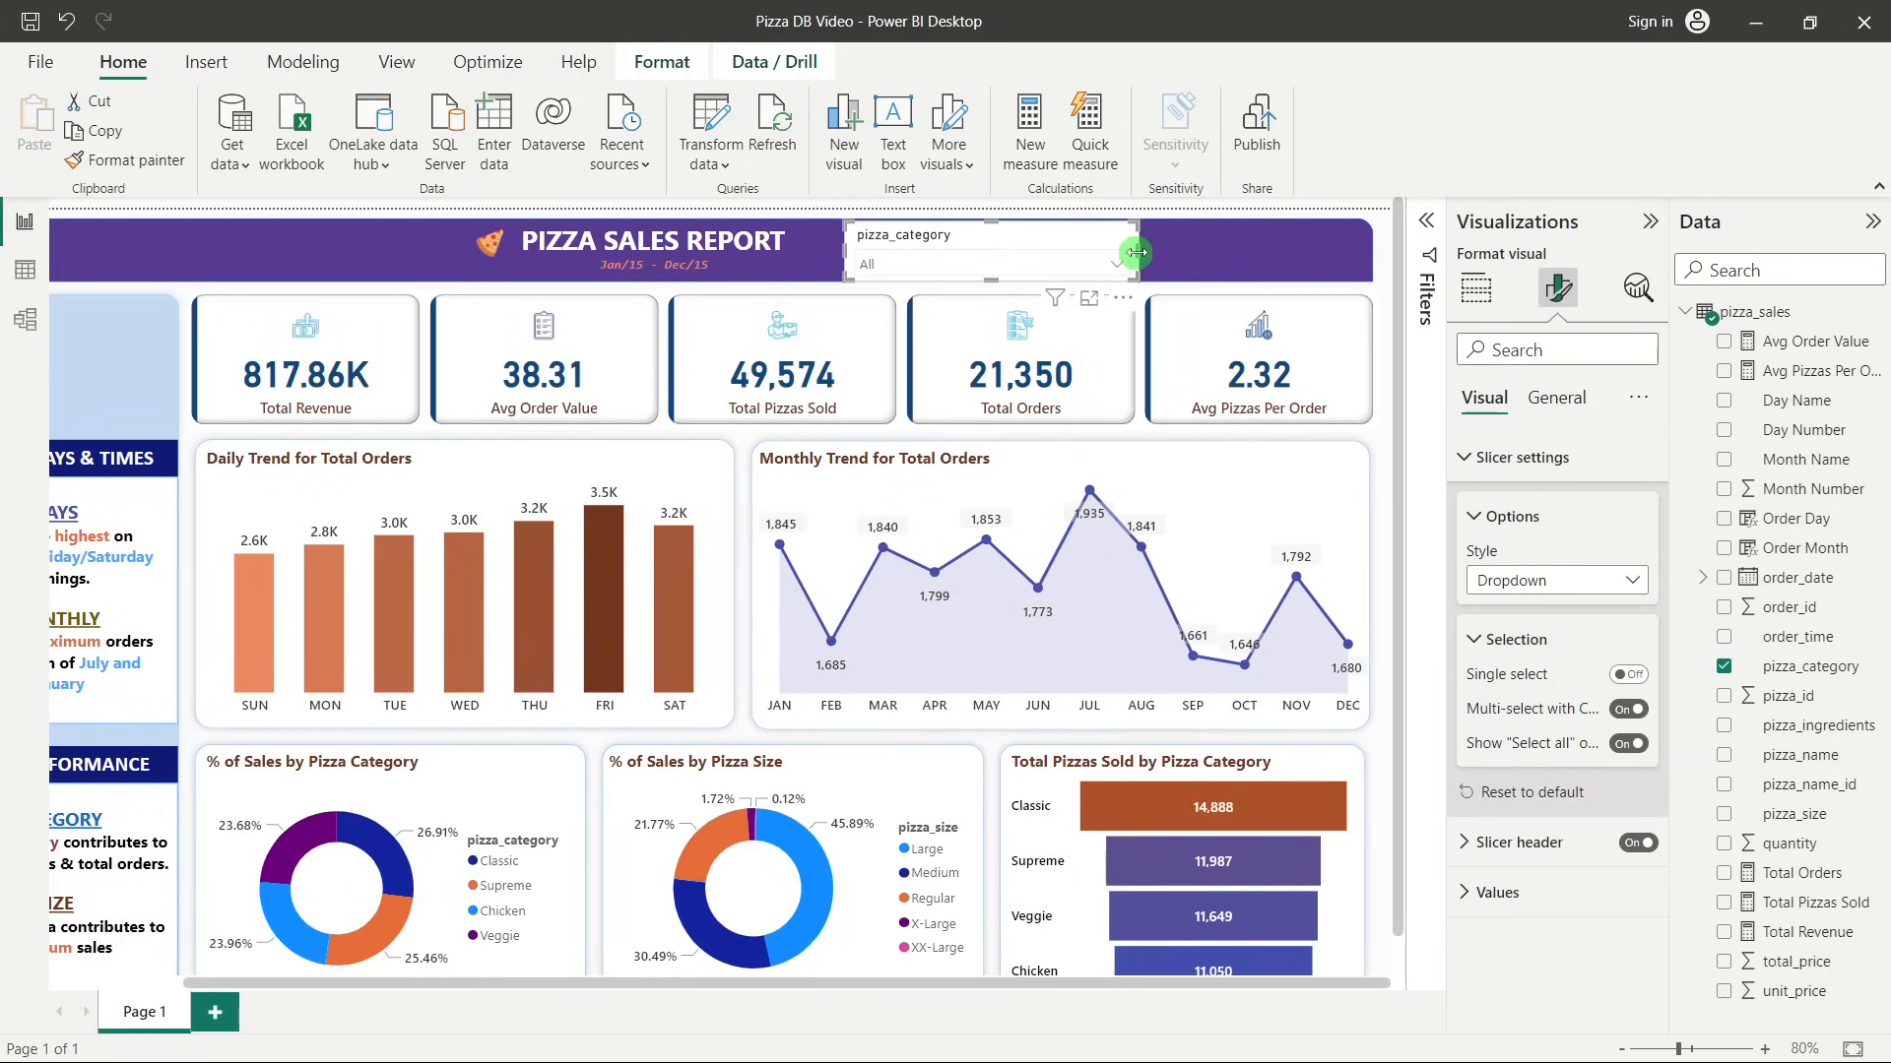
left_click_drag(1139, 254, 1081, 260)
Turn off the background of the pizza_category slicer so the purple banner shows through.
left_click(1556, 404)
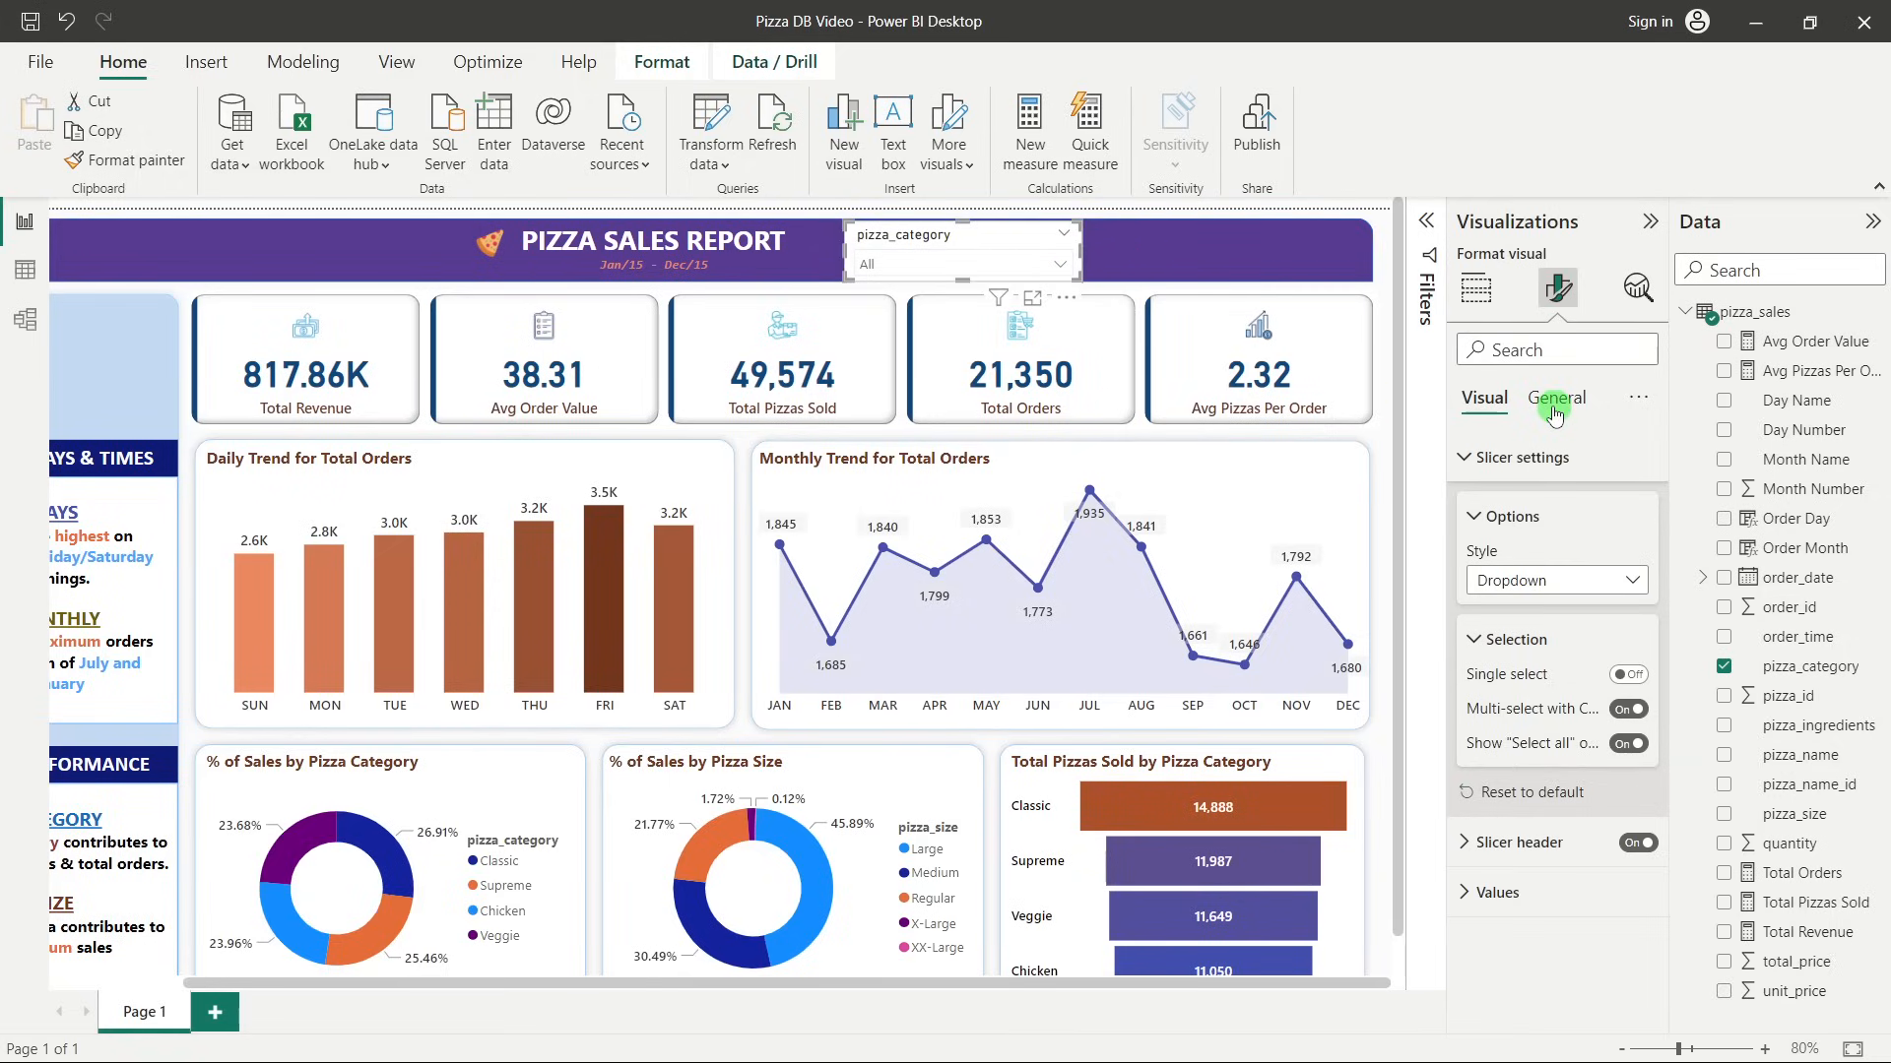
left_click(1585, 557)
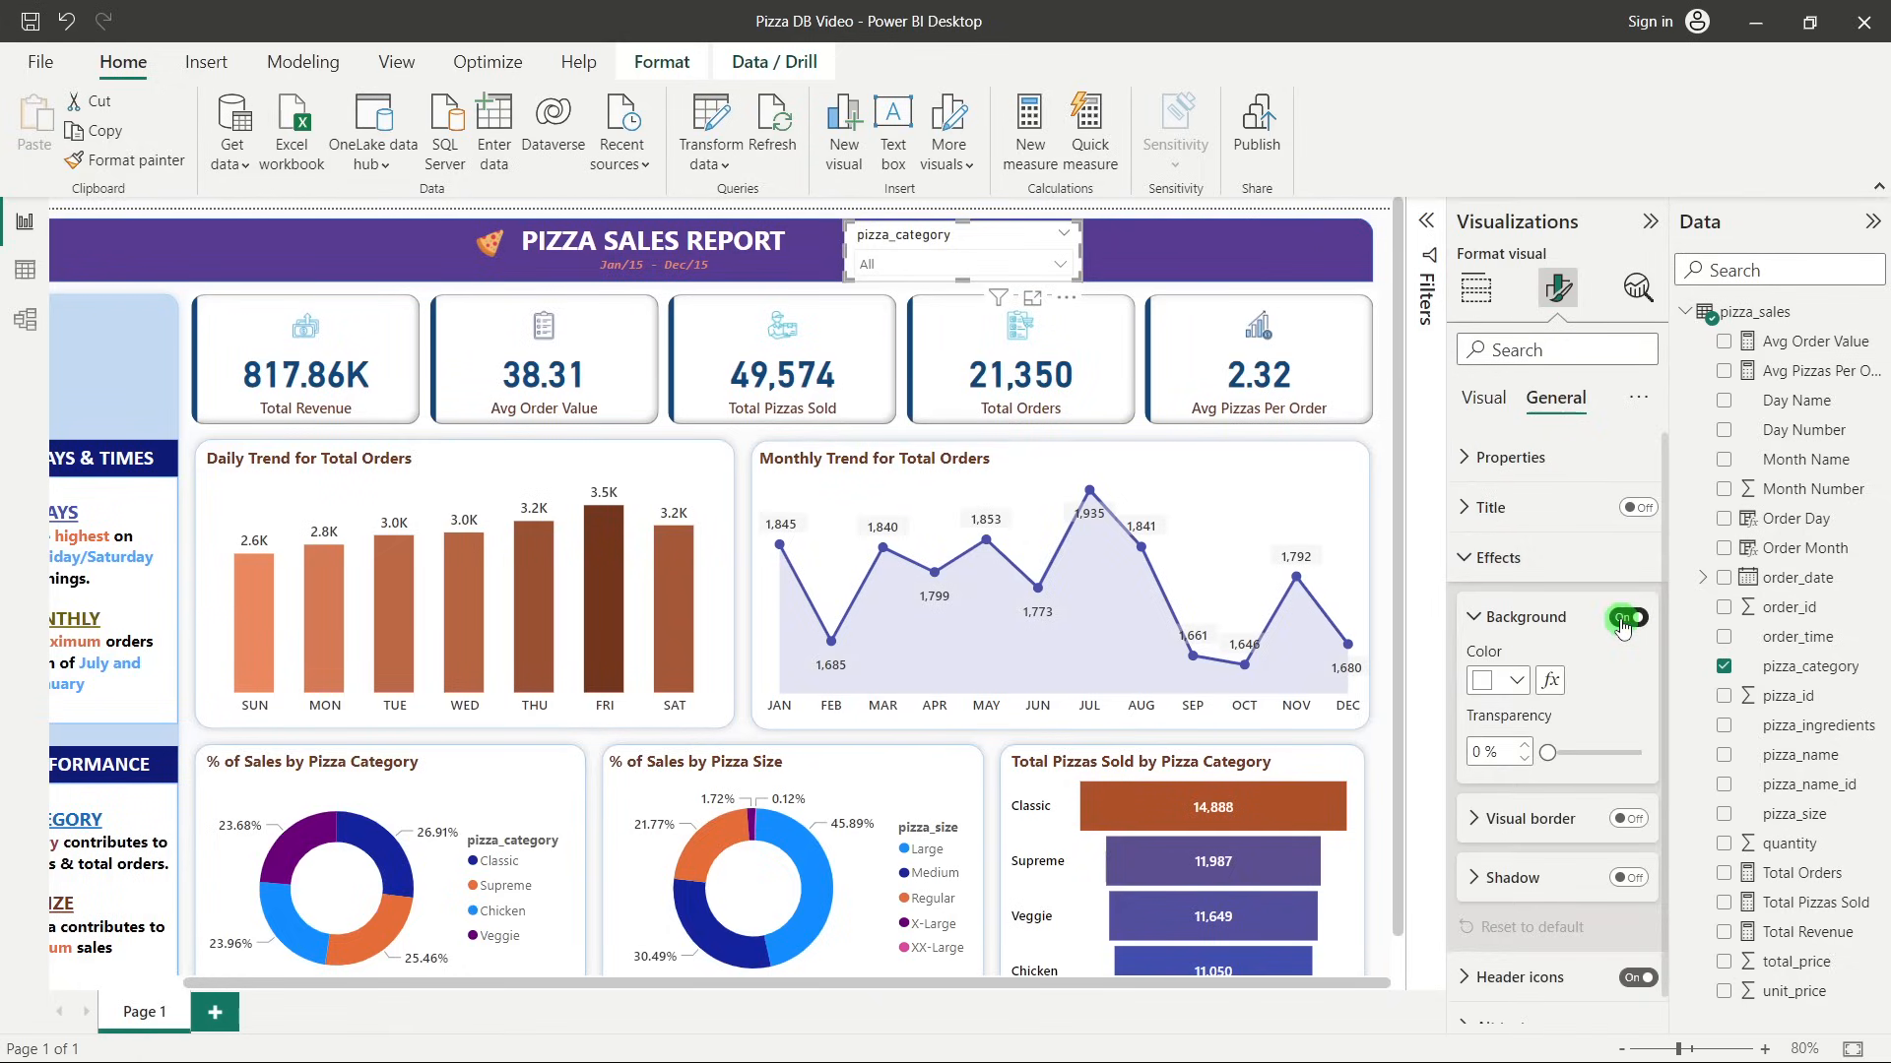
left_click(1624, 617)
left_click(1548, 557)
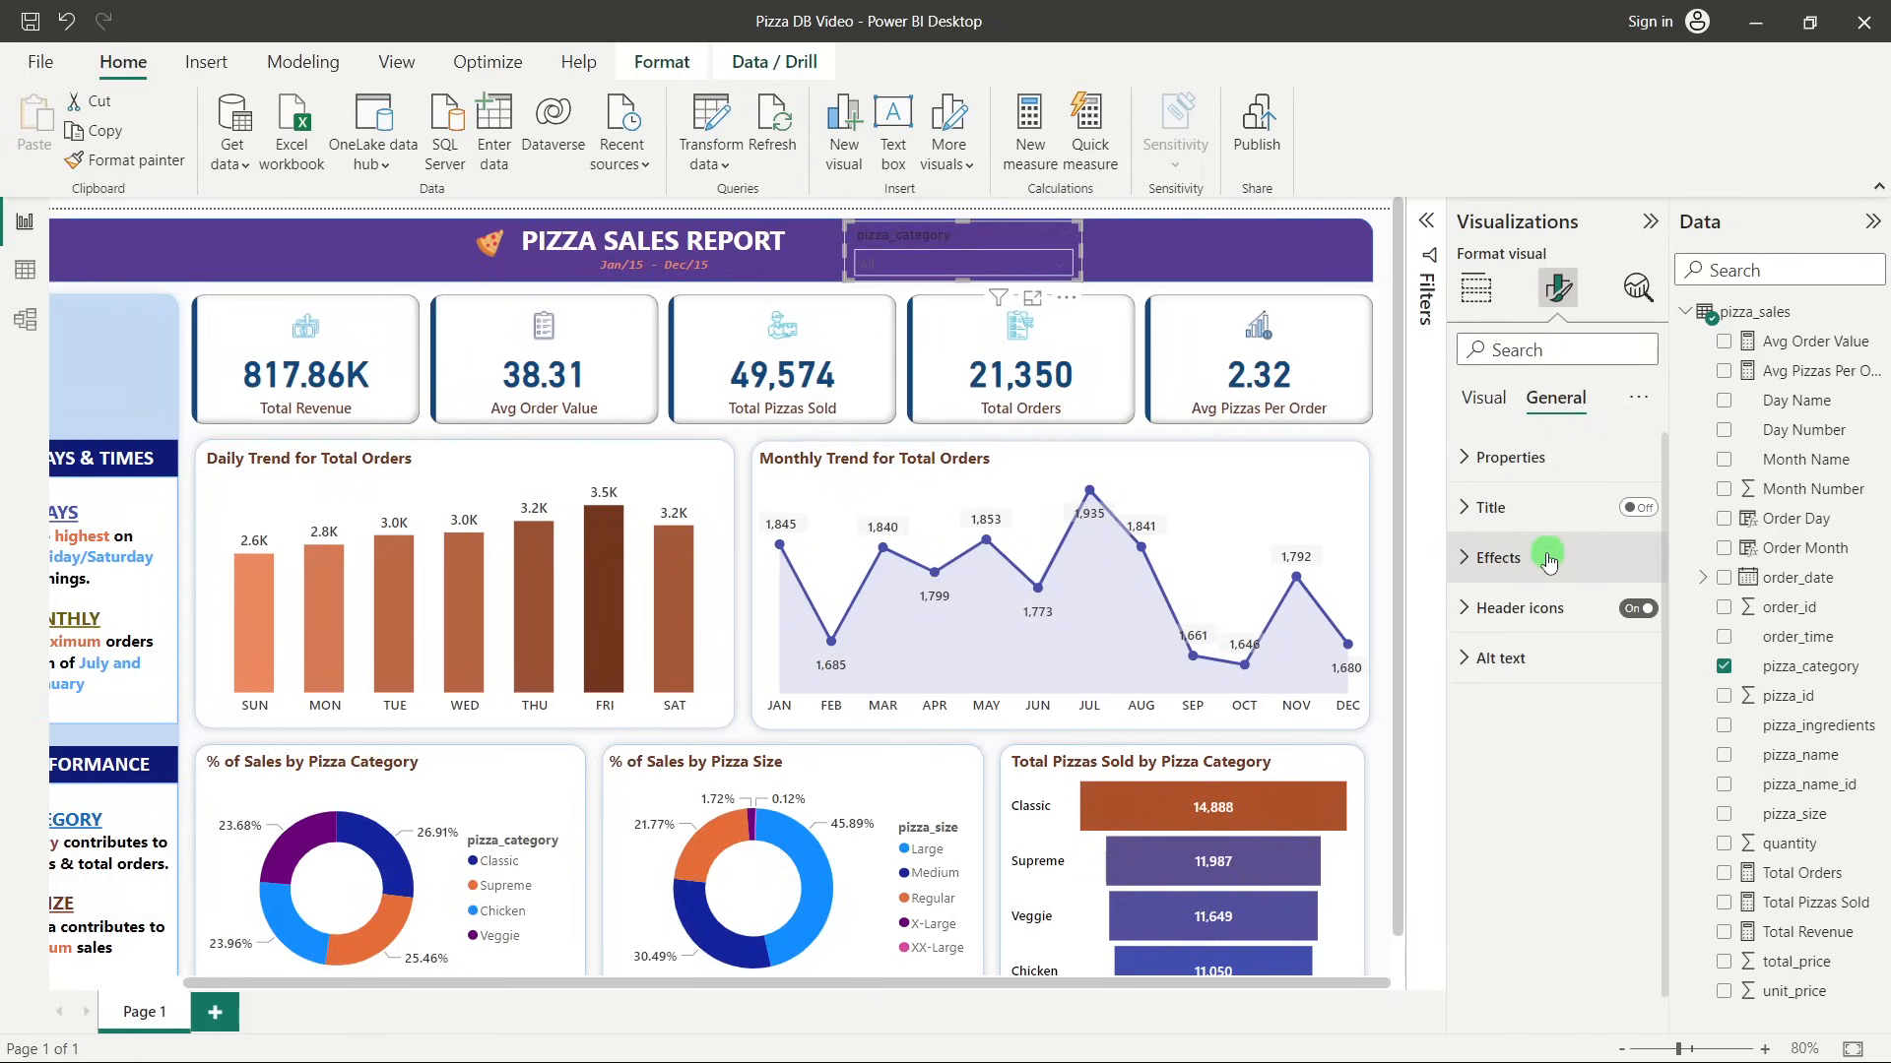
Set the font color of the slicer's values to white.
left_click(1486, 394)
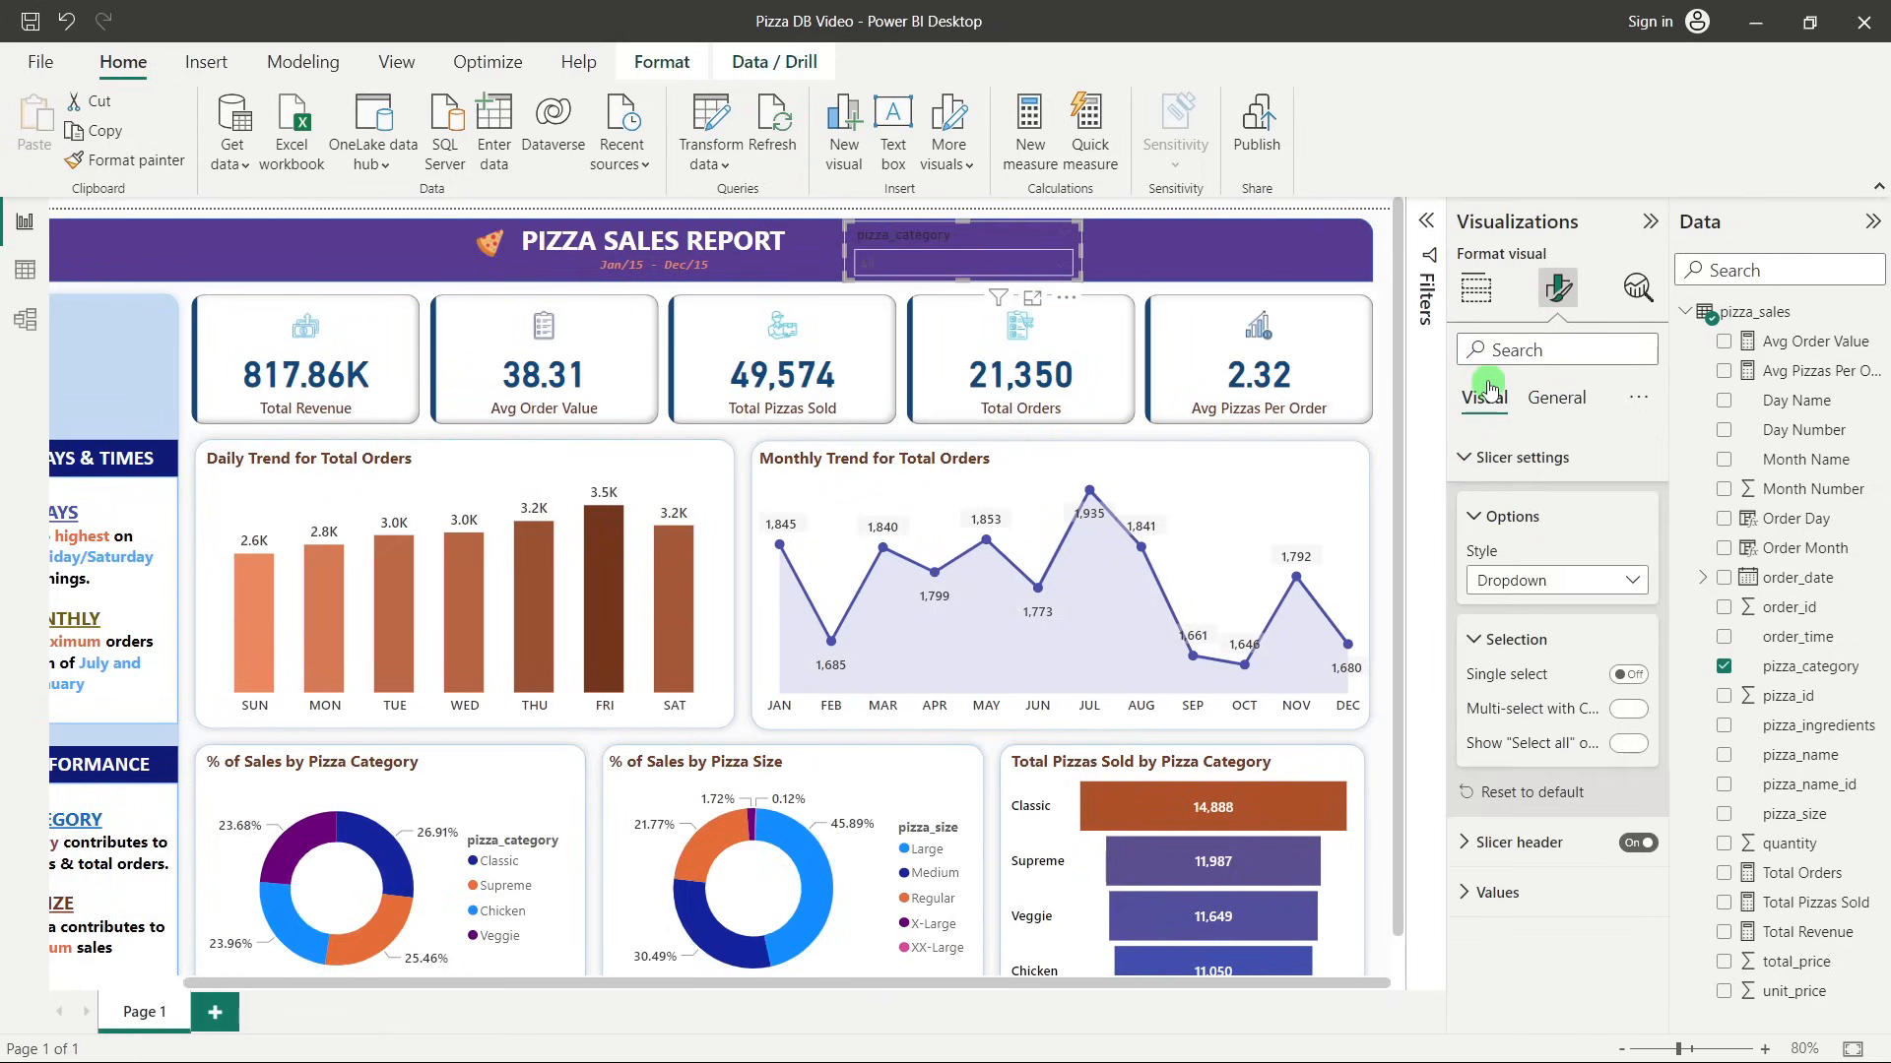
left_click(1499, 519)
left_click(1506, 828)
scroll(1544, 757, "down", 3)
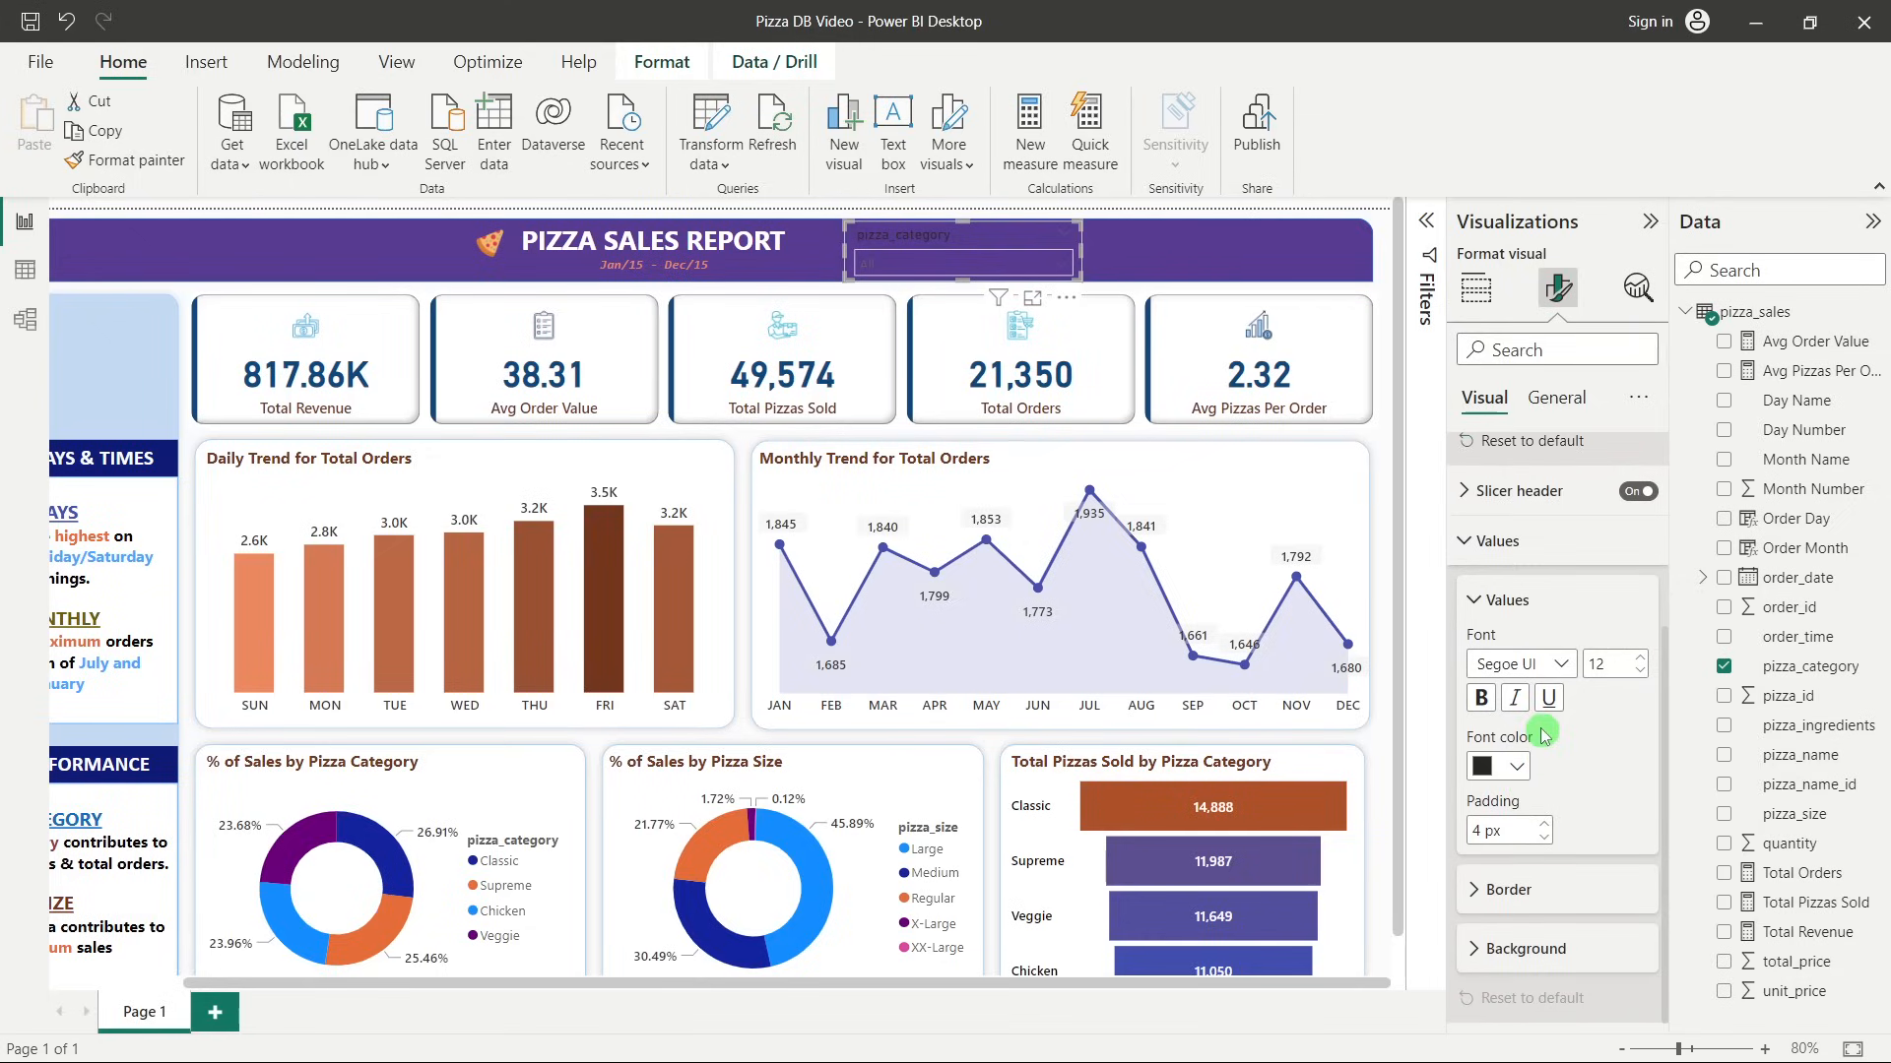
left_click(1513, 767)
left_click(1500, 377)
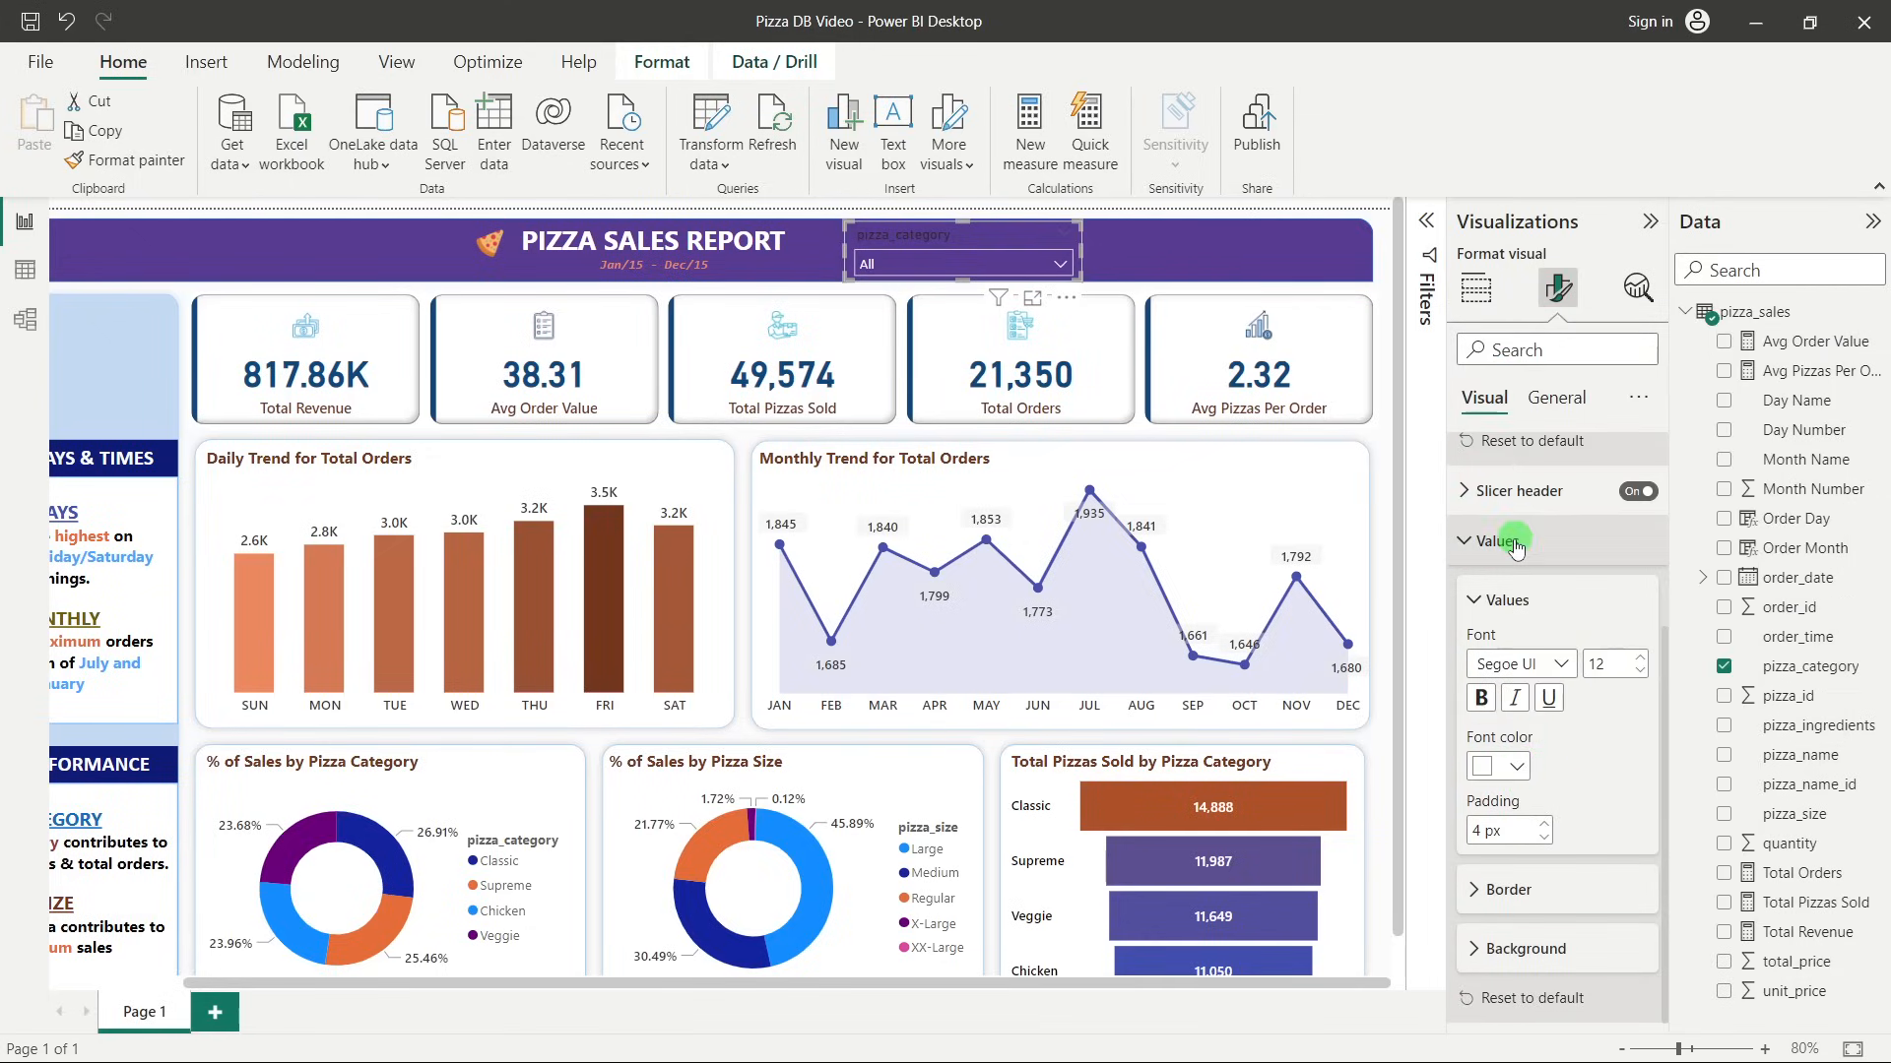
Change the slicer header's title text to "Pizza Category".
left_click(1489, 600)
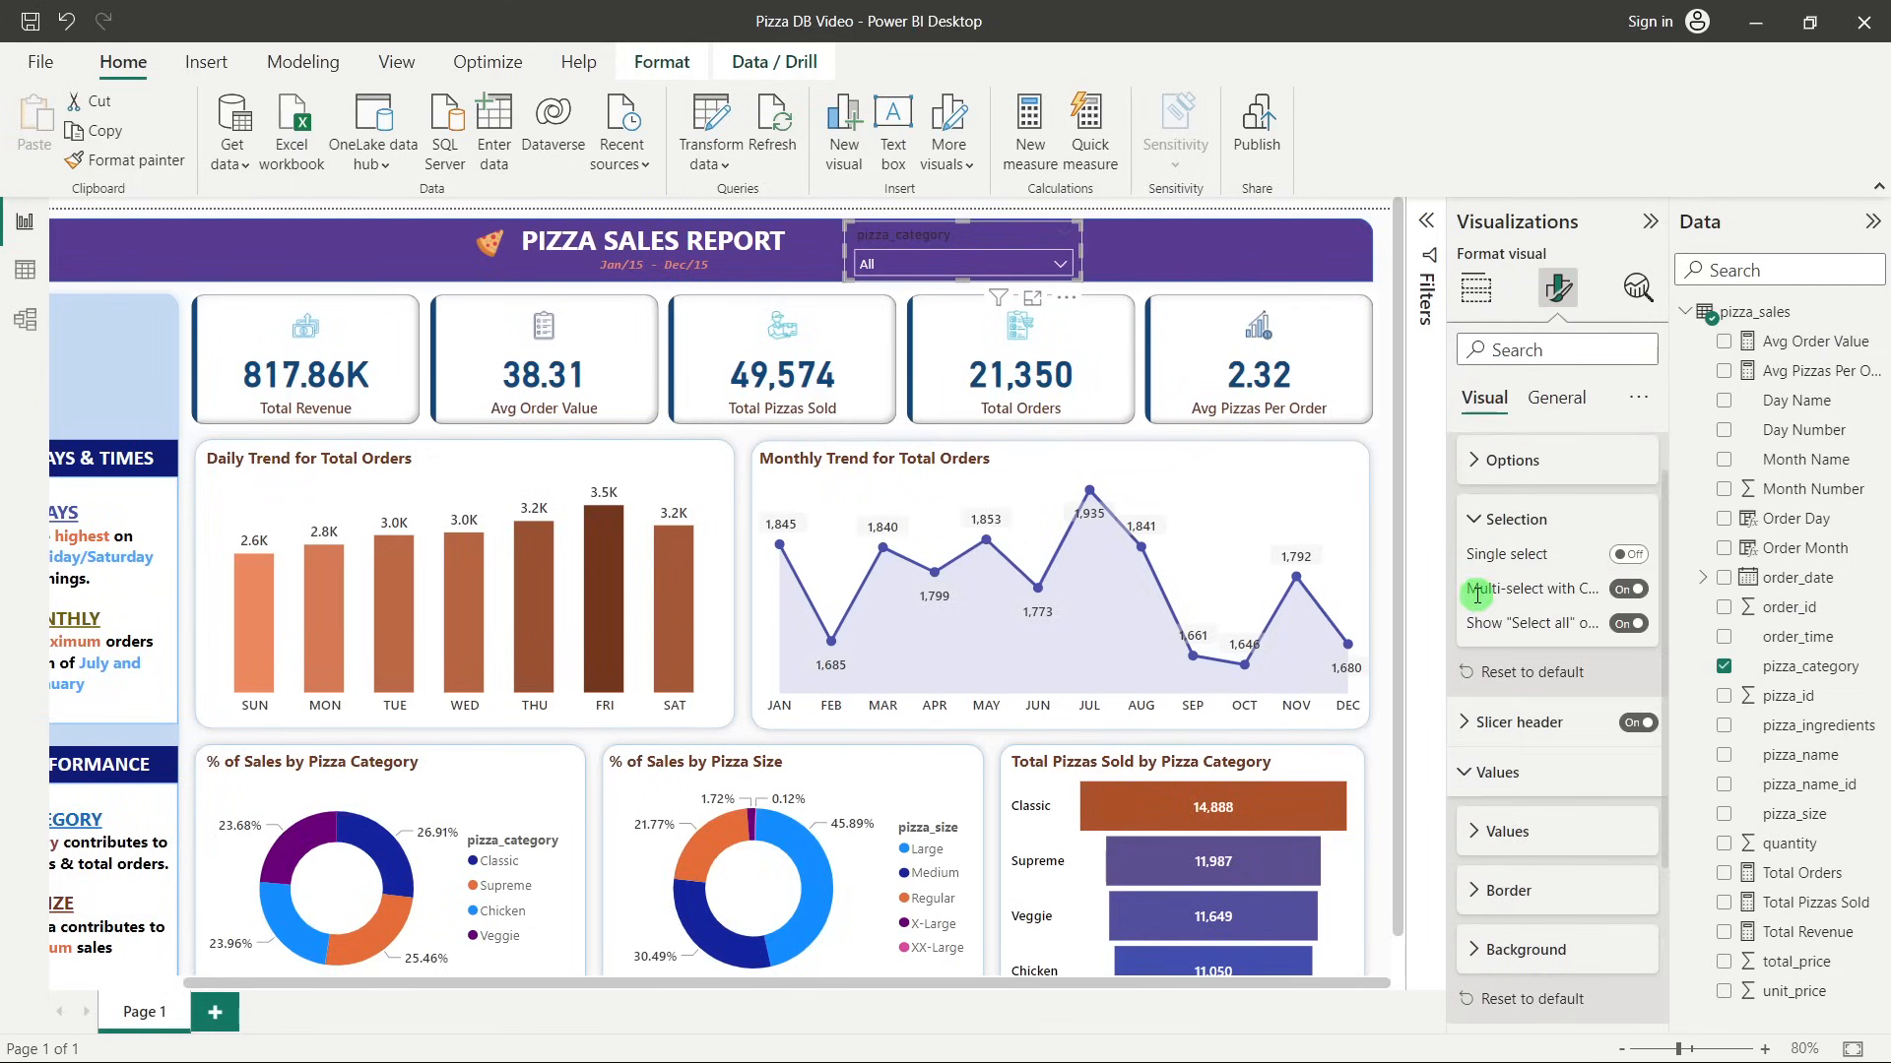
left_click(1532, 709)
scroll(1526, 837, "down", 2)
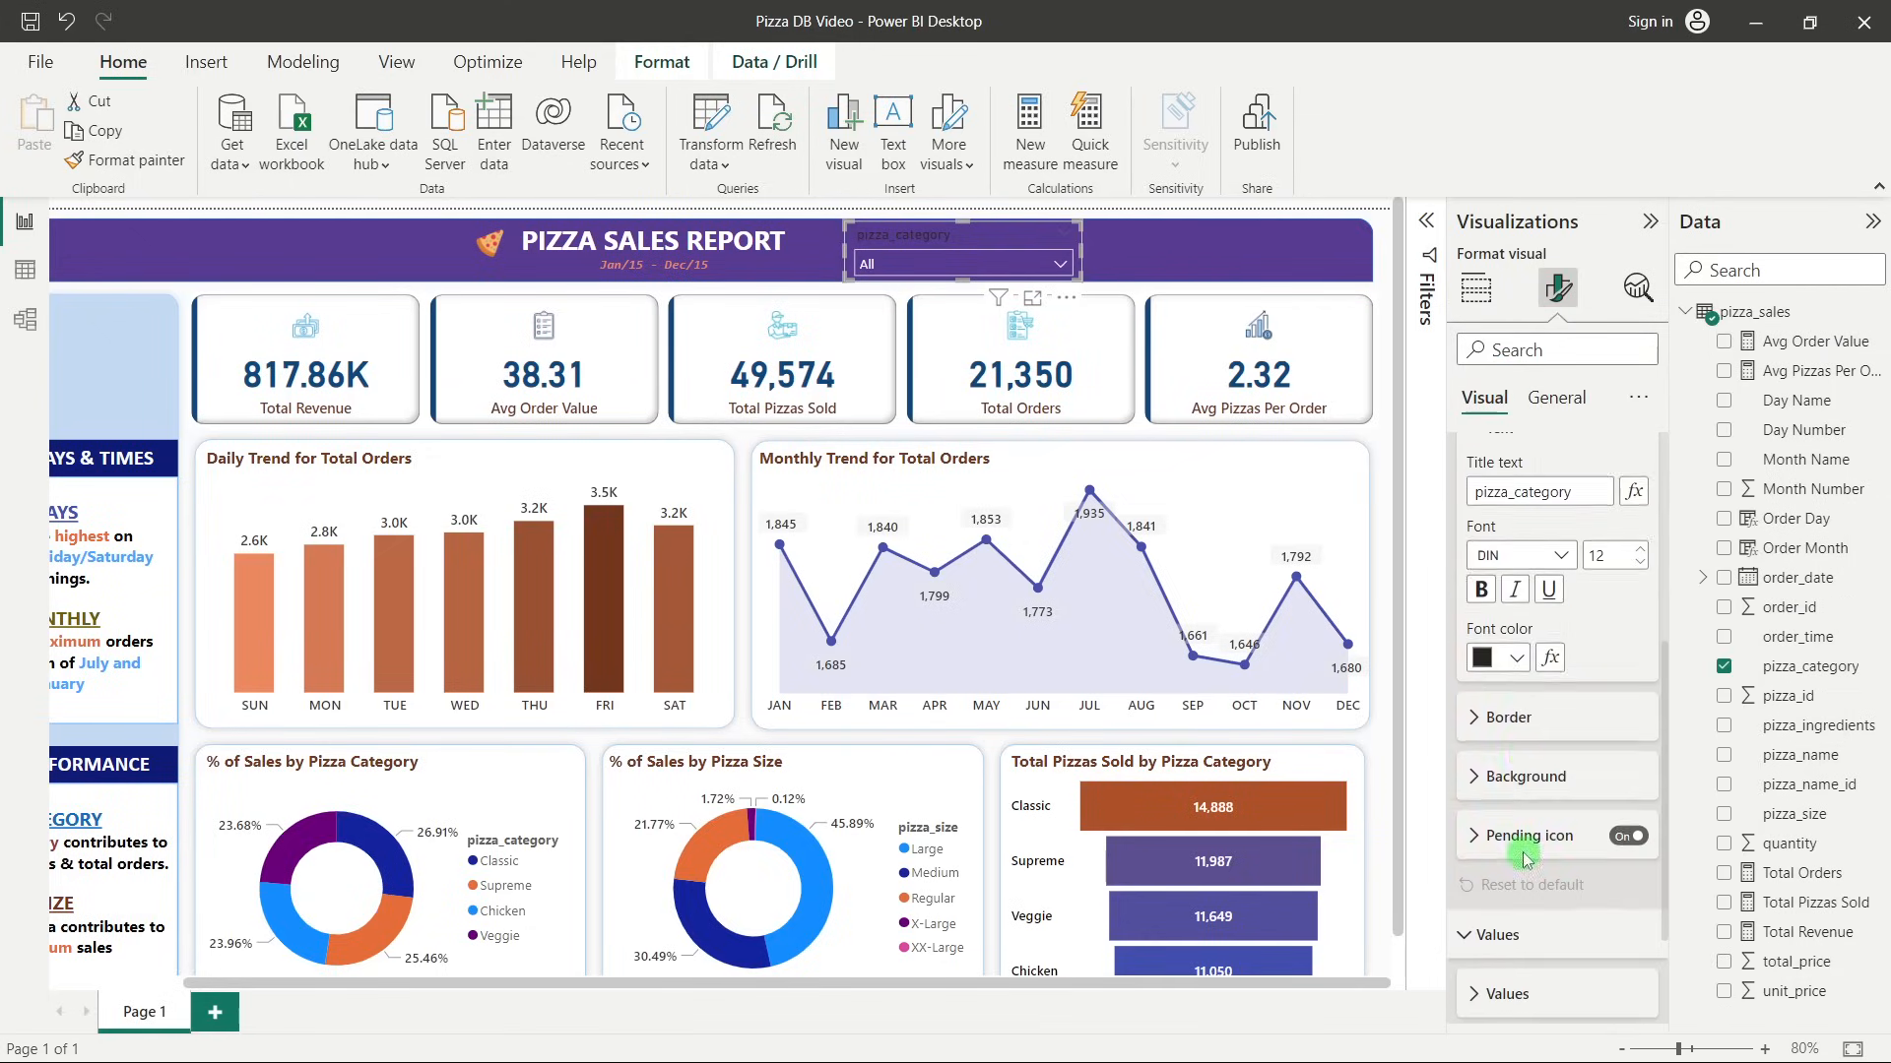
double_click(1527, 497)
type("P")
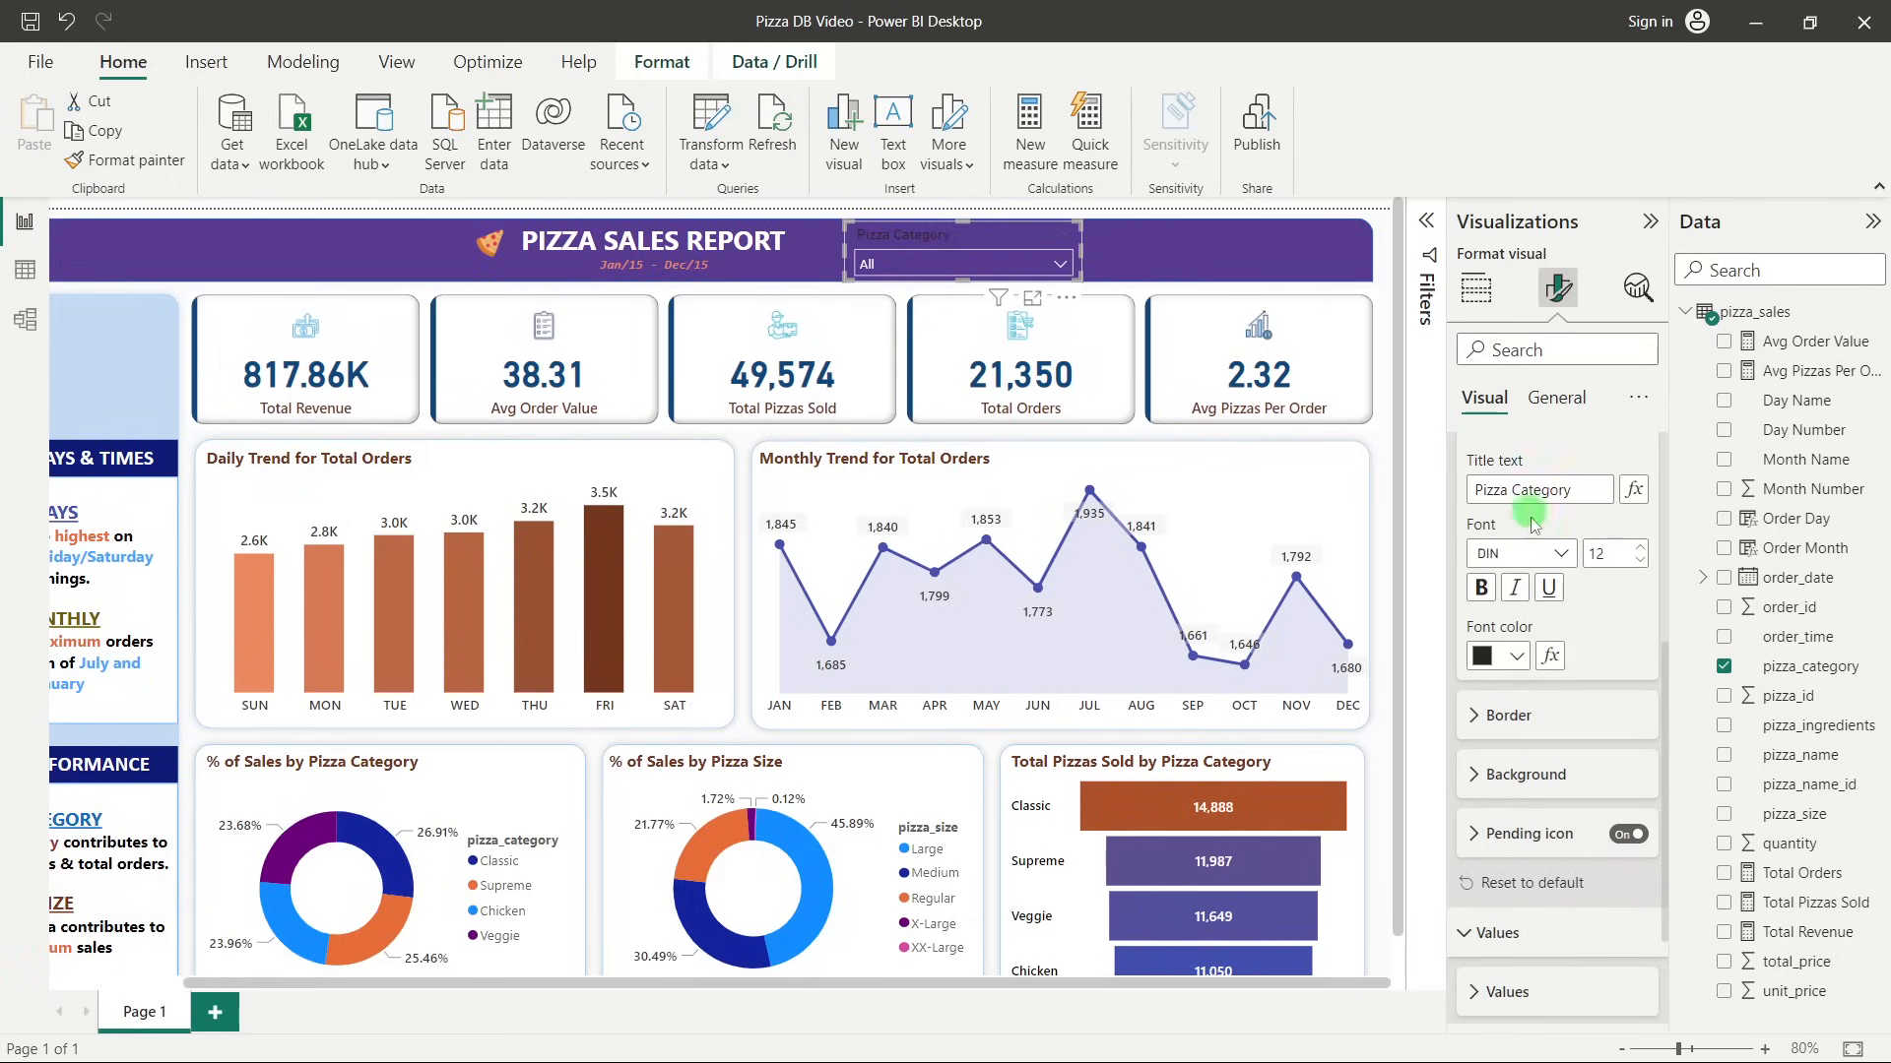
Format the slicer header text in a bold Segoe UI font, size 11, colored white.
left_click(1549, 553)
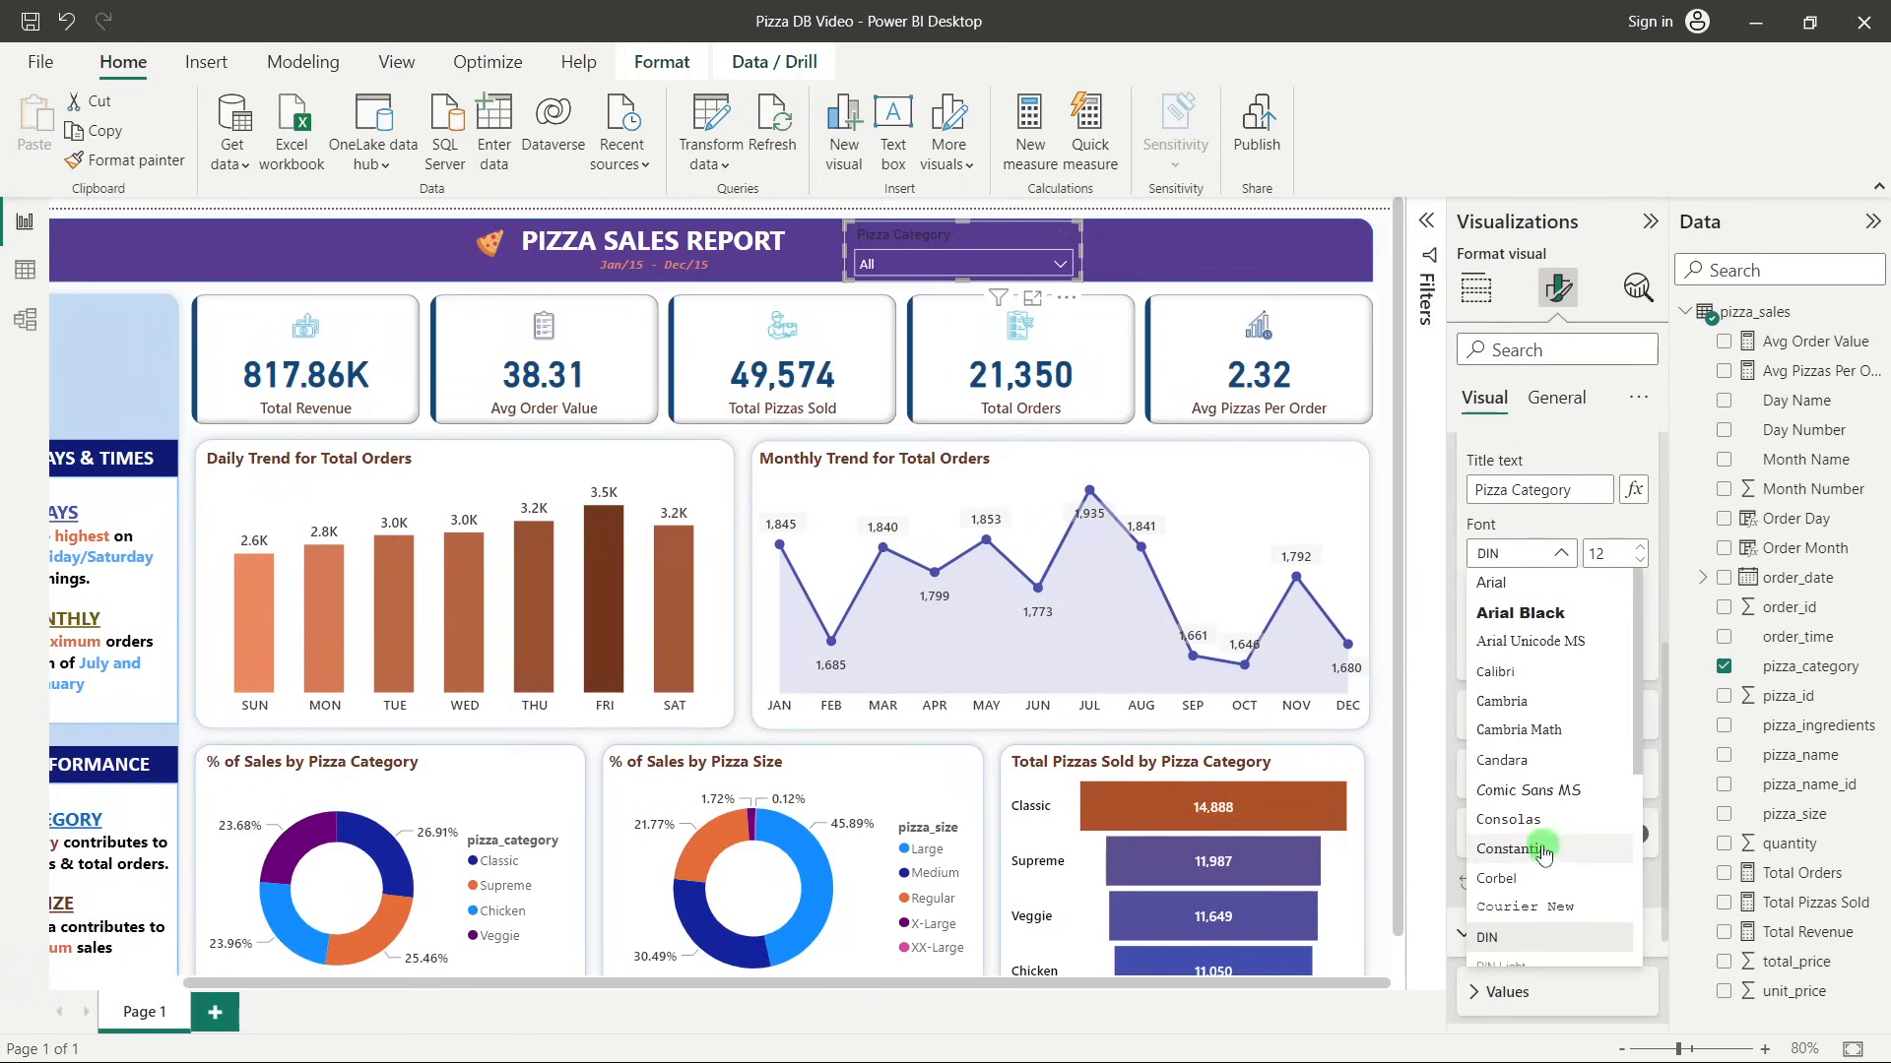
scroll(1549, 800, "down", 3)
left_click(1549, 788)
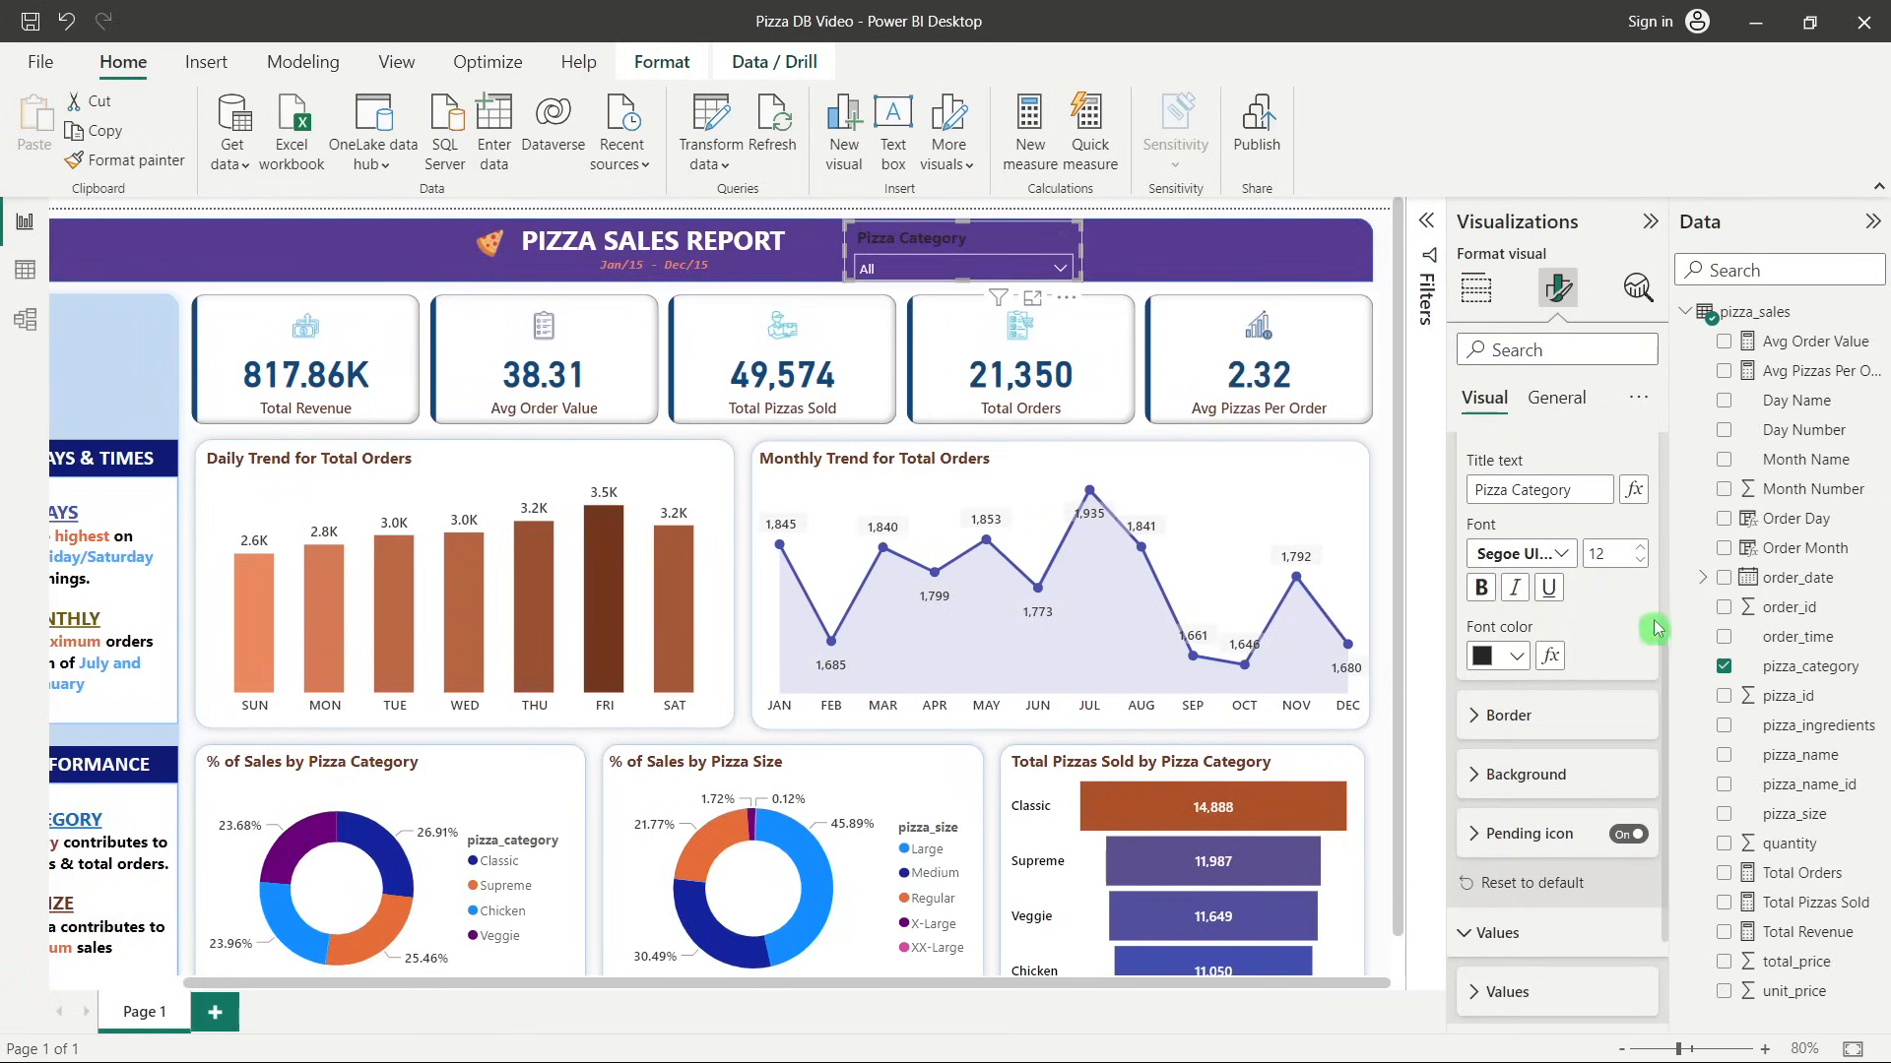
left_click(1639, 559)
left_click(1504, 657)
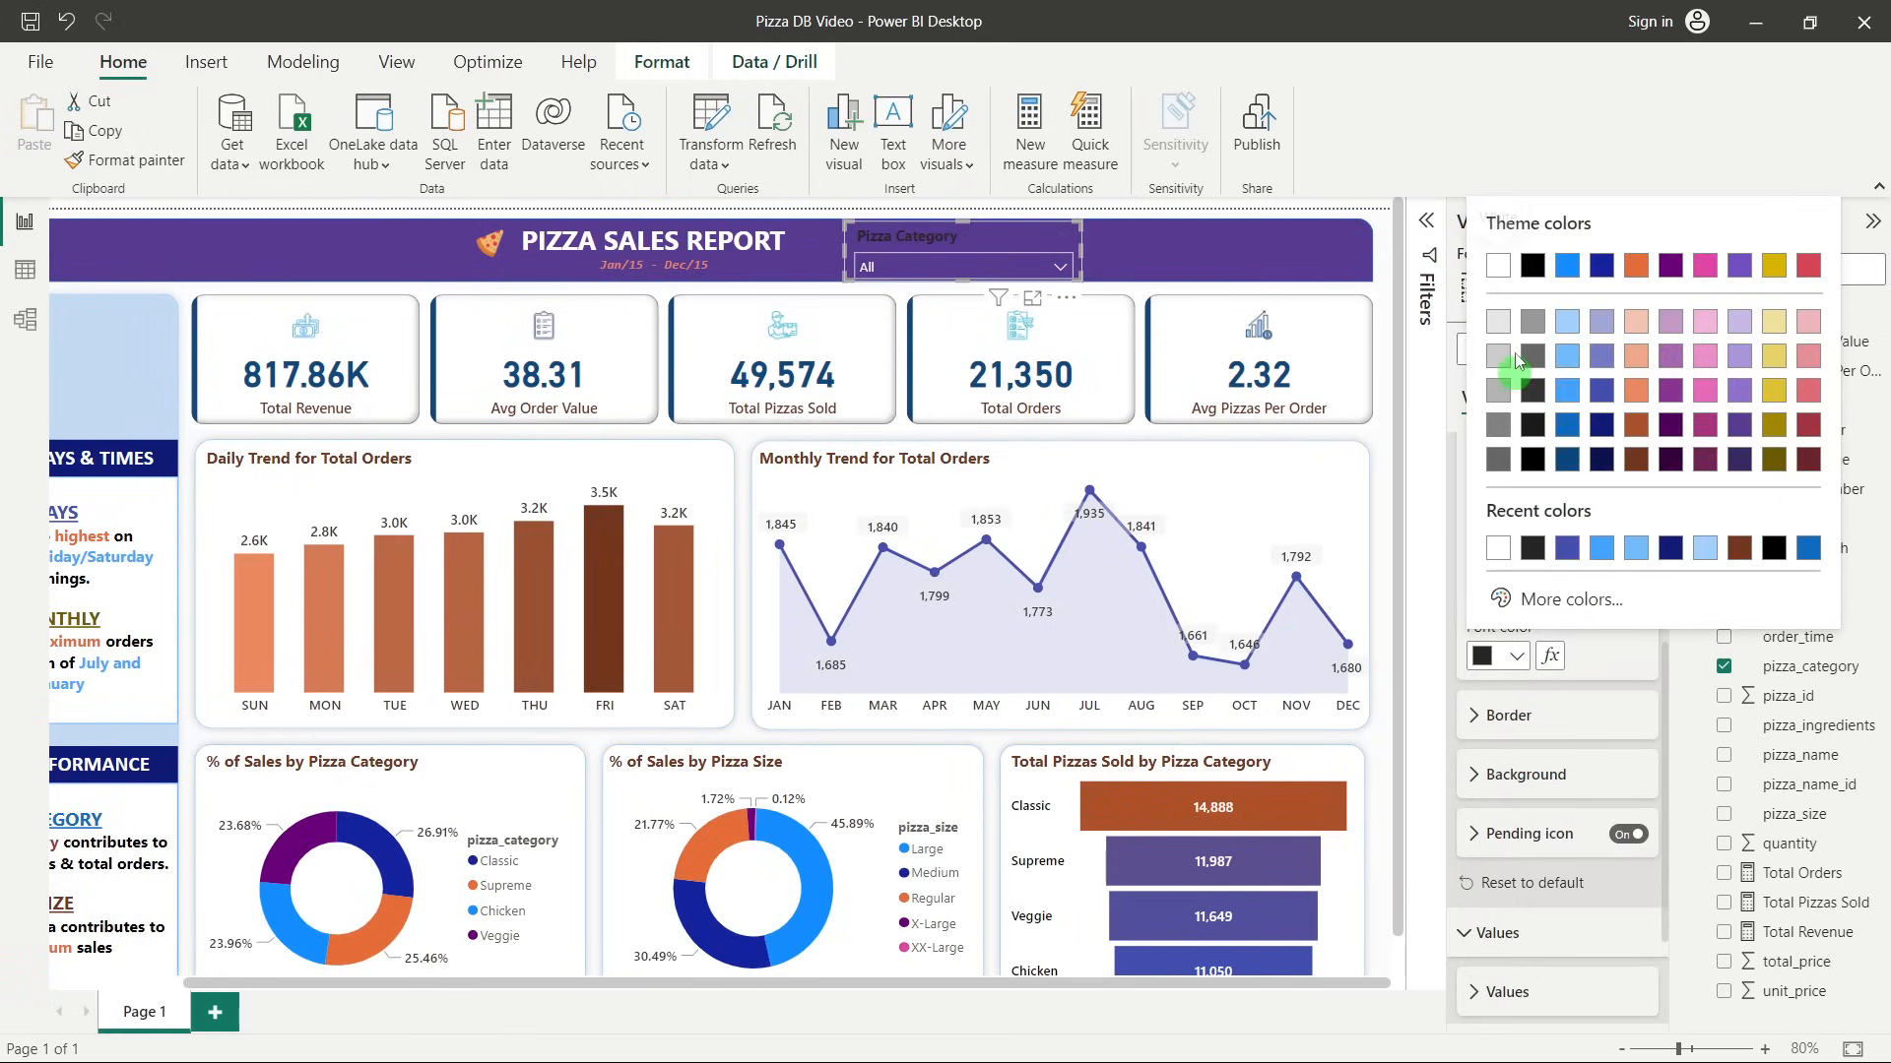
left_click(1487, 264)
Check the white entries in the slicer's dropdown list and set the background color of its values to blue.
left_click(884, 268)
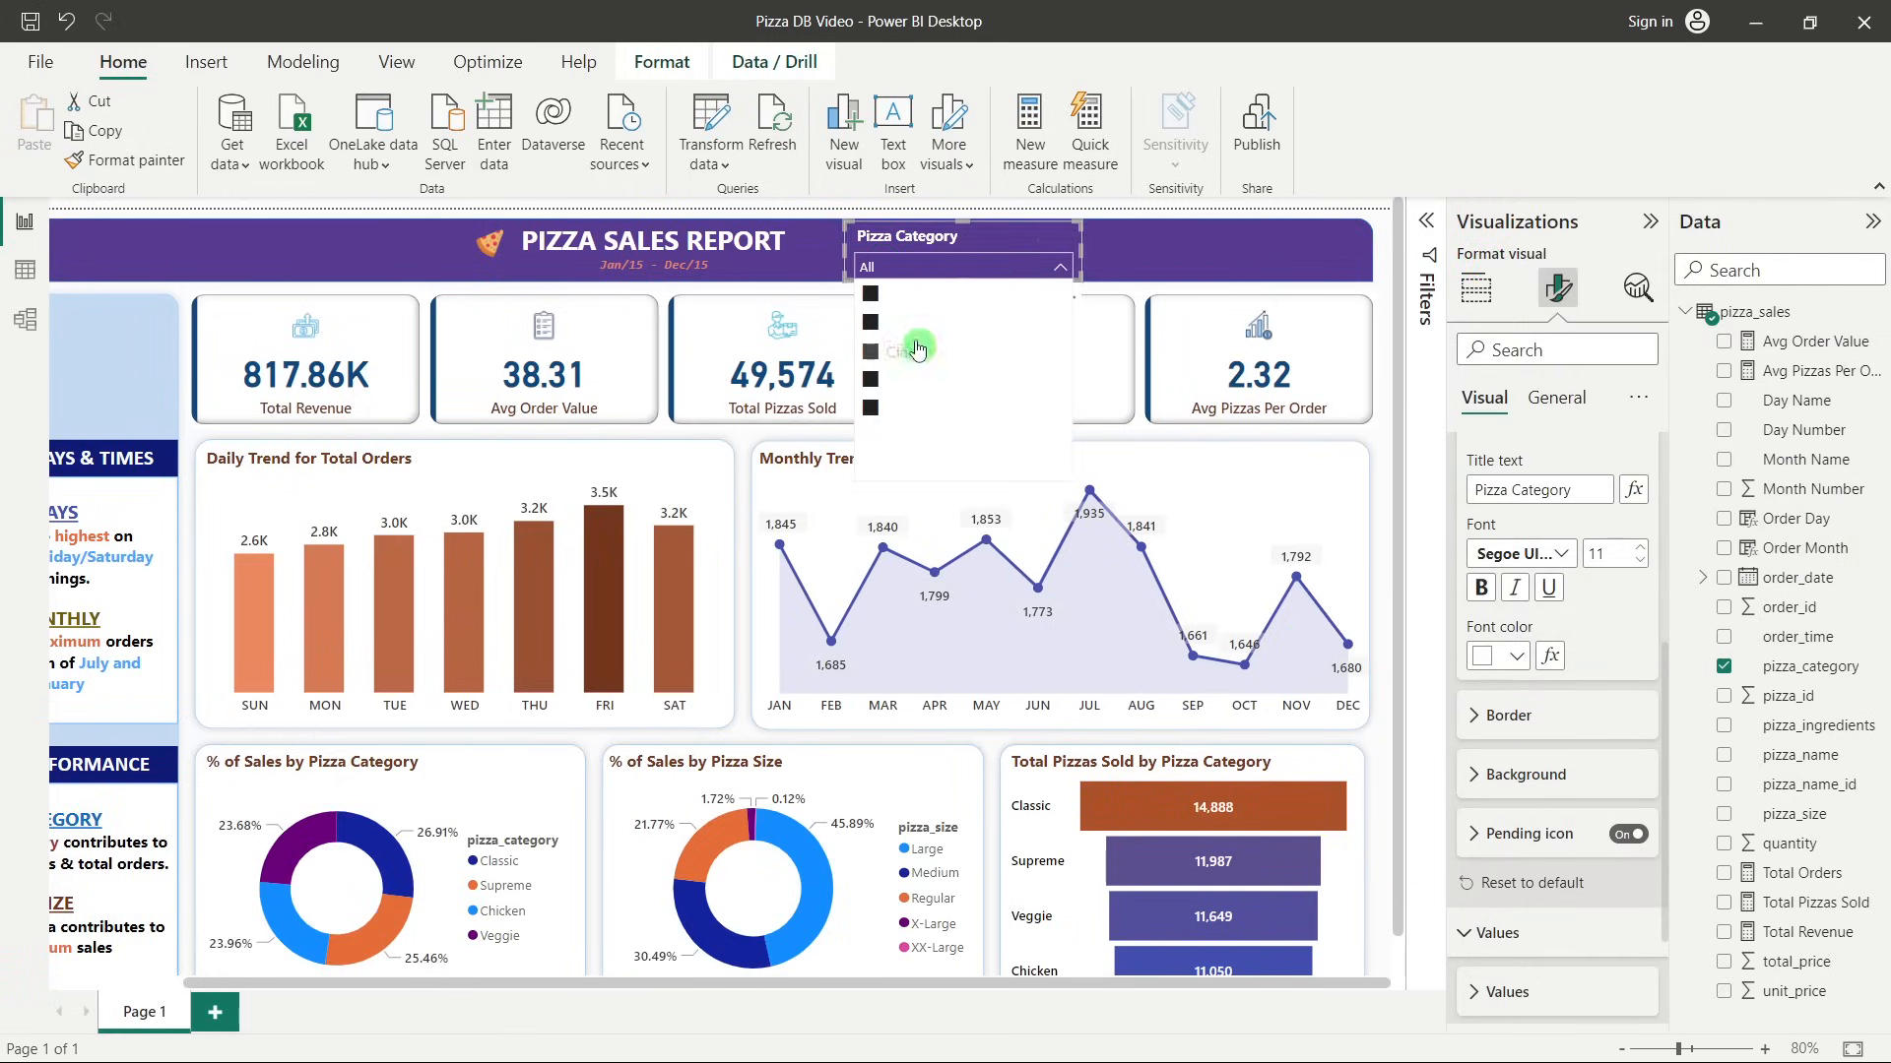
left_click(1165, 402)
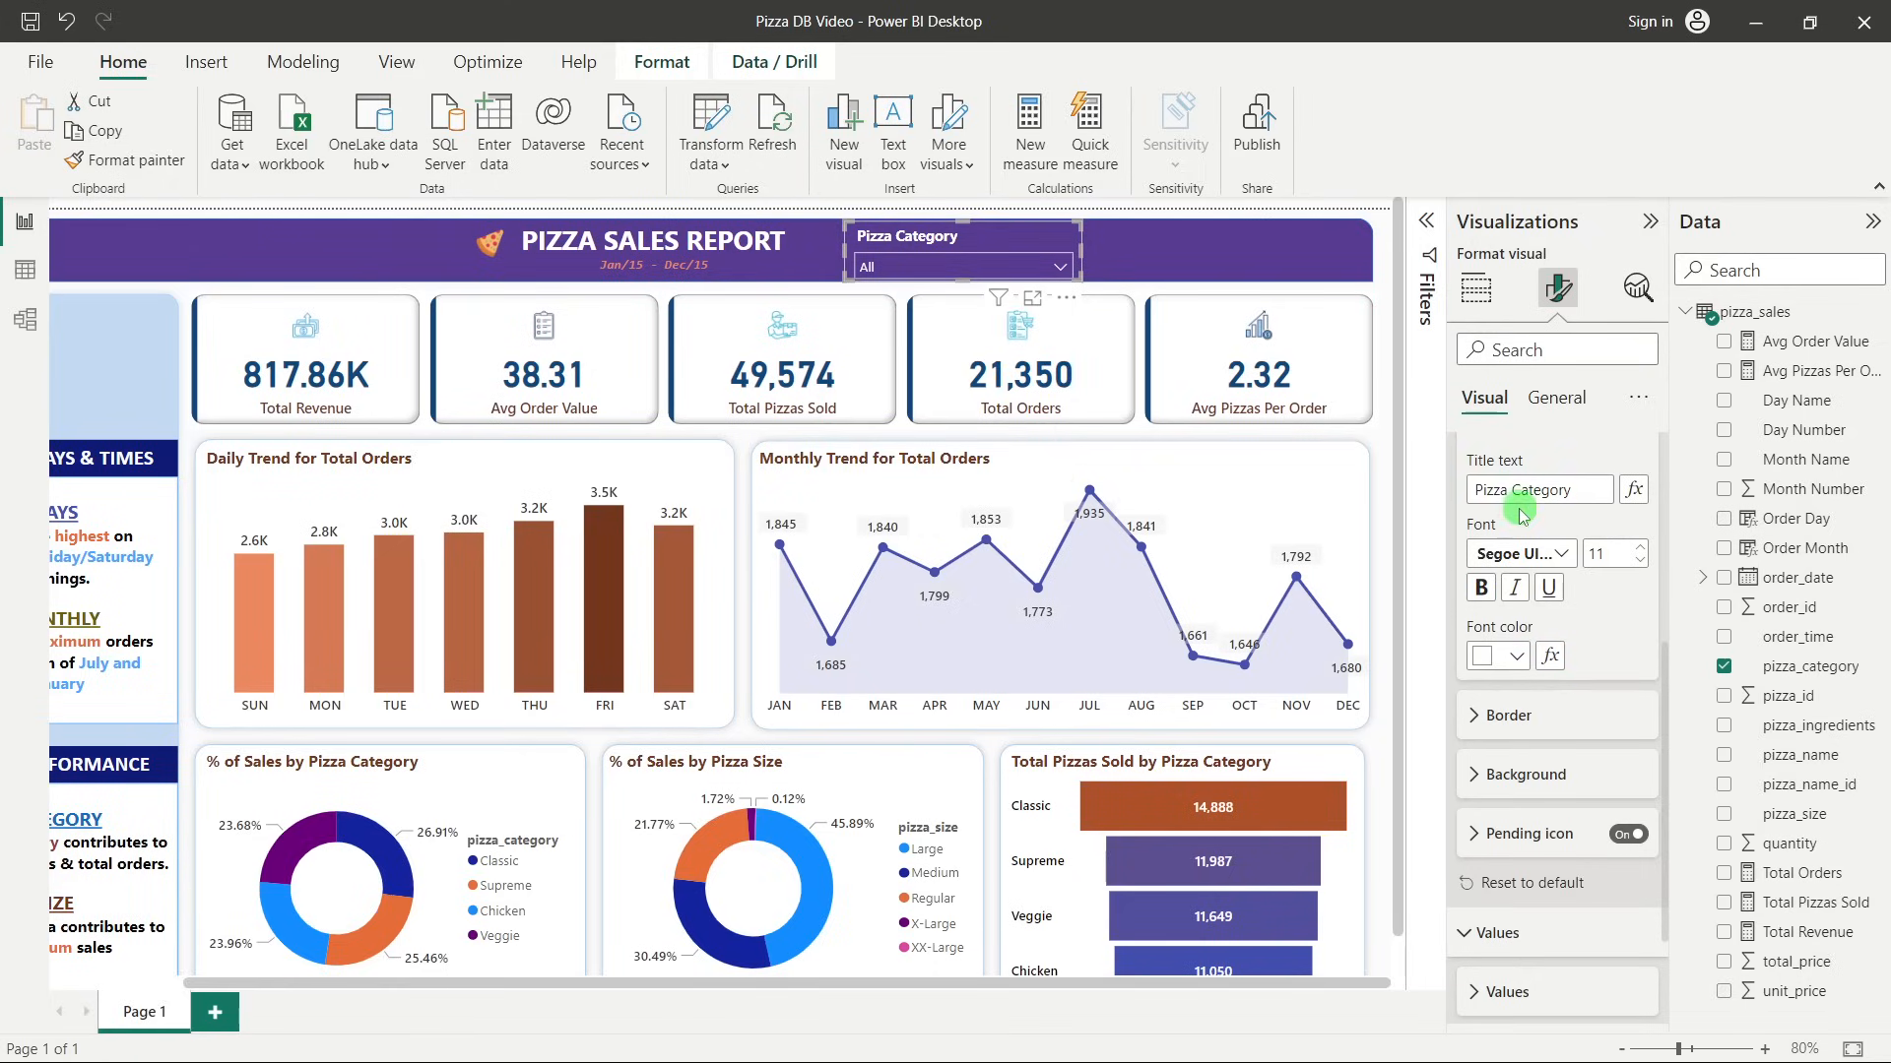
scroll(1536, 551, "up", 3)
left_click(1494, 693)
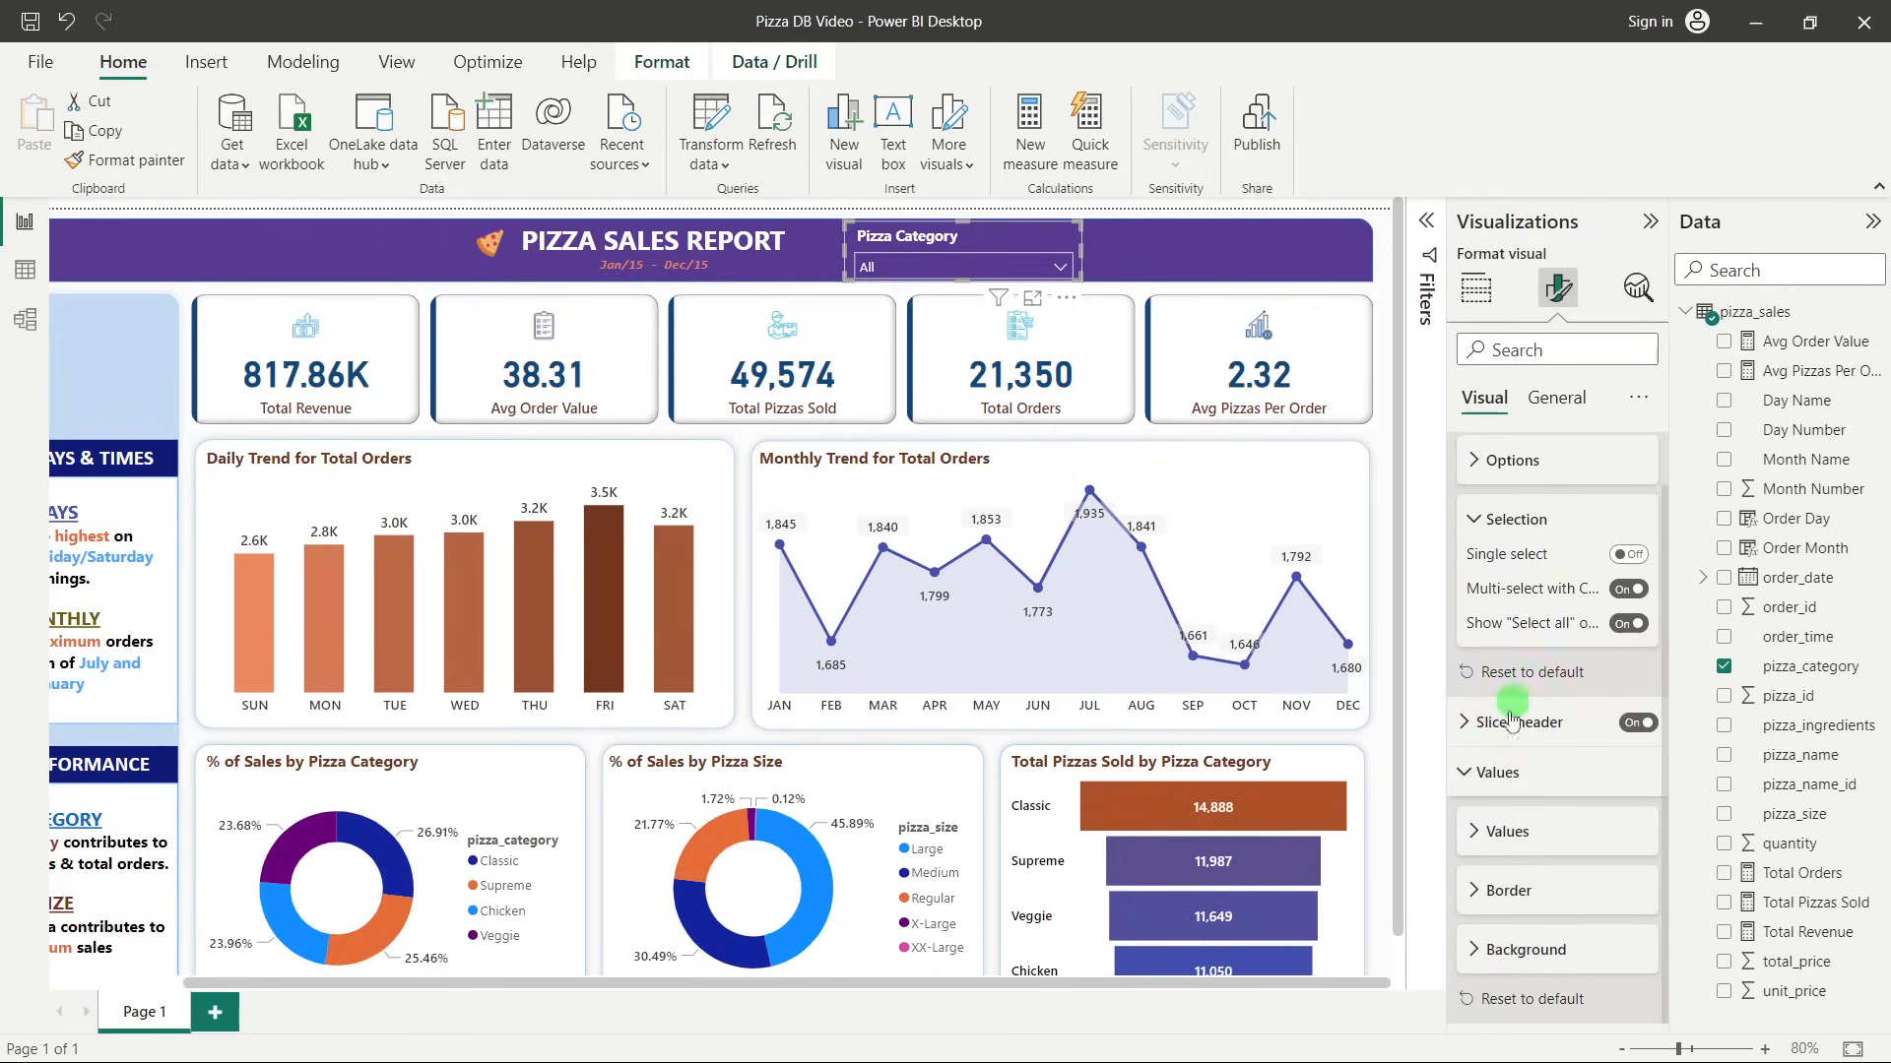
left_click(1484, 766)
left_click(1495, 828)
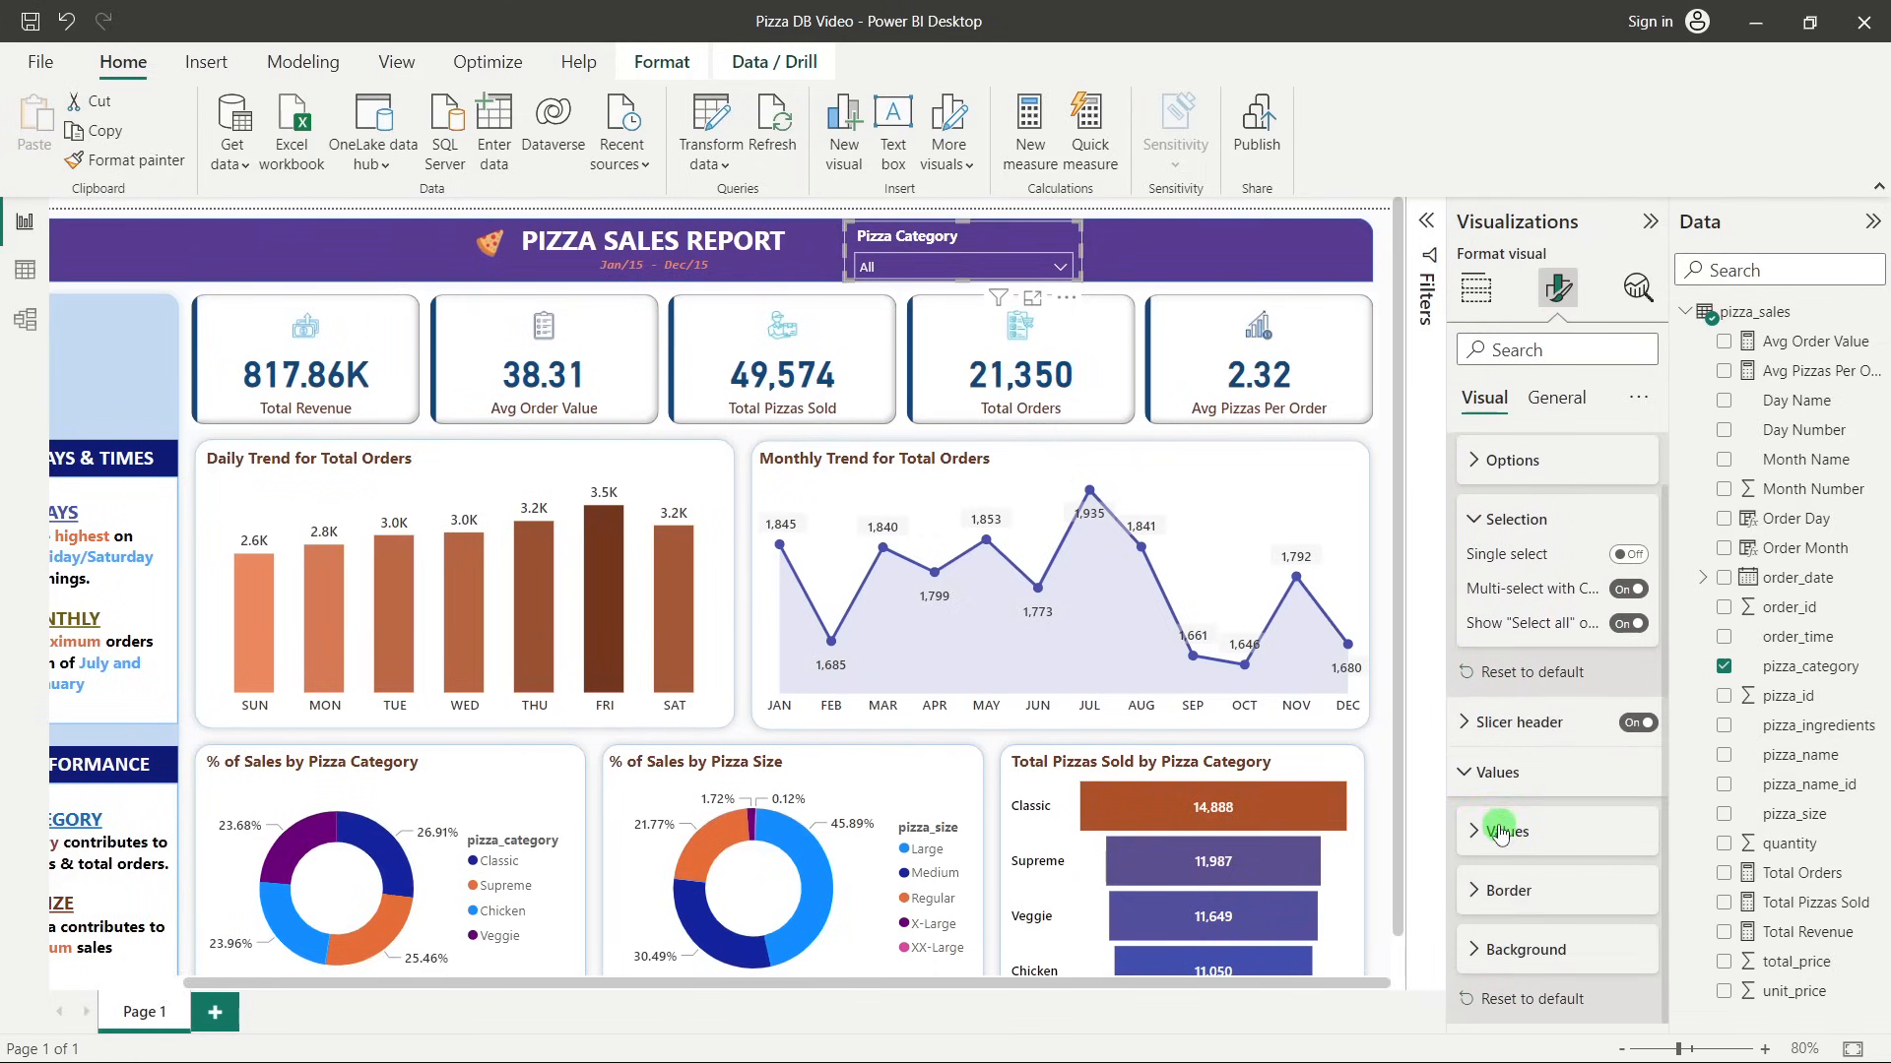
left_click(1526, 951)
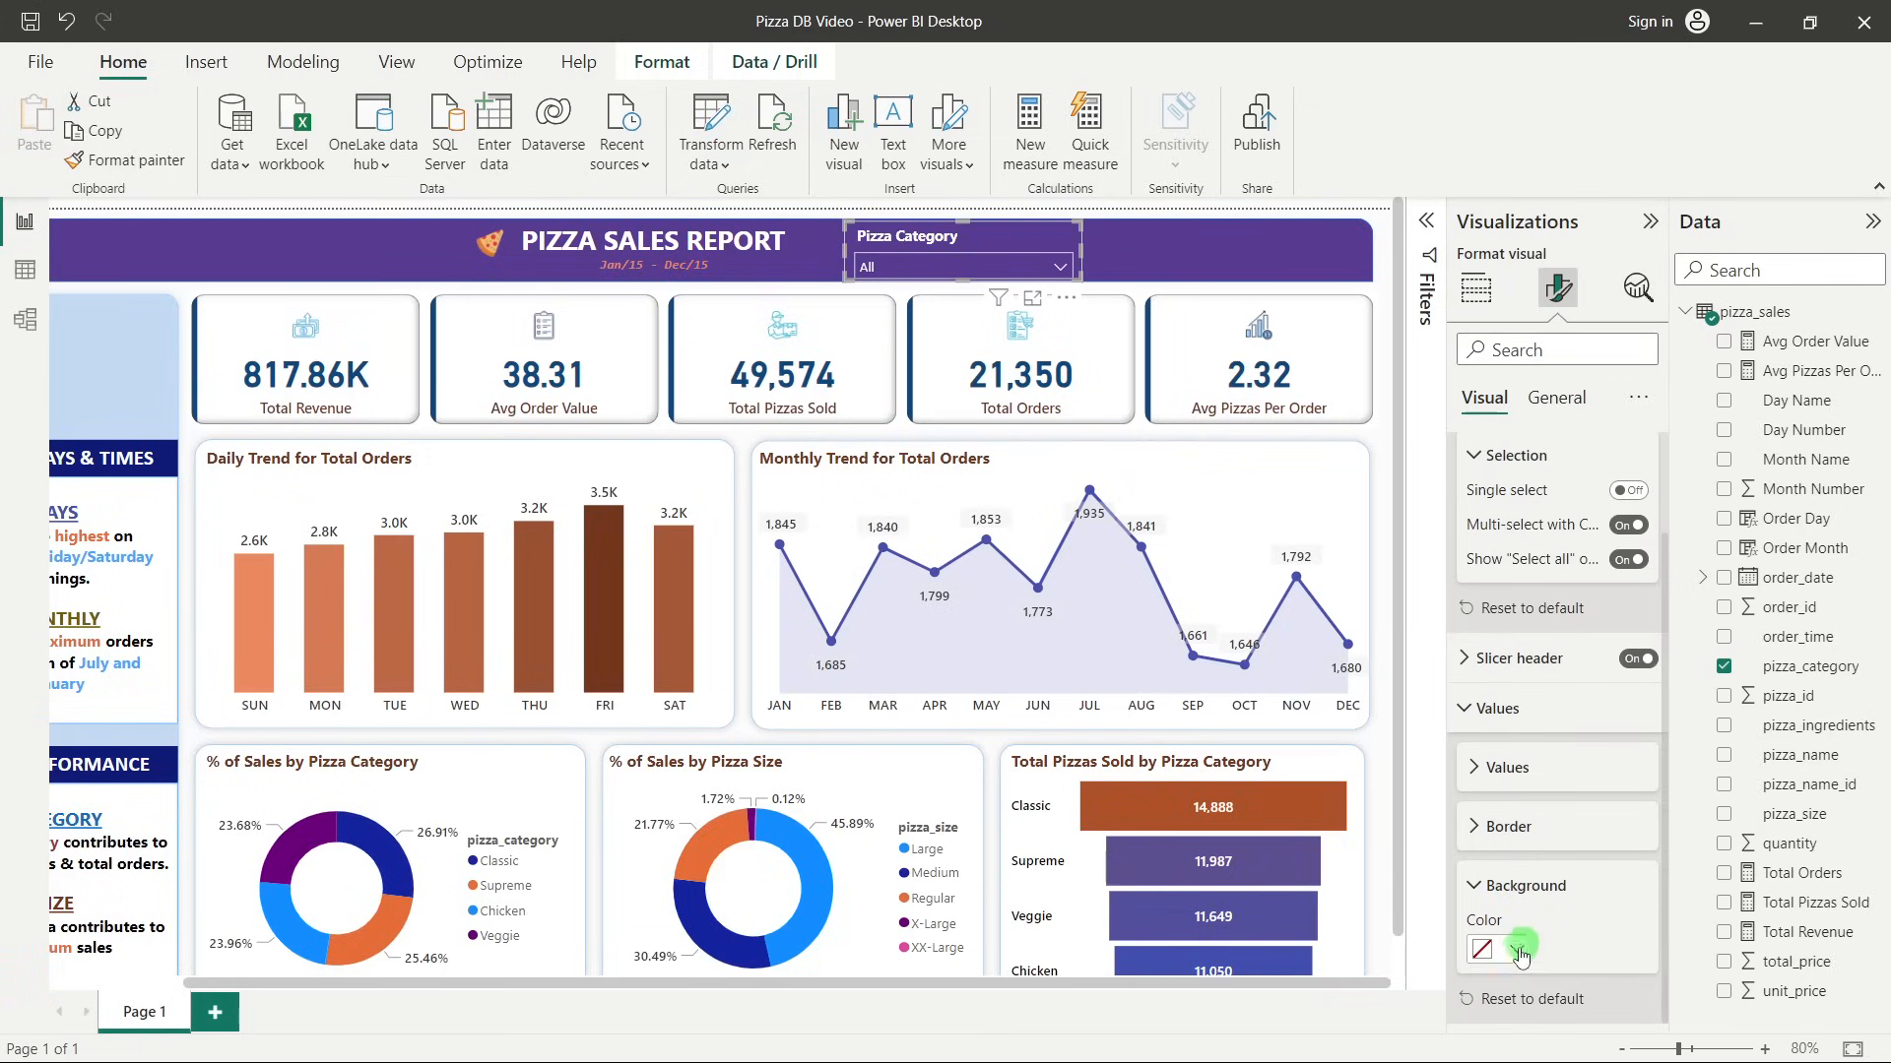
left_click(1517, 949)
left_click(1574, 727)
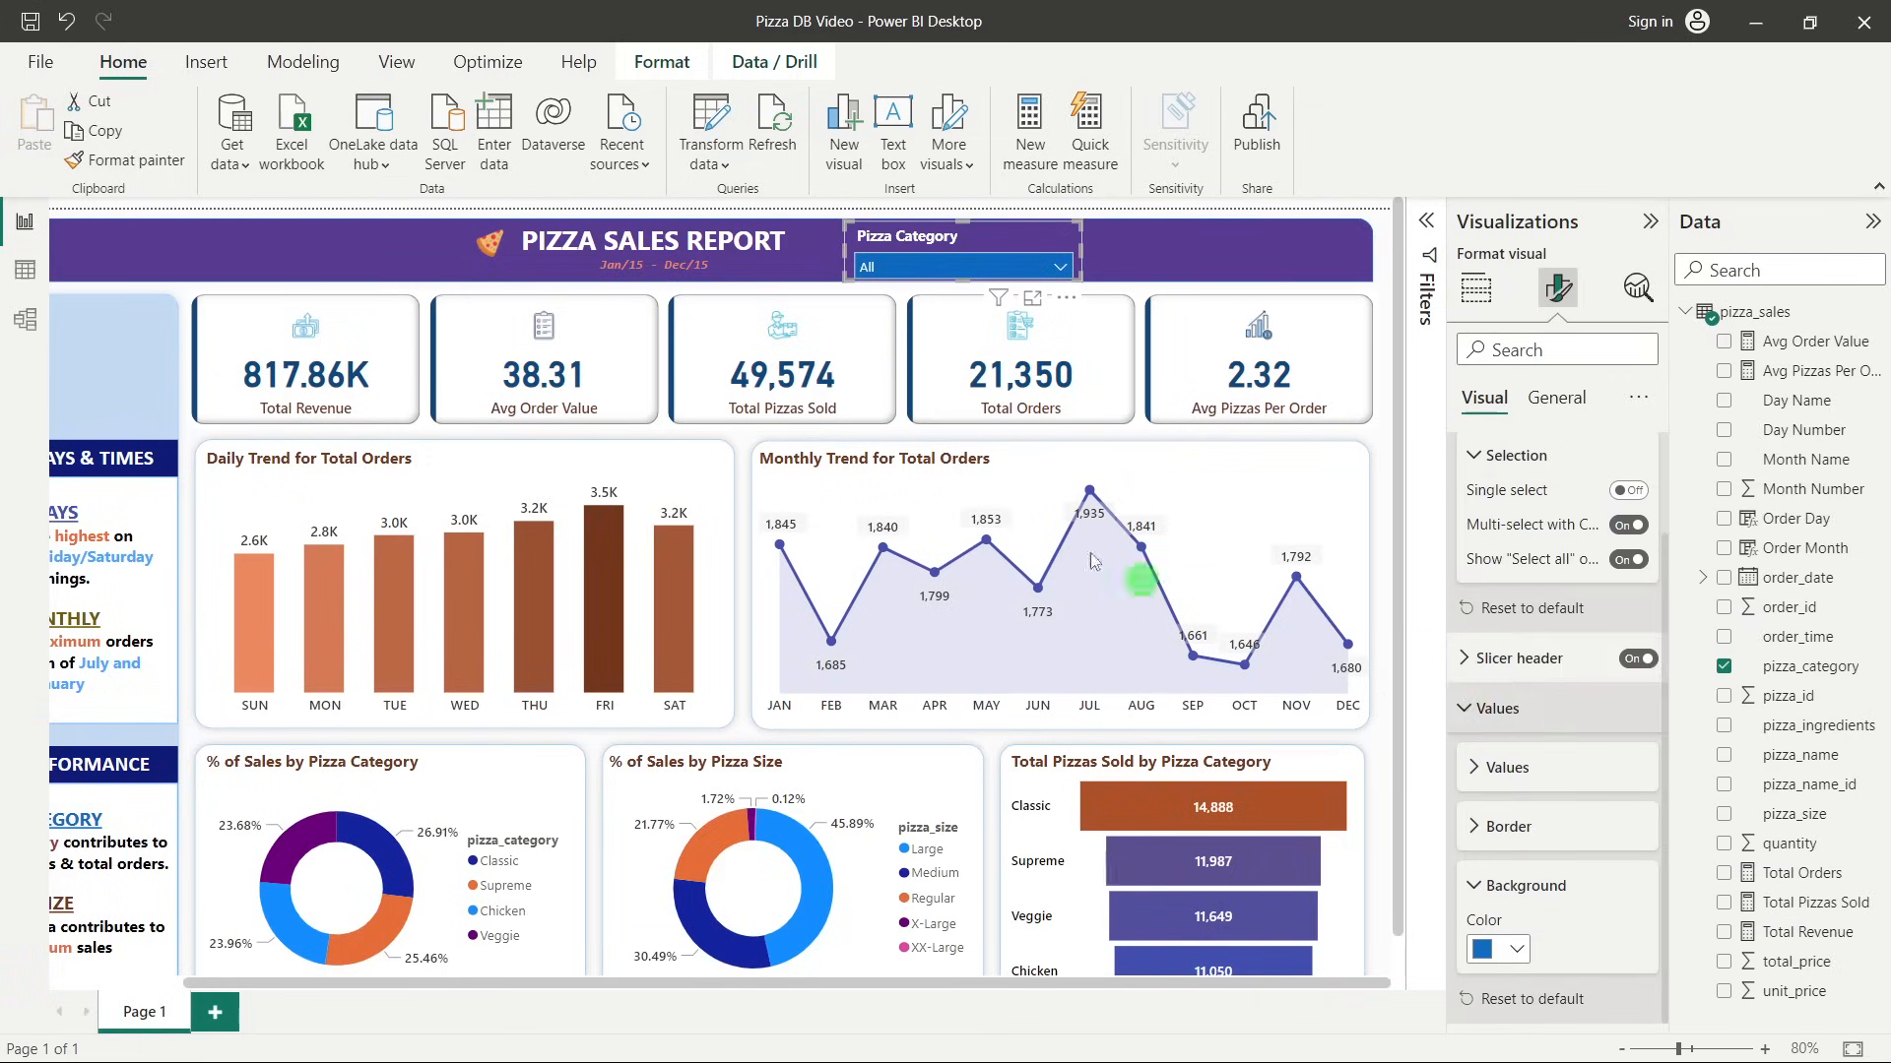
Test the Pizza Category slicer by excluding Chicken and Classic, restoring Chicken, and reselecting all categories.
left_click(889, 265)
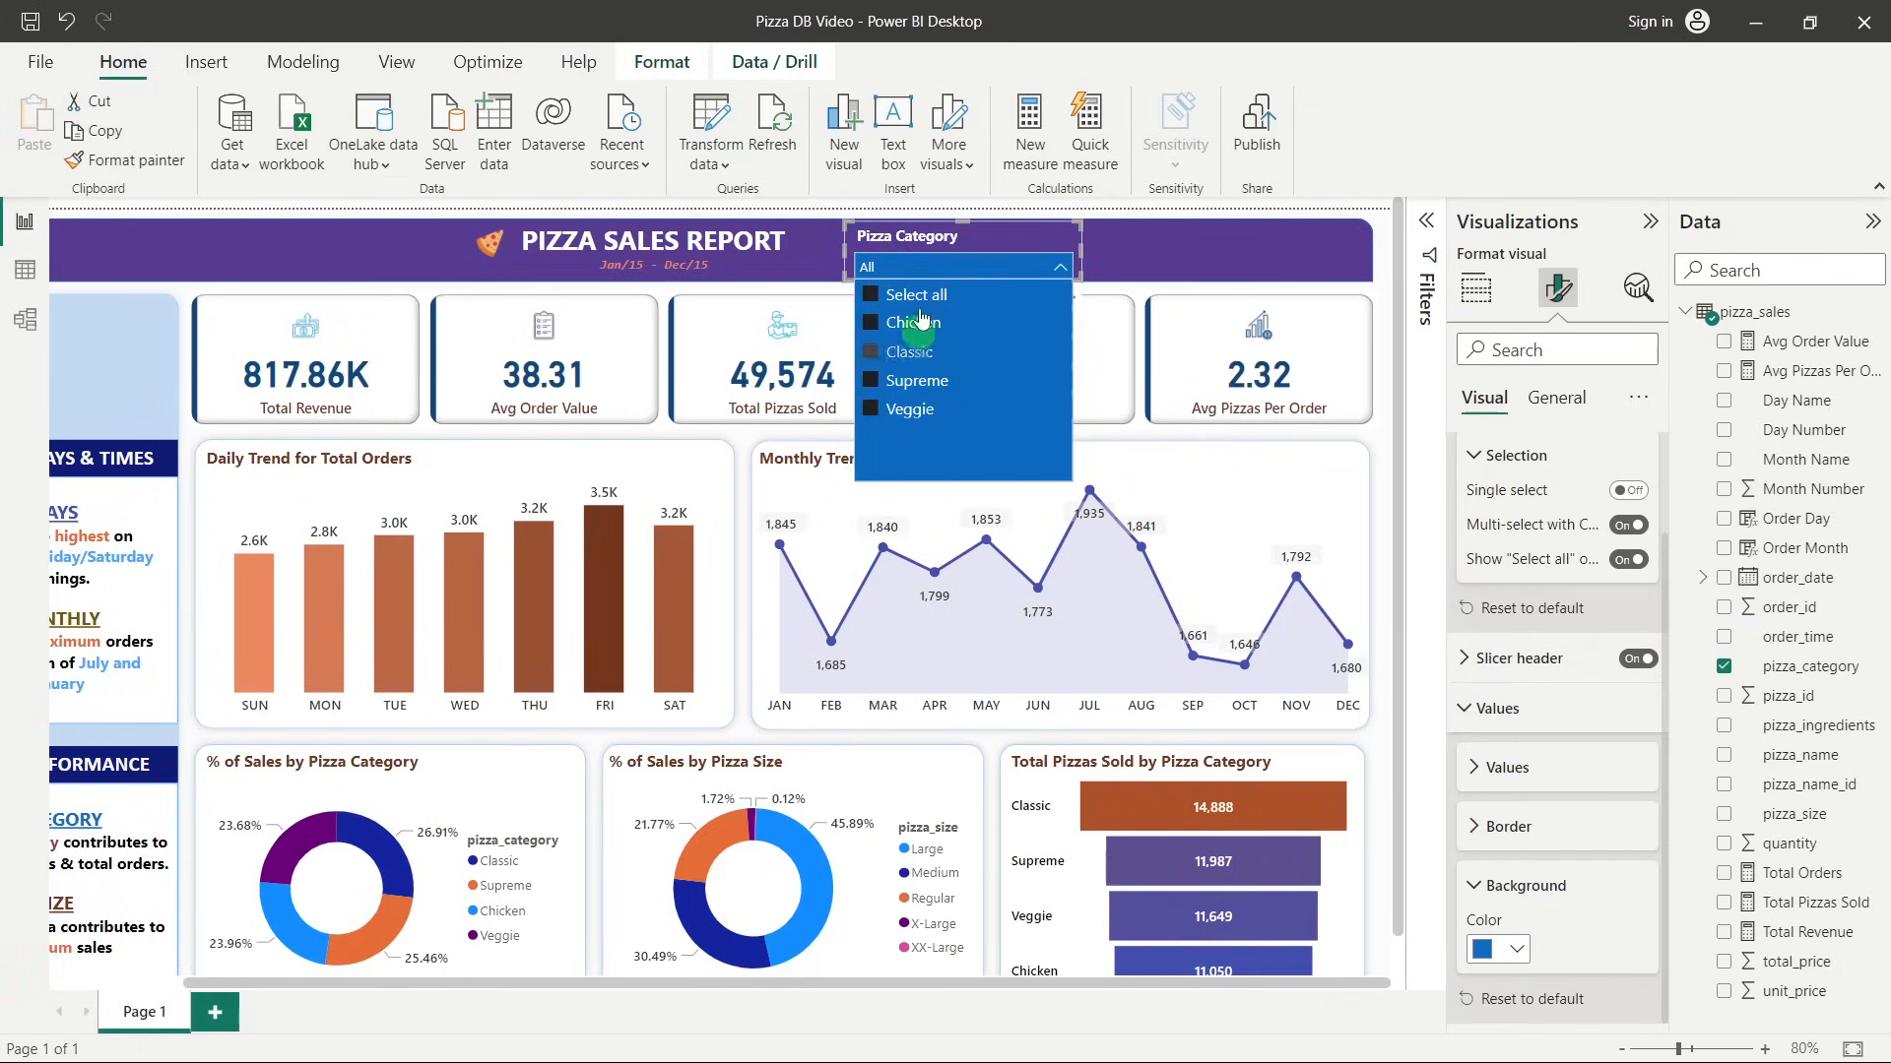
left_click(908, 268)
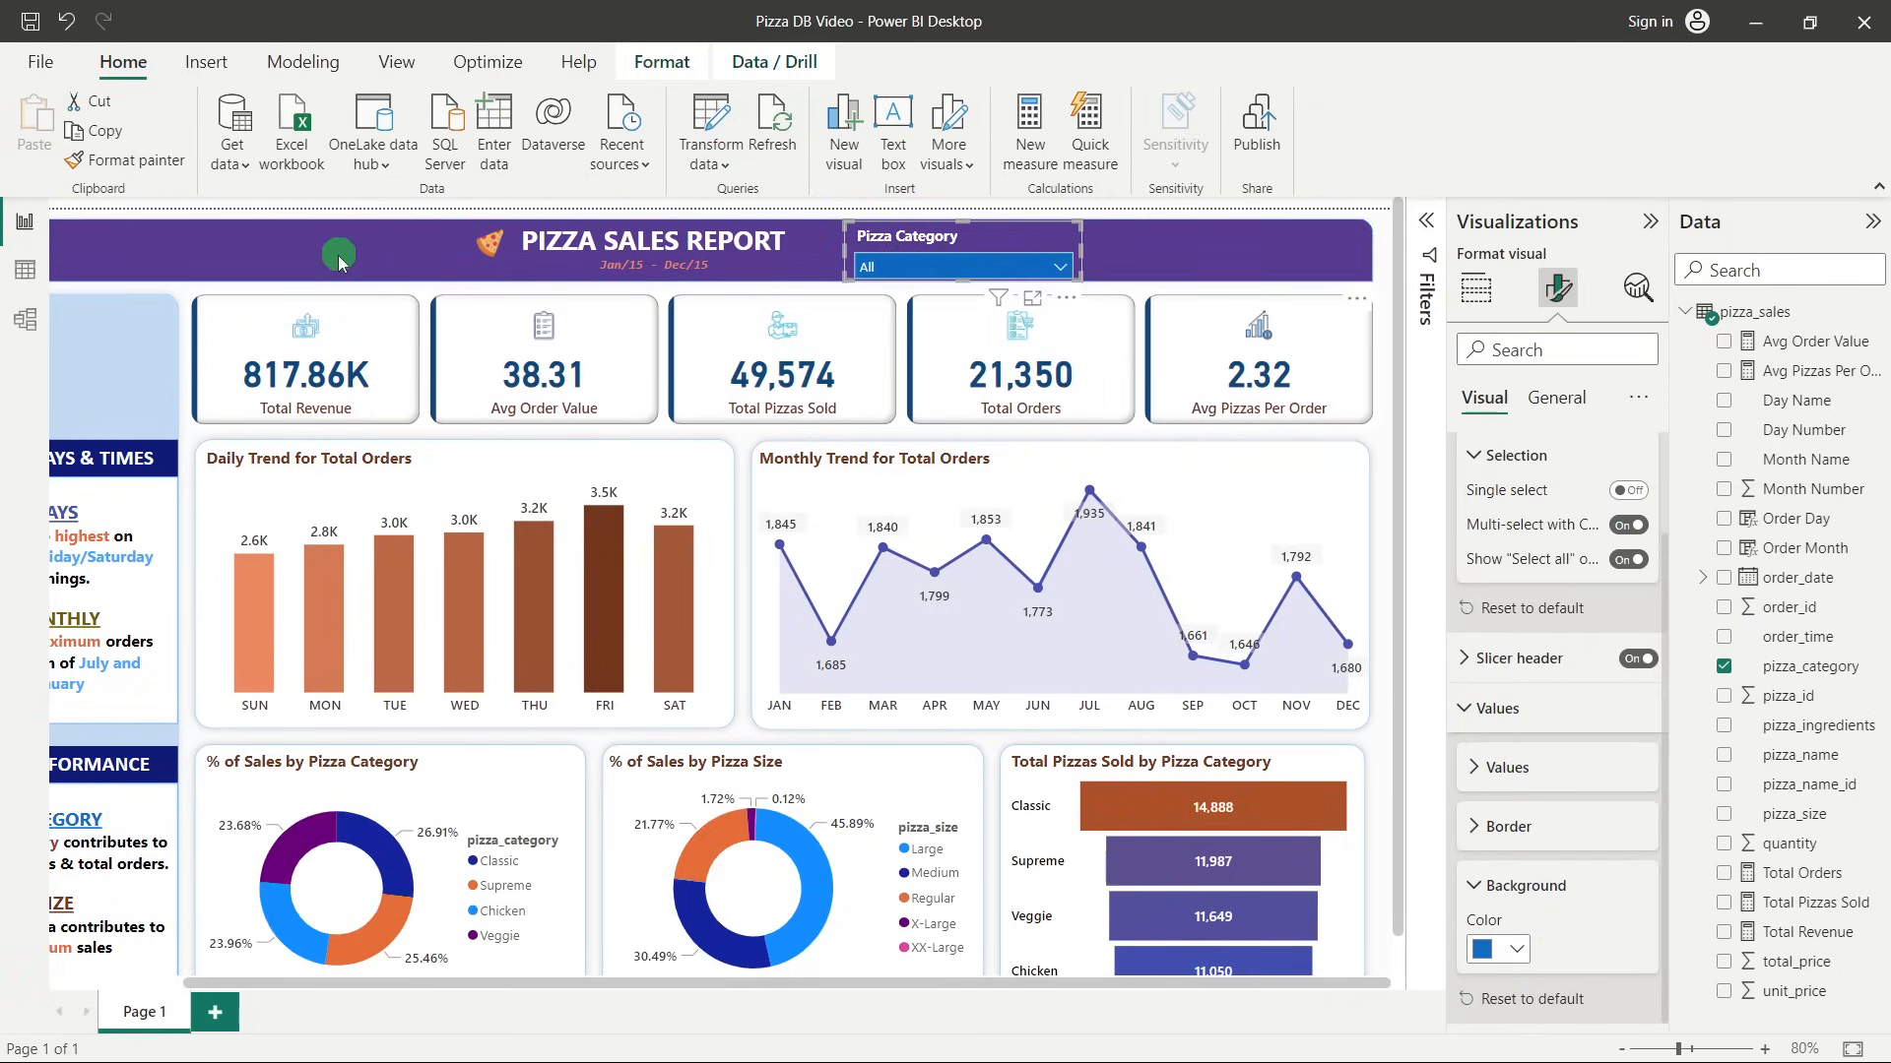
left_click(1005, 266)
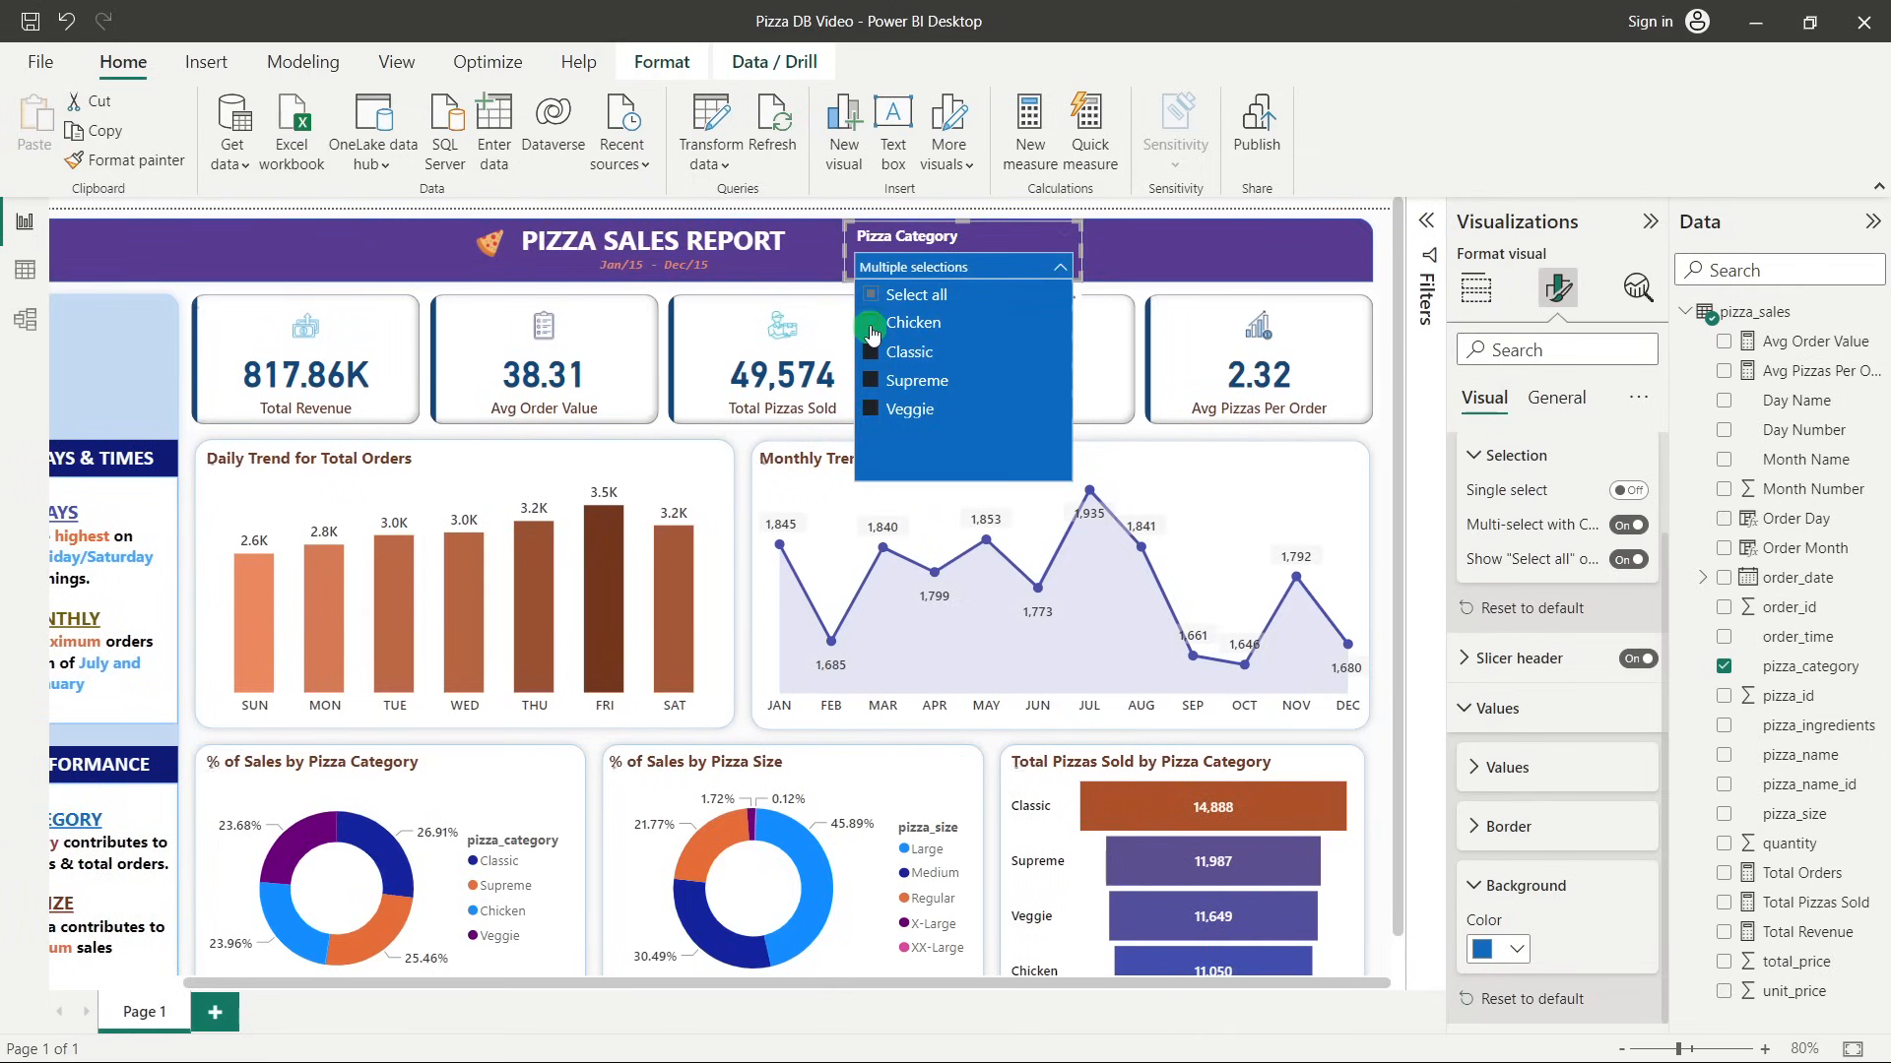
left_click(872, 329)
left_click(870, 352)
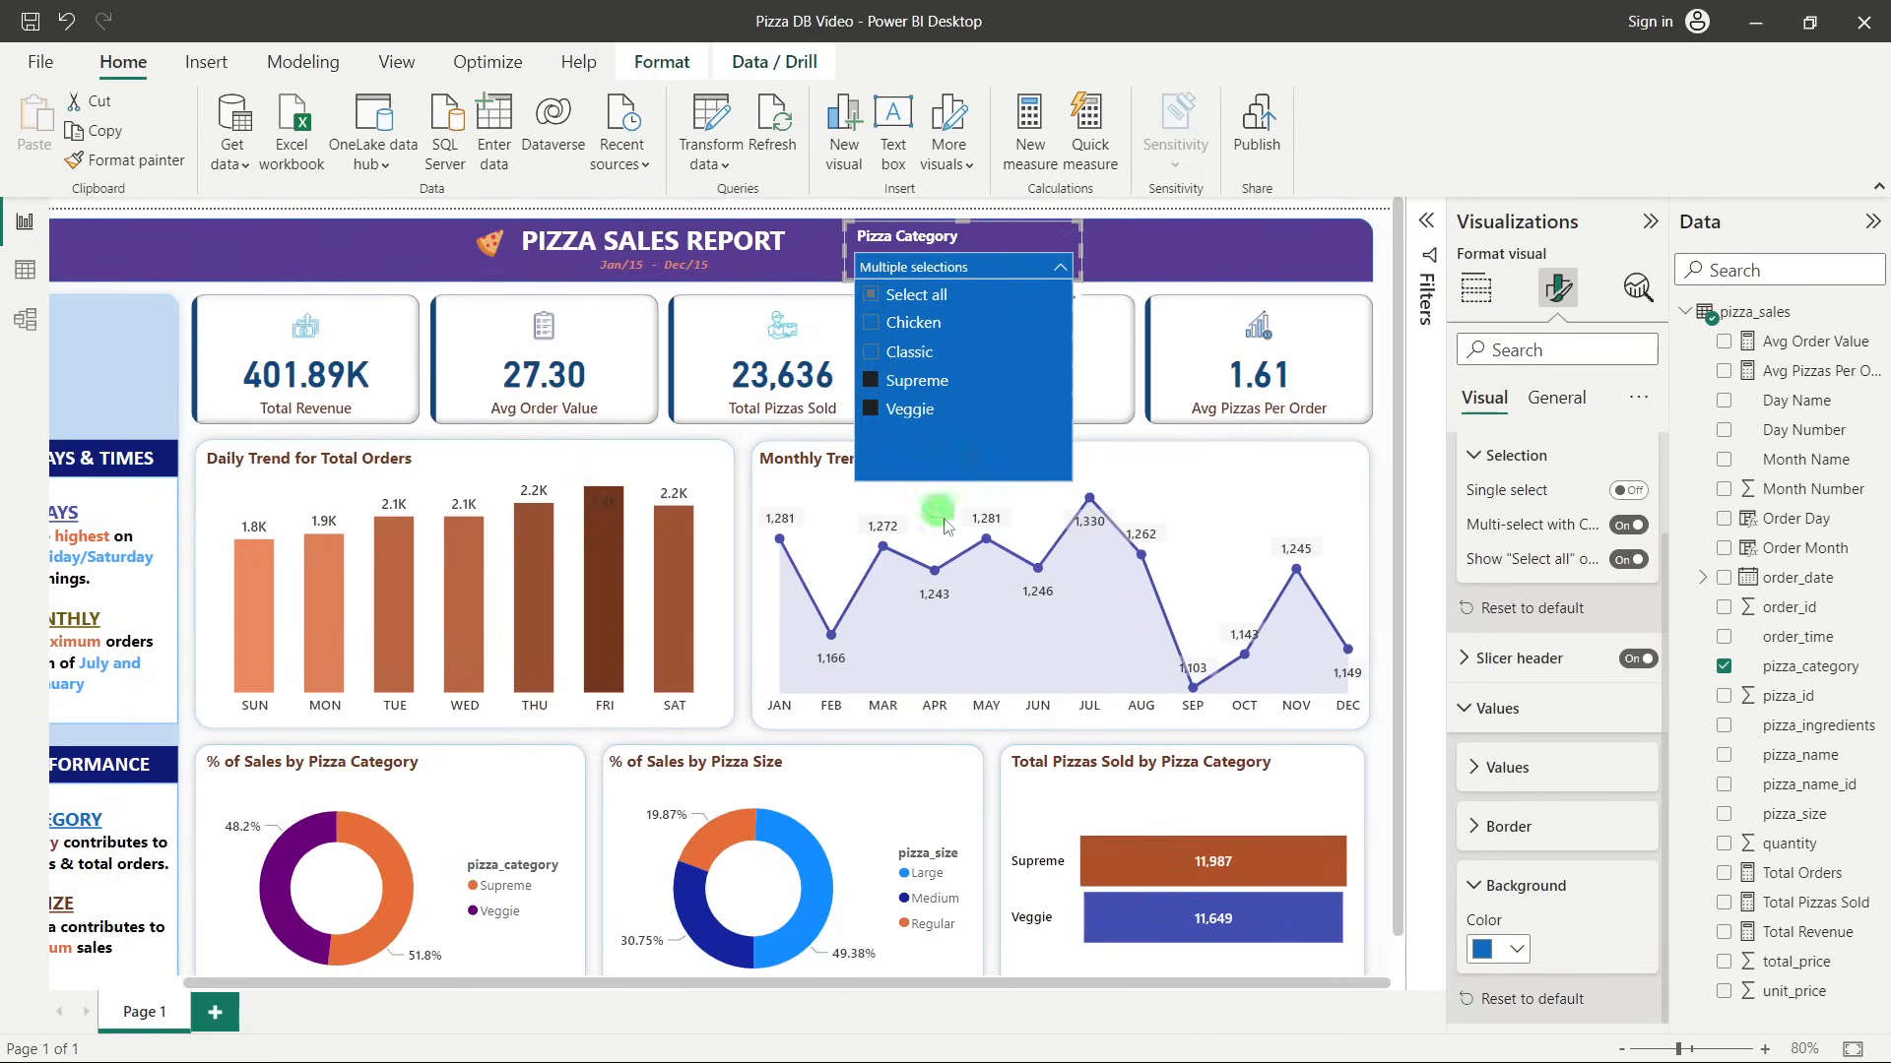
left_click(872, 332)
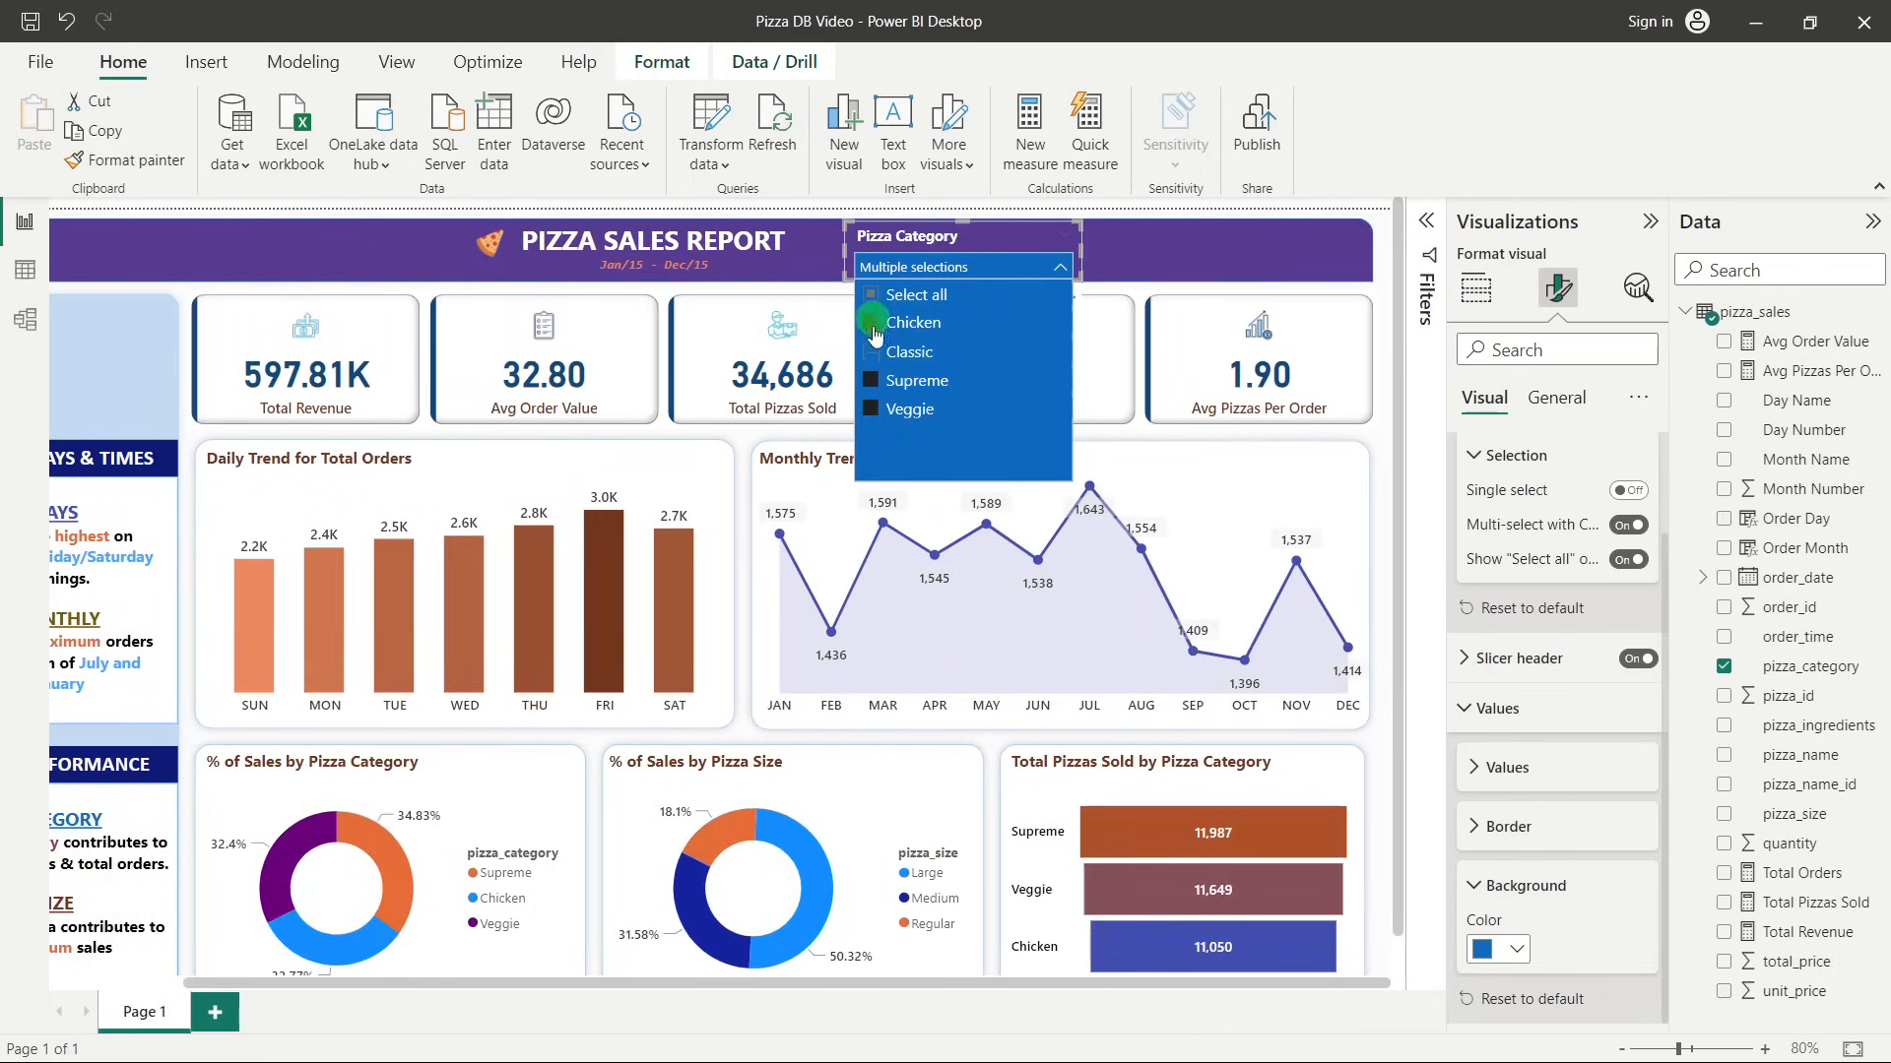
left_click(877, 304)
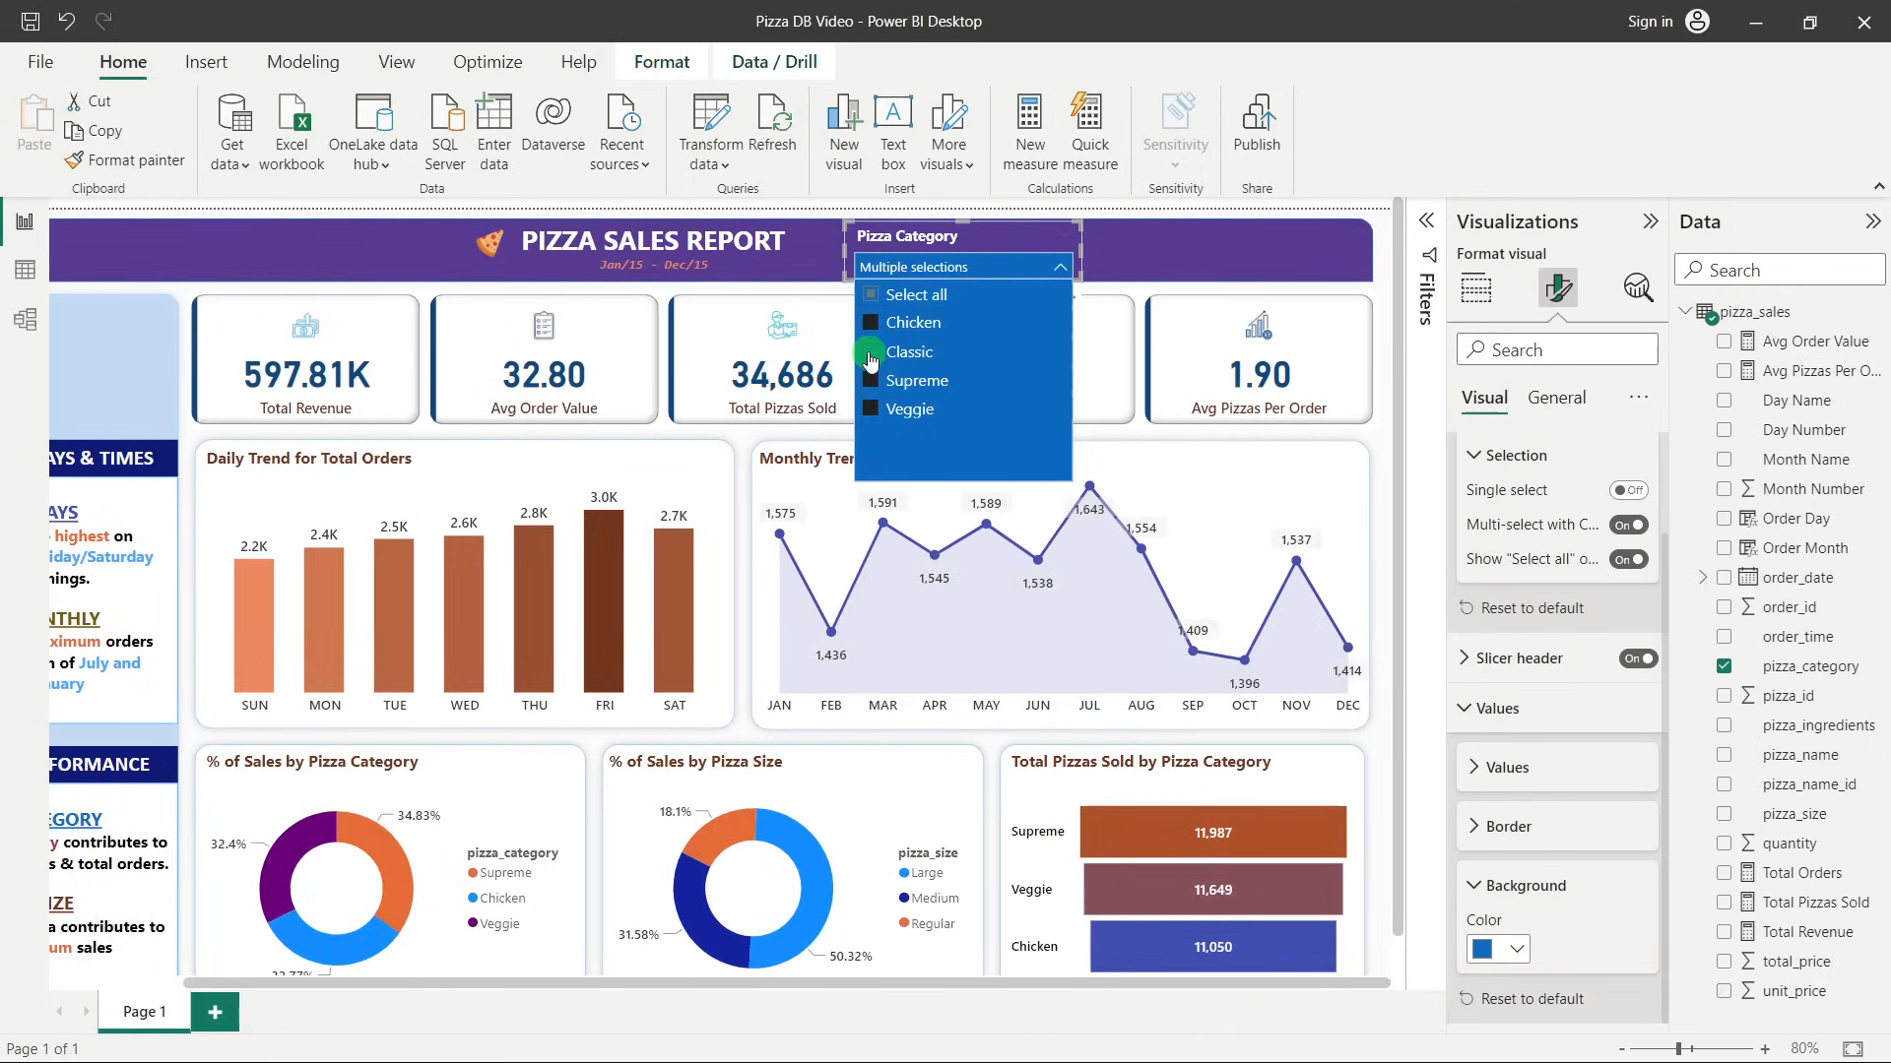
left_click(926, 292)
left_click(878, 296)
left_click(934, 240)
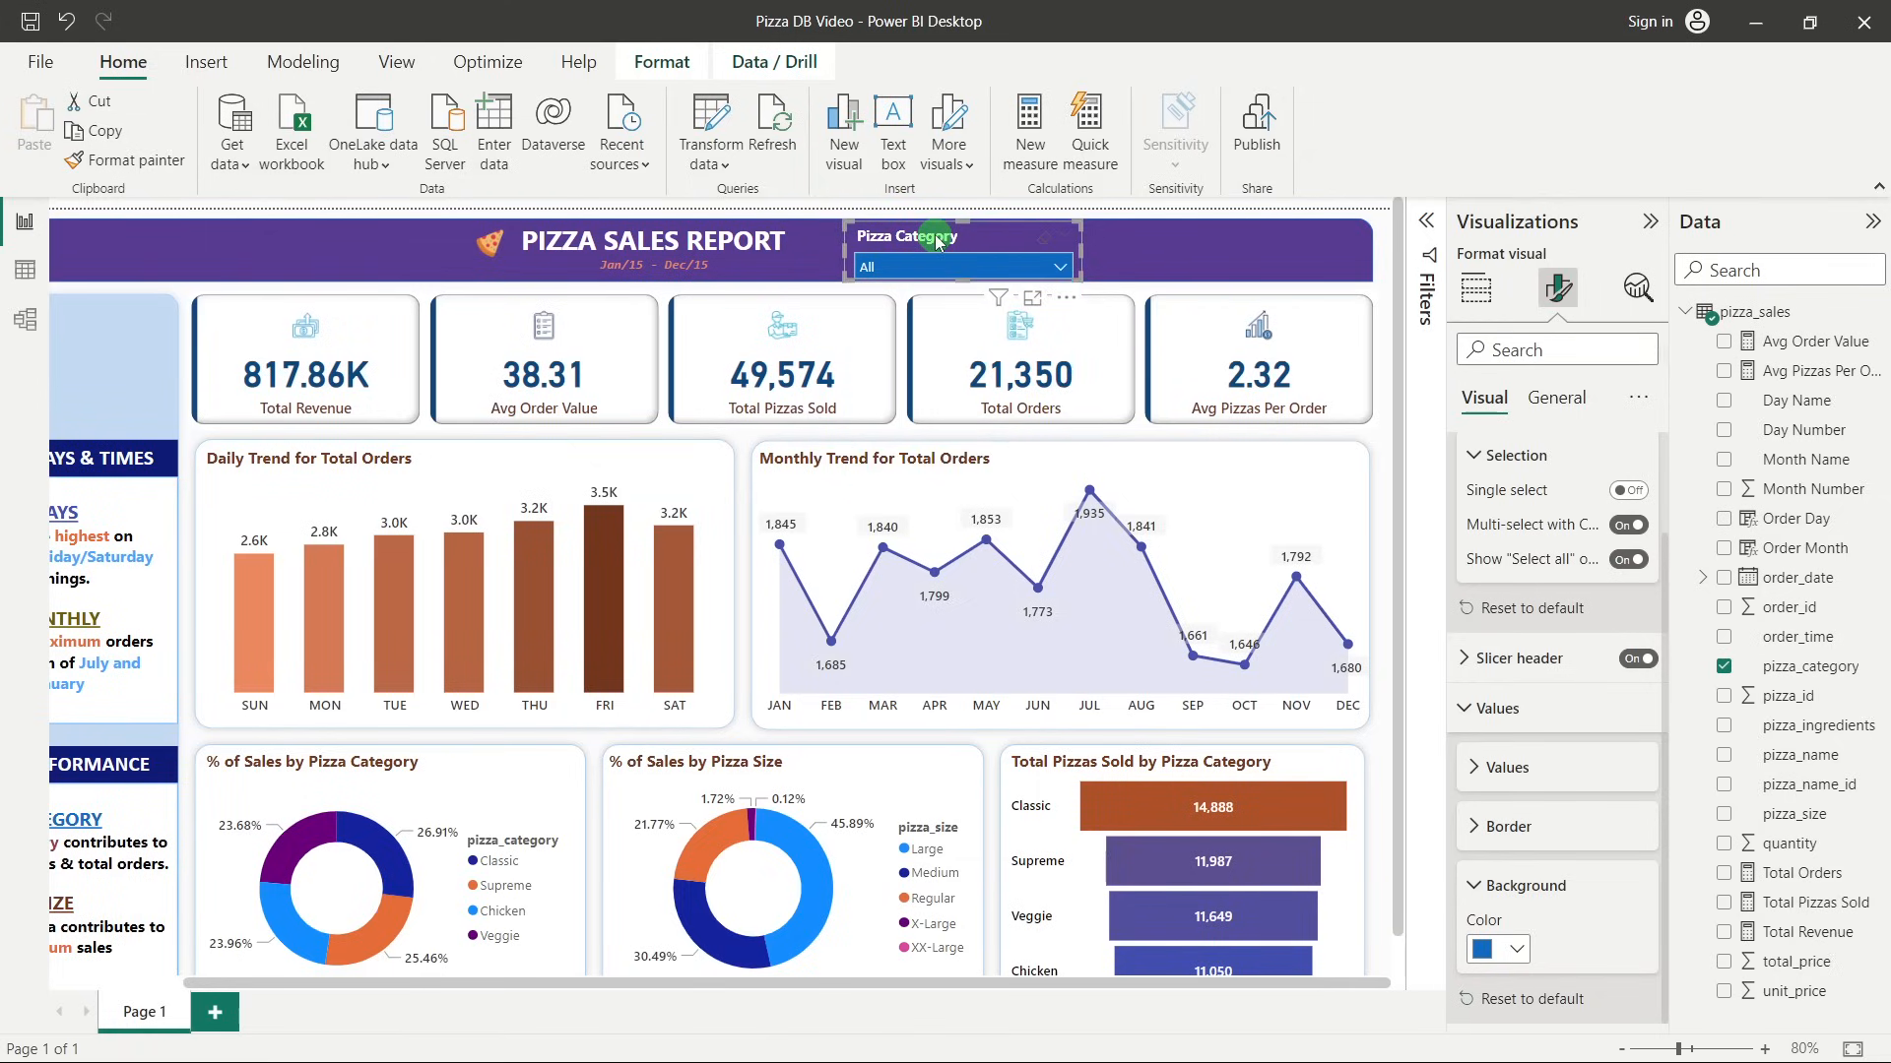
Duplicate the Pizza Category slicer and place the copy beside the original in the header banner, aligned with it.
key("ctrl+c")
key("ctrl+v")
left_click_drag(936, 239, 1229, 234)
key("Up")
key("Up")
key("Up")
key("Up")
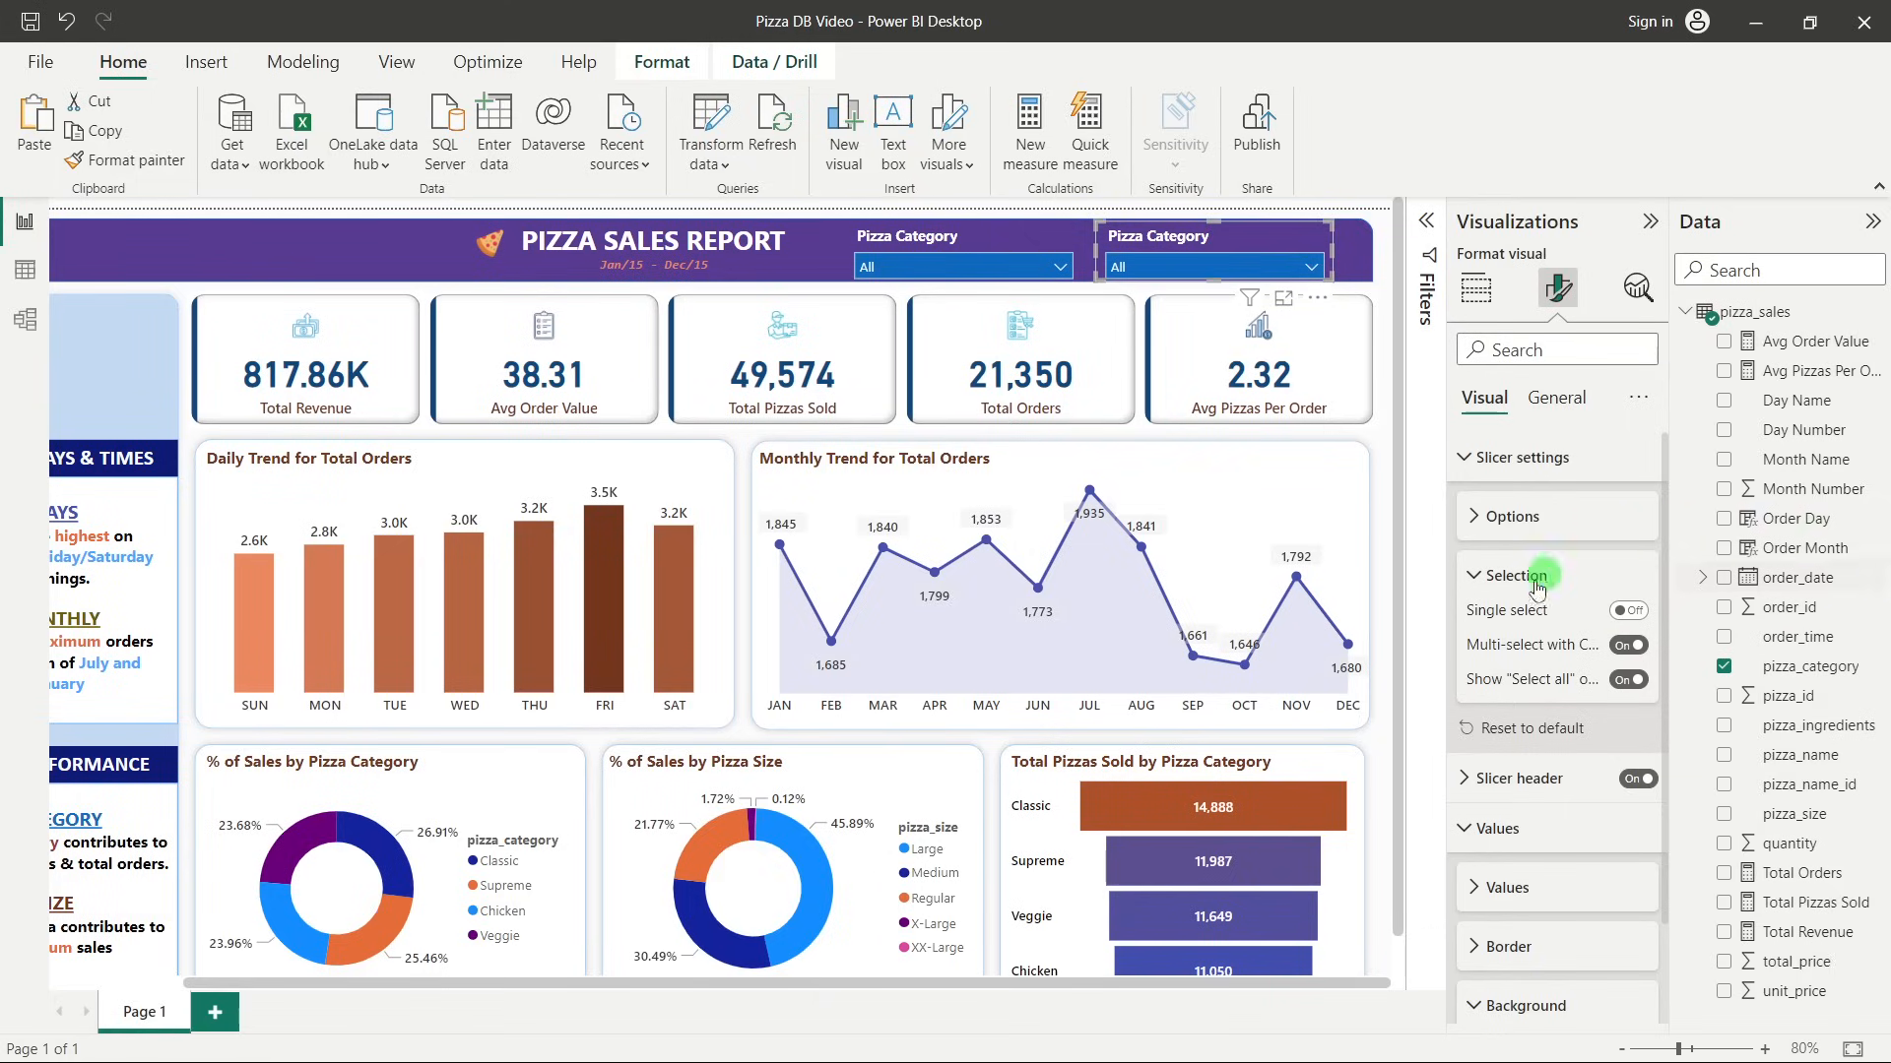
Replace the pizza_category field of the duplicated slicer with order_date.
left_click(1476, 288)
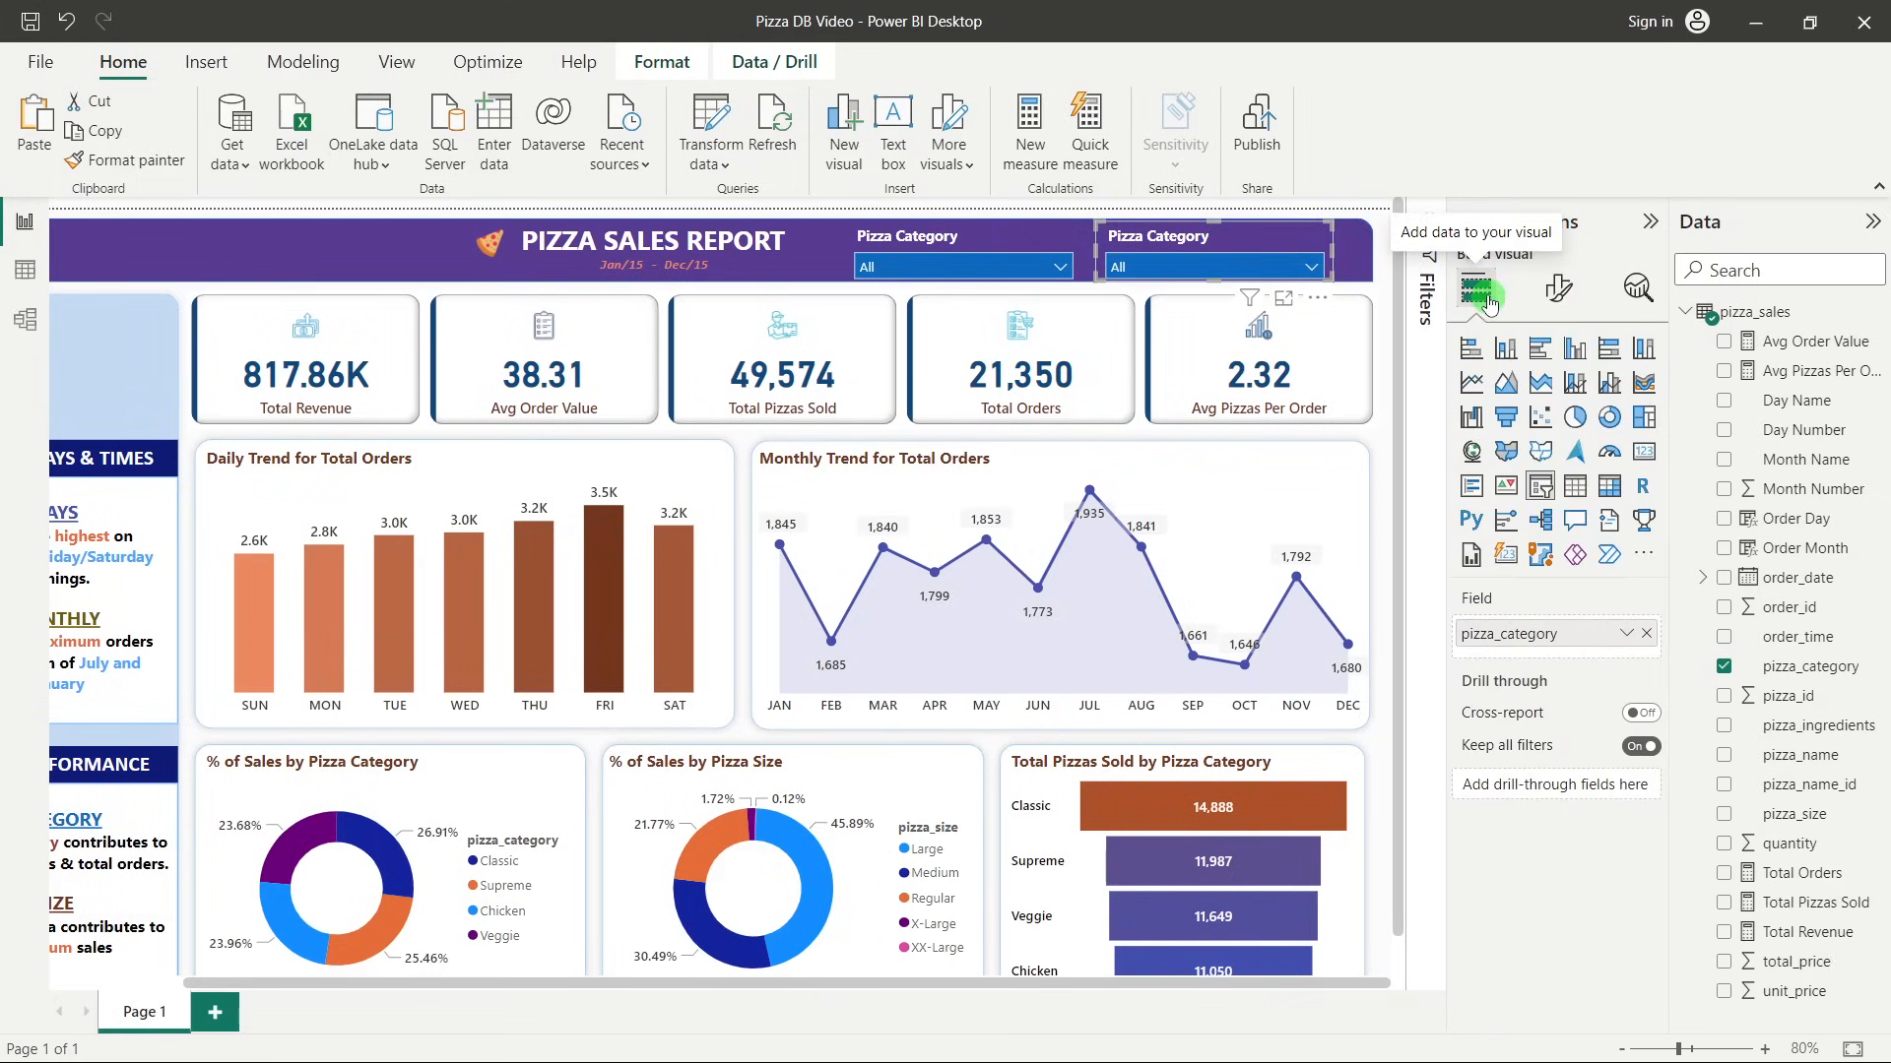
left_click(1646, 630)
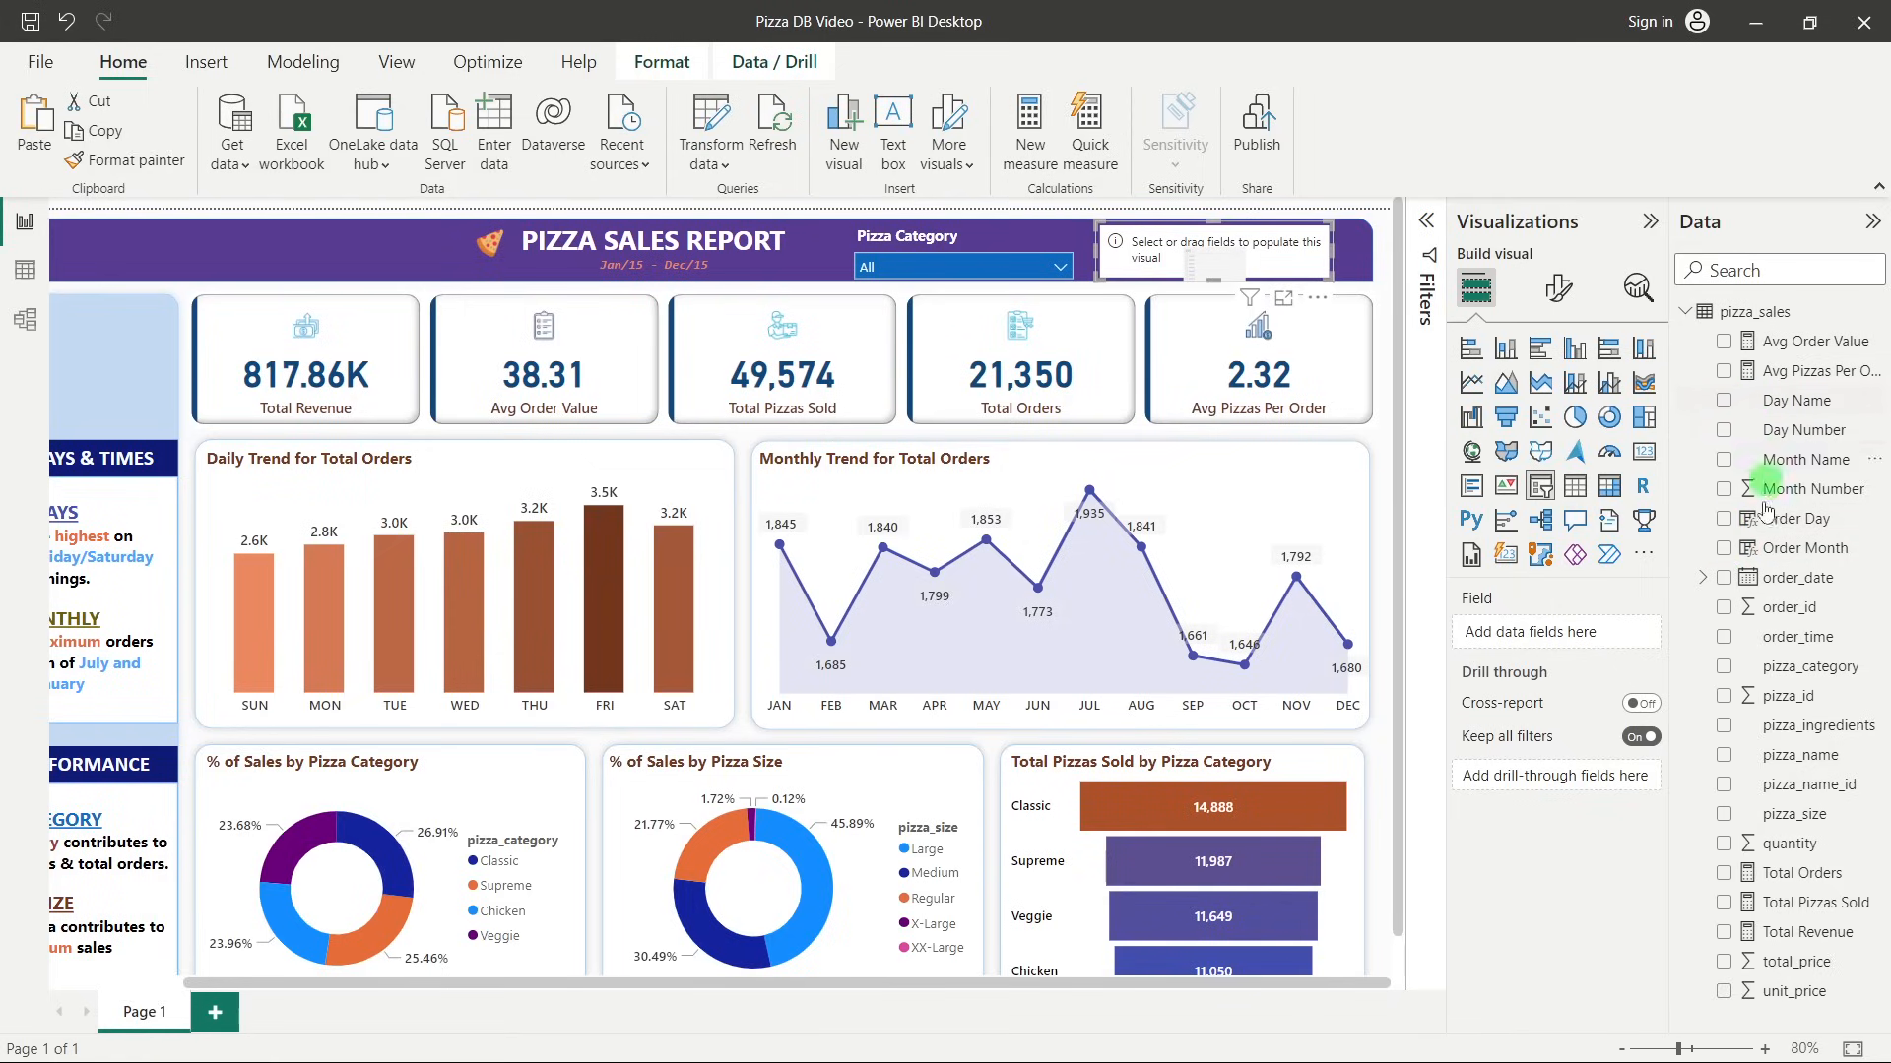
left_click(1723, 581)
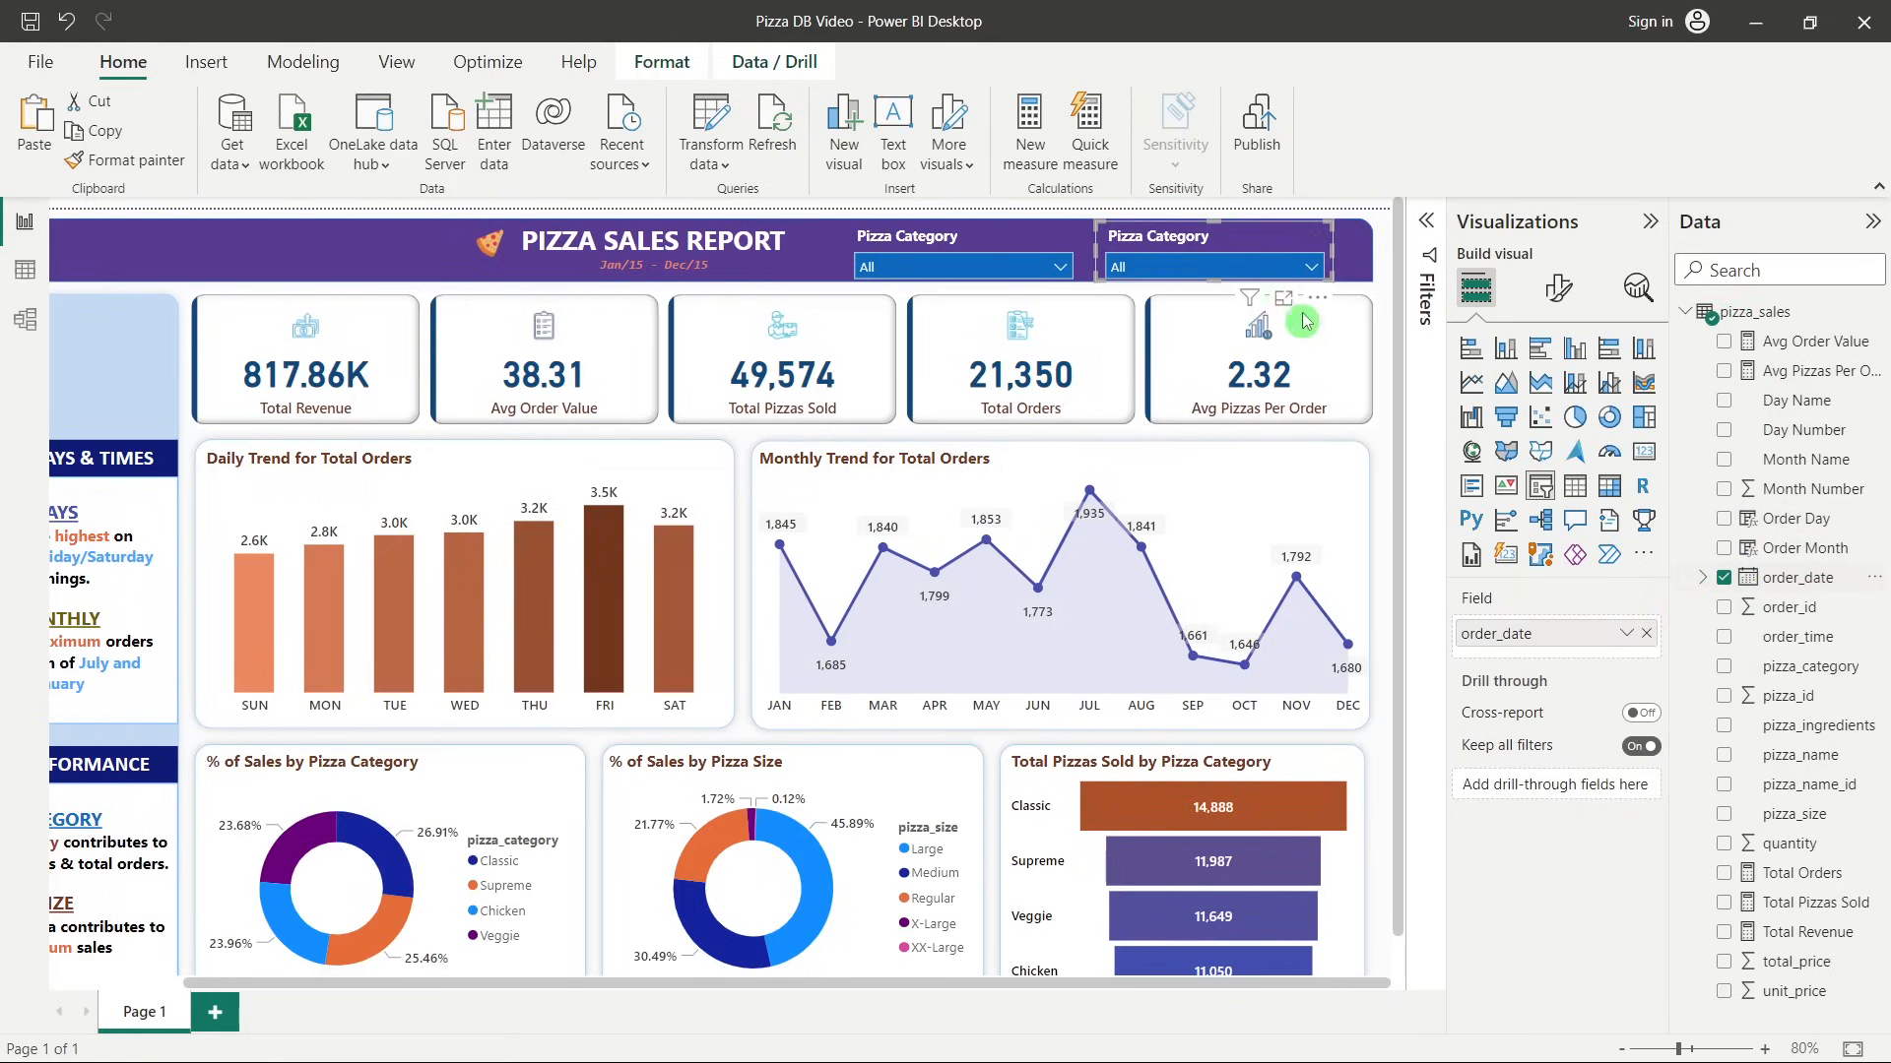
left_click(1635, 635)
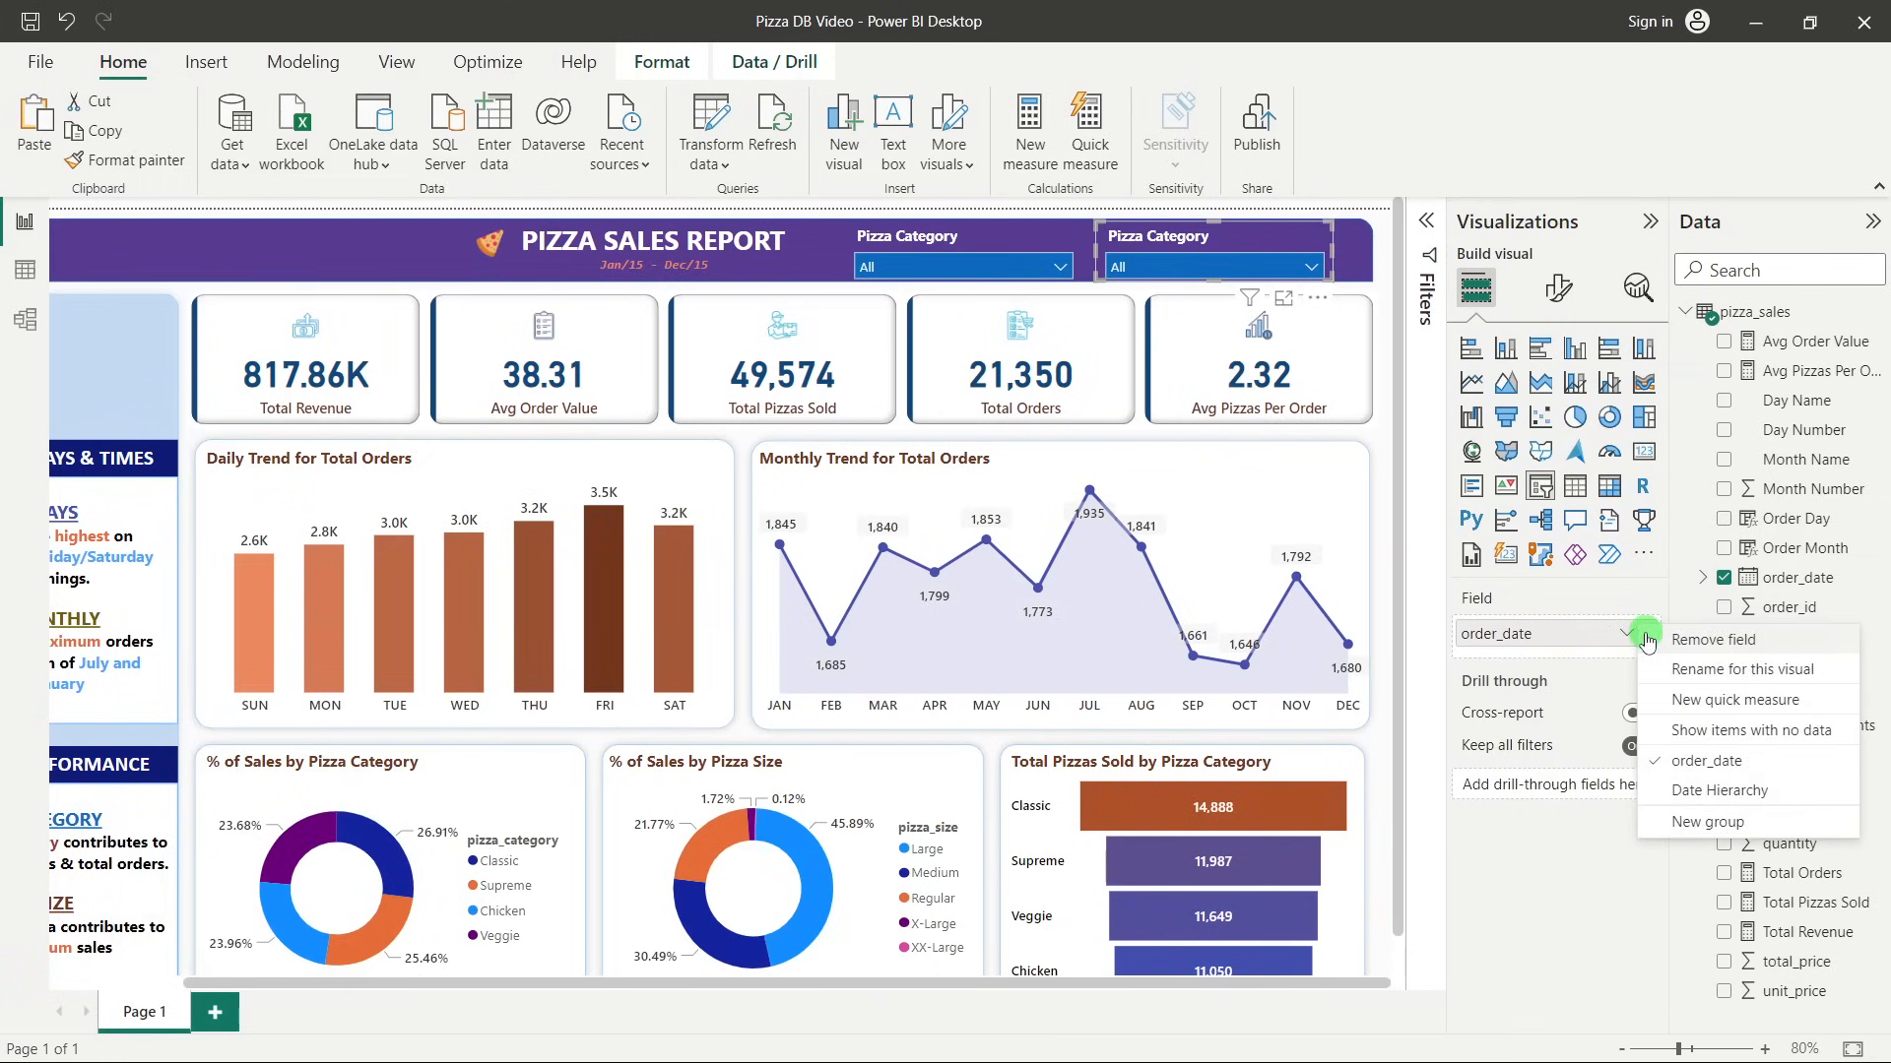
left_click(1659, 640)
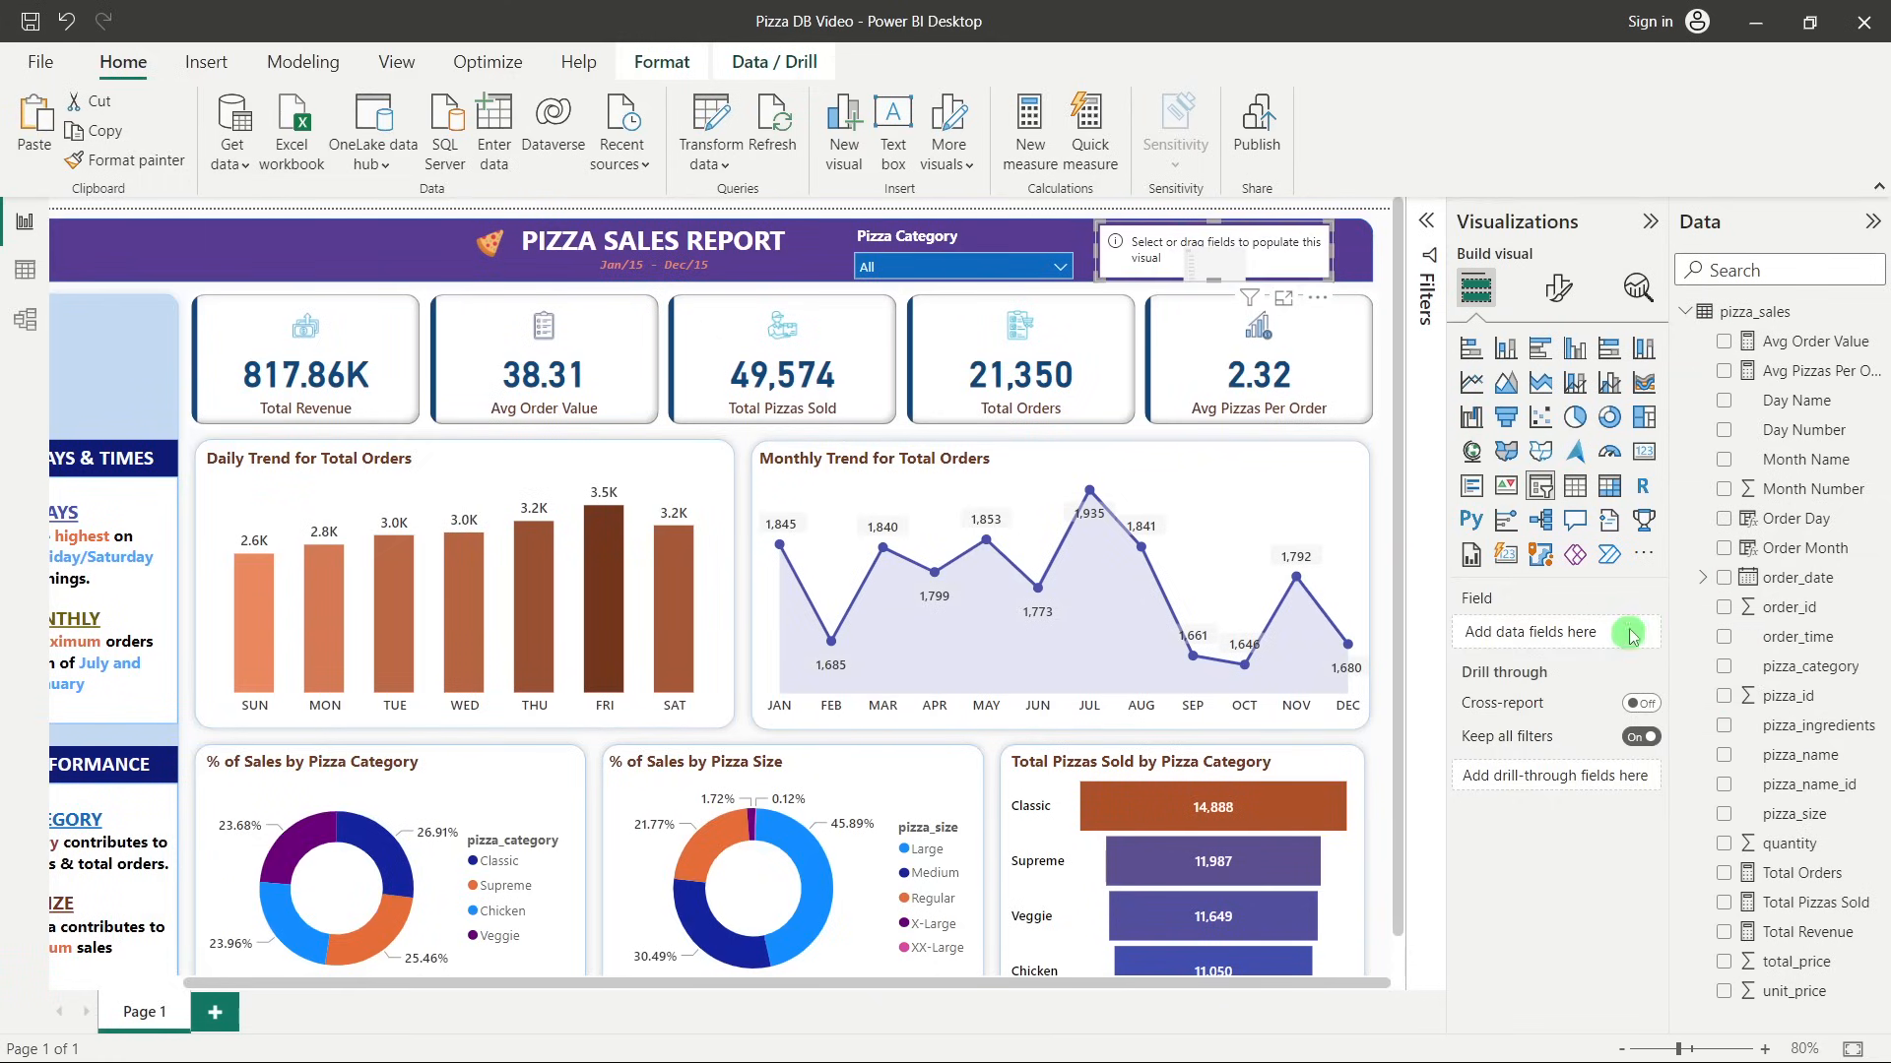
left_click(1724, 581)
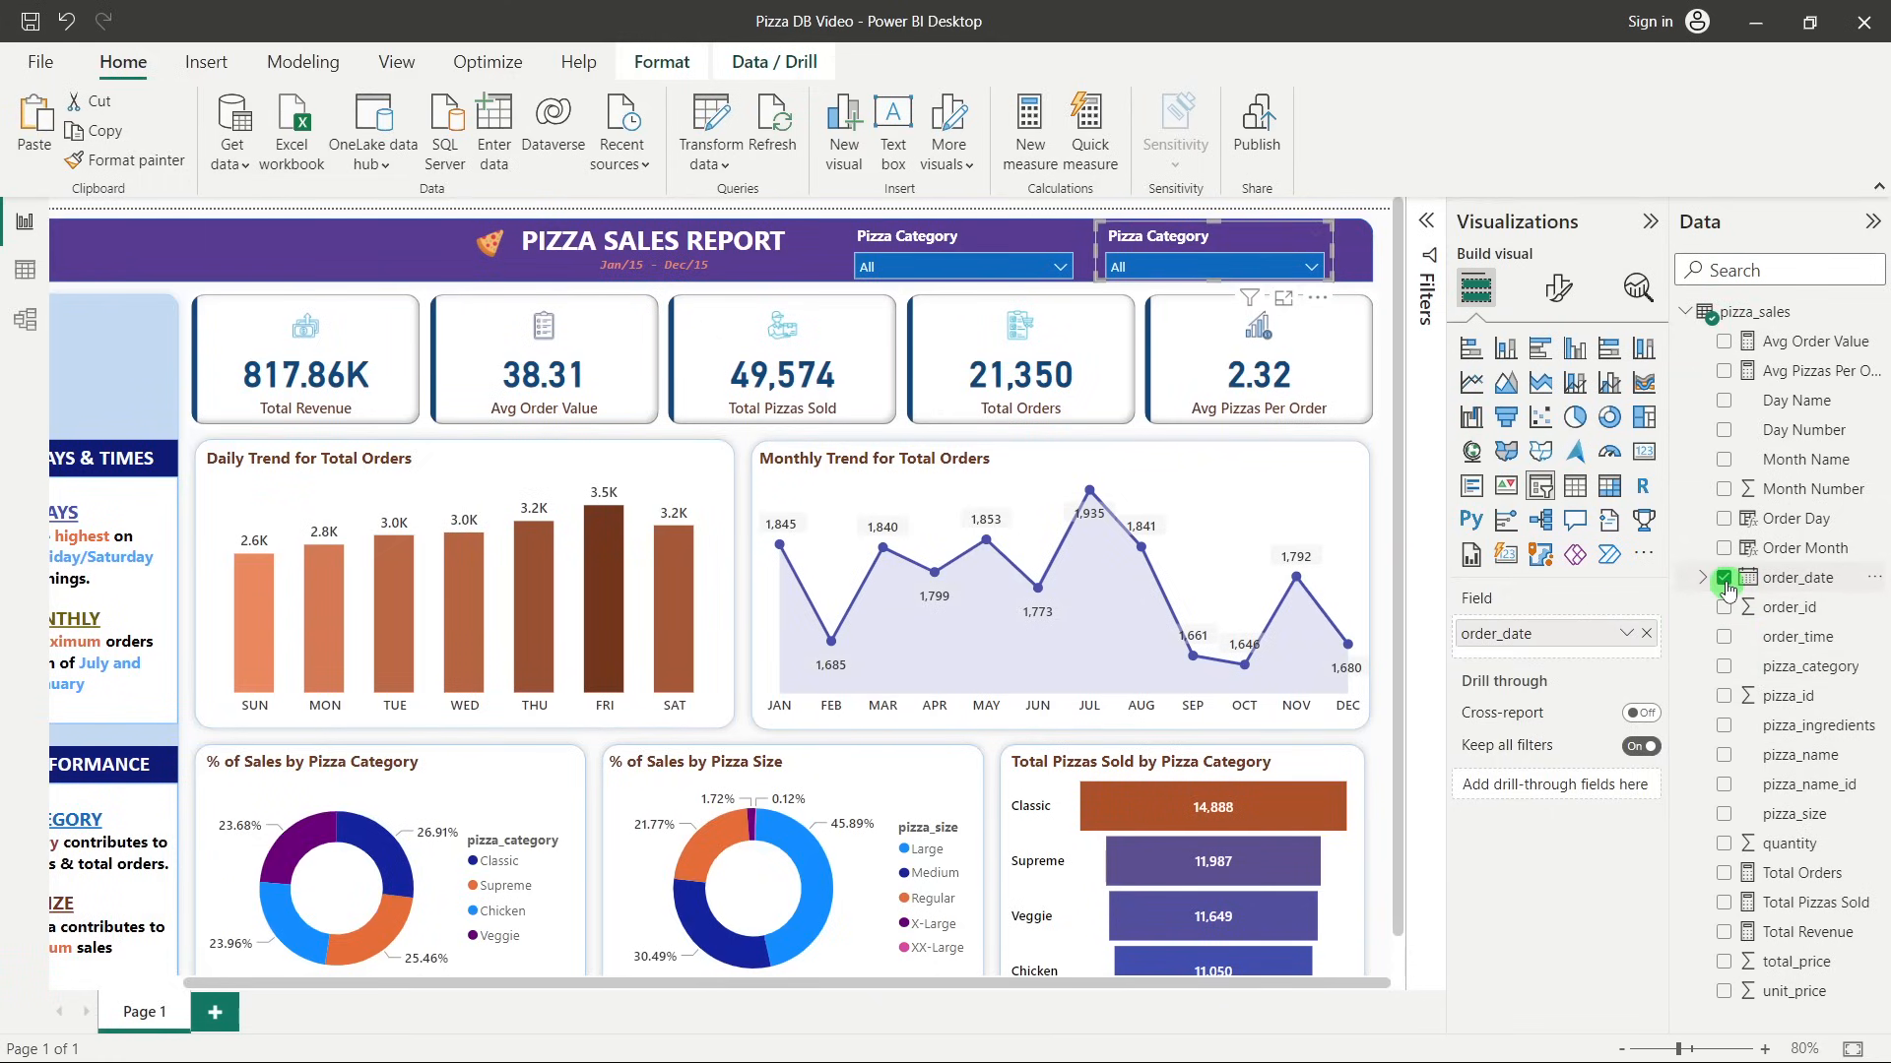
Check the order_date slicer's dropdown entries and turn off its slicer header.
left_click(1175, 272)
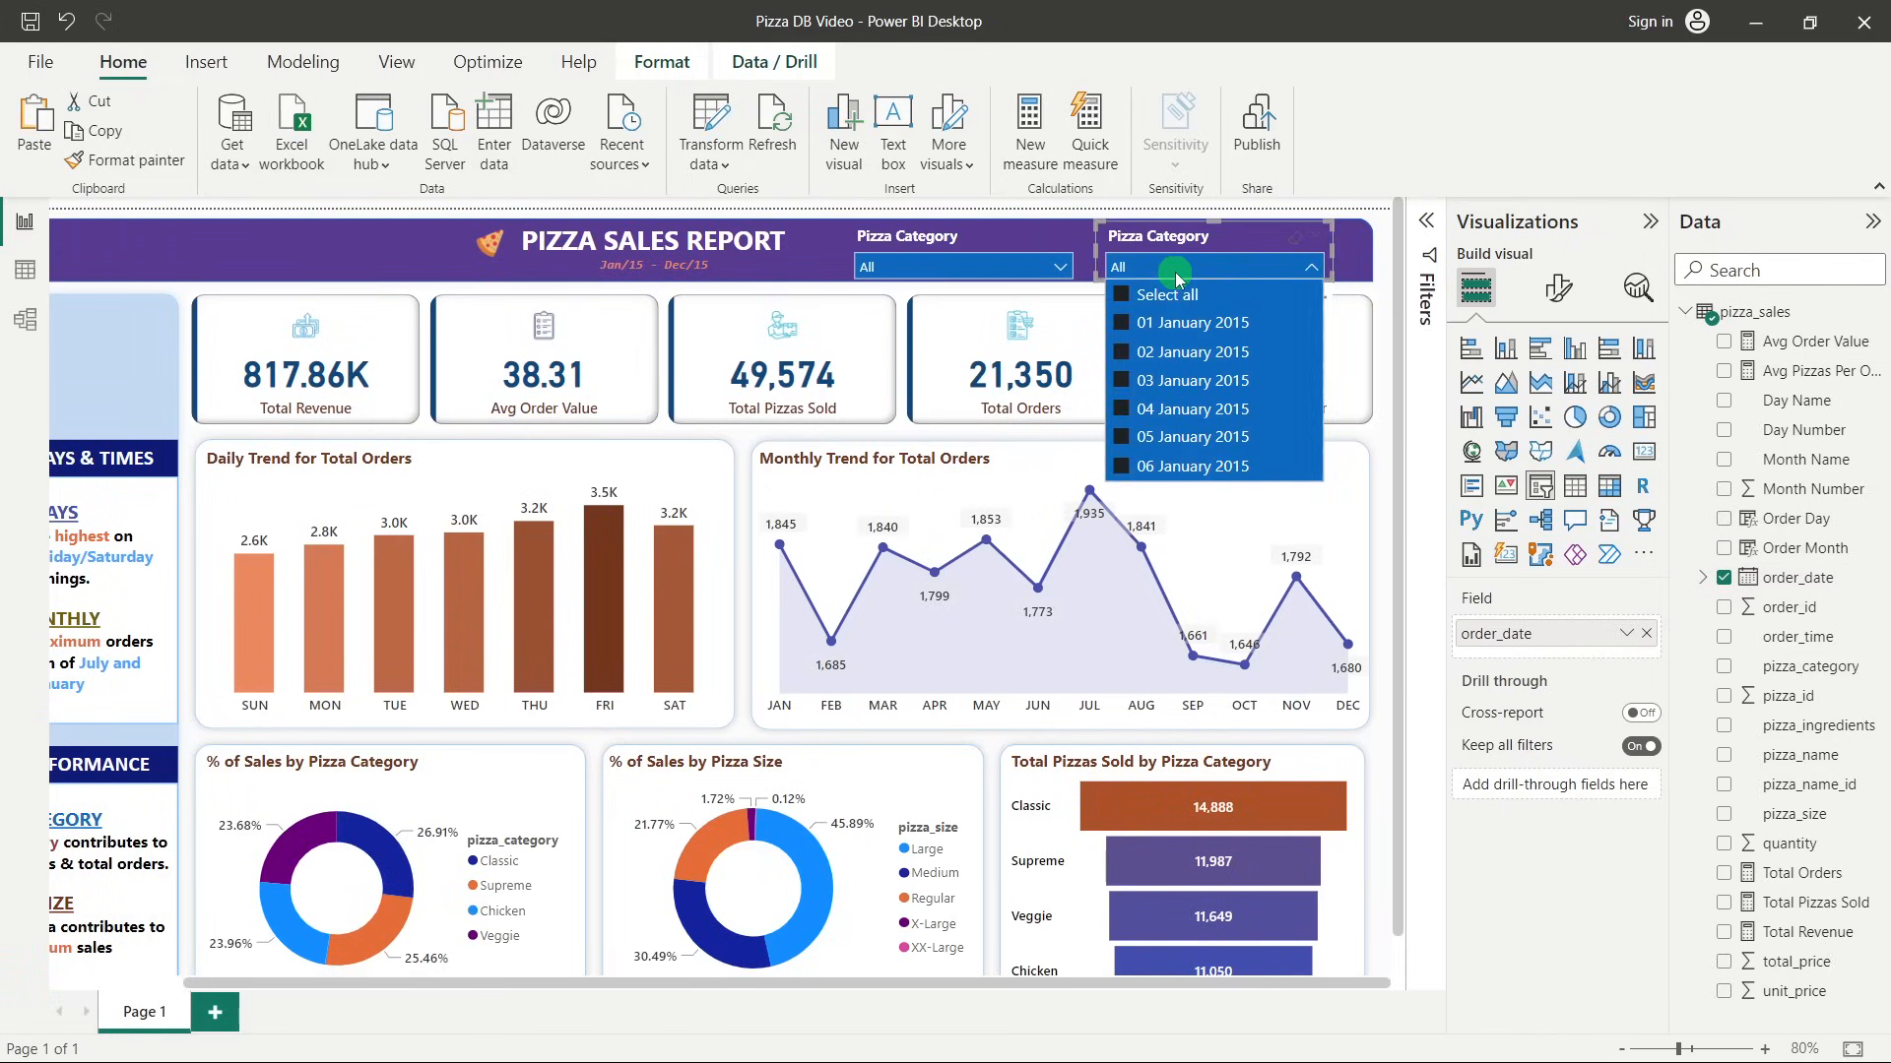
left_click(1154, 242)
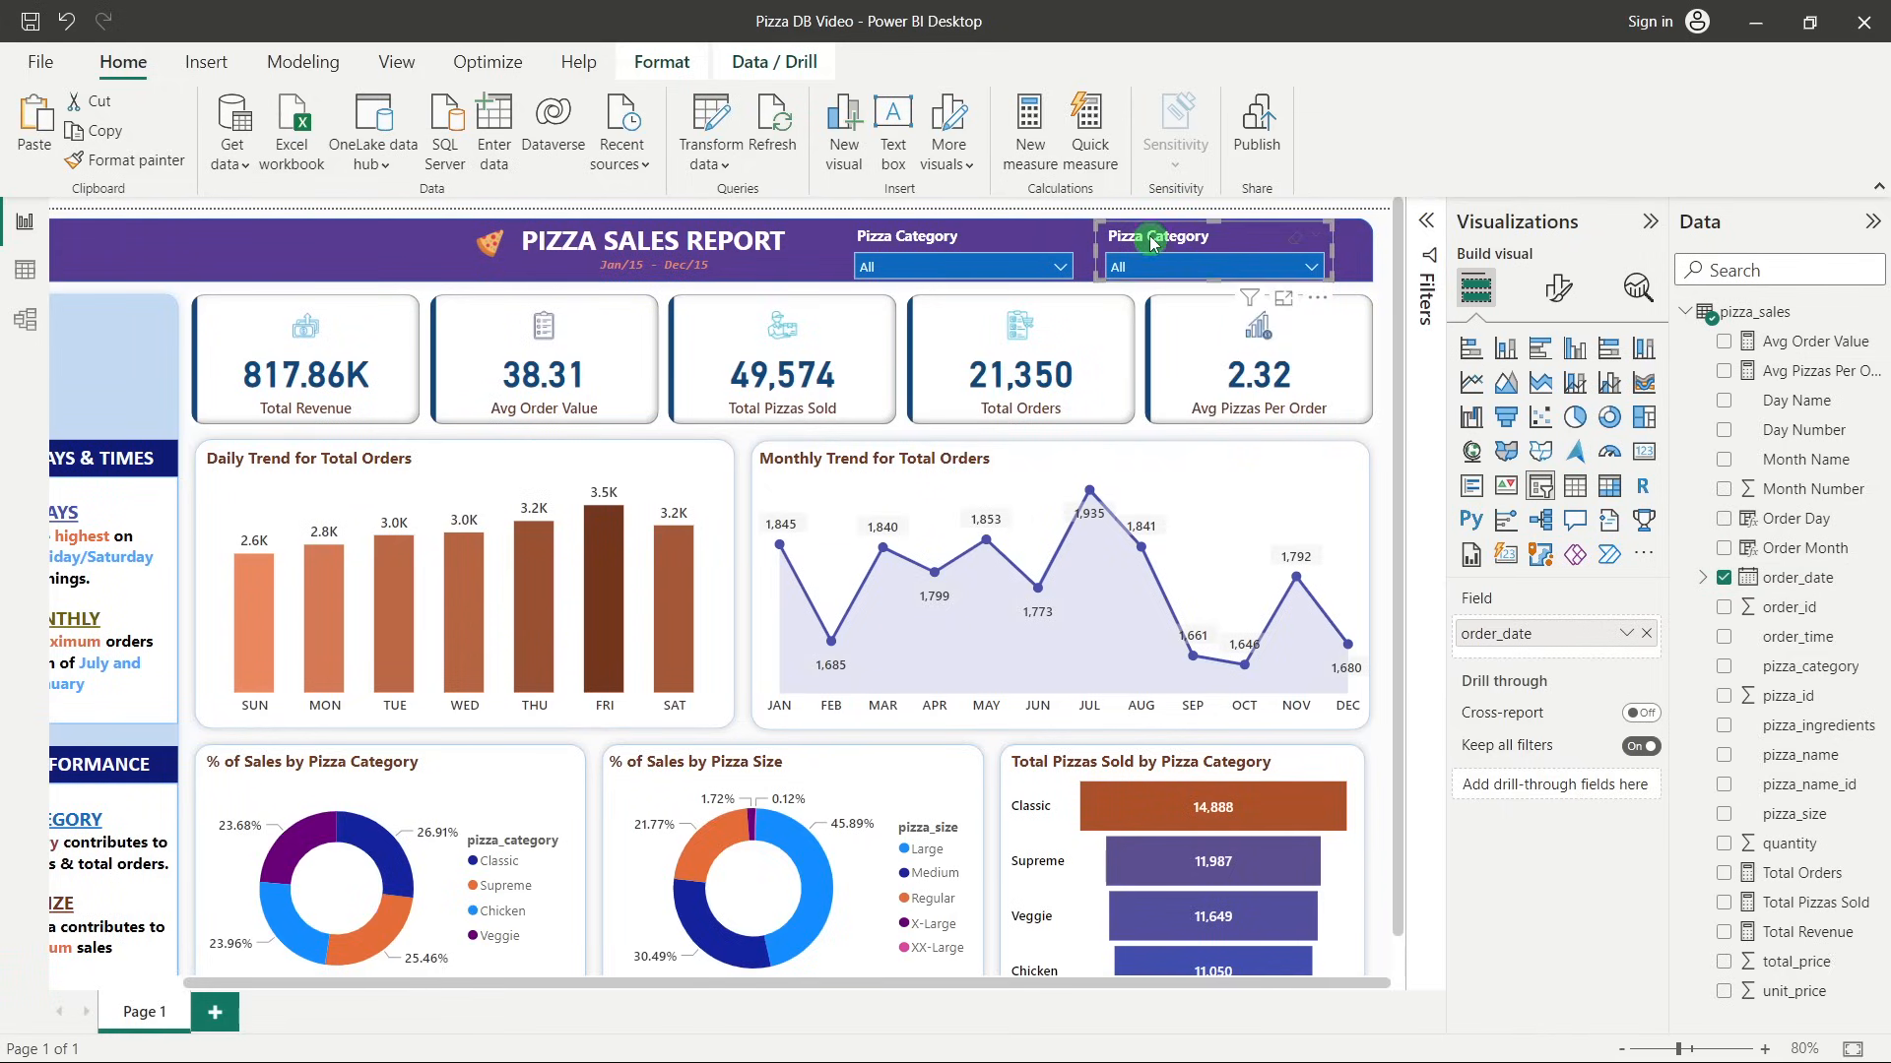
left_click(1558, 287)
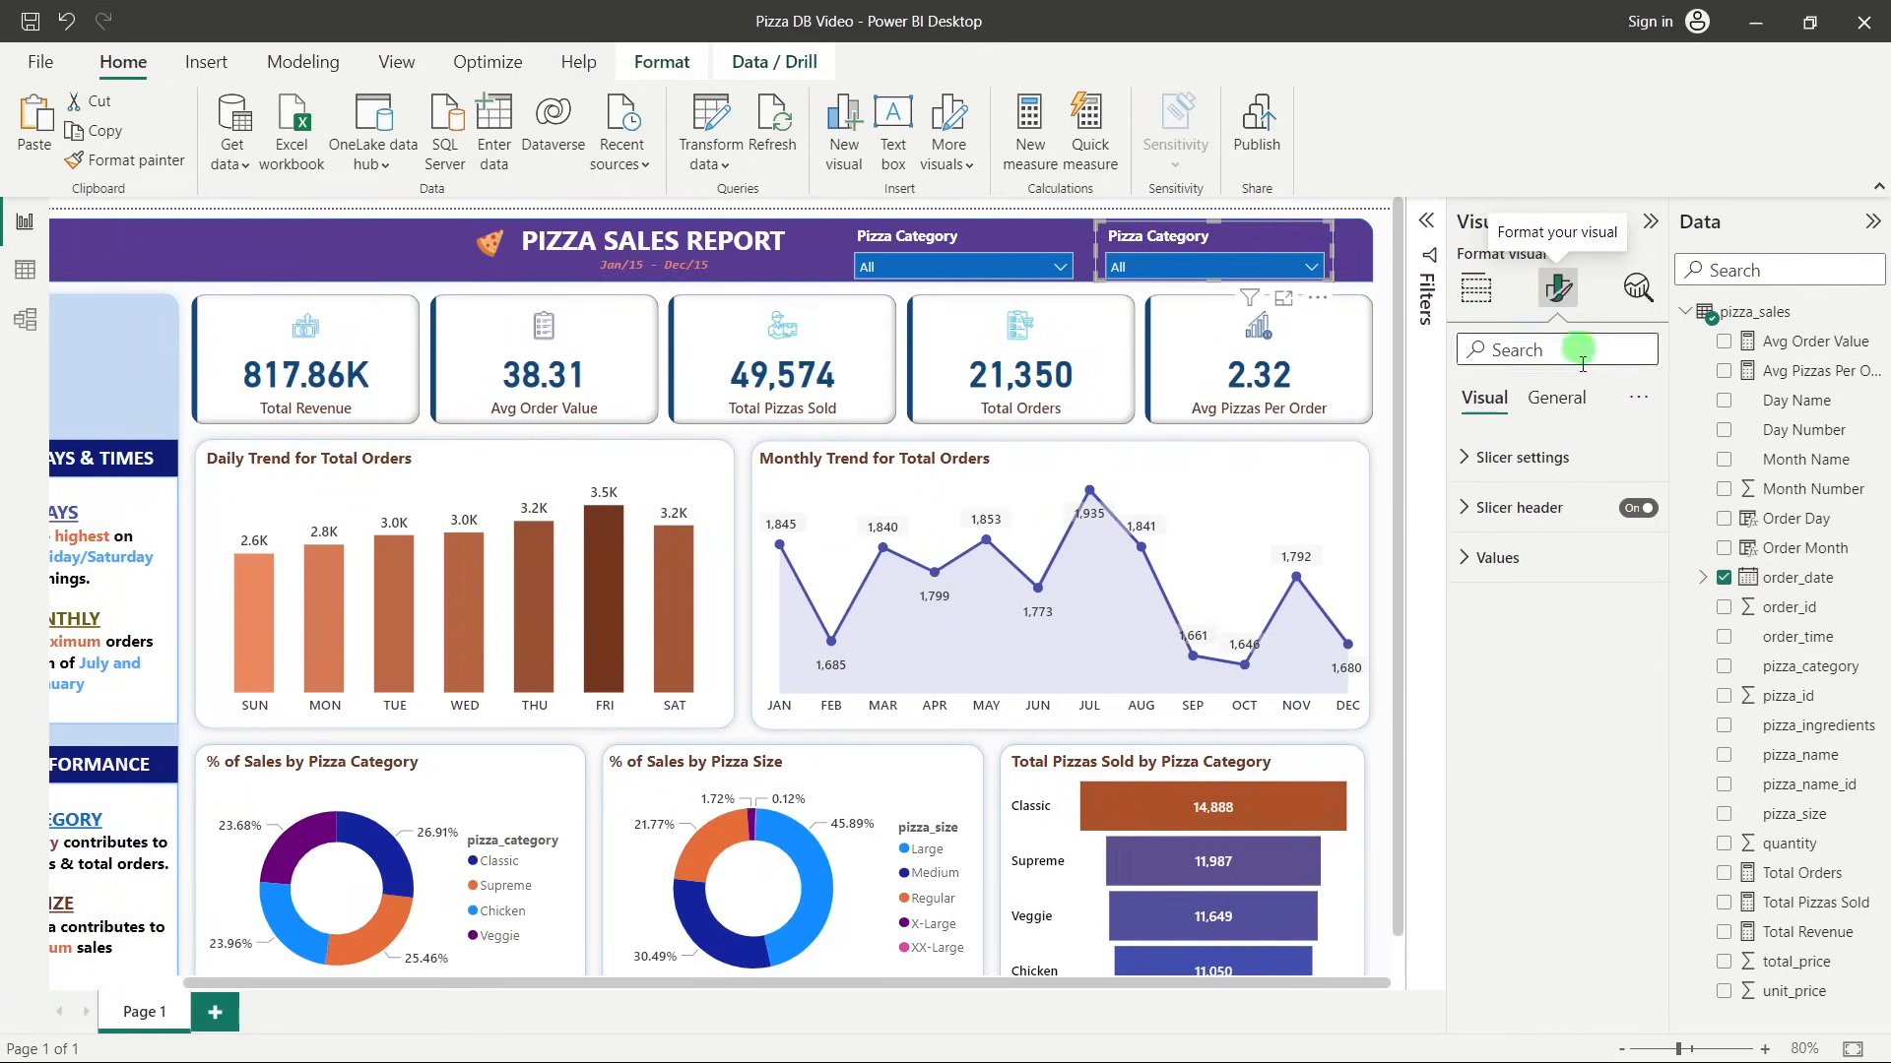
left_click(1637, 507)
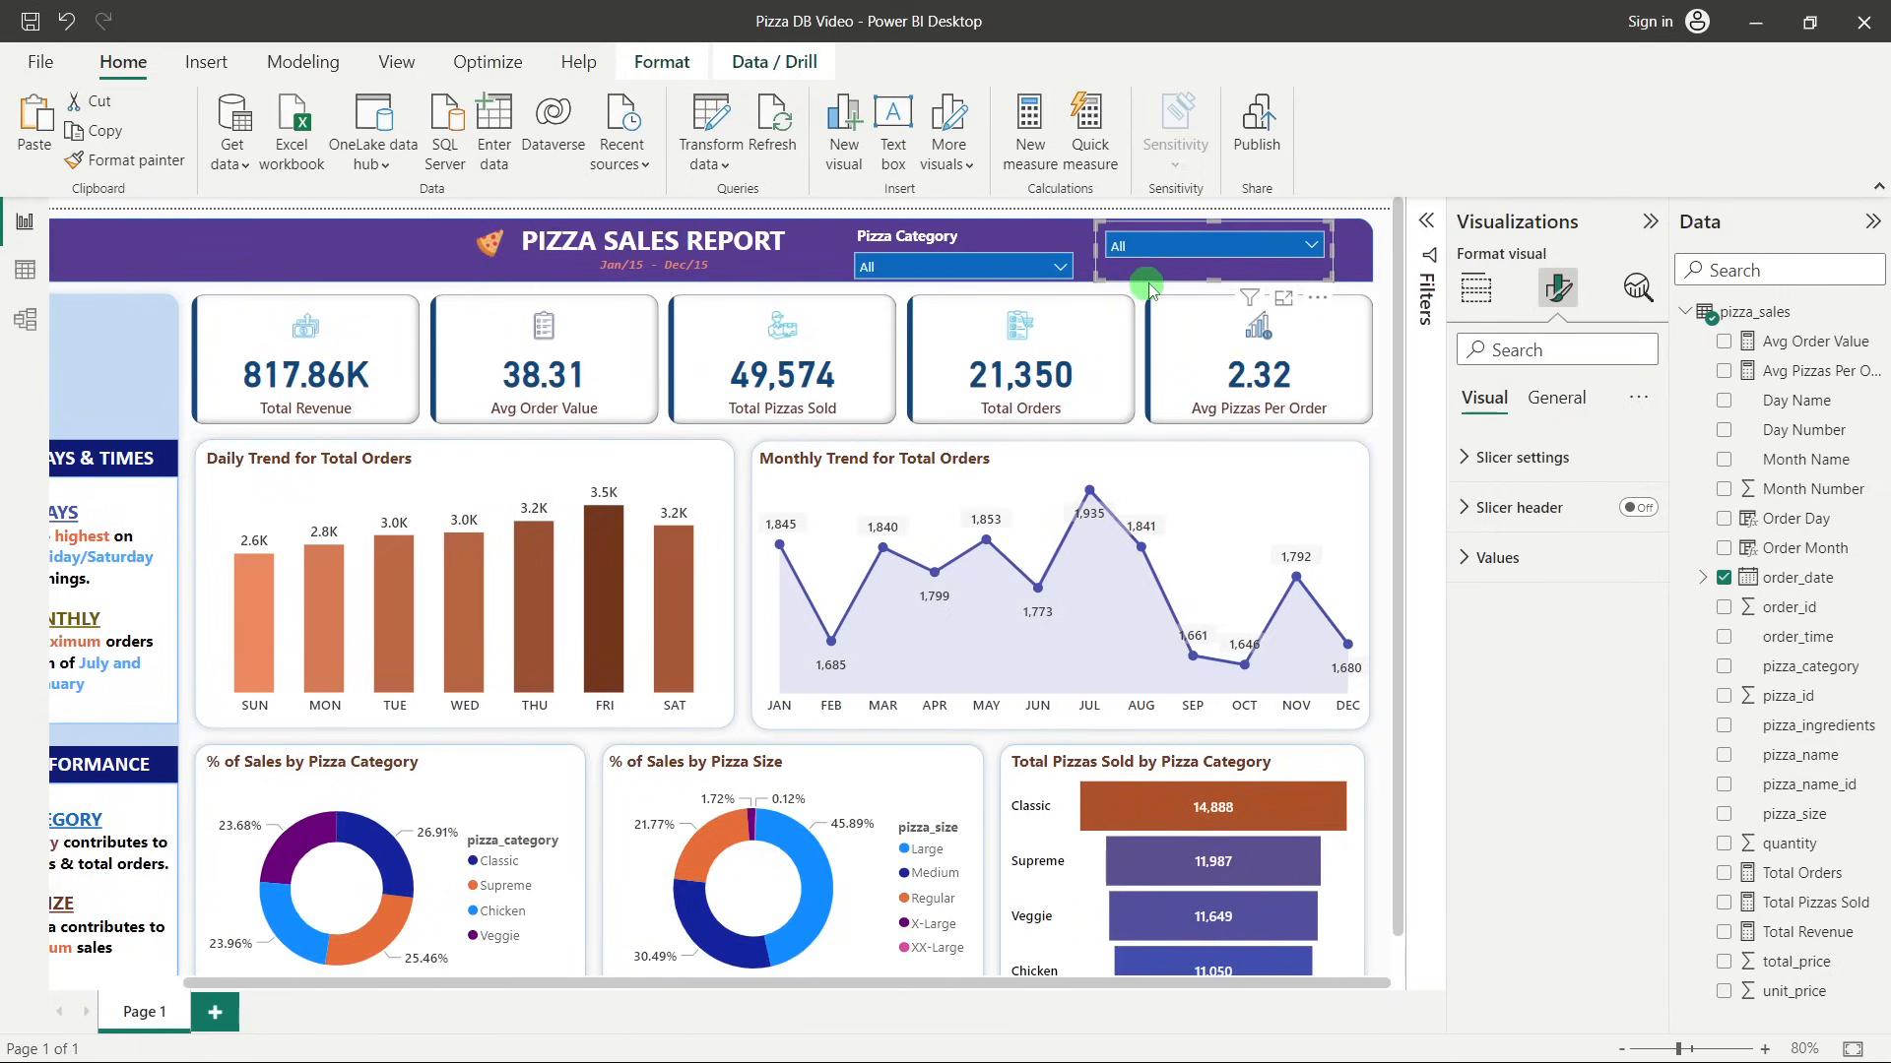
Open the list of slicer styles in the order_date slicer's settings.
left_click(1491, 308)
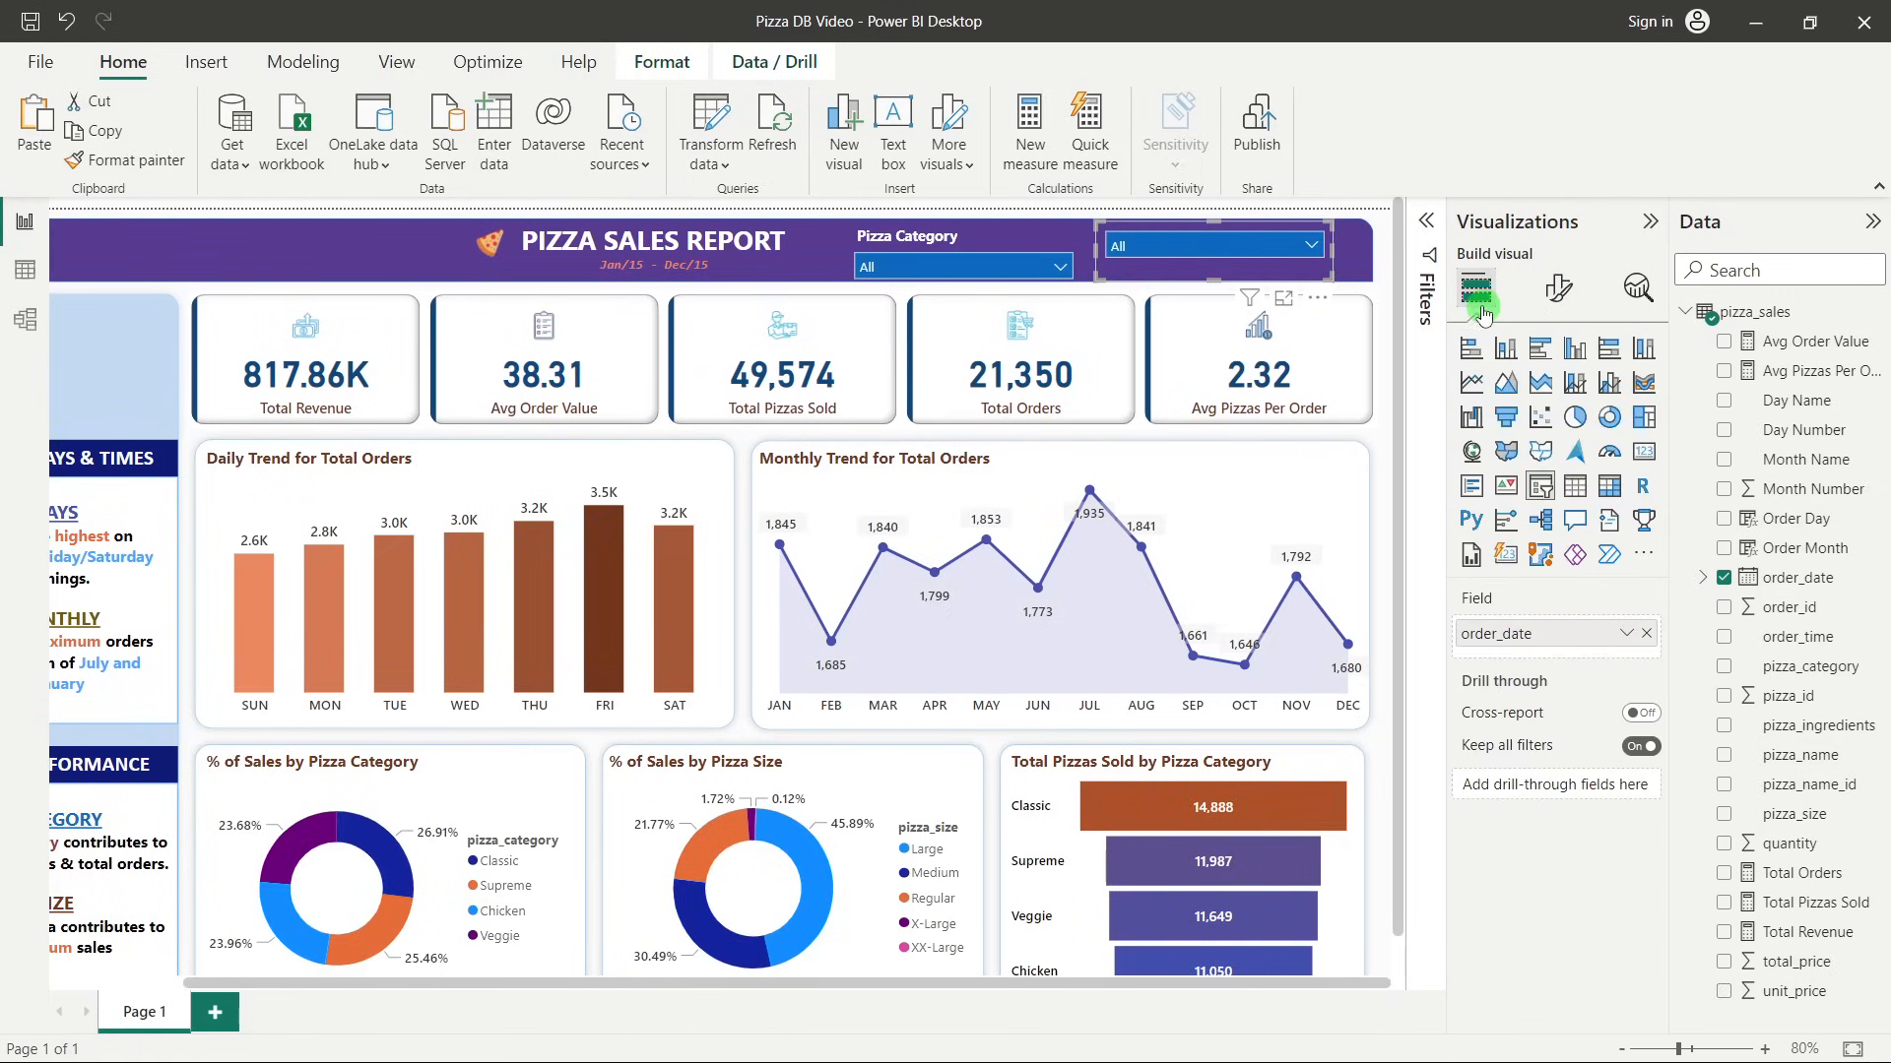
left_click(1559, 287)
left_click(1564, 459)
left_click(1542, 580)
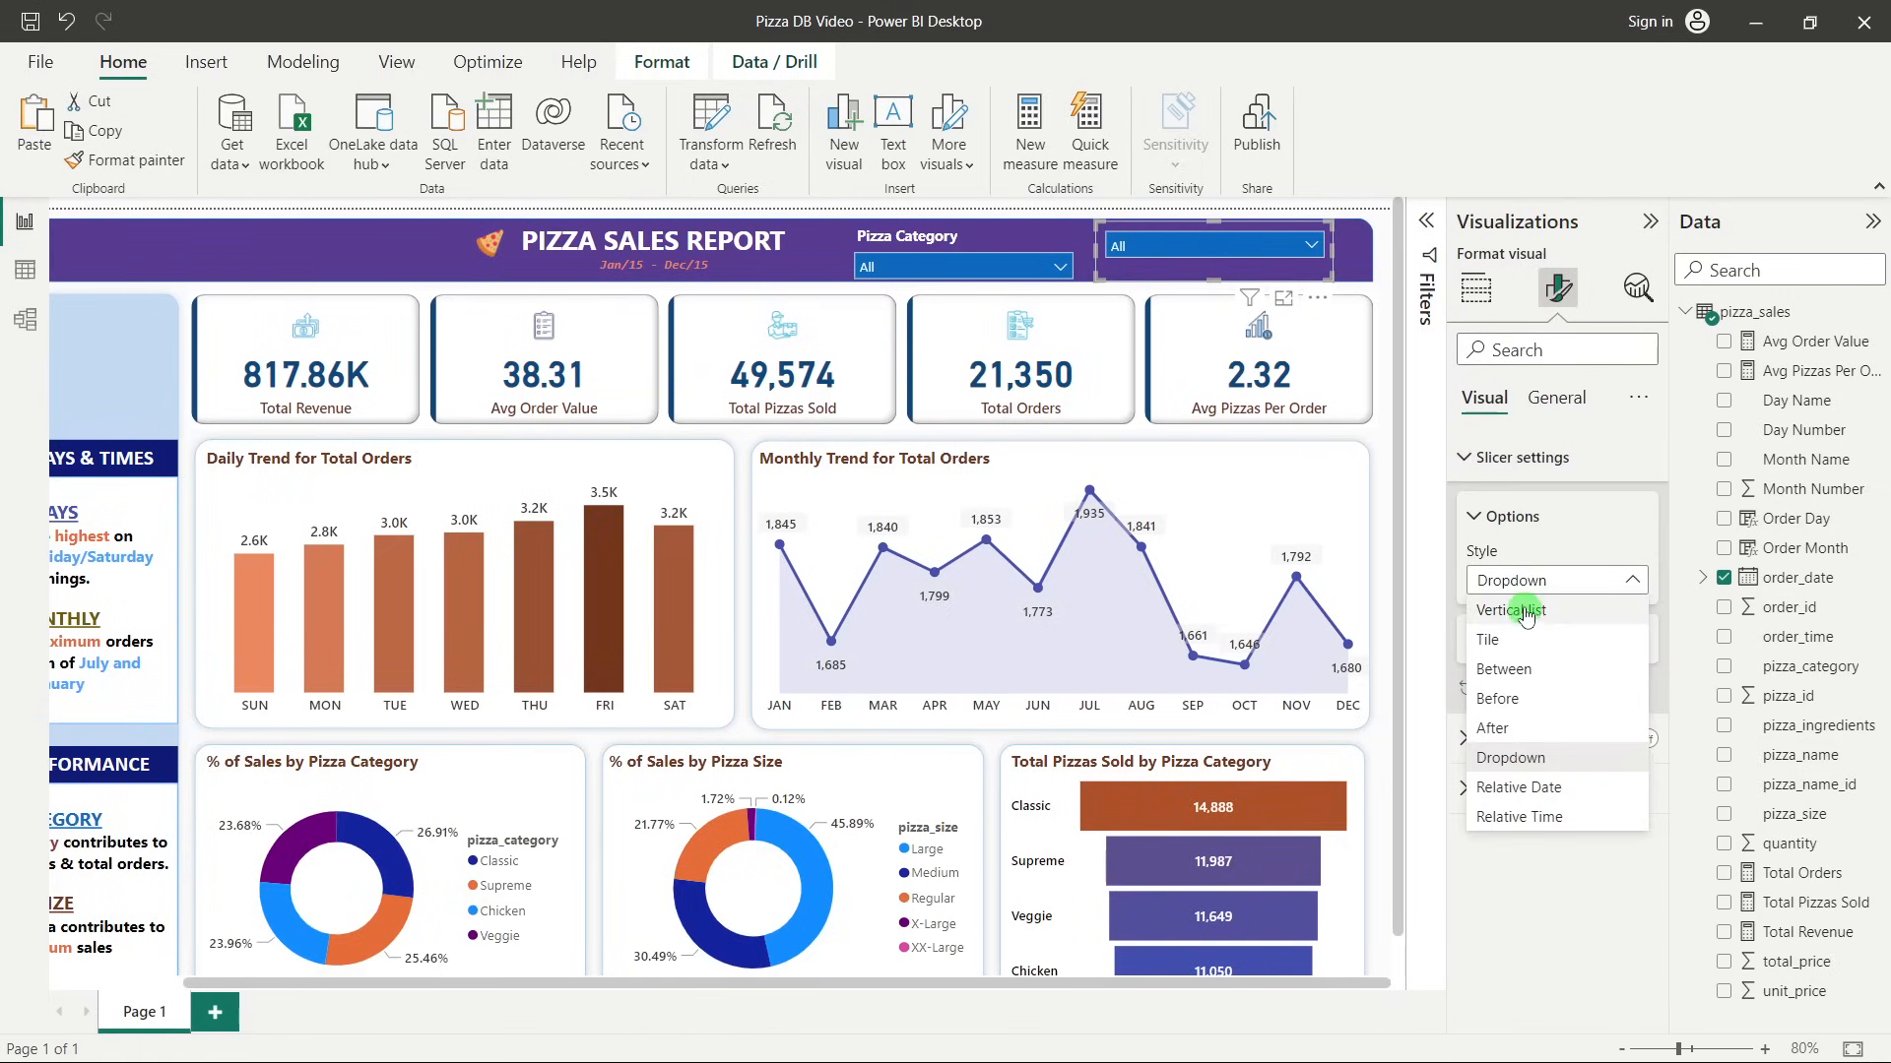
Try the Relative Date style on the order_date slicer.
left_click(1536, 787)
left_click(1542, 582)
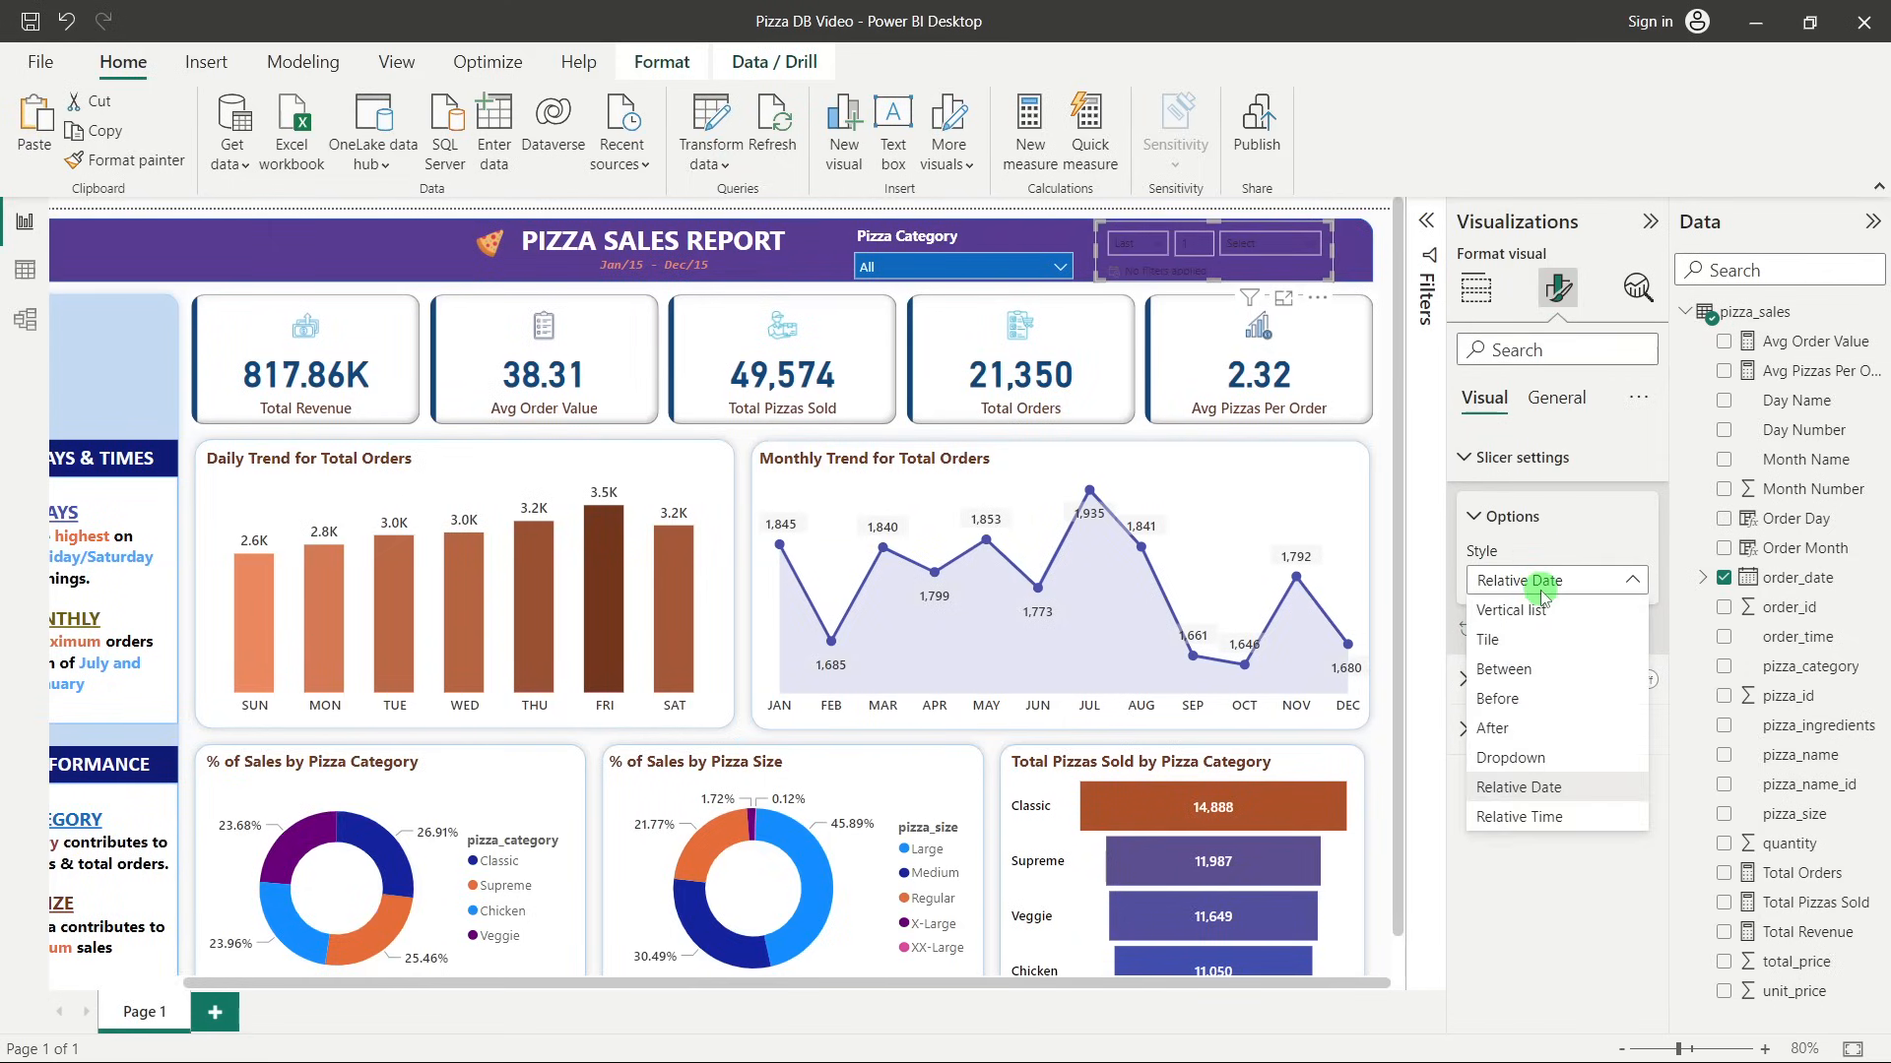
left_click(1541, 588)
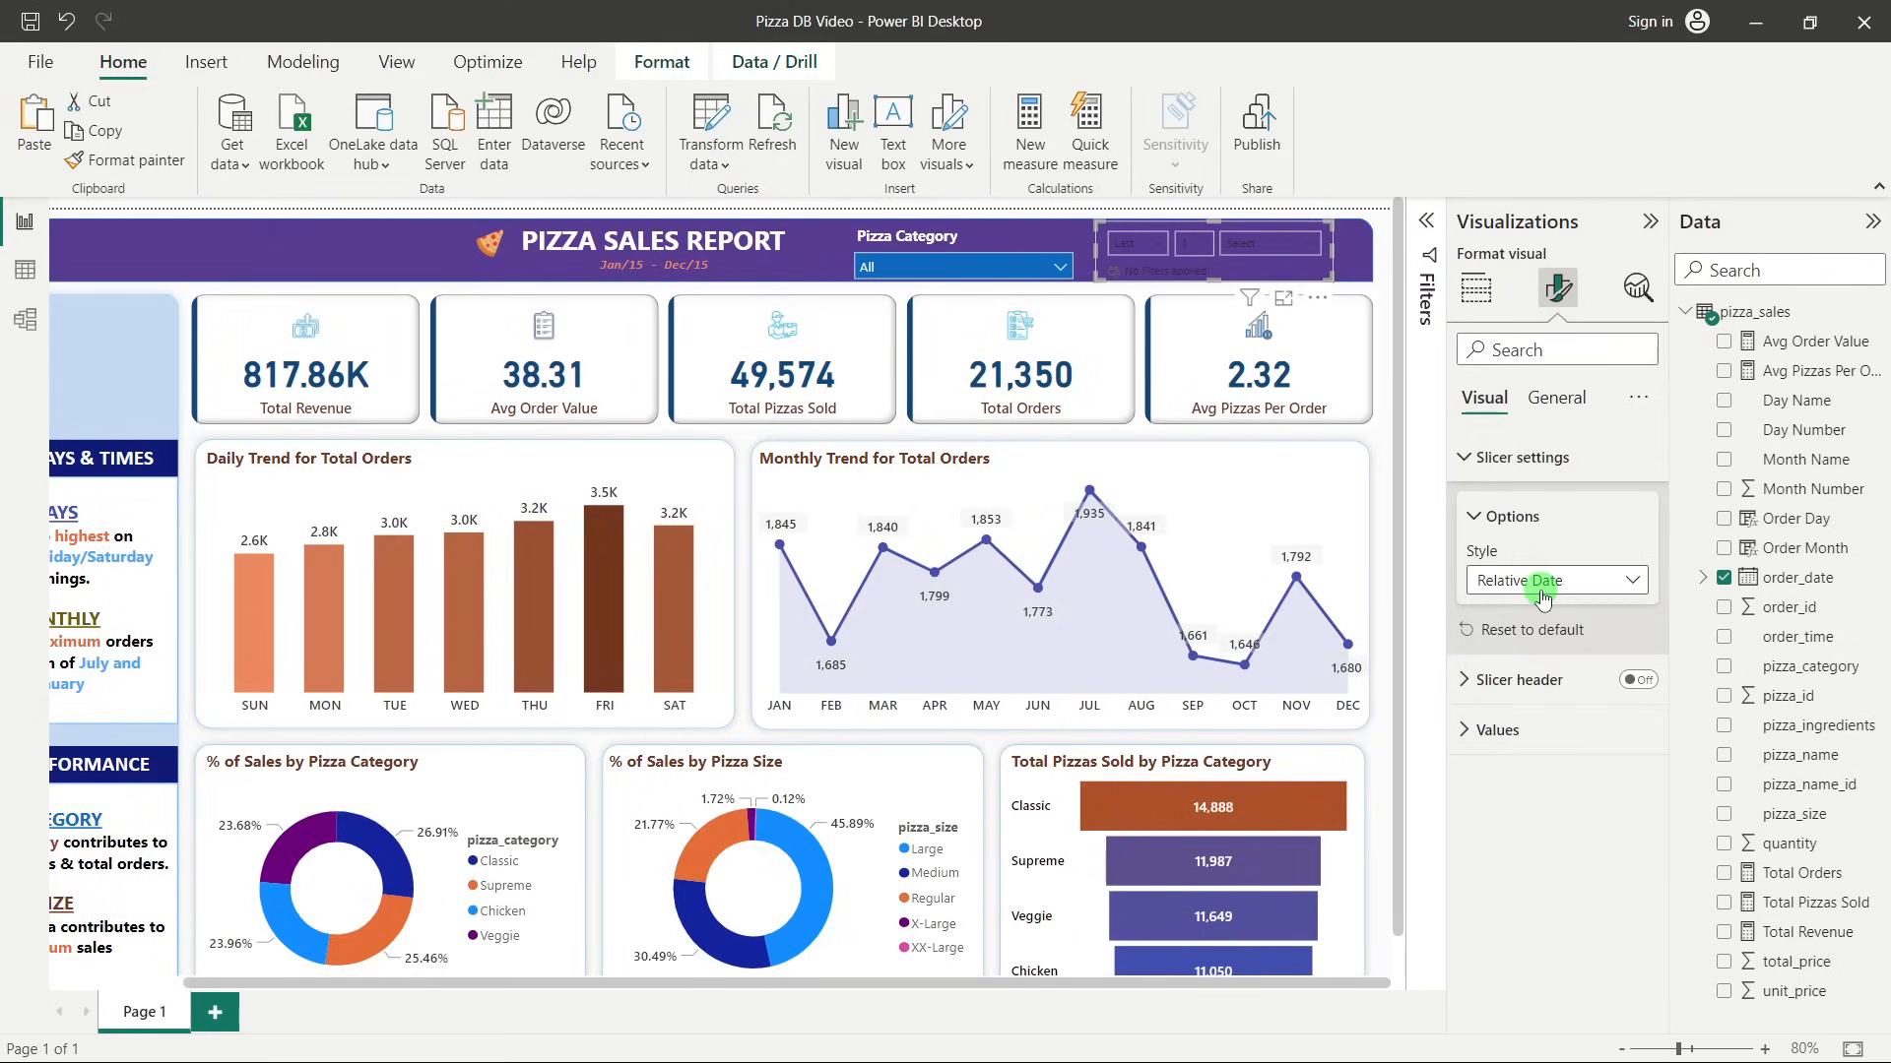
left_click(1522, 463)
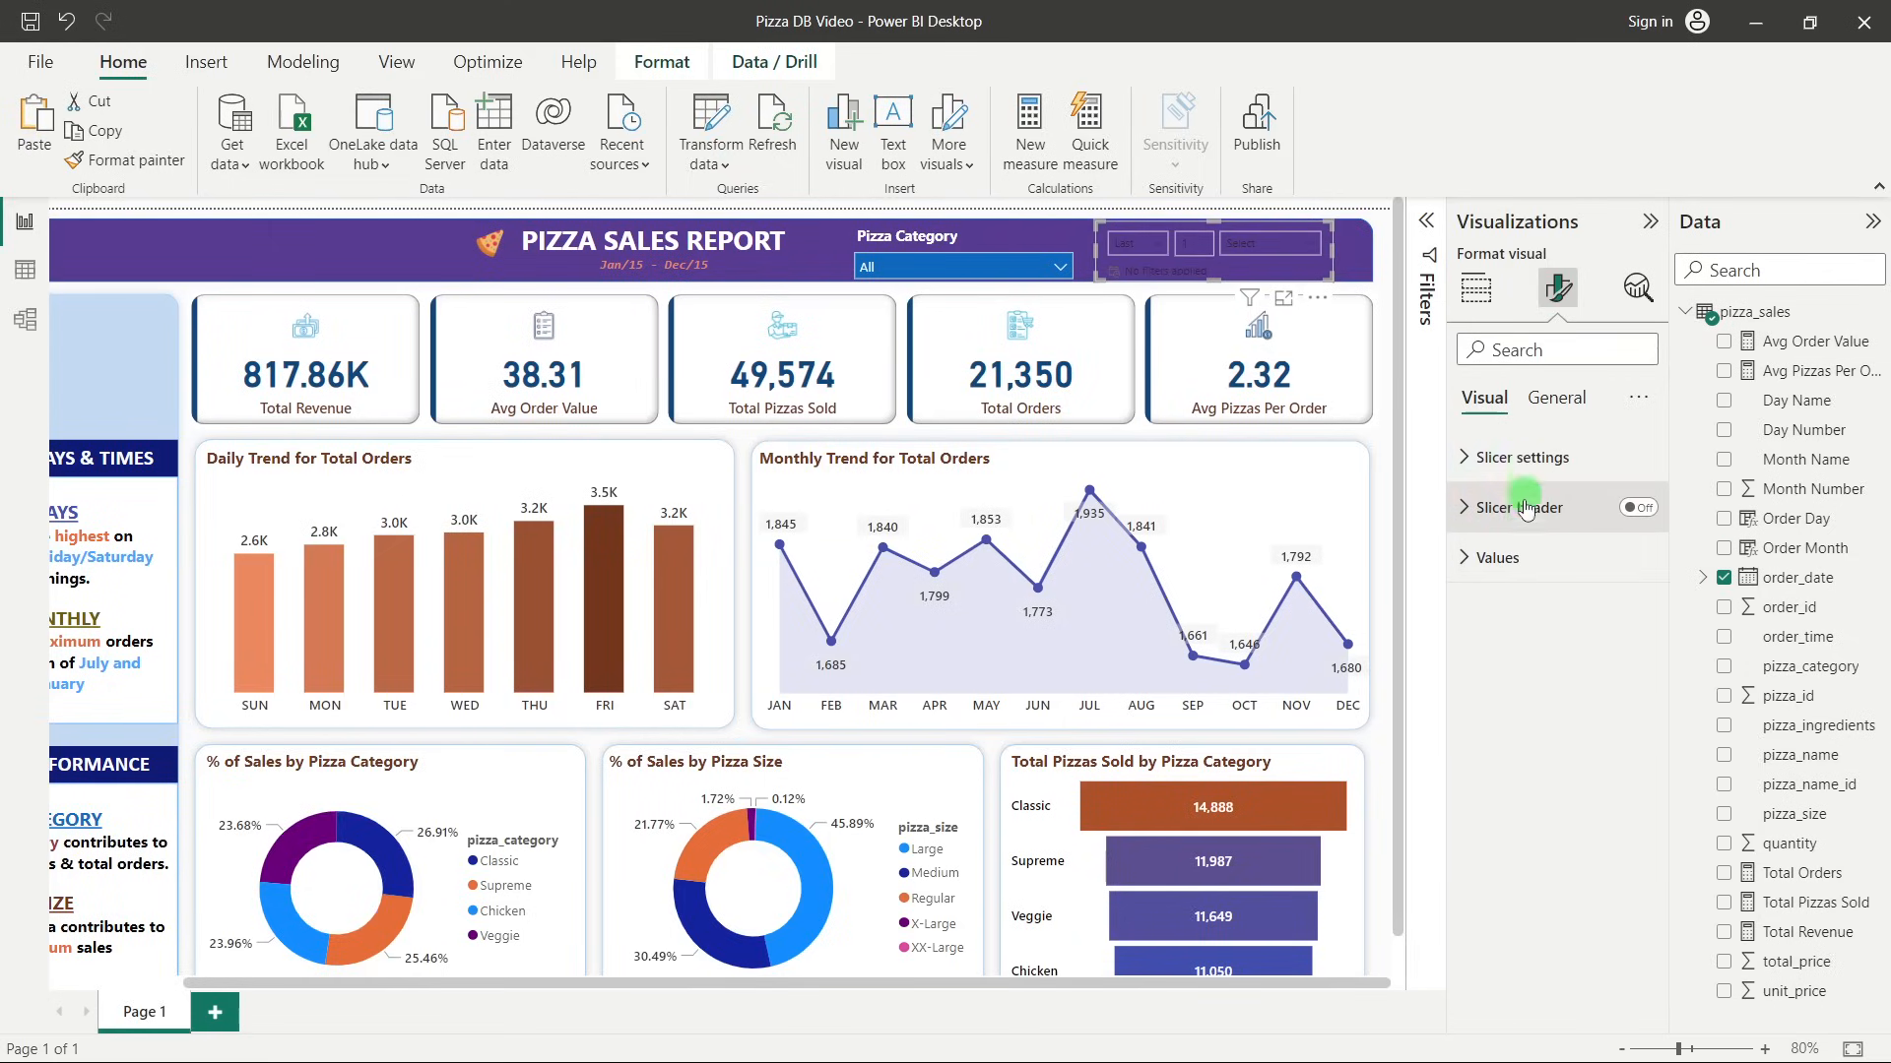
Set the order_date slicer's style to Between and expand its slider color settings.
left_click(1526, 455)
left_click(1518, 583)
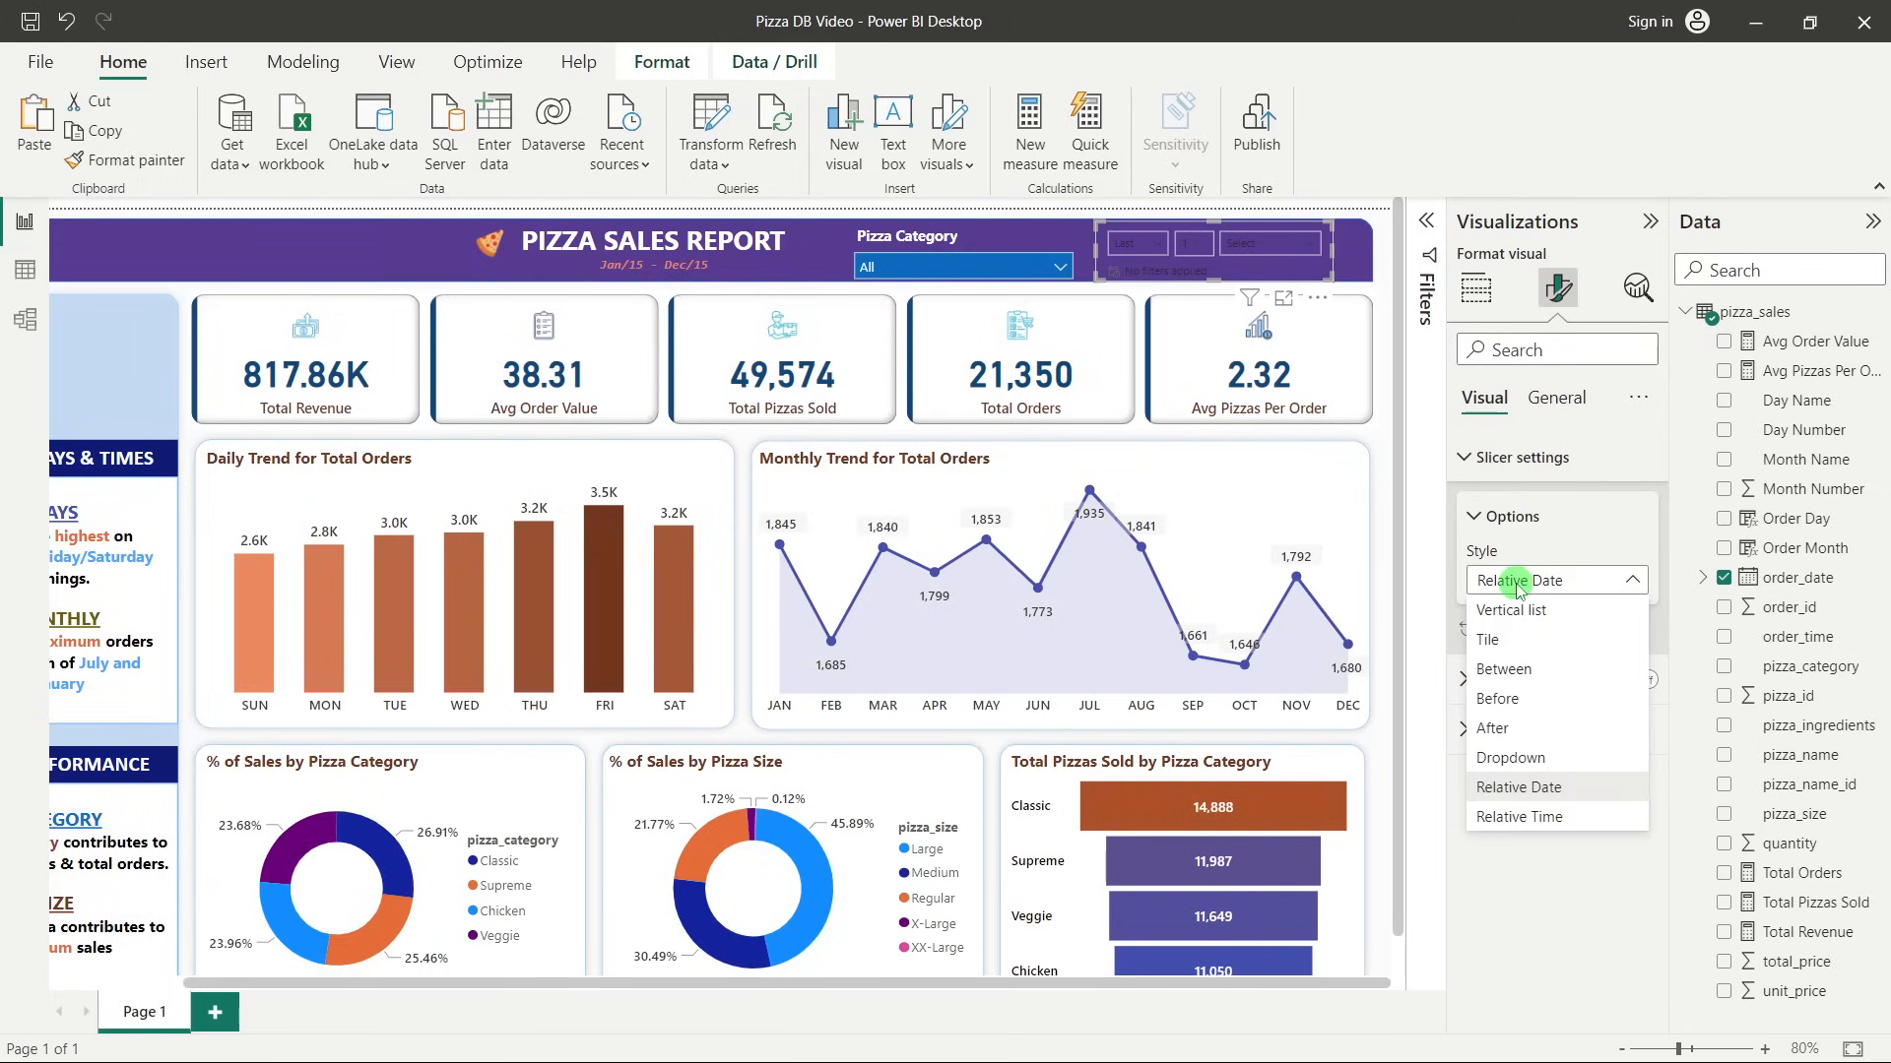
left_click(1507, 669)
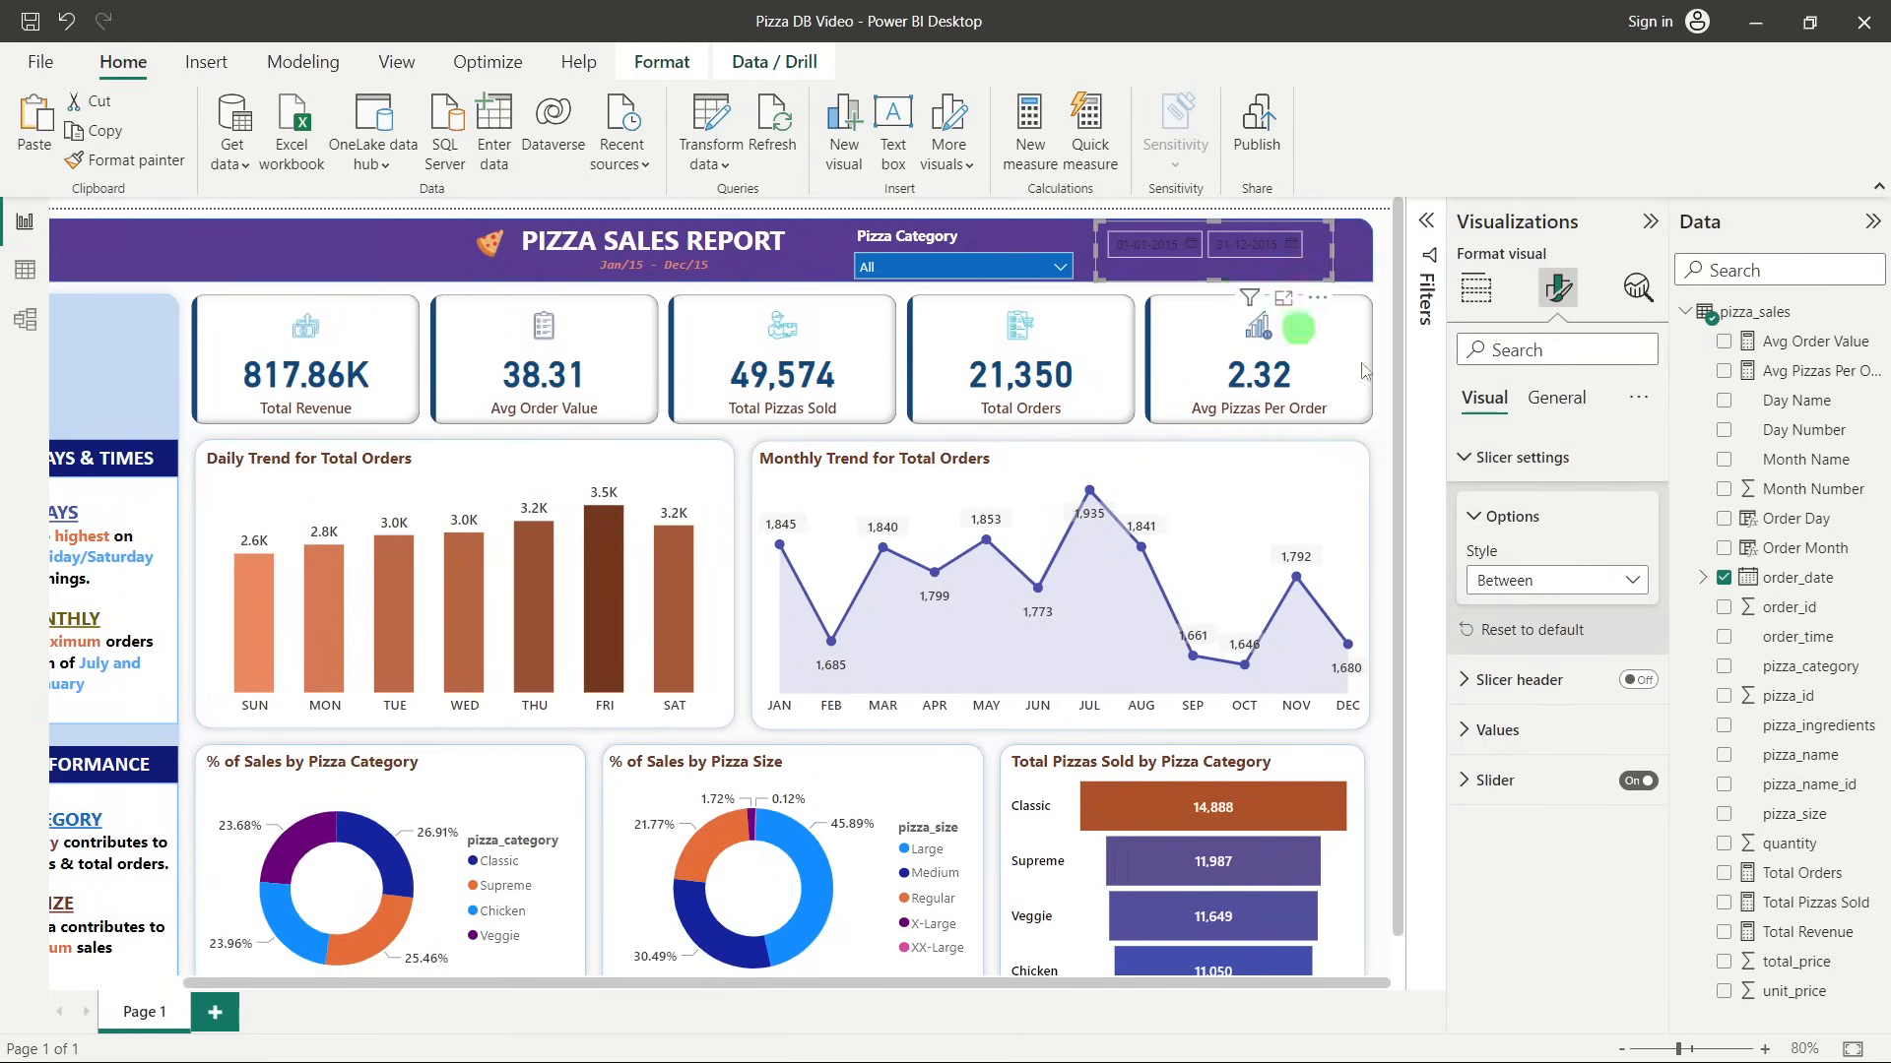
left_click(1526, 781)
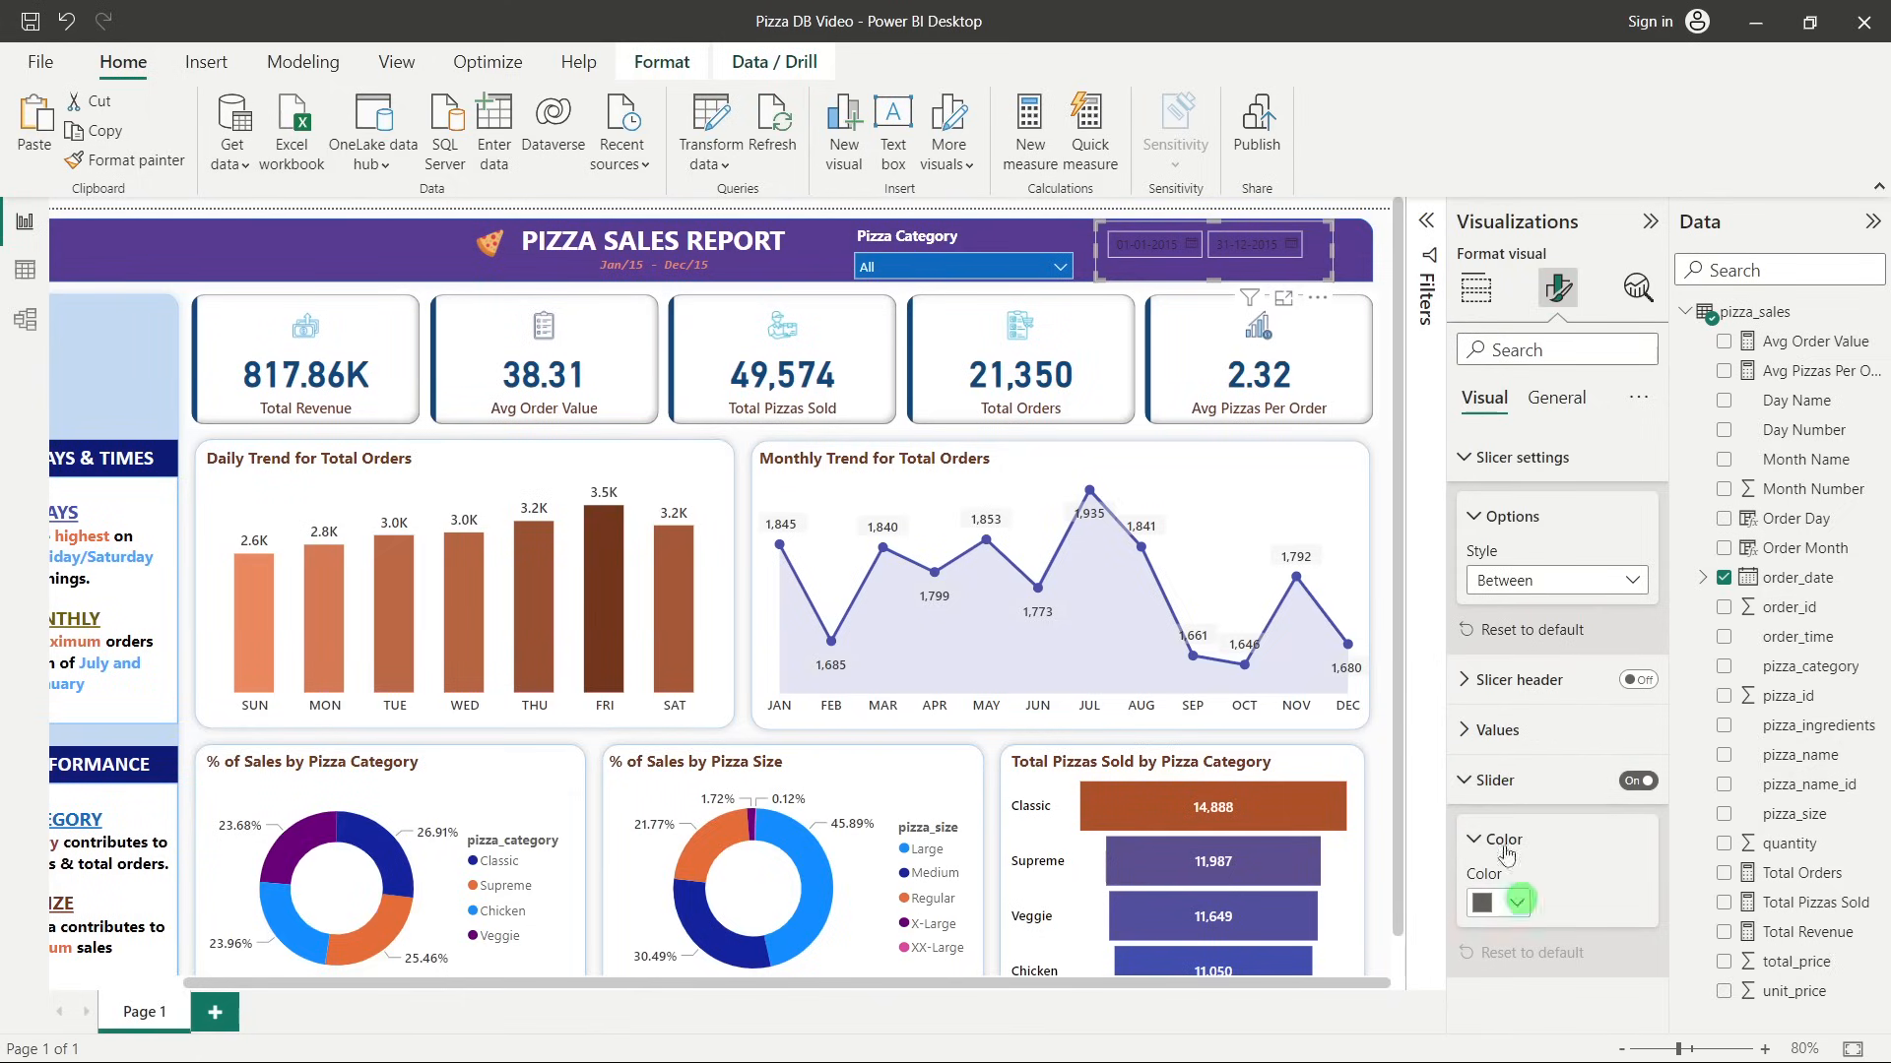
Make the date slicer slightly taller to fit its range slider, and nudge it up within the header banner.
left_click_drag(1212, 281, 1213, 294)
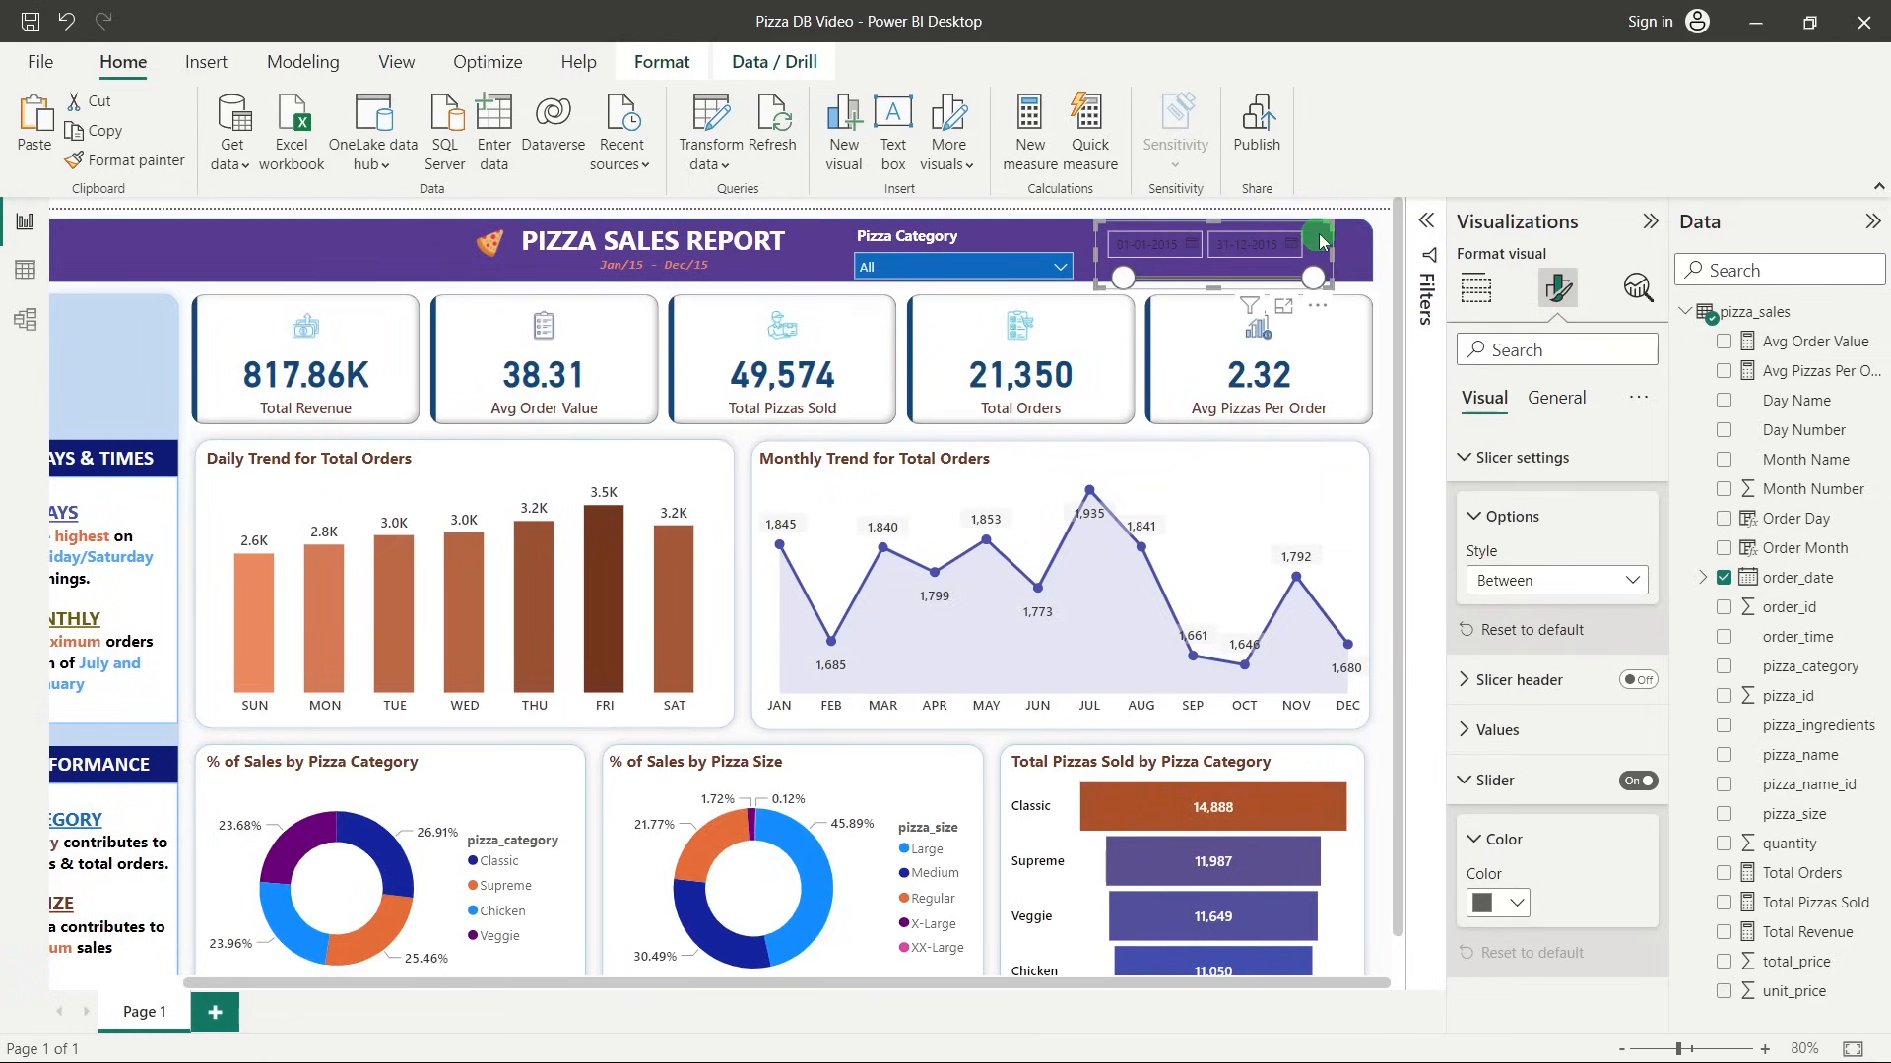
key("Up")
key("Up")
key("Up")
key("Up")
key("Up")
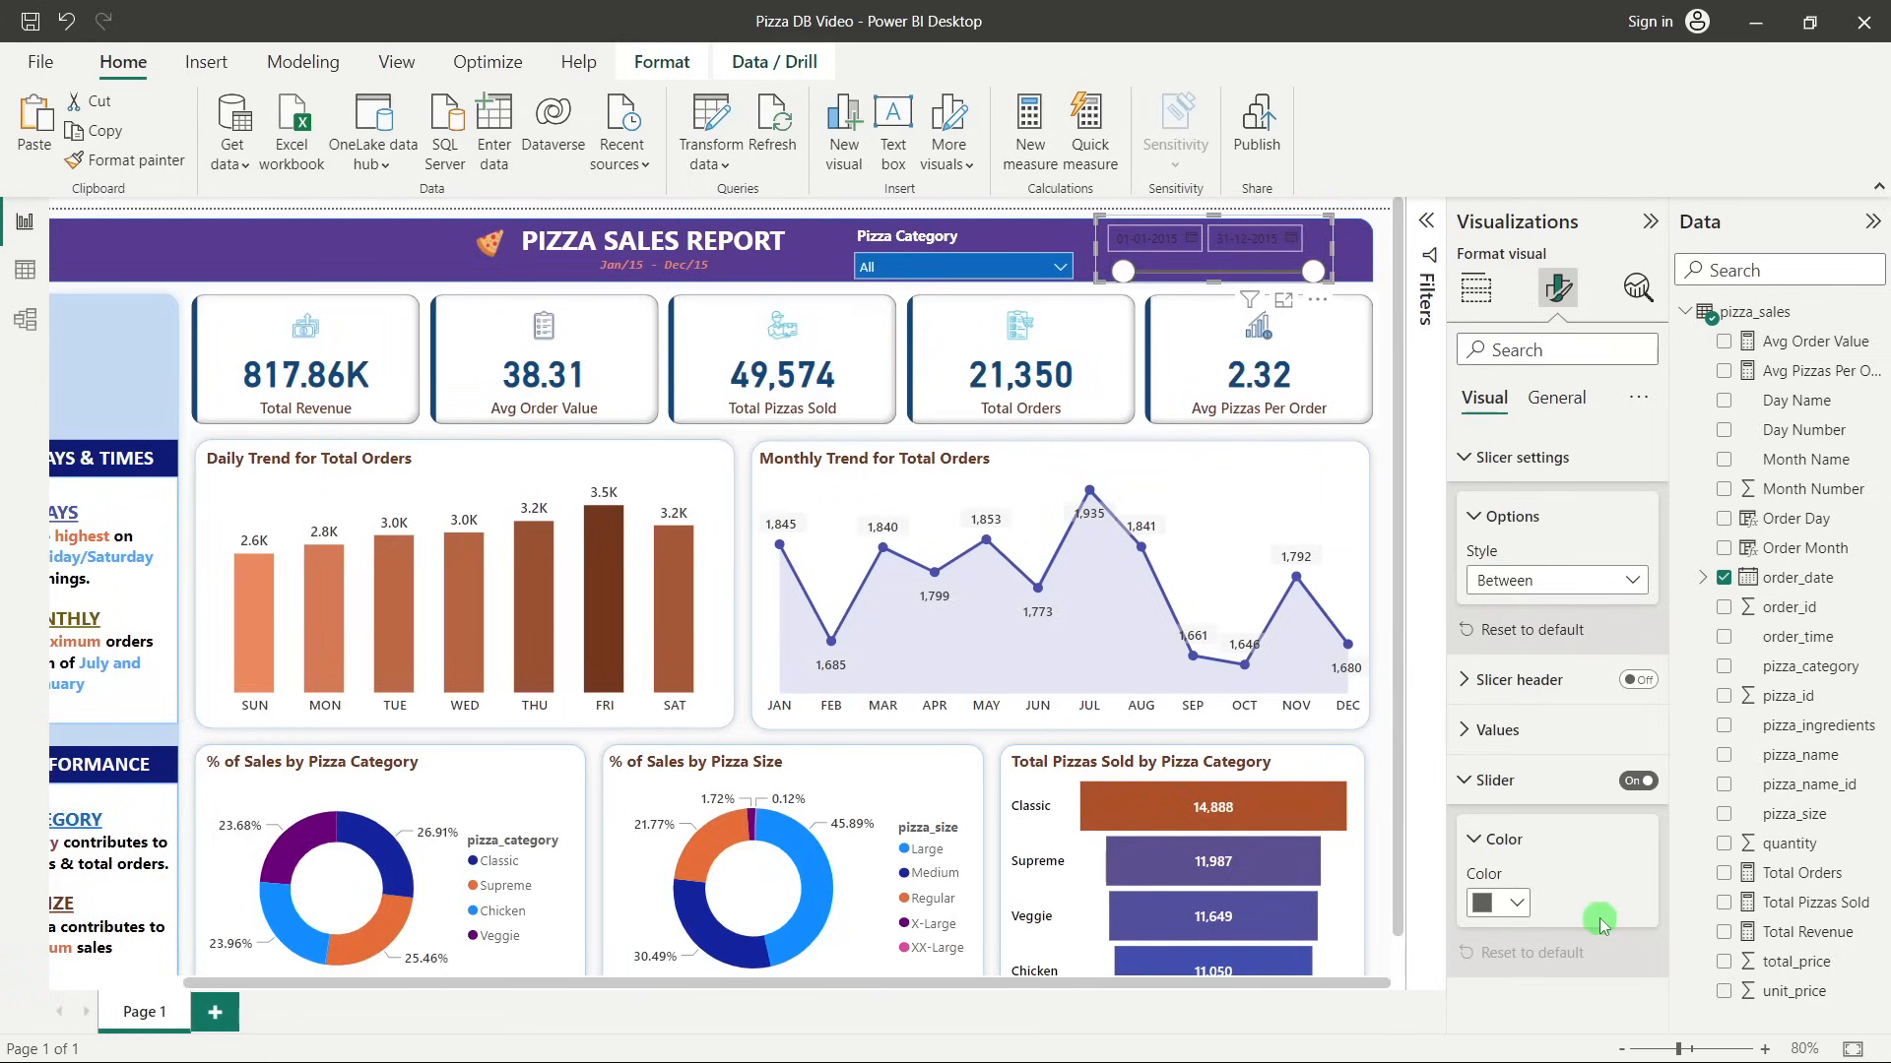
Color the date slicer's slider light yellow and set the font color of its date values to white.
left_click(1506, 903)
left_click(1763, 577)
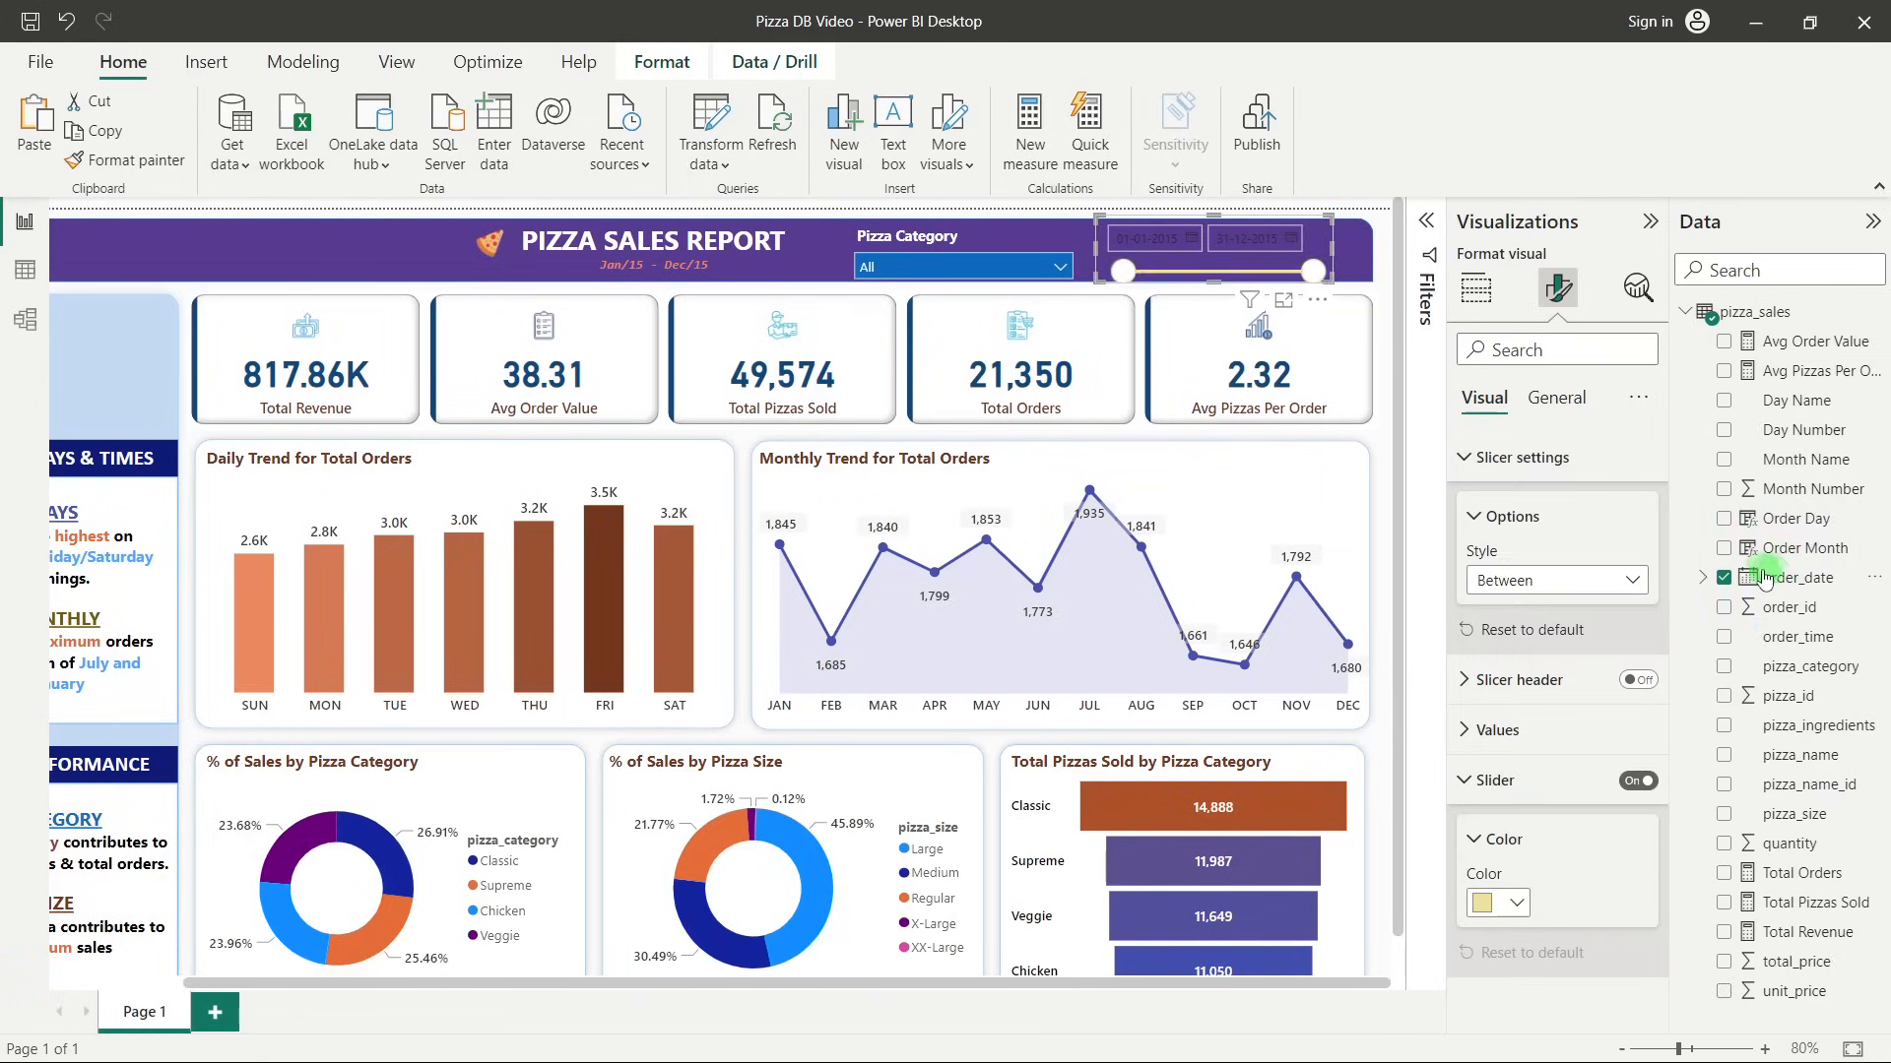
left_click(1529, 753)
scroll(1533, 709, "down", 3)
left_click(1516, 667)
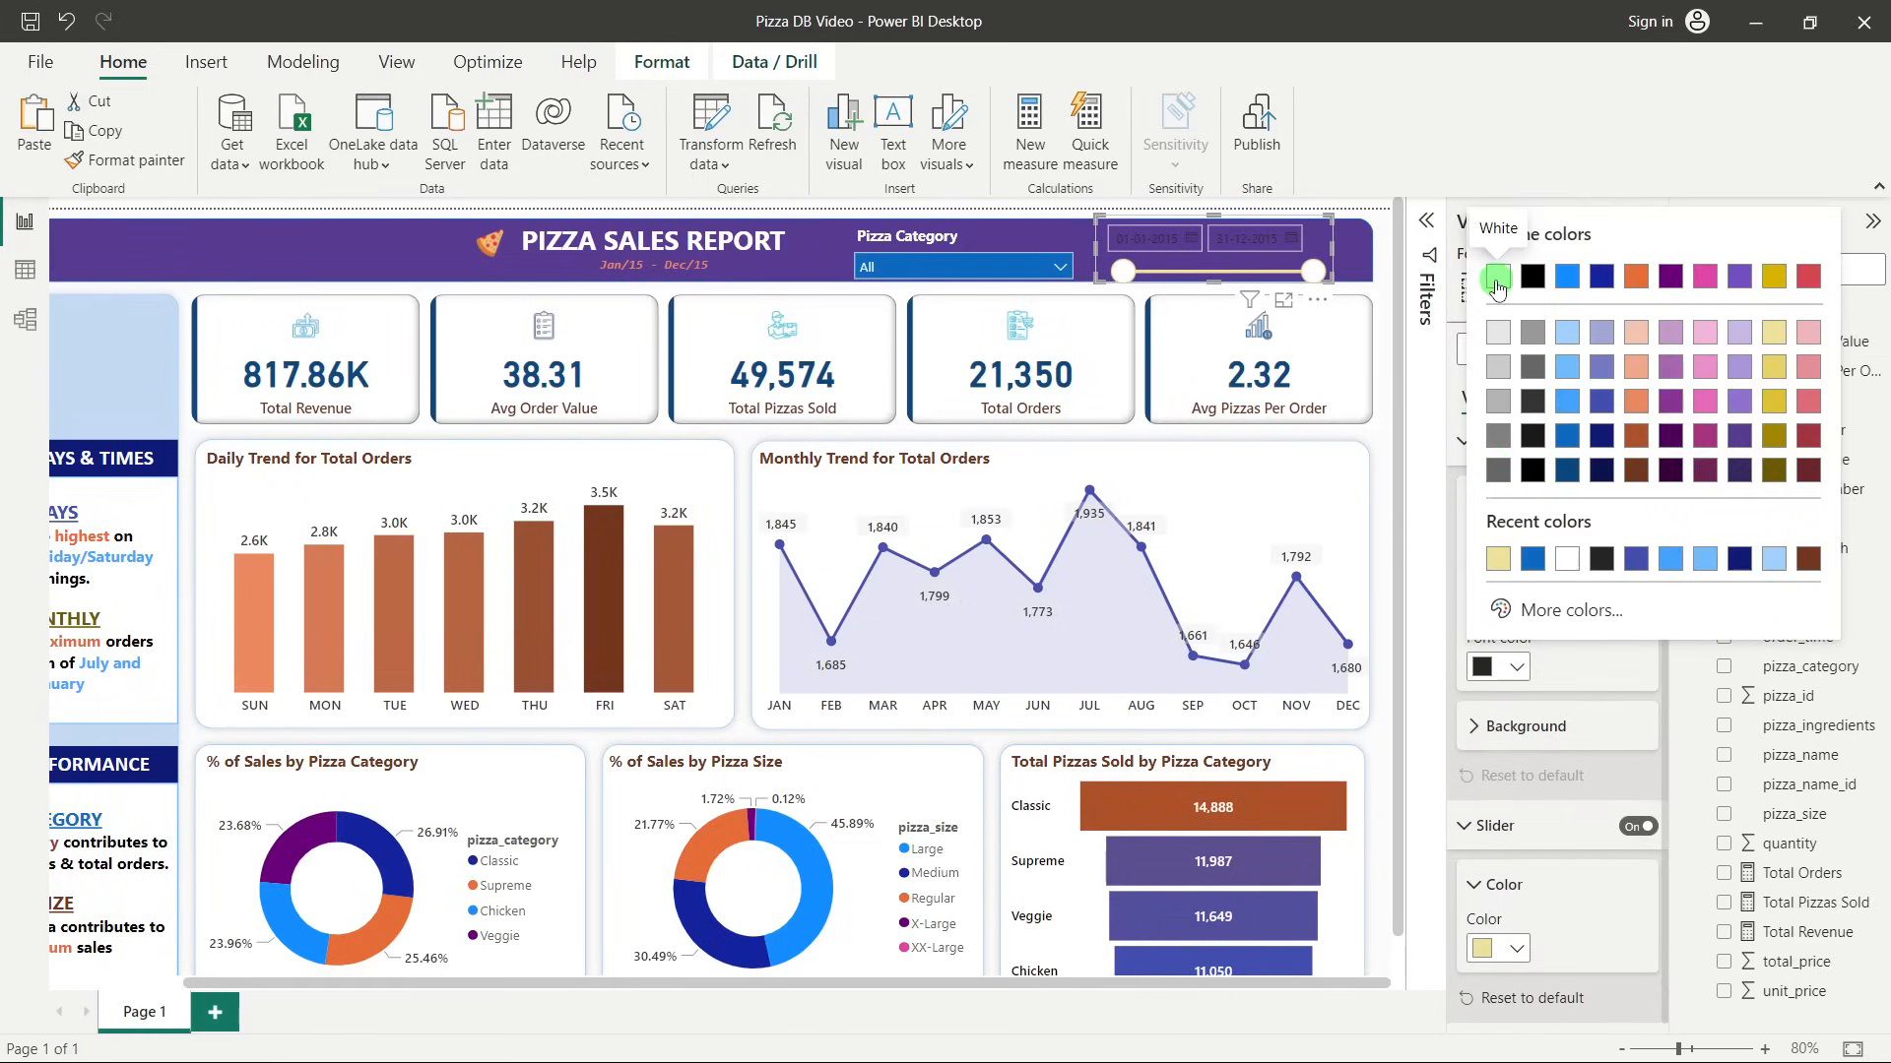
left_click(1496, 281)
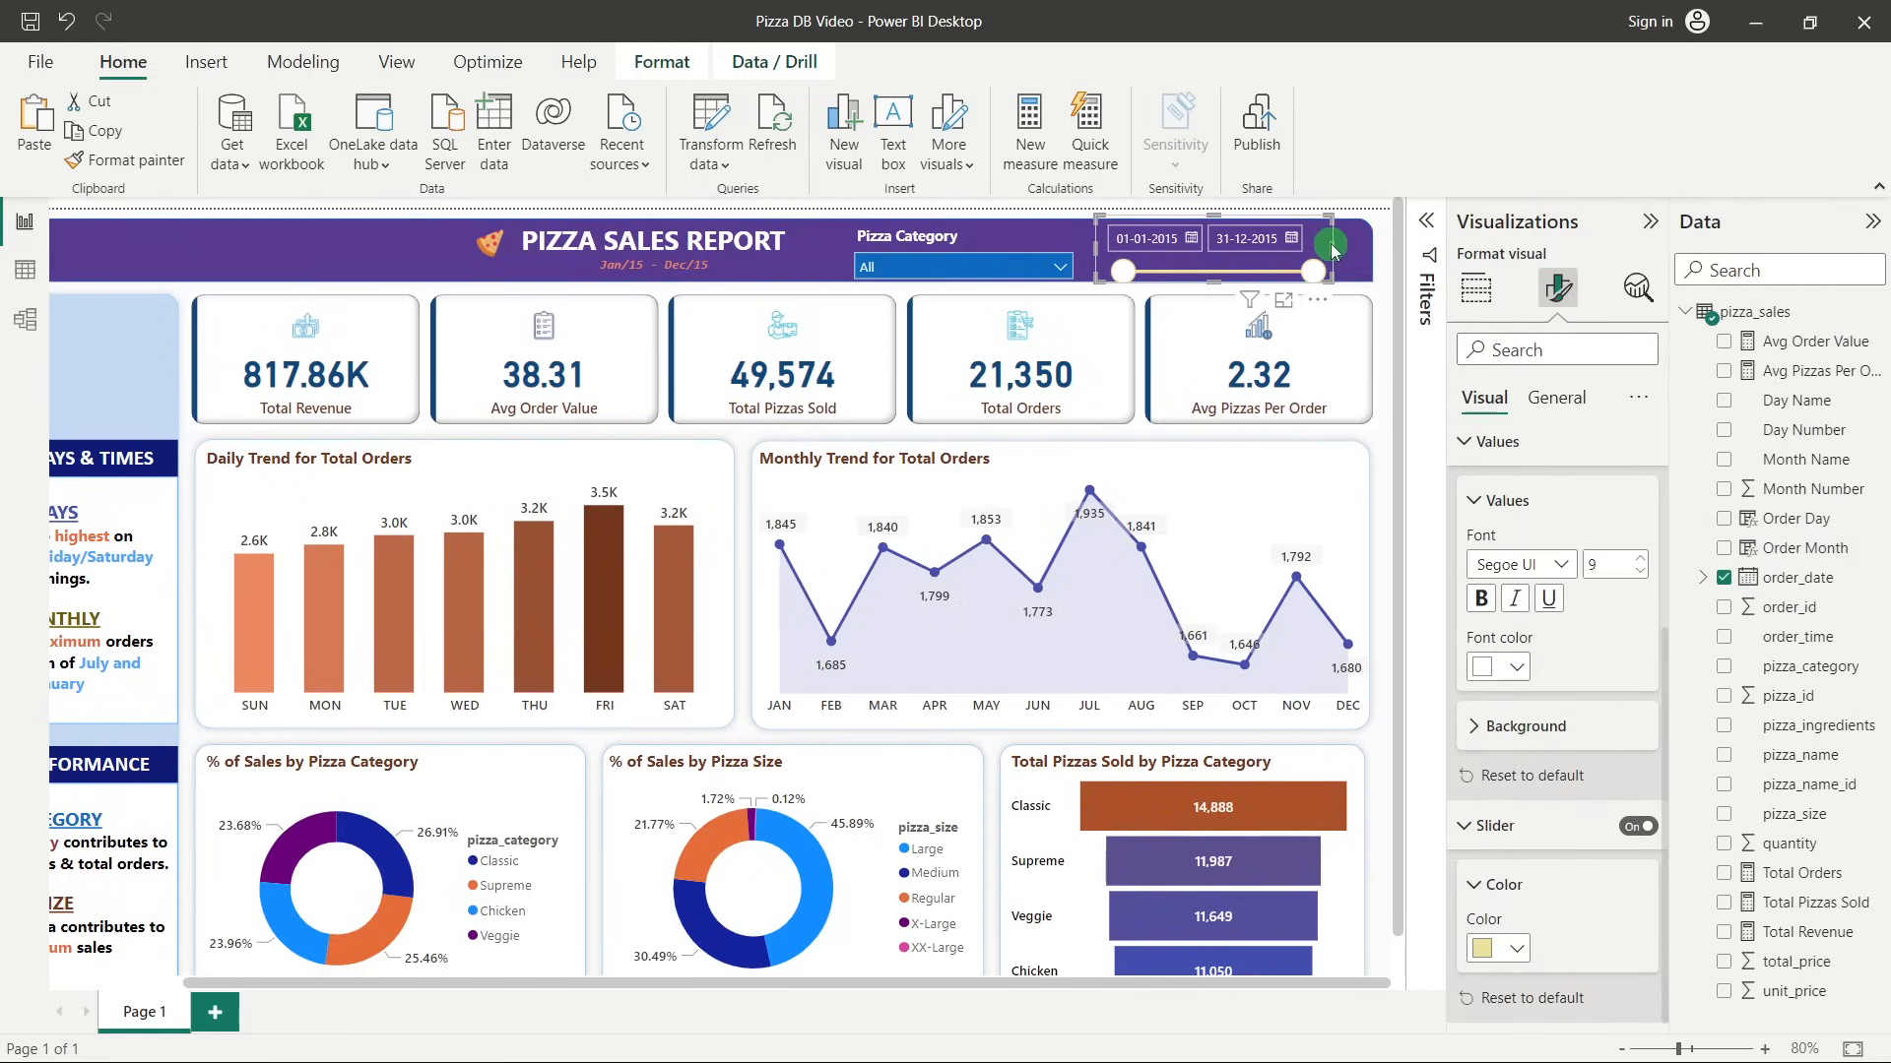
Narrow the date slicer slightly and test both range handles, restoring the full range 01-01-2015 to 31-12-2015.
left_click_drag(1331, 258, 1314, 258)
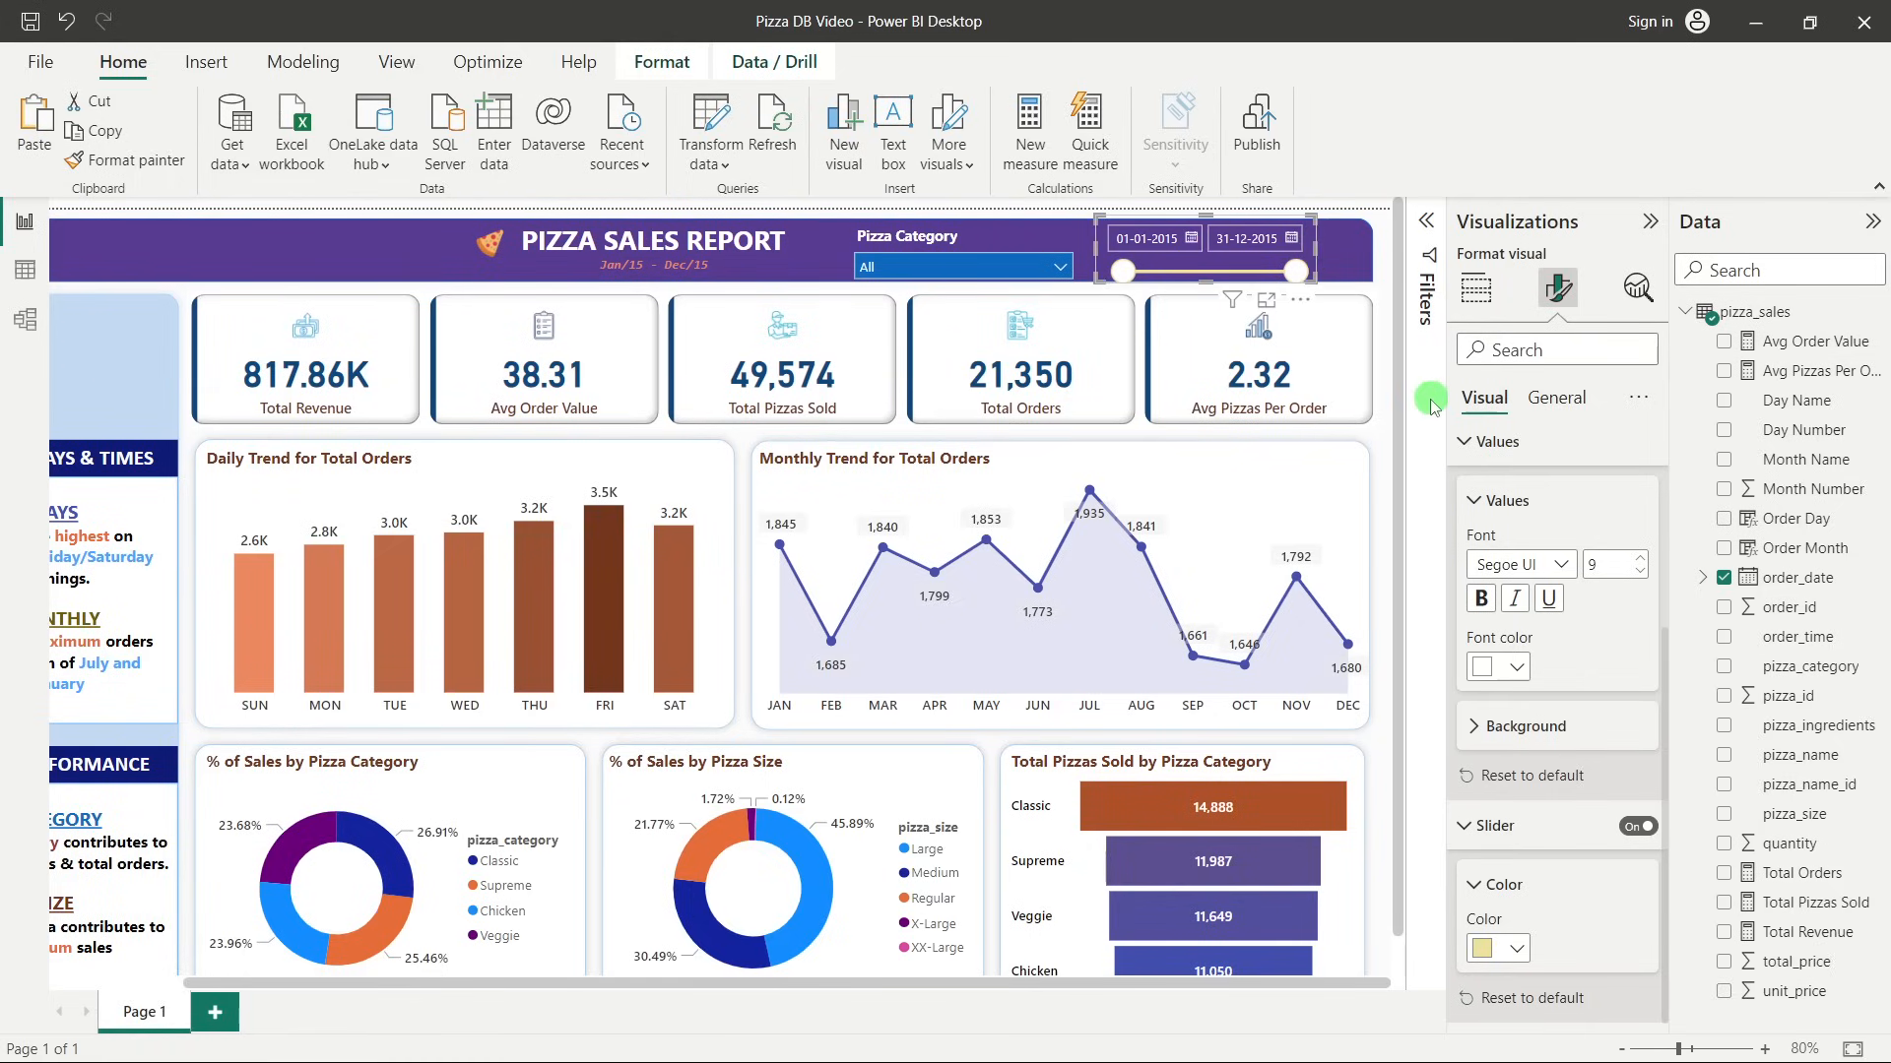
left_click_drag(1124, 270, 1140, 271)
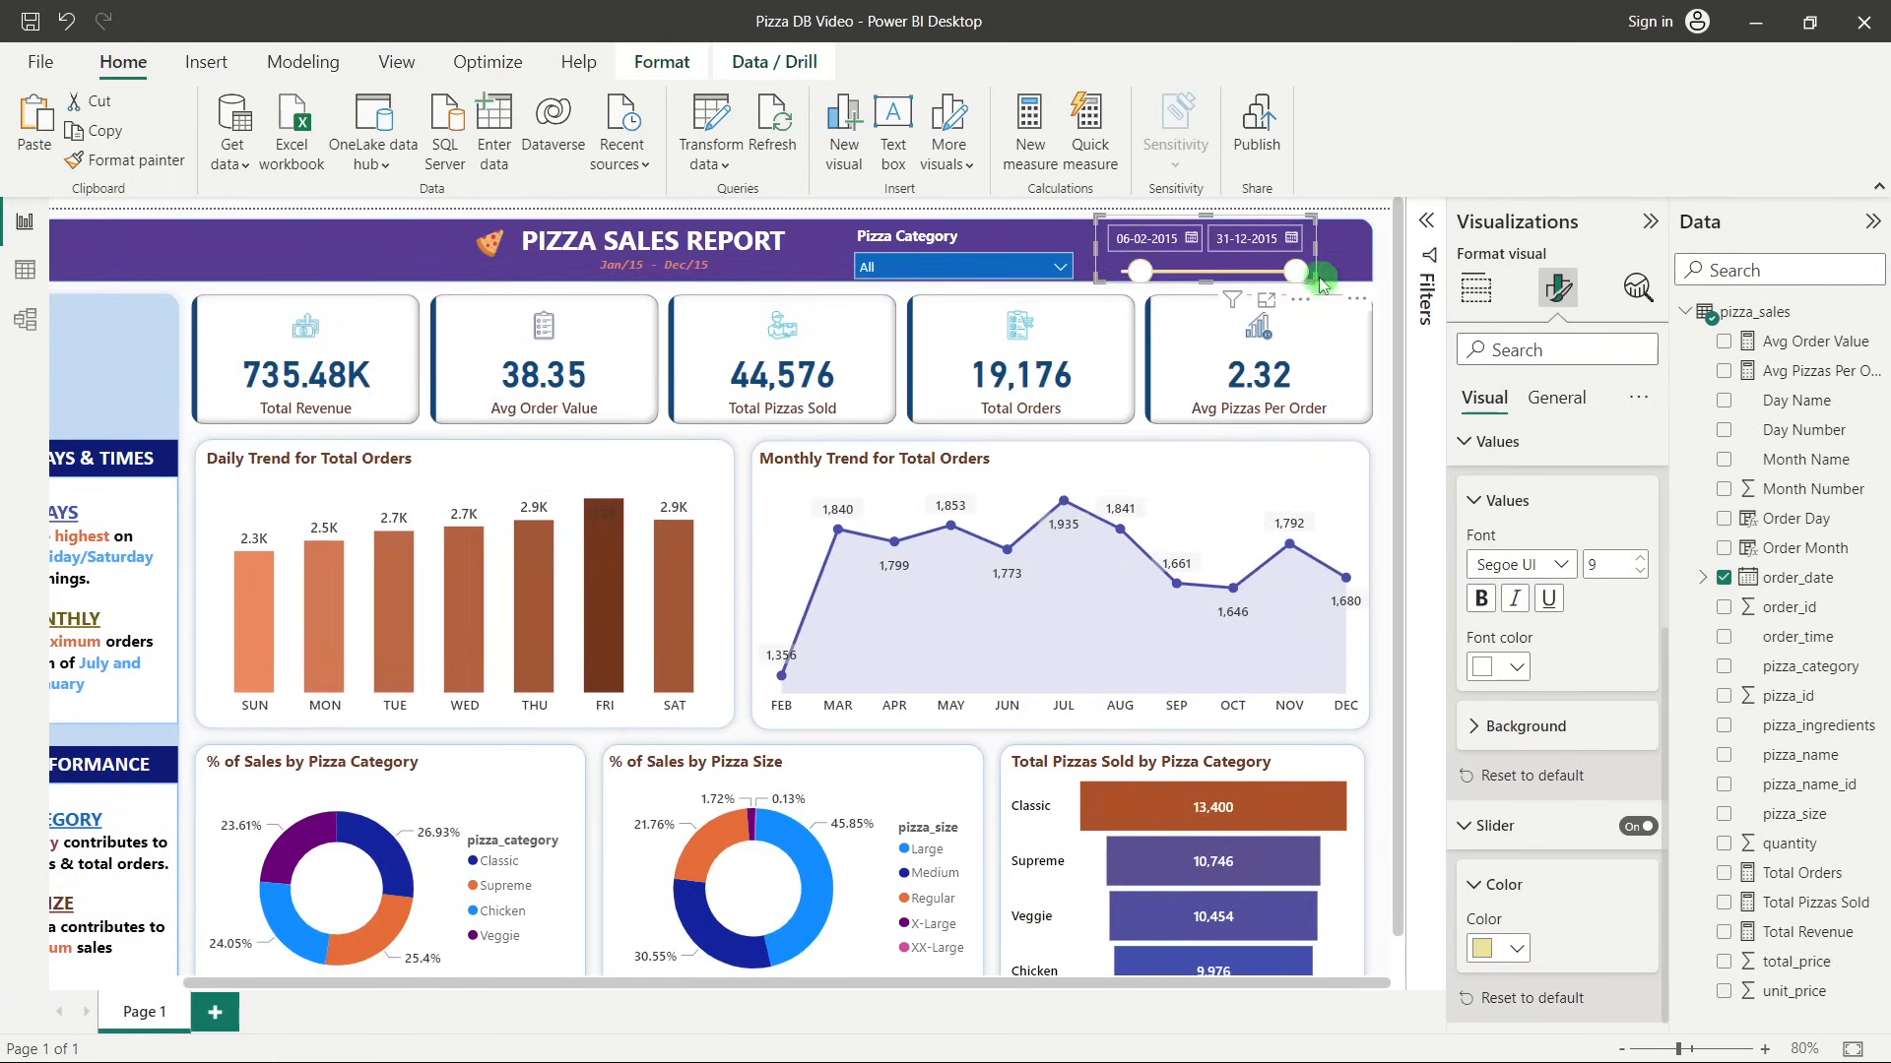
left_click_drag(1296, 272, 1281, 272)
left_click_drag(1140, 272, 1116, 274)
left_click_drag(1282, 276, 1318, 276)
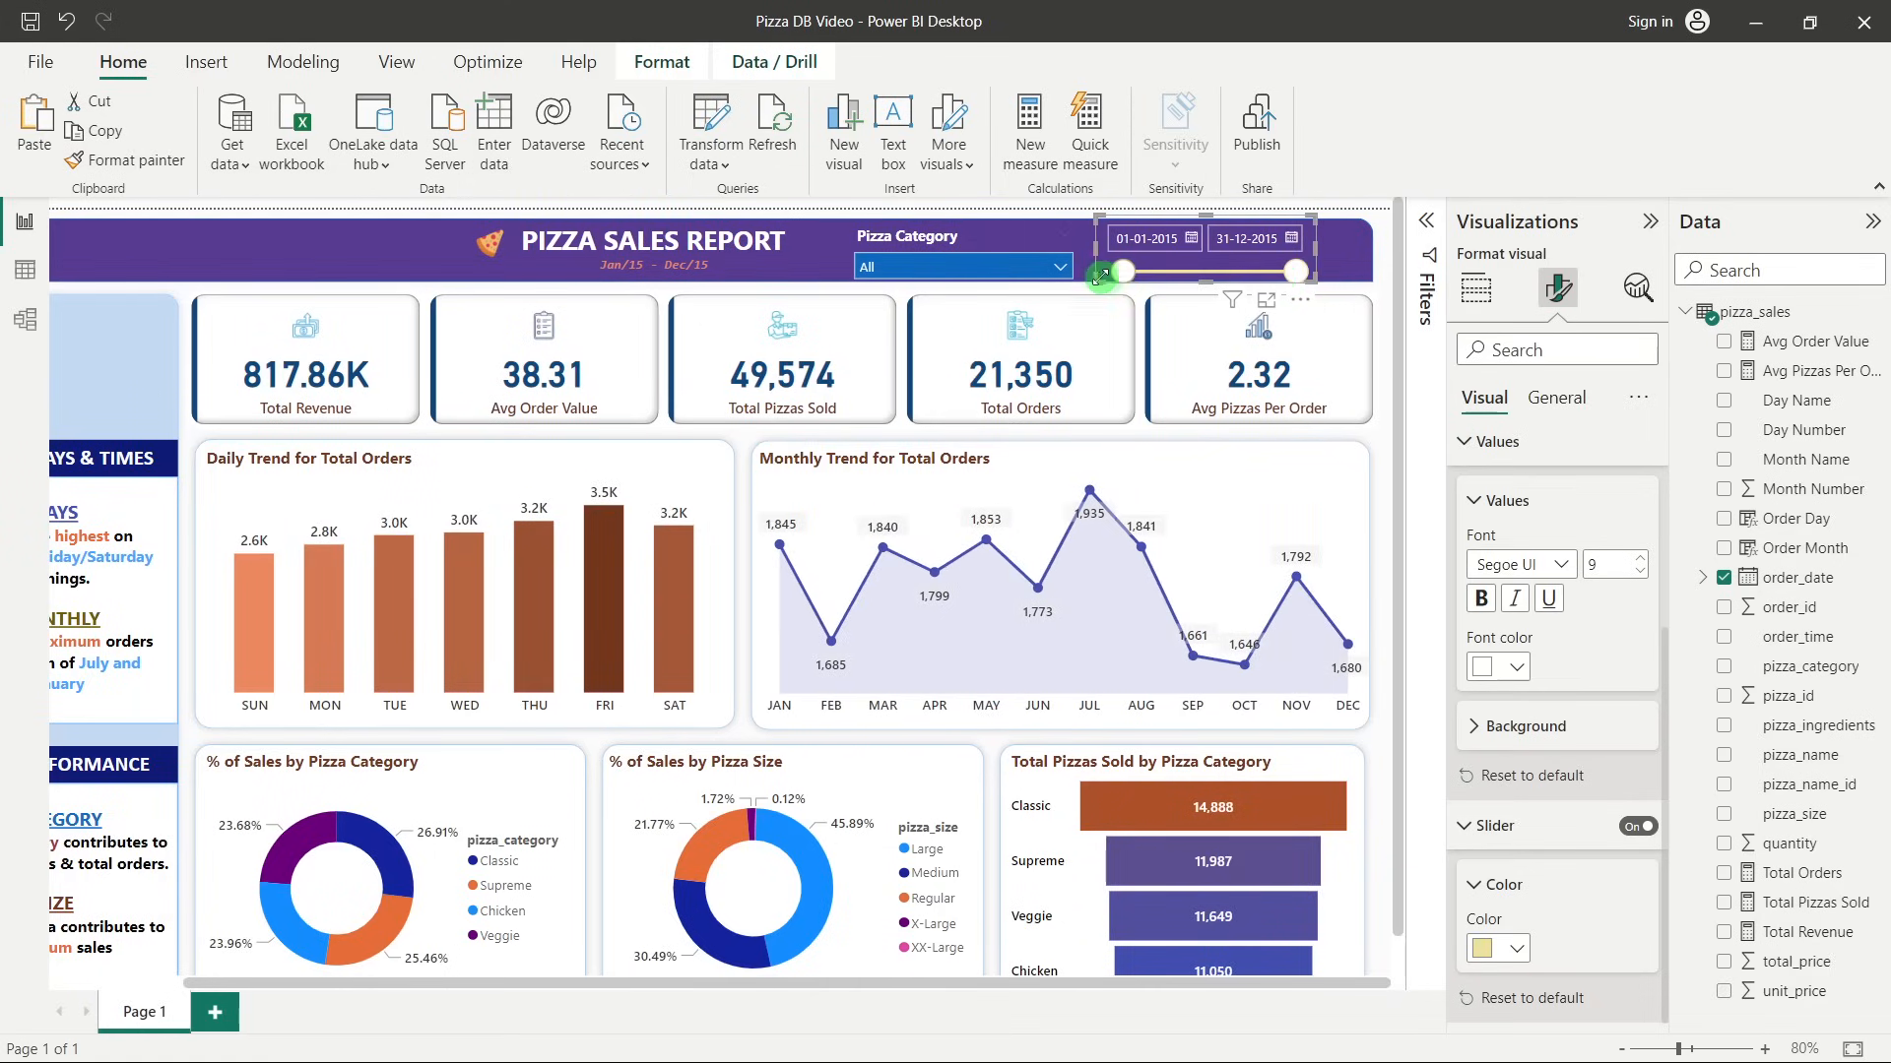
Deselect the slicer and collapse the Visualizations pane, Data pane and ribbon to free space around the report canvas.
left_click(1650, 220)
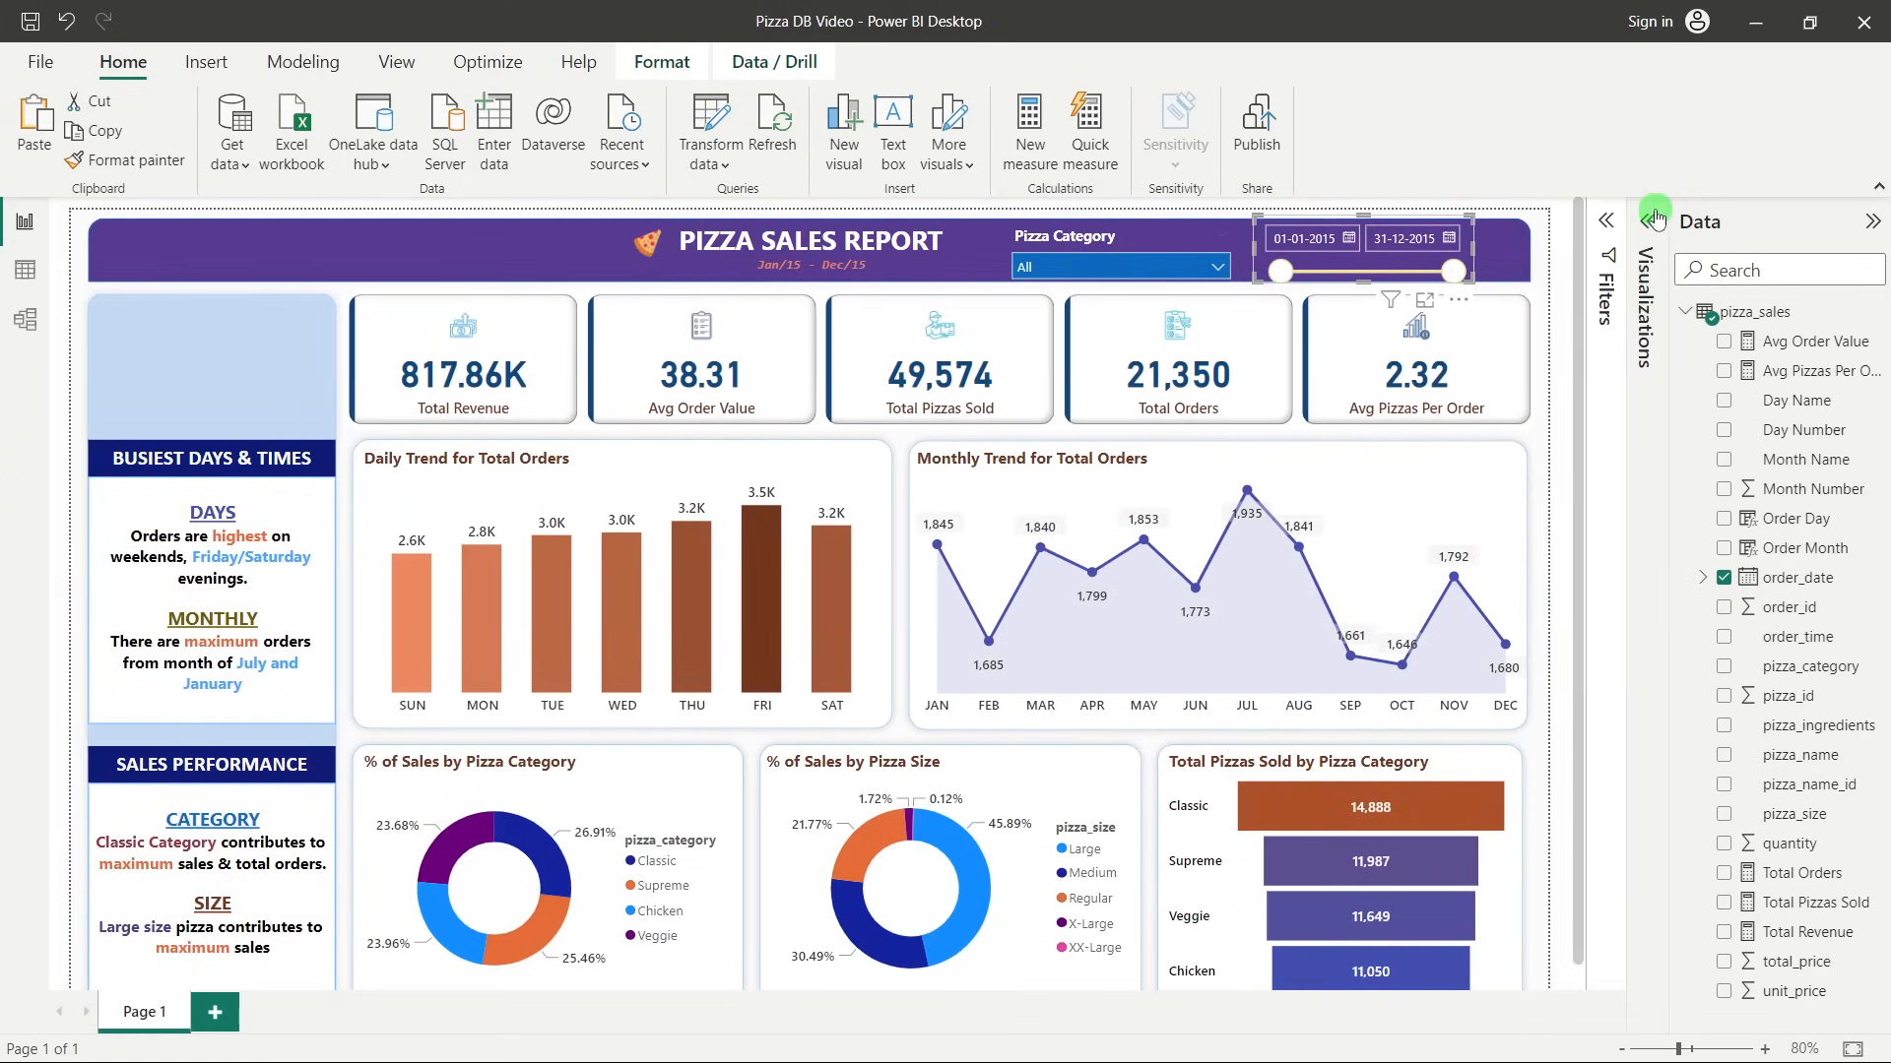
left_click(1872, 221)
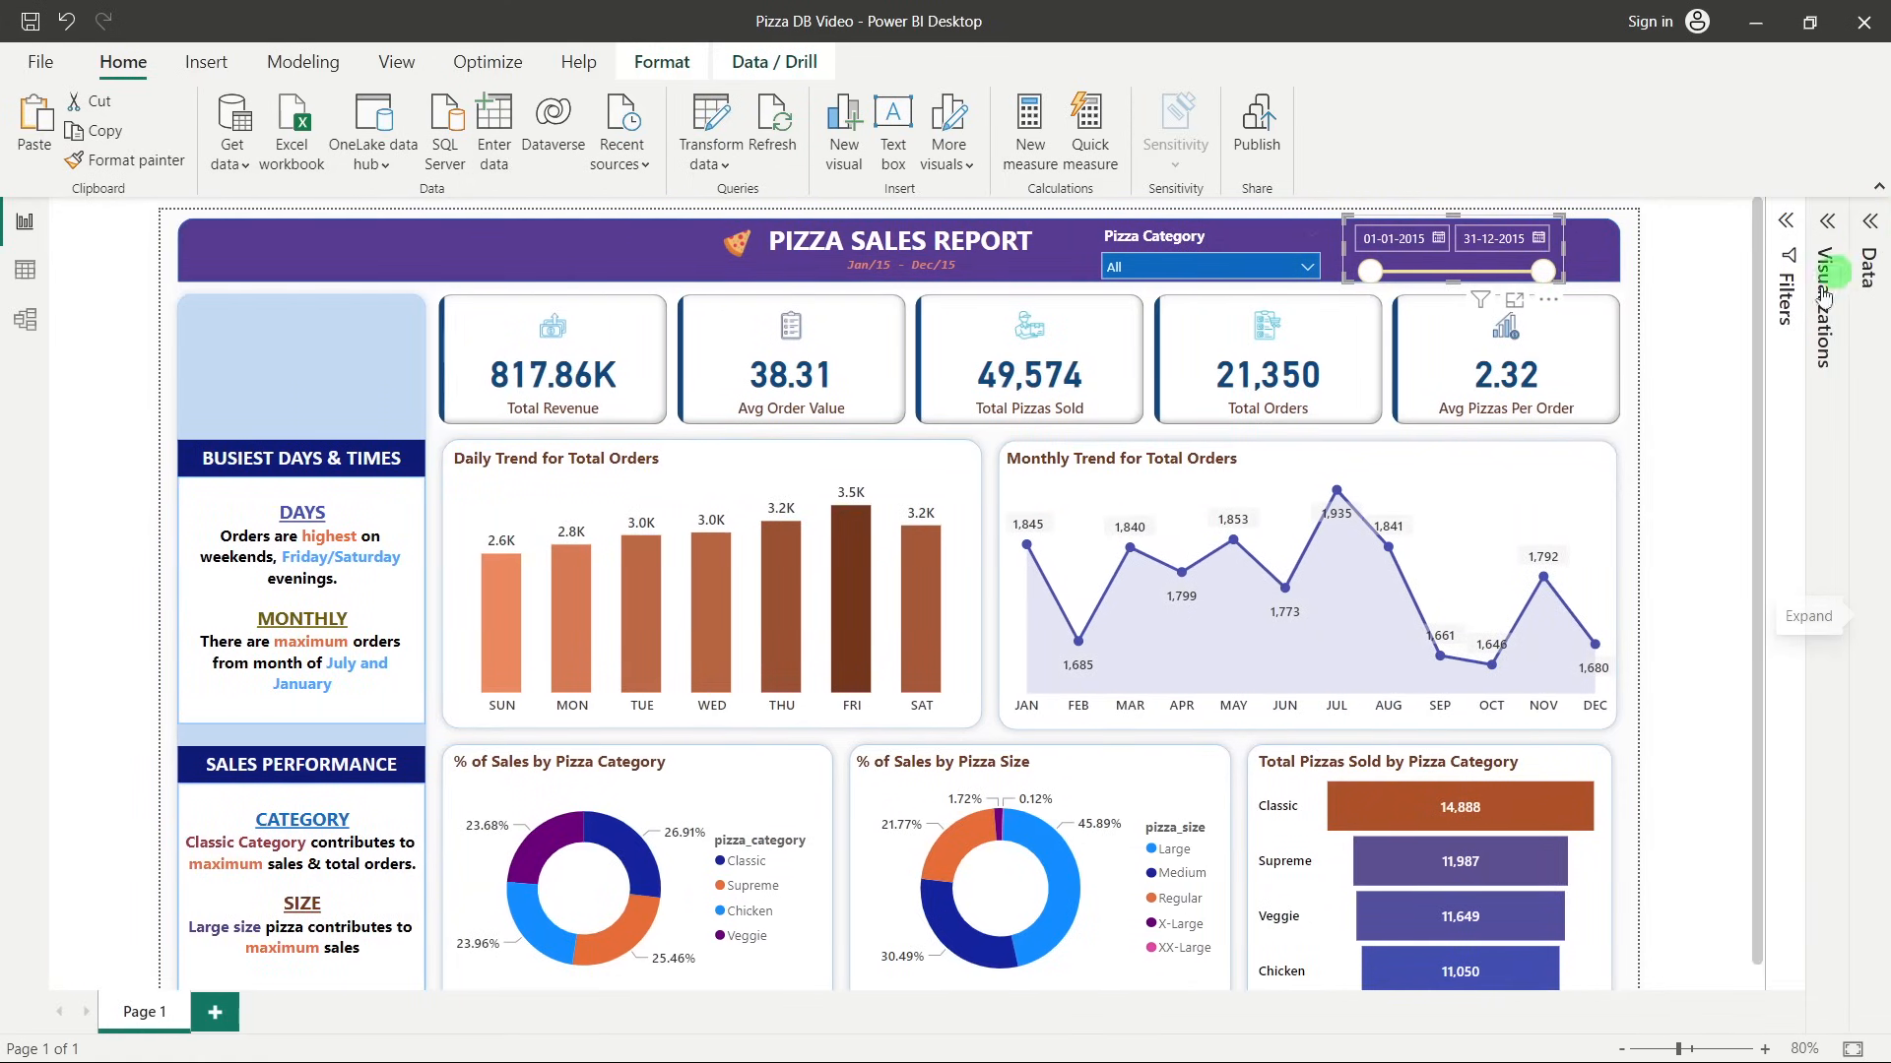
left_click(1587, 421)
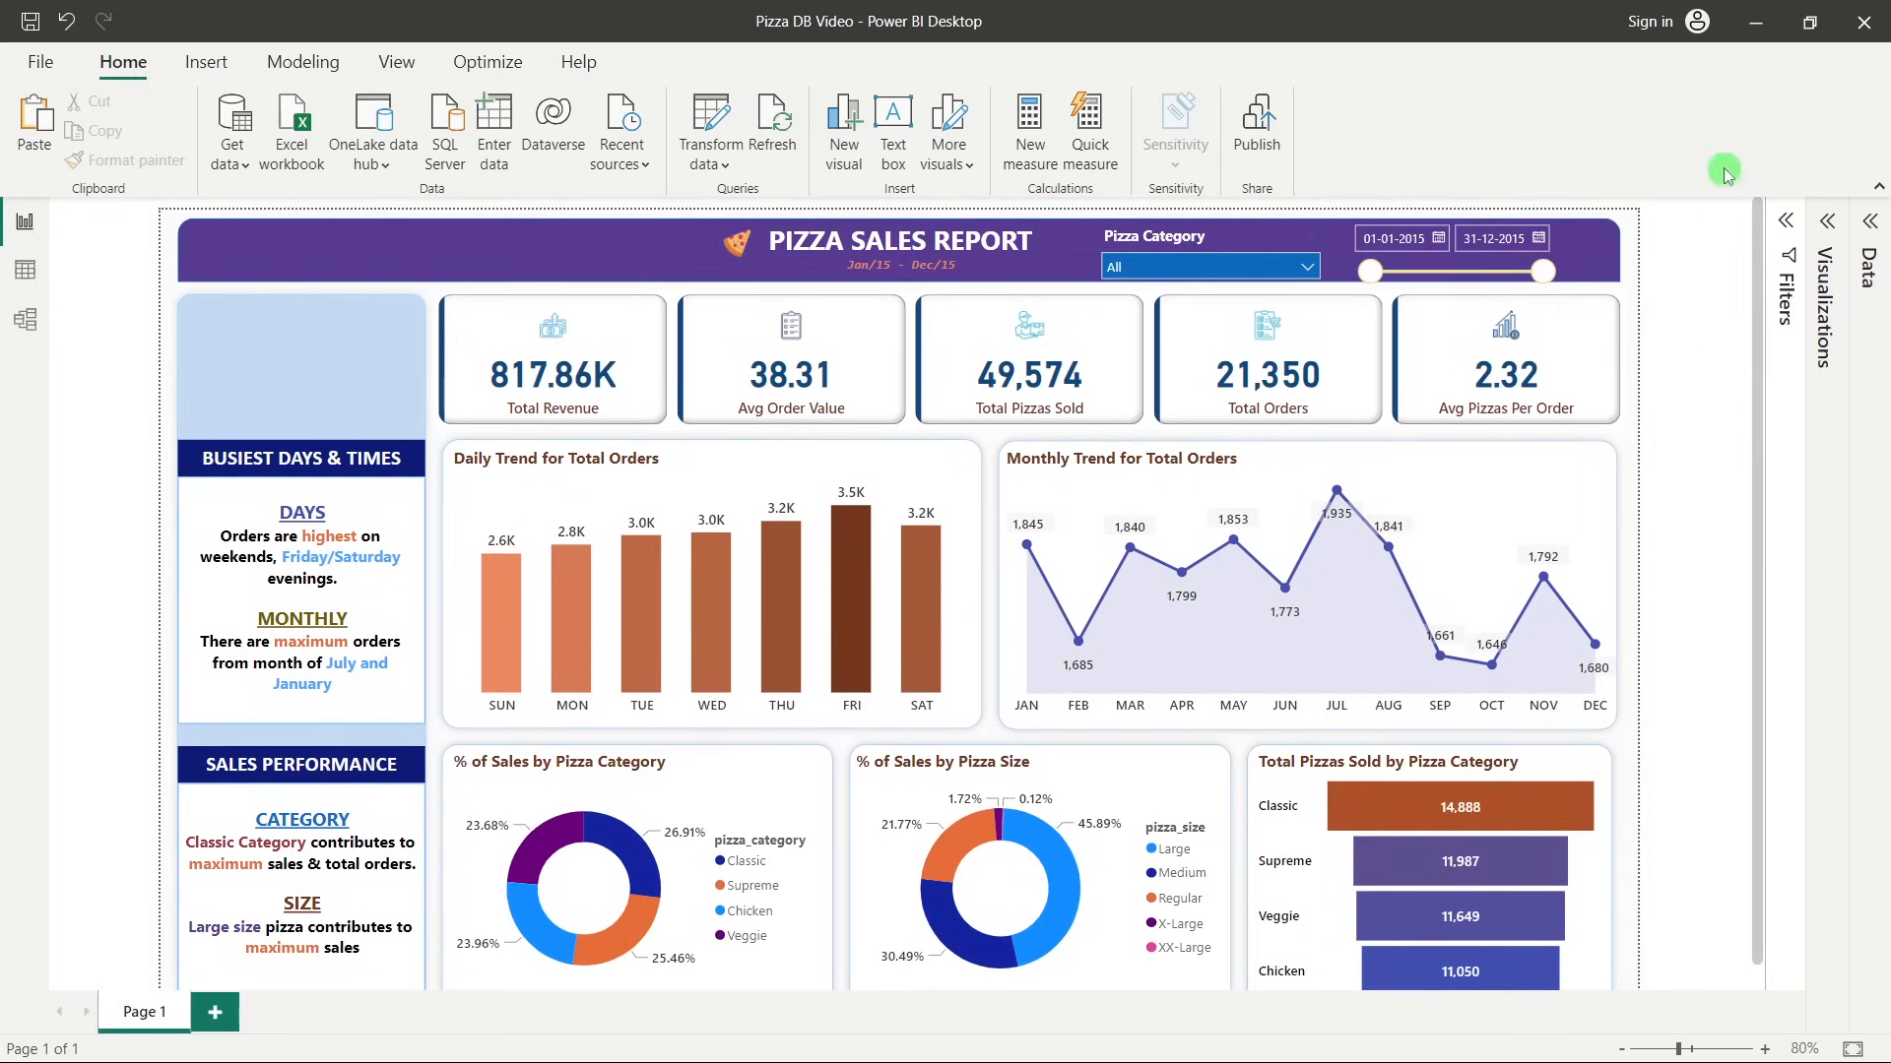
left_click(1877, 186)
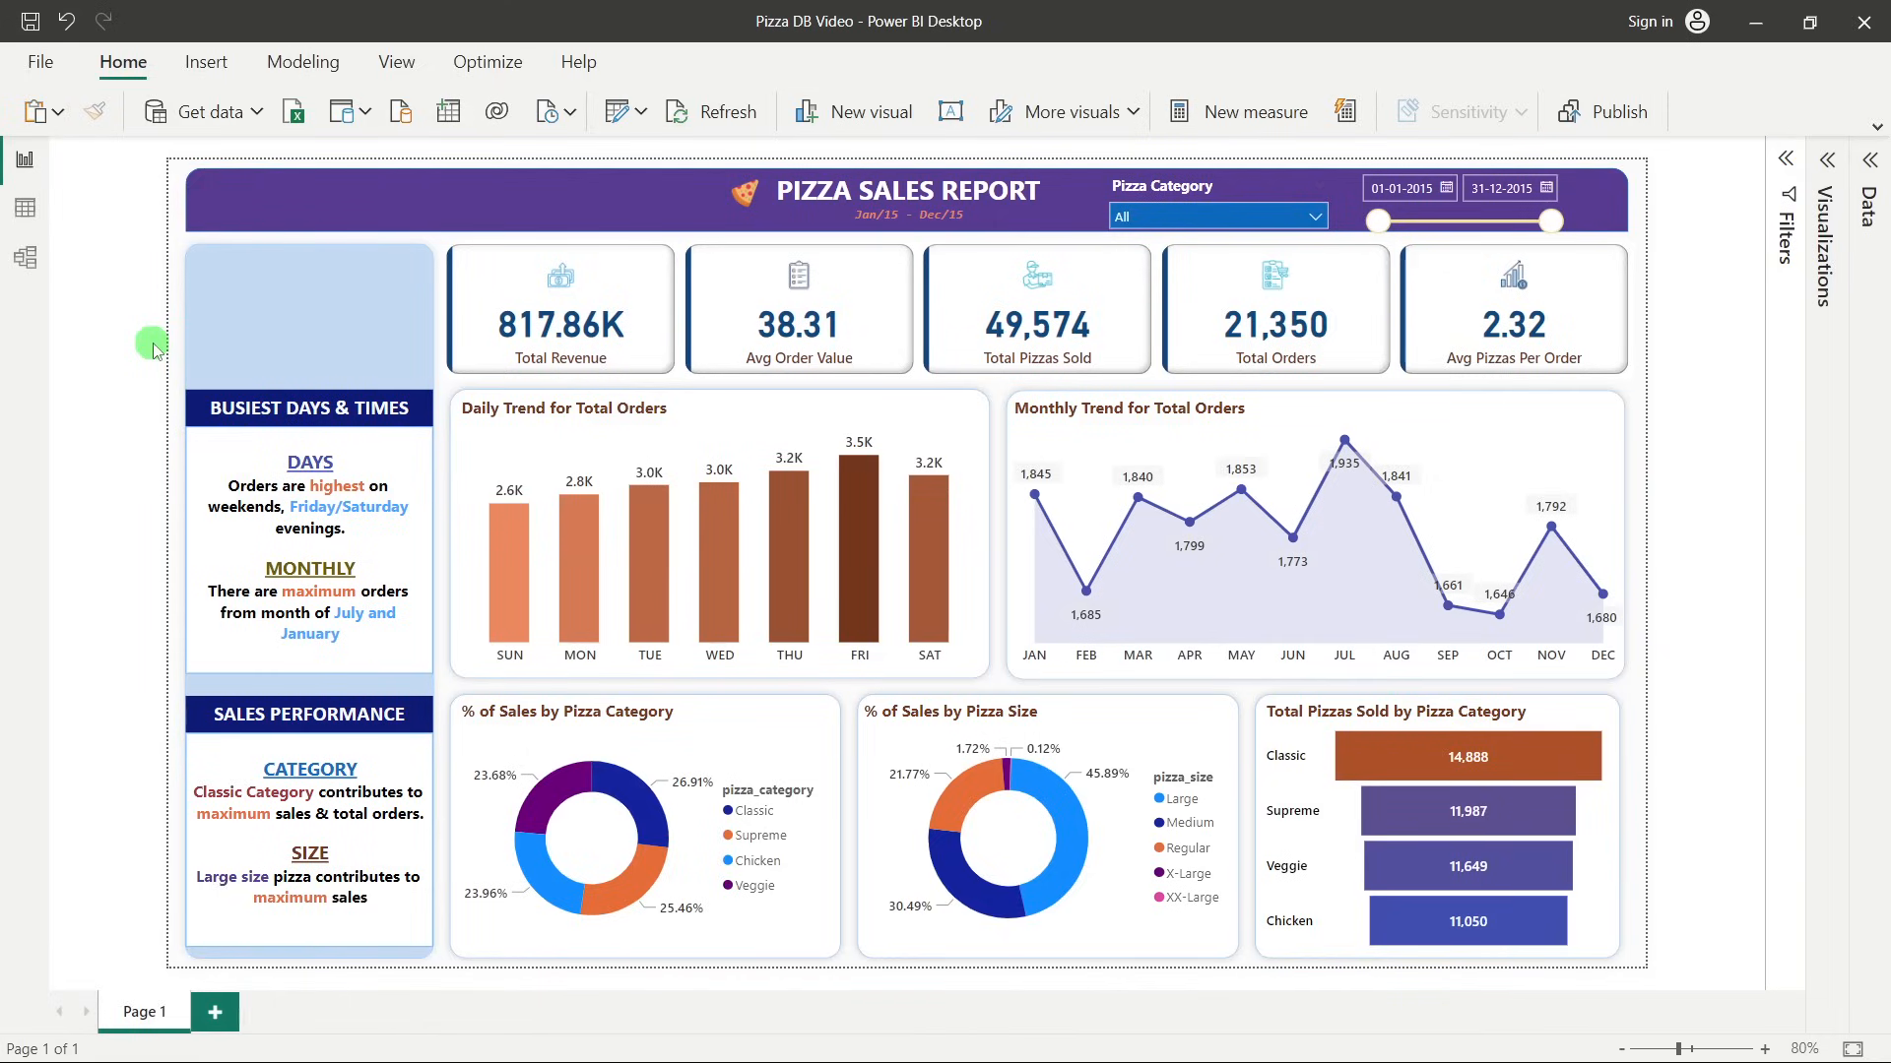
Rename Page 1 as Home and duplicate the page.
double_click(143, 1014)
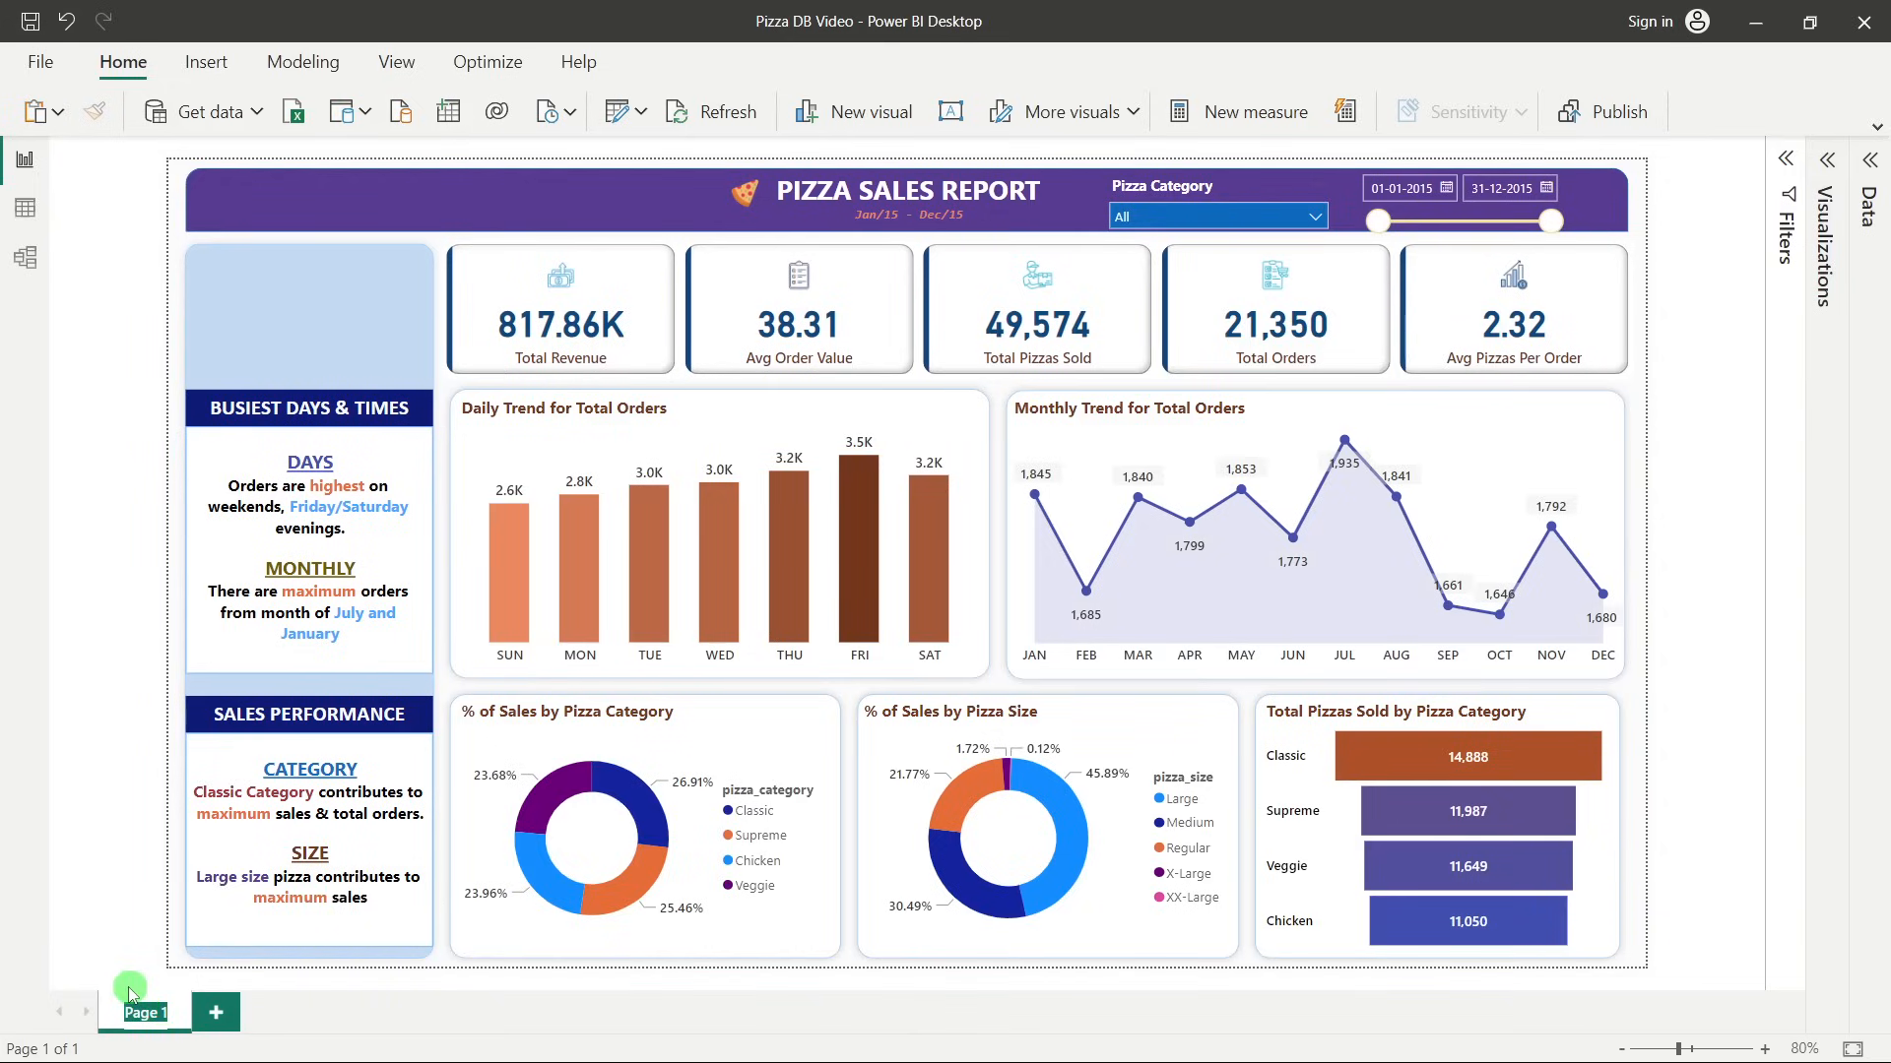
left_click(71, 881)
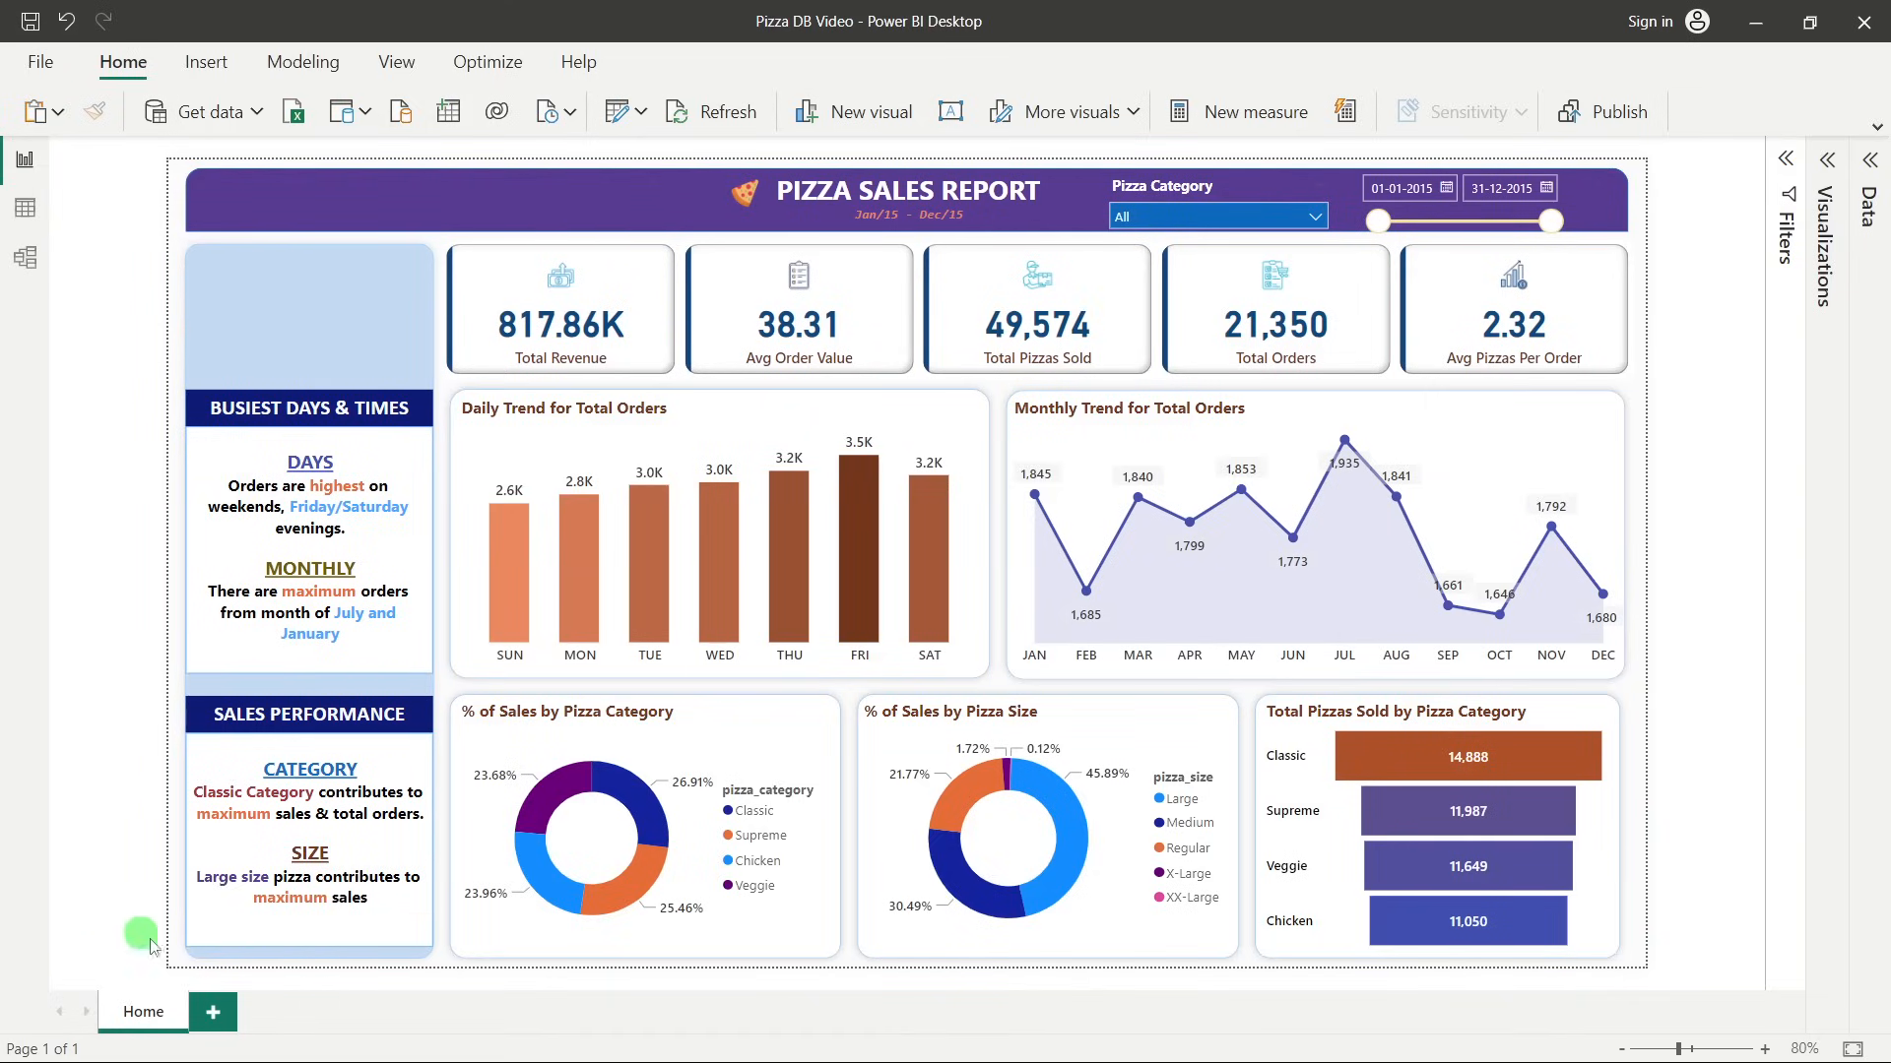
right_click(158, 1011)
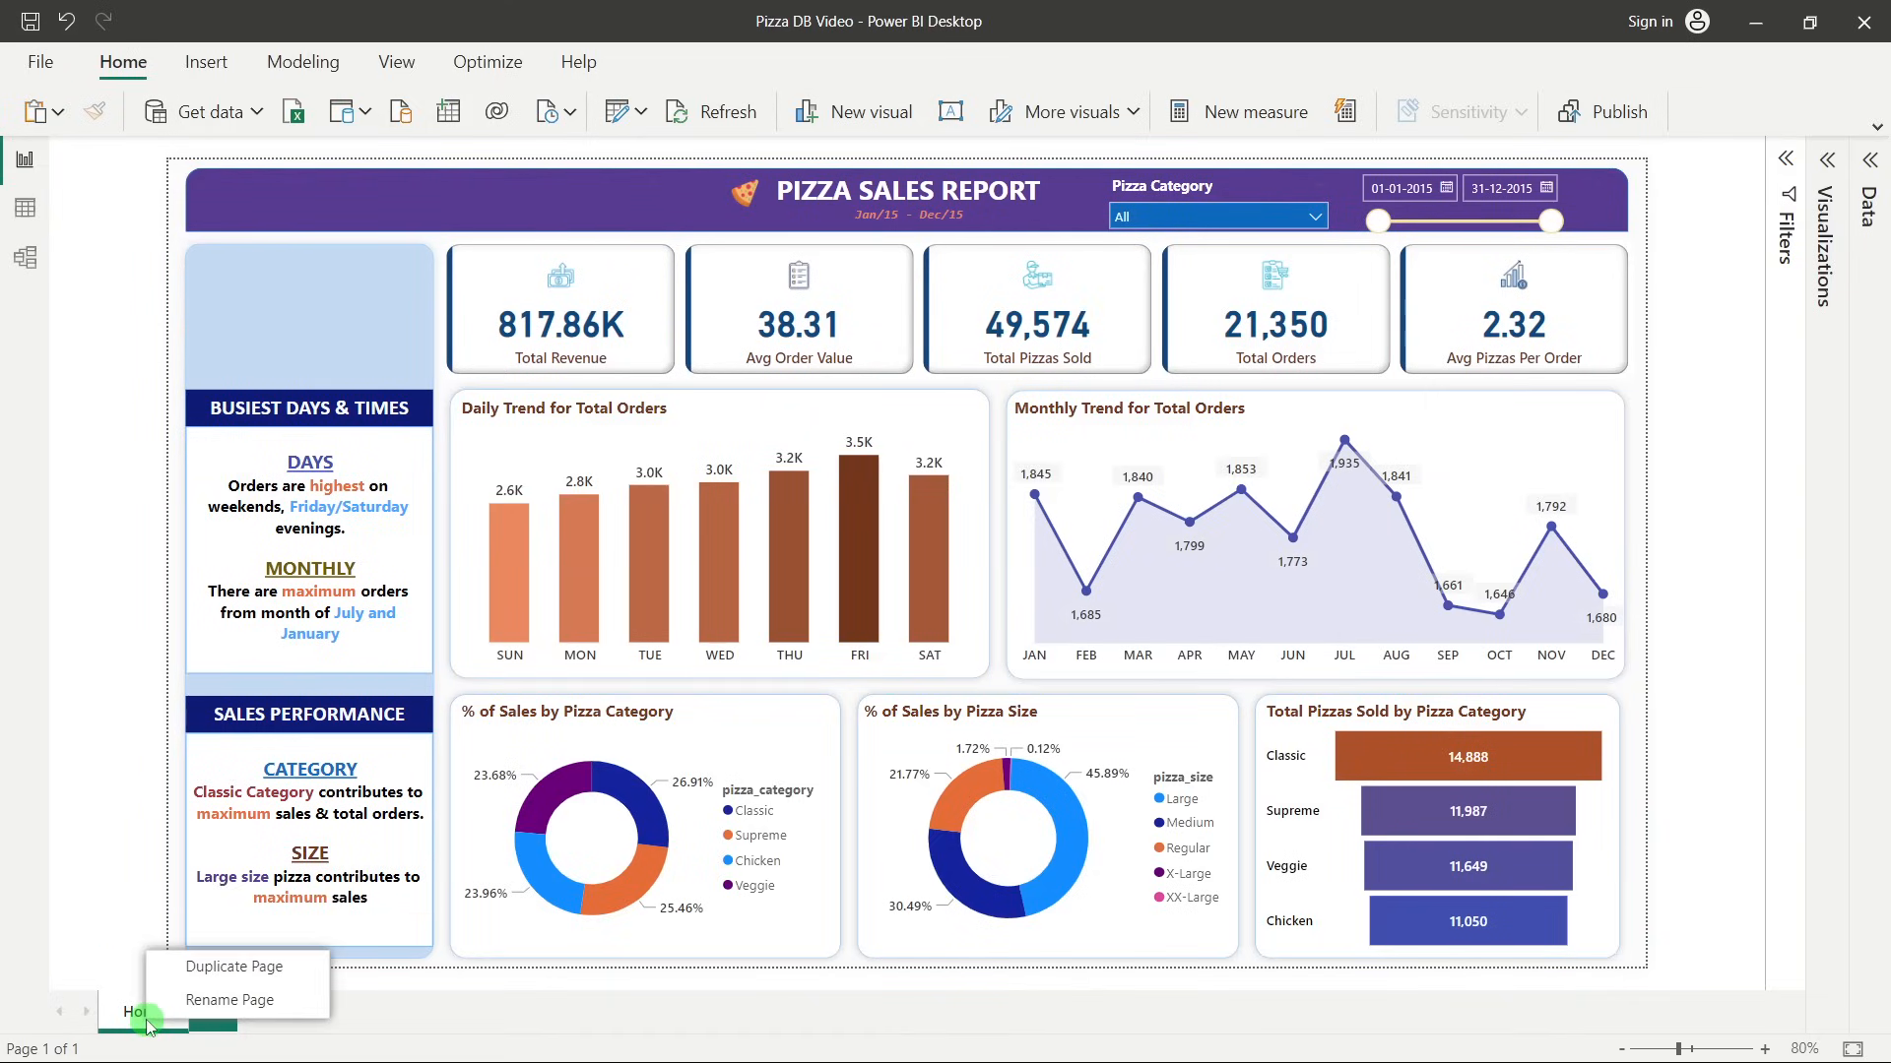
left_click(187, 967)
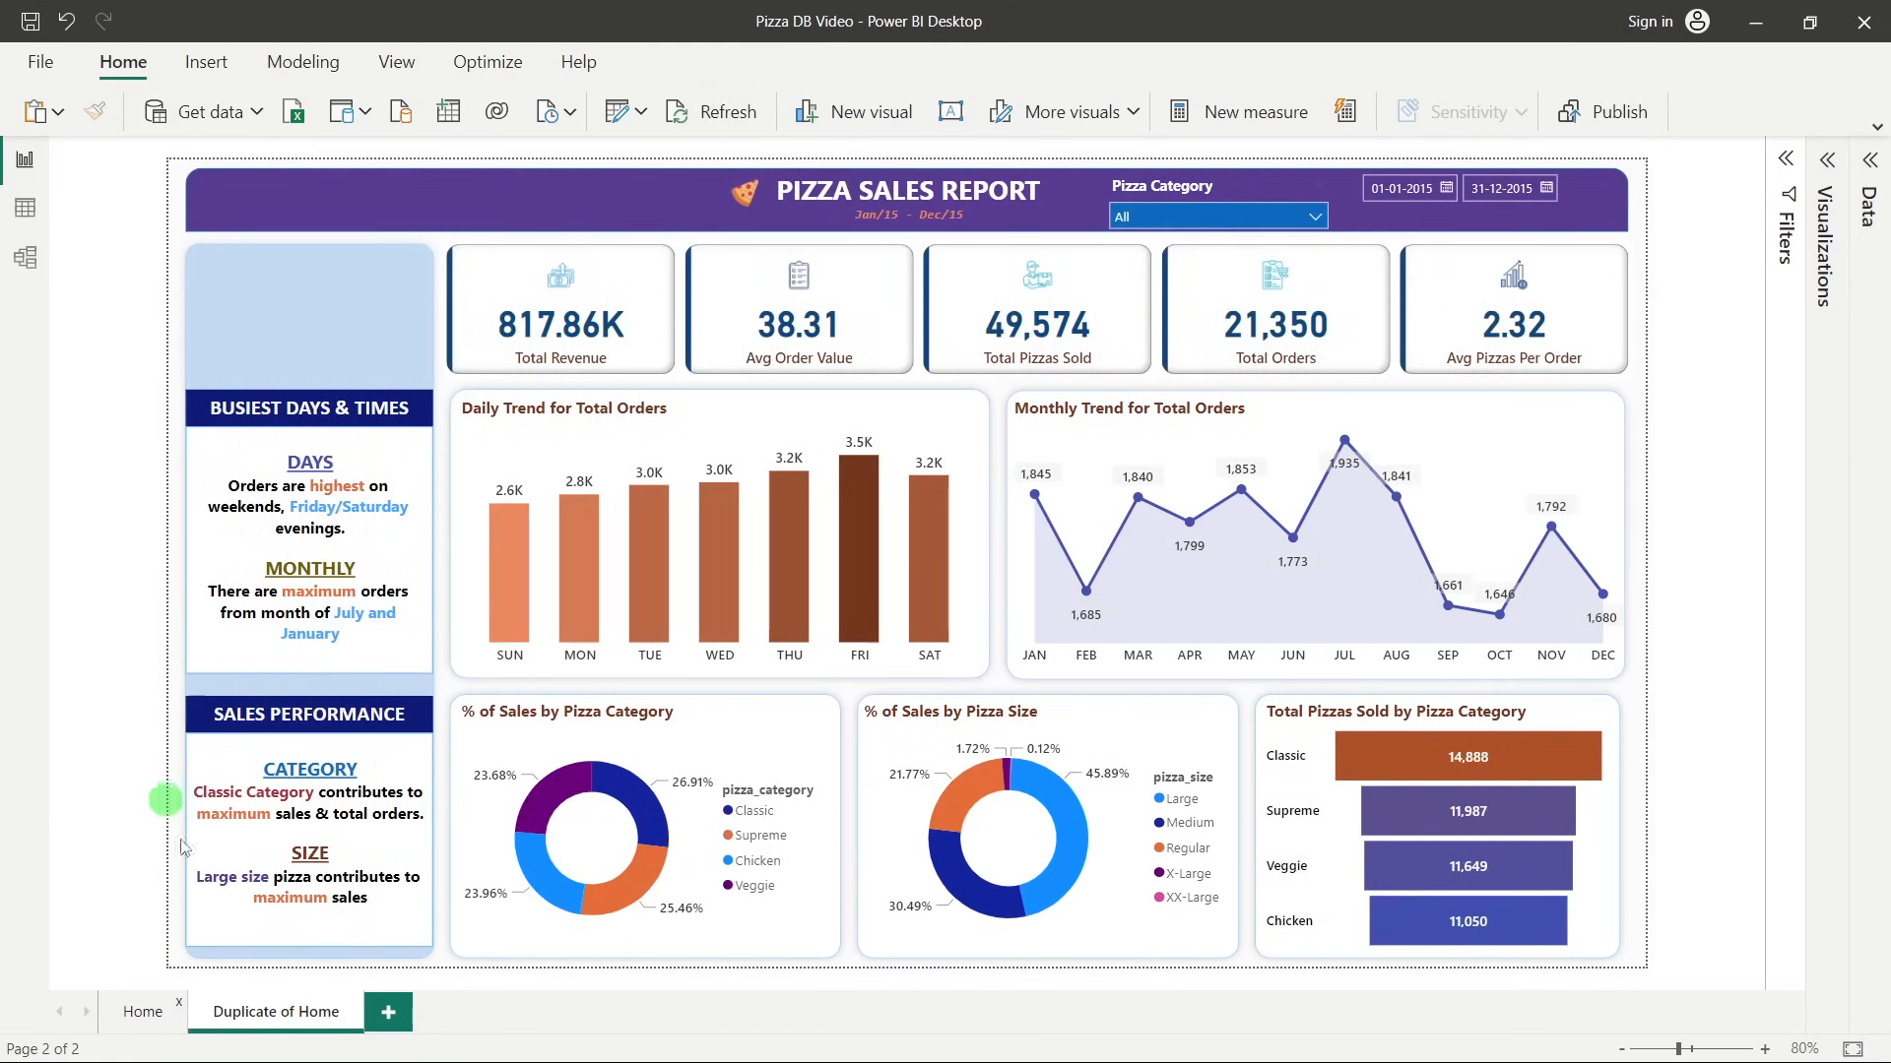
Rename the duplicated page as Best/ Worst Sellers.
double_click(245, 1012)
type("Wor")
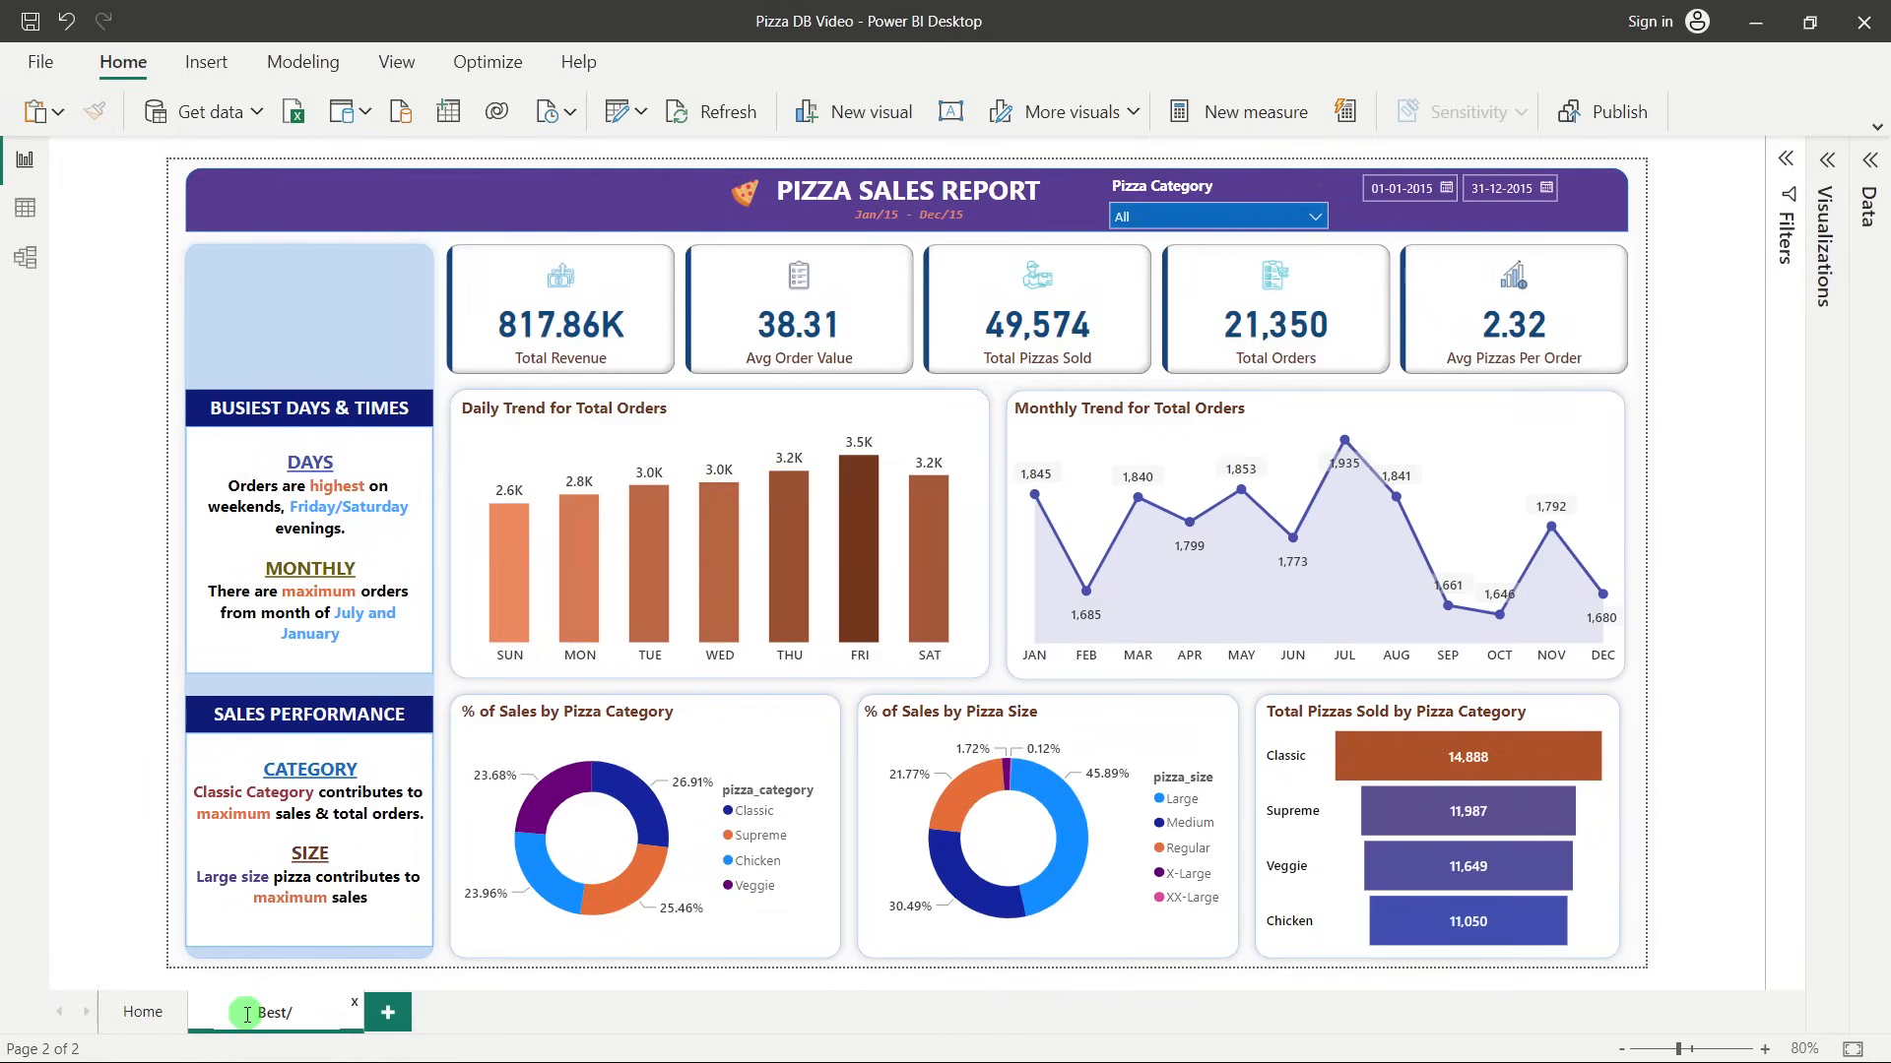
type("st Sellers")
left_click(148, 658)
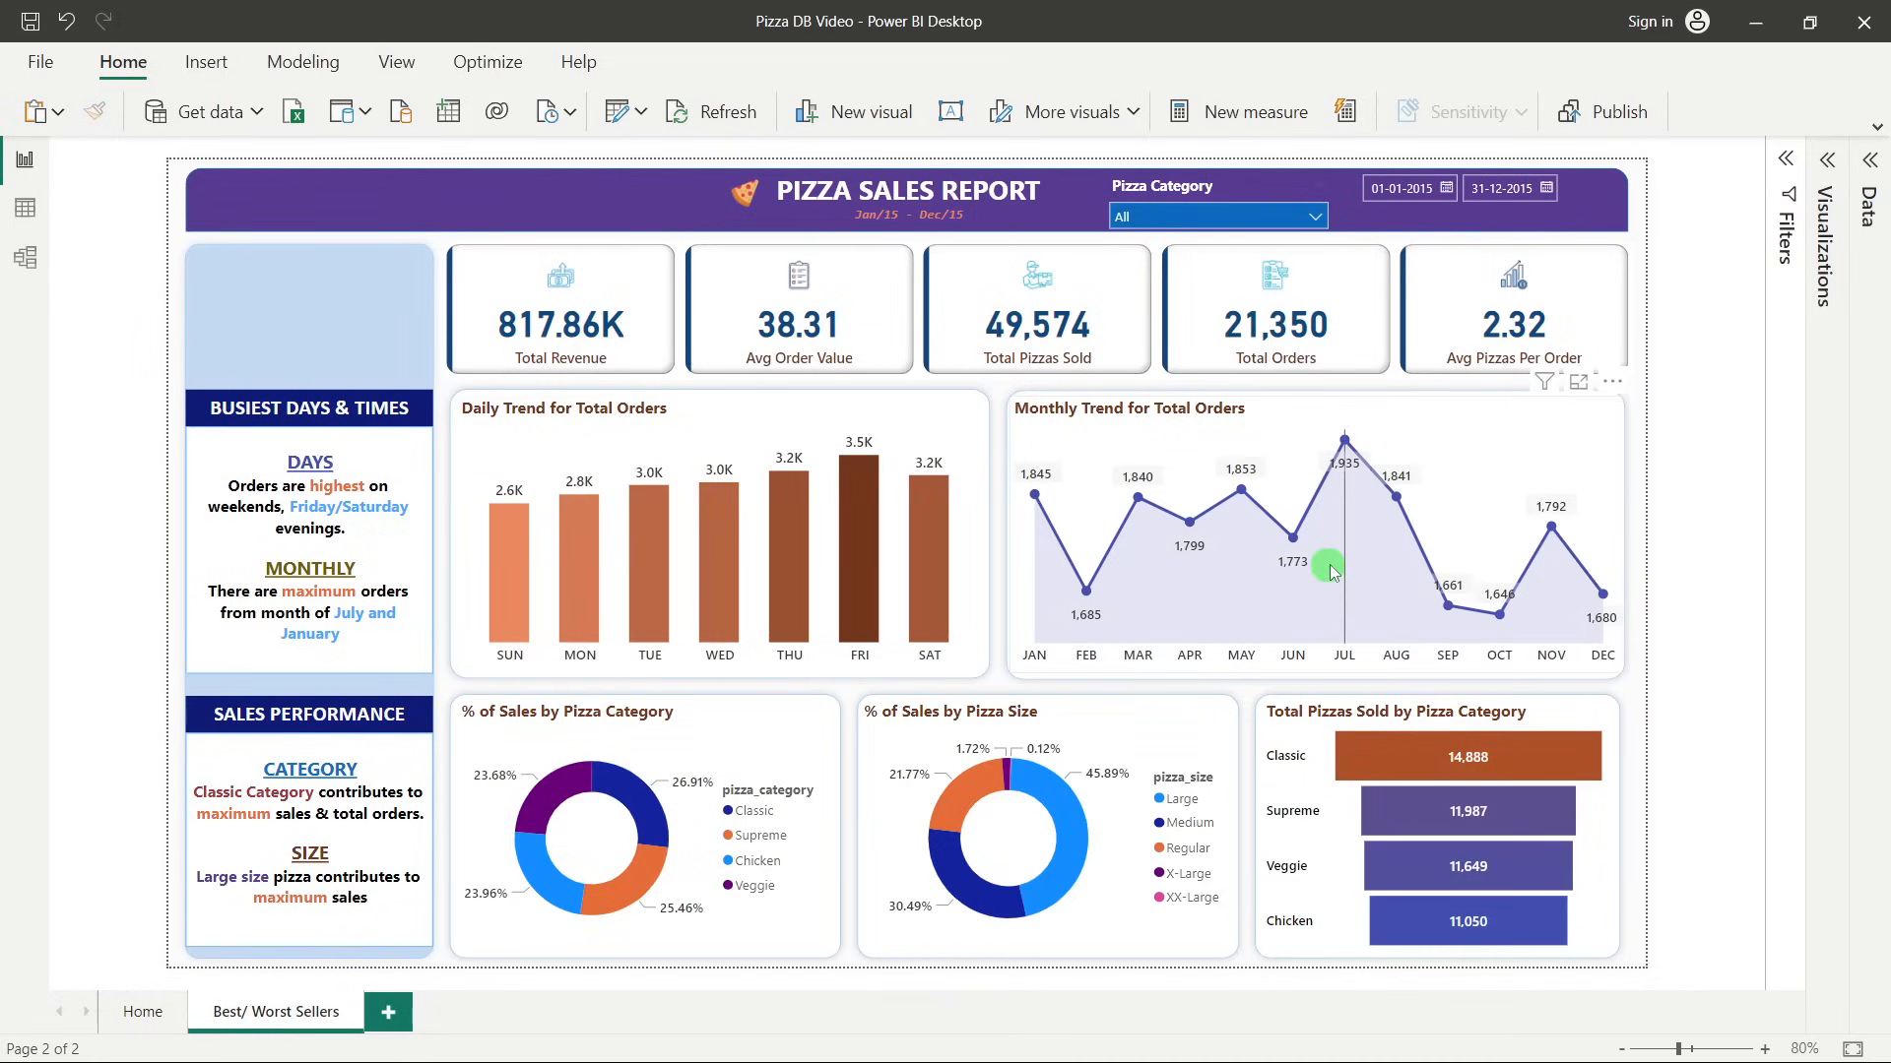
Delete the daily and monthly trend charts, both donut charts and the pizza category funnel from the Best/ Worst Sellers page.
left_click(766, 420)
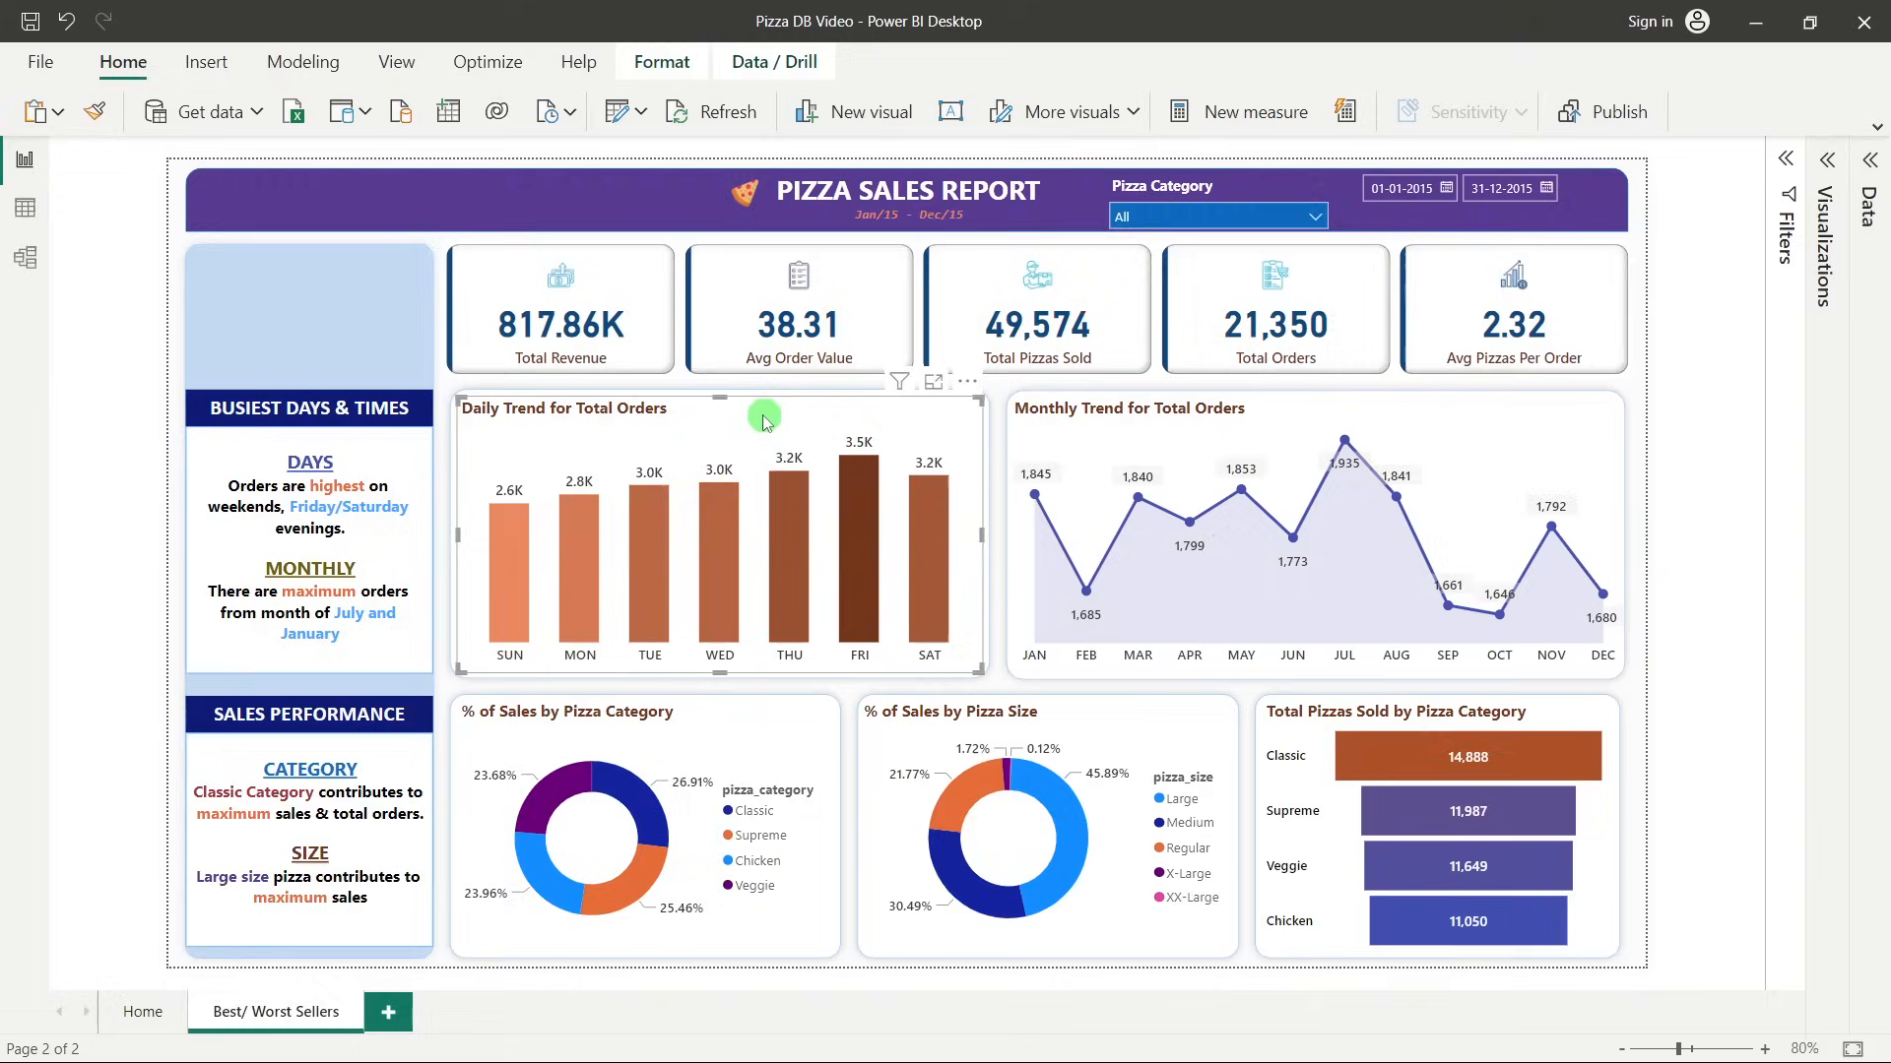
key("Delete")
left_click(1024, 411)
key("Delete")
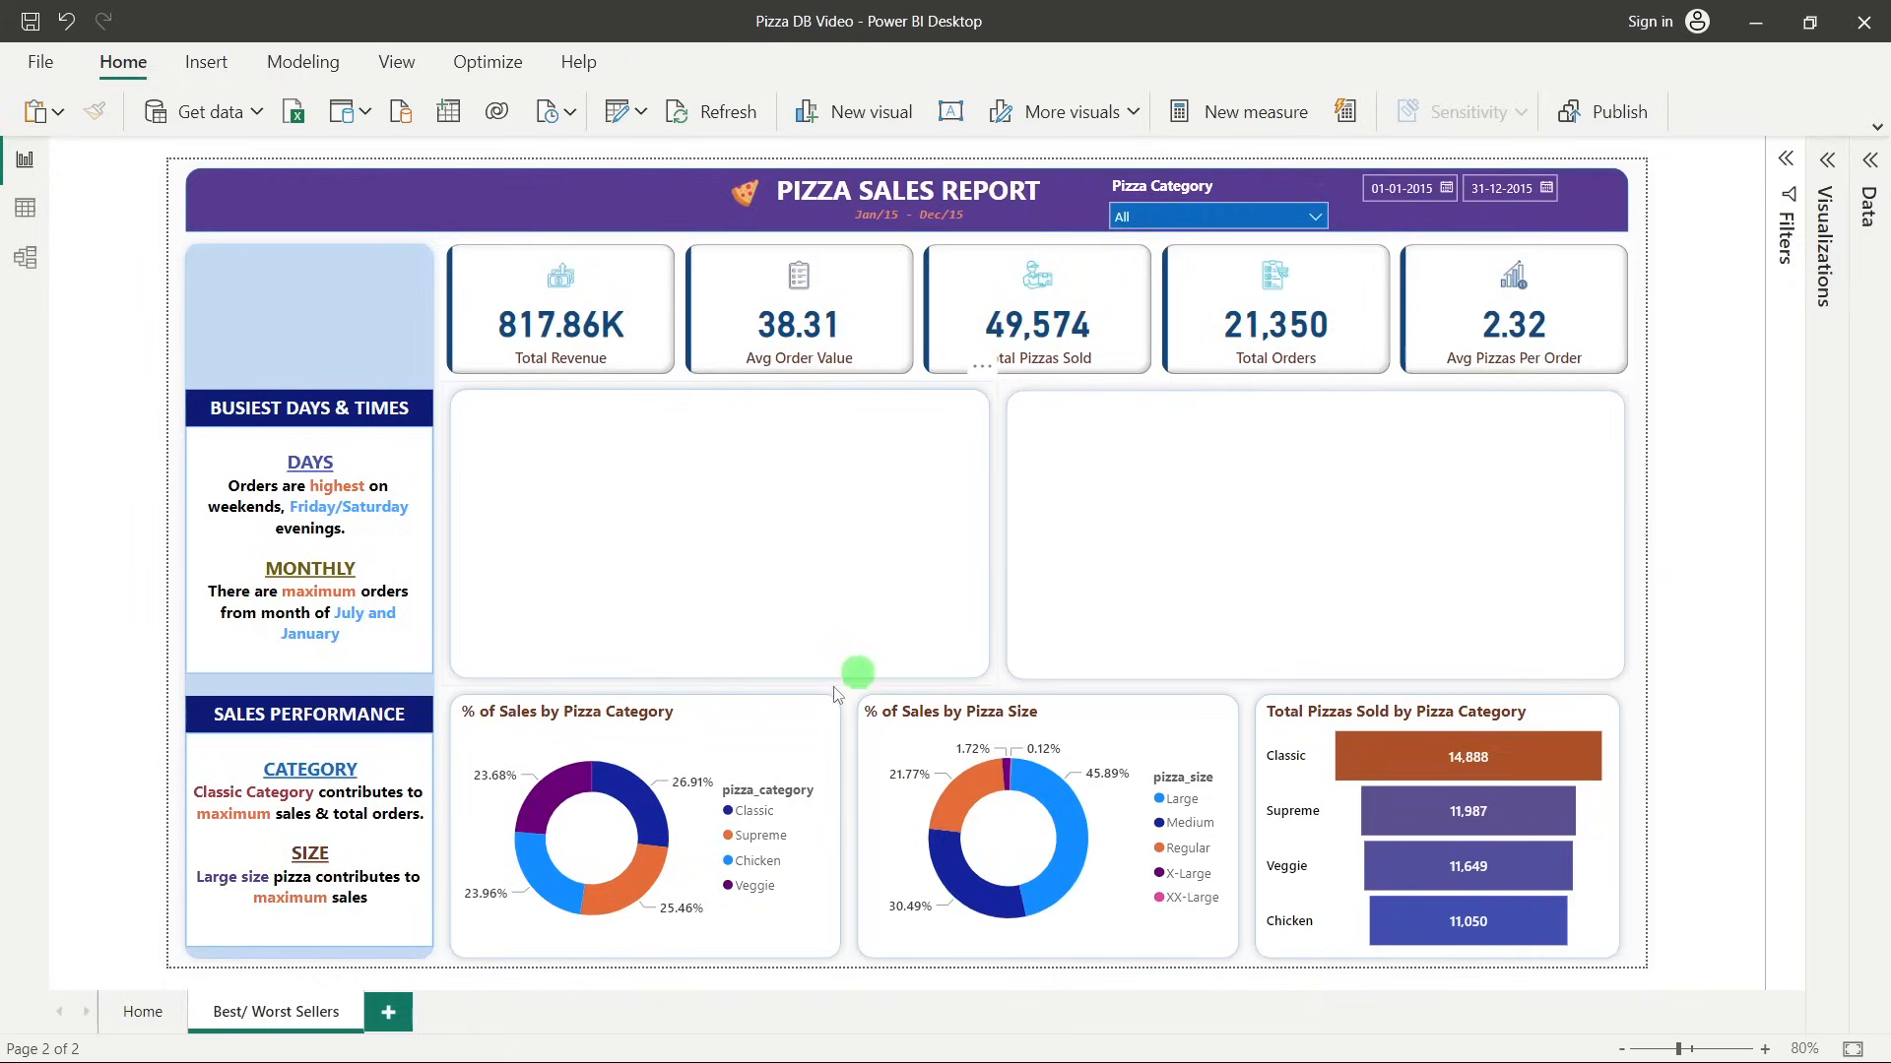
left_click(794, 728)
key("Delete")
left_click(951, 723)
key("Delete")
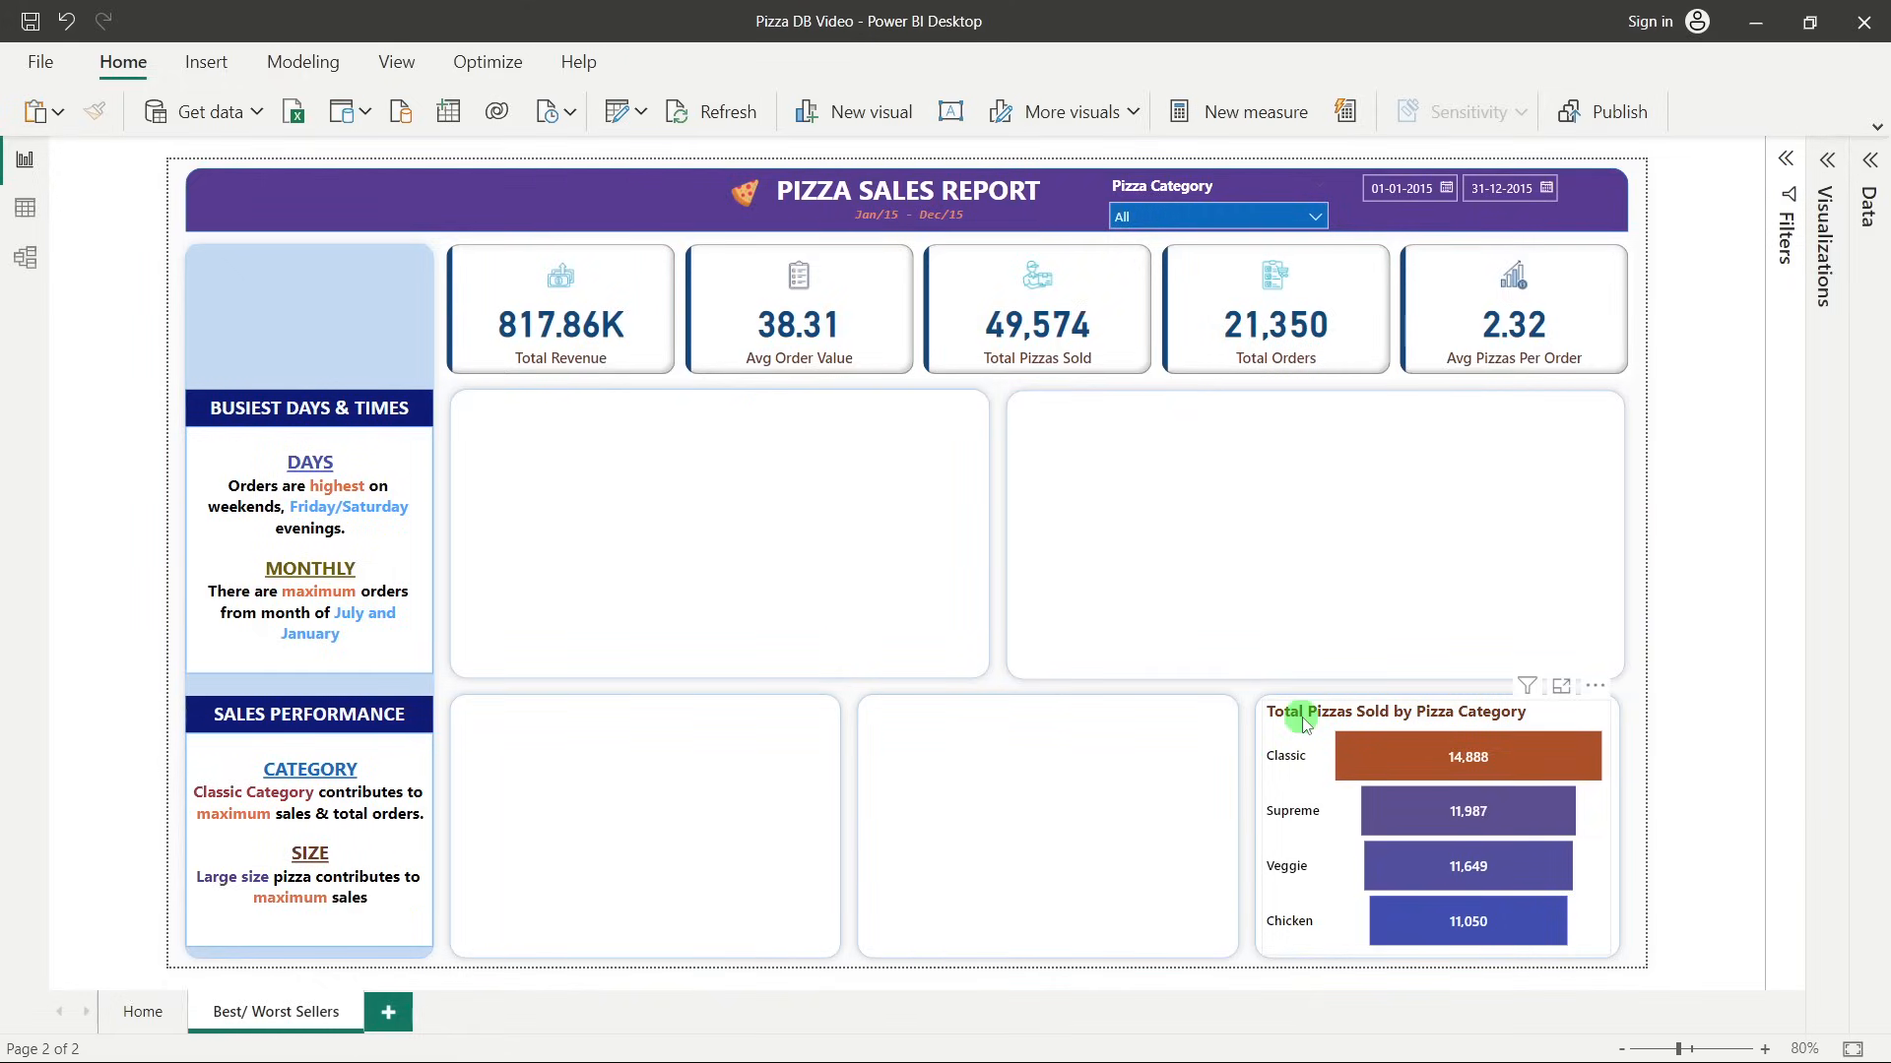
left_click(1302, 722)
key("Delete")
Delete the three lower background shapes and the one that held the monthly trend chart, keeping the daily trend's background.
left_click(788, 764)
key("Delete")
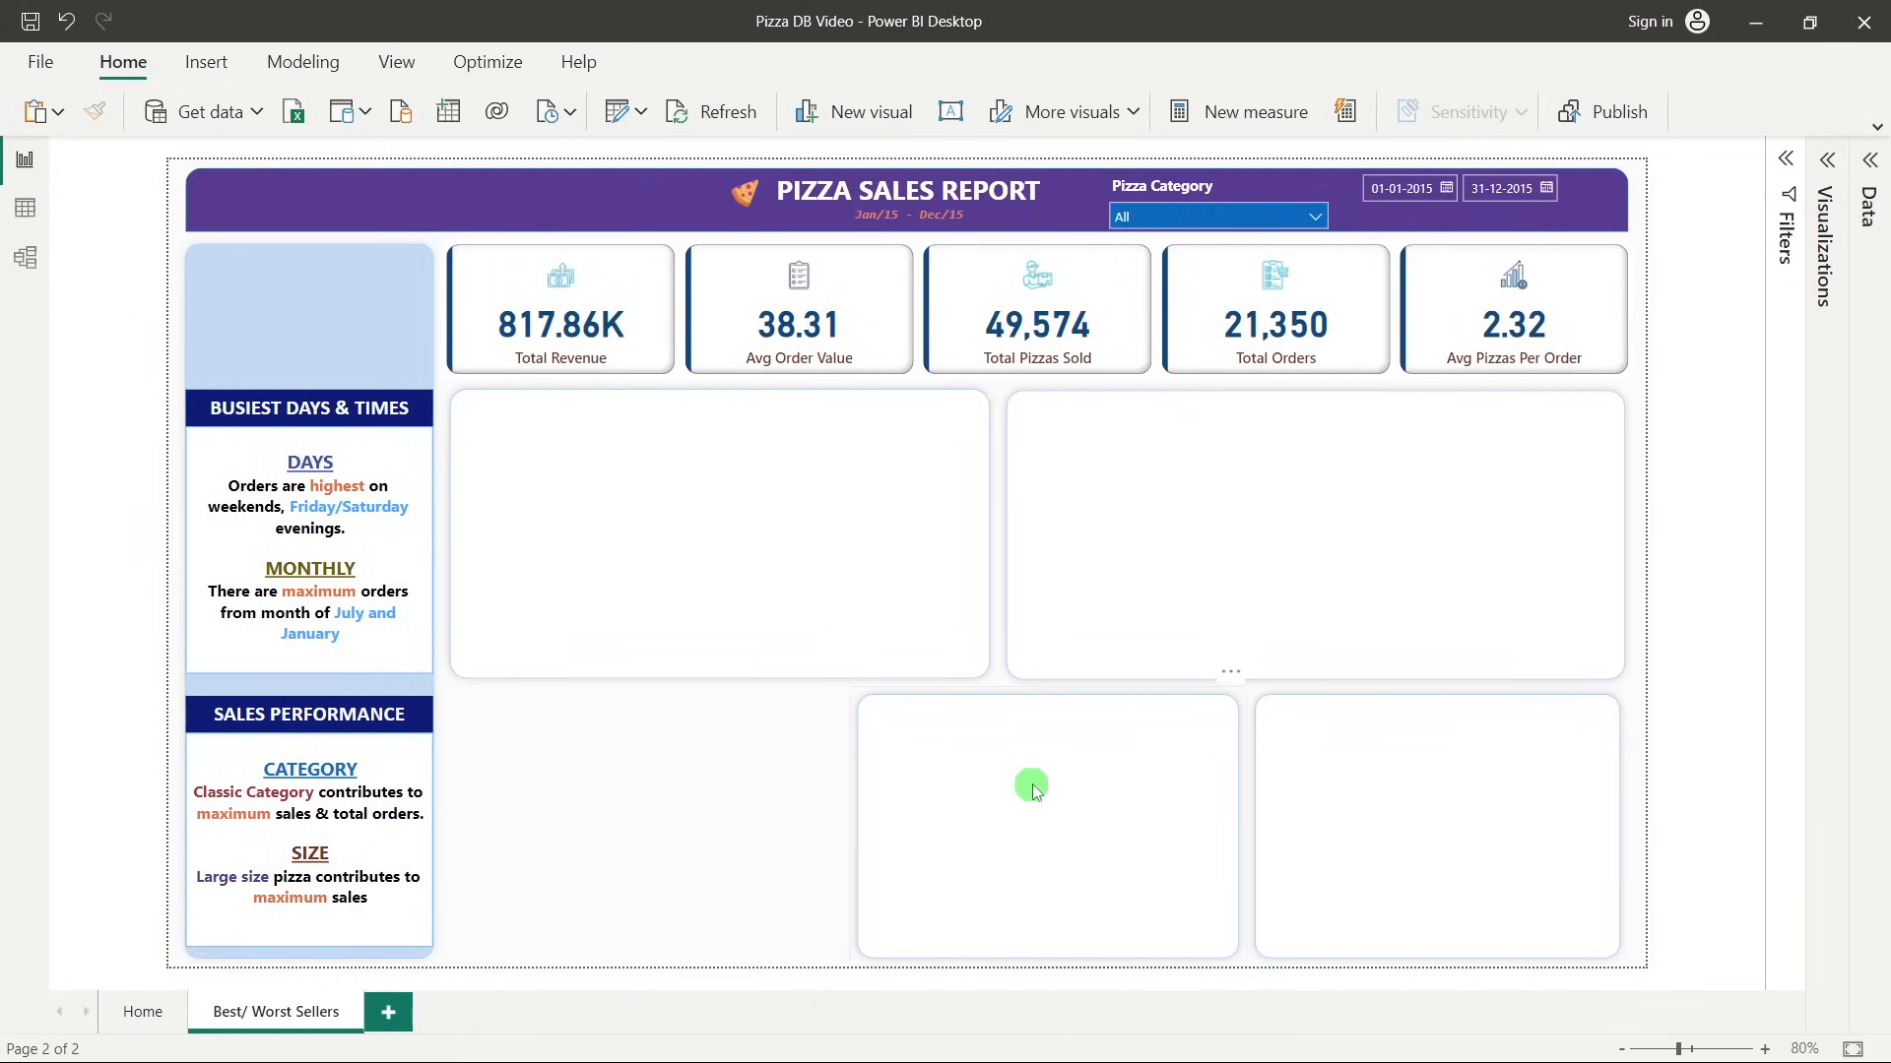
left_click(1031, 786)
key("Delete")
left_click(1334, 813)
key("Delete")
left_click(1195, 588)
key("Delete")
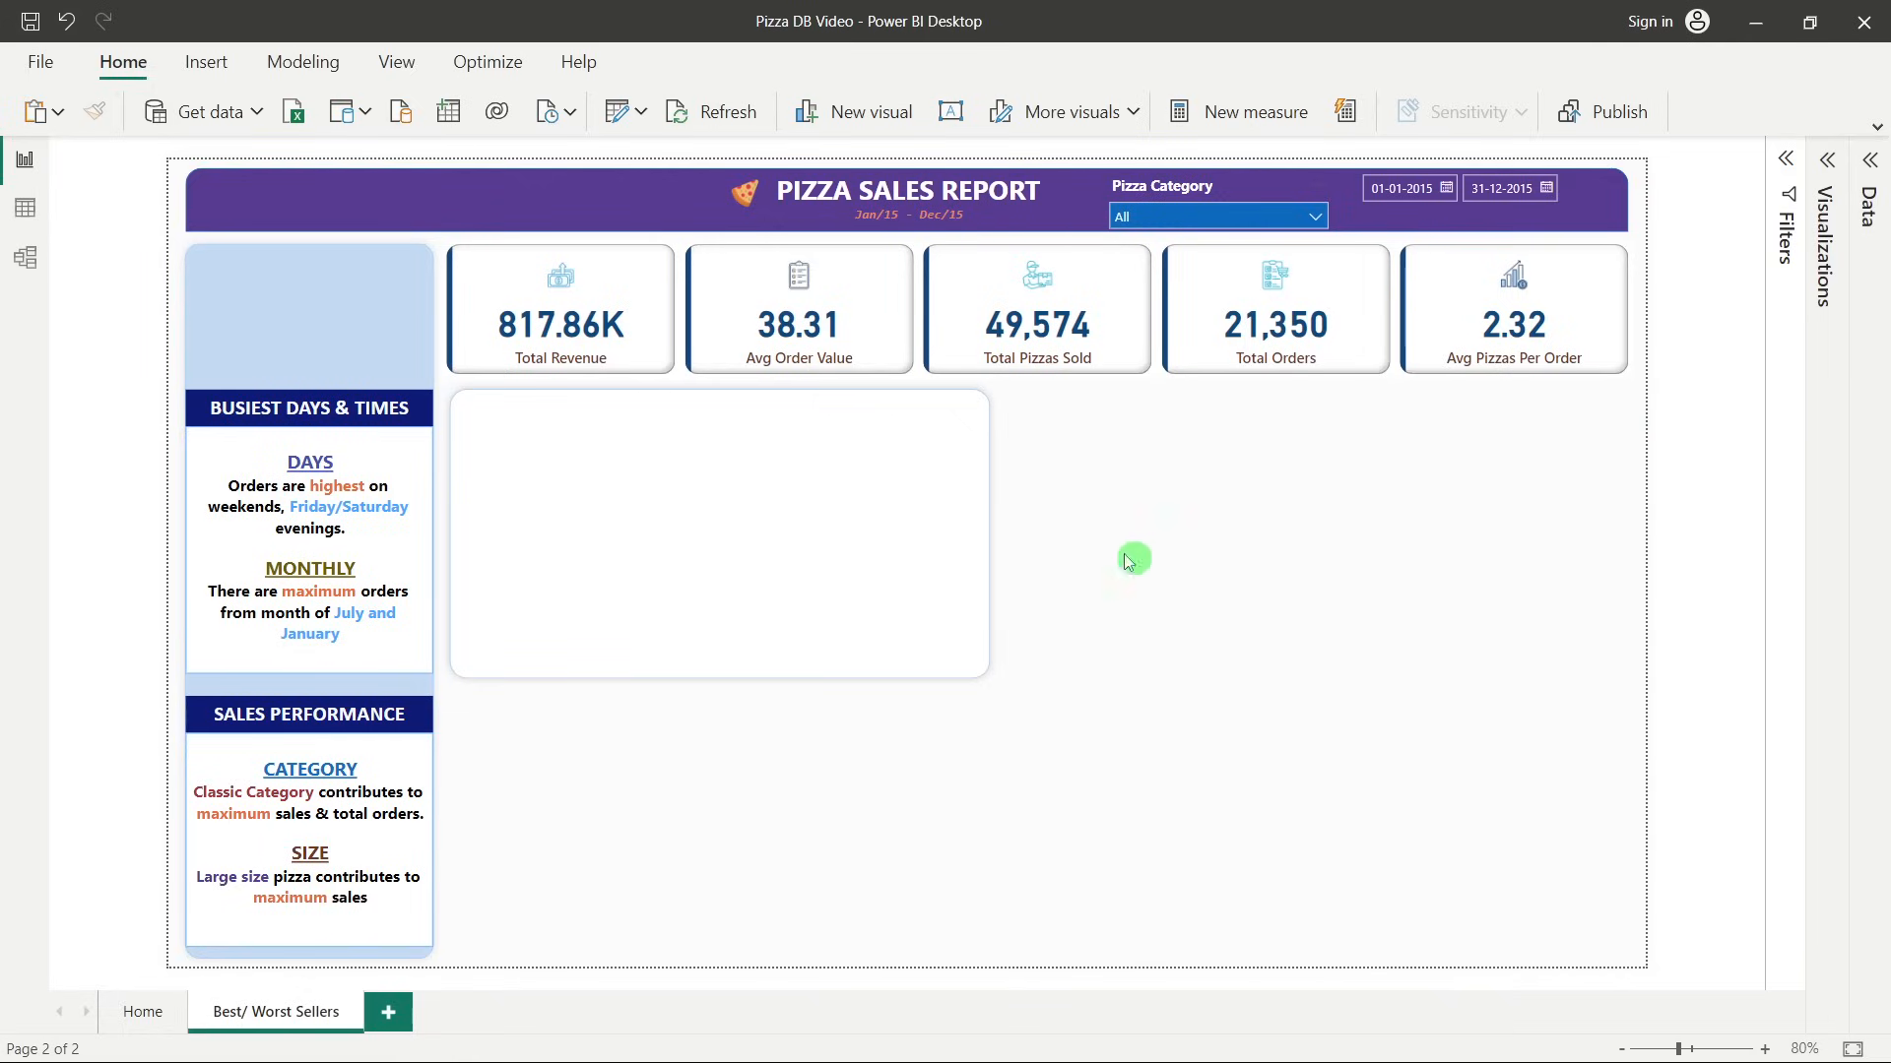
Set the remaining background shape's height to 275 and its width to 415.
left_click(925, 490)
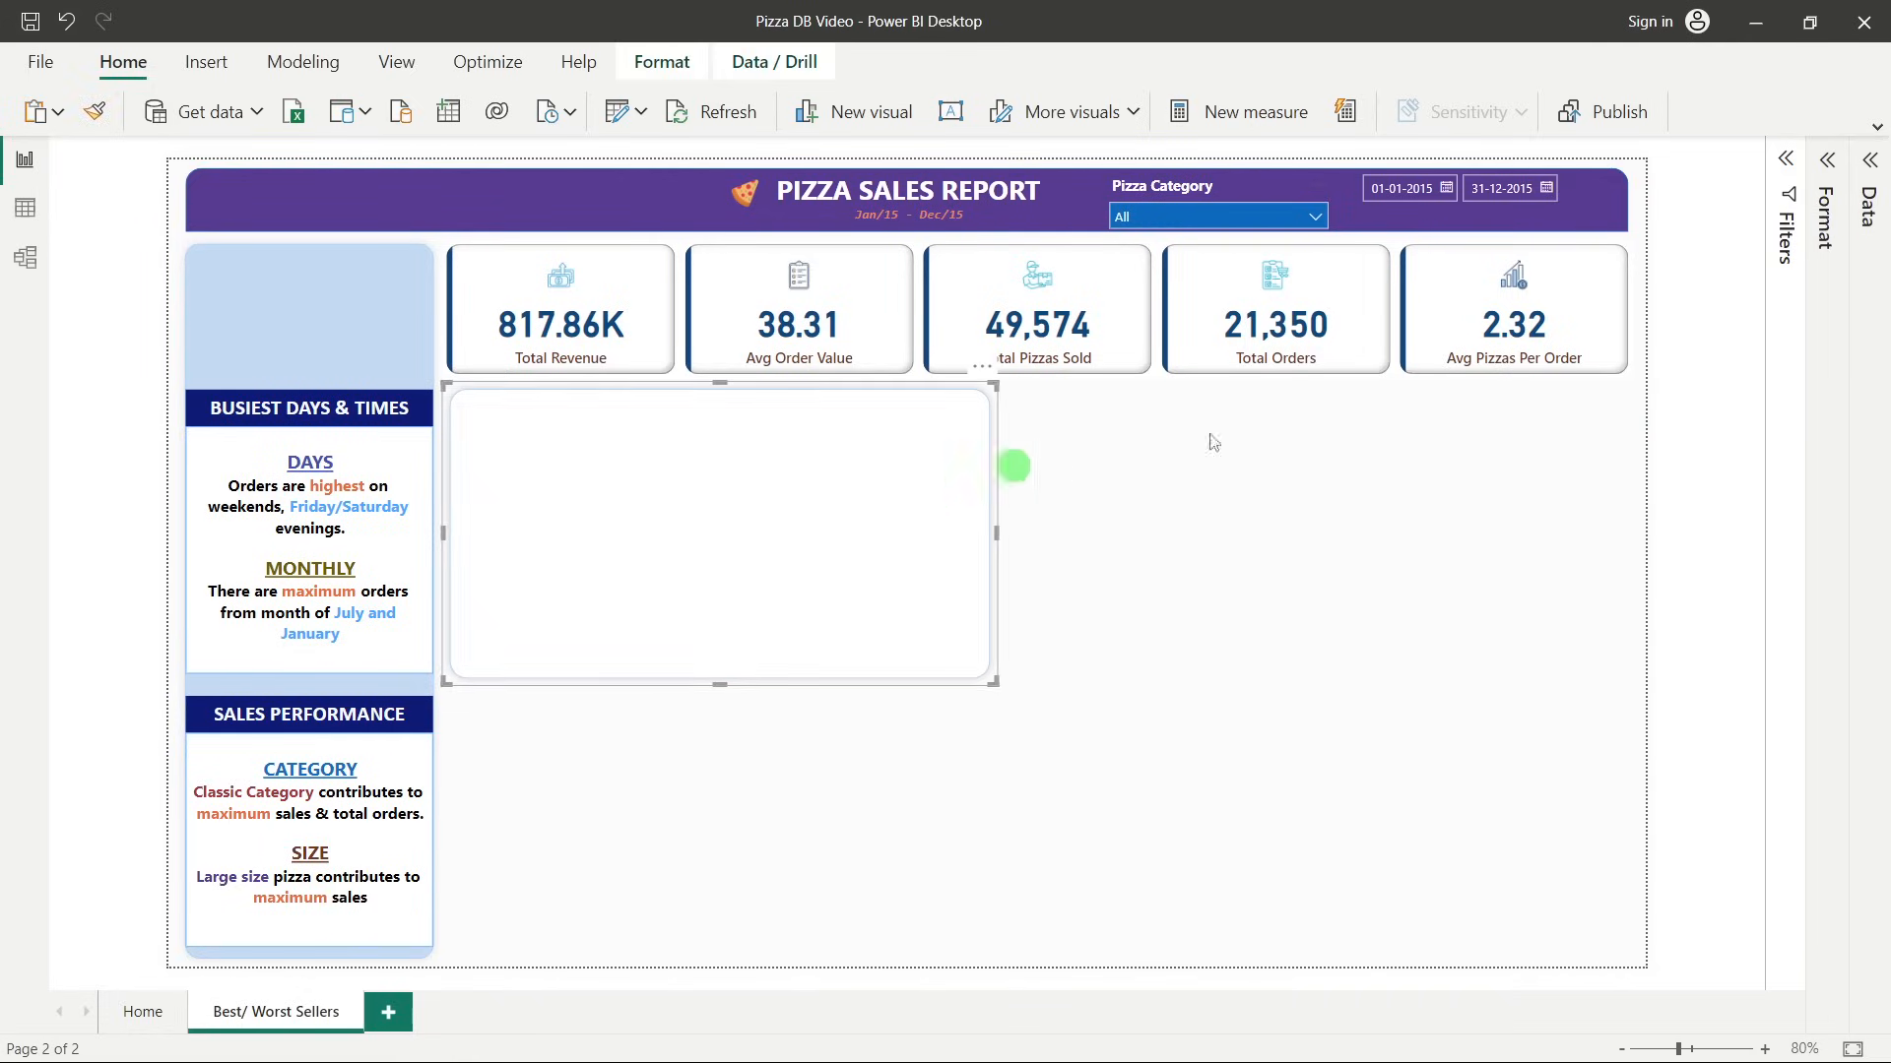
left_click(1824, 161)
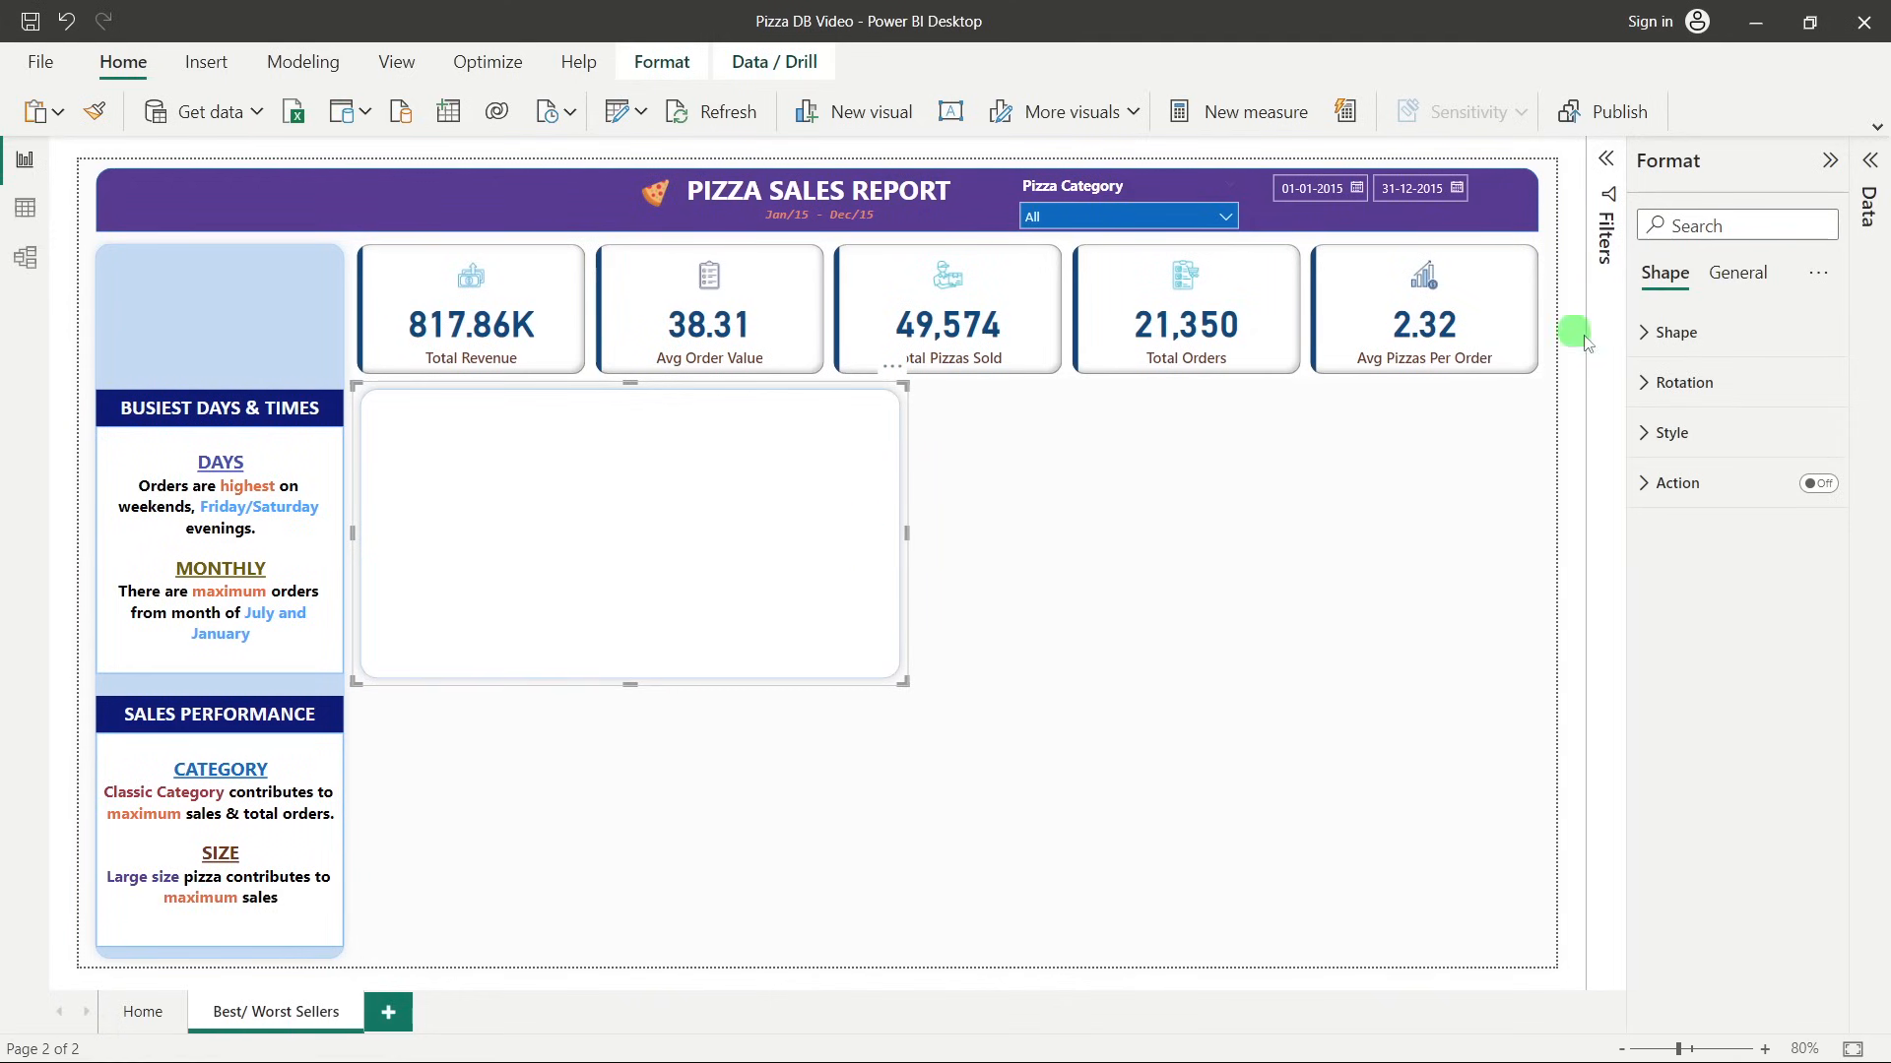
left_click(1735, 275)
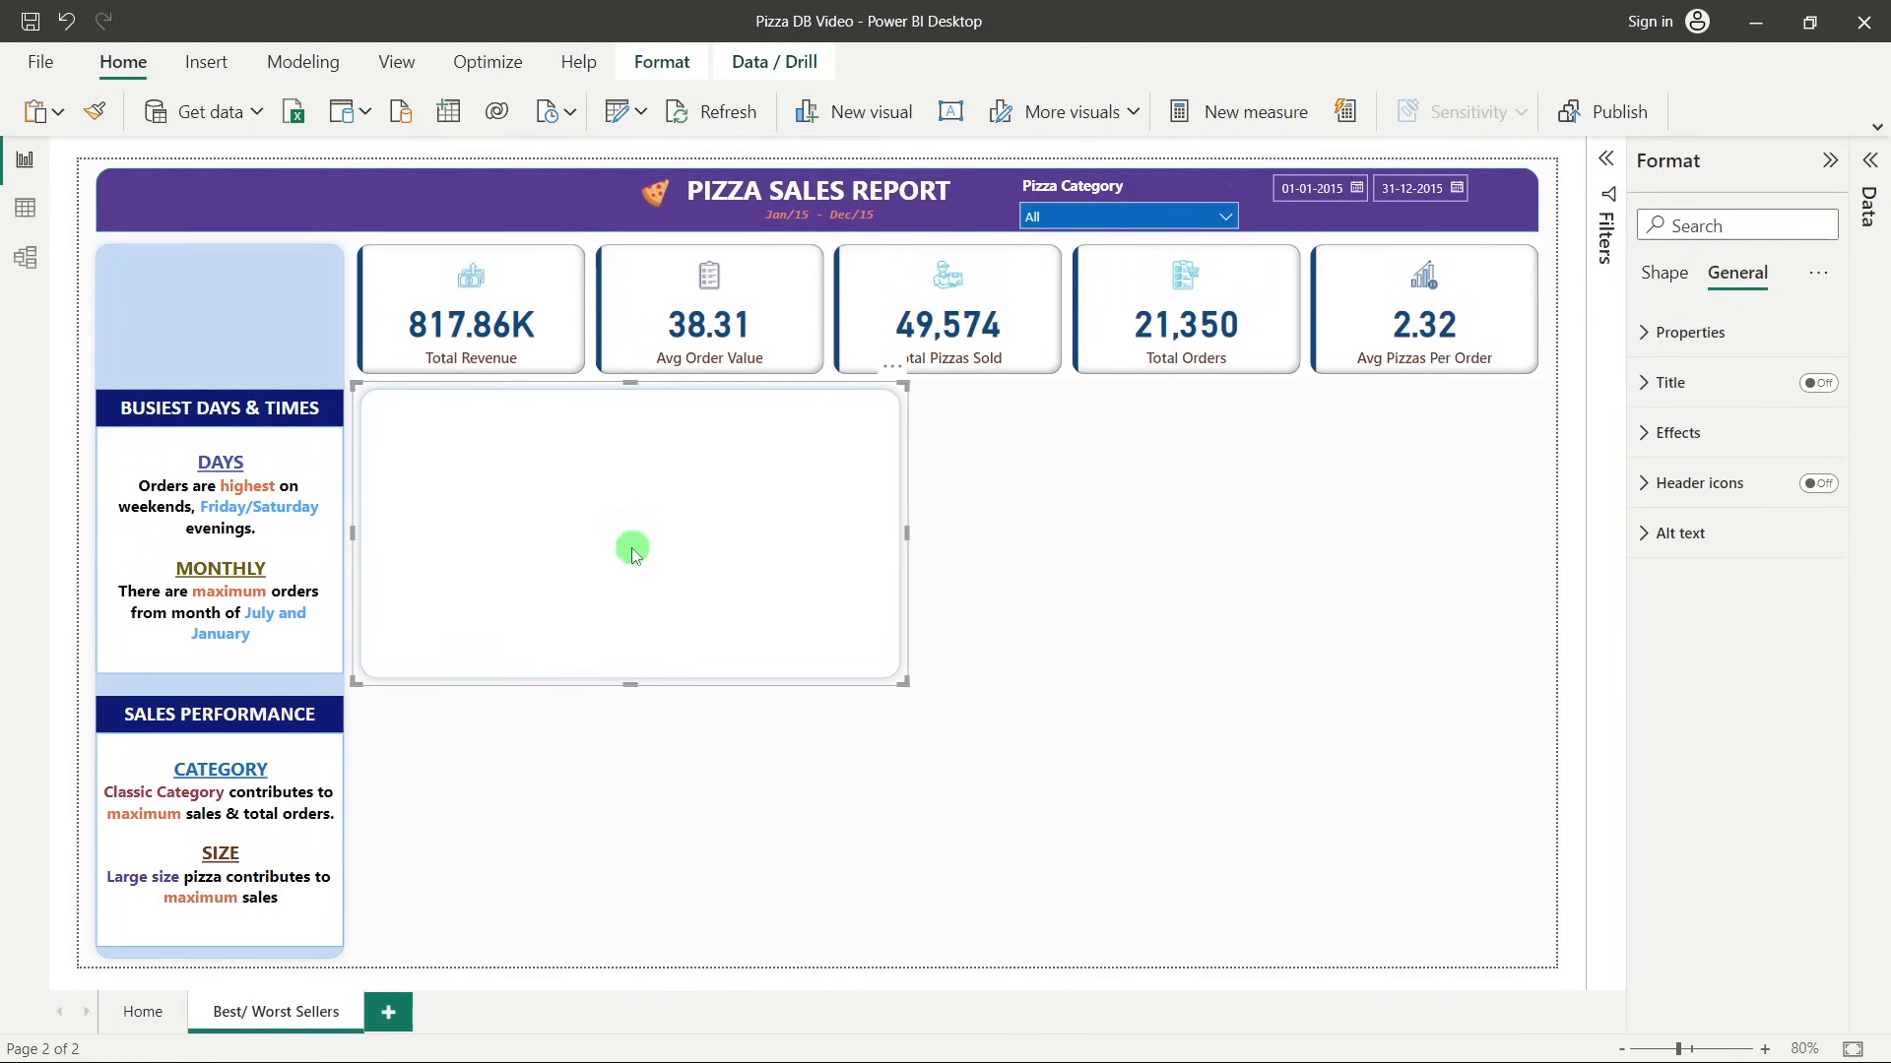
left_click(1690, 332)
left_click(1679, 391)
left_click(1696, 454)
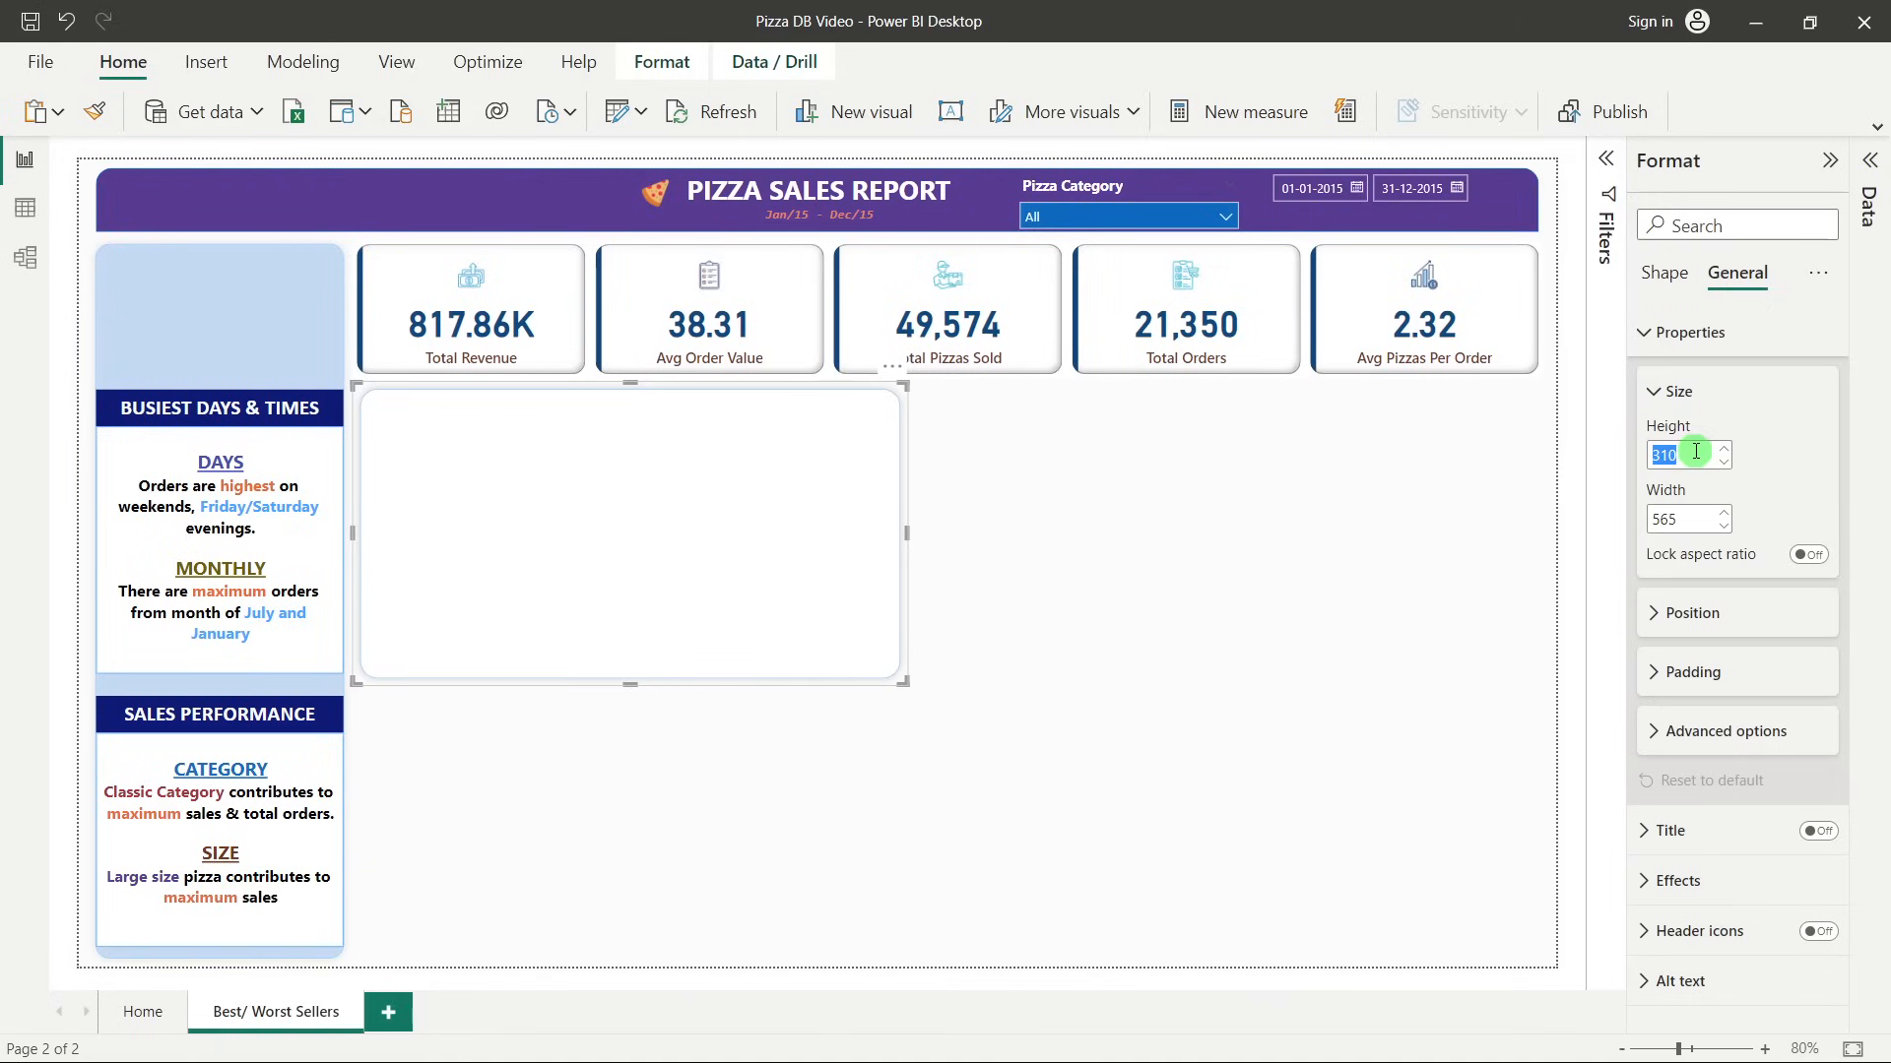
type("275")
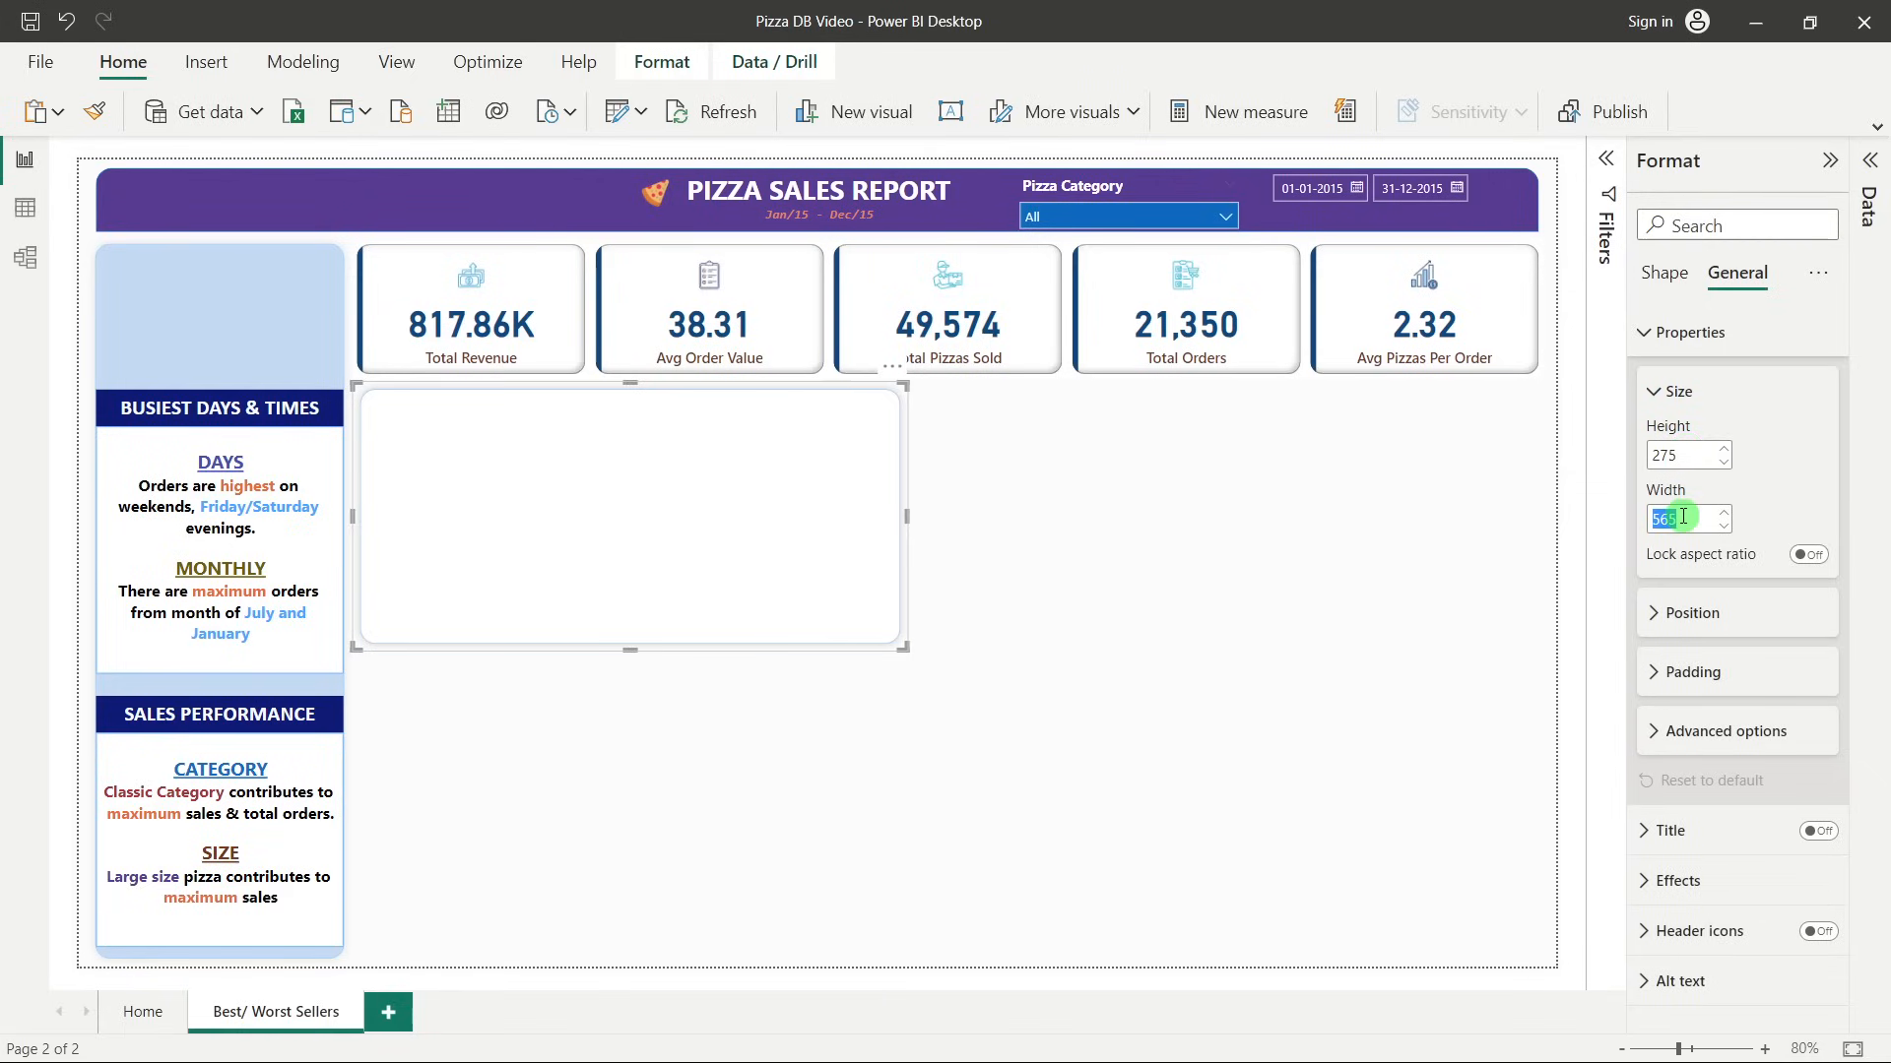
type("415")
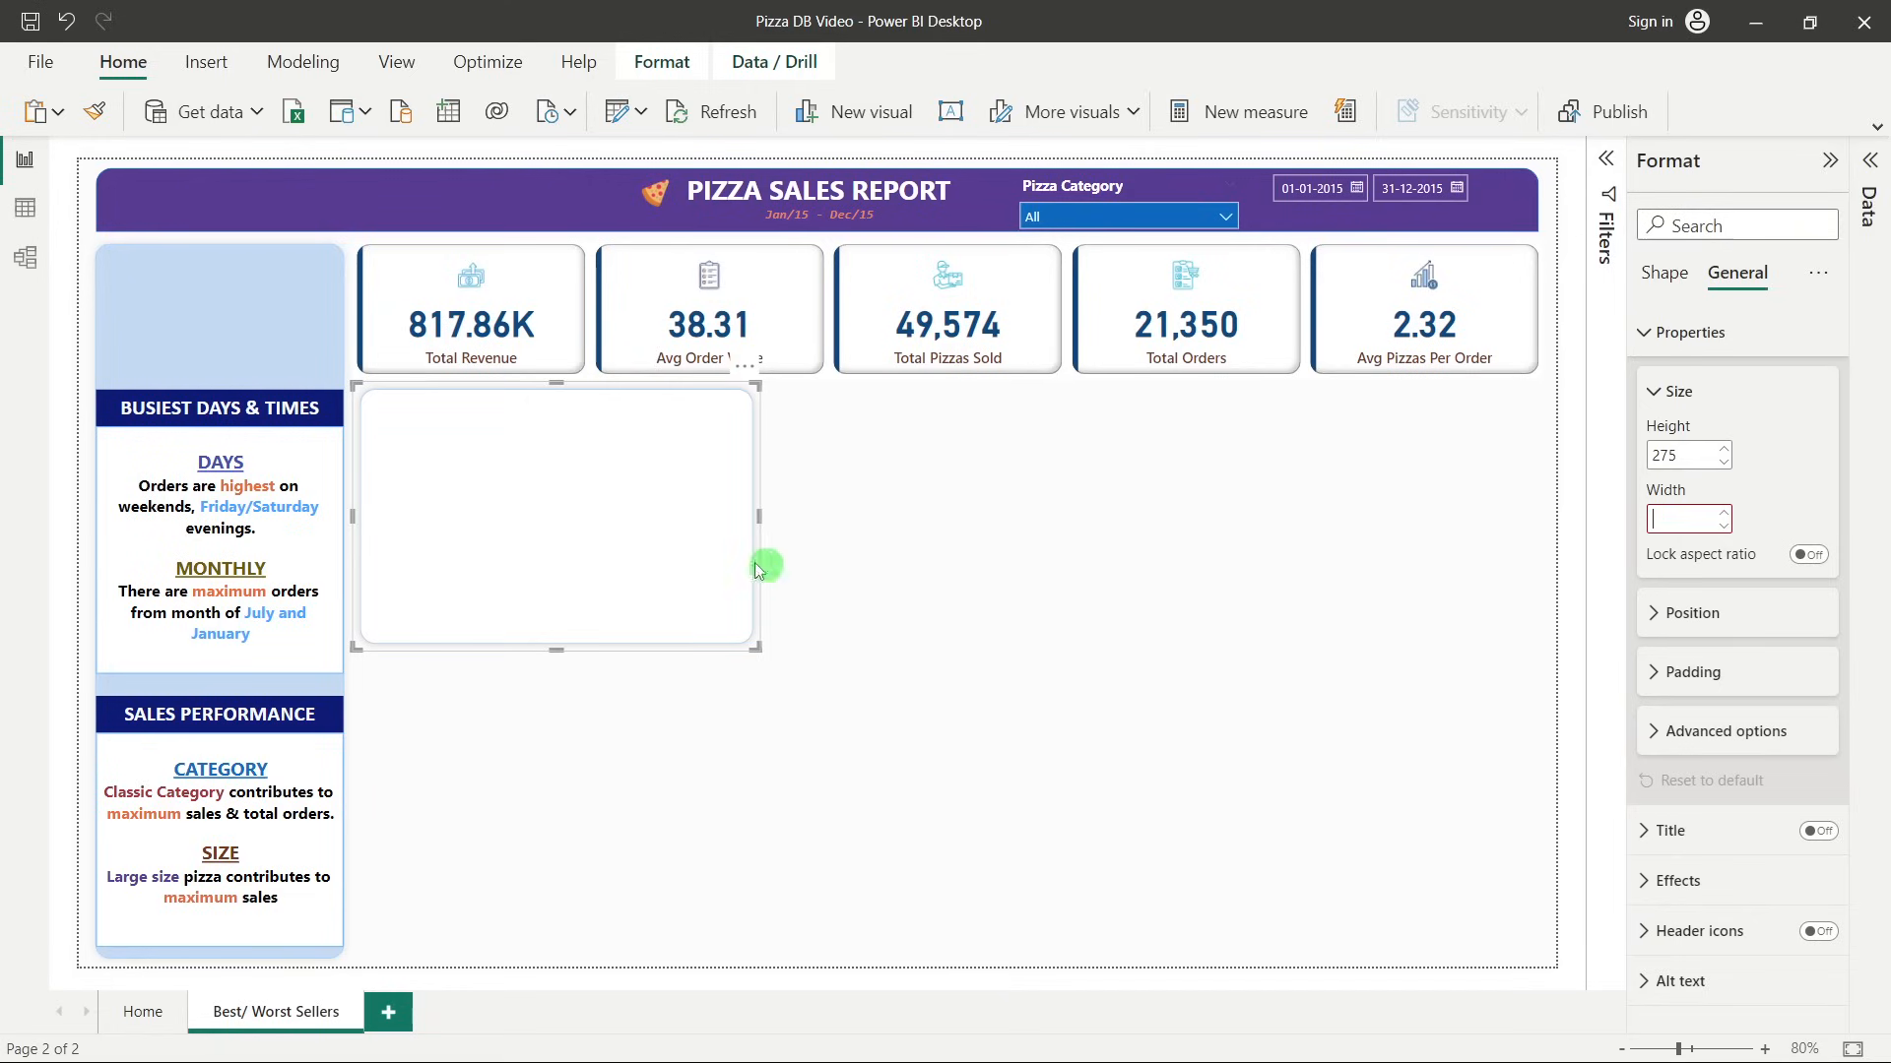
Make two copies of the background shape and line all three up in a row below the KPI cards.
left_click_drag(620, 549, 1496, 520)
key("ctrl+c")
key("ctrl+v")
key("ctrl+v")
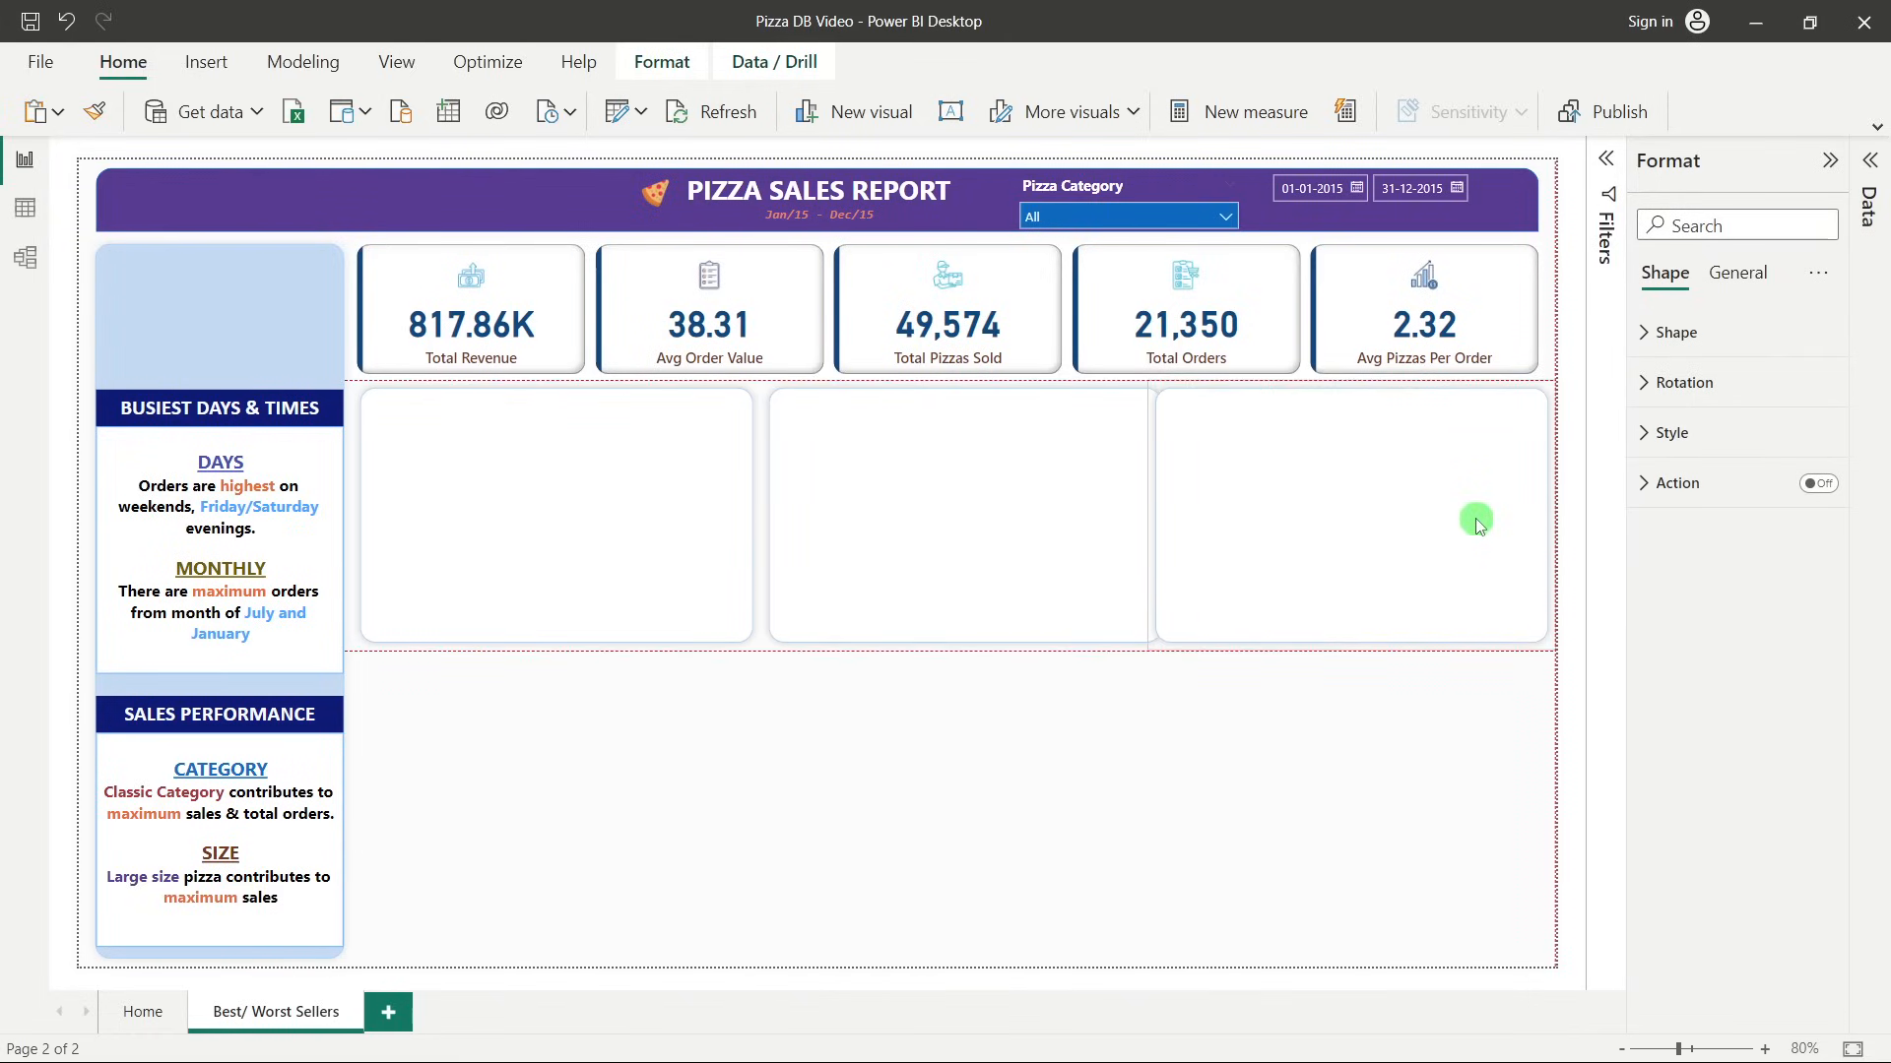
mouse_move(1422, 520)
left_mouse_down()
mouse_move(1308, 532)
mouse_move(1395, 509)
left_mouse_up()
left_click_drag(1379, 529, 1380, 525)
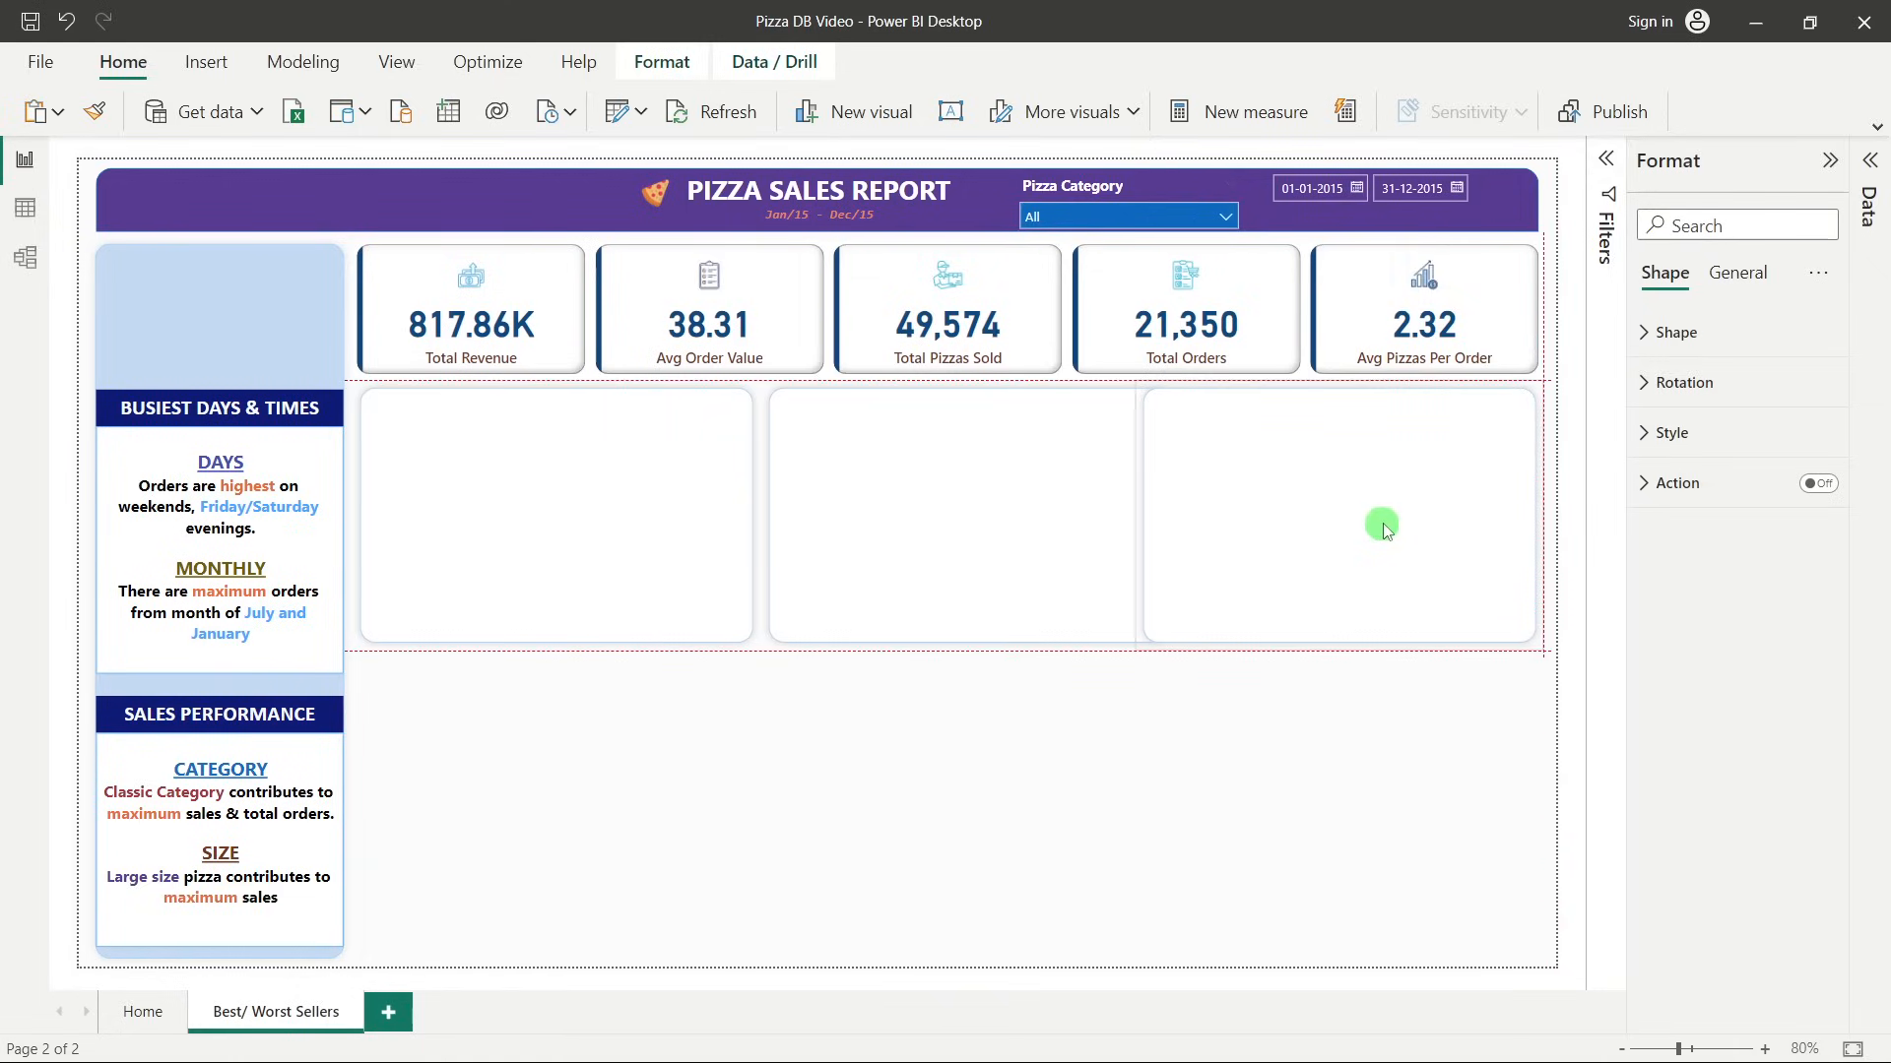
Narrow the third and middle background shapes so they no longer overlap and leave a gap between them.
left_click_drag(1134, 518, 1161, 512)
left_click(1129, 509)
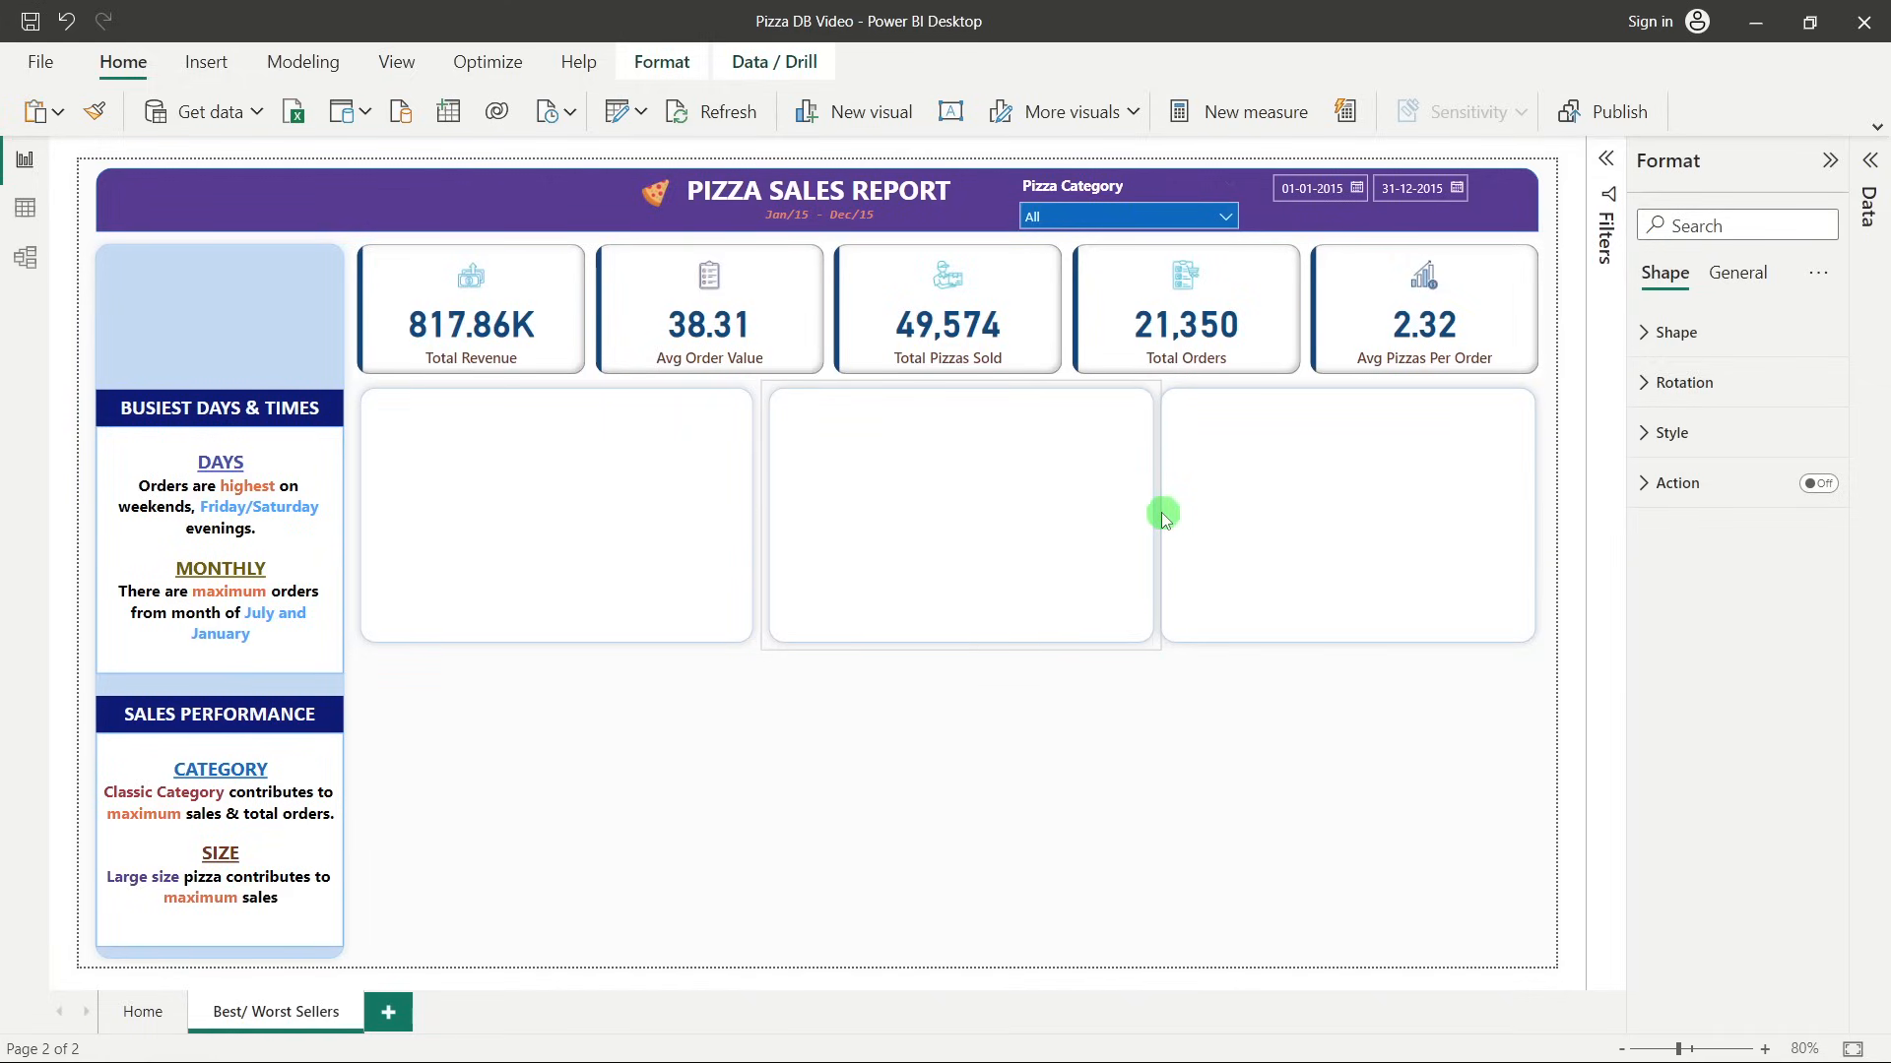
left_click(733, 519)
left_click_drag(757, 519, 755, 518)
left_click(818, 519)
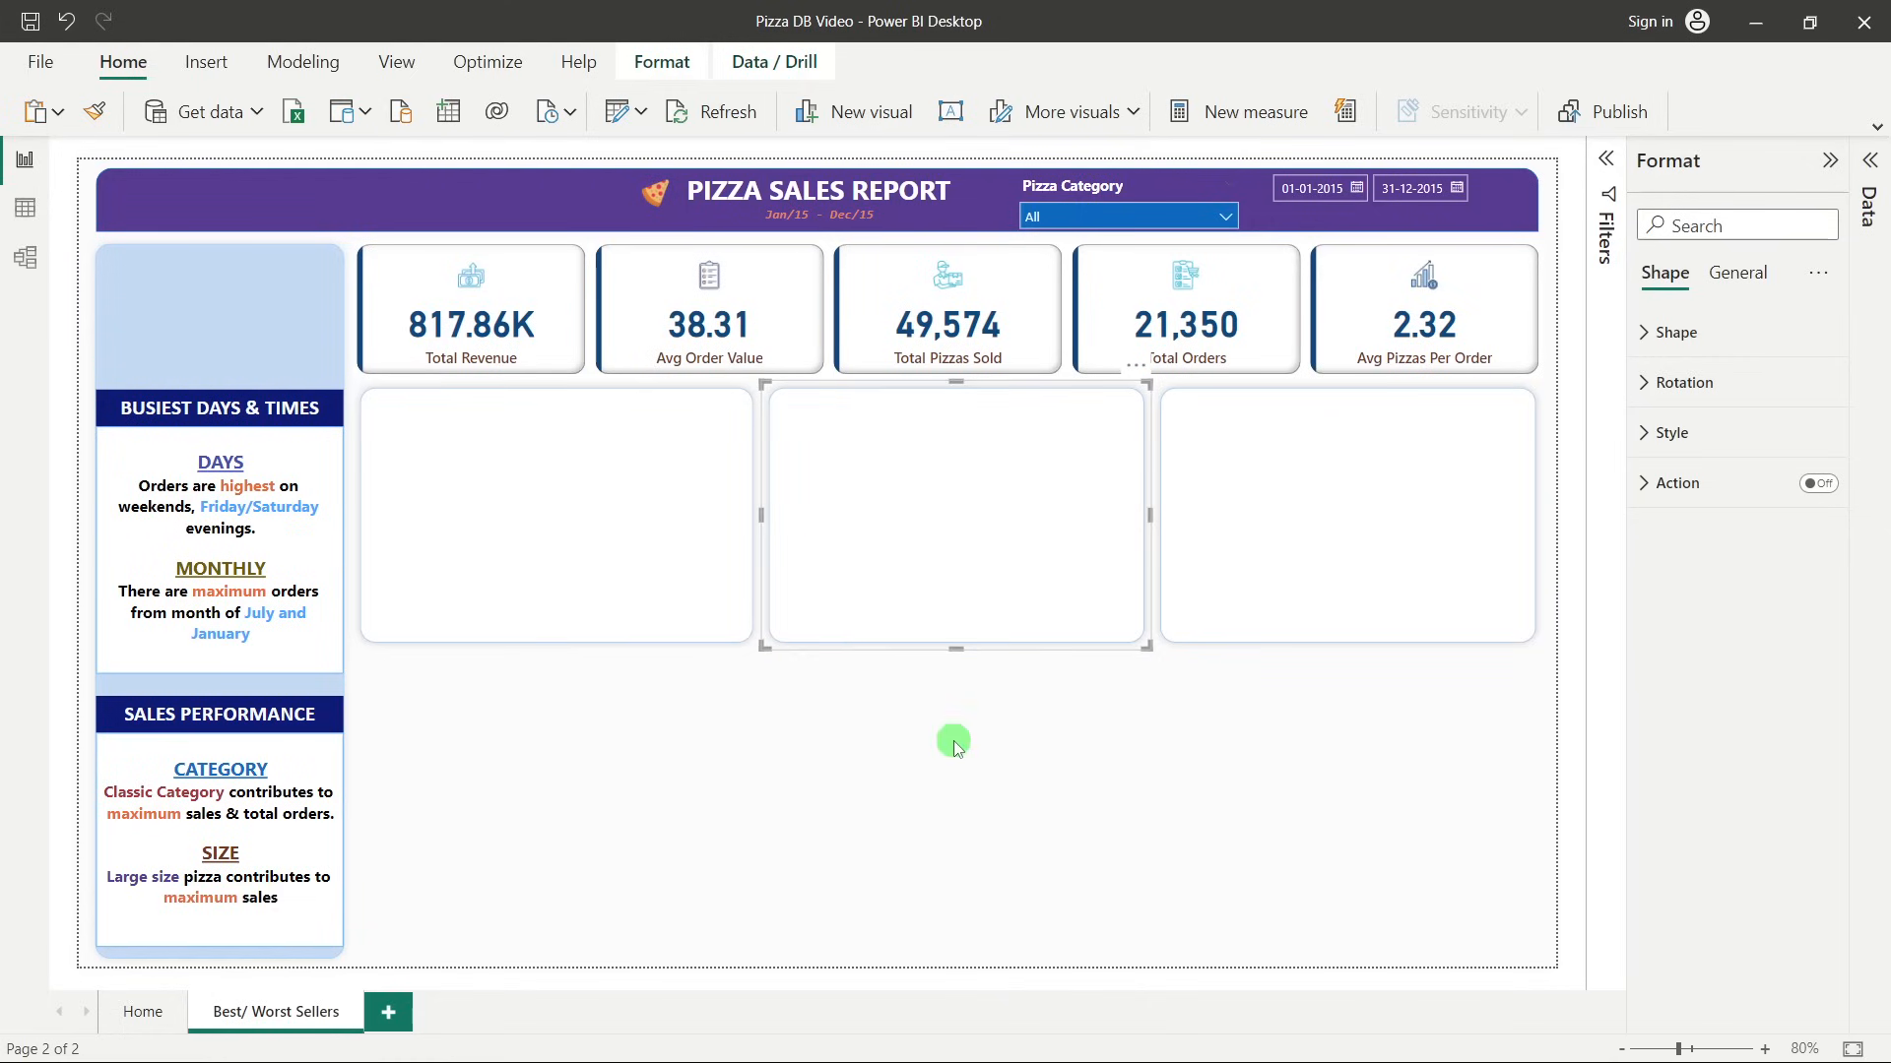
left_click(954, 744)
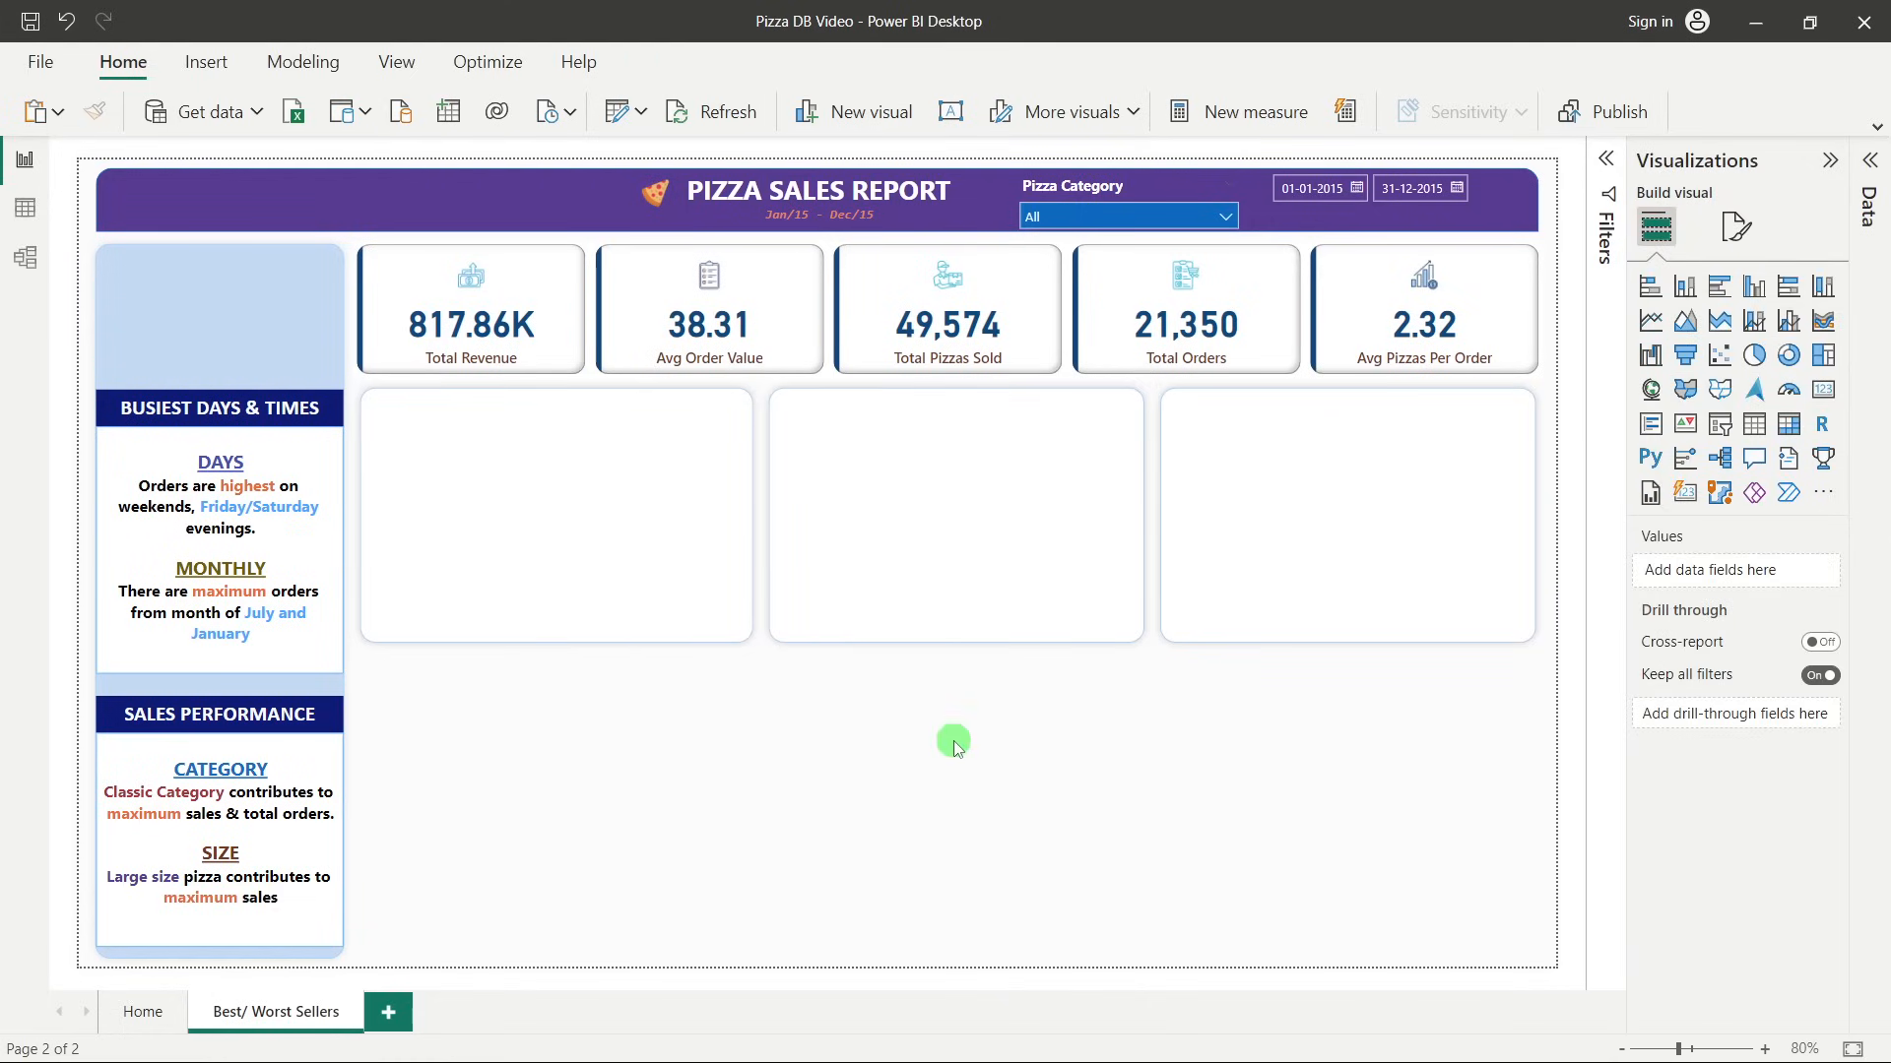
Reduce the first background shape's width to 409.
left_click(738, 537)
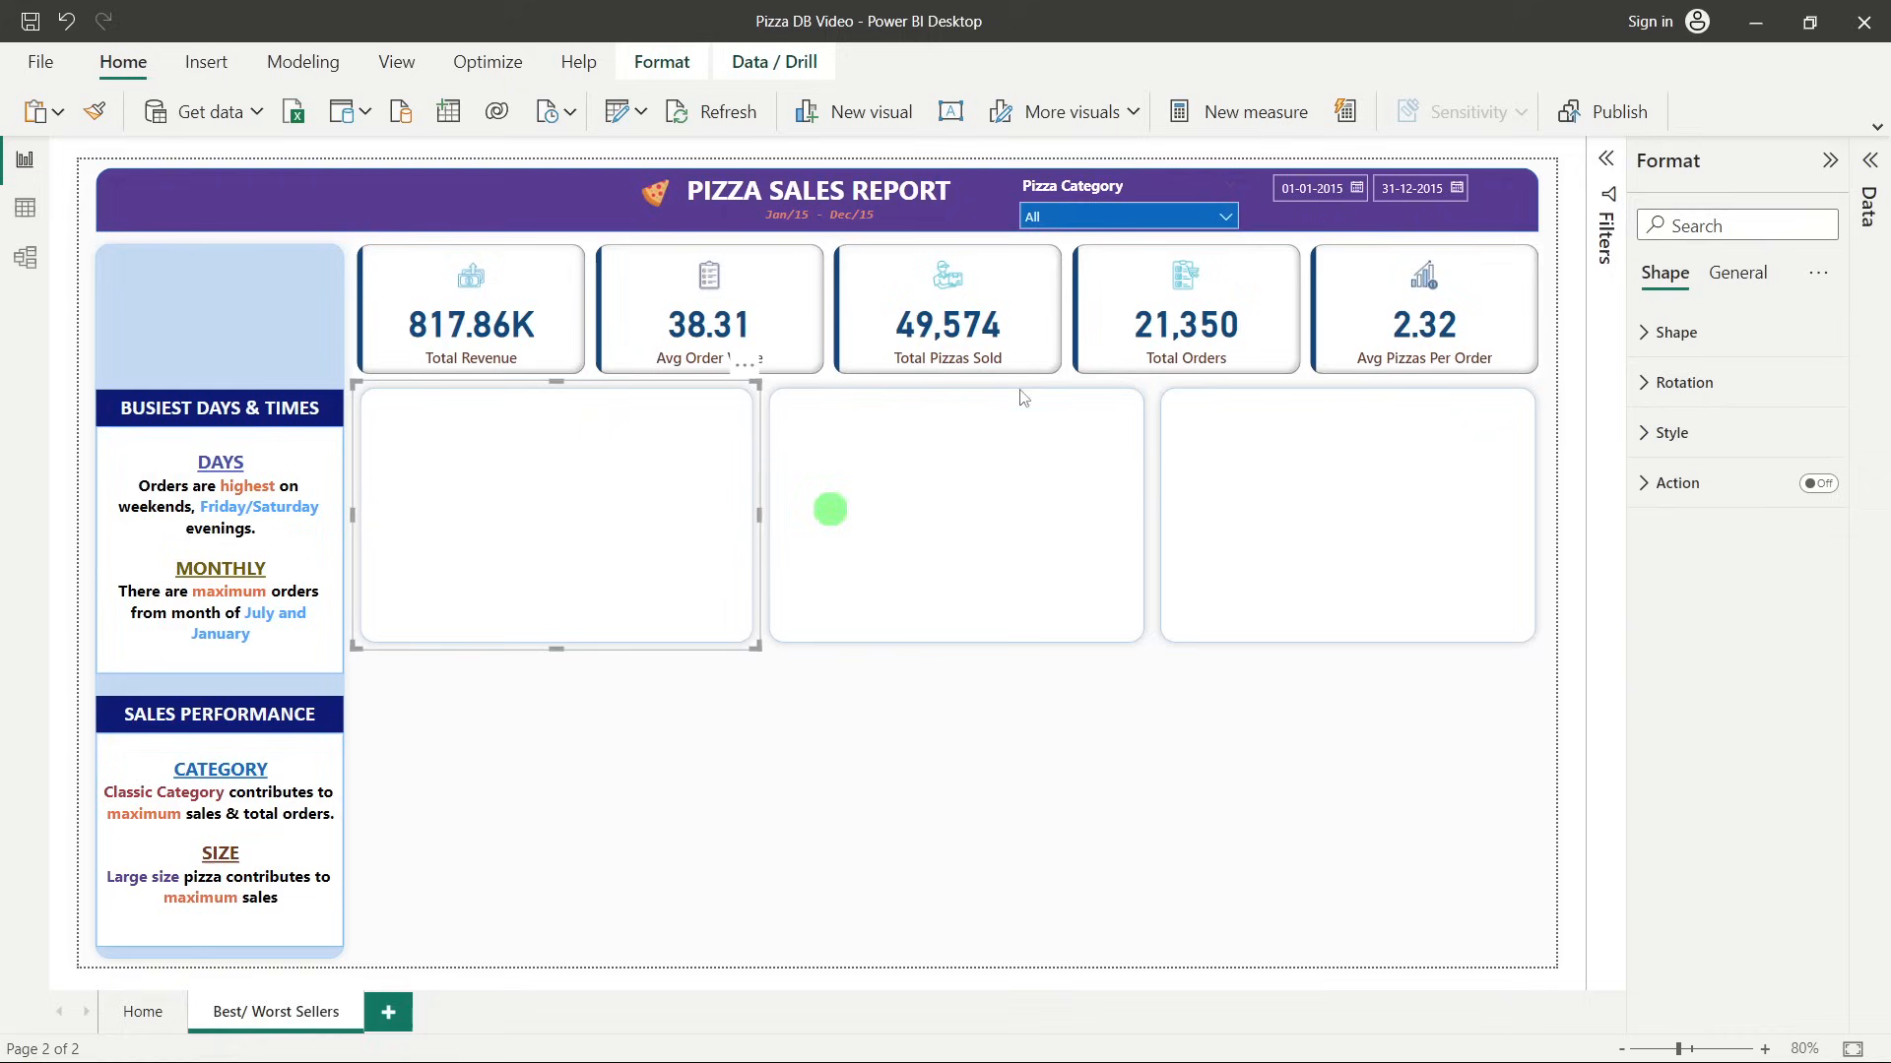
left_click(1757, 280)
left_click(1689, 332)
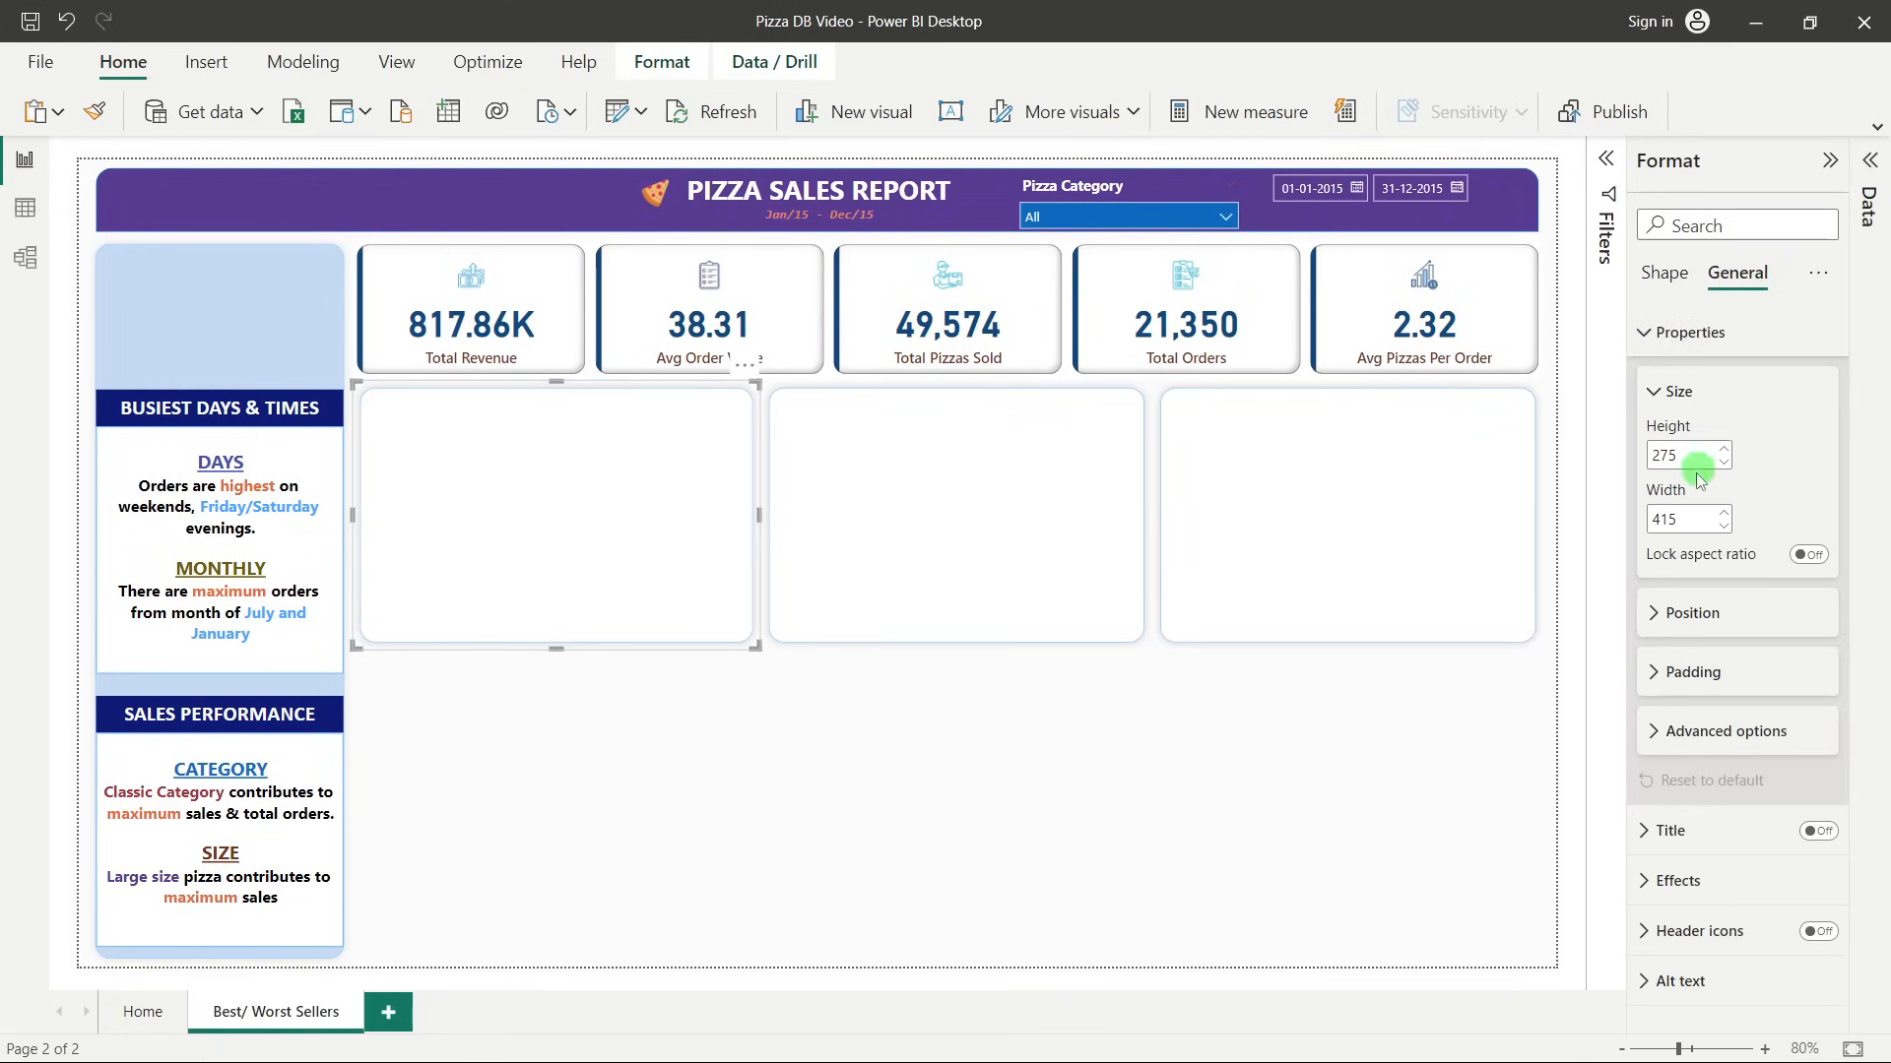
left_click(1722, 527)
left_click(1722, 527)
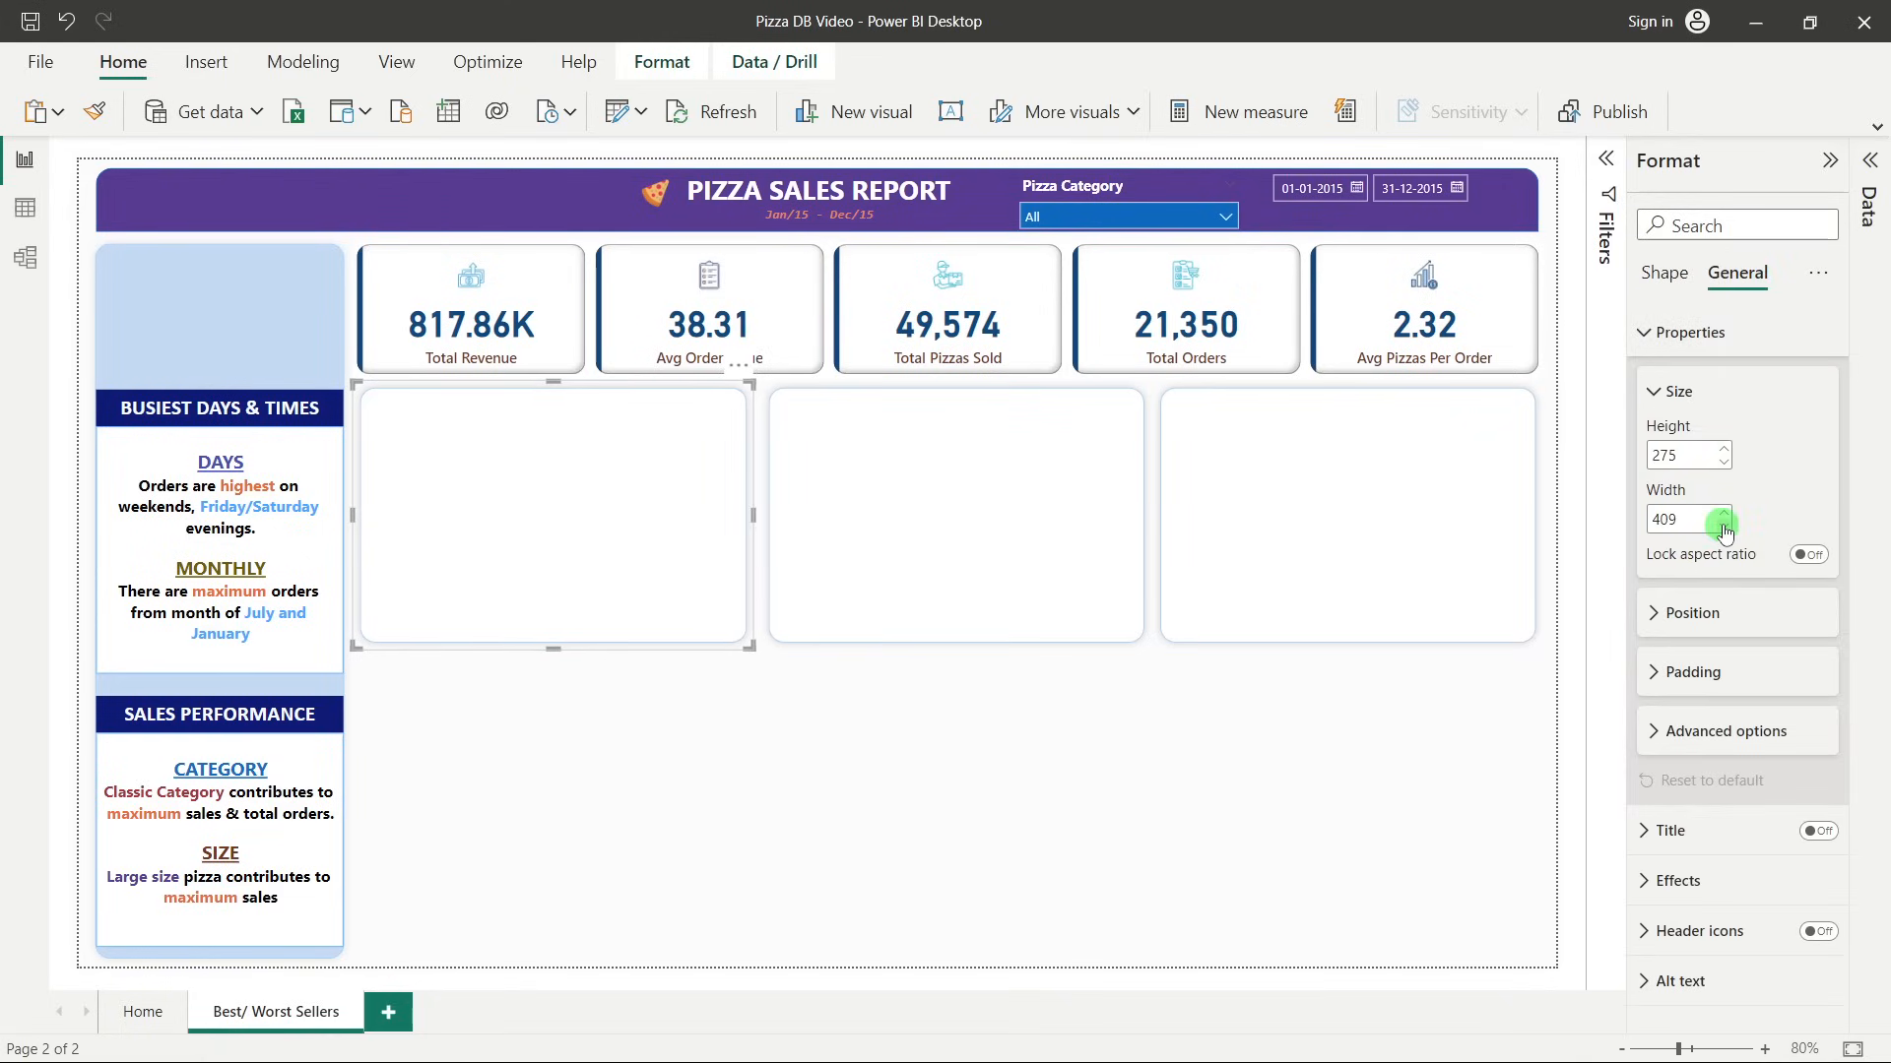
Set the middle background shape's width to 400 and shift it closer to the first shape.
left_click(961, 535)
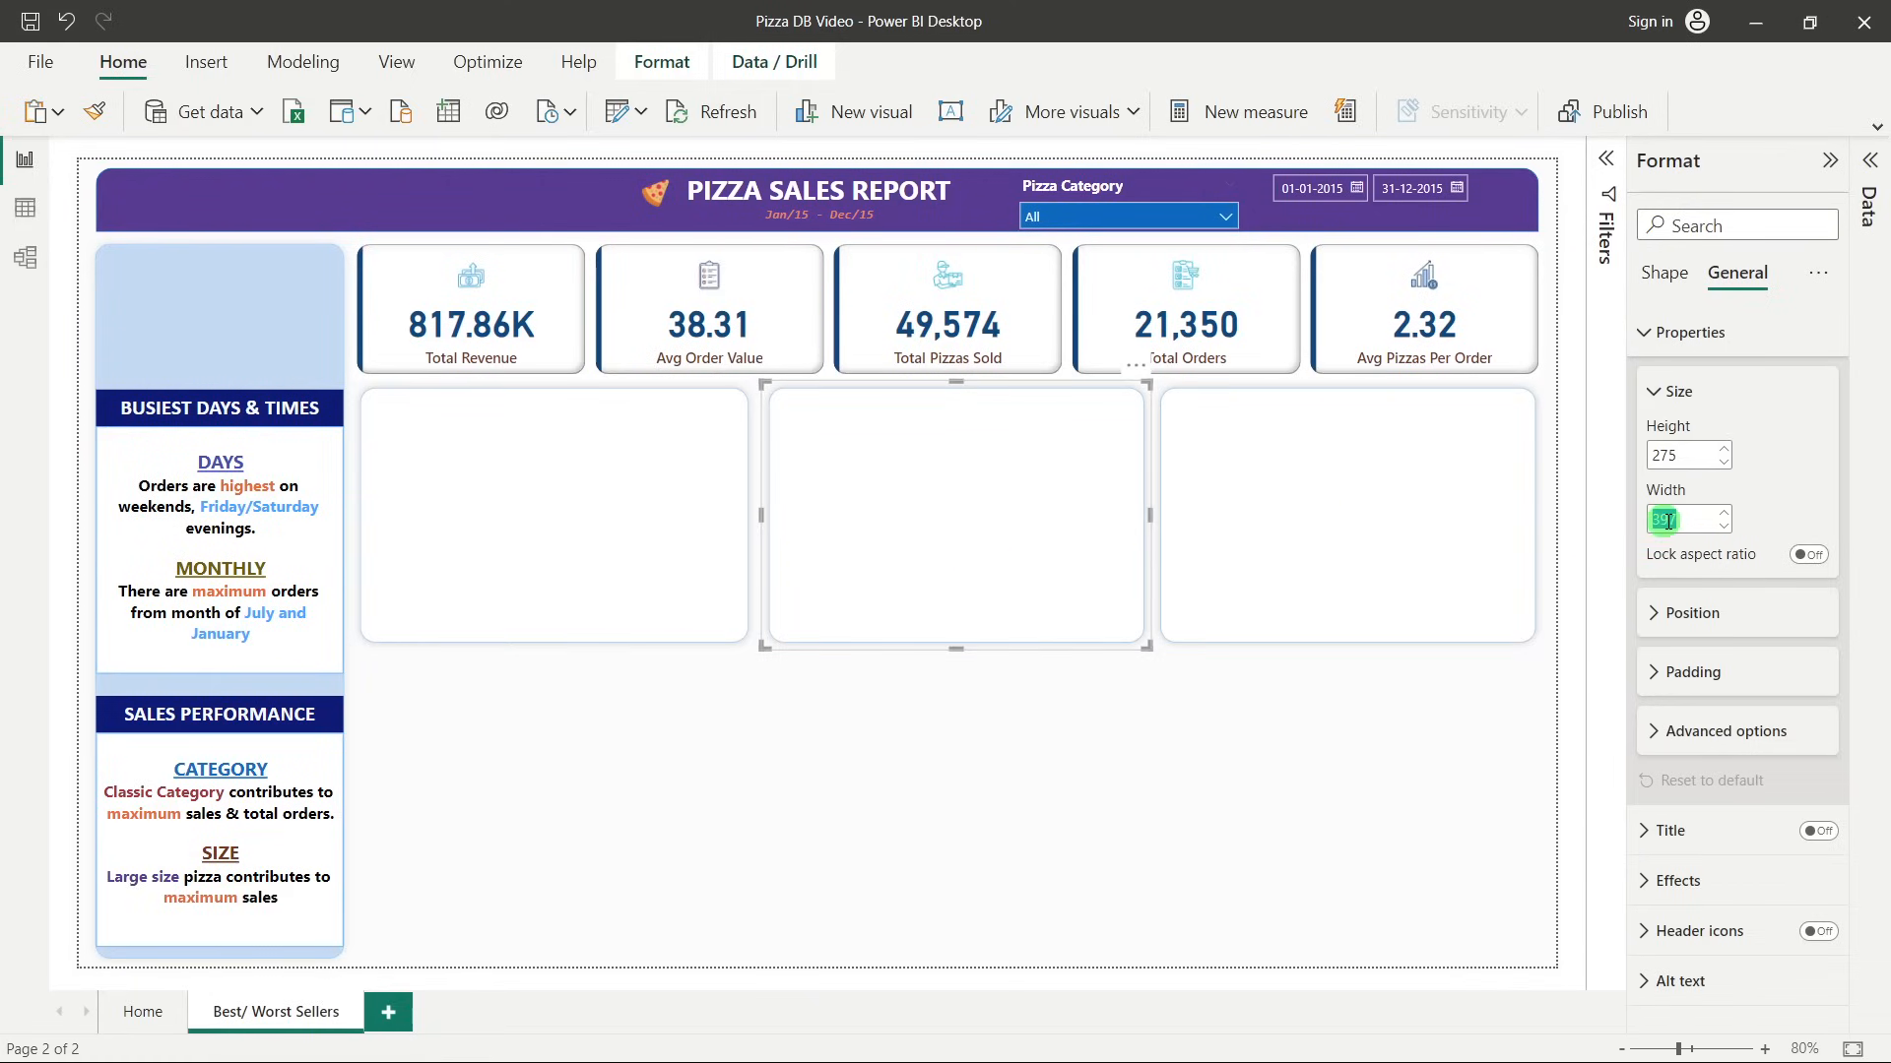
type("400")
key("Return")
left_click_drag(1036, 522, 1024, 521)
Even out the gaps in the row by extending the third shape's left edge and trimming the middle shape's left edge.
left_click(1276, 521)
left_click_drag(1152, 512, 1146, 513)
left_click(1222, 752)
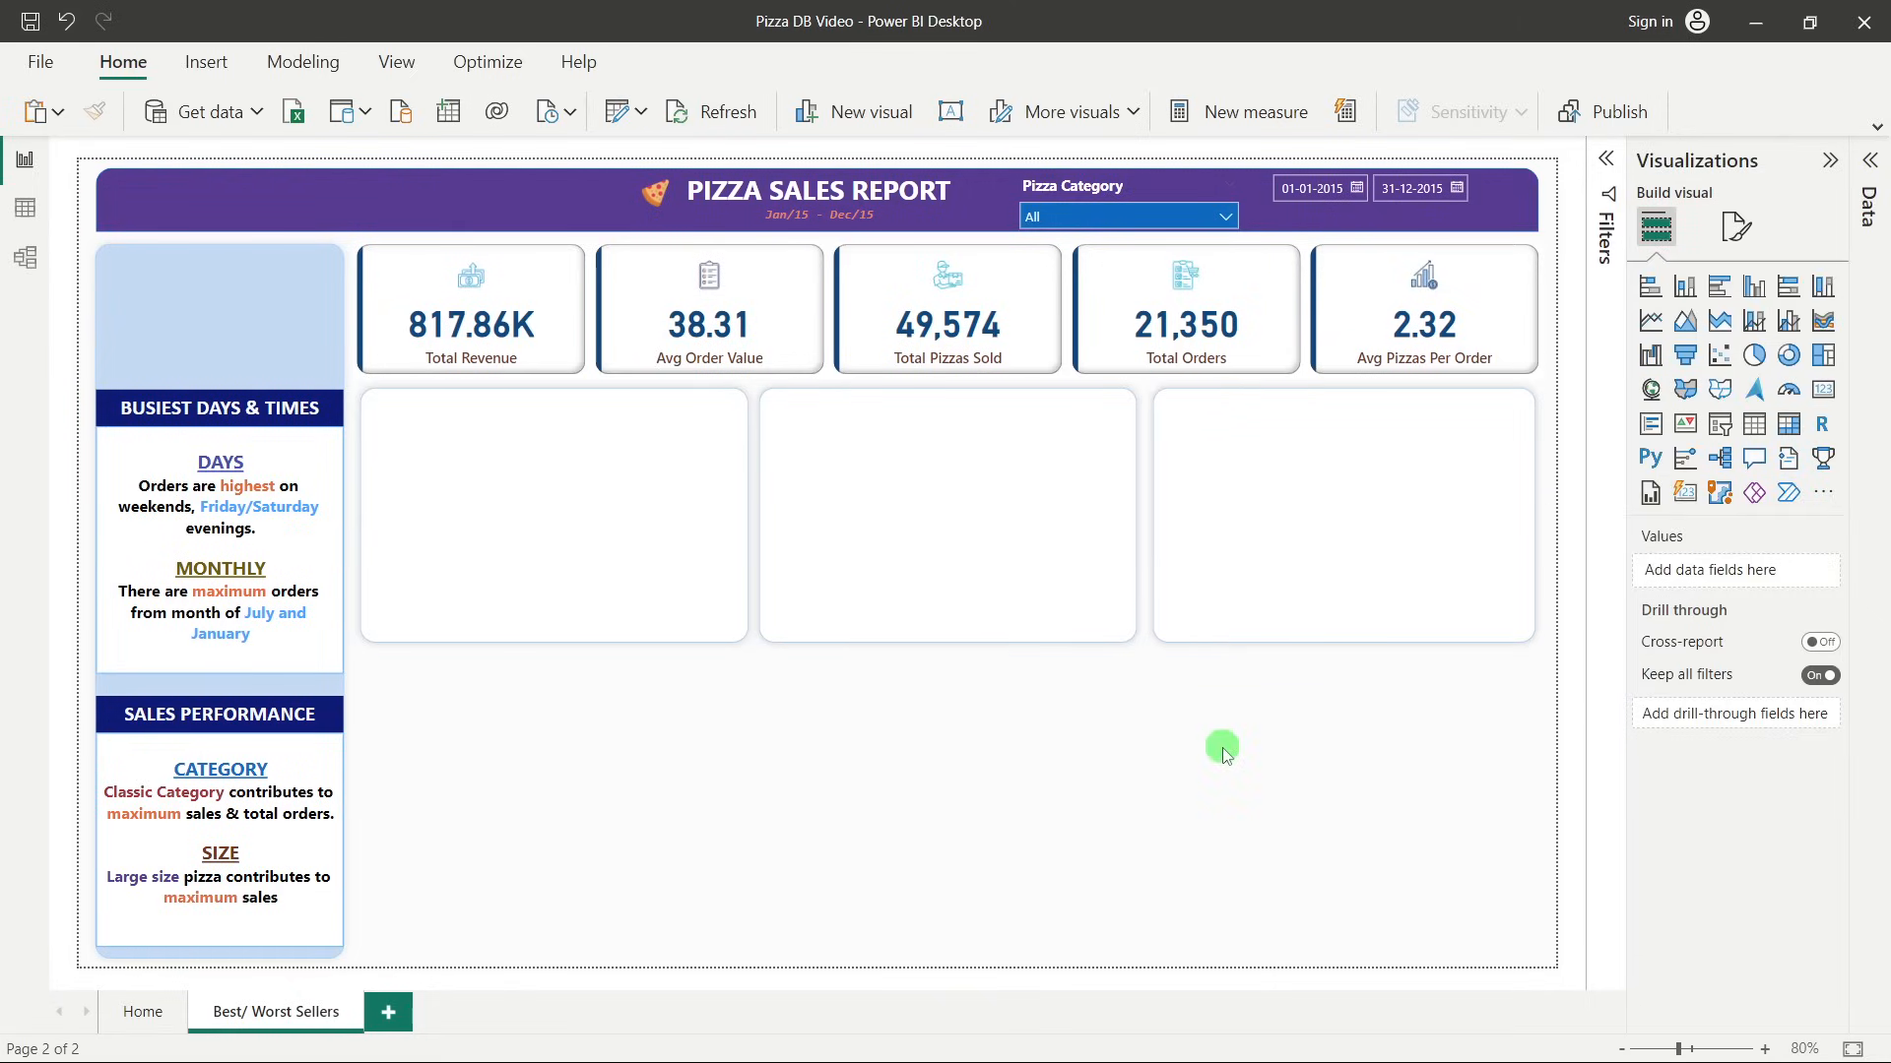
left_click(768, 528)
left_click_drag(758, 523, 762, 524)
left_click(889, 794)
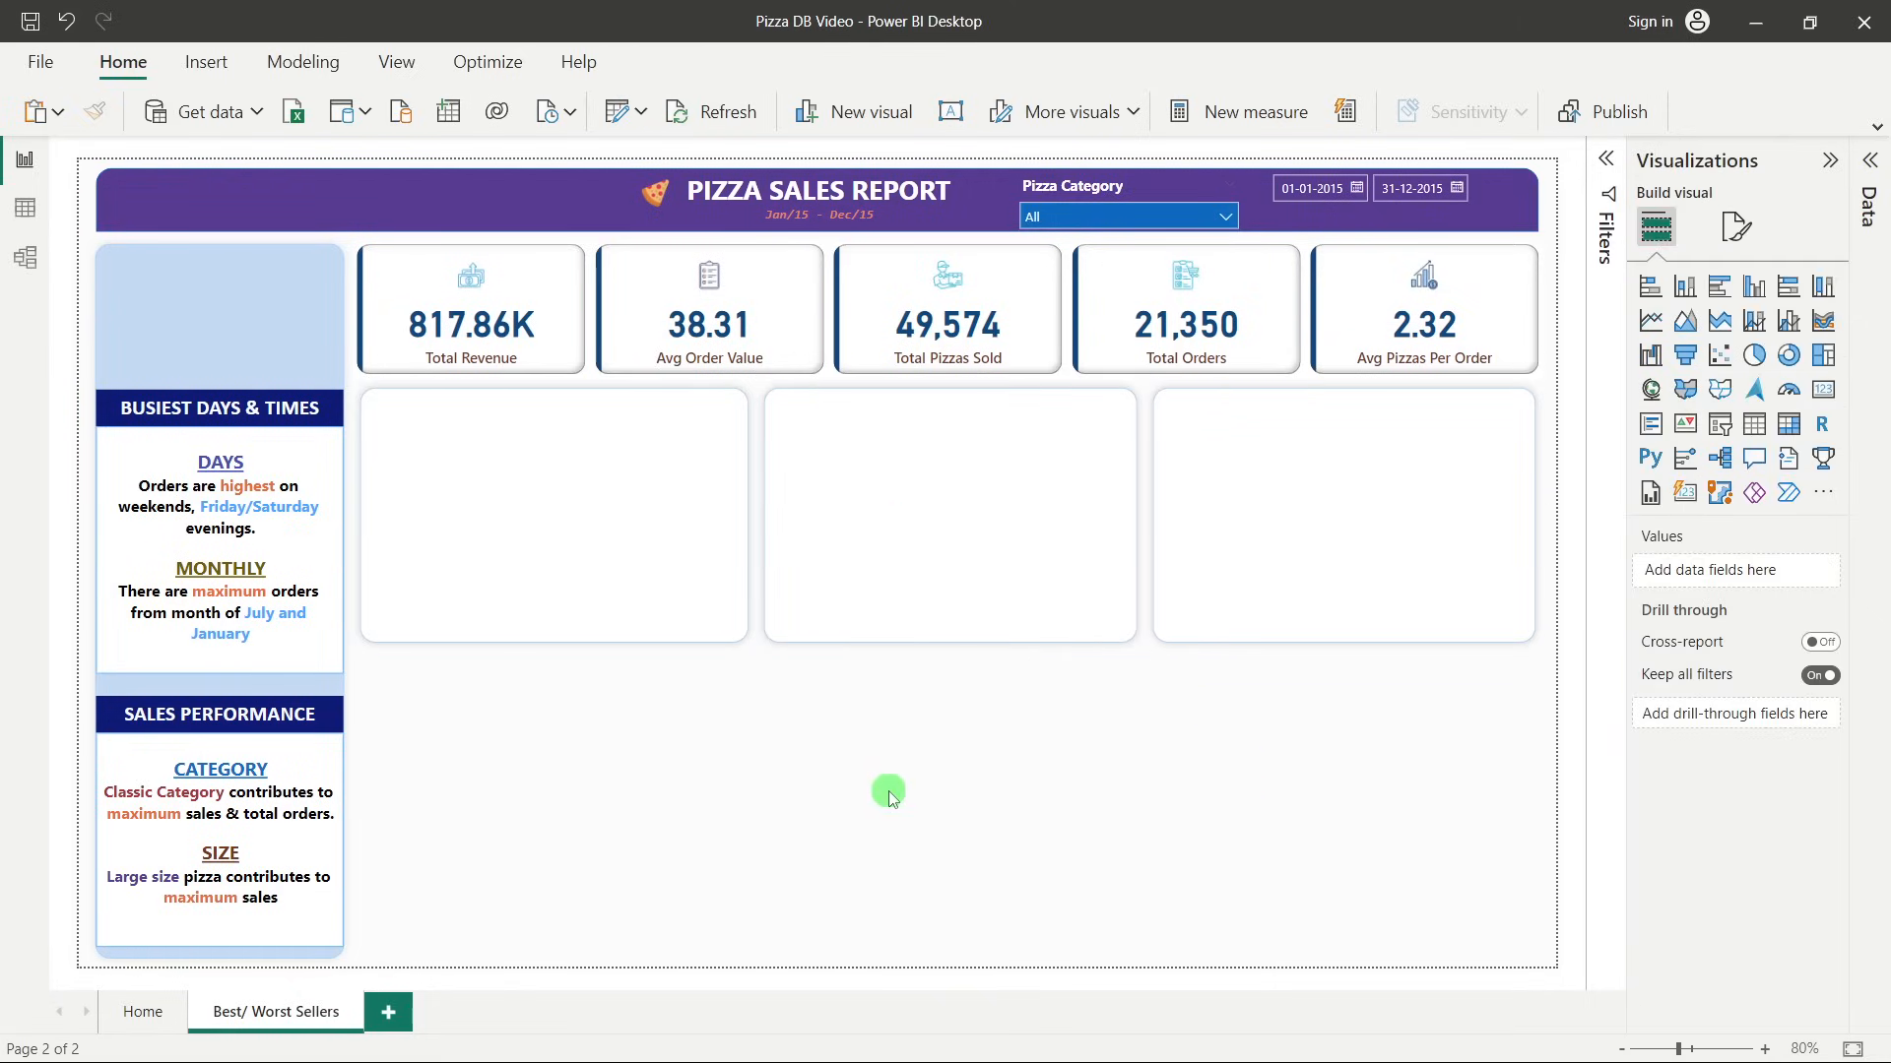
Place a copy of the first background shape beneath it and stretch both so the two rows fill the page height.
left_click(604, 579)
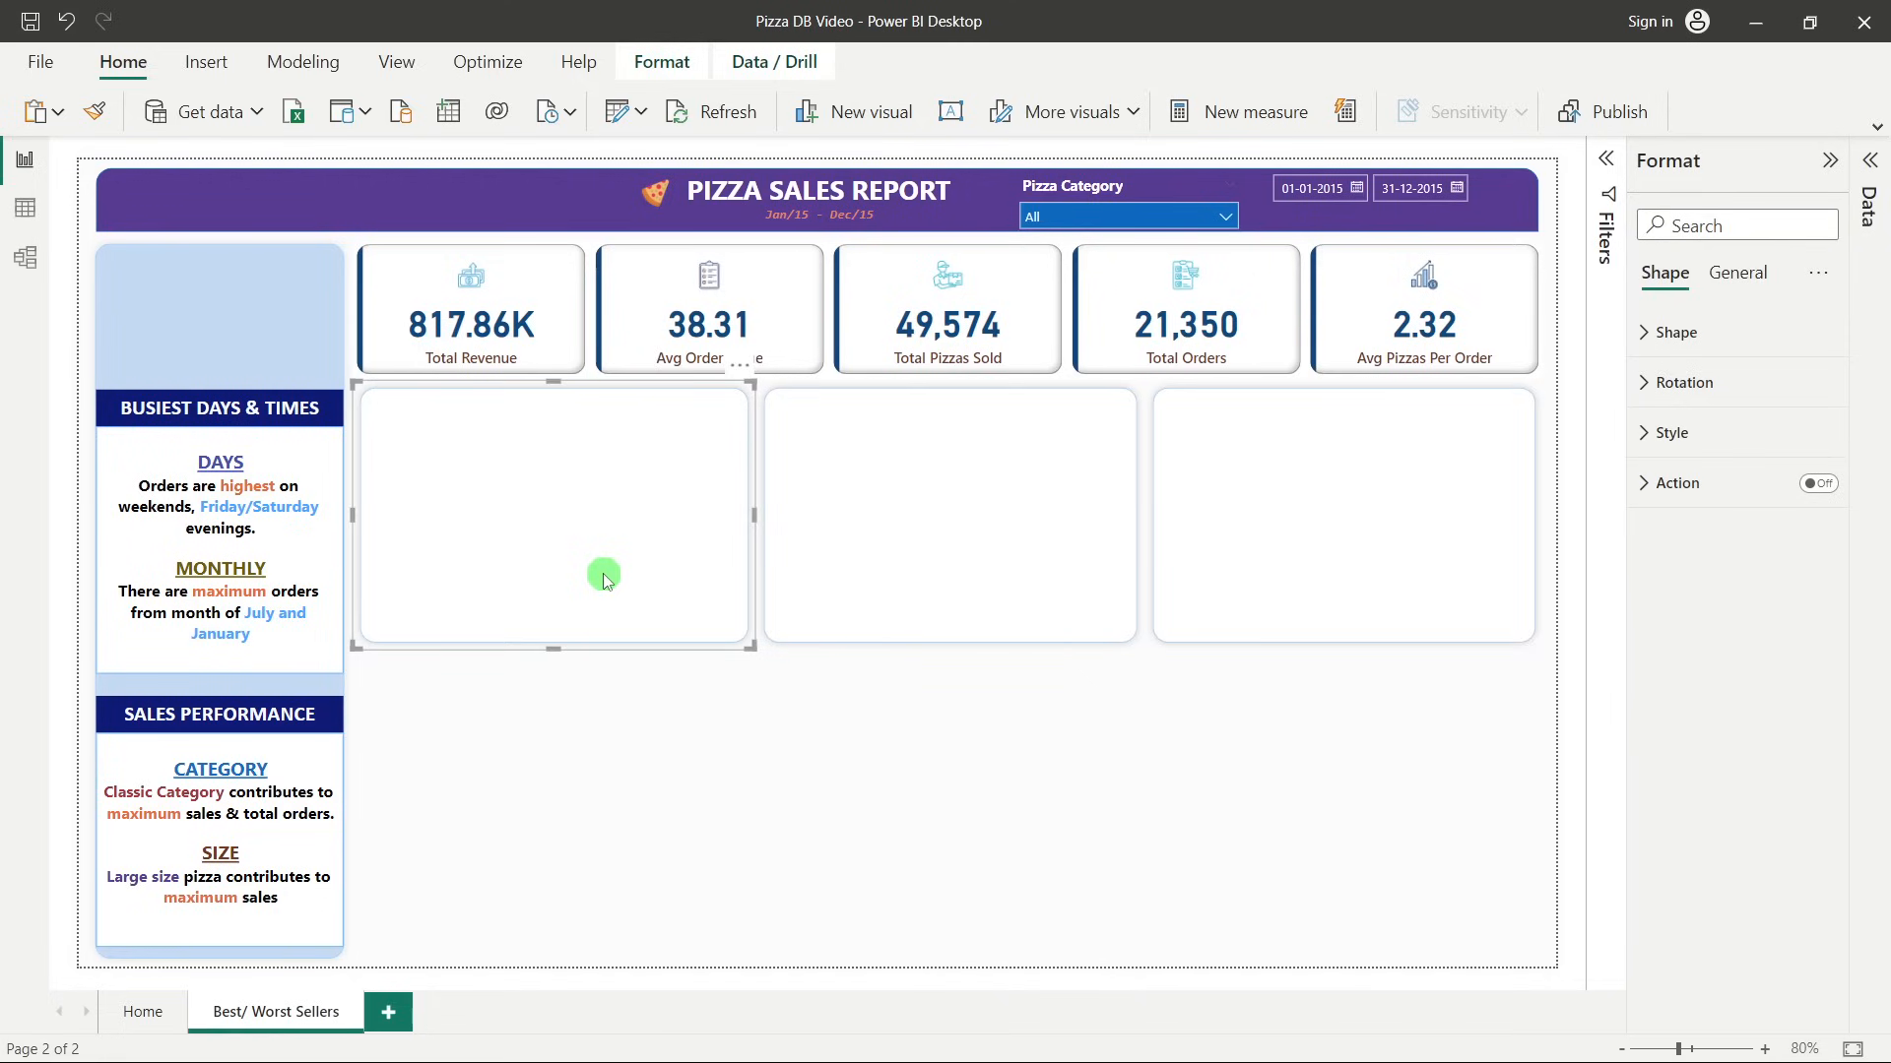
key("ctrl+v")
left_click_drag(617, 544, 567, 870)
left_click(553, 630)
left_click_drag(549, 650, 552, 676)
left_click(553, 718)
left_click(1009, 705)
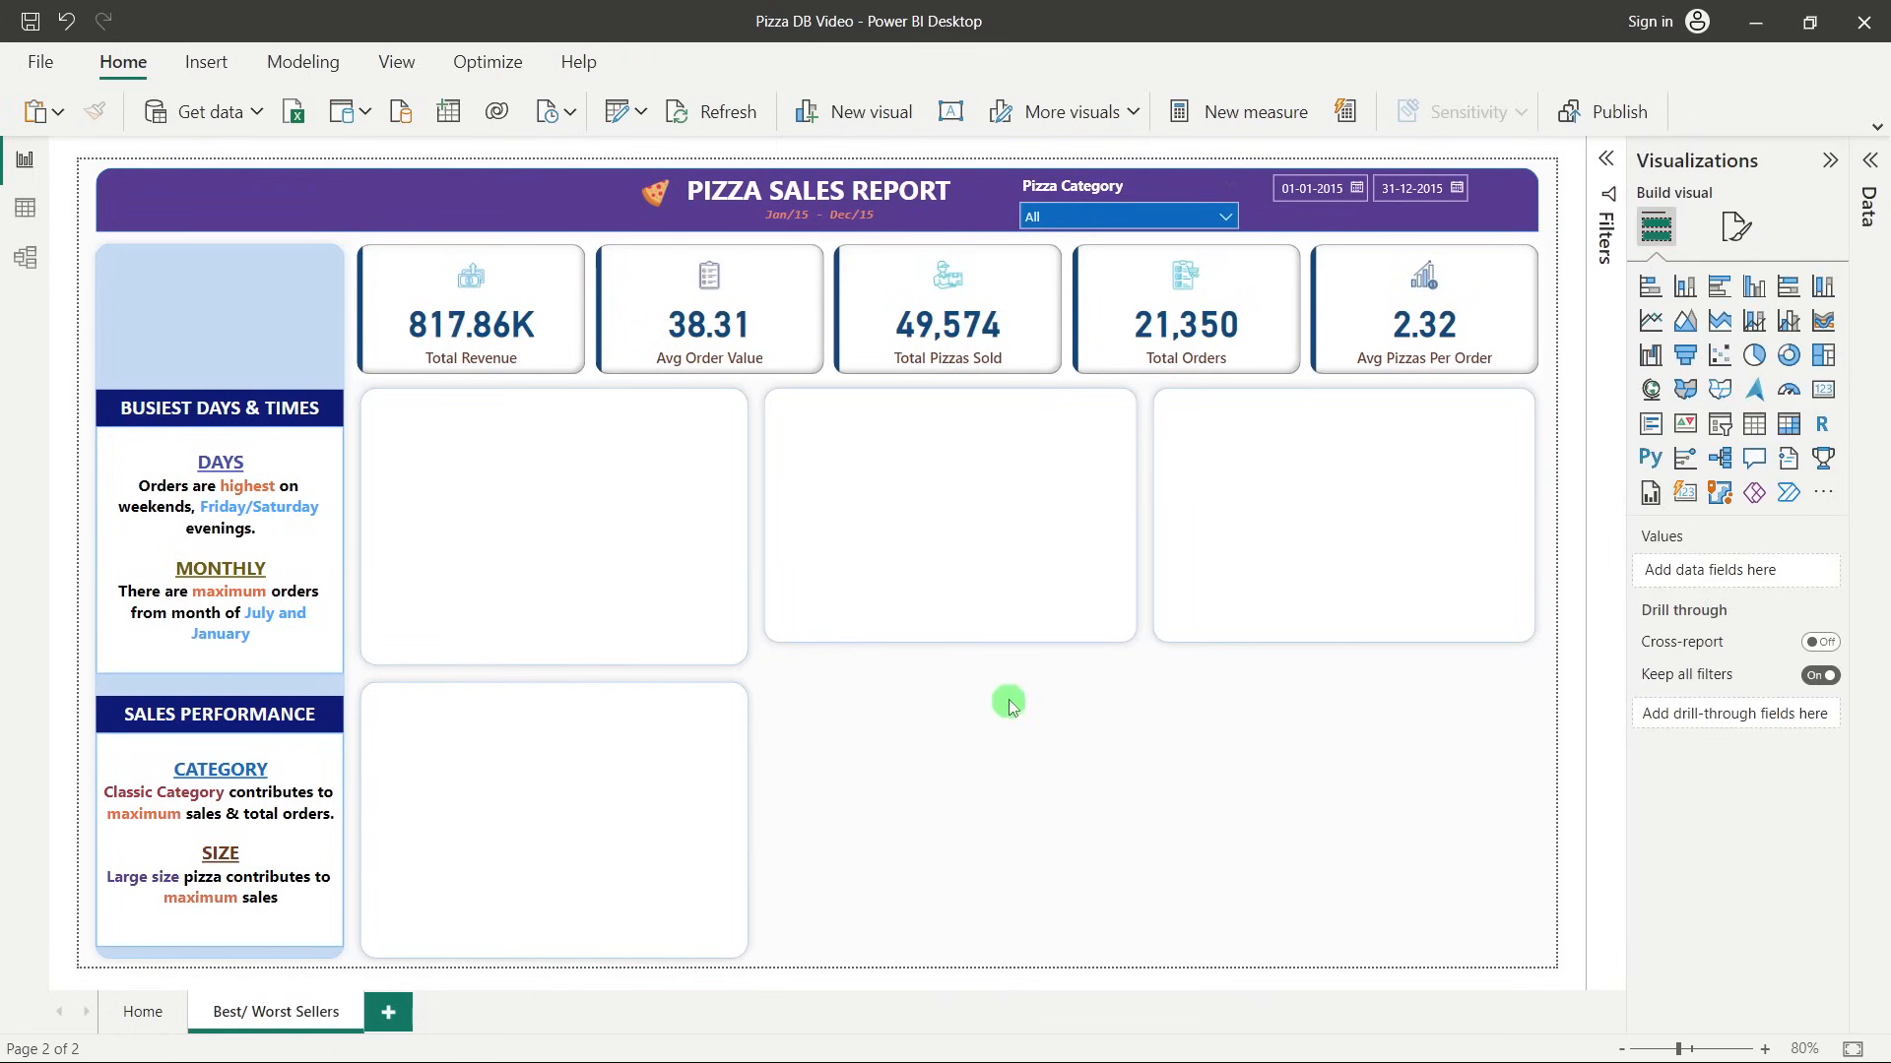
Extend the lower edges of the middle and third background shapes to match the first shape's height.
left_click(962, 640)
left_click(960, 669)
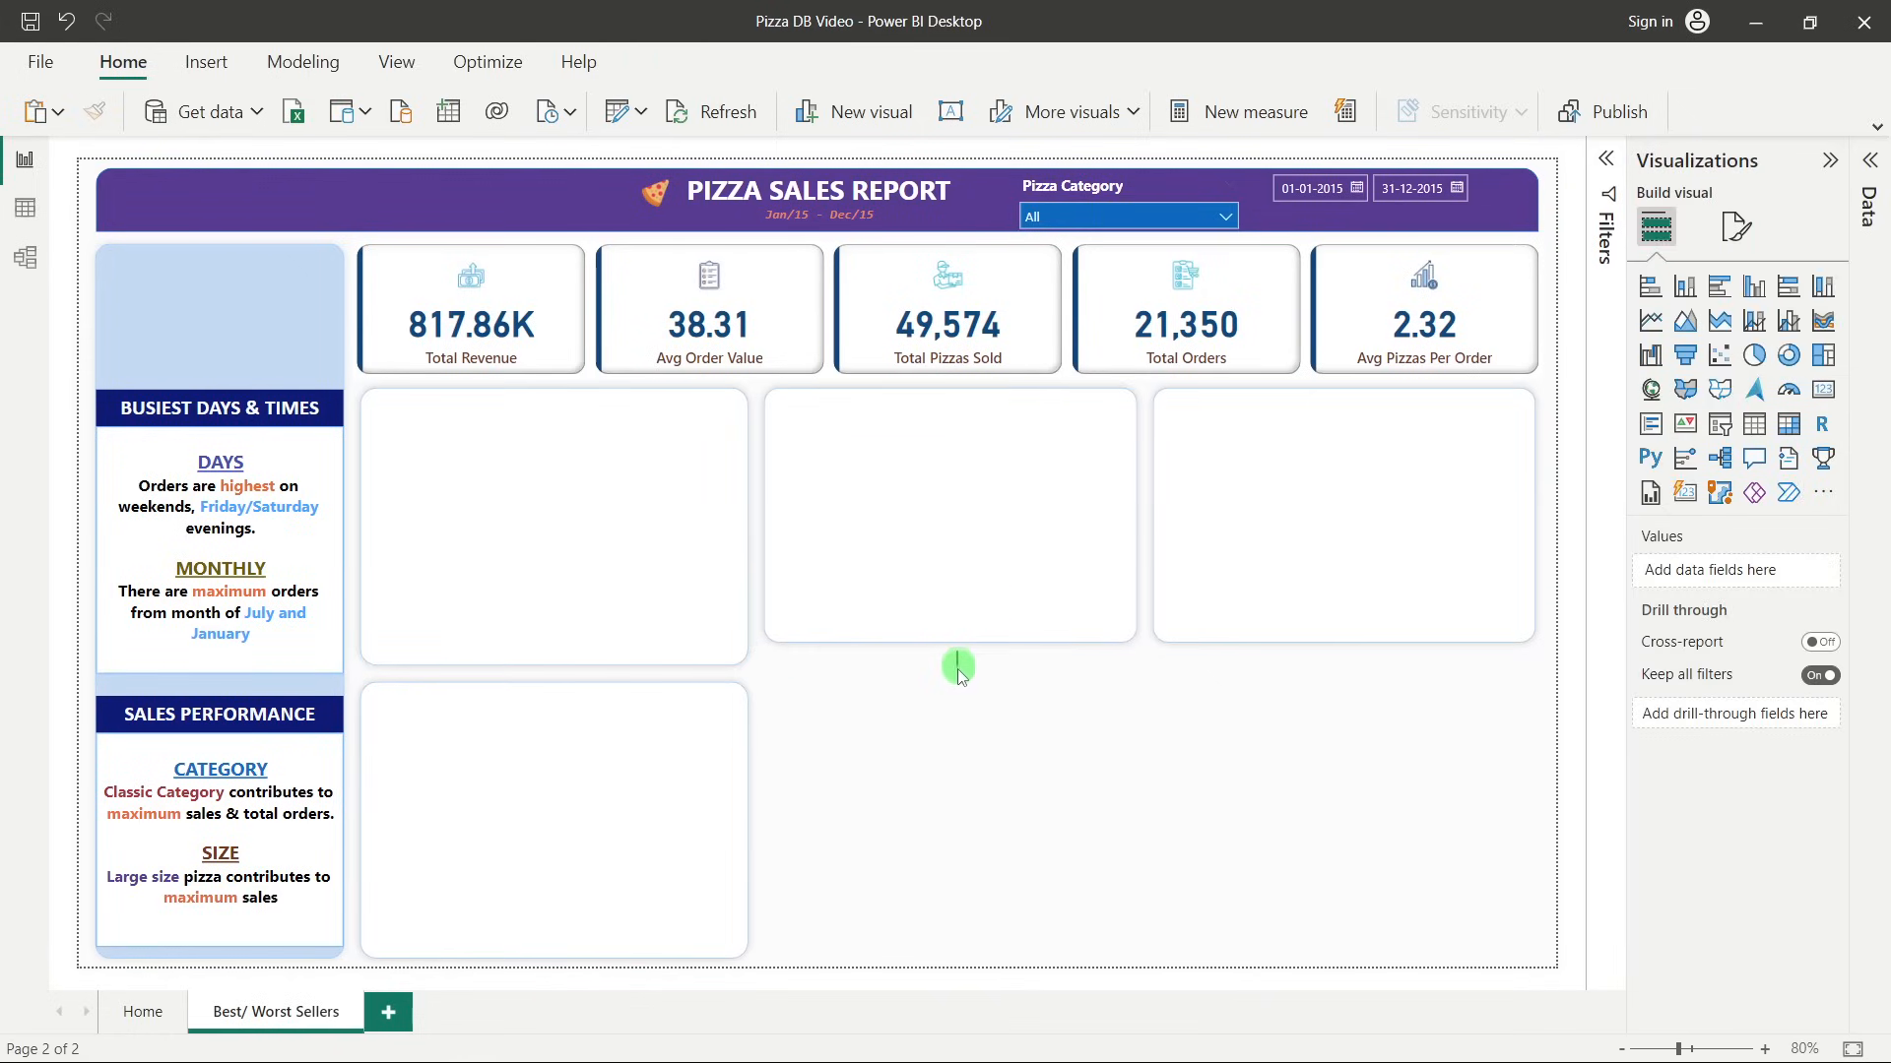
left_click(944, 642)
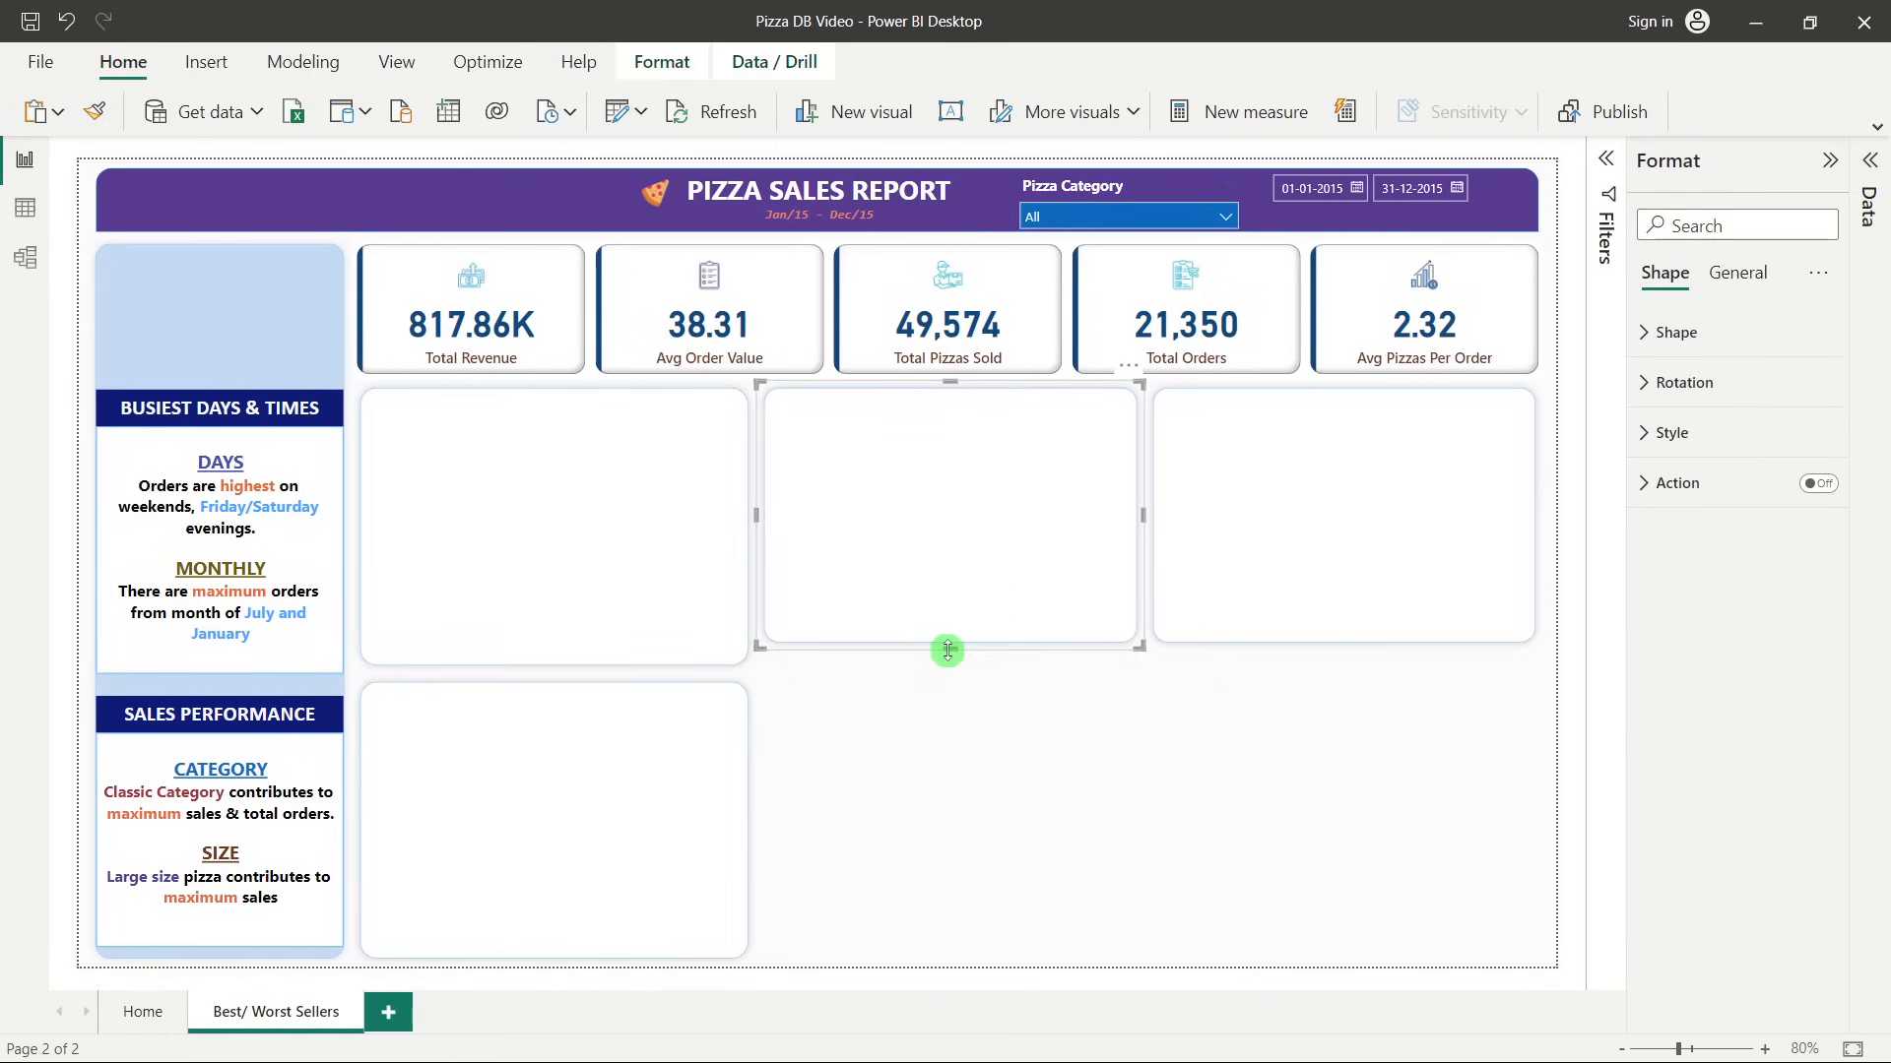
left_click_drag(945, 650, 947, 665)
left_click(1248, 573)
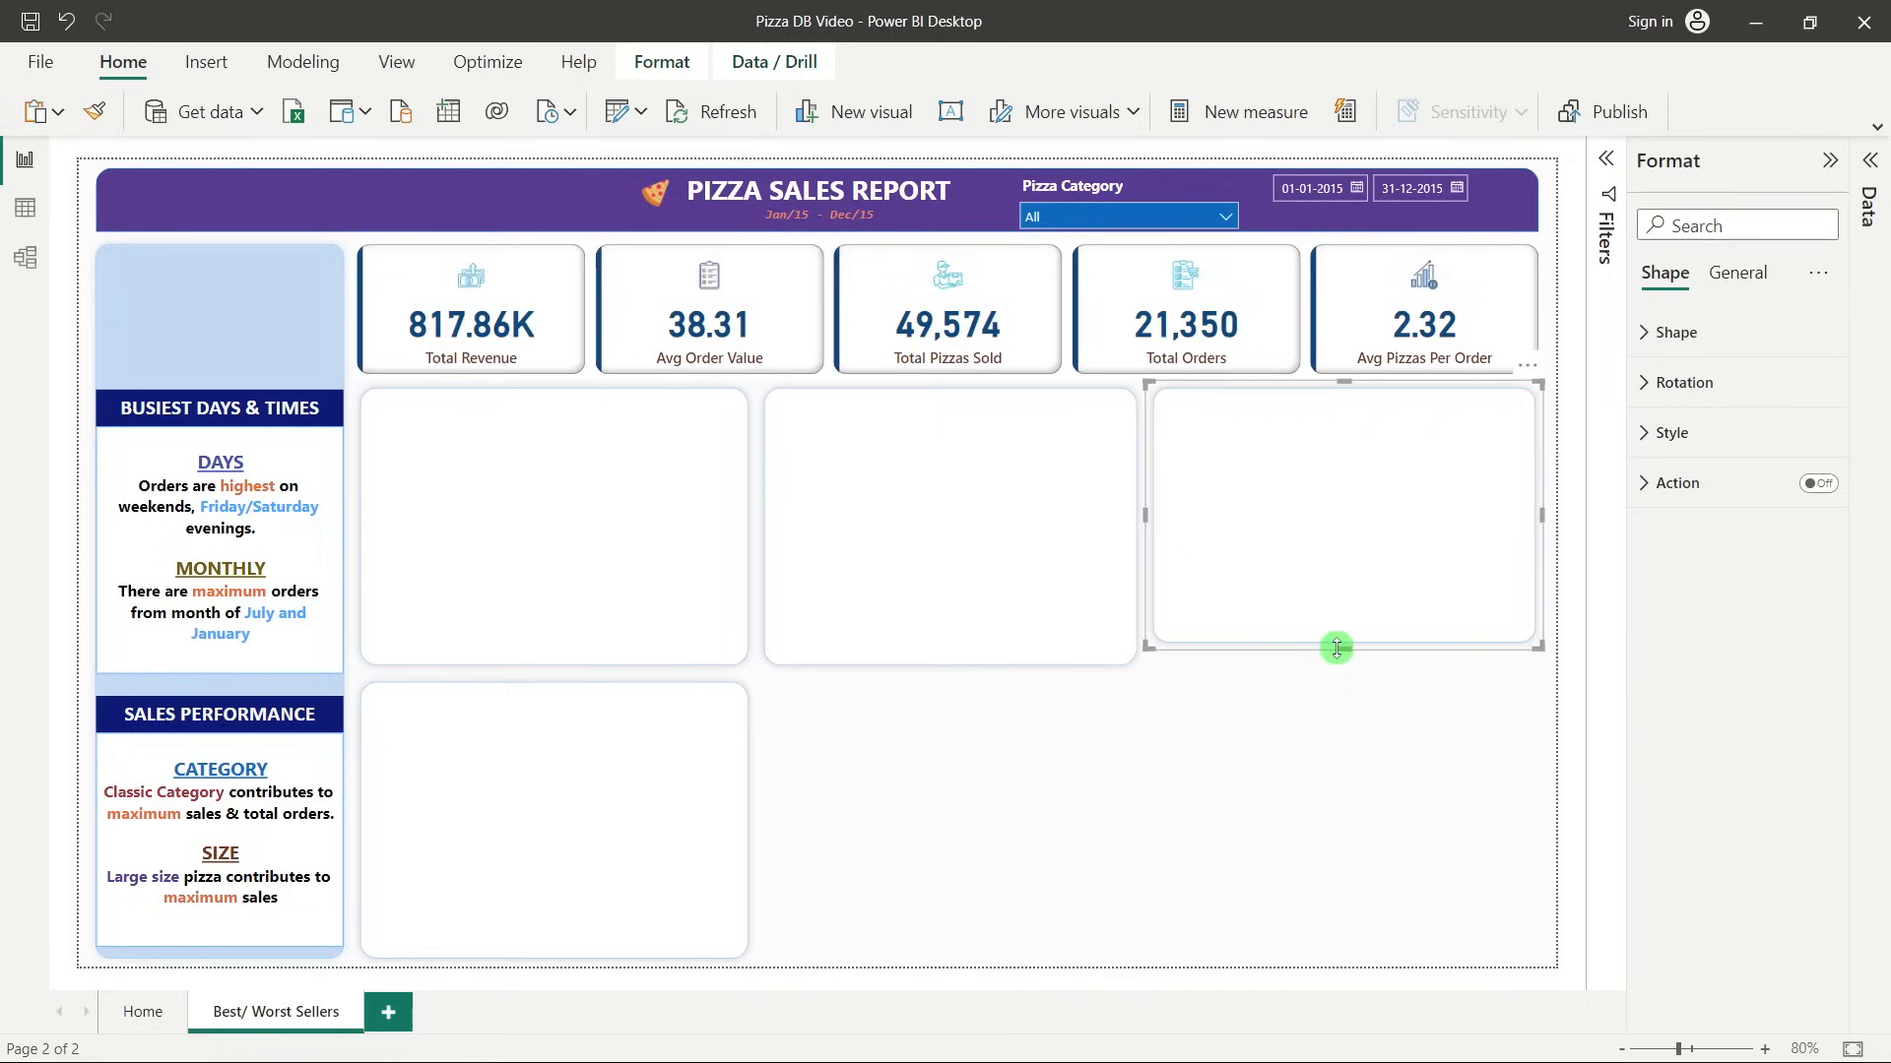
left_click_drag(1333, 646, 1335, 664)
Copy the second row's background shape and place the copy beneath the middle shape at matching width.
left_click(705, 821)
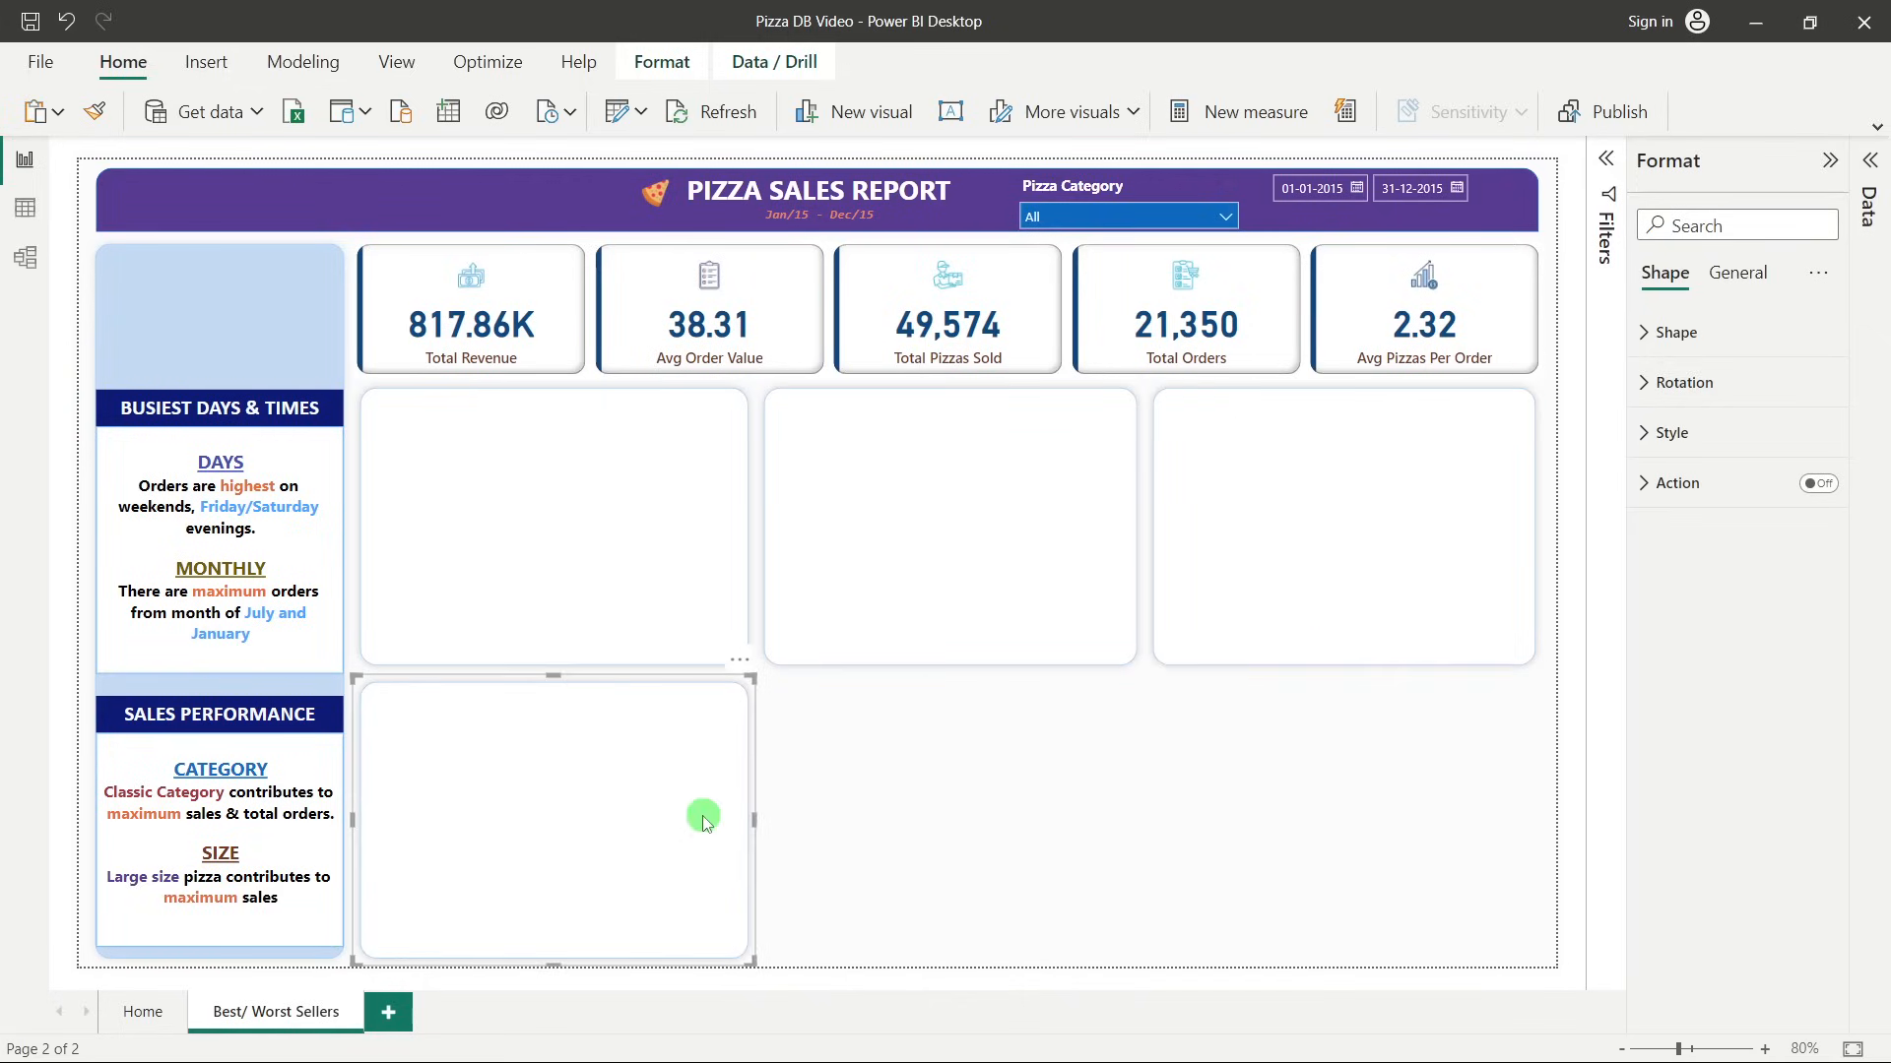
key("ctrl+c")
key("ctrl+v")
left_click_drag(668, 802, 1148, 824)
Copy the top row's third background shape beneath it and align the copy's upper edge with the second row.
left_click(1266, 669)
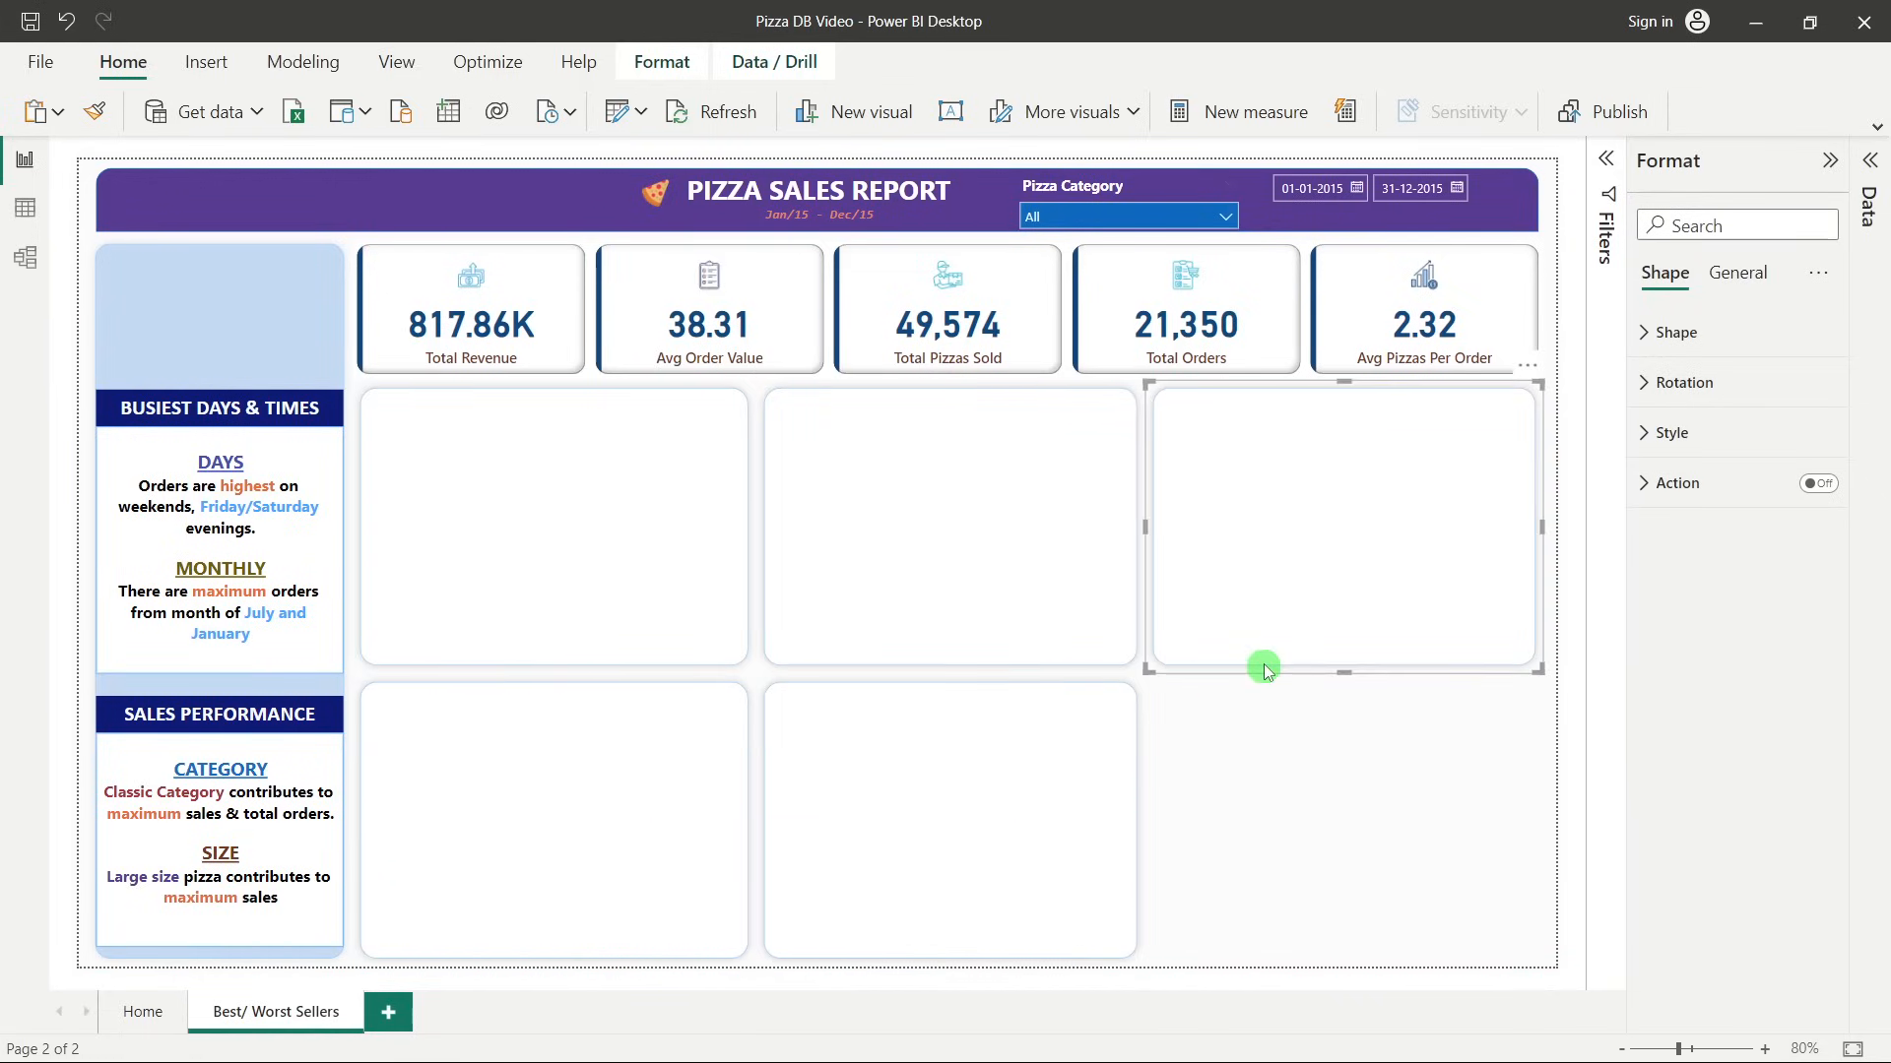
key("ctrl+c")
key("ctrl+v")
left_click_drag(1287, 630, 1287, 892)
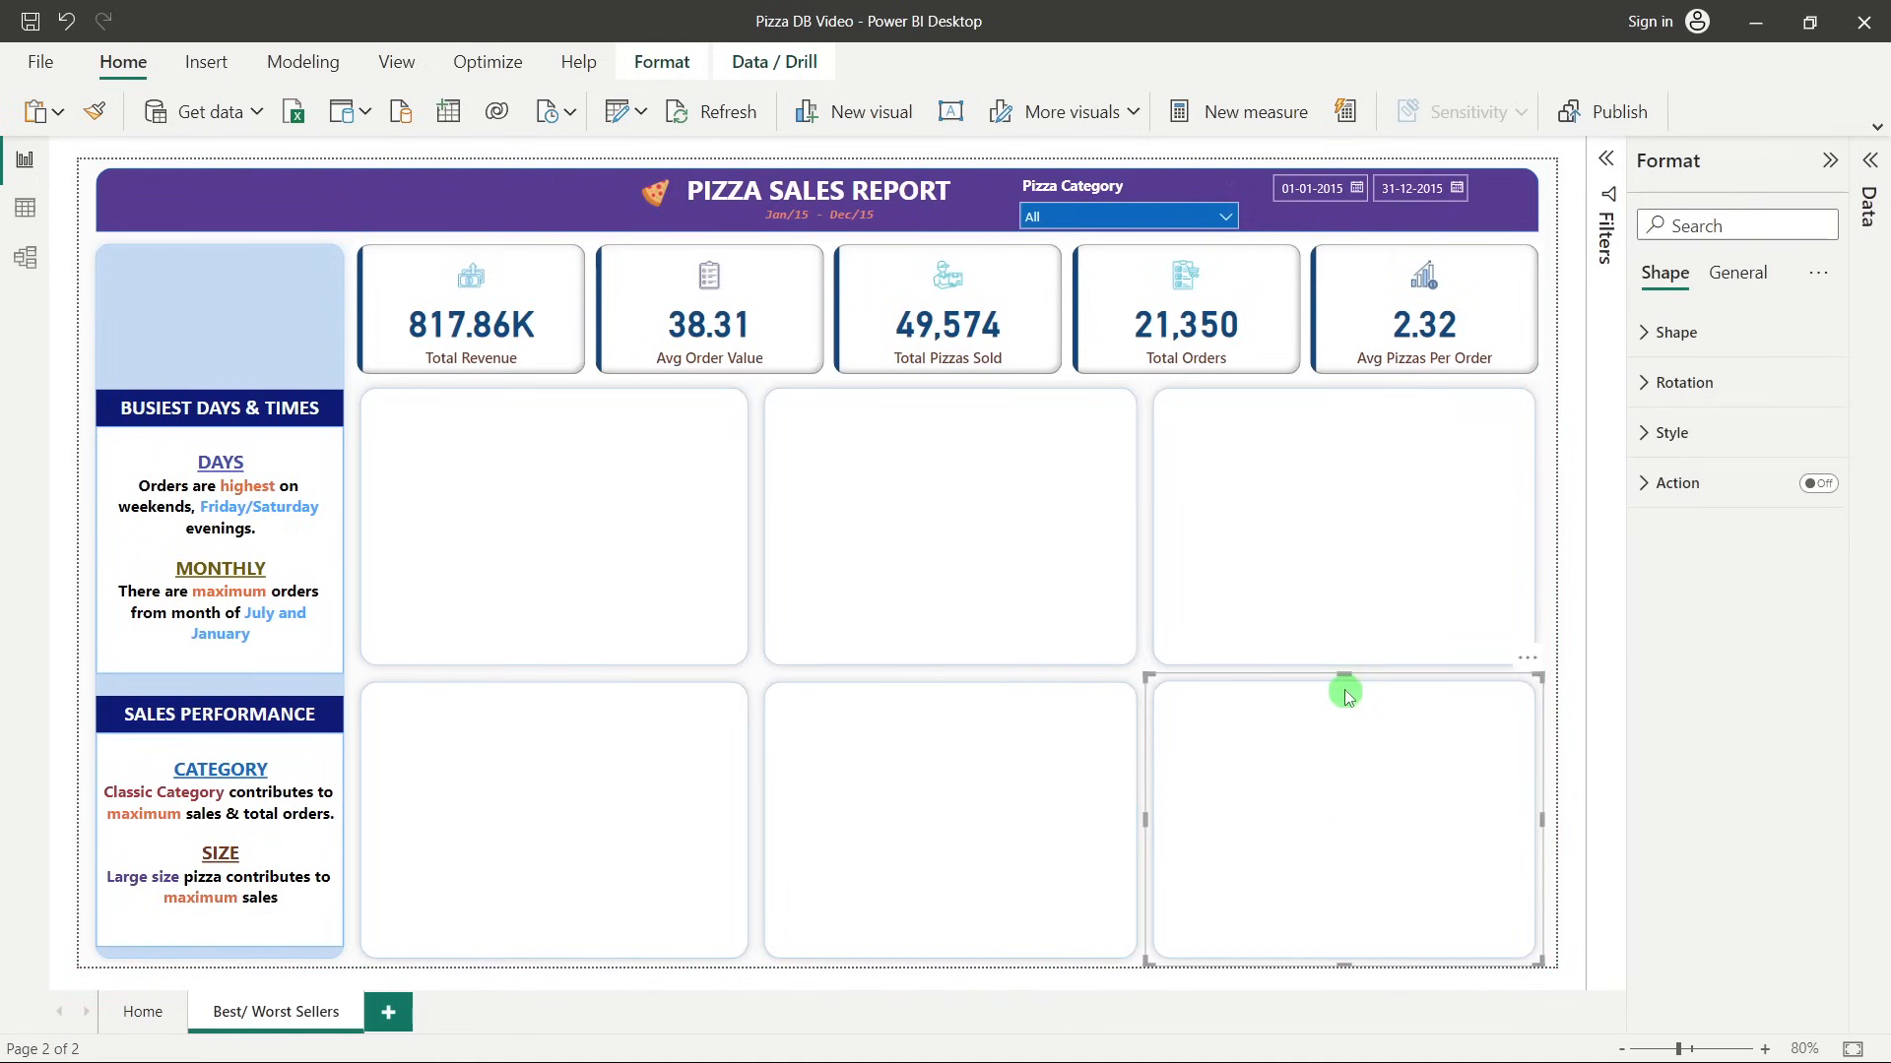
left_click_drag(1343, 677, 1342, 681)
left_click(1576, 636)
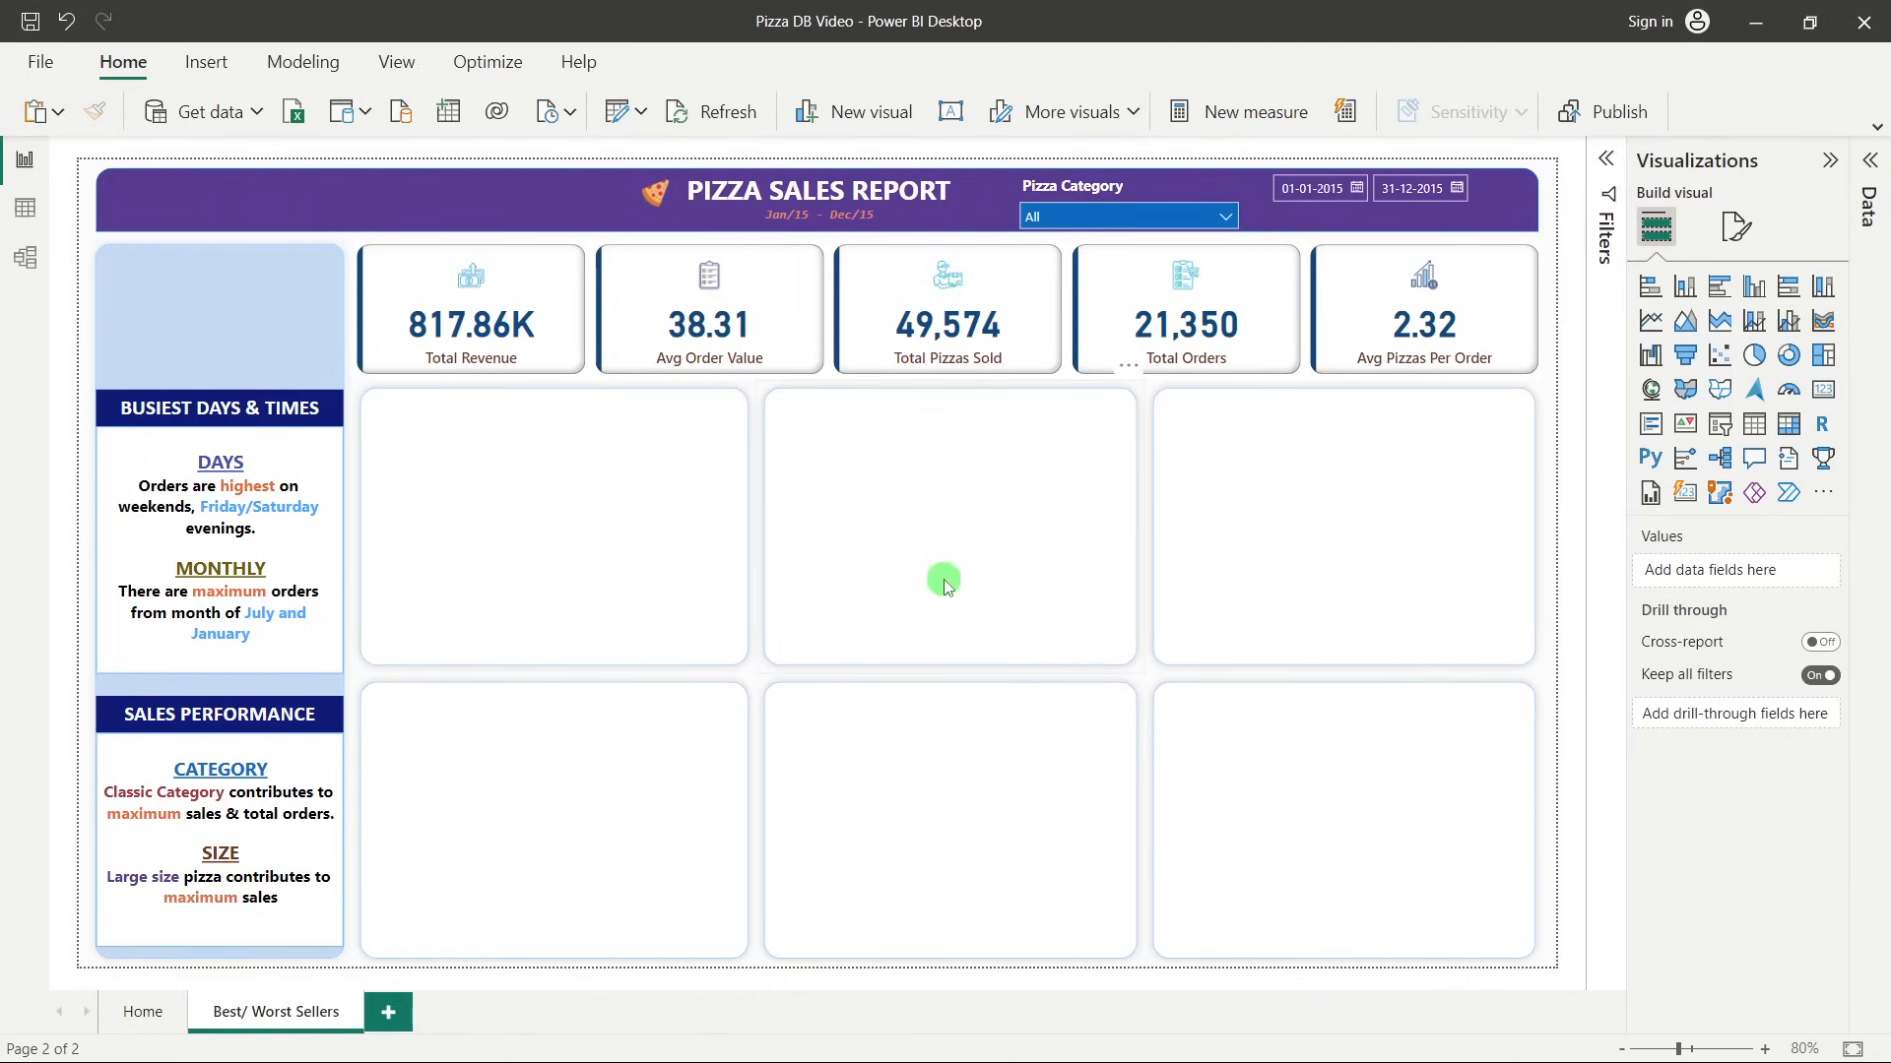
Switch to the PowerPoint problem statement and review the Top 5 Best Sellers chart requirement.
key("alt+Tab")
key("alt+Tab")
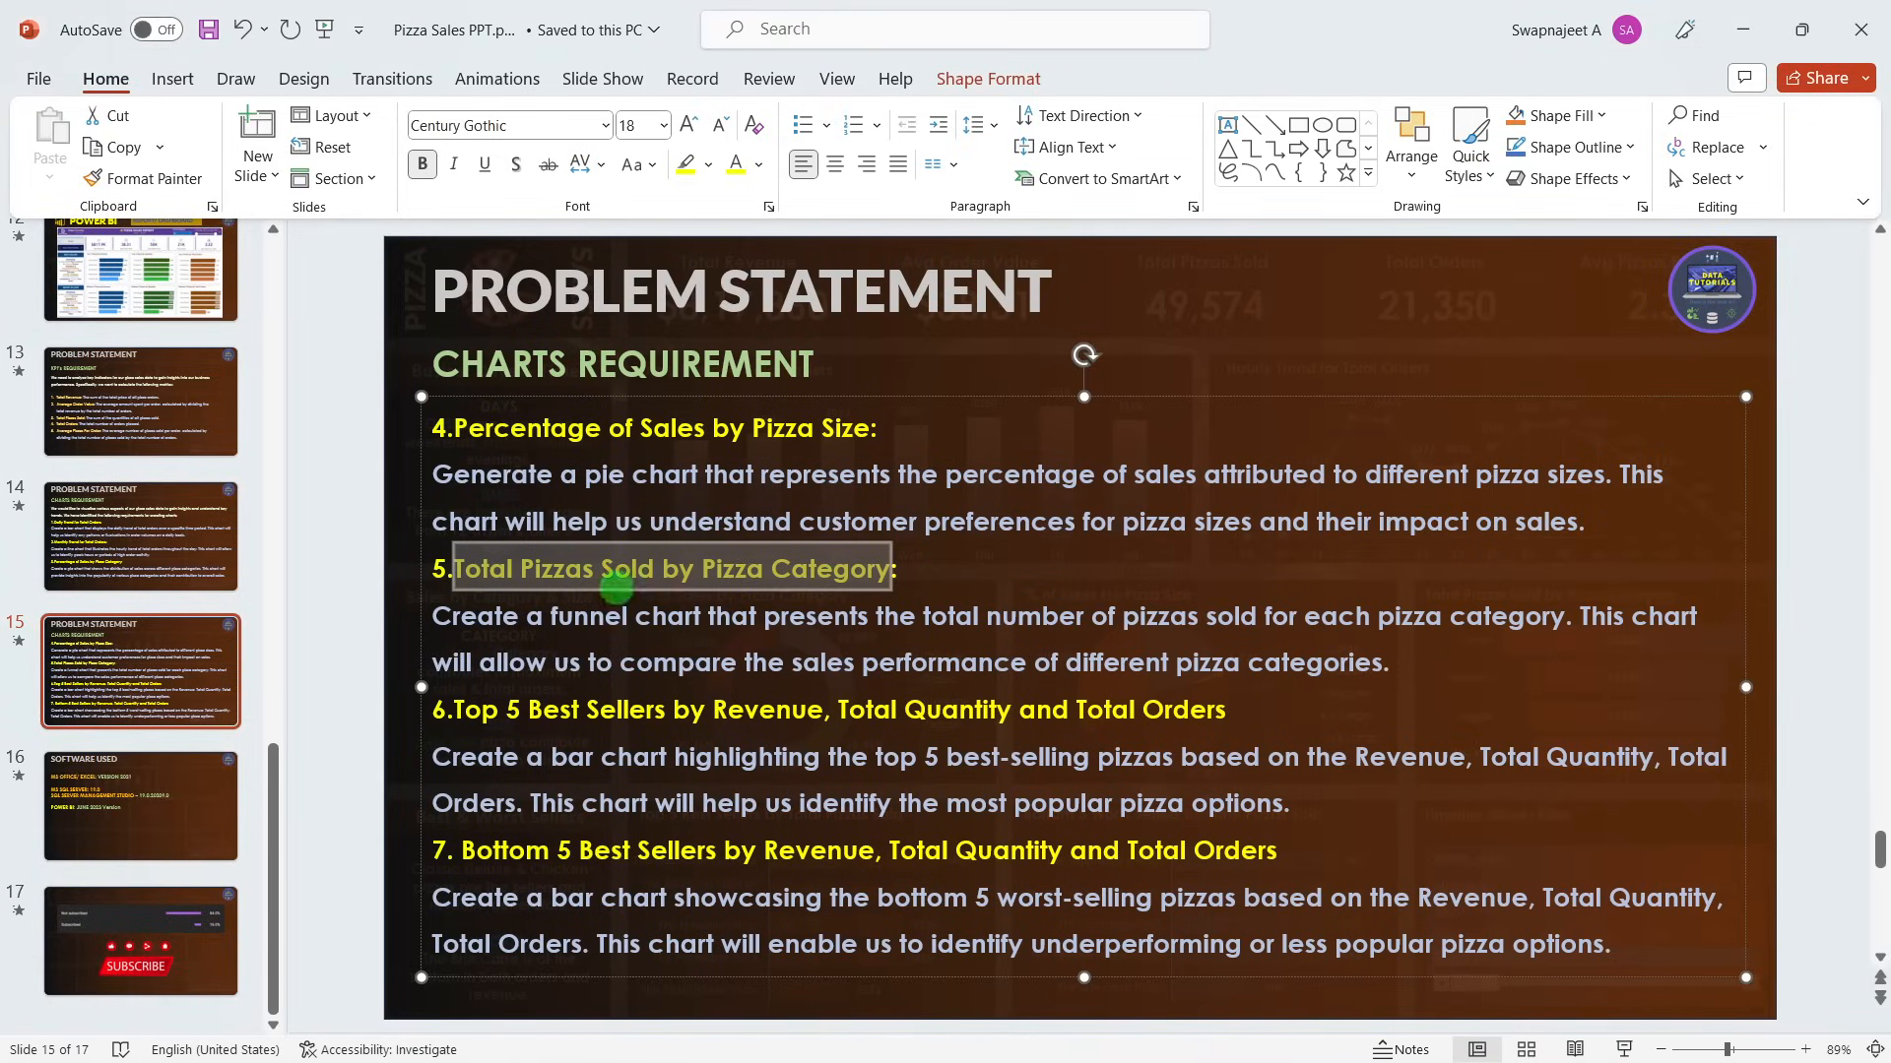
left_click(533, 709)
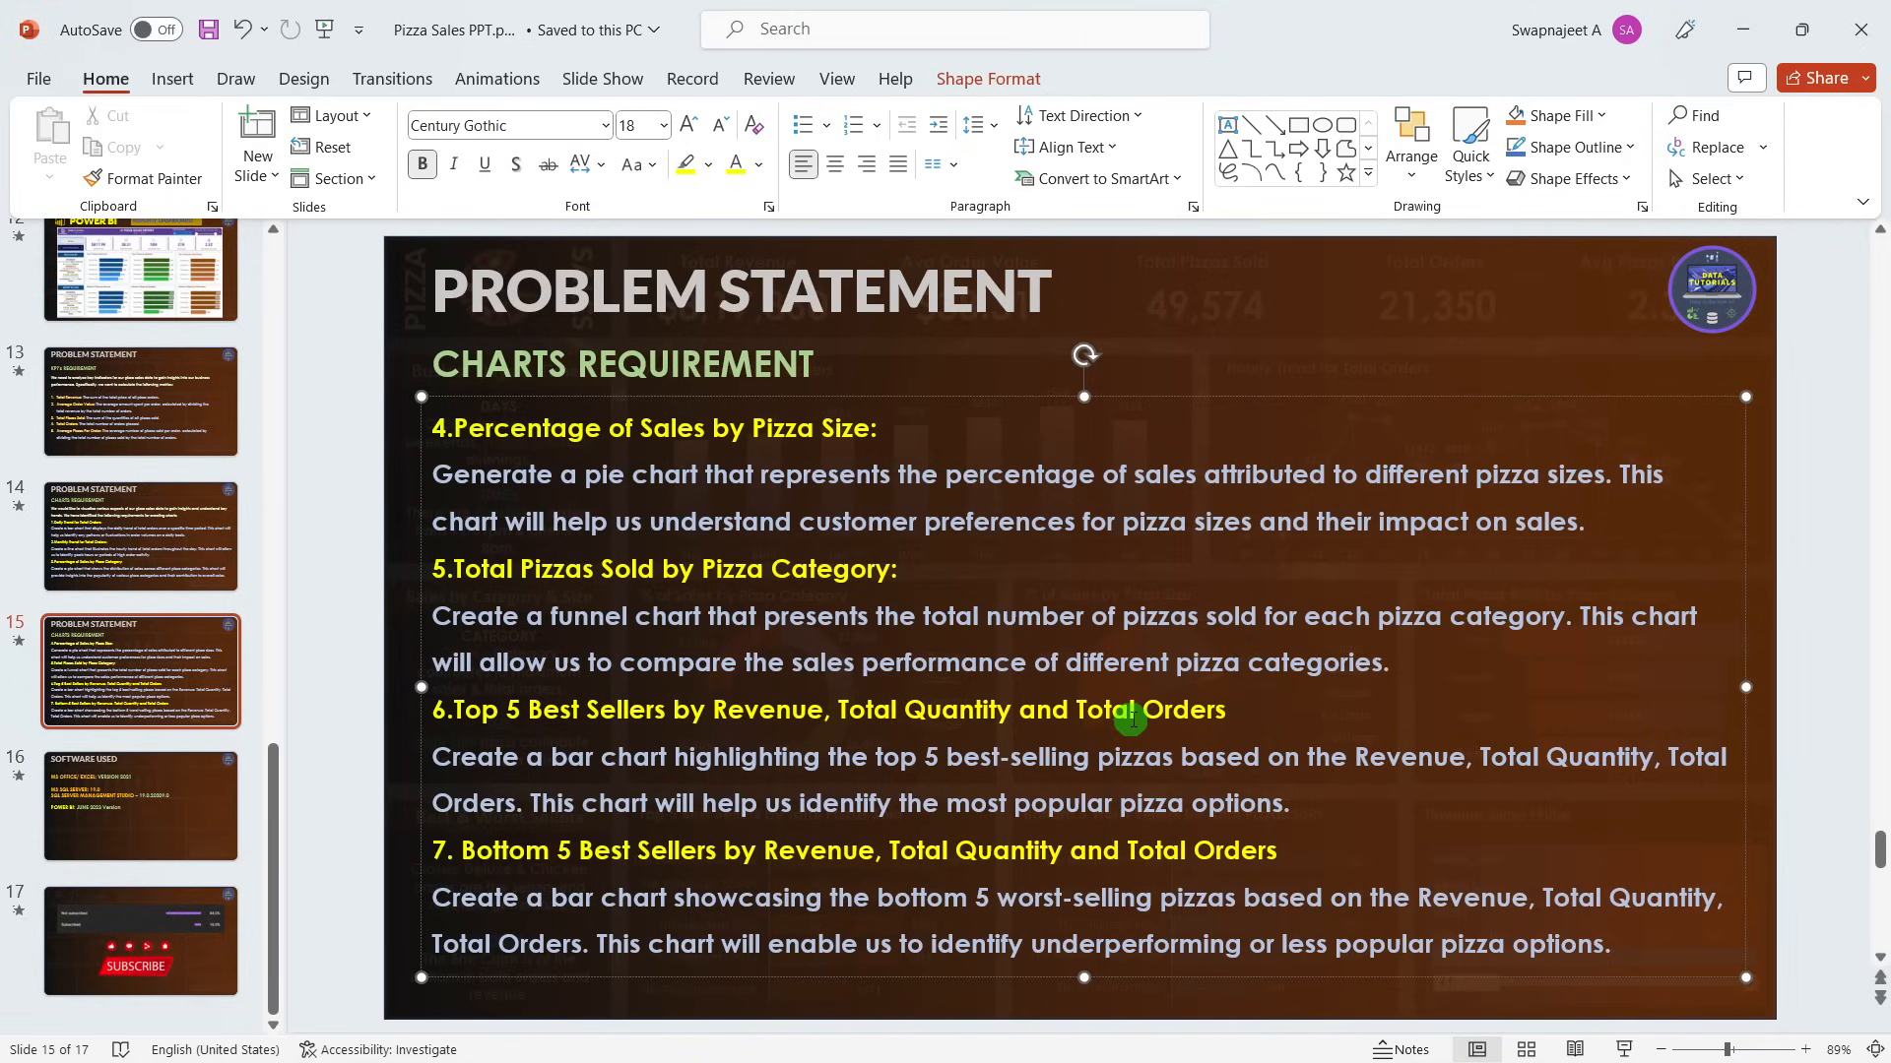
left_click_drag(558, 709, 751, 709)
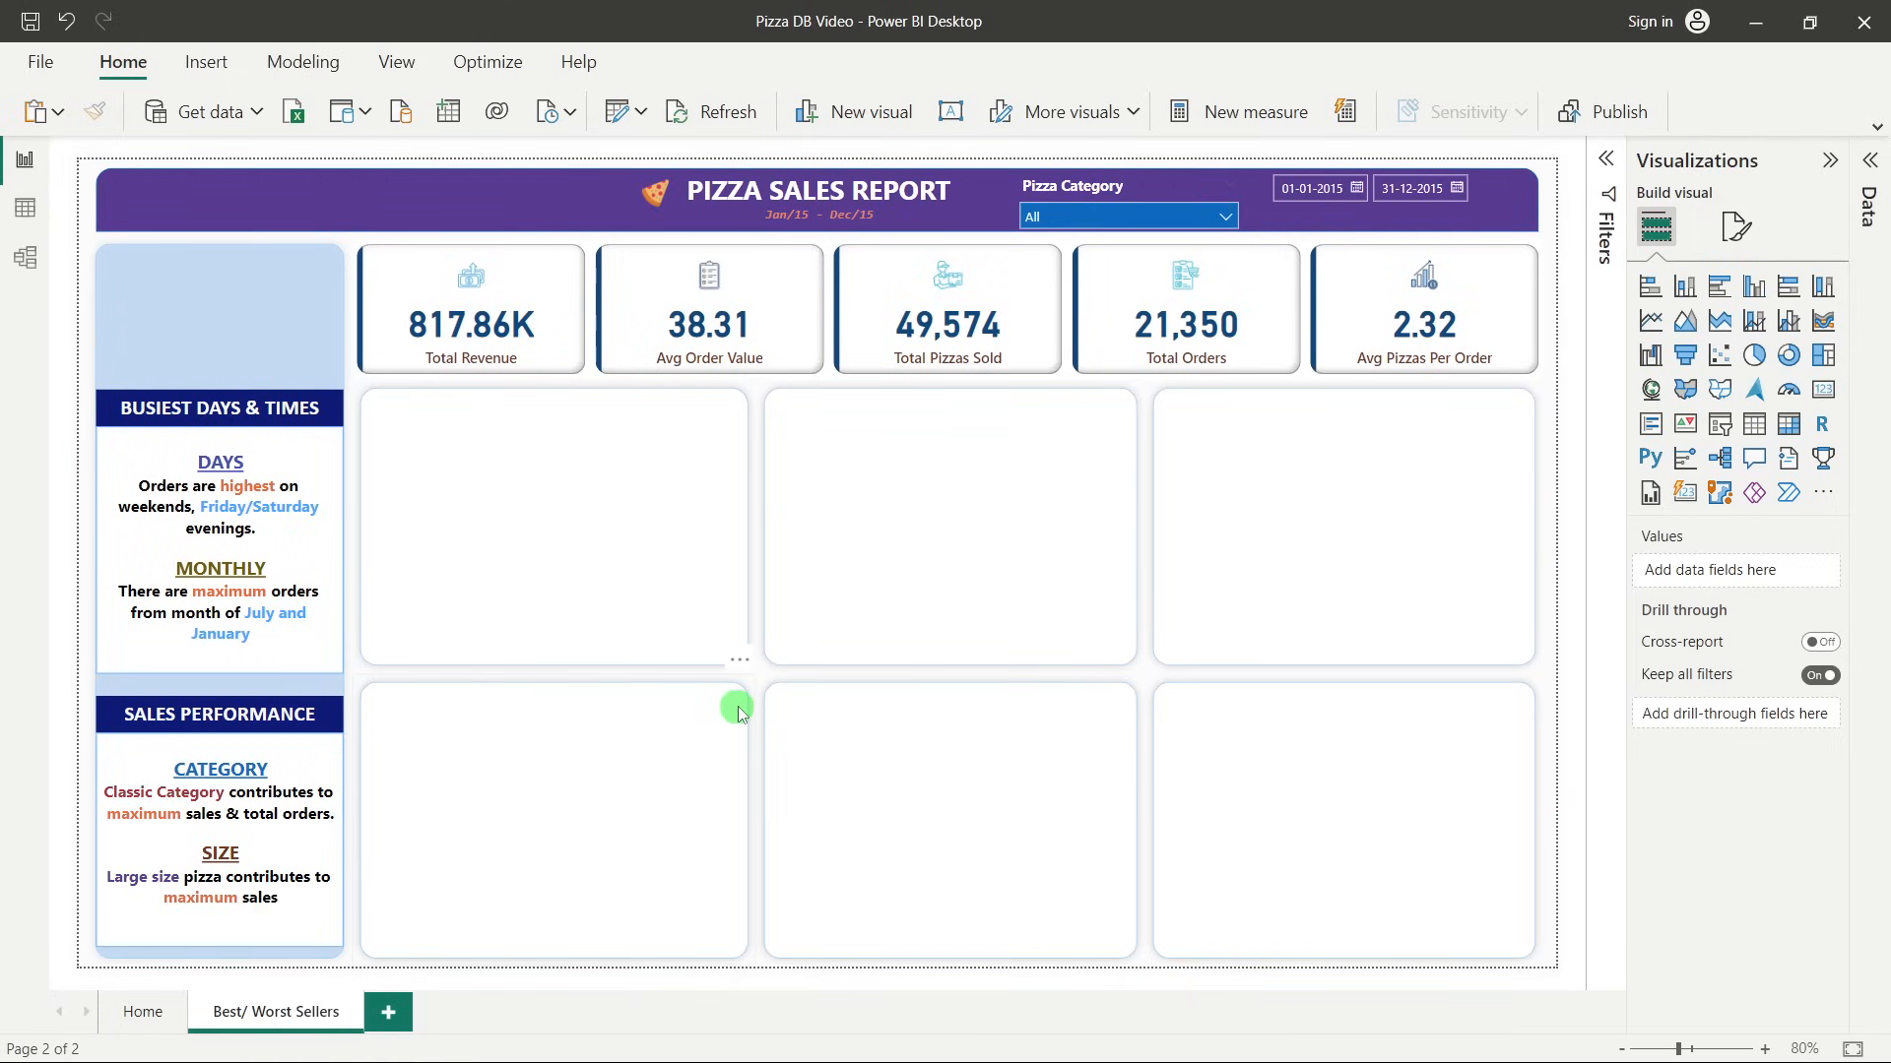
Insert a stacked bar chart over the top row's first background shape in Power BI Desktop and show the available data fields.
left_click(677, 608)
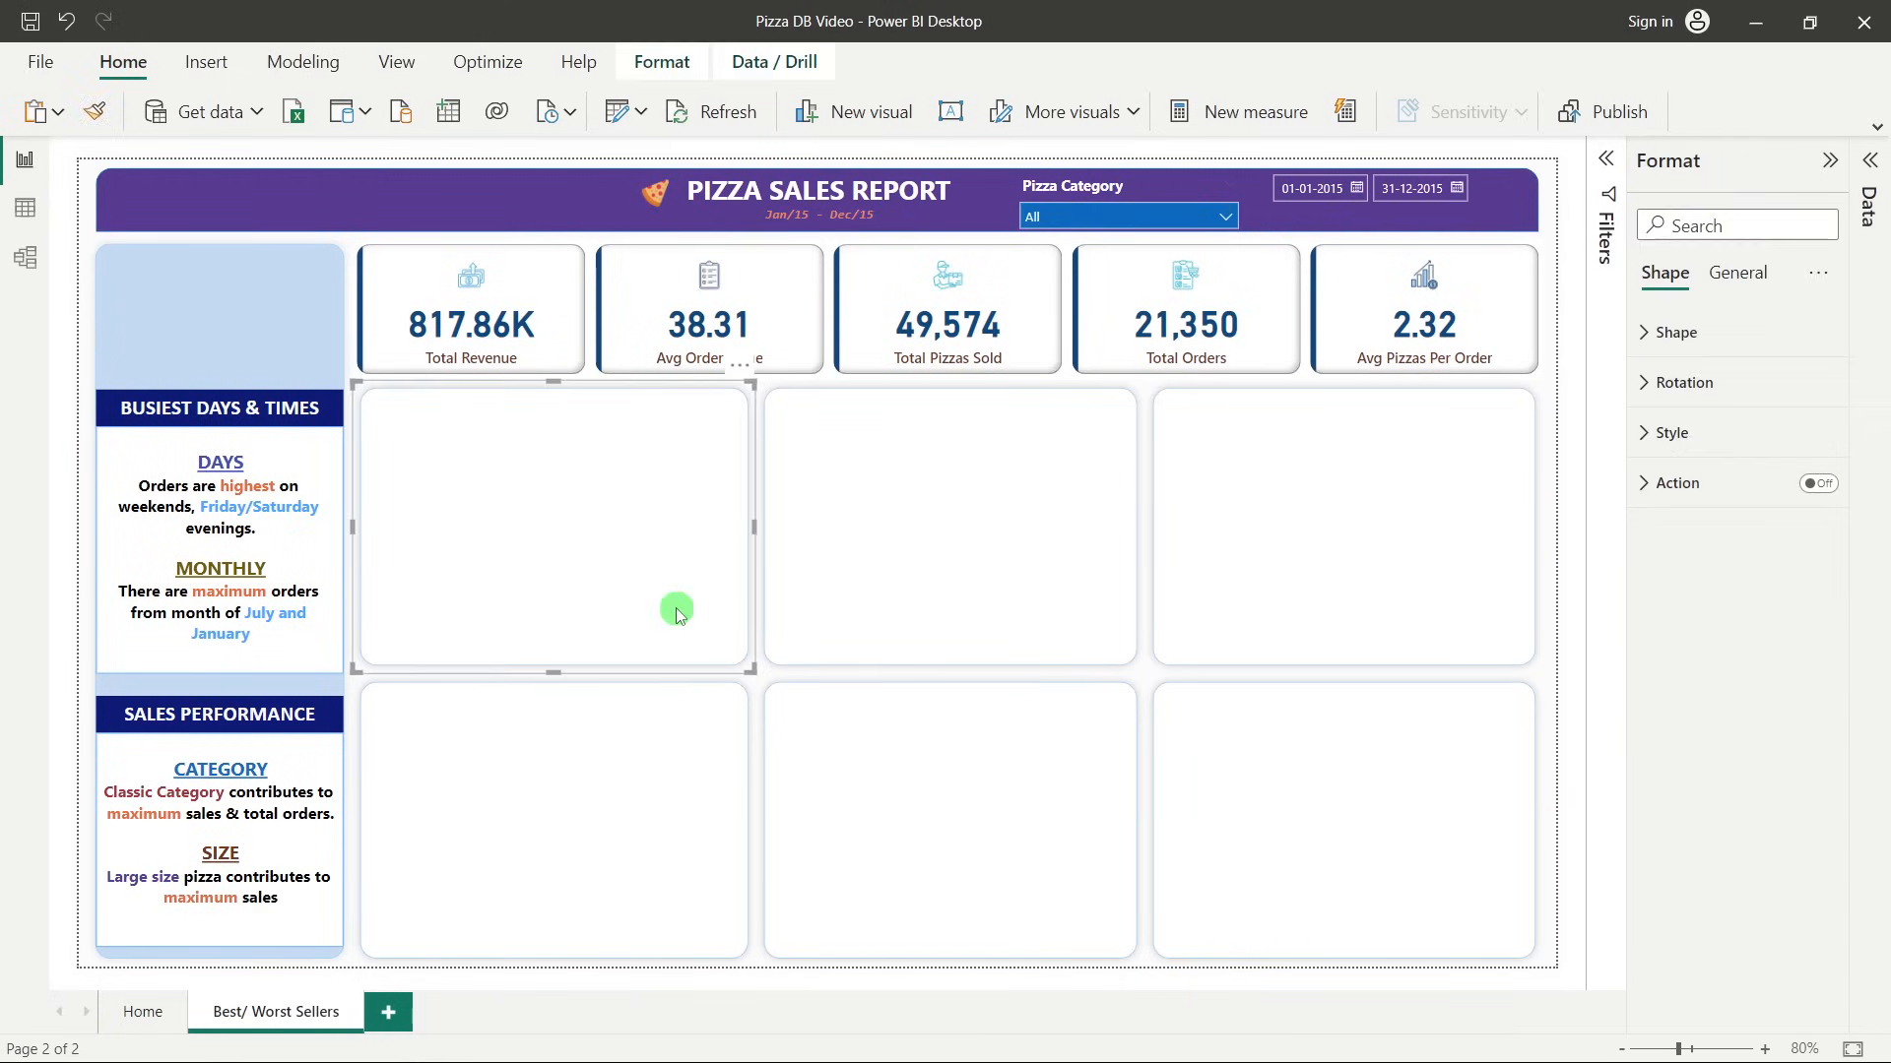
left_click(1576, 431)
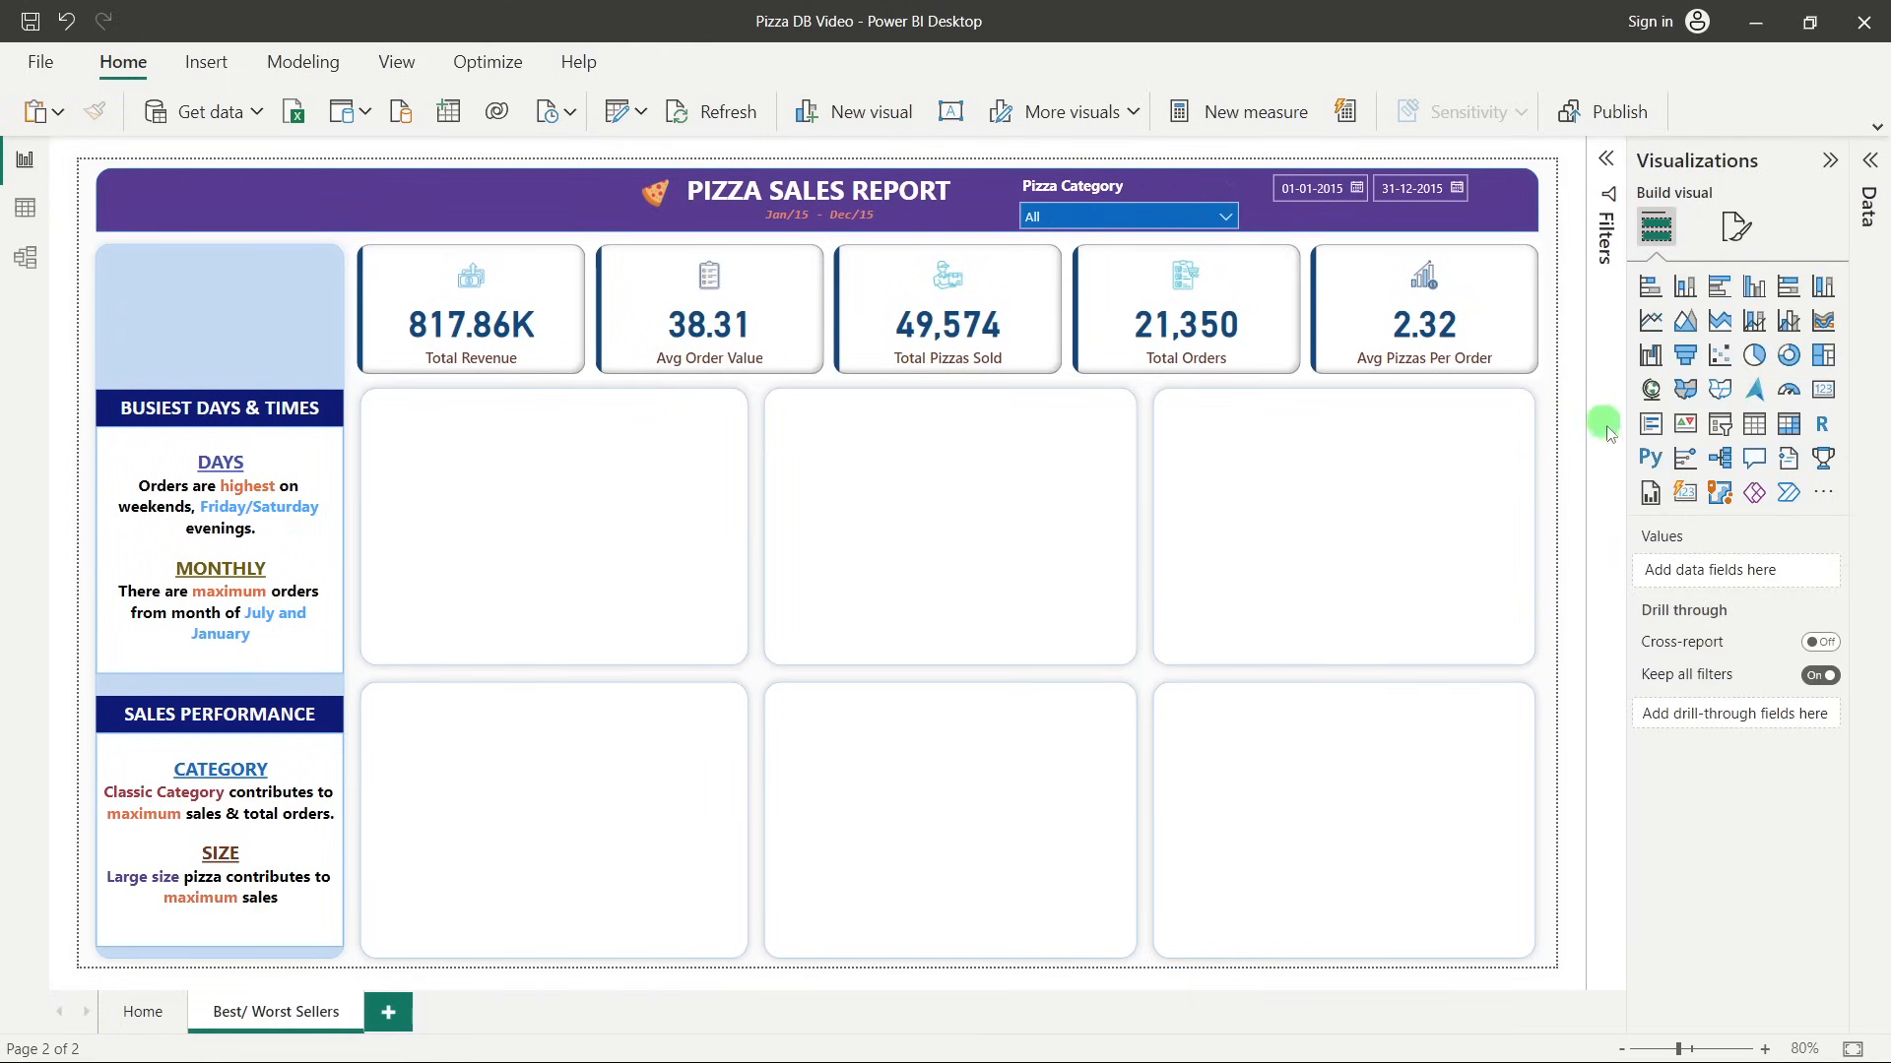
left_click(1663, 287)
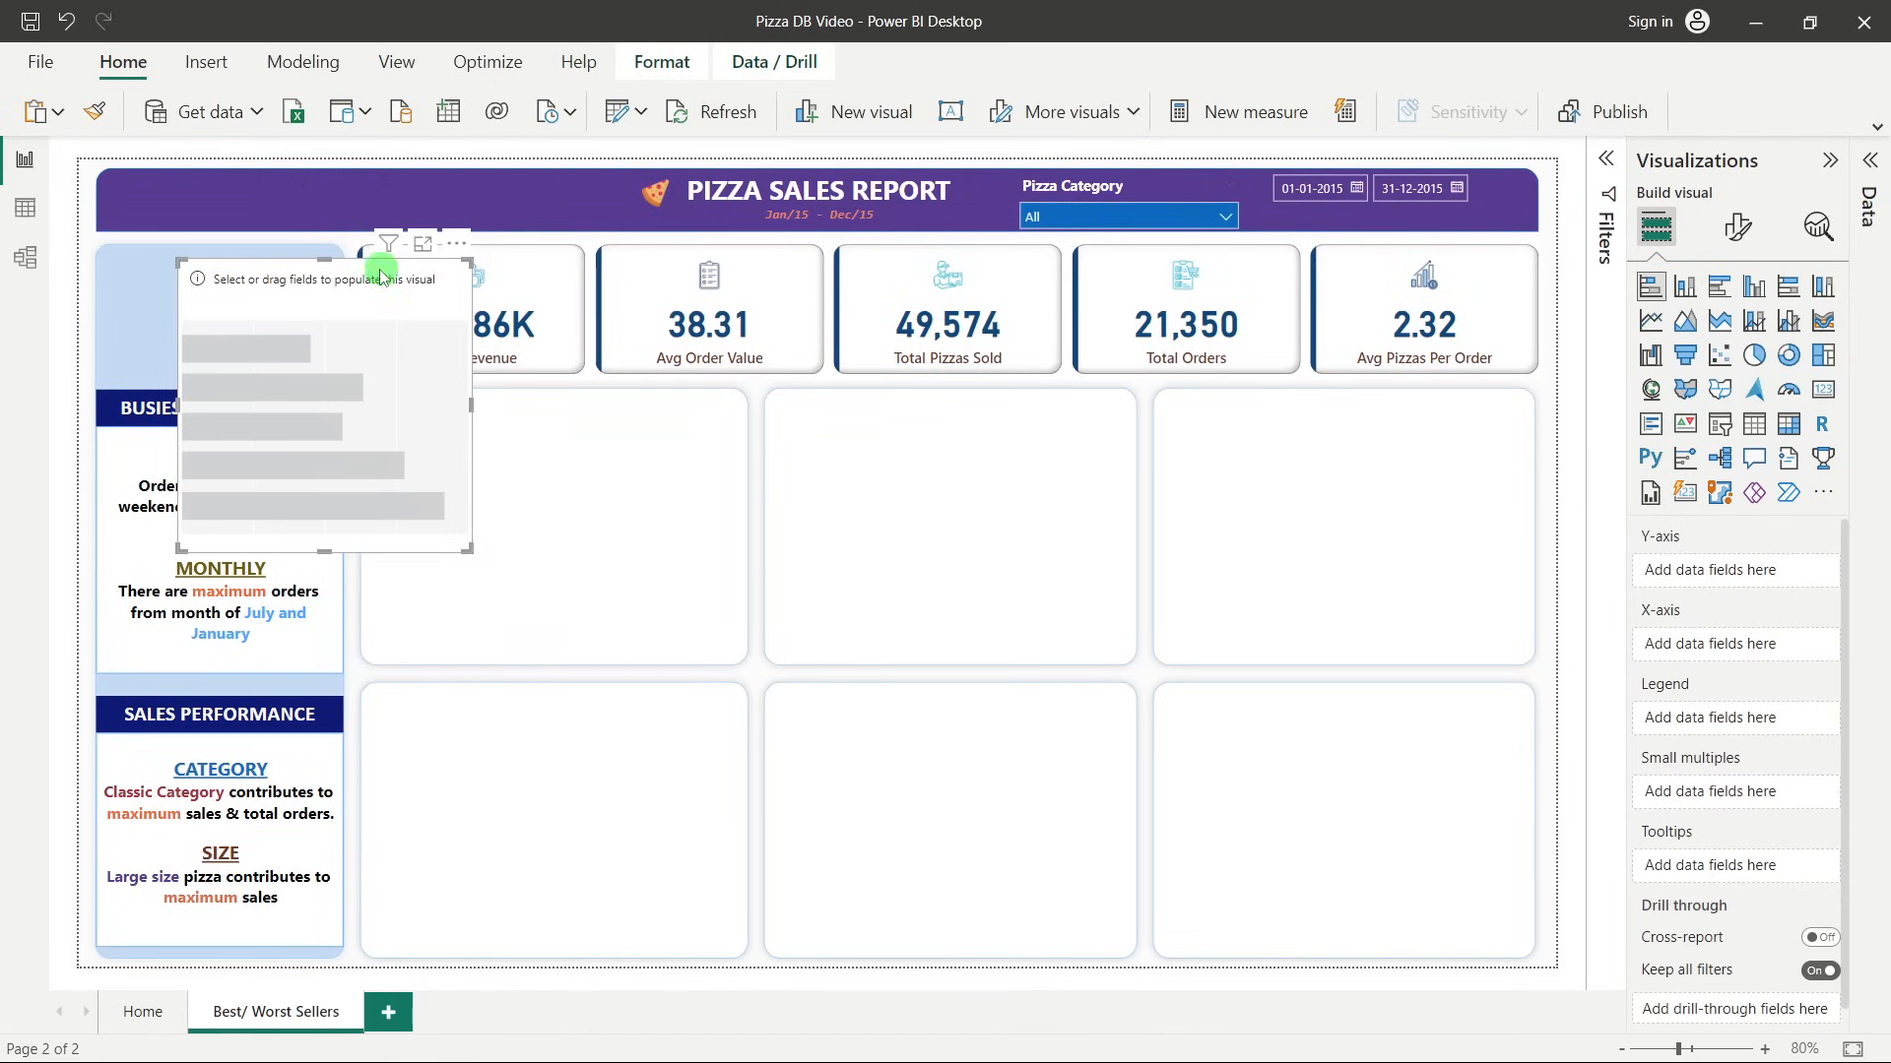
left_click_drag(384, 257, 582, 422)
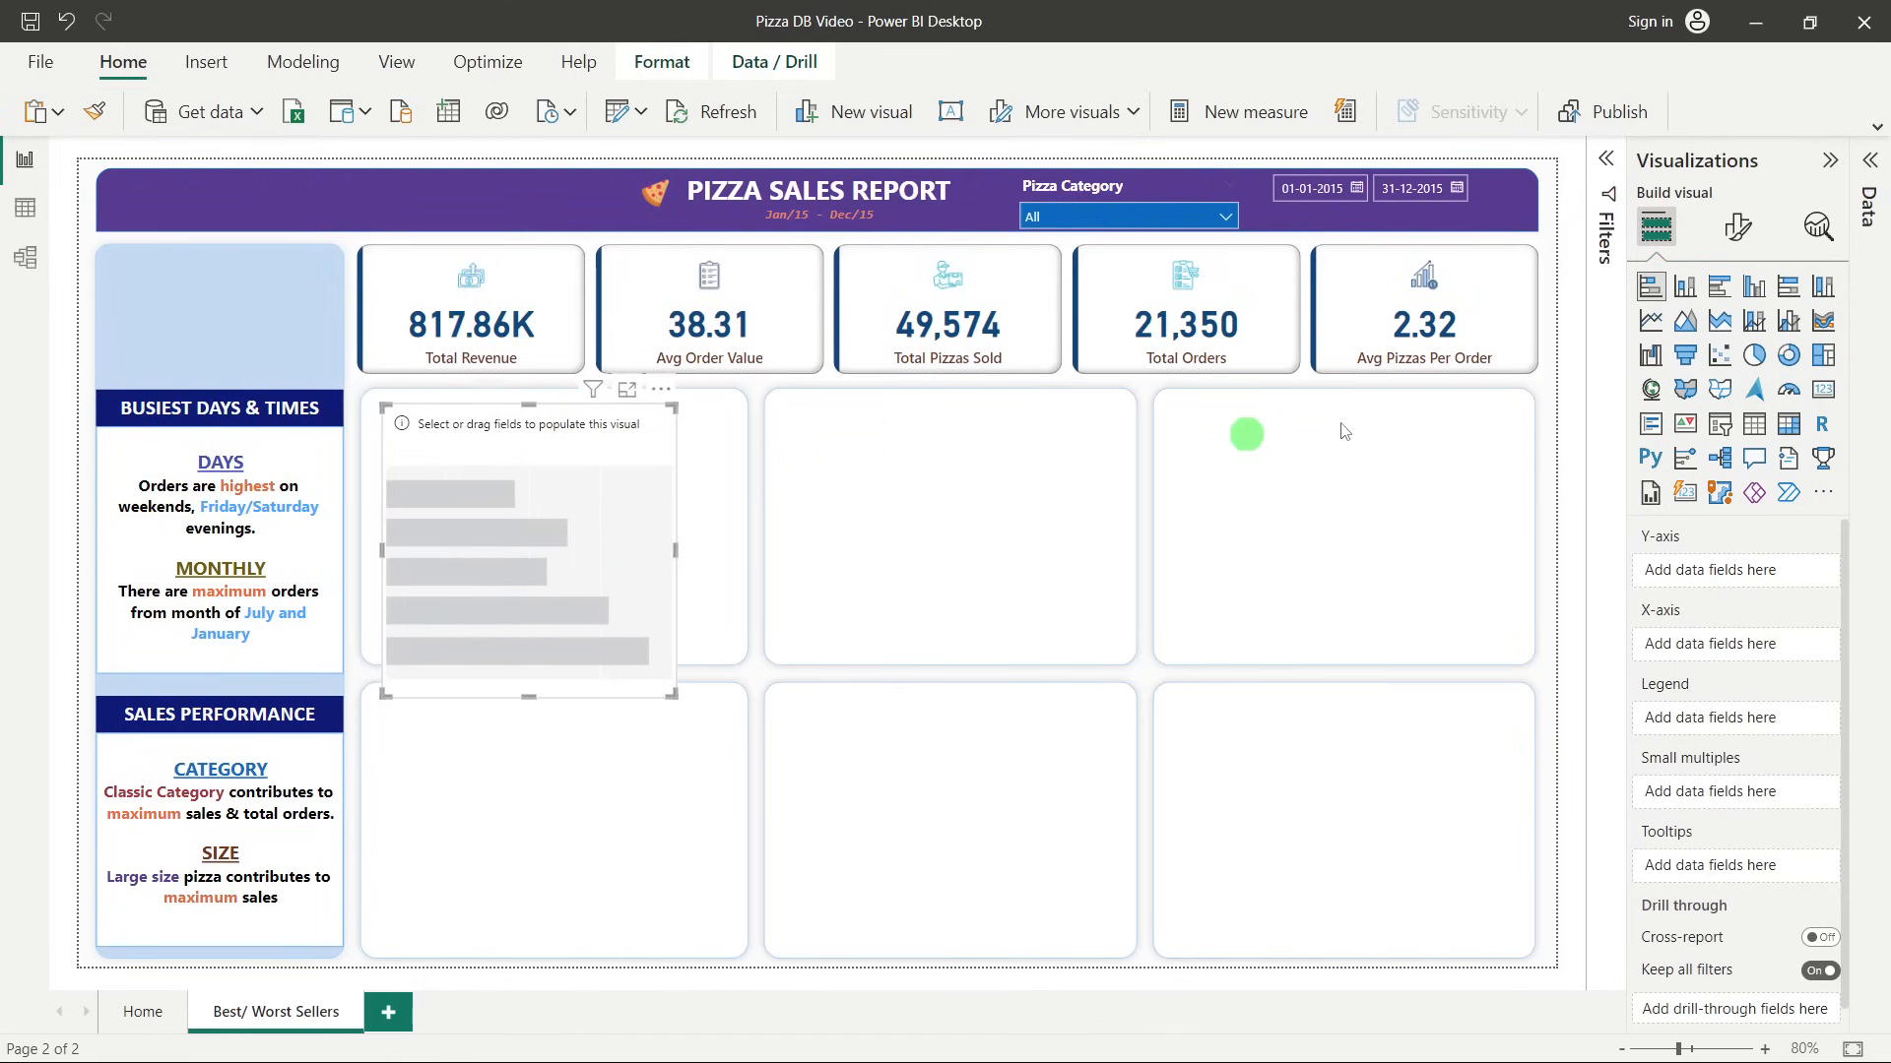
left_click(1739, 243)
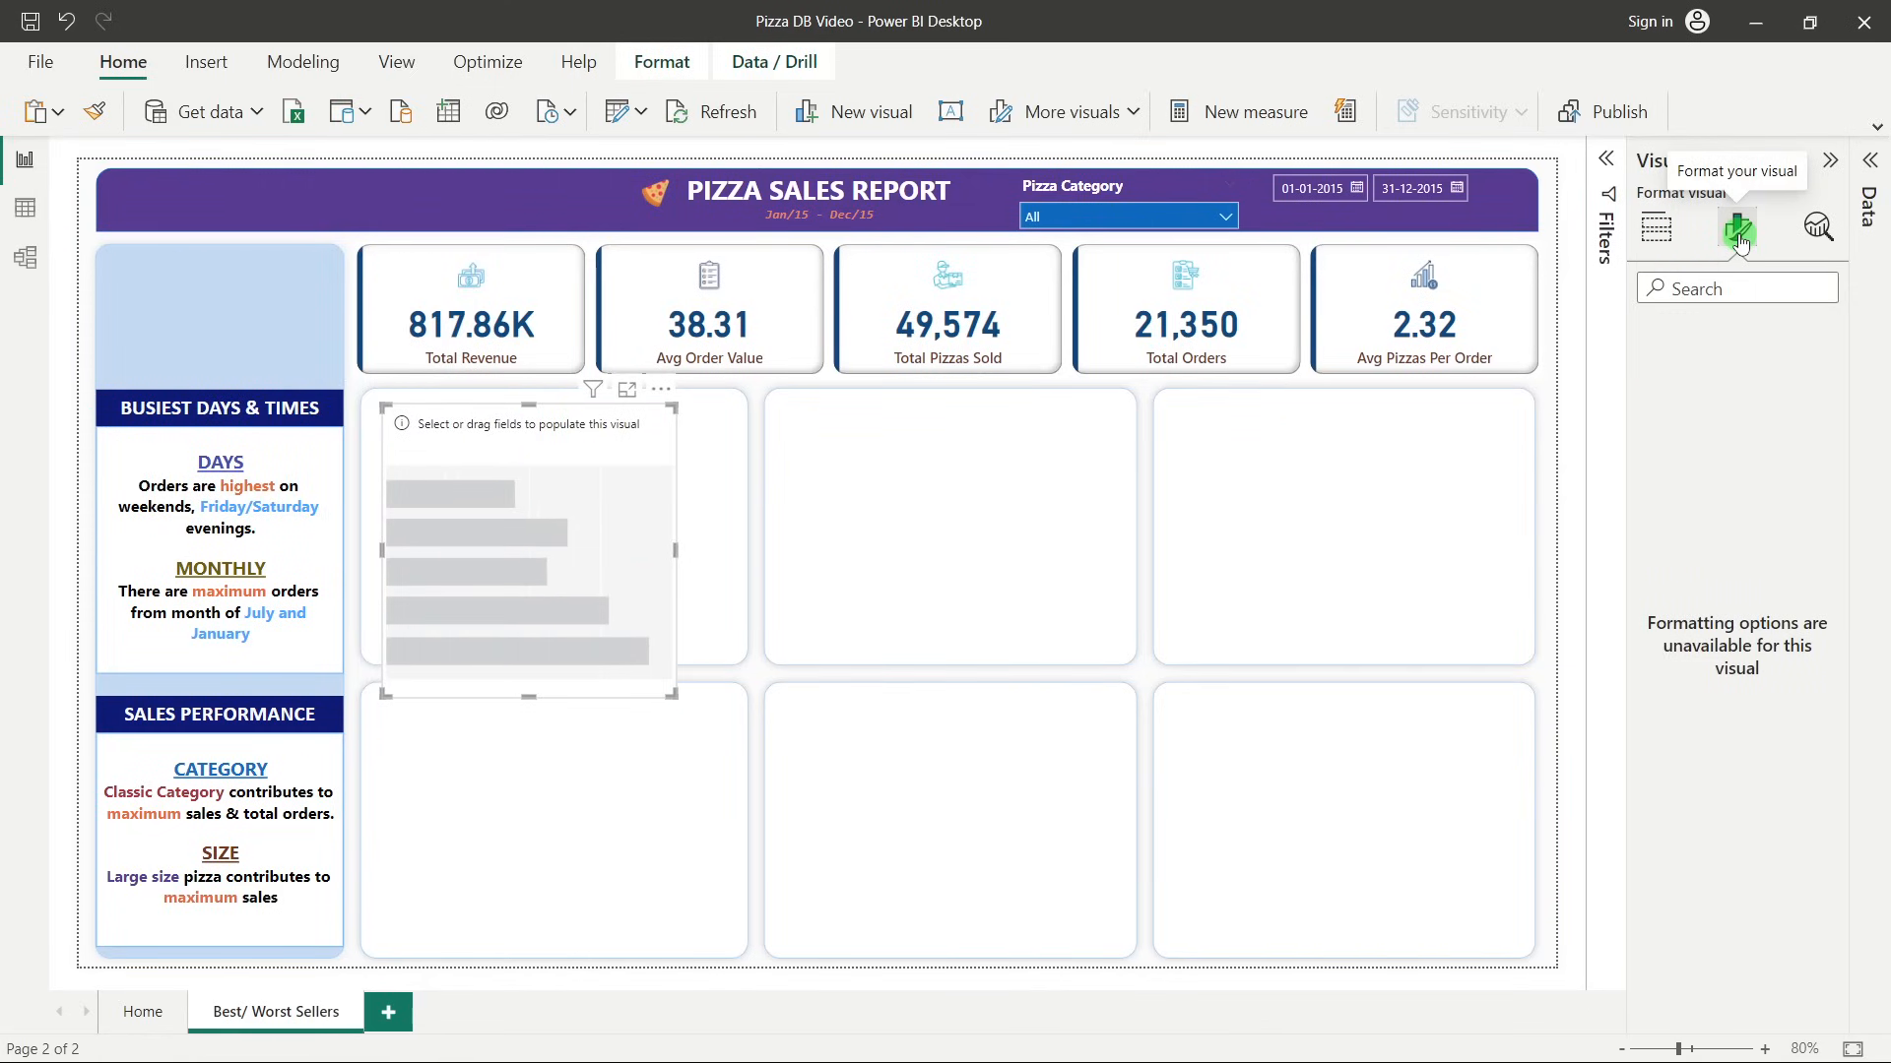
left_click(1656, 228)
left_click(1869, 160)
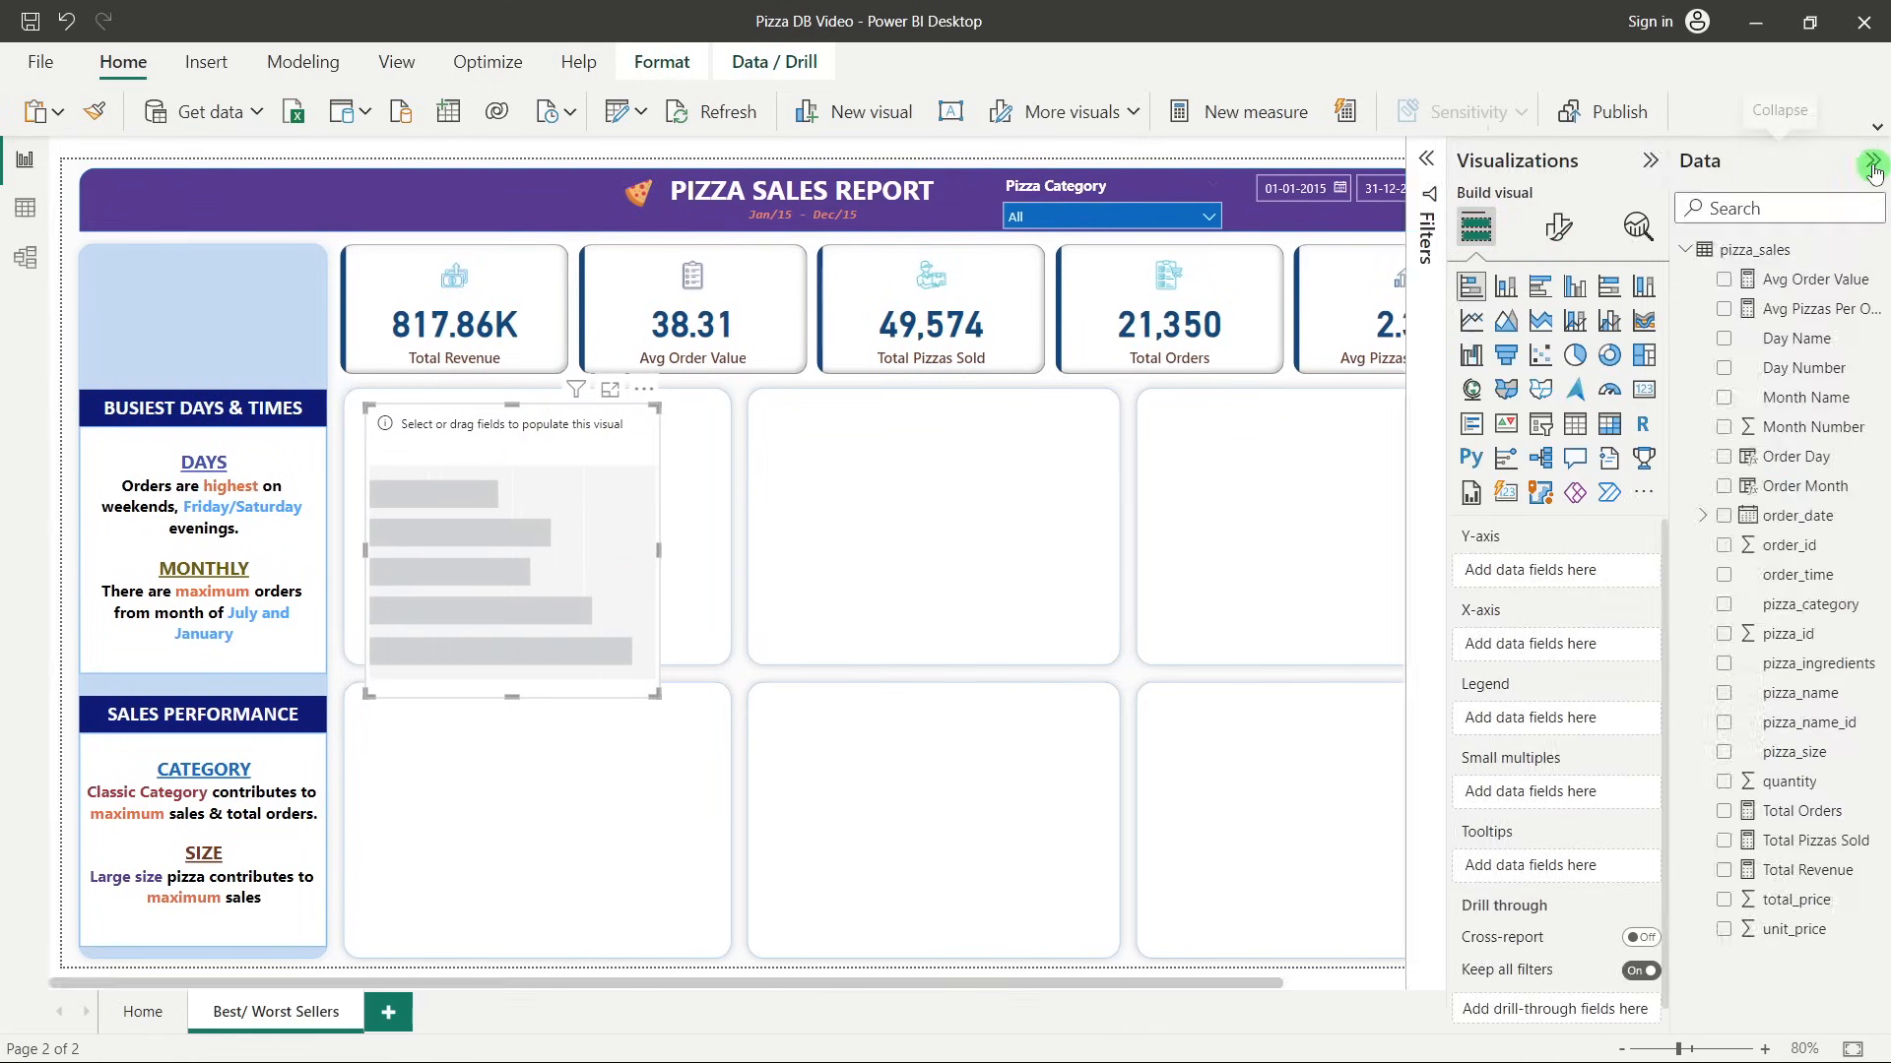
Plot Total Revenue by pizza_name in the new bar chart and filter pizza_name to the top 5 by Total Revenue.
left_click(1724, 694)
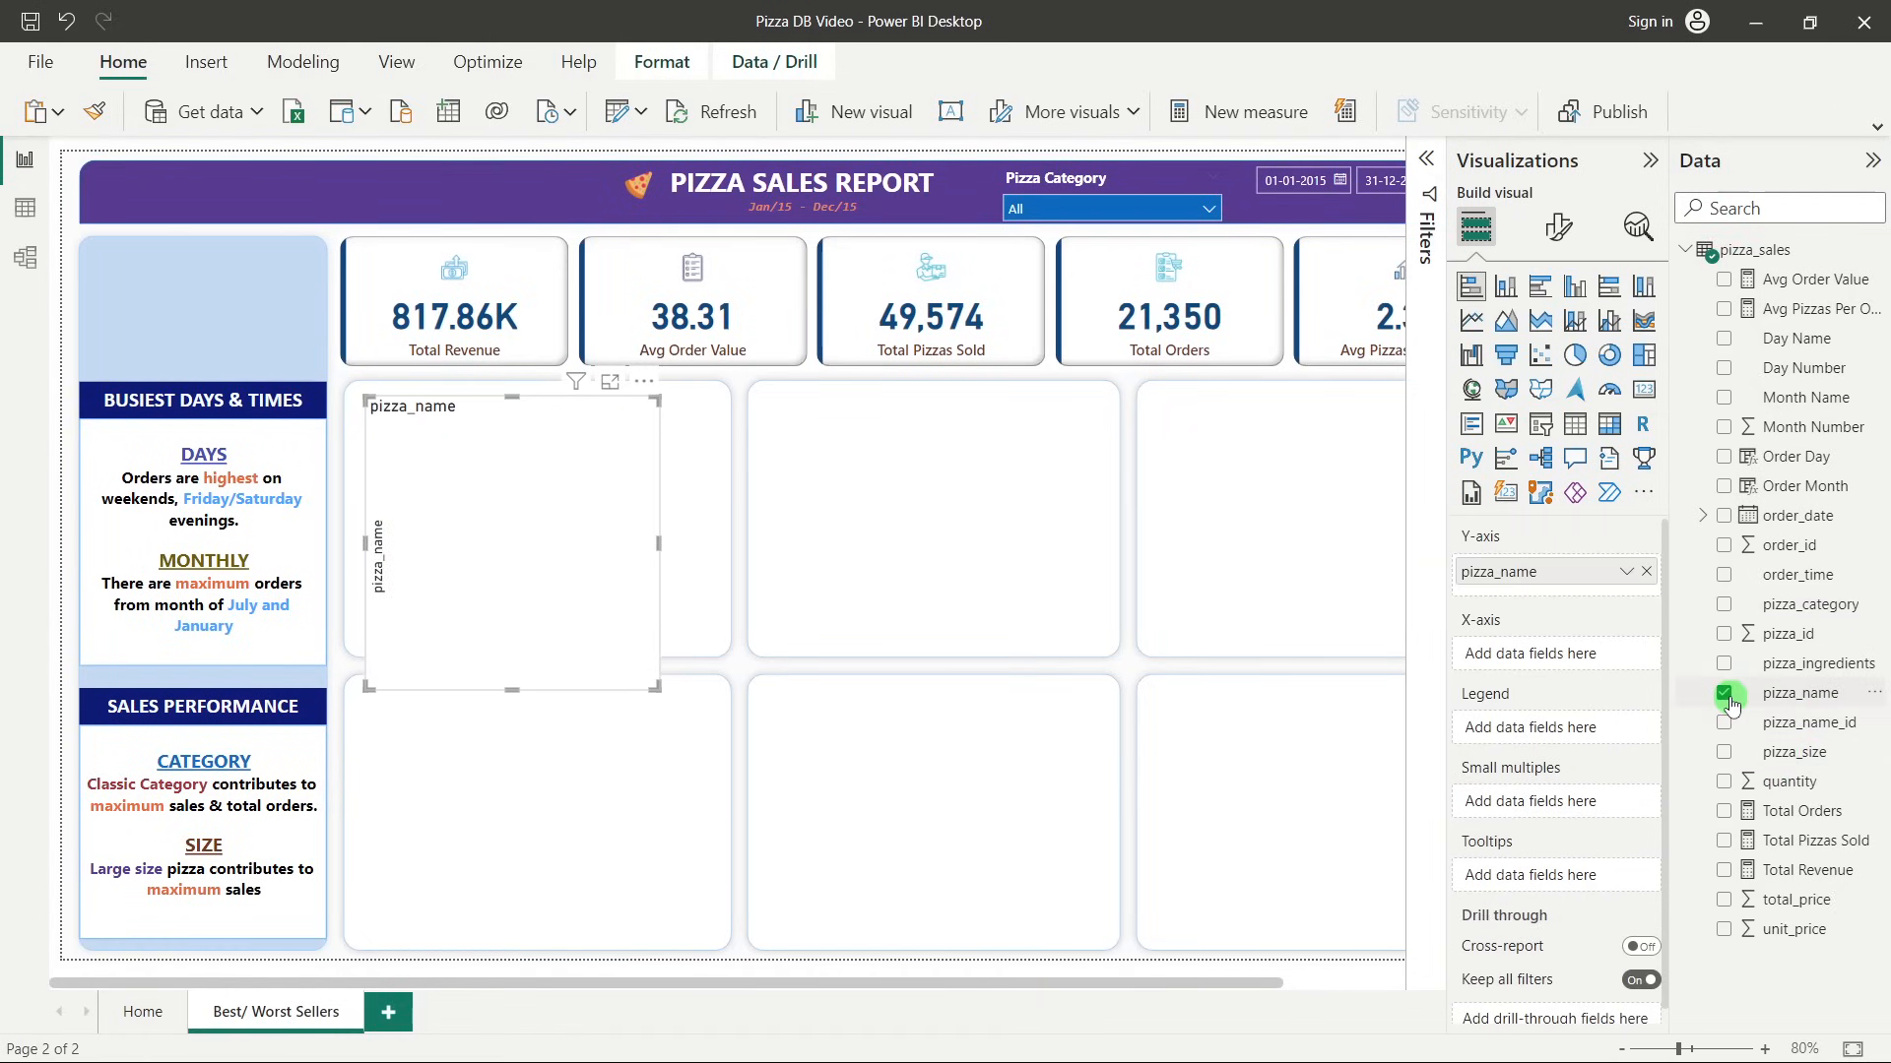
left_click(1724, 871)
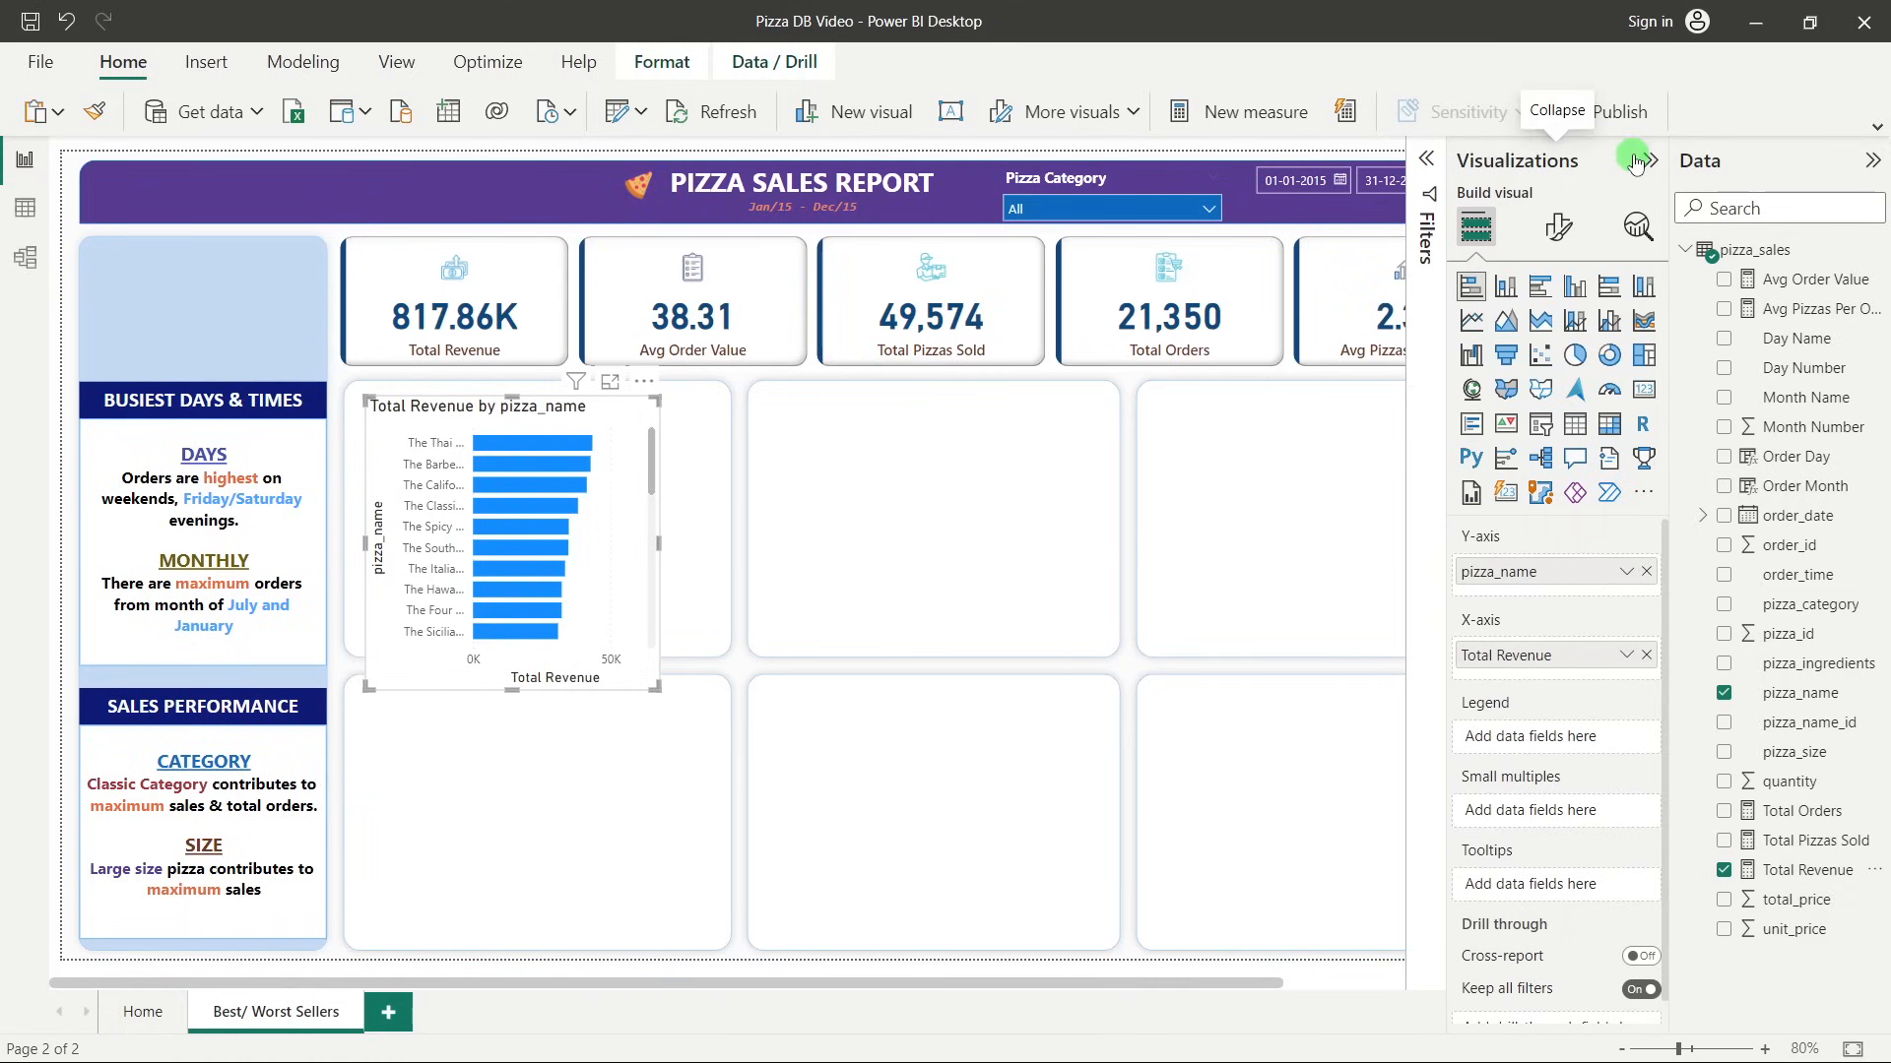
left_click(1435, 163)
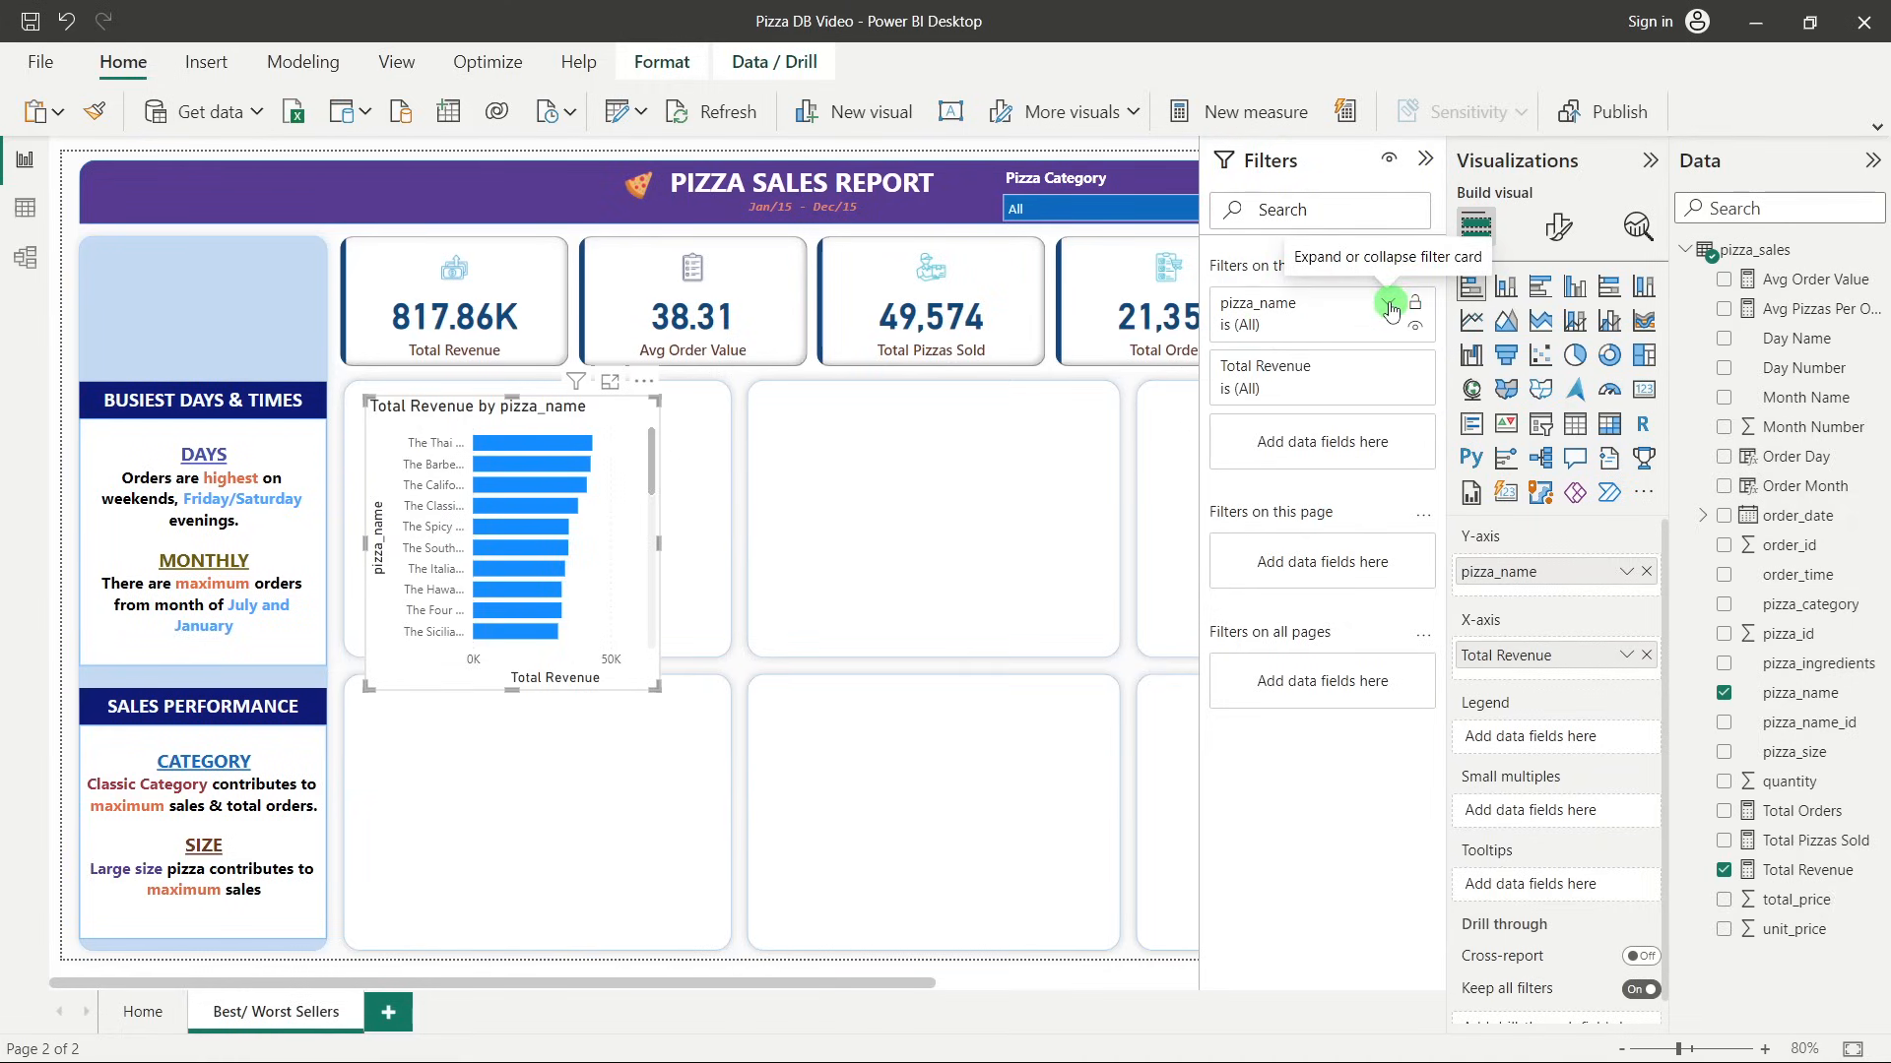
left_click(1388, 306)
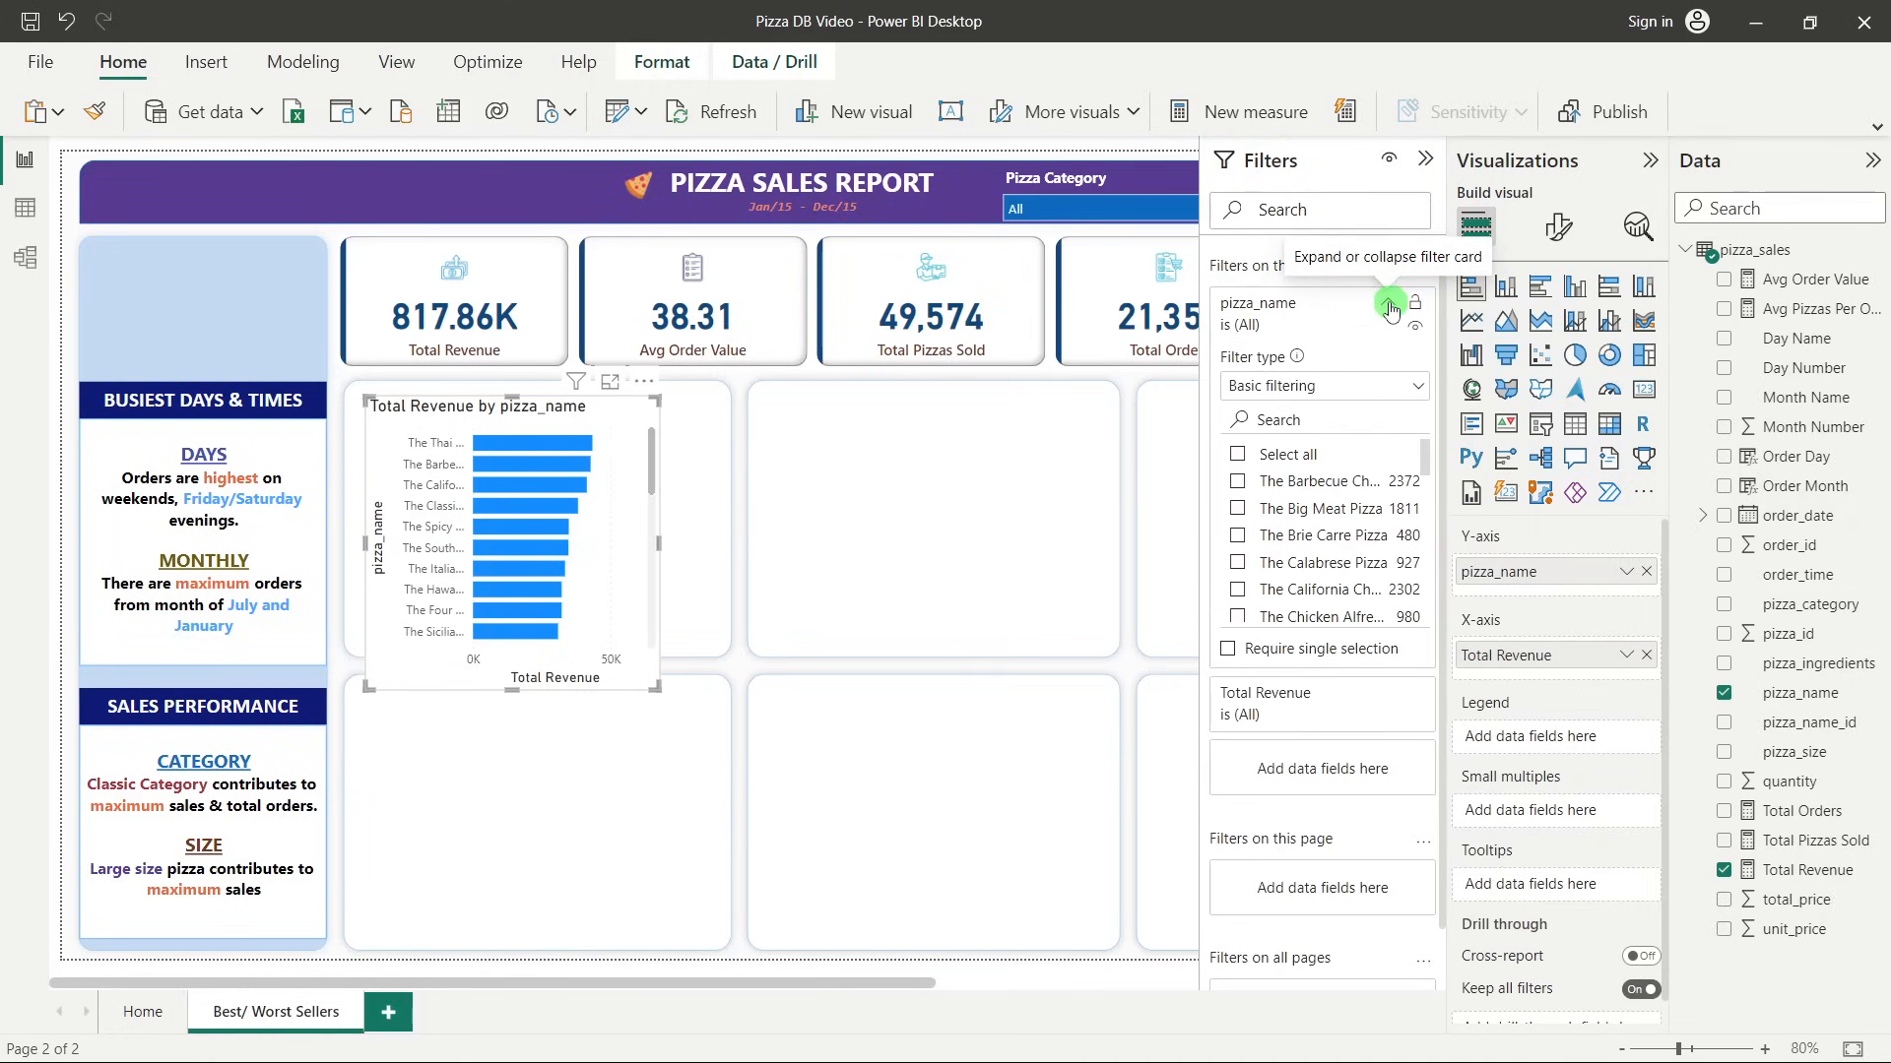
left_click(1274, 393)
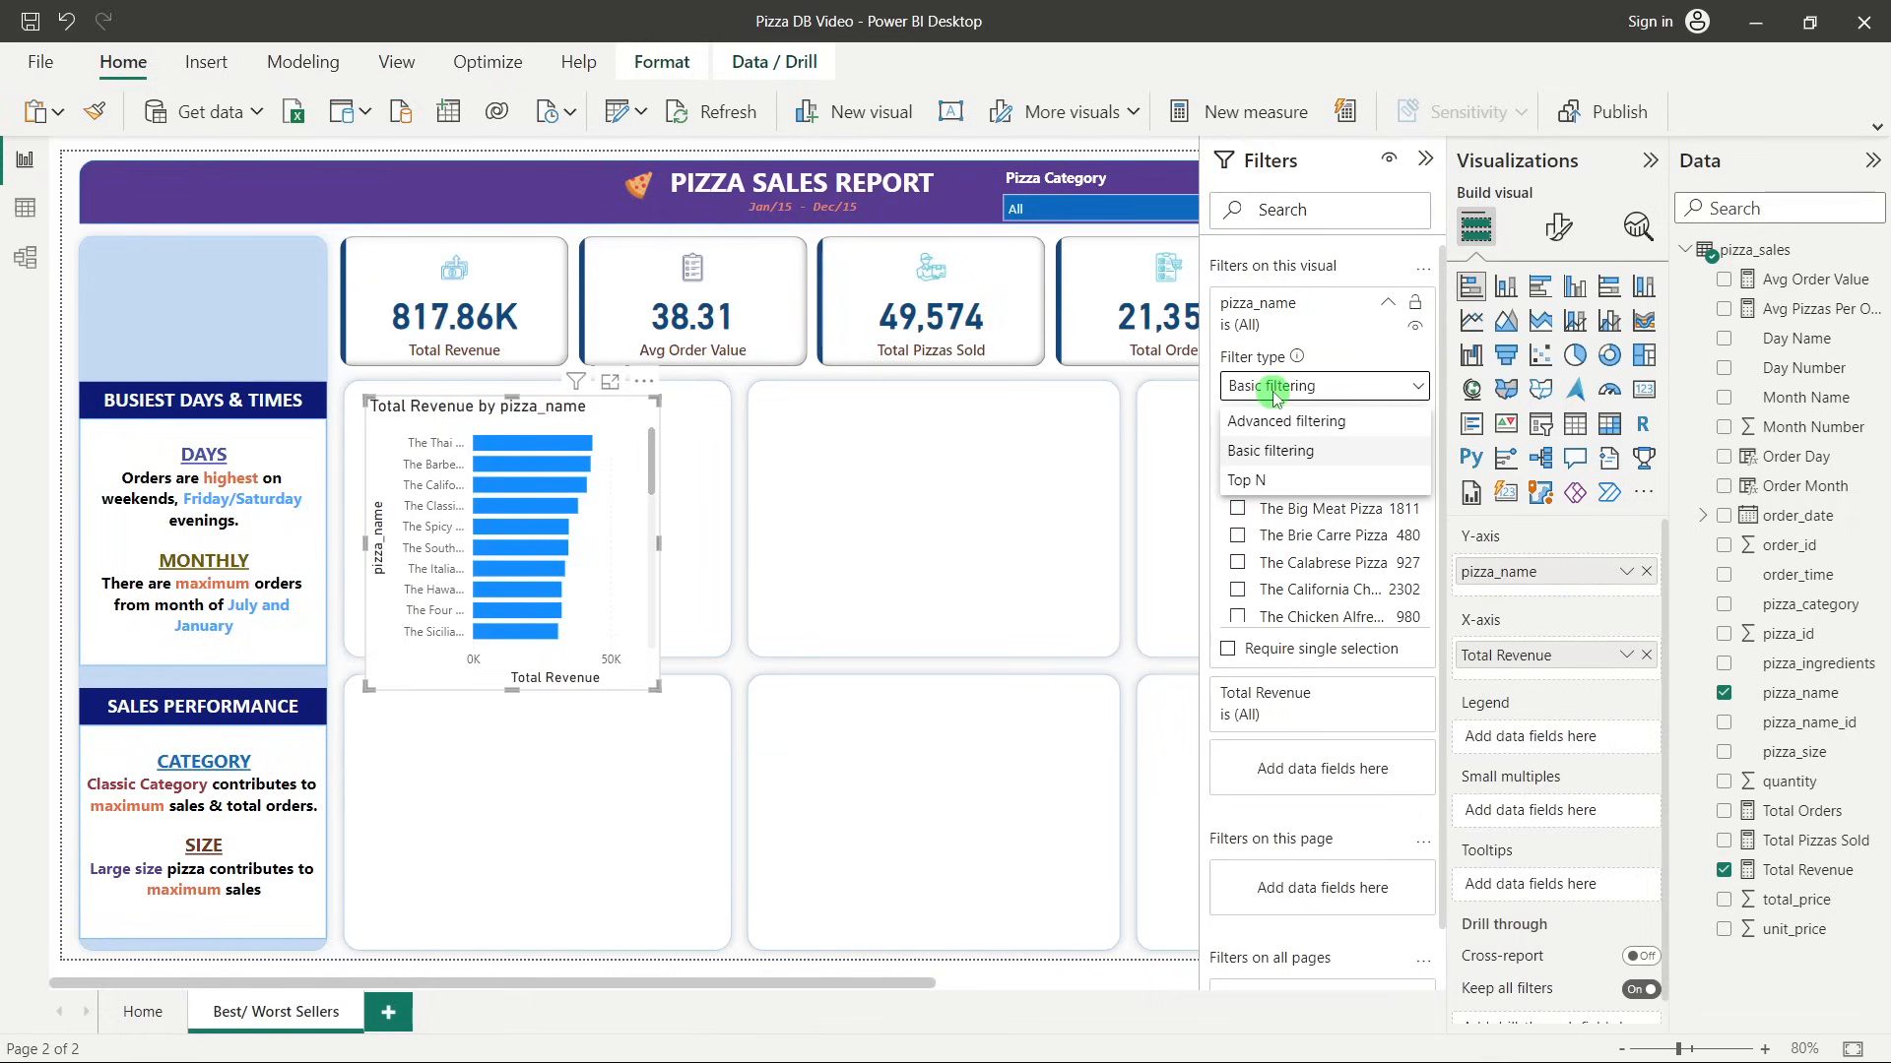
left_click(1290, 480)
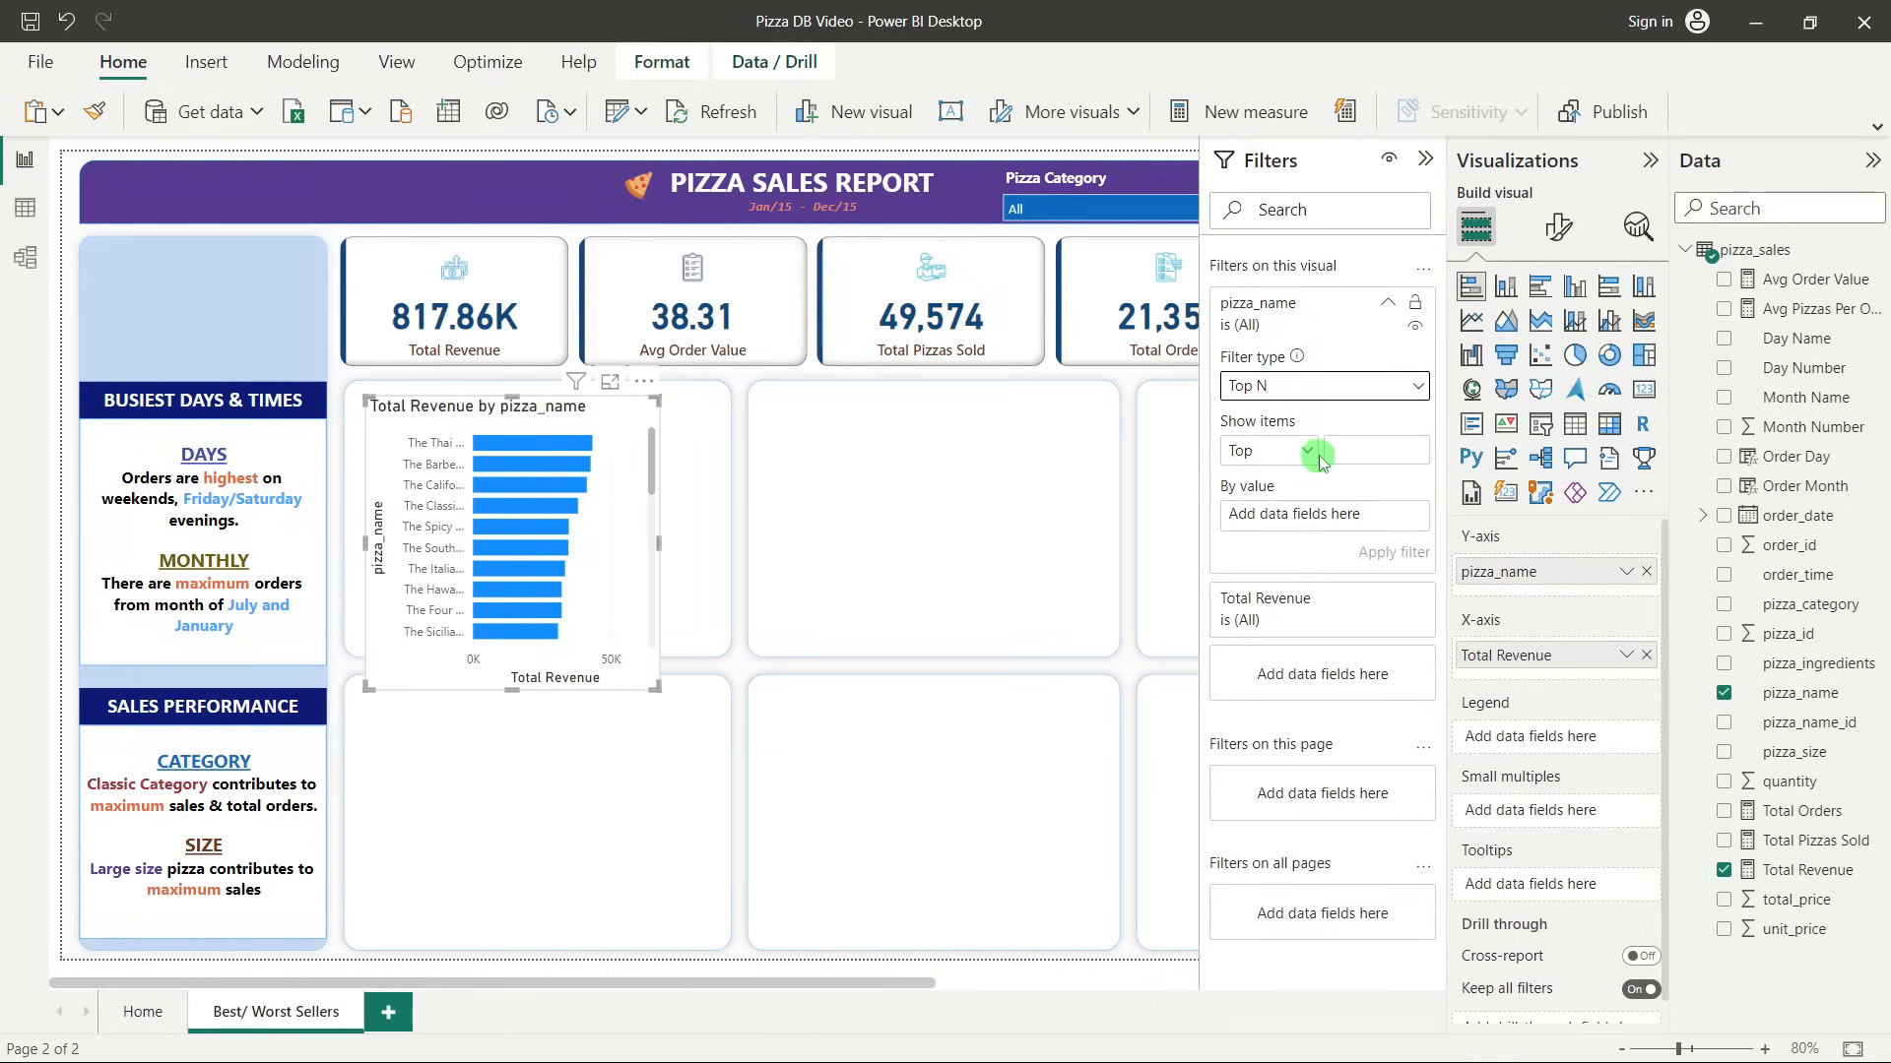
left_click(1353, 452)
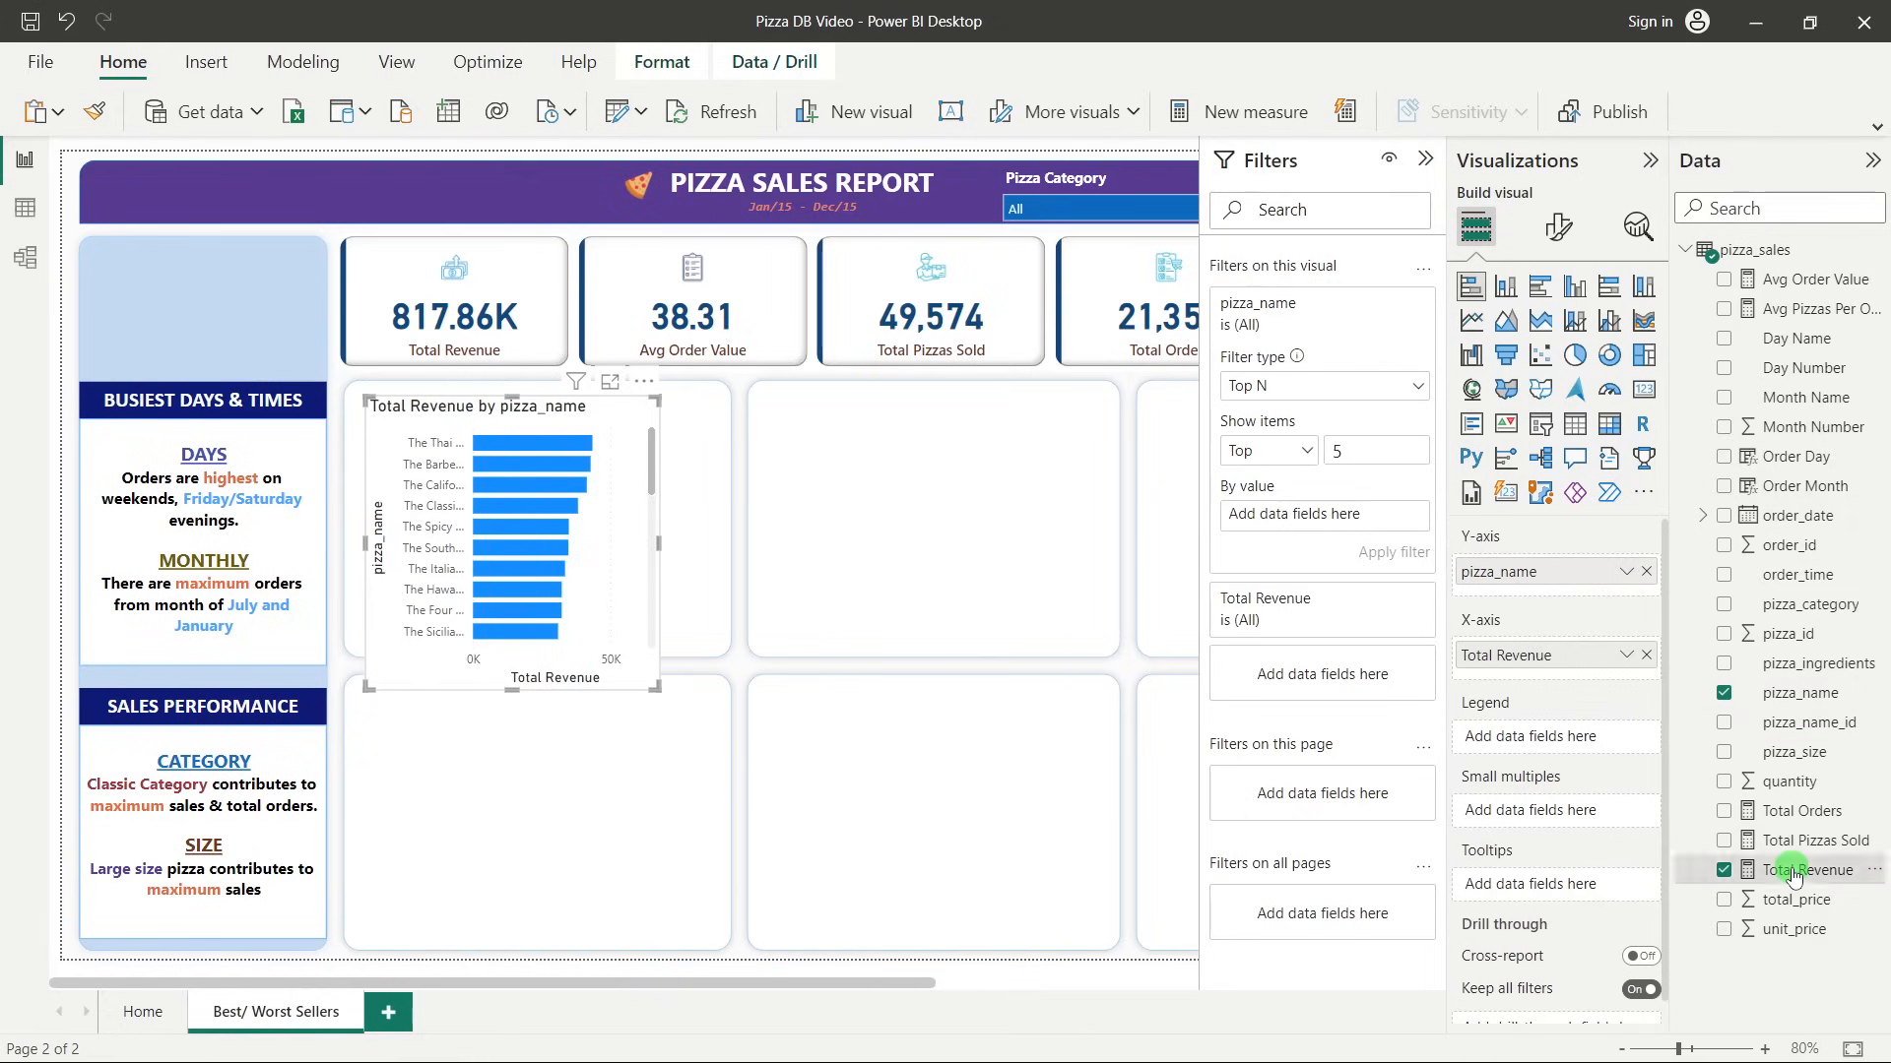
left_click_drag(1794, 876, 1329, 517)
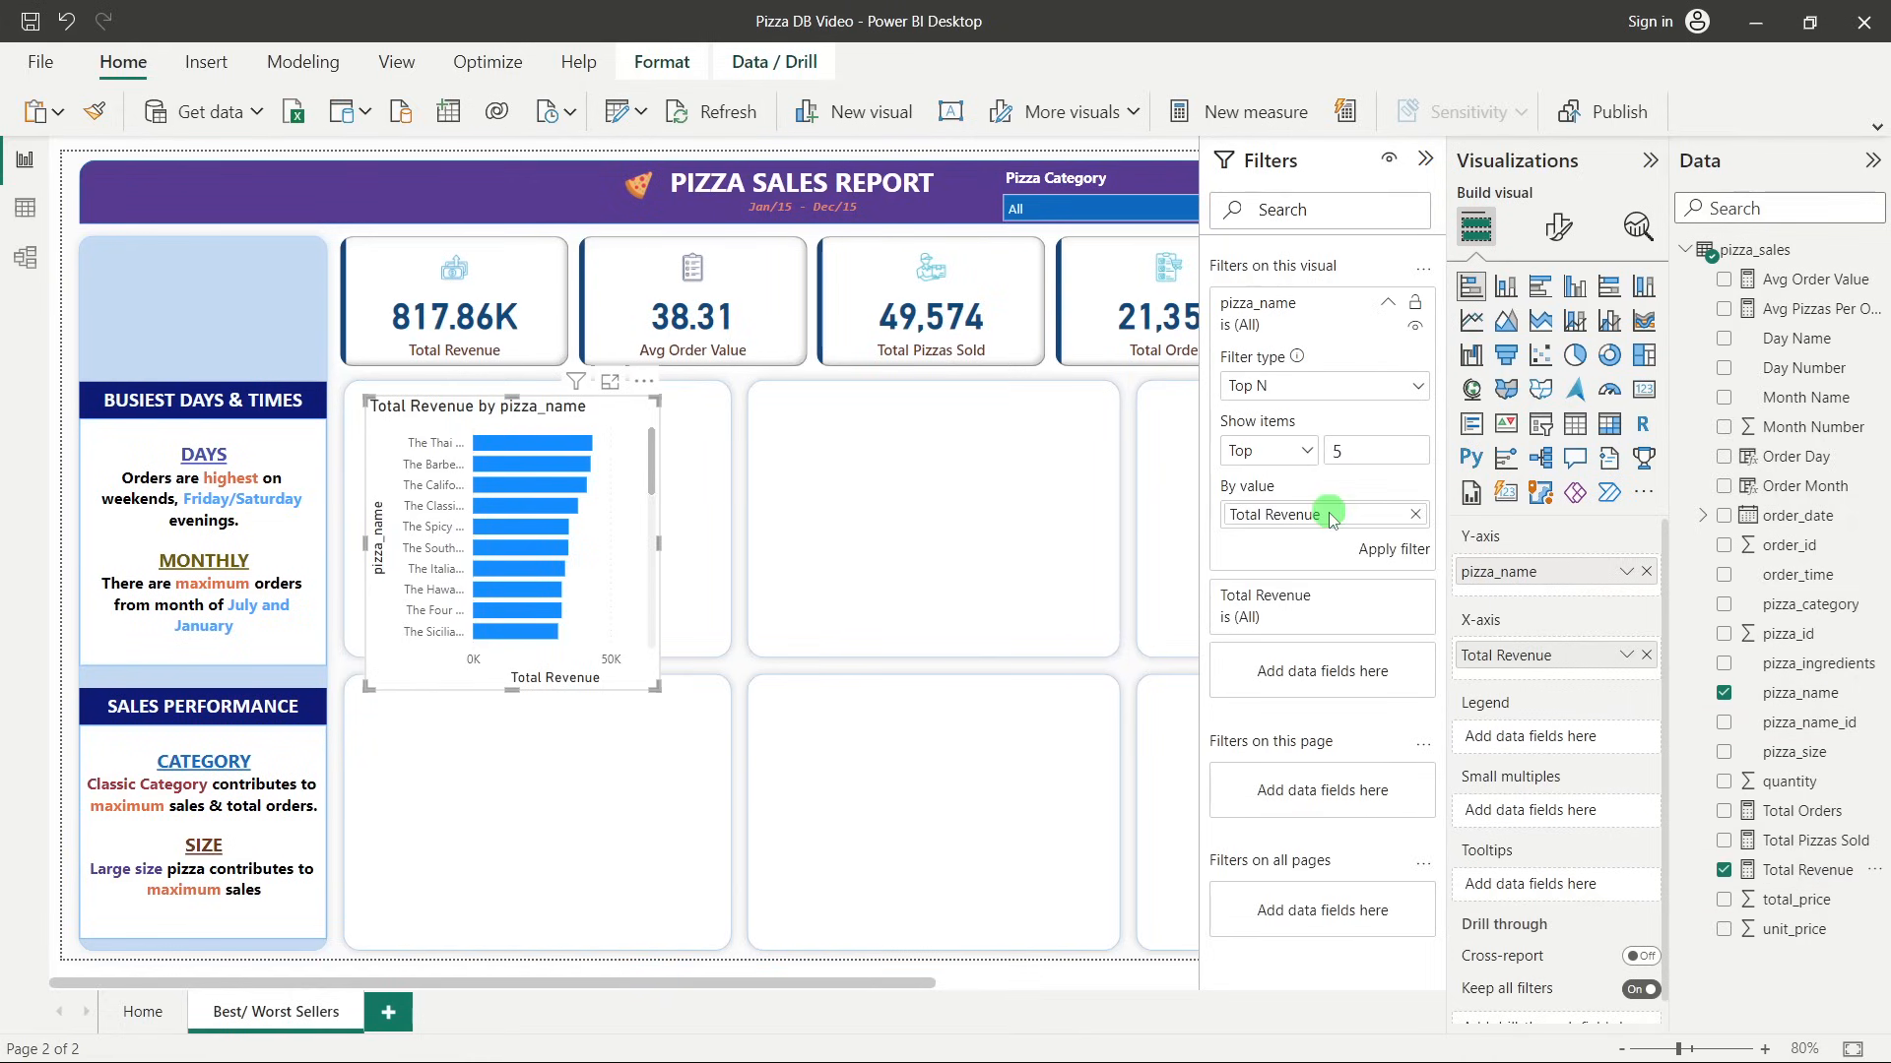
left_click(1378, 548)
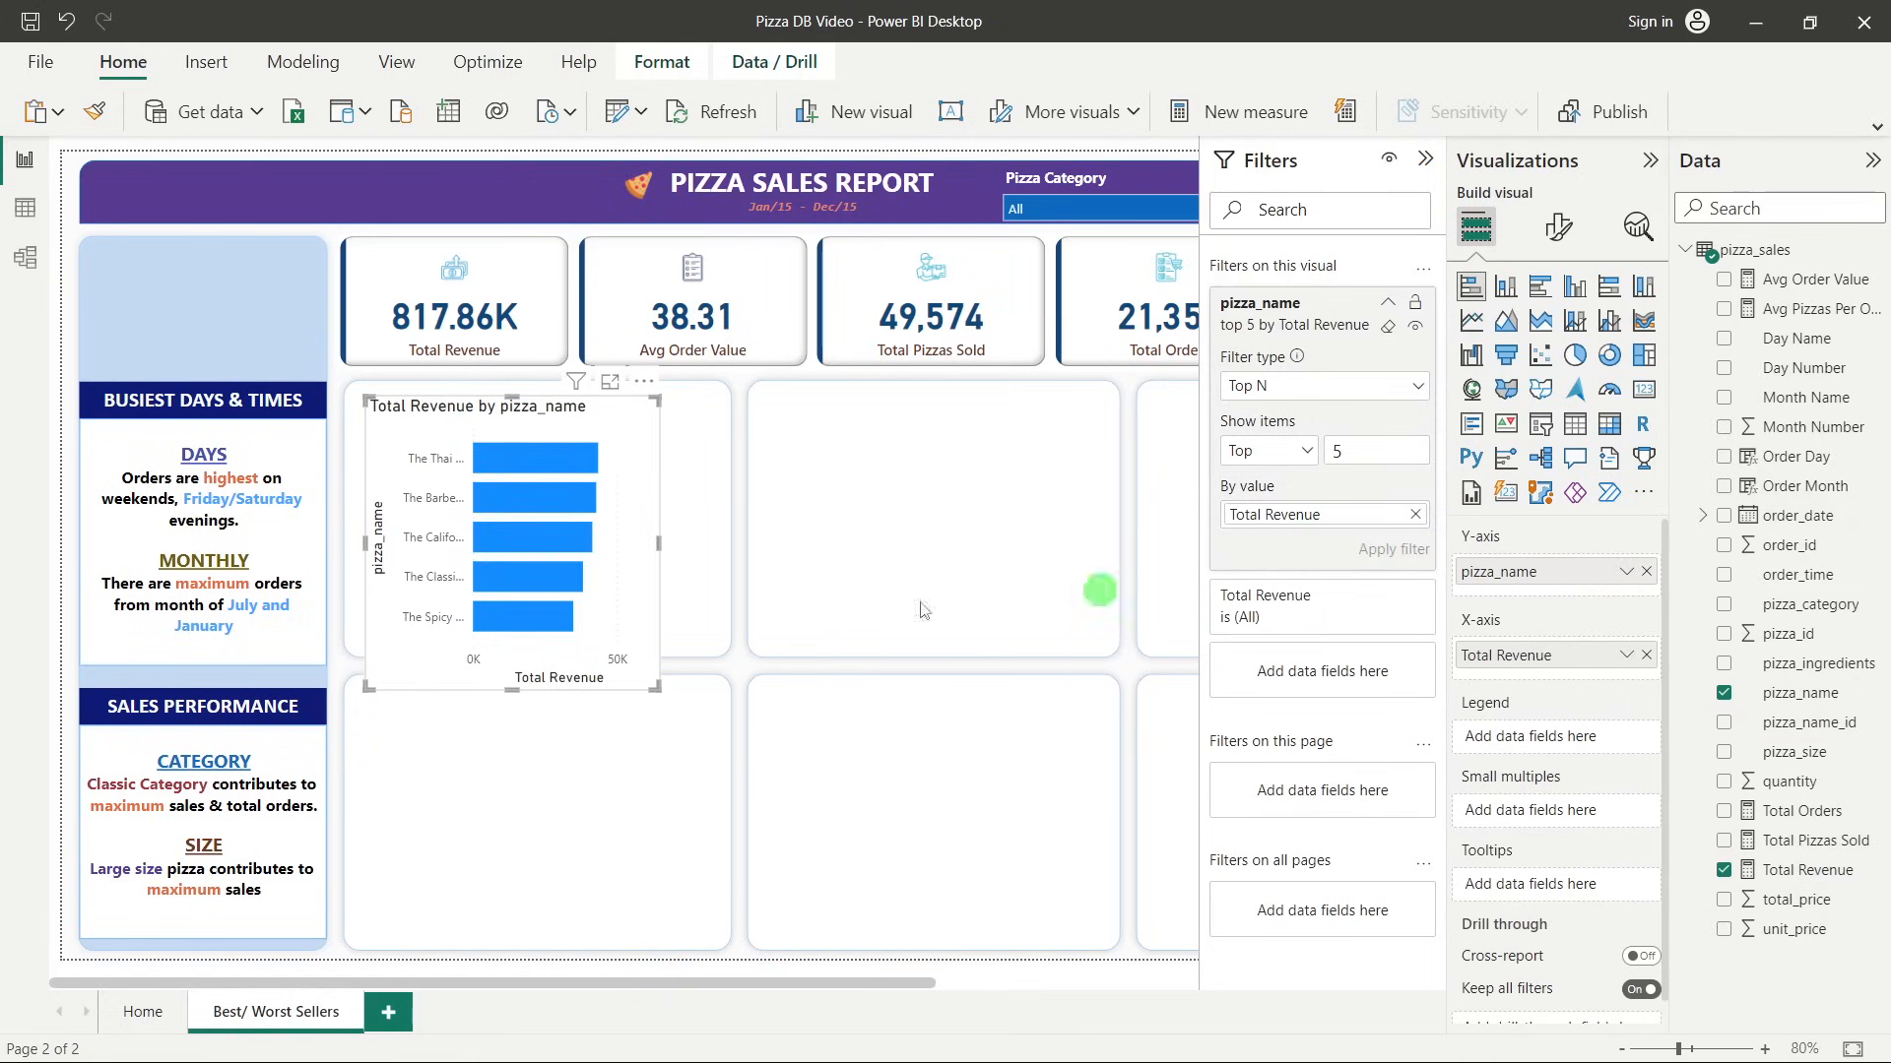
Resize the Total Revenue bar chart to fill the first background shape in the top row.
left_click_drag(512, 688, 513, 650)
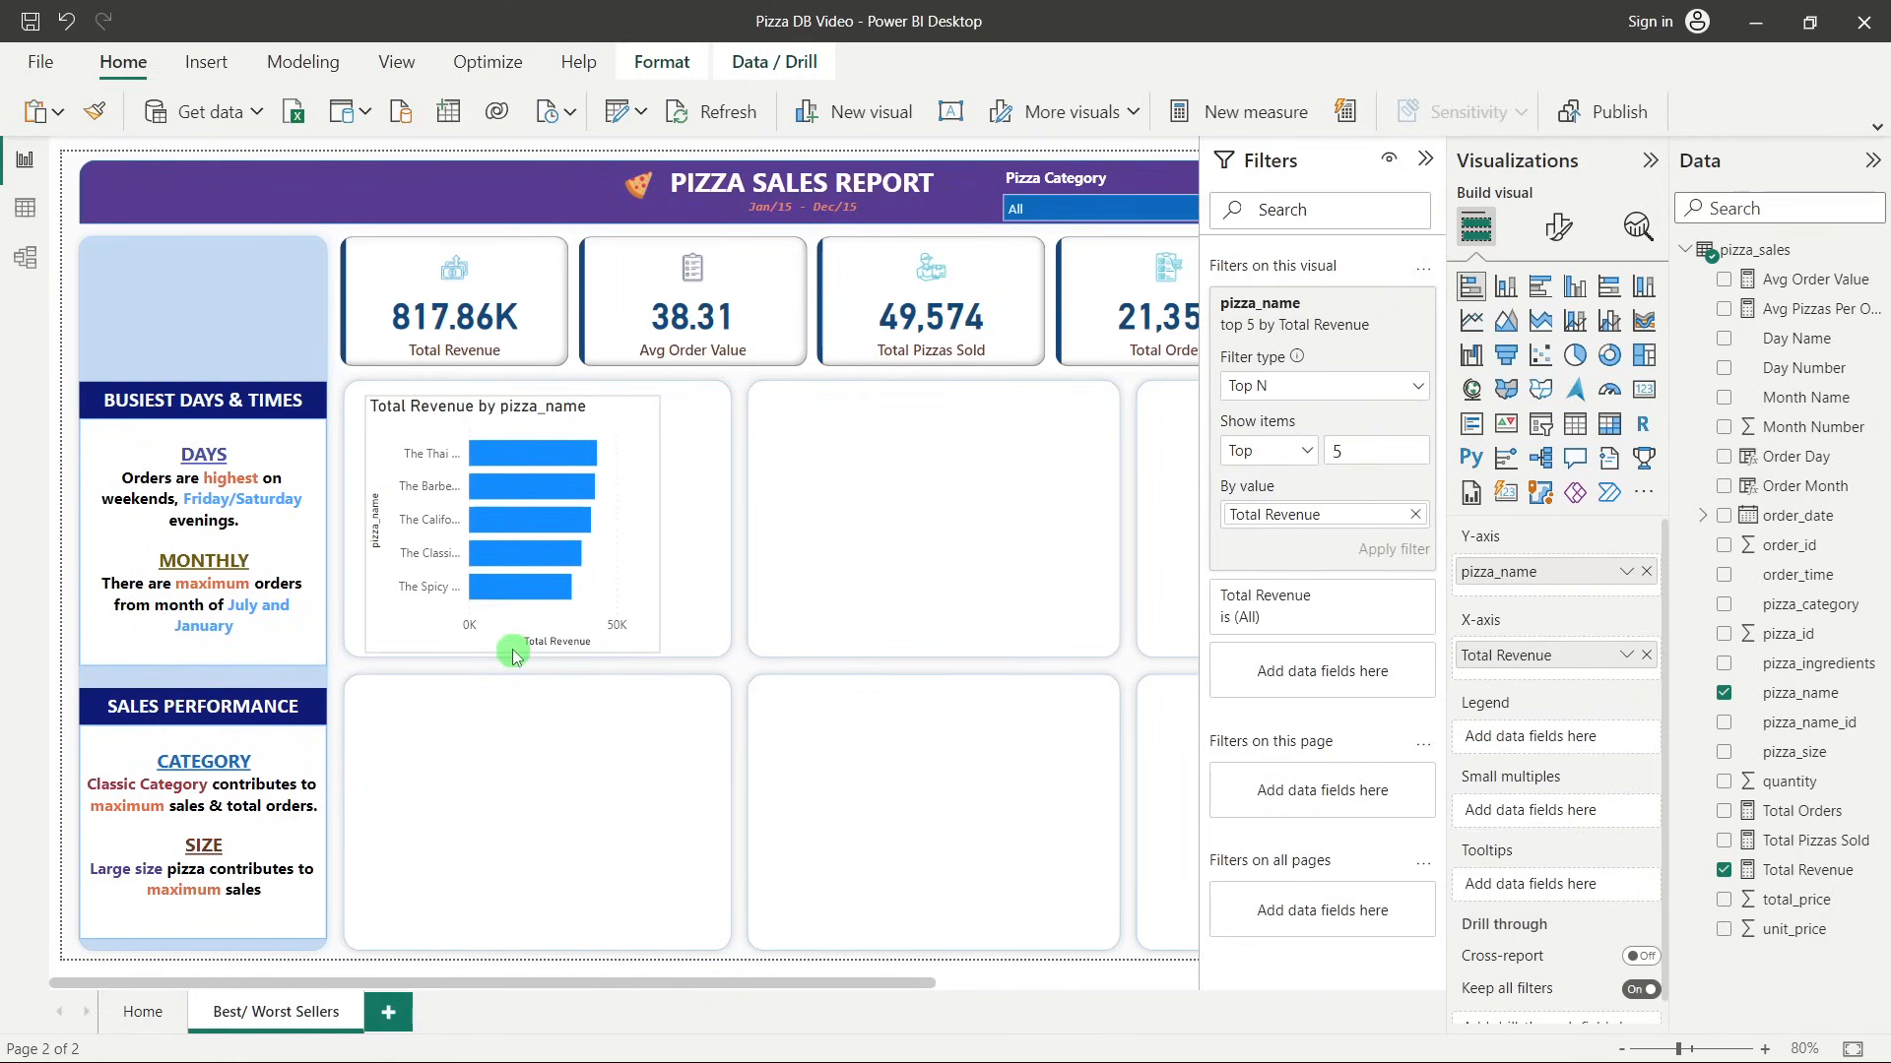
left_click_drag(366, 529, 354, 532)
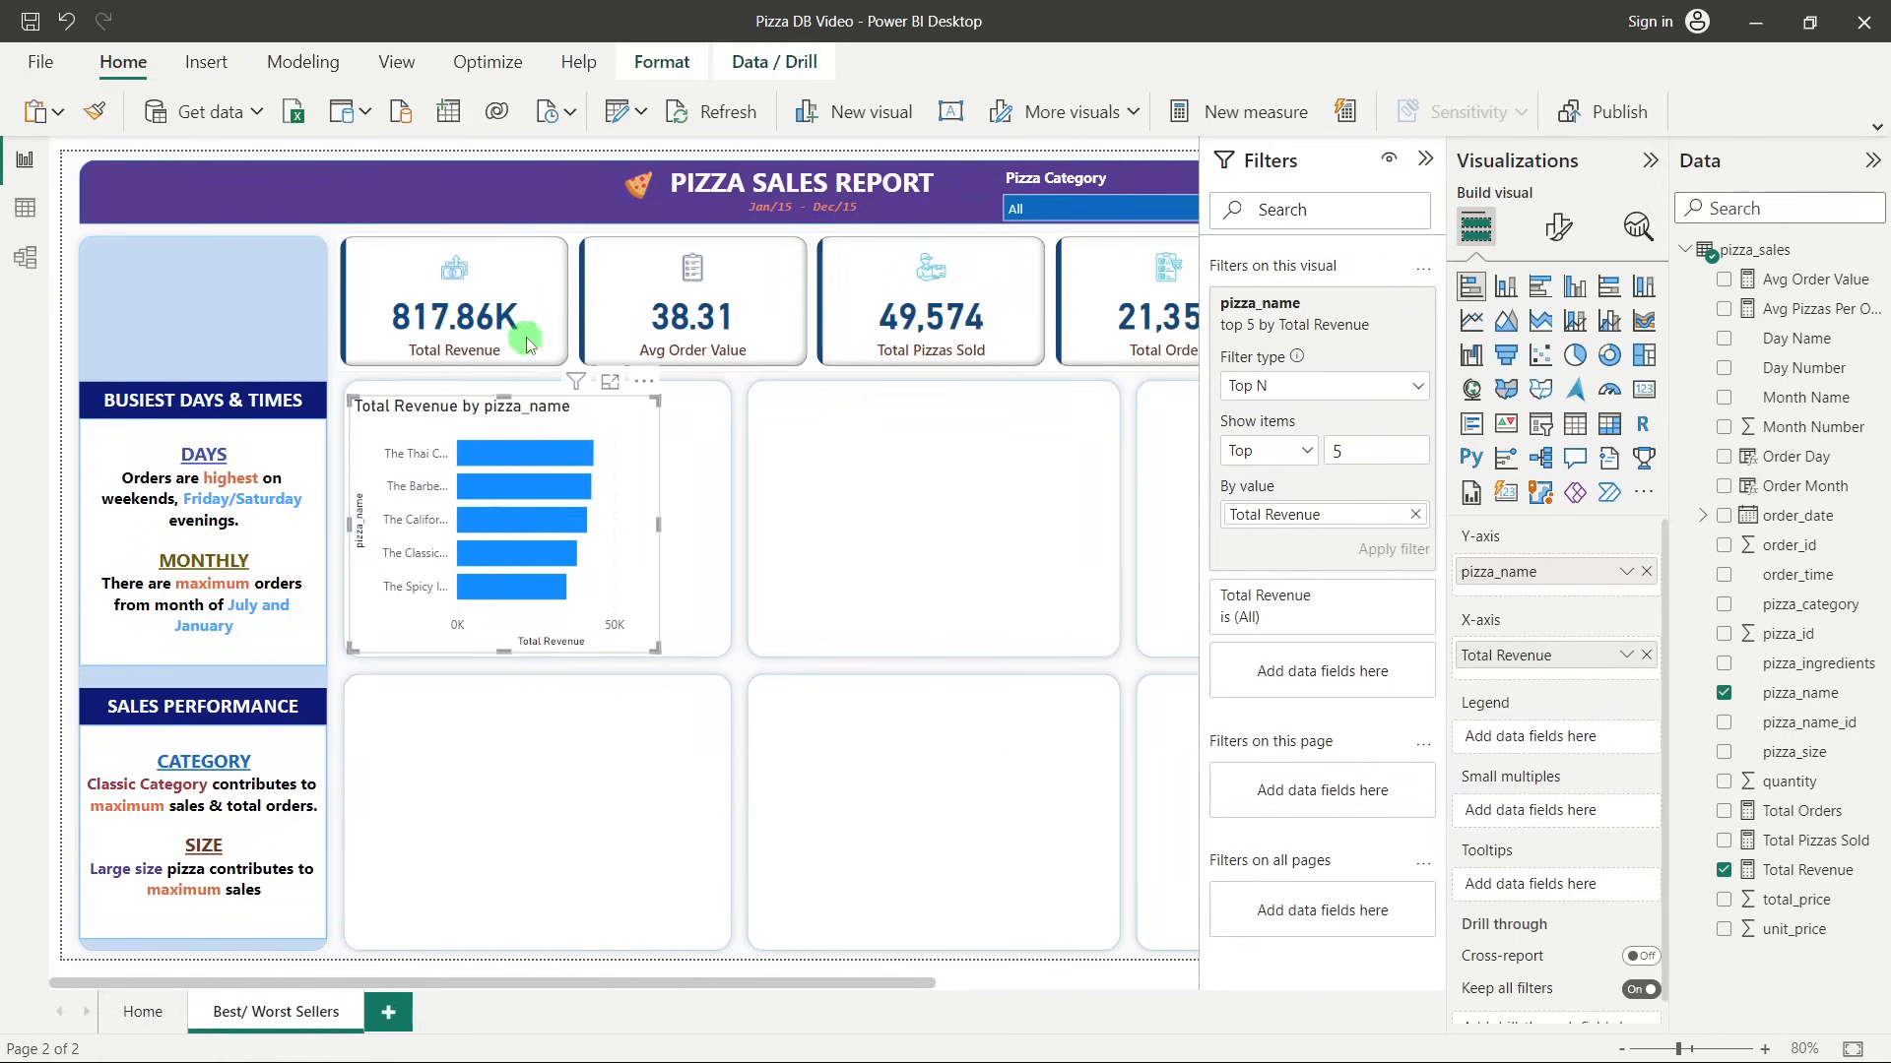
left_click_drag(505, 395, 504, 394)
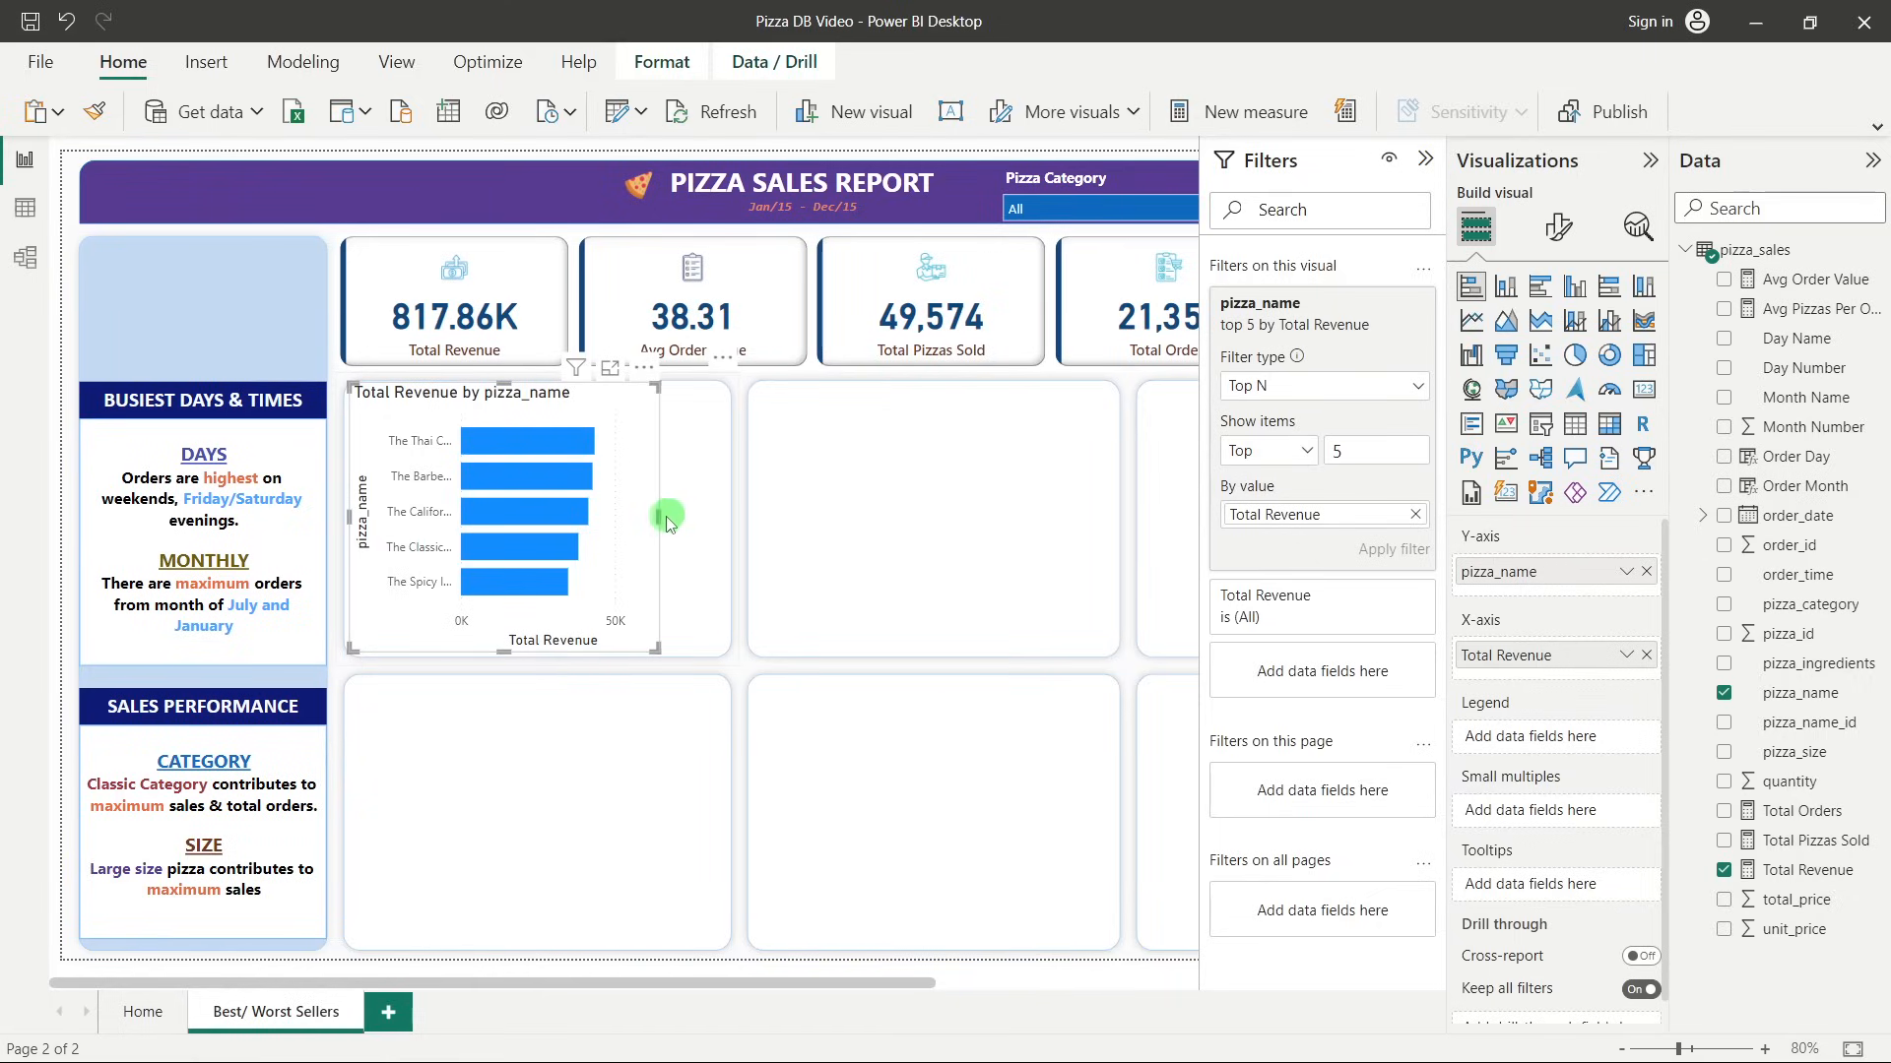
left_click_drag(658, 517, 726, 516)
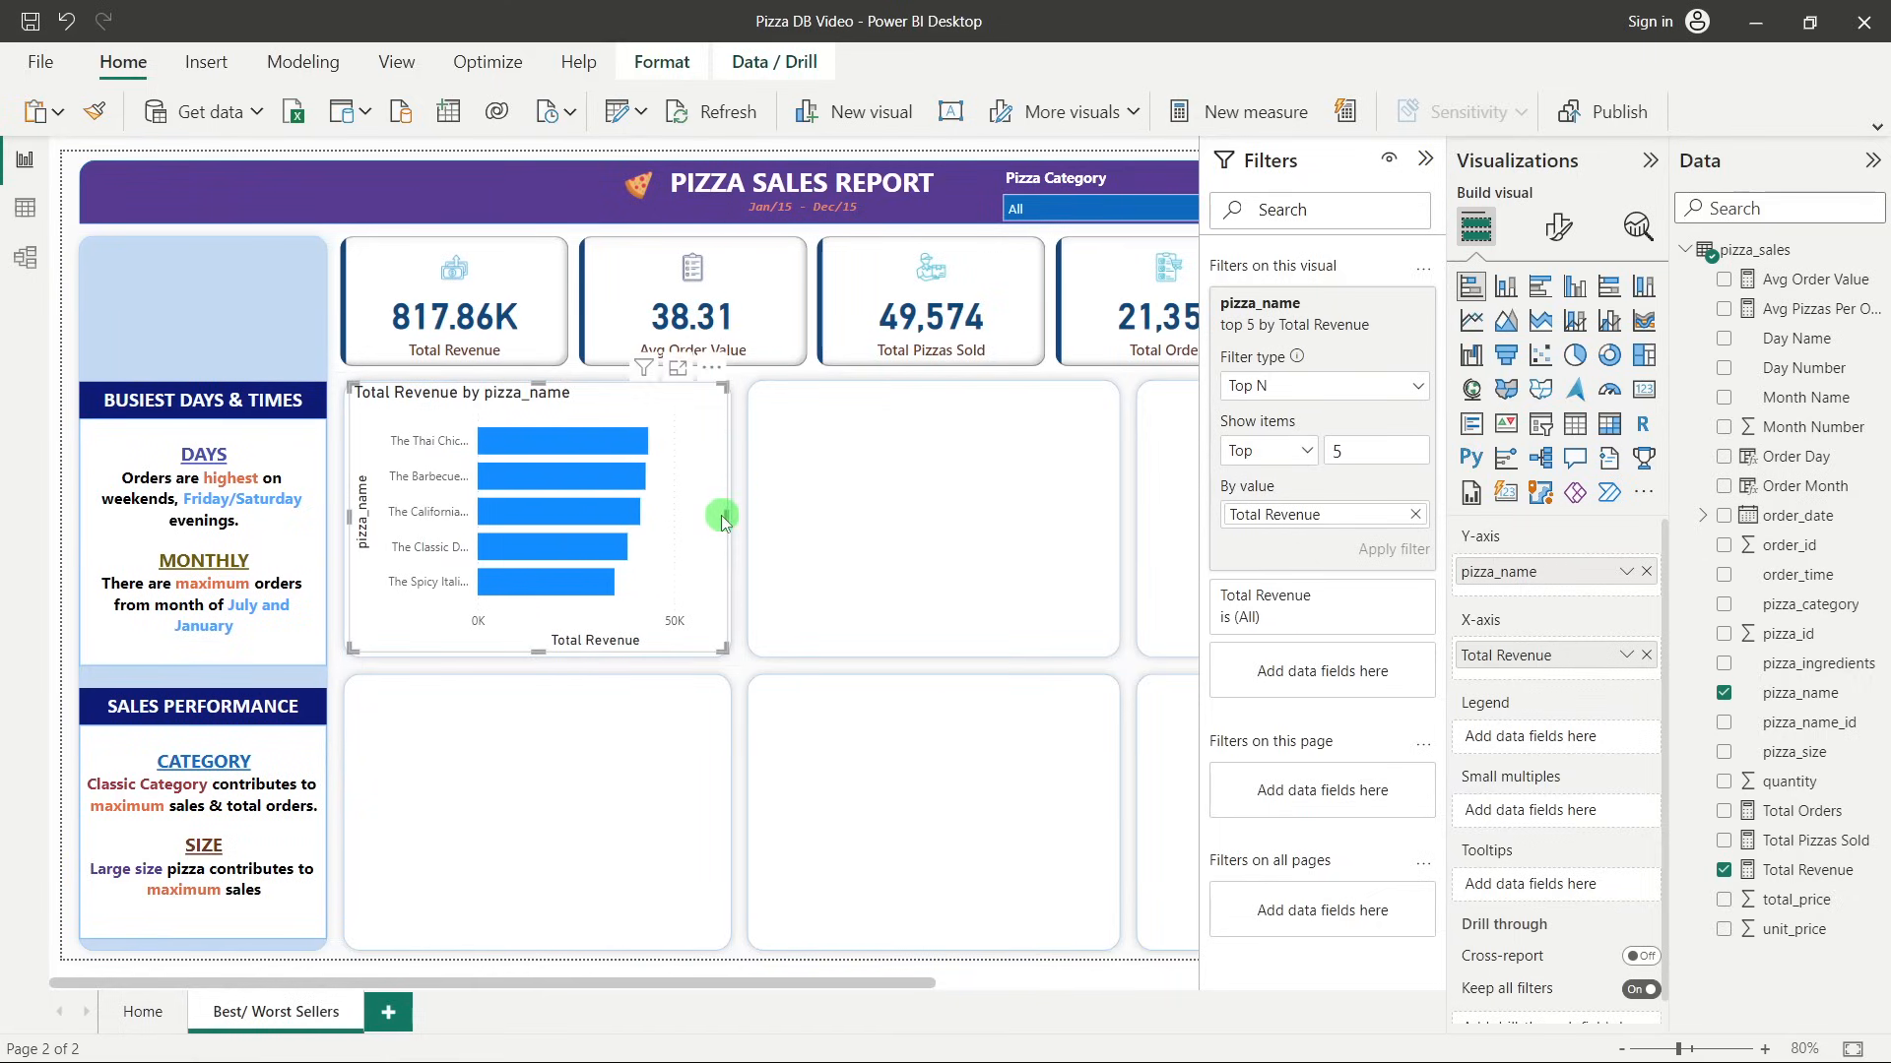
Turn off the bar chart's background effect and collapse the Filters pane.
left_click(1559, 229)
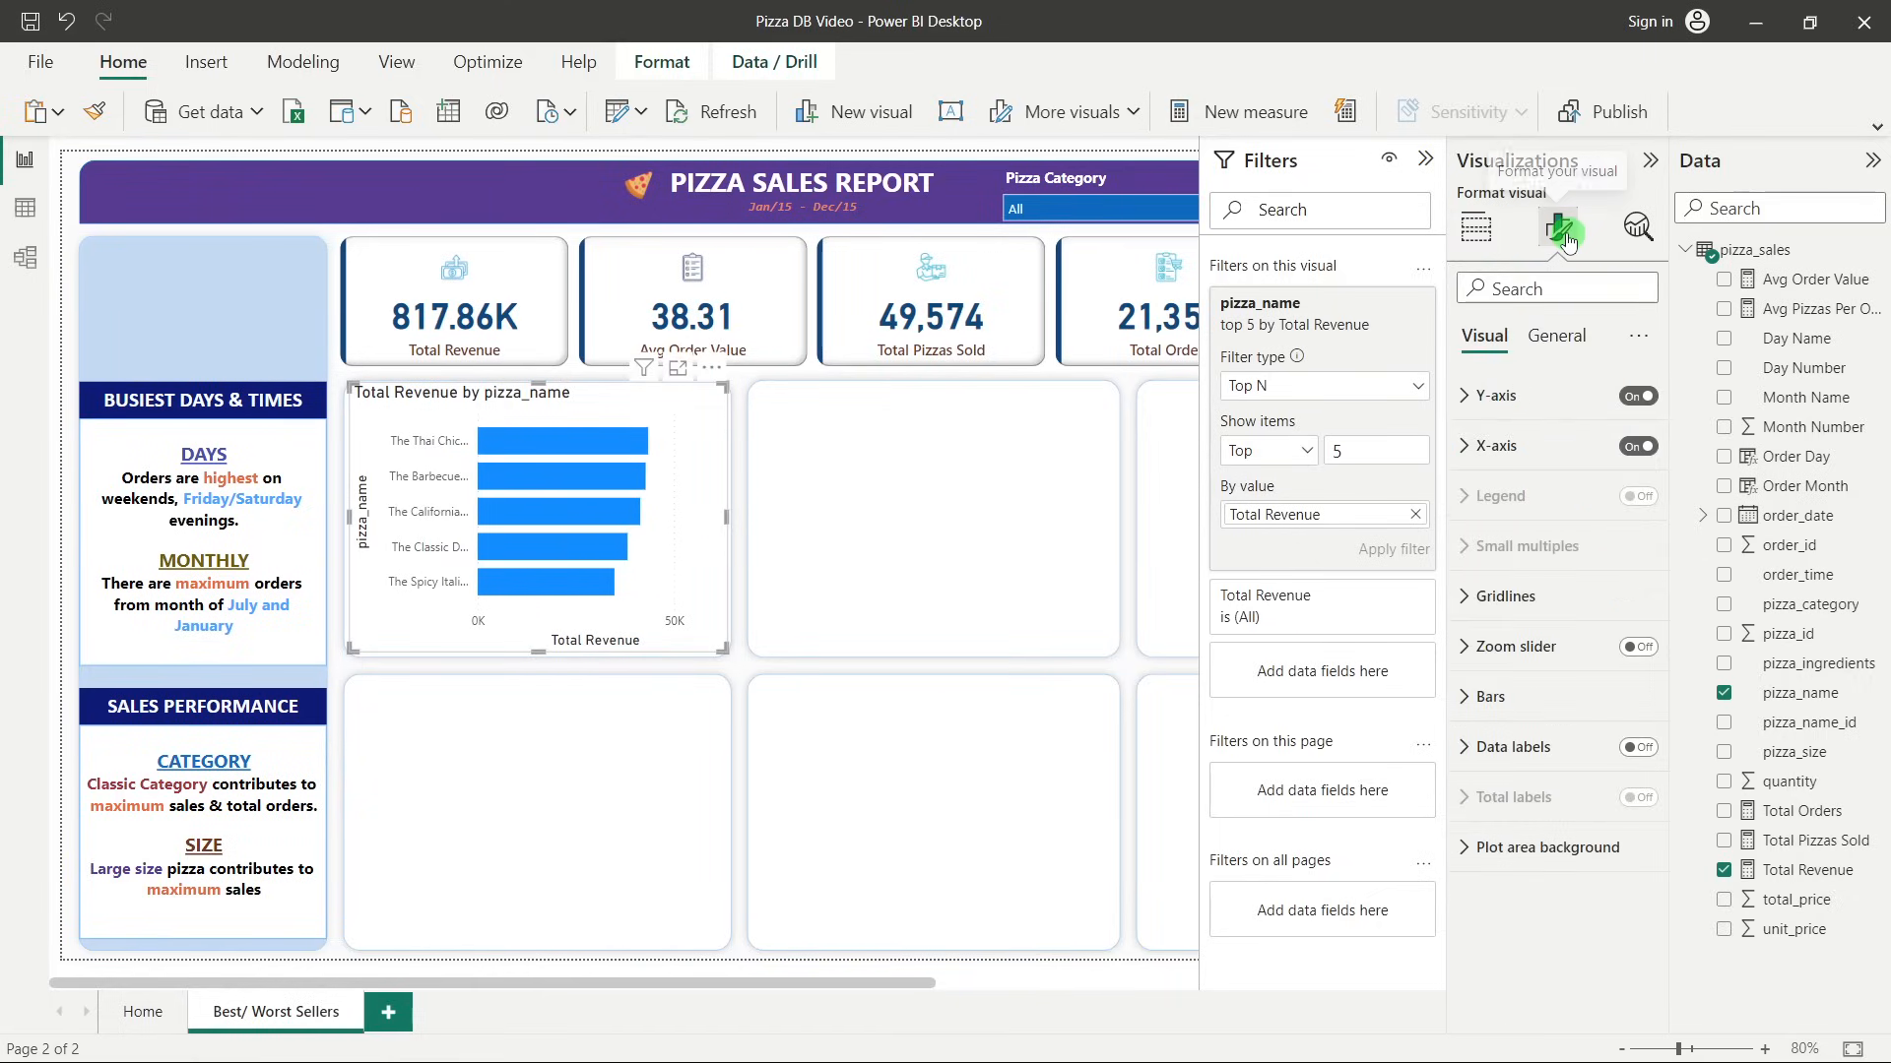
left_click(1558, 345)
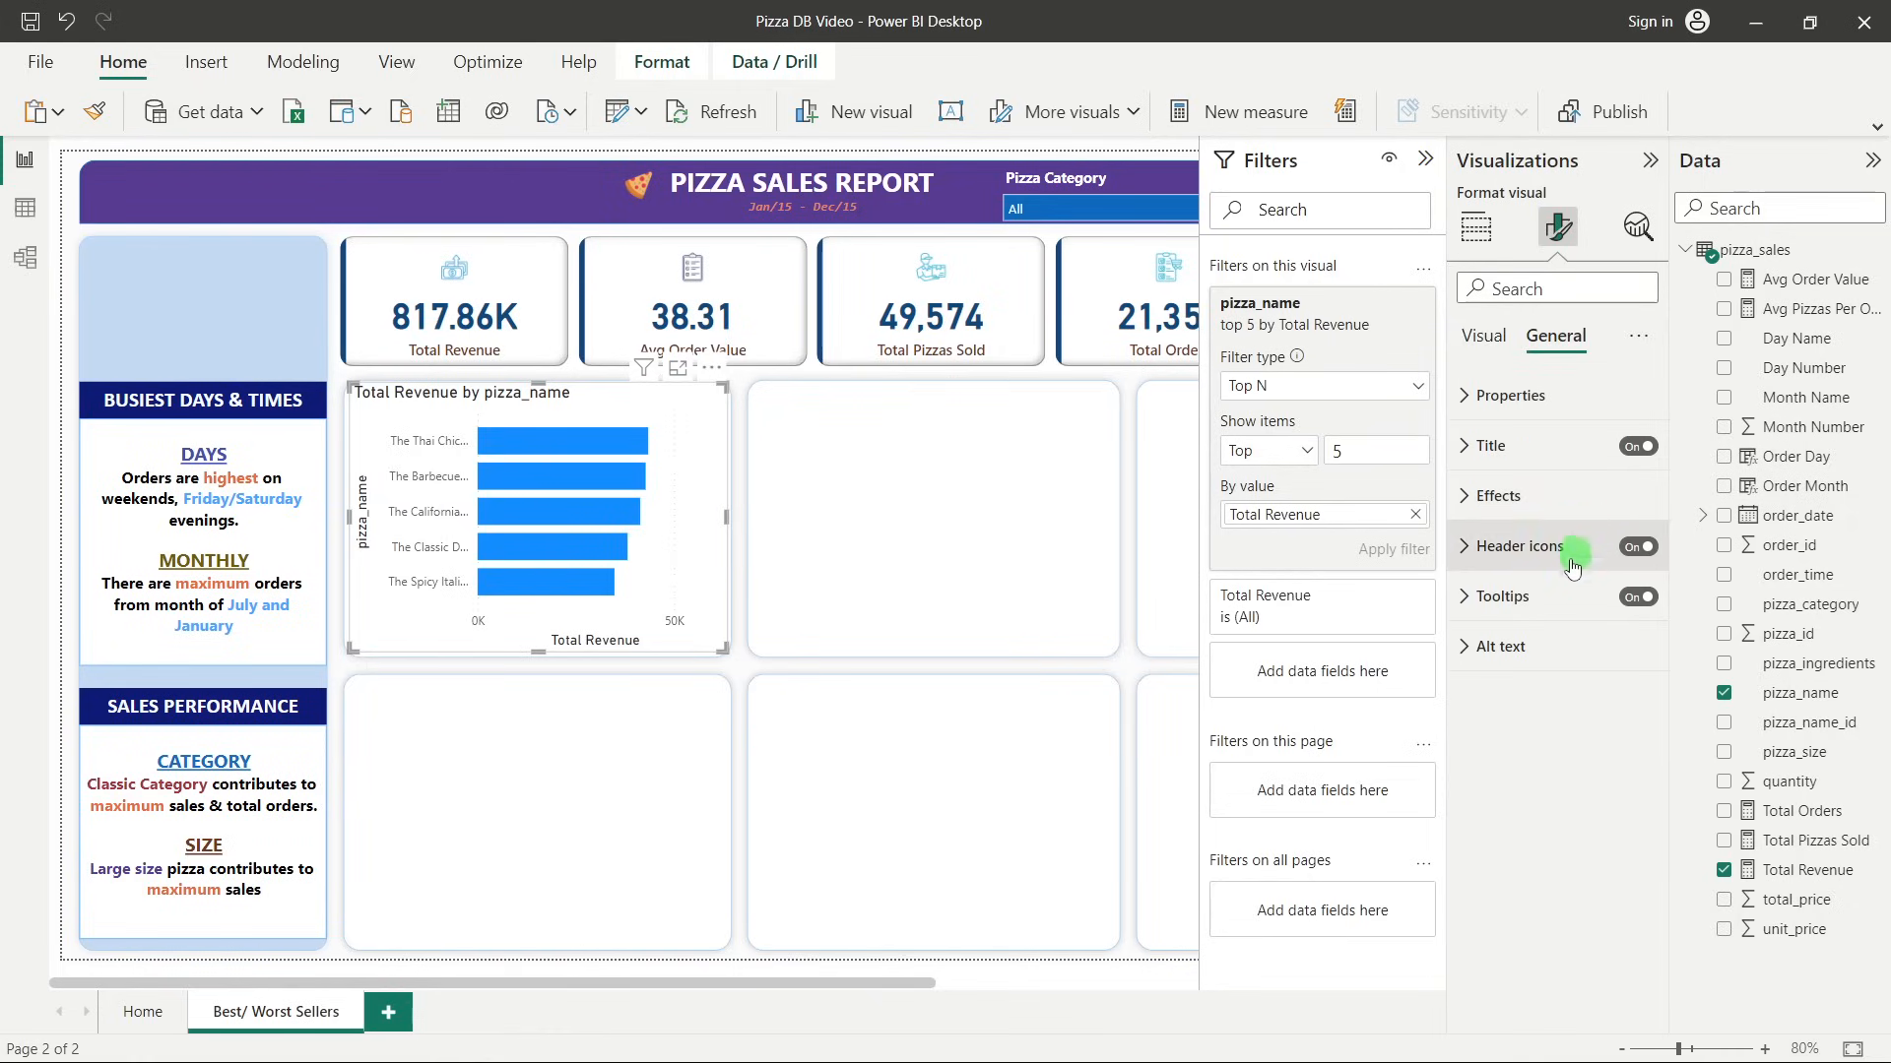
left_click(1502, 496)
left_click(1629, 556)
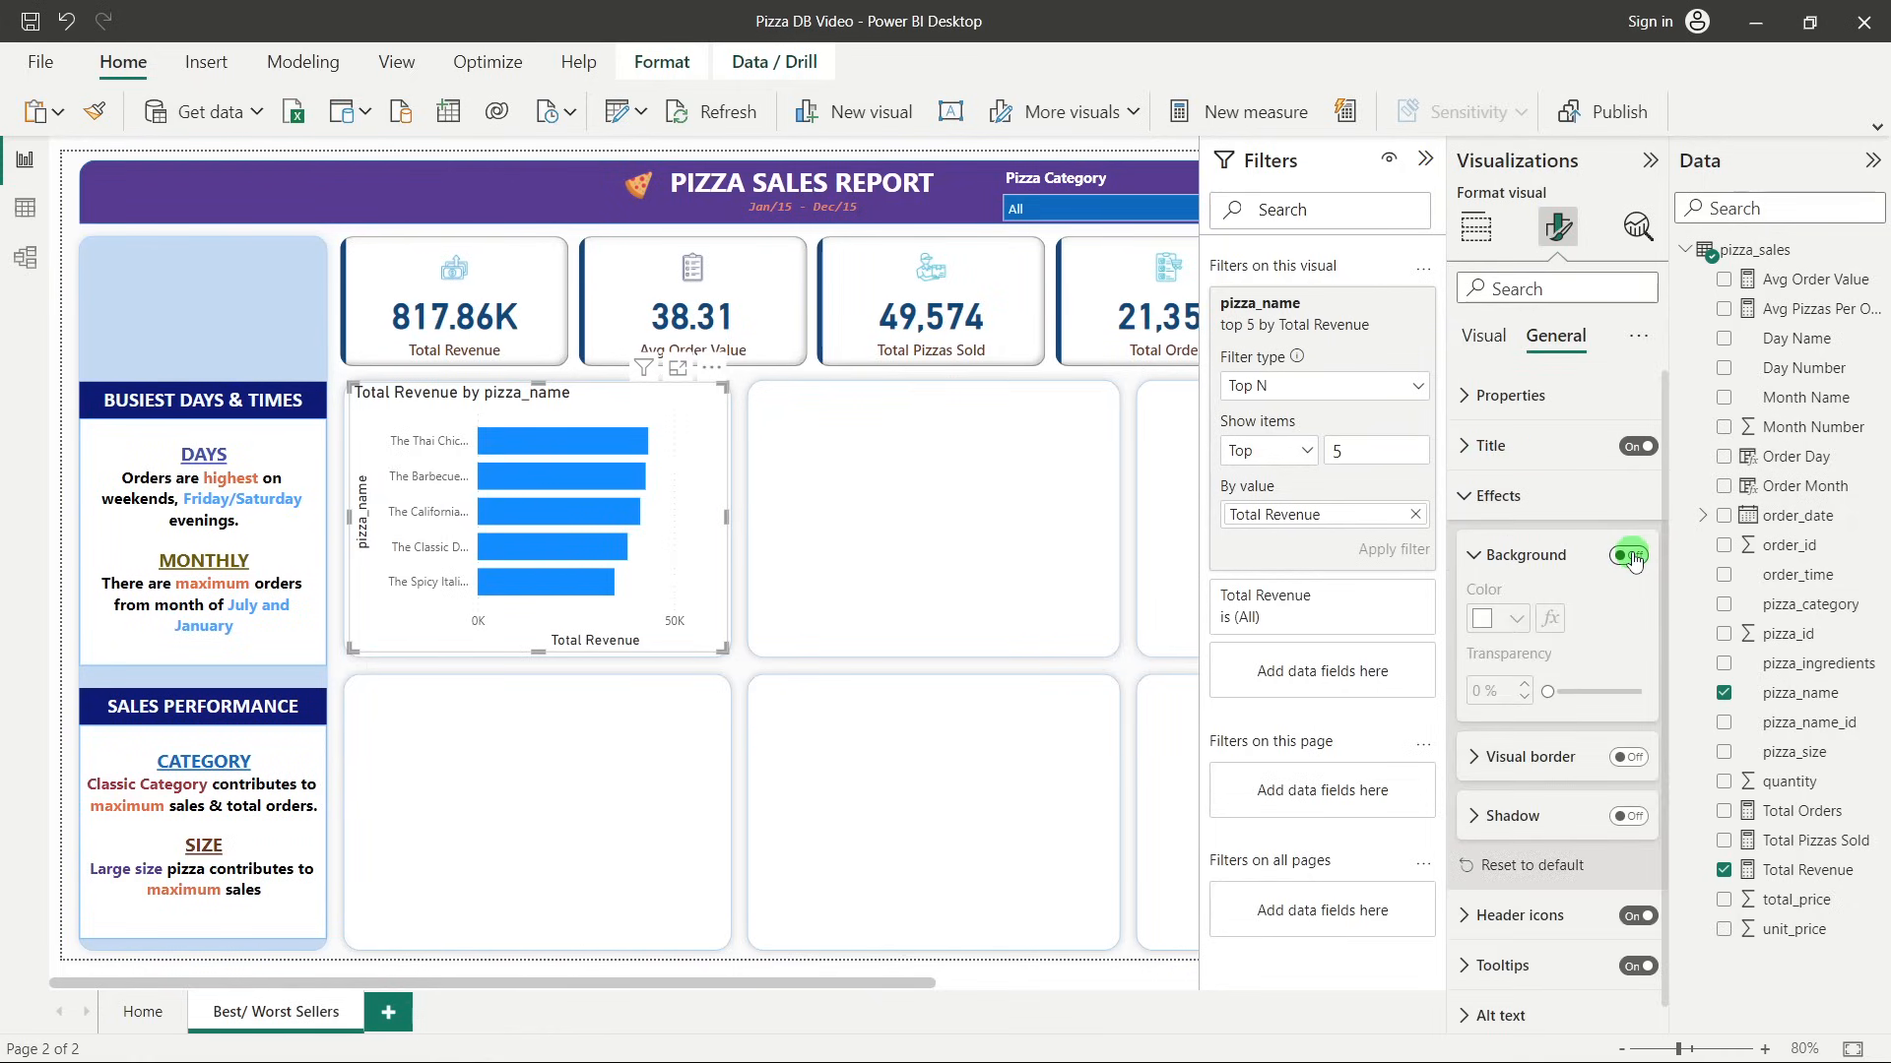
left_click(1521, 496)
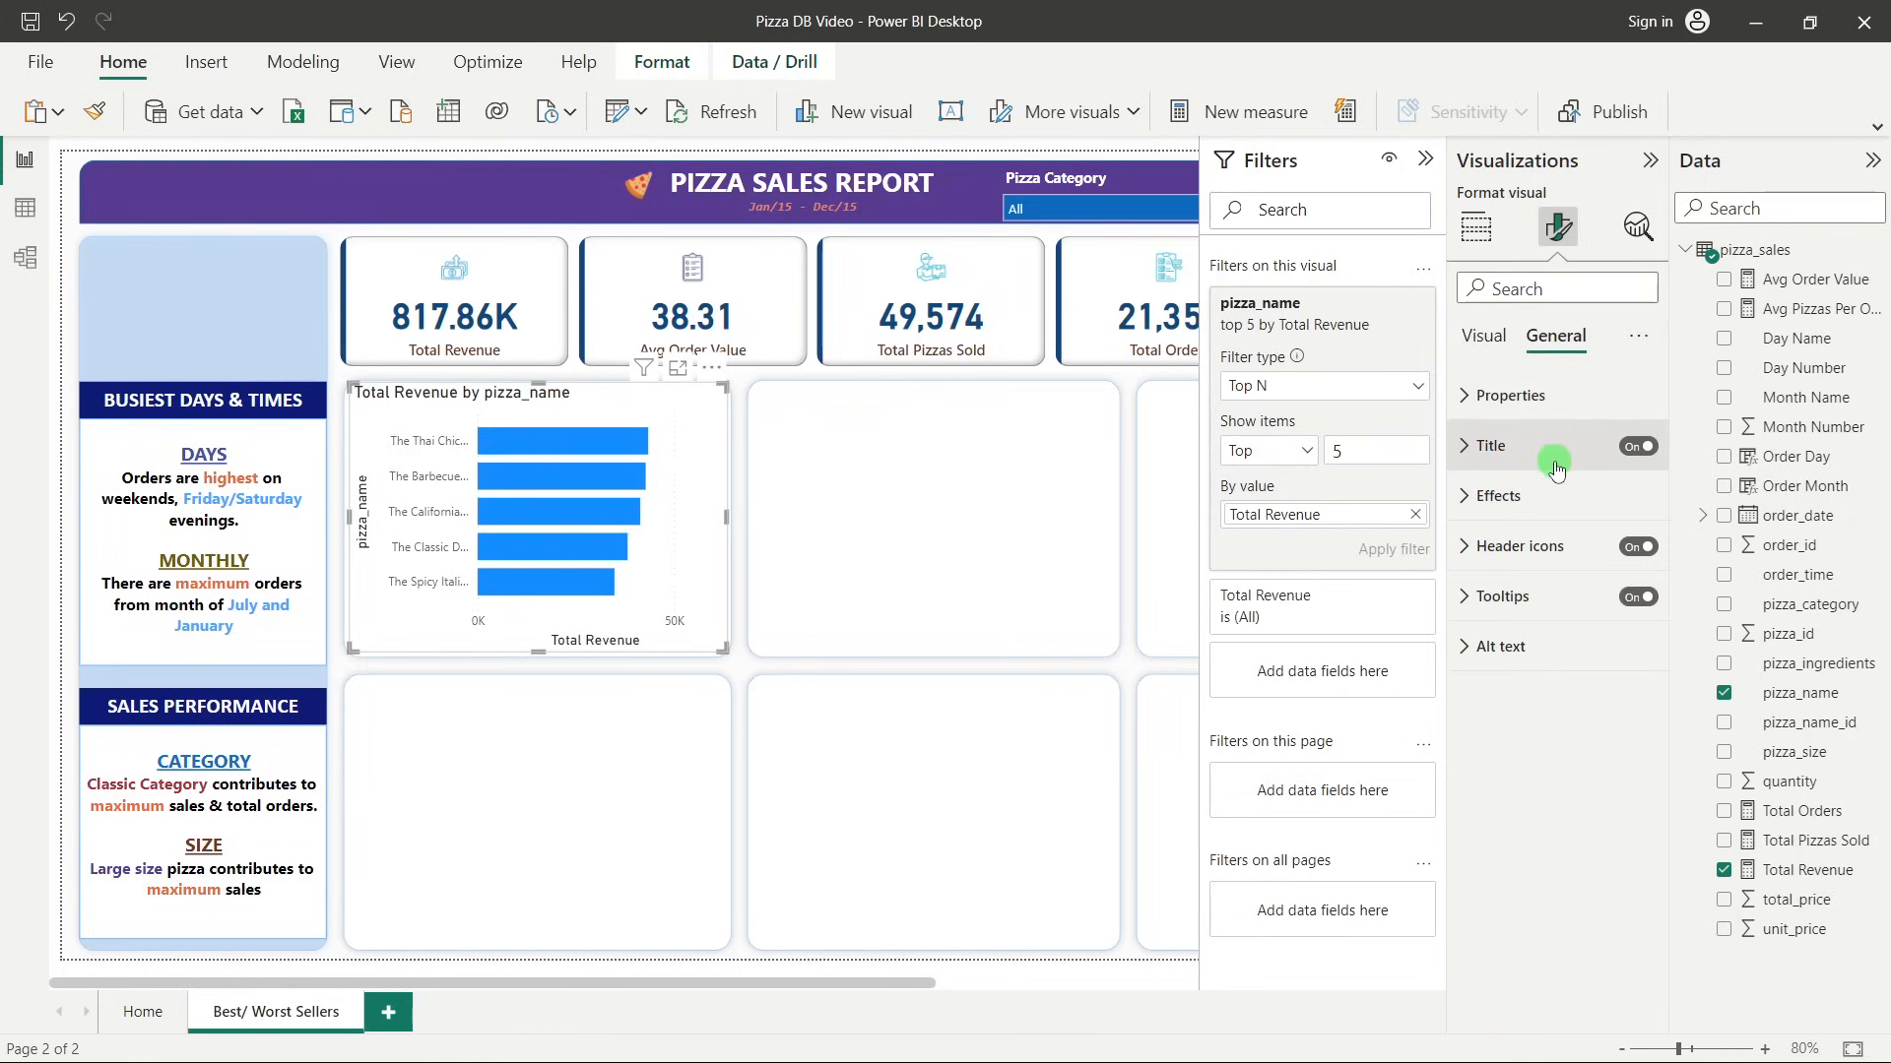
left_click(1425, 160)
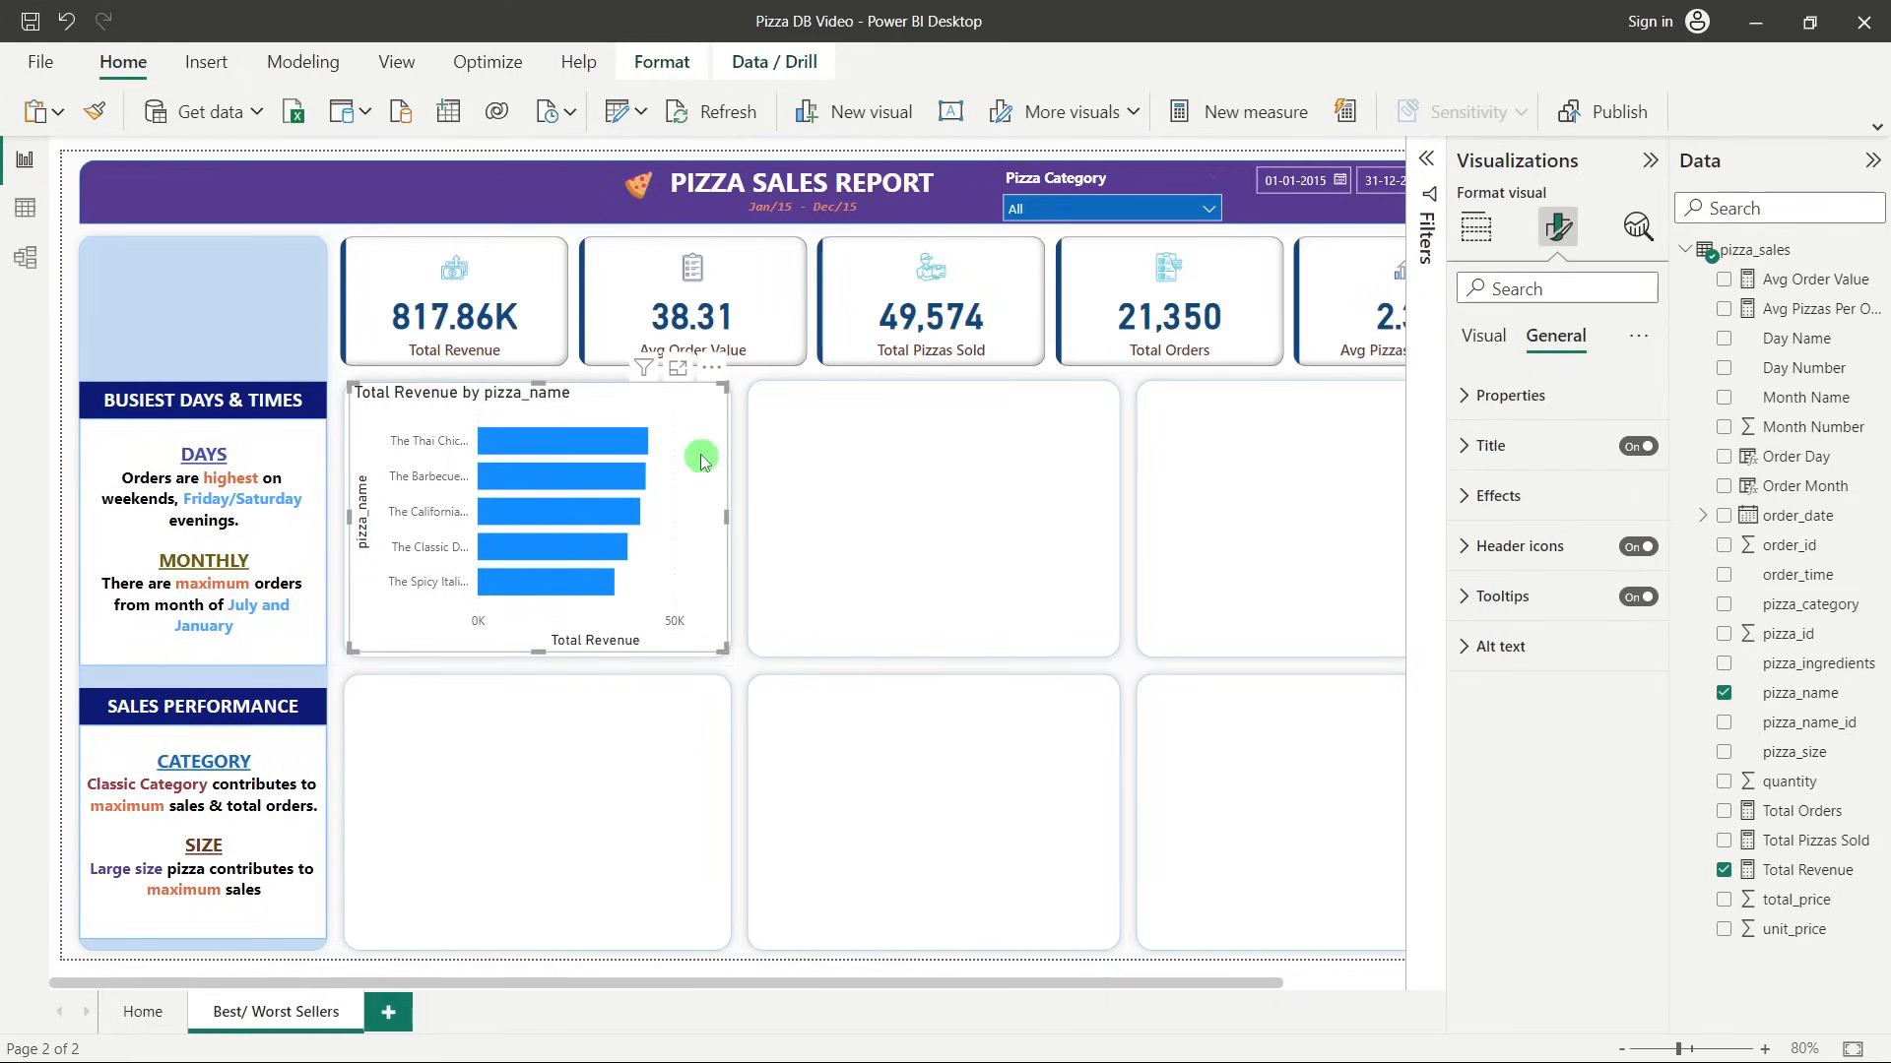
Turn off the Y-axis title of the bar chart while keeping the pizza name labels.
left_click(1498, 345)
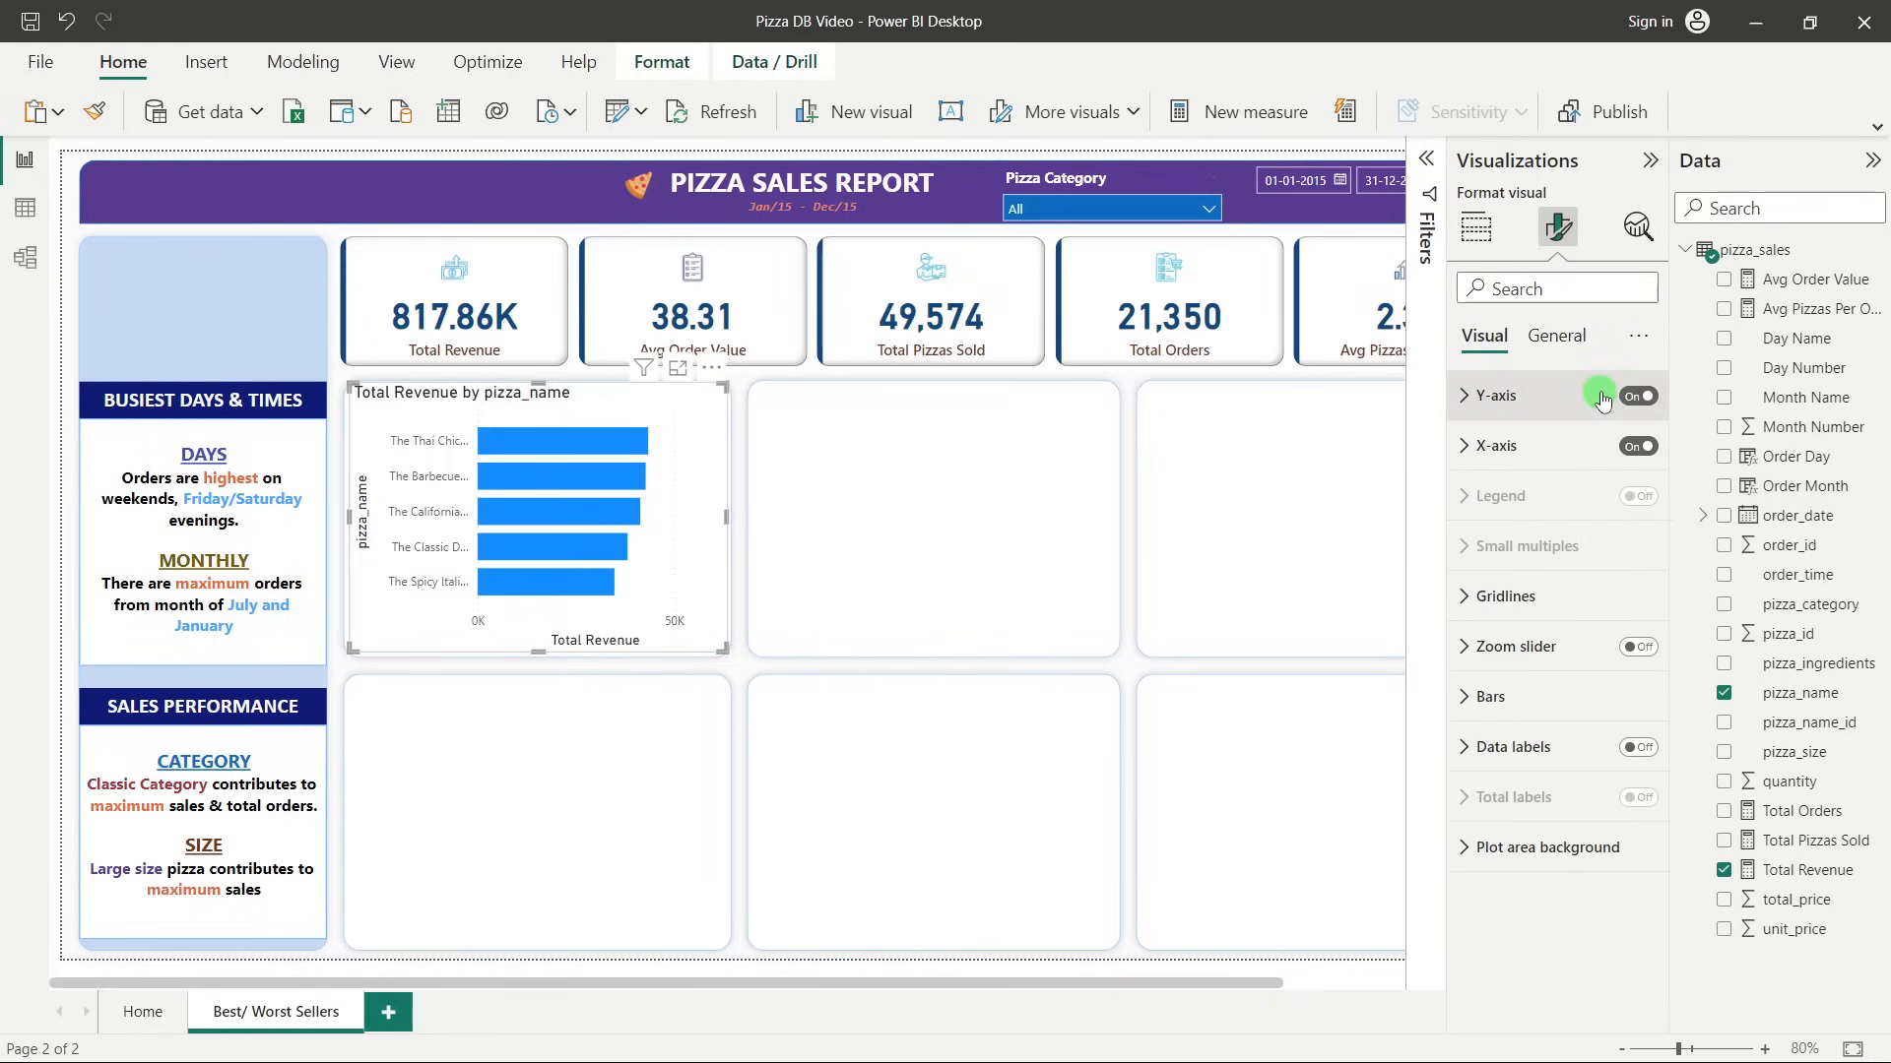
left_click(1642, 397)
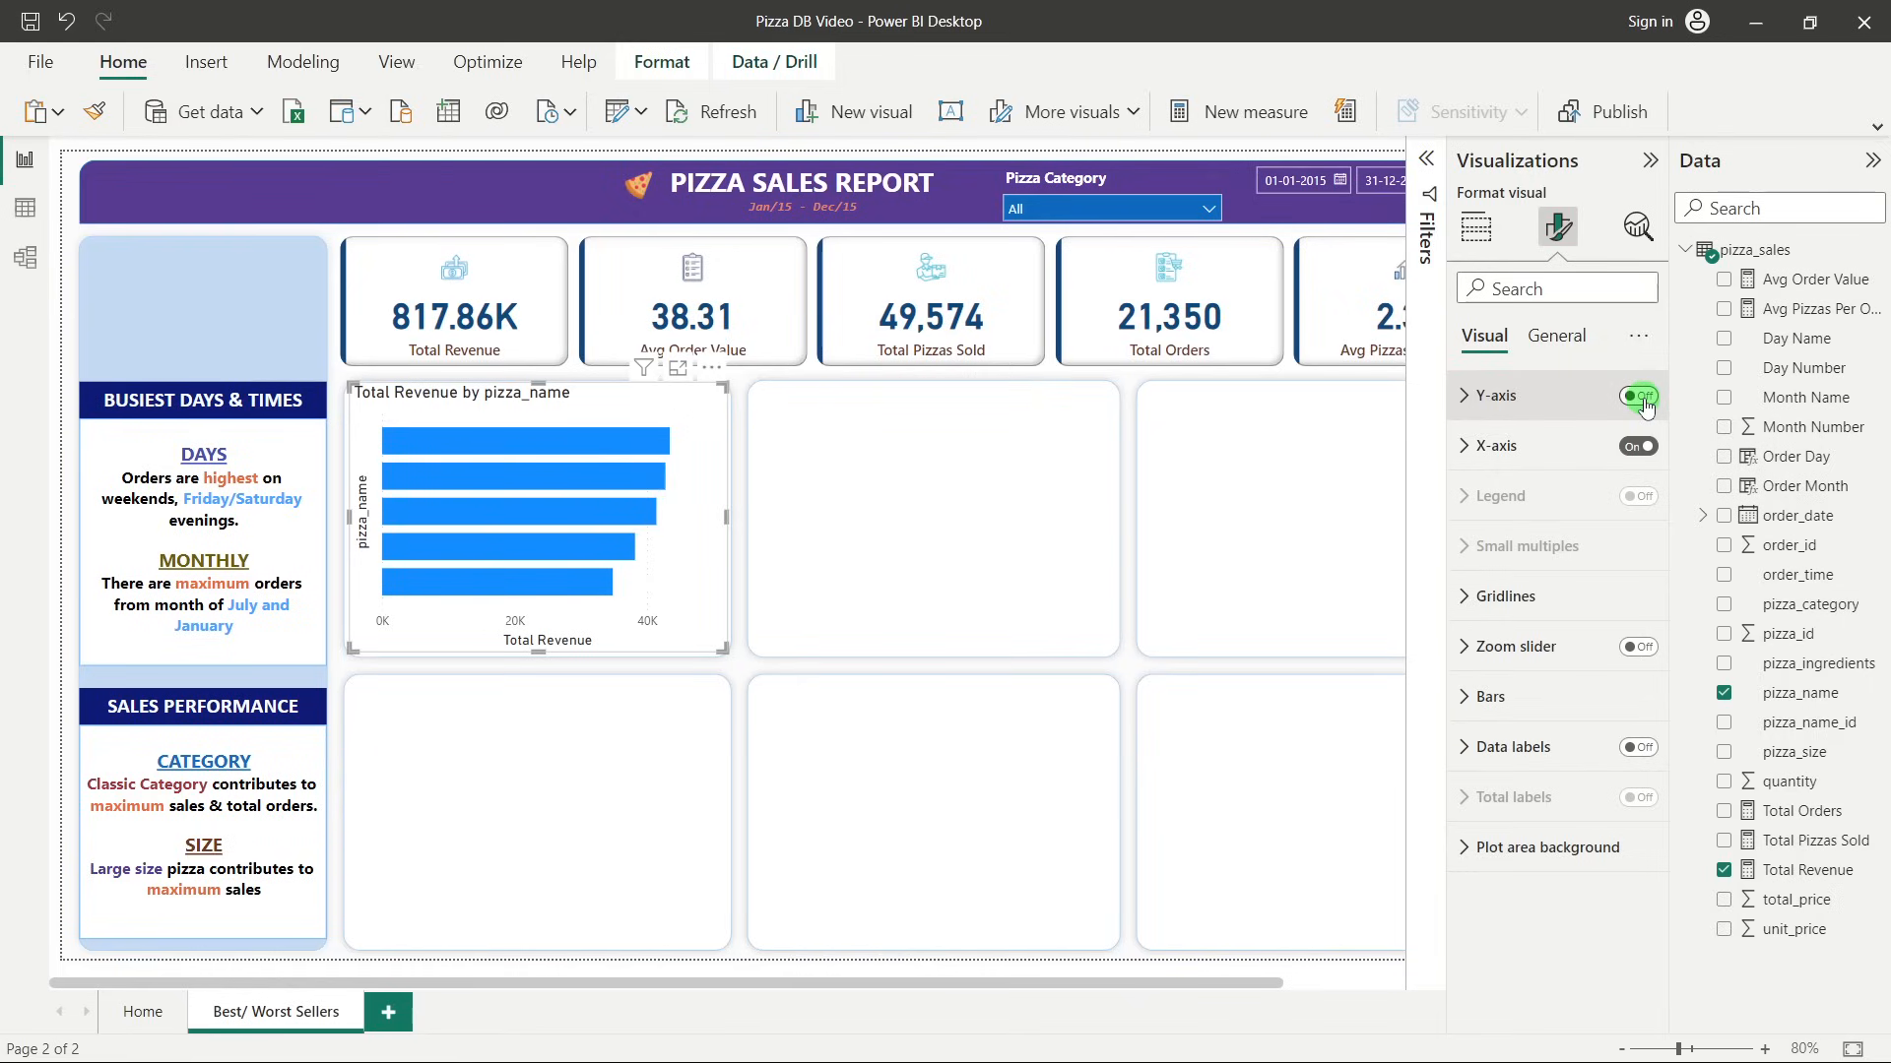
left_click(1642, 397)
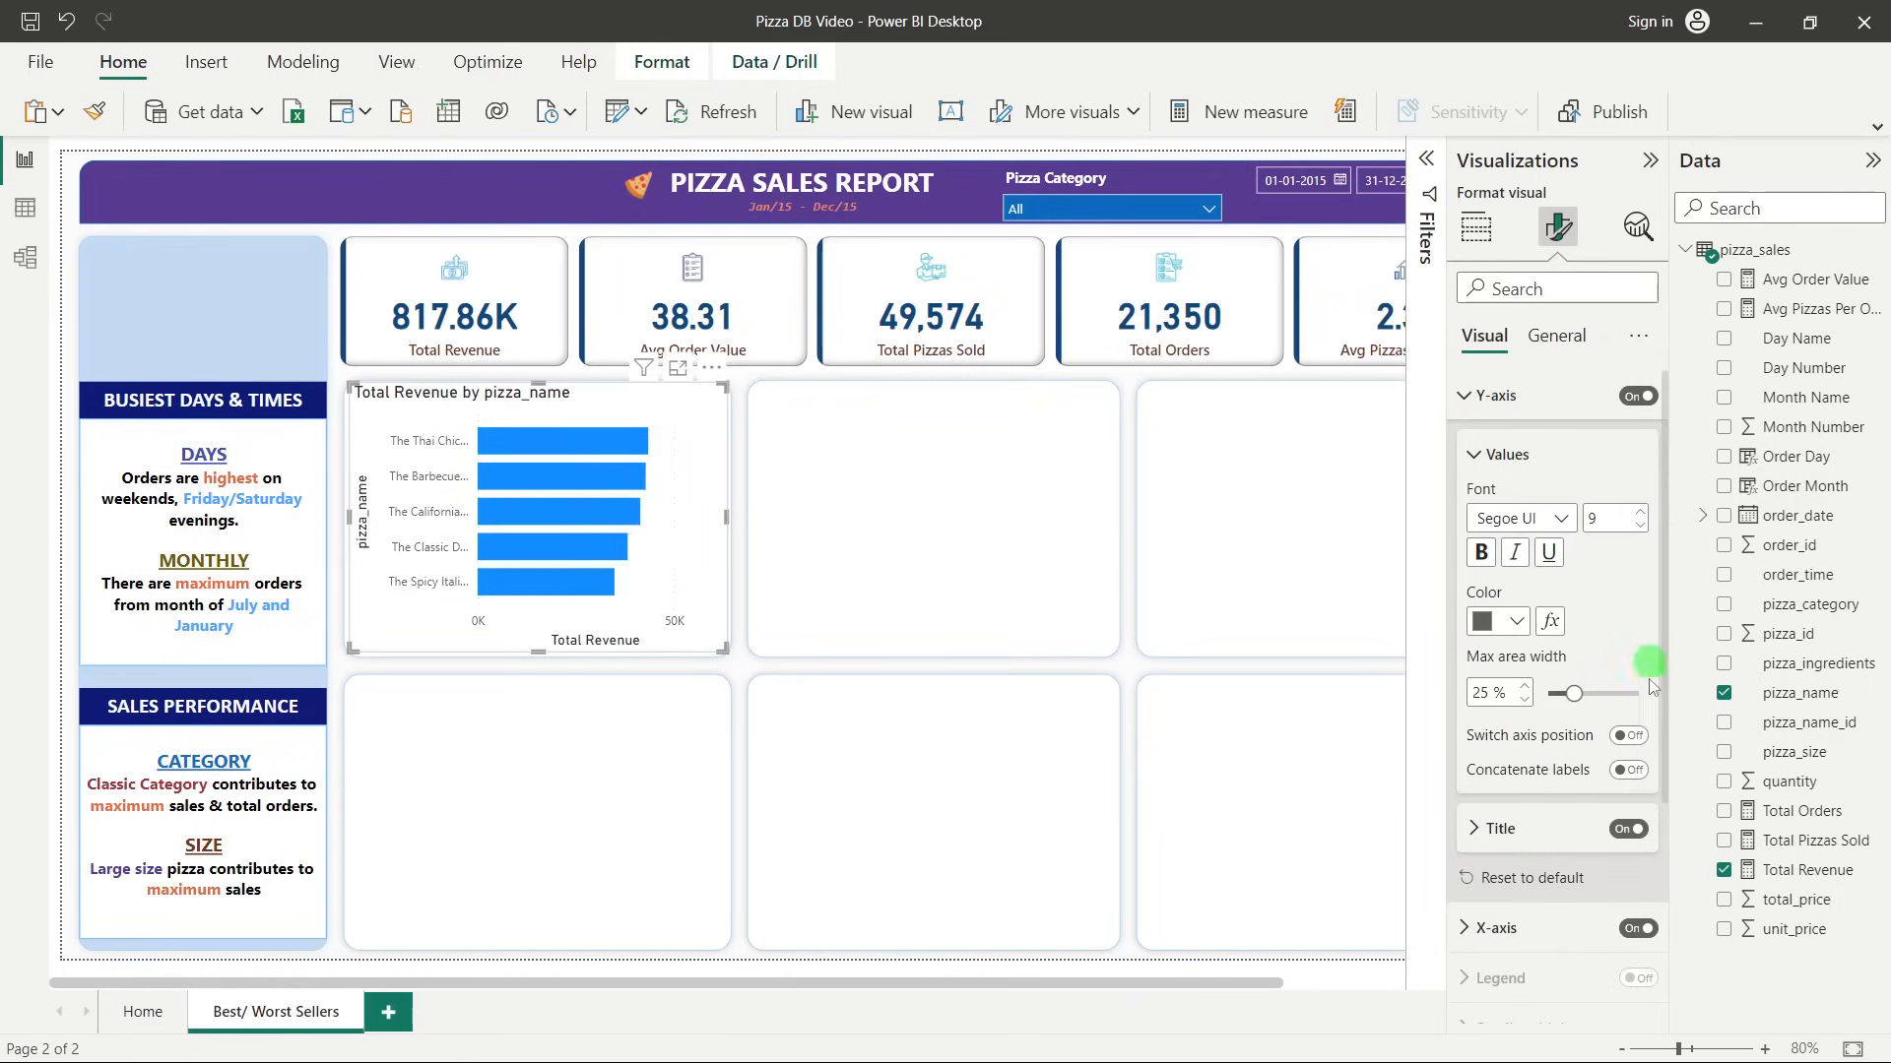
left_click(1637, 829)
left_click(1506, 395)
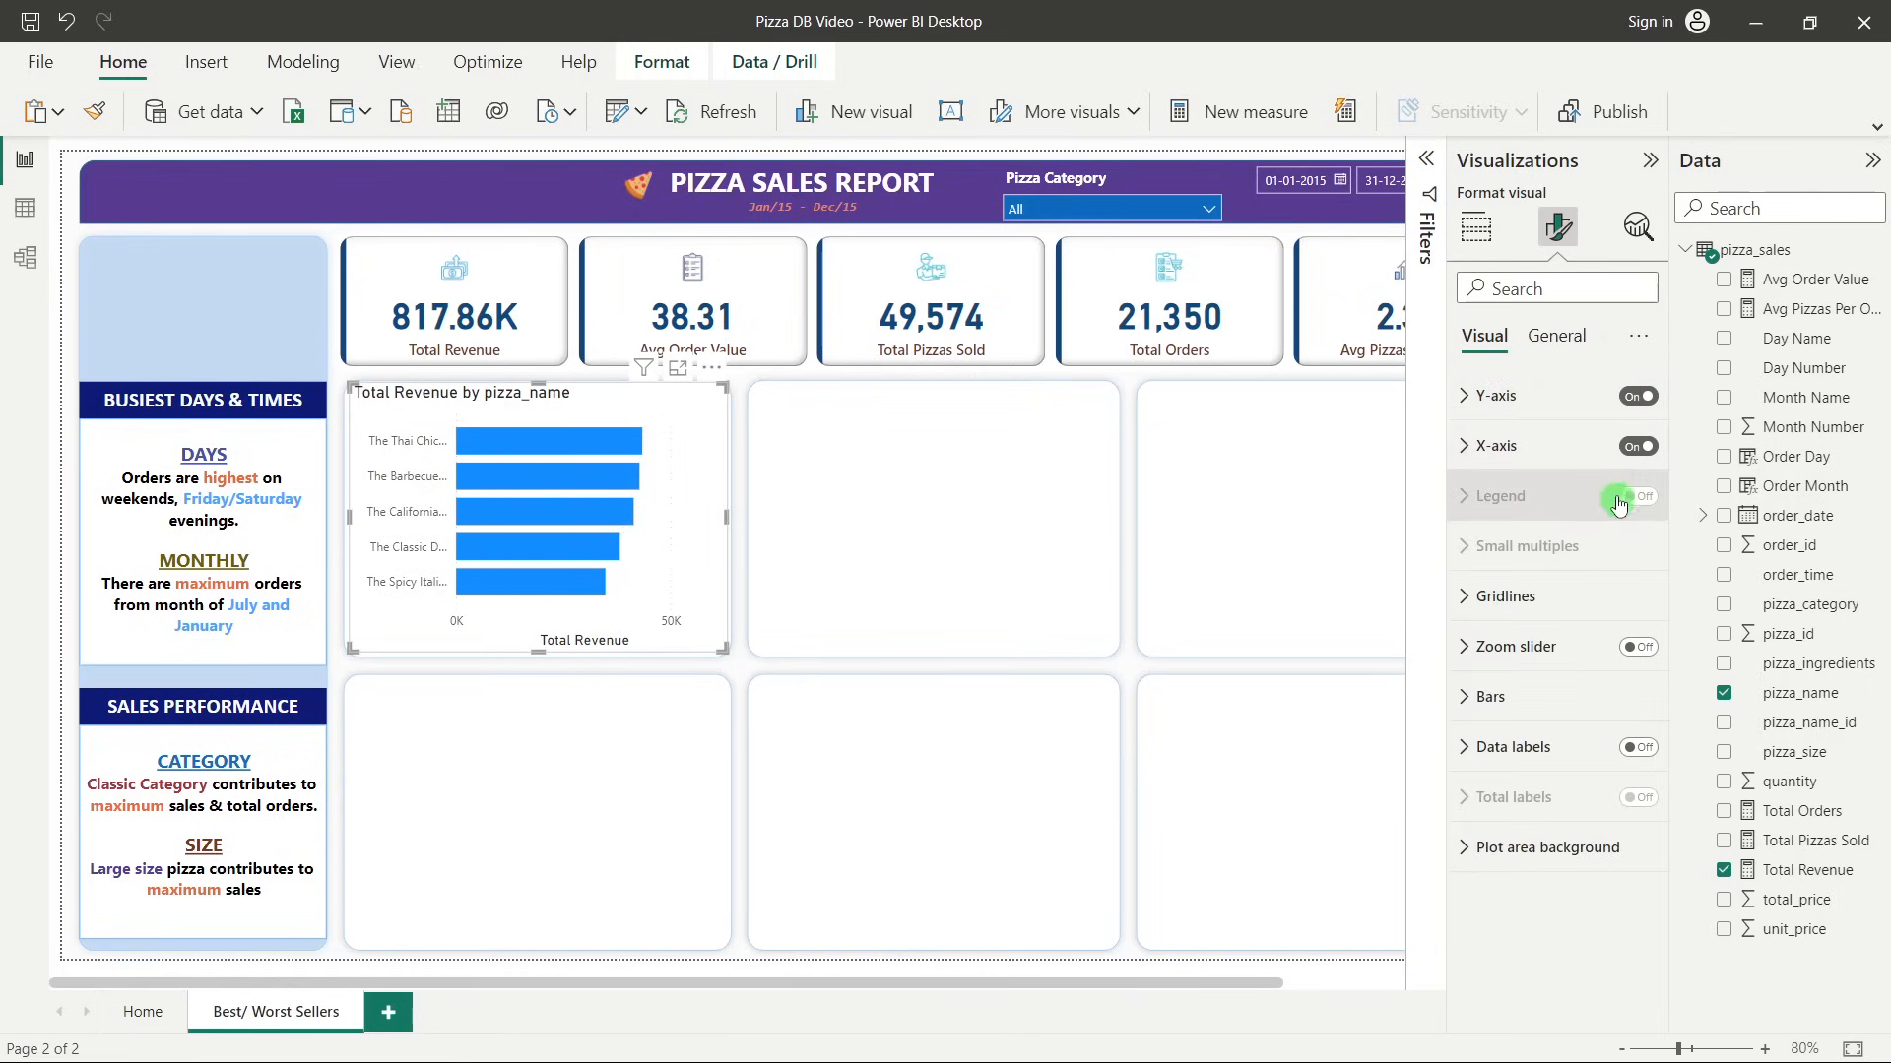
Hide the bar chart's X-axis values and its Total Revenue axis title.
left_click(1629, 448)
left_click(1545, 451)
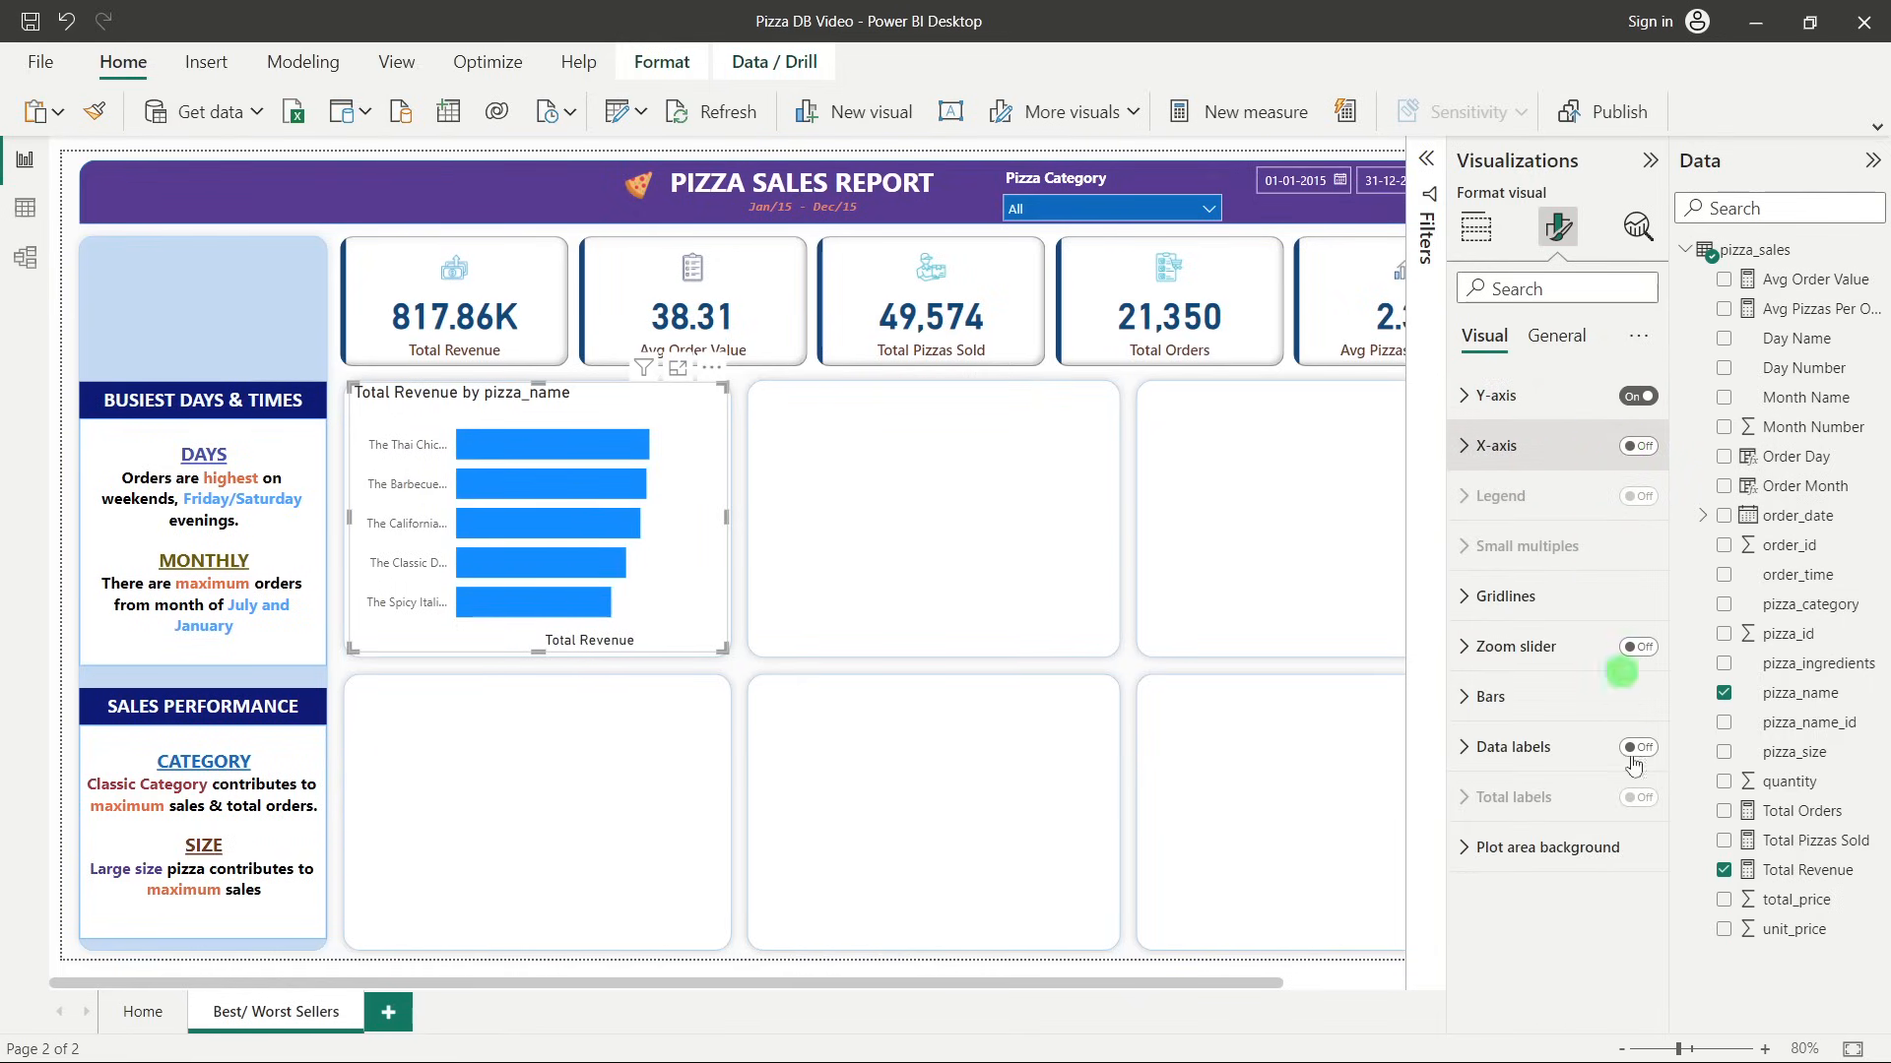
left_click(1628, 820)
left_click(1546, 441)
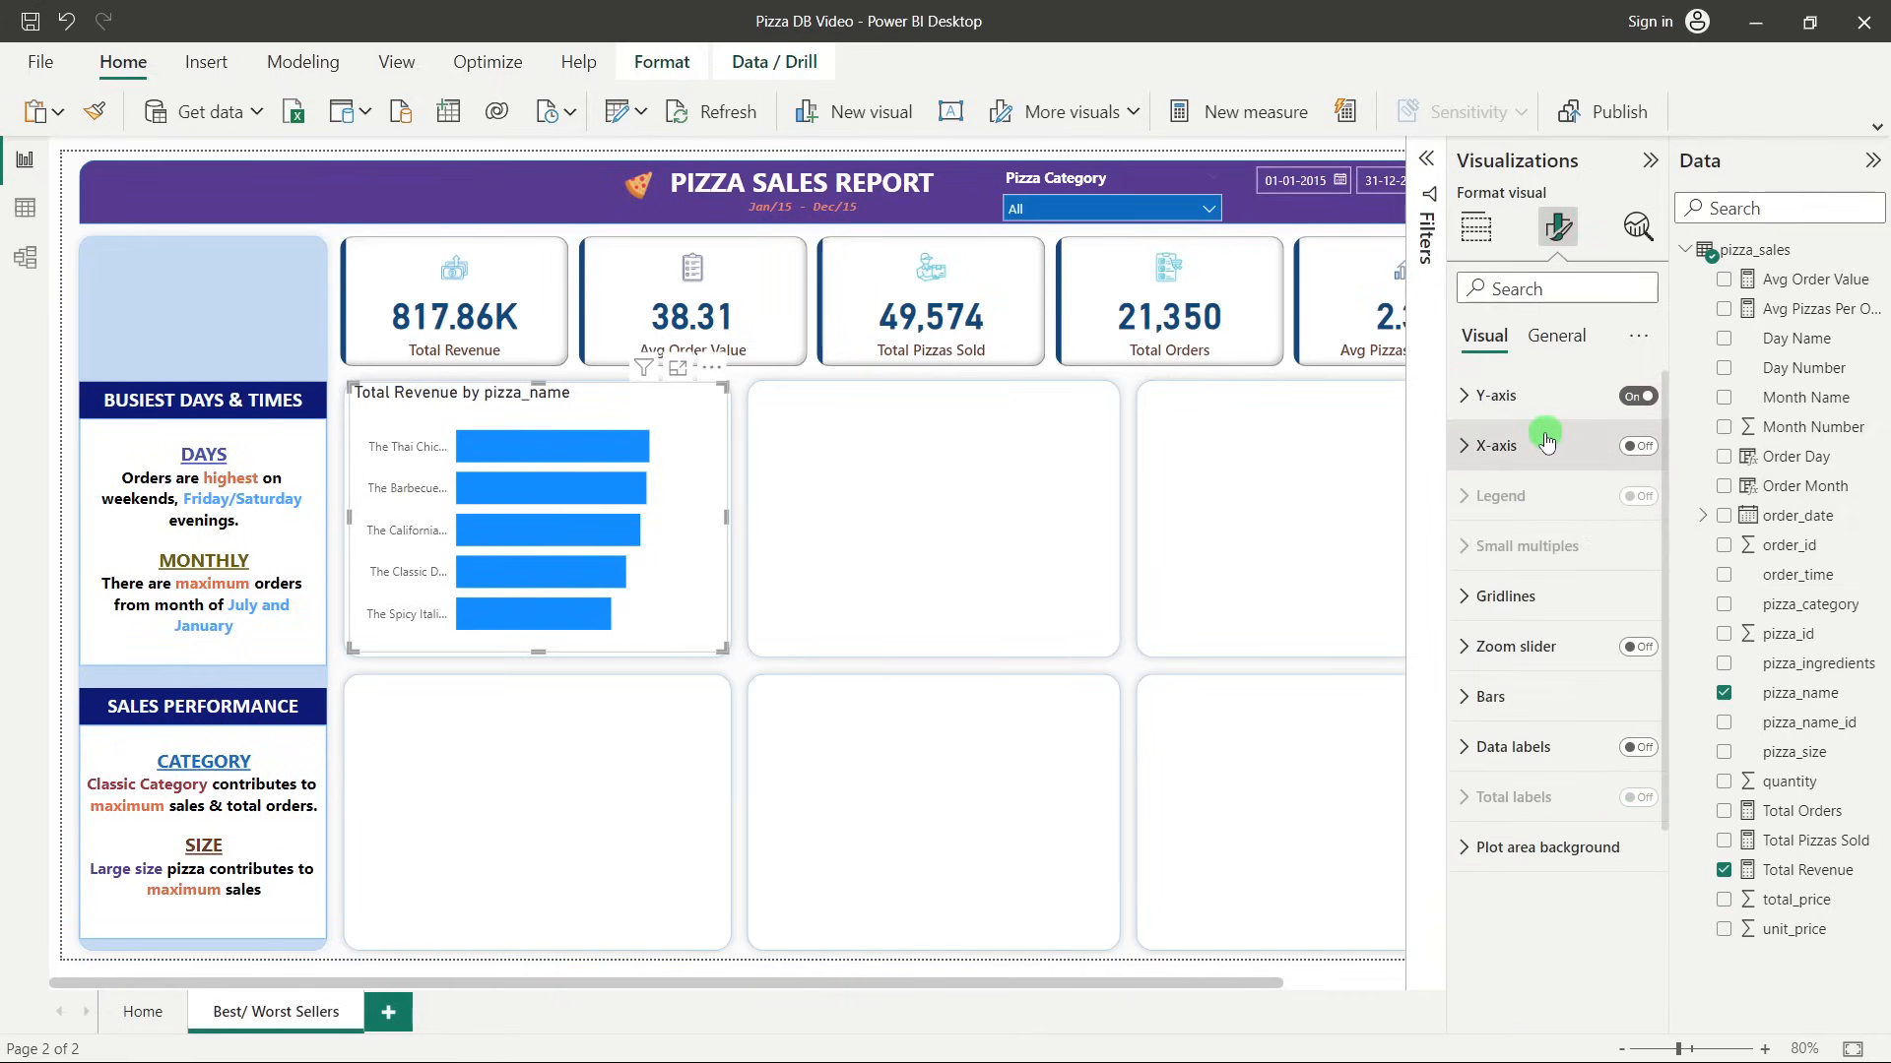
Format the Y-axis pizza name labels with a different Segoe UI font variant and a dark gray color.
left_click(1509, 394)
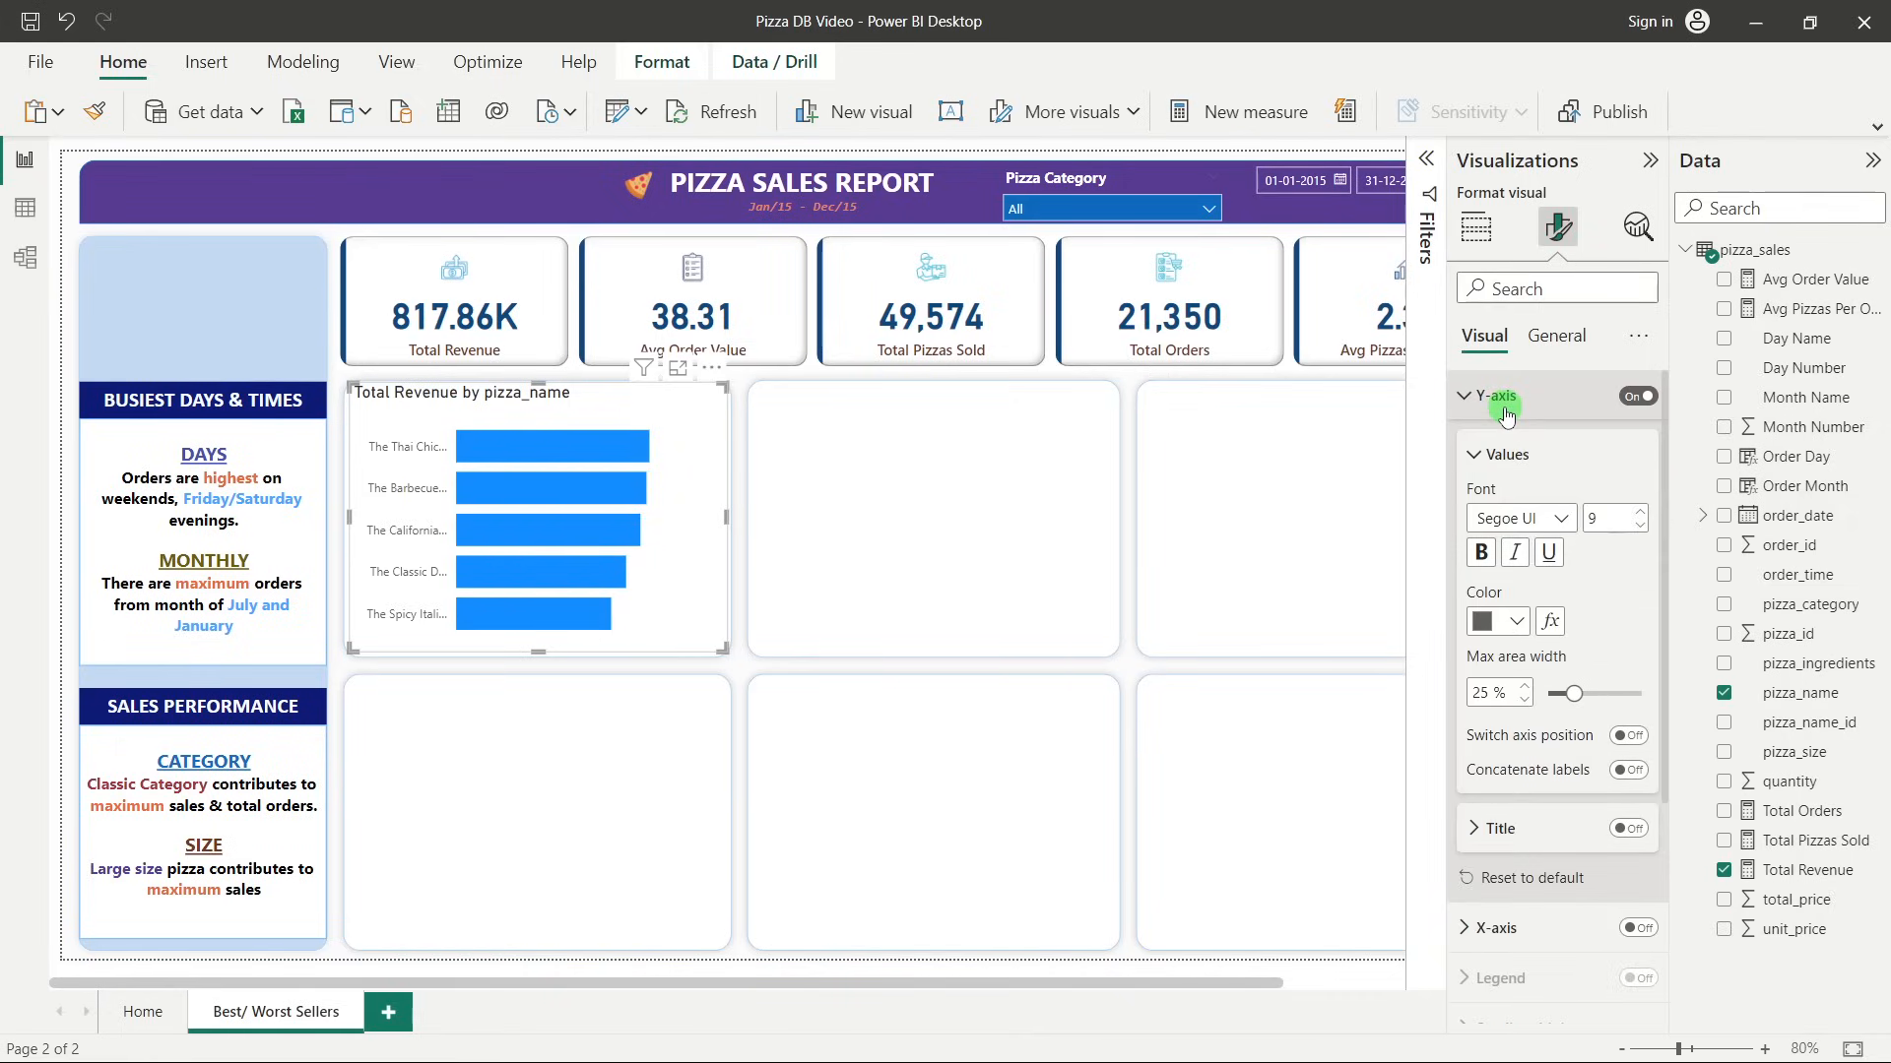
left_click(1562, 518)
left_click(1573, 792)
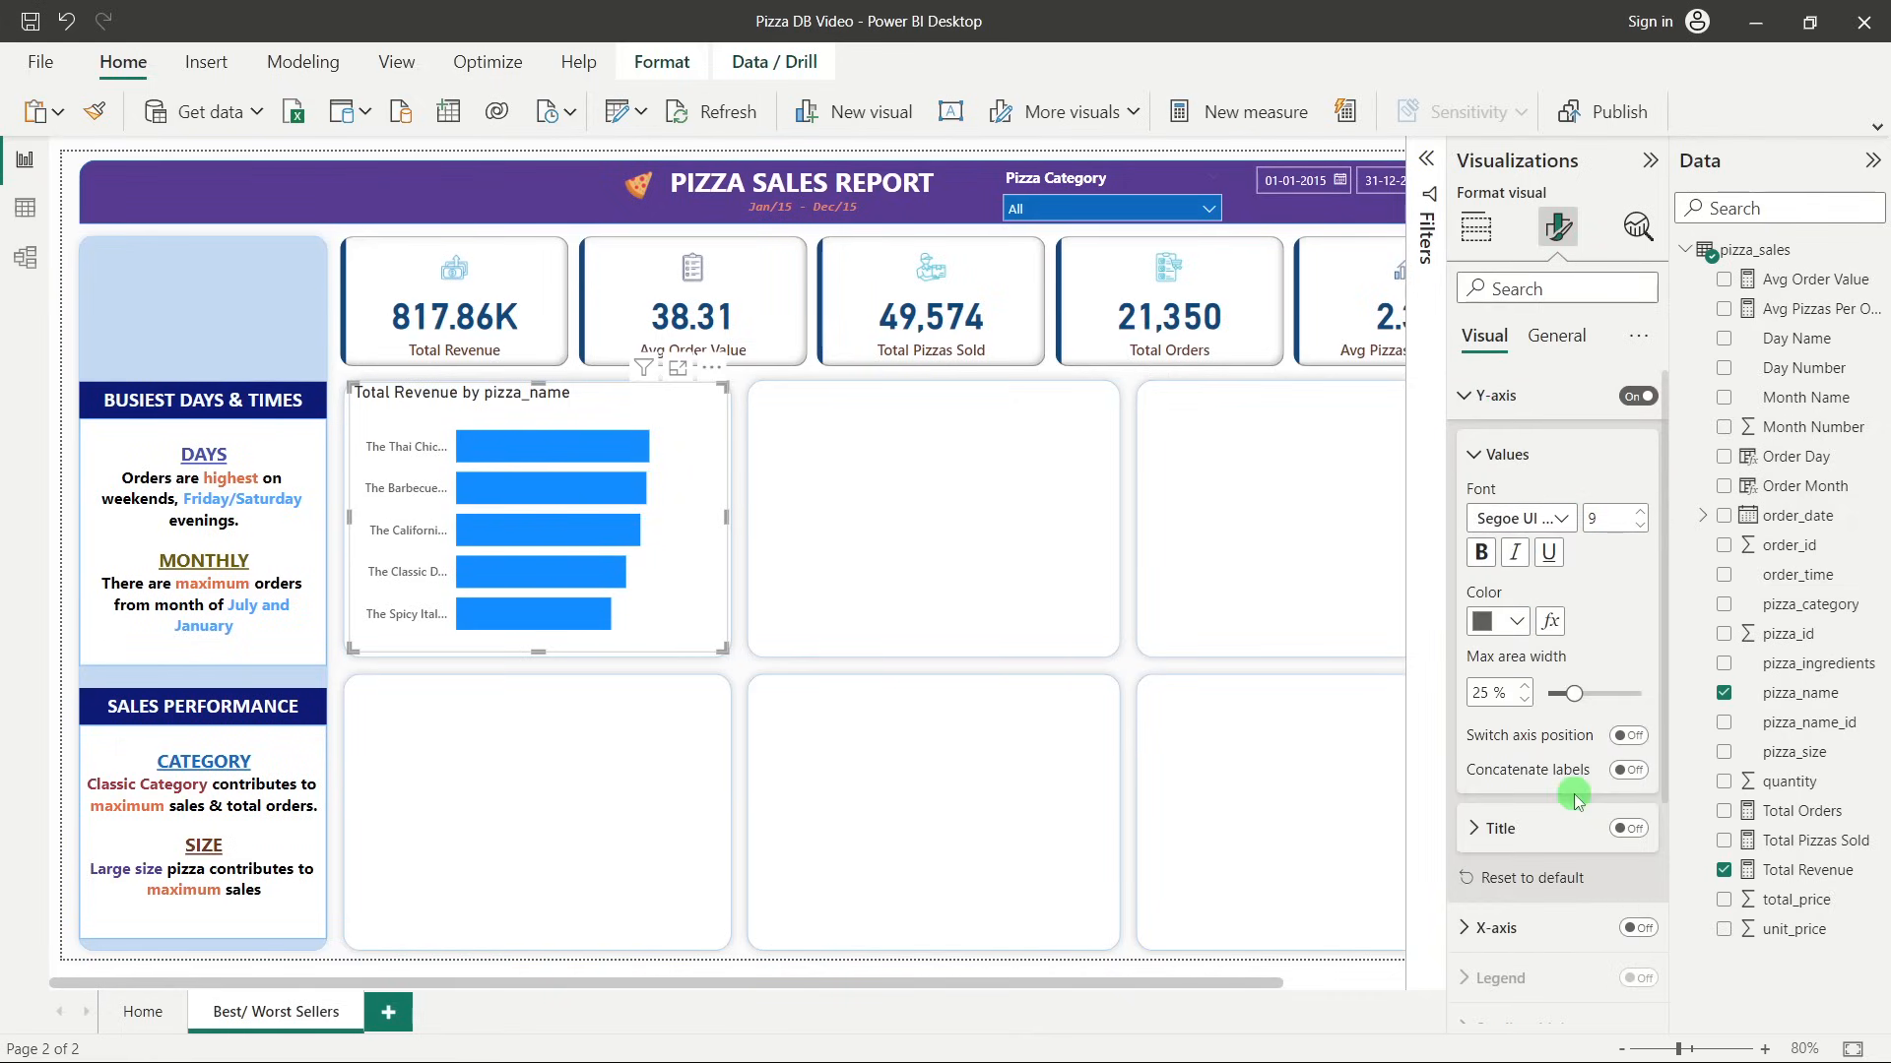
left_click(1499, 621)
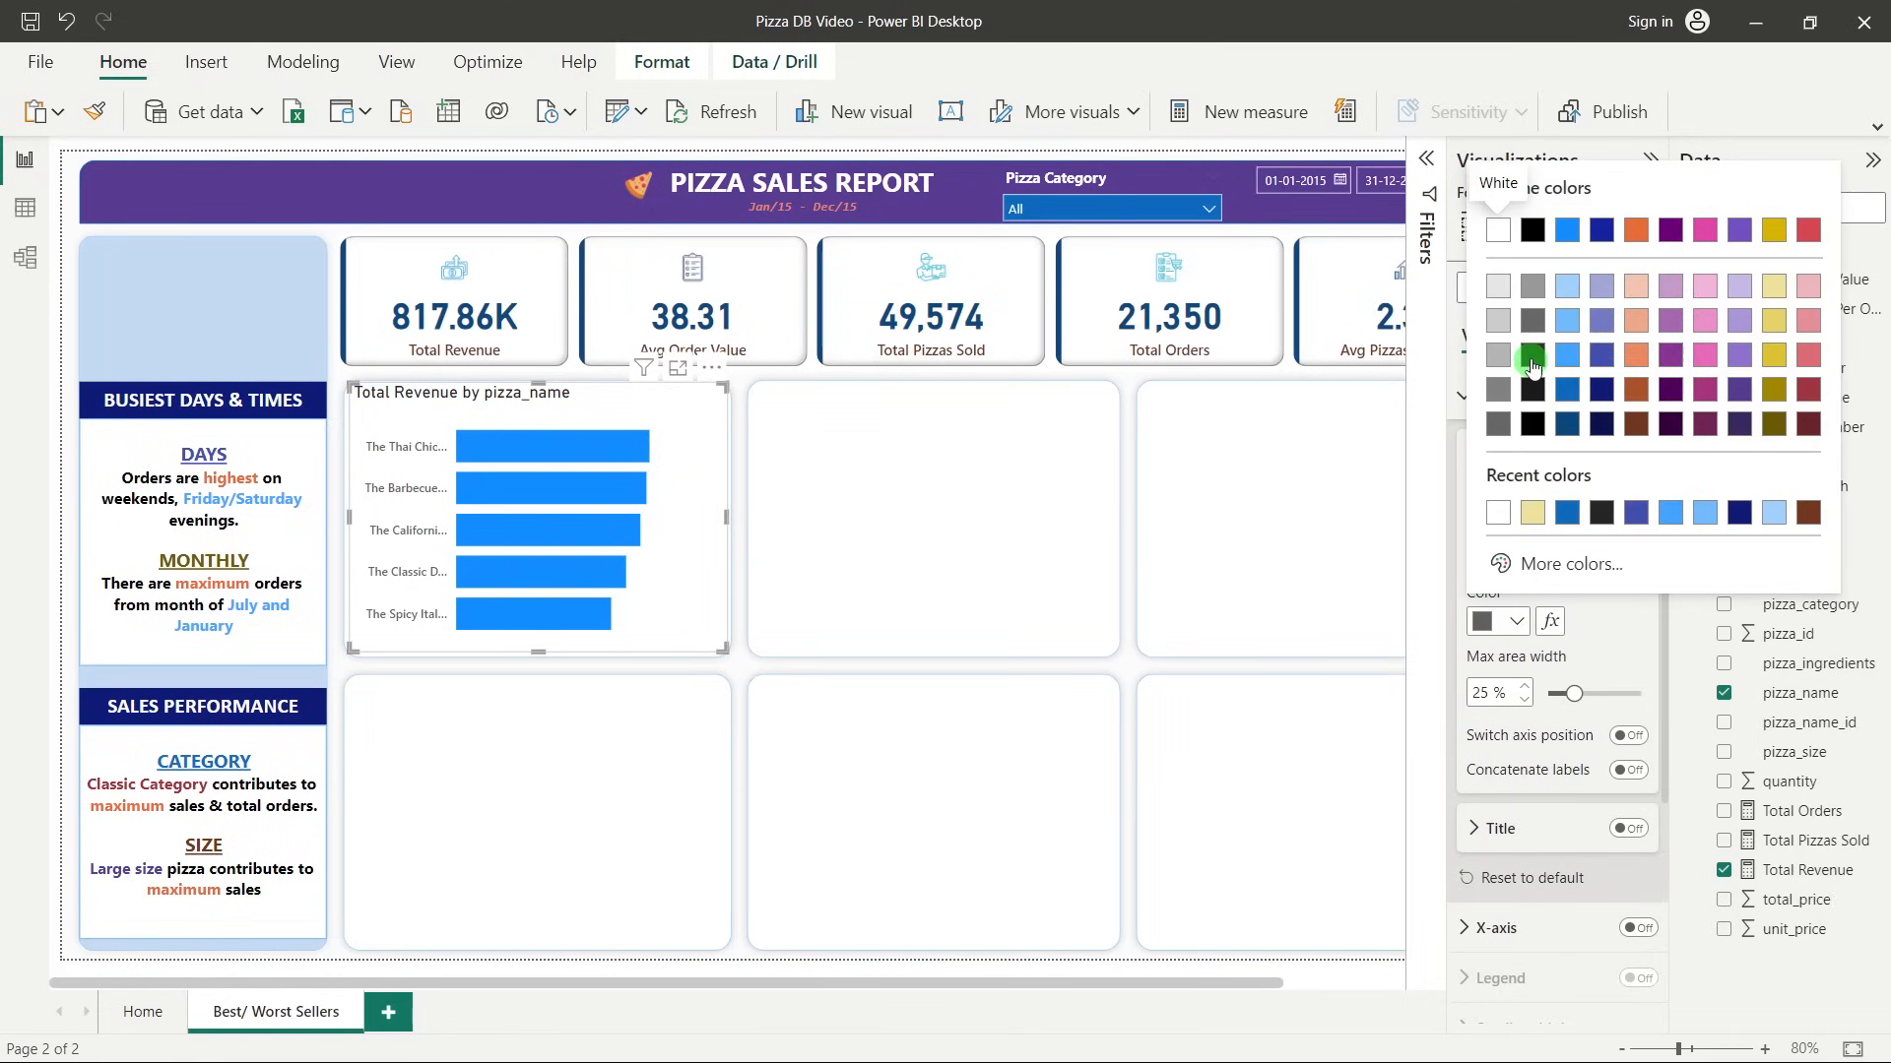
left_click(1531, 362)
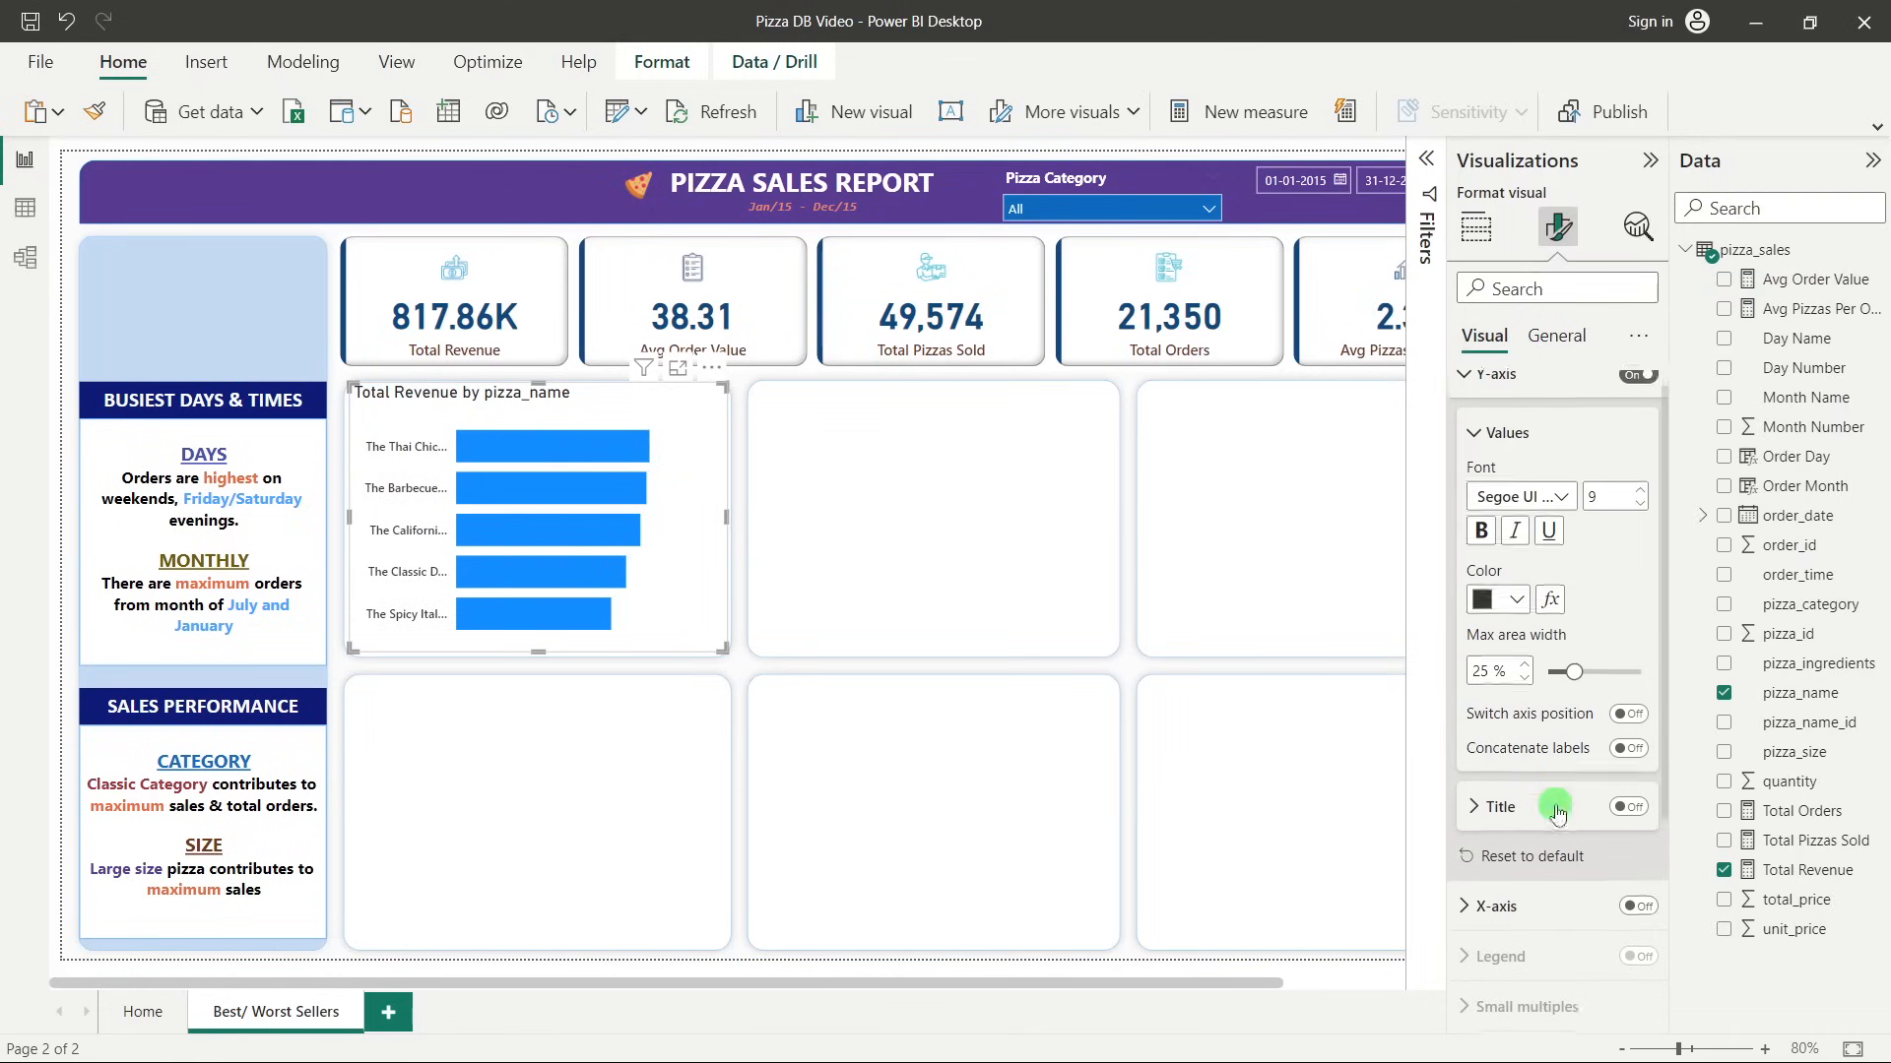
scroll(1553, 802, "down", 5)
scroll(1556, 611, "up", 3)
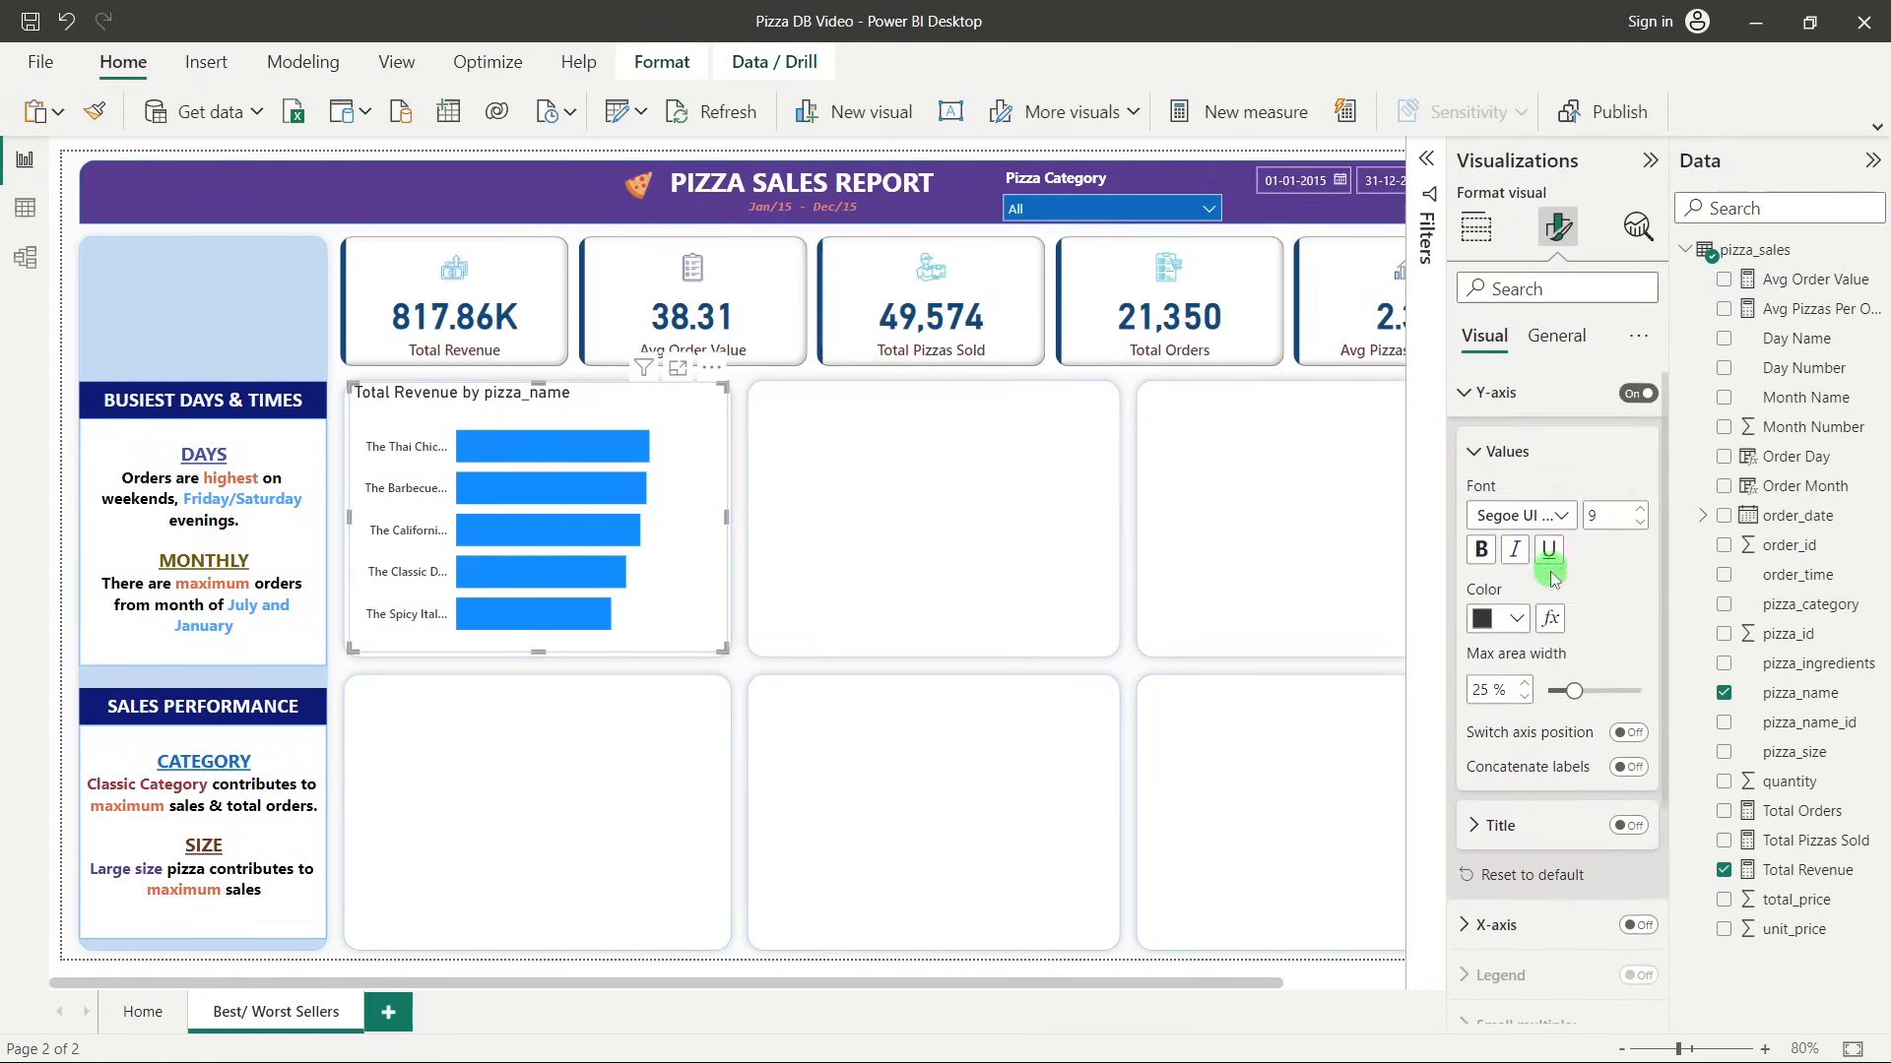
left_click(1486, 415)
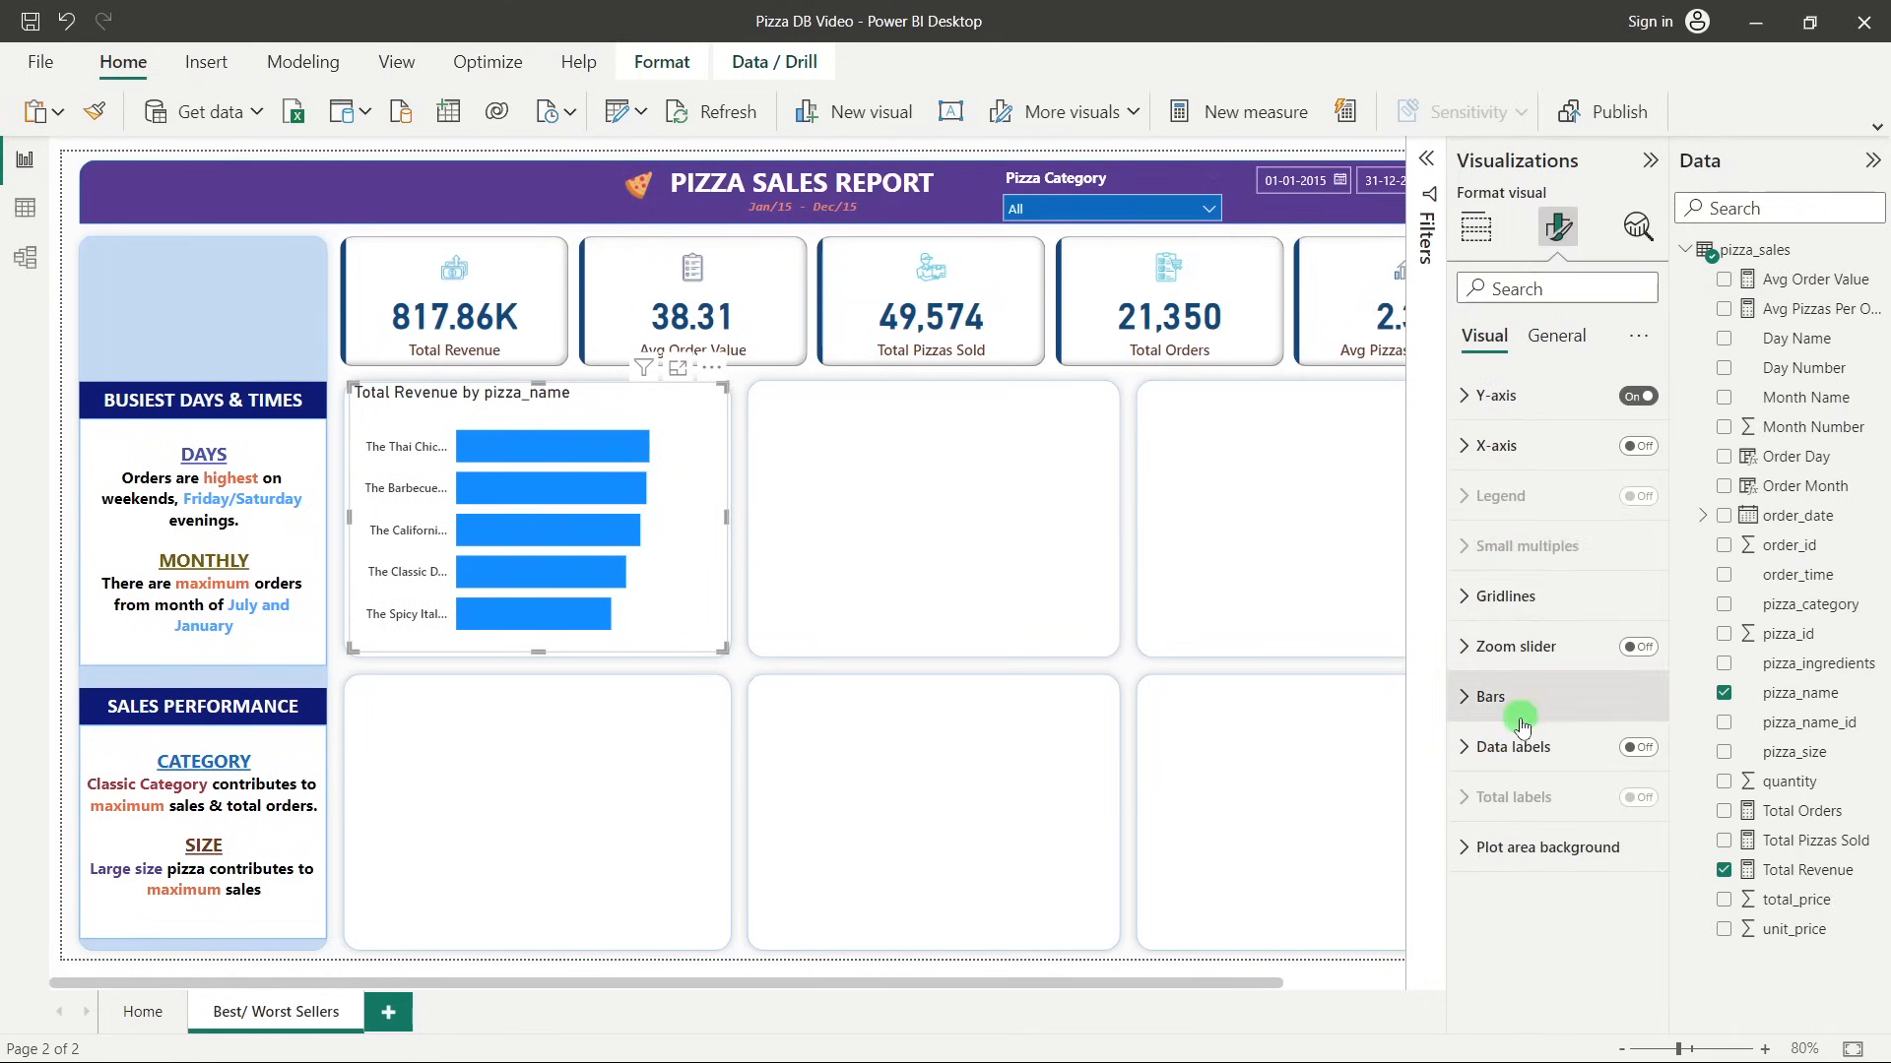
Turn on data labels for the bars and set their value color to dark gray.
left_click(1514, 746)
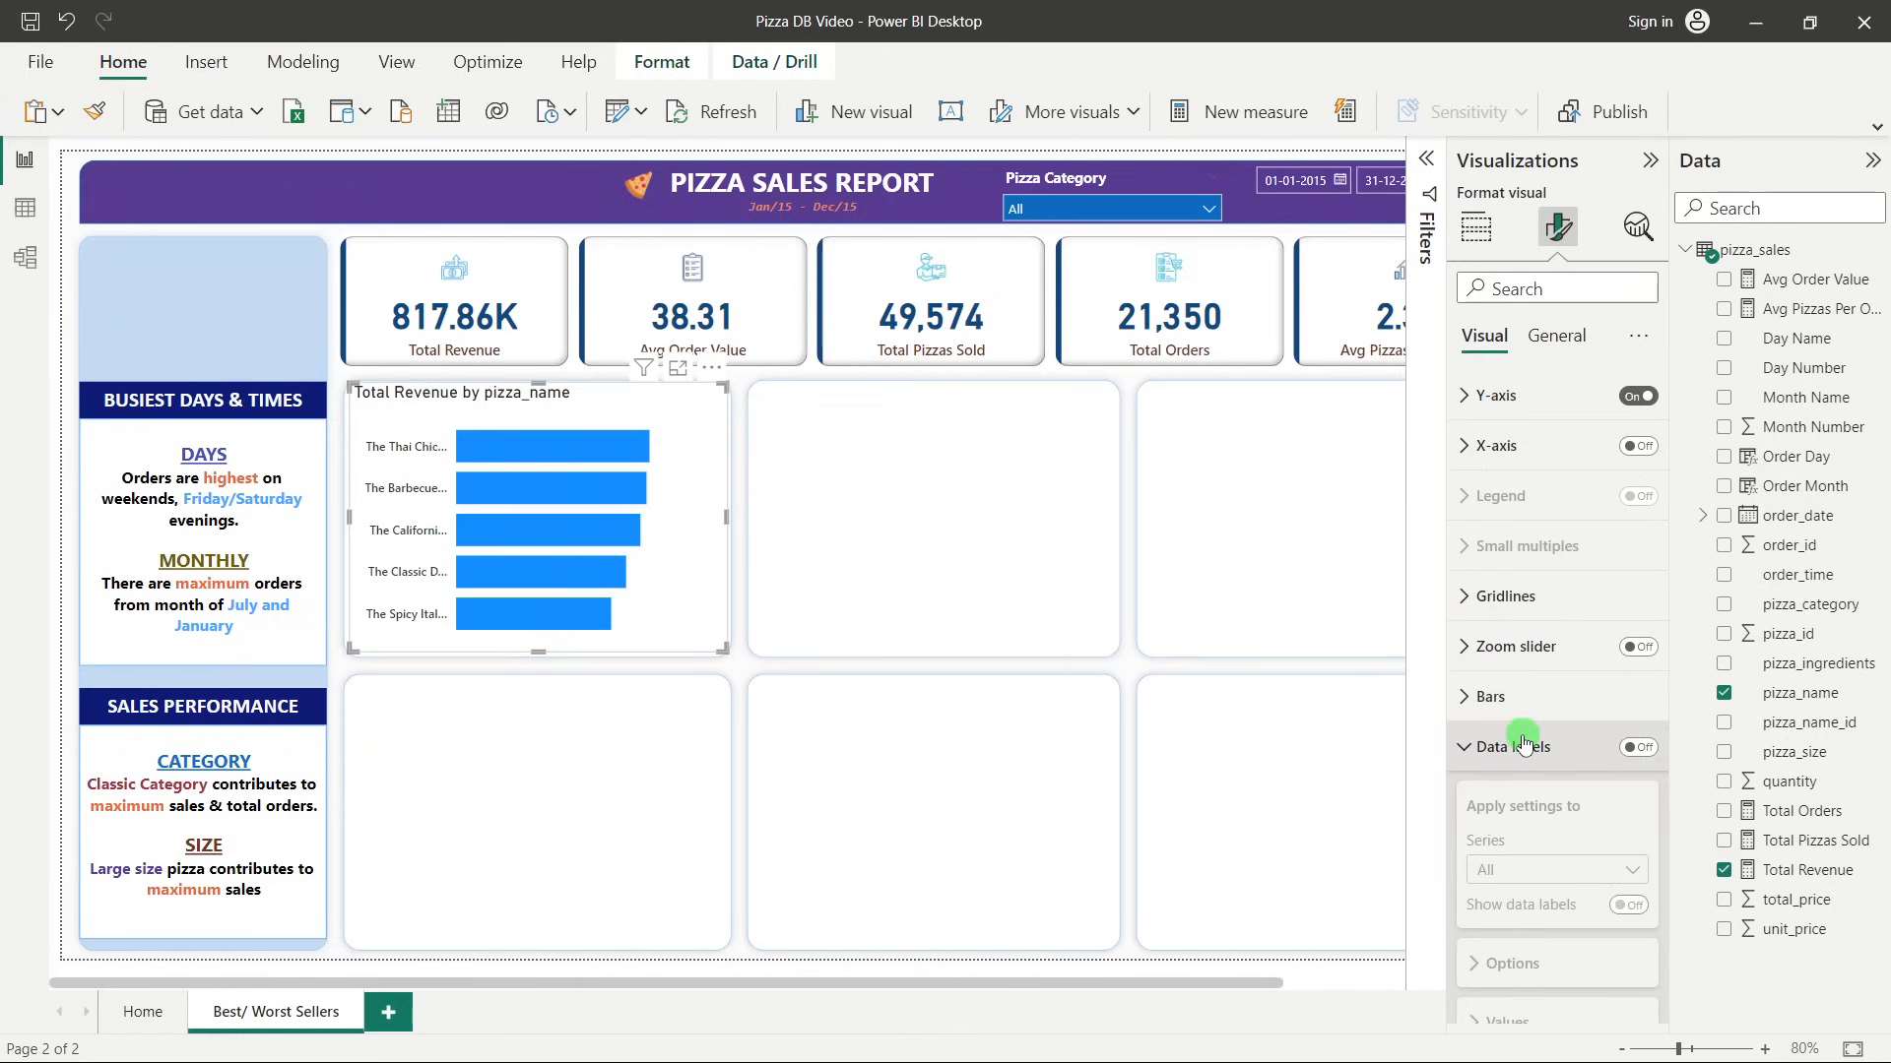
left_click(1516, 741)
left_click(1638, 515)
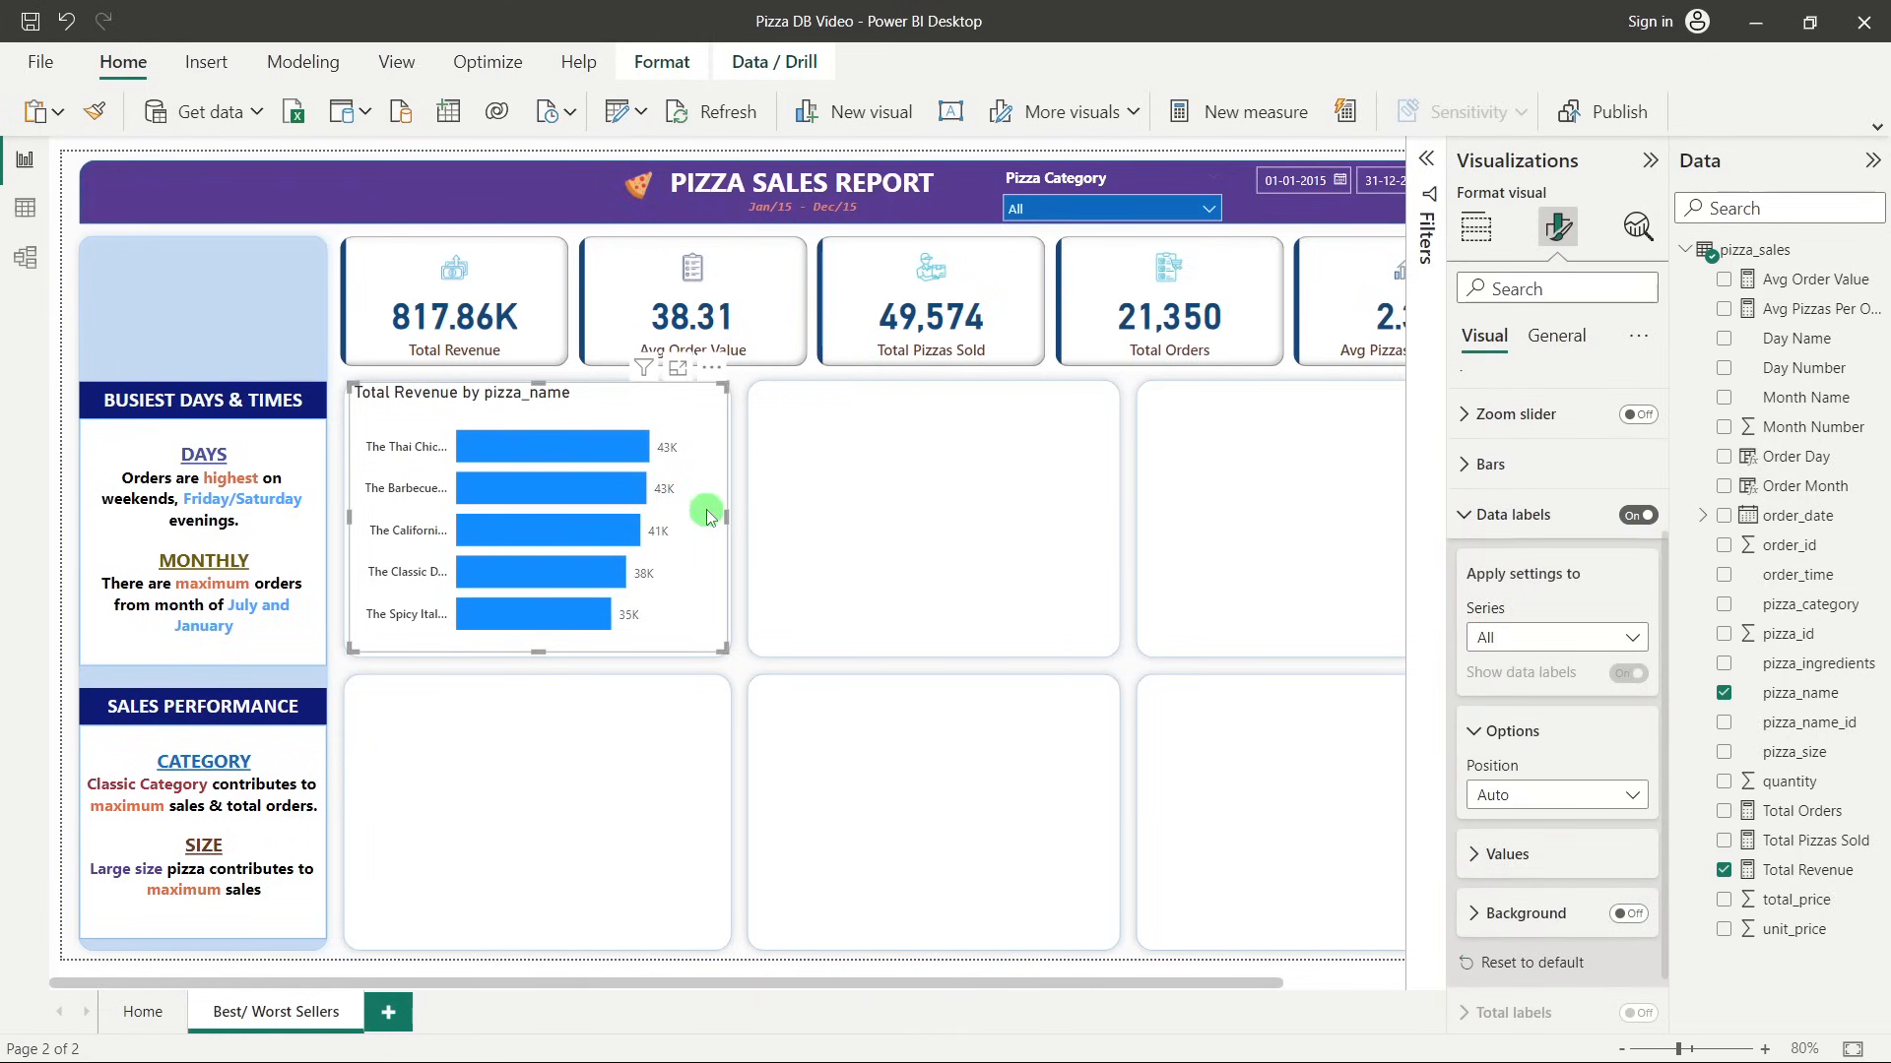
left_click(1501, 855)
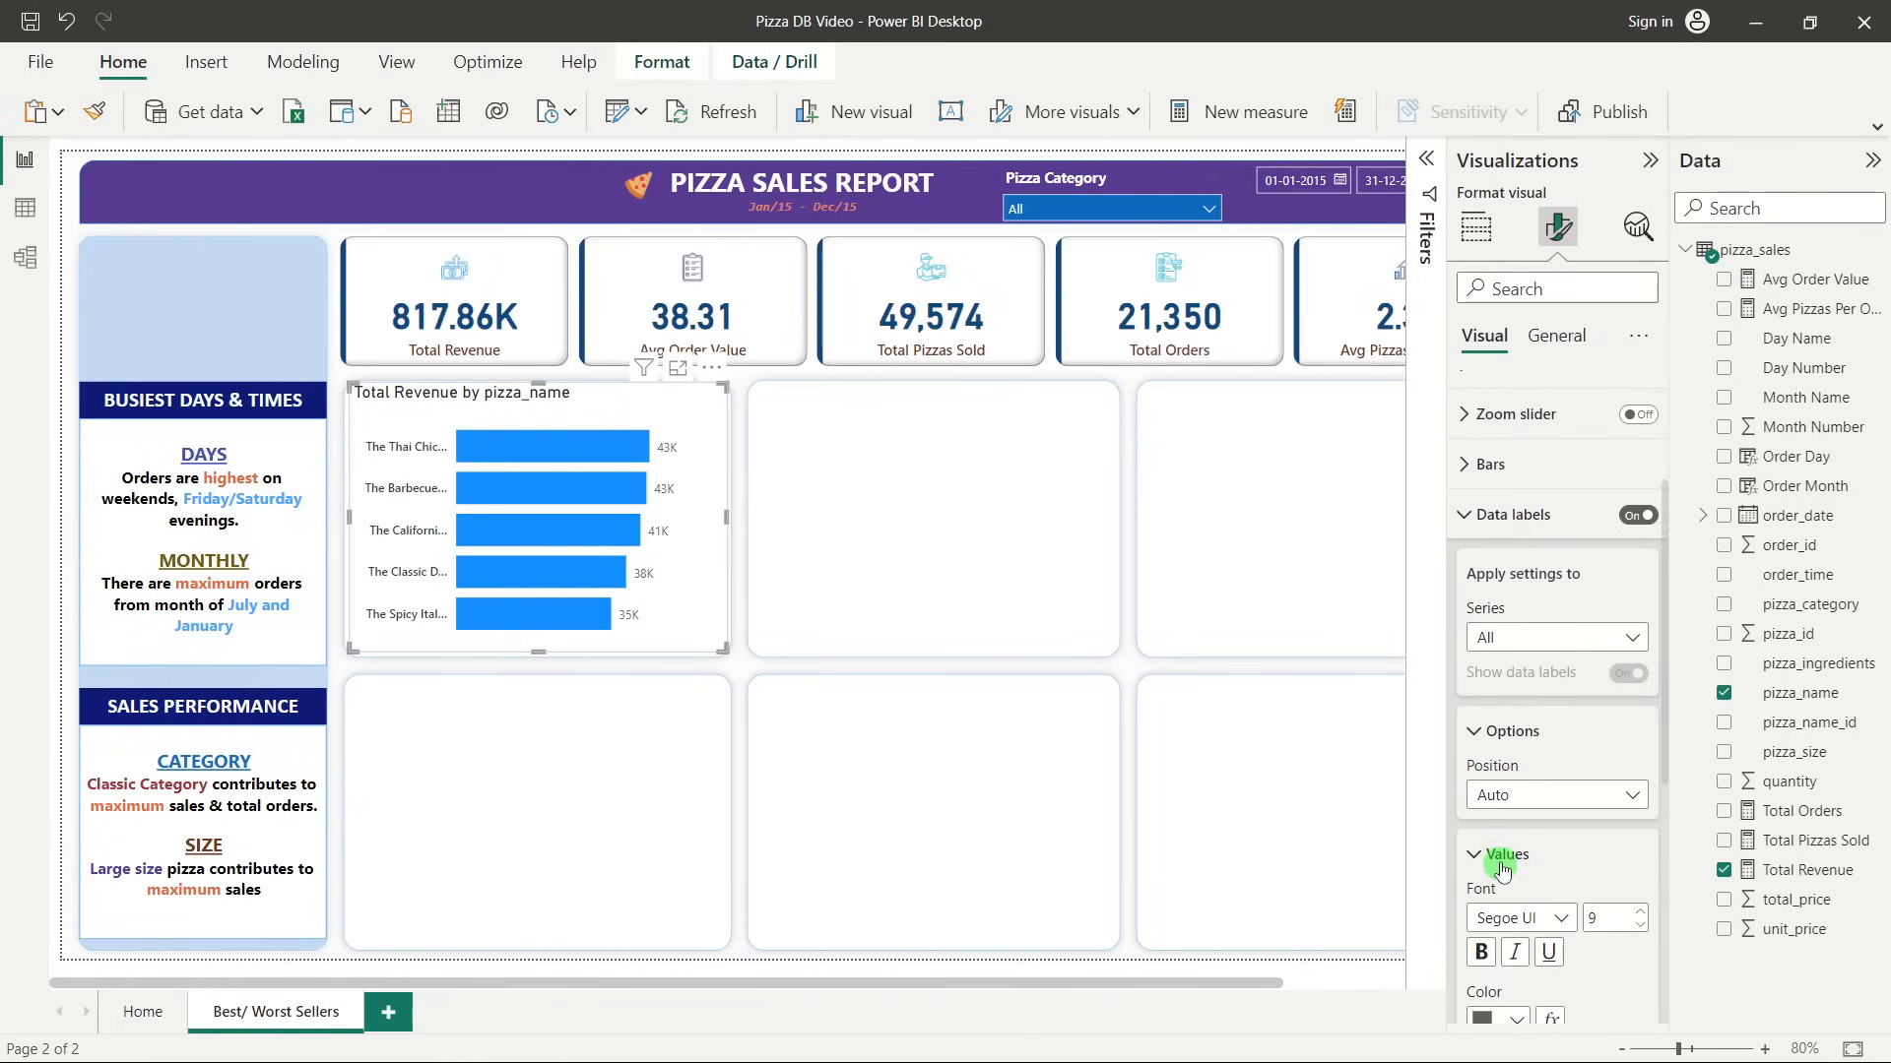
scroll(1506, 862, "down", 5)
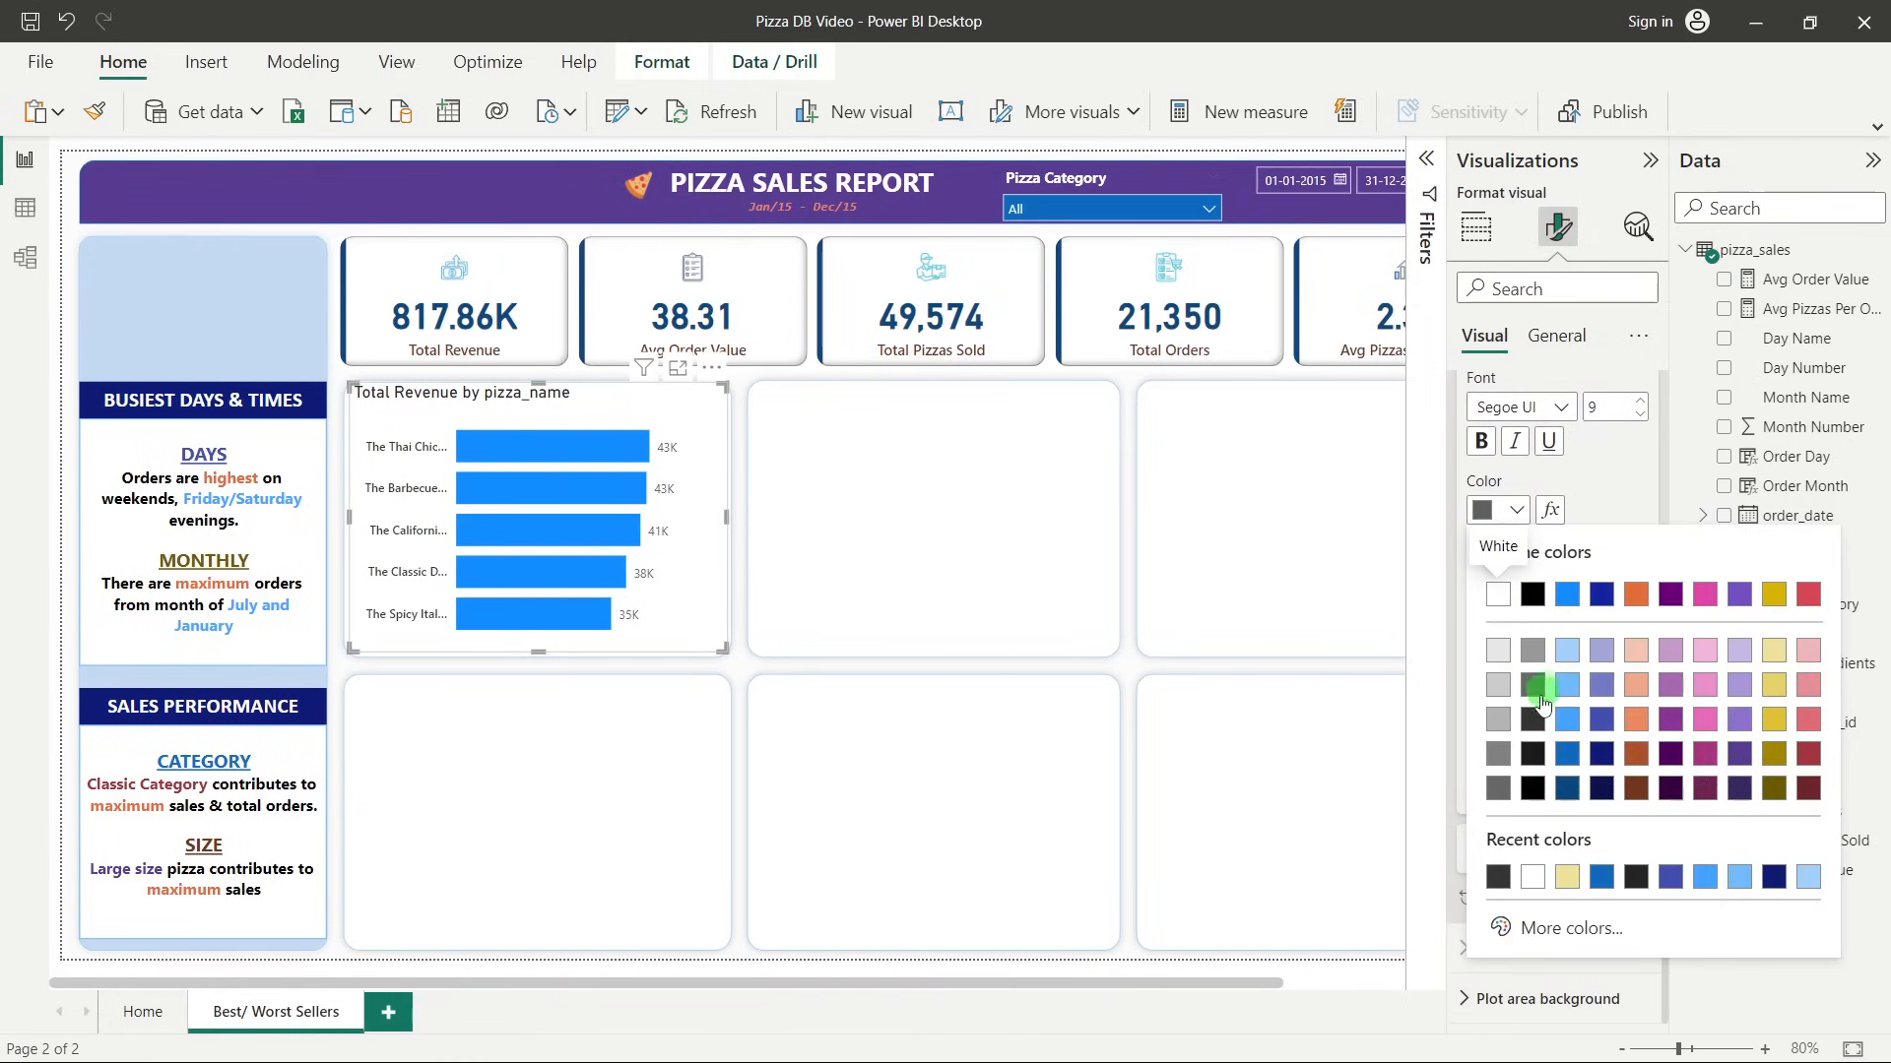
left_click(1534, 719)
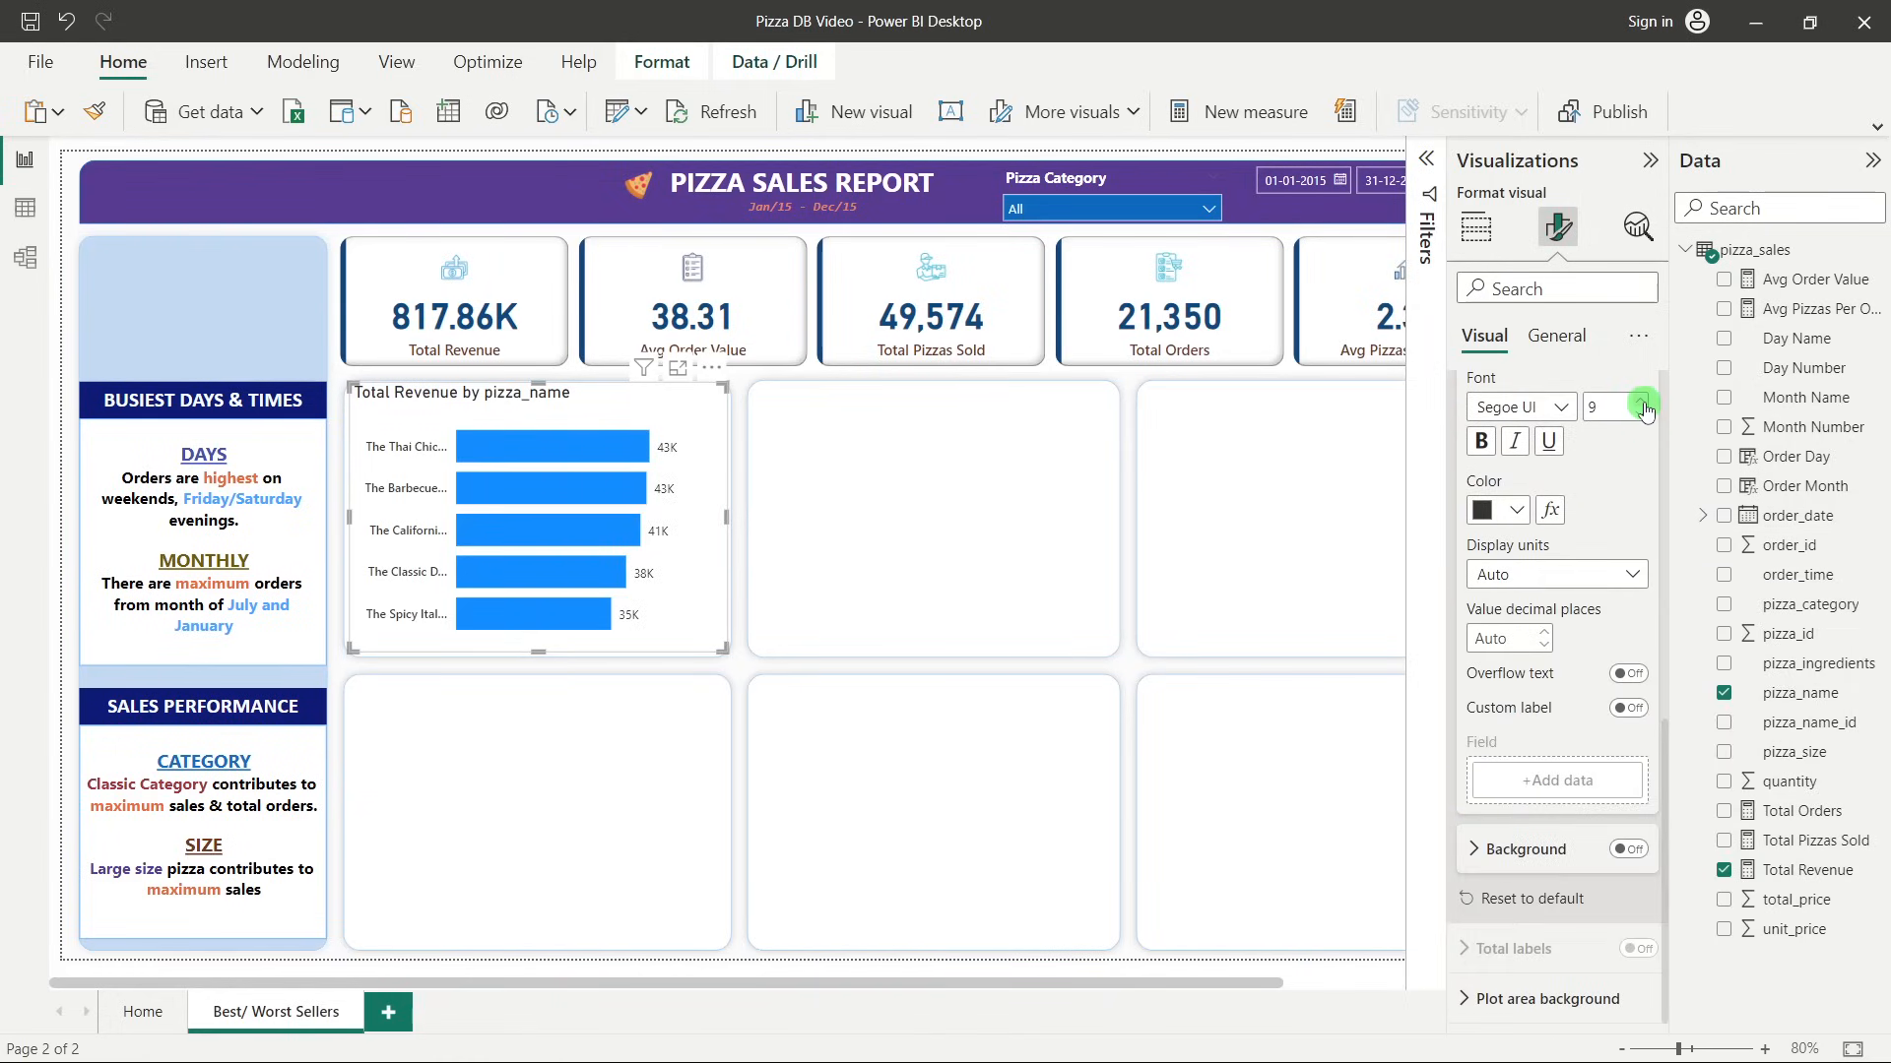
Set the bar chart's data label values to size 10 in a different Segoe UI font variant.
left_click(1554, 407)
left_click(1542, 680)
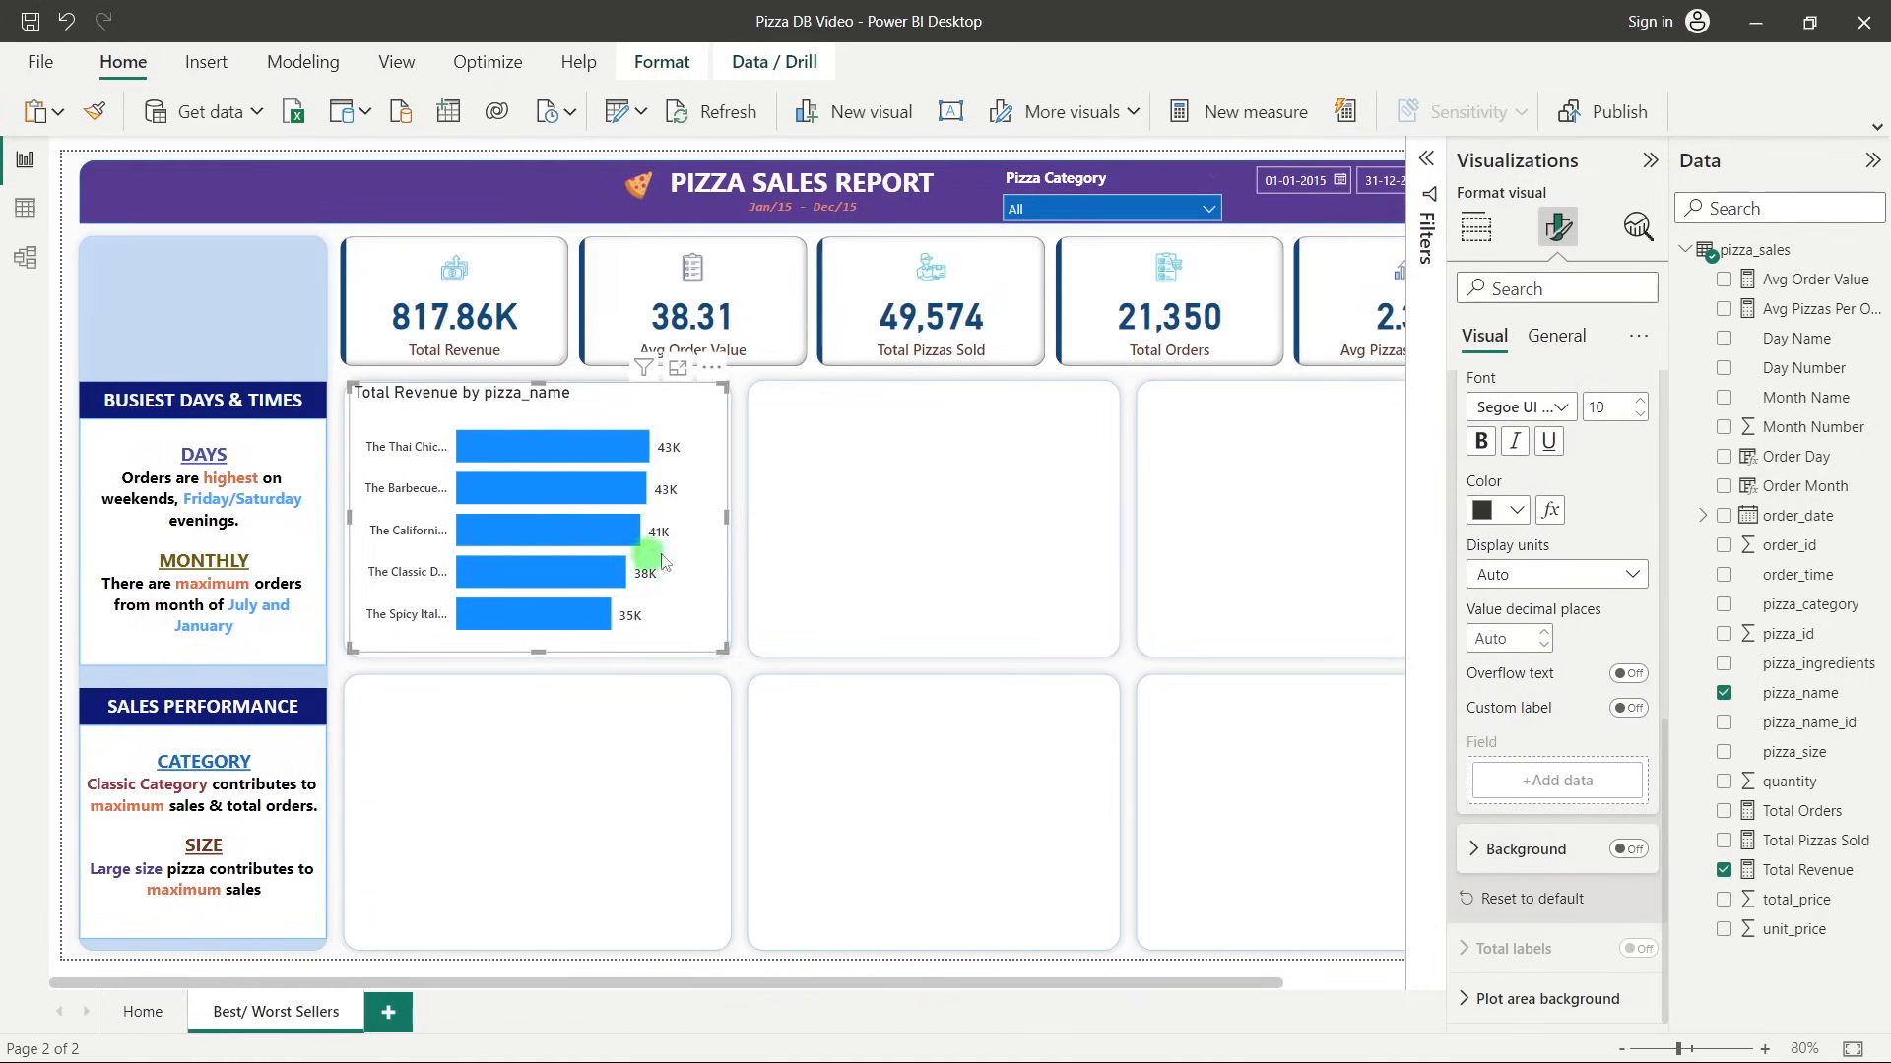
Set up conditional formatting for the bar colors with the Gradient format style based on the Total Revenue field.
scroll(1522, 550, "up", 8)
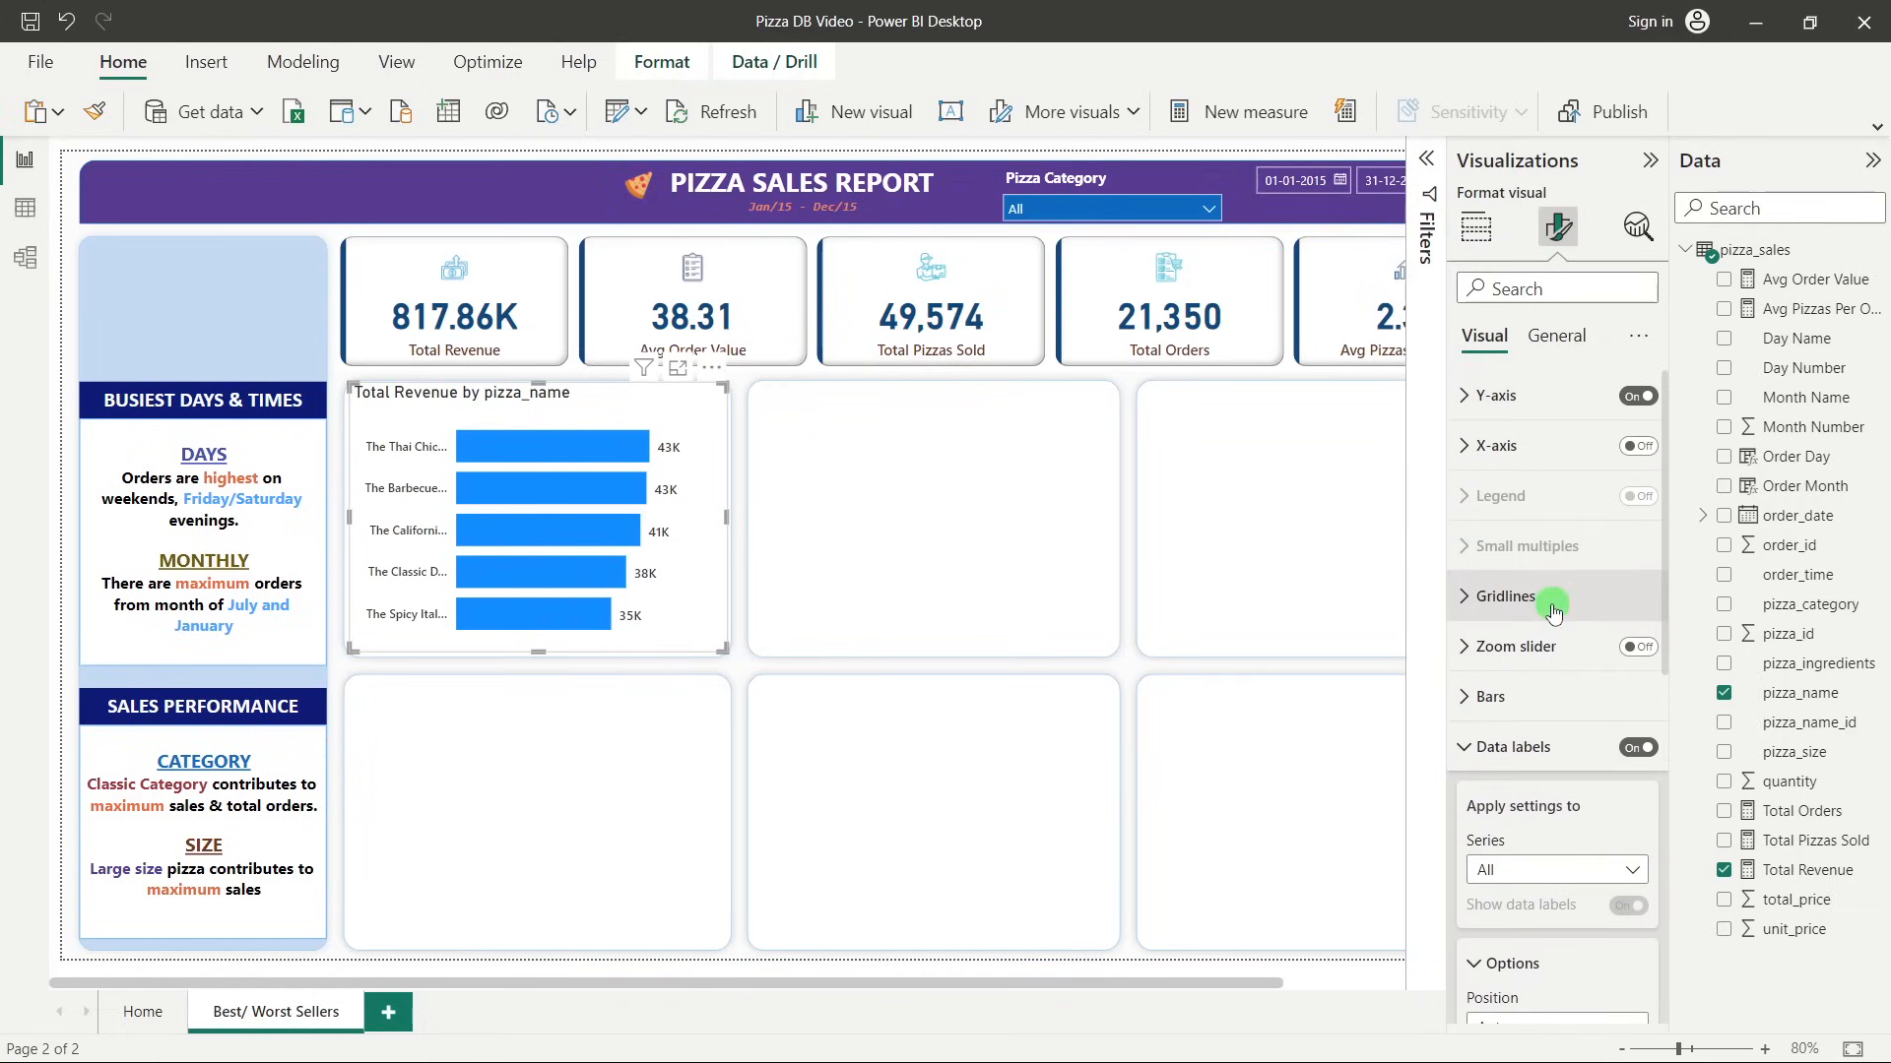
left_click(1492, 698)
scroll(1517, 689, "down", 3)
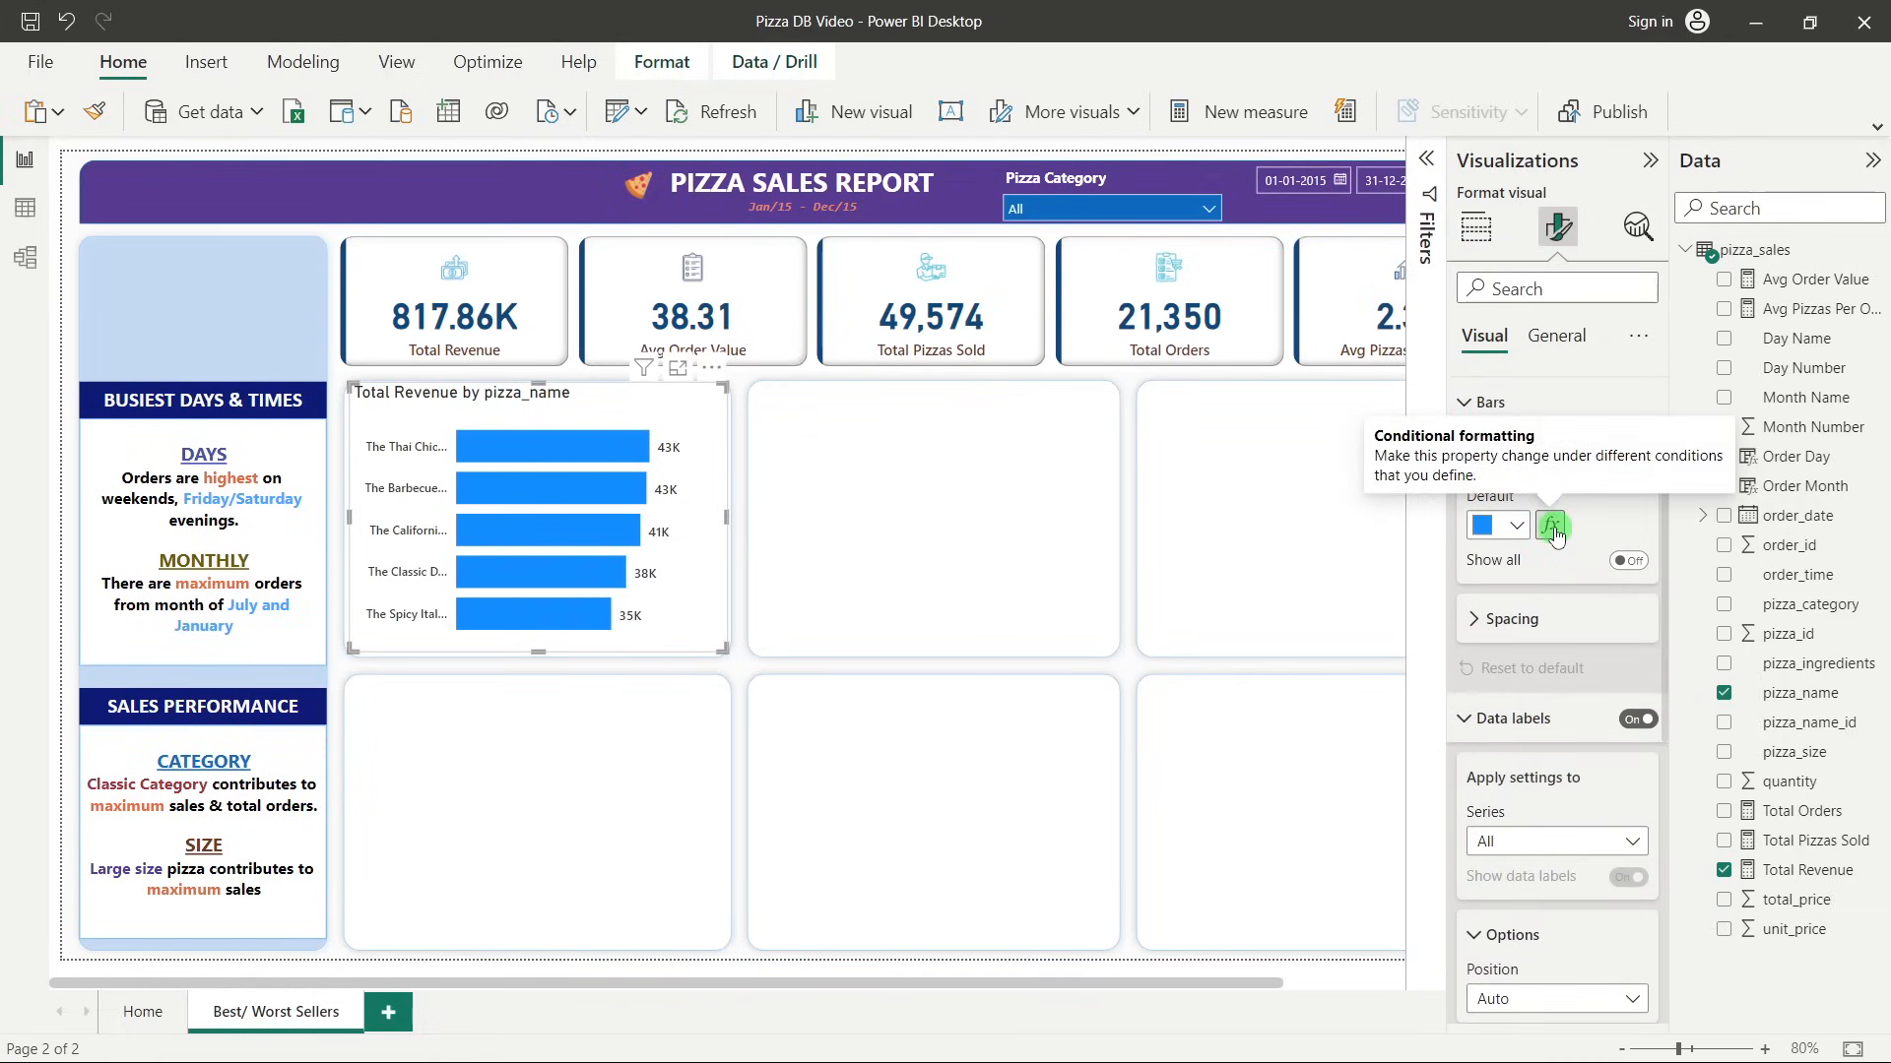
left_click(1553, 529)
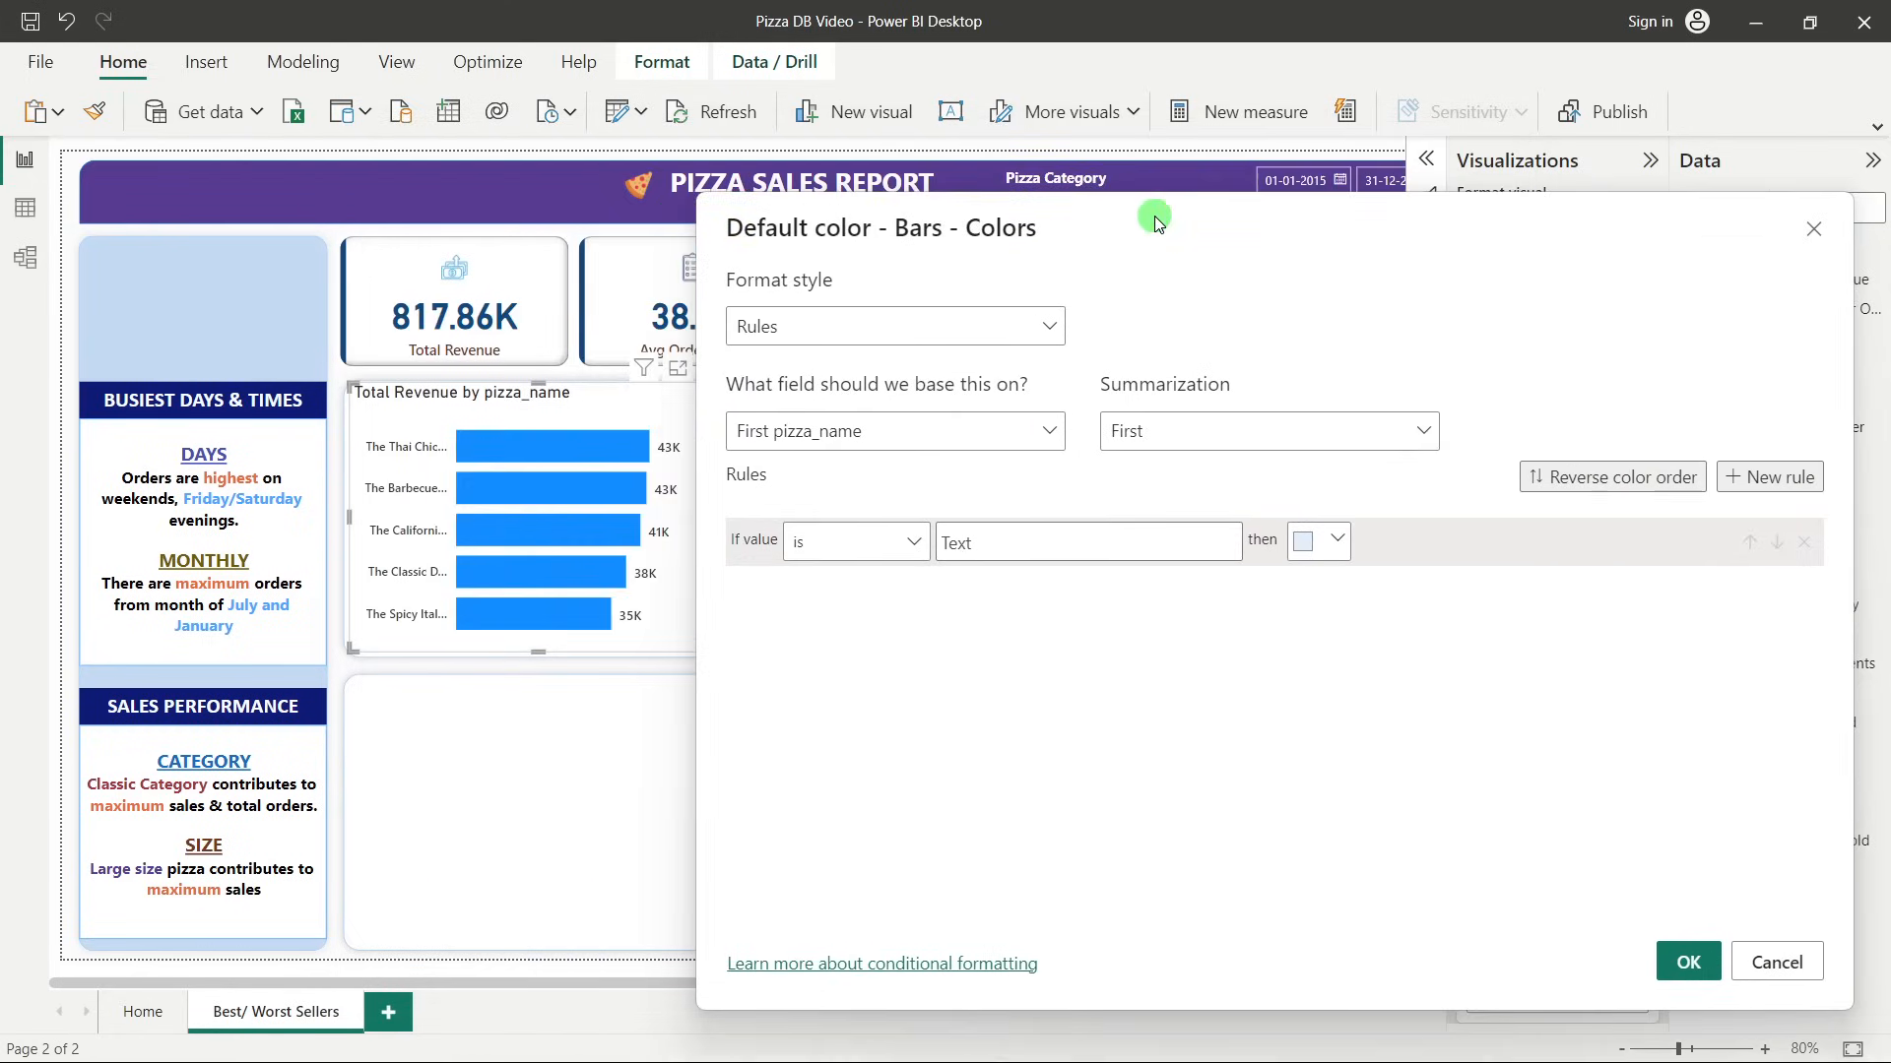
left_click_drag(1156, 219, 1163, 212)
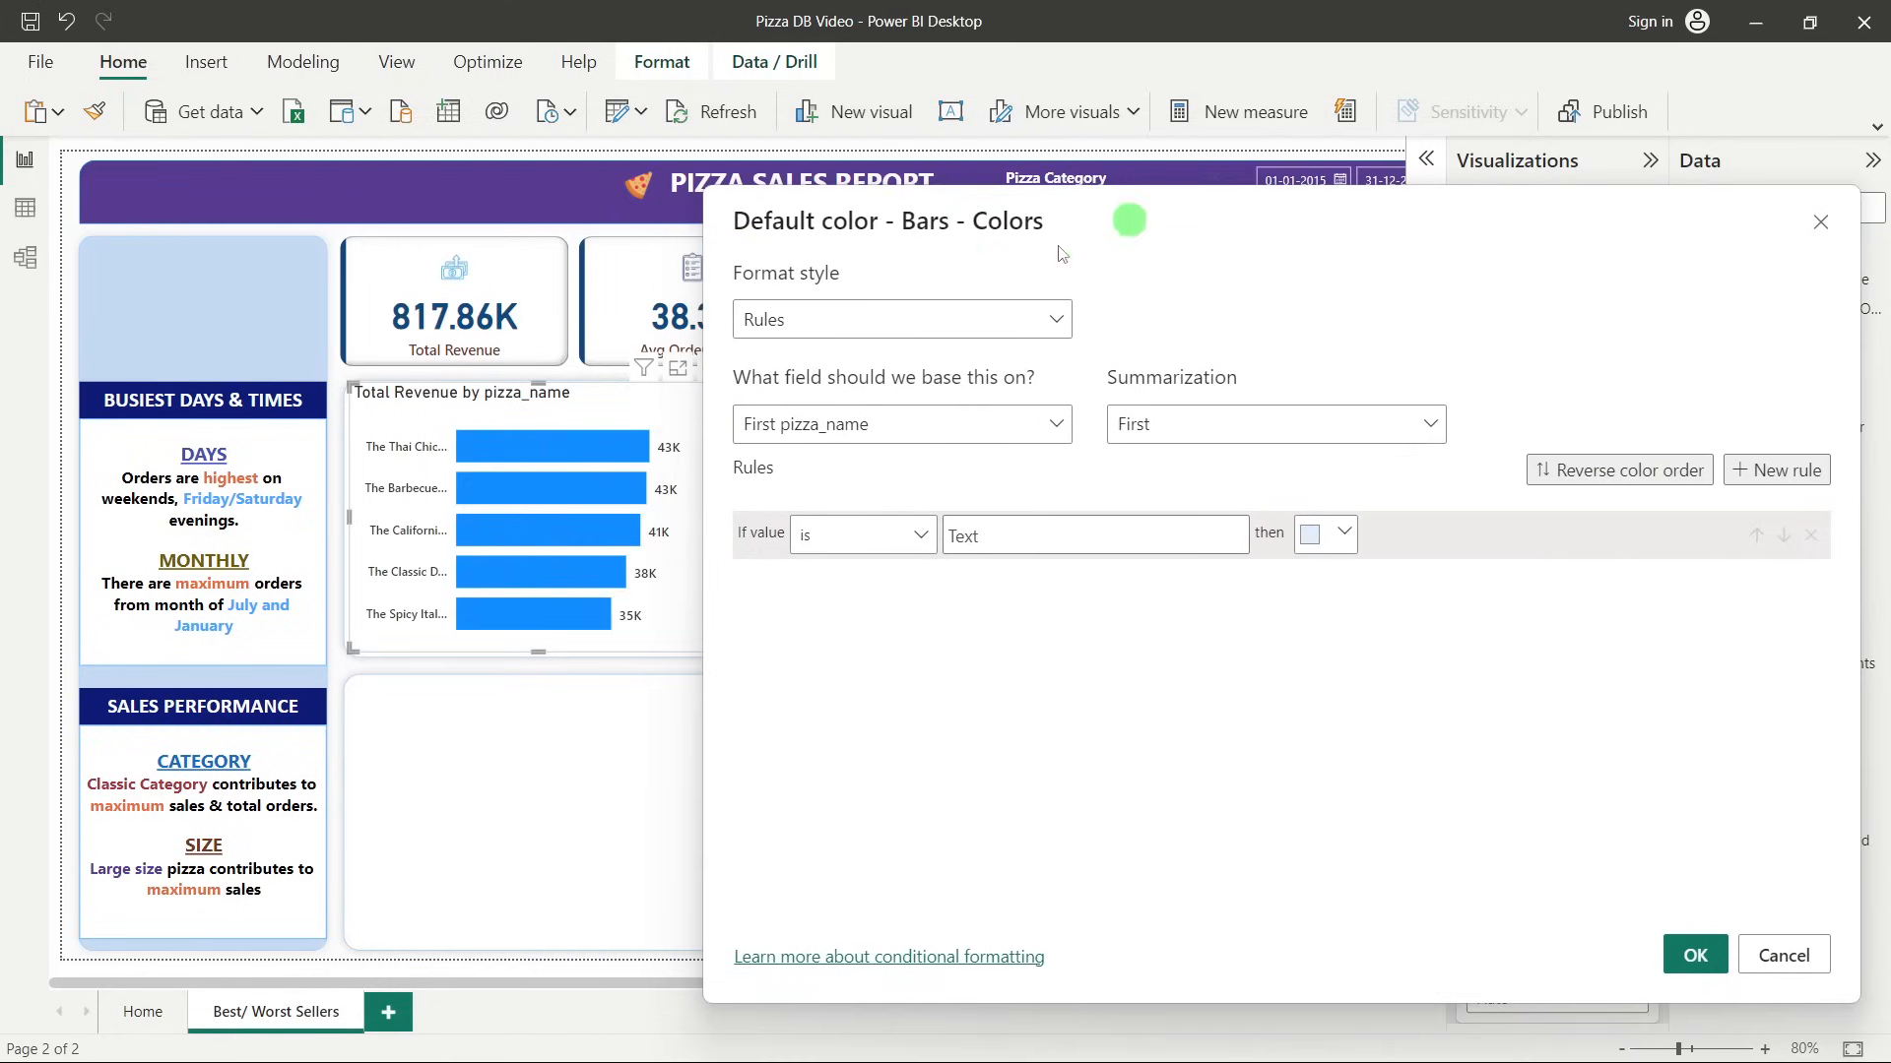
left_click(821, 323)
left_click(818, 352)
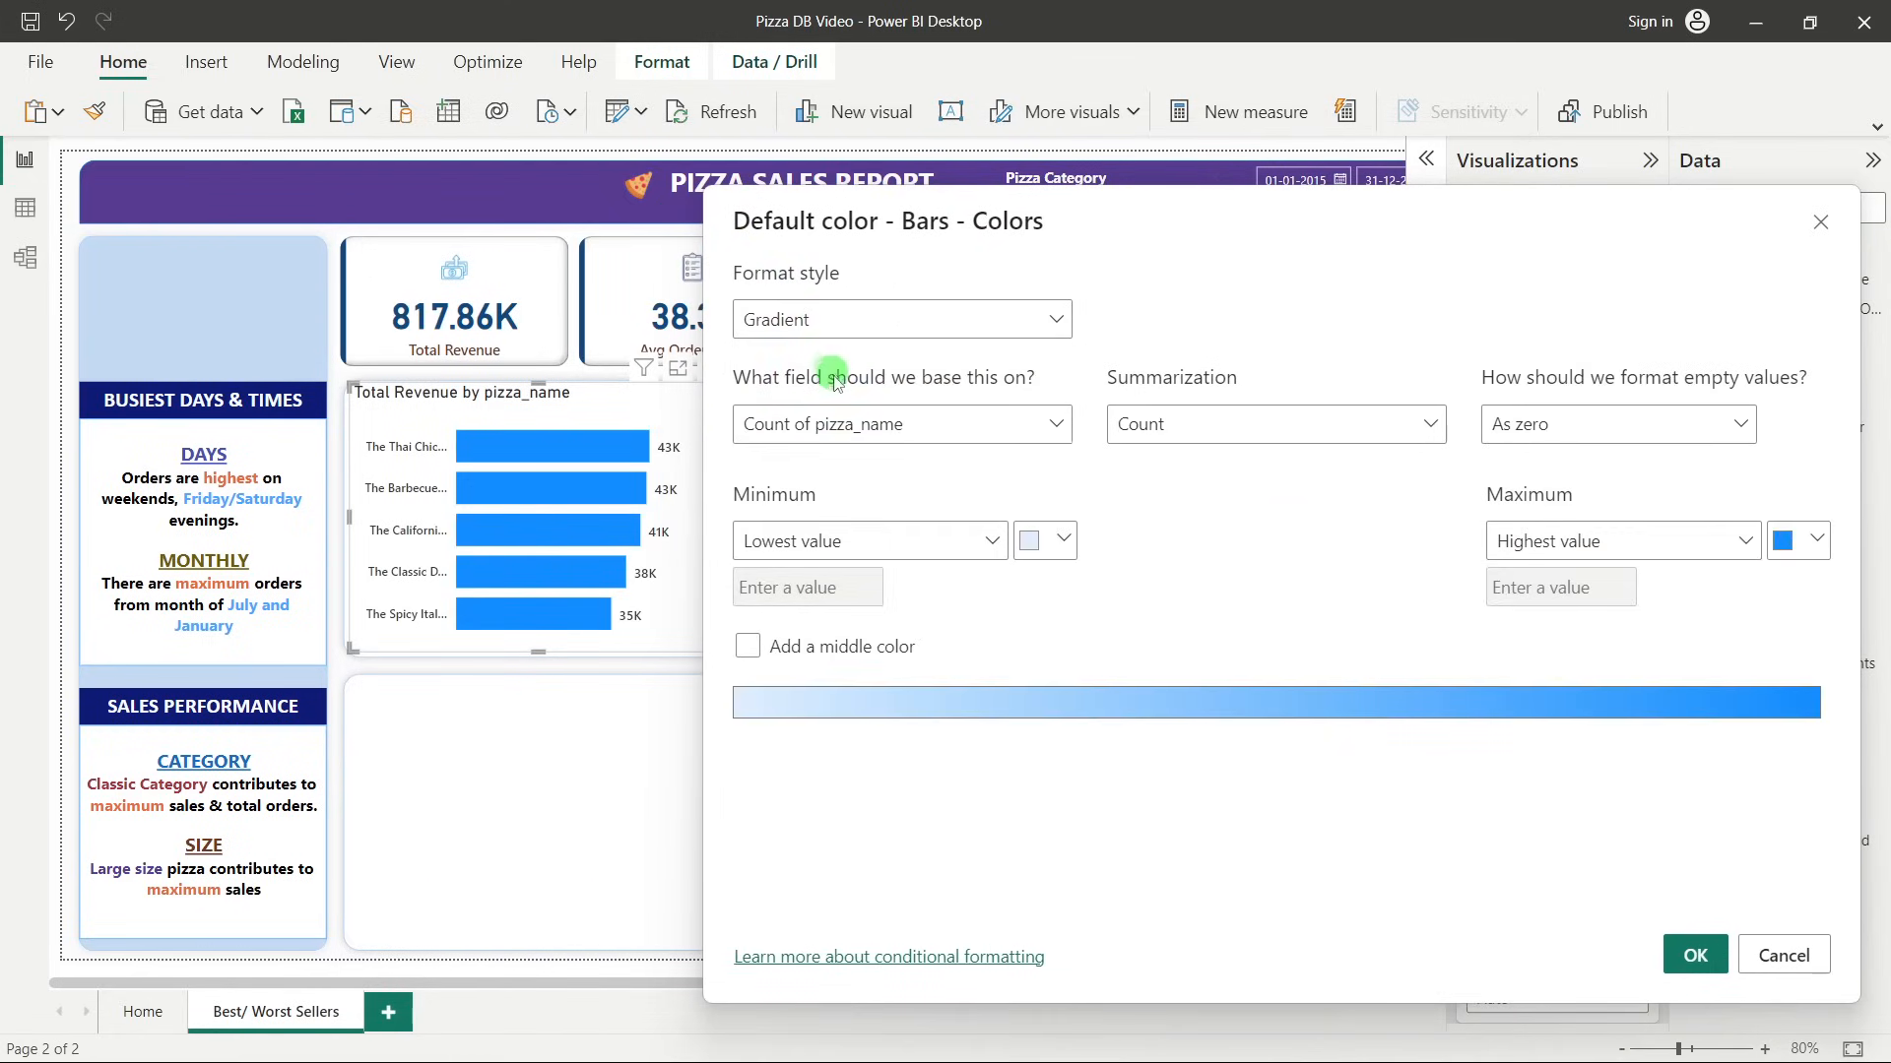
left_click(858, 427)
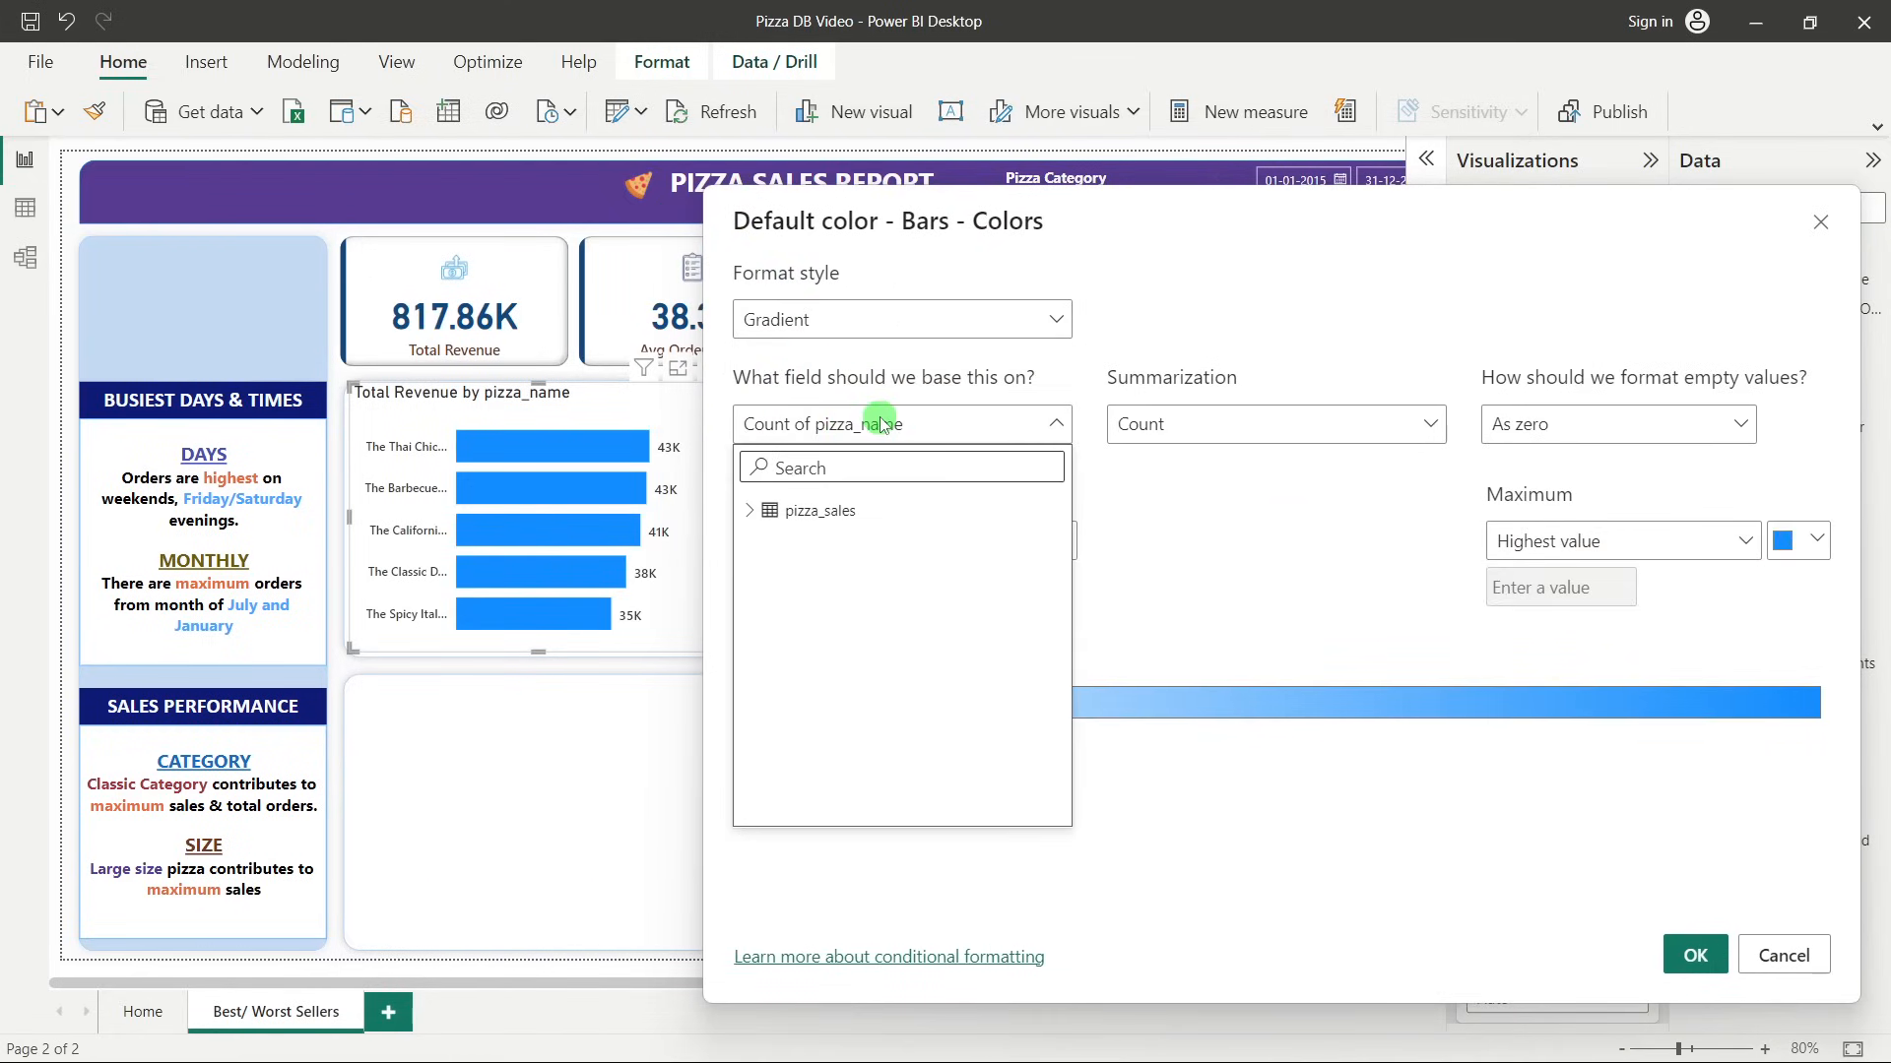
type("tot")
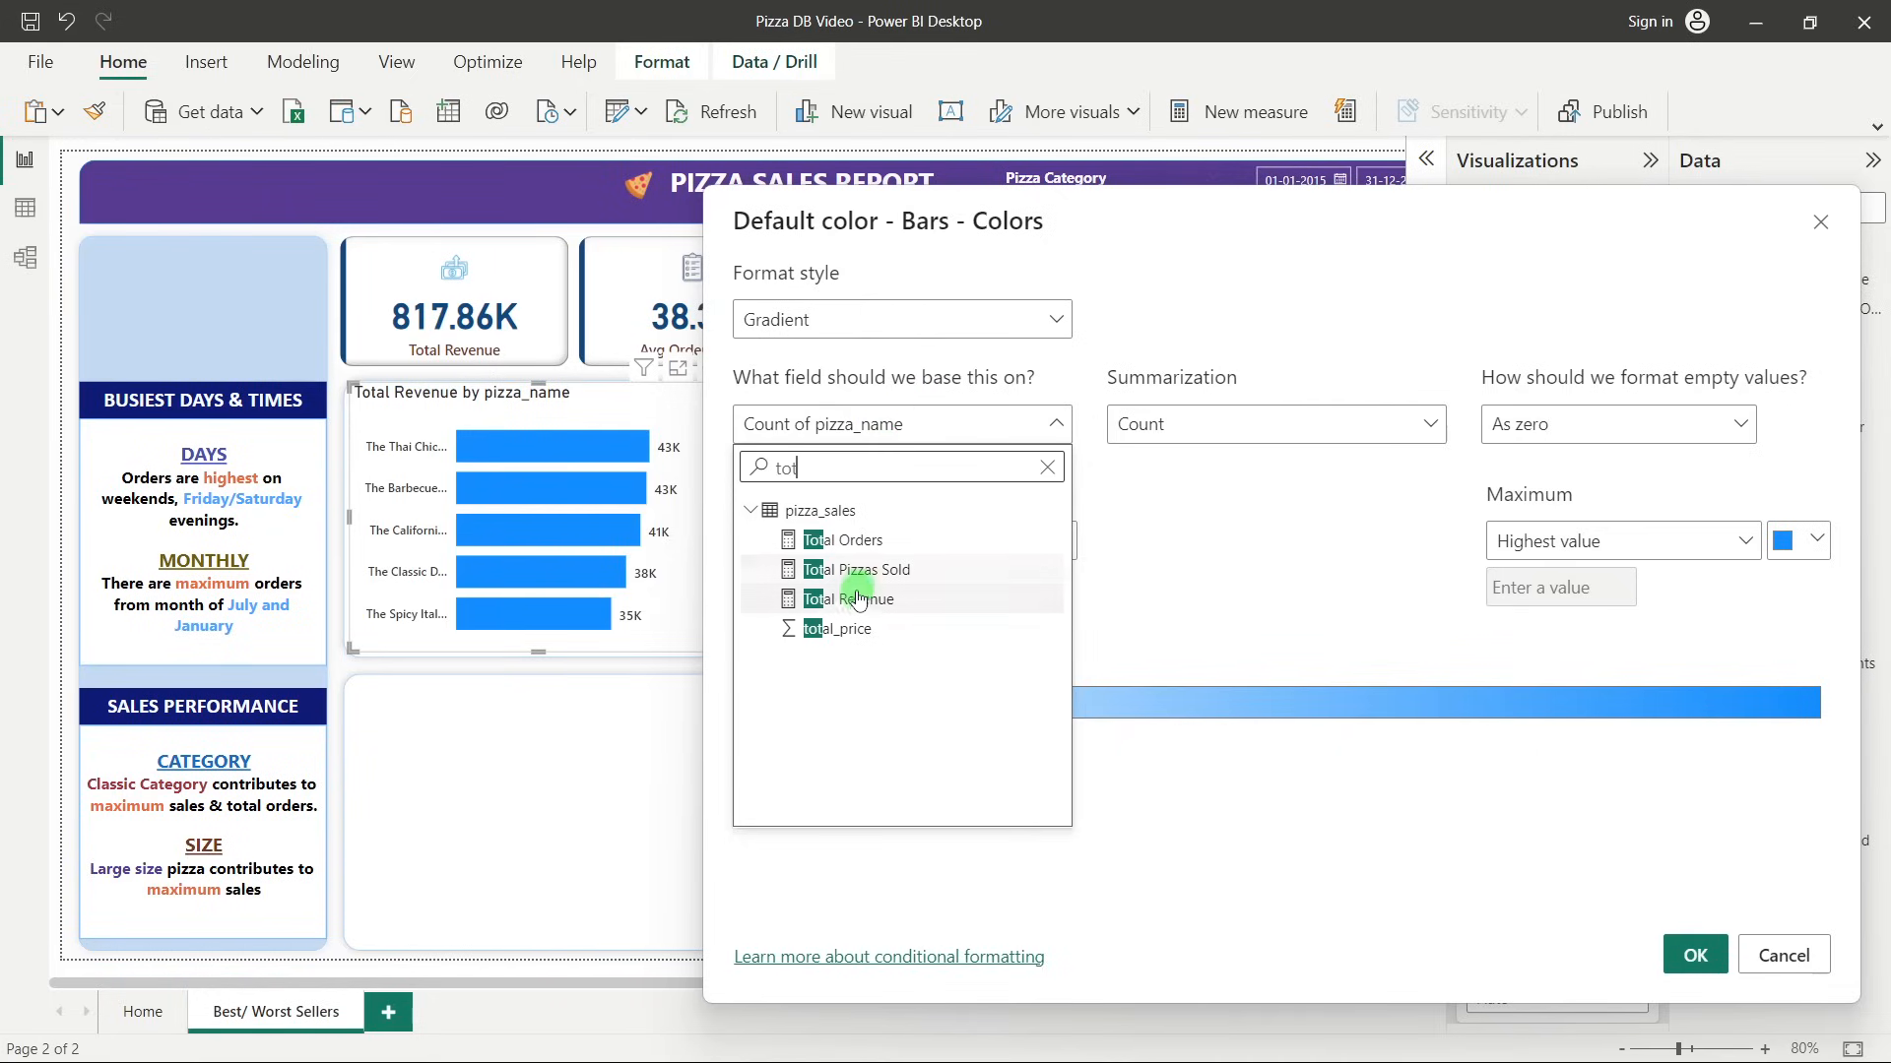
left_click(855, 599)
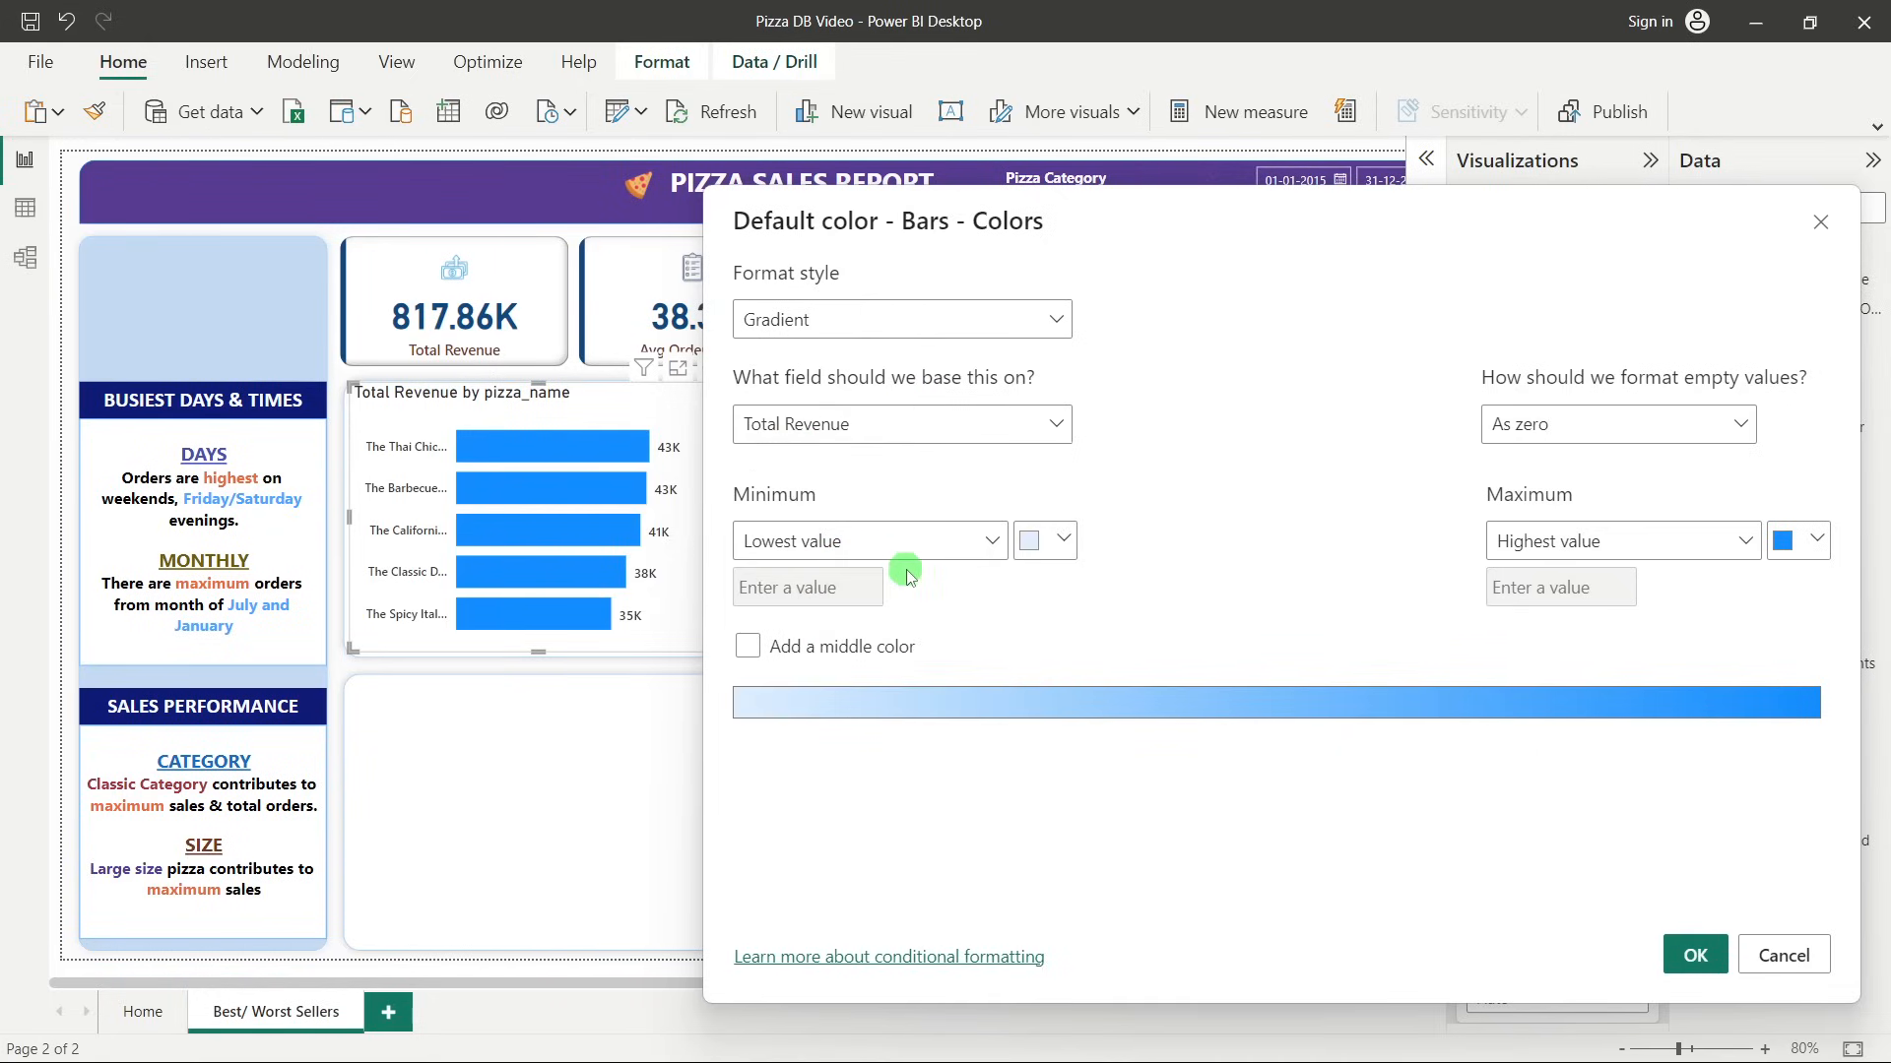
Color the gradient's lowest value light blue and its highest value indigo blue, and apply it to the bars.
left_click(1051, 569)
left_click(1103, 727)
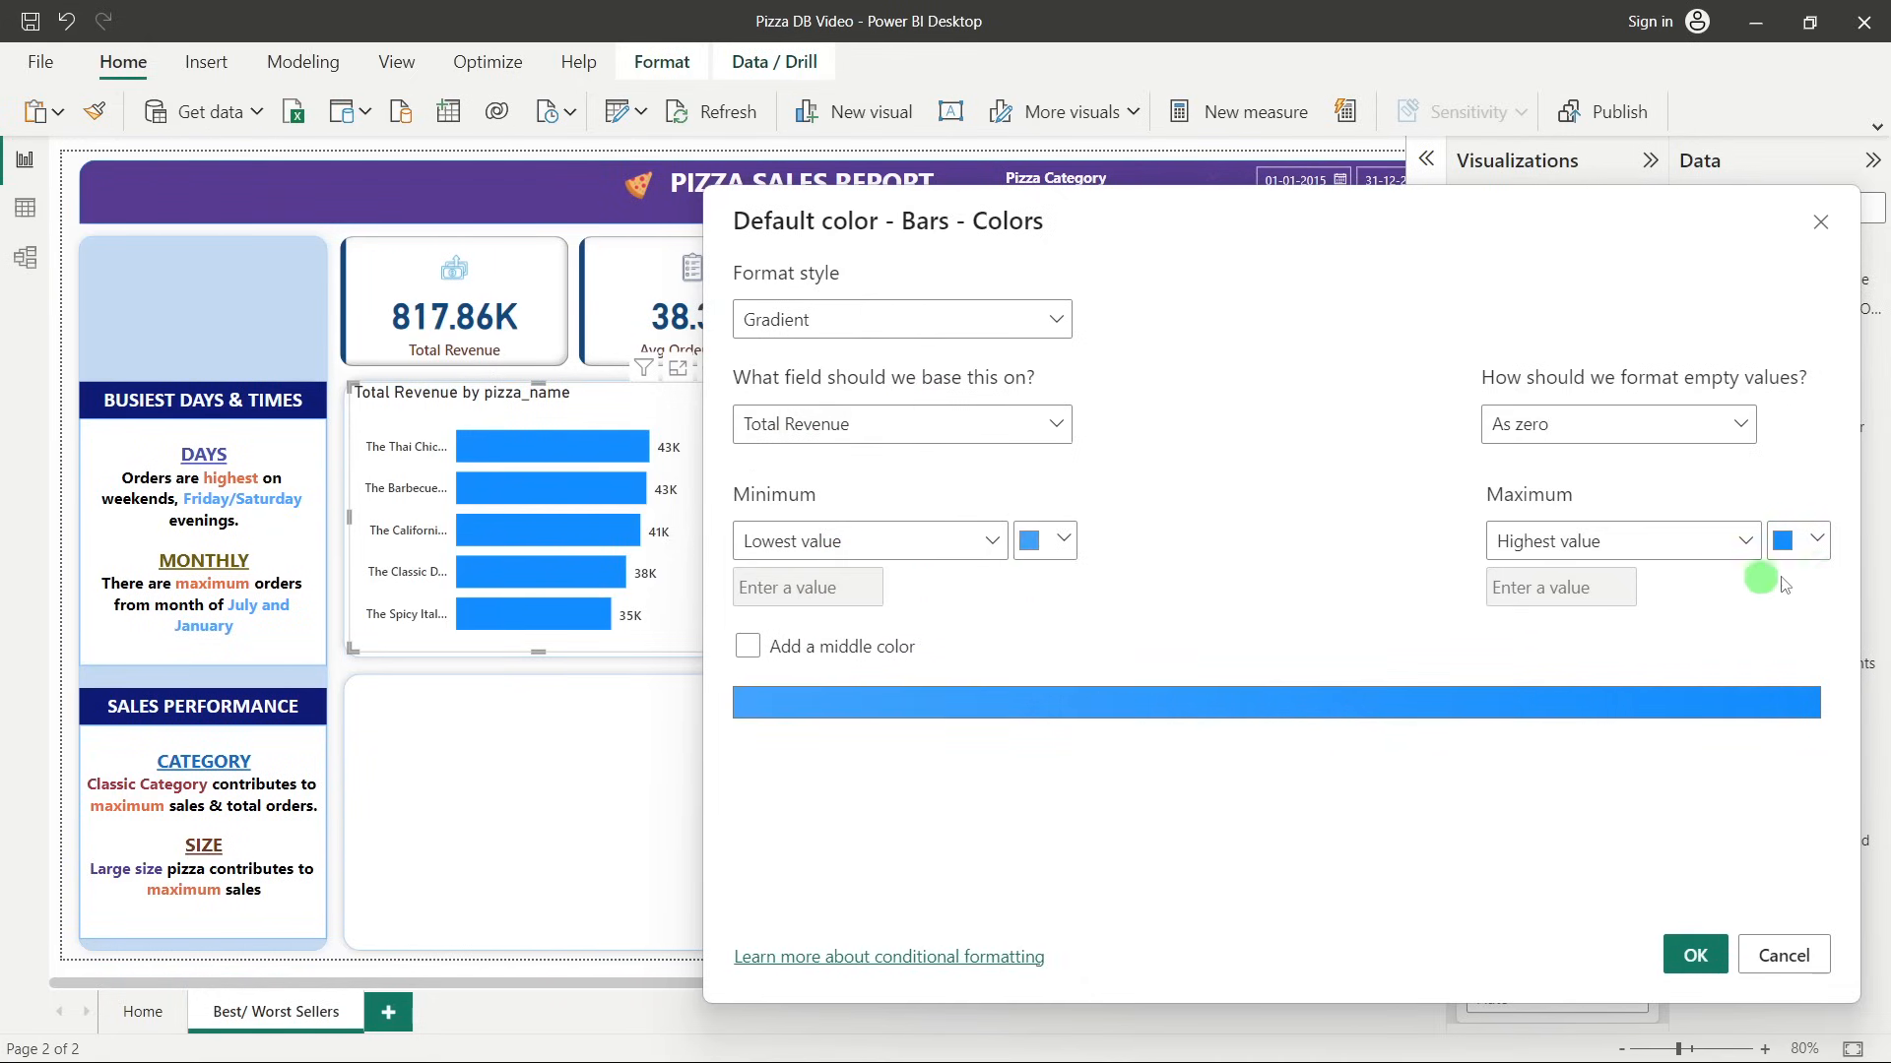
left_click(1817, 540)
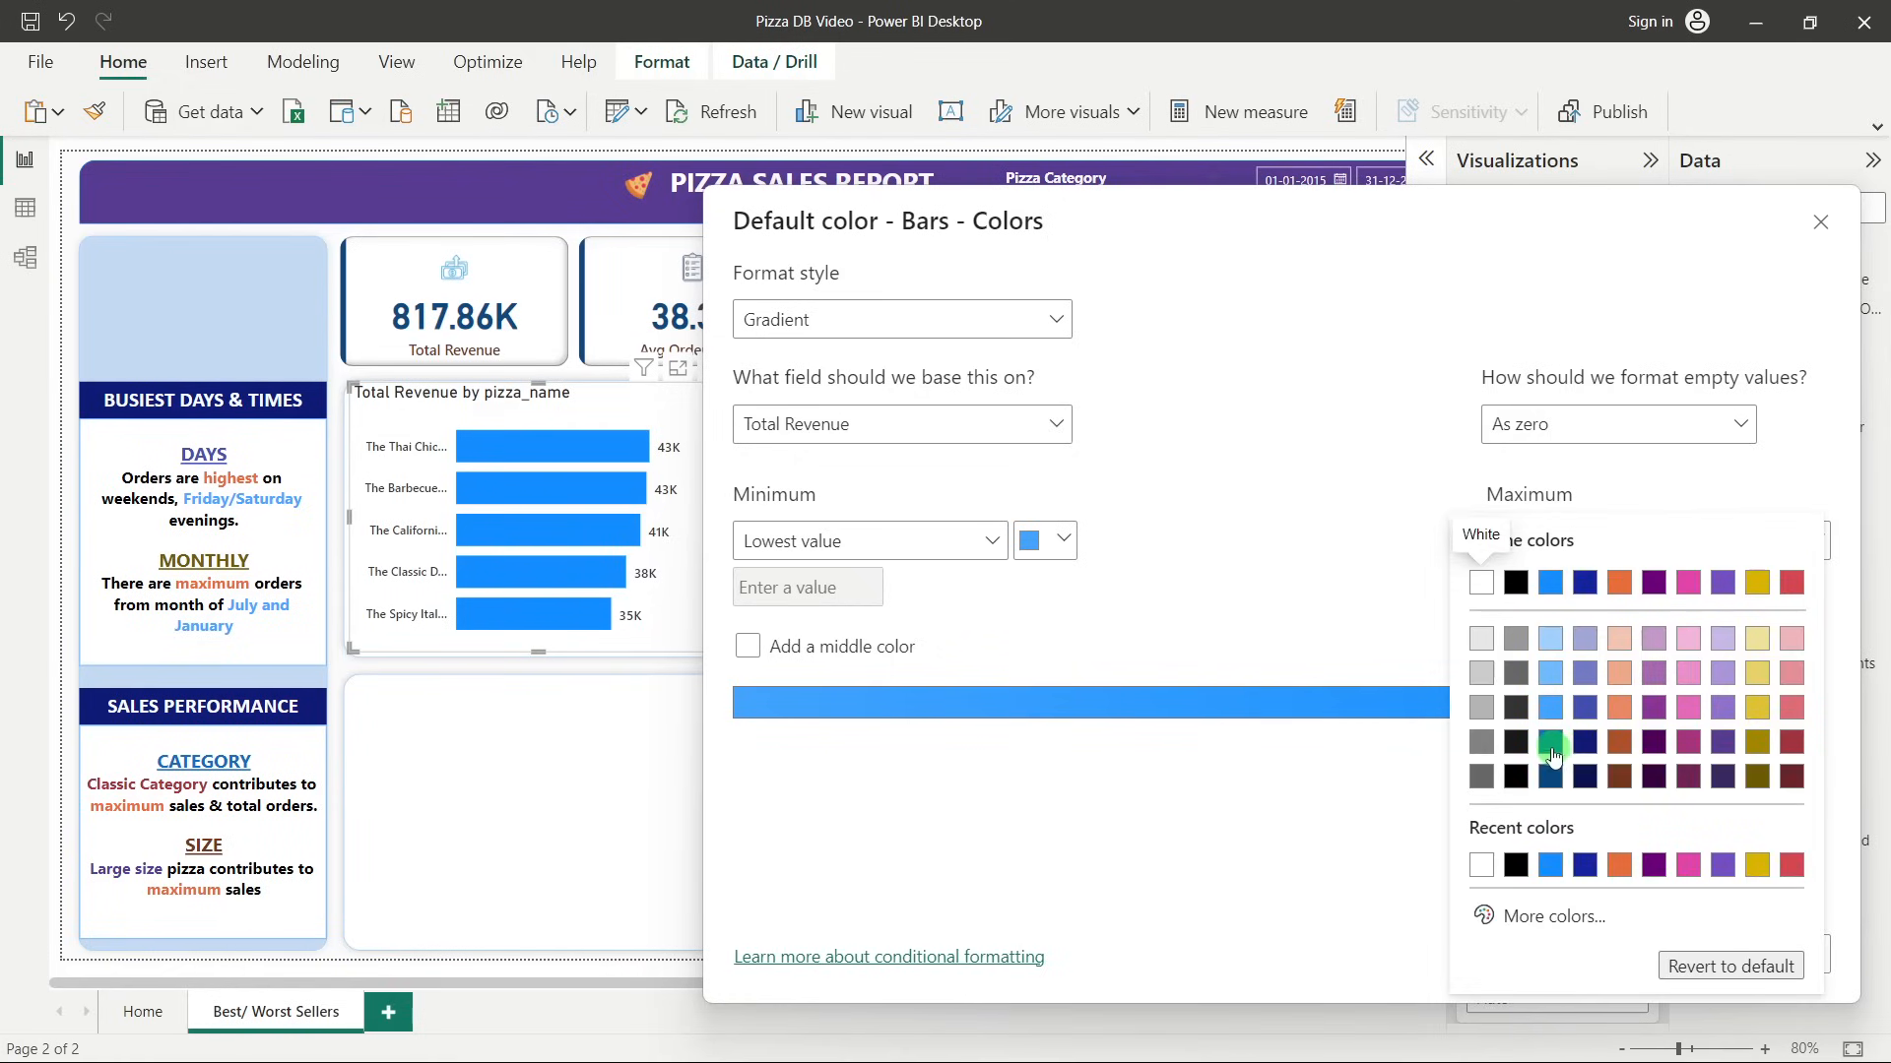
left_click(1553, 754)
left_click(1808, 541)
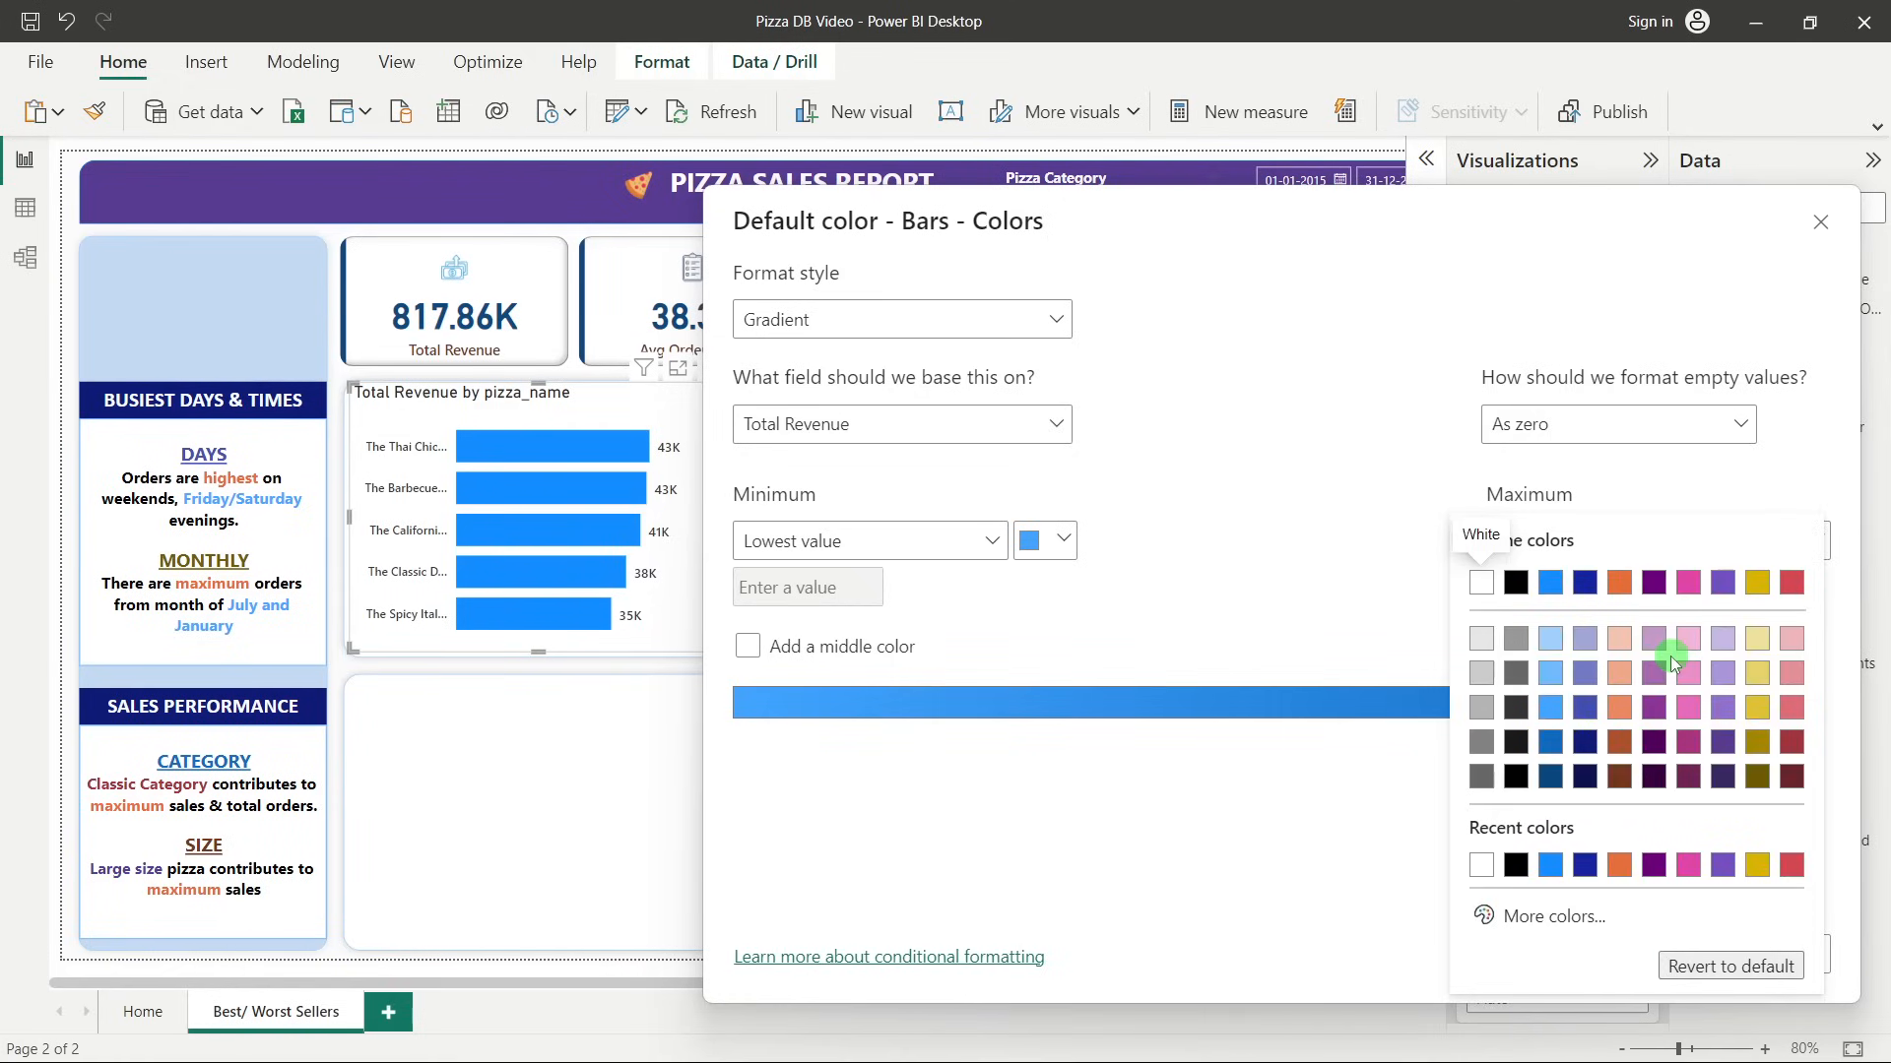
left_click(1585, 707)
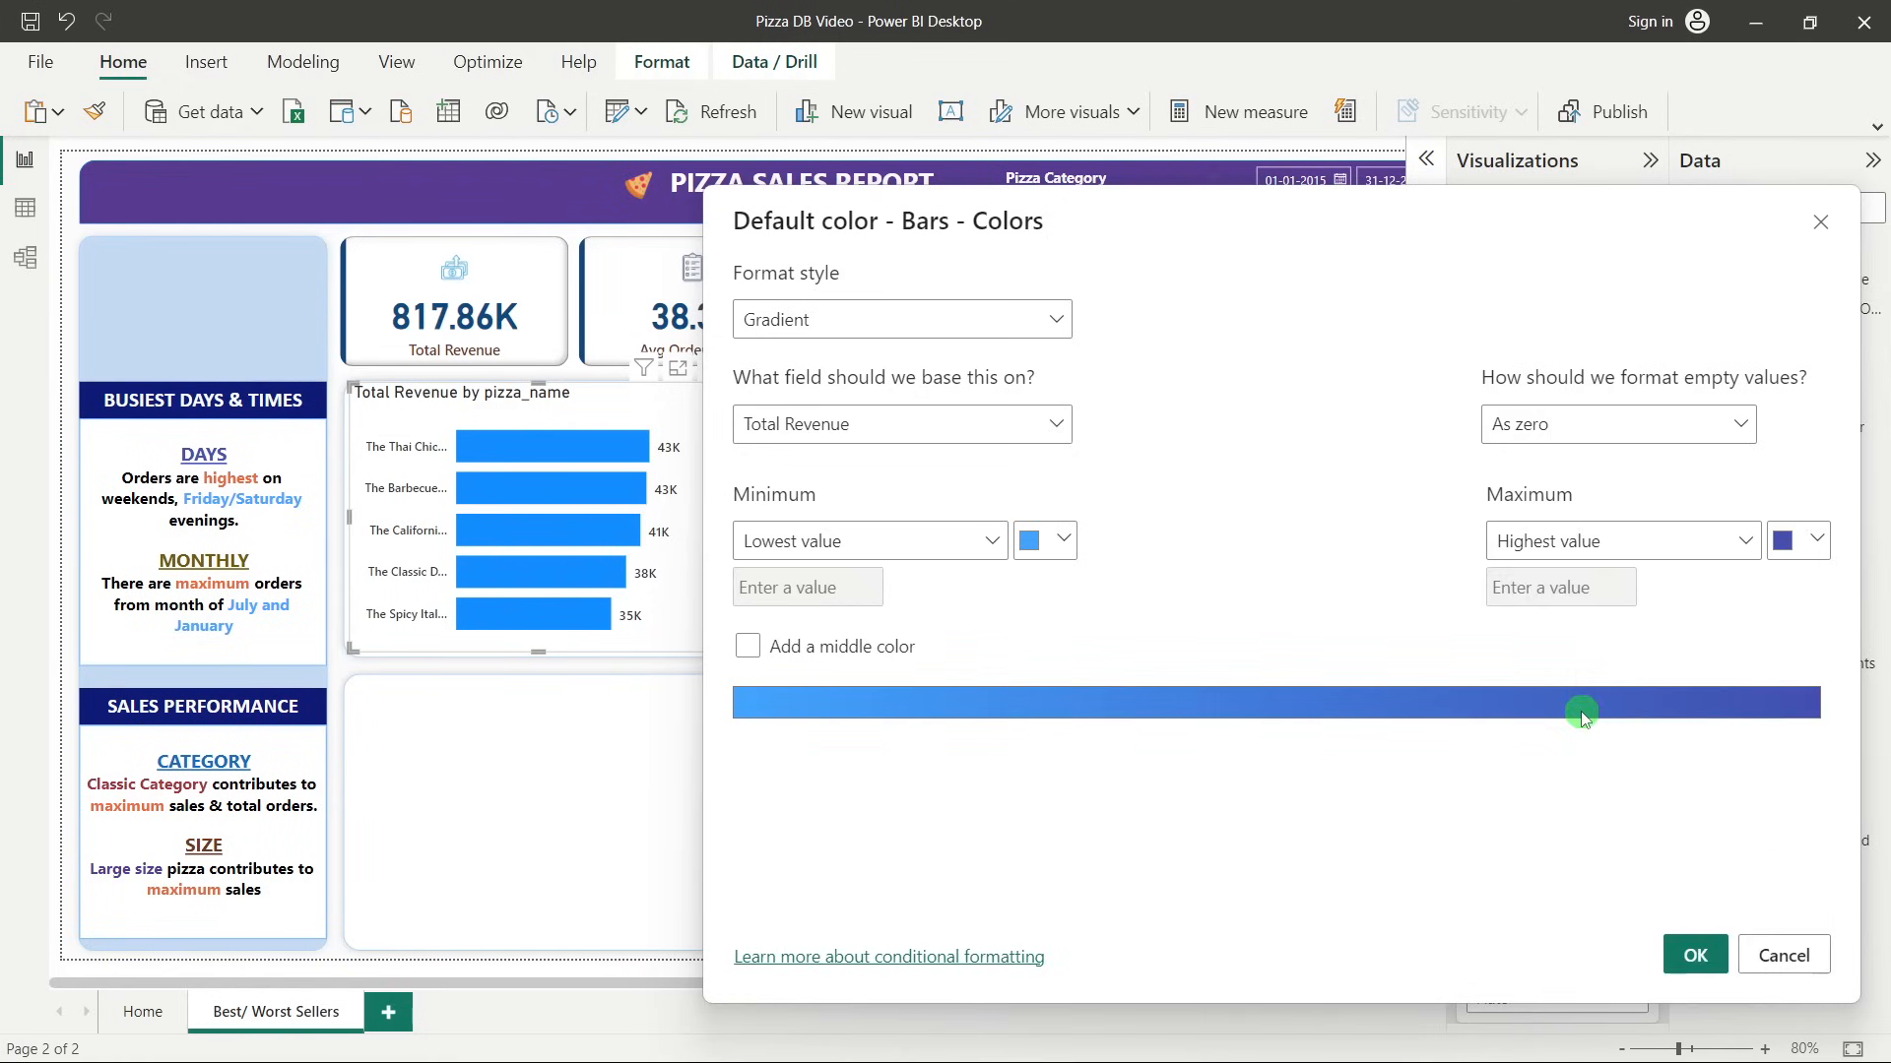
left_click(1685, 955)
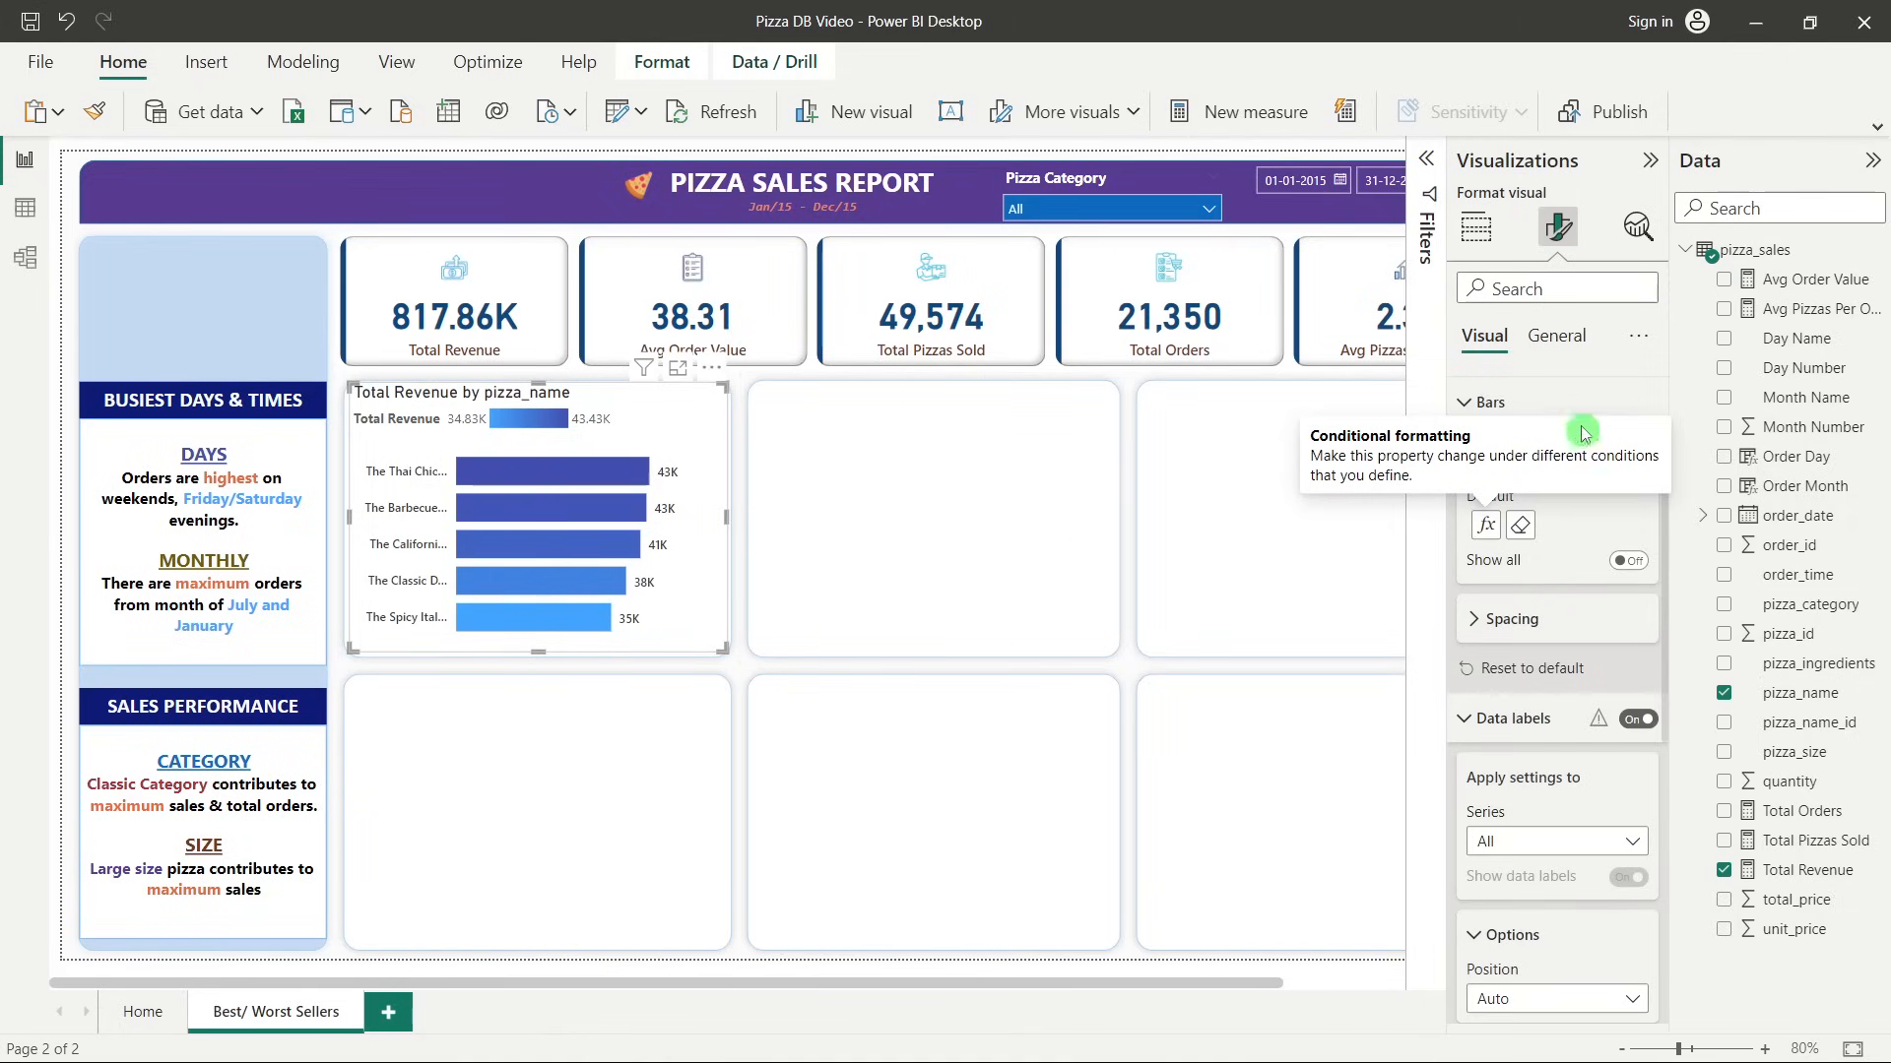
Turn off the bar chart's Total Revenue gradient legend.
left_click(1526, 412)
left_click(1524, 411)
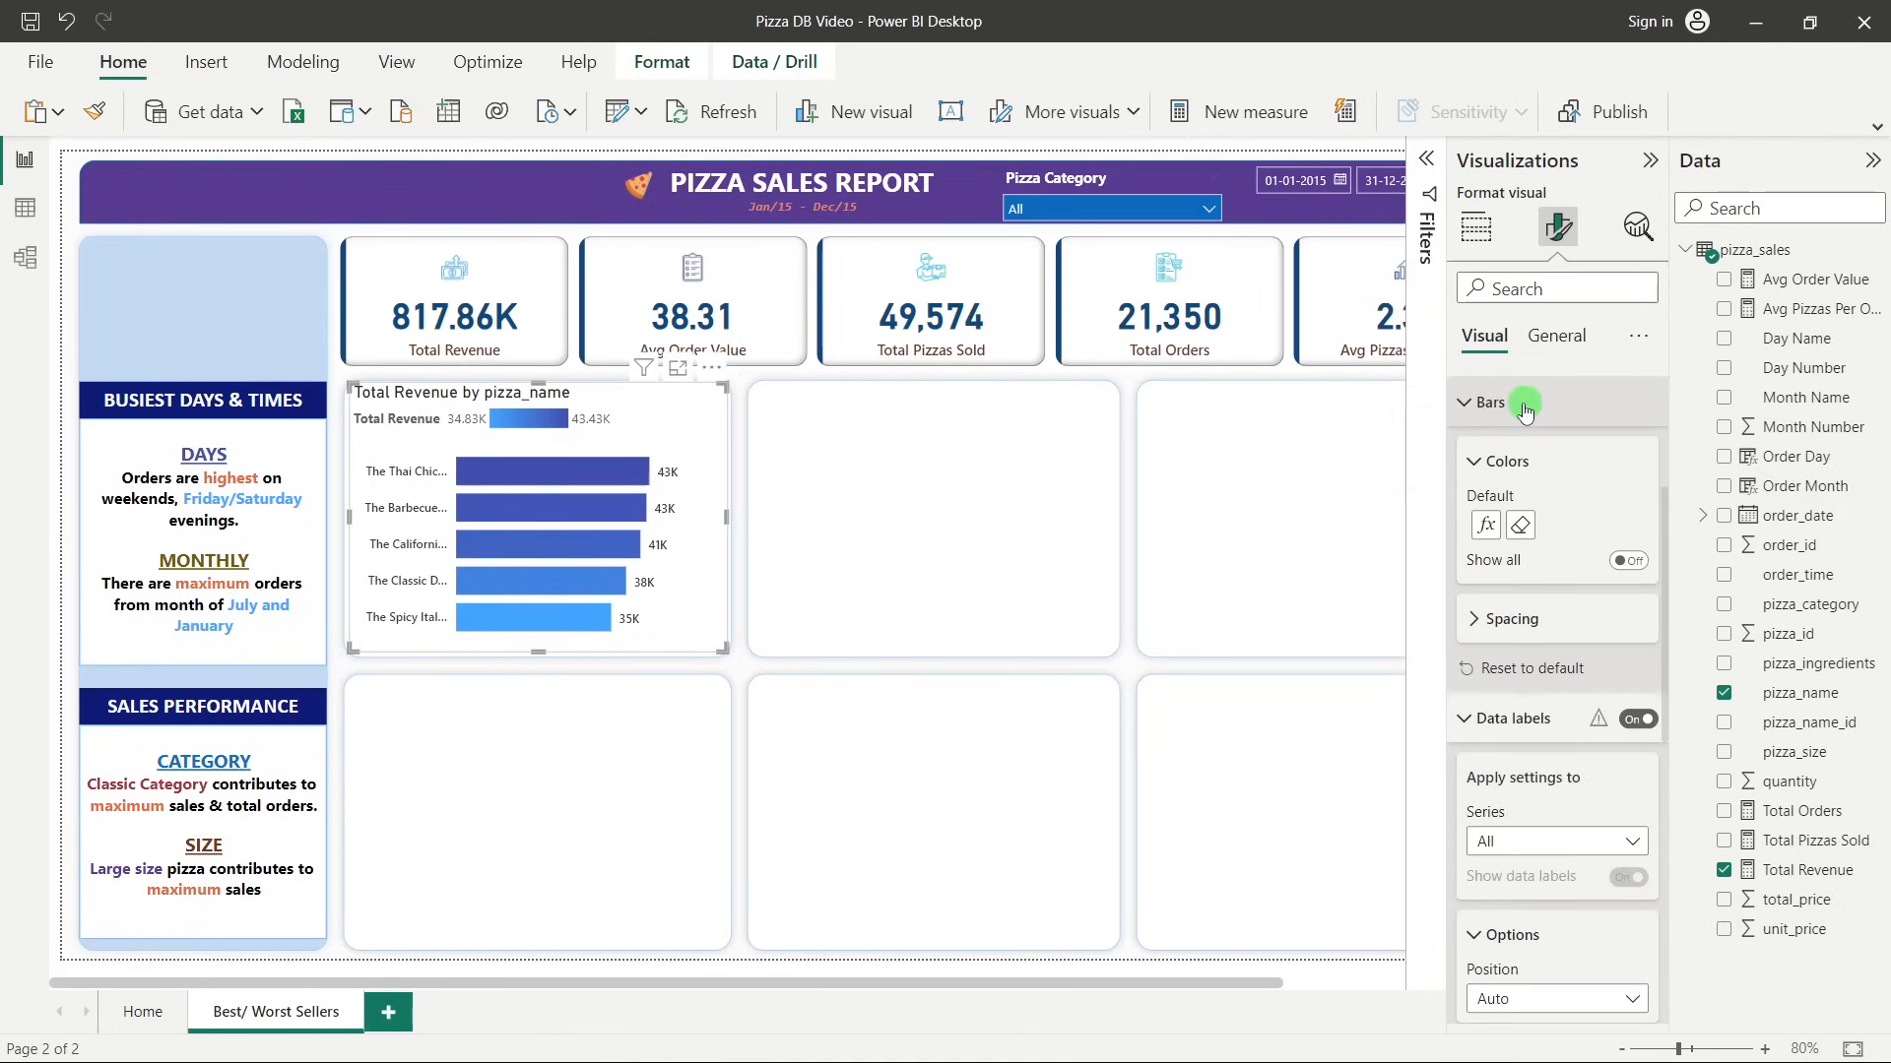
left_click(1525, 412)
scroll(1527, 431, "up", 3)
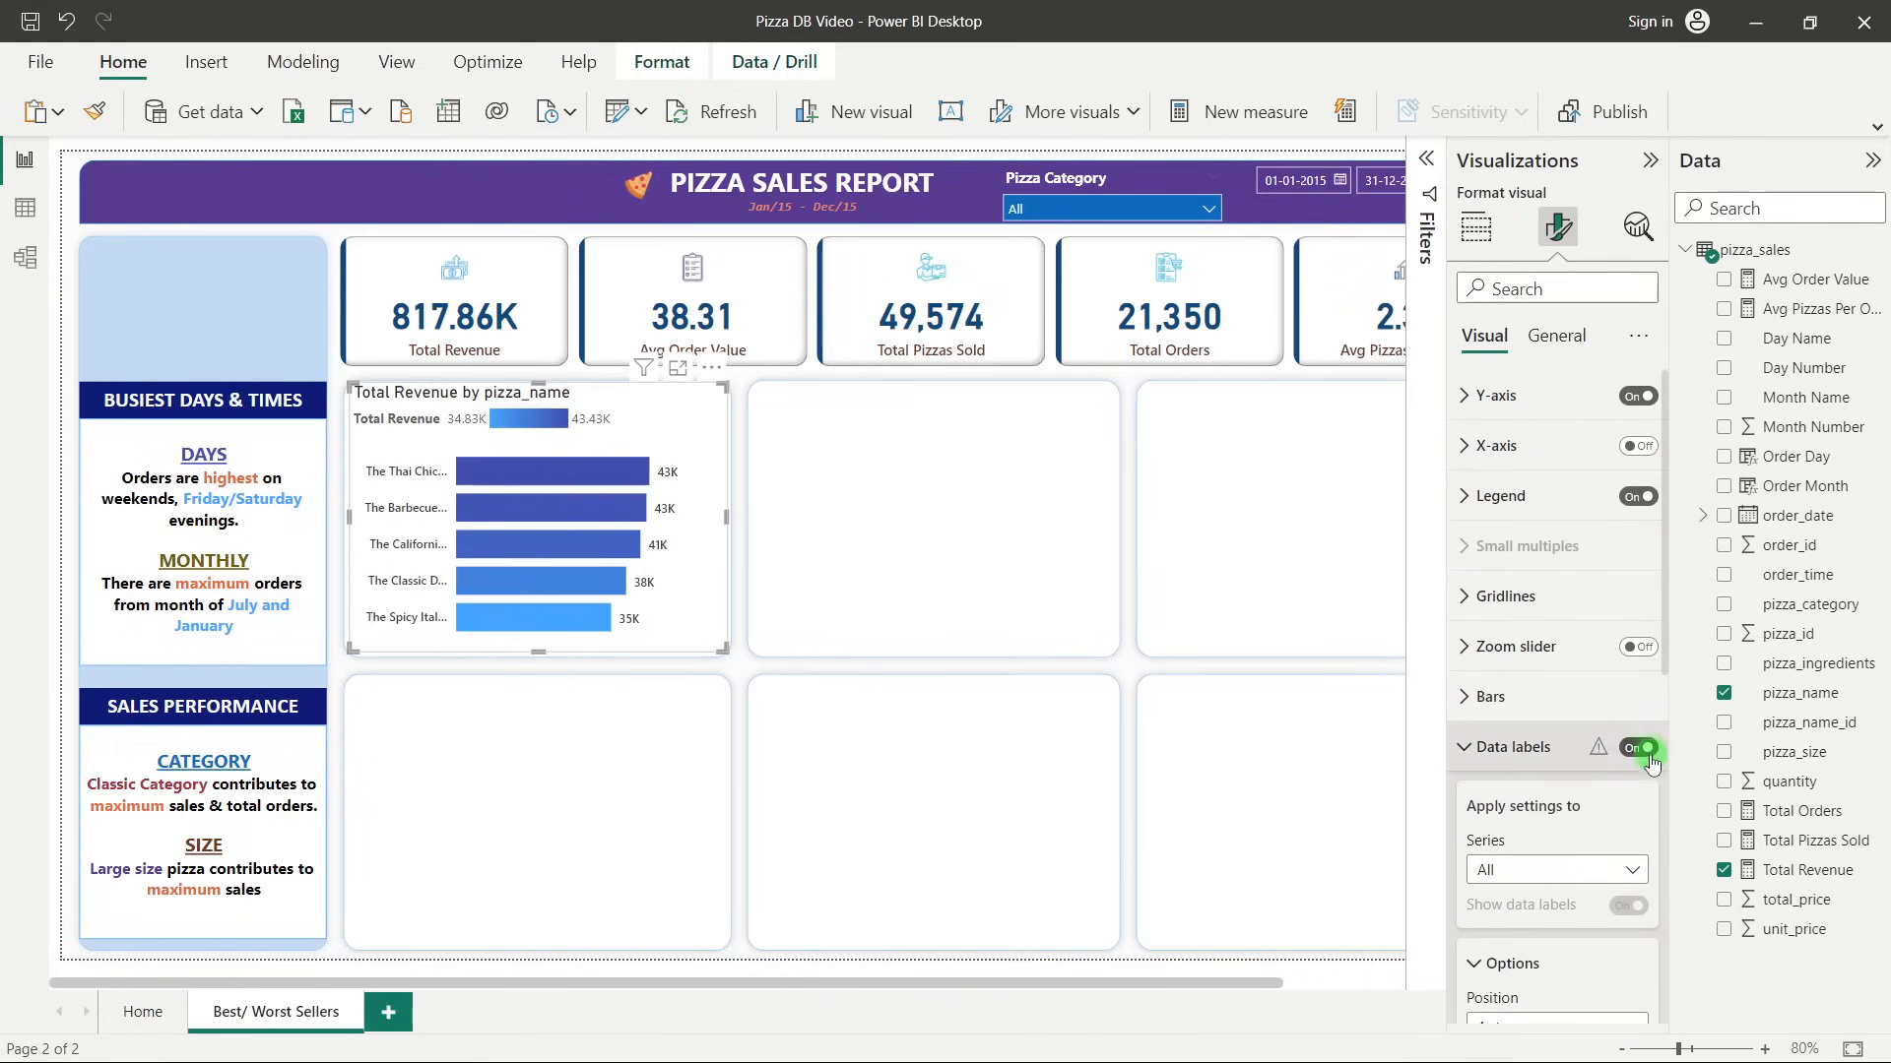
left_click(1638, 496)
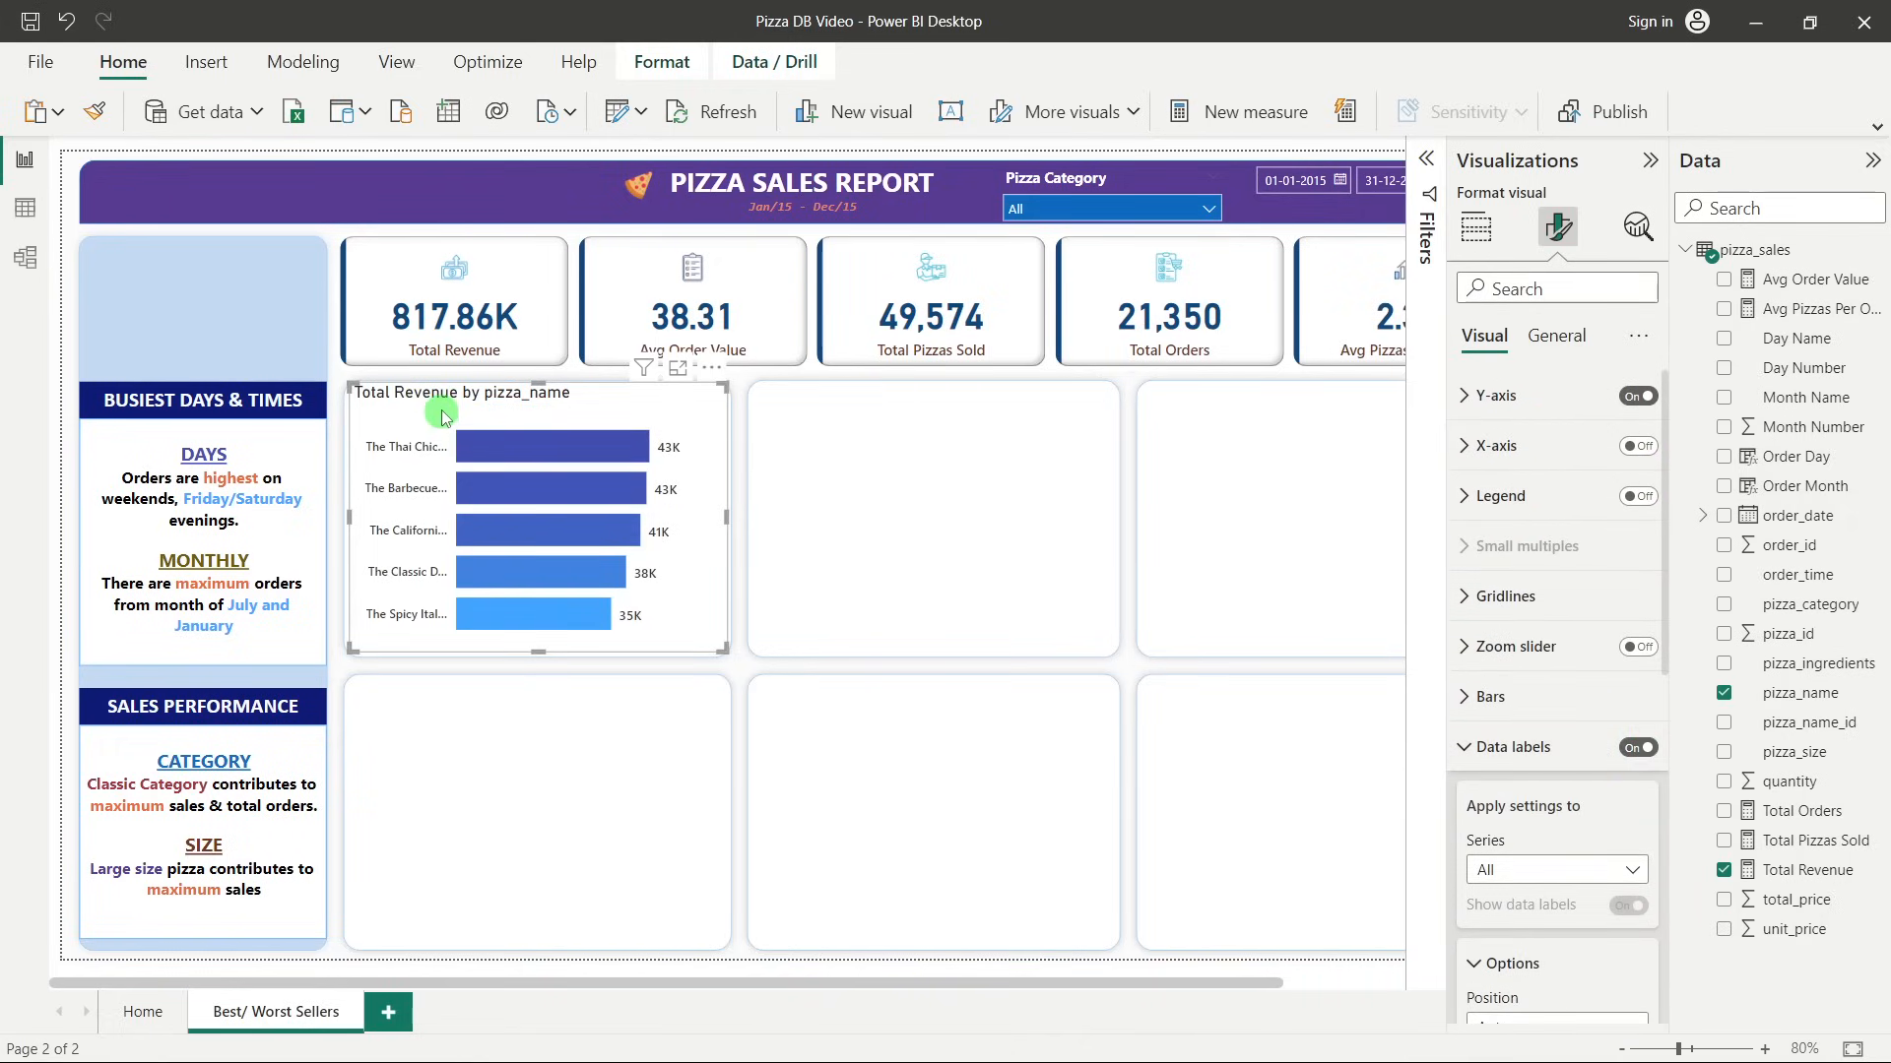
Change the bar chart's title text to "Top 5 Pizzas by Revenue".
left_click(1556, 336)
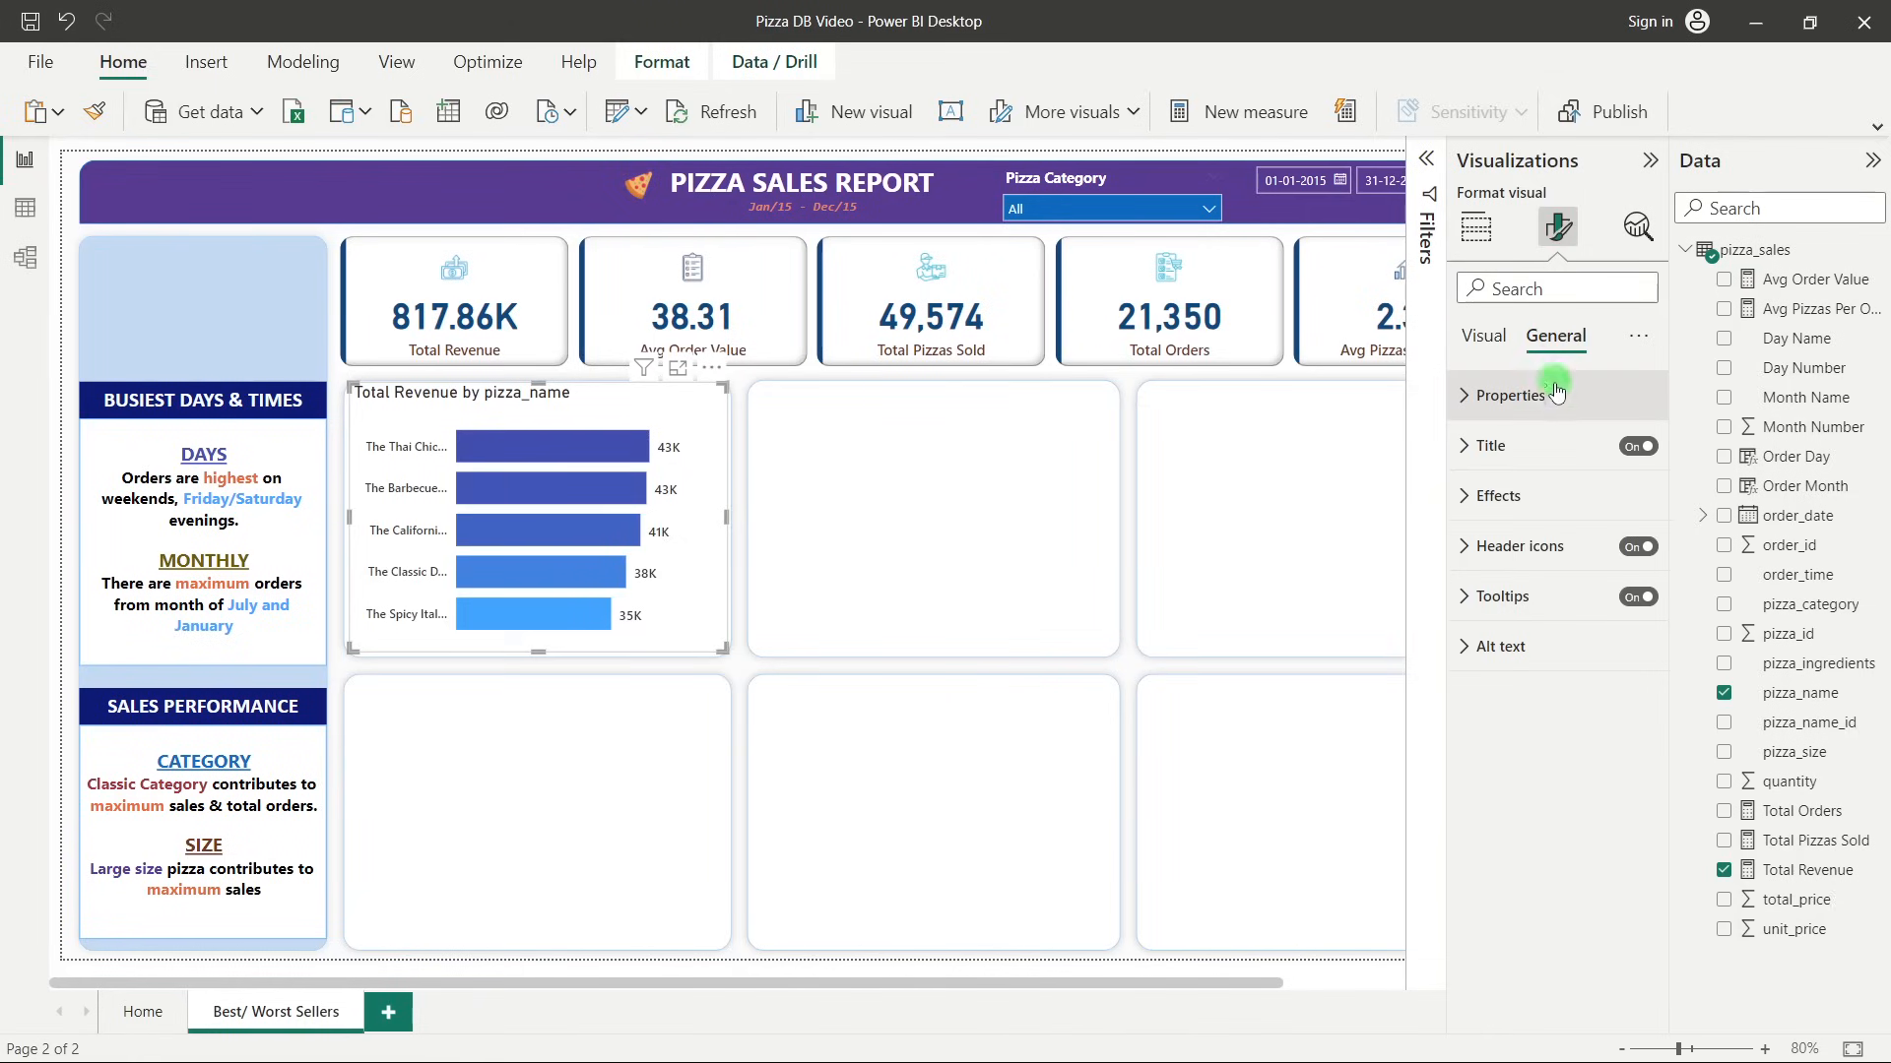
left_click(1535, 446)
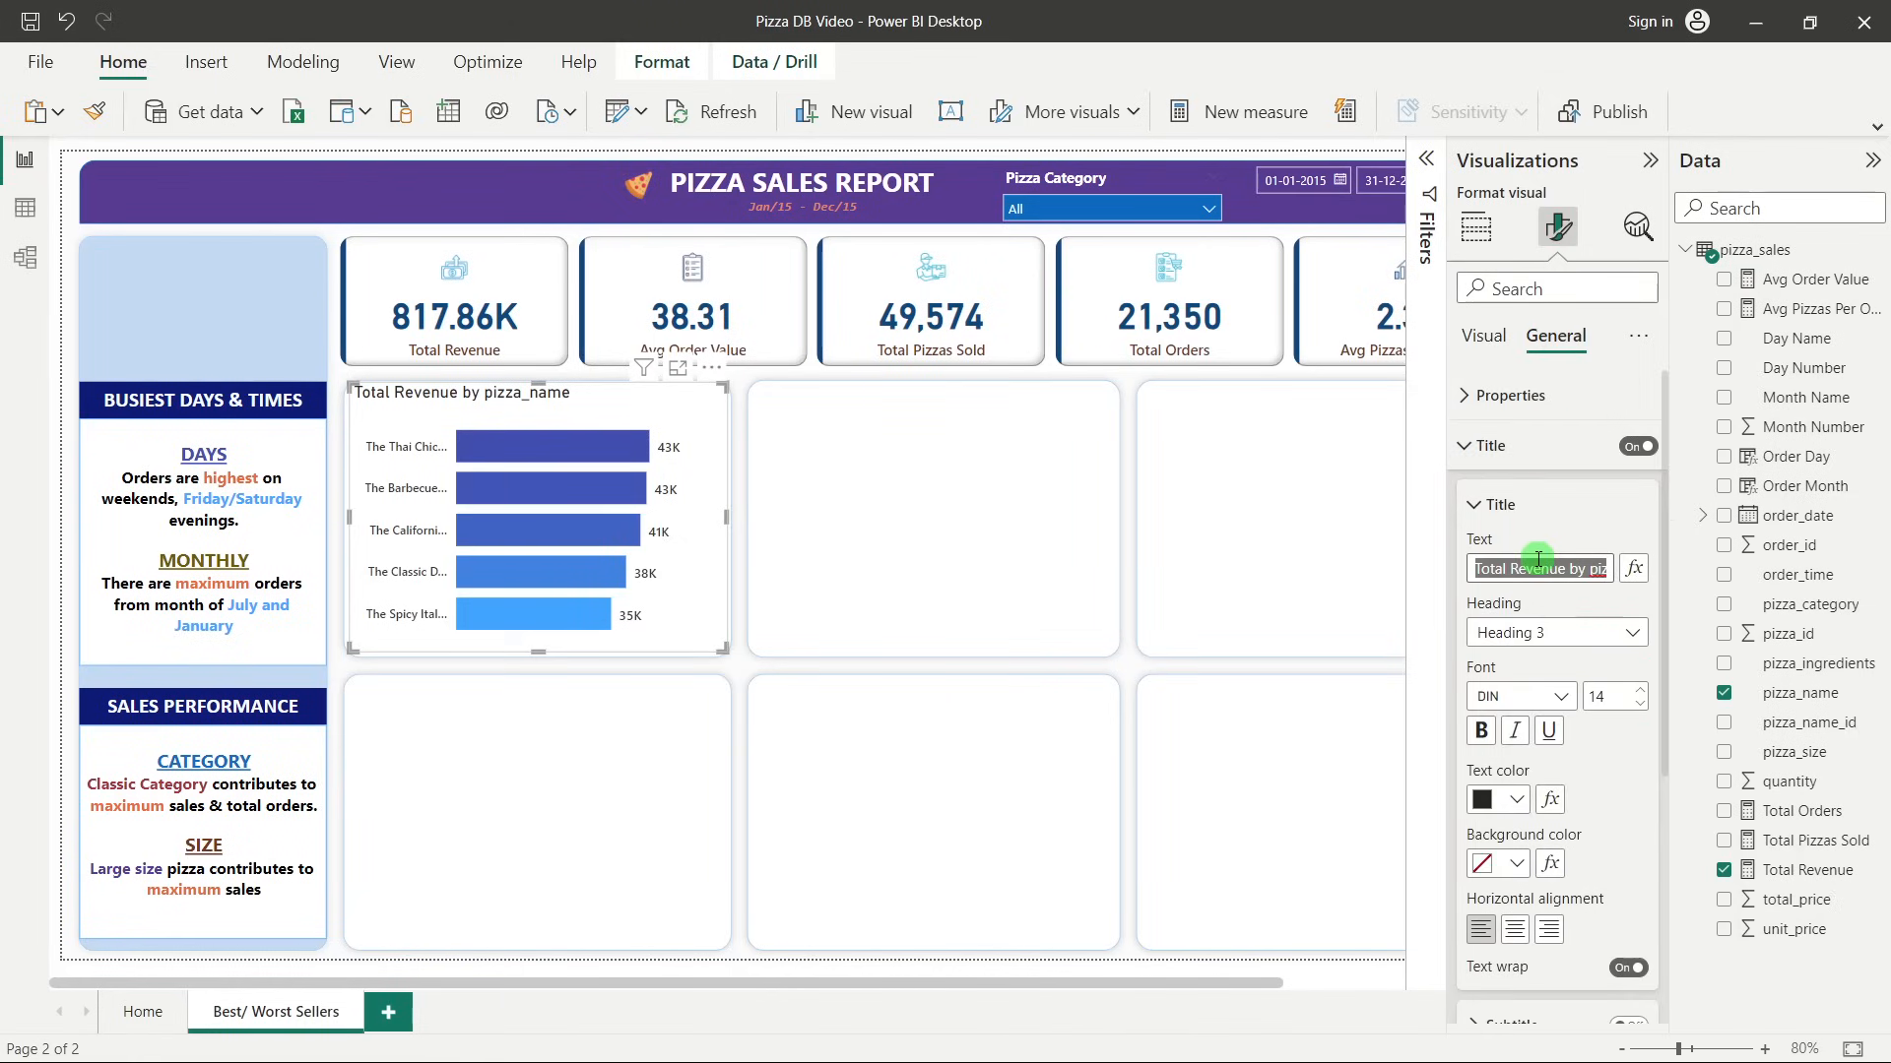
type("Top 5")
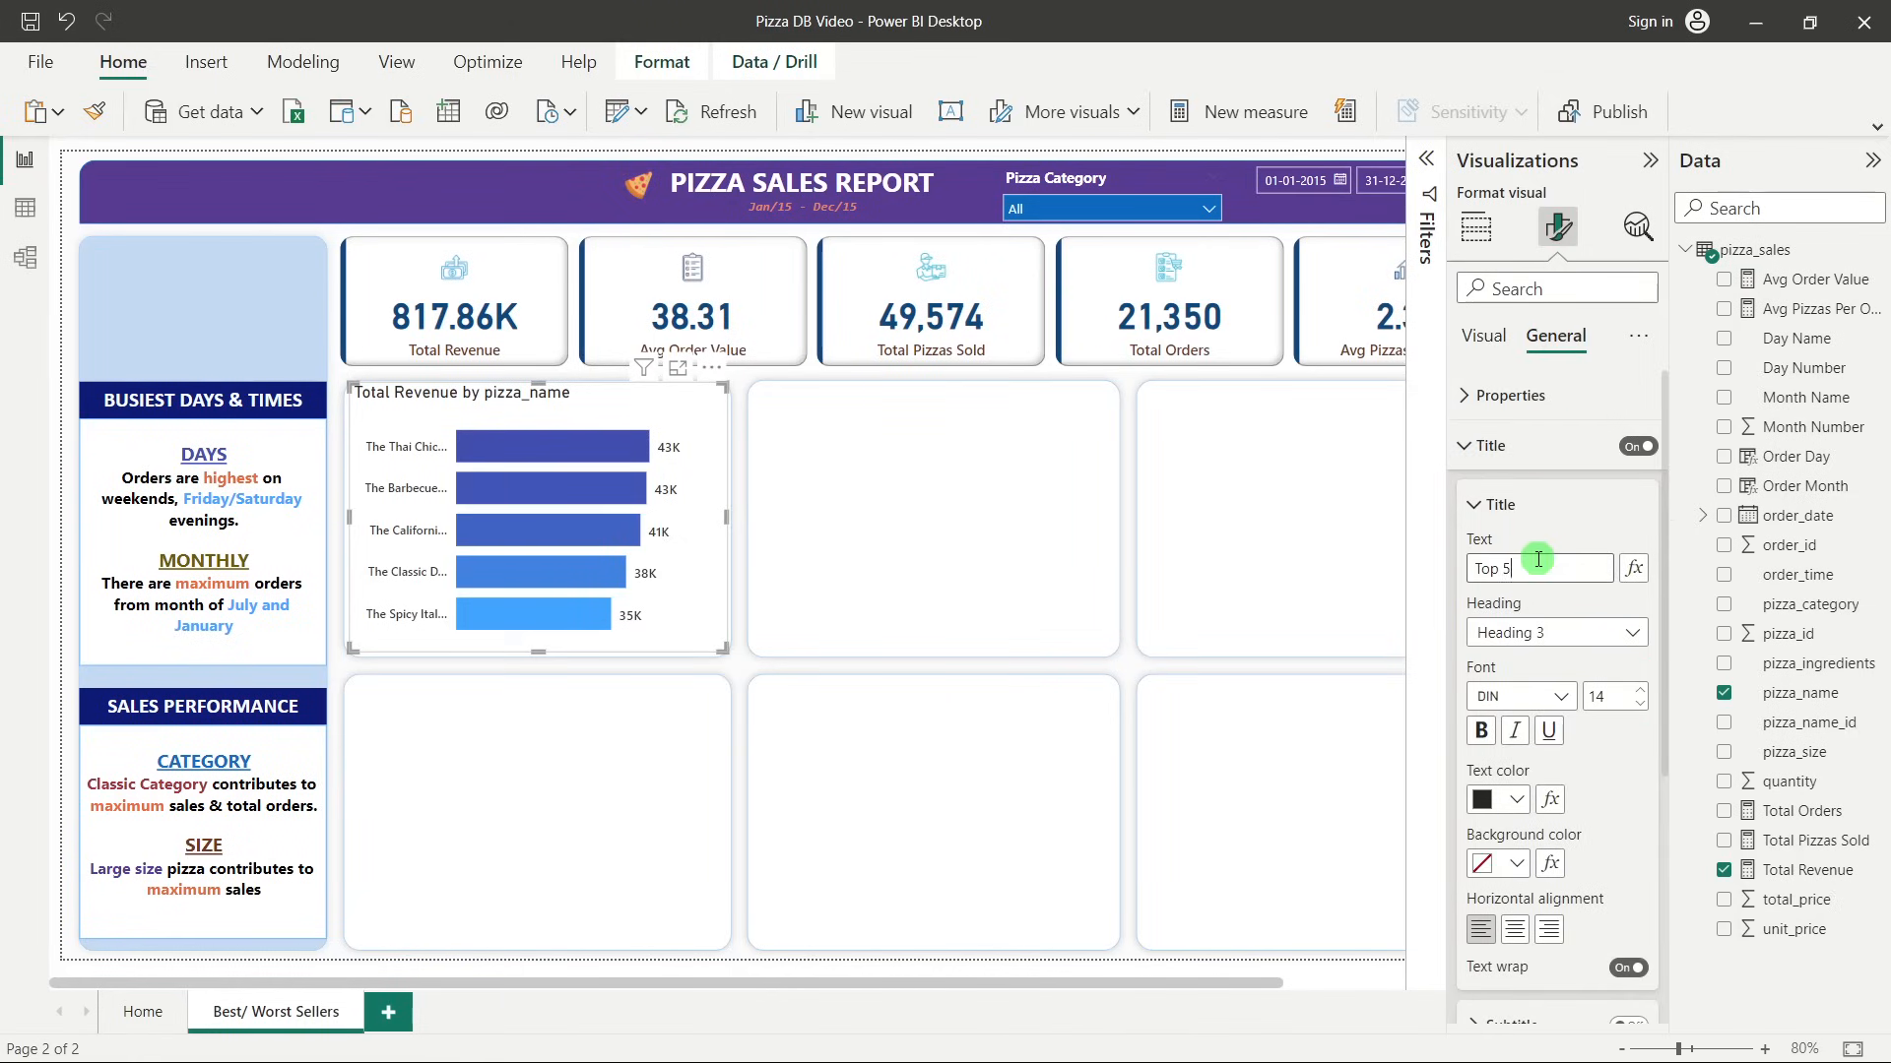
type(" Pizzas by Revenue")
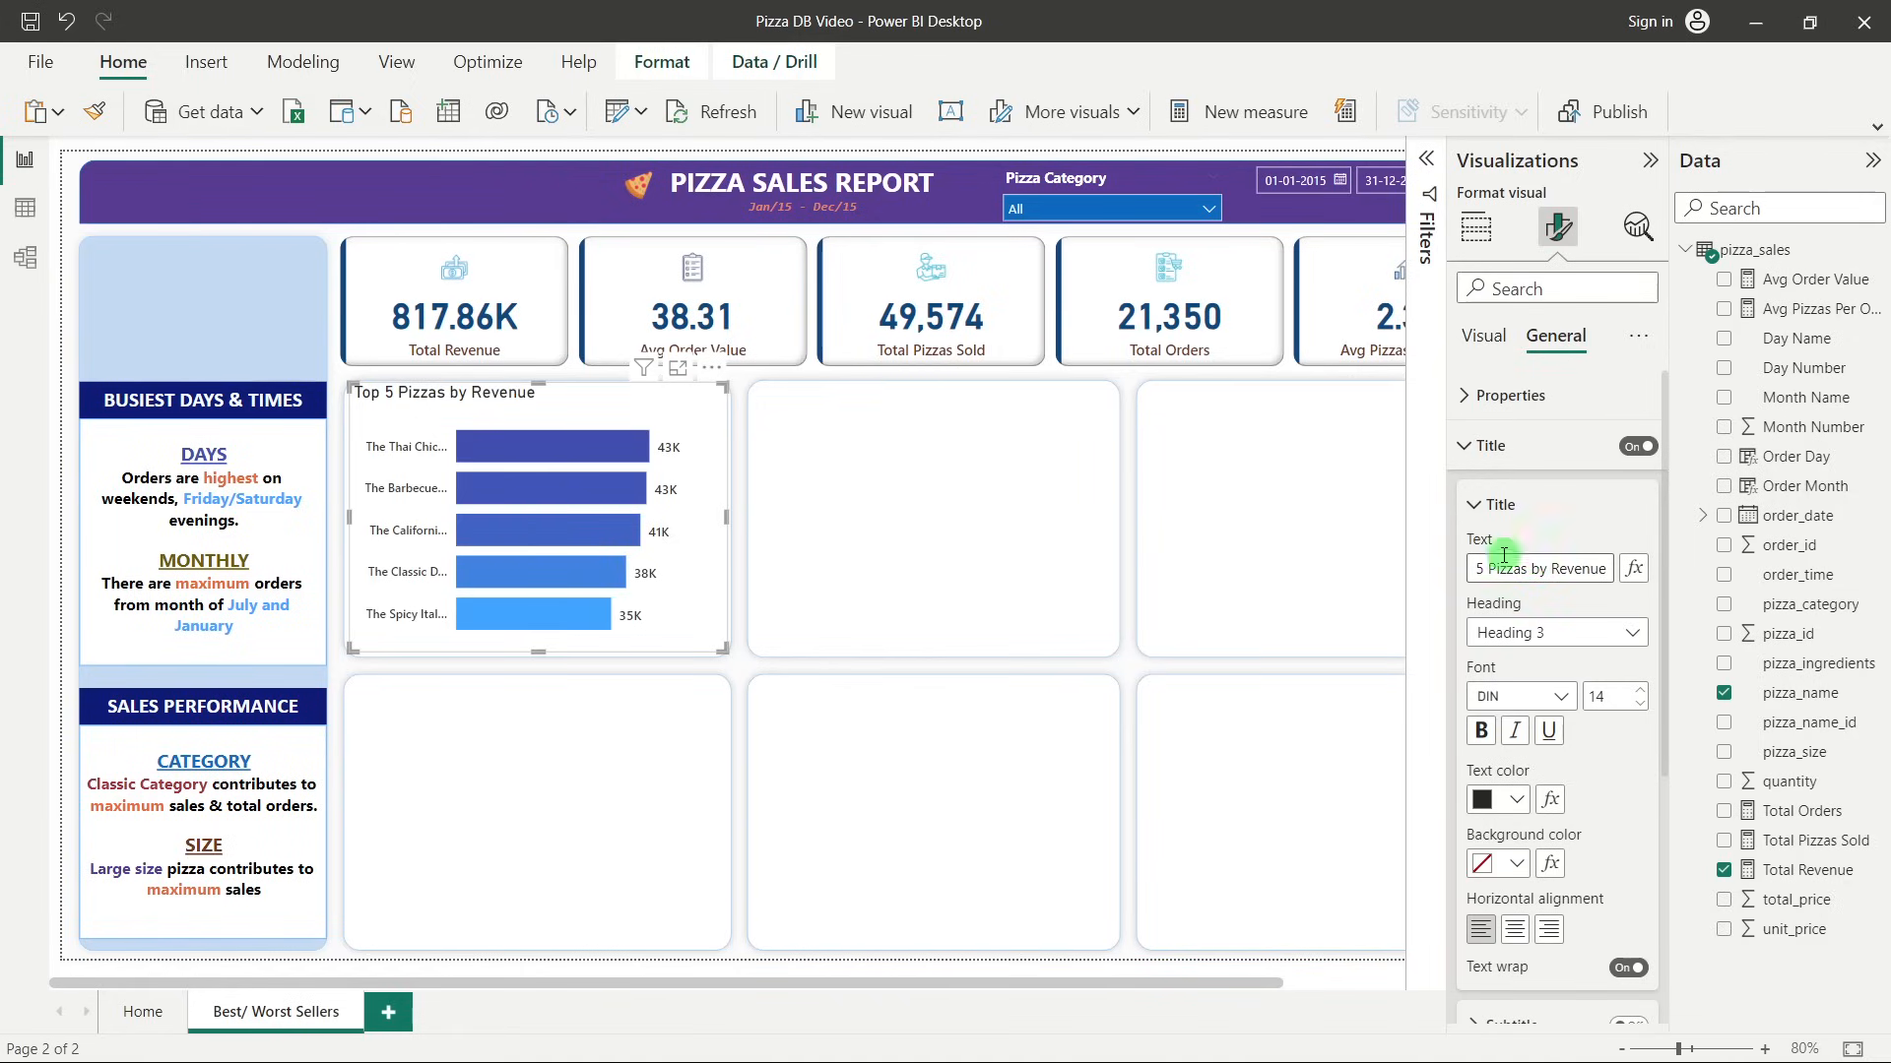
Format the chart title in Segoe UI Bold, size 12, with a dark brown text color.
left_click(1640, 706)
left_click(1640, 705)
left_click(1560, 696)
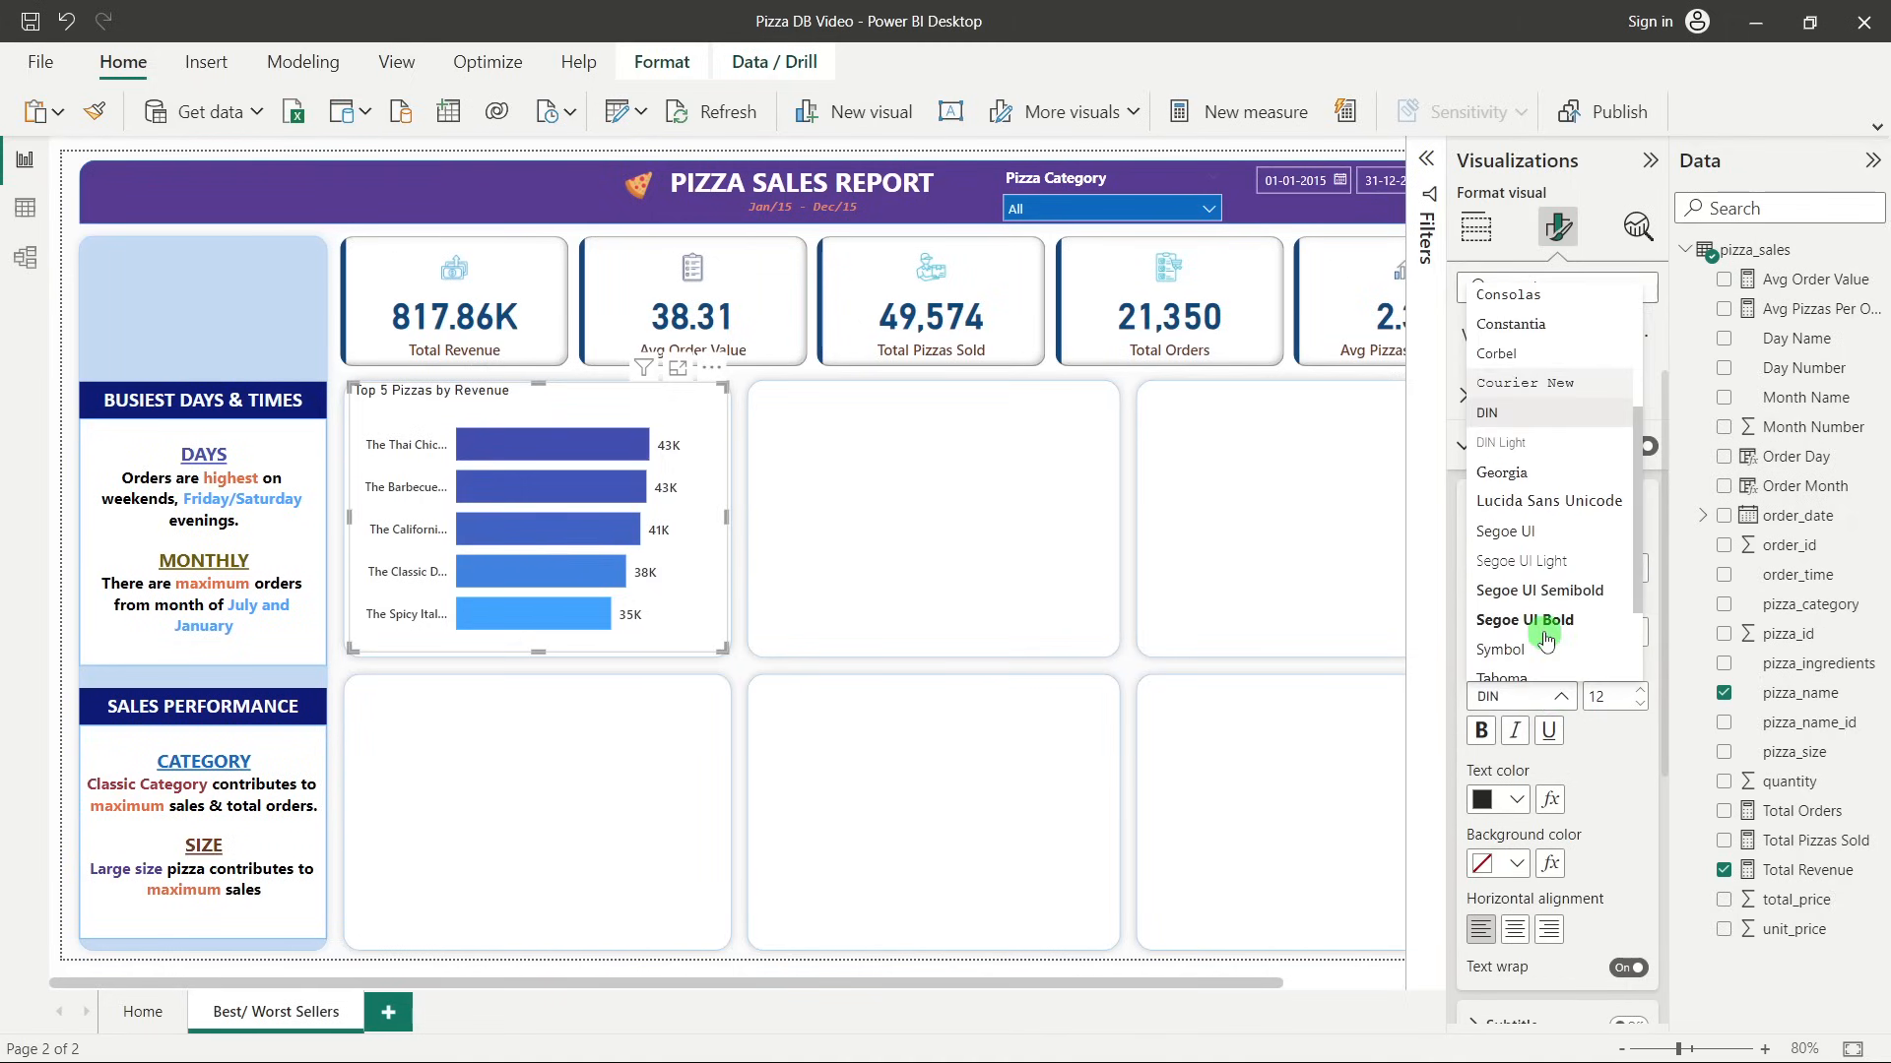
left_click(1543, 591)
left_click(1562, 696)
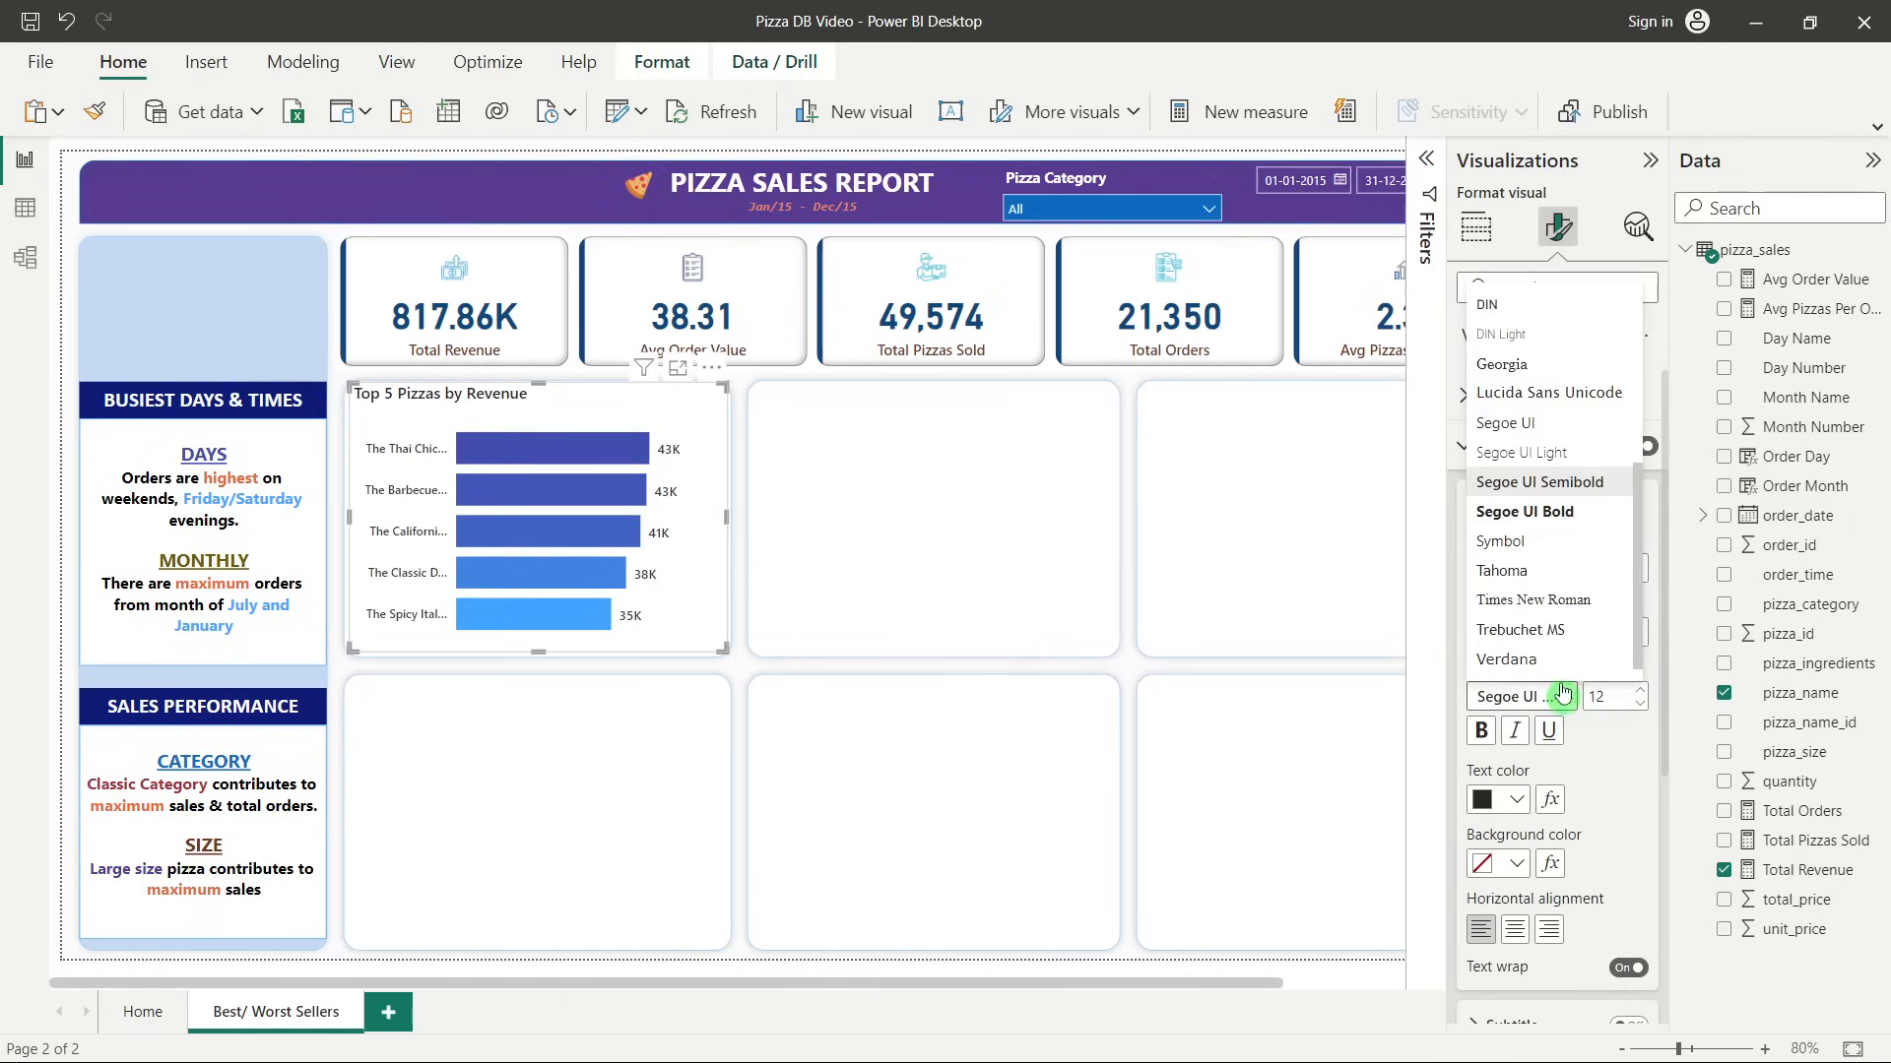
left_click(1534, 511)
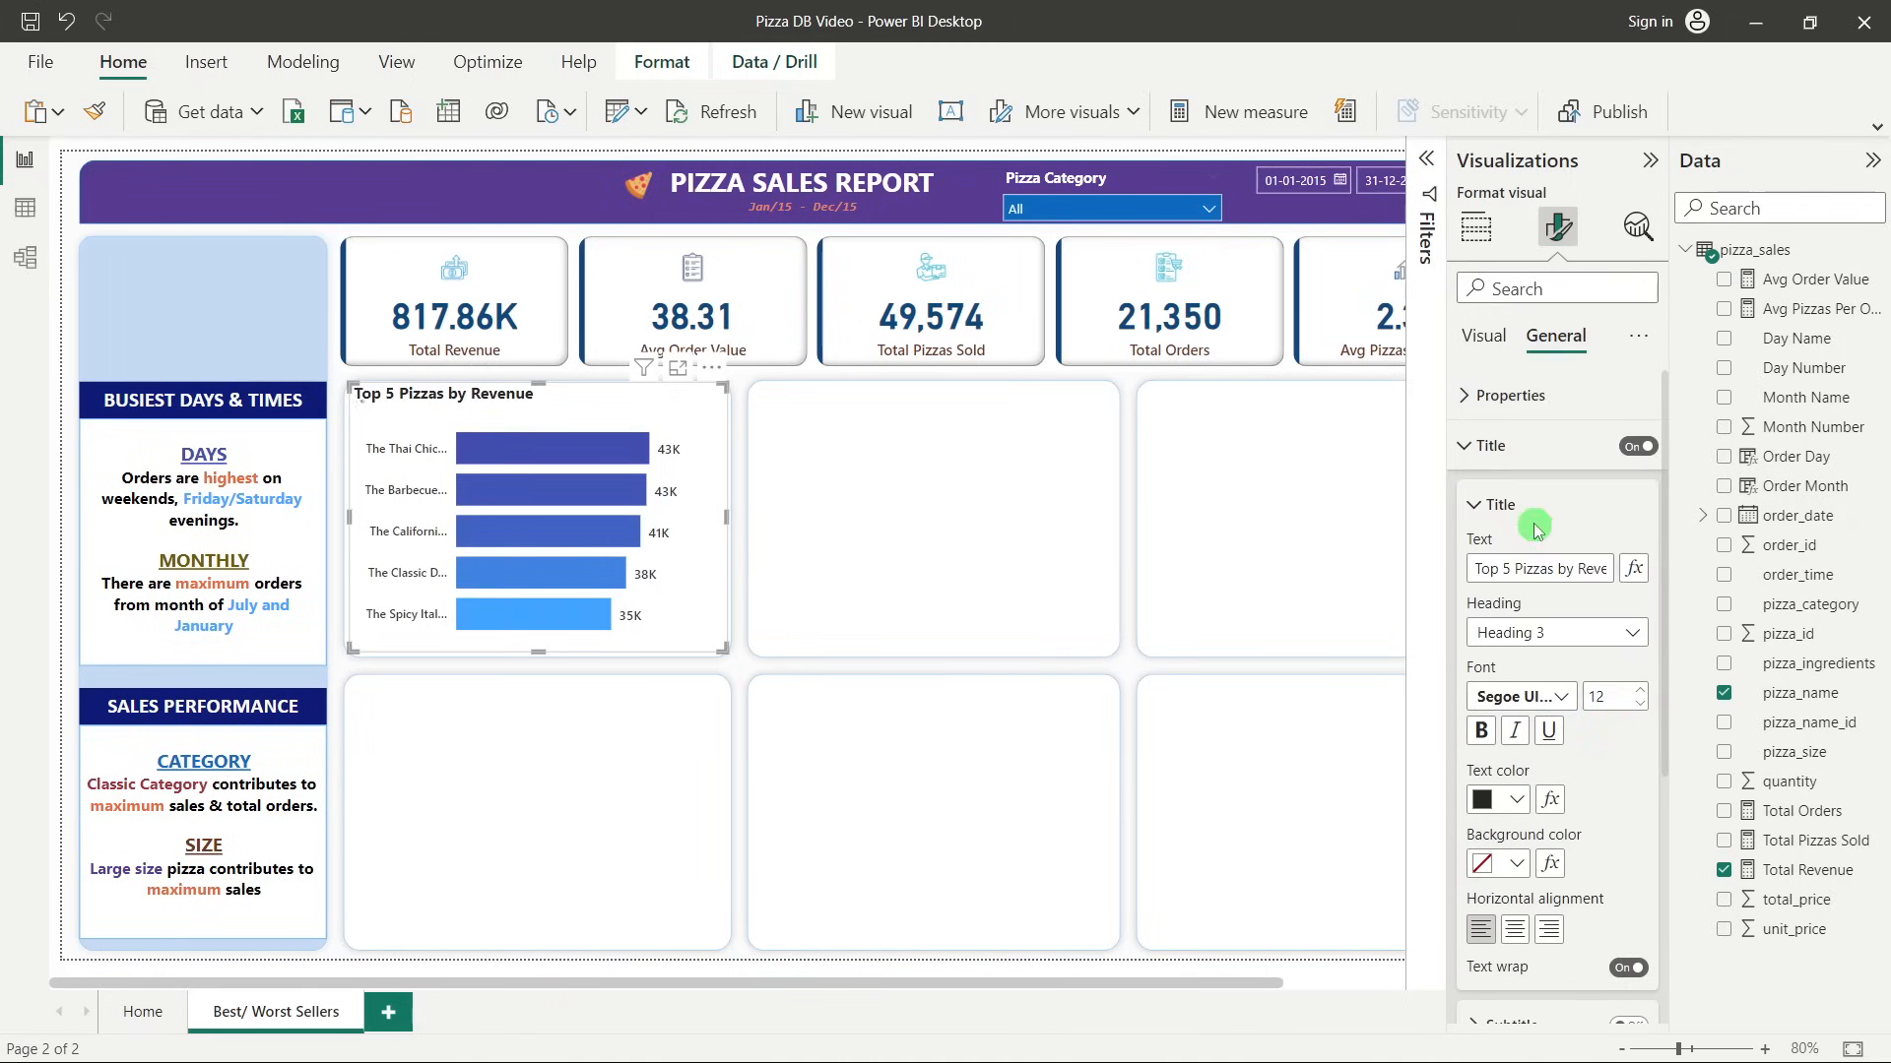
left_click(1514, 807)
left_click(1634, 618)
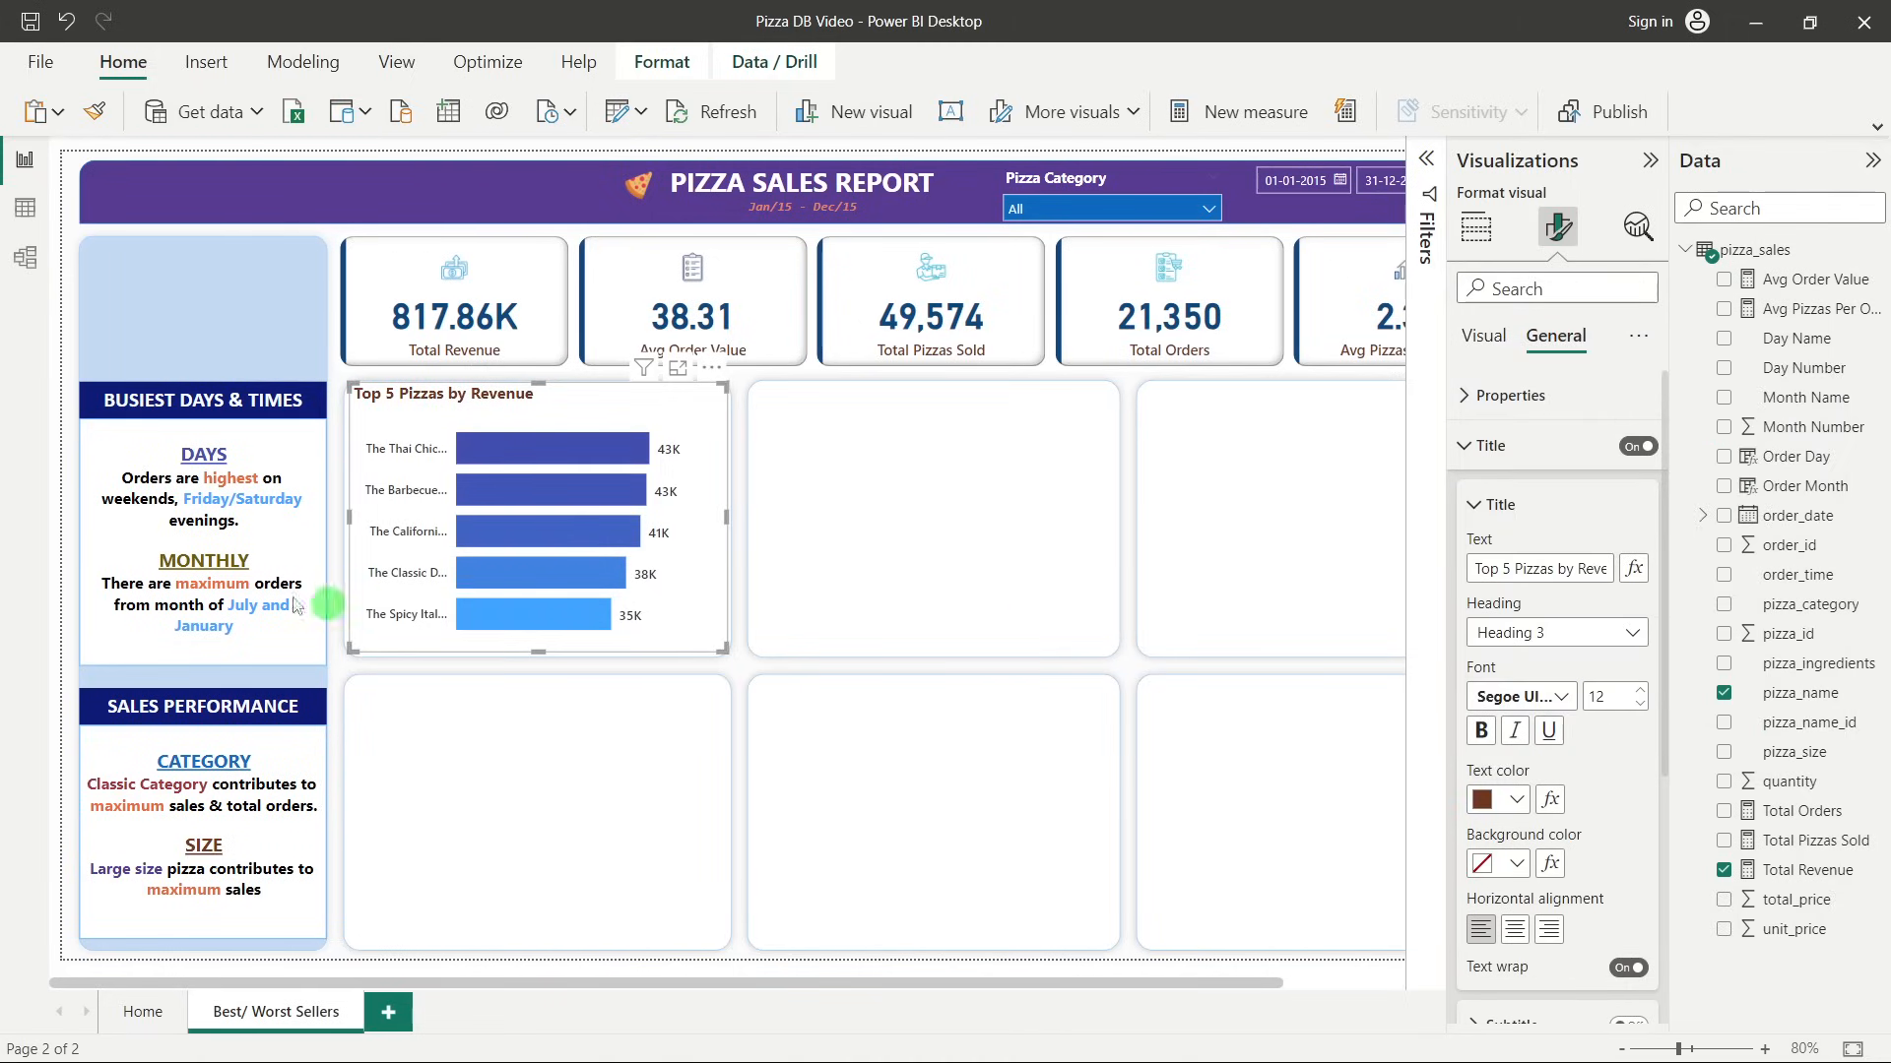
left_click(65, 484)
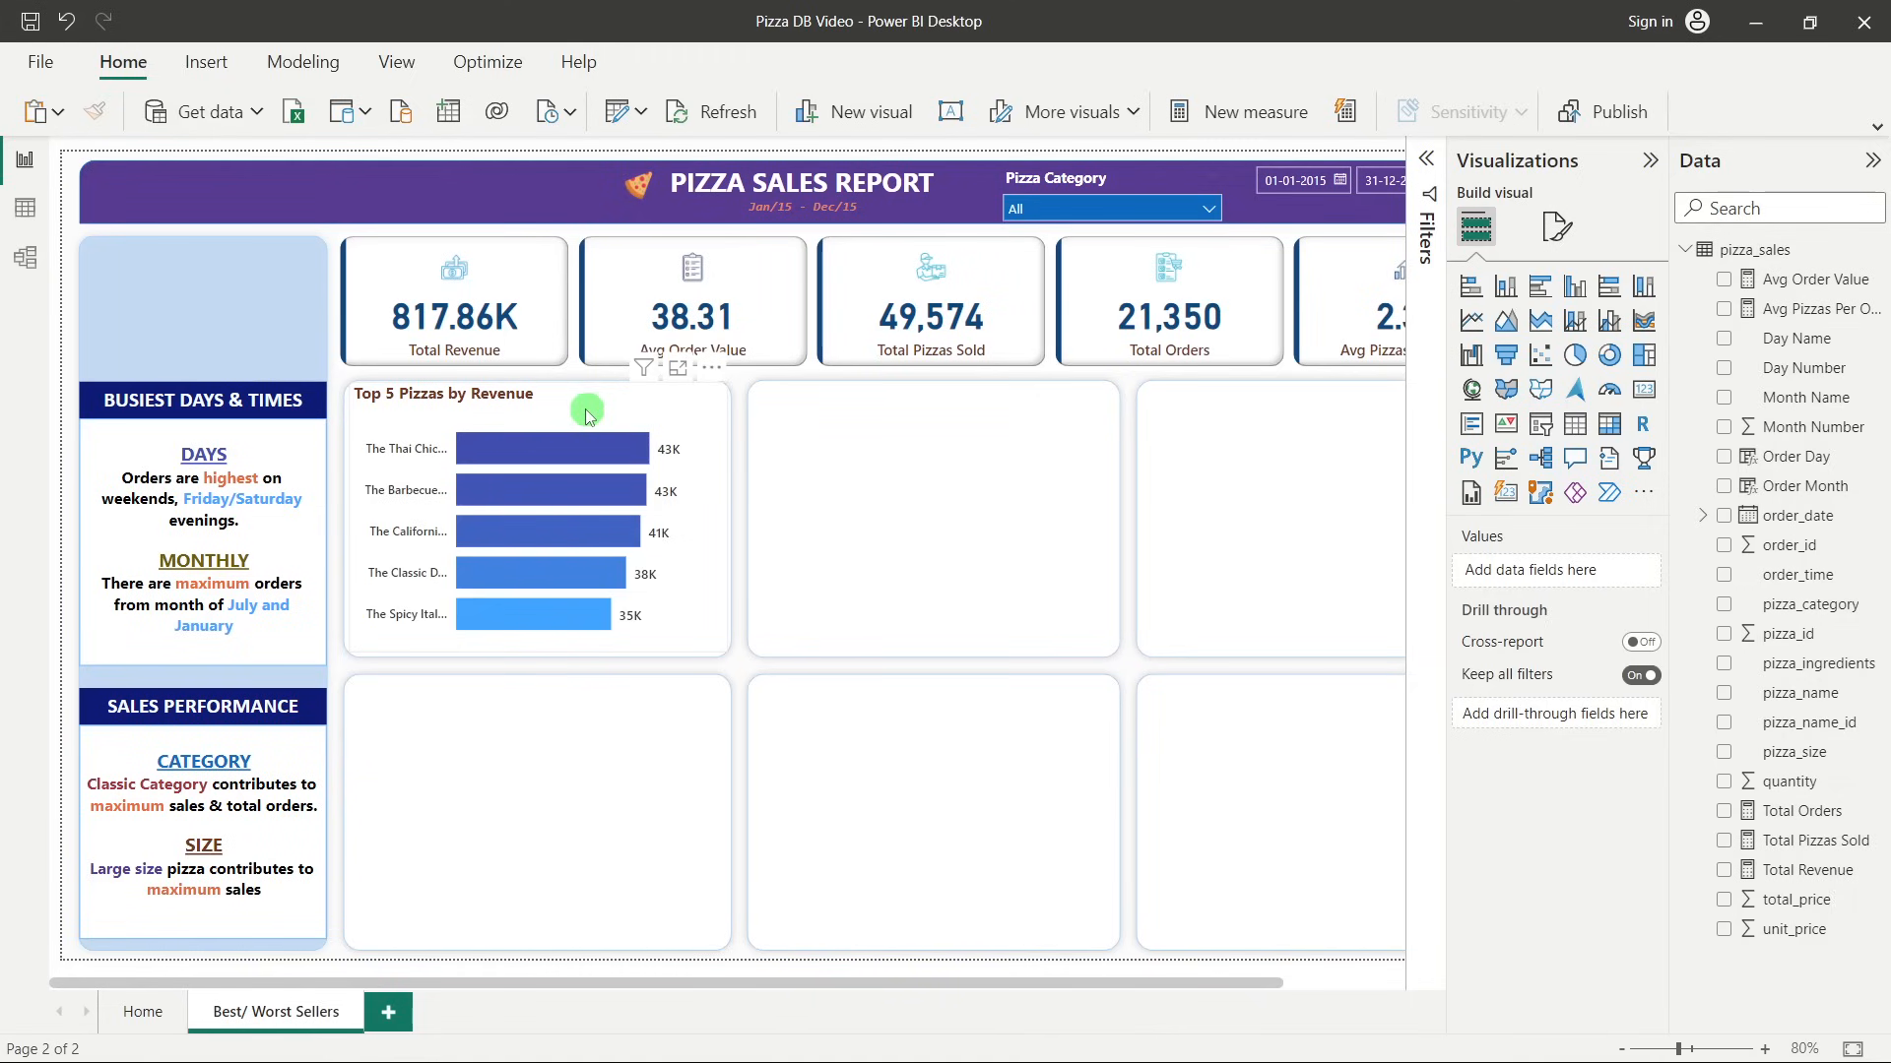
Duplicate the Top 5 Pizzas by Revenue chart and place the copy on the empty background directly below it.
left_click(586, 414)
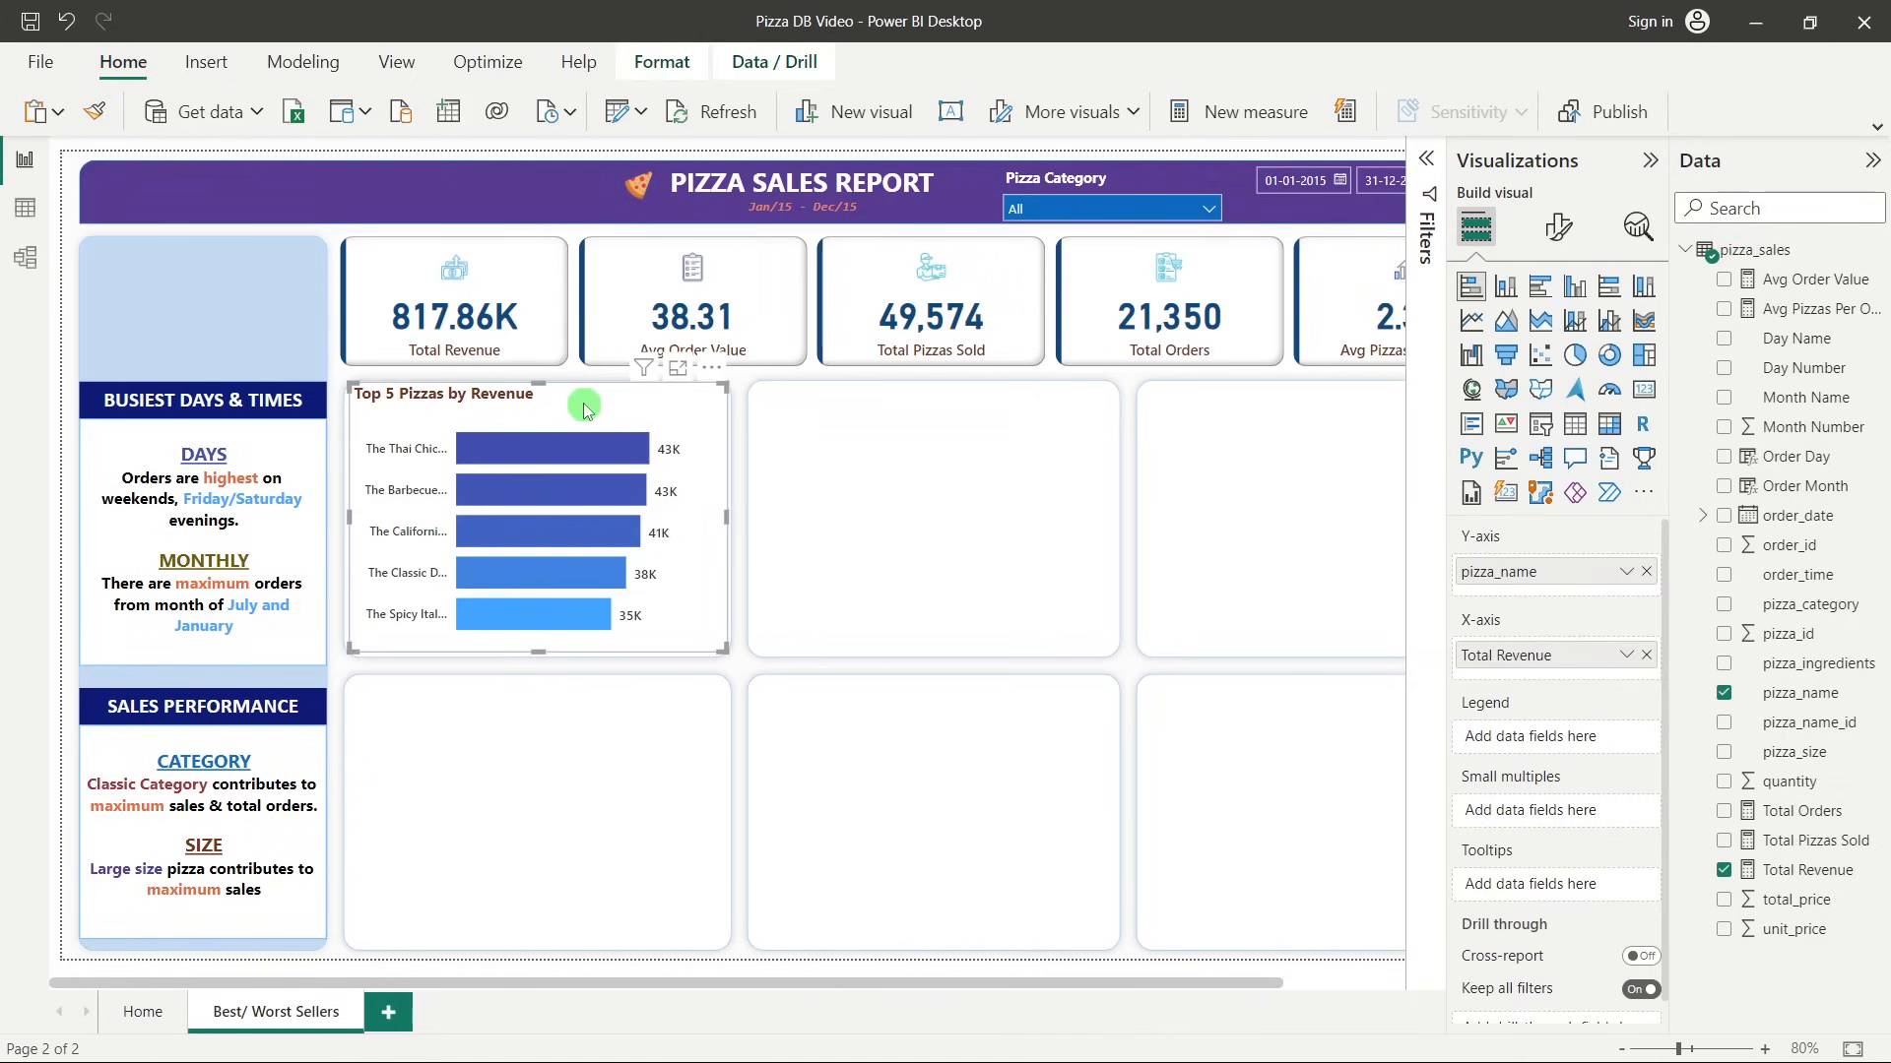
key("ctrl+v")
left_click_drag(570, 404, 556, 692)
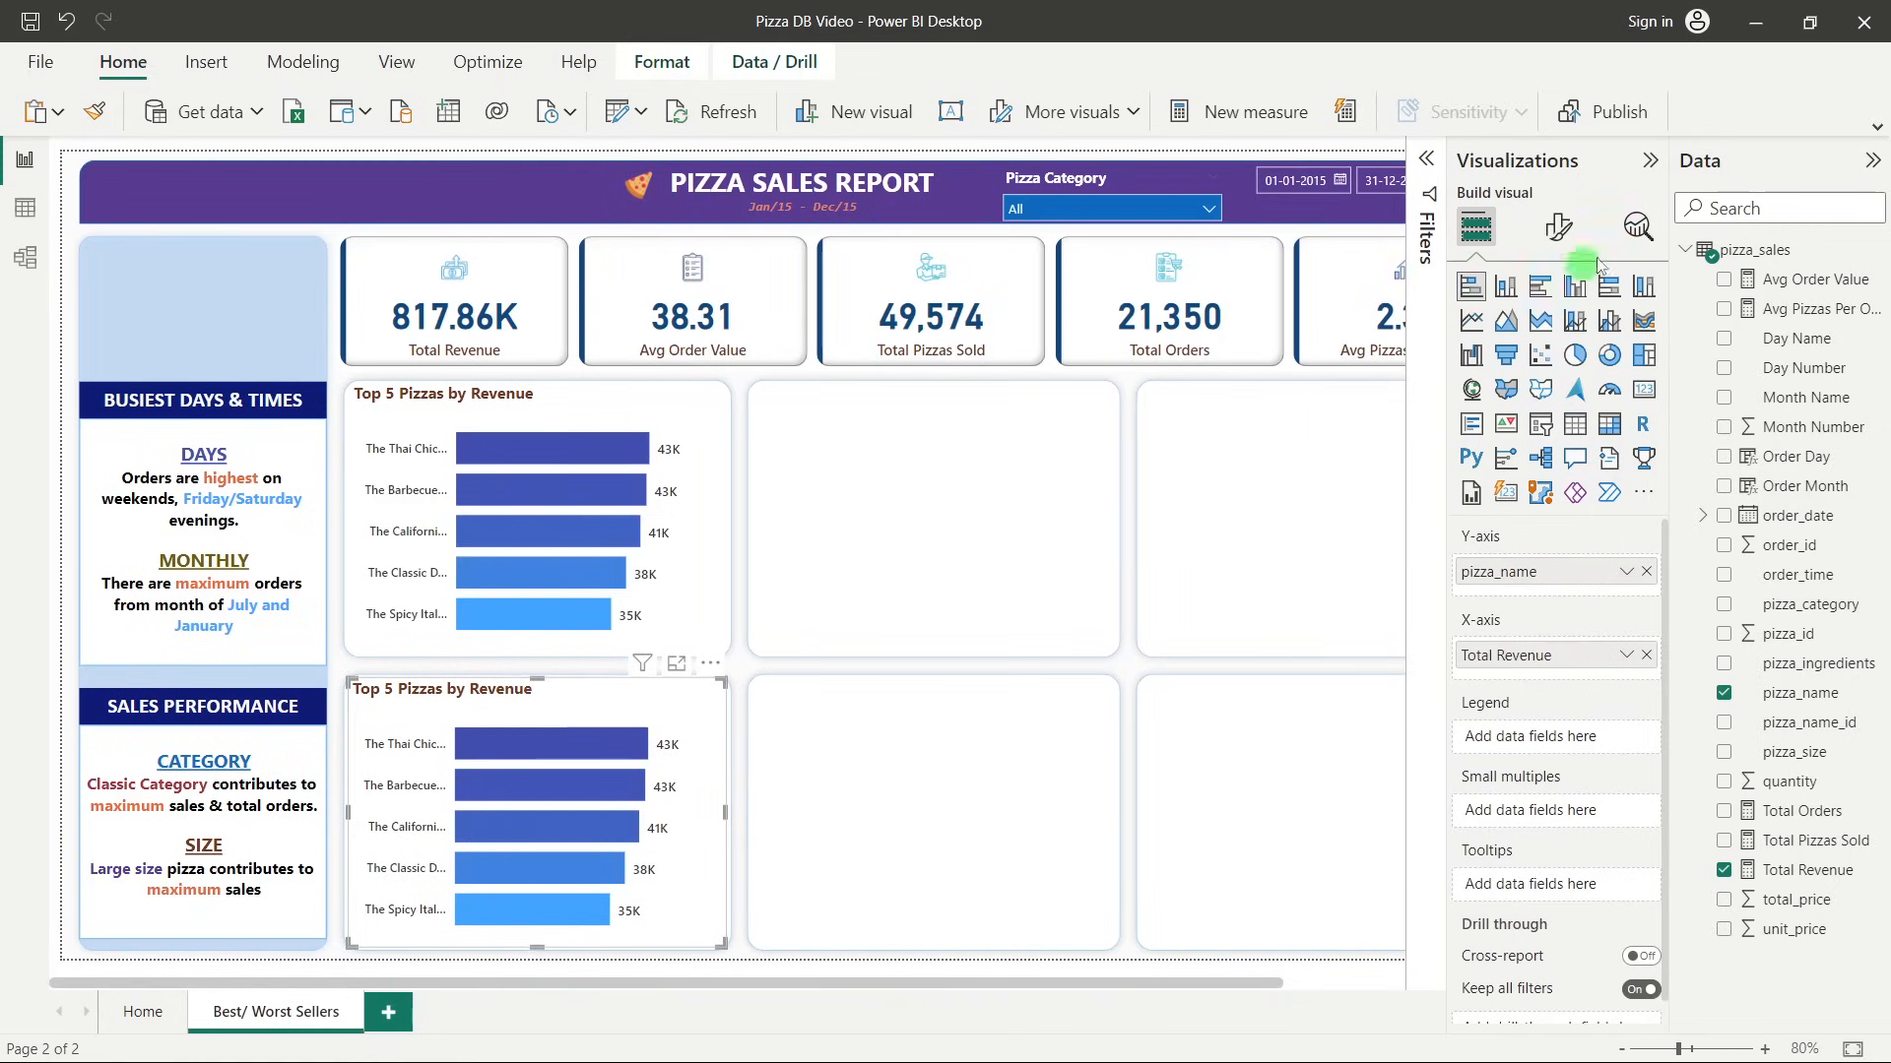
Change the copied chart's pizza_name Top N filter to show the bottom 5 items by Total Revenue.
left_click(1423, 159)
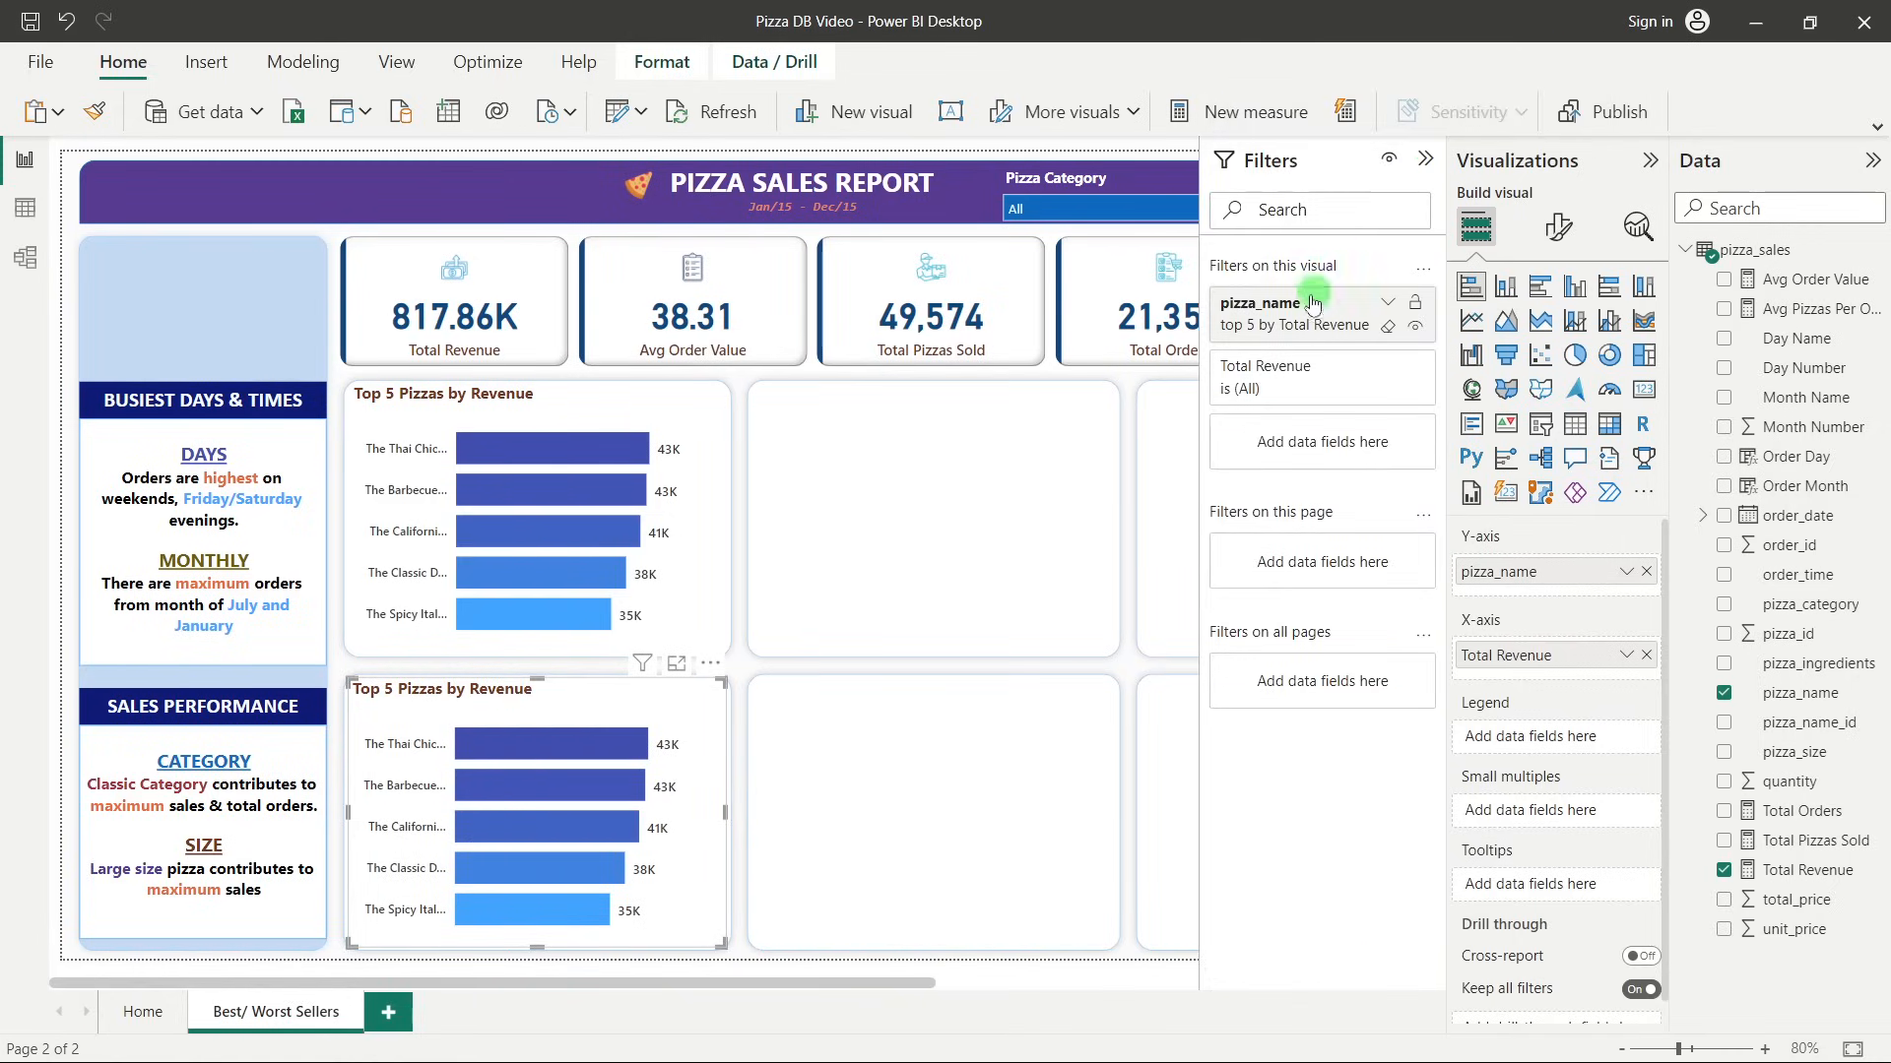
left_click(1388, 305)
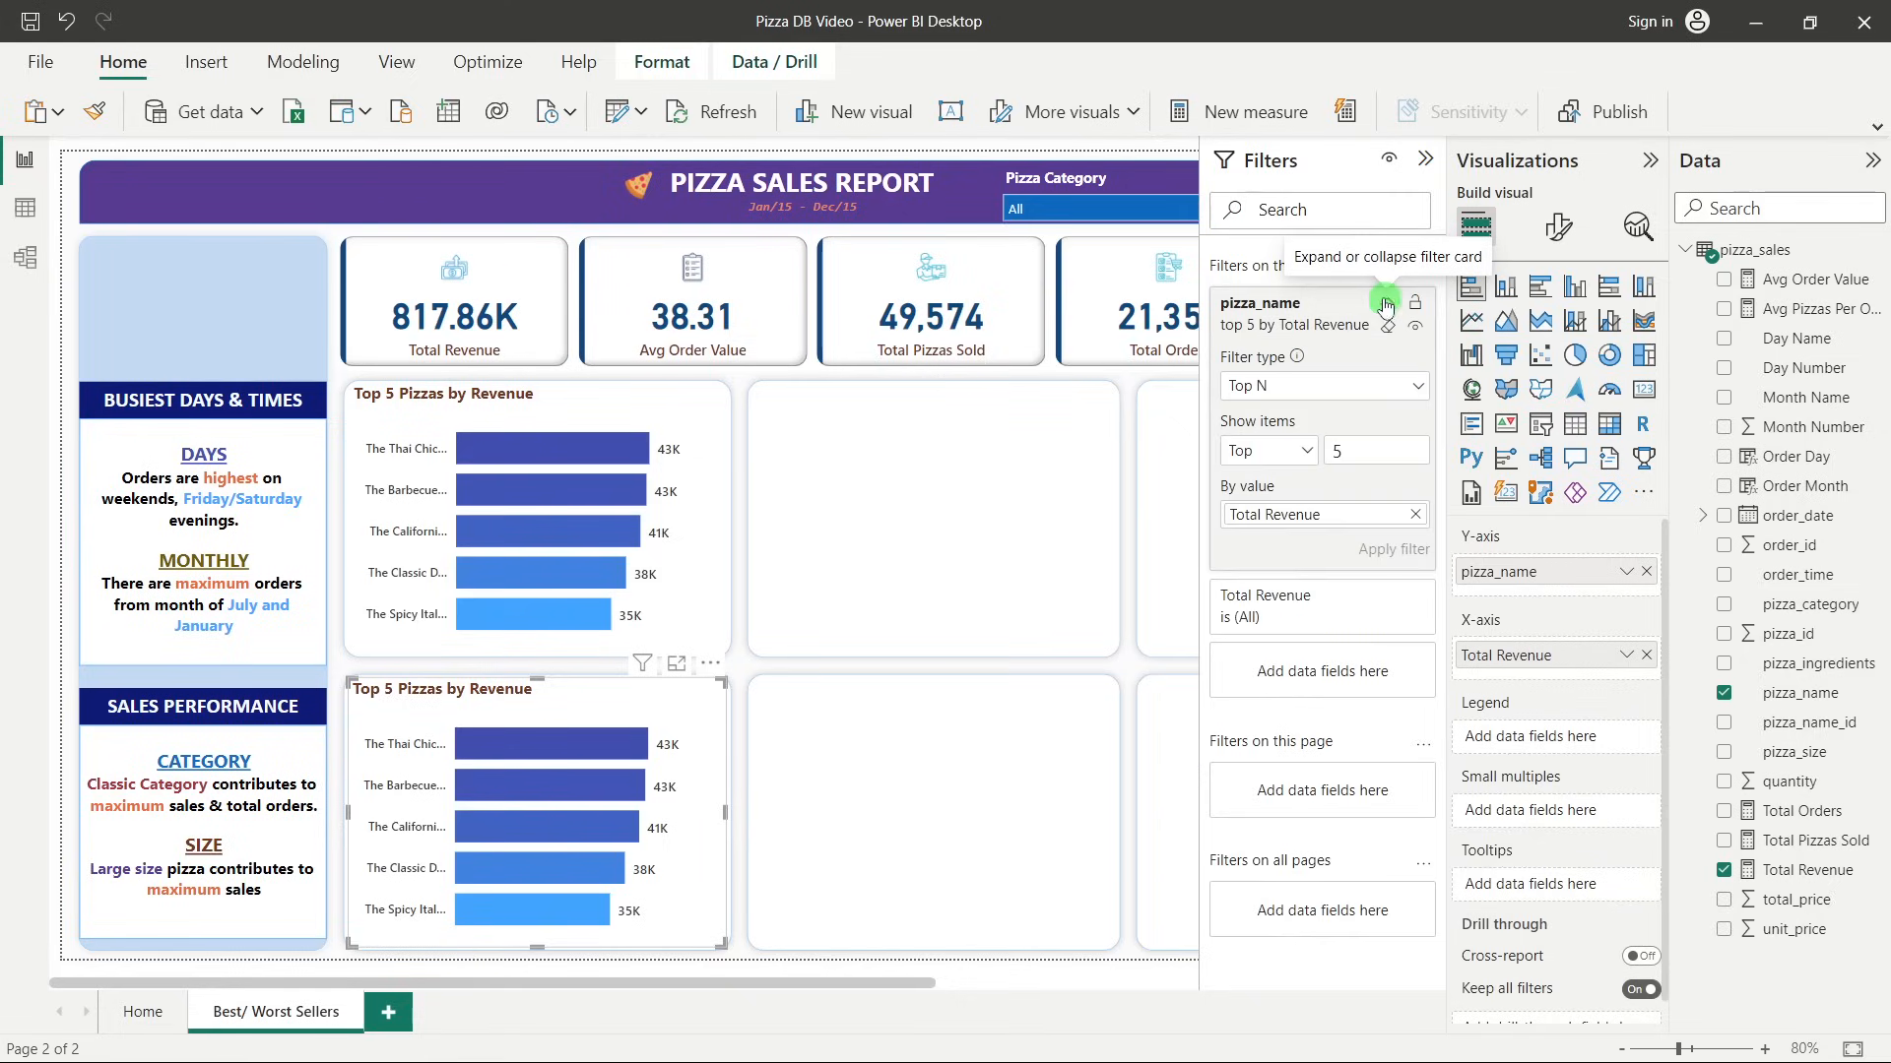
left_click(1280, 387)
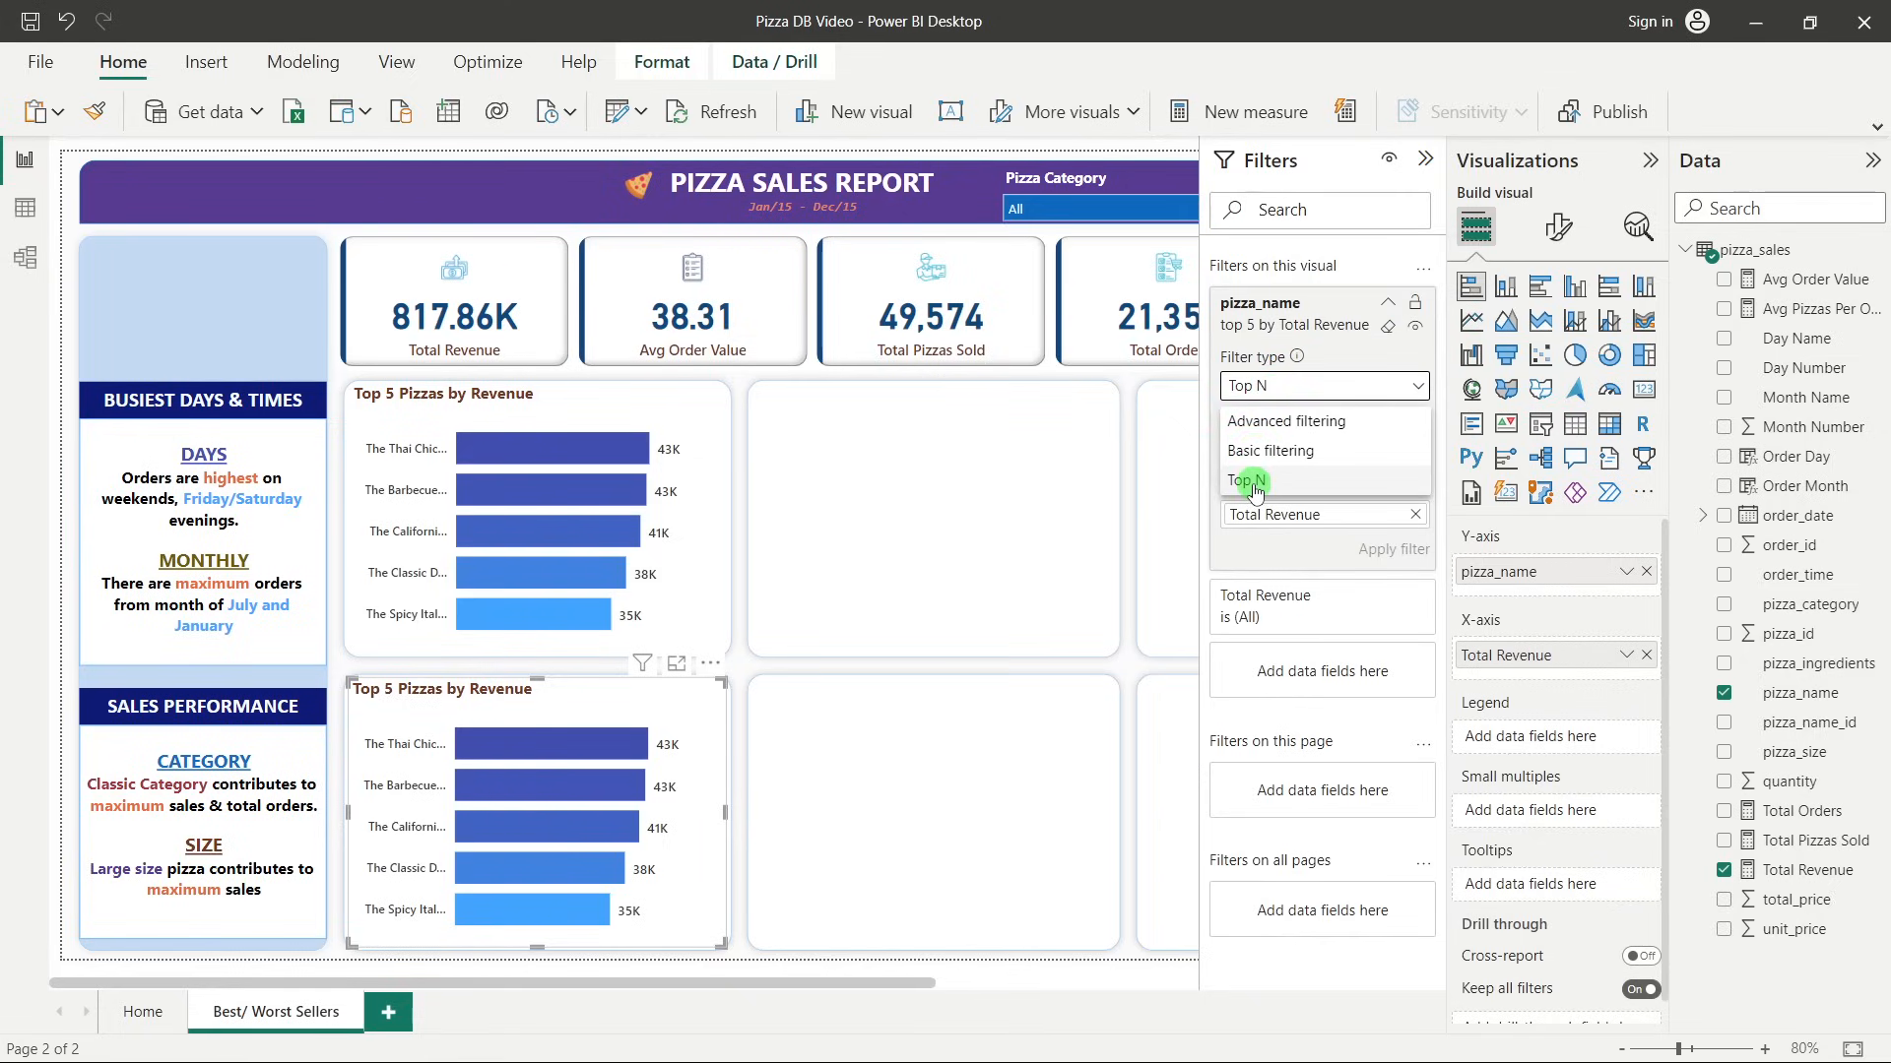
left_click(1251, 482)
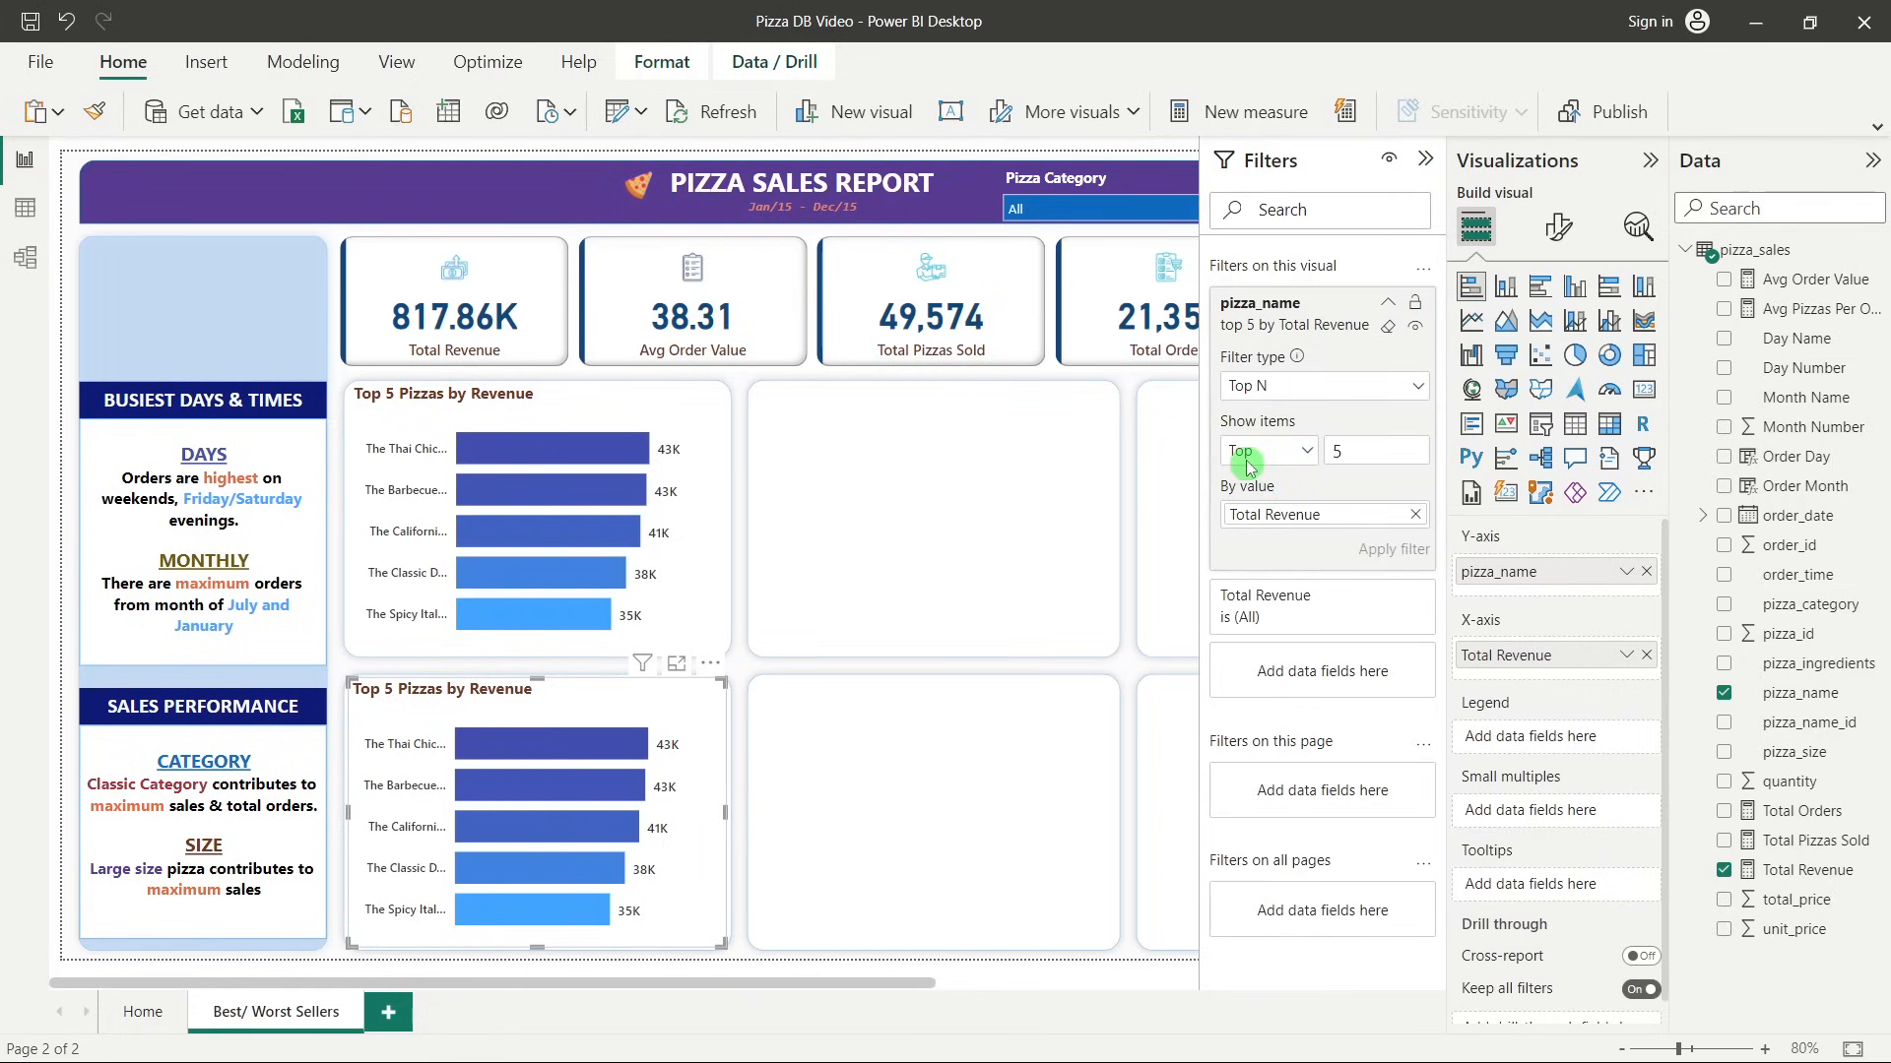
left_click(1256, 451)
left_click(1253, 514)
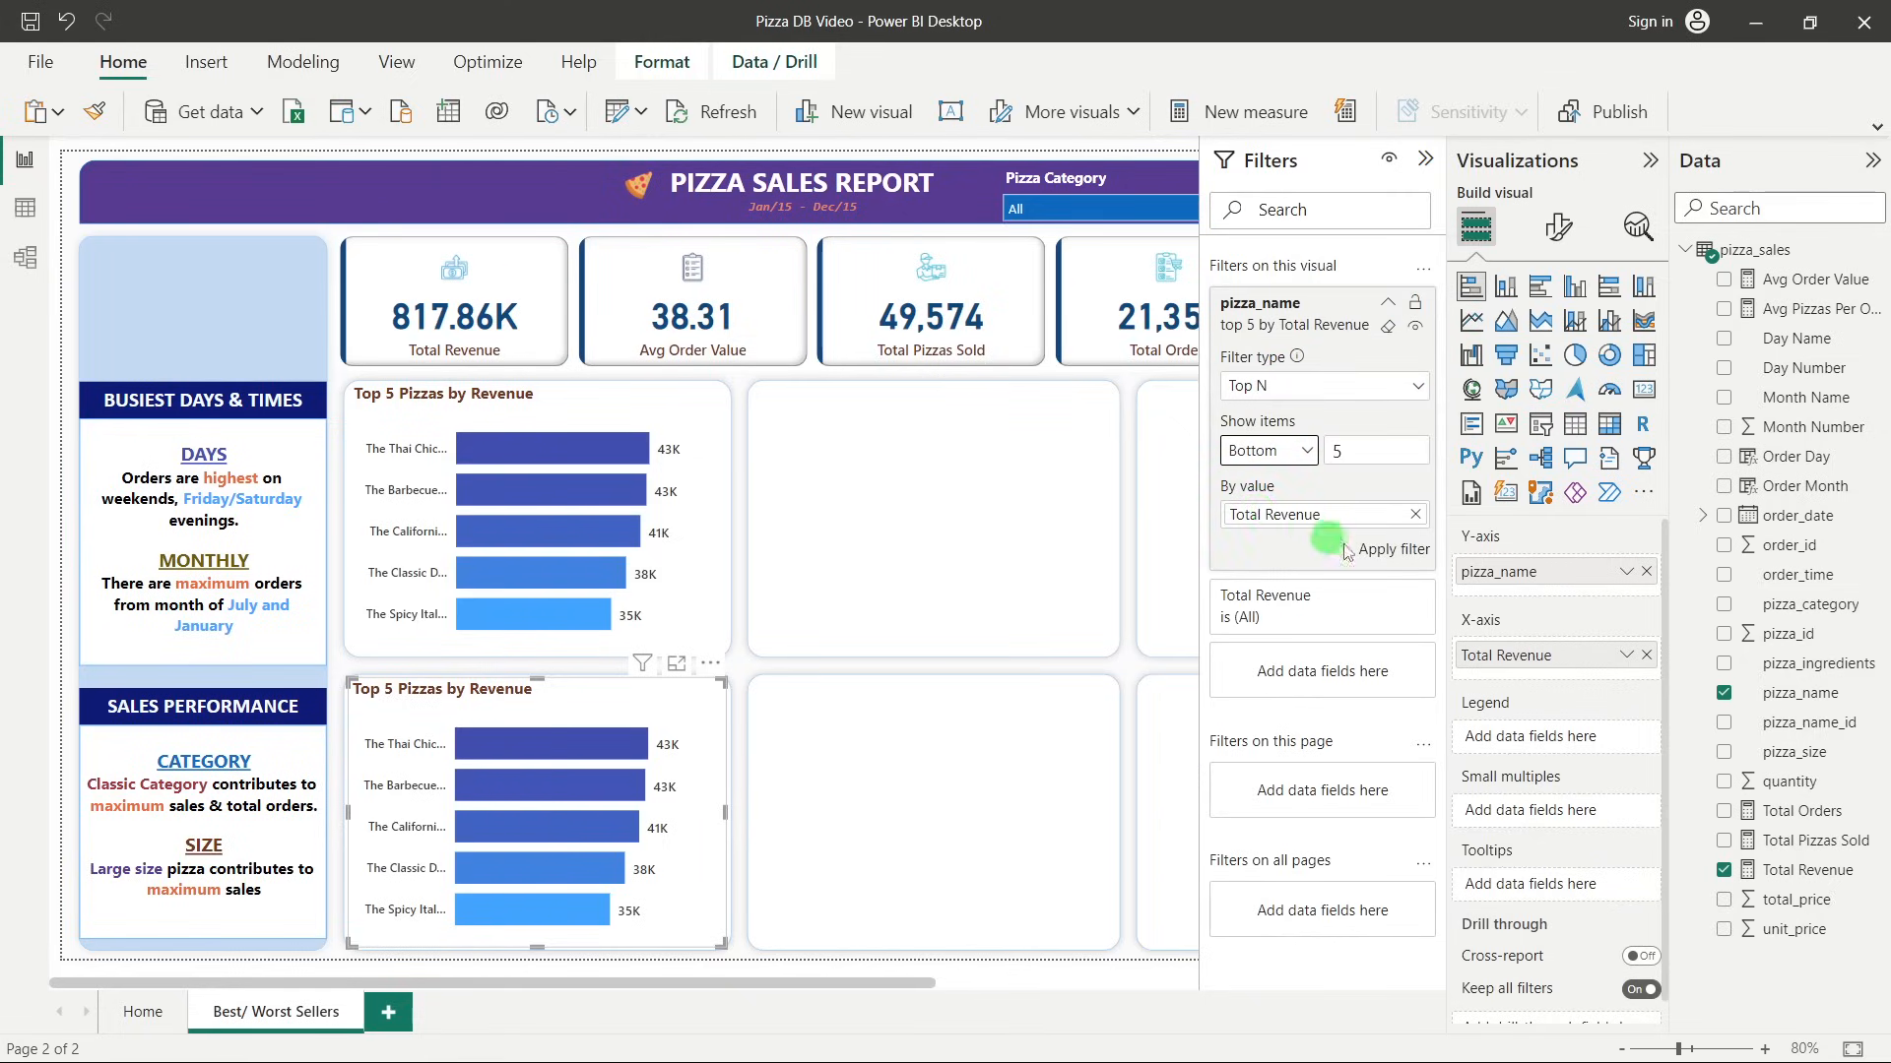
left_click(1384, 553)
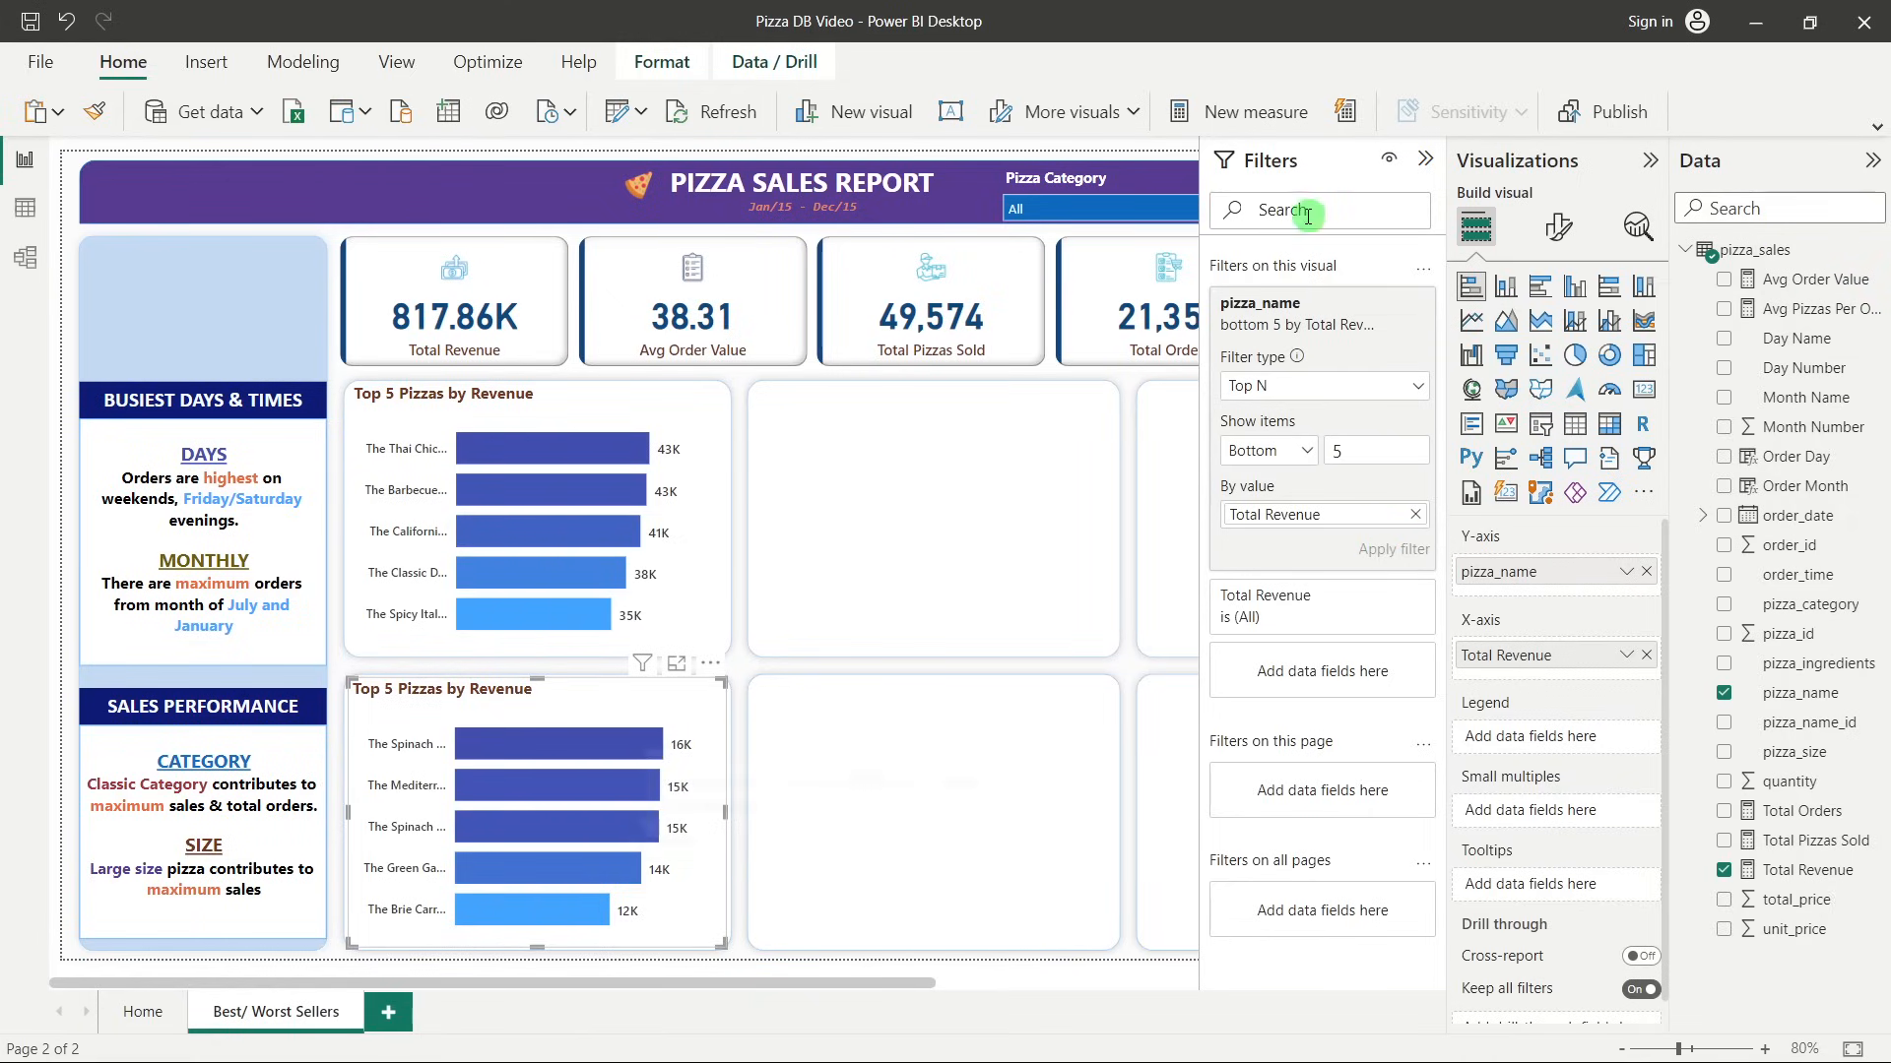
left_click(1424, 162)
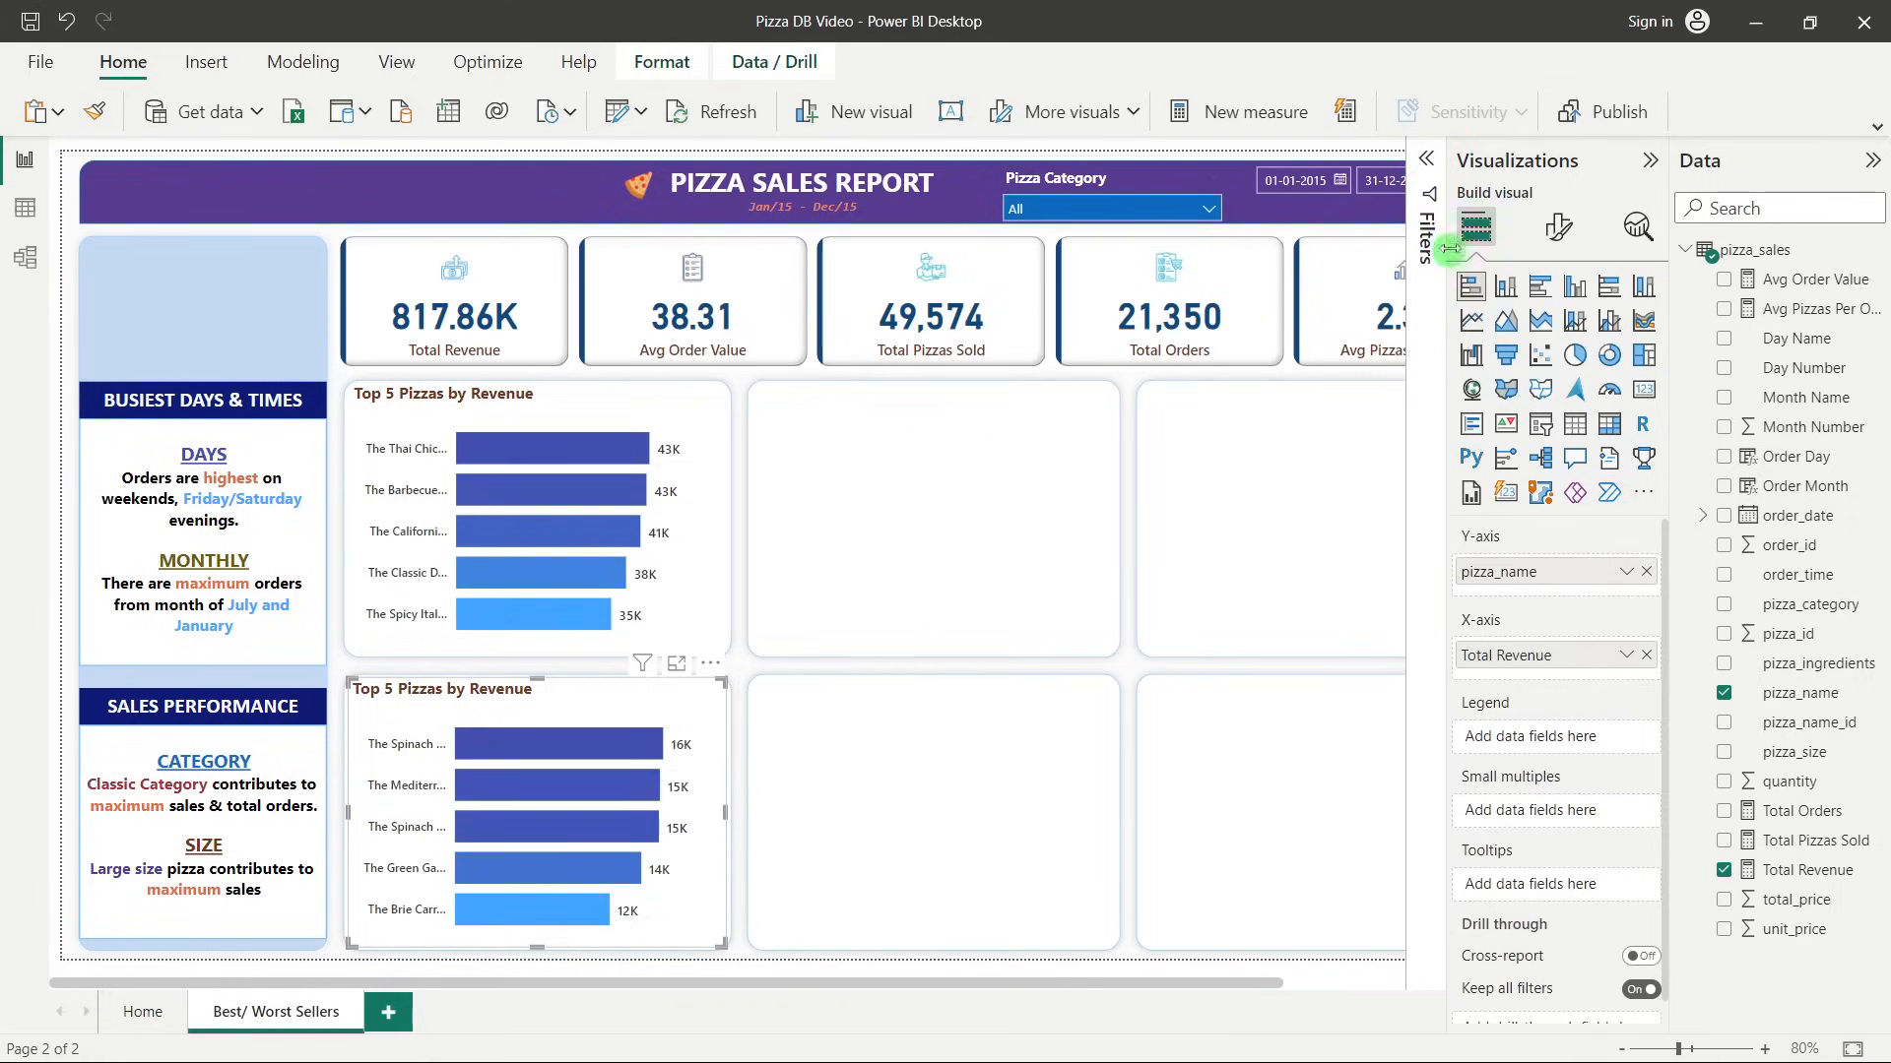
Change the lower bar chart's title text to "Bottom 5 Pizzas by Revenue".
left_click(1560, 236)
left_click(1558, 337)
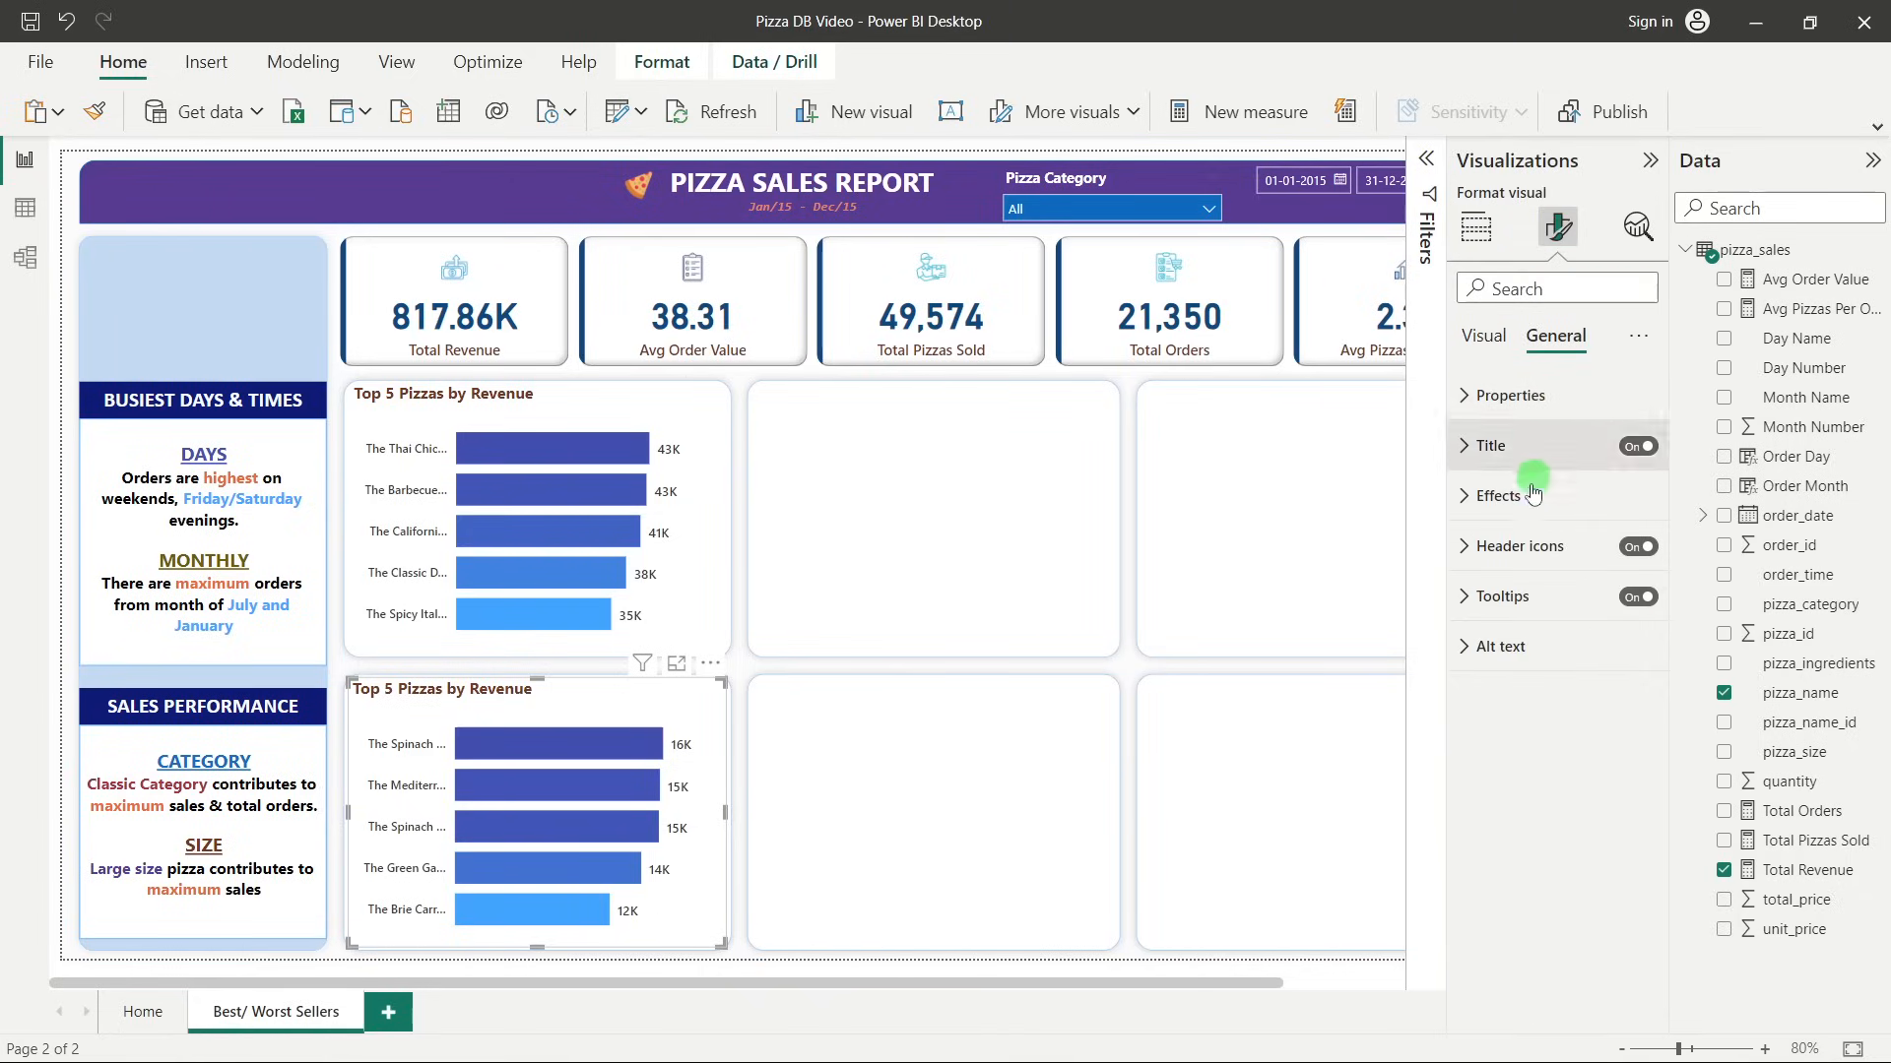
left_click(1530, 502)
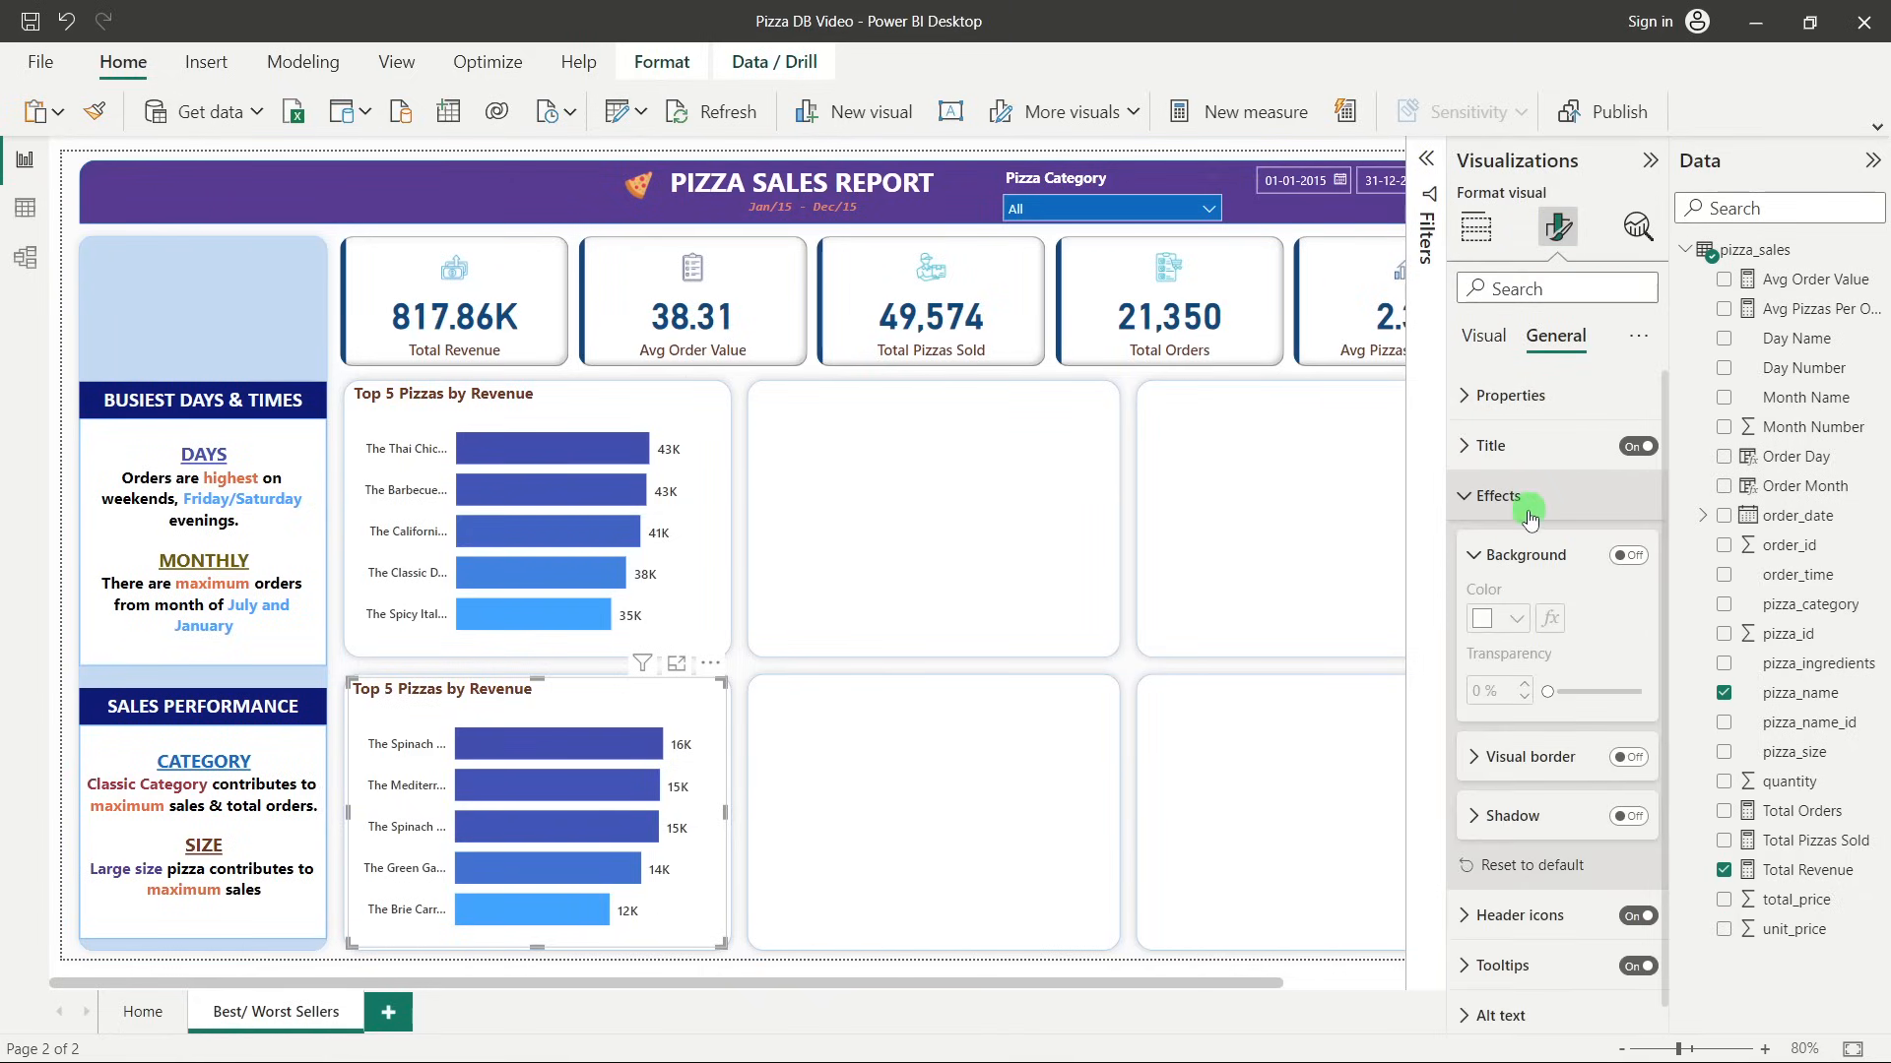
left_click(1491, 448)
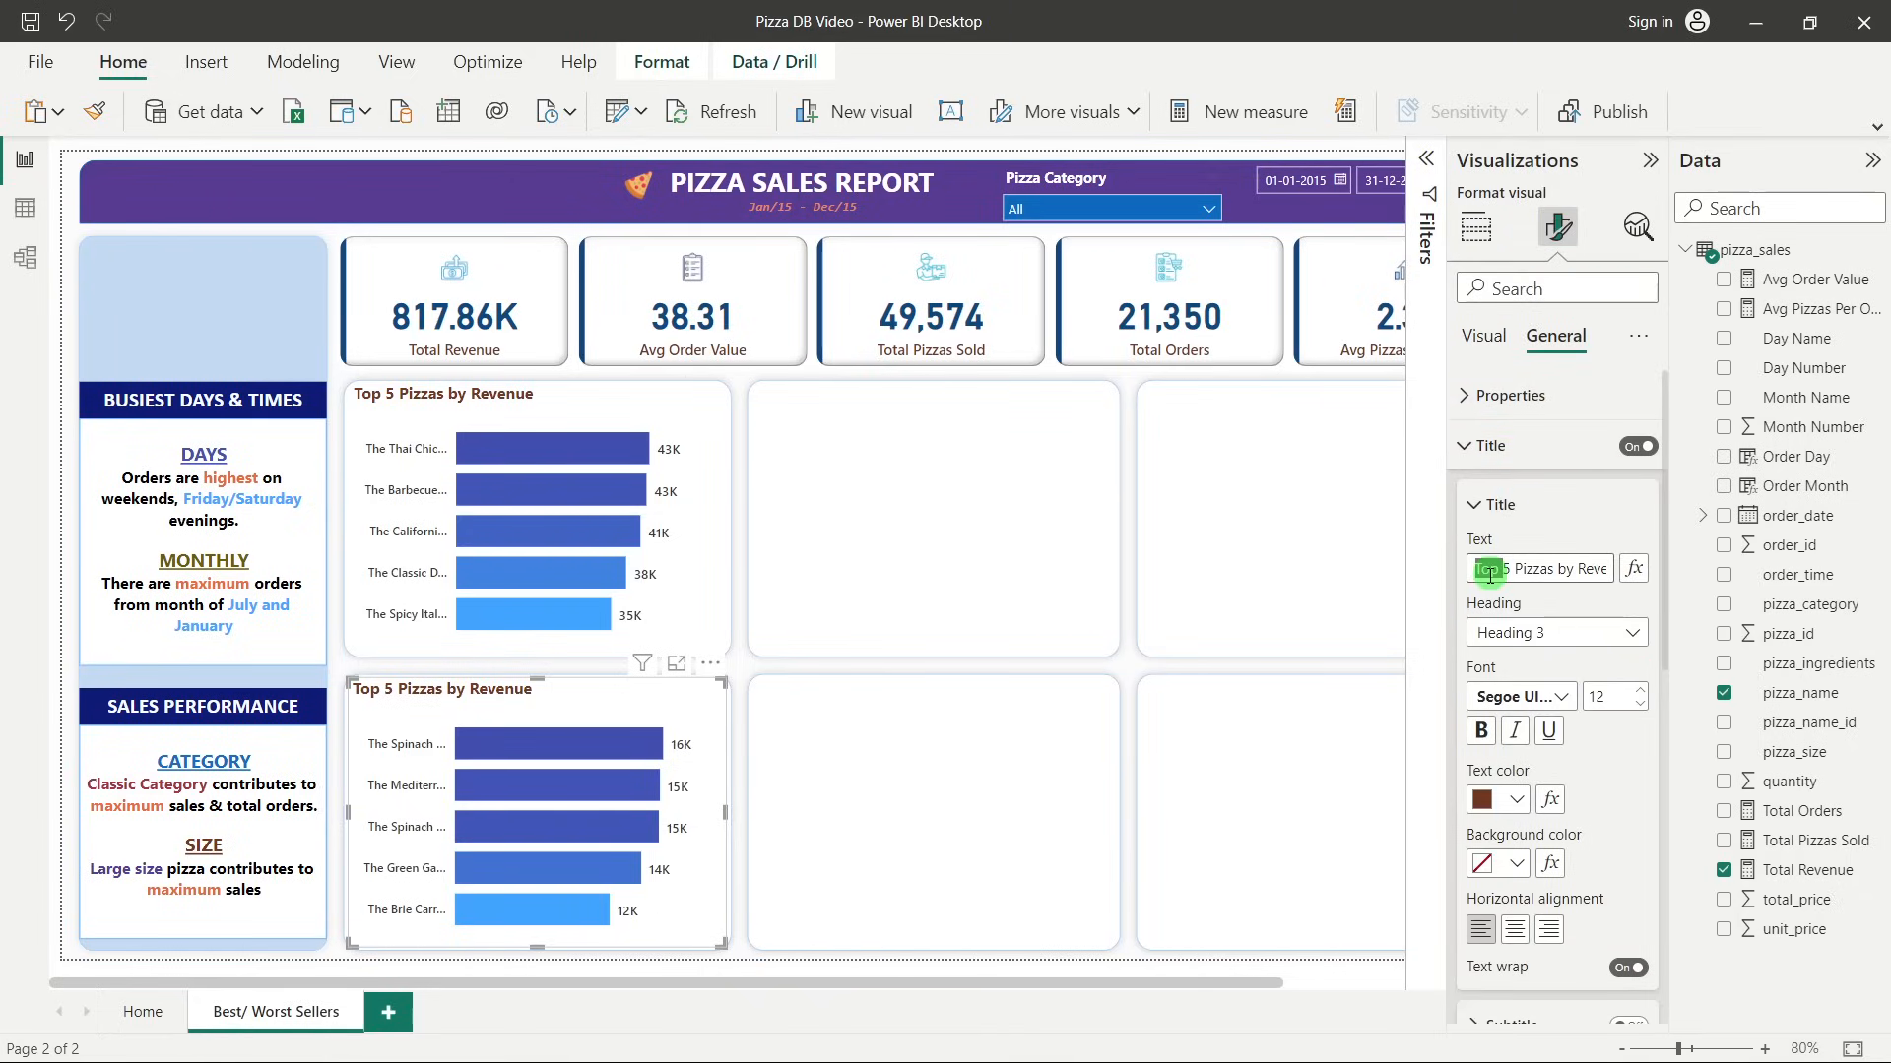
type("Bottom")
left_click(71, 558)
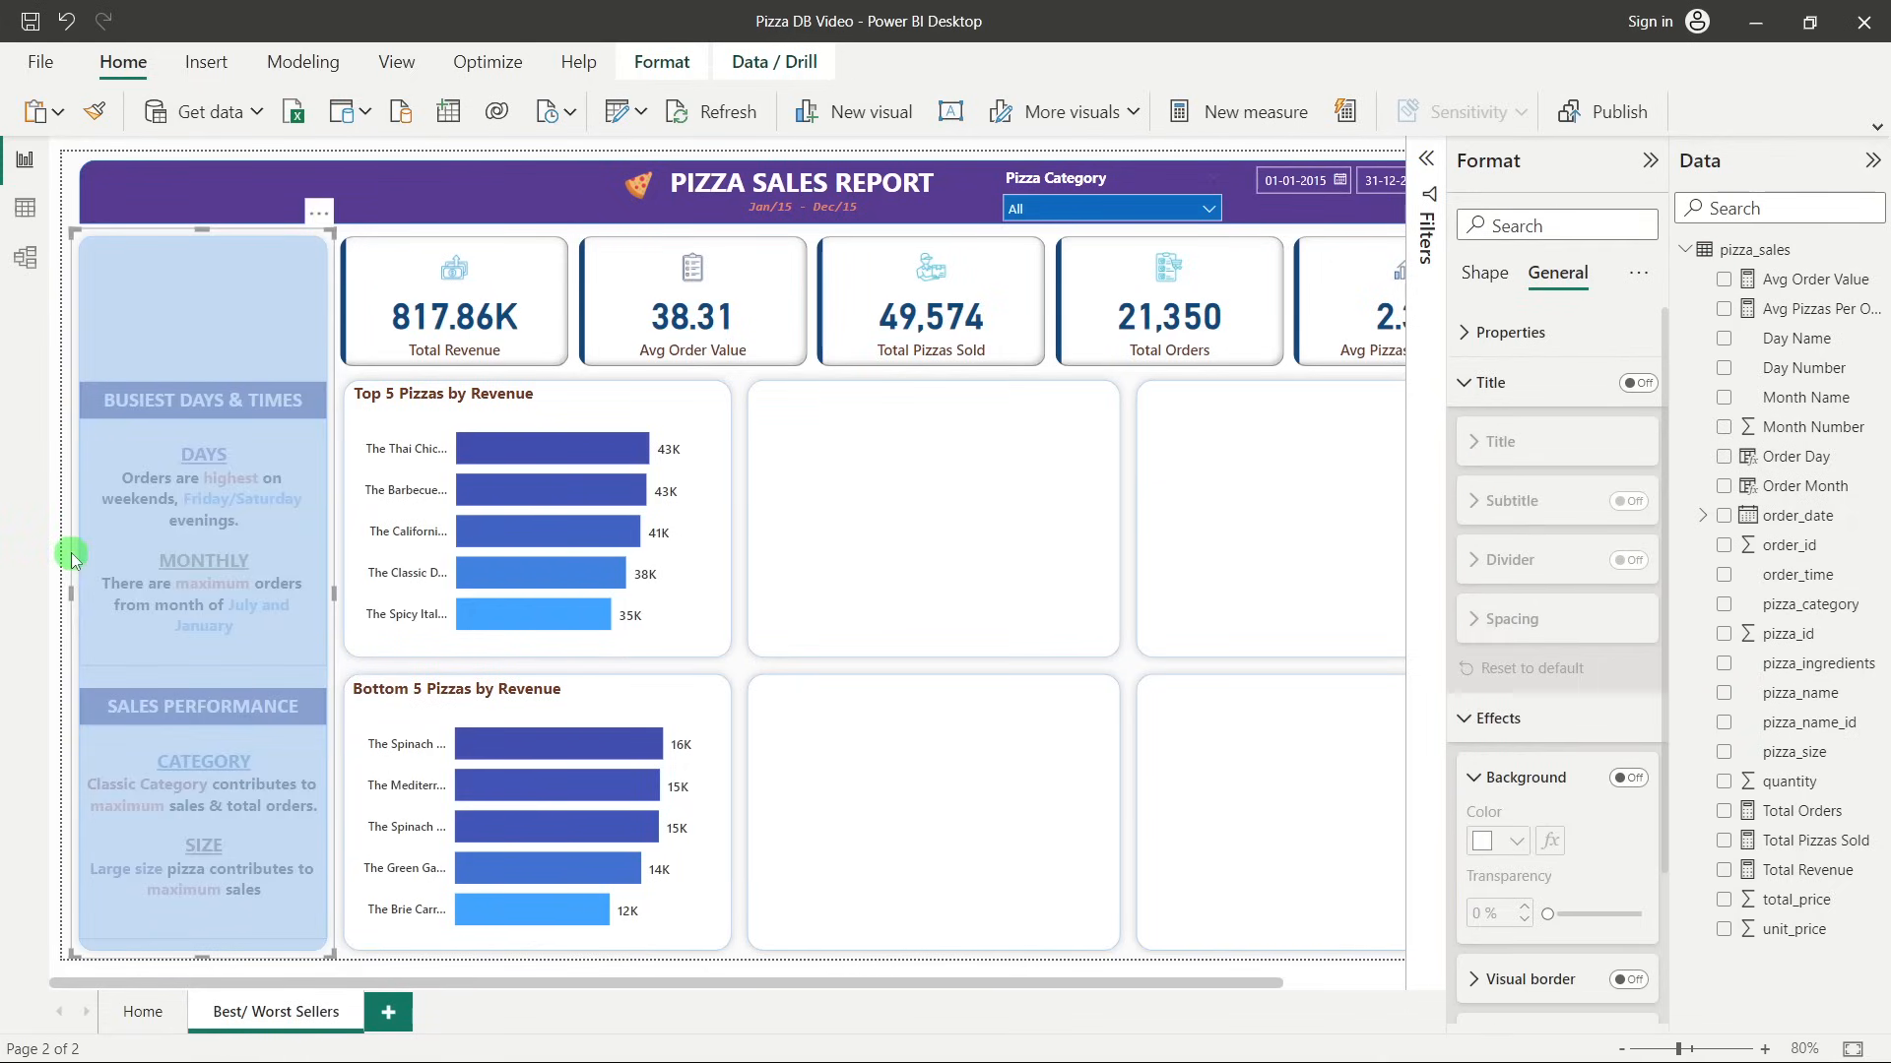
left_click(61, 545)
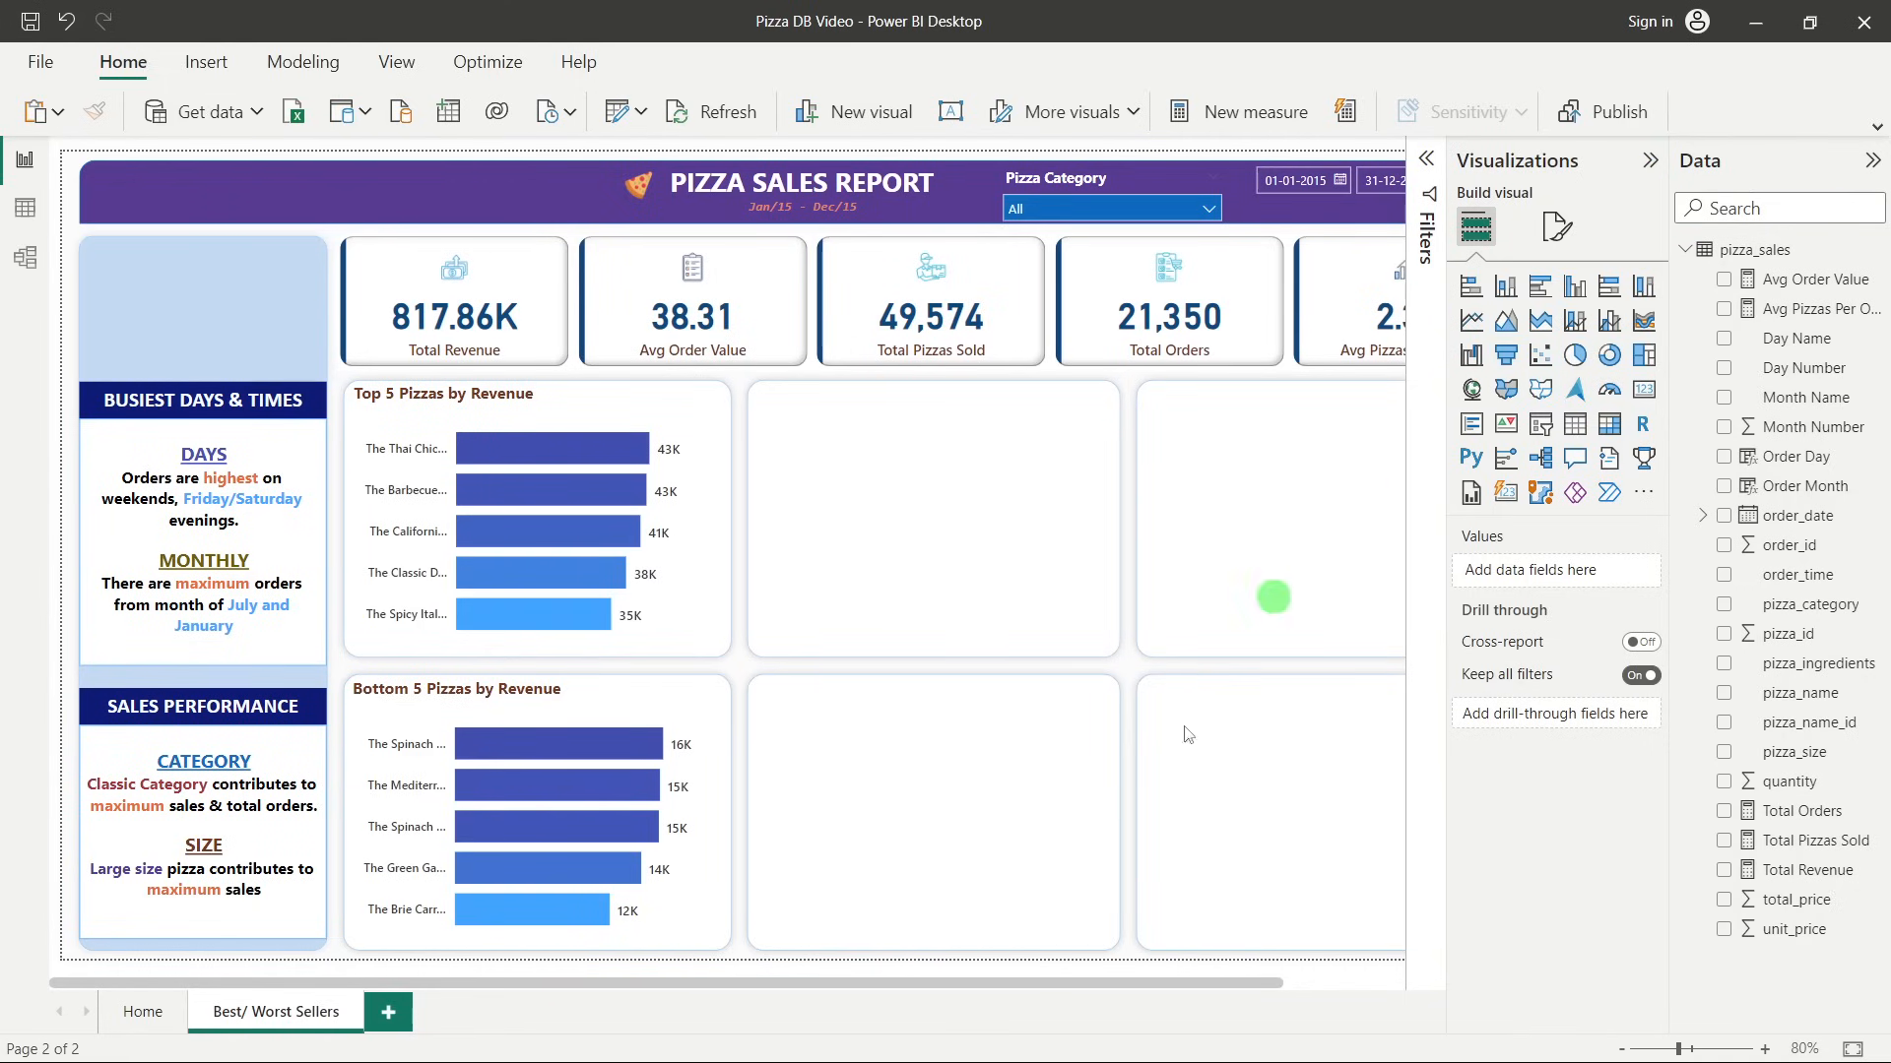
Duplicate the Top 5 Pizzas by Revenue chart and place the copy on the empty middle background beside it.
left_click_drag(1003, 984, 1297, 989)
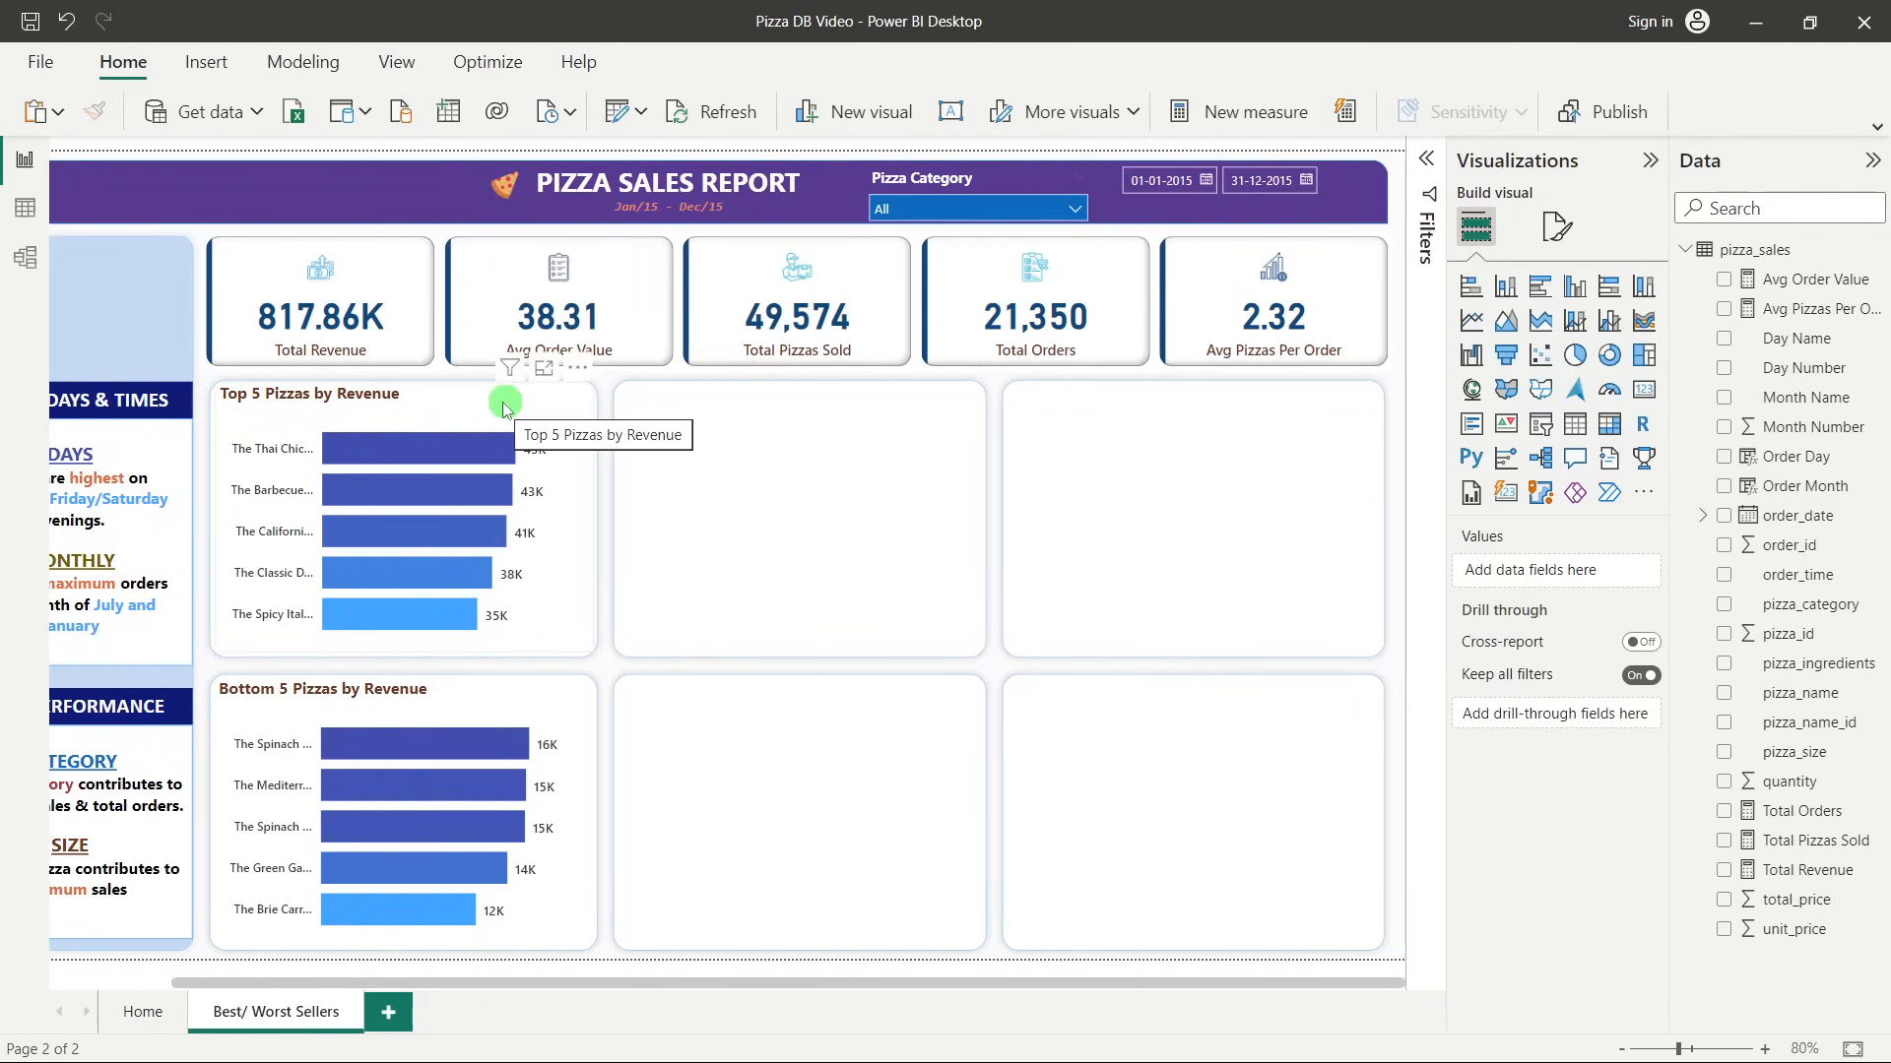
left_click(394, 405)
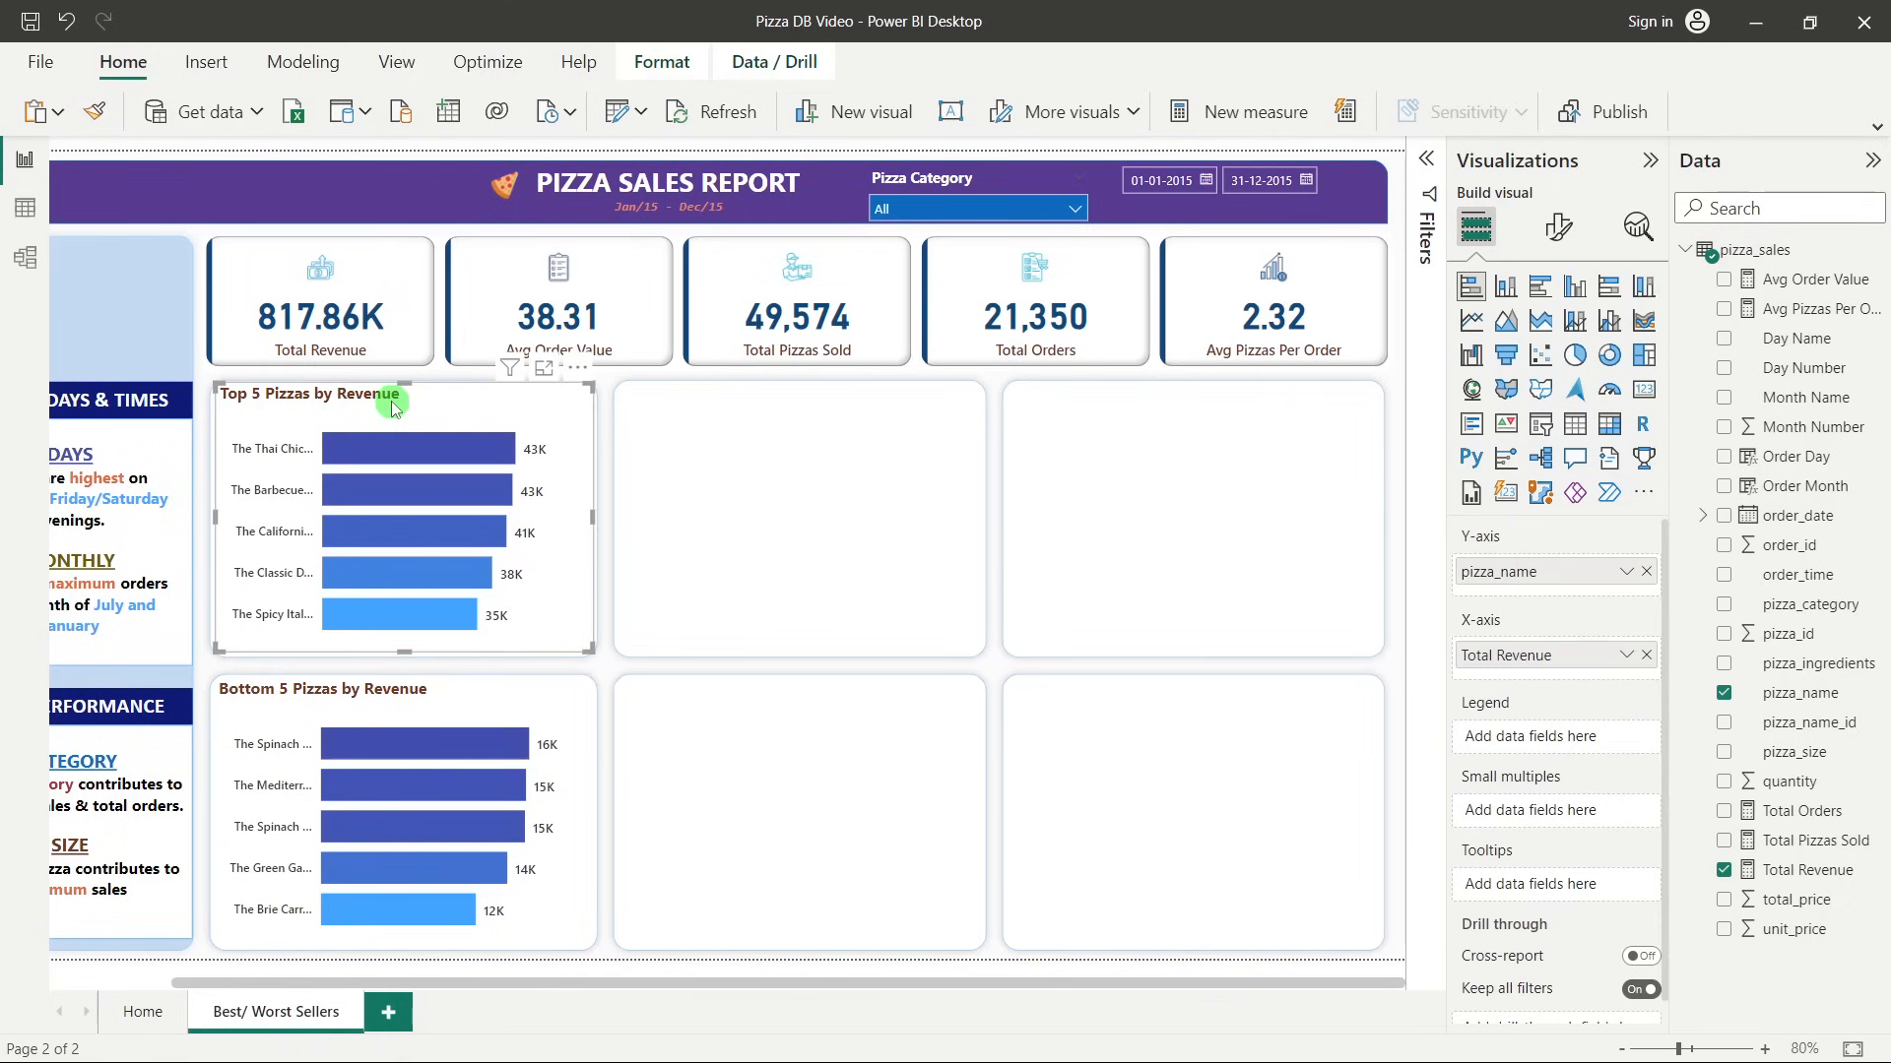
left_click_drag(394, 407, 816, 405)
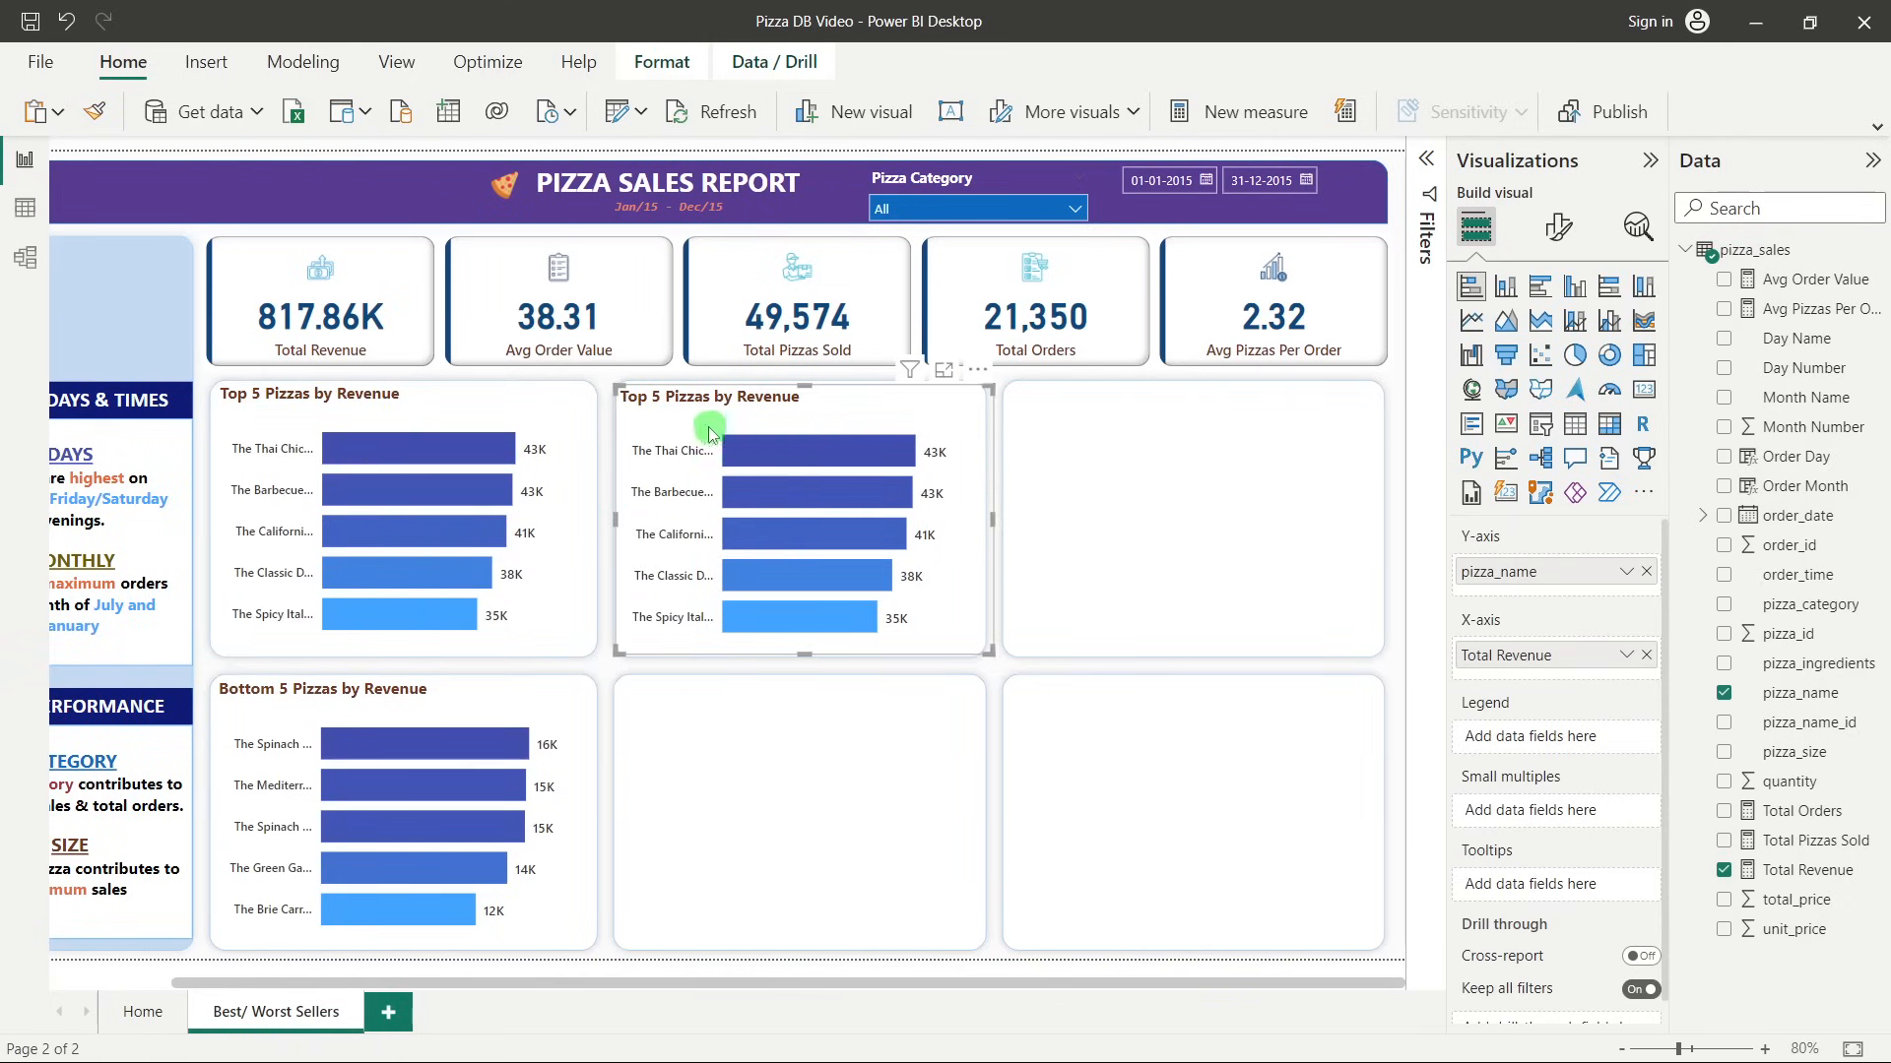
Change the copied middle chart's title text to "Top 5 Pizzas by Quantity".
left_click(1559, 227)
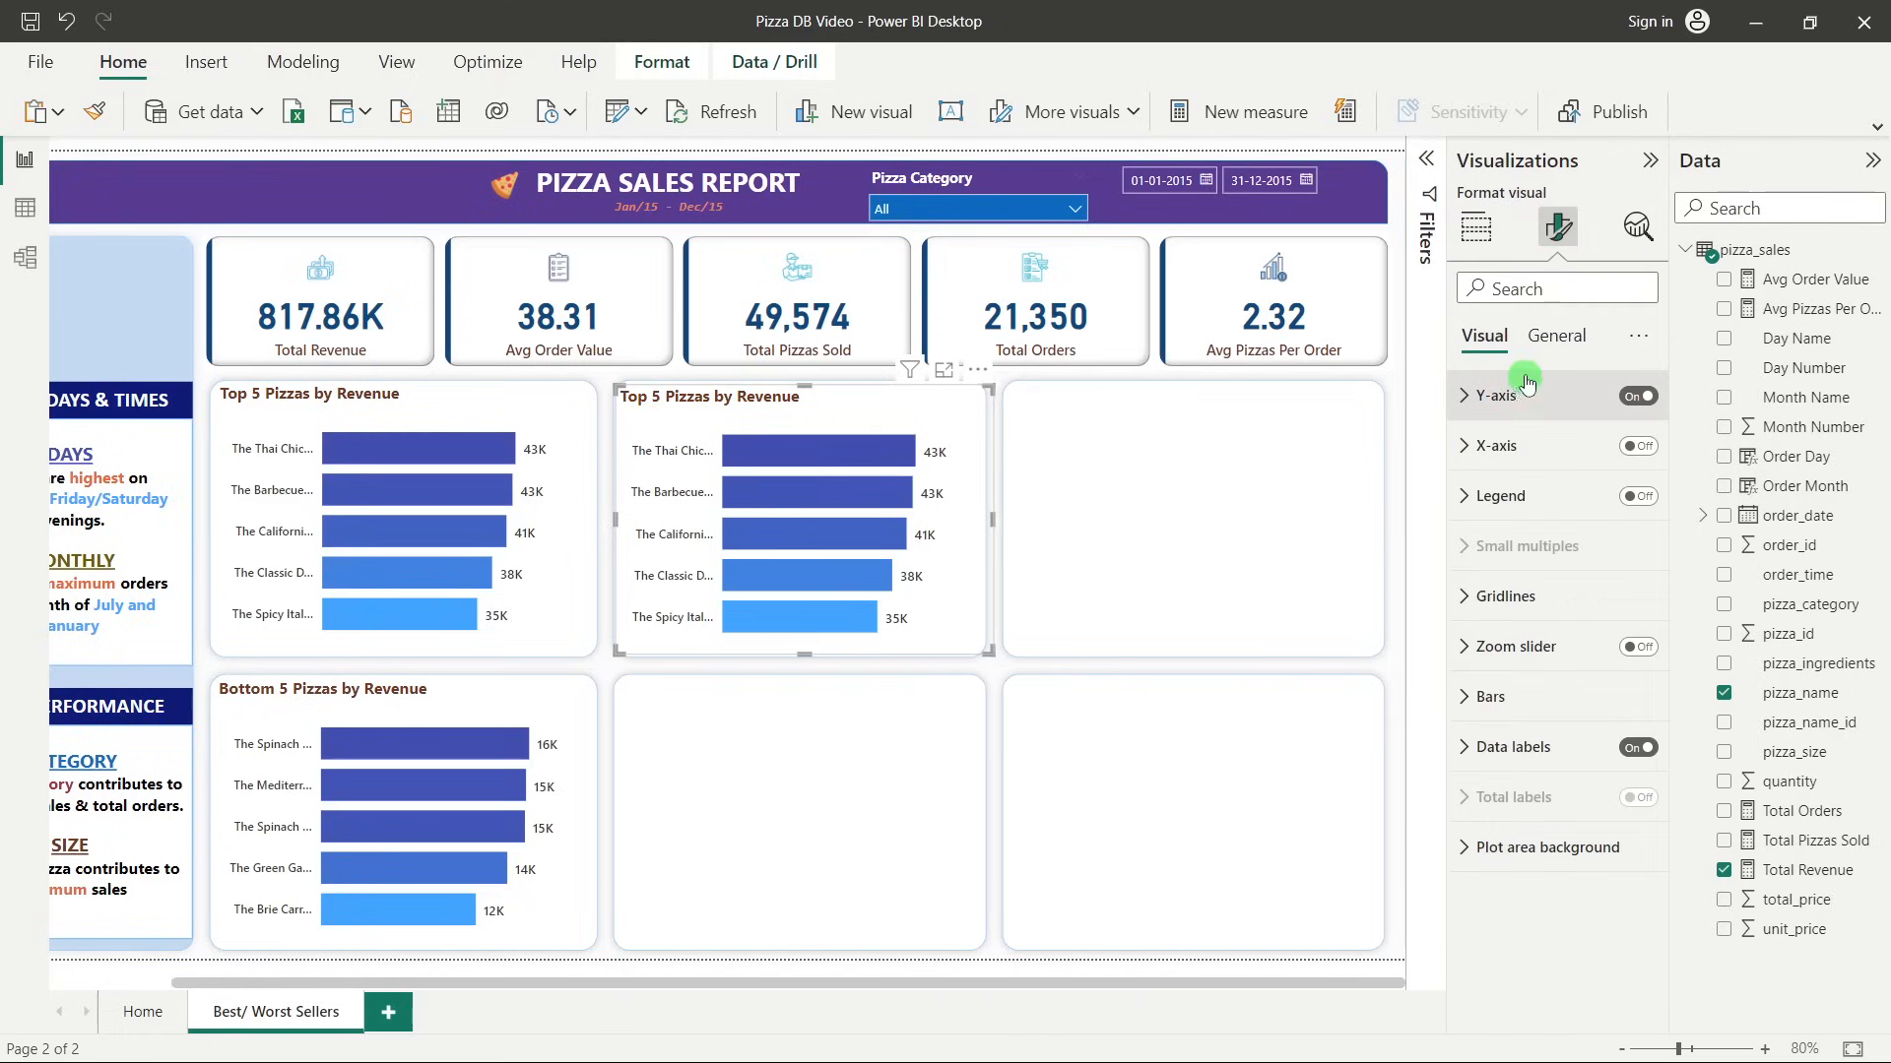
left_click(1556, 336)
left_click(1529, 449)
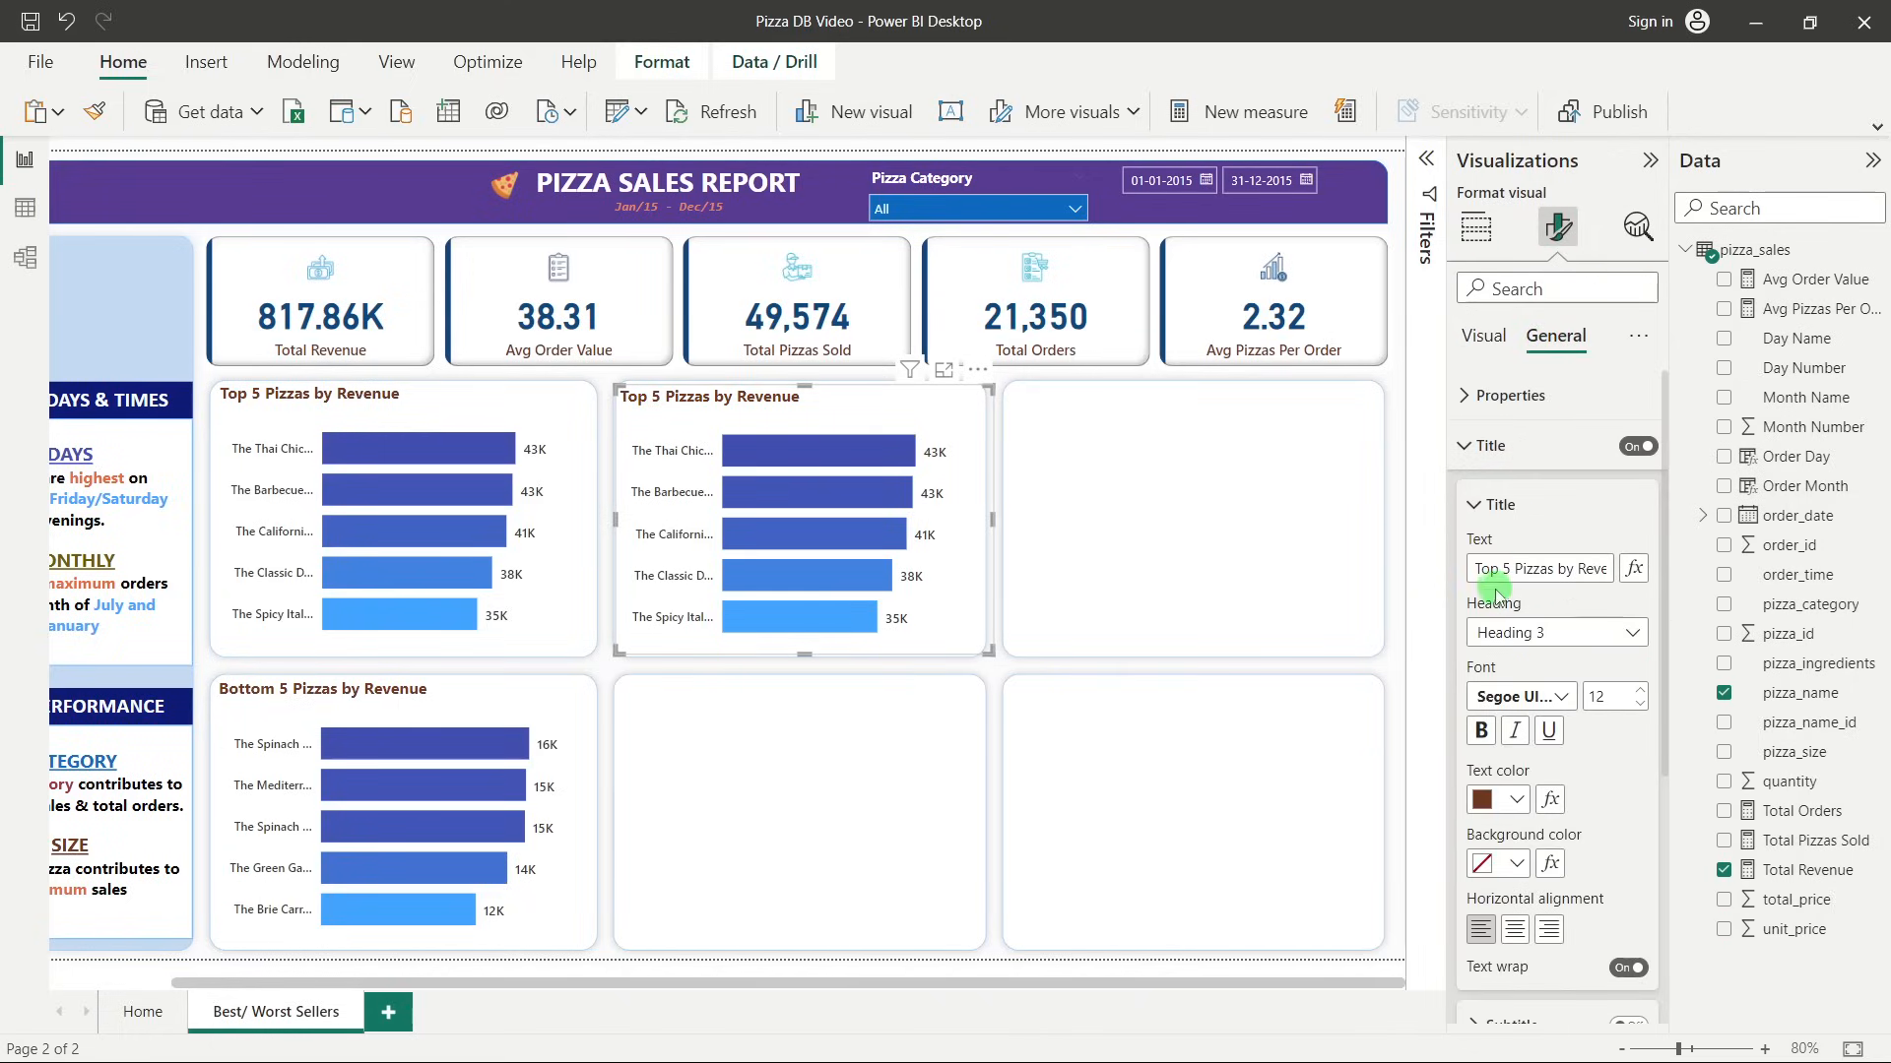
left_click(1531, 571)
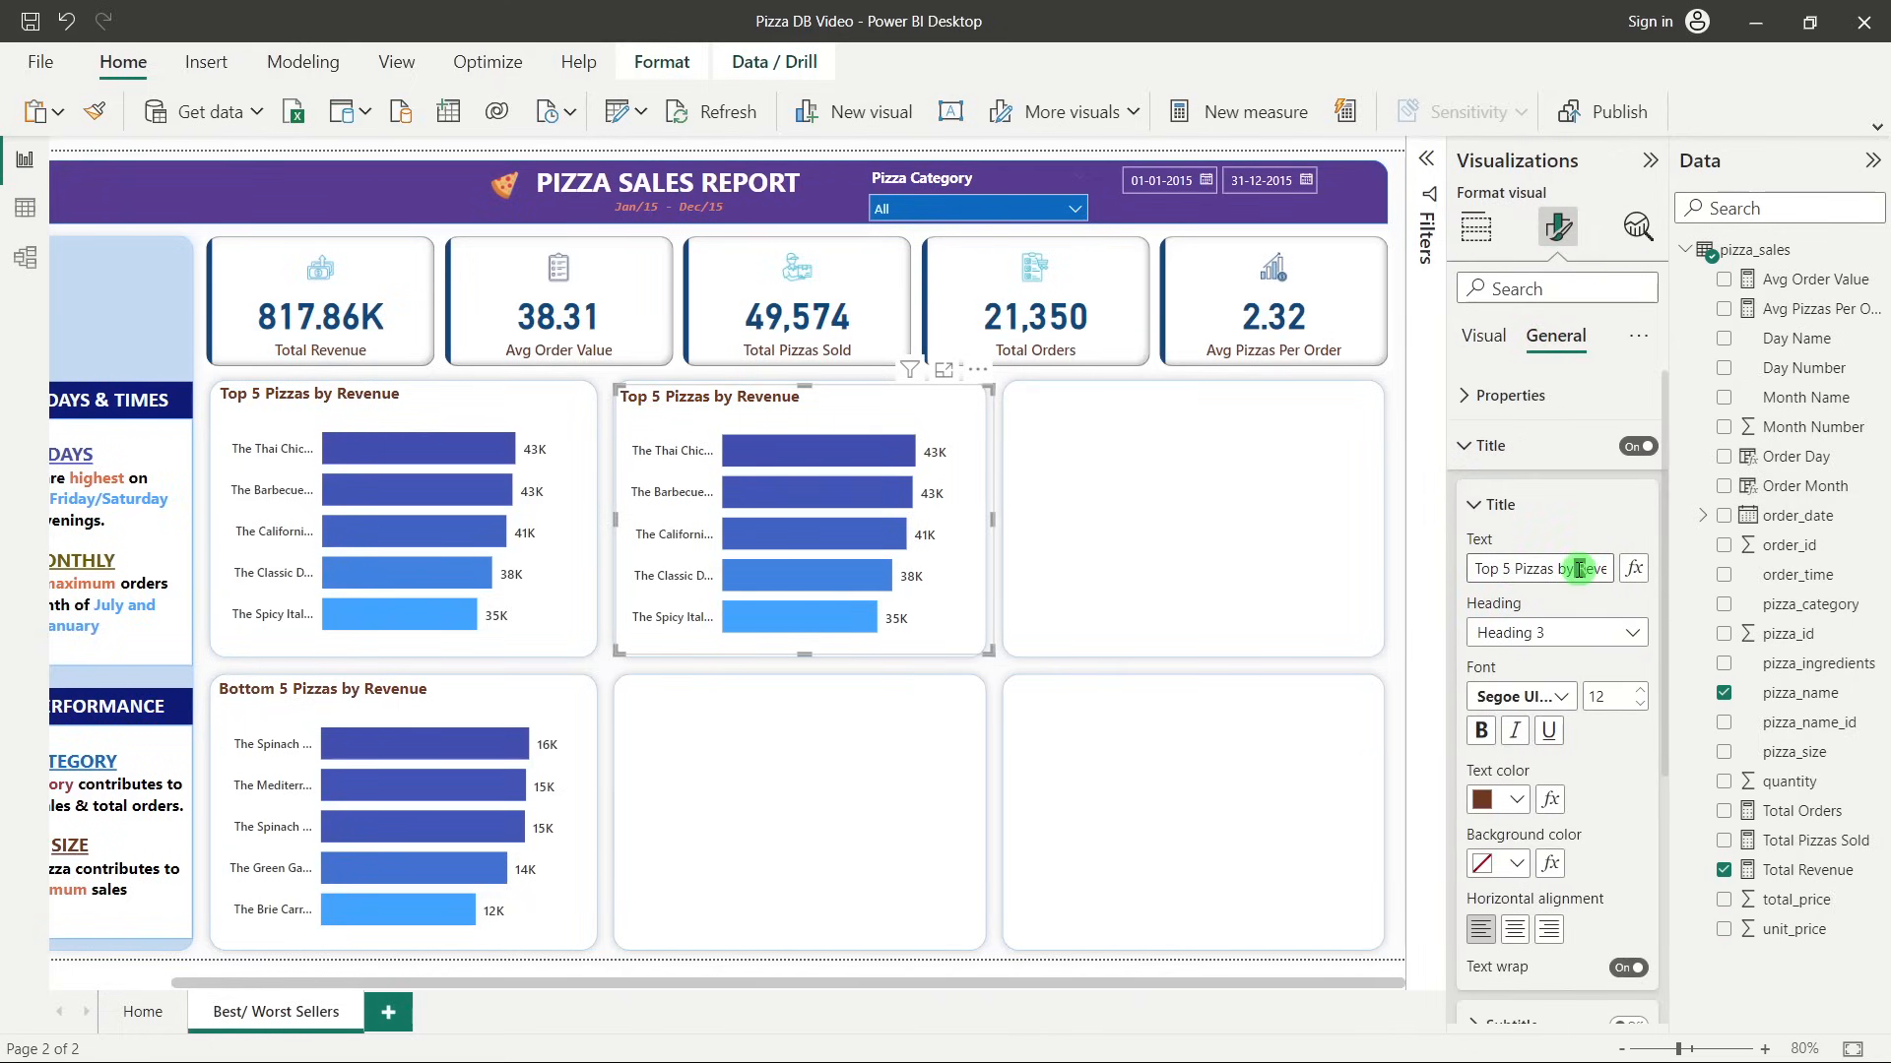
left_click_drag(1580, 571, 1620, 576)
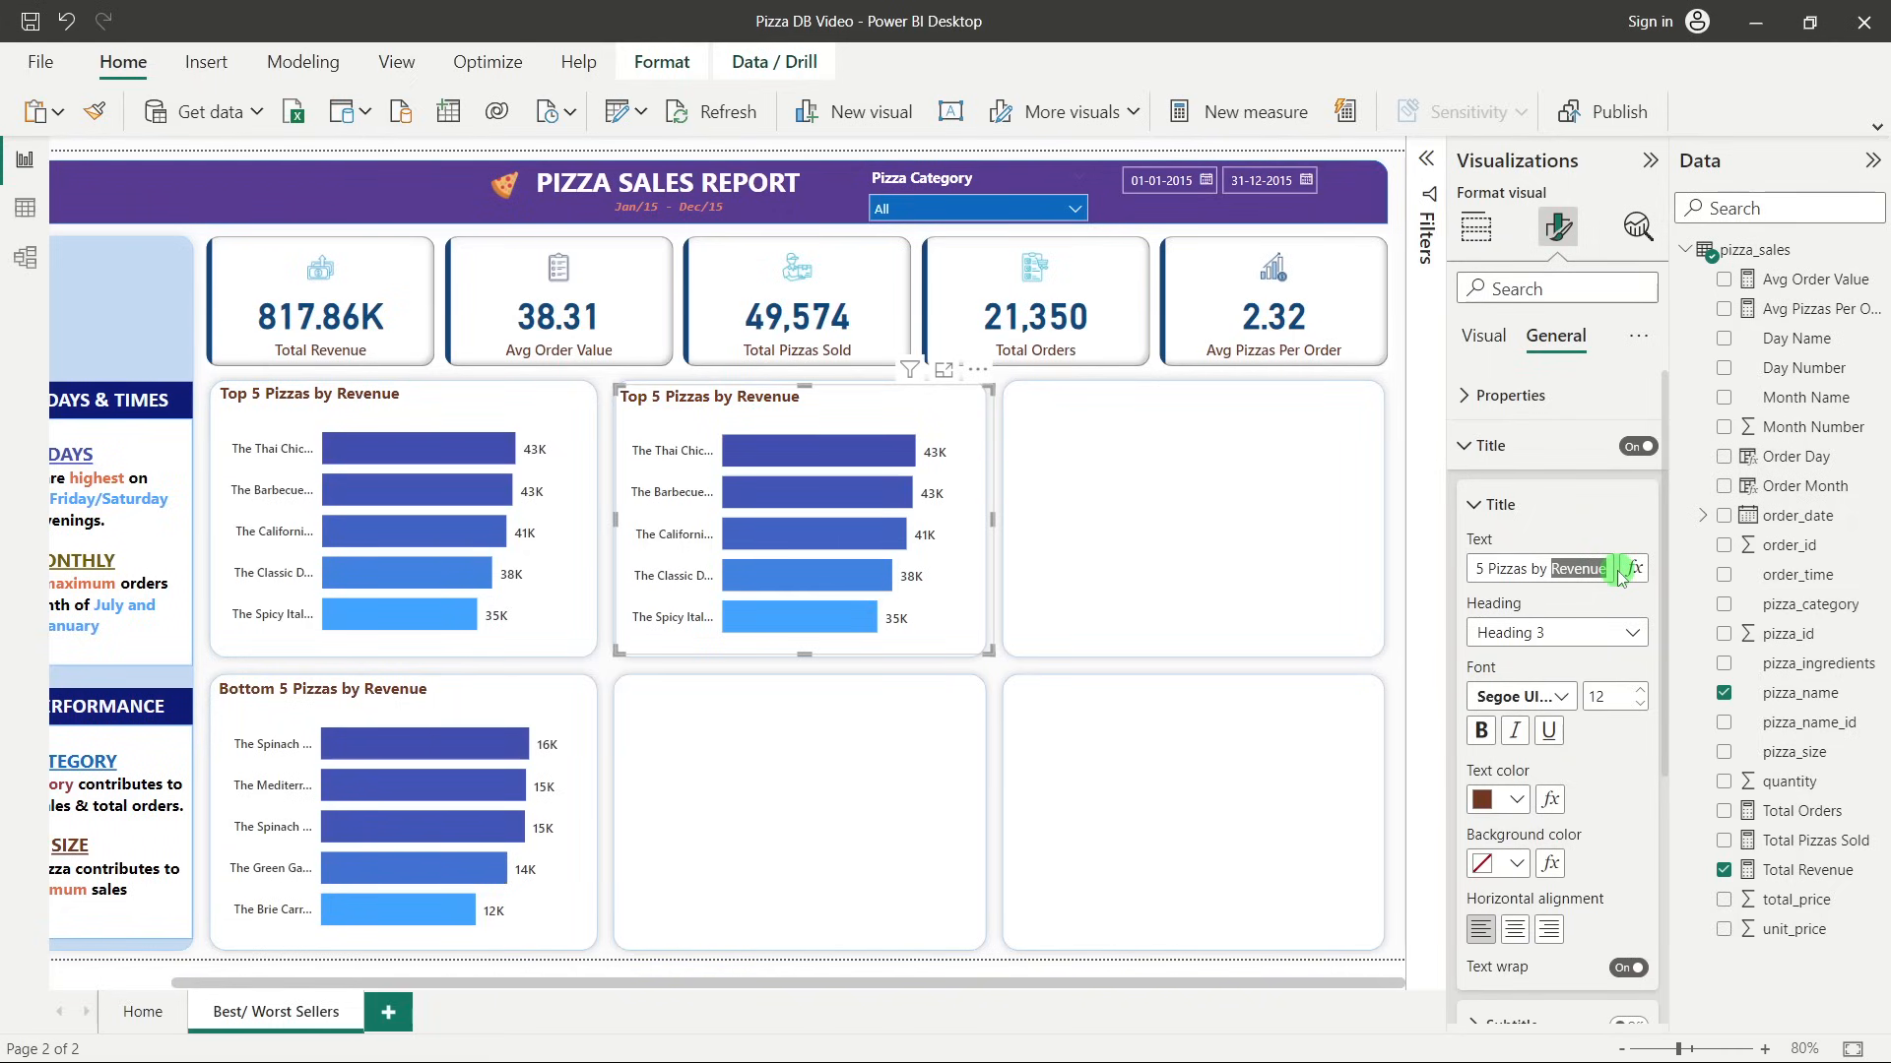
type("Quai")
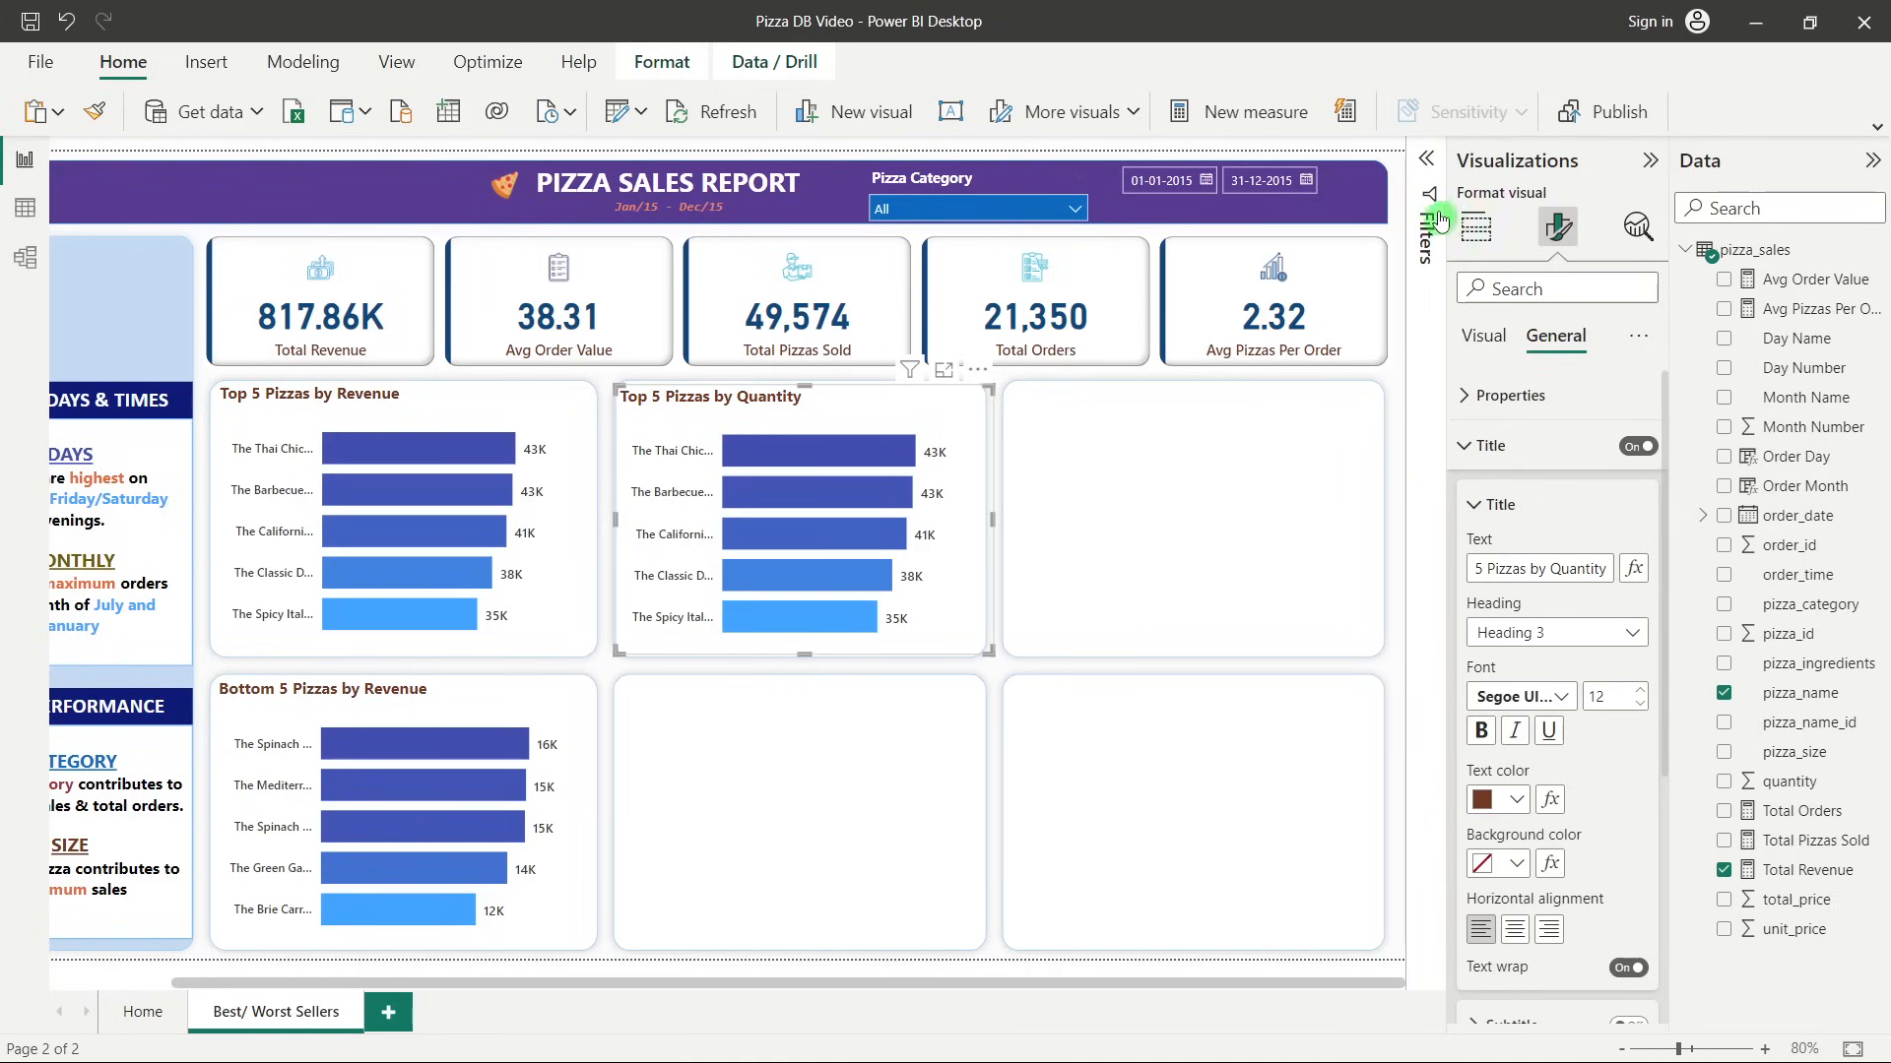
Change the Top 5 Pizzas by Quantity chart's pizza_name Top N filter to rank by Total Pizzas Sold.
left_click(1425, 162)
mouse_move(1277, 303)
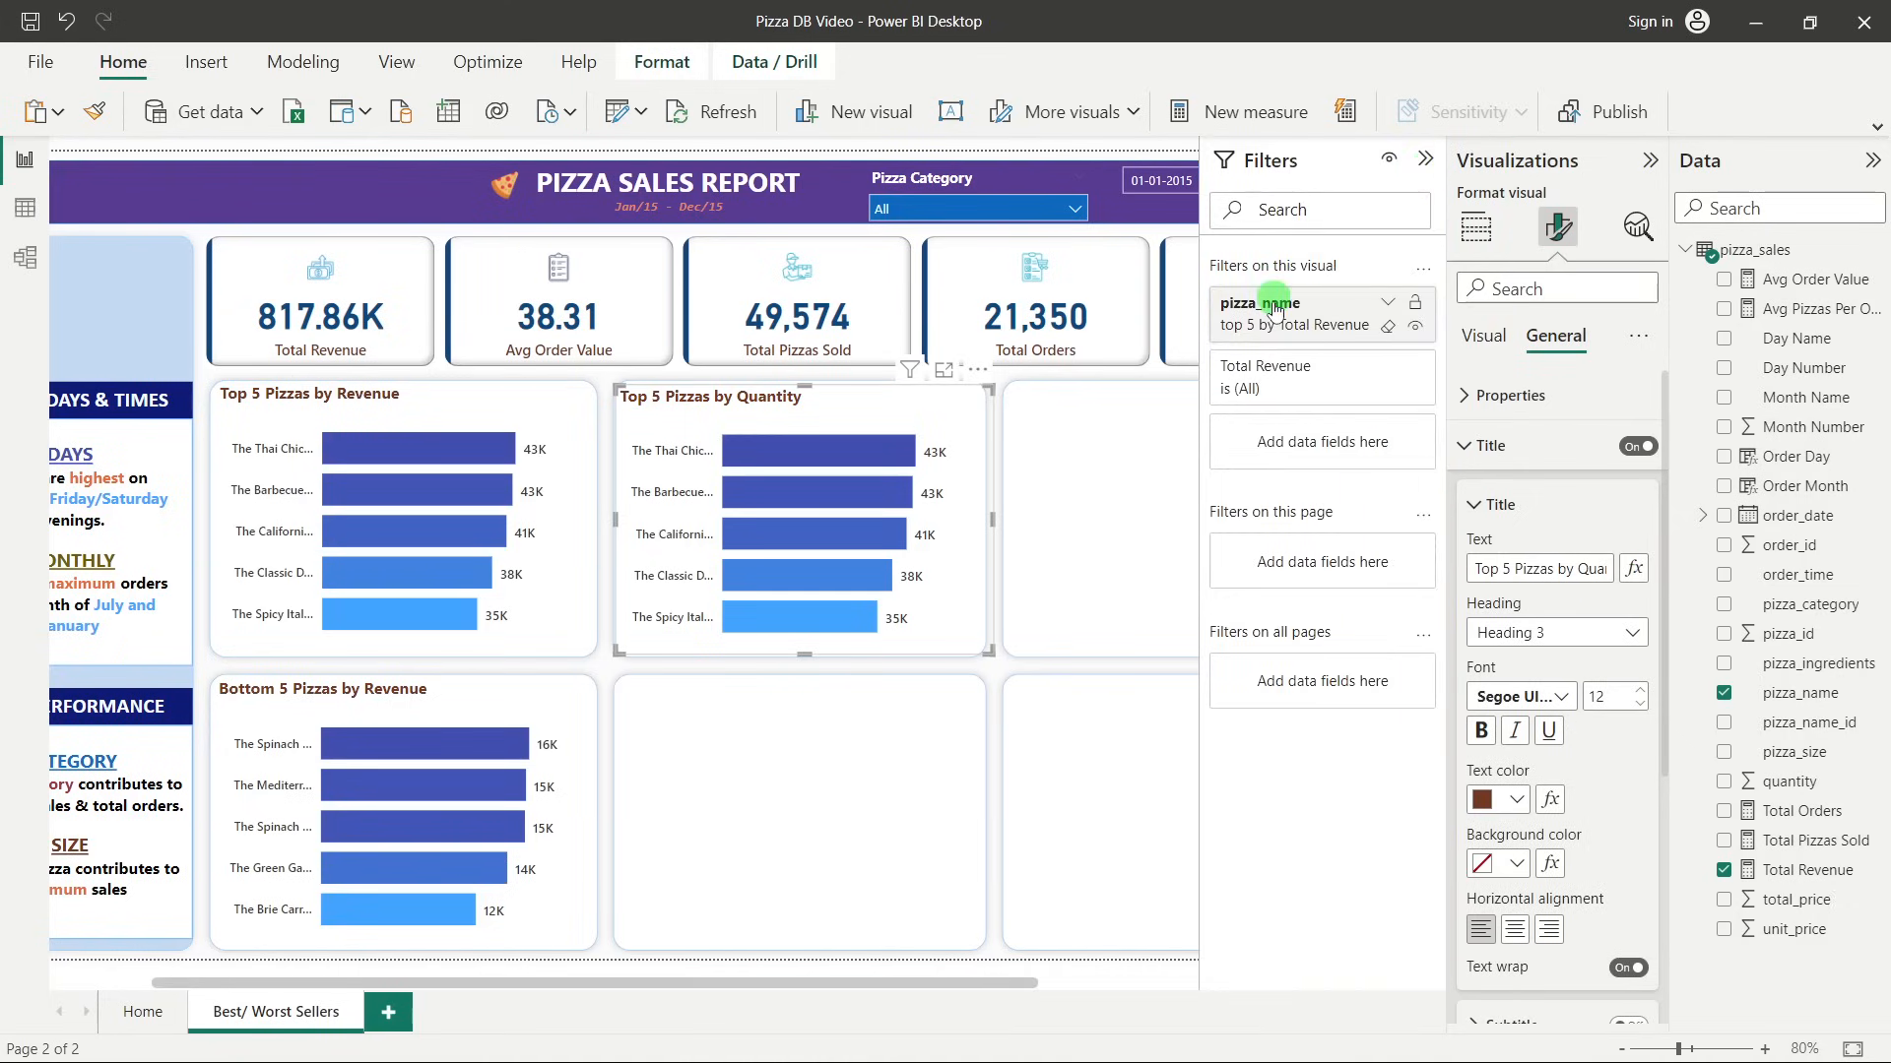
left_click(1390, 304)
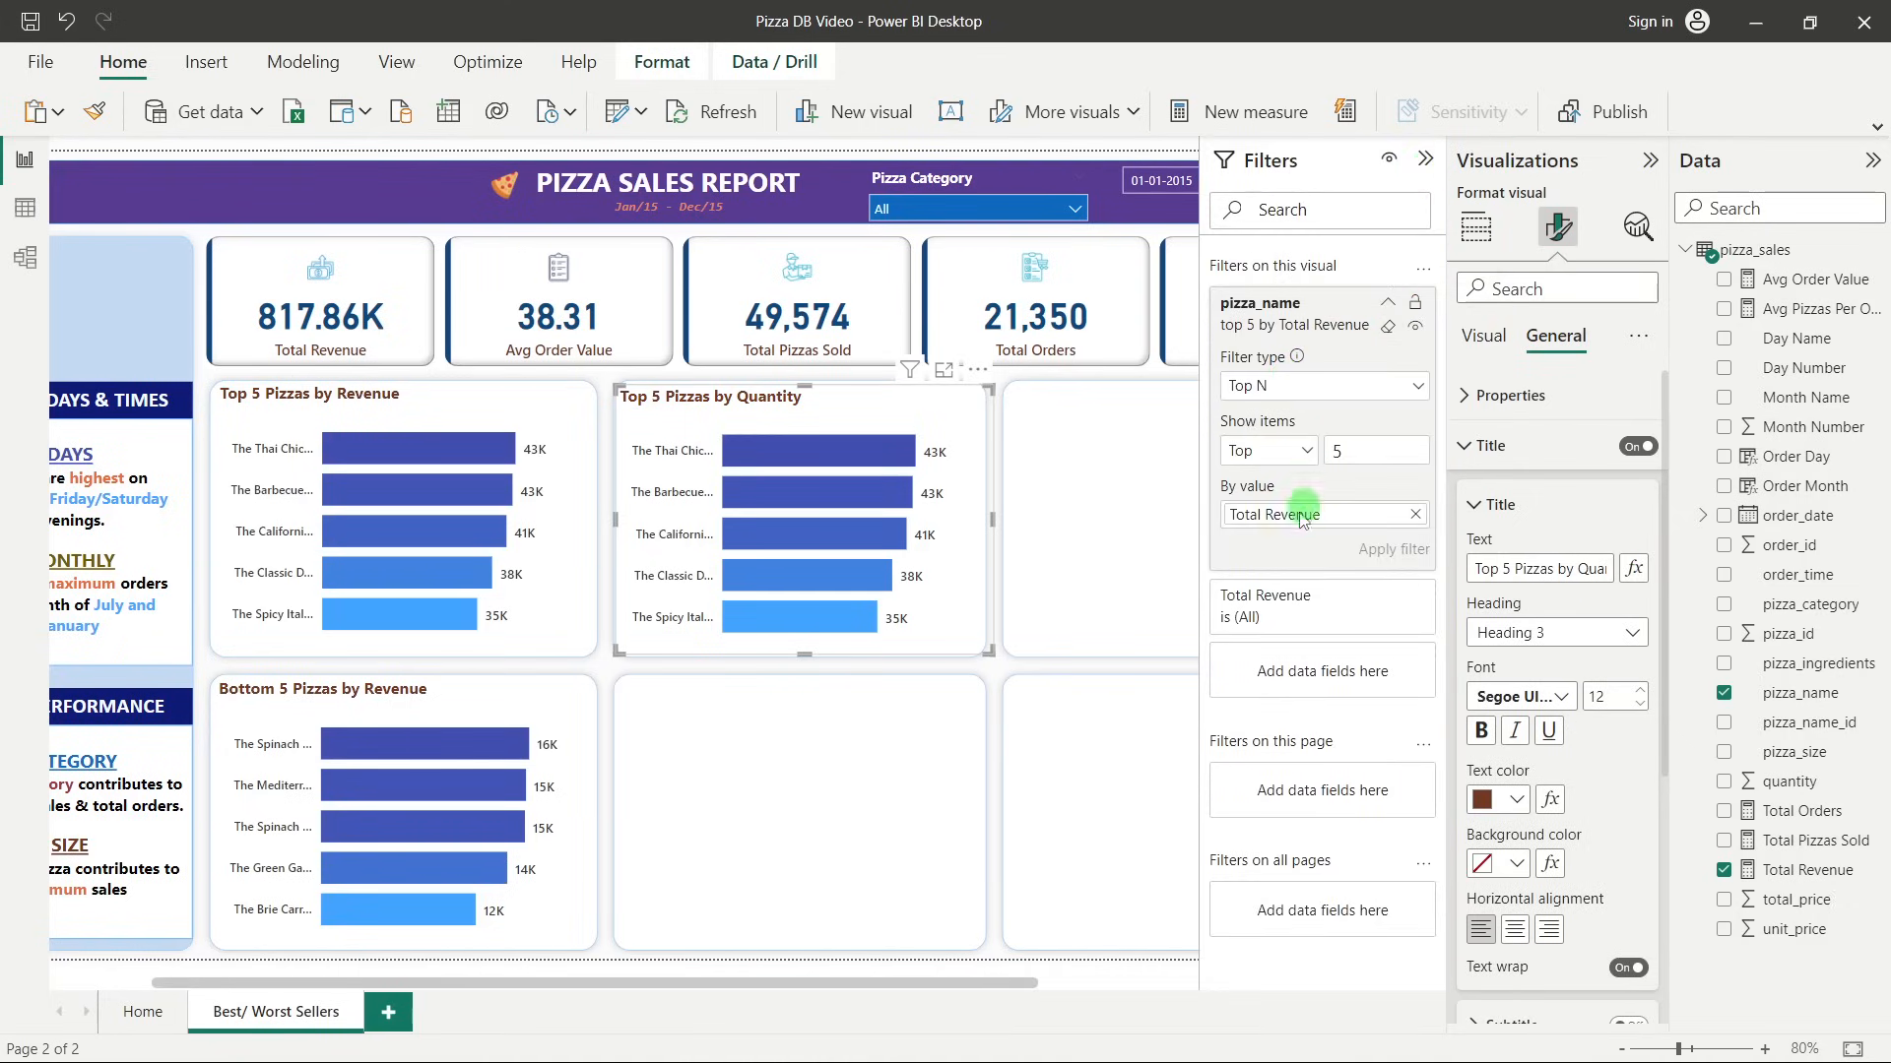
left_click(1416, 514)
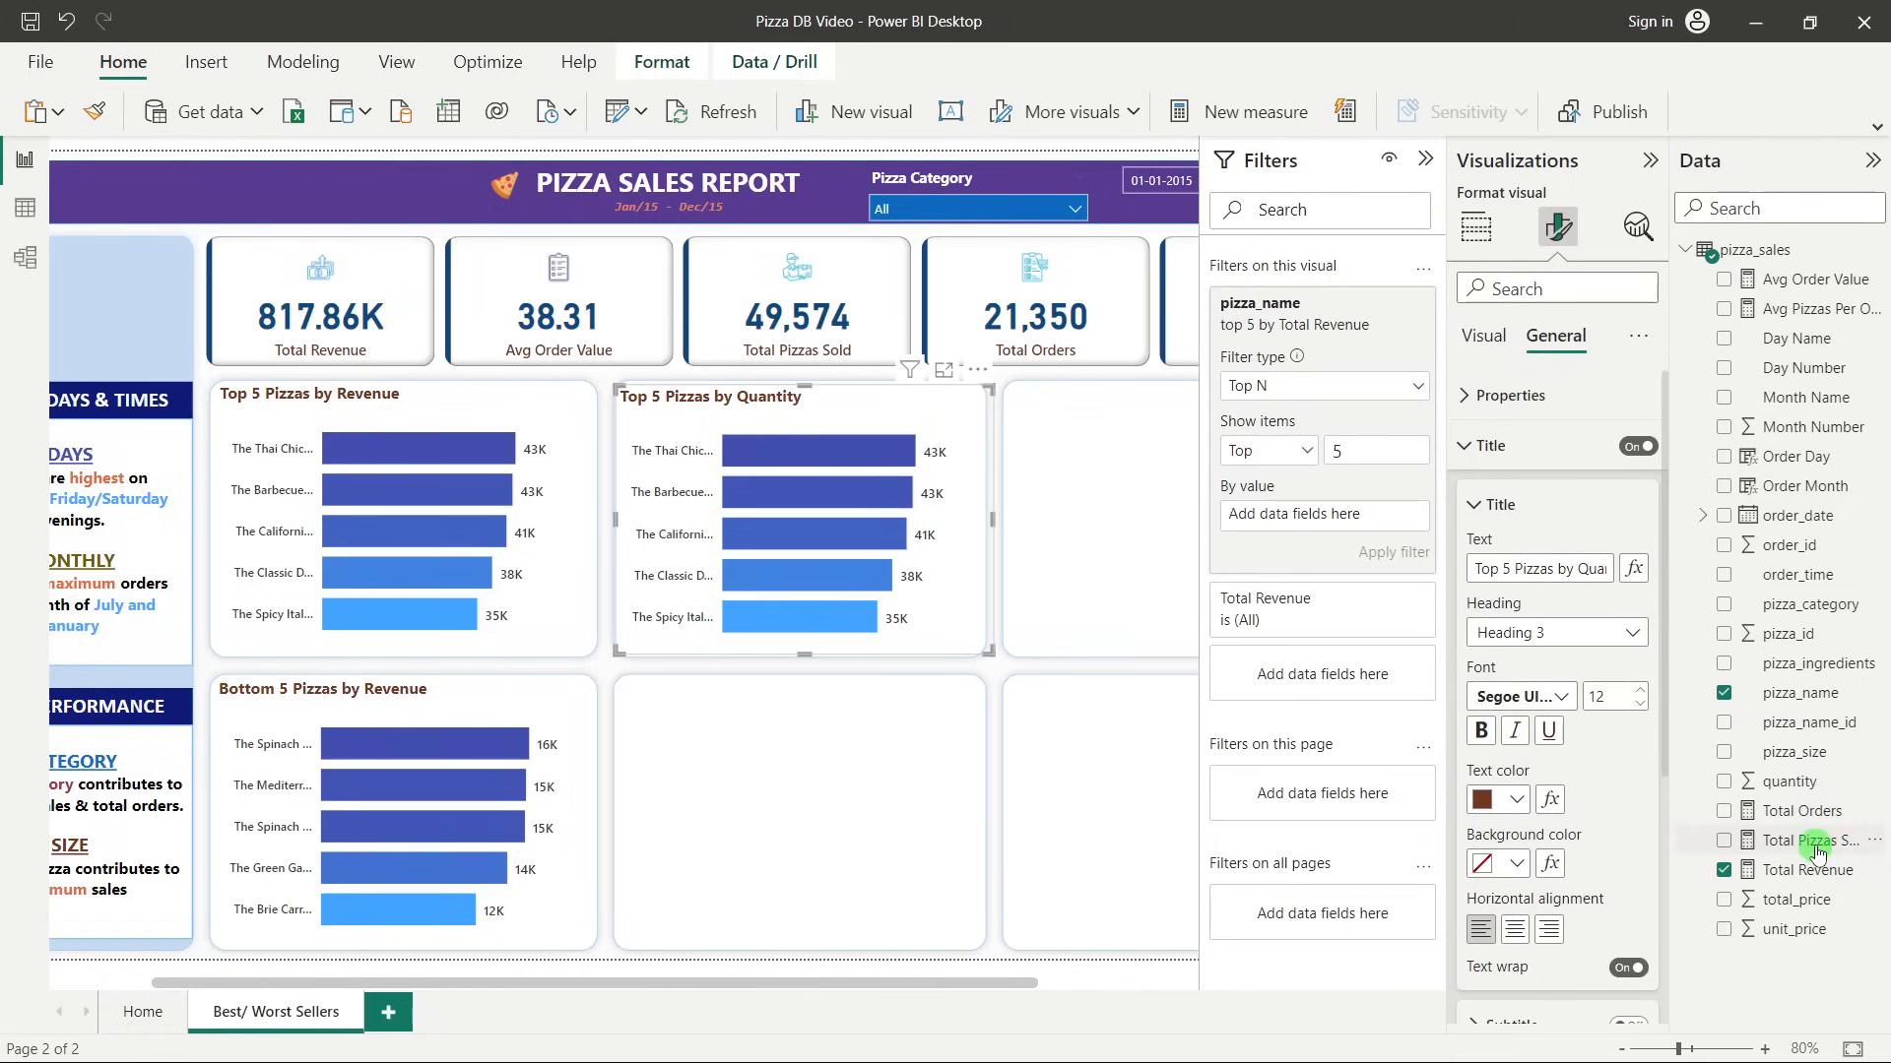
left_click_drag(1816, 847, 1339, 517)
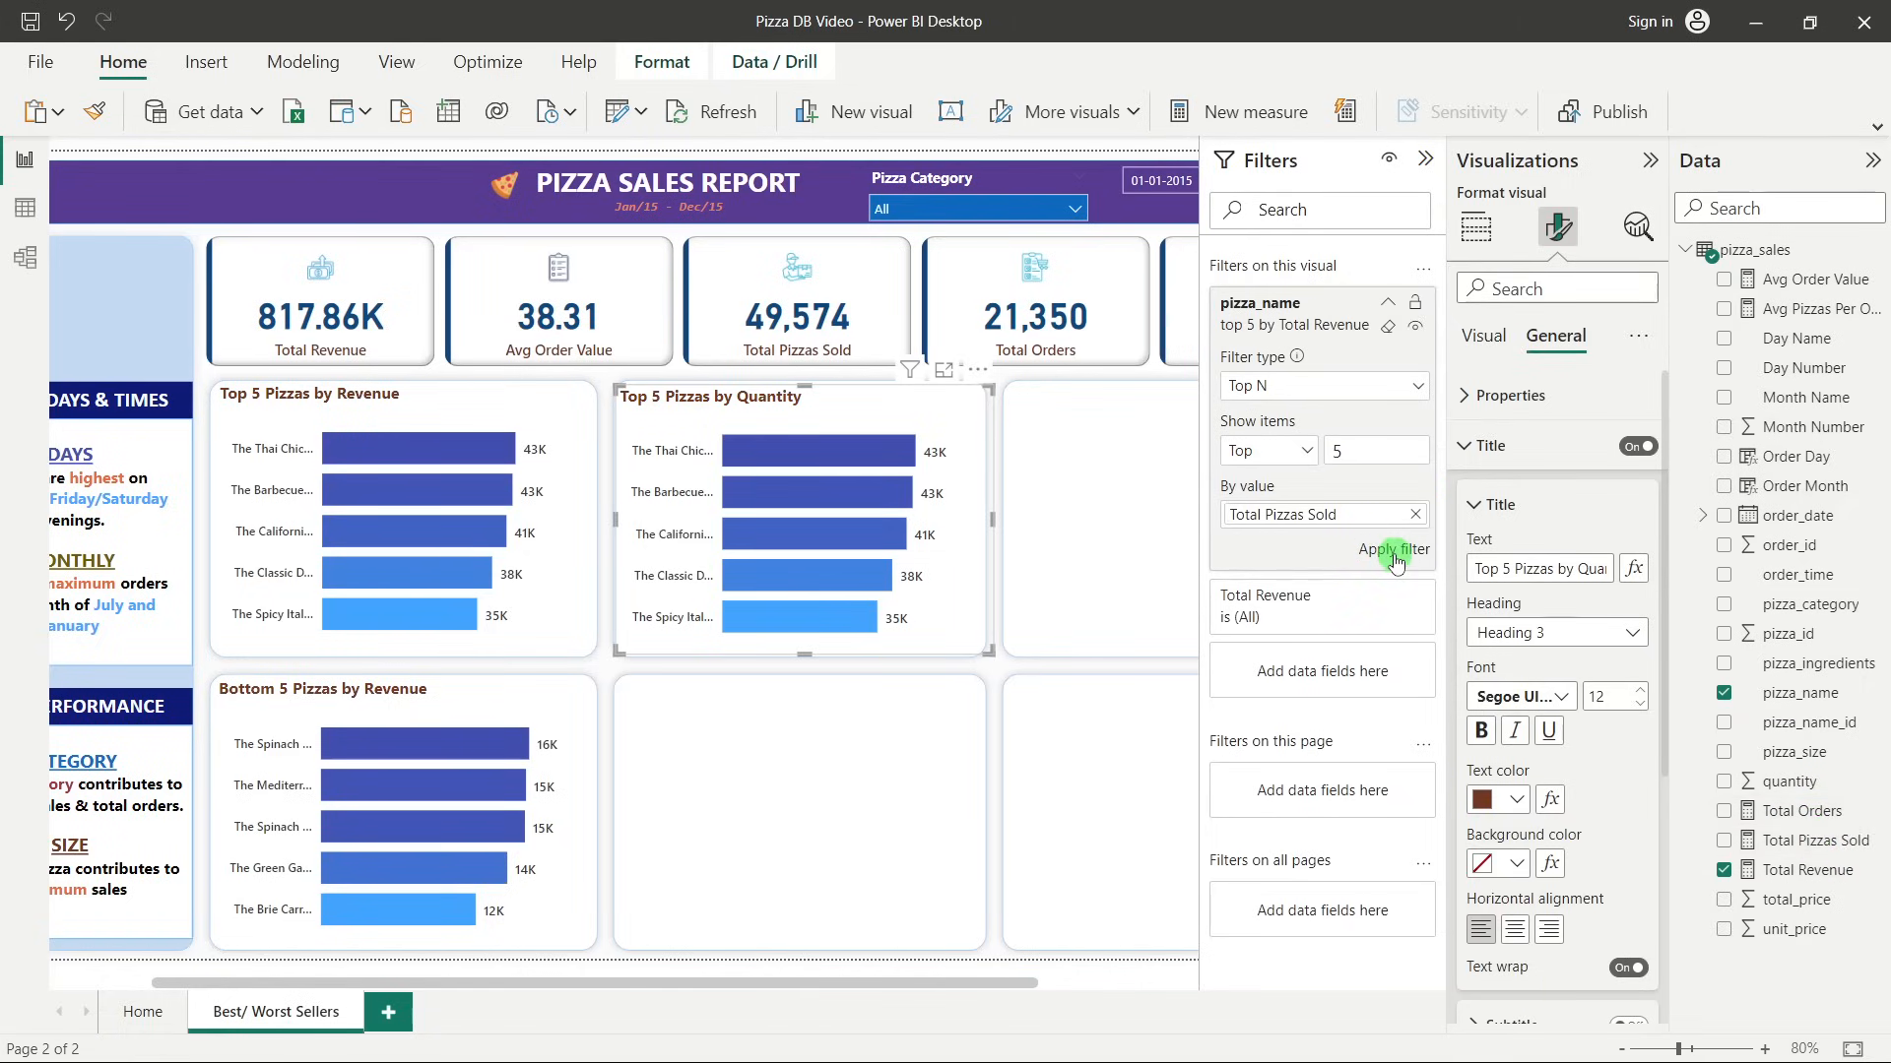
left_click(1394, 553)
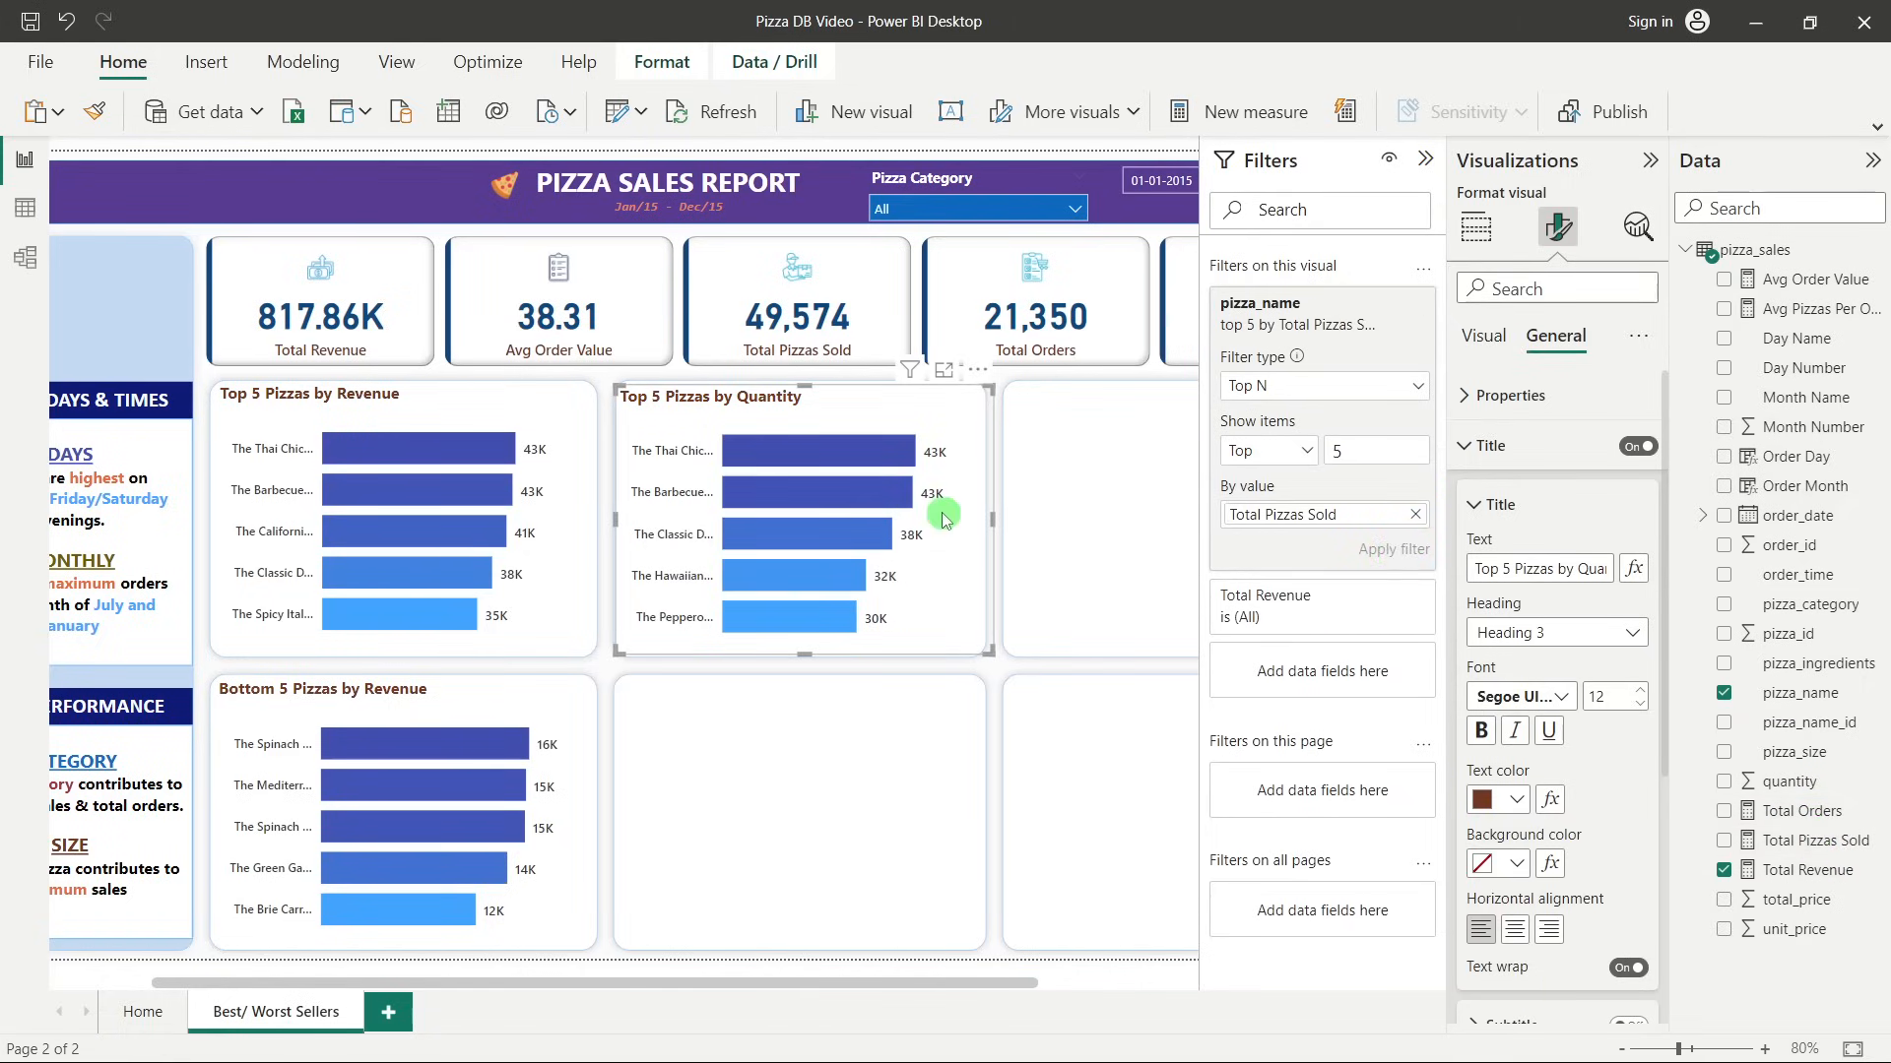
Replace Total Revenue with Total Pizzas Sold on the X-axis of the Top 5 Pizzas by Quantity chart.
left_click(1474, 228)
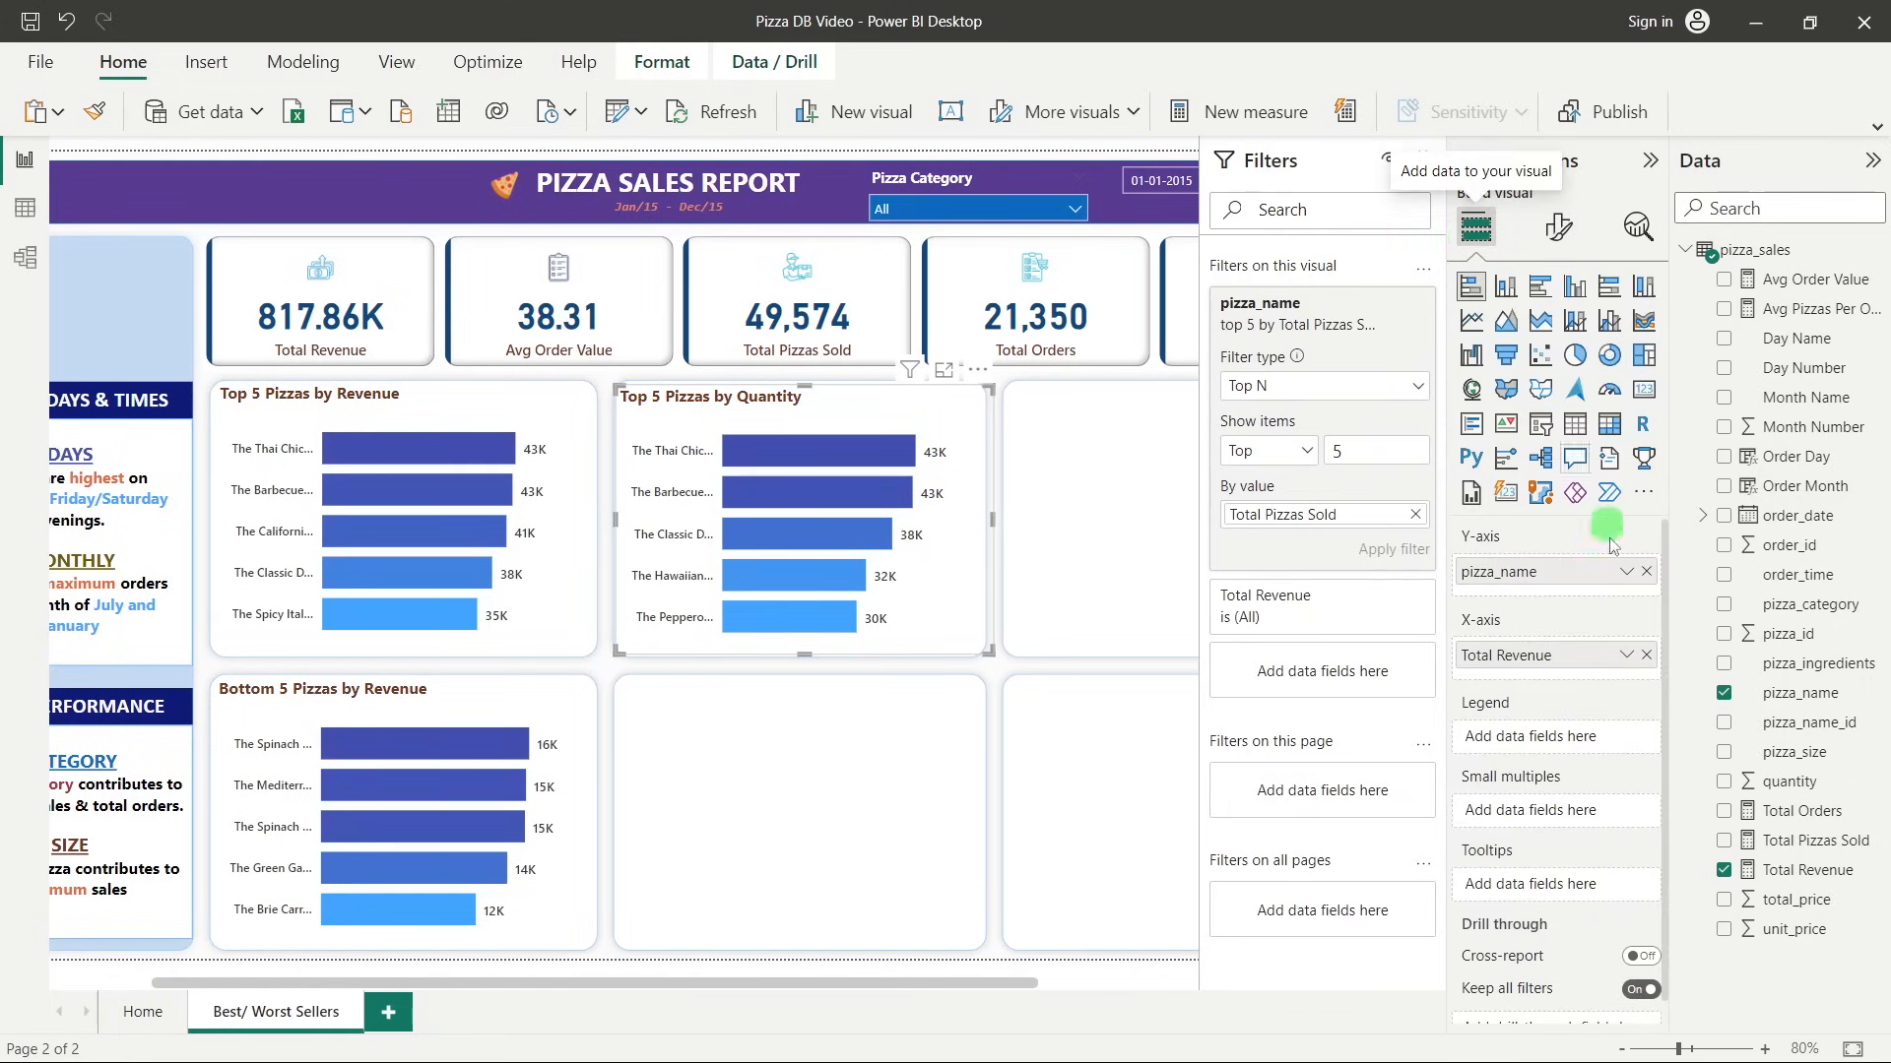
left_click(1646, 655)
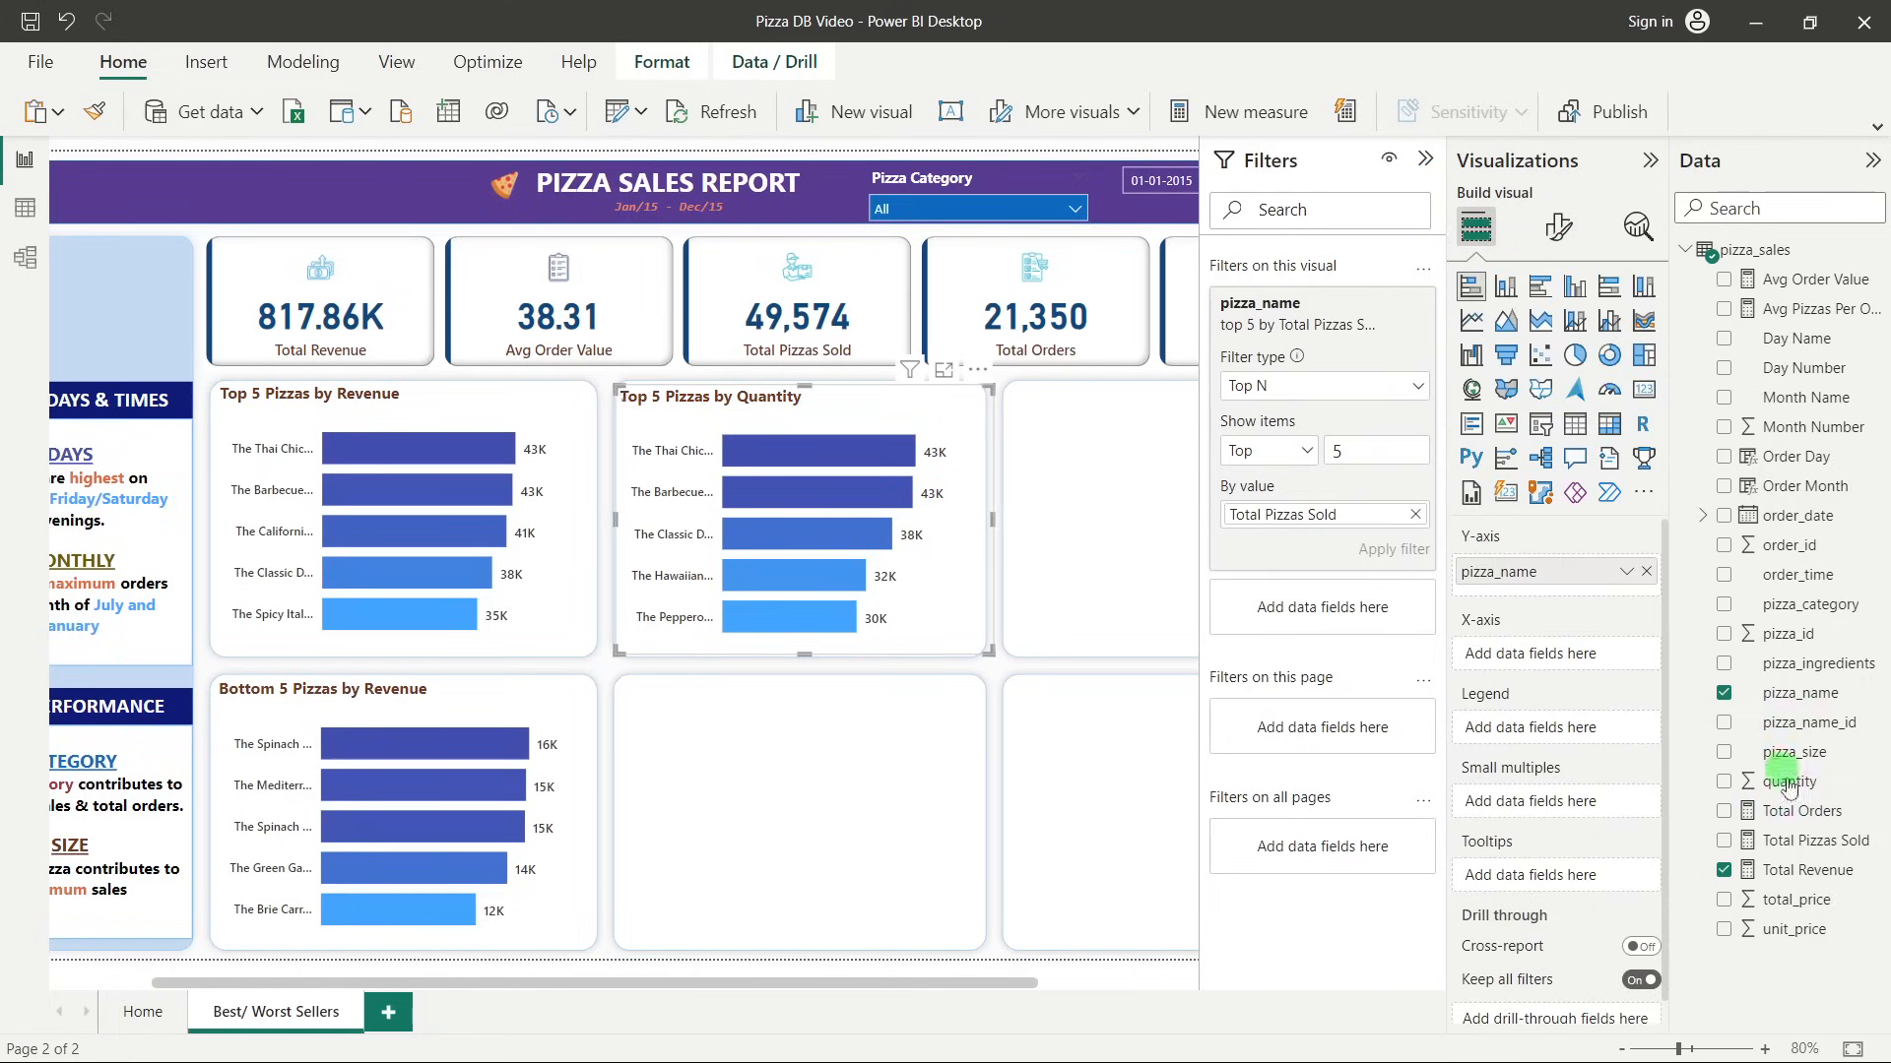
left_click(1724, 842)
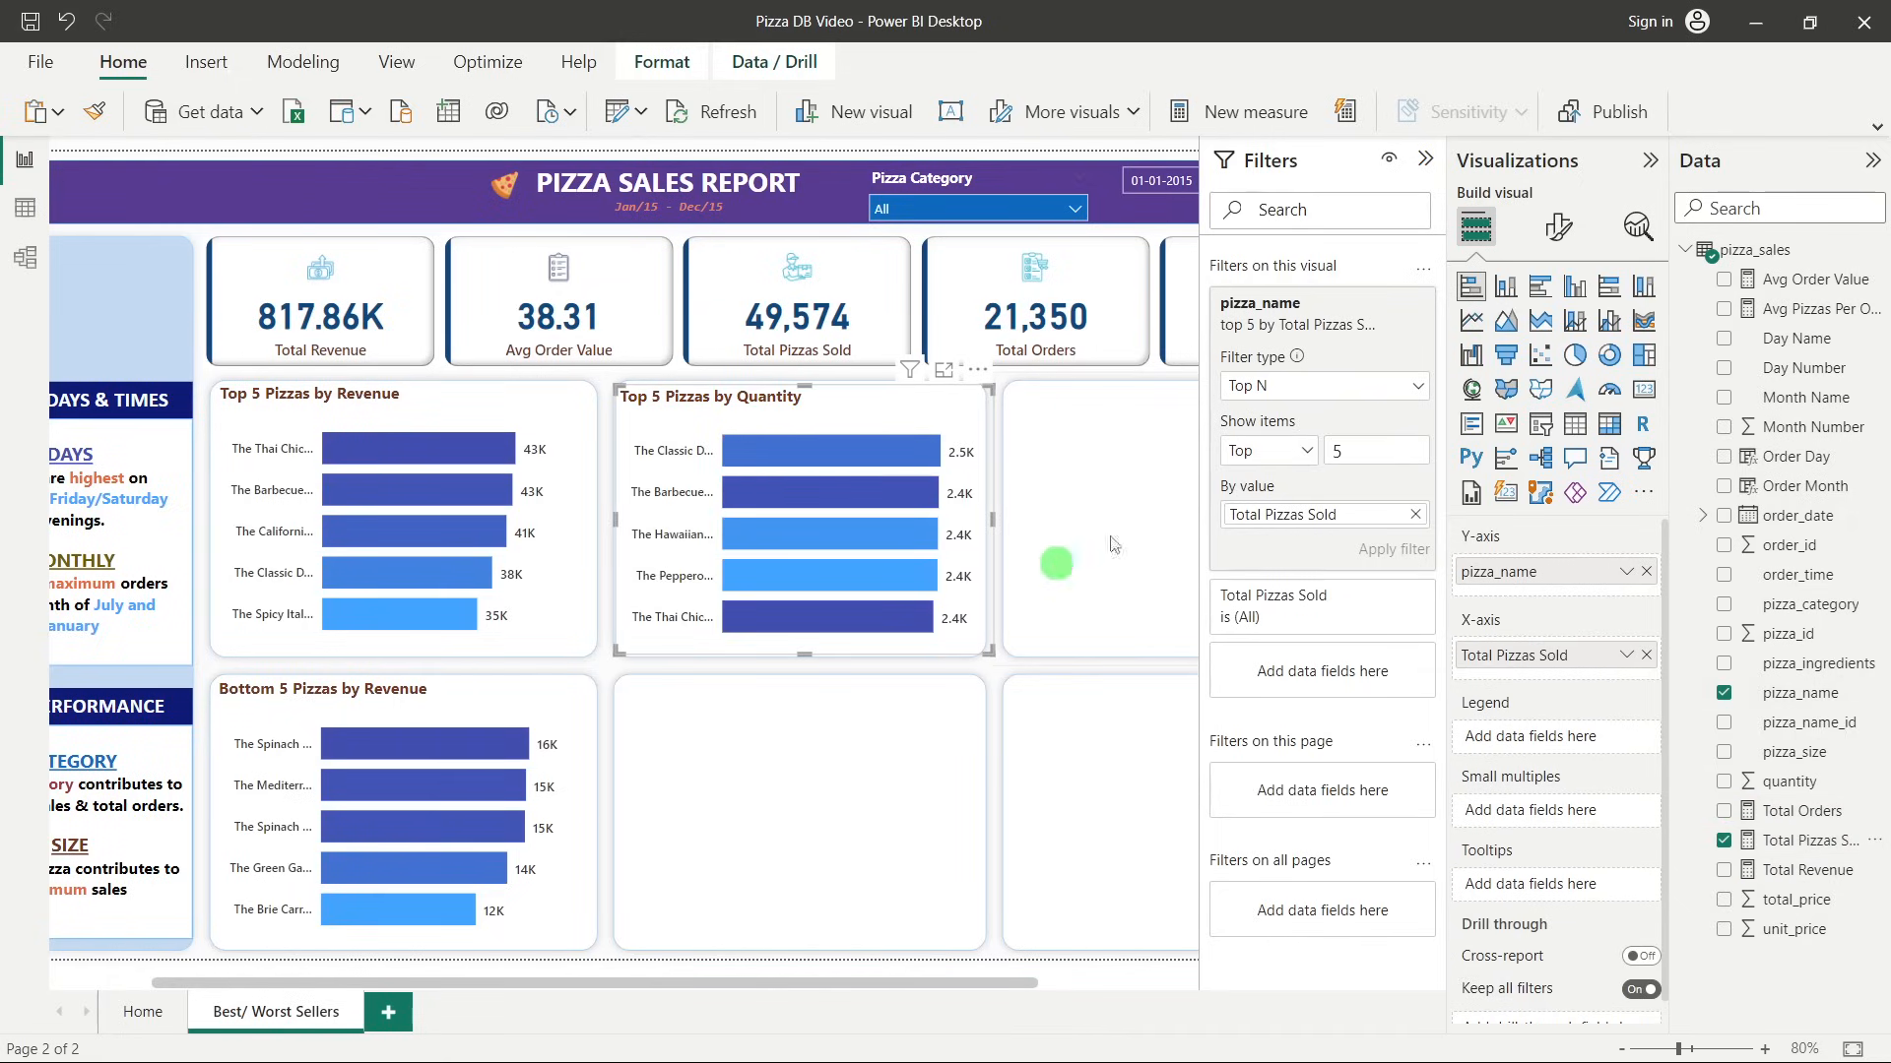
left_click(1425, 158)
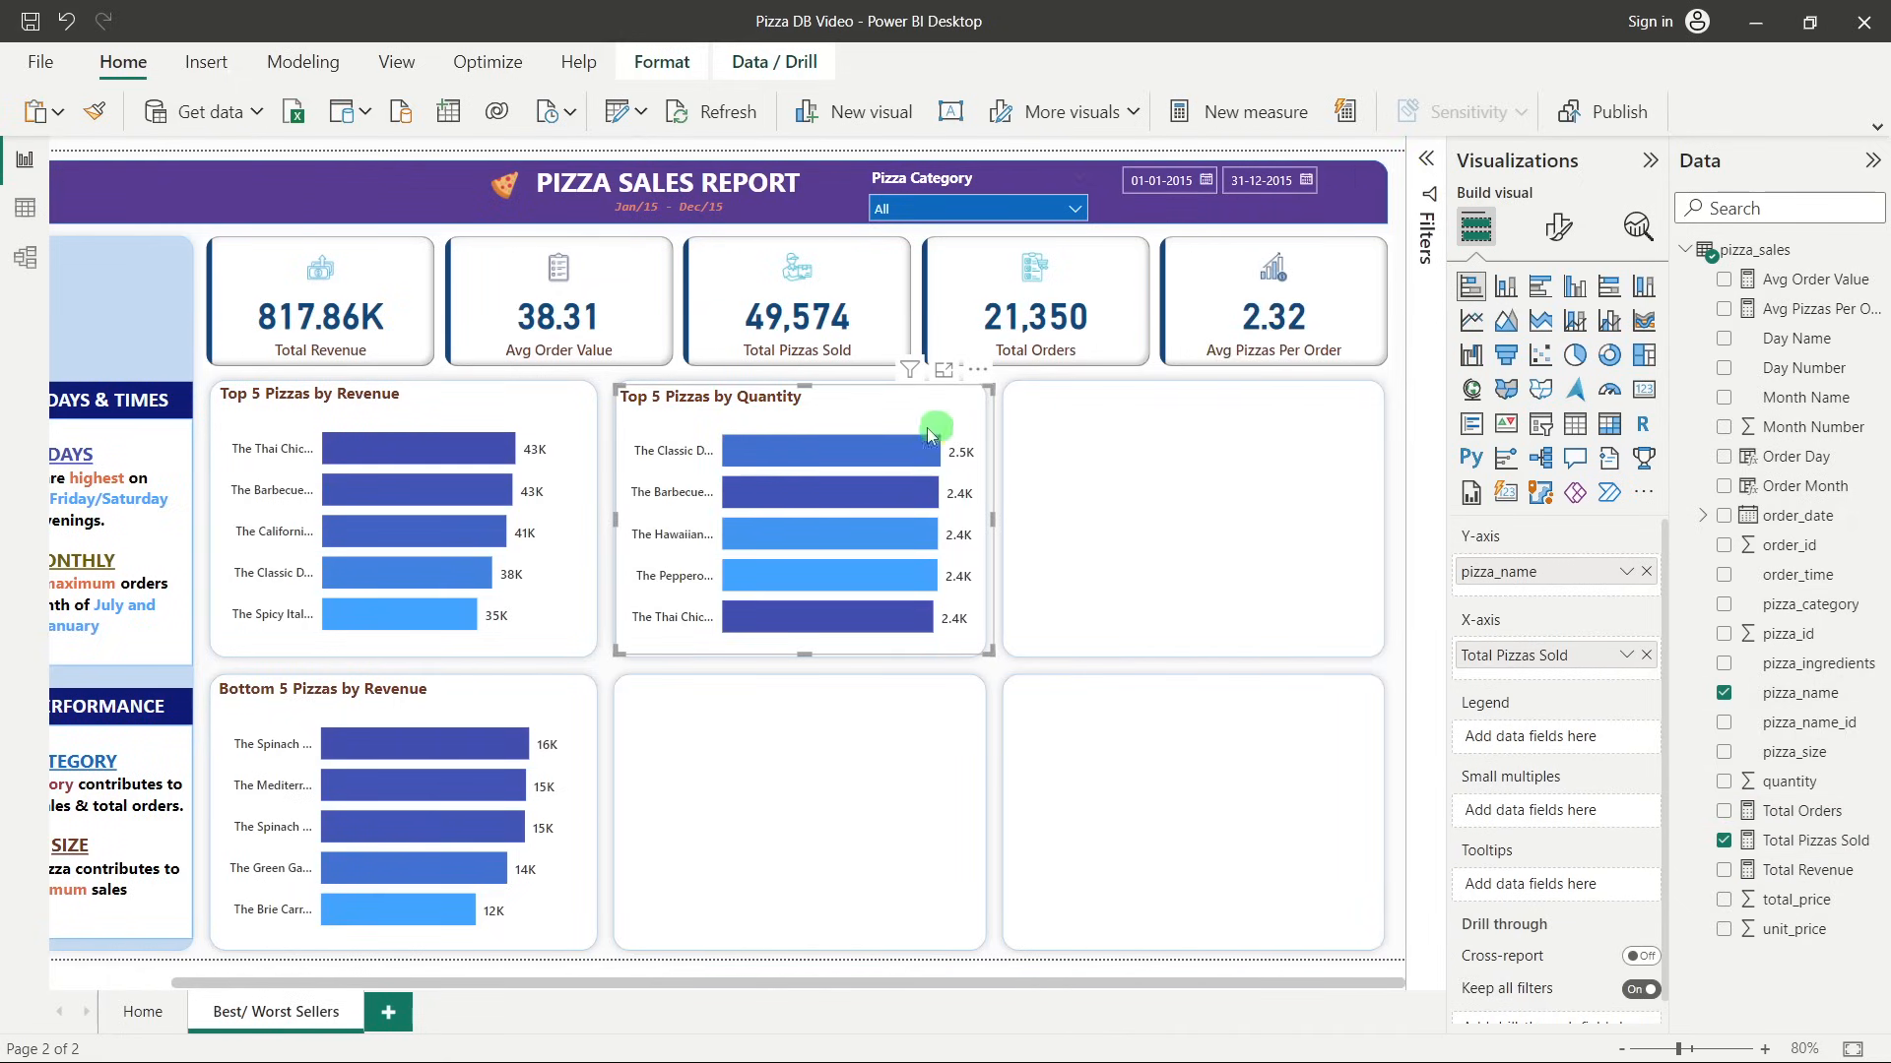
Base the quantity chart's gradient bar colors on the Total Pizzas Sold field.
left_click(1566, 235)
left_click(1487, 696)
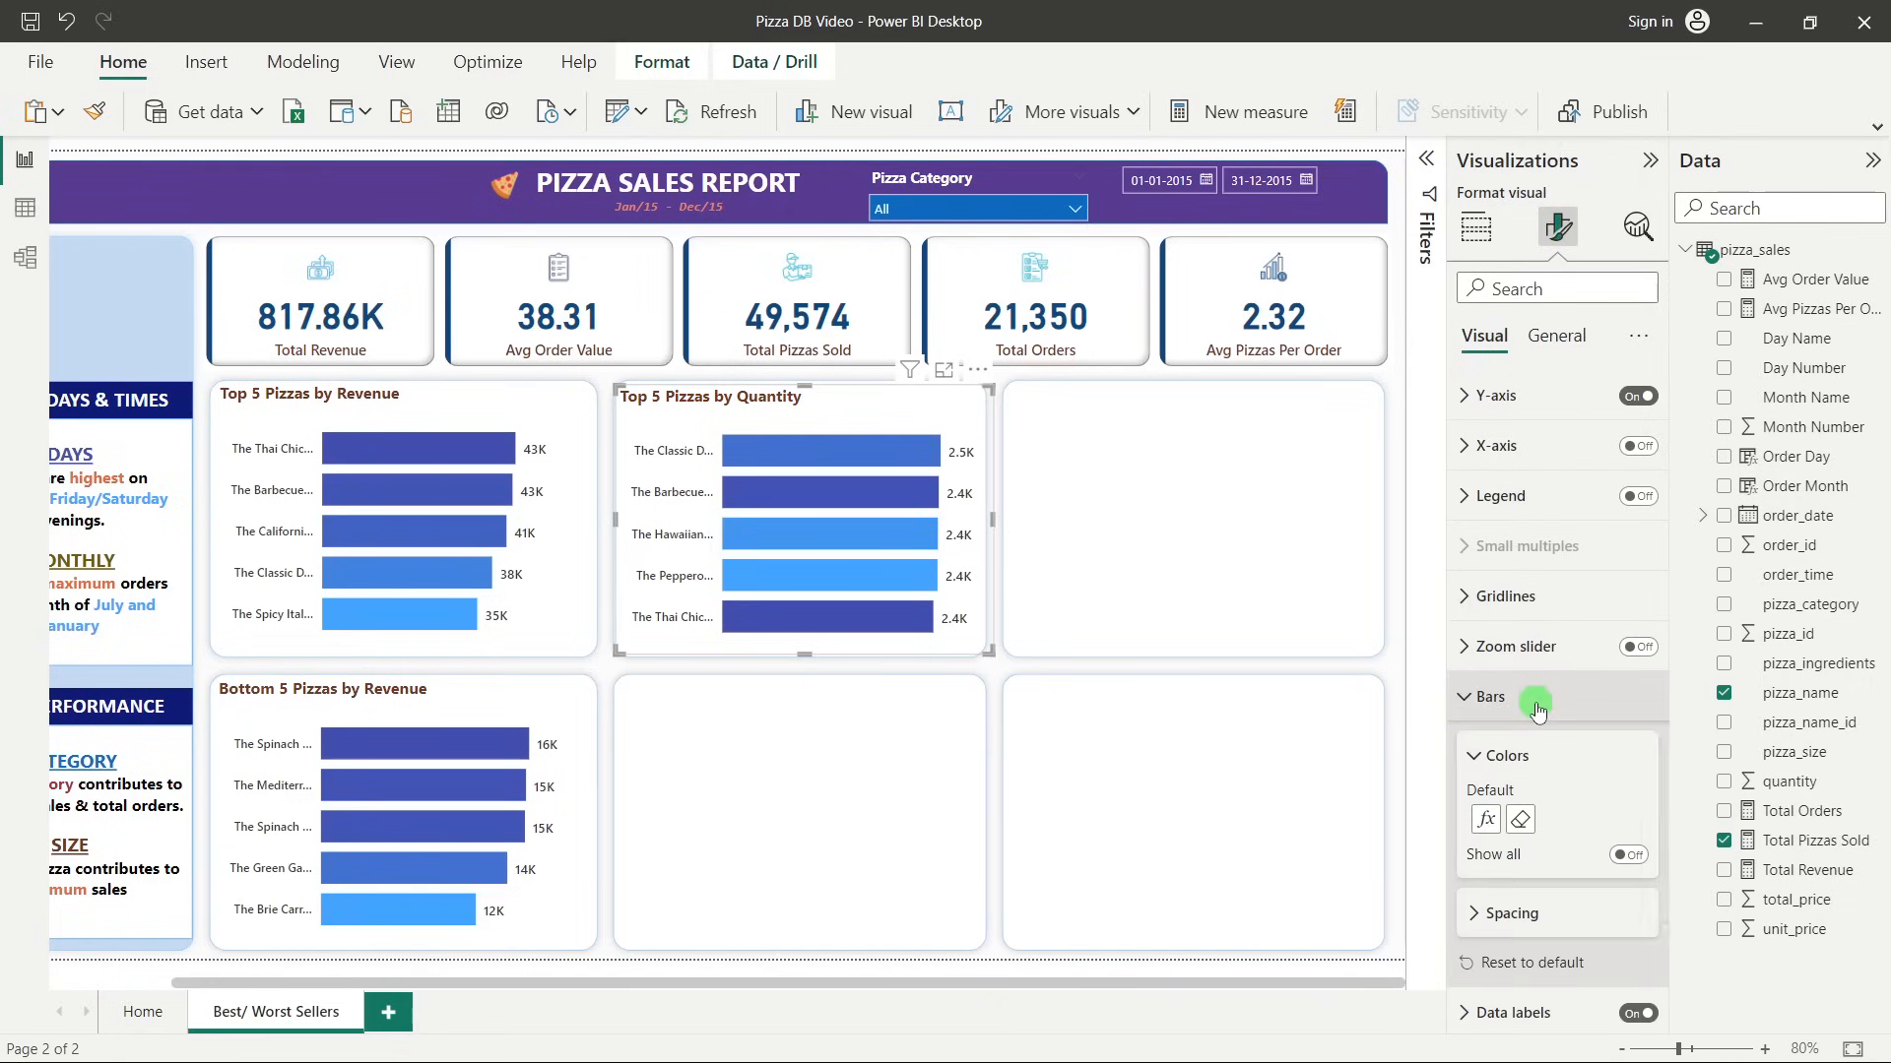
scroll(1536, 709, "down", 1)
left_click(1519, 709)
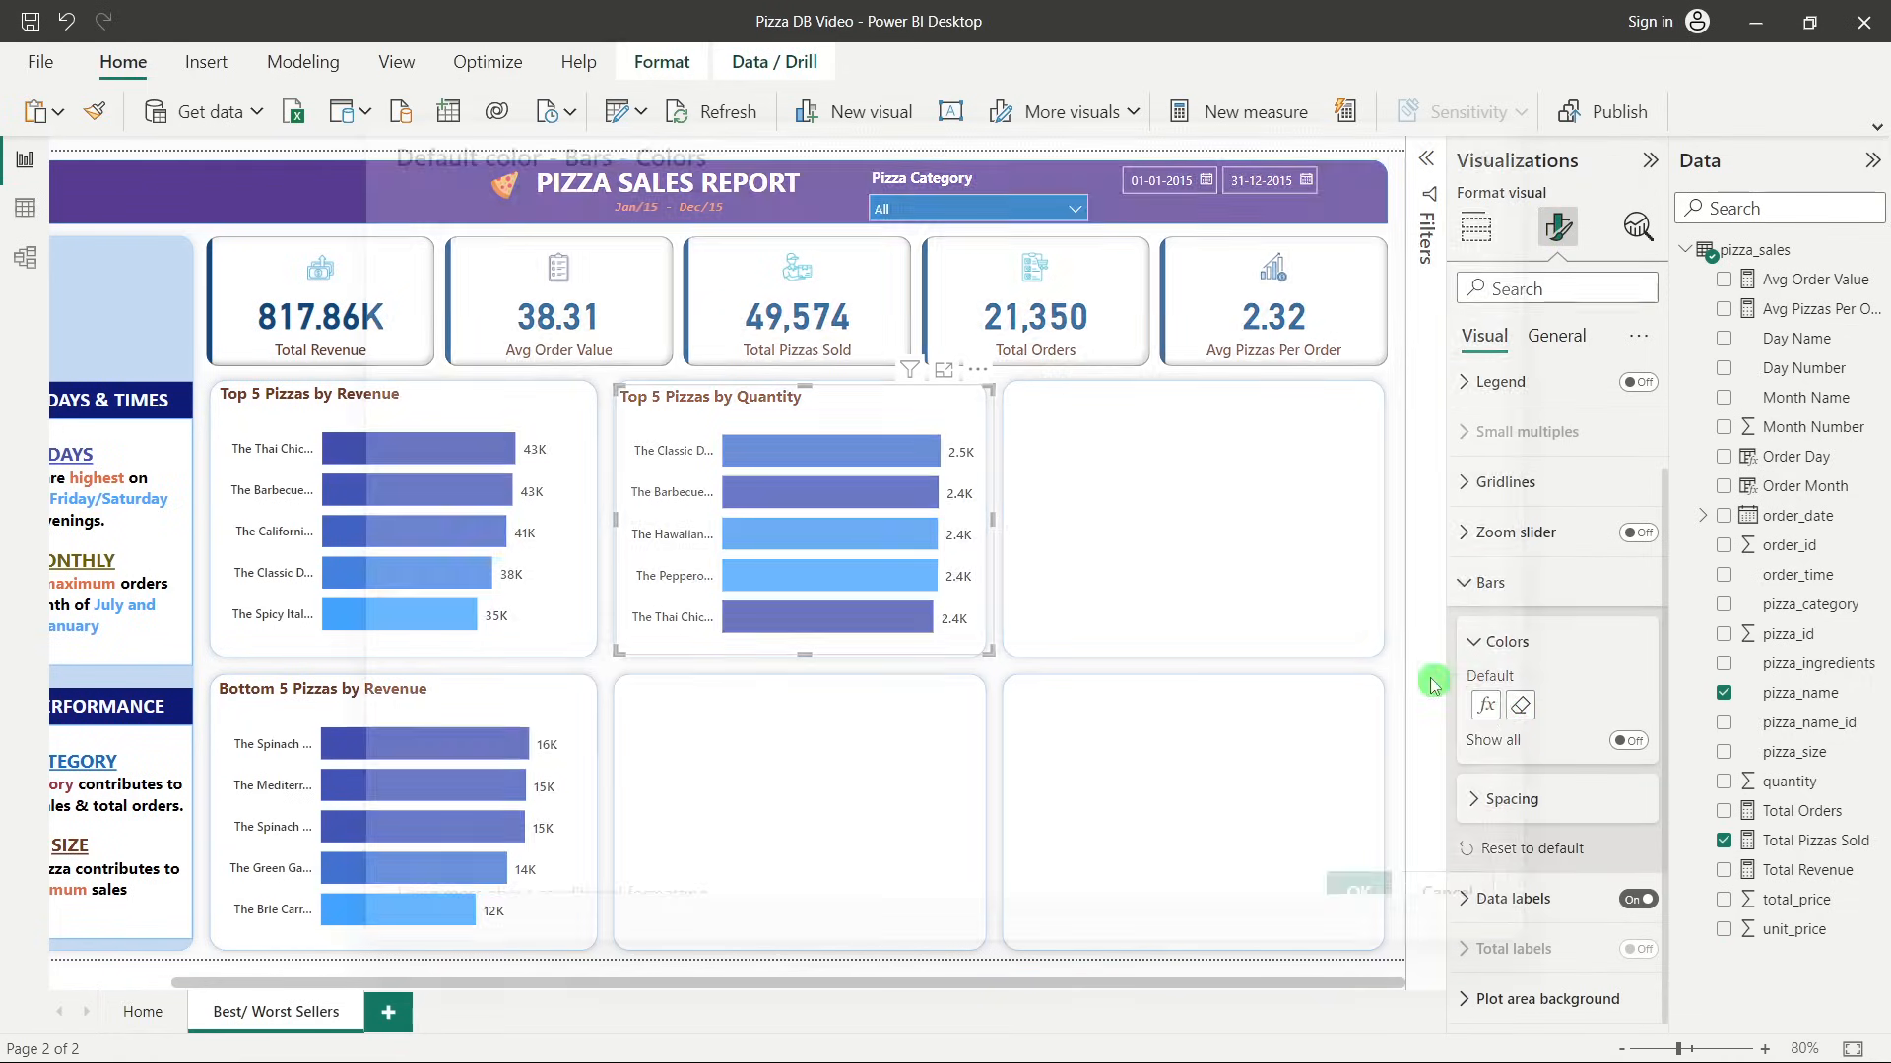
left_click(509, 362)
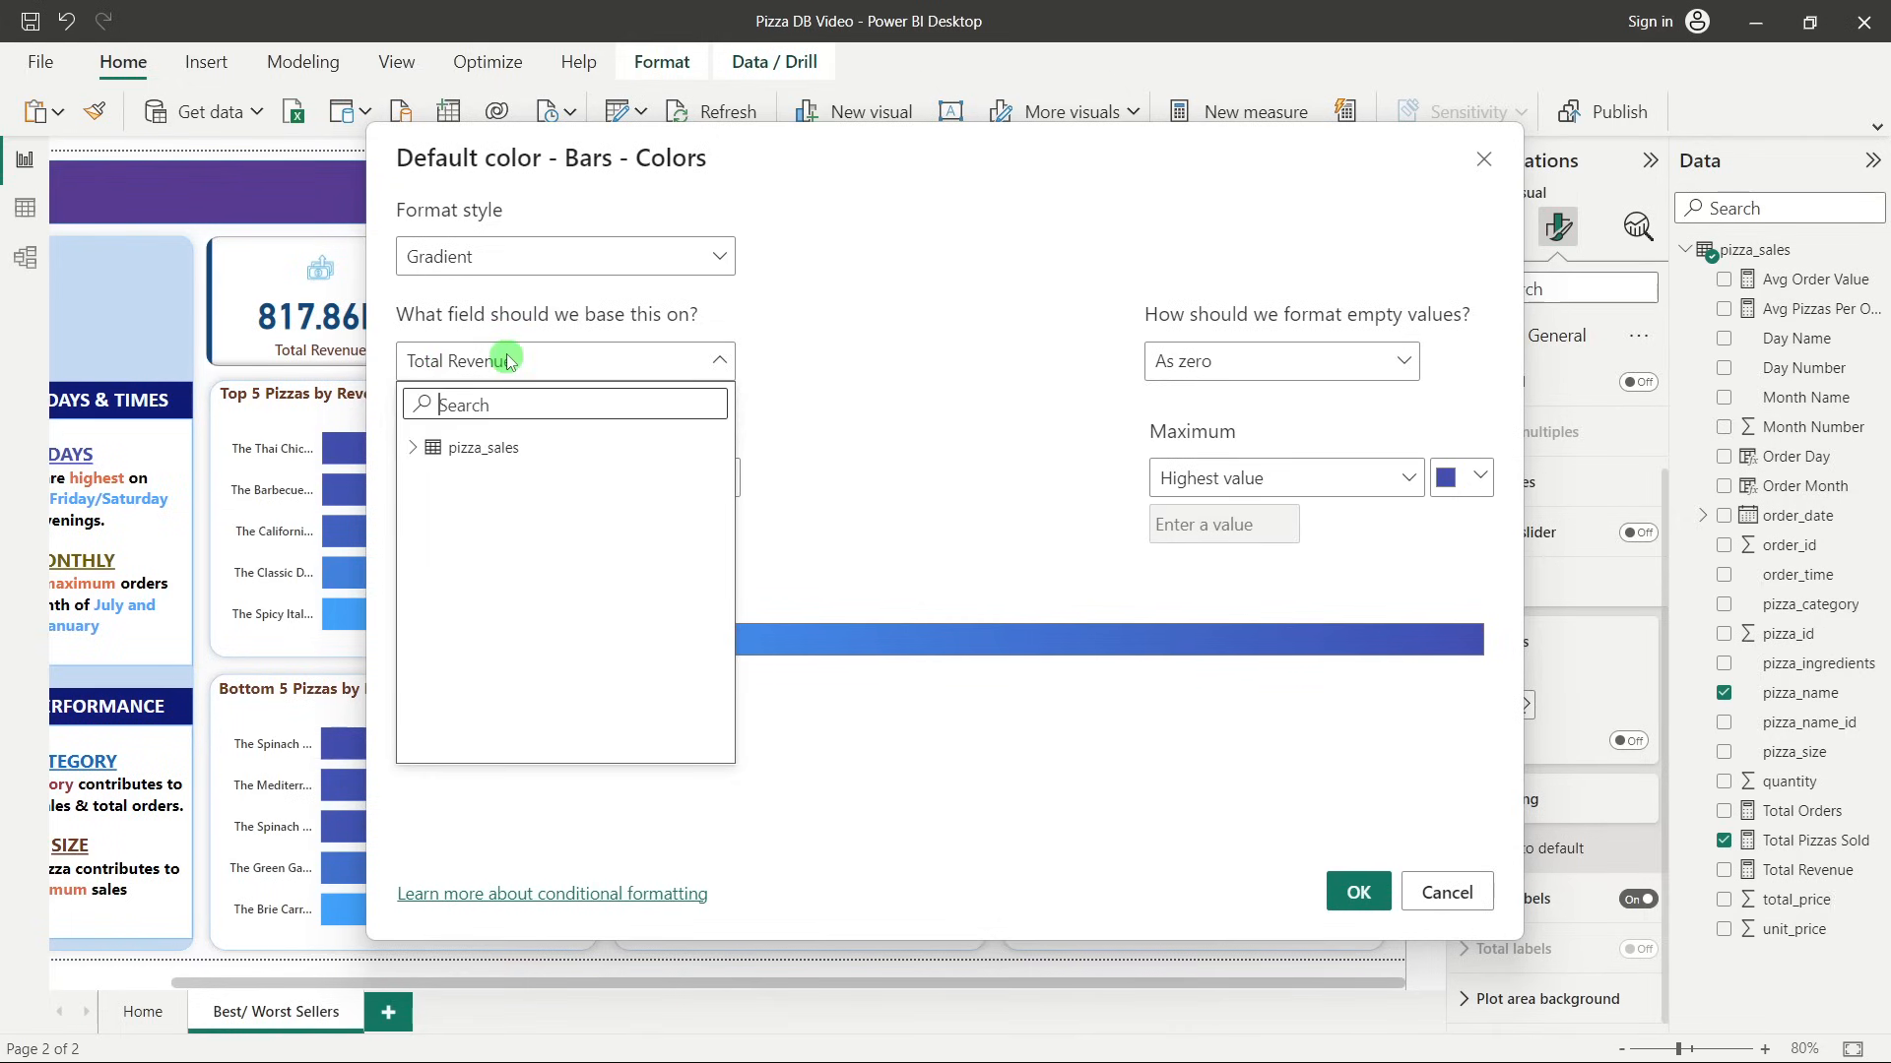
type("tot")
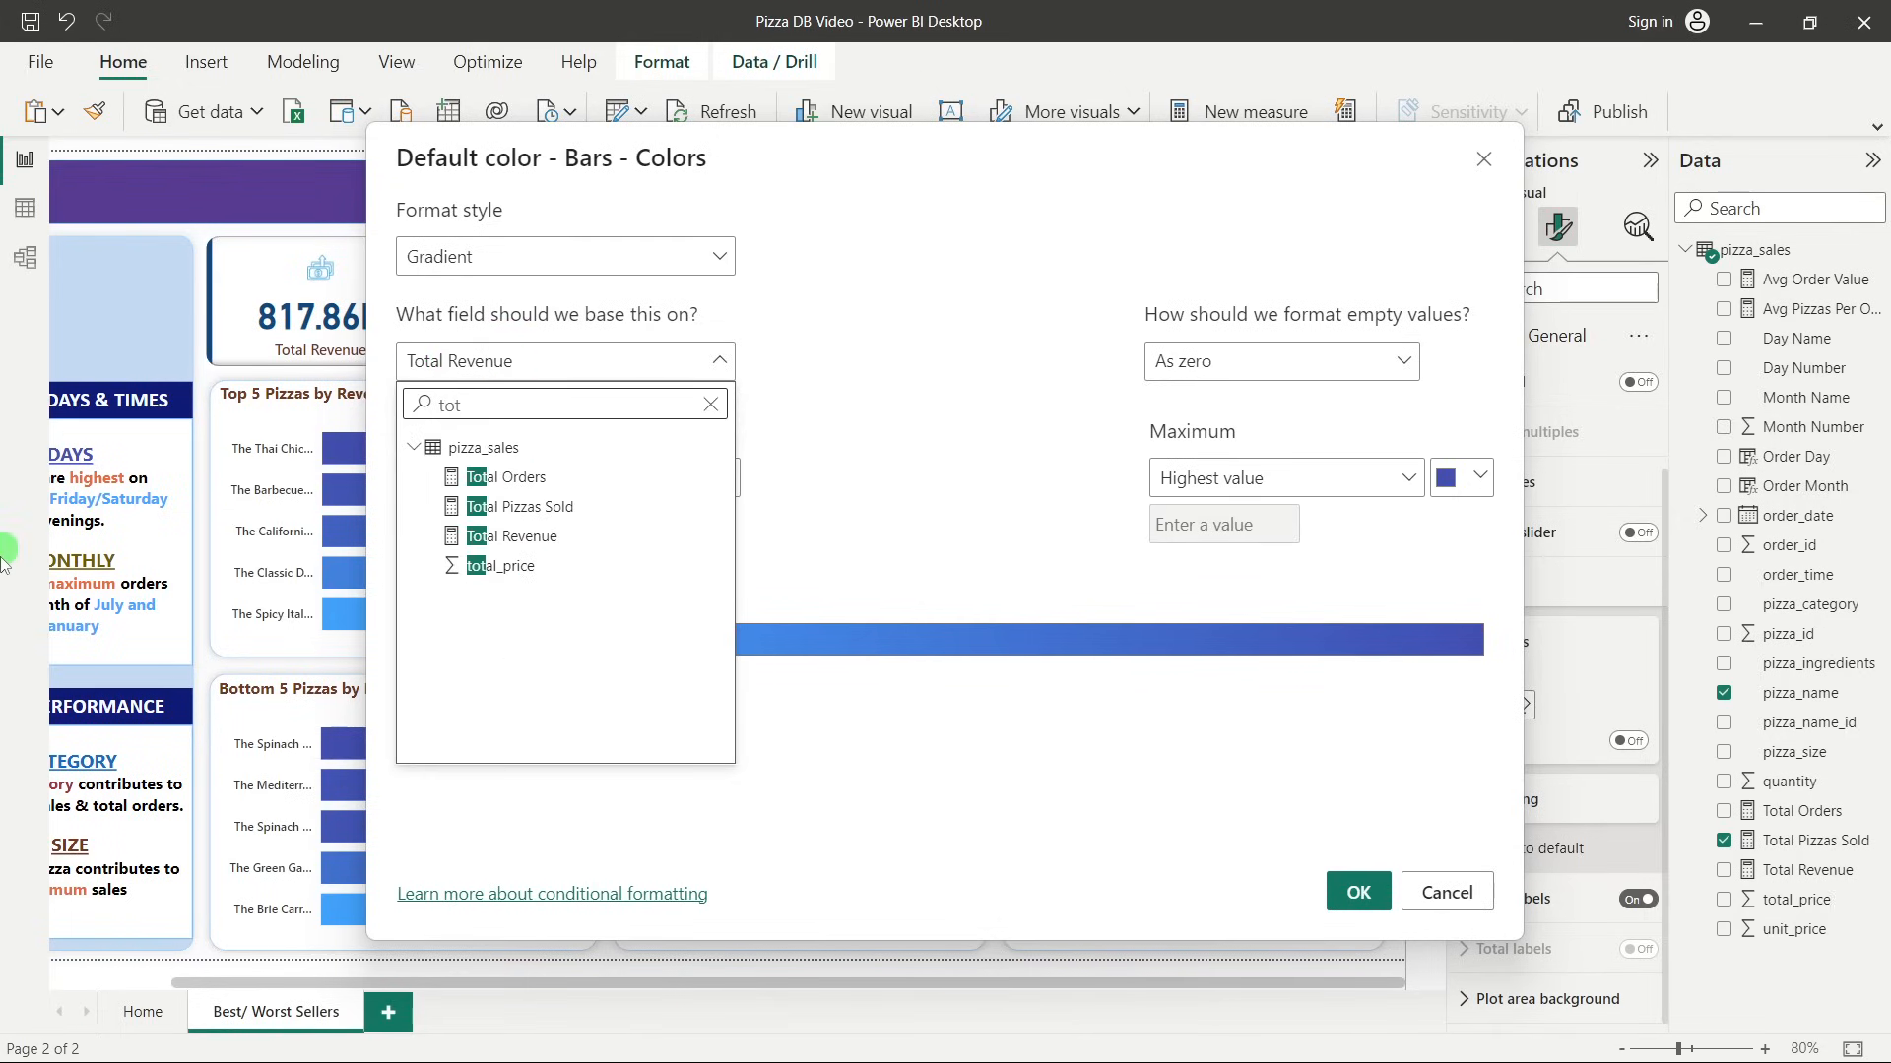
left_click(602, 507)
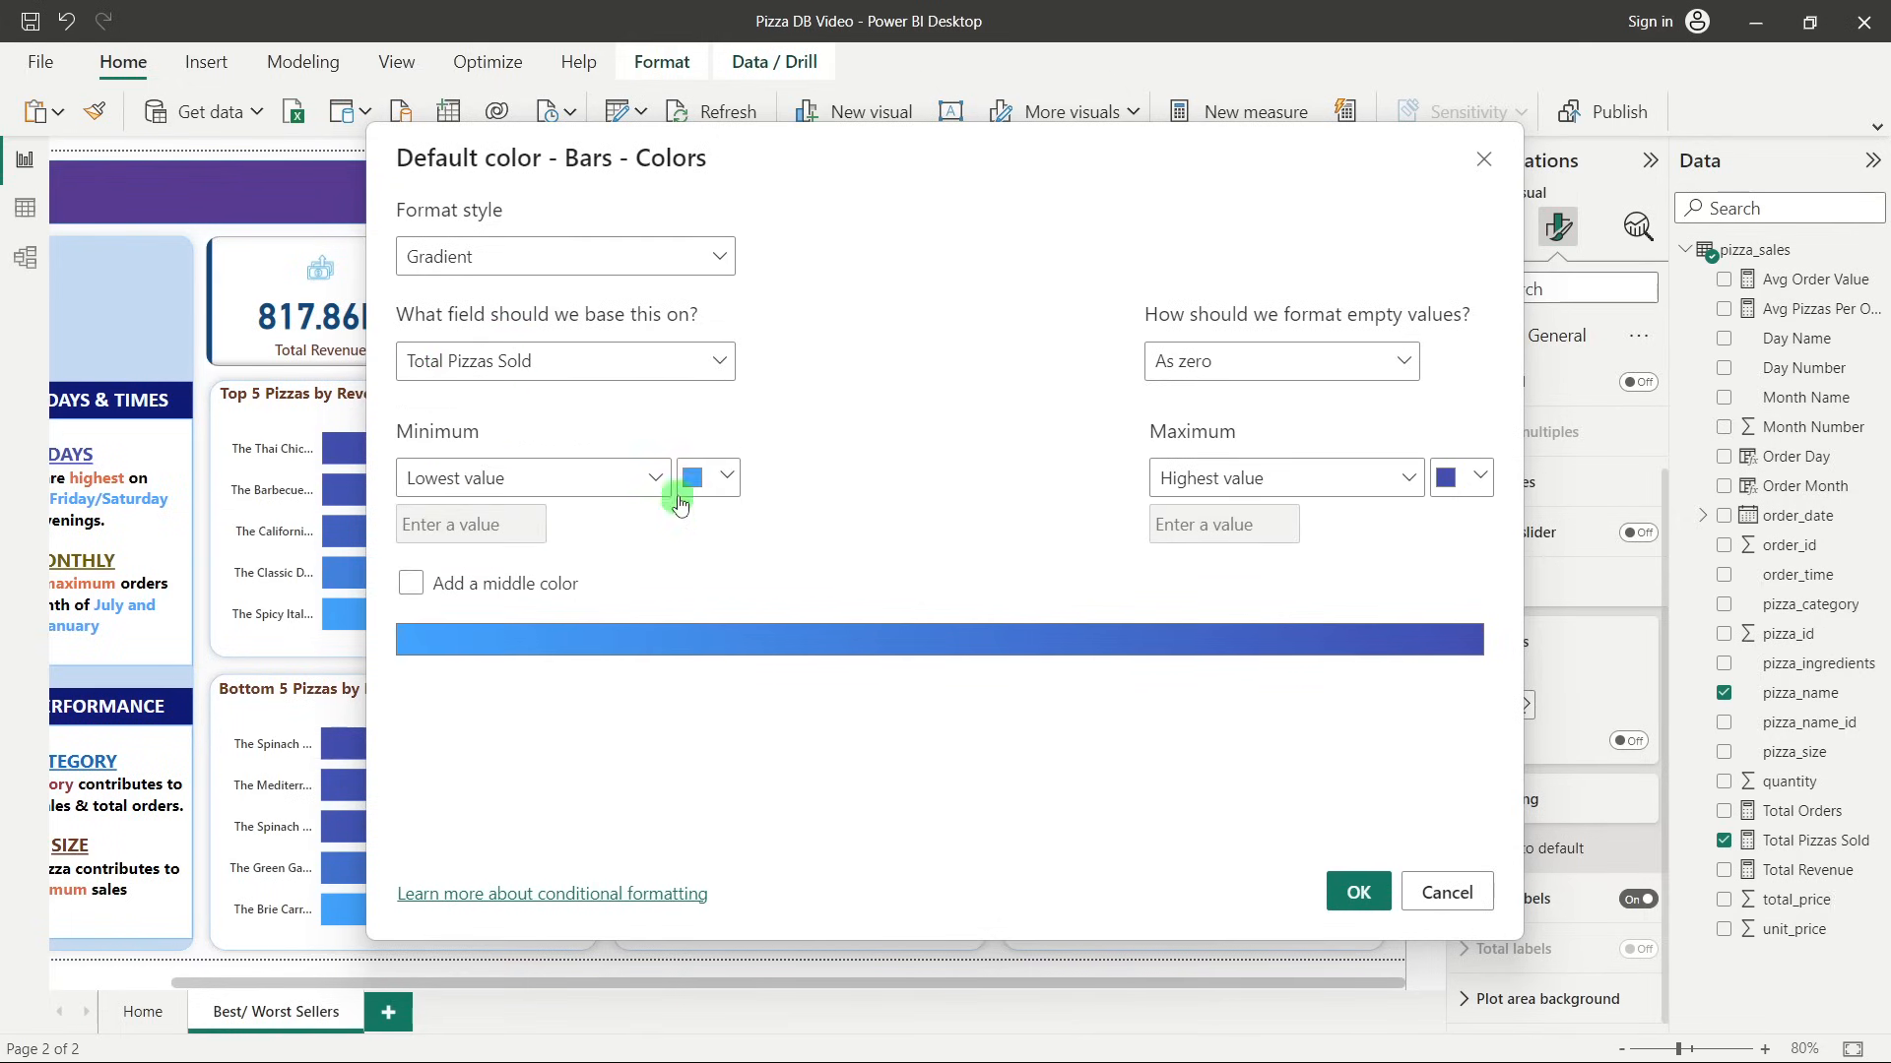
Set the gradient's lowest-value color to the custom bright green #36D328.
left_click(709, 477)
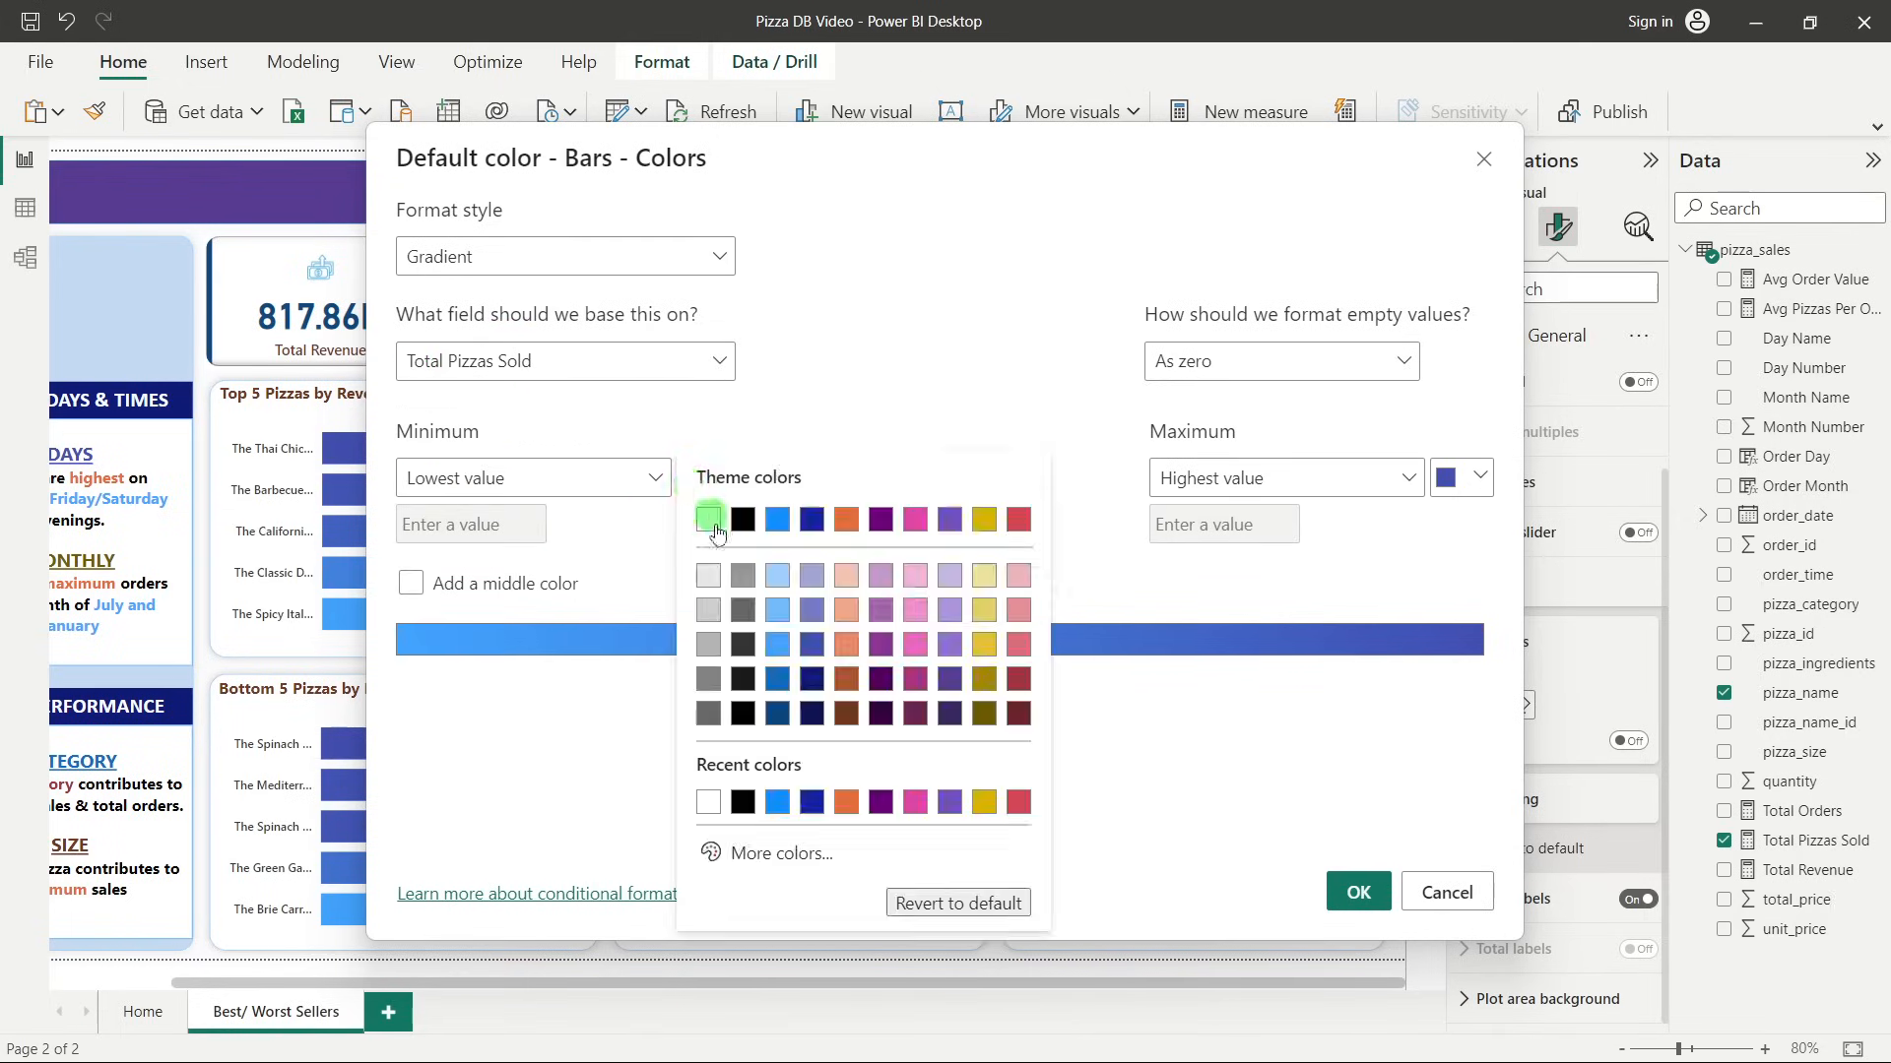
left_click(781, 865)
left_click(799, 773)
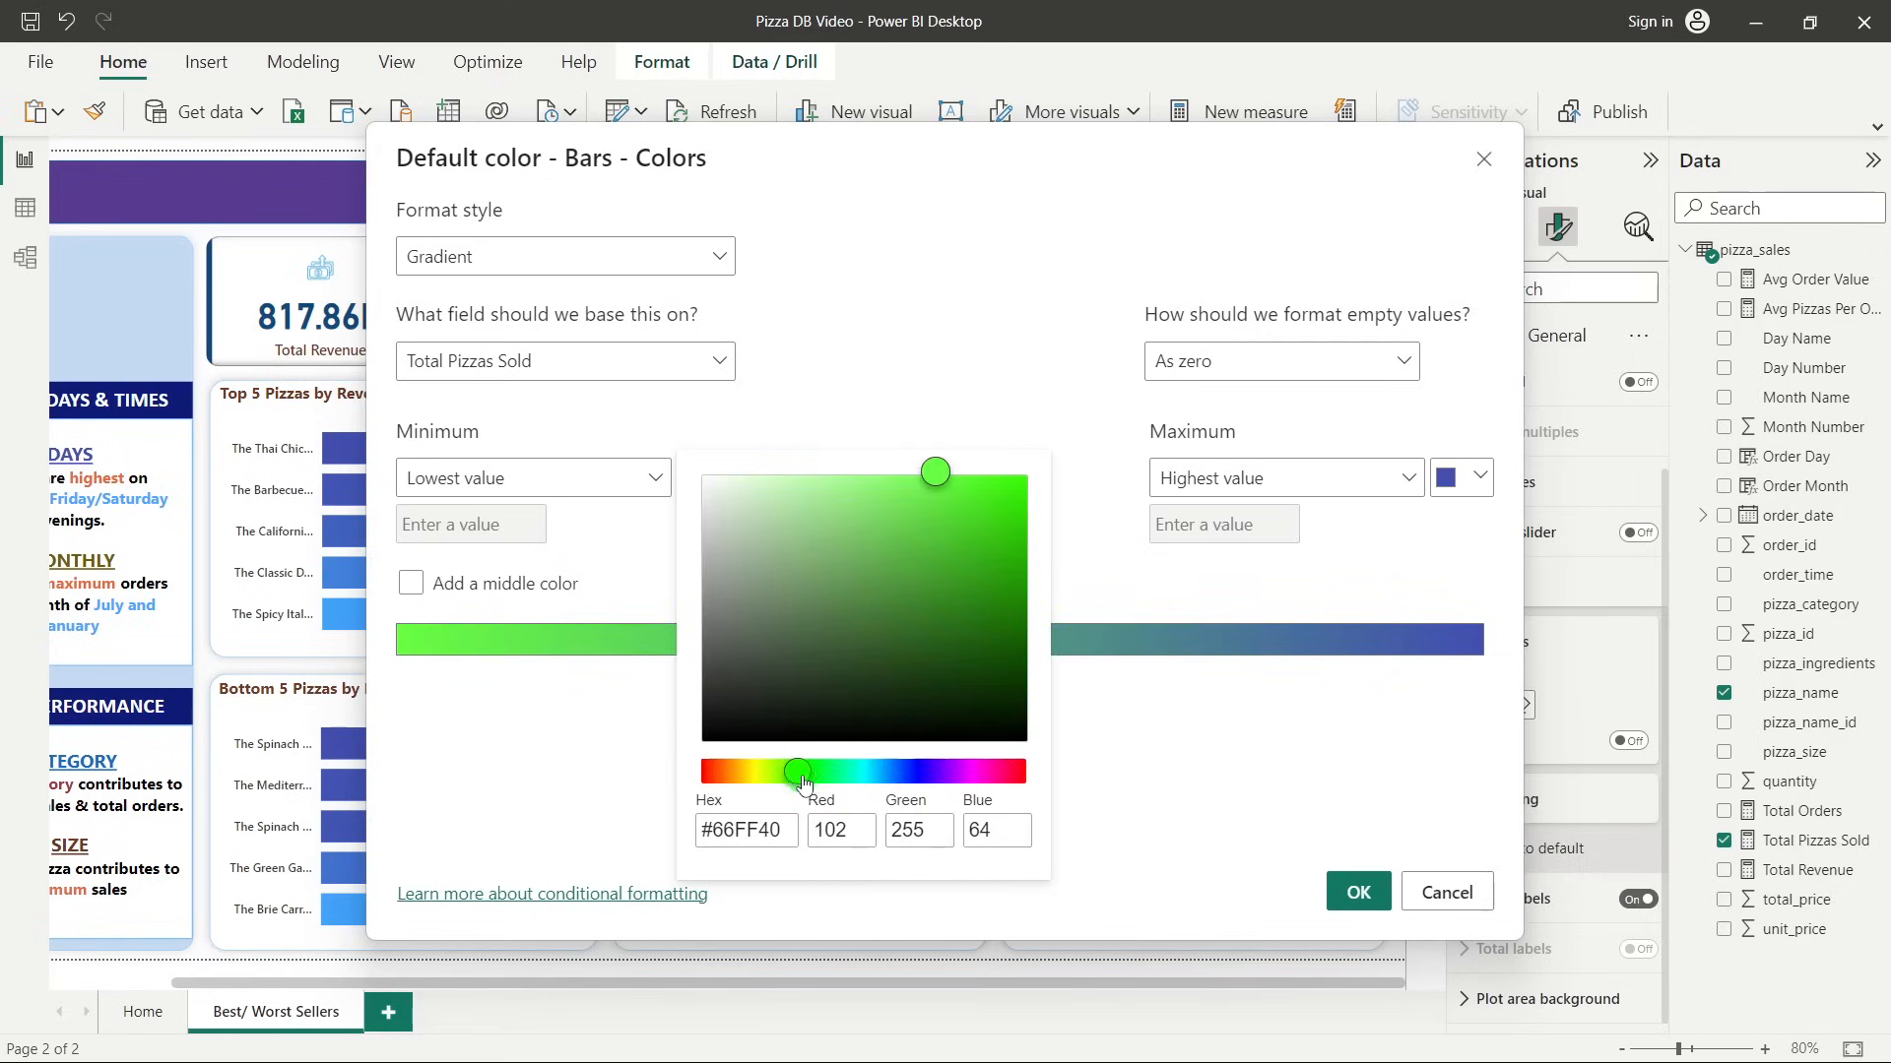
left_click_drag(932, 489, 938, 546)
left_click_drag(937, 548, 965, 530)
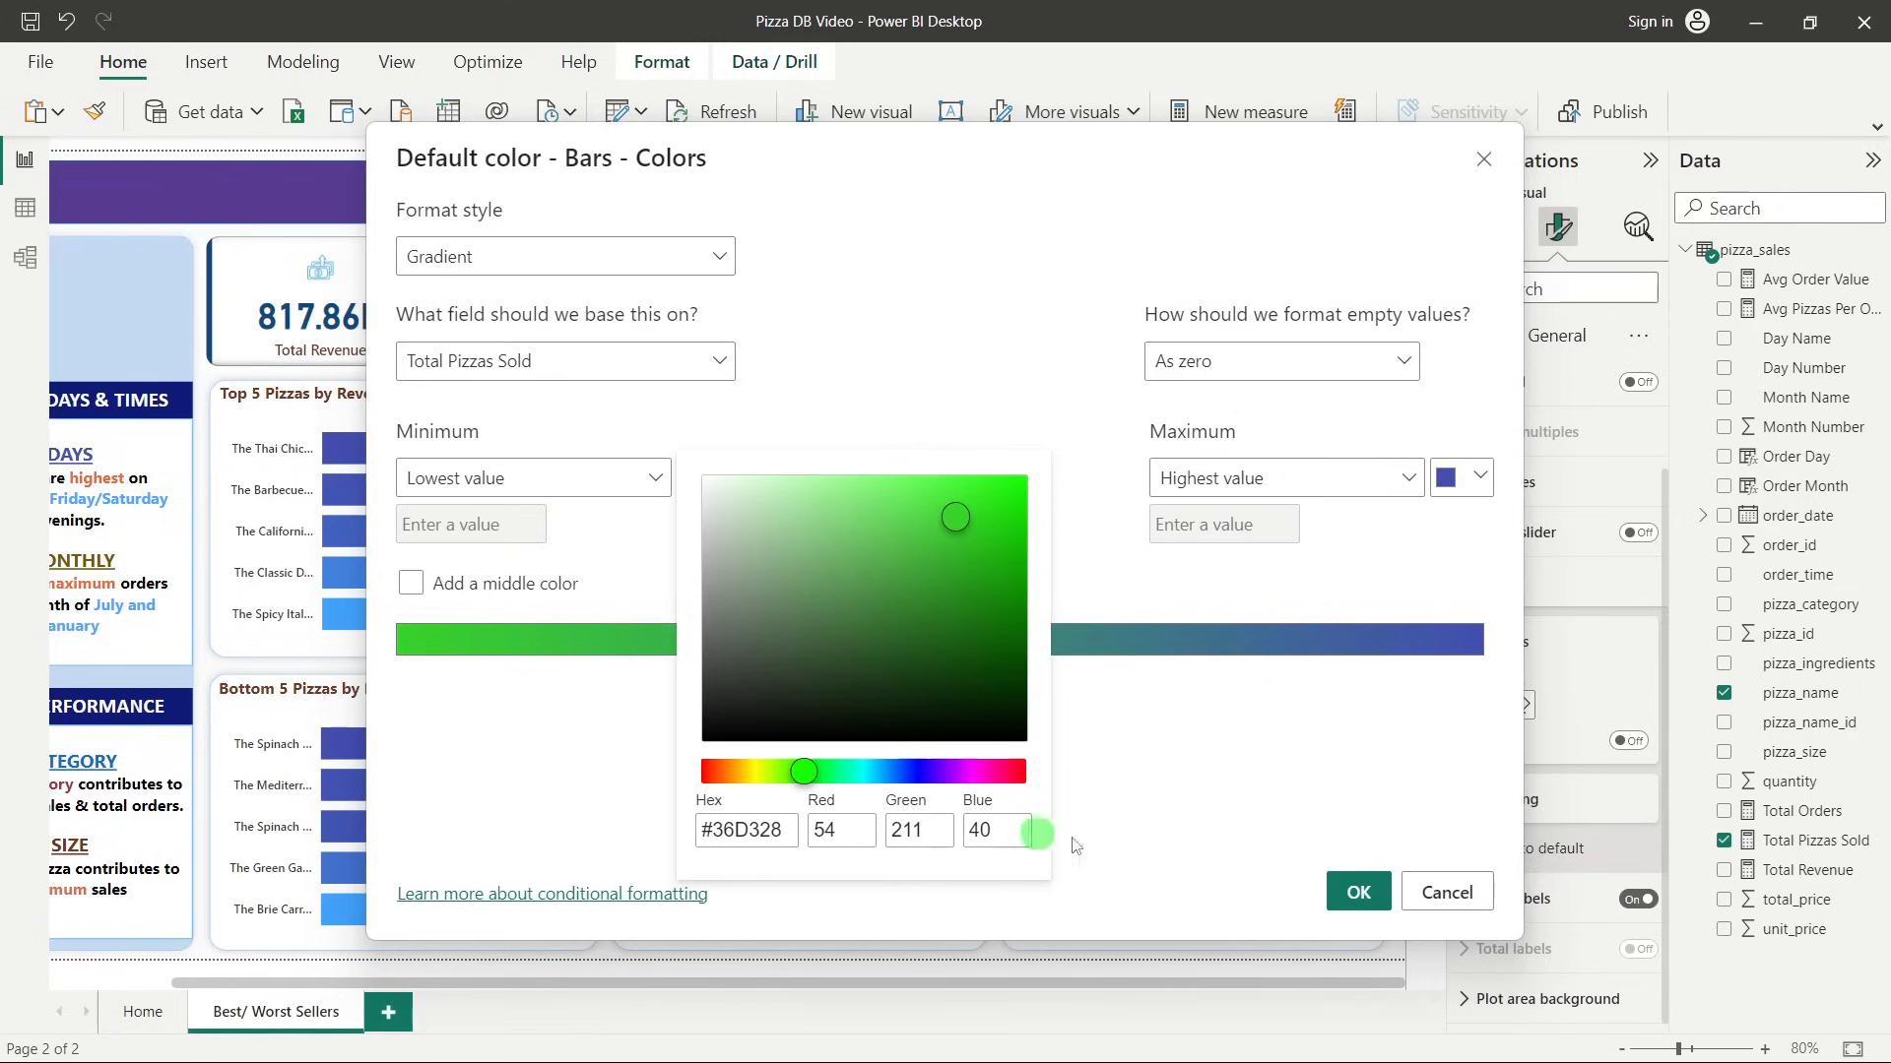
left_click(1253, 774)
Set the gradient's highest-value color to the custom dark green #357E1F and apply the bar color formatting.
left_click(1455, 480)
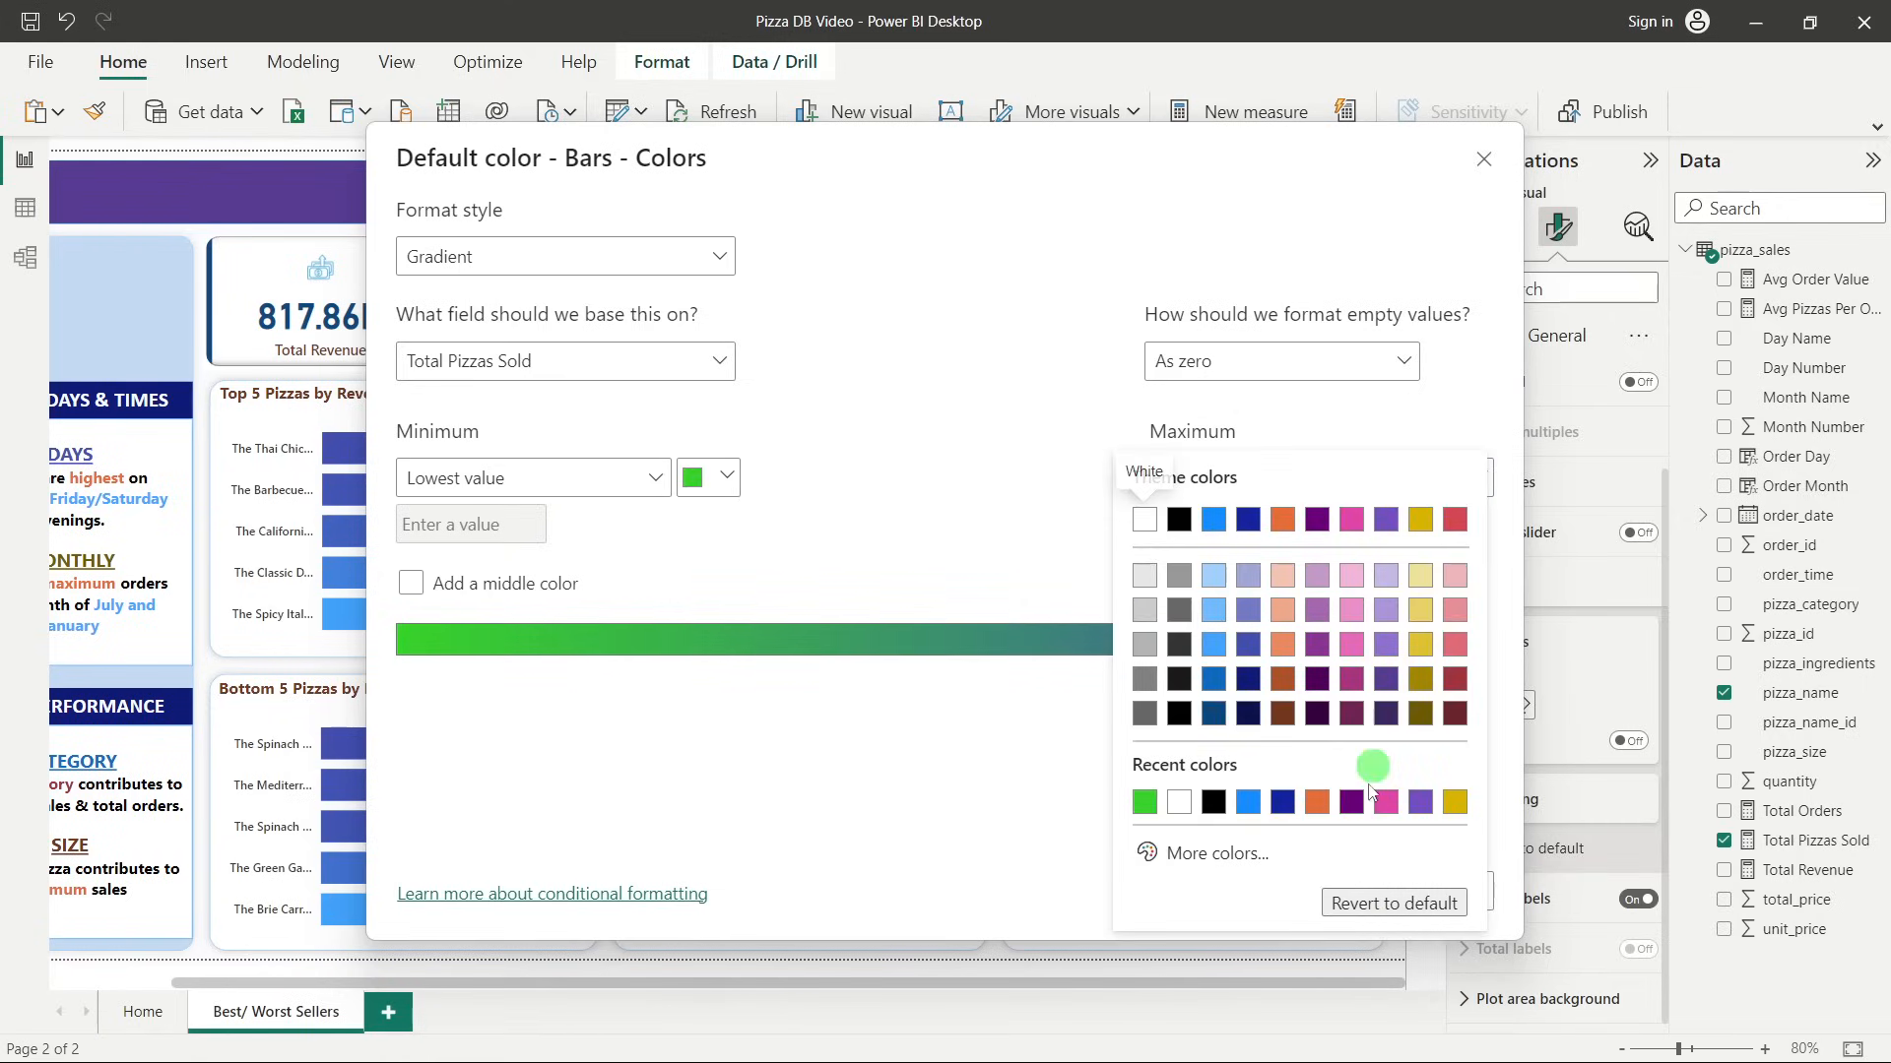
left_click(1221, 857)
left_click_drag(1206, 773, 1239, 769)
left_click_drag(1337, 561, 1375, 606)
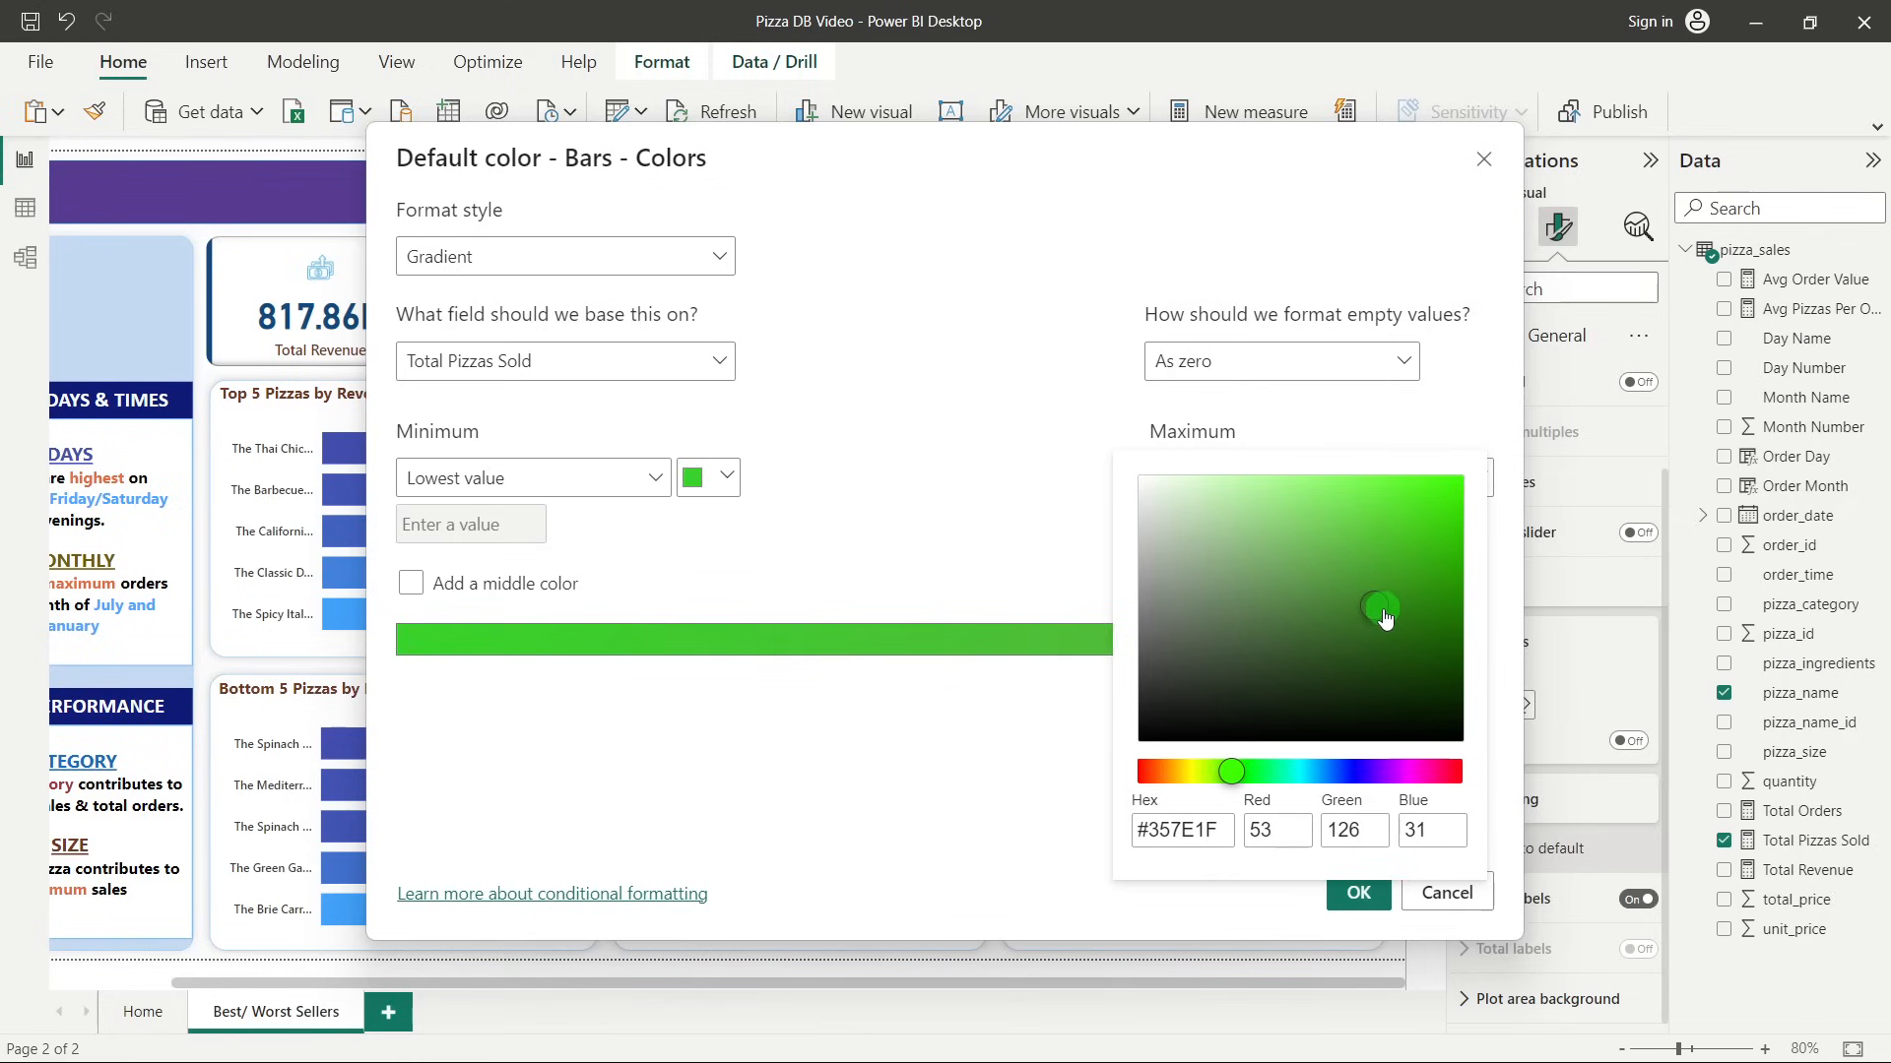
left_click(1047, 788)
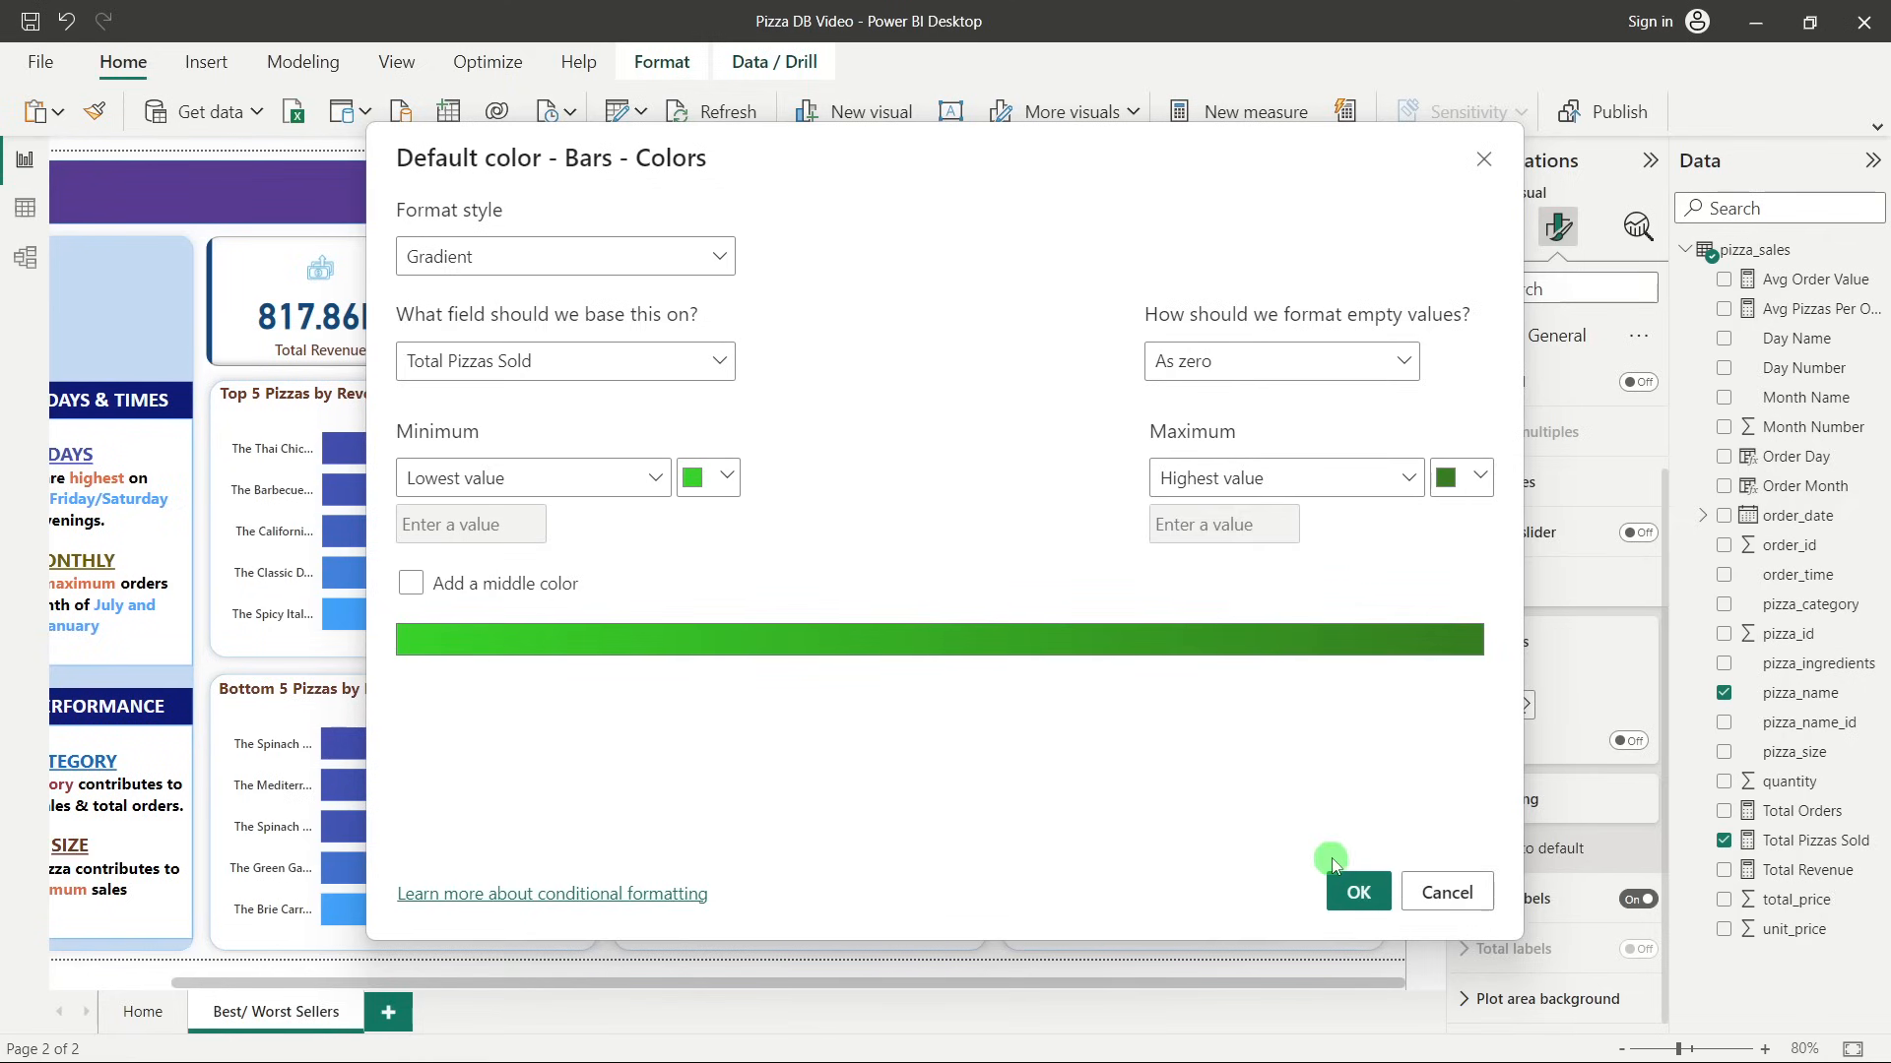
left_click(1355, 892)
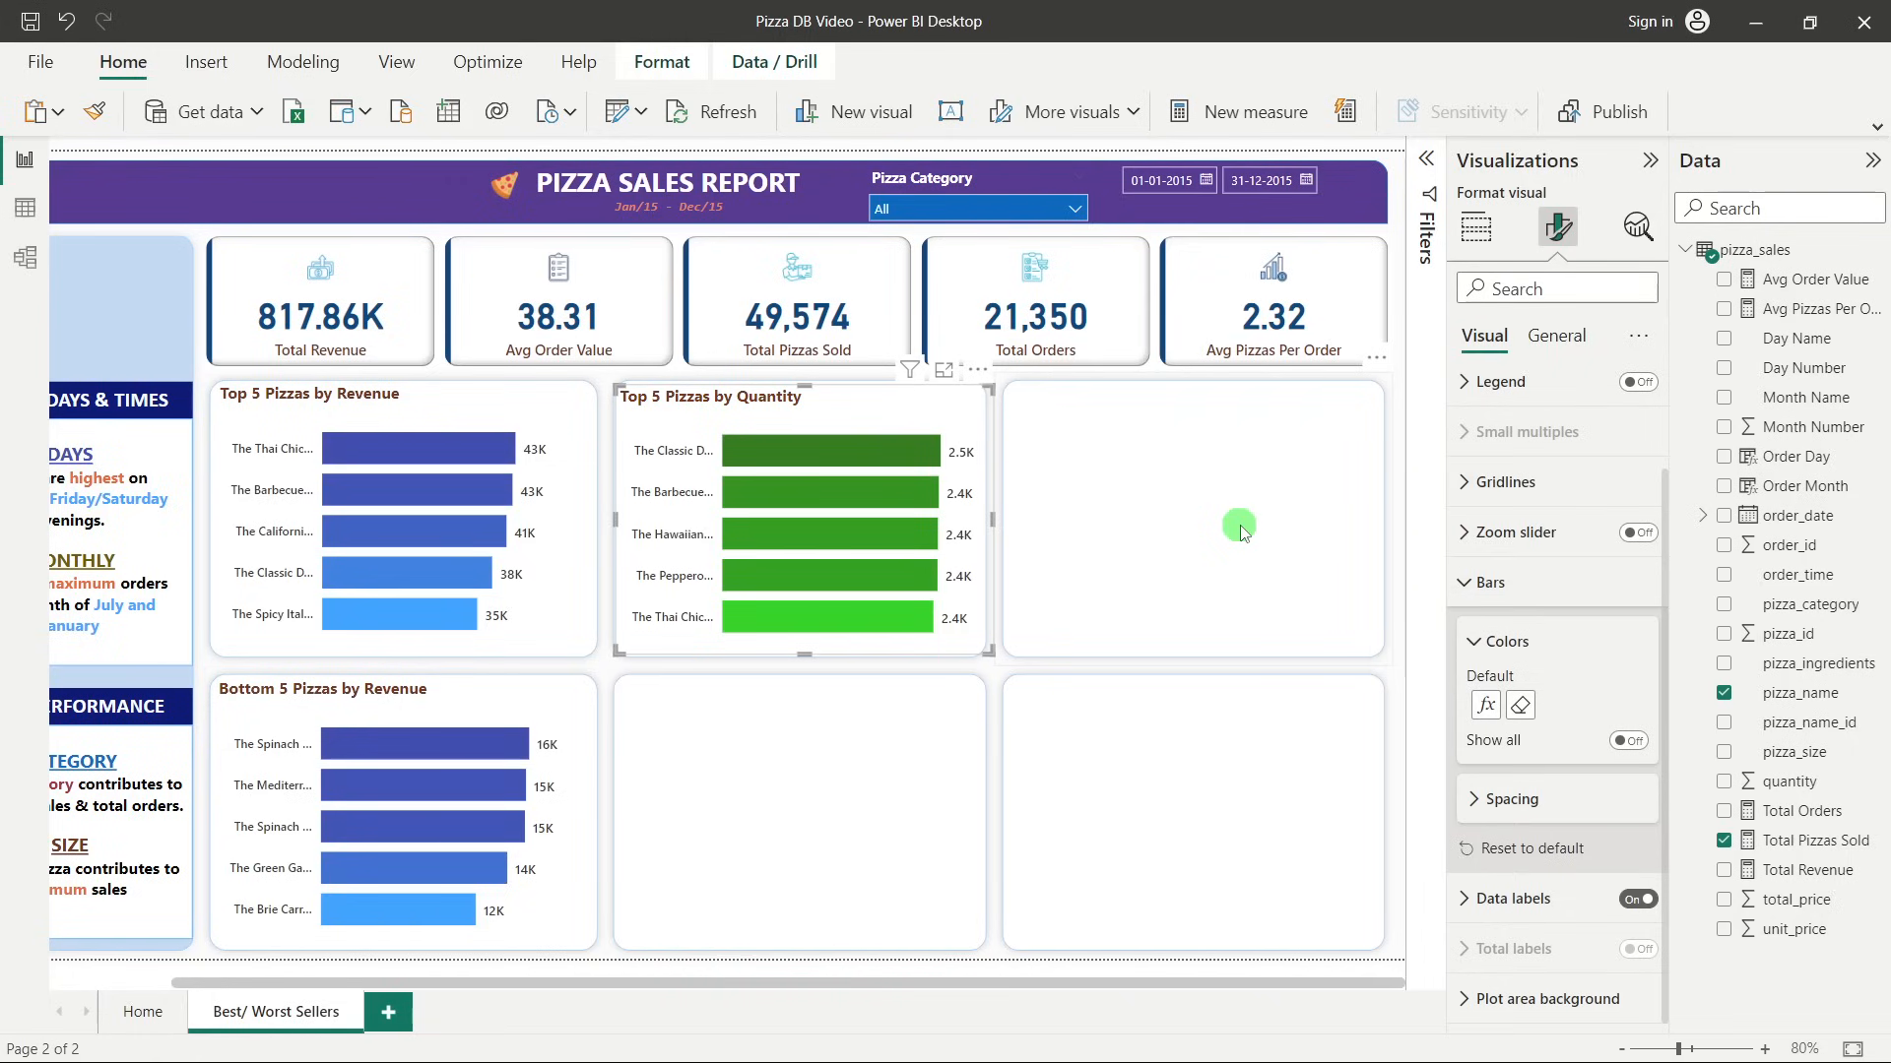
Duplicate the Top 5 Pizzas by Quantity chart onto the empty background directly below it and open the copy's general format settings.
key("ctrl+c")
key("ctrl+v")
left_click_drag(849, 409, 845, 710)
left_click(1554, 336)
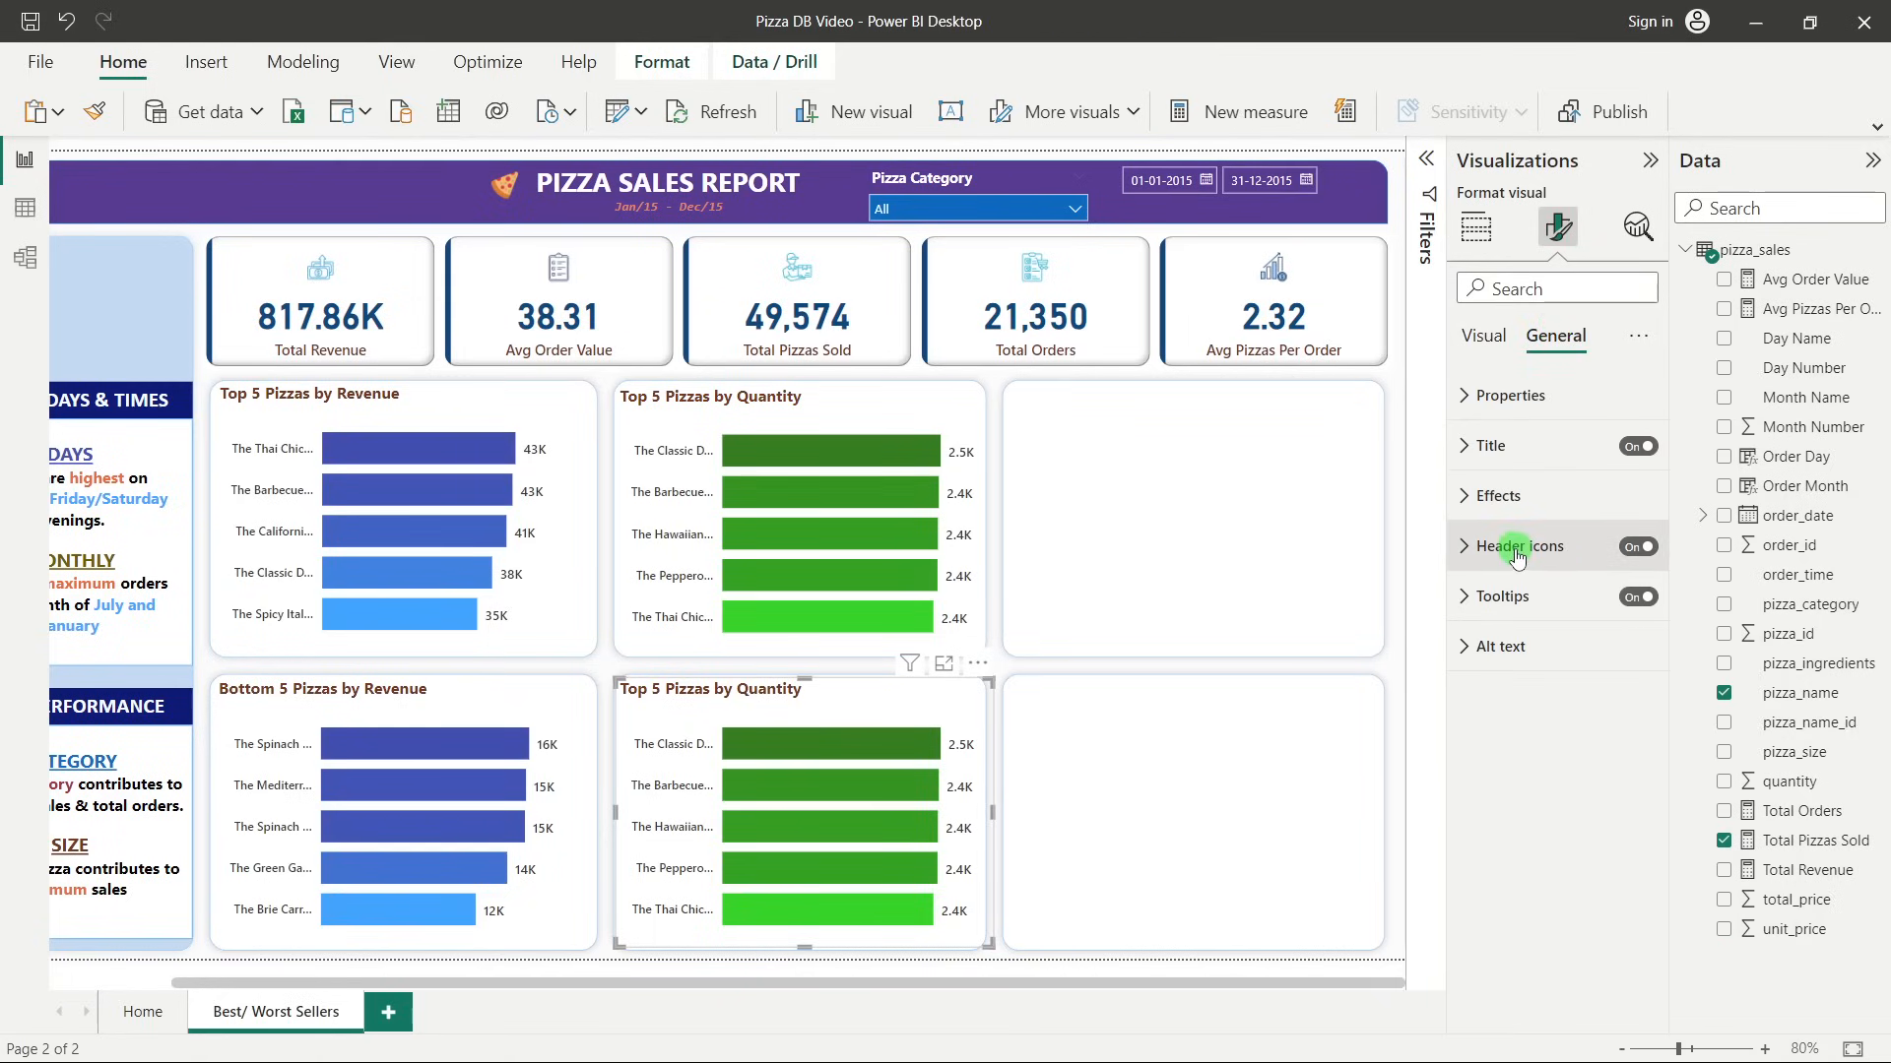
Retitle the copied chart Bottom 5 Pizzas by Quantity and filter its pizza_name to the bottom 5 by Total Pizzas Sold.
left_click(1493, 446)
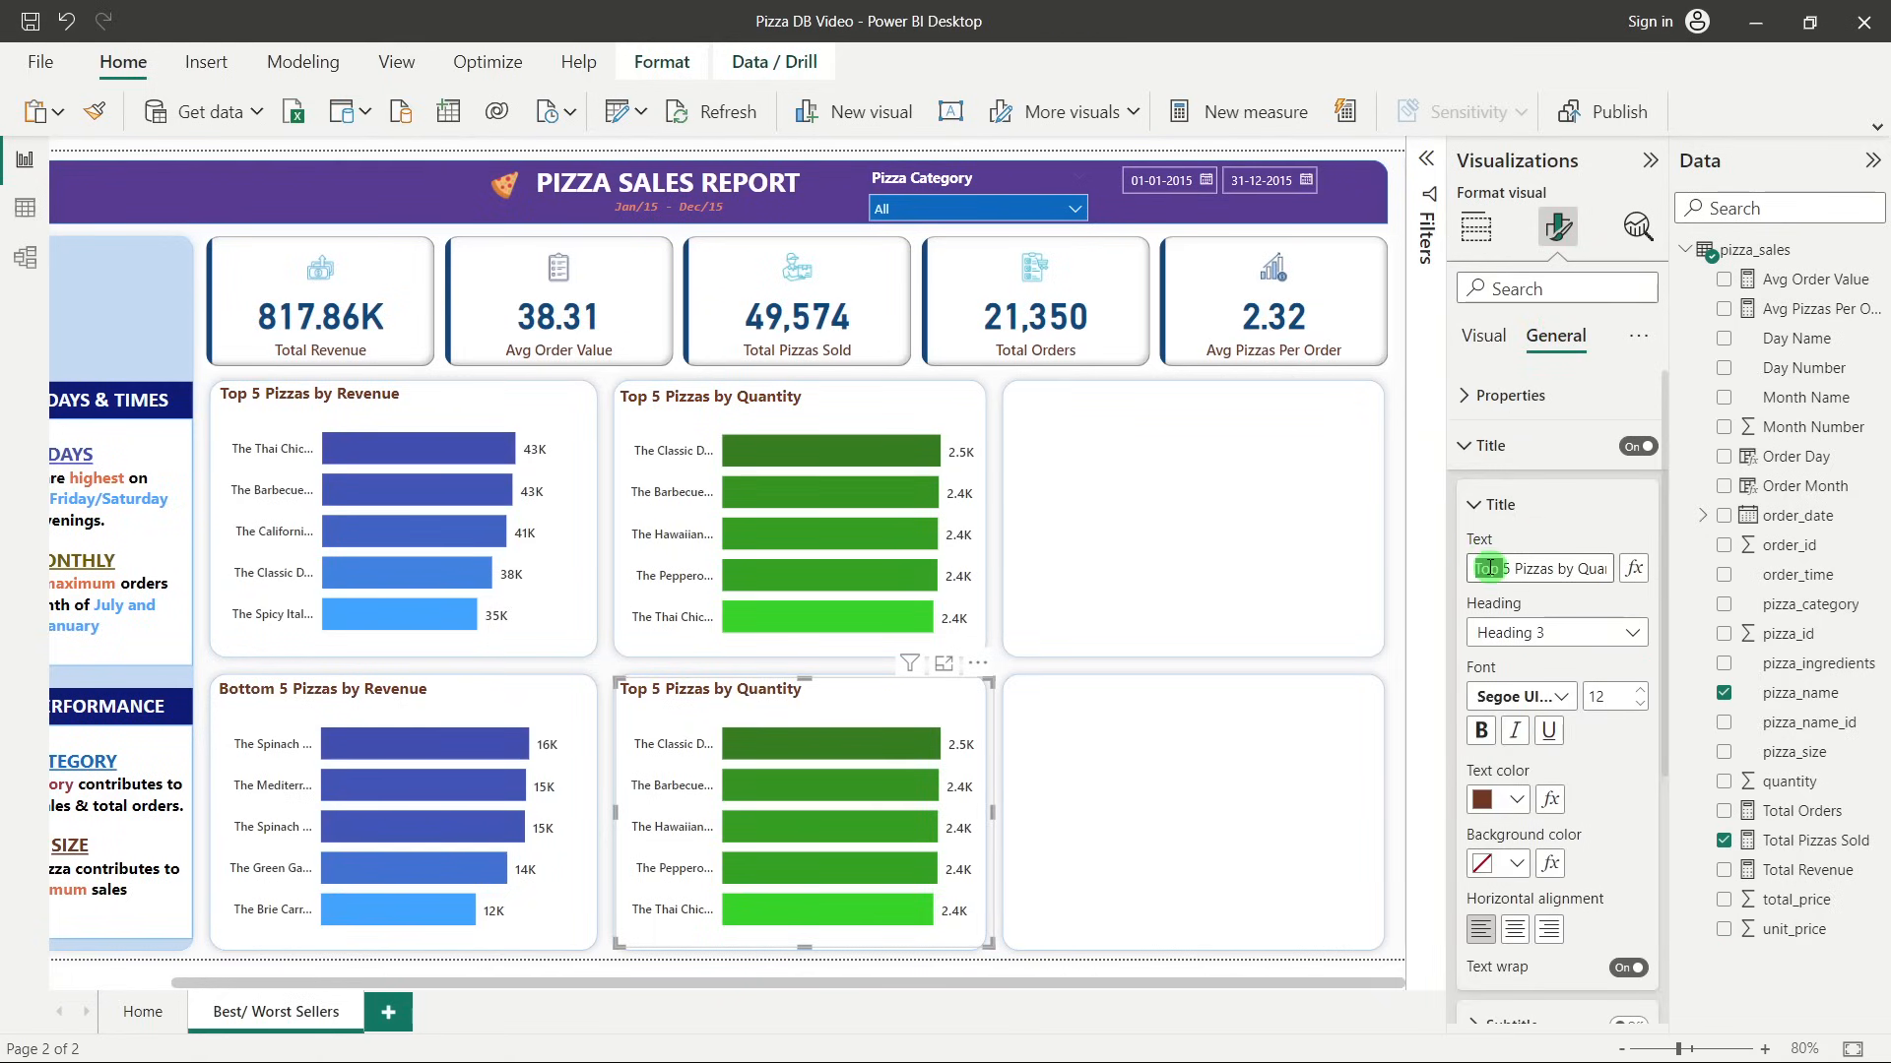
type("Bottom")
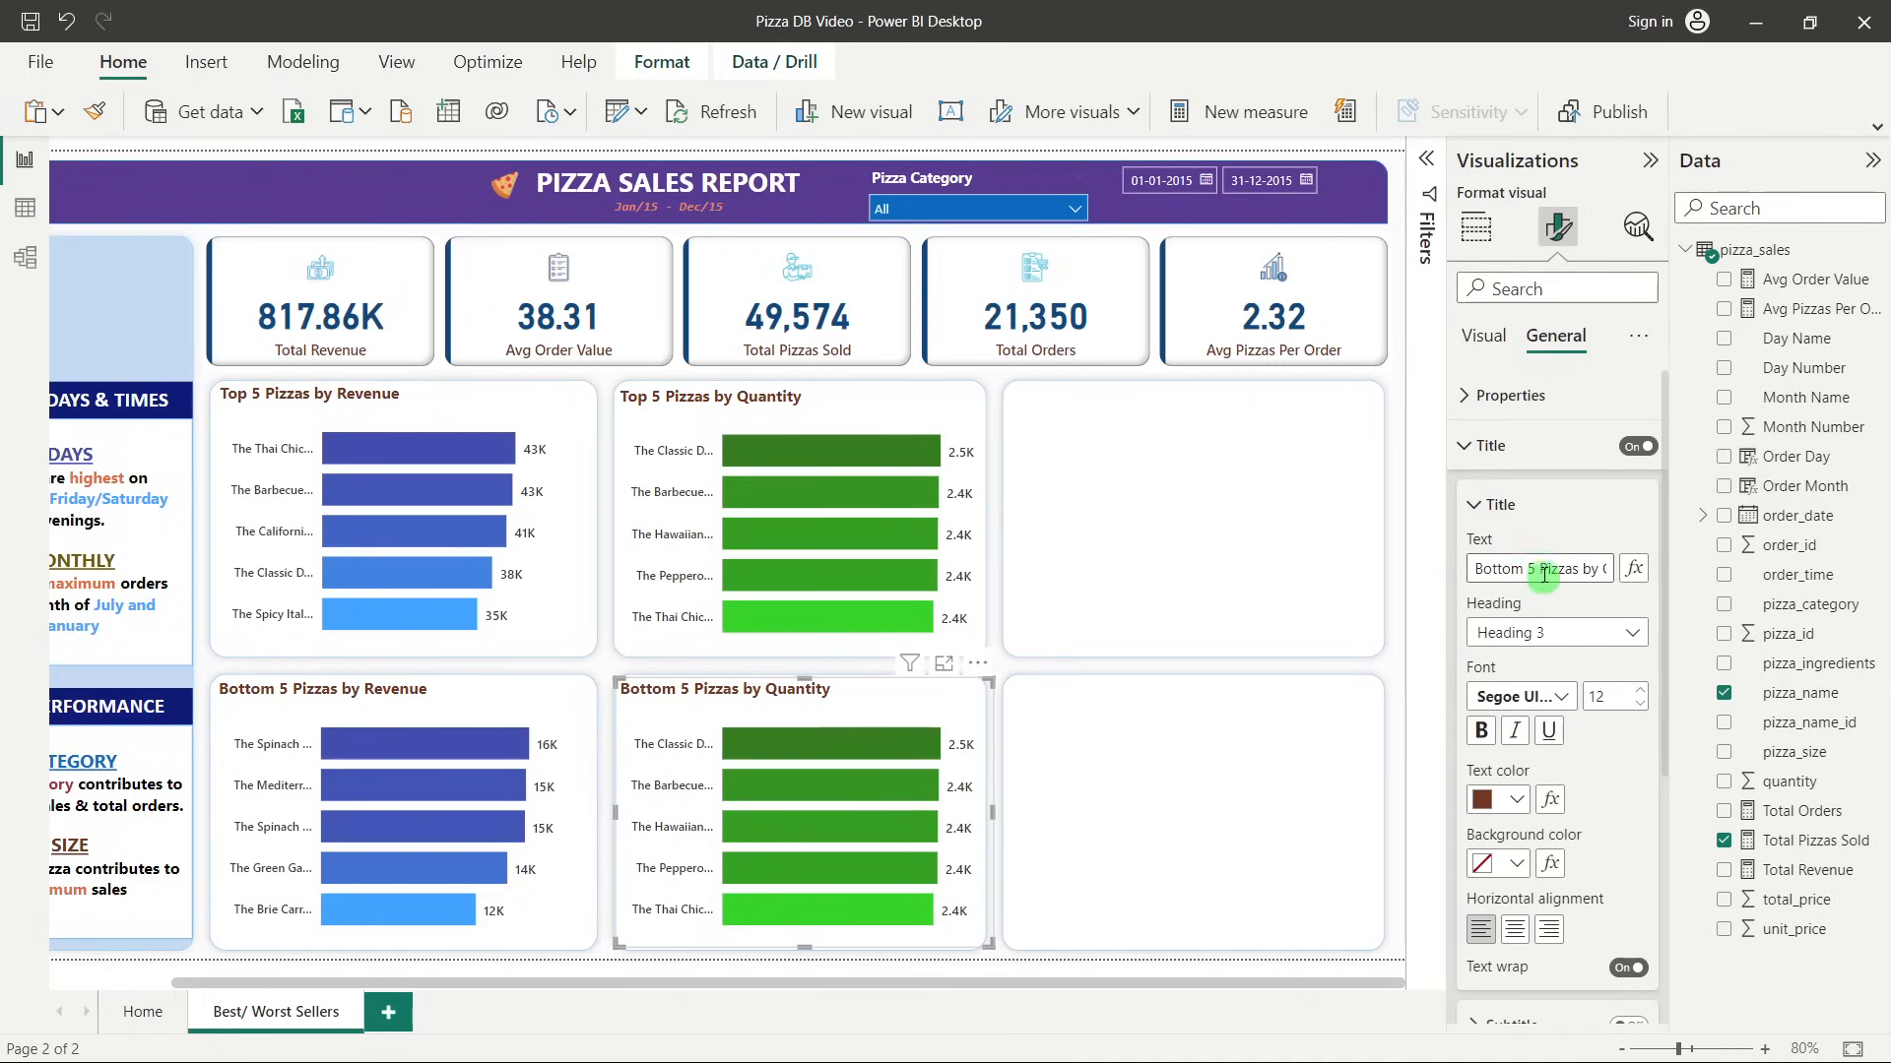
left_click(1439, 175)
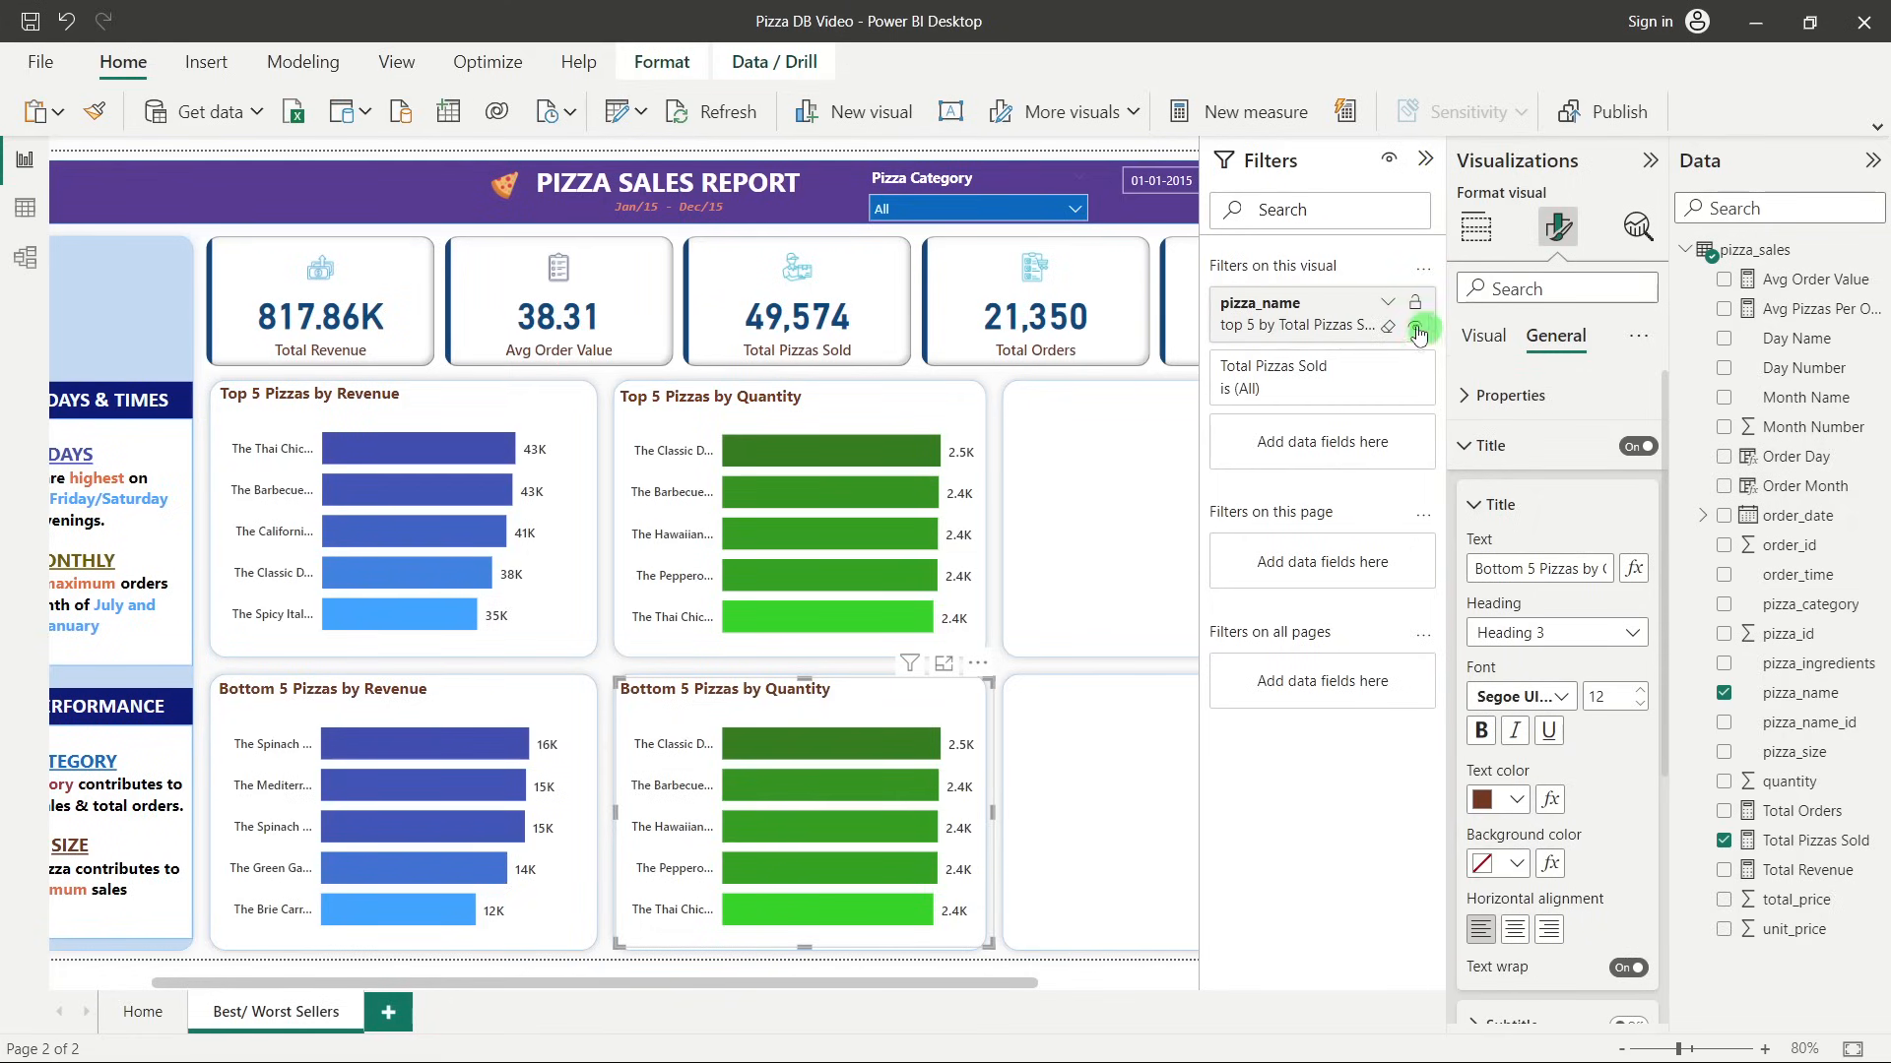
left_click(1388, 304)
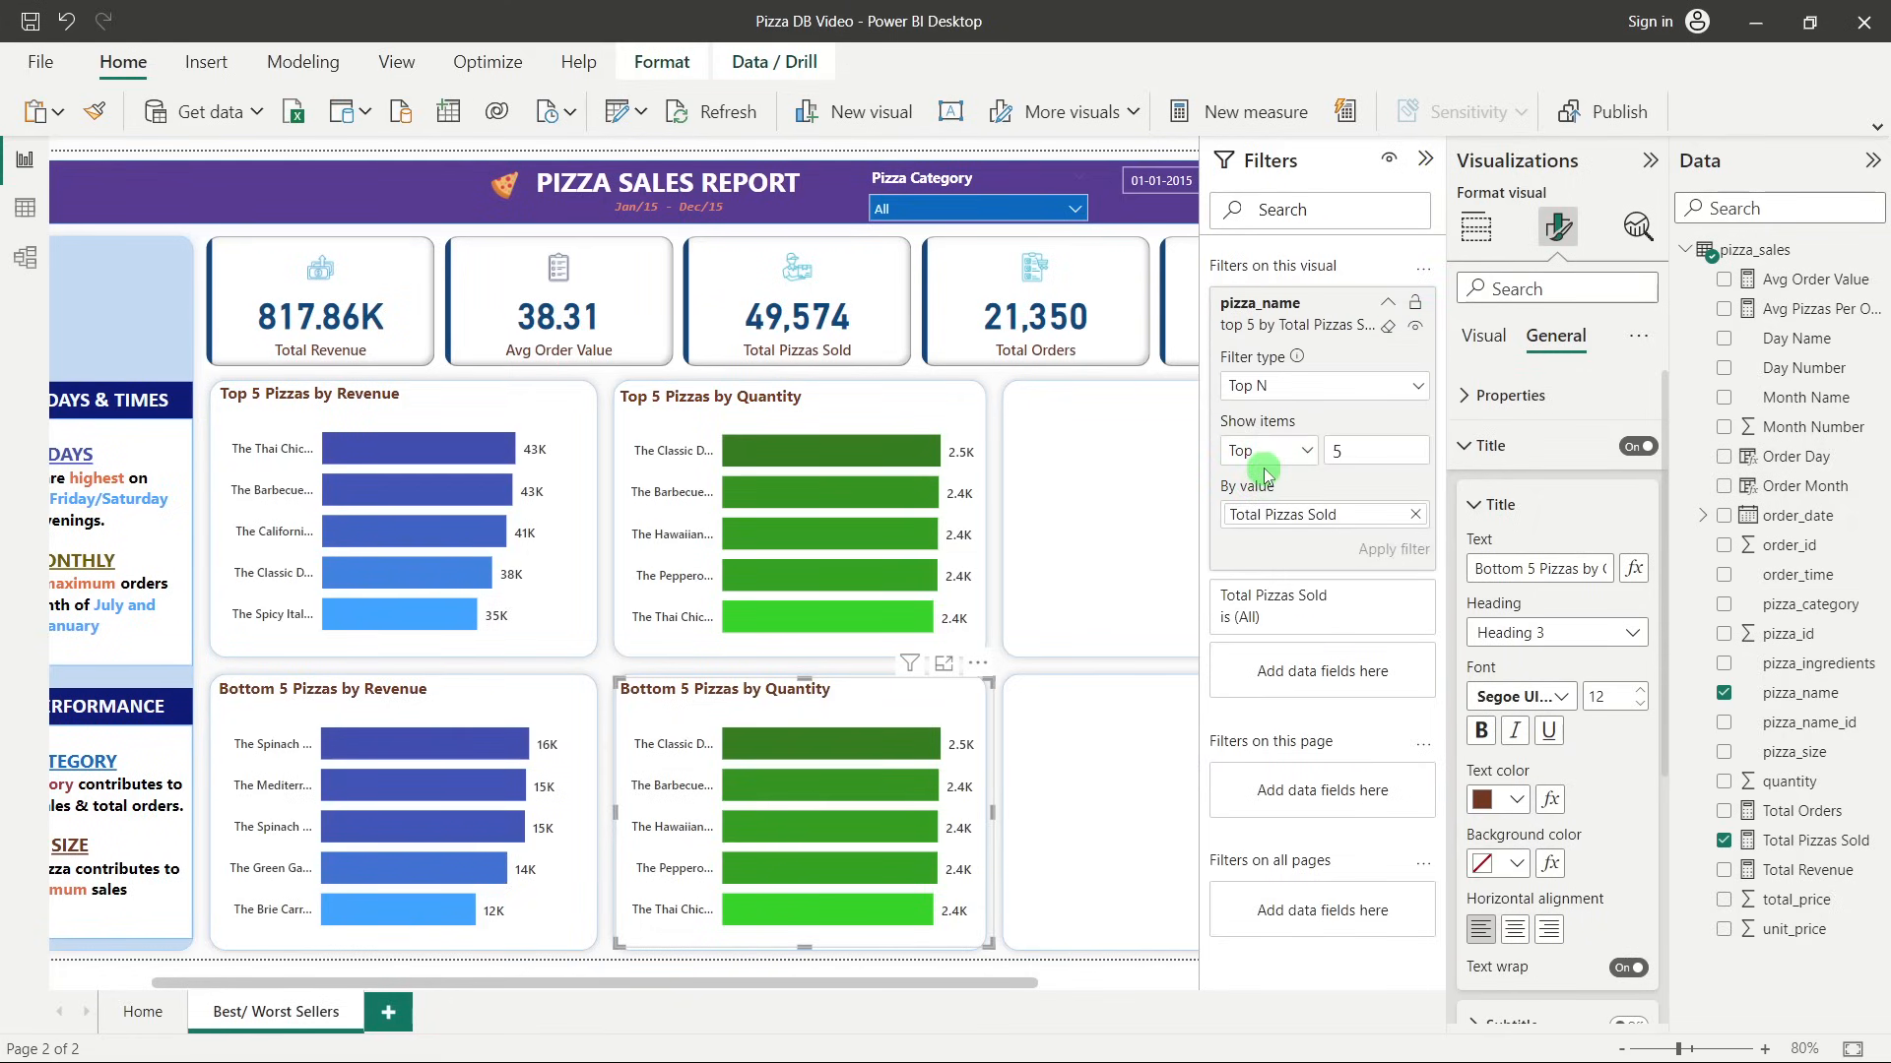
left_click(1265, 455)
left_click(1253, 516)
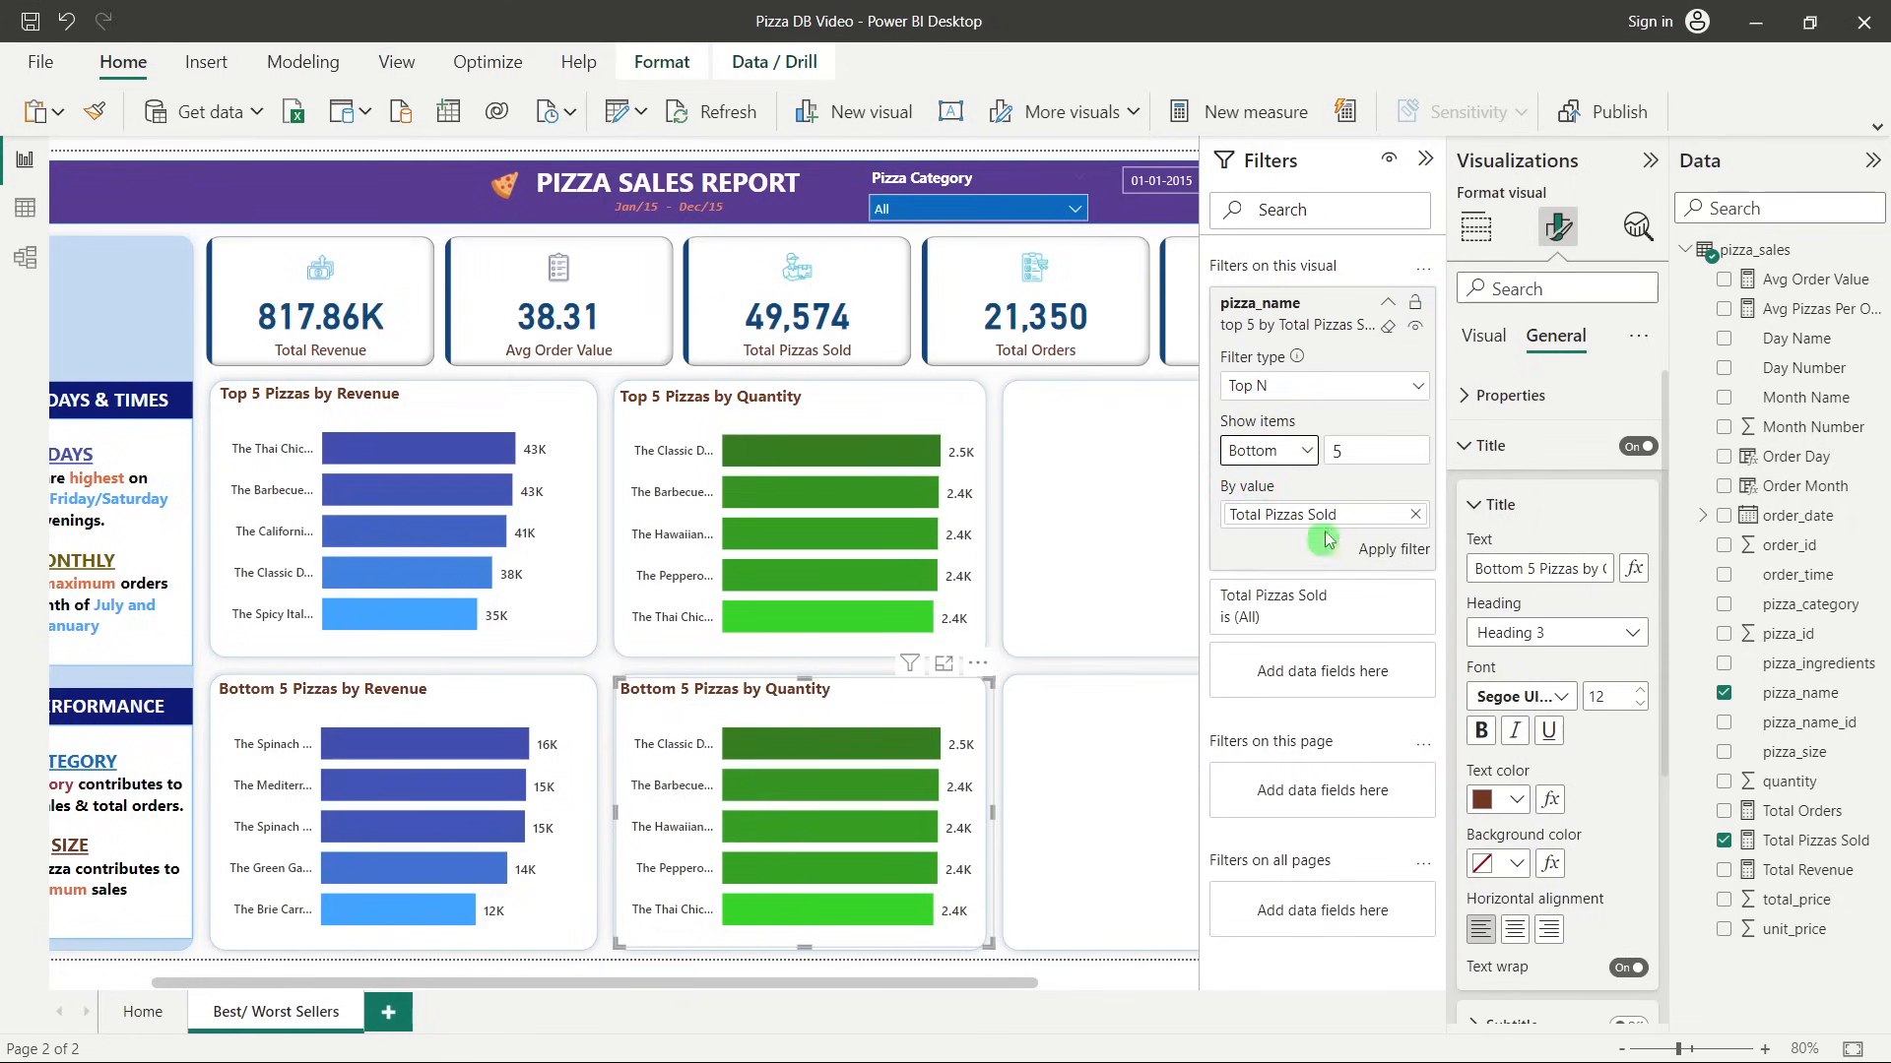
left_click(1365, 569)
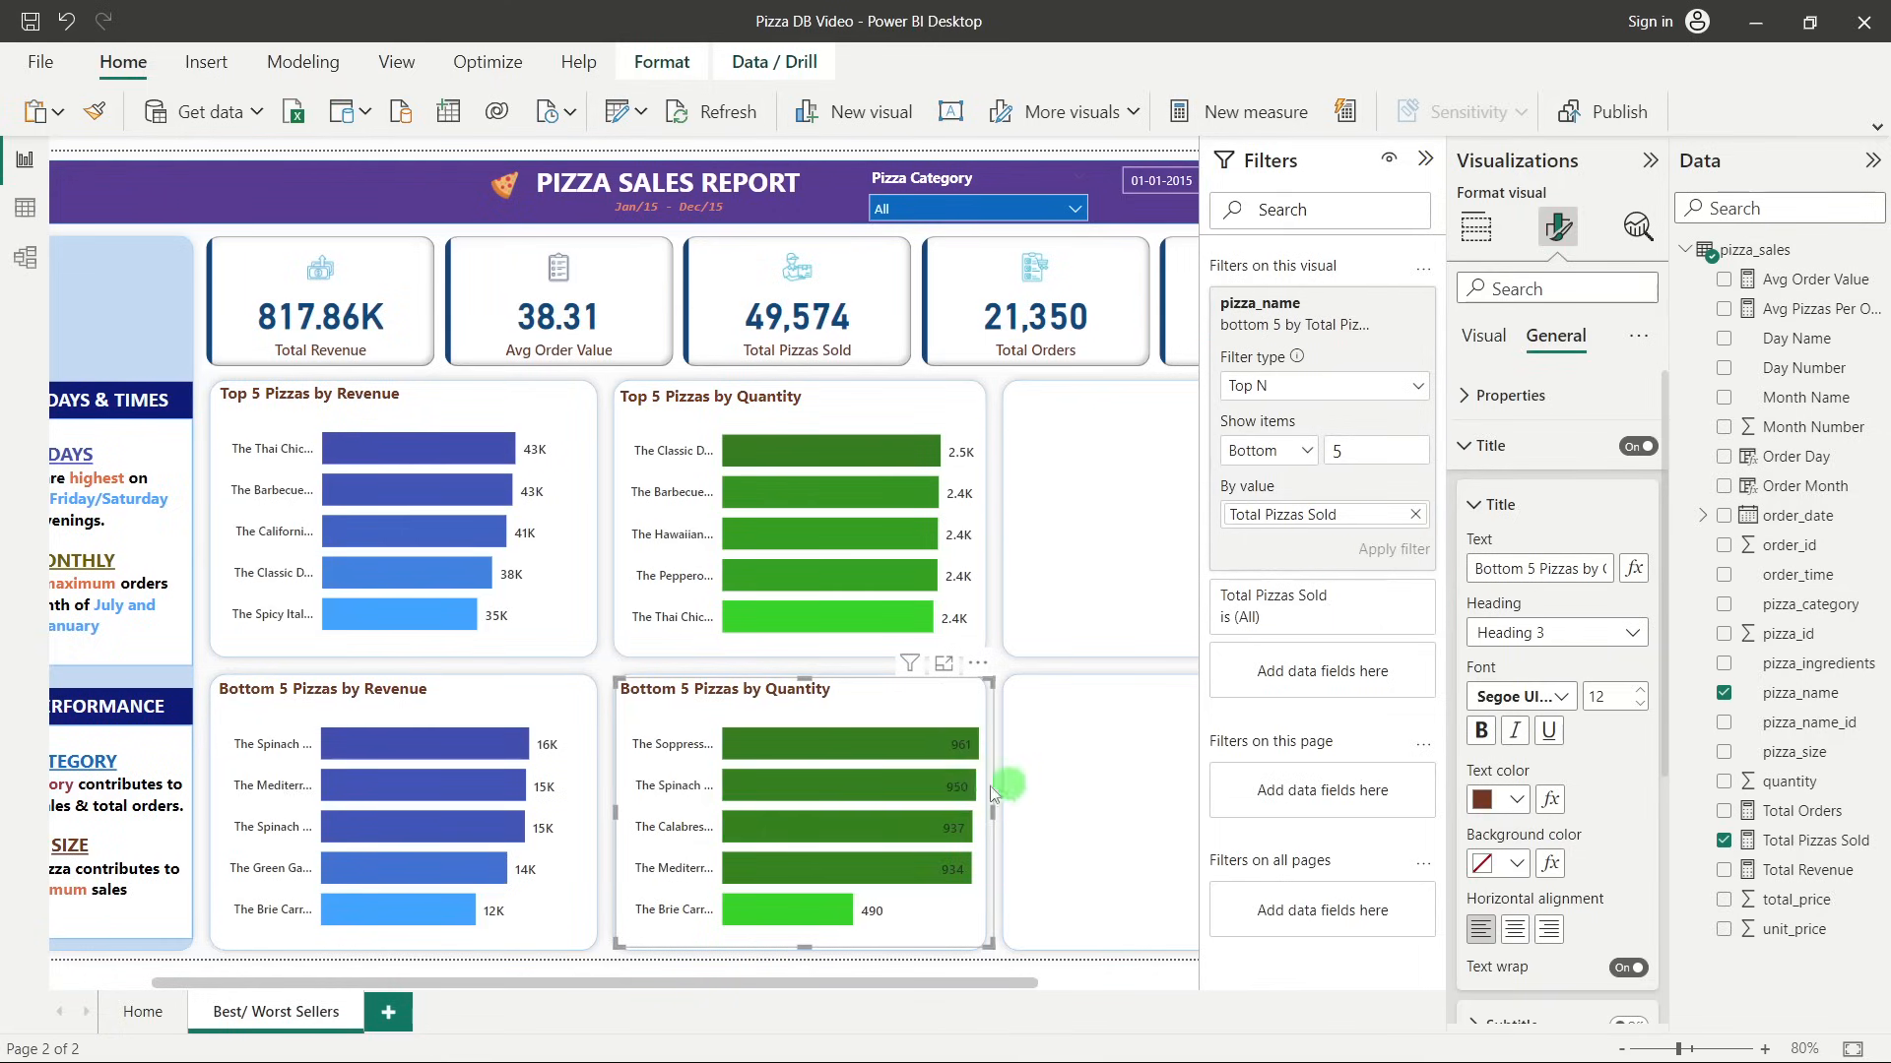
left_click(1425, 161)
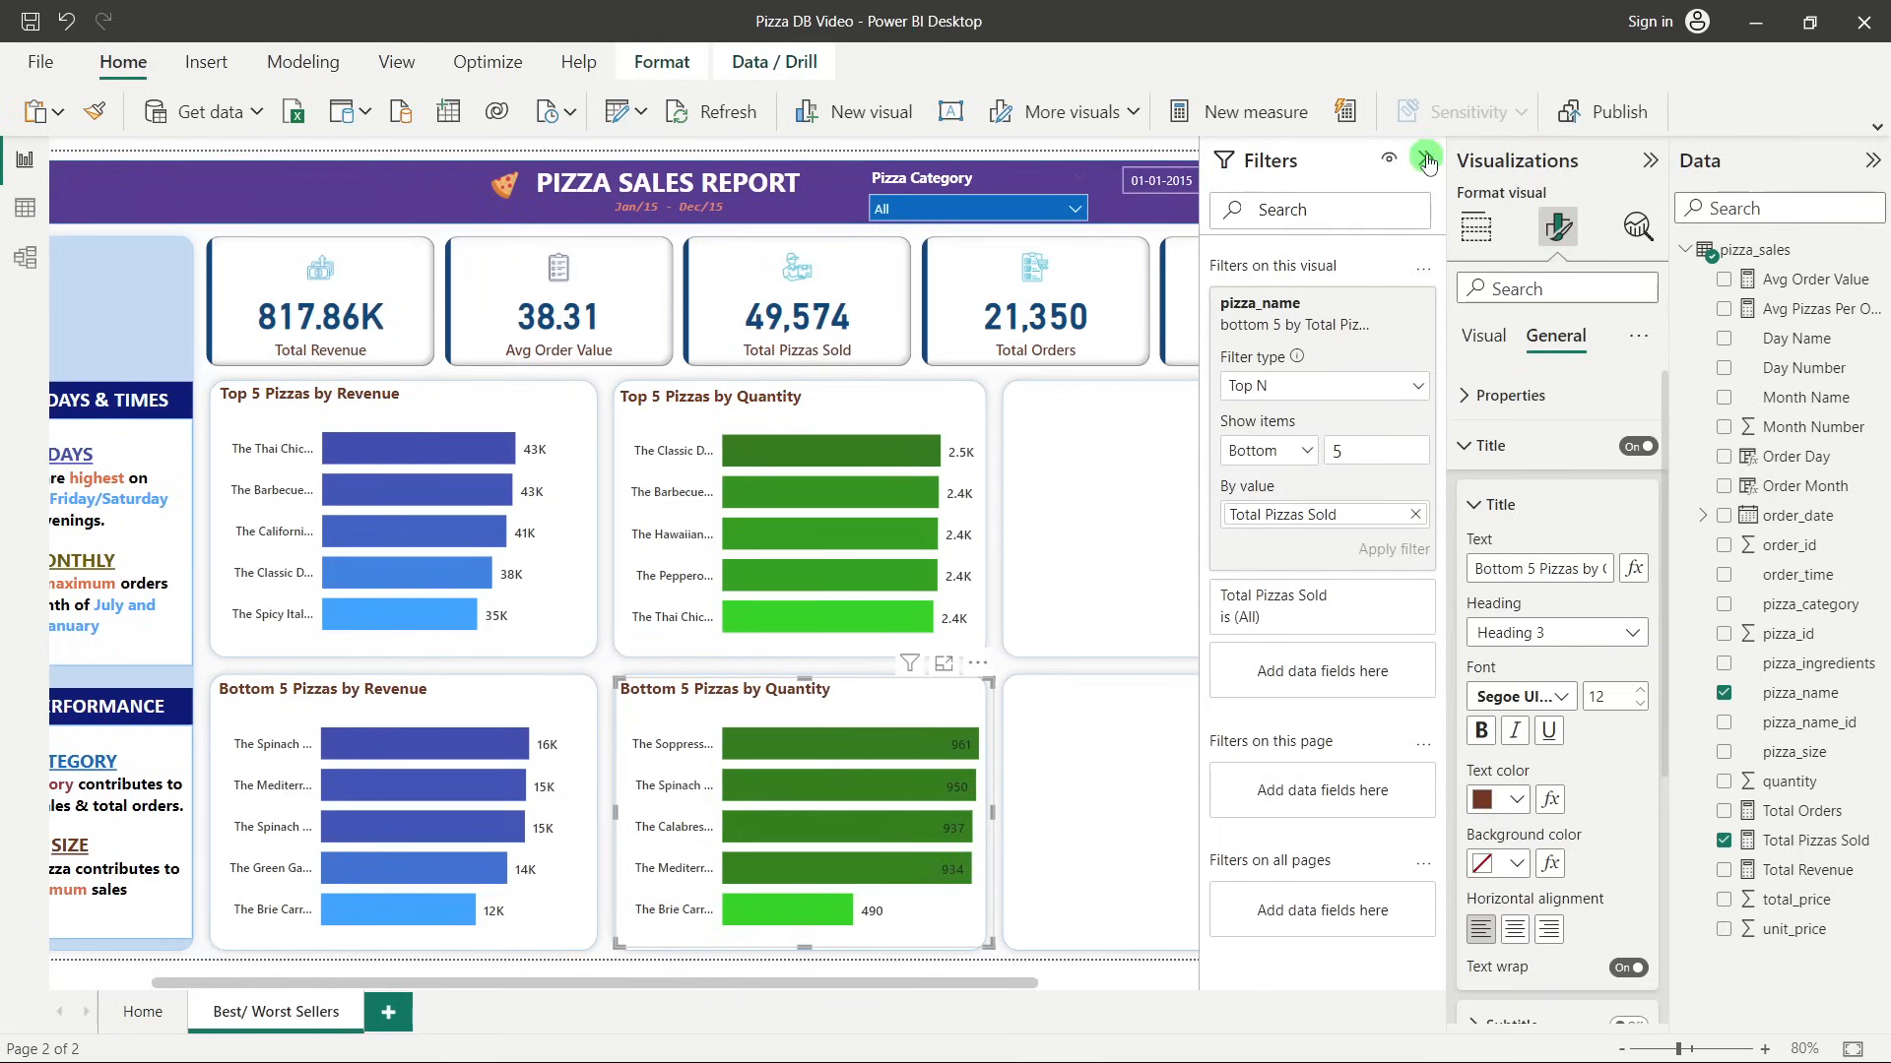
Turn on the data label background for the Bottom 5 Pizzas by Quantity chart.
left_click(871, 717)
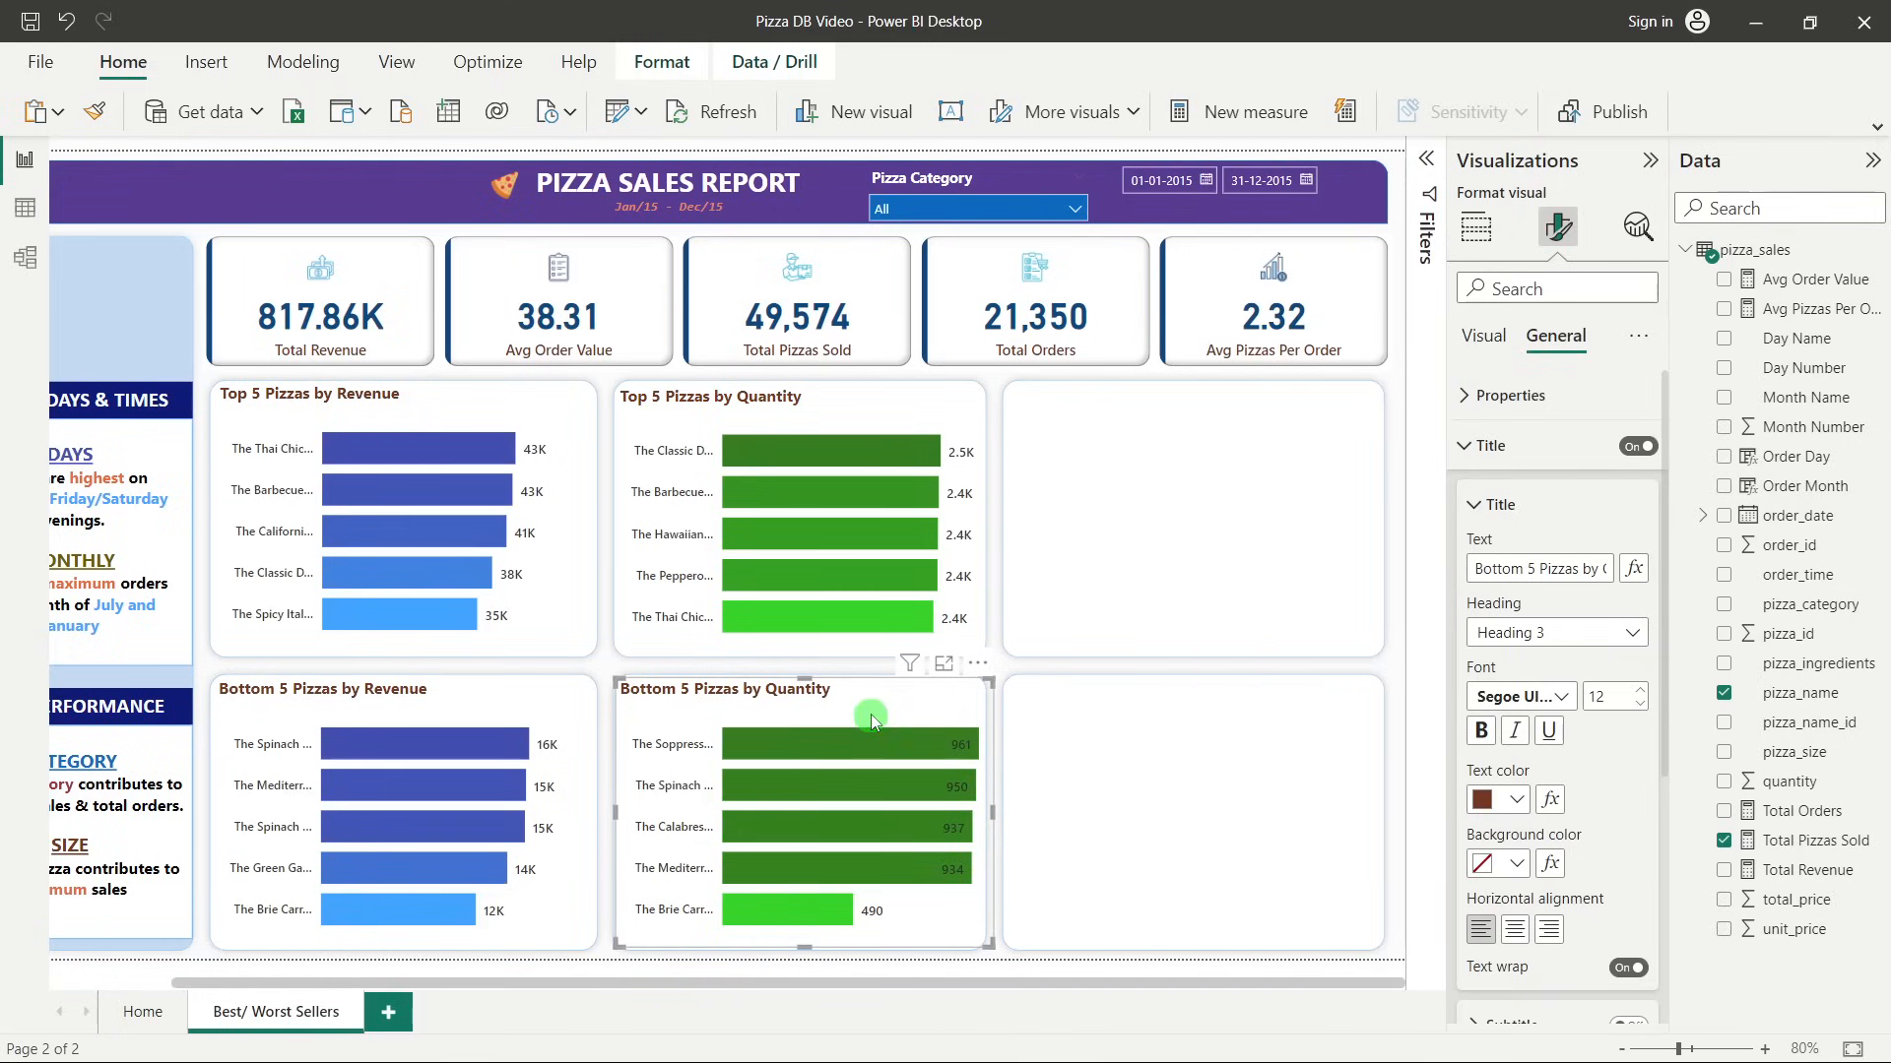
scroll(1604, 772, "down", 5)
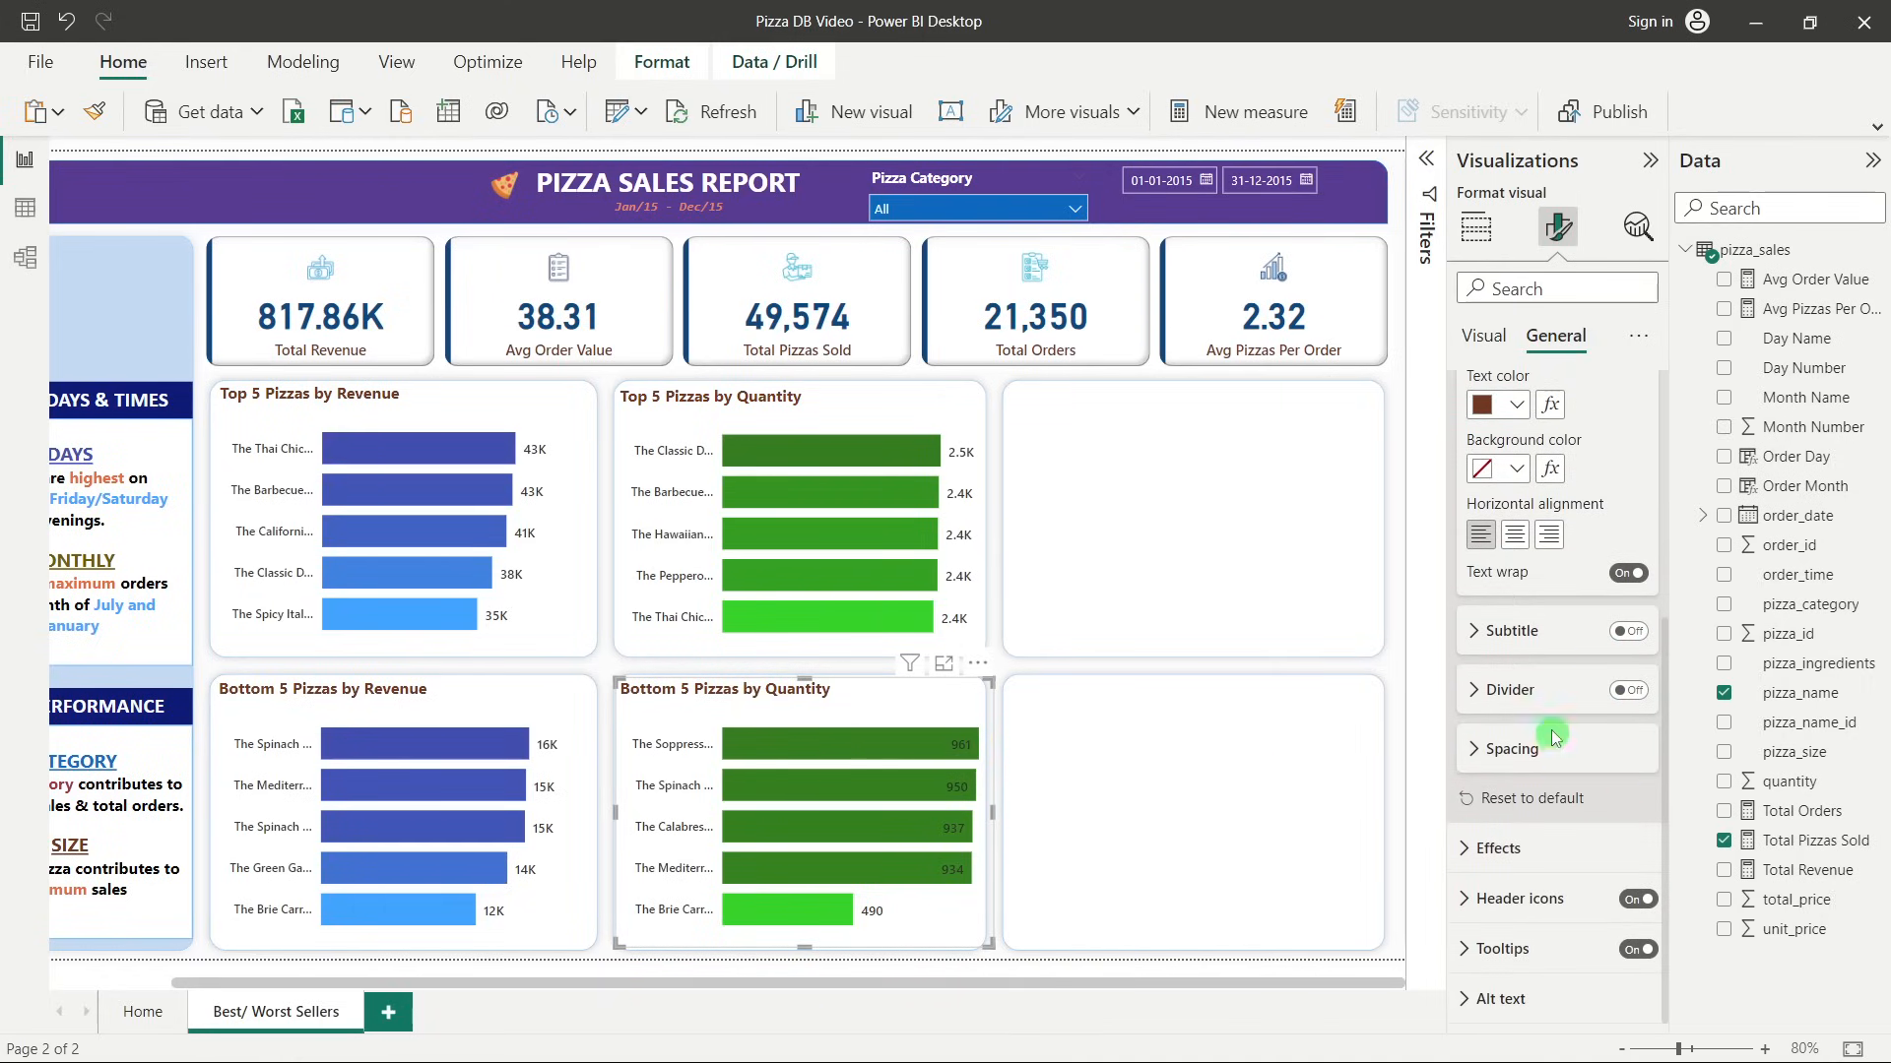
scroll(1552, 729, "up", 5)
left_click(1485, 508)
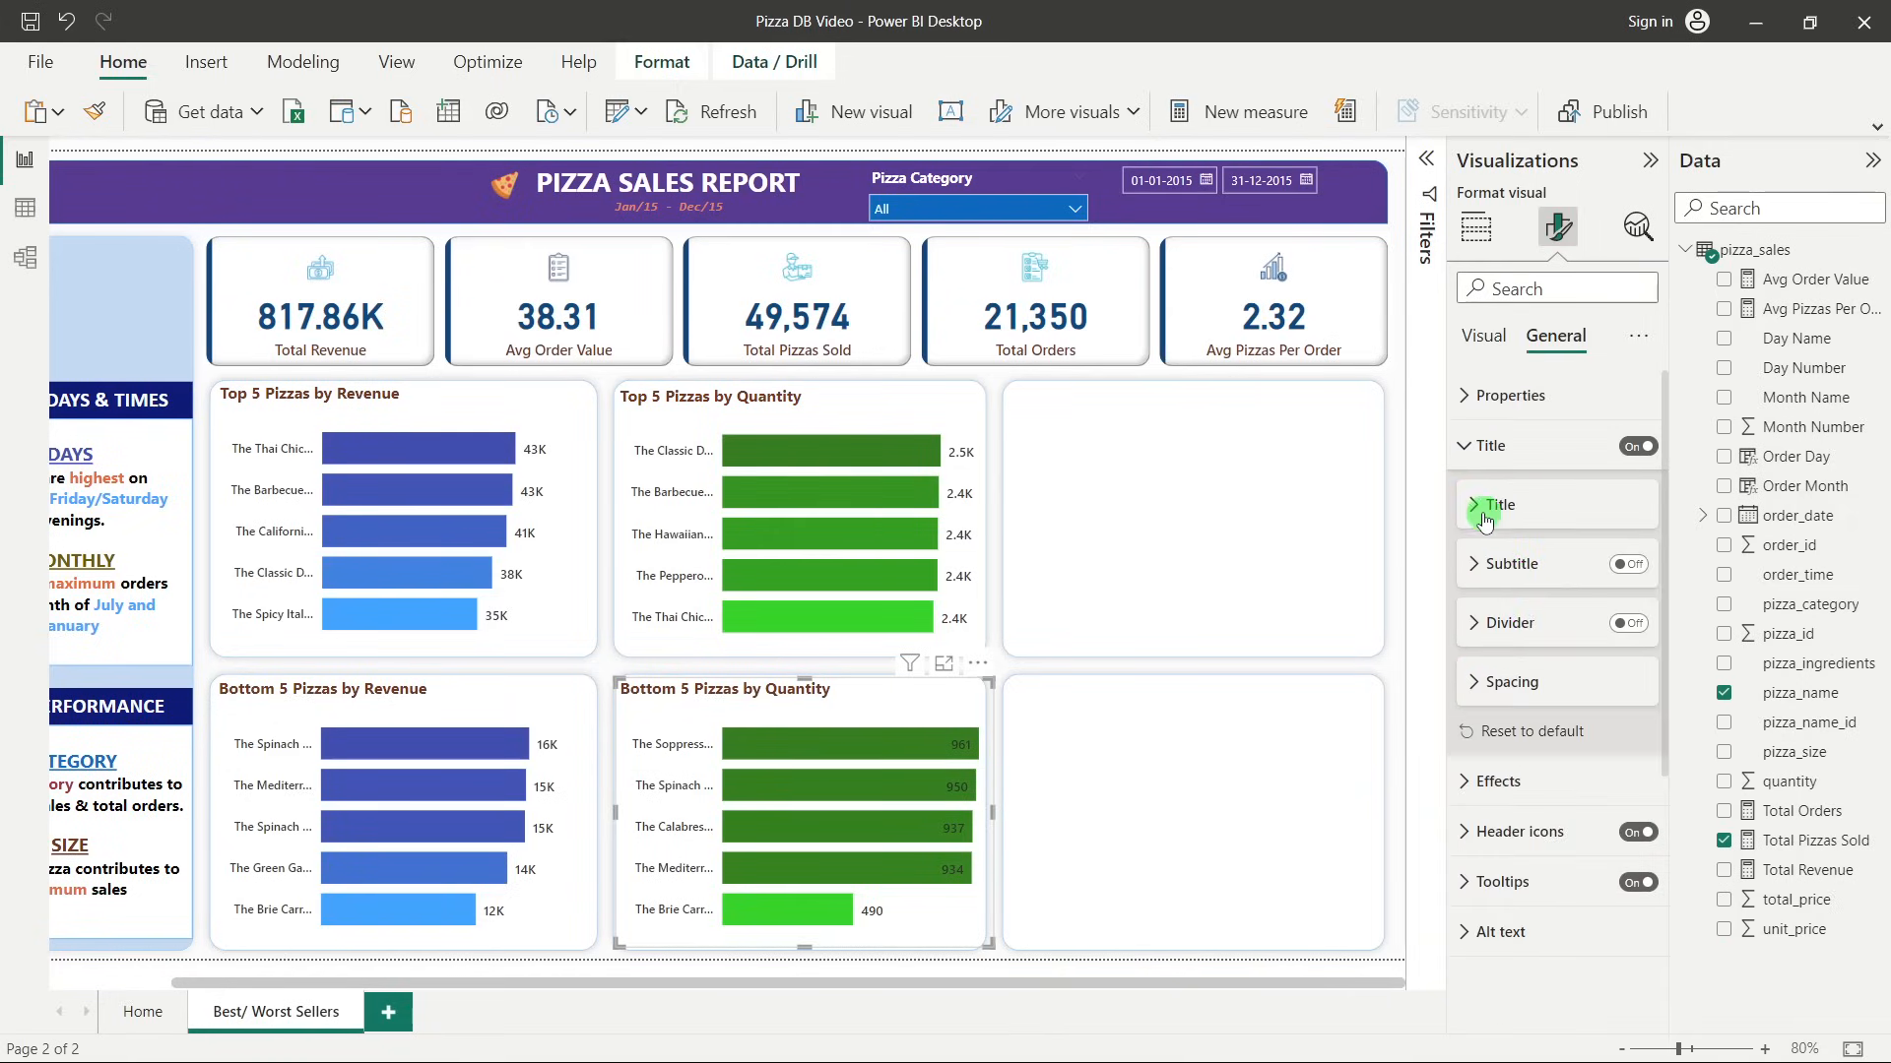
left_click(1477, 445)
left_click(1483, 336)
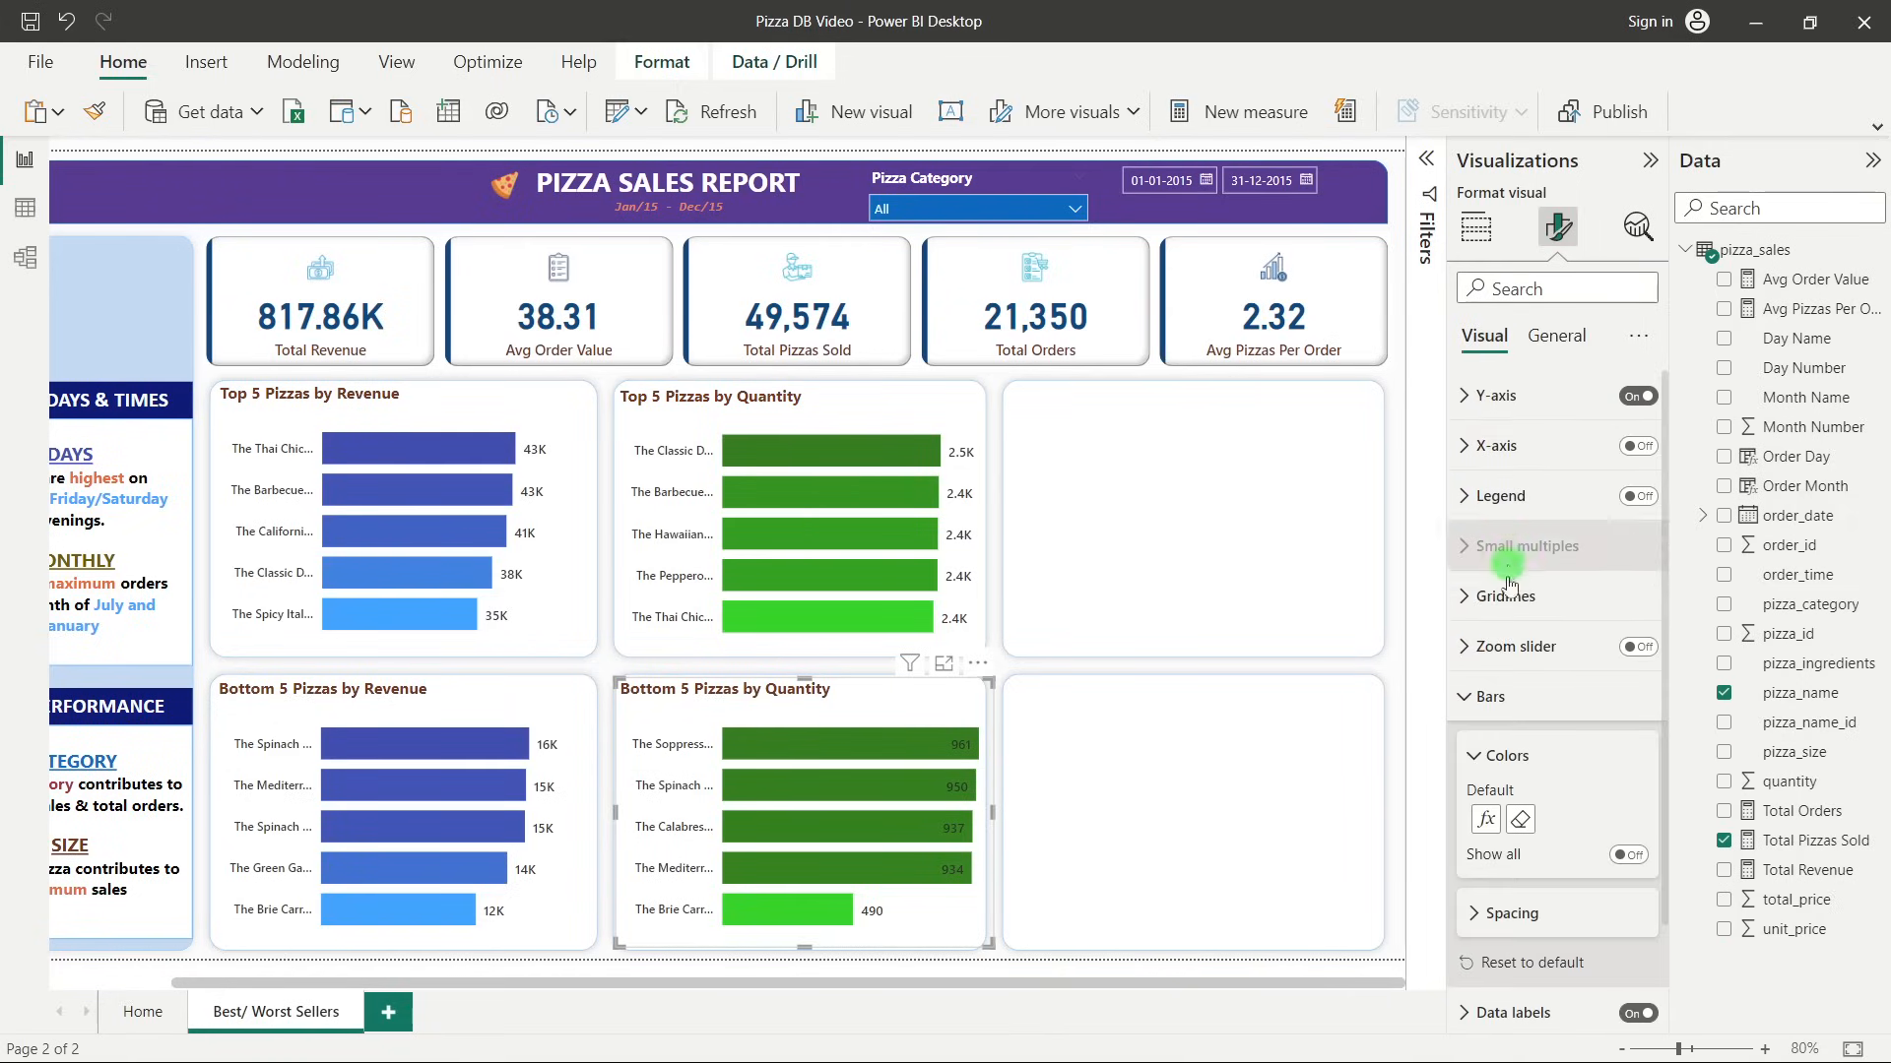
scroll(1511, 590, "down", 2)
left_click(1490, 589)
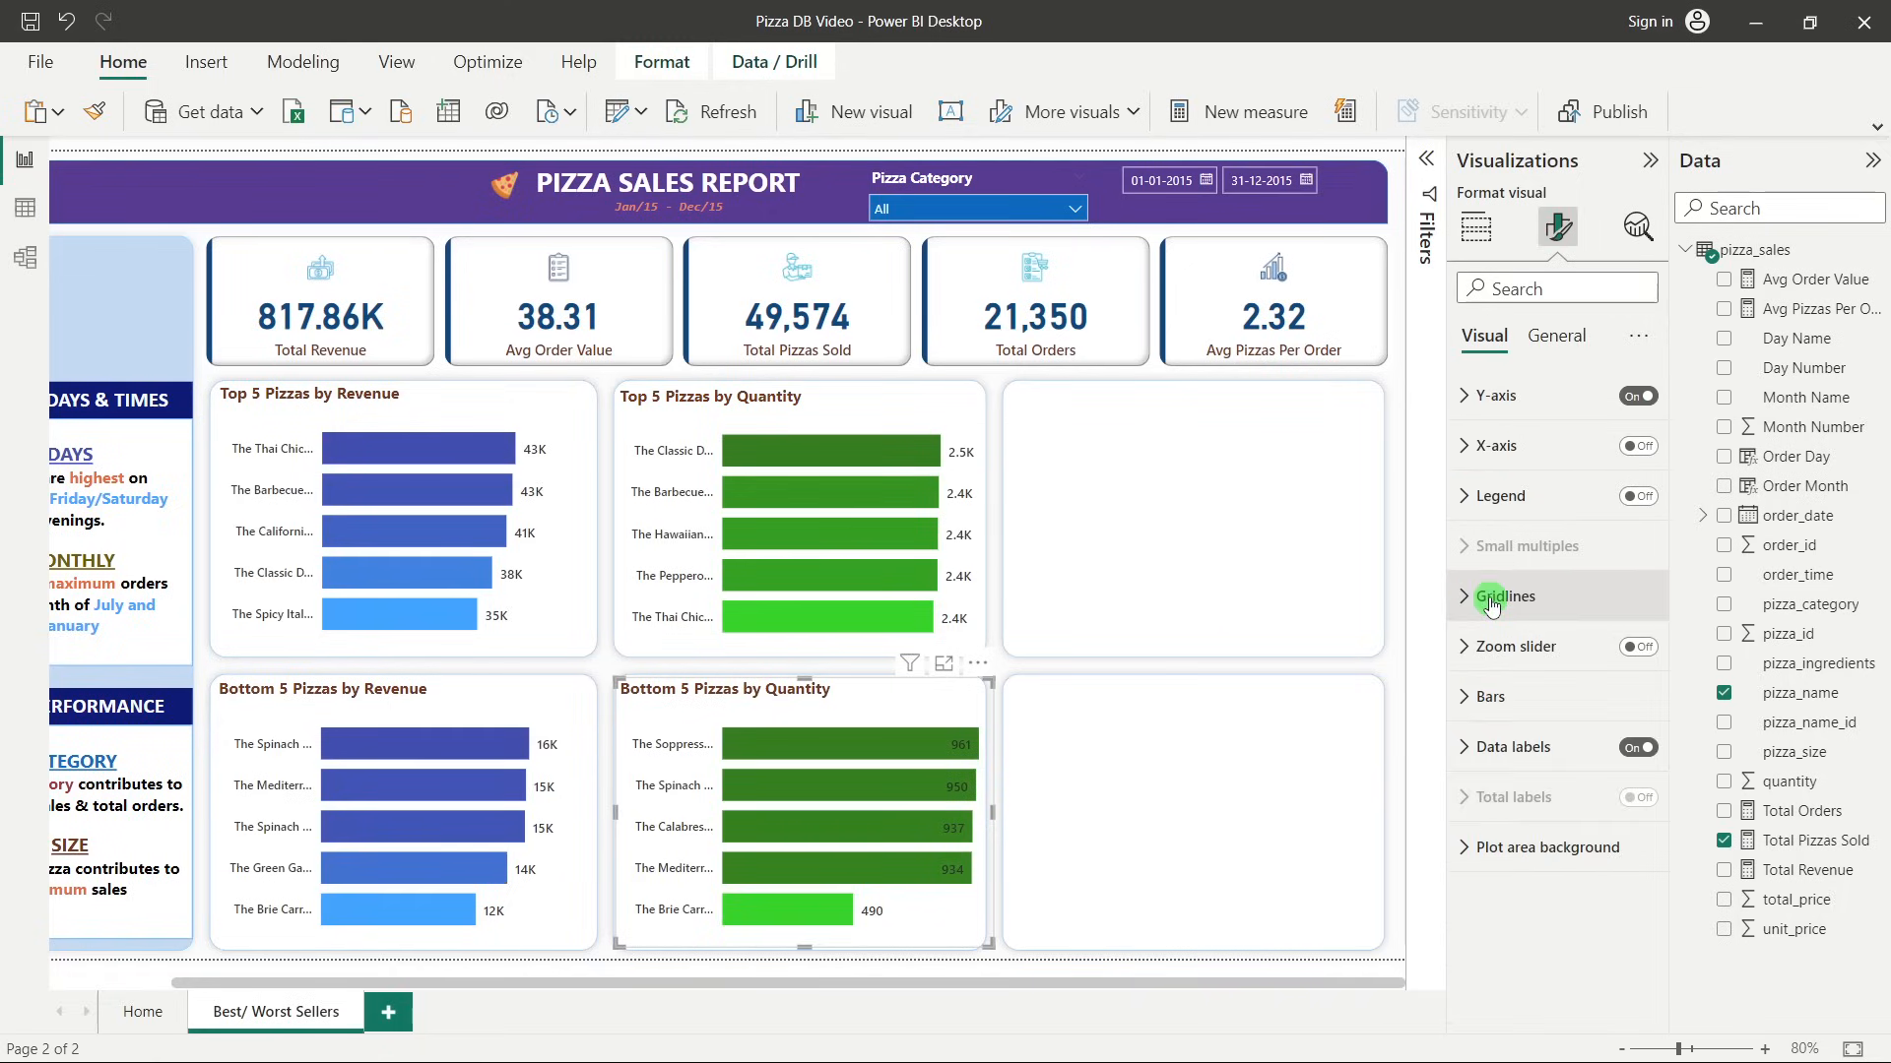
left_click(1517, 748)
scroll(1516, 749, "down", 5)
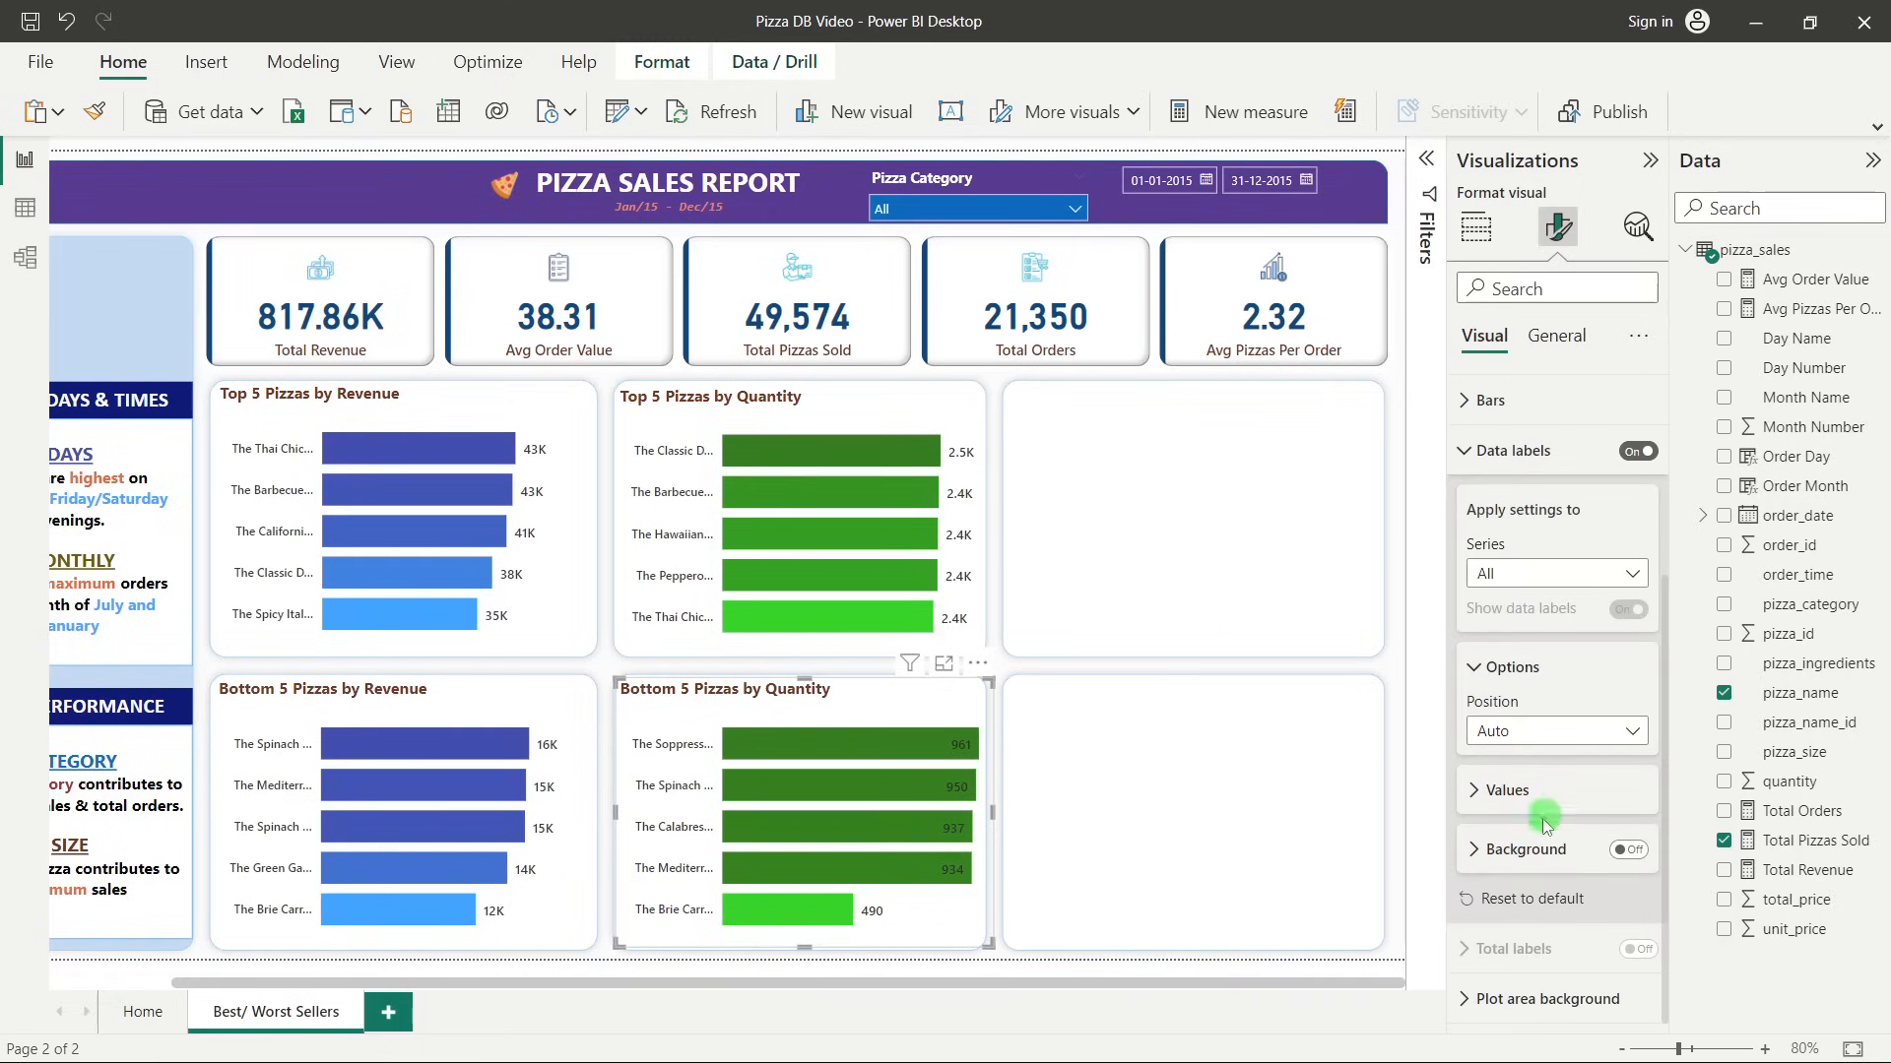
left_click(1514, 849)
left_click(1626, 707)
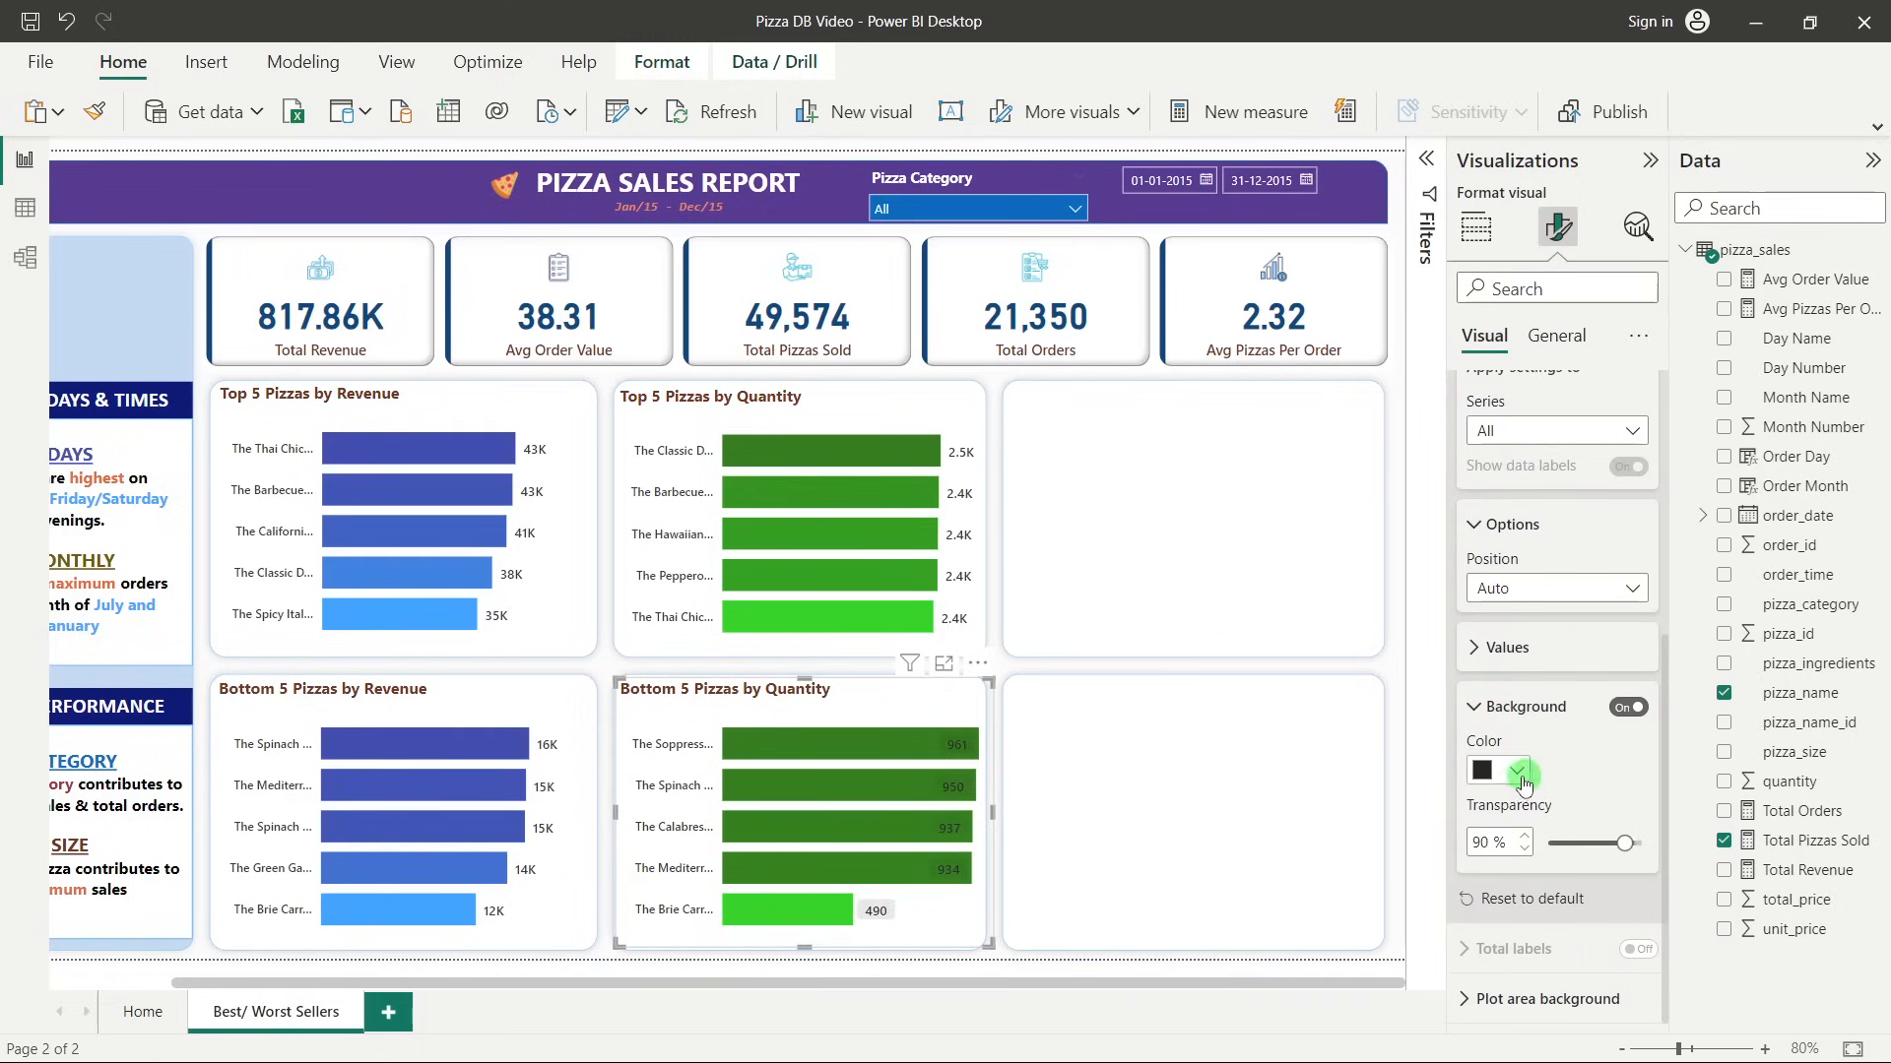
Give the bottom quantity chart's data label background a light gray color with 30% transparency.
left_click(1496, 770)
left_click(1501, 437)
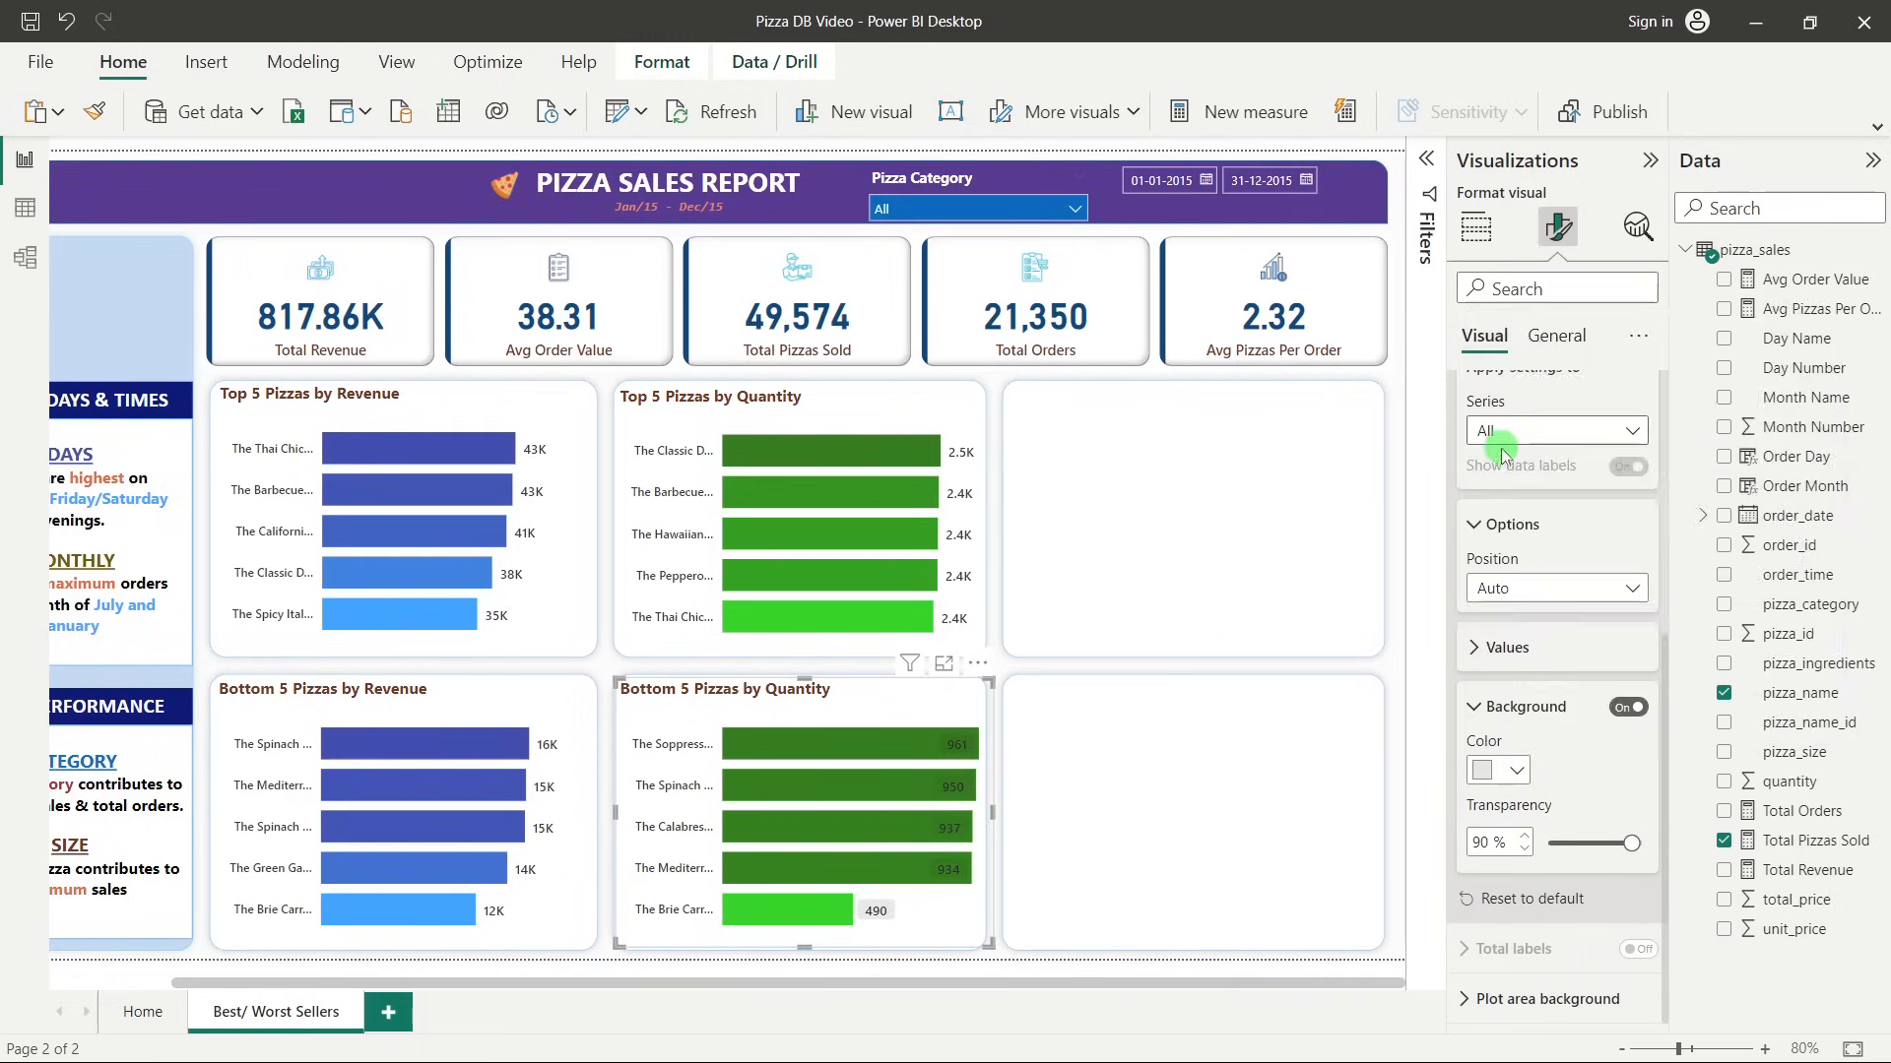
left_click(1586, 763)
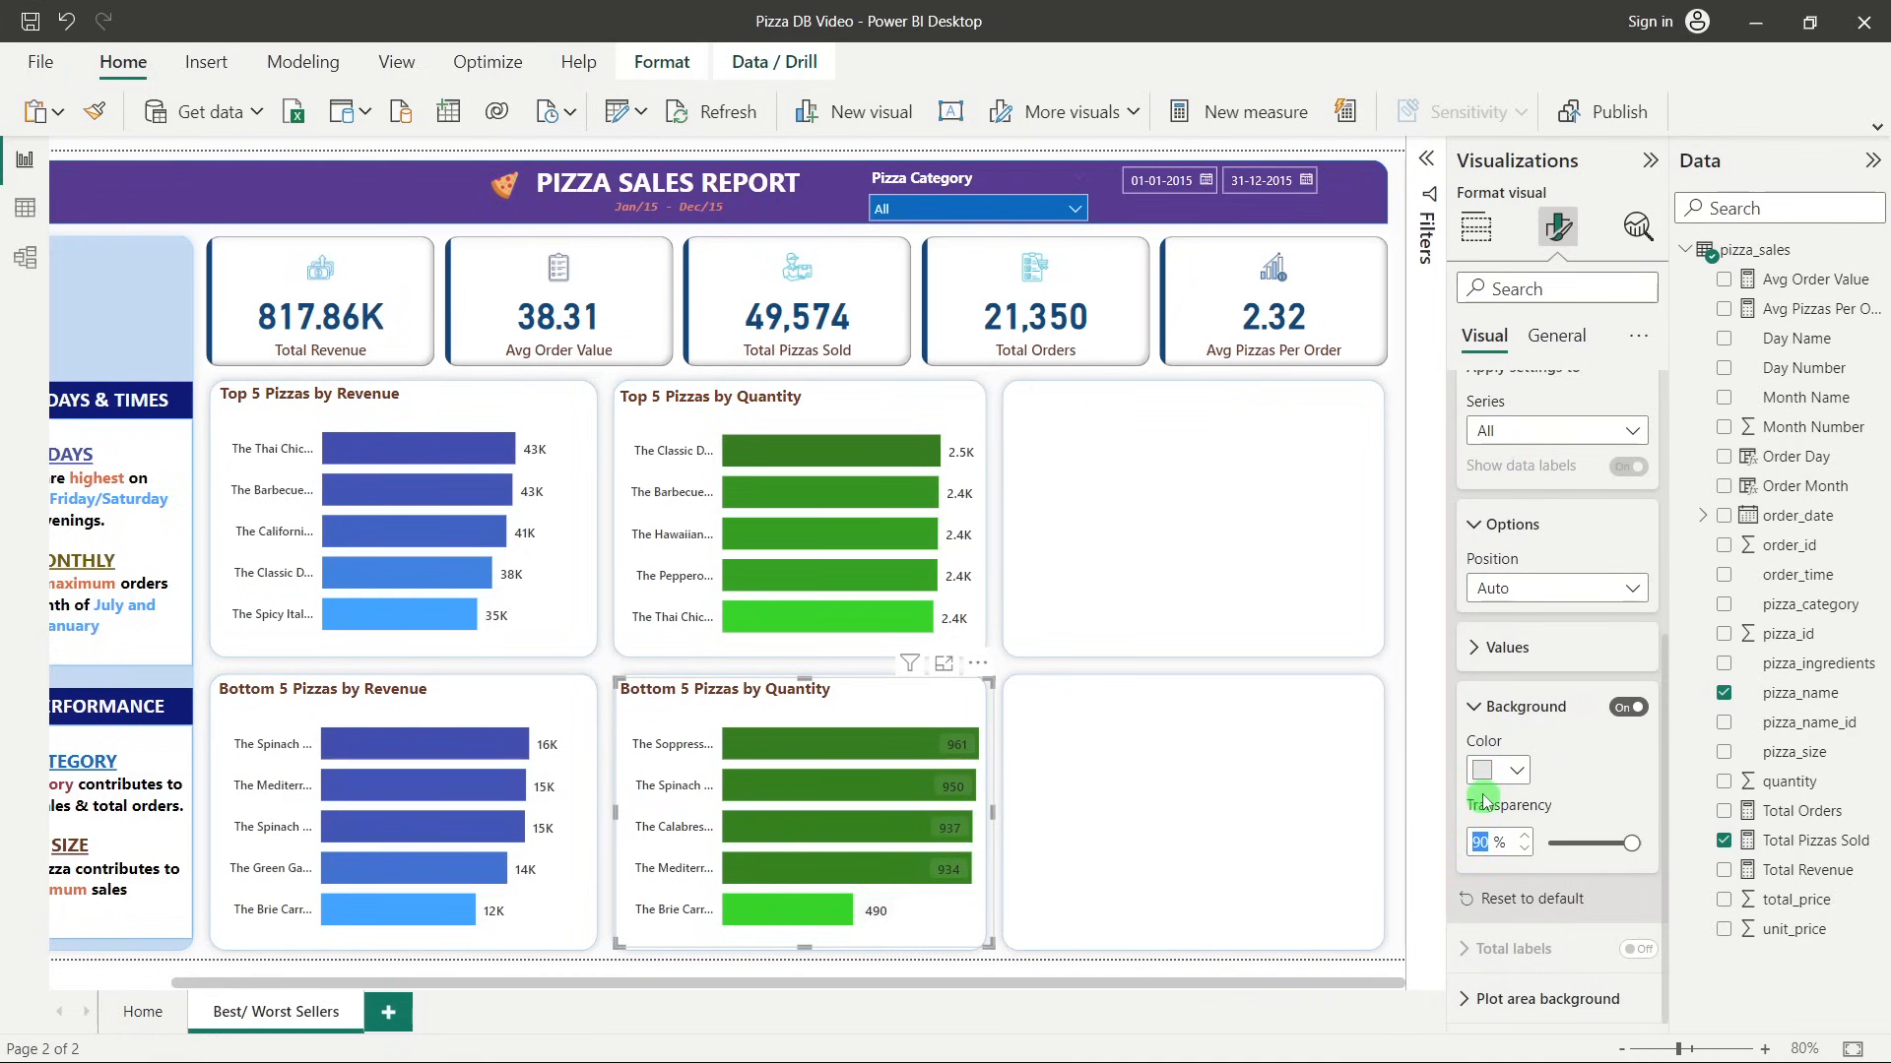
type("75")
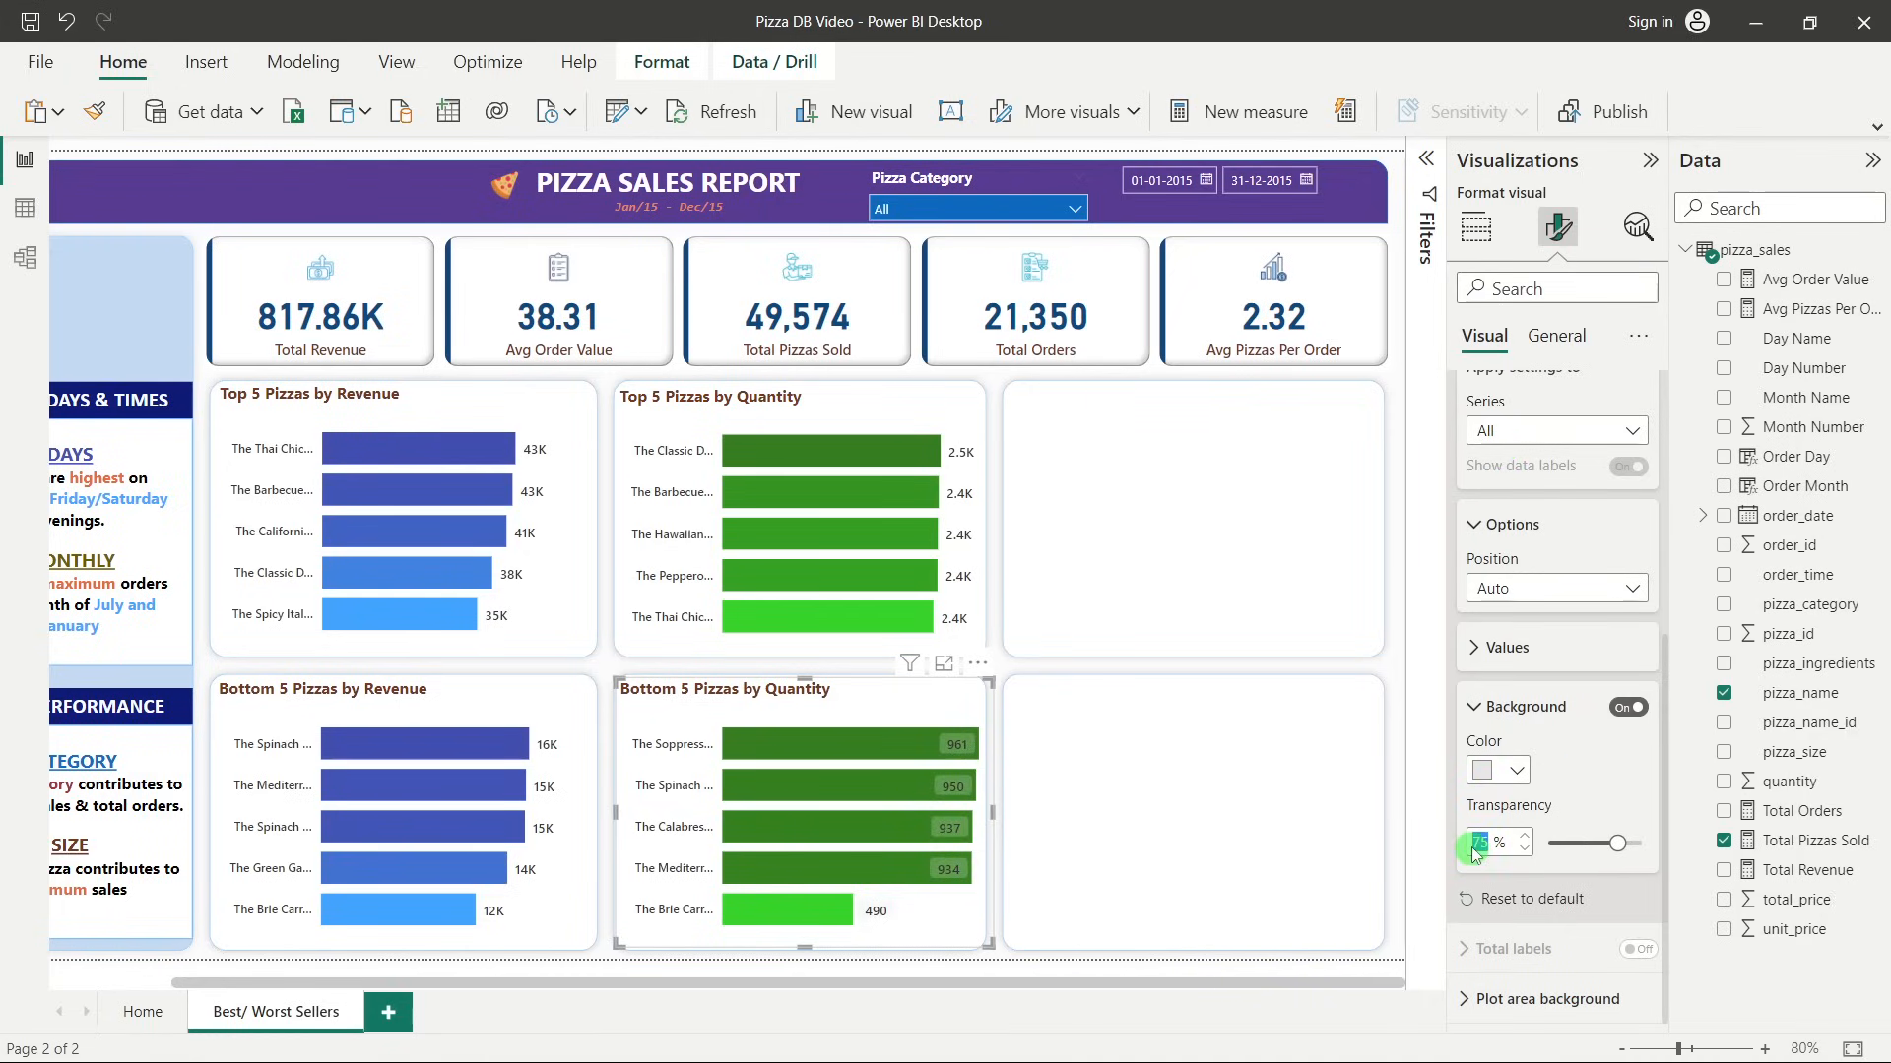
type("60")
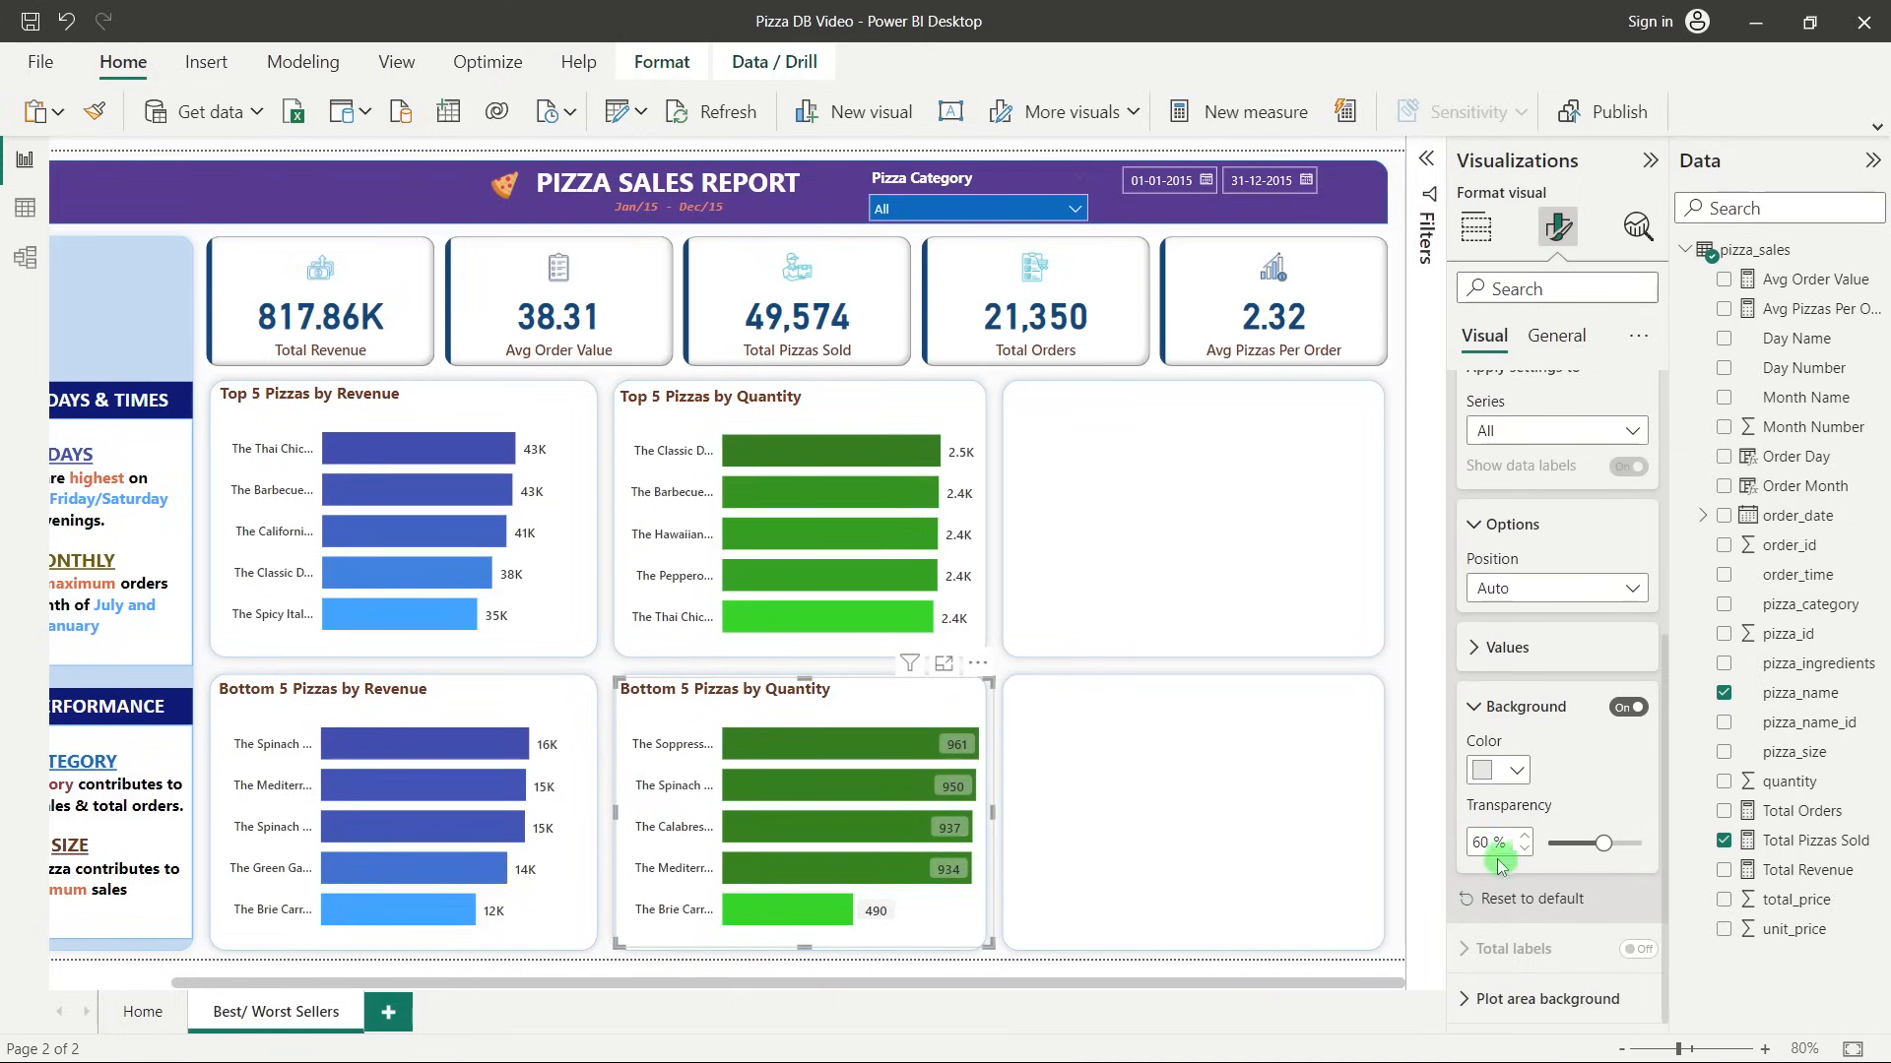
type("40")
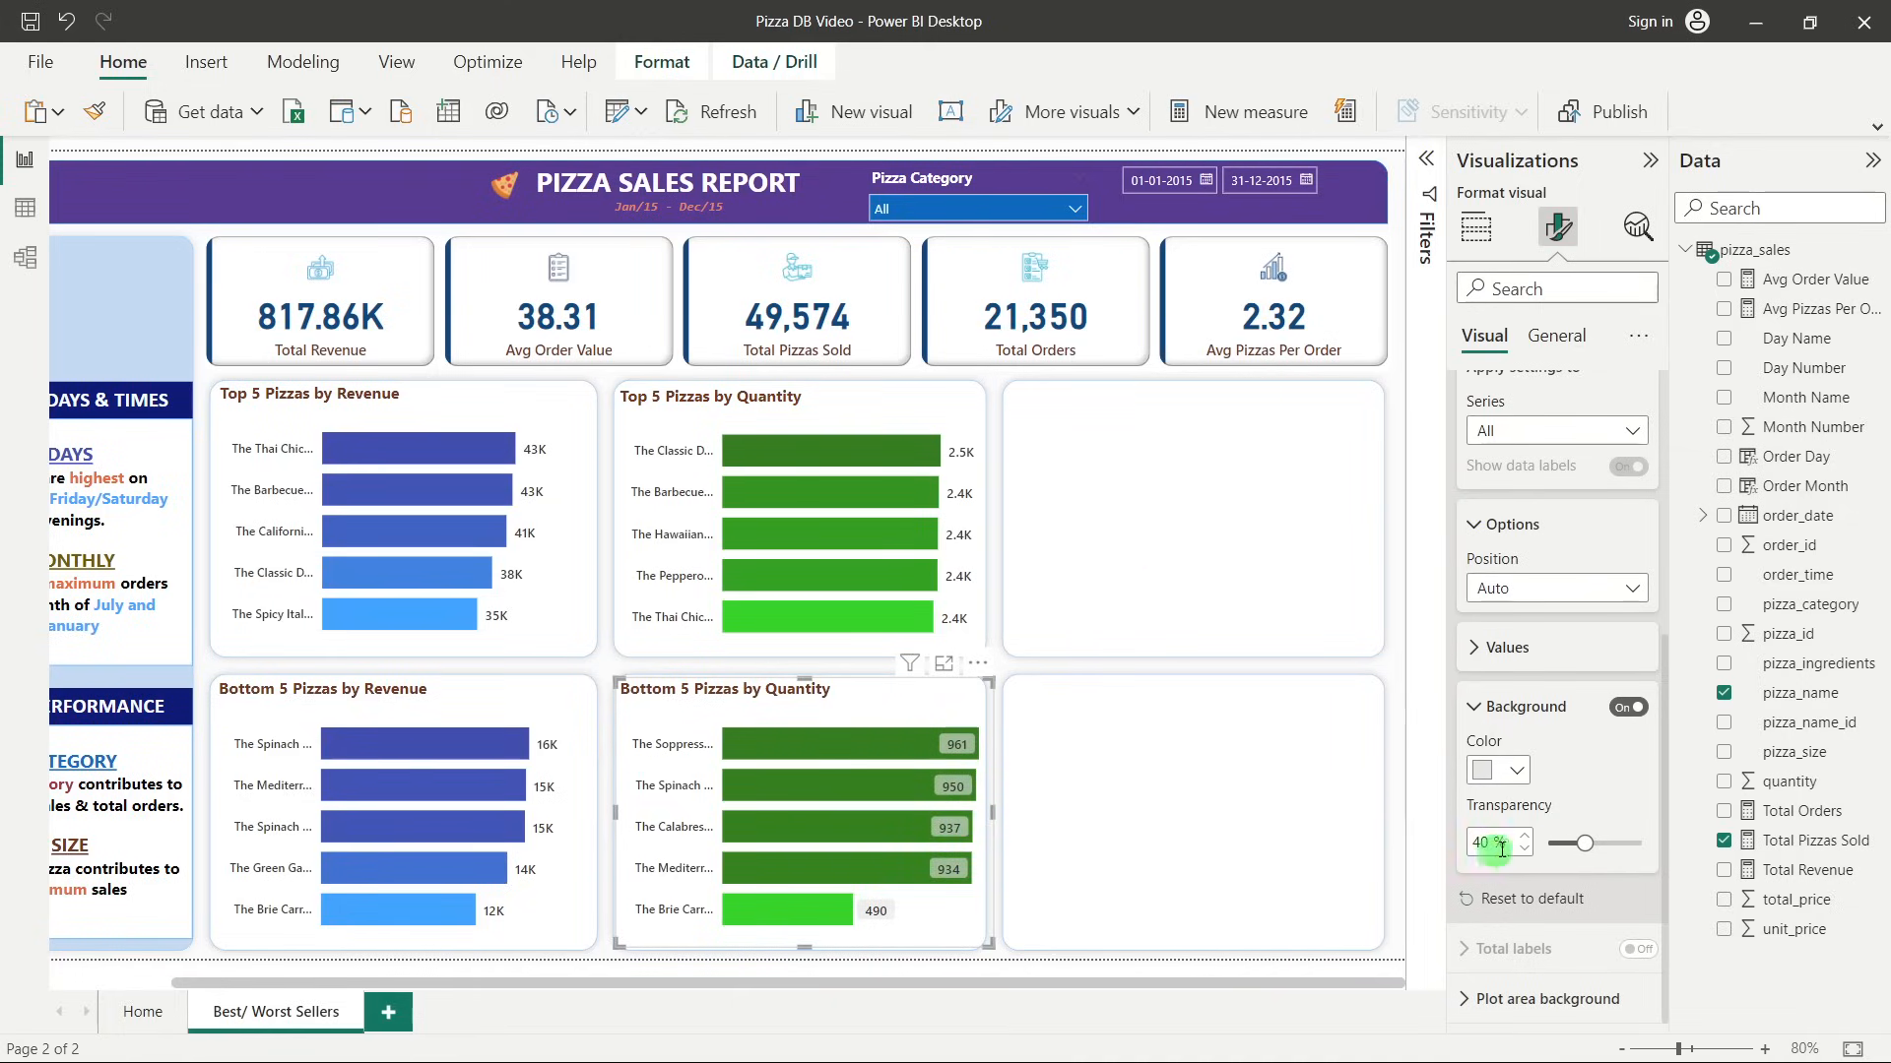
type("30")
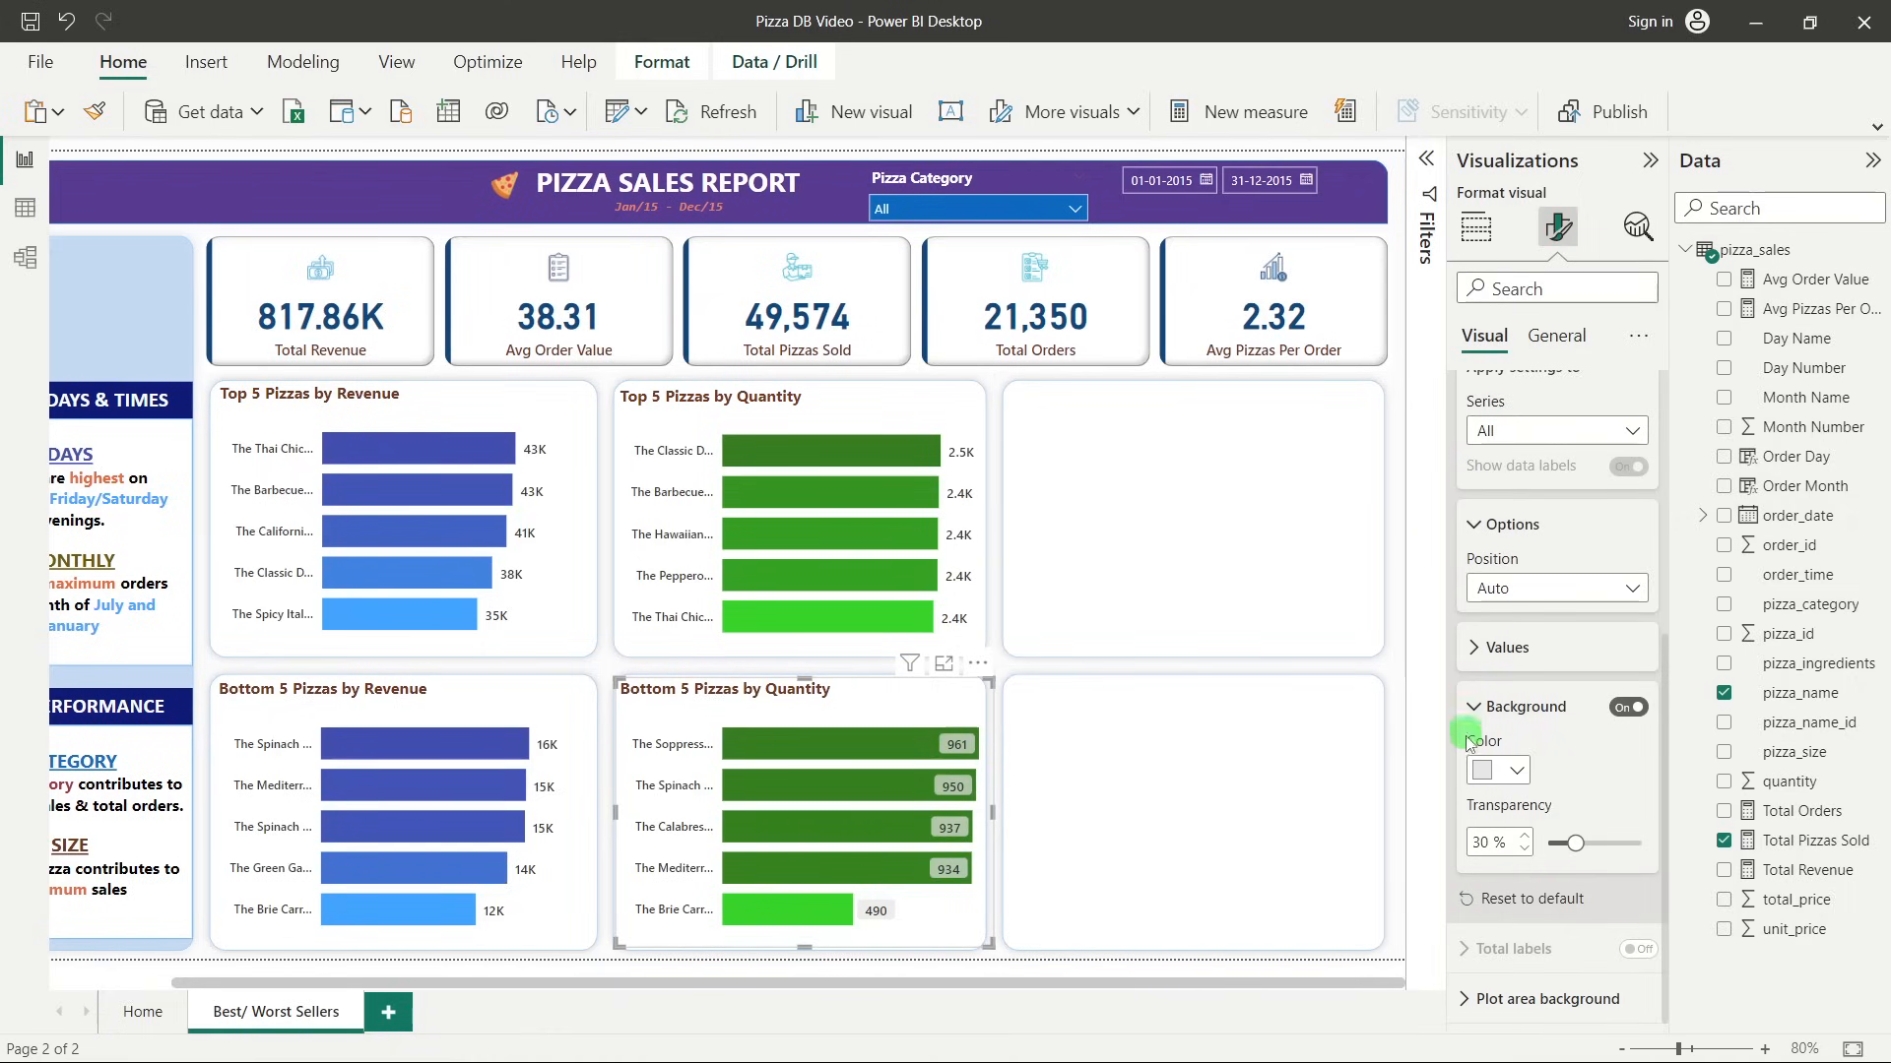
left_click(1649, 161)
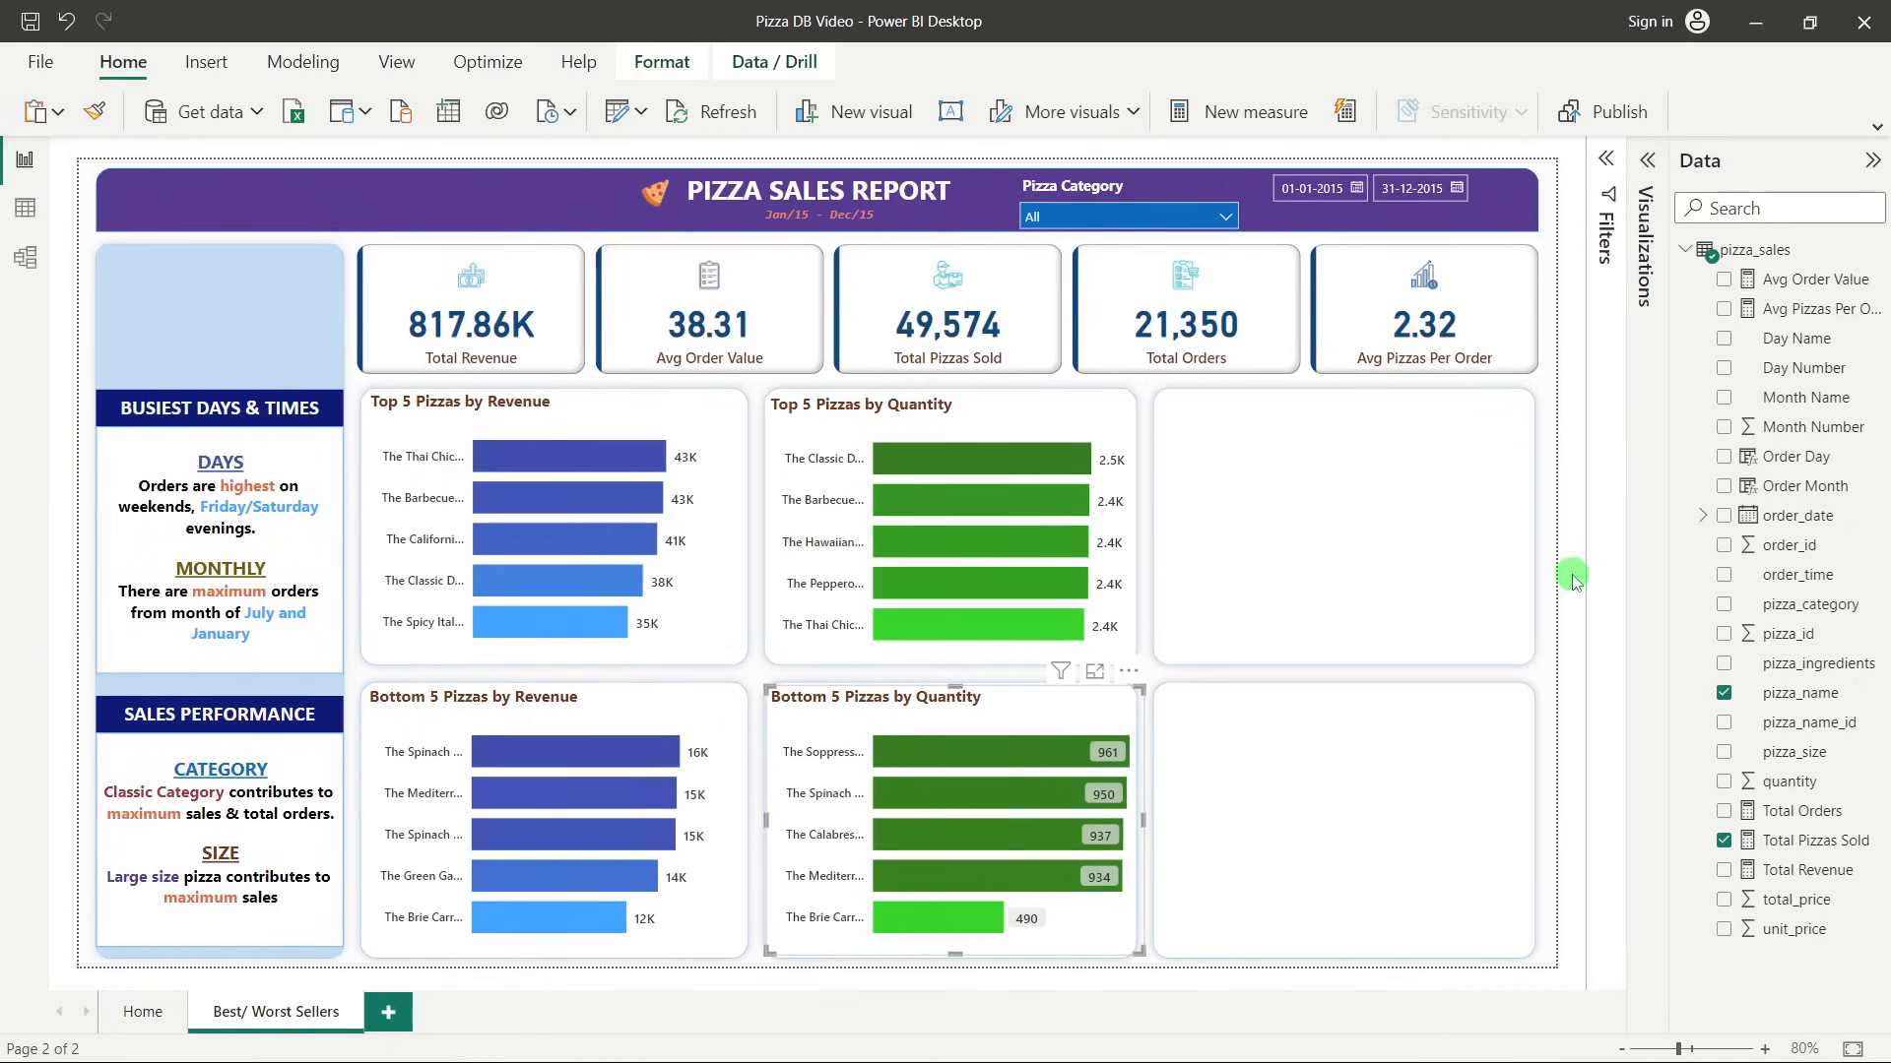
Duplicate the Top 5 Pizzas by Quantity chart onto the empty background directly beside it.
left_click(949, 411)
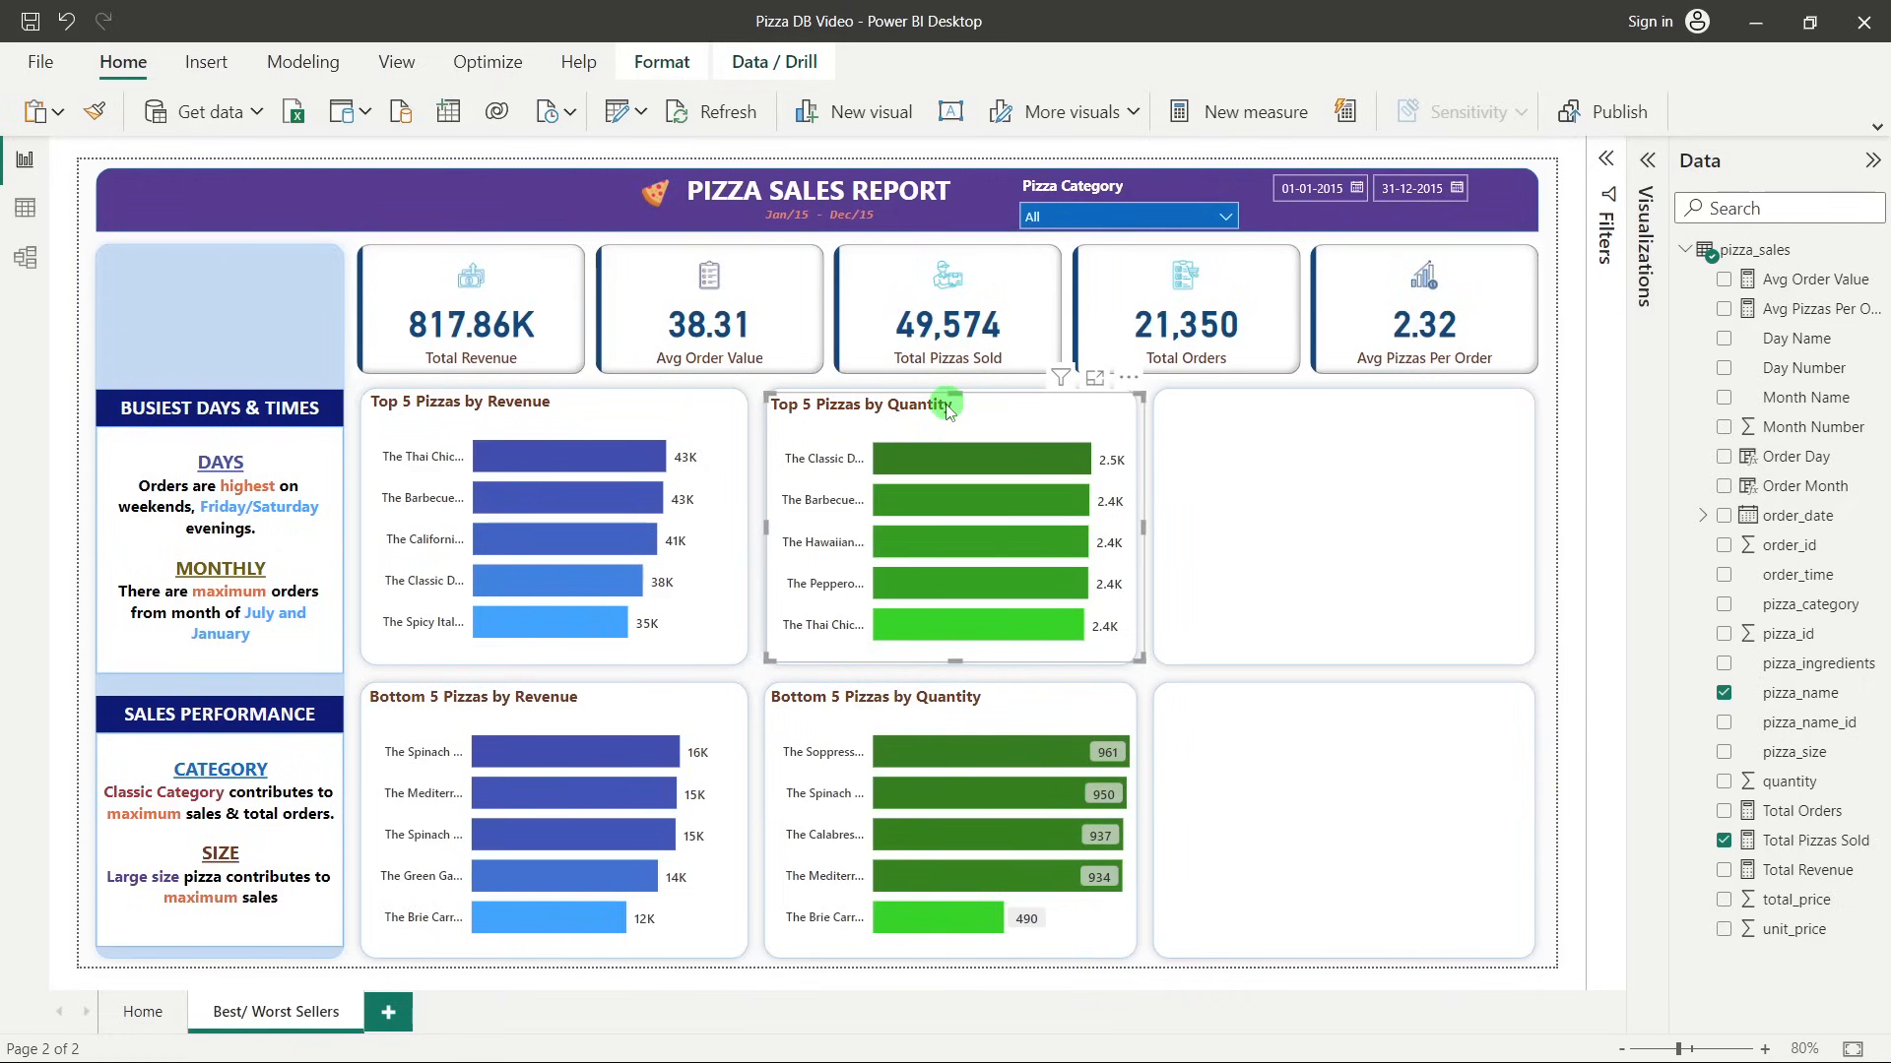
key("ctrl+v")
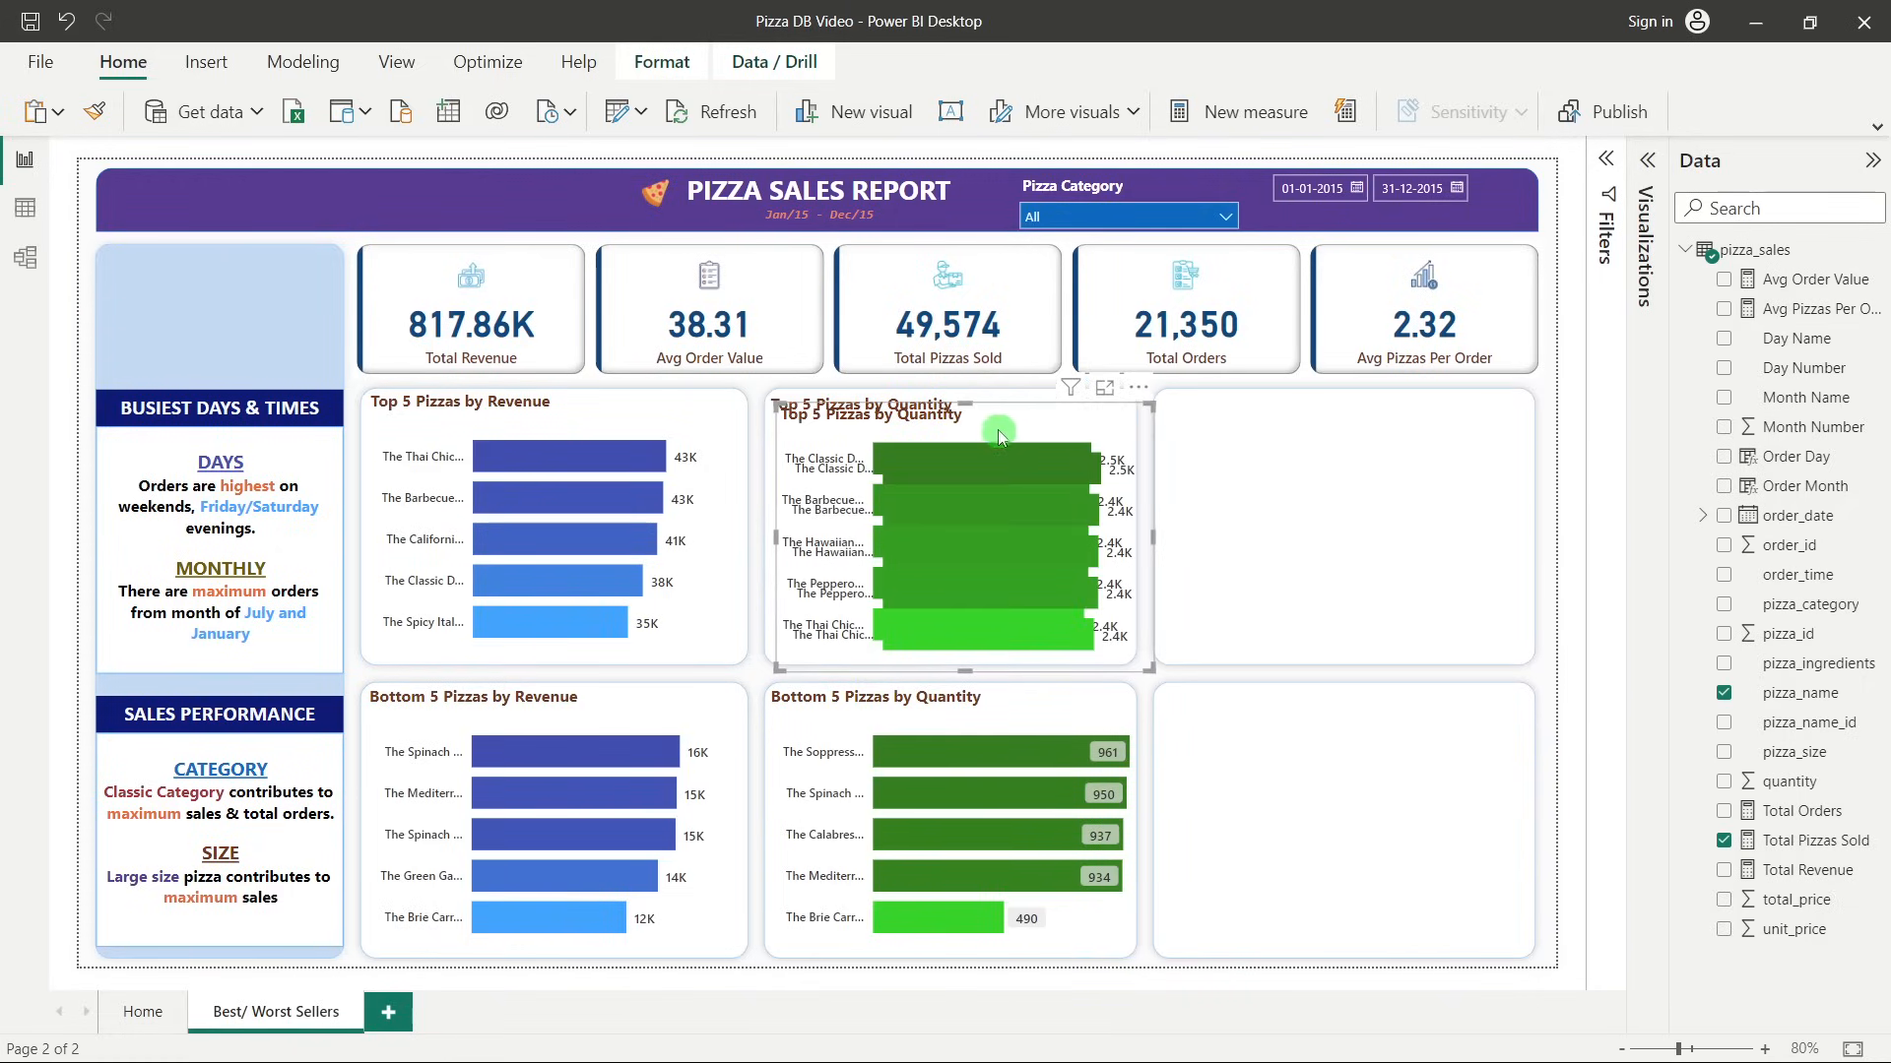
left_click_drag(1001, 428, 1371, 413)
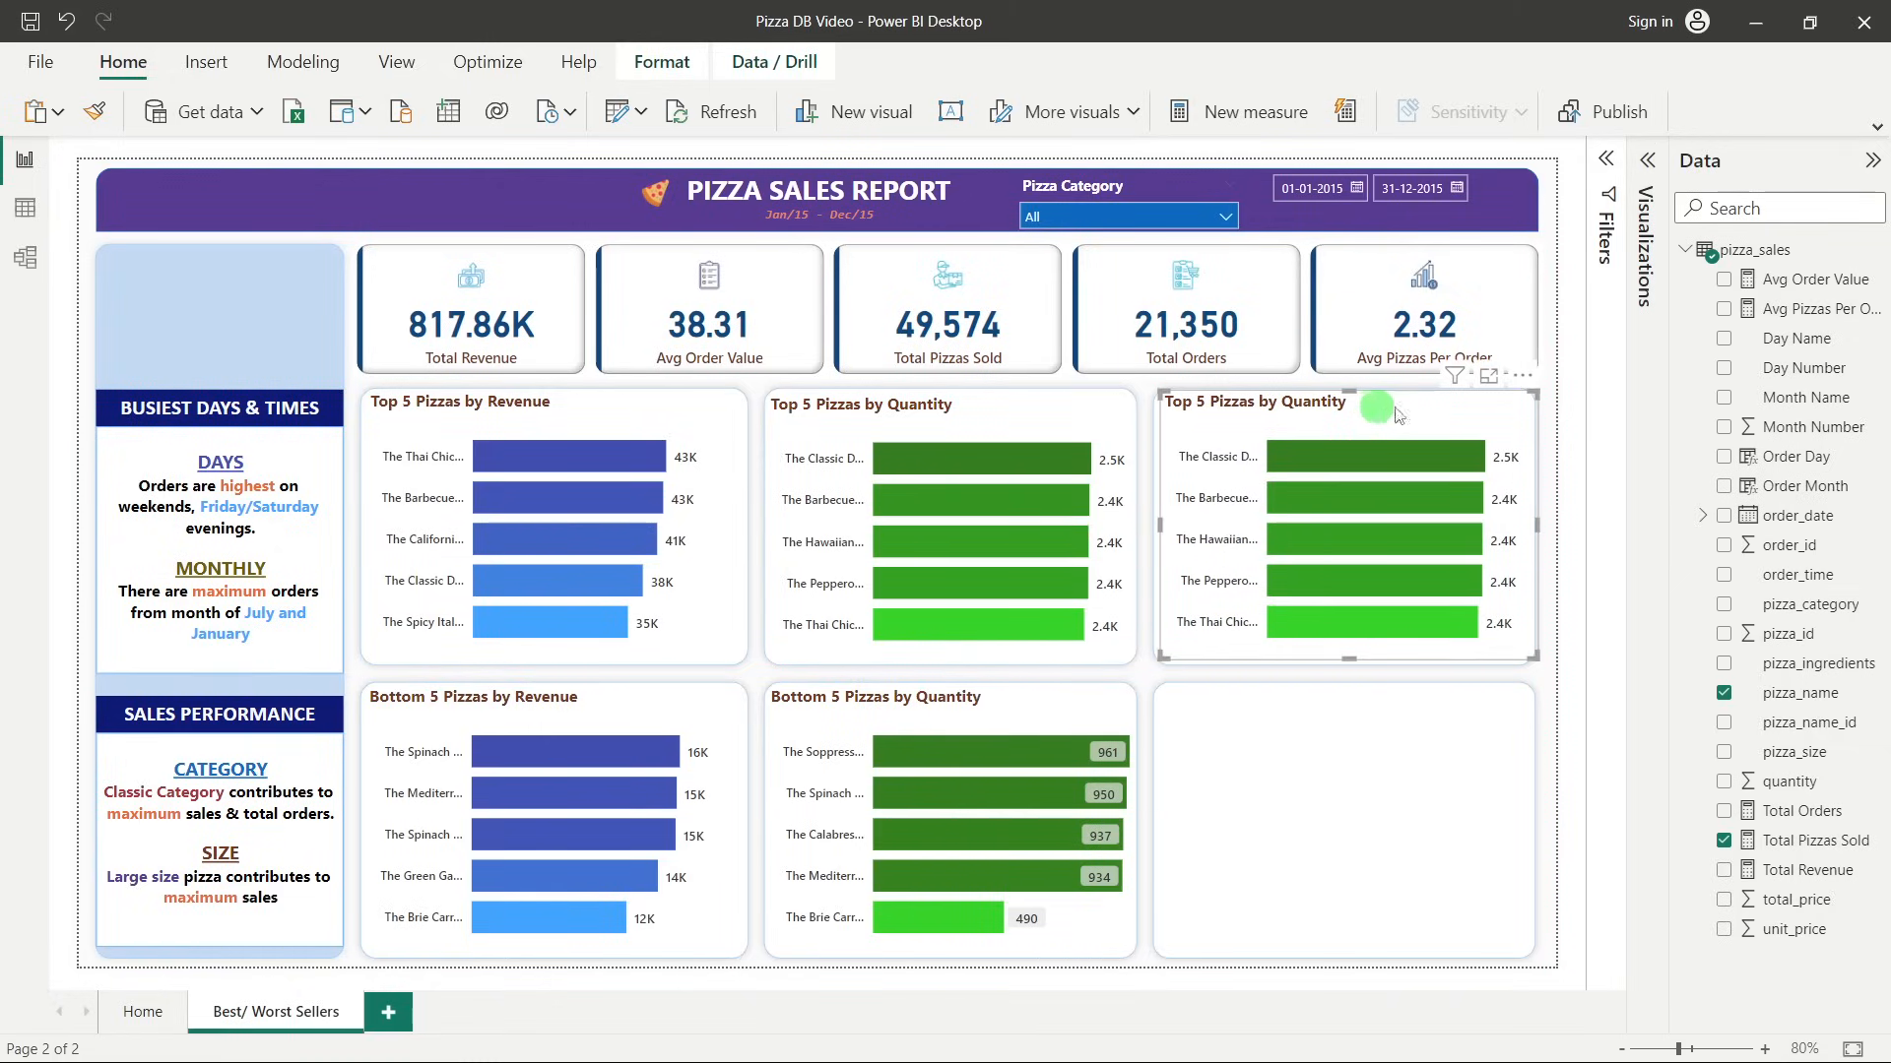
Replace Total Pizzas Sold with Total Orders on the X-axis of the duplicated top 5 chart.
left_click(1607, 167)
left_click(1492, 330)
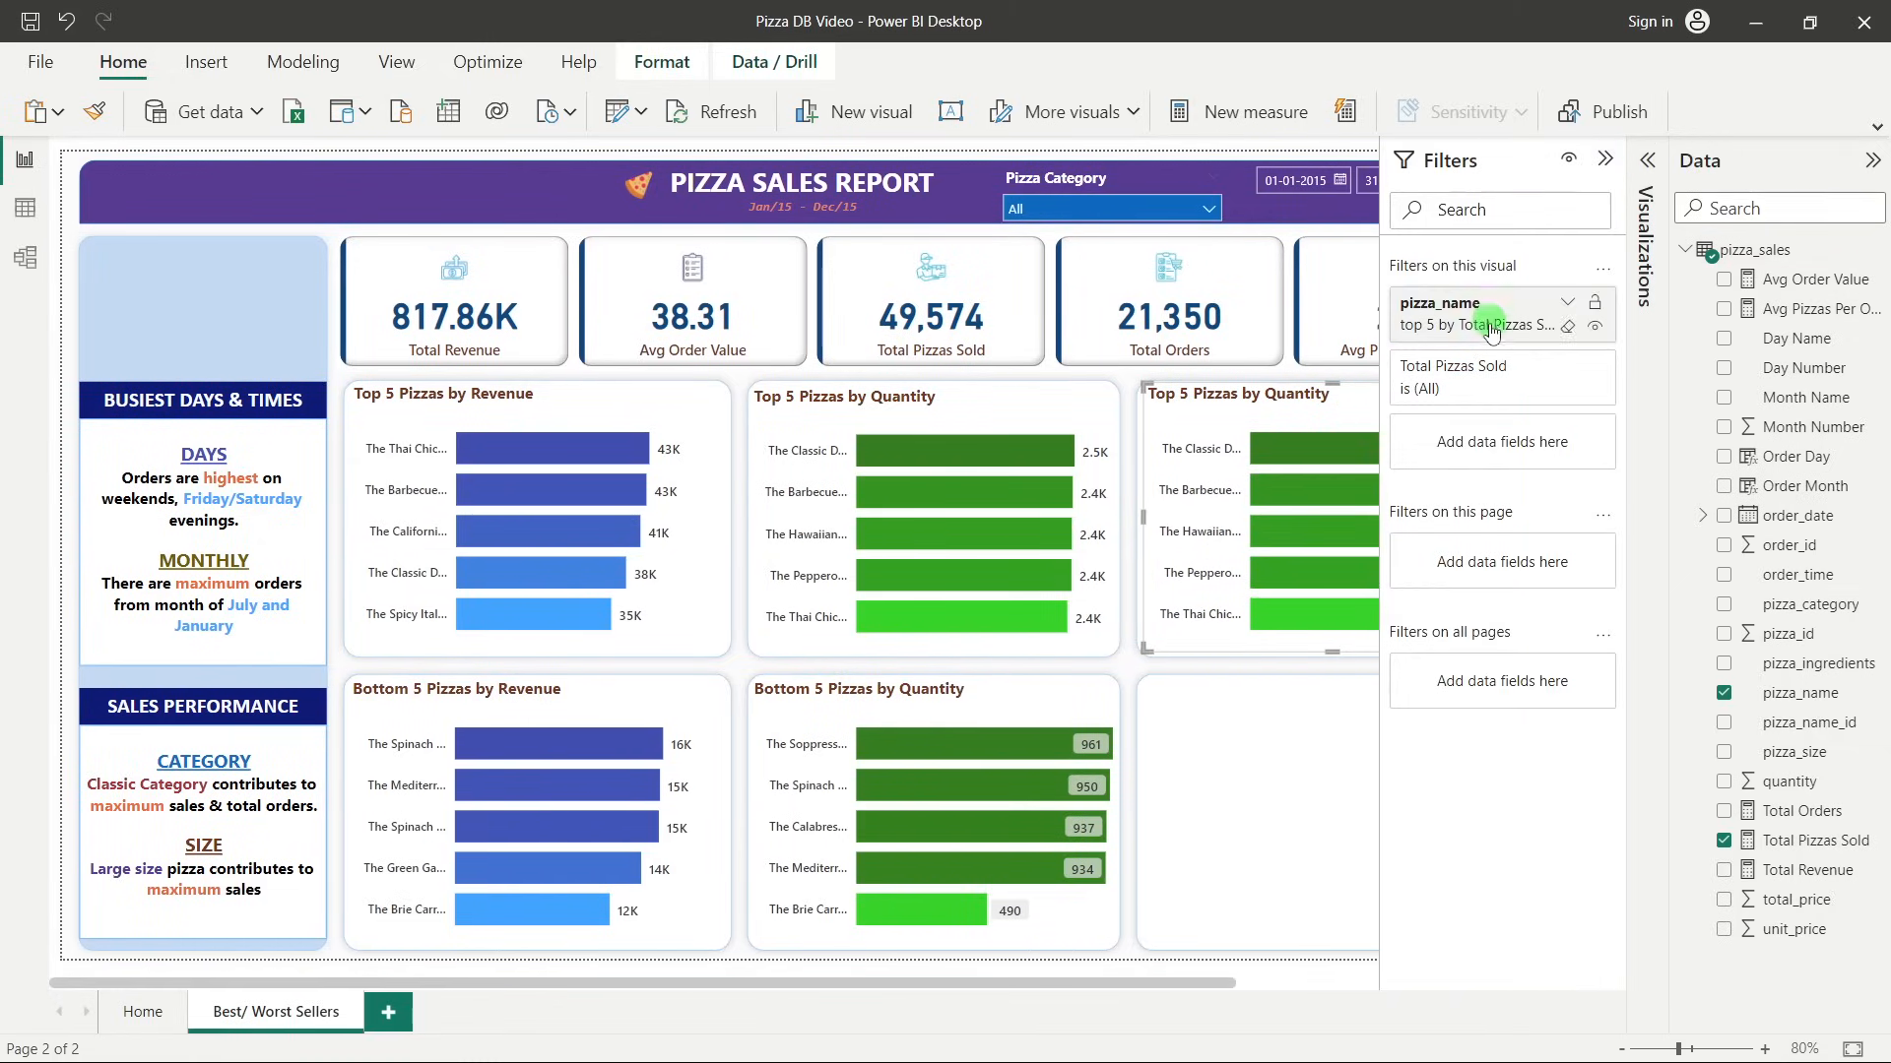
left_click(1260, 985)
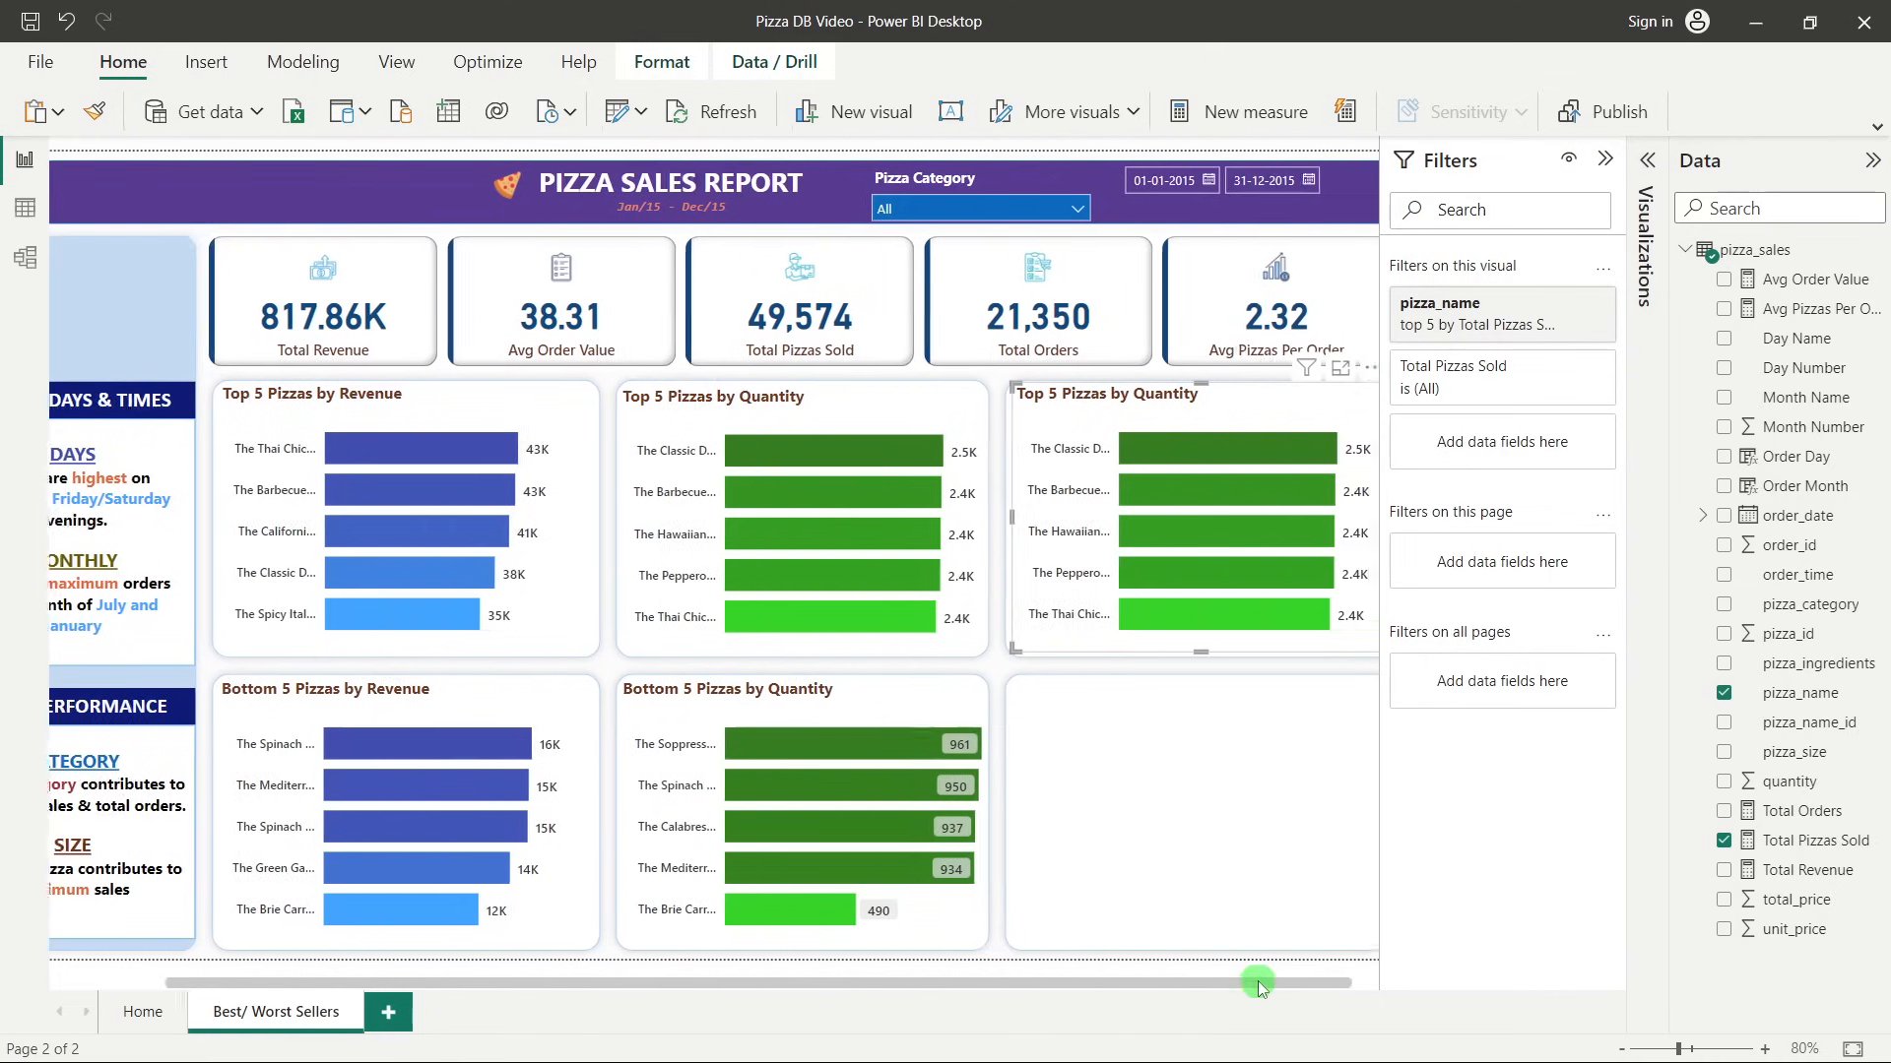
left_click(1647, 162)
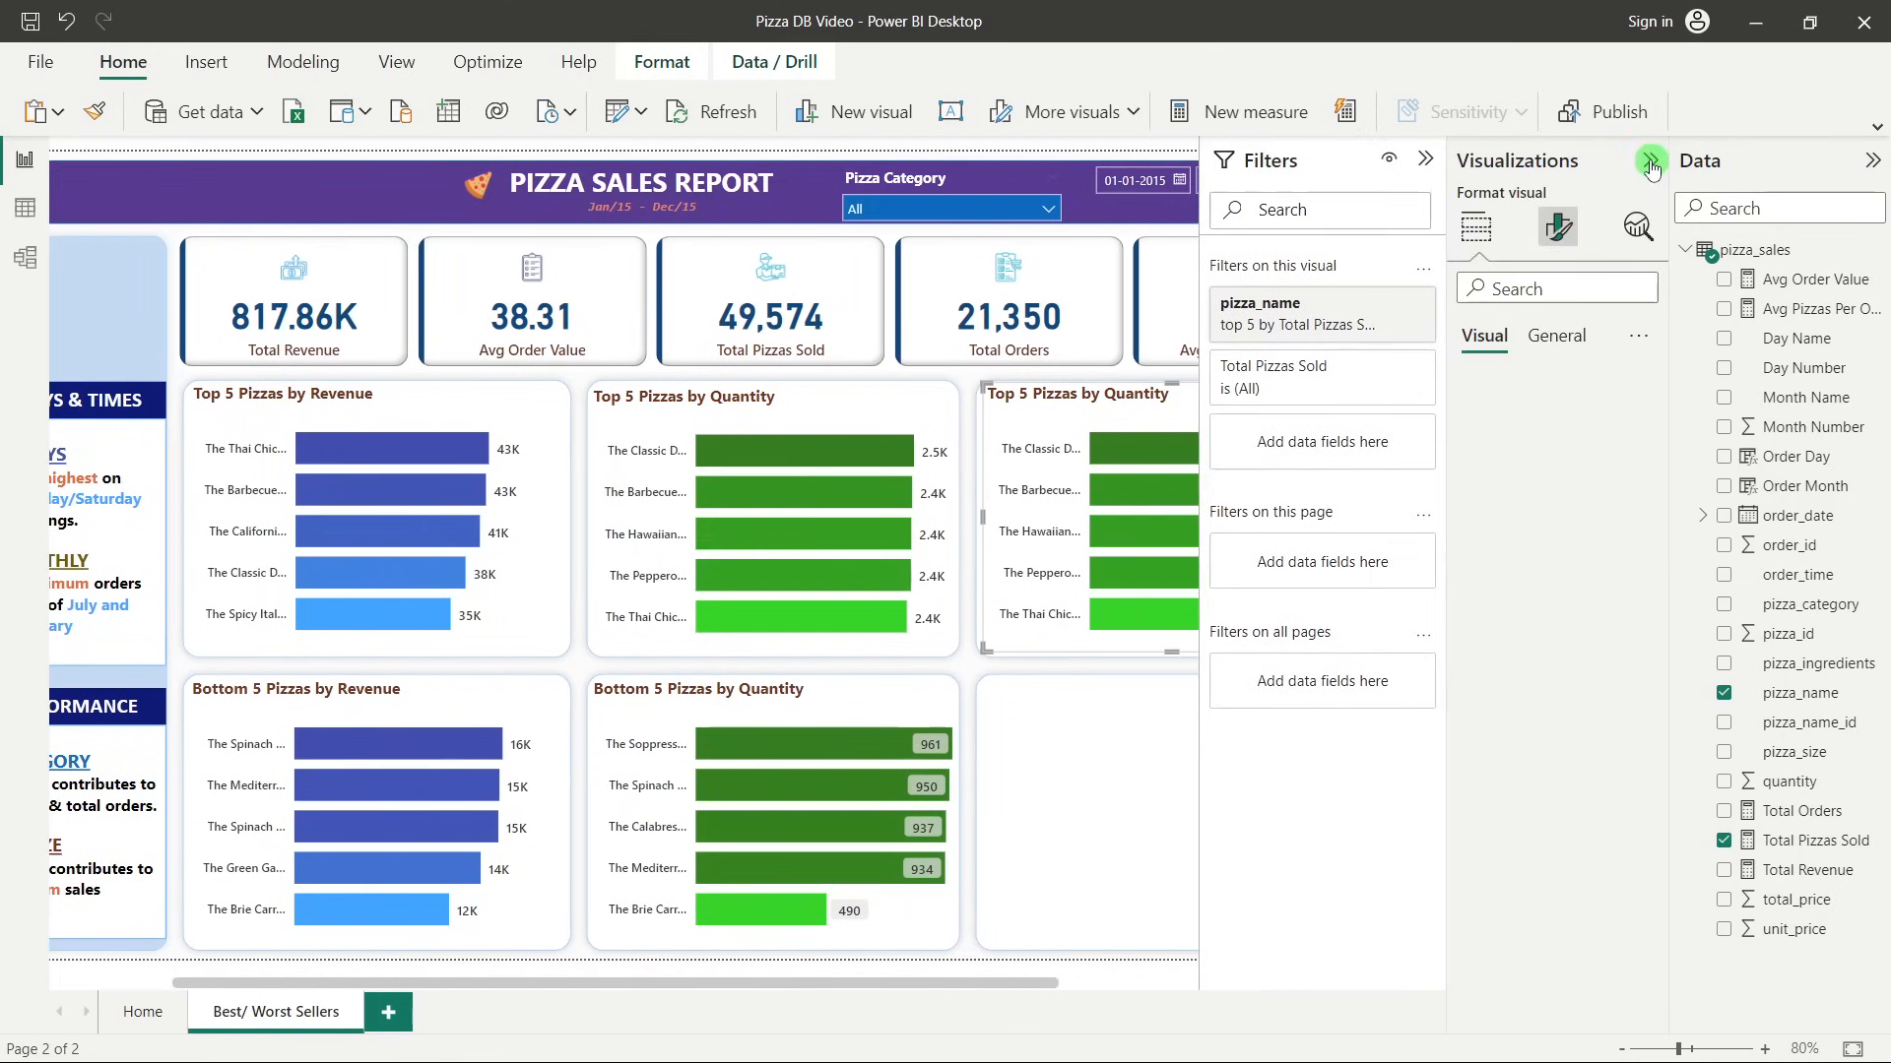
left_click(1088, 983)
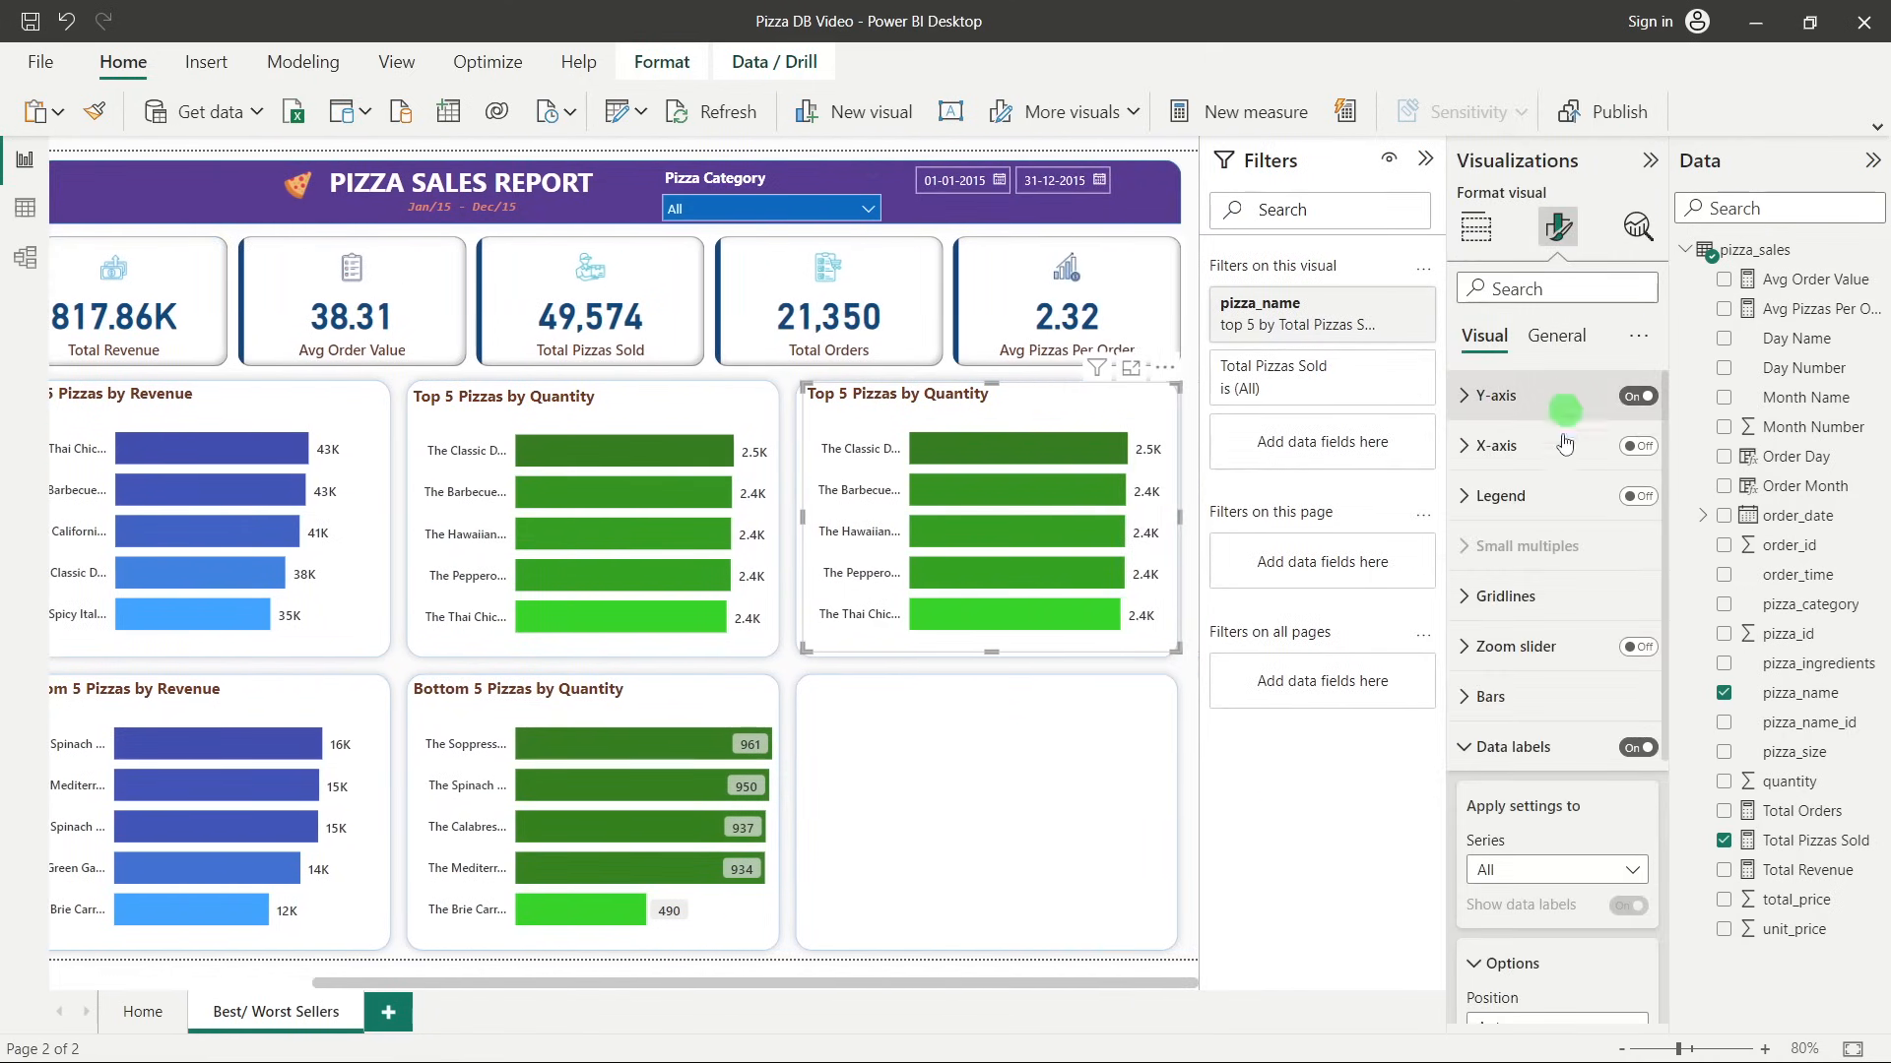
left_click(1475, 229)
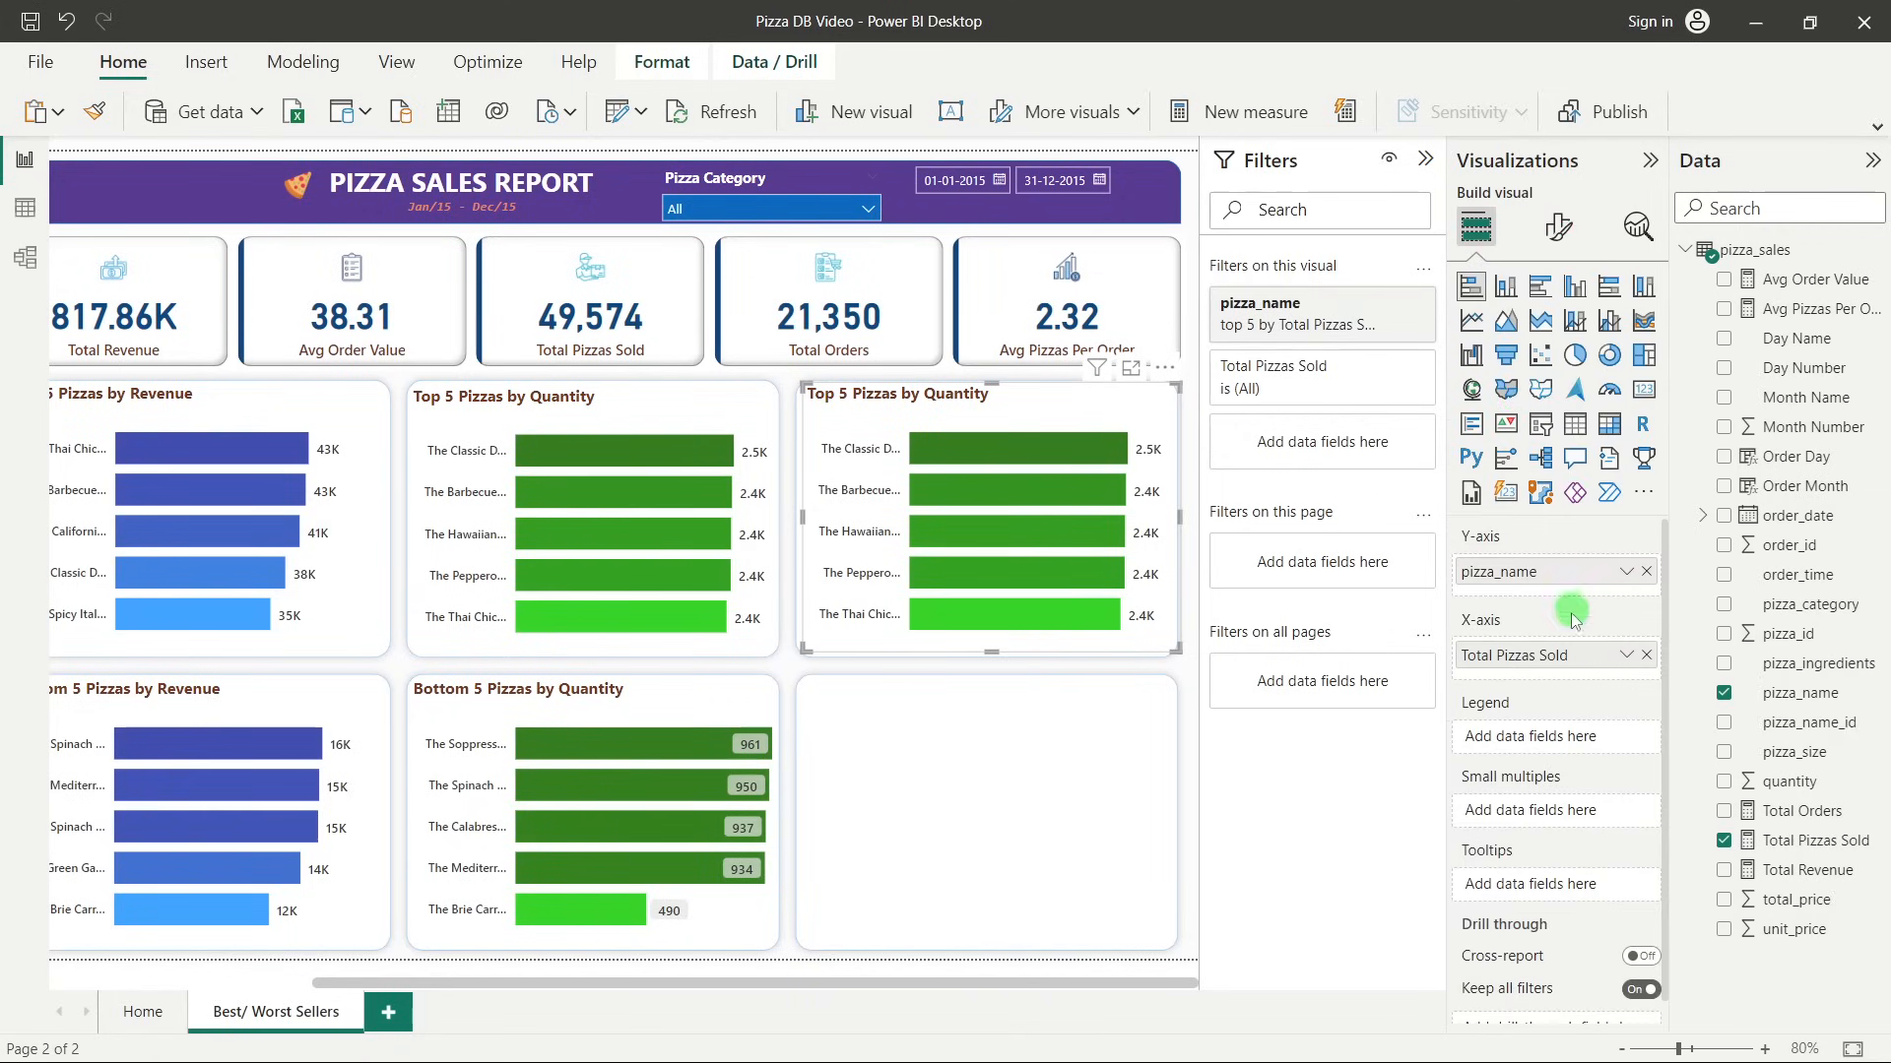
left_click(1646, 657)
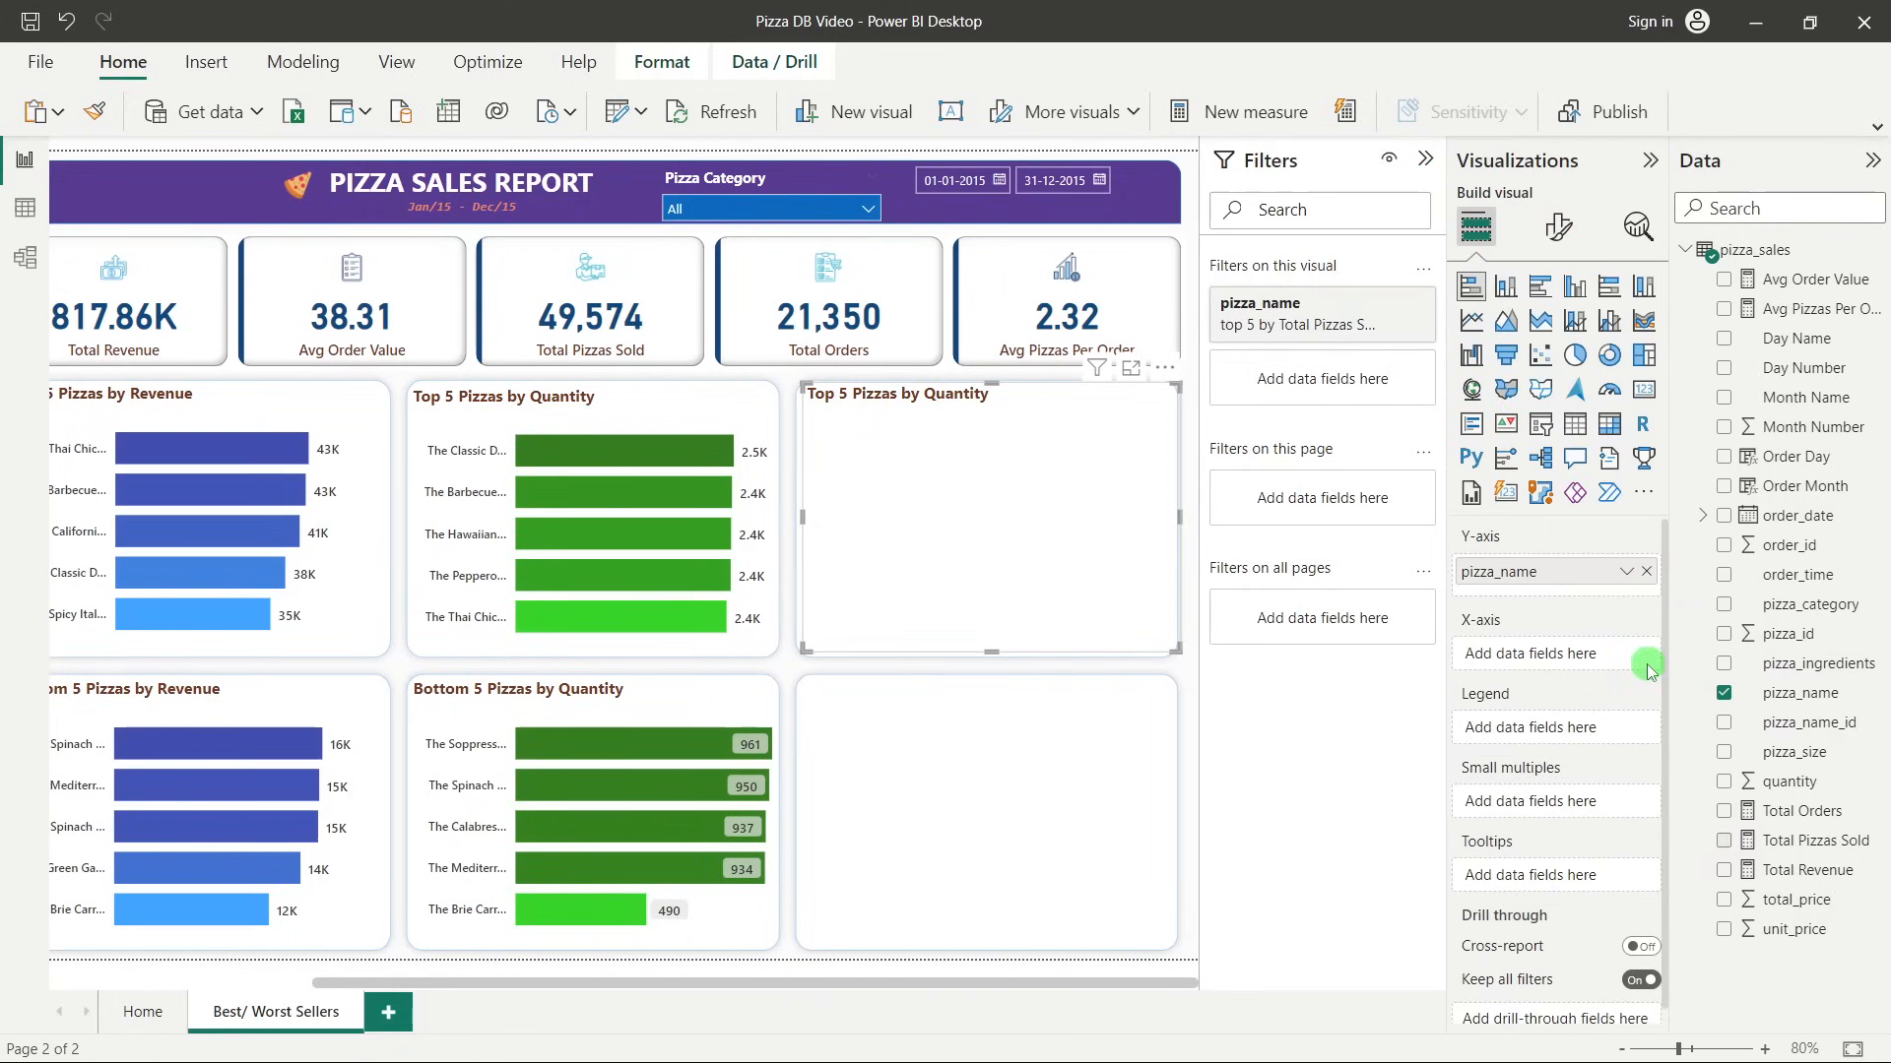
left_click(1723, 813)
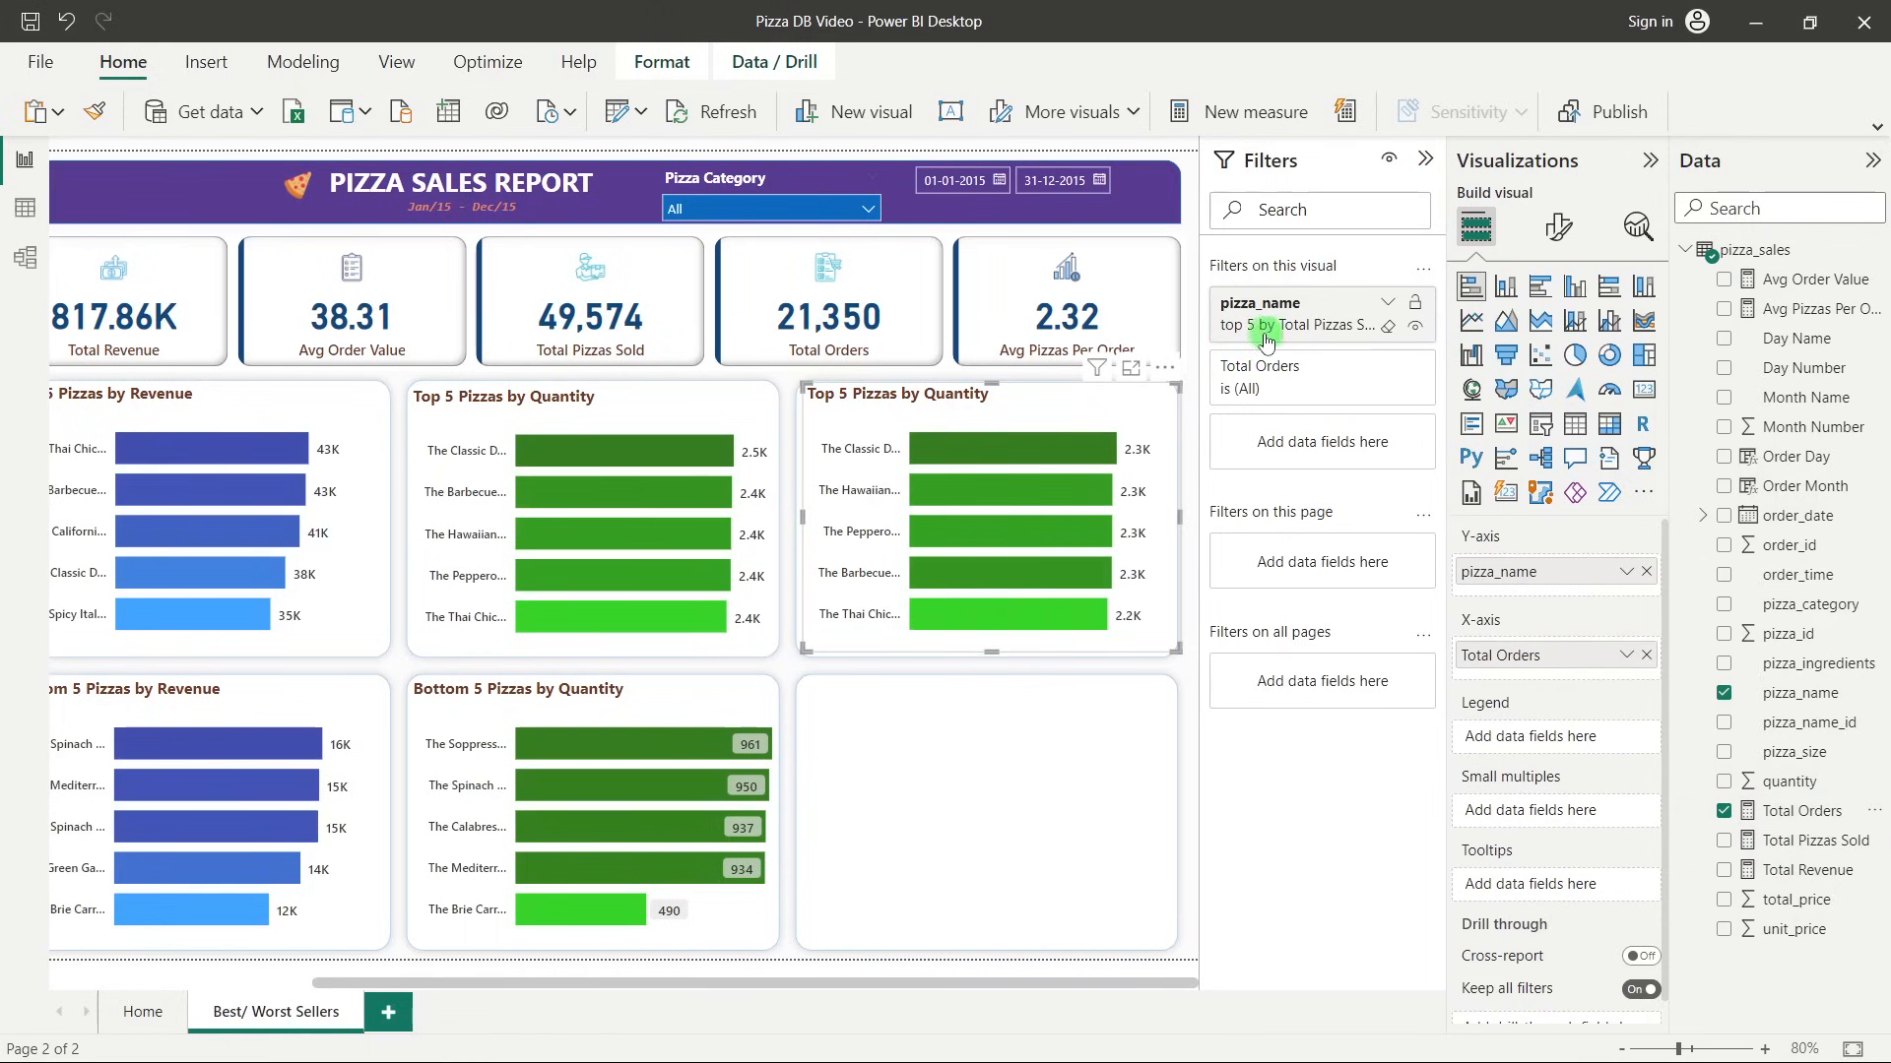
Base the duplicated chart's pizza_name top 5 filter on Total Orders instead of Total Pizzas Sold and apply it.
left_click(1388, 302)
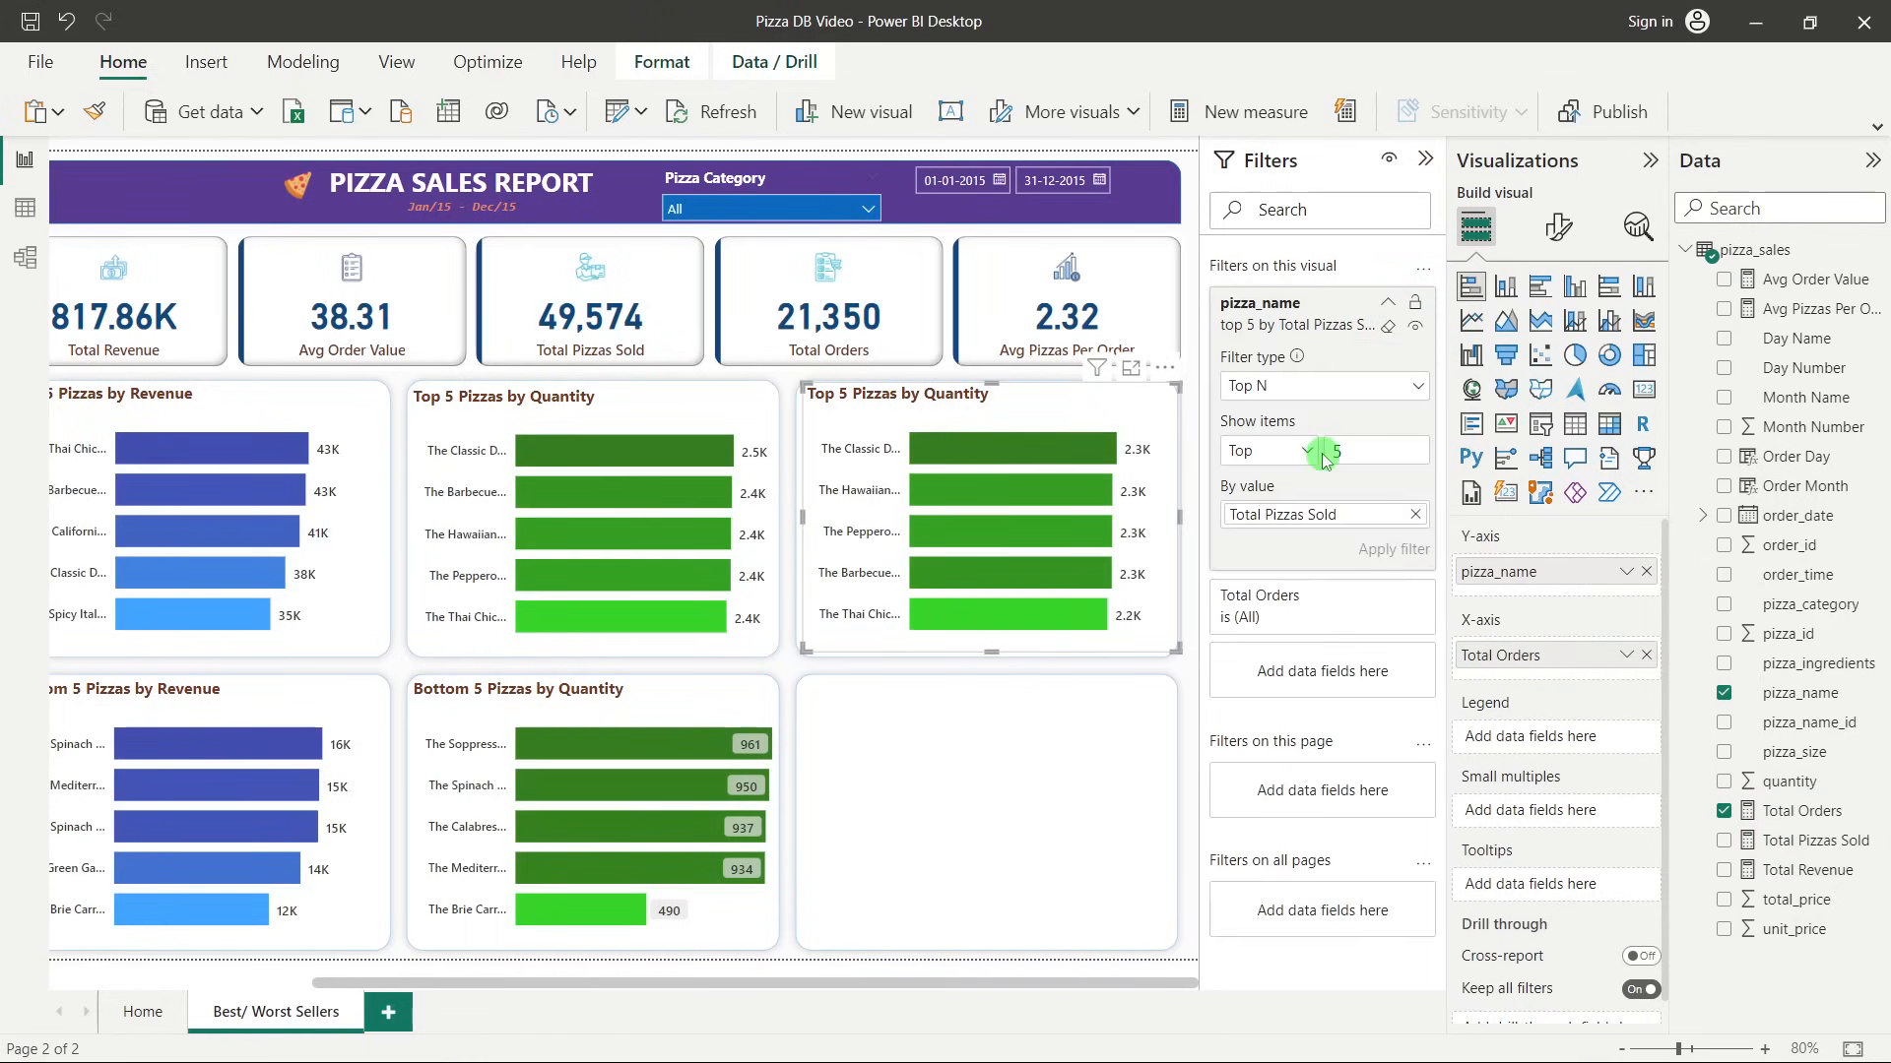
left_click(1418, 516)
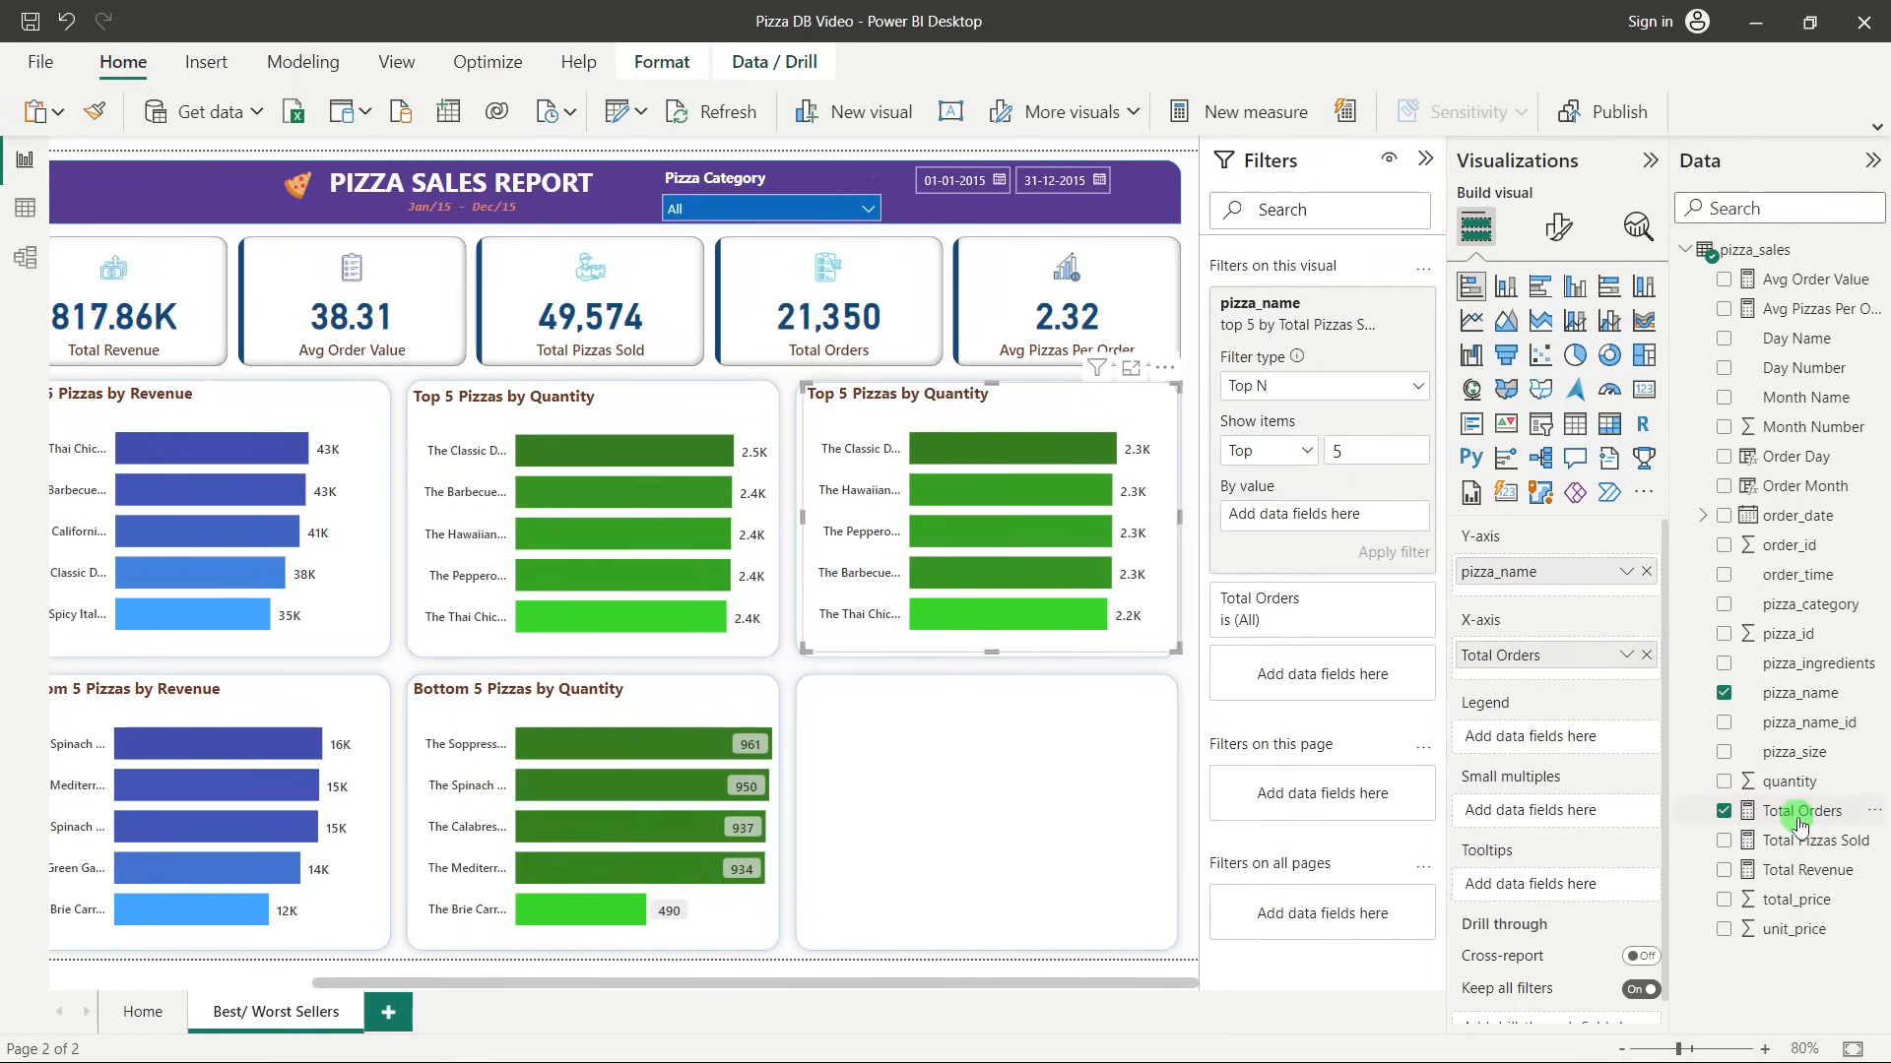
left_click_drag(1800, 814, 1349, 531)
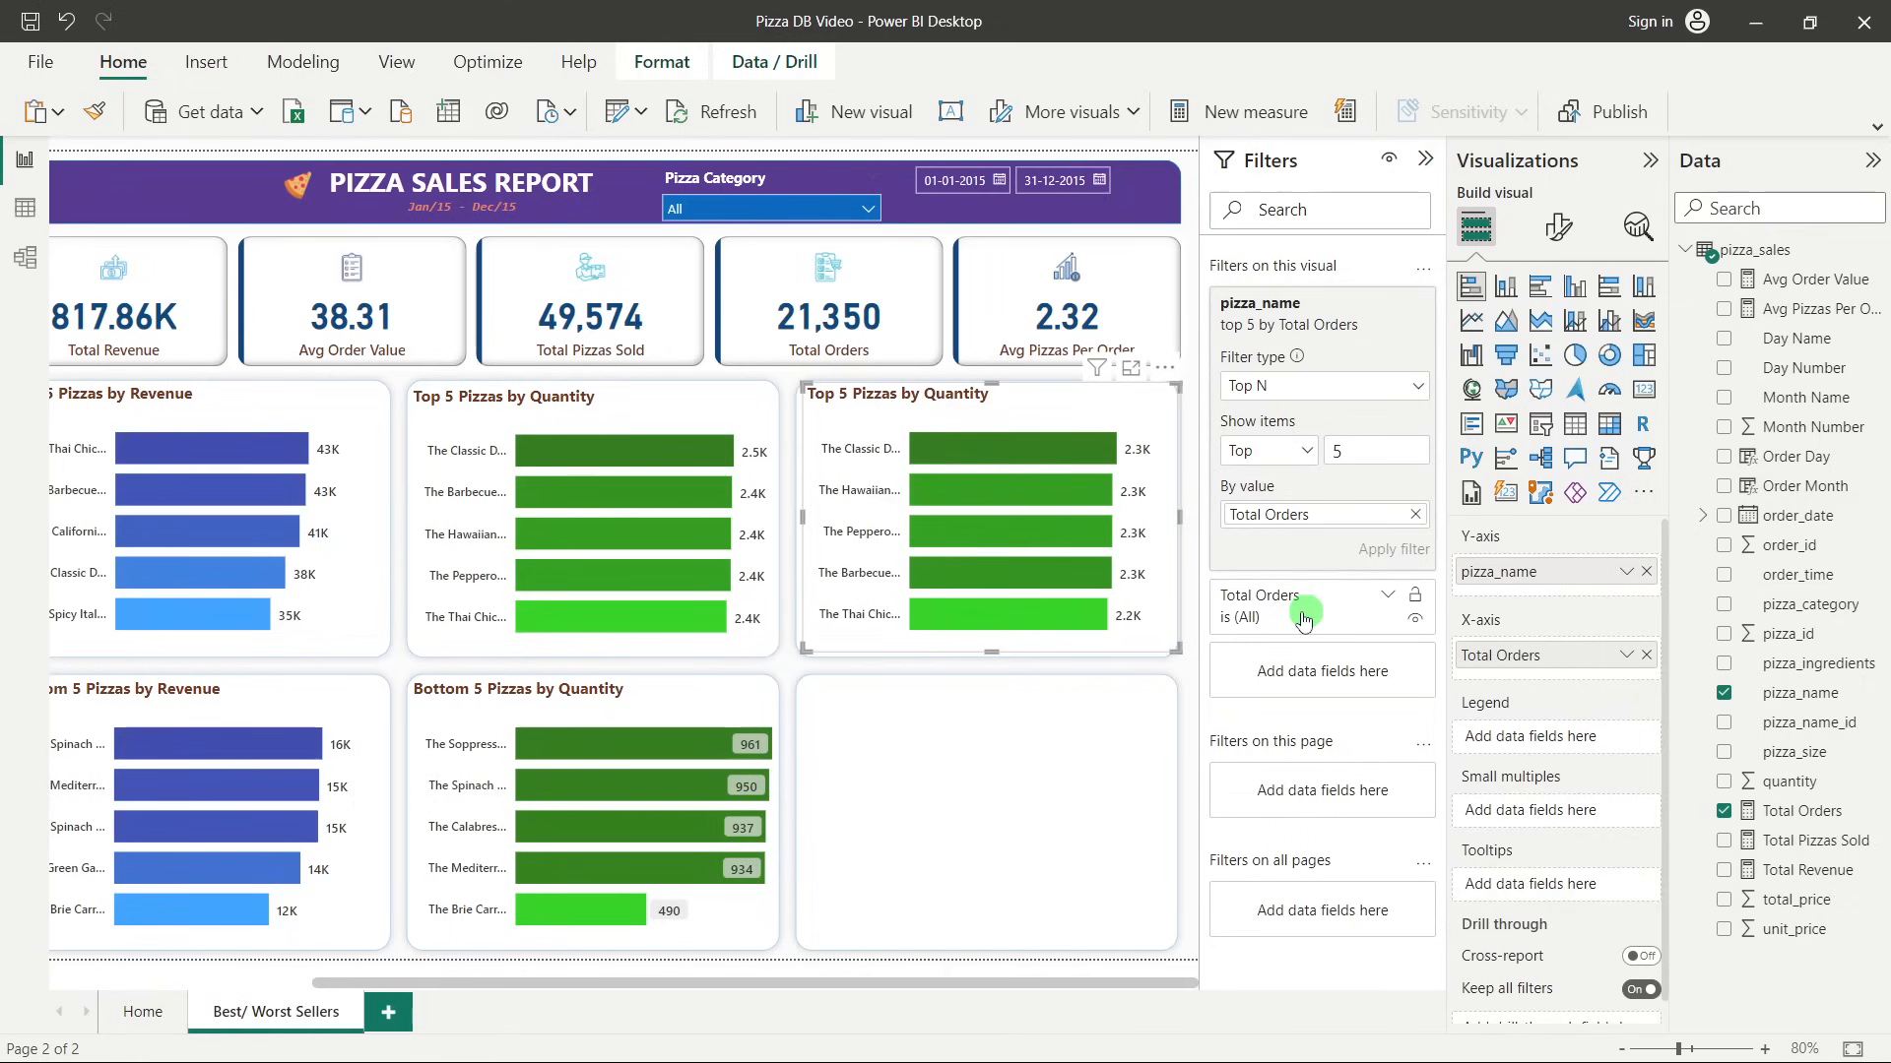
left_click(1427, 160)
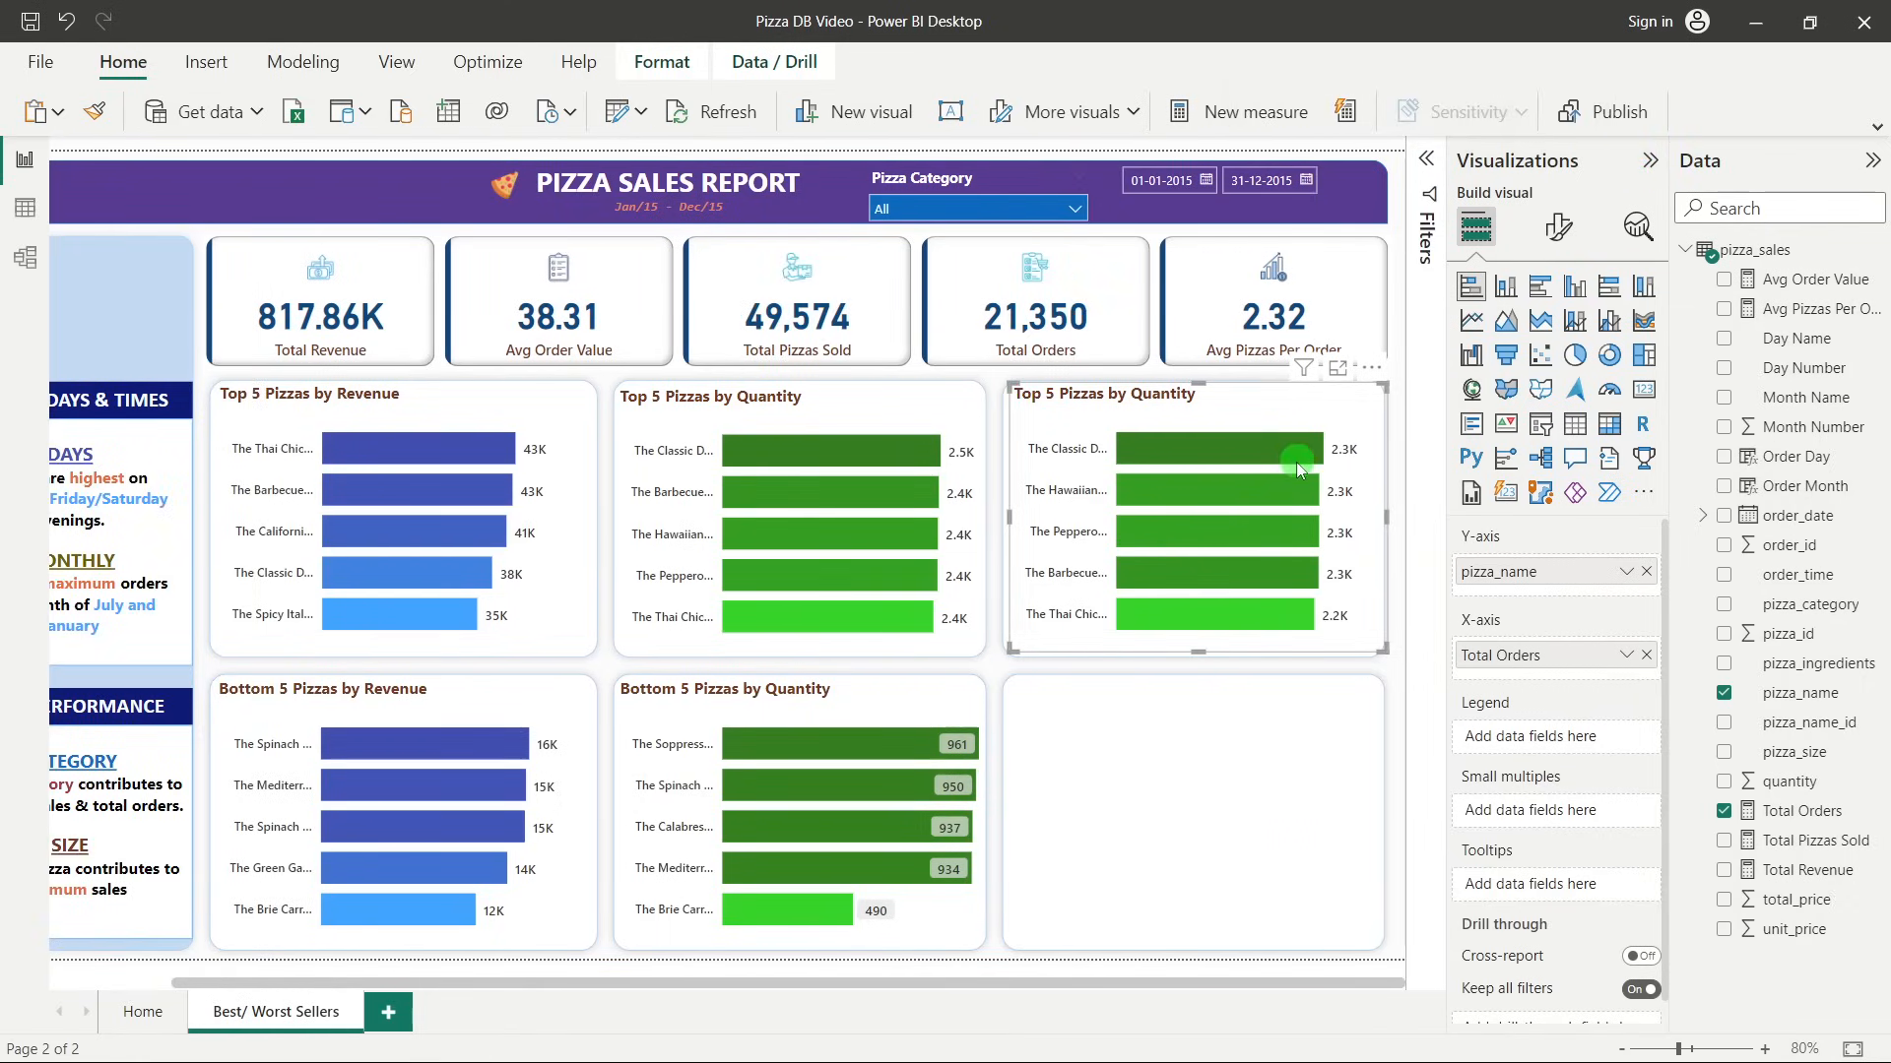
Base the duplicated top 5 chart's bar color gradient on Total Orders instead of Total Pizzas Sold.
left_click(1554, 222)
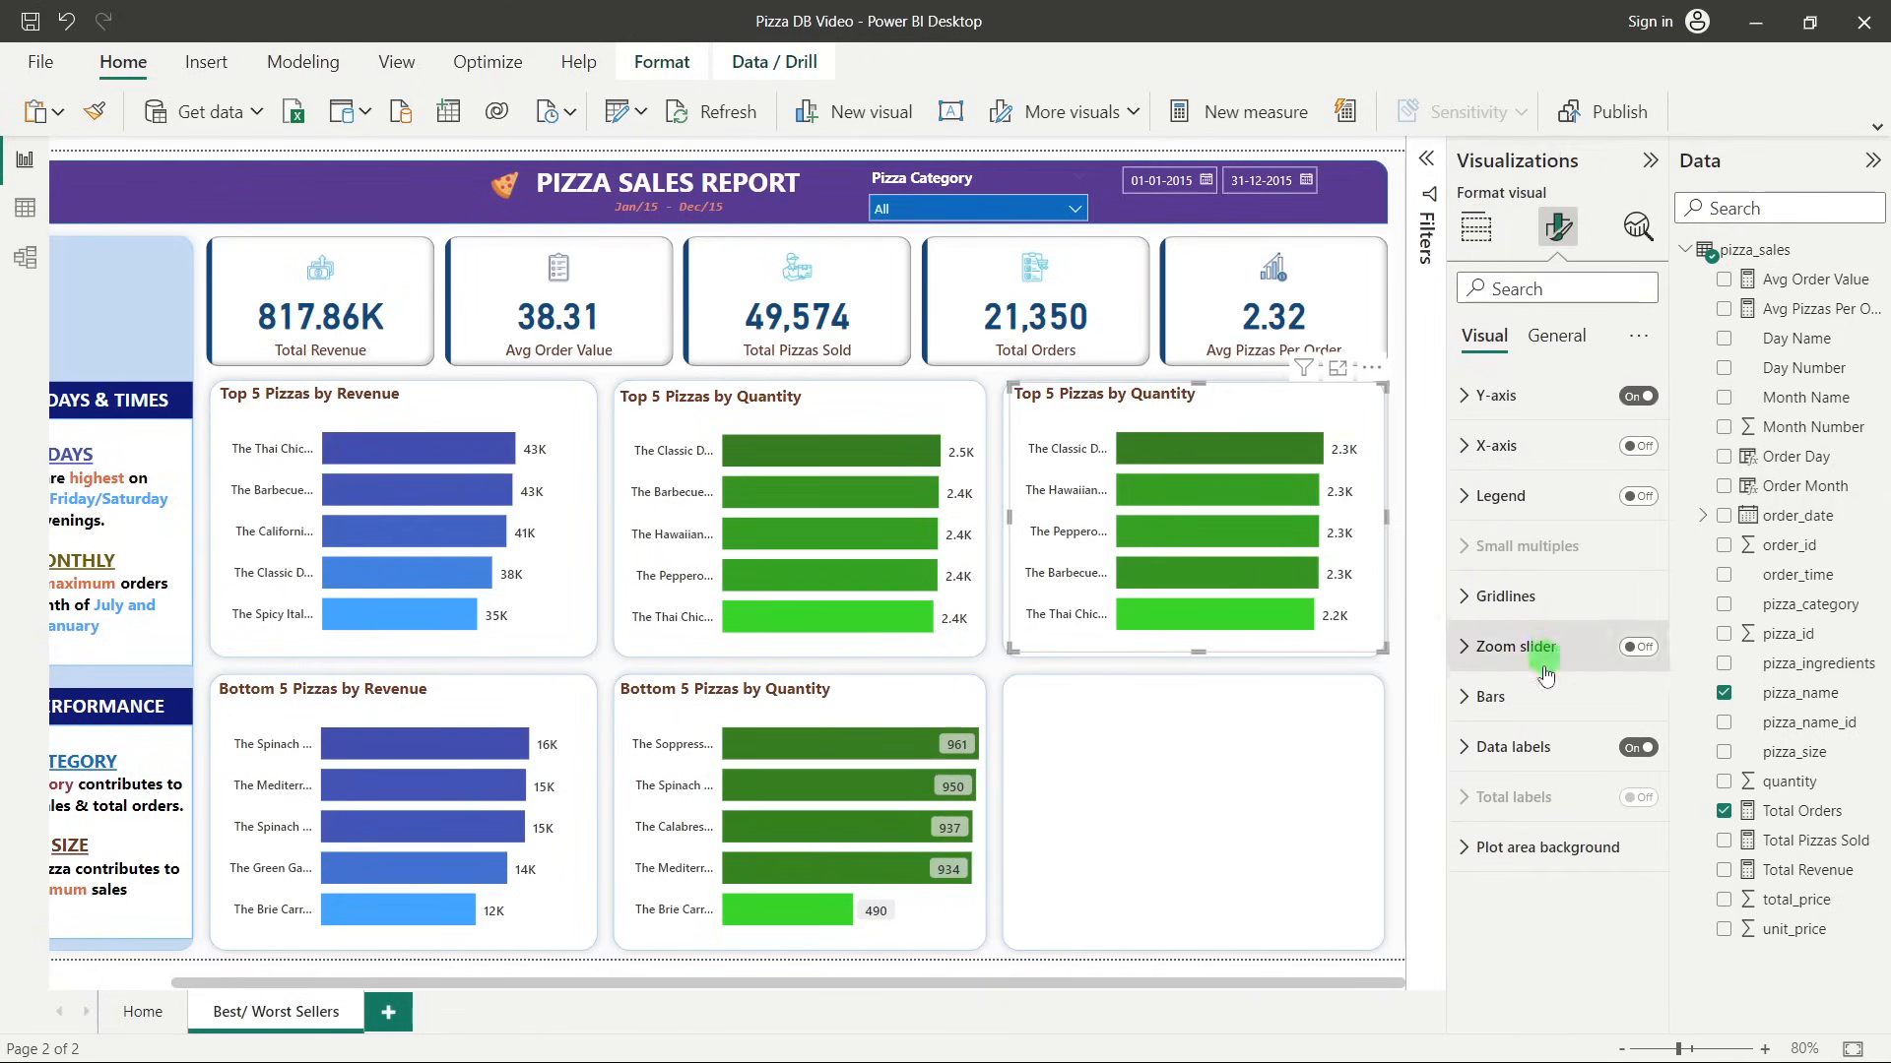
left_click(1527, 688)
scroll(1536, 690, "down", 2)
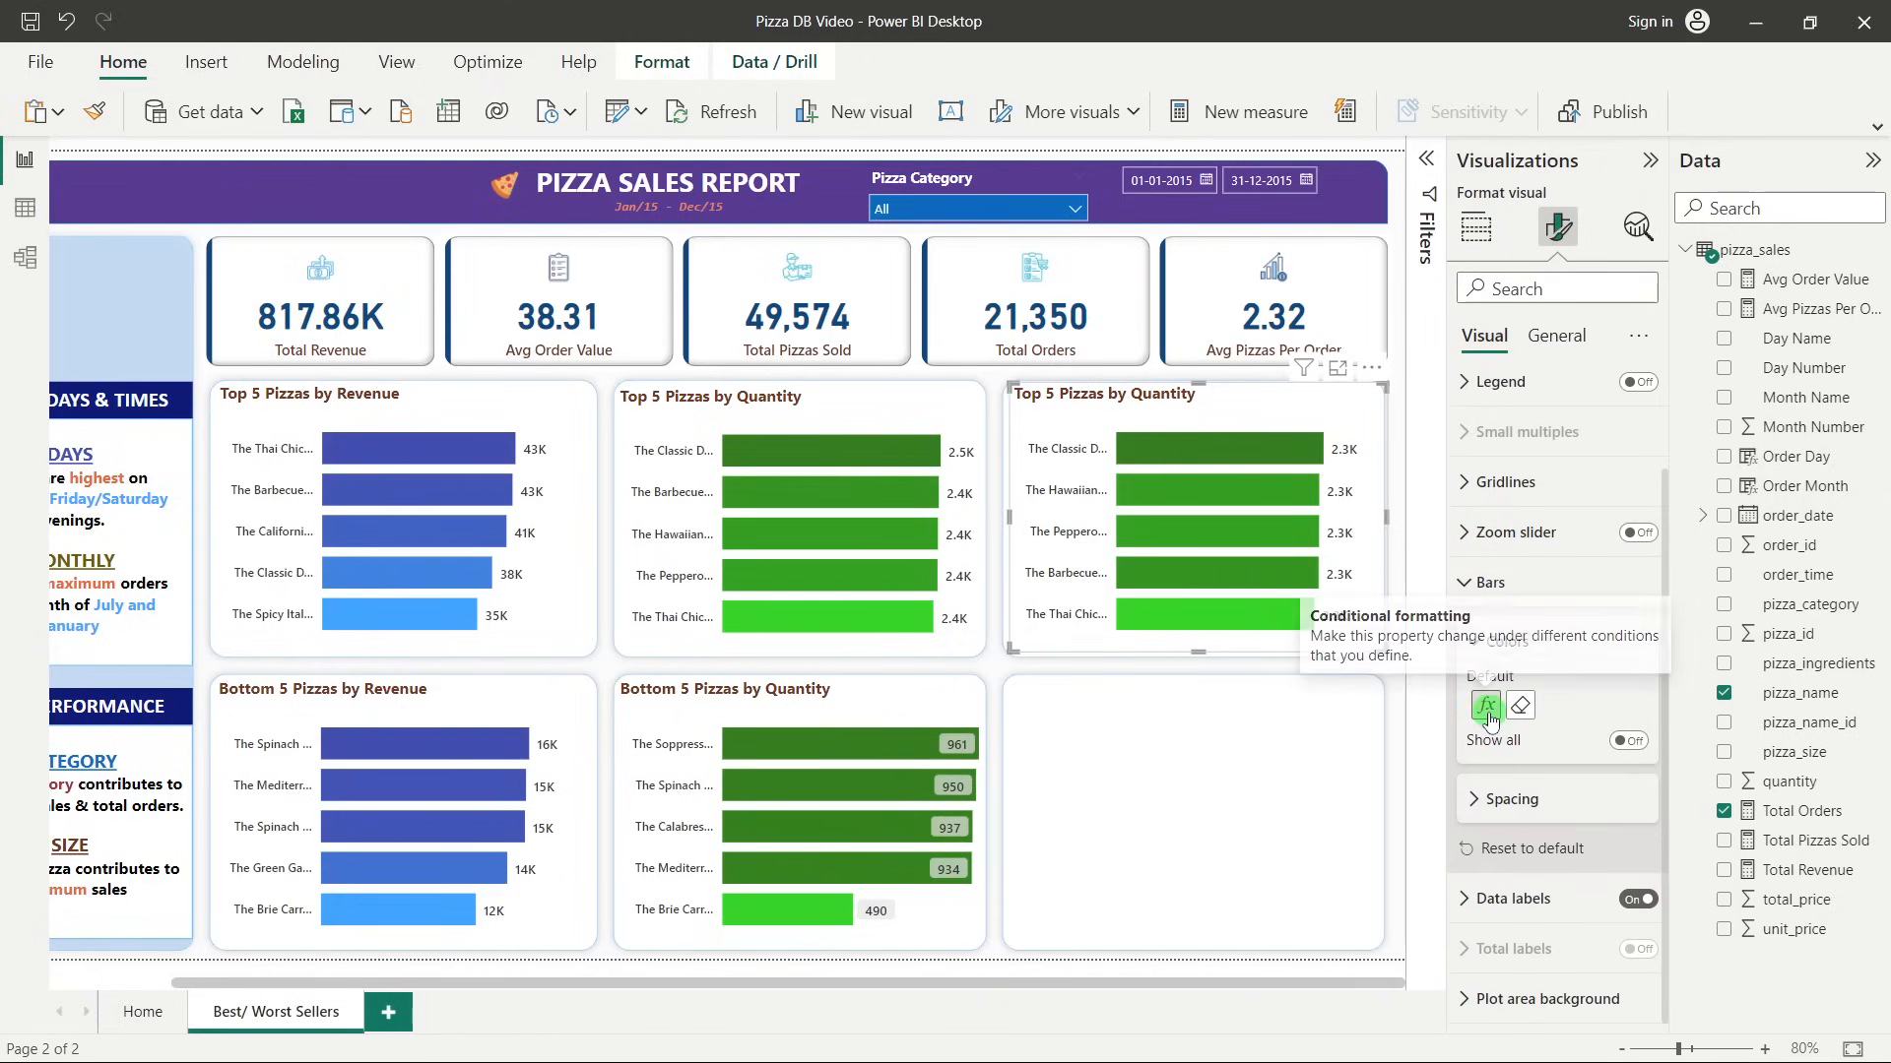
left_click(1487, 707)
left_click_drag(990, 169, 646, 173)
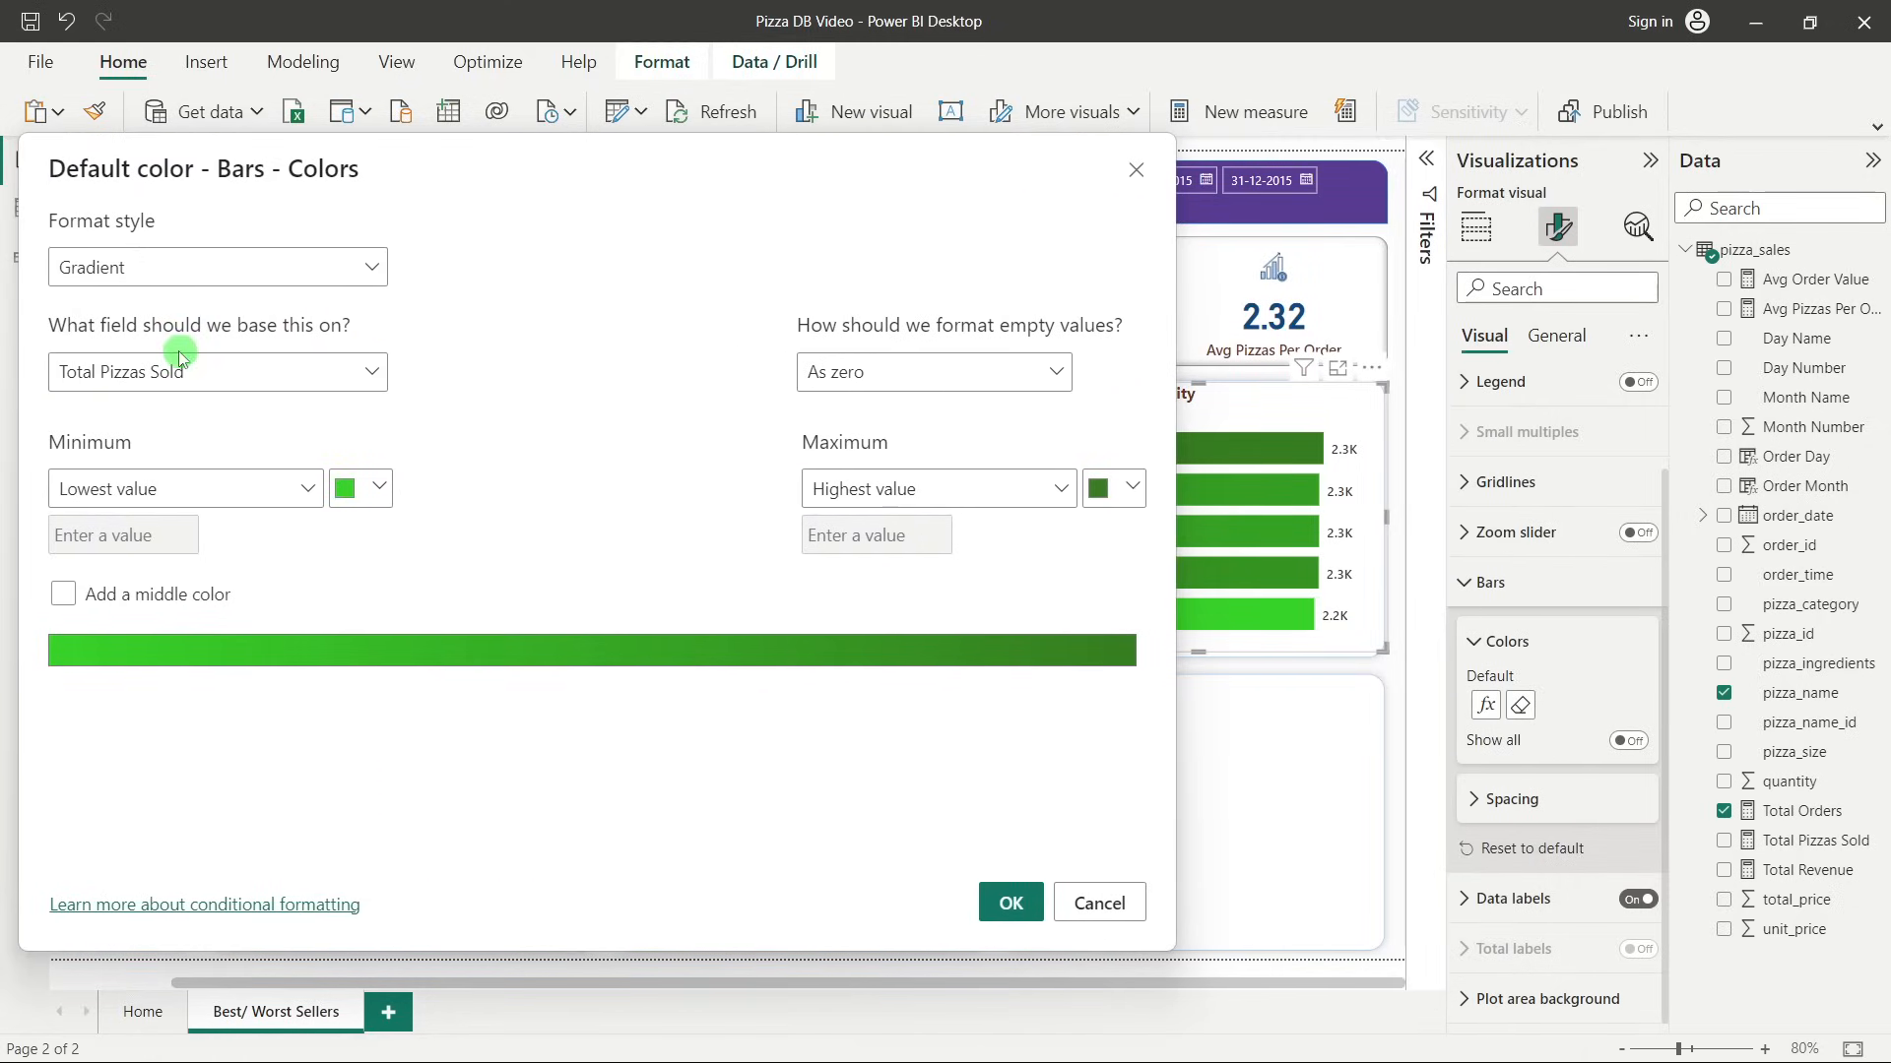
left_click(139, 377)
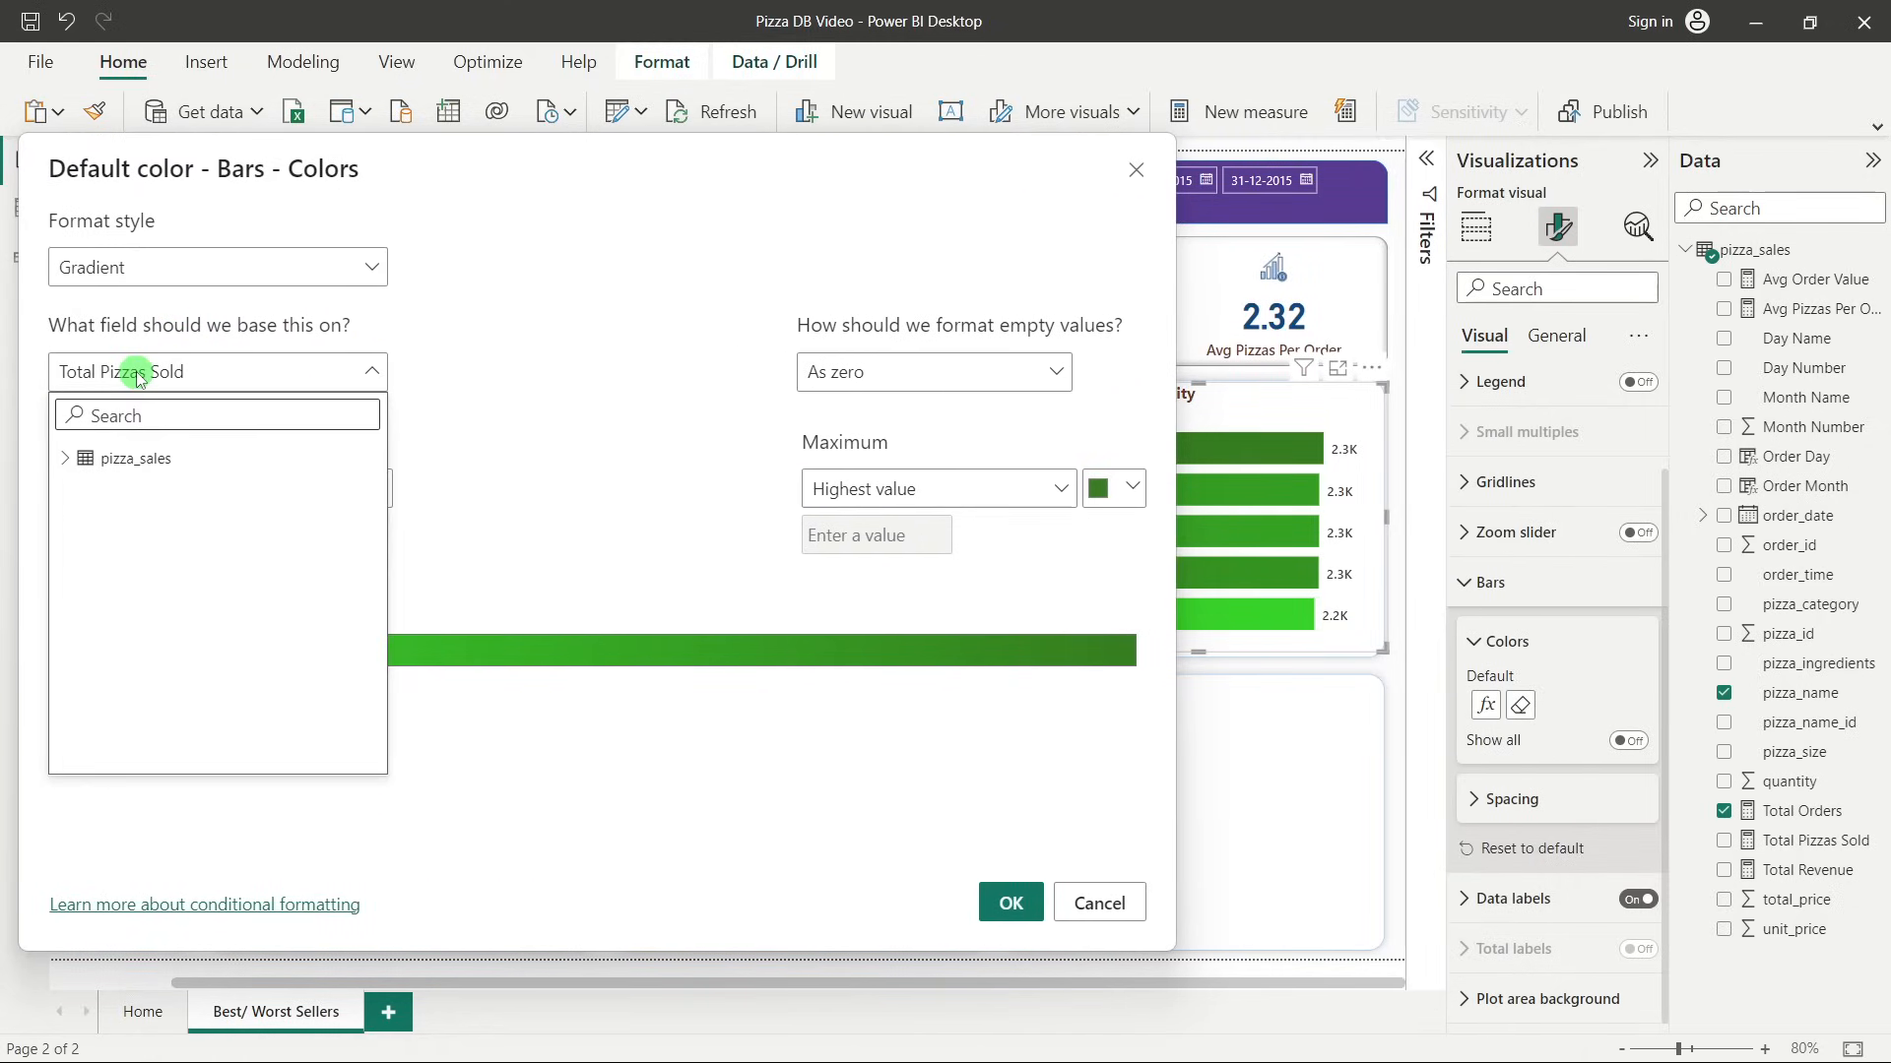
type("tot")
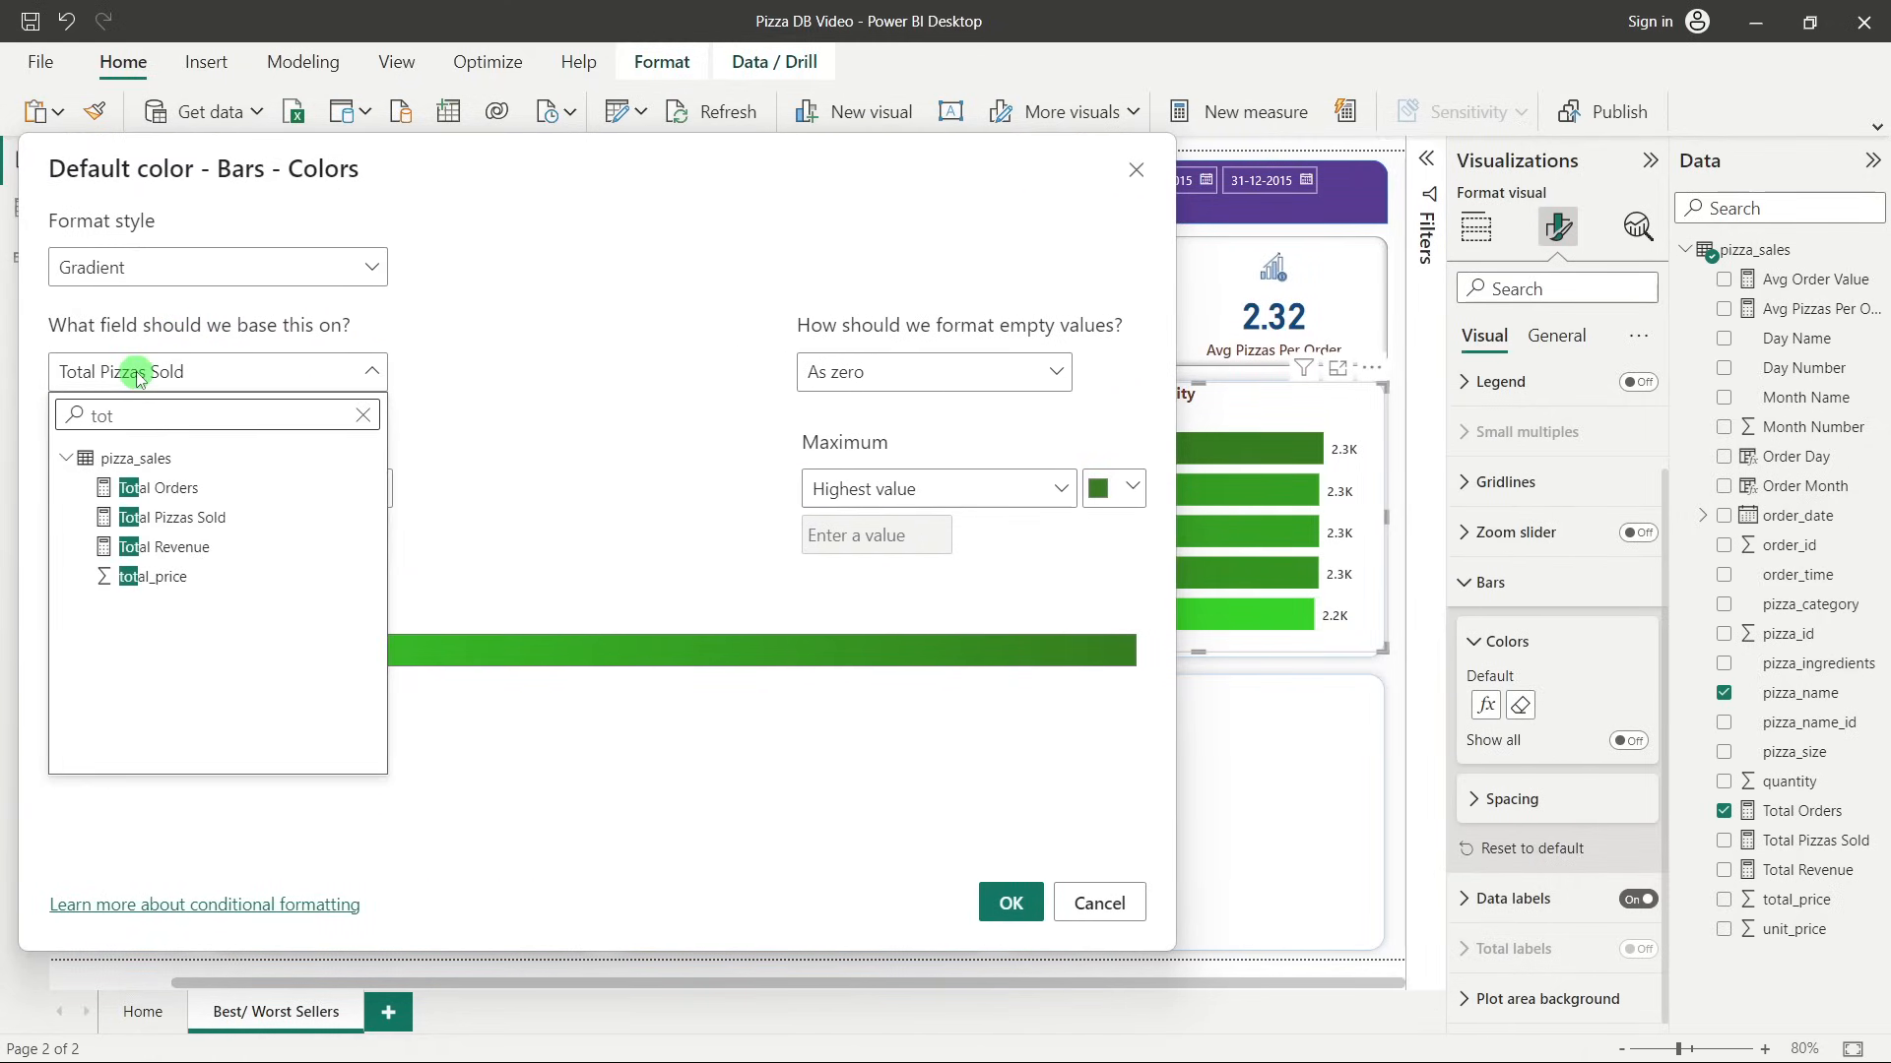
left_click(153, 488)
Set the gradient's minimum color to a bright magenta, #E742DA.
left_click(355, 489)
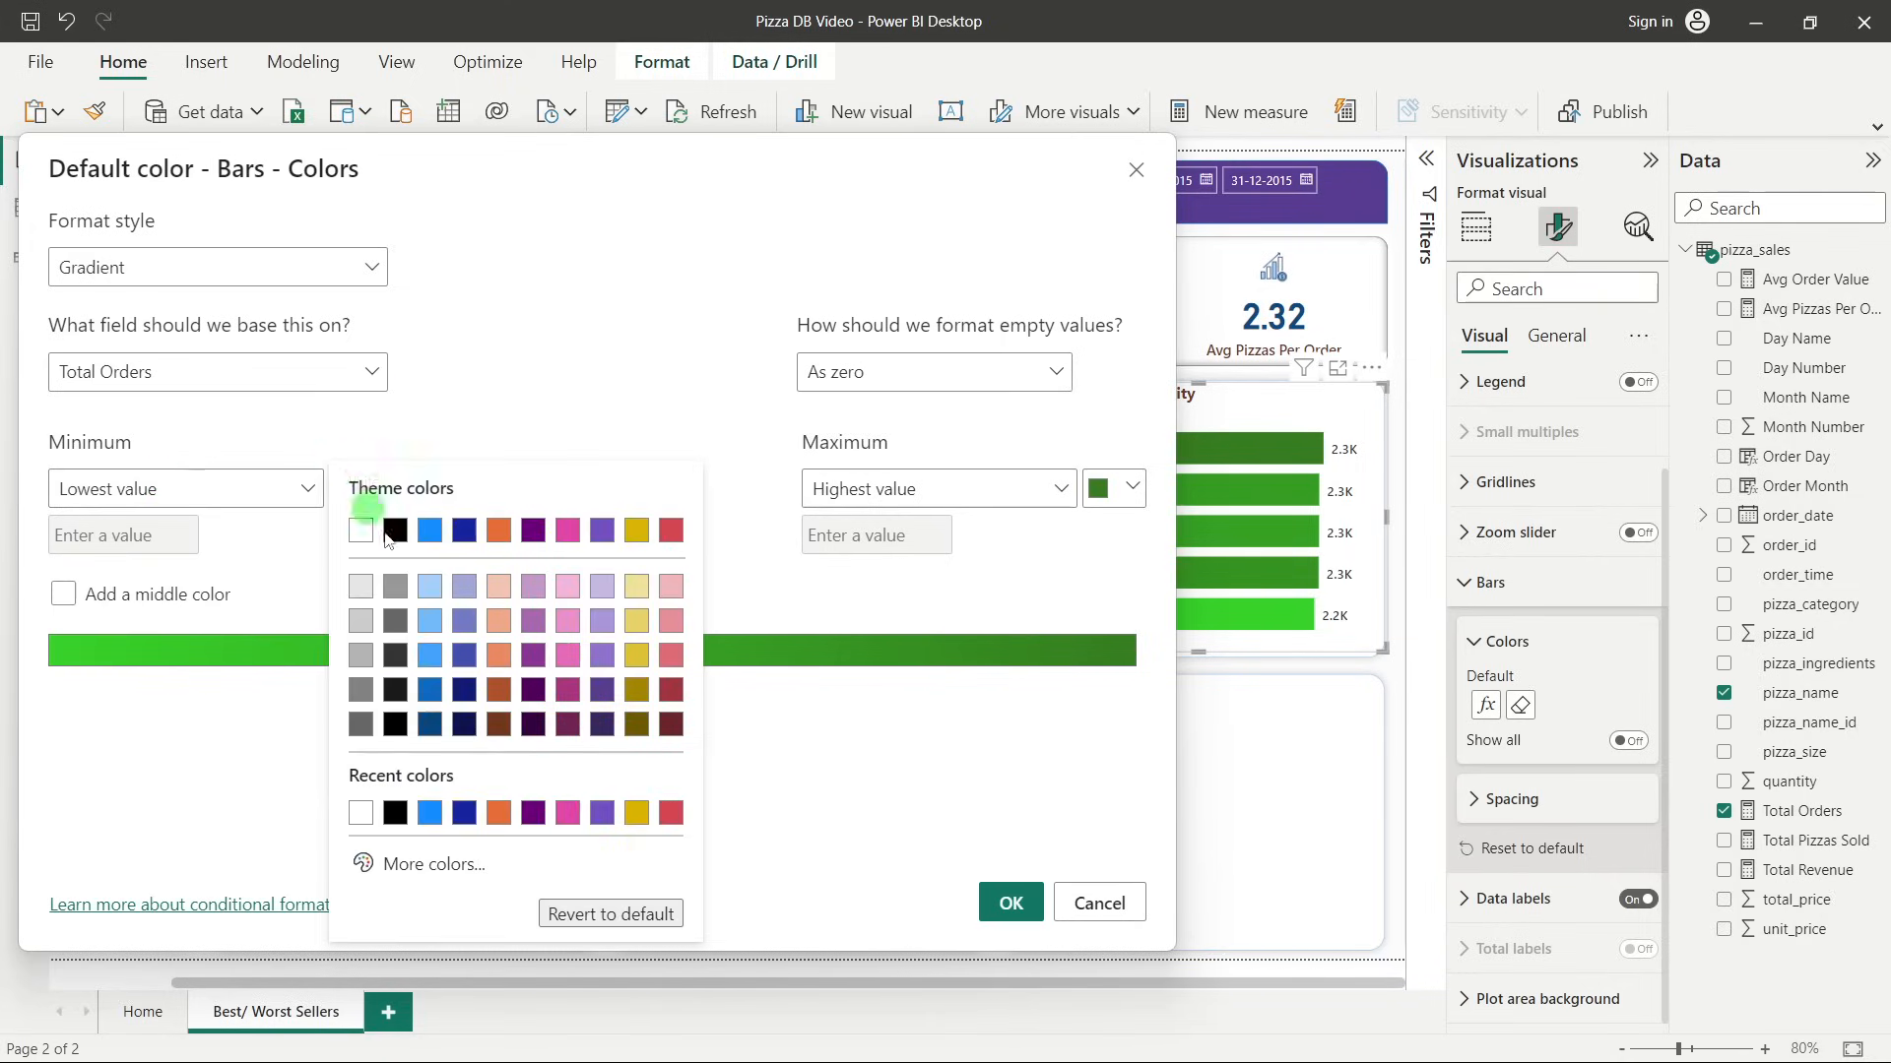
left_click(433, 862)
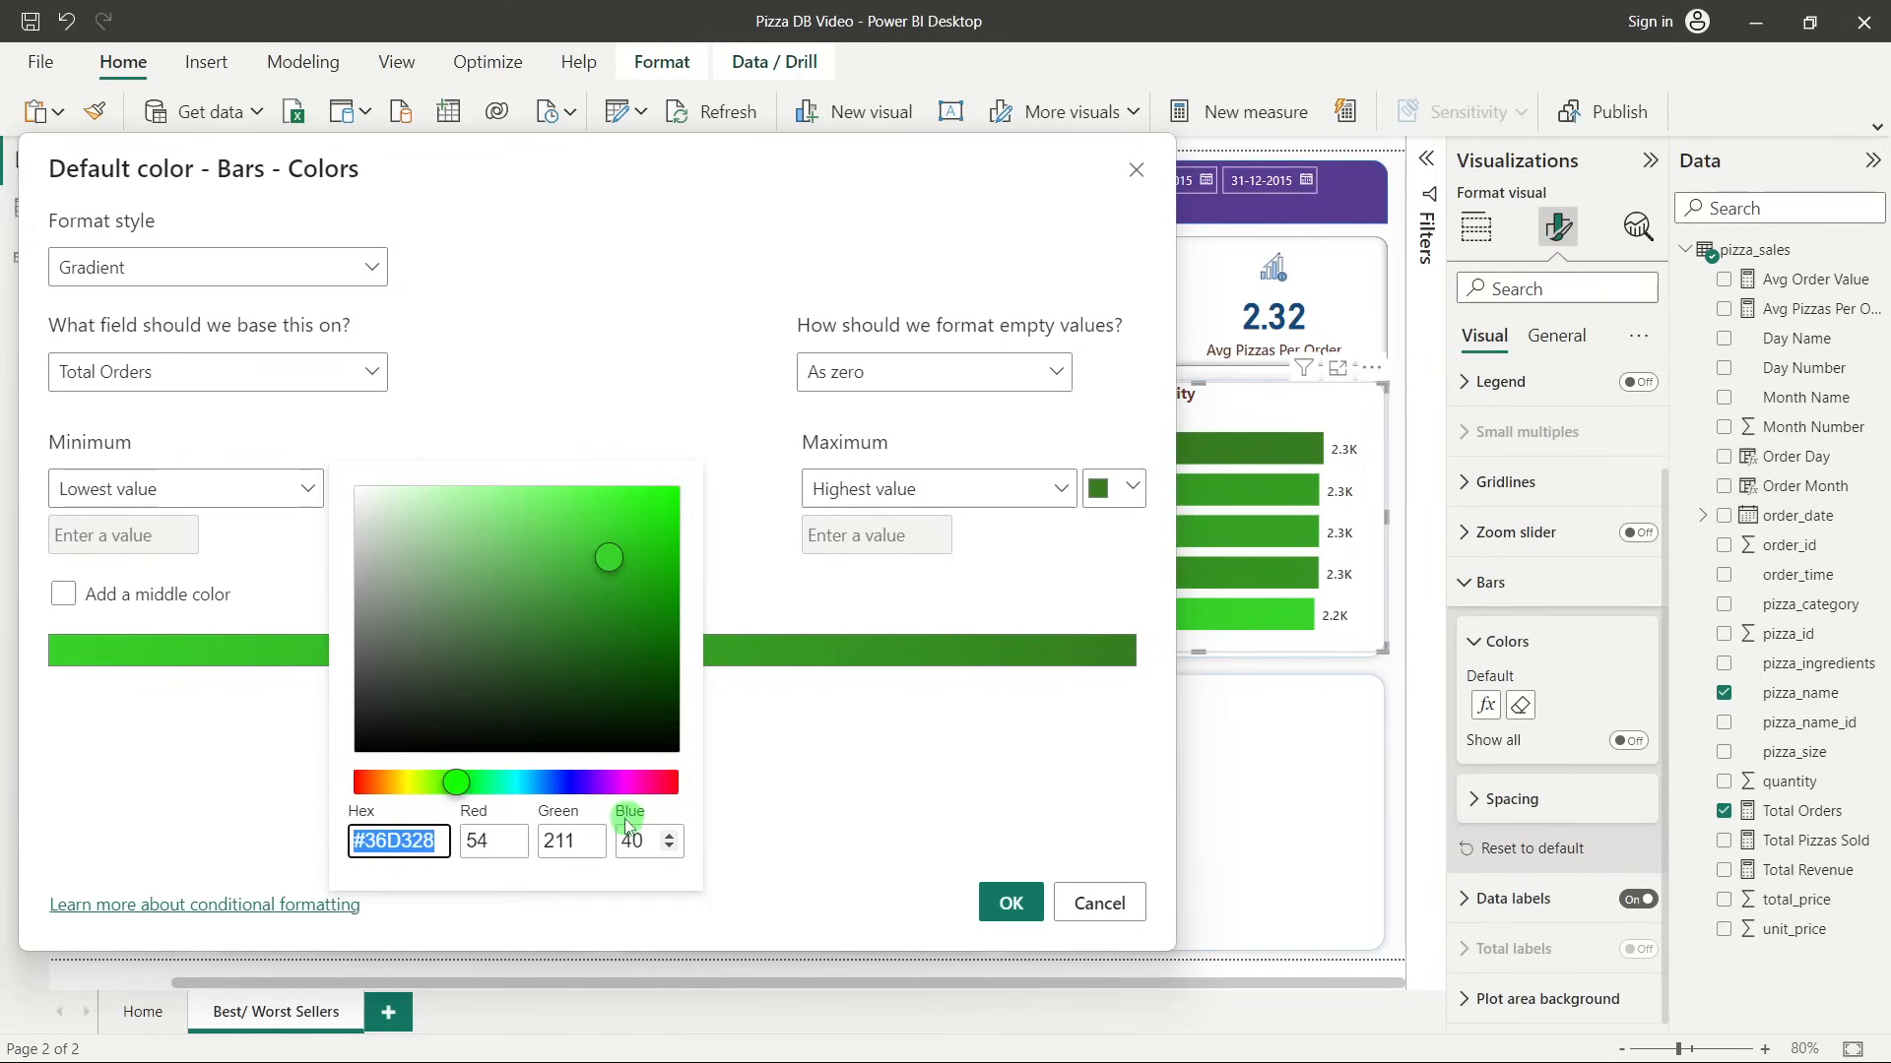
left_click(630, 788)
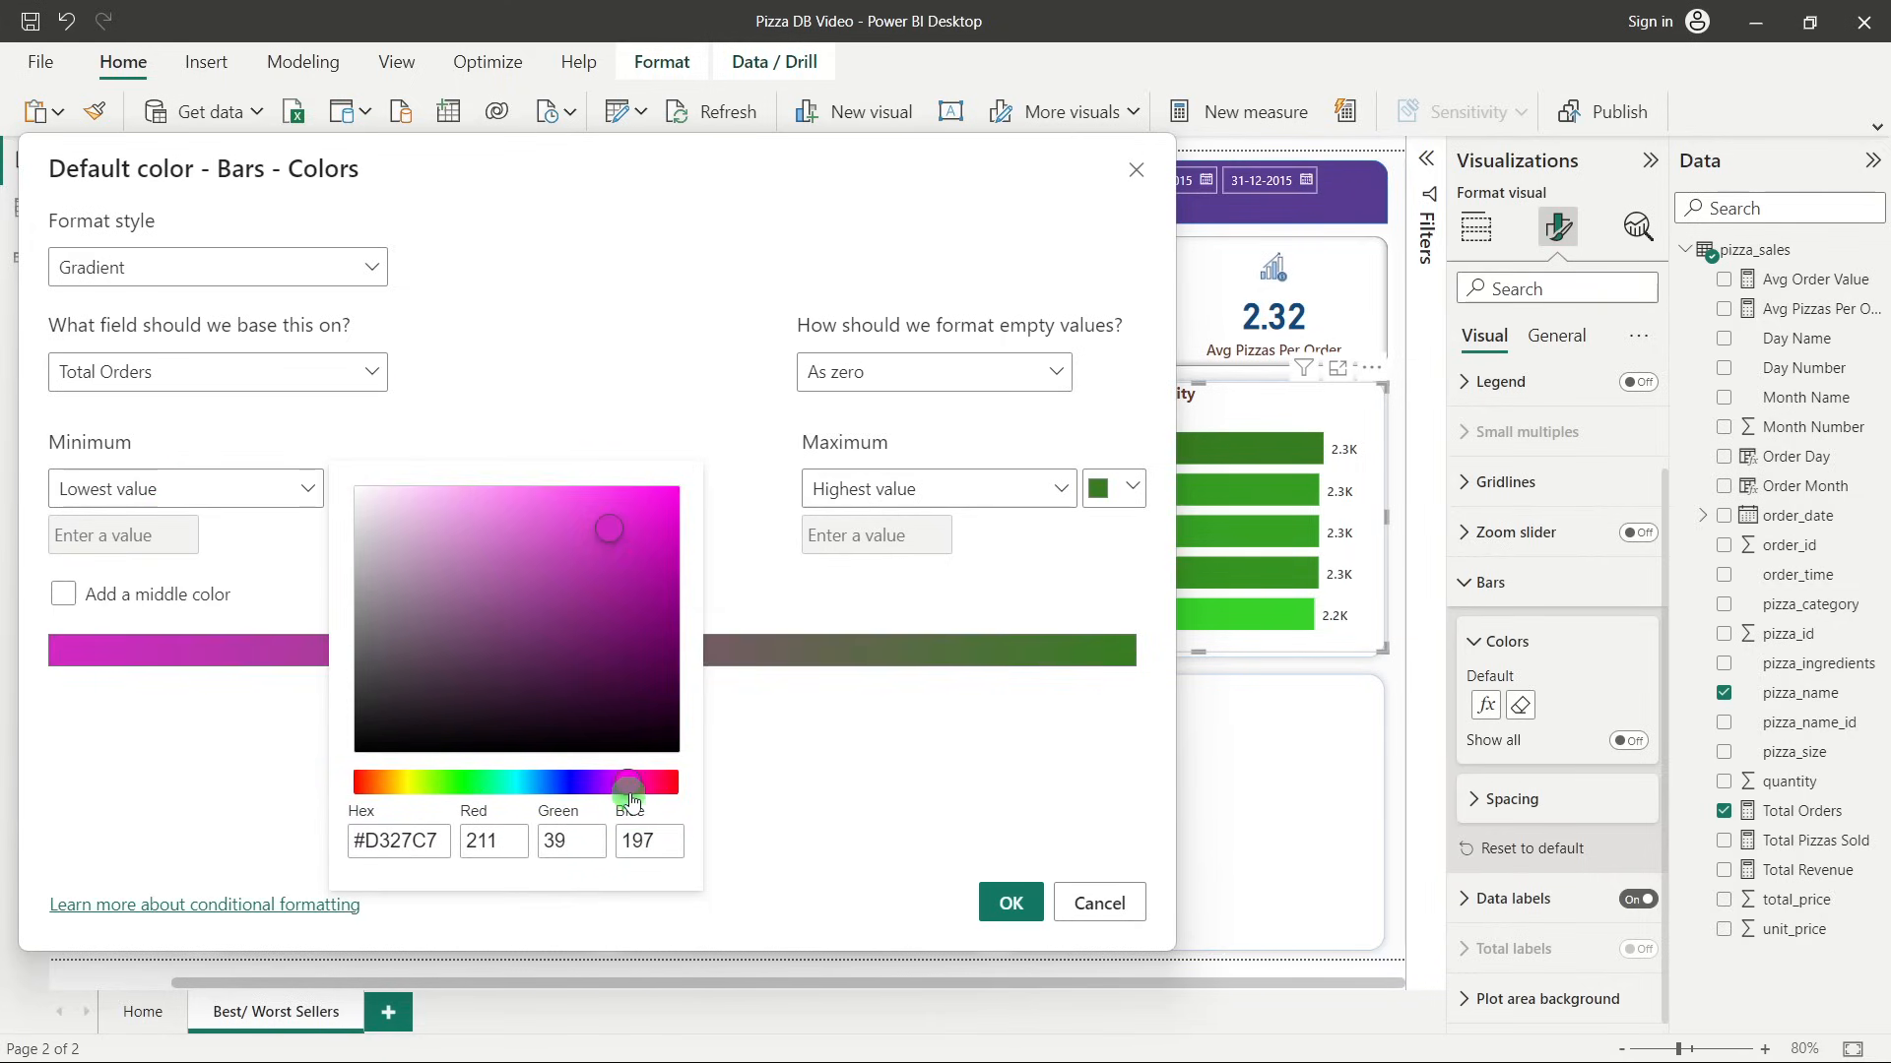
left_click(593, 532)
mouse_move(595, 537)
left_mouse_down()
mouse_move(587, 511)
mouse_move(603, 540)
left_mouse_up()
left_click(751, 785)
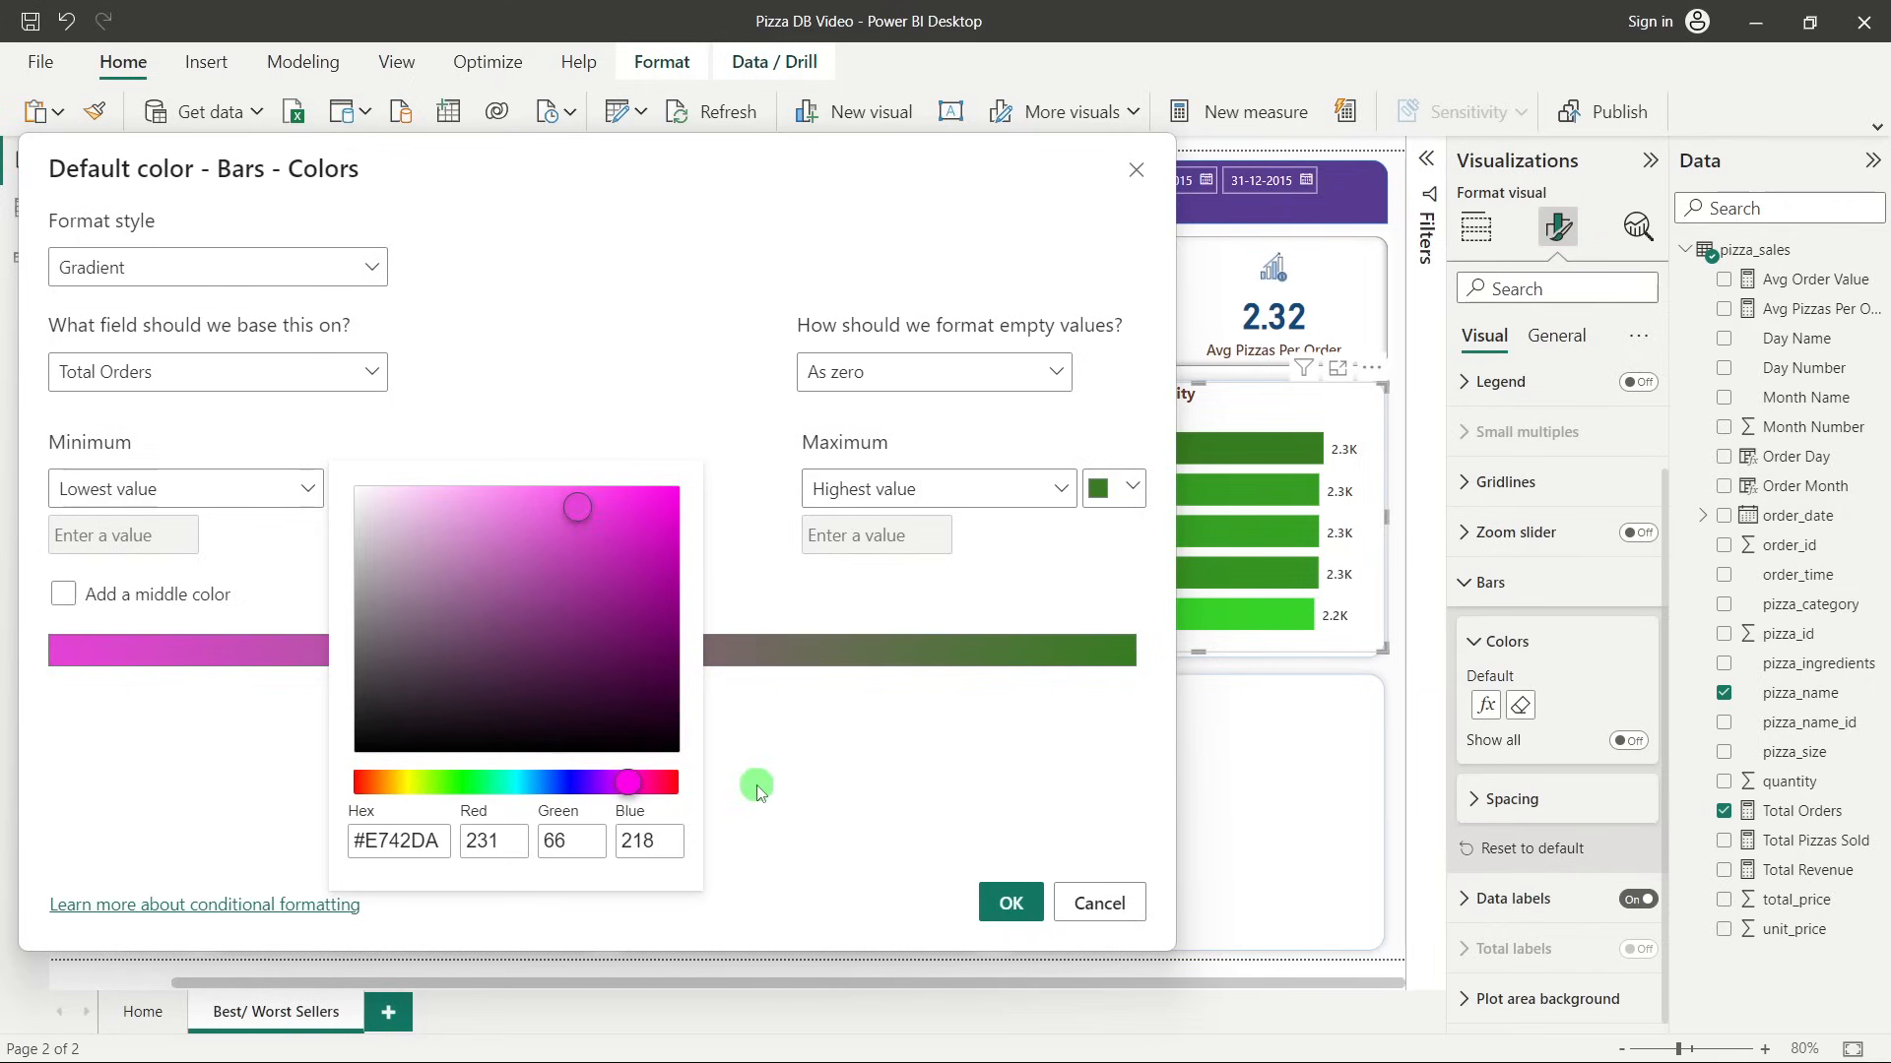
Set the gradient's maximum color to a dark purple, #6B0D6B, and apply the bar color formatting.
left_click(1114, 488)
left_click(903, 890)
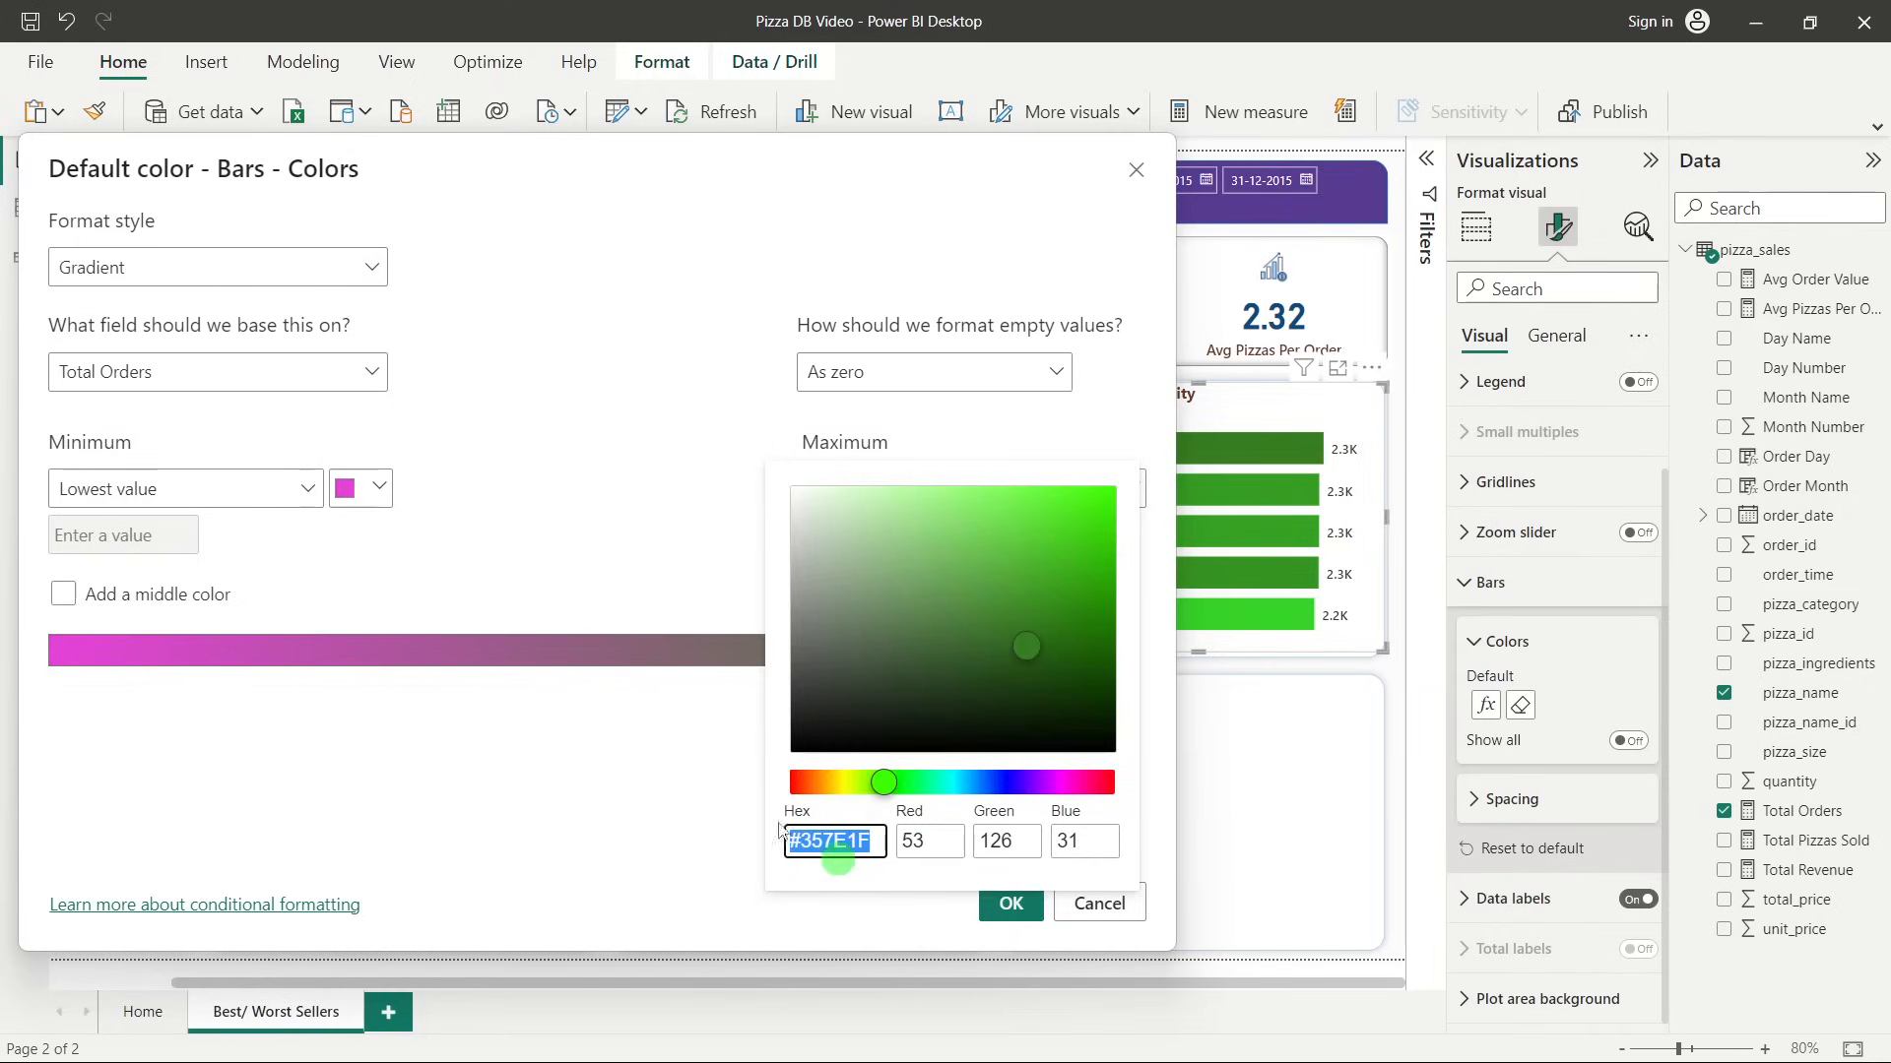
left_click(1058, 782)
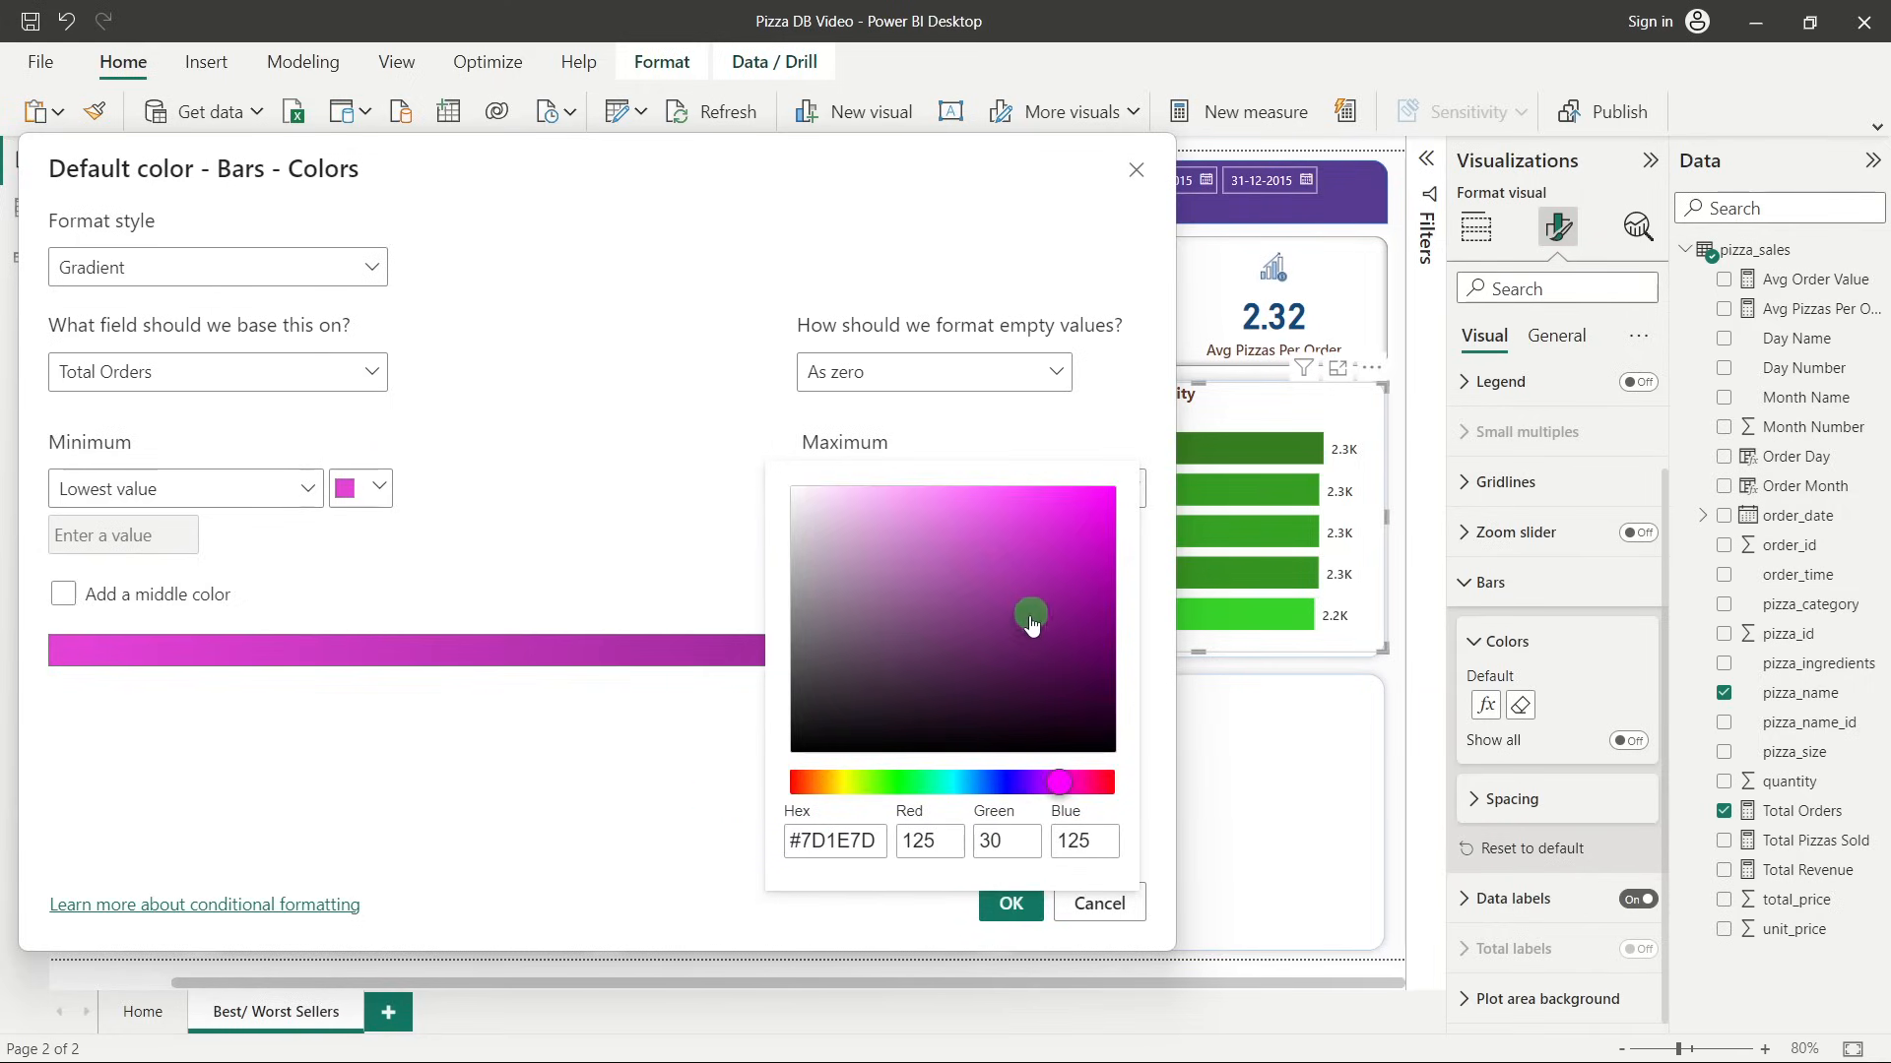
left_click_drag(1026, 616, 1077, 647)
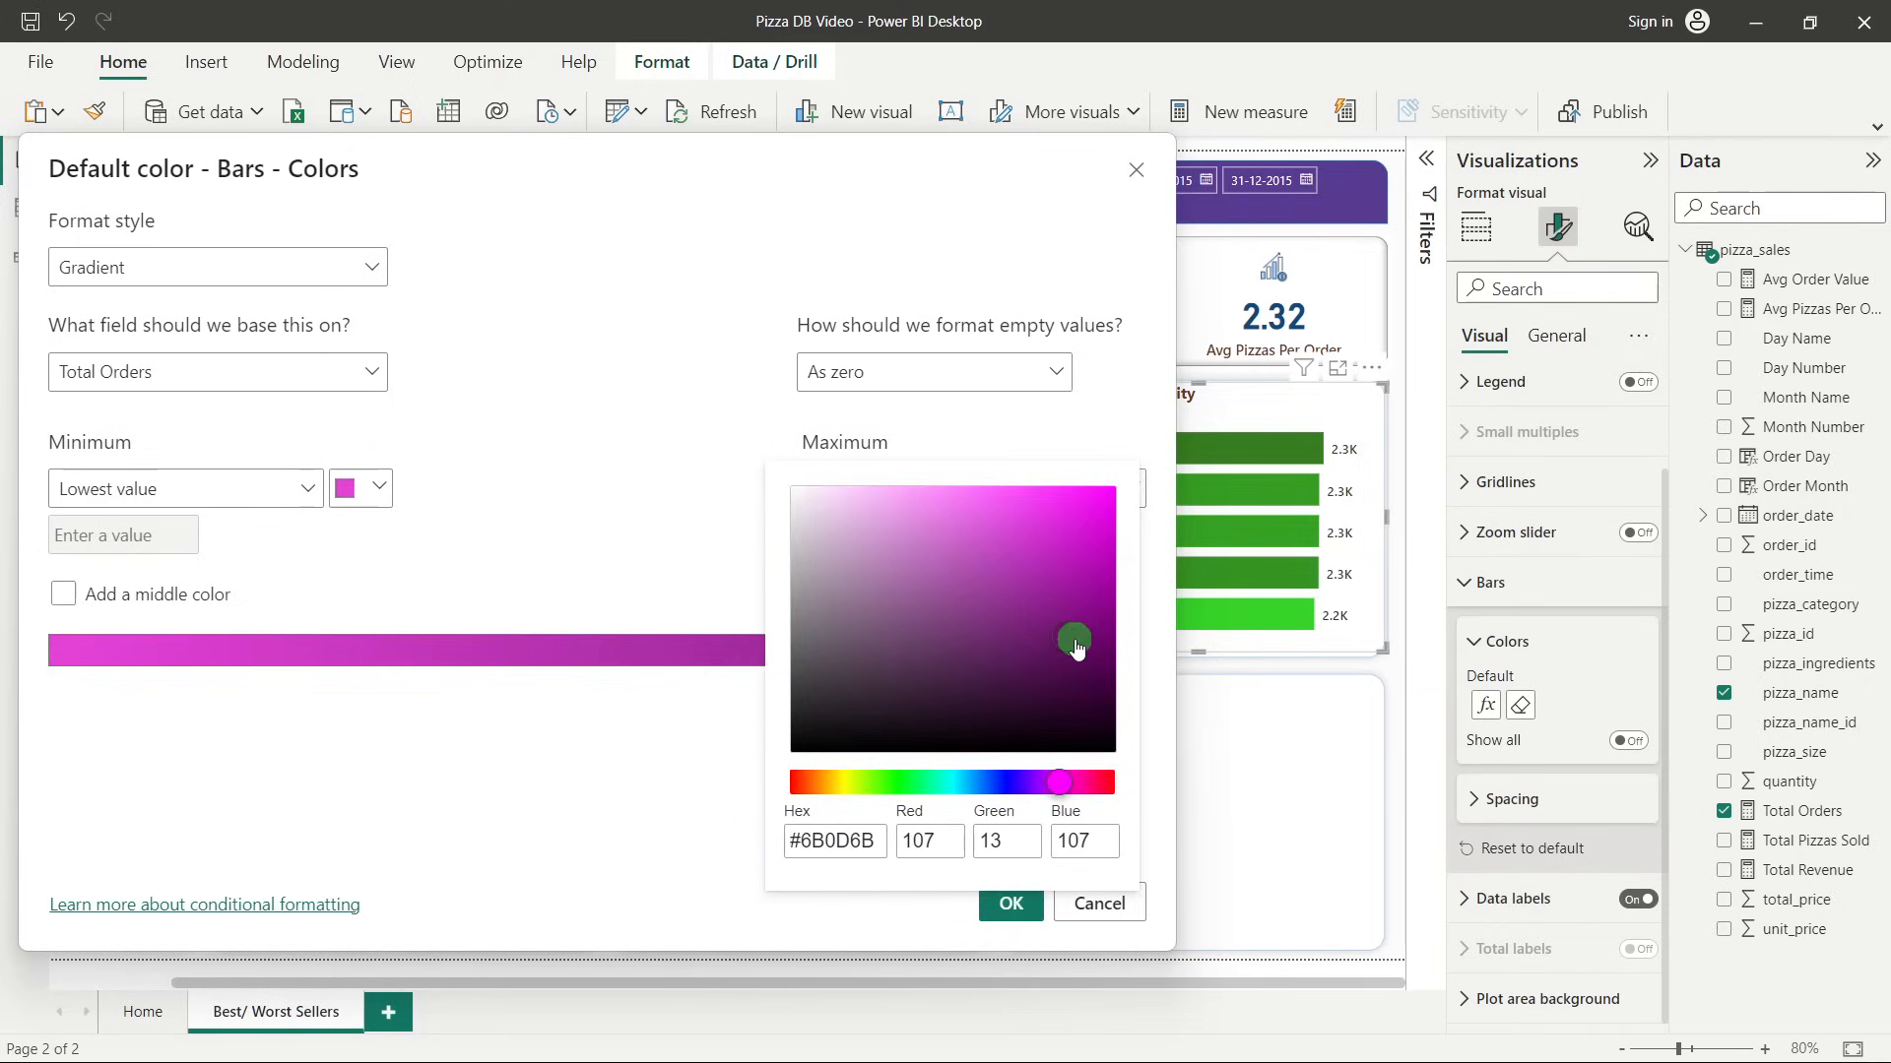
left_click(685, 819)
left_click(1011, 903)
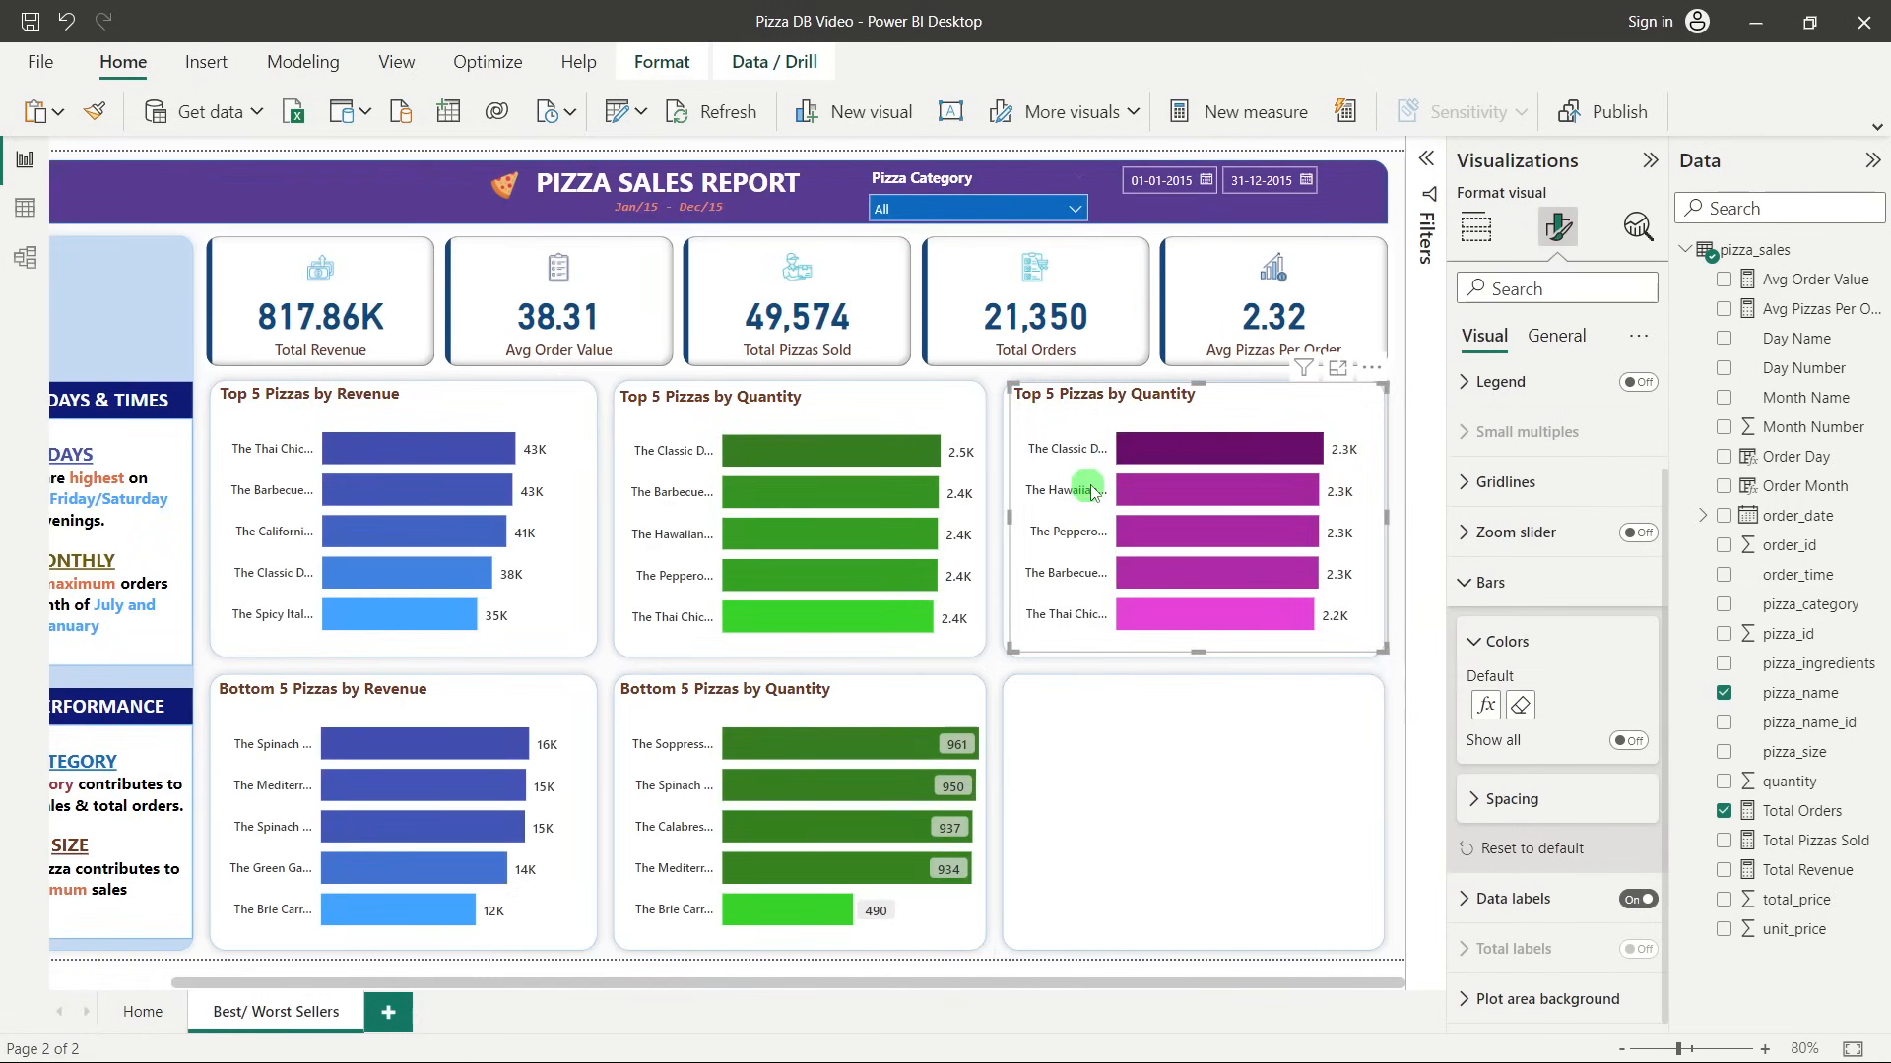
Duplicate the purple top 5 chart onto the empty background directly below it.
key("ctrl+c")
key("ctrl+v")
left_click_drag(1165, 399, 1157, 692)
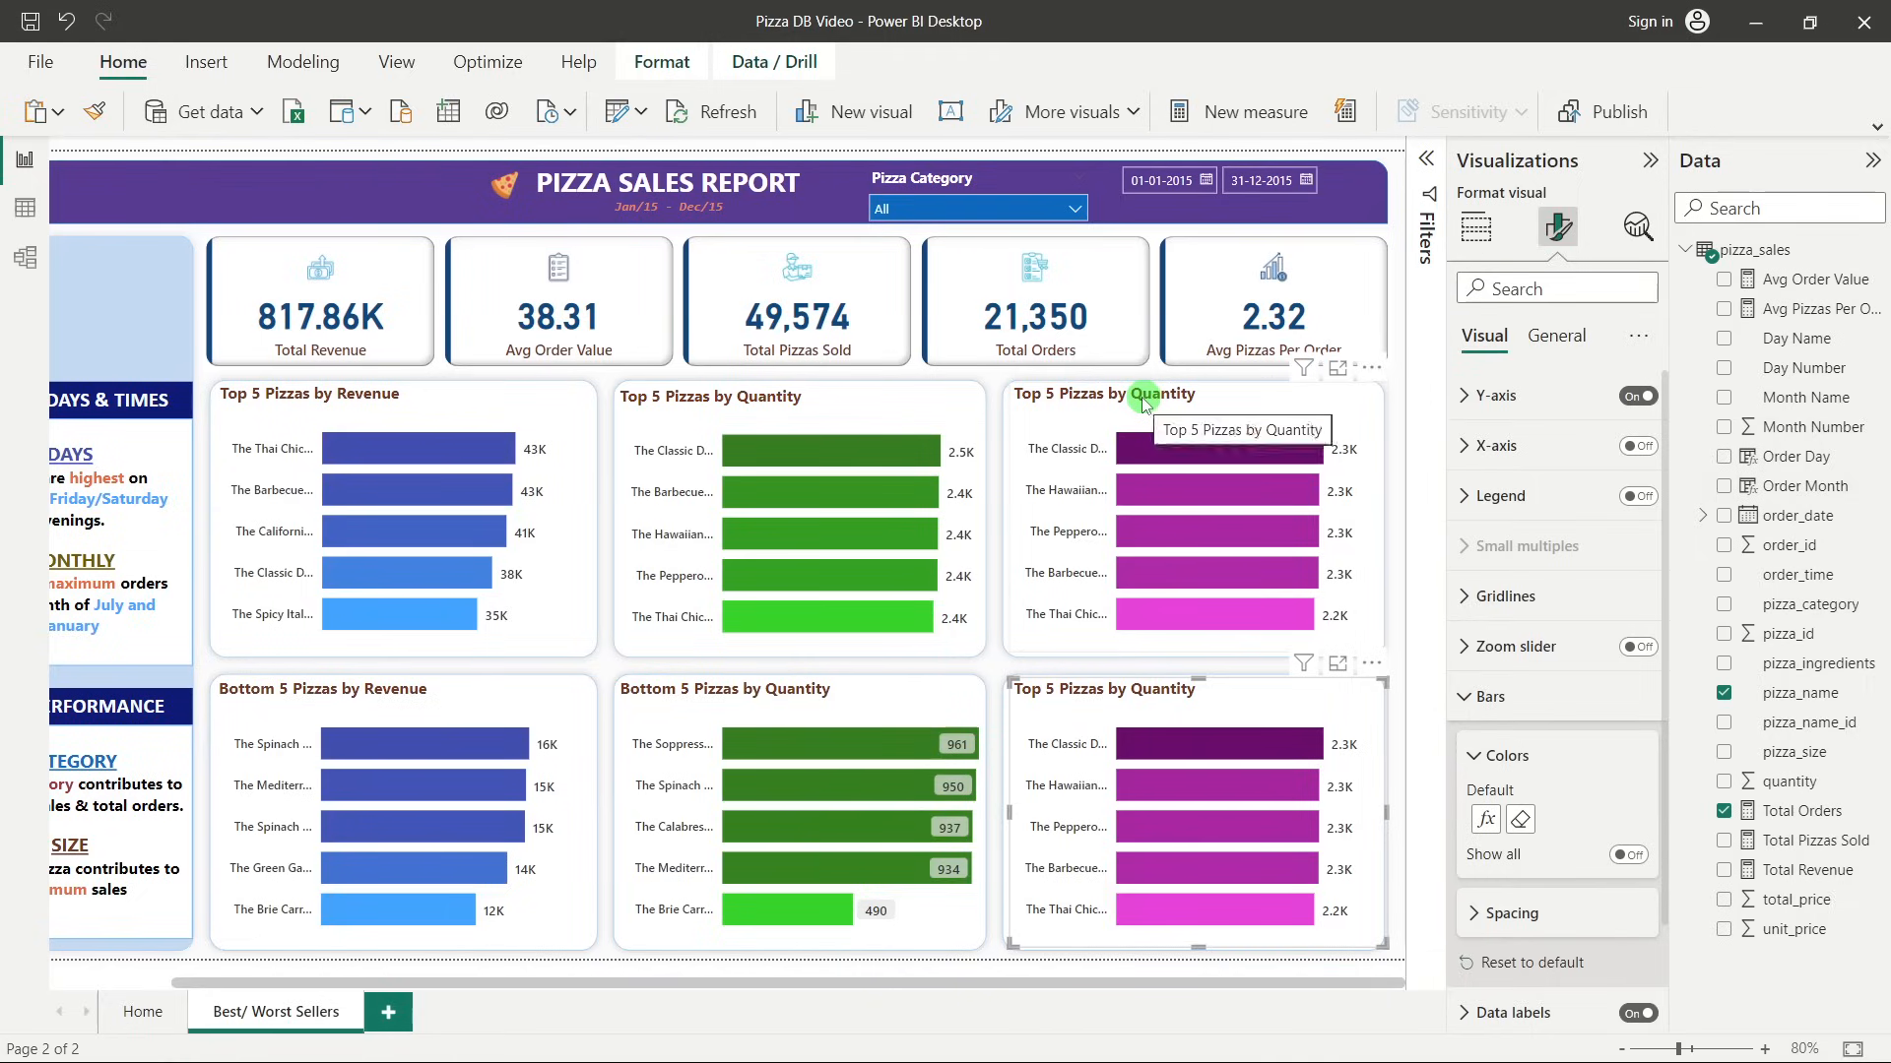
Change the title of the upper purple chart to "Top 5 Pizzas by Total Orders".
left_click(1147, 405)
left_click(1549, 331)
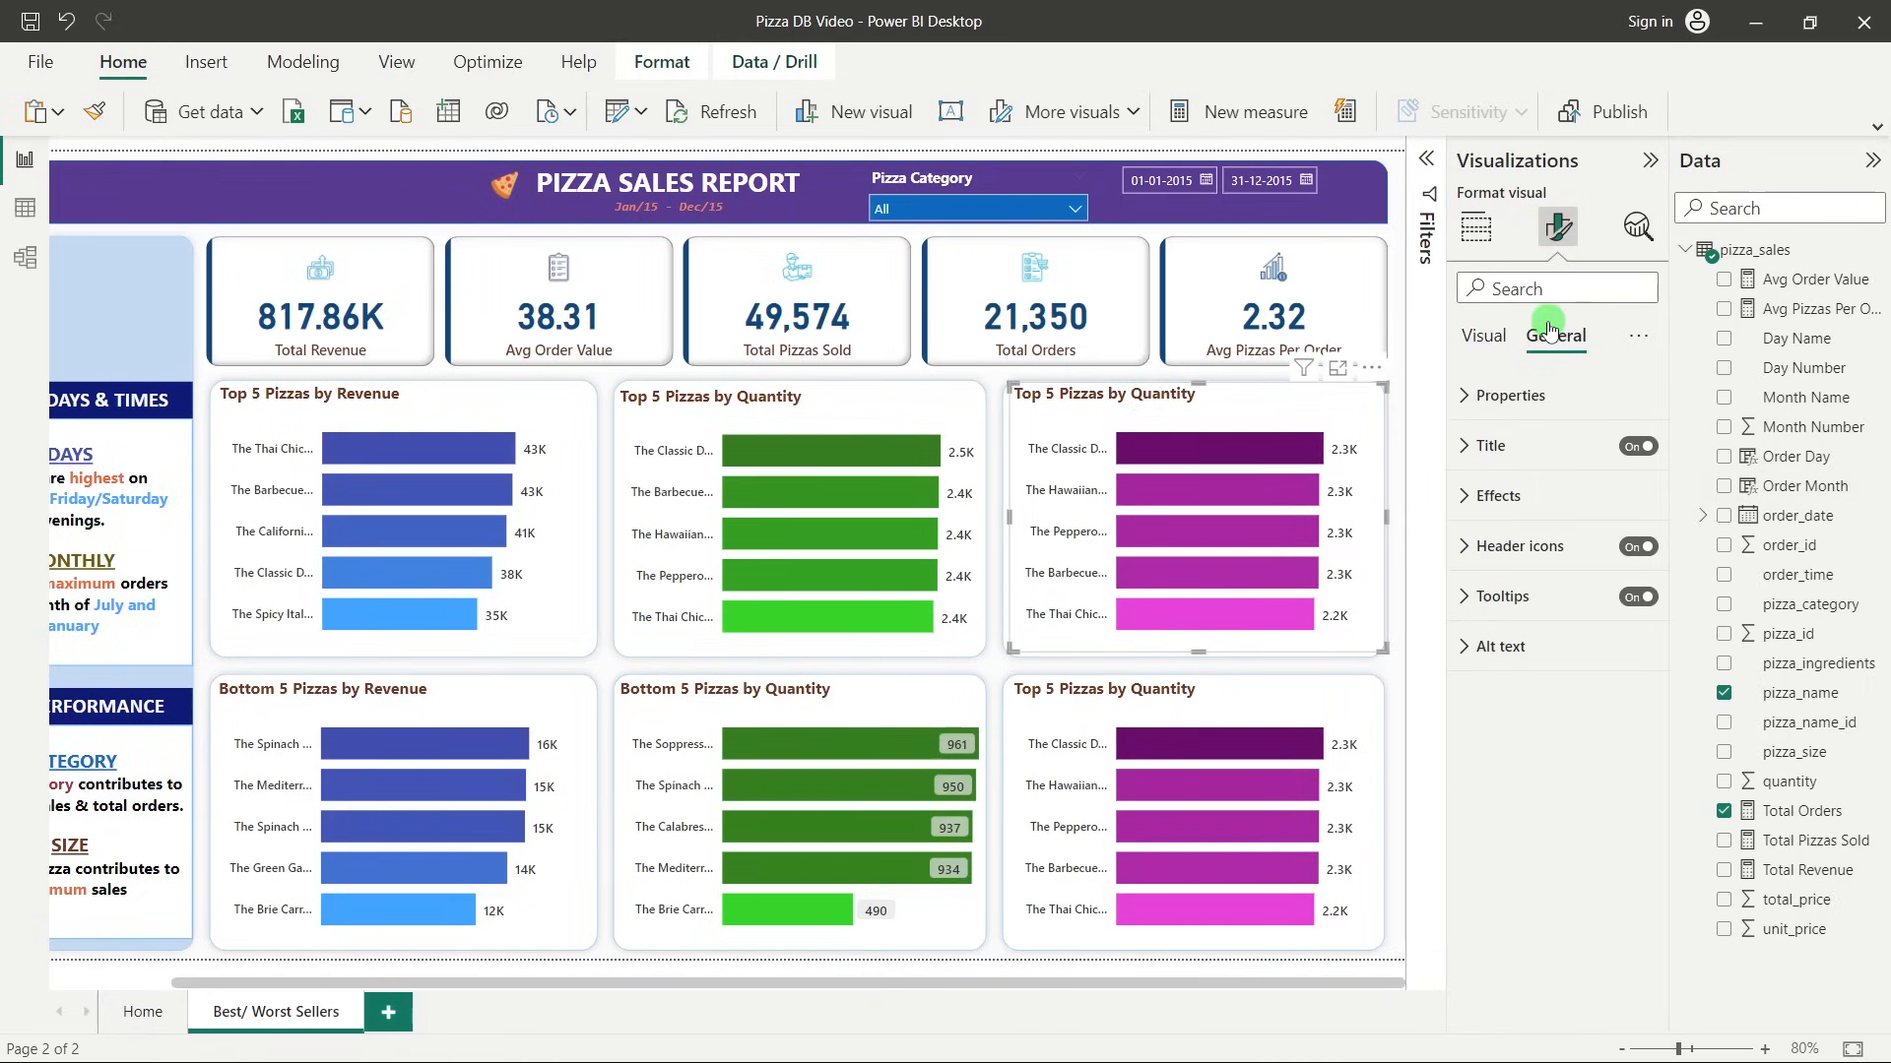
left_click(1503, 492)
left_click(1506, 464)
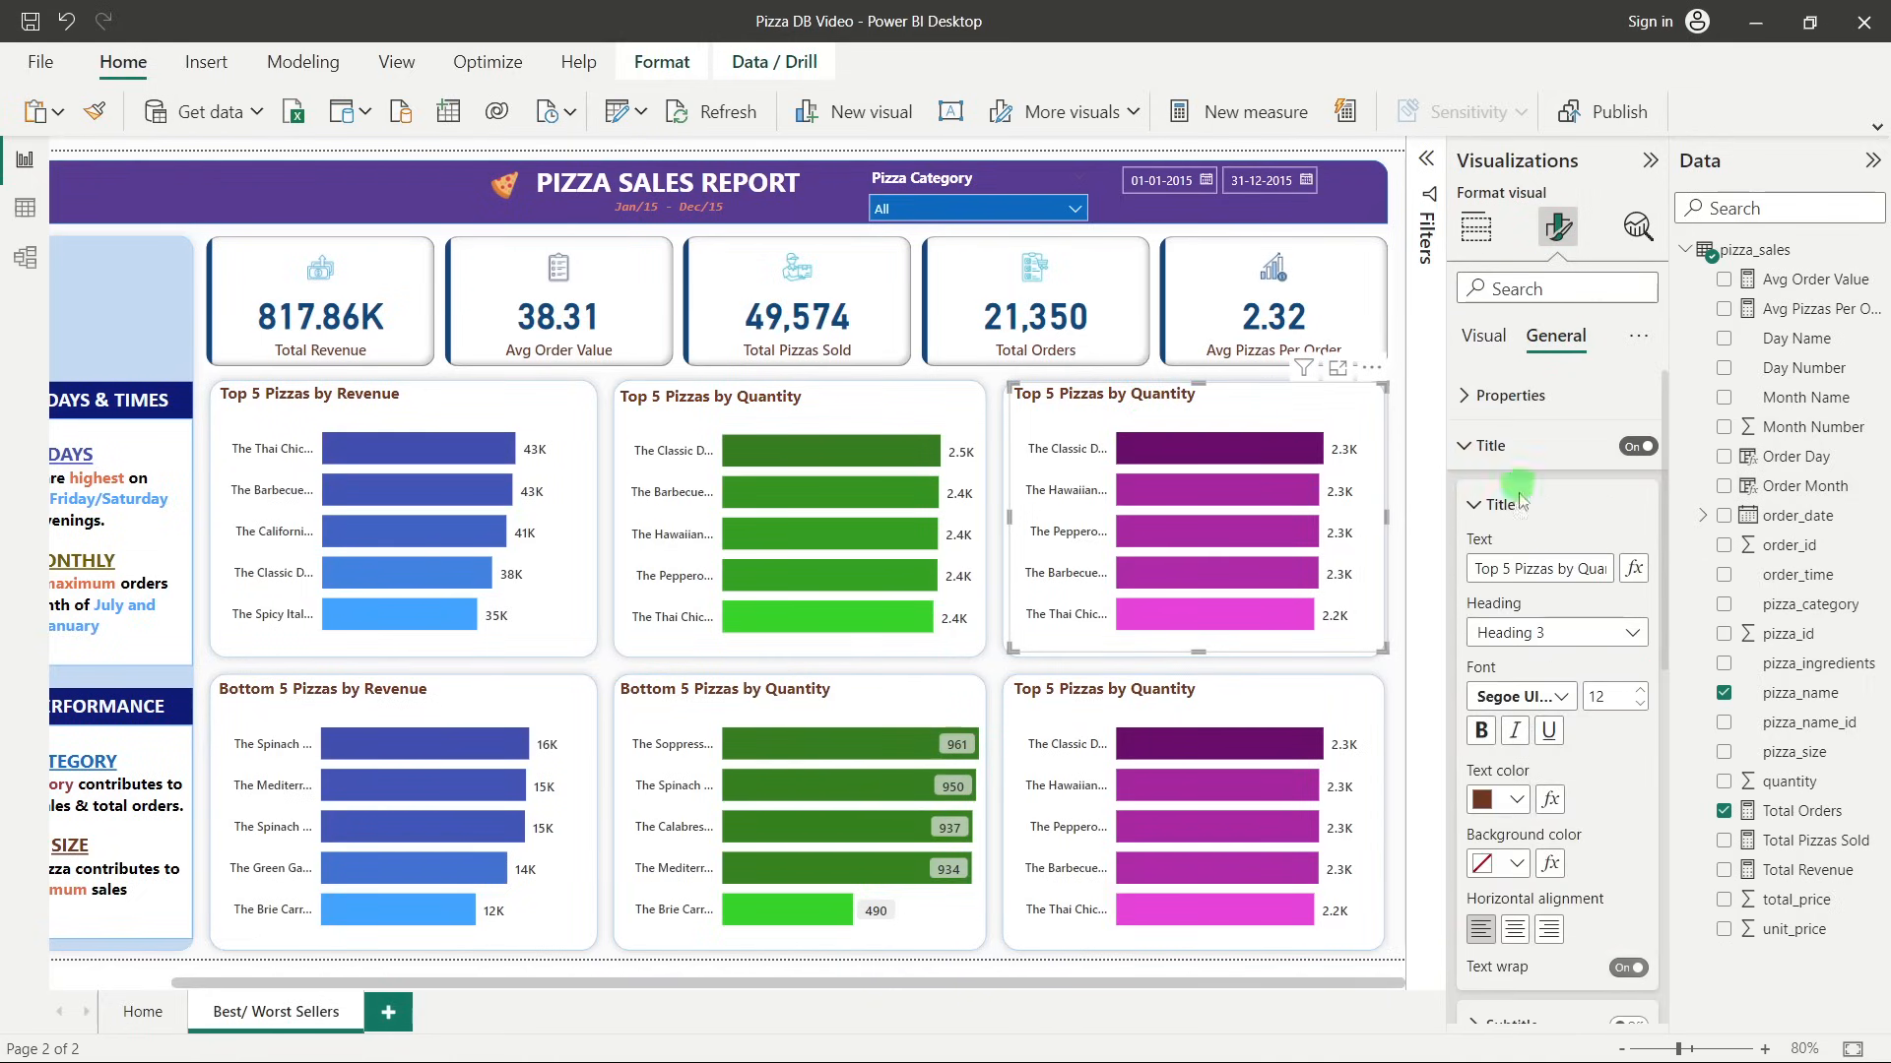
left_click(1544, 576)
left_click_drag(1578, 574, 1611, 571)
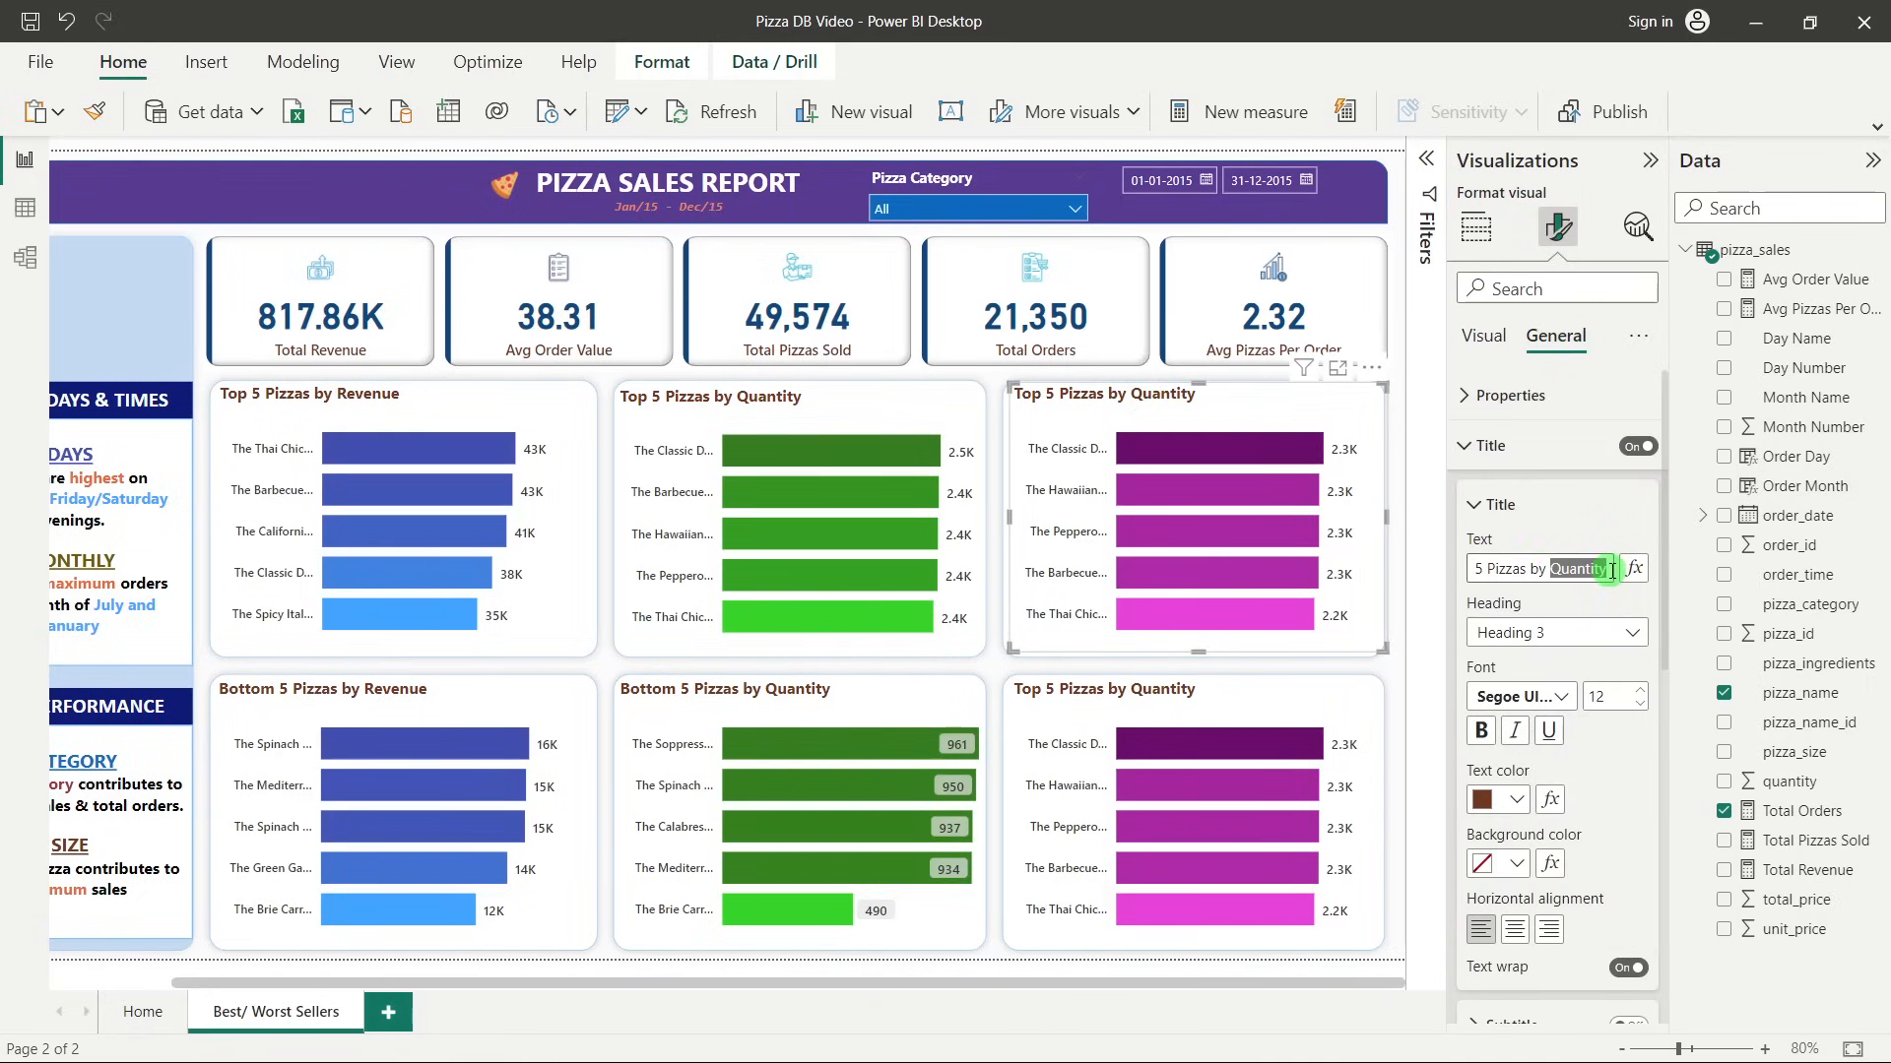
type("Total Or")
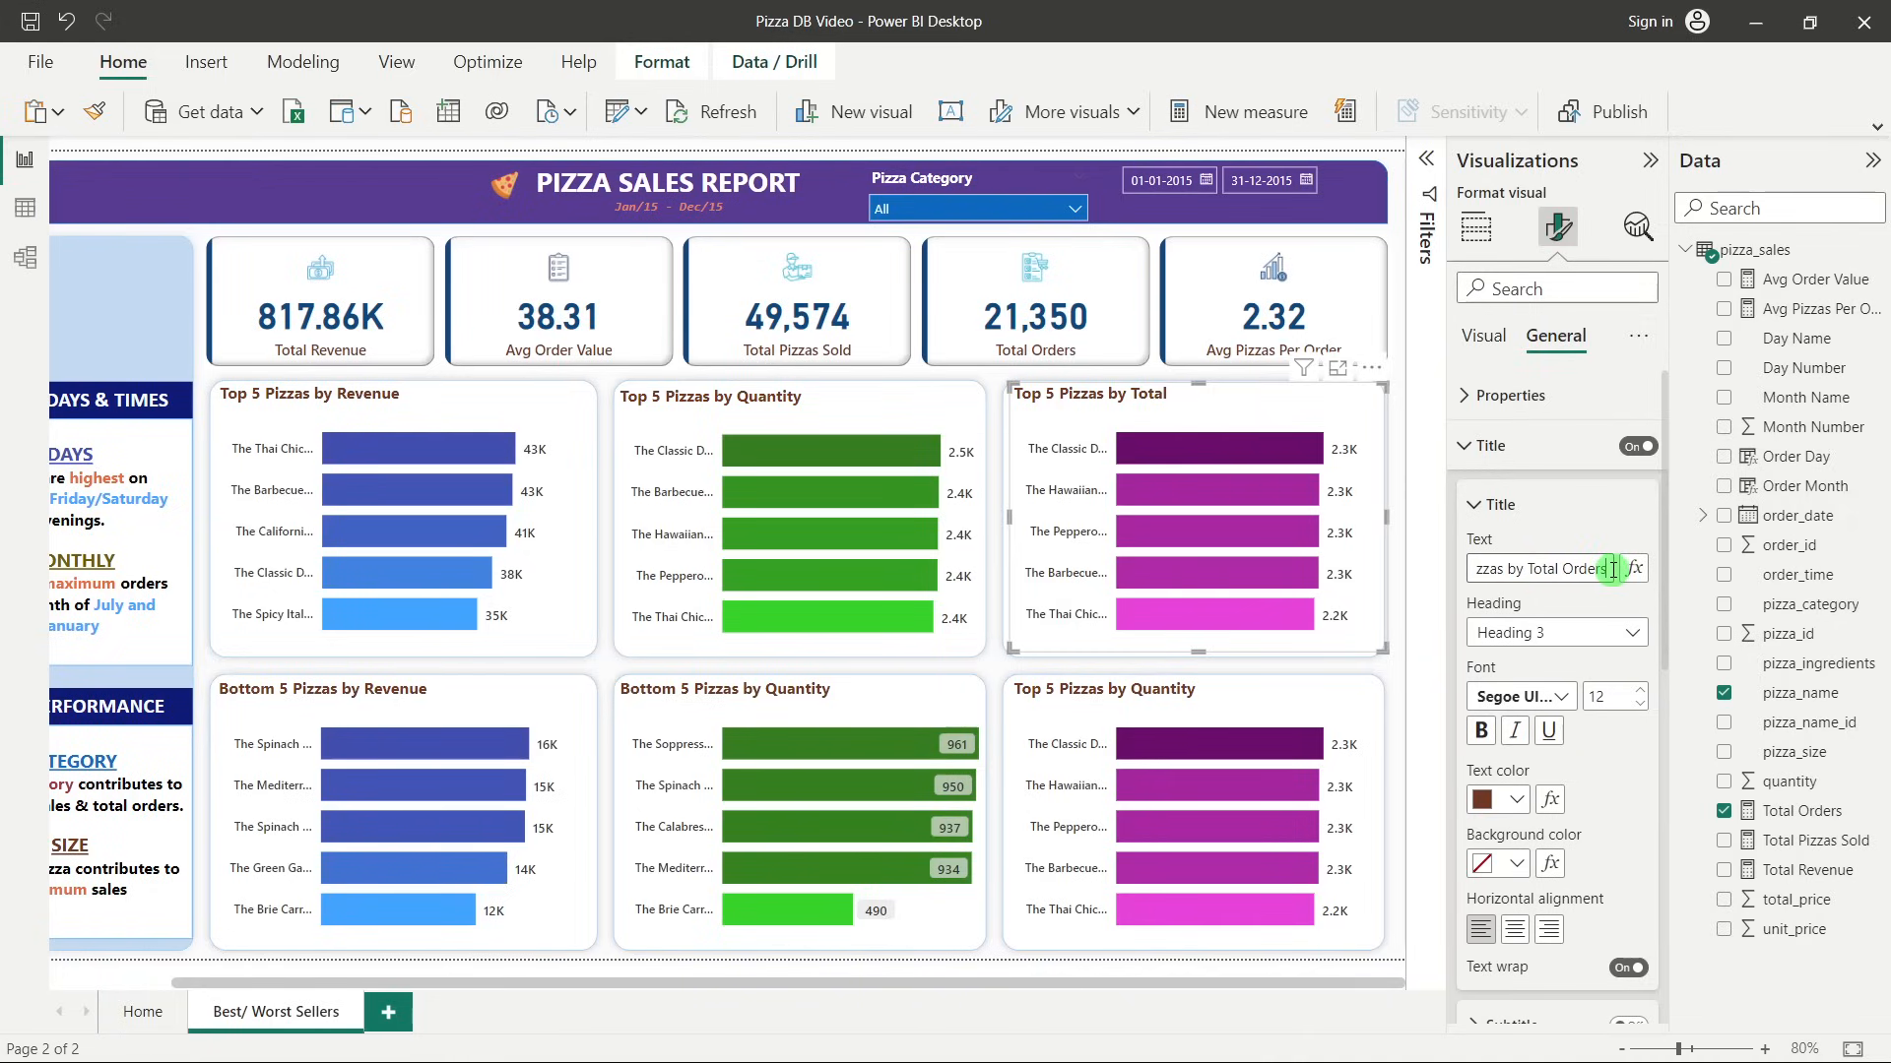
type("ders")
Change the title of the lower purple chart to "Bottom 5 Pizzas by Total Orders".
left_click(1075, 695)
left_click(1499, 568)
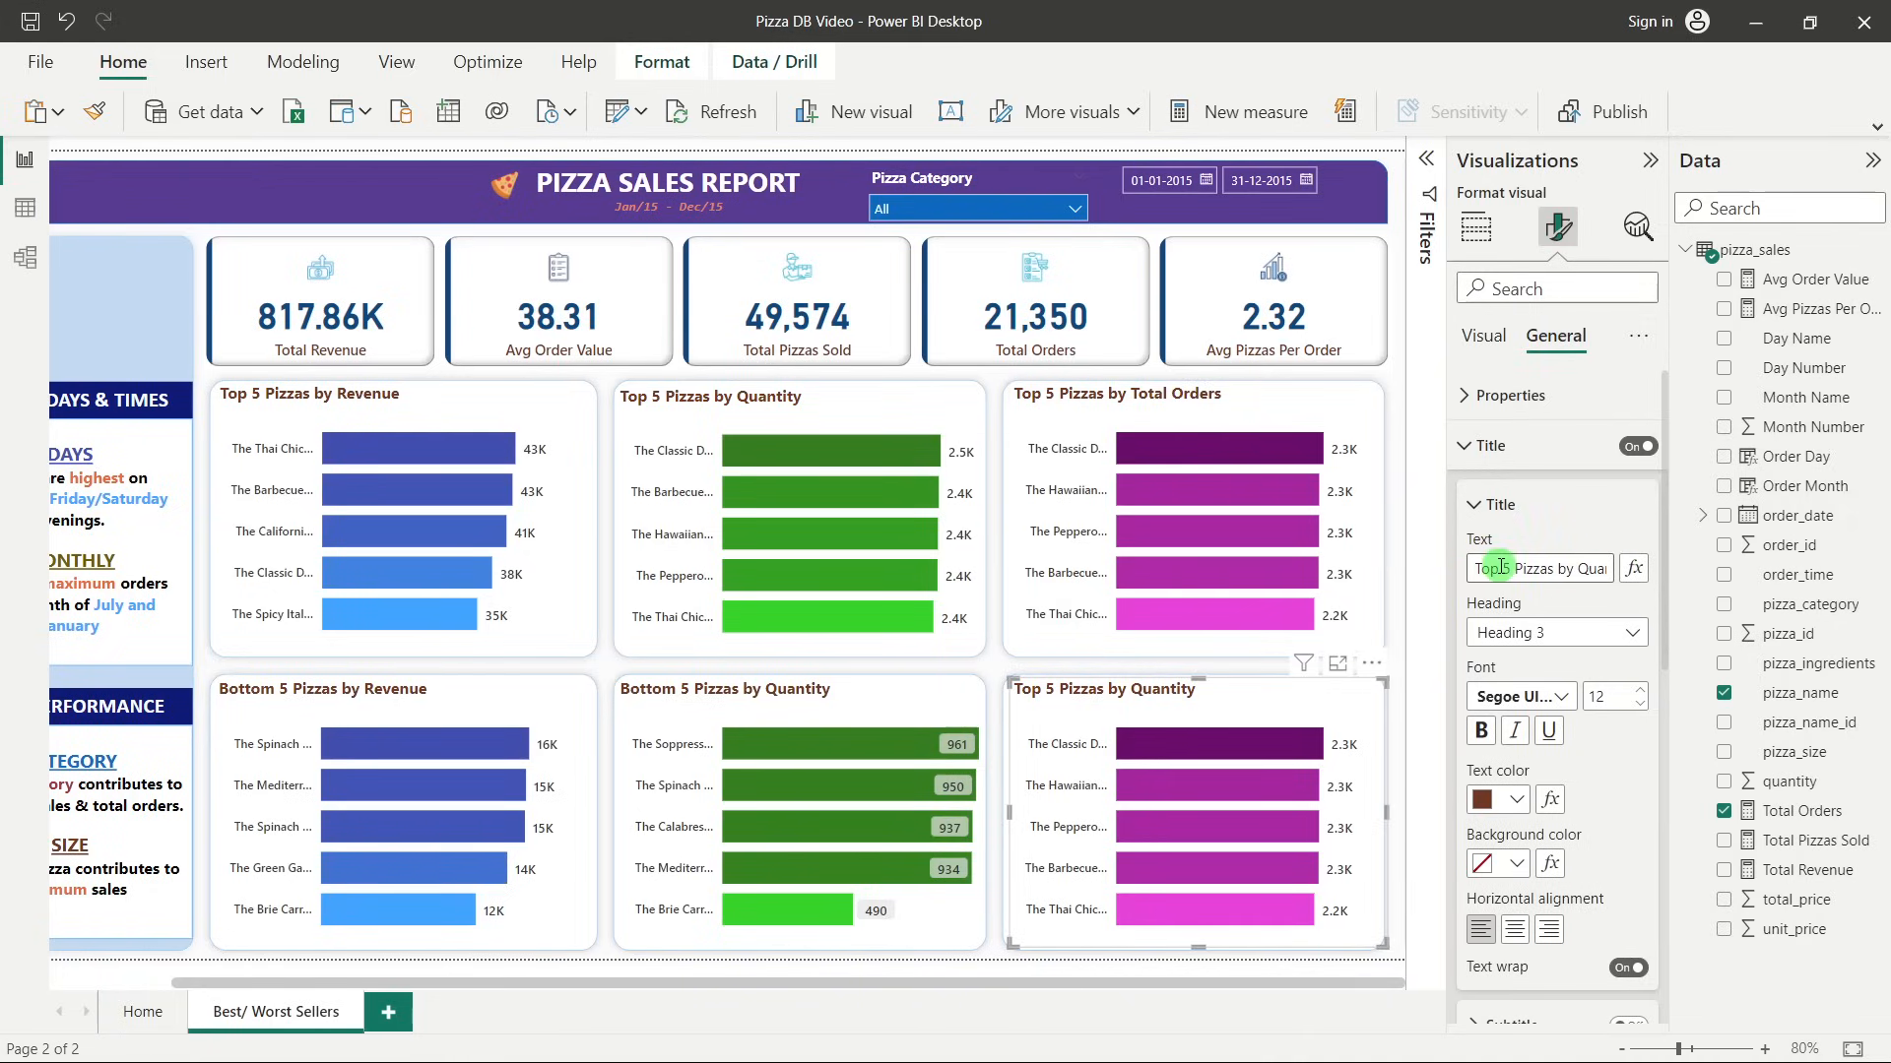
left_click_drag(1499, 569, 1449, 562)
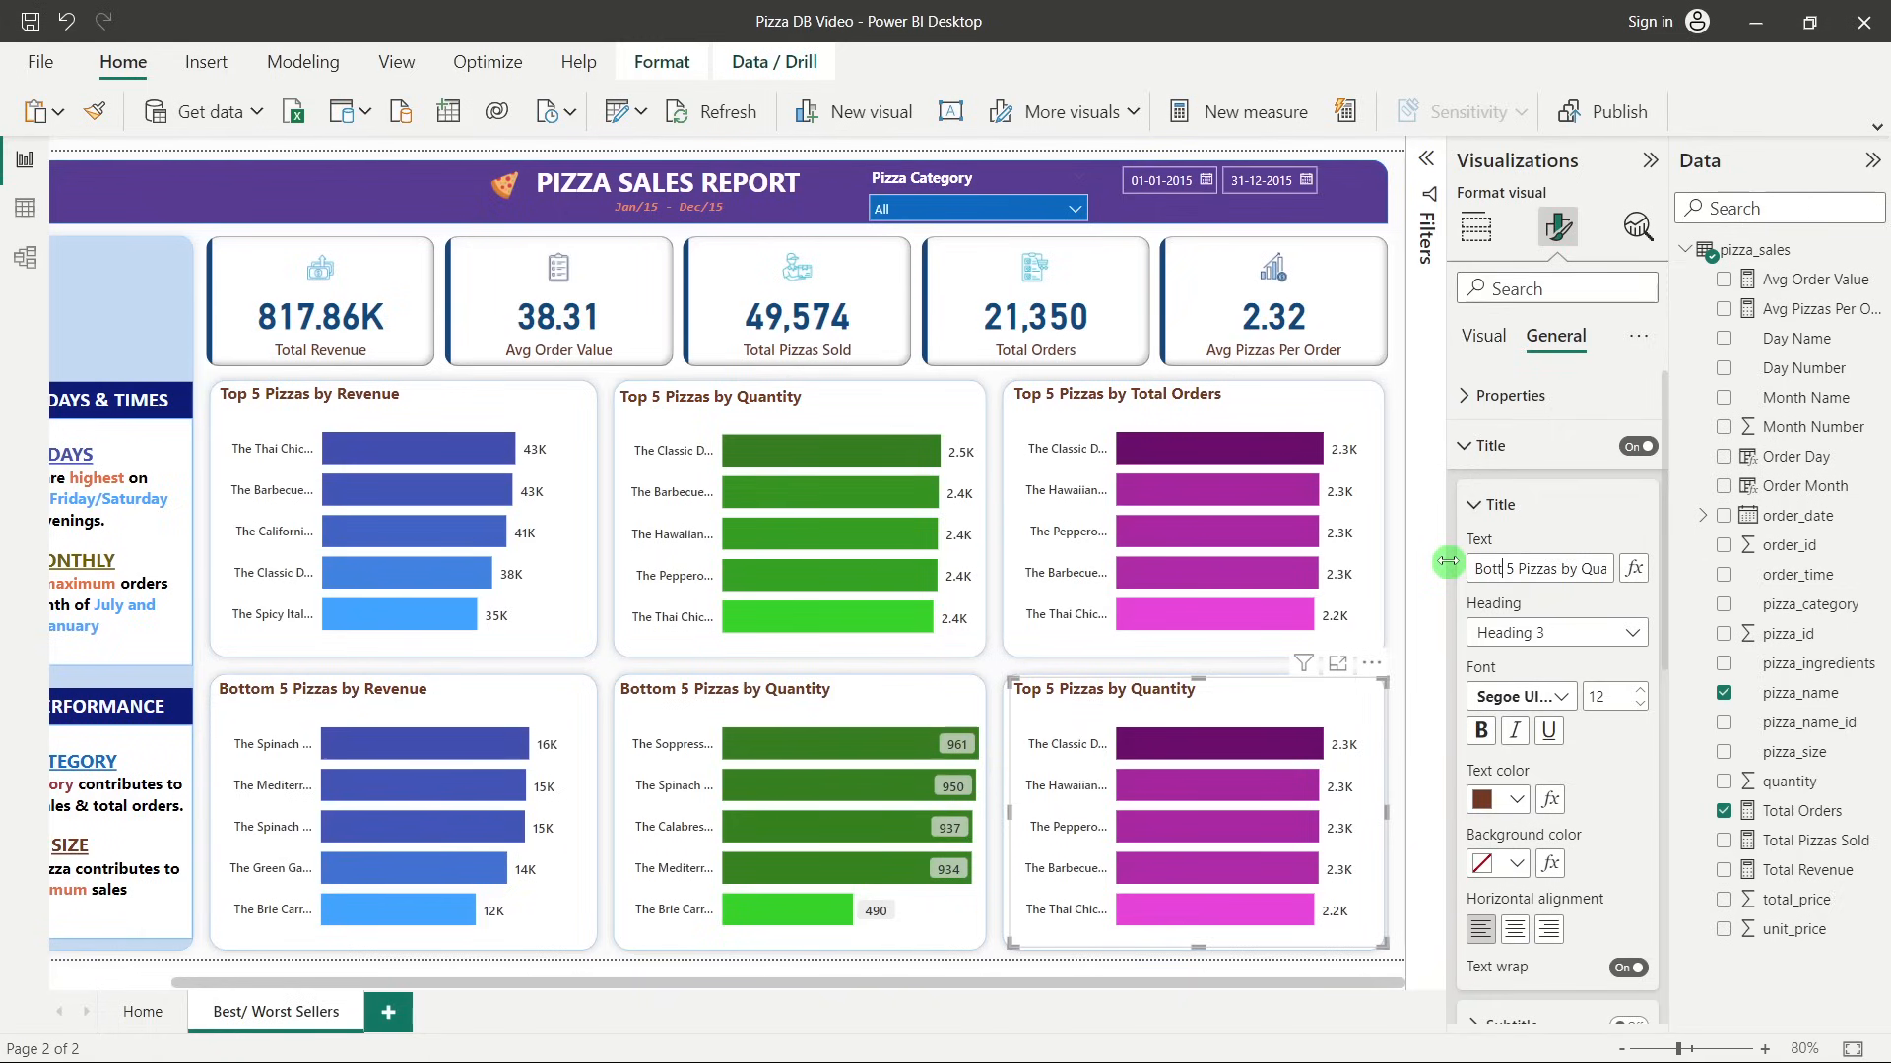
type("om")
left_click_drag(1563, 571, 1657, 567)
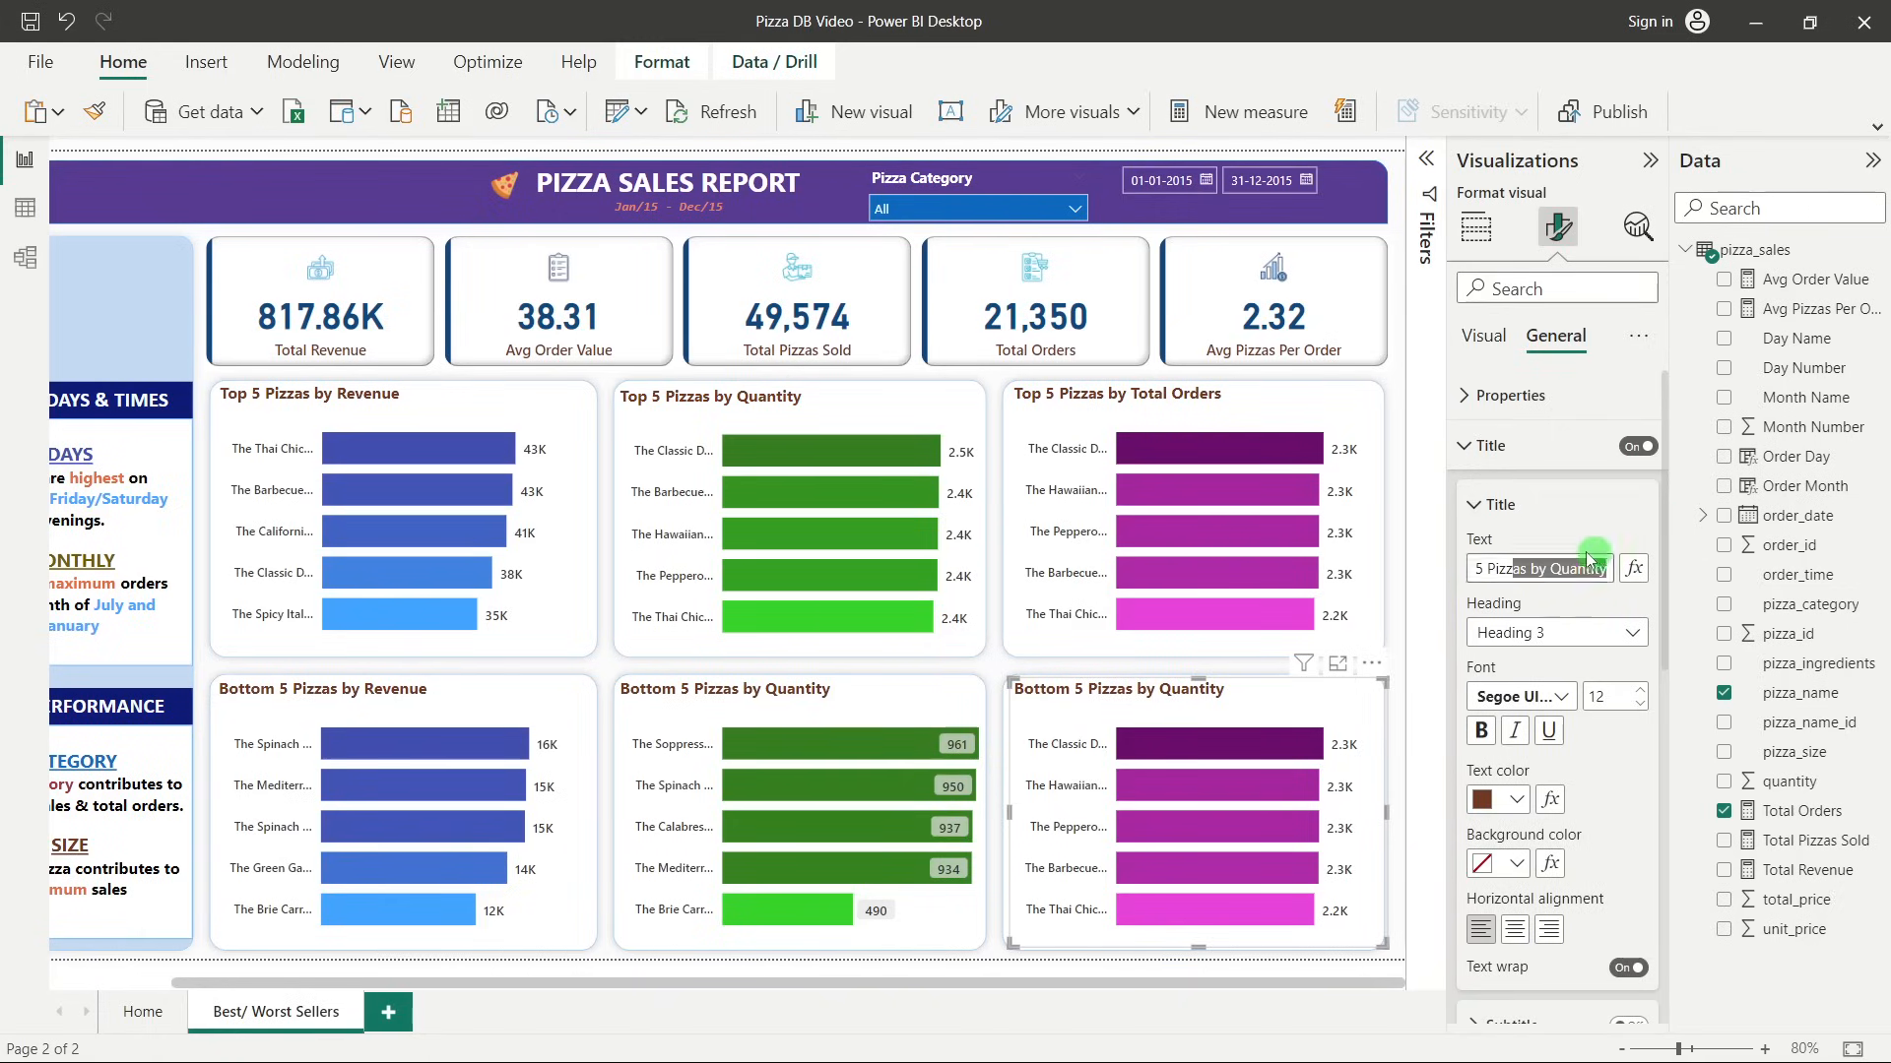
type("Tot")
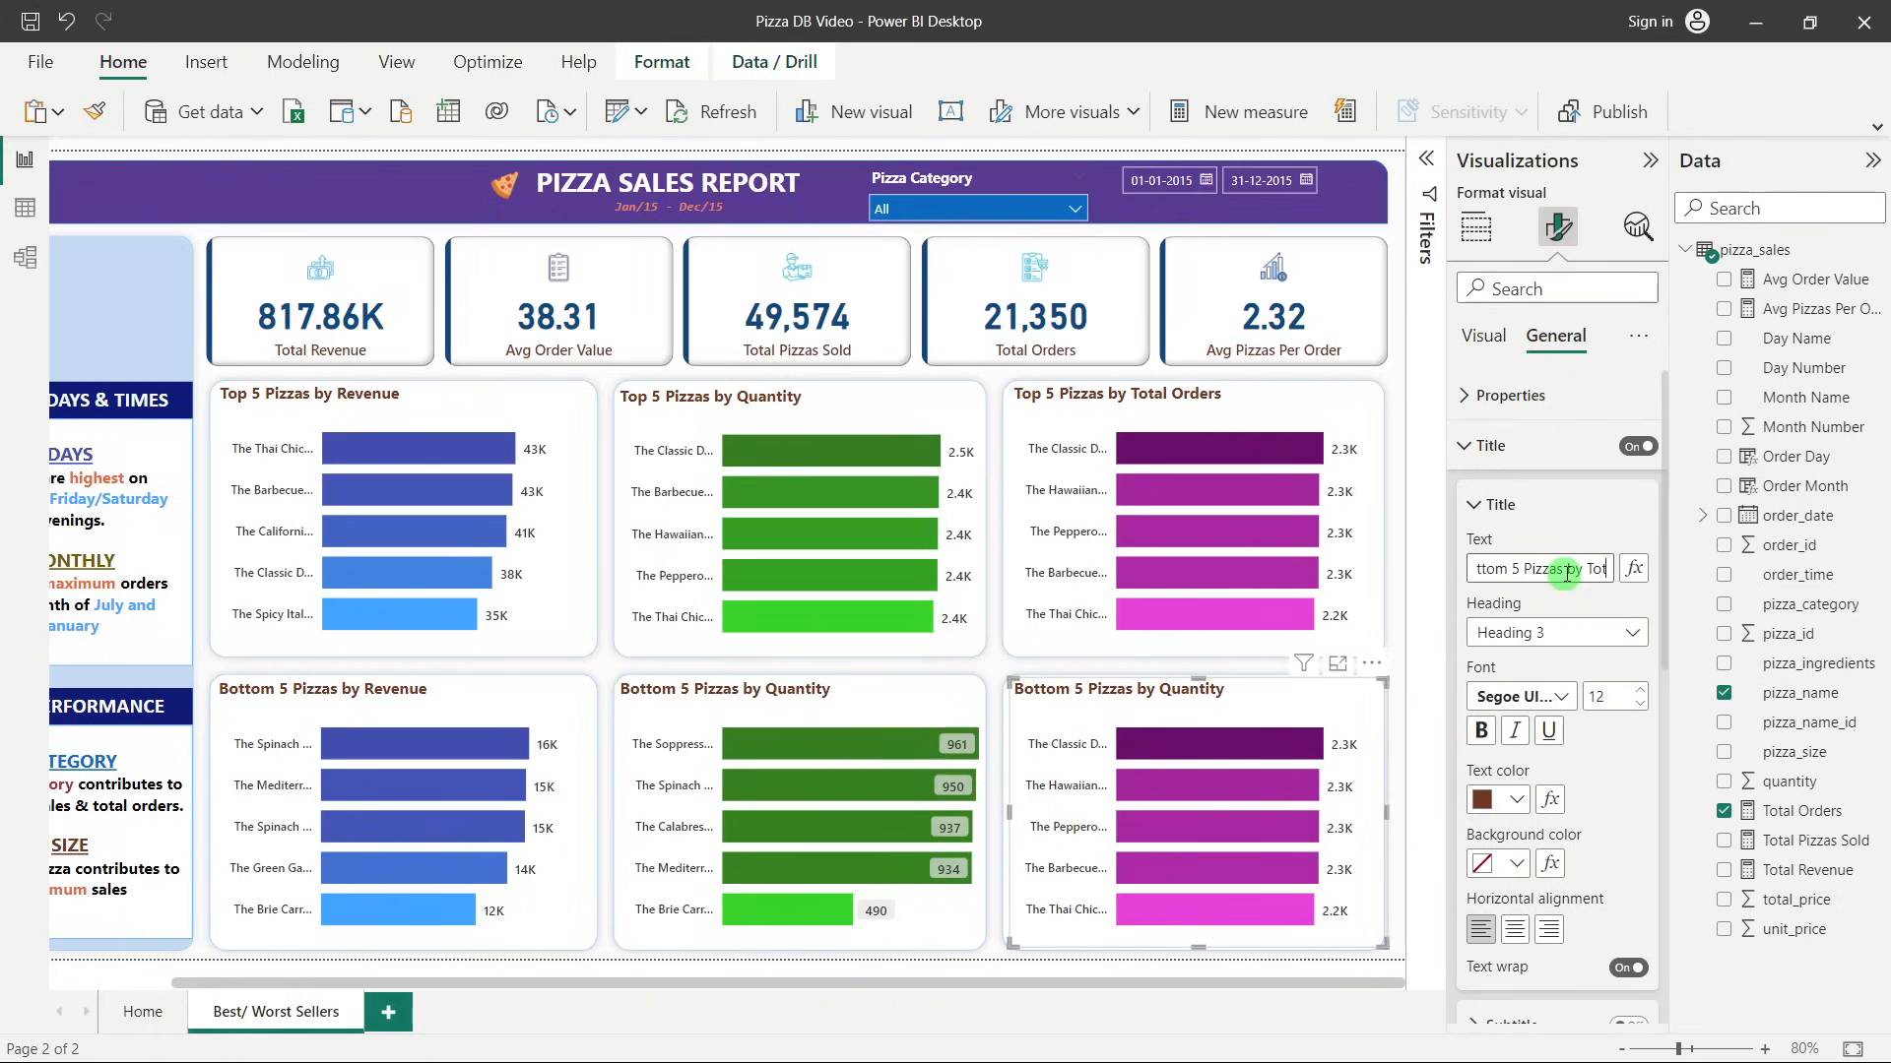
type("al Orders")
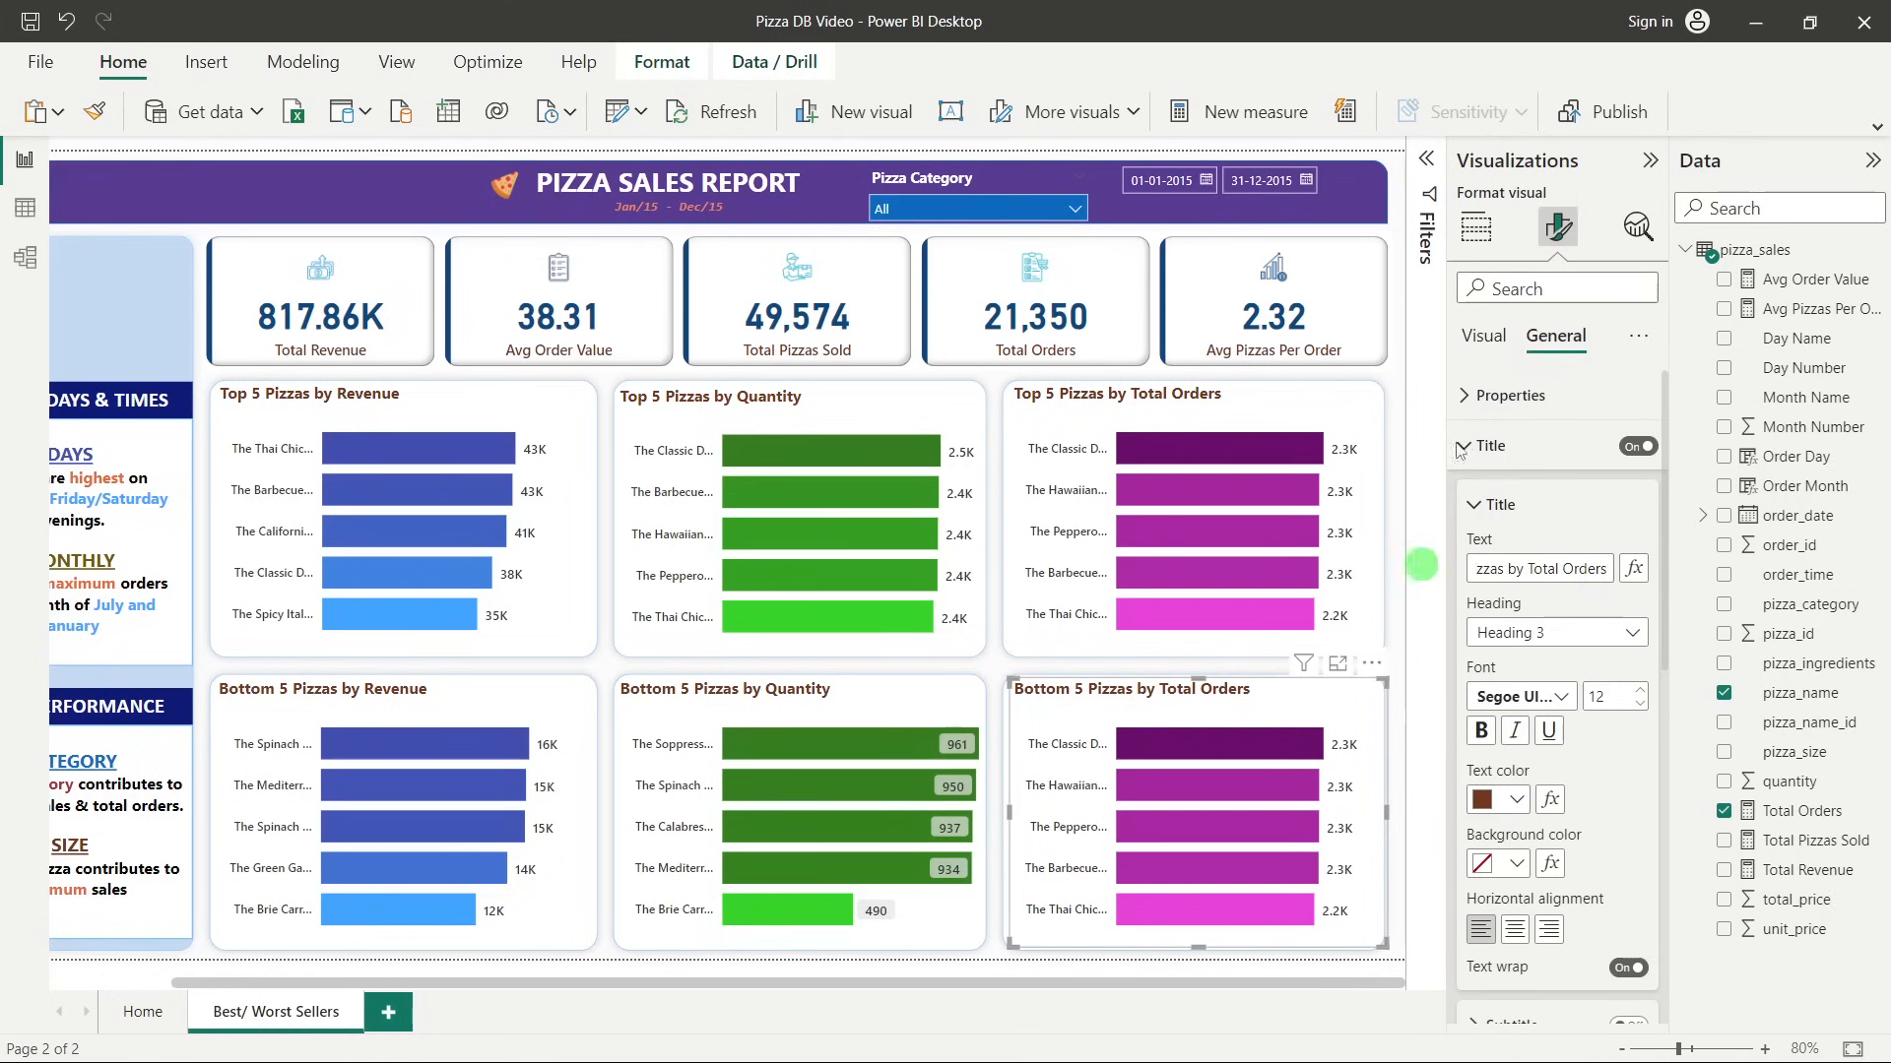
Switch the lower purple chart's pizza_name filter to show the bottom 5 by Total Orders and apply it.
left_click(1425, 159)
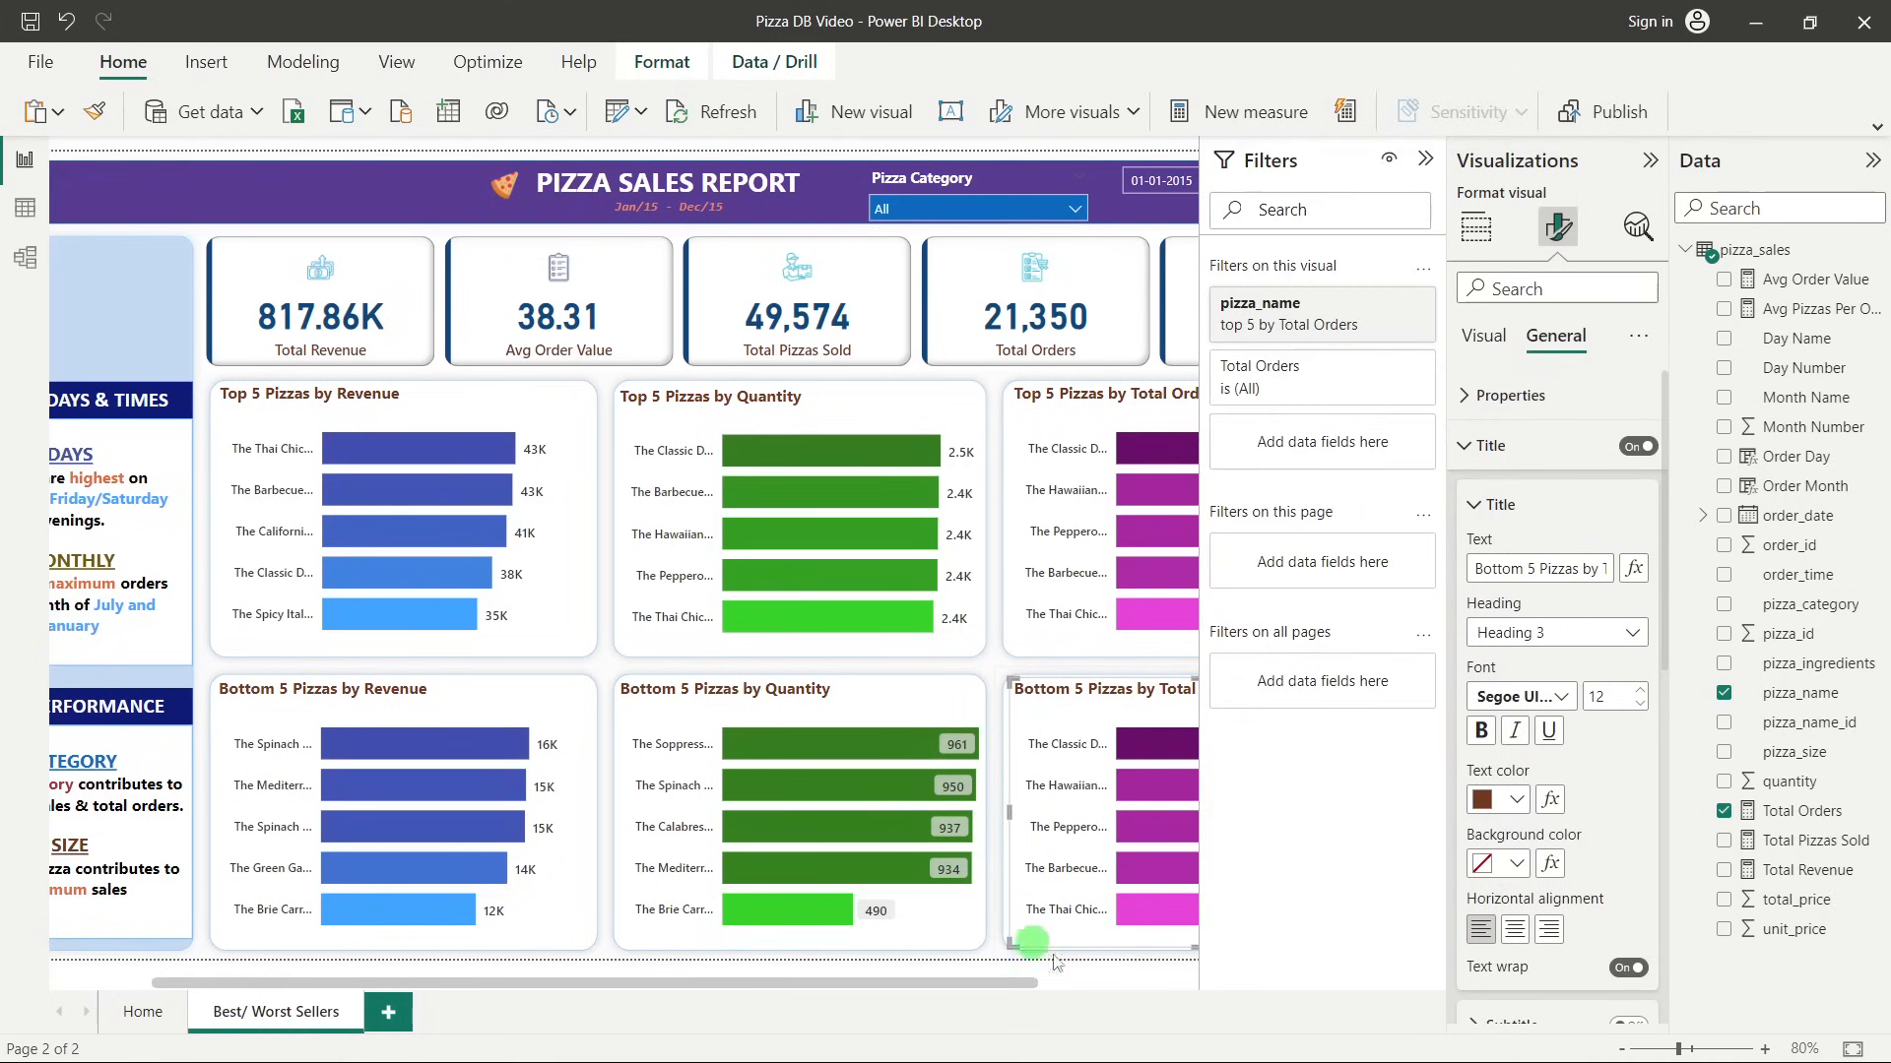
left_click(1084, 982)
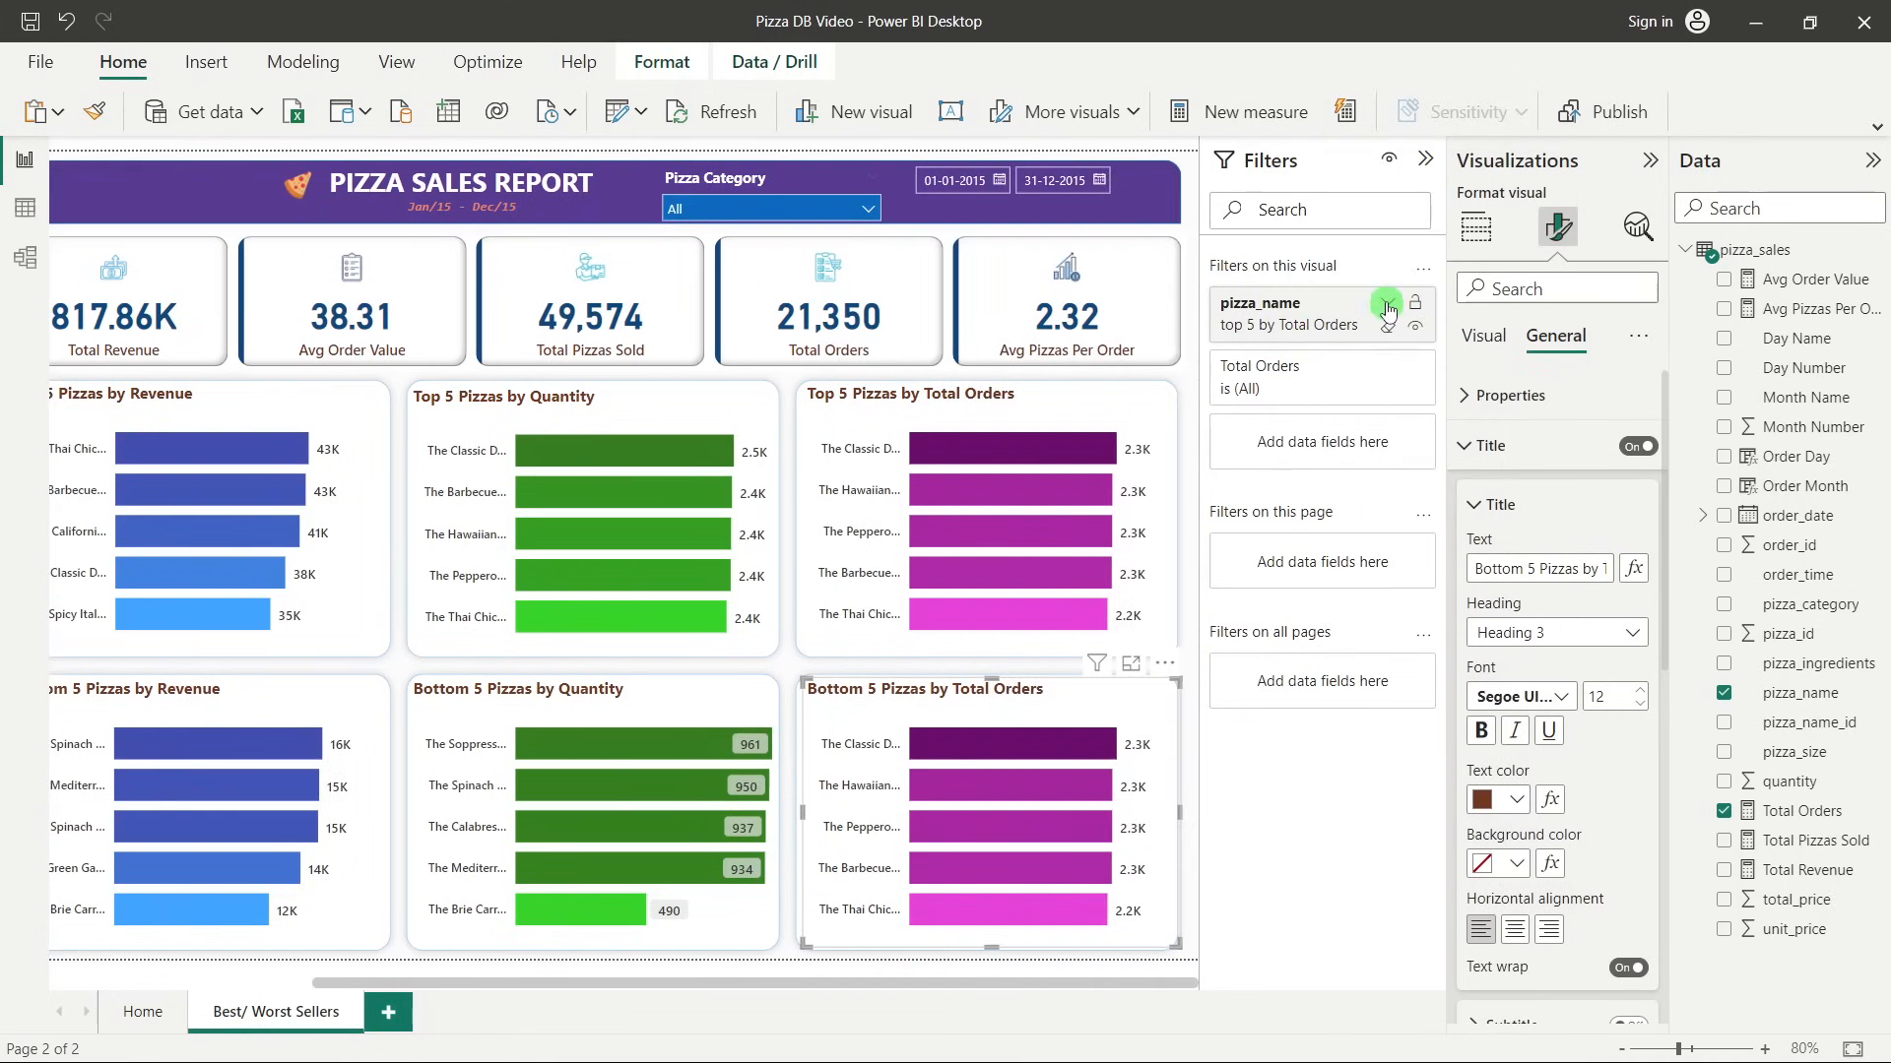
left_click(1388, 302)
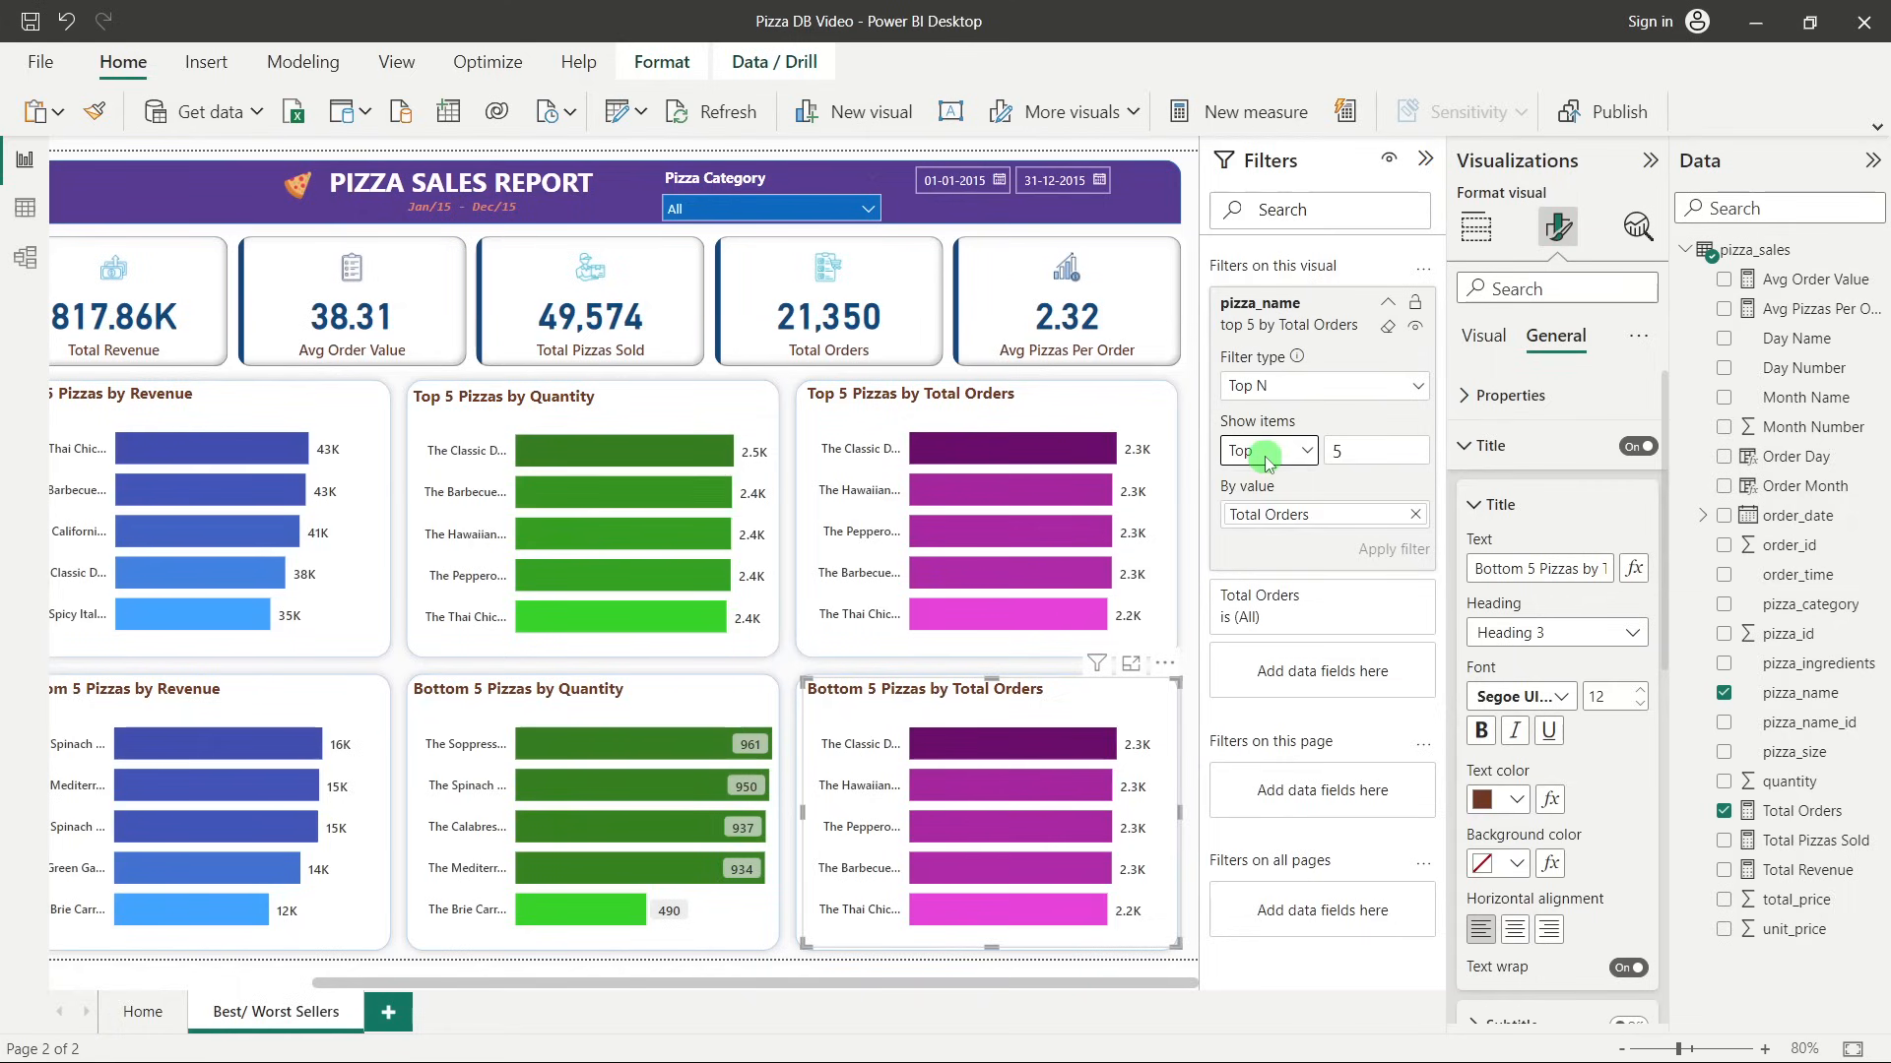
left_click(1268, 455)
left_click(1258, 510)
left_click(1386, 551)
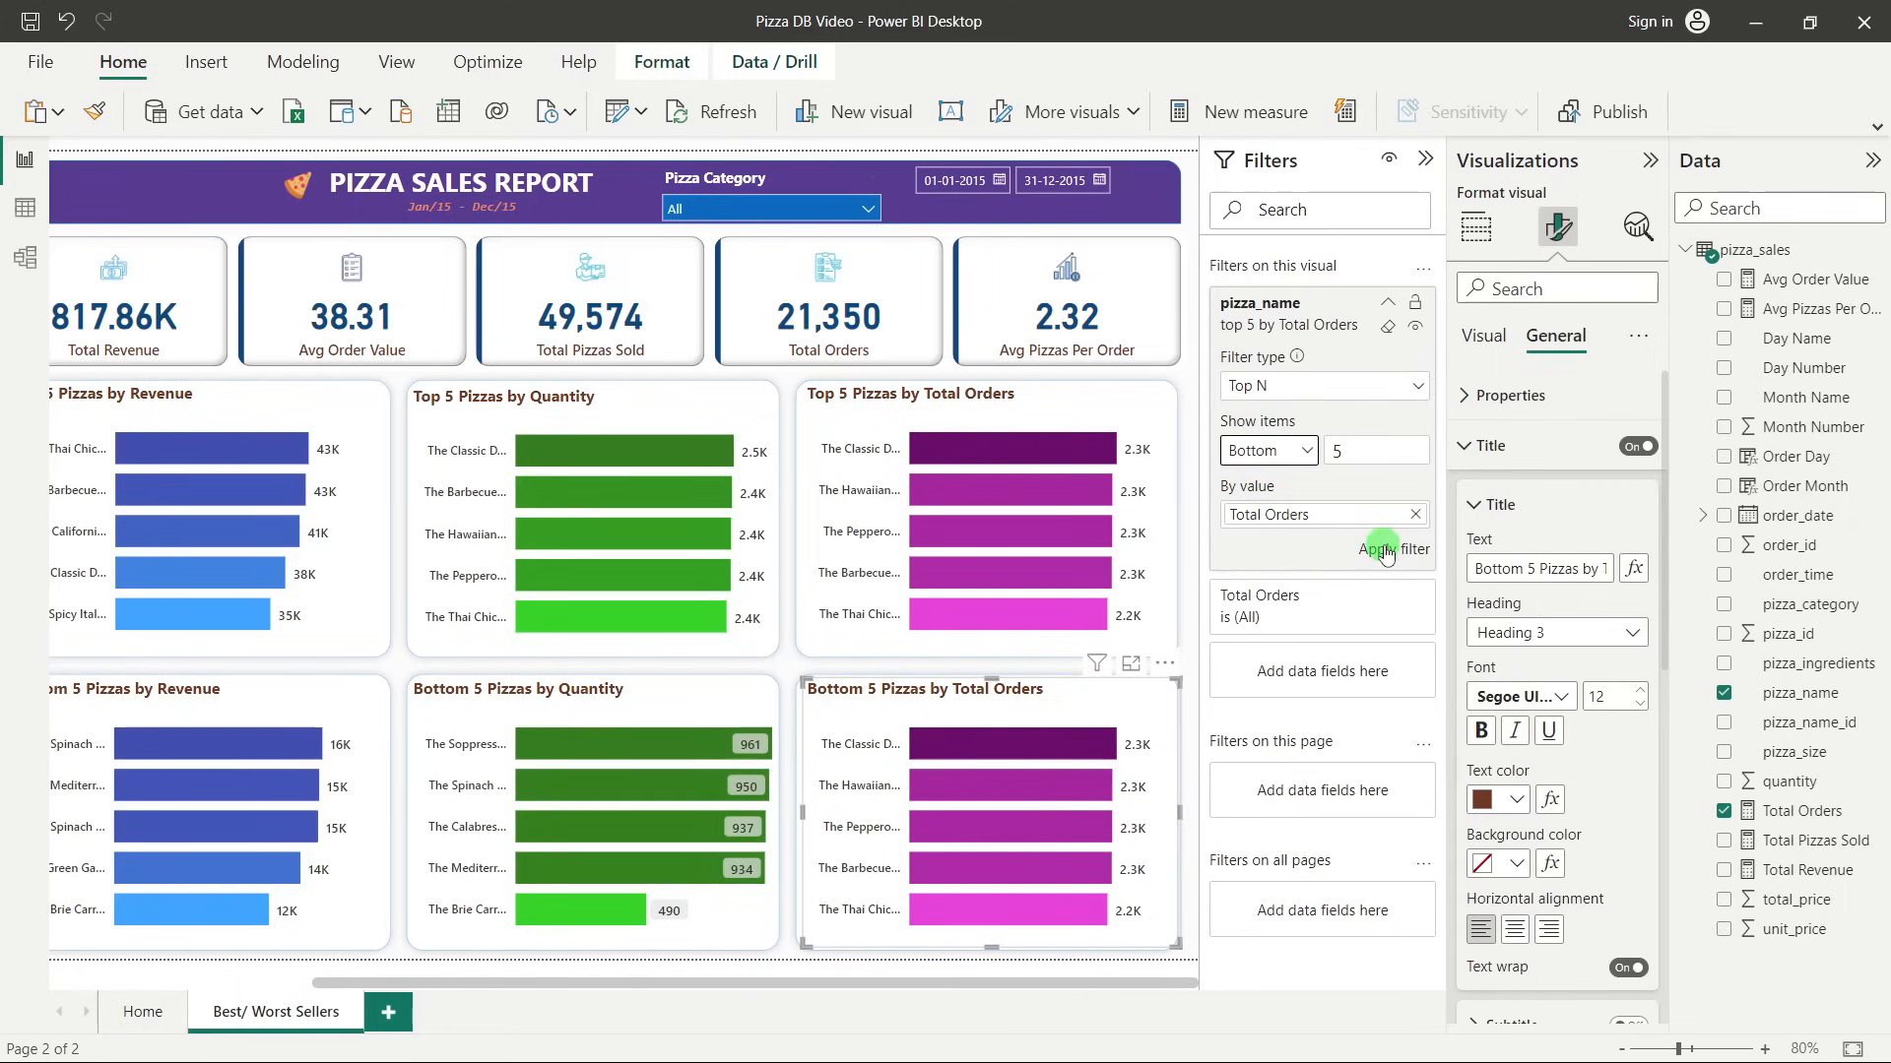
left_click(1427, 160)
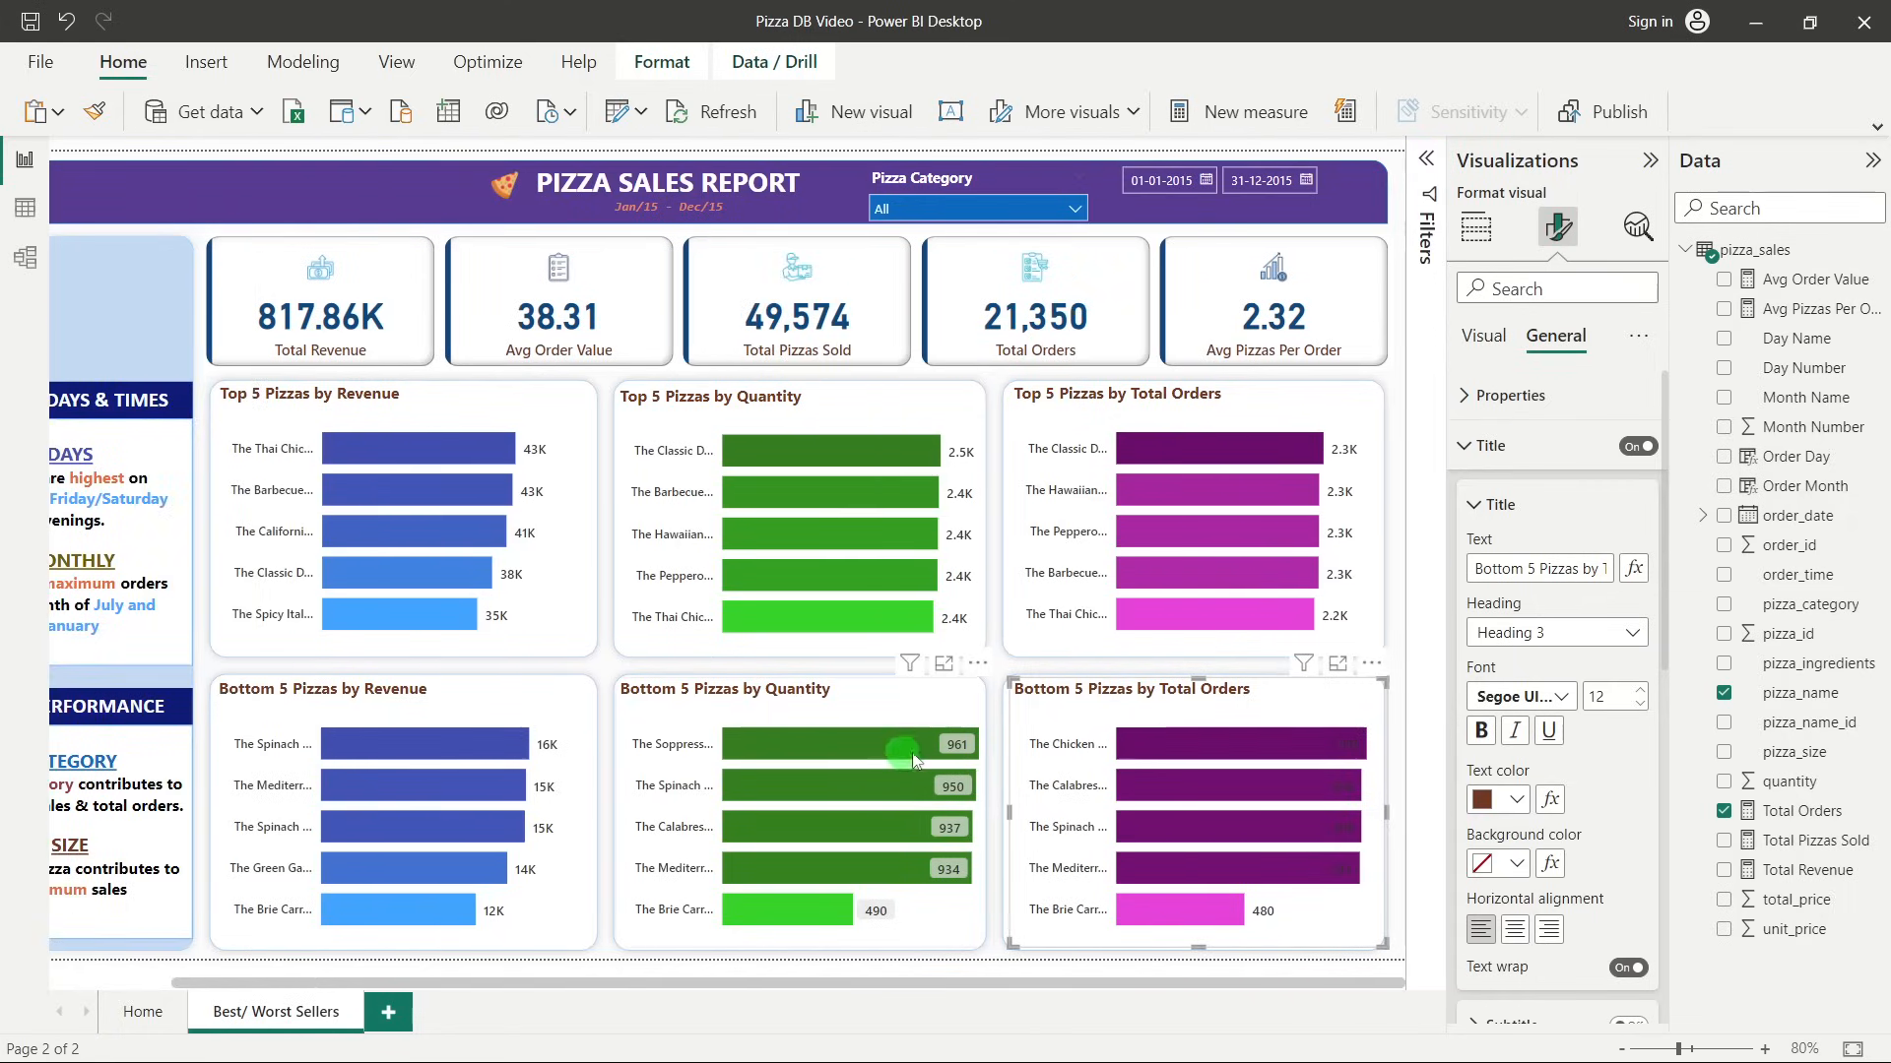
Turn on the data label background for the Bottom 5 Pizzas by Total Orders chart and color it light gray.
left_click(1519, 445)
left_click(1519, 446)
left_click(1484, 336)
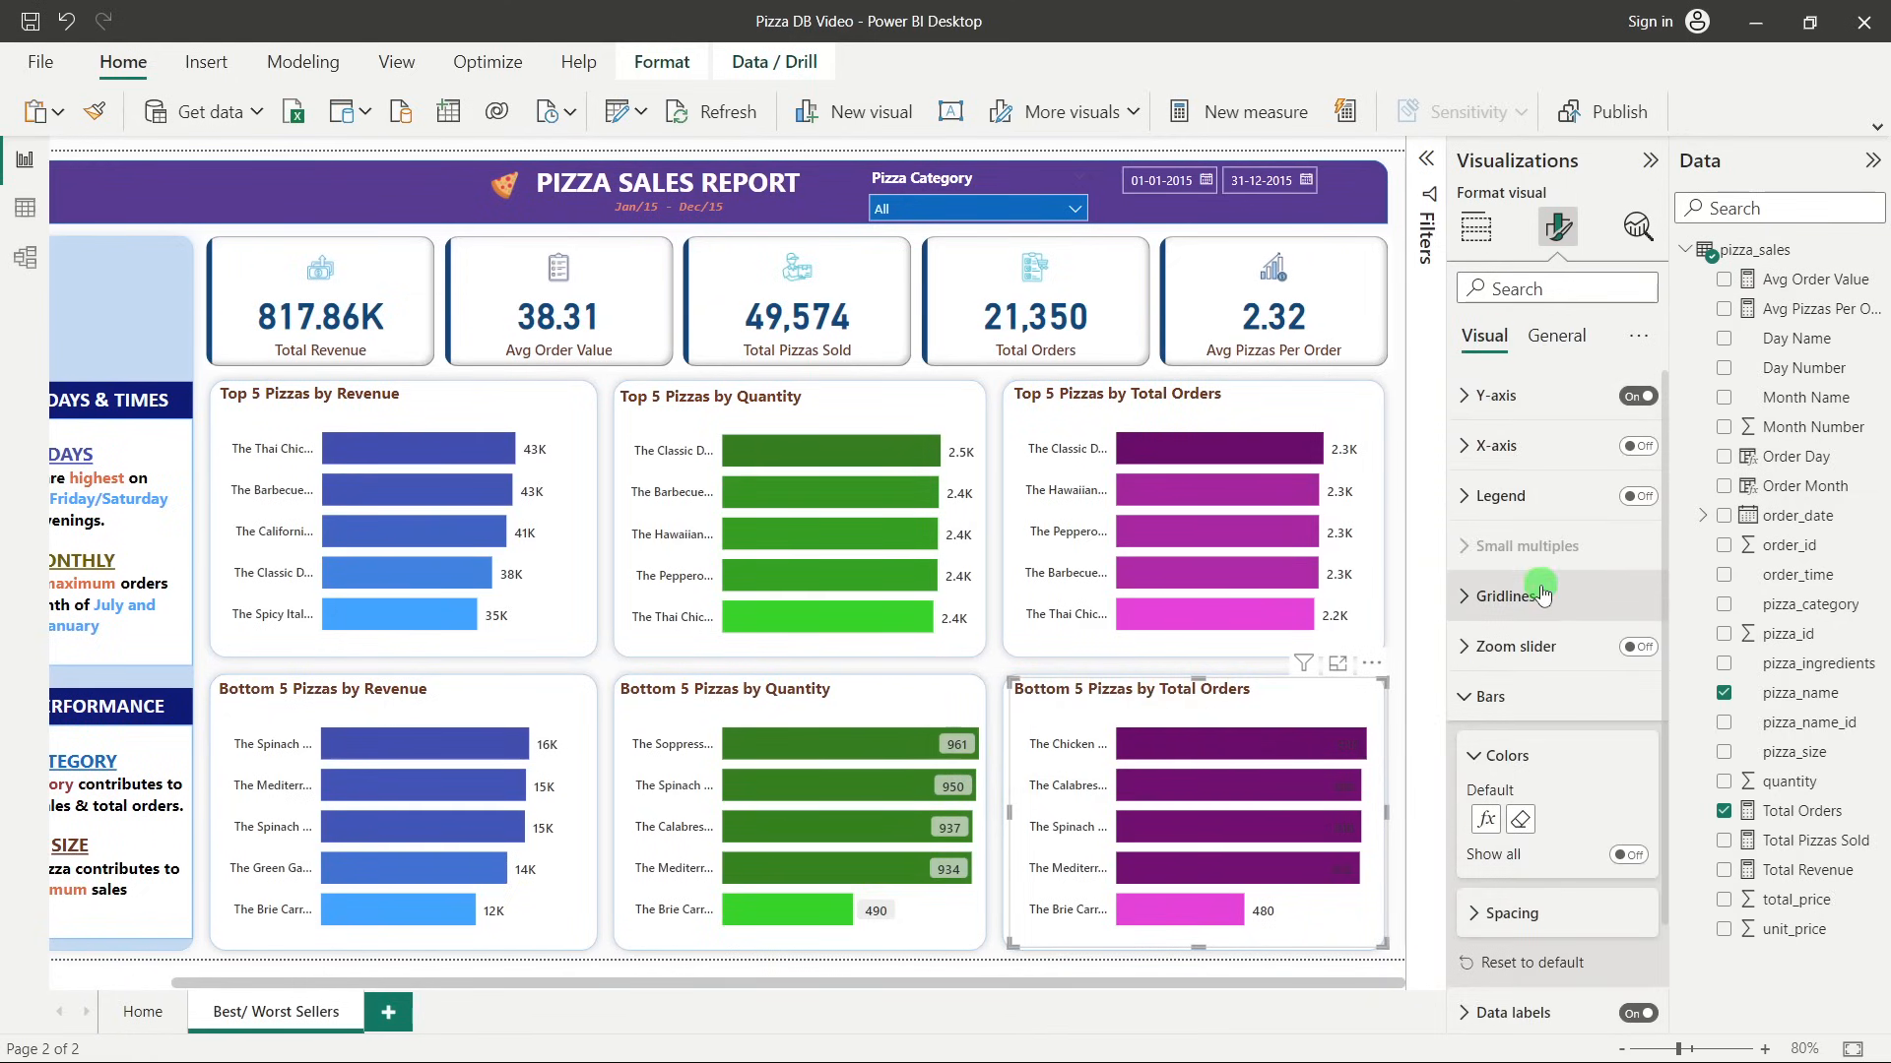
scroll(1515, 774, "down", 1)
left_click(1490, 581)
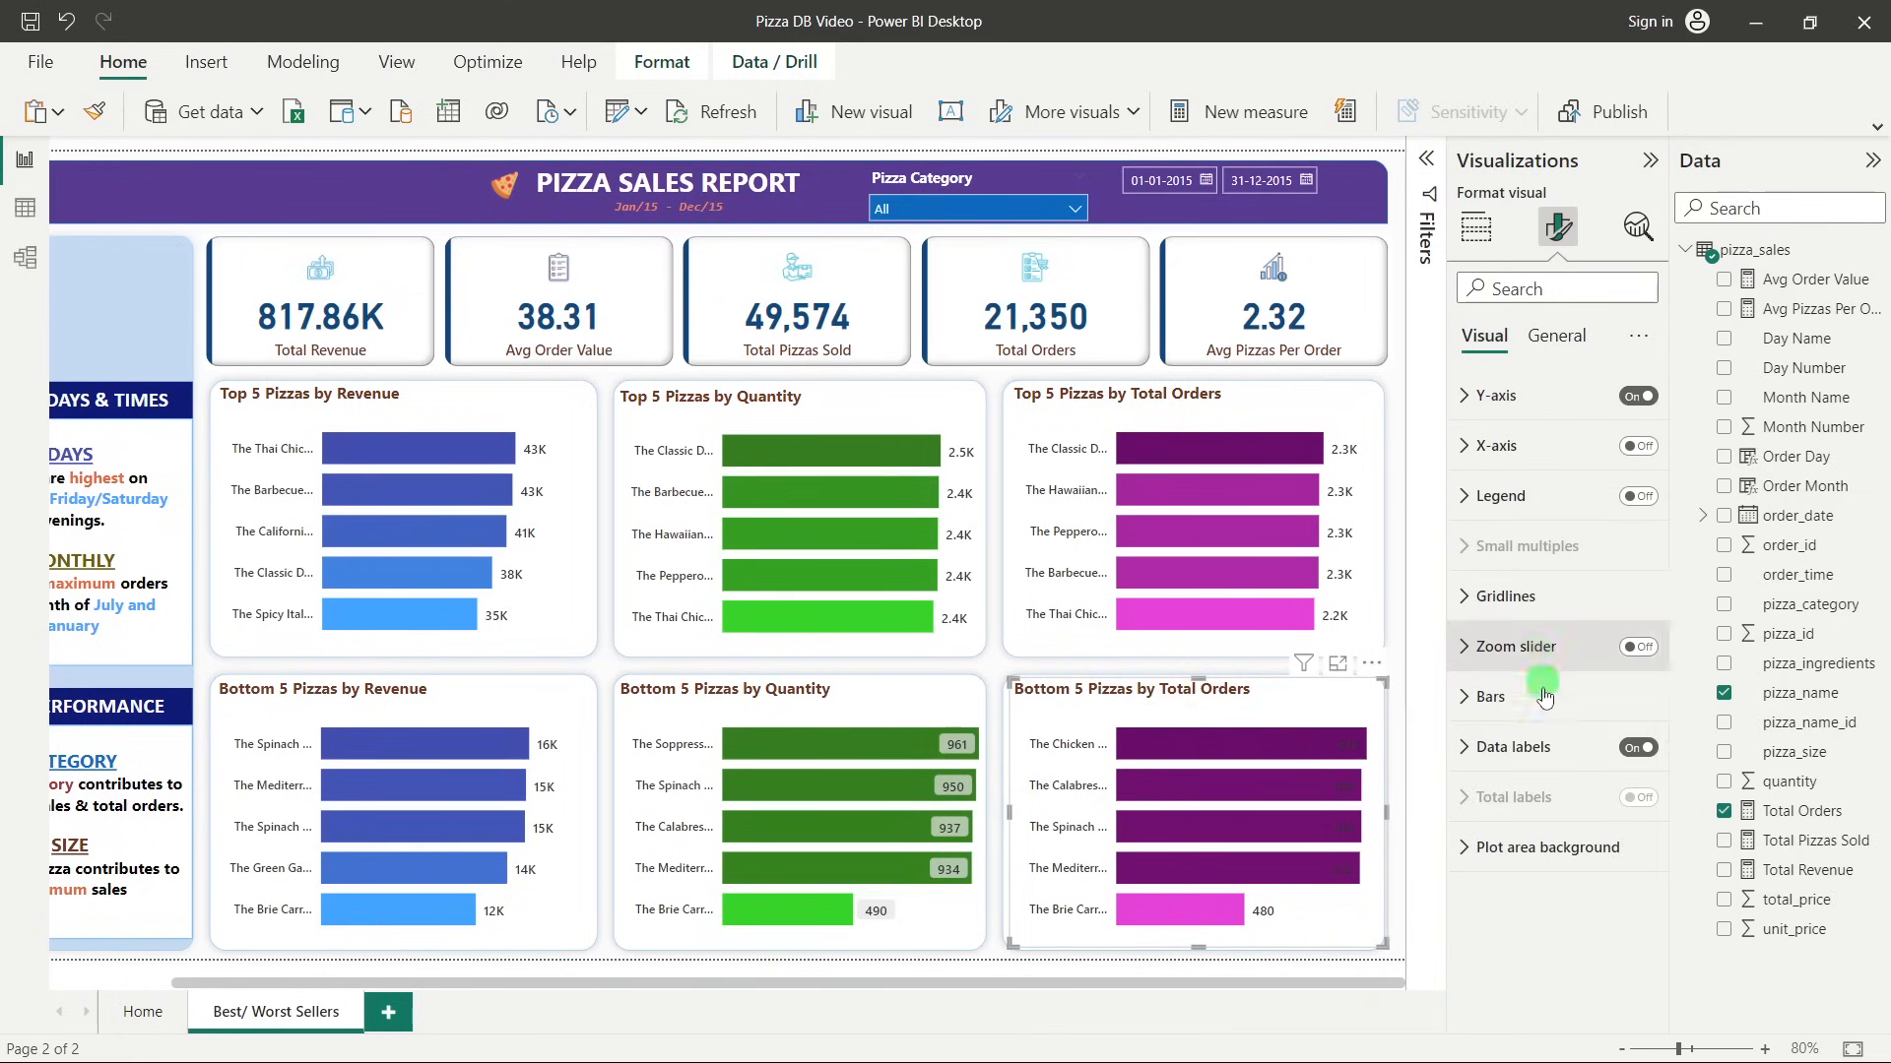
left_click(1529, 758)
scroll(1524, 749, "down", 1)
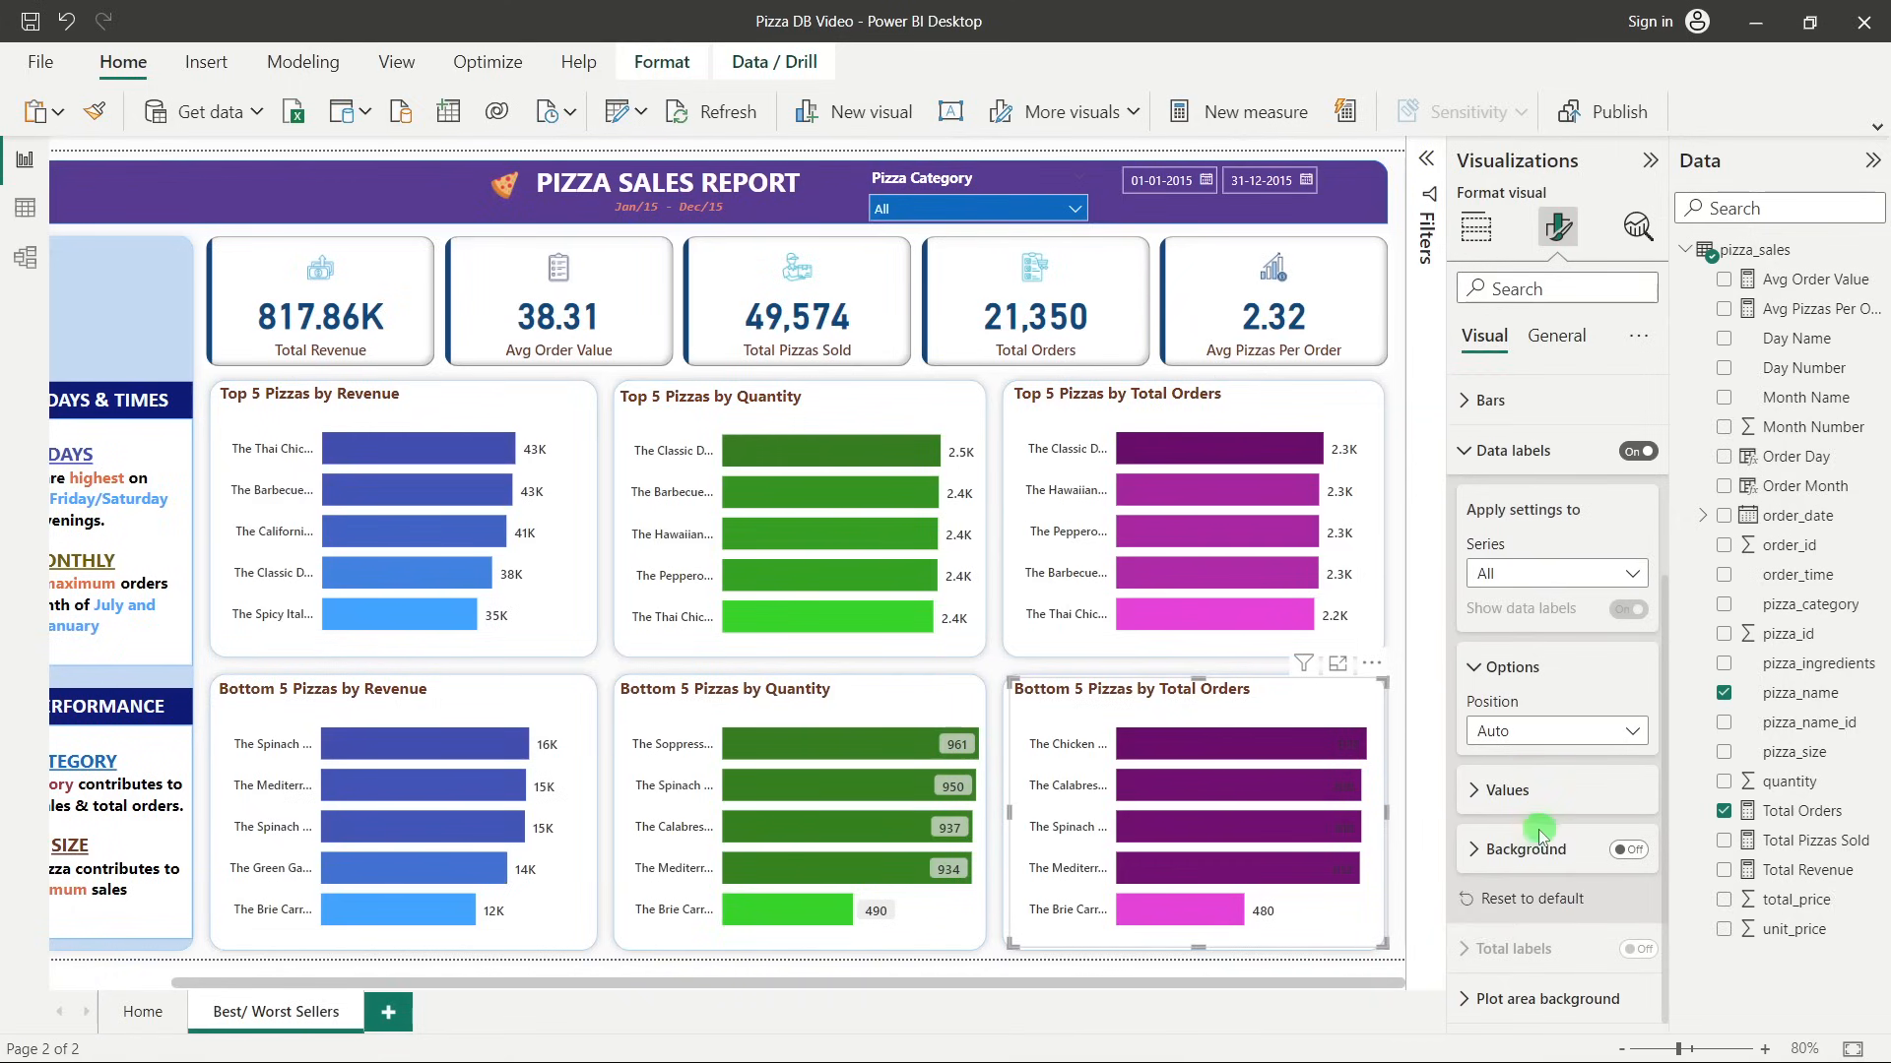
left_click(1542, 869)
scroll(1576, 788, "down", 1)
left_click(1627, 707)
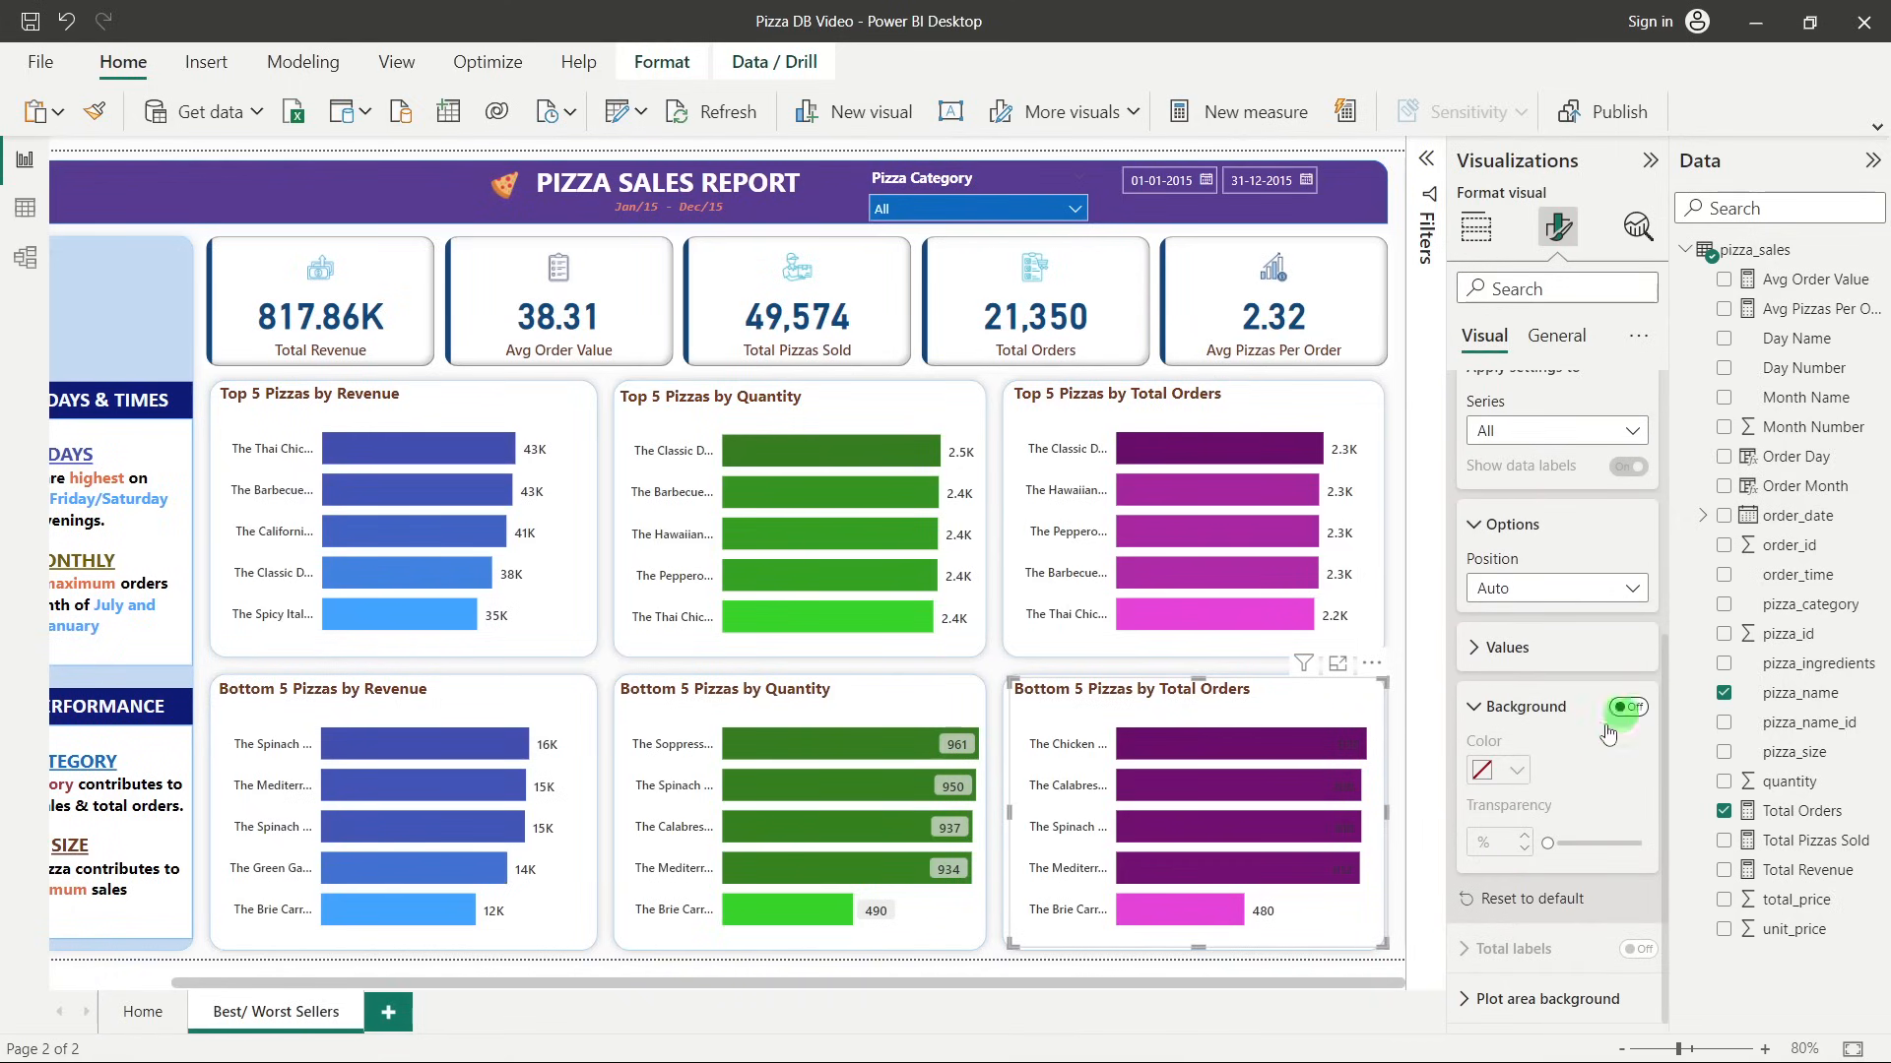
left_click(1515, 775)
left_click(1507, 434)
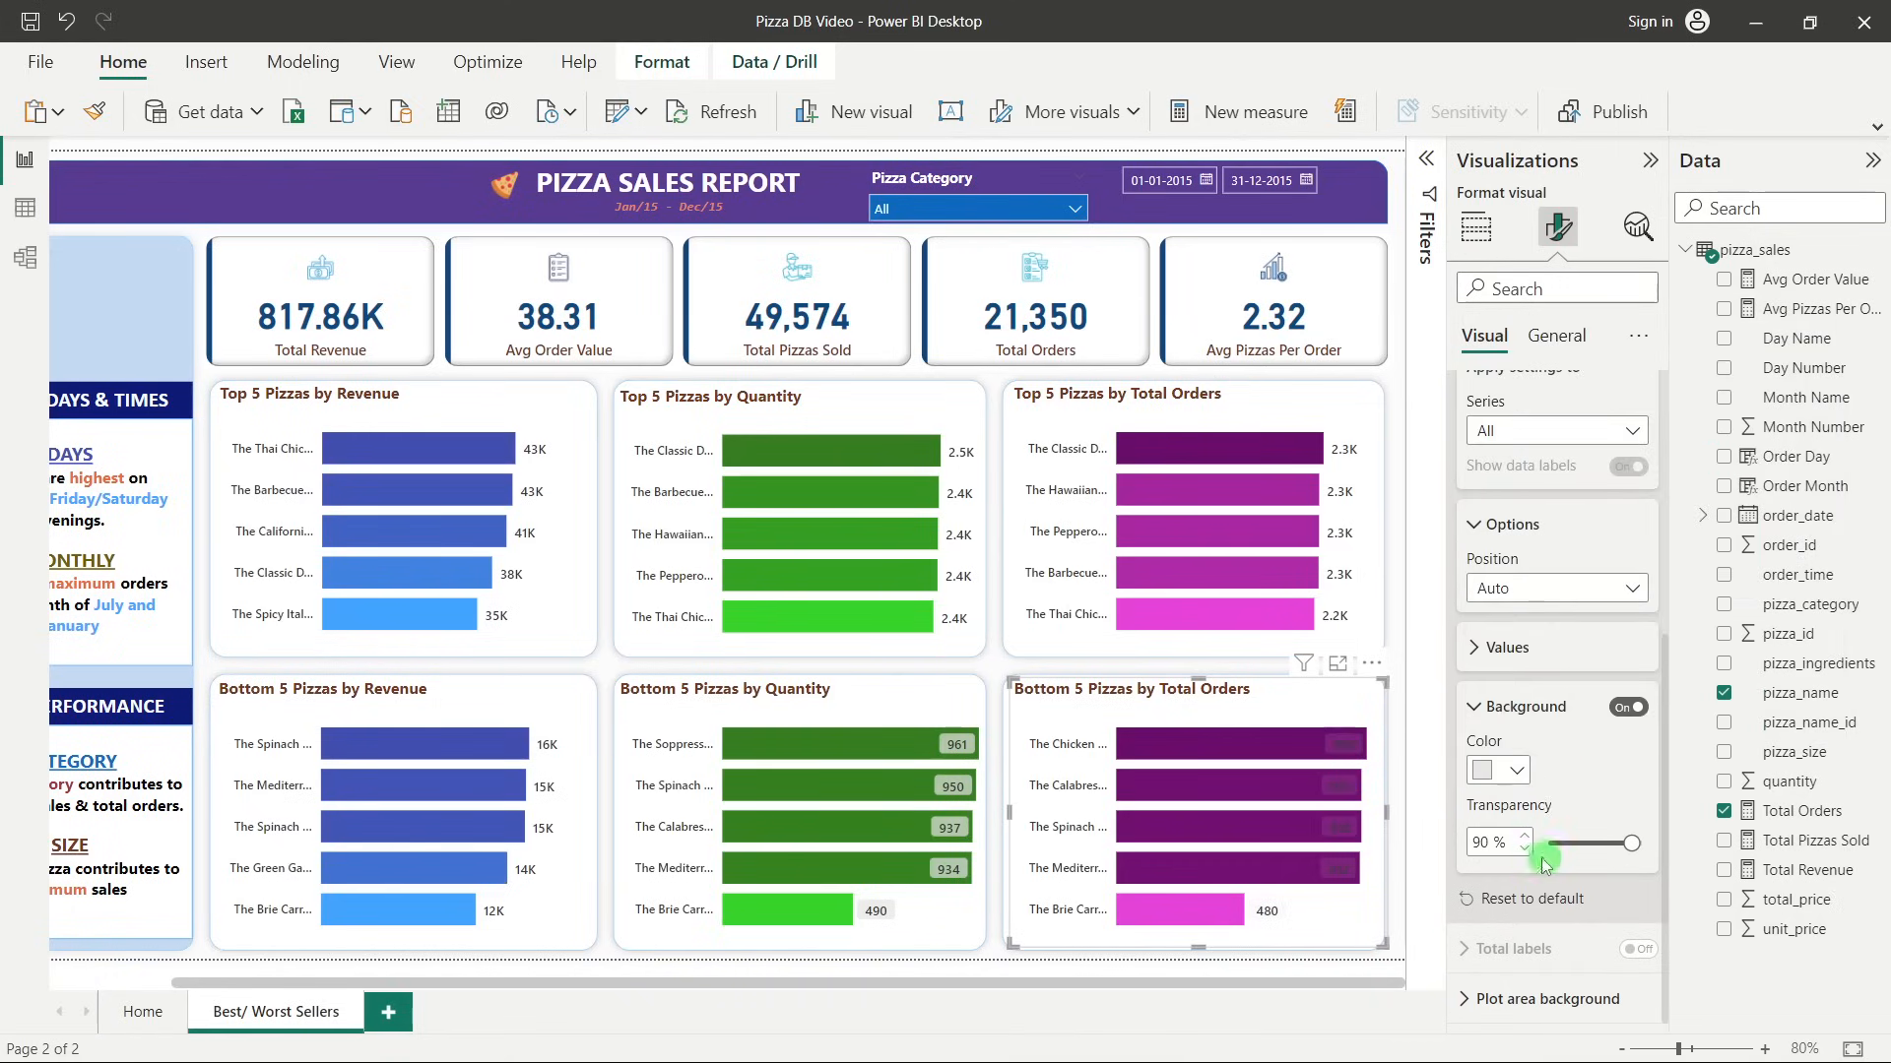
Set the data label background transparency of the Bottom 5 Pizzas by Total Orders chart to 30%.
left_click(1482, 844)
left_click_drag(1482, 844, 1496, 823)
type("40")
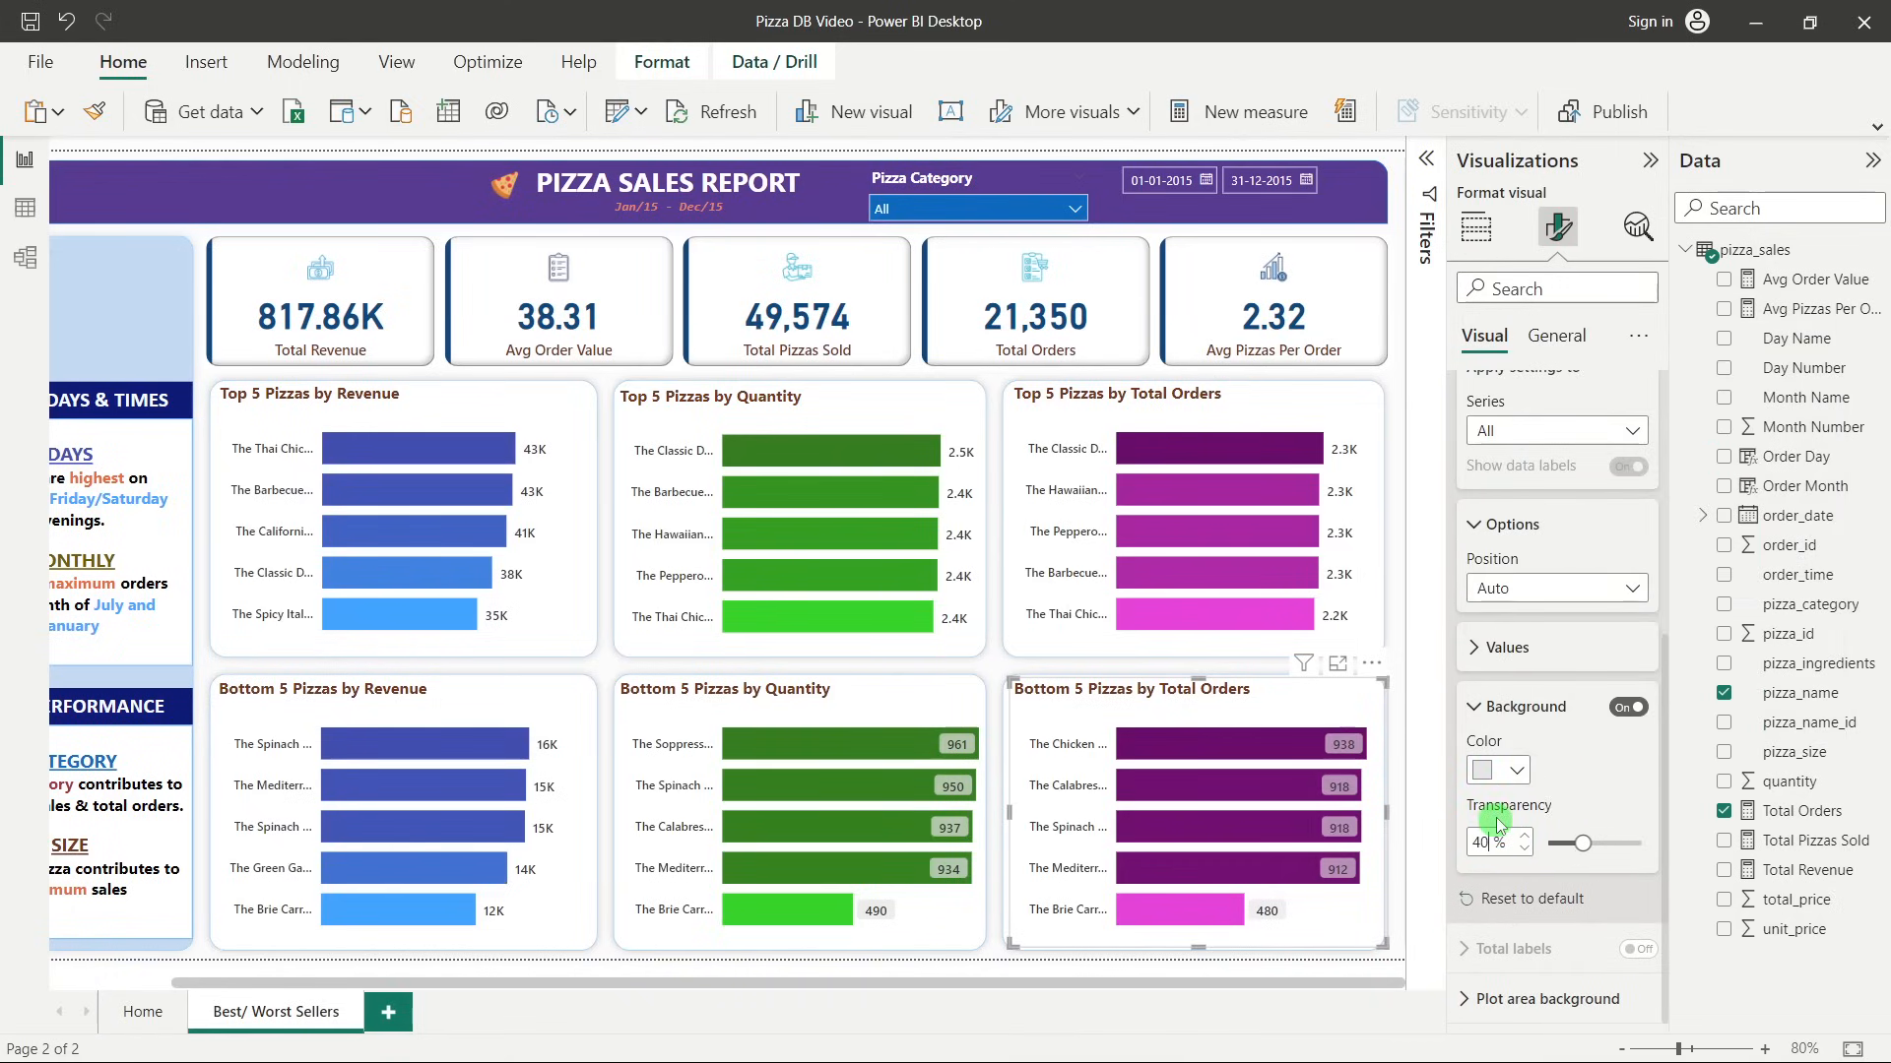
left_click(1481, 843)
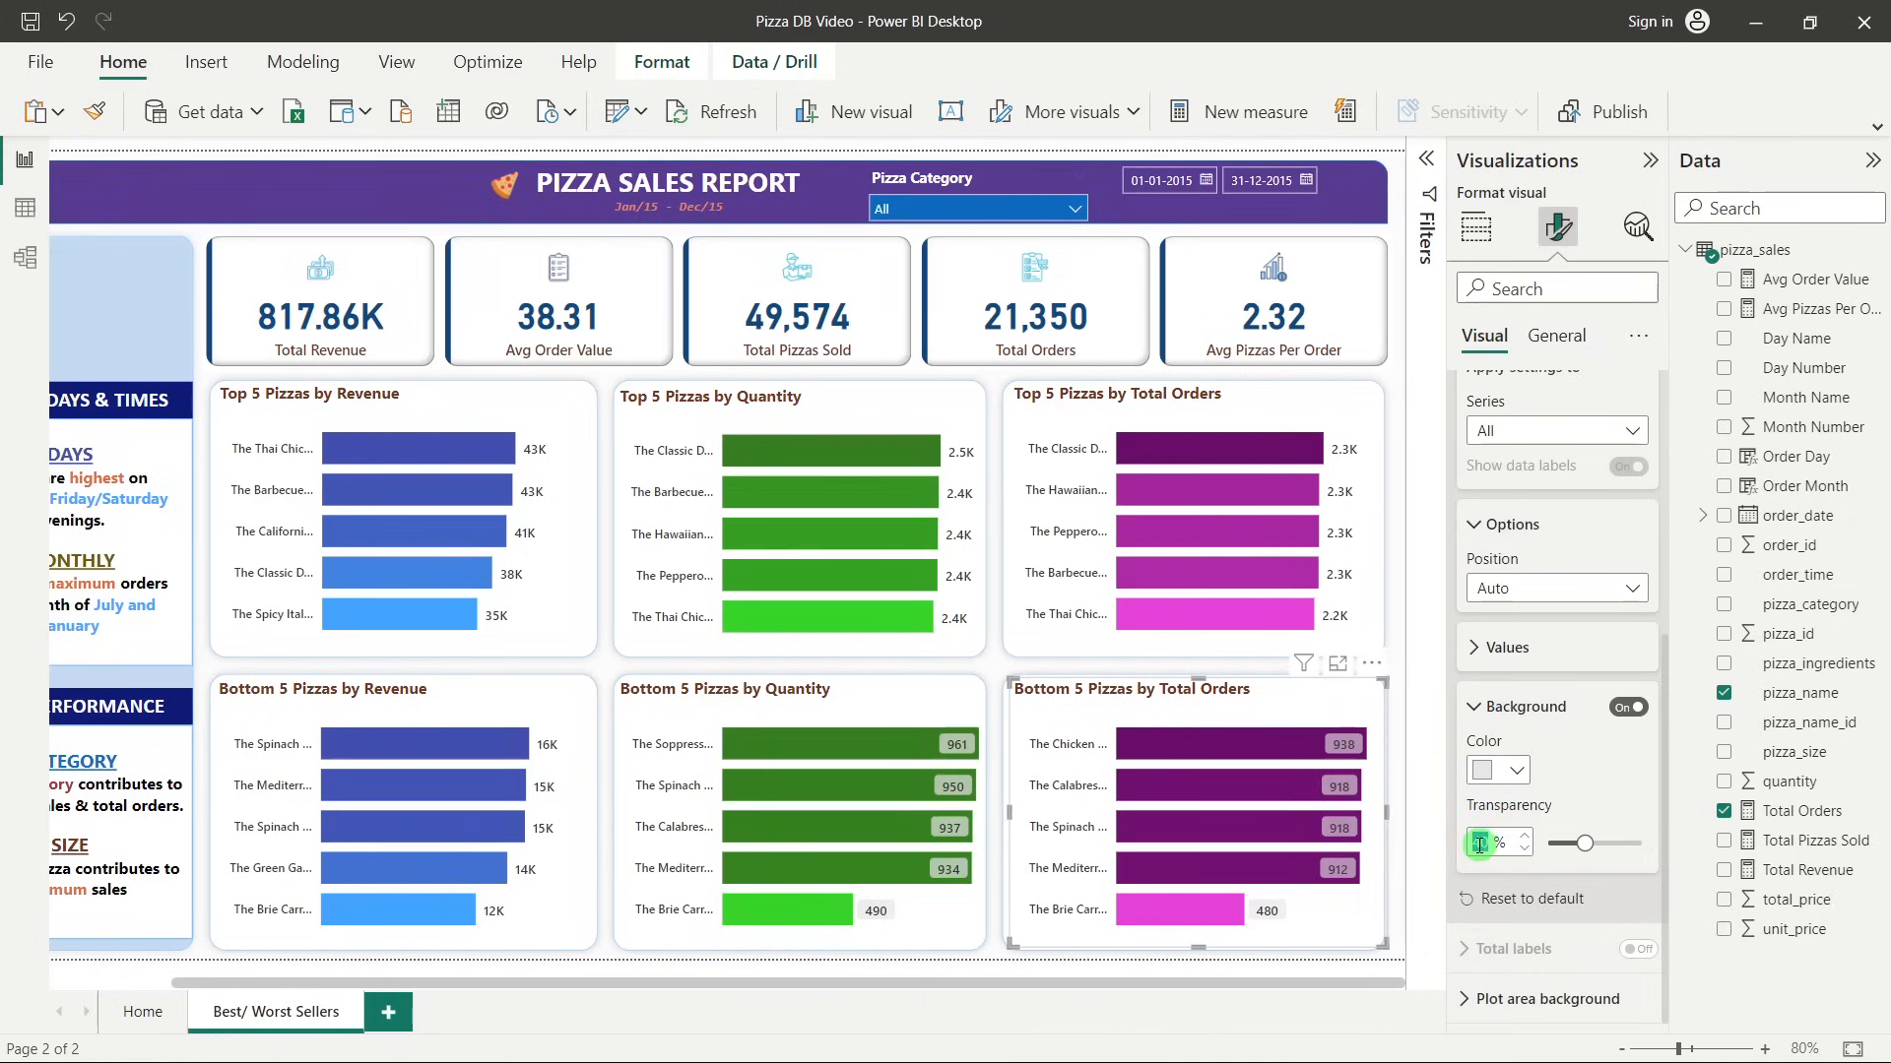
type("30")
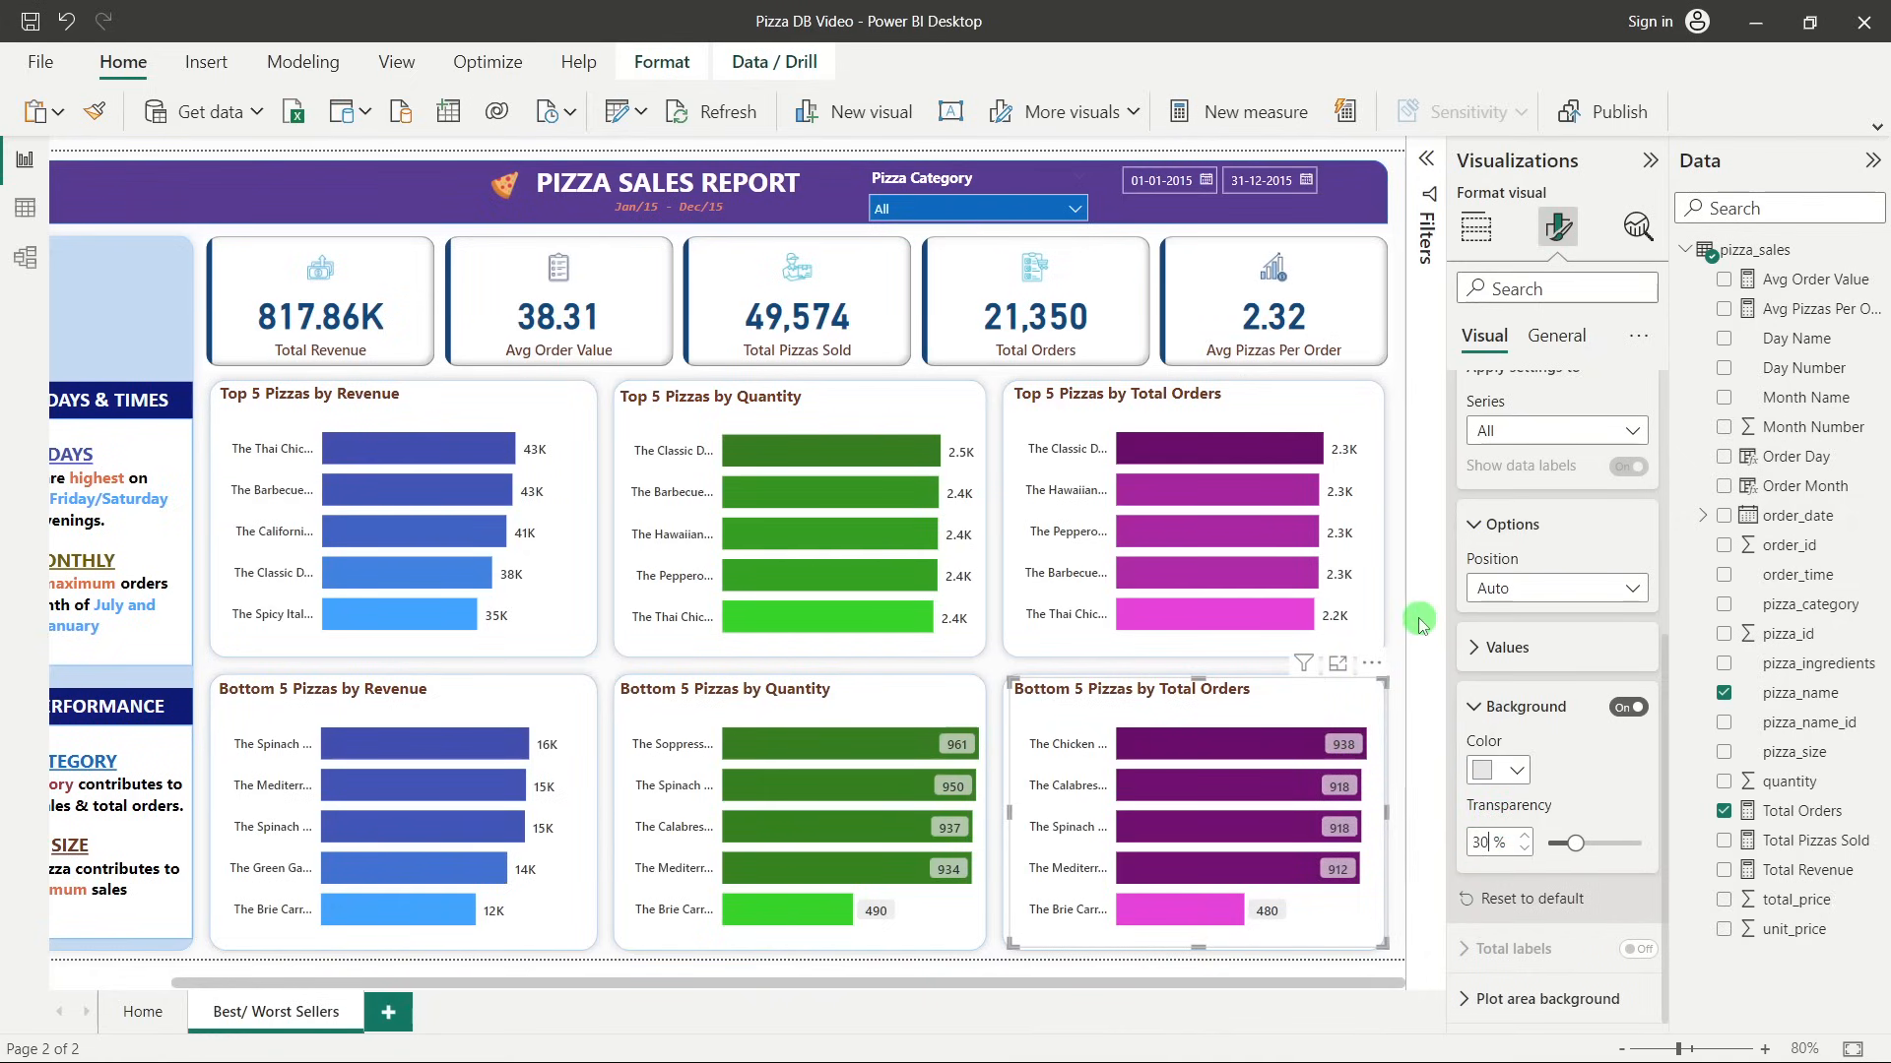
left_click(1410, 628)
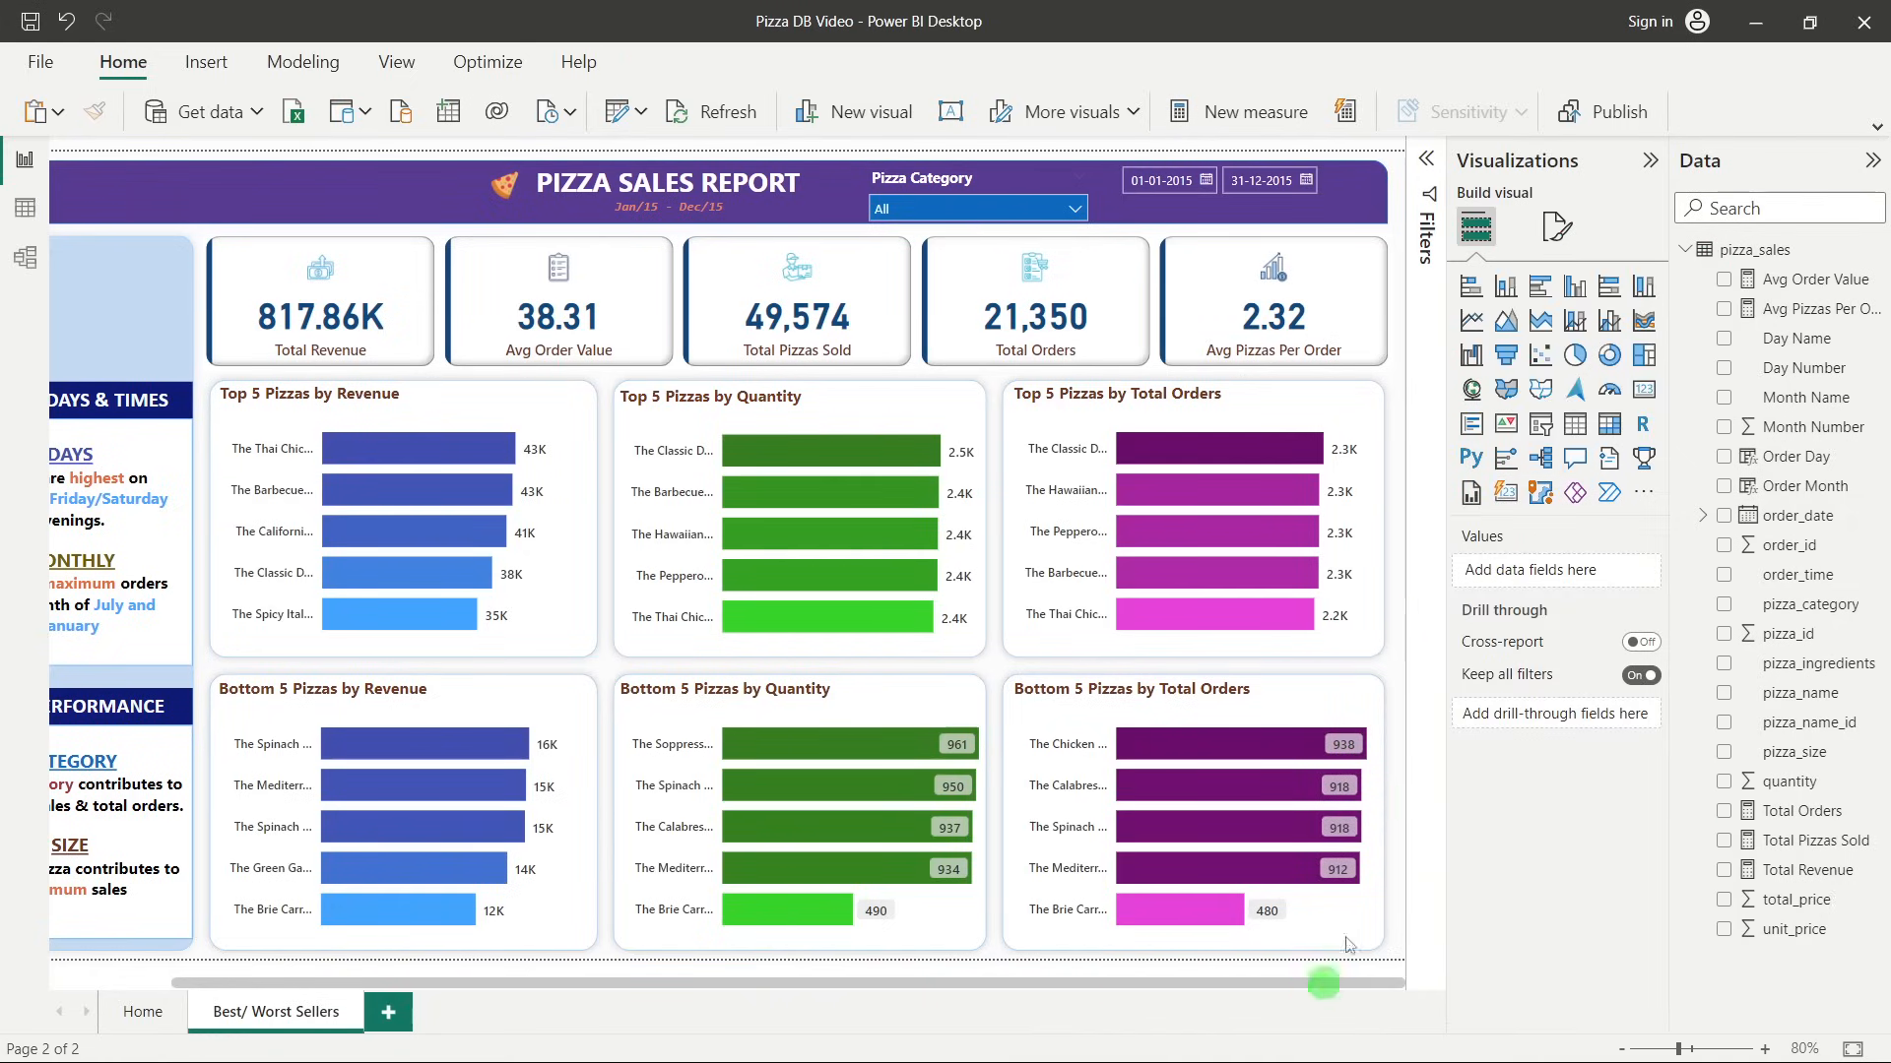
Collapse the Visualizations and Data panes and make the date slicer on the Best/ Worst Sellers page taller to reveal its range slider.
left_click(1650, 160)
left_click(1872, 160)
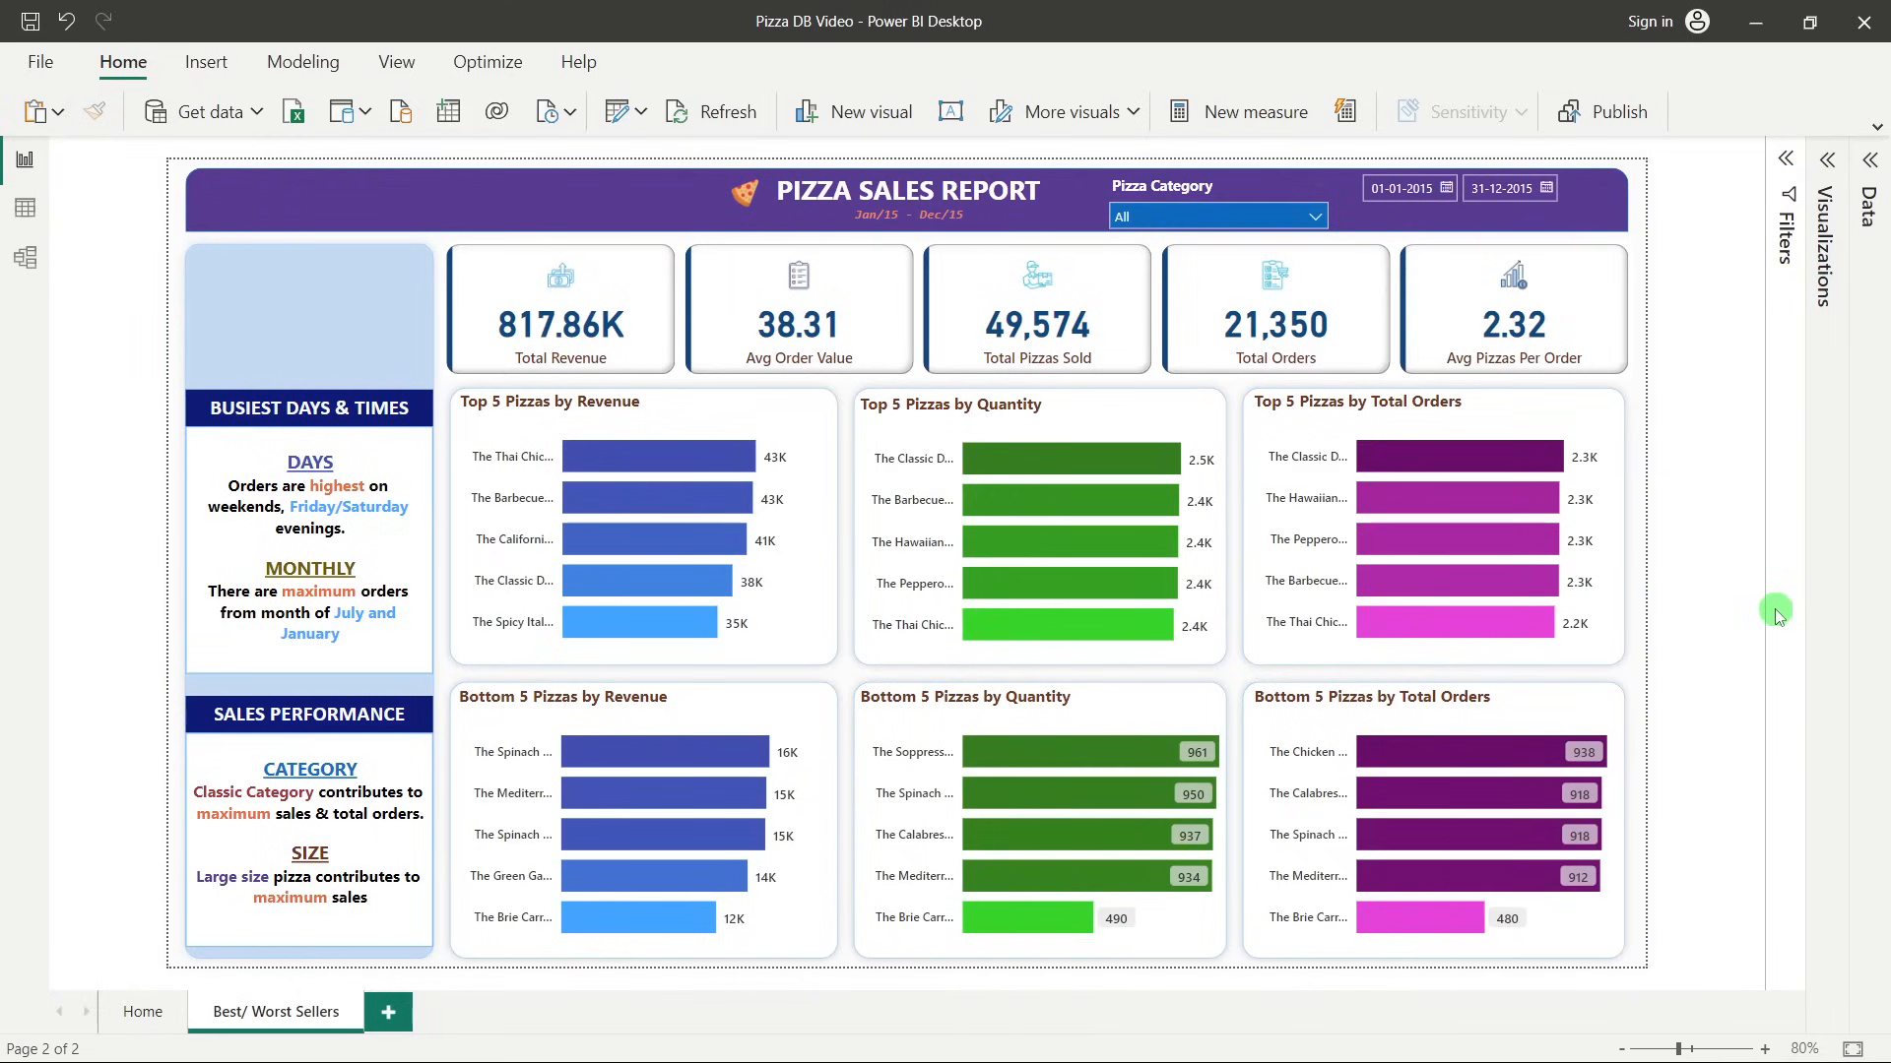
left_click(1418, 221)
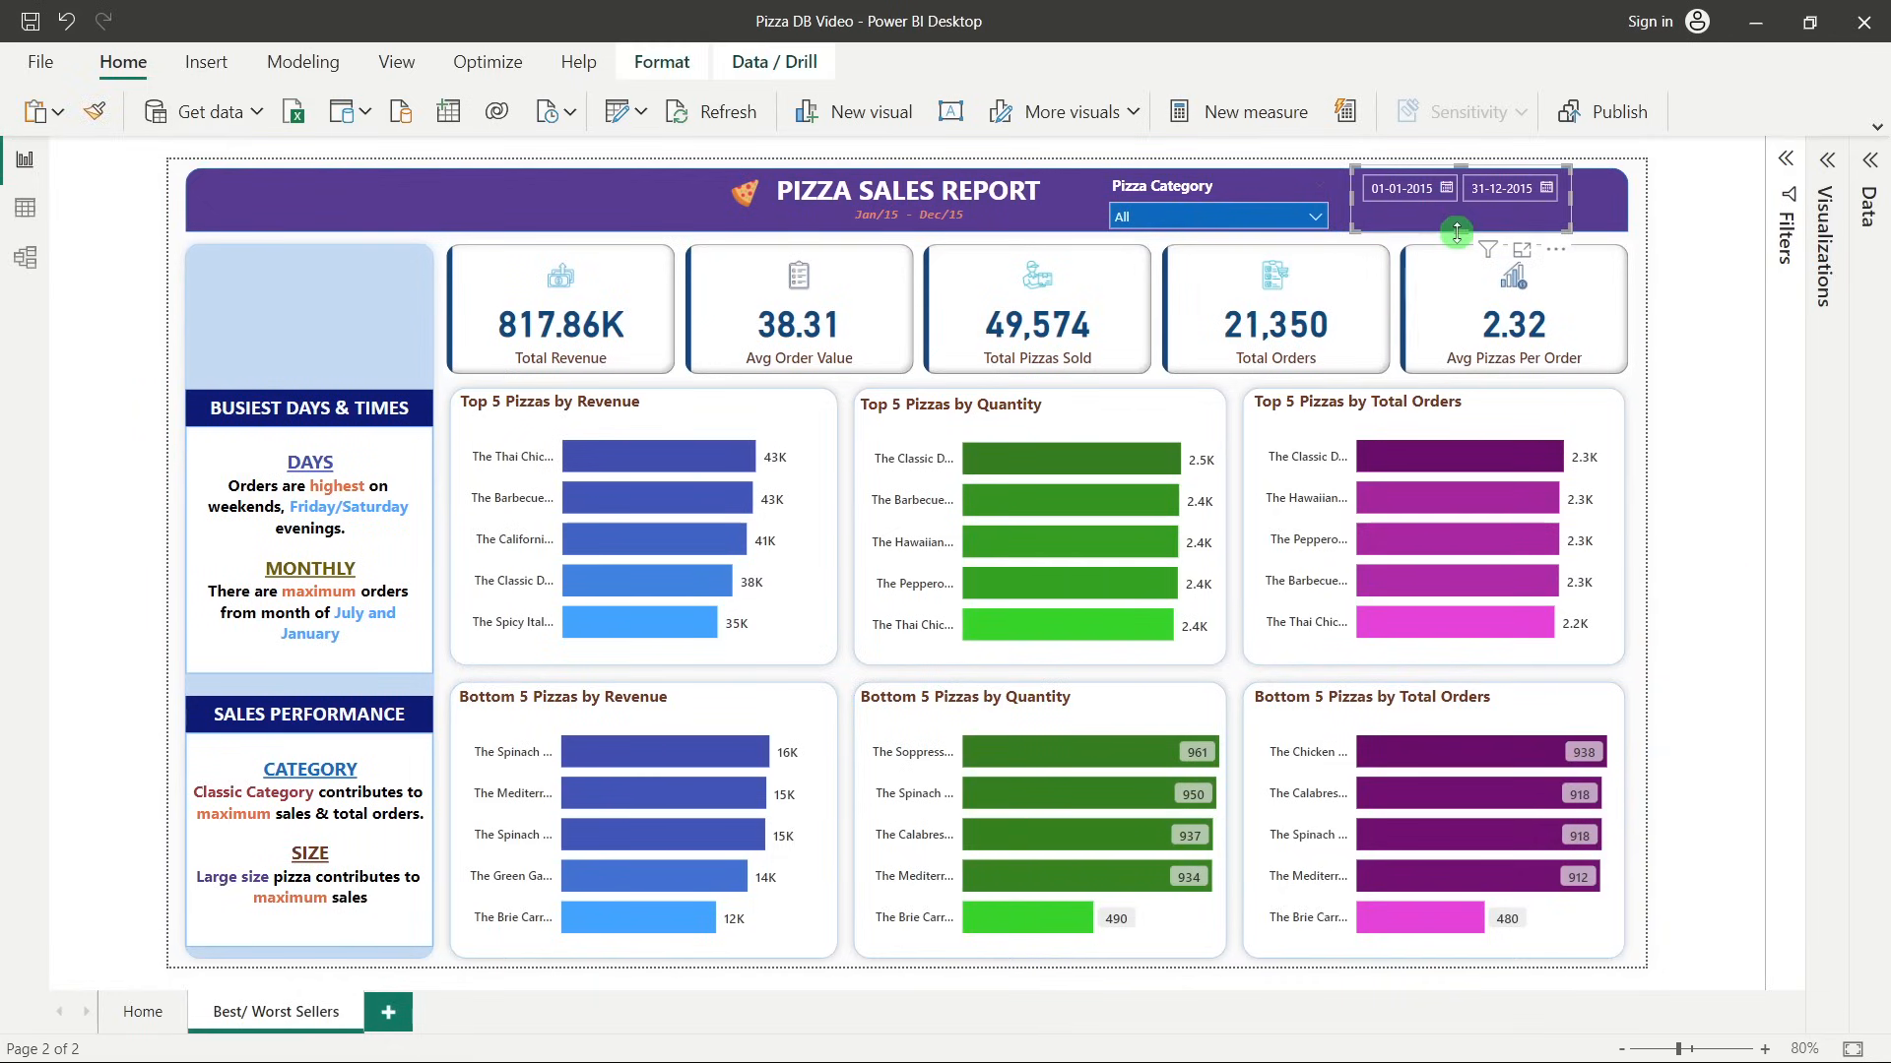
left_click(1695, 279)
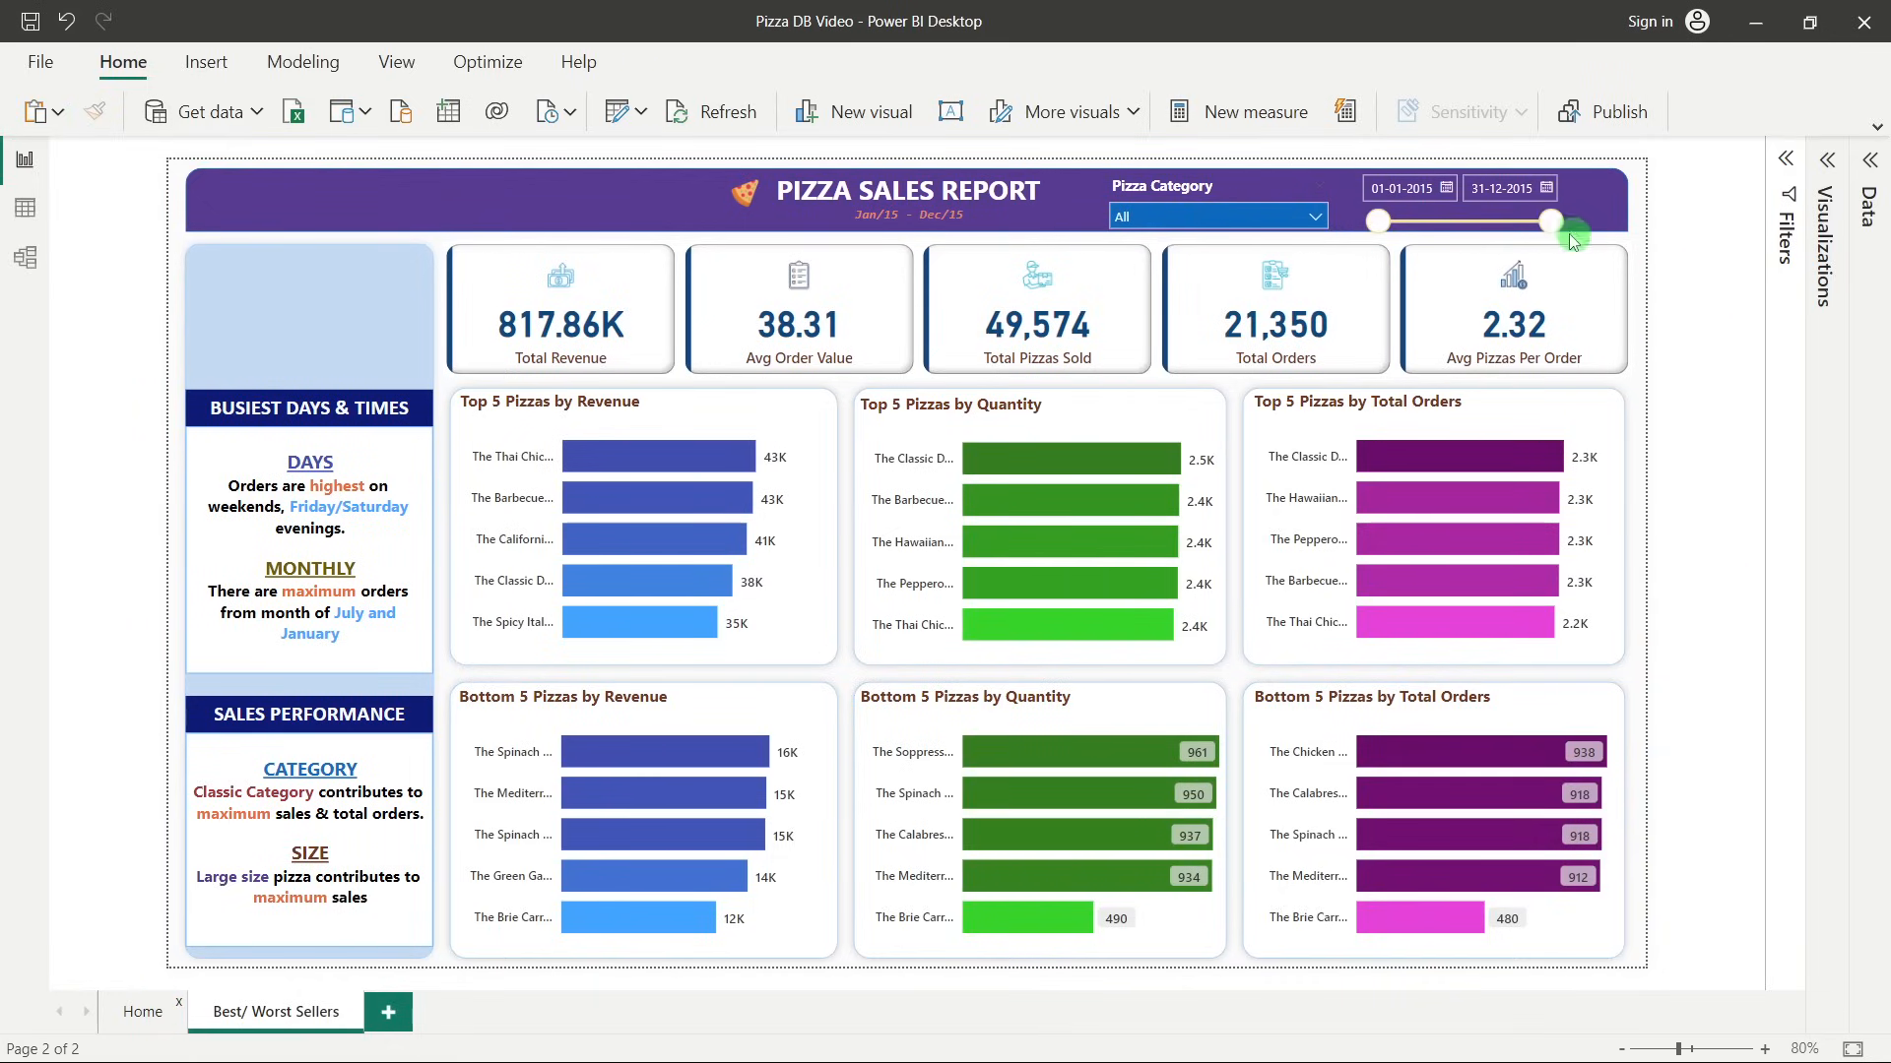
Make the date slicer on the Home page slightly taller to reveal its range slider.
left_click(142, 1011)
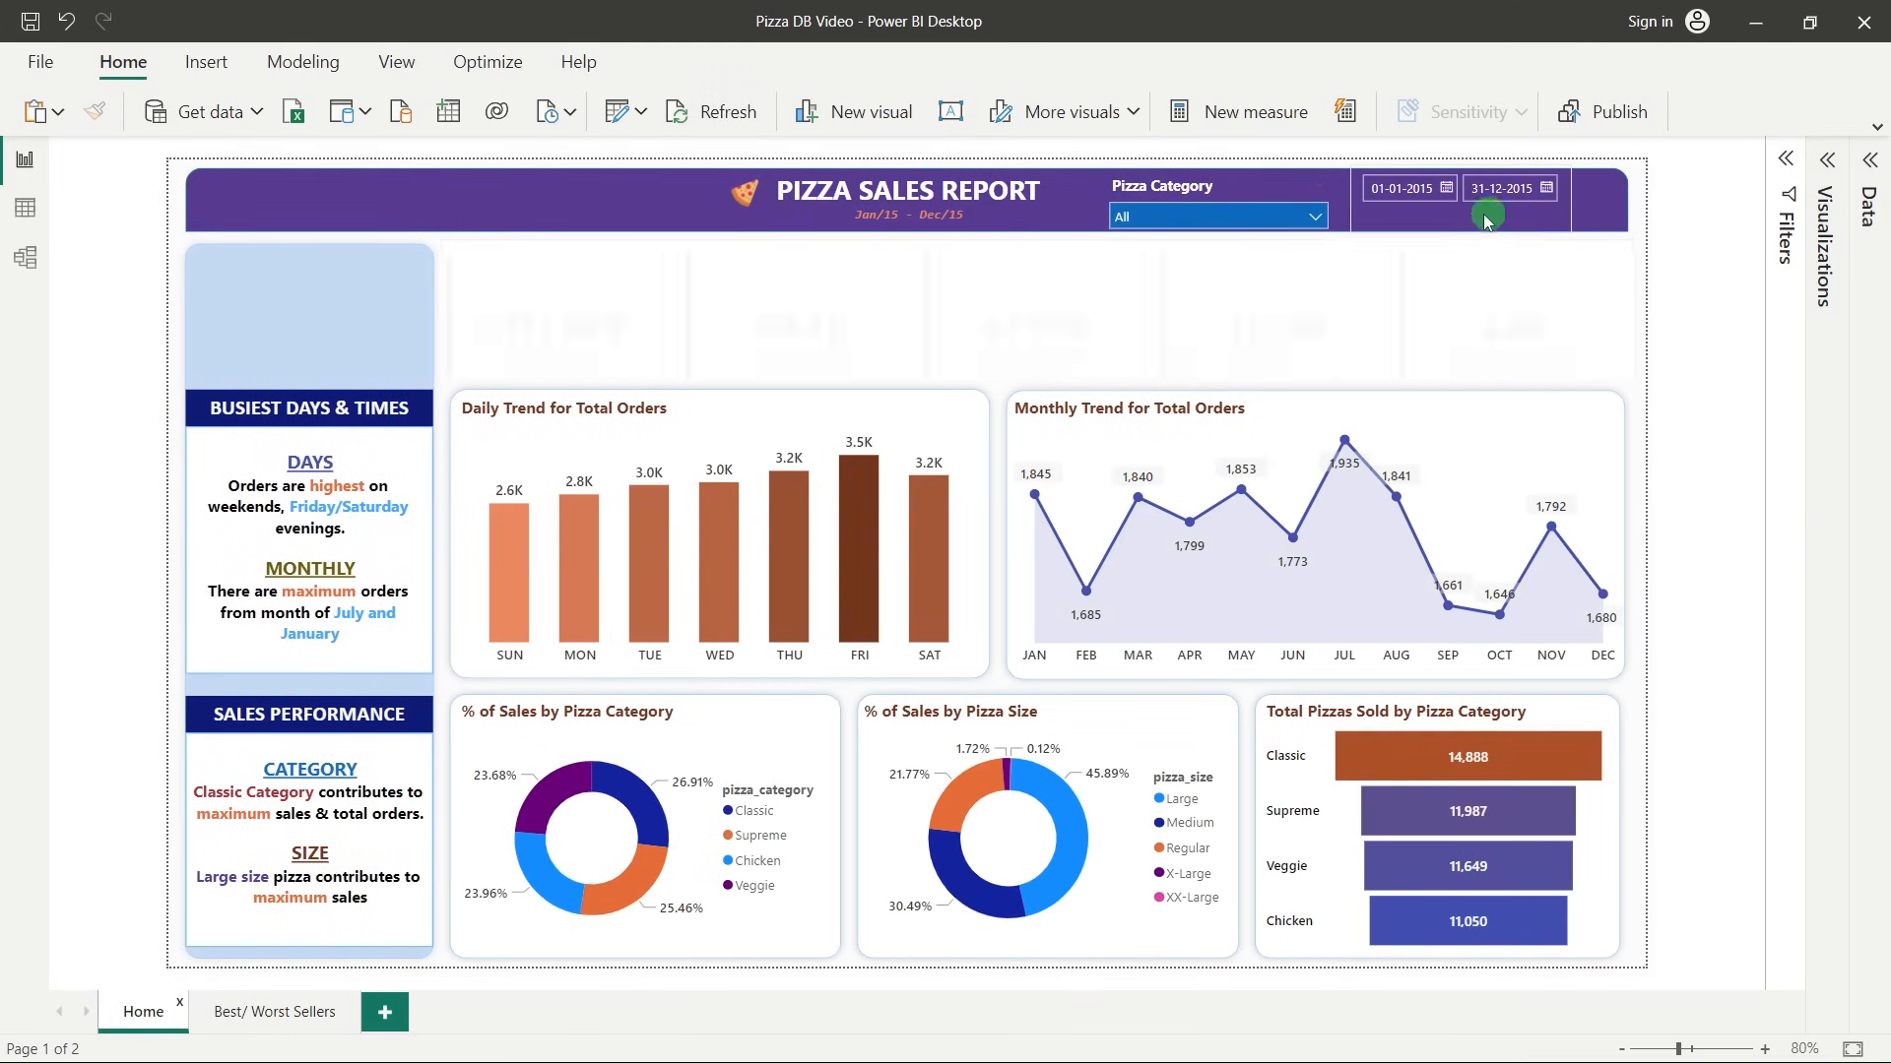
left_click(1460, 236)
left_click_drag(1460, 232, 1460, 239)
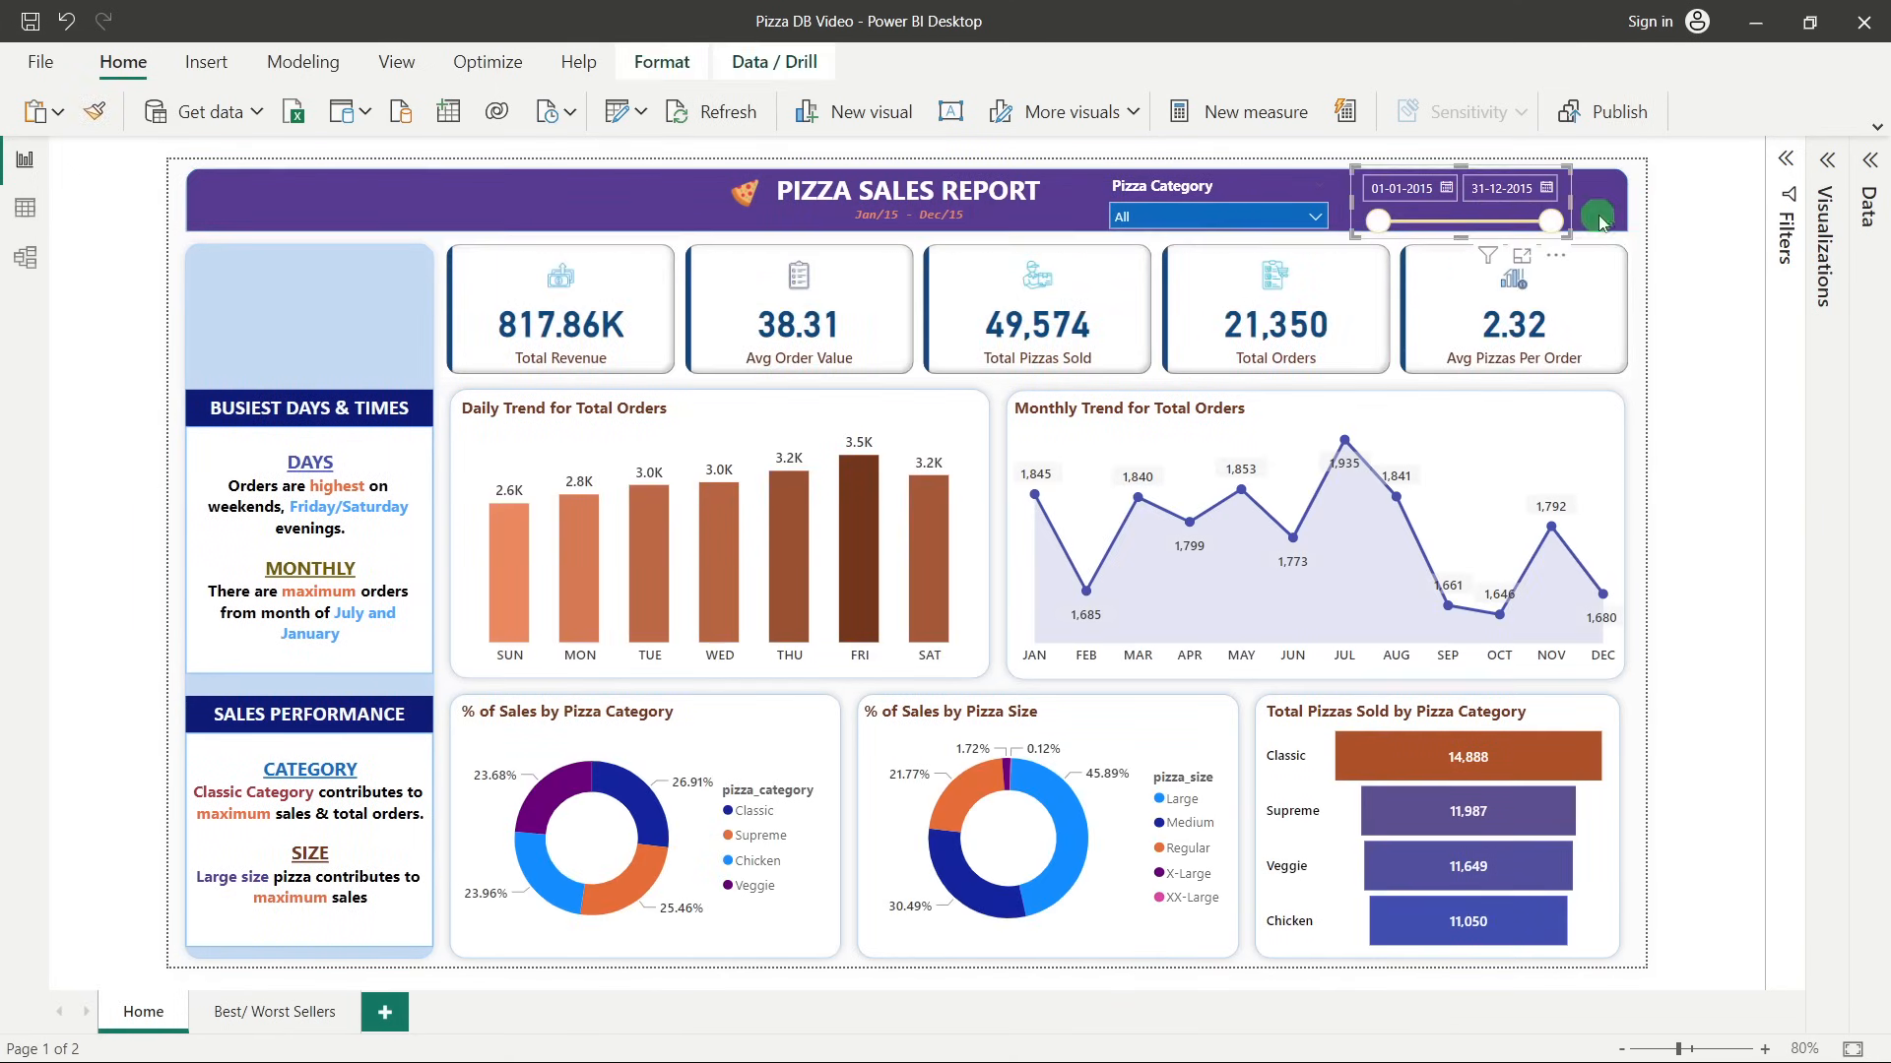
left_click(1689, 229)
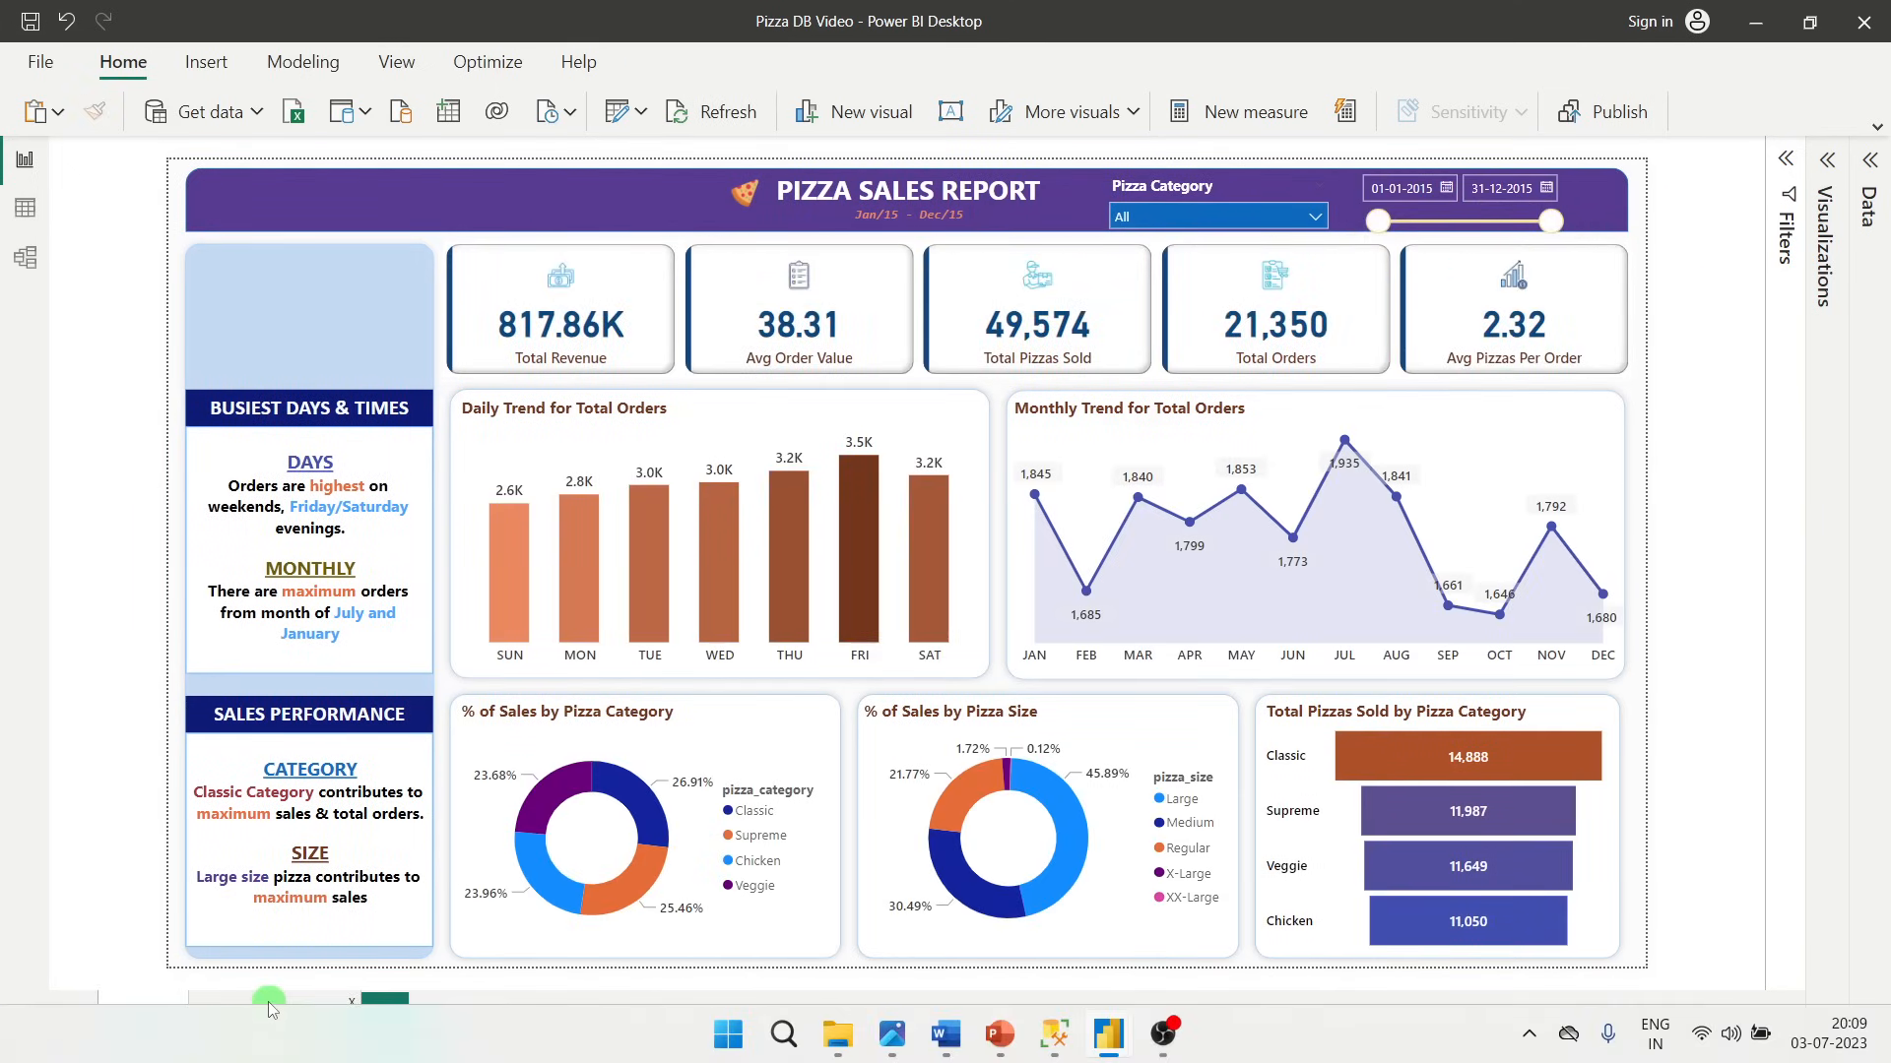
On the Best/ Worst Sellers page, shorten the DAYS and MONTHLY text box and shift the SALES PERFORMANCE heading and its text slightly up.
left_click(268, 1011)
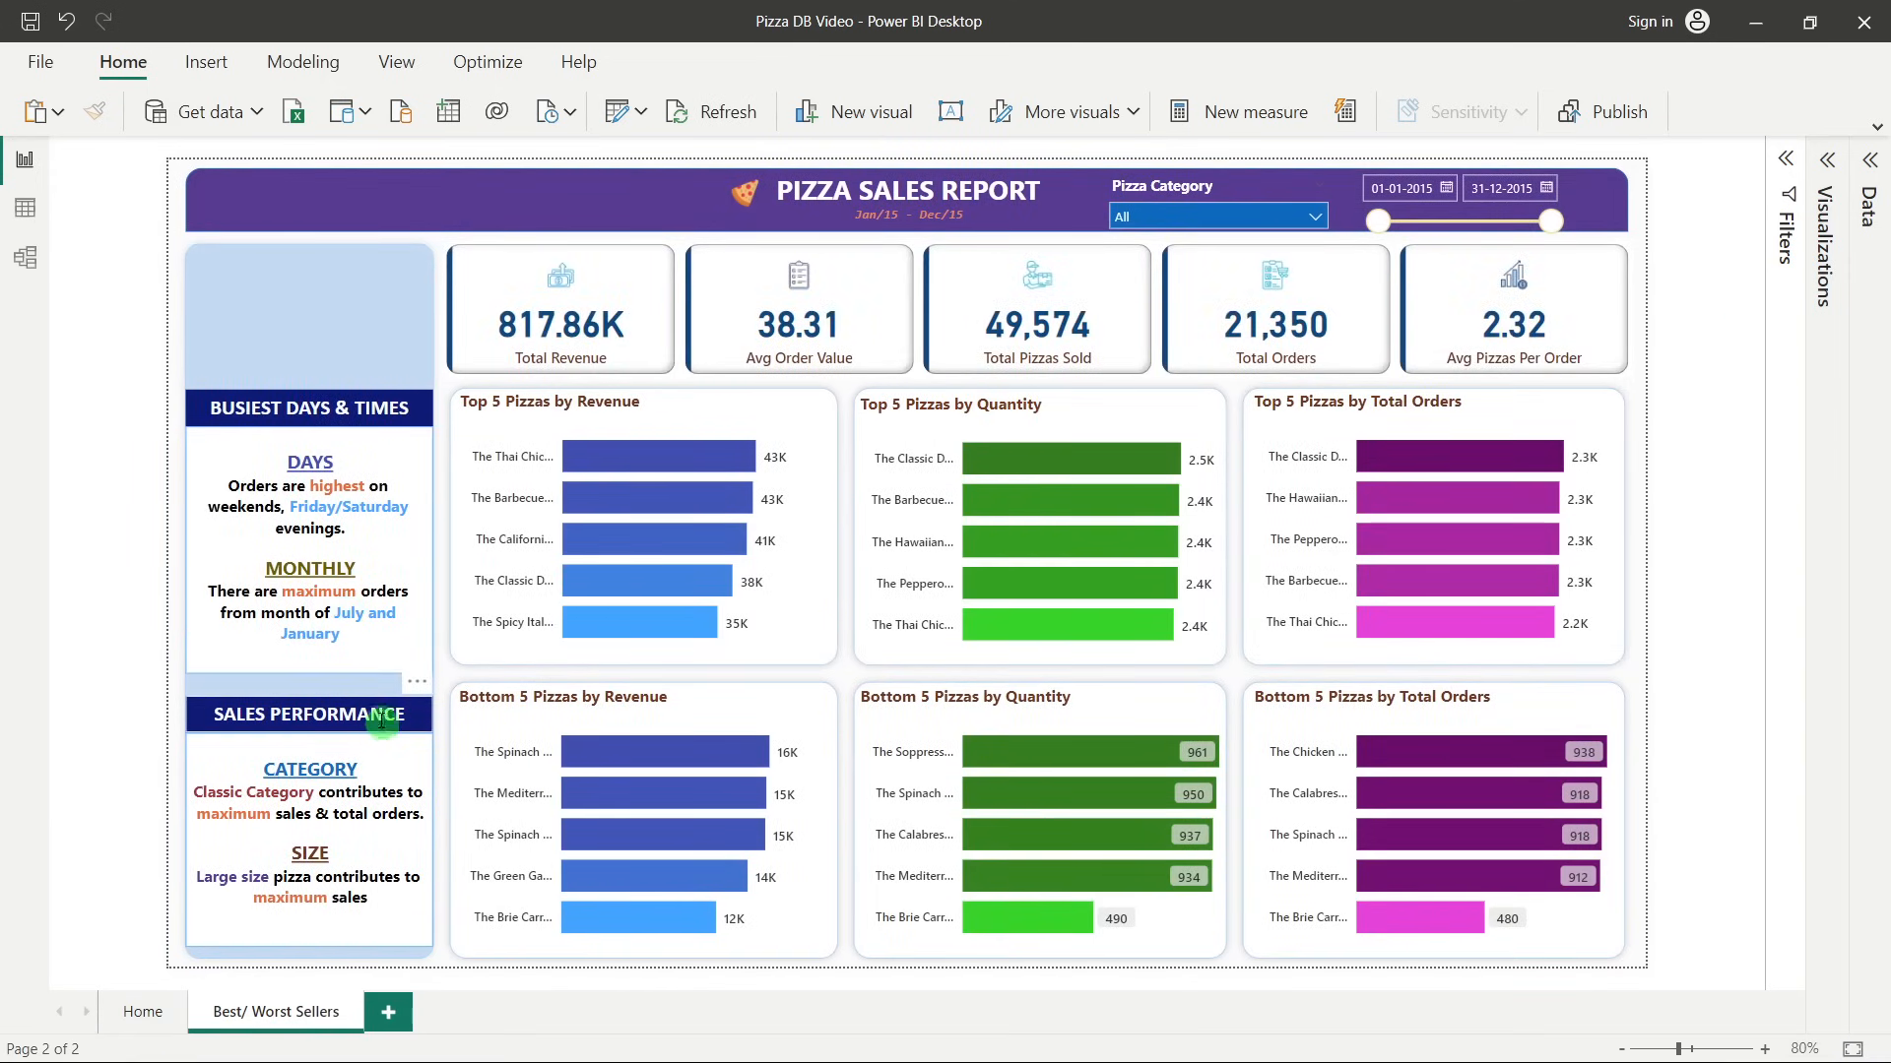
left_click(322, 672)
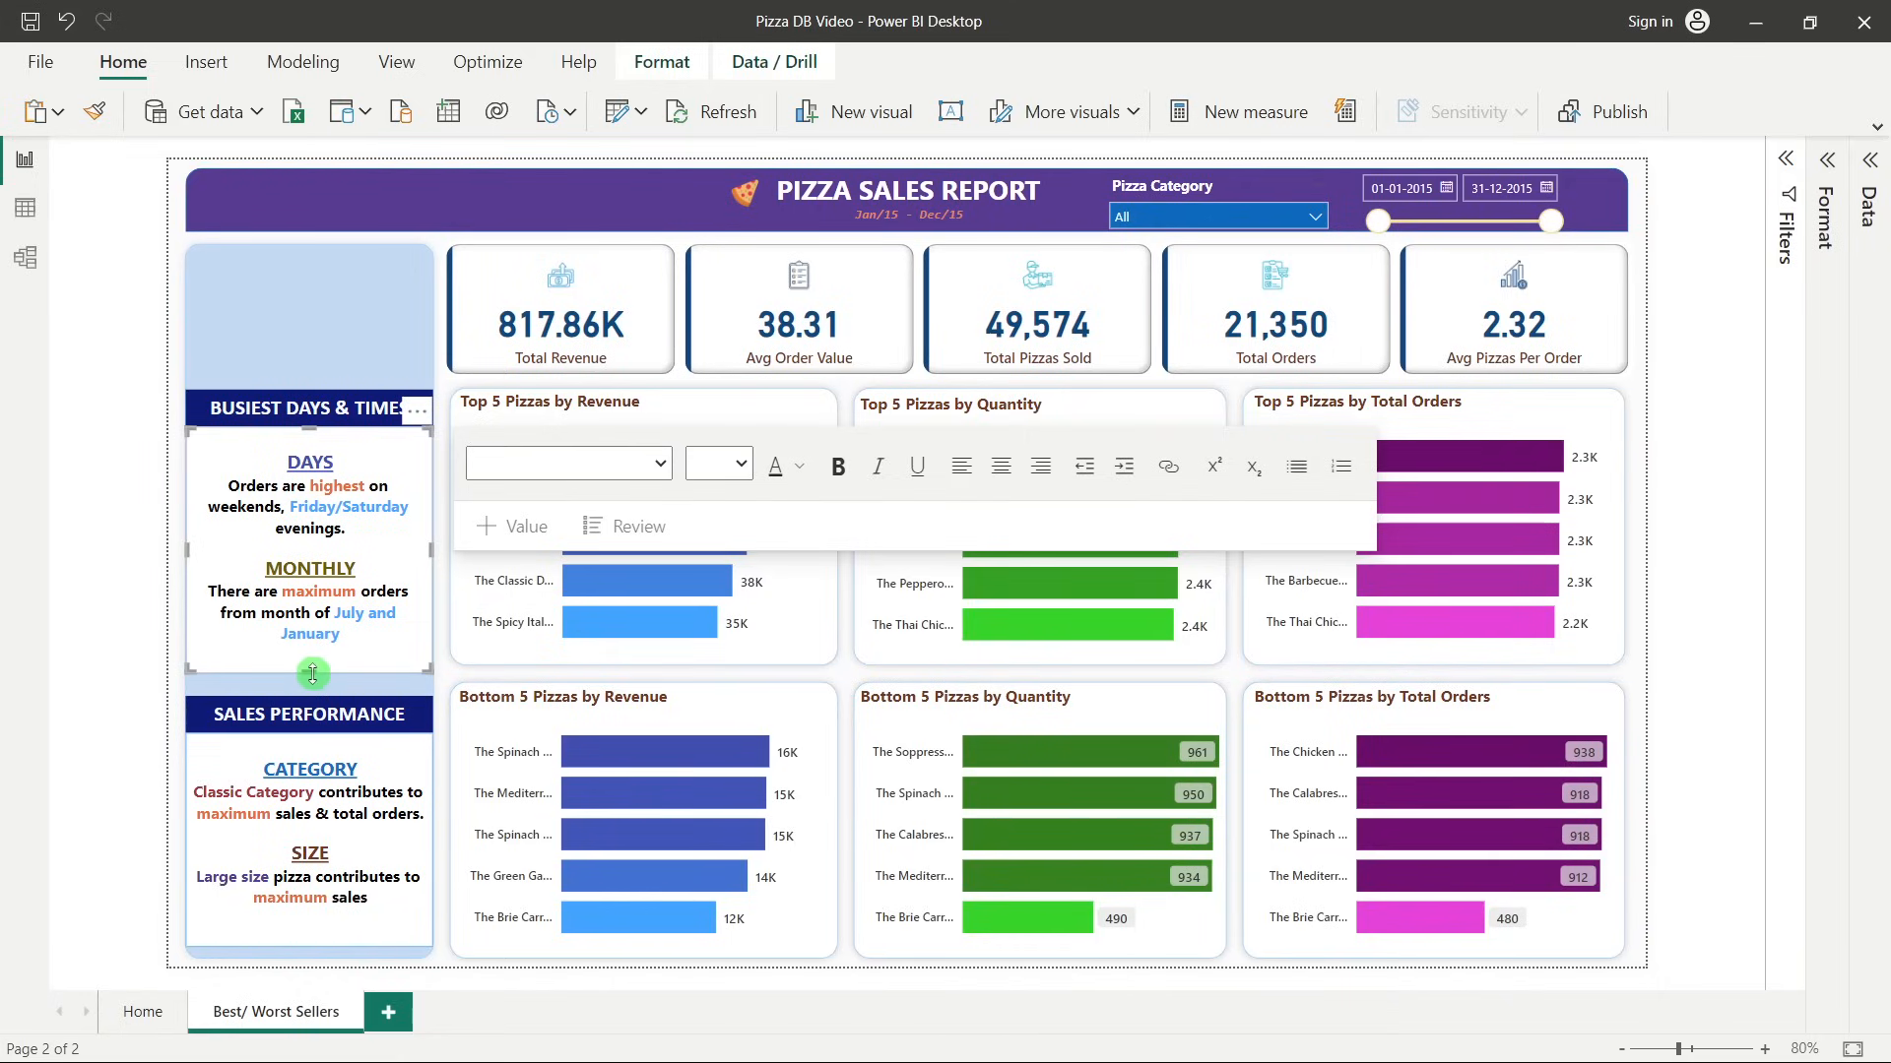
left_click_drag(311, 674, 313, 727)
left_click(324, 702)
left_click(328, 740)
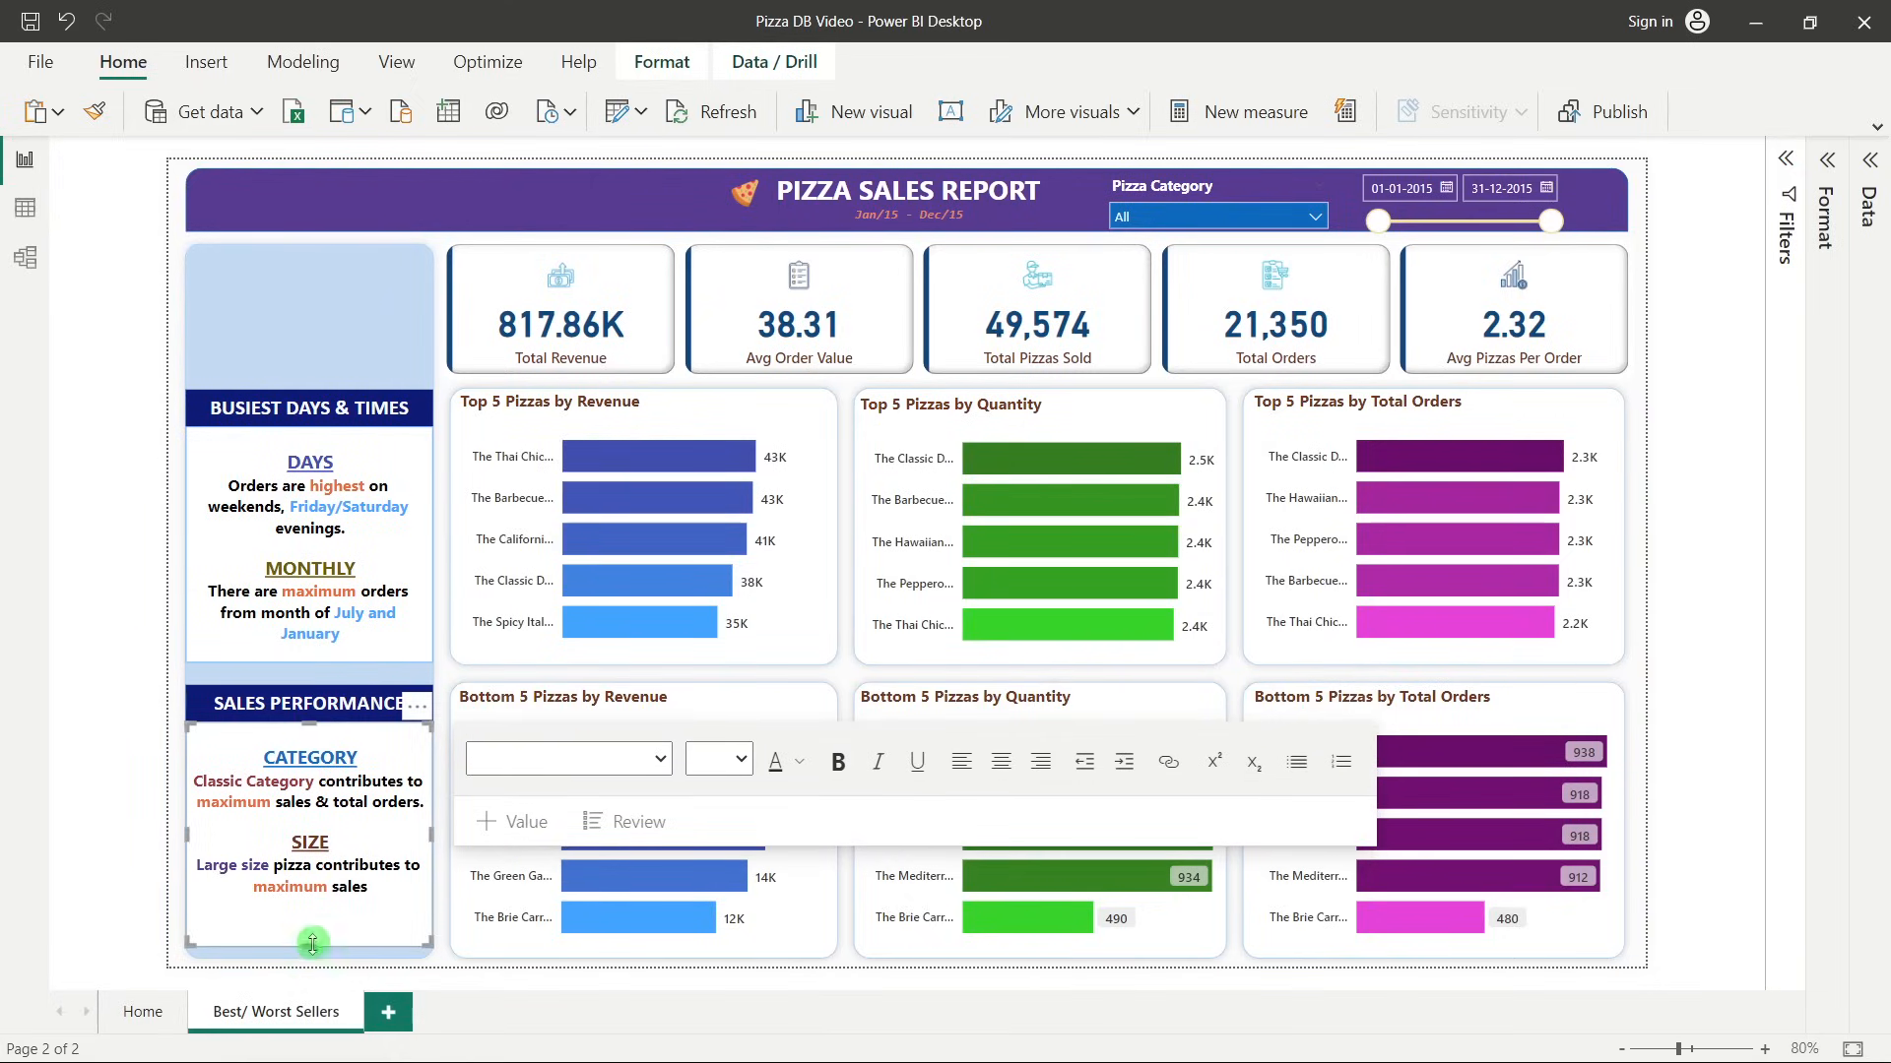
left_click(63, 818)
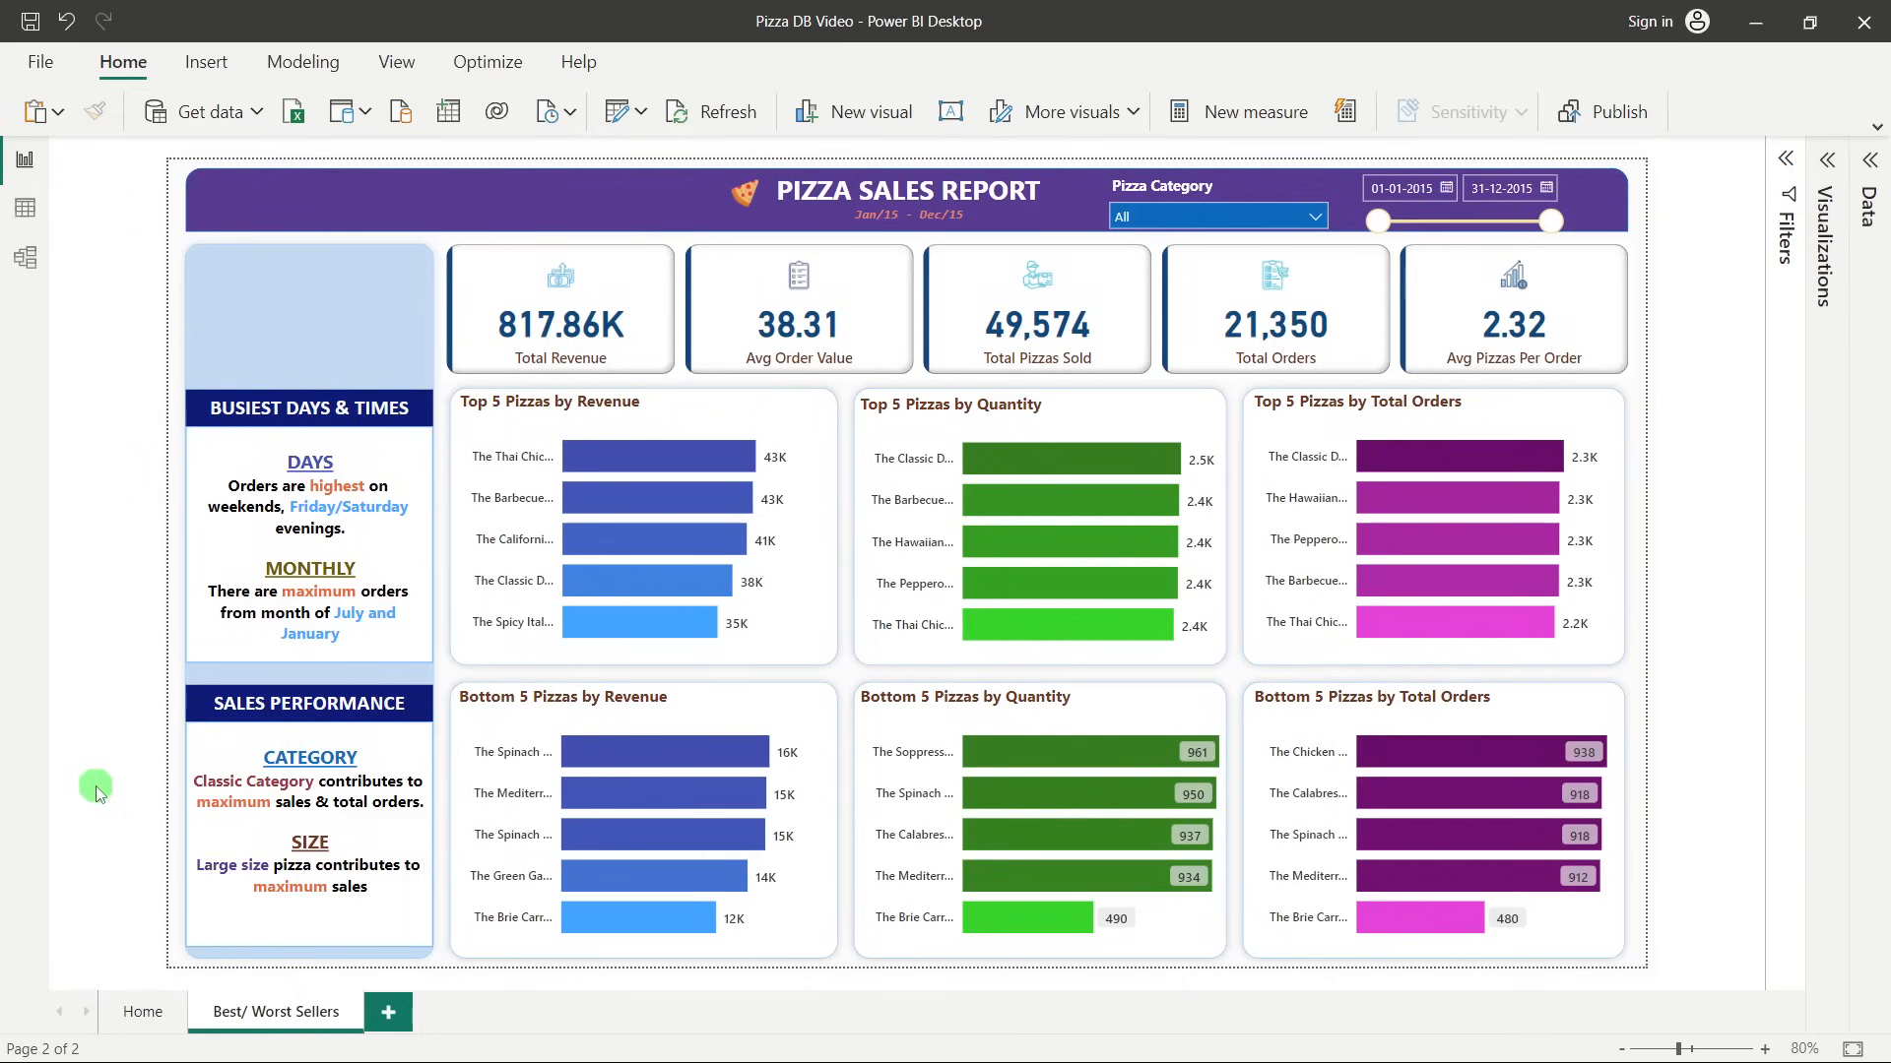
Replace the DAYS and MONTHLY text with the Best Sellers revenue, quantity and total orders text copied from the Pizza Sales Dashboard report.
mouse_move(823, 1054)
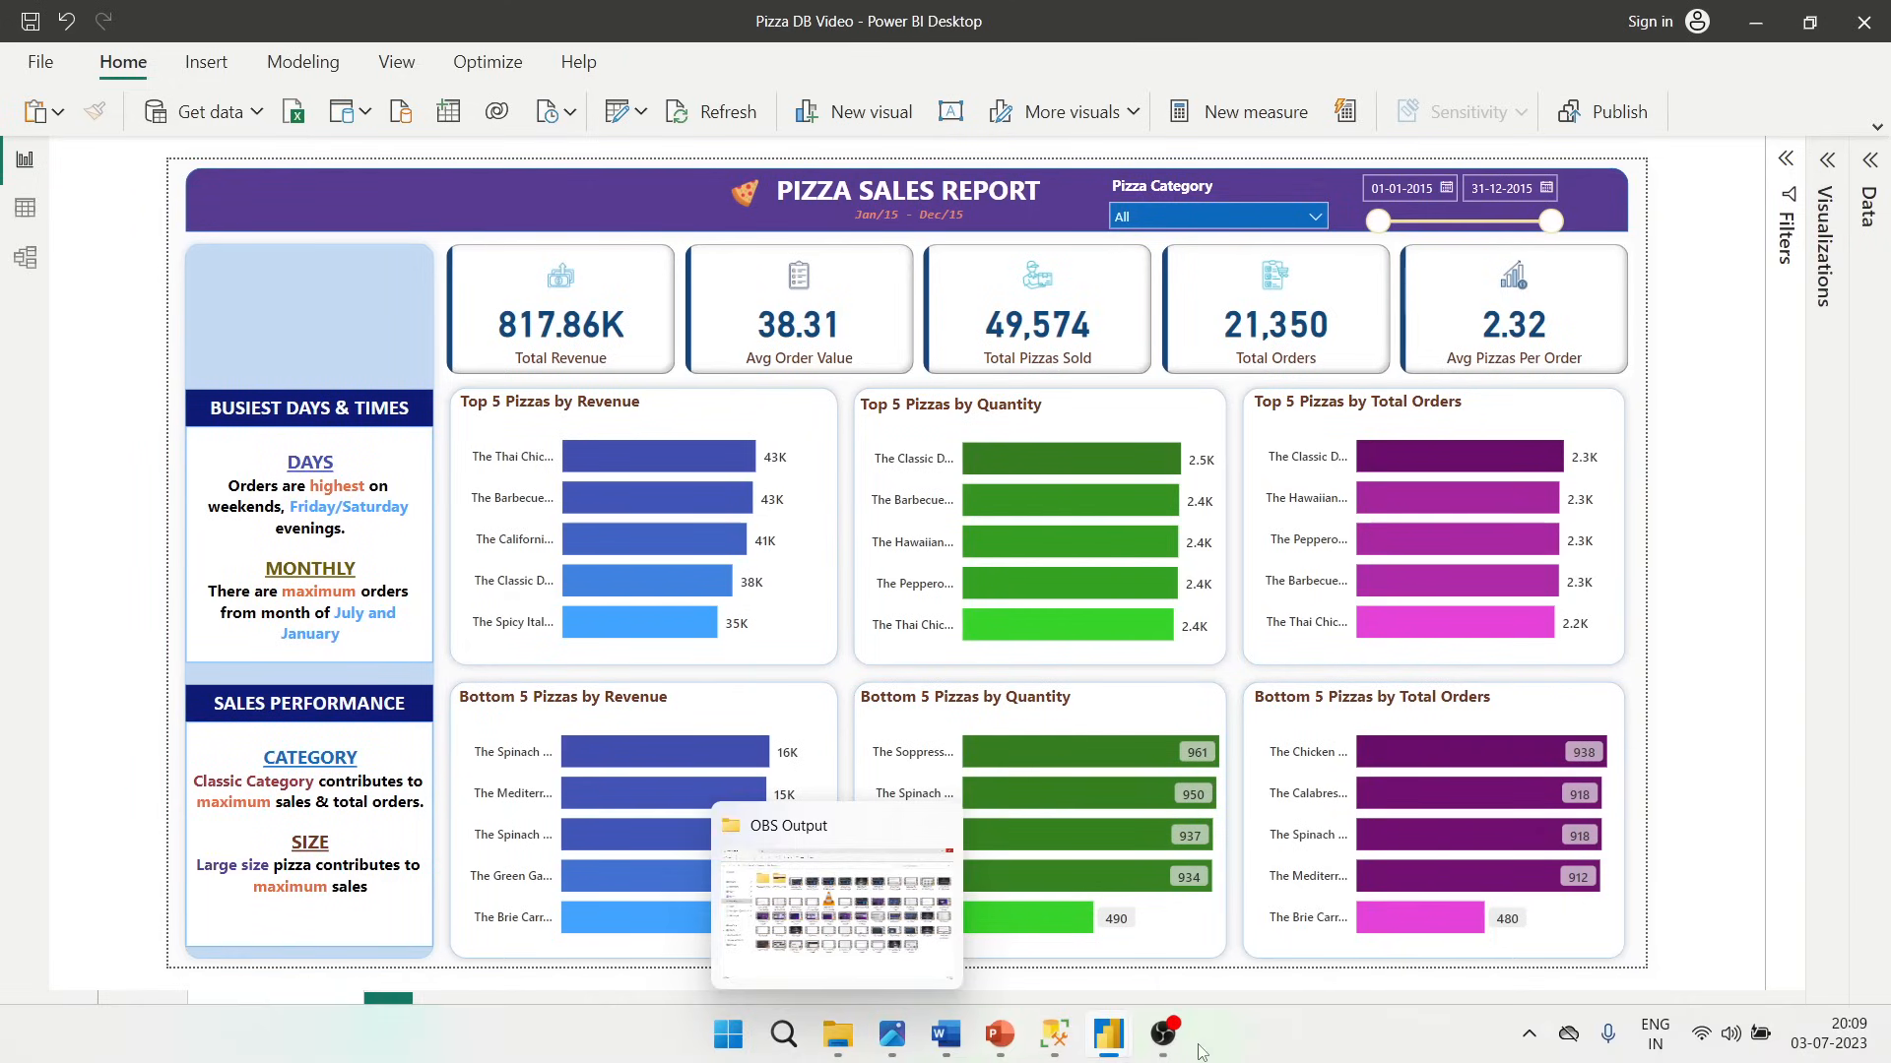
mouse_move(1121, 1049)
left_click(1045, 968)
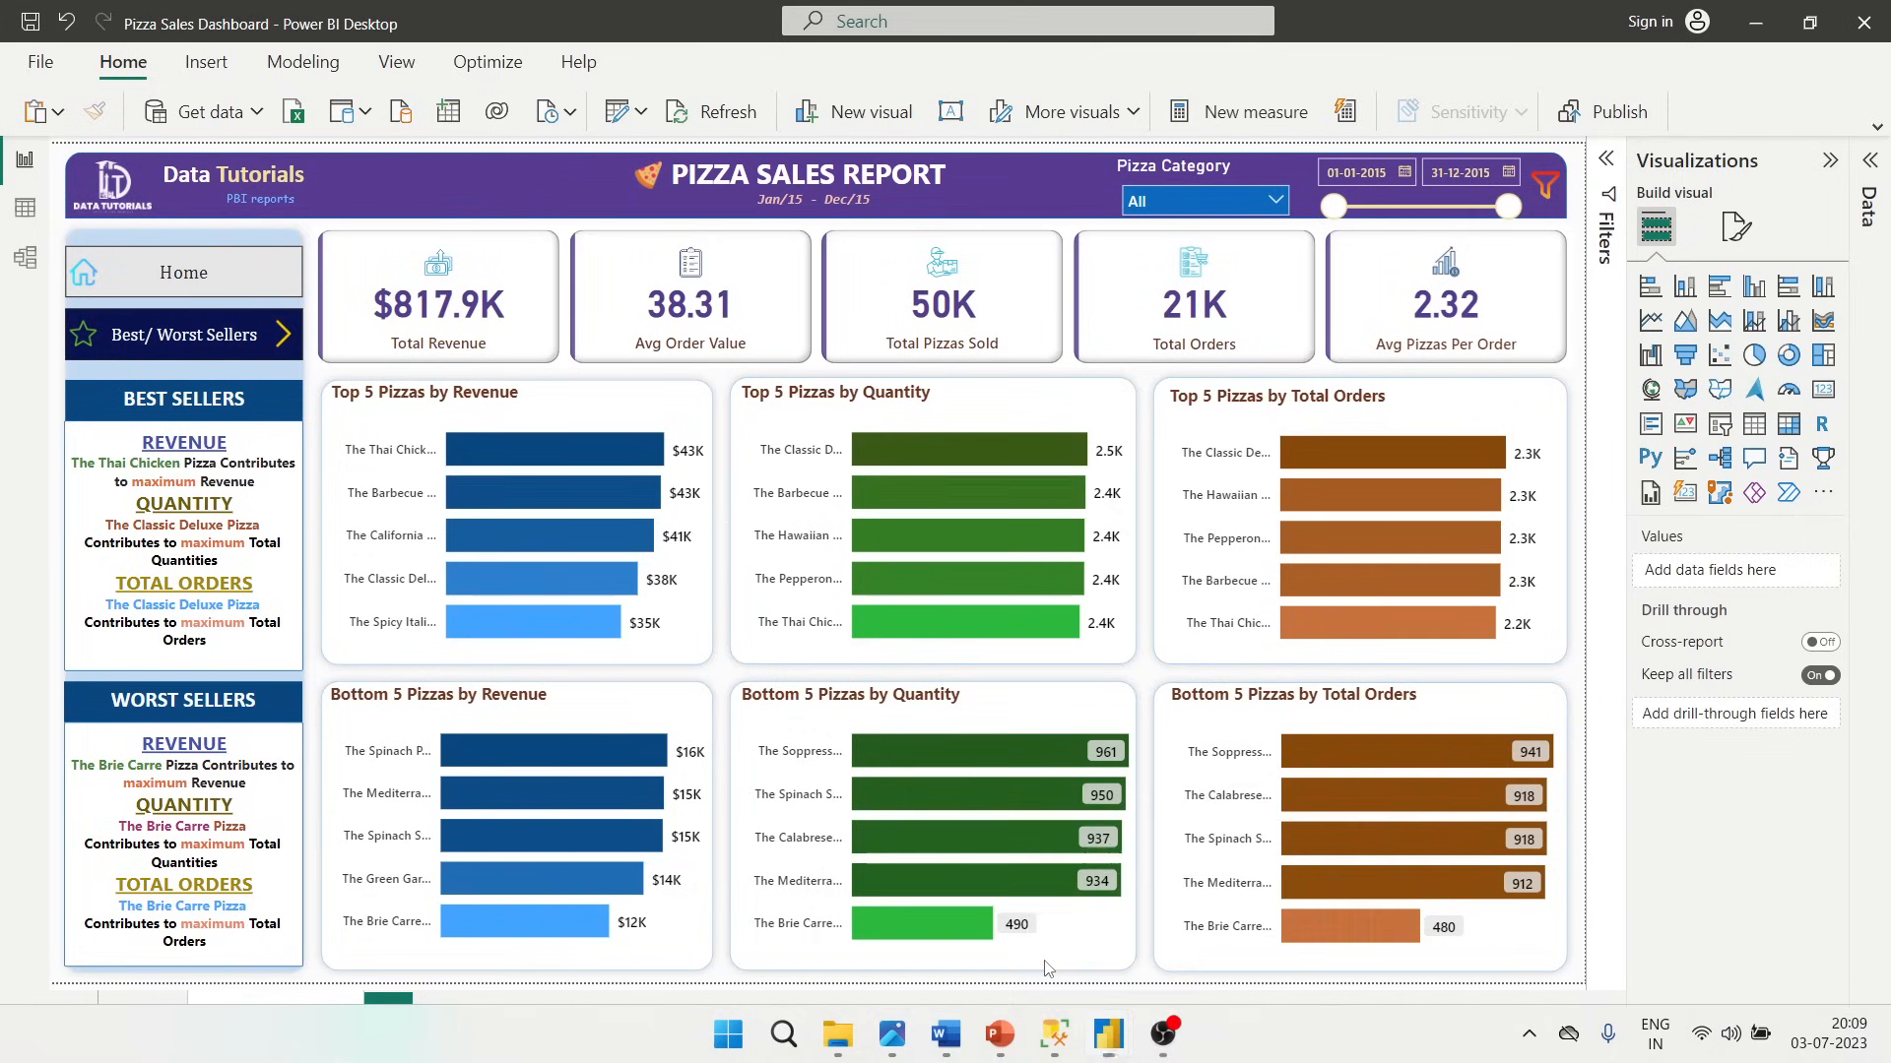
left_click_drag(142, 442, 248, 635)
key("ctrl+c")
key("alt+Tab")
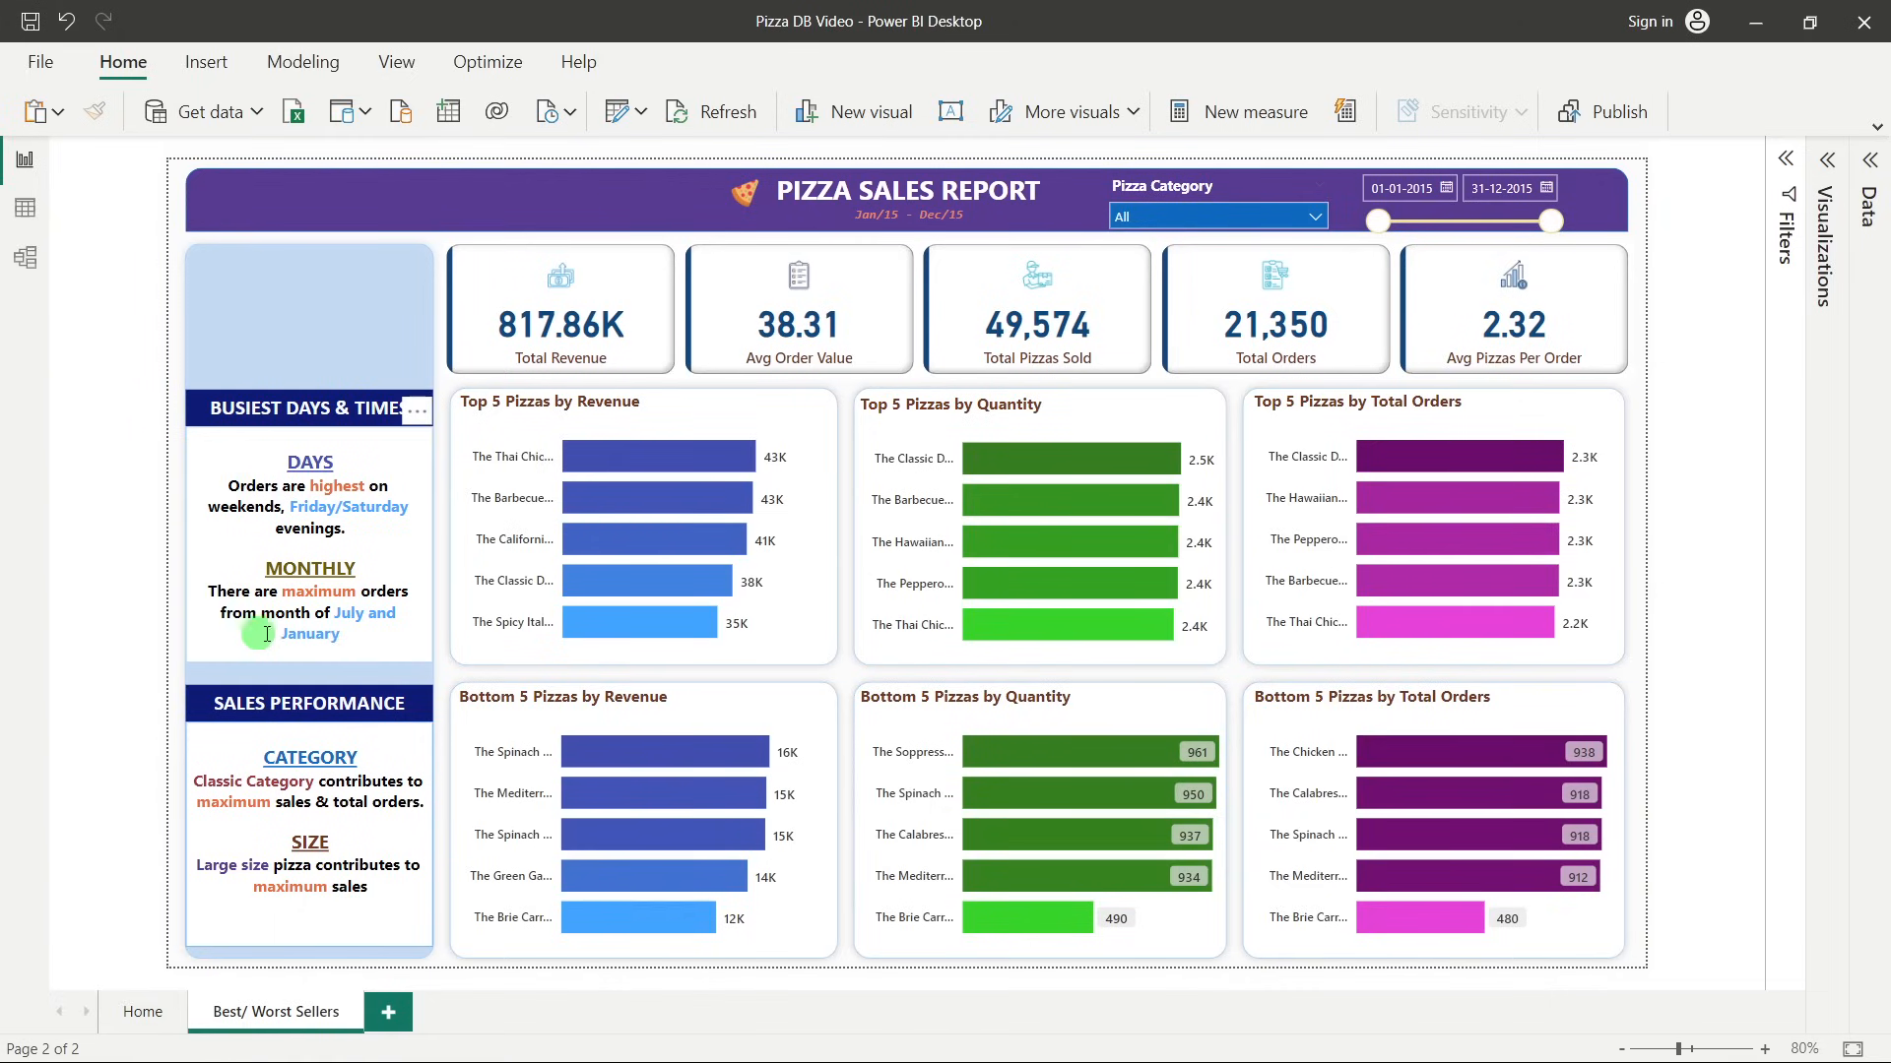
left_click_drag(362, 645, 284, 455)
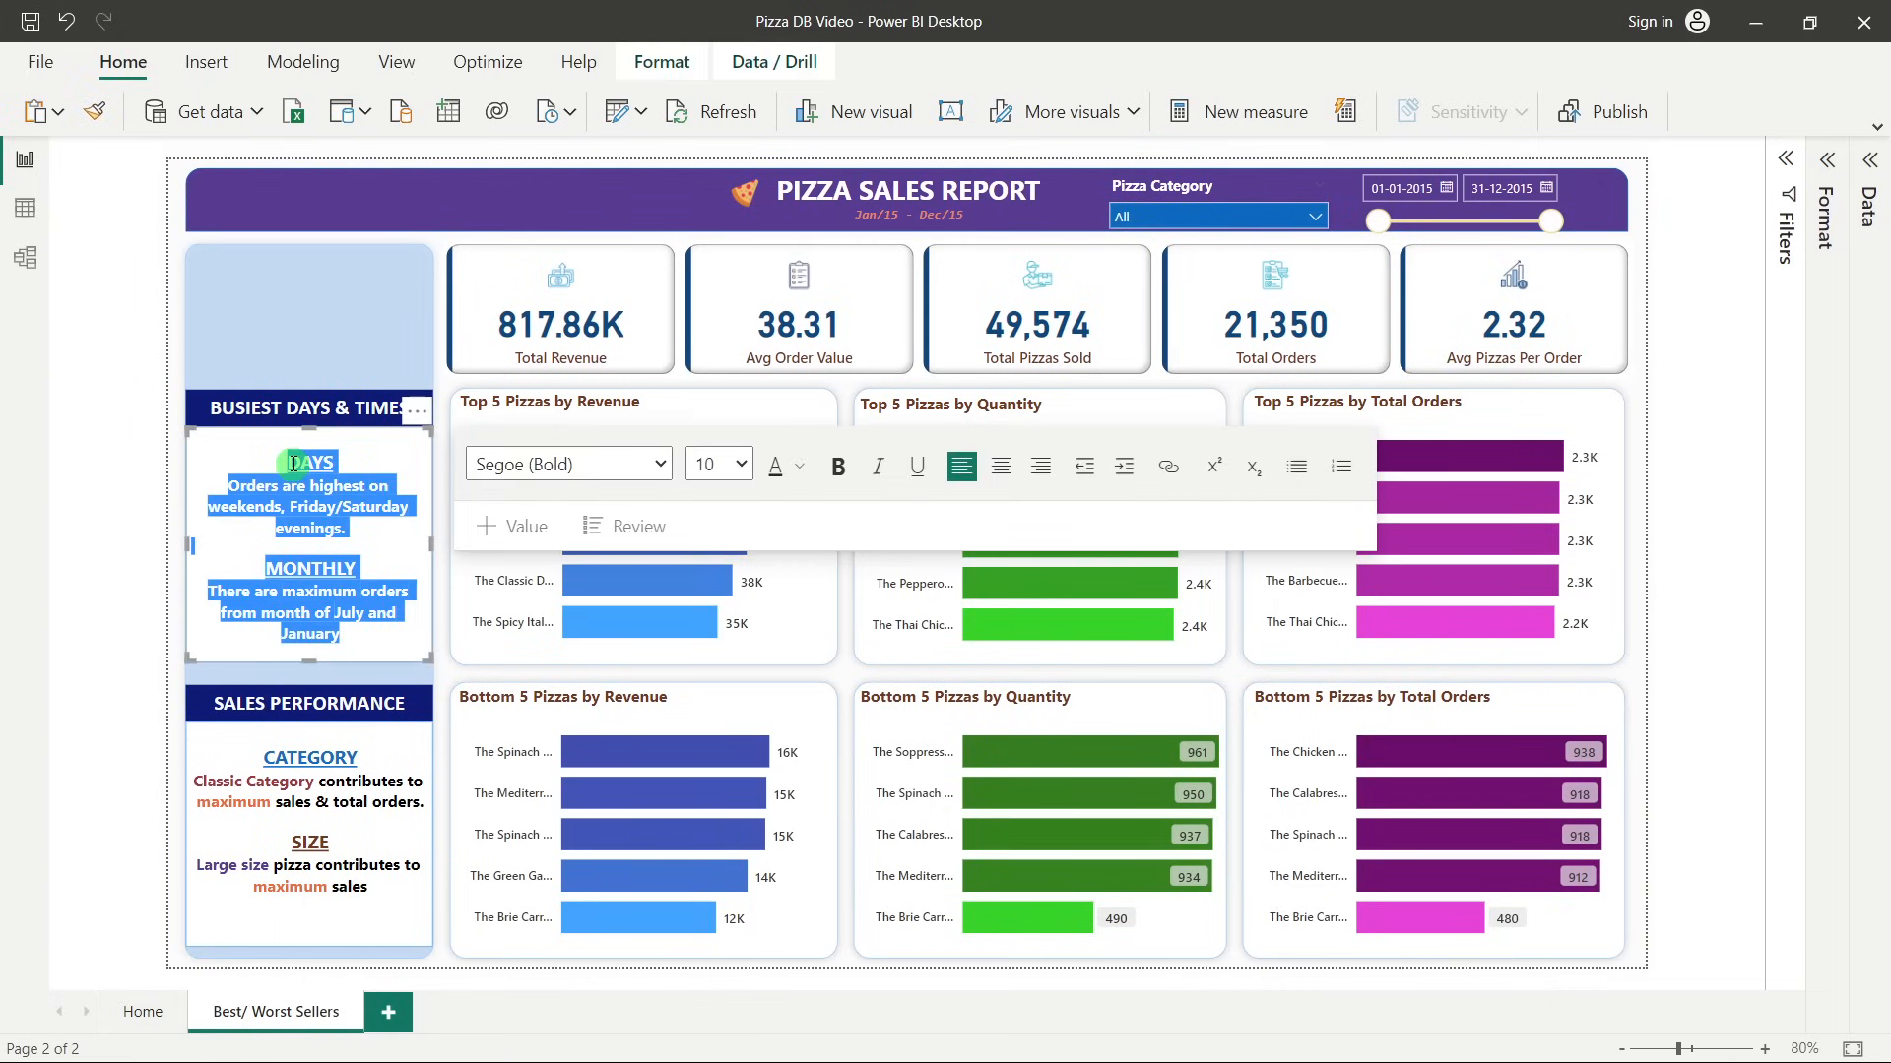
key("ctrl+v")
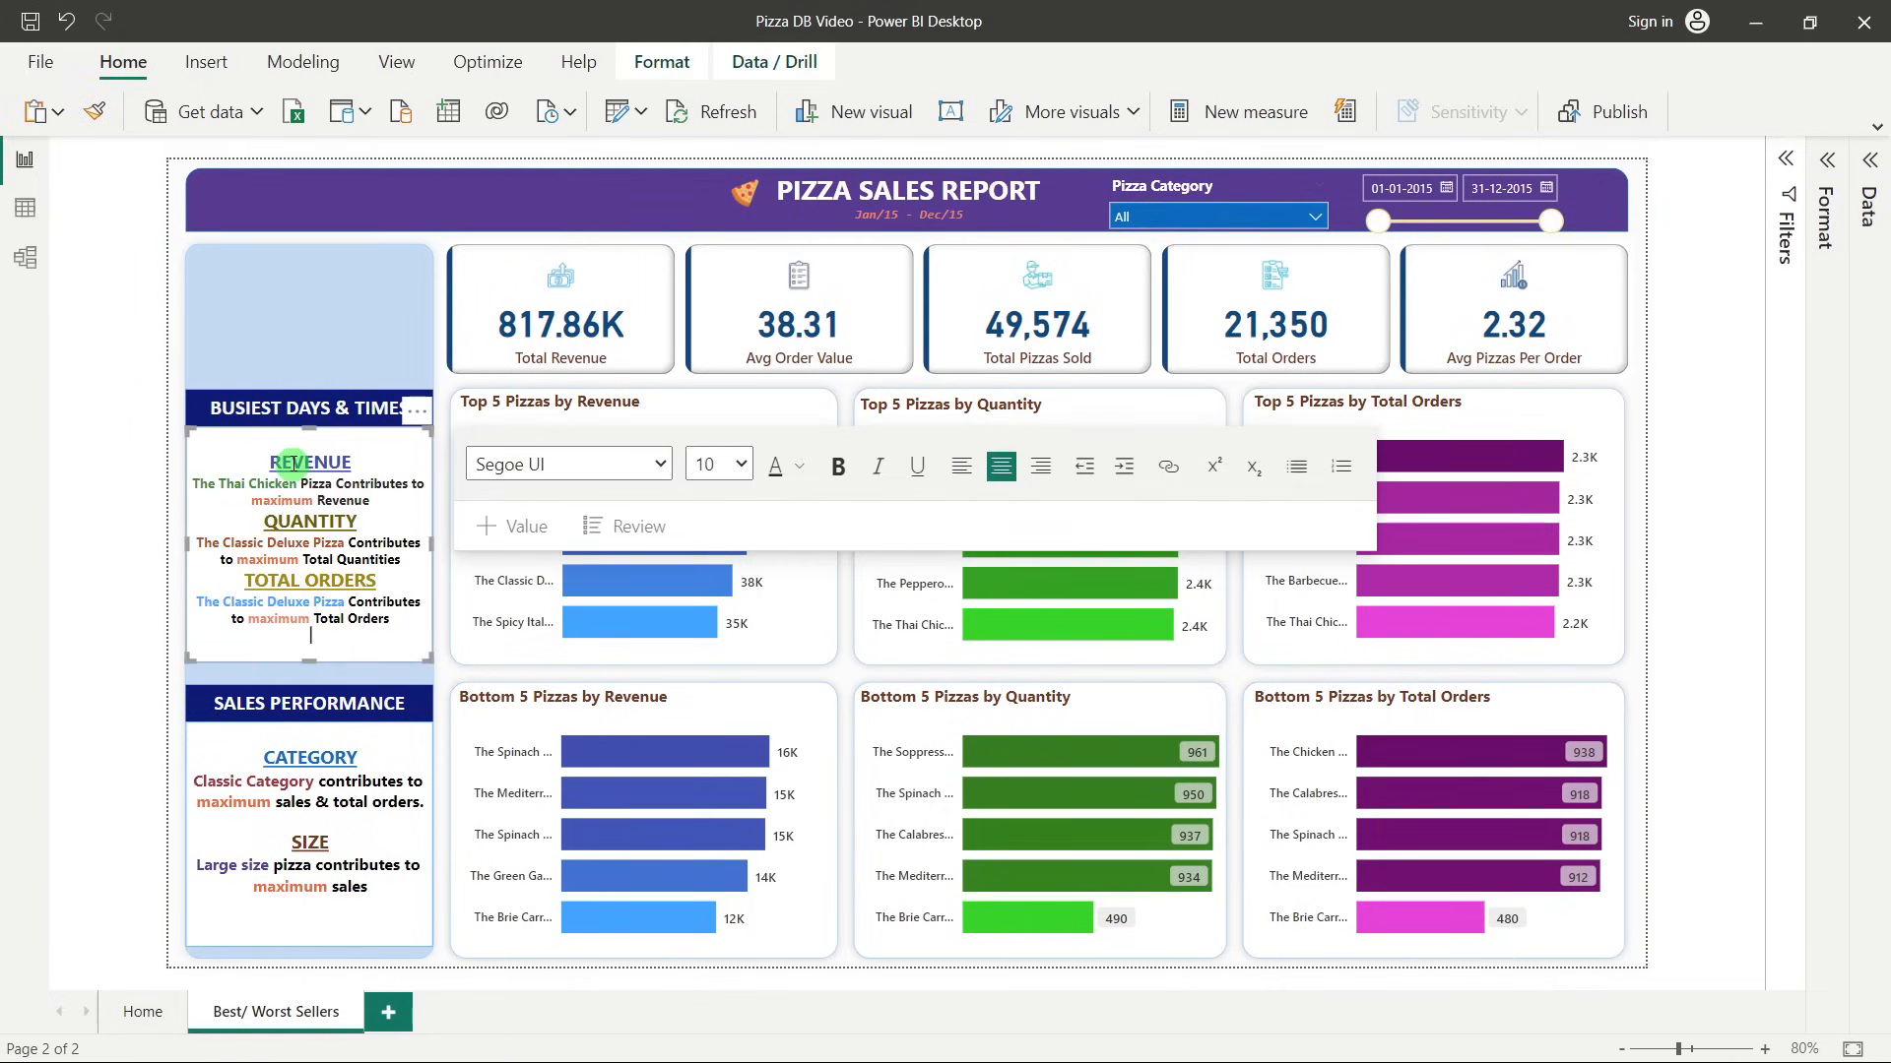
left_click(127, 561)
Change the BUSIEST DAYS & TIMES heading to "BEST SELLERS".
left_click(285, 415)
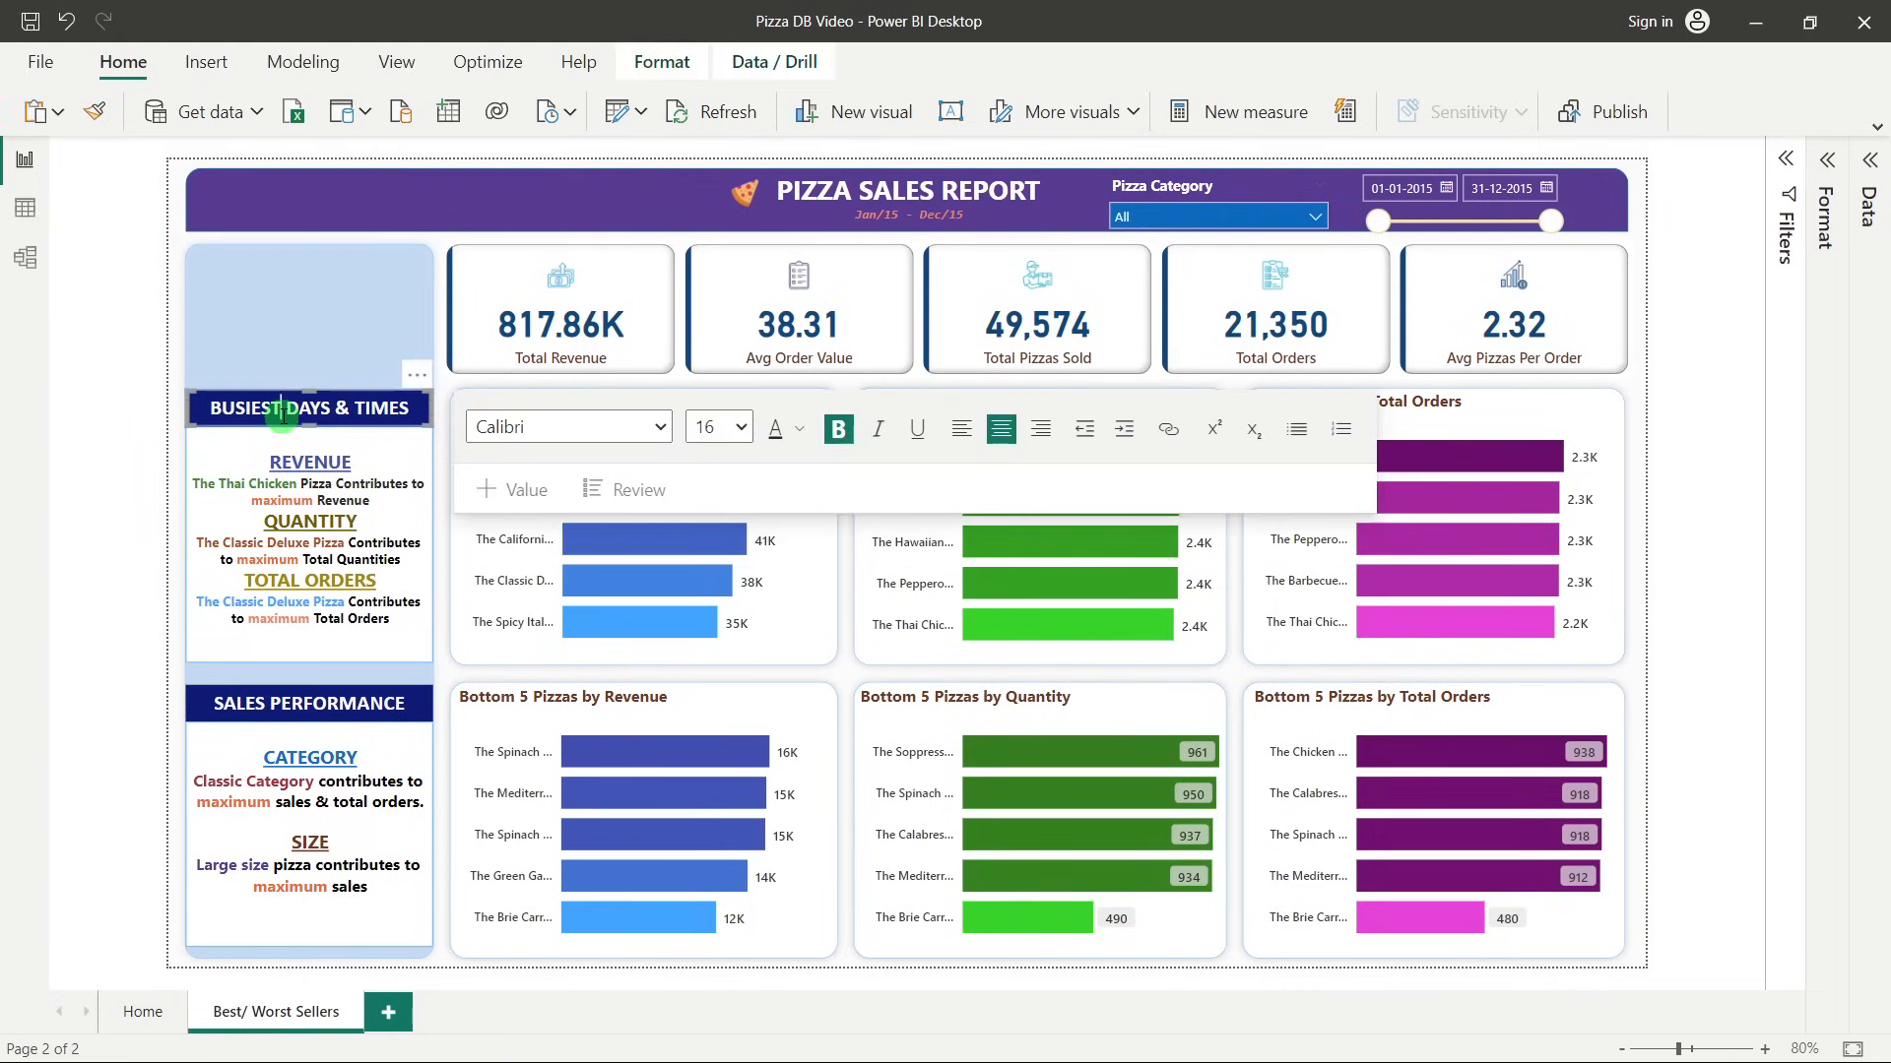
key("ctrl+a")
type("BE")
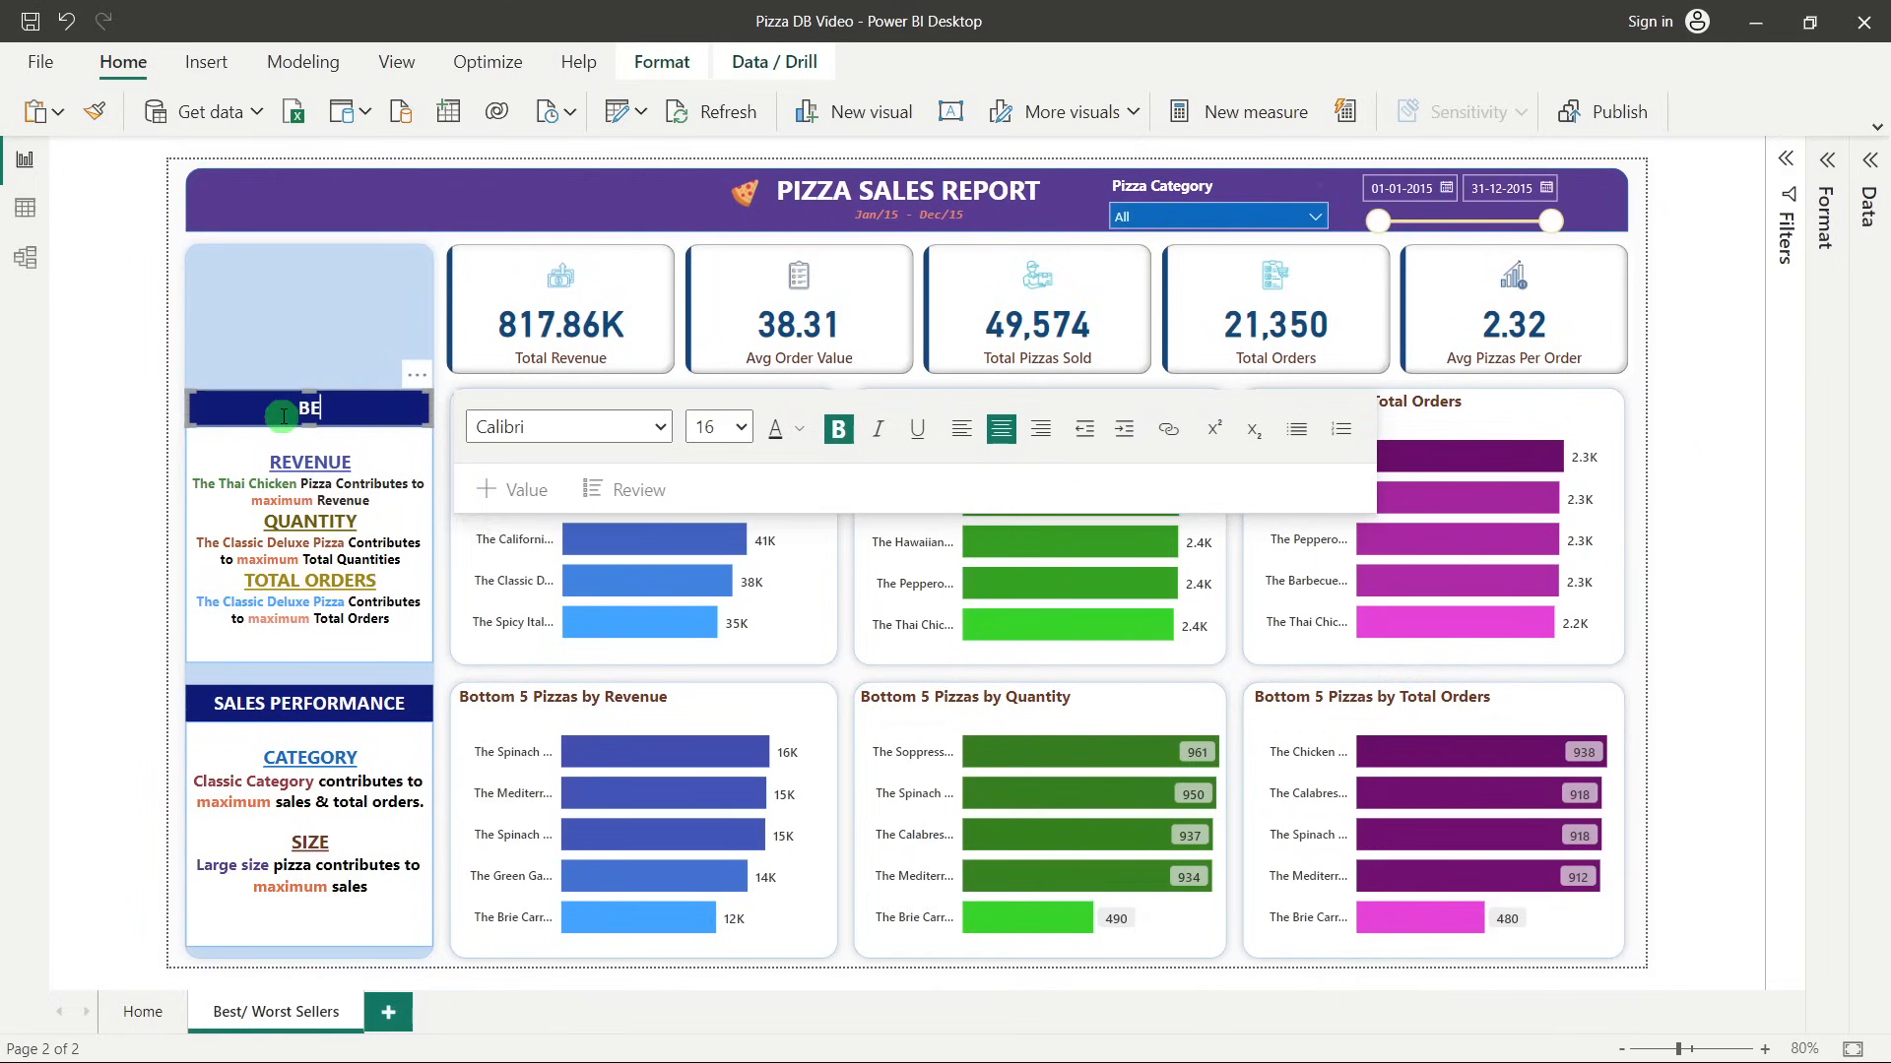
type("ST SELLERS")
left_click(148, 574)
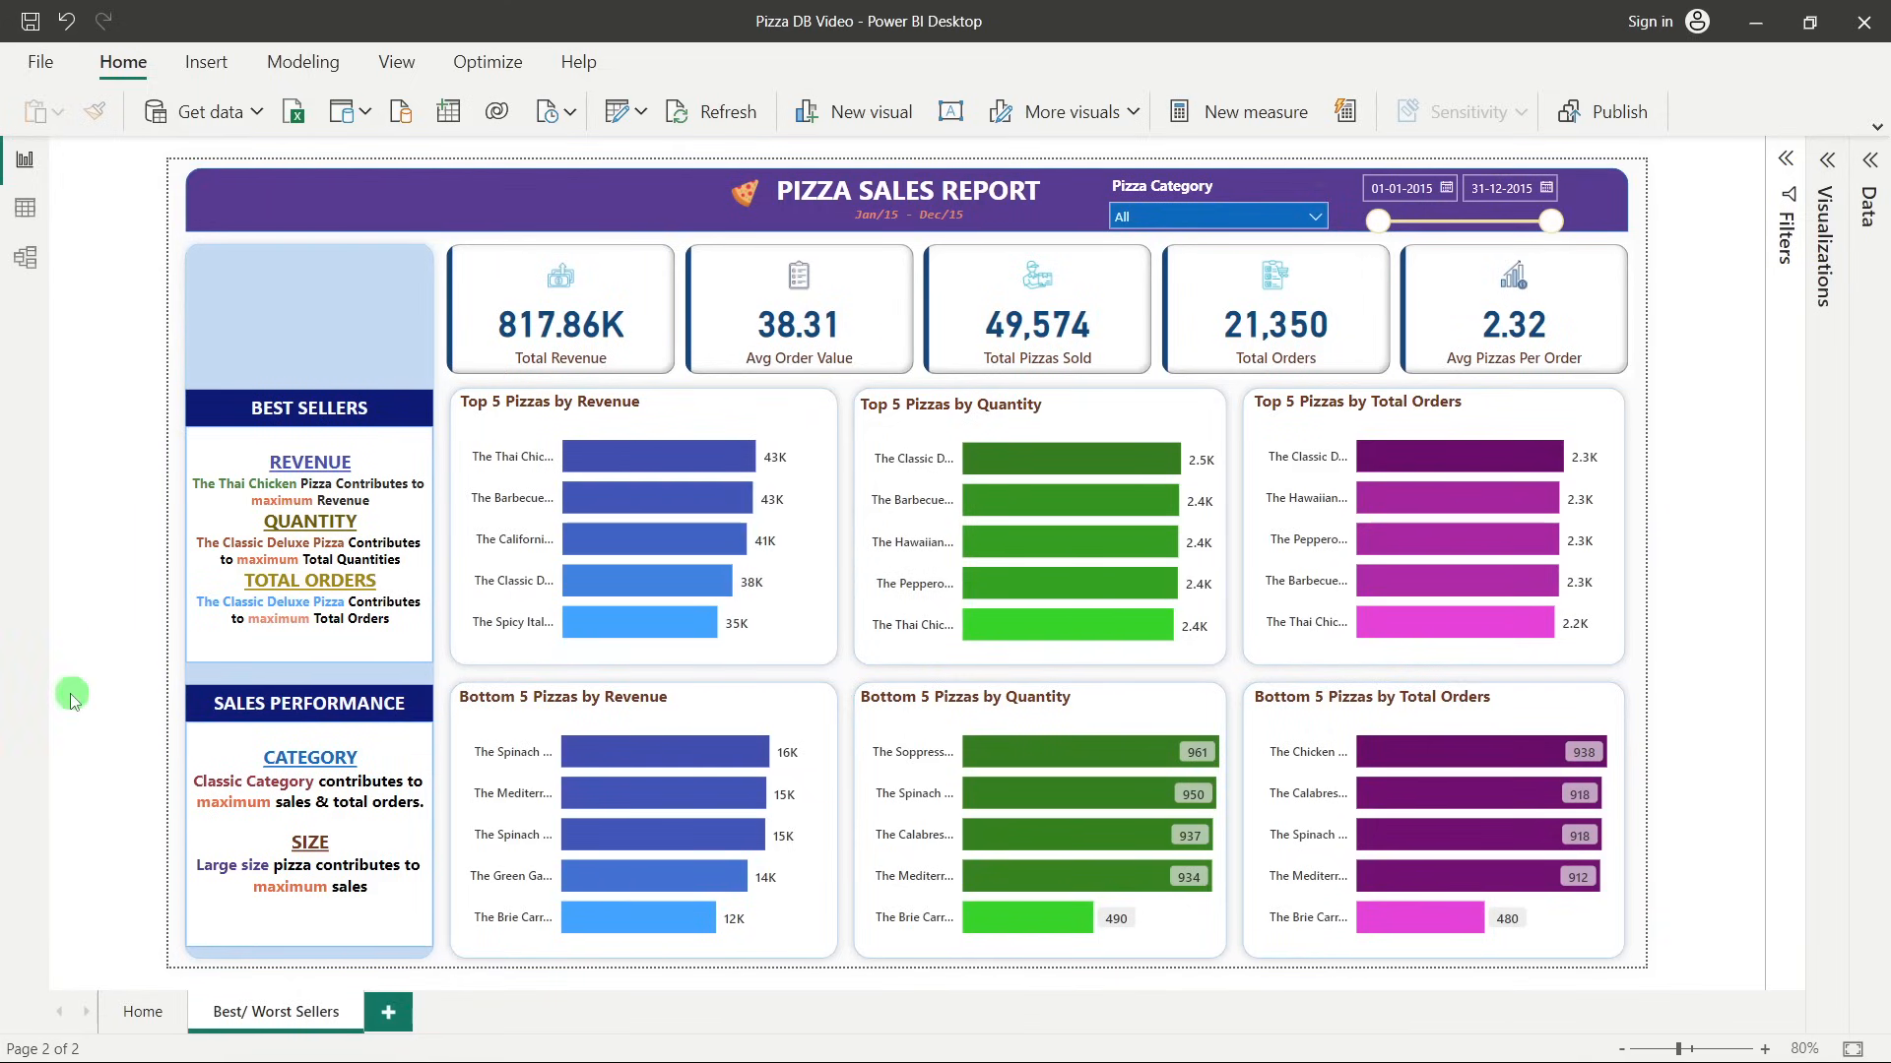
Change the SALES PERFORMANCE heading to "WORST SELLERS".
triple_click(285, 699)
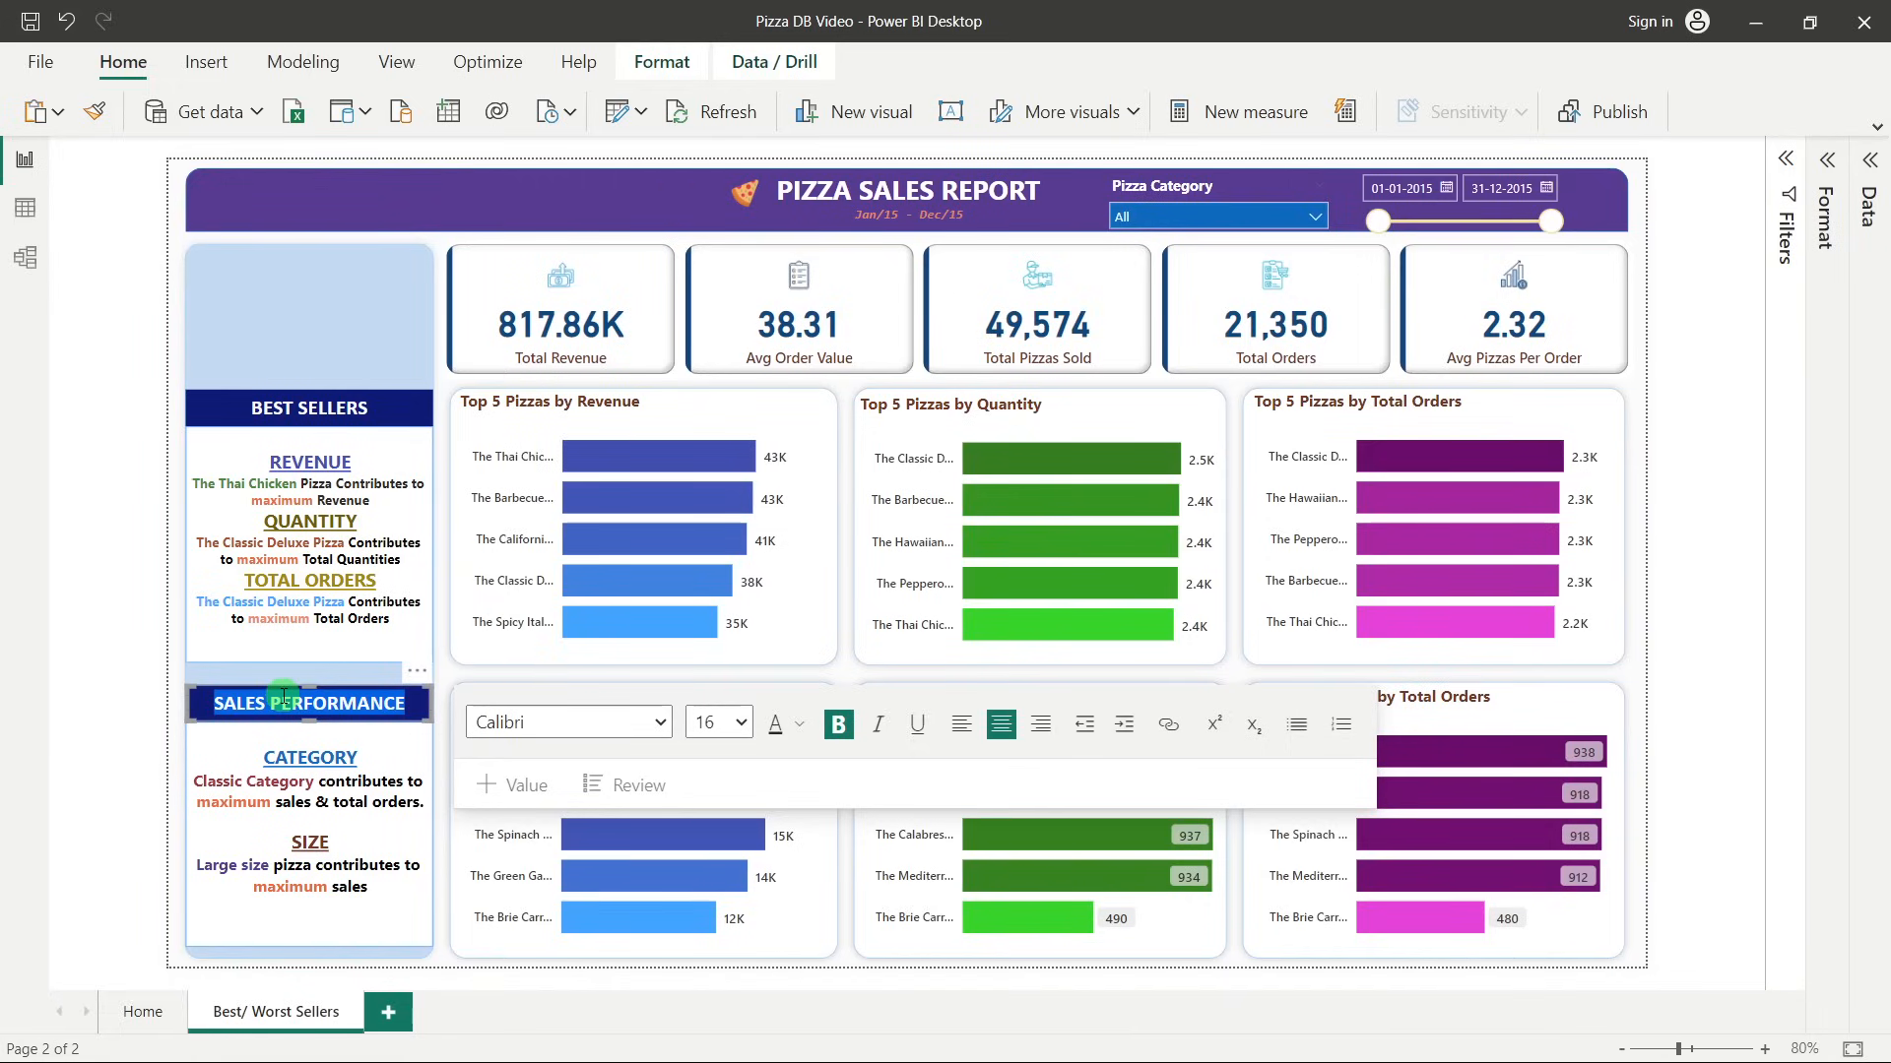
type("WORST ")
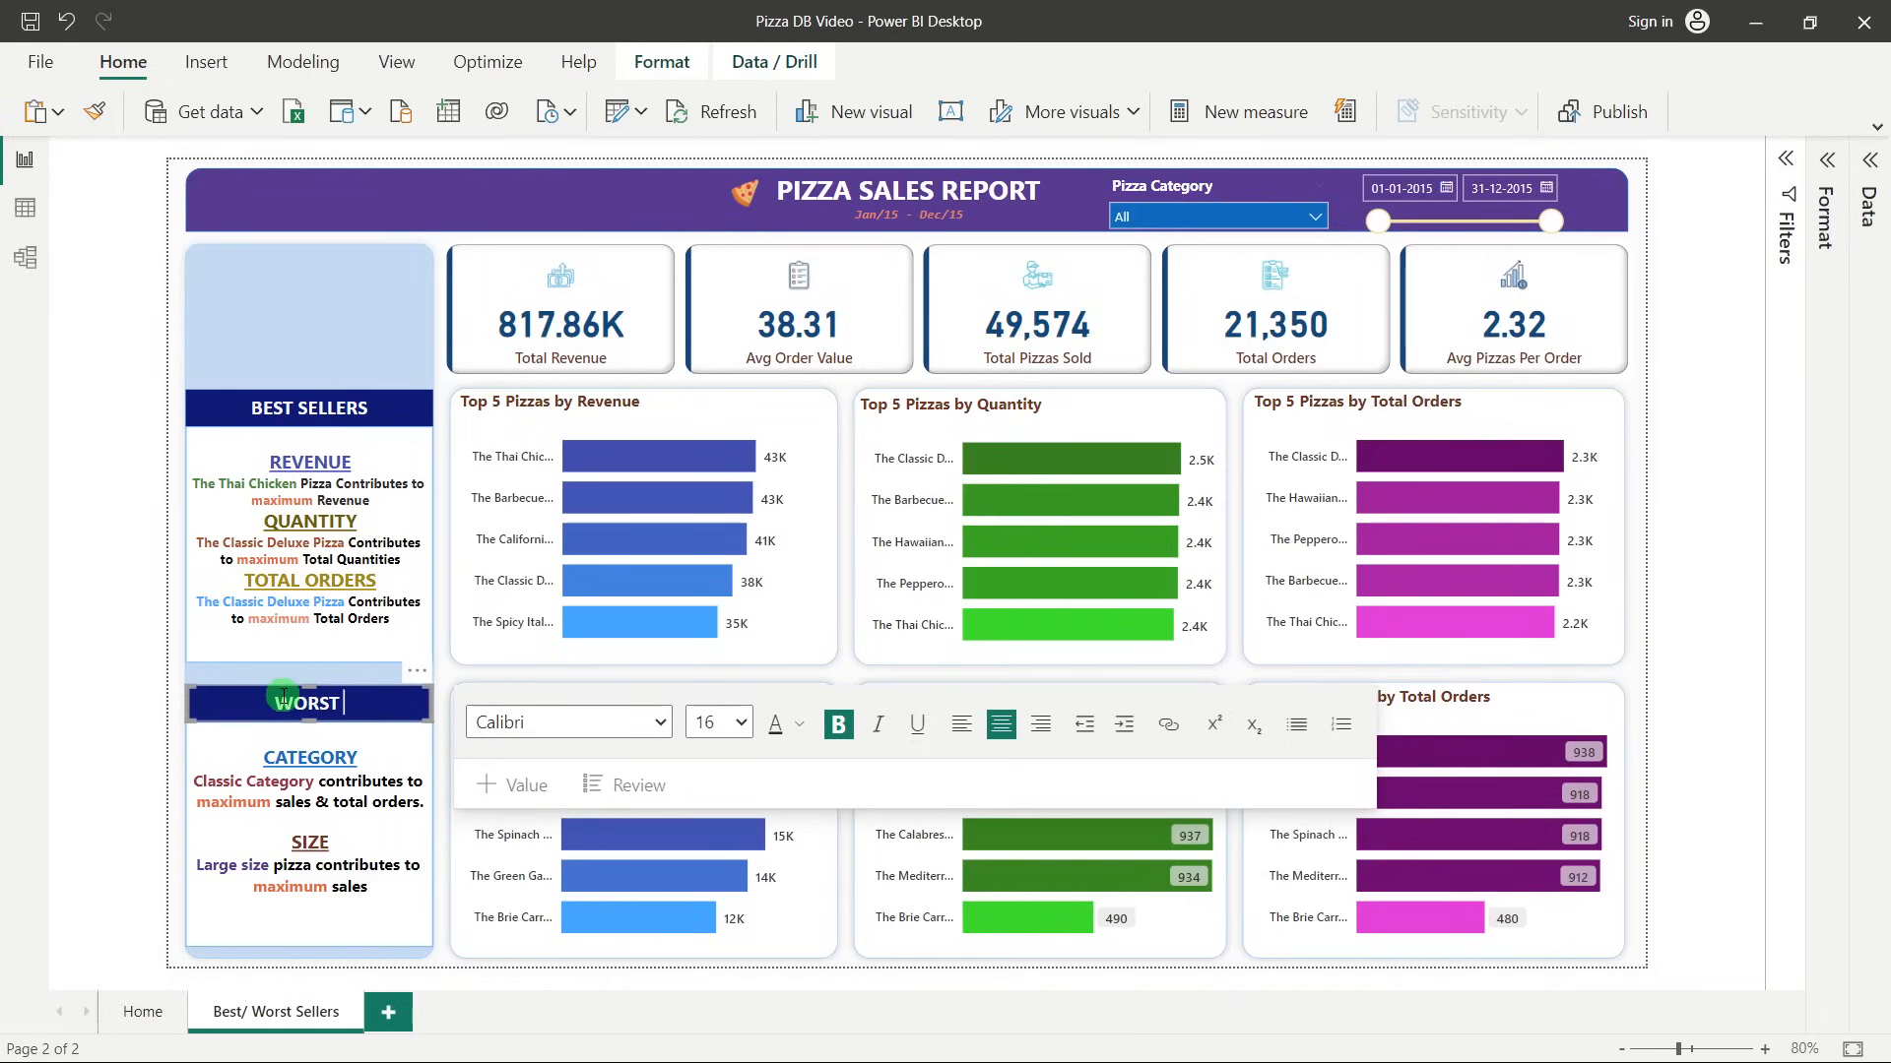
type("SELLERS")
left_click(106, 711)
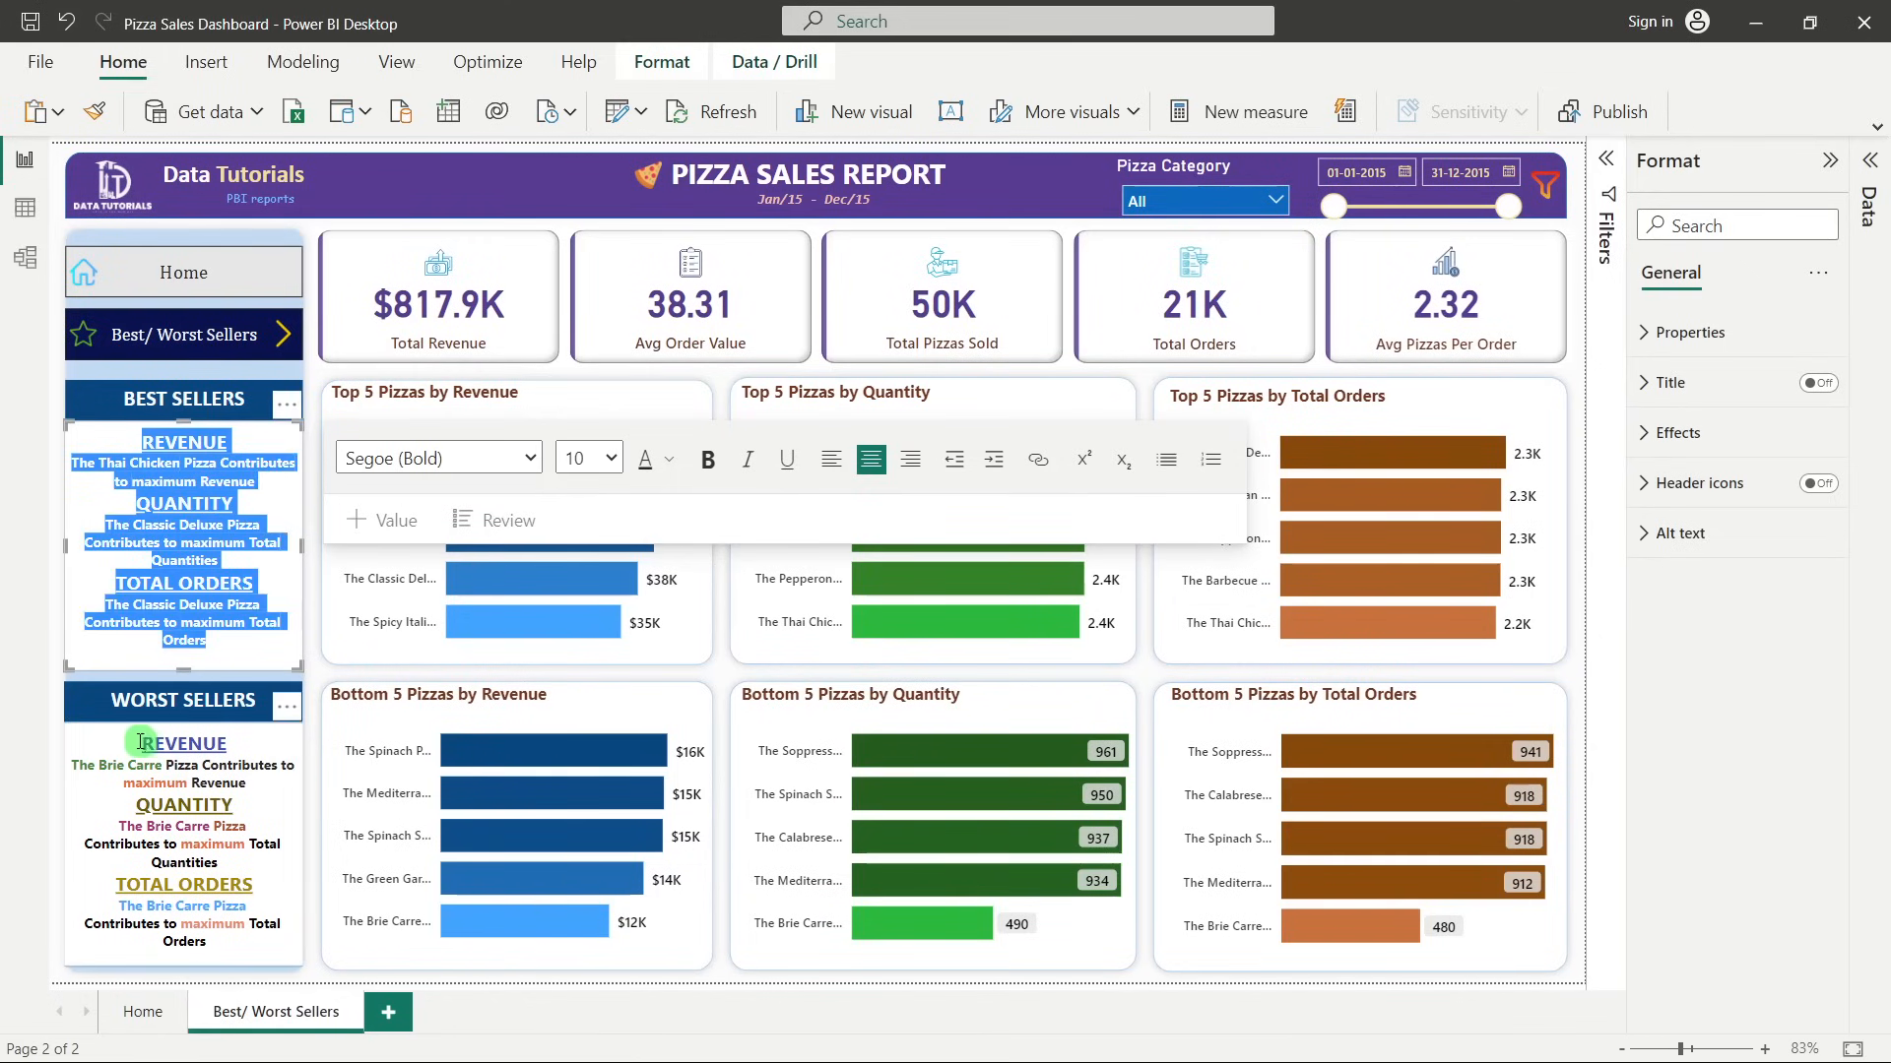
Replace the CATEGORY and SIZE text with the Worst Sellers text copied from the Pizza Sales Dashboard report.
left_click_drag(142, 743, 260, 955)
key("ctrl+c")
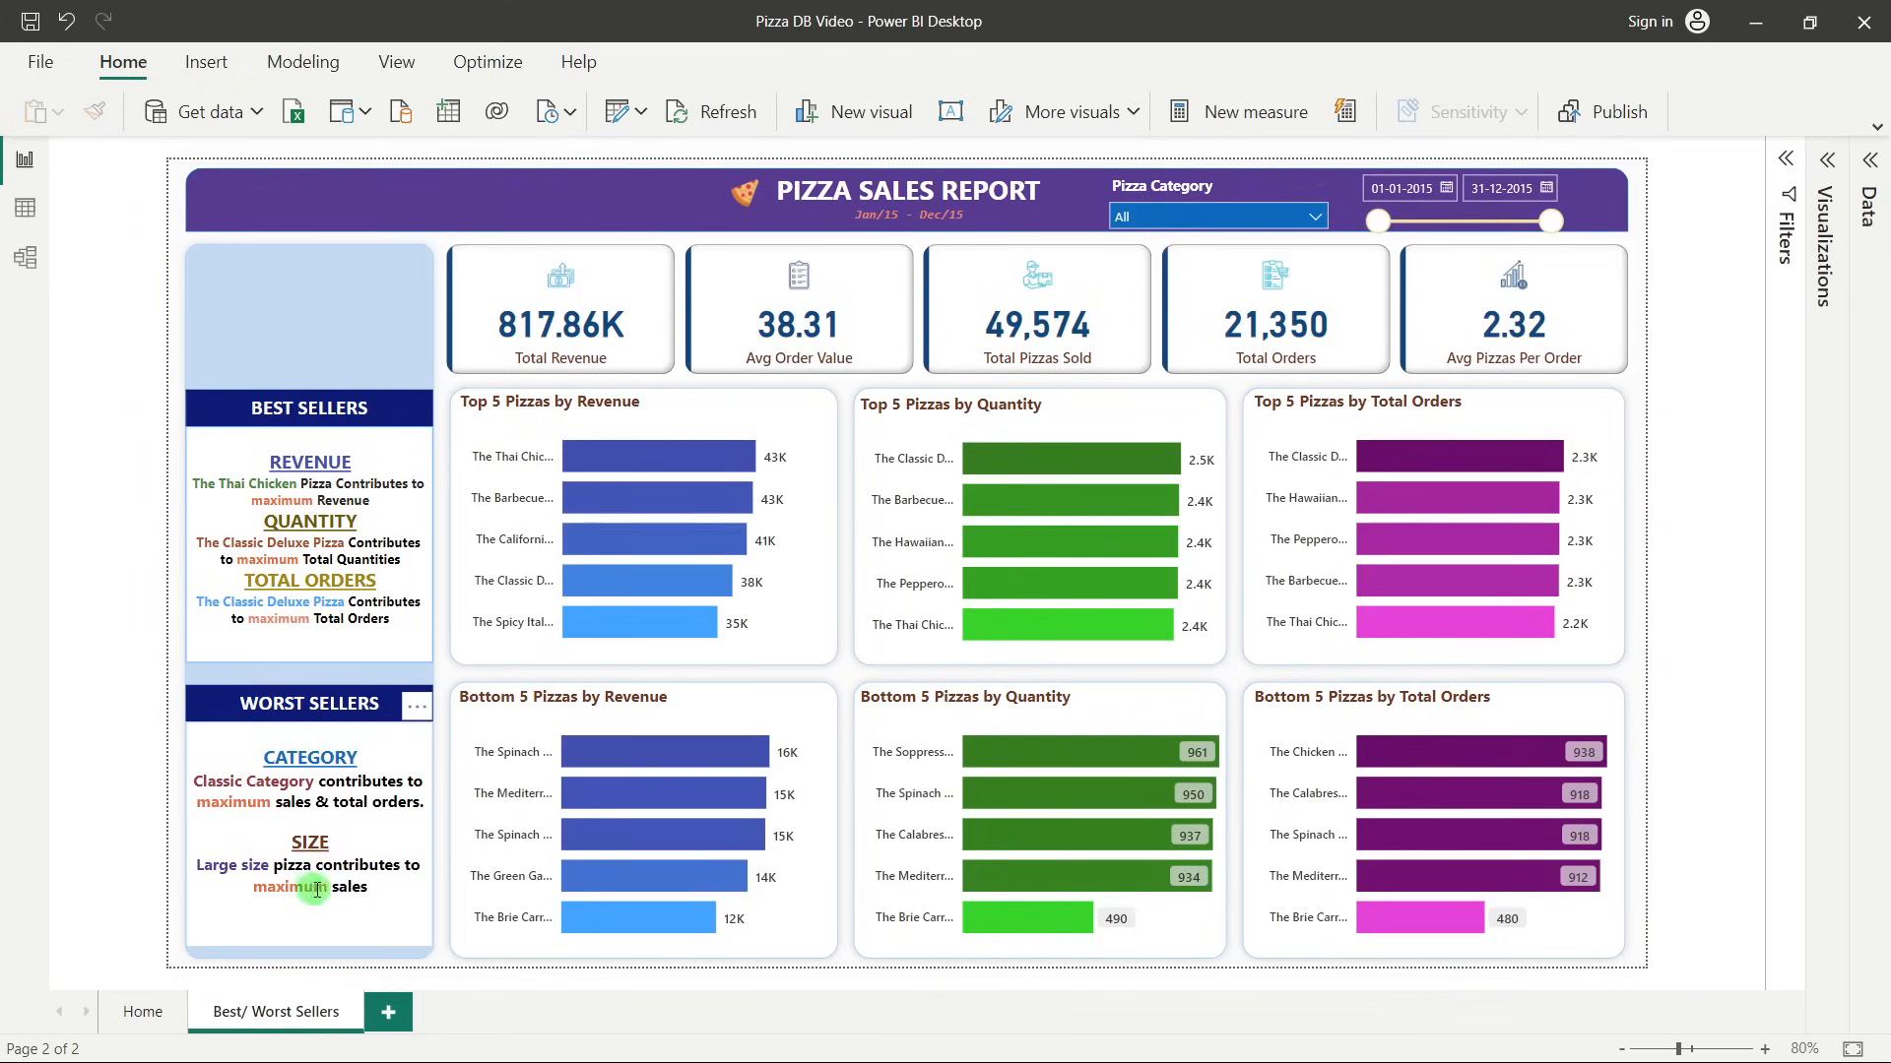
left_click_drag(366, 887, 263, 761)
key("ctrl+v")
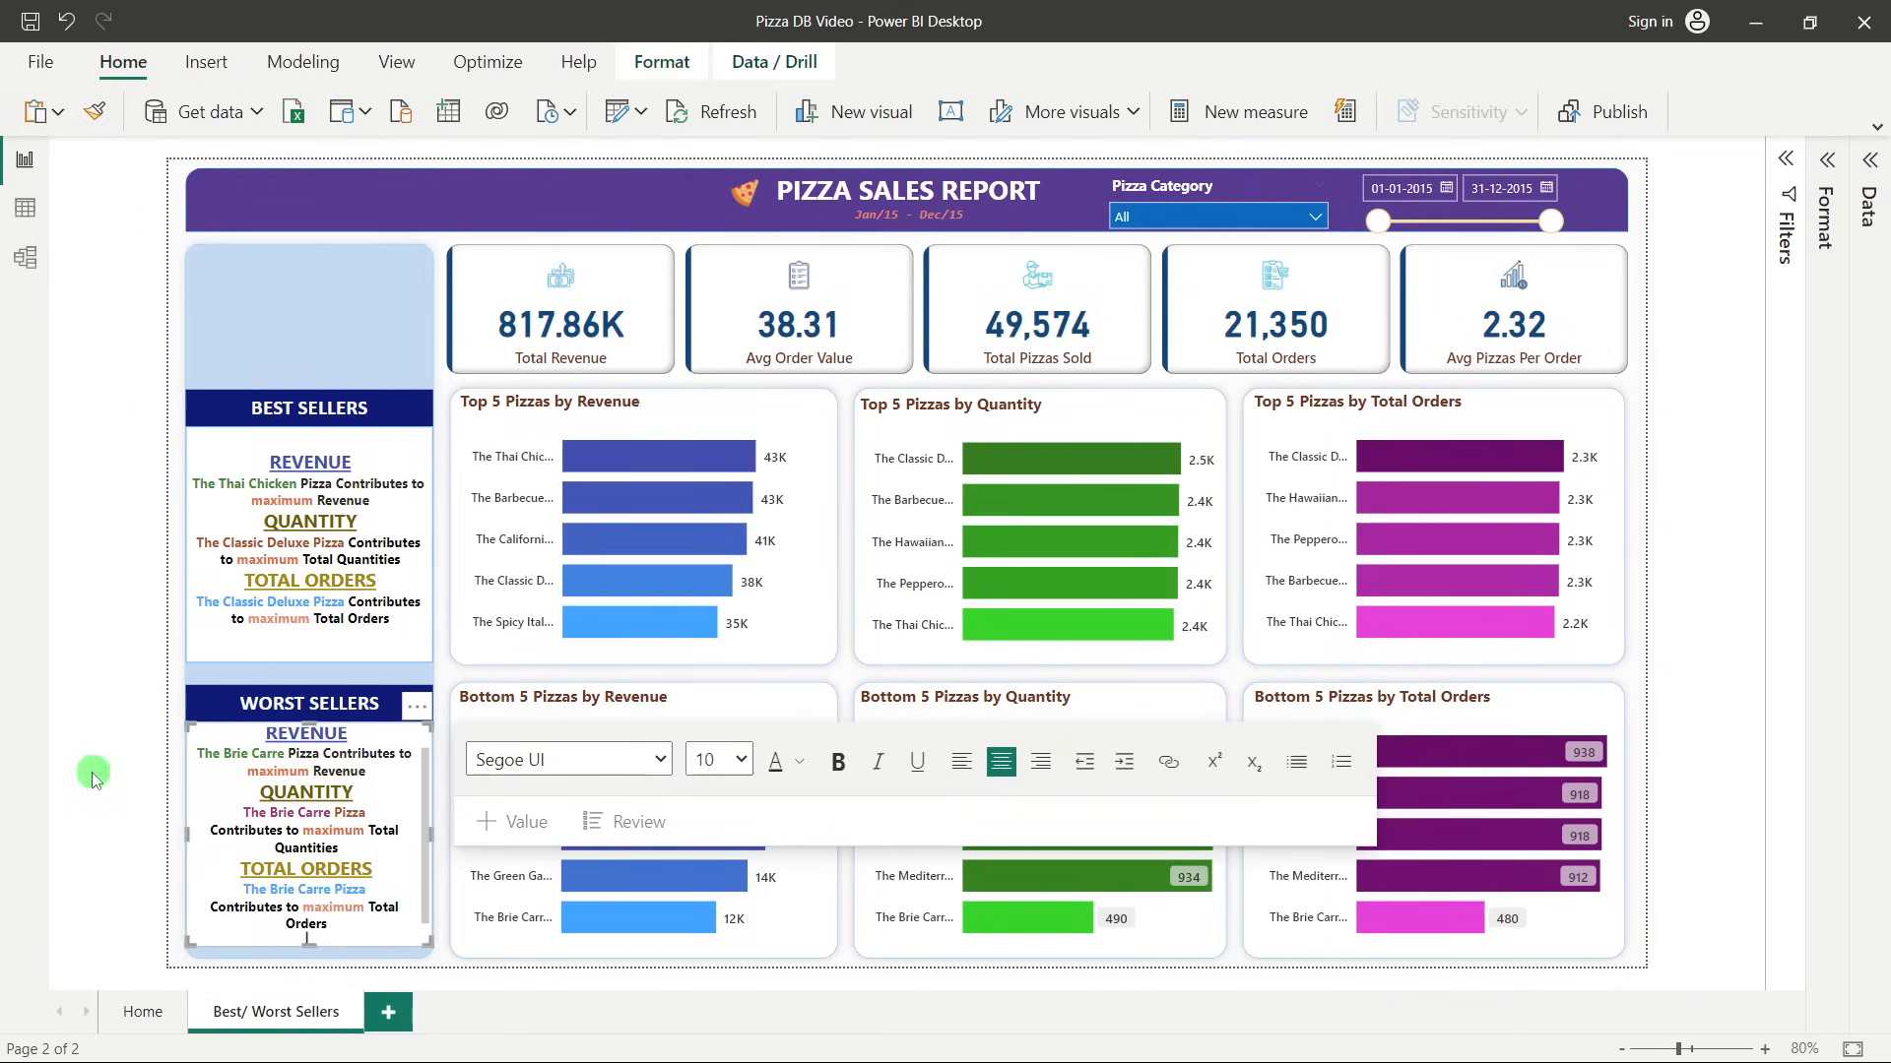
left_click(93, 779)
Move the WORST SELLERS heading slightly up and enlarge the text box below it in both directions to fit its text.
left_click(306, 940)
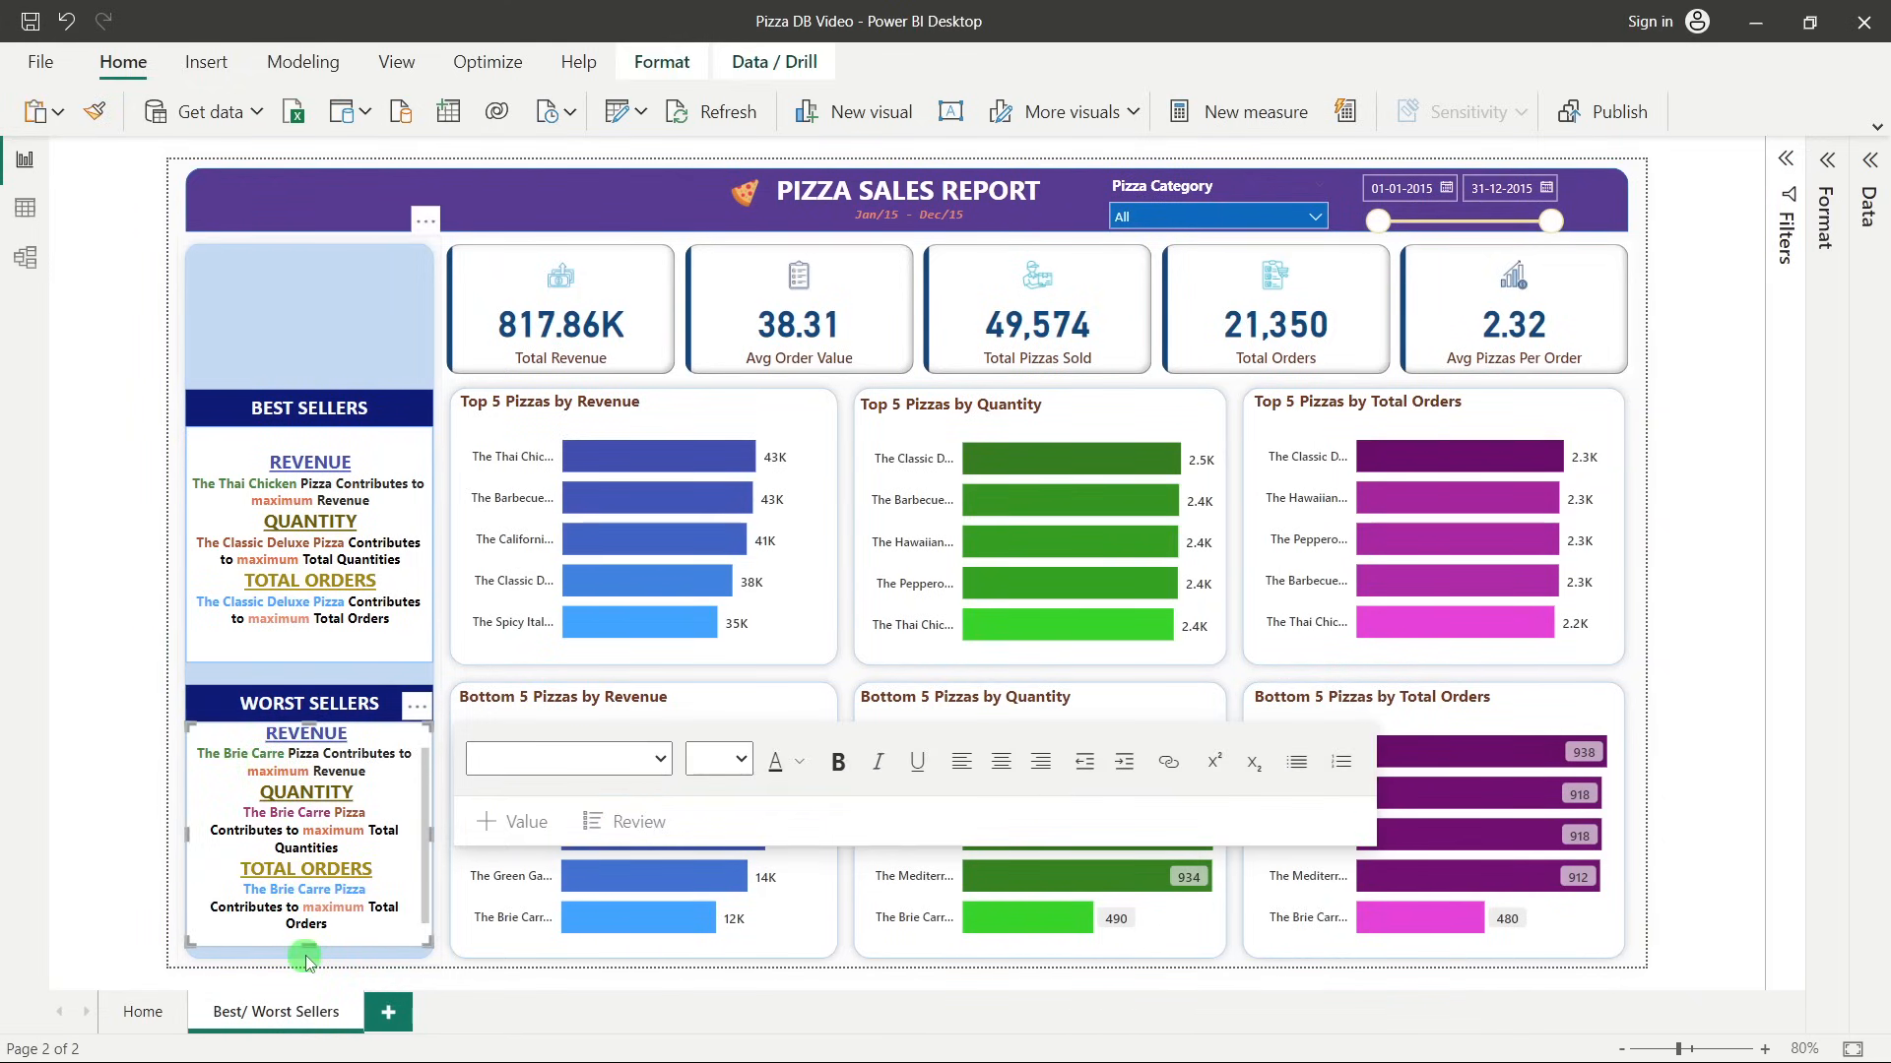
left_click(311, 691)
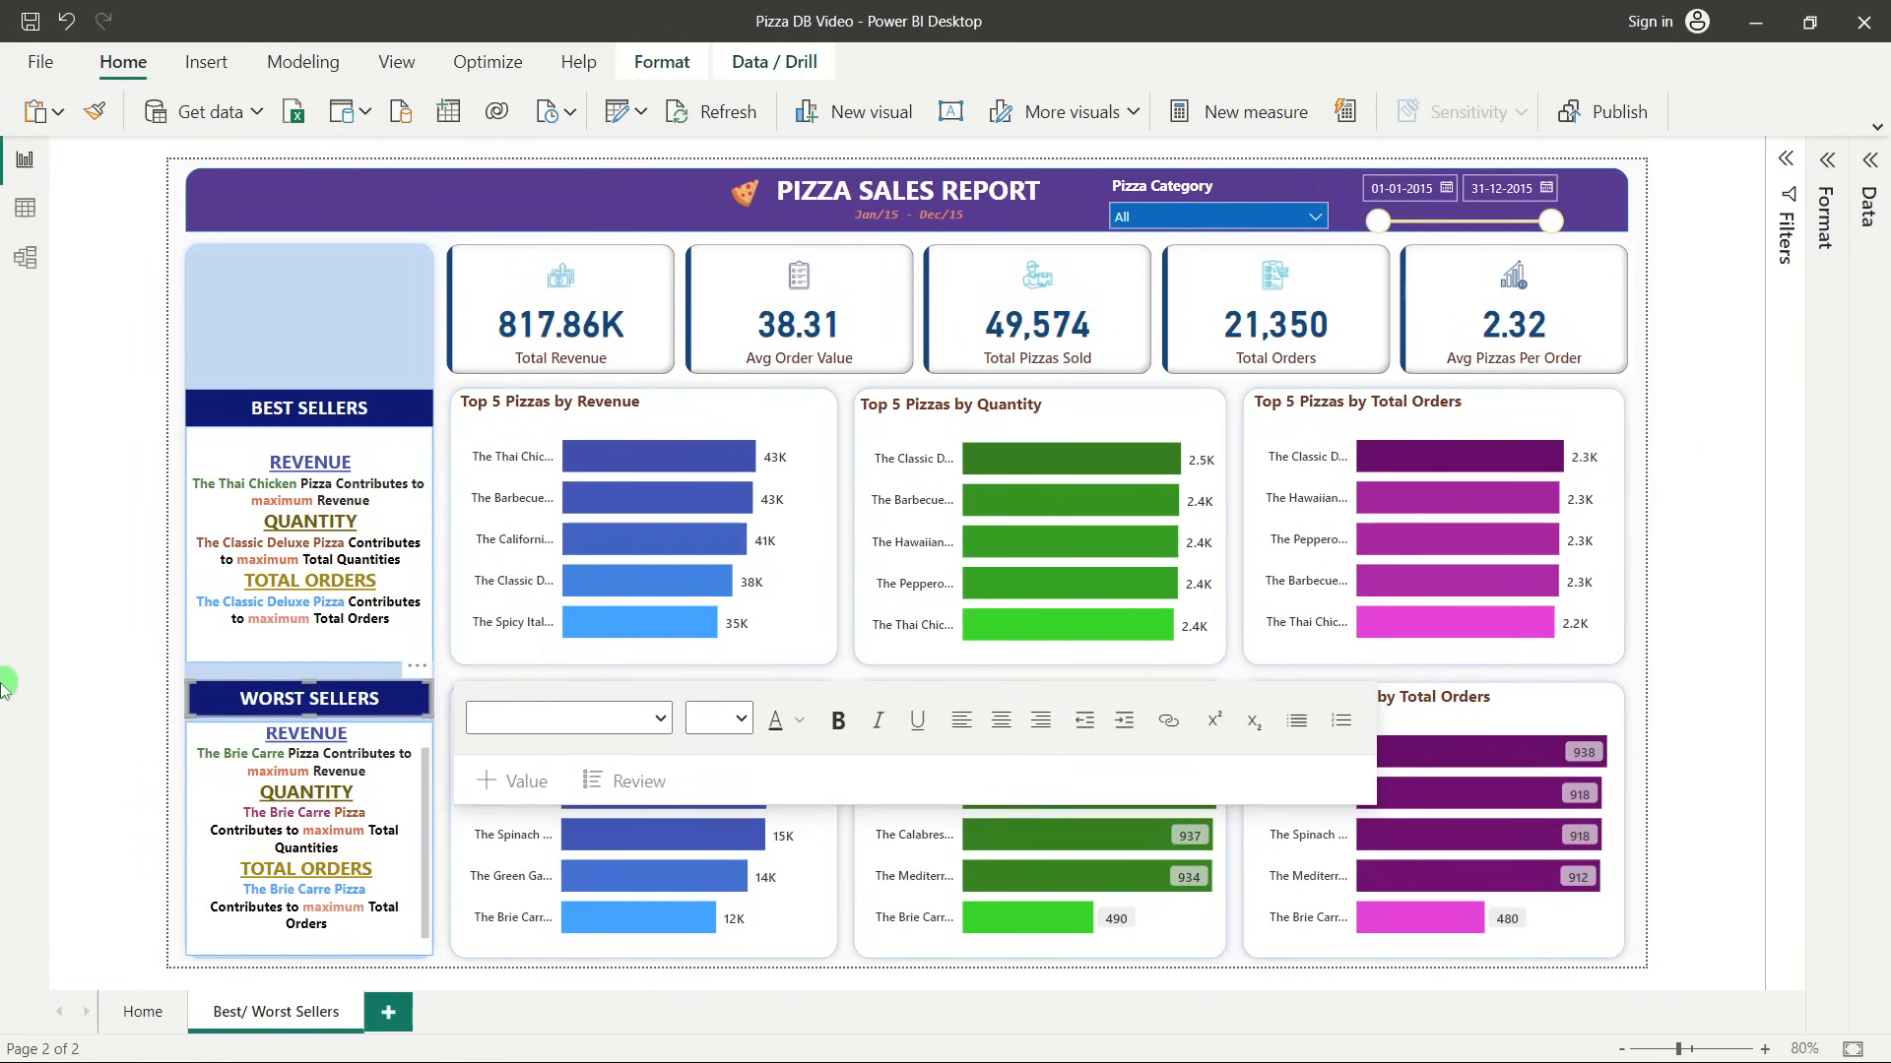
left_click(404, 729)
left_click(311, 718)
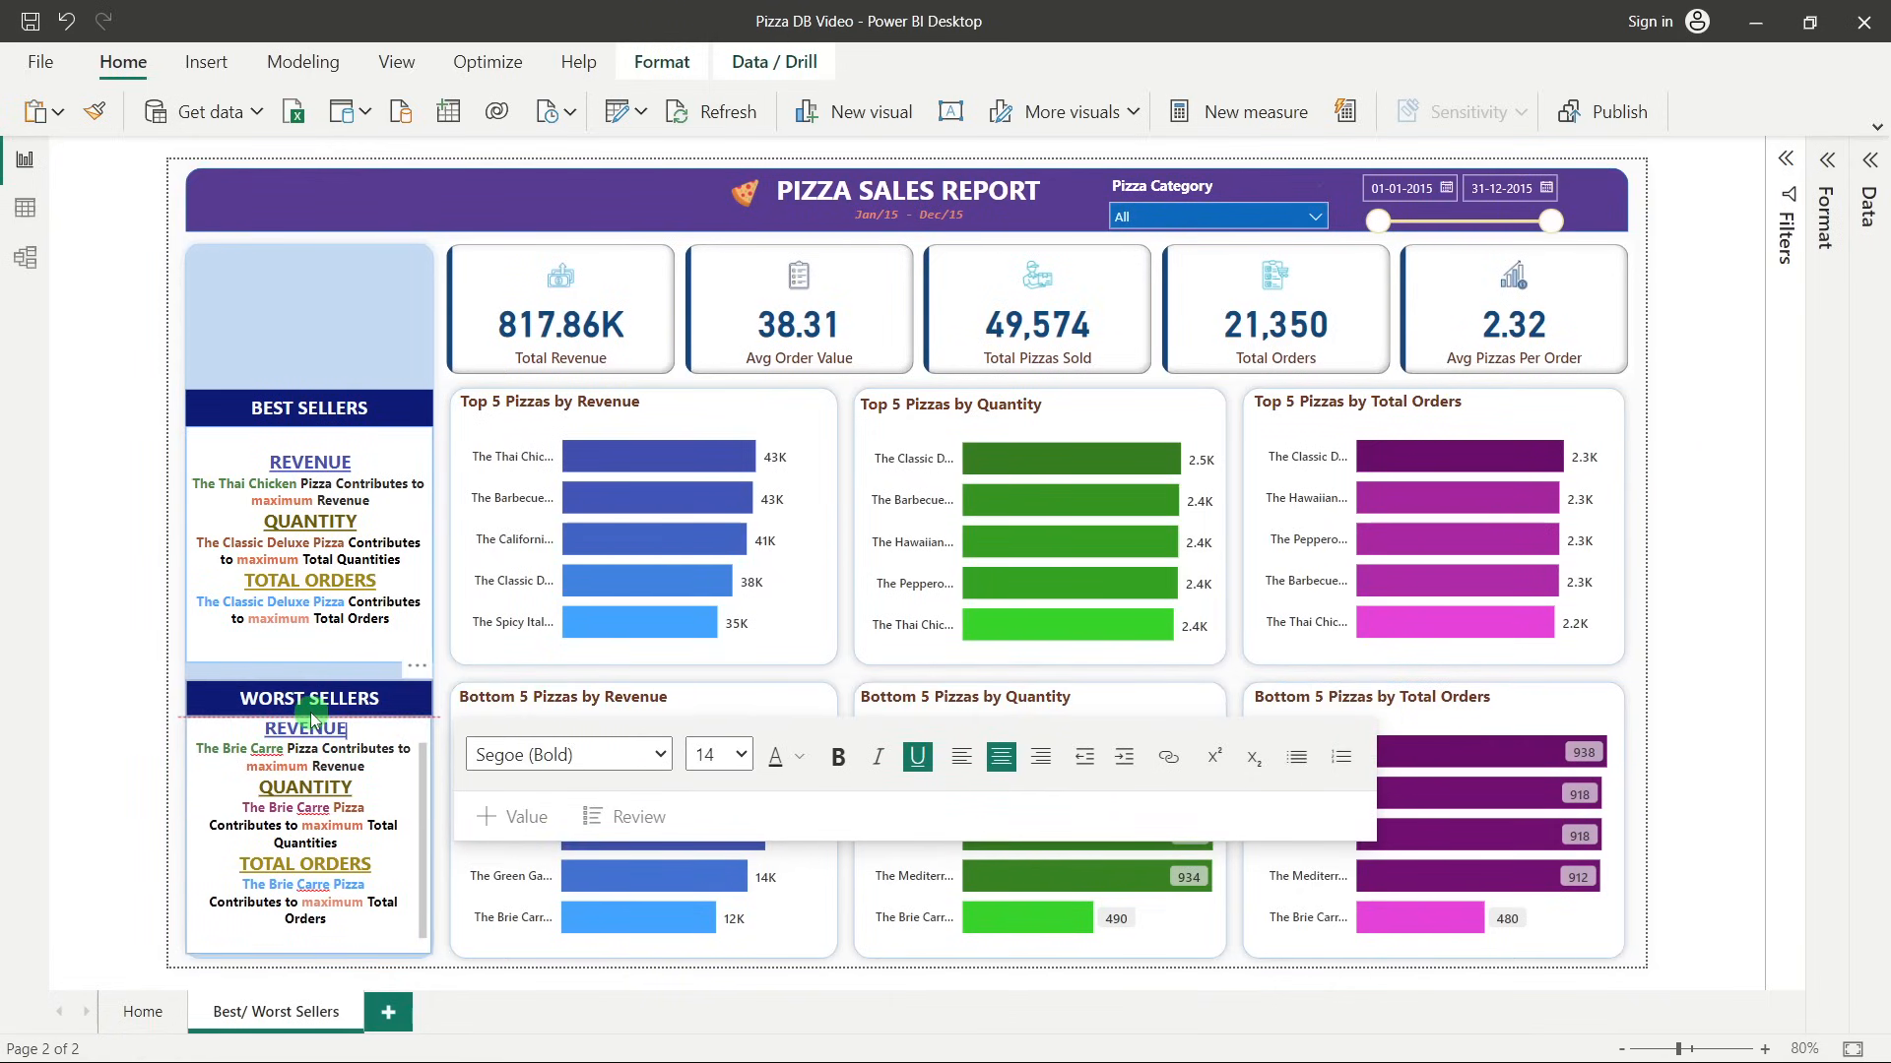
left_click_drag(315, 707, 307, 957)
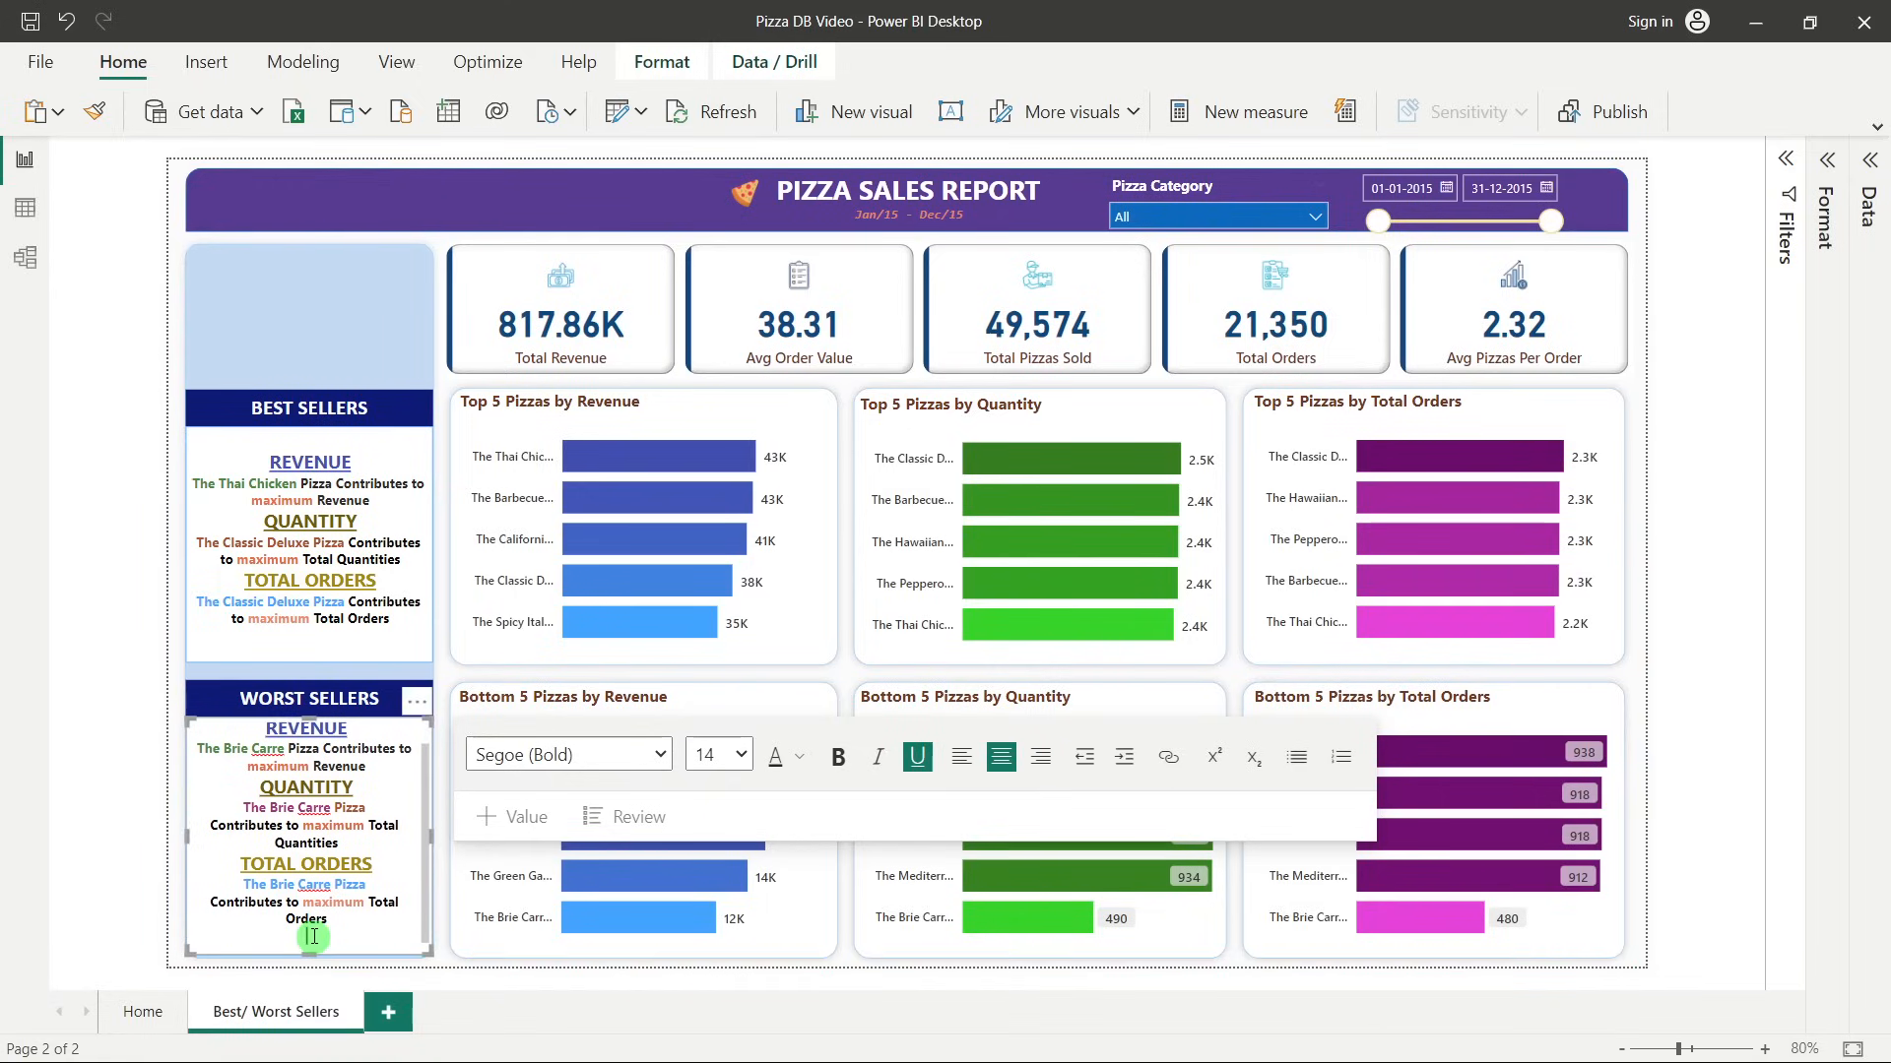
left_click(277, 906)
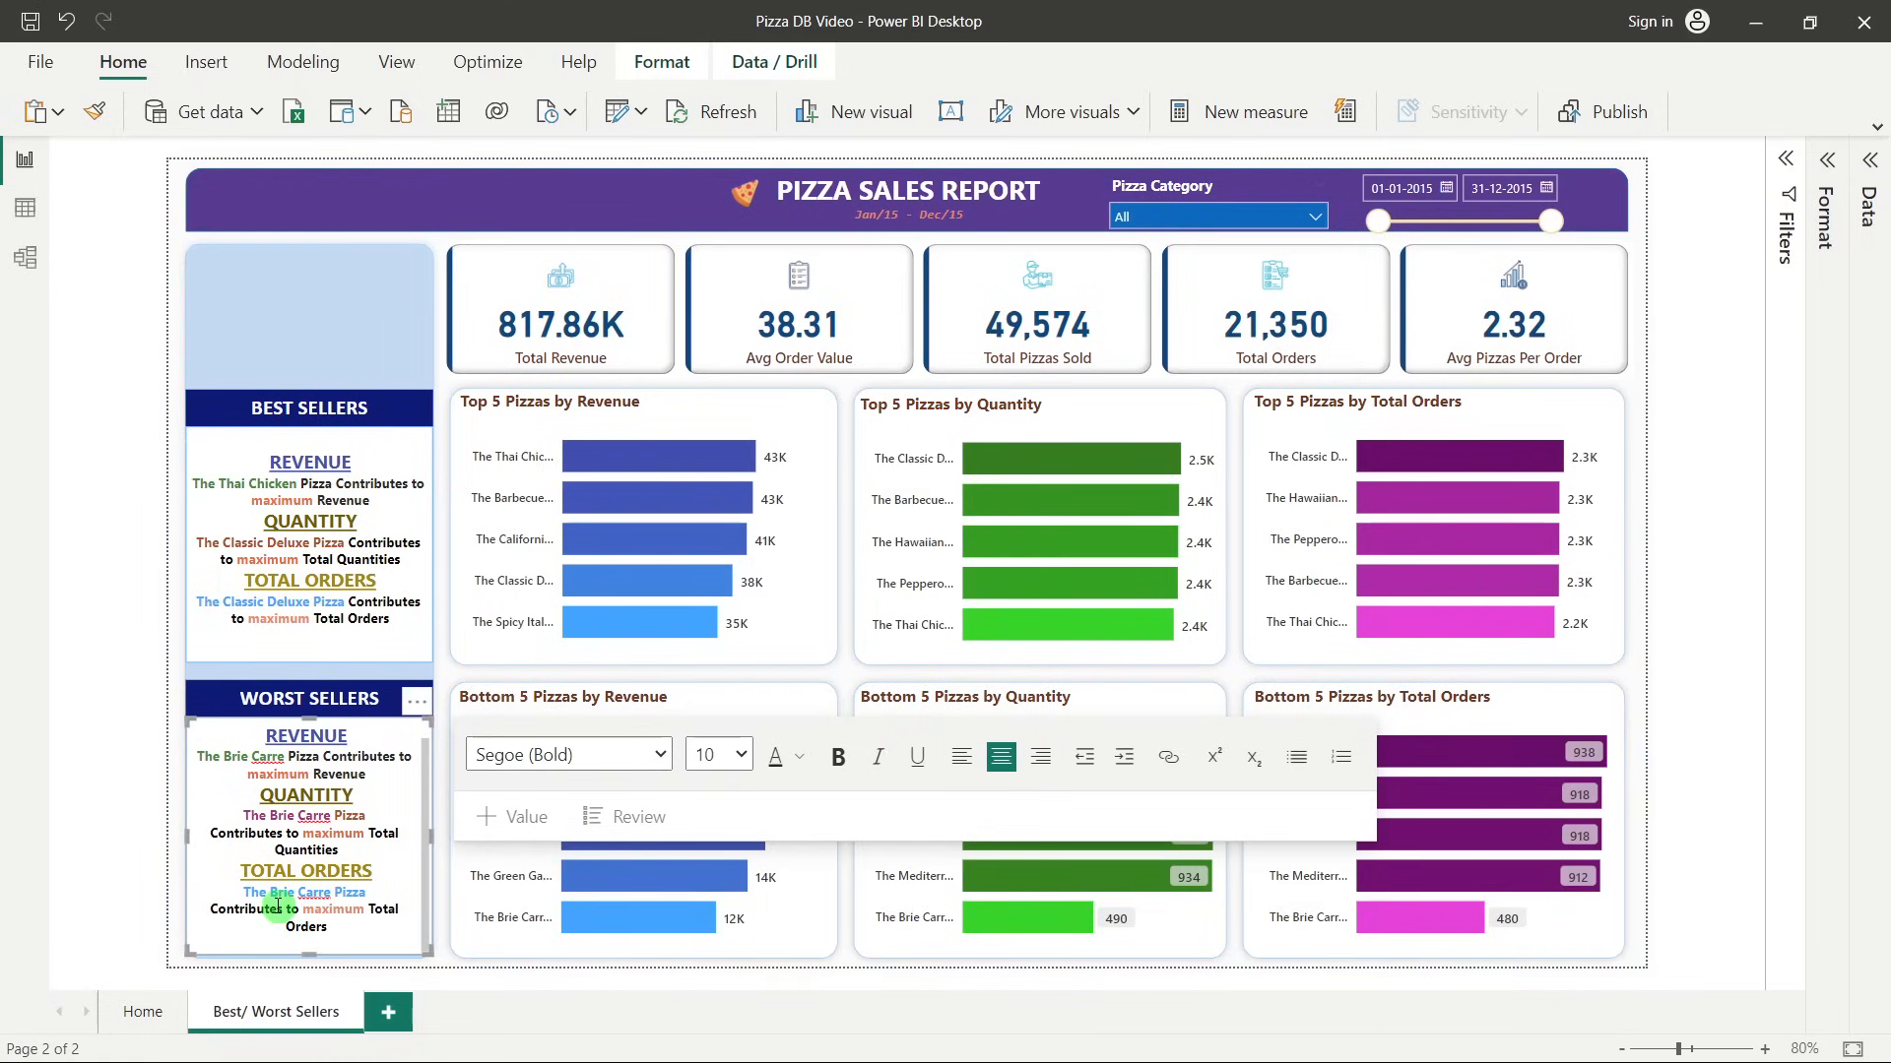
left_click(253, 736)
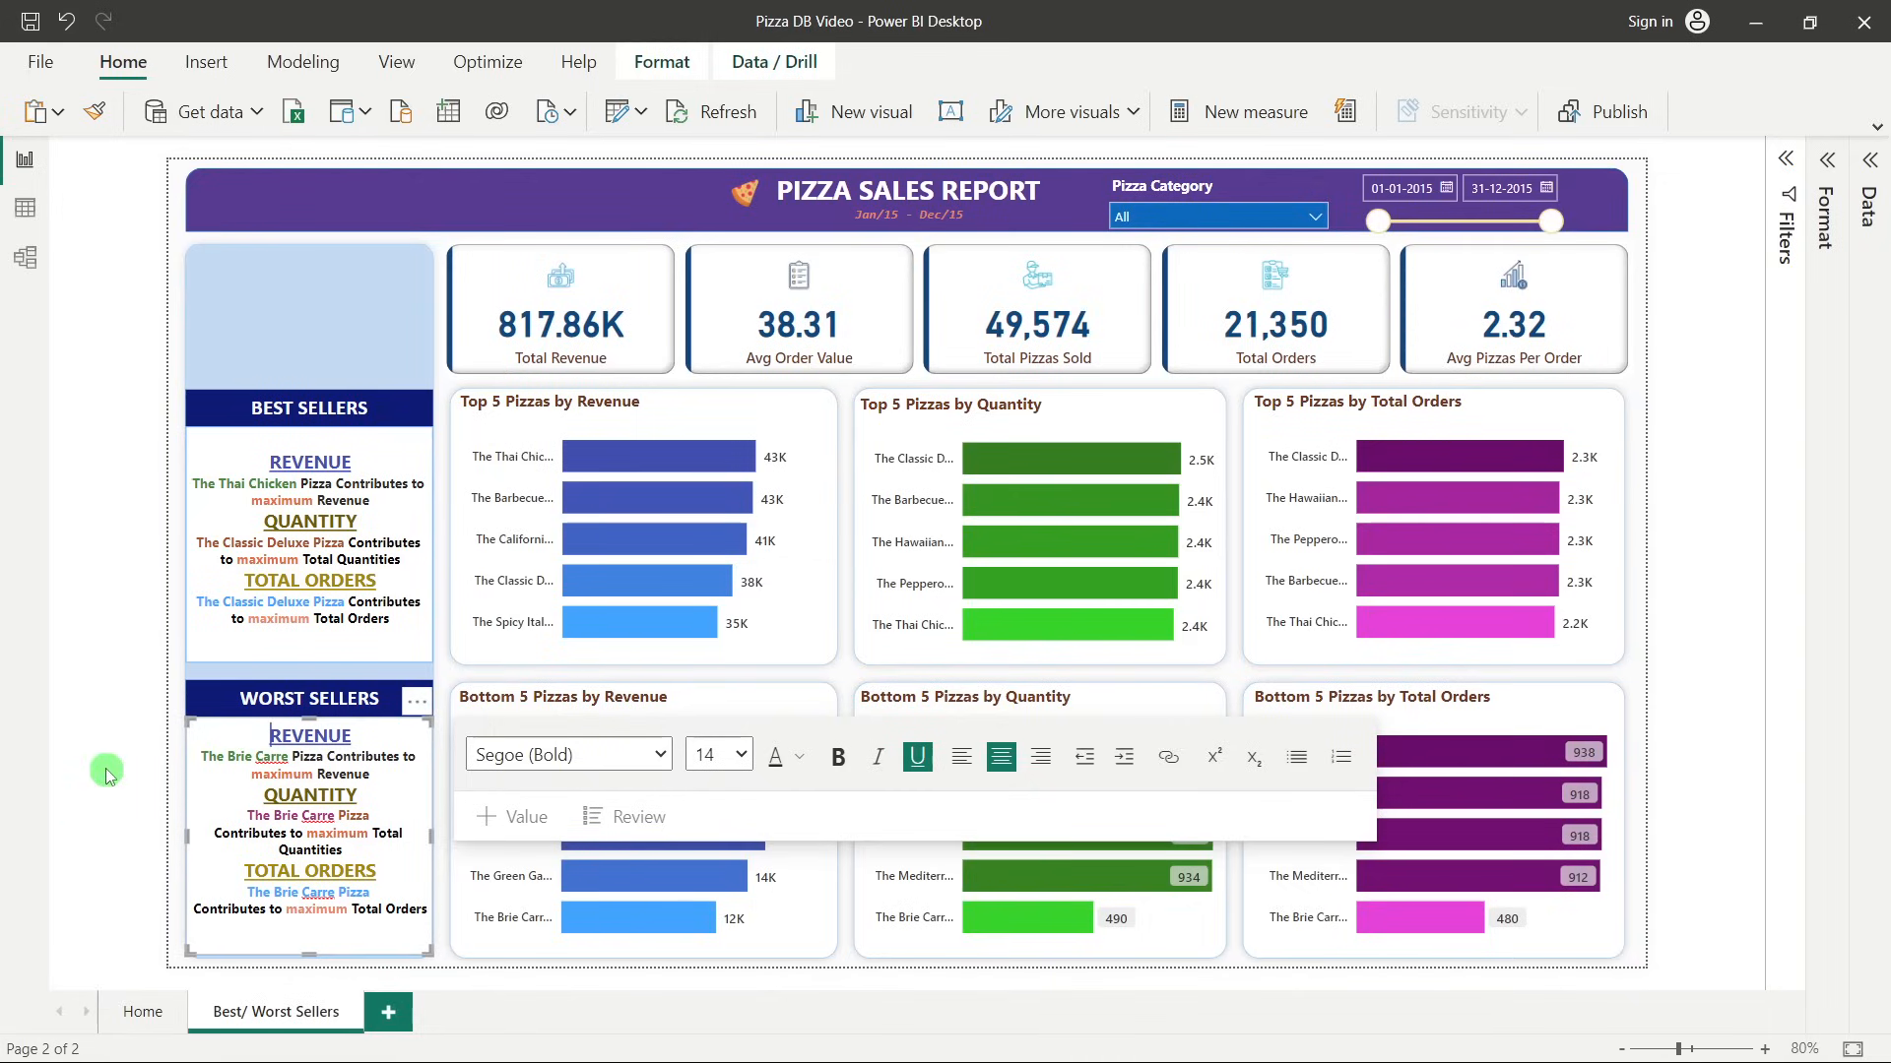
left_click(108, 776)
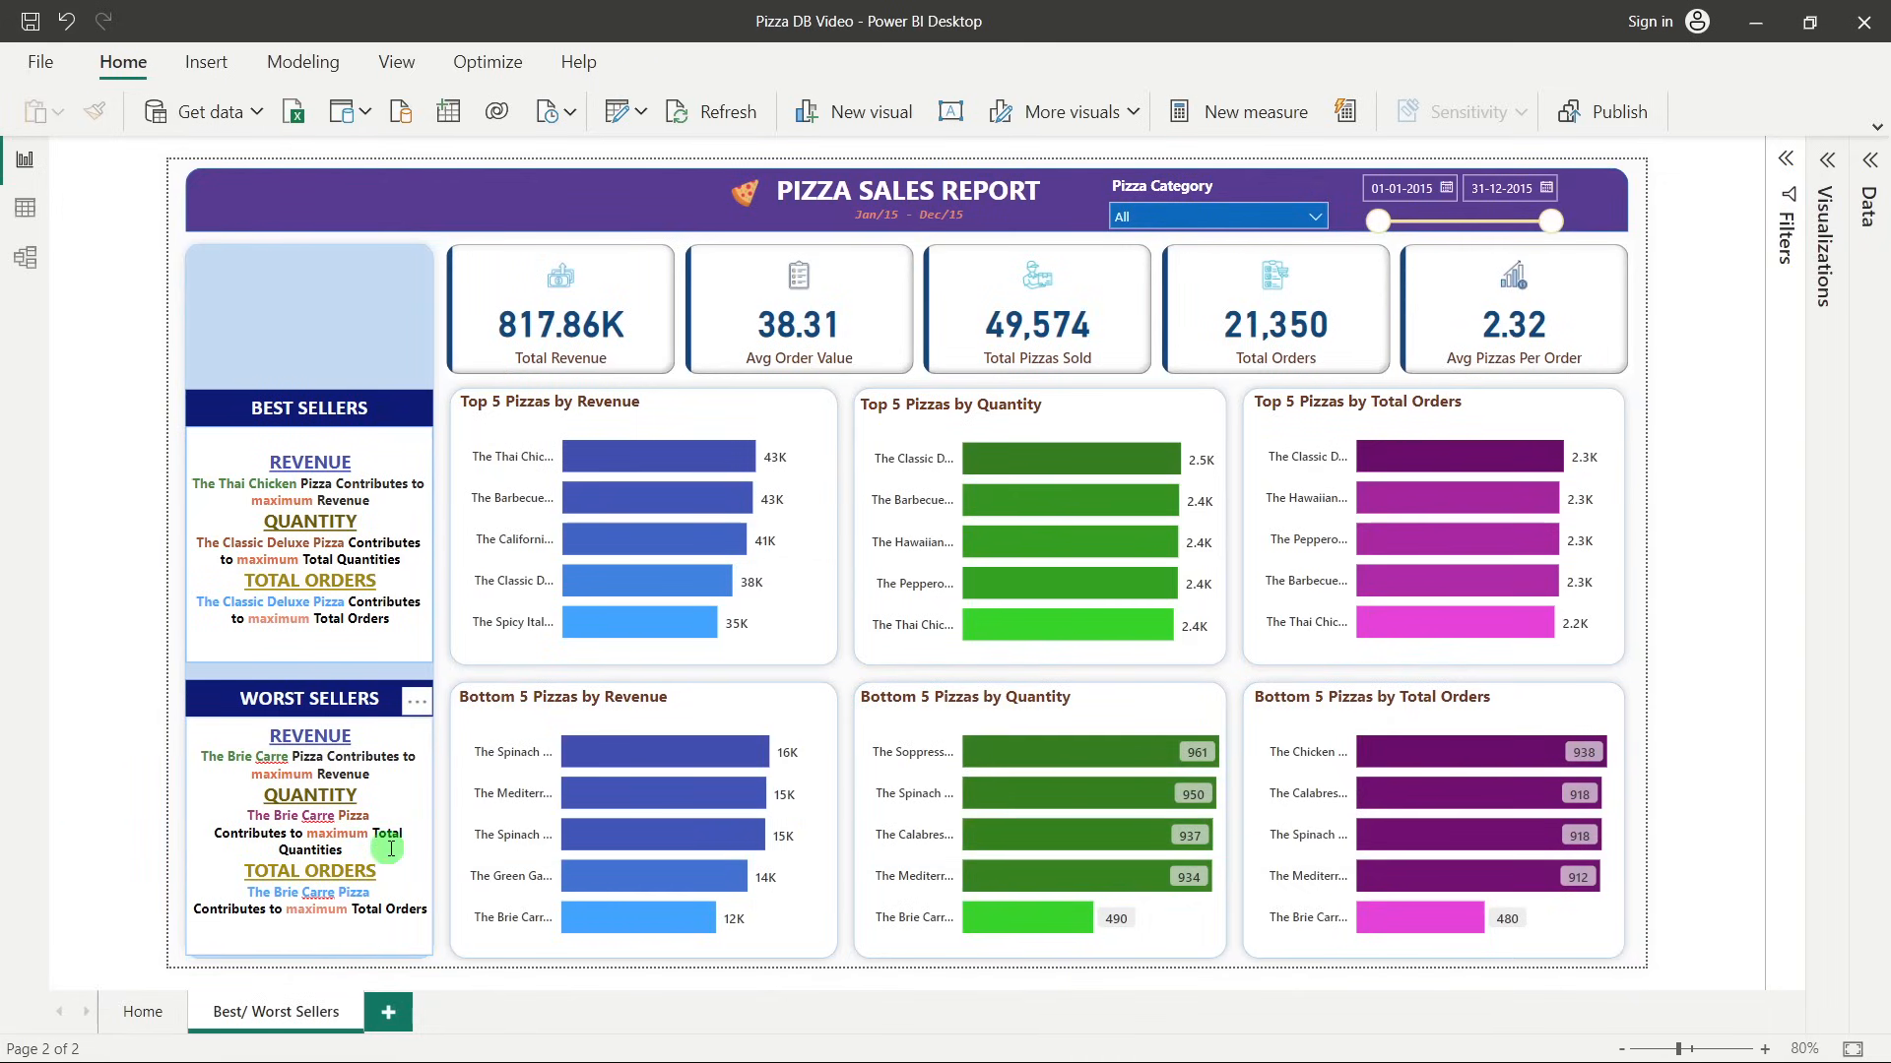
double_click(285, 776)
key("BackSpace")
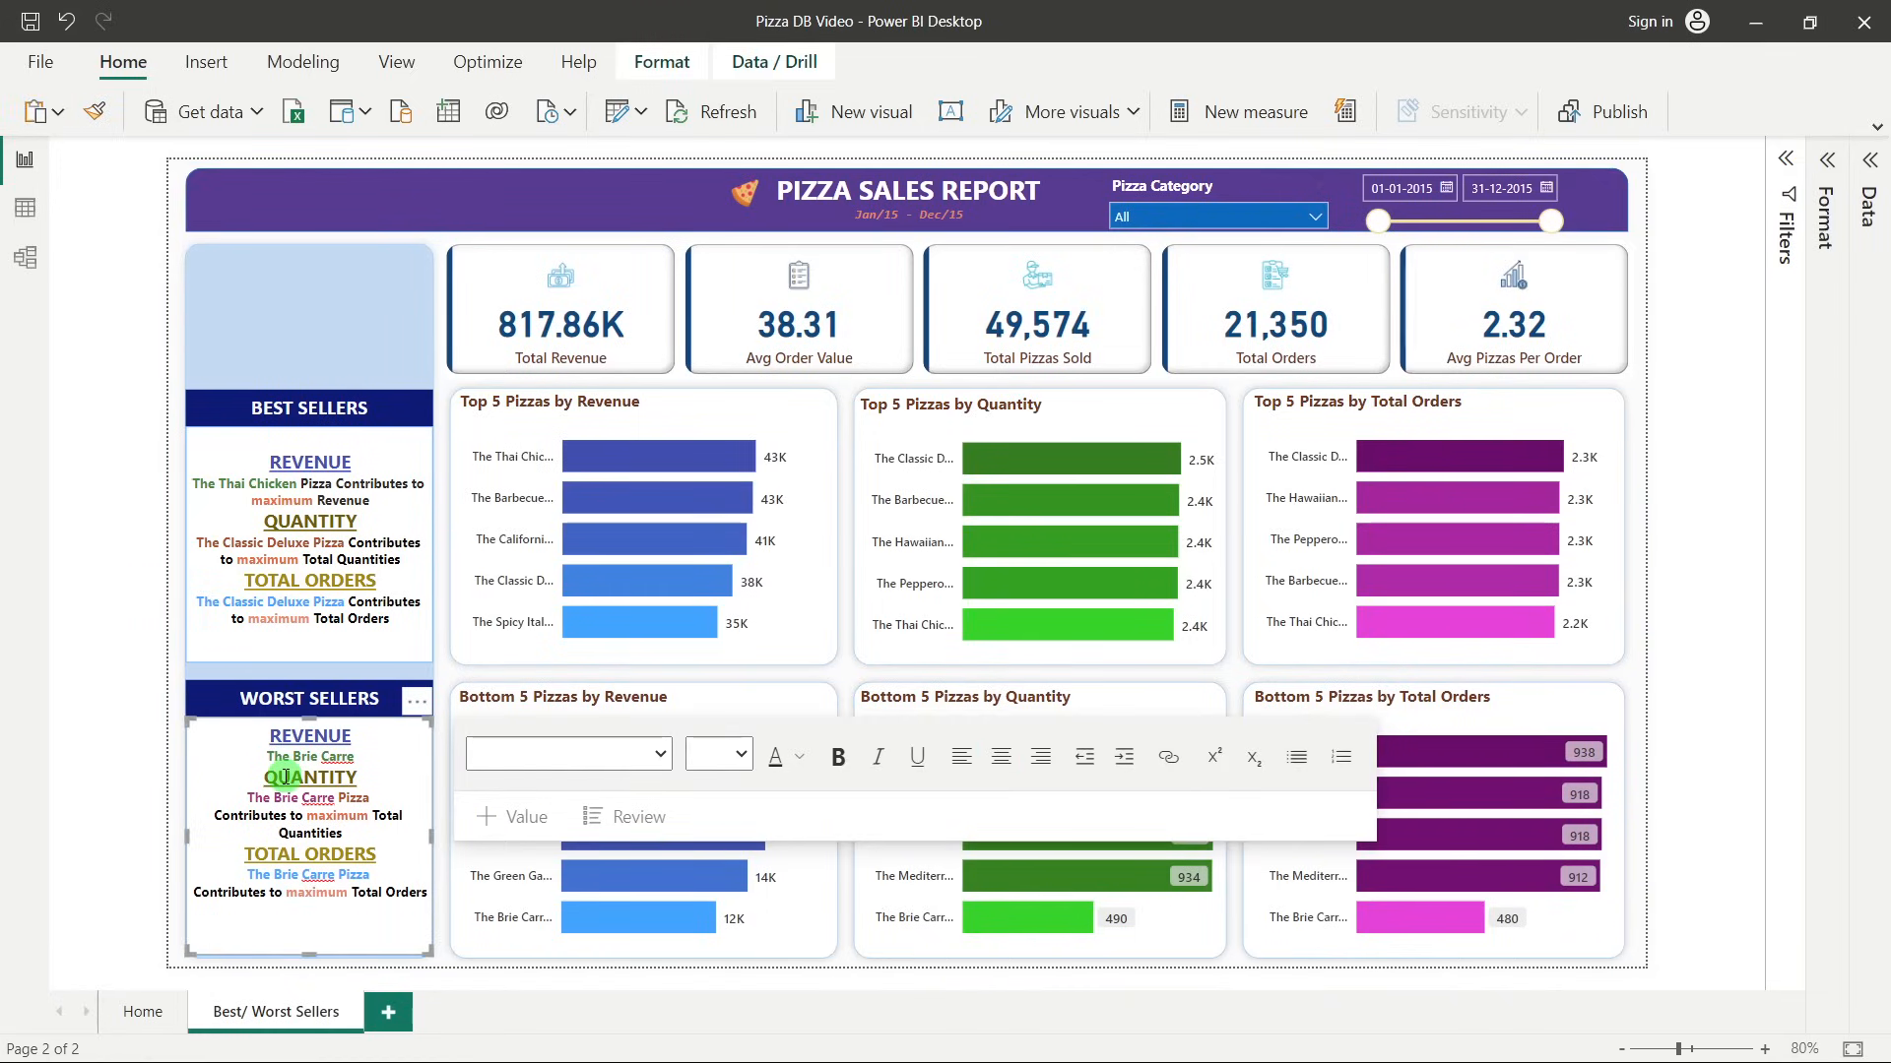
left_click(404, 759)
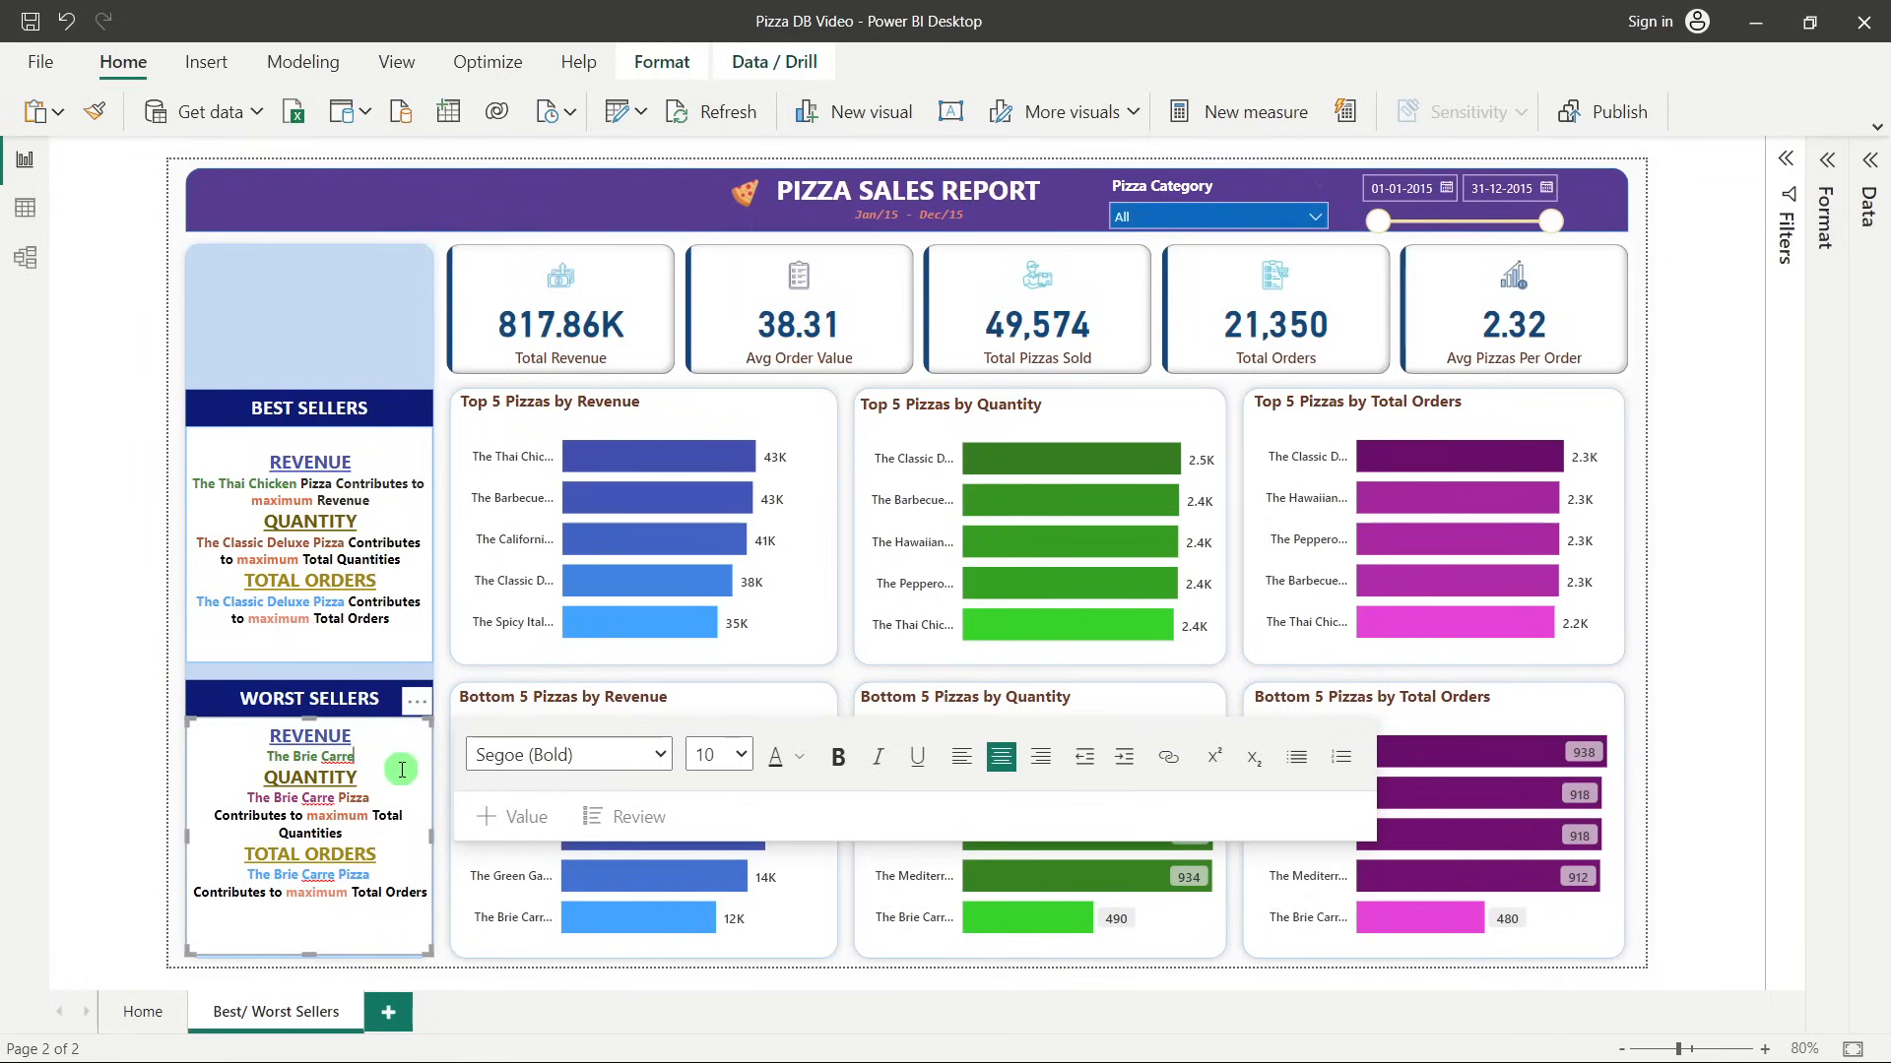
key("ctrl+z")
Replace the word "maximum" with "minimum" in the REVENUE line of the WORST SELLERS text.
double_click(317, 761)
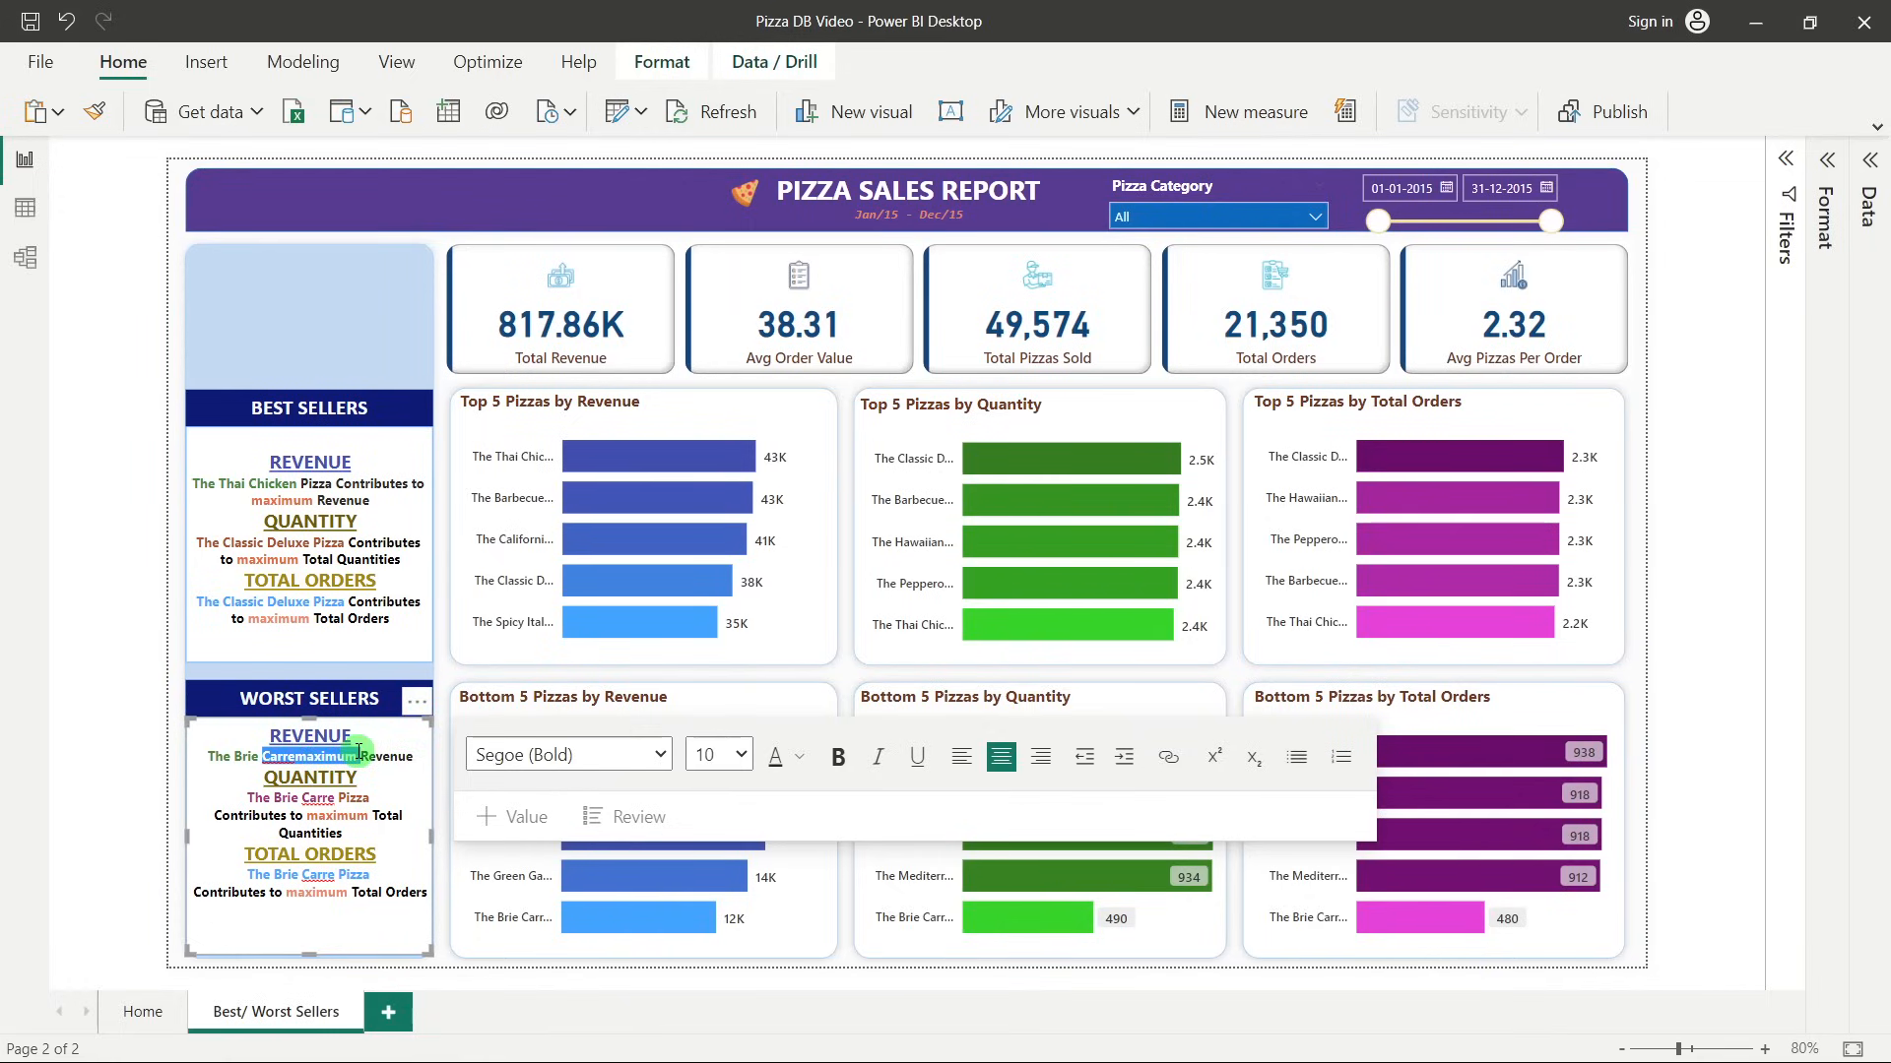
left_click(358, 752)
double_click(305, 756)
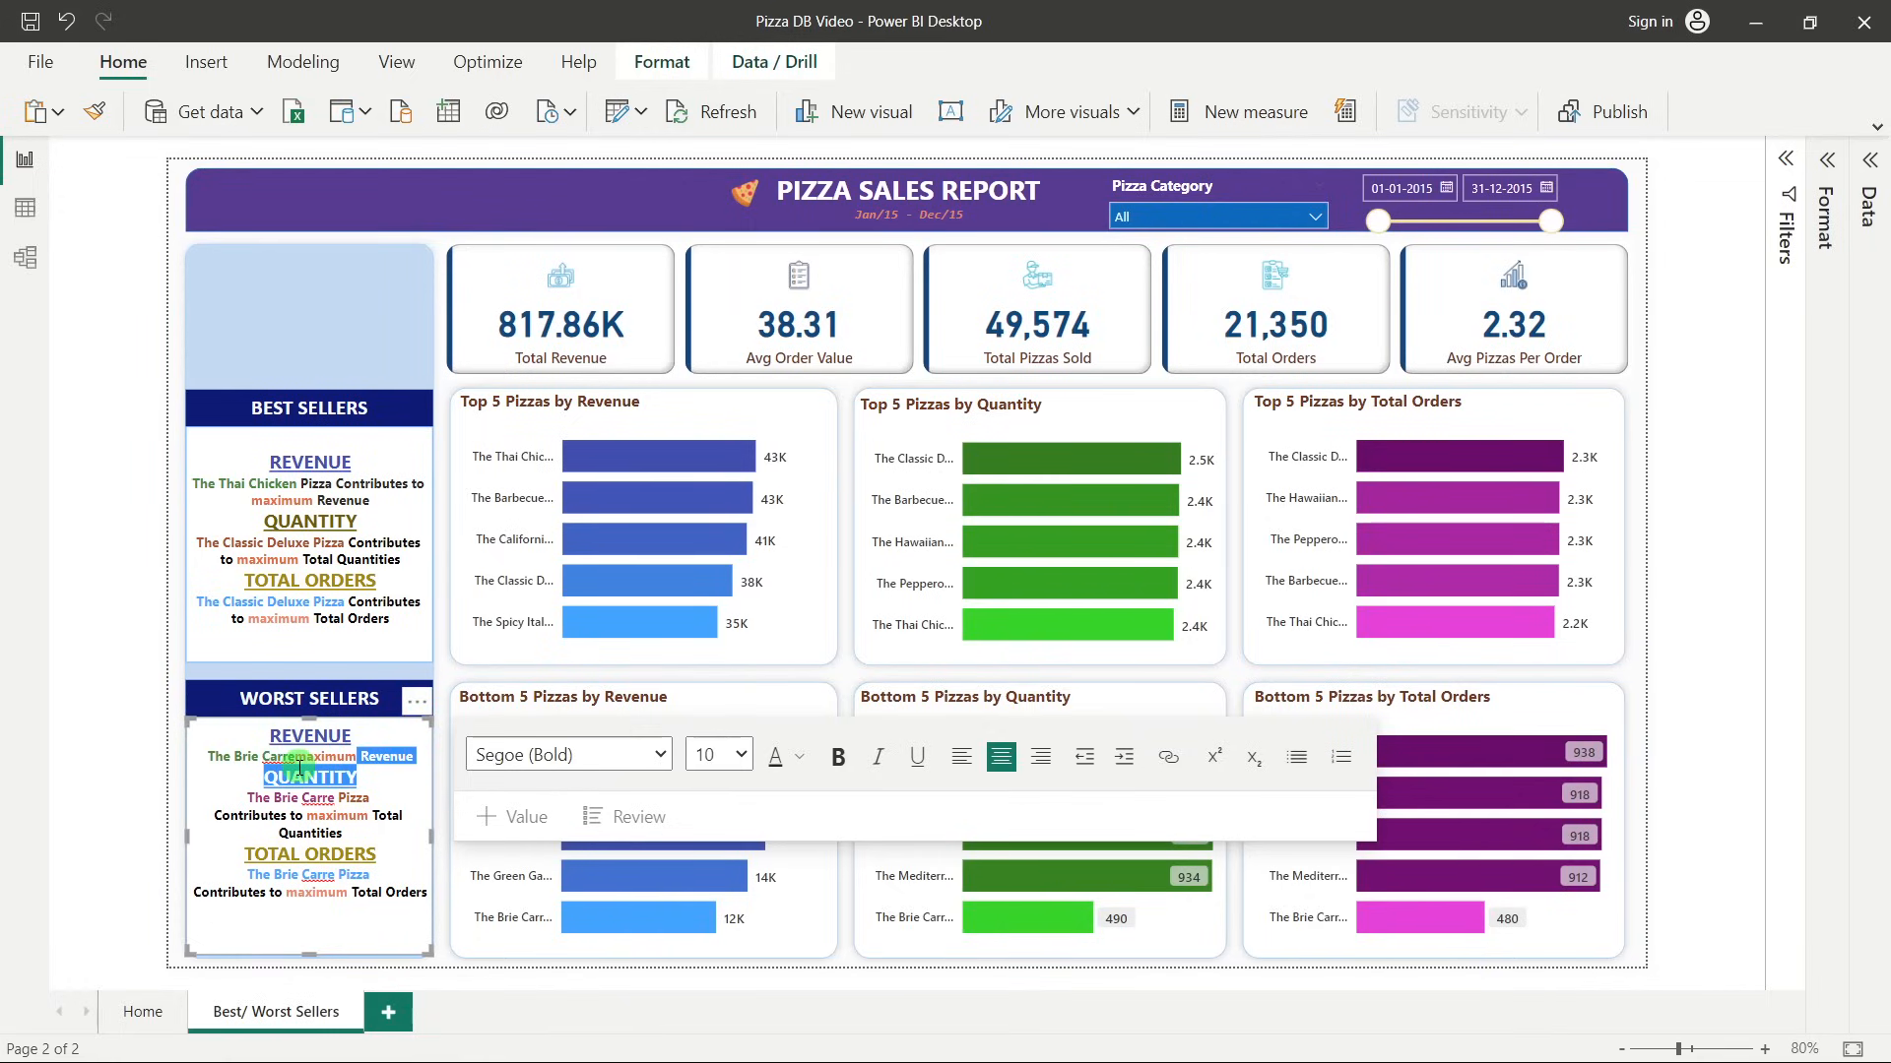
left_click(305, 758)
left_click_drag(295, 759, 362, 757)
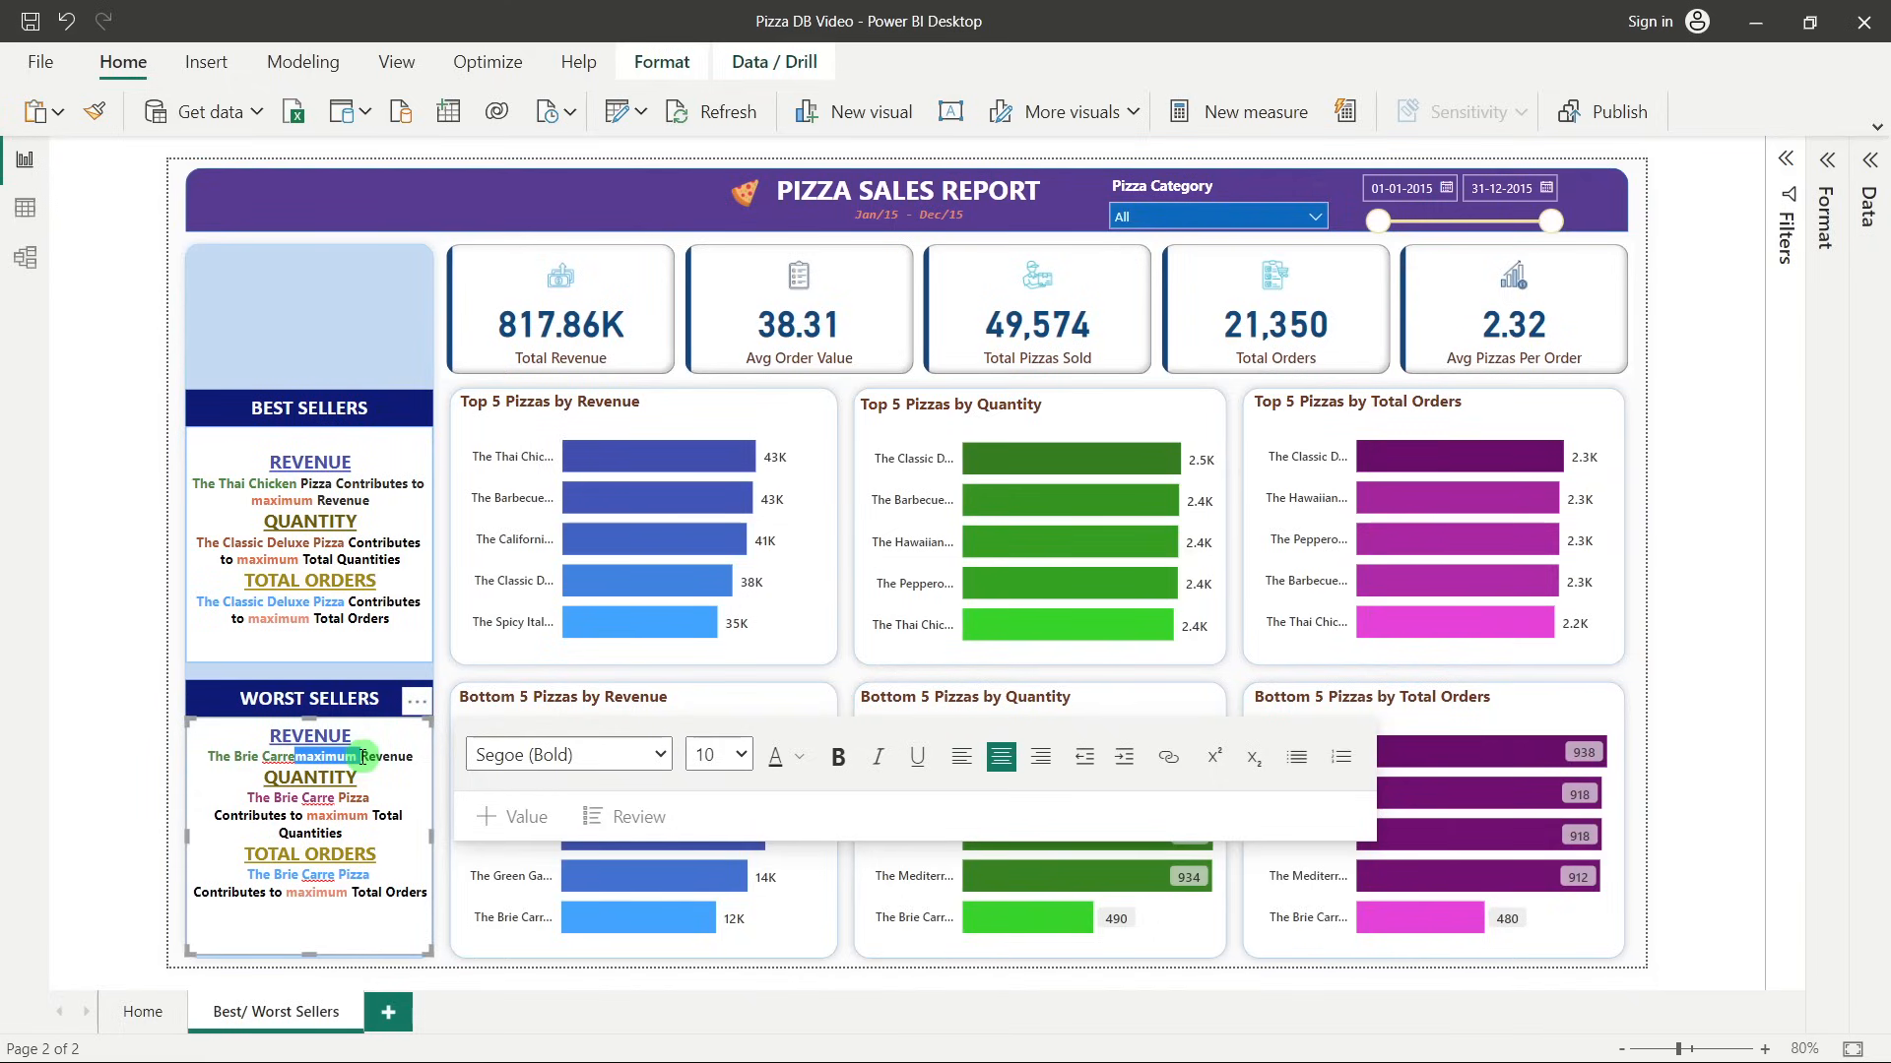
key("BackSpace")
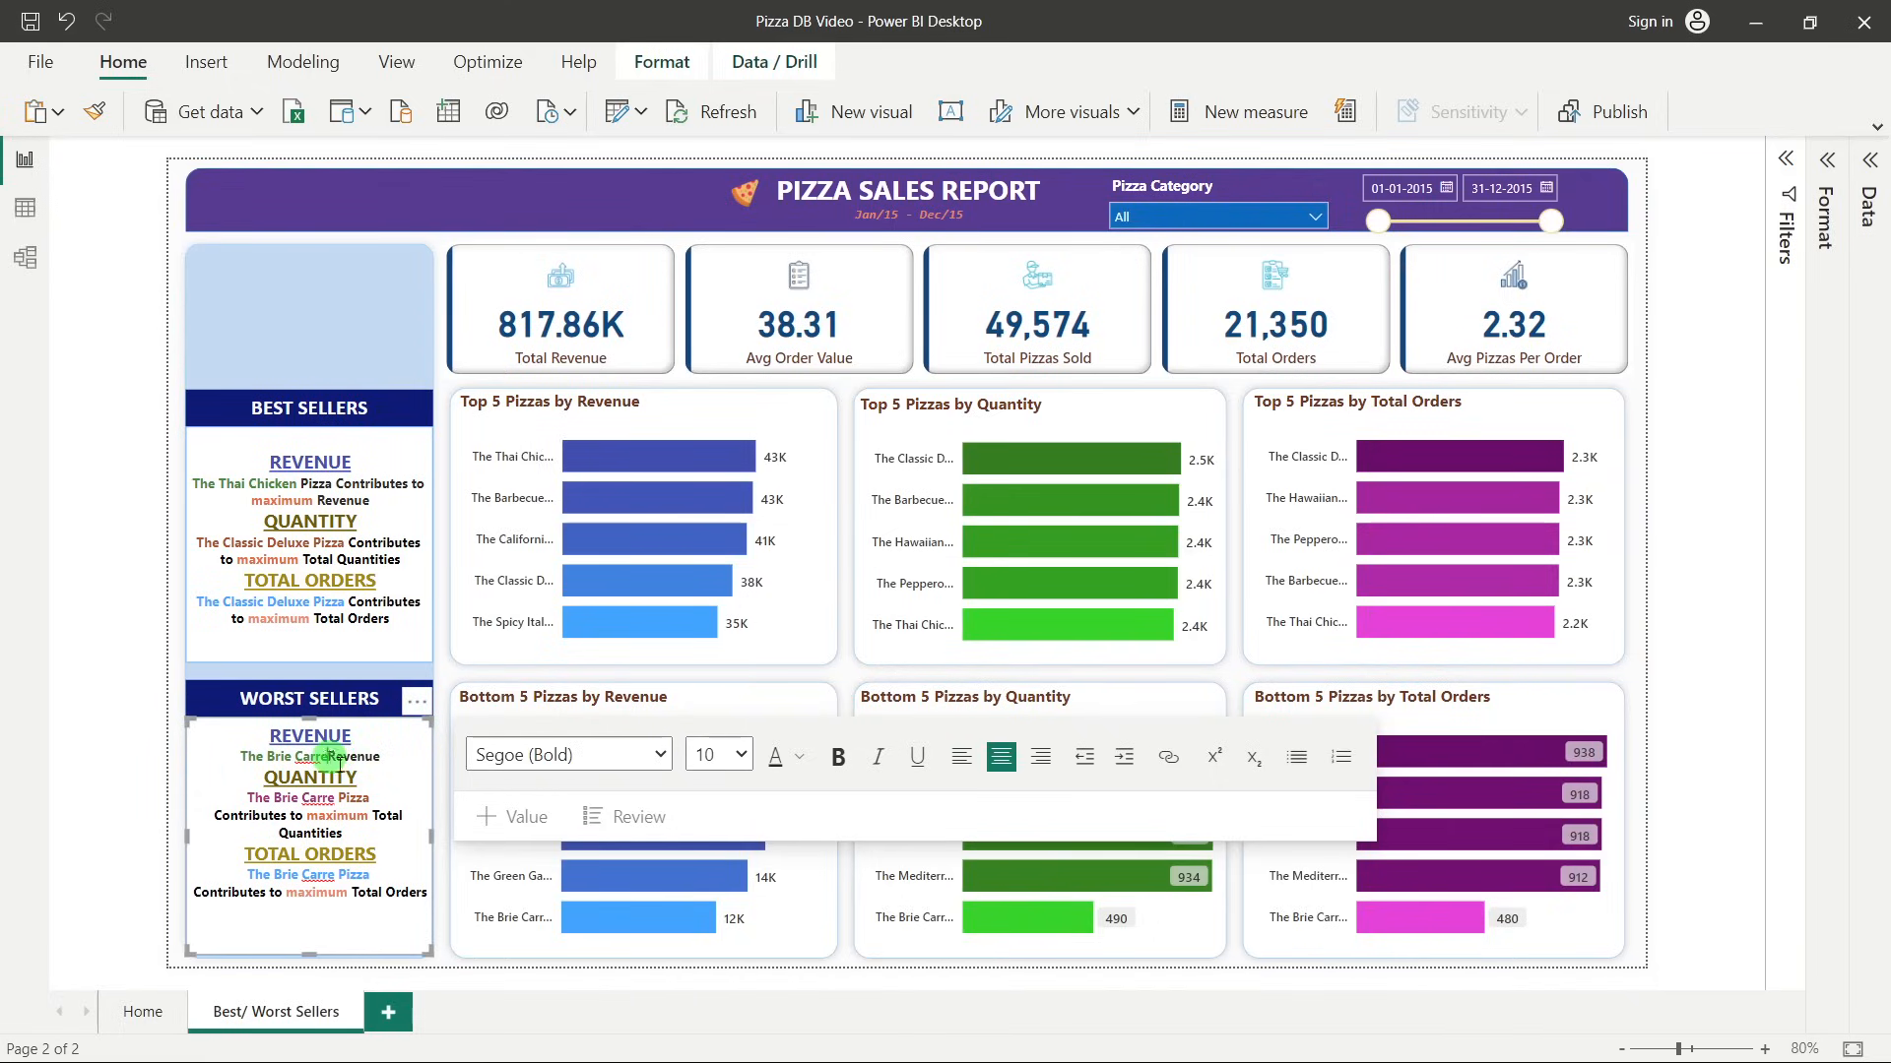
type("m")
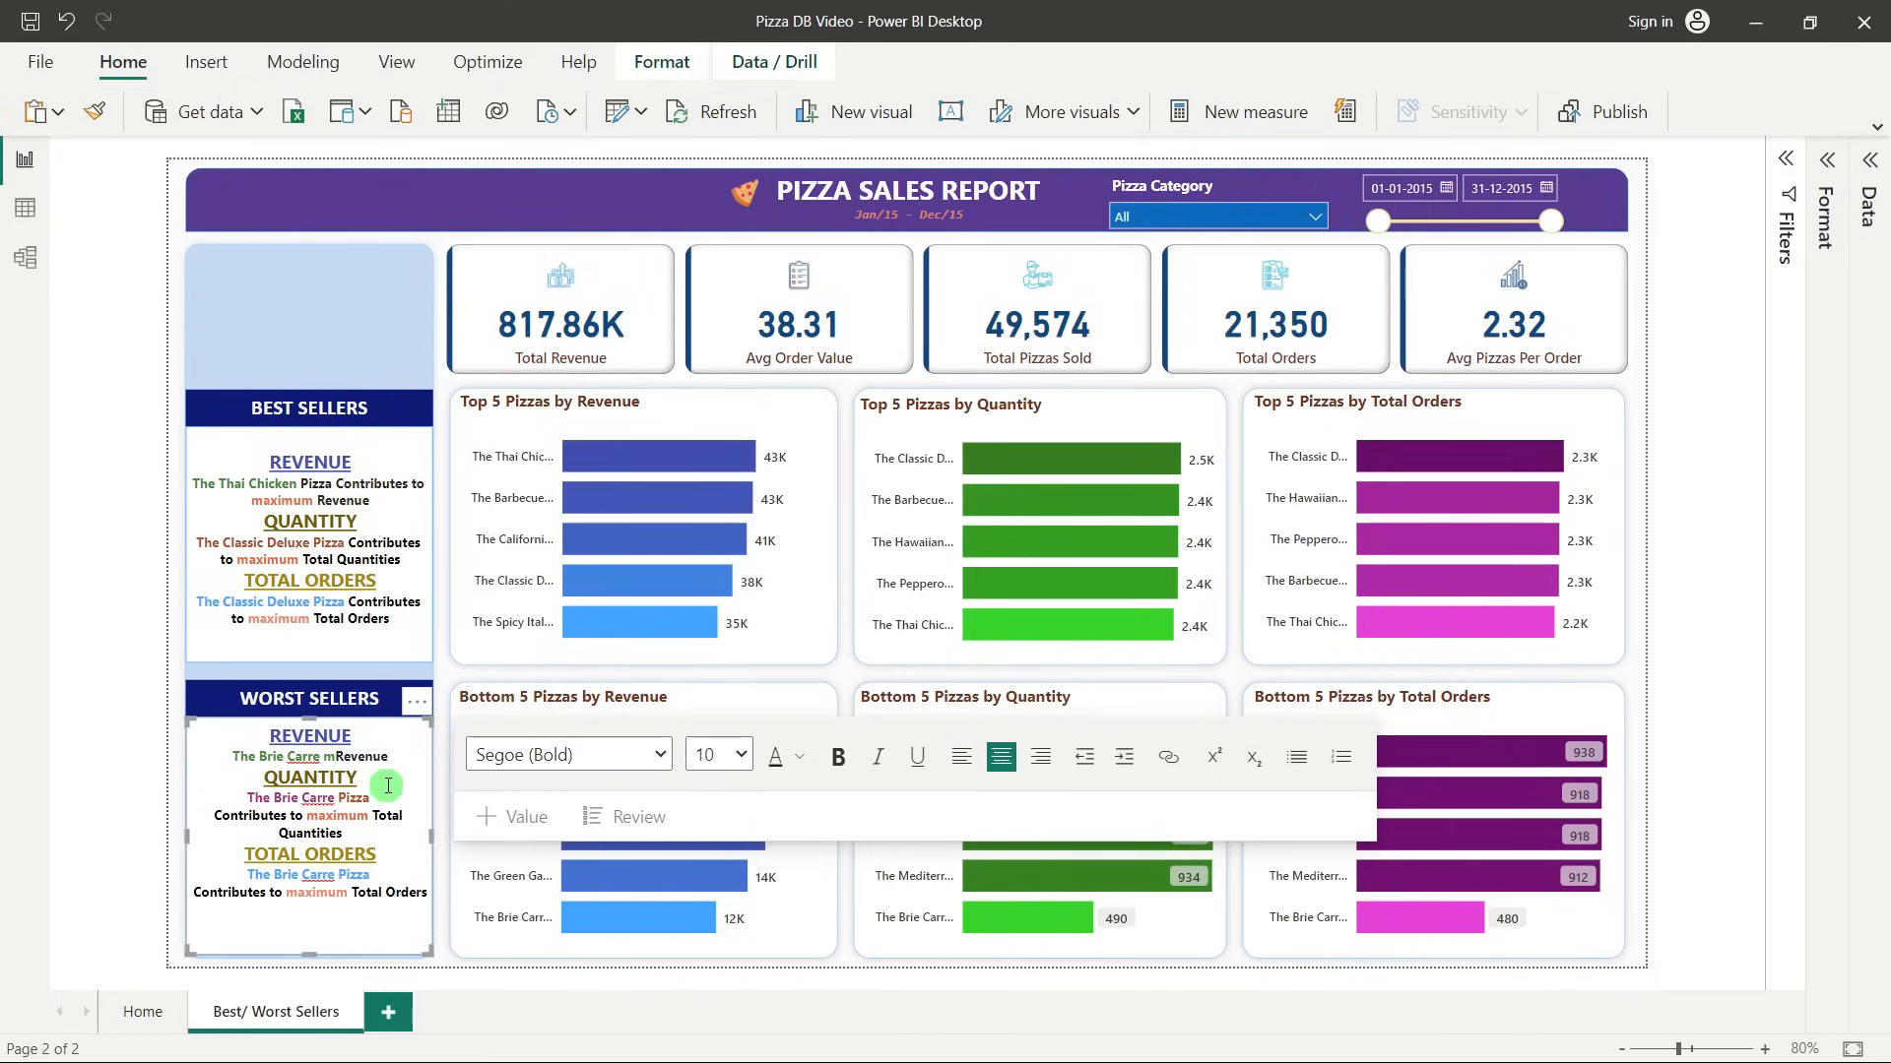
type("inimum")
Copy "minimum" over the word "maximum" in the QUANTITY and TOTAL ORDERS lines of the WORST SELLERS text.
double_click(326, 758)
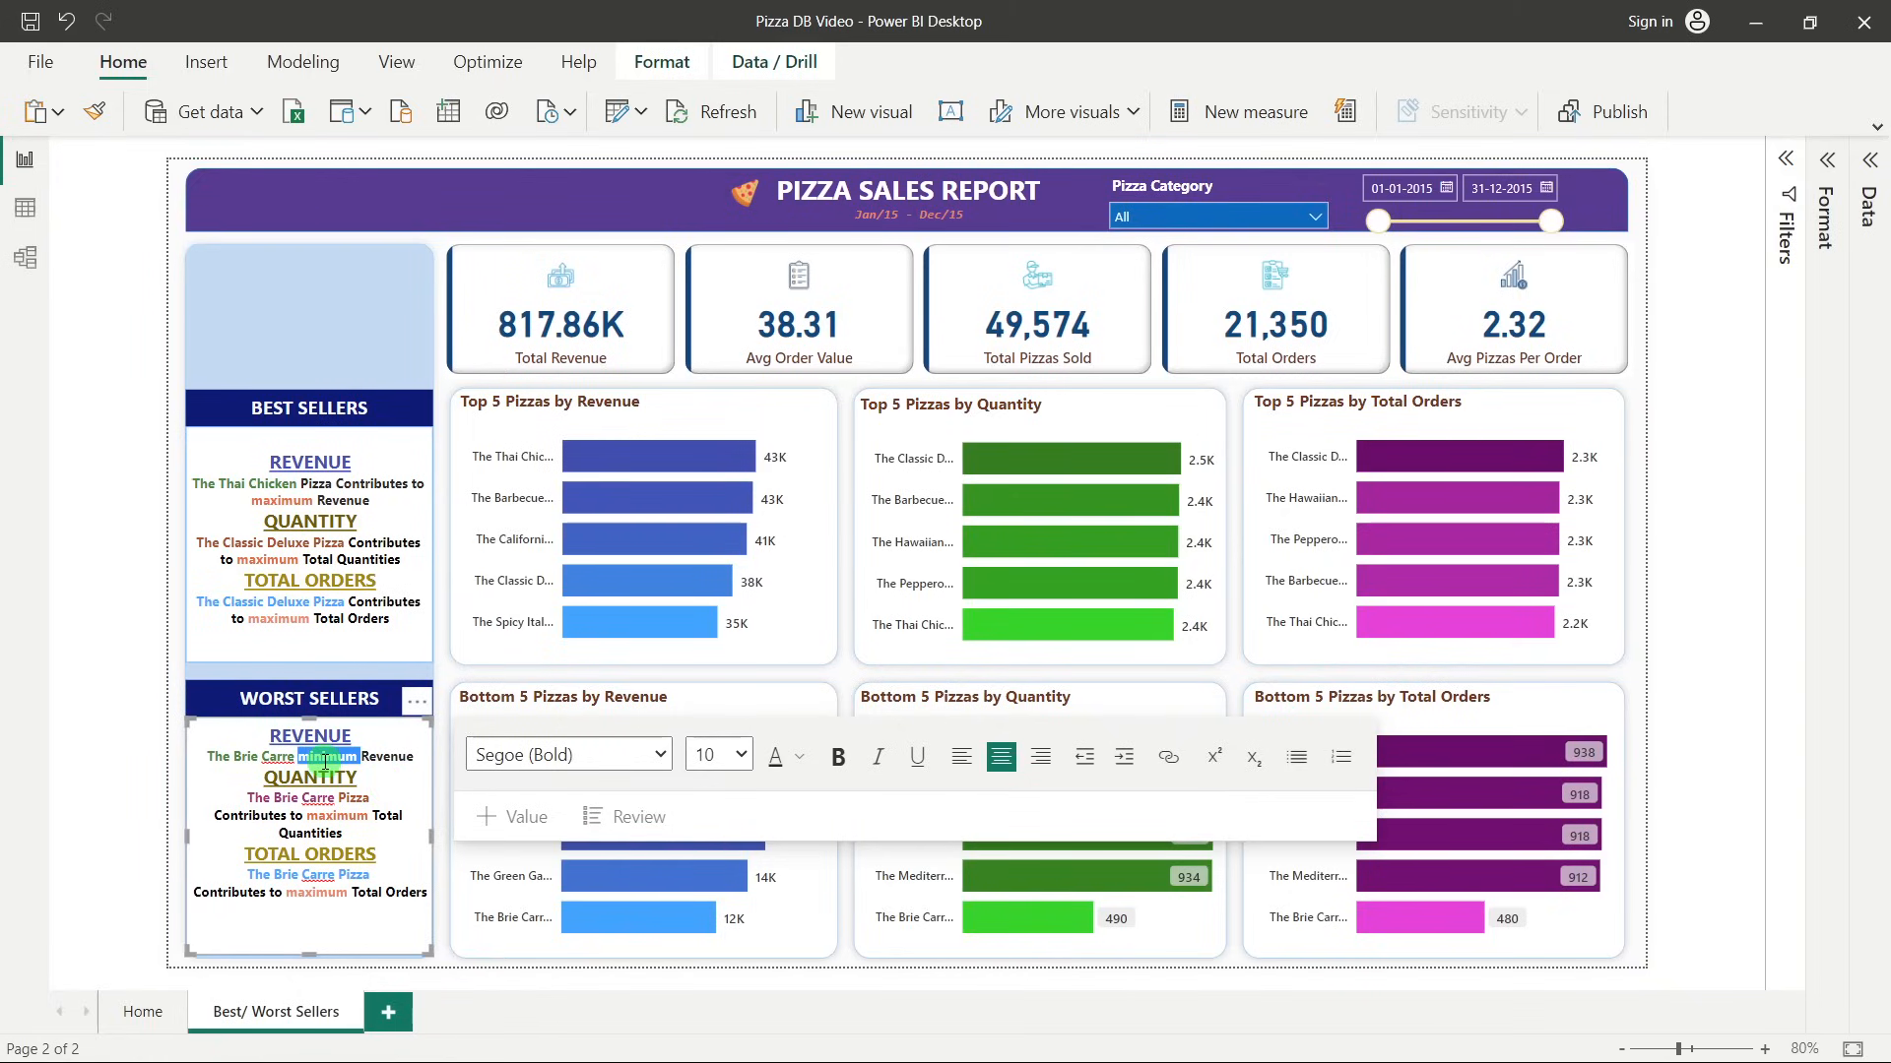
key("ctrl+c")
double_click(335, 815)
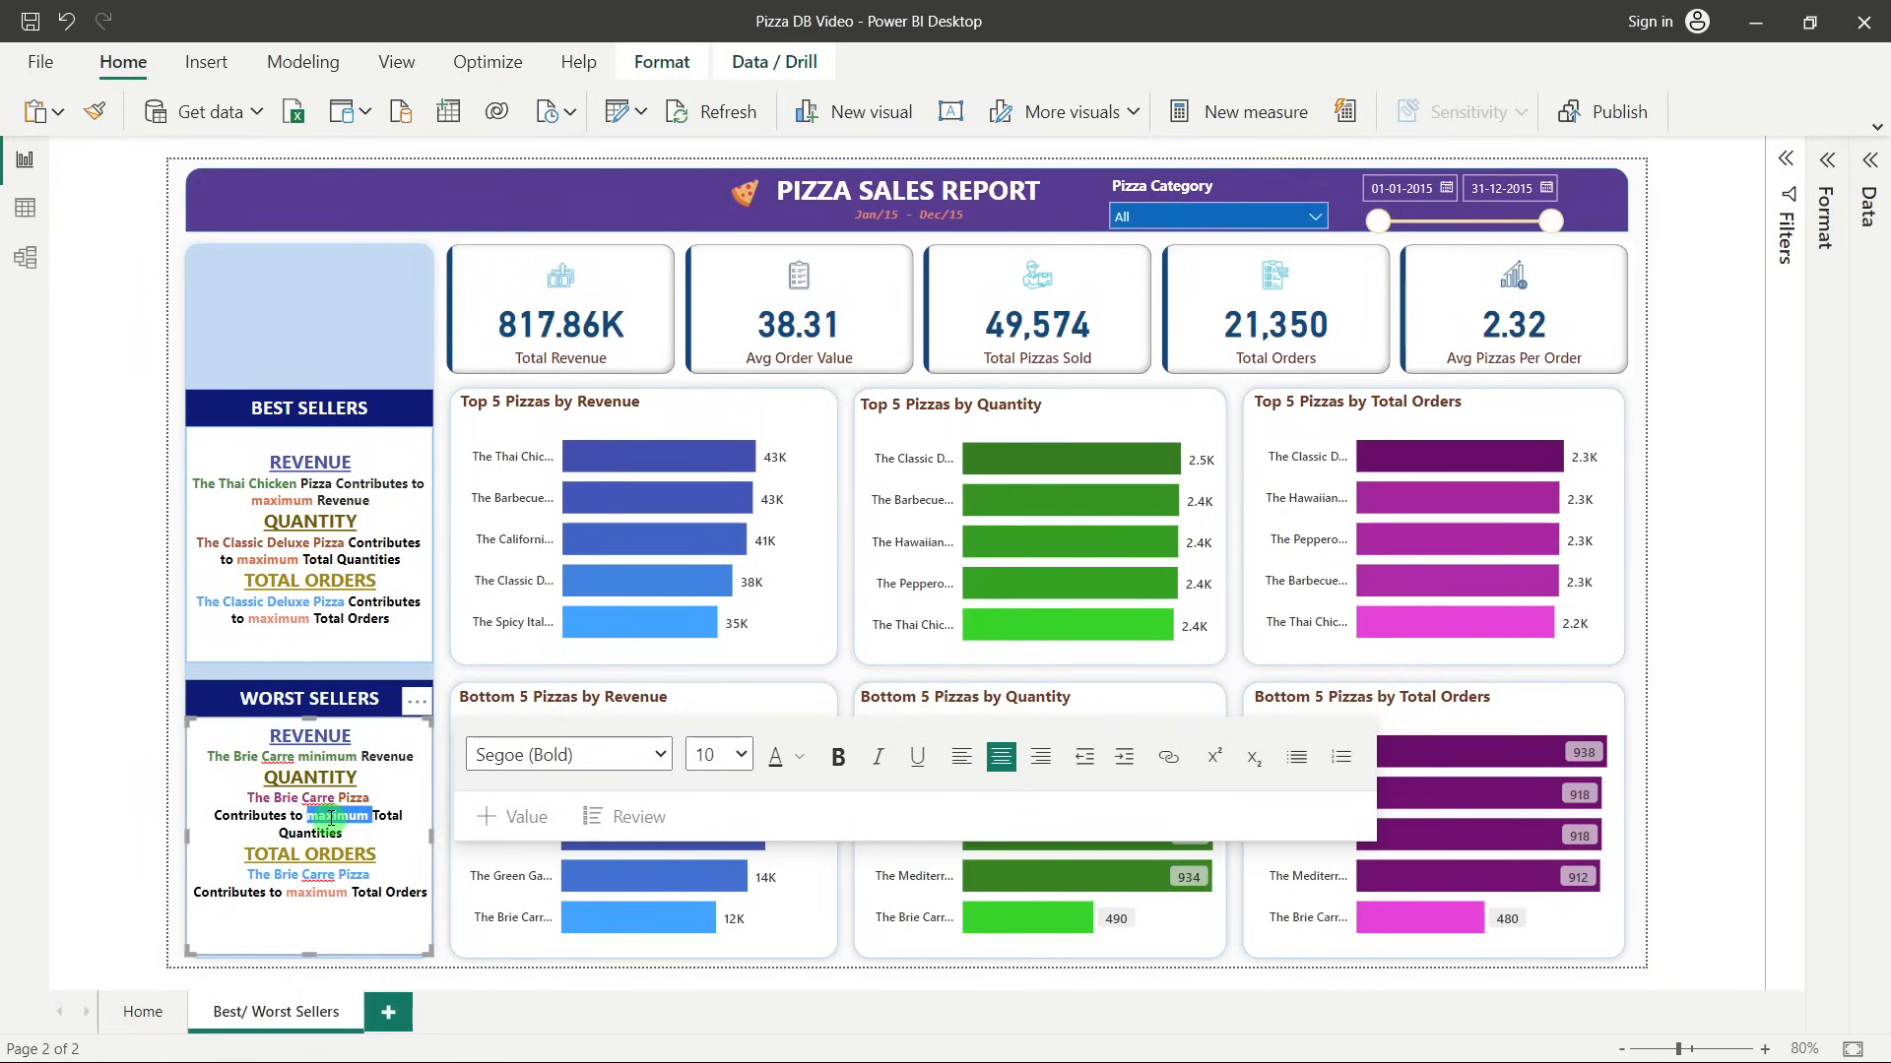
key("ctrl+v")
double_click(316, 892)
key("ctrl+v")
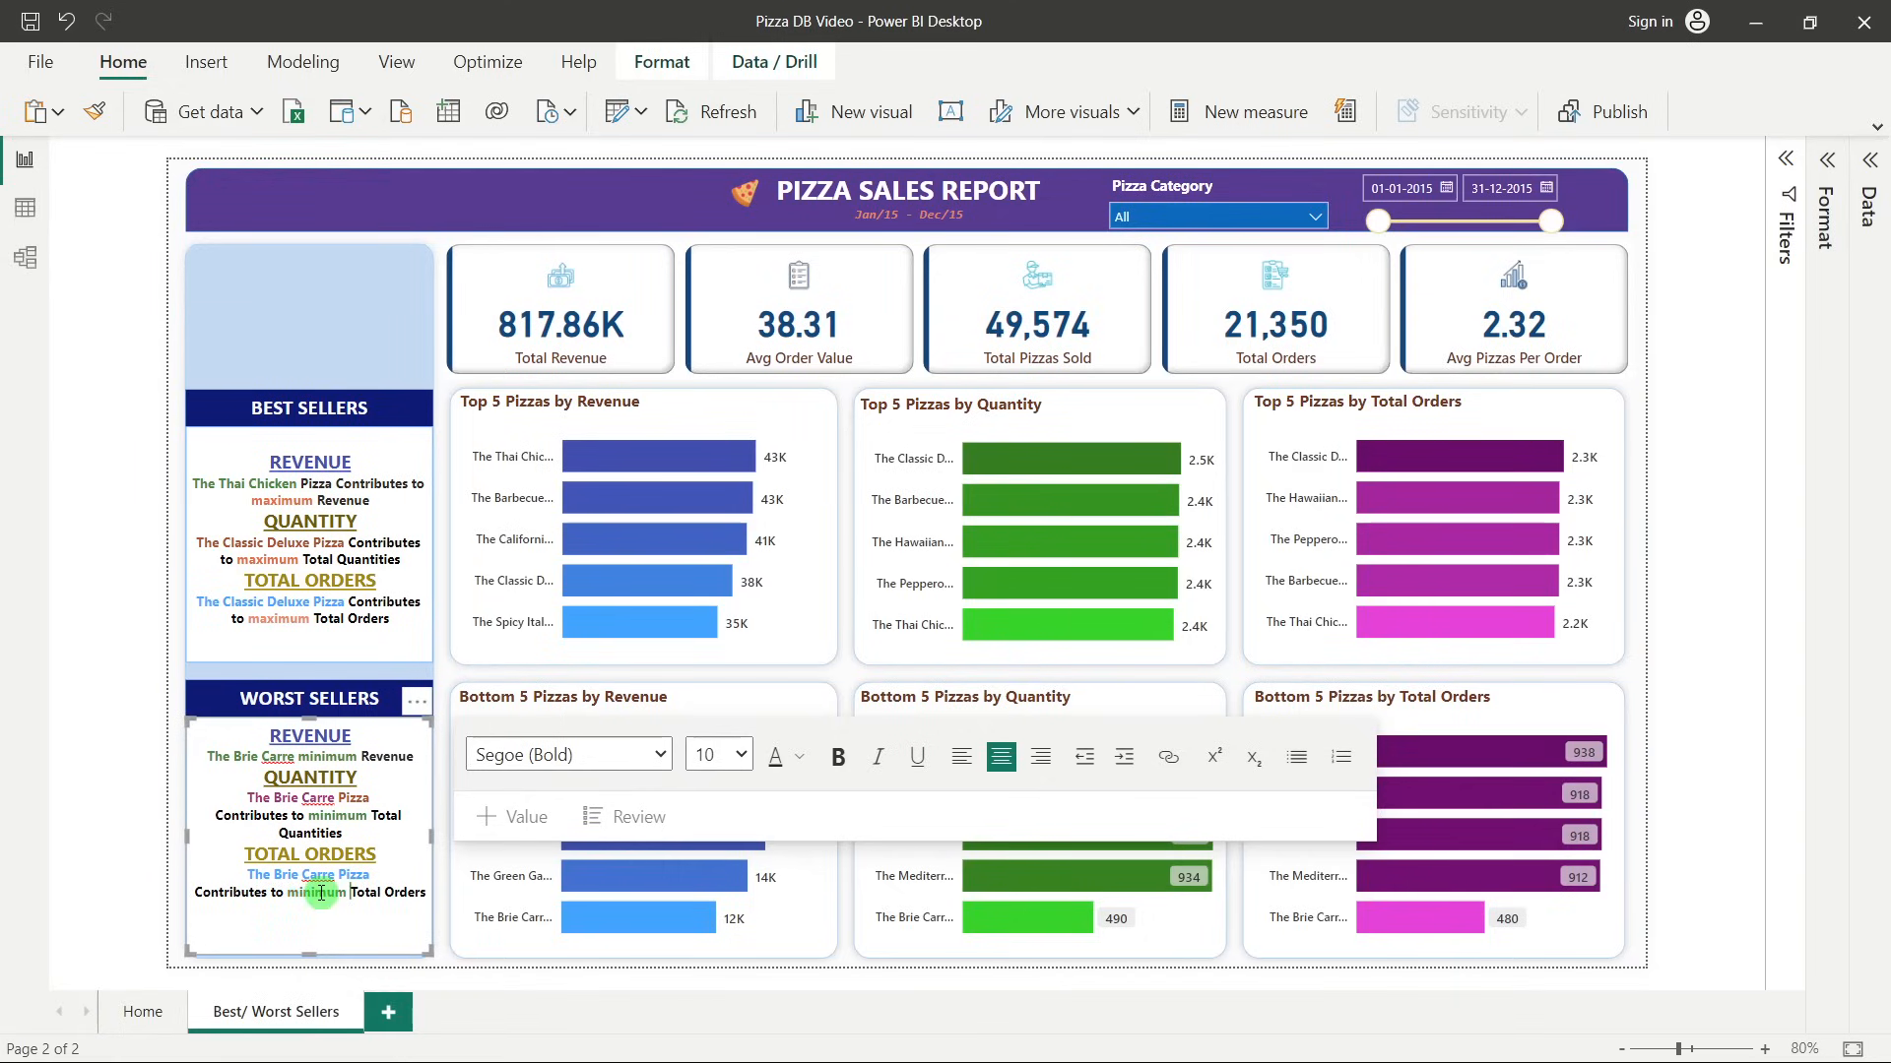
left_click(131, 830)
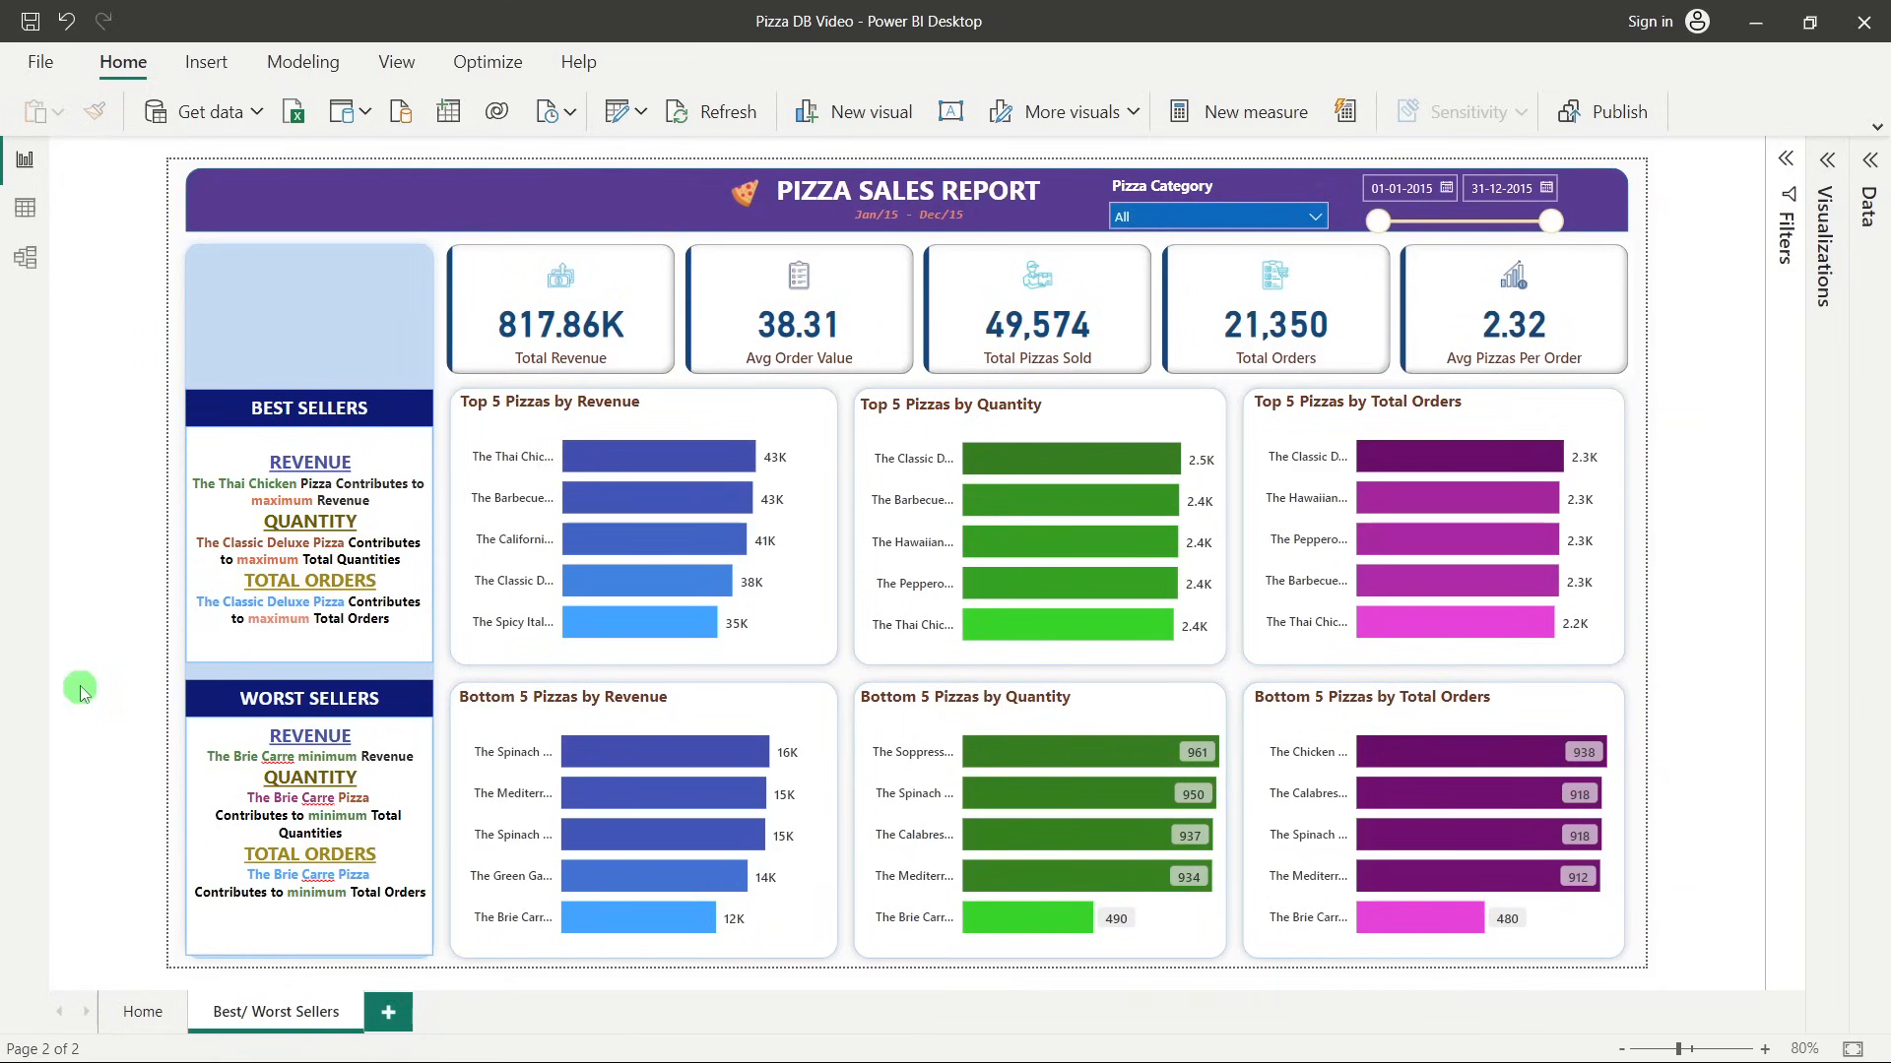
Test the Pizza Category slicer by leaving out Classic and Supreme, adding Classic back and restoring all categories.
left_click(1179, 217)
left_click(1135, 306)
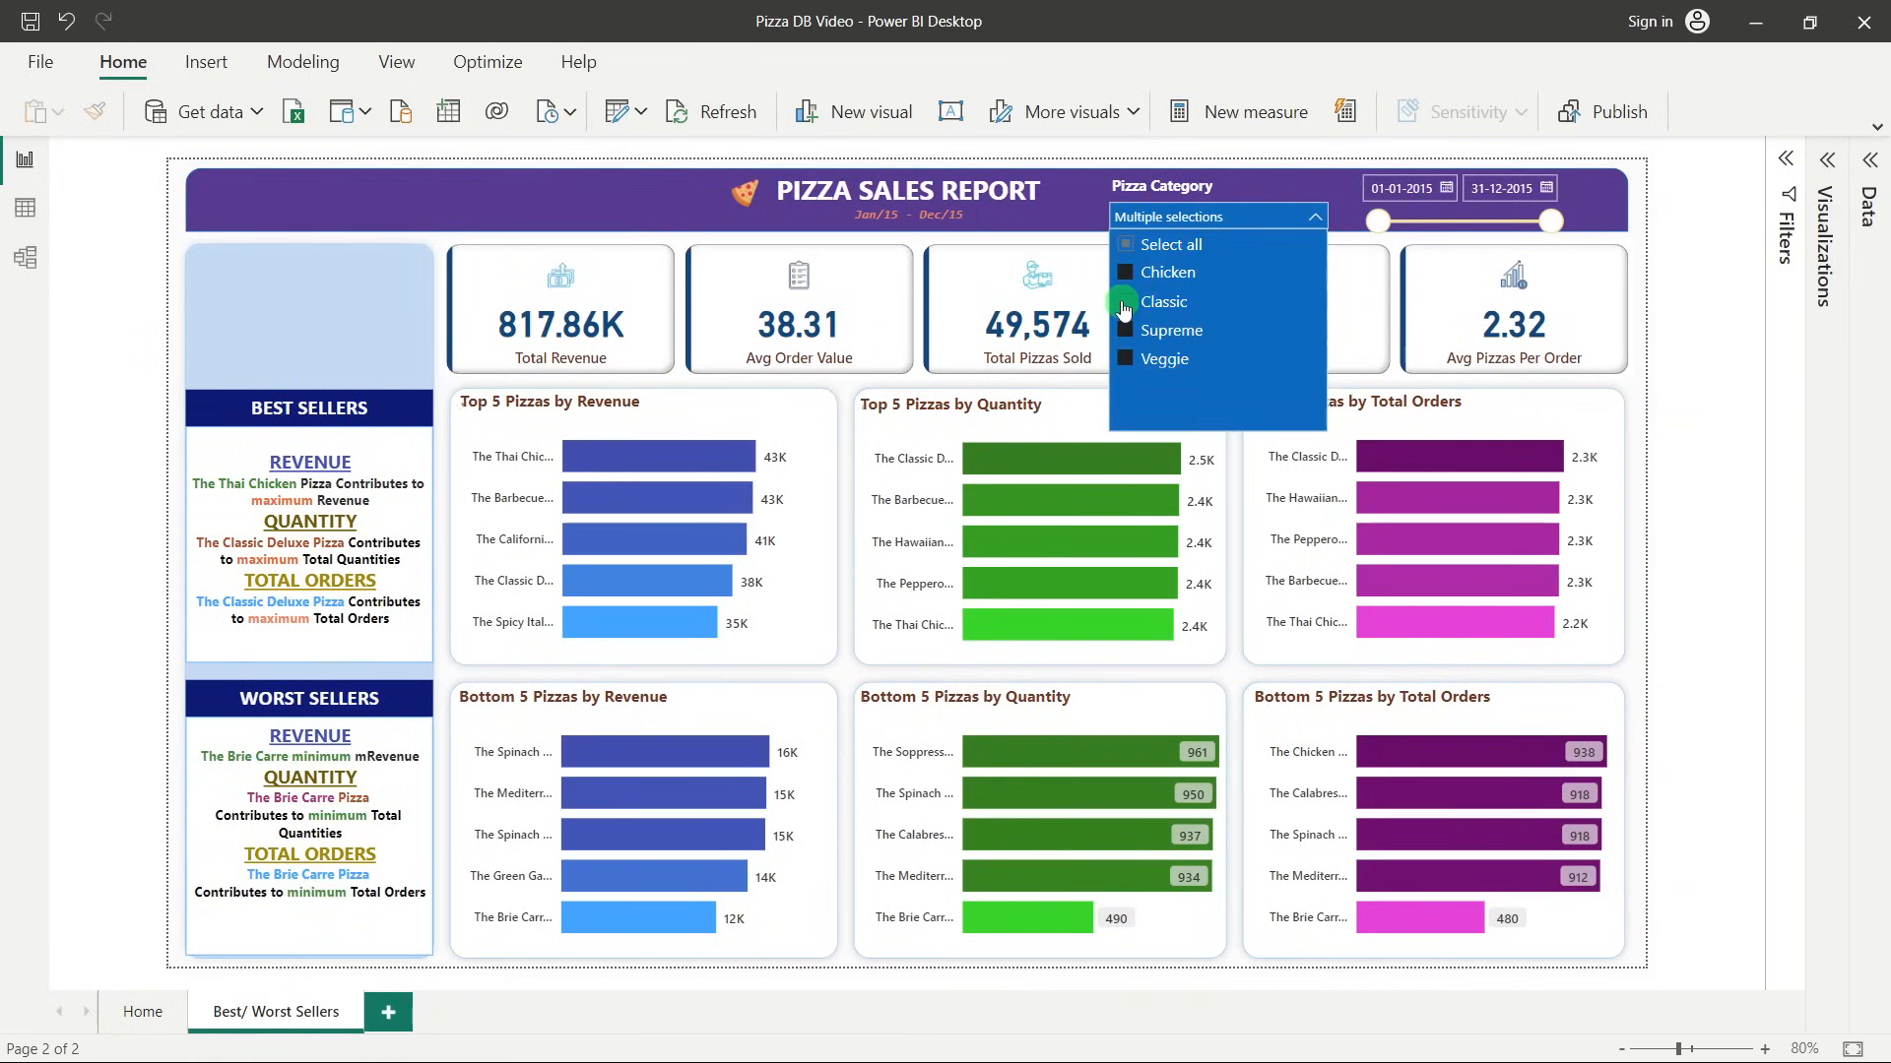
left_click(1125, 306)
left_click(1125, 305)
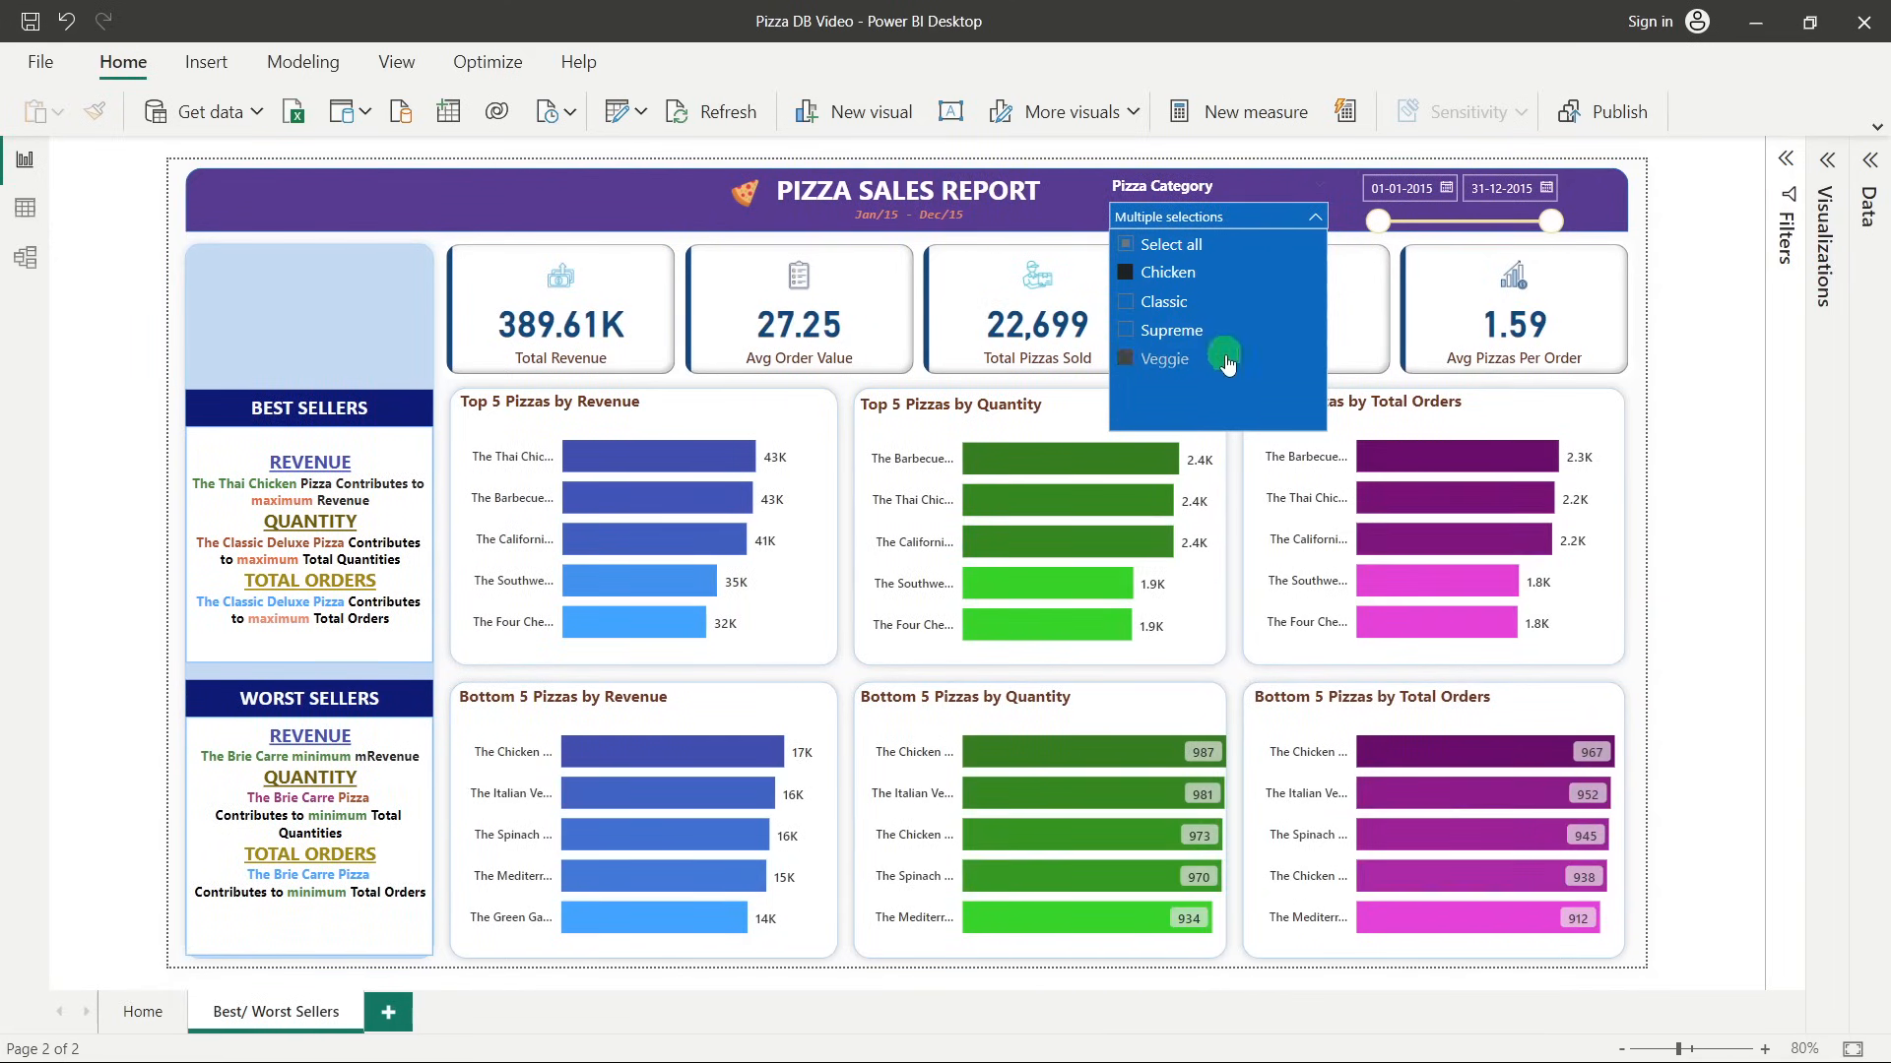
left_click(1137, 307)
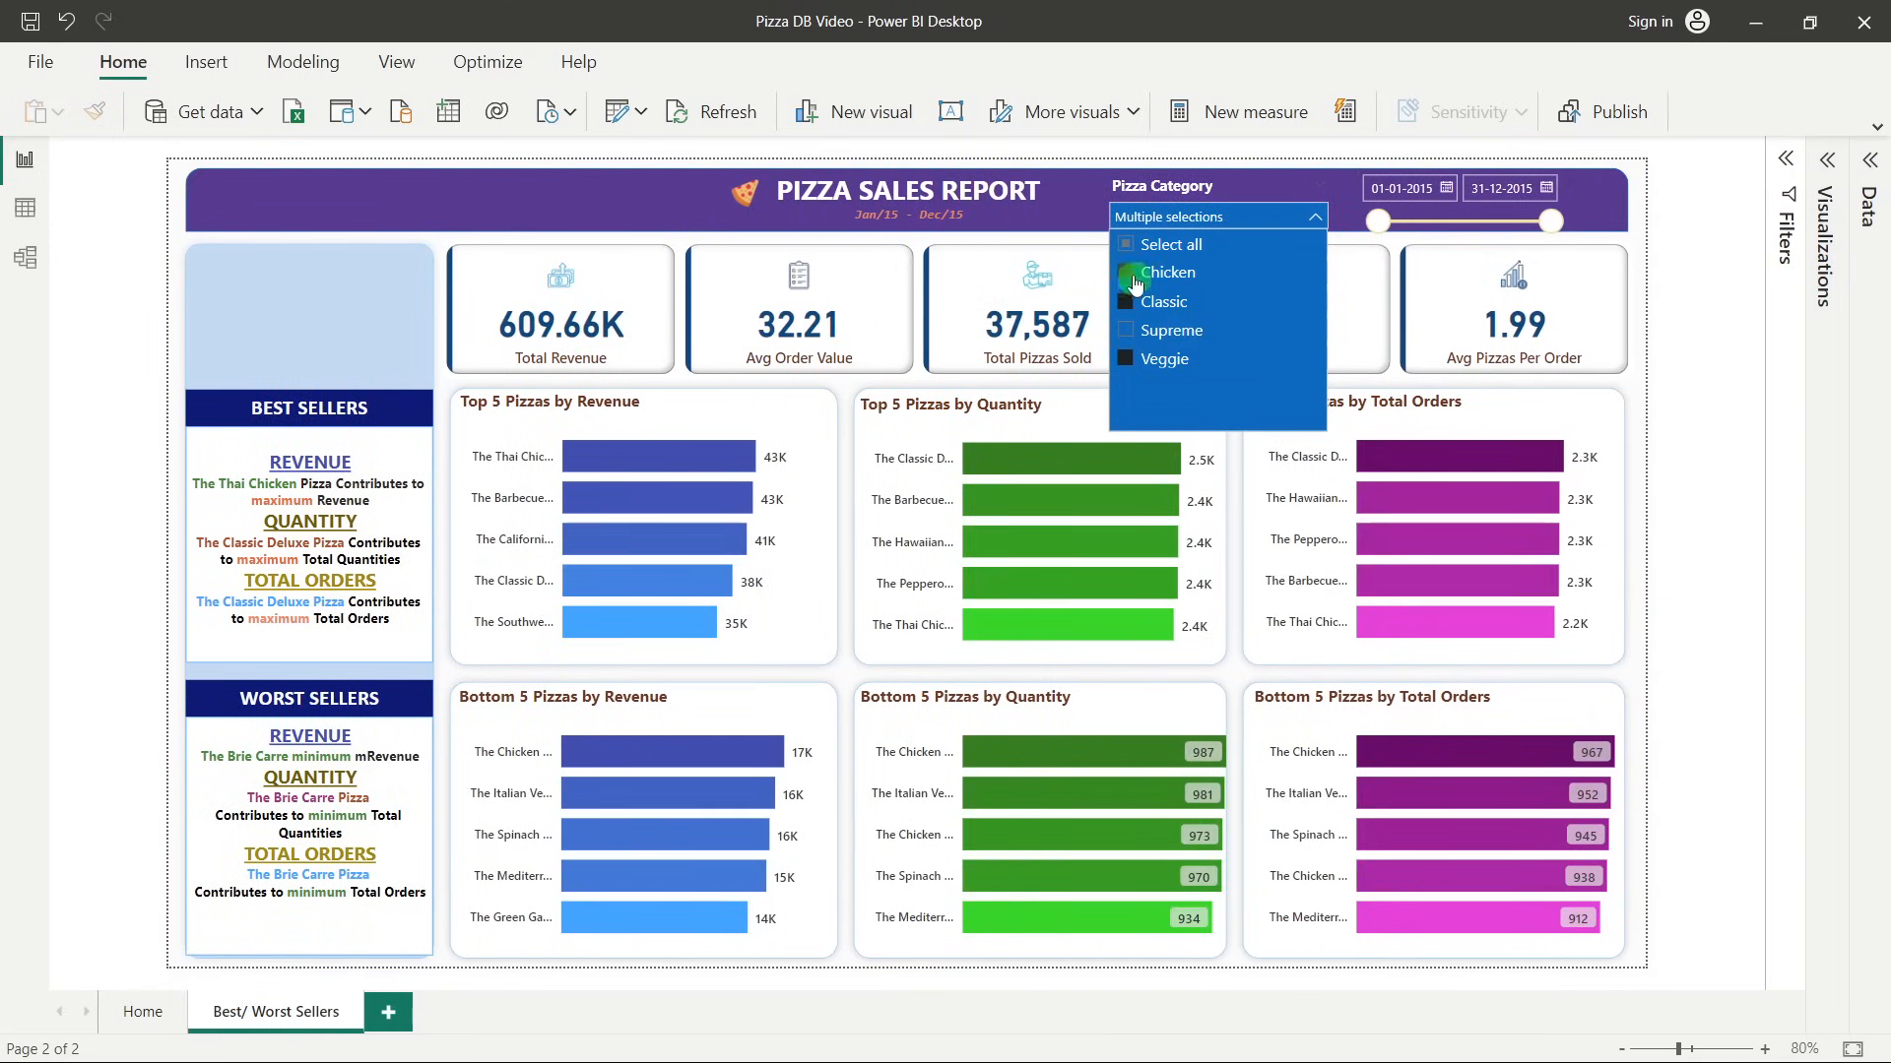
left_click(1124, 244)
left_click(1361, 244)
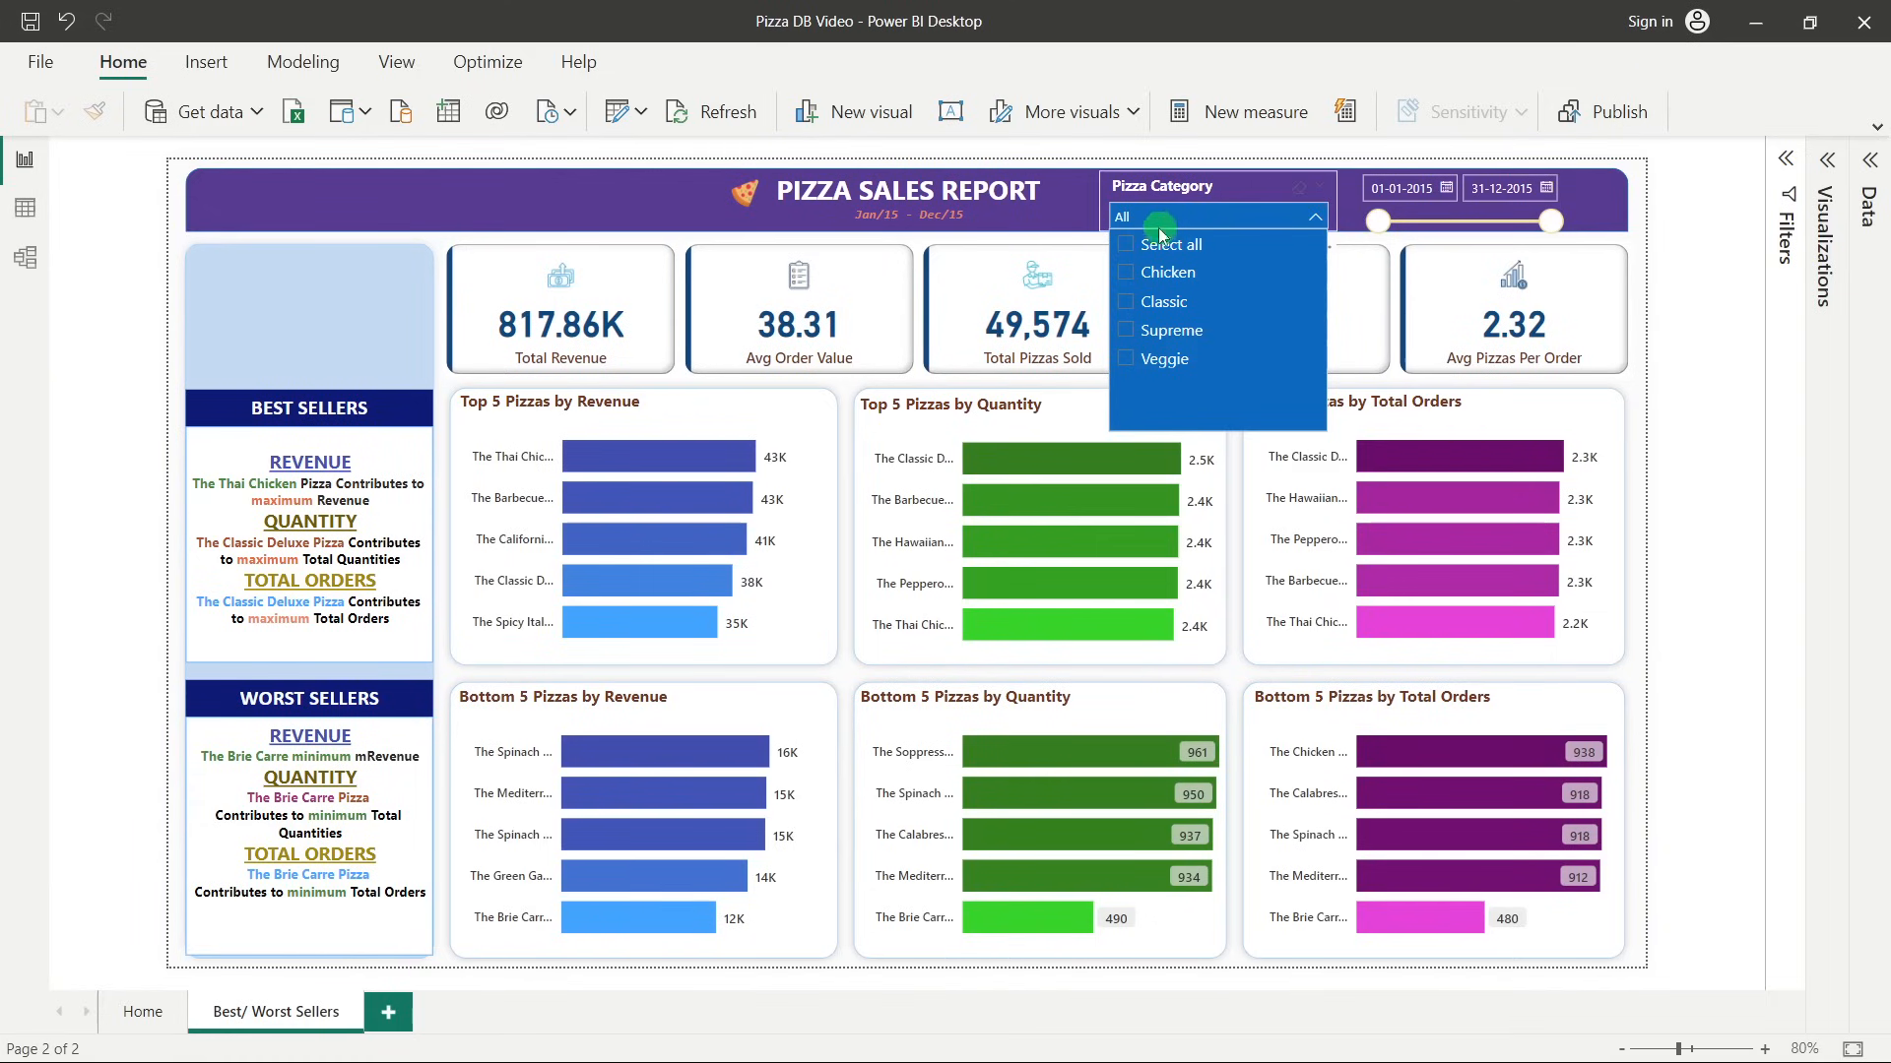
Test the date slicer with the range 02-04-2015 to 01-11-2015 and restore it to 01-01-2015 to 31-12-2015.
left_click_drag(1378, 222, 1421, 222)
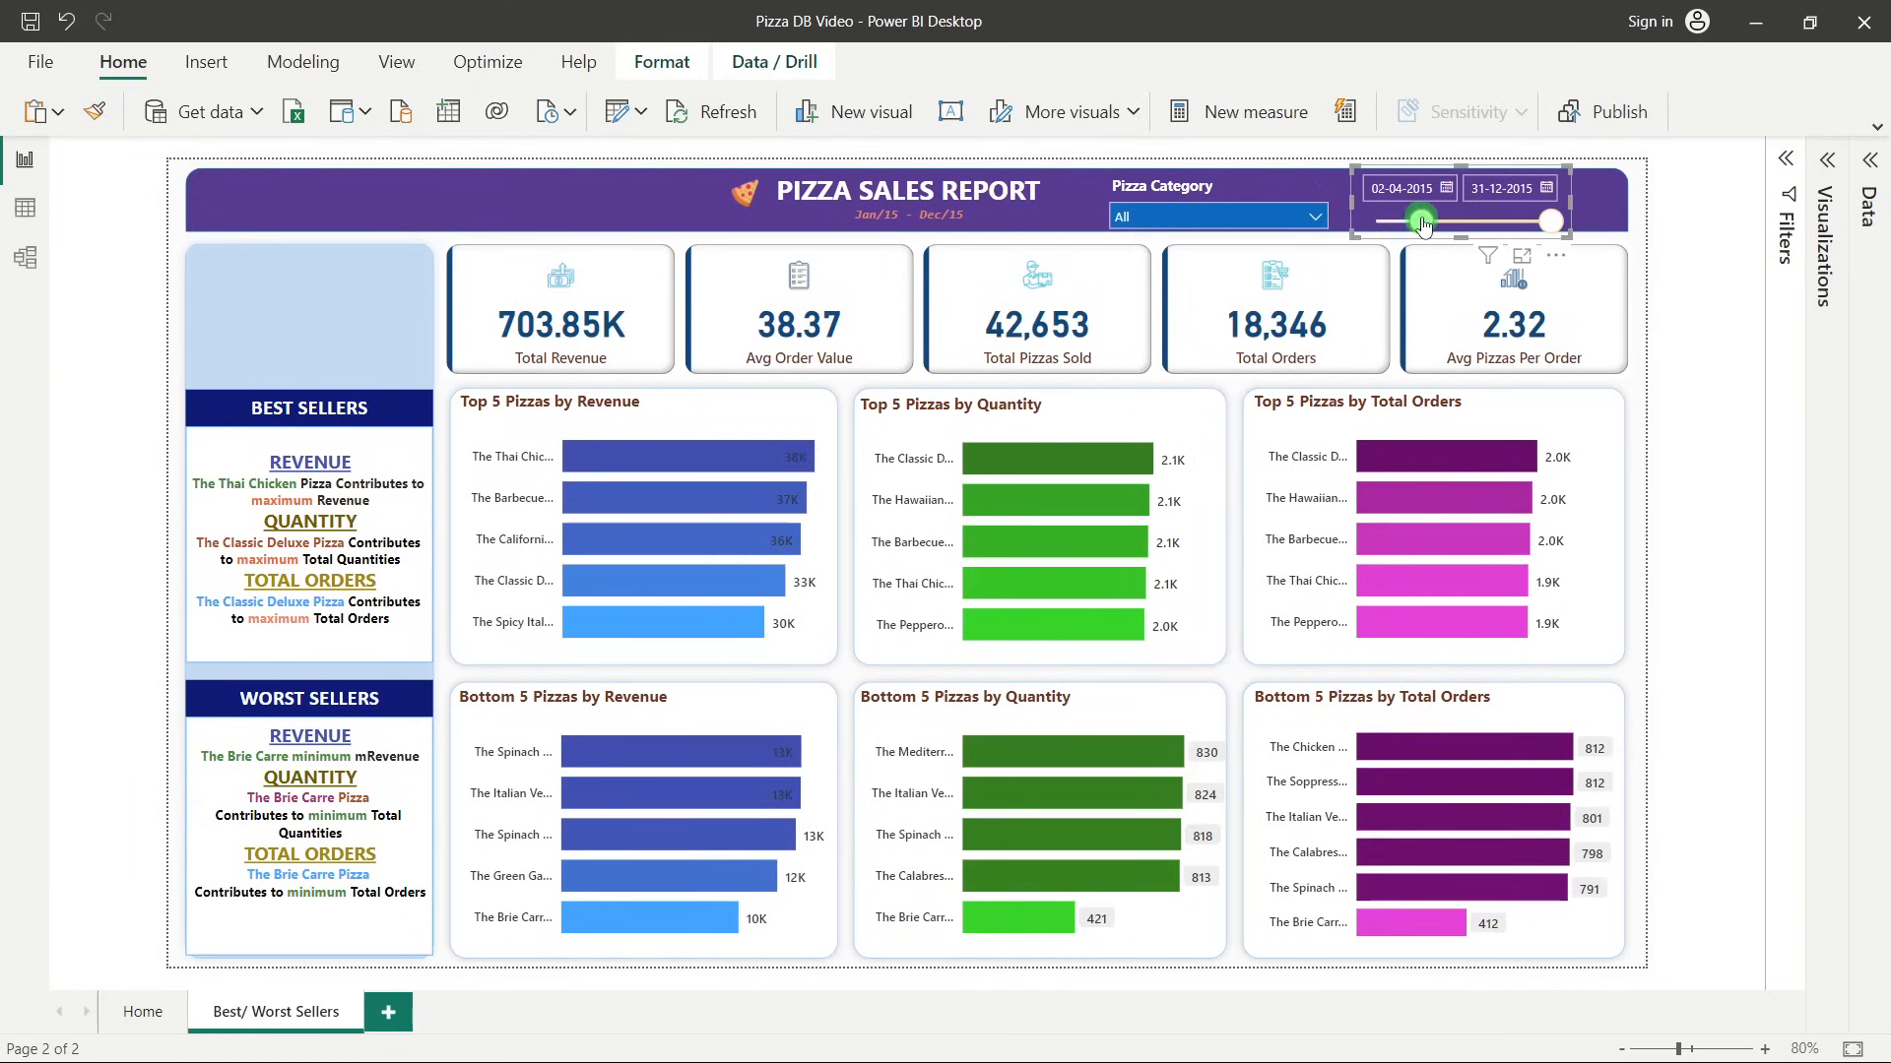
left_click_drag(1550, 221, 1522, 222)
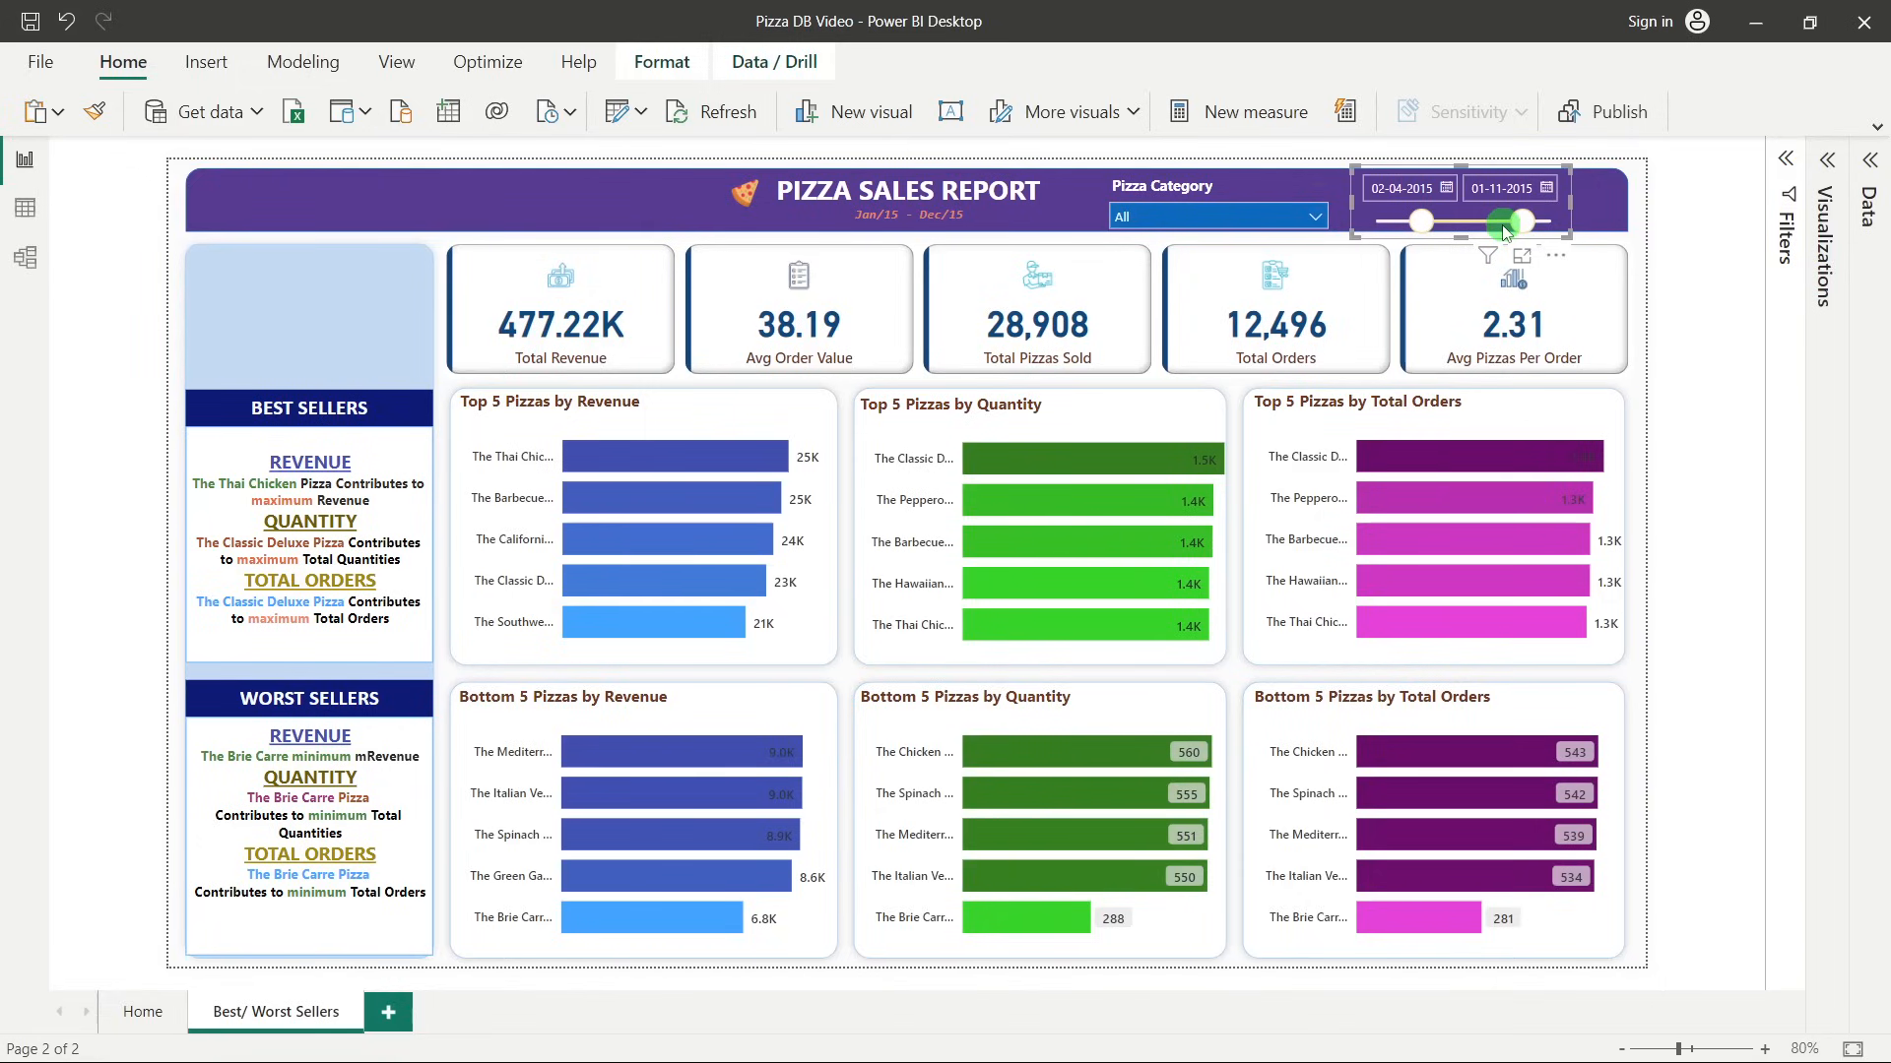
left_click_drag(1421, 223, 1377, 222)
left_click_drag(1582, 221, 1580, 221)
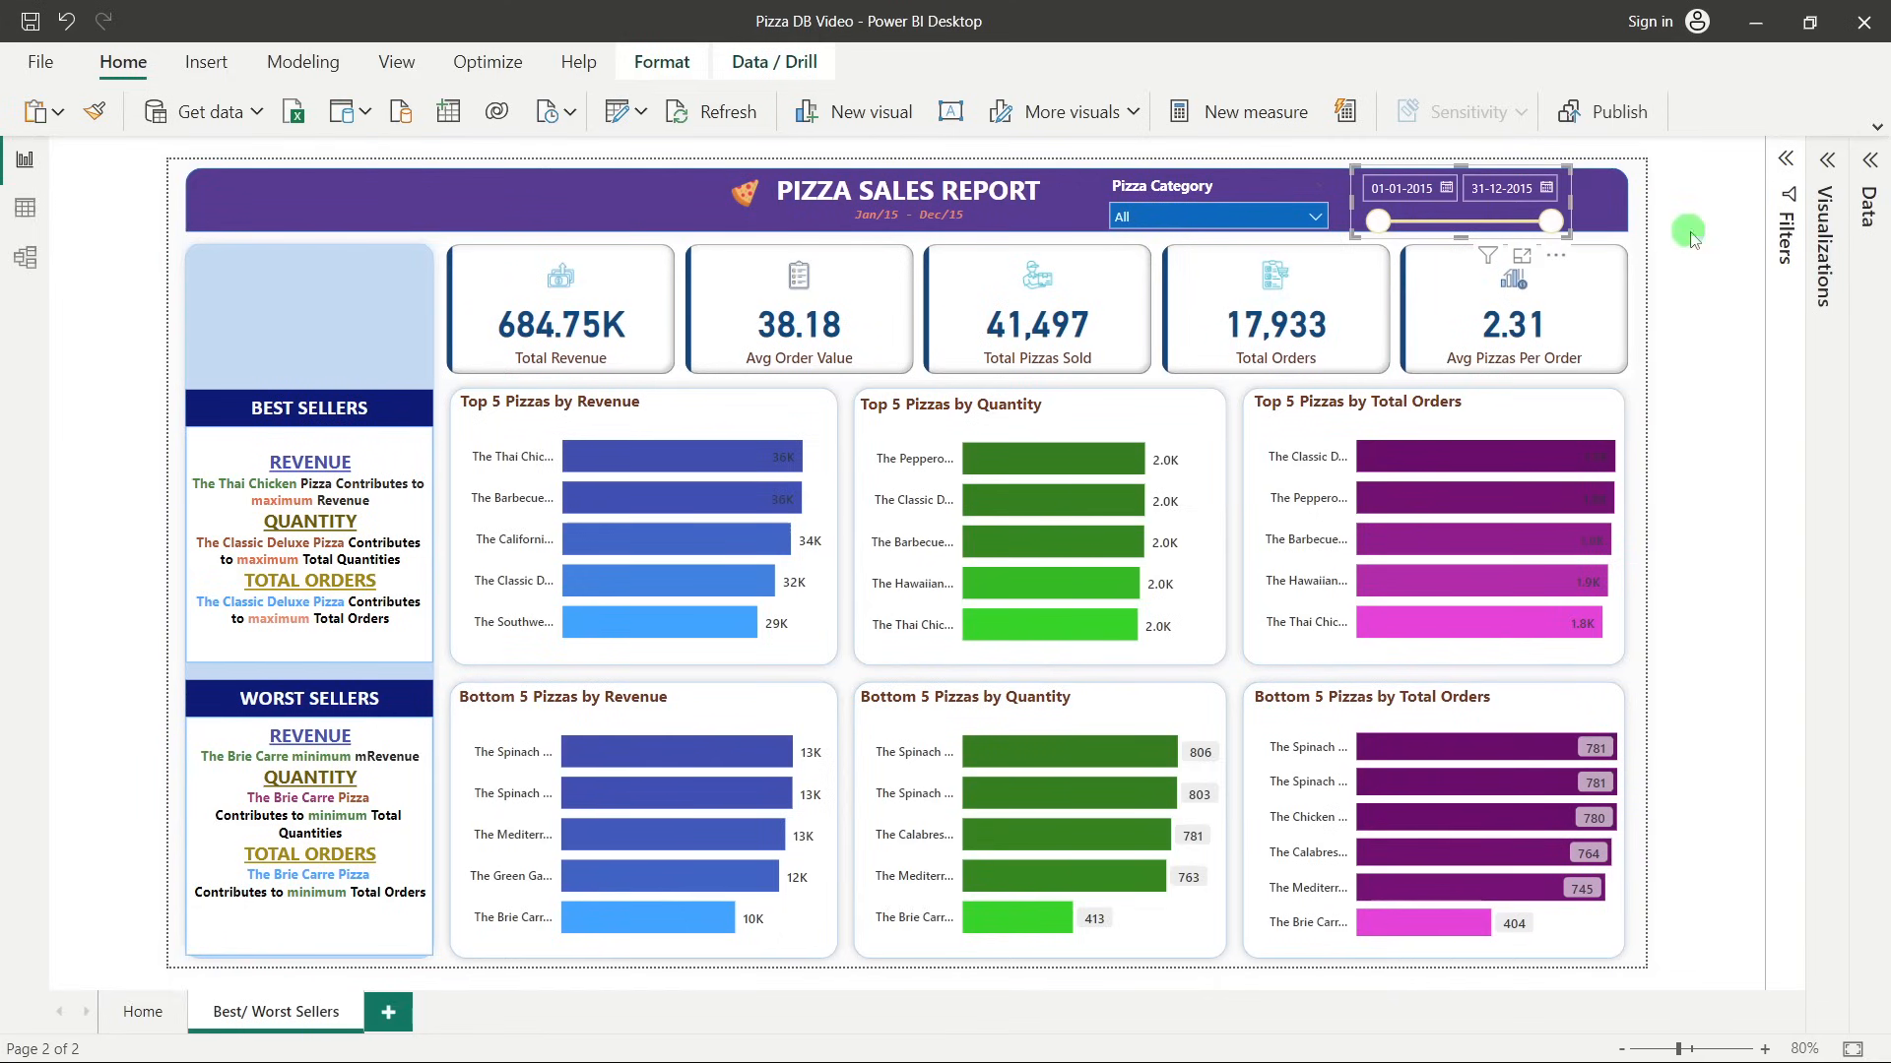
left_click(1730, 241)
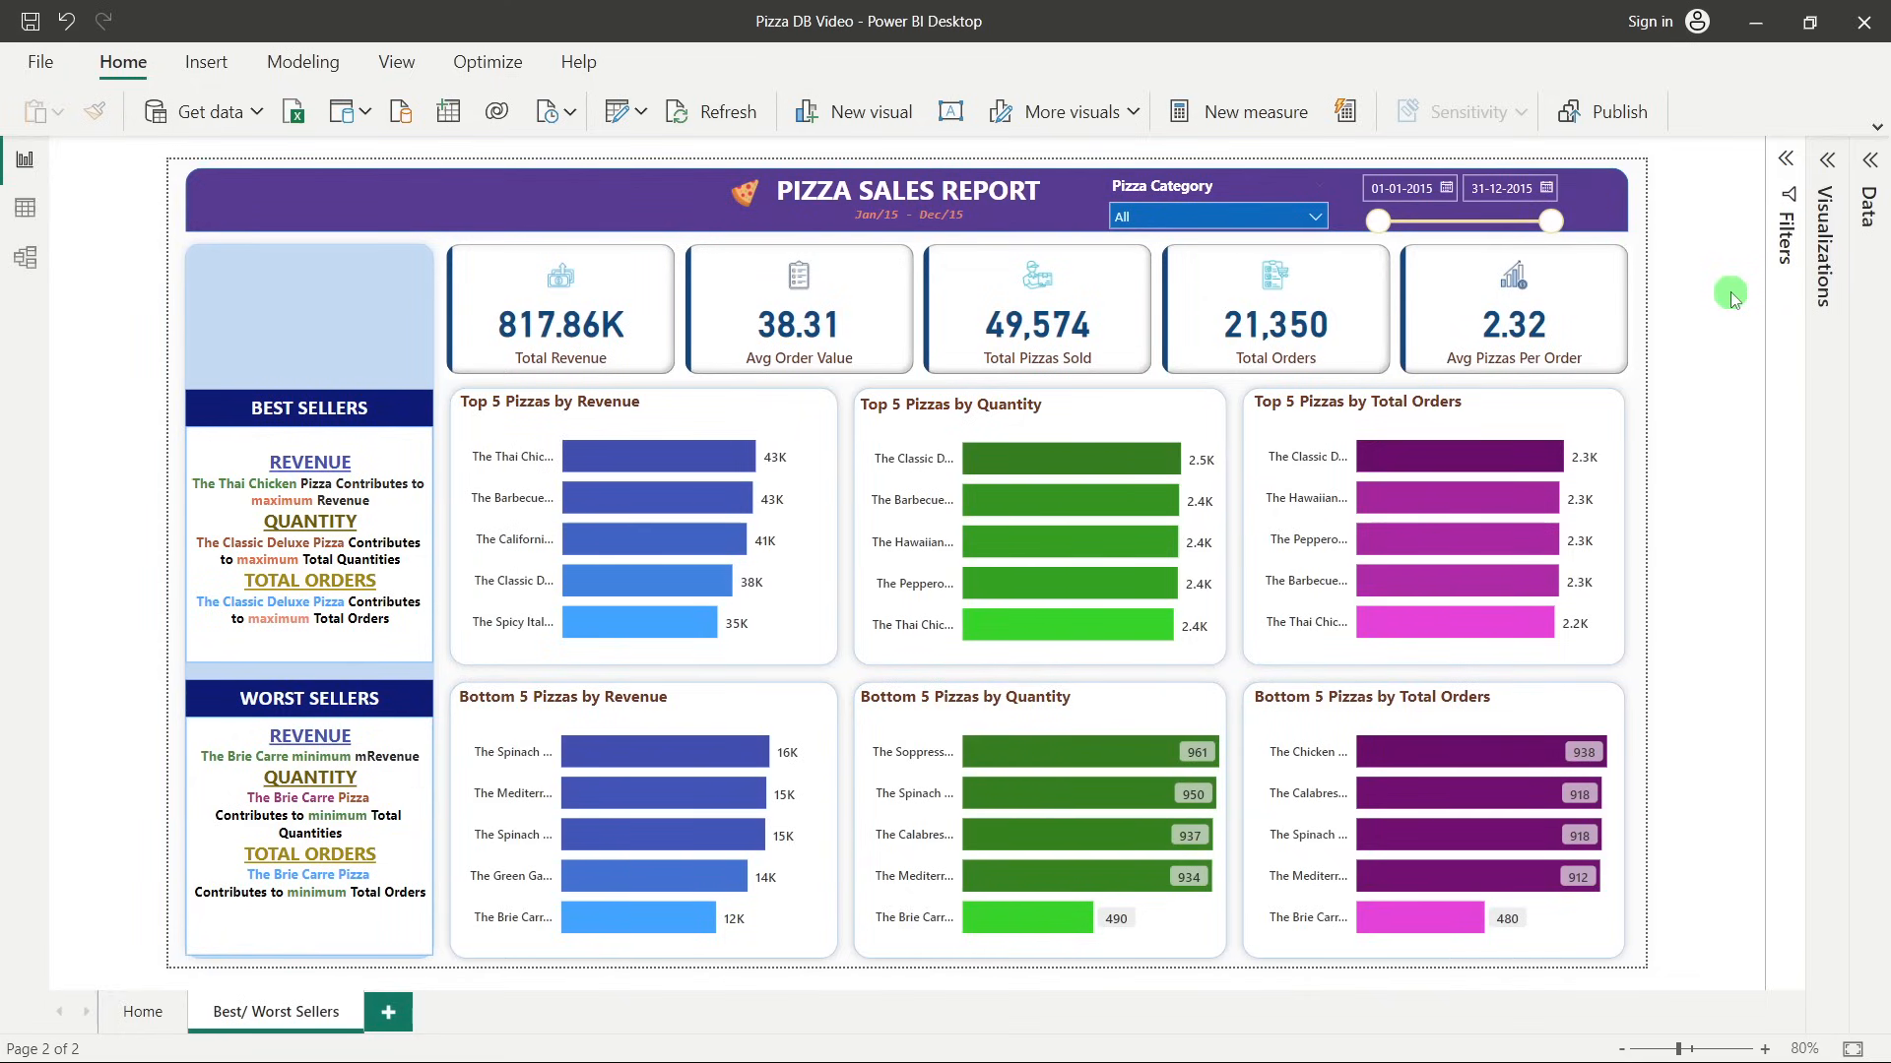
Insert a page navigator on the Home page and place it over the empty blue area above BUSIEST DAYS & TIMES.
left_click(142, 1013)
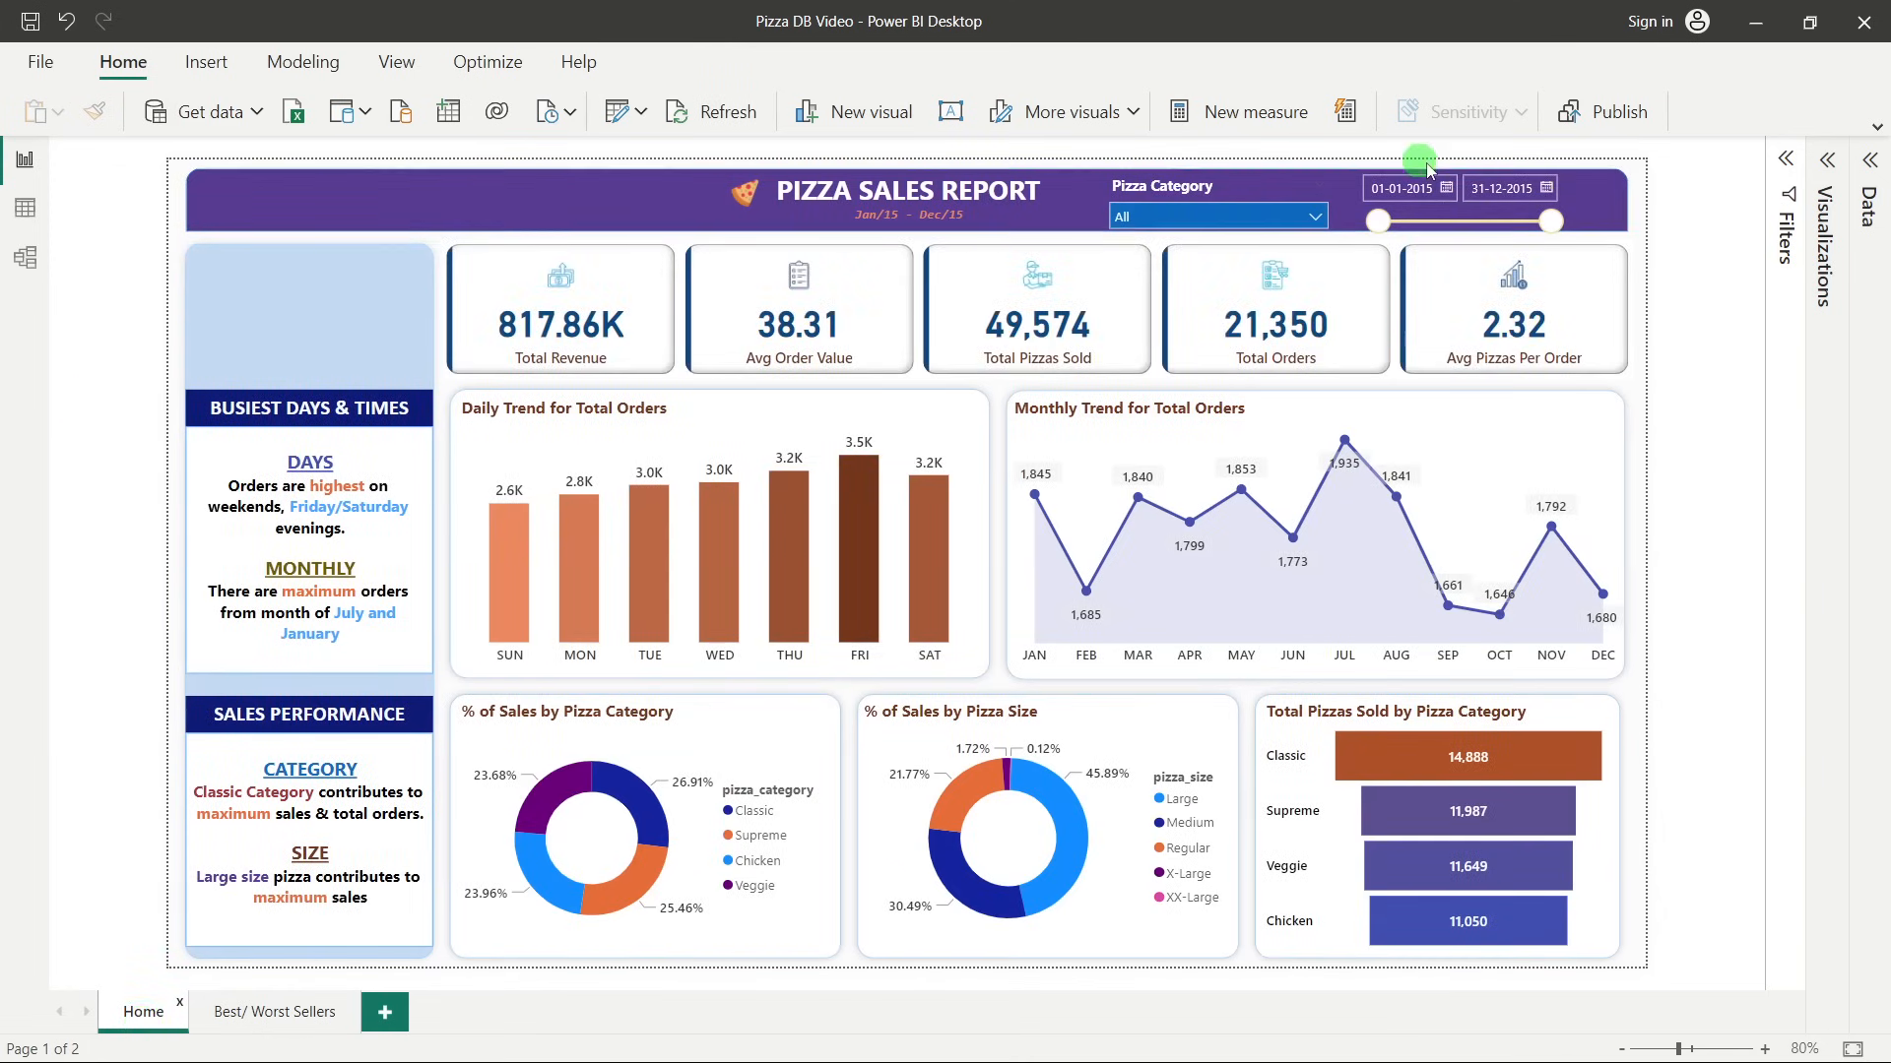
left_click(1877, 126)
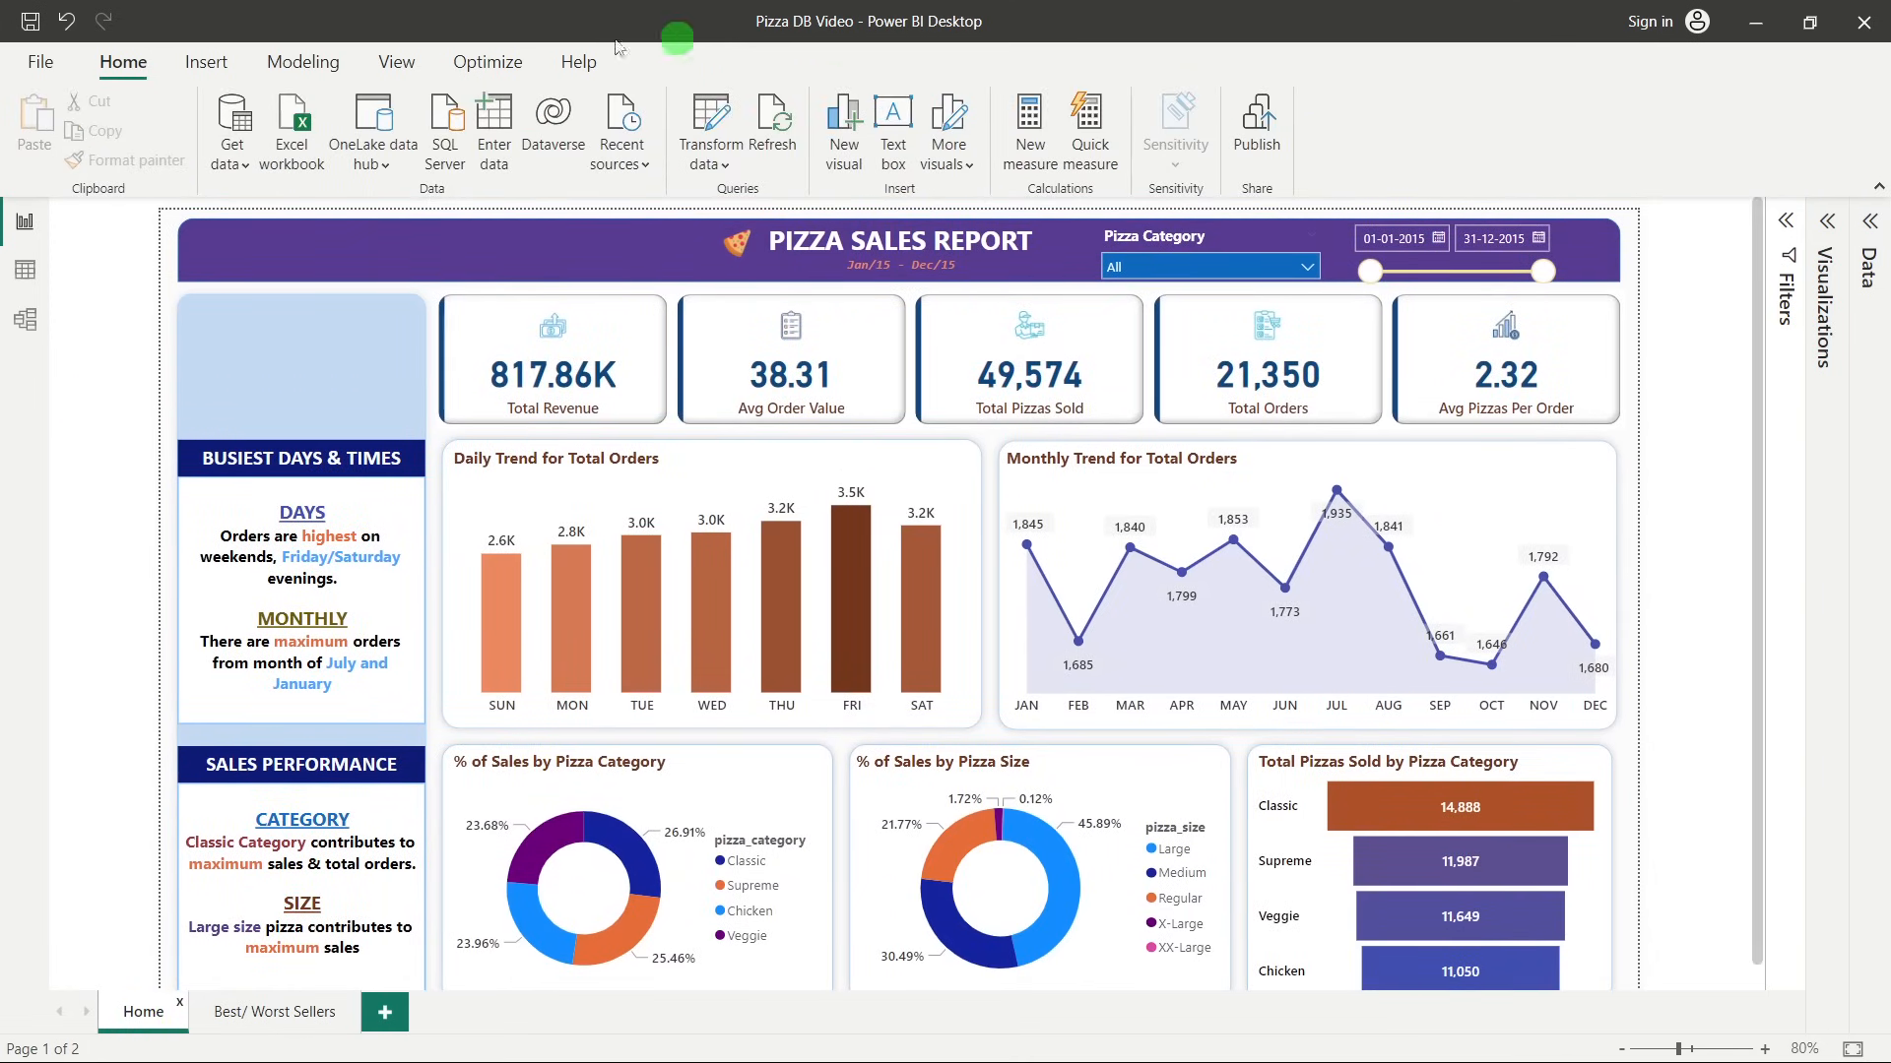
left_click(192, 77)
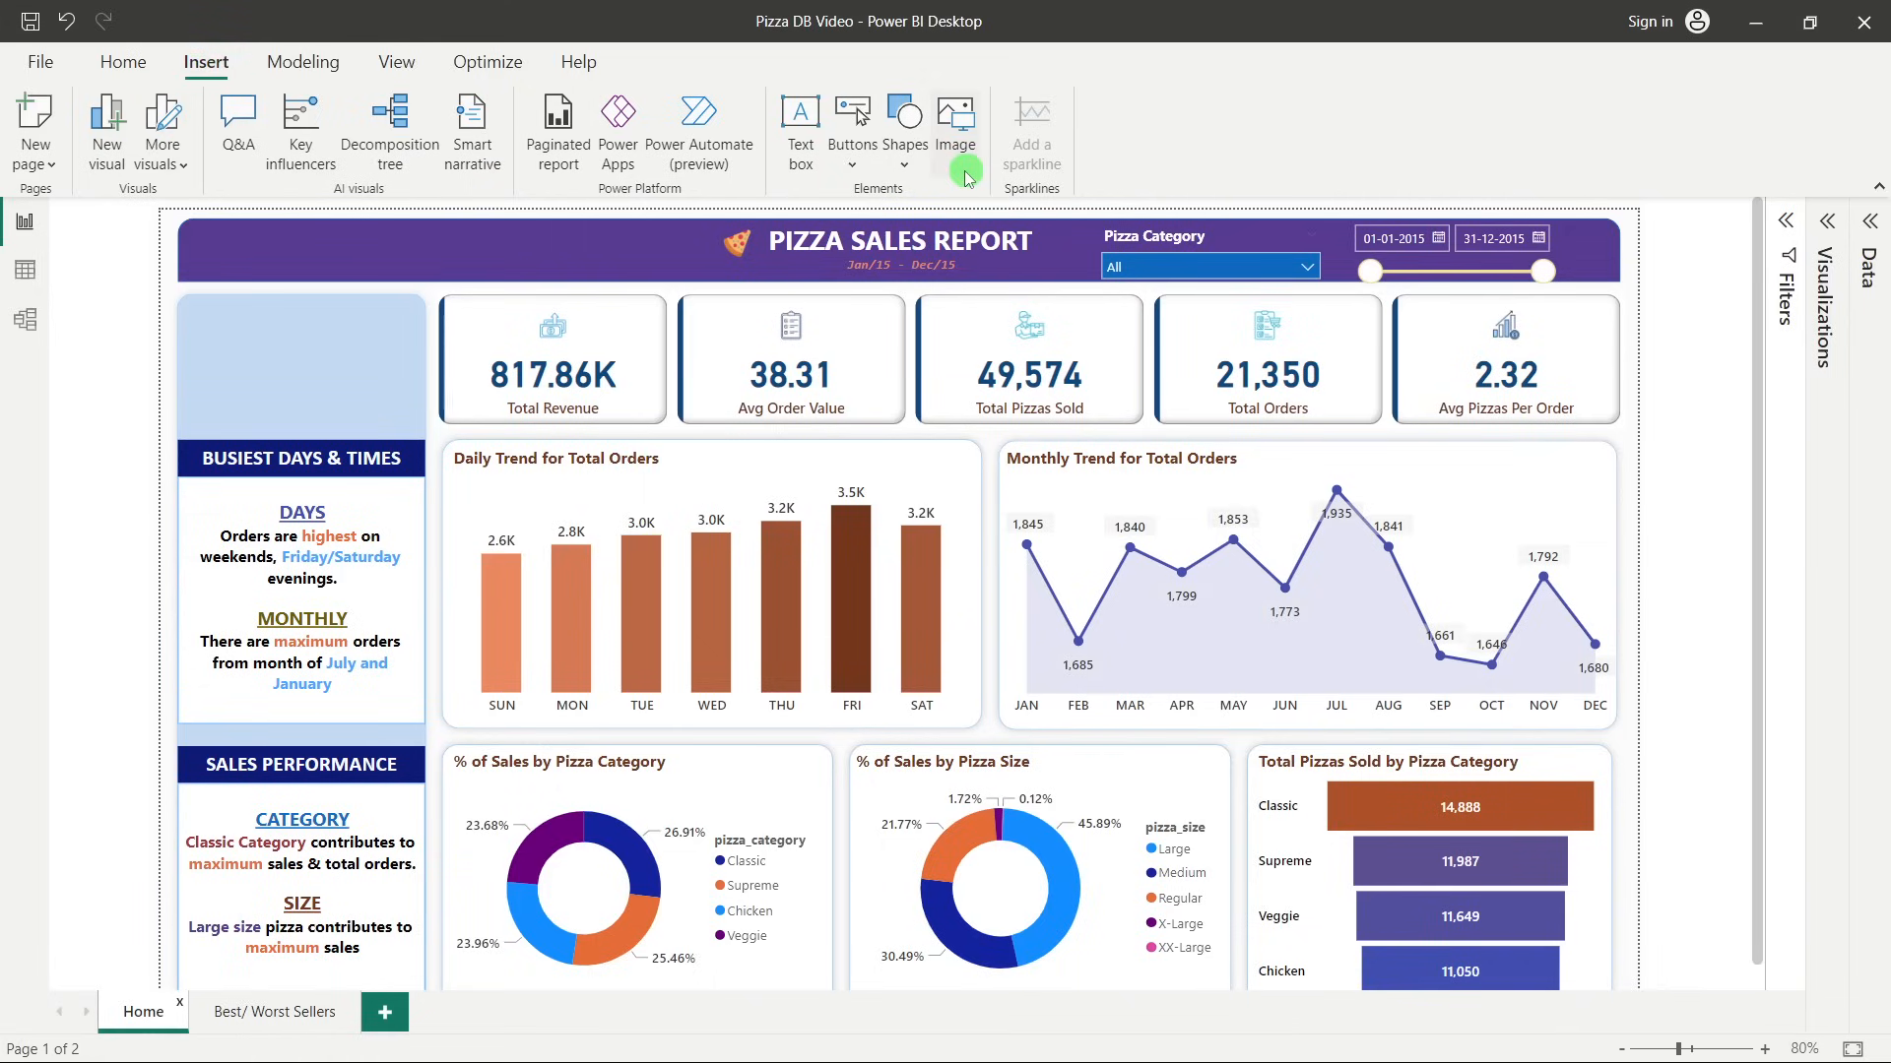
left_click(845, 175)
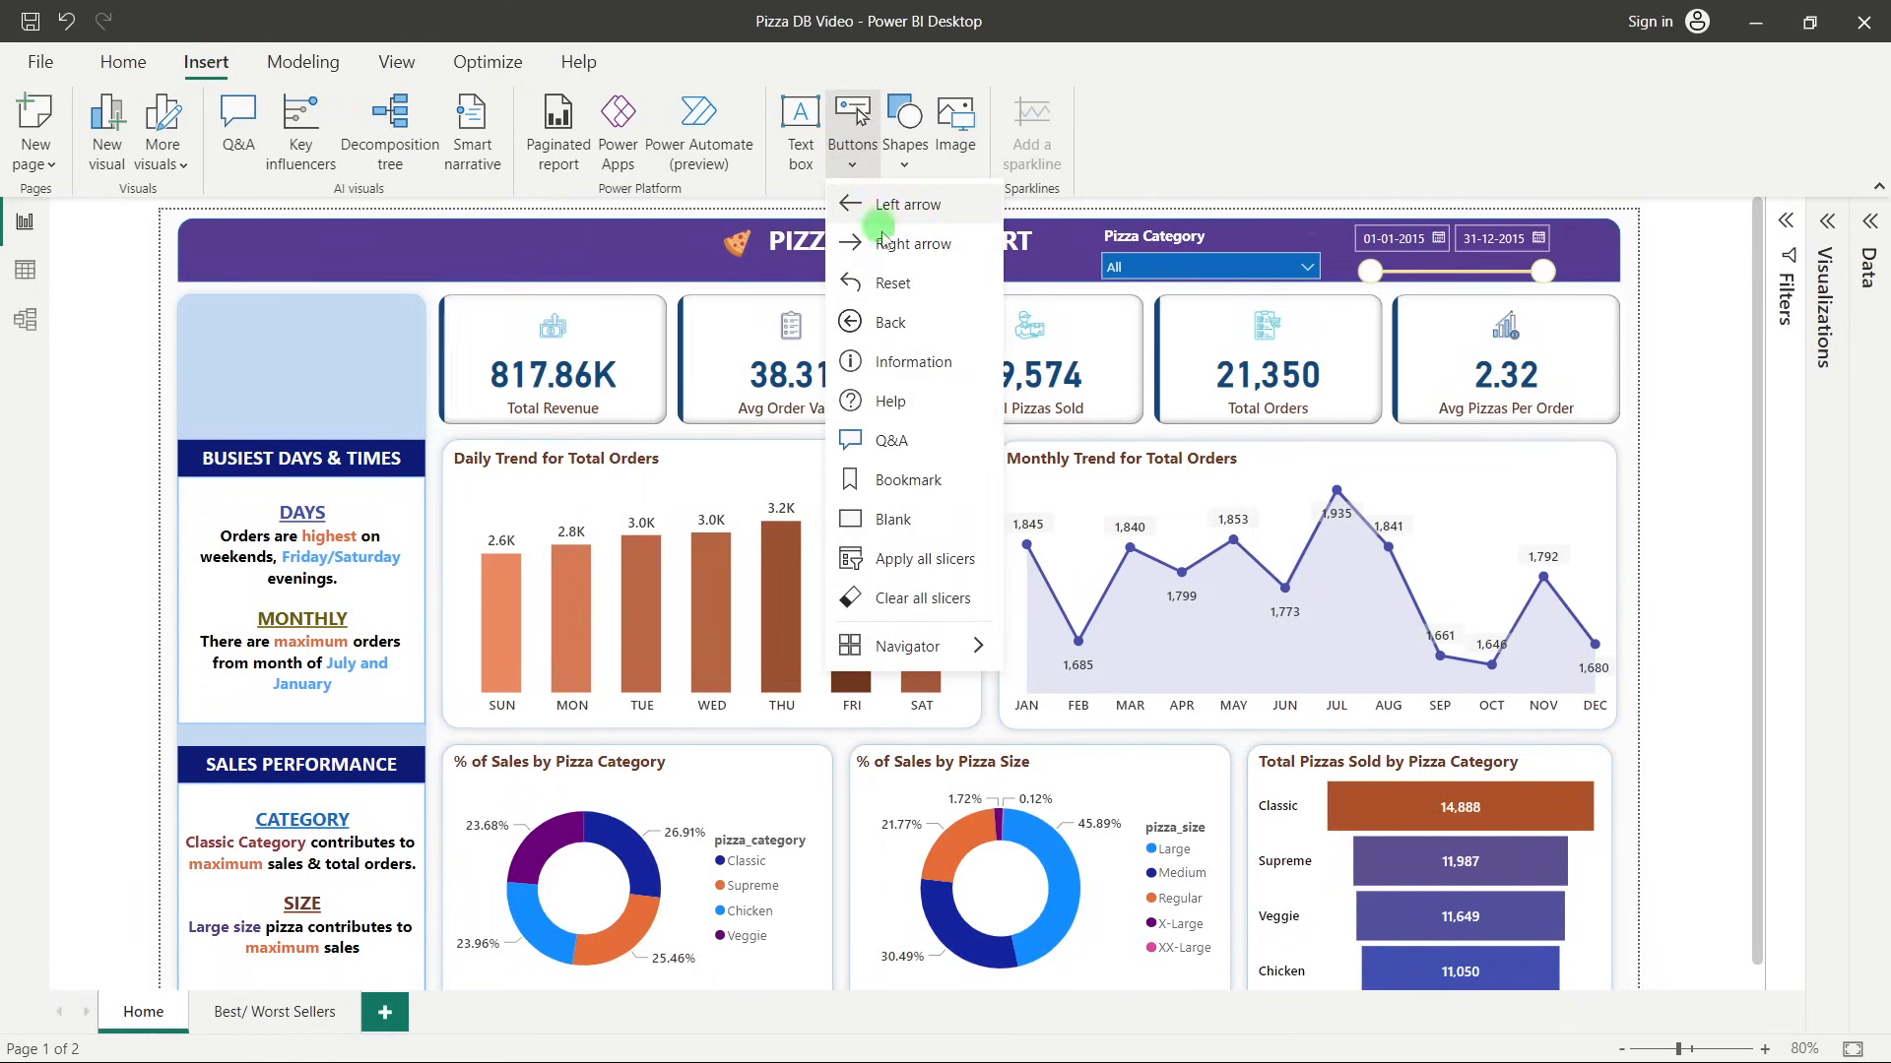
mouse_move(898, 648)
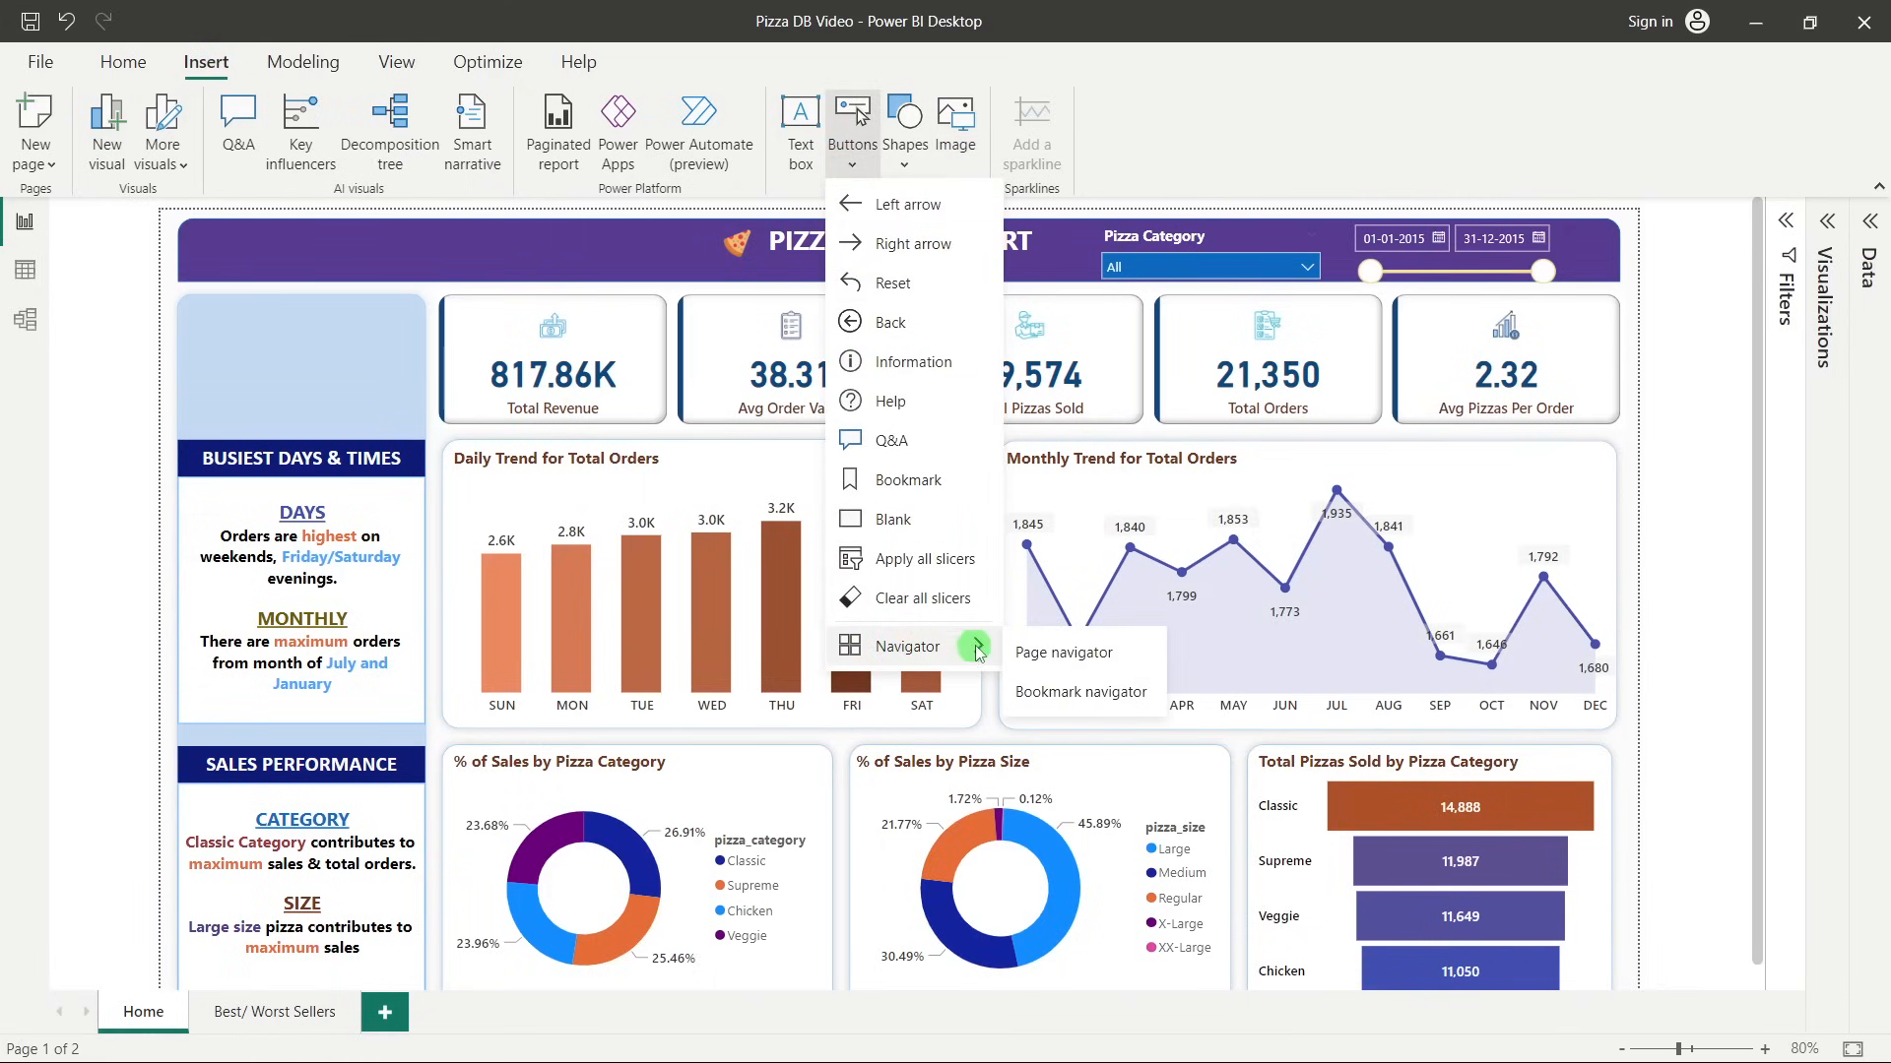
left_click(1034, 653)
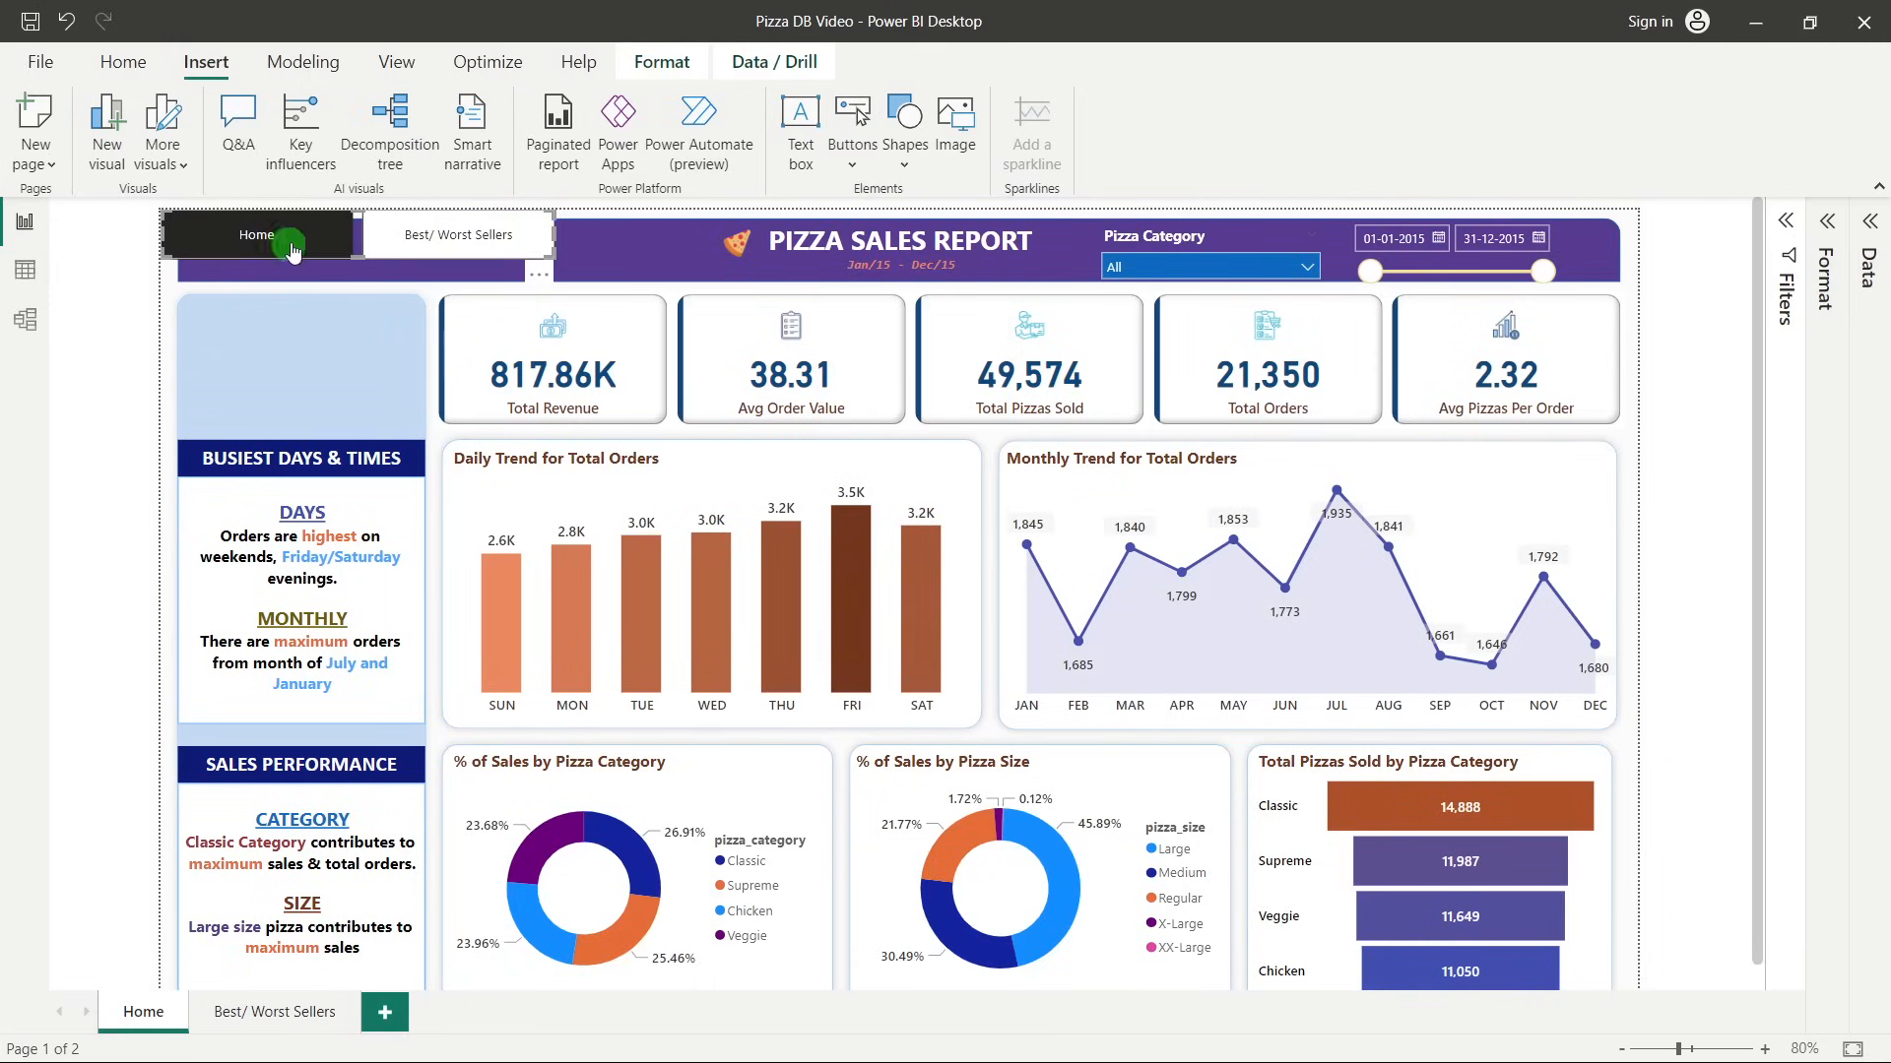
left_click_drag(308, 241, 351, 369)
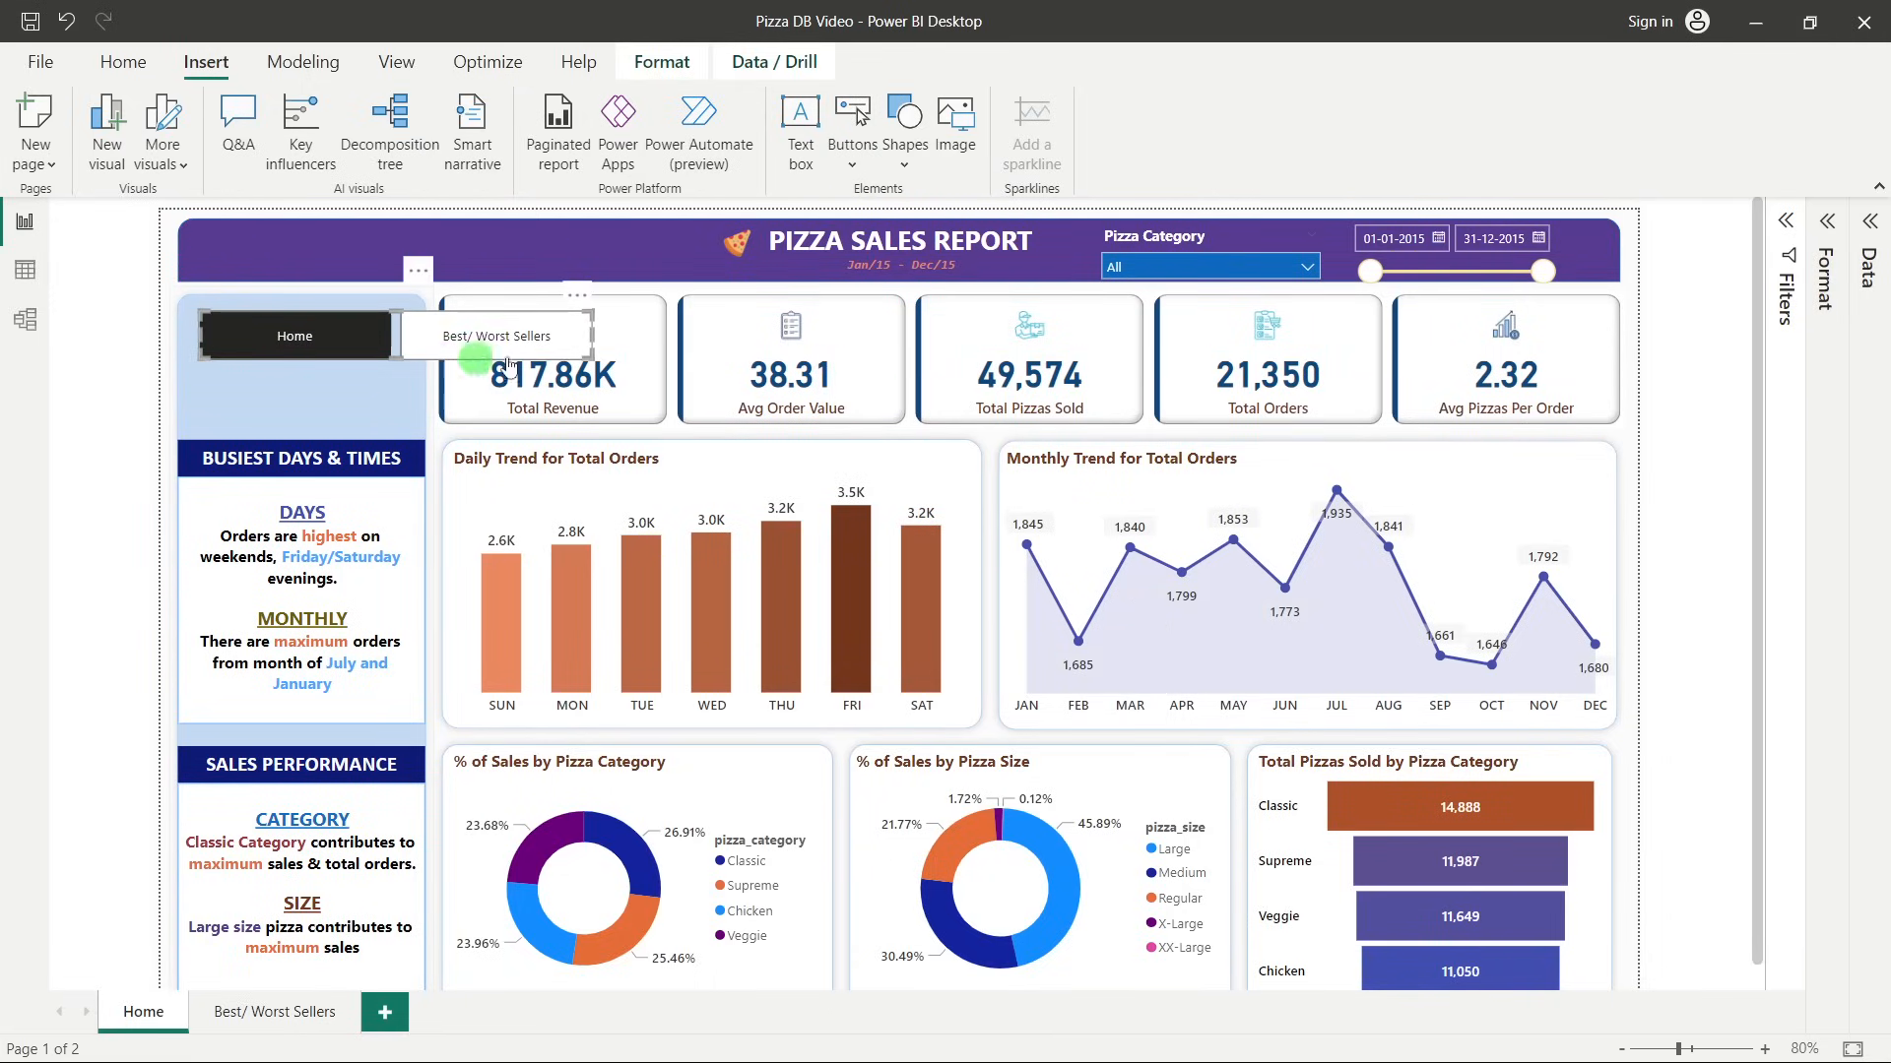
Hide the Best/ Worst Sellers page in the navigator and resize the remaining Home button to the blue side panel's width.
left_click(1812, 246)
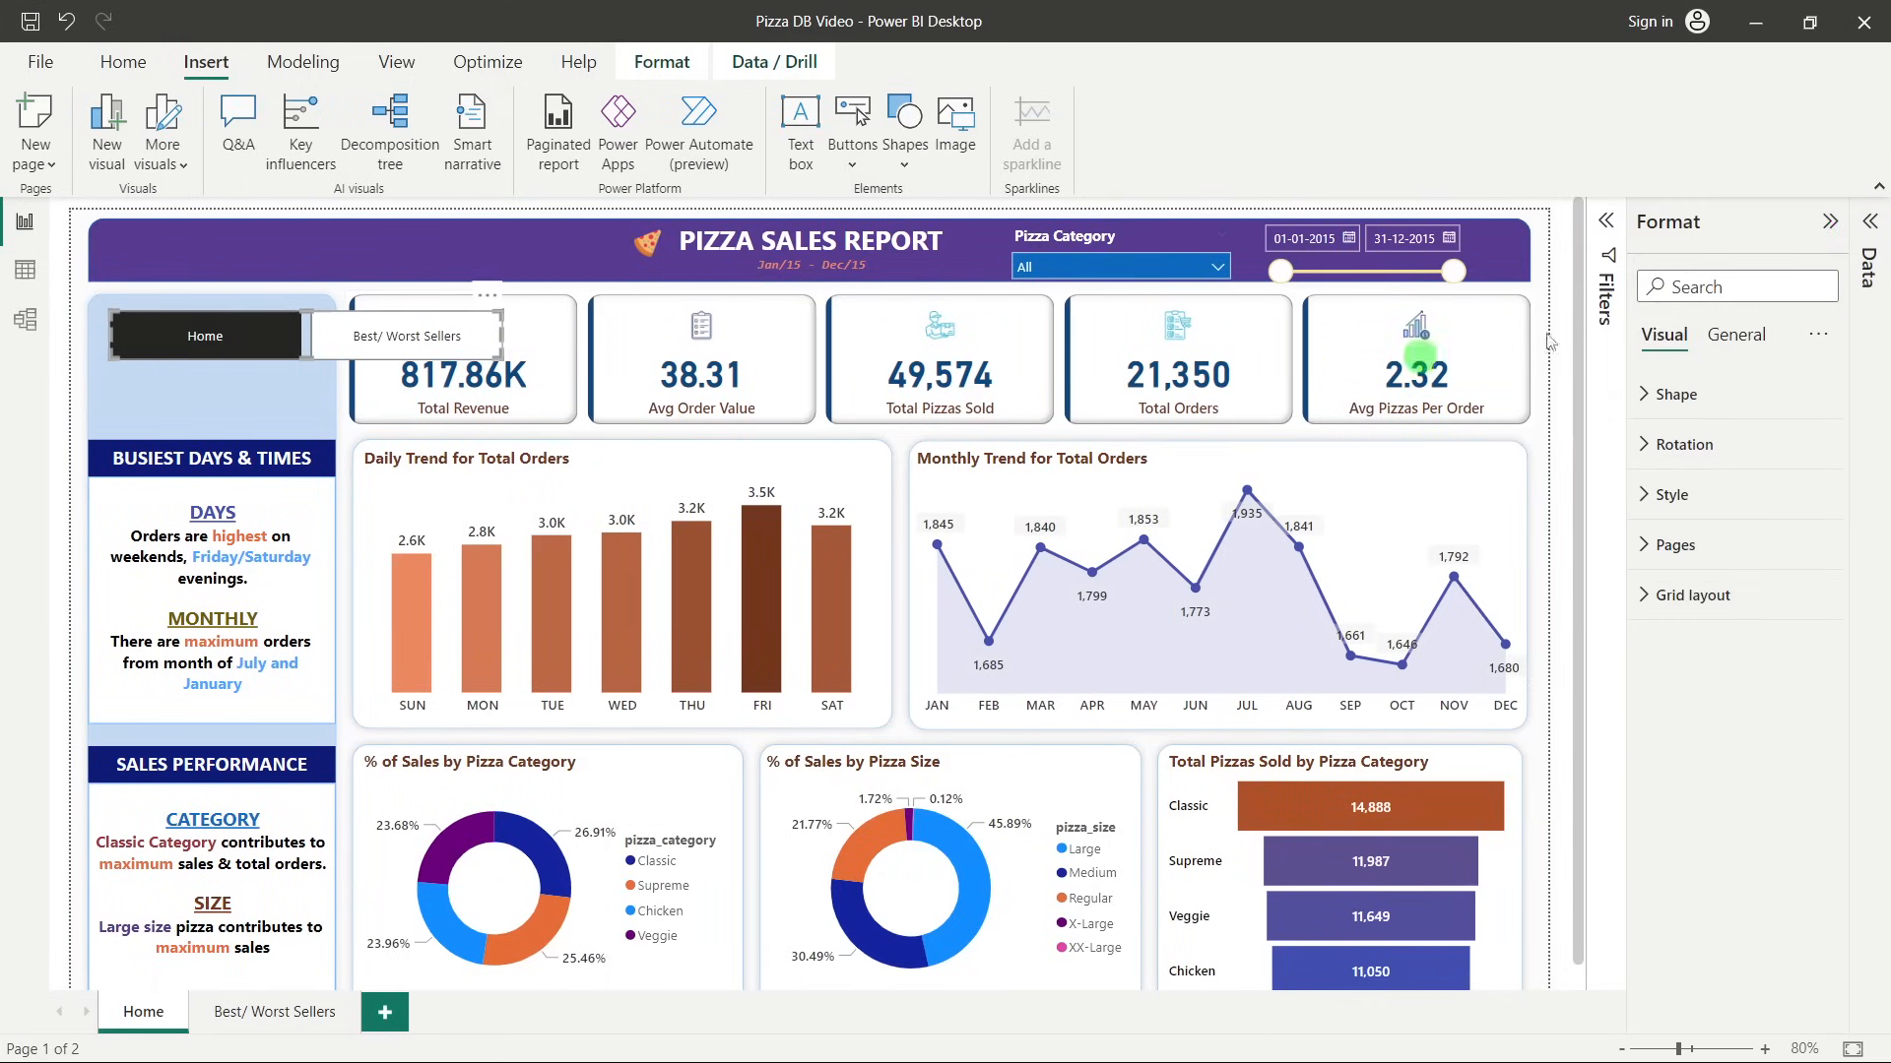
left_click(1686, 543)
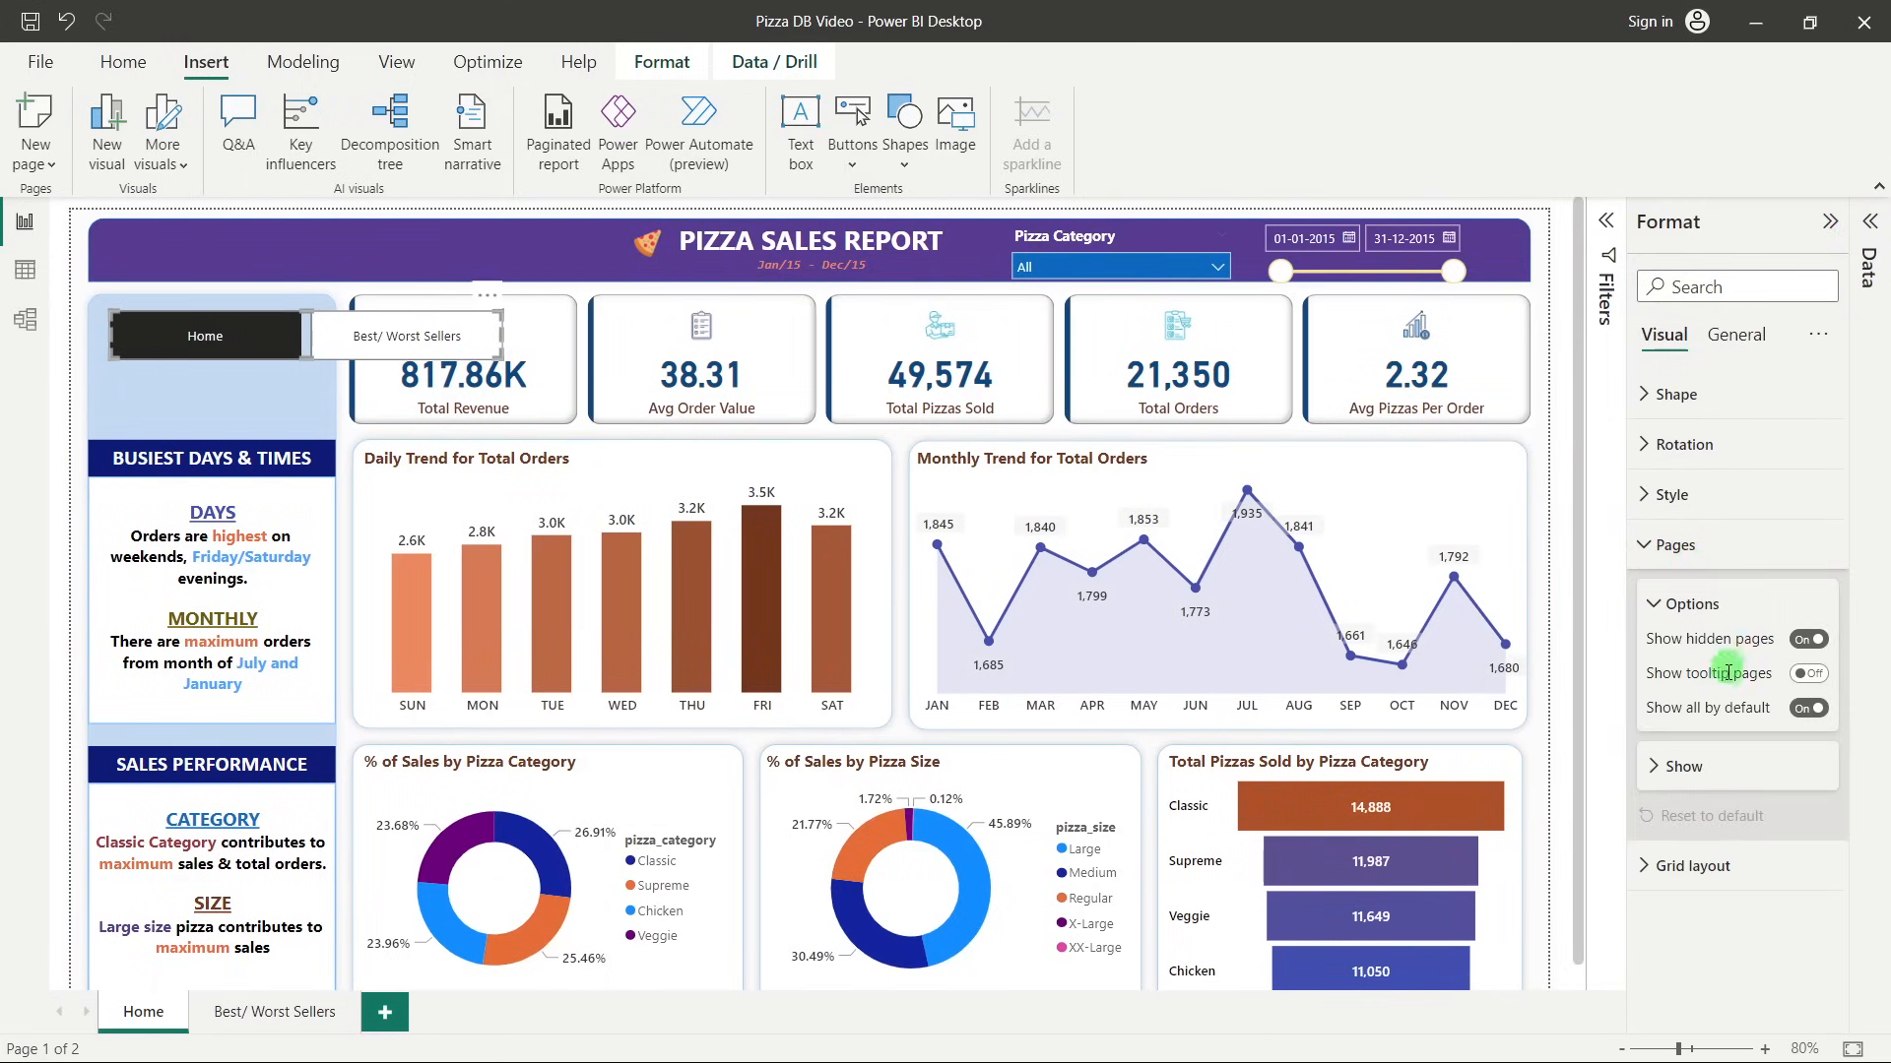
left_click(1685, 768)
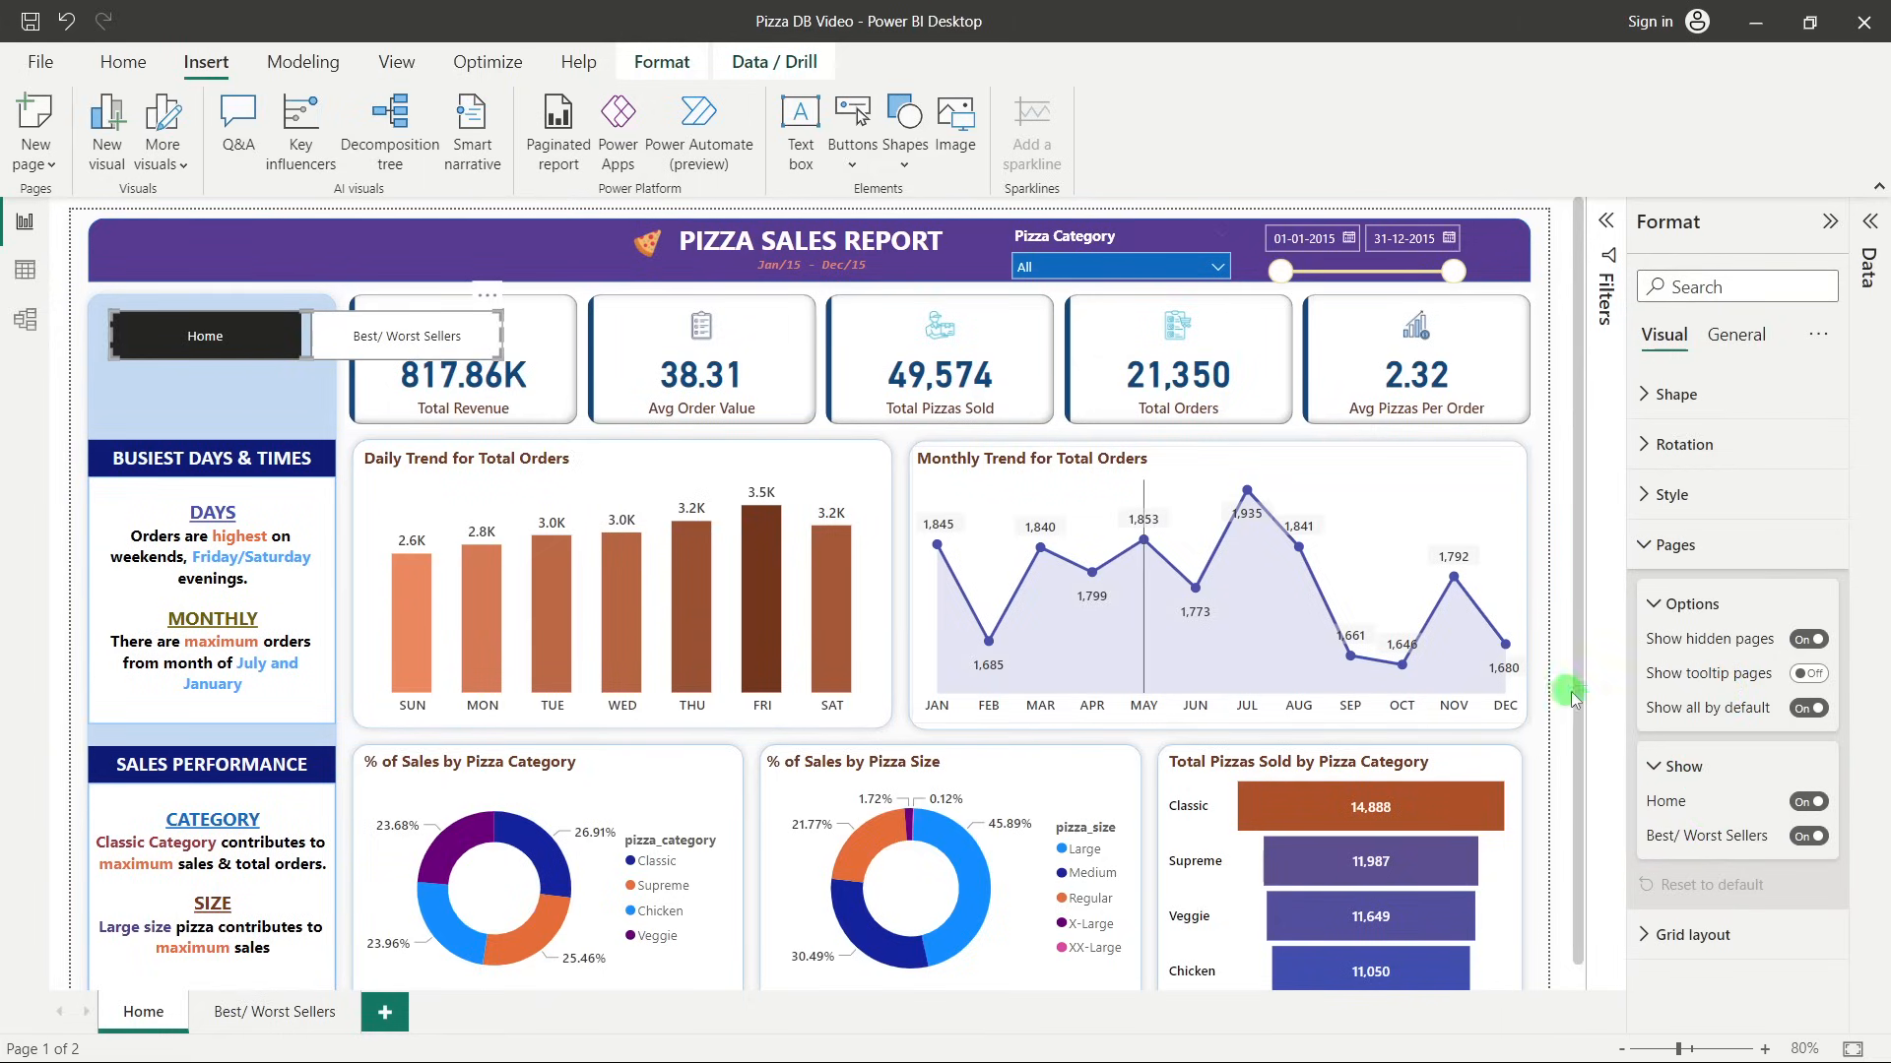
left_click(1812, 802)
left_click(1812, 803)
left_click(1812, 836)
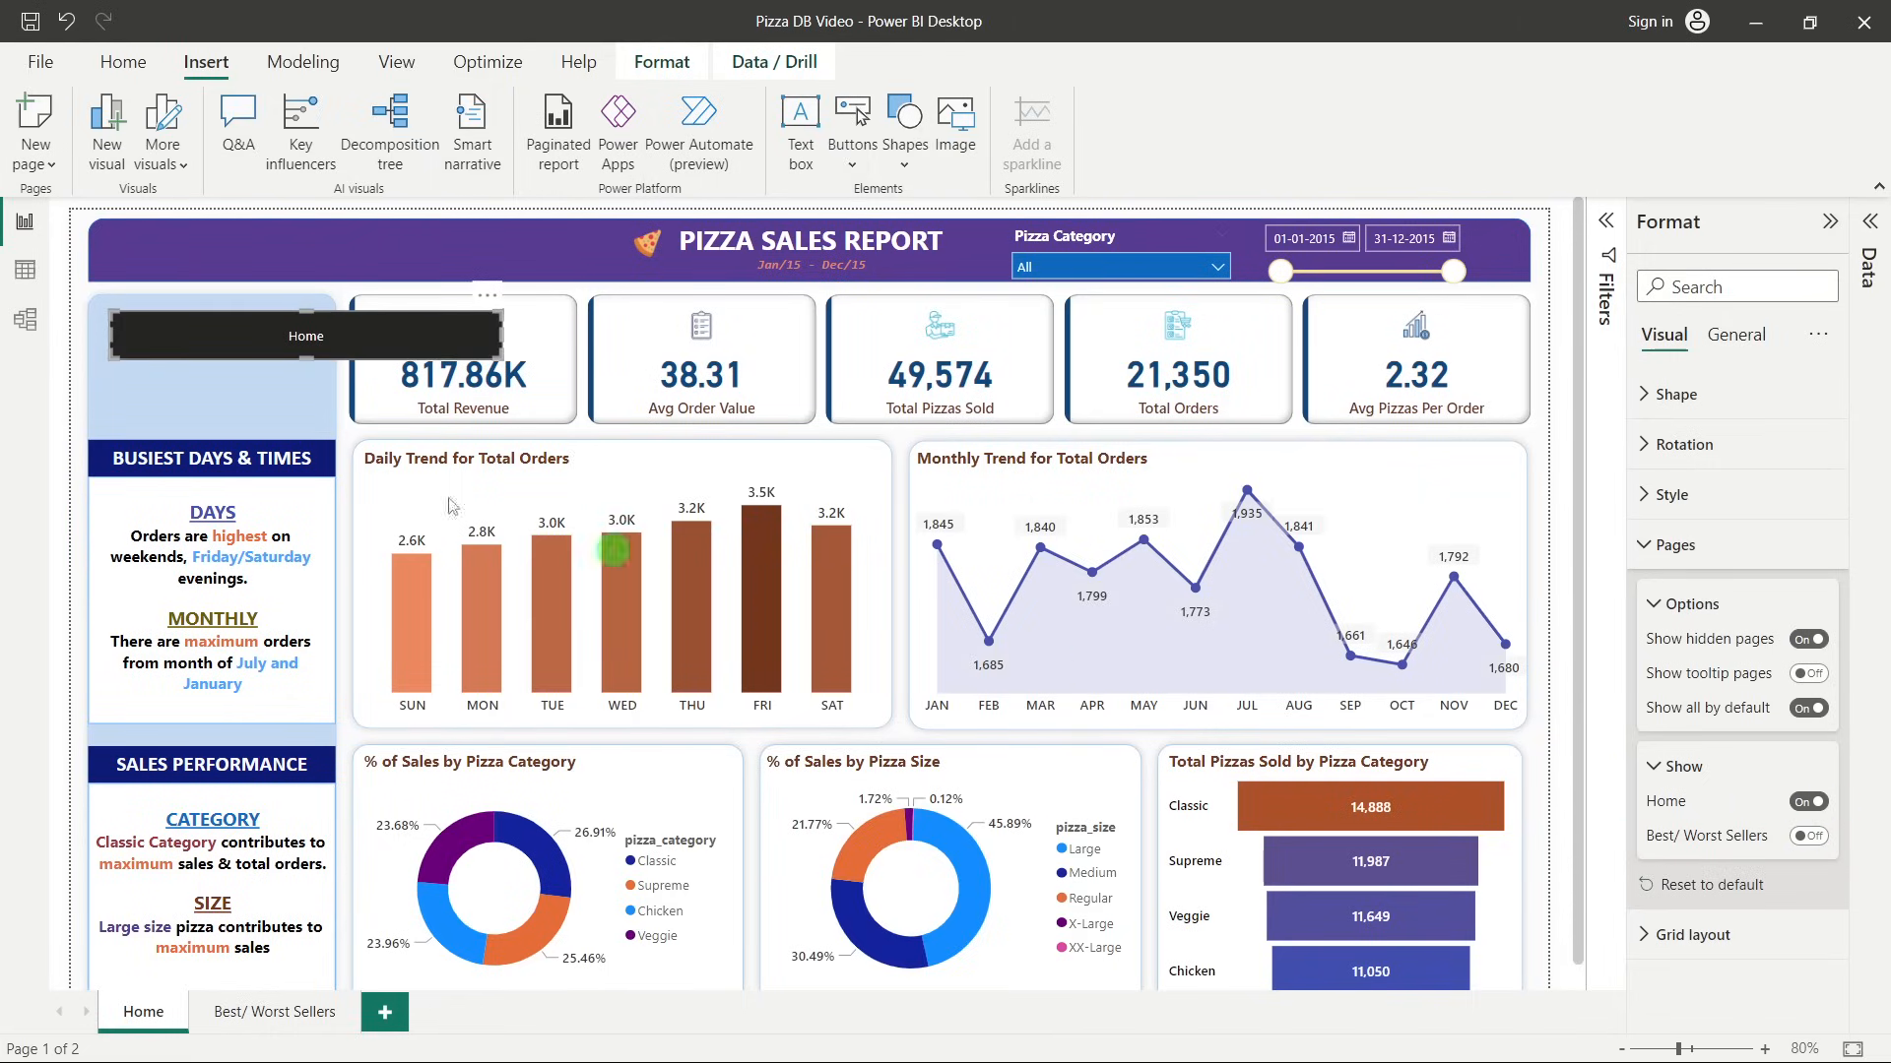
left_click_drag(502, 333, 335, 339)
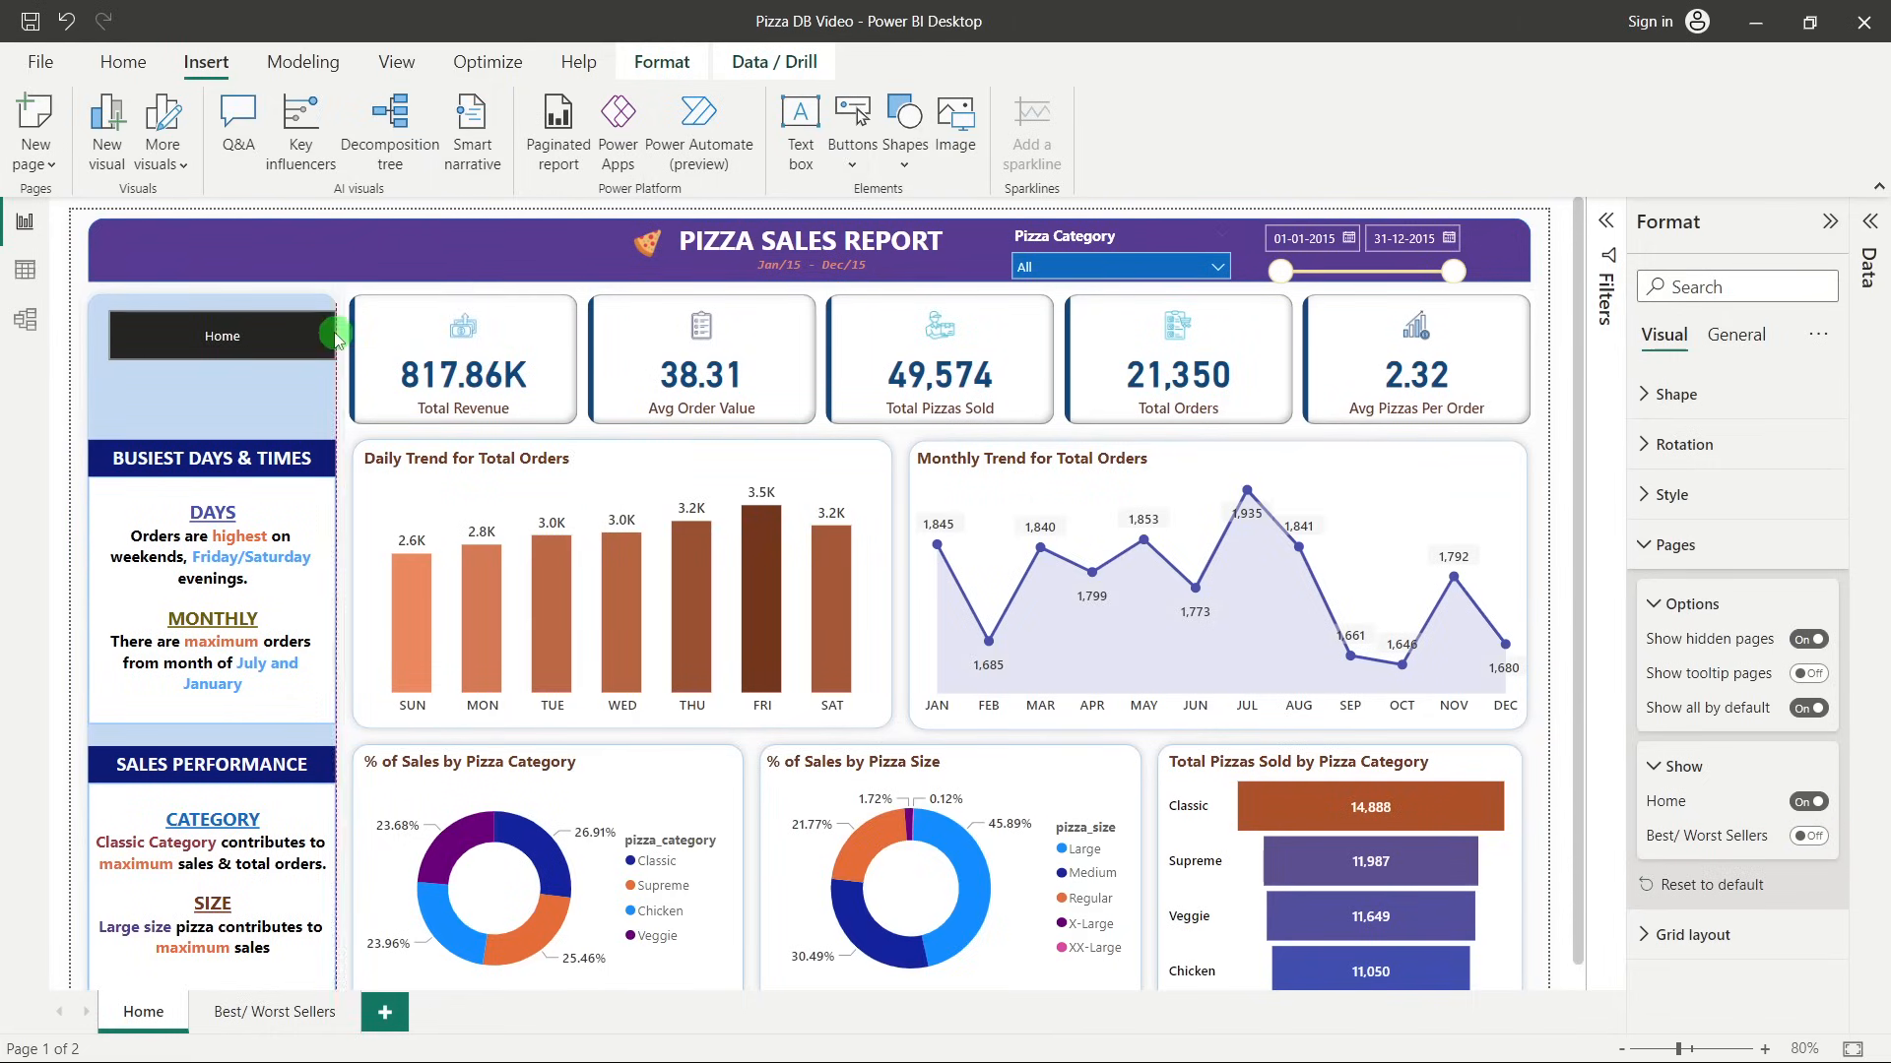
left_click_drag(108, 335, 91, 334)
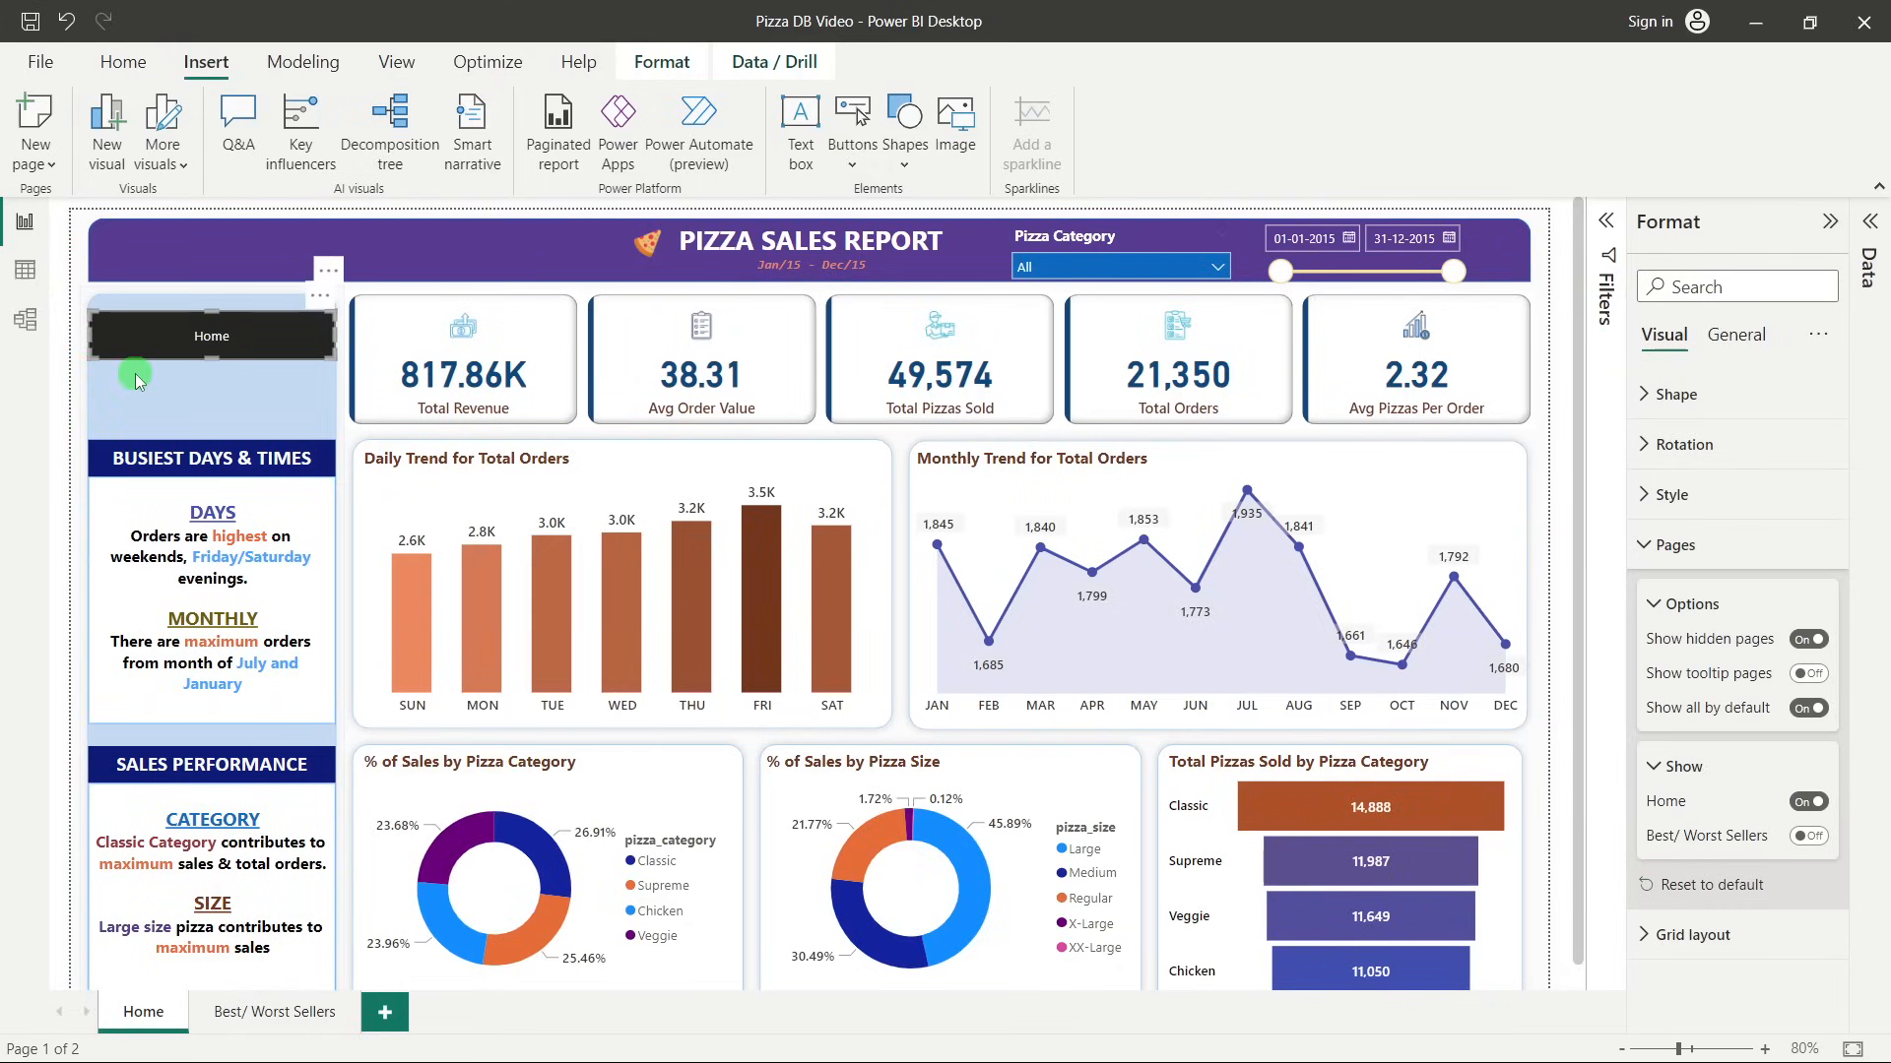
Duplicate the Home navigator button directly below it and make the copy show only the Best/ Worst Sellers page.
key("ctrl+v")
left_click_drag(239, 343, 244, 402)
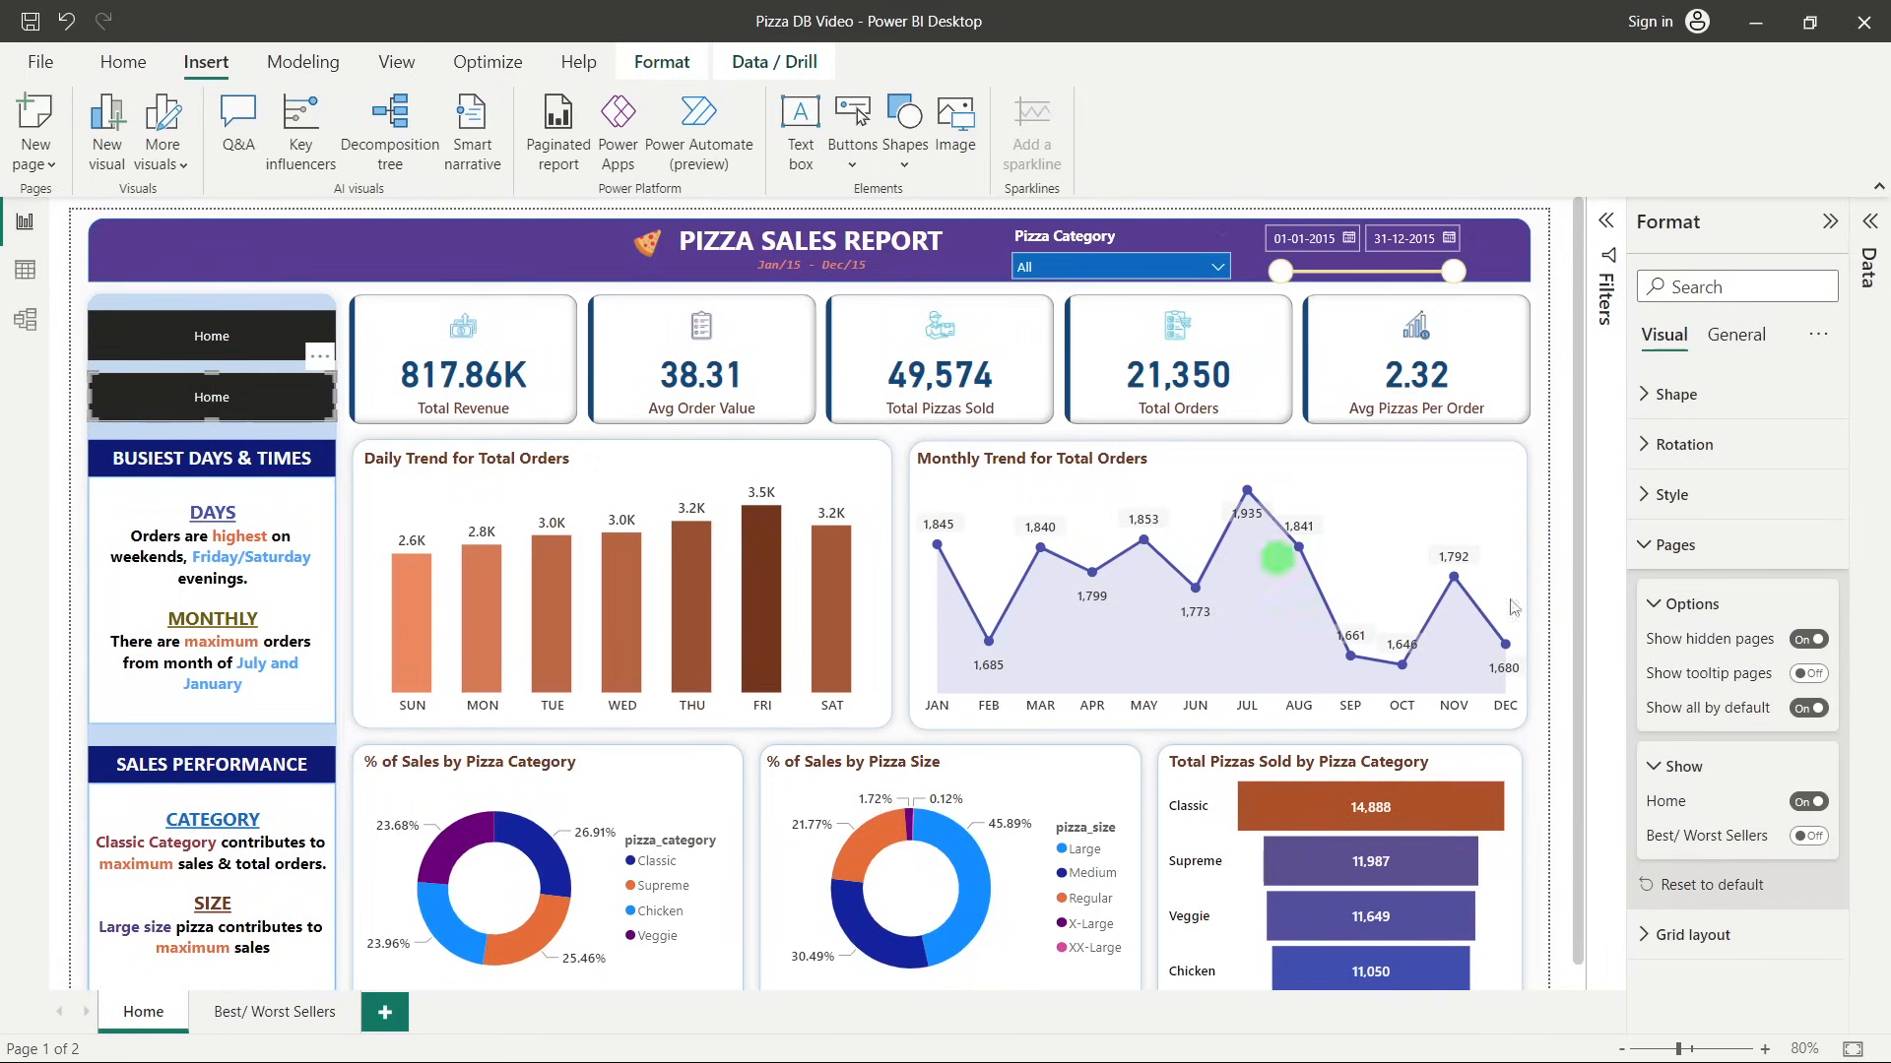
left_click(1808, 802)
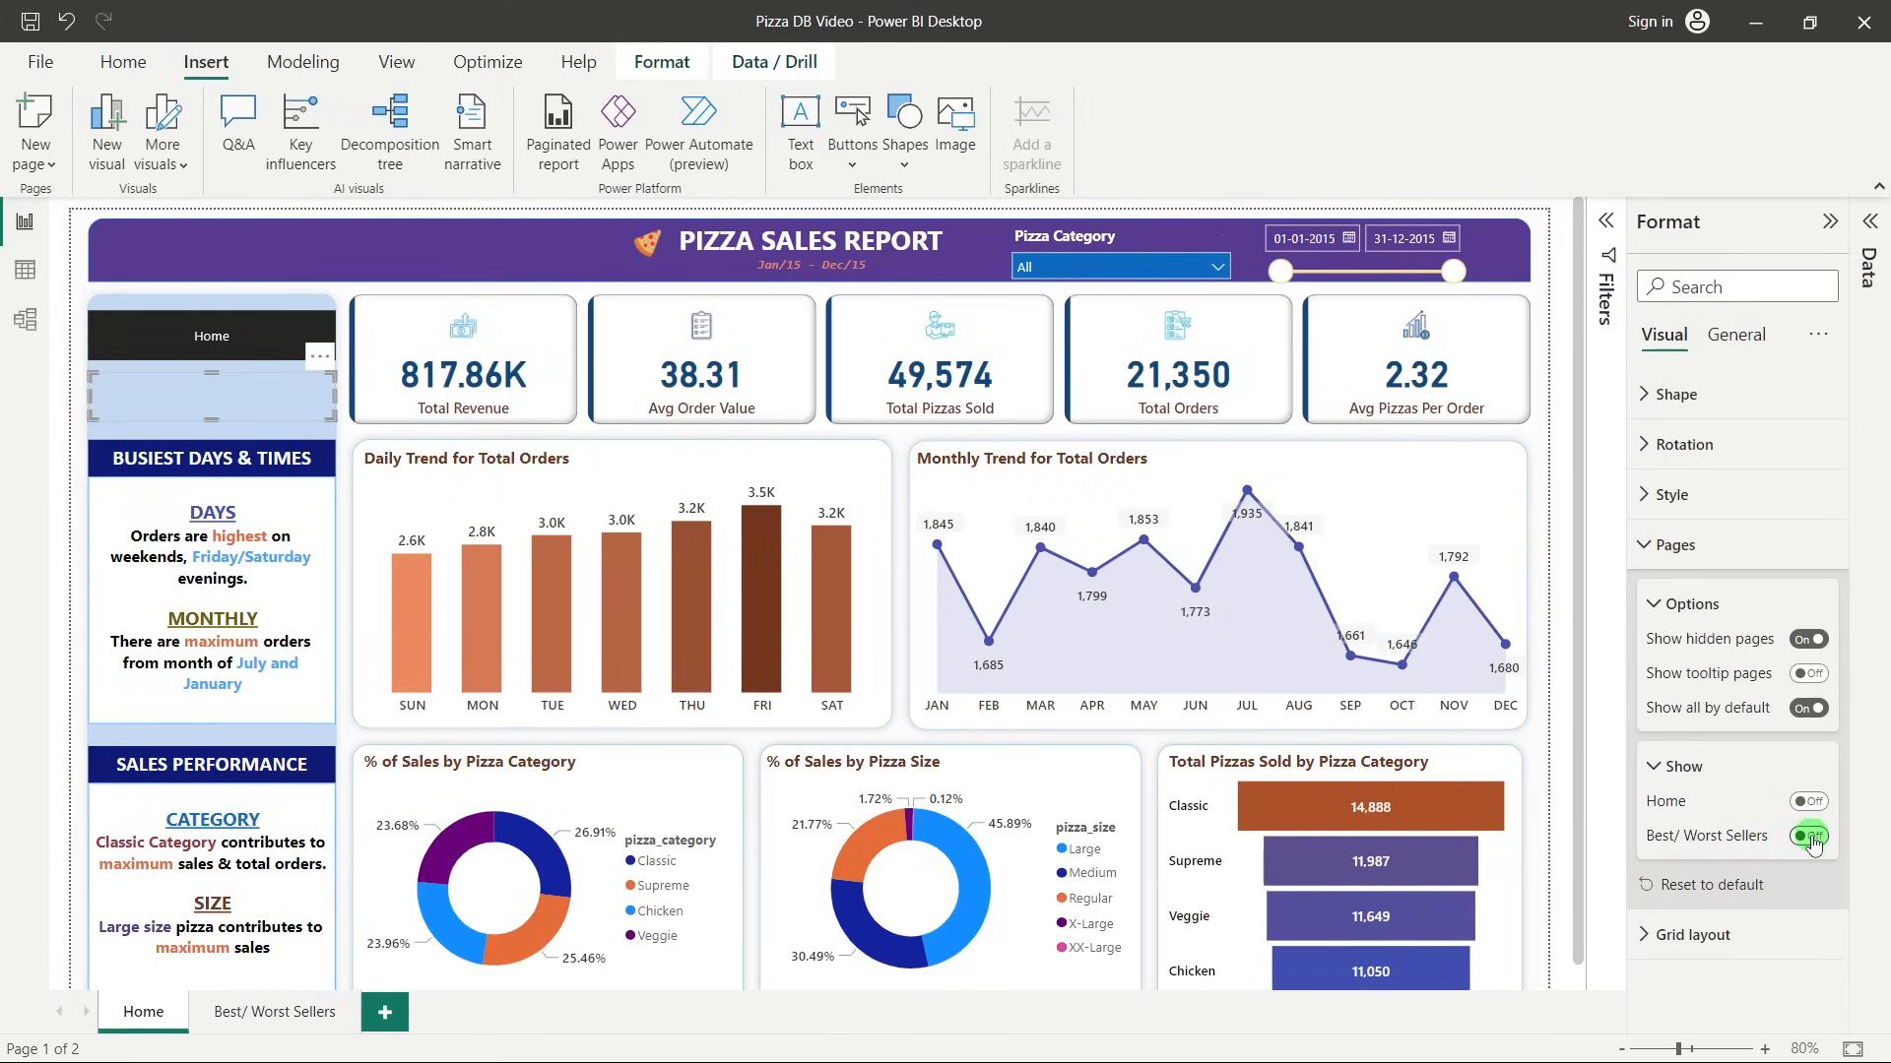
left_click(1810, 837)
left_click(59, 418)
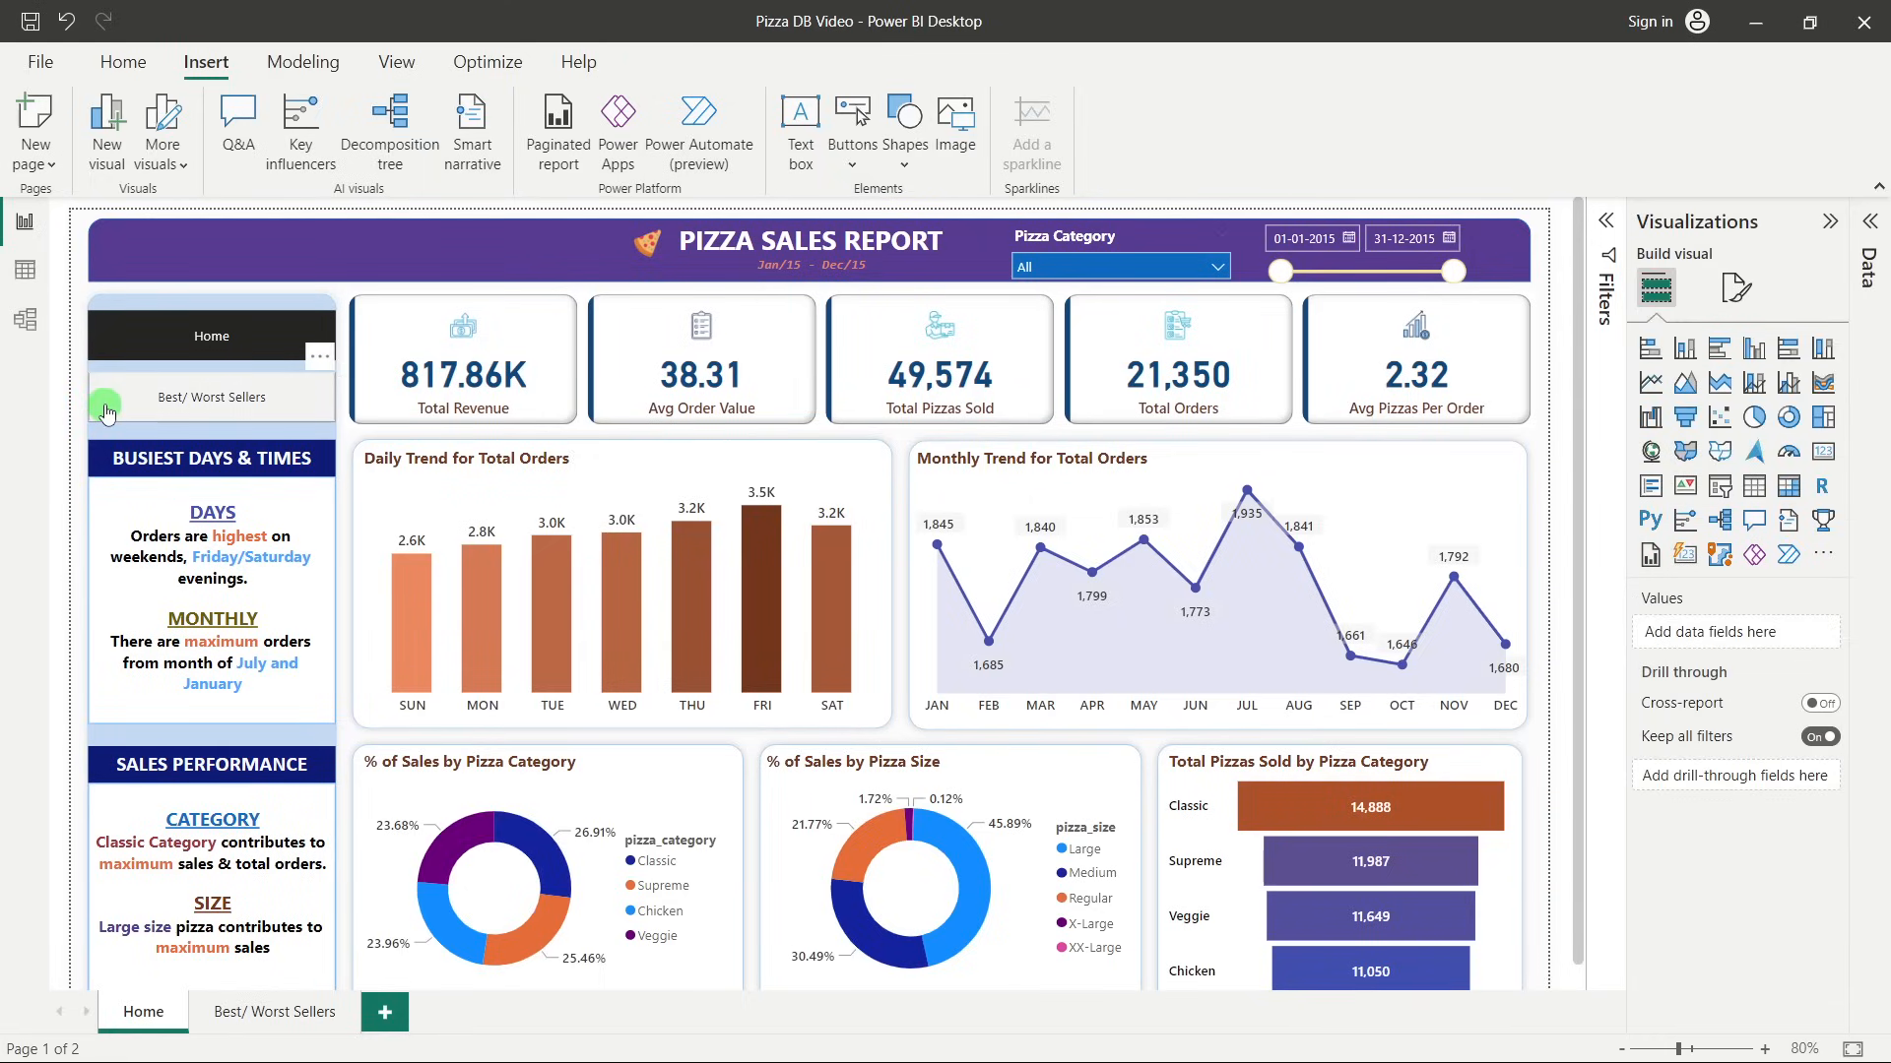
Test the Home page's navigation by going to the Best/ Worst Sellers page and returning to Home.
left_click(105, 406, "ctrl")
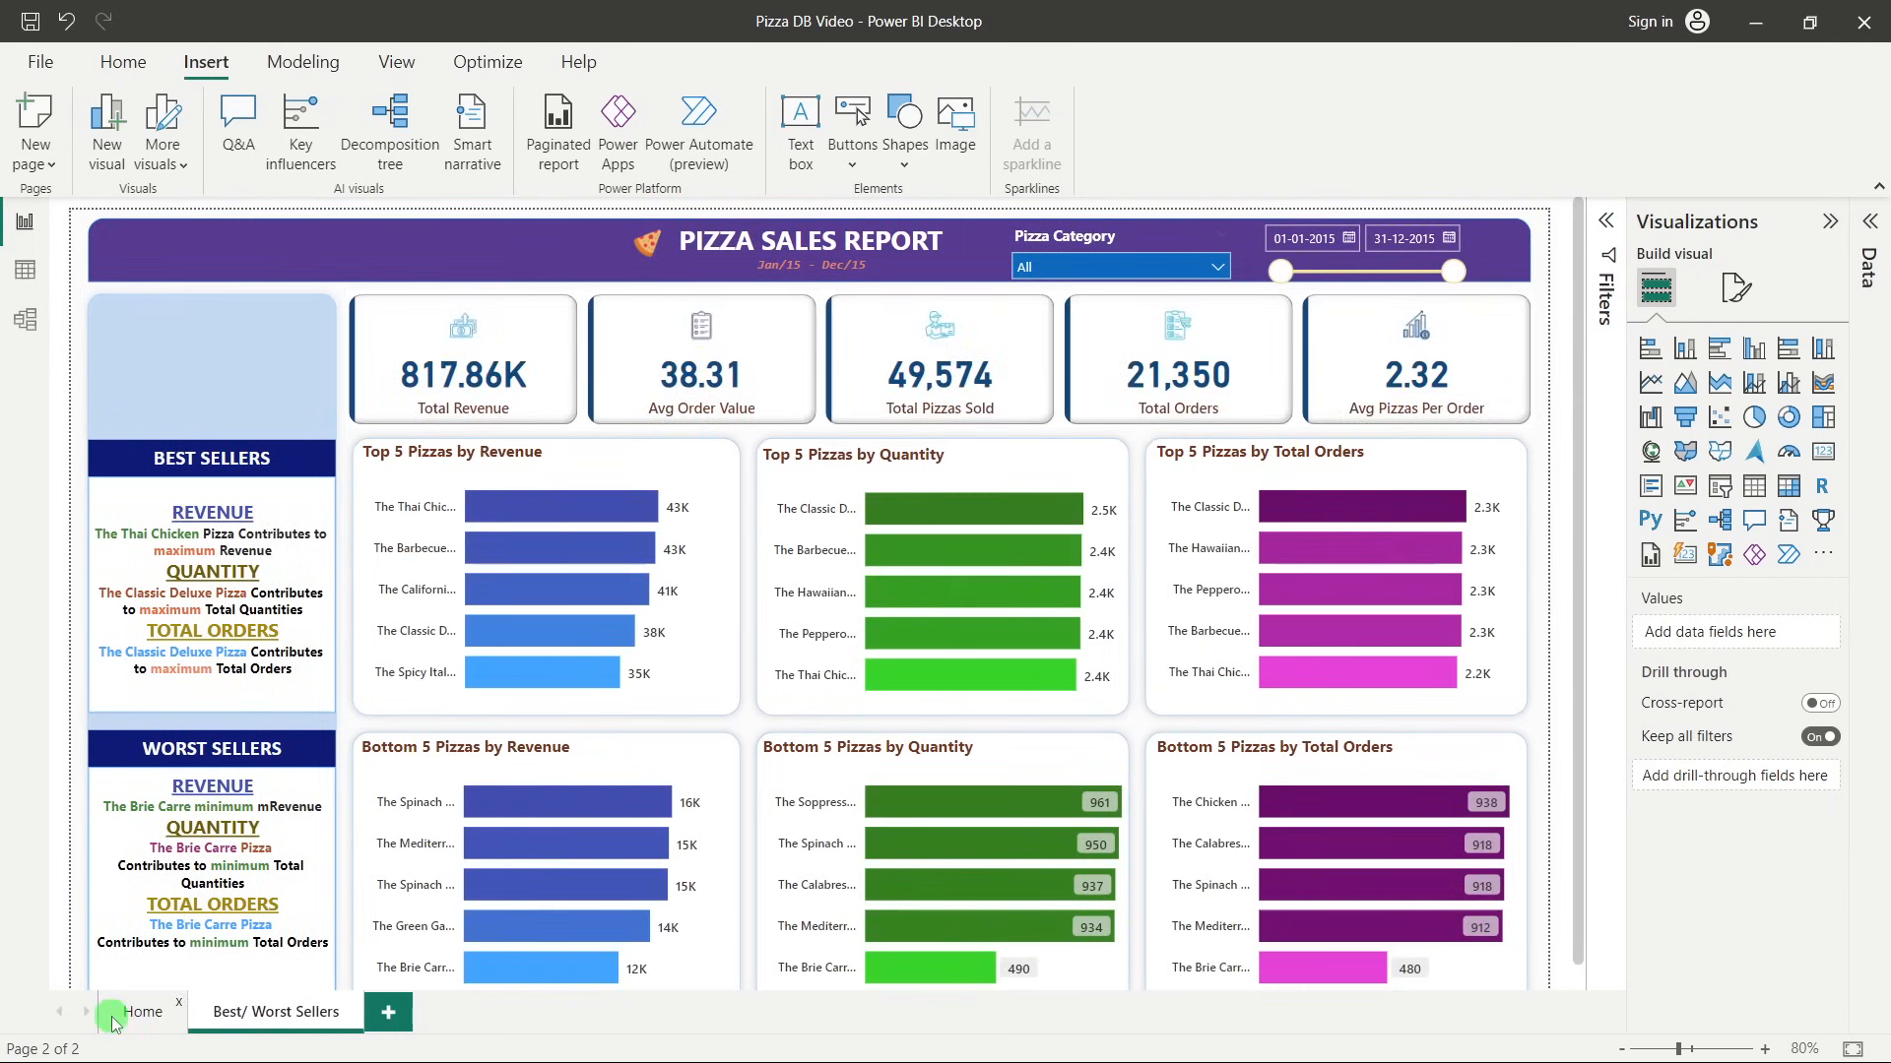
left_click(211, 335, "ctrl")
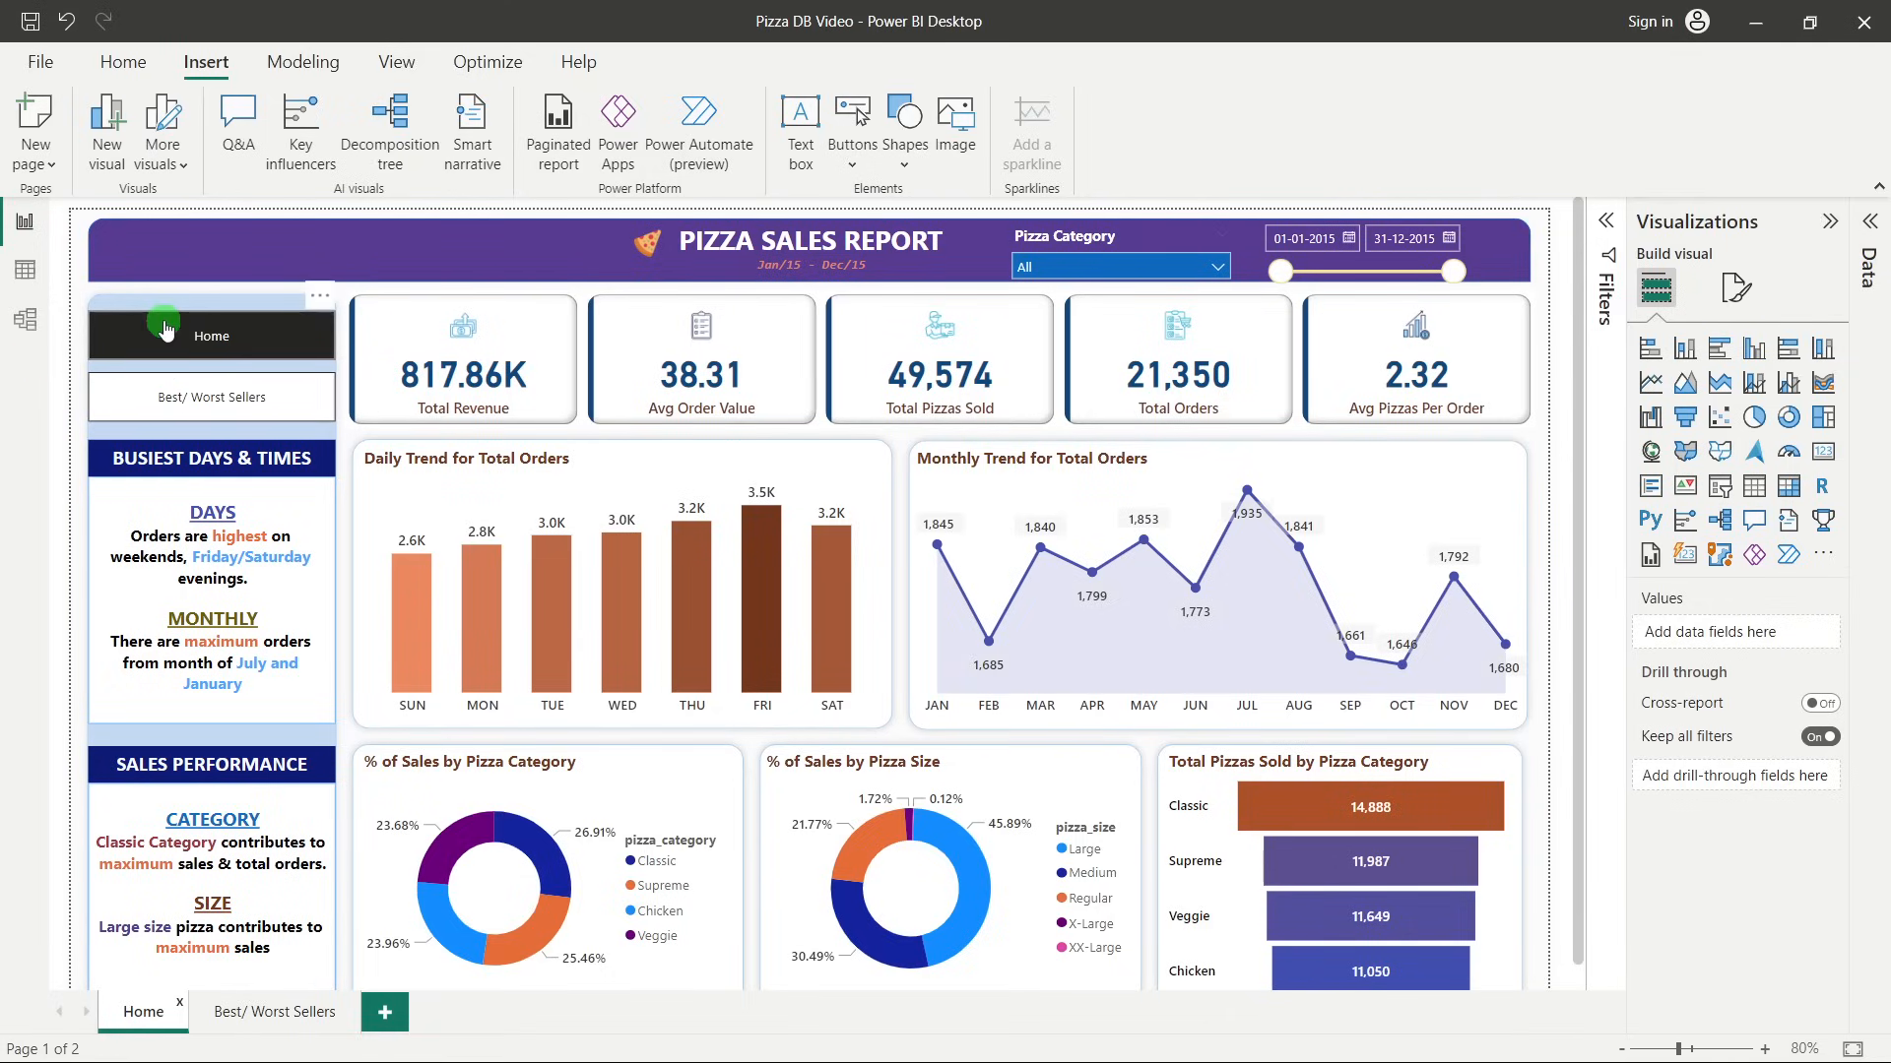
Insert down-arrow.png from Downloads on the Home page, shrink it and place it at the right end of the black Home button.
left_click(953, 123)
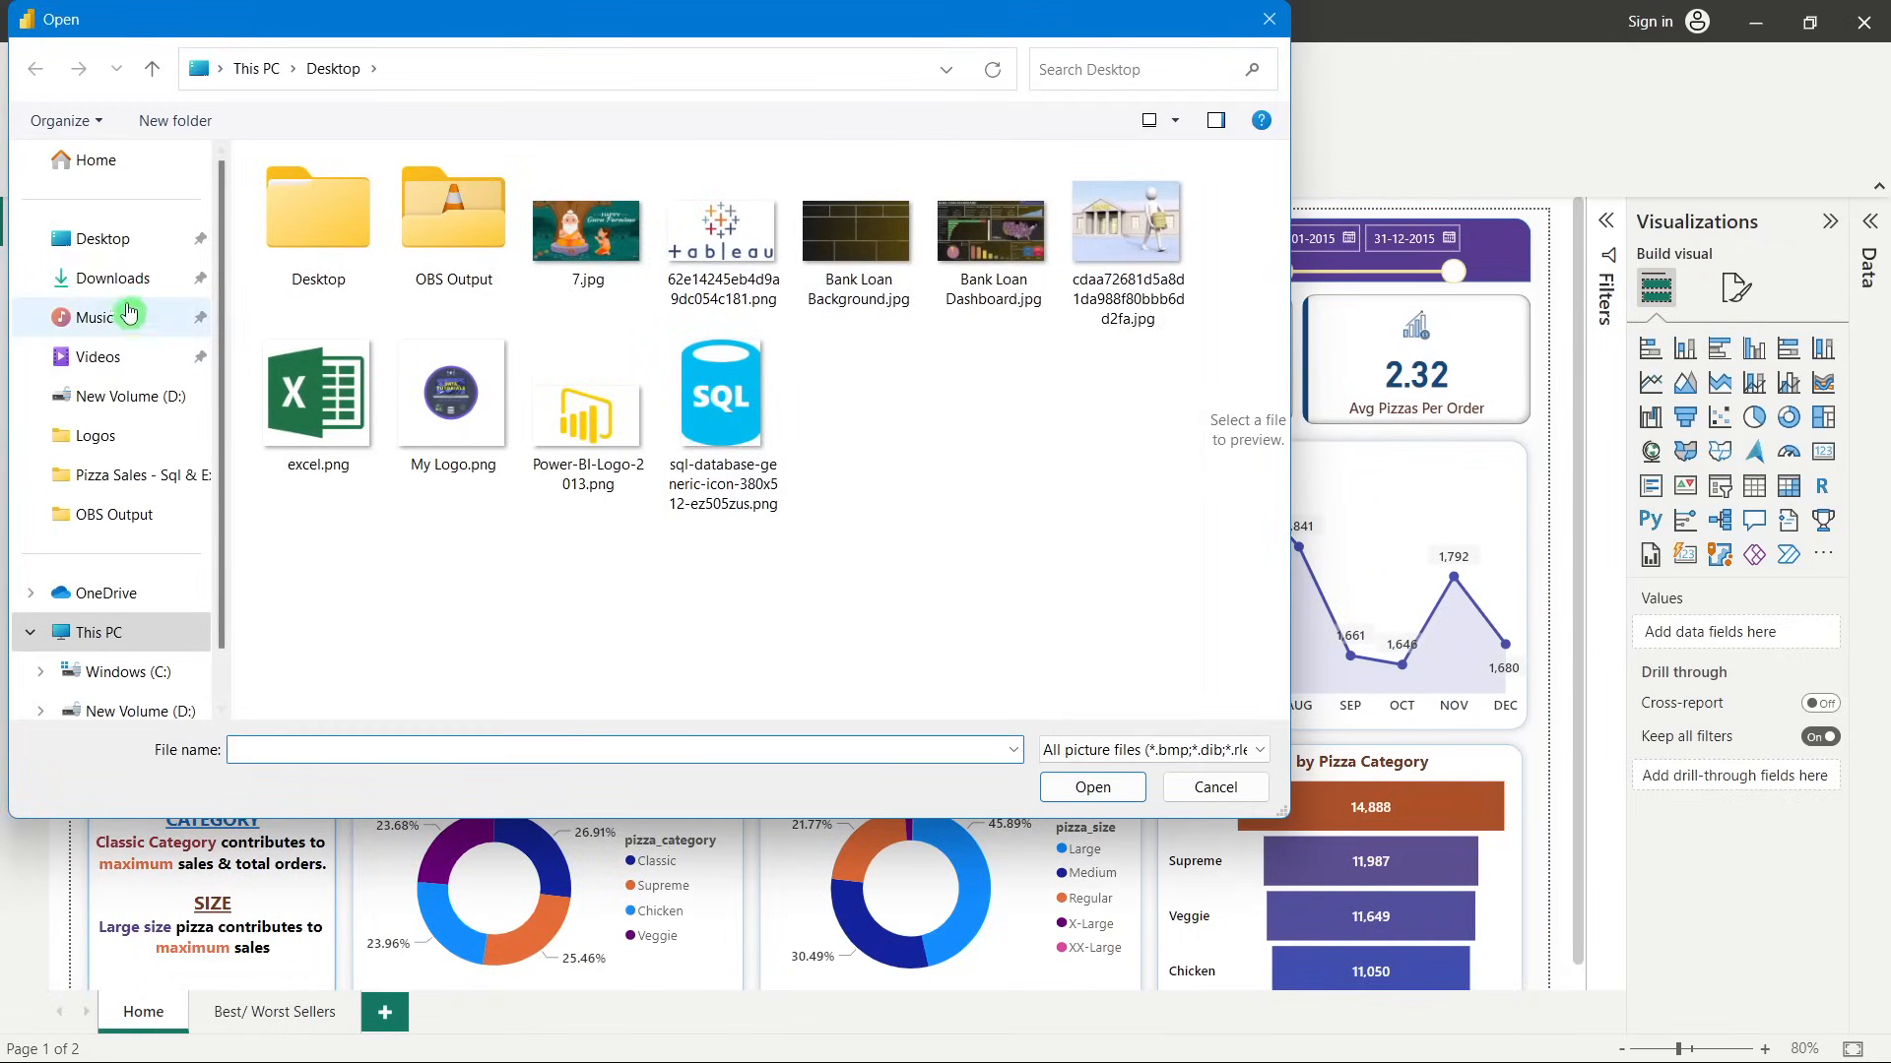
left_click(110, 278)
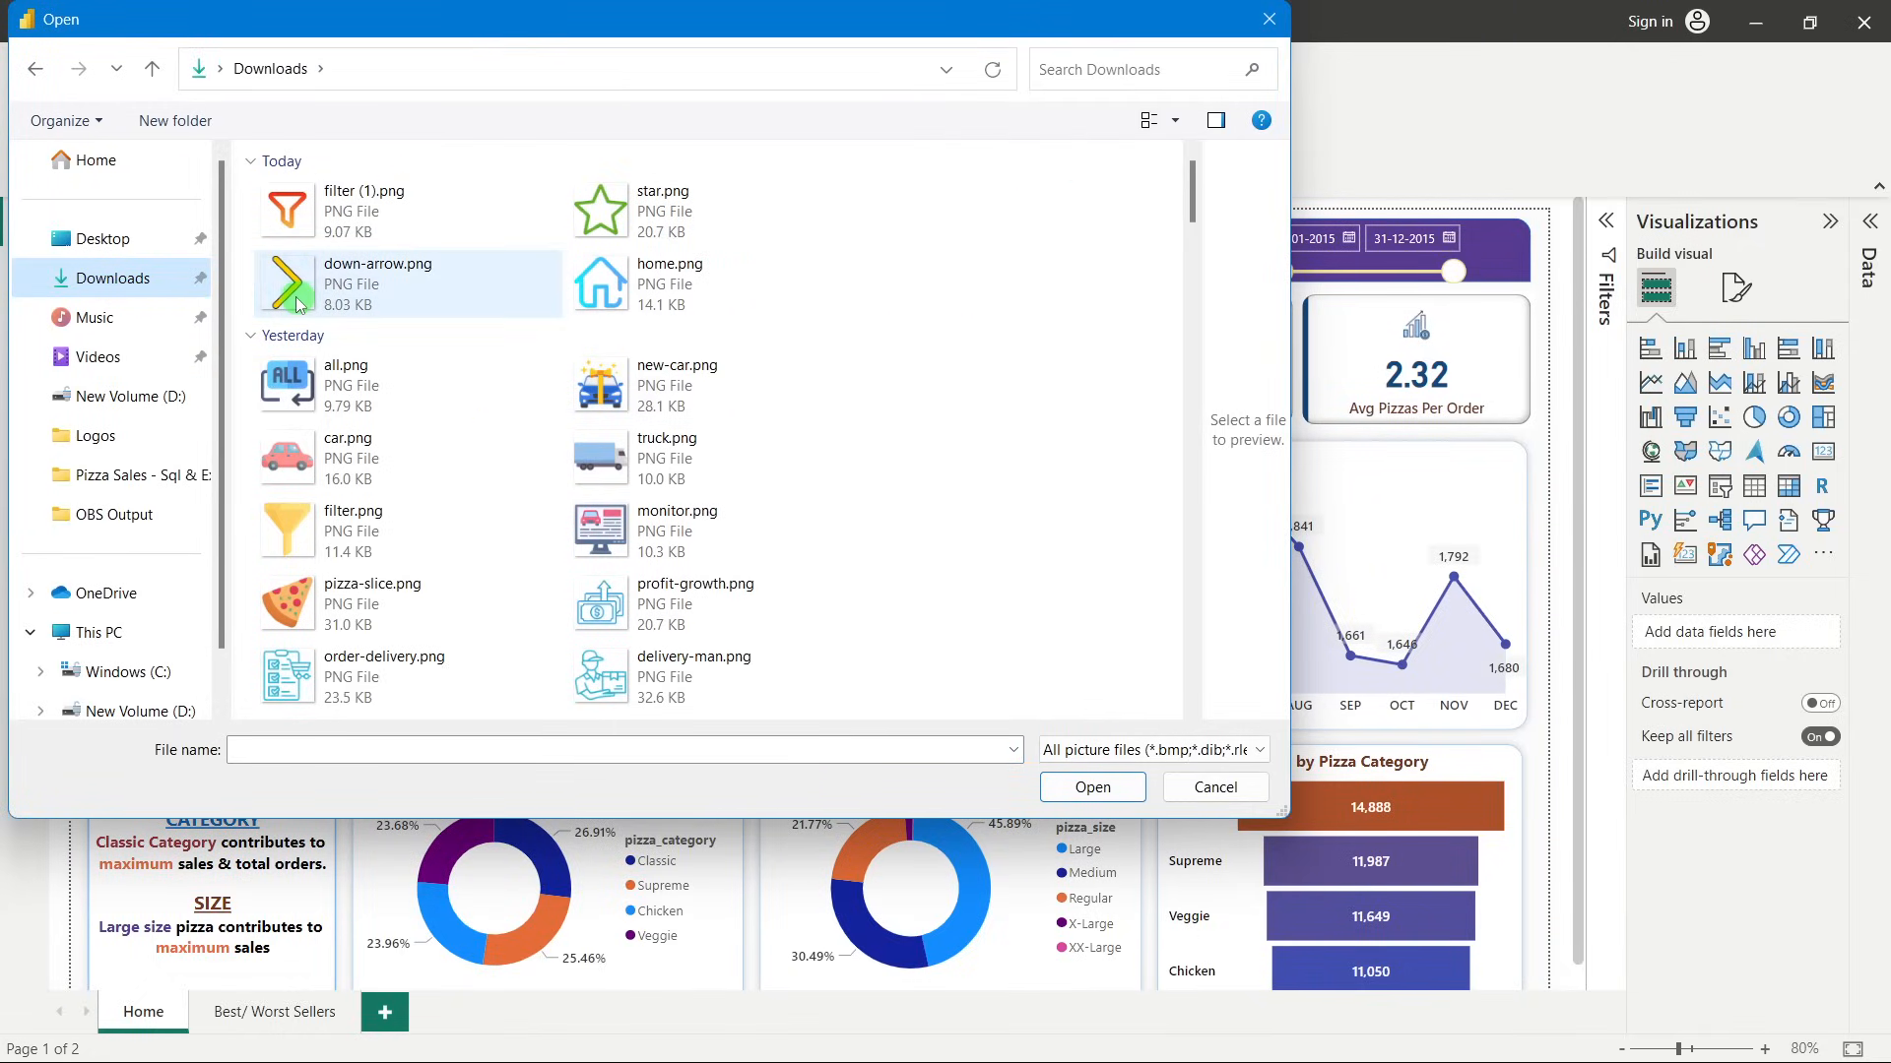
left_click_drag(296, 286, 1304, 412)
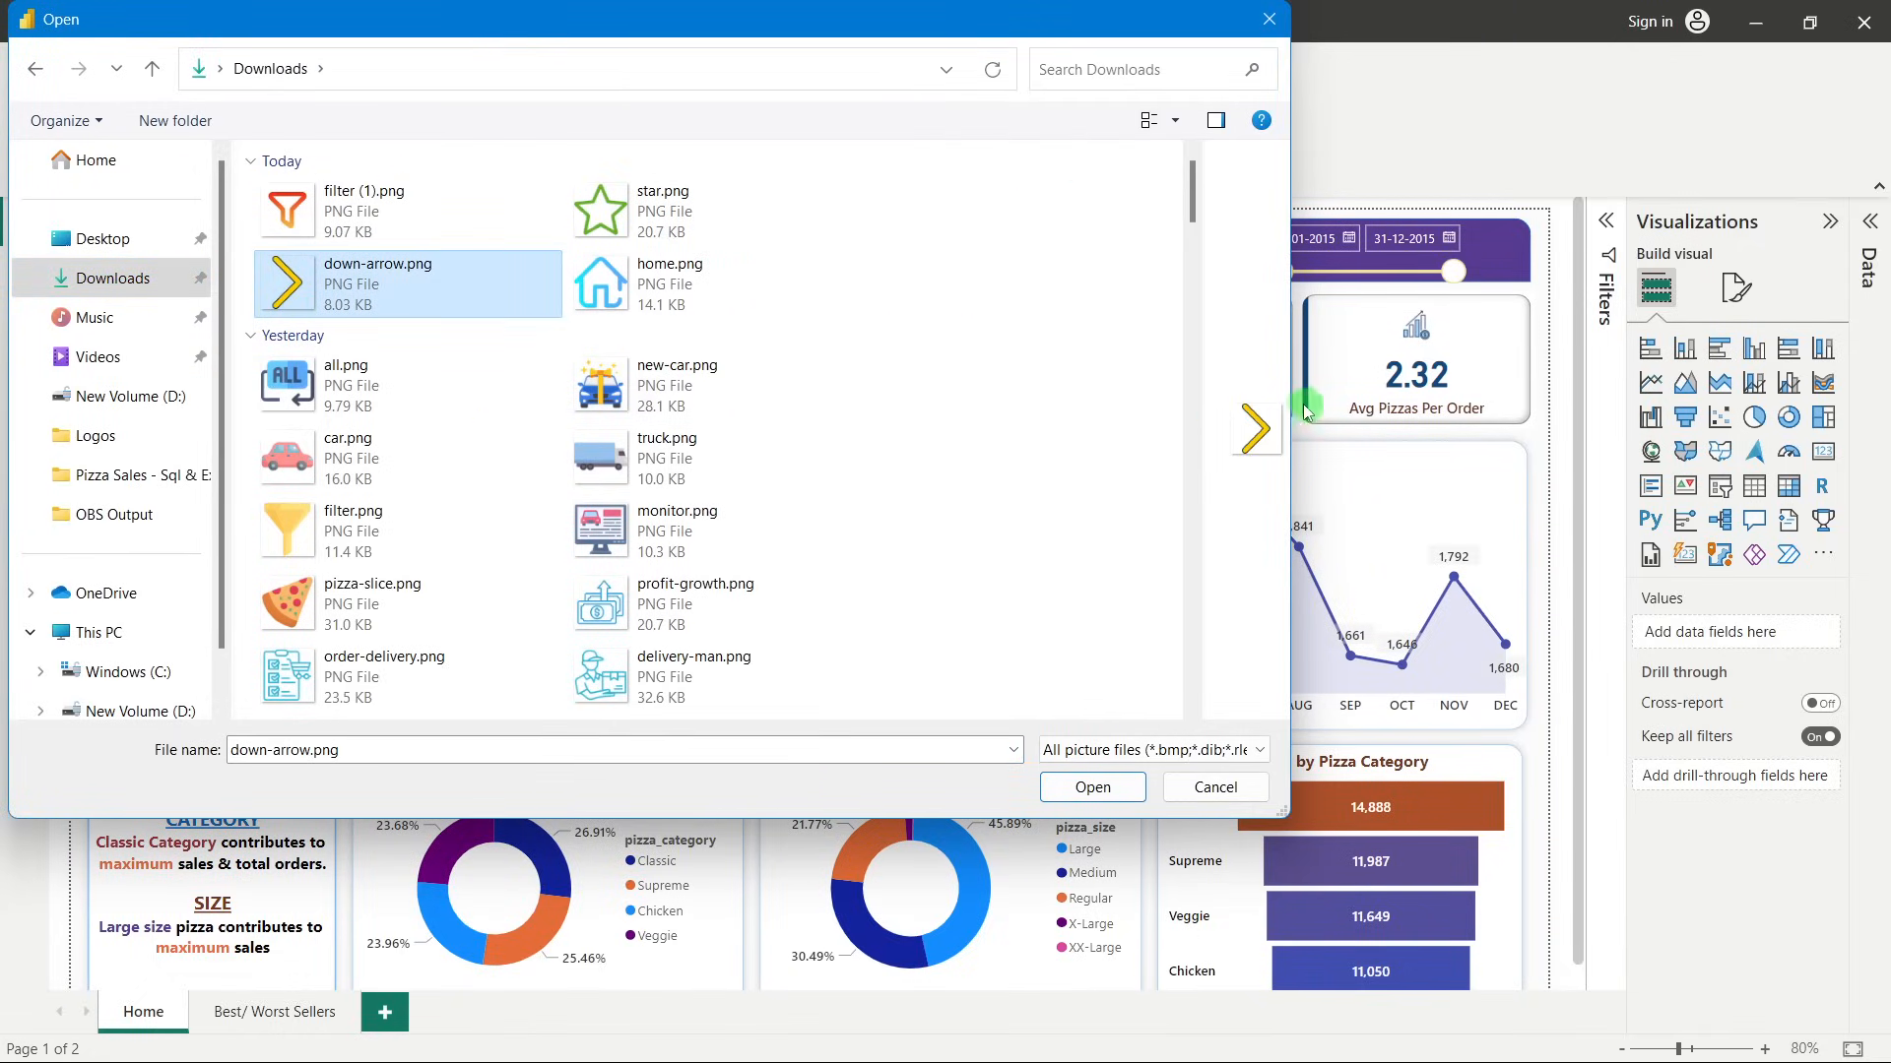
left_click(1088, 786)
left_click_drag(173, 310, 313, 342)
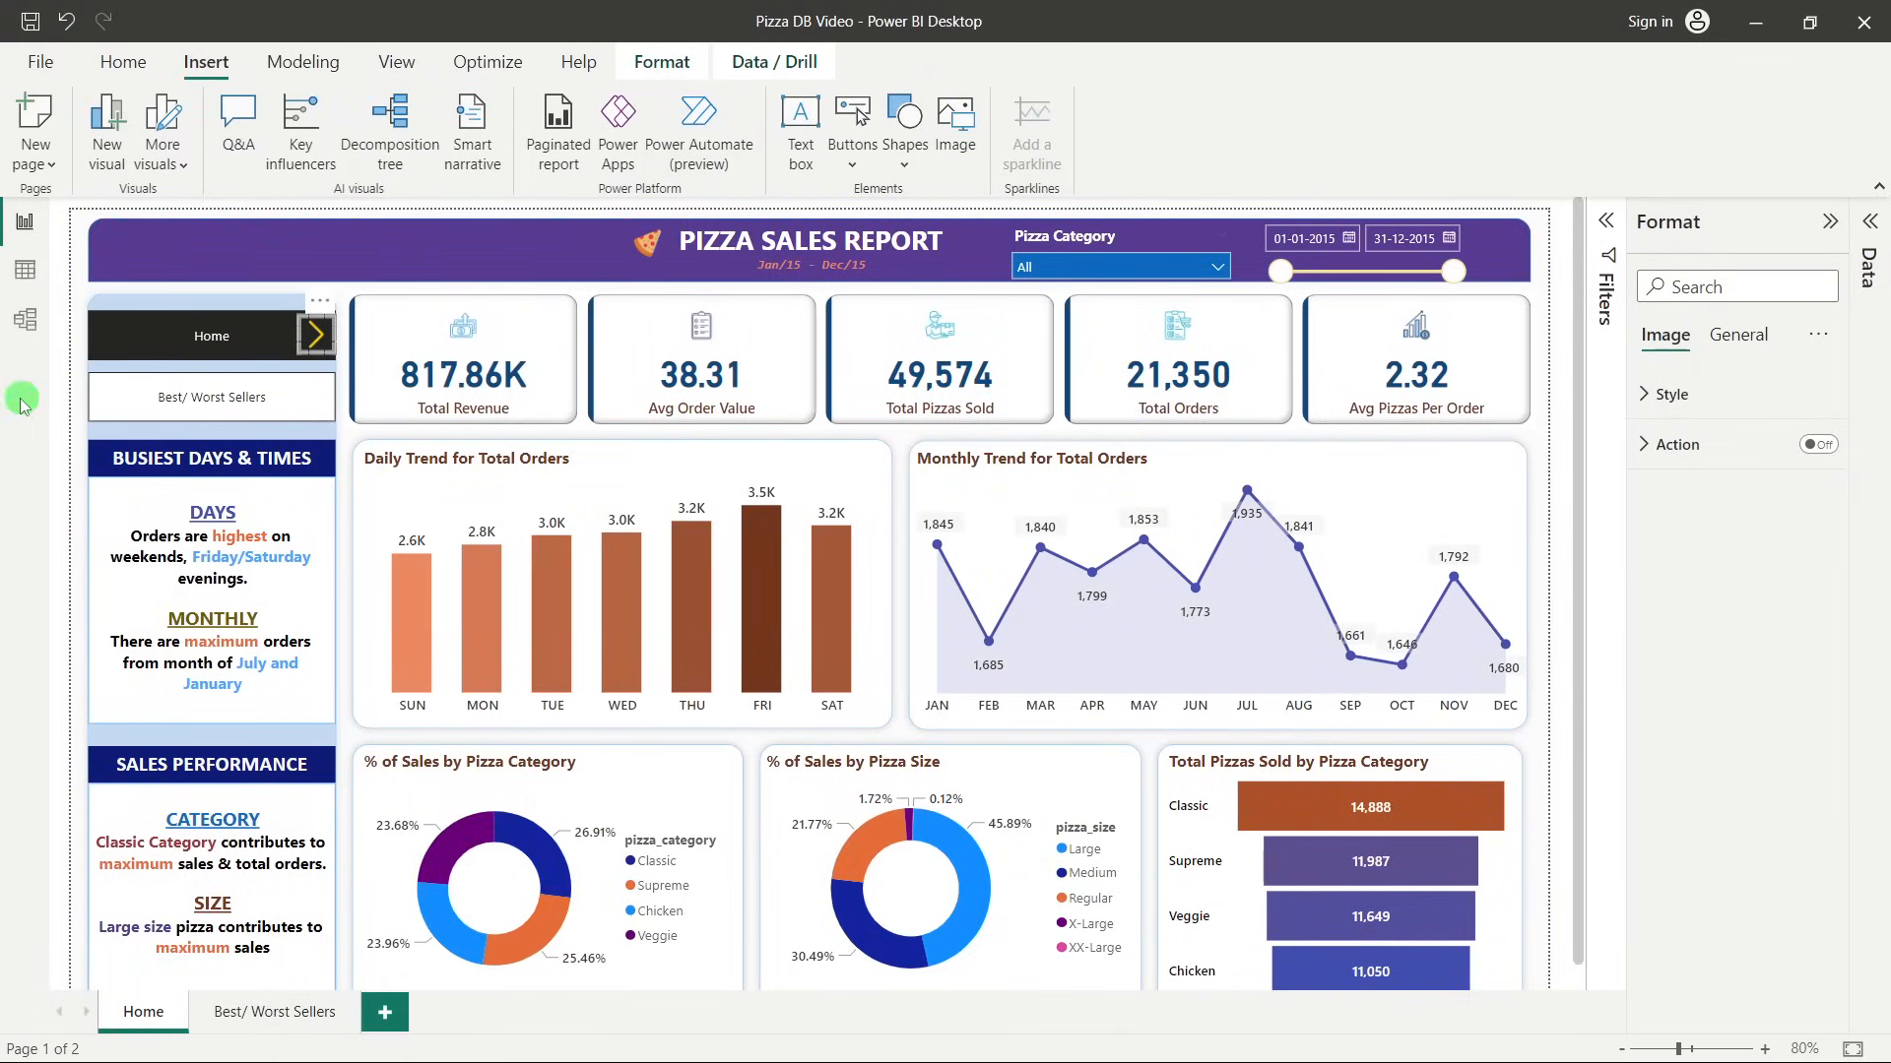
left_click(57, 404)
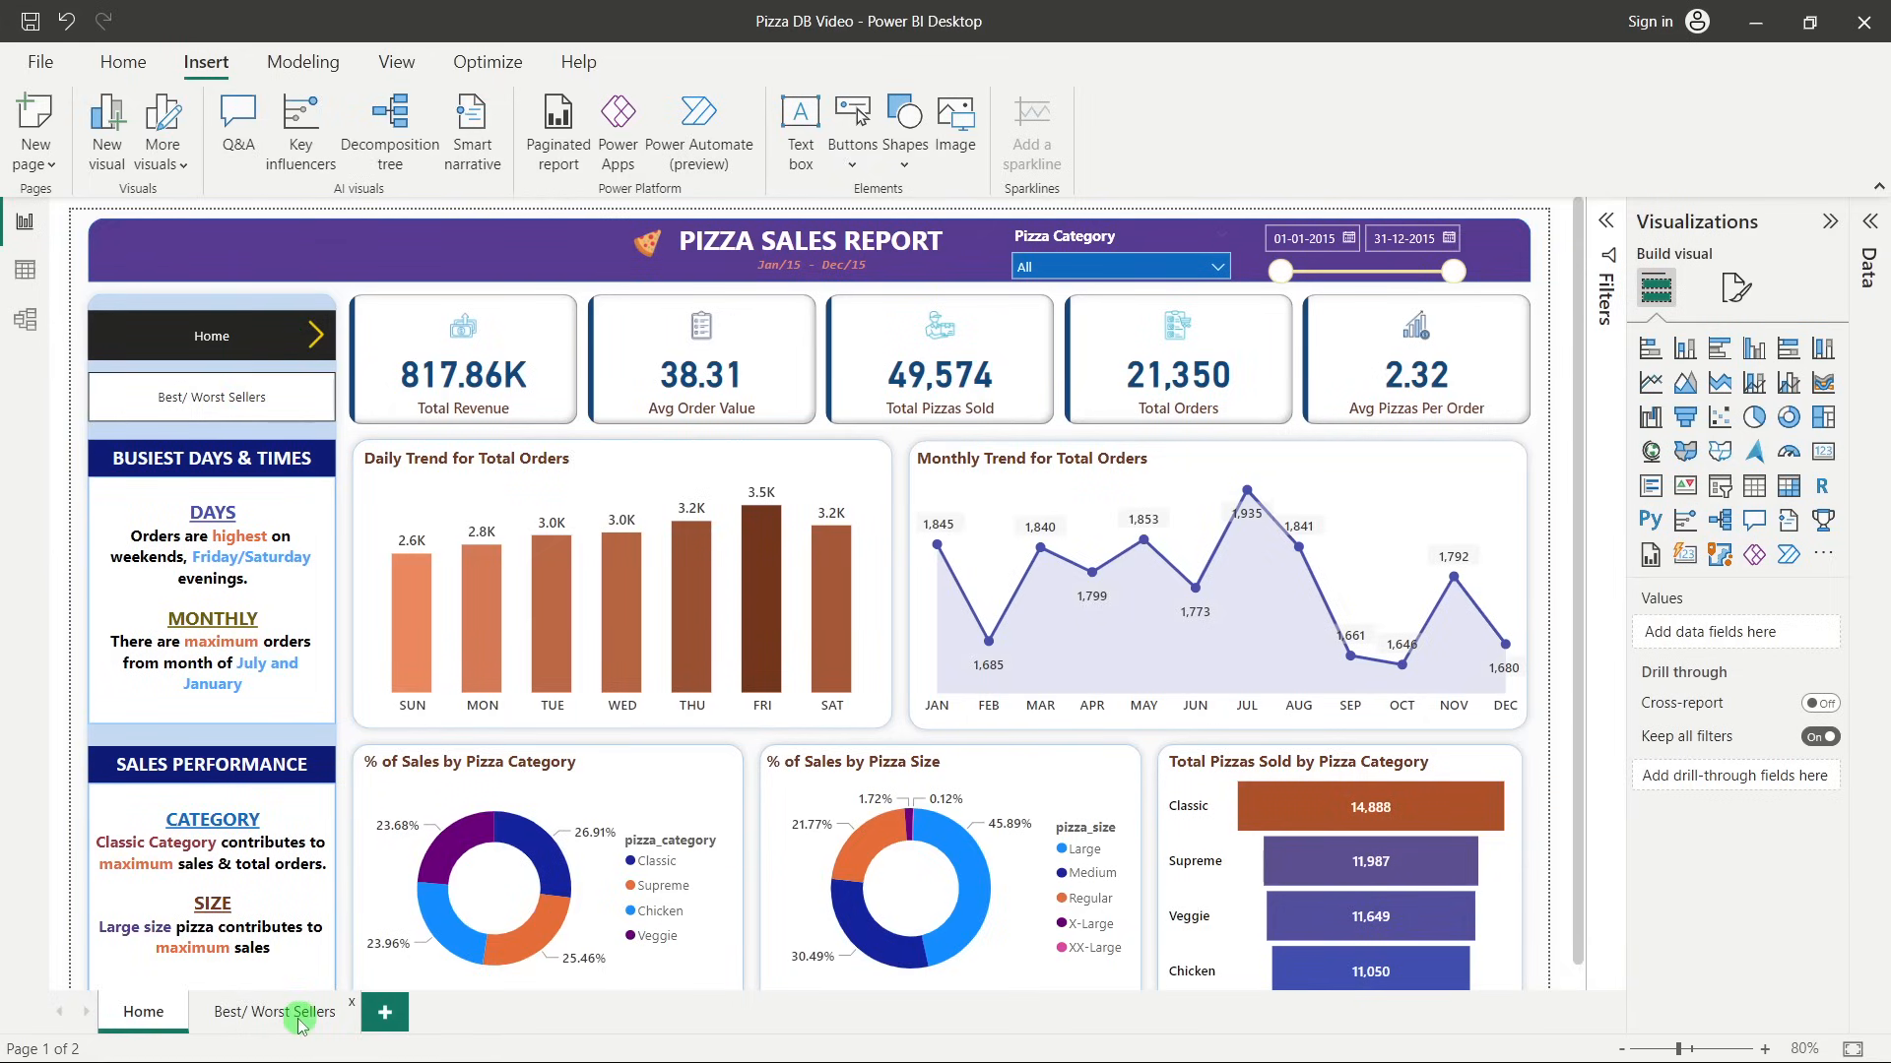
Insert a page navigator on the Best/ Worst Sellers page and move it onto the empty blue area above BEST SELLERS.
left_click(223, 1014)
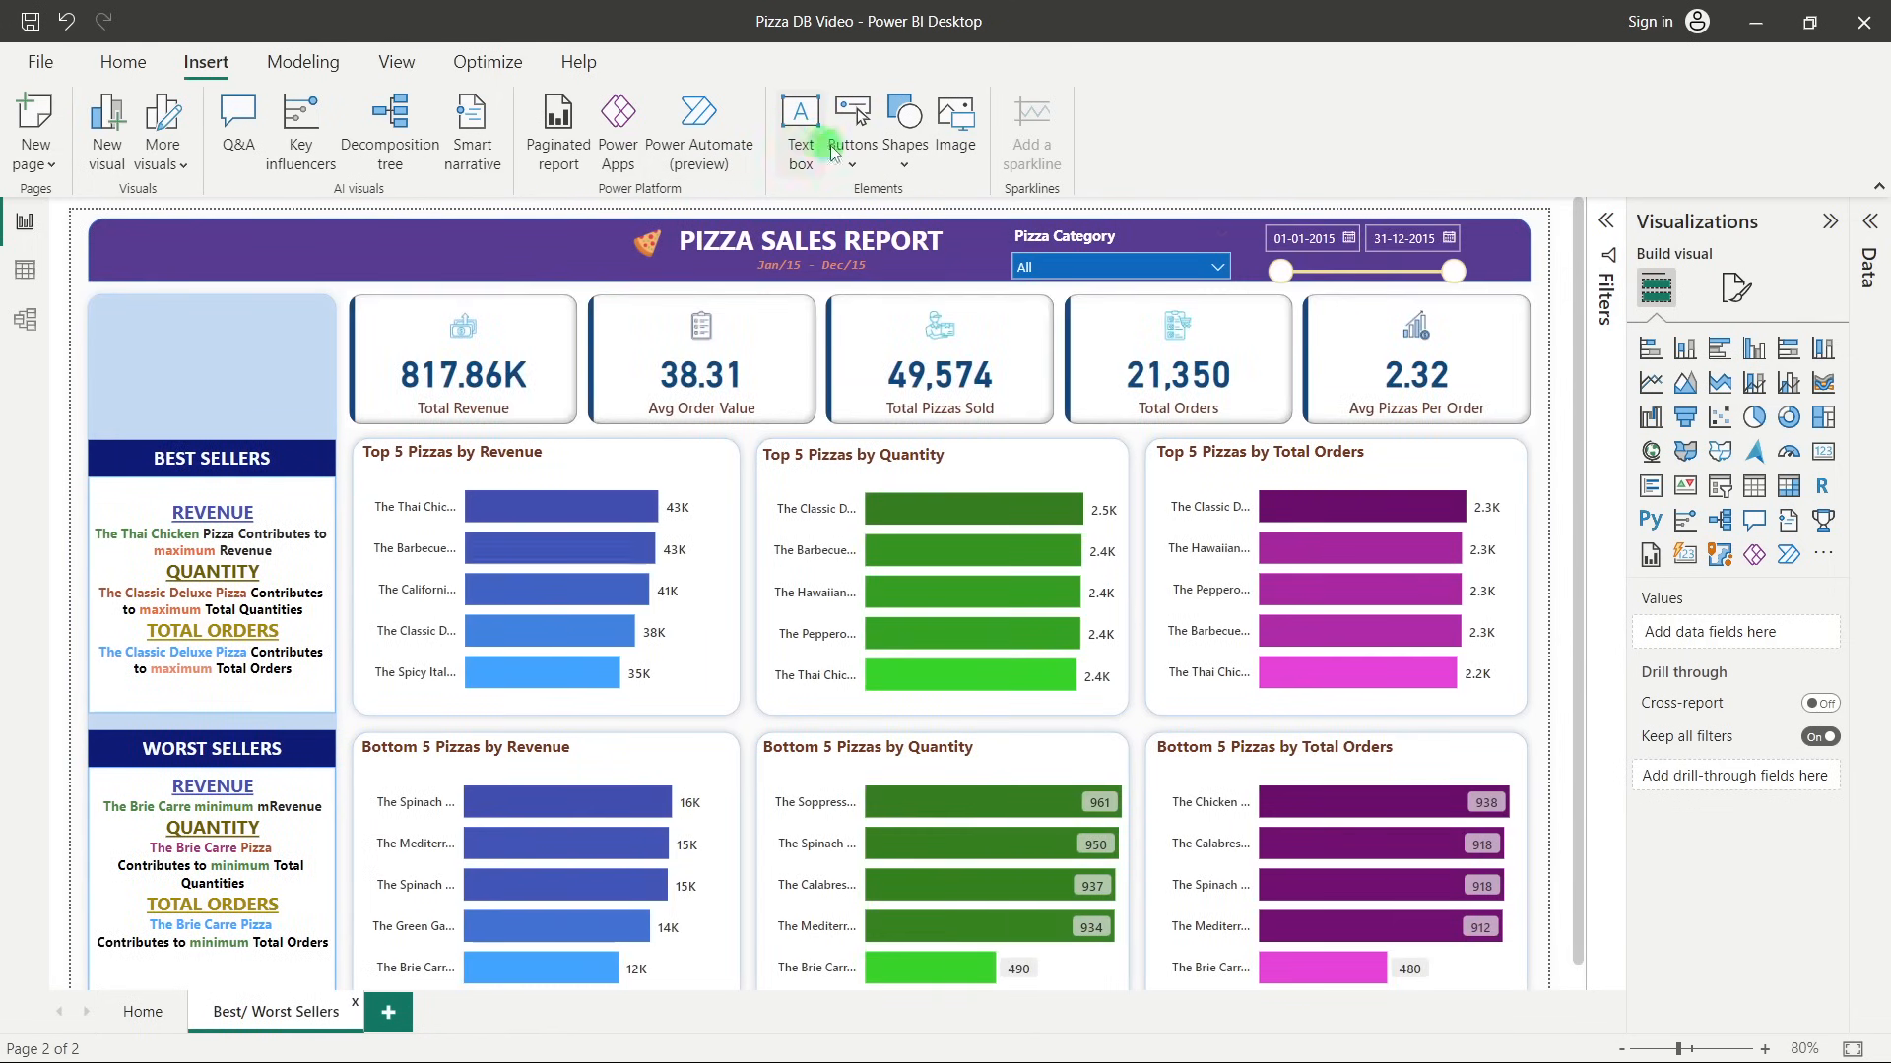
left_click(855, 166)
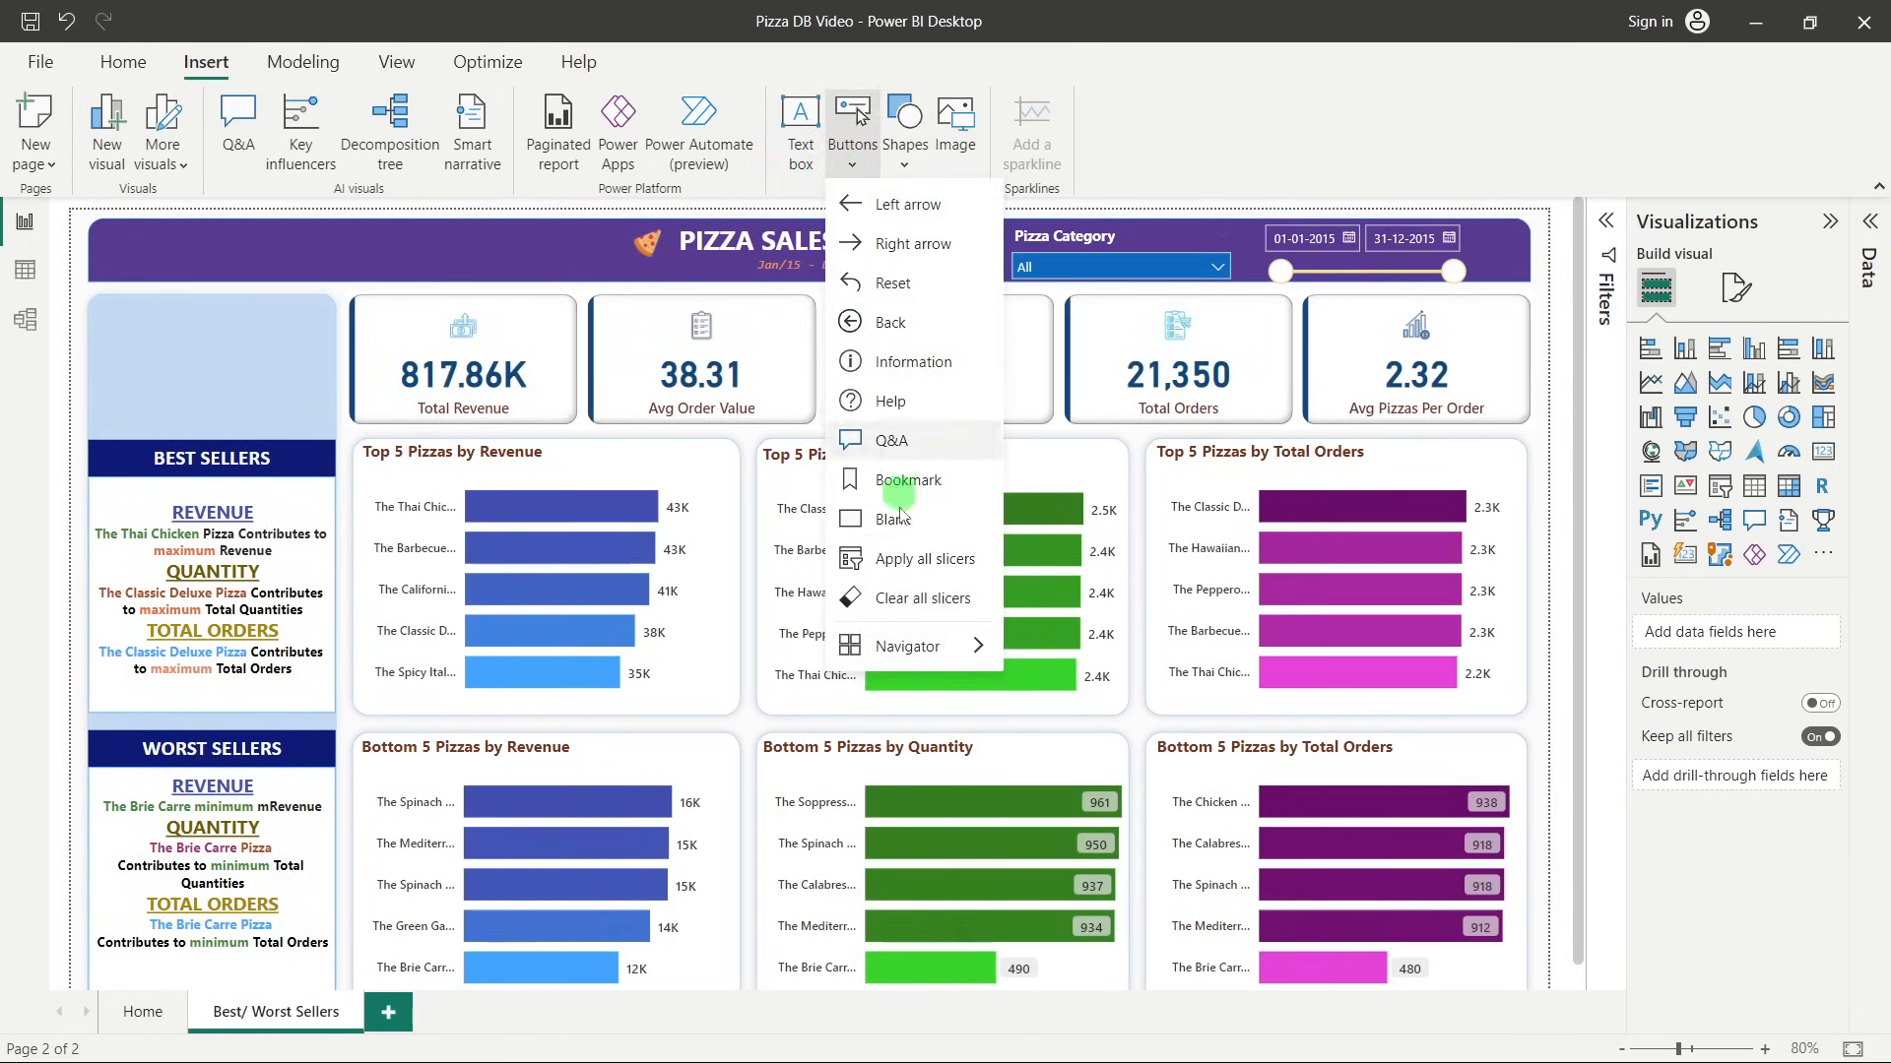
mouse_move(916, 647)
left_click(1019, 655)
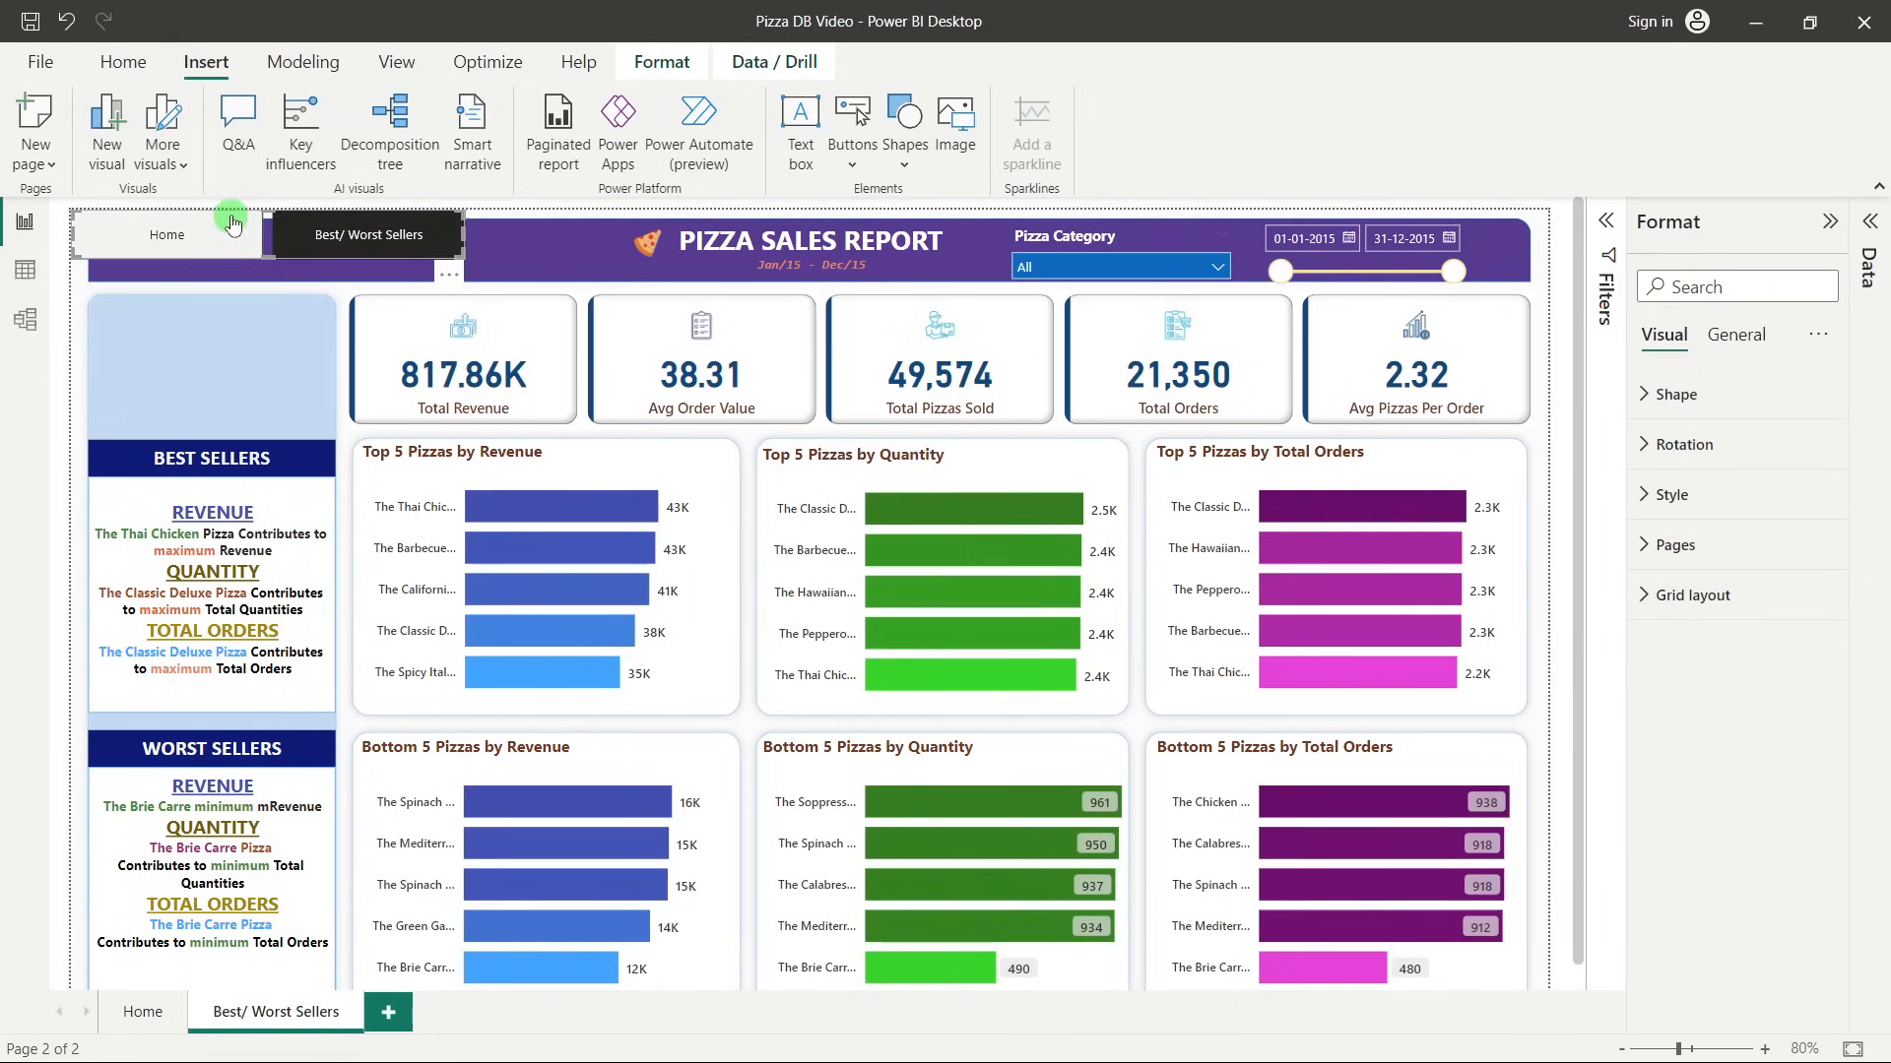
left_click_drag(243, 239, 260, 322)
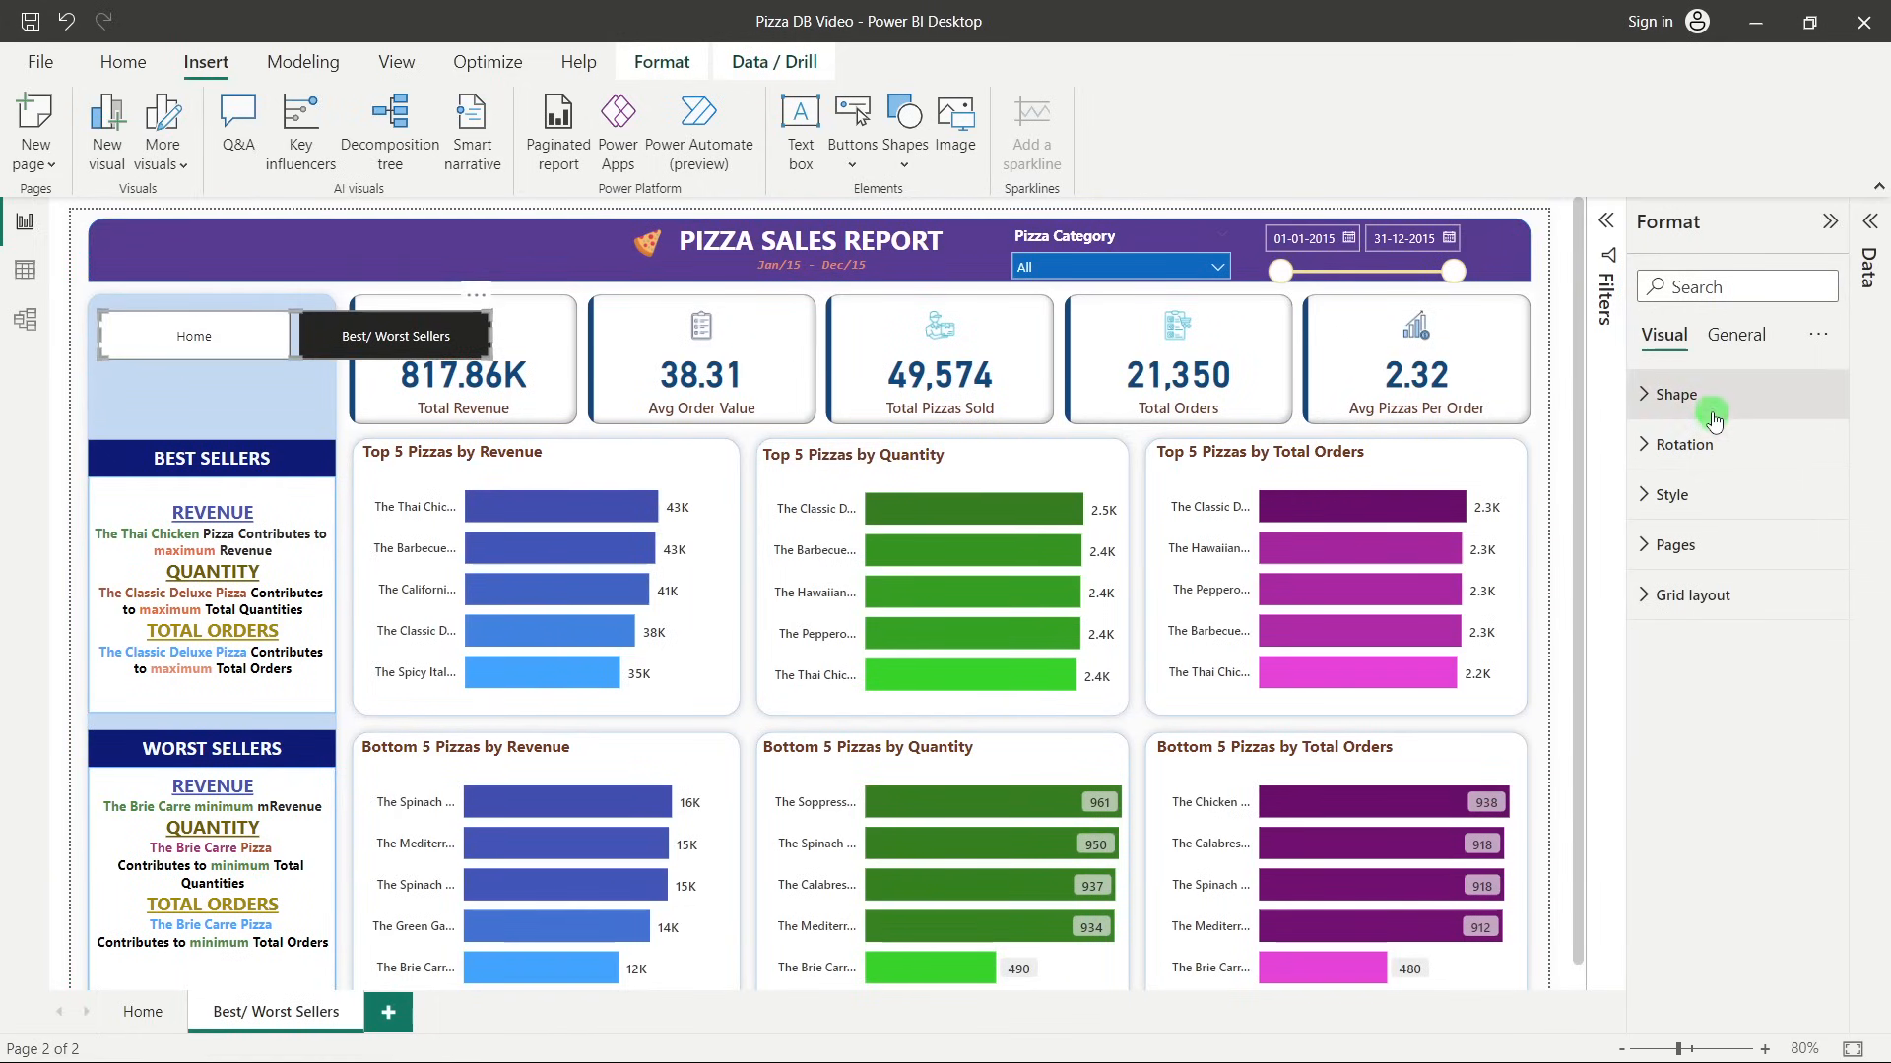
Hide the Home page in this navigator and fit the remaining Best/ Worst Sellers button to the blue side panel's width.
left_click(1685, 574)
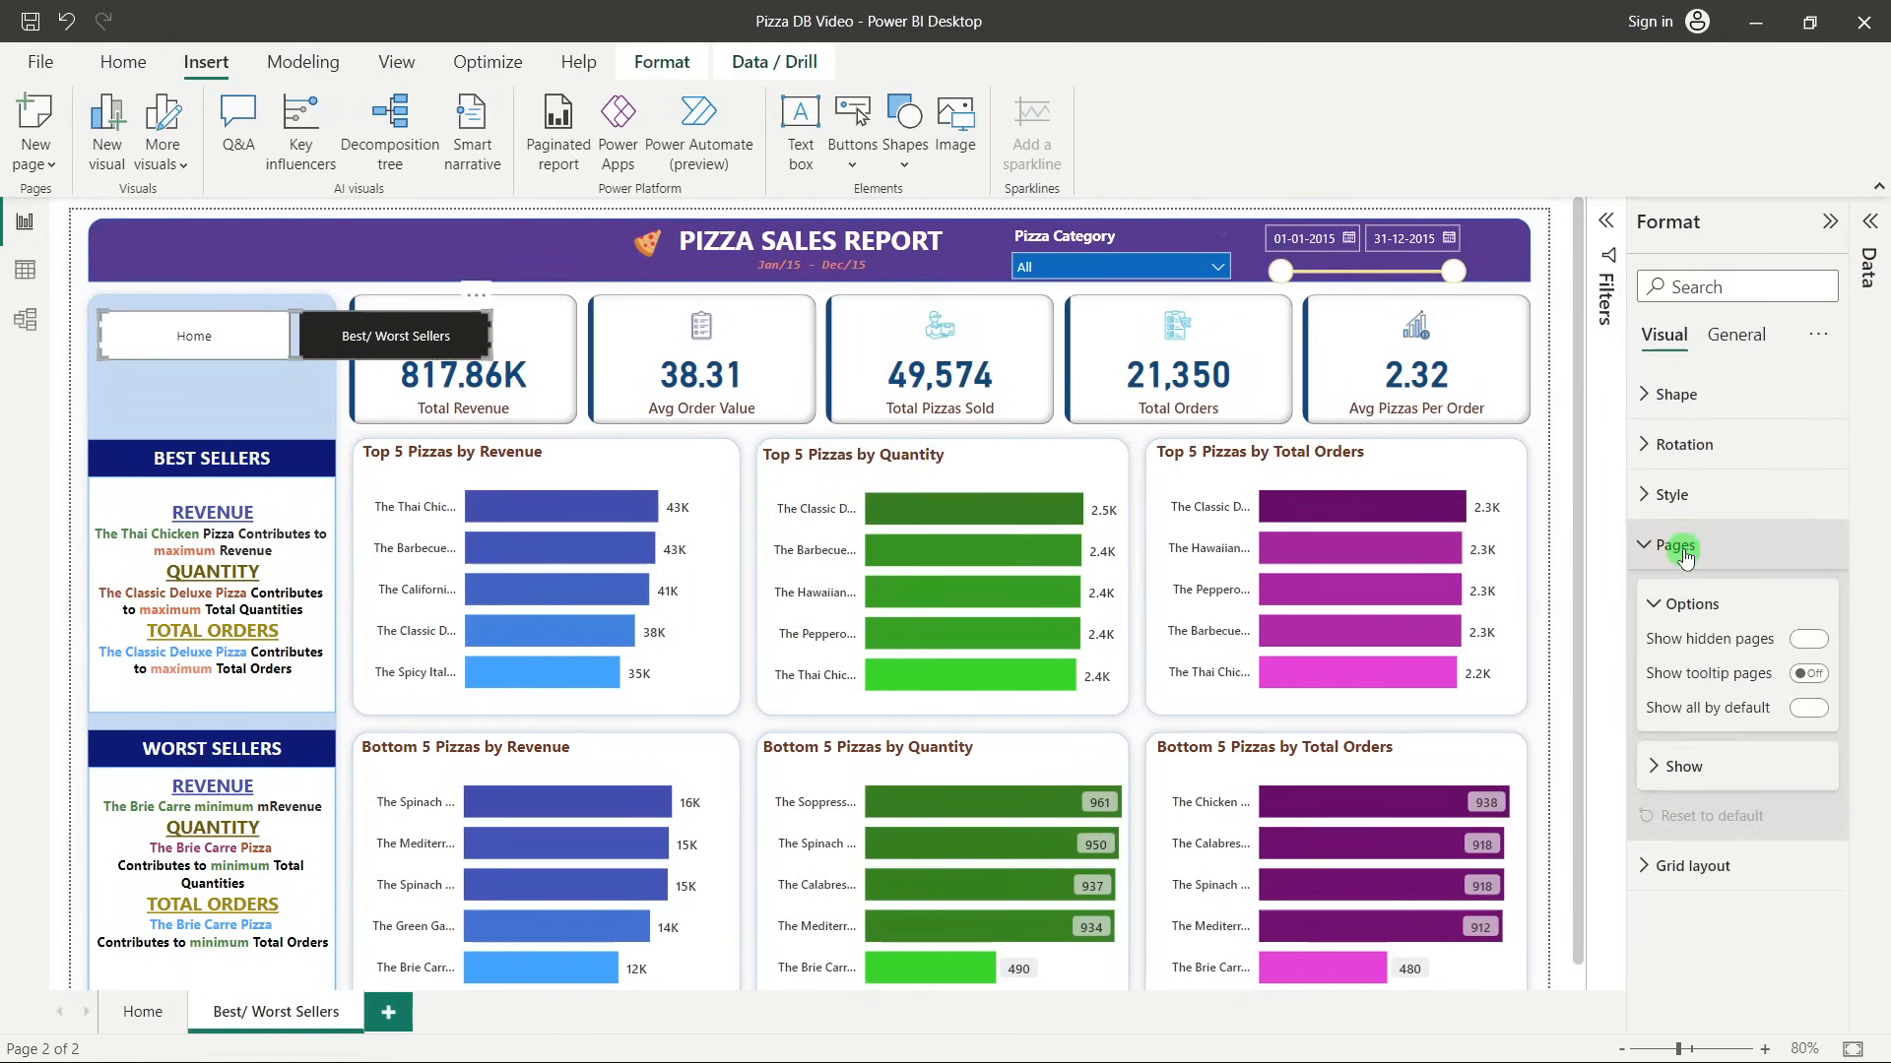
left_click(1718, 768)
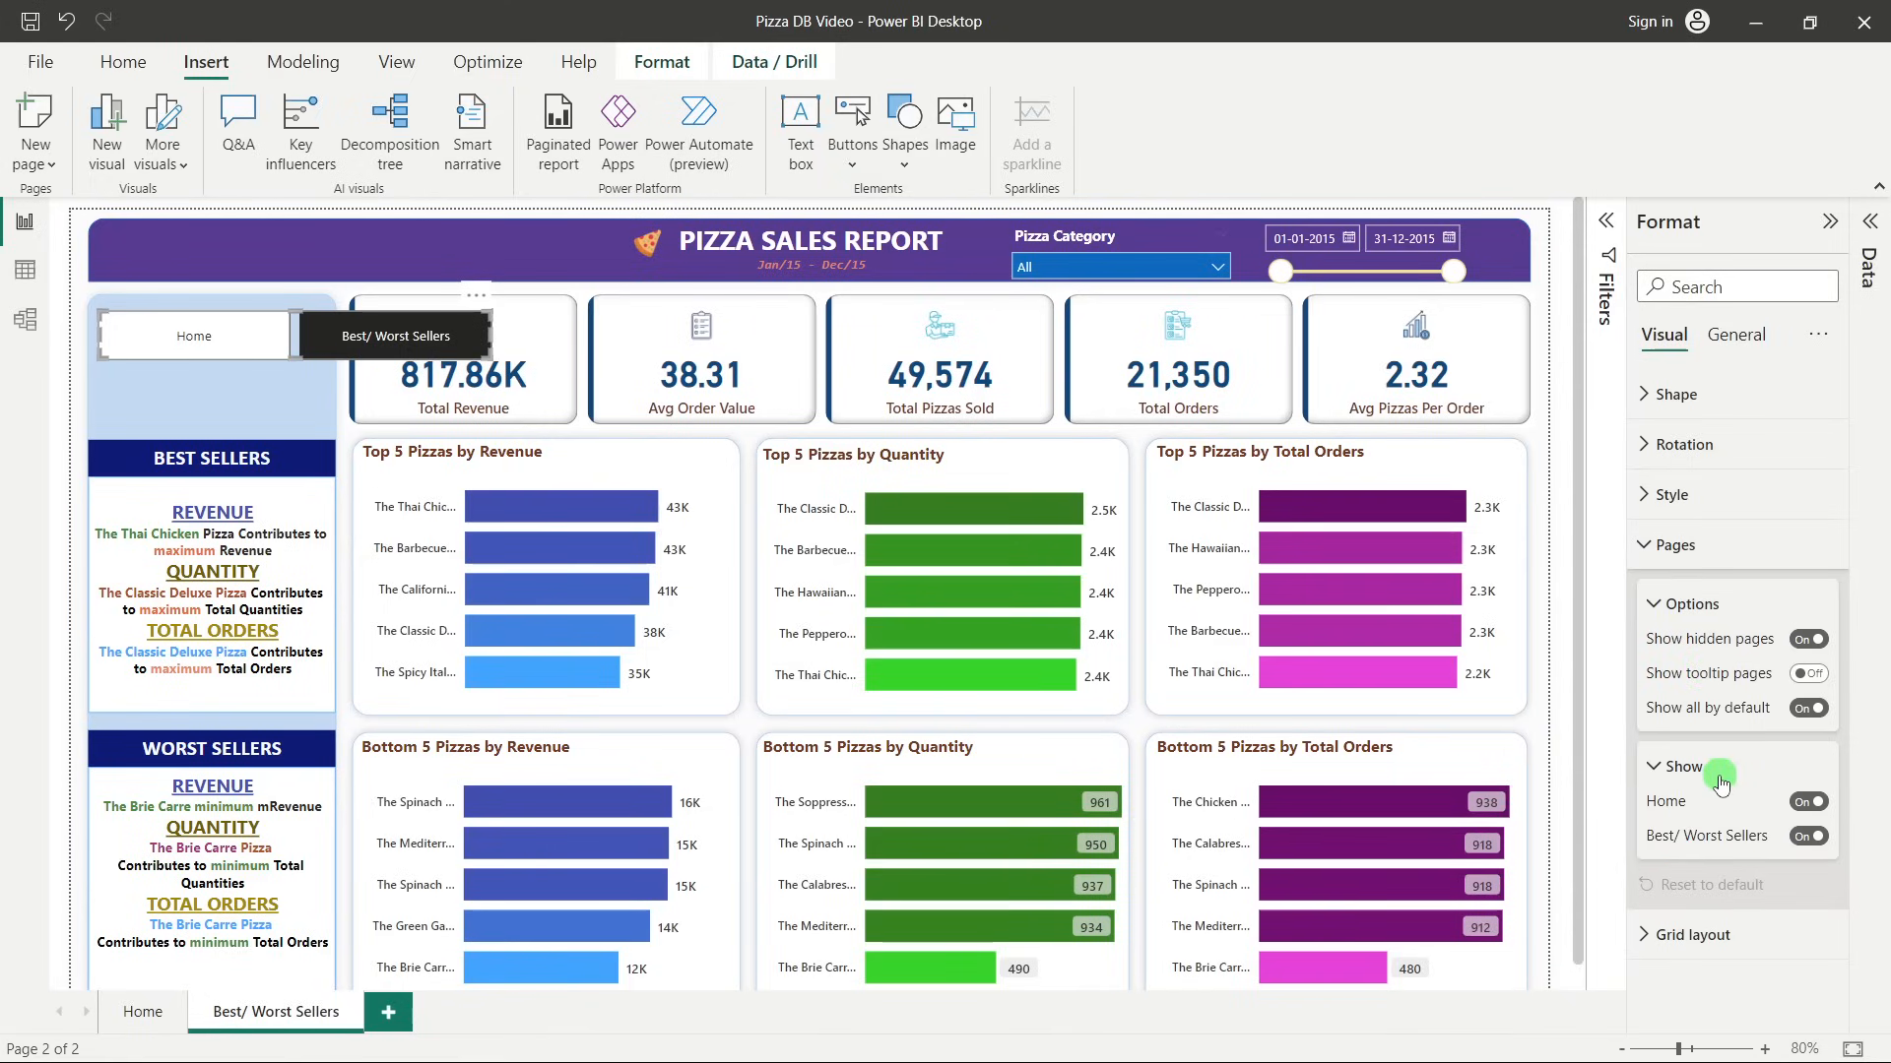
left_click(1802, 806)
left_click(408, 340)
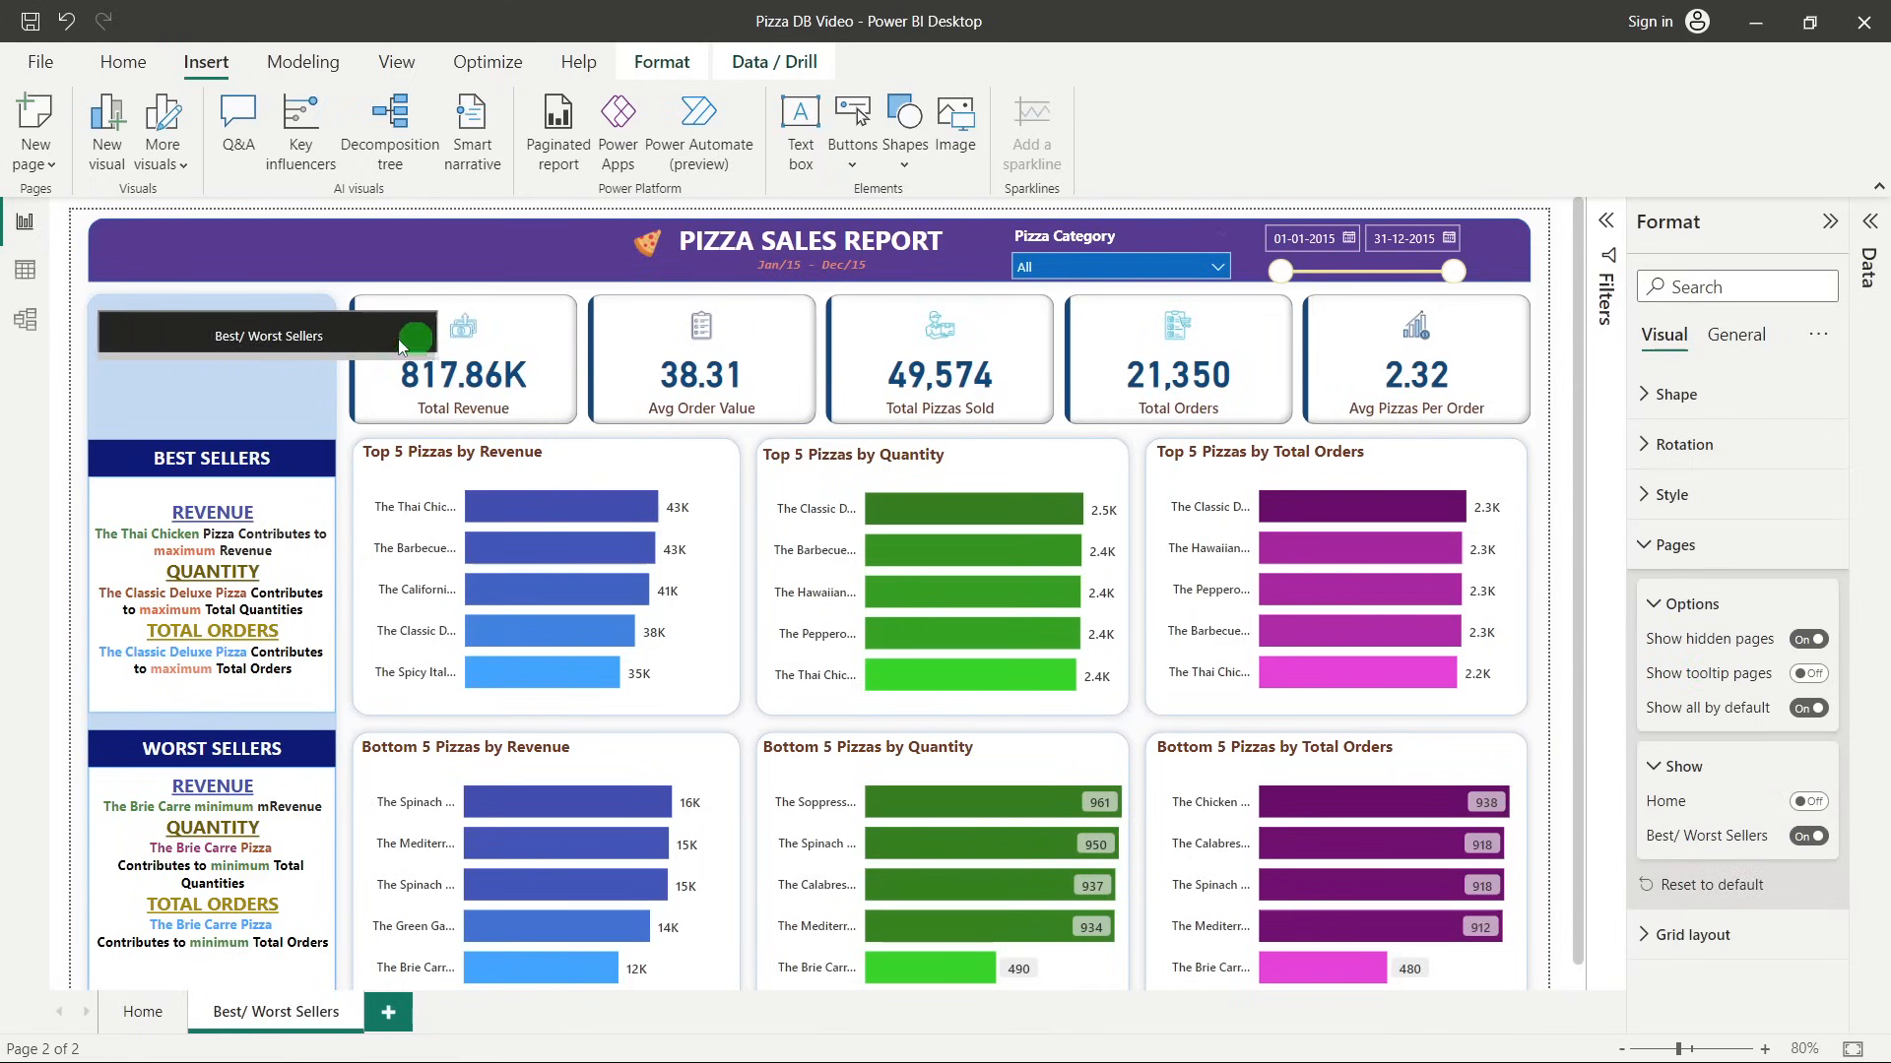
left_click_drag(401, 339, 335, 340)
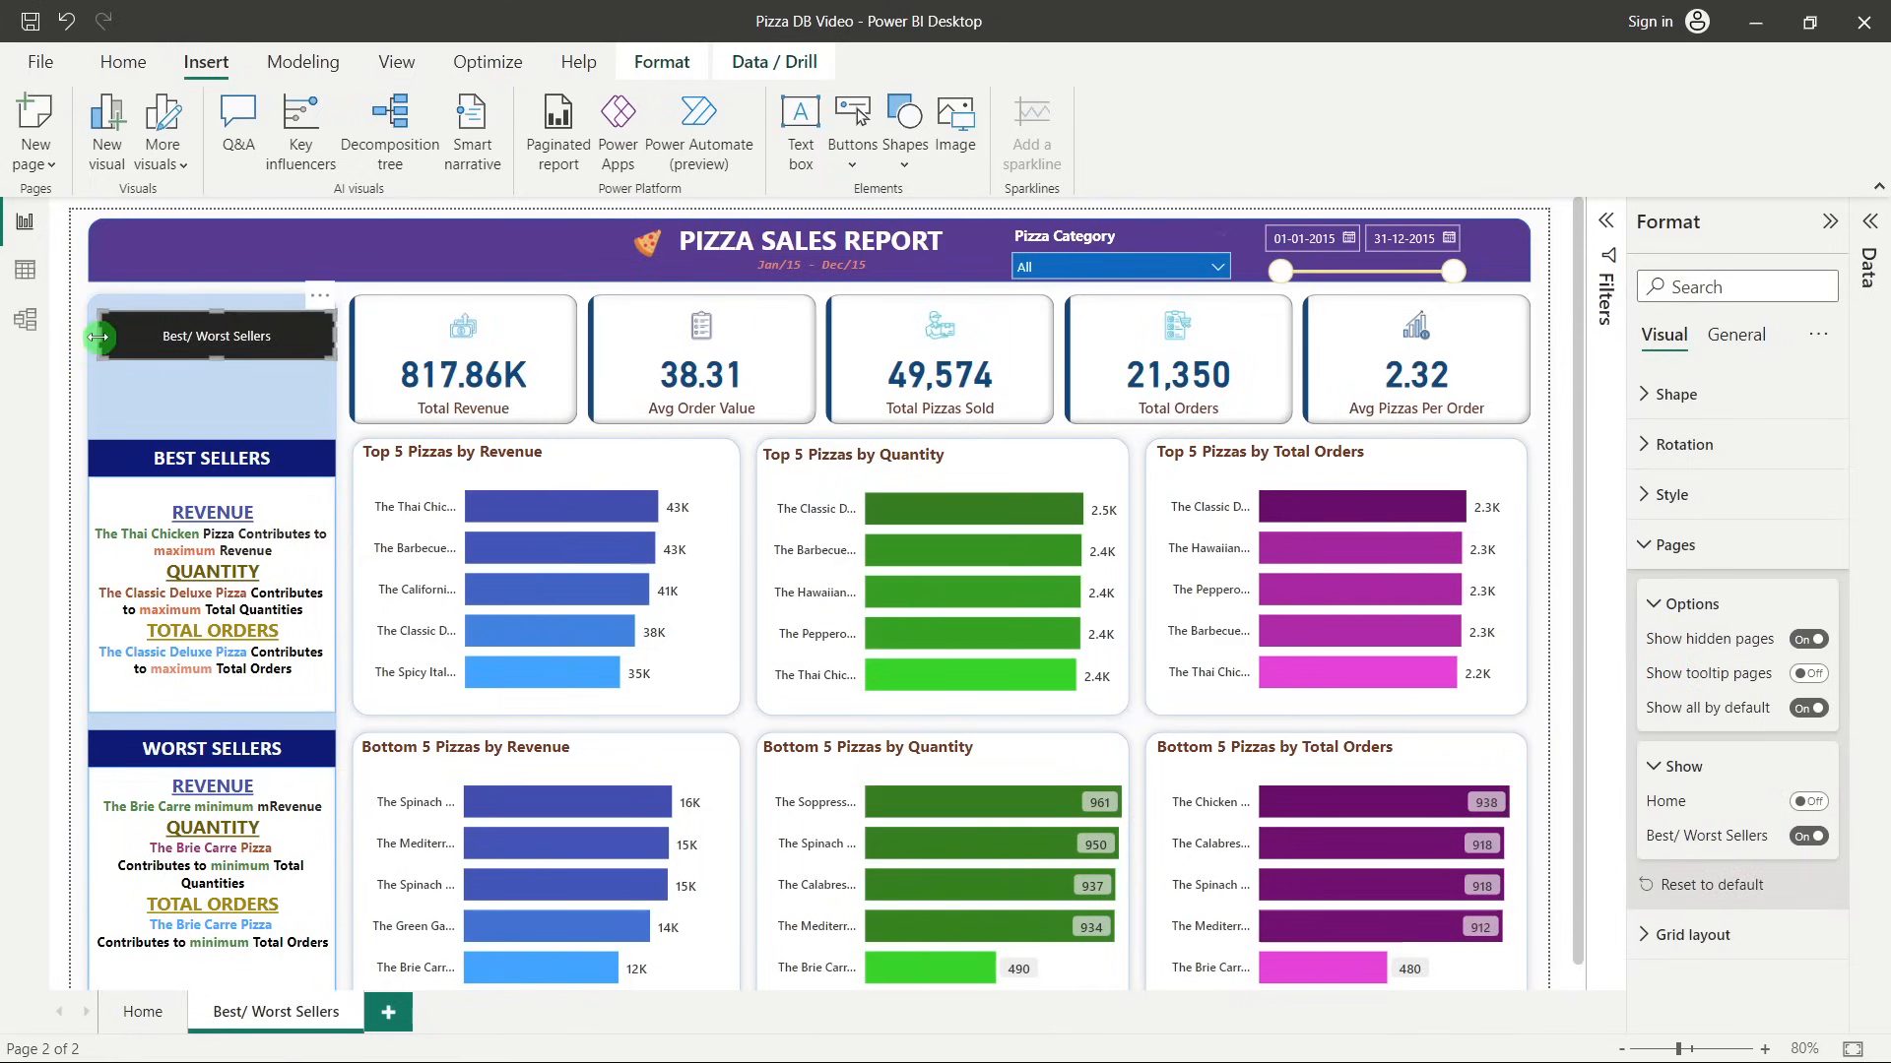
left_click_drag(96, 337, 89, 337)
Duplicate the Best/ Worst Sellers button, stack the two vertically and make the upper one show only the Home page.
mouse_move(207, 338)
left_mouse_down()
mouse_move(207, 394)
mouse_move(256, 396)
mouse_move(233, 341)
left_mouse_up()
key("ctrl+c")
key("ctrl+v")
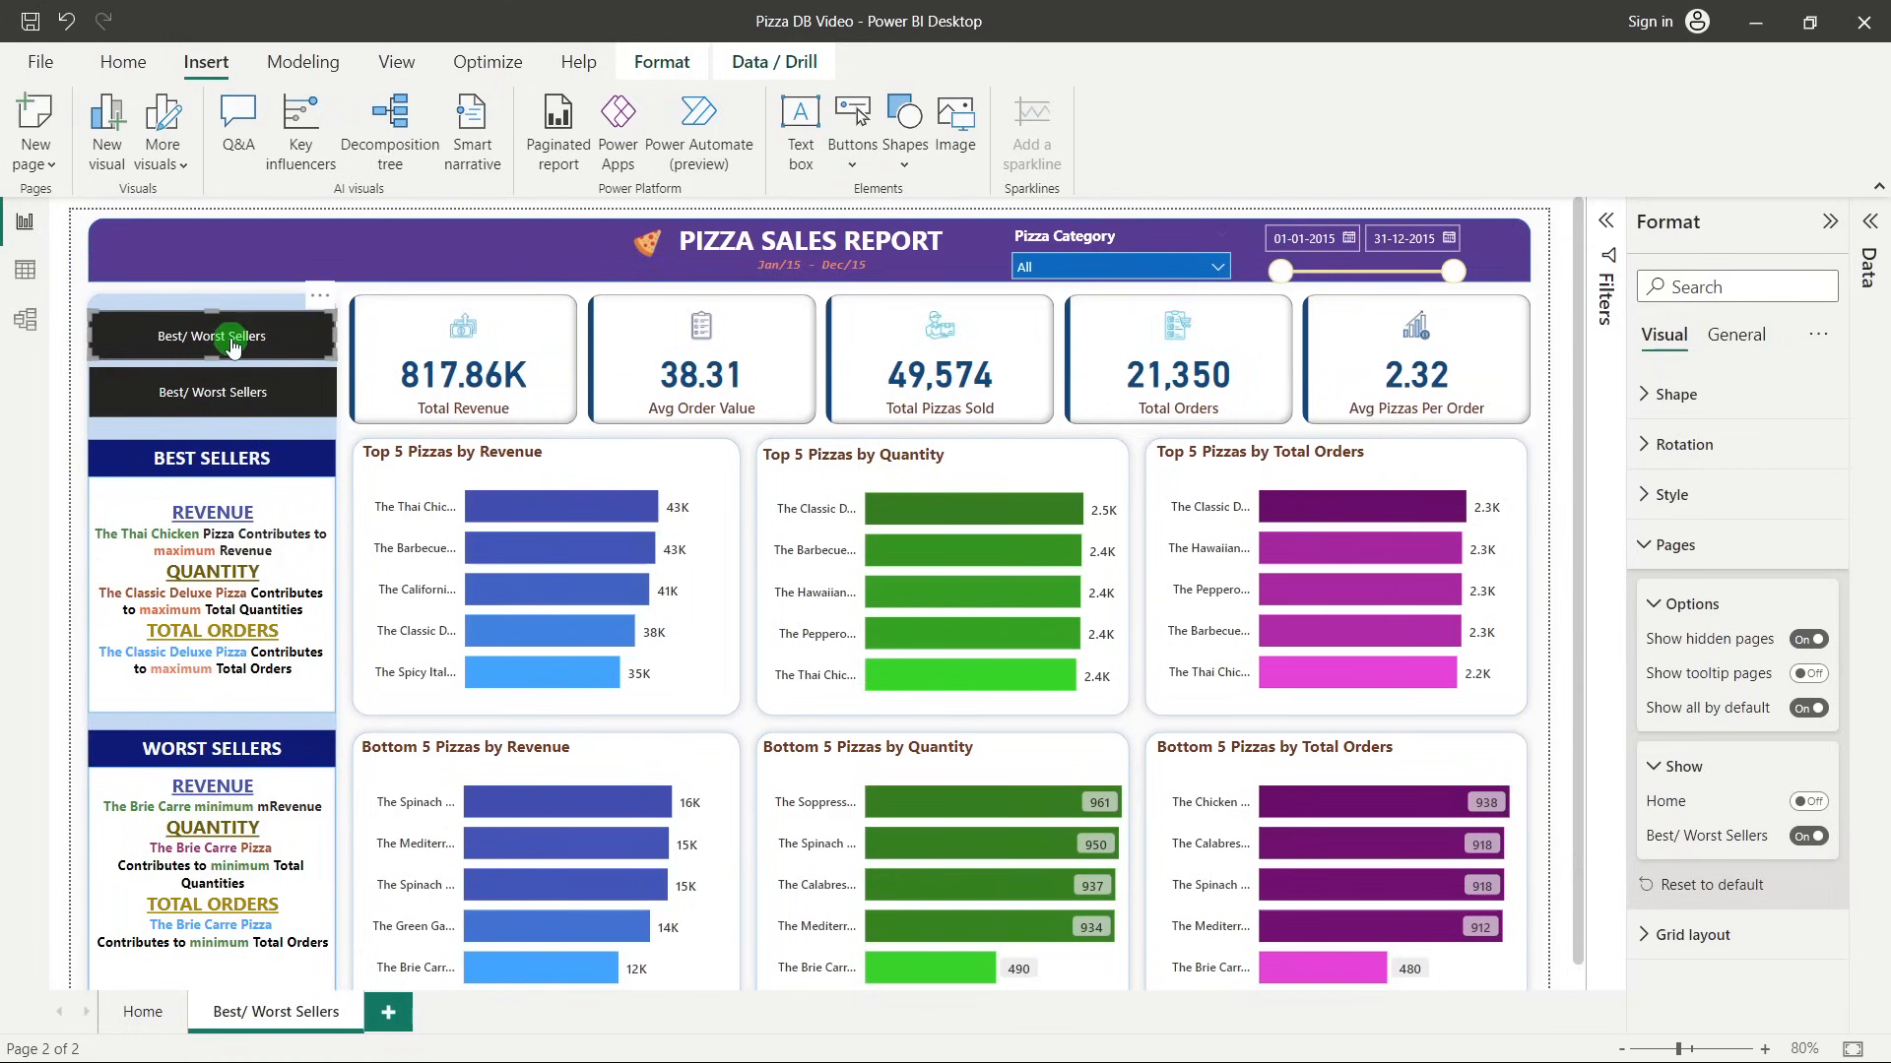
left_click(1808, 836)
left_click(1808, 801)
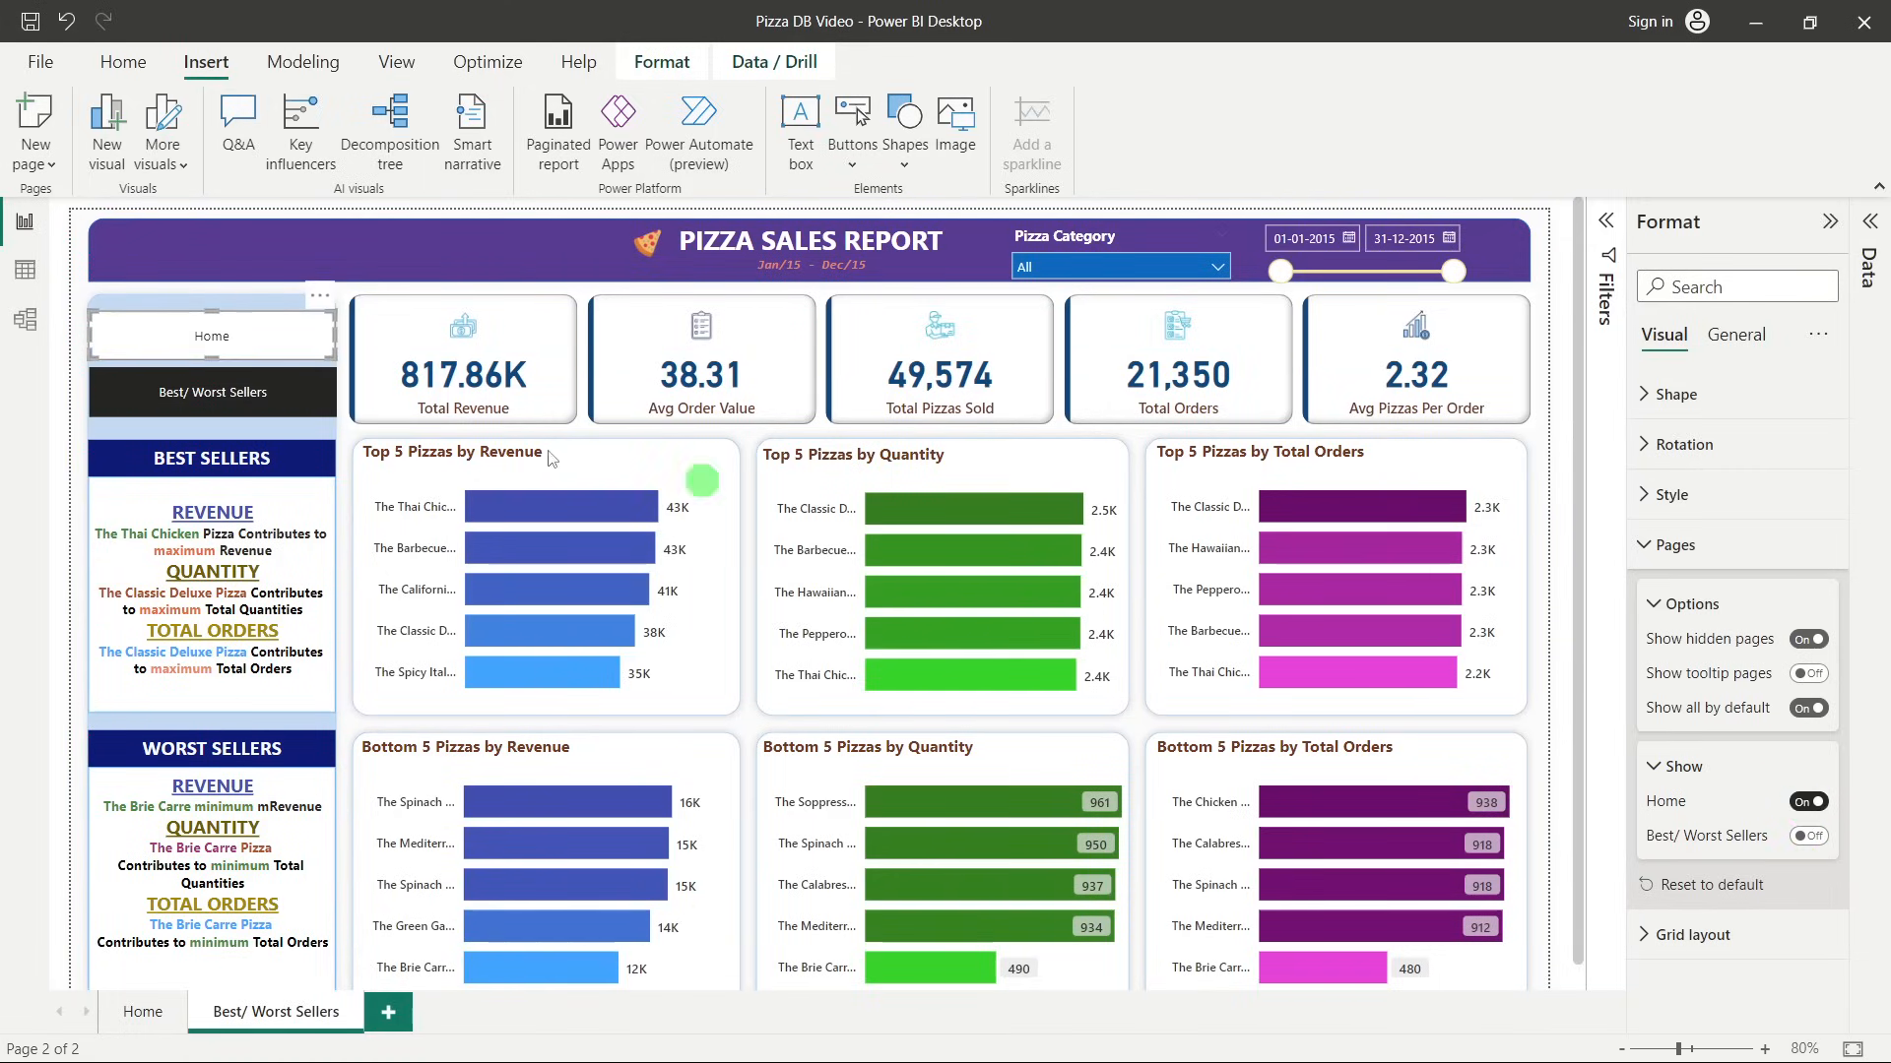
left_click(77, 387)
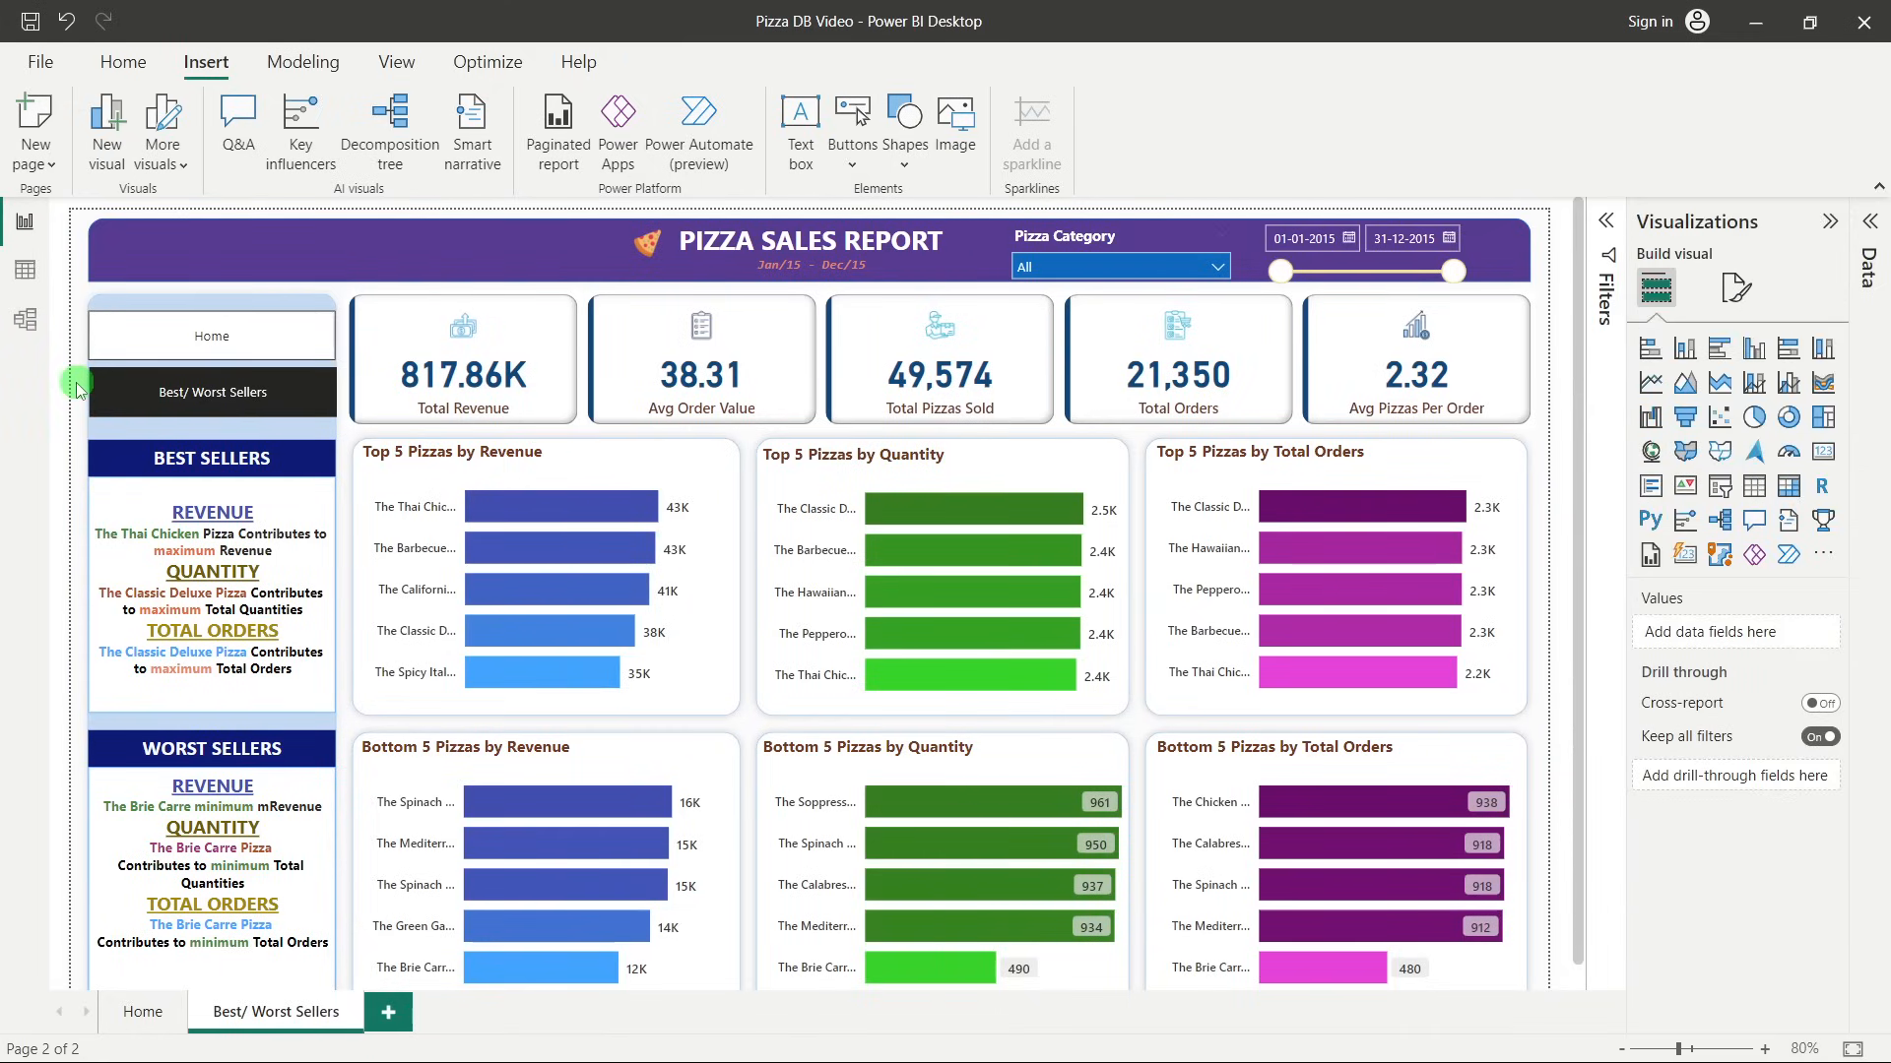
Test the Home and Best/ Worst Sellers buttons by switching back and forth between both pages.
left_click(172, 337)
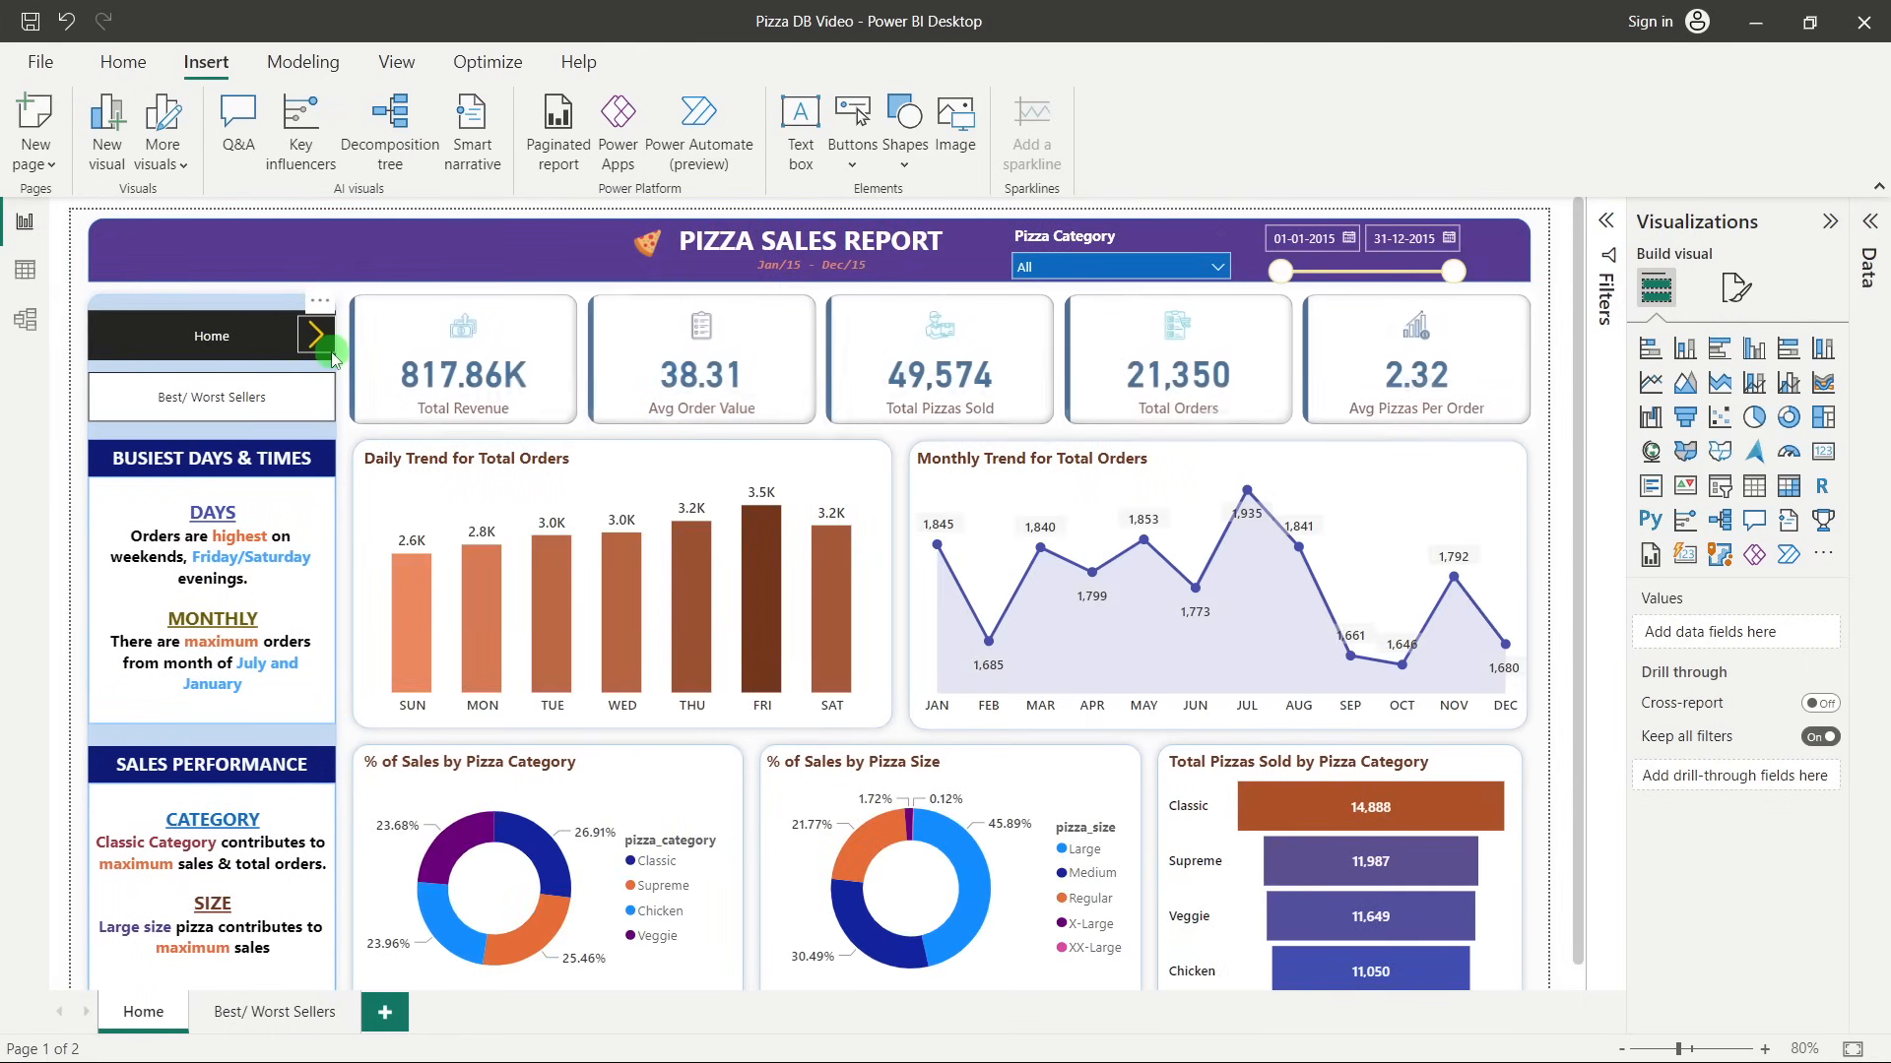
left_click(169, 415)
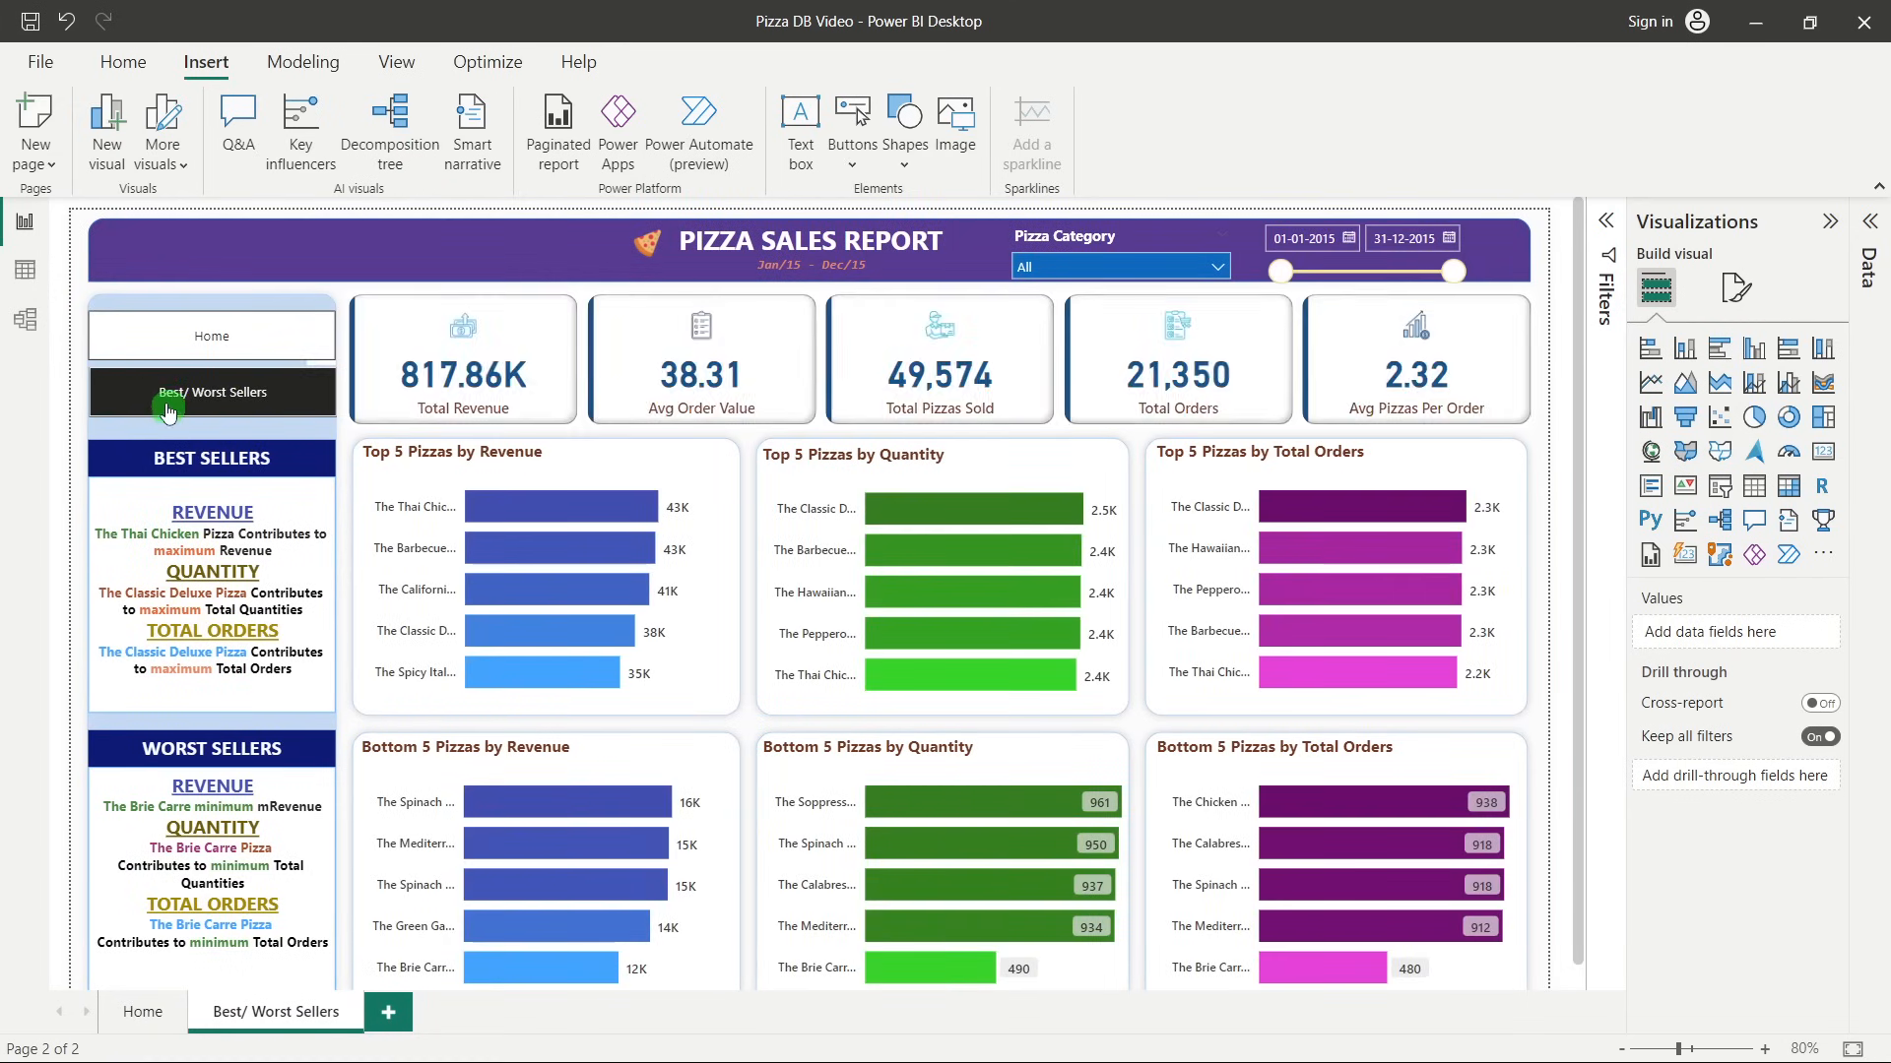
left_click(219, 335)
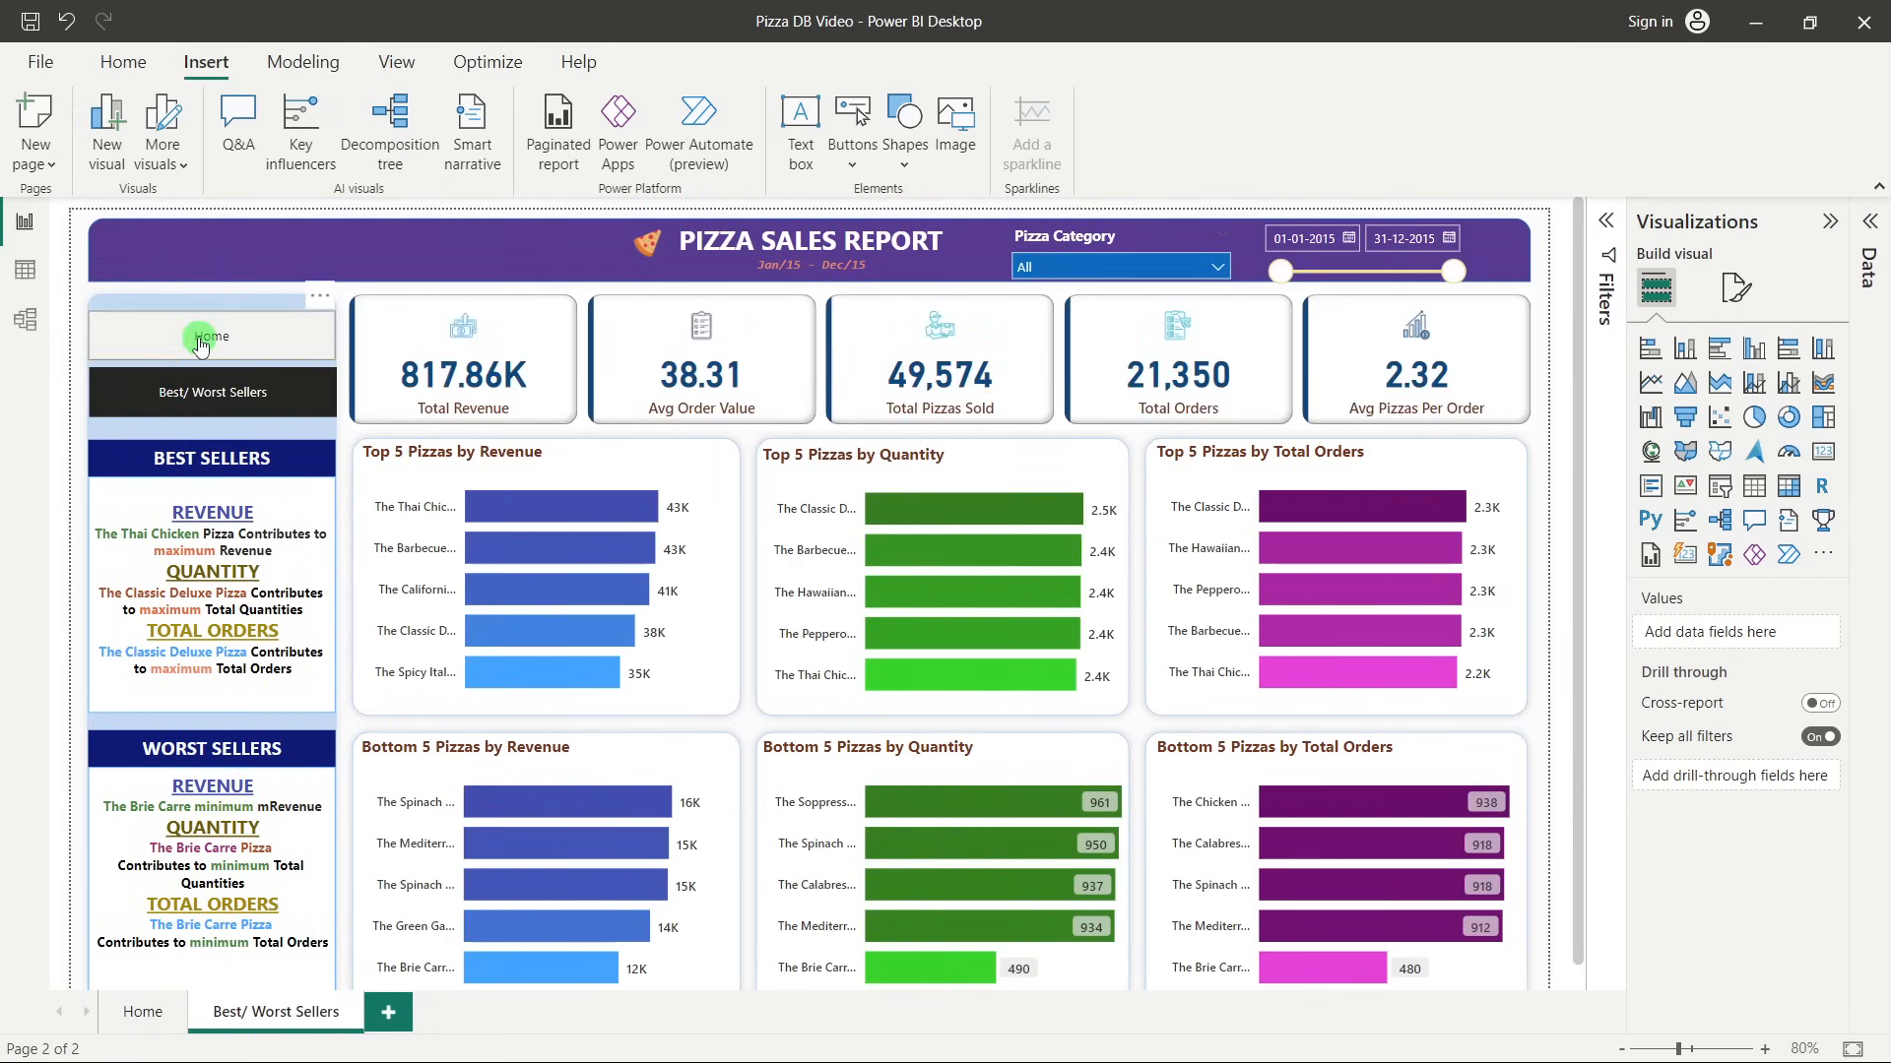
left_click(201, 339)
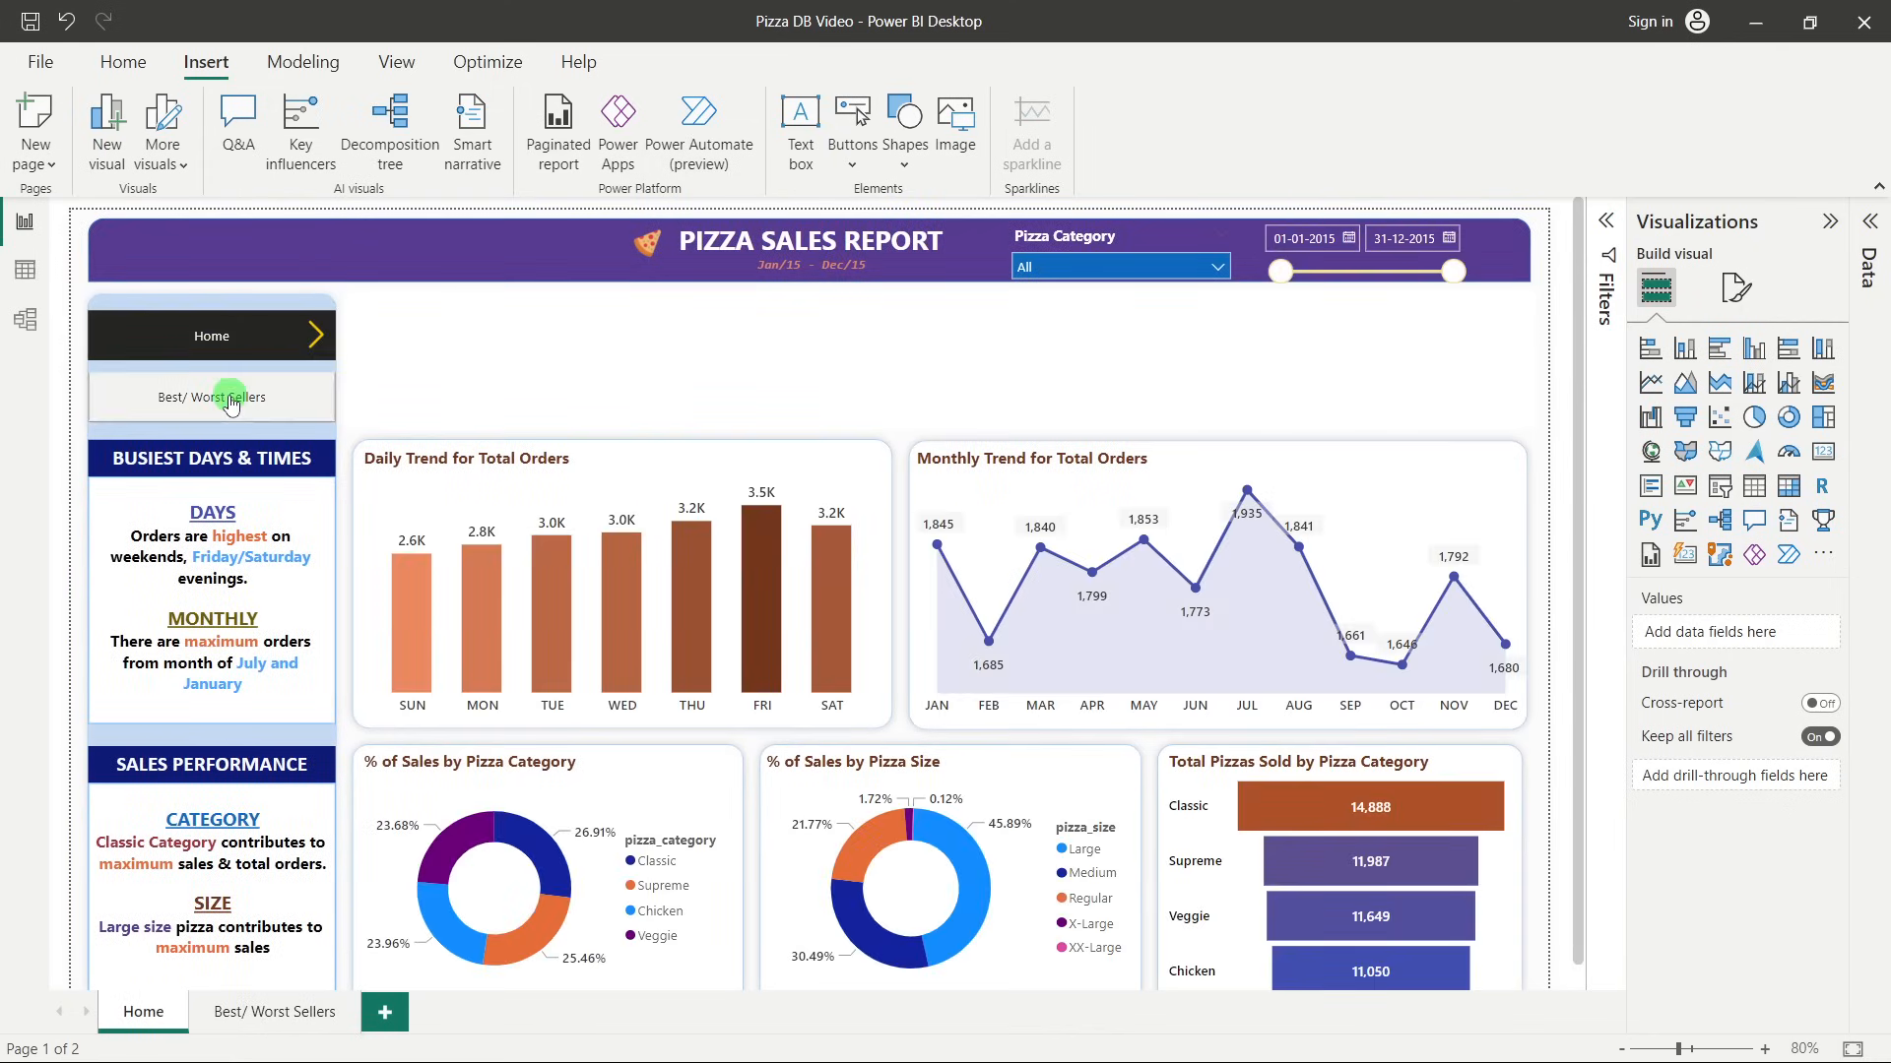
left_click(230, 399)
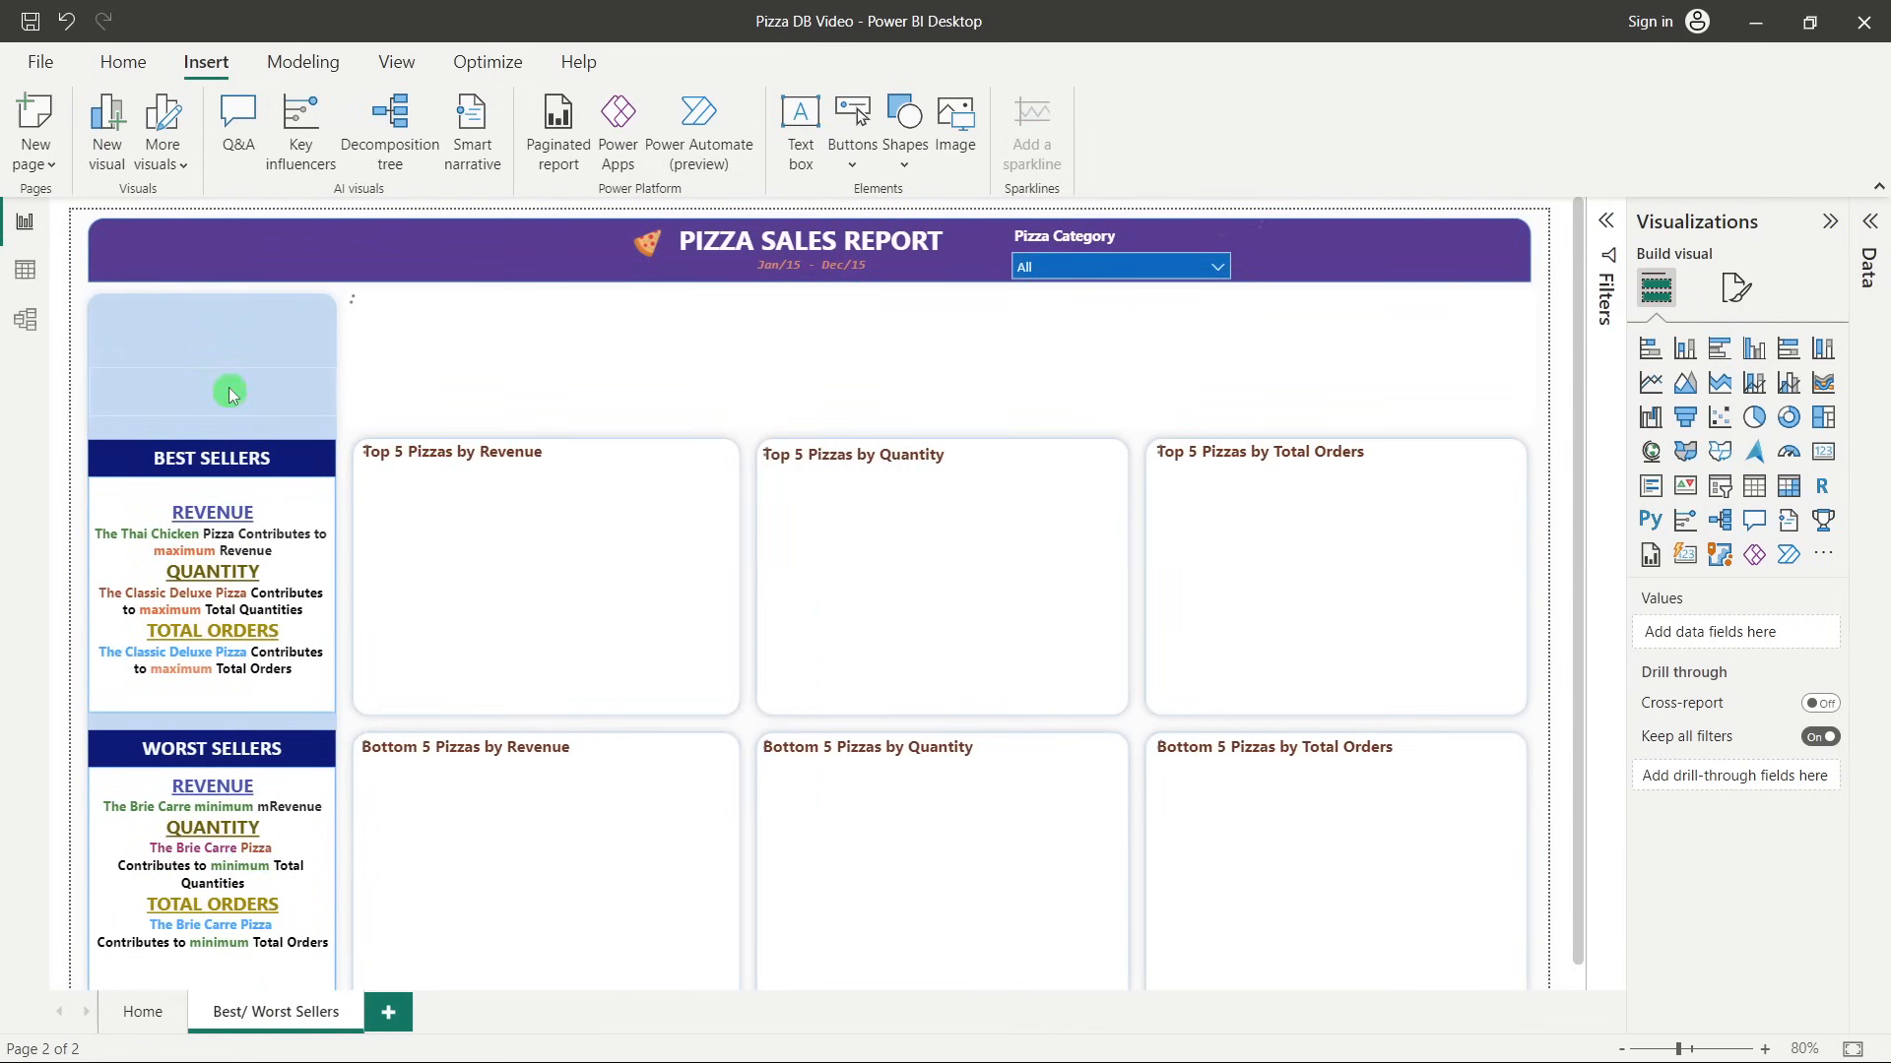
left_click(293, 346)
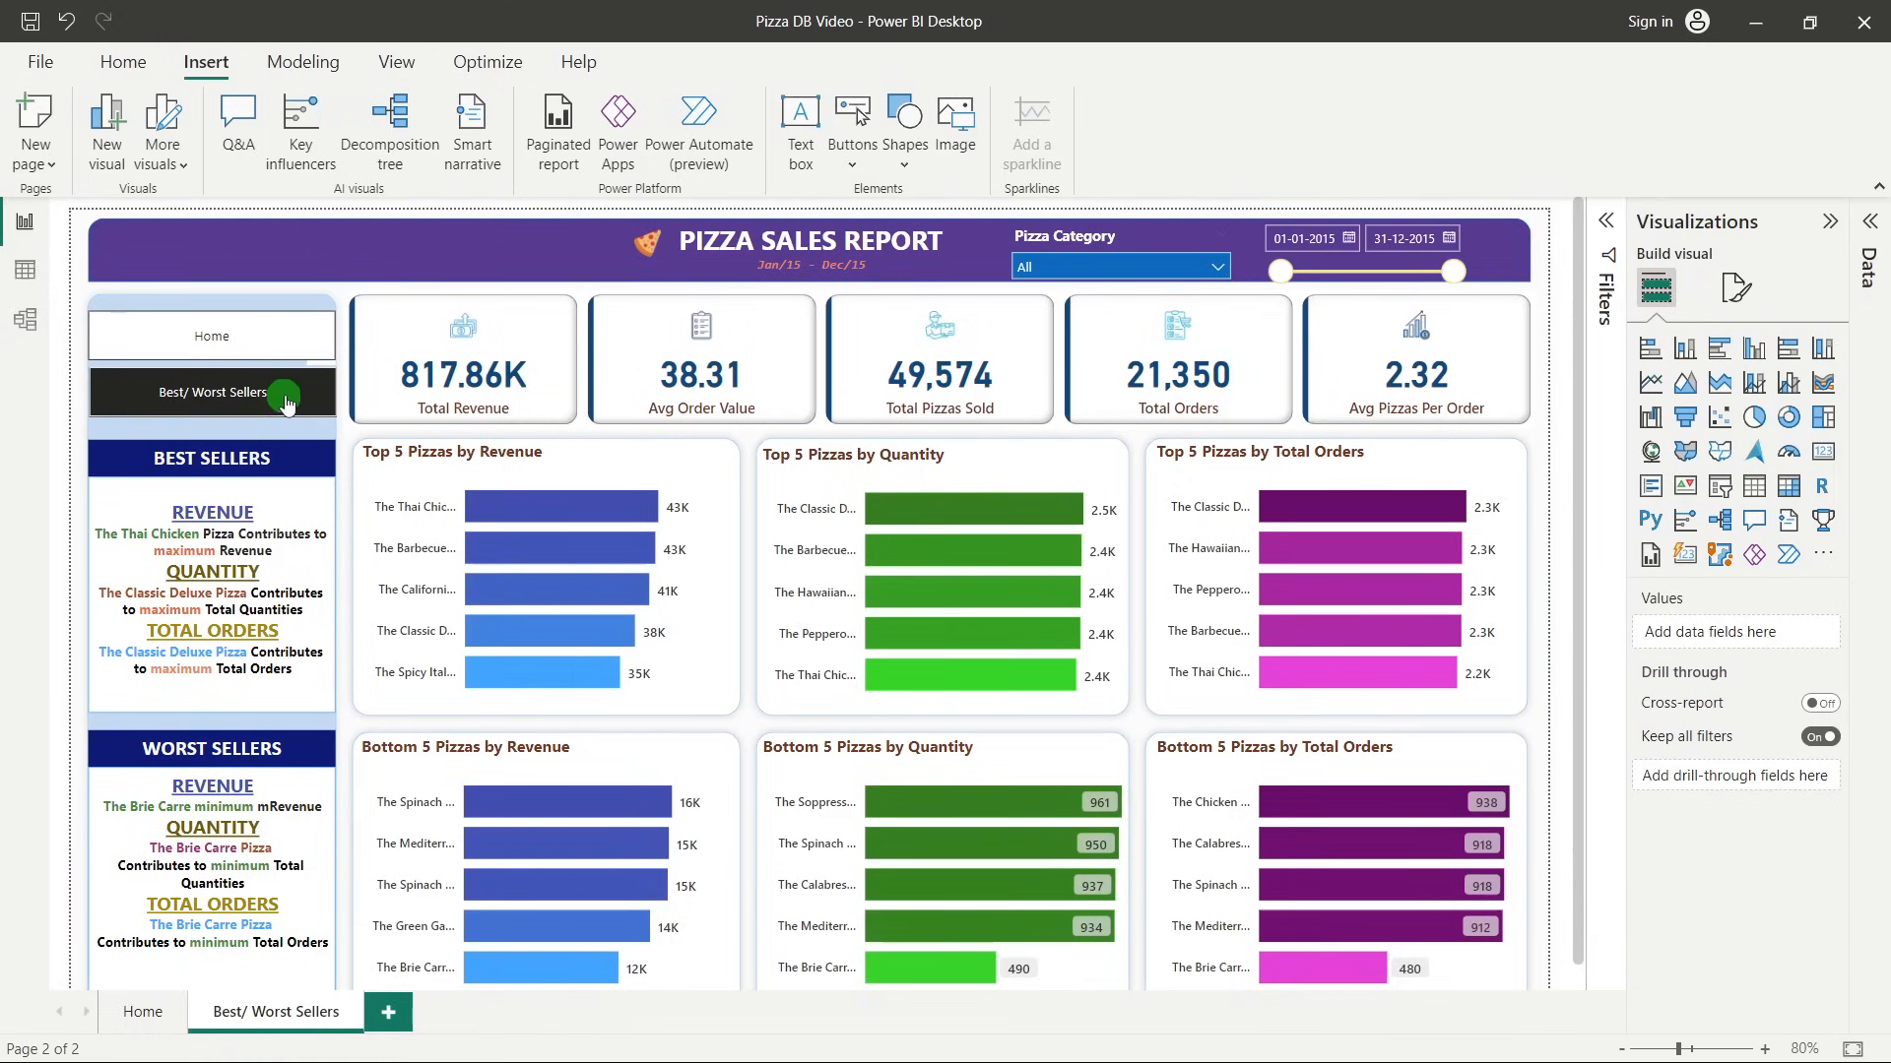
Insert down-arrow.png on the Best/ Worst Sellers page, shrink it and place it at the right end of the black Best/ Worst Sellers button.
left_click(957, 128)
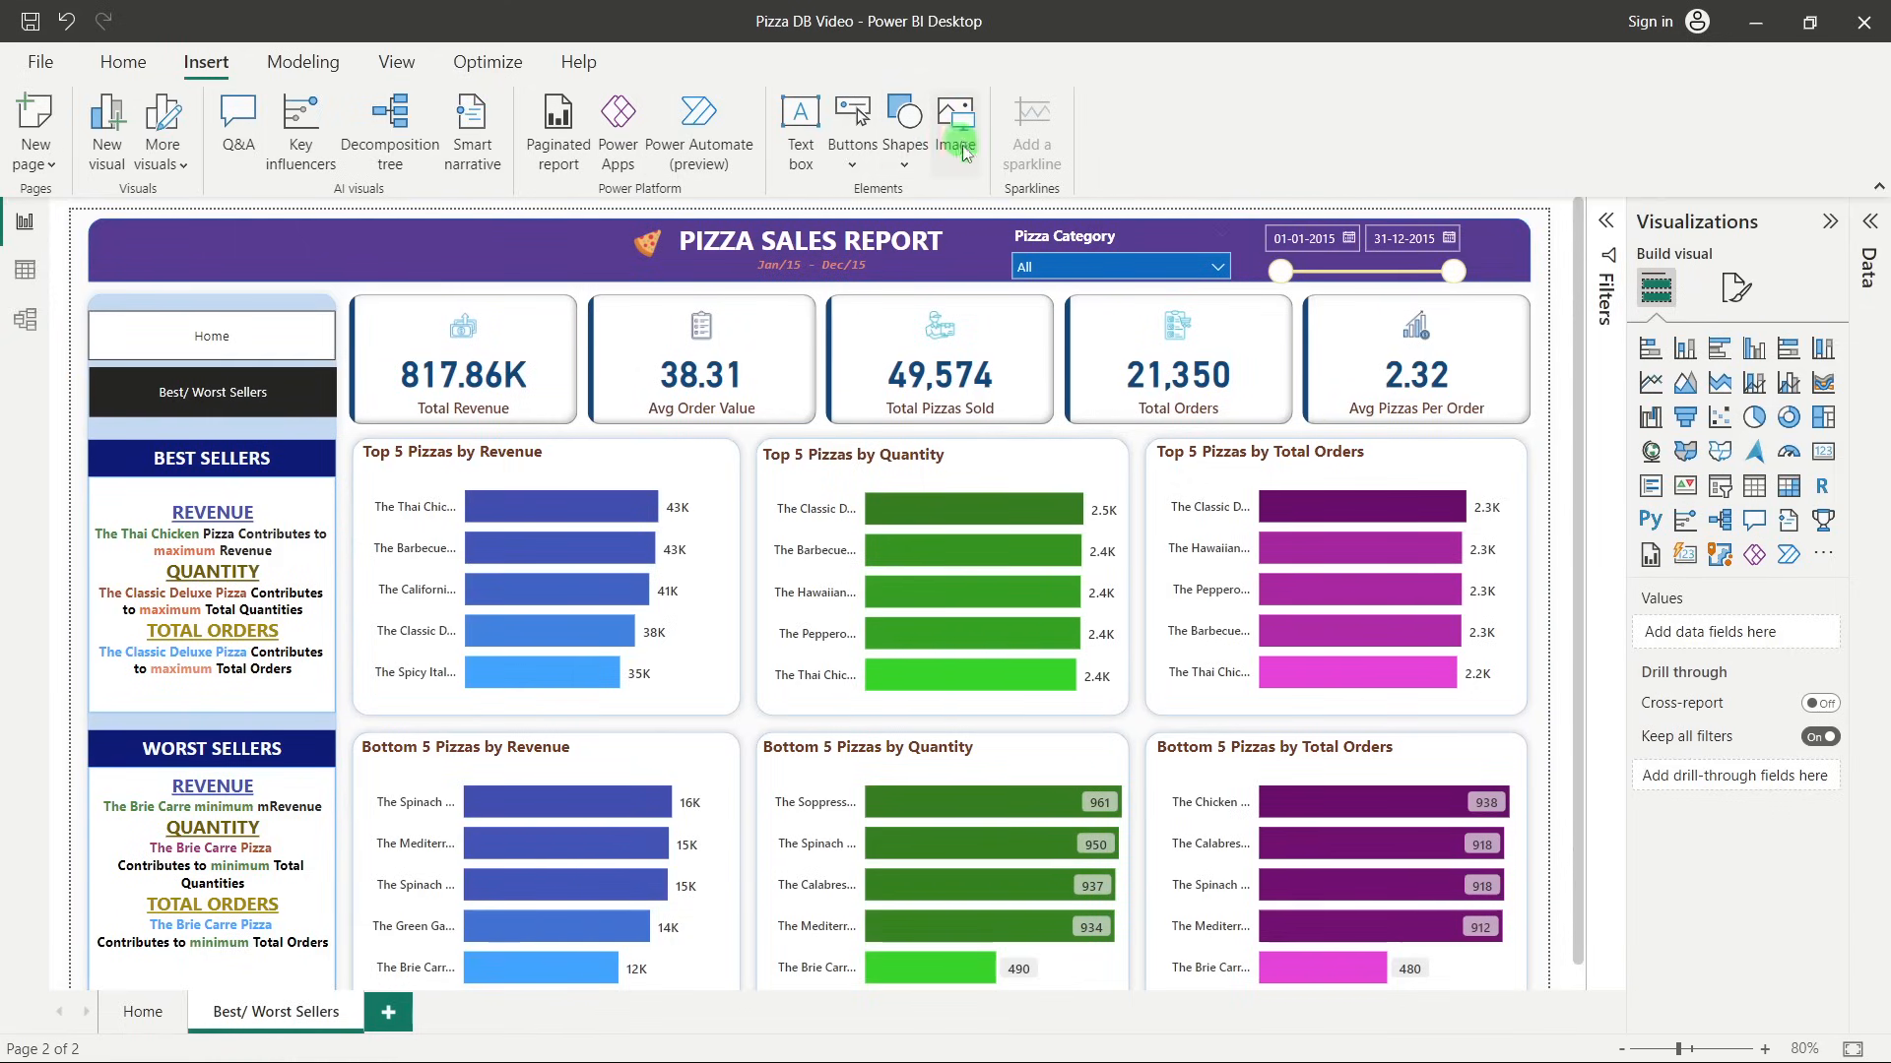
double_click(295, 285)
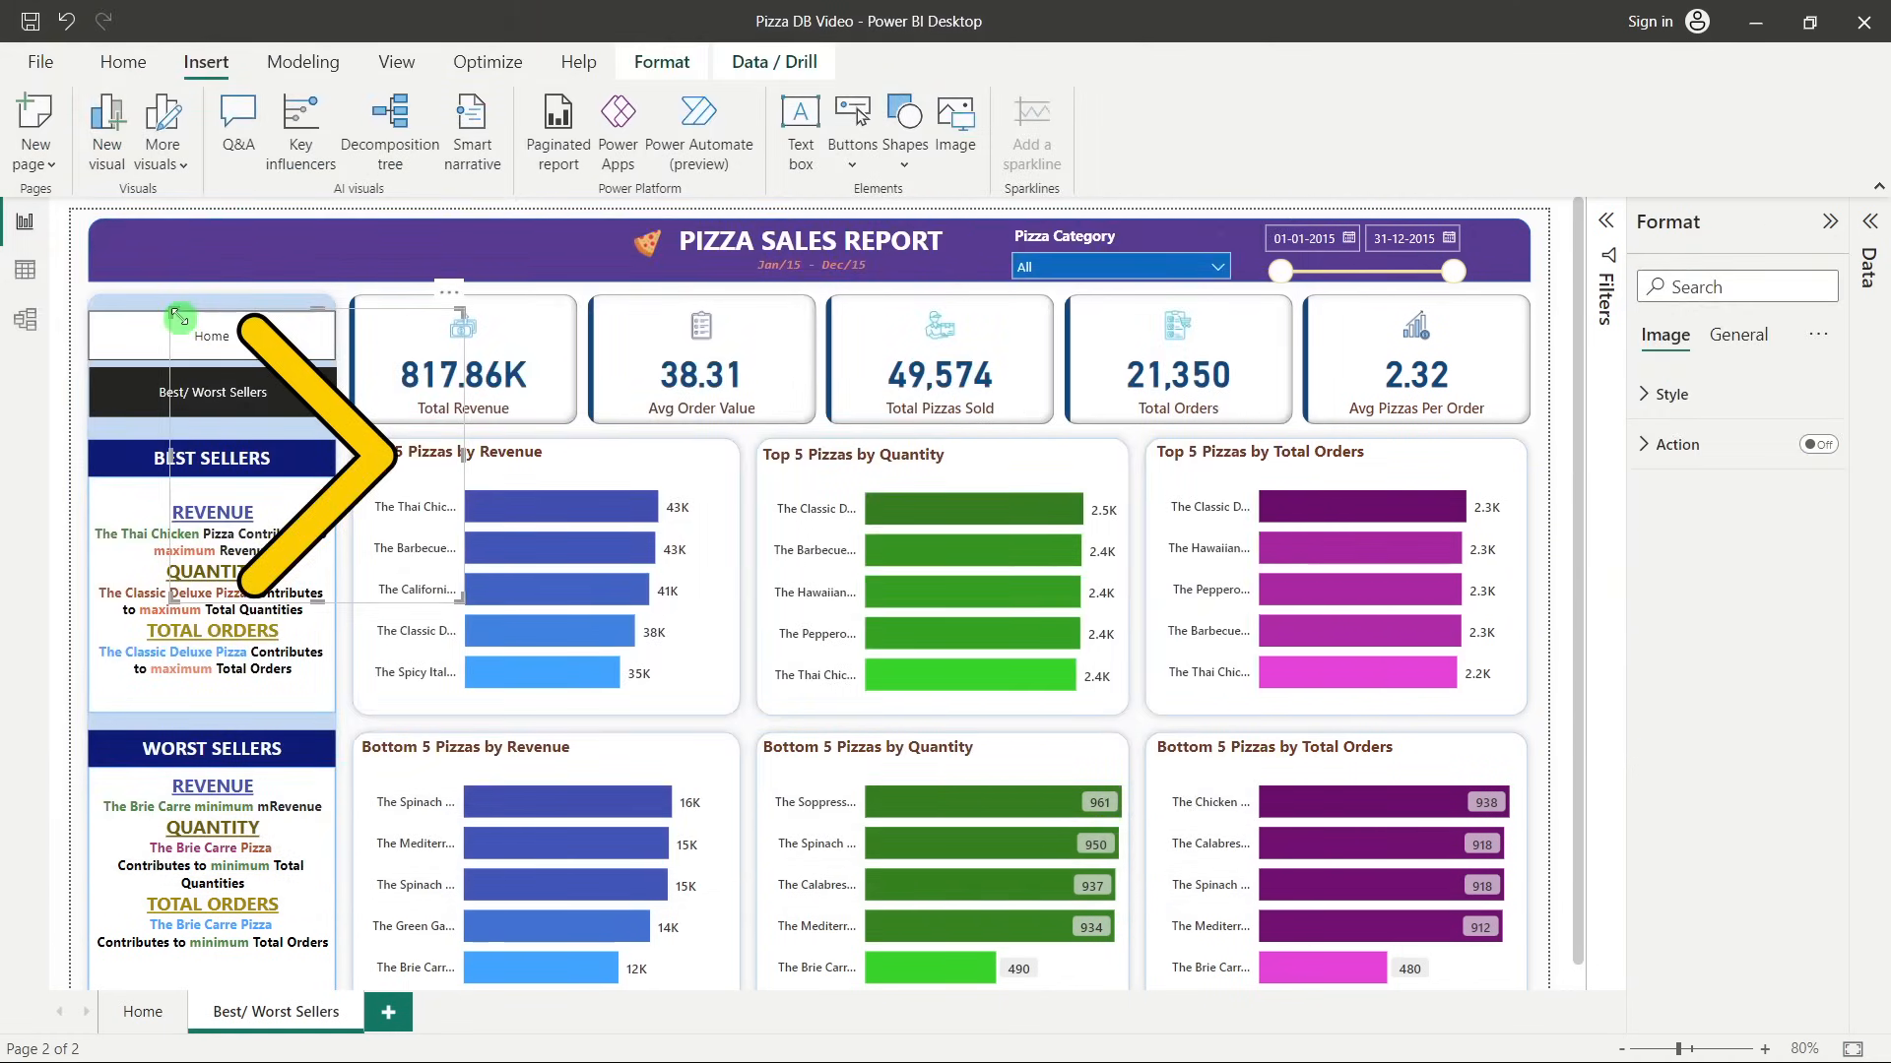
left_click_drag(173, 310, 431, 500)
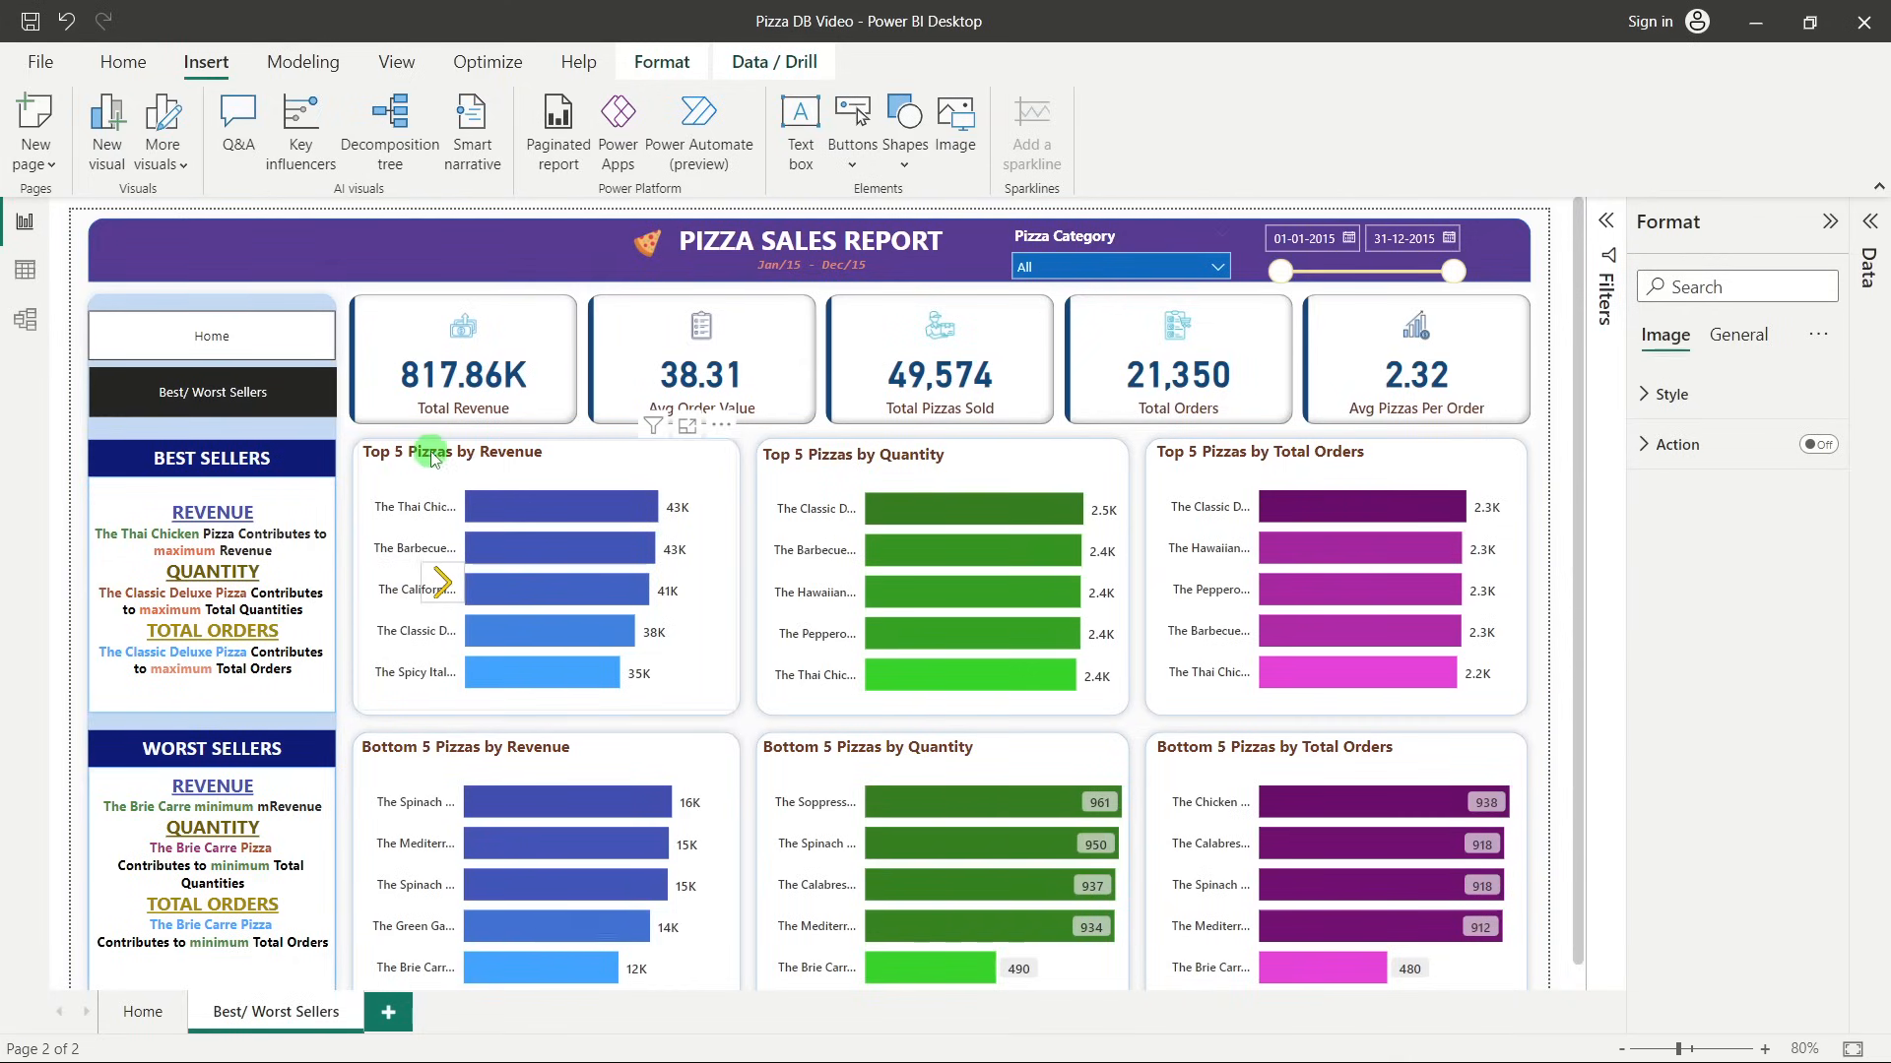
left_click_drag(438, 581, 316, 385)
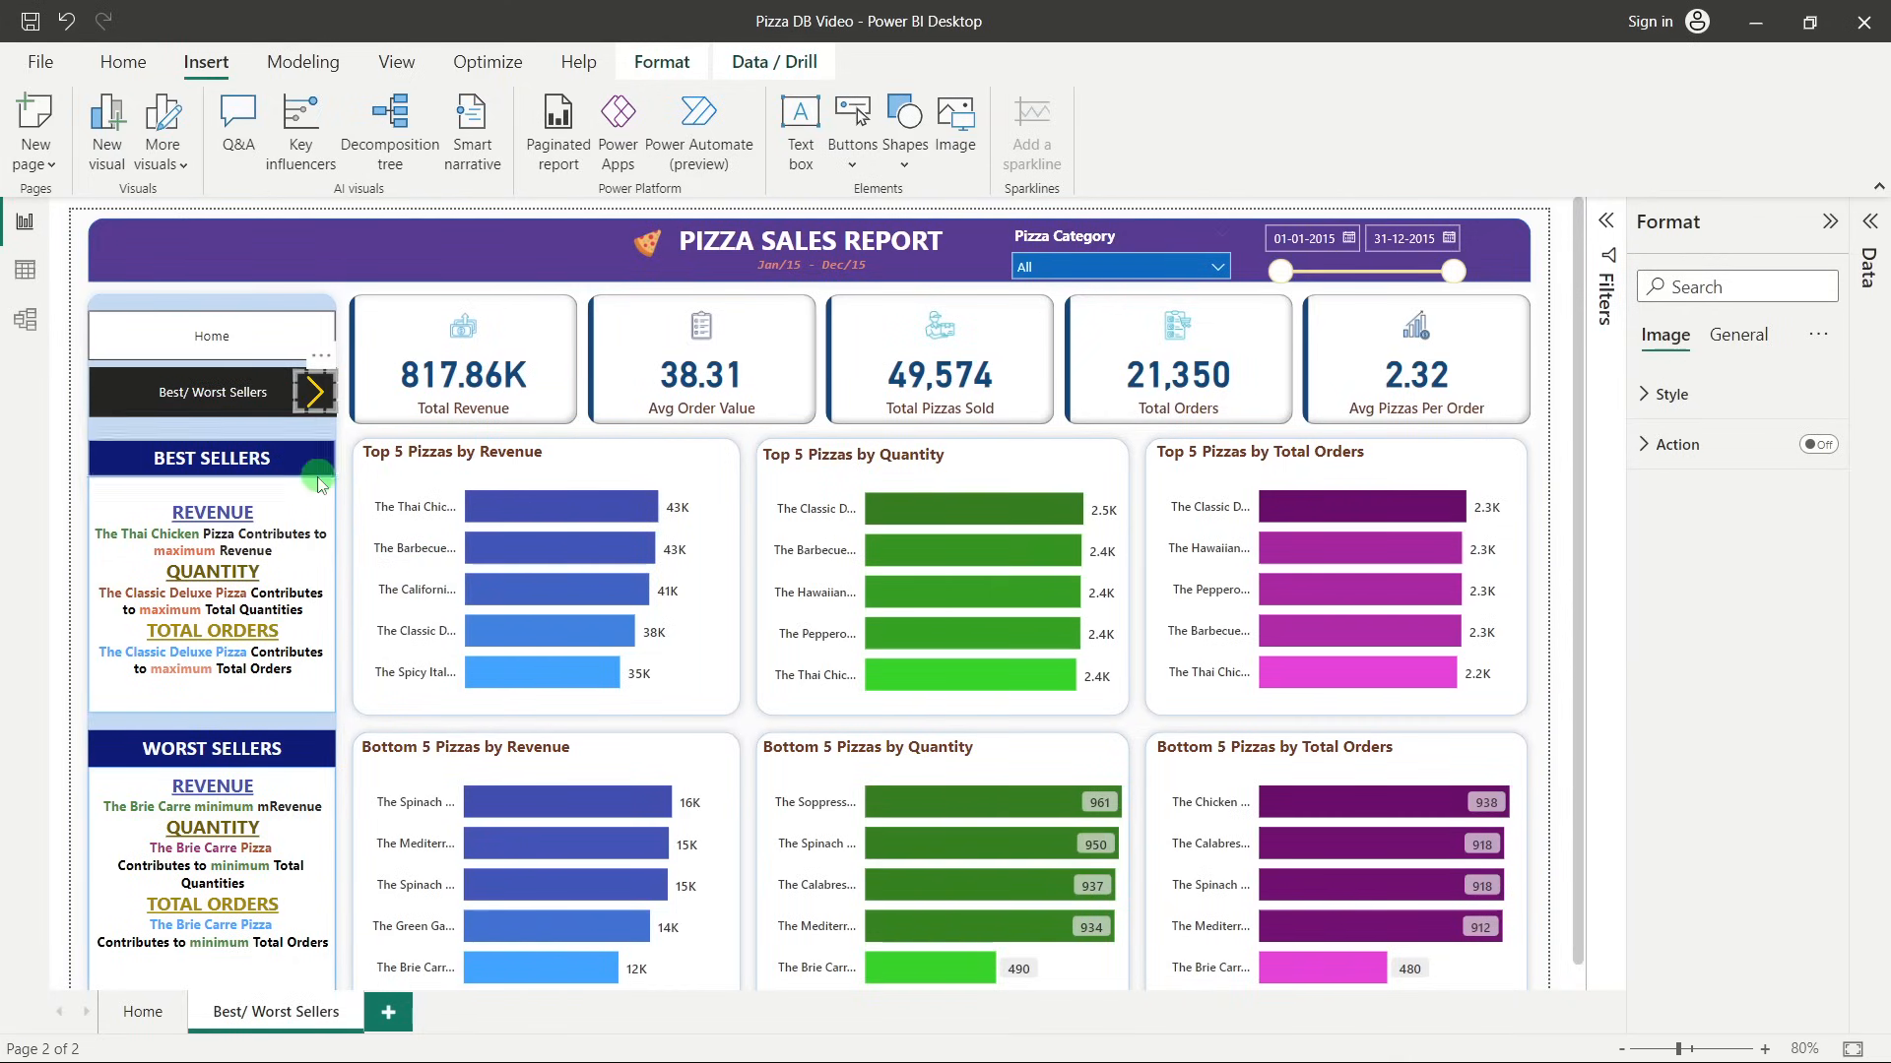
left_click(61, 469)
Insert home.png as a small icon at the left end of the Home button and copy it to the same spot on the Home page.
left_click(954, 152)
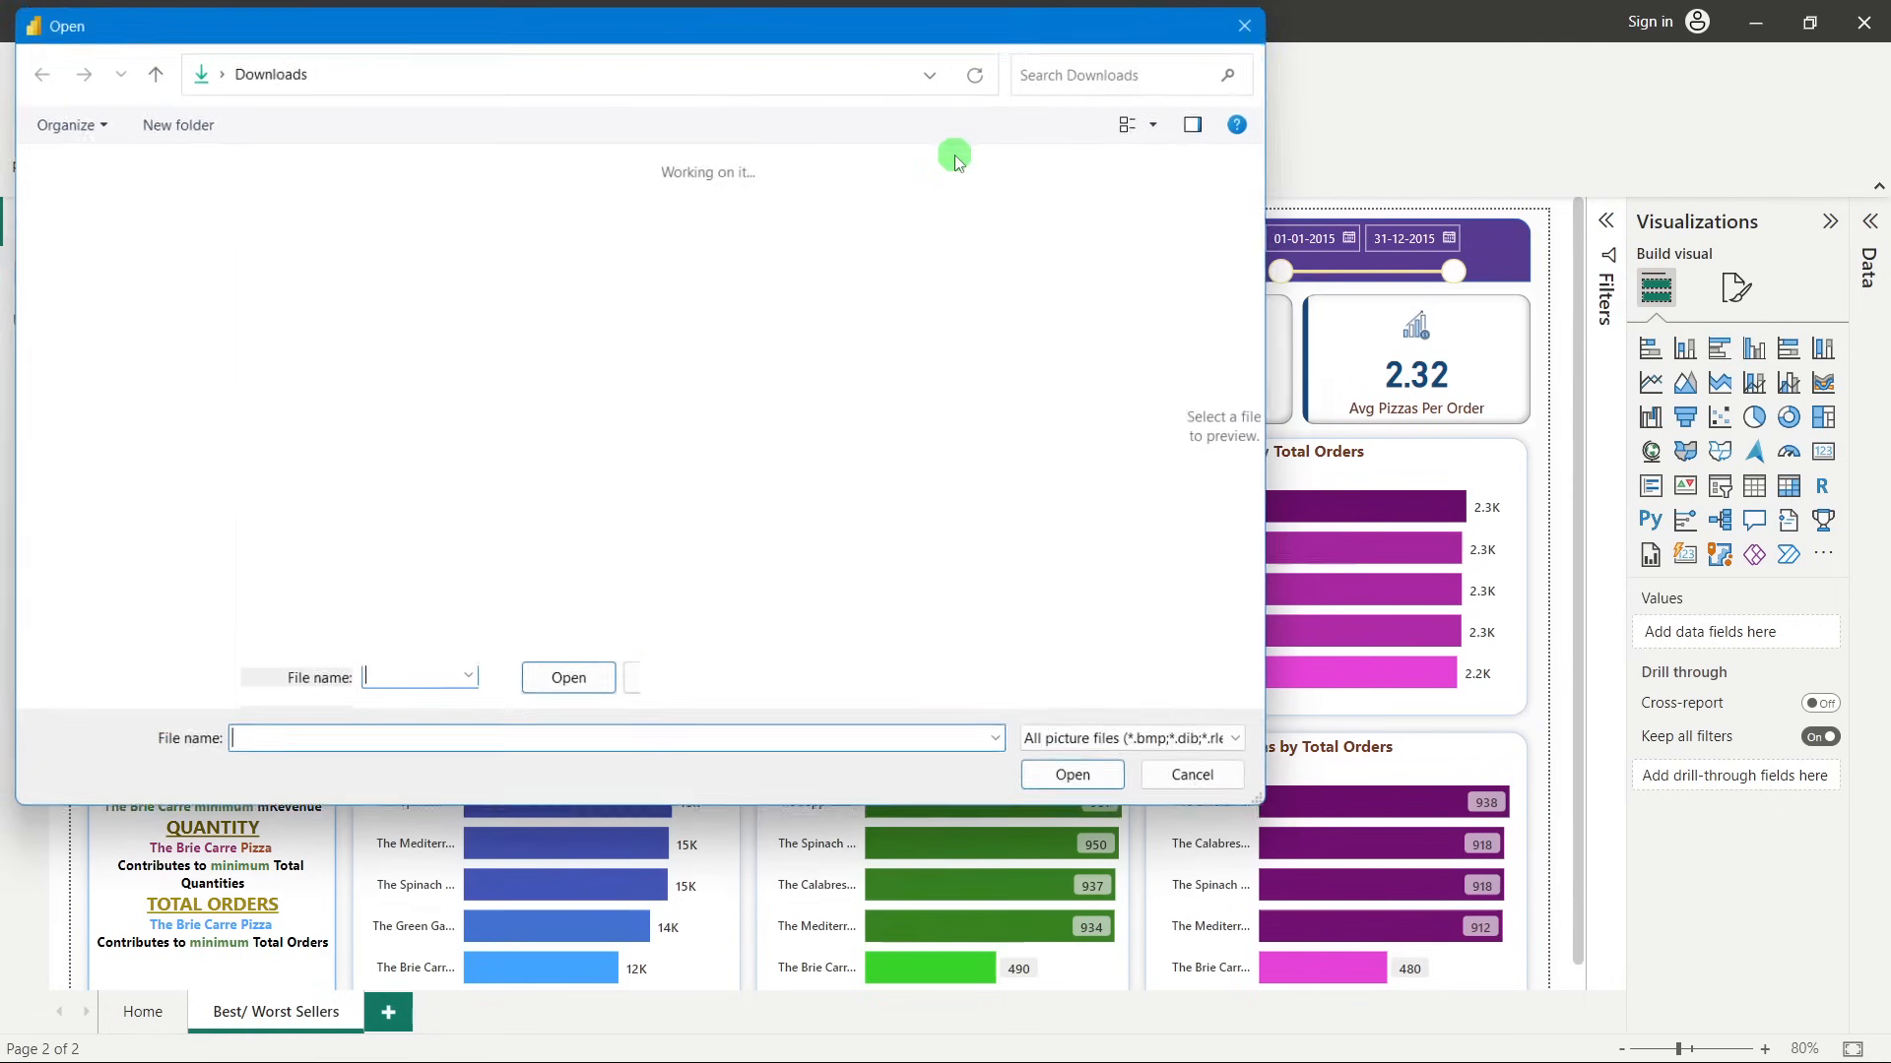
double_click(607, 275)
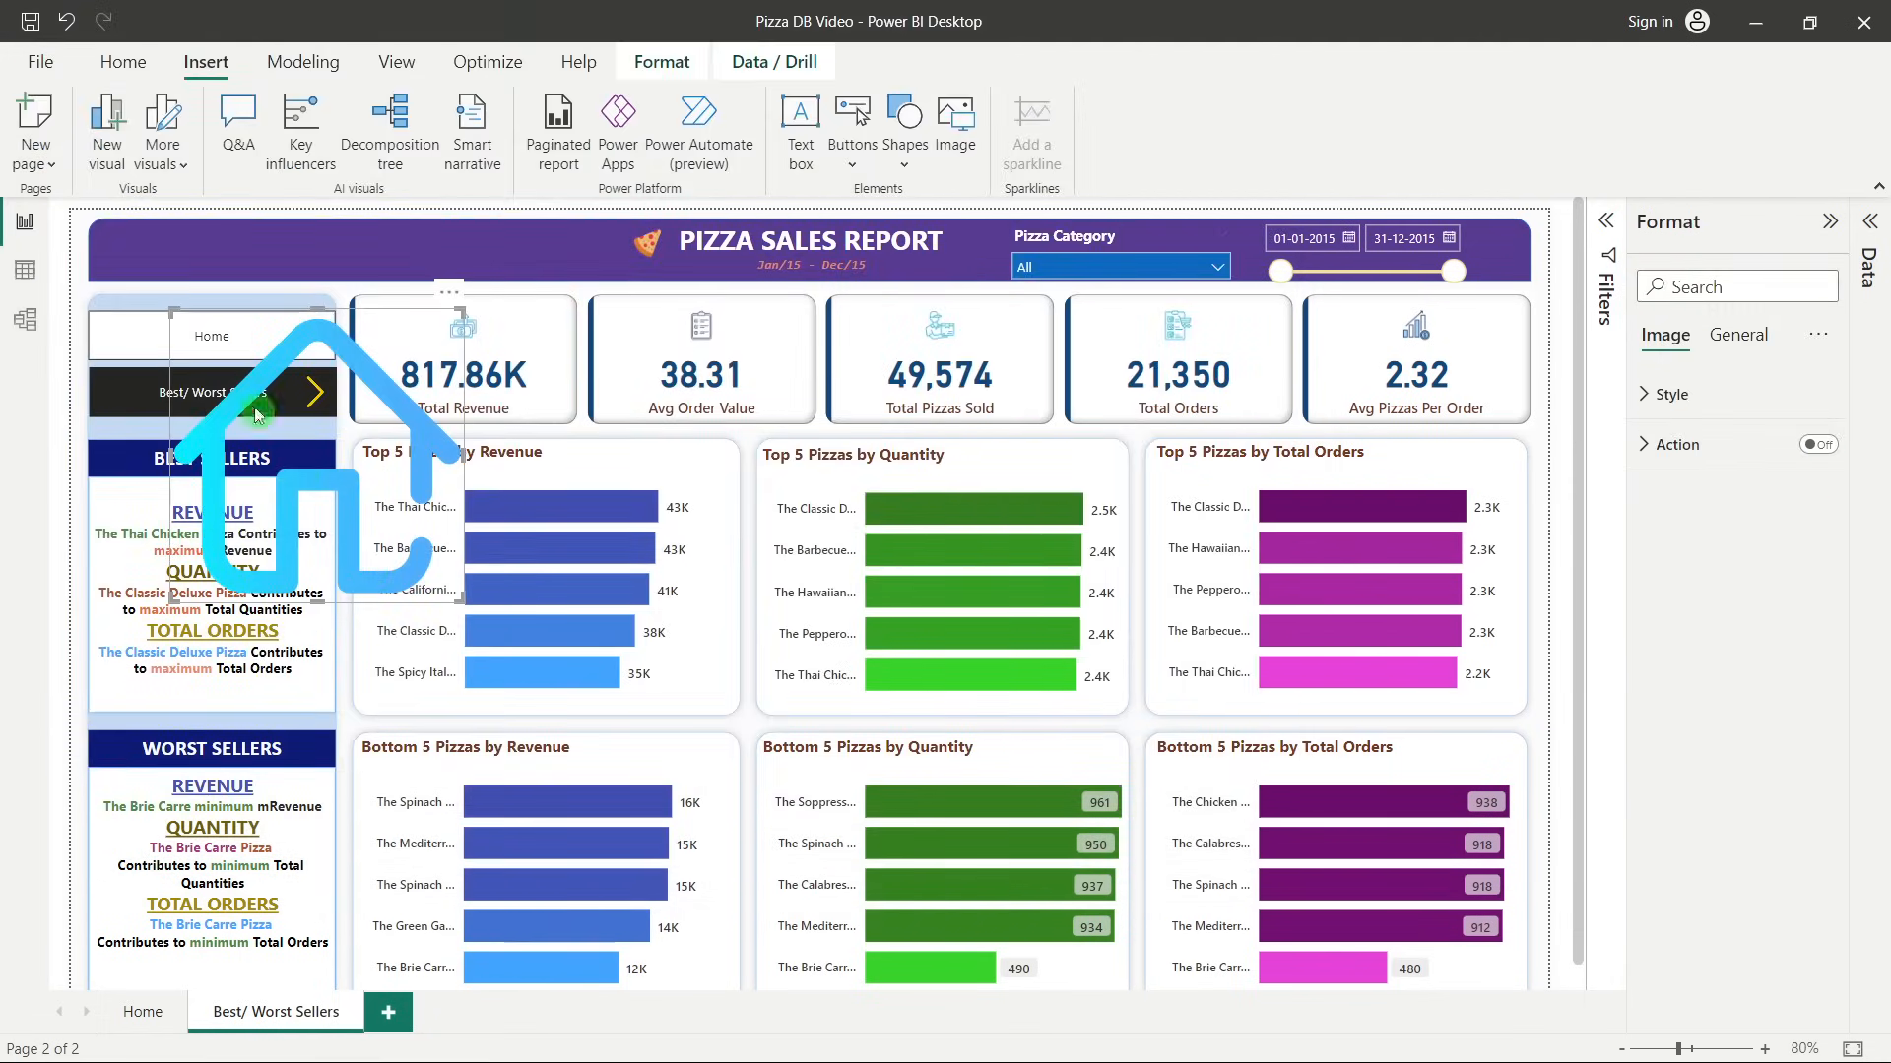
left_click_drag(175, 313, 114, 338)
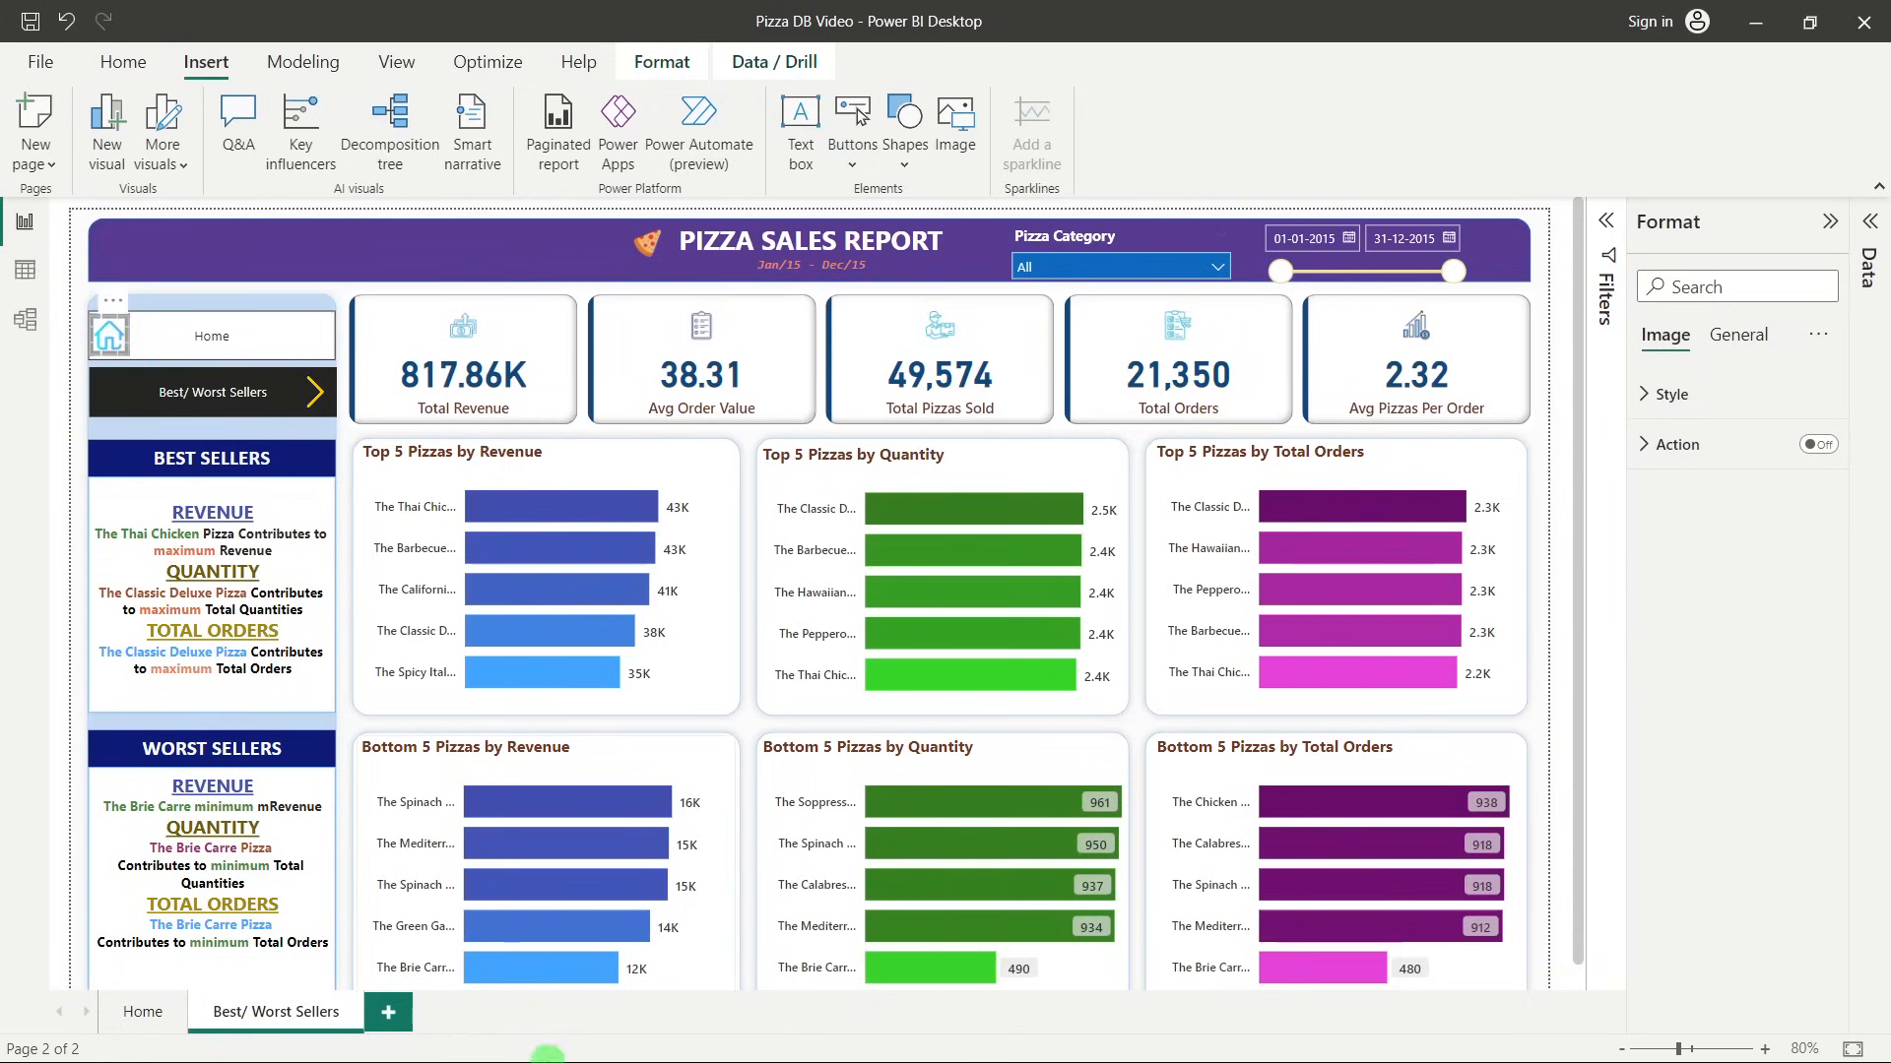
left_click(142, 1012)
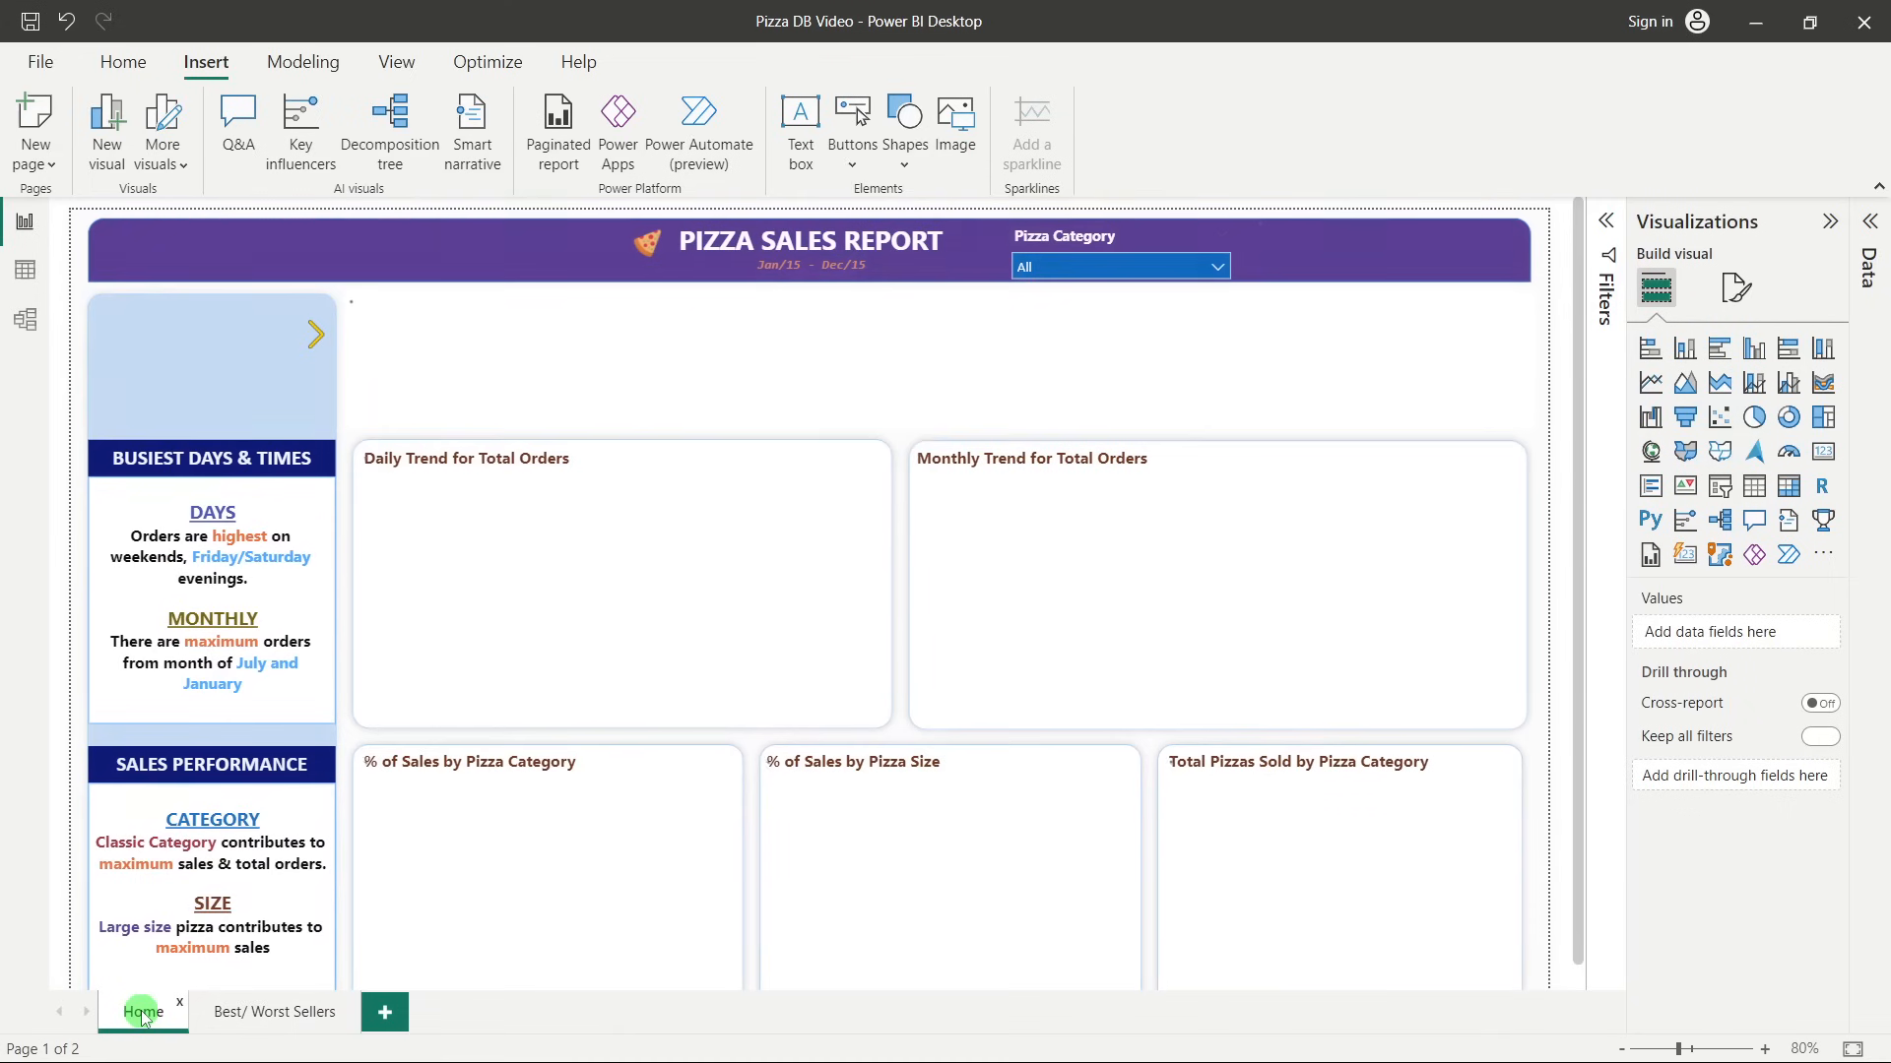
left_click(120, 408)
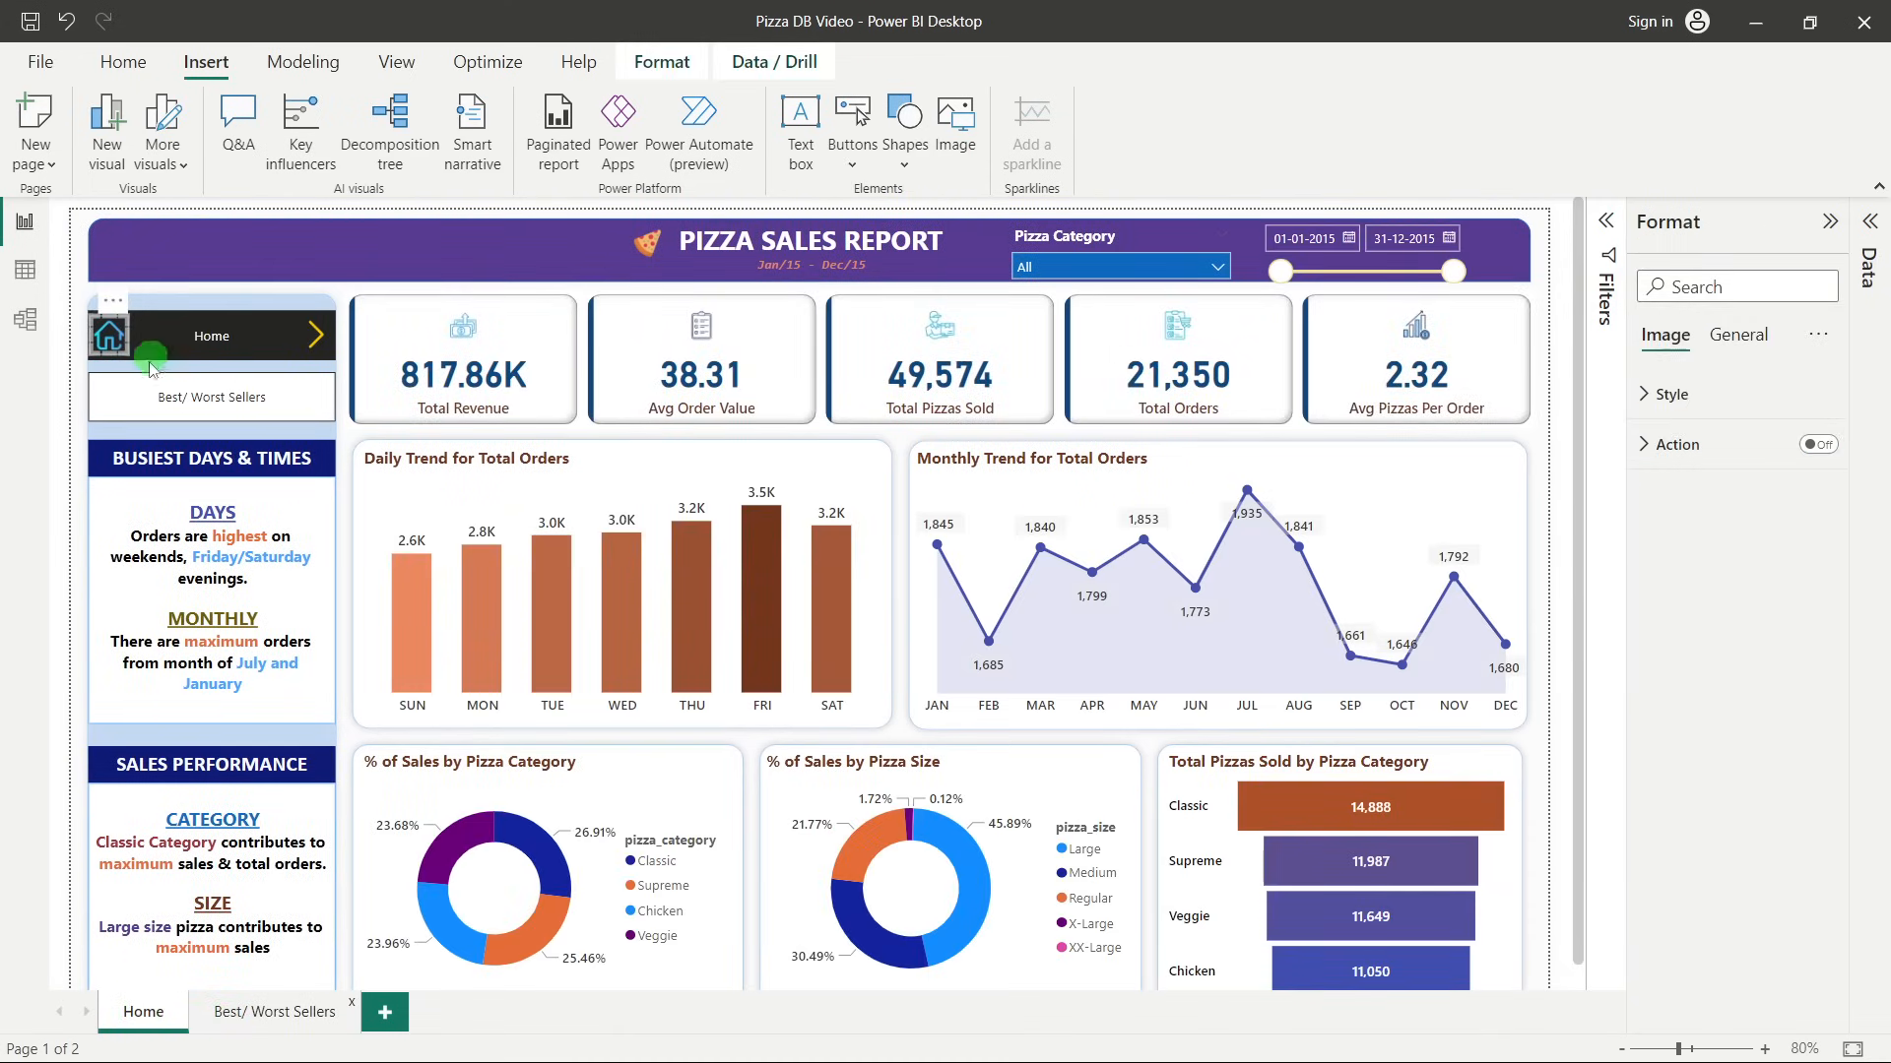
Insert star.png on the Best/ Worst Sellers page, shrink it and place it at the left end of the black Best/ Worst Sellers button.
left_click(296, 1015)
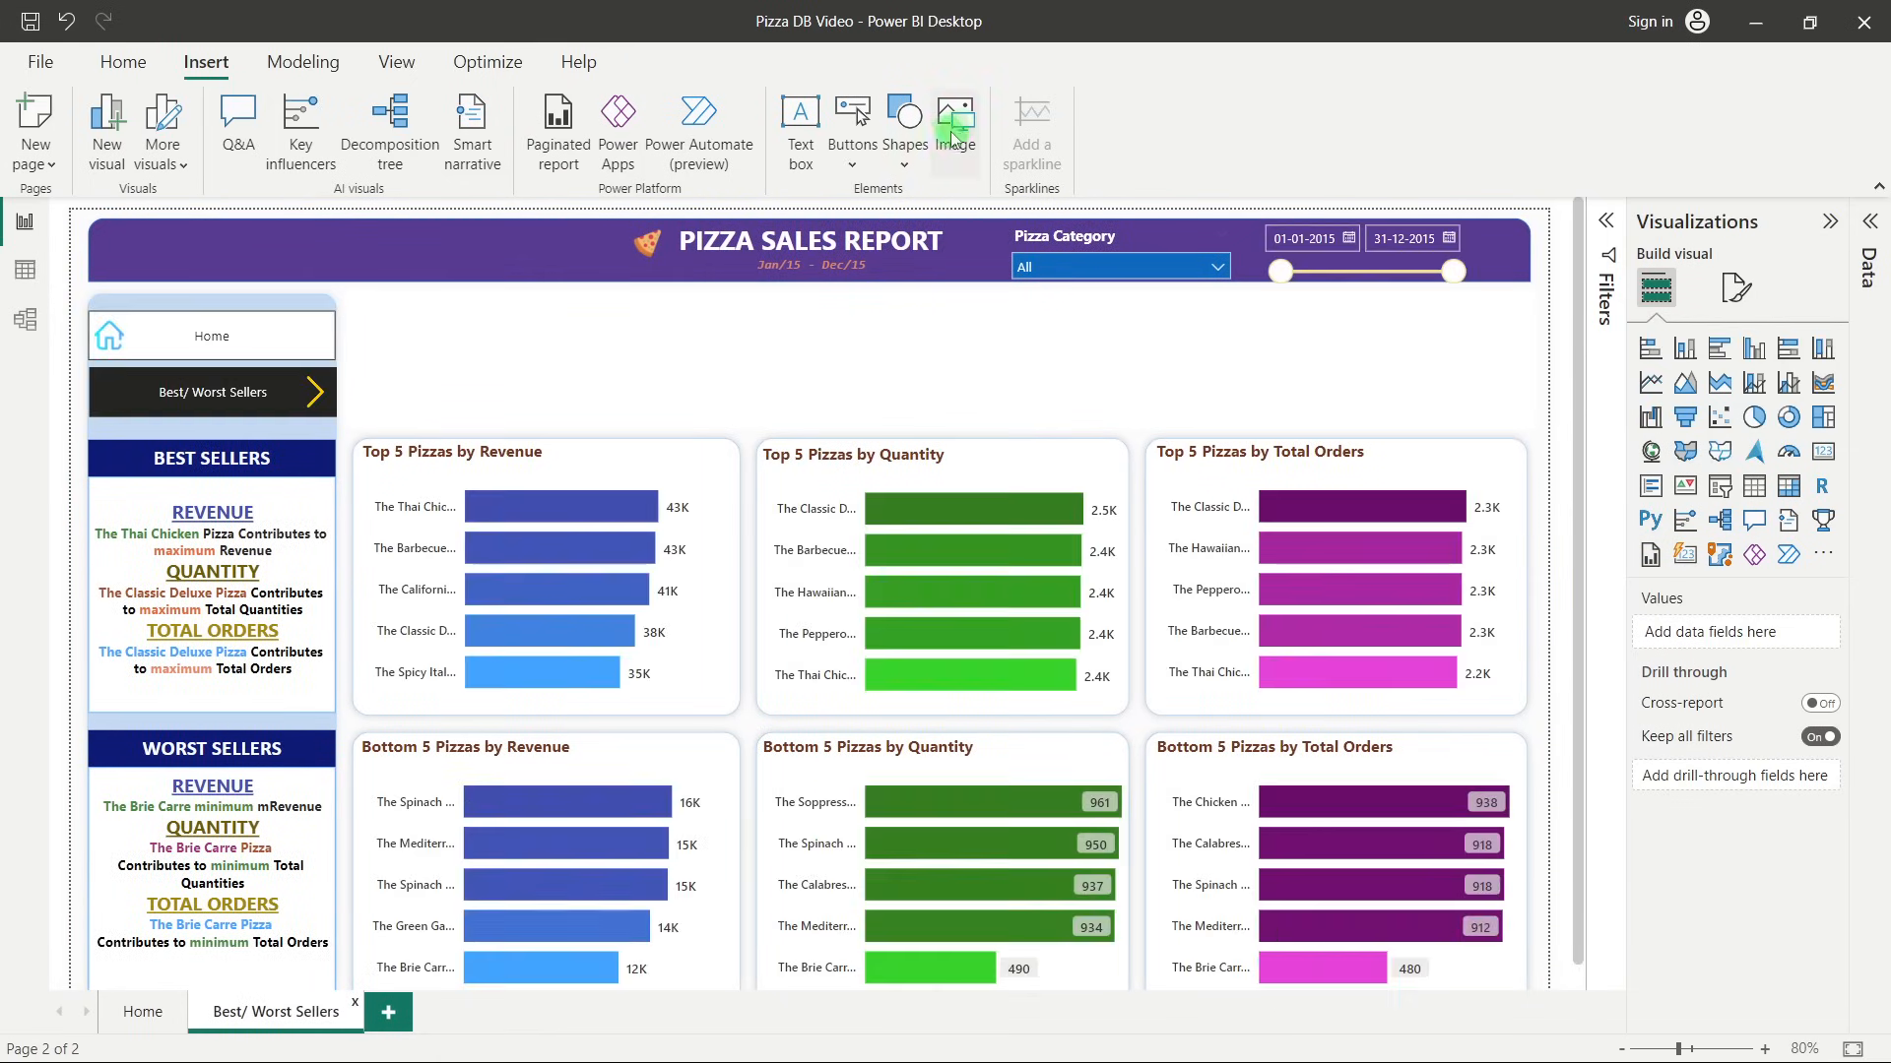
left_click(963, 118)
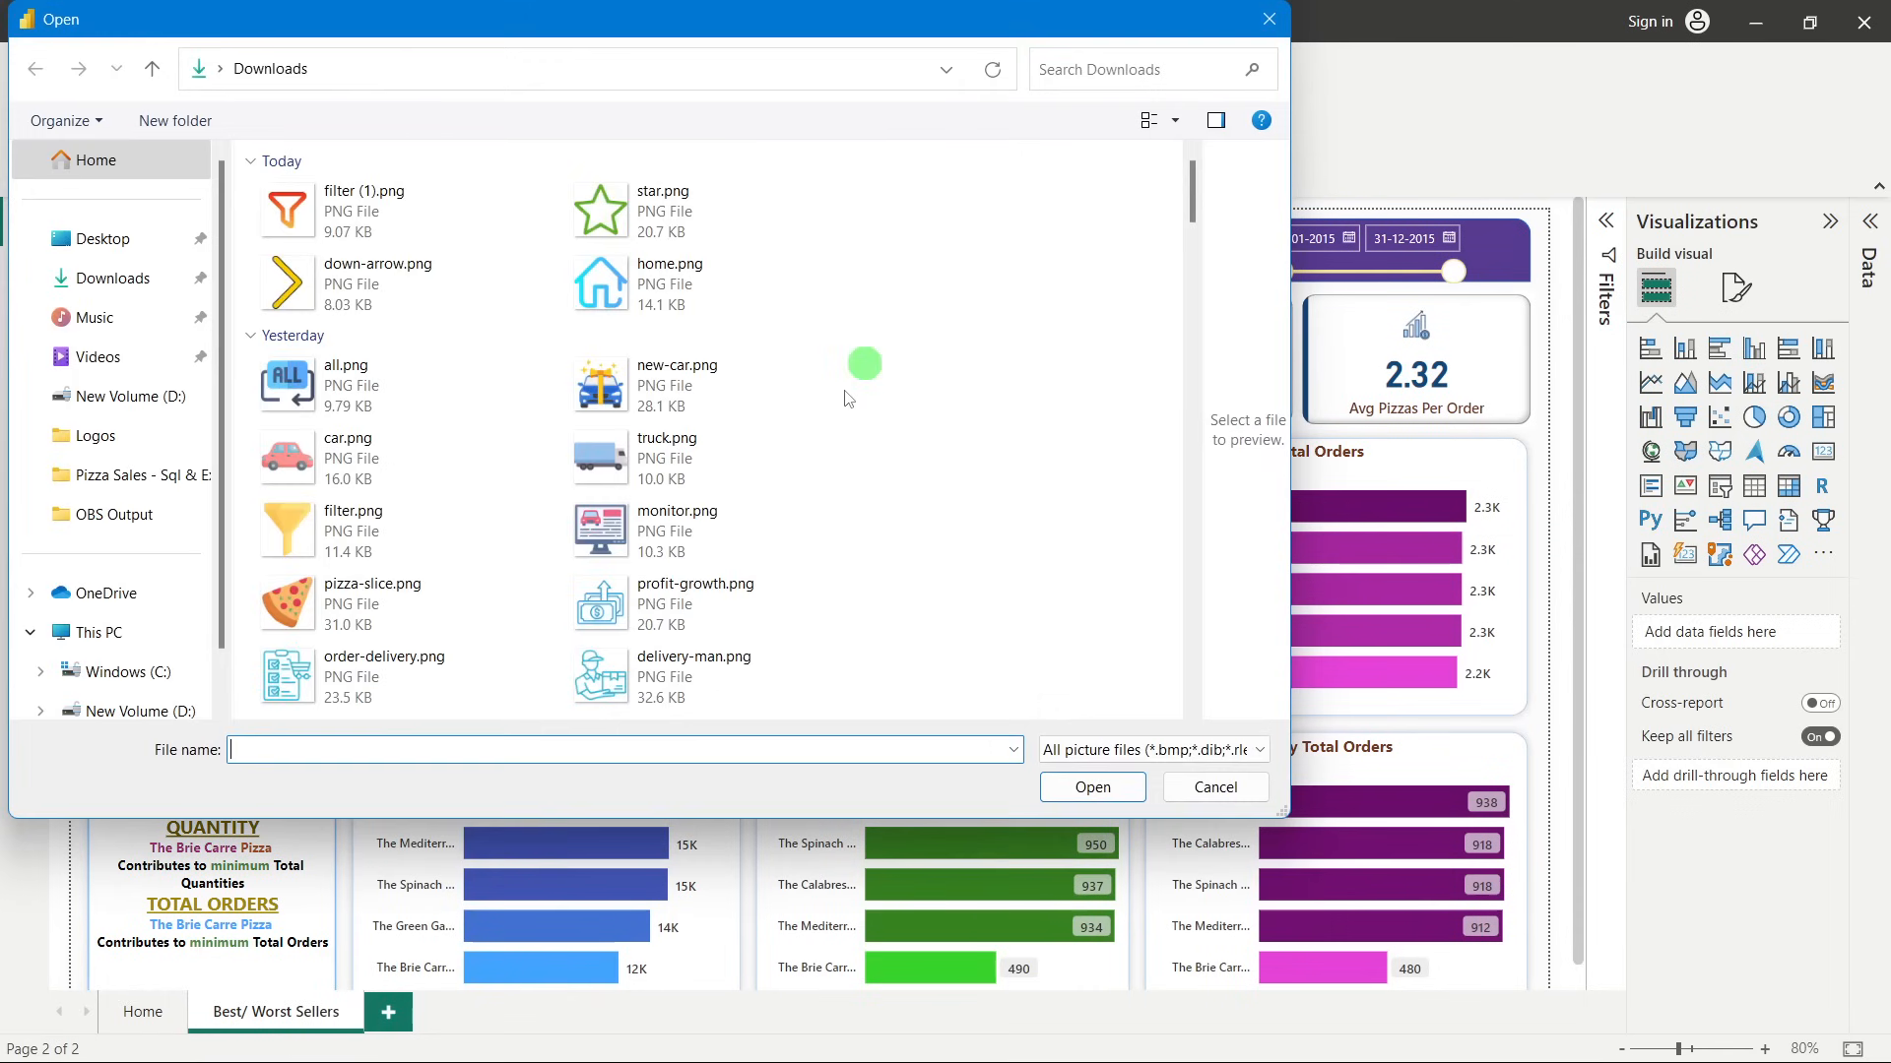
left_click(626, 222)
double_click(626, 222)
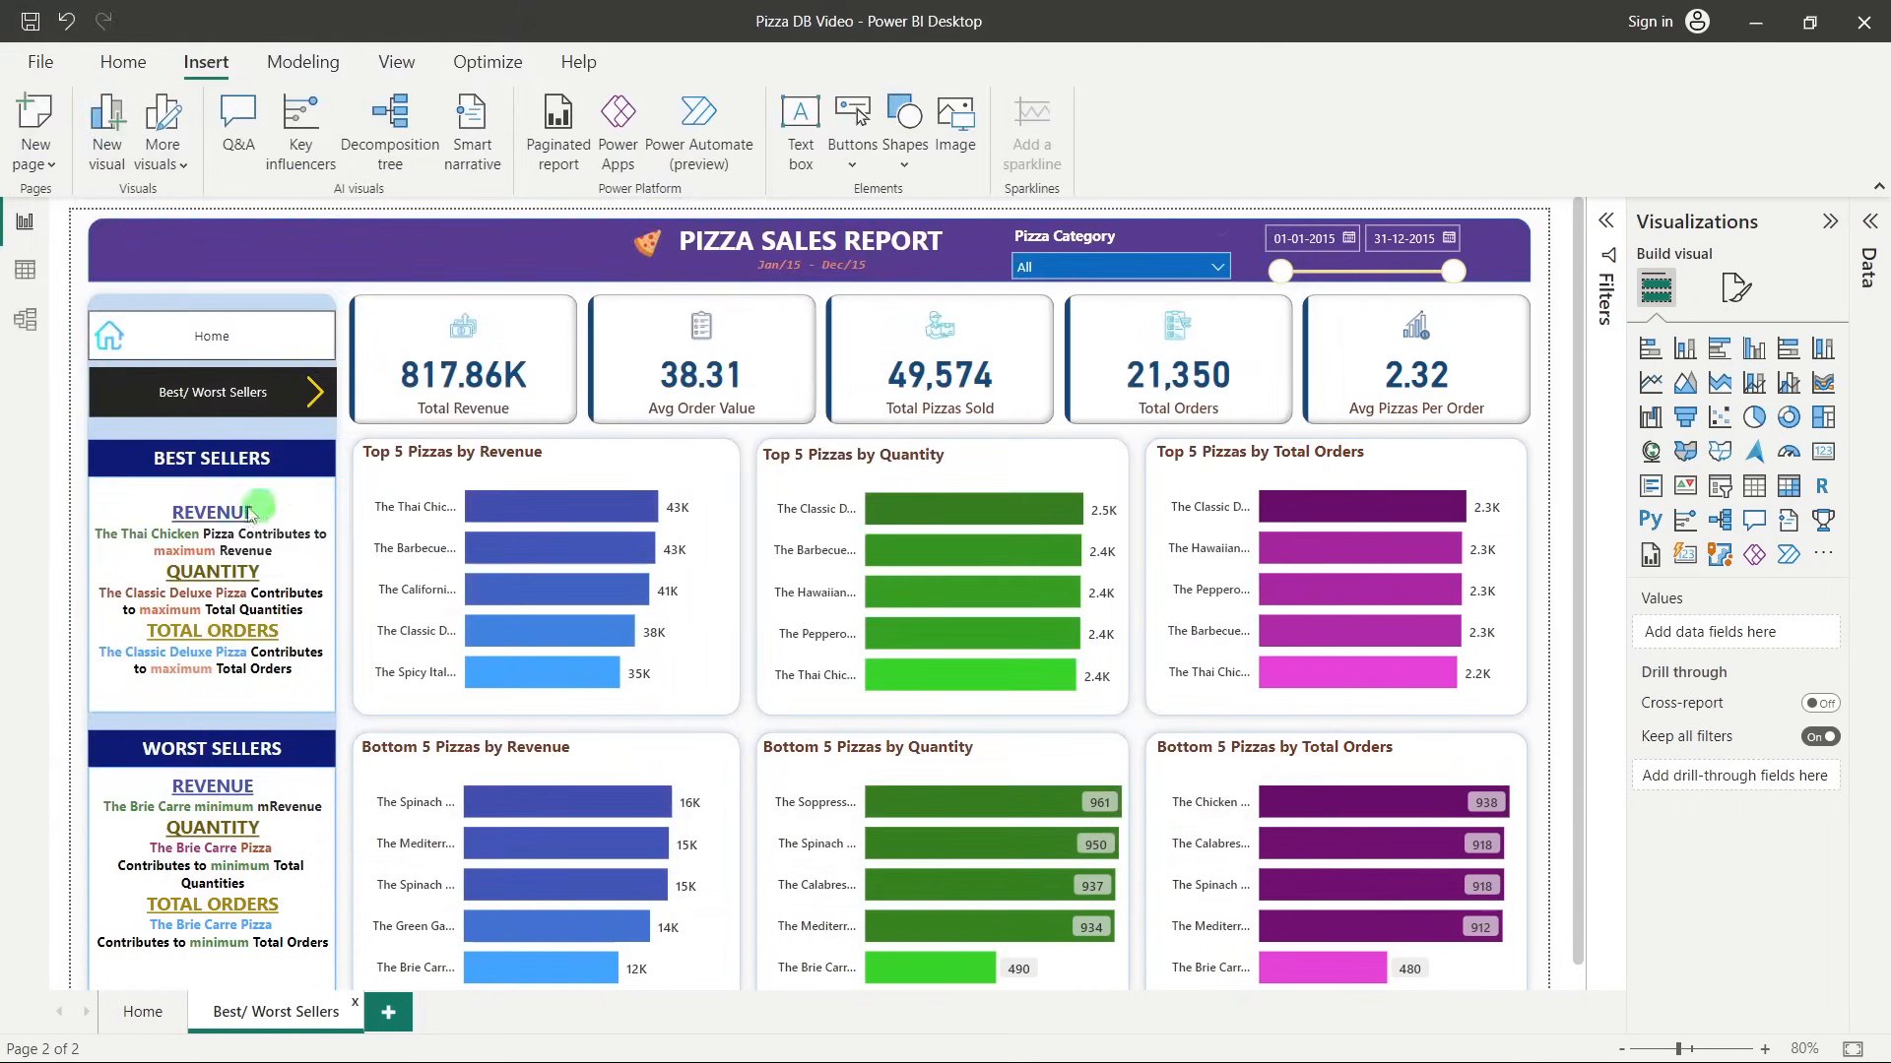
left_click_drag(176, 306, 362, 483)
key("ctrl+z")
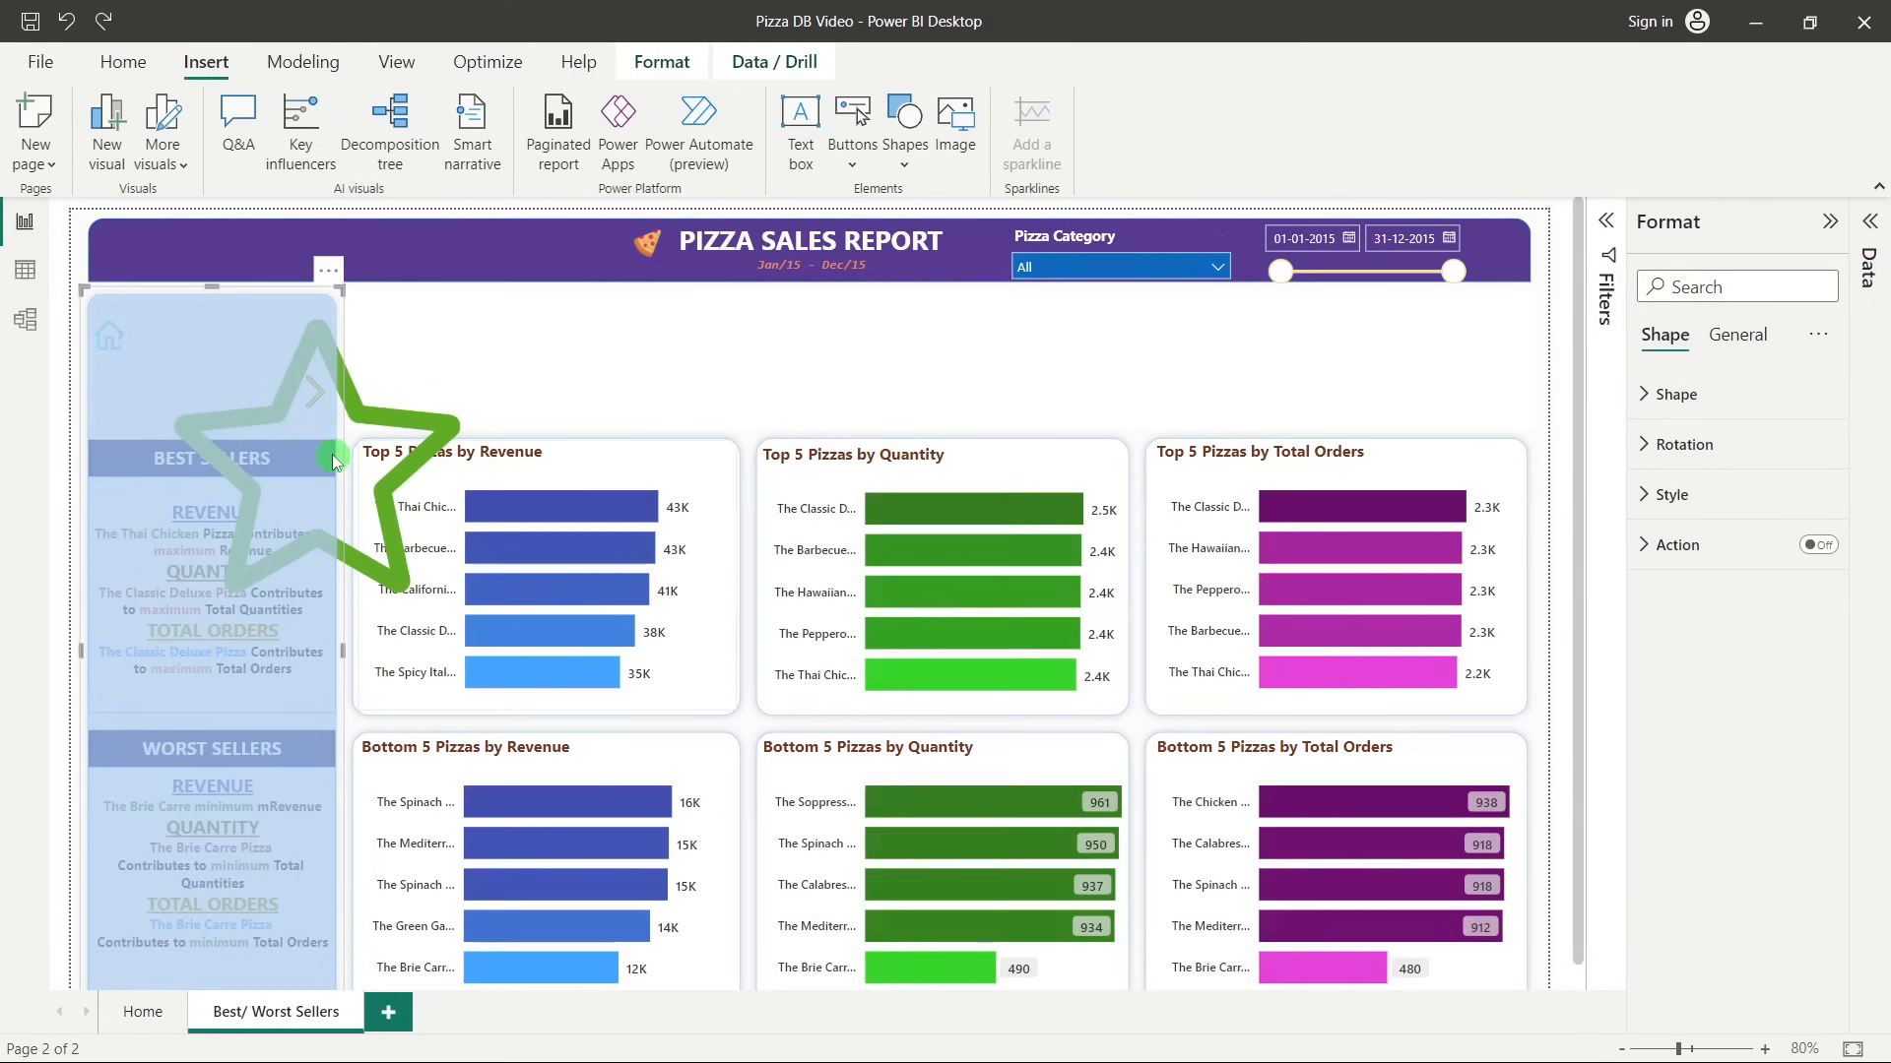
left_click(254, 346)
left_click_drag(173, 311, 130, 414)
left_click(73, 436)
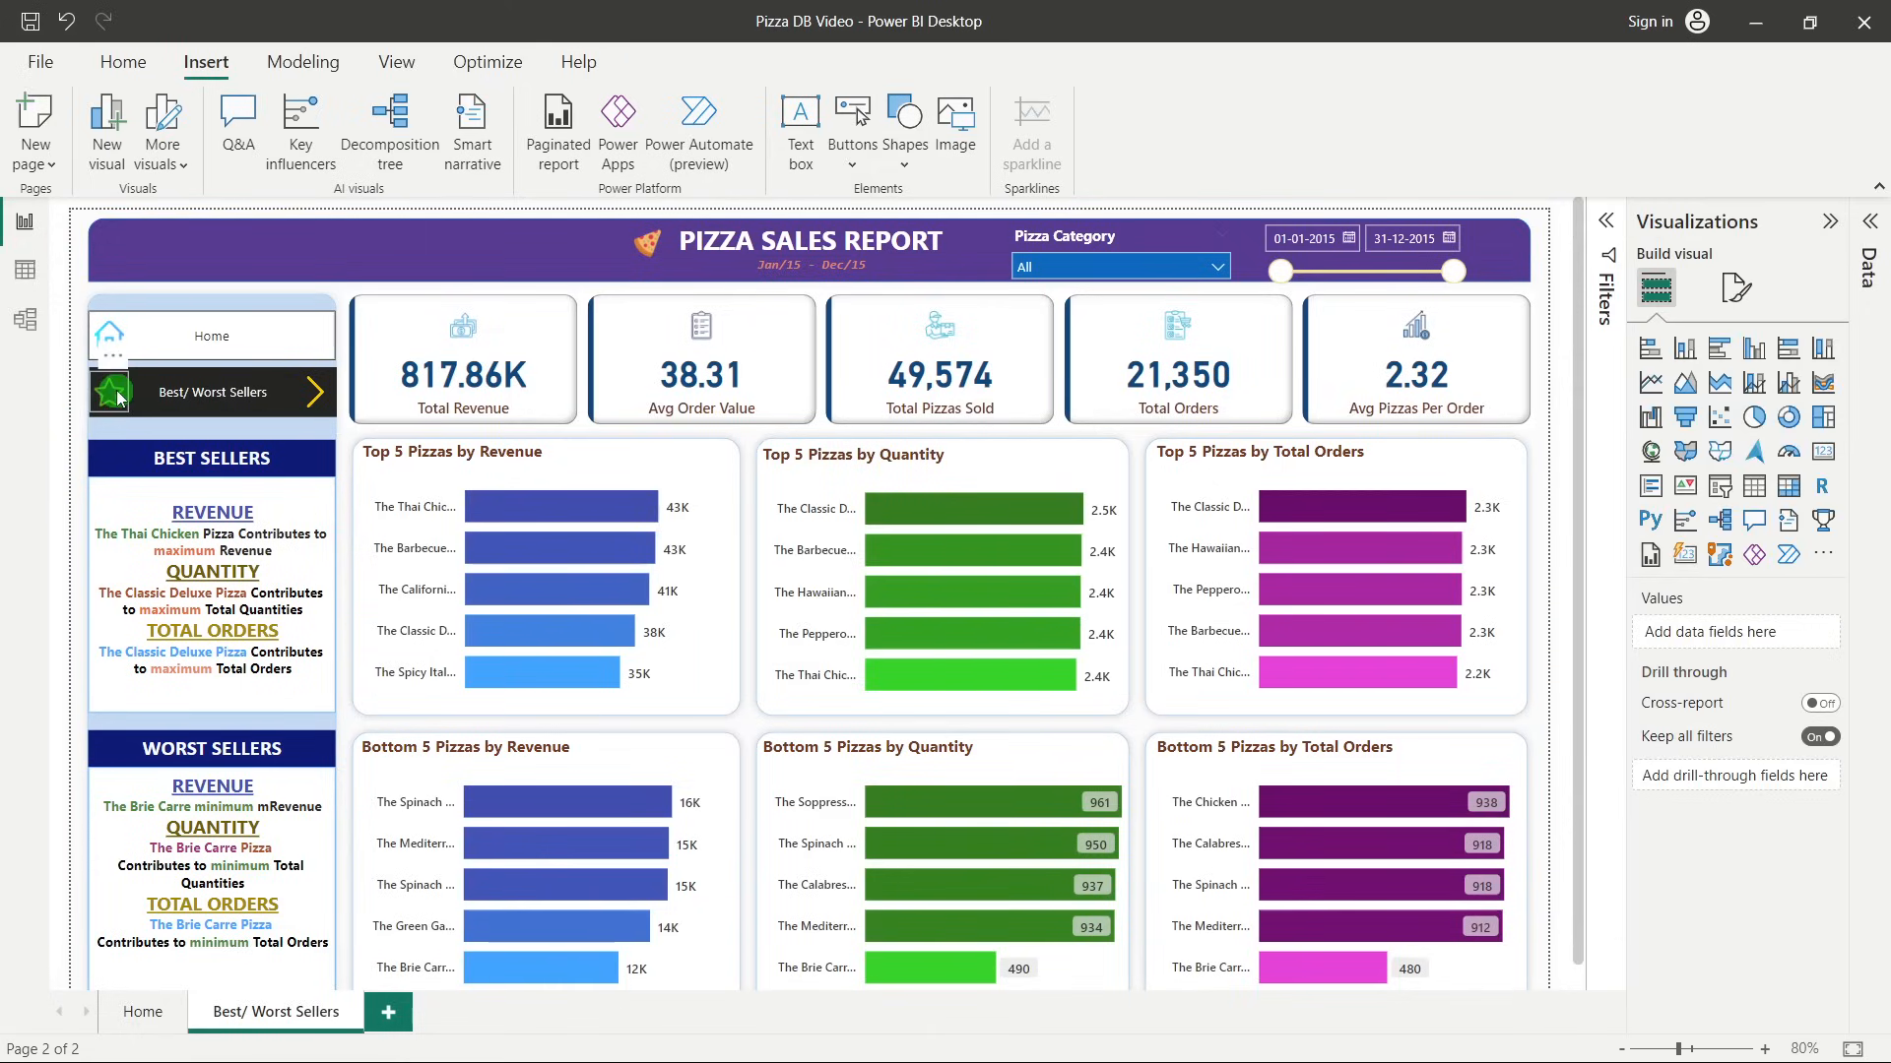
Copy the star icon to the Home page and align it at the left end of the white Best/ Worst Sellers button.
left_click(112, 389)
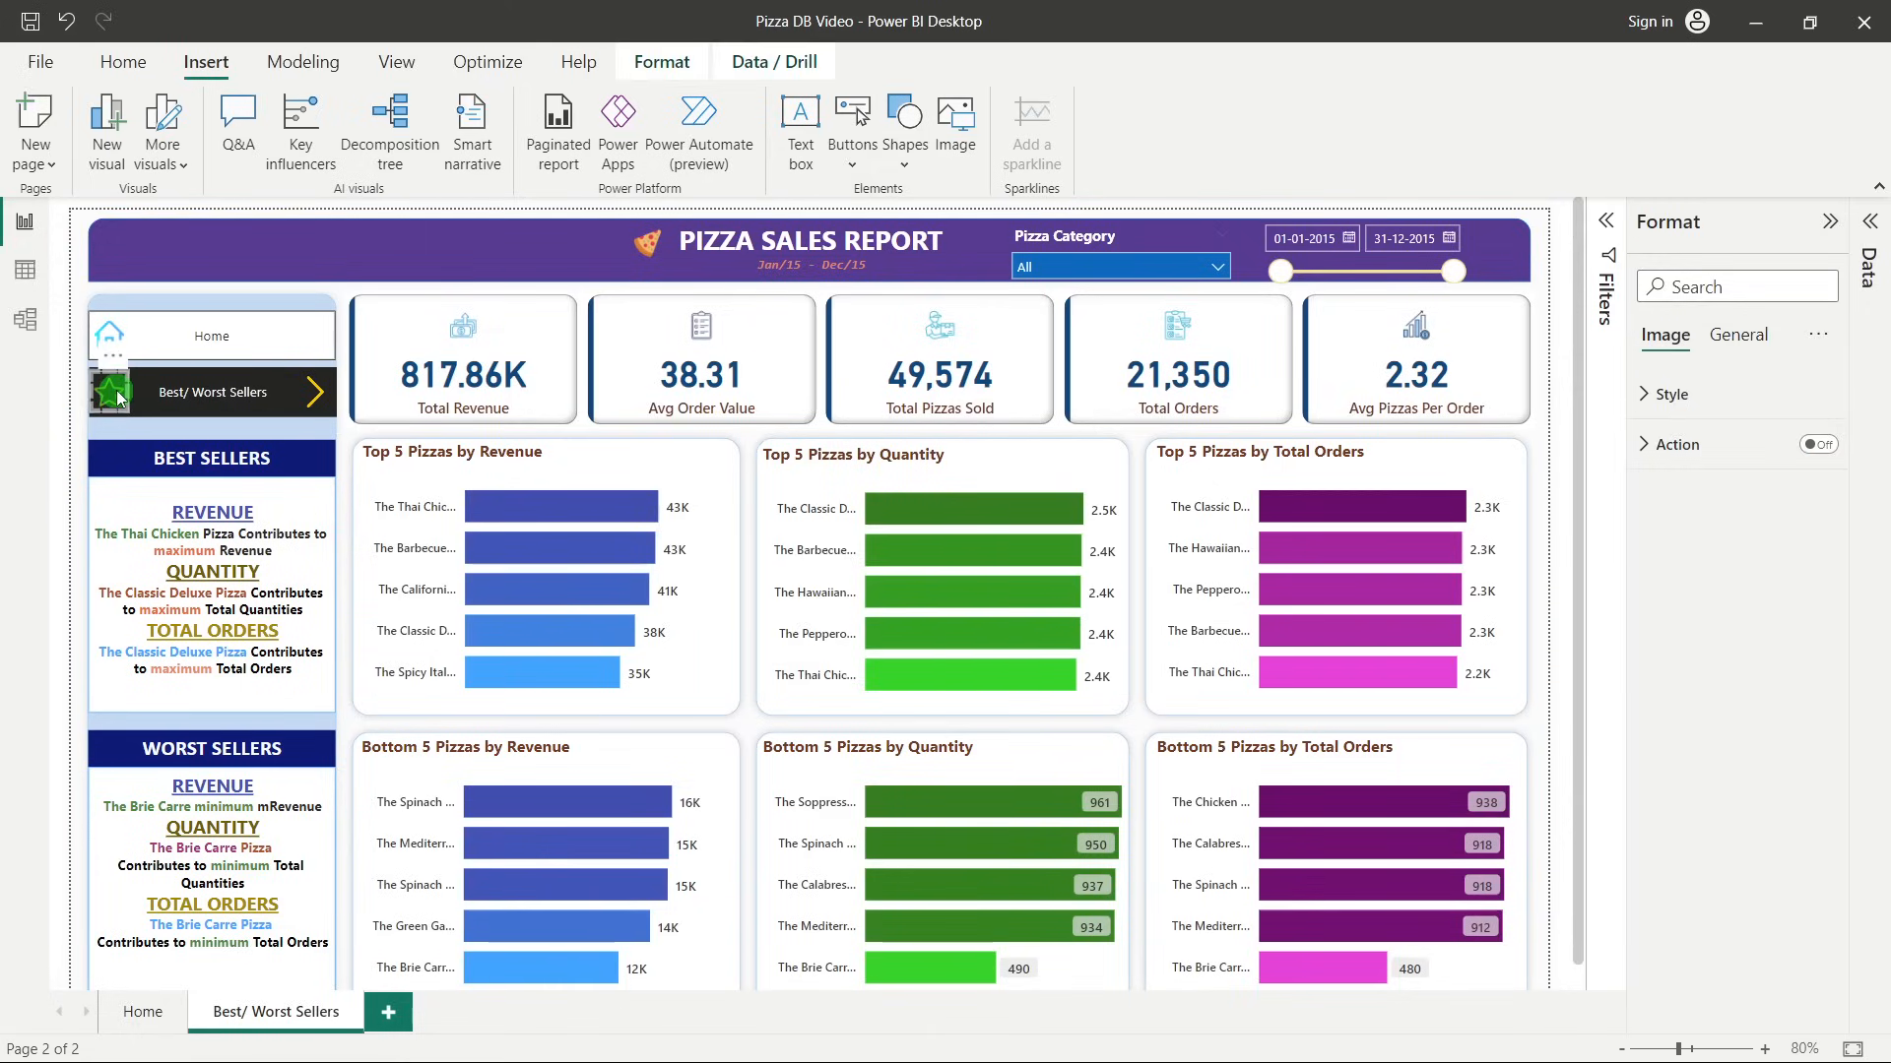
left_click(147, 1014)
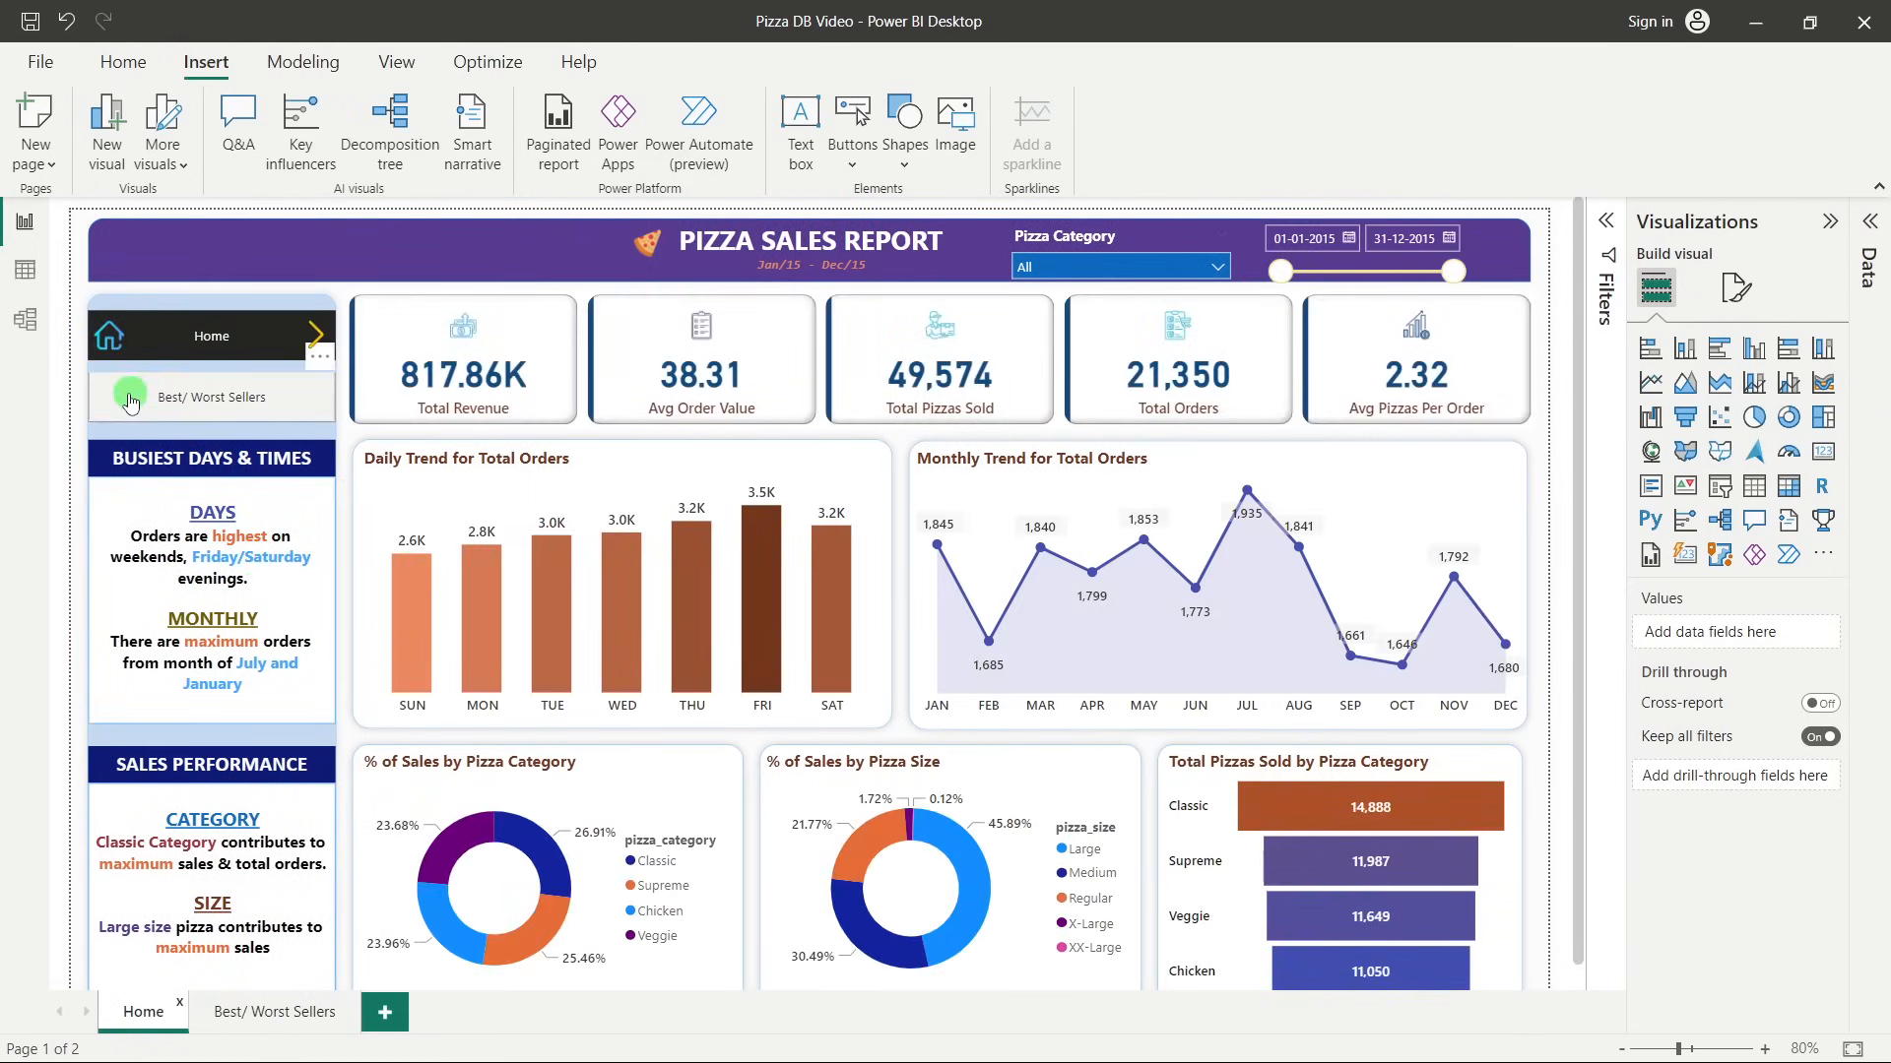
left_click(120, 429)
left_click(109, 393)
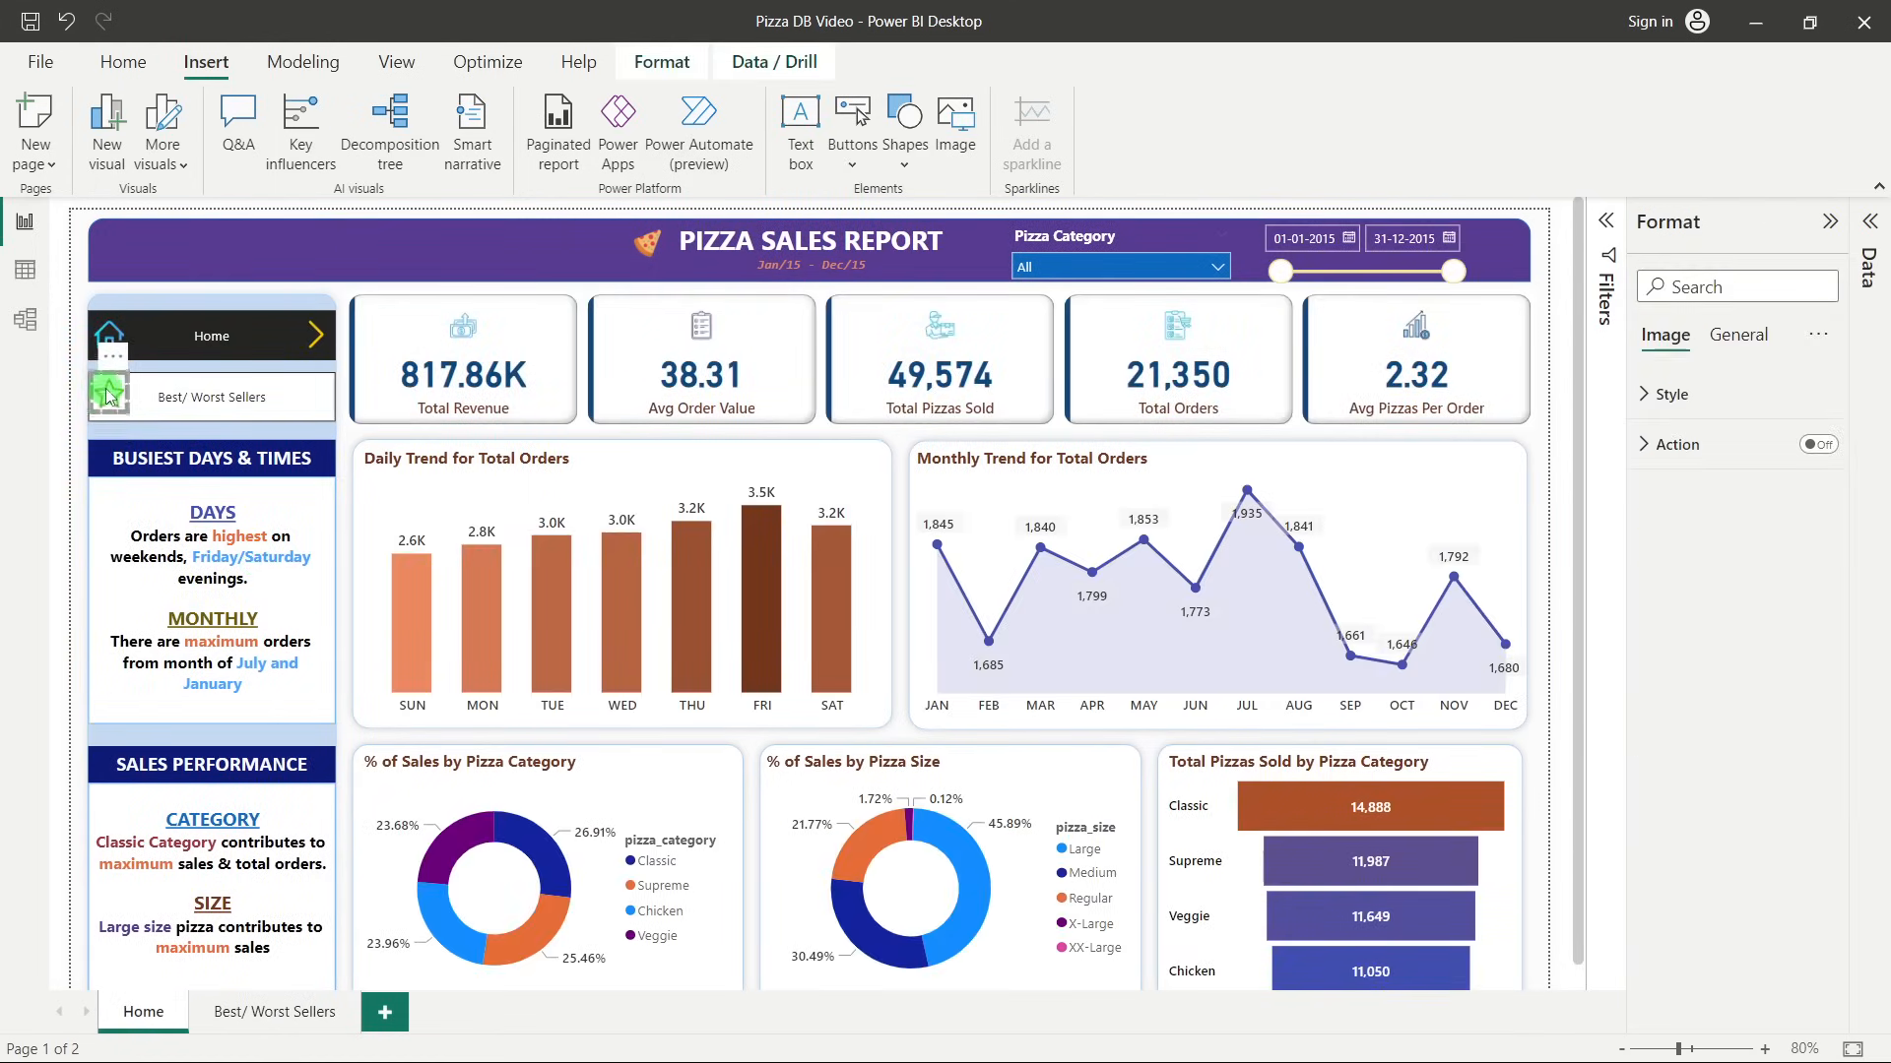
left_click_drag(108, 392, 50, 400)
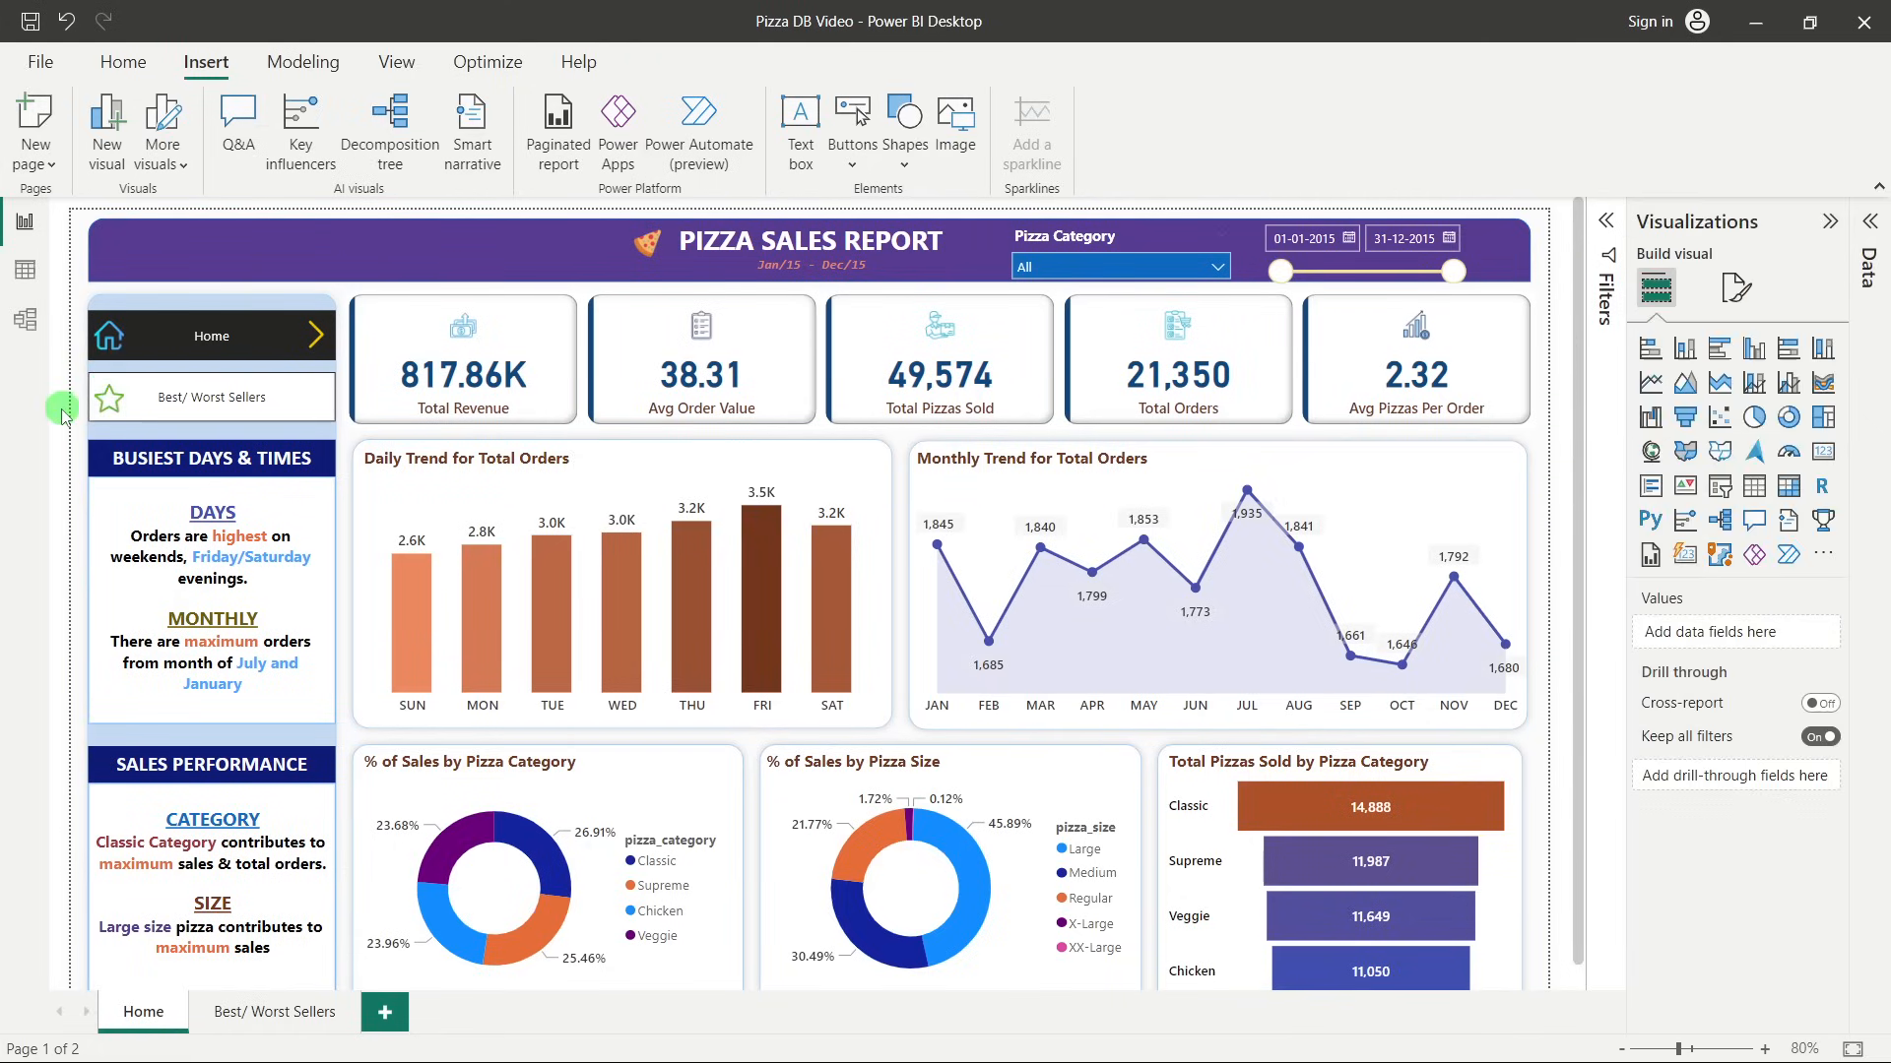
Collapse the Visualizations pane and the ribbon, and test the navigation buttons by switching to Best/ Worst Sellers and back to Home.
left_click(1688, 258)
left_click(1830, 221)
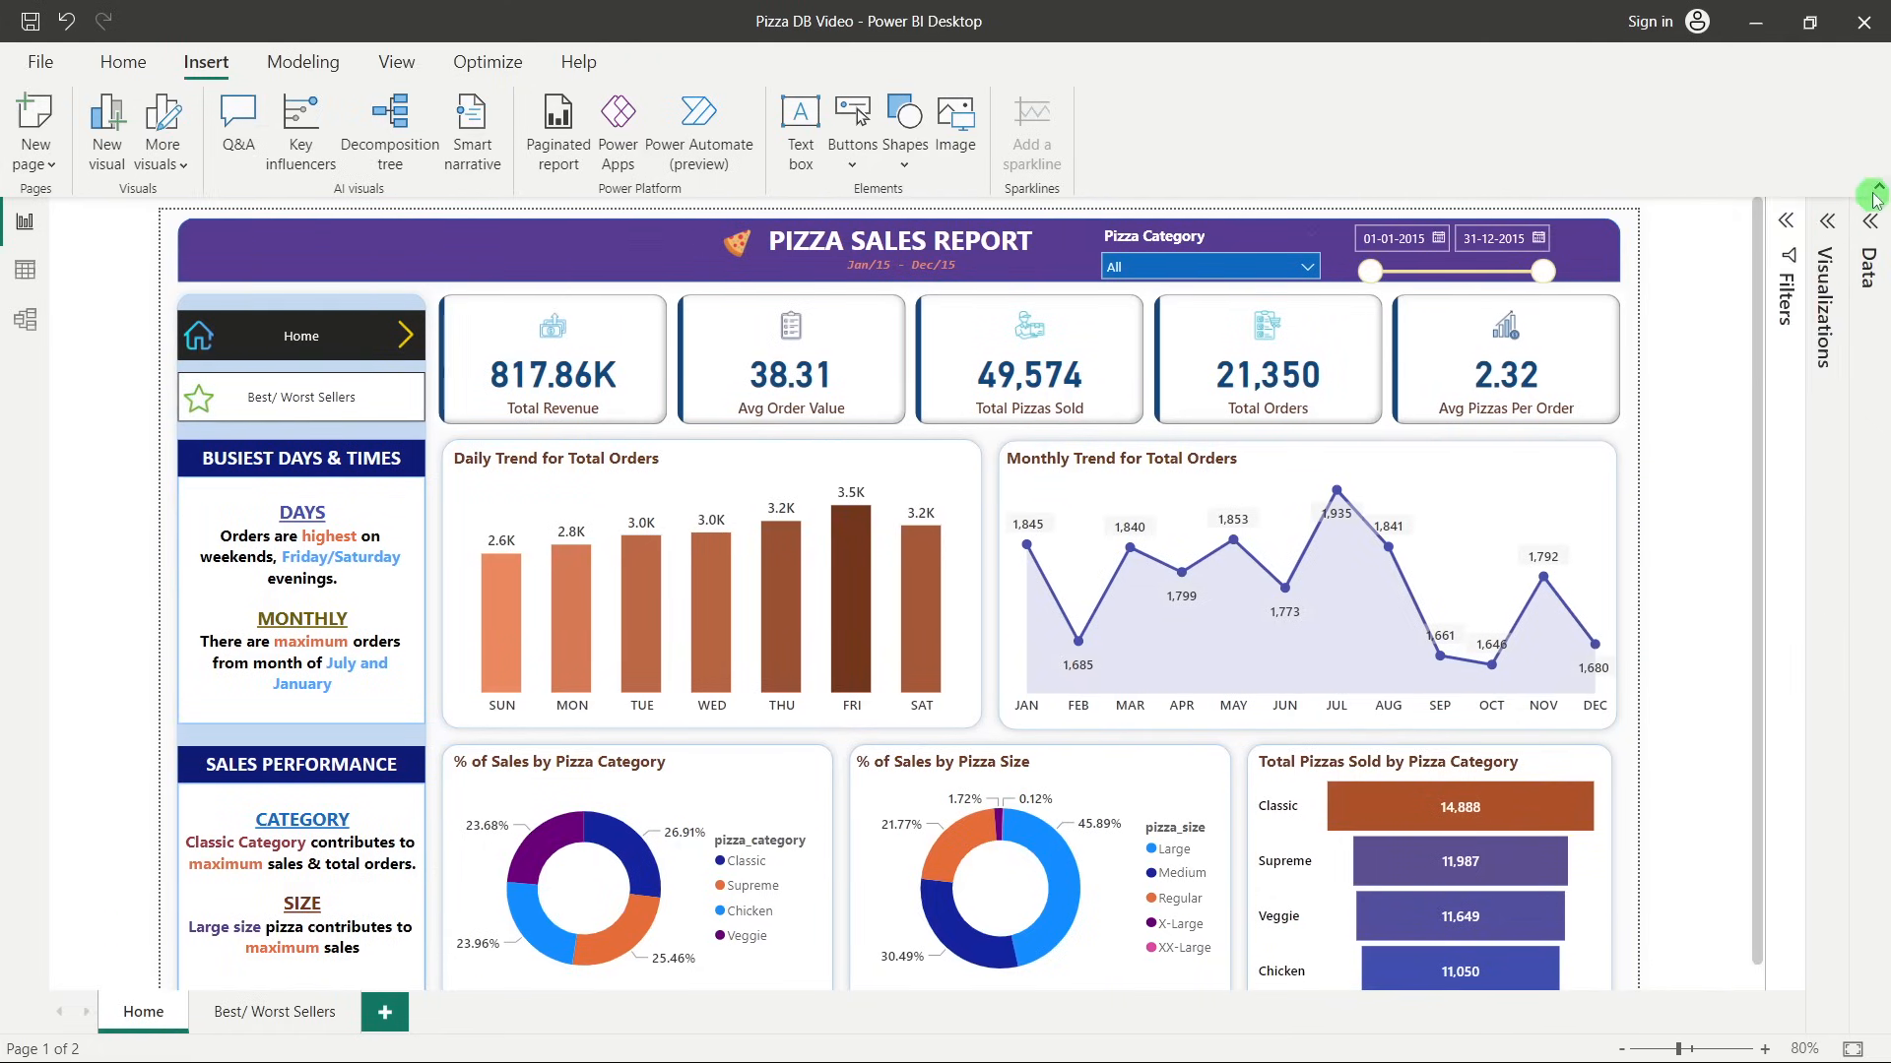
left_click(1878, 186)
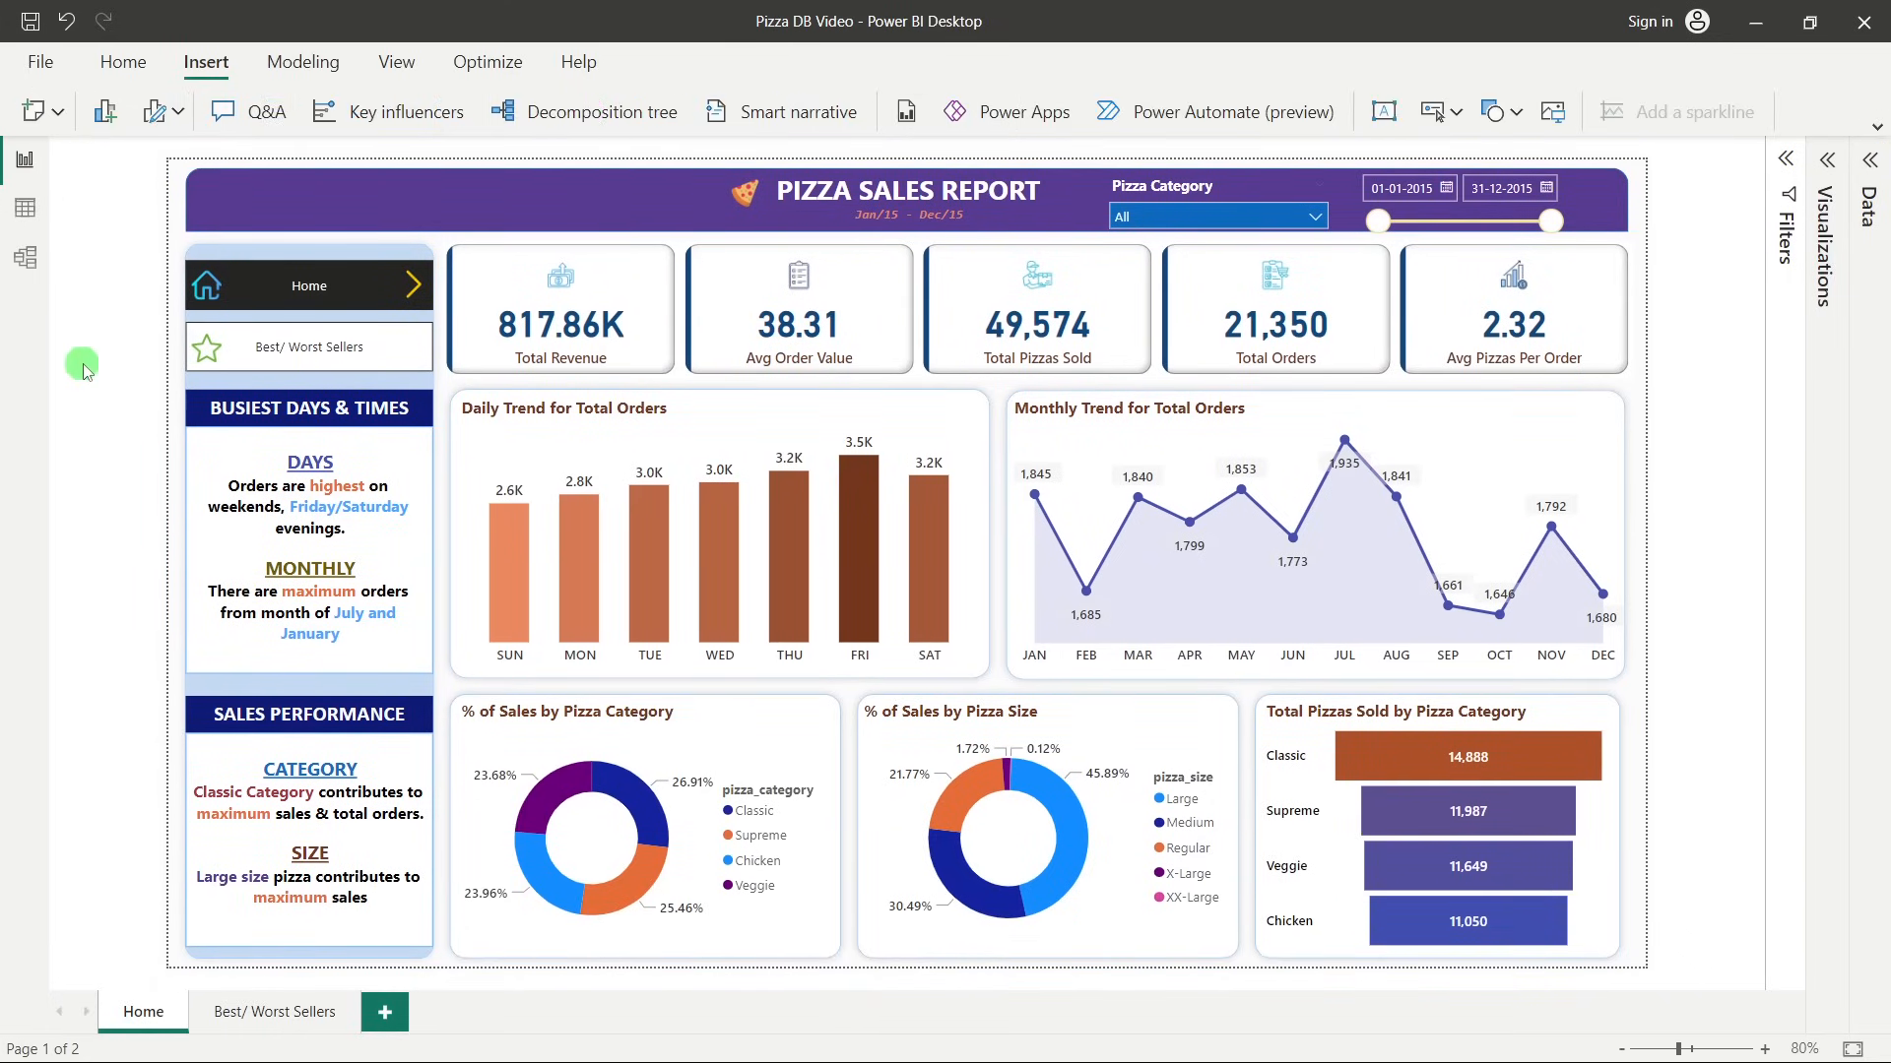
left_click(225, 355, "ctrl")
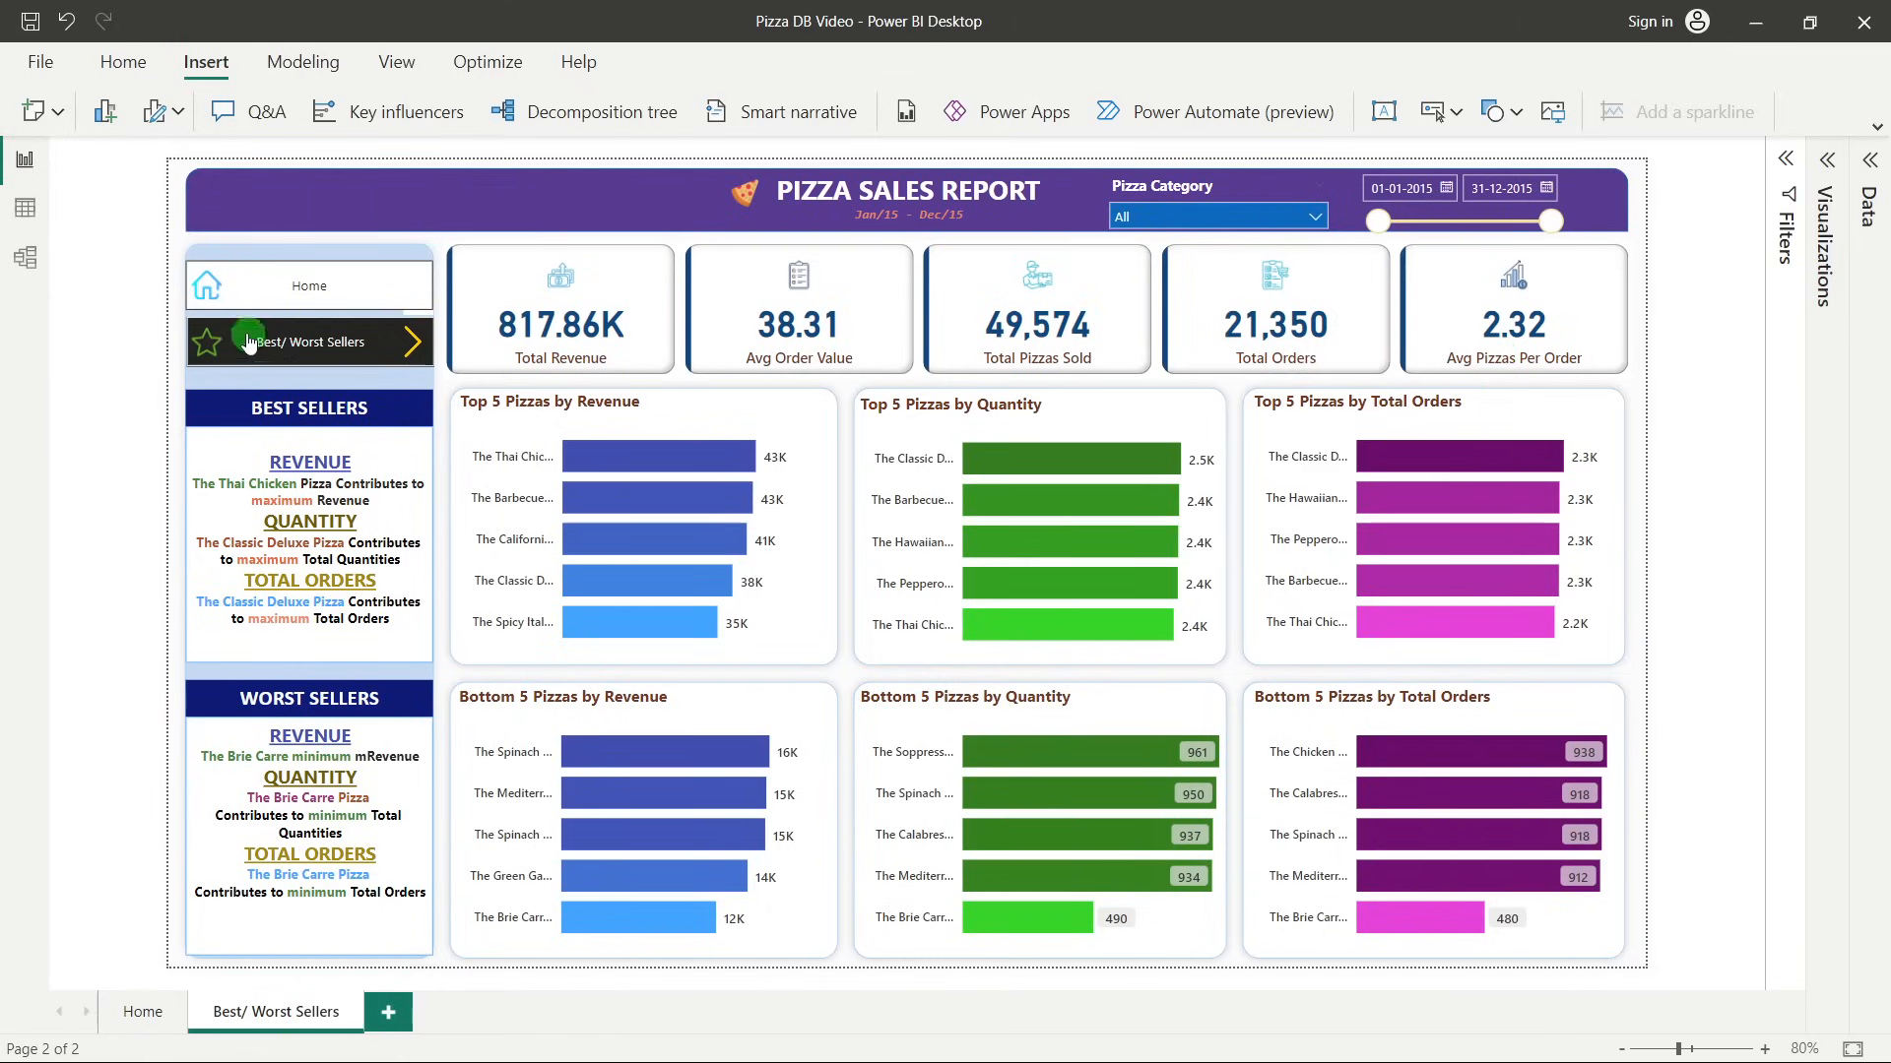
left_click(234, 286, "ctrl")
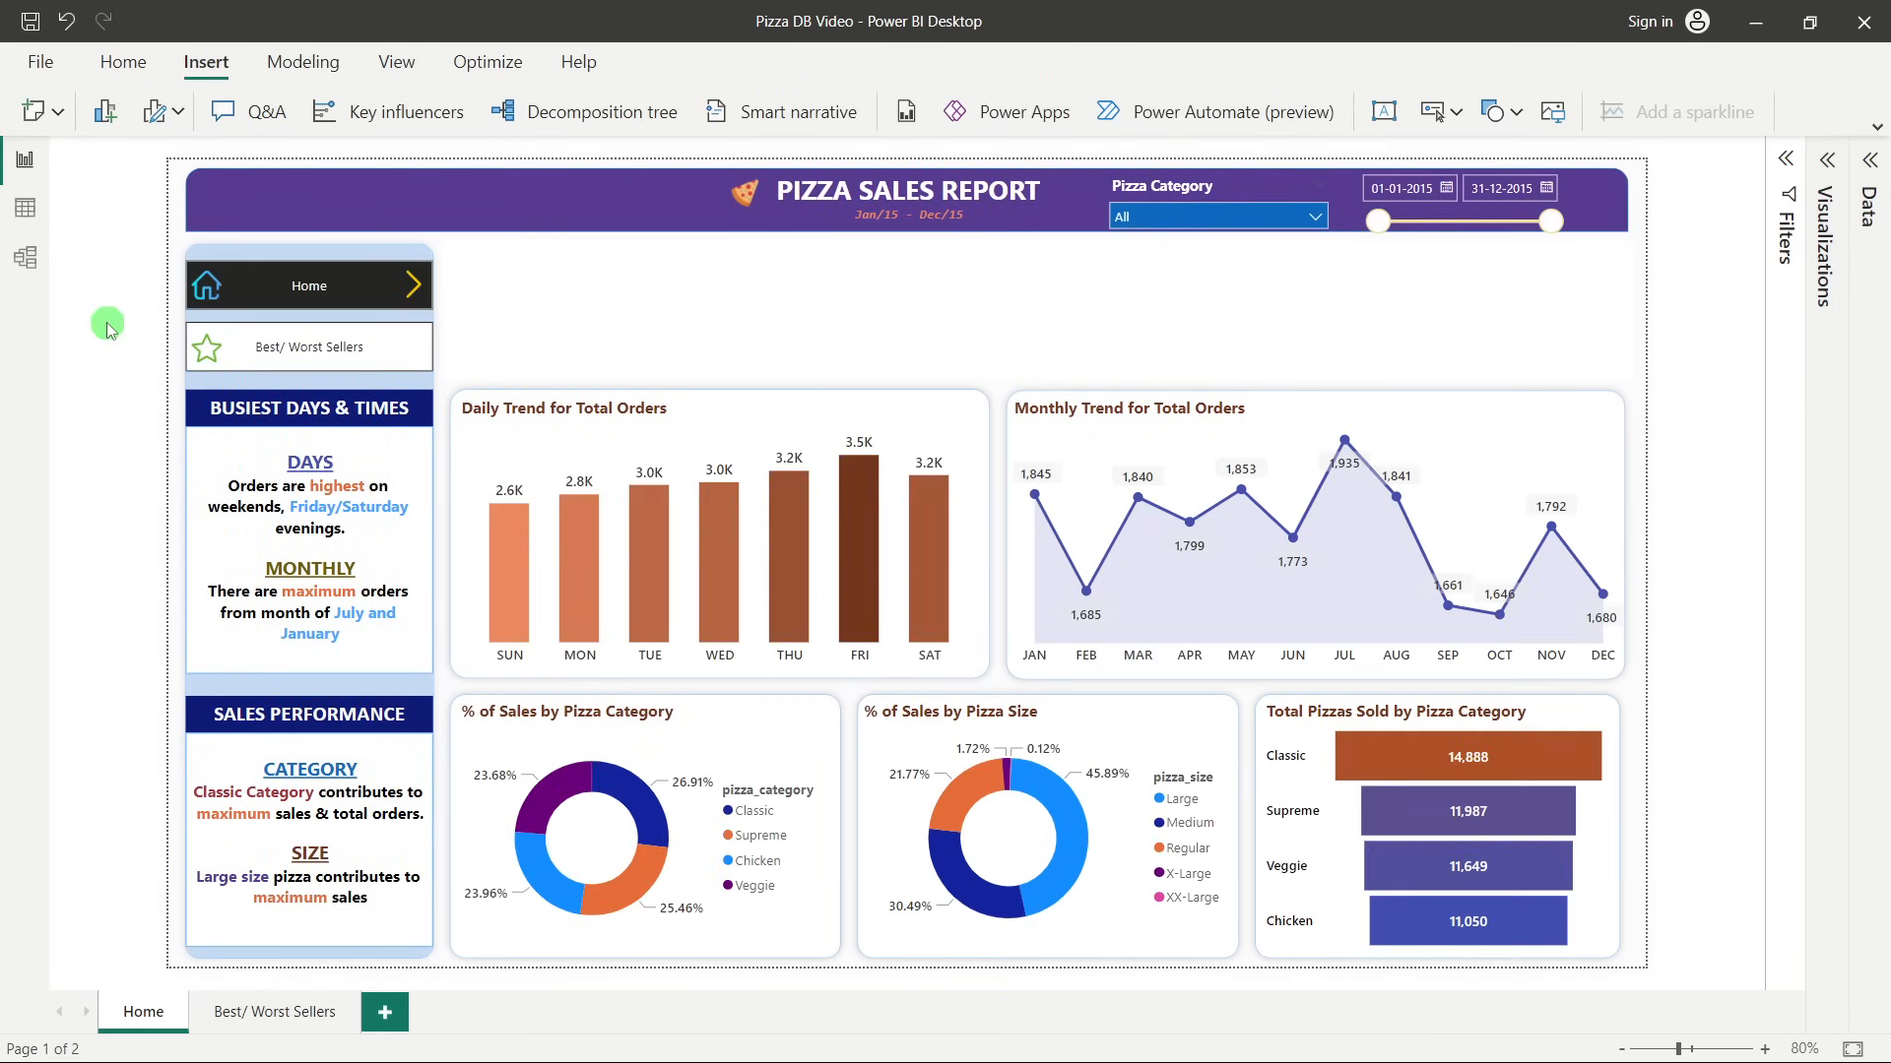